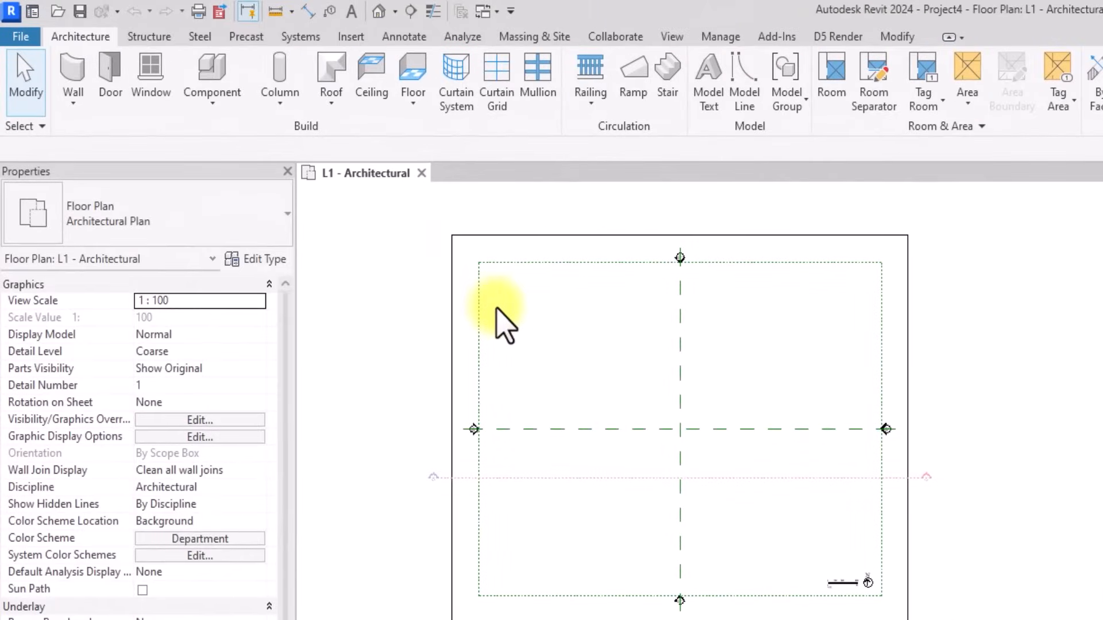
Open the WRITERS RESIDENCE.rvt project alongside the current one and return to the L1 - Architectural floor plan of Project4.
click(22, 39)
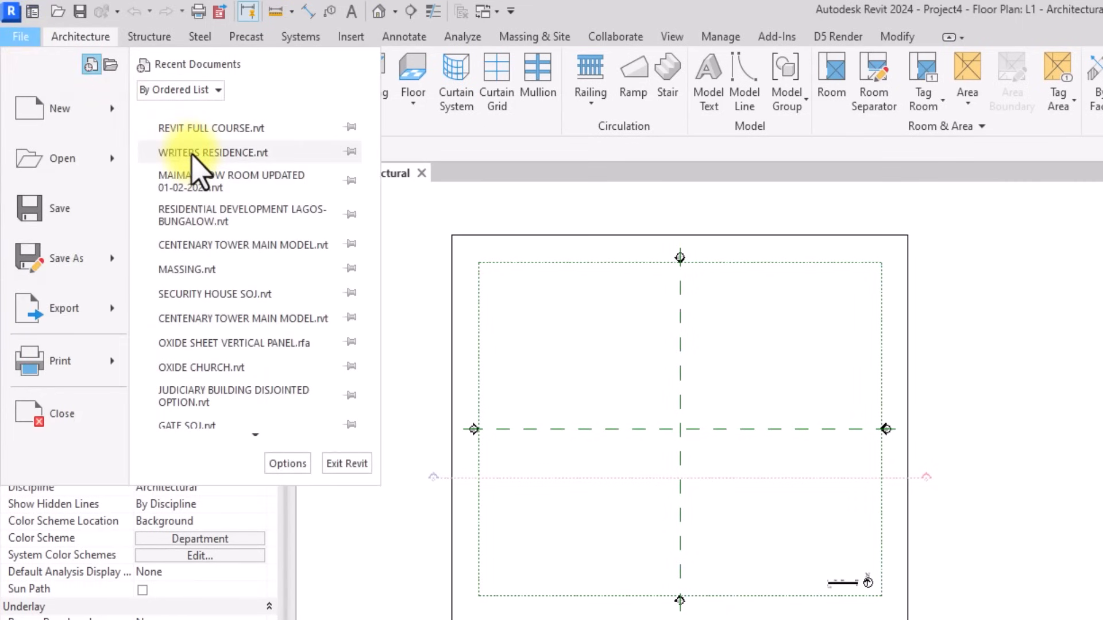
key(Escape)
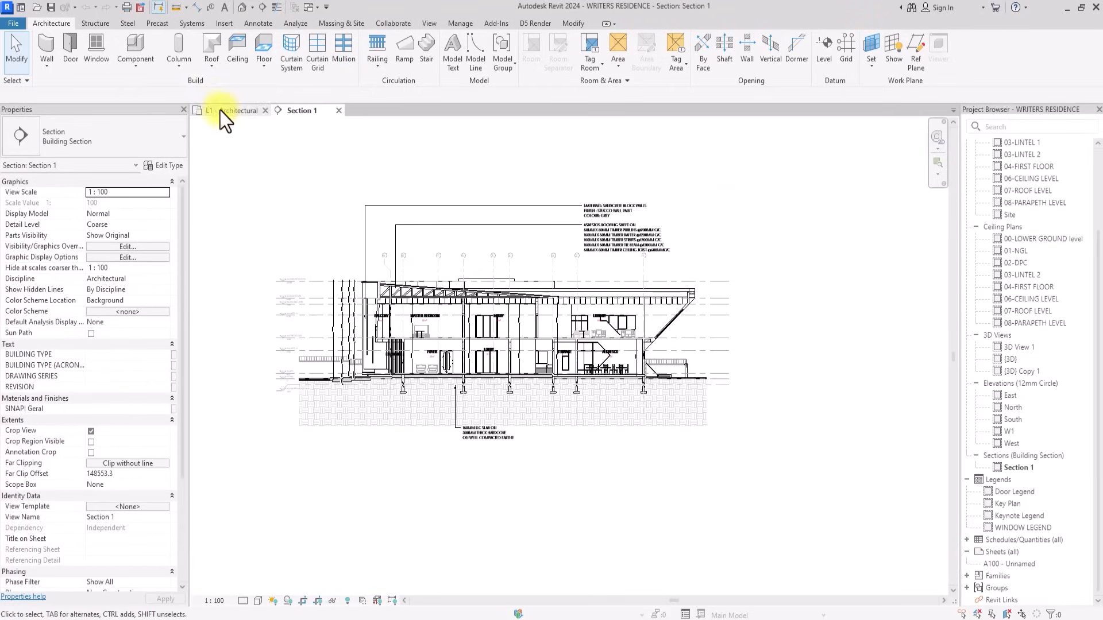
click(219, 110)
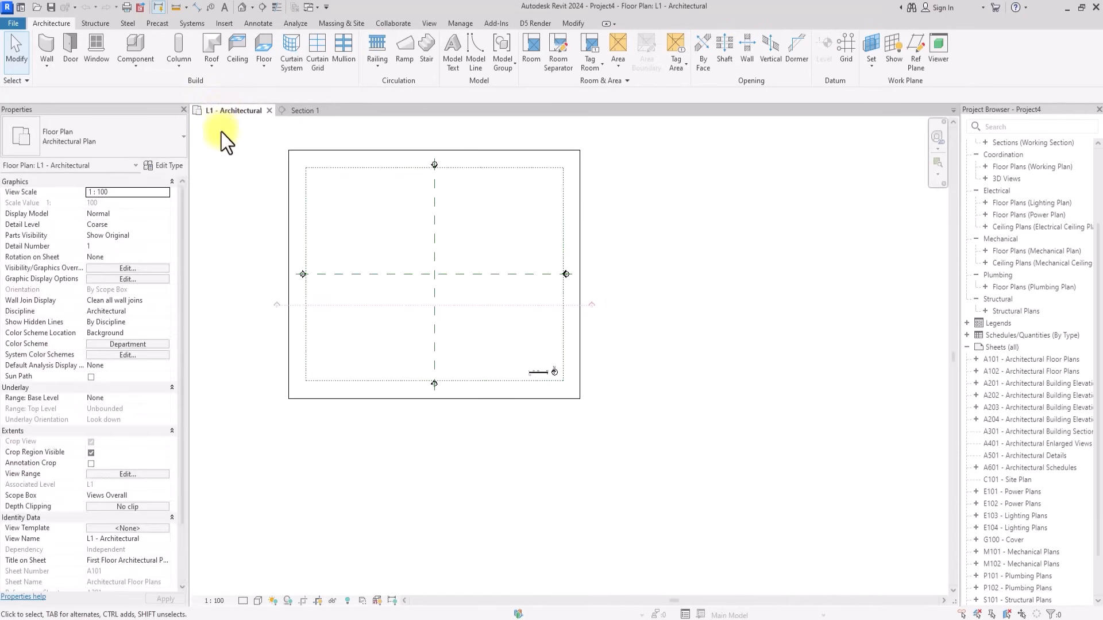
Transfer all project standards from WRITERS RESIDENCE into Project4, overwriting the duplicate types.
click(460, 23)
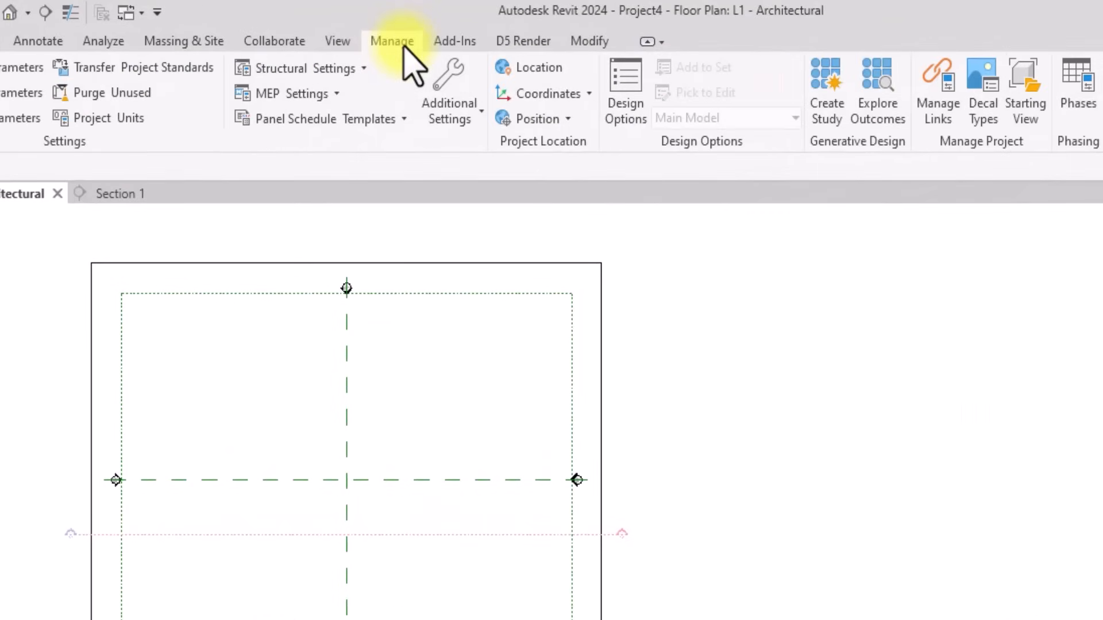
click(118, 68)
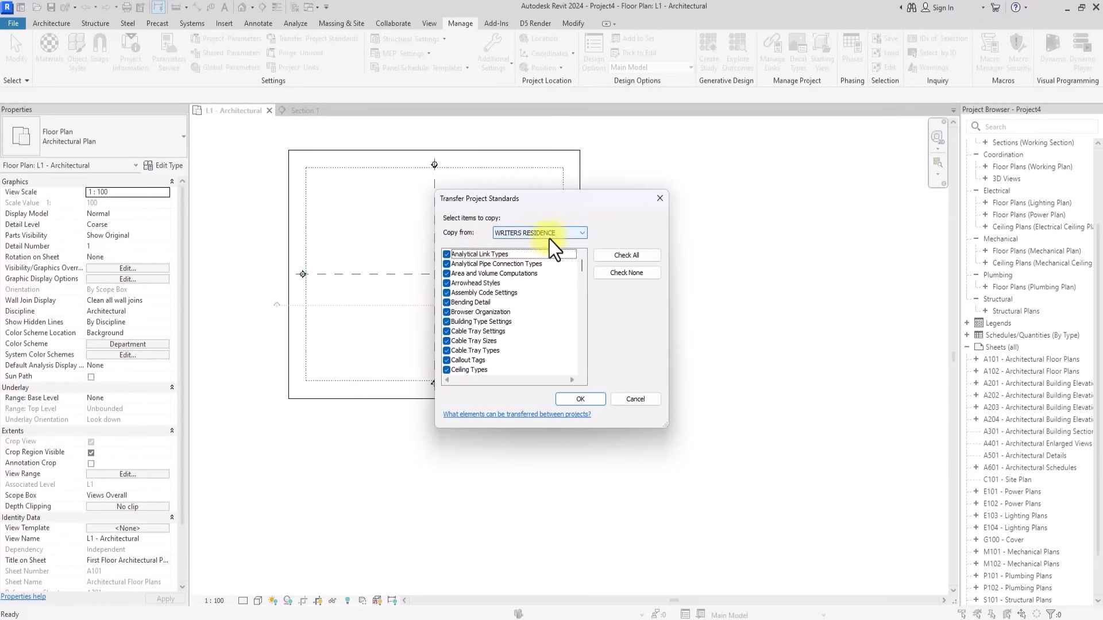
click(582, 233)
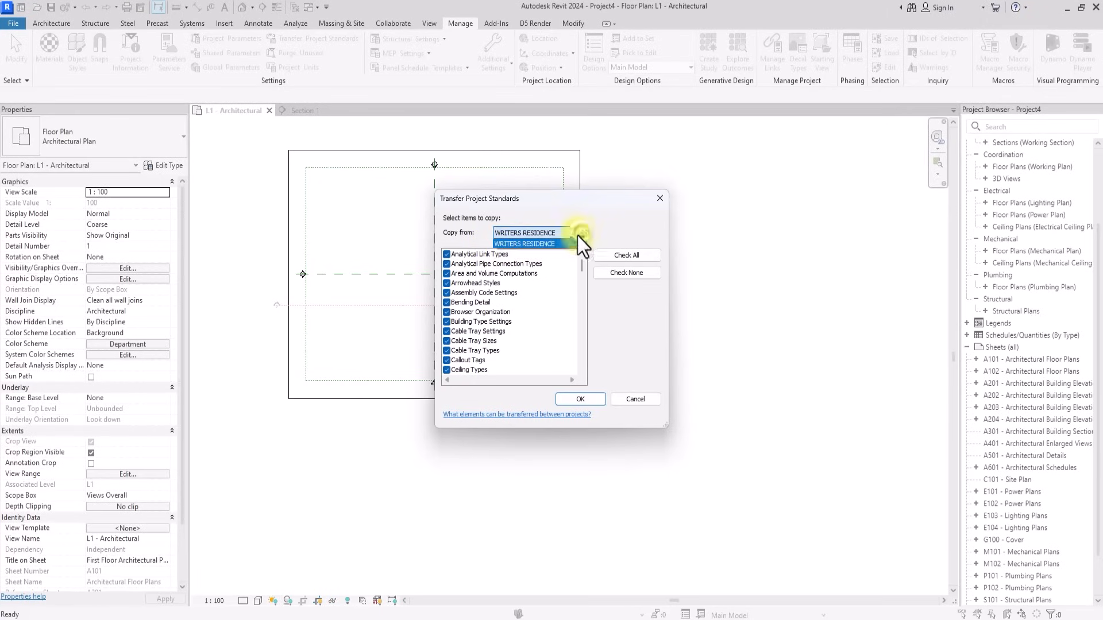
click(537, 235)
click(588, 391)
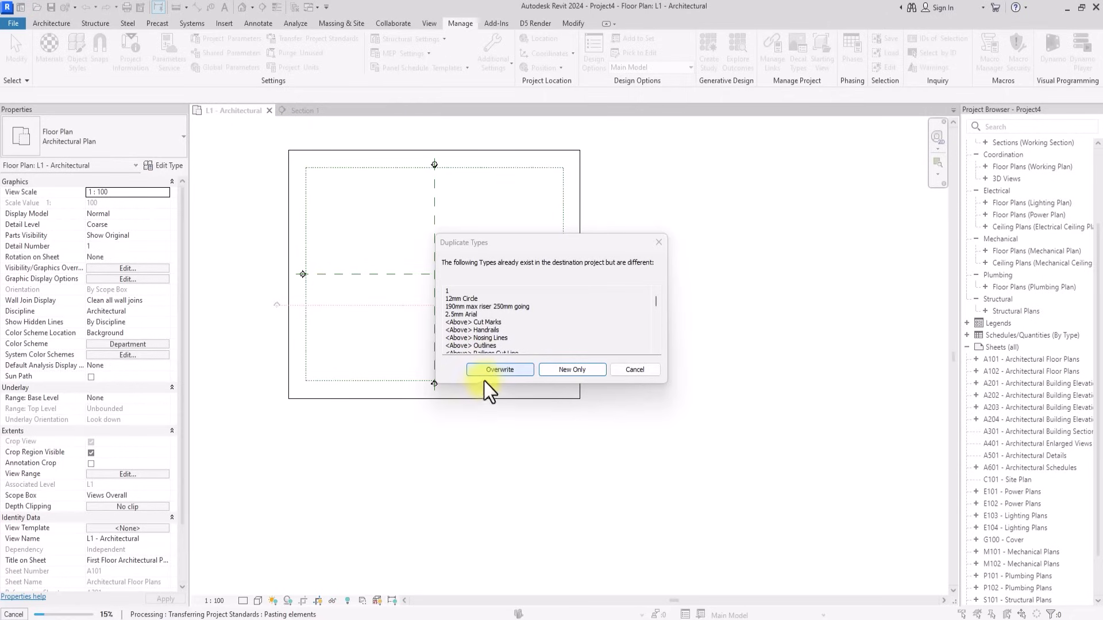
click(495, 371)
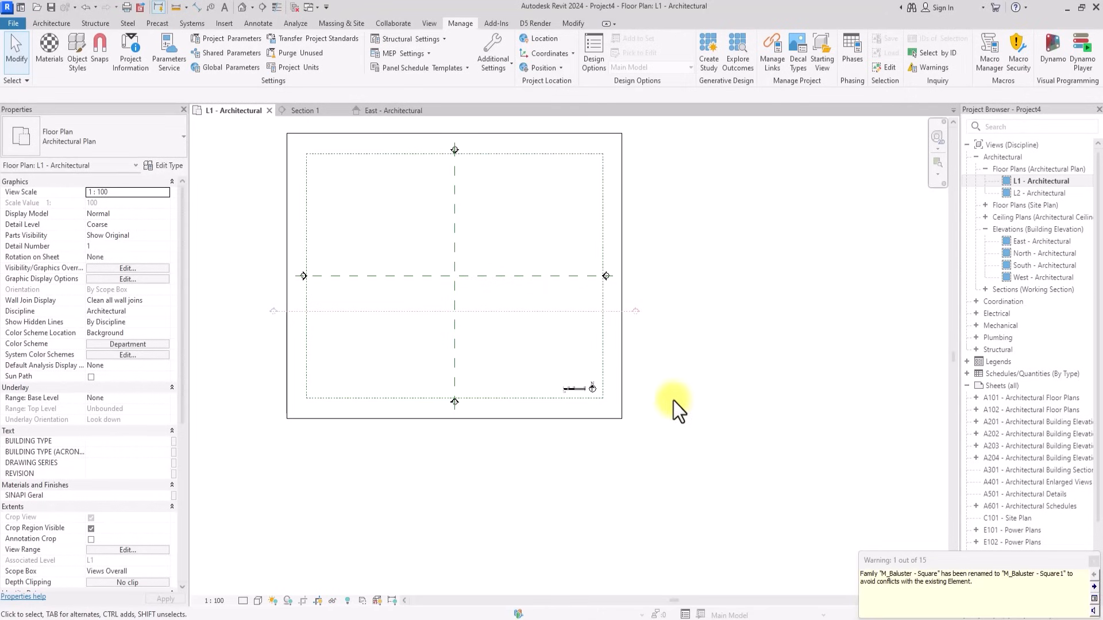
Open the East - Architectural elevation and rename level L1 to 01-NGL.
double_click(1044, 245)
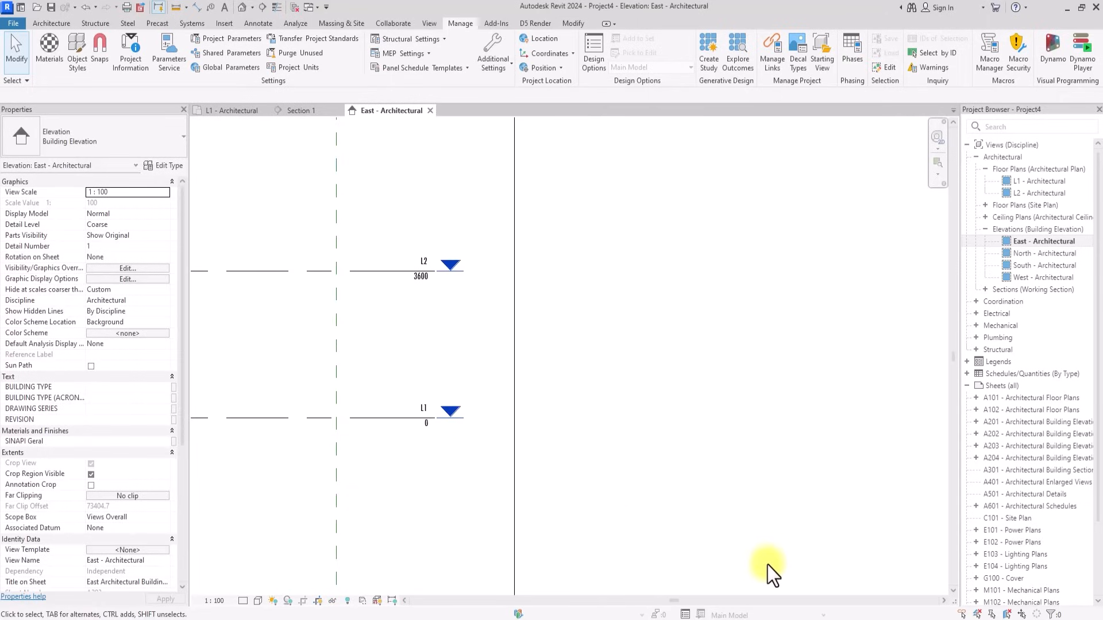
scroll(401, 416, up, 4)
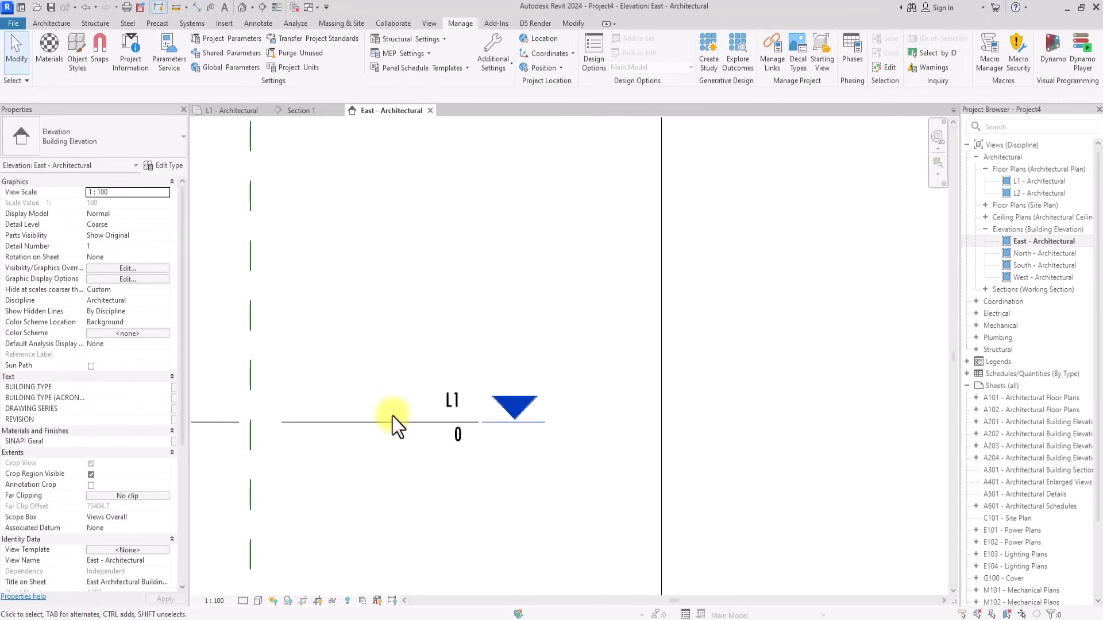
click(426, 423)
scroll(428, 421, down, 5)
scroll(425, 308, up, 3)
scroll(468, 436, up, 3)
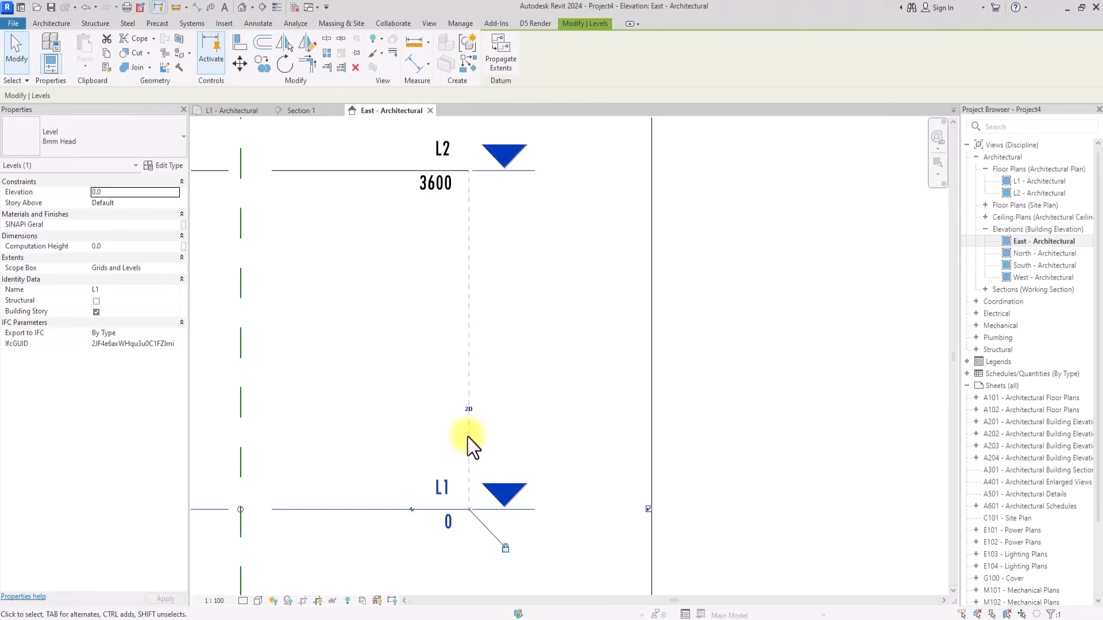
click(445, 489)
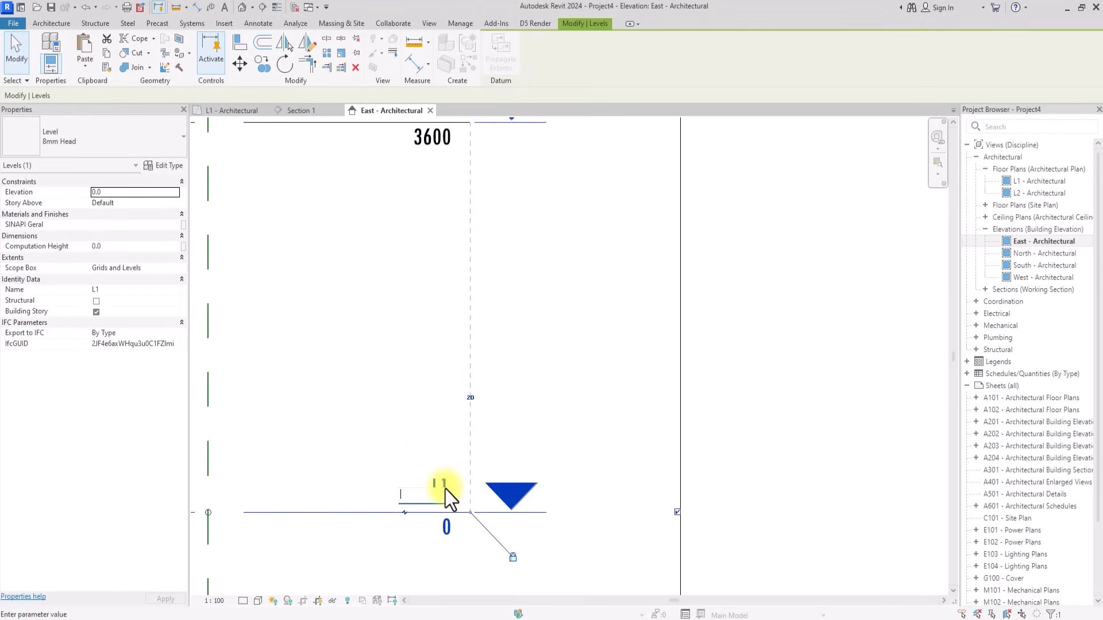
text(01-NGL)
key(Return)
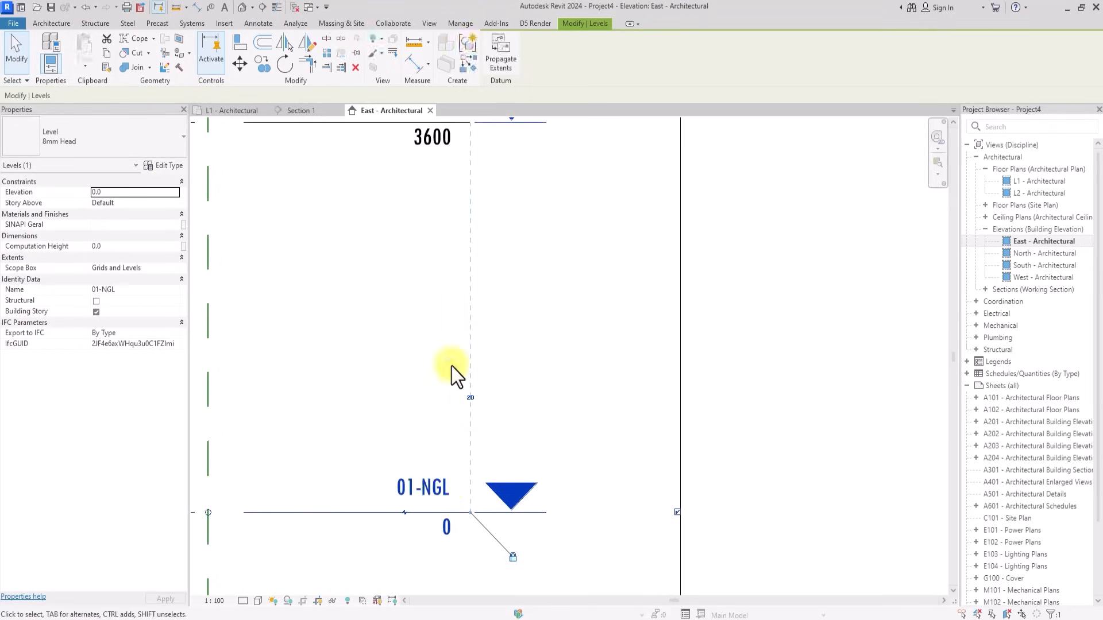
Rename level L2 to 02-DPC in the East elevation.
scroll(440, 343, down, 3)
click(391, 234)
scroll(448, 227, up, 3)
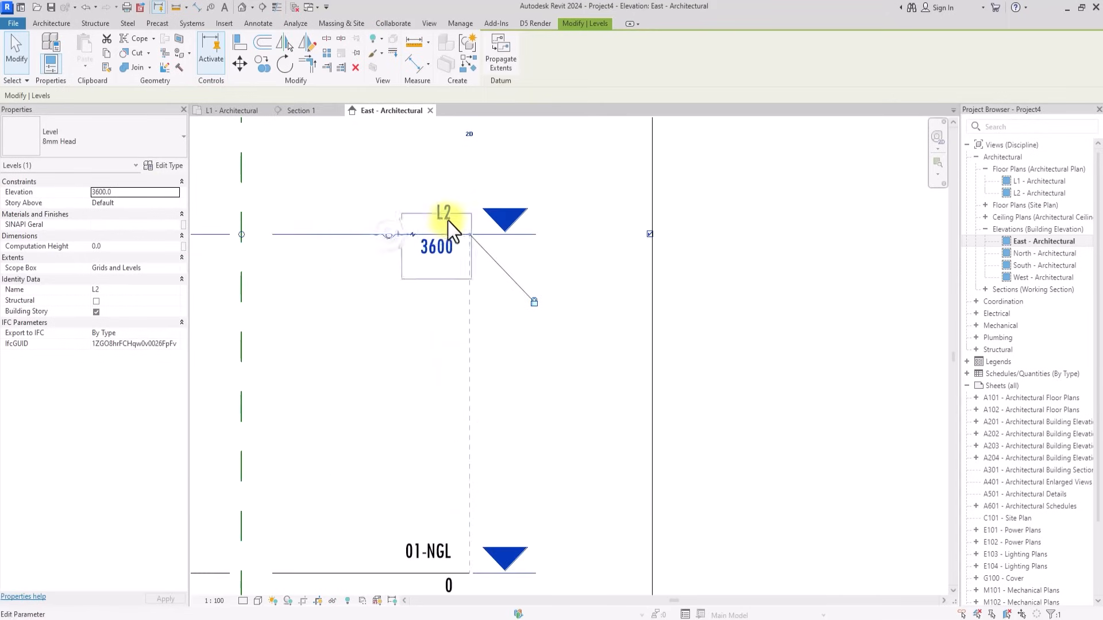
click(446, 219)
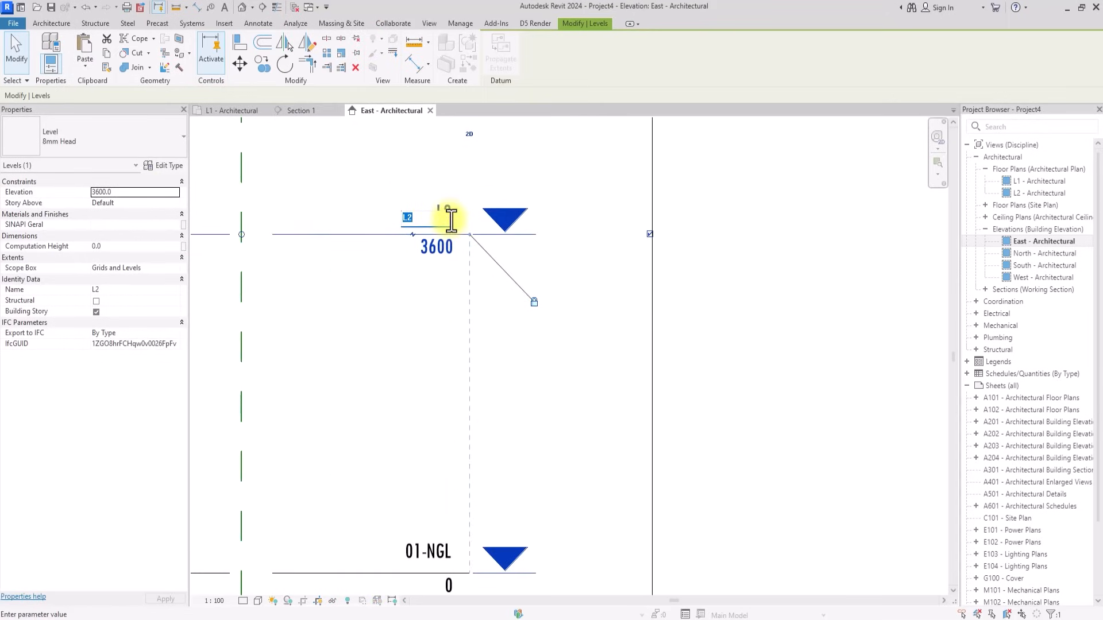
text(02-DPC)
click(354, 292)
click(353, 291)
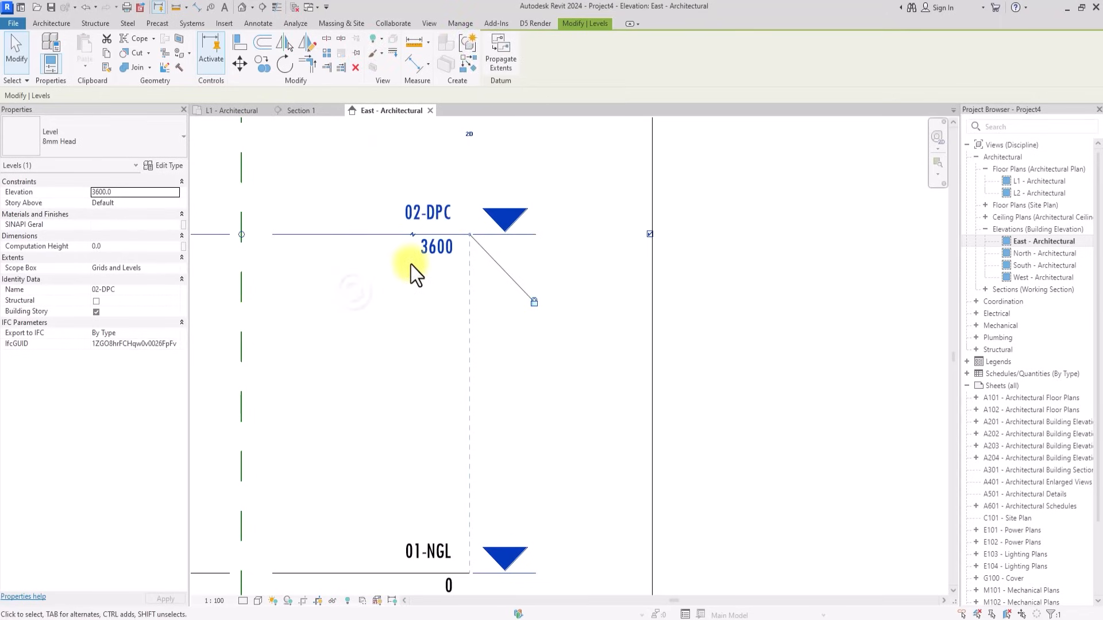
Set the elevation of level 02-DPC to 600.
scroll(422, 264, down, 2)
scroll(424, 264, up, 1)
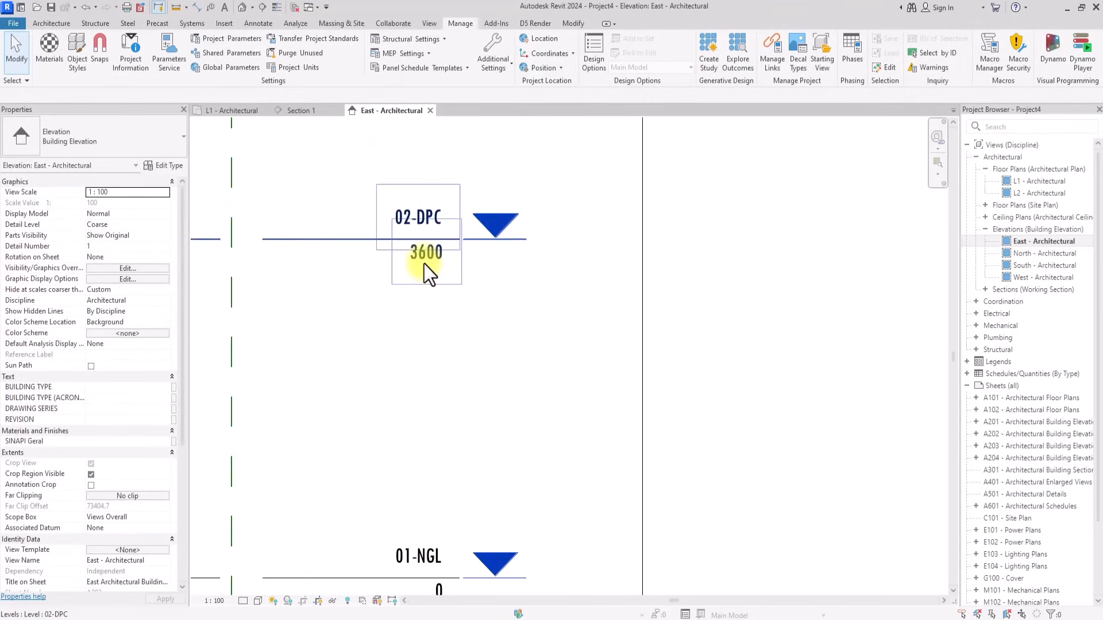
double_click(424, 259)
scroll(424, 262, up, 1)
key(ctrl+c)
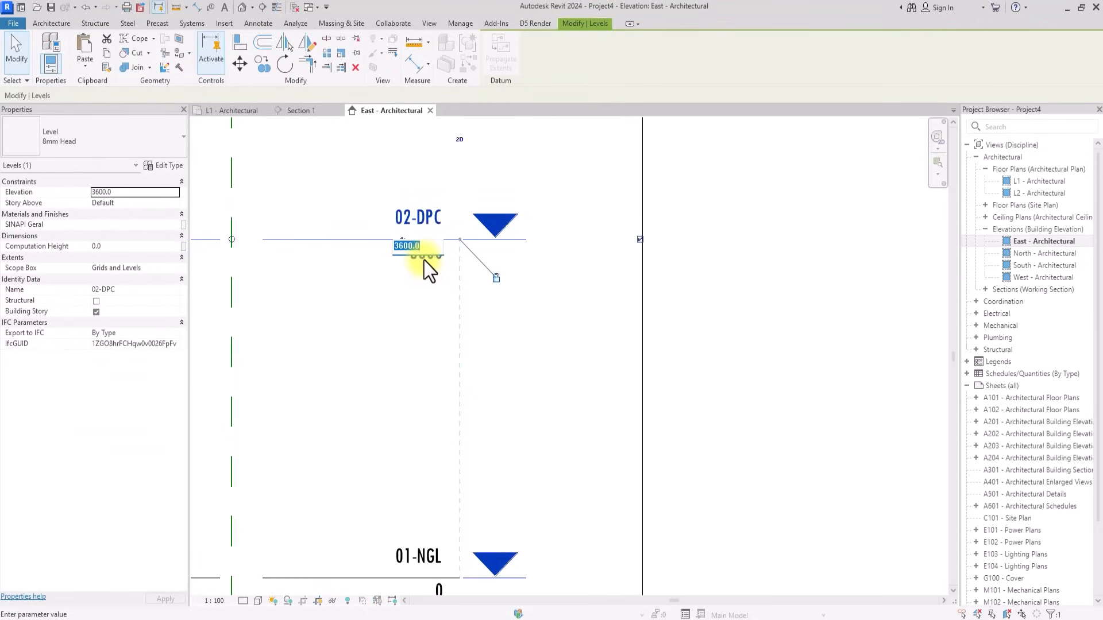
key(Escape)
scroll(492, 381, down, 3)
scroll(491, 382, up, 1)
scroll(491, 382, down, 2)
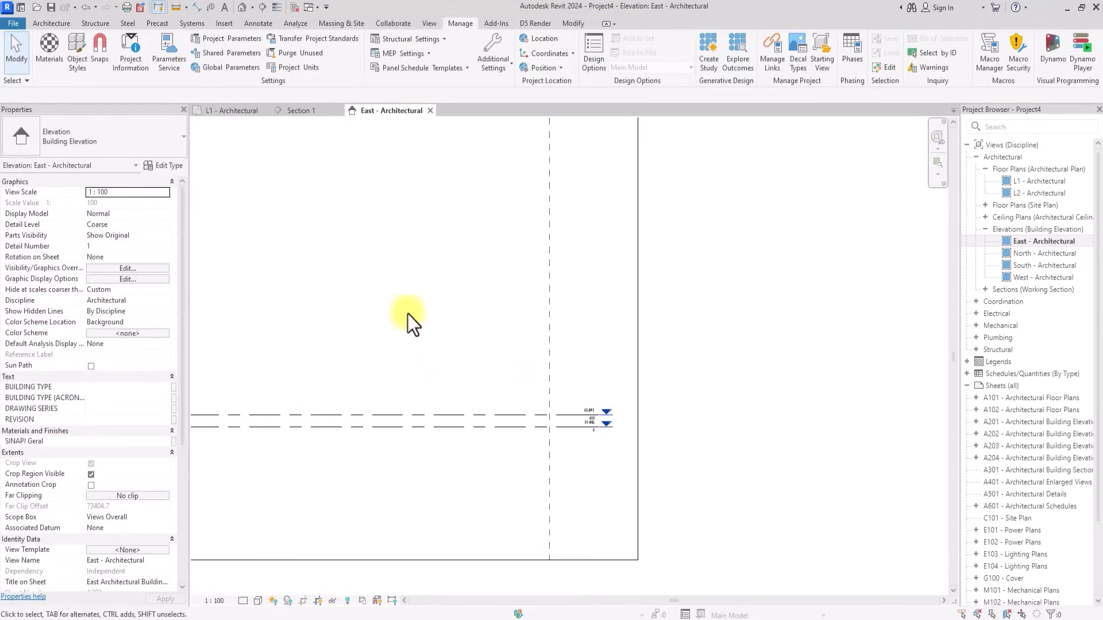
Draw a new level above 02-DPC at an elevation of about 3000, spanning the same width as the existing levels.
click(49, 24)
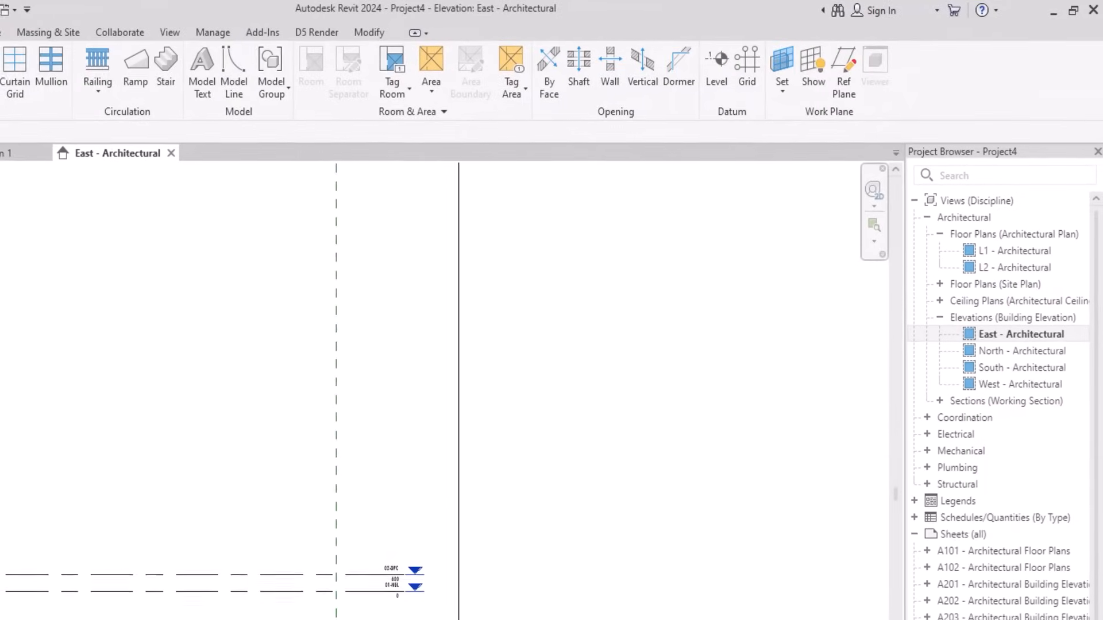
click(715, 62)
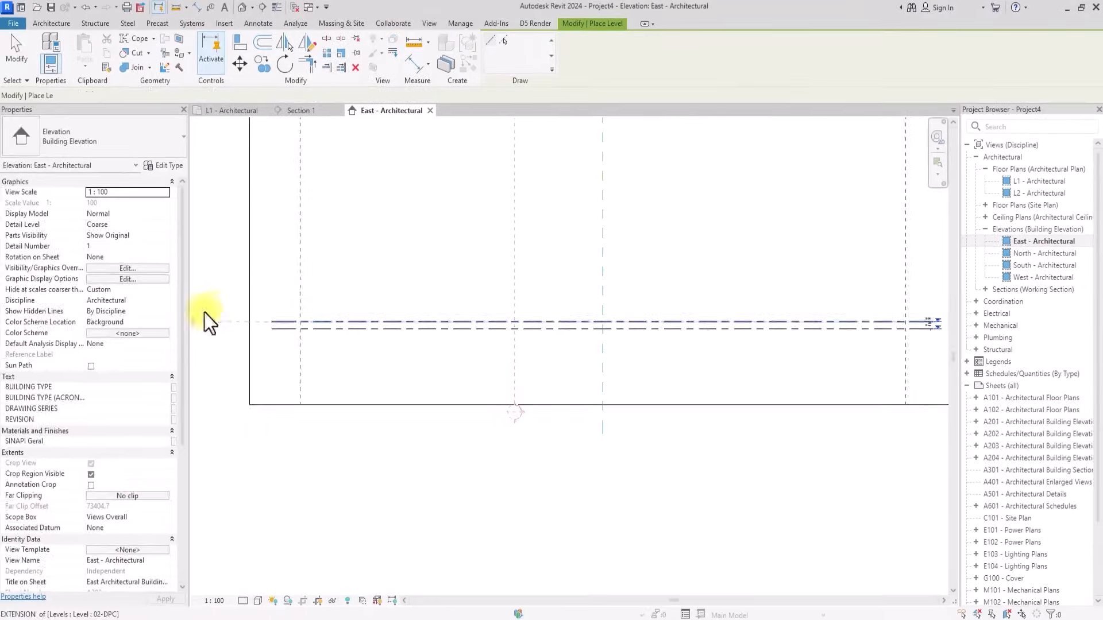
scroll(276, 319, up, 3)
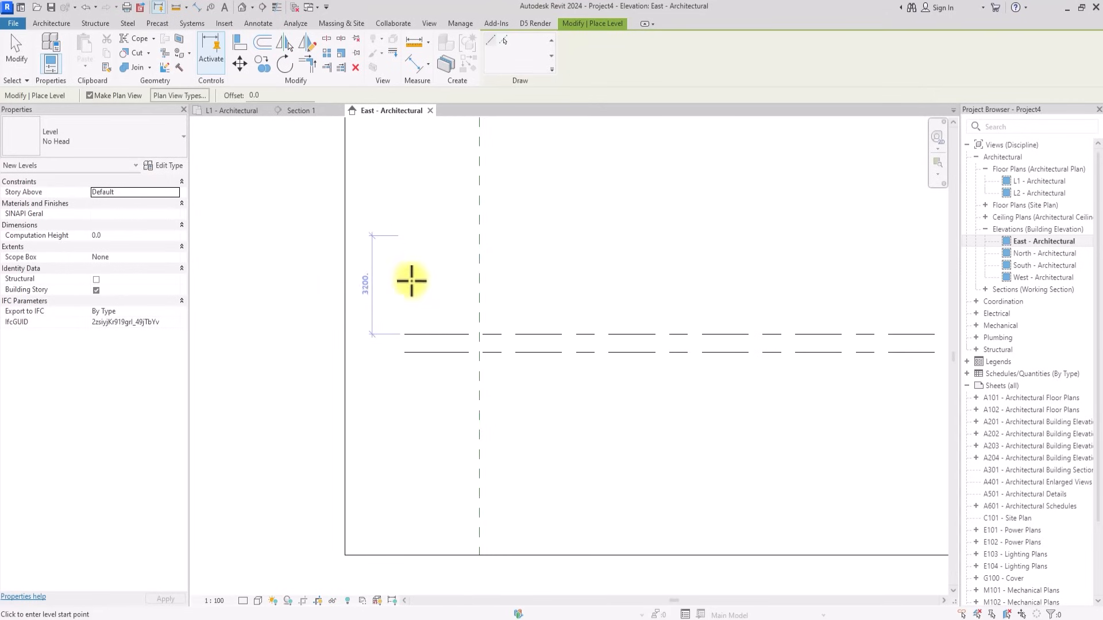
middle_drag(411, 278, 400, 343)
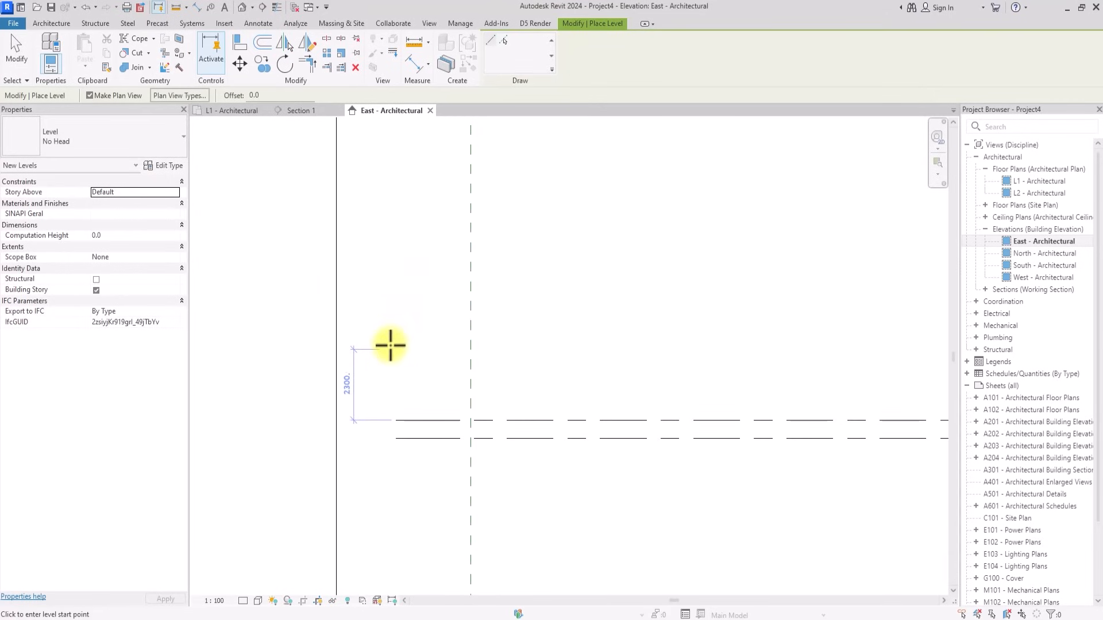
click(391, 345)
scroll(390, 345, down, 3)
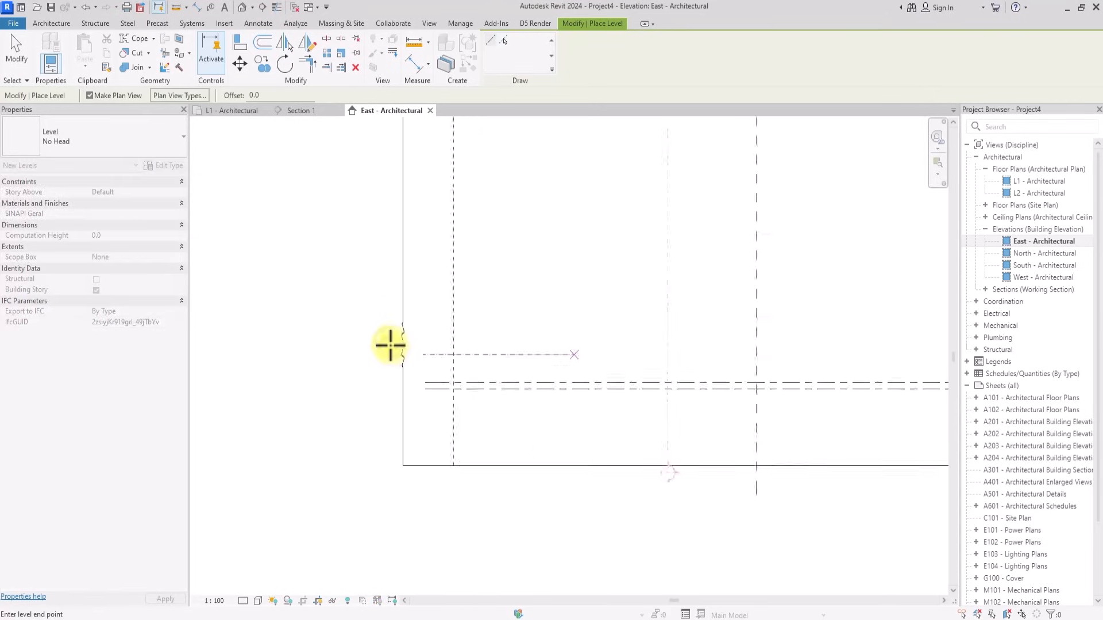
scroll(390, 345, up, 3)
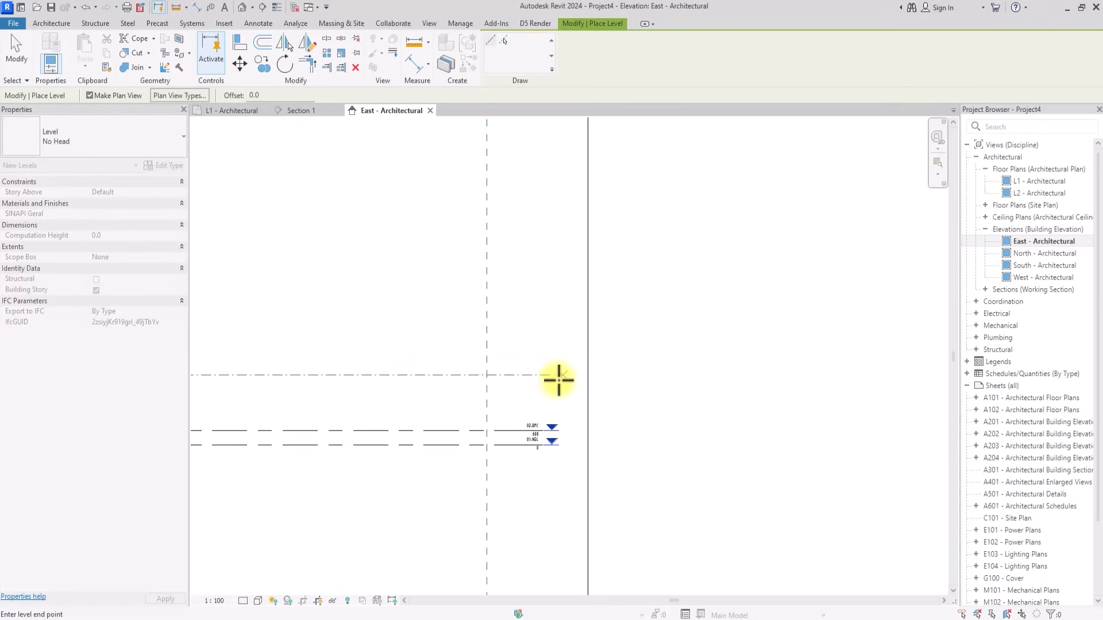
click(558, 379)
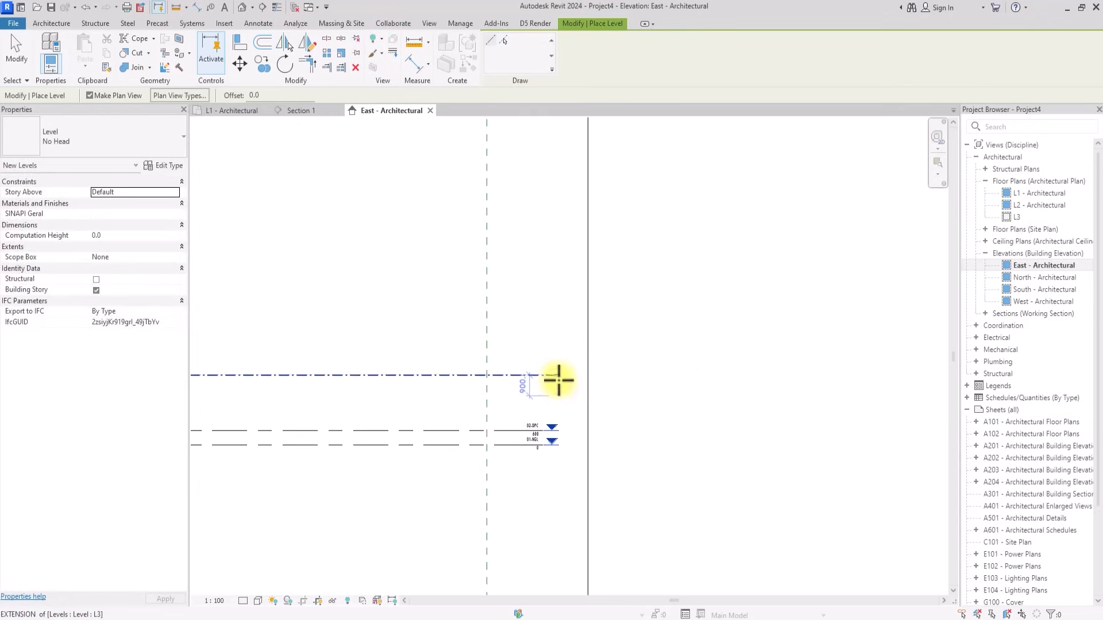
key(Escape)
key(Escape)
scroll(558, 380, up, 3)
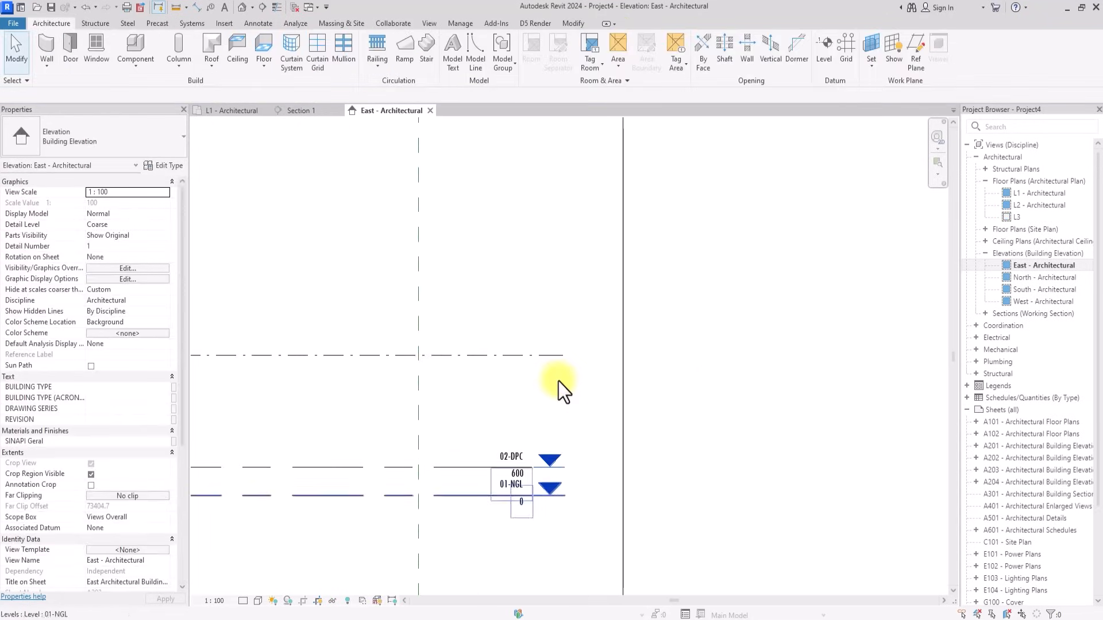
Check the level type used by 01-NGL and change the new upper level's type from No Head to 8mm Head.
click(460, 360)
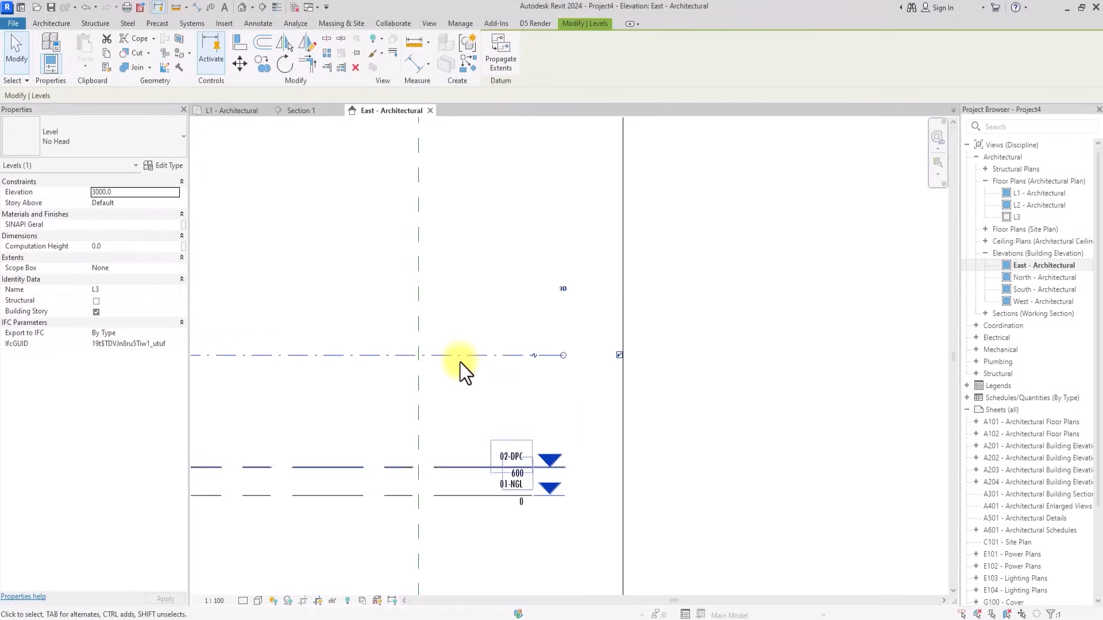
click(450, 495)
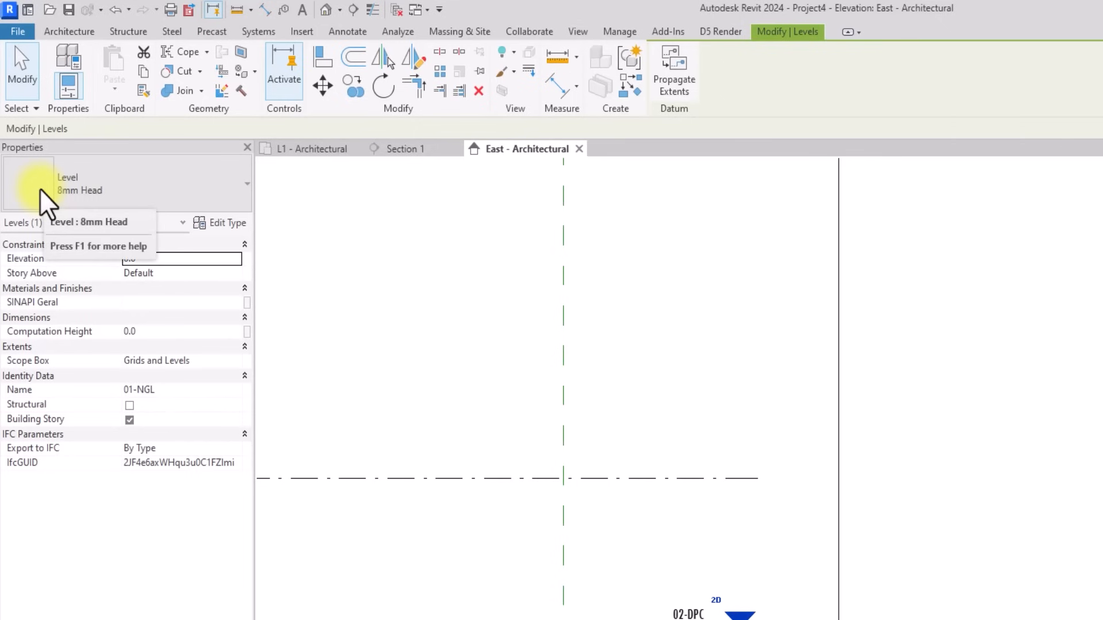
click(614, 478)
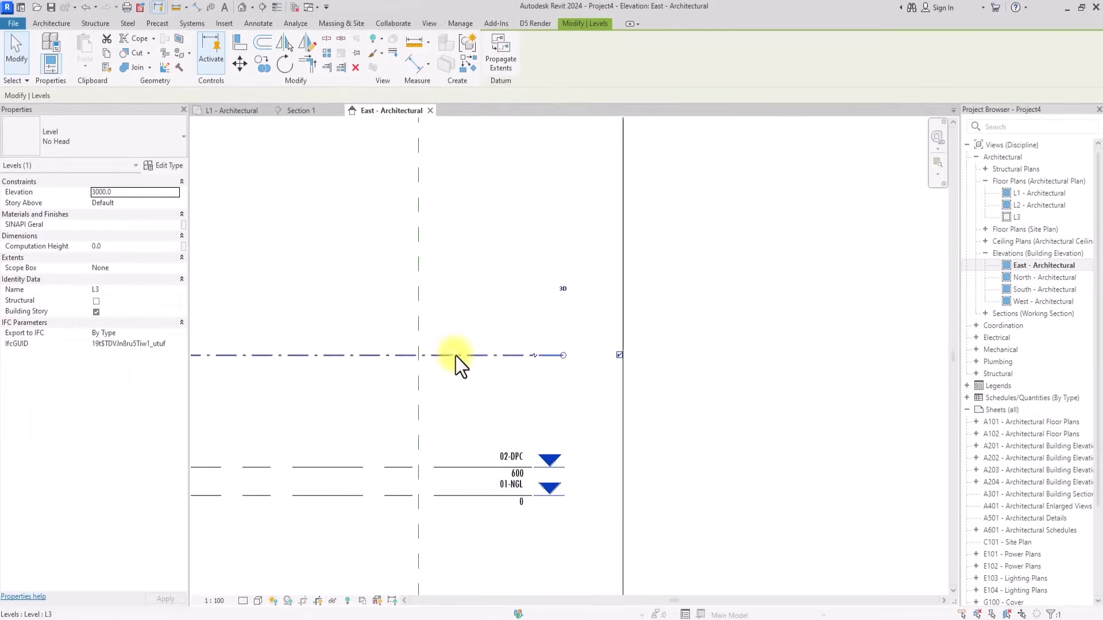
click(88, 138)
click(50, 211)
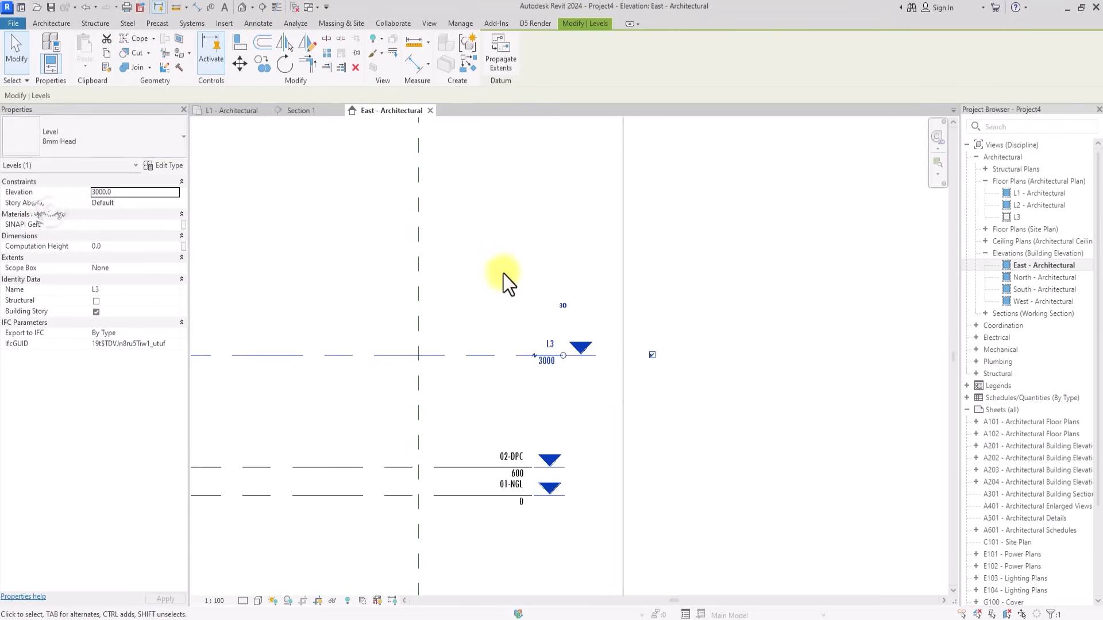
click(497, 303)
Adjust the head end of level L3 to line up with the heads of 02-DPC and 01-NGL.
click(479, 358)
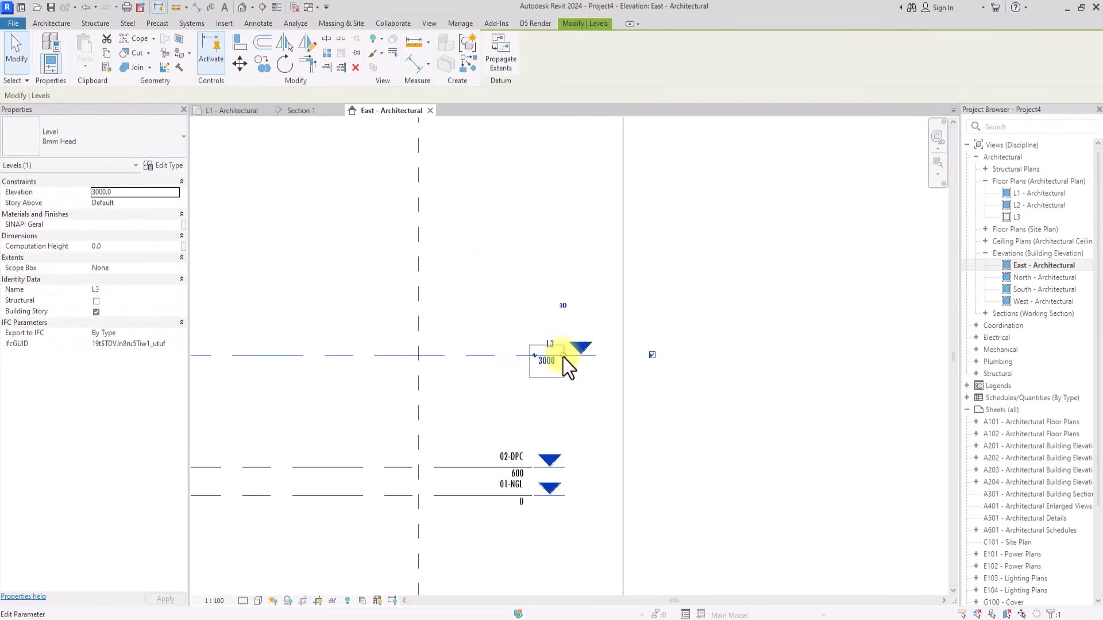
drag(563, 356, 522, 362)
click(523, 373)
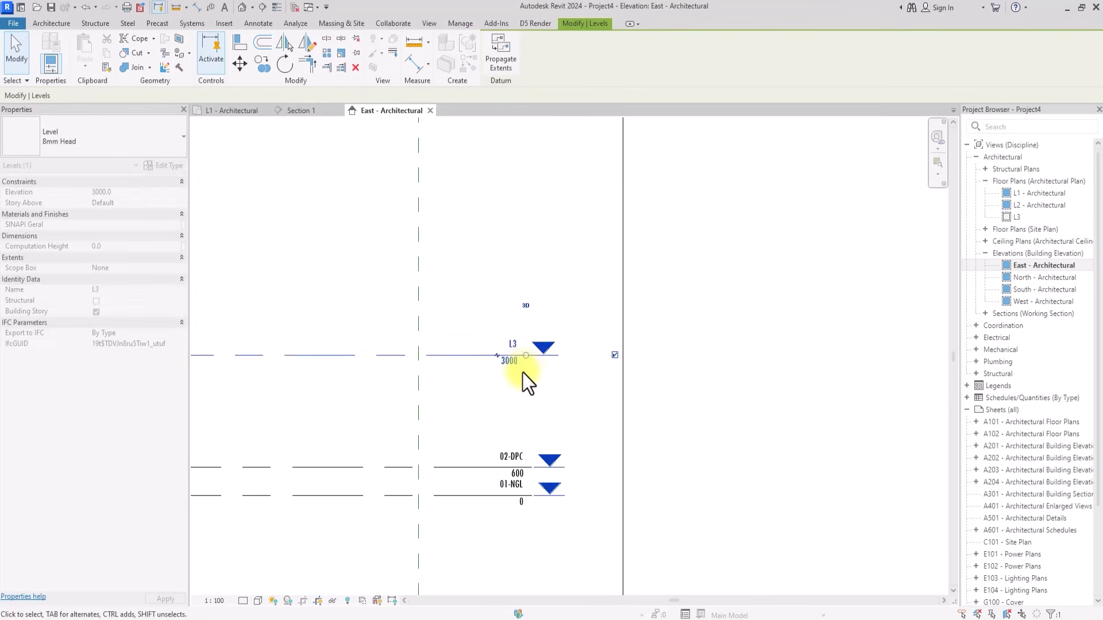
scroll(517, 396, up, 2)
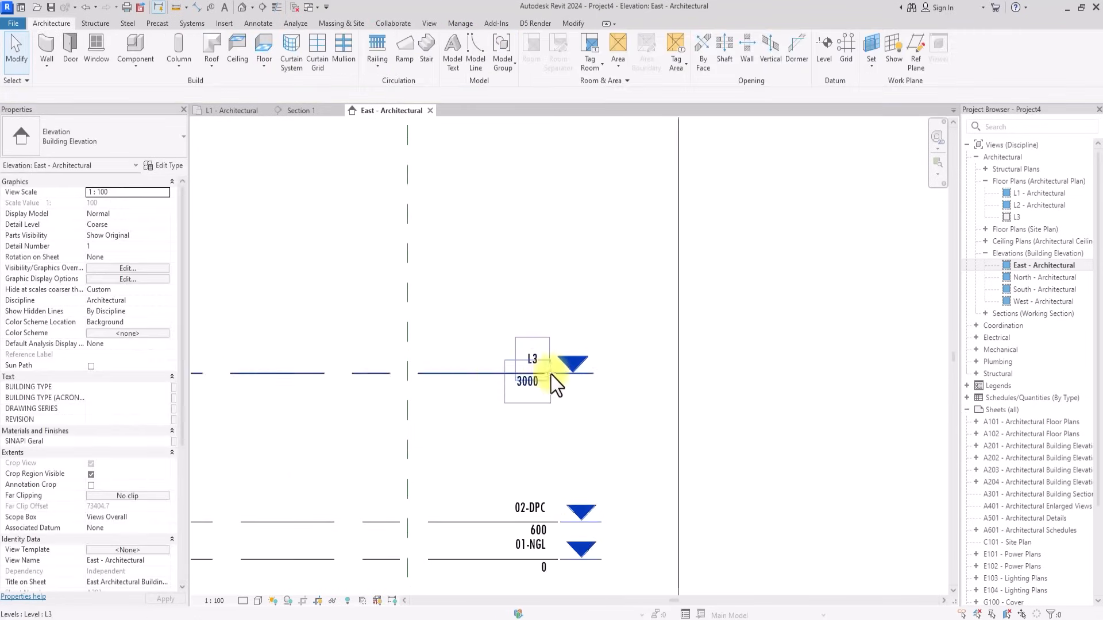
click(470, 374)
drag(549, 374, 560, 374)
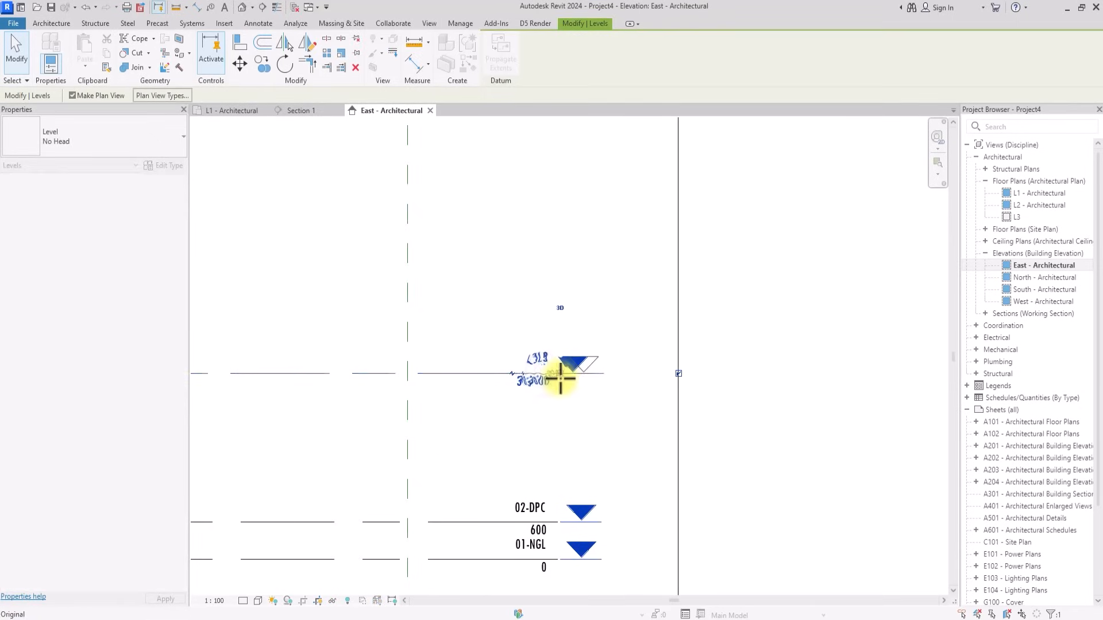
Rename level L3 to 03-LINTEL 1 and have its corresponding views renamed as well.
click(556, 443)
click(540, 363)
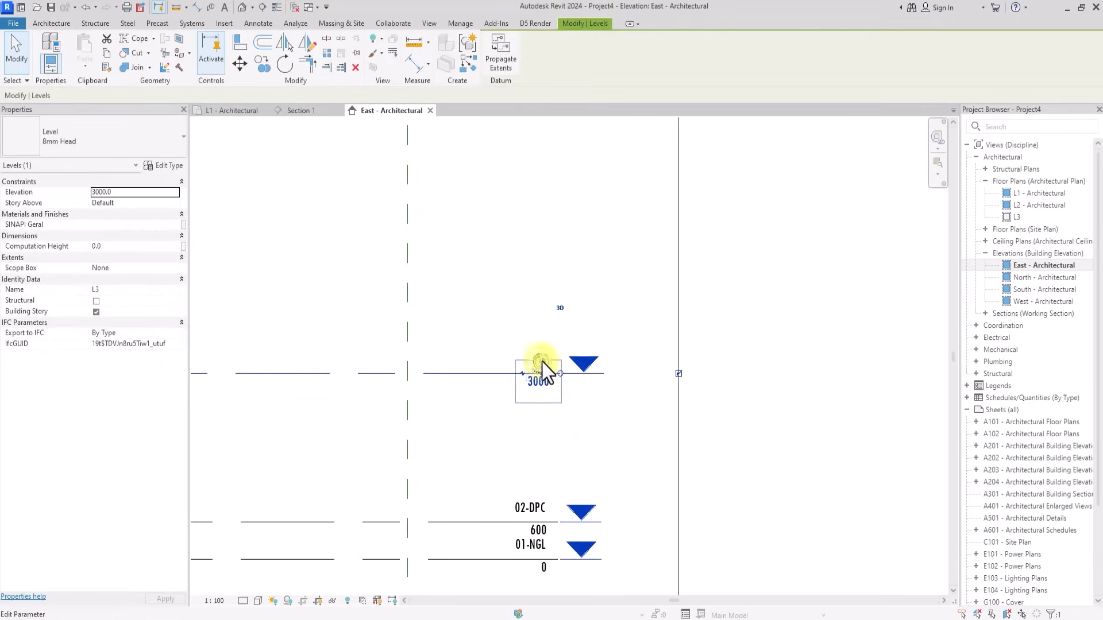
click(542, 360)
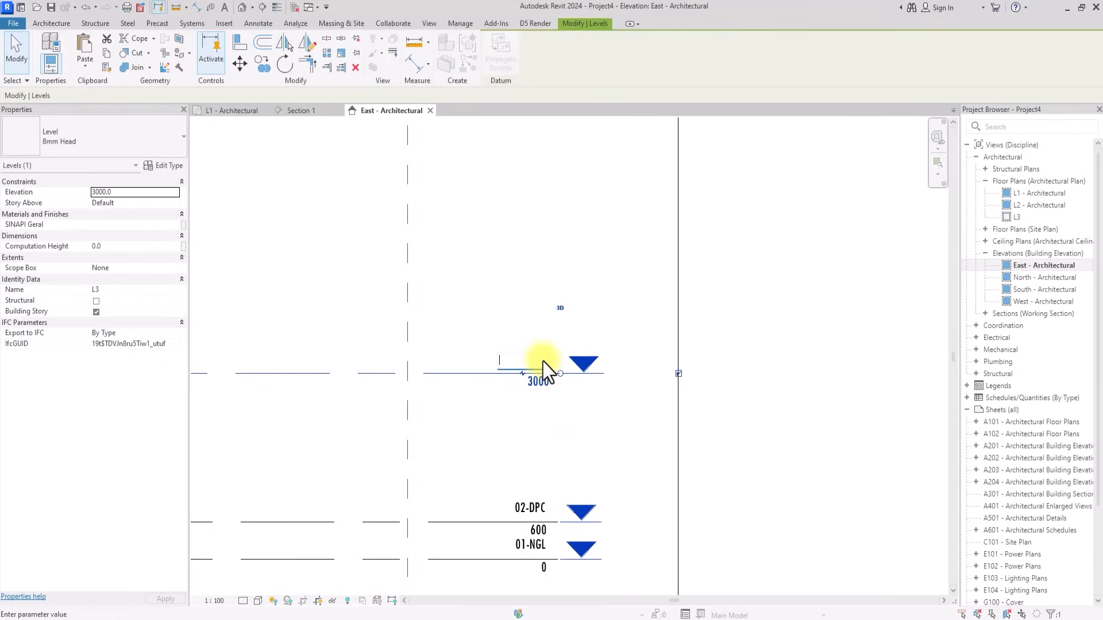
text(03-LINTEL 1)
key(Return)
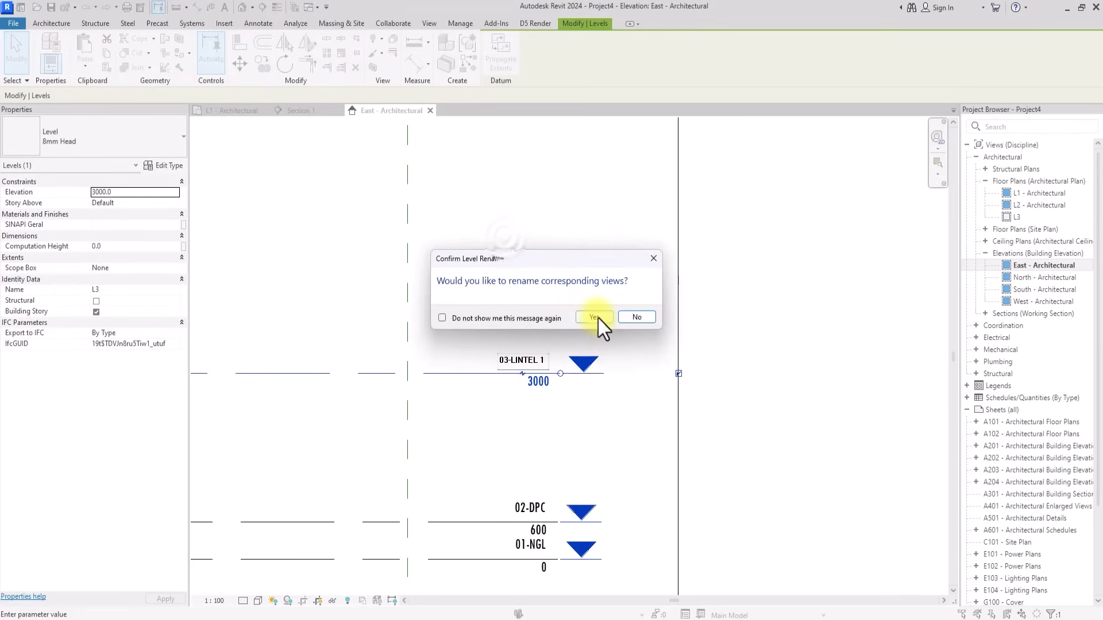
click(595, 318)
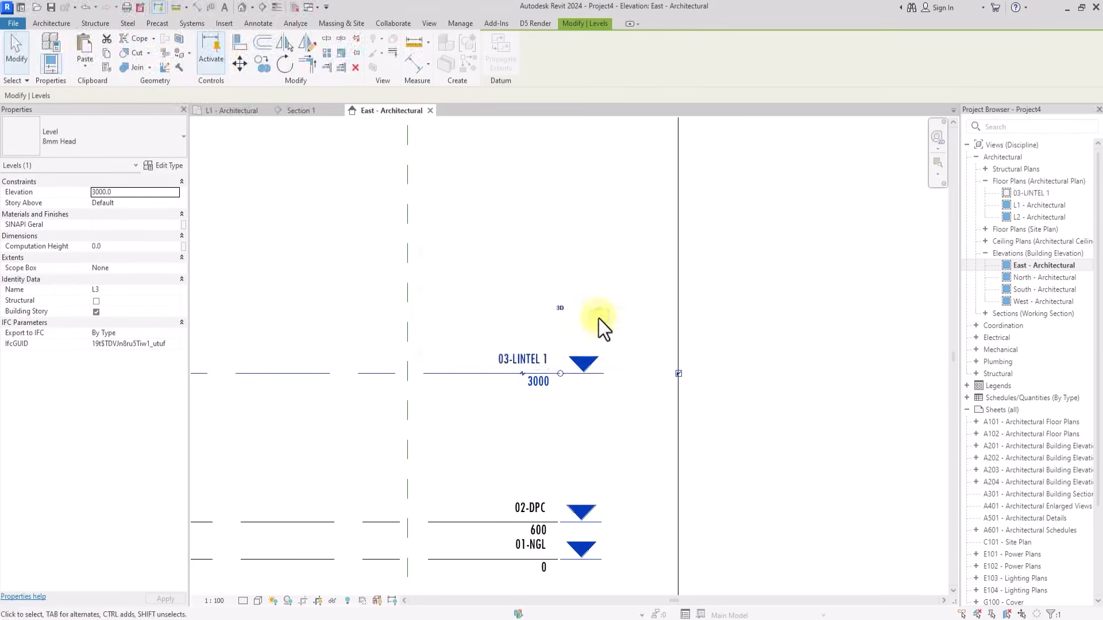
Copy level 03-LINTEL 1 vertically upward by 1200 to create a new level above it.
scroll(569, 317, down, 5)
scroll(350, 317, up, 3)
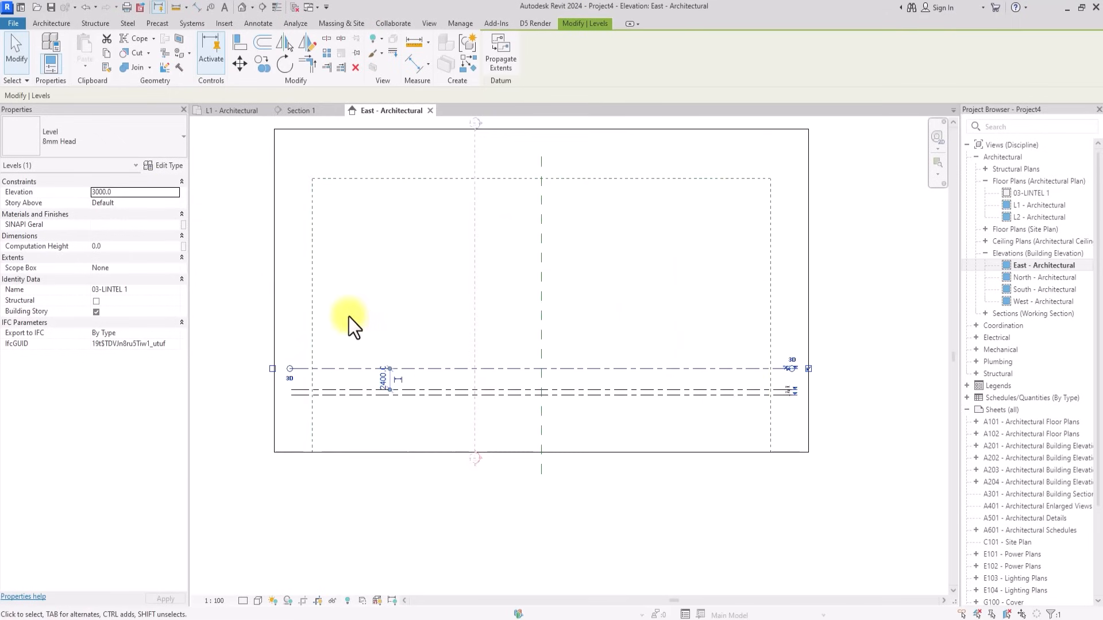
click(349, 317)
scroll(351, 344, up, 3)
click(352, 360)
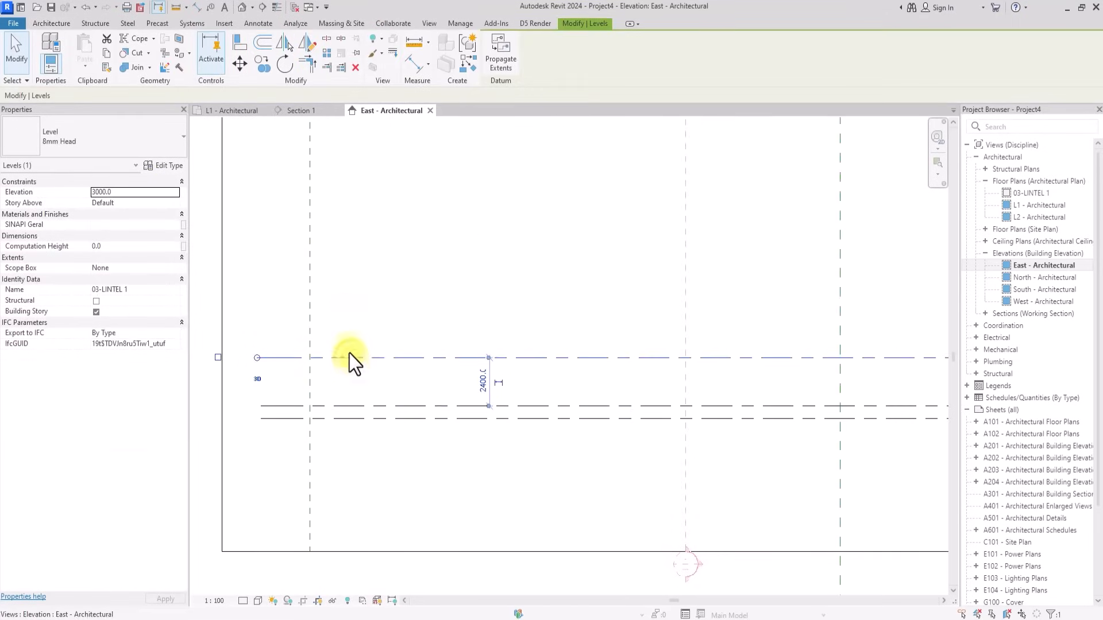
click(262, 70)
click(449, 358)
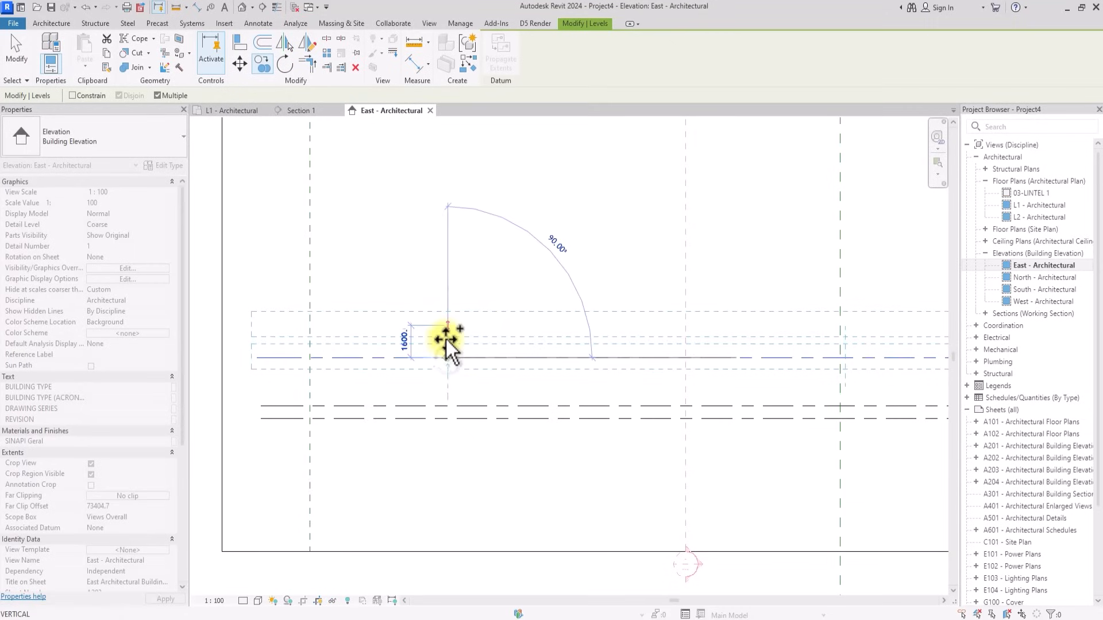
scroll(446, 337, up, 2)
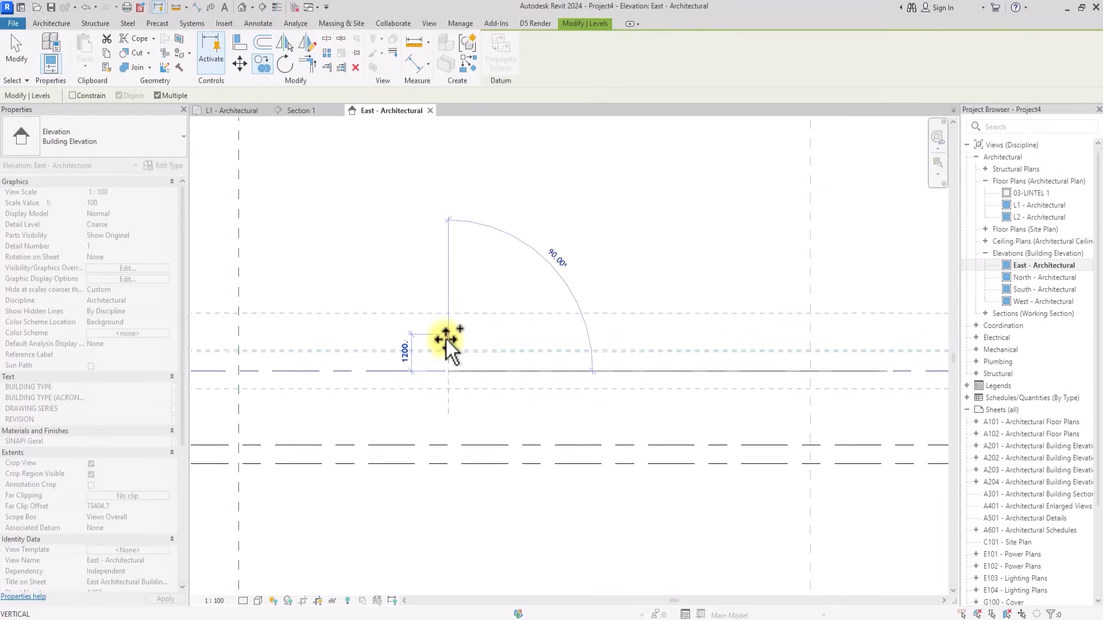
click(446, 339)
scroll(444, 336, down, 5)
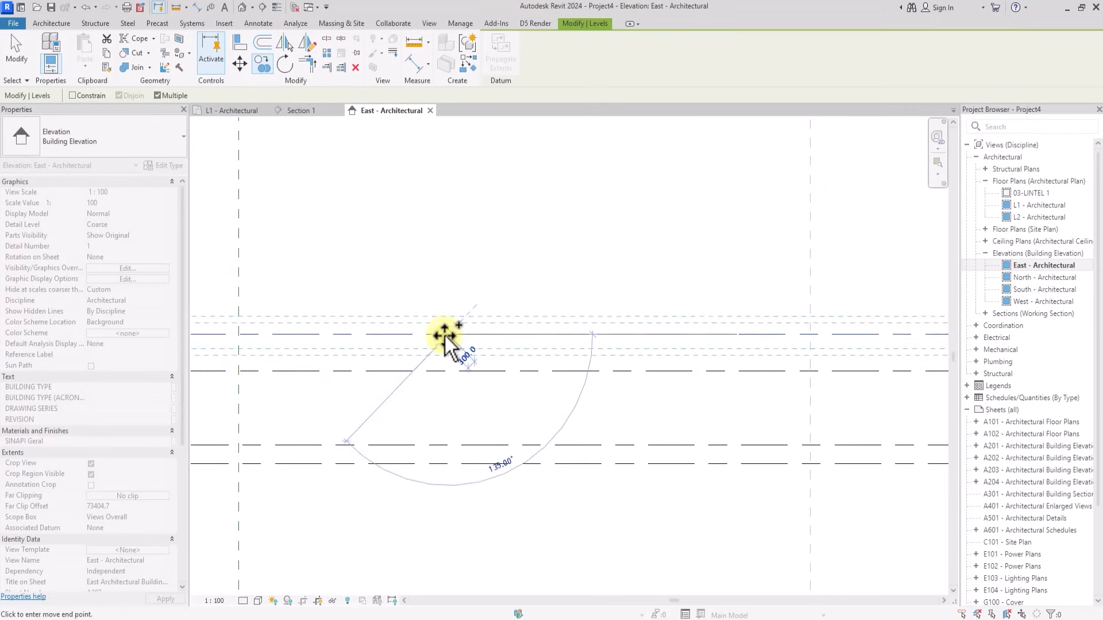
key(Escape)
key(Escape)
Rename the copied level above 03-LINTEL 1 to 04-FIRST FLOOR.
scroll(443, 337, up, 5)
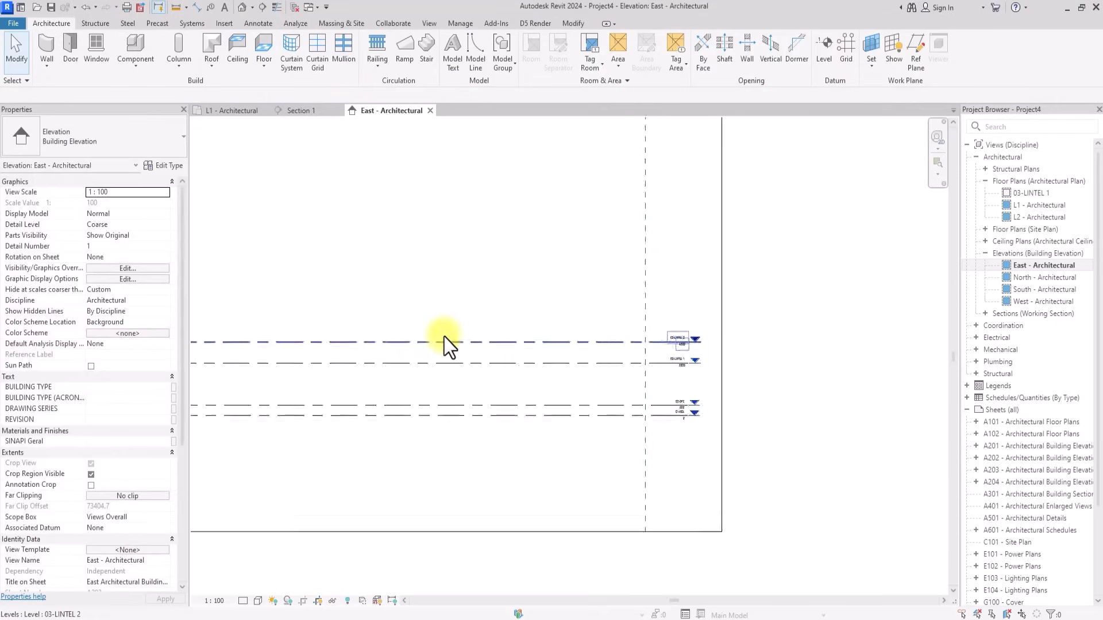
scroll(444, 337, up, 2)
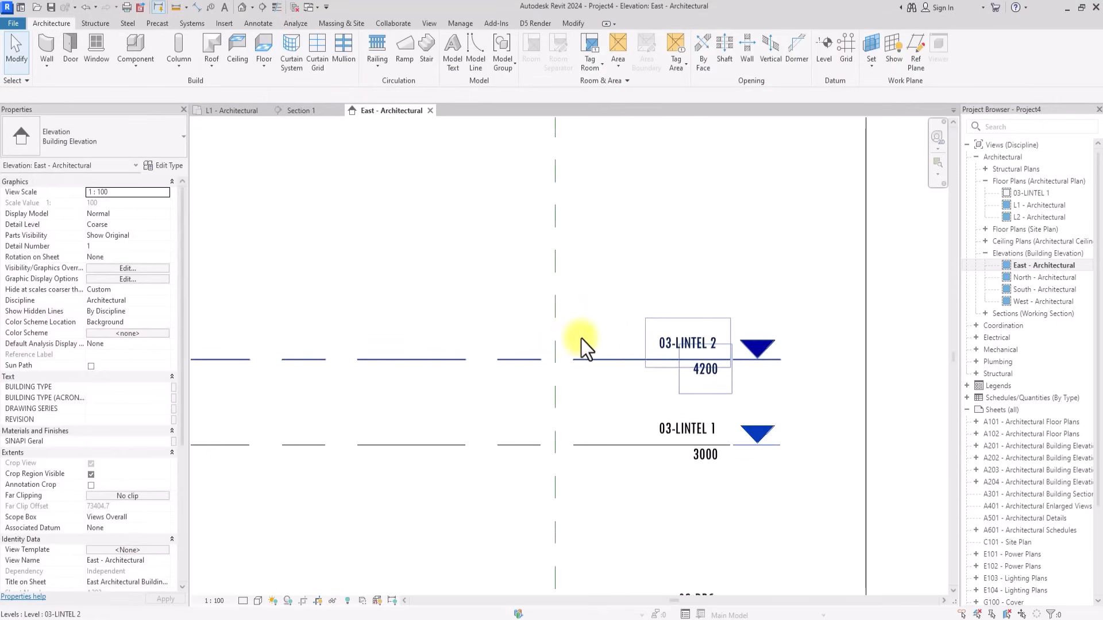
double_click(696, 343)
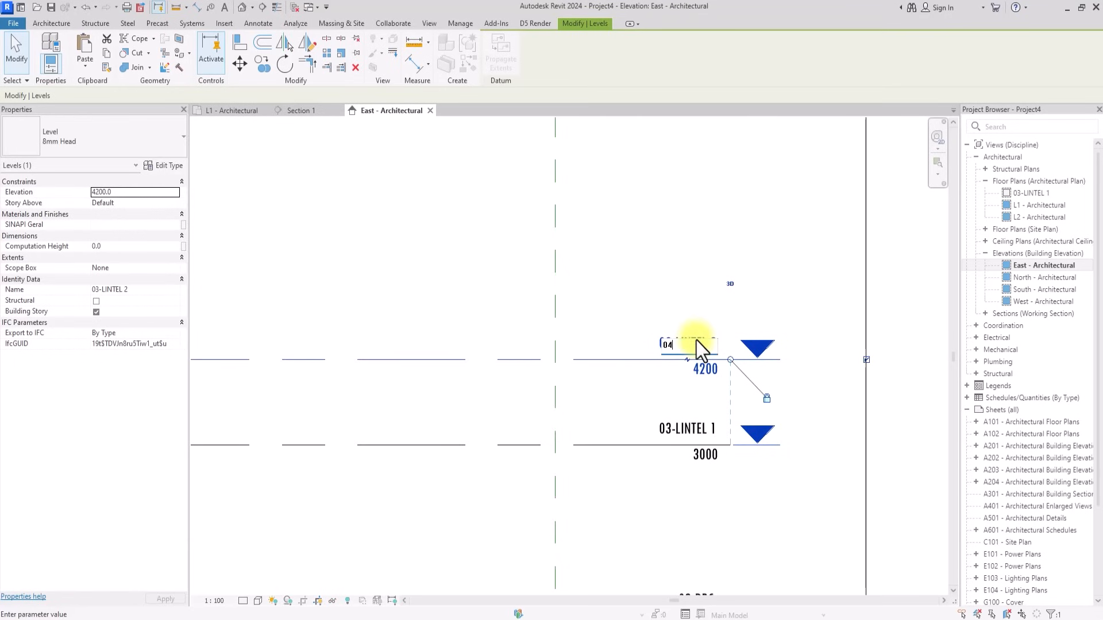
text(04-FIRST FLOOR)
key(Return)
key(Escape)
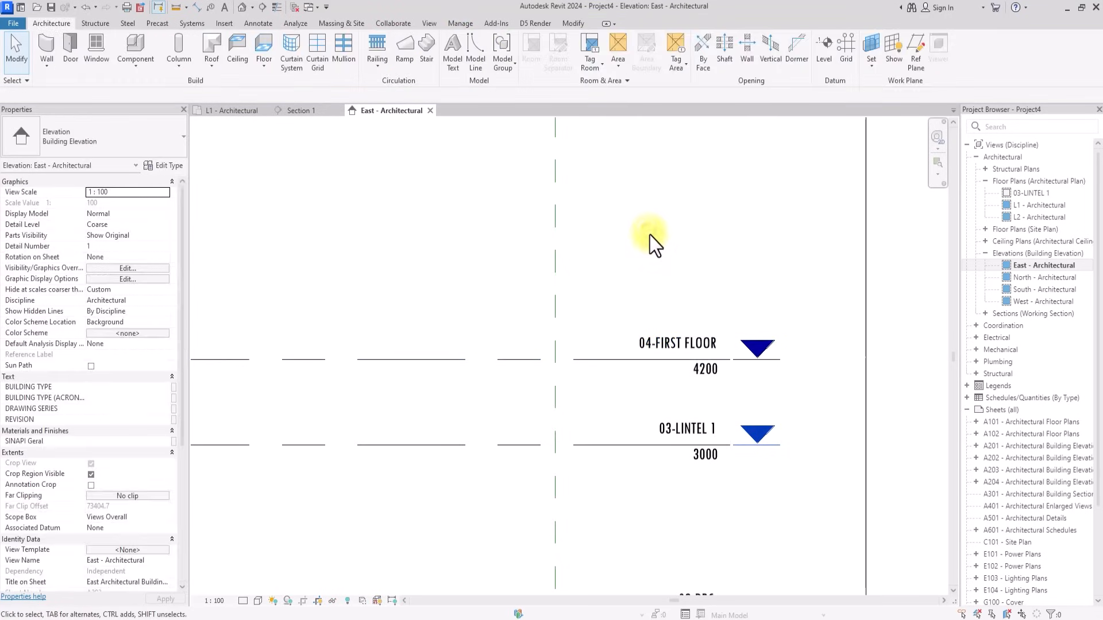
Place an aligned dimension in the OP_Diagonal - 1.4mm EA_300 style between levels 02-DPC and 04-FIRST FLOOR.
scroll(650, 236, down, 4)
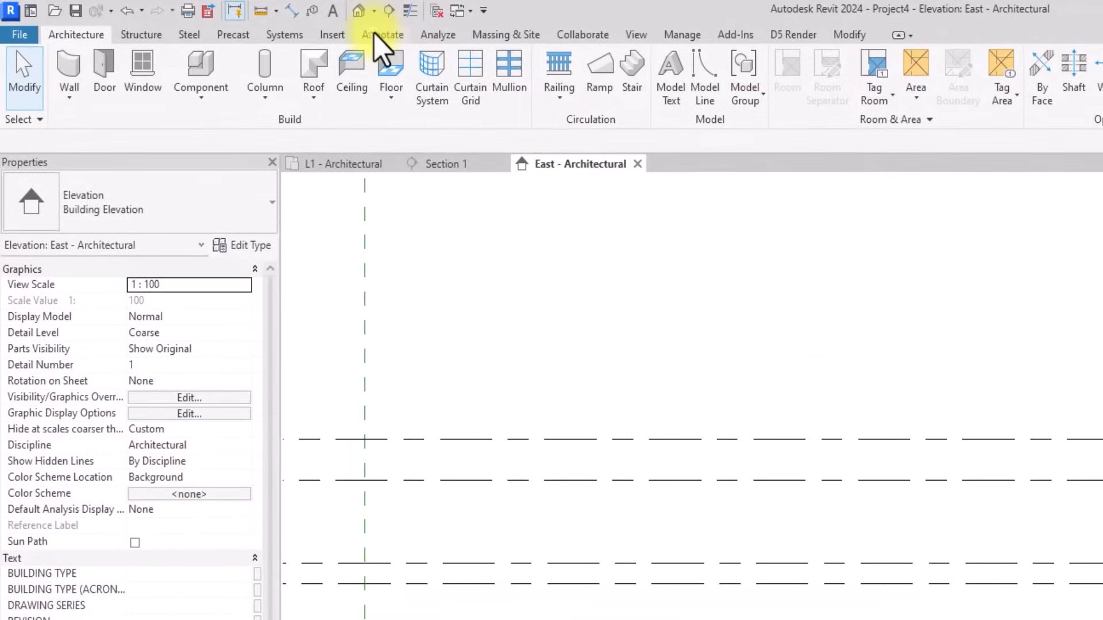
click(376, 36)
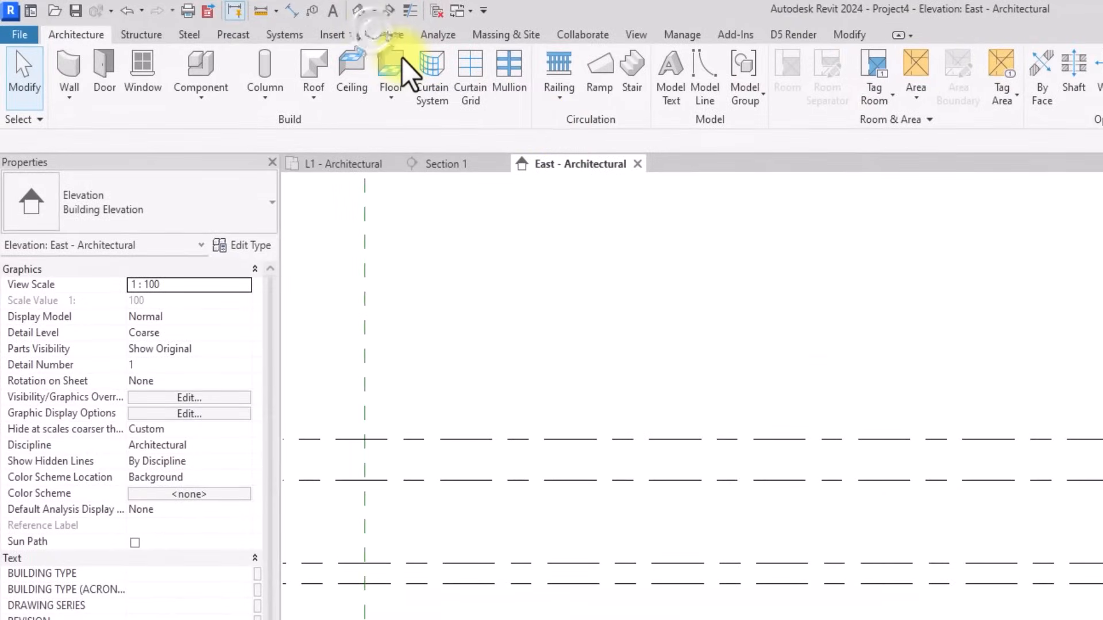
click(70, 91)
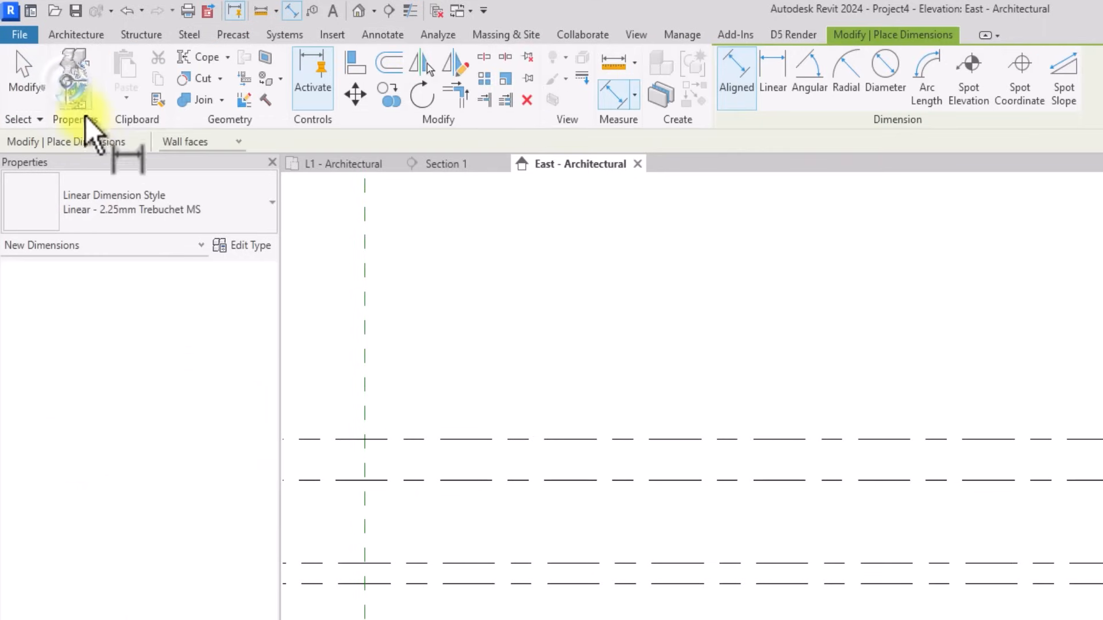
click(131, 208)
scroll(133, 221, down, 1)
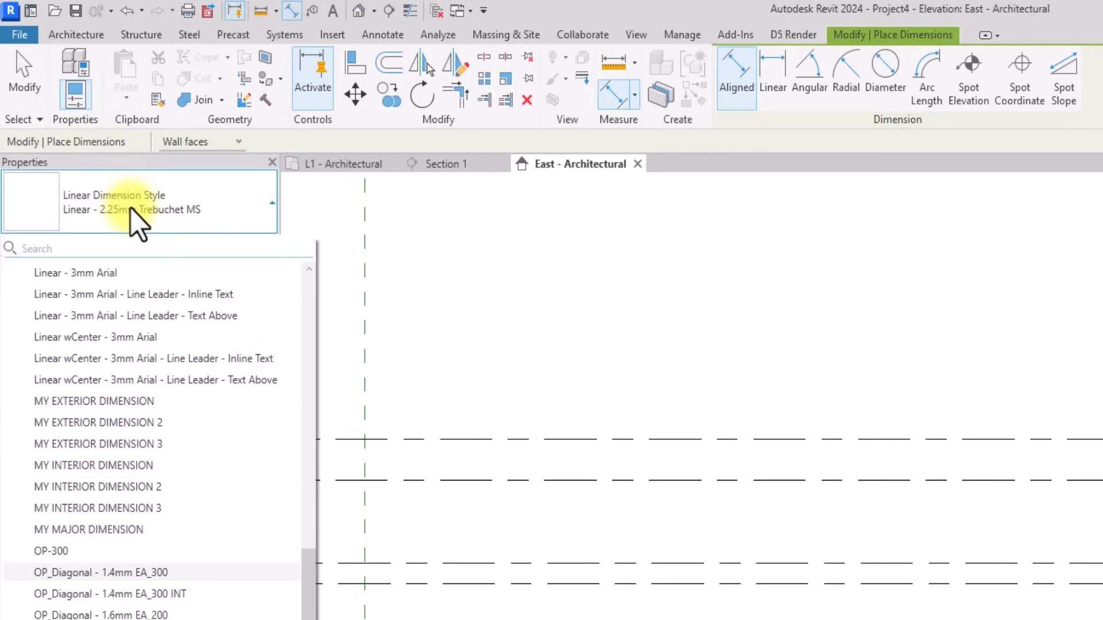
click(139, 572)
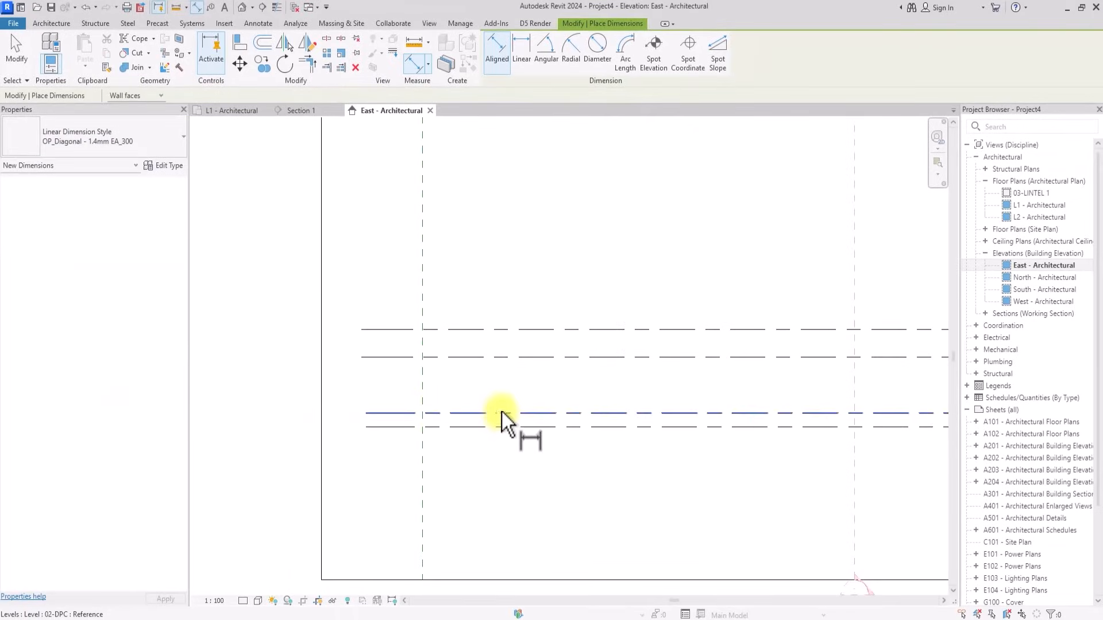
click(502, 412)
click(502, 330)
scroll(492, 338, up, 2)
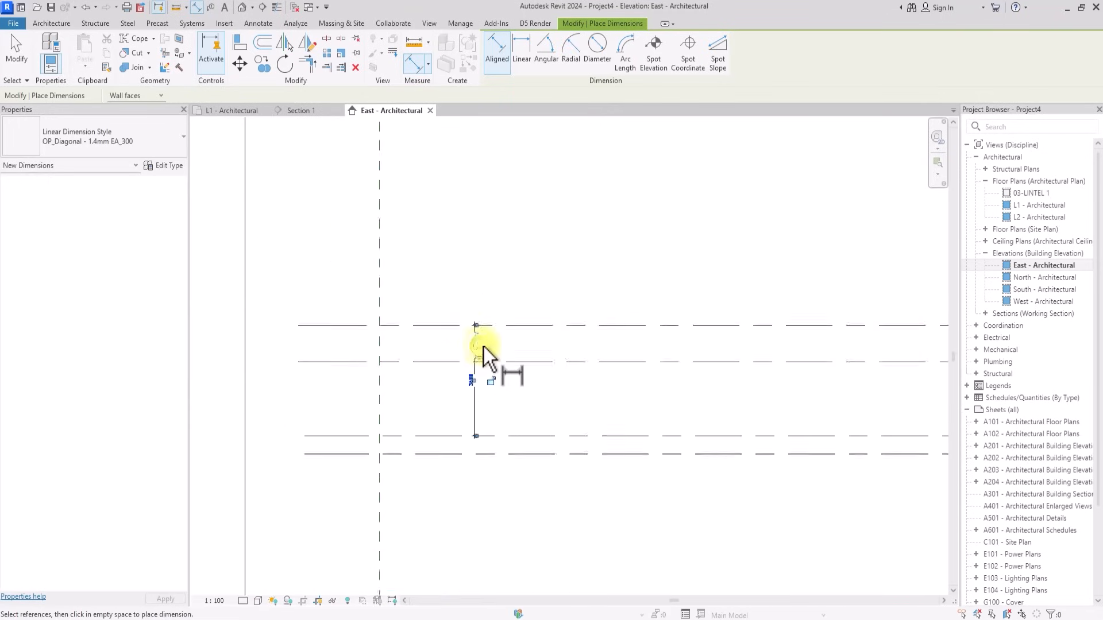
click(484, 346)
scroll(740, 373, down, 3)
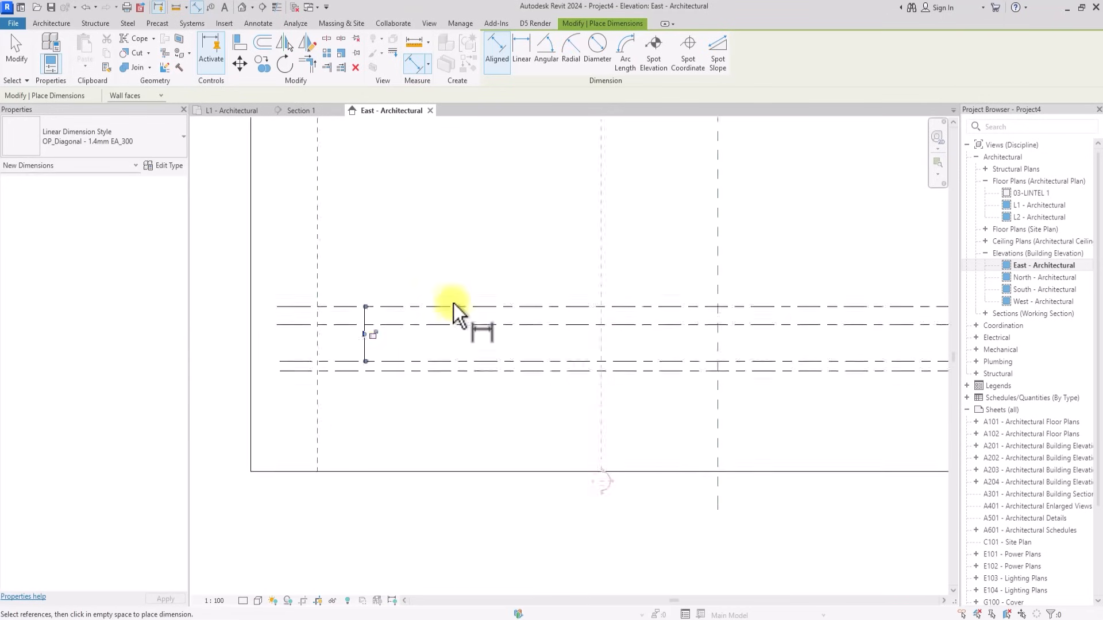
scroll(390, 298, up, 4)
key(Escape)
key(Escape)
Set the dimensioned distance from 02-DPC to 04-FIRST FLOOR to 3450 by moving the 04-FIRST FLOOR level.
click(409, 261)
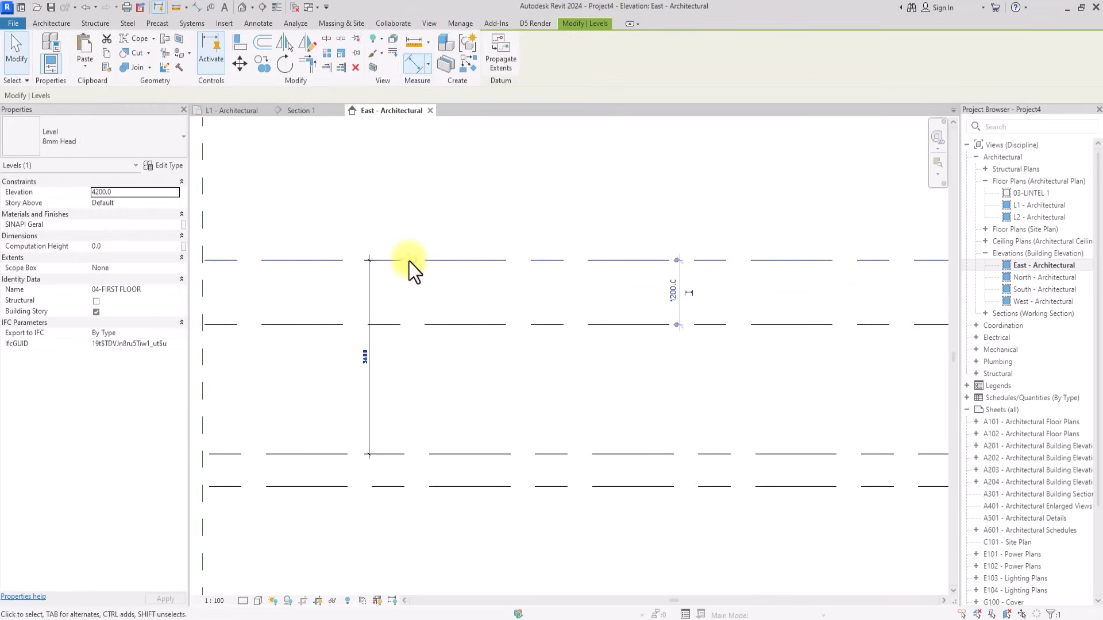
click(365, 357)
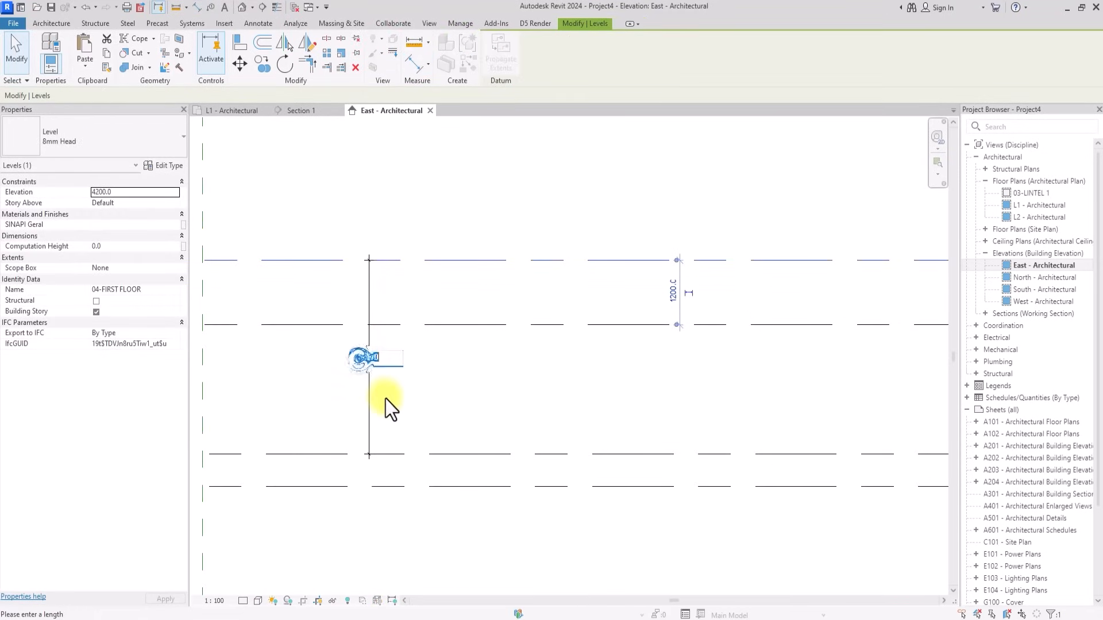
text(3450)
key(Return)
Check the elevation shown at the head of level 04-FIRST FLOOR.
scroll(457, 298, down, 4)
click(471, 345)
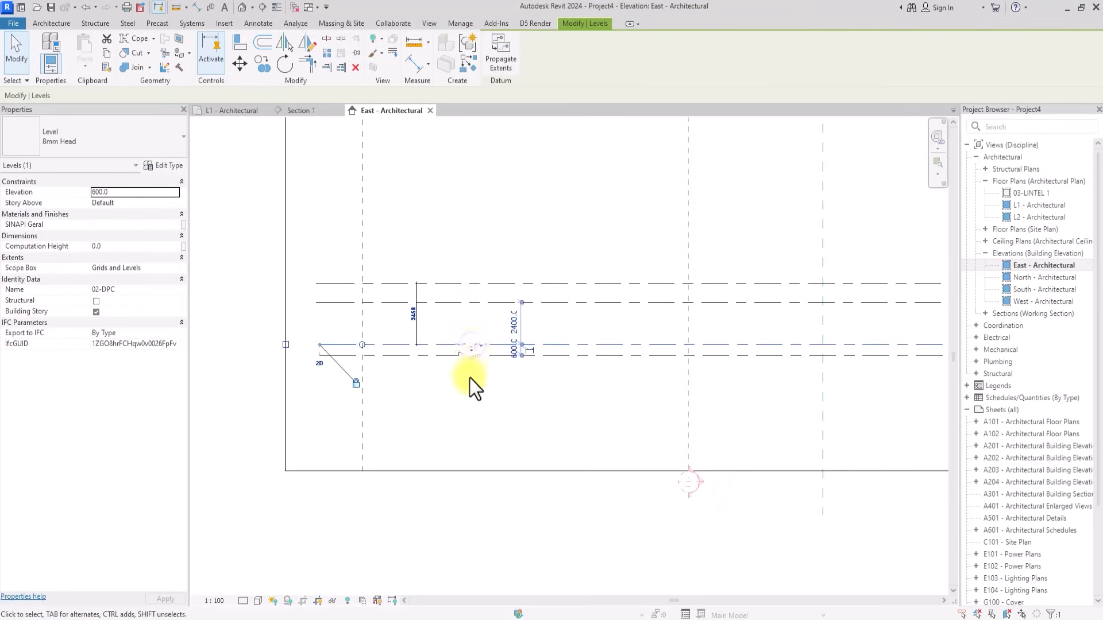
mouse_move(472, 401)
middle_down()
mouse_move(466, 453)
mouse_move(216, 423)
middle_up()
key(Escape)
scroll(466, 453, down, 5)
scroll(467, 453, up, 9)
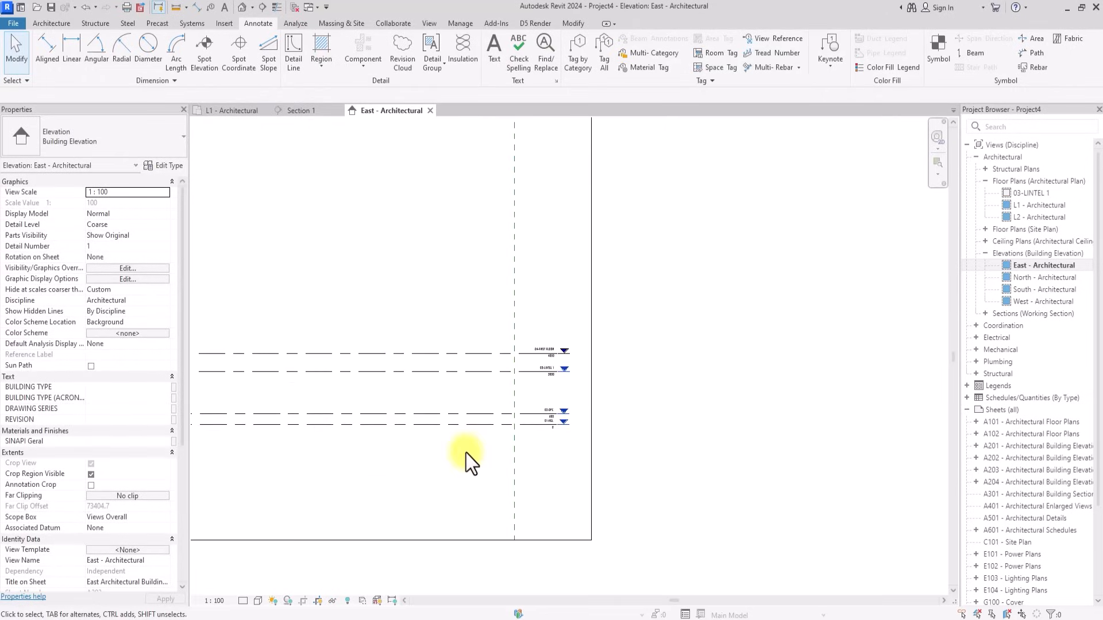
scroll(466, 452, up, 2)
scroll(496, 367, down, 2)
scroll(497, 367, up, 5)
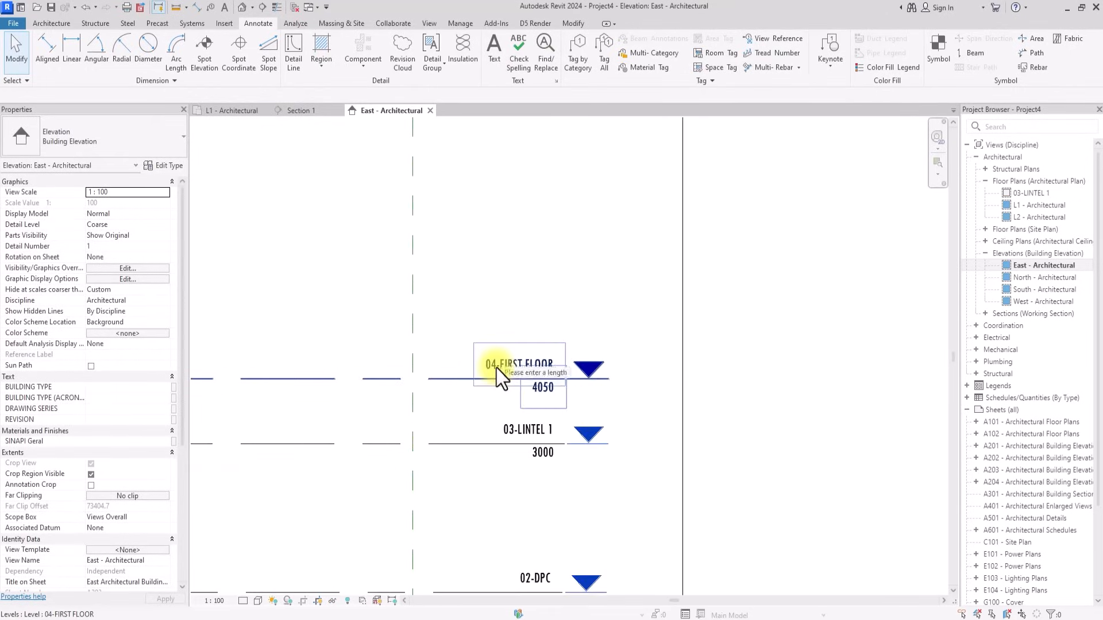
Copy level 04-FIRST FLOOR vertically upward by 2400, placing the new level at elevation 6450.
scroll(496, 368, down, 6)
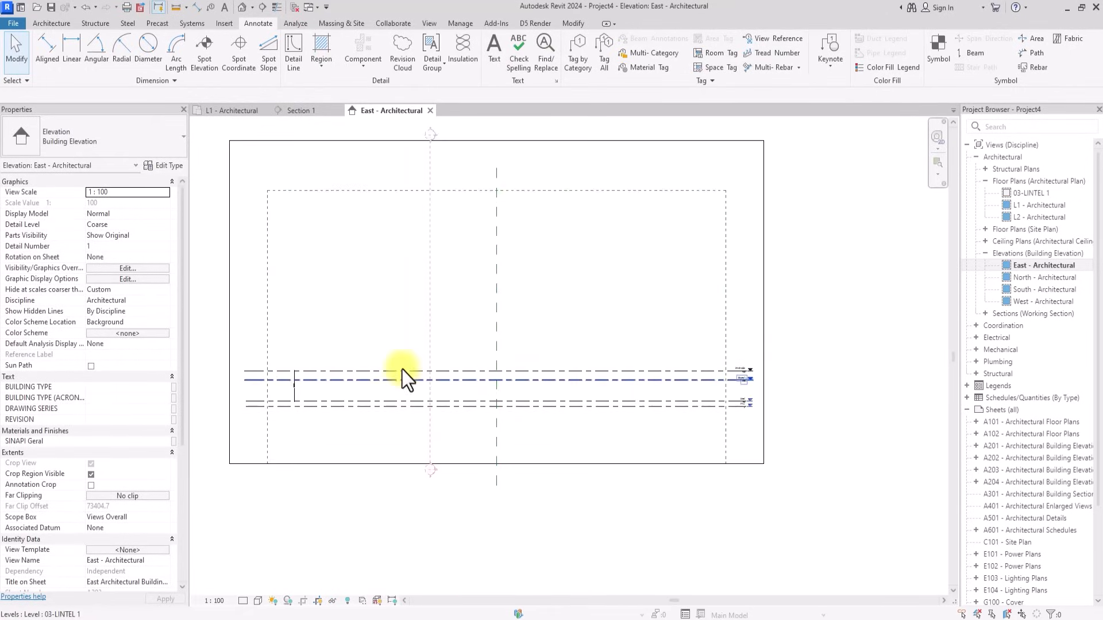
scroll(260, 371, up, 5)
click(260, 371)
scroll(260, 371, up, 3)
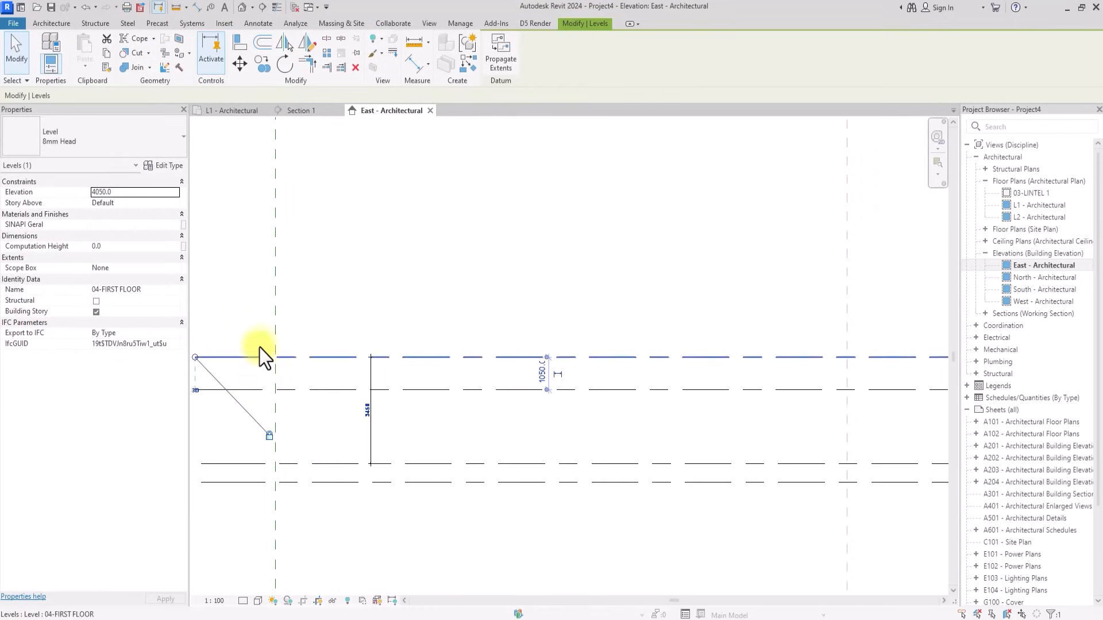
click(258, 67)
middle_drag(218, 287, 402, 309)
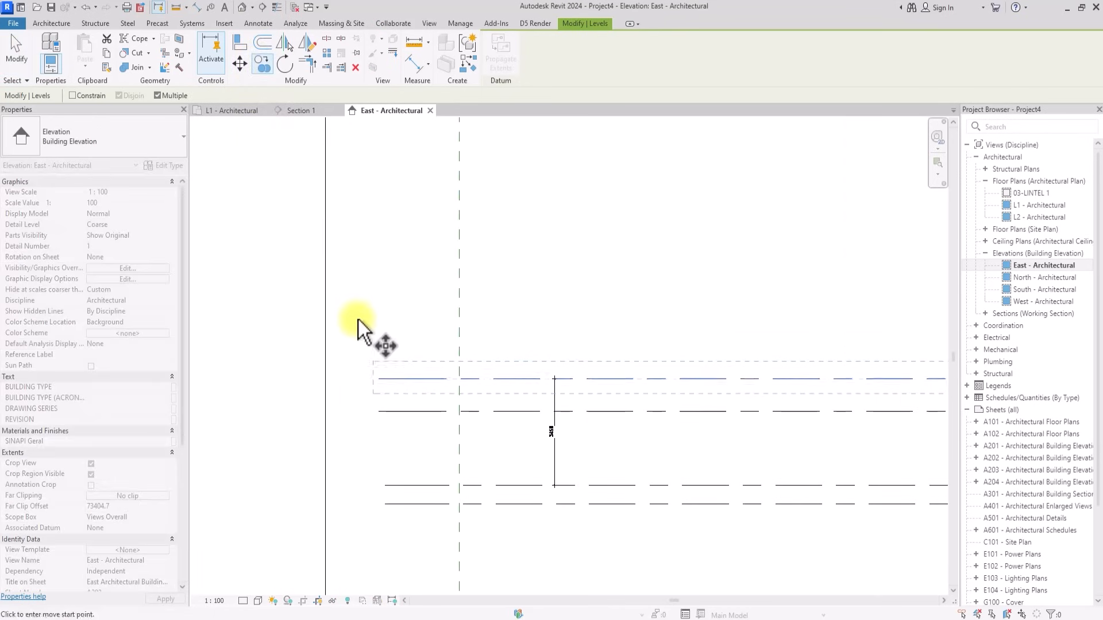
click(380, 378)
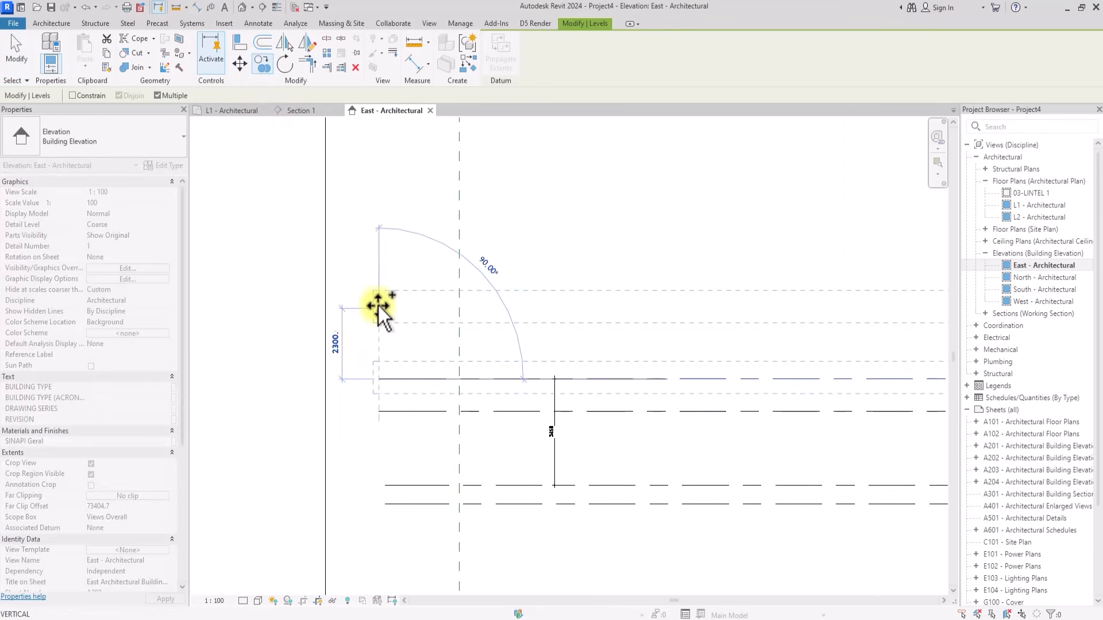
scroll(378, 305, down, 5)
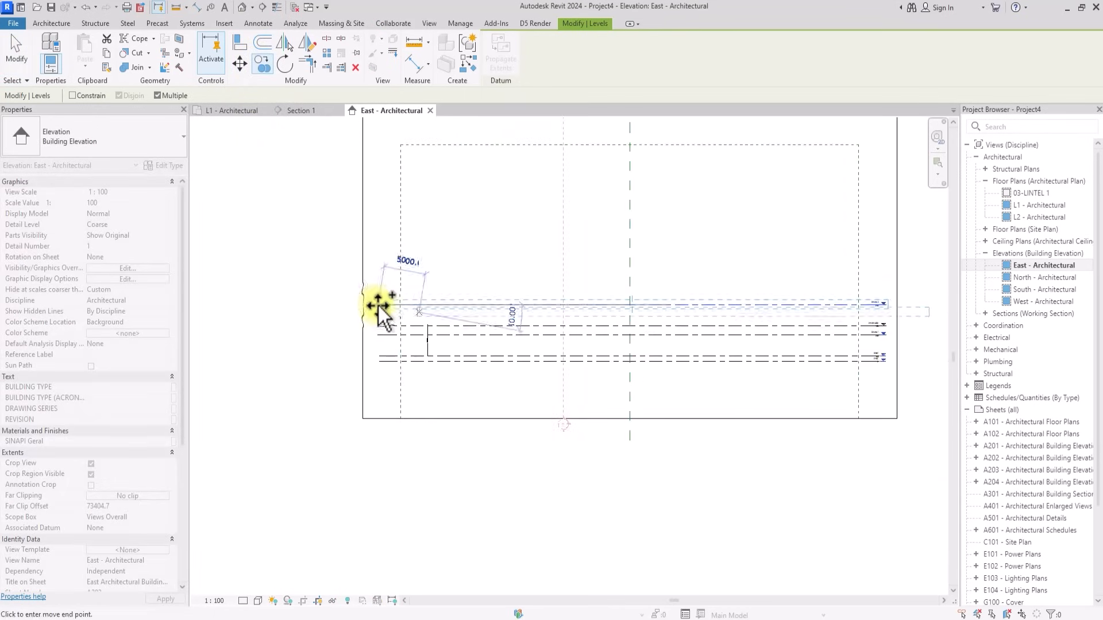
click(378, 305)
key(Escape)
key(Escape)
Rename the new level above 04-FIRST FLOOR to 05-LINTEL 2.
scroll(379, 308, up, 5)
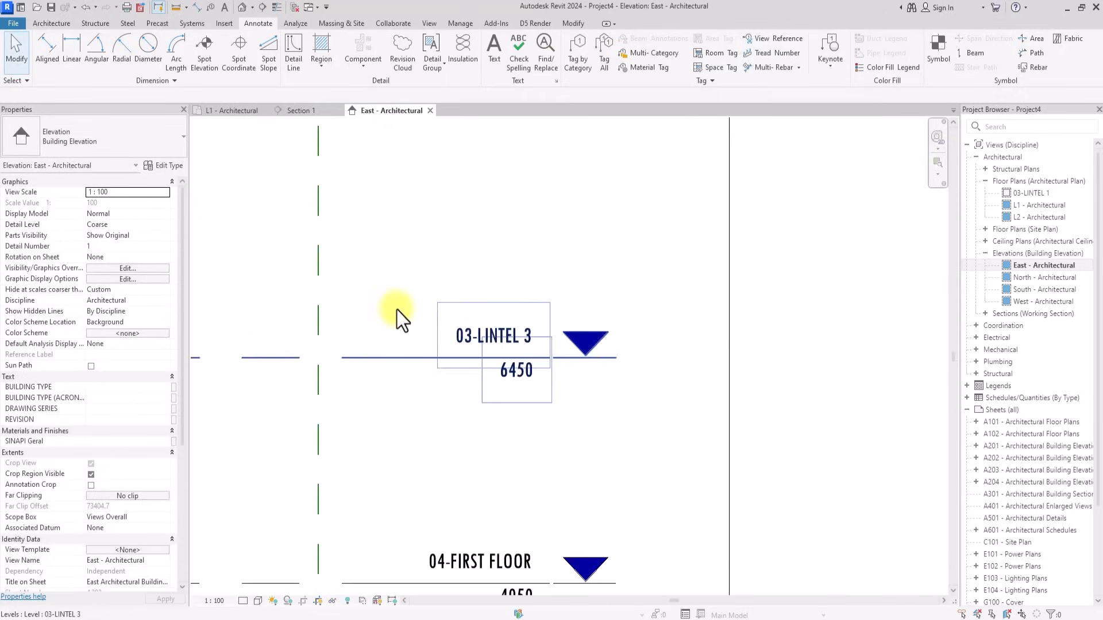
click(486, 333)
click(489, 364)
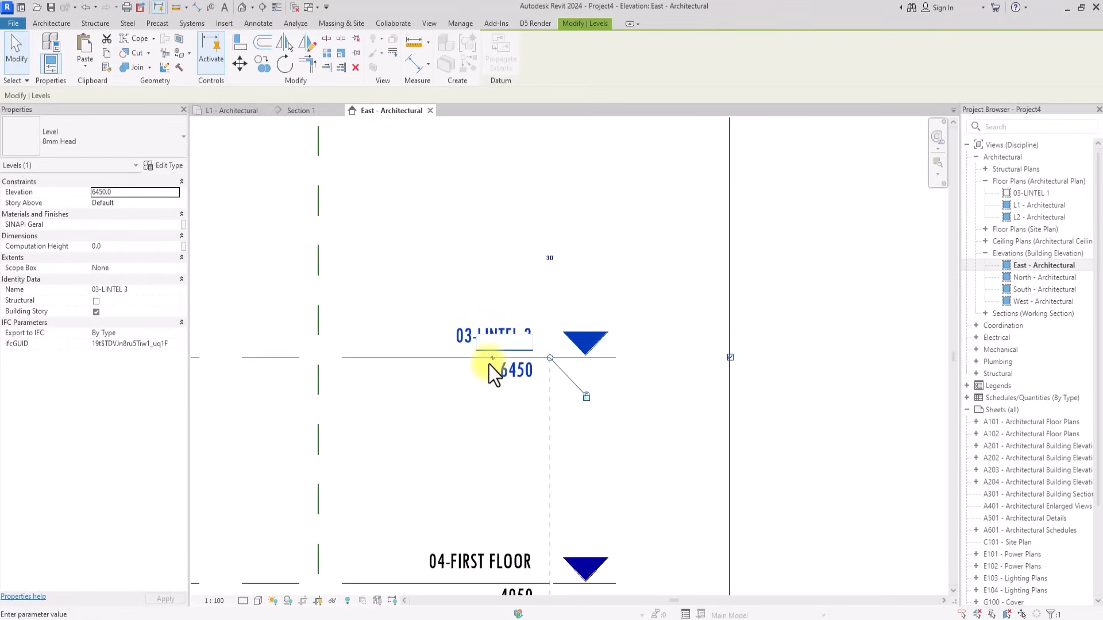
text(05-LINTEL 2)
key(Return)
scroll(490, 232, down, 5)
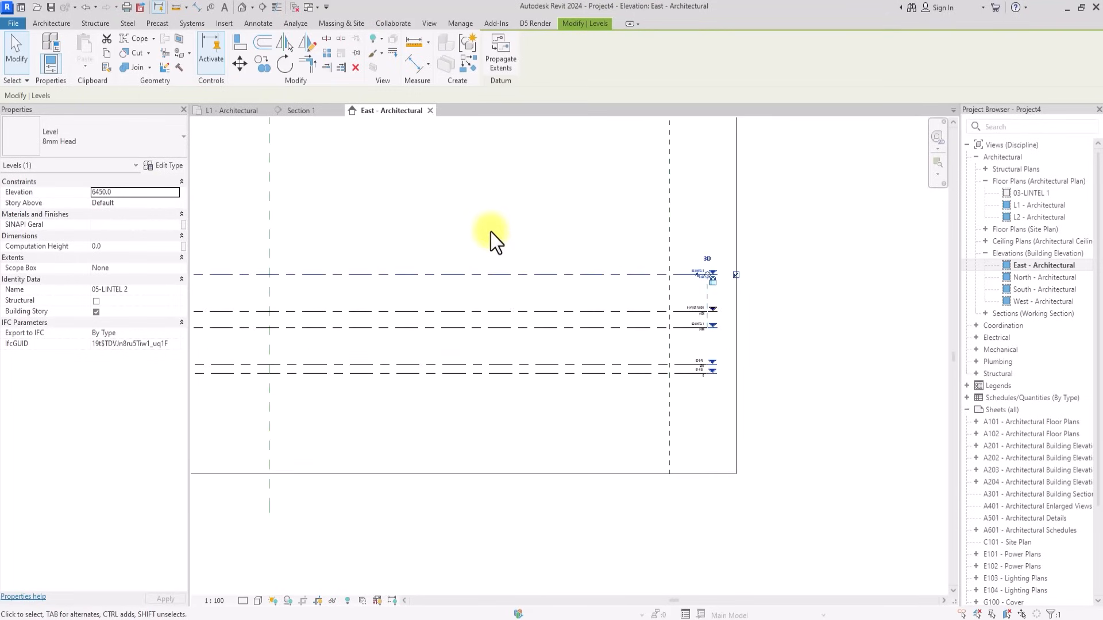
scroll(491, 232, down, 4)
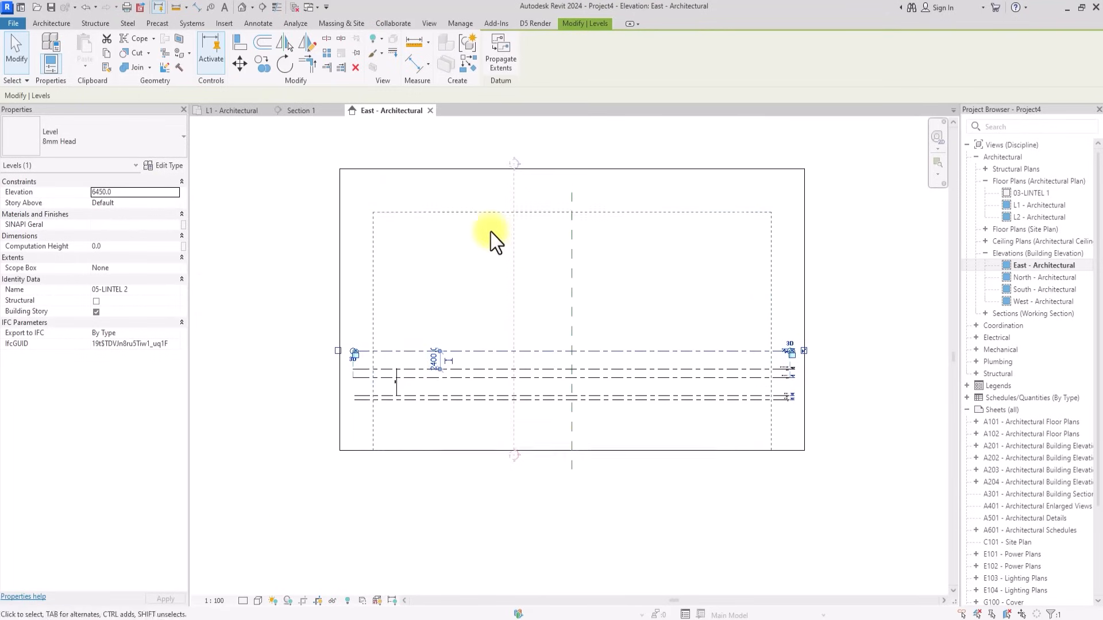
scroll(490, 232, up, 3)
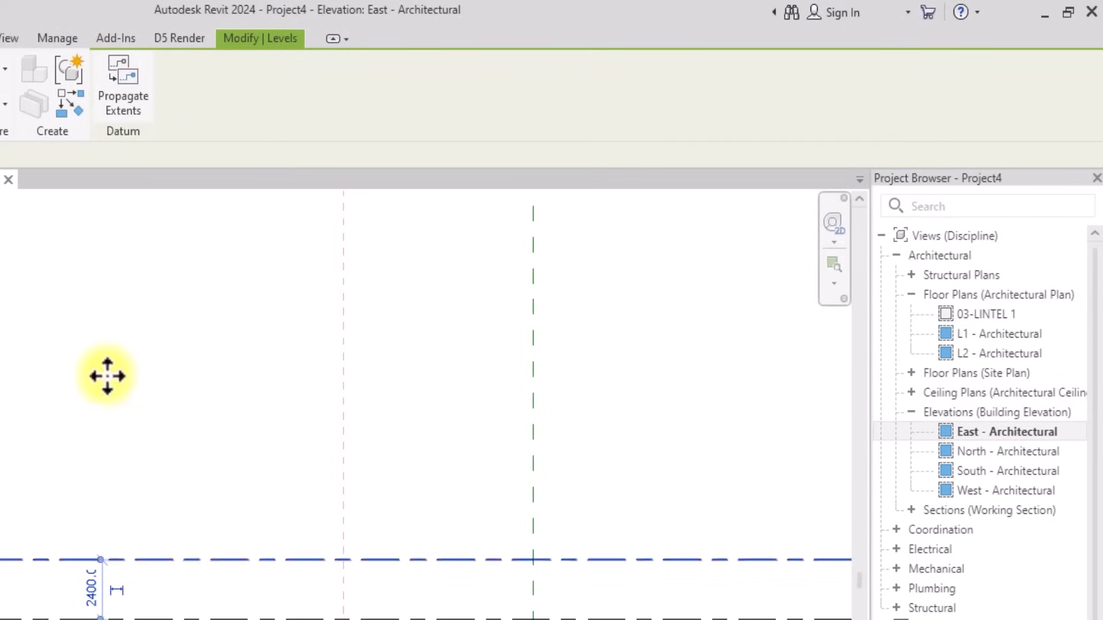
Copy level 05-LINTEL 2 vertically upward by 1050.
scroll(107, 377, down, 2)
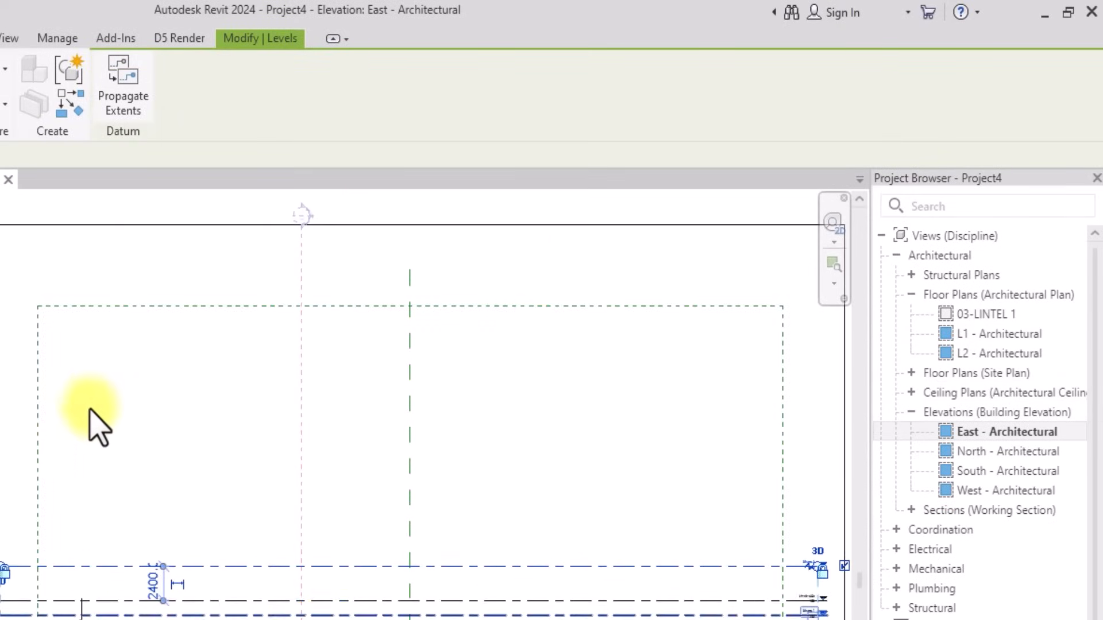
mouse_move(18, 564)
middle_down()
mouse_move(0, 610)
mouse_move(15, 563)
middle_up()
click(64, 508)
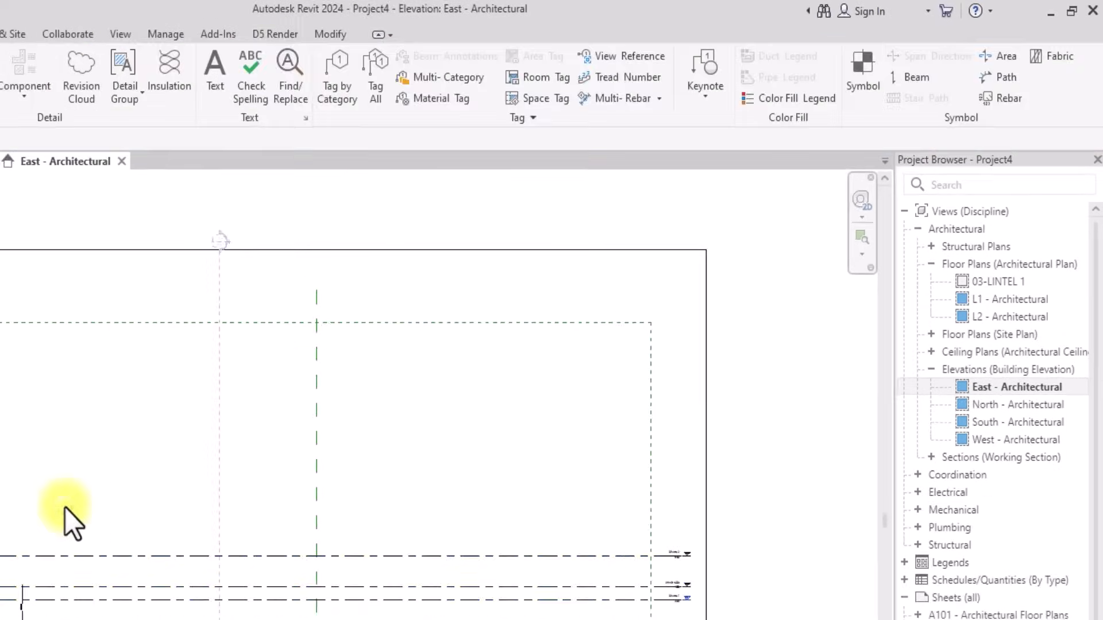
scroll(406, 357, up, 2)
click(444, 360)
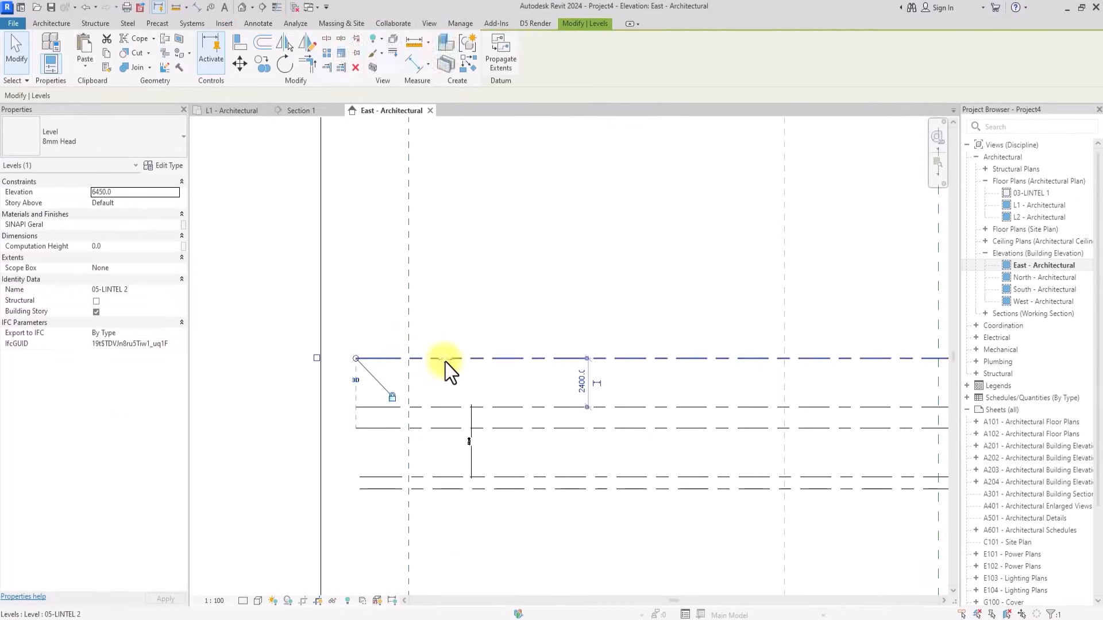
click(261, 64)
scroll(486, 423, up, 3)
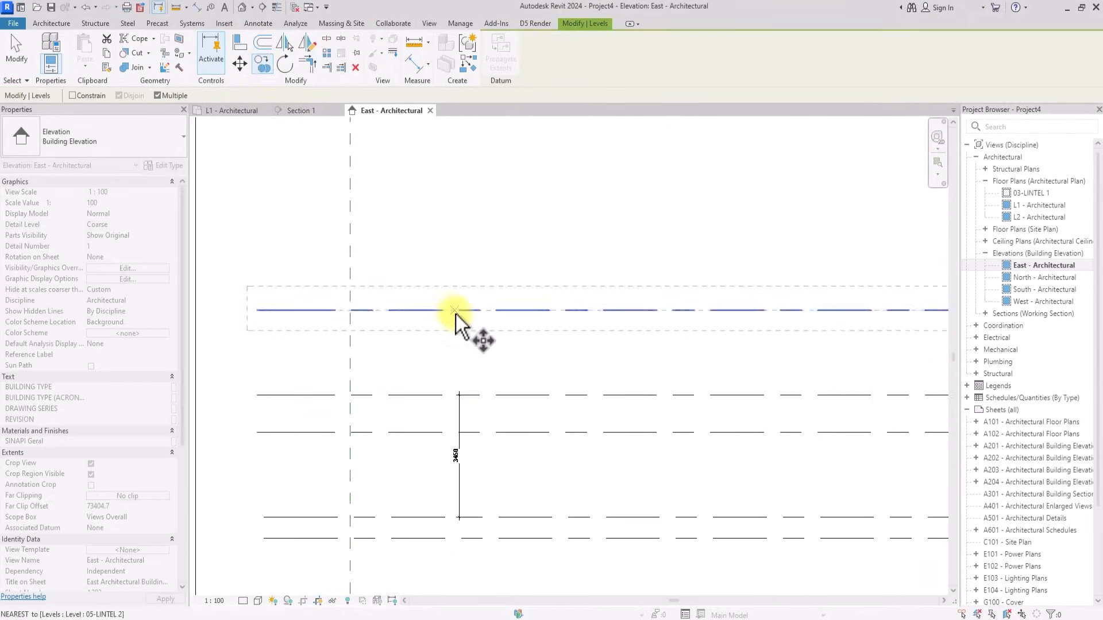
click(456, 313)
text(1)
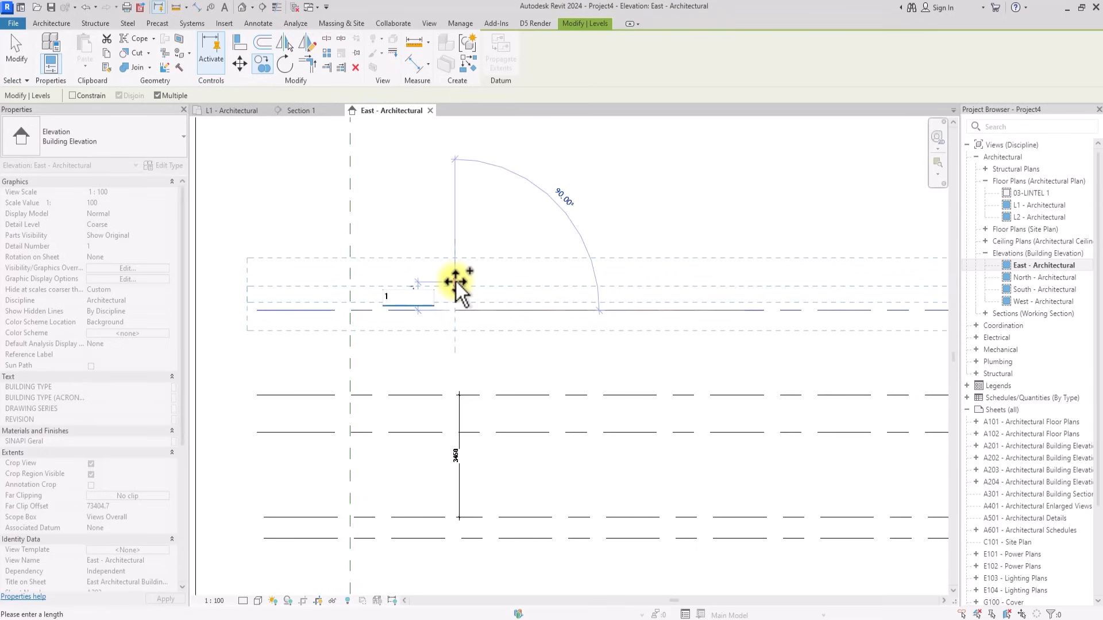
text(050)
key(Return)
key(Escape)
key(Escape)
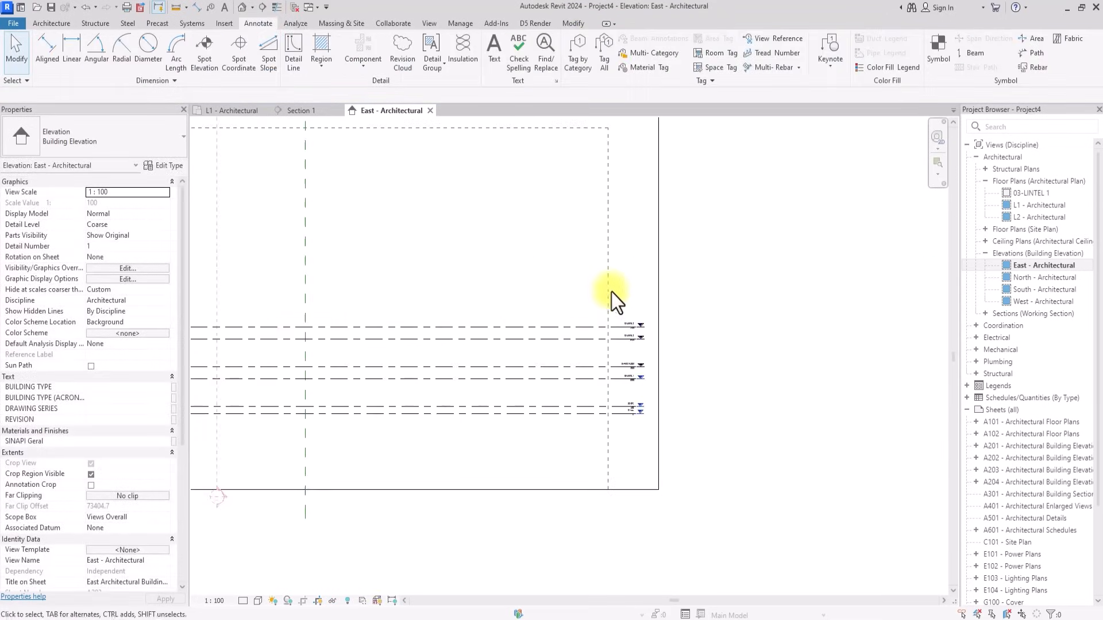
Rename the new level above 05-LINTEL 2 to 06-PENT FLOOR and deselect it.
scroll(621, 296, up, 6)
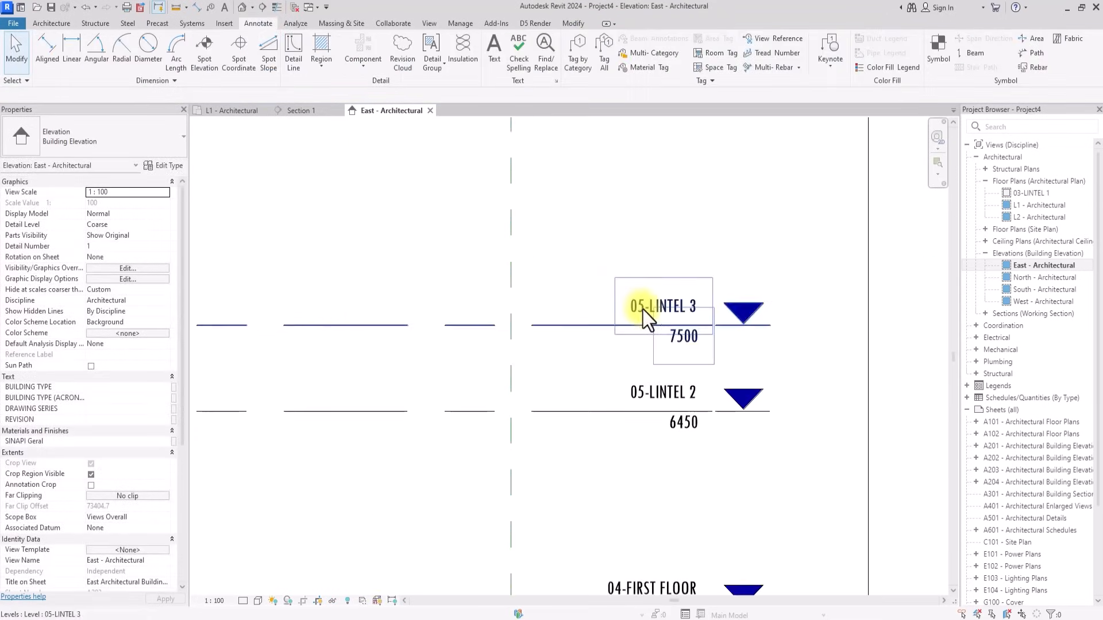
click(642, 309)
click(659, 309)
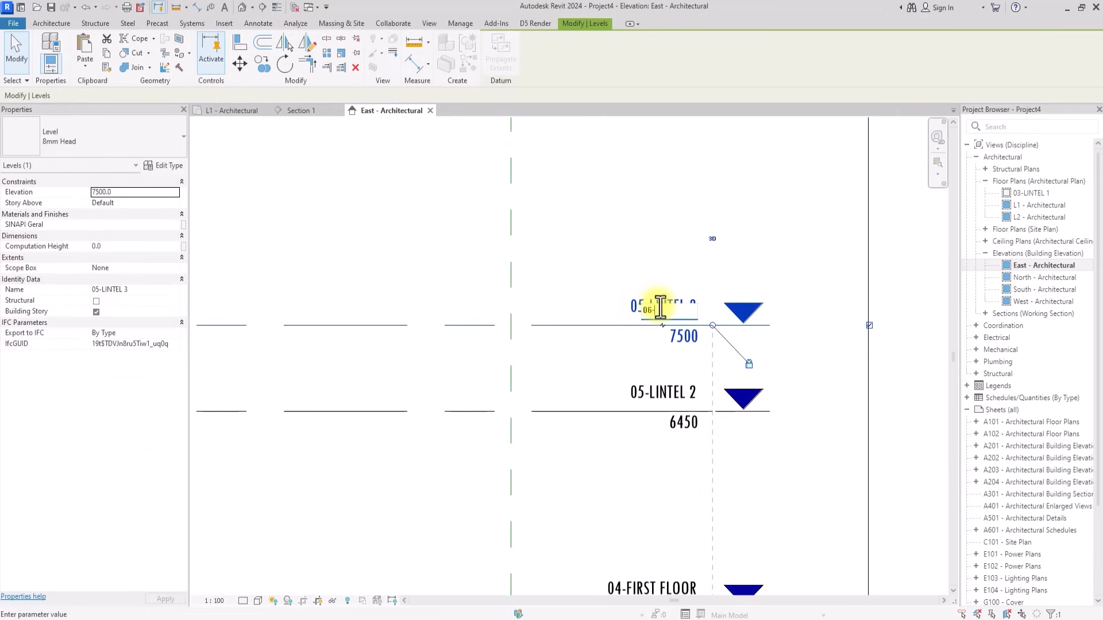
text(06-PENT FLOOR)
key(Return)
scroll(534, 284, down, 6)
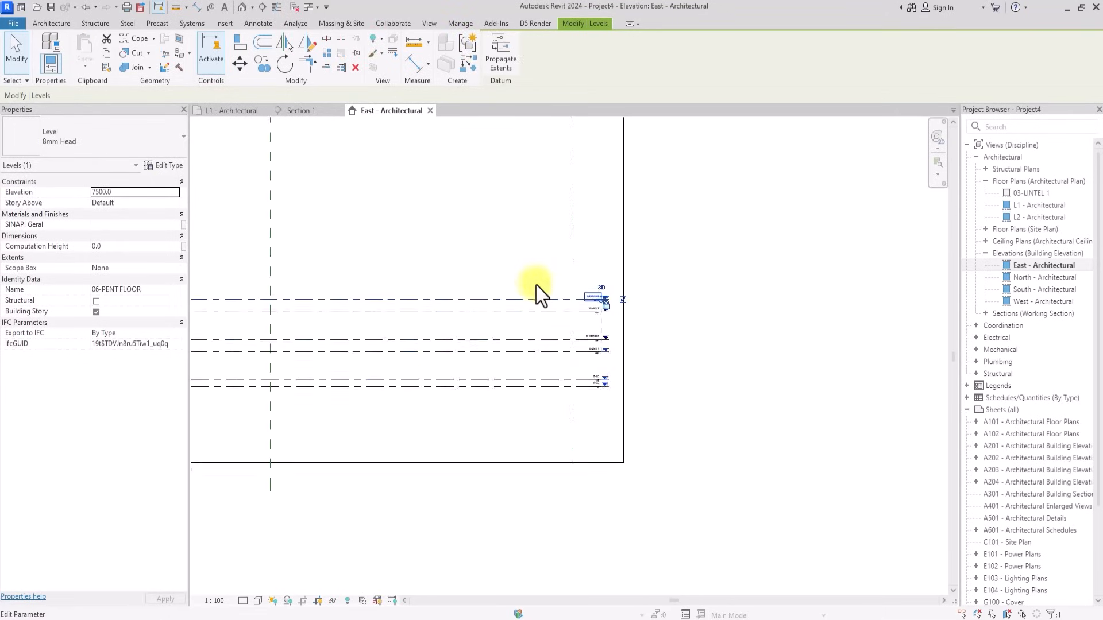
middle_drag(631, 364, 653, 381)
click(607, 401)
Draw a new level with a plan view about 2400 above 06-PENT FLOOR, aligned with both ends of the existing levels.
scroll(487, 474, up, 3)
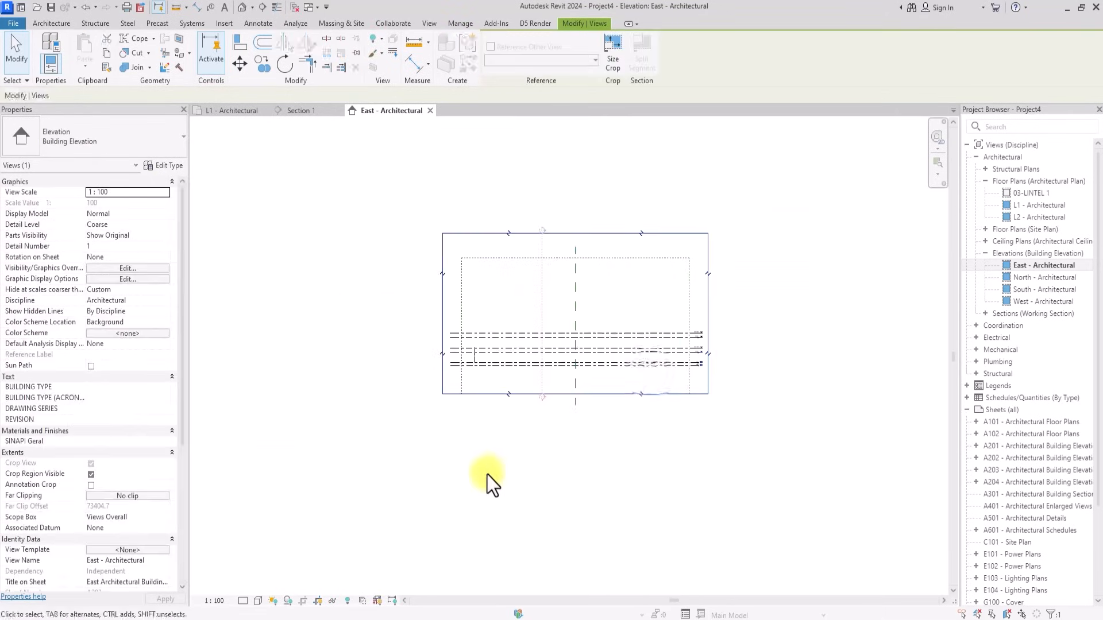
click(45, 22)
click(816, 62)
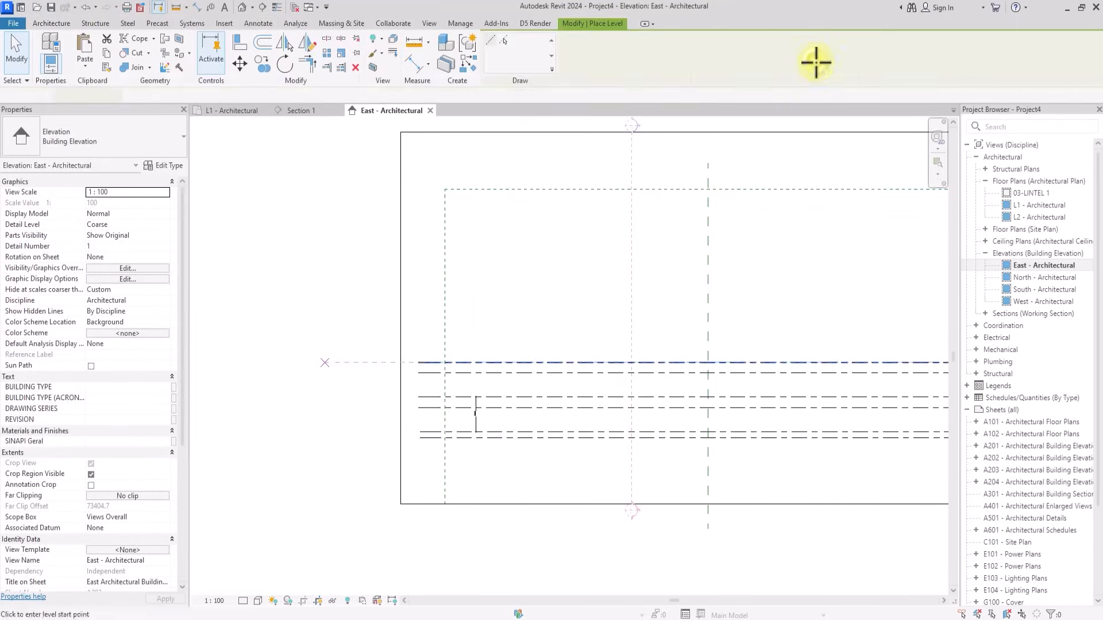
key(z)
key(f)
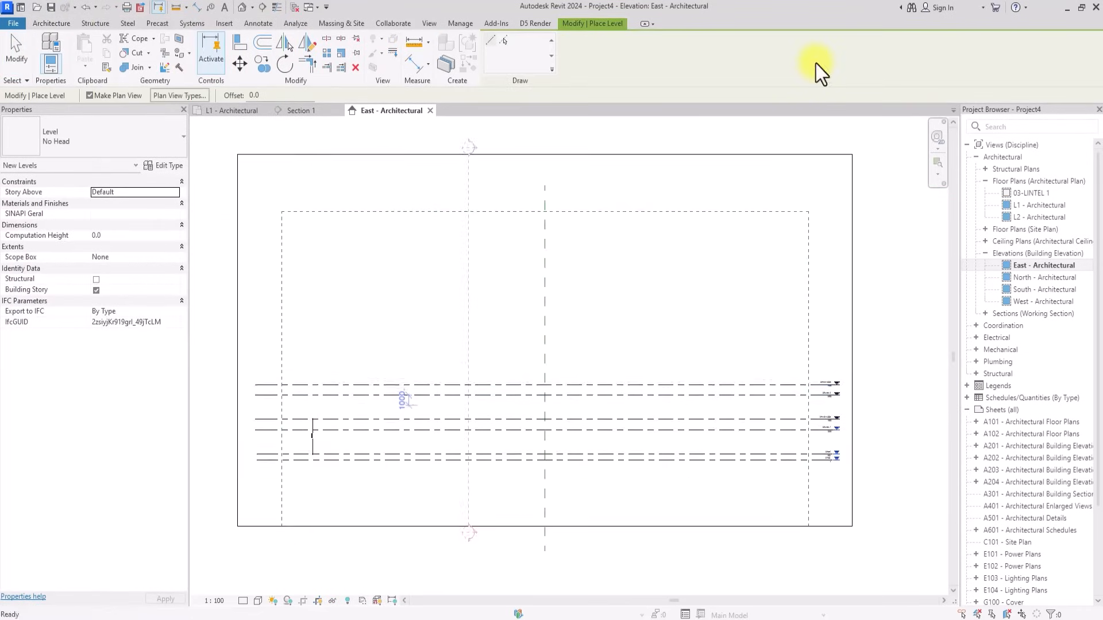
scroll(448, 397, up, 5)
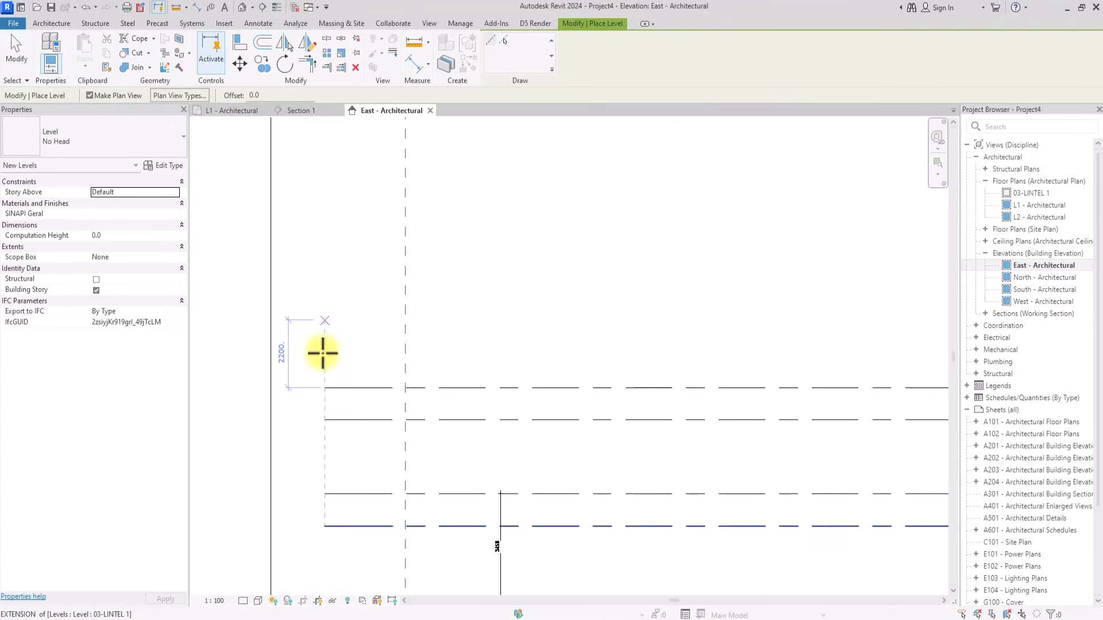
click(329, 316)
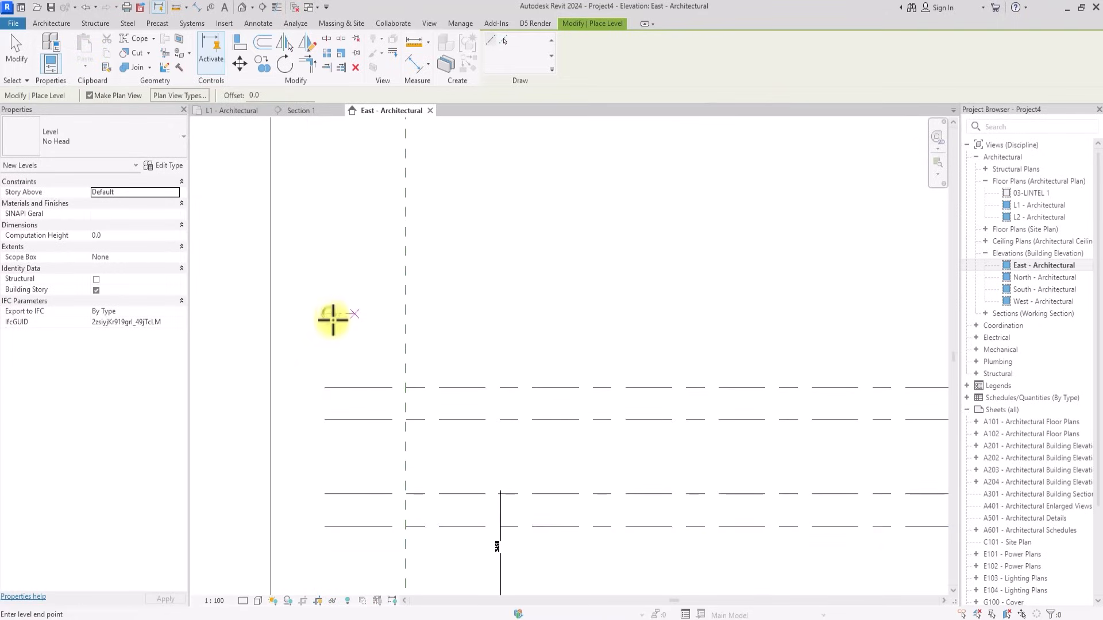
scroll(339, 327, down, 3)
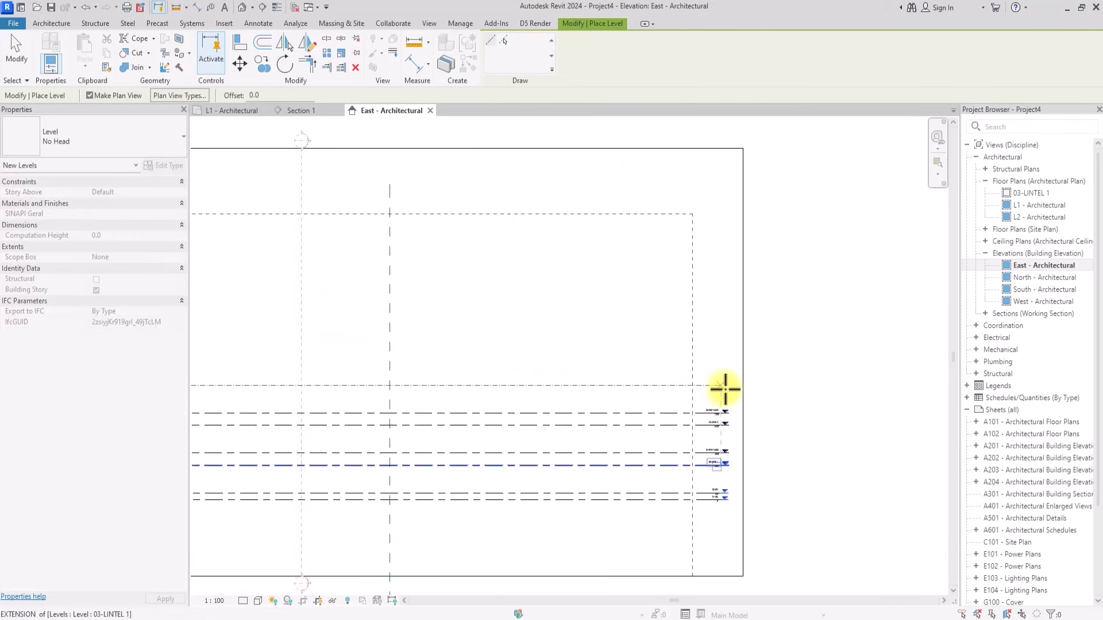
click(725, 389)
key(Escape)
key(Escape)
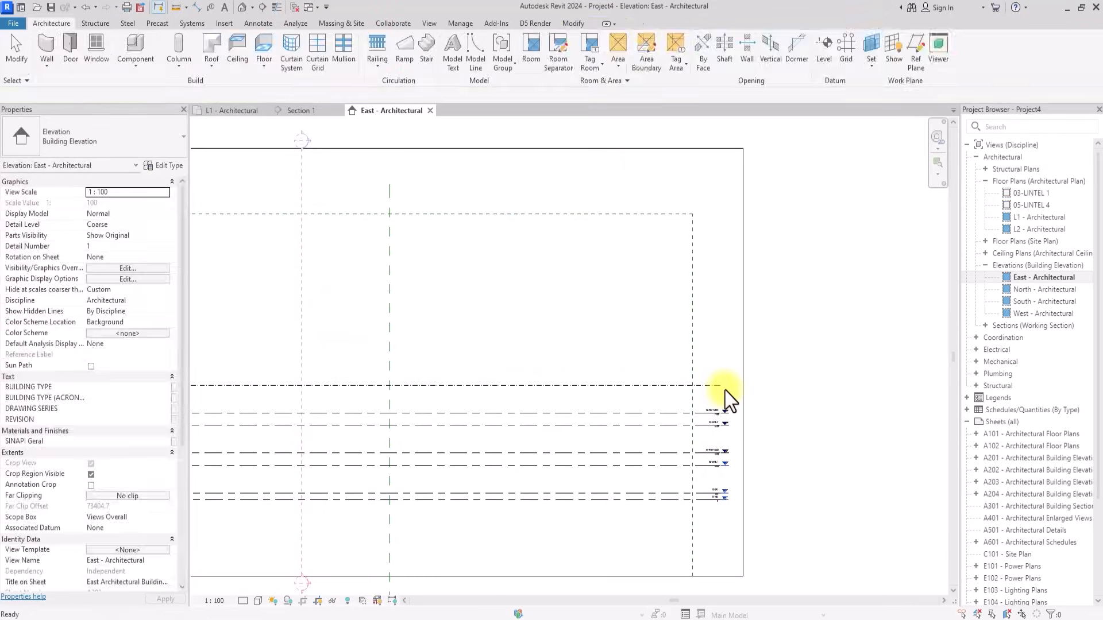
Set the distance between 06-PENT FLOOR and the new level above it to 2100.
middle_drag(725, 390, 719, 410)
scroll(617, 392, up, 4)
click(611, 389)
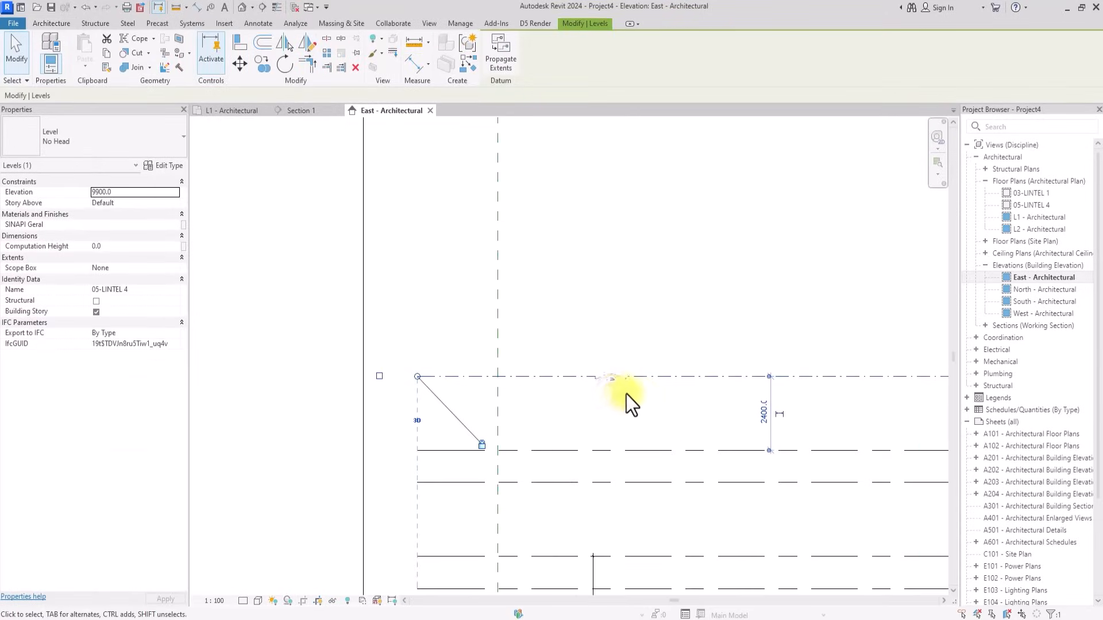
click(769, 419)
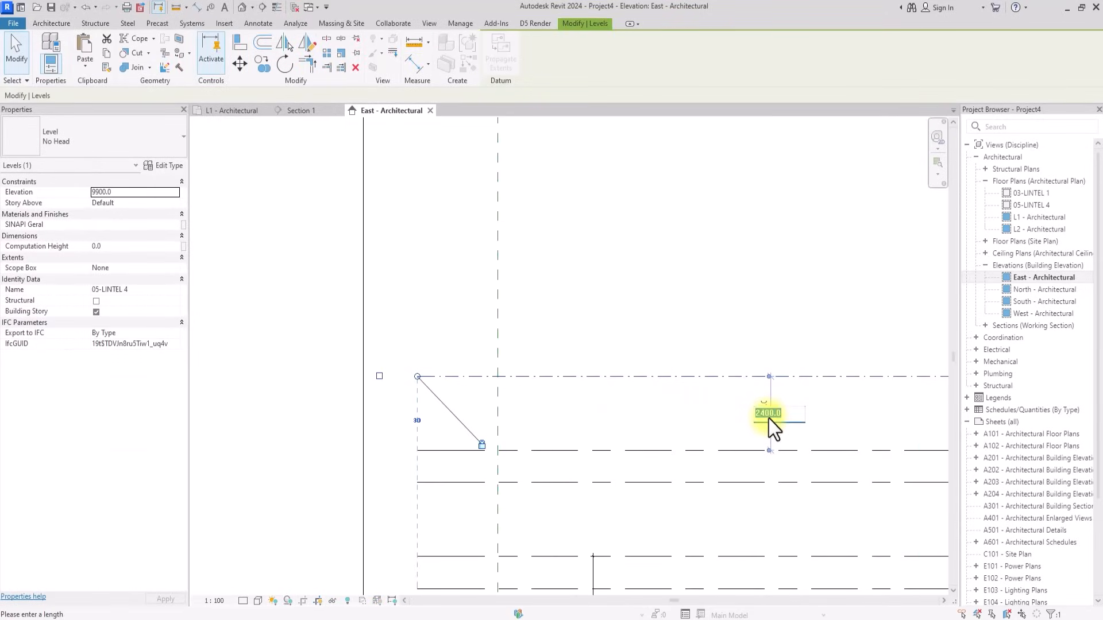
text(2)
text(100)
key(Return)
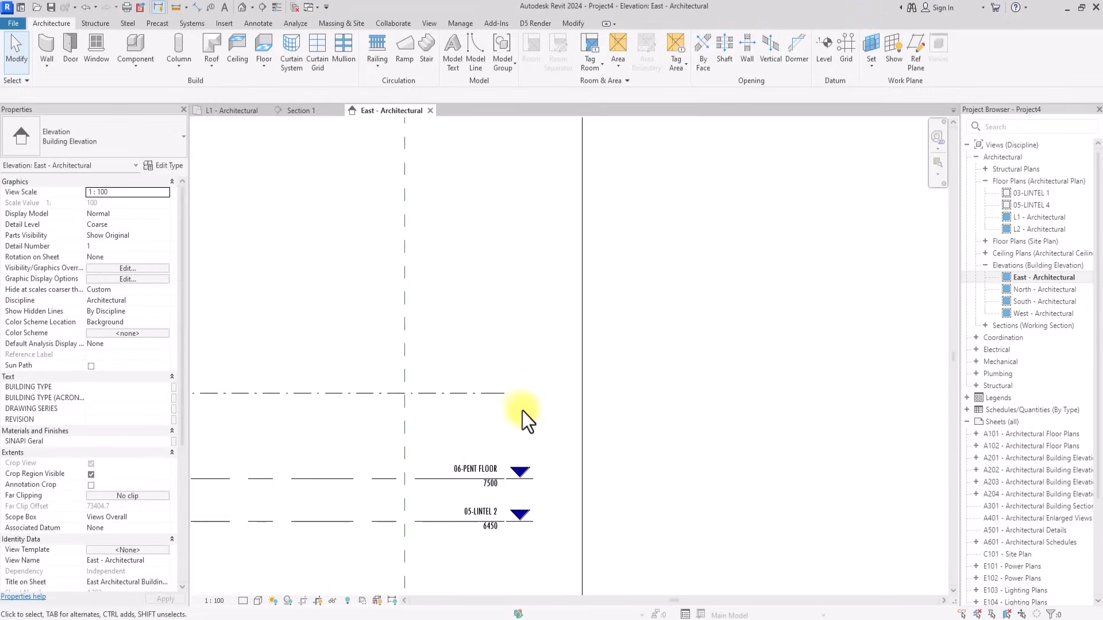
Change the level above 06-PENT FLOOR to the 8mm Head type and rename it 07-LINTEL 3.
click(490, 391)
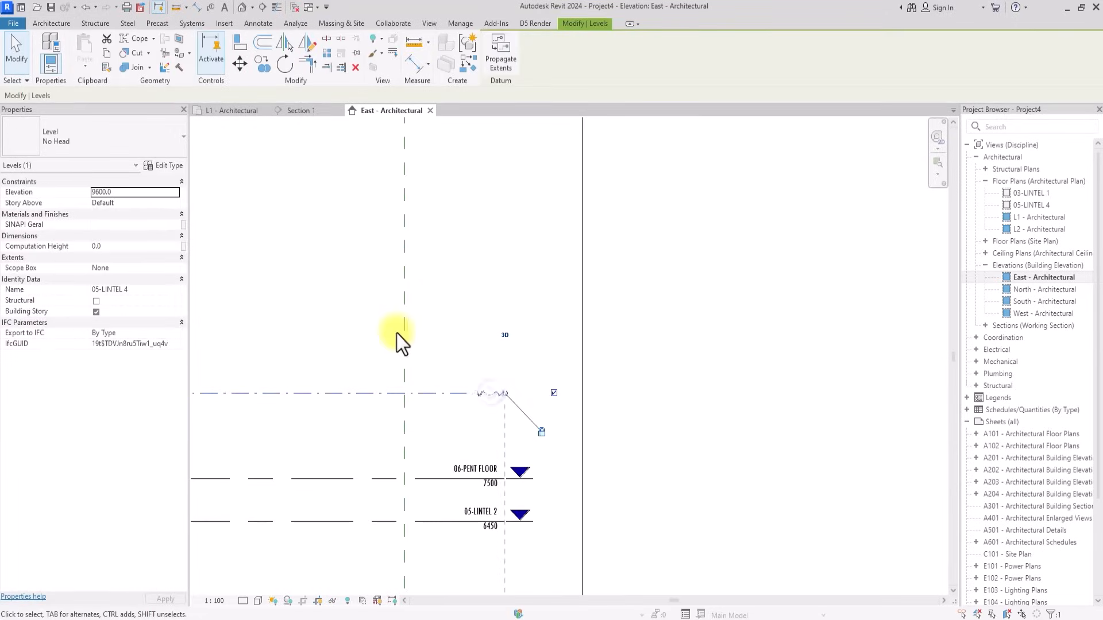
click(74, 131)
click(40, 213)
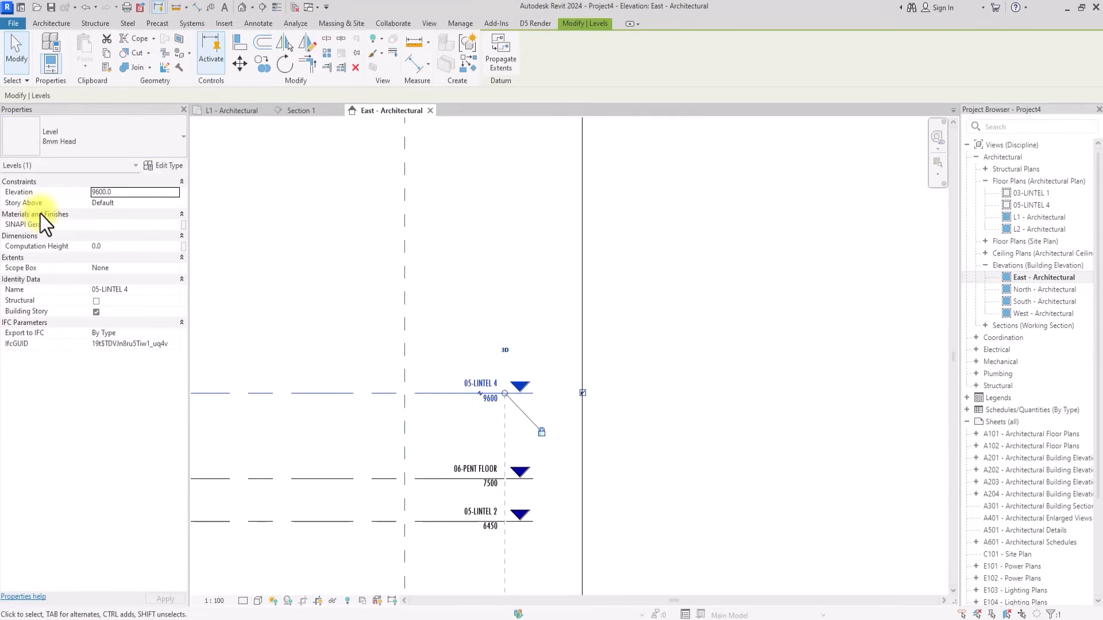
scroll(459, 382, up, 2)
click(472, 384)
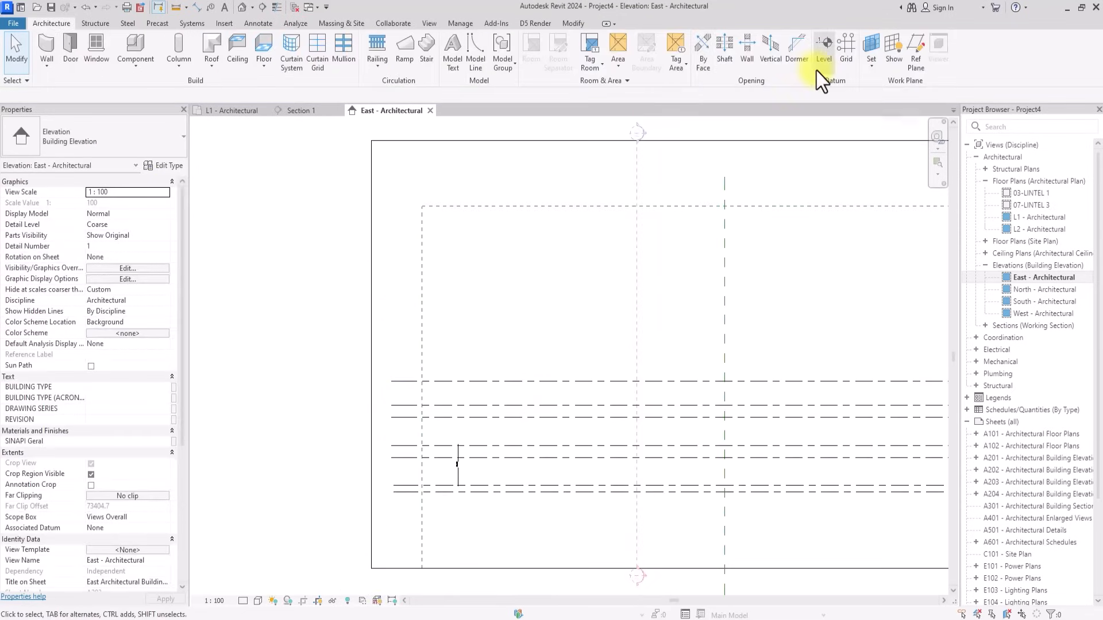
Copy level 07-LINTEL 3 vertically upward by 900, placing the new level at elevation 10500.
scroll(476, 344, up, 4)
click(426, 380)
click(425, 384)
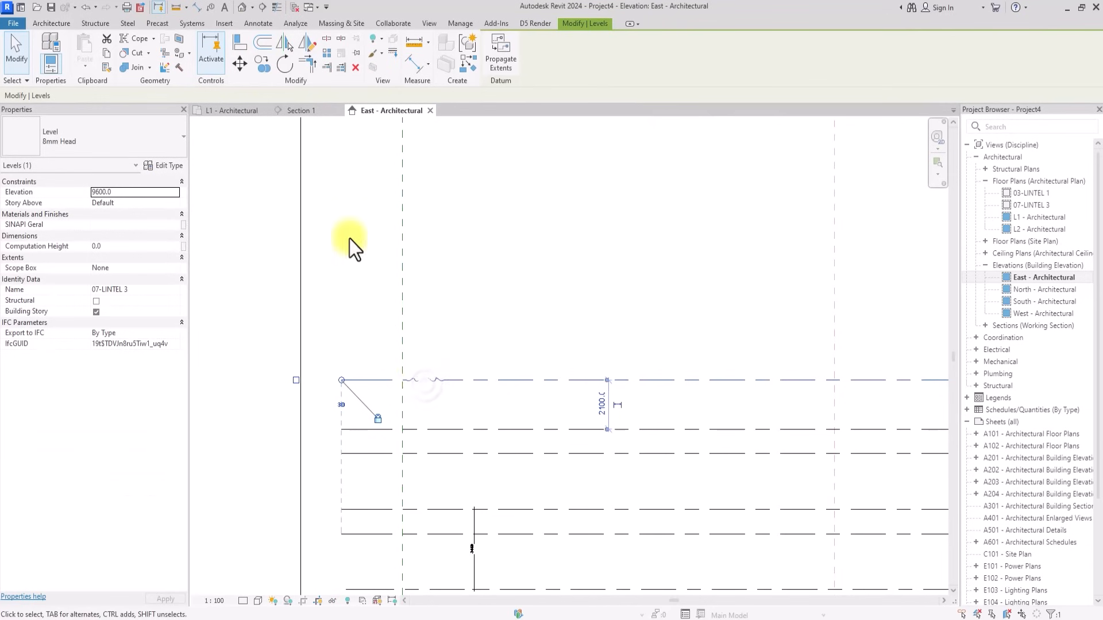
click(262, 62)
click(452, 385)
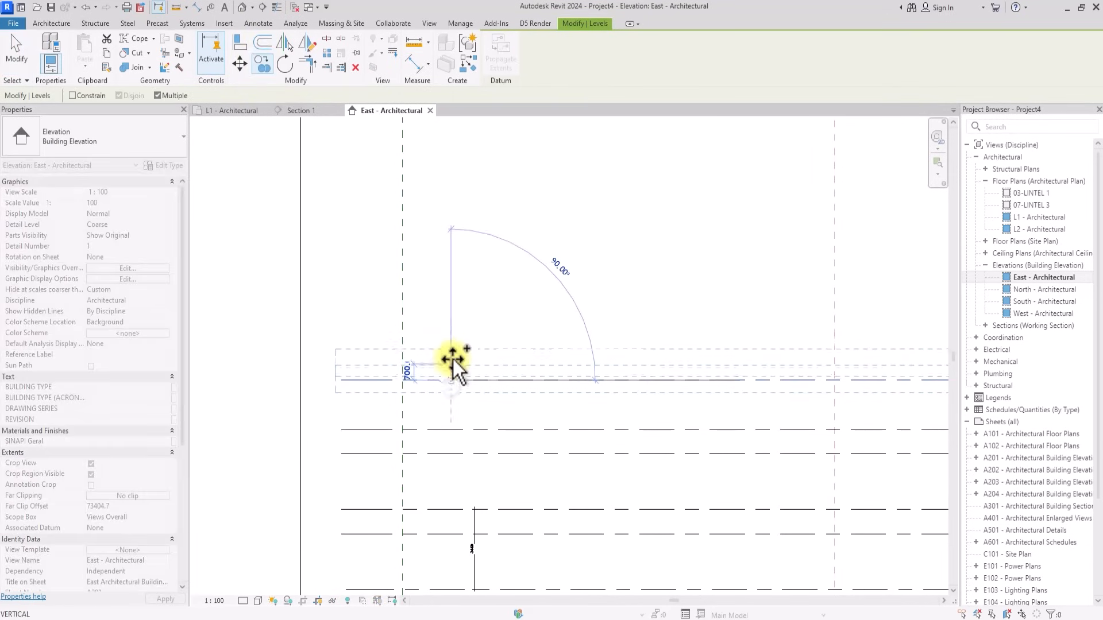
click(452, 360)
scroll(453, 360, down, 3)
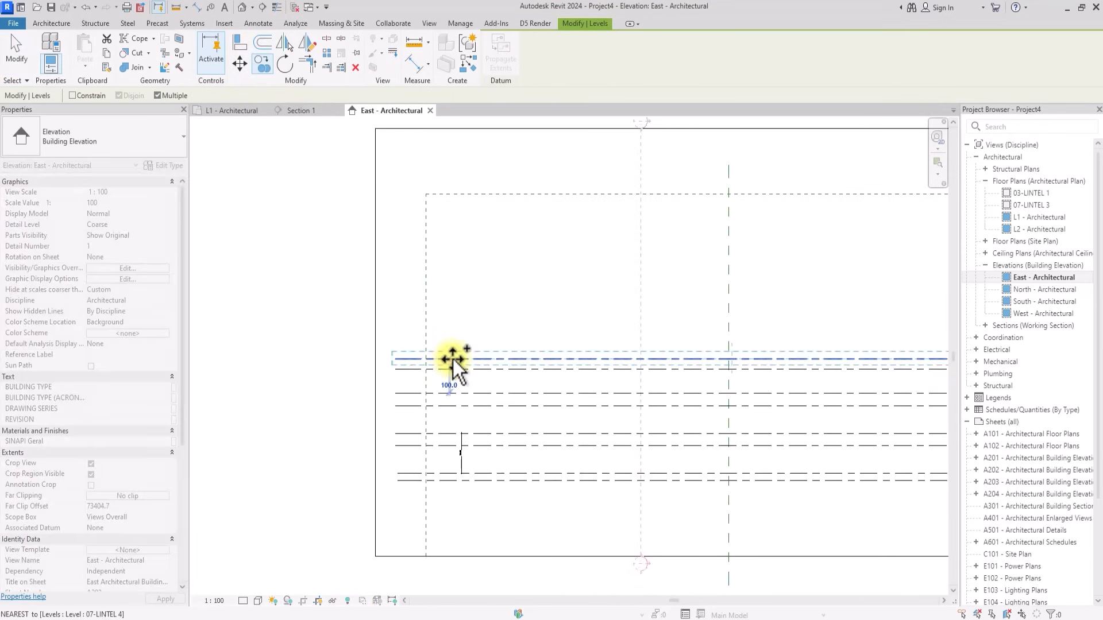
key(Escape)
key(Escape)
Place an aligned dimension between 06-PENT FLOOR and the topmost level near the left ends of the level lines.
middle_drag(773, 336, 453, 360)
scroll(453, 360, up, 3)
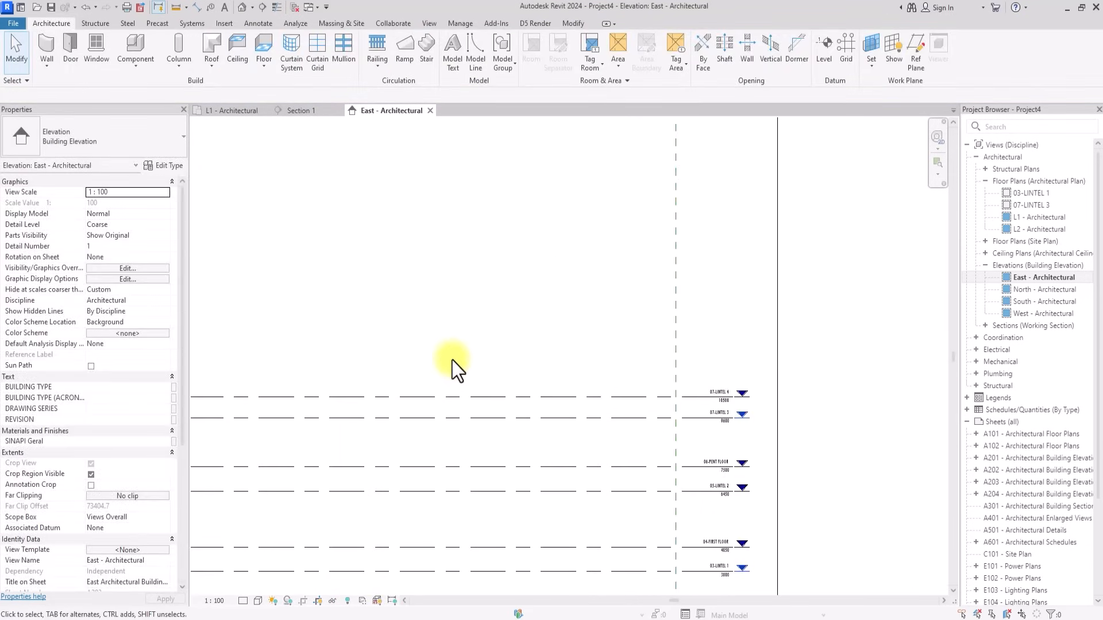
middle_drag(707, 249, 382, 229)
click(258, 23)
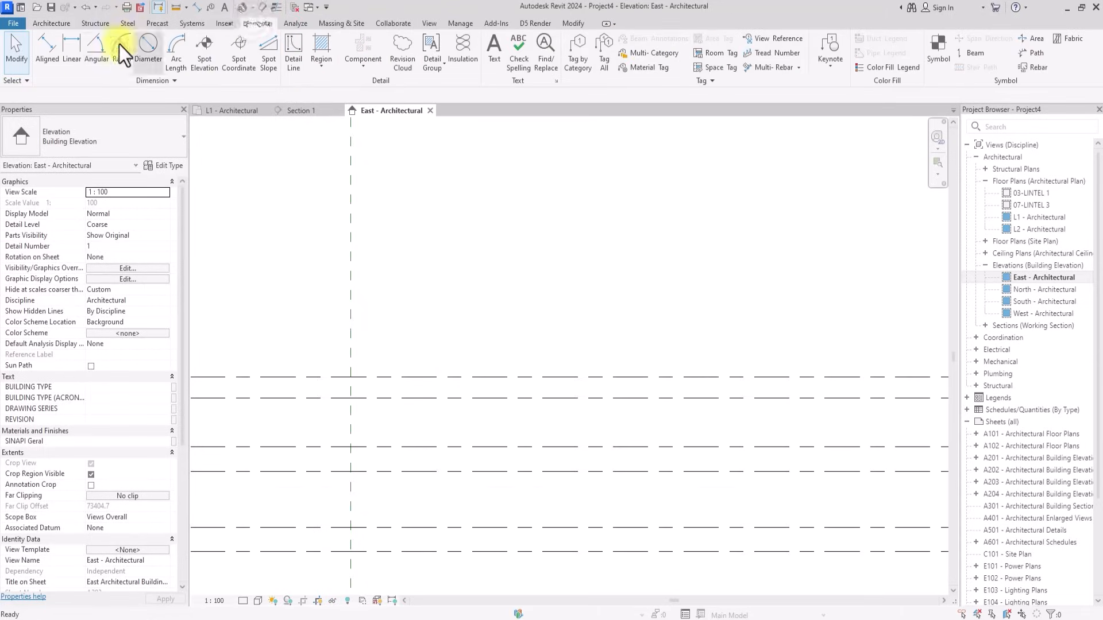
click(44, 60)
middle_drag(193, 183, 454, 394)
click(453, 404)
click(443, 338)
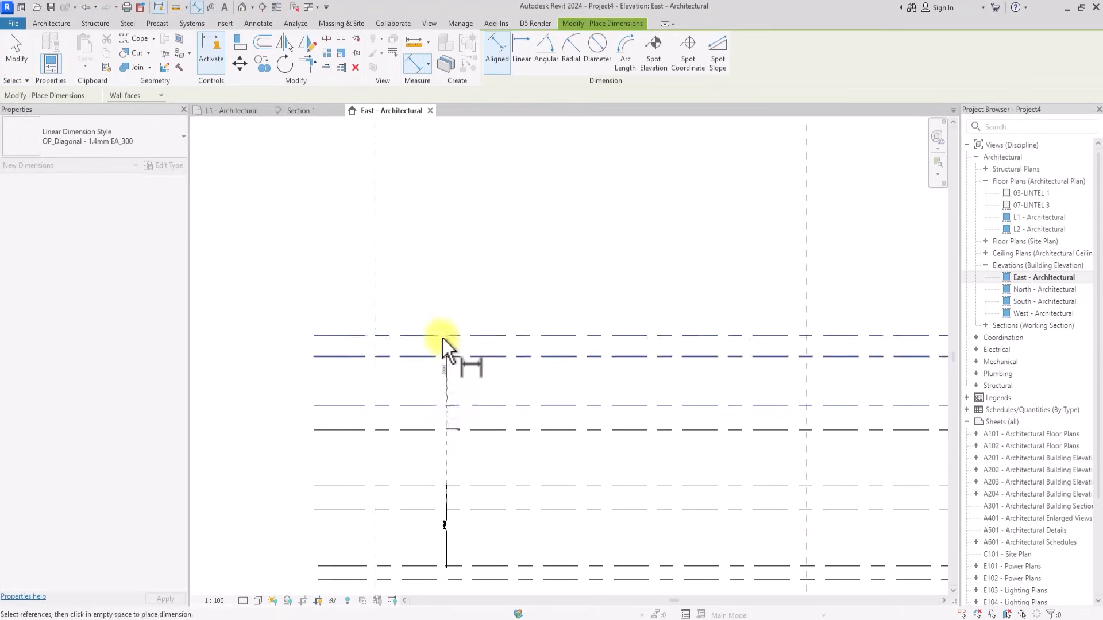
scroll(440, 355, up, 6)
scroll(453, 401, down, 7)
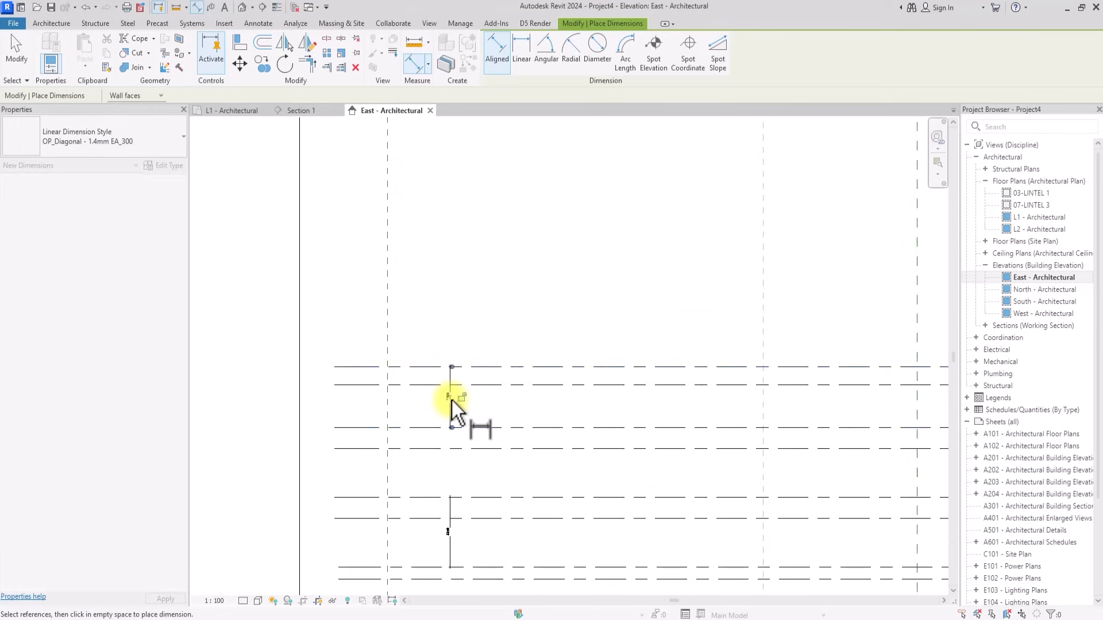
scroll(452, 401, up, 3)
click(451, 400)
key(Escape)
key(Escape)
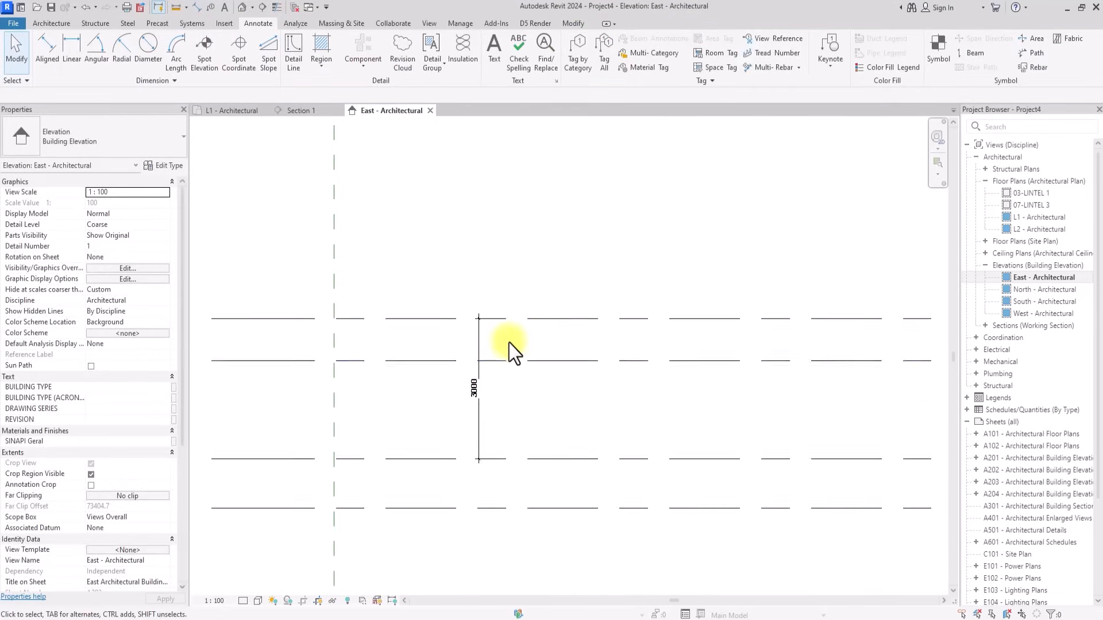
Rename the topmost level, above 07-LINTEL 3, to 08-CEILING LEVEL and deselect it.
scroll(509, 343, up, 3)
scroll(509, 343, down, 3)
scroll(509, 345, down, 4)
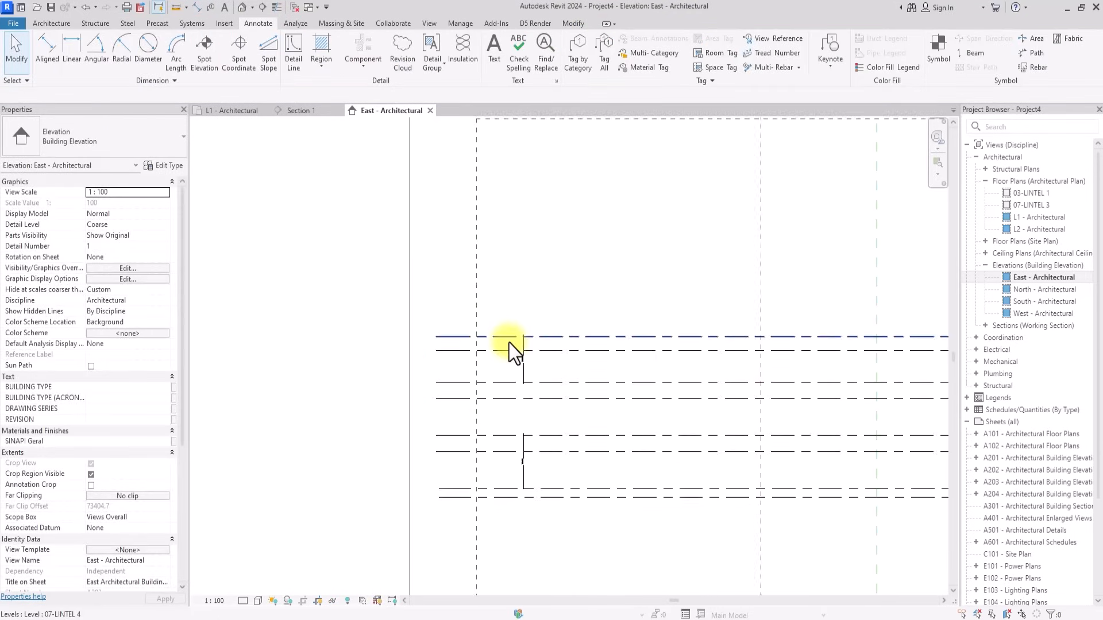
scroll(517, 356, up, 6)
click(513, 350)
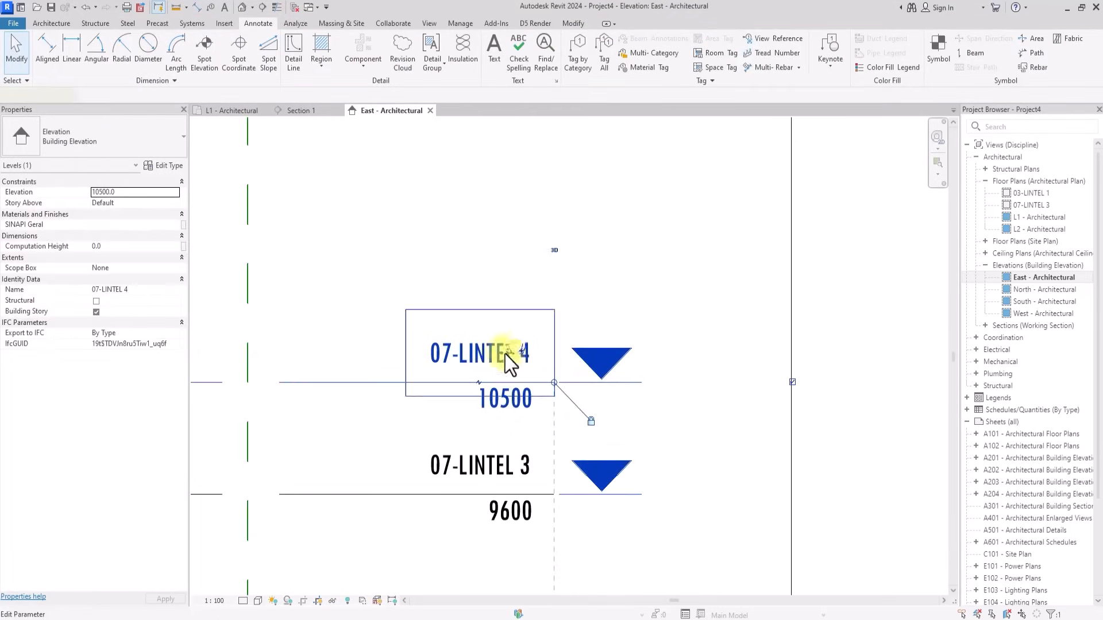
click(504, 354)
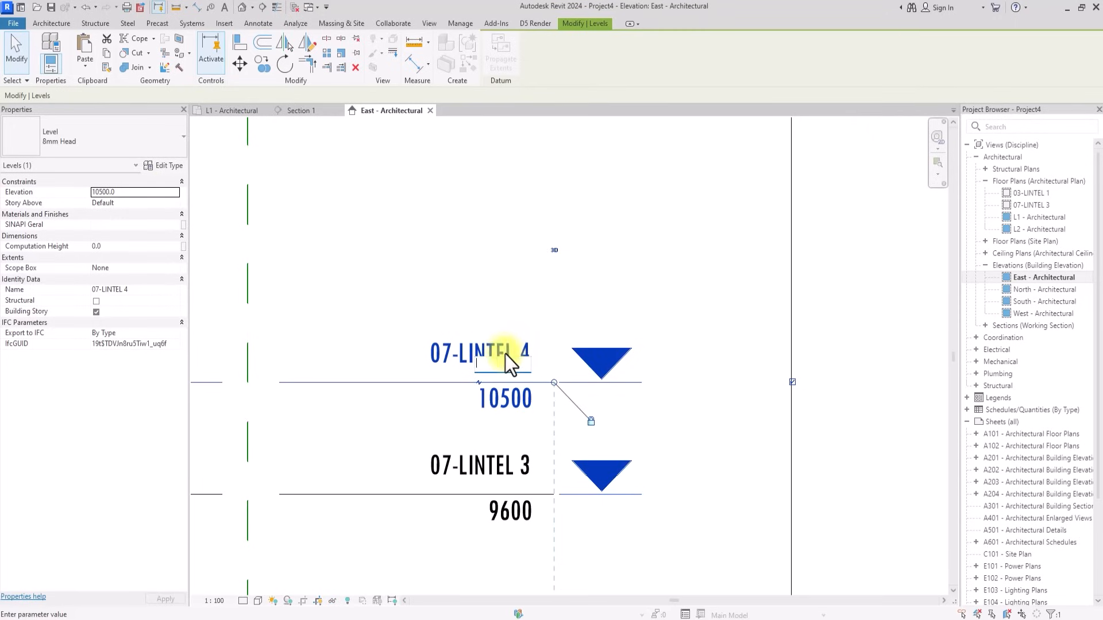
text(08-CEILING LEV)
key(Return)
scroll(550, 218, down, 6)
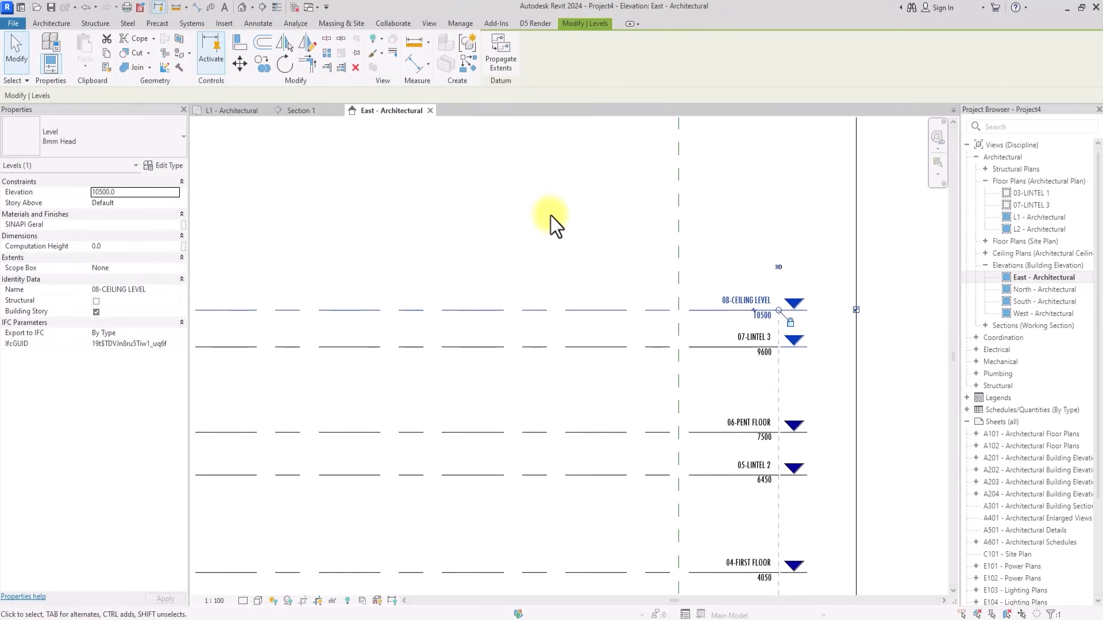
scroll(689, 227, down, 2)
key(Escape)
scroll(688, 228, up, 5)
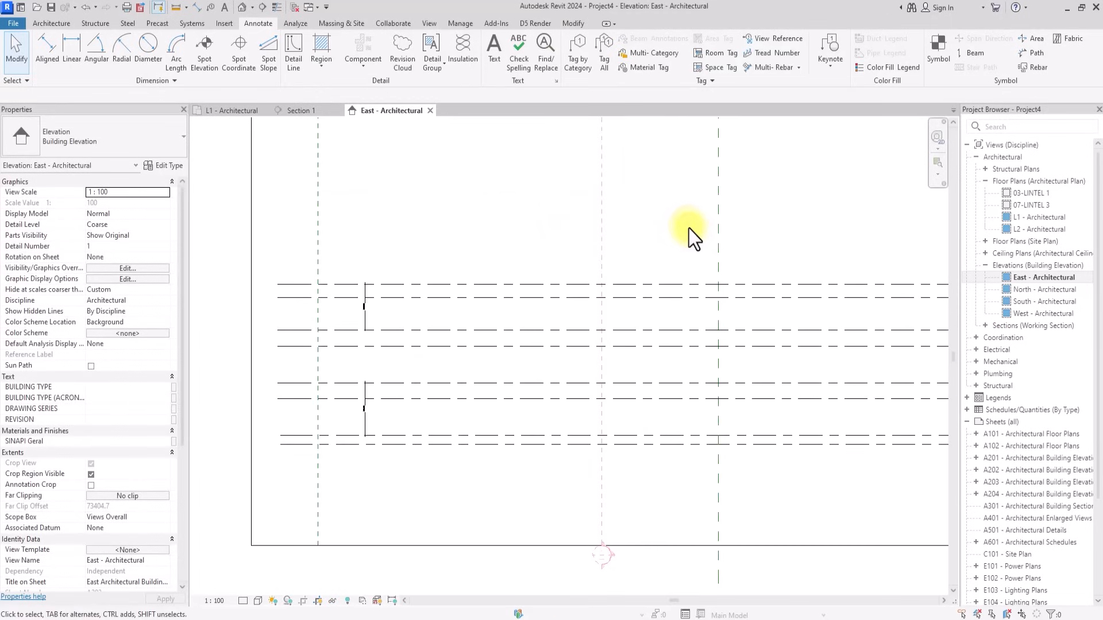
Copy level 08-CEILING LEVEL vertically upward by 600, placing the new level at elevation 11100.
scroll(689, 229, down, 4)
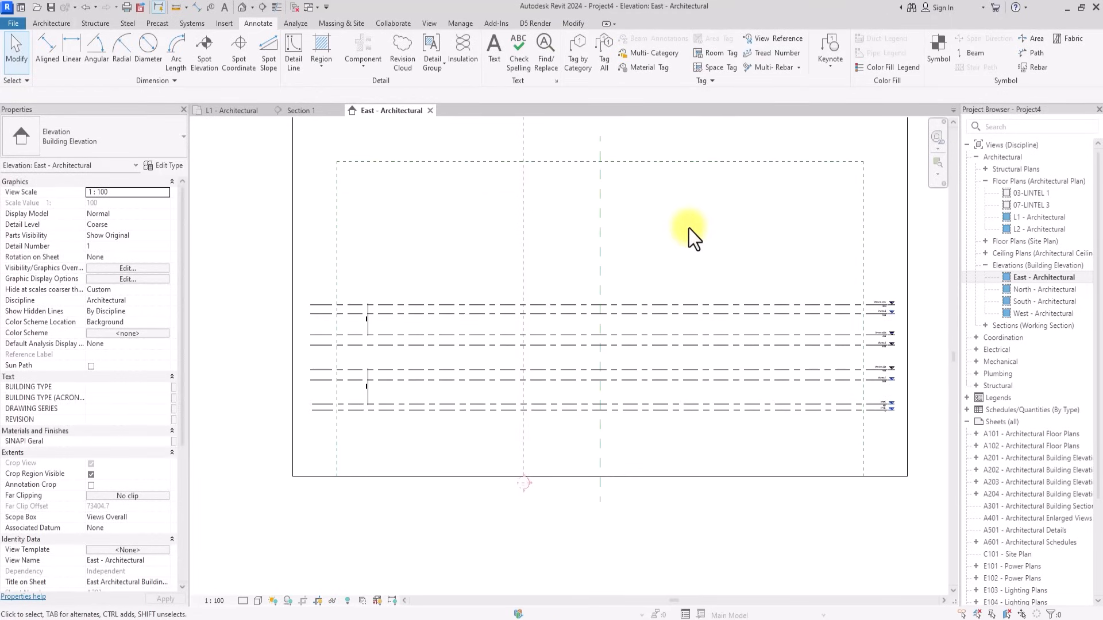
scroll(322, 276, up, 4)
click(328, 274)
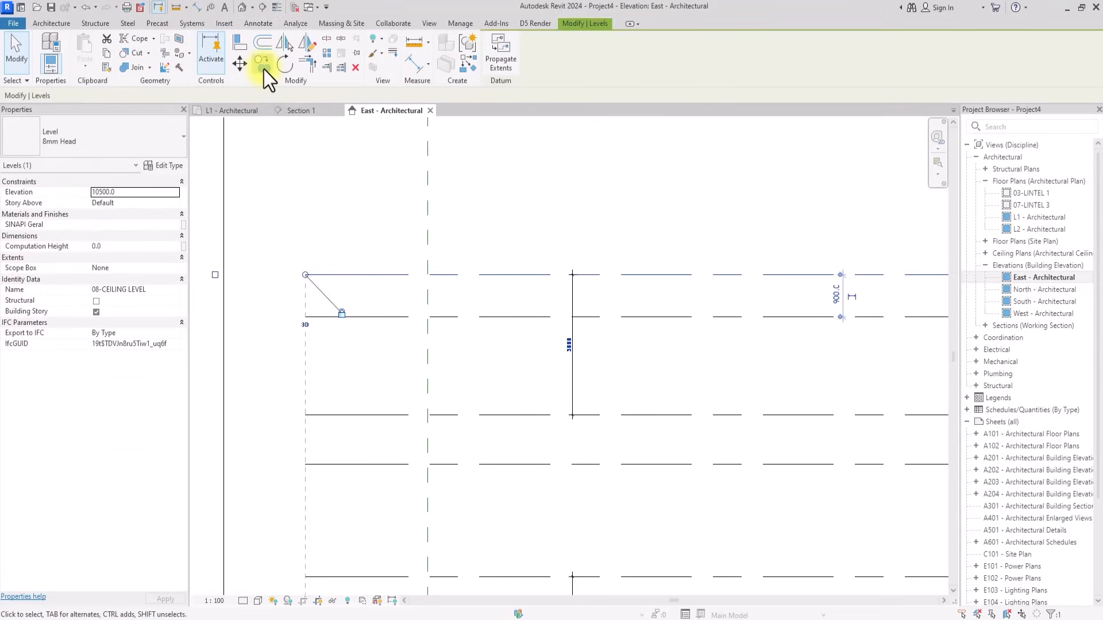
click(263, 70)
click(330, 274)
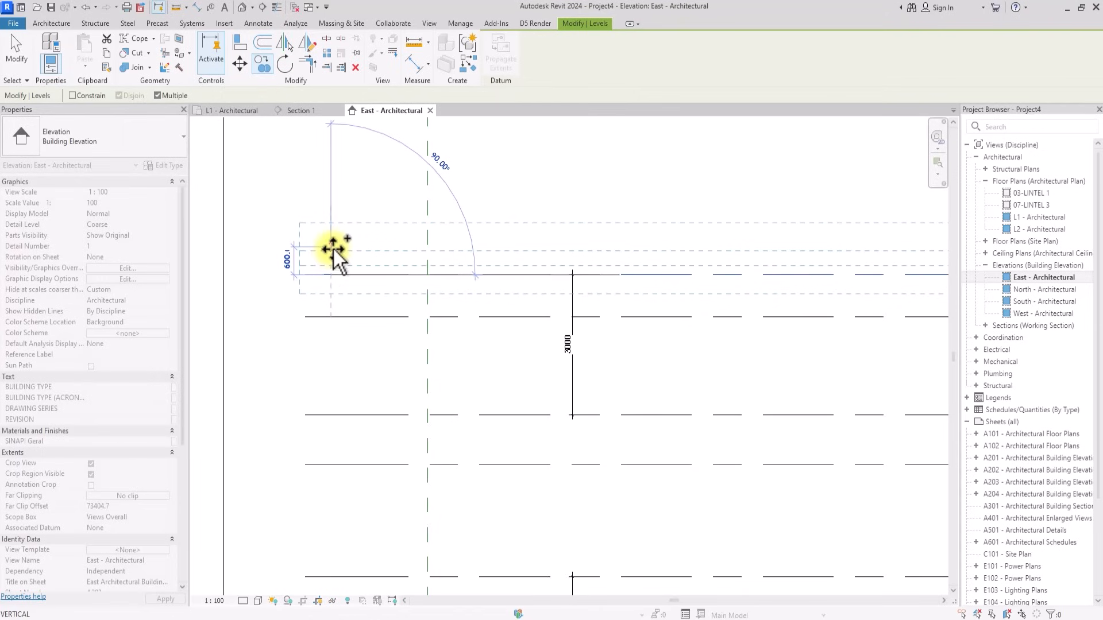
click(334, 249)
scroll(333, 249, down, 10)
key(Escape)
key(Escape)
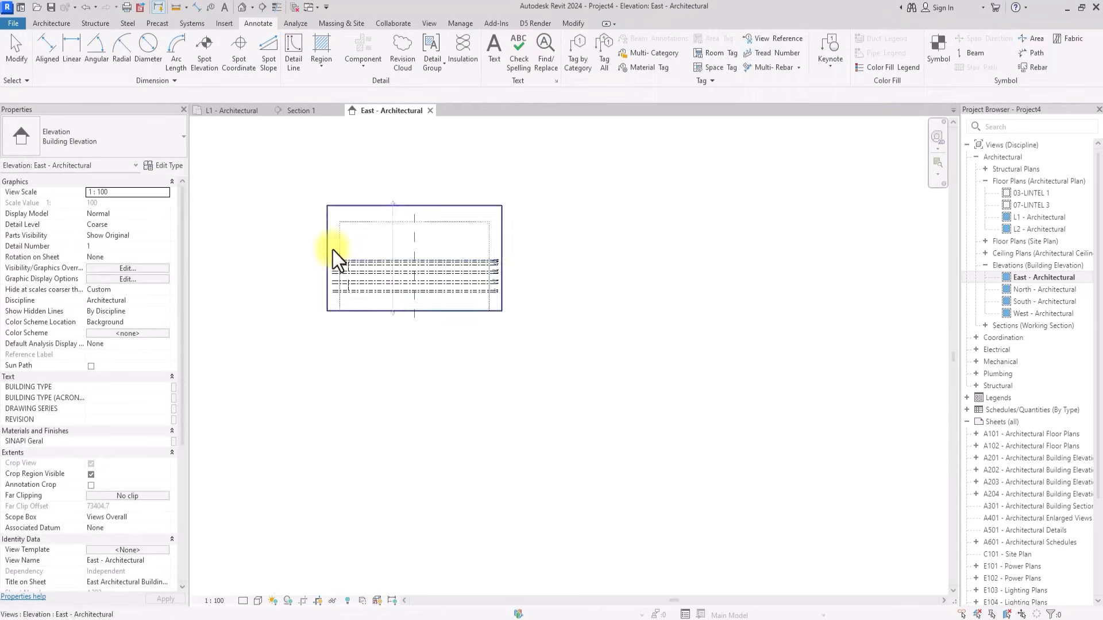
Rename the new topmost level, above 08-CEILING LEVEL, to 09-ROOF LEVEL.
scroll(356, 264, up, 8)
double_click(527, 335)
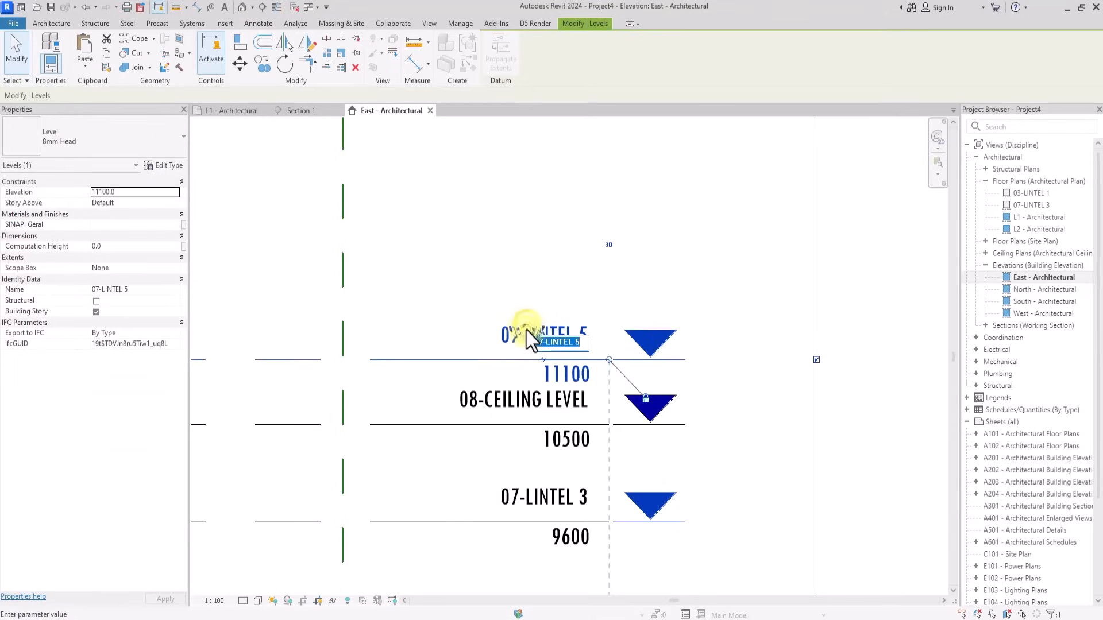
key(BackSpace)
text(09-C)
key(Return)
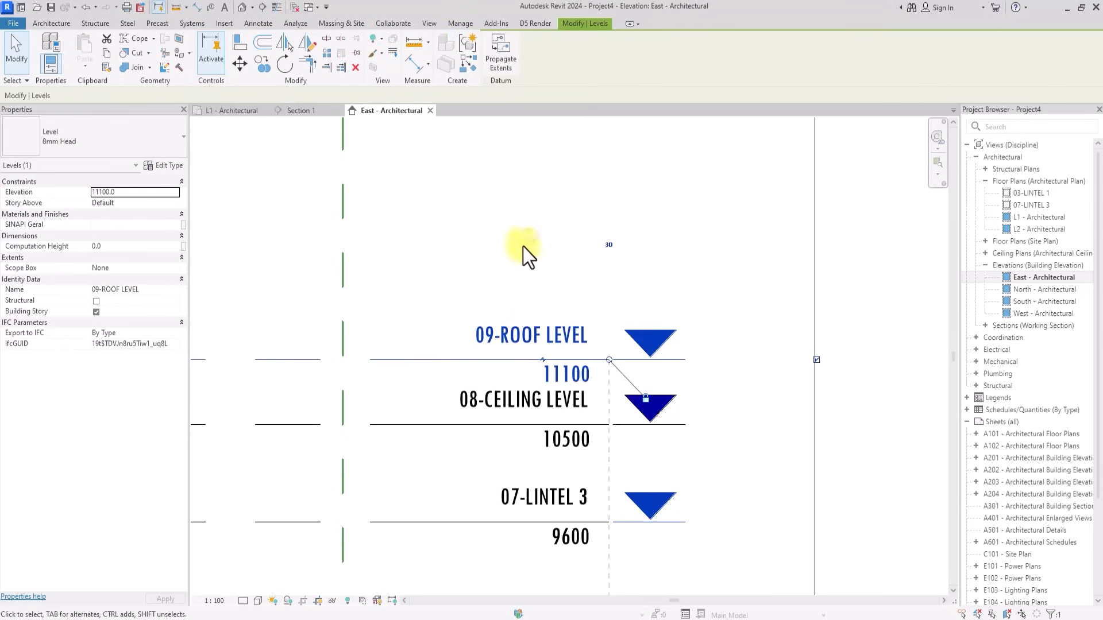
Add an elbow to the 09-ROOF LEVEL line next to its level head.
click(466, 354)
click(487, 356)
scroll(487, 359, up, 5)
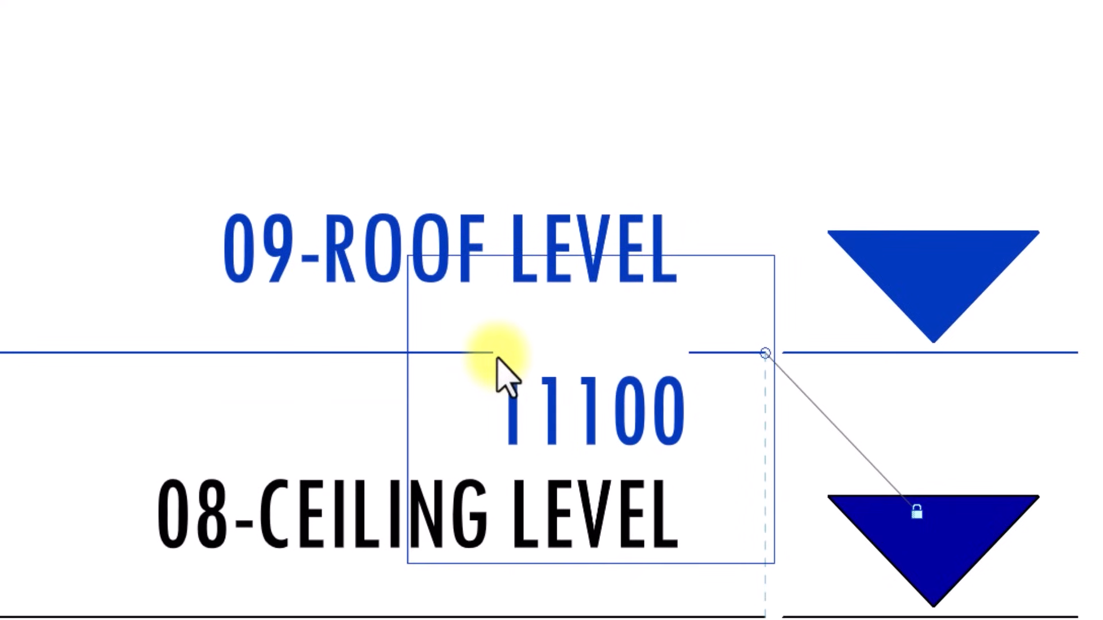
click(496, 357)
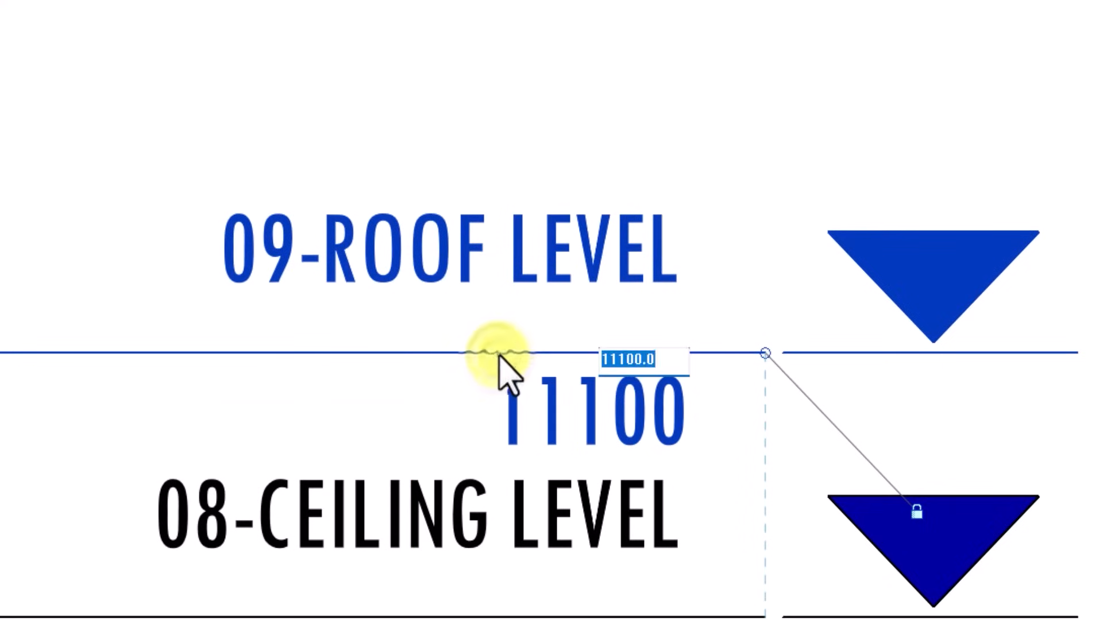
scroll(499, 357, up, 3)
click(504, 353)
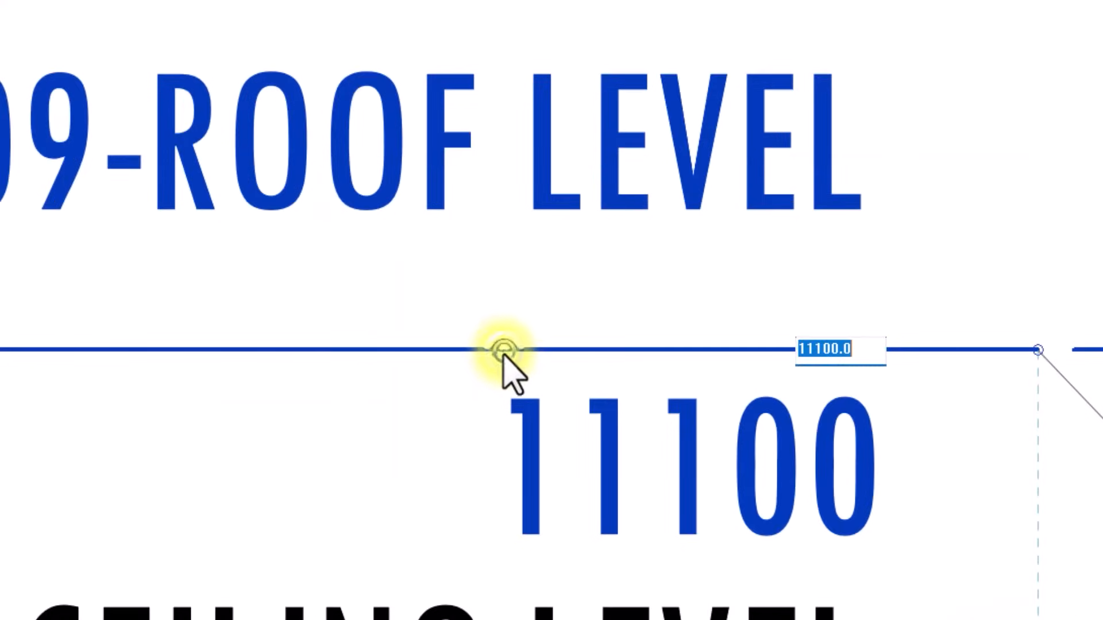
click(500, 355)
click(500, 352)
scroll(499, 352, up, 3)
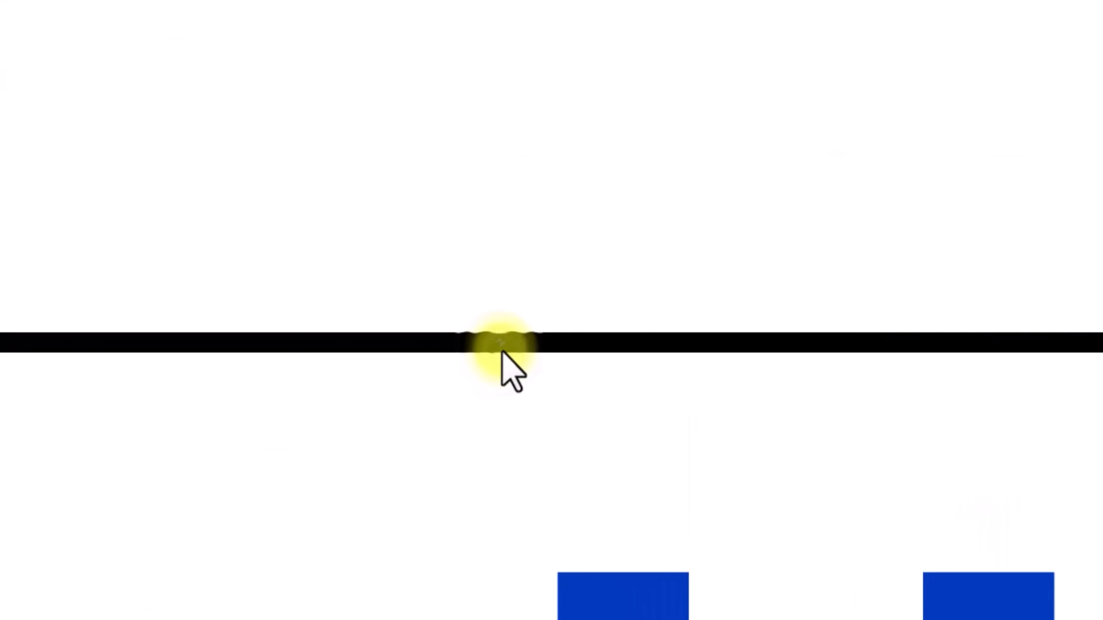
click(499, 349)
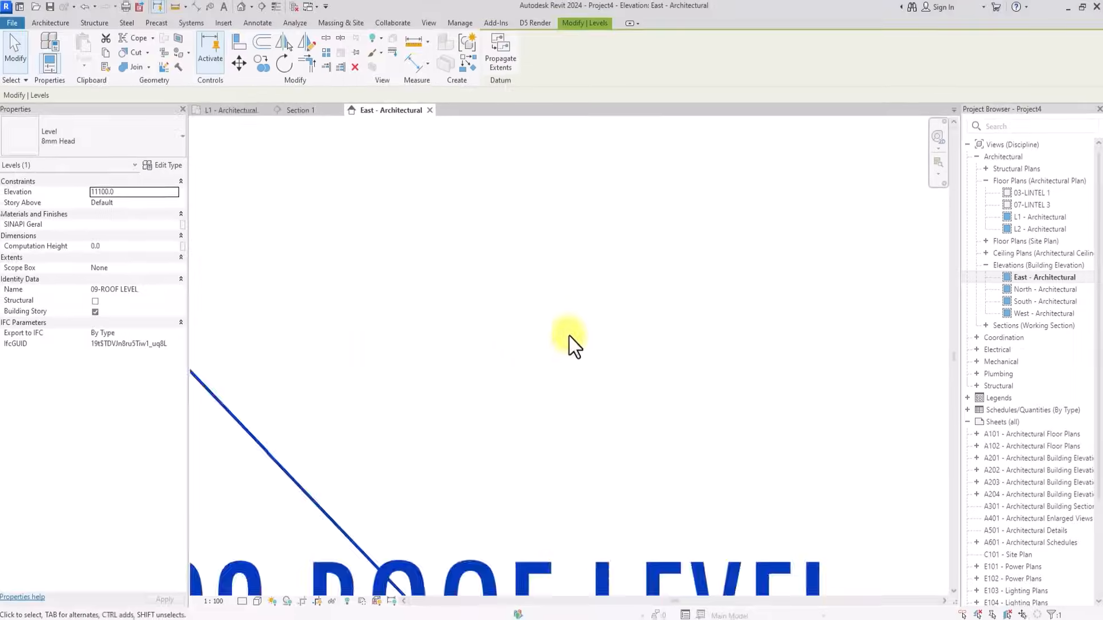
Move the elbowed end of 09-ROOF LEVEL upward until its head and label clear 08-CEILING LEVEL, and deselect it.
scroll(533, 350, down, 4)
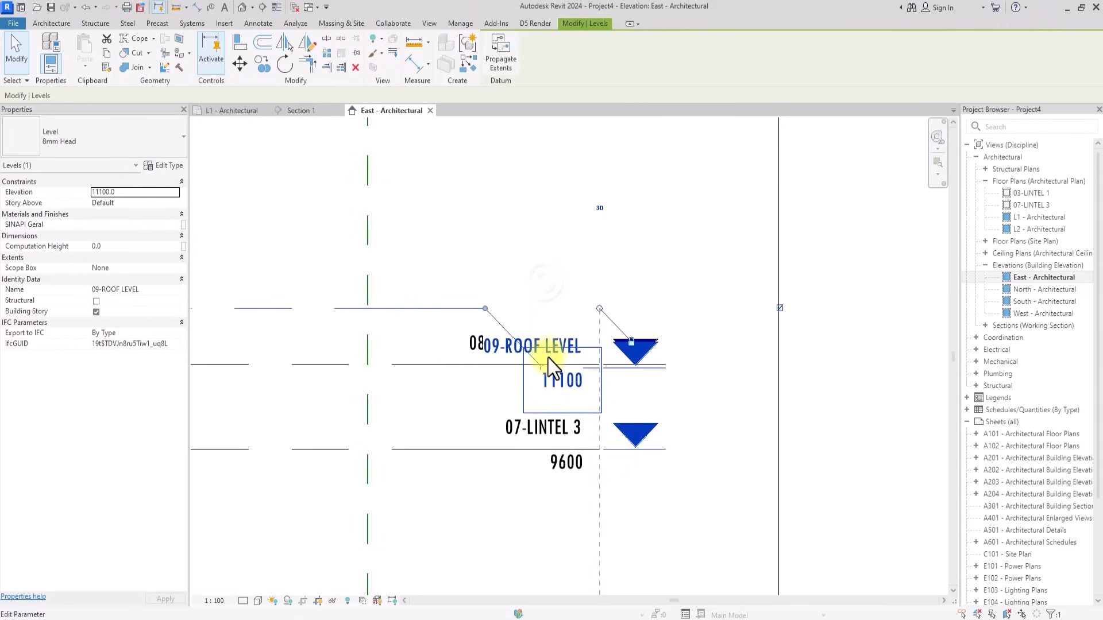
scroll(548, 357, up, 4)
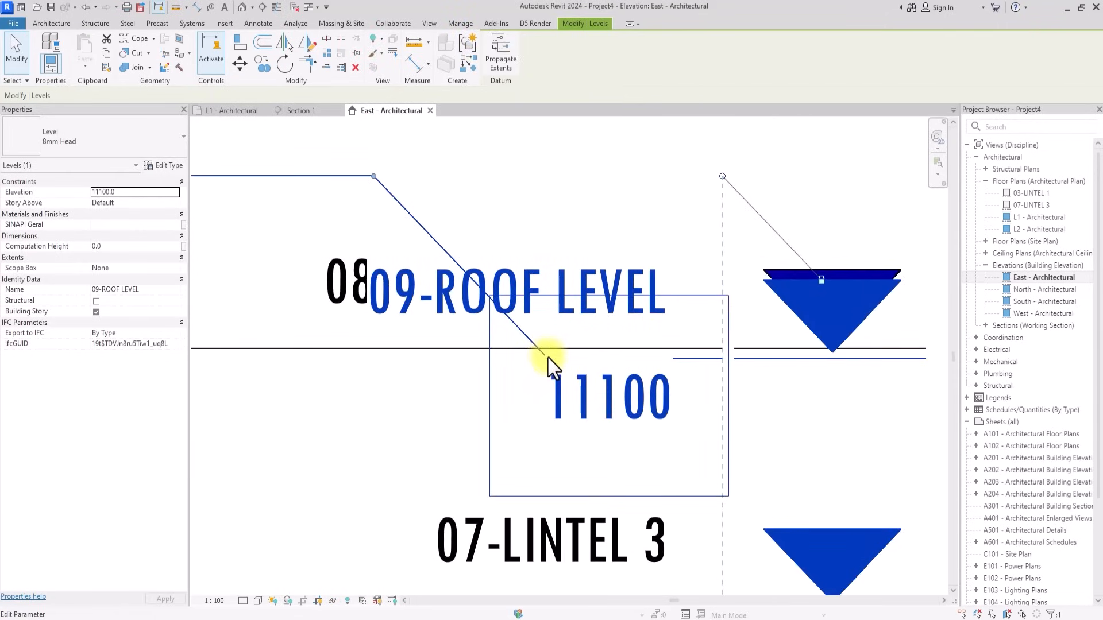
scroll(548, 359, up, 3)
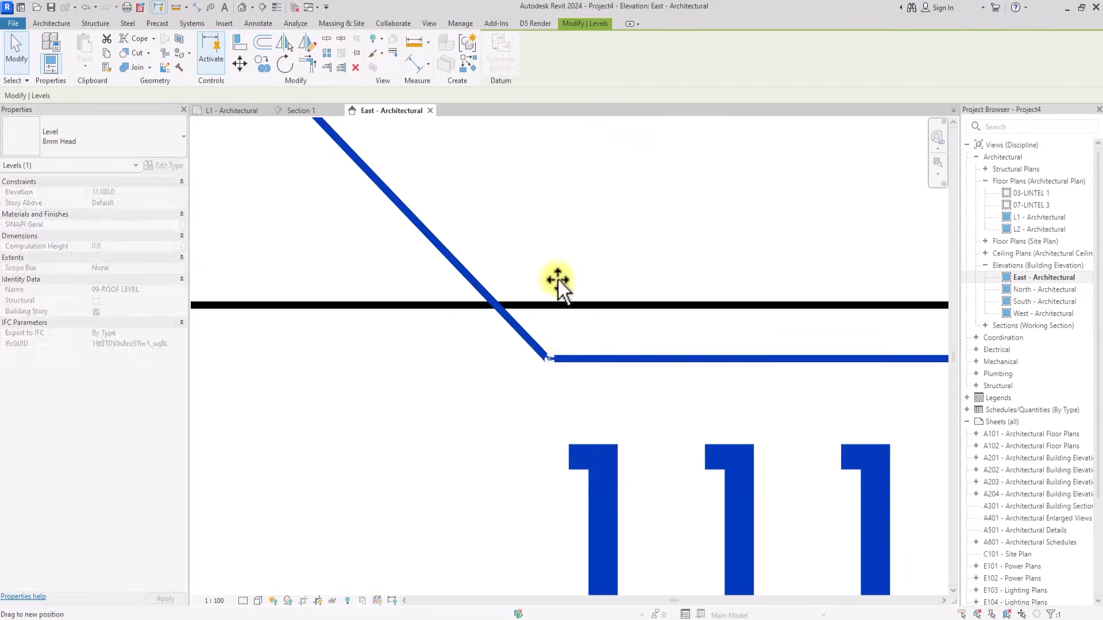
drag(574, 148, 574, 147)
middle_drag(574, 147, 563, 418)
scroll(563, 418, down, 4)
drag(563, 416, 574, 157)
middle_drag(573, 157, 566, 509)
scroll(561, 478, down, 4)
drag(563, 478, 571, 419)
scroll(571, 419, down, 7)
middle_drag(689, 432, 750, 342)
click(753, 341)
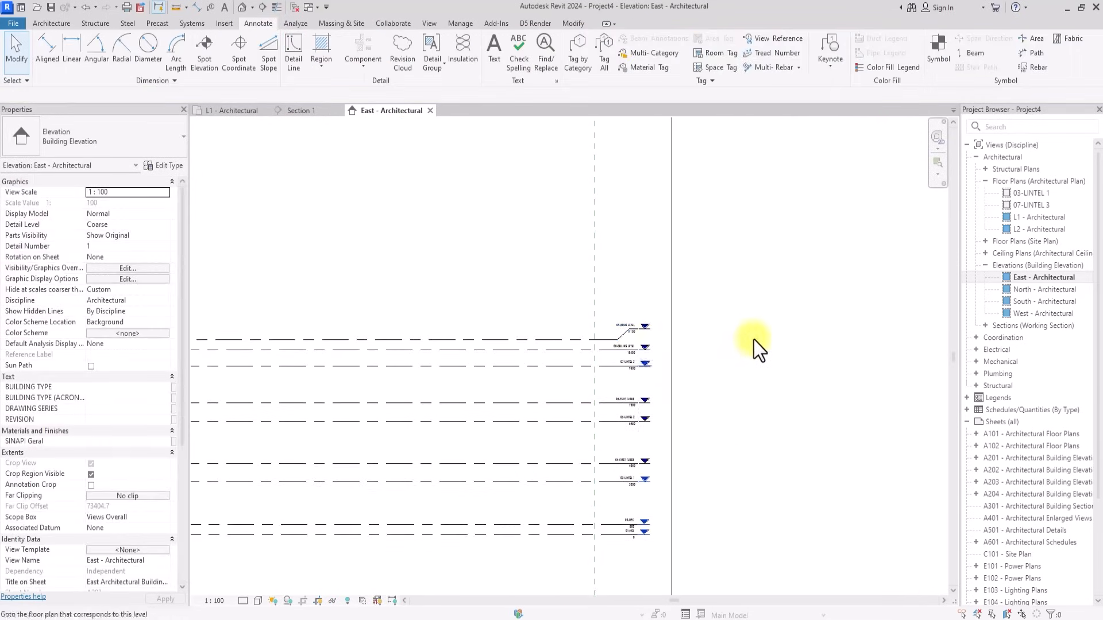
Copy level 09-ROOF LEVEL vertically upward by 600, placing the new level at elevation 11700.
scroll(754, 340, down, 3)
scroll(712, 340, up, 6)
scroll(578, 340, up, 1)
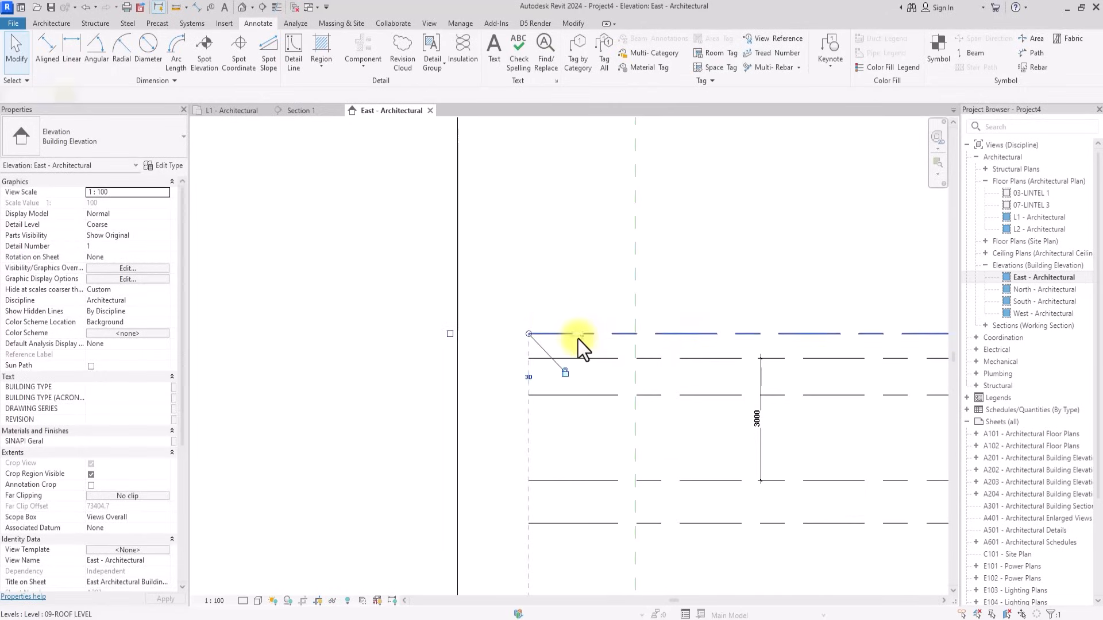
click(578, 339)
click(593, 361)
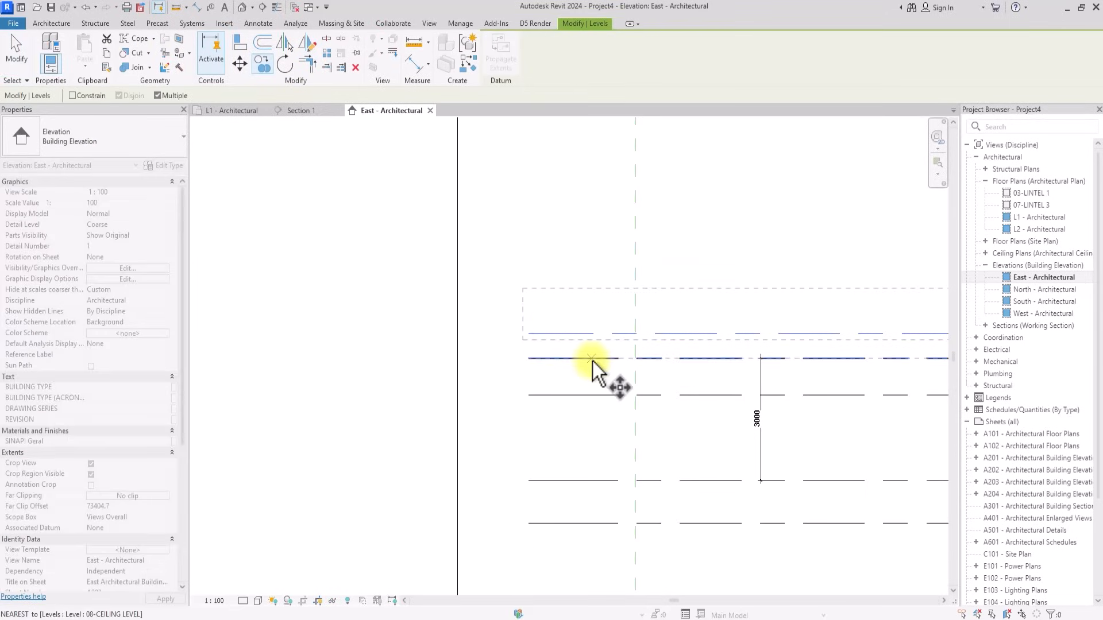
click(589, 313)
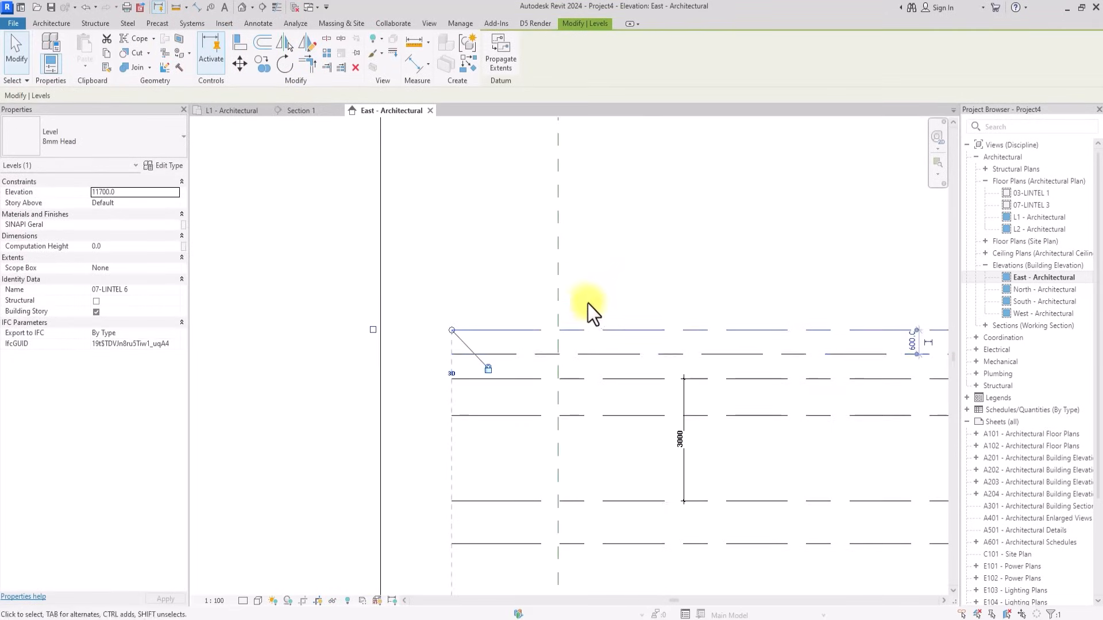
Place an aligned dimension between 09-ROOF LEVEL and the topmost level, in line with the existing 3000 dimension.
click(259, 23)
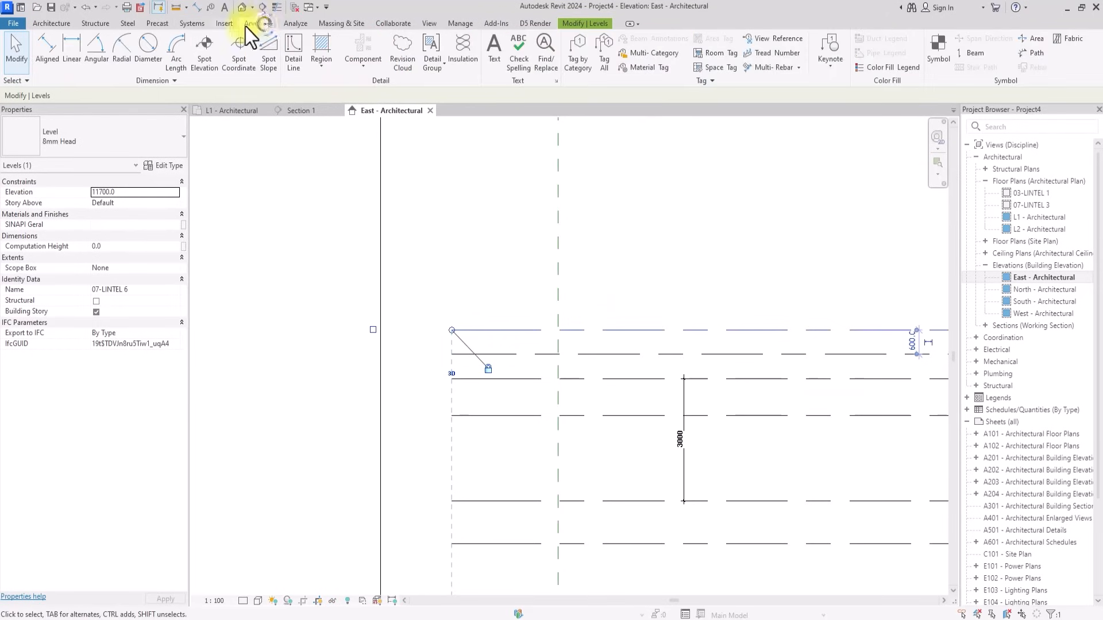
click(49, 42)
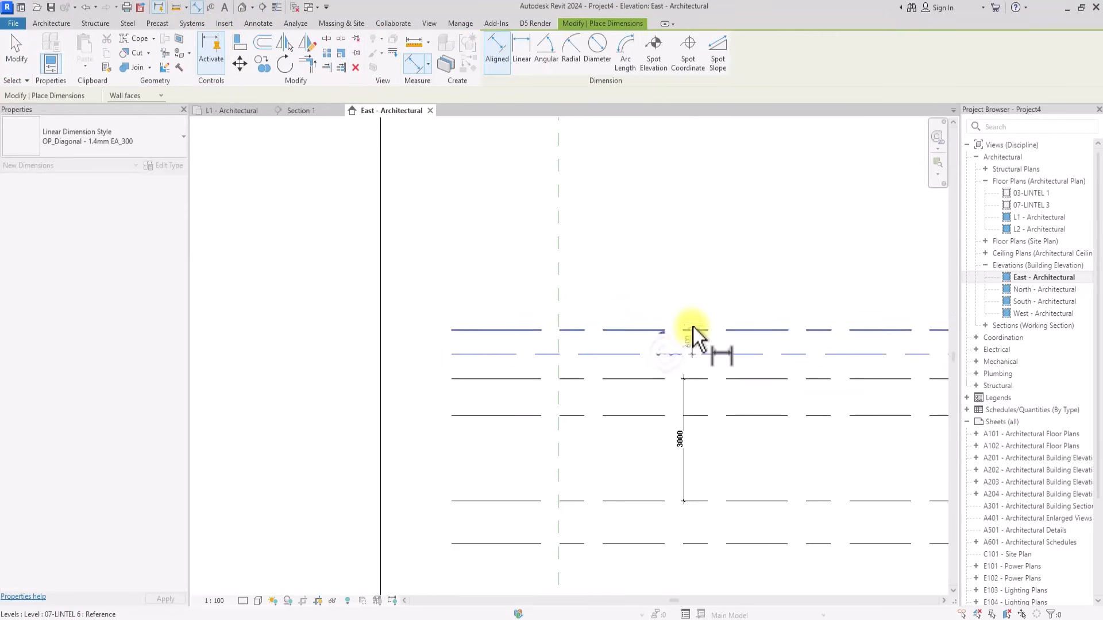
scroll(691, 339, down, 2)
key(Escape)
key(Escape)
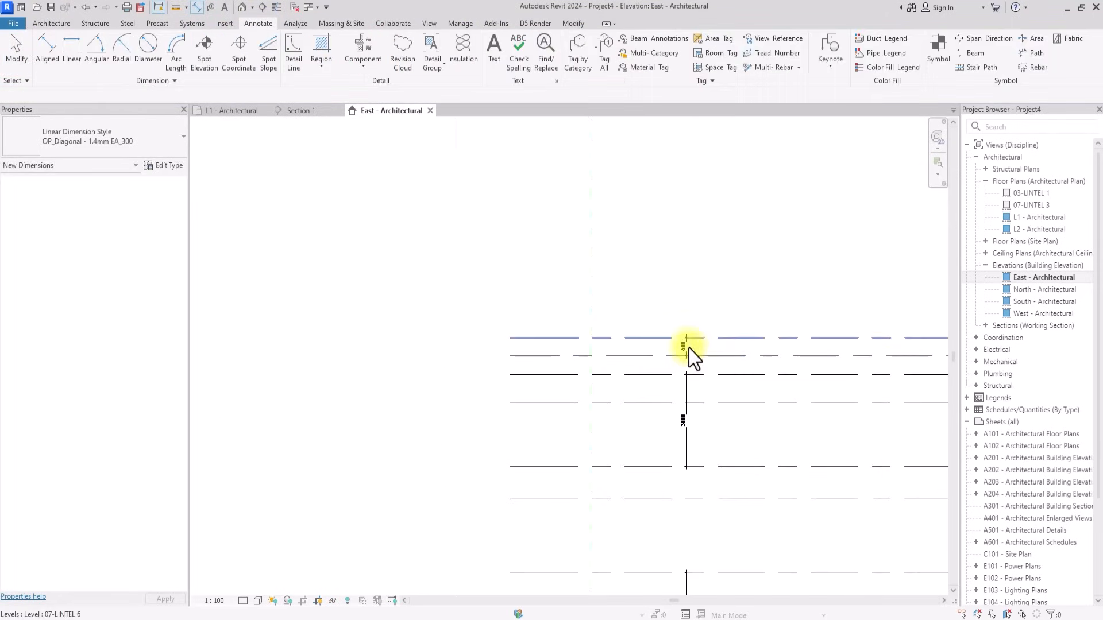
Set the topmost level's distance above 09-ROOF LEVEL to 1500, placing it at elevation 12600.
click(716, 343)
scroll(684, 344, up, 3)
click(686, 343)
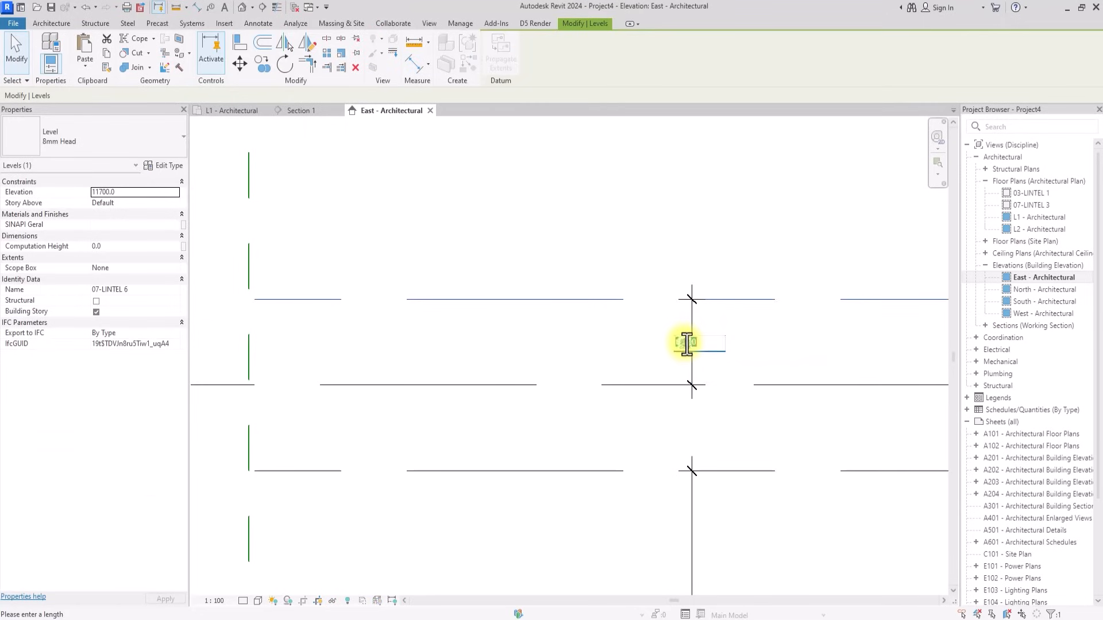
click(686, 344)
key(Return)
scroll(695, 304, down, 4)
key(Escape)
Rename the topmost level, above 09-ROOF LEVEL, to 10-PARAPETH WALL and deselect it.
scroll(711, 361, up, 2)
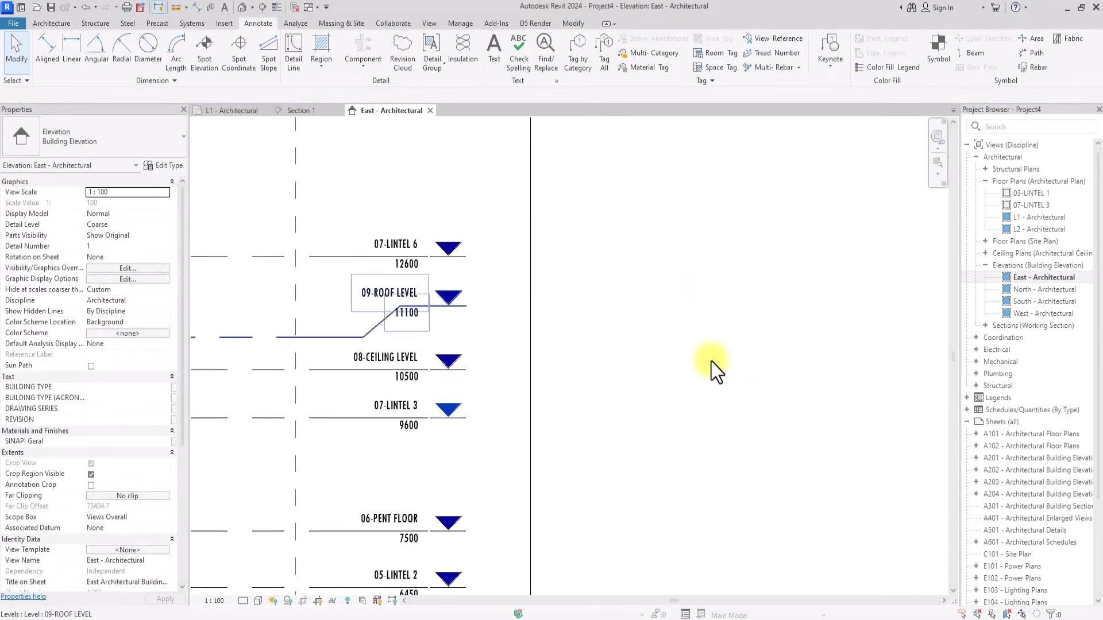
scroll(660, 308, up, 4)
click(644, 278)
scroll(643, 281, down, 2)
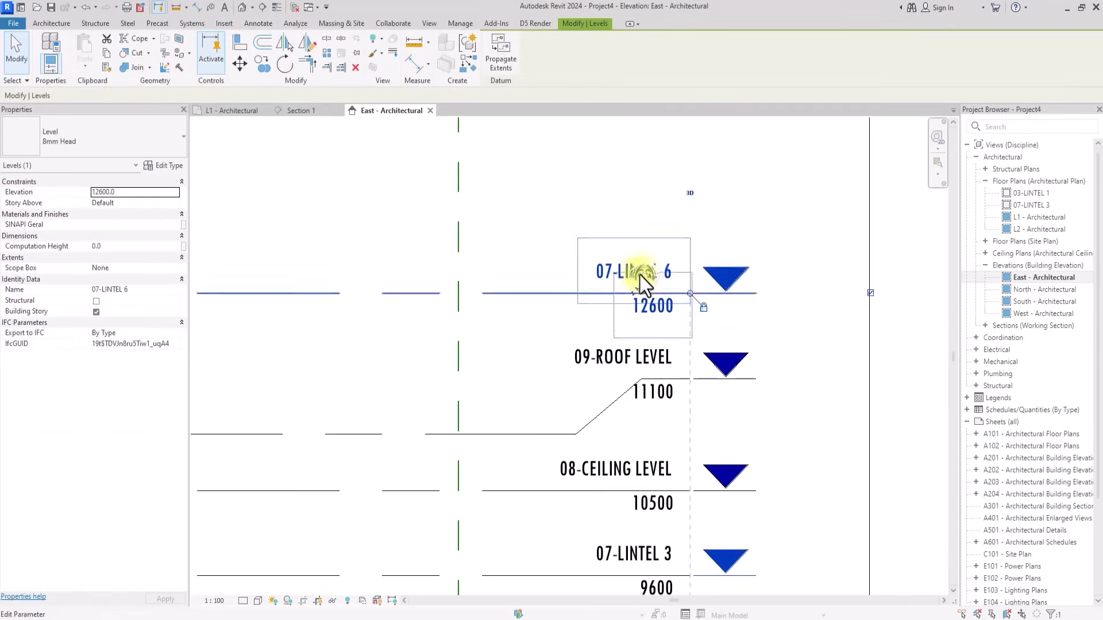
click(646, 278)
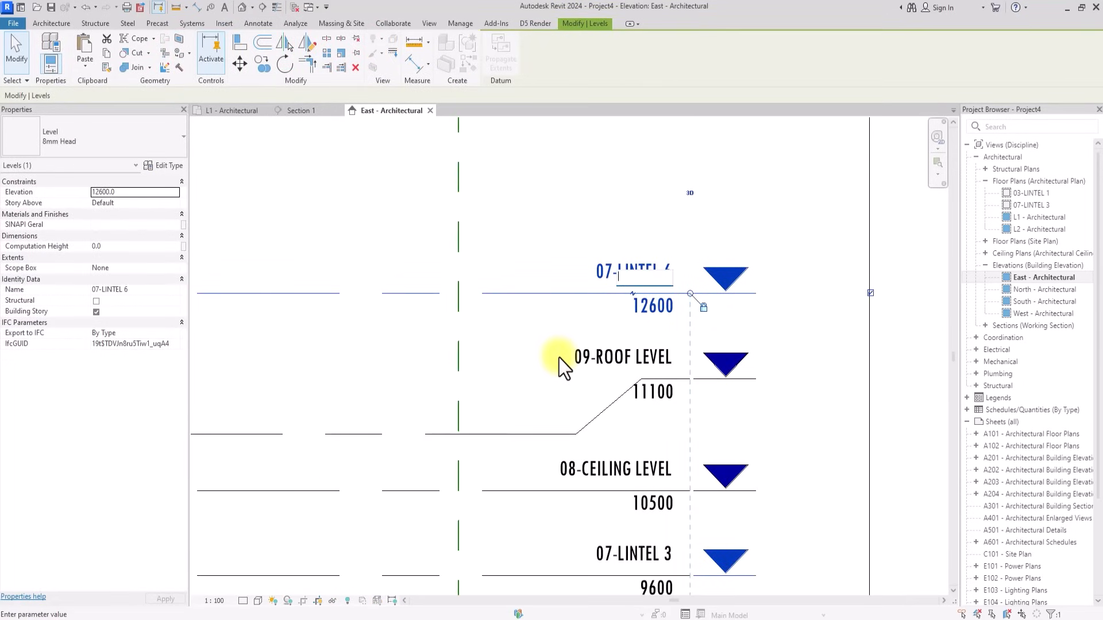
text(0)
text(-PARAPETH WALL)
key(Return)
scroll(797, 218, down, 3)
click(791, 210)
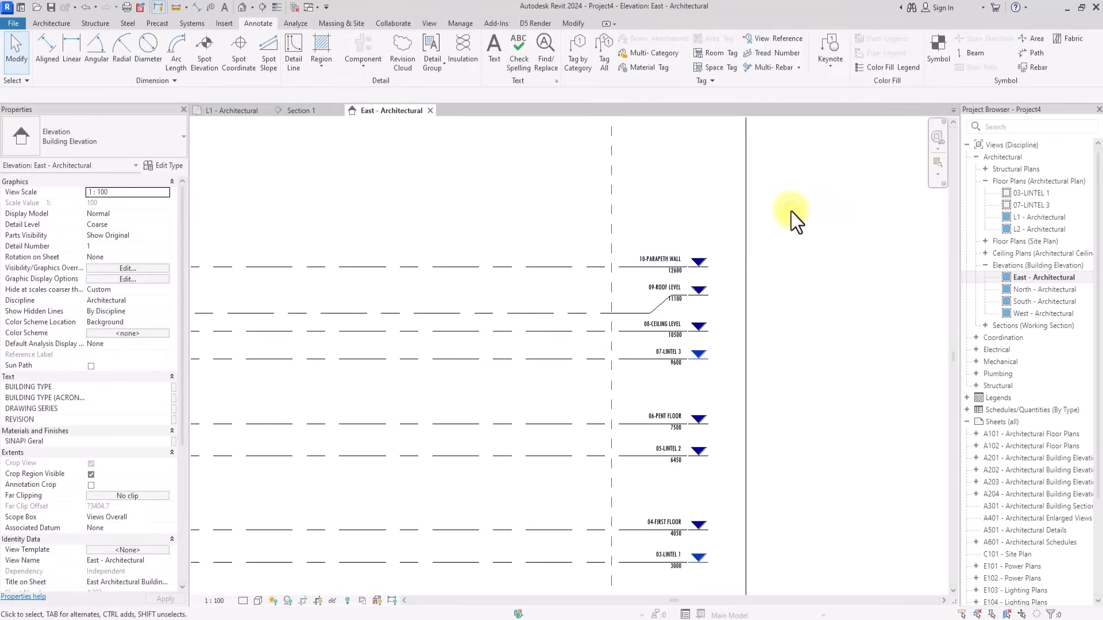
Delete the three aligned dimensions between the levels near the left ends of the level lines.
scroll(791, 210, down, 5)
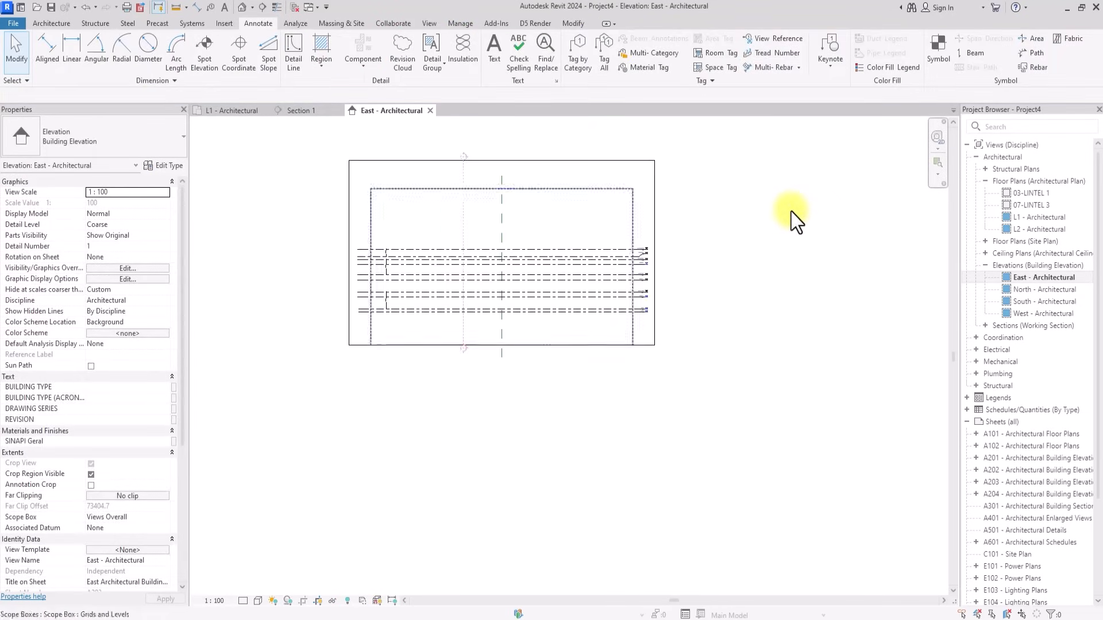
scroll(636, 258, up, 5)
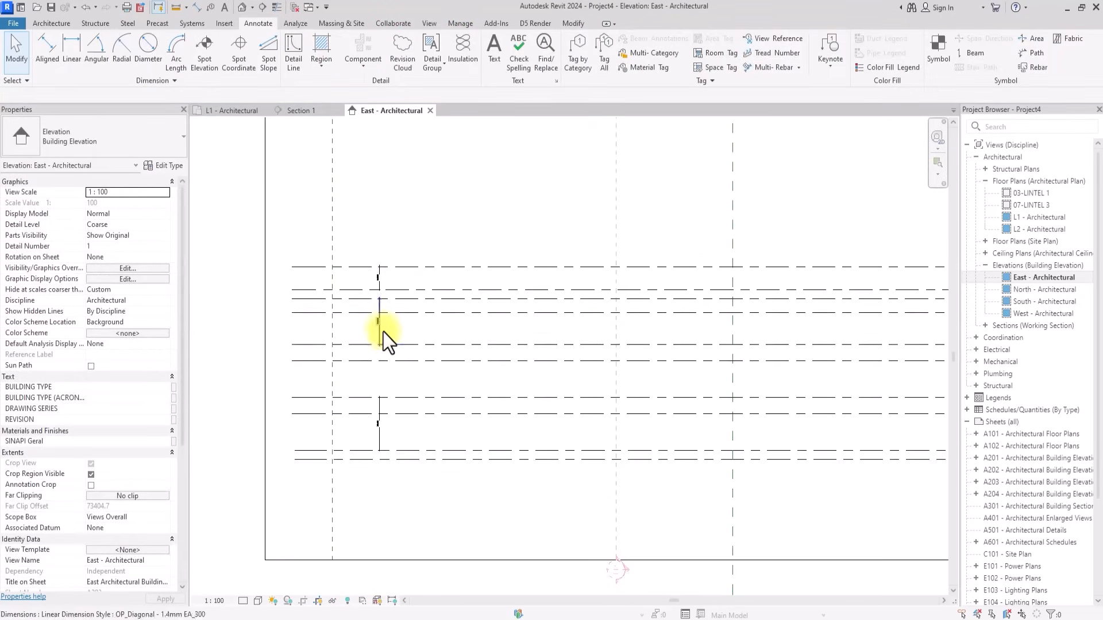
click(383, 332)
scroll(398, 346, down, 3)
click(433, 382)
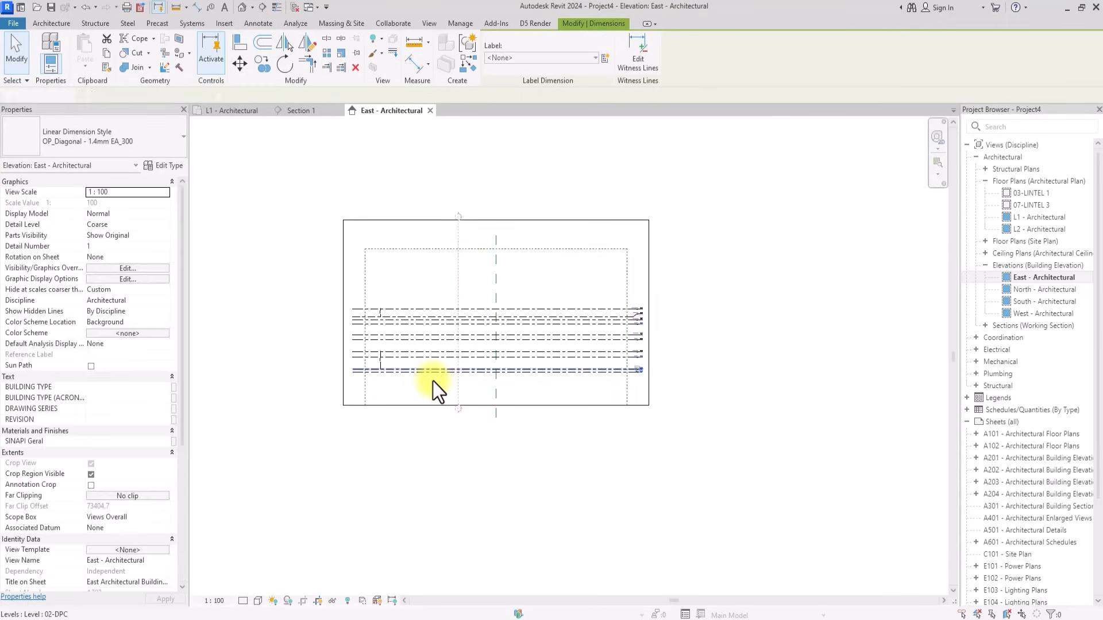
scroll(379, 366, up, 3)
key(Escape)
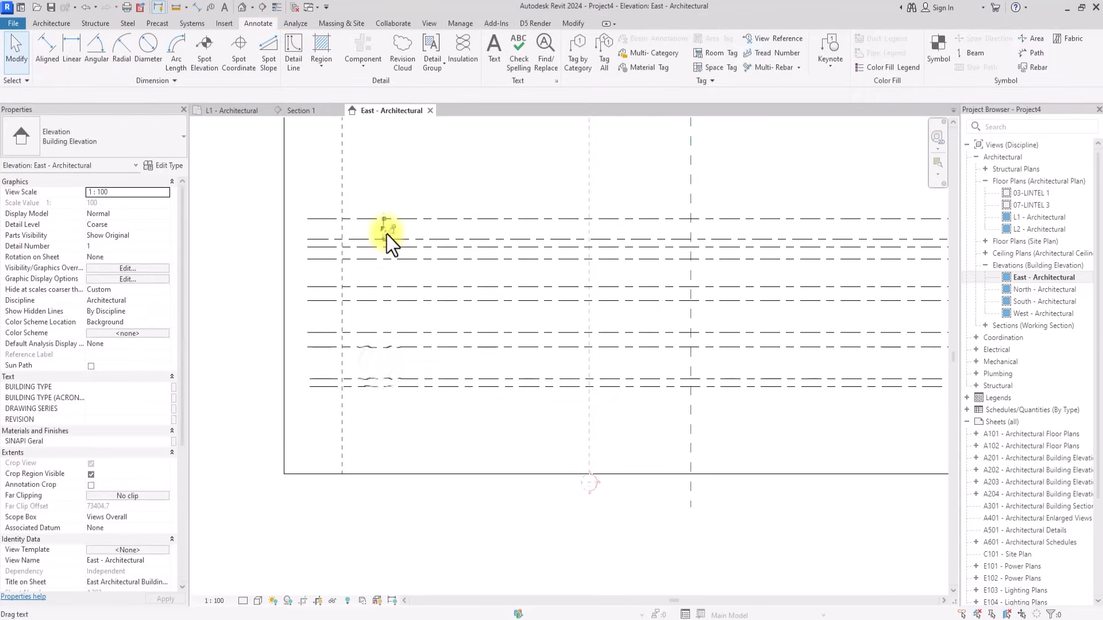
click(387, 235)
scroll(390, 253, down, 4)
key(Escape)
Save the project as REVIT FULL COURSE.rvt in the 02-RESIDENCE DESIGN REVIT FULL COURSE folder, replacing the existing file.
key(ctrl+s)
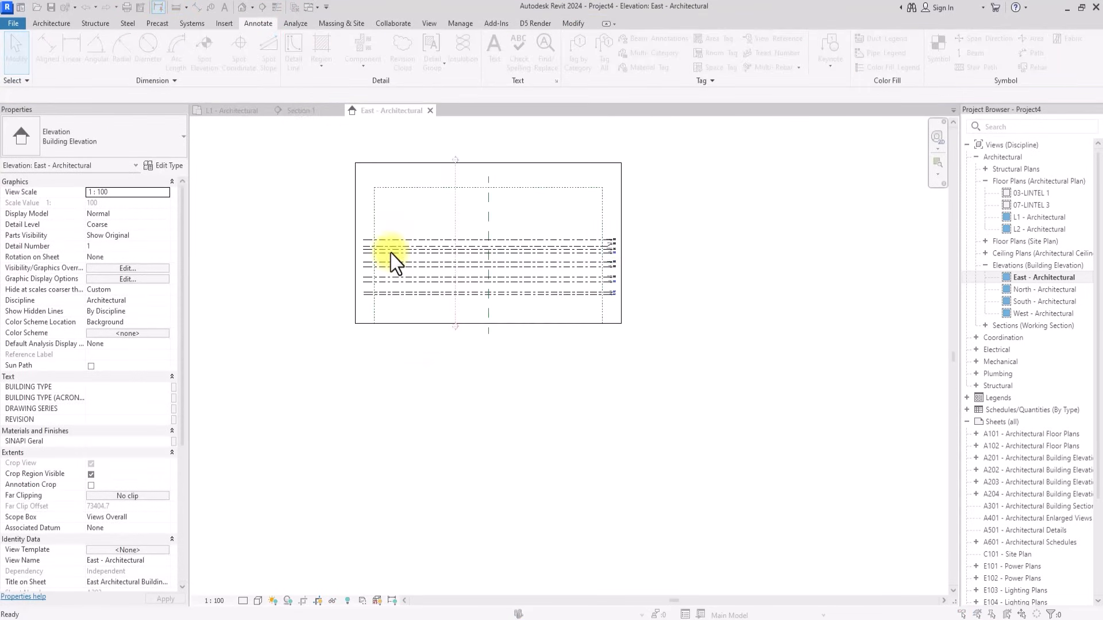
click(487, 198)
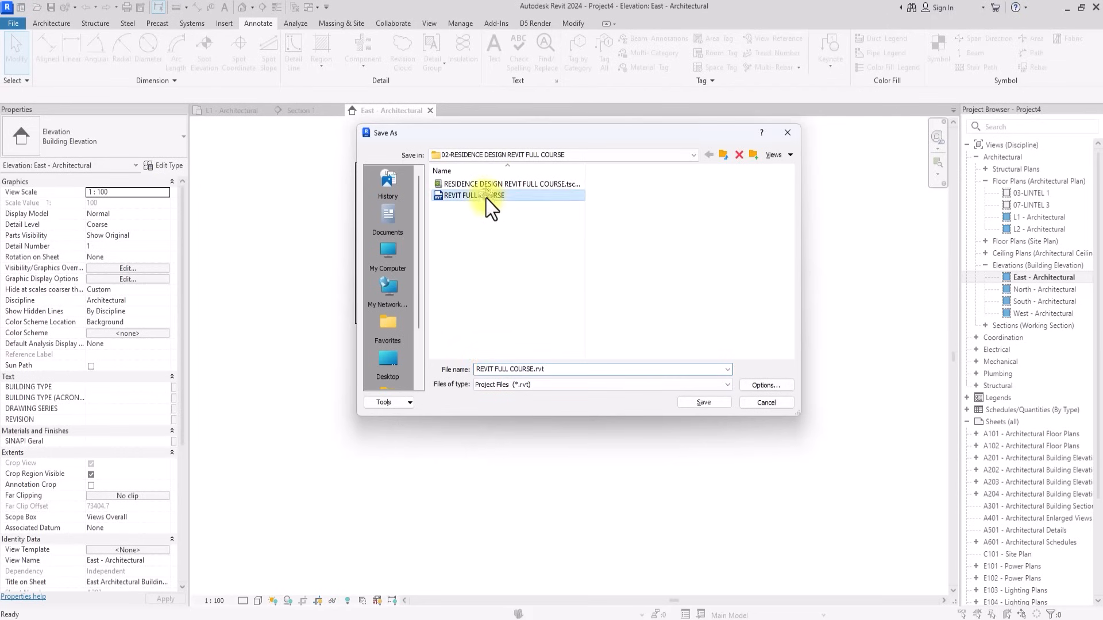
click(706, 404)
click(544, 326)
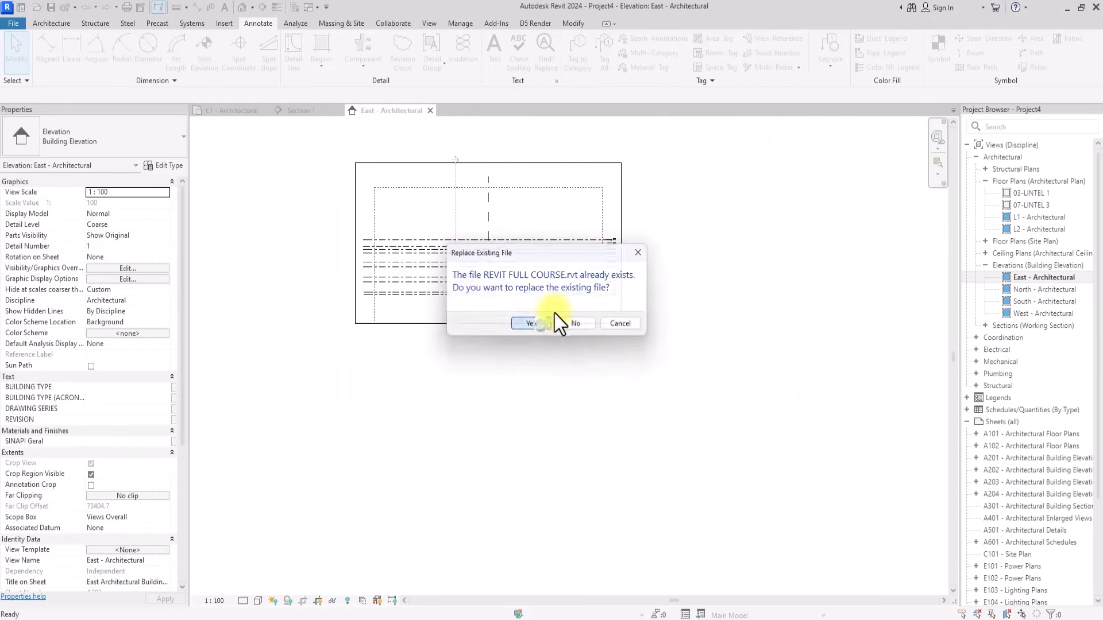
Hide the Grids and Levels scope box element and the crop region in the East - Architectural elevation.
scroll(226, 227, up, 2)
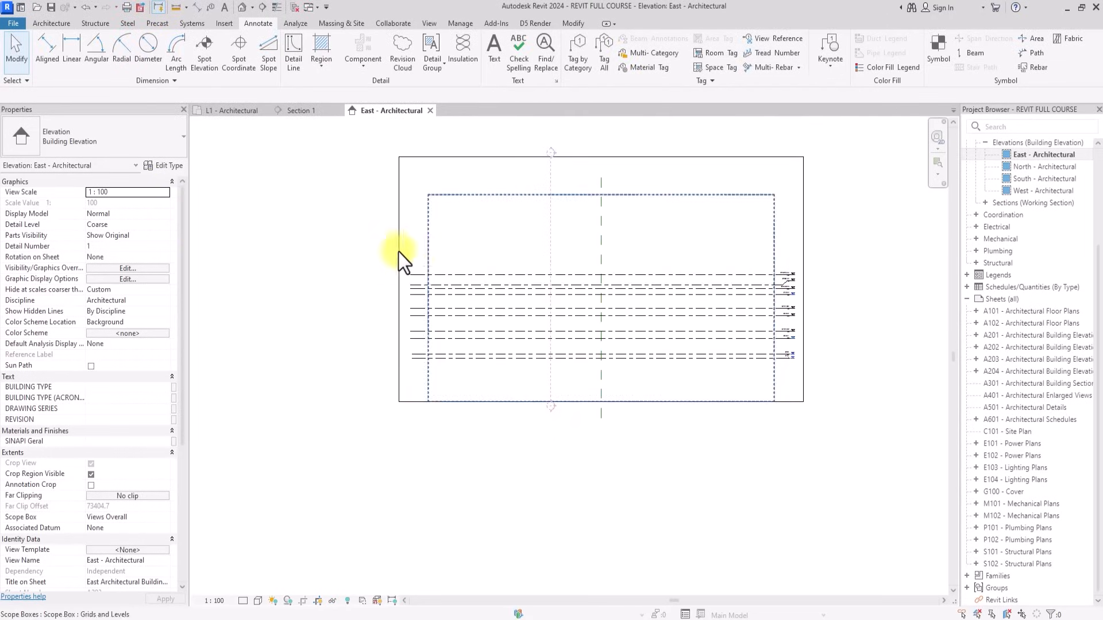
click(428, 256)
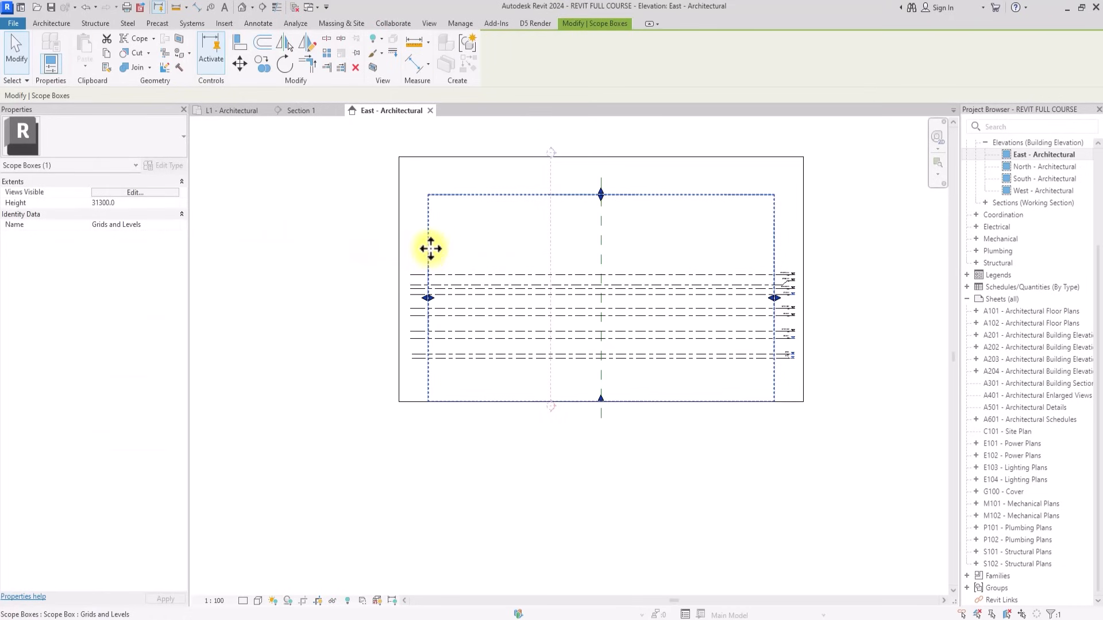
right_click(431, 249)
mouse_move(540, 306)
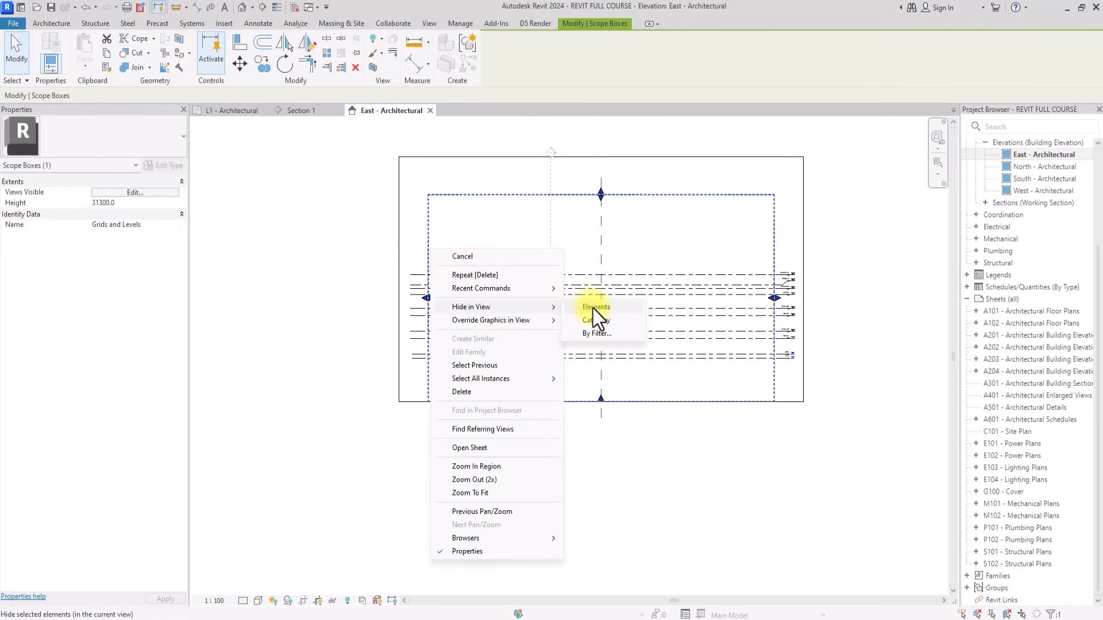
click(595, 307)
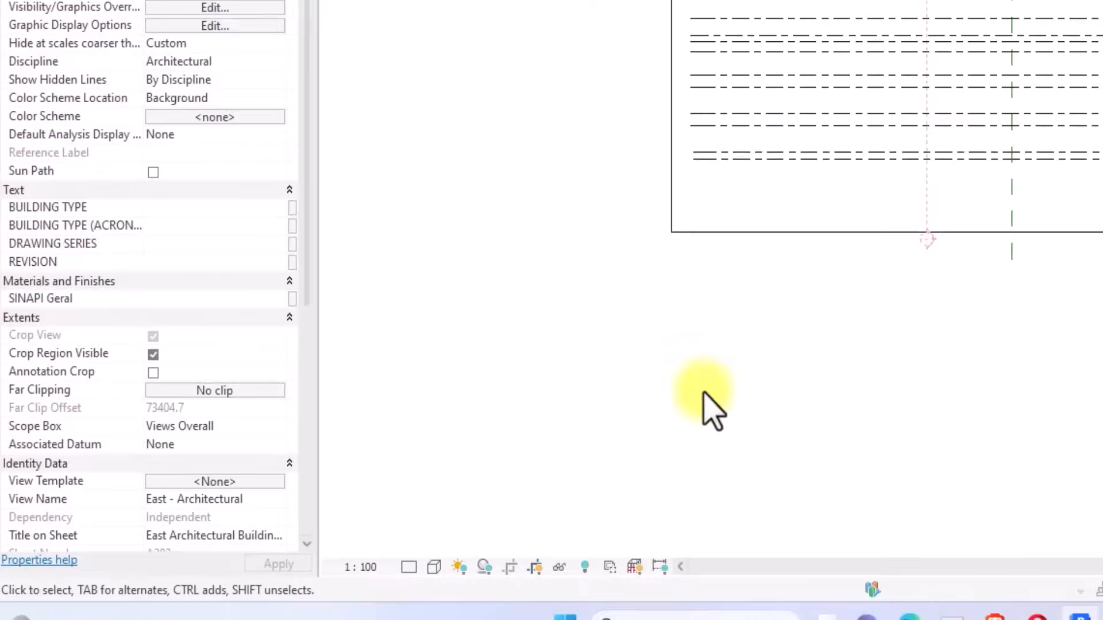
click(545, 568)
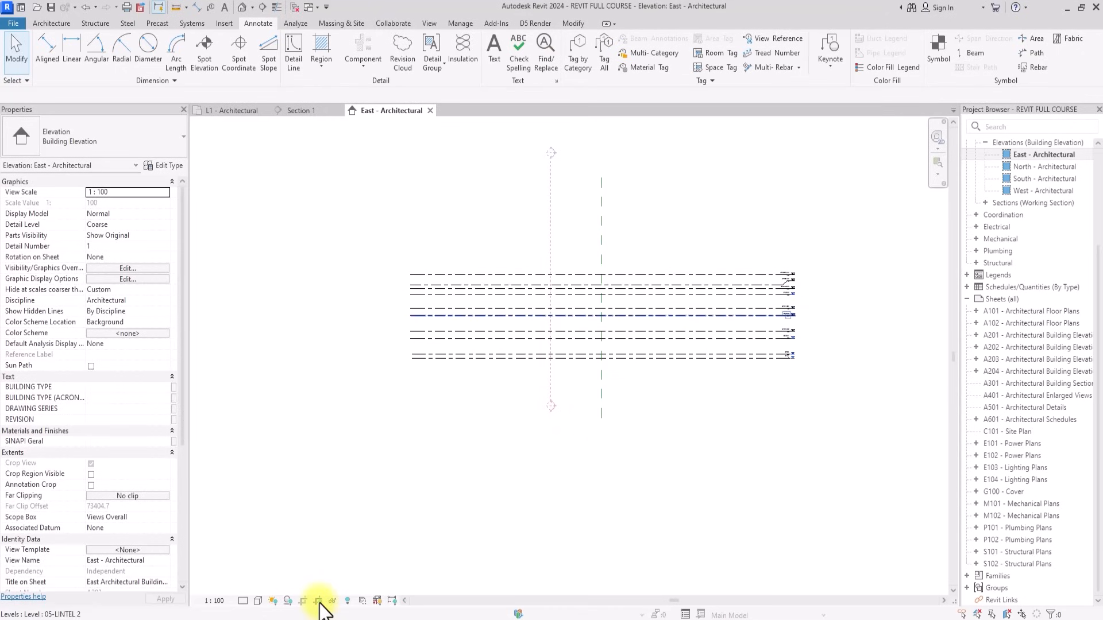
Delete the Section 1 line crossing the levels, together with its section view.
click(552, 187)
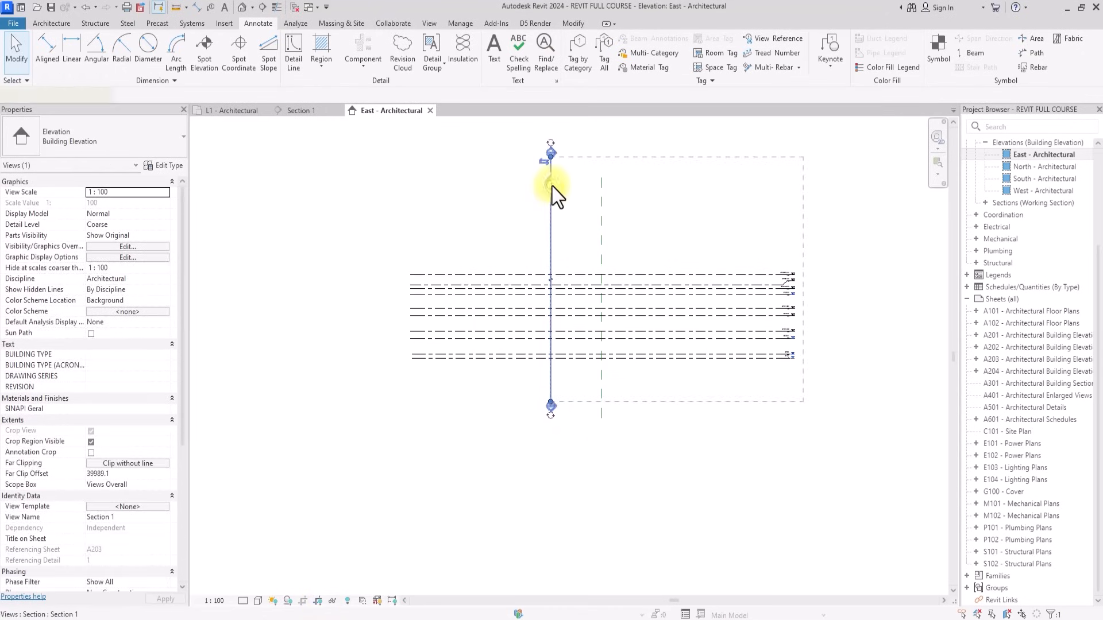
key(Delete)
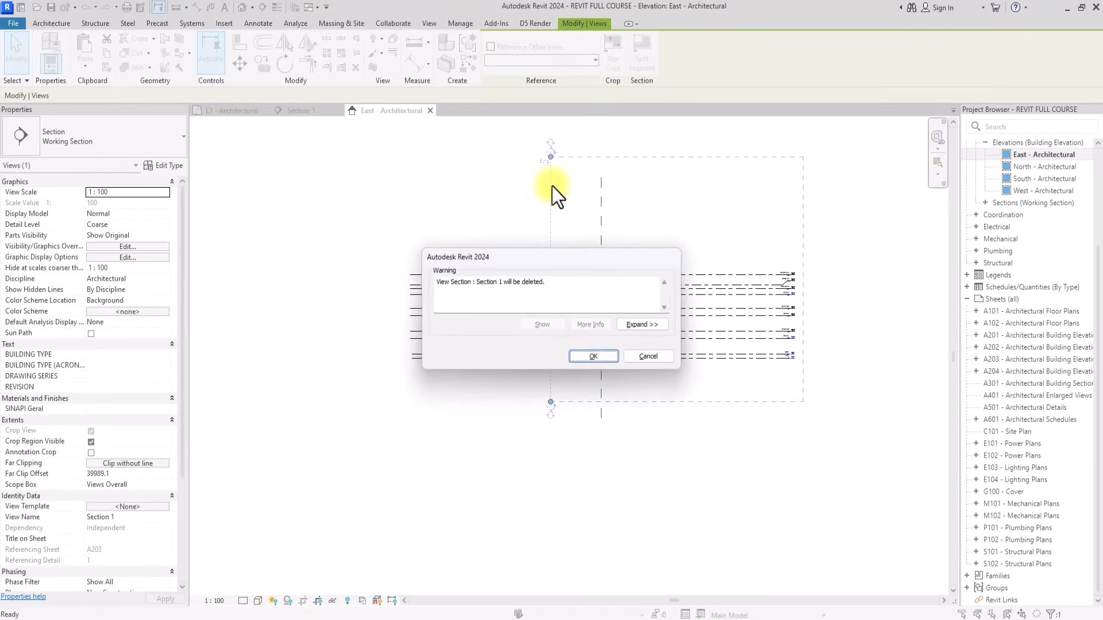
click(583, 360)
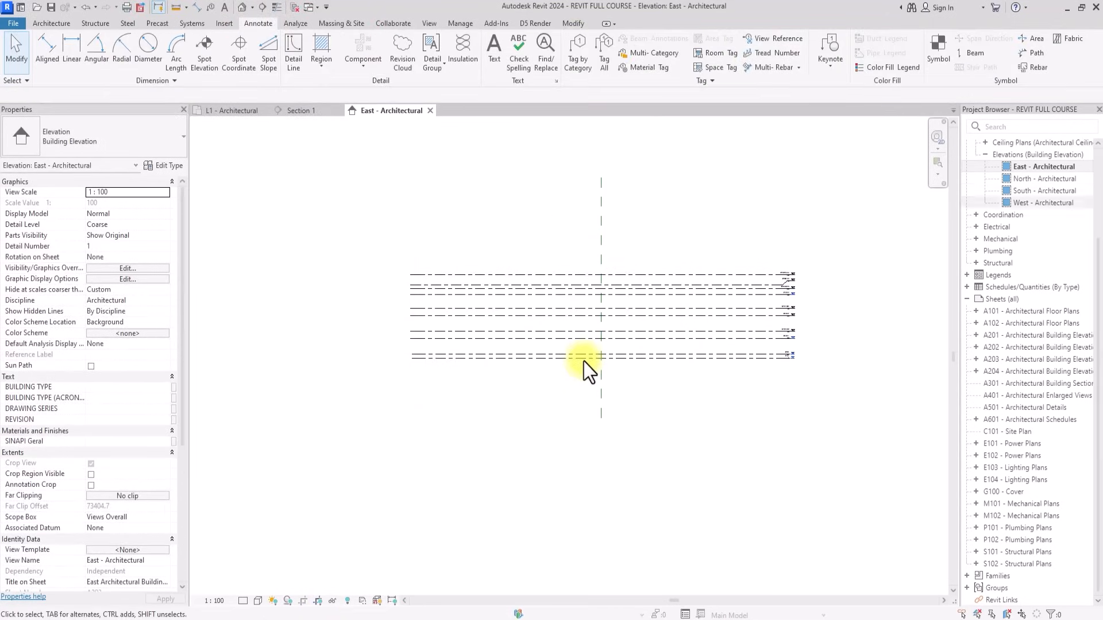
Create architectural floor plans for levels 04-FIRST FLOOR, 05-LINTEL 2, 06-PENT FLOOR, 08-CEILING LEVEL, 09-ROOF LEVEL and 10-PARAPETH WALL, without duplicating existing views.
scroll(926, 196, up, 2)
scroll(1026, 168, up, 3)
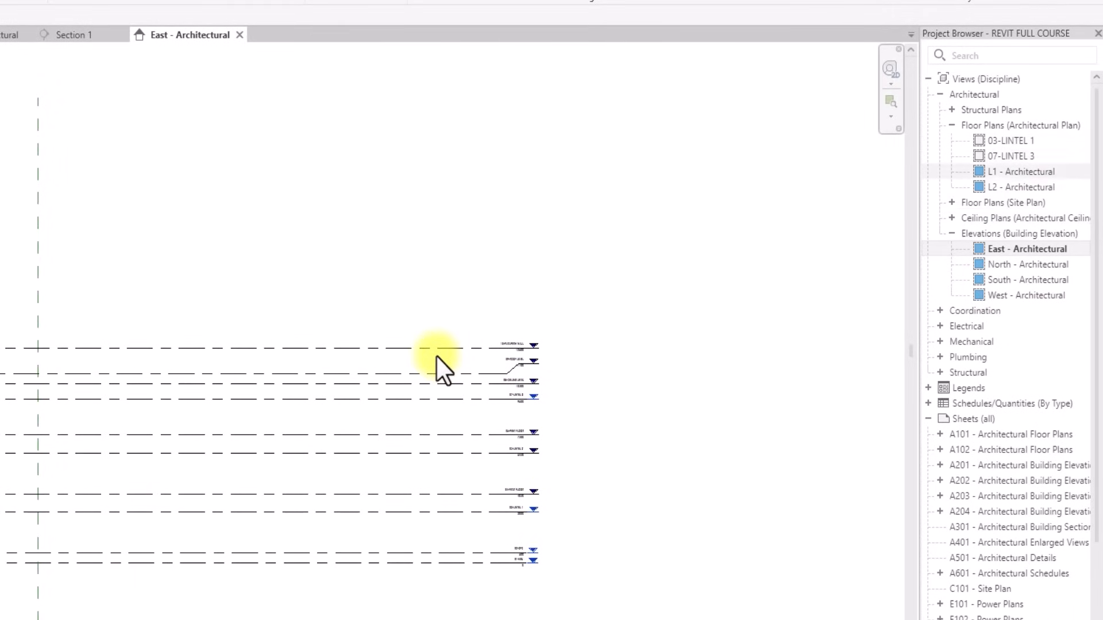
click(950, 202)
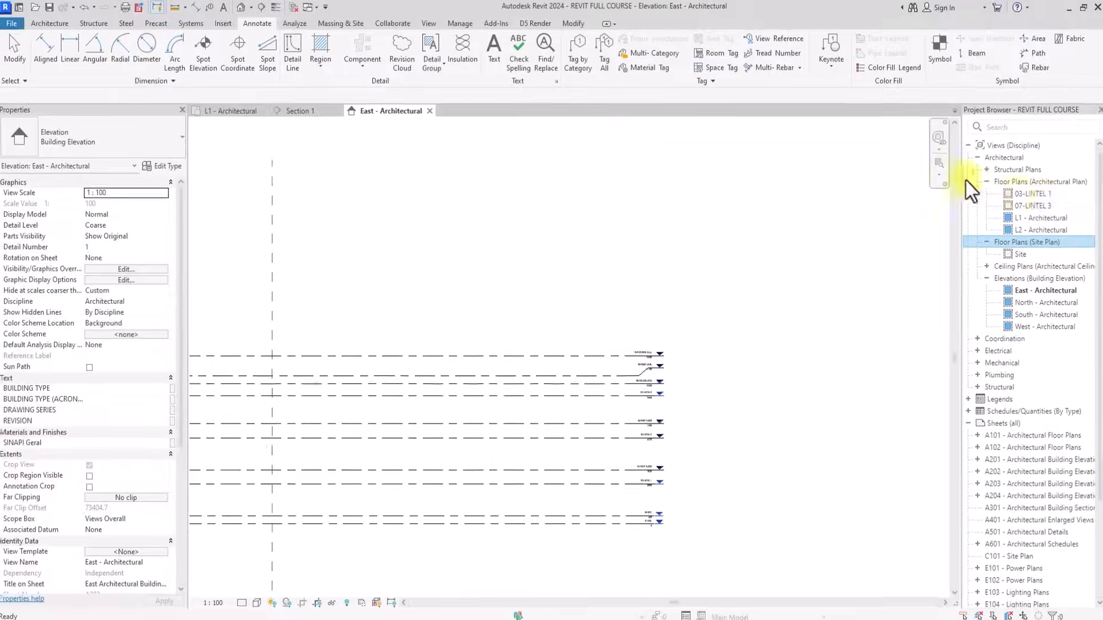
click(385, 34)
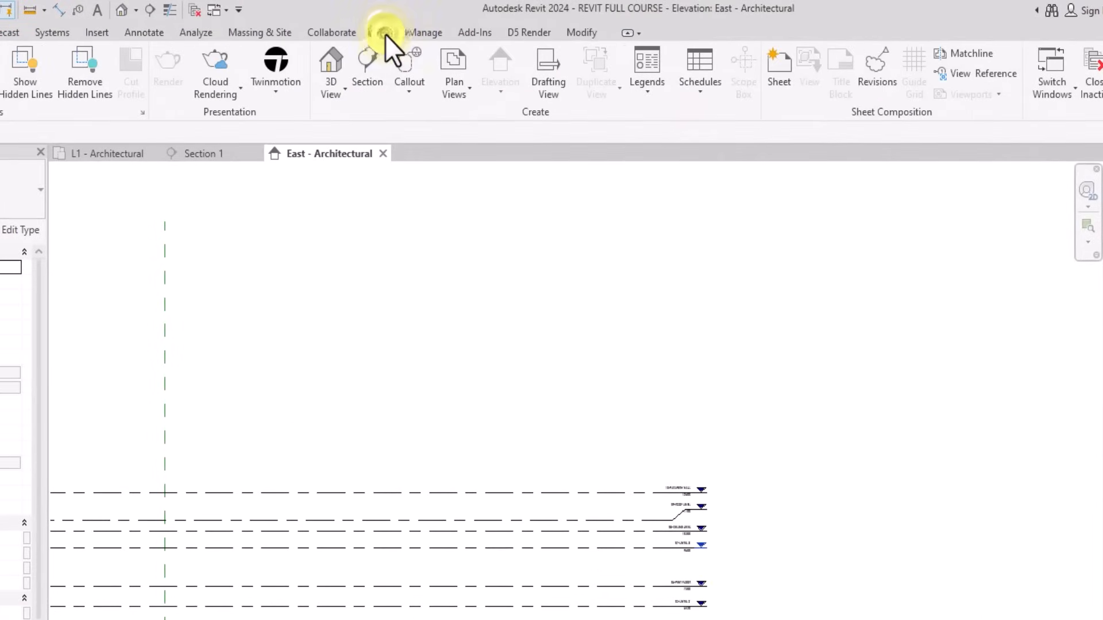
click(467, 93)
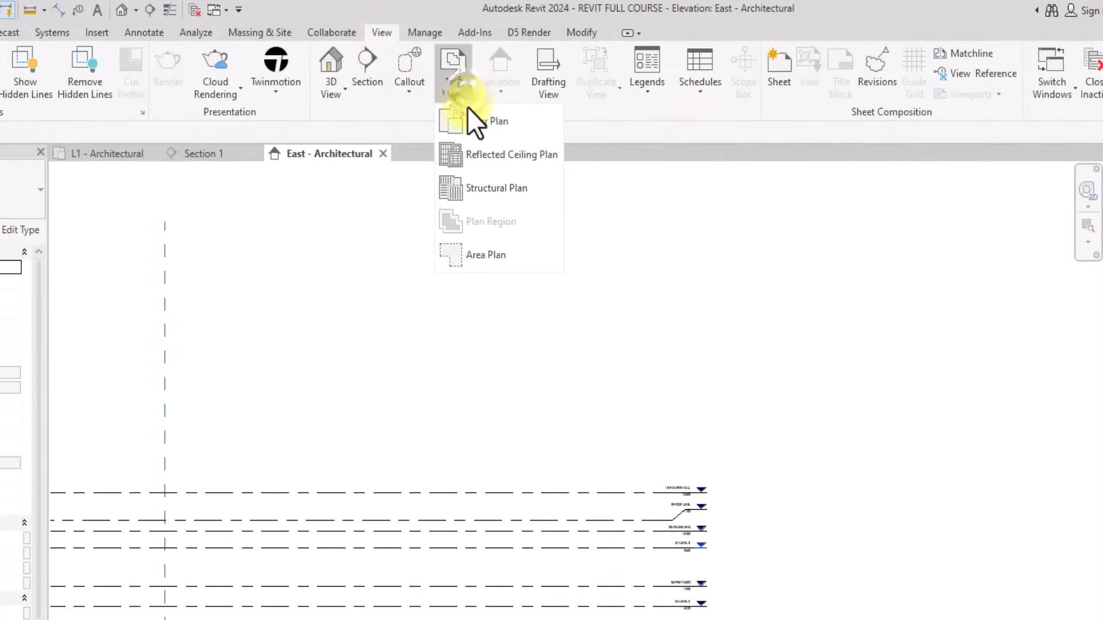
click(468, 119)
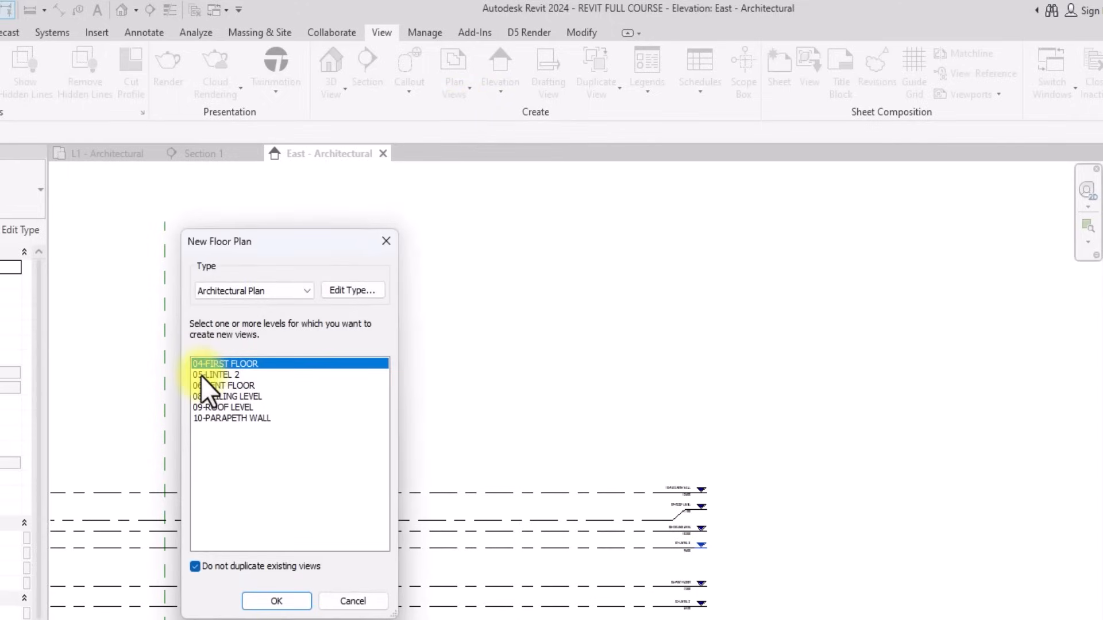
shift+drag(201, 376, 225, 443)
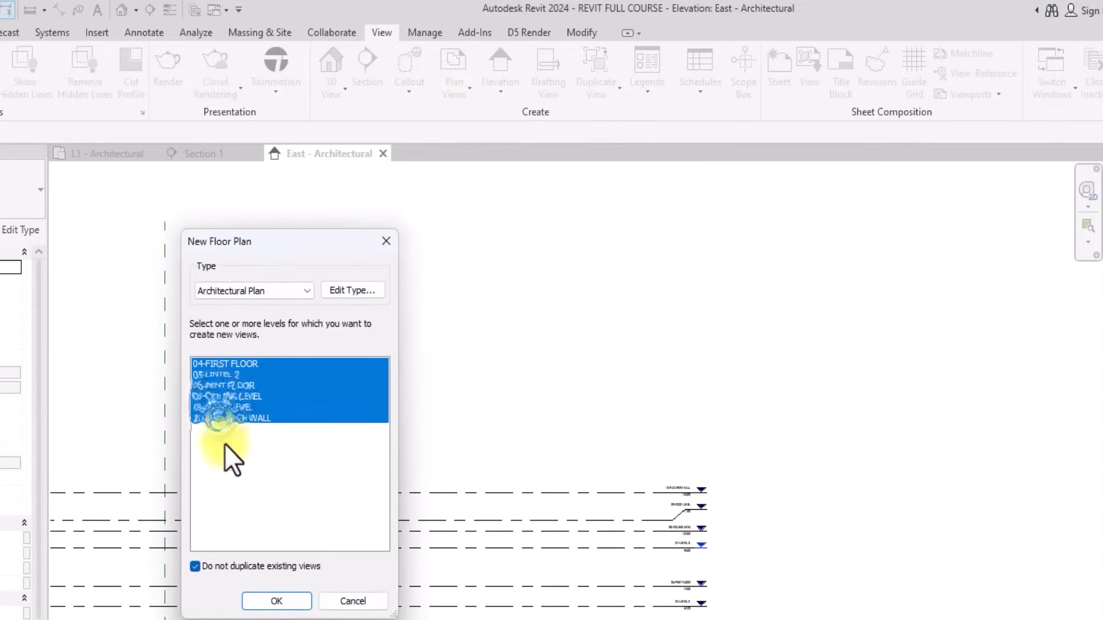
click(277, 600)
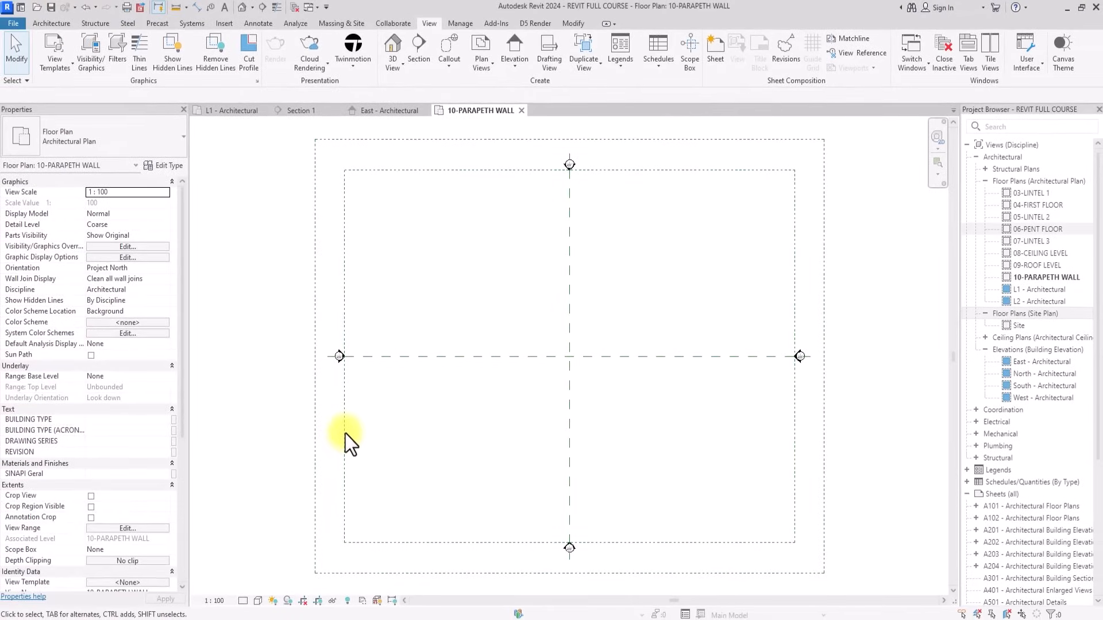
Check the lowest level's name in the East elevation and rename the L1 - Architectural floor plan as 01-NGL.
double_click(1029, 195)
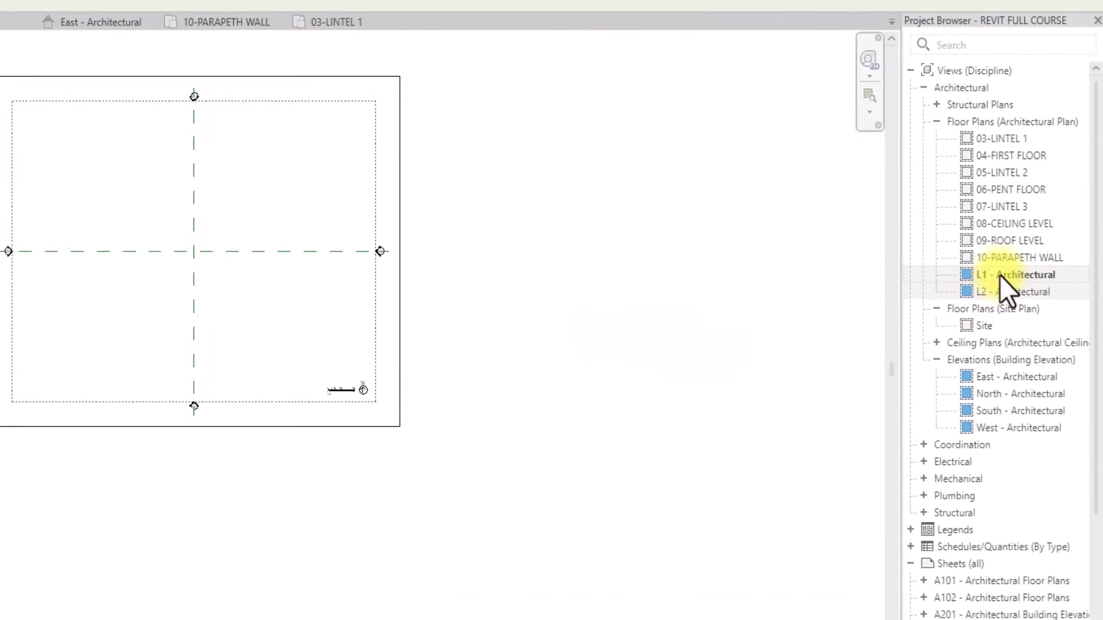
click(999, 274)
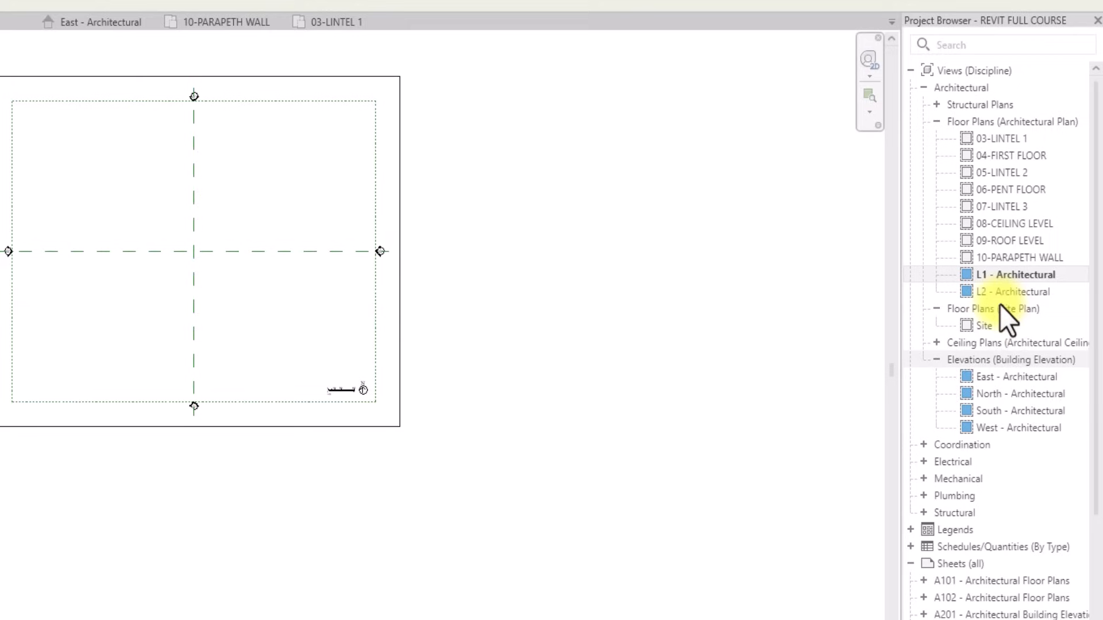
double_click(999, 377)
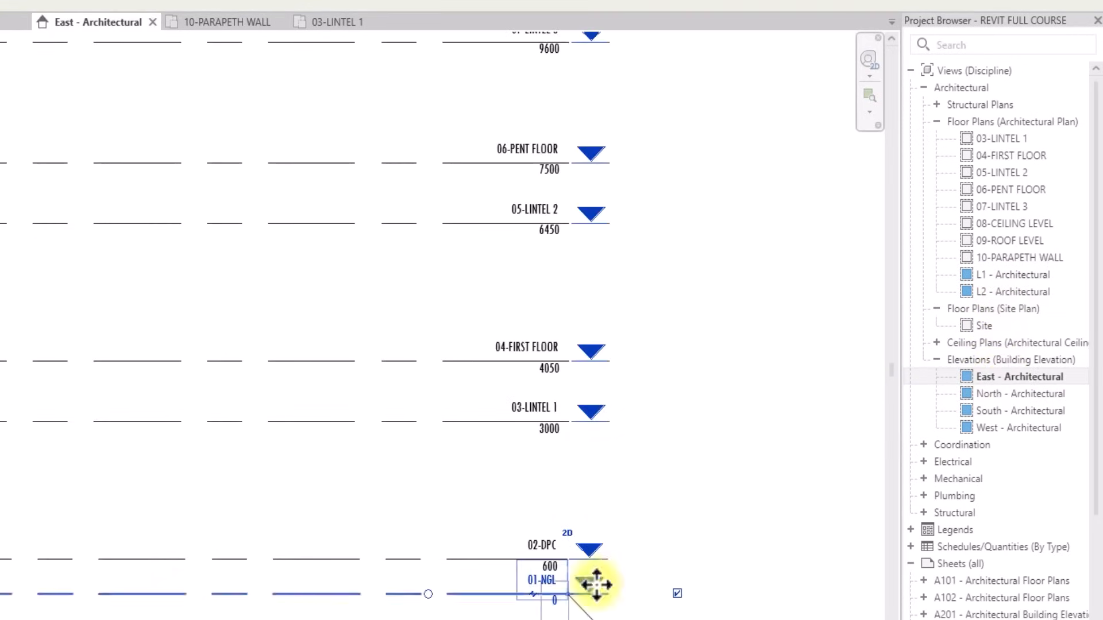
scroll(500, 615, up, 3)
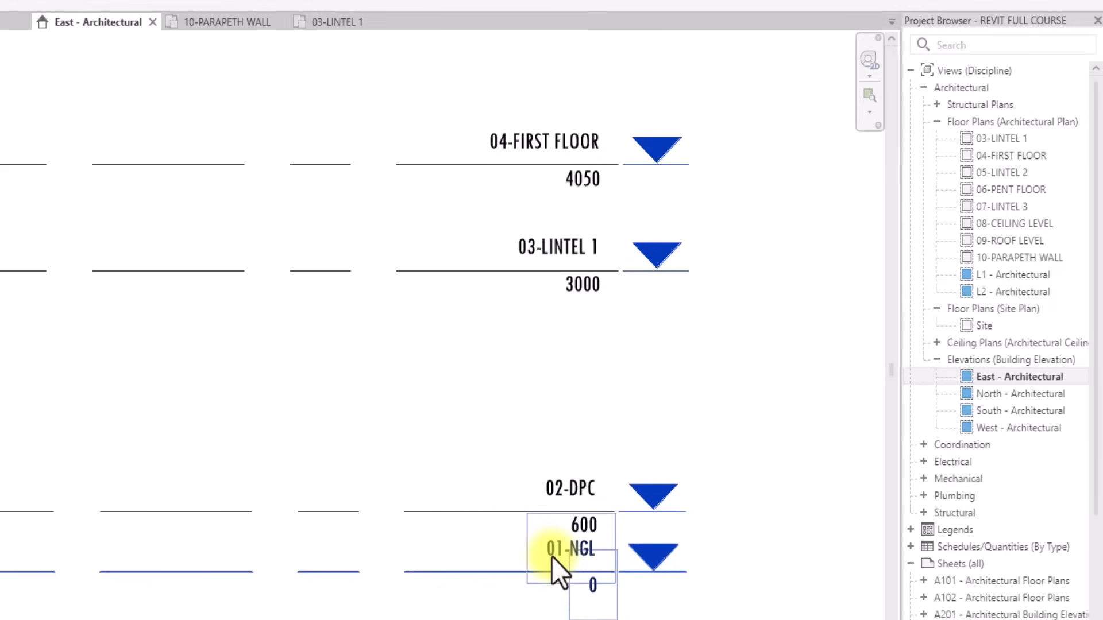
double_click(982, 273)
right_click(1001, 278)
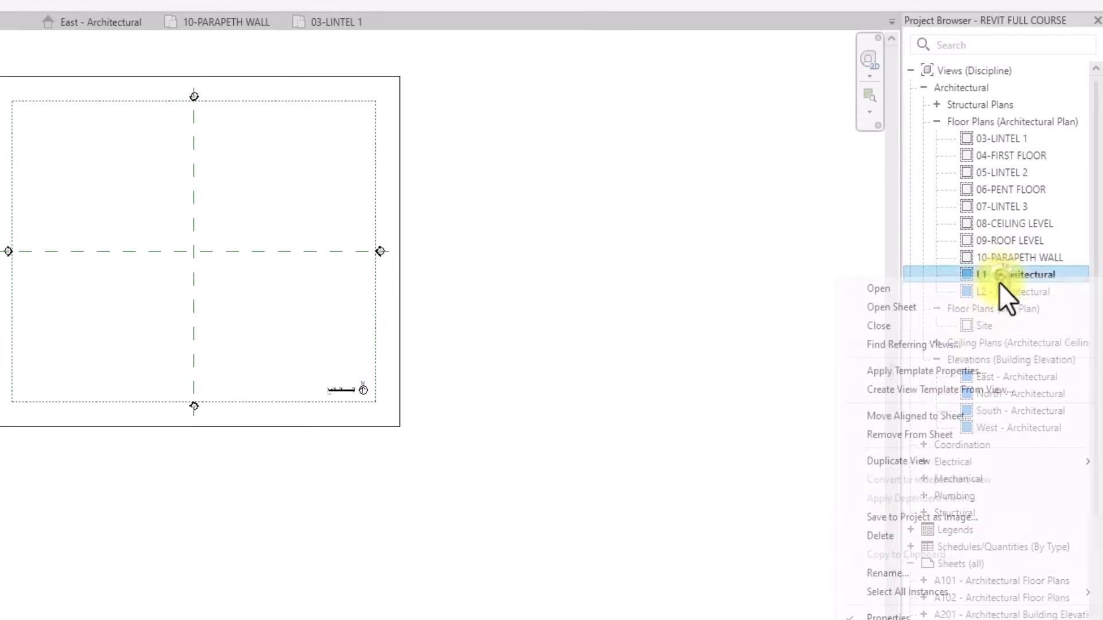
mouse_move(871, 592)
click(955, 256)
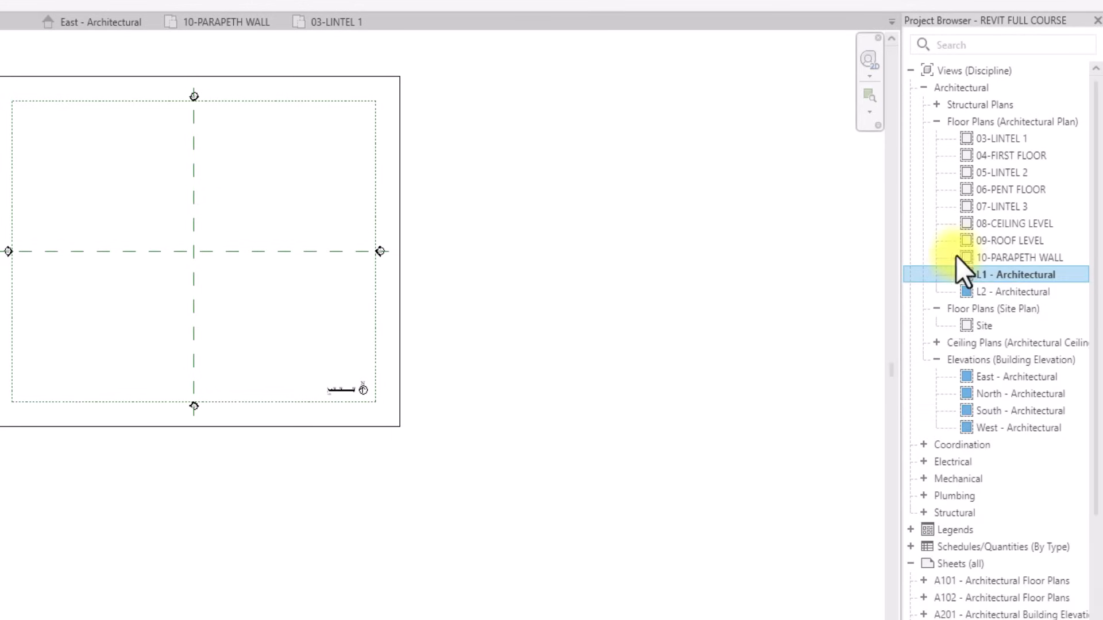
right_click(963, 274)
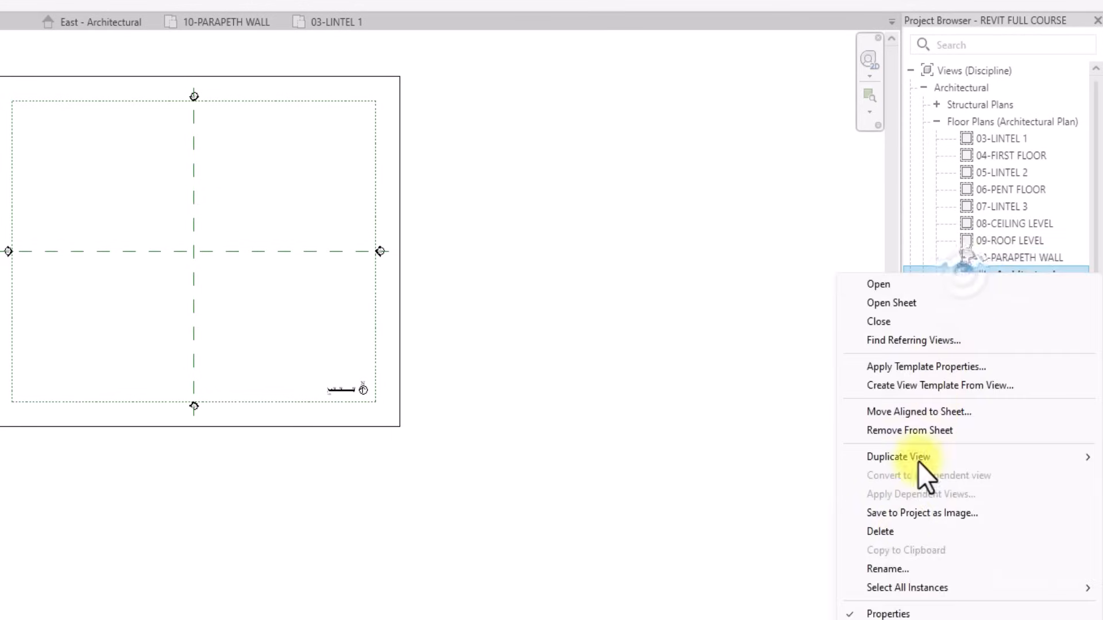
click(894, 567)
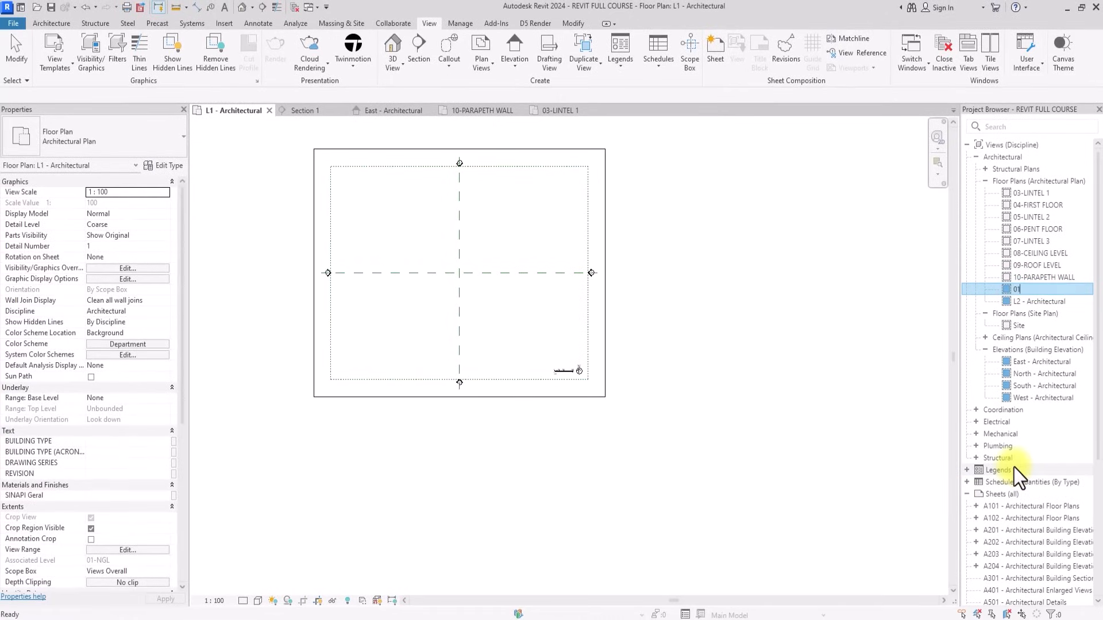
text(01-NGL)
key(Return)
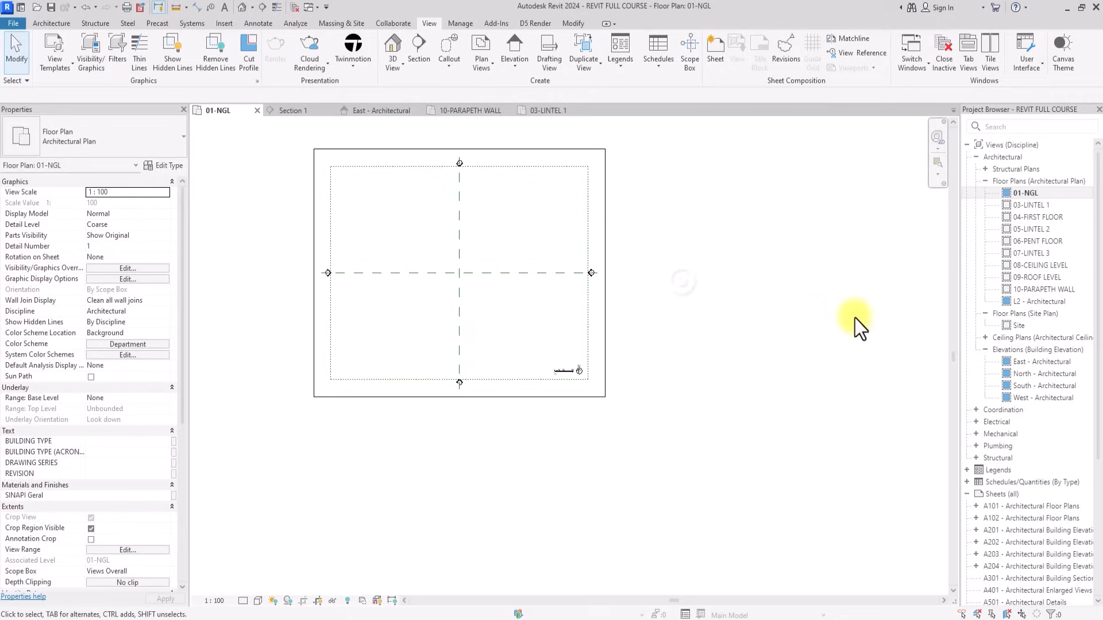
Rename the L2 - Architectural floor plan as 02-DPC.
right_click(1029, 306)
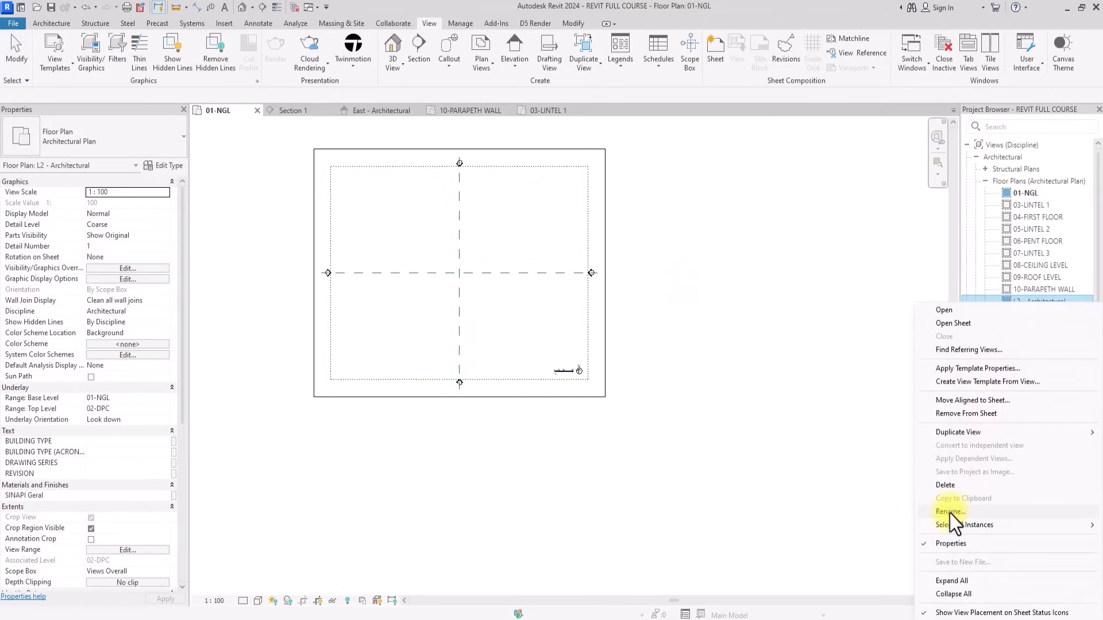
click(949, 512)
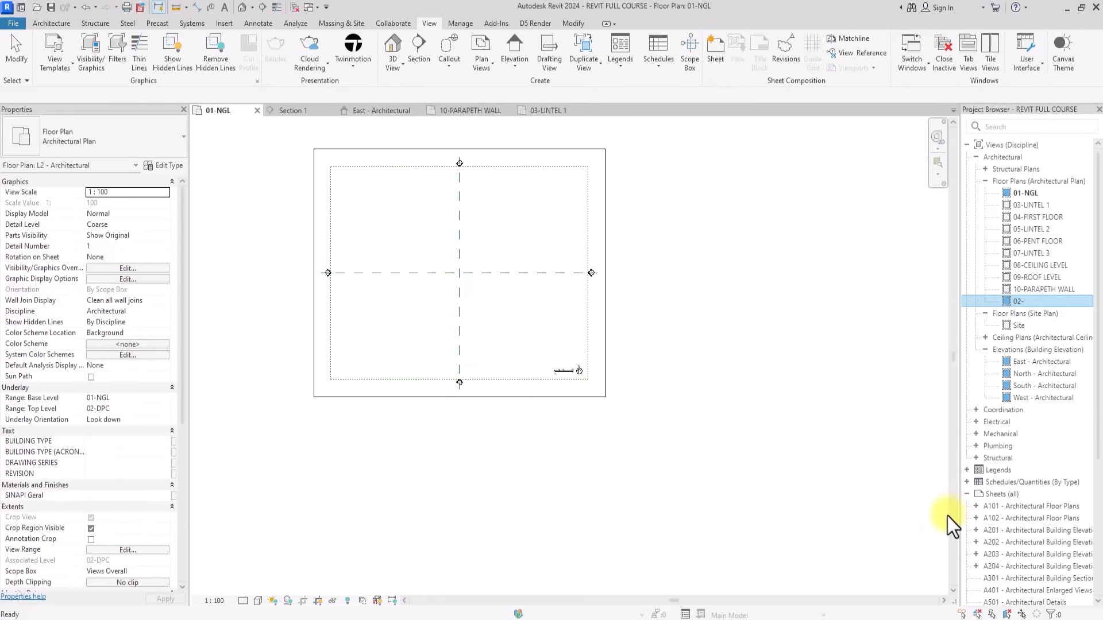
click(698, 351)
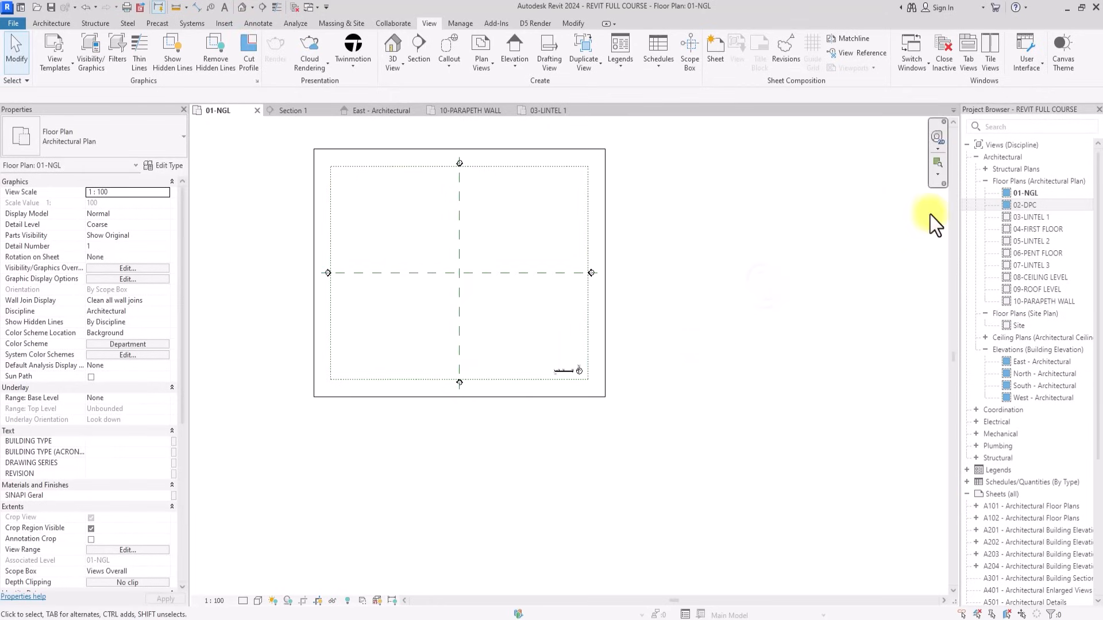
Hide the reference planes category in the 01-NGL floor plan, using the two center planes.
click(1031, 195)
scroll(701, 265, up, 5)
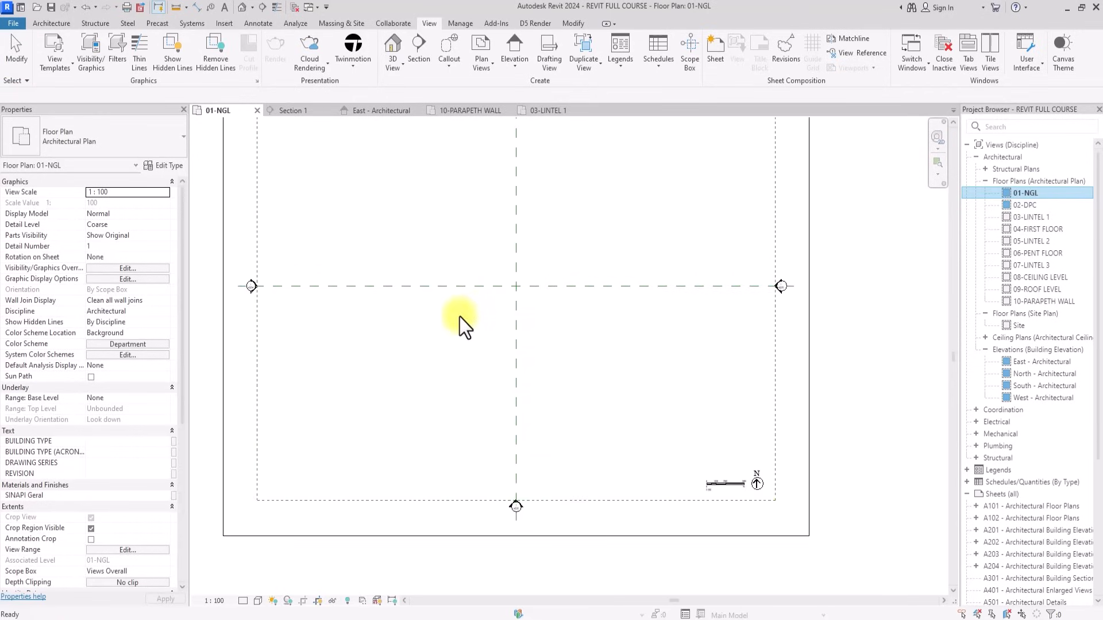
scroll(463, 309, down, 5)
click(471, 298)
scroll(471, 296, up, 3)
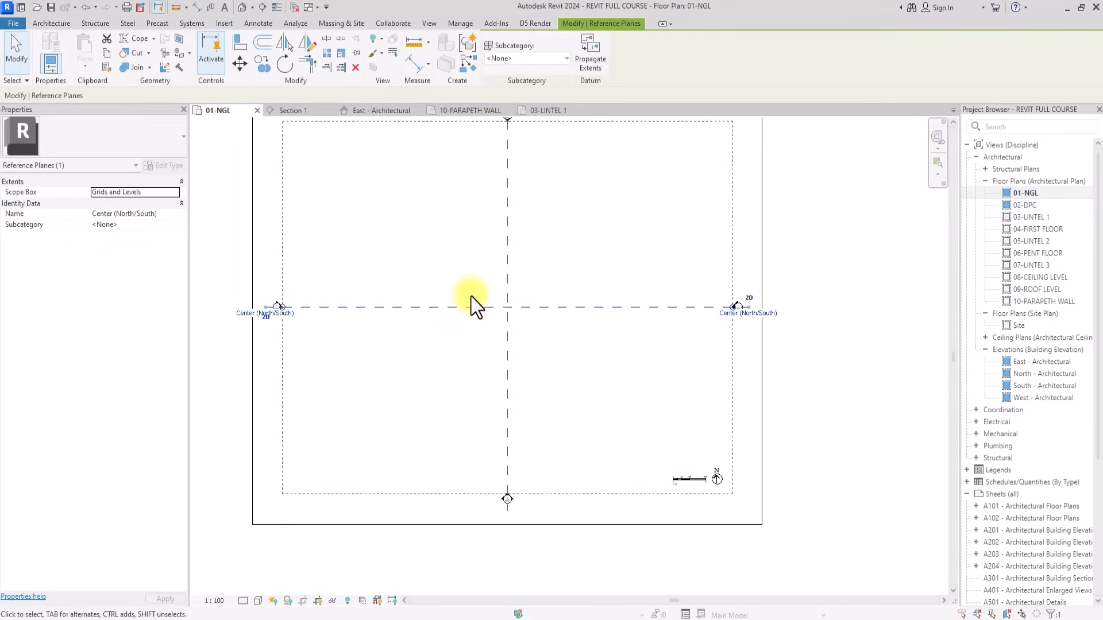
click(378, 363)
drag(592, 242, 472, 405)
right_click(510, 309)
mouse_move(563, 369)
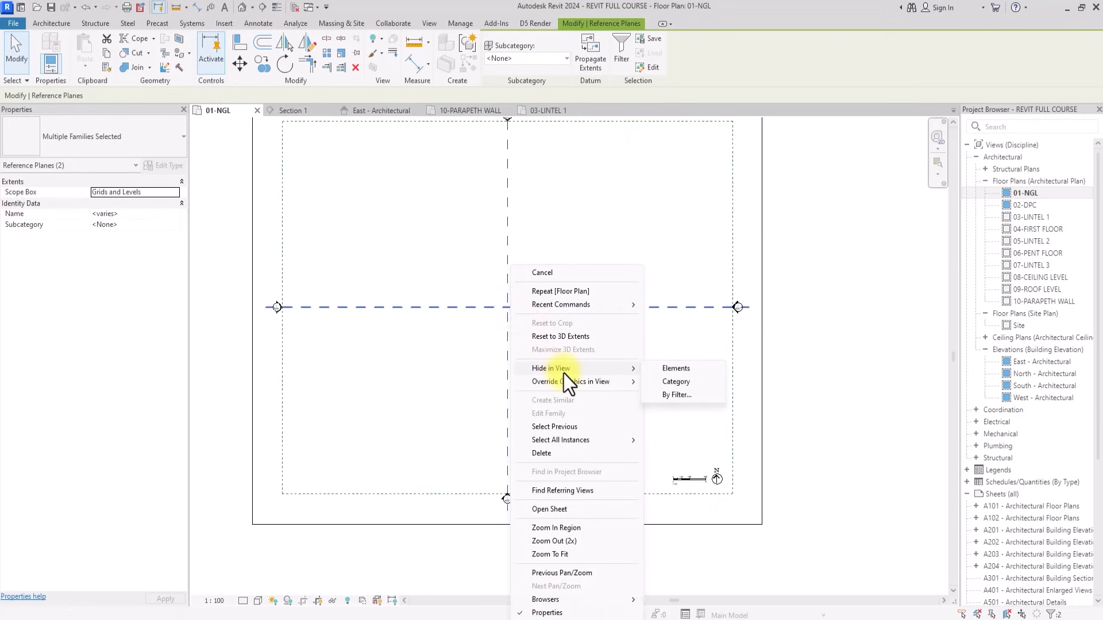
click(672, 382)
Hide the Grids and Levels scope box element in the 01-NGL floor plan.
scroll(475, 320, down, 3)
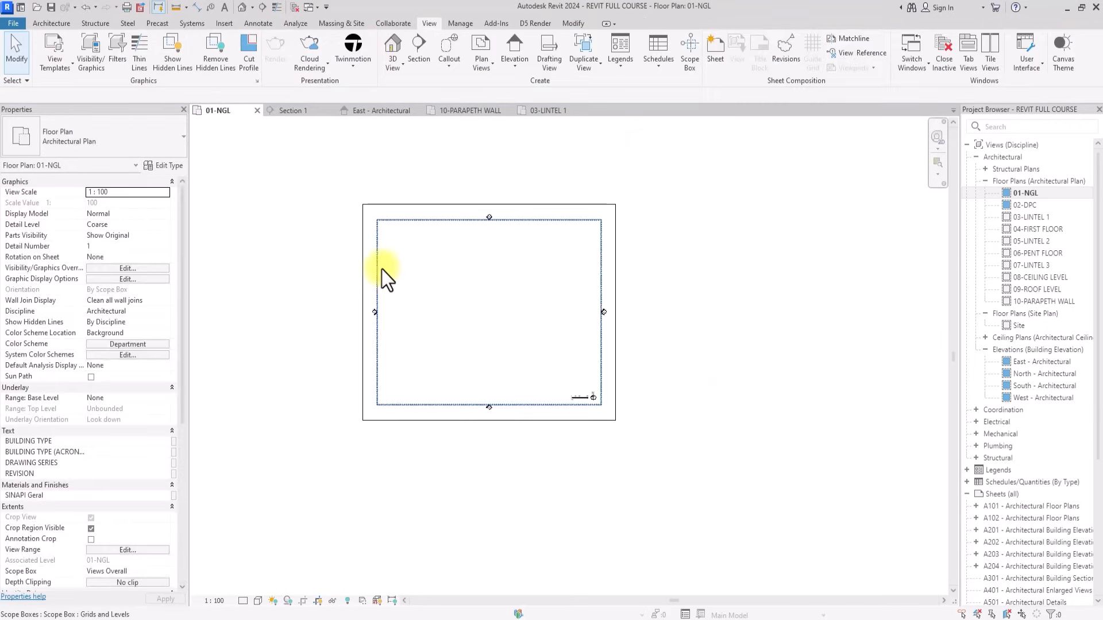
click(380, 269)
scroll(380, 270, up, 3)
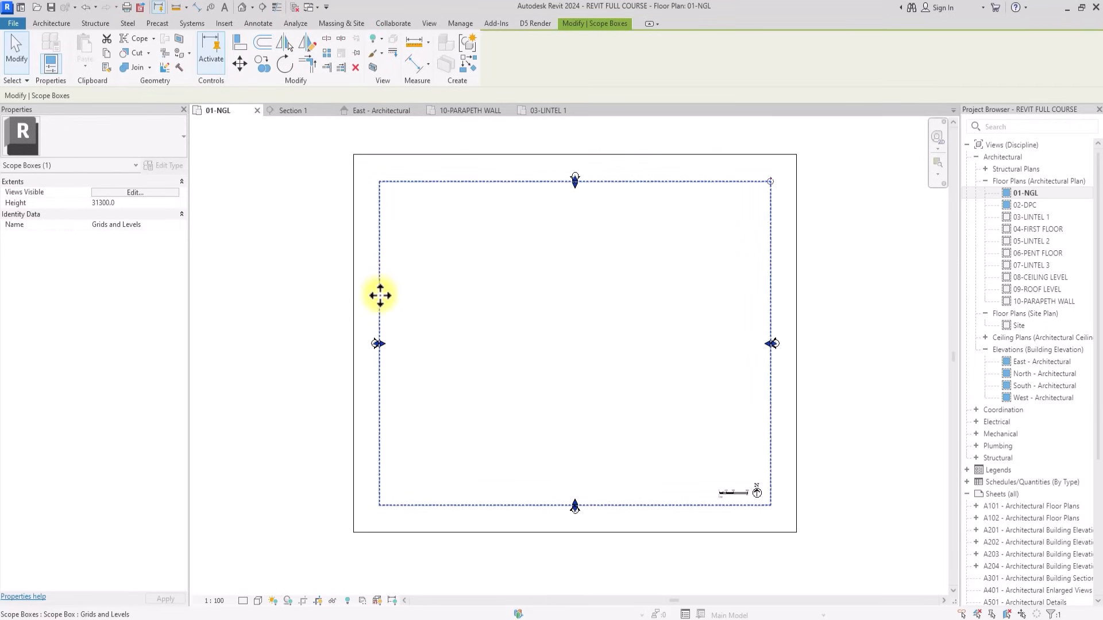
right_click(379, 295)
mouse_move(402, 360)
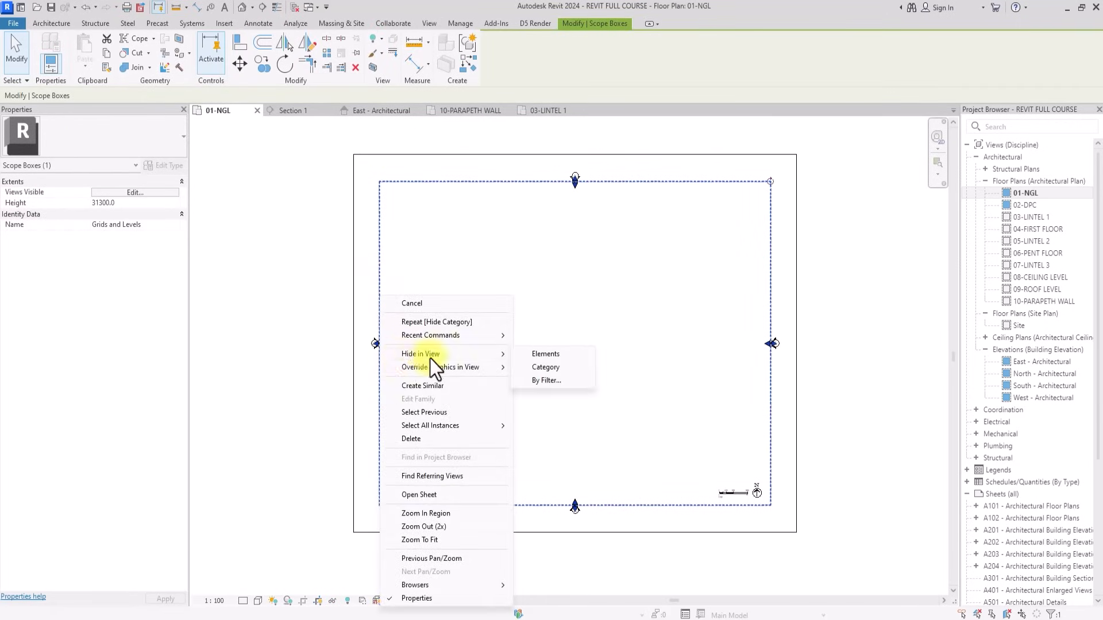
click(543, 352)
scroll(393, 261, down, 2)
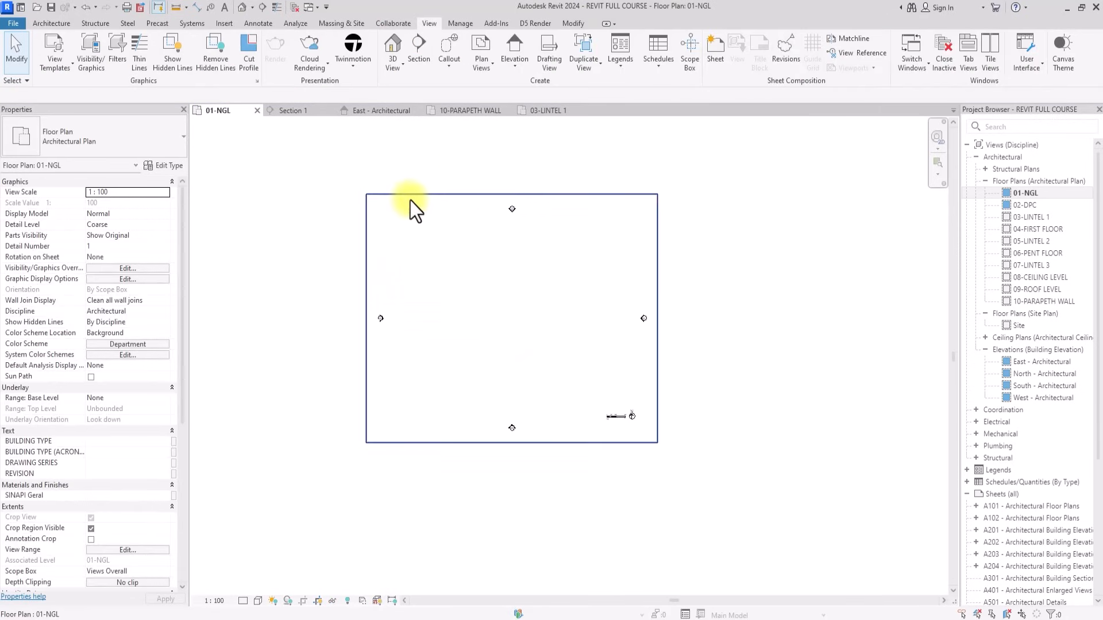
click(404, 442)
click(379, 537)
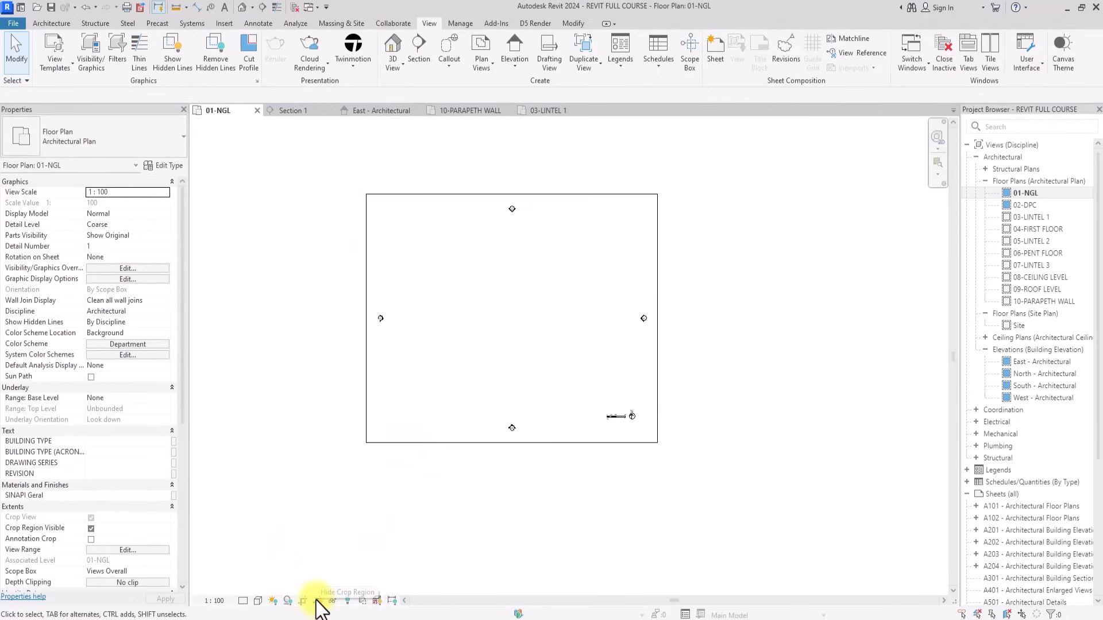
Hide the crop region of the 01-NGL floor plan, plus the graphic scale and north arrow annotation elements.
click(318, 600)
scroll(522, 565, up, 3)
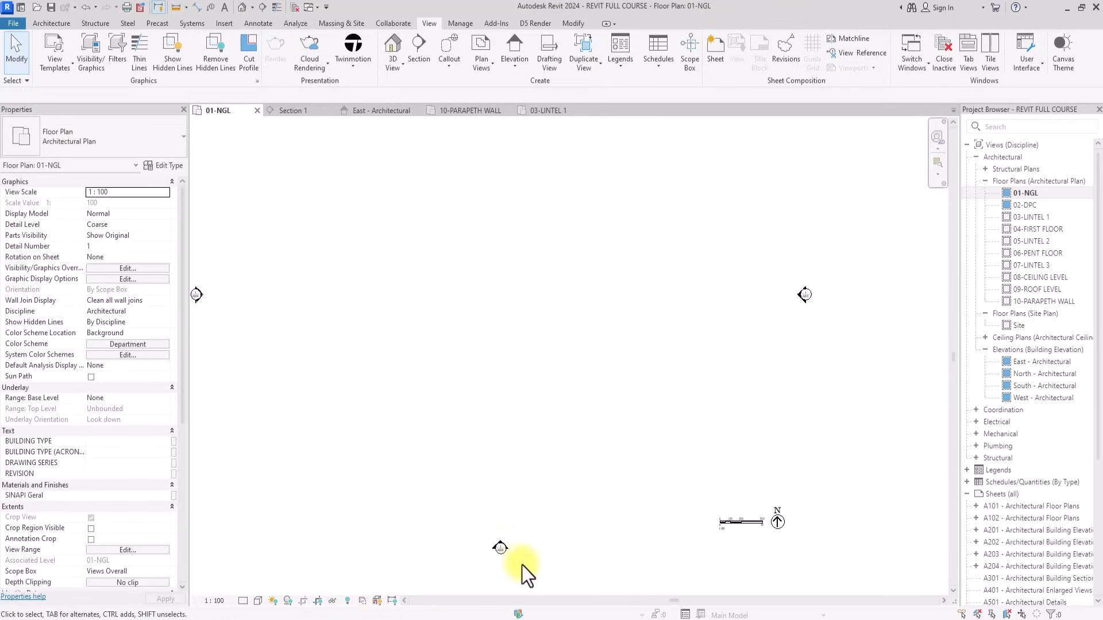
click(746, 527)
mouse_move(825, 488)
mouse_down()
mouse_move(714, 547)
mouse_move(721, 521)
mouse_up()
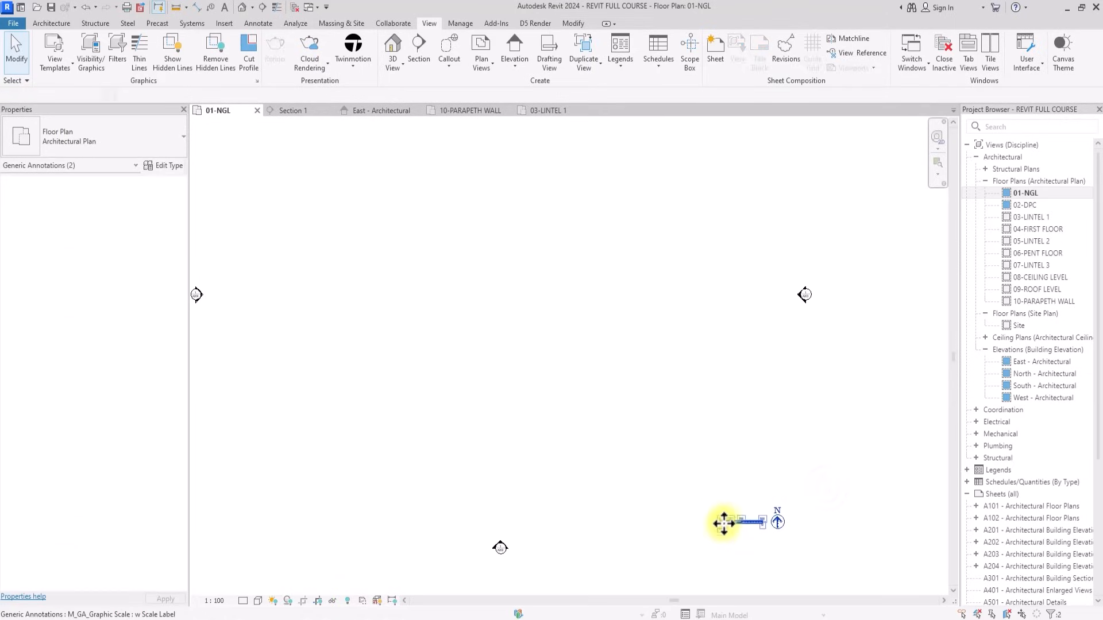
right_click(725, 522)
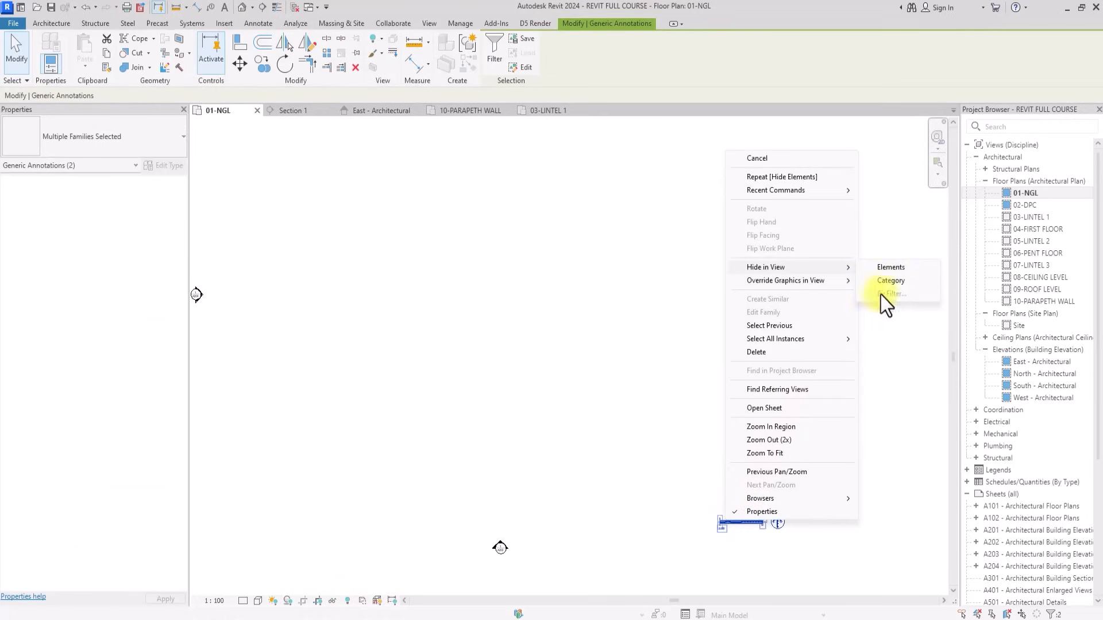
click(898, 269)
Draw a closed upright rectangle of thin detail lines about 11000 mm high between the elevation markers in the 01-NGL plan.
scroll(898, 269, down, 5)
middle_drag(899, 269, 719, 322)
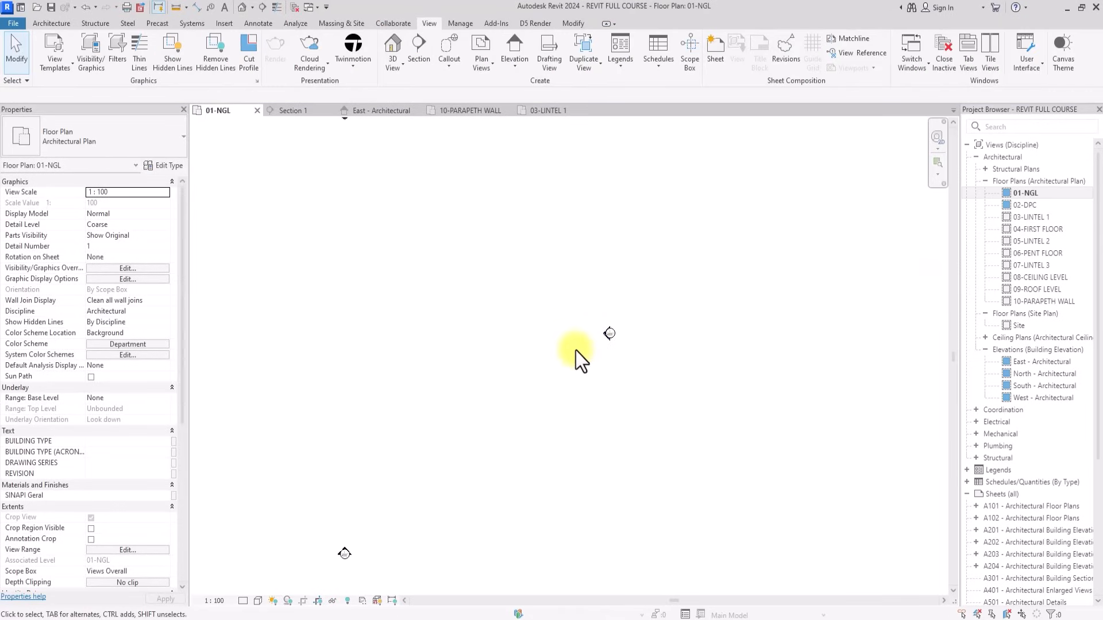
scroll(602, 341, up, 1)
middle_drag(602, 342, 785, 341)
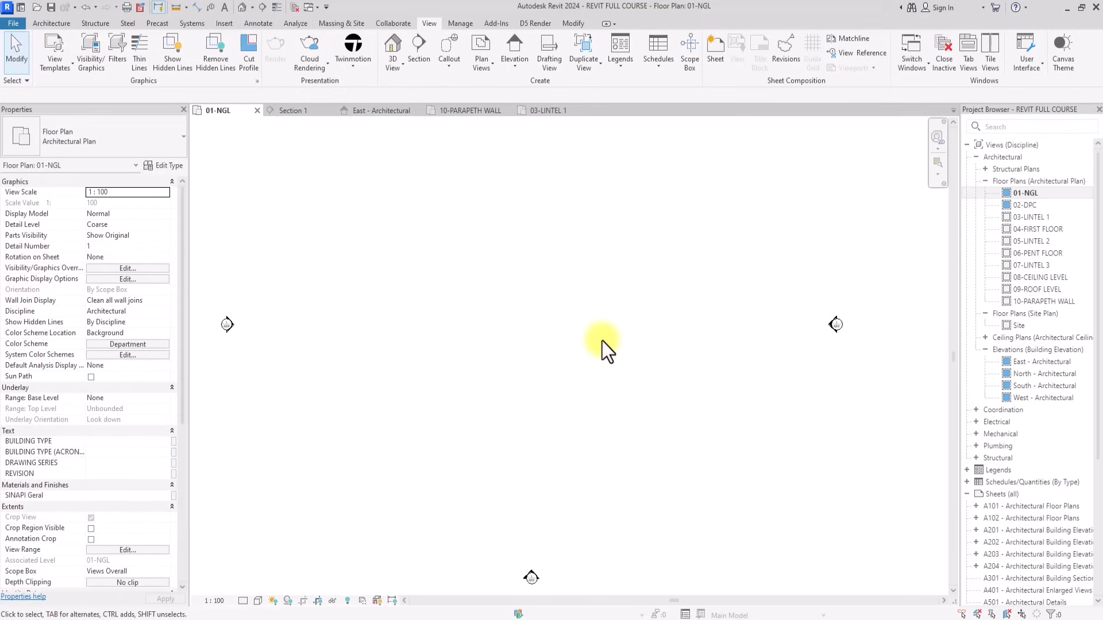
scroll(583, 349, down, 3)
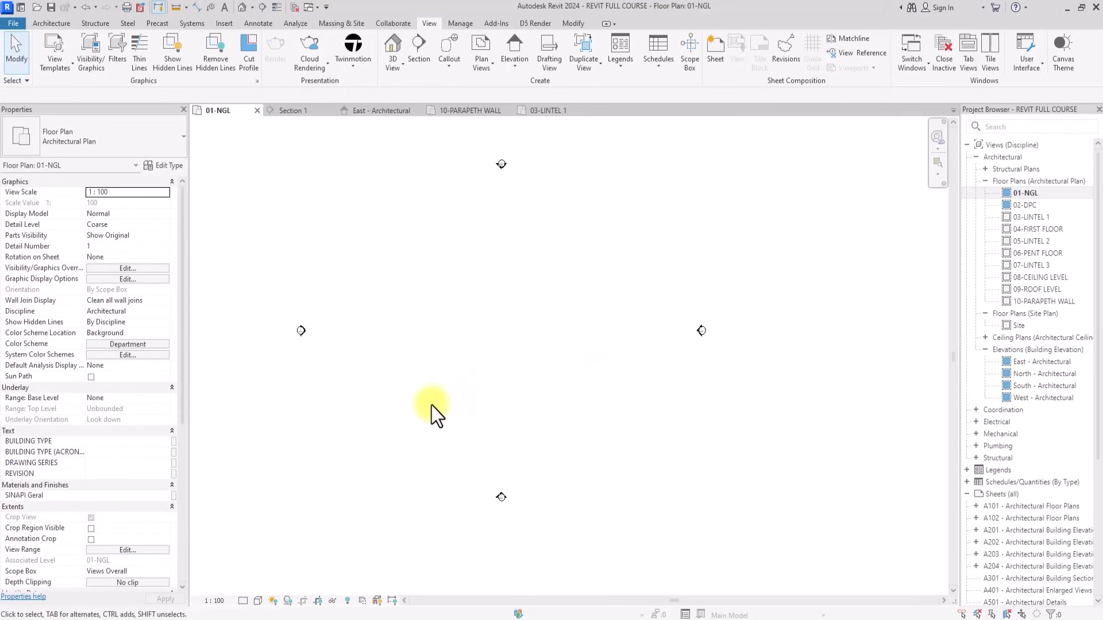
click(258, 23)
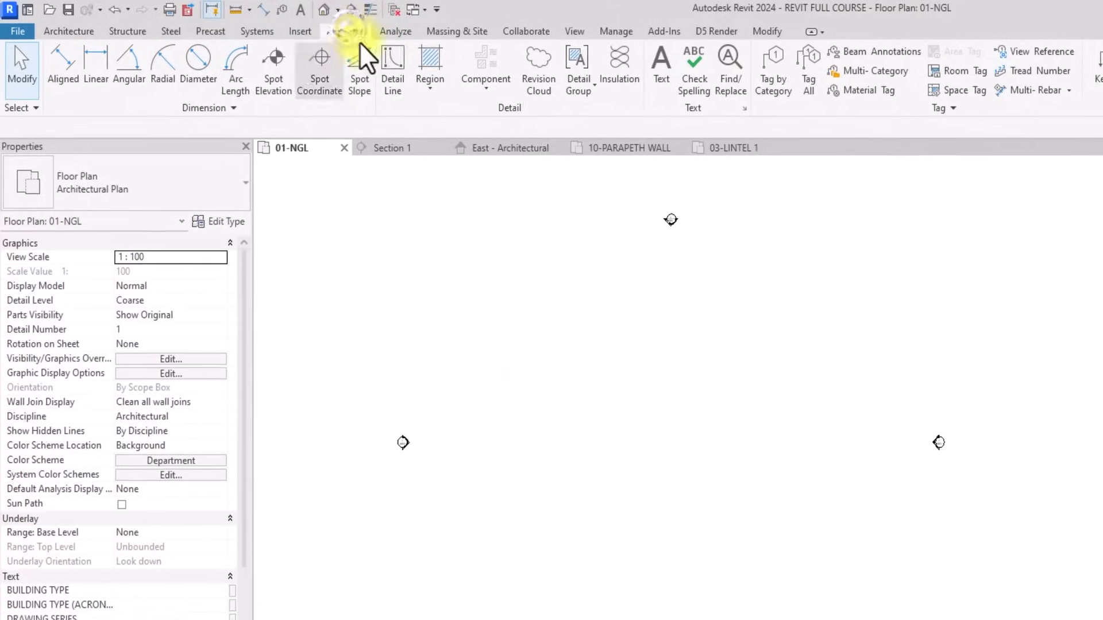
click(393, 74)
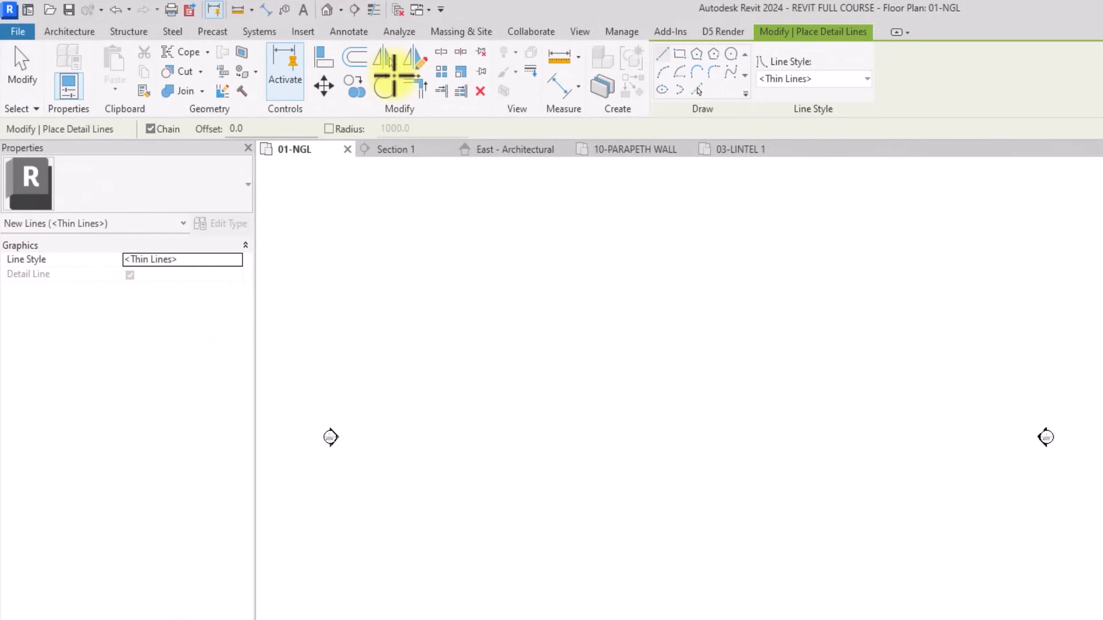
click(609, 433)
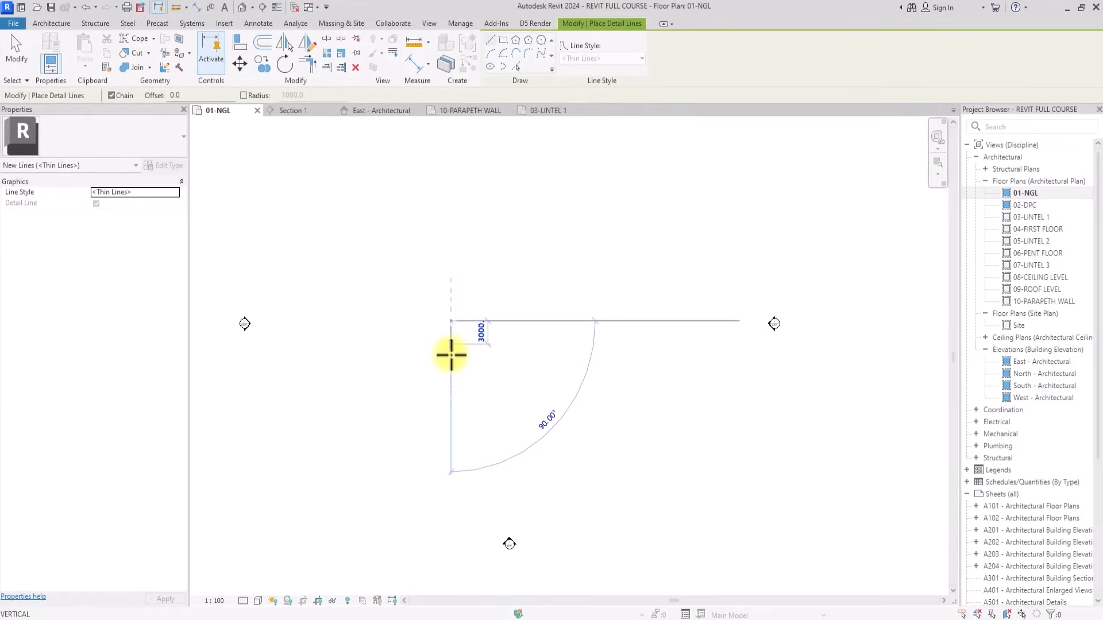
click(451, 406)
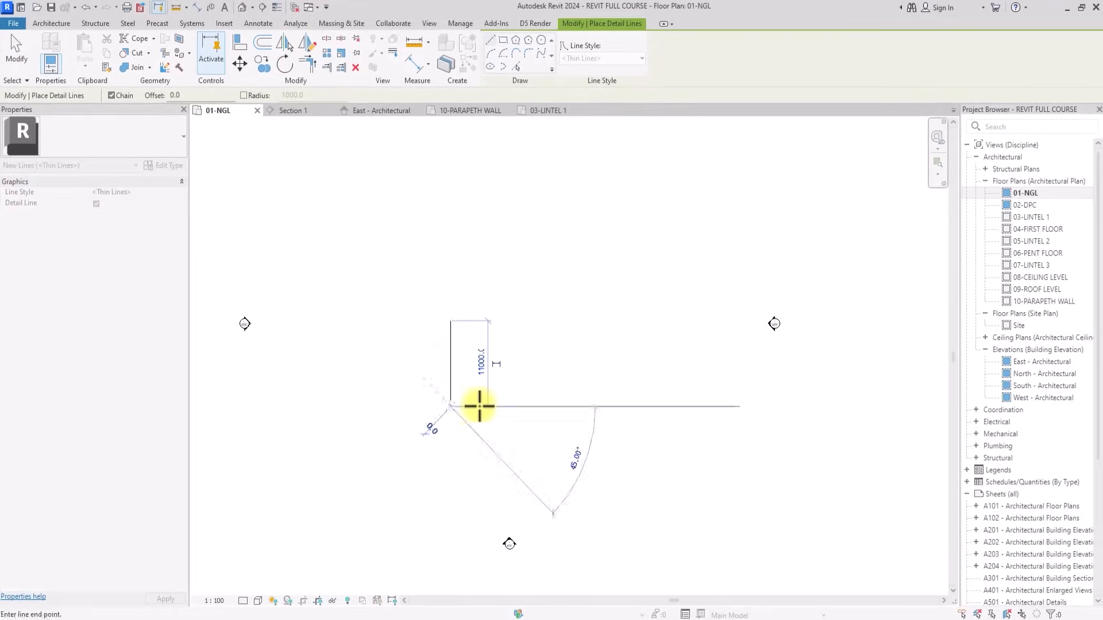
click(499, 407)
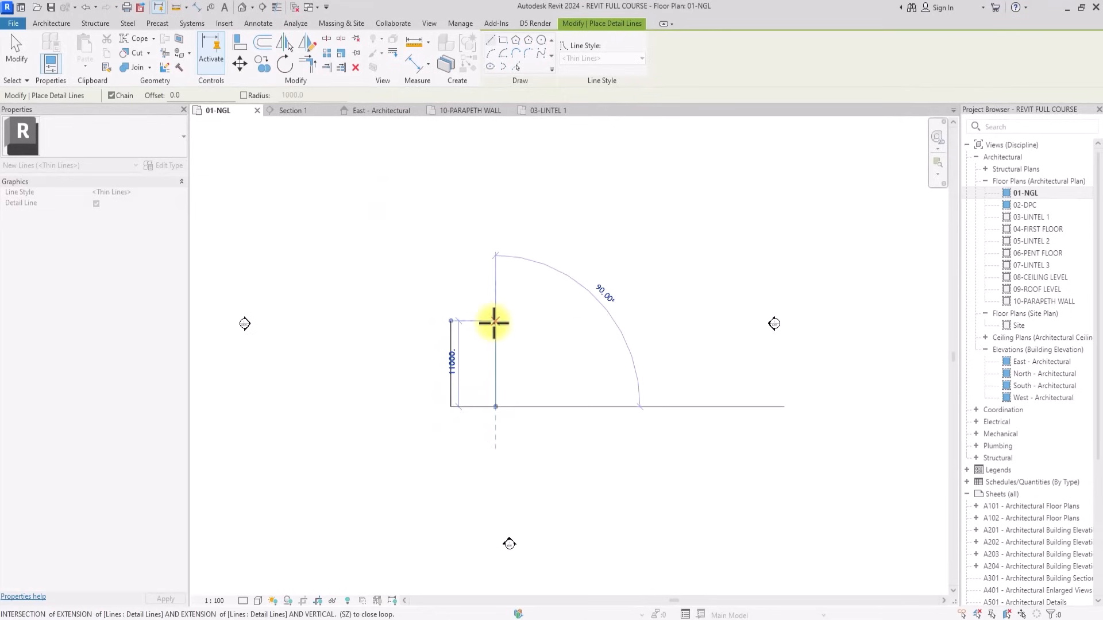
click(495, 321)
click(451, 321)
click(452, 322)
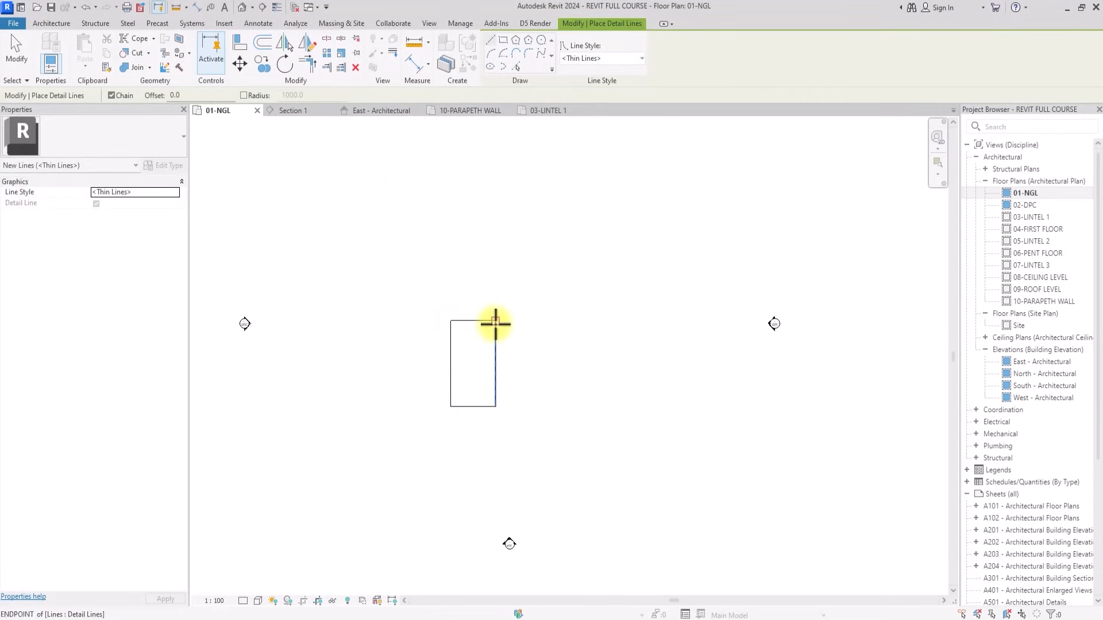
Add two stacked detail-line rectangles about 4000 mm wide along the large rectangle's right edge, the upper one about 5000 mm high.
click(495, 322)
click(525, 321)
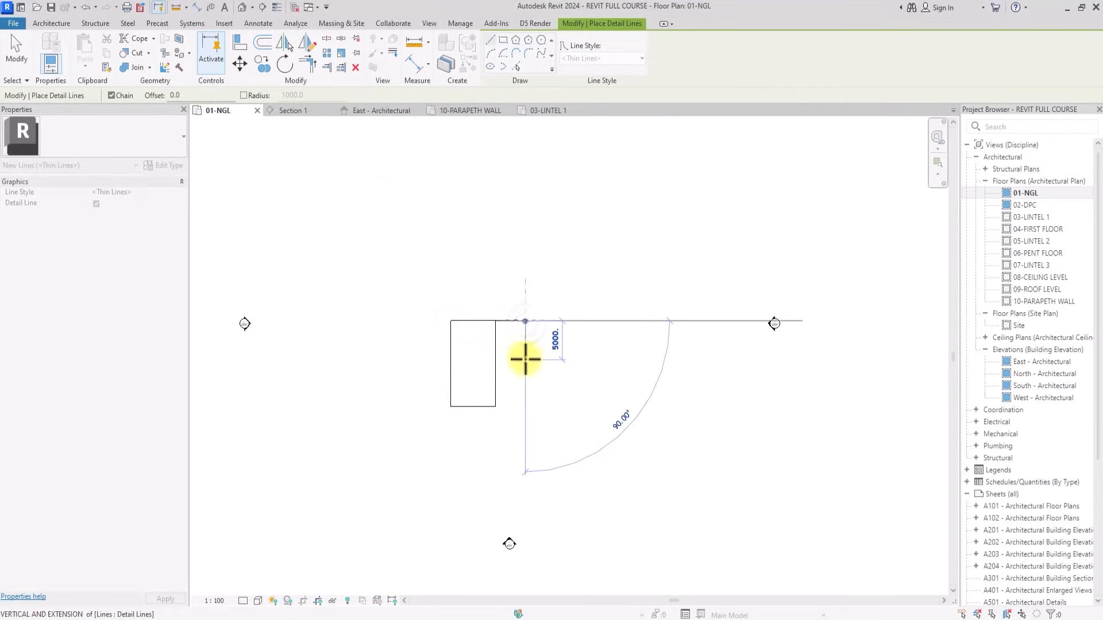
click(525, 359)
click(496, 360)
click(495, 383)
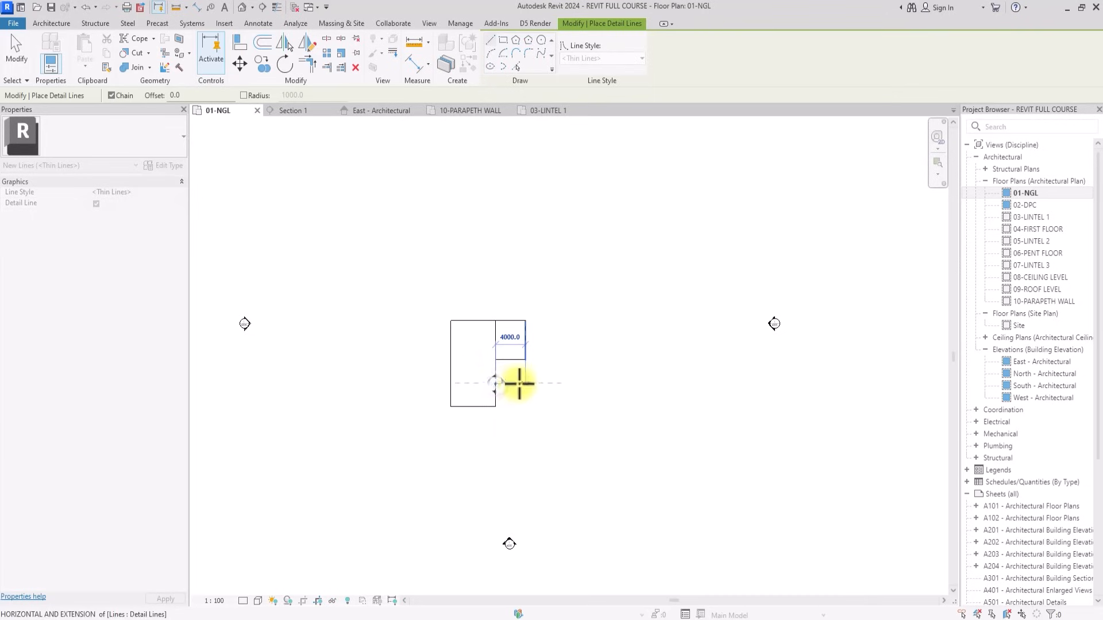
click(525, 384)
click(525, 359)
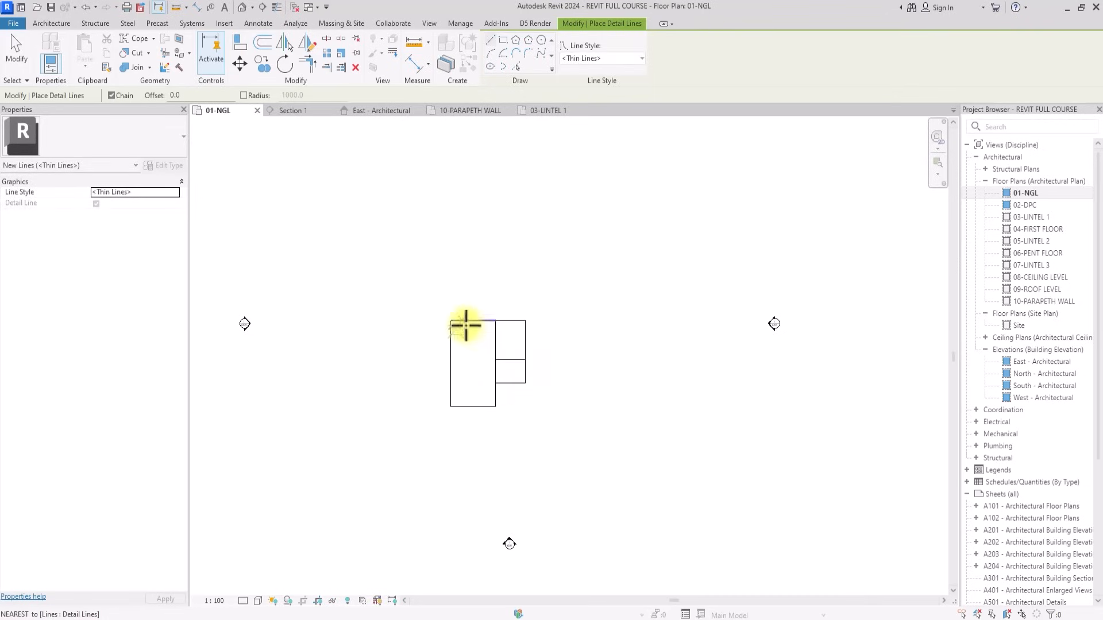
key(Escape)
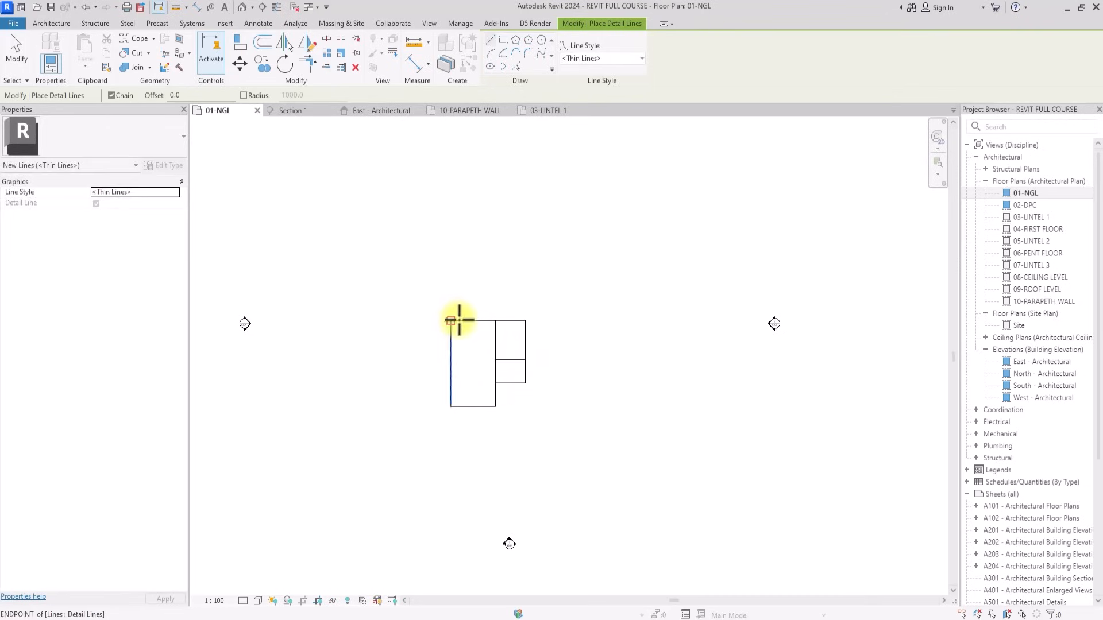
Draw a rectangle about 4800 mm high on top of the large one, inset from its left corner and flush with its right edge.
click(452, 321)
scroll(447, 287, up, 1)
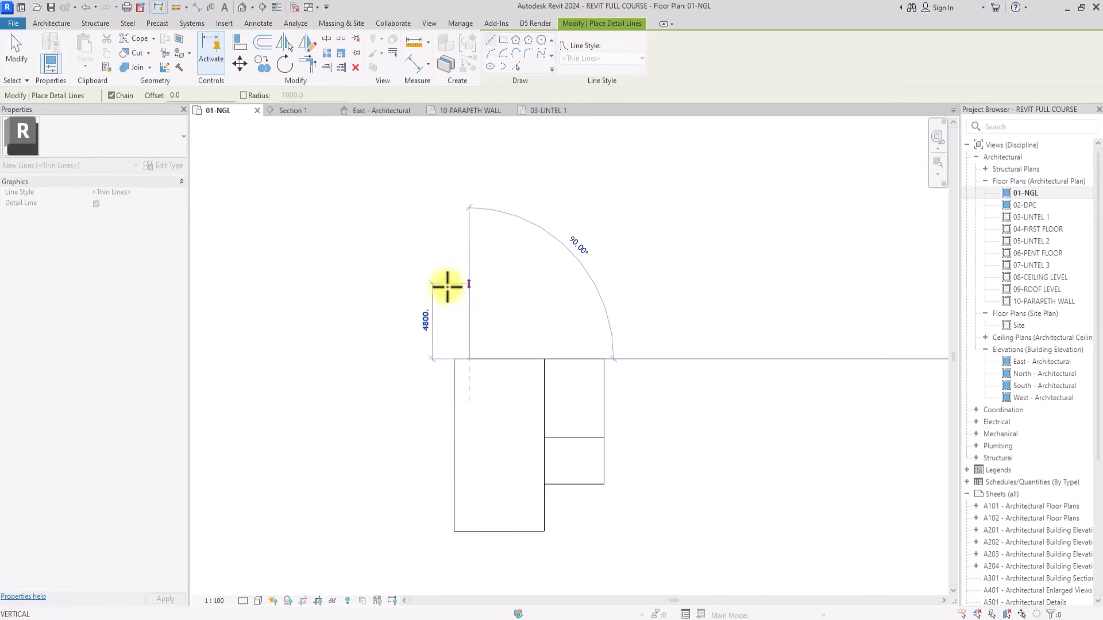
click(469, 284)
click(546, 284)
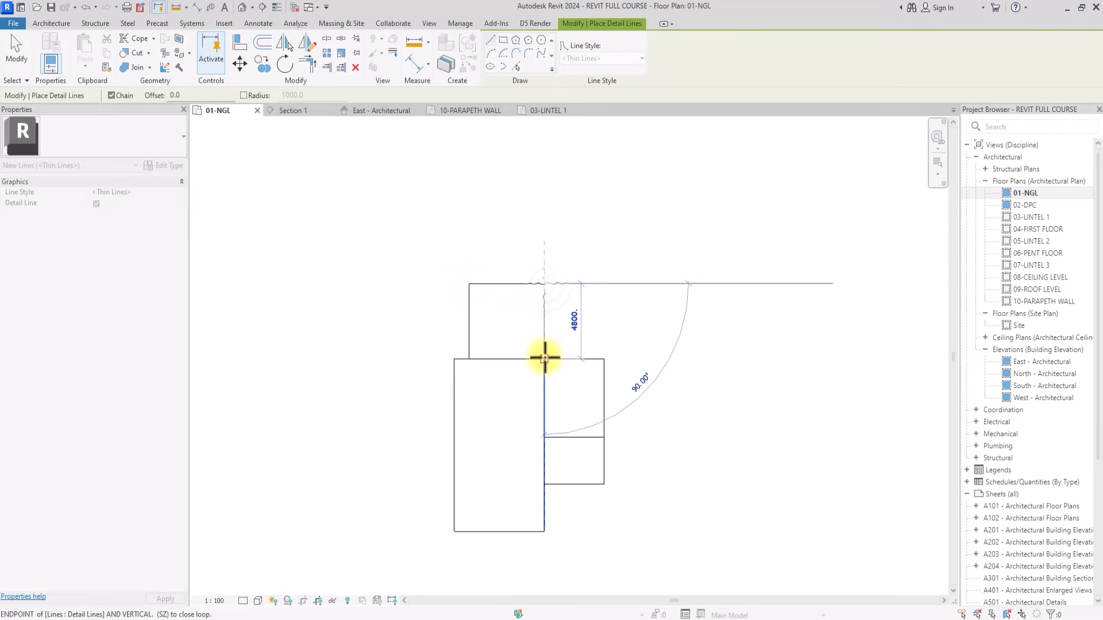
click(544, 359)
key(Escape)
Draw another detail-line rectangle about 4700 mm high above it, as wide as the large bottom rectangle.
click(469, 284)
click(454, 283)
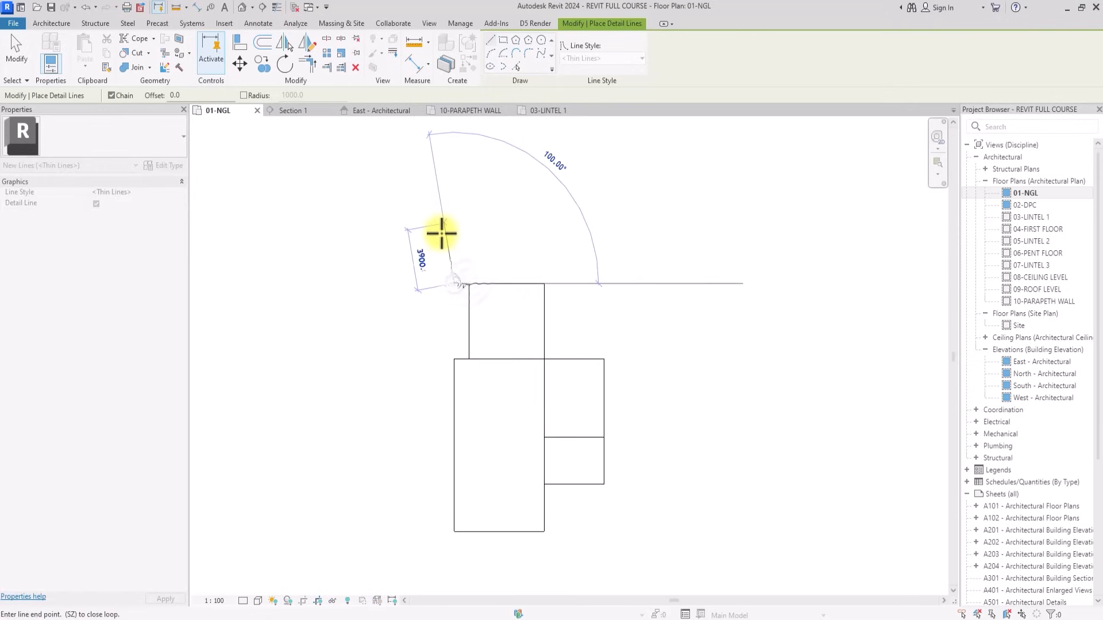
click(454, 210)
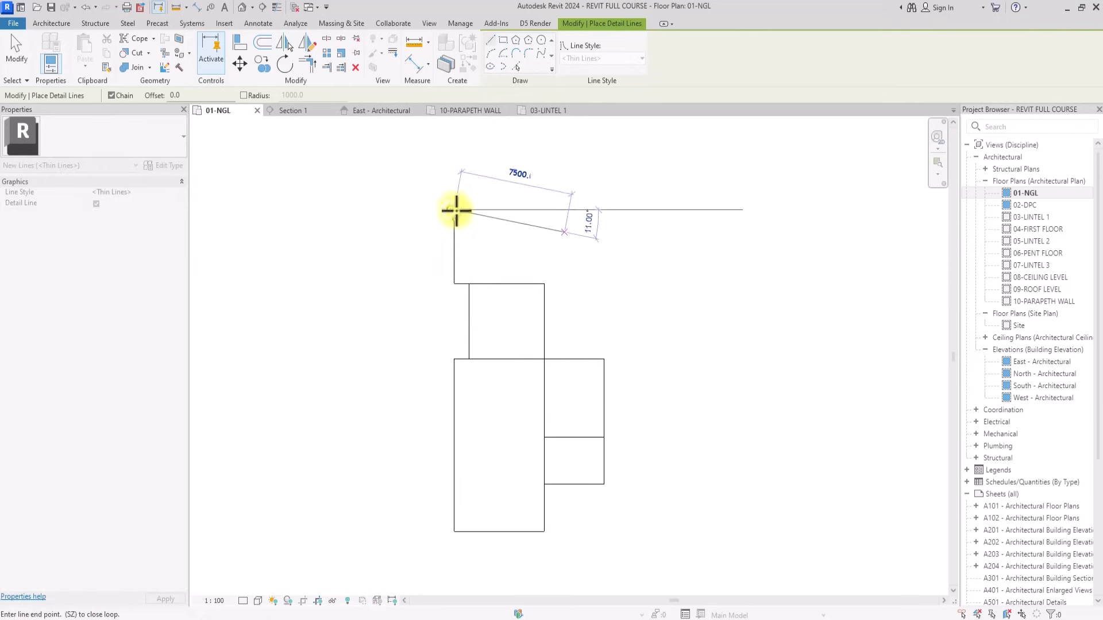
click(545, 210)
click(541, 283)
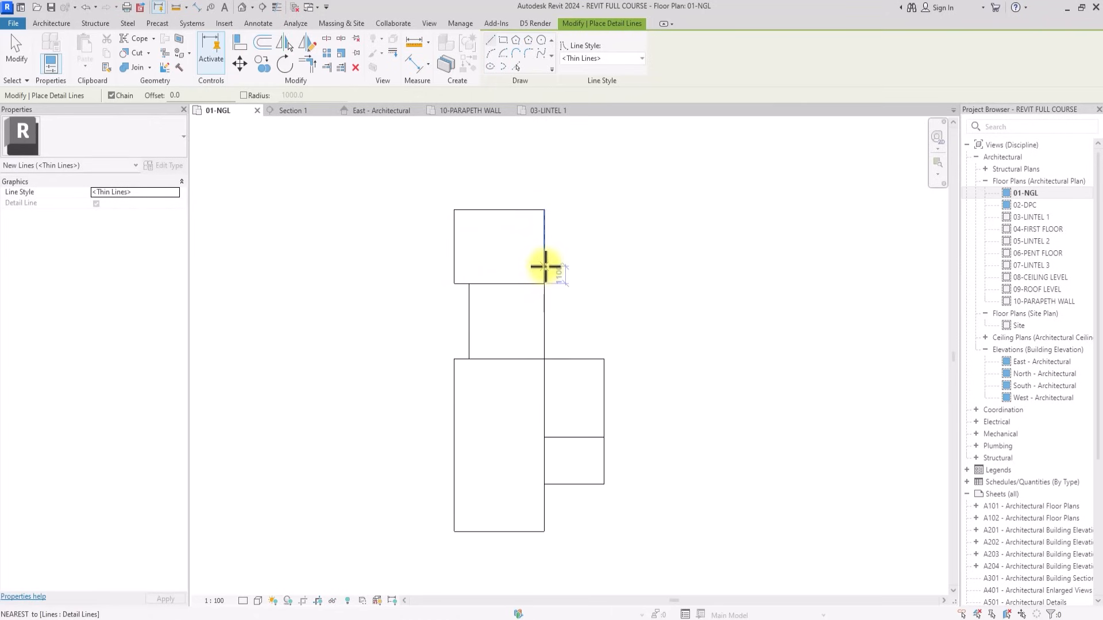
Draw a connecting rectangle about 4000 mm wide from the right edge of the topmost room, inset from that room's upper and lower corners.
click(544, 266)
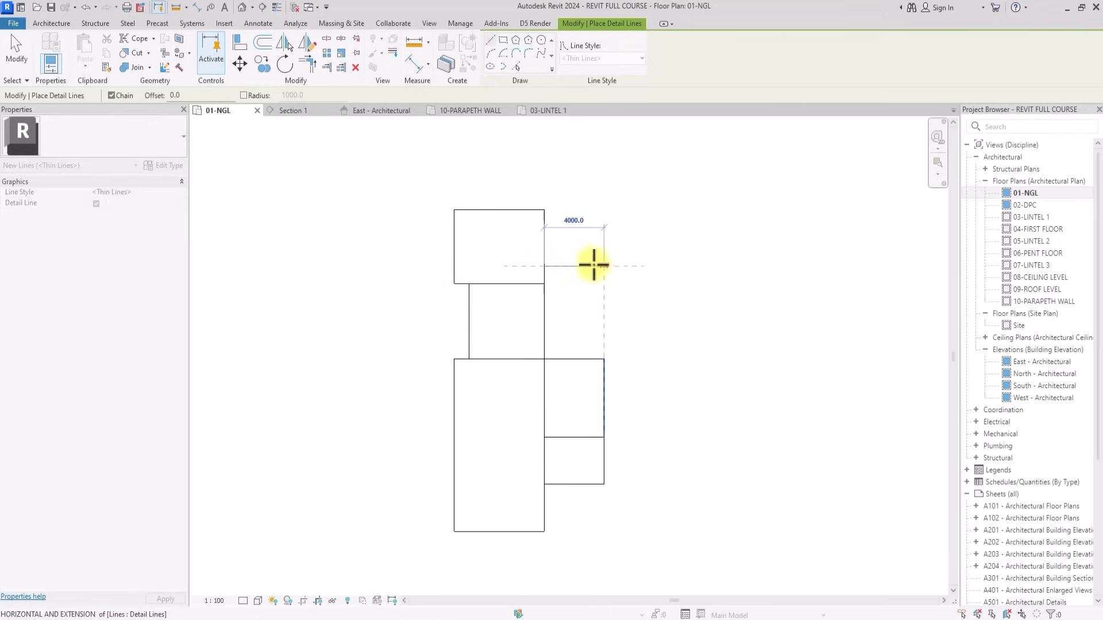
click(603, 266)
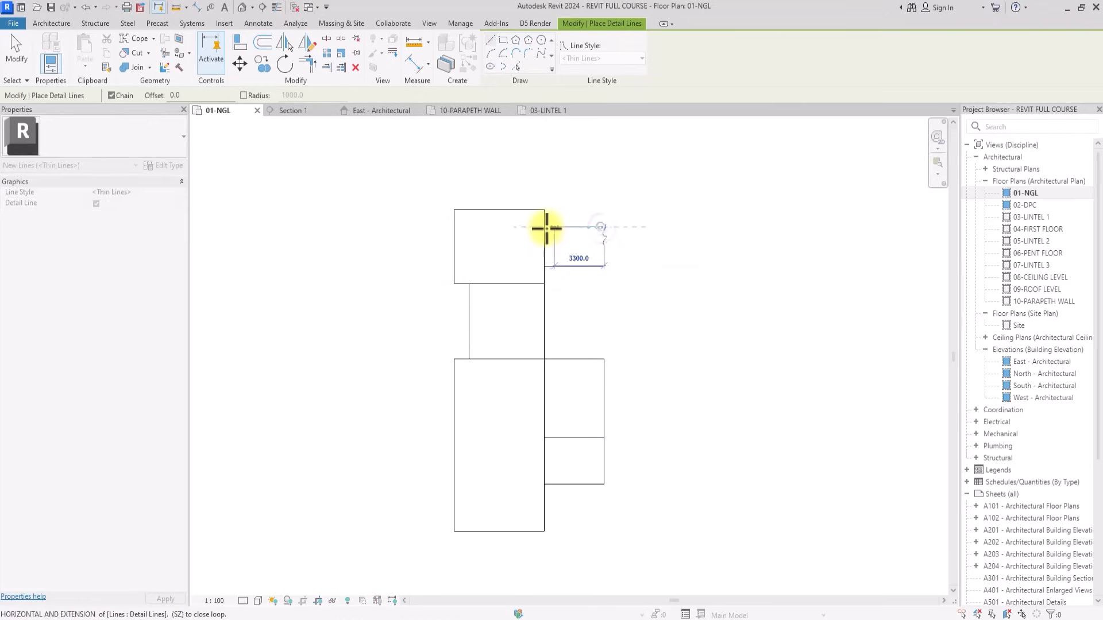
click(591, 226)
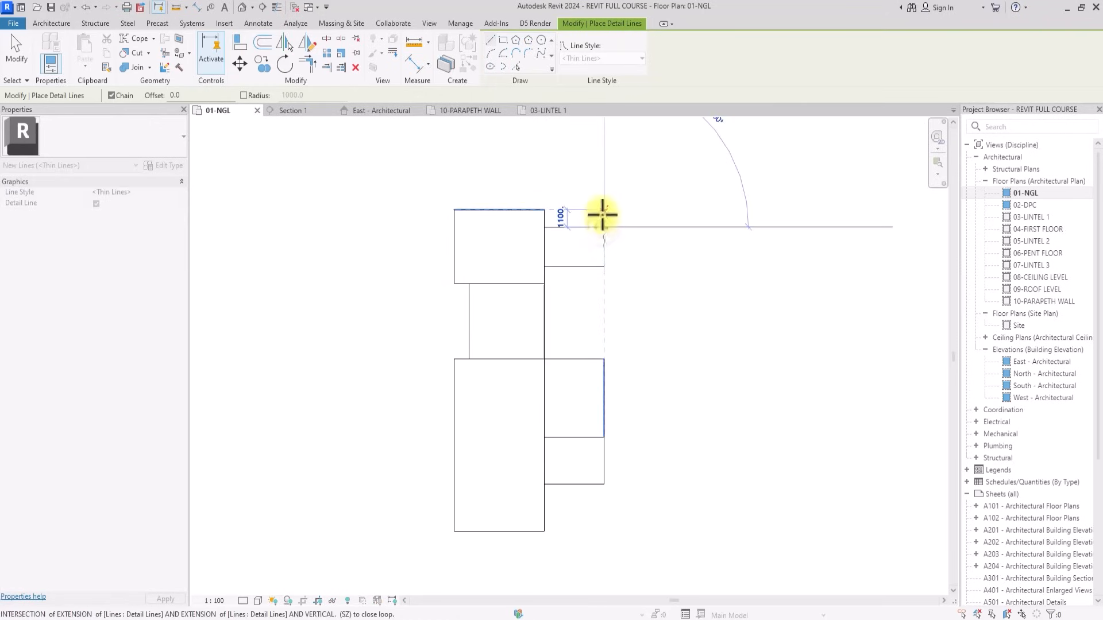
Draw a room rectangle about 4700 mm high at the connector's right end, level with the topmost left room.
click(603, 211)
click(679, 211)
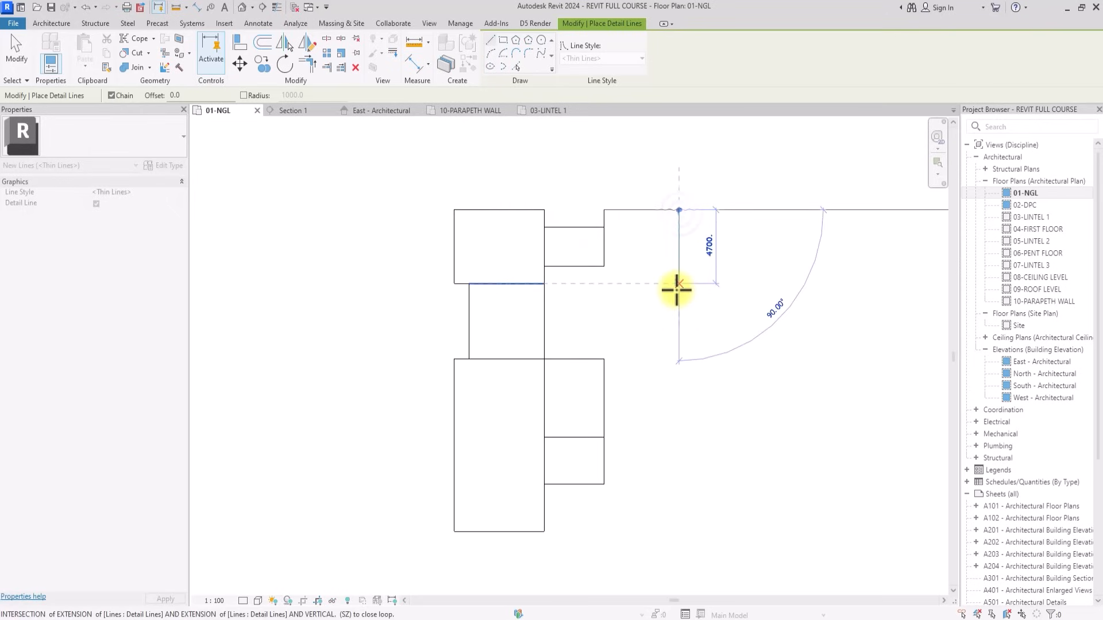
click(678, 284)
click(603, 283)
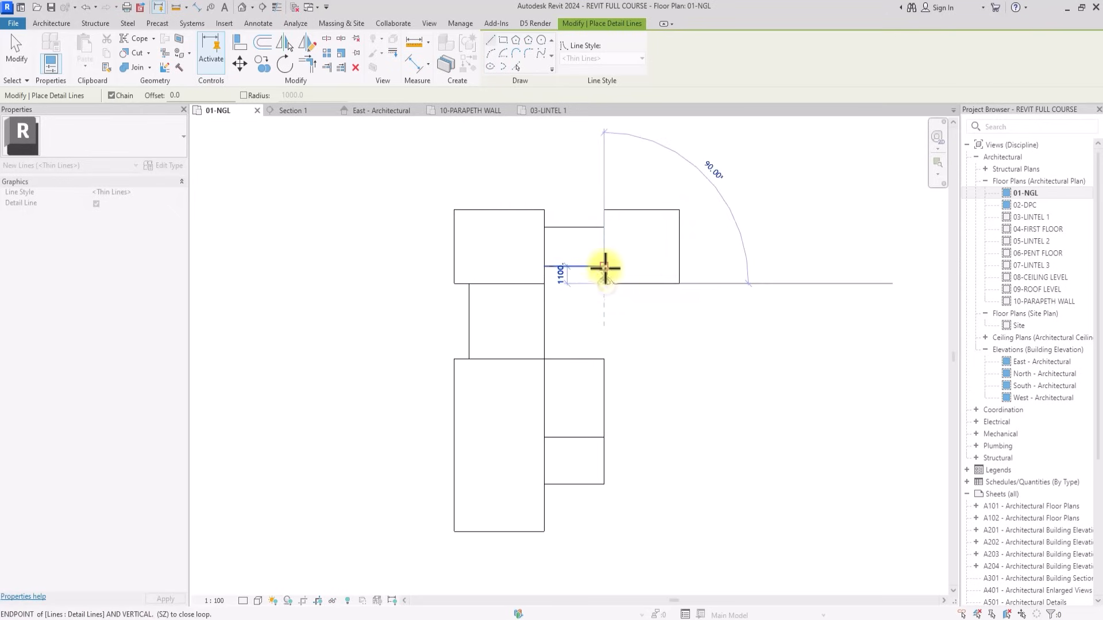
key(Escape)
Draw a rectangle about 6200 mm wide beneath the upper right room, with a short vertical line down to the lower room's corner.
click(603, 284)
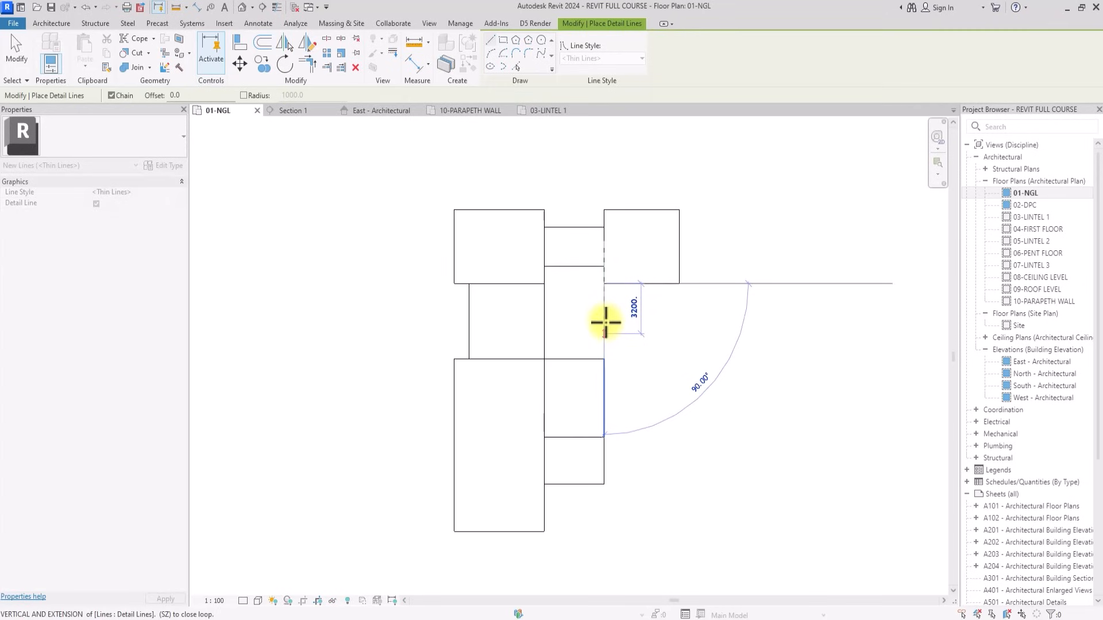
key(Escape)
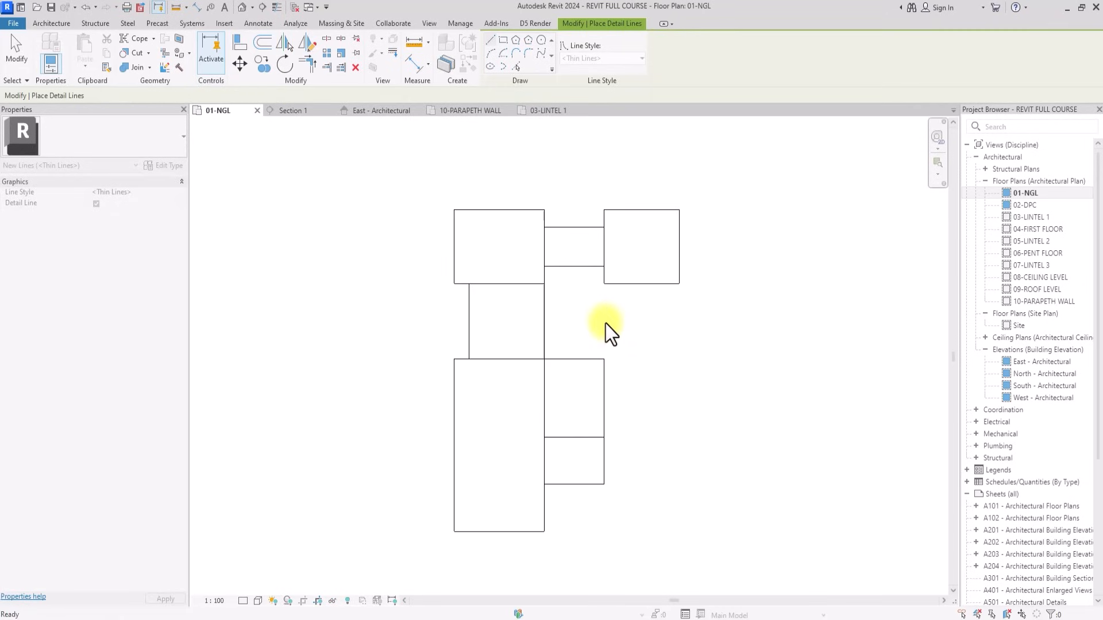
click(604, 360)
key(Escape)
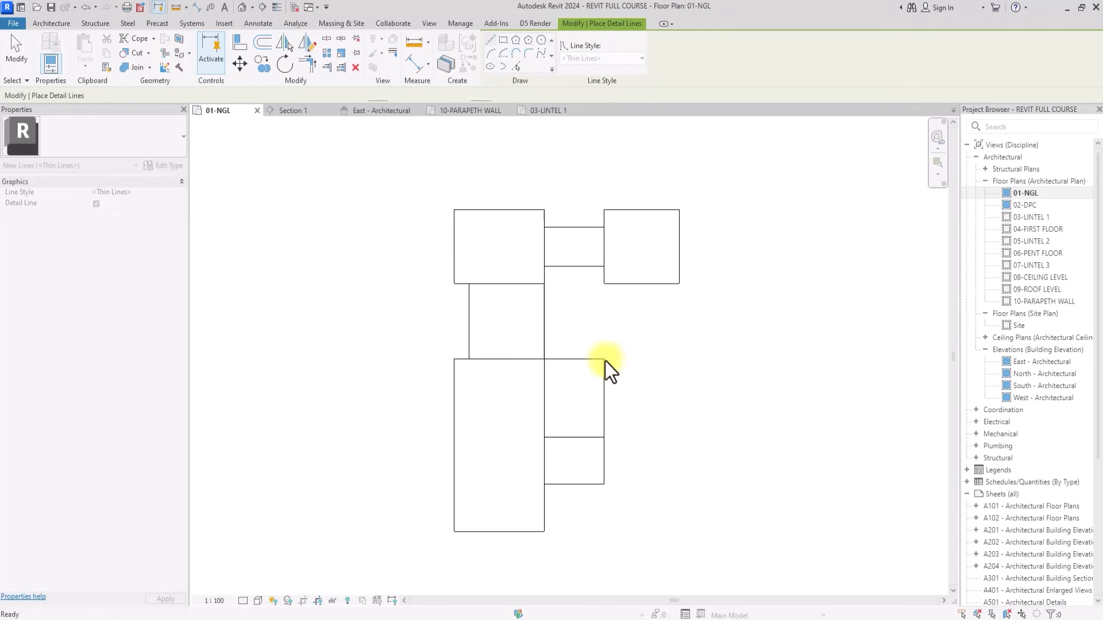
click(603, 337)
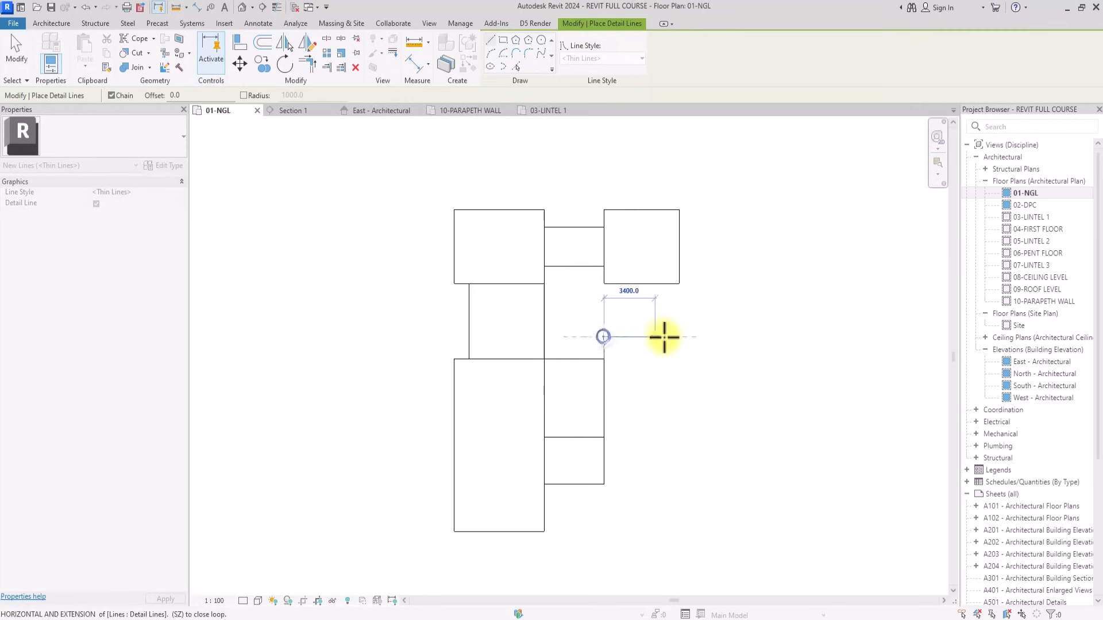
click(698, 337)
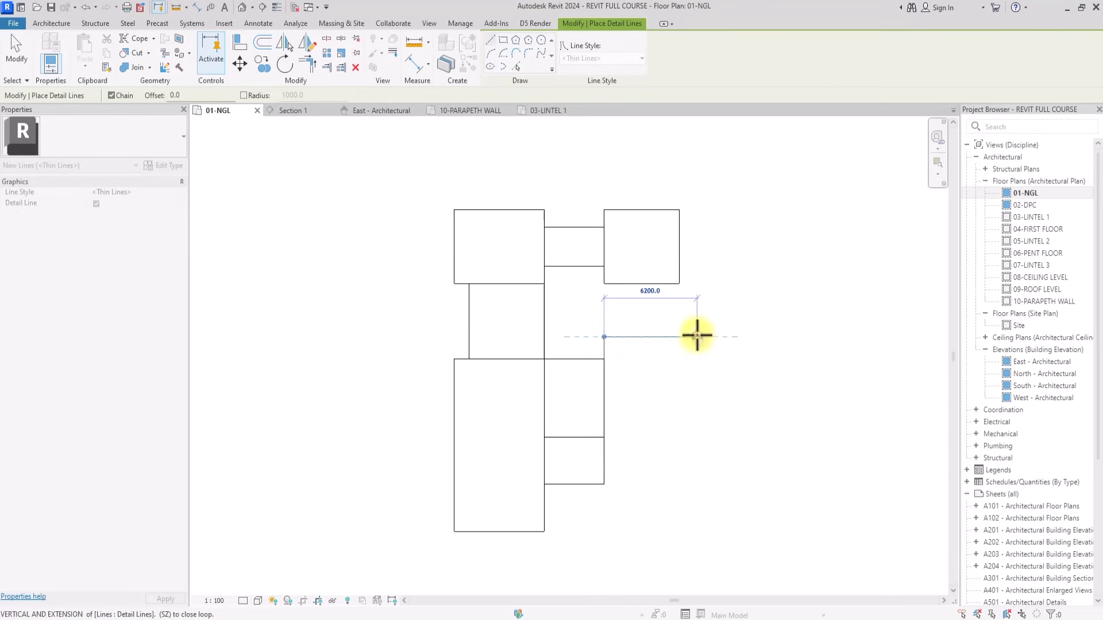
click(697, 284)
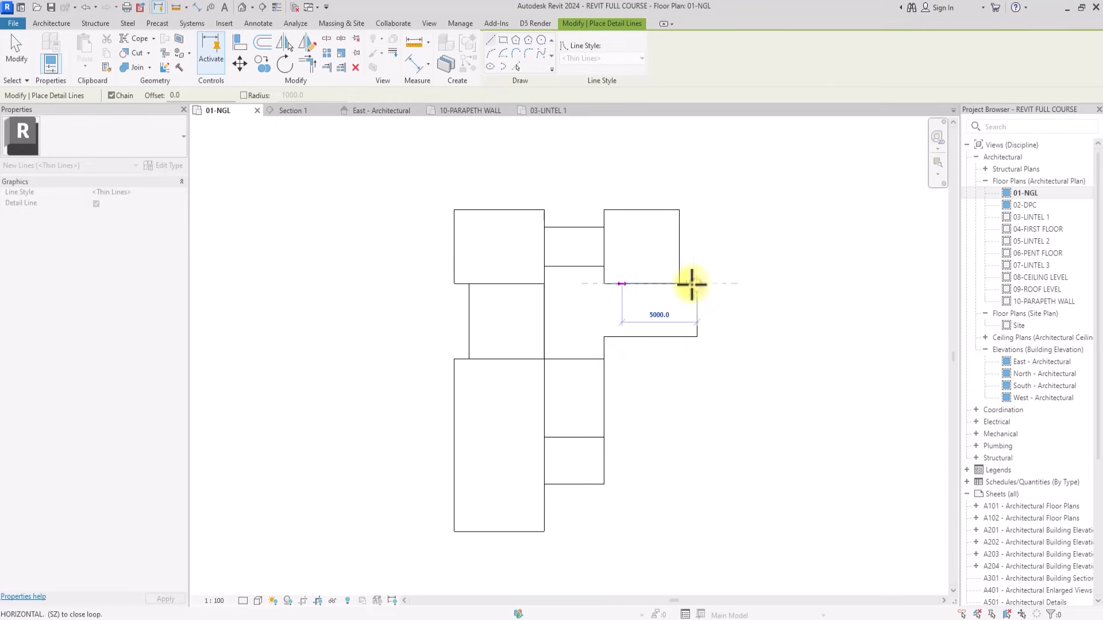
click(604, 283)
click(604, 337)
Draw a vertical detail line about 6400 mm long down from the wide right room's lower edge, aligned with the upper right room's right edge.
click(604, 338)
click(679, 338)
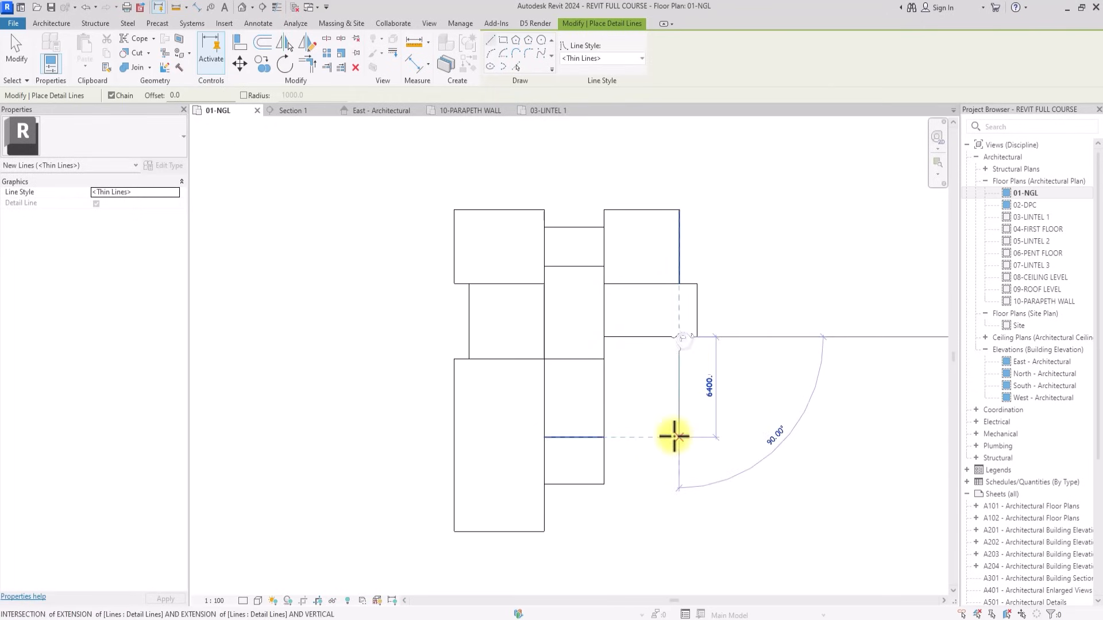
click(680, 437)
key(Escape)
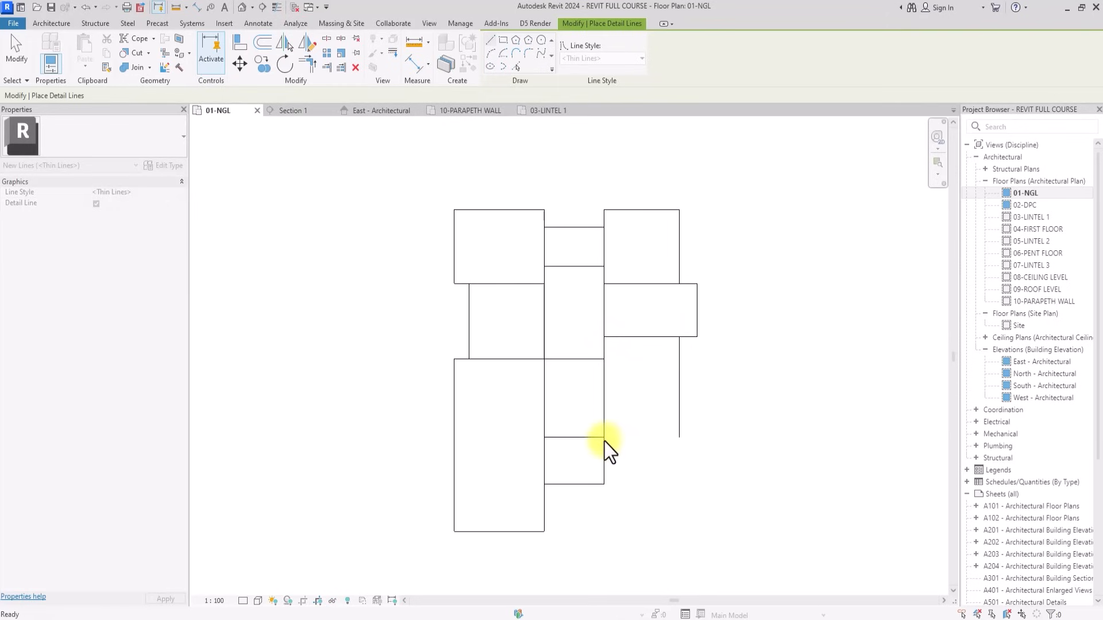
click(605, 440)
click(604, 461)
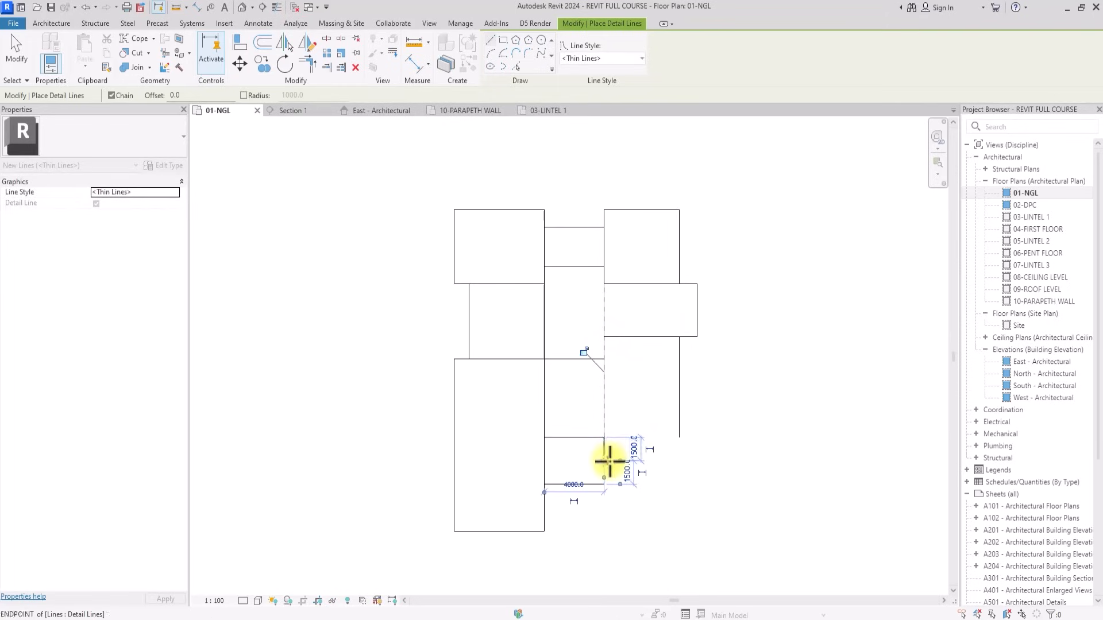
click(680, 437)
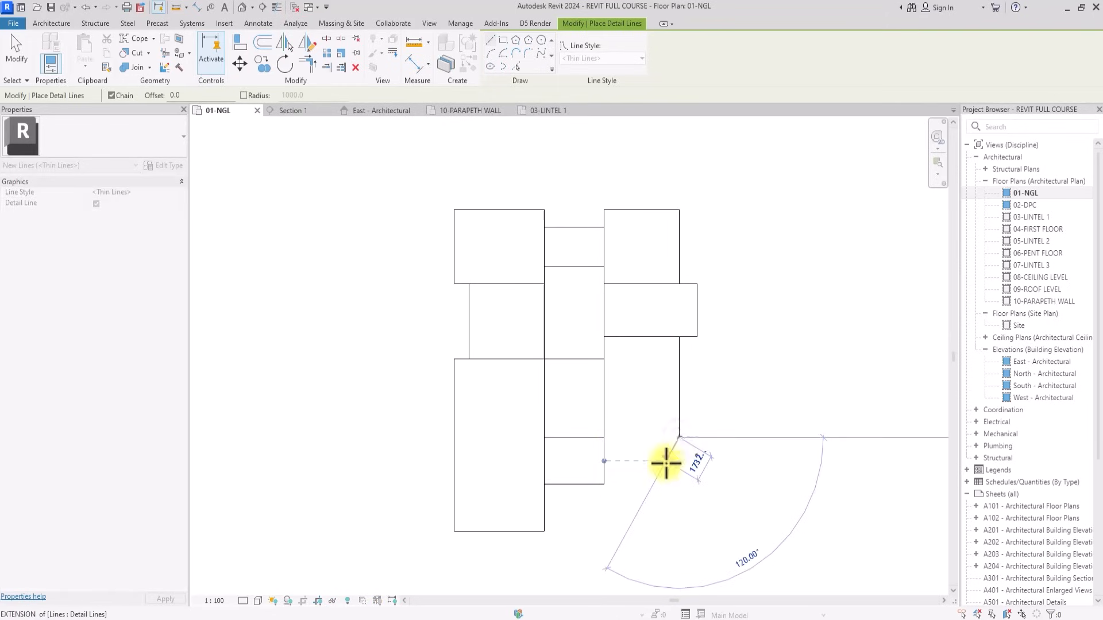
key(Escape)
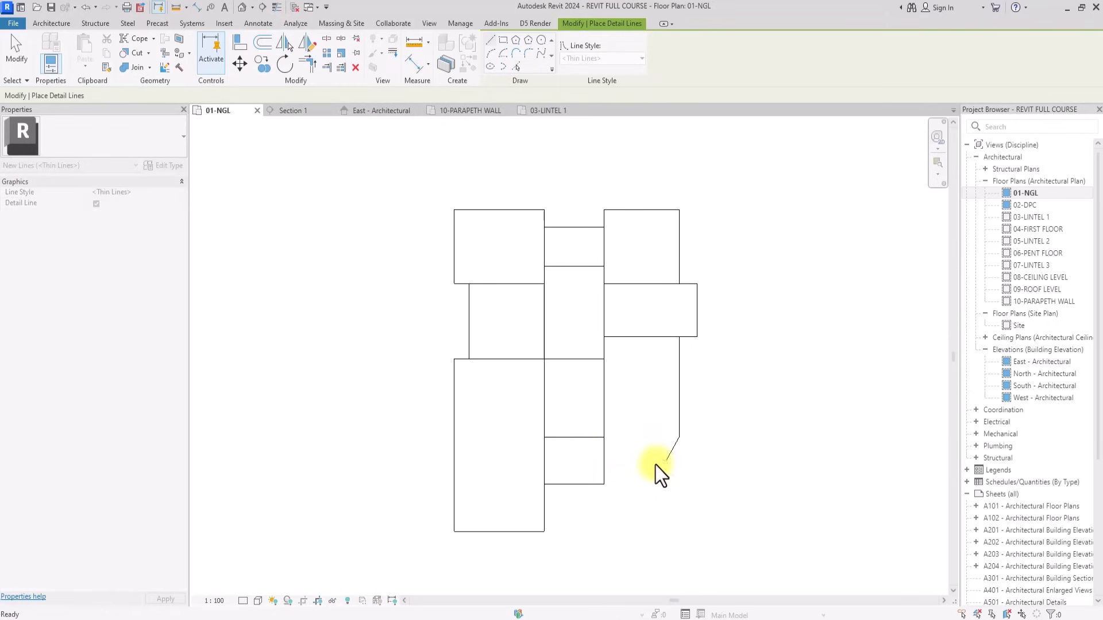
key(Escape)
Close the lower right room with a horizontal detail line from the midpoint of the lowest middle room's right edge, meeting the extended vertical line.
key(d)
key(l)
click(603, 461)
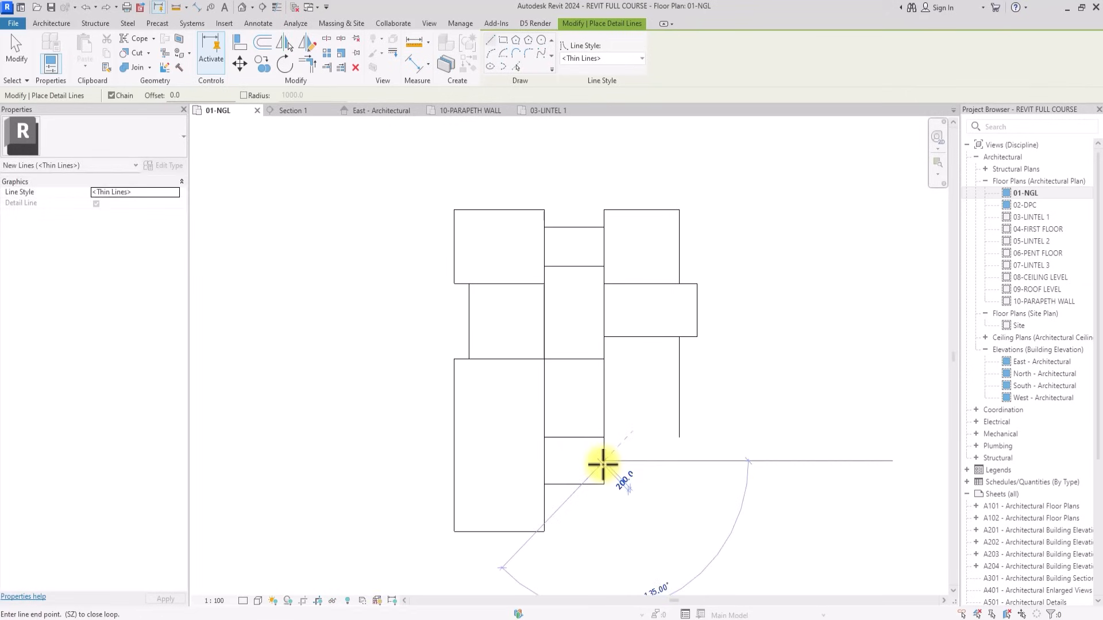
click(680, 460)
key(Escape)
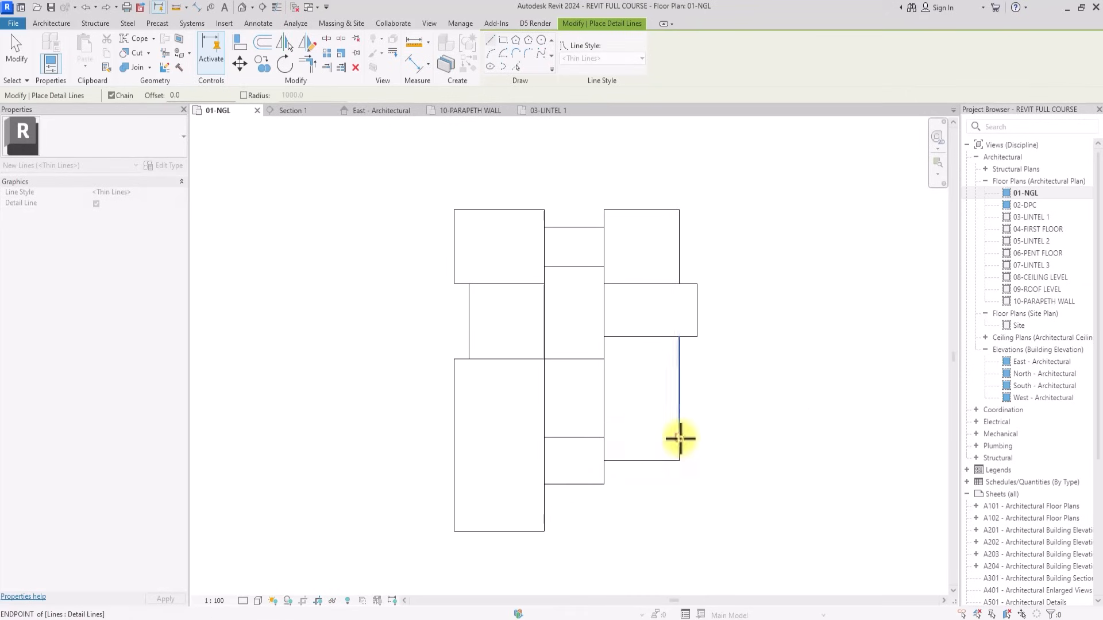
Start the architectural Wall tool and choose the basic wall type MY WHITE WALL 225.
key(z)
key(f)
scroll(680, 438, up, 4)
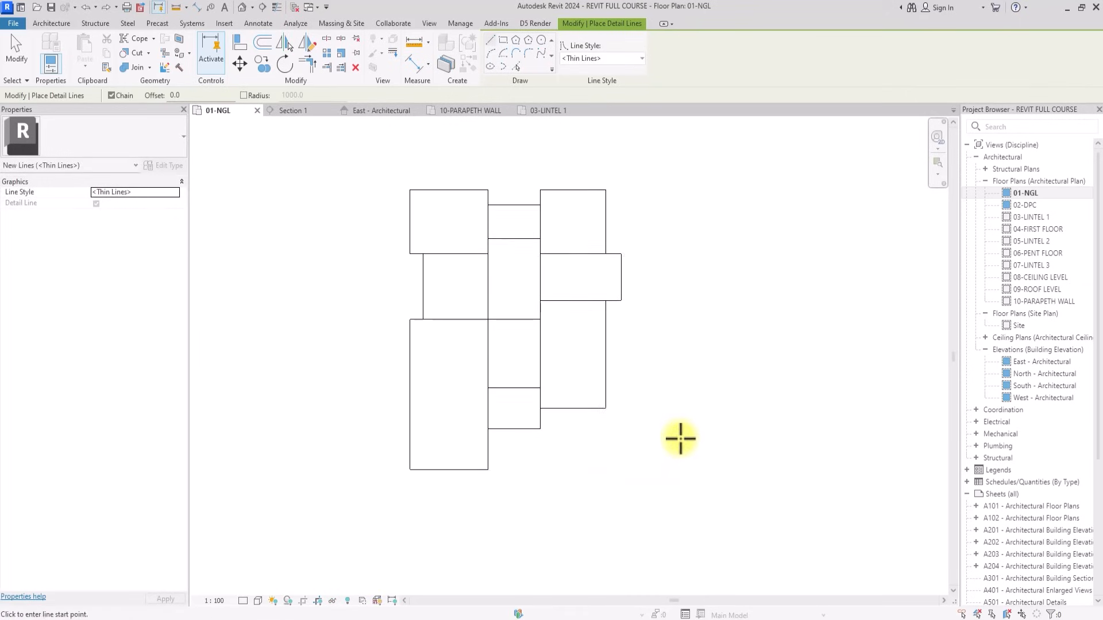
scroll(680, 439, down, 2)
scroll(680, 439, down, 2)
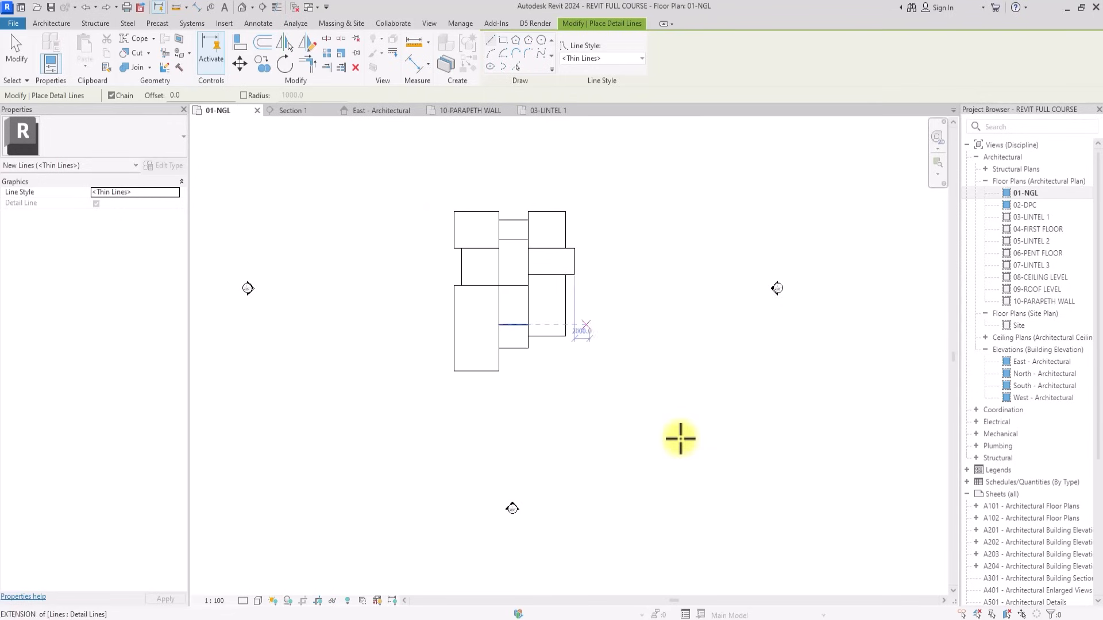
click(46, 21)
click(48, 42)
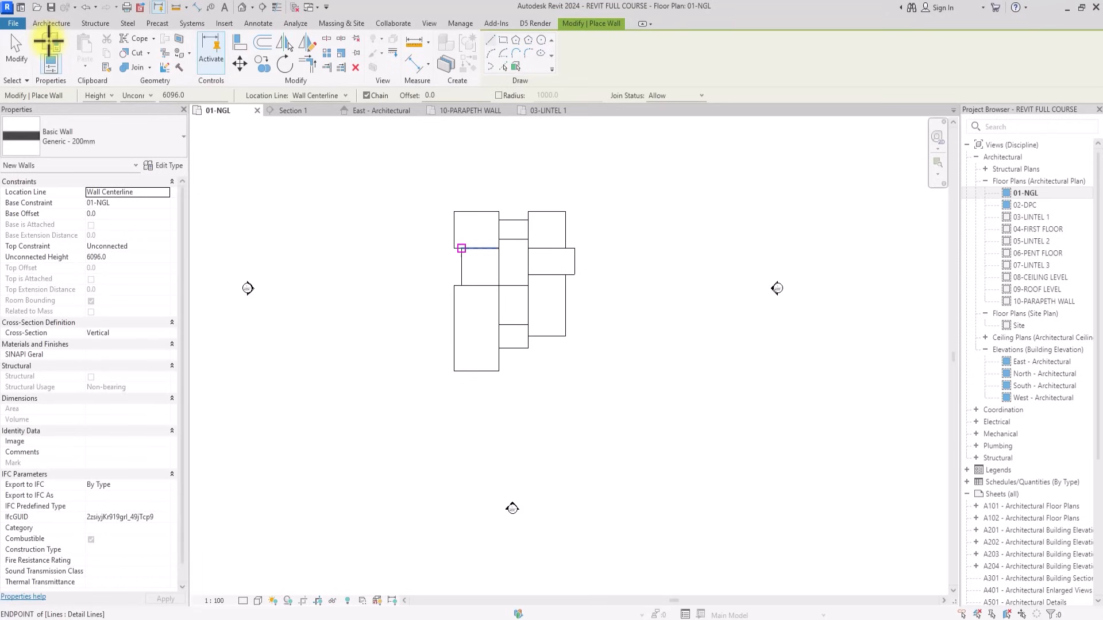
middle_drag(462, 247, 466, 387)
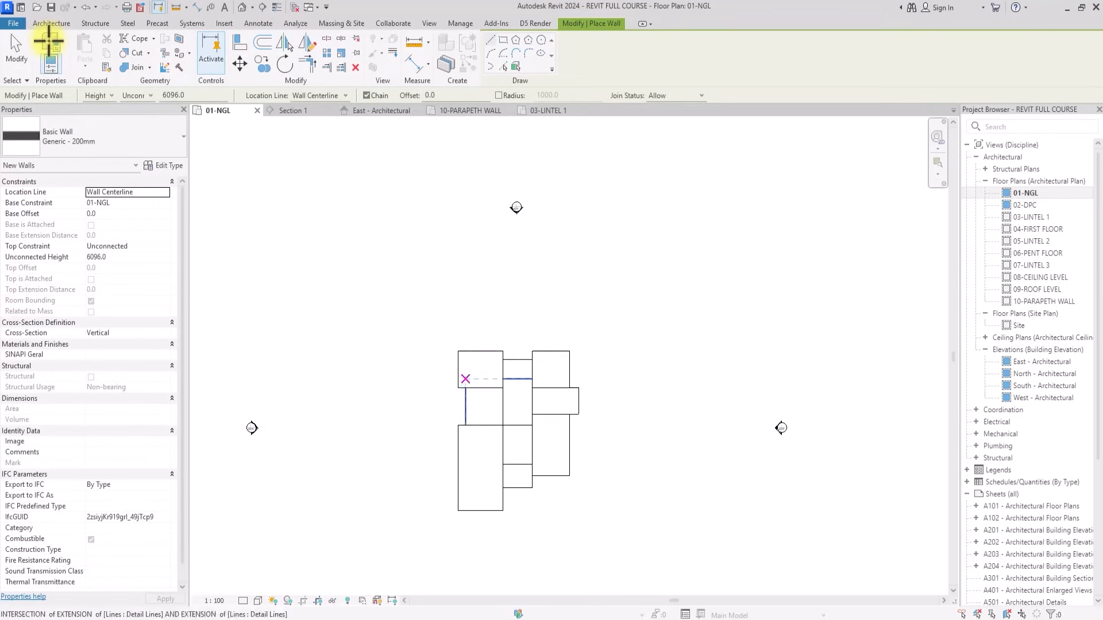
click(64, 136)
scroll(65, 136, down, 10)
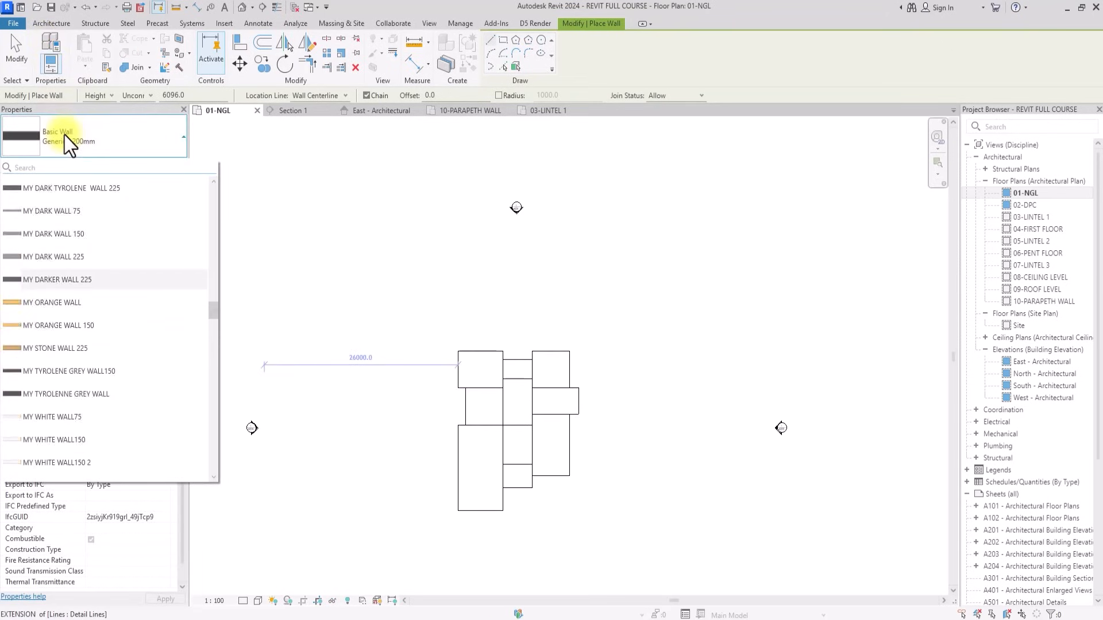
scroll(64, 136, down, 4)
scroll(64, 135, up, 2)
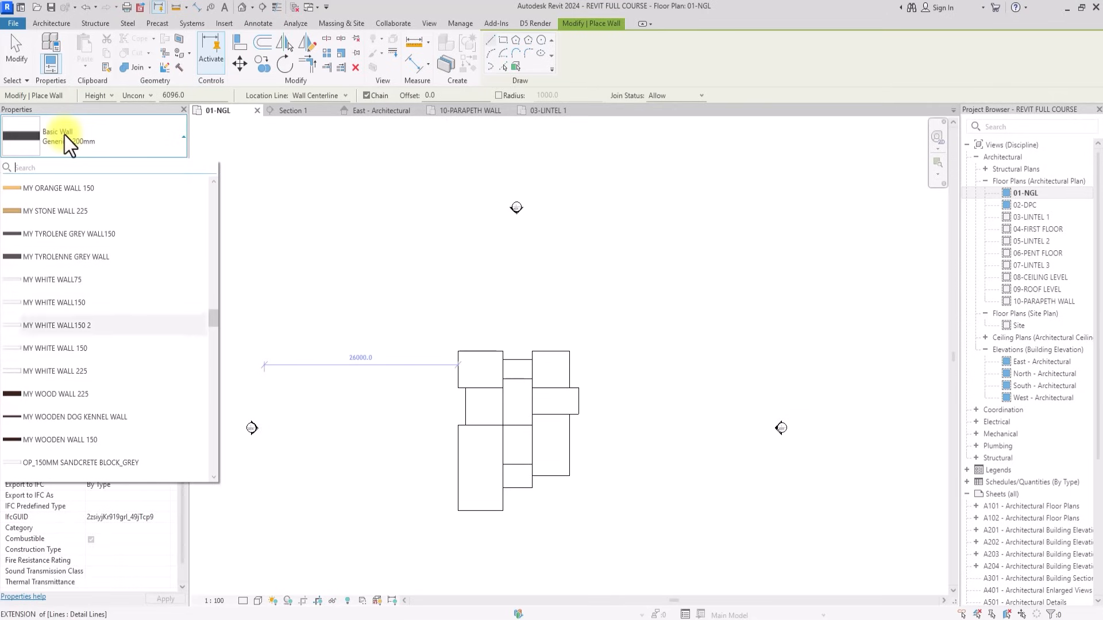
key(Down)
key(Down)
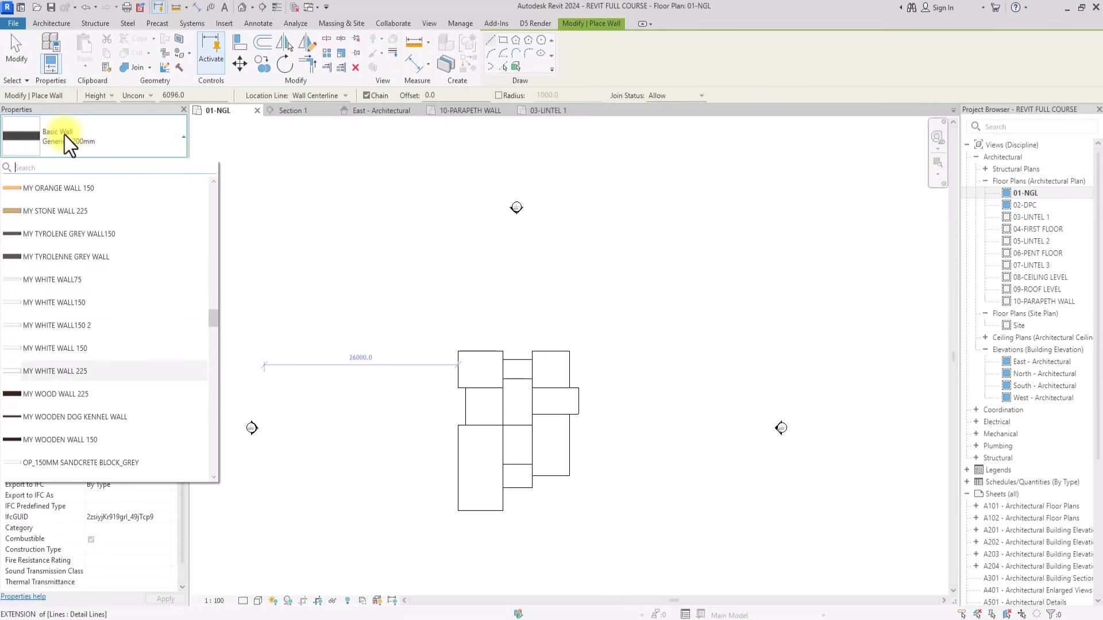
key(Down)
key(Down)
key(Up)
key(Up)
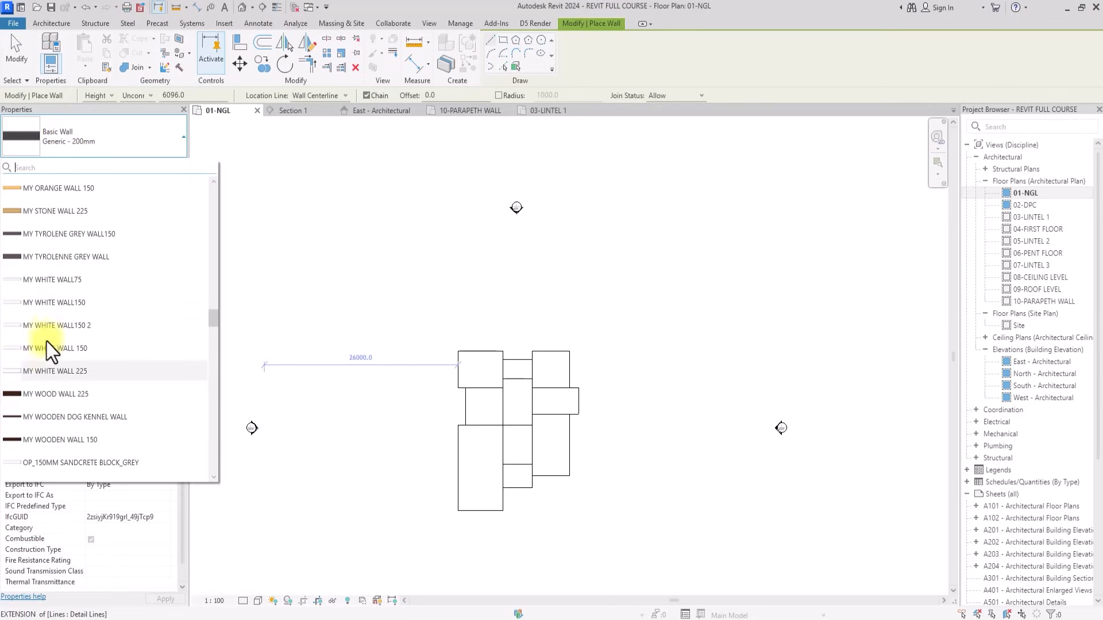
click(43, 373)
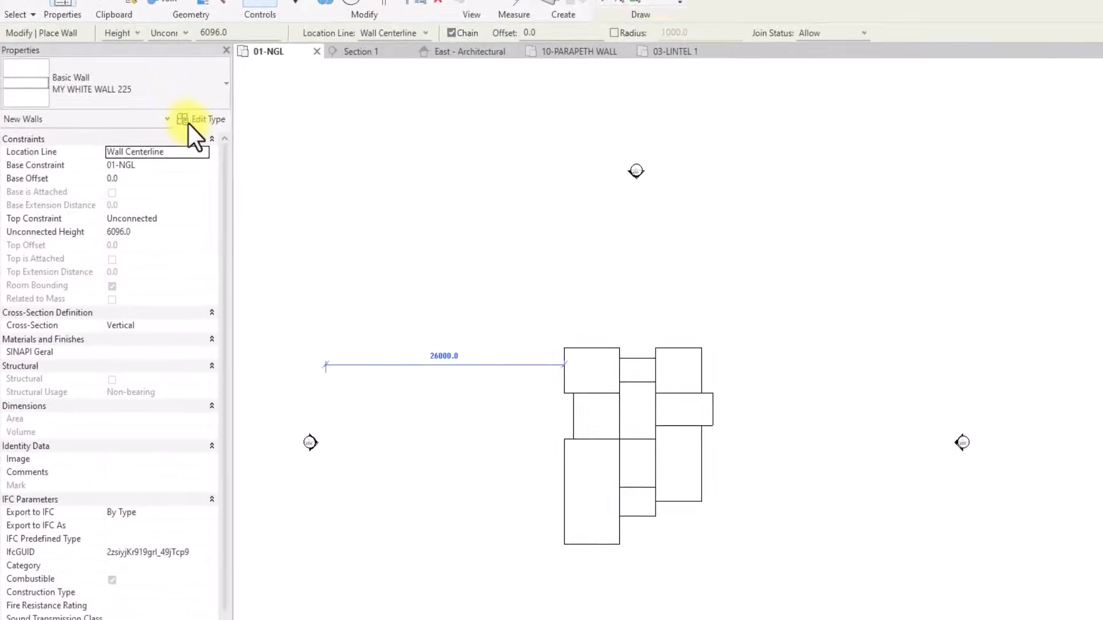
Duplicate the selected wall type under the name 01-MAIN WALL.
click(228, 91)
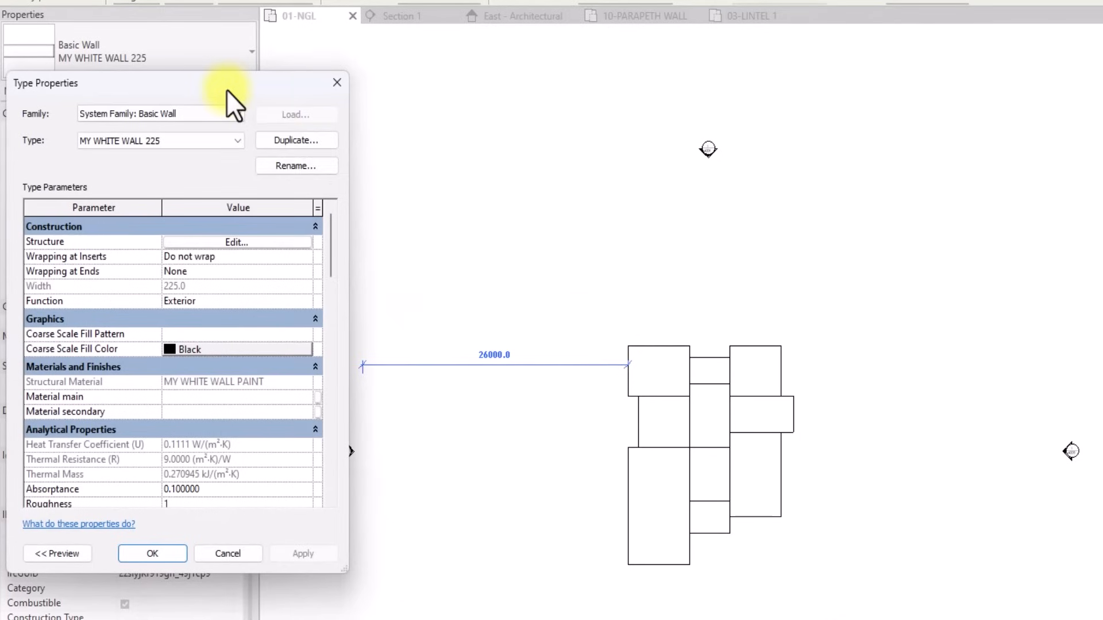
click(294, 144)
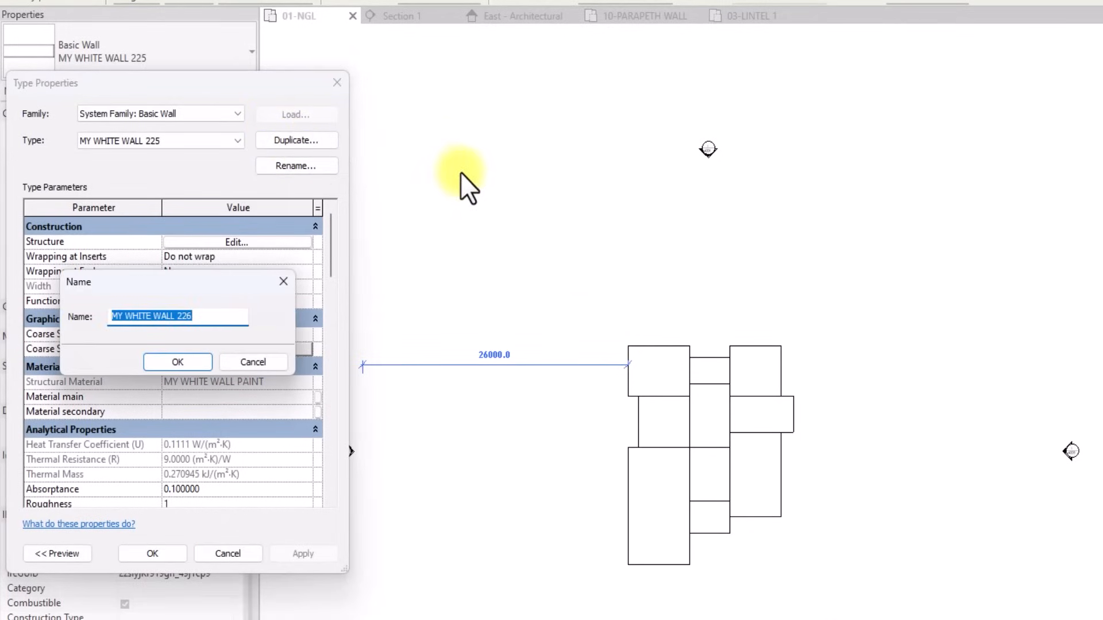
key(BackSpace)
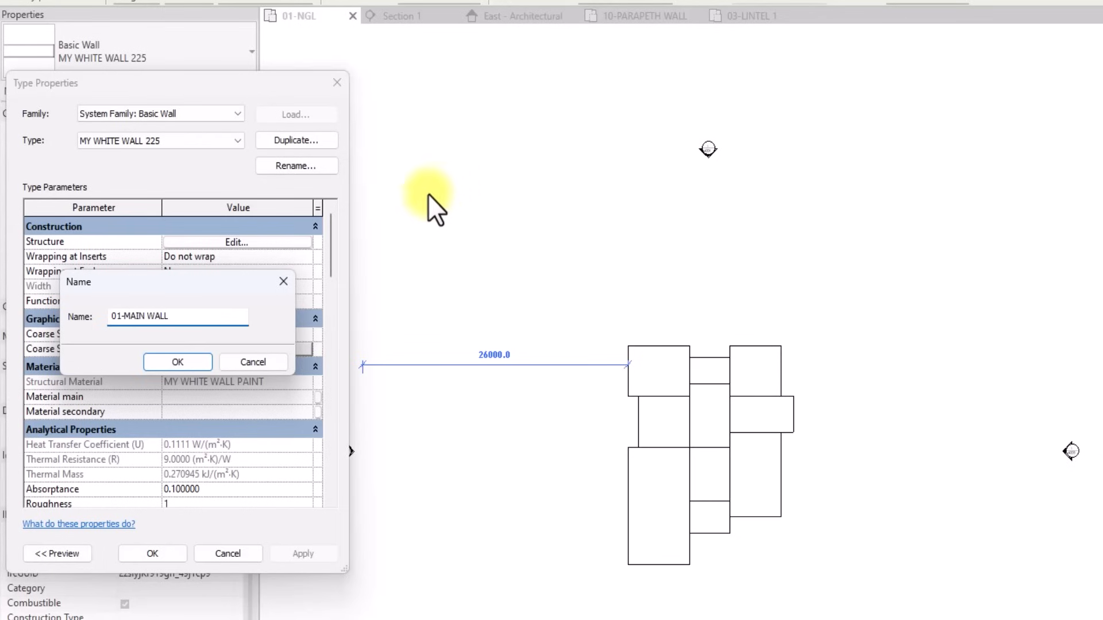
click(175, 362)
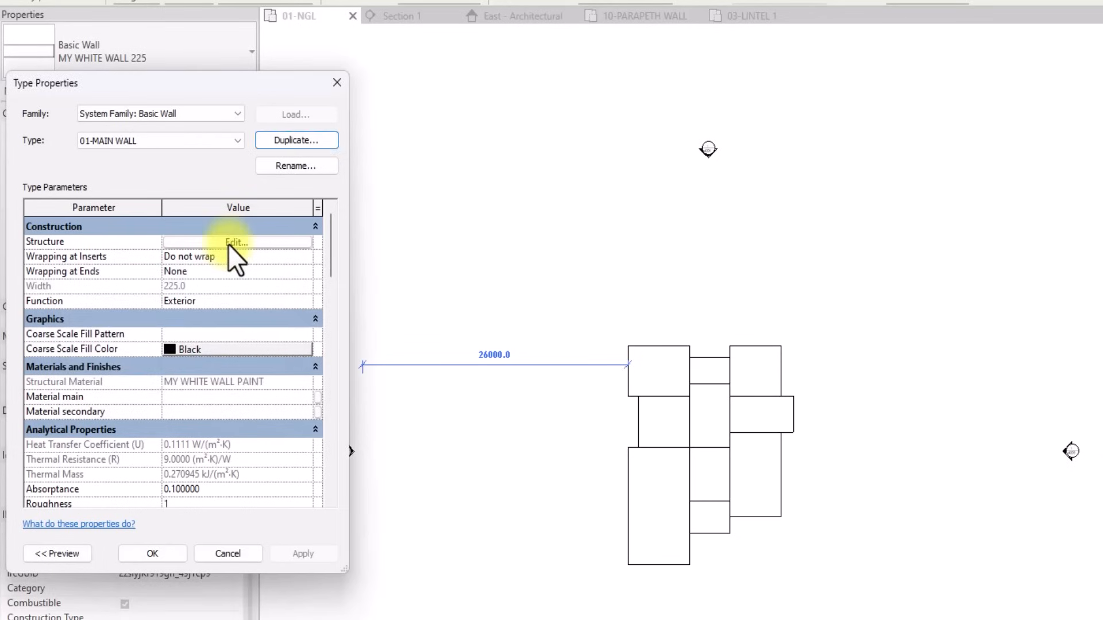
Set the new wall type's structure layer material to MY WHITE WALL PAINT and accept the type settings.
click(230, 243)
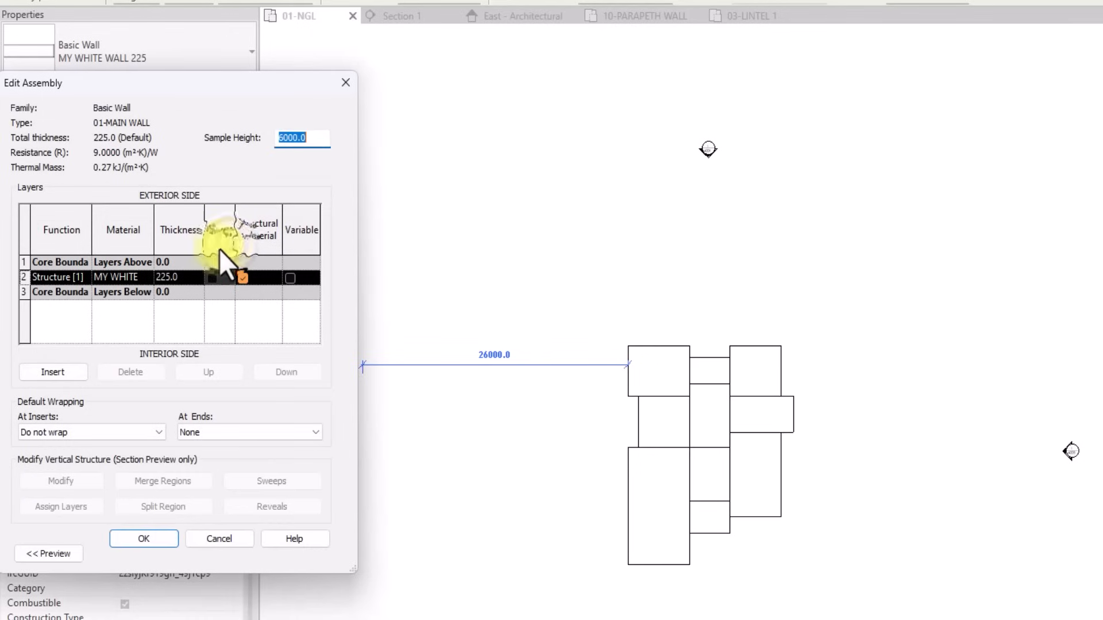
click(179, 276)
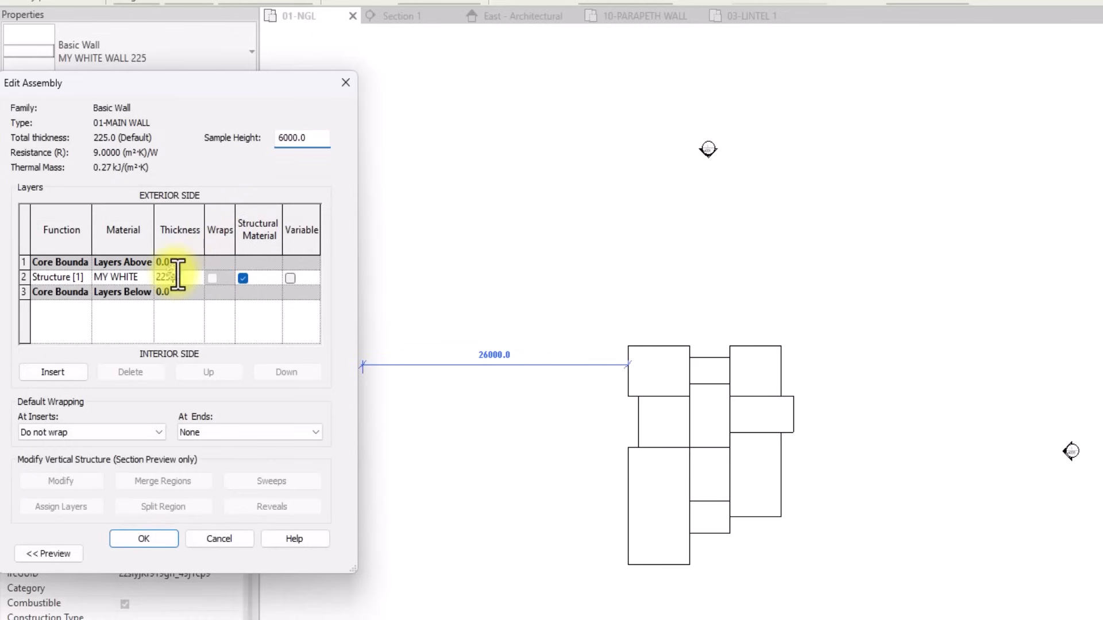
click(142, 277)
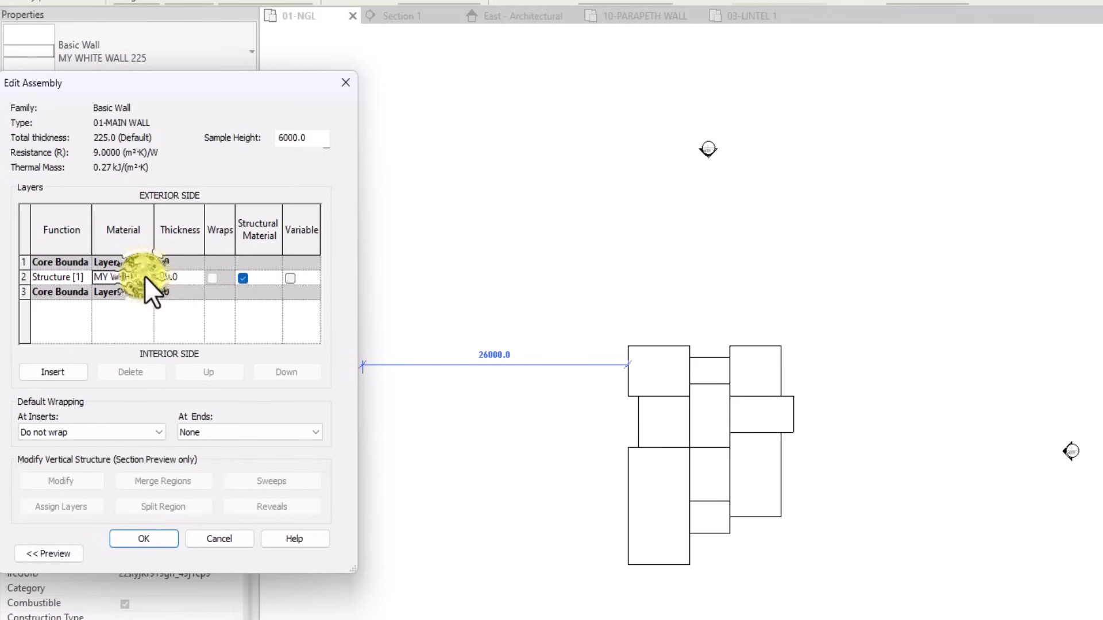
click(145, 277)
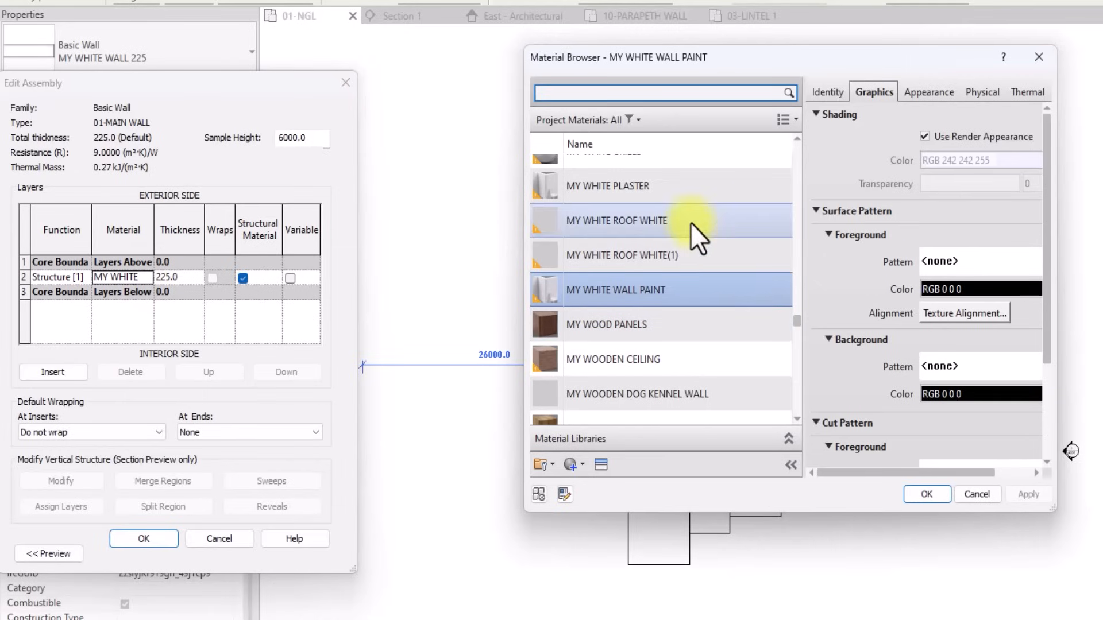
click(691, 222)
click(646, 289)
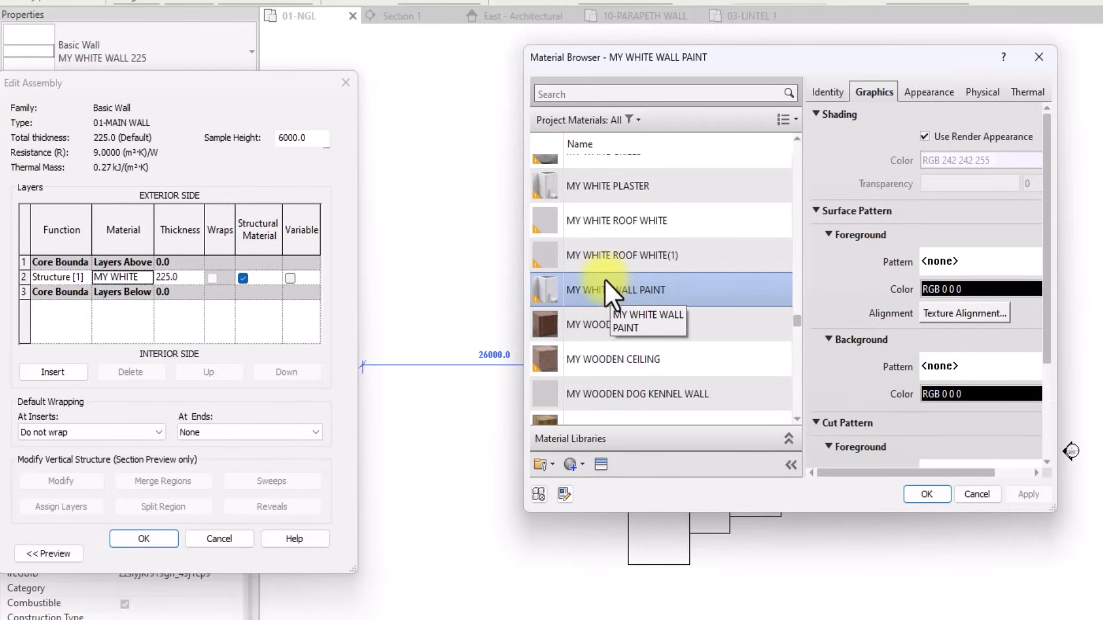
click(925, 494)
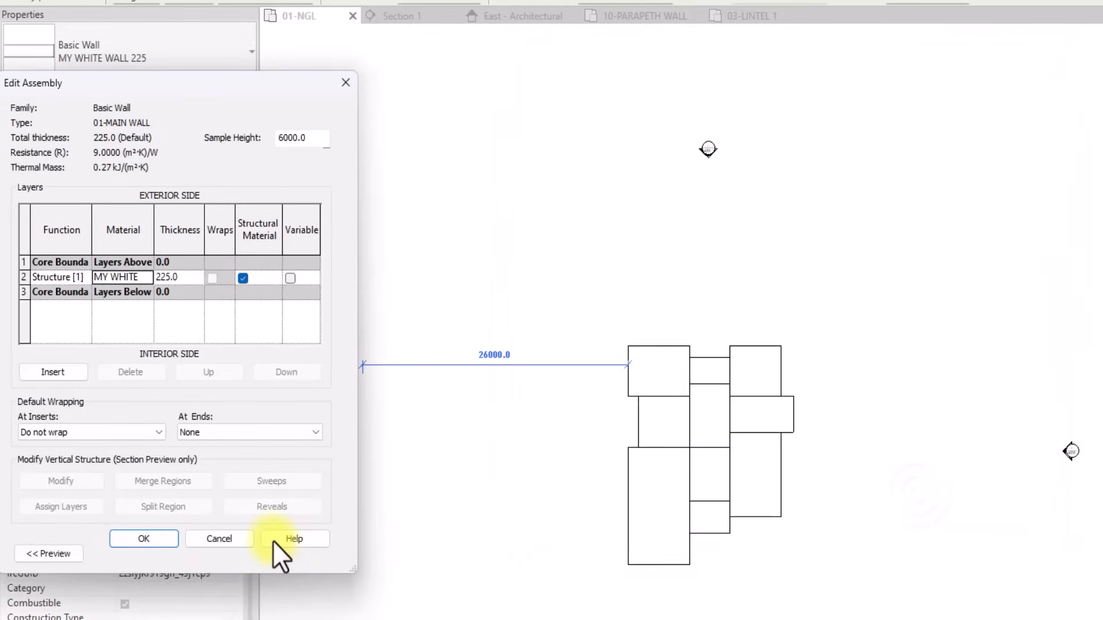
click(152, 540)
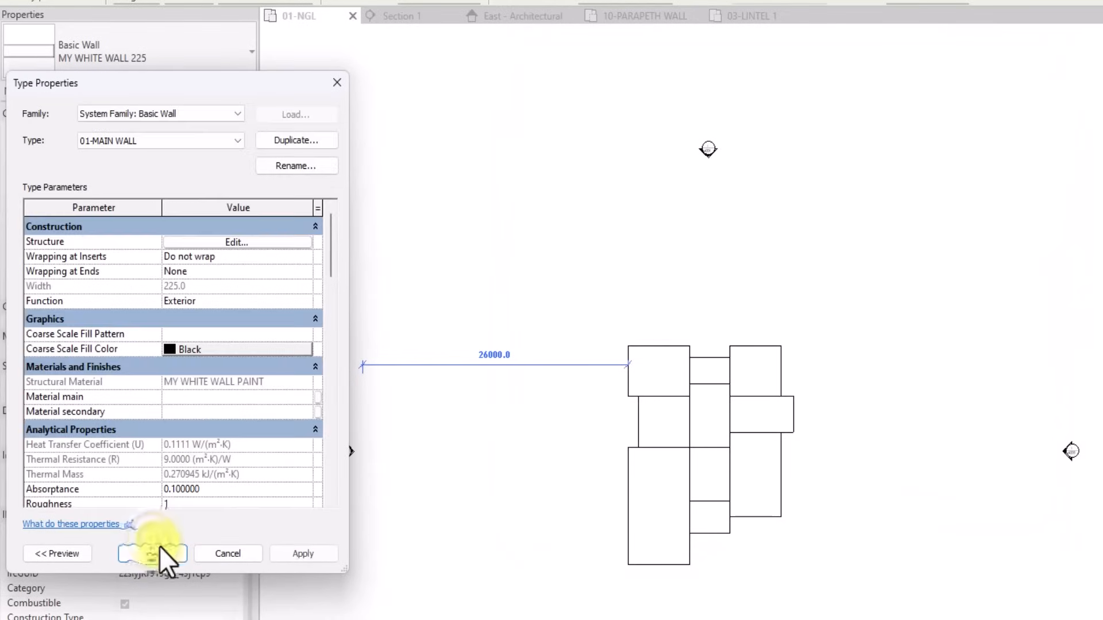
click(152, 554)
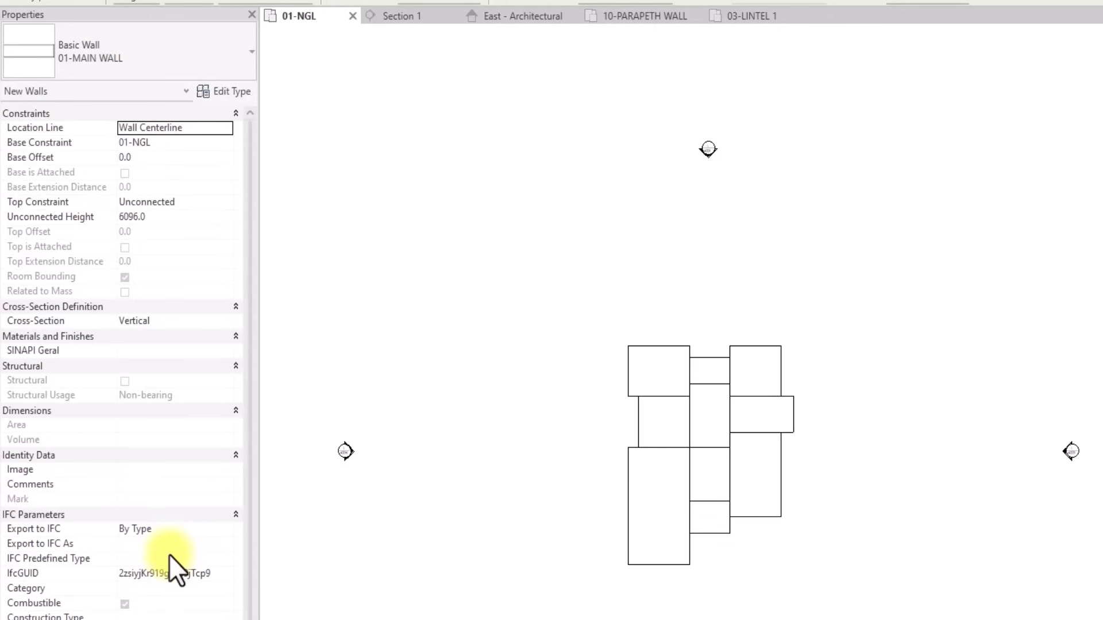
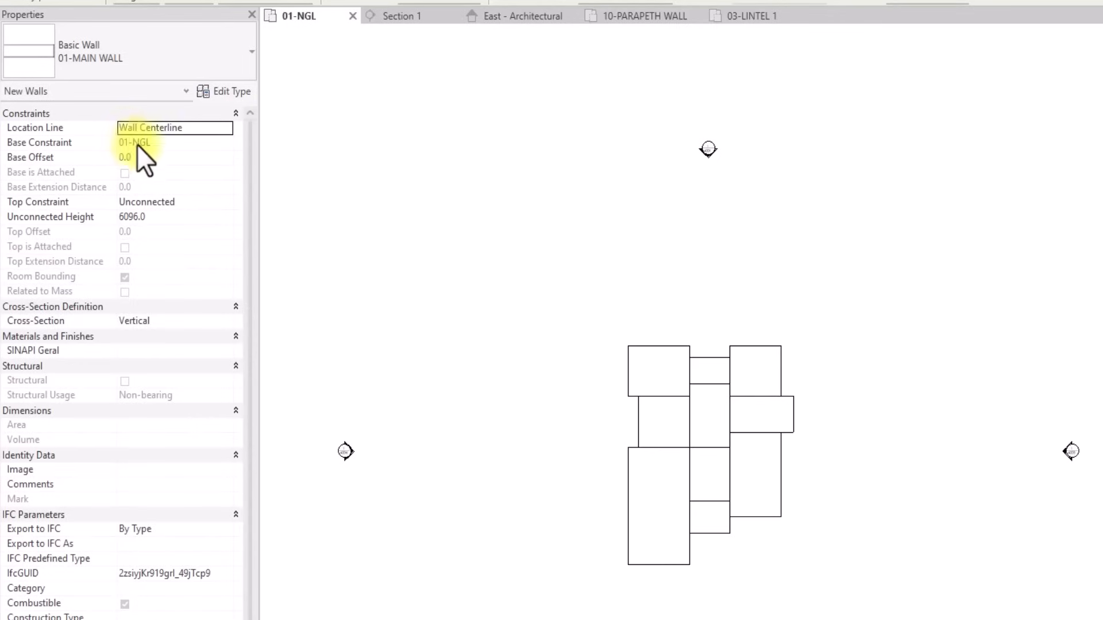
Set the wall's top constraint to level 04-FIRST FLOOR and draw four walls around the large lower left rectangle.
click(224, 205)
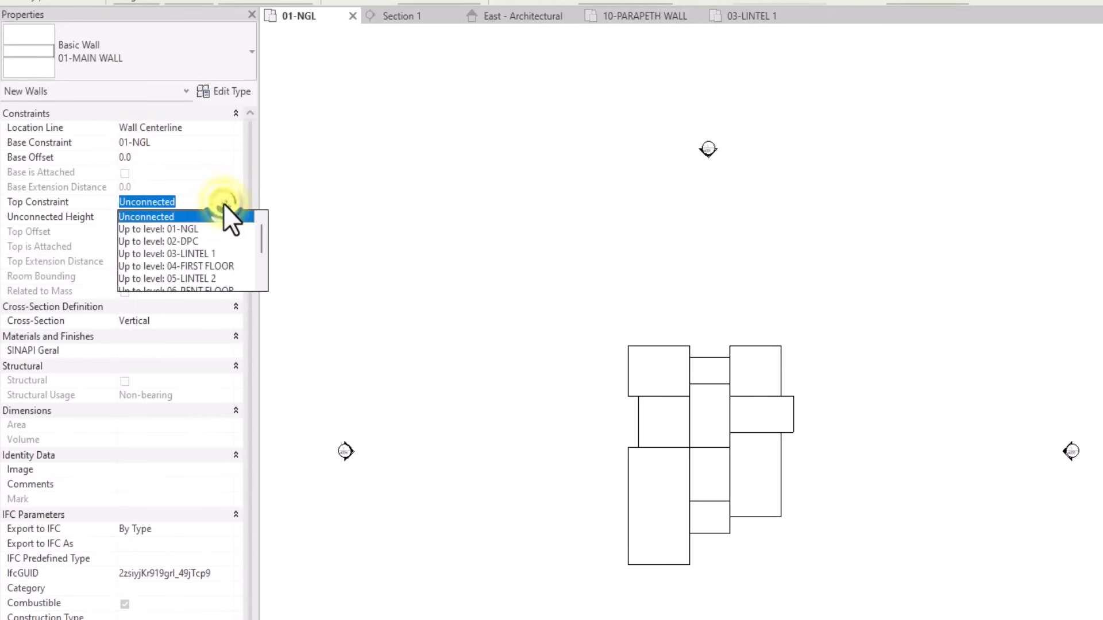
click(189, 266)
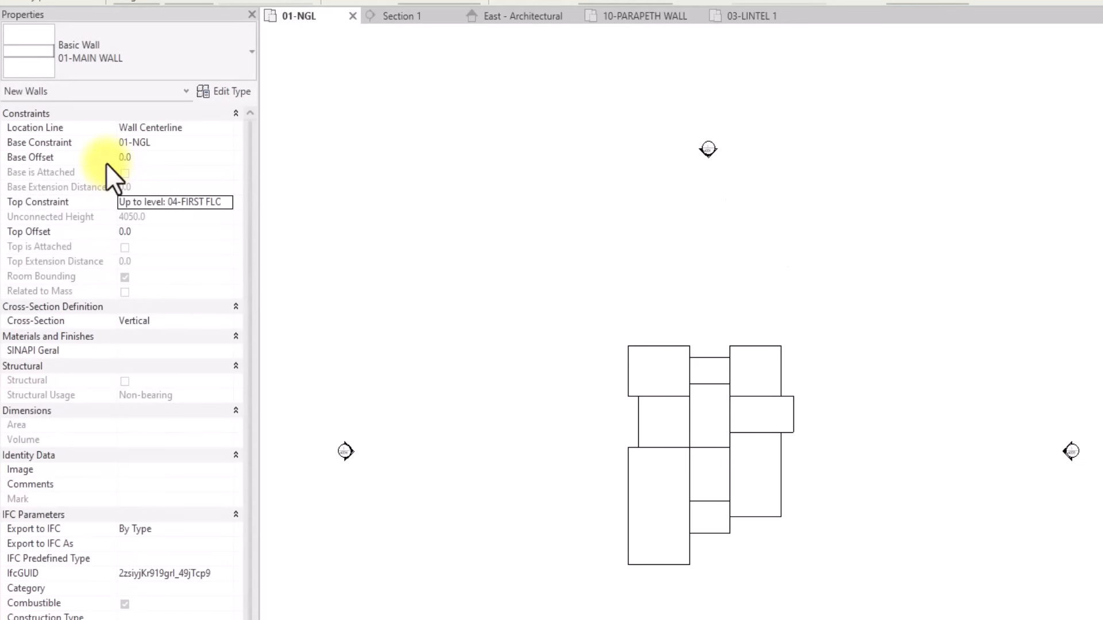
scroll(656, 533, up, 3)
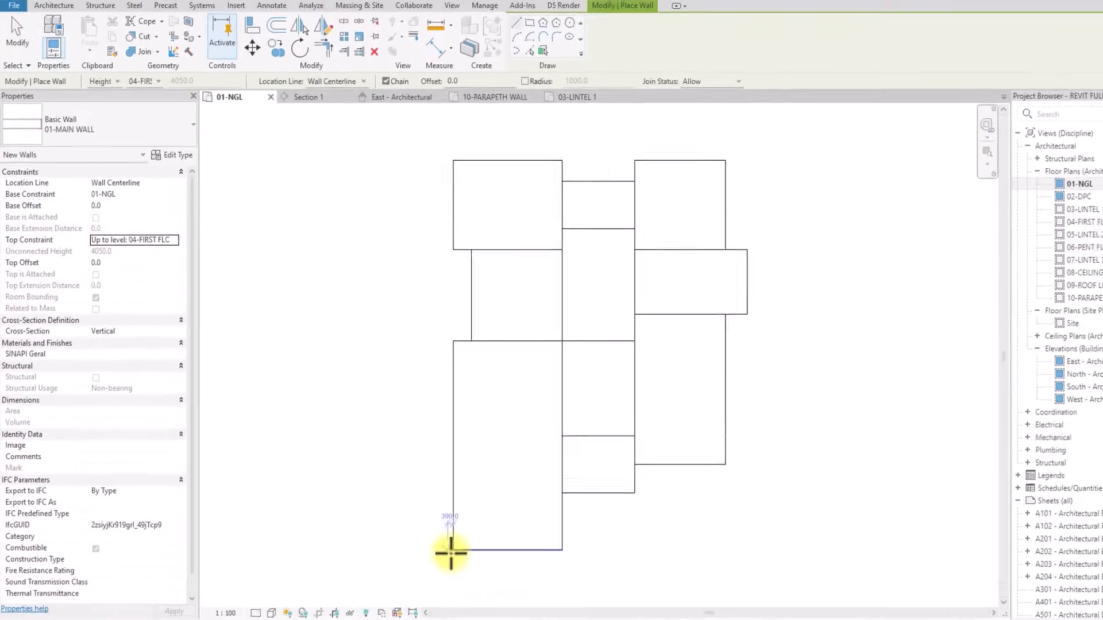
click(590, 605)
click(430, 343)
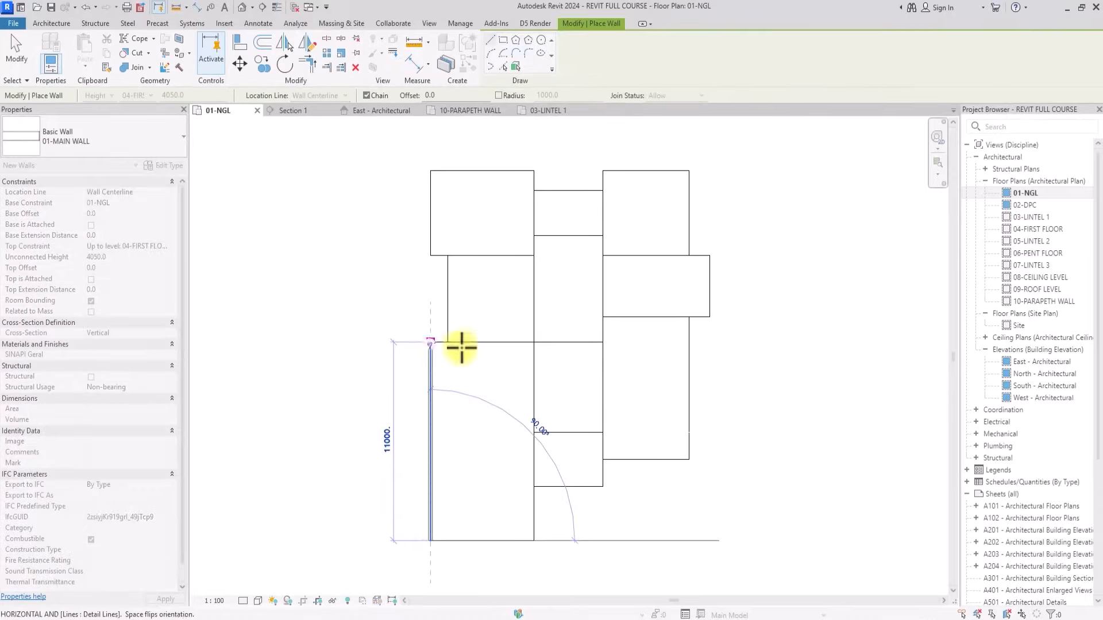
click(533, 359)
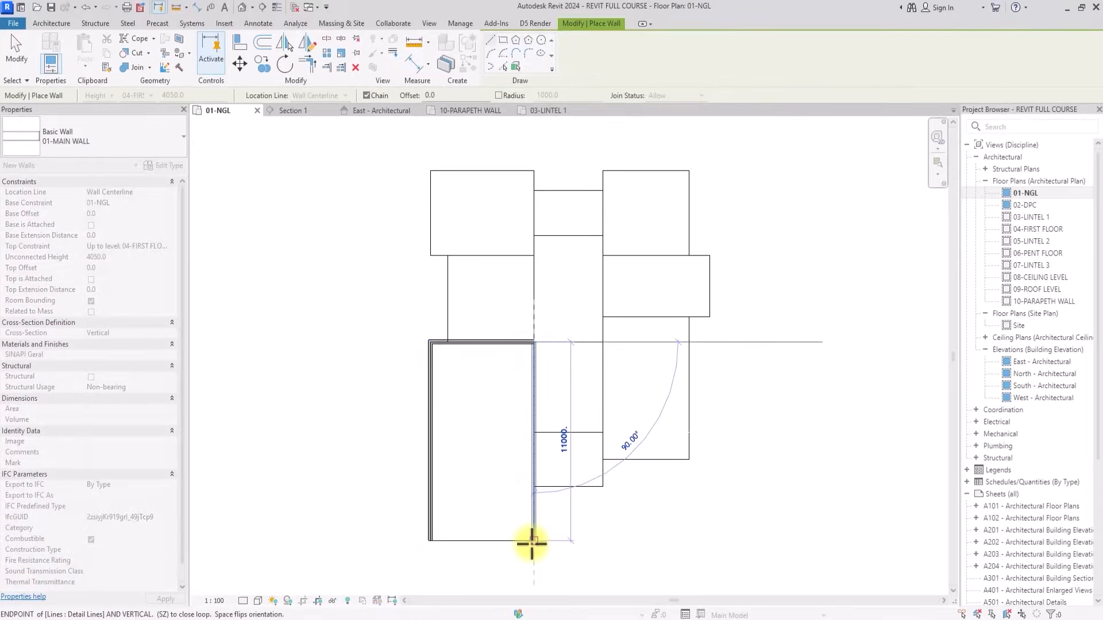
click(499, 541)
click(432, 541)
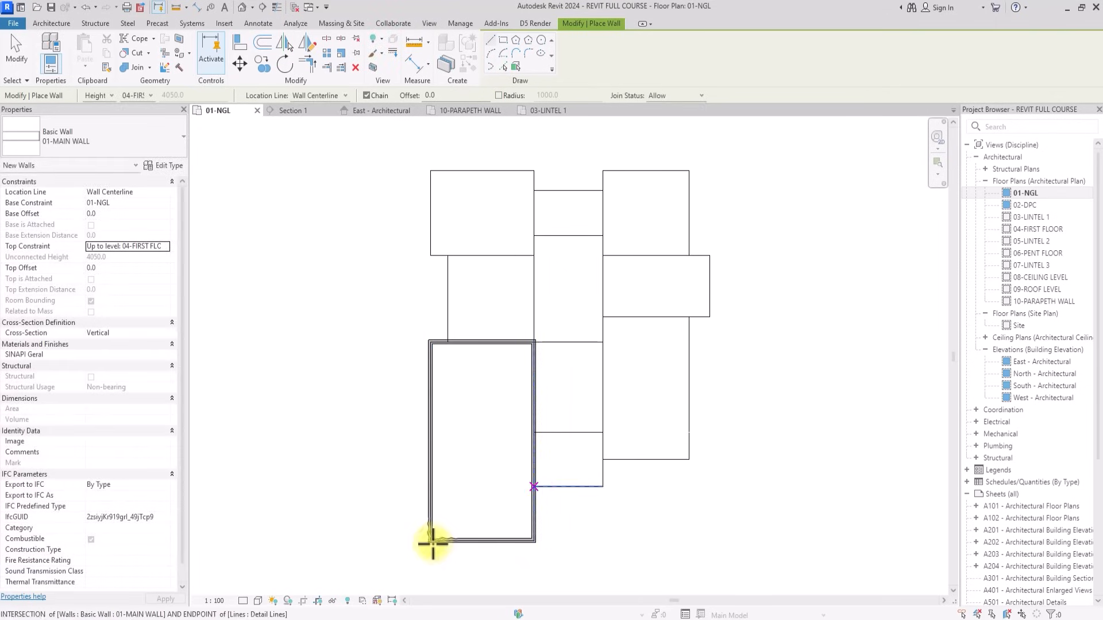
Draw 01-MAIN WALL walls around the tall lower right rectangle, starting from its left edge.
click(603, 432)
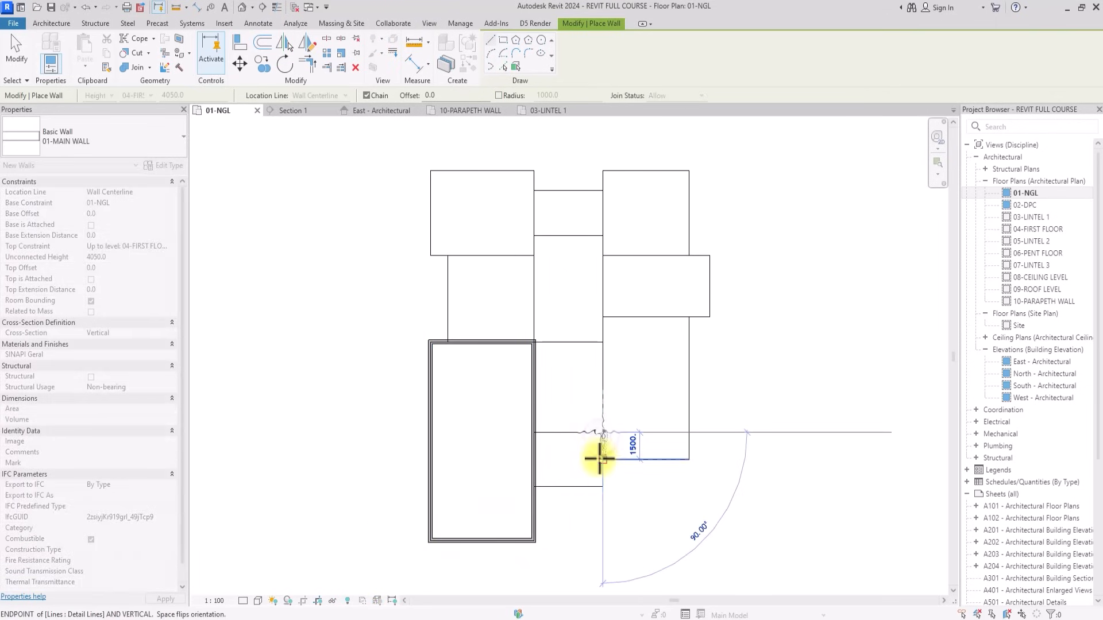
click(602, 460)
click(689, 460)
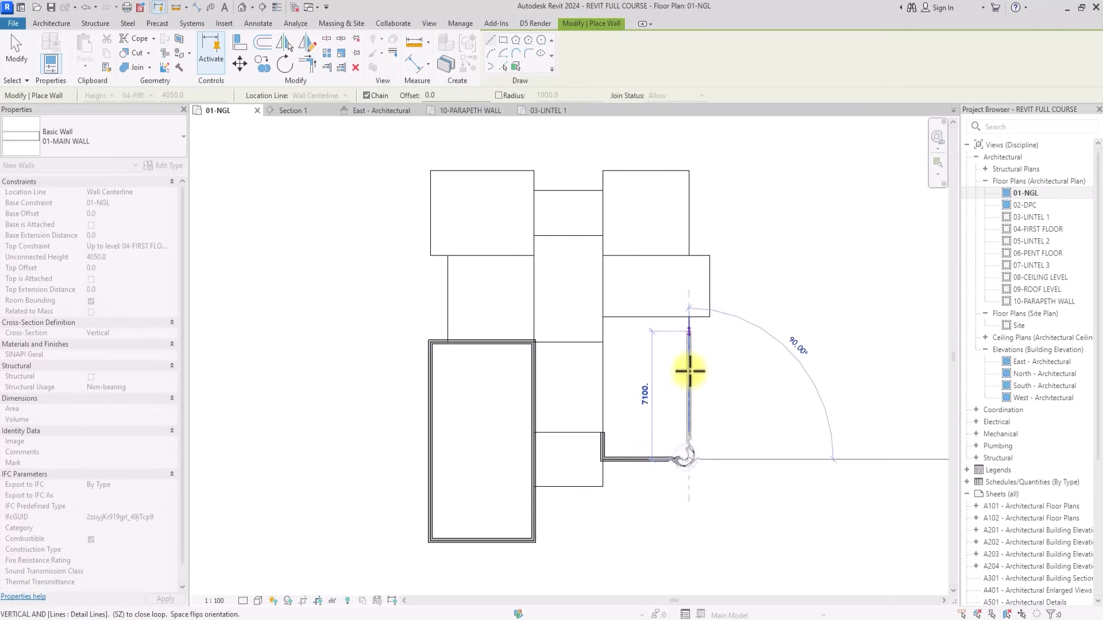
click(690, 317)
click(603, 316)
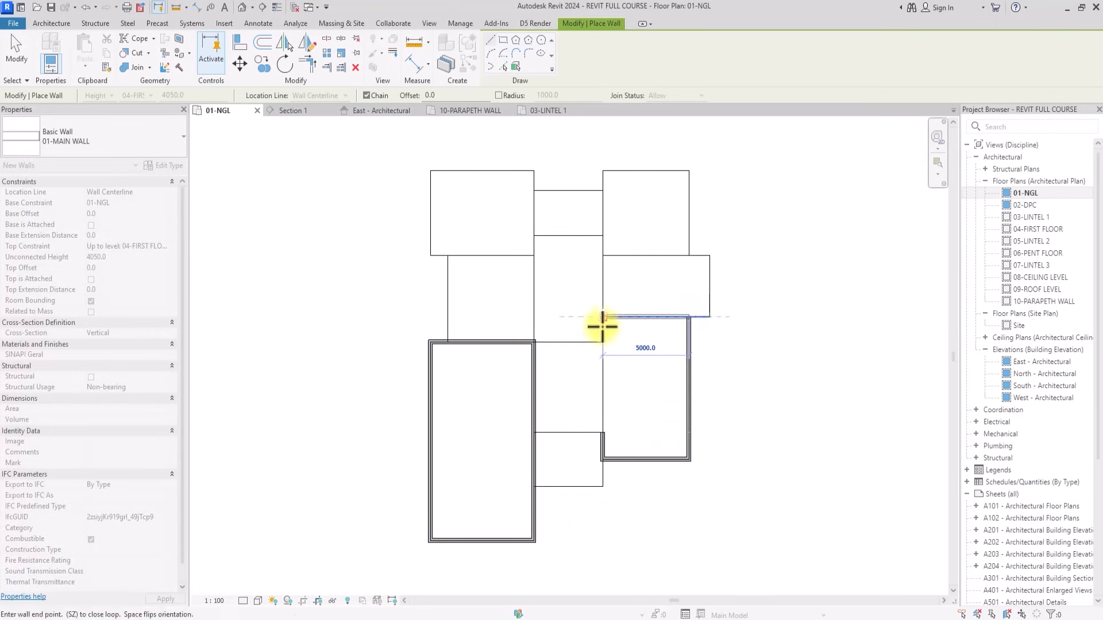
Draw the upper and lower walls of the central room between the large lower left room and the lower right room.
click(535, 343)
click(602, 342)
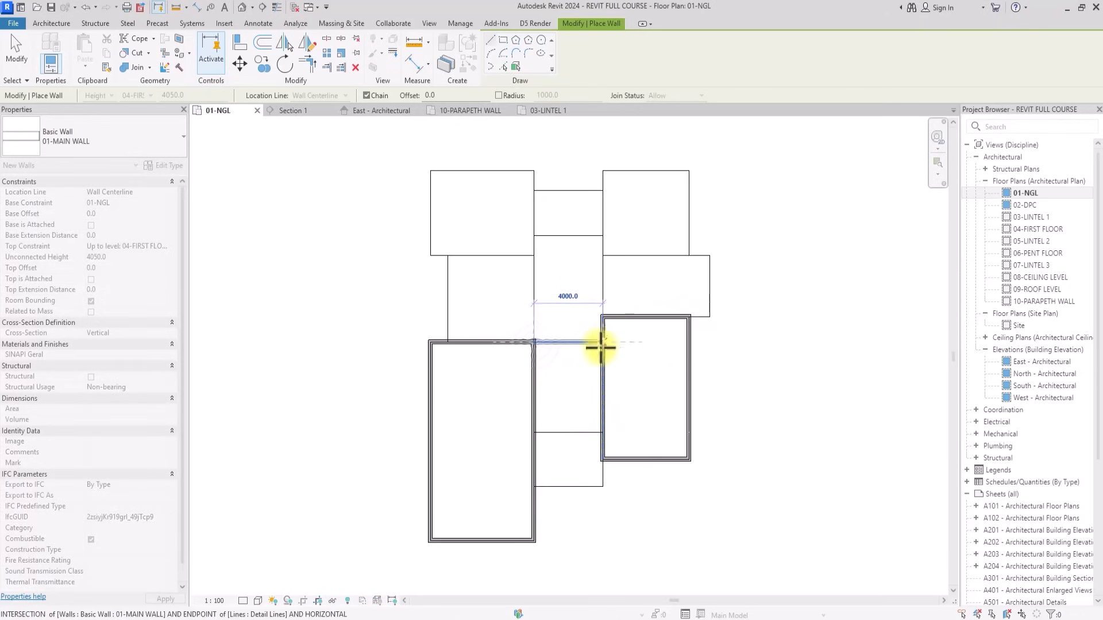
click(603, 432)
click(535, 432)
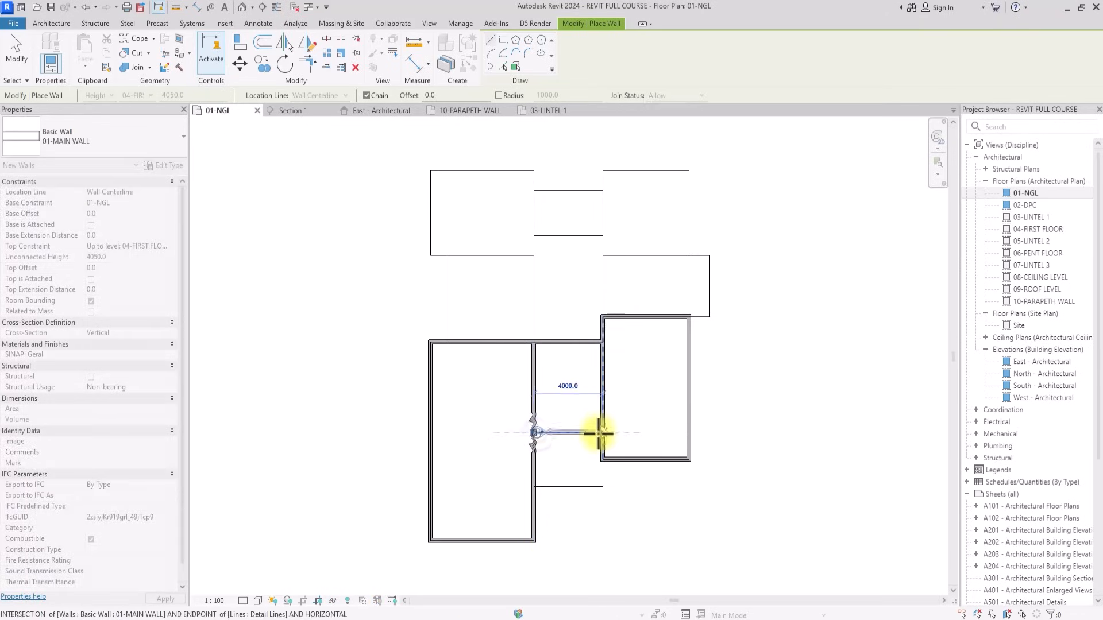
key(Escape)
Draw the walls around the wide middle right rectangle, directly above the lower right room.
click(602, 316)
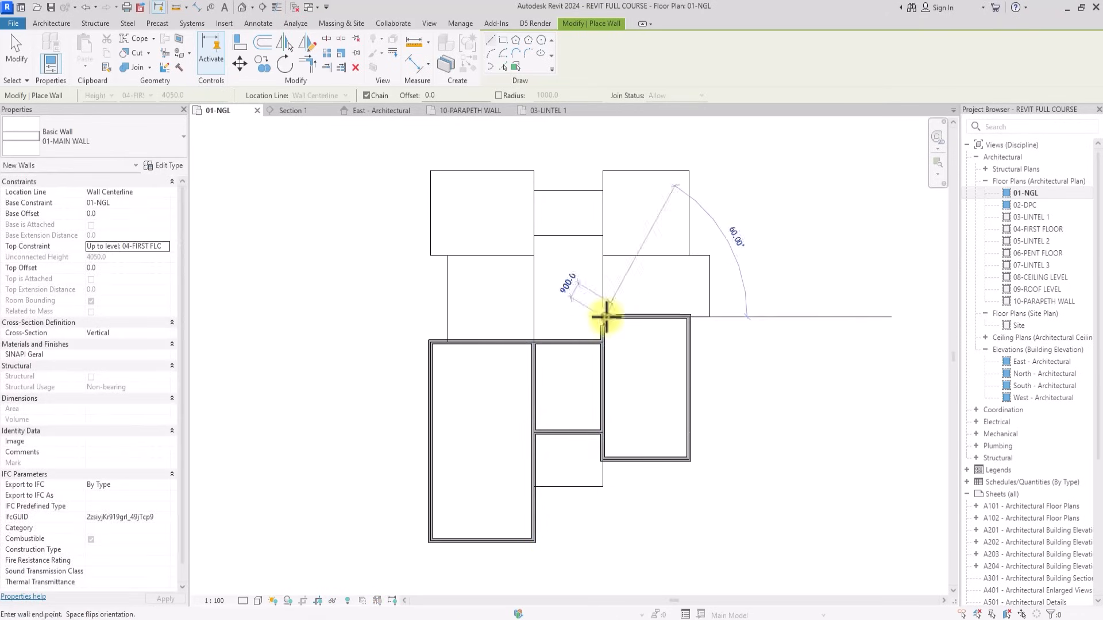
click(602, 254)
click(711, 284)
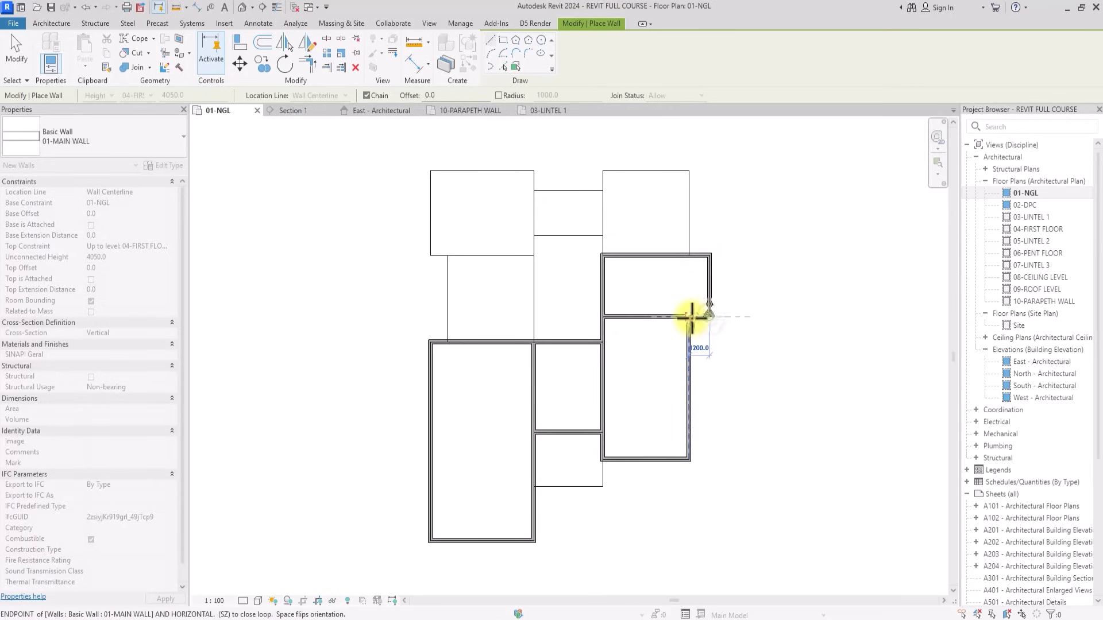
click(697, 314)
key(Escape)
Draw the left, upper and right walls of the upper right rectangle, ending on the middle right room.
click(605, 256)
click(602, 171)
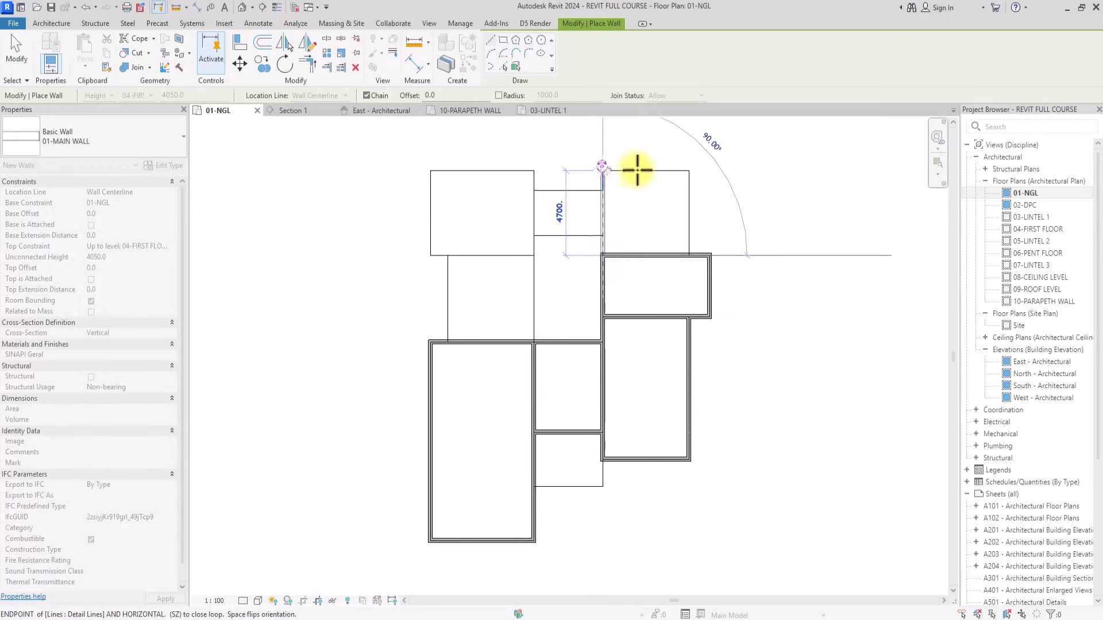
click(689, 173)
click(687, 255)
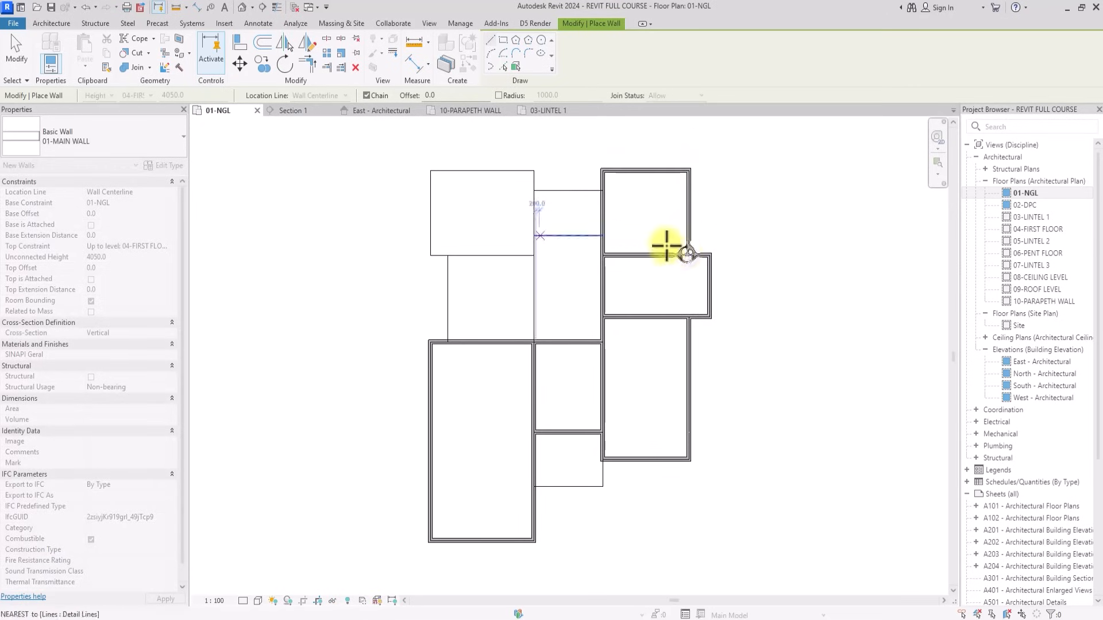
Draw two horizontal walls along the upper and lower lines of the small room between the two upper rectangles.
click(534, 191)
click(602, 191)
key(Escape)
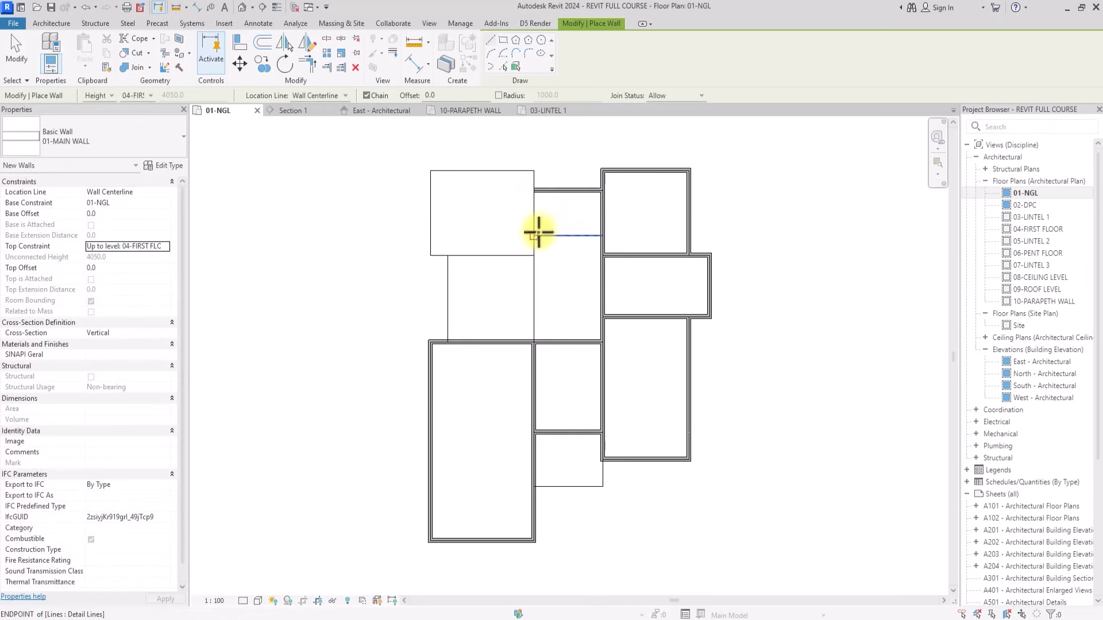
click(535, 235)
click(603, 235)
key(Escape)
Try to draw the vertical wall from the large room's upper right corner to the small central room's upper left corner.
click(534, 339)
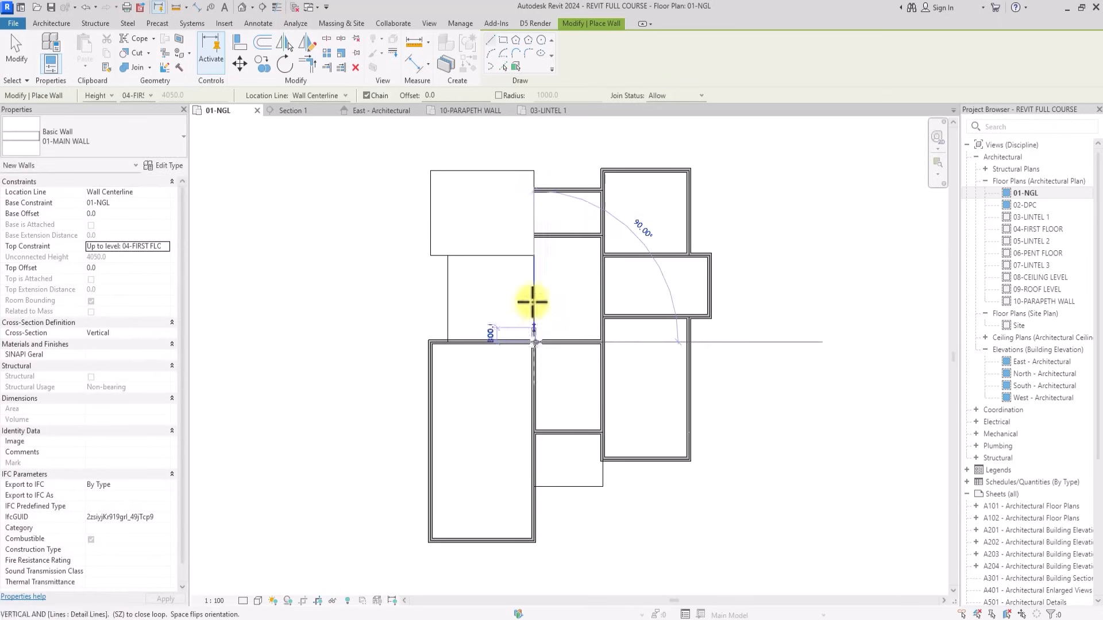
click(536, 185)
key(Escape)
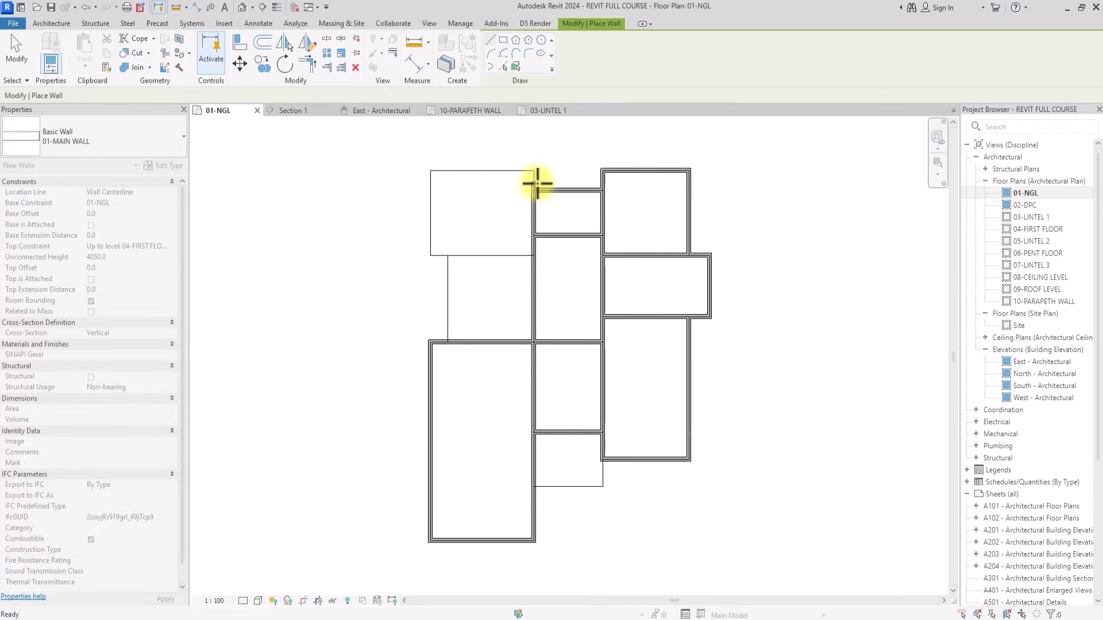
click(536, 185)
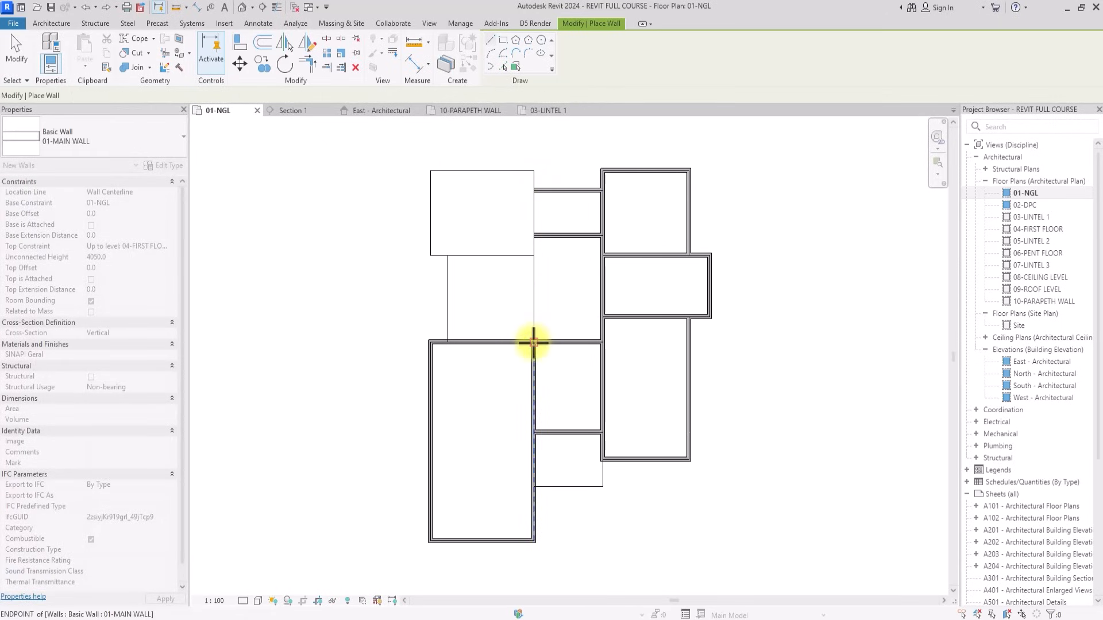
key(Escape)
Wall the upper left rectangle, including the vertical wall from the large room's corner, and add the left wall of the room below it.
click(431, 171)
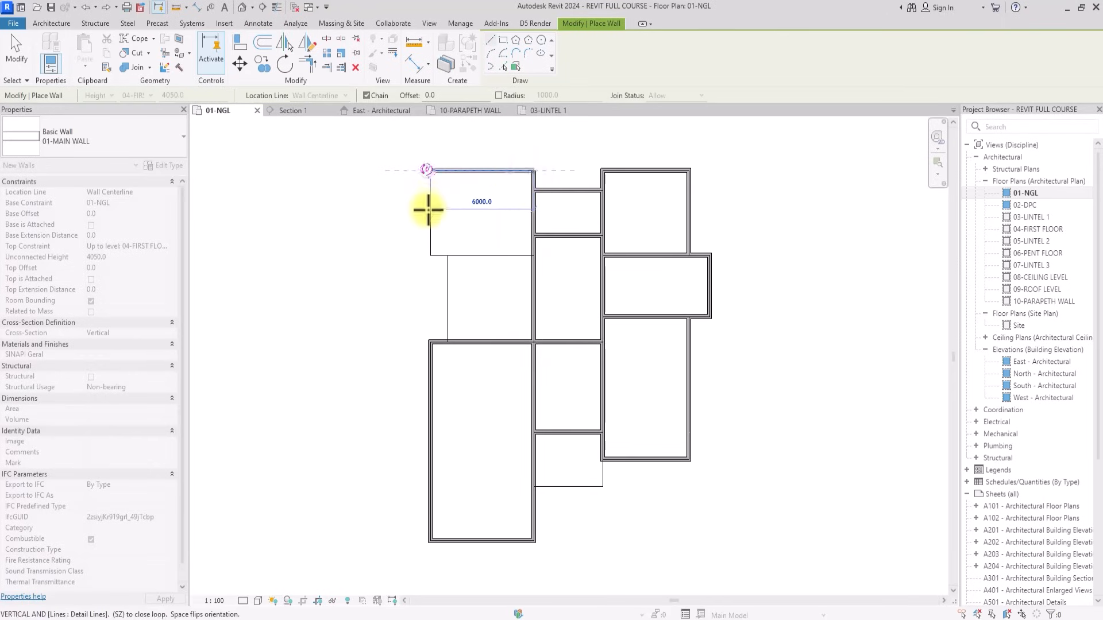
click(432, 254)
click(534, 253)
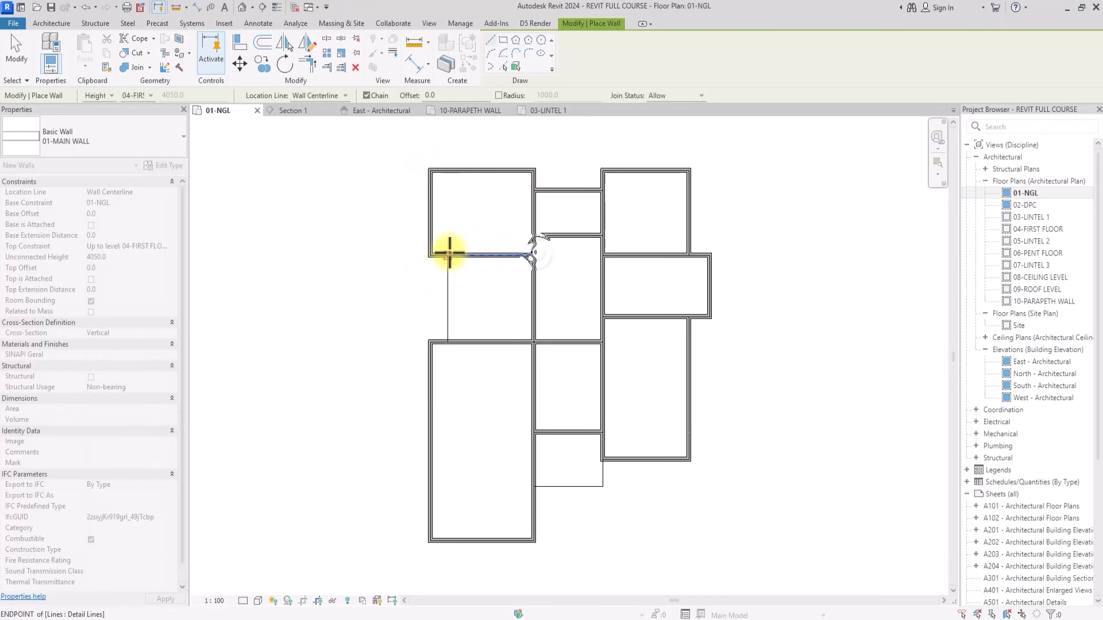
key(Escape)
click(448, 253)
click(448, 340)
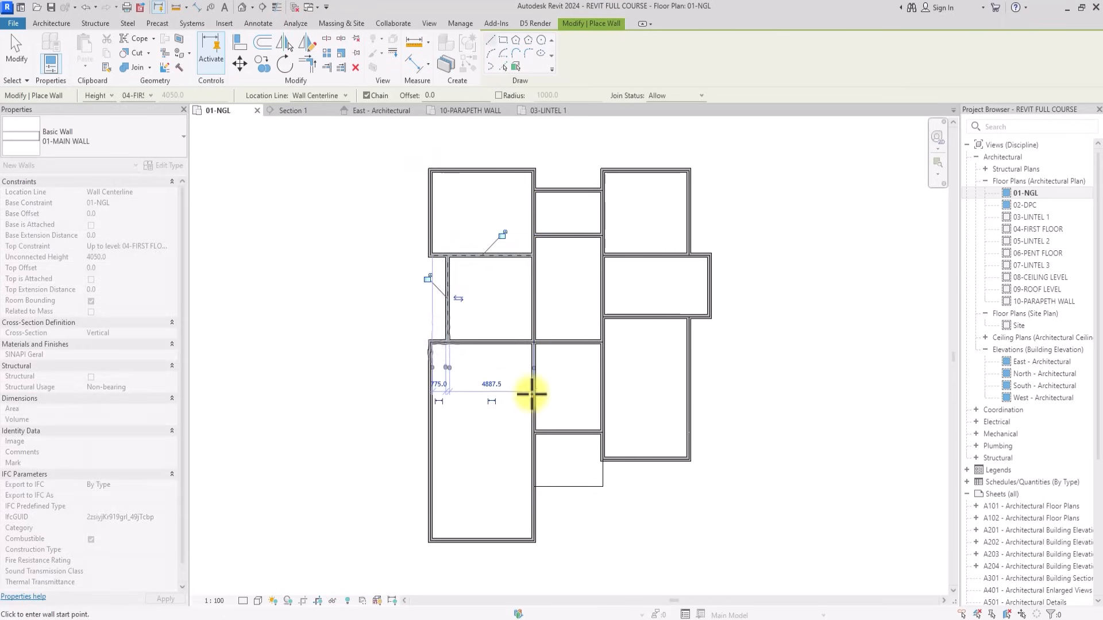
key(Escape)
Draw an L-shaped wall pier at the porch's outer corner, about 600 mm vertically and 700 mm horizontally, and end the Wall tool.
middle_drag(582, 454, 610, 410)
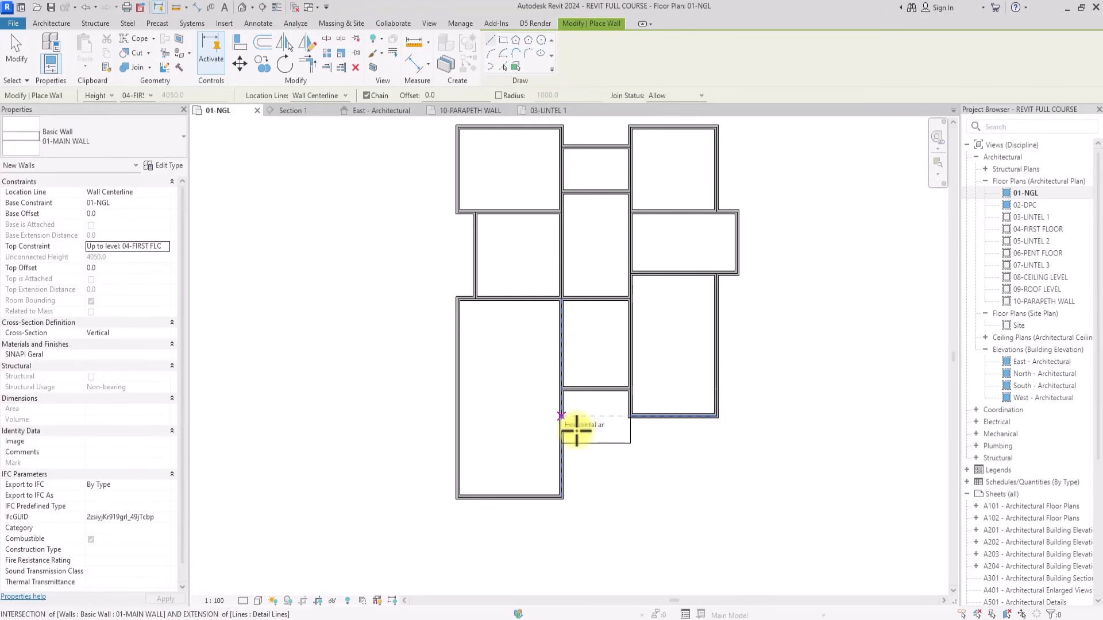
scroll(609, 448, up, 3)
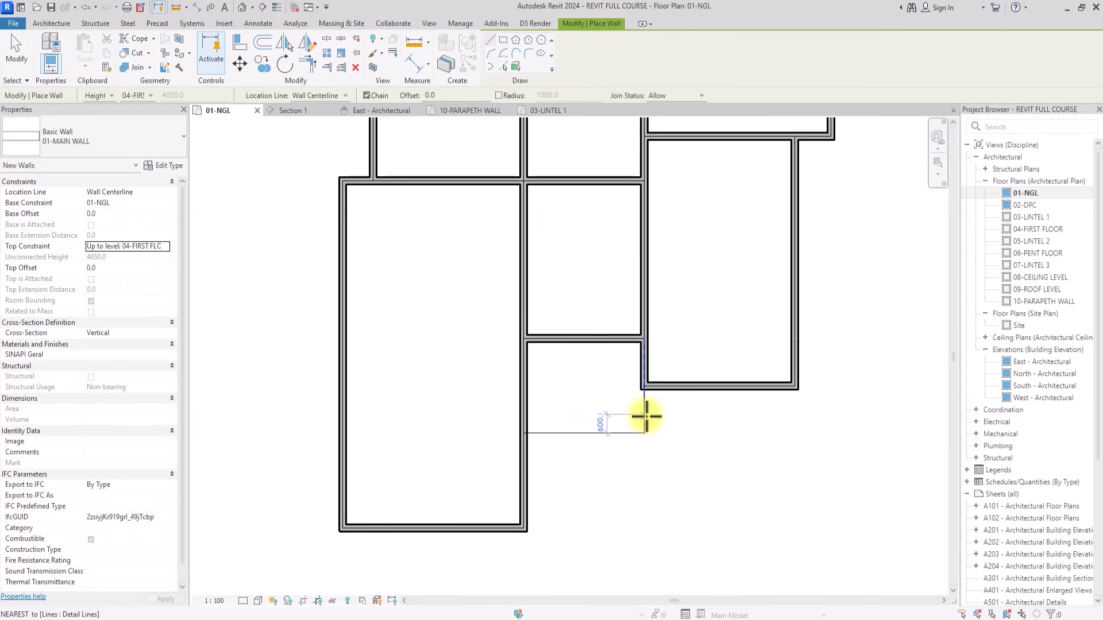
click(644, 433)
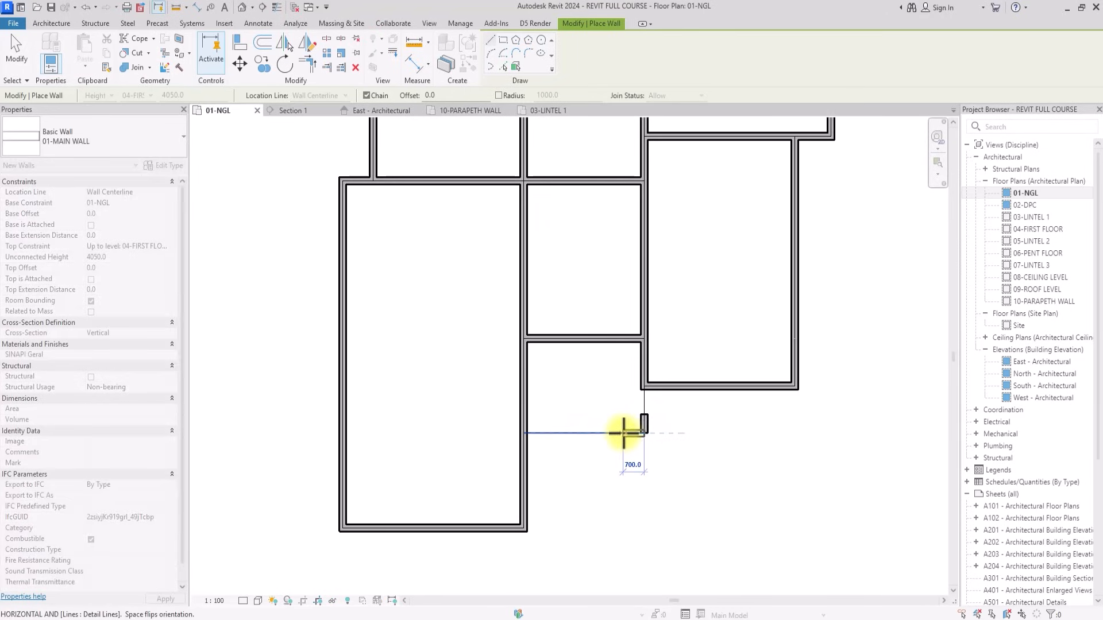
scroll(623, 434, down, 3)
key(Escape)
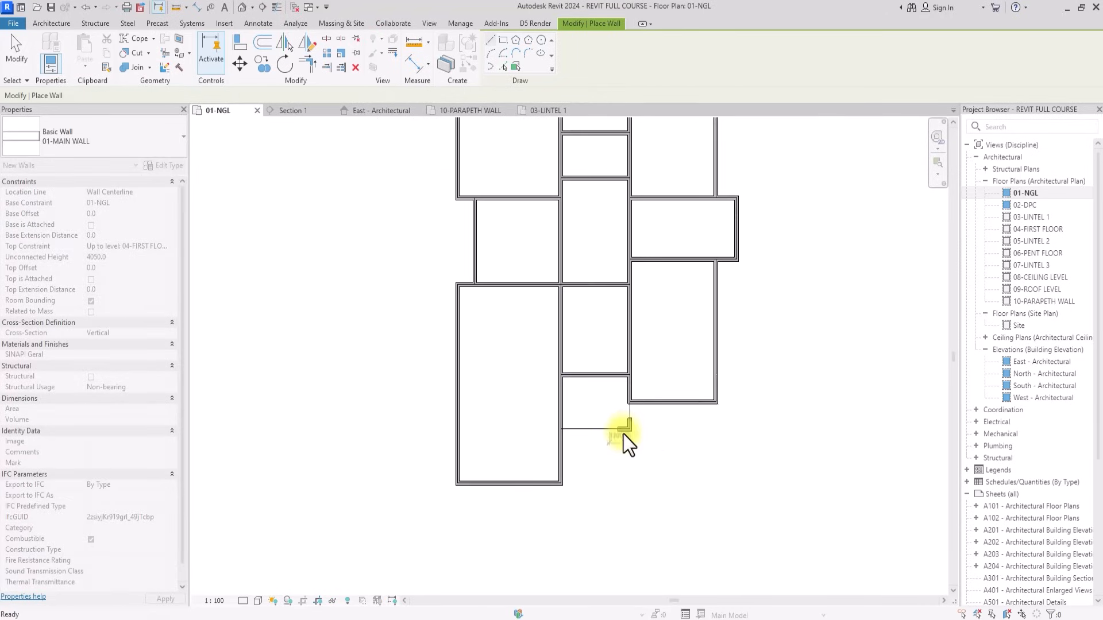
key(Escape)
scroll(623, 434, up, 1)
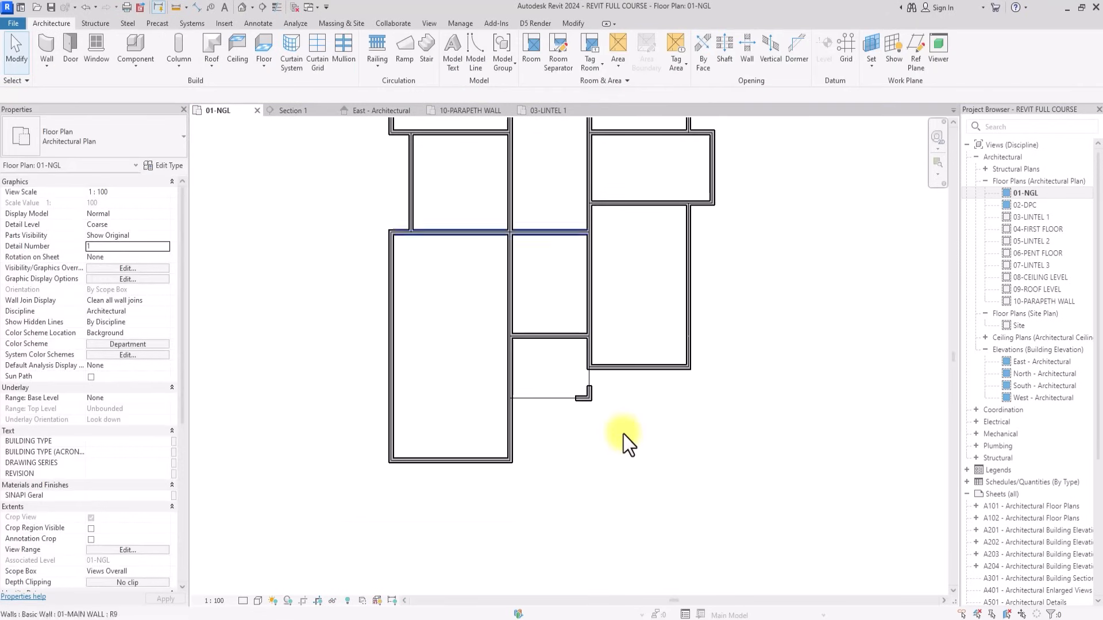
scroll(623, 434, down, 3)
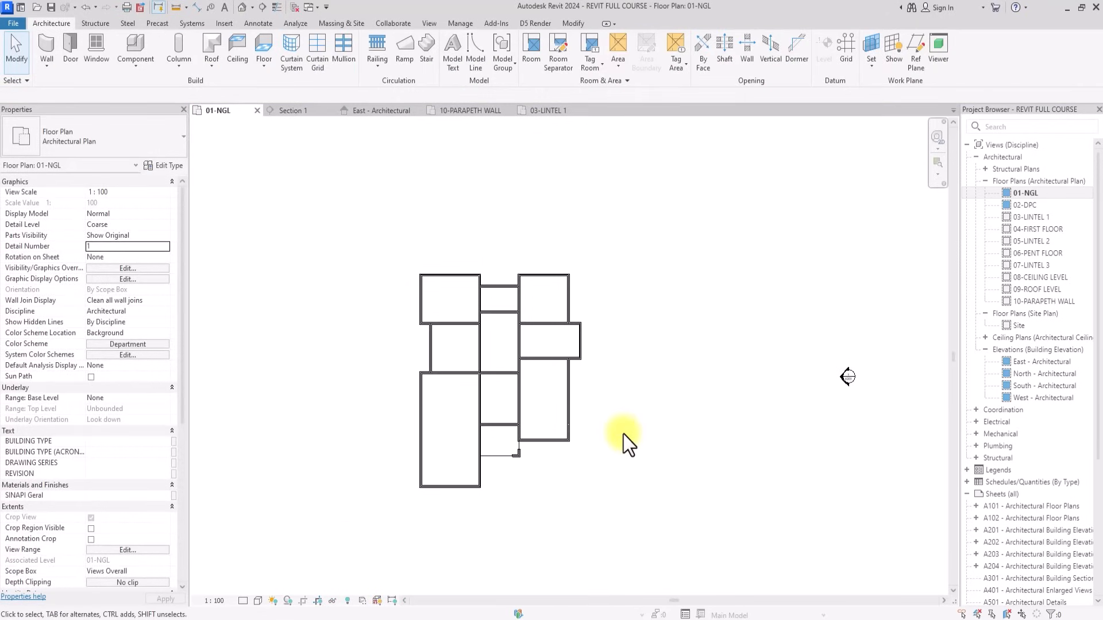
middle_drag(622, 434, 618, 365)
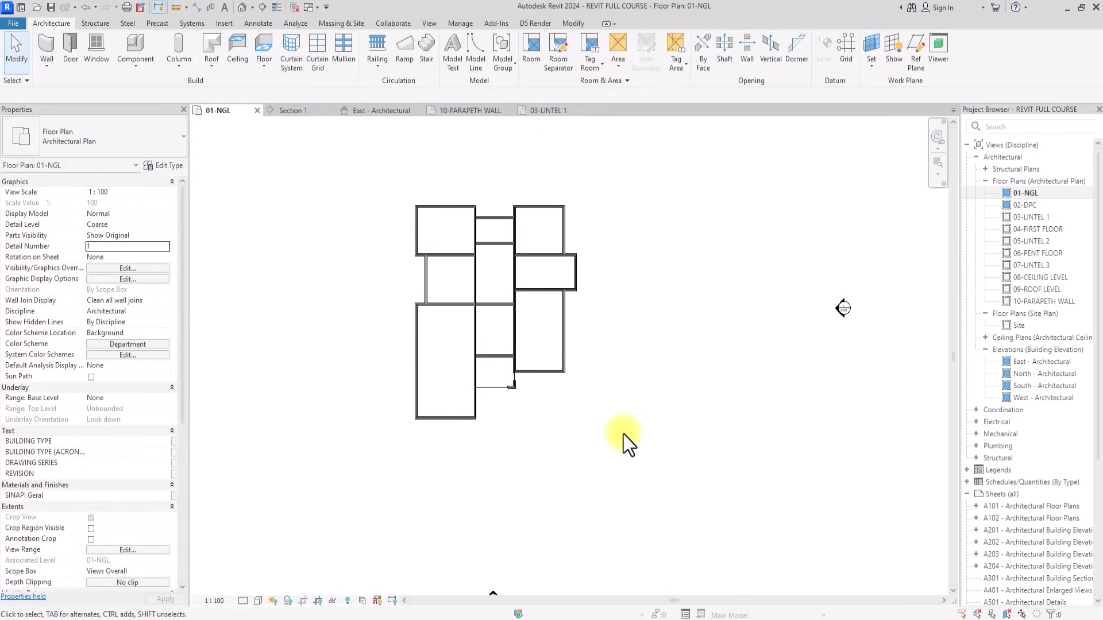
Start the Aligned dimension tool with wall faces as reference and dimension the interior width of the large lower left room.
click(257, 26)
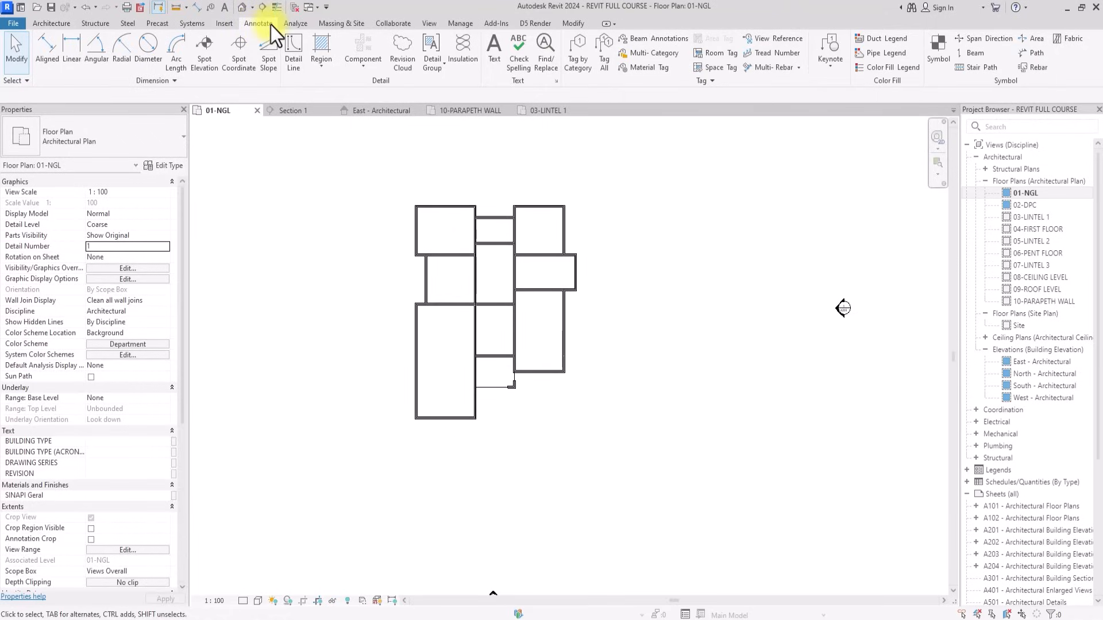
click(50, 45)
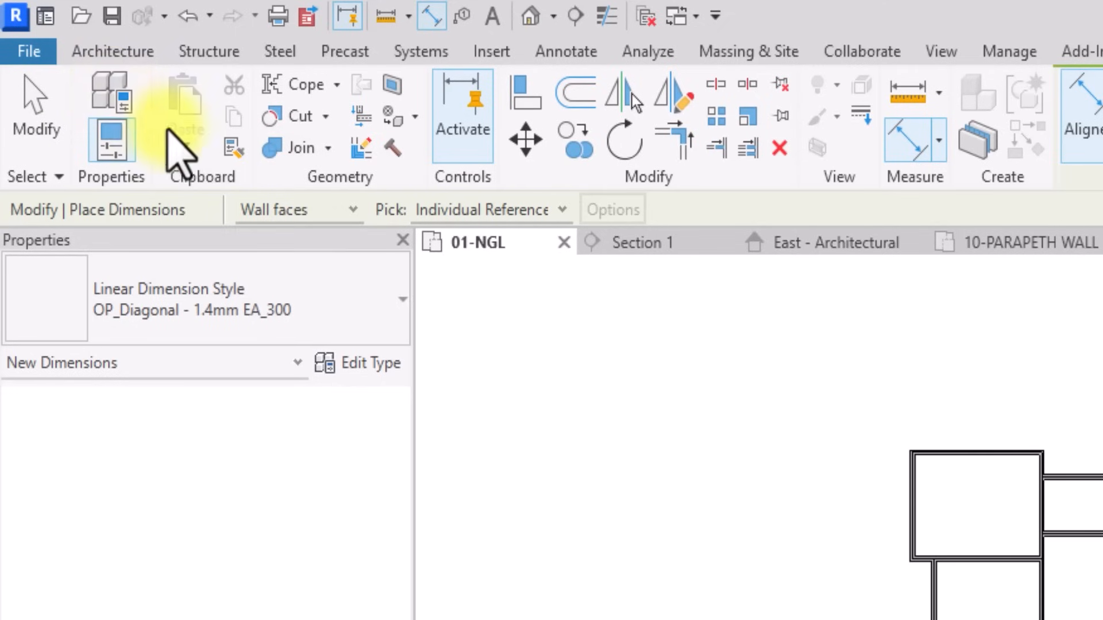
click(296, 208)
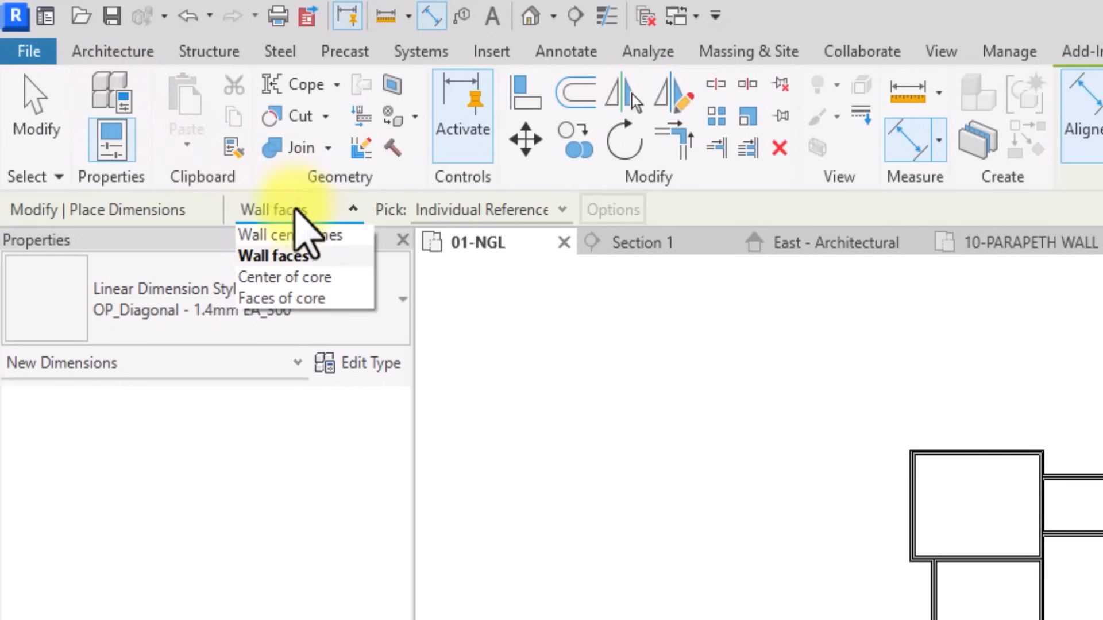
click(273, 256)
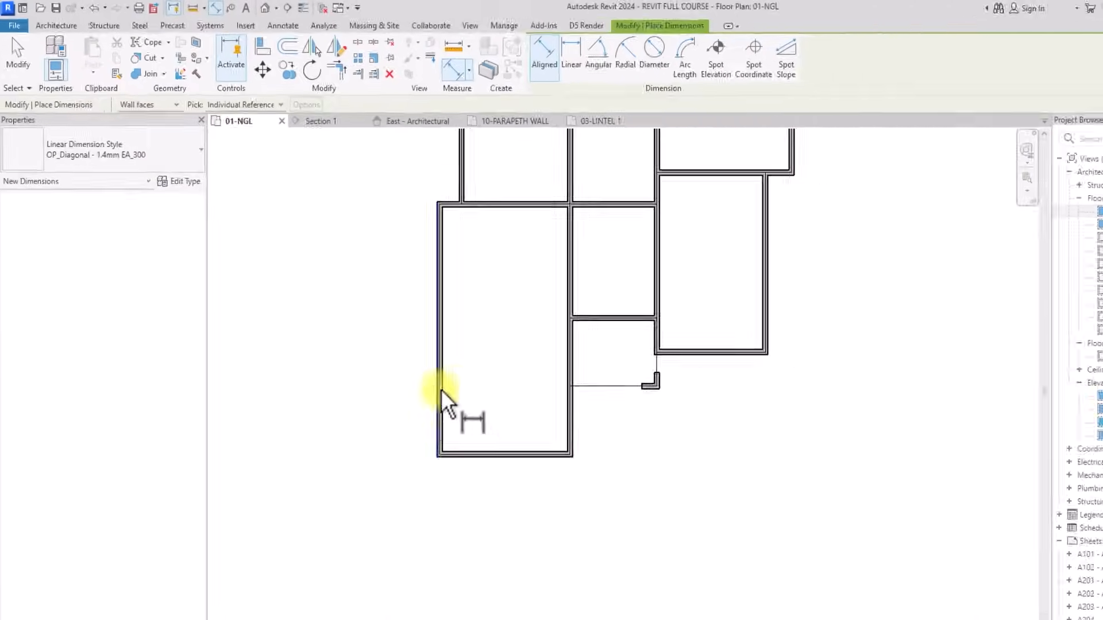
scroll(431, 385, up, 3)
click(413, 369)
click(615, 408)
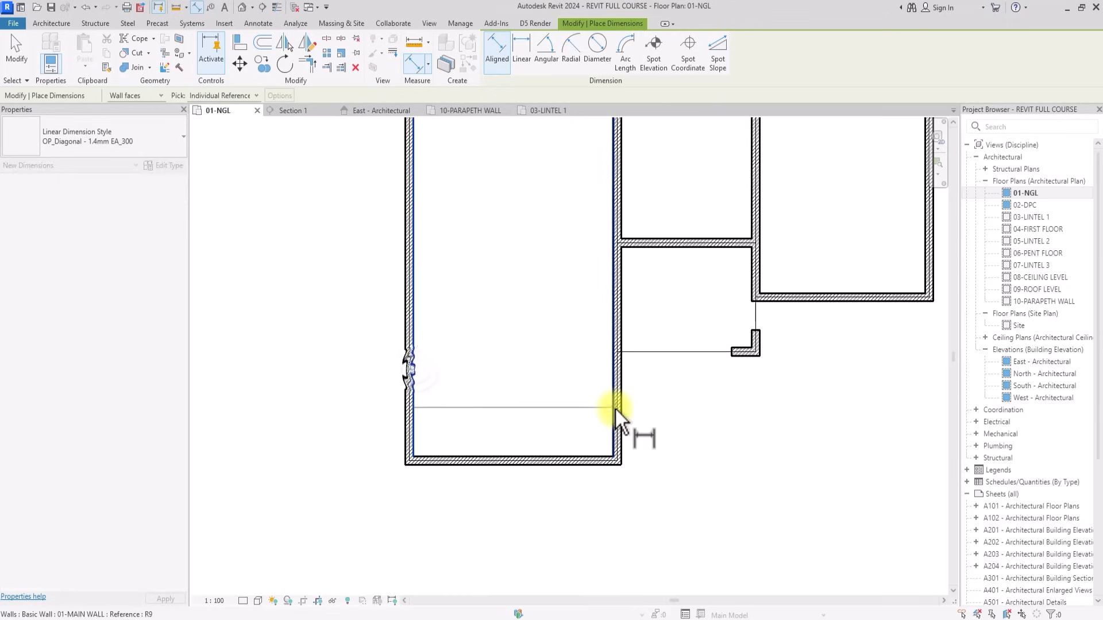
click(536, 421)
Dimension the interior length of the large lower left room between its lower and upper walls.
click(485, 453)
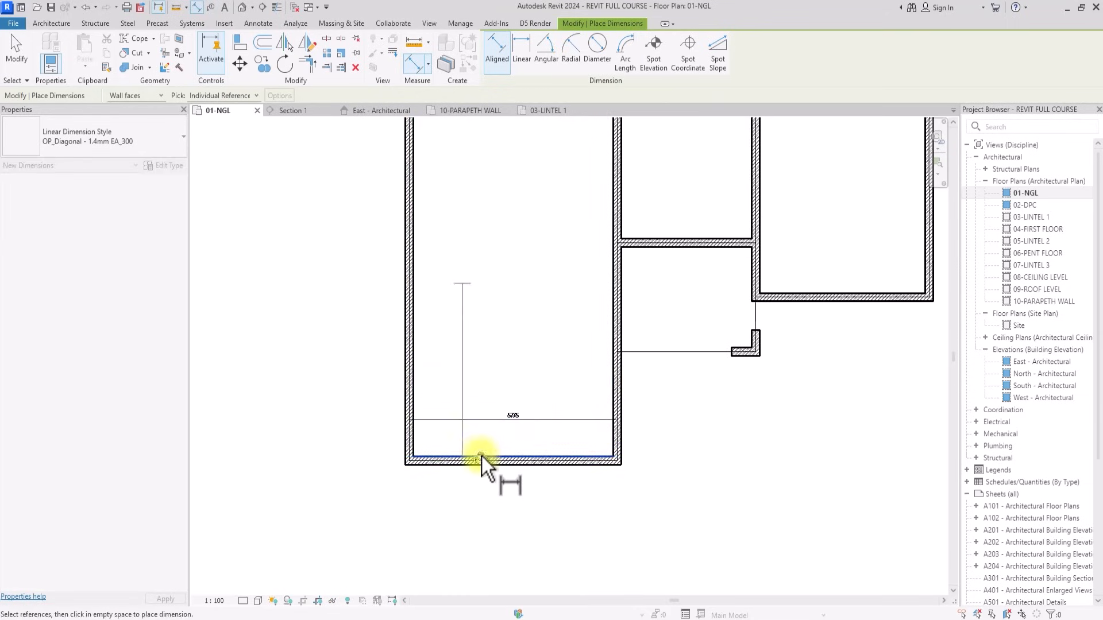
ctrl+scroll(481, 453, up, 5)
click(453, 390)
scroll(441, 391, down, 6)
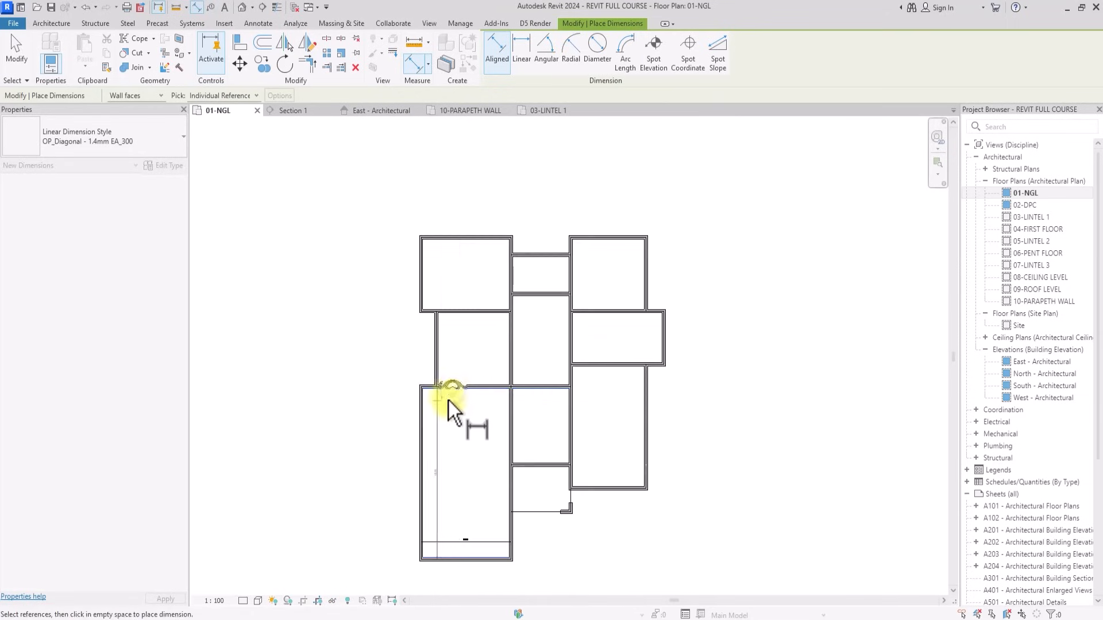
scroll(445, 426, up, 3)
click(433, 438)
Dimension the vertical interior distance between the lower and upper walls of the middle left room.
scroll(435, 435, up, 1)
click(464, 378)
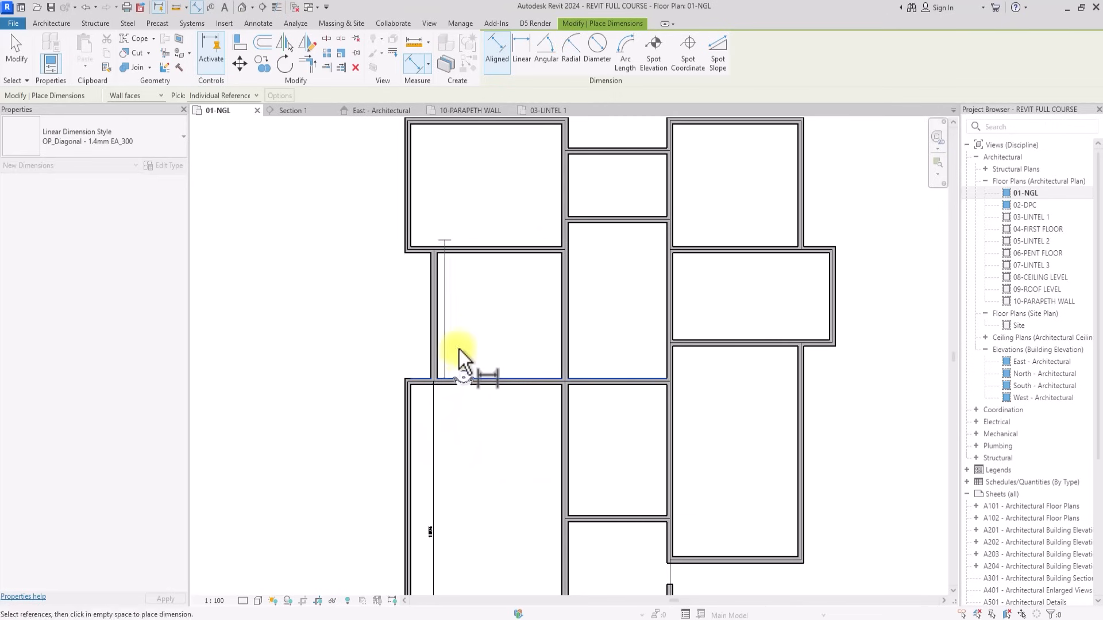
click(463, 253)
scroll(461, 268, up, 2)
click(454, 309)
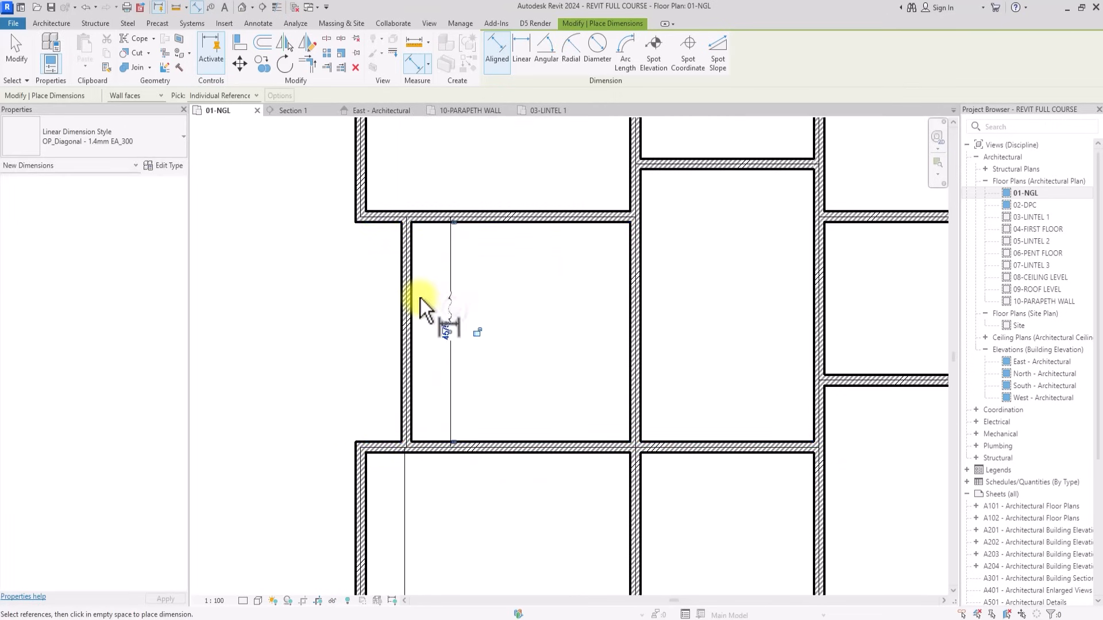
Dimension the interior width of the middle left room between its side walls.
click(414, 285)
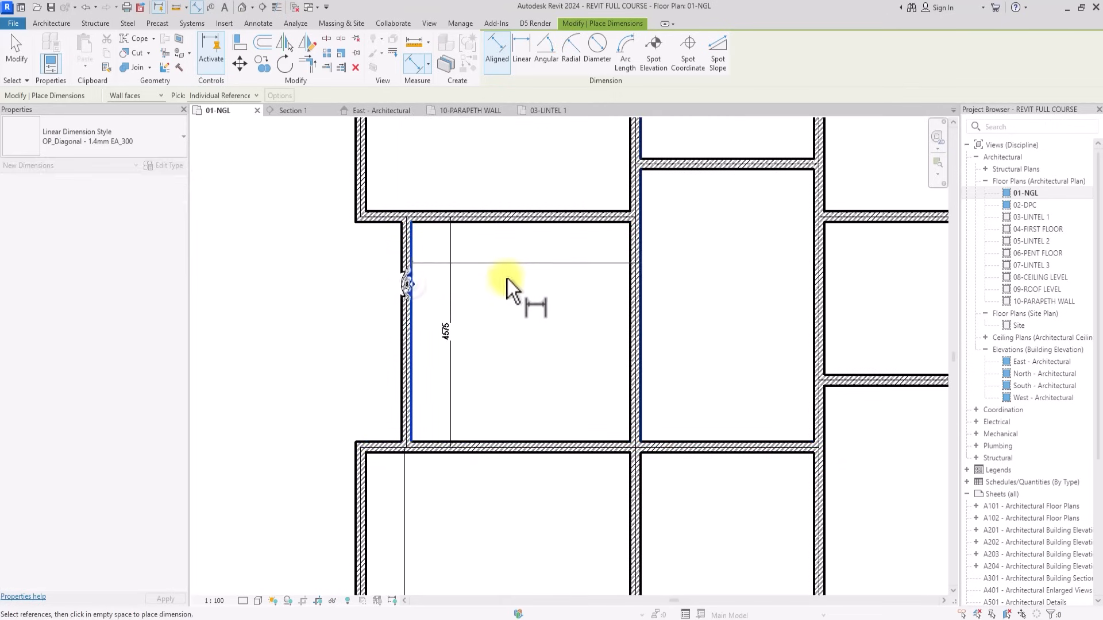
click(626, 264)
scroll(606, 266, up, 1)
middle_drag(604, 266, 626, 434)
click(483, 440)
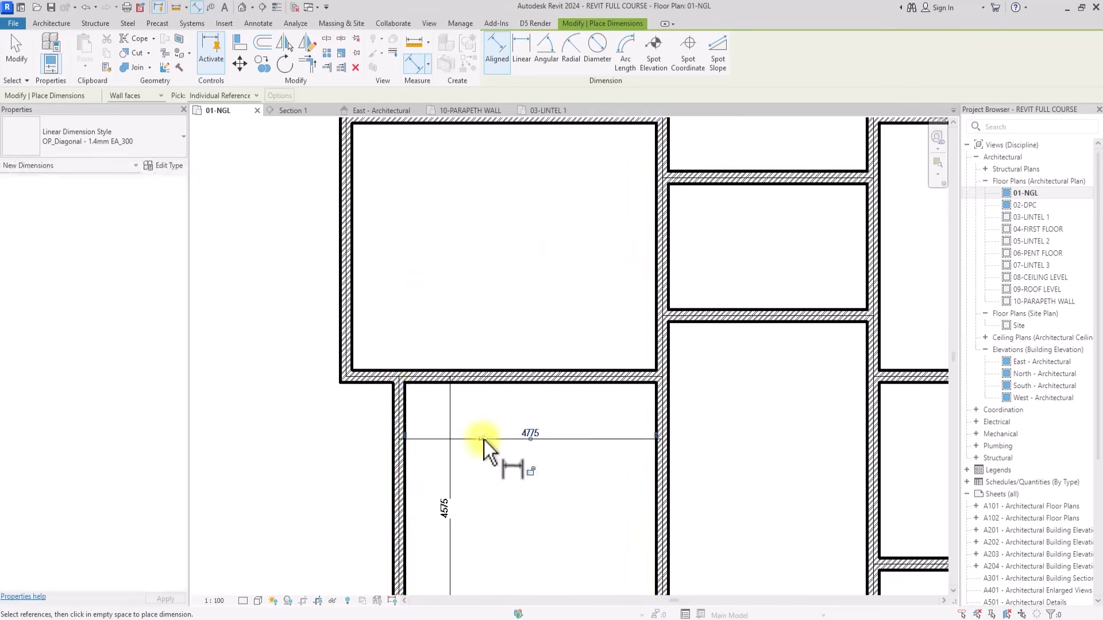
Dimension the upper left room's interior, vertically between its lower and upper walls and horizontally between its side walls.
click(477, 370)
middle_drag(466, 309, 477, 505)
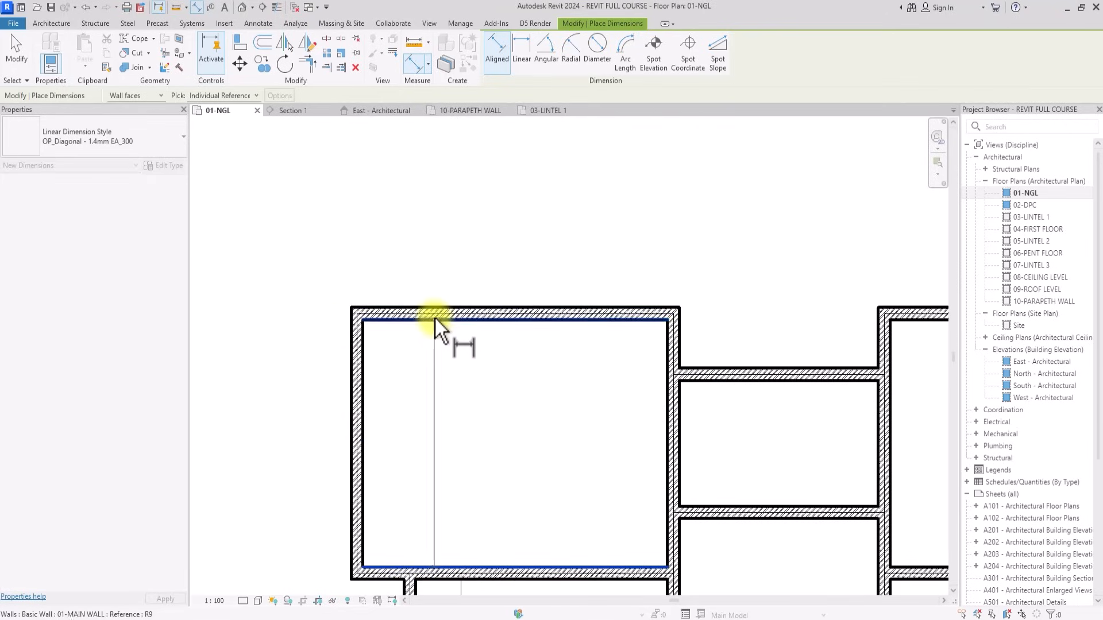
click(435, 318)
scroll(434, 325, down, 2)
click(430, 356)
click(385, 360)
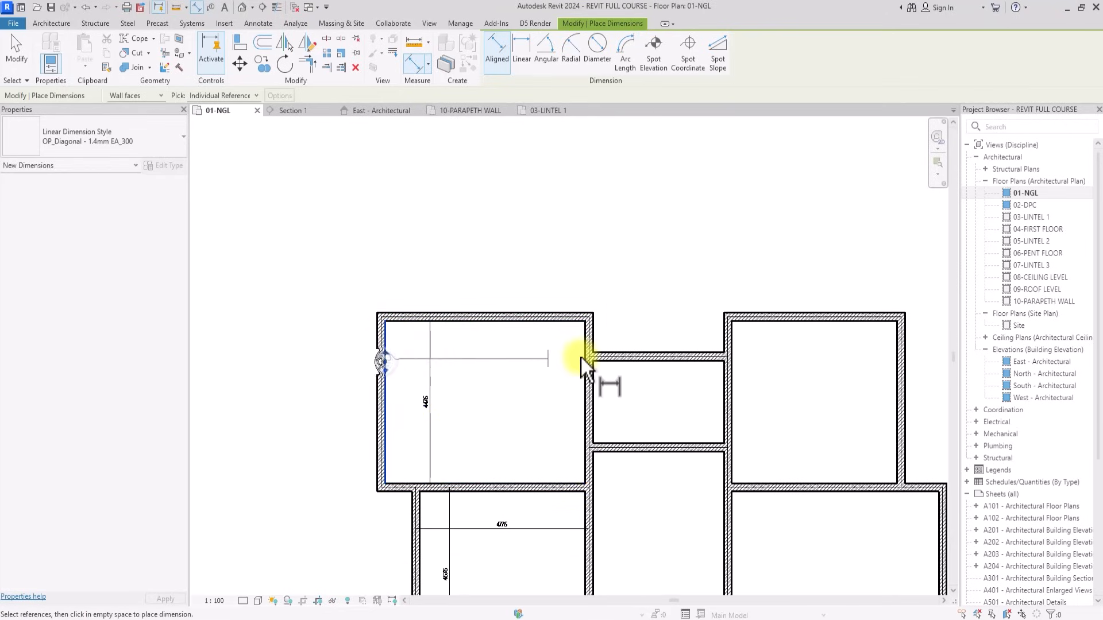
click(581, 357)
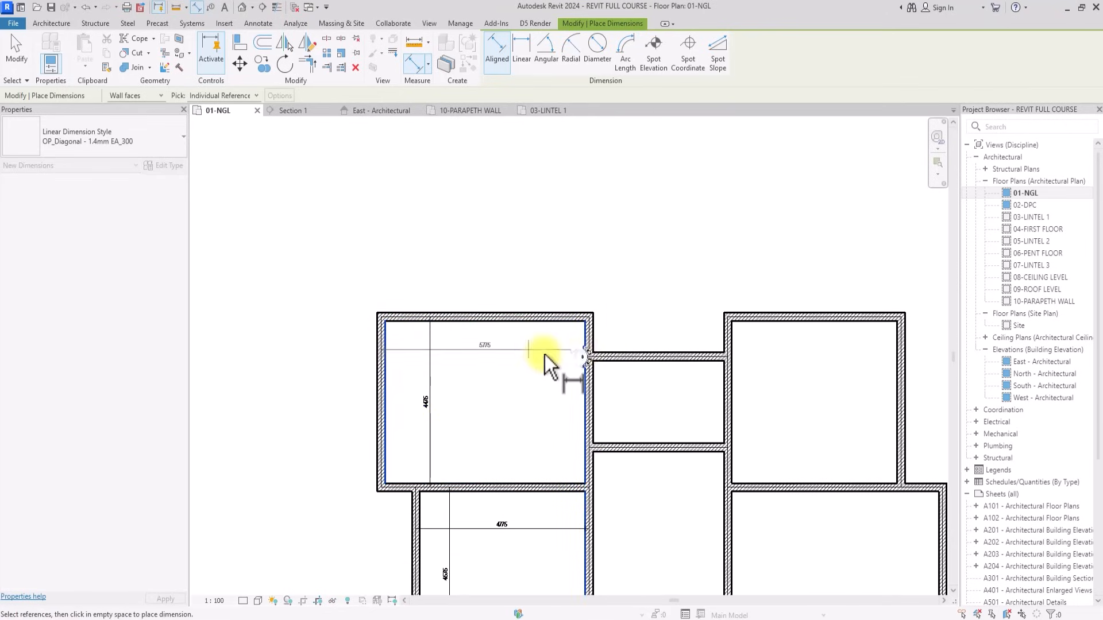
click(527, 352)
Dimension the interior width and length of the tall central room between the middle left and middle right rooms.
middle_drag(627, 551, 484, 353)
click(452, 362)
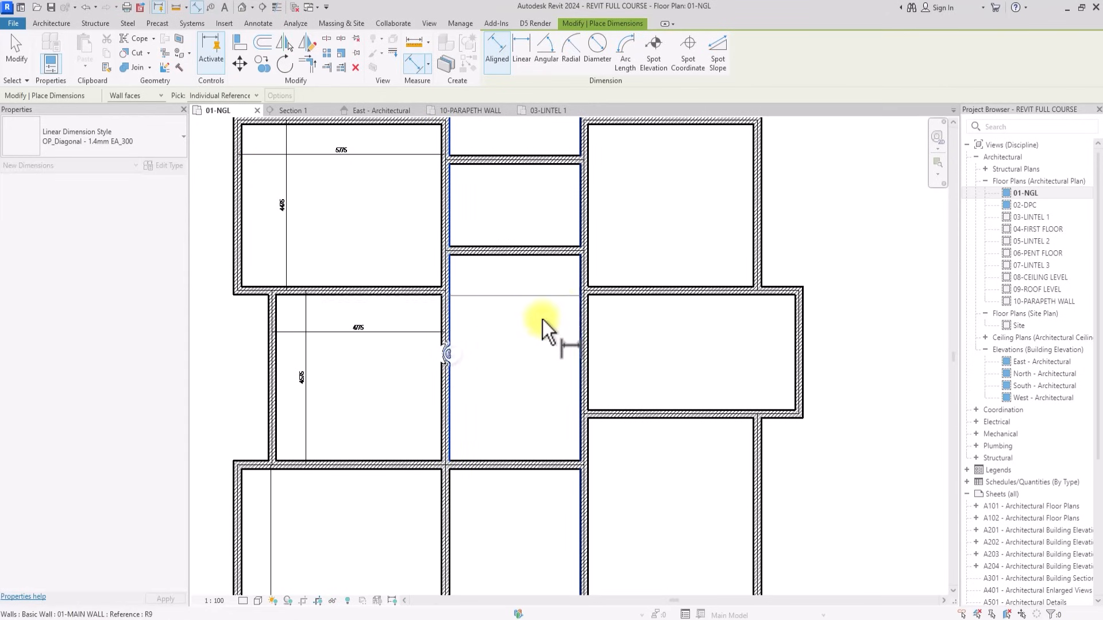
click(579, 314)
click(505, 329)
click(490, 250)
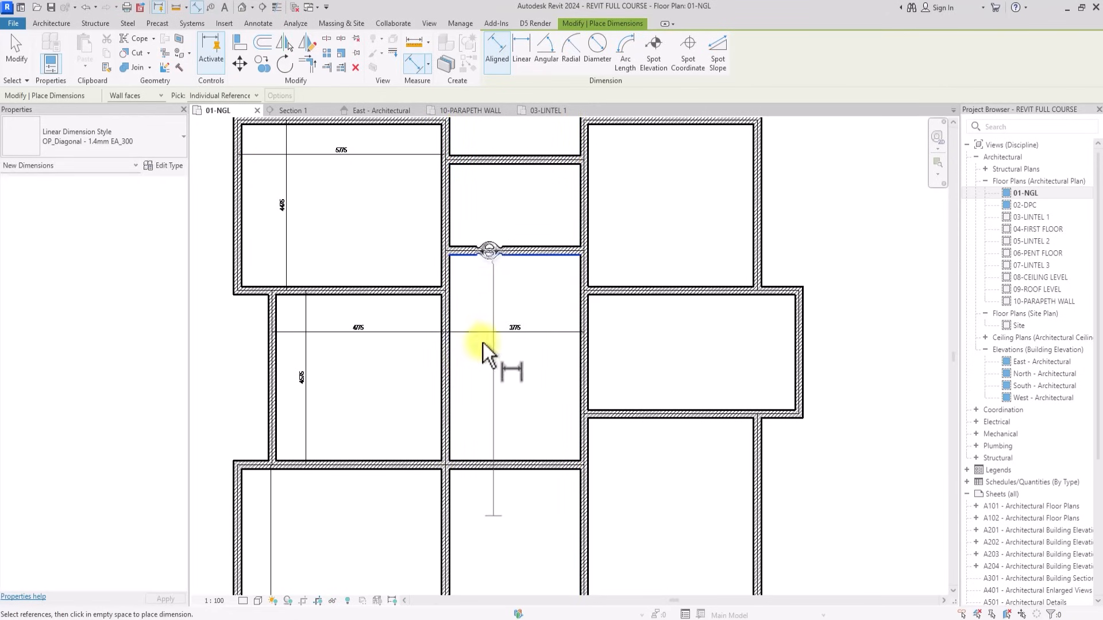
click(474, 459)
click(474, 404)
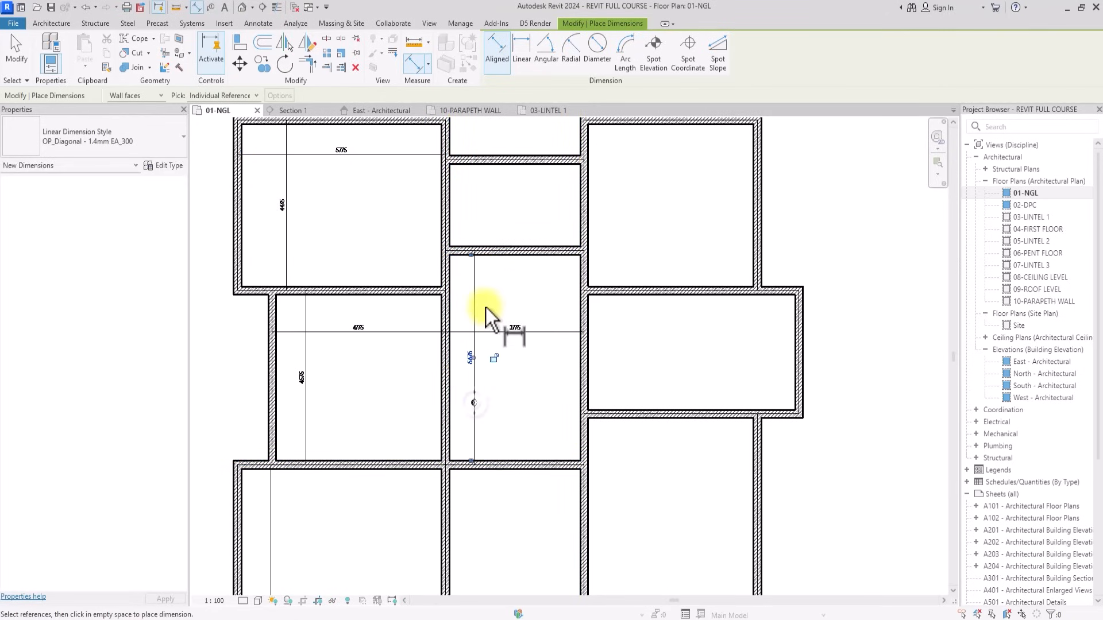
Dimension the interior length and width of the small room directly above the tall central room.
click(488, 247)
click(485, 164)
click(452, 177)
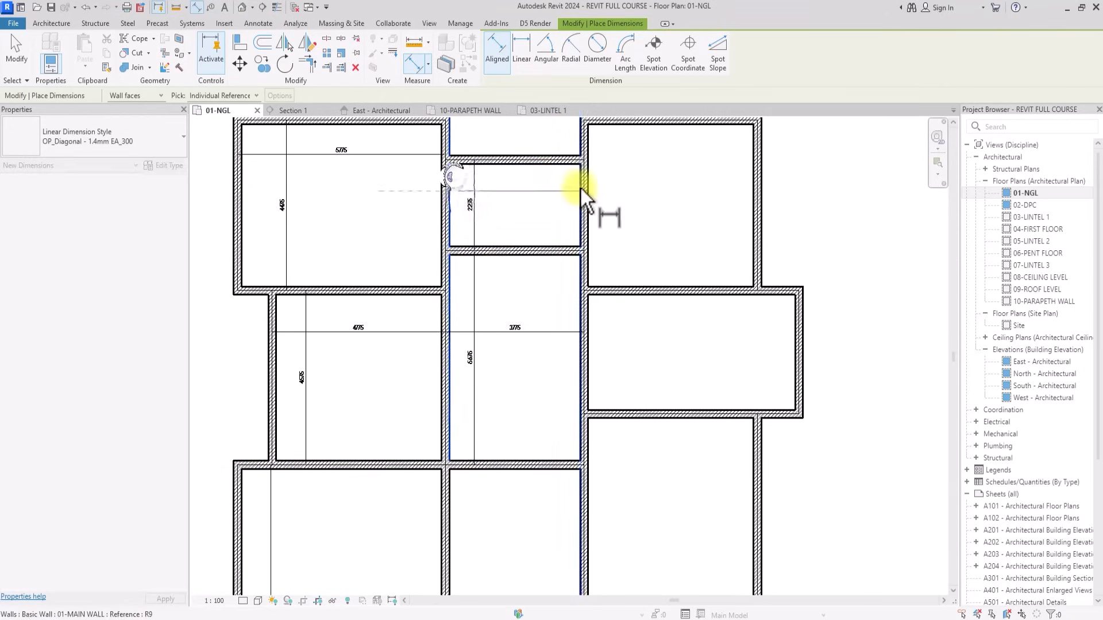
click(581, 189)
click(573, 185)
Dimension the interior length and width of the centre-column room directly below the tall central room.
middle_drag(582, 437, 555, 179)
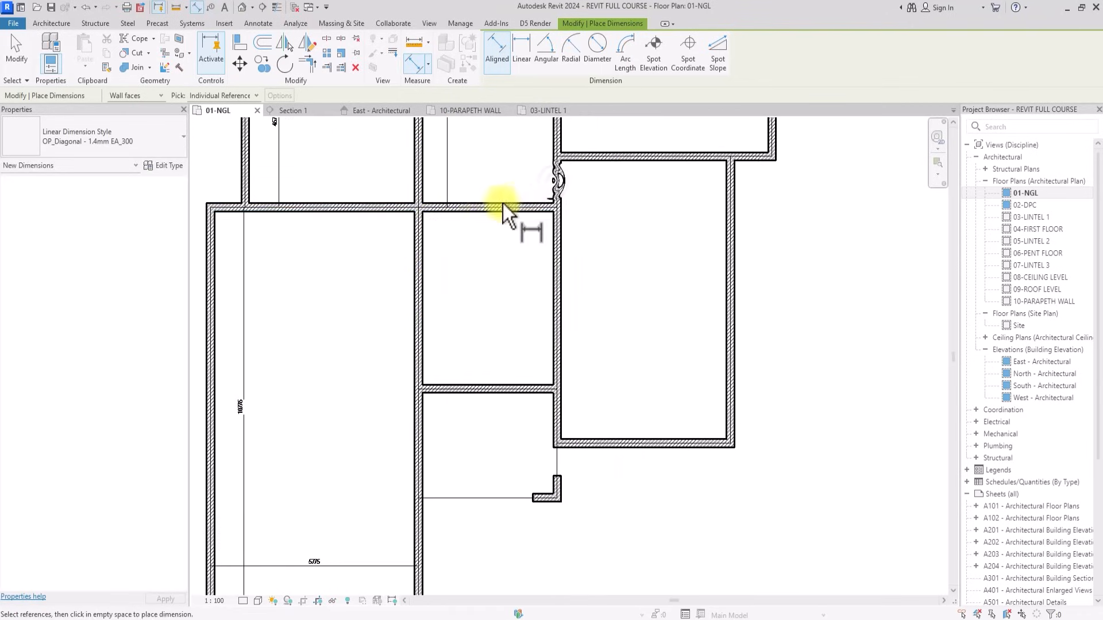
click(458, 211)
click(450, 349)
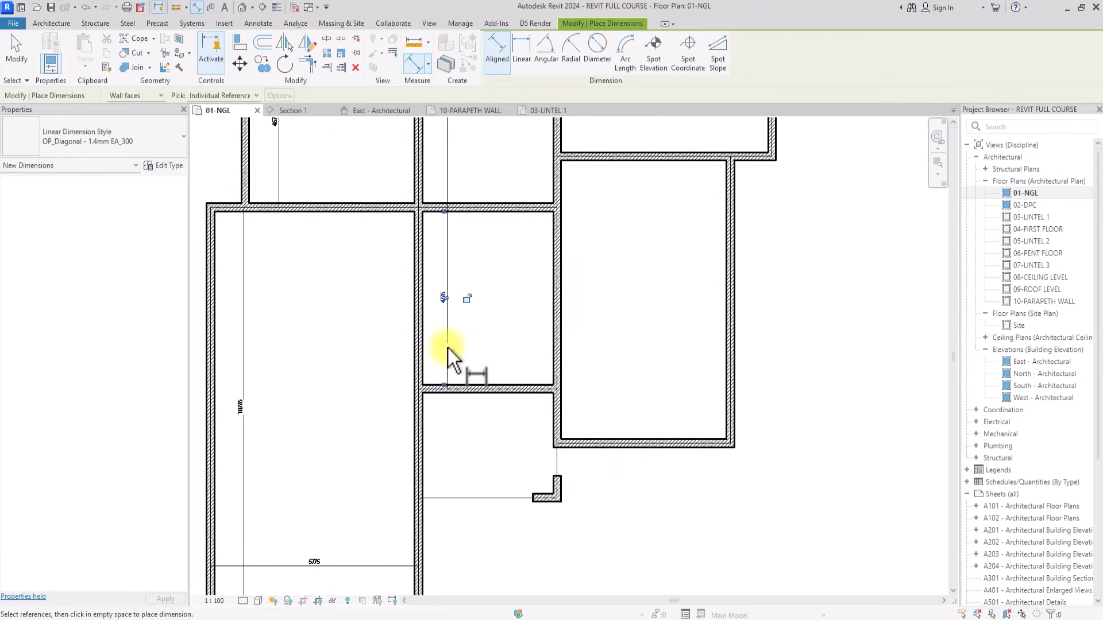
click(424, 247)
click(548, 238)
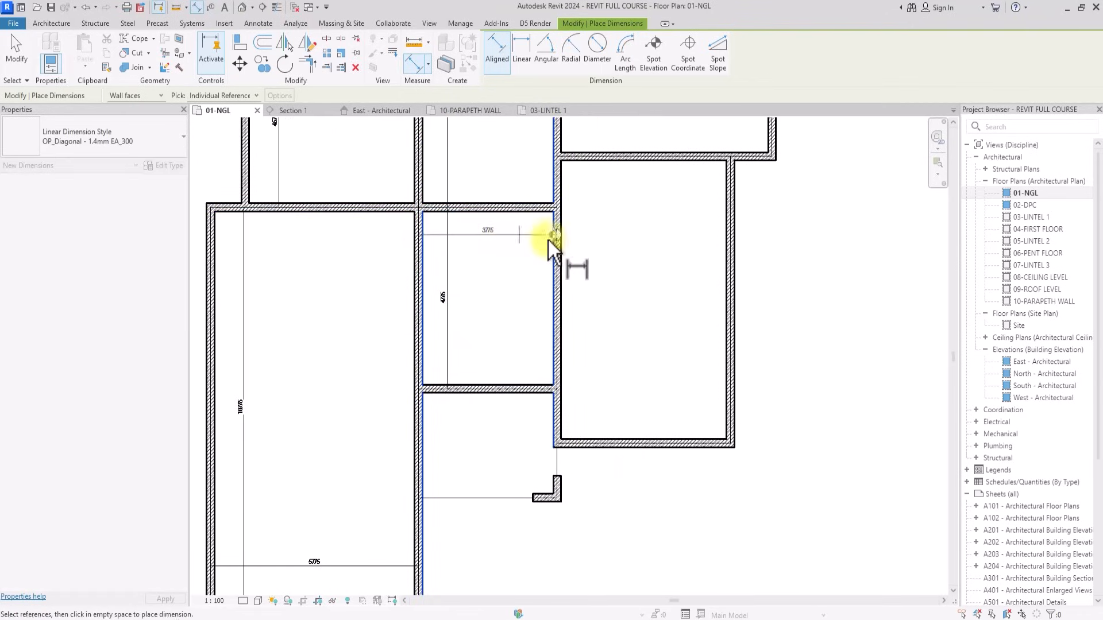
click(508, 236)
Dimension the clear length and width of the open space with the L-shaped wall stub at the bottom of the centre column.
scroll(497, 261, down, 3)
click(488, 287)
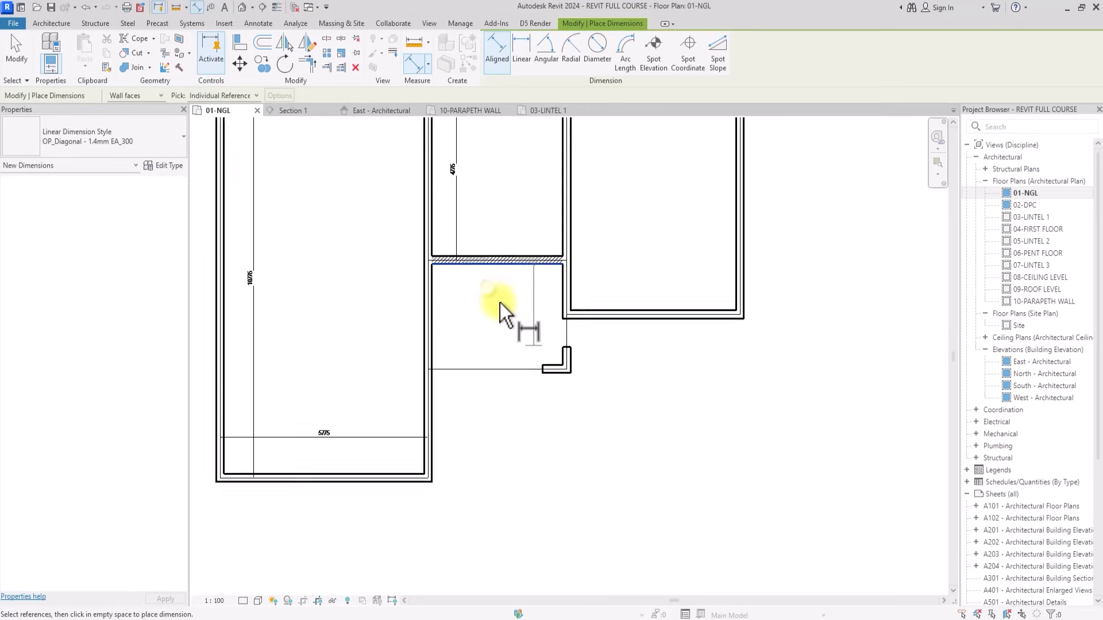
scroll(528, 344, up, 2)
click(553, 374)
click(429, 339)
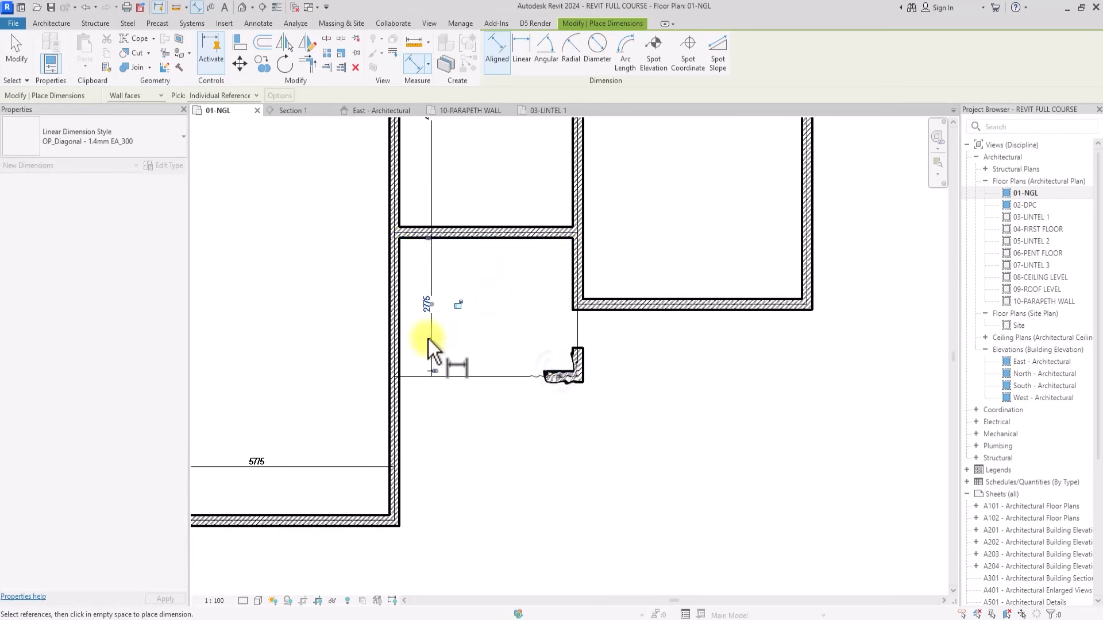
click(400, 279)
click(573, 263)
click(516, 273)
Dimension the interior length and width of the lower right room.
scroll(516, 274, down, 4)
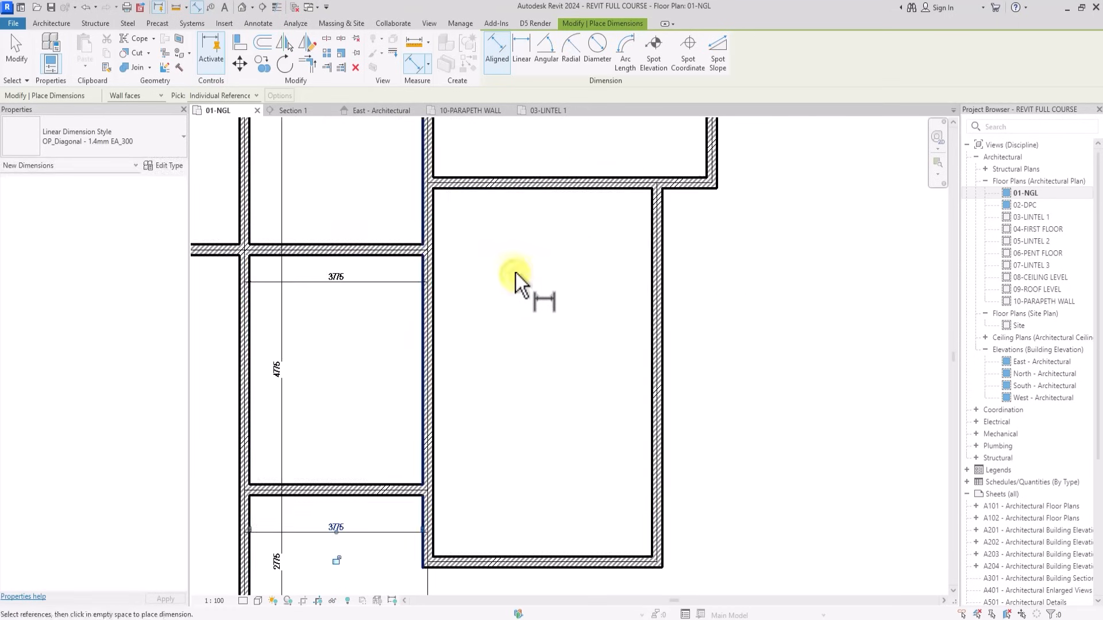
click(466, 497)
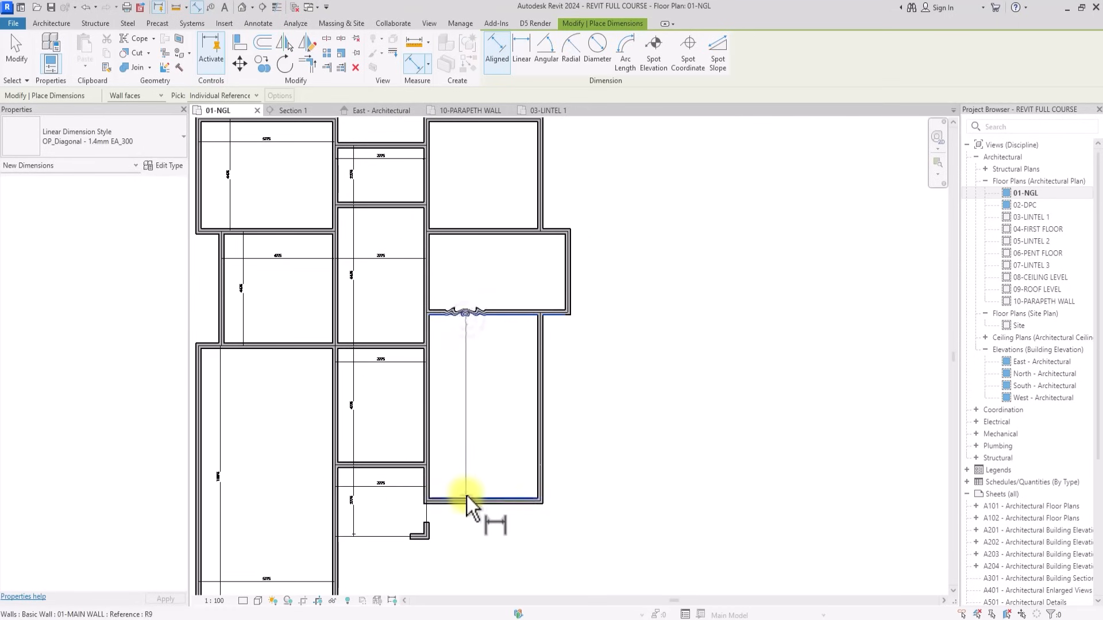
scroll(456, 411, up, 2)
middle_drag(440, 415, 429, 561)
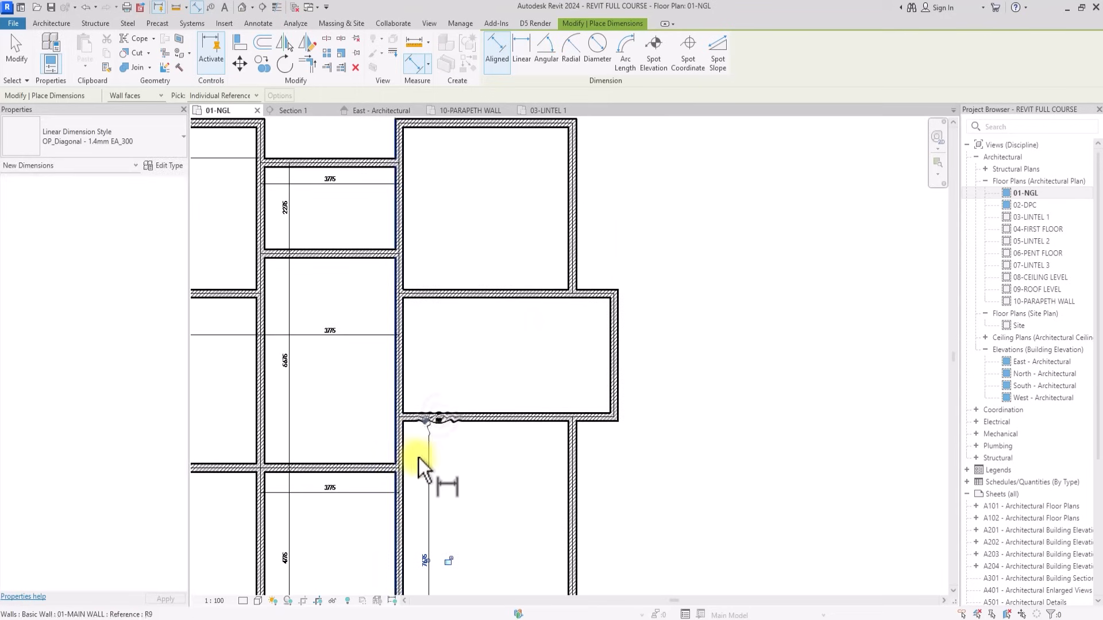
click(402, 488)
click(564, 457)
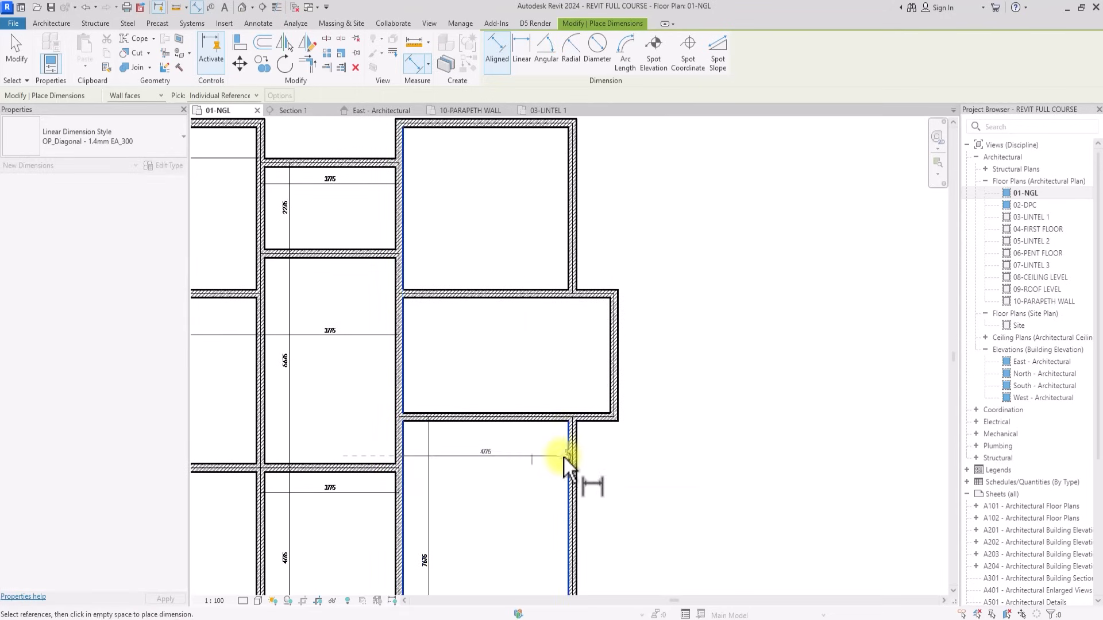
click(512, 446)
Dimension the interior length and width of the middle right room.
scroll(510, 444, down, 2)
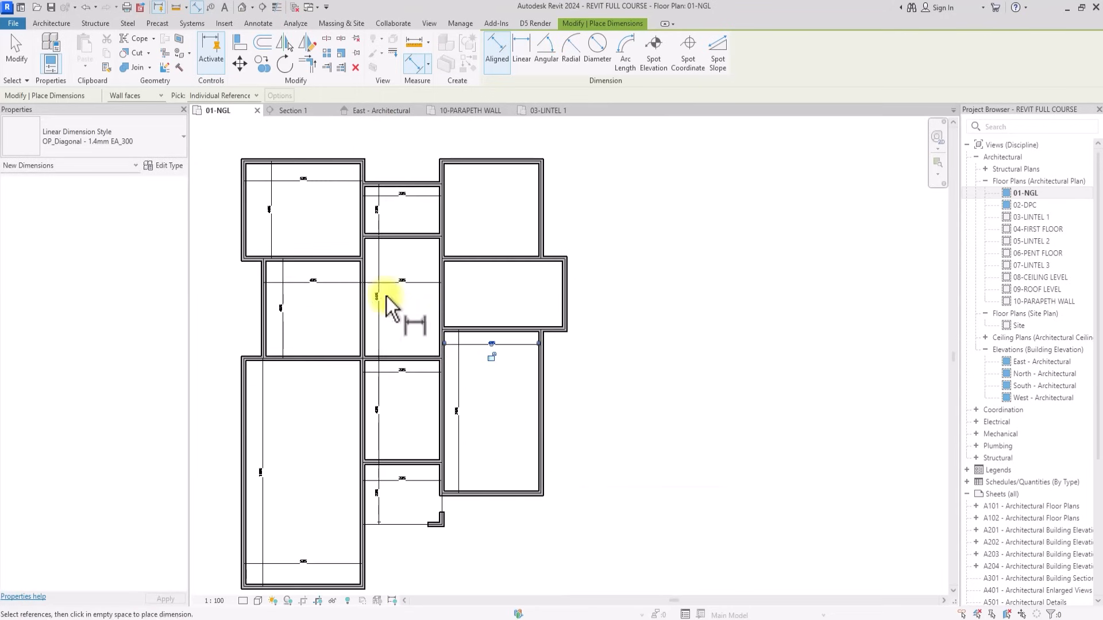
scroll(409, 299, up, 2)
click(464, 361)
key(Escape)
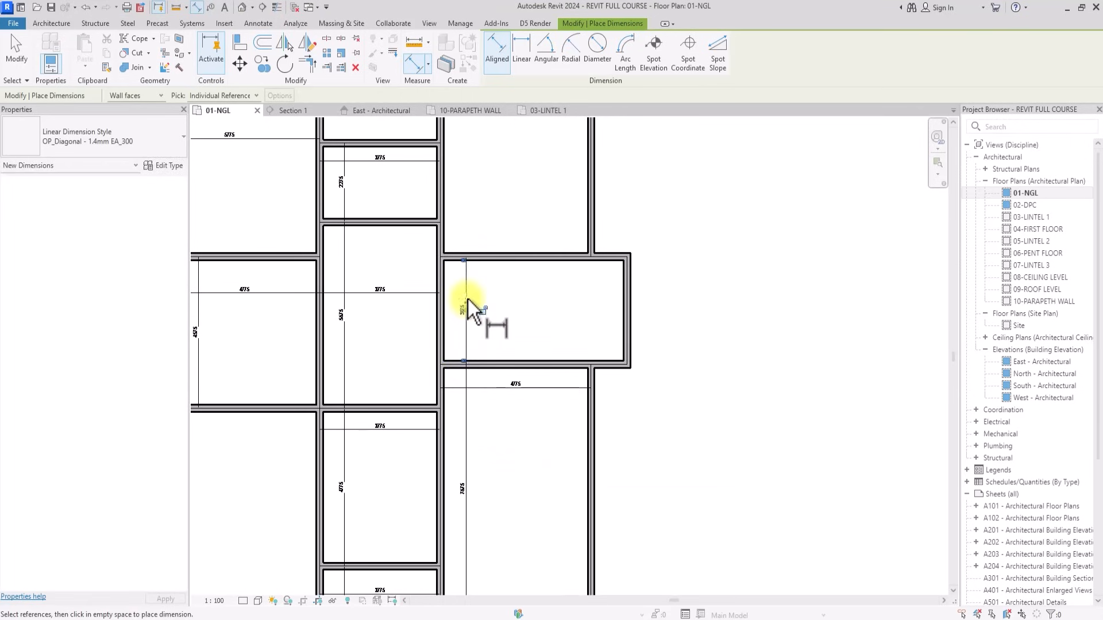
click(445, 296)
click(626, 282)
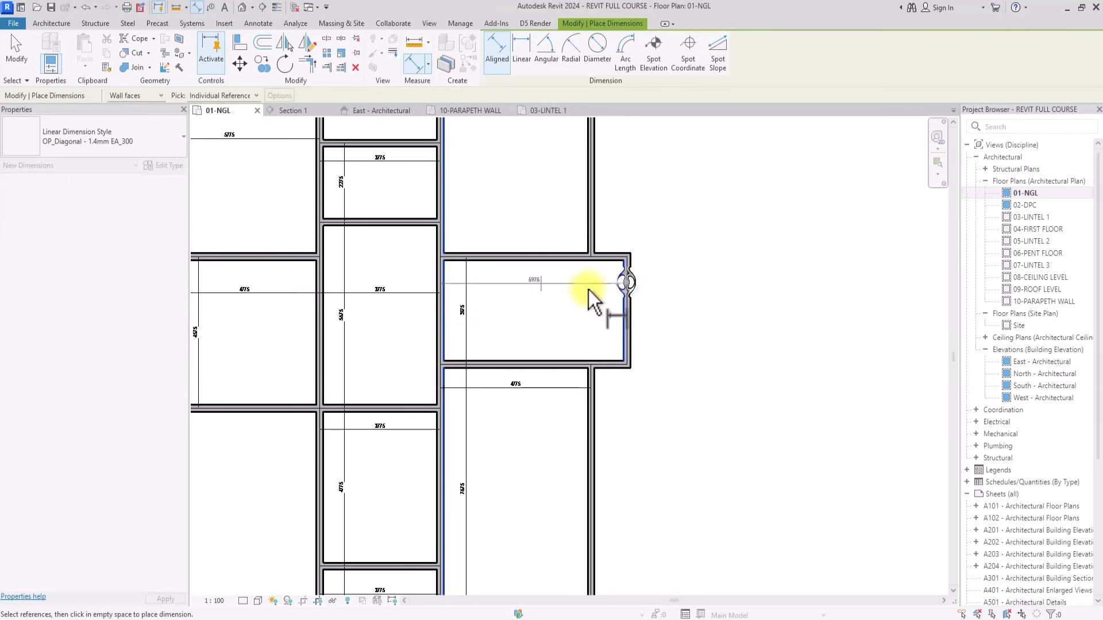
click(543, 291)
Dimension the interior length and width of the upper right room, and end the Aligned dimension command.
scroll(494, 195, up, 1)
middle_drag(486, 184, 527, 339)
click(509, 419)
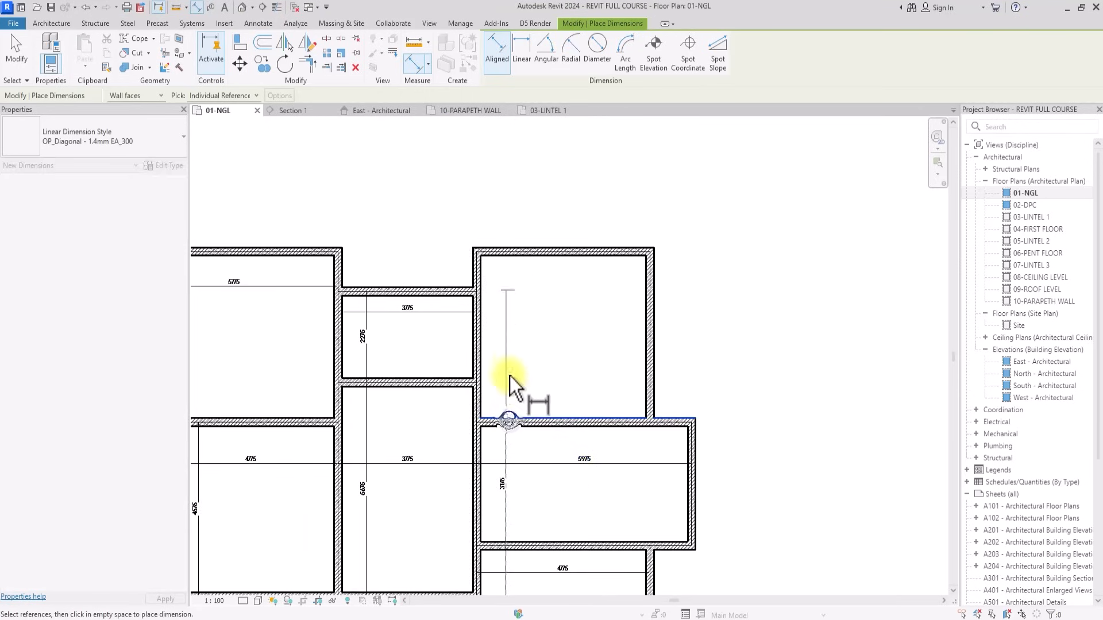
click(512, 257)
click(504, 321)
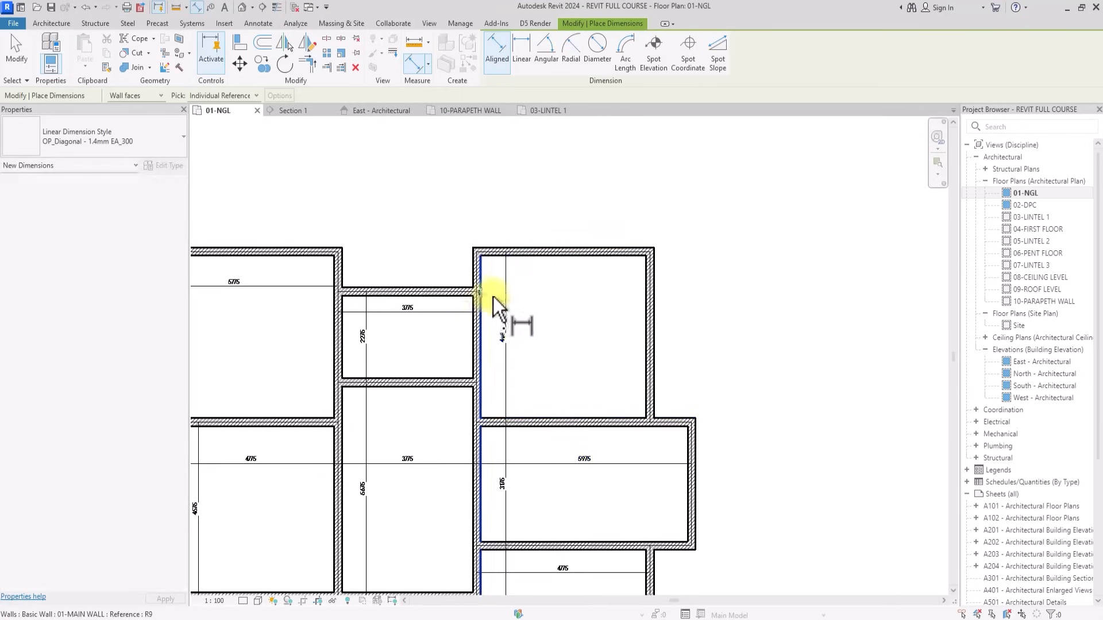
click(493, 299)
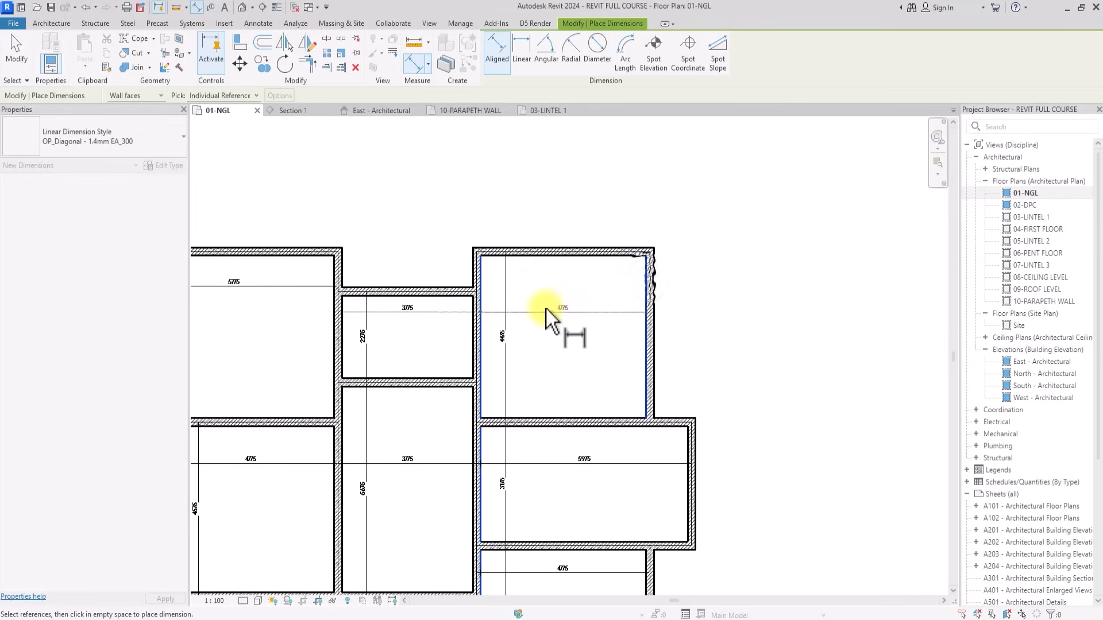
click(546, 309)
scroll(546, 309, down, 5)
scroll(546, 309, up, 3)
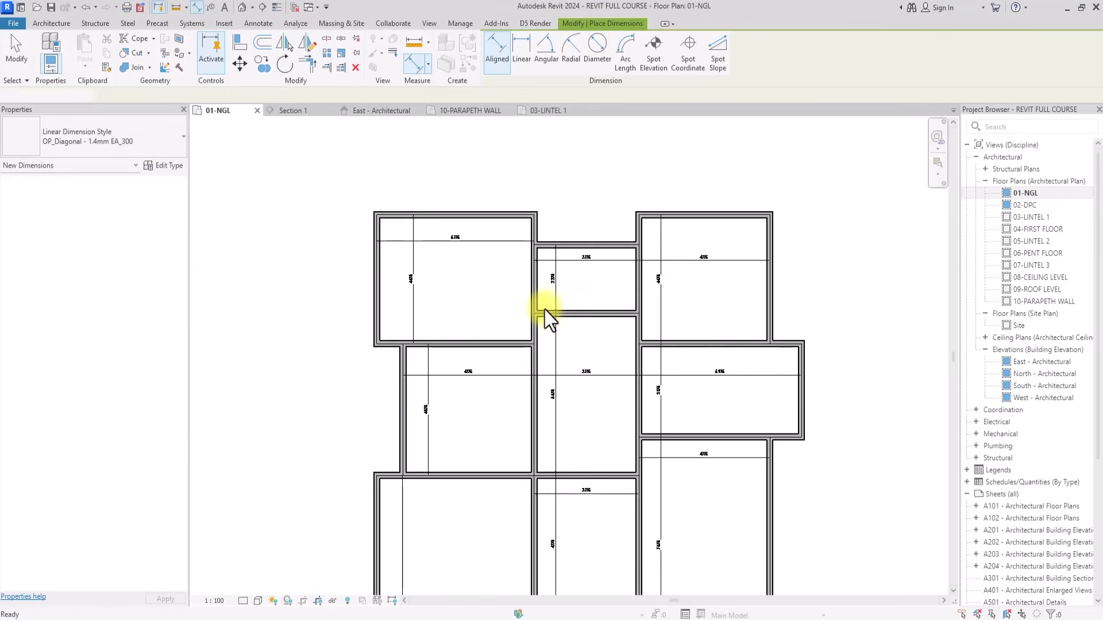
key(Escape)
key(Escape)
Examine the interior dimensions of all rooms across the 01-NGL floor plan.
scroll(545, 313, up, 2)
scroll(544, 316, down, 4)
scroll(545, 315, up, 3)
mouse_move(544, 315)
middle_down()
mouse_move(564, 330)
mouse_move(544, 309)
middle_up()
scroll(544, 309, down, 2)
scroll(545, 309, up, 3)
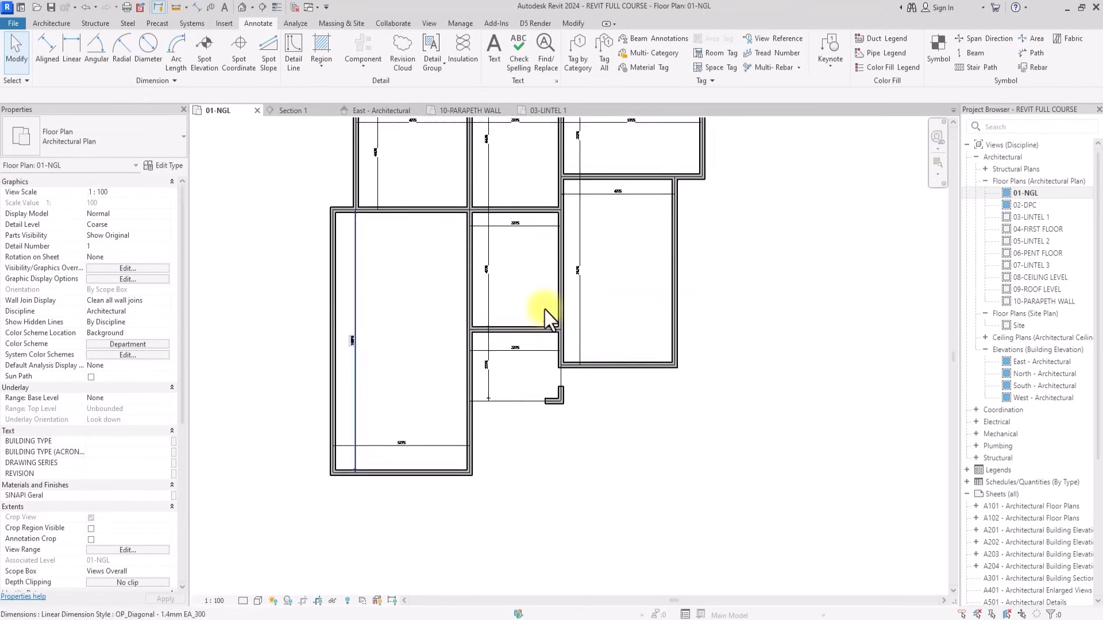
scroll(545, 309, up, 3)
scroll(544, 309, down, 2)
mouse_move(544, 309)
middle_down()
mouse_move(564, 329)
mouse_move(544, 309)
middle_up()
scroll(544, 309, down, 1)
scroll(545, 309, up, 3)
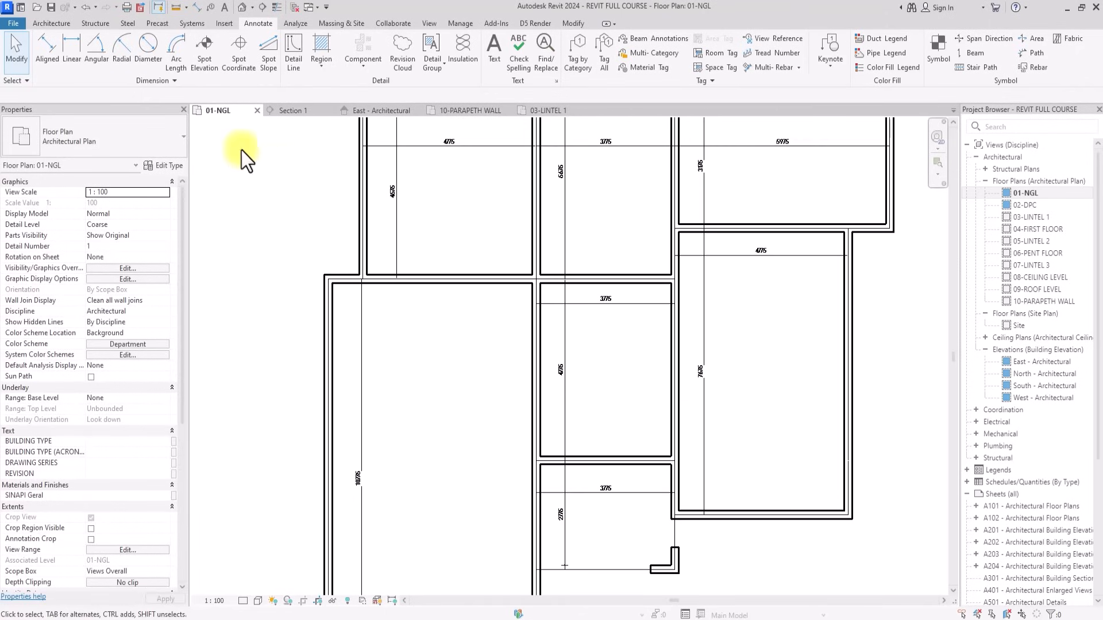
Add an aligned dimension for the offset between the outer left wall faces of the large lower left room and the middle left room.
click(47, 49)
scroll(352, 304, up, 2)
click(304, 294)
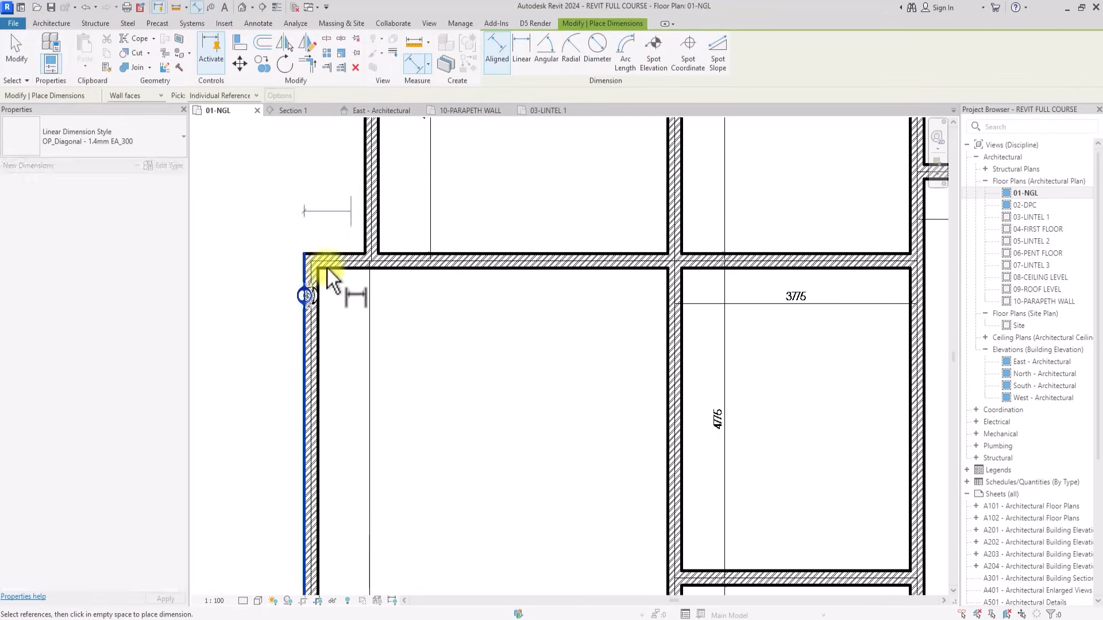
click(364, 220)
click(339, 215)
scroll(339, 215, down, 5)
key(Escape)
key(Escape)
scroll(340, 214, up, 3)
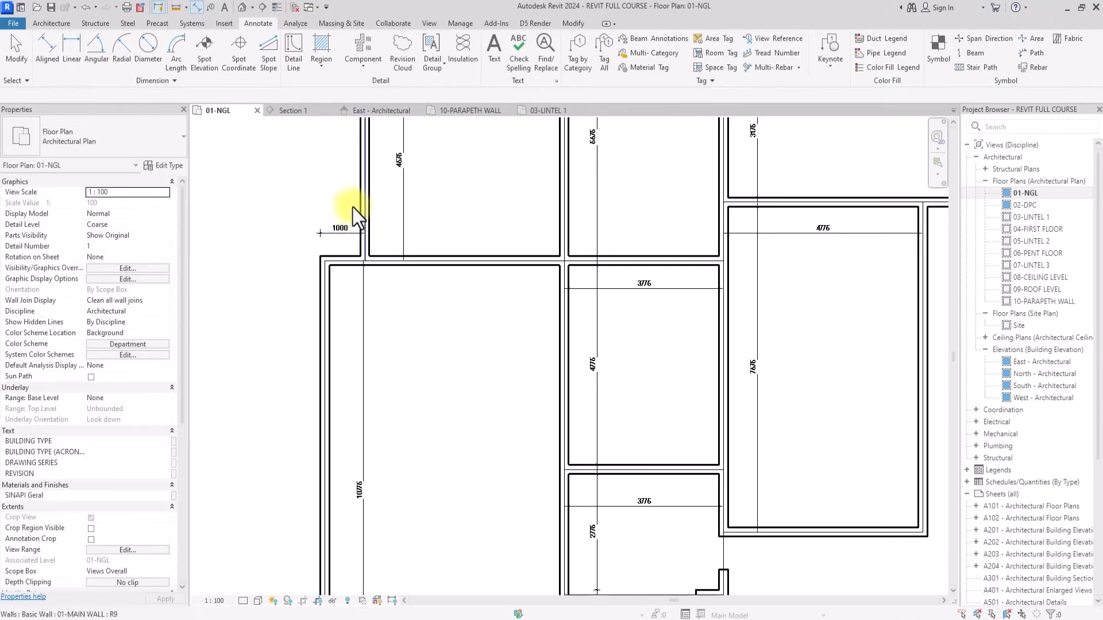
scroll(360, 207, up, 2)
click(361, 208)
scroll(360, 208, up, 1)
scroll(363, 246, down, 5)
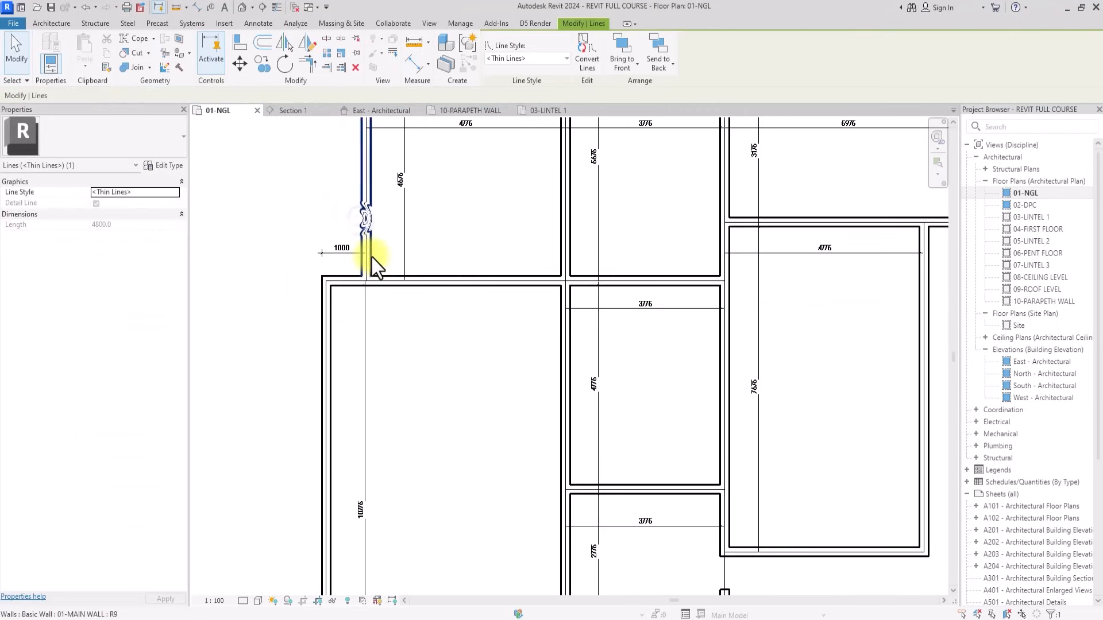
key(Escape)
Move the middle left room's outer left wall by setting its offset dimension from the large lower left room's outer face to 600.
scroll(371, 256, up, 5)
click(371, 257)
click(314, 246)
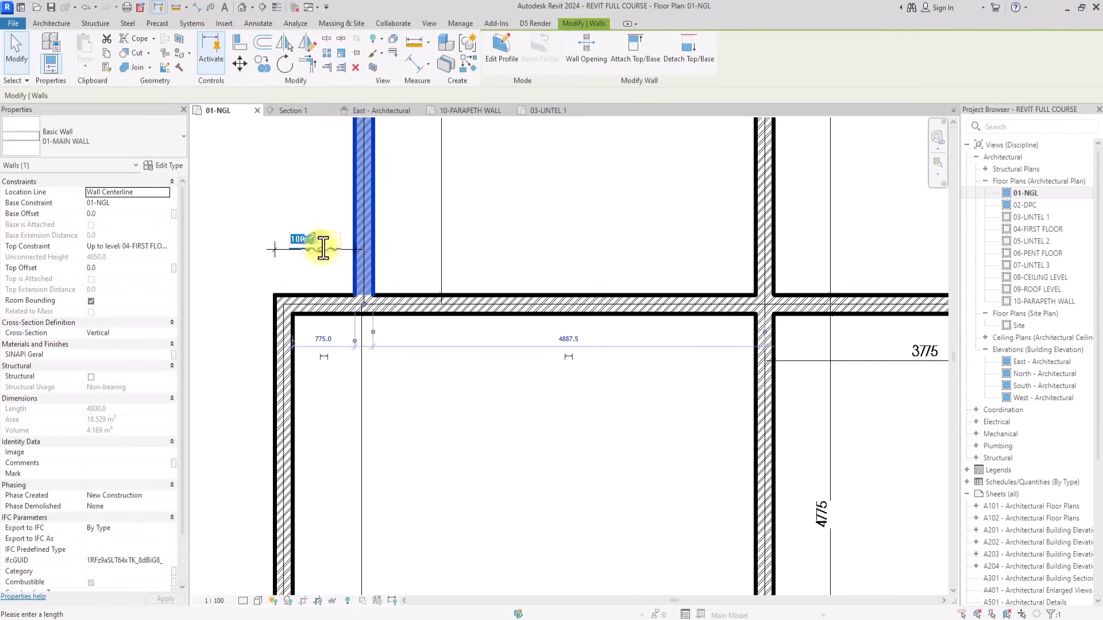
text(600)
key(Return)
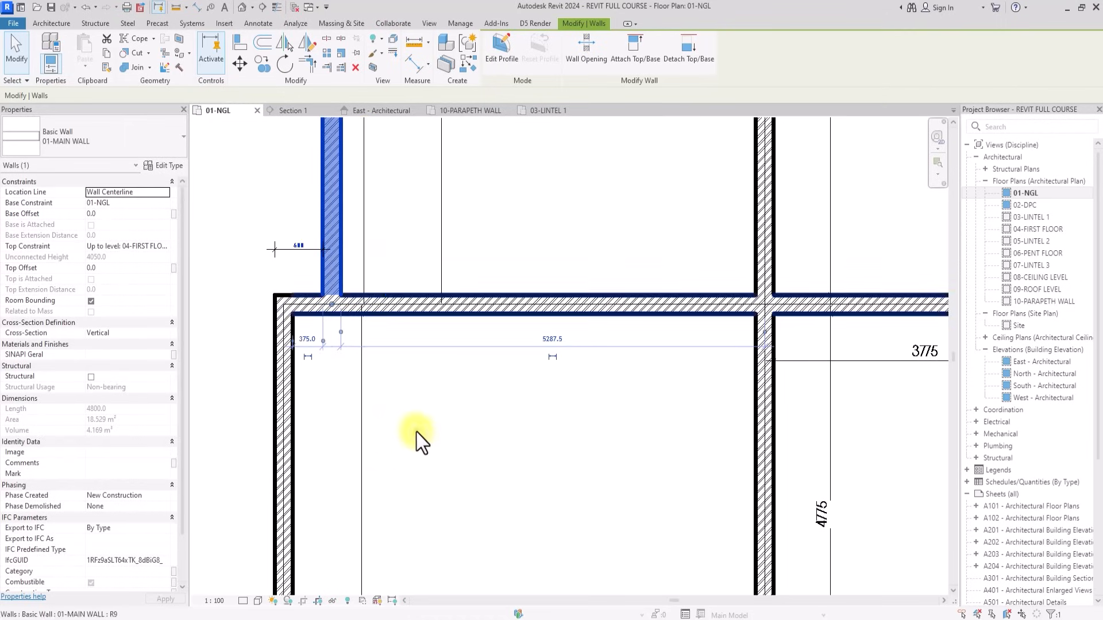
Move the large lower left room's right wall by setting the room's interior width dimension to 4500.
scroll(417, 437, down, 4)
click(386, 397)
scroll(431, 402, up, 2)
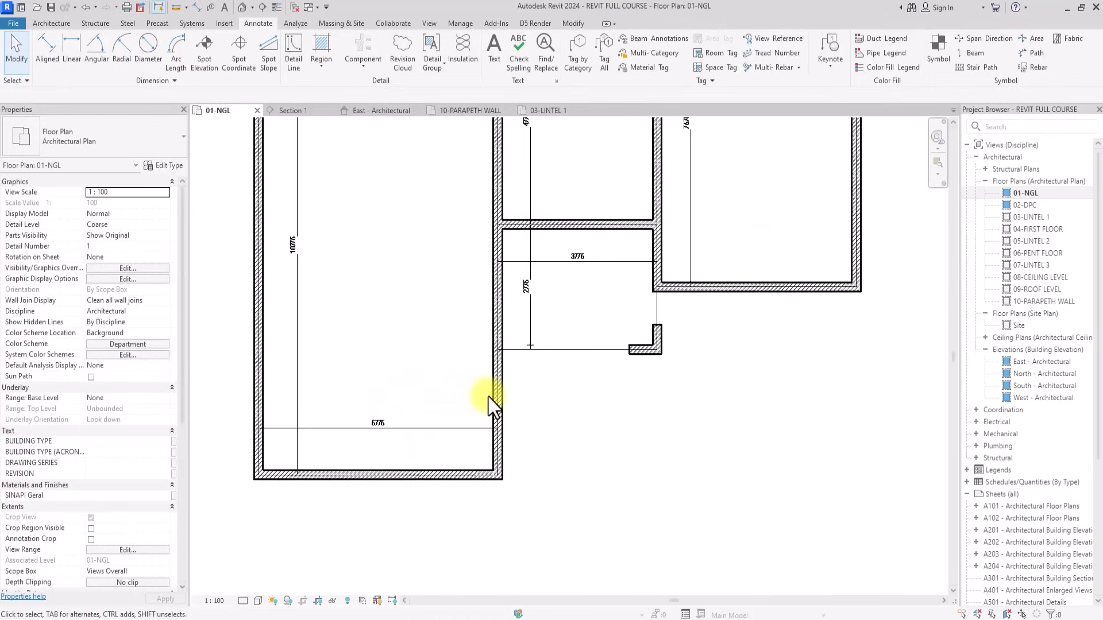
click(494, 406)
click(367, 419)
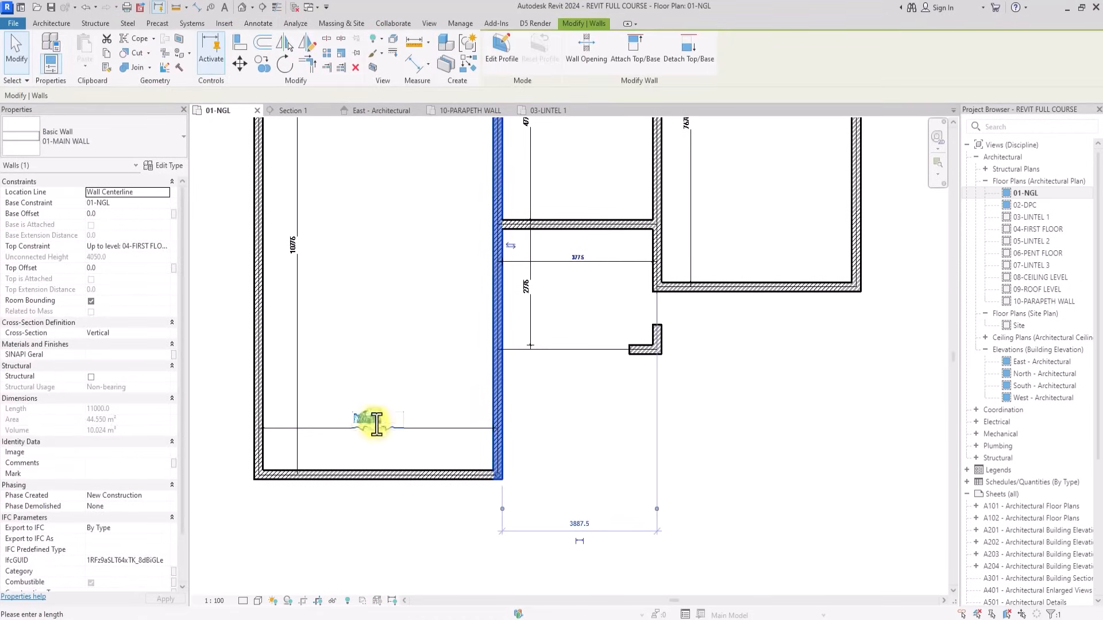
key(Return)
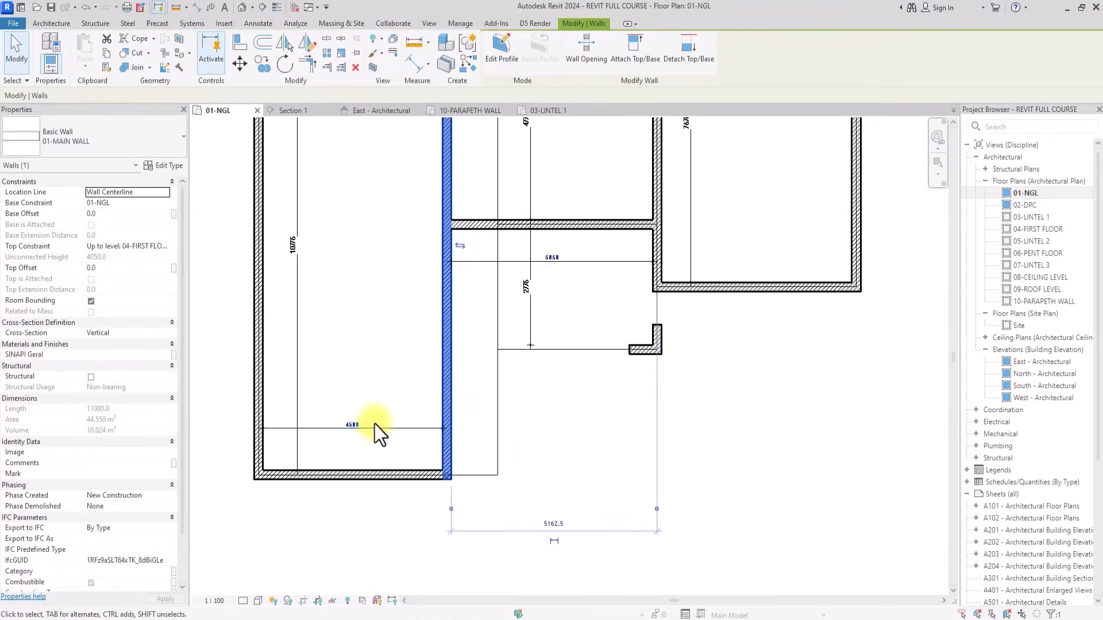
scroll(361, 368, down, 3)
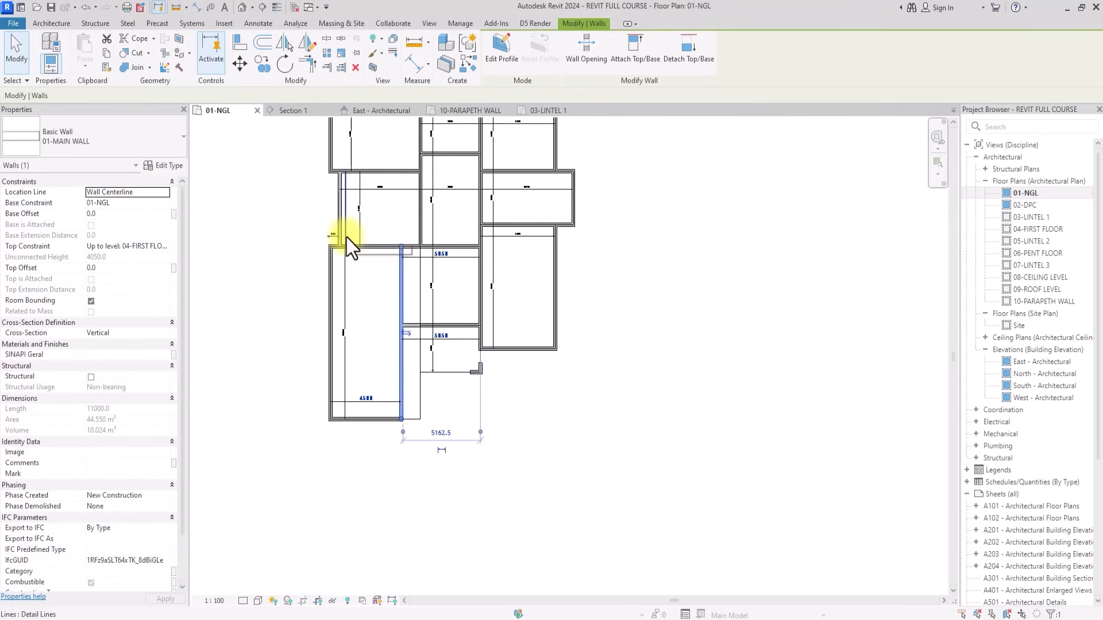
scroll(351, 244, up, 5)
scroll(359, 249, down, 3)
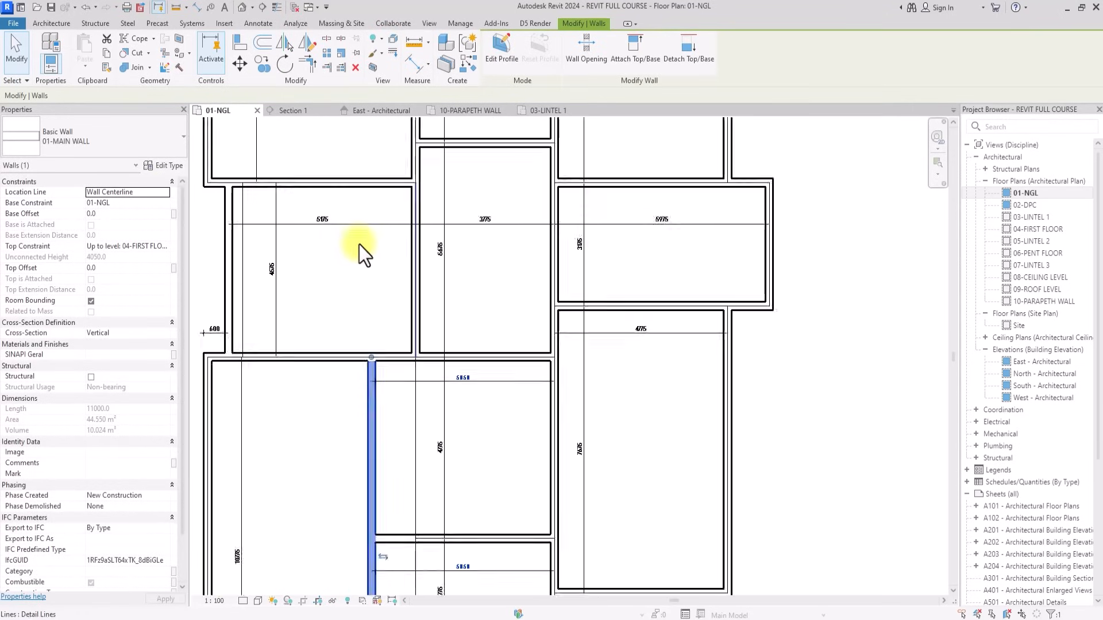
Move the wall between the upper and middle left rooms and the central rooms into line with the large lower left room's right wall.
scroll(505, 328, up, 4)
scroll(520, 333, down, 2)
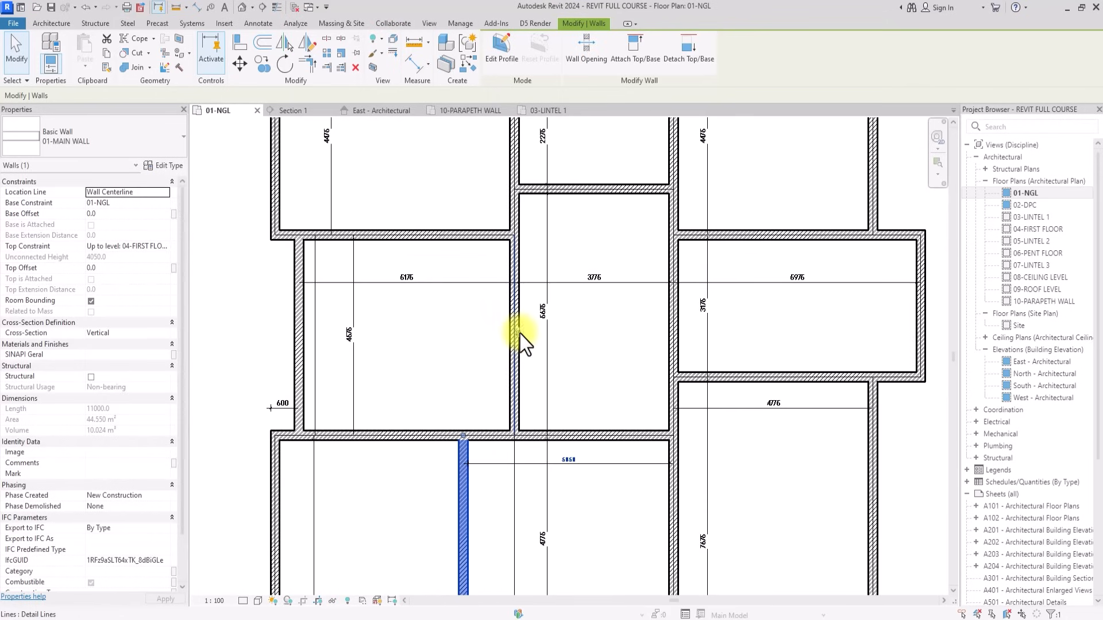
click(522, 345)
click(523, 346)
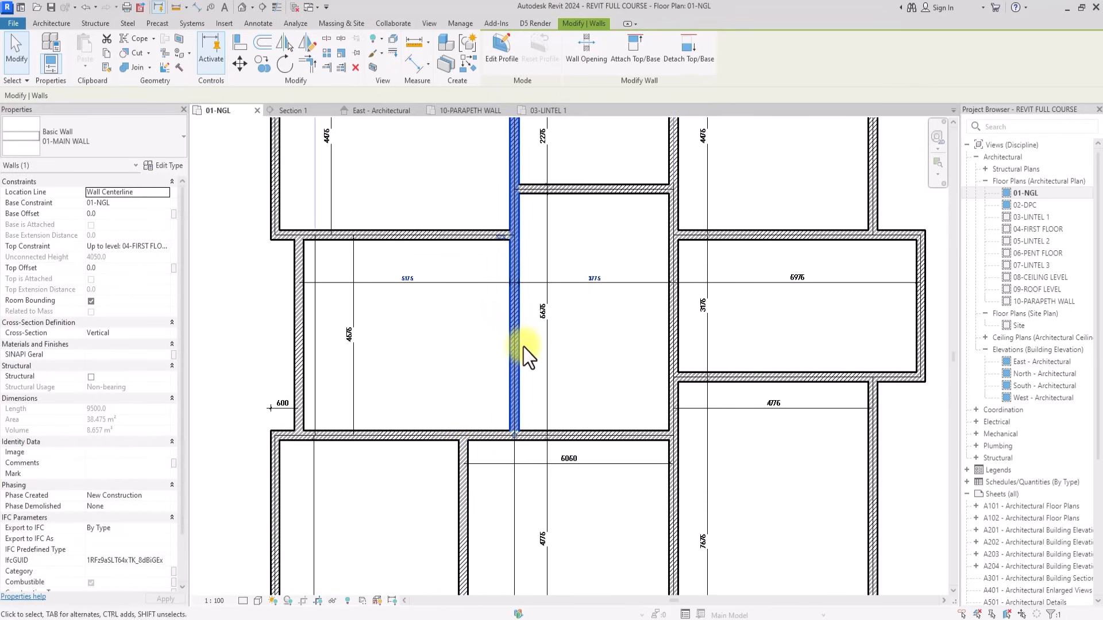
drag(523, 354, 474, 371)
scroll(476, 375, down, 2)
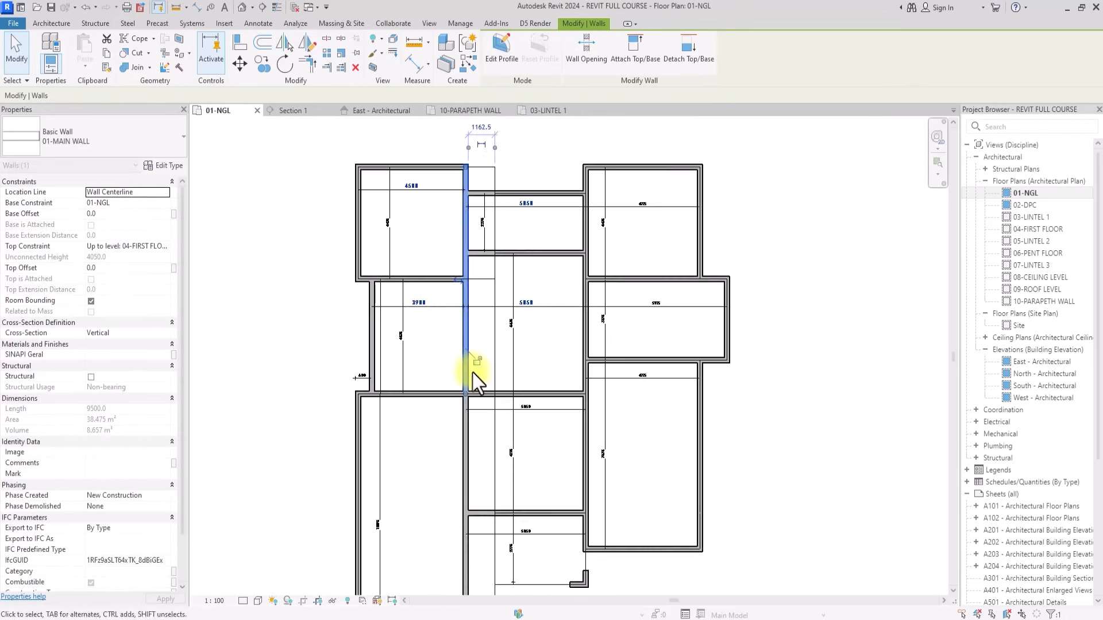
click(499, 356)
Move the long wall between the central and right-hand rooms by setting the central room's interior width dimension to 3000.
scroll(501, 357, up, 3)
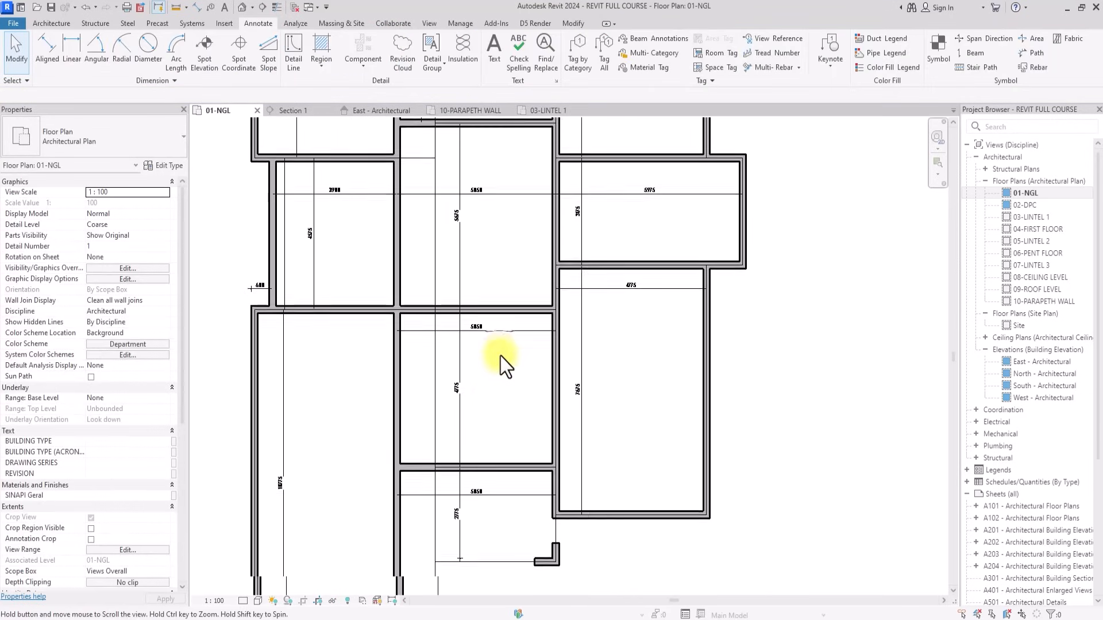
scroll(501, 356, down, 3)
scroll(501, 356, up, 3)
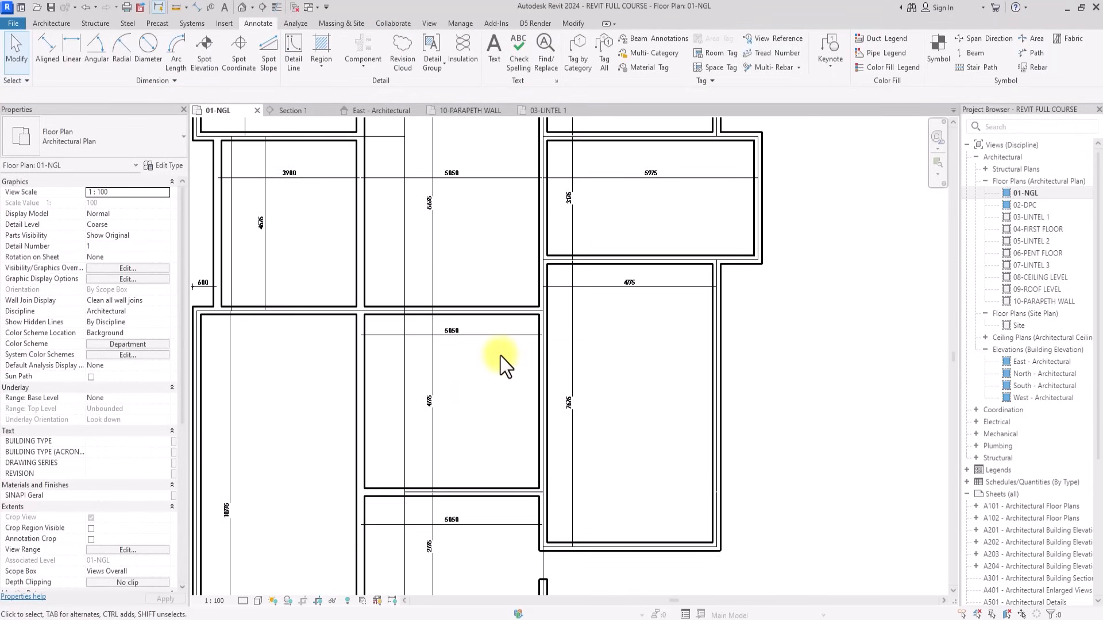
middle_drag(501, 356, 543, 298)
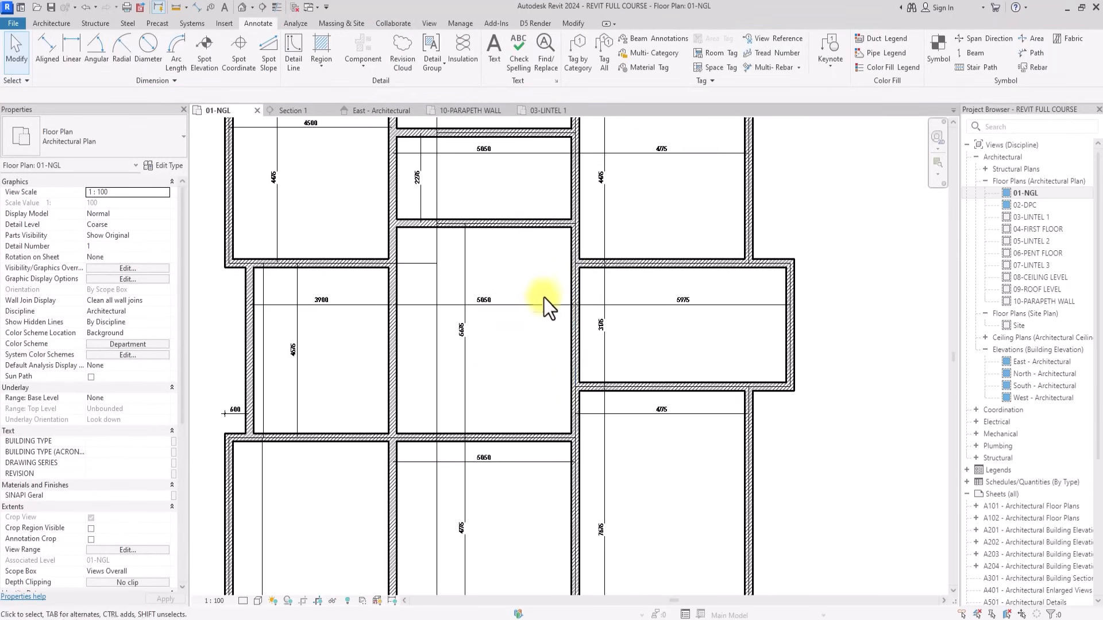
click(574, 247)
scroll(494, 303, up, 1)
click(485, 296)
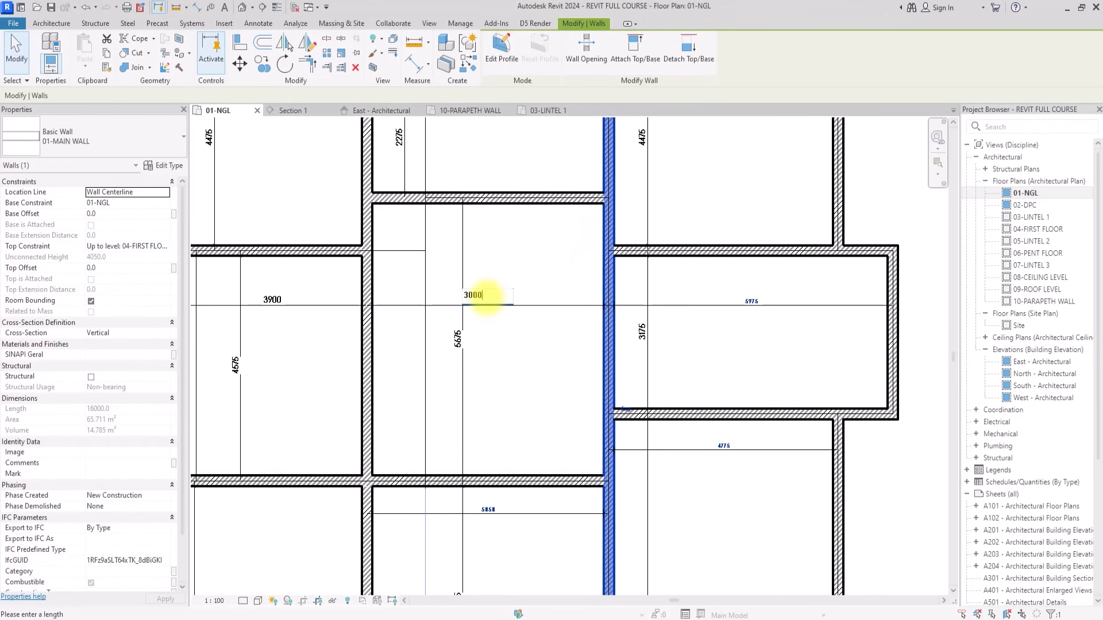
key(Return)
scroll(487, 299, down, 3)
scroll(538, 424, up, 3)
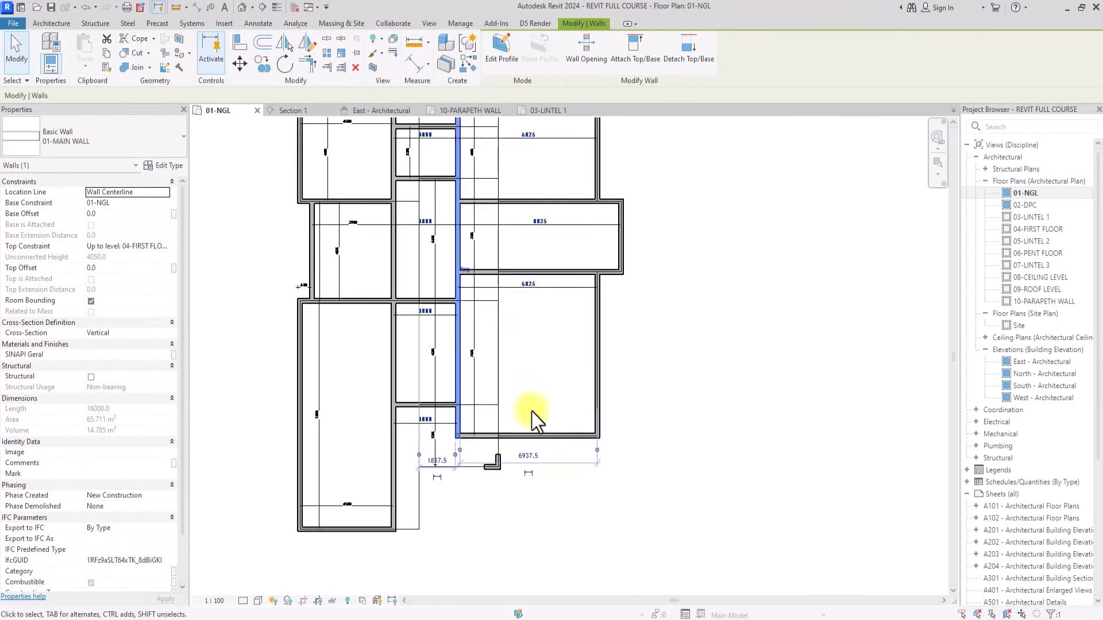
Move the small L-shaped wall corner horizontally into line with the lower right room's left wall, accepting the deletion of the affected elements.
scroll(574, 519, up, 2)
mouse_move(461, 568)
mouse_down()
mouse_move(571, 429)
mouse_move(598, 434)
mouse_up()
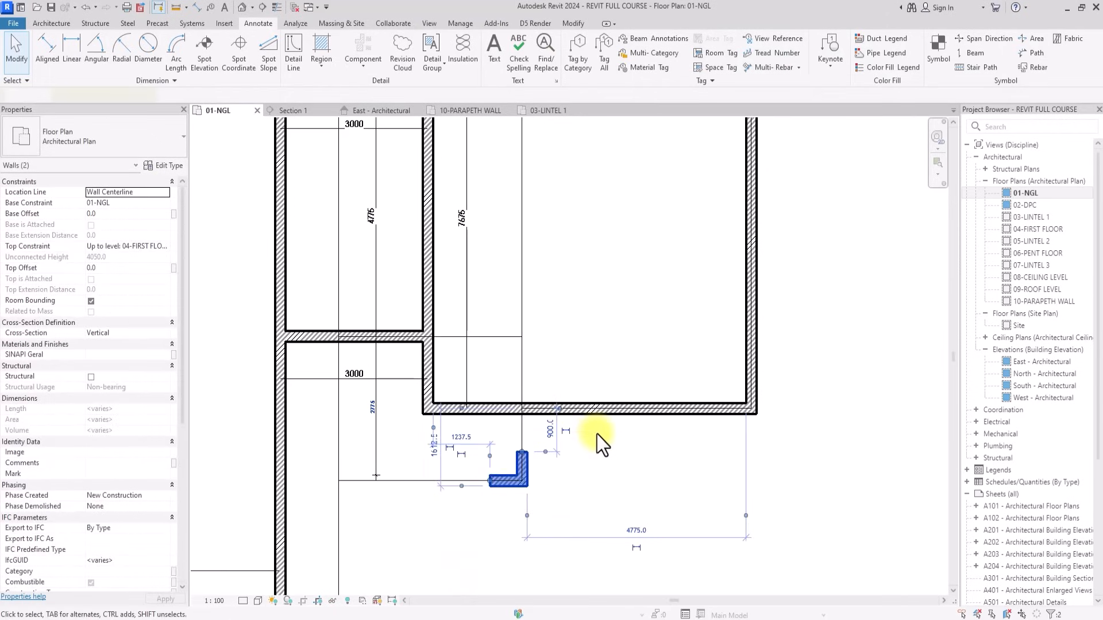
click(240, 63)
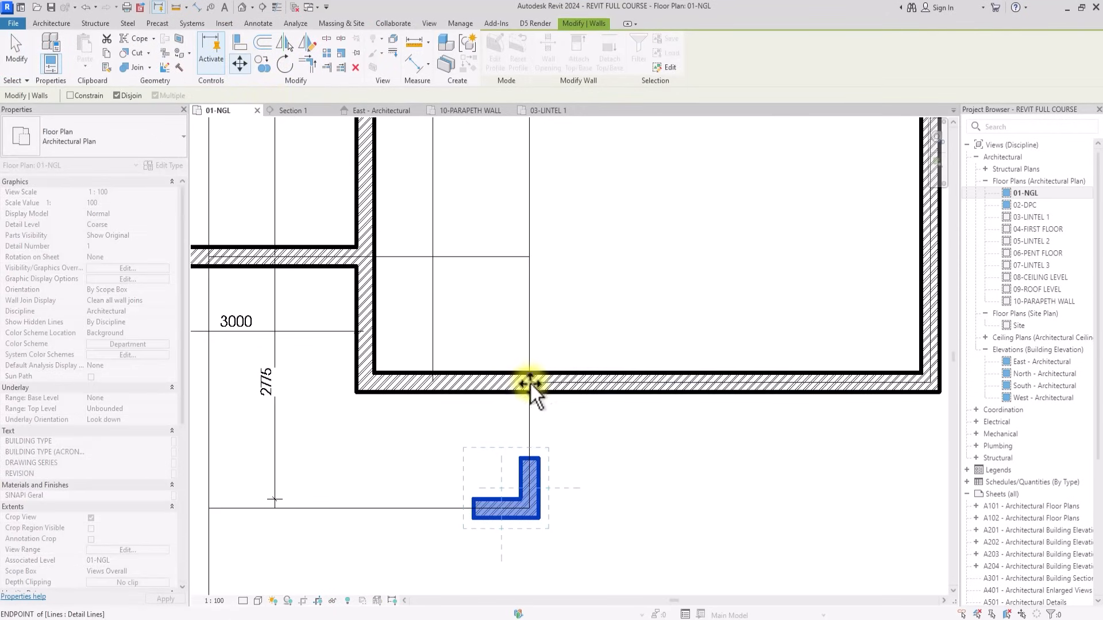
click(530, 381)
click(367, 382)
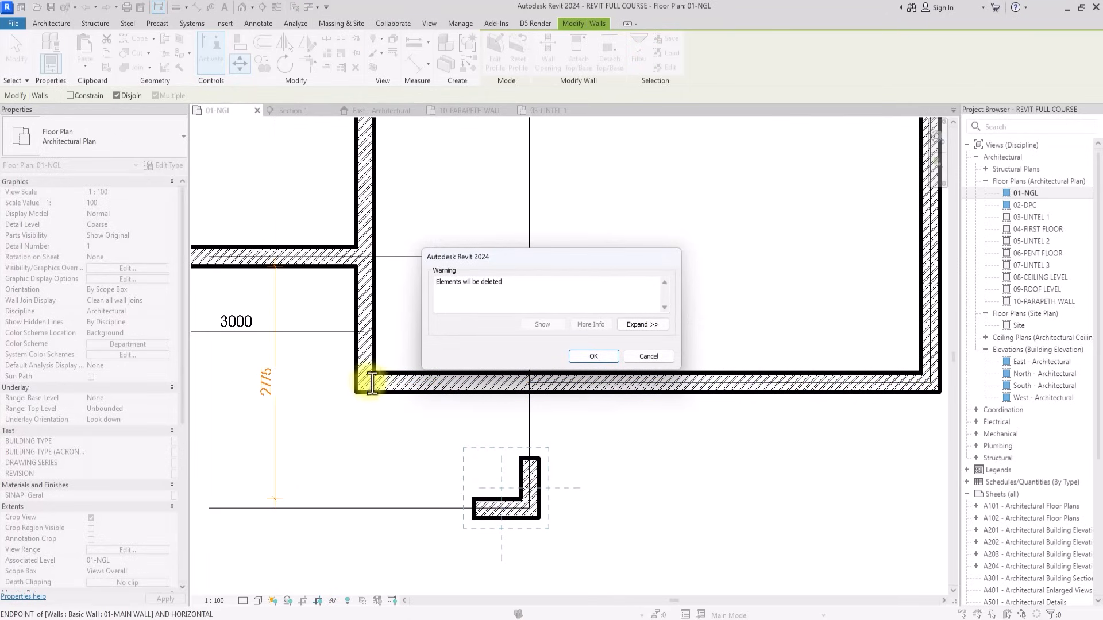
click(595, 356)
scroll(572, 504, down, 3)
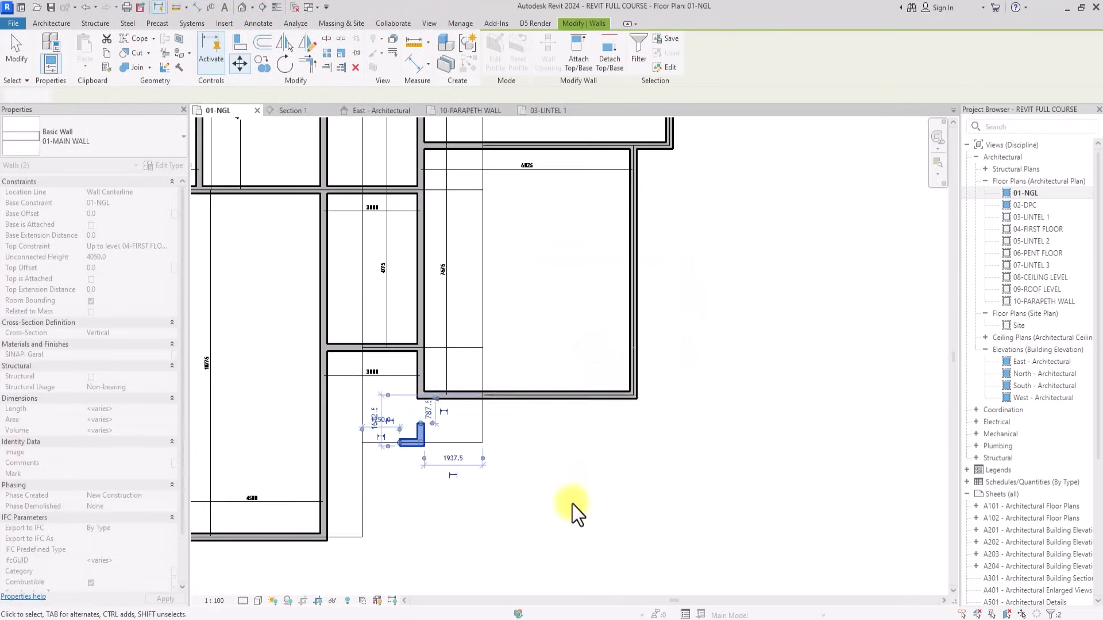
click(570, 512)
Move the lower right room's outer right wall by setting the room's interior width dimension to 4200.
scroll(570, 511, down, 3)
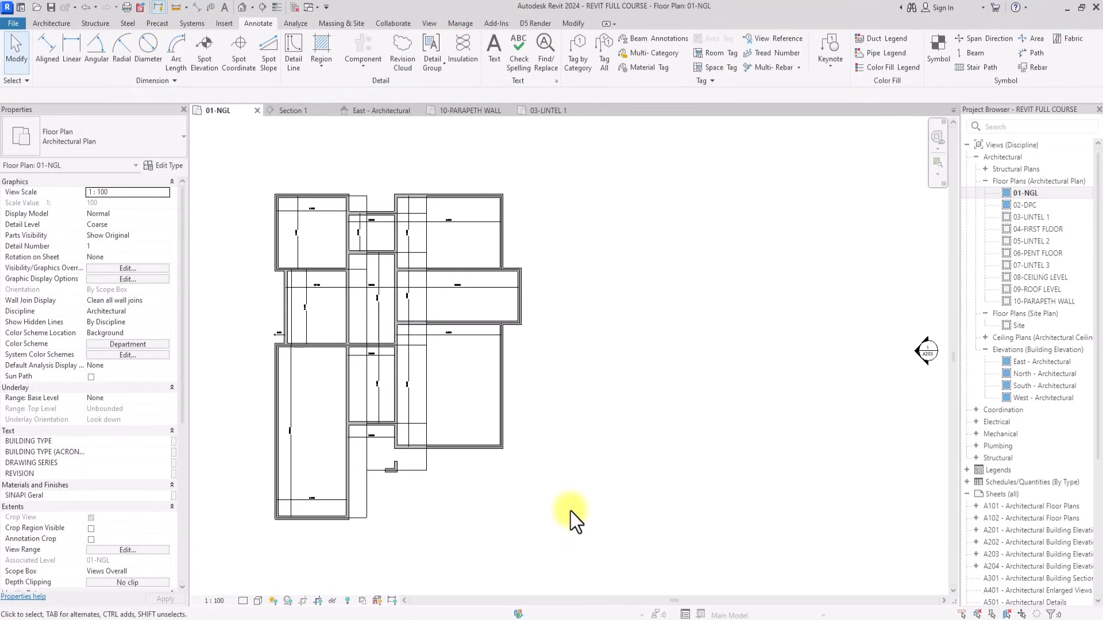
scroll(570, 511, up, 2)
scroll(571, 511, down, 3)
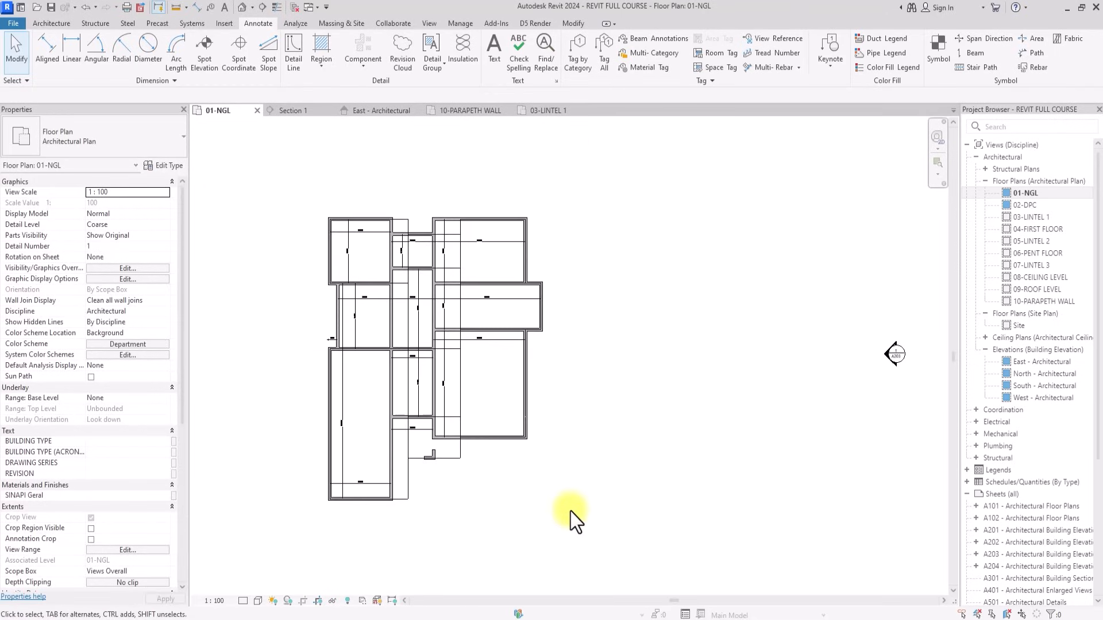
scroll(570, 511, up, 2)
scroll(571, 511, up, 3)
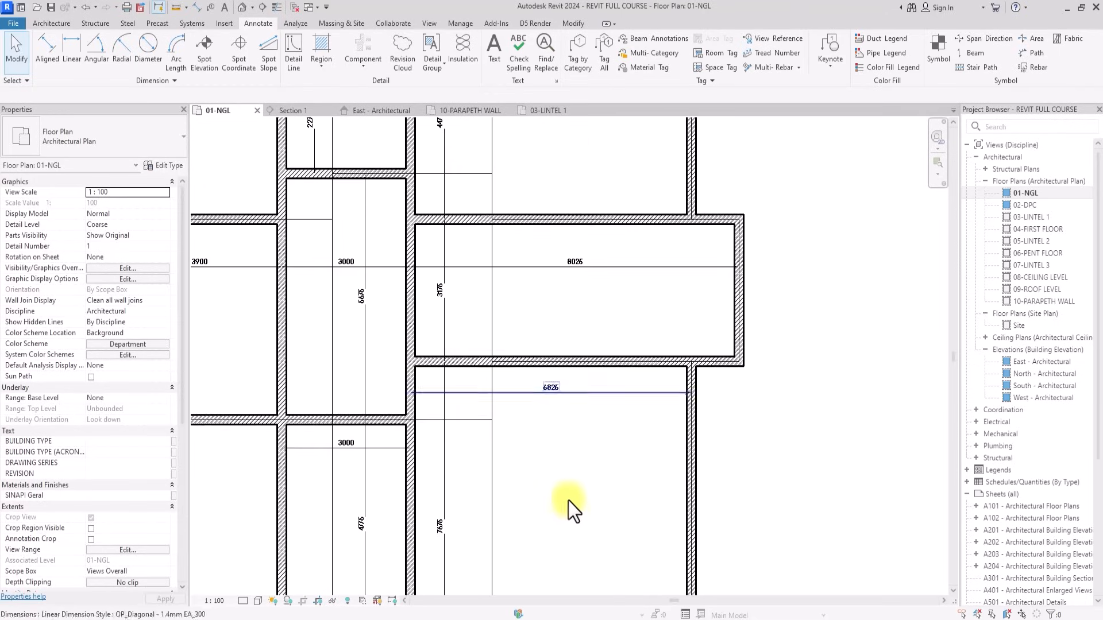
scroll(555, 432, down, 3)
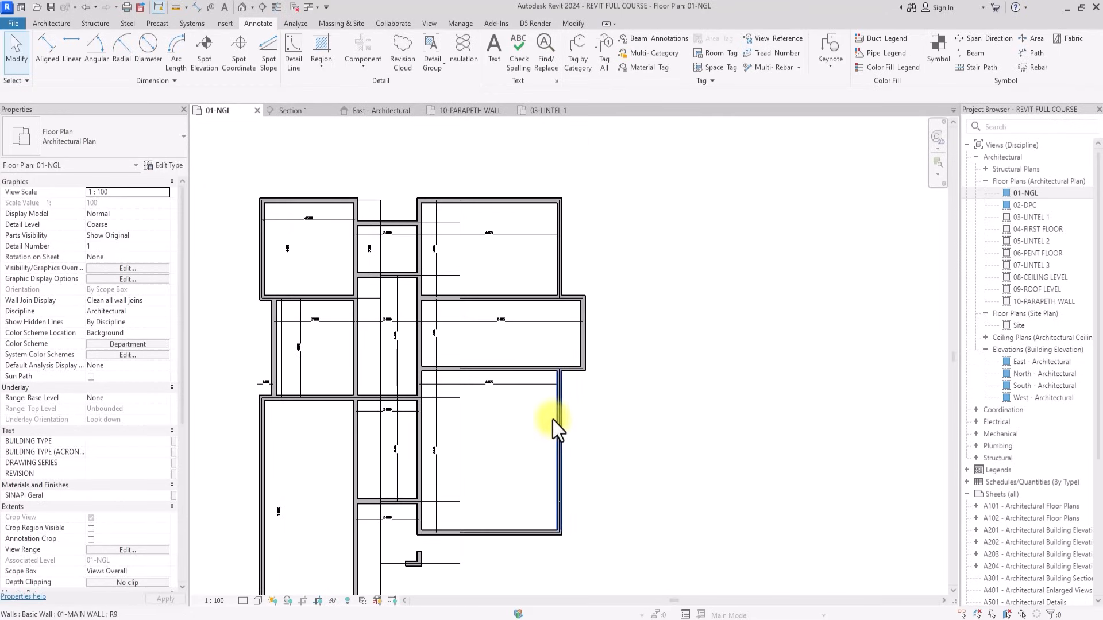
click(555, 432)
scroll(487, 385, up, 3)
click(488, 382)
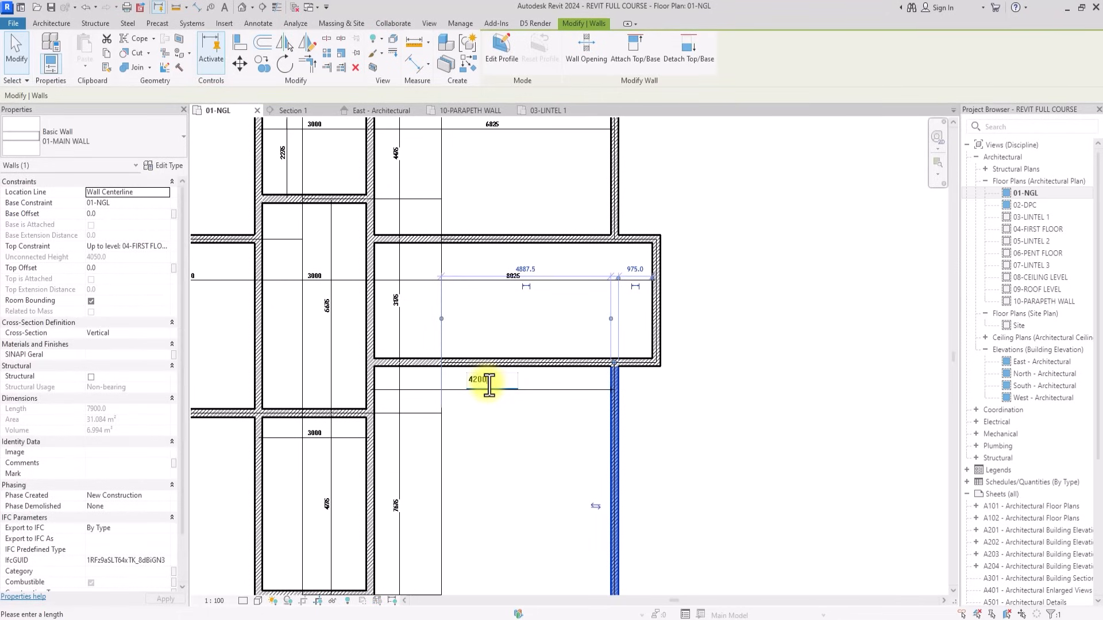
text(4200)
key(Return)
scroll(548, 285, down, 3)
scroll(548, 285, up, 2)
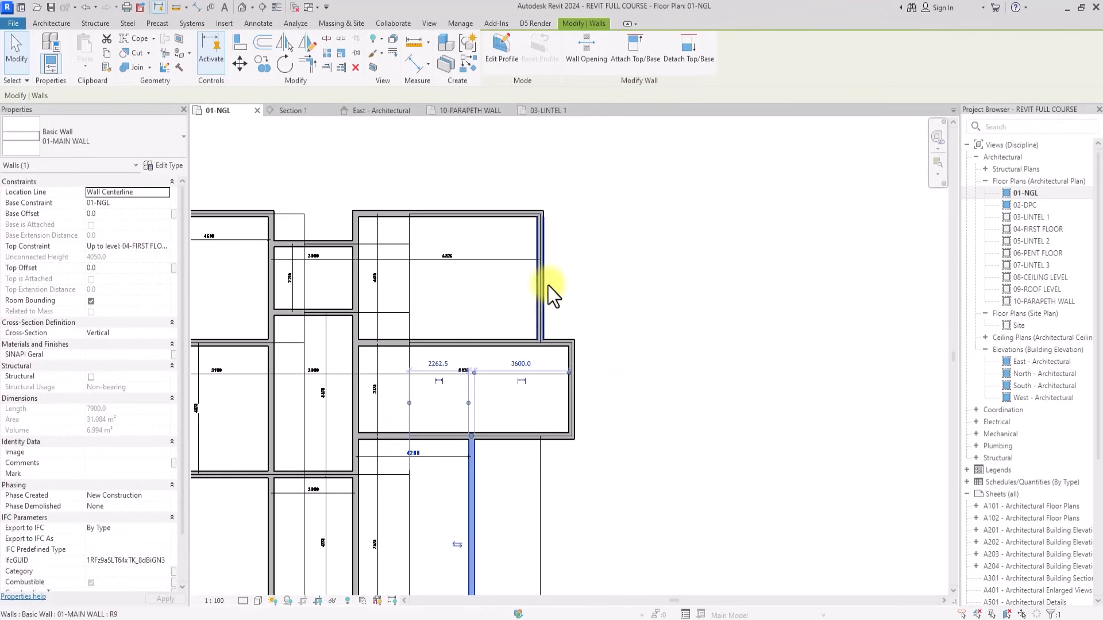
Move the upper right room's outer right wall inward into line with the lower right room's right wall.
mouse_move(548, 285)
mouse_down()
mouse_move(459, 288)
mouse_move(484, 312)
mouse_up()
scroll(561, 364, up, 1)
scroll(581, 379, down, 3)
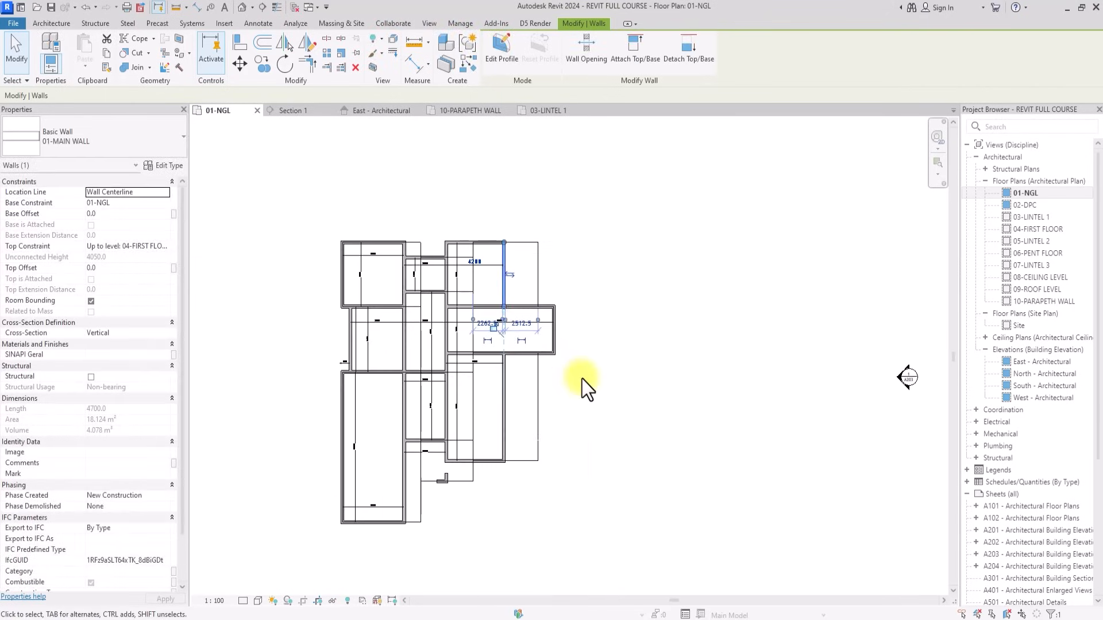
click(581, 379)
scroll(581, 379, up, 4)
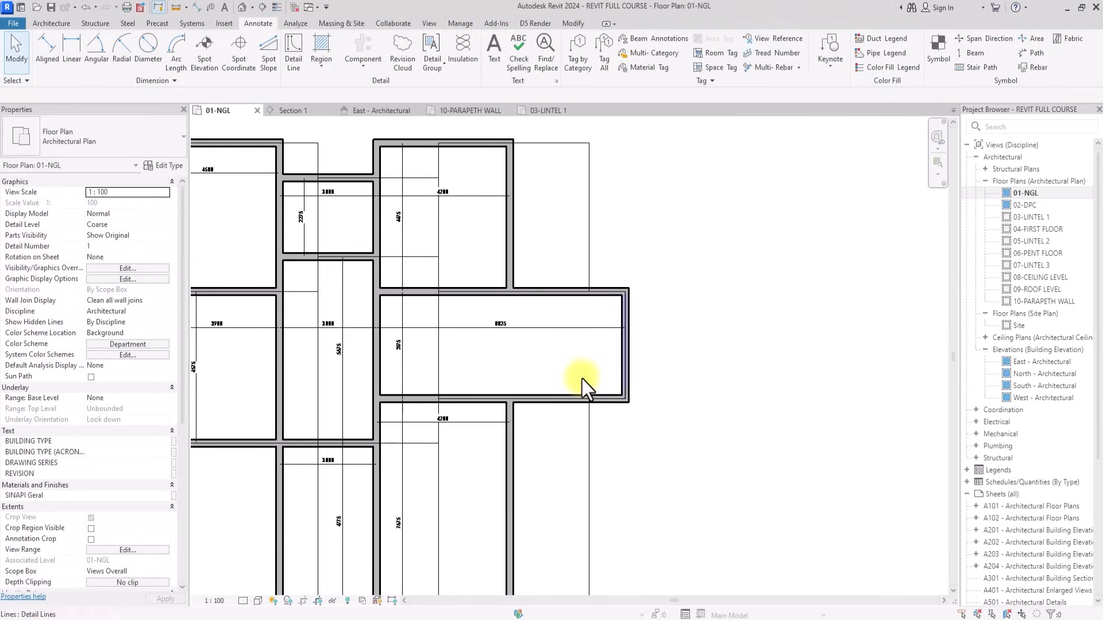
Move the middle right room's outer right wall inward, leaving it projecting slightly beyond the rooms above and below.
scroll(581, 378, down, 3)
scroll(581, 378, up, 5)
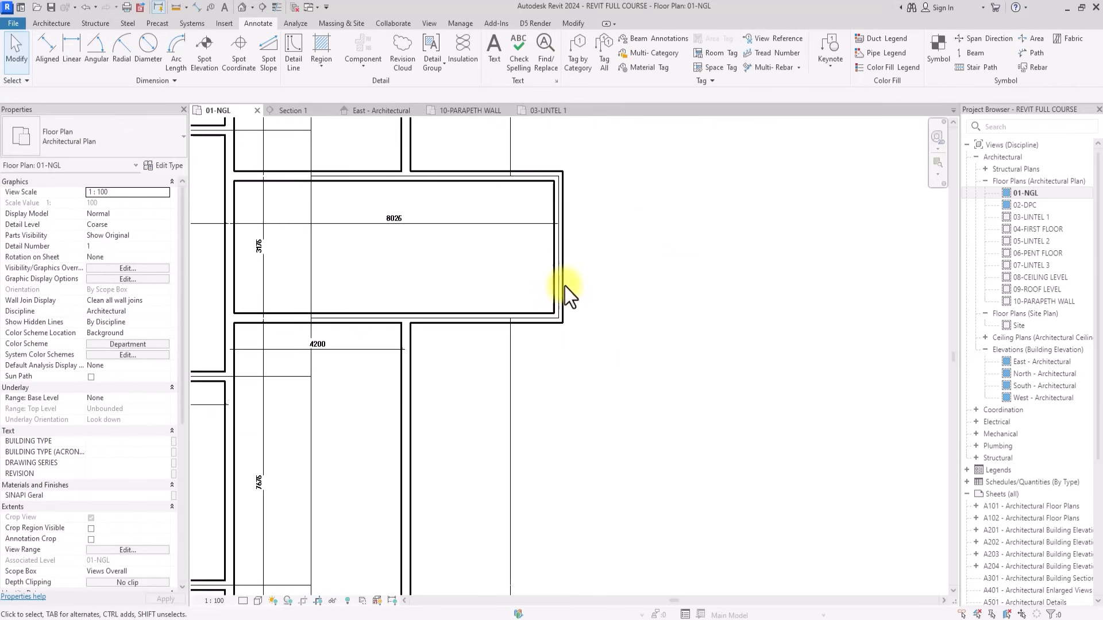
drag(564, 287, 465, 285)
click(343, 219)
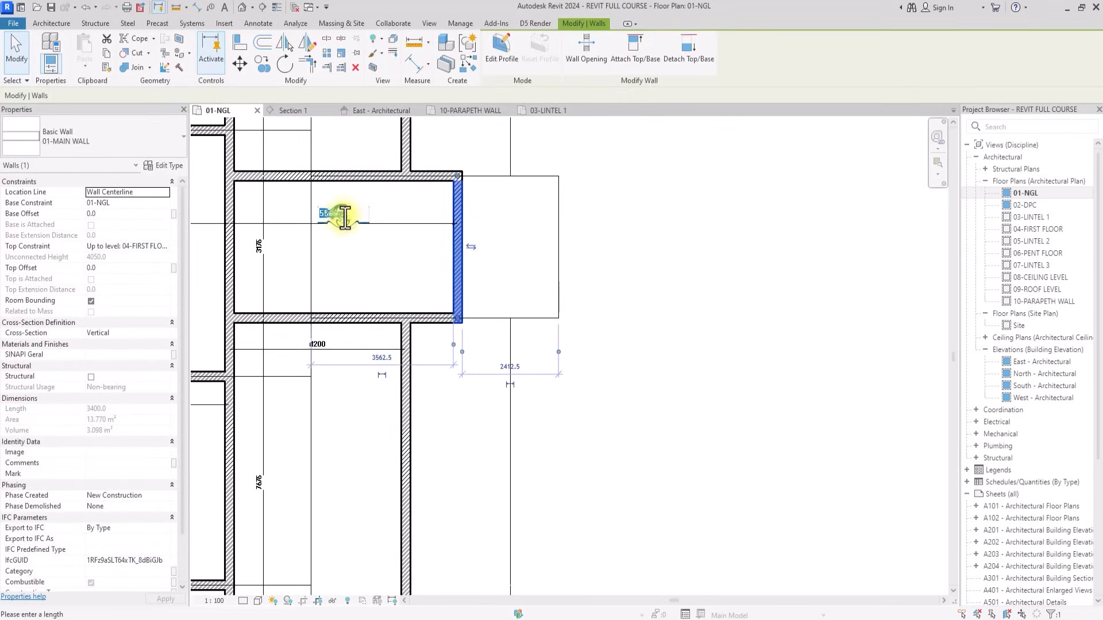
click(446, 450)
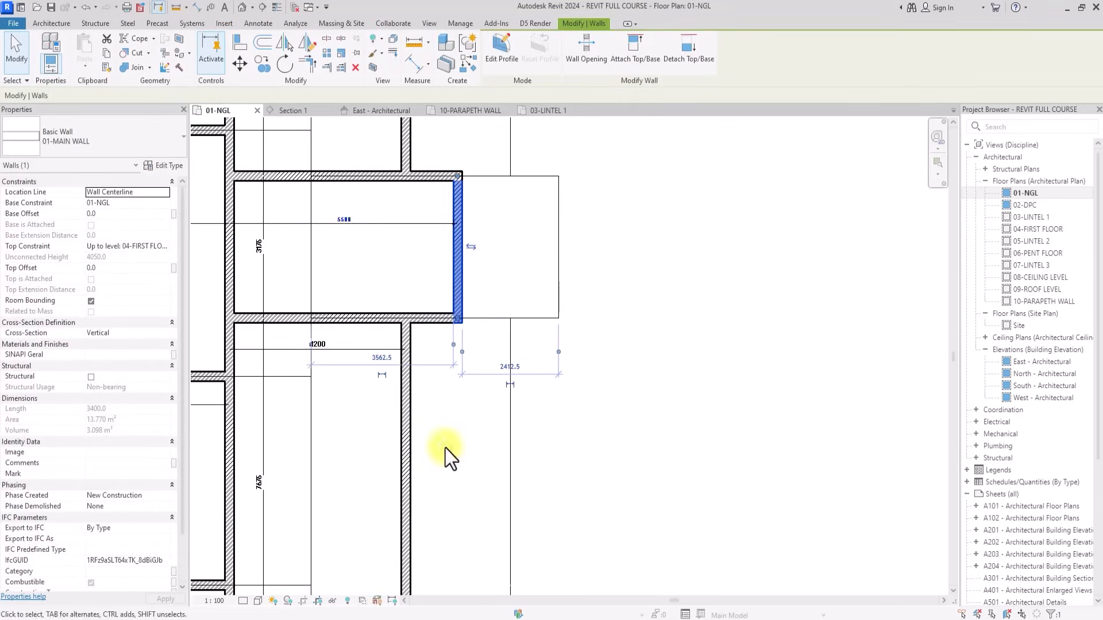
Add an aligned dimension for the offset between the outer right wall faces of the lower right and middle right rooms.
key(d)
key(i)
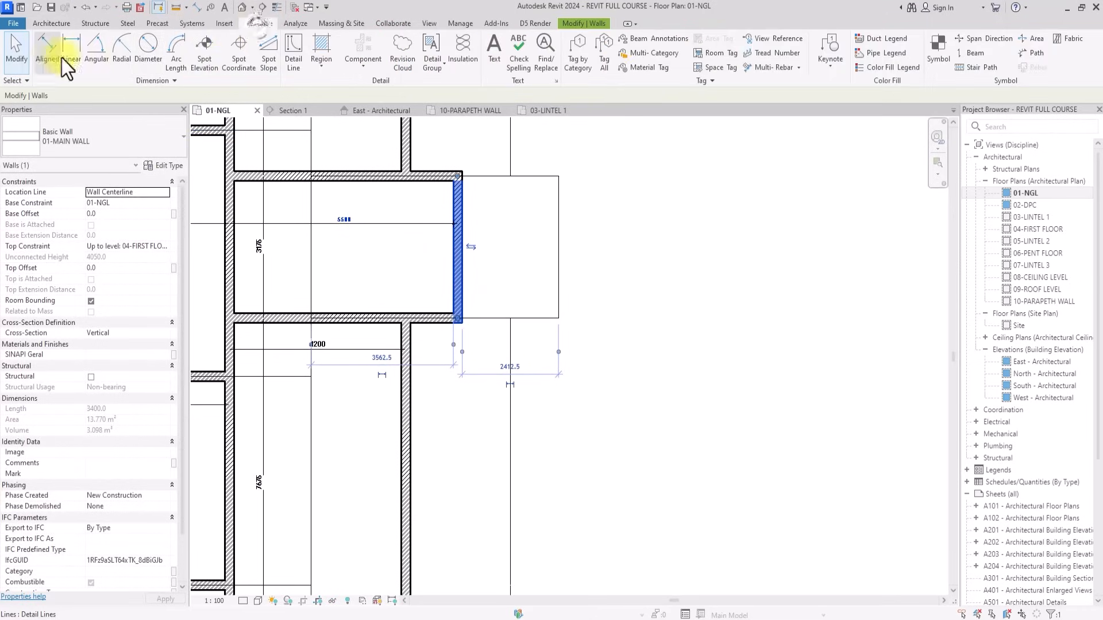
click(410, 344)
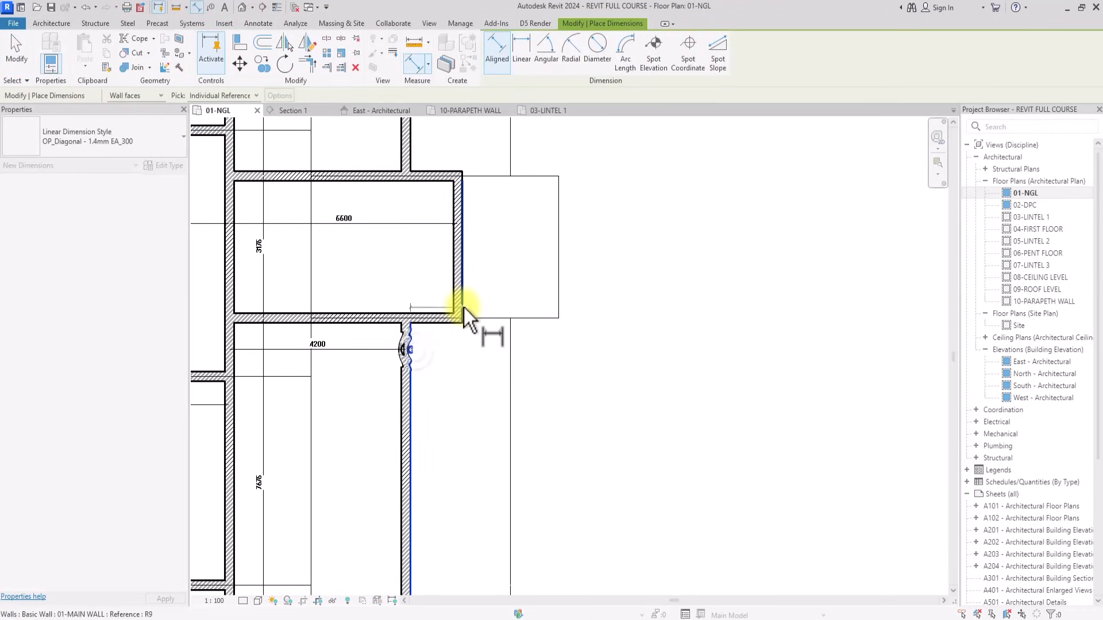
click(463, 312)
click(434, 348)
key(Escape)
key(Escape)
Move the middle right room's outer right wall by setting its offset dimension from the lower right room's outer face to 600.
click(456, 293)
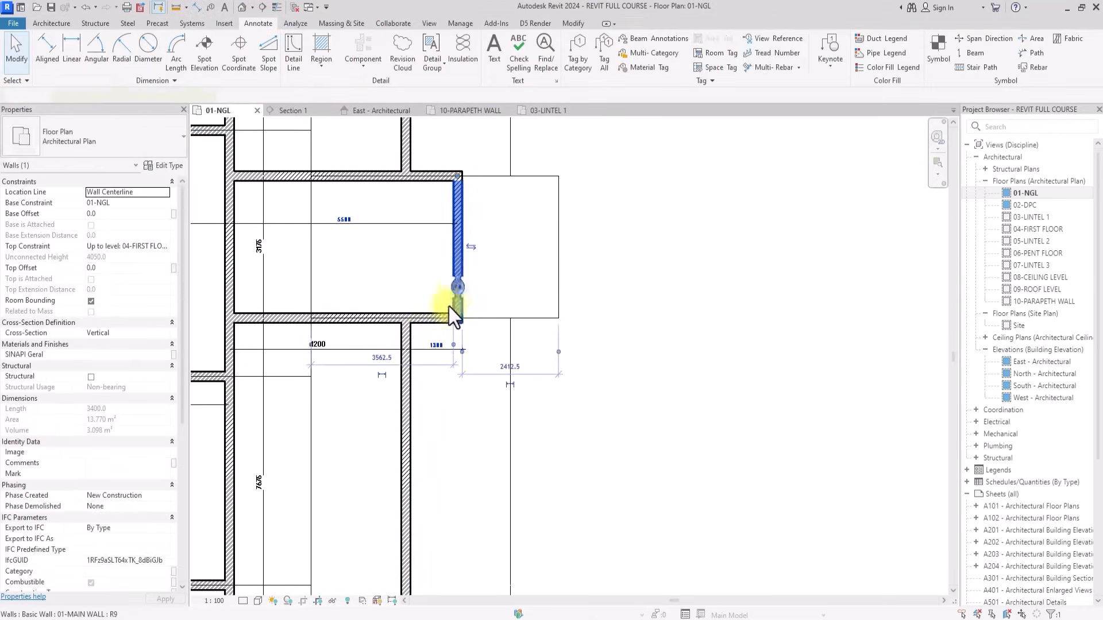
click(432, 343)
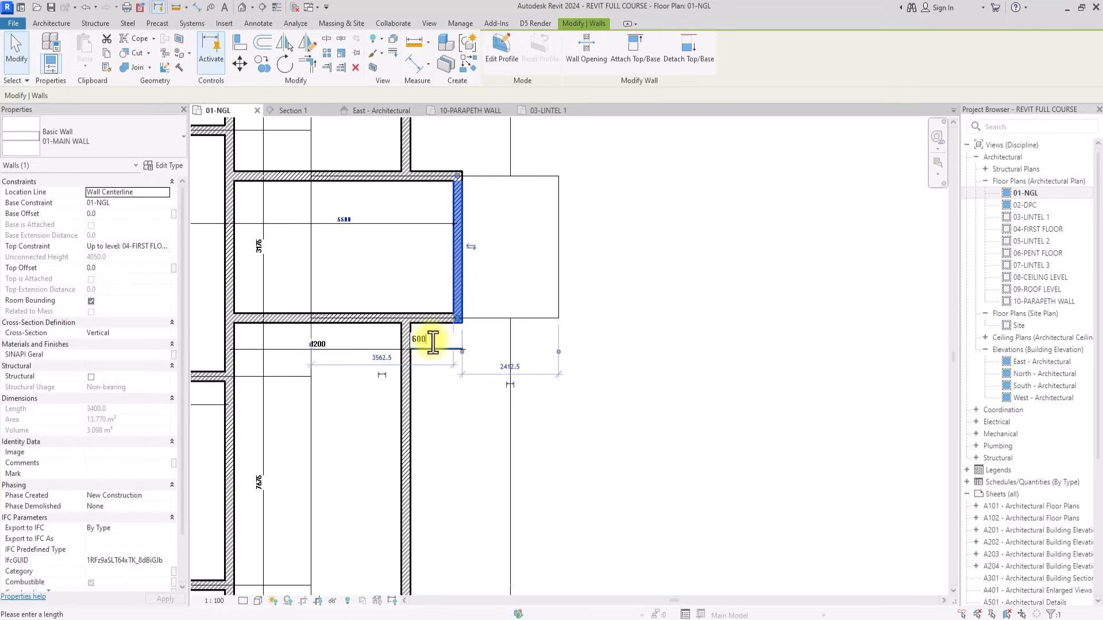
key(Return)
scroll(518, 463, down, 5)
scroll(469, 353, up, 5)
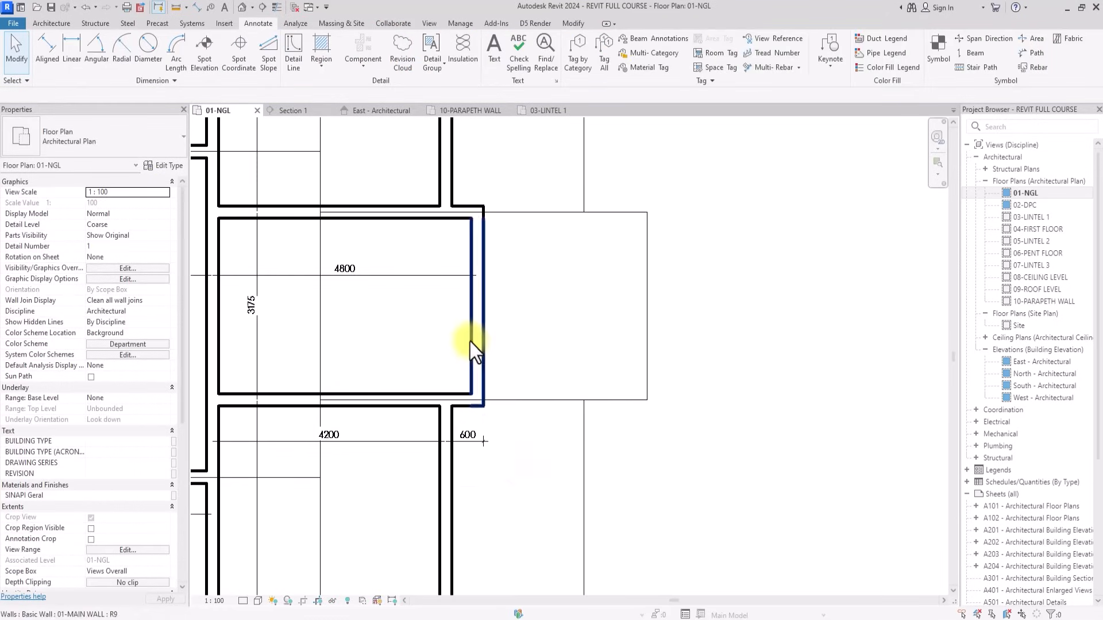
Set the middle right room's outer wall offset from the lower right room's outer face to 900.
click(467, 439)
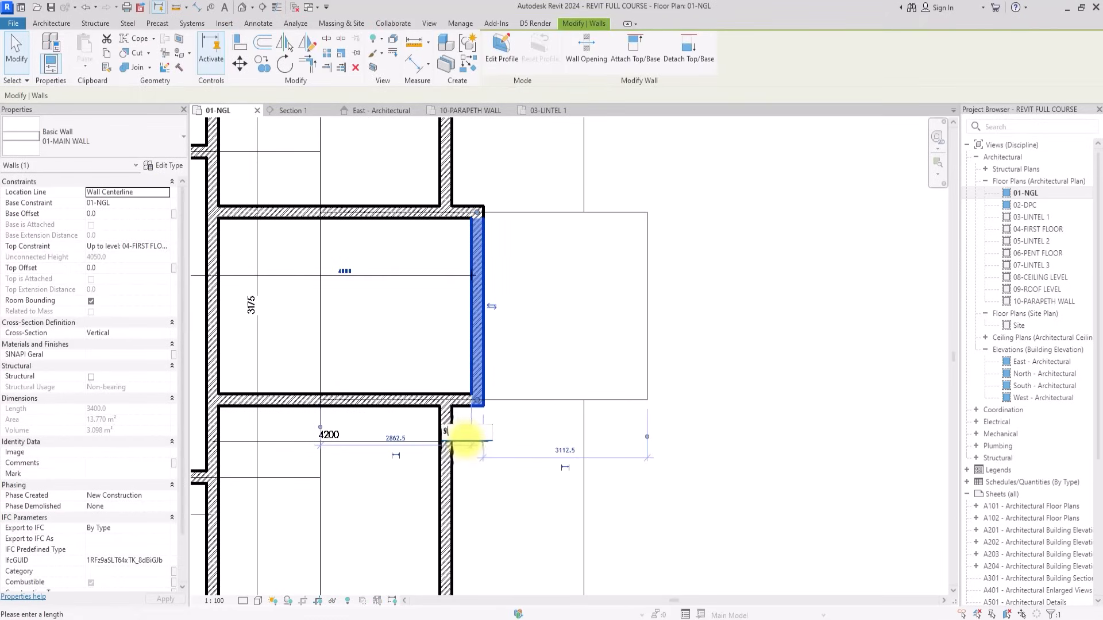
text(900)
key(Return)
key(Escape)
Set the small upper middle room's height to 1500 by moving its lower wall.
scroll(483, 504, down, 3)
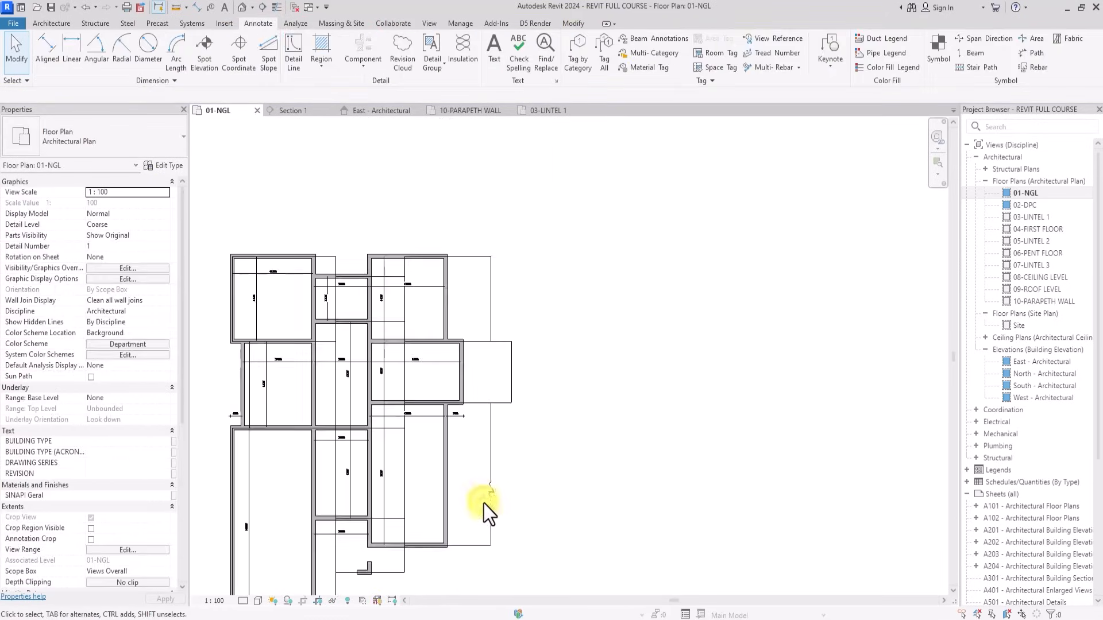
middle_drag(485, 512, 504, 523)
scroll(406, 436, down, 2)
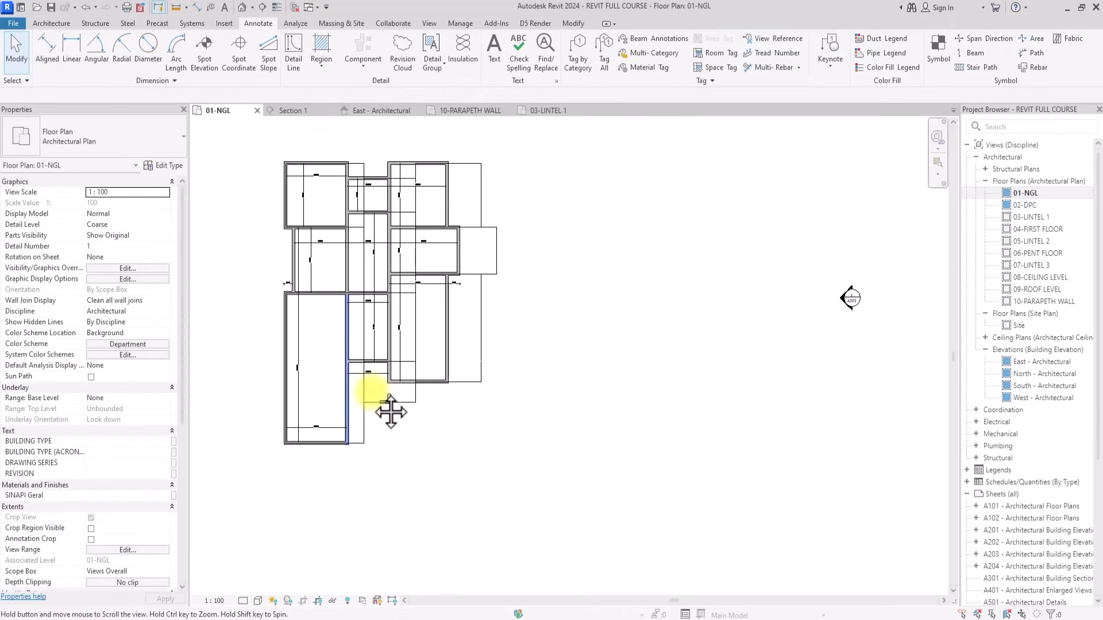
middle_drag(341, 335, 368, 556)
scroll(371, 393, up, 3)
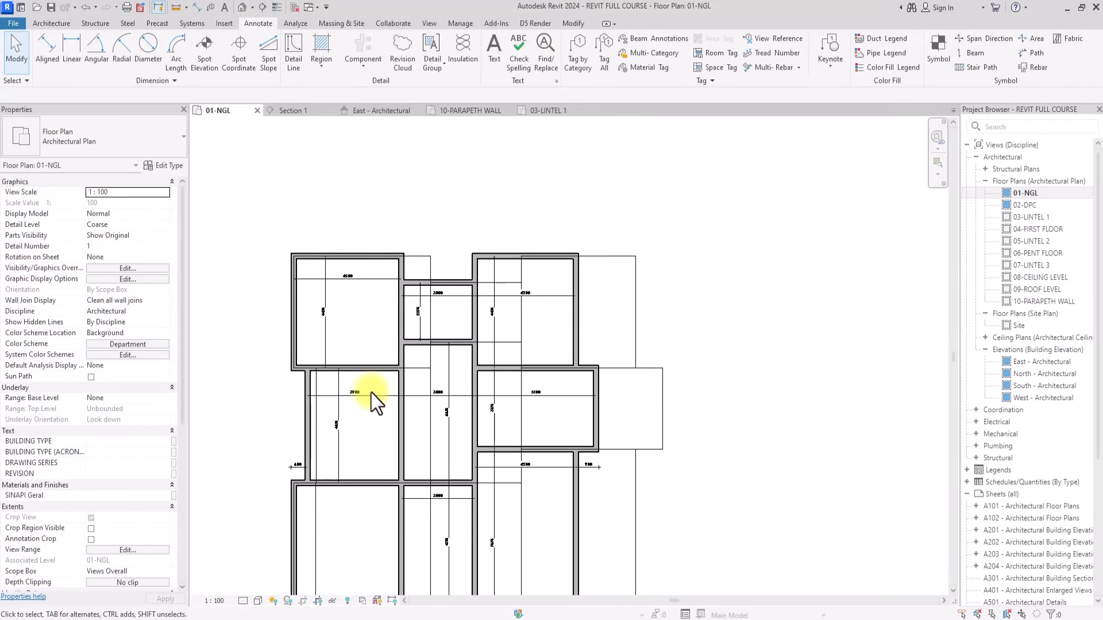
scroll(371, 393, up, 2)
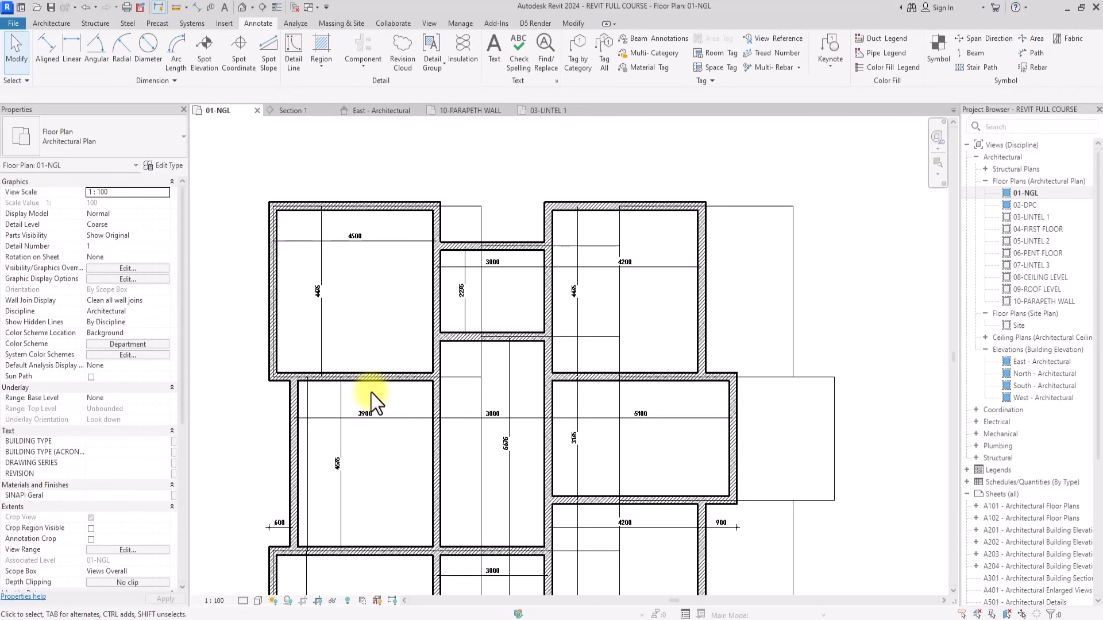
scroll(402, 382, up, 3)
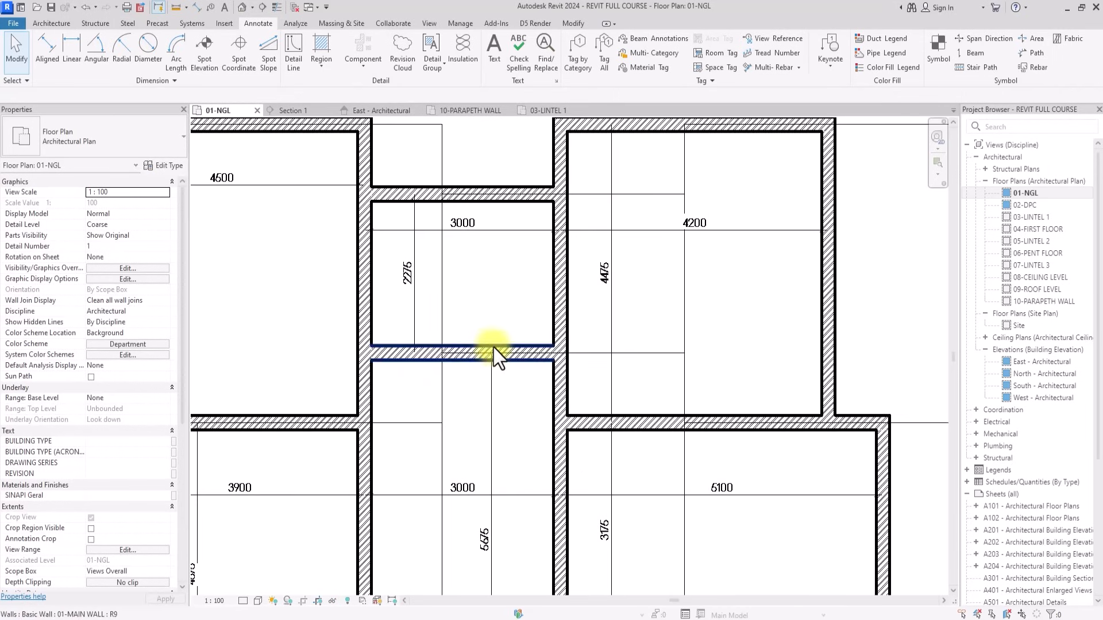
click(491, 351)
click(410, 274)
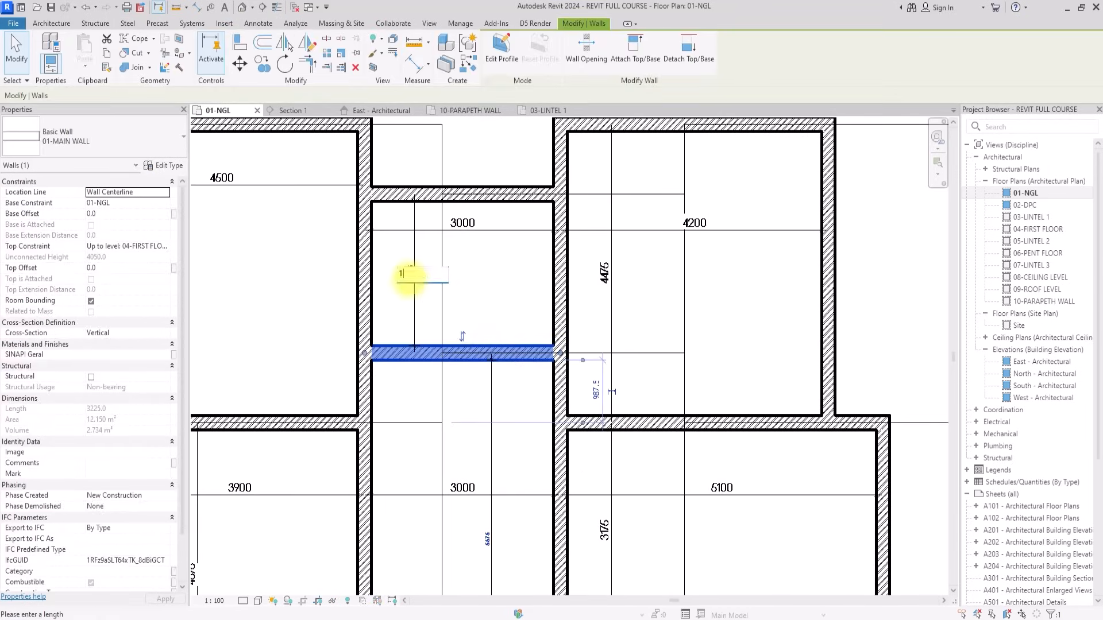
key(Return)
scroll(645, 340, down, 3)
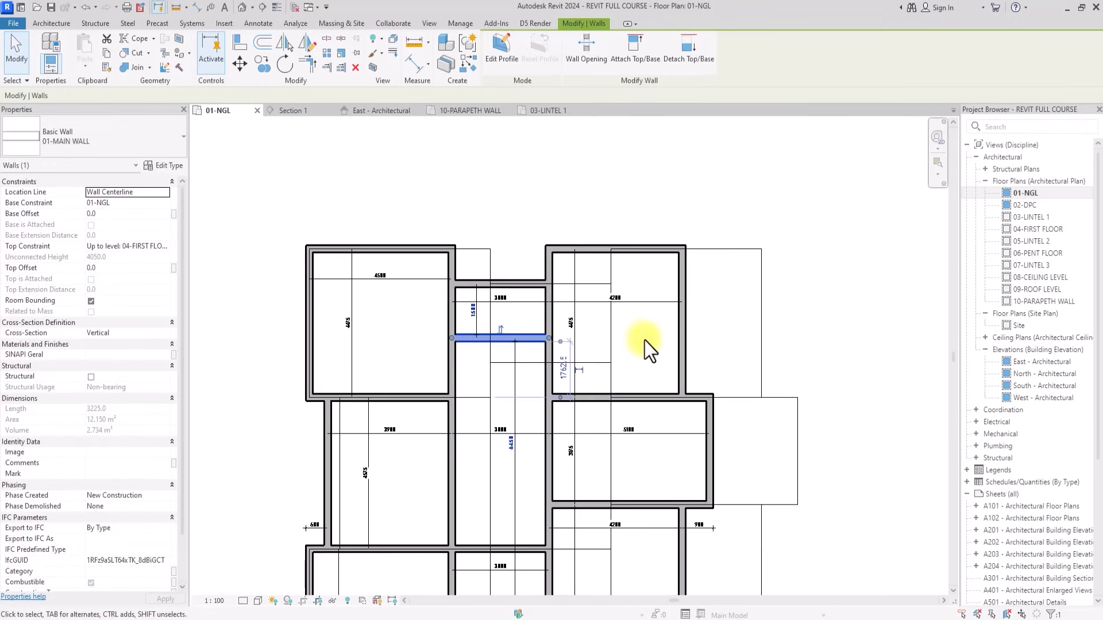
key(Escape)
Add an aligned dimension between the small middle room's lower wall and the wall dividing the upper right and middle right rooms.
scroll(632, 344, up, 4)
click(536, 422)
scroll(505, 381, down, 1)
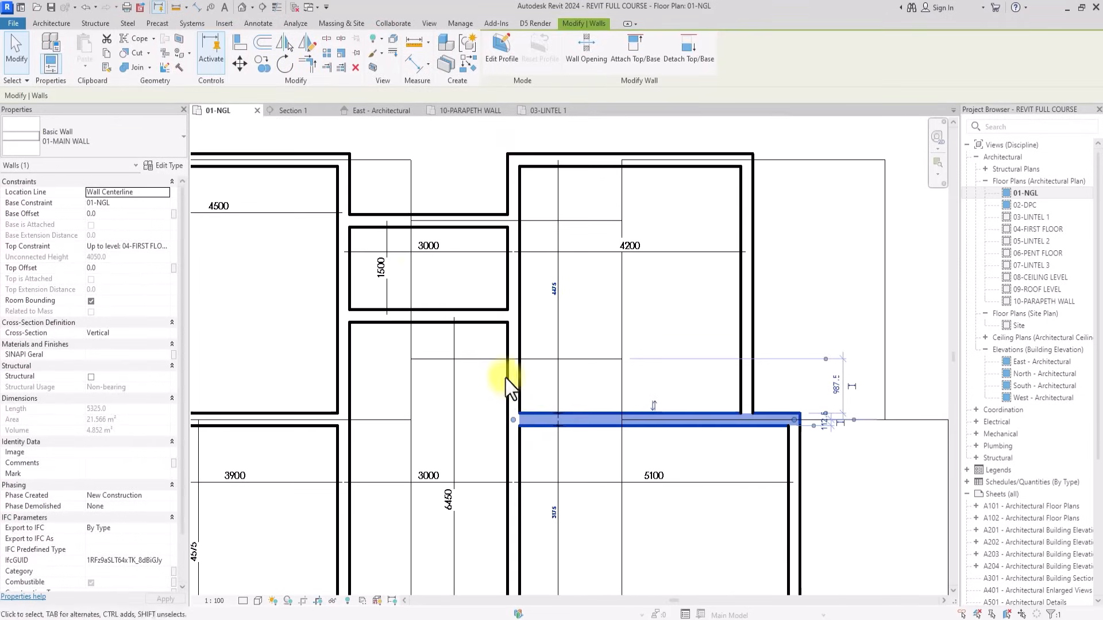
click(260, 21)
click(46, 52)
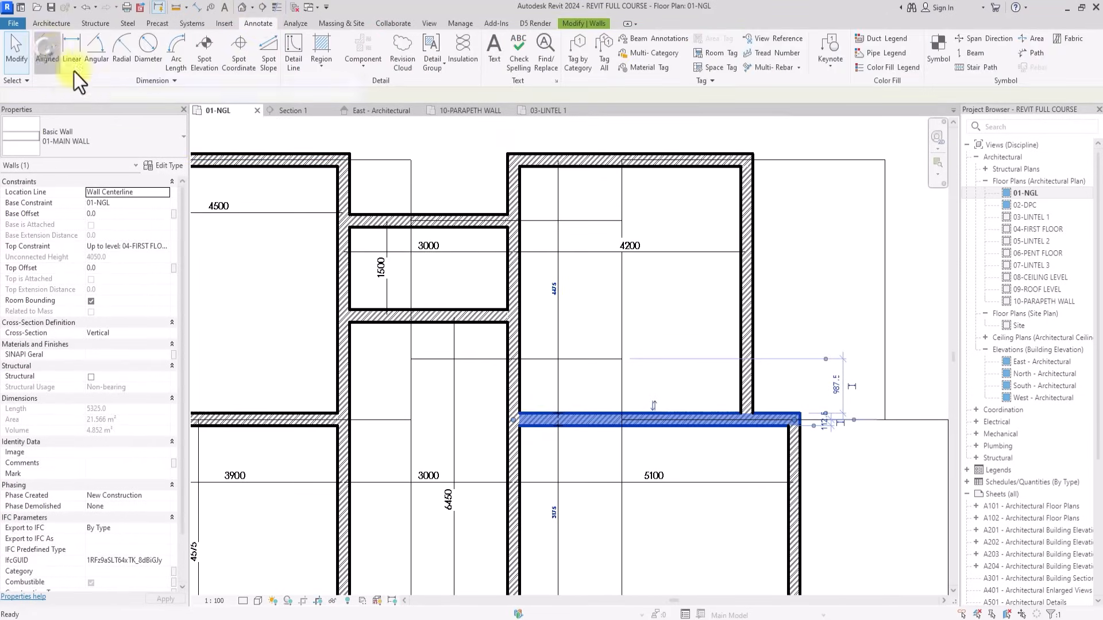
click(453, 322)
click(541, 411)
scroll(382, 372, up, 1)
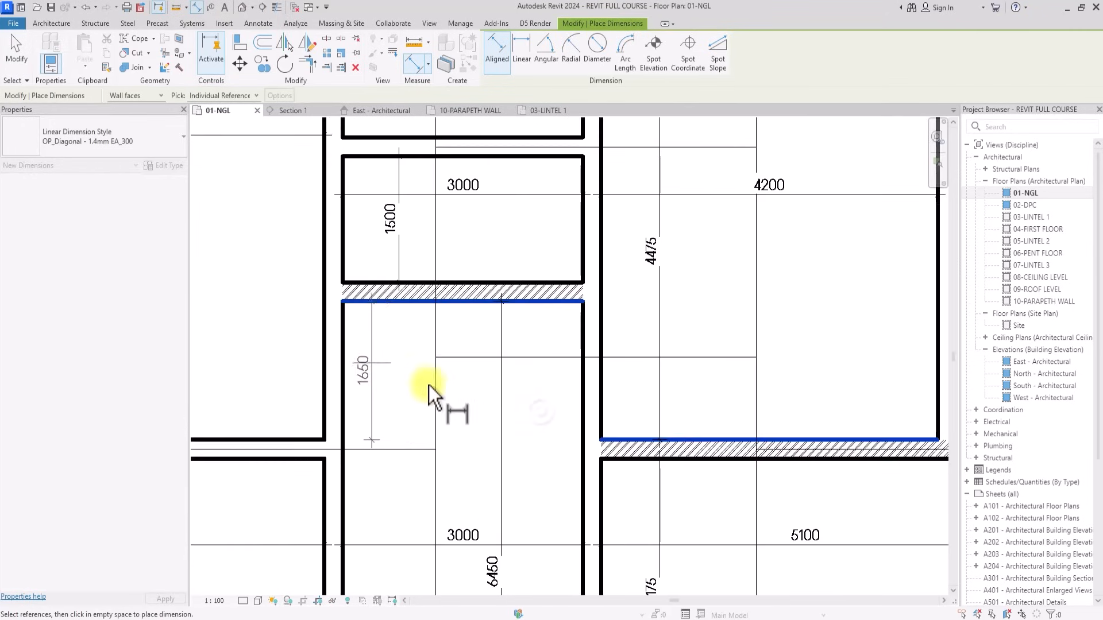
click(383, 373)
scroll(382, 374, down, 2)
key(Escape)
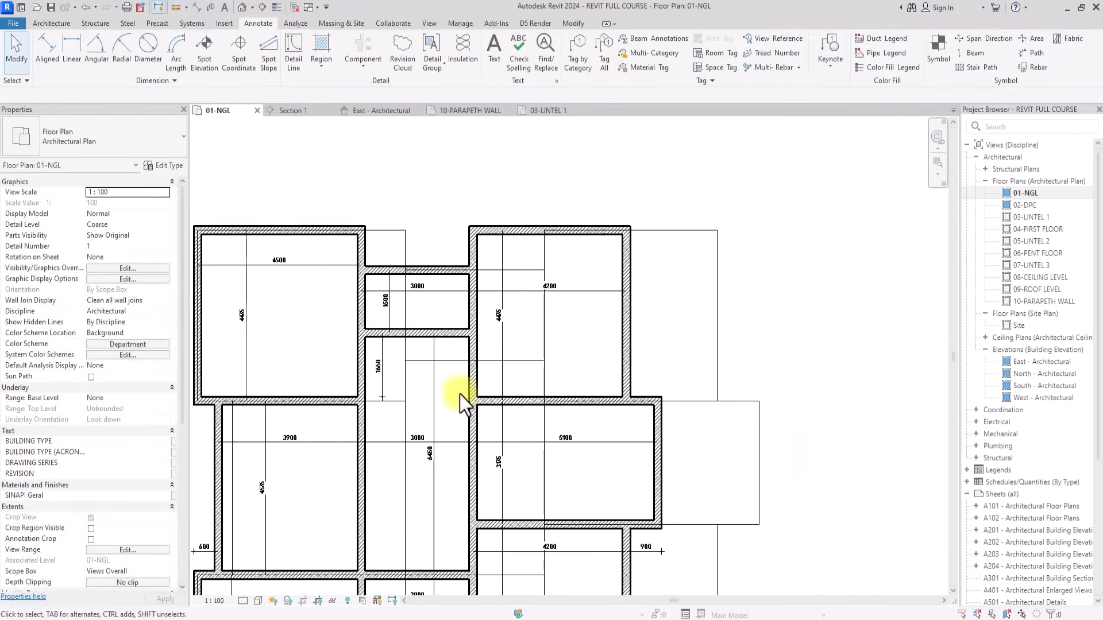
Move the wall dividing the upper right and middle right rooms by setting its offset from the small middle room's lower wall to 1000.
click(489, 400)
scroll(453, 373, up, 3)
click(428, 357)
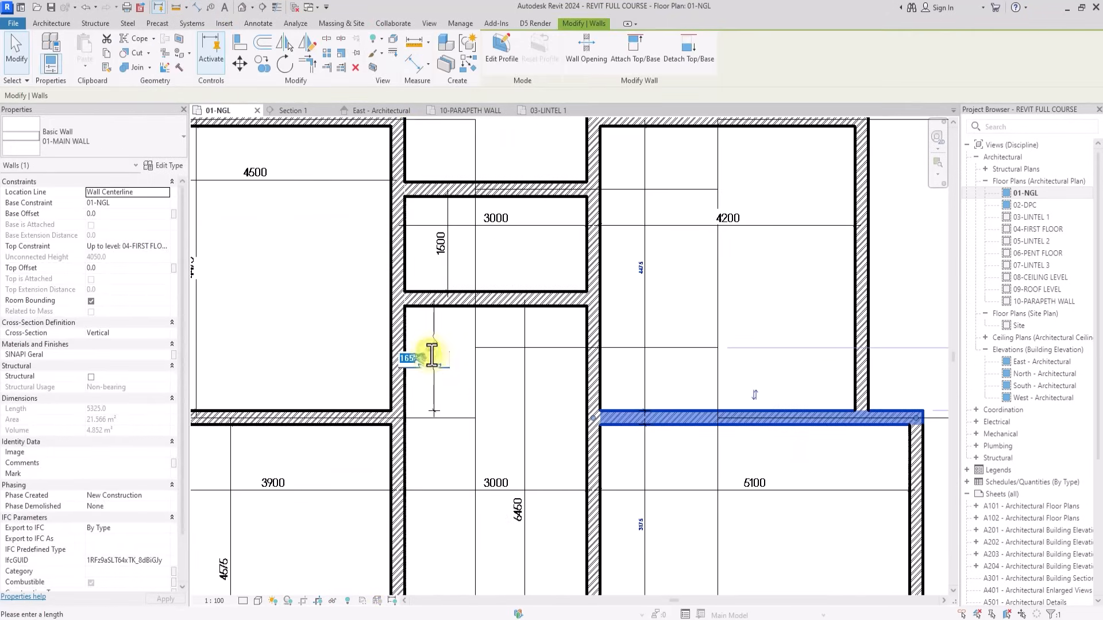
text(1000)
key(Return)
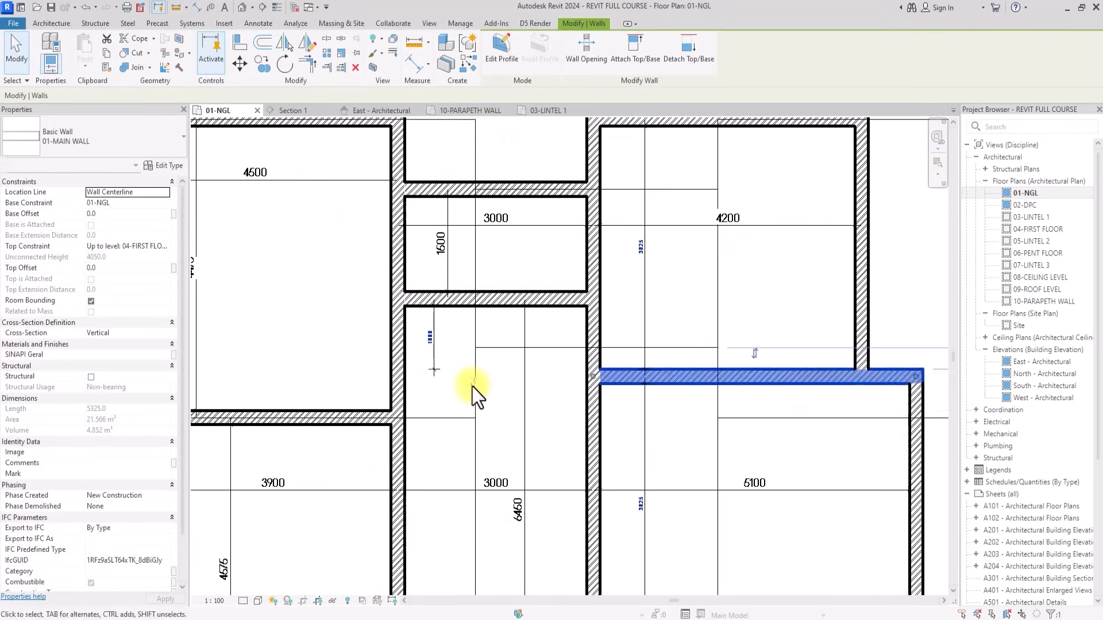
Move the wall dividing the upper left and middle left rooms up to align with the corresponding wall of the right rooms.
scroll(475, 390, down, 3)
scroll(440, 402, up, 2)
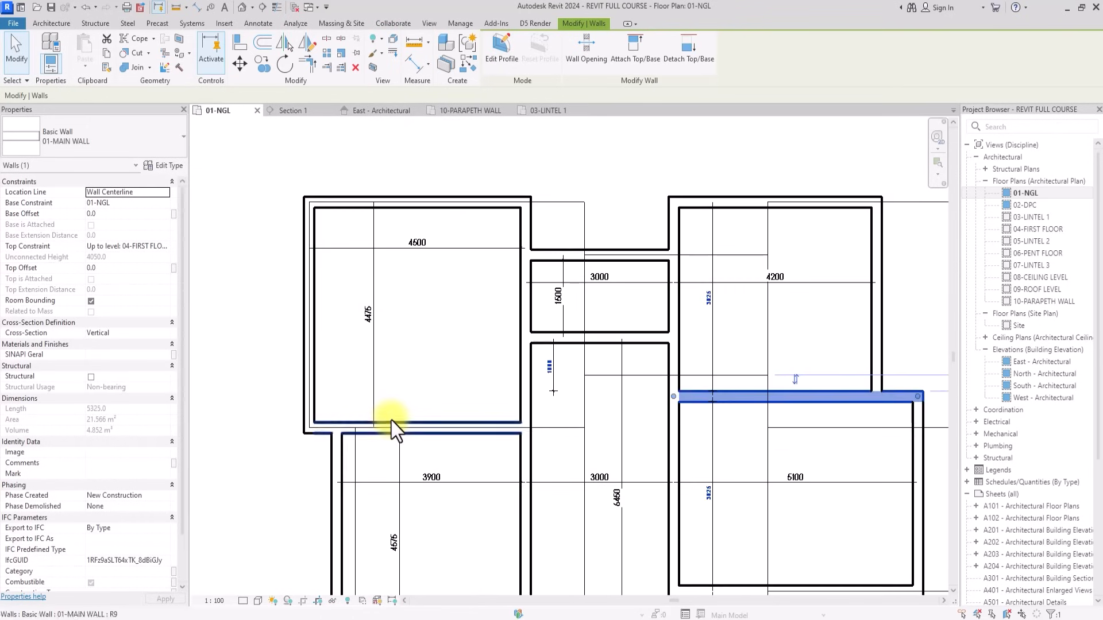
drag(413, 428, 426, 388)
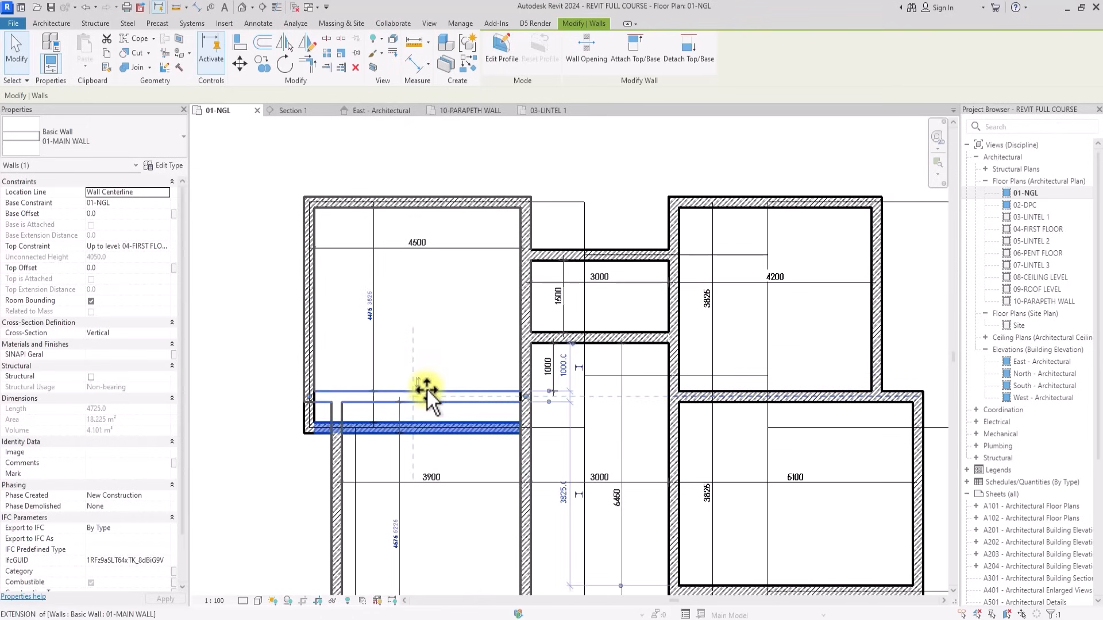
key(Escape)
scroll(391, 295, up, 3)
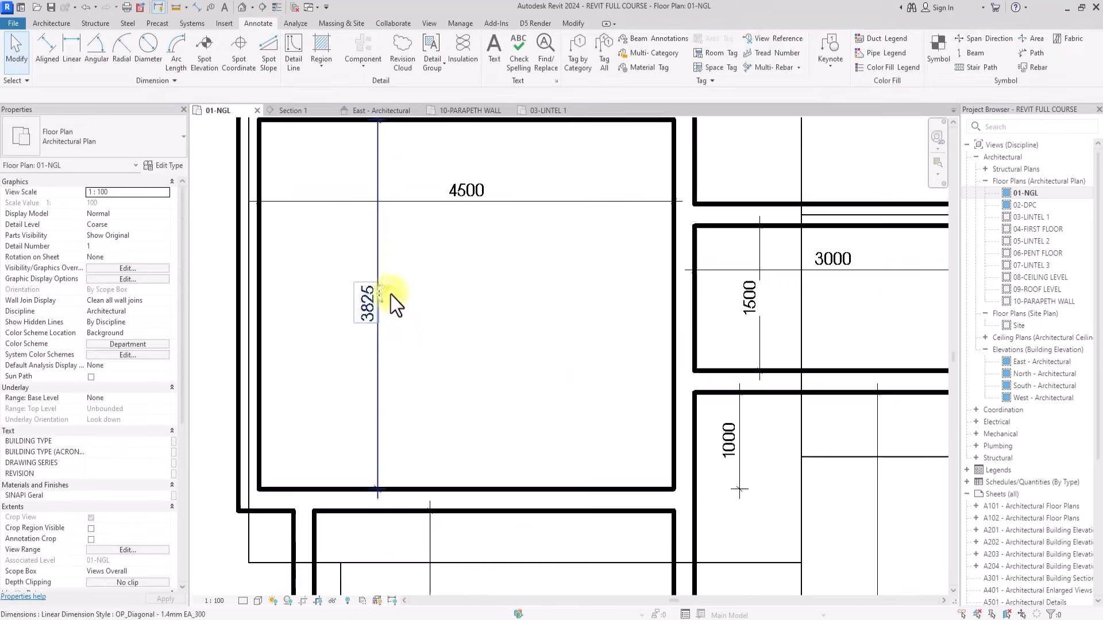
Add an aligned dimension for the offset between the top walls of the upper left room and the small middle room.
scroll(390, 295, down, 5)
scroll(389, 300, up, 3)
mouse_move(389, 300)
middle_down()
mouse_move(410, 314)
mouse_move(398, 319)
middle_up()
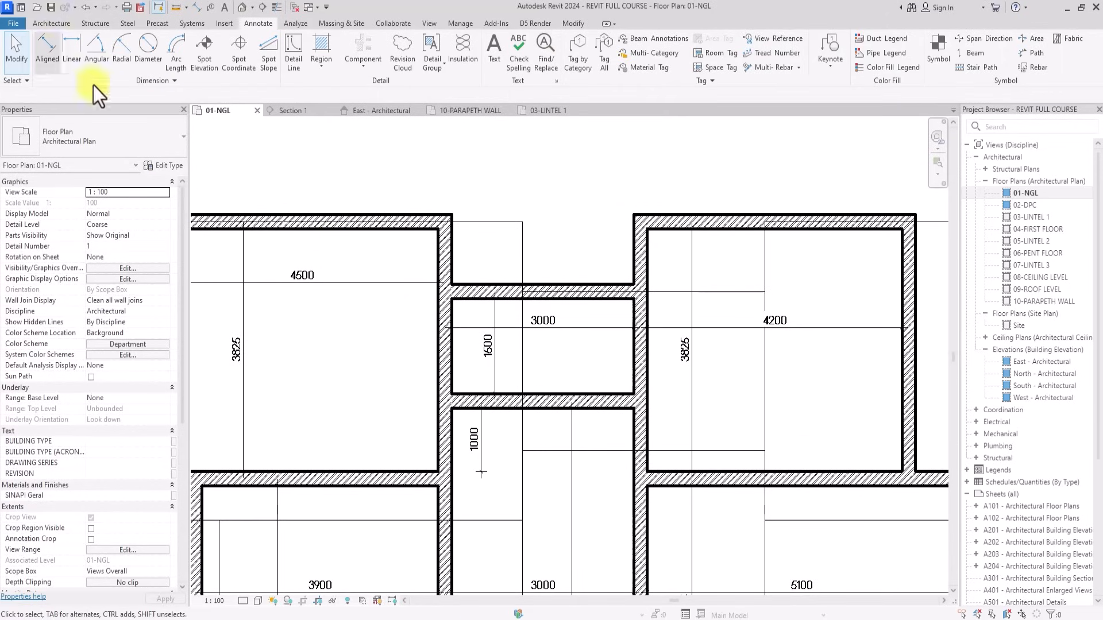
click(42, 49)
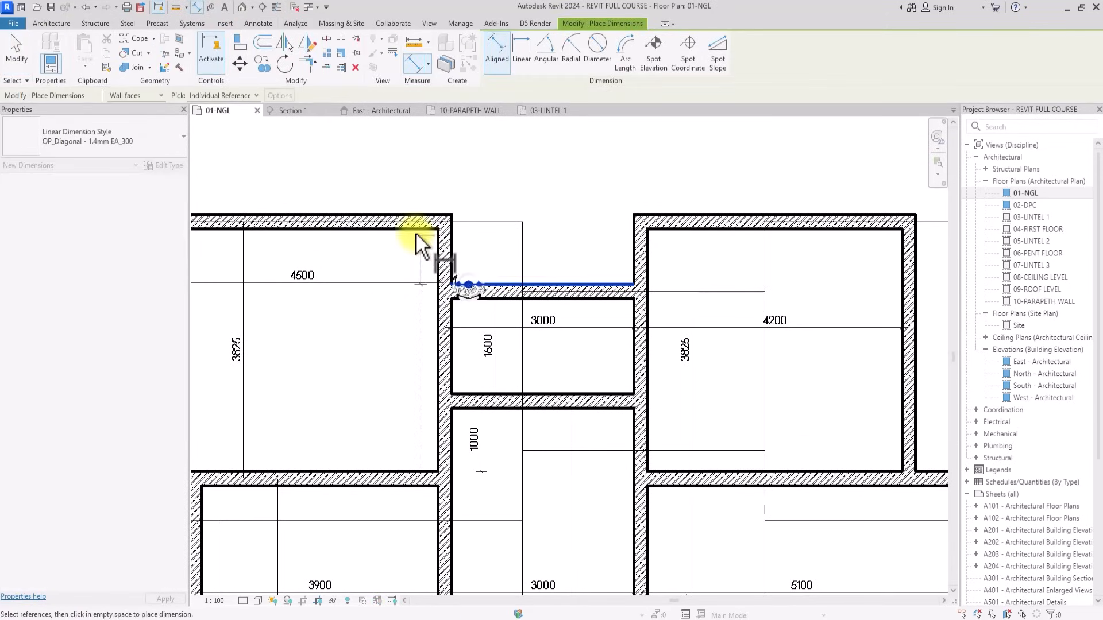
scroll(397, 264, up, 1)
scroll(399, 264, down, 3)
key(Escape)
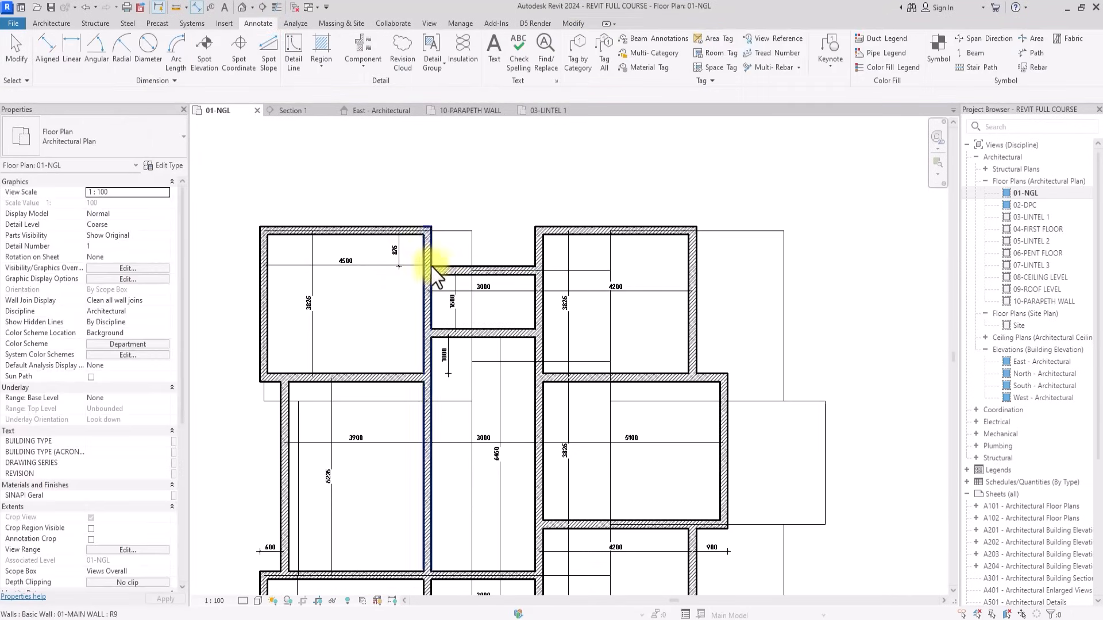
Move the small middle room's top wall by setting its offset from the upper left room's top wall to 1000.
scroll(431, 259, up, 2)
click(447, 273)
click(362, 239)
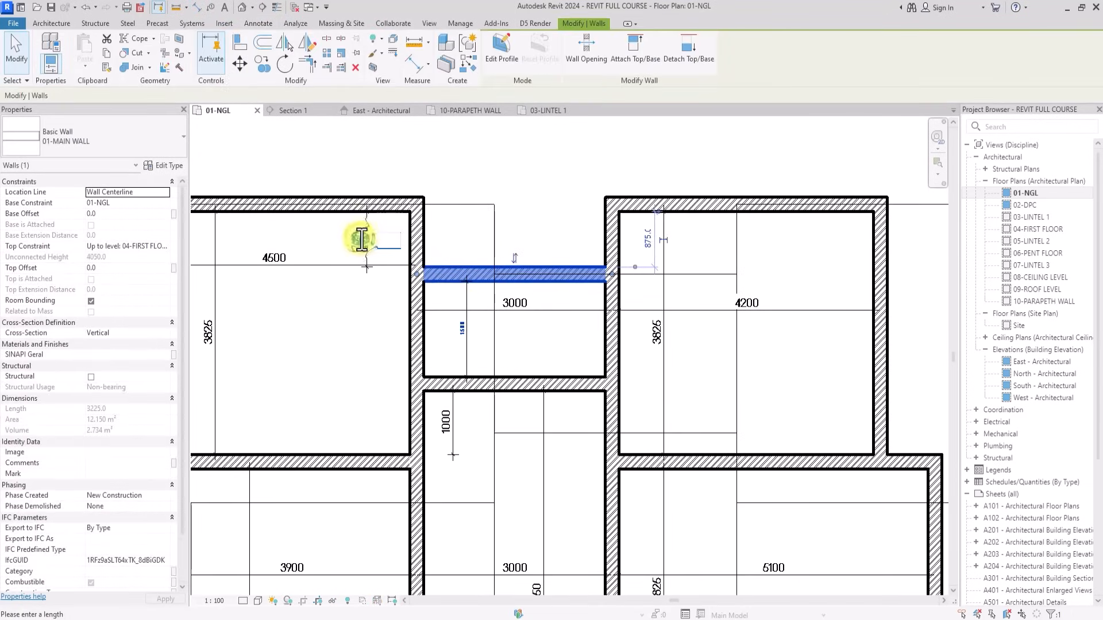
text(1000)
key(Return)
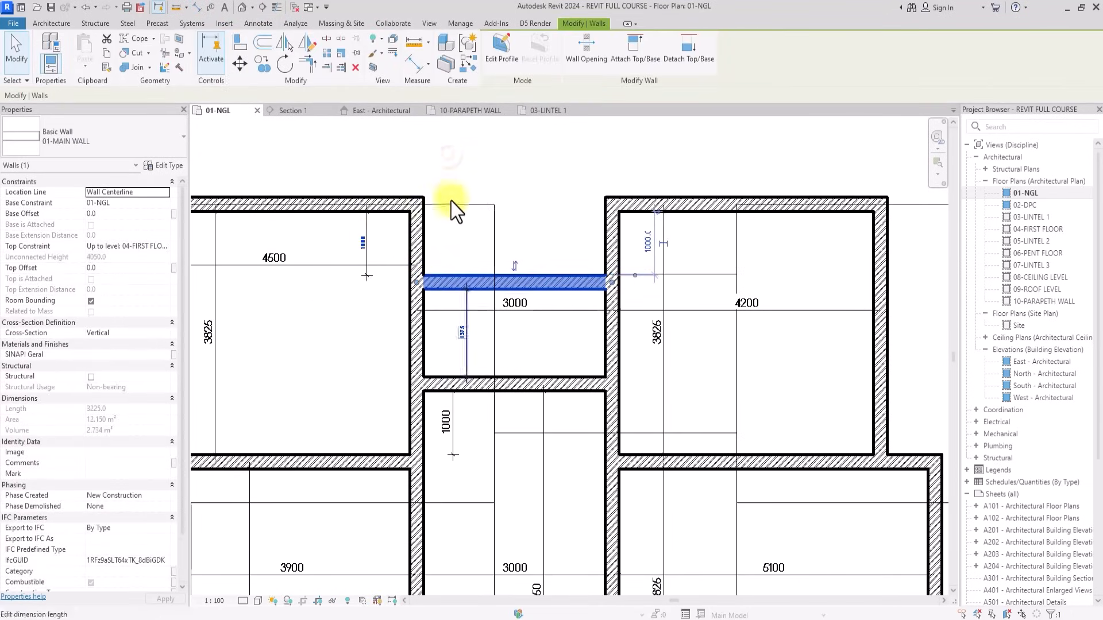
Move the small middle room's lower wall to restore the room's height to 1500.
click(468, 385)
click(461, 334)
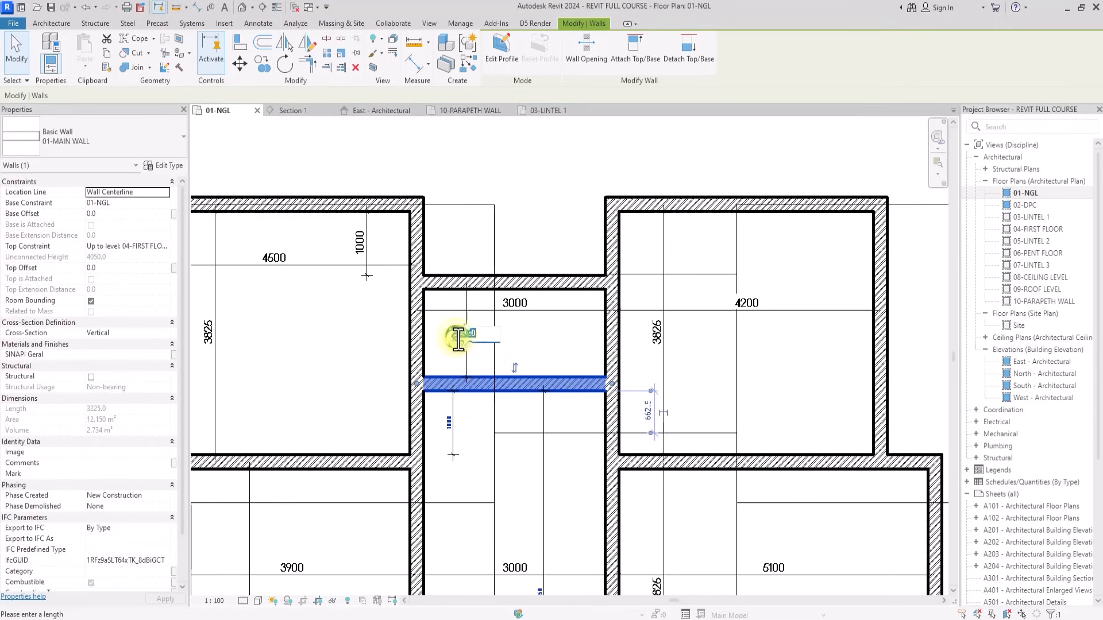
key(Return)
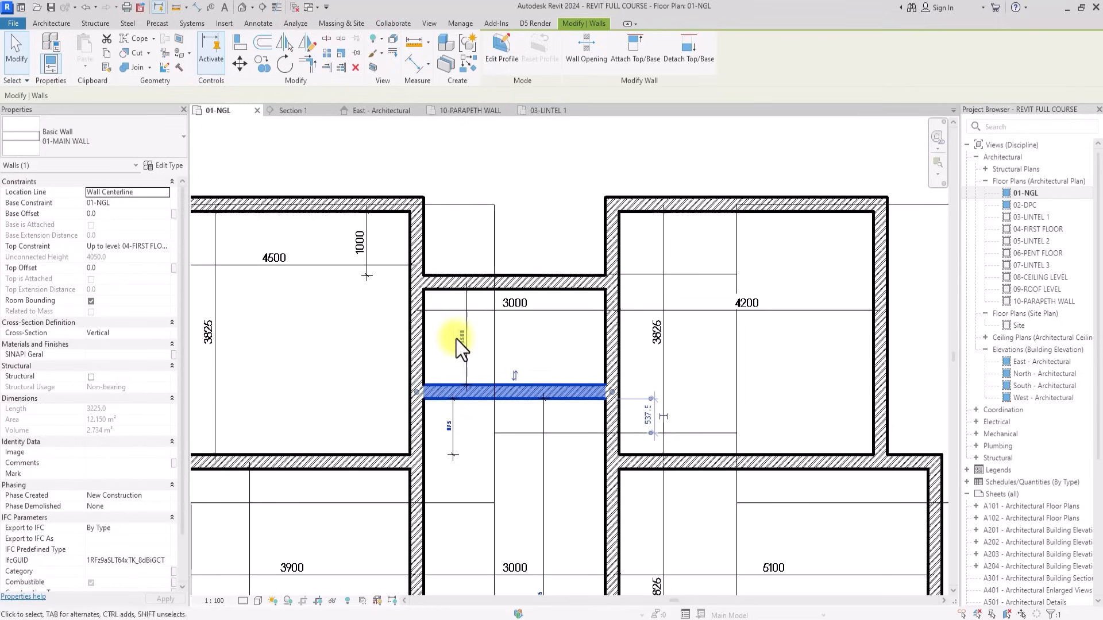
Move the wall dividing the upper left and middle left rooms by setting its offset from the small middle room's lower wall to 1000.
middle_drag(400, 447, 419, 356)
click(366, 370)
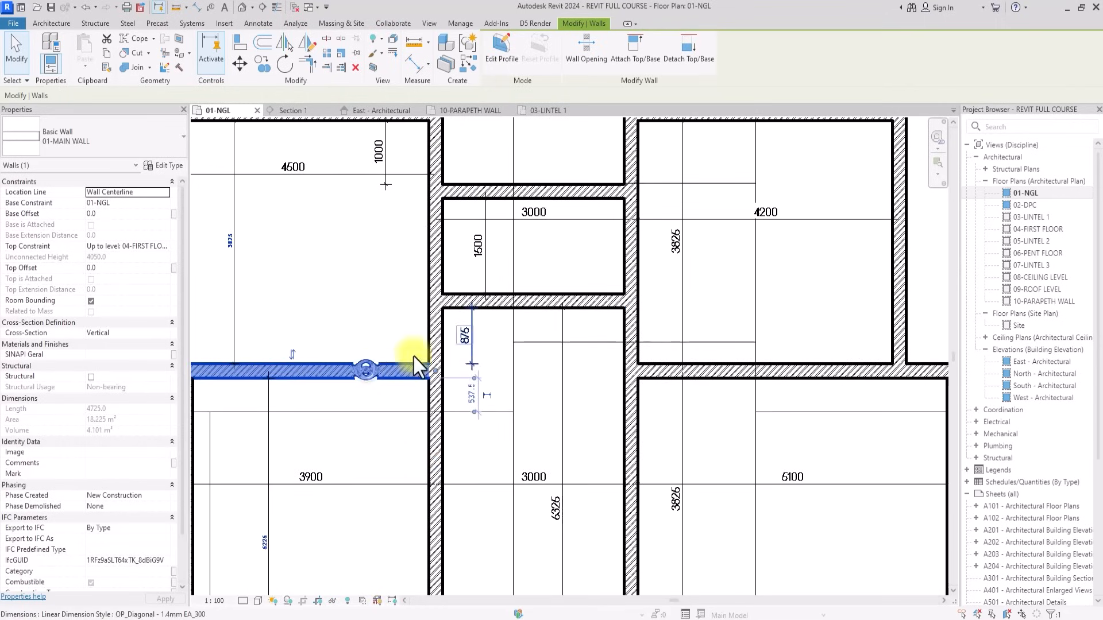
click(463, 343)
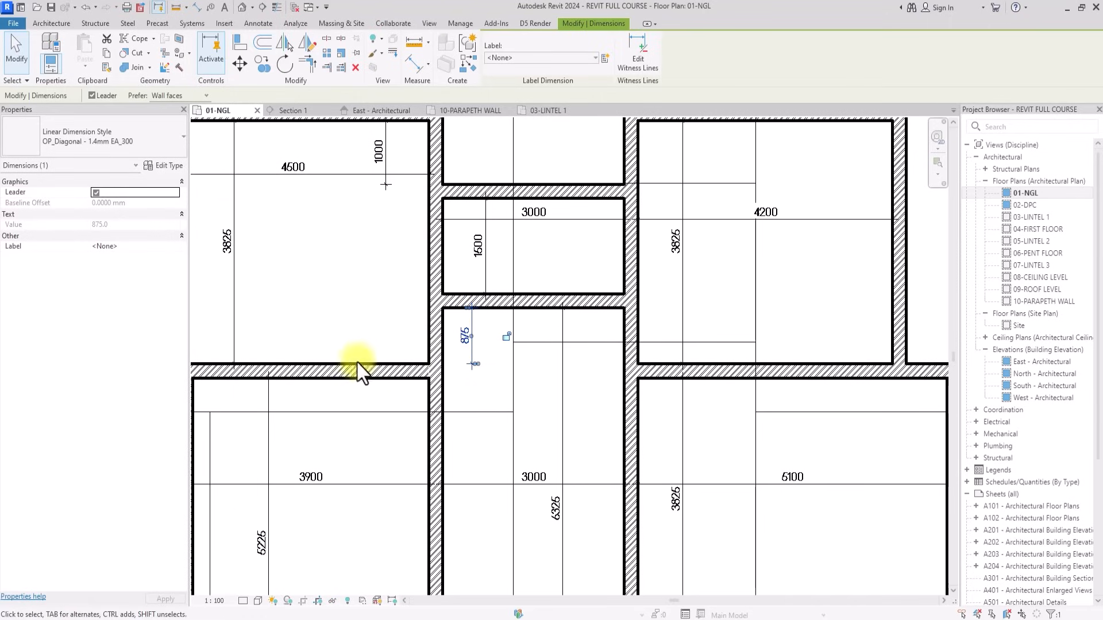
click(323, 370)
click(465, 339)
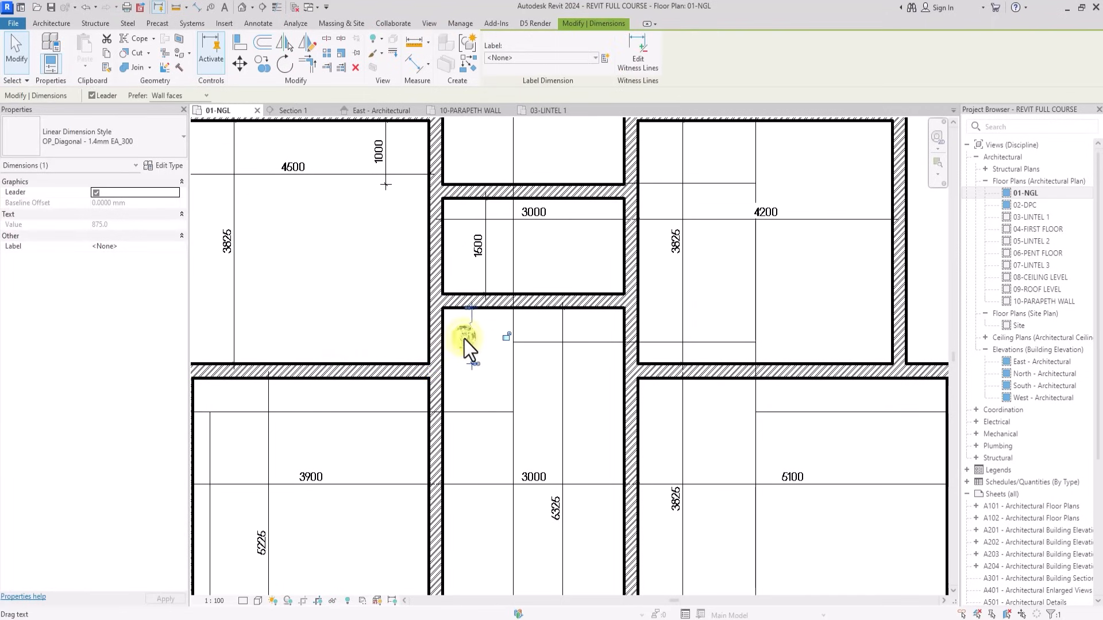
click(403, 377)
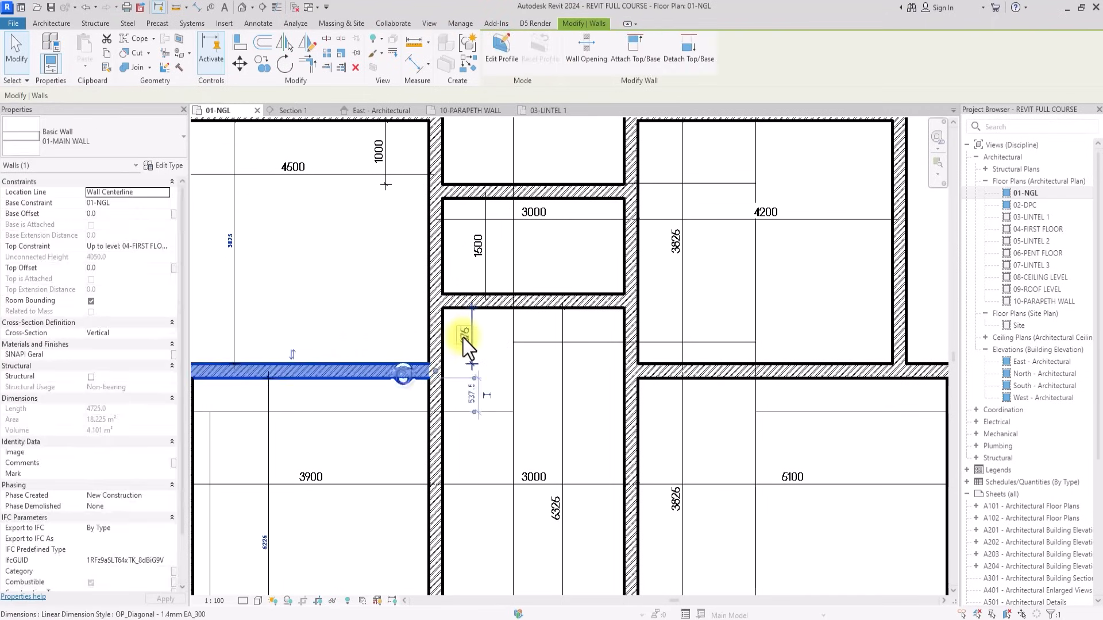
click(463, 339)
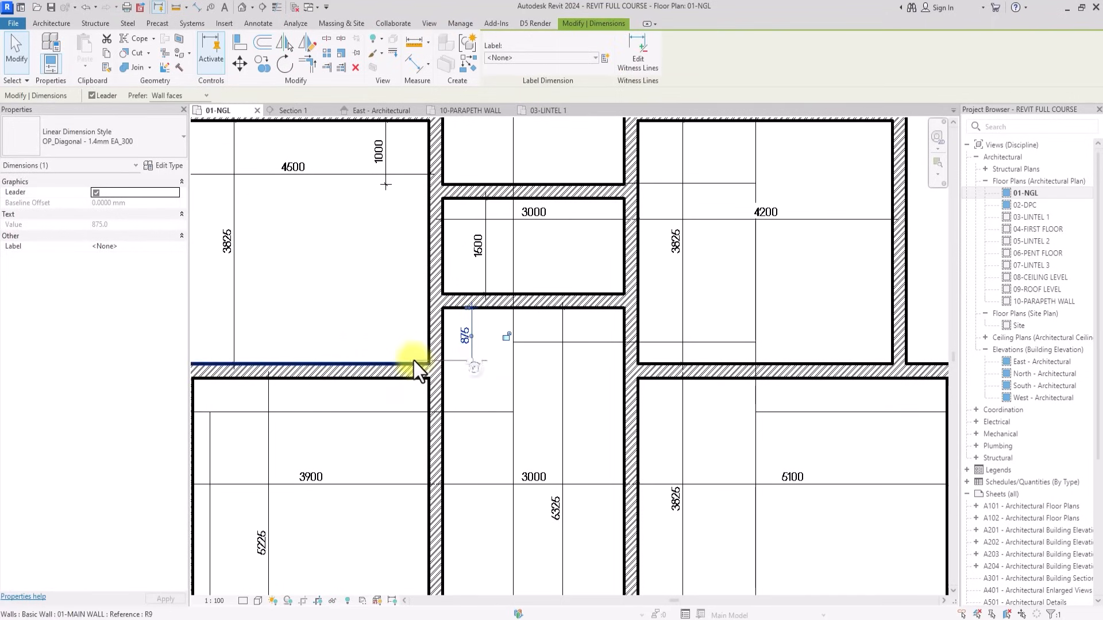
click(384, 378)
click(467, 336)
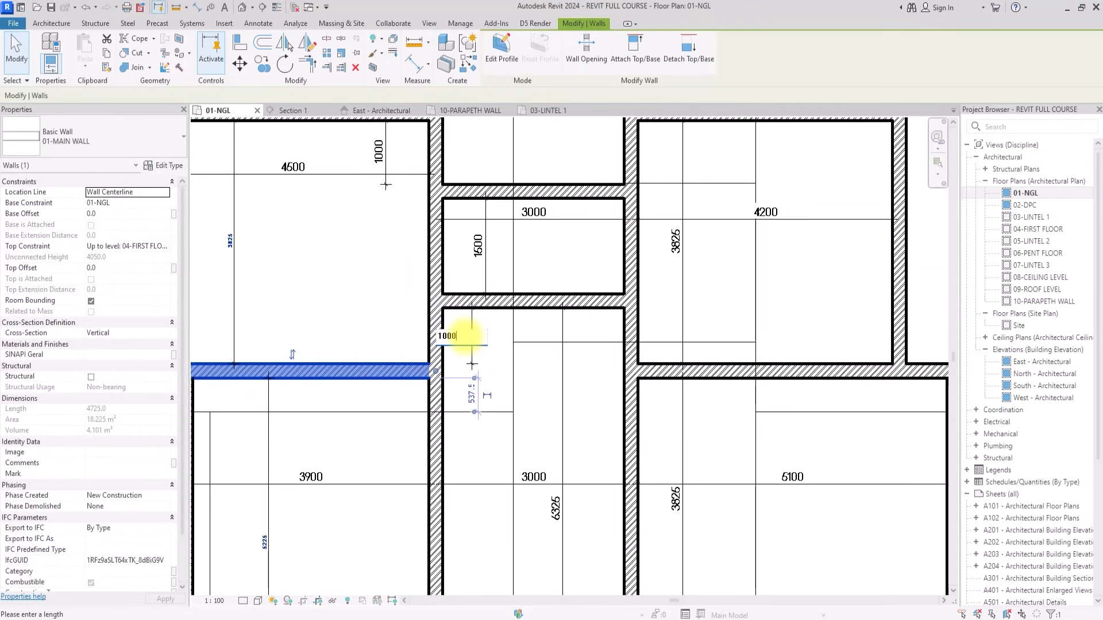
text(1000)
key(Return)
Move the wall dividing the upper right and middle right rooms down to align with the corresponding left wall.
scroll(473, 341, down, 3)
scroll(571, 345, up, 3)
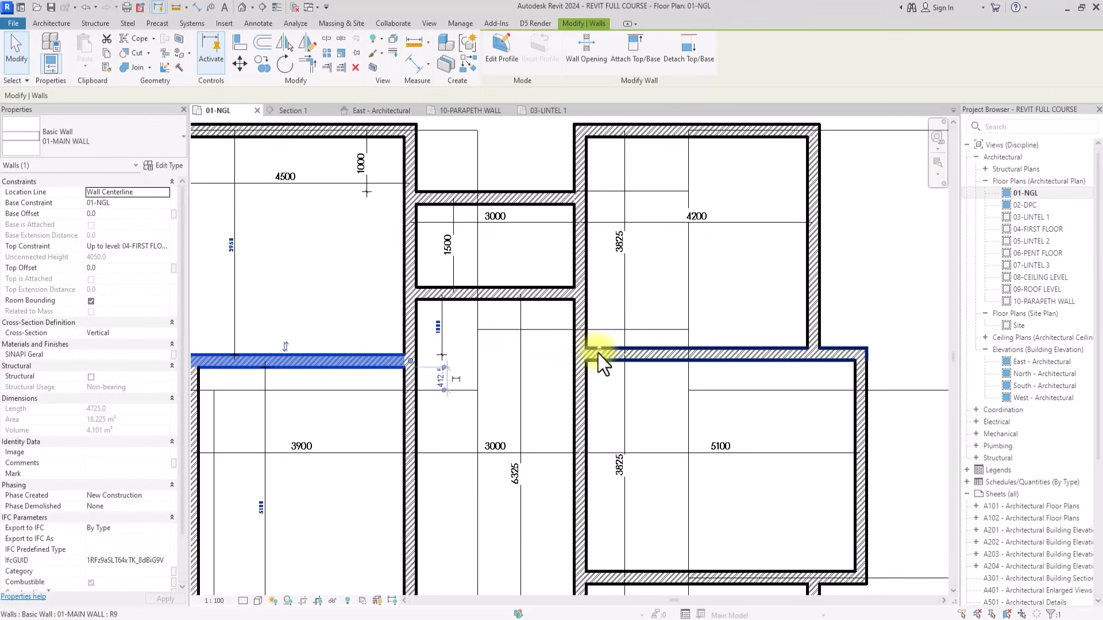
mouse_move(598, 354)
mouse_down()
mouse_move(586, 371)
mouse_move(593, 359)
mouse_up()
scroll(592, 359, down, 3)
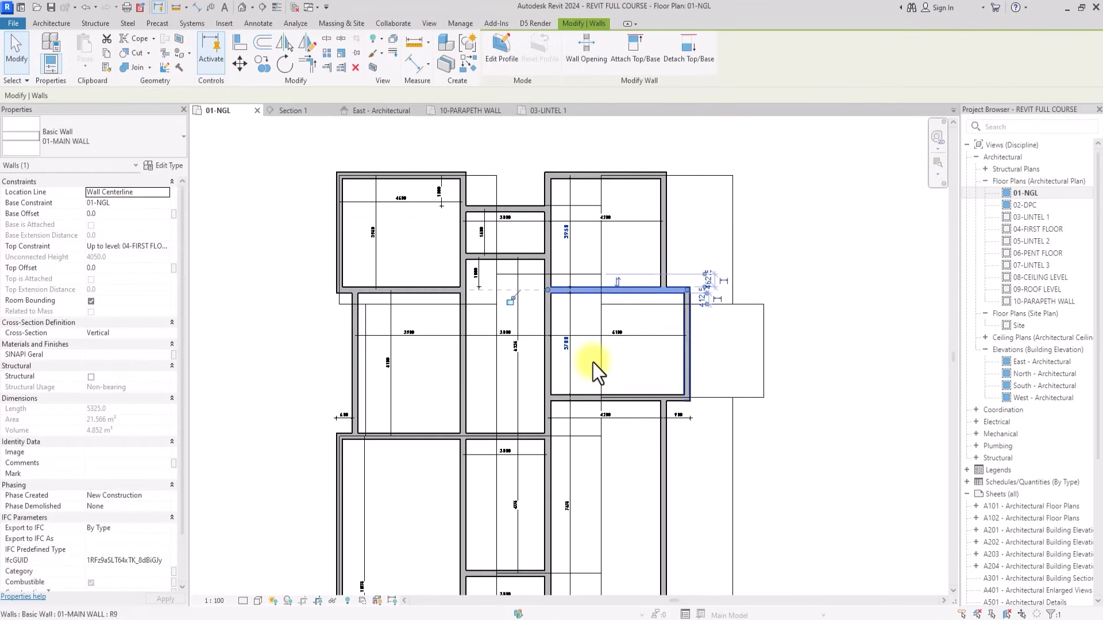
Set the middle right room's height to 2400 by moving its lower wall.
scroll(593, 363, up, 2)
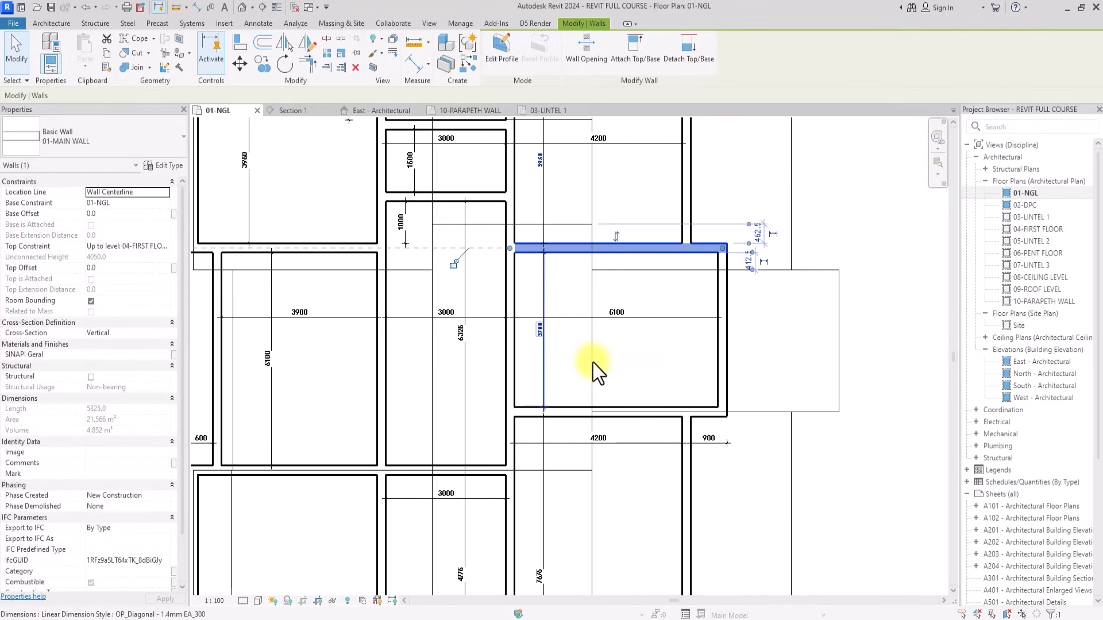
click(575, 414)
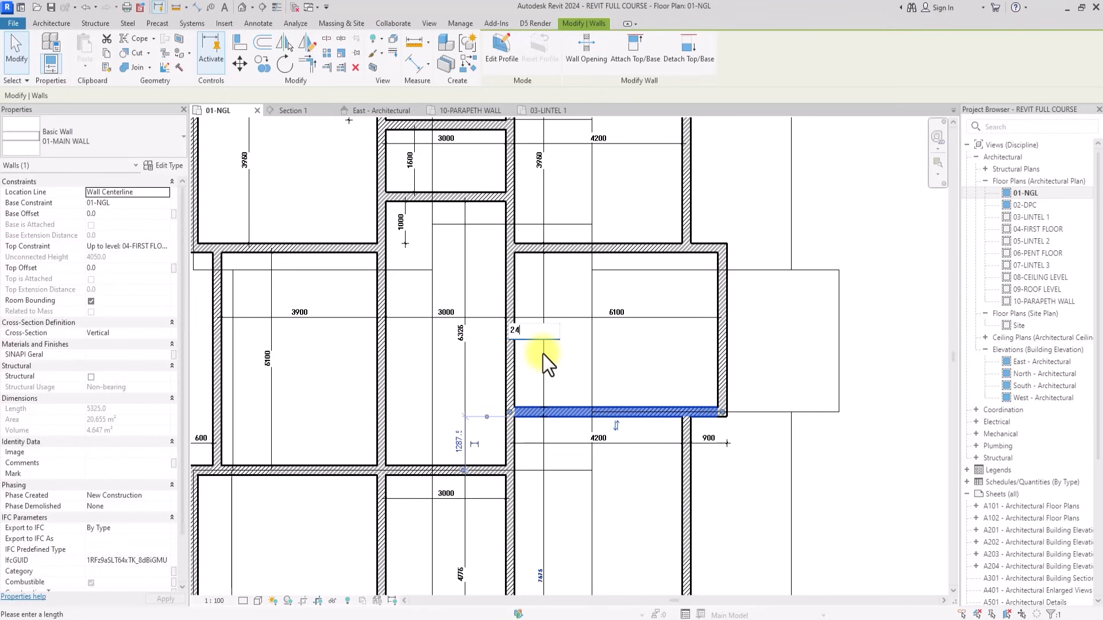
key(Return)
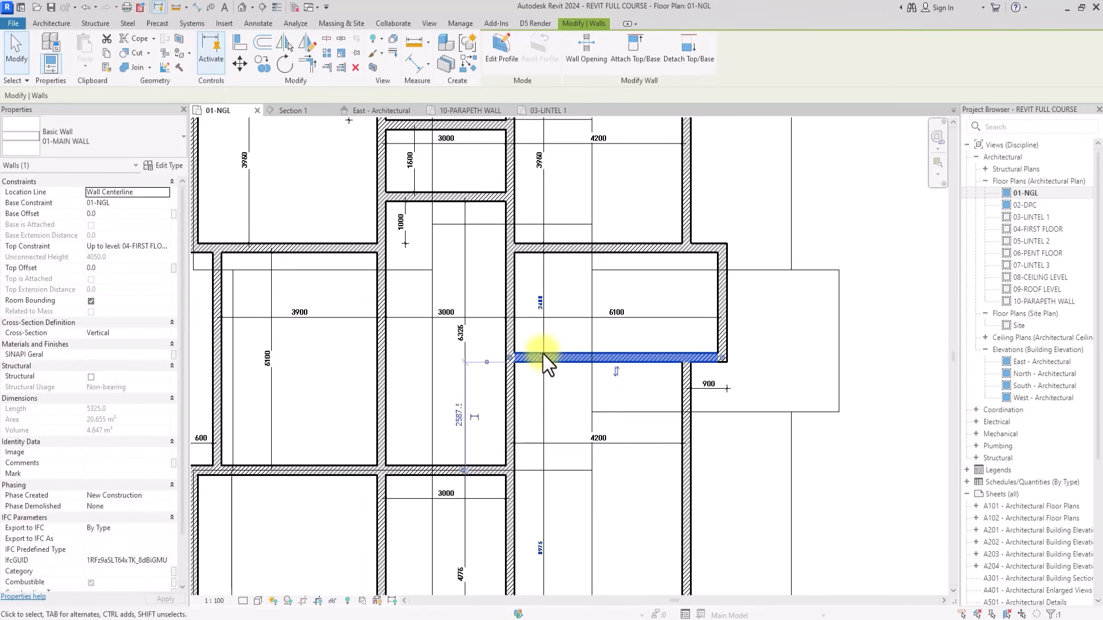
scroll(543, 354, down, 3)
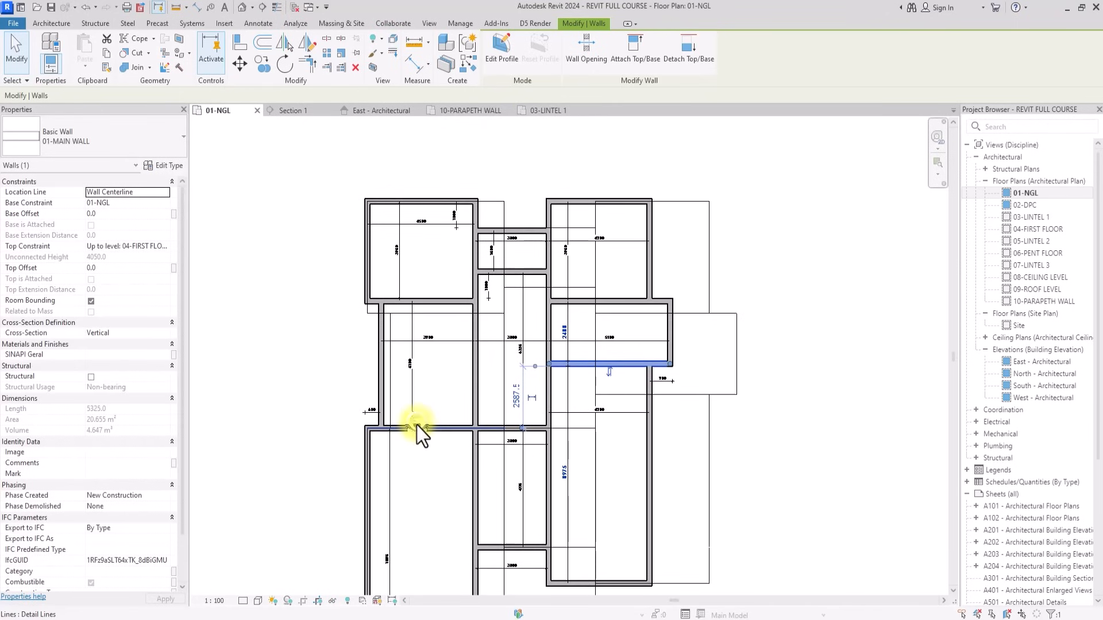
Set the middle left room's height to 3300 by moving its lower wall.
scroll(416, 425, up, 3)
key(Escape)
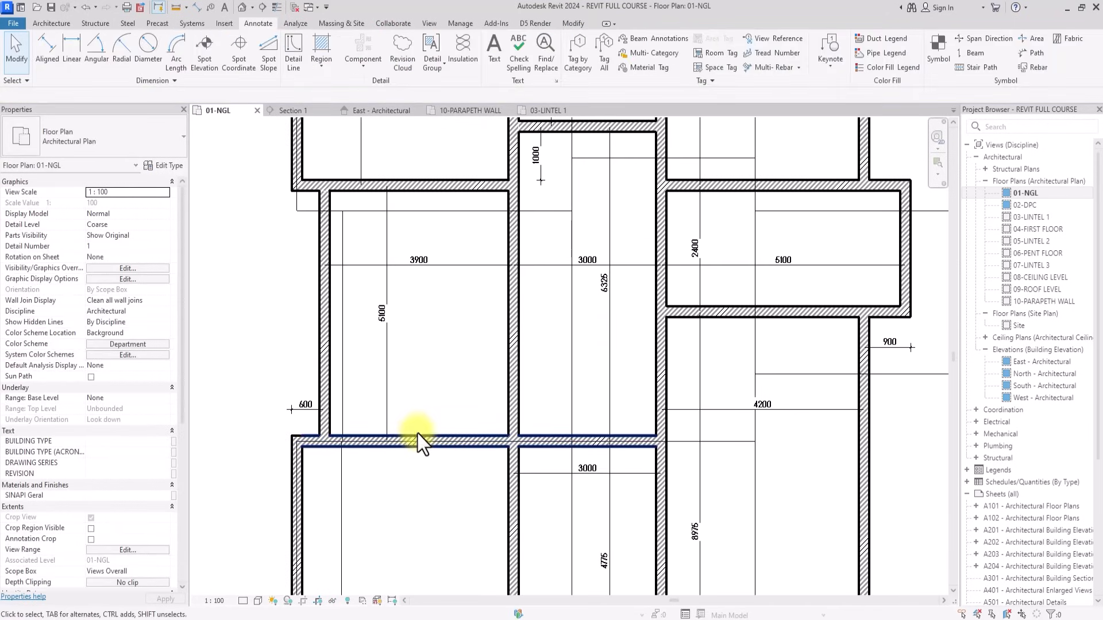
click(418, 435)
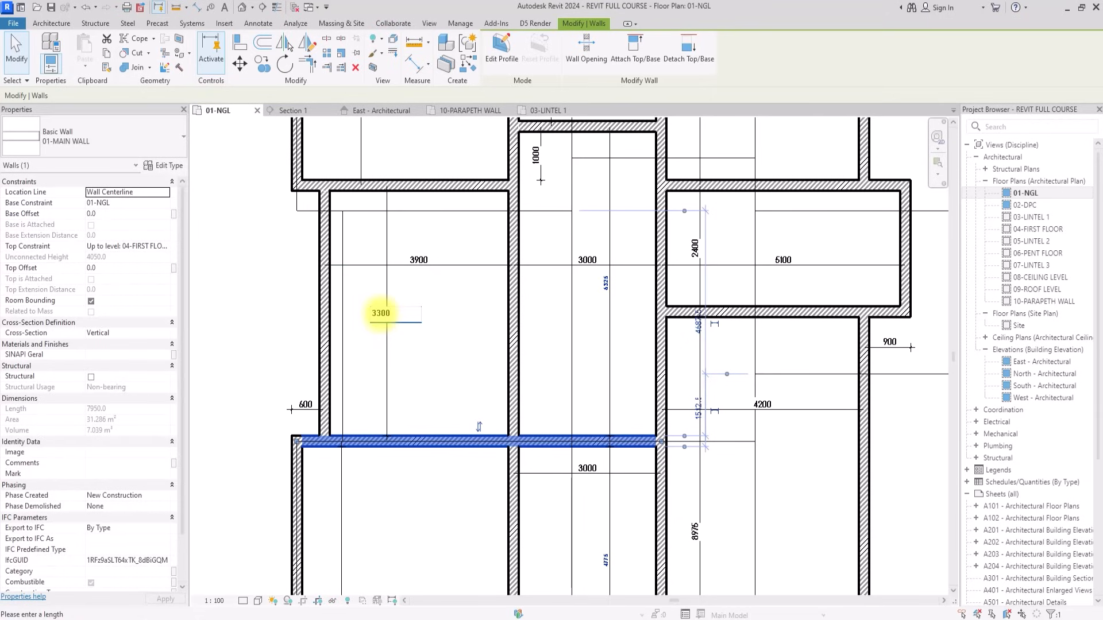
key(Return)
scroll(471, 345, down, 3)
click(738, 449)
Set the middle left room's height to 3600 by moving its shared lower wall.
scroll(738, 450, up, 3)
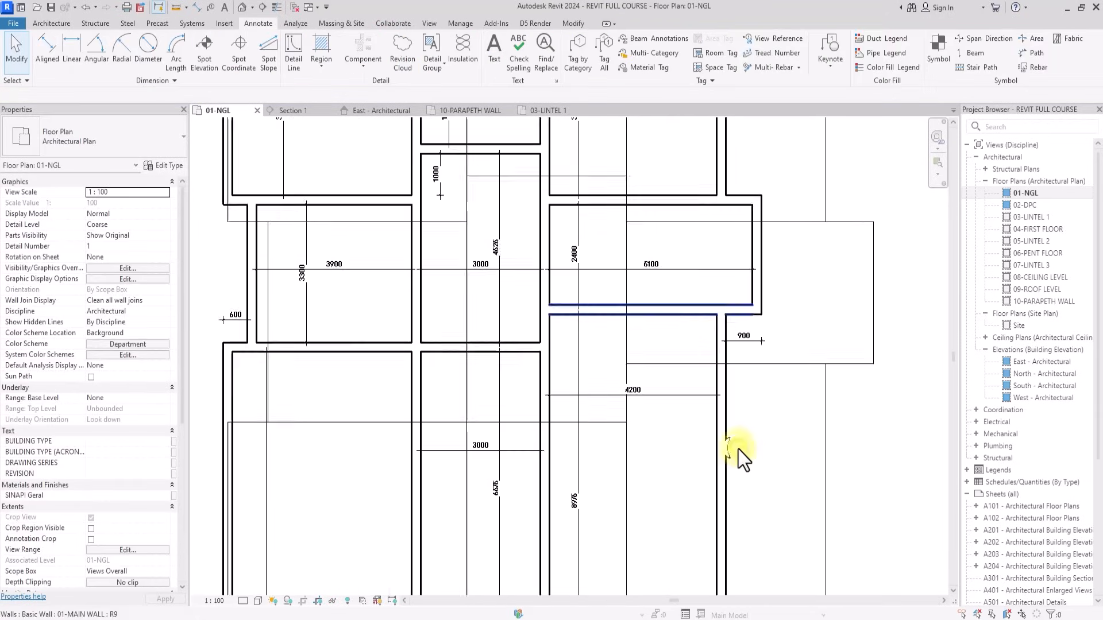
mouse_move(738, 450)
middle_down()
mouse_move(758, 469)
mouse_move(827, 468)
middle_up()
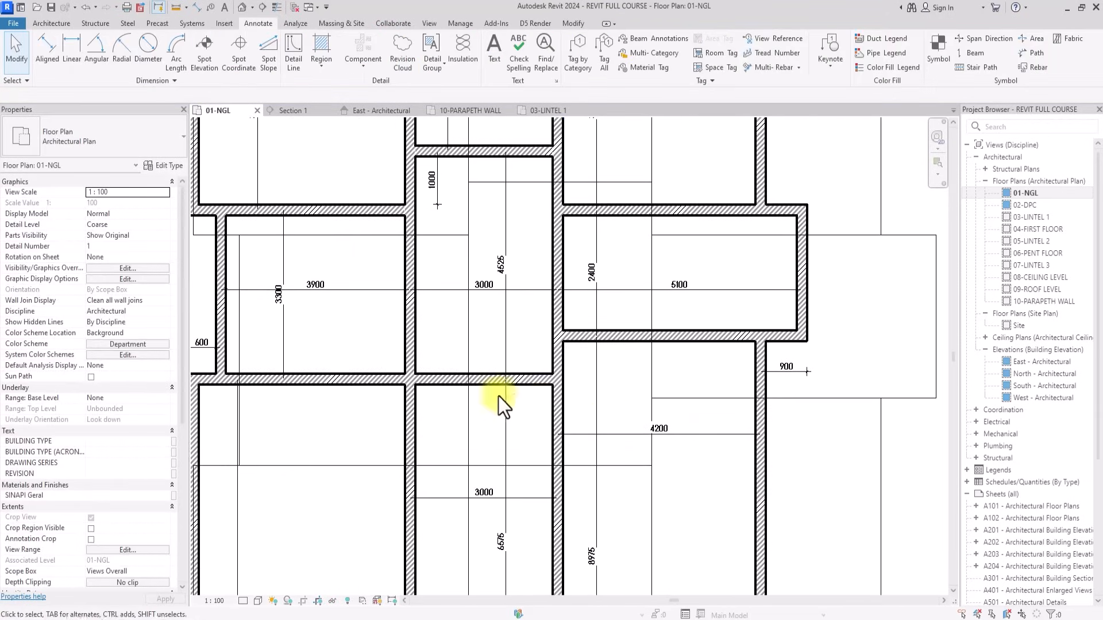
click(441, 384)
click(280, 294)
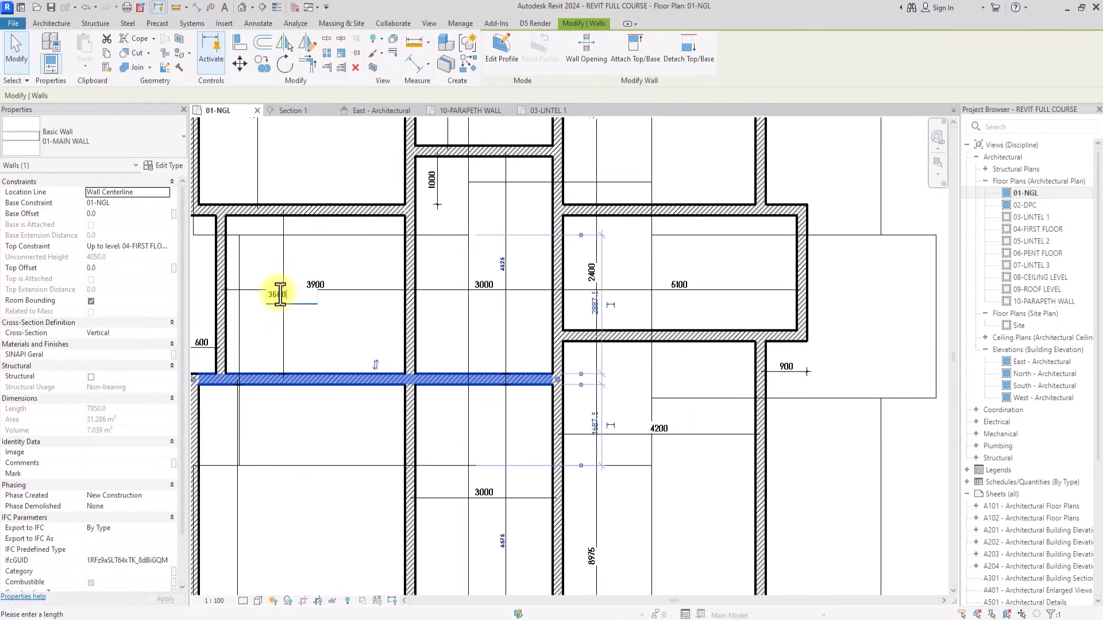
text(3600)
key(Return)
scroll(535, 378, down, 4)
click(730, 442)
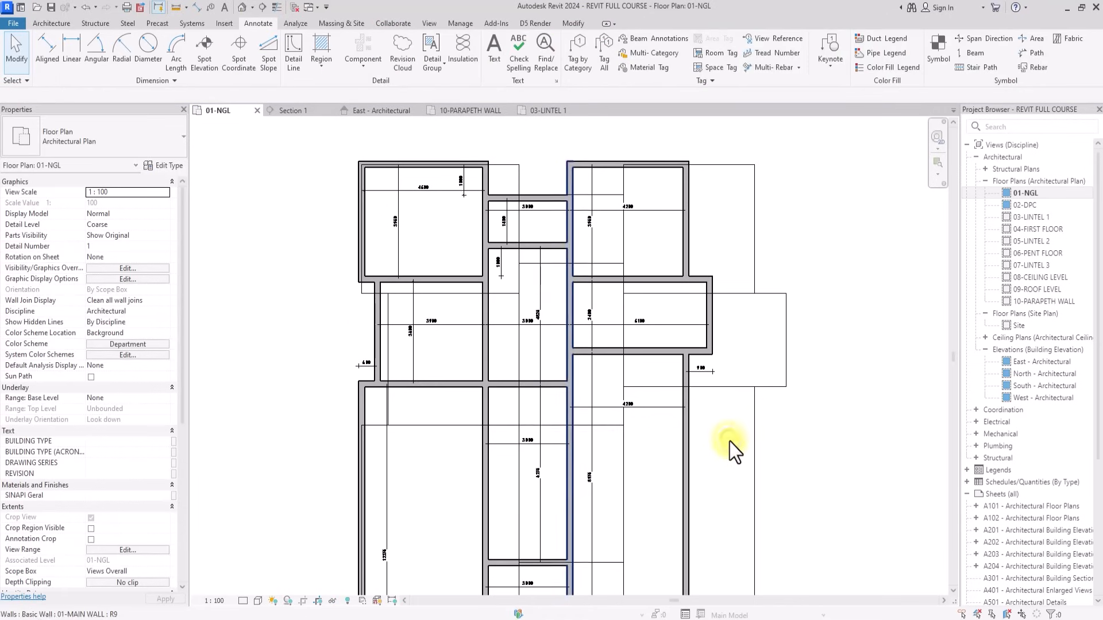
Set the height of the 3000-wide central room just below the middle row to 2400 by moving its lower wall.
scroll(557, 506, up, 2)
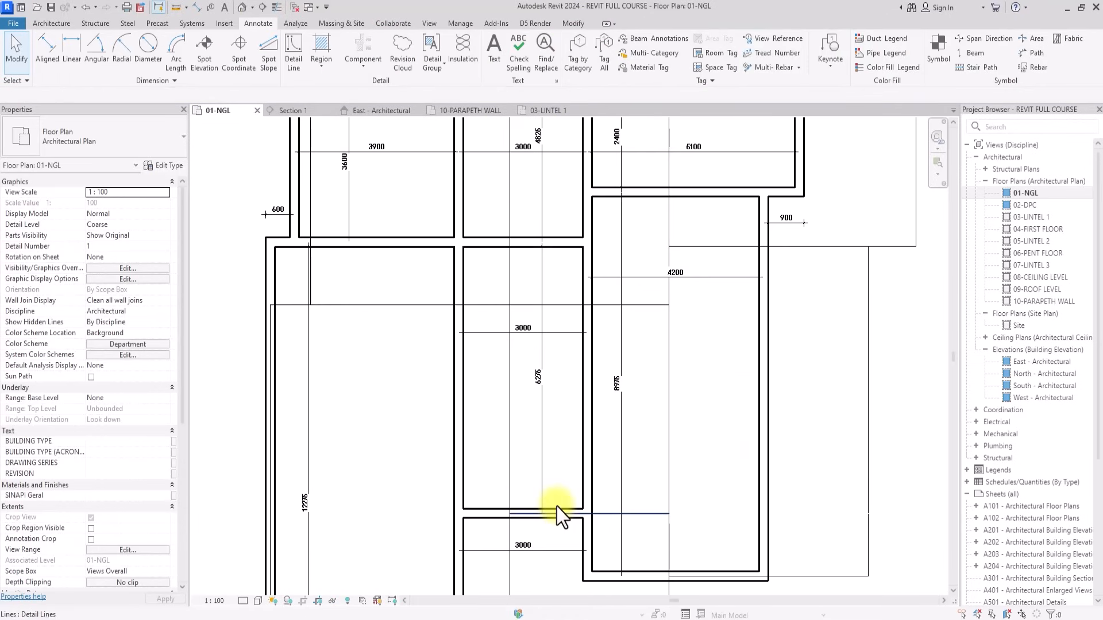
click(557, 507)
click(535, 378)
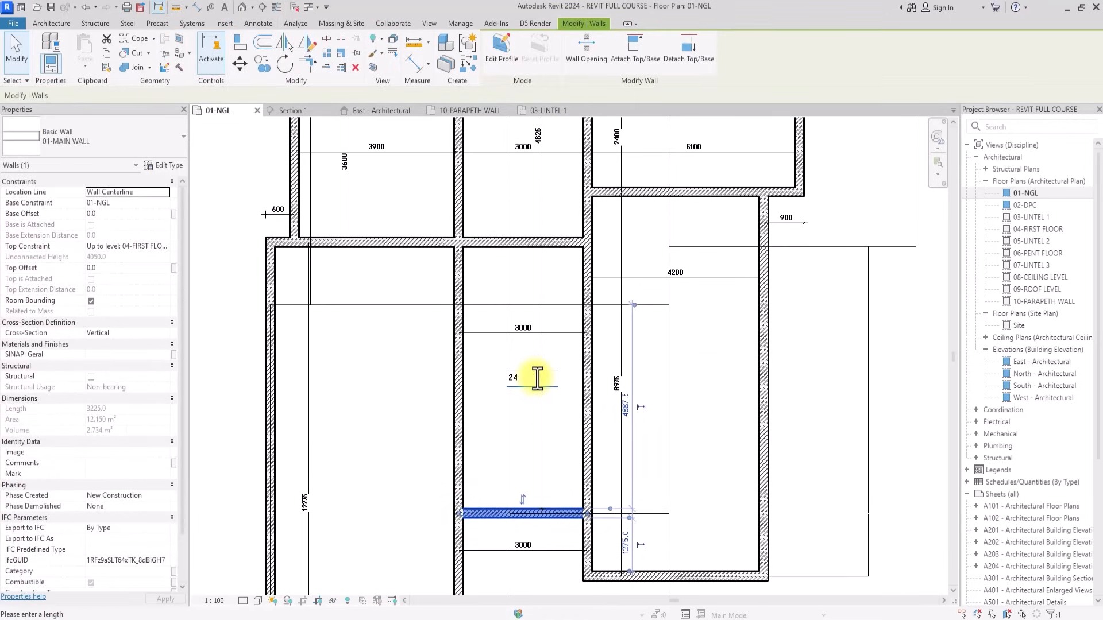
text(2400)
key(Return)
scroll(536, 378, down, 3)
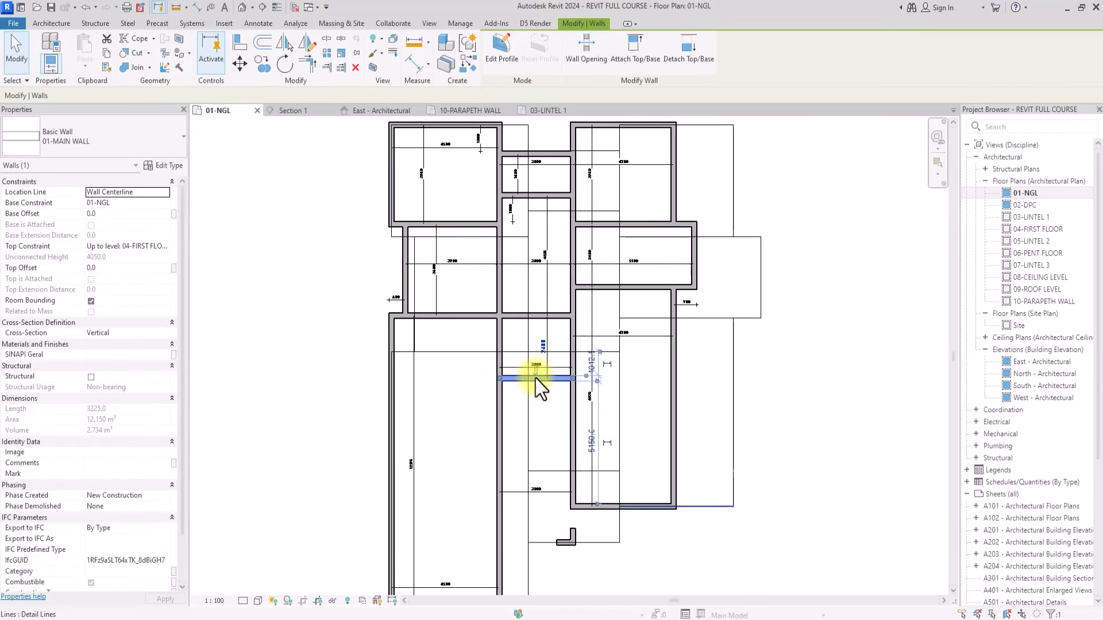
scroll(536, 378, up, 2)
scroll(535, 378, up, 1)
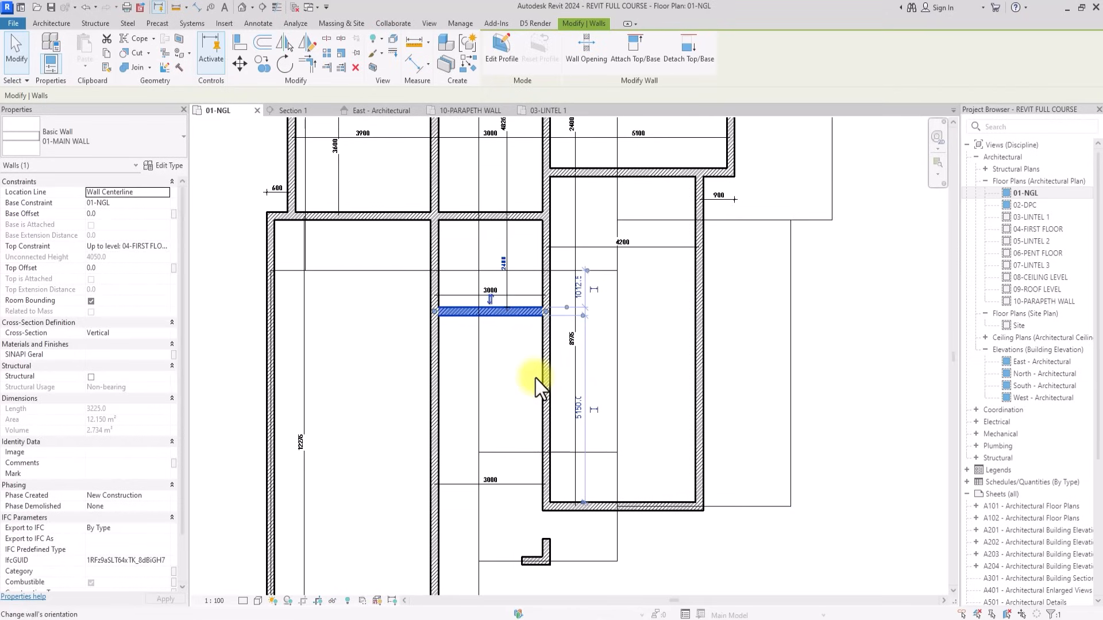
Move the lower wall of the middle room so the room's vertical dimension is 3000.
scroll(529, 347, up, 2)
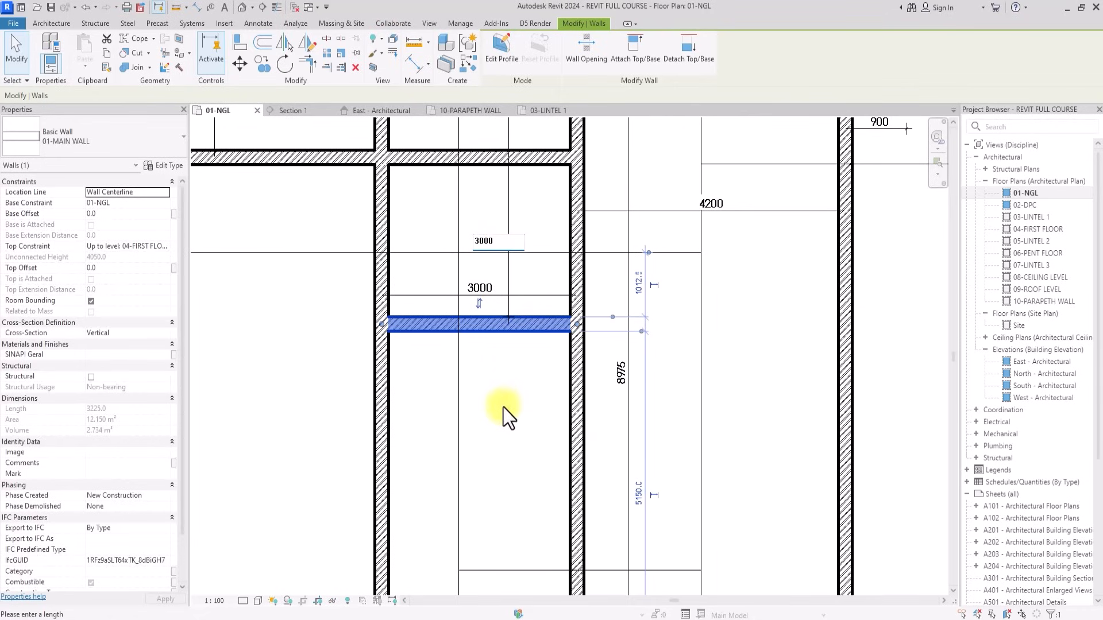
text(3000)
key(Return)
scroll(507, 415, down, 3)
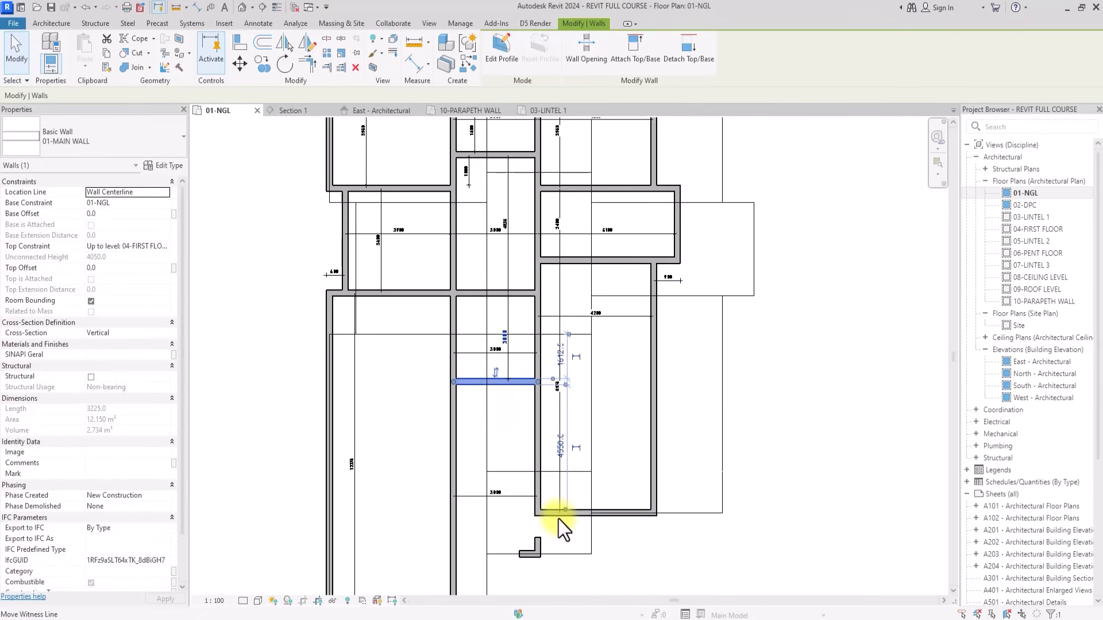
Move the bottom wall of the lower-right room up so the room's vertical dimension is 5100.
scroll(558, 519, up, 2)
drag(572, 515, 582, 323)
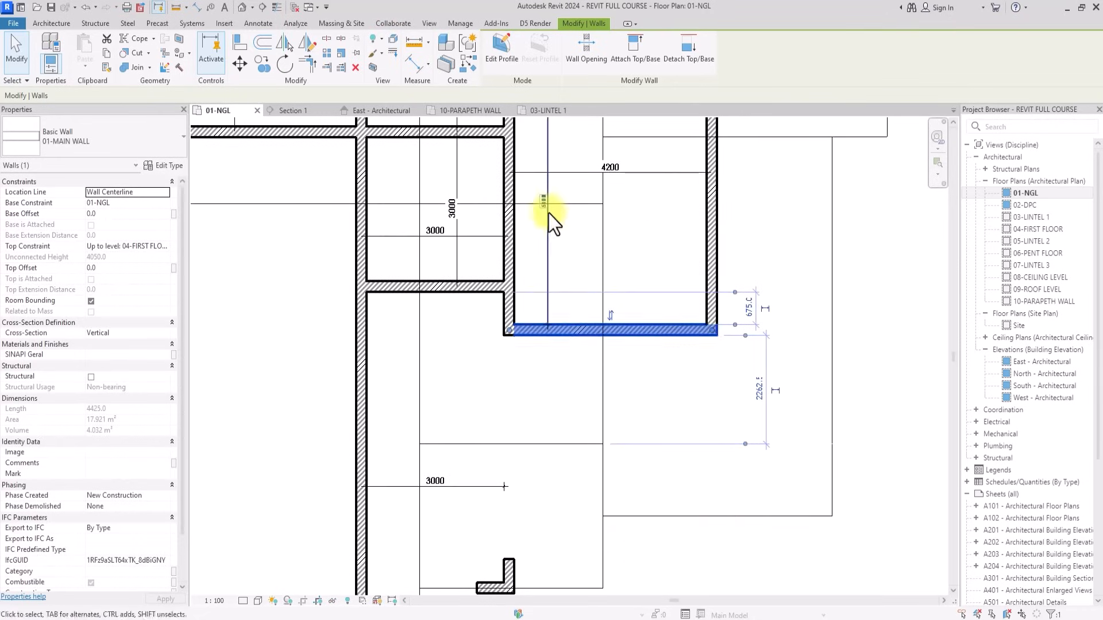
scroll(548, 218, up, 3)
scroll(547, 222, down, 5)
middle_drag(547, 221, 568, 233)
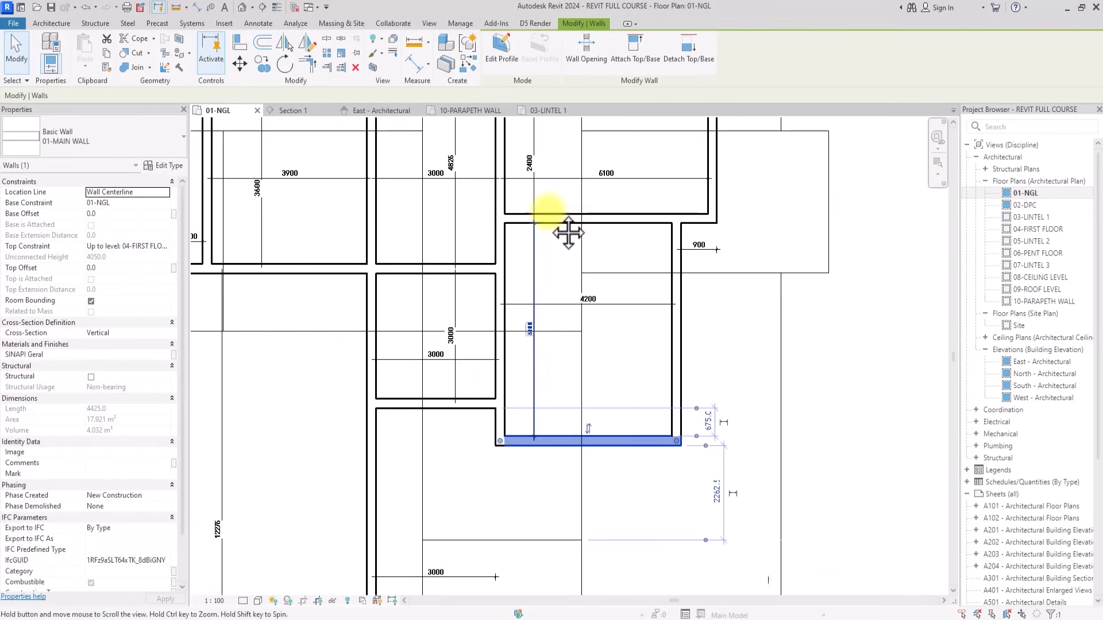
scroll(549, 215, up, 6)
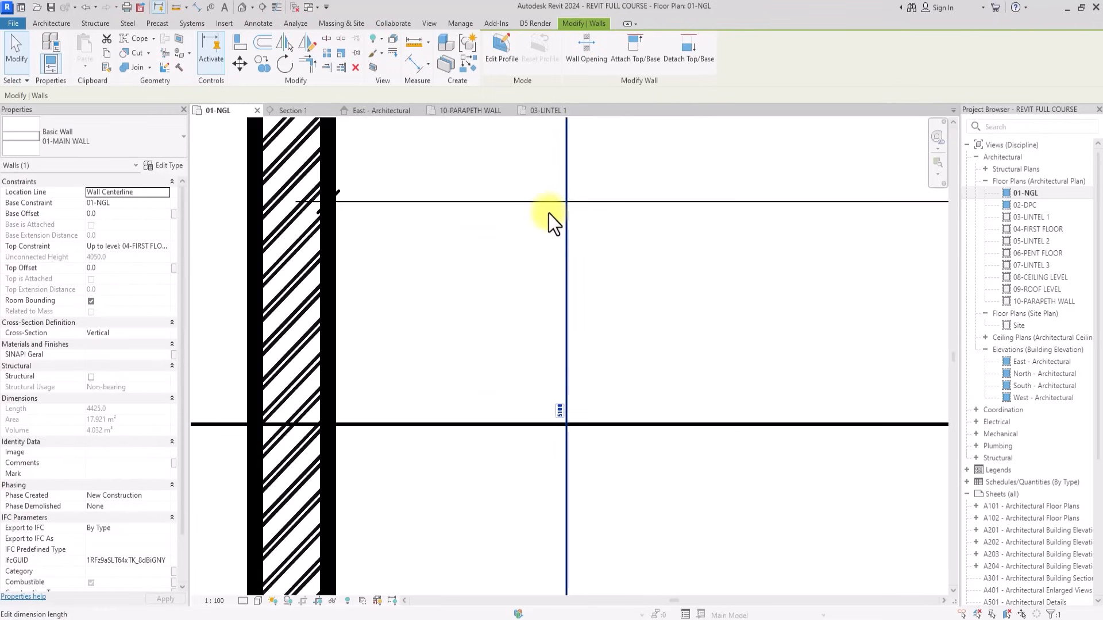
scroll(549, 216, down, 6)
scroll(550, 221, down, 1)
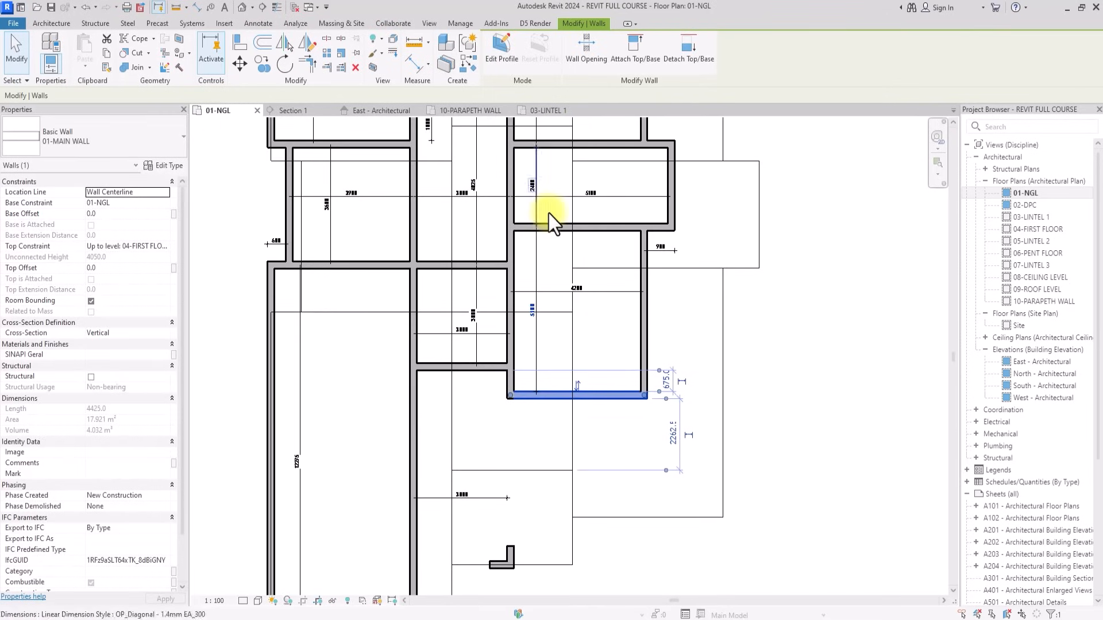
middle_drag(515, 380, 527, 307)
click(483, 557)
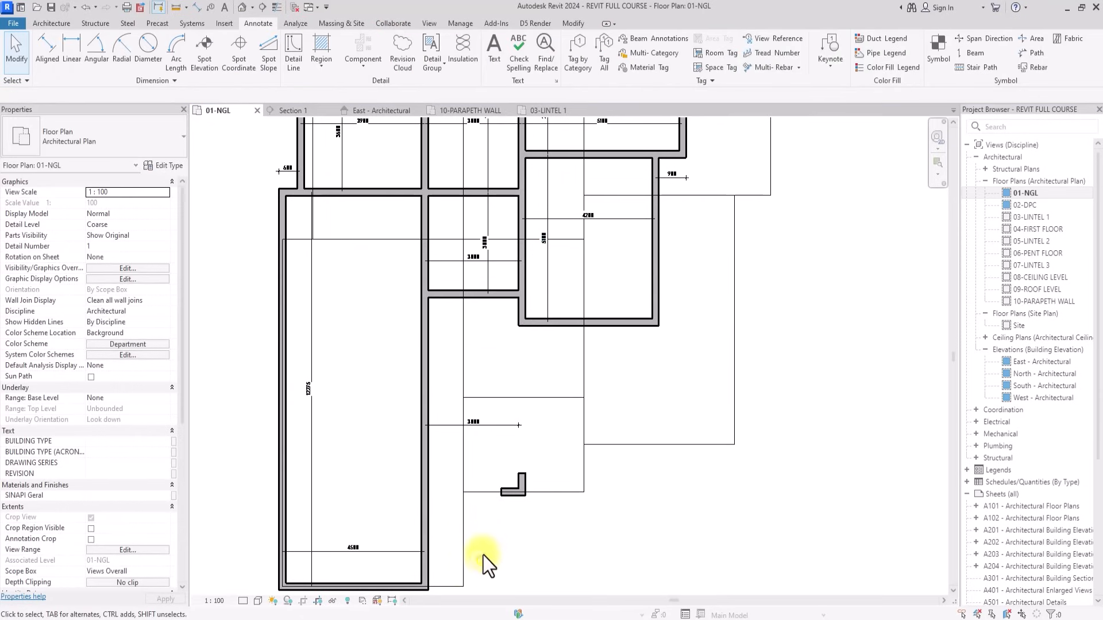
Move the bottom wall of the lower-left room so the room's vertical dimension is 6600.
scroll(504, 540, down, 3)
scroll(406, 527, up, 4)
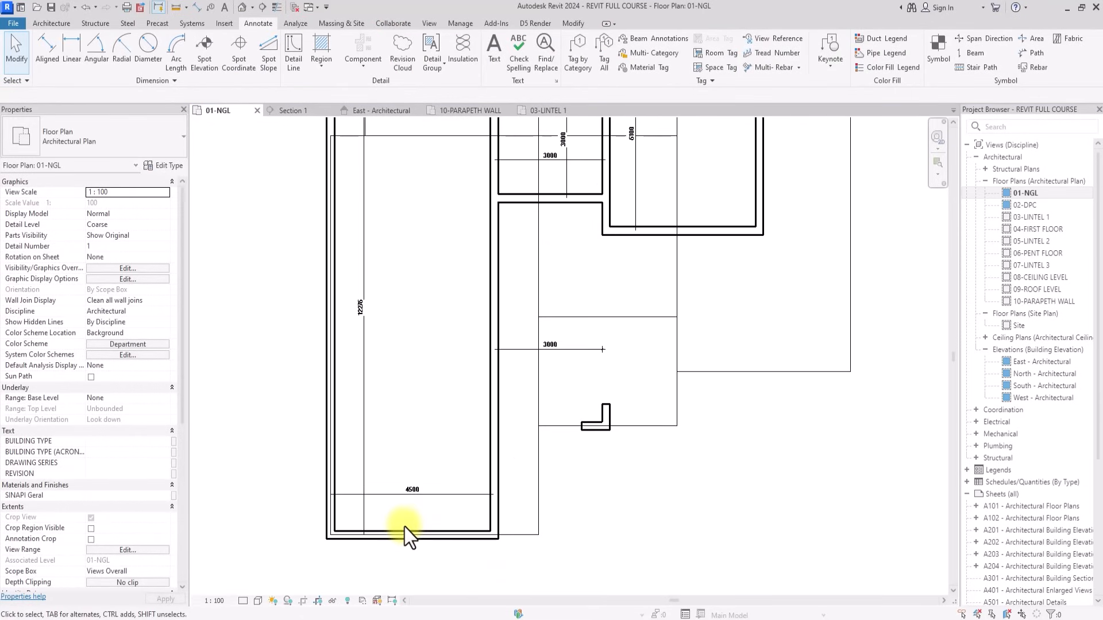
click(405, 530)
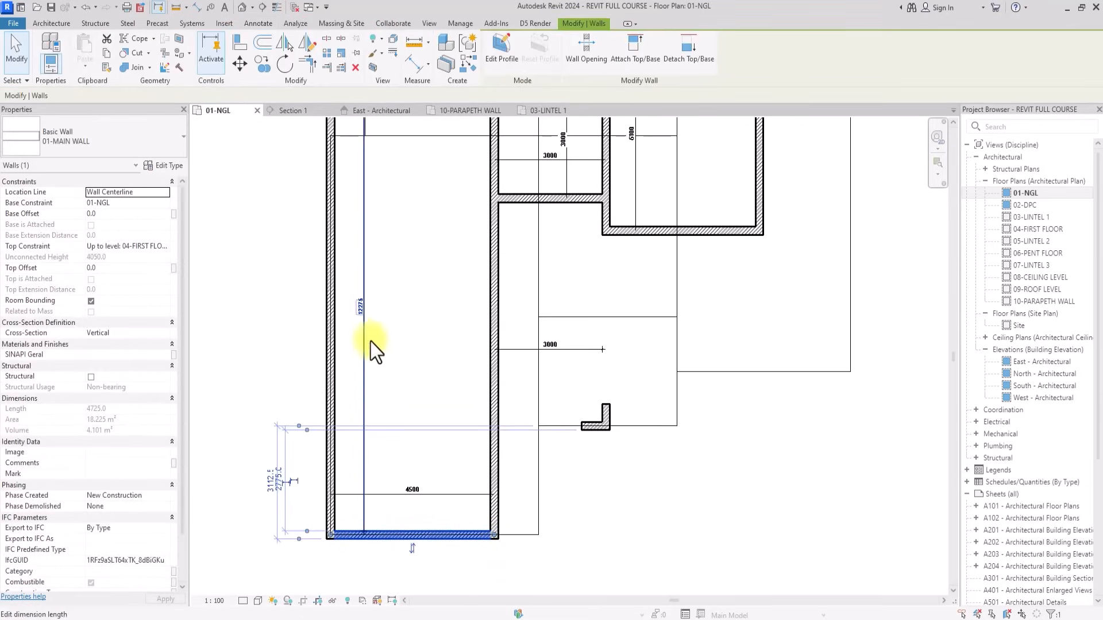
click(364, 309)
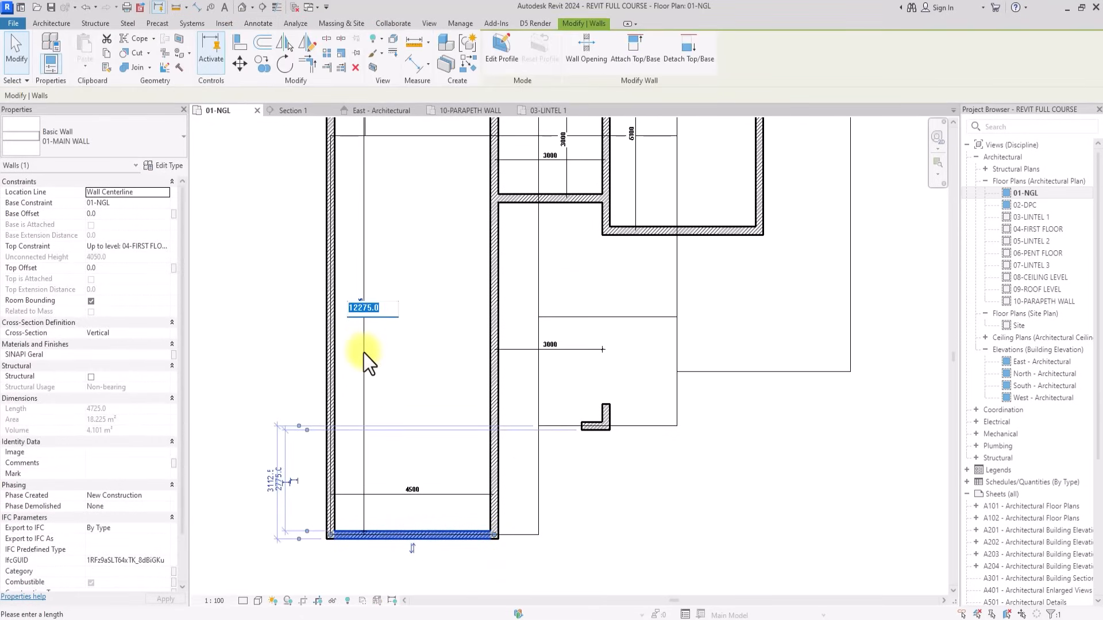
text(66)
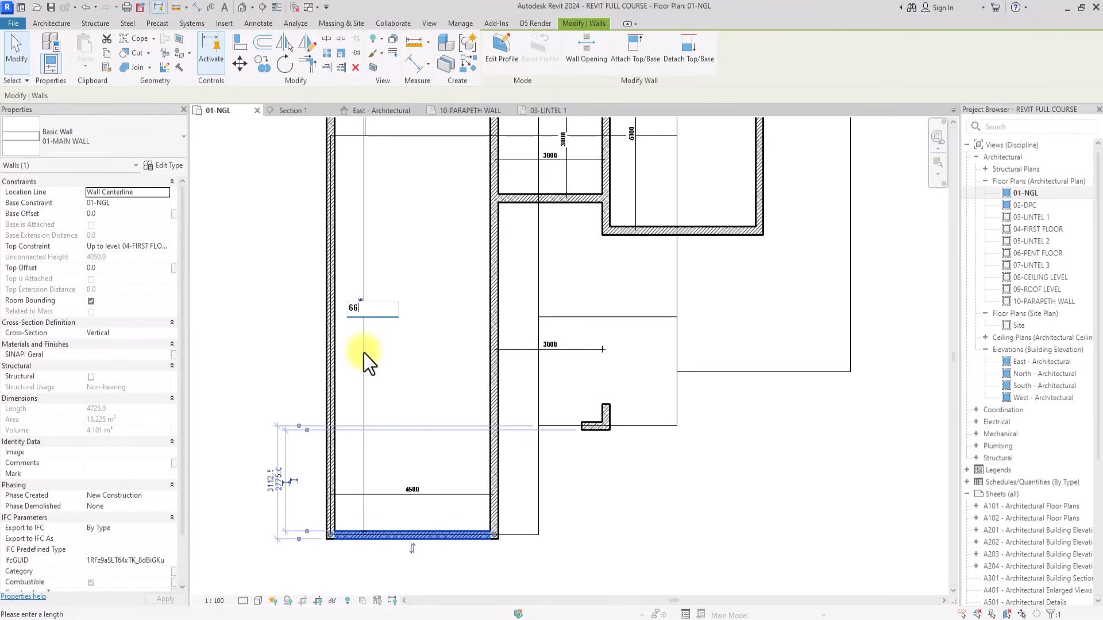
text(00)
key(Return)
scroll(444, 367, down, 3)
click(581, 471)
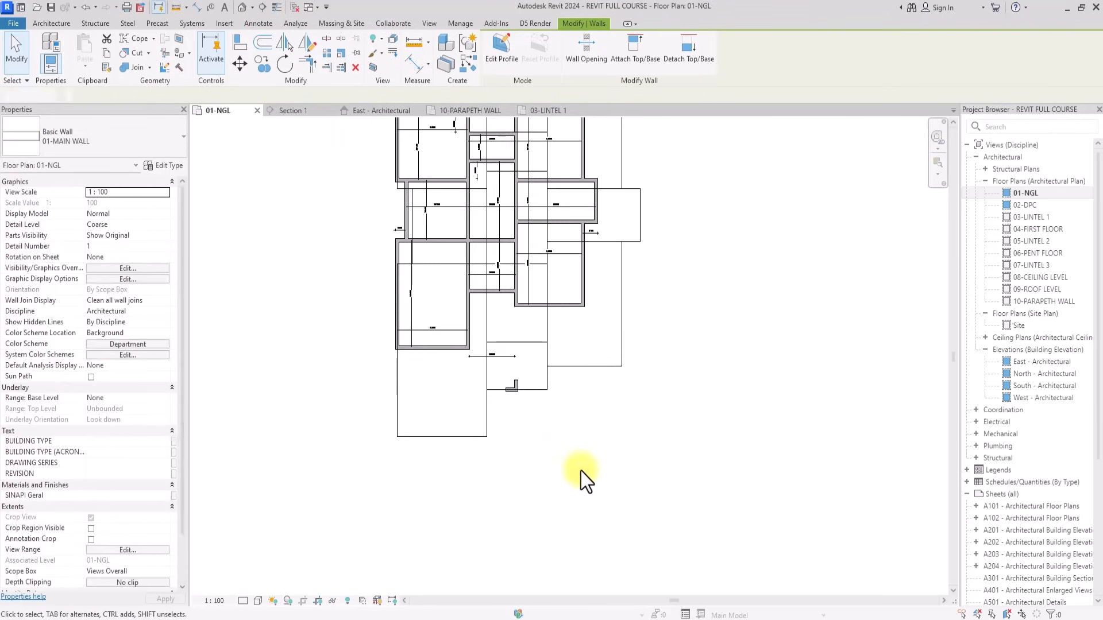
Select the whole plan, filter out Walls and Dimensions to leave only the thin lines, and delete those lines.
middle_drag(581, 471, 545, 586)
middle_drag(580, 471, 595, 456)
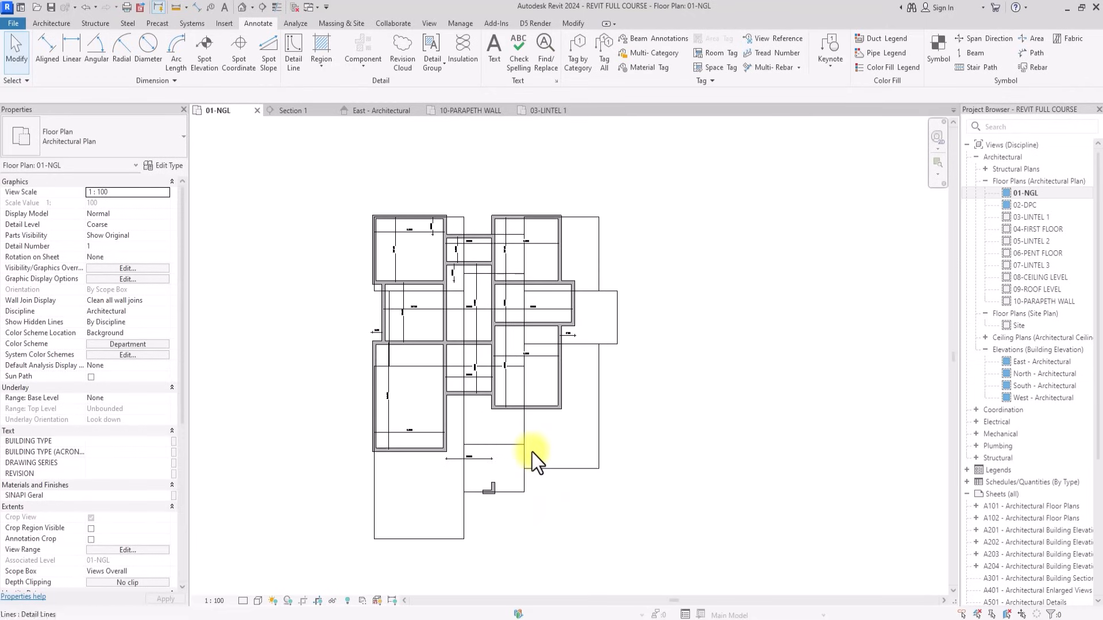
drag(329, 164, 676, 574)
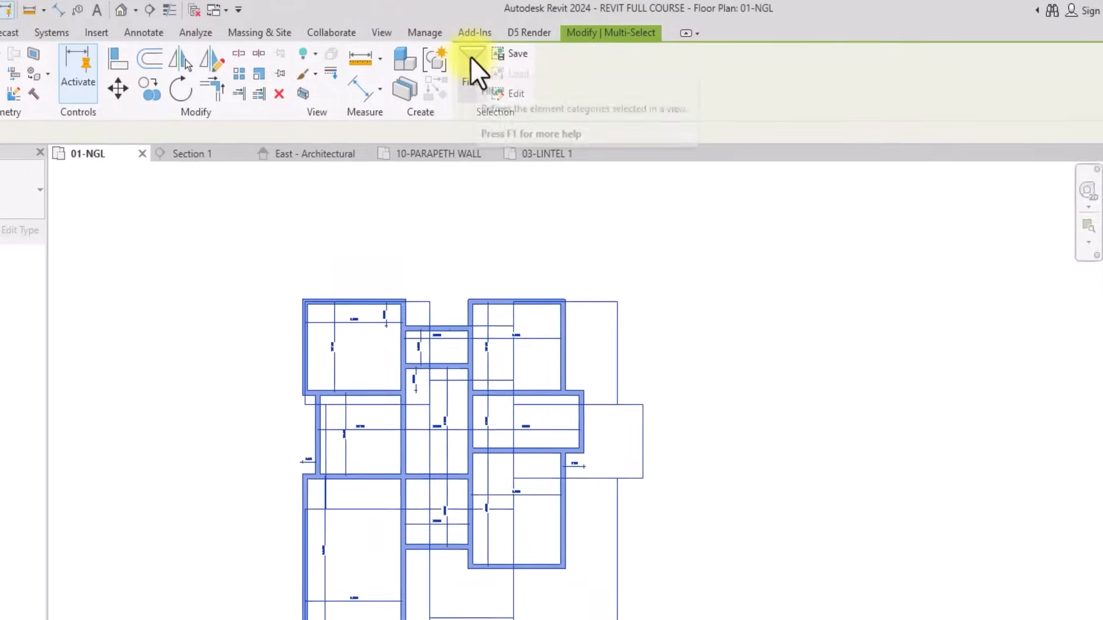
click(494, 42)
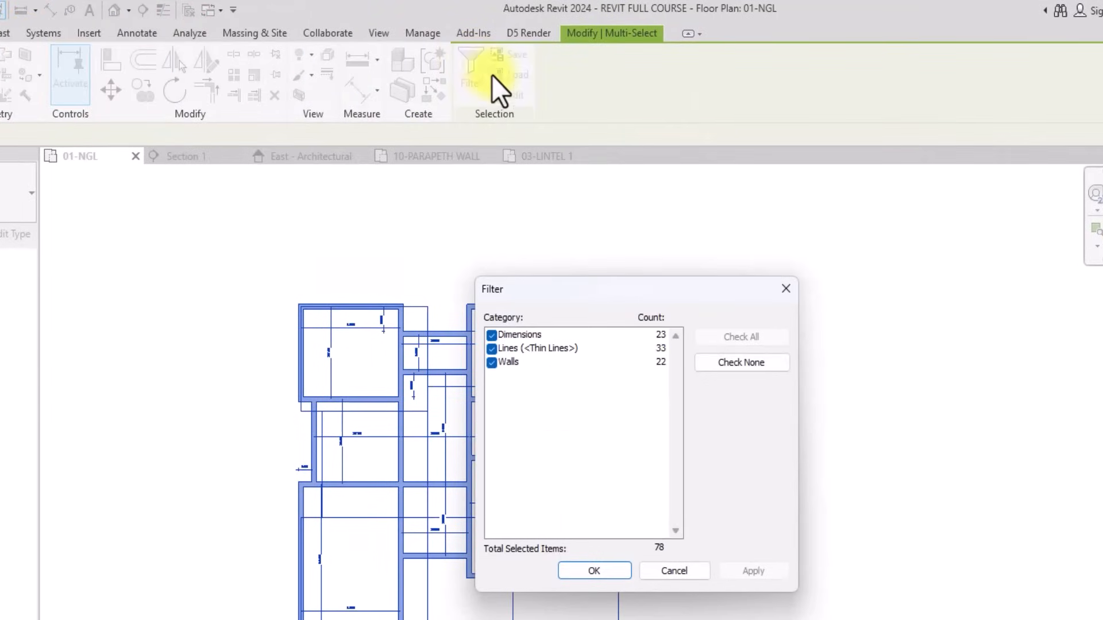
click(779, 290)
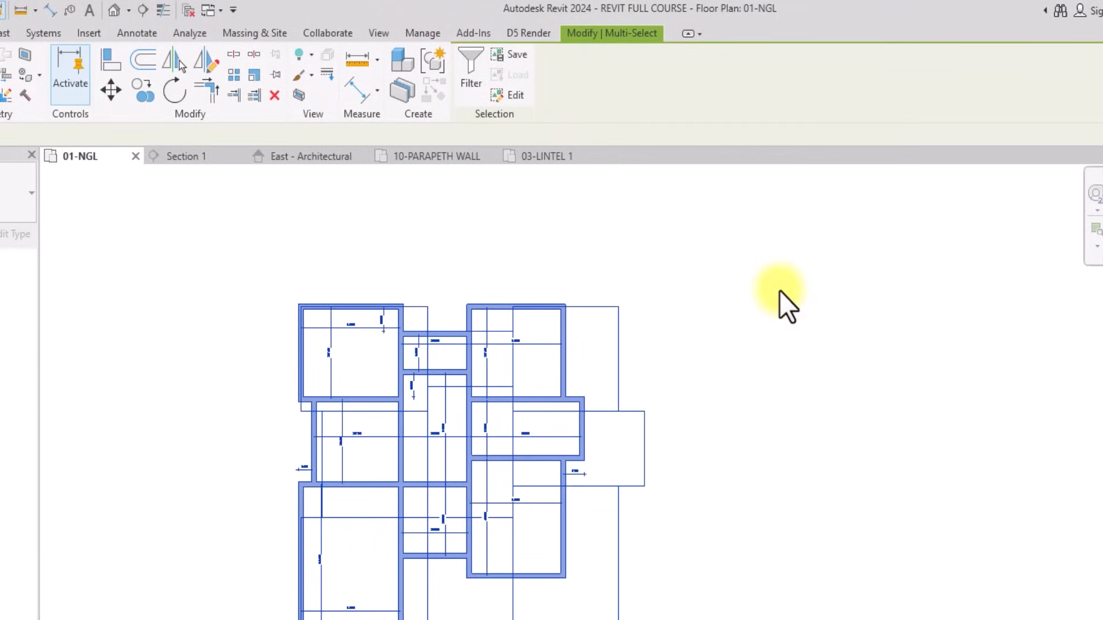
click(459, 73)
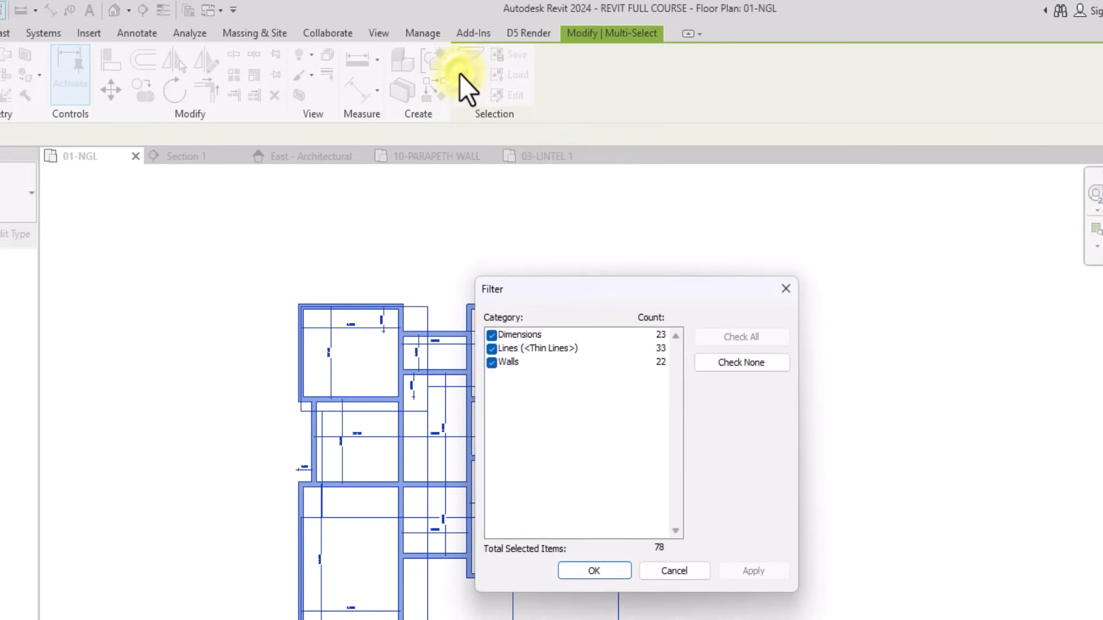
click(492, 363)
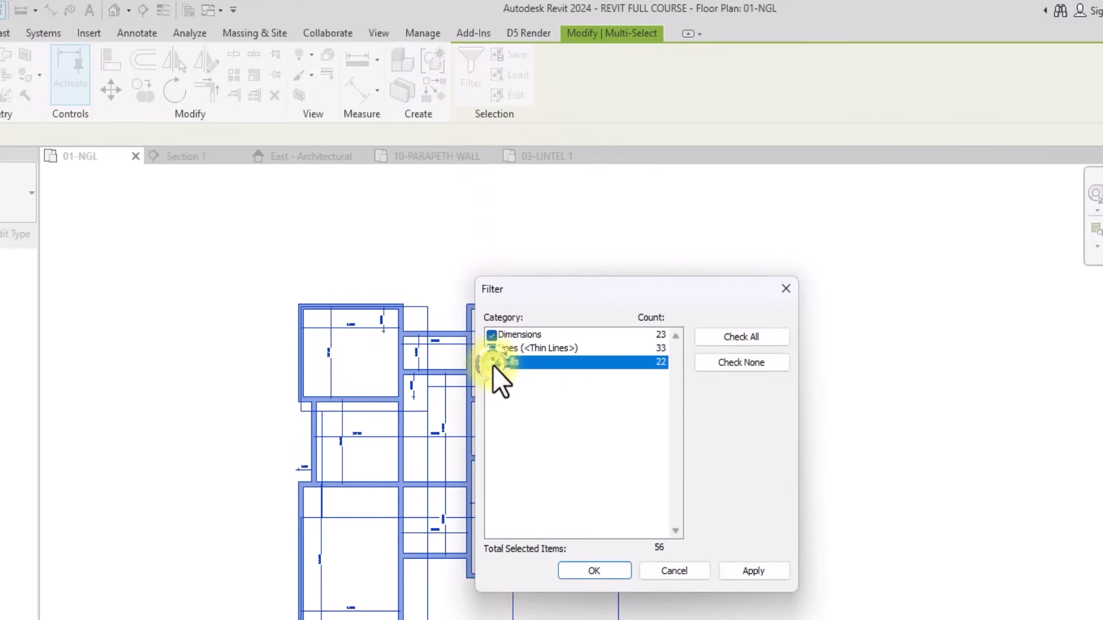
click(491, 335)
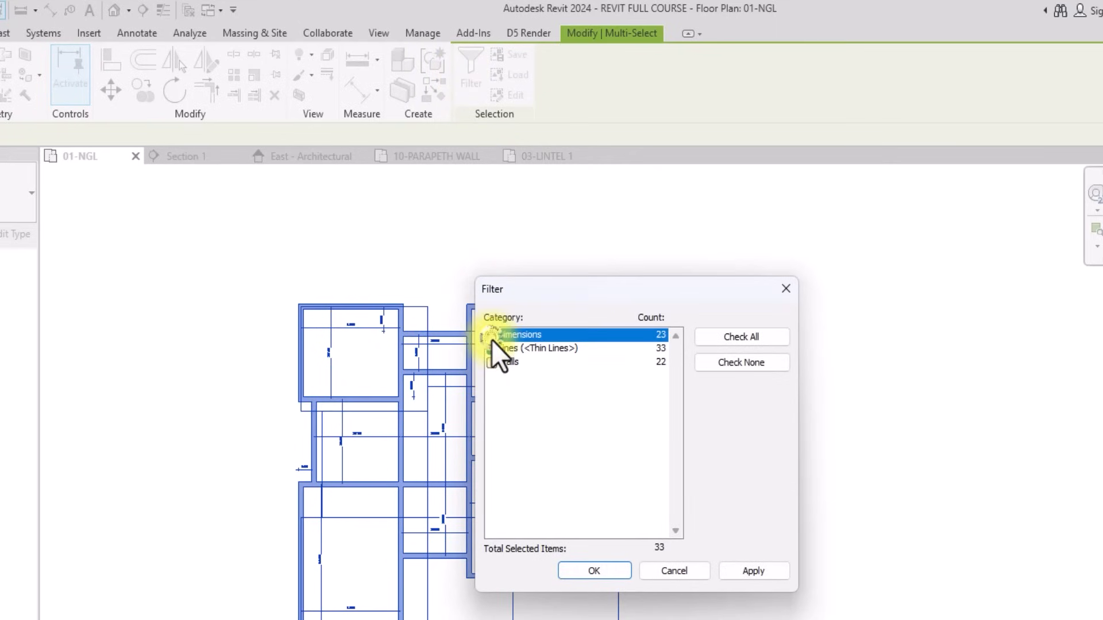
click(576, 568)
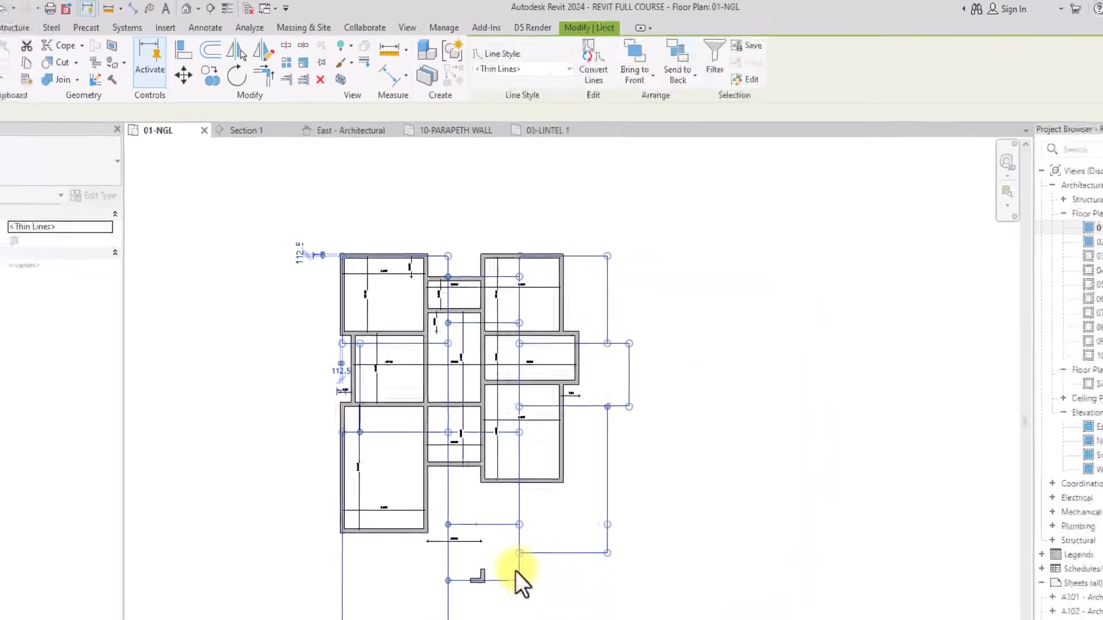
key(Escape)
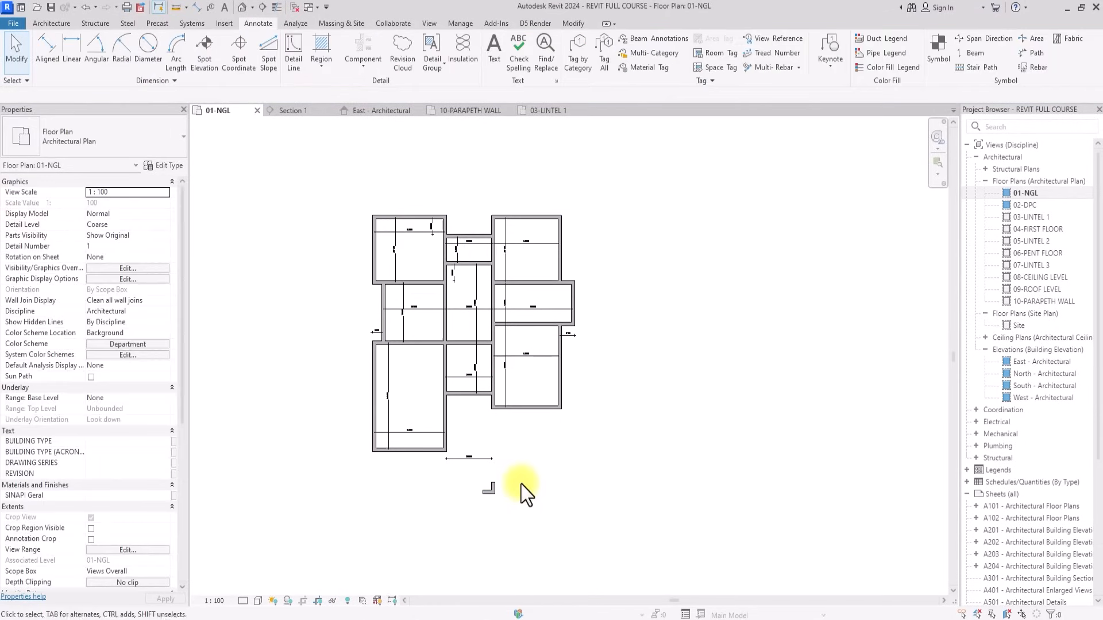
Move the separate L-shaped wall piece straight up to line up with the outer bottom face of the lower-left room.
scroll(521, 484, up, 3)
scroll(522, 484, down, 2)
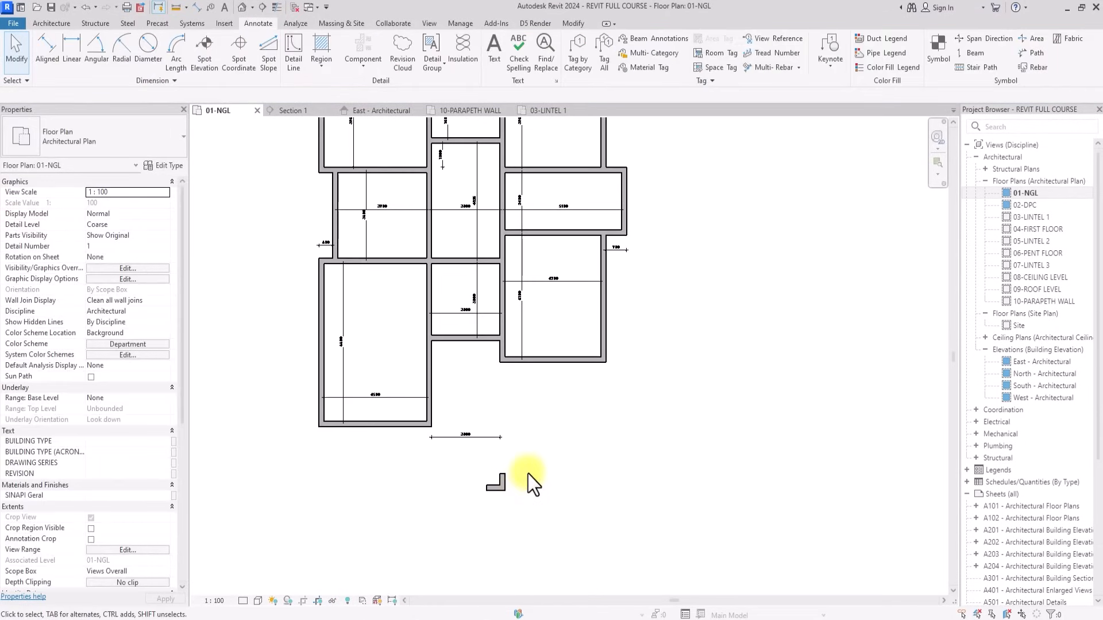
drag(534, 464, 441, 546)
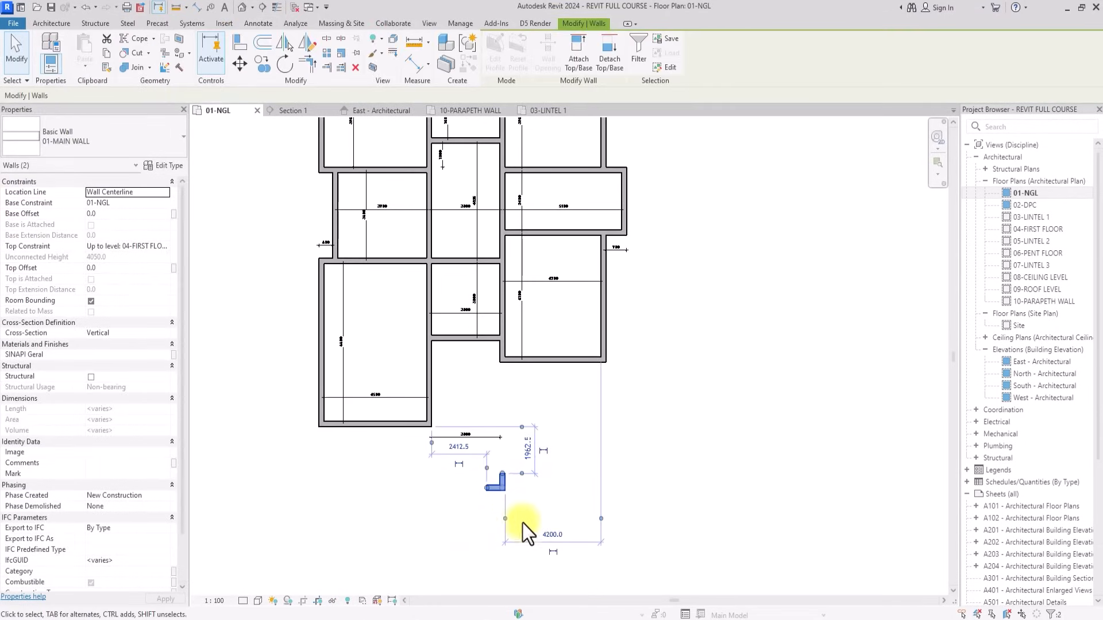
click(576, 509)
drag(566, 473, 466, 550)
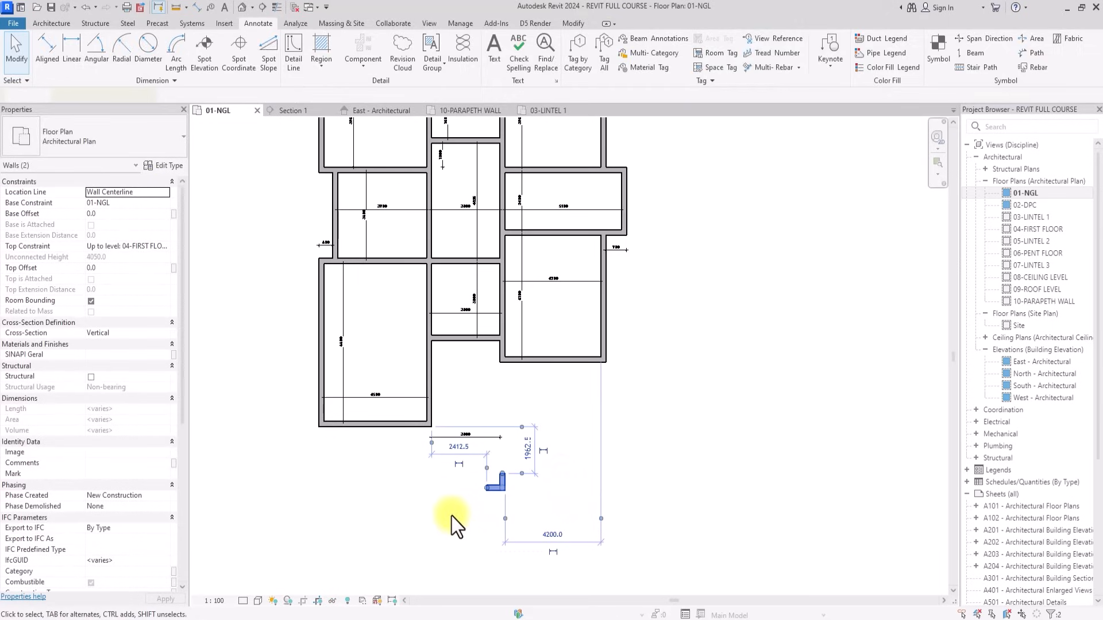
click(243, 67)
scroll(509, 508, up, 3)
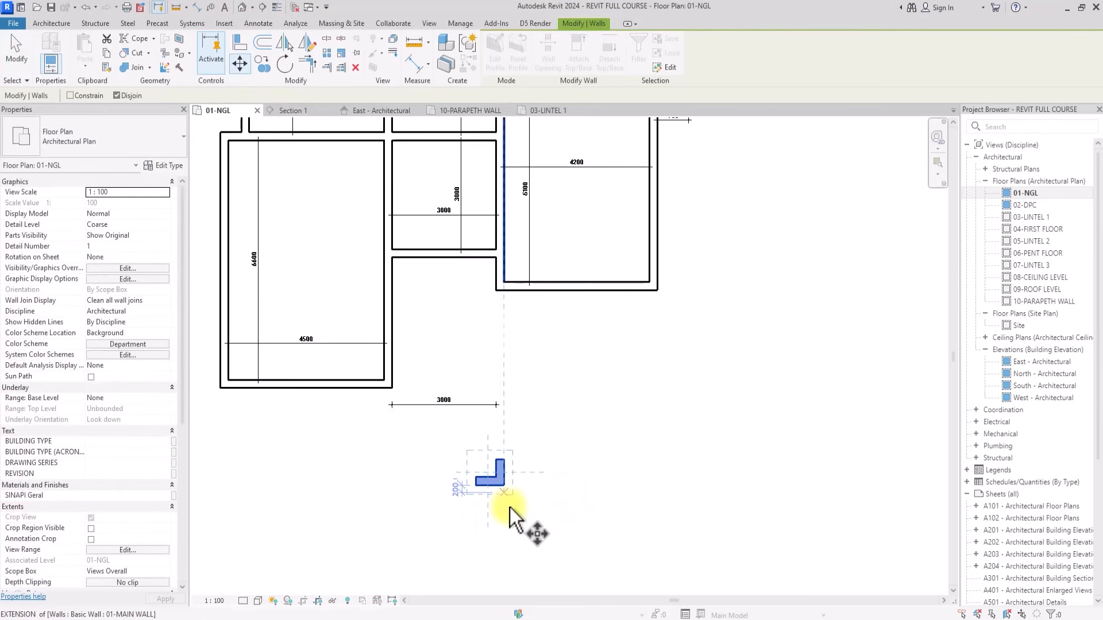
click(505, 486)
click(500, 391)
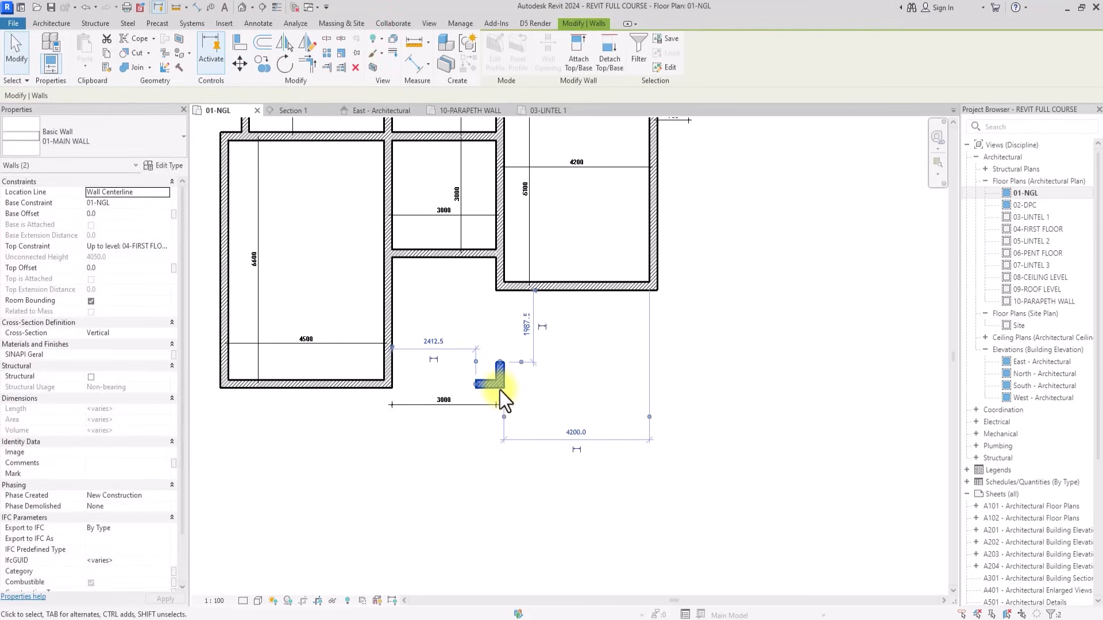
Move the L-shaped wall piece a further 1000 mm straight up, using its outer corner as the base point.
click(244, 66)
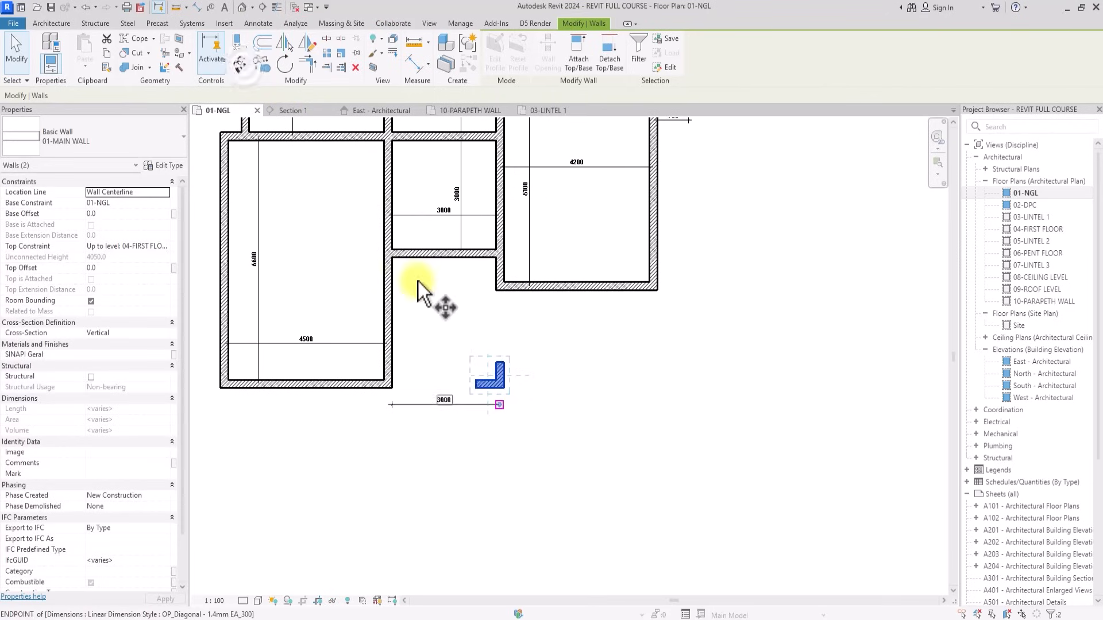
click(504, 388)
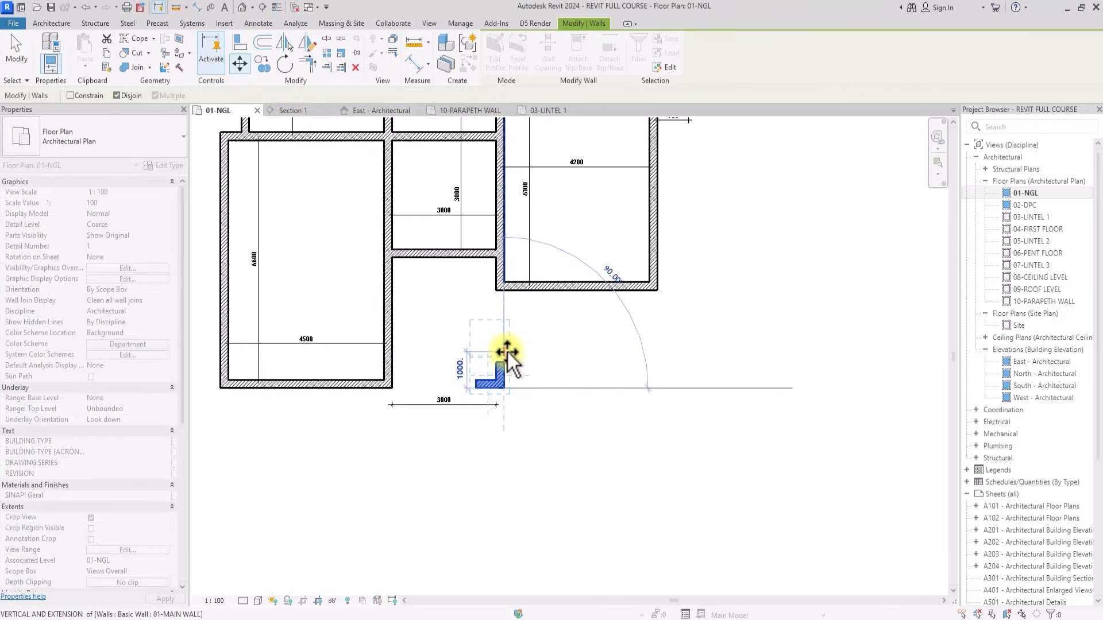
click(506, 354)
key(Escape)
Add an aligned dimension for the building's overall length, from its top wall face to its bottom wall face, placed beside the plan's left side.
middle_drag(587, 378, 607, 396)
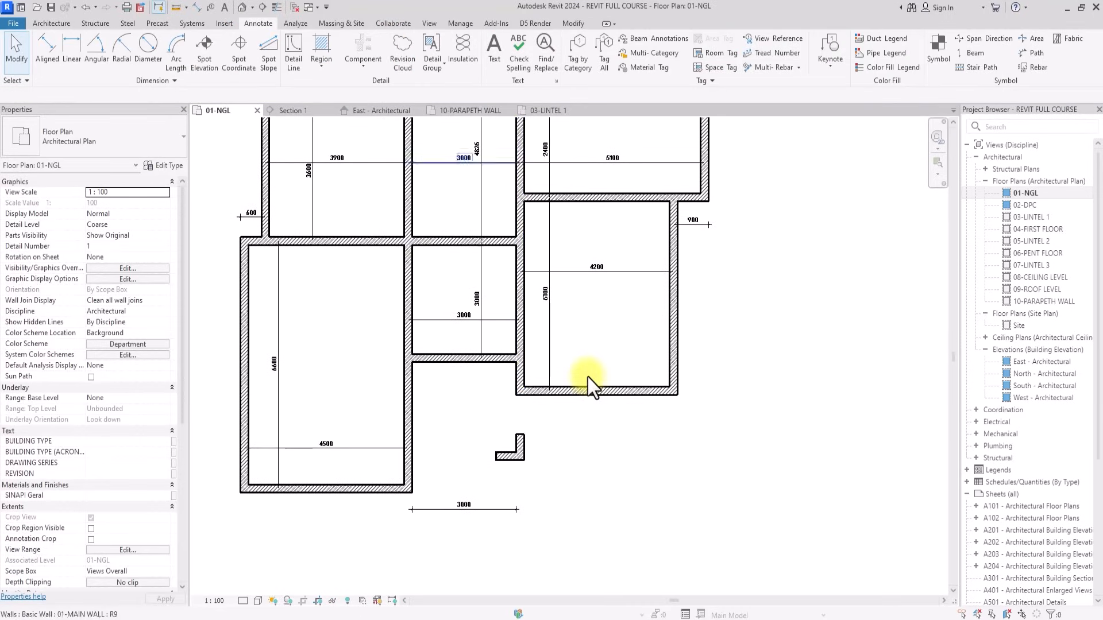
scroll(591, 385, down, 3)
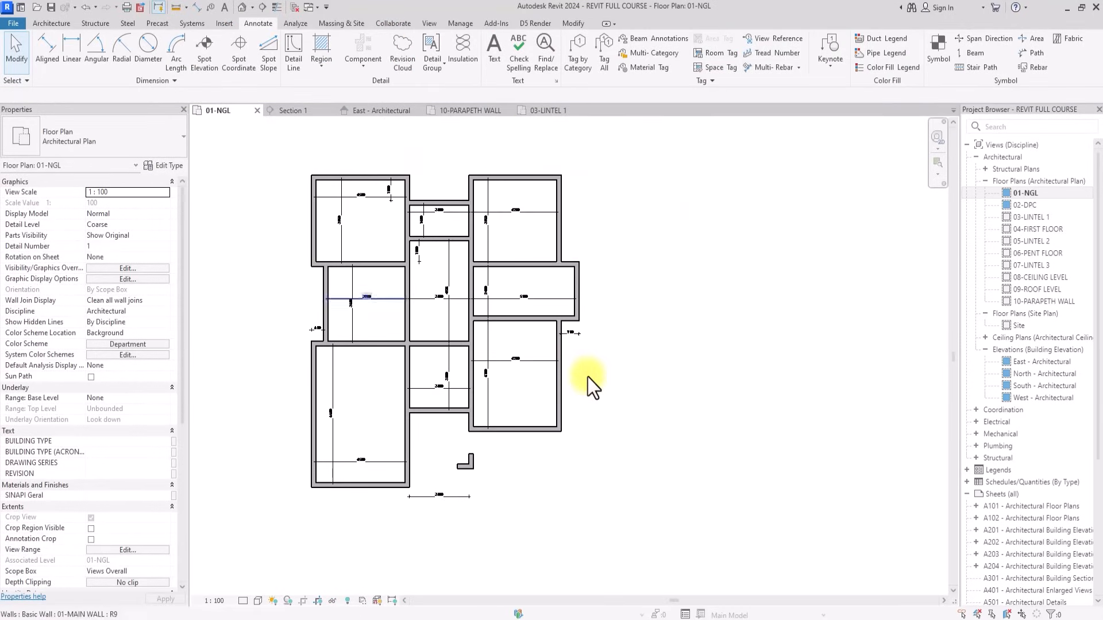
click(47, 57)
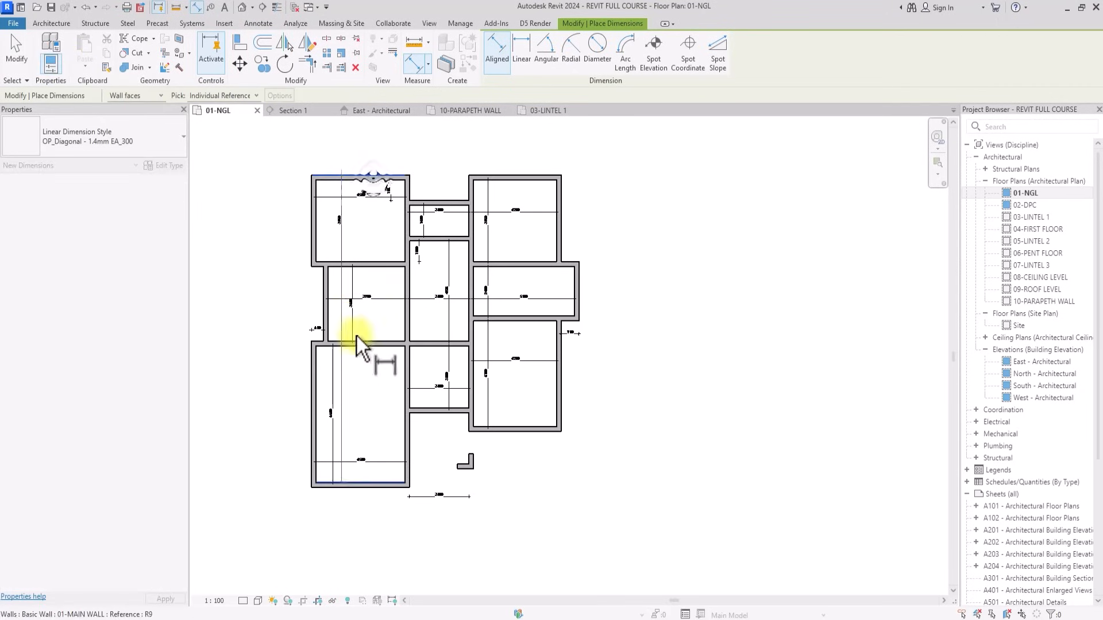
click(339, 491)
scroll(274, 409, up, 2)
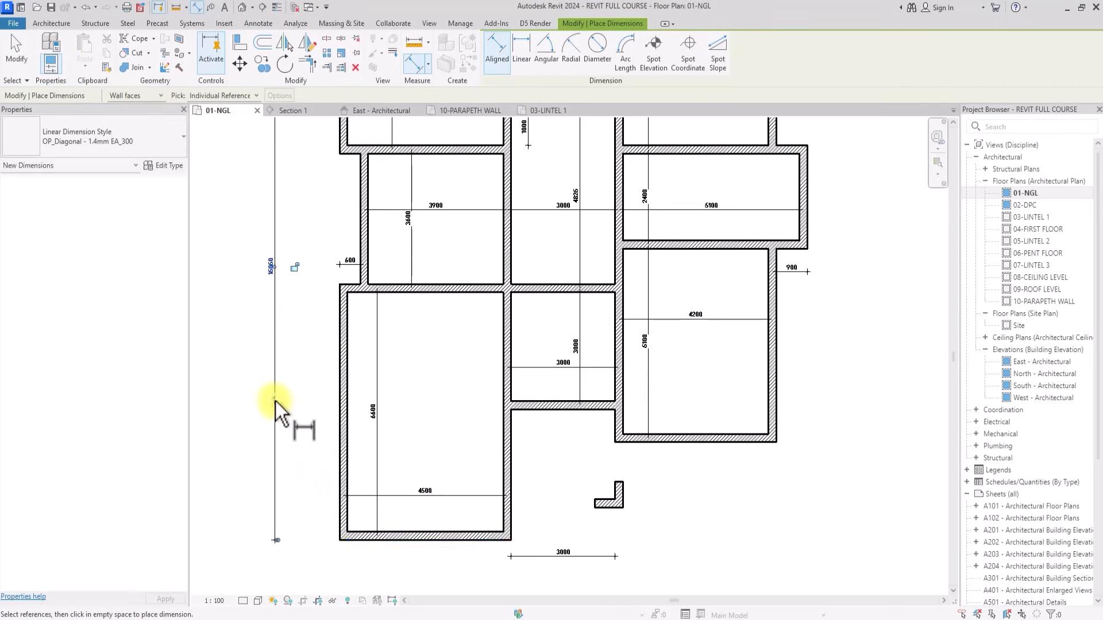
Add an aligned dimension for the building's overall width between its outermost left and right wall faces, placed above the plan.
scroll(276, 401, down, 3)
scroll(342, 207, up, 2)
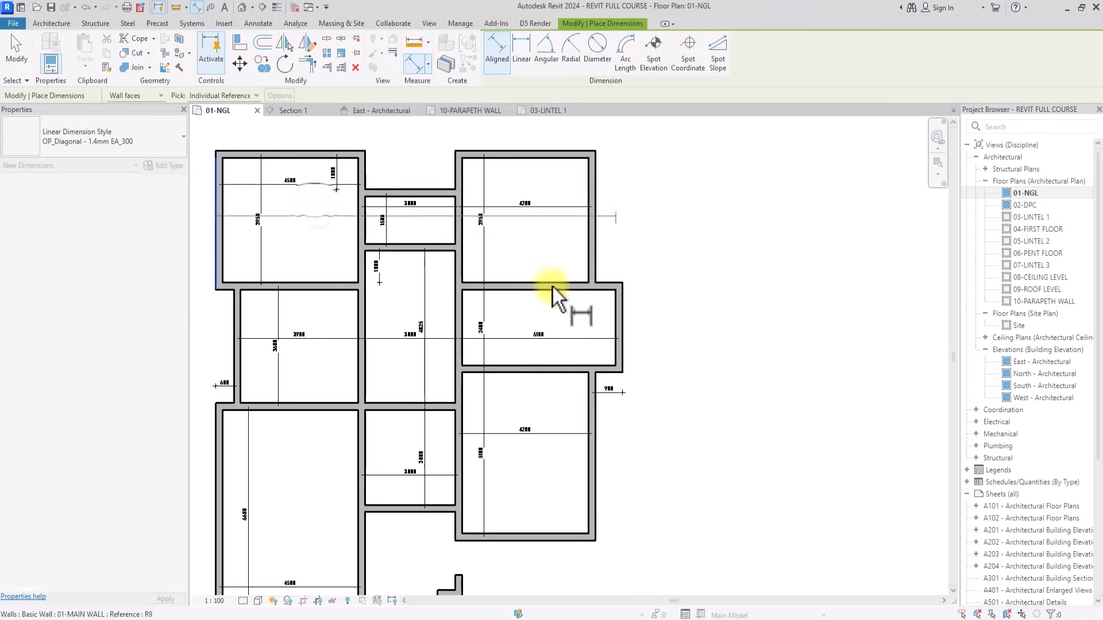
click(622, 312)
scroll(450, 278, down, 2)
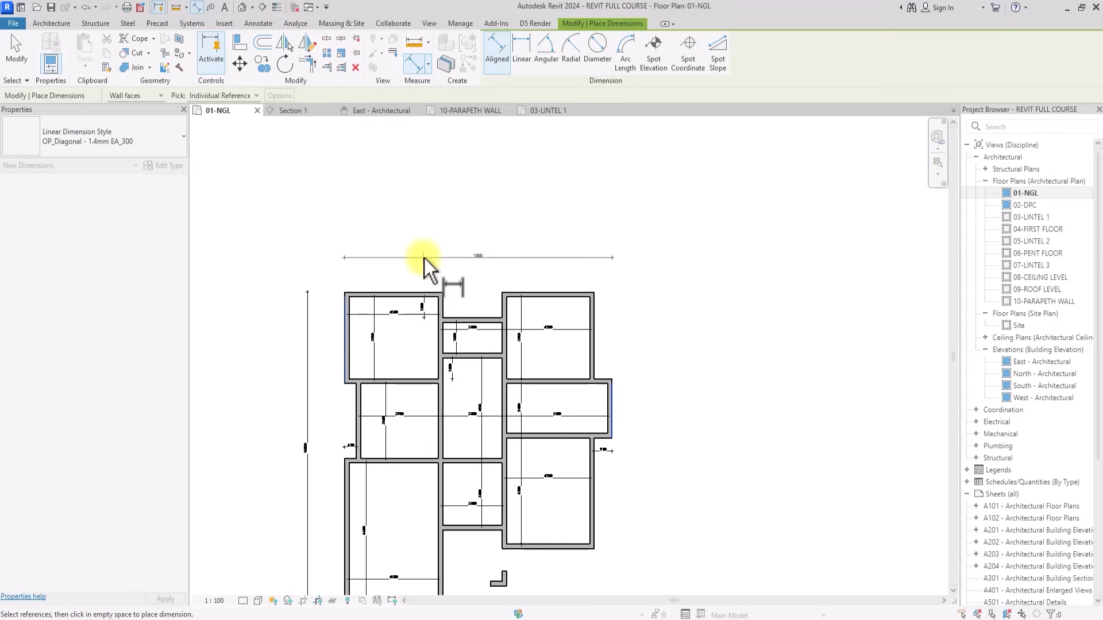
click(425, 258)
scroll(439, 365, down, 3)
scroll(443, 402, up, 4)
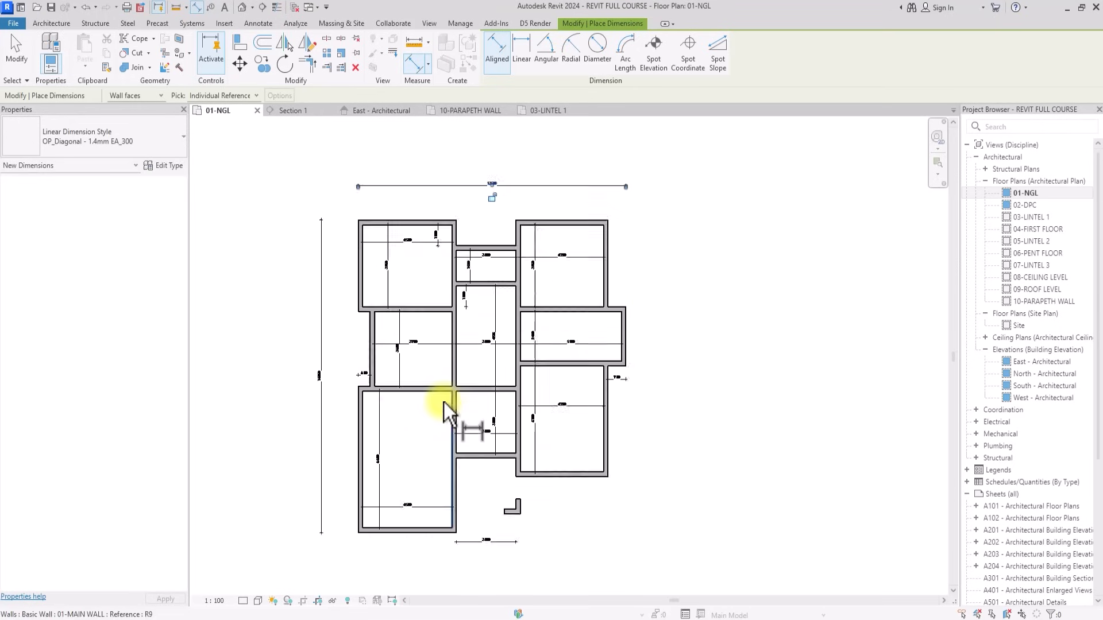
key(Escape)
middle_drag(443, 402, 368, 214)
scroll(443, 403, down, 4)
scroll(443, 404, up, 4)
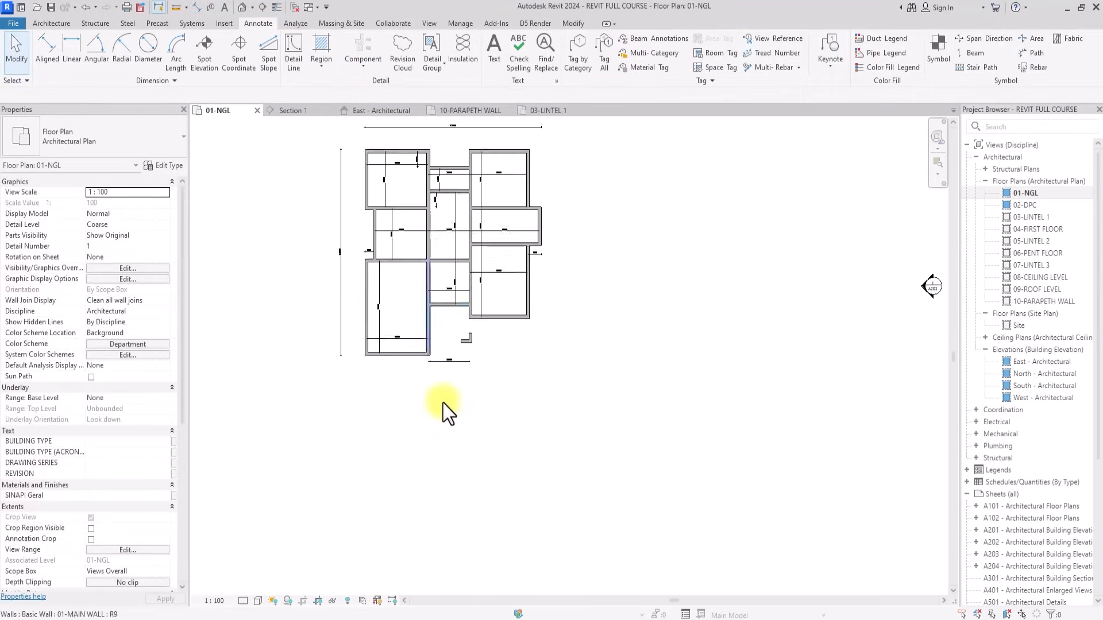
middle_drag(443, 403, 443, 403)
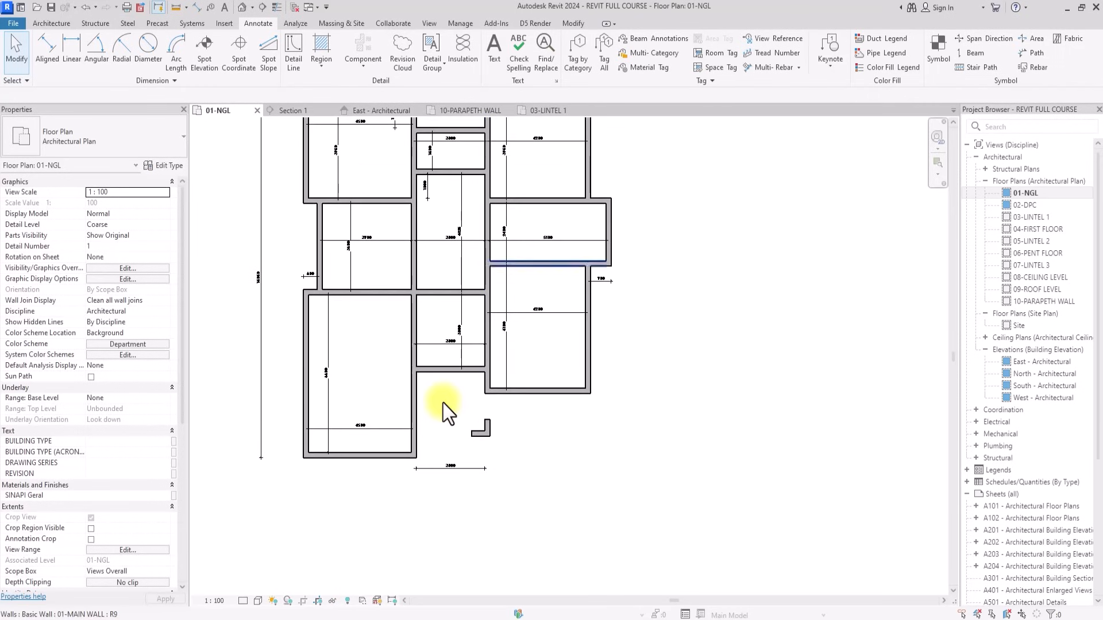
scroll(442, 403, up, 2)
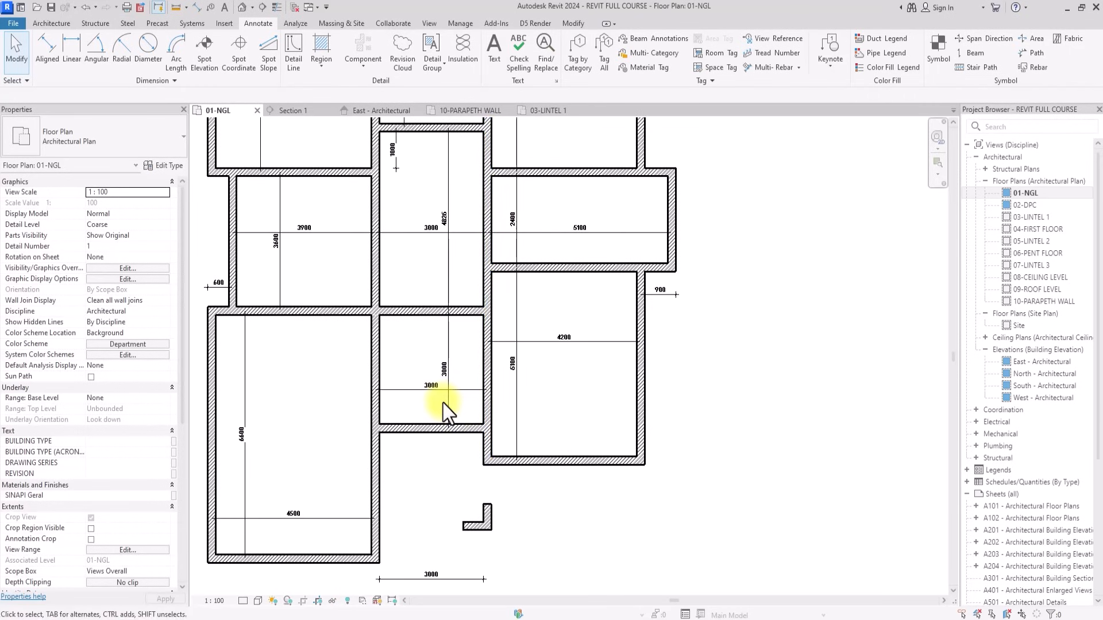
scroll(443, 403, down, 3)
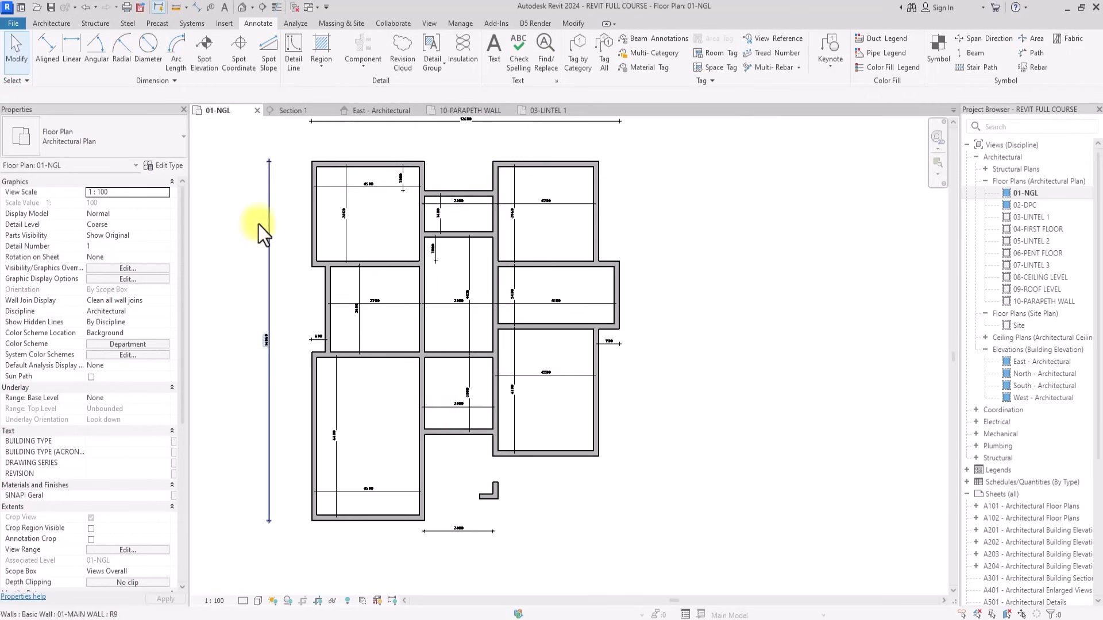
Start placing a new wall with the basic wall type MY WHITE WALL150.
click(52, 23)
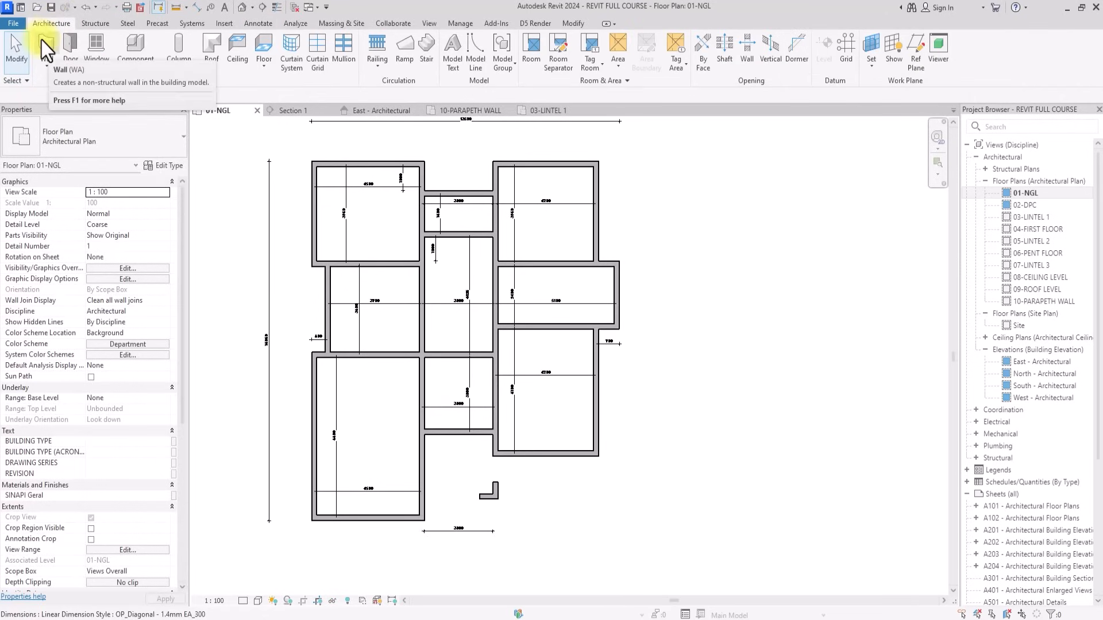
click(42, 41)
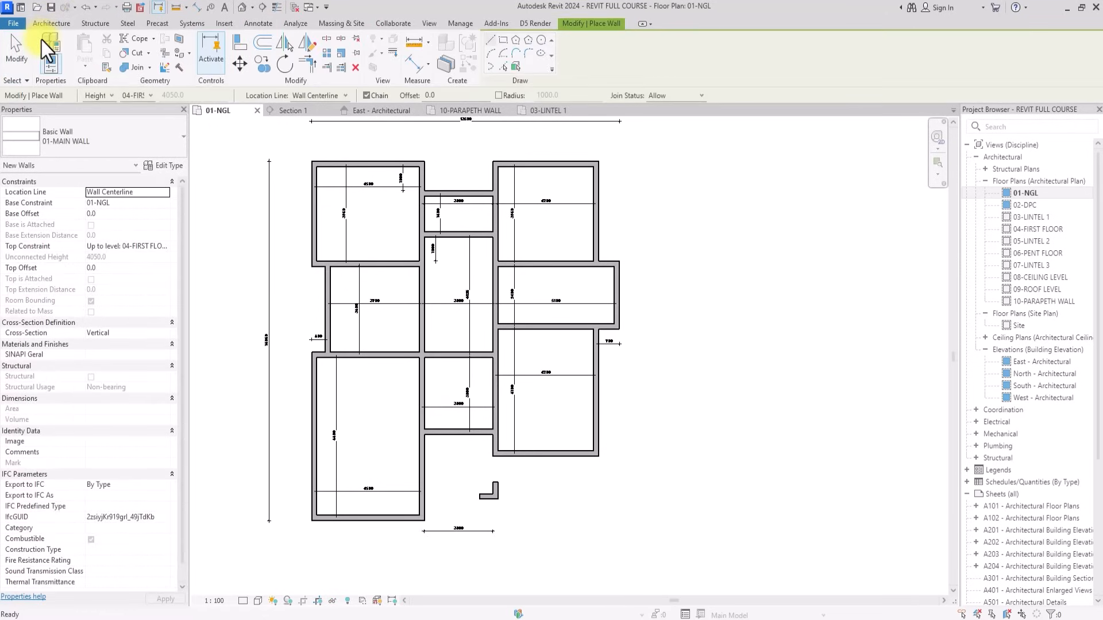
click(96, 133)
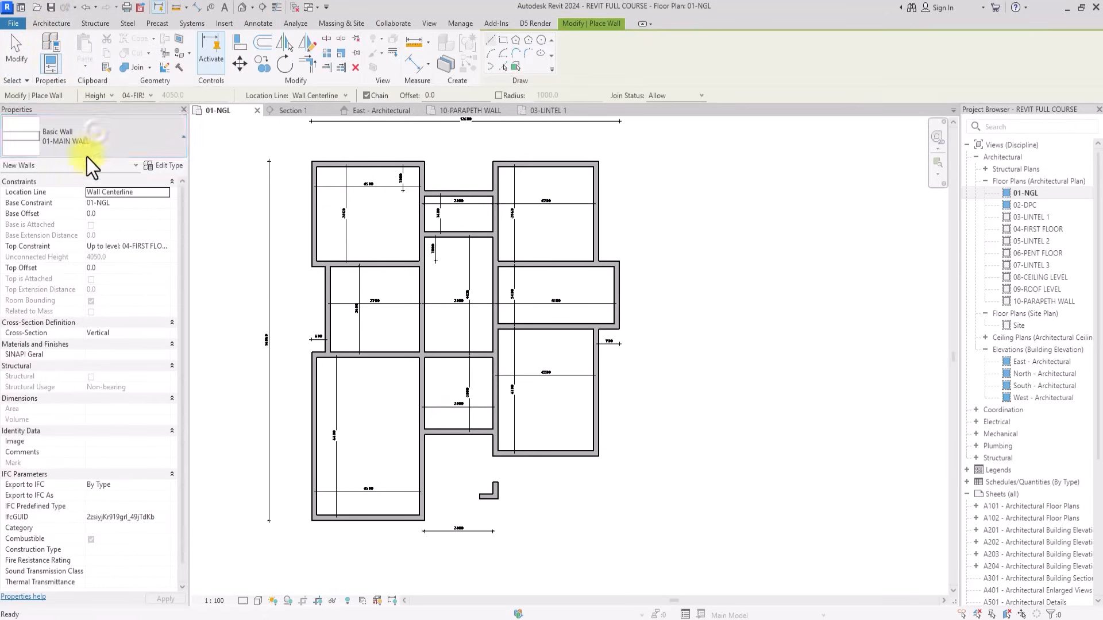
scroll(32, 301, down, 10)
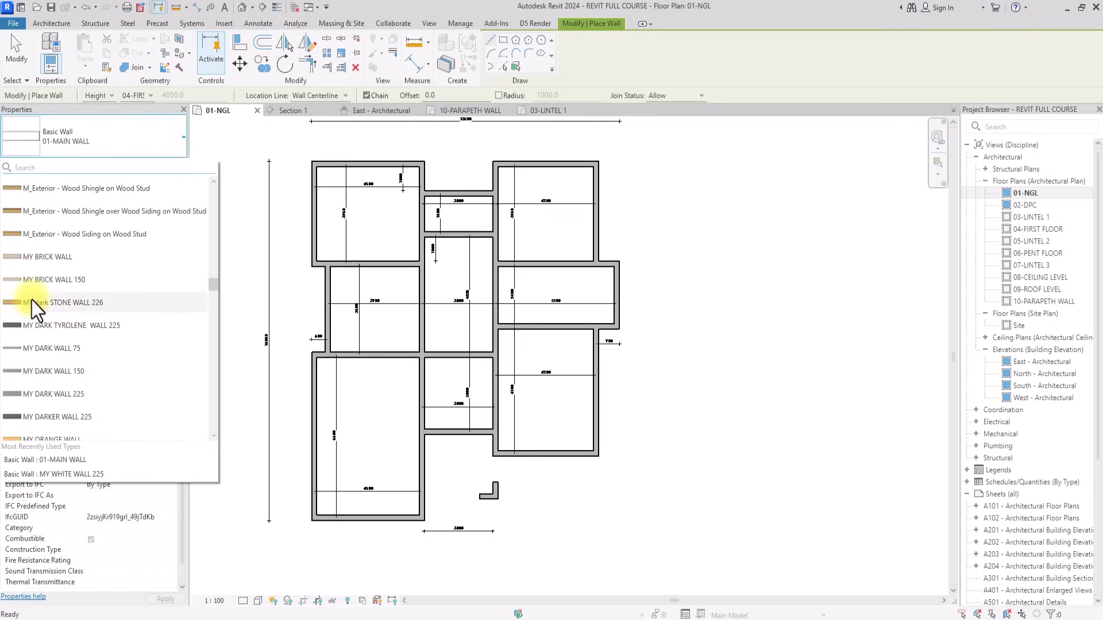
scroll(32, 301, down, 5)
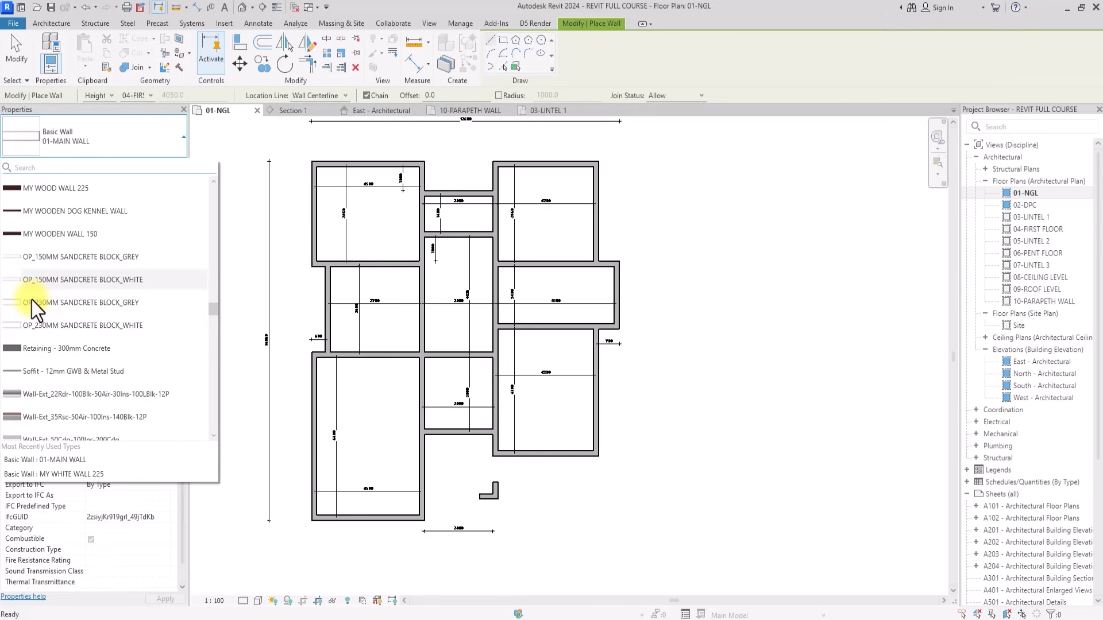
scroll(32, 301, up, 1)
scroll(32, 301, up, 1)
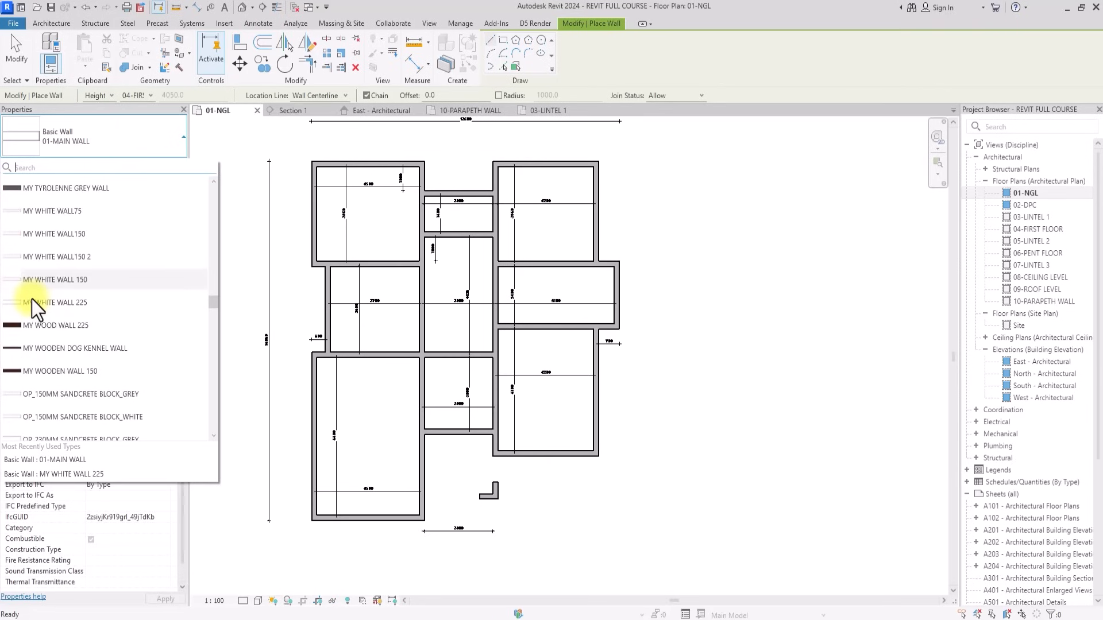
click(50, 235)
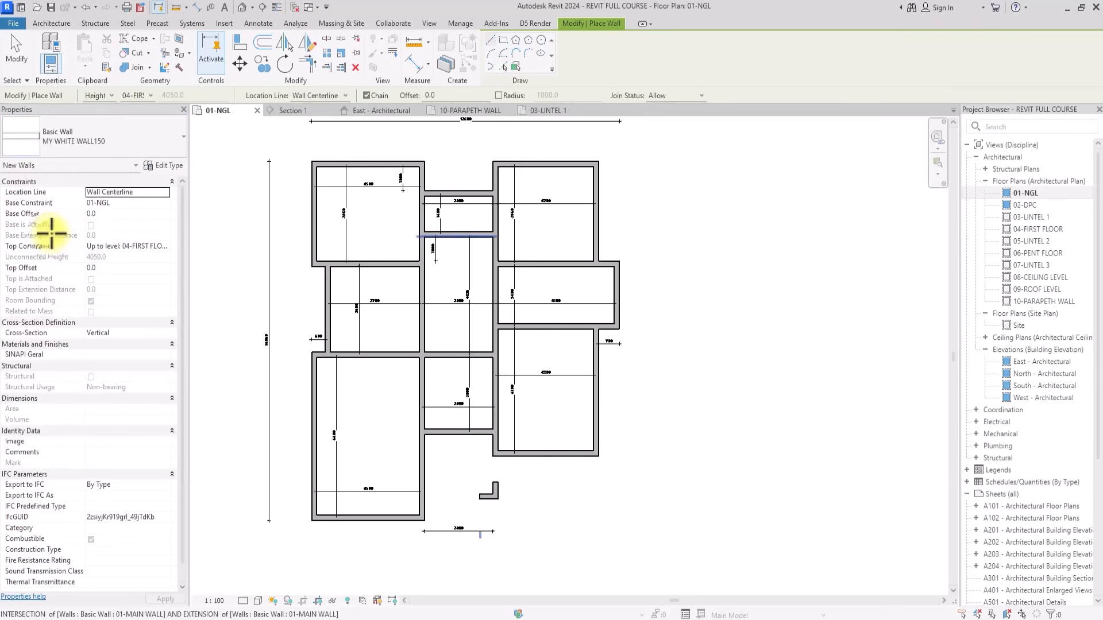
Draw an L-shaped partition in the upper-right room, about 1500 mm up from its bottom wall and across to its right wall.
scroll(355, 309, up, 3)
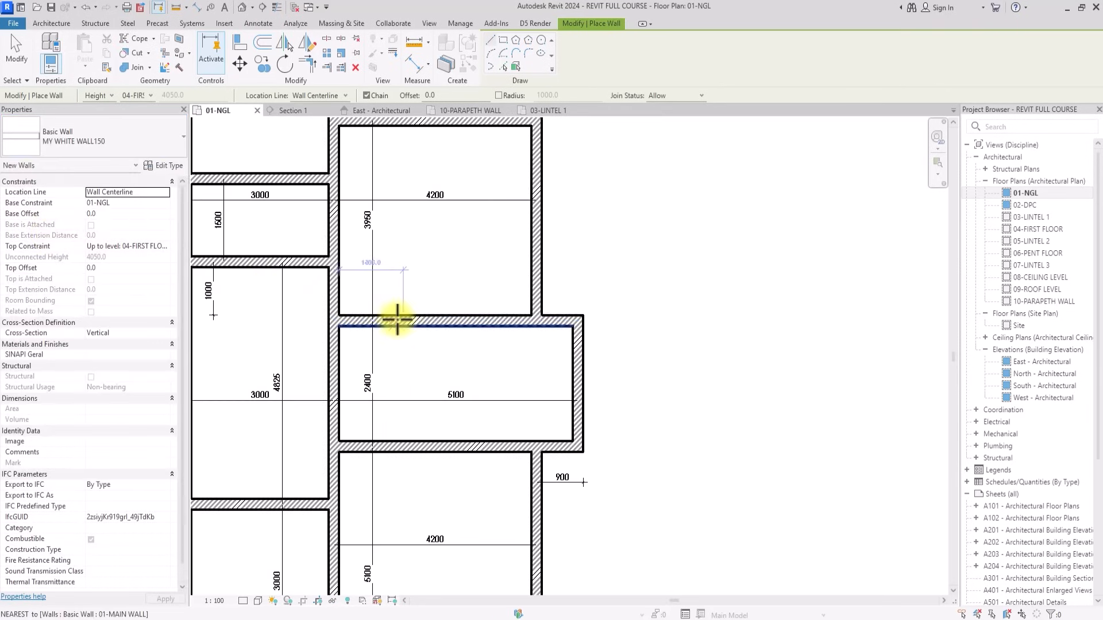
click(397, 319)
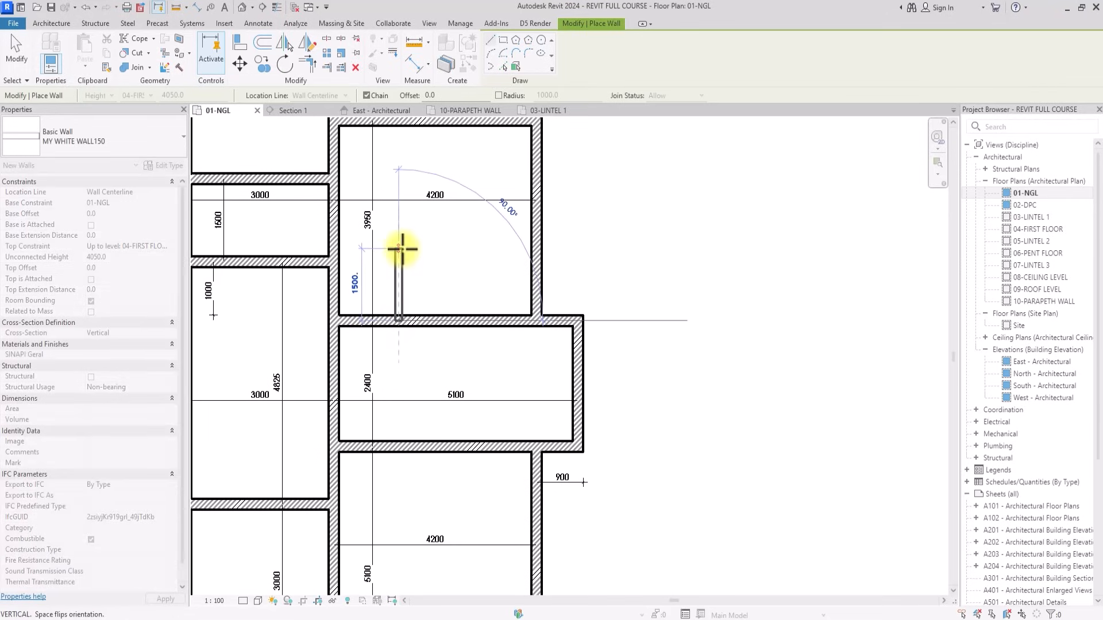
click(400, 248)
click(537, 245)
key(Escape)
scroll(536, 245, down, 3)
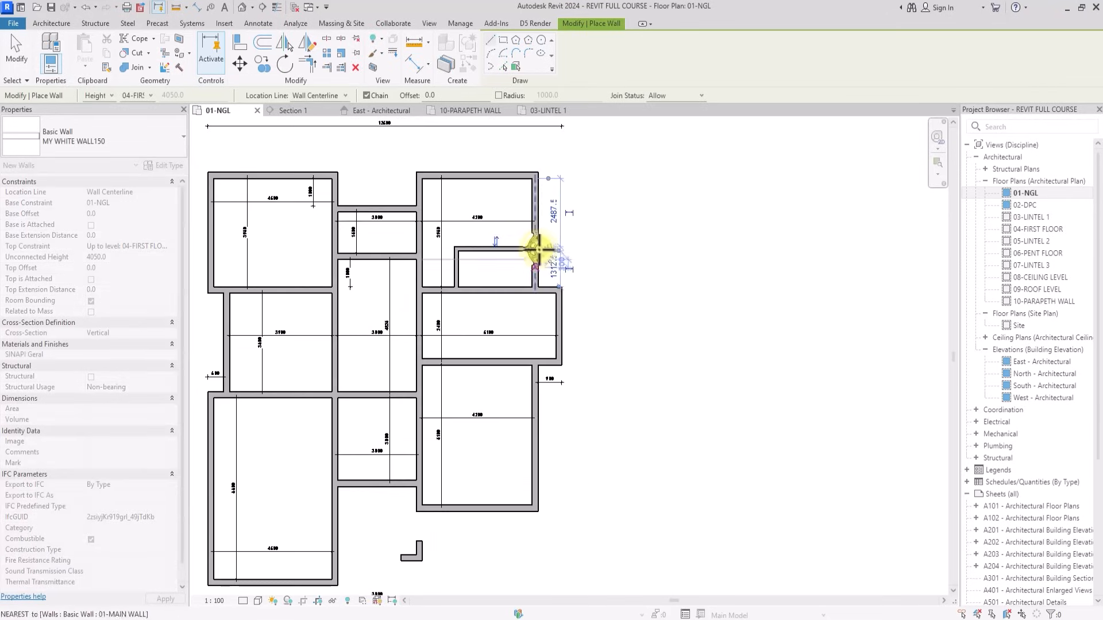
Draw an L-shaped partition in the lower-right room, down from its top wall and across to its right wall.
scroll(558, 270, up, 3)
click(463, 323)
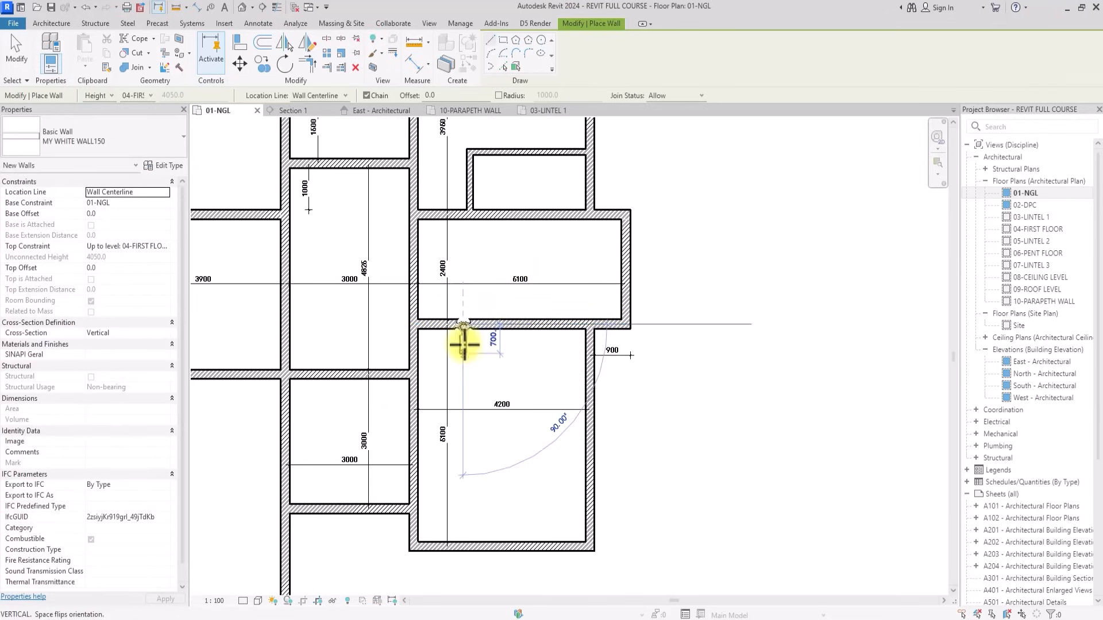
click(483, 379)
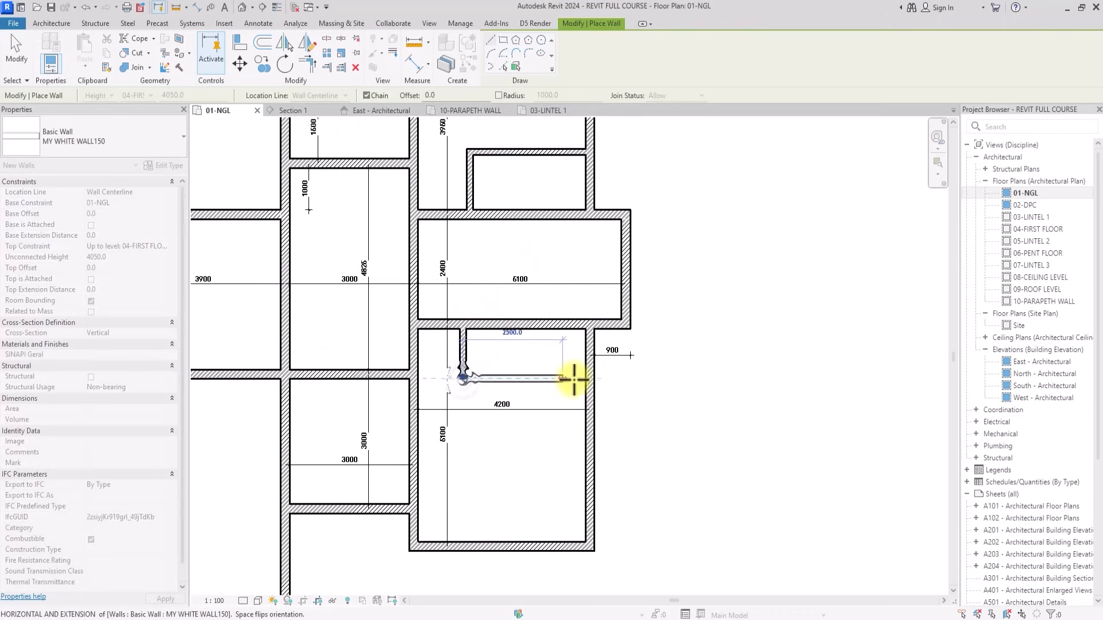
click(587, 379)
key(Escape)
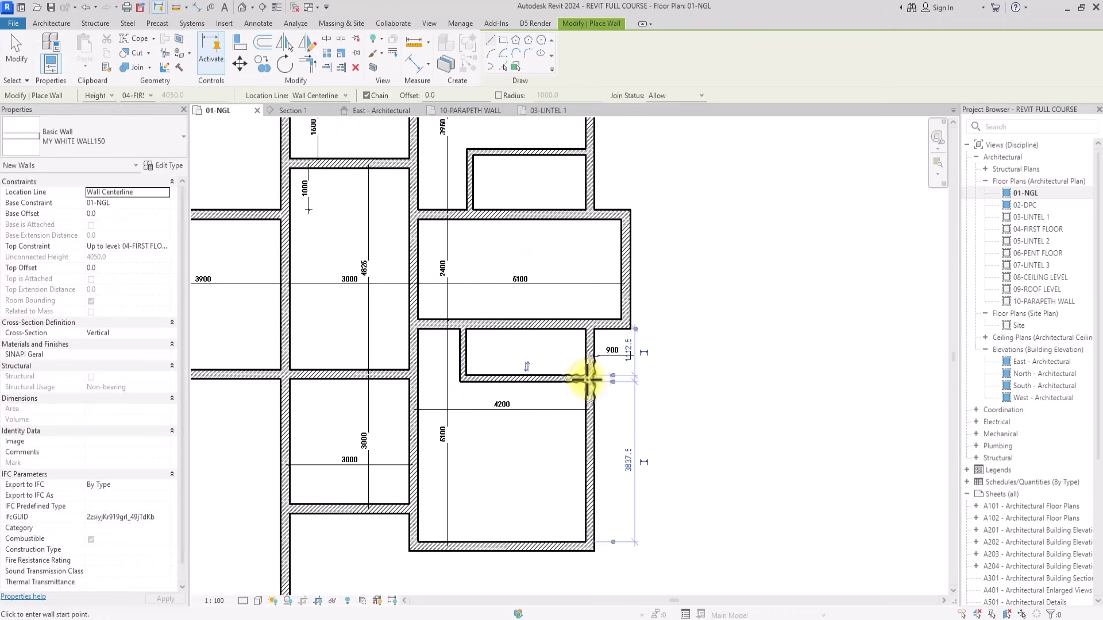
Try an L-shaped partition from the lower-right room's left wall, running down to line up with the separate L-shaped wall piece.
middle_drag(575, 482, 578, 390)
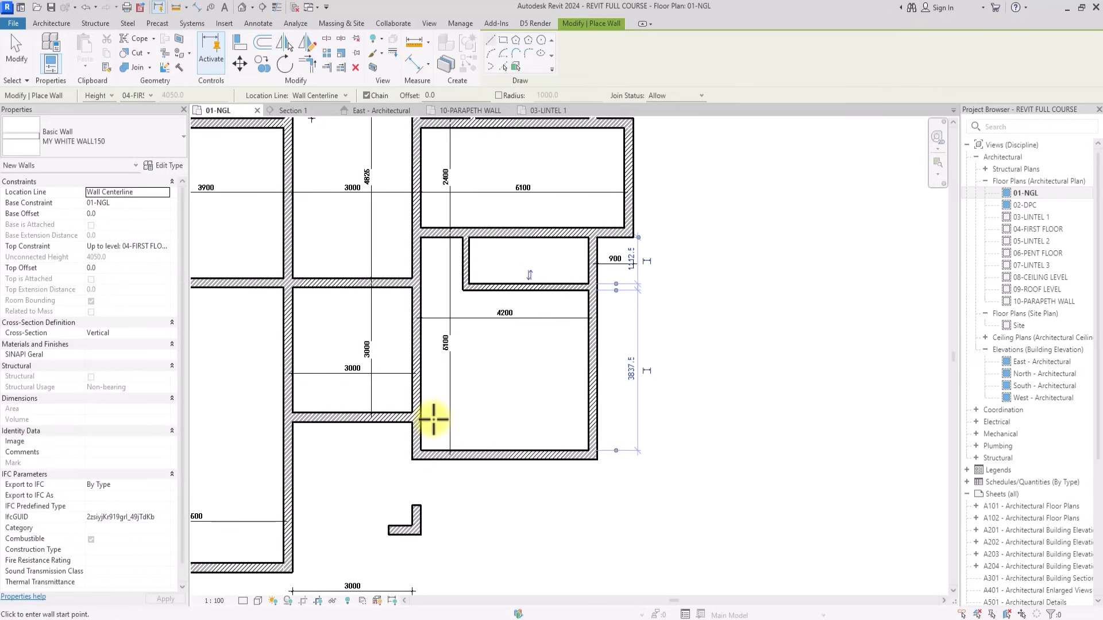
scroll(433, 420, down, 3)
scroll(442, 402, up, 3)
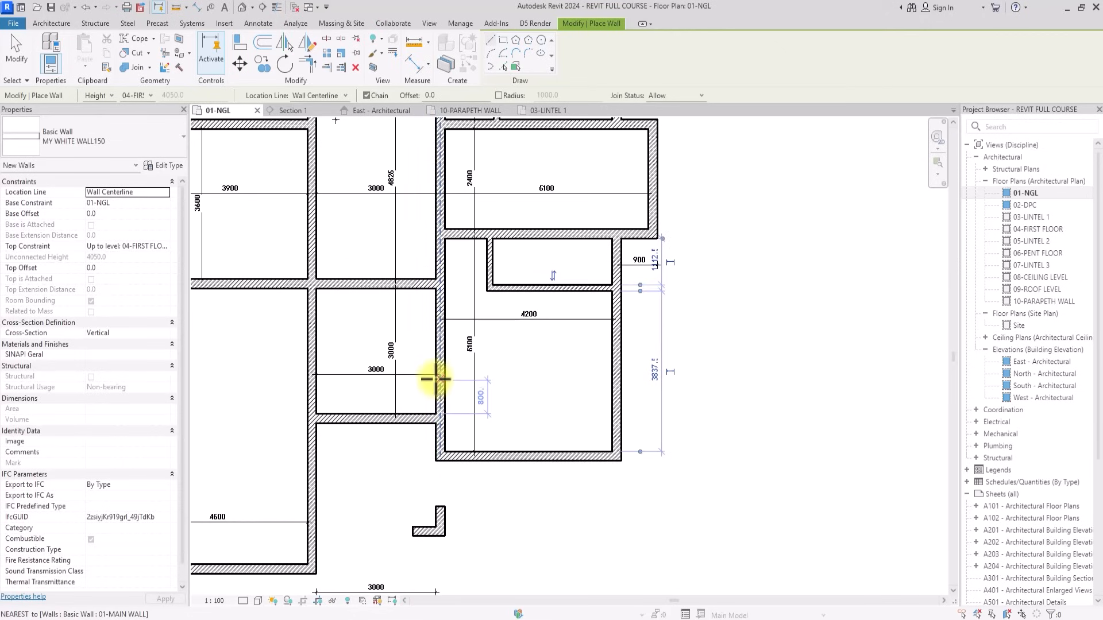
click(436, 379)
click(489, 380)
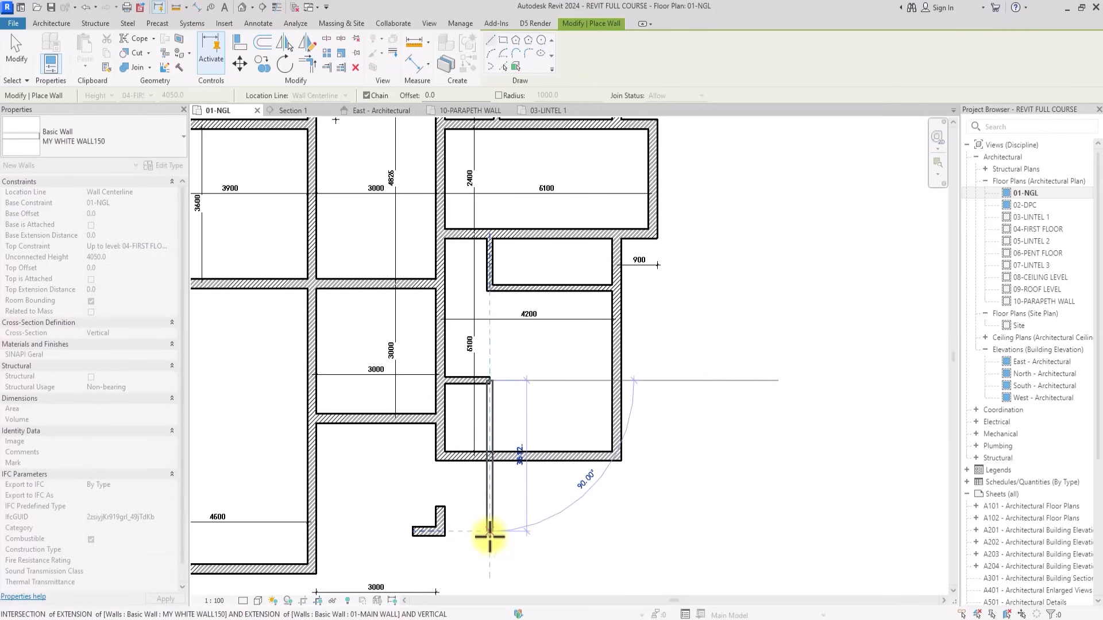
click(489, 531)
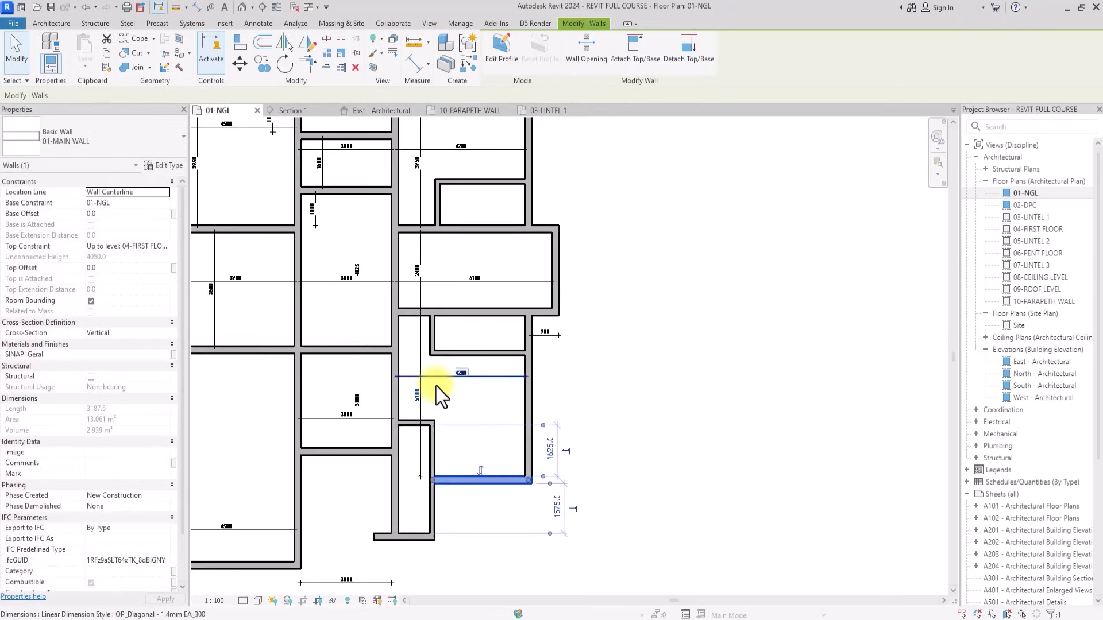
scroll(436, 386, up, 3)
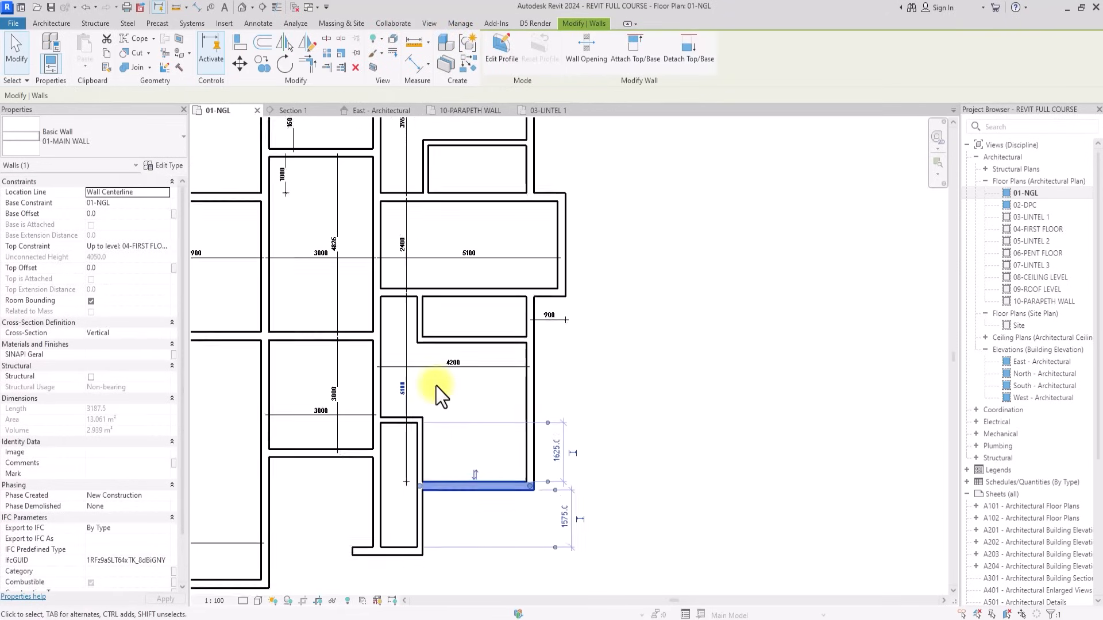
scroll(442, 388, down, 4)
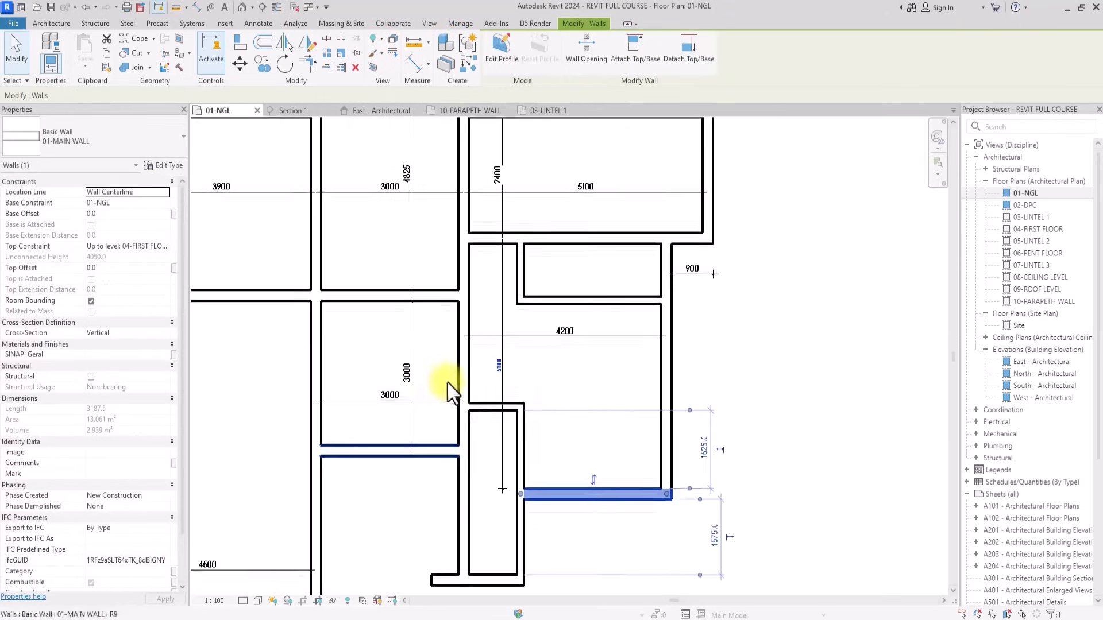
key(Escape)
scroll(462, 379, up, 4)
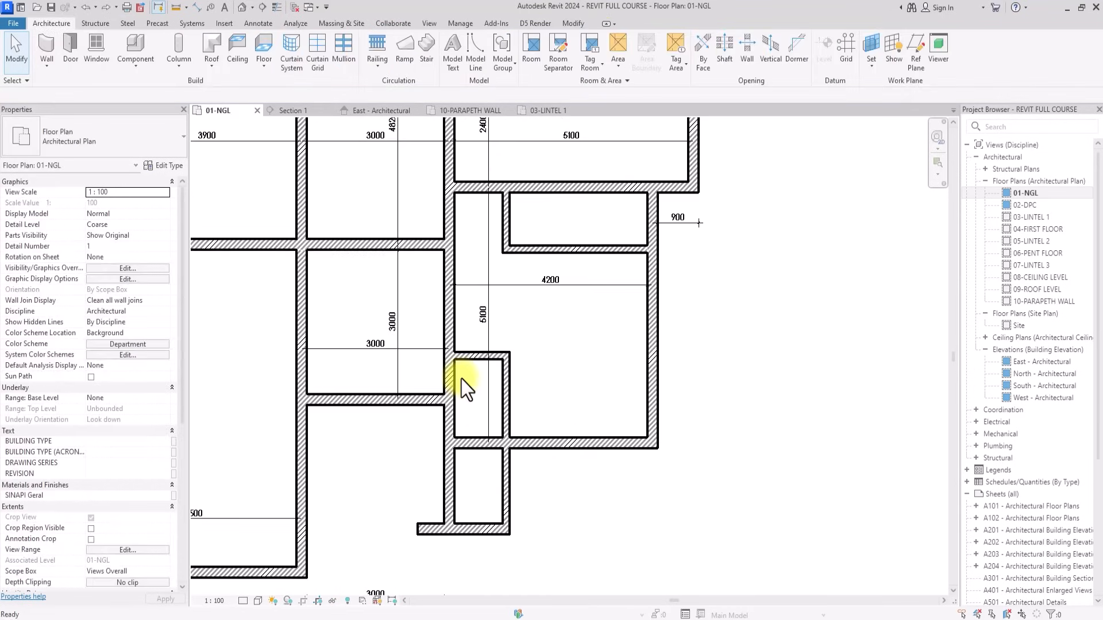
scroll(462, 379, down, 2)
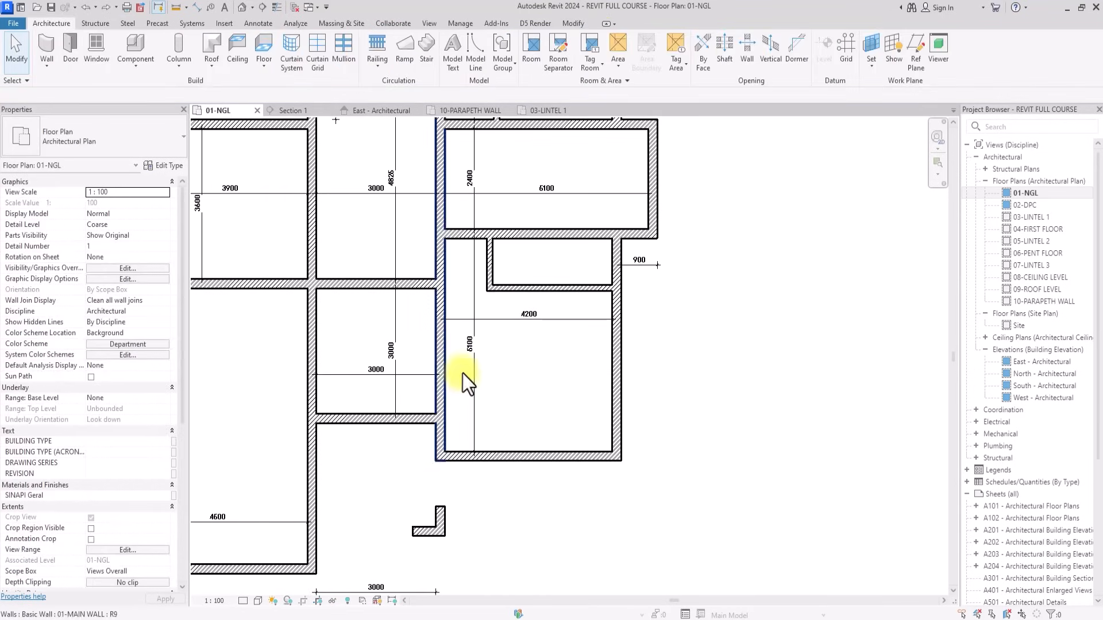
Split the long horizontal main wall below the 3900 mm wide room where it meets the vertical wall between the left and middle rooms.
middle_drag(498, 290, 473, 351)
scroll(470, 363, up, 1)
scroll(470, 364, up, 2)
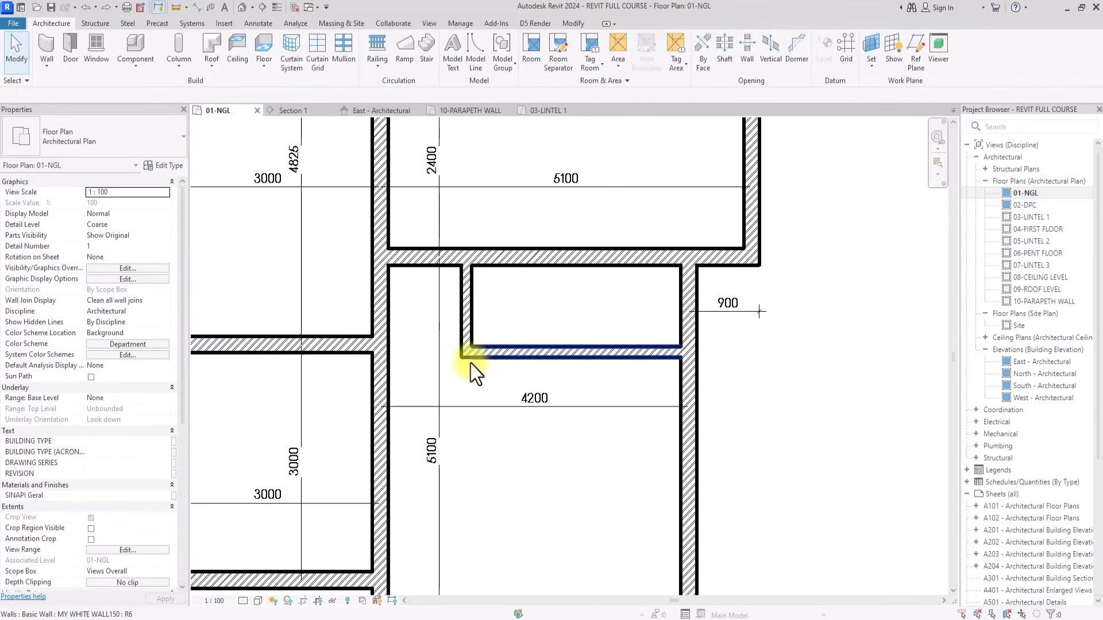
click(471, 362)
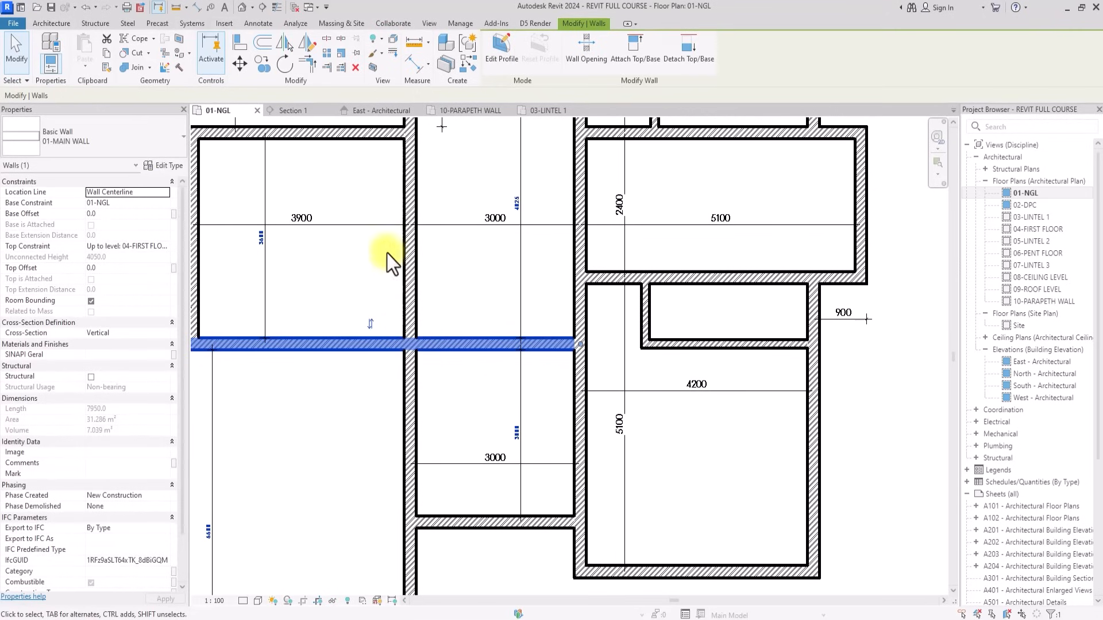
click(326, 43)
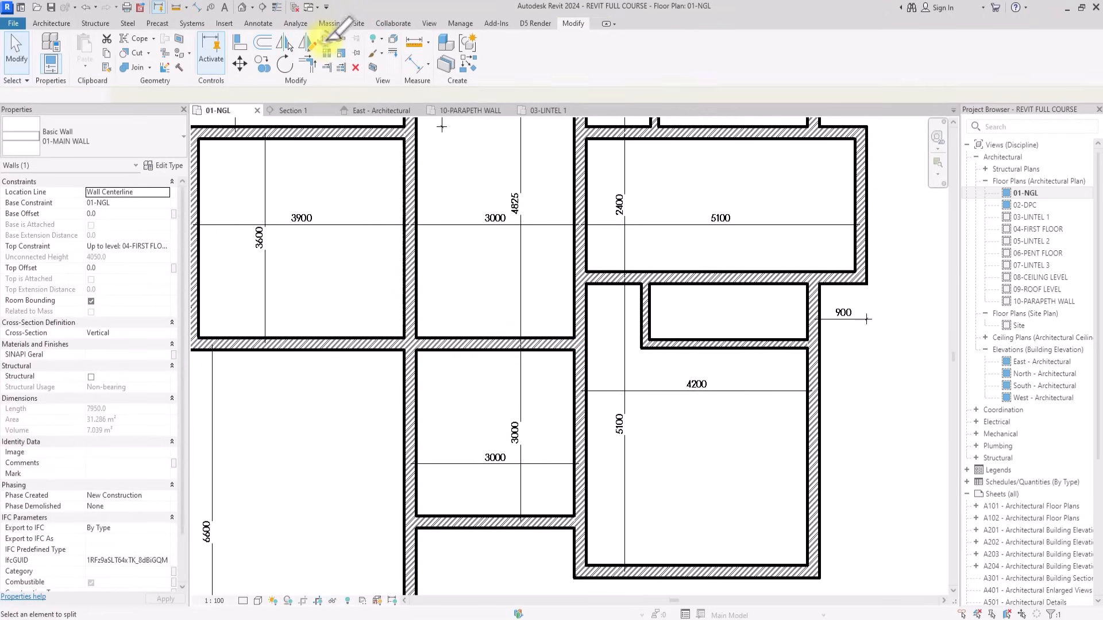
click(411, 343)
key(Escape)
Move only the middle segment of the split wall up in line with the 5100 mm room's bottom wall and rejoin its left end.
drag(448, 347, 453, 288)
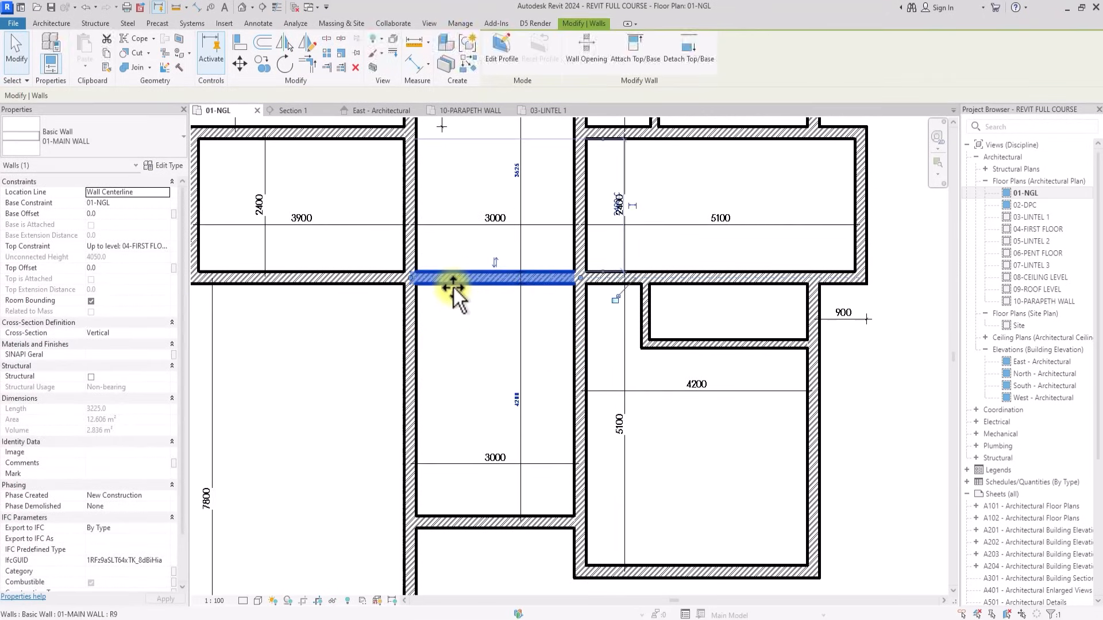
key(ctrl+z)
click(425, 344)
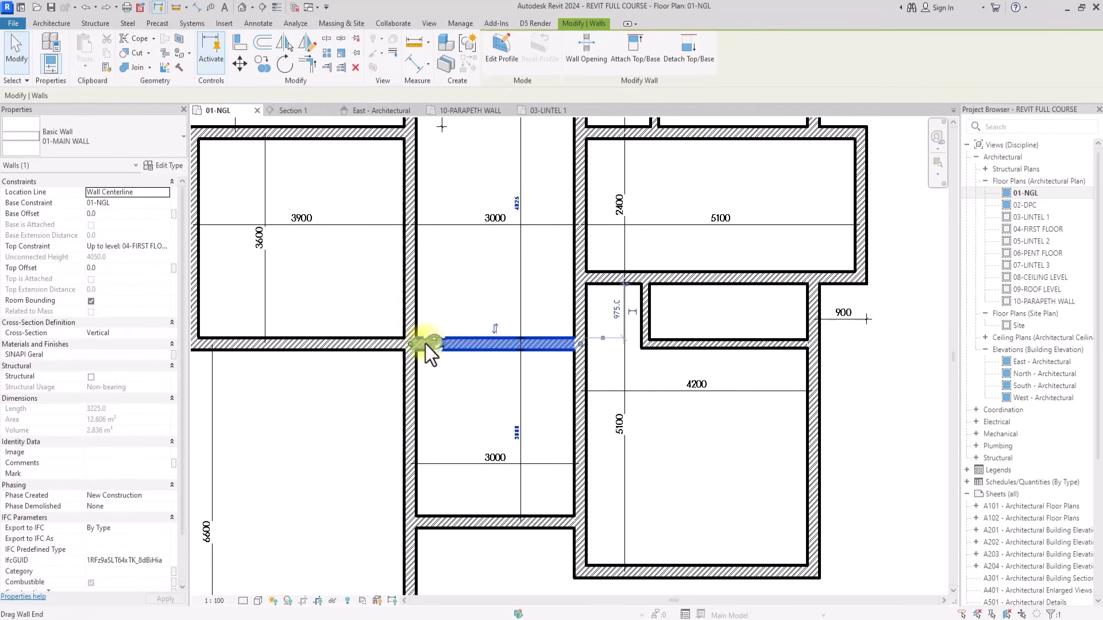
drag(451, 344, 412, 277)
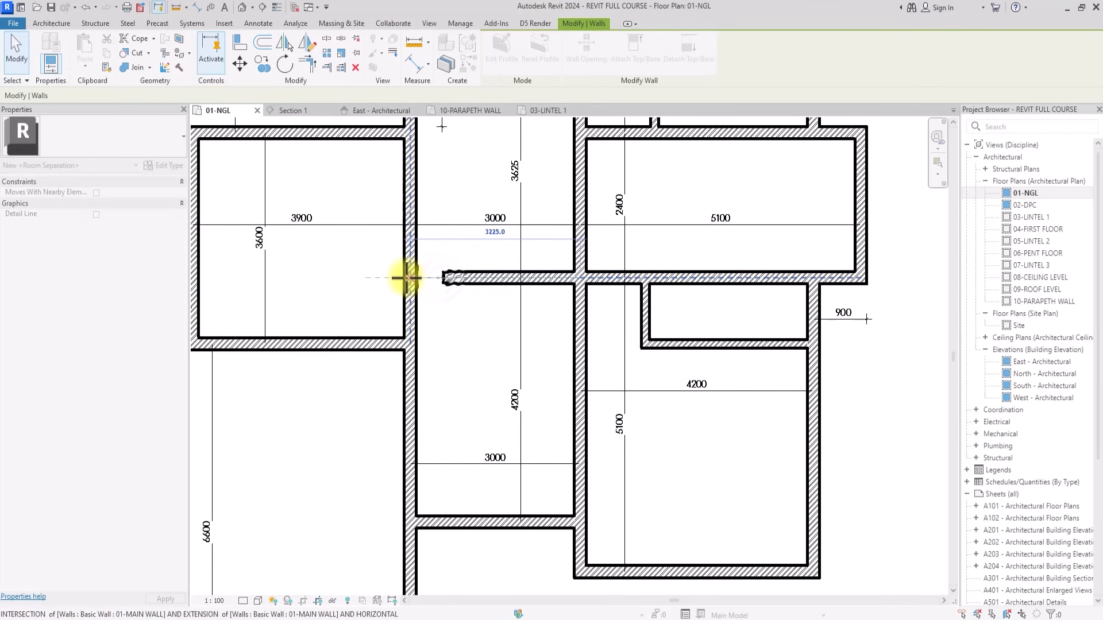
Extend the lower-right room's horizontal partition left to meet the vertical main wall beside the middle rooms.
click(435, 286)
click(660, 345)
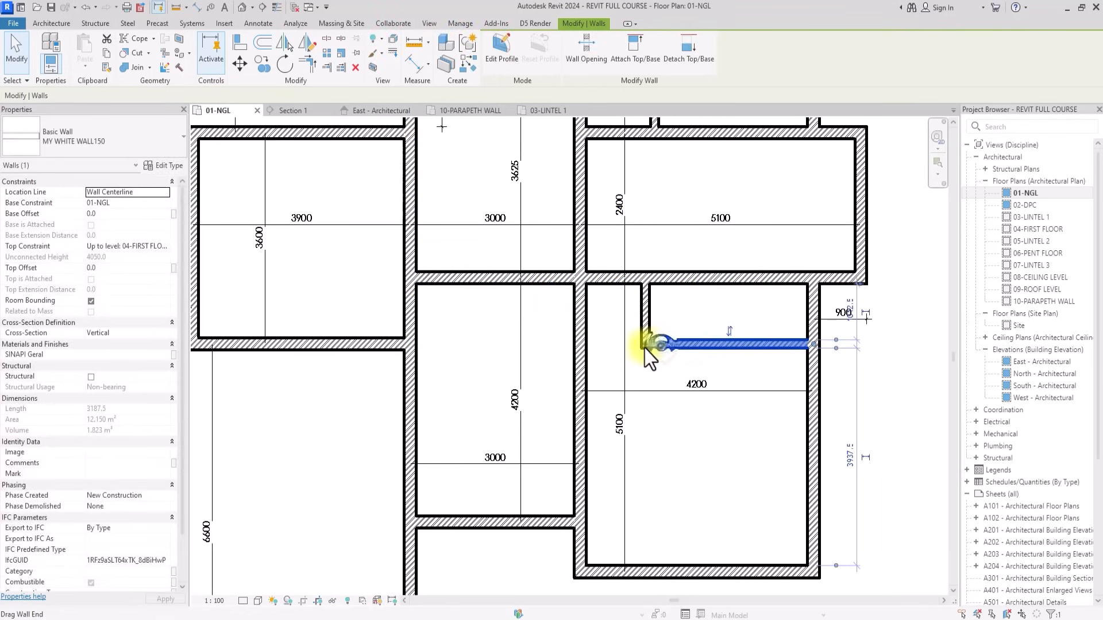
drag(643, 347, 583, 345)
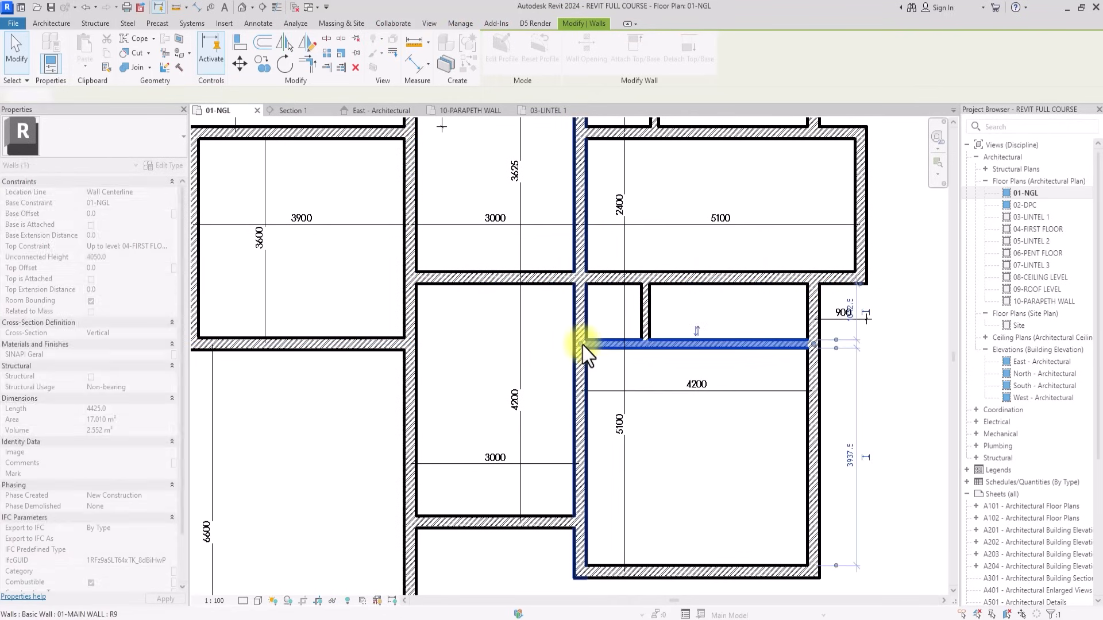
Split the vertical main wall beside the small partitioned bay and pull the segments back to the horizontal walls, opening the bay to the middle room.
click(329, 38)
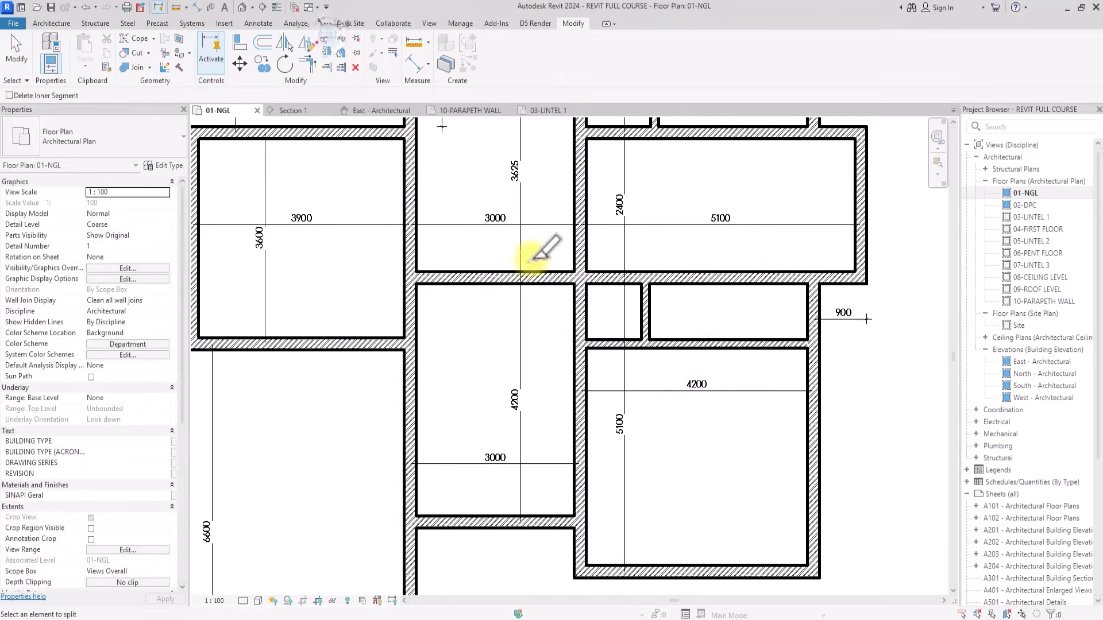
click(579, 312)
key(Escape)
click(580, 325)
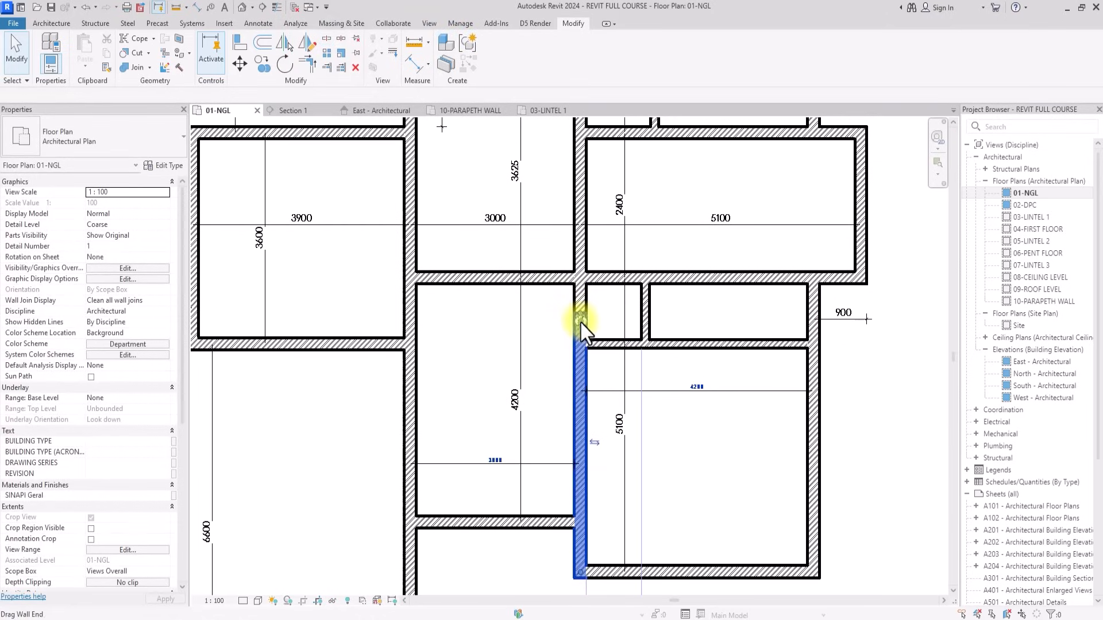
drag(579, 329, 579, 279)
click(580, 311)
middle_drag(888, 446, 786, 392)
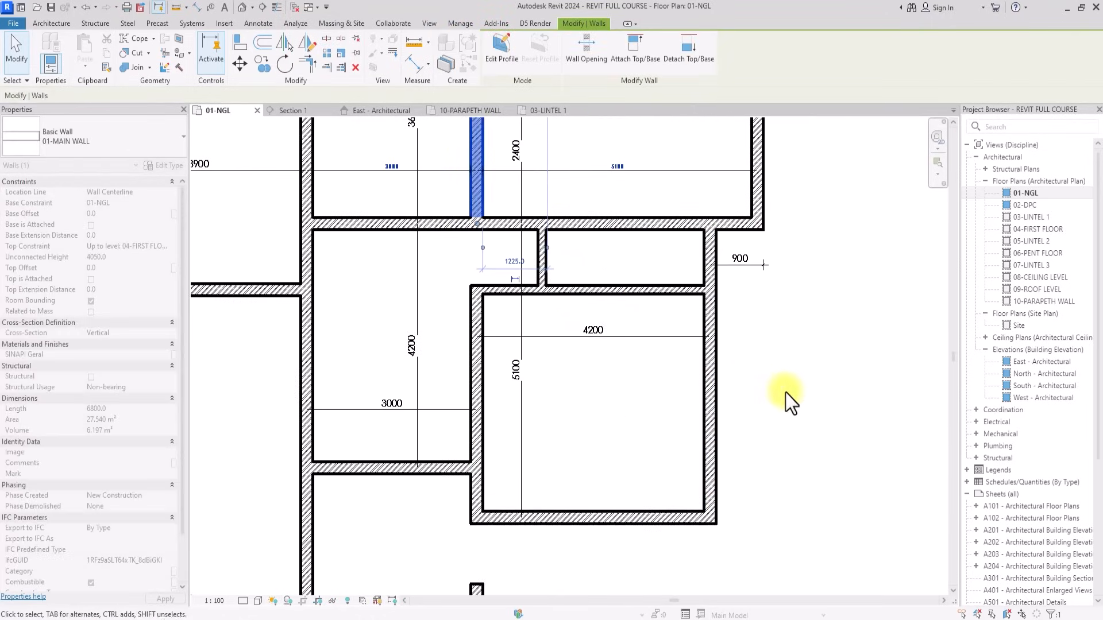
click(786, 393)
Stretch the short vertical partition down through the horizontal partition into the lower-right room, to about 2700 mm long.
click(544, 267)
drag(542, 291, 535, 377)
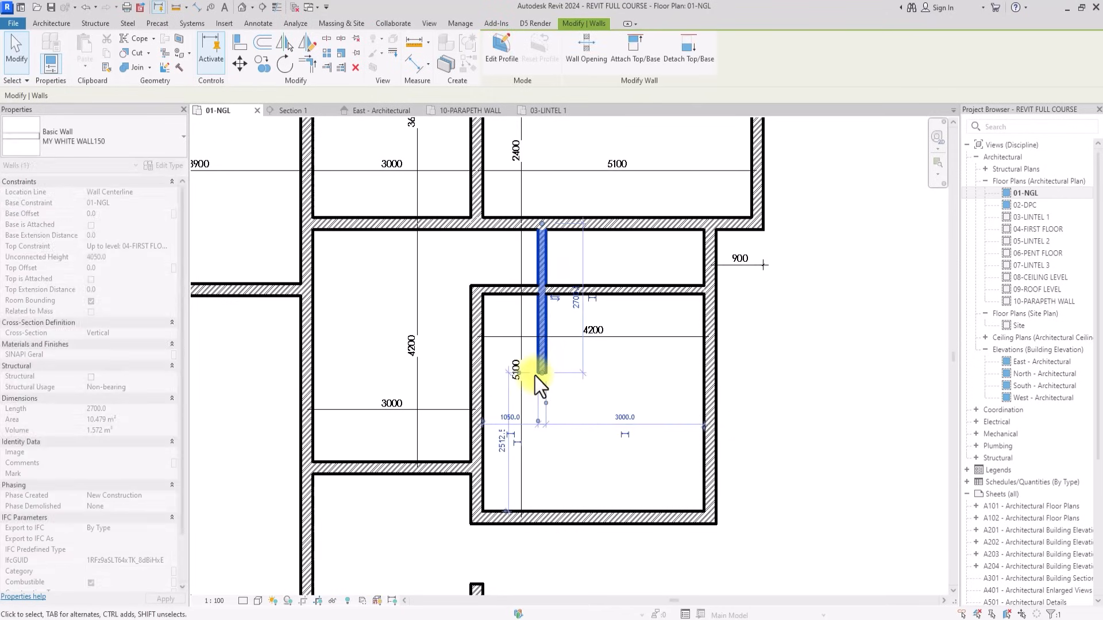
ctrl+scroll(536, 376, down, 3)
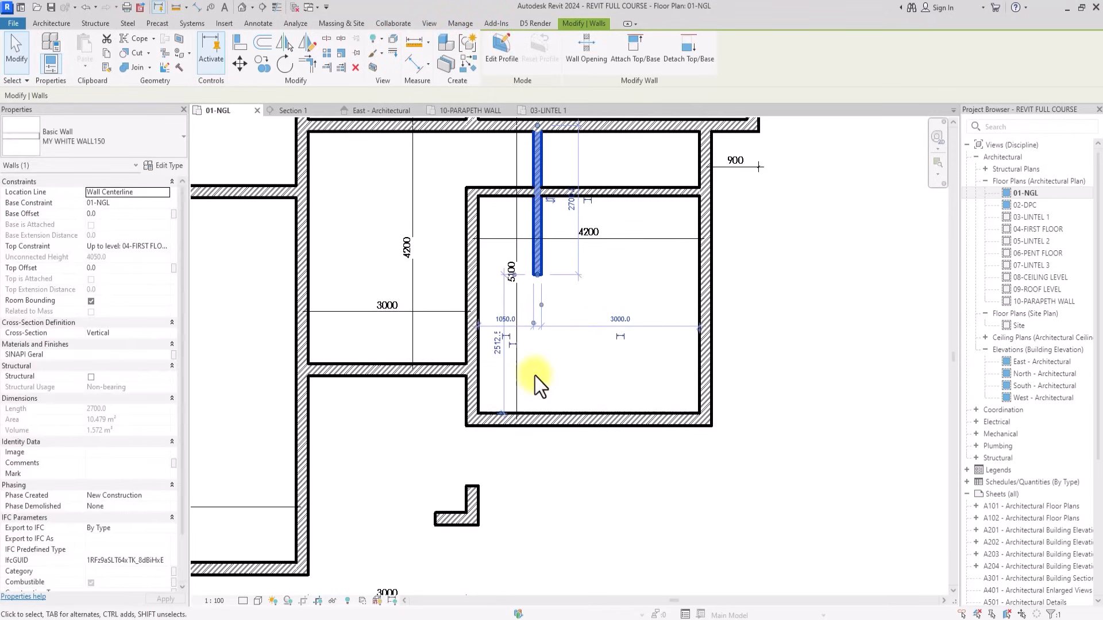
Copy the lower-right room's horizontal partition down to the lower end of the extended vertical partition.
click(618, 191)
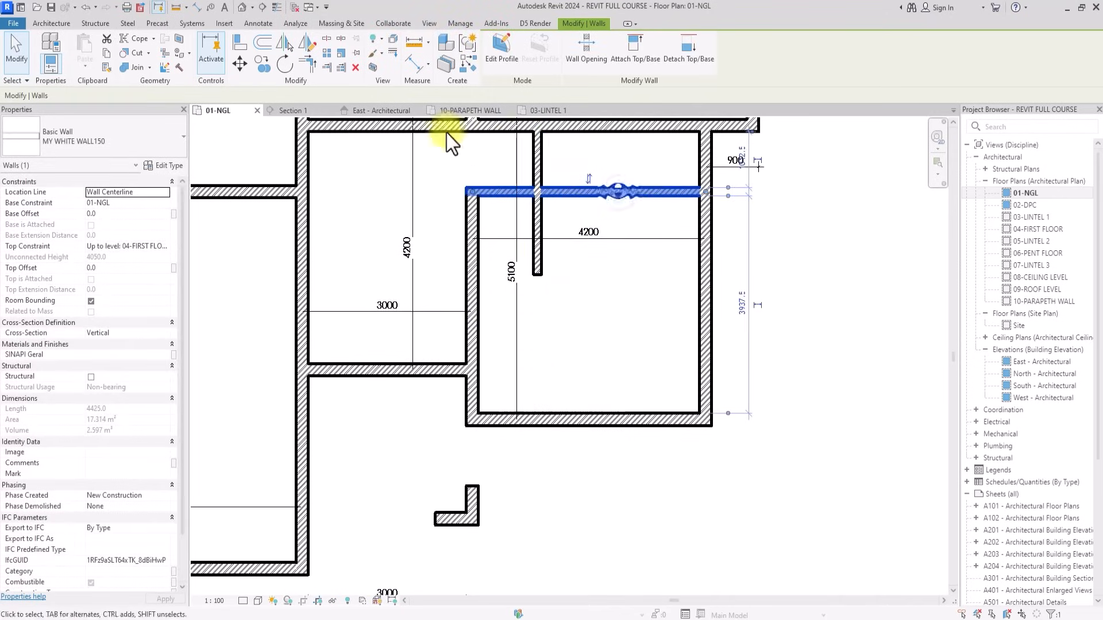
click(260, 68)
ctrl+scroll(538, 190, up, 3)
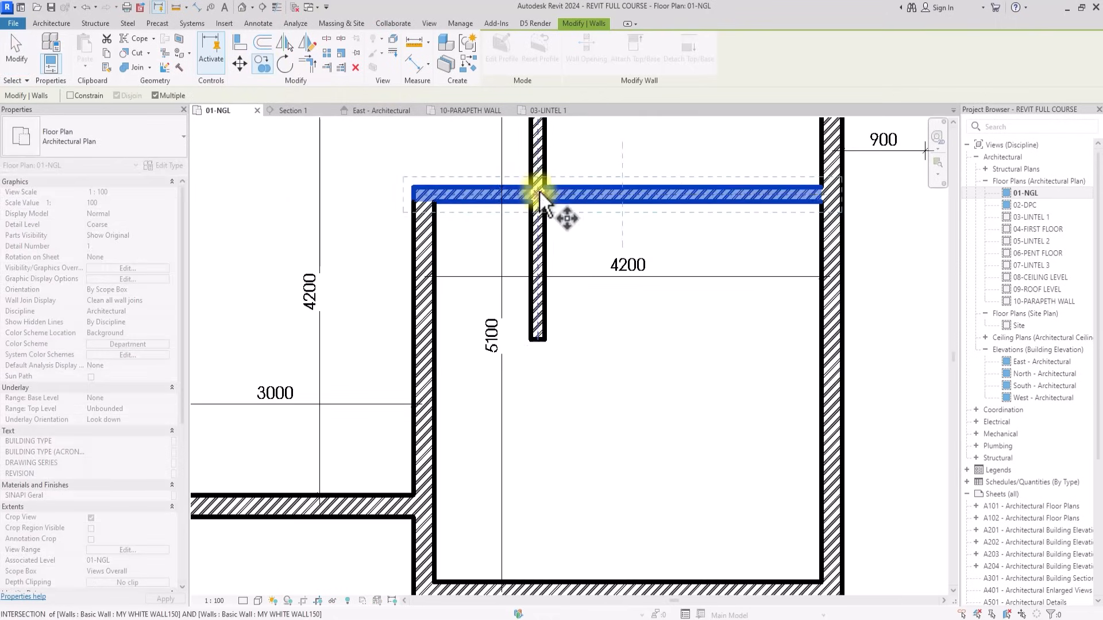
click(539, 190)
click(539, 337)
scroll(540, 338, down, 5)
key(Escape)
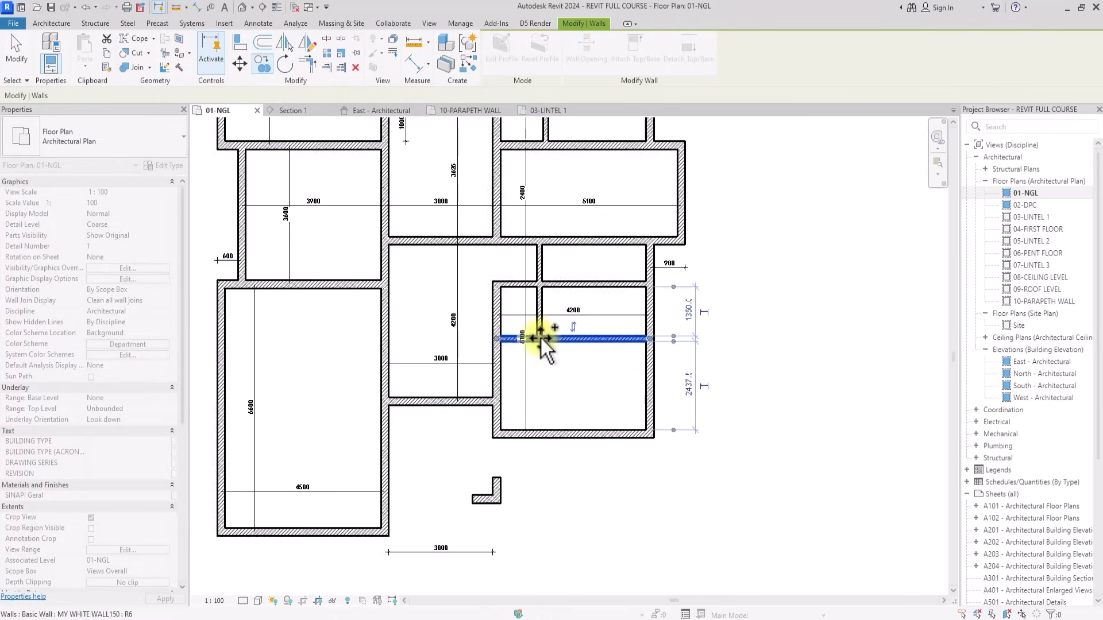
Shorten the copied horizontal partition's left end so that it meets the vertical partition in a corner.
scroll(539, 338, up, 3)
key(Escape)
click(505, 341)
scroll(517, 340, down, 3)
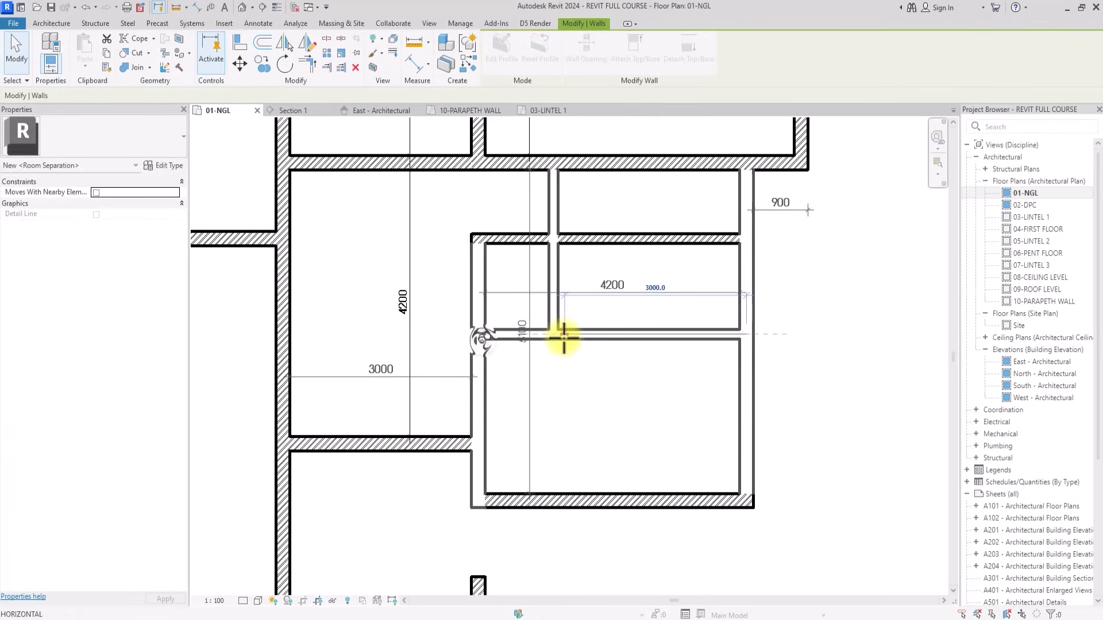
scroll(554, 334, down, 2)
scroll(554, 336, up, 3)
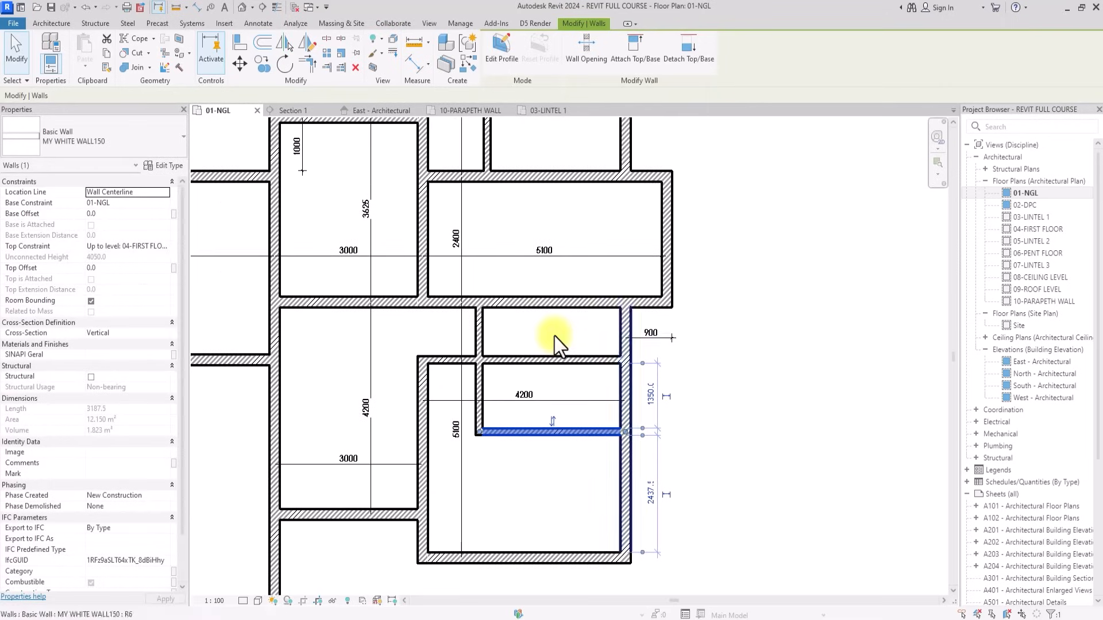
scroll(548, 323, down, 3)
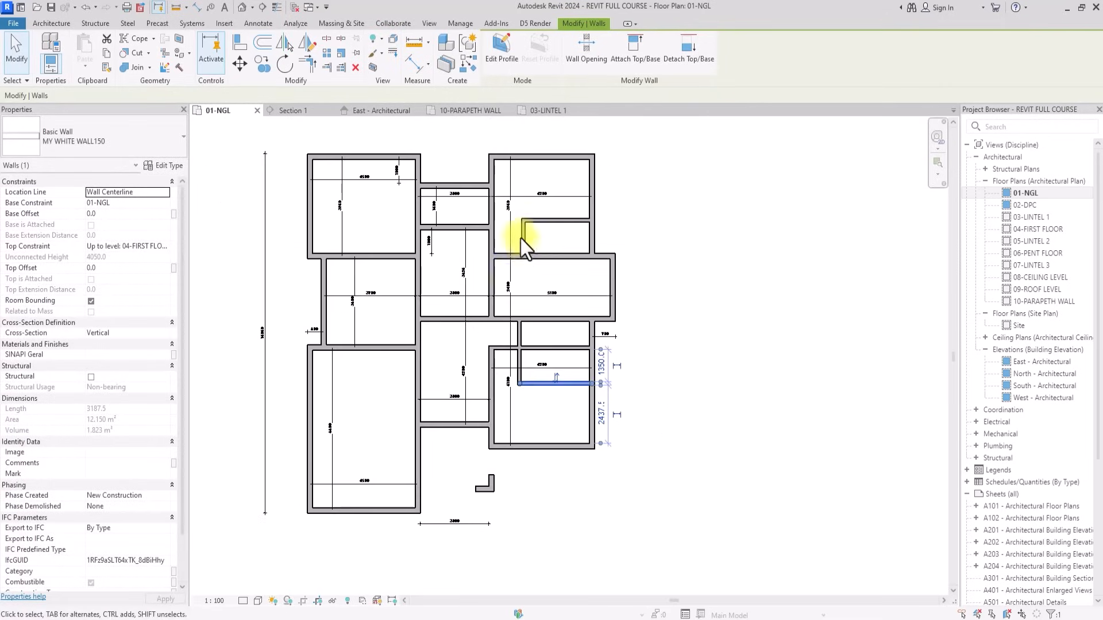
key(Escape)
Move the lower-right room's bottom main wall down by setting the room's vertical dimension to 5400 mm.
middle_drag(492, 454, 498, 393)
scroll(497, 393, up, 4)
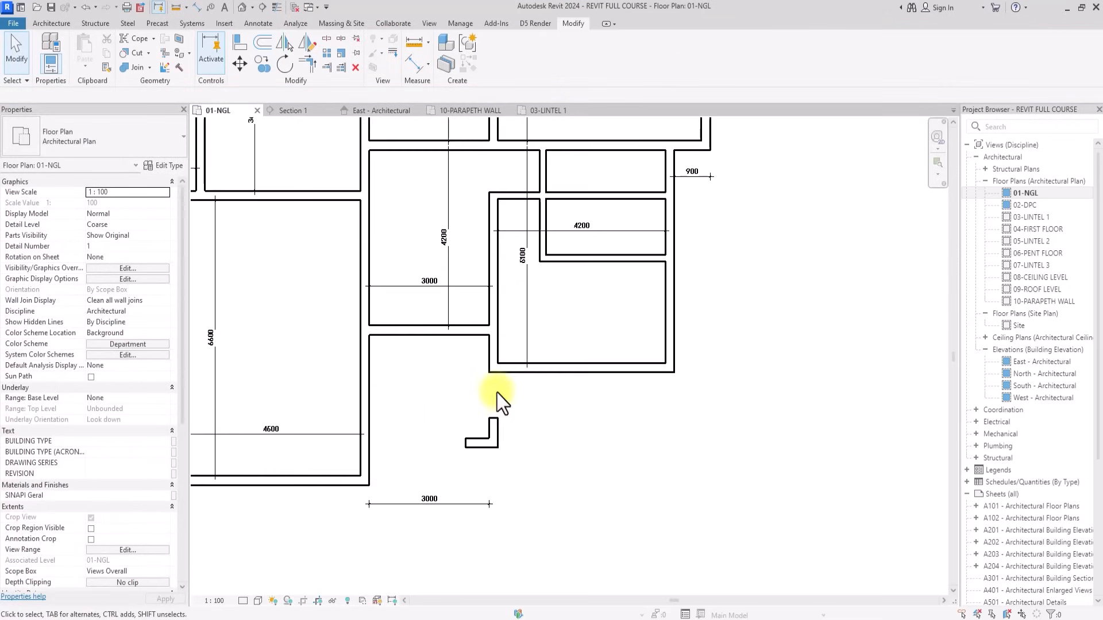
scroll(497, 393, down, 3)
scroll(497, 393, up, 3)
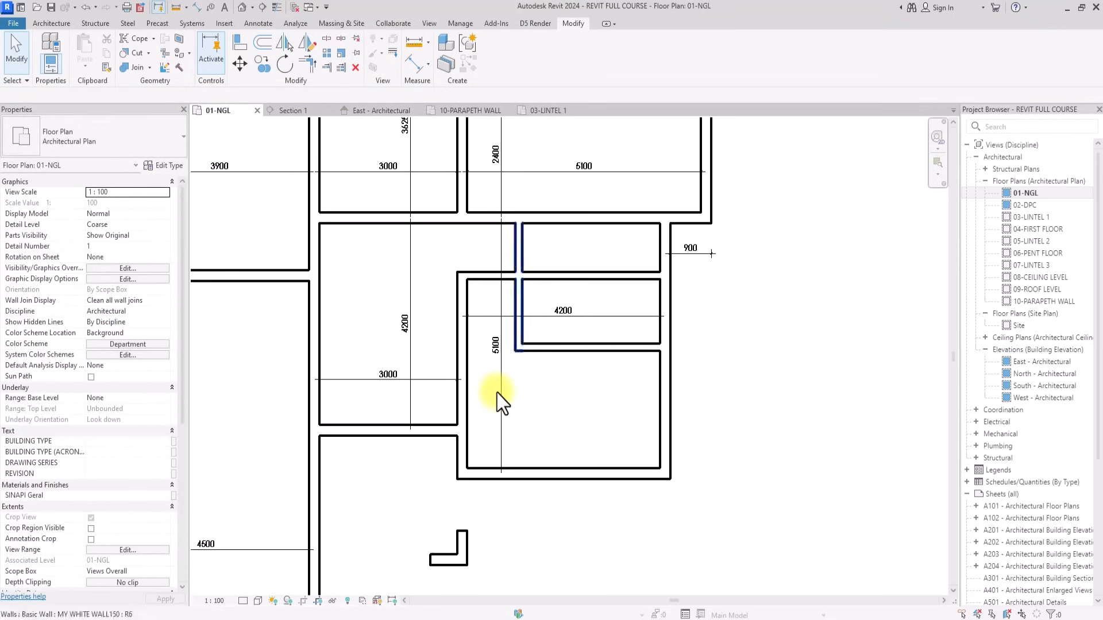
scroll(476, 430, down, 3)
click(460, 462)
scroll(448, 456, up, 4)
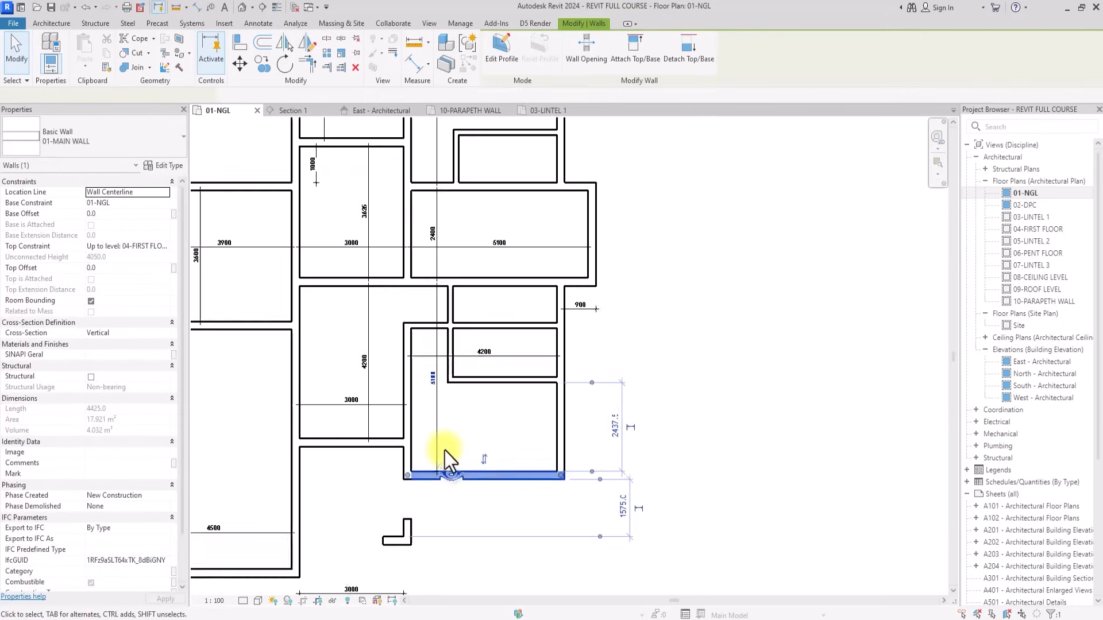
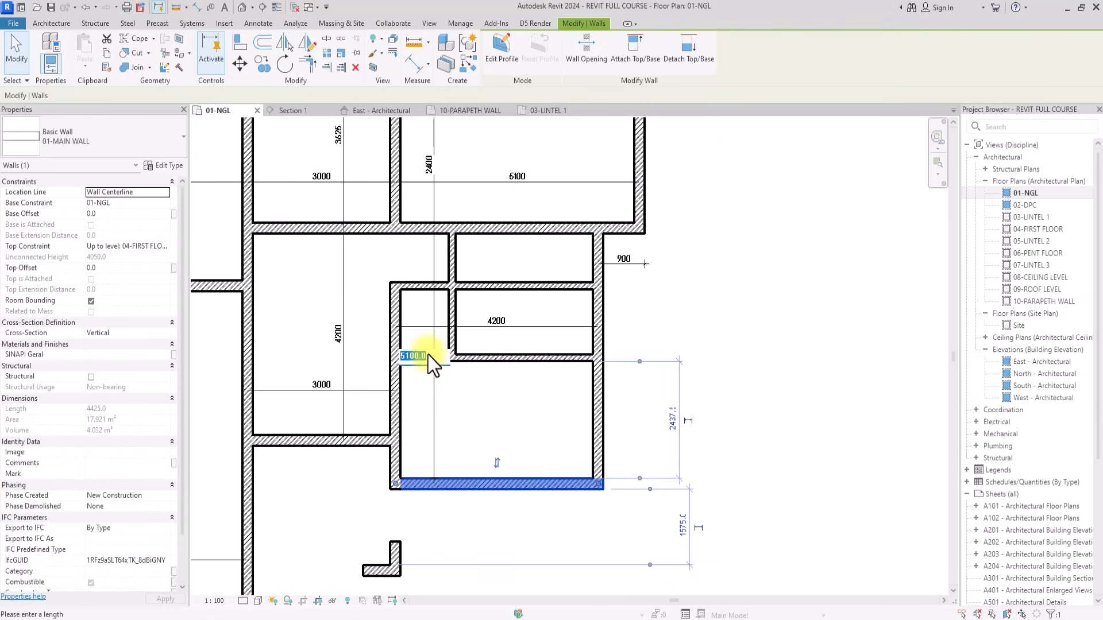
text(00)
key(Return)
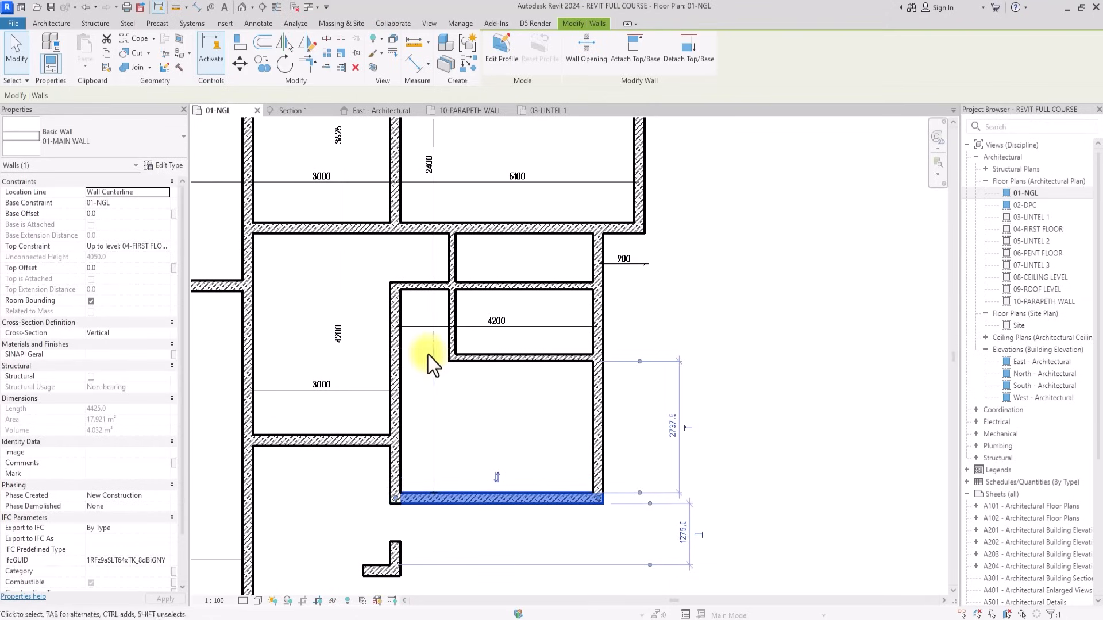
click(468, 418)
scroll(468, 419, down, 3)
scroll(467, 419, up, 3)
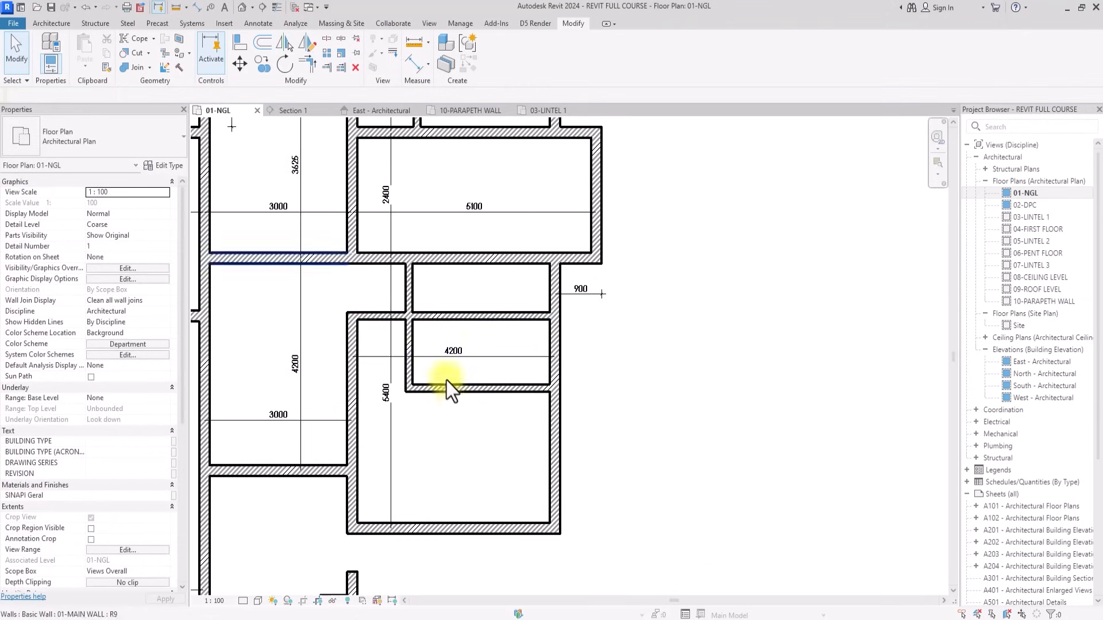
Add aligned dimensions for the depth and width of the small compartment just below the 5100 mm wide room.
click(251, 23)
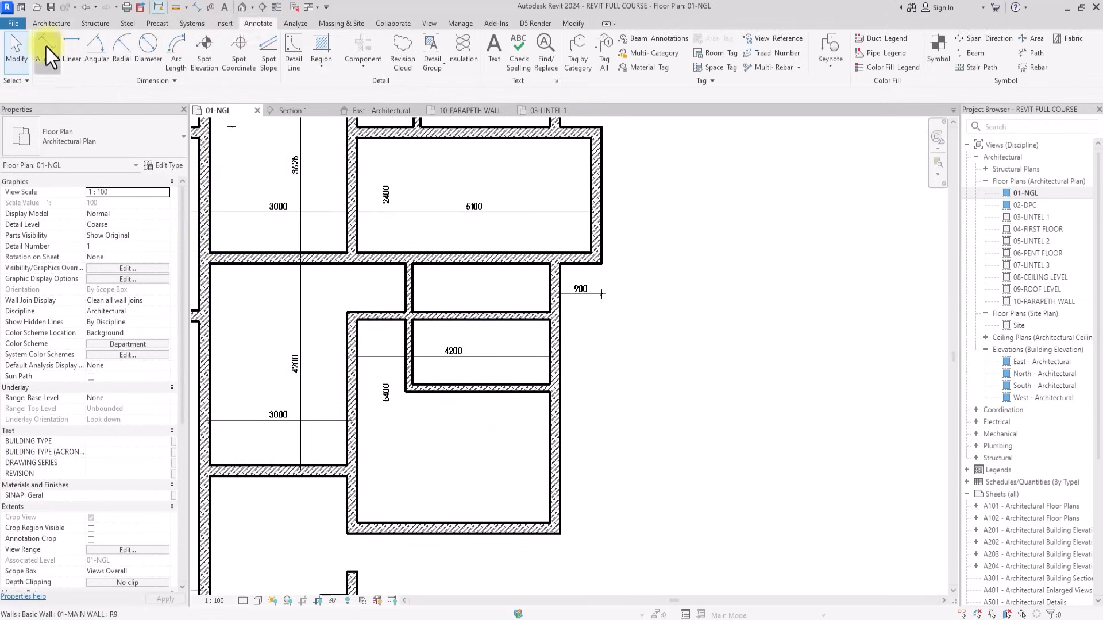
click(46, 47)
click(482, 308)
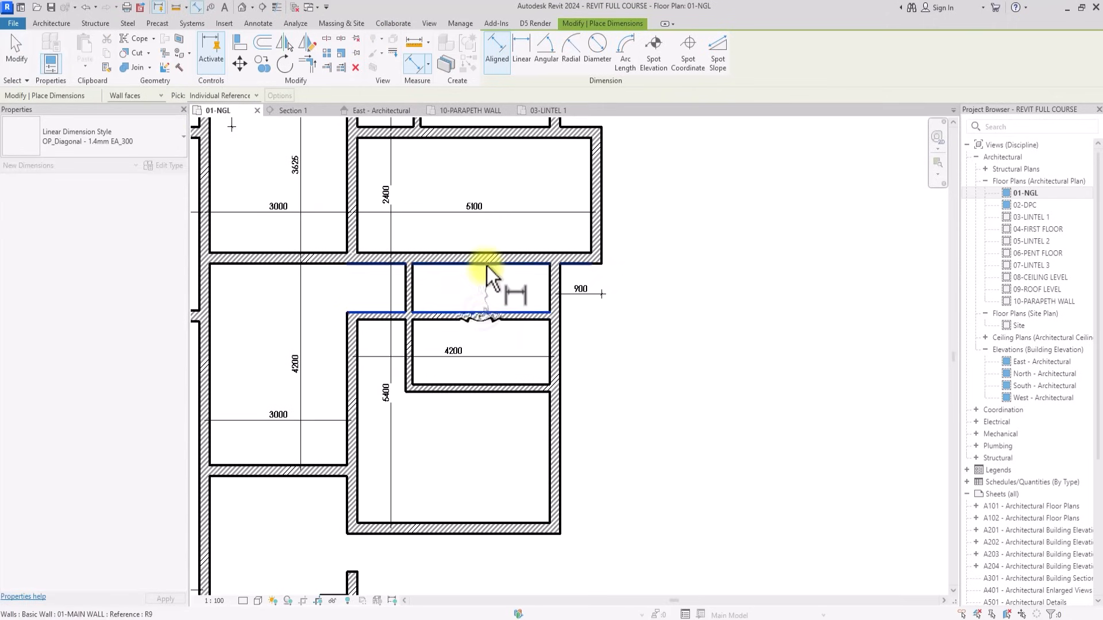
scroll(390, 290, up, 1)
click(577, 284)
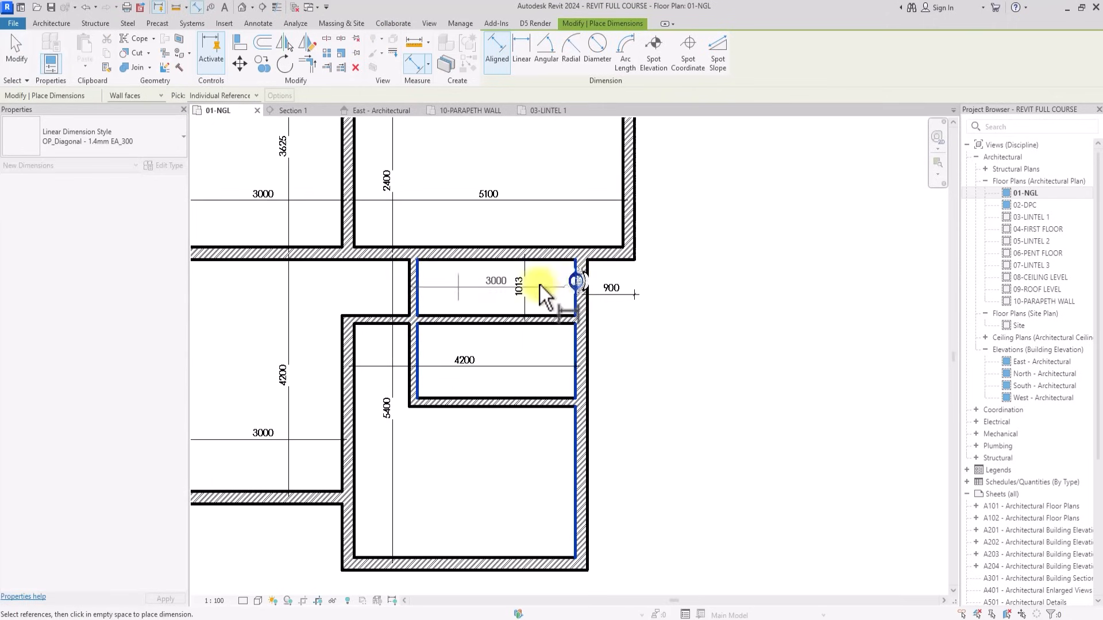
click(470, 282)
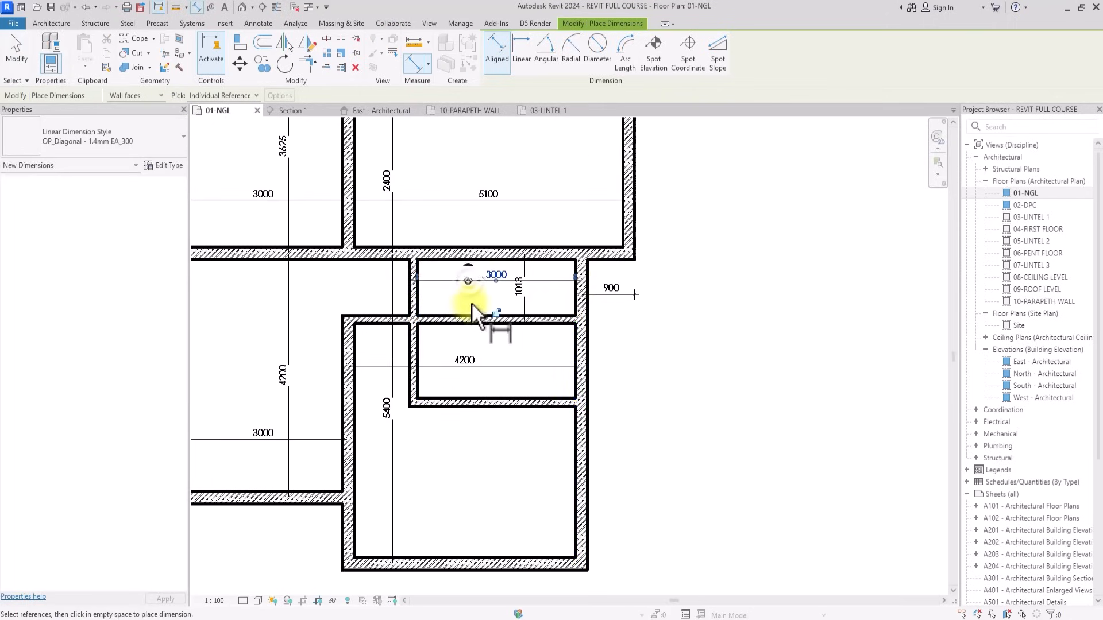
Add an aligned dimension for the depth of the second compartment, between the two horizontal partitions.
click(528, 325)
scroll(530, 400, up, 1)
scroll(527, 405, up, 1)
click(527, 405)
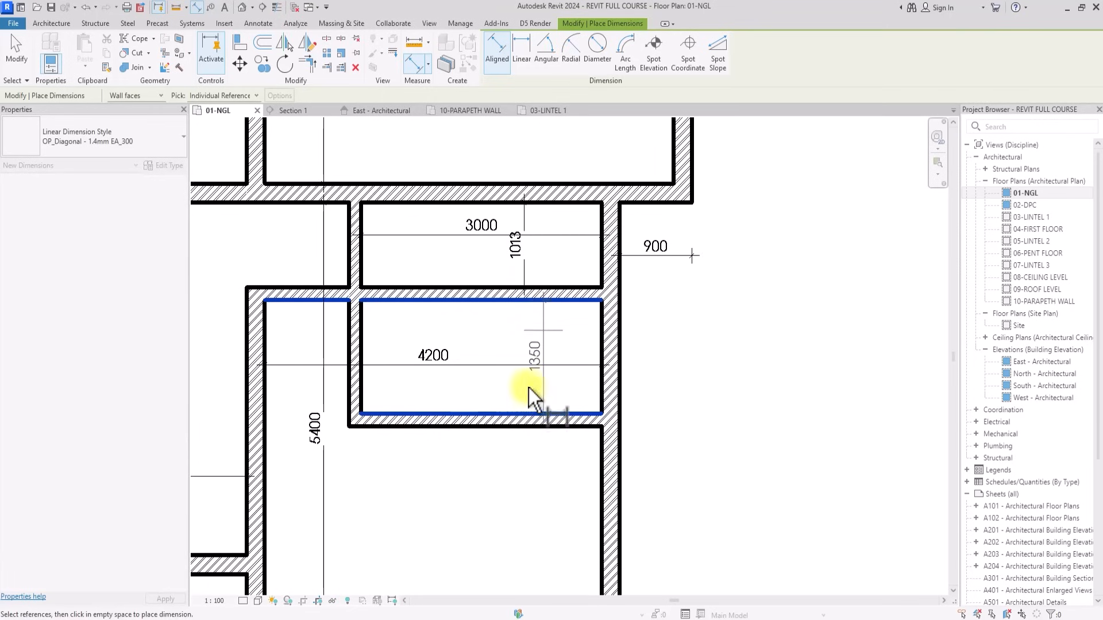
click(527, 341)
key(Escape)
key(Escape)
scroll(528, 337, down, 3)
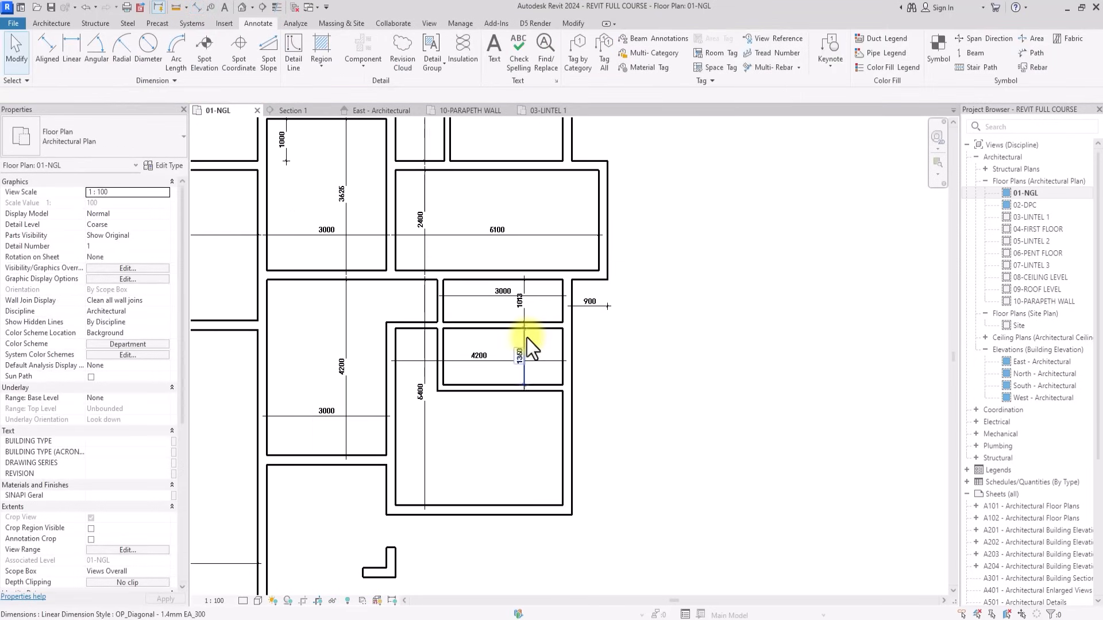
Add an aligned dimension for the lower-right room's depth, from the lower horizontal partition to the bottom main wall.
middle_drag(526, 338, 546, 357)
scroll(526, 338, up, 2)
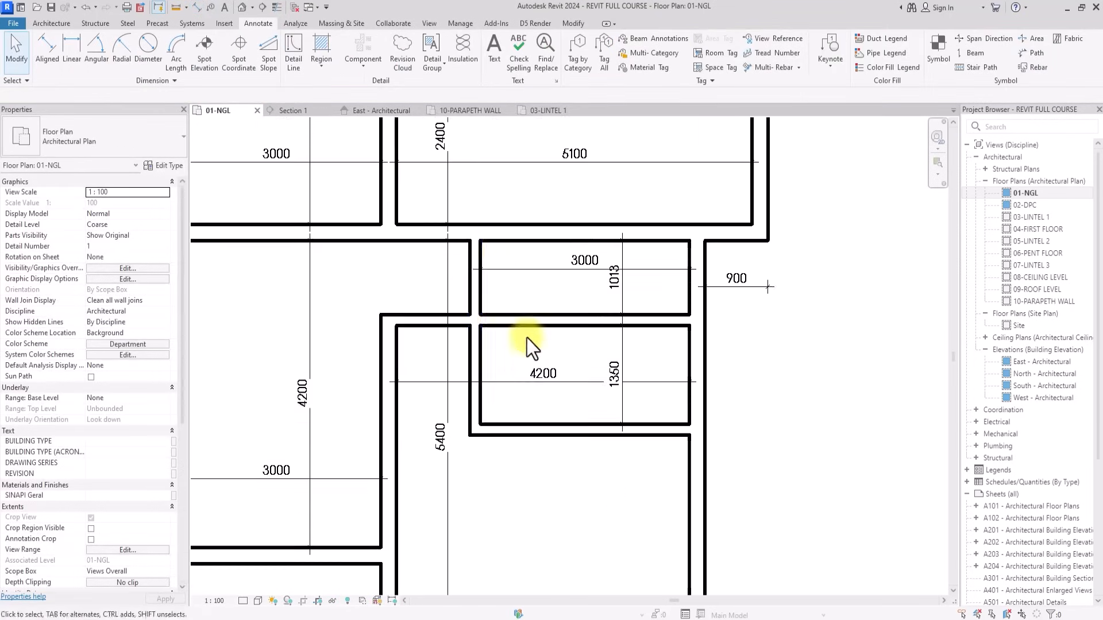
middle_drag(541, 400, 541, 343)
scroll(540, 343, down, 3)
click(52, 42)
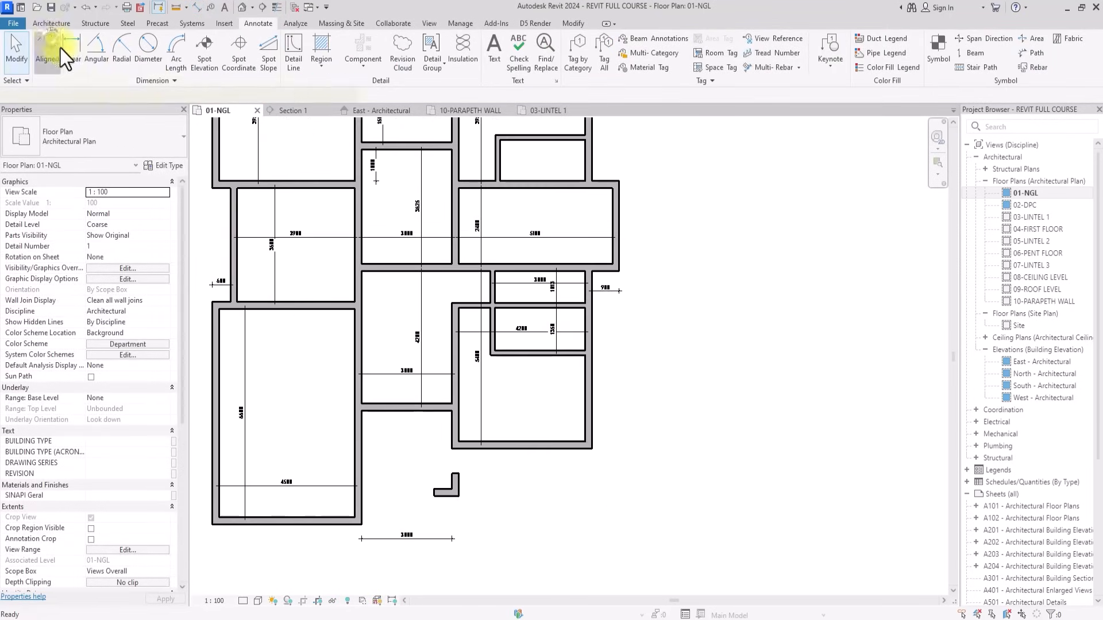
scroll(505, 346, up, 3)
click(553, 357)
click(569, 490)
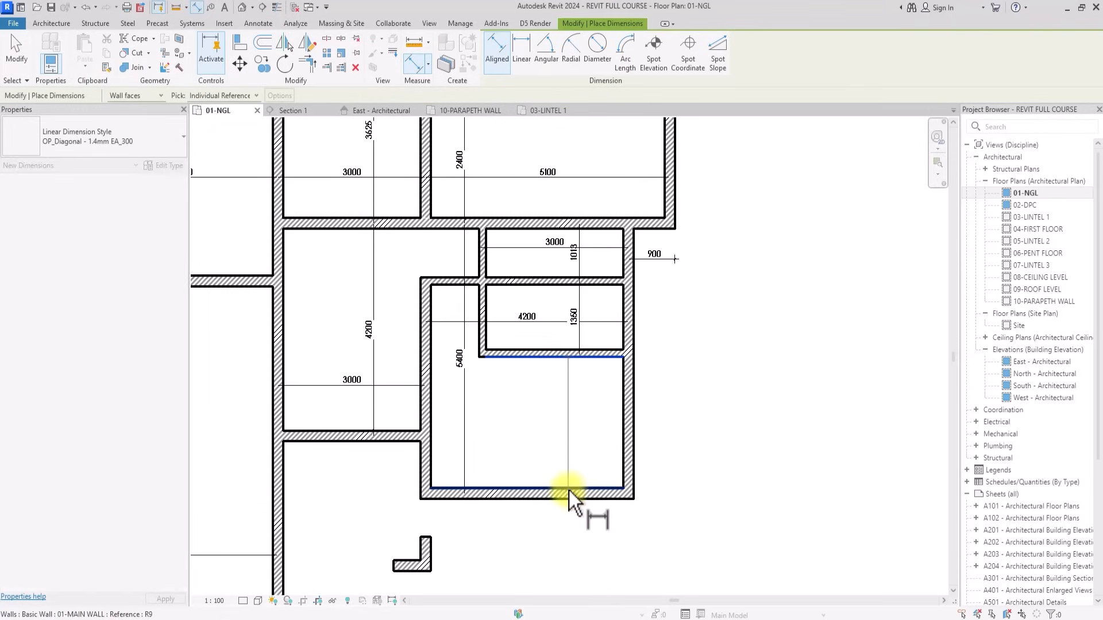
click(580, 439)
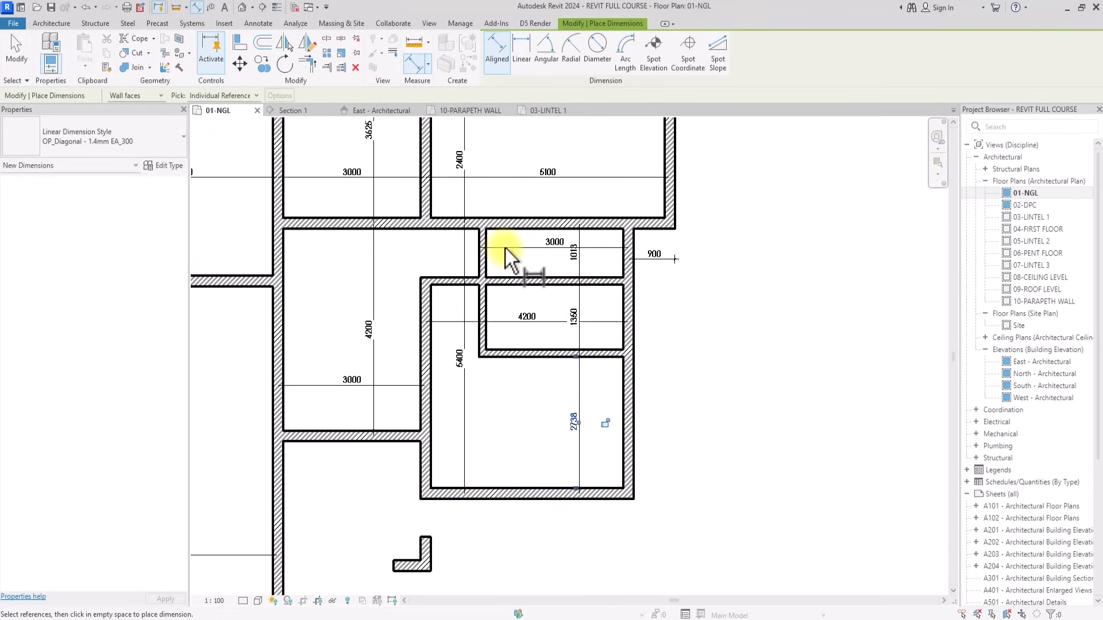
key(Escape)
key(Escape)
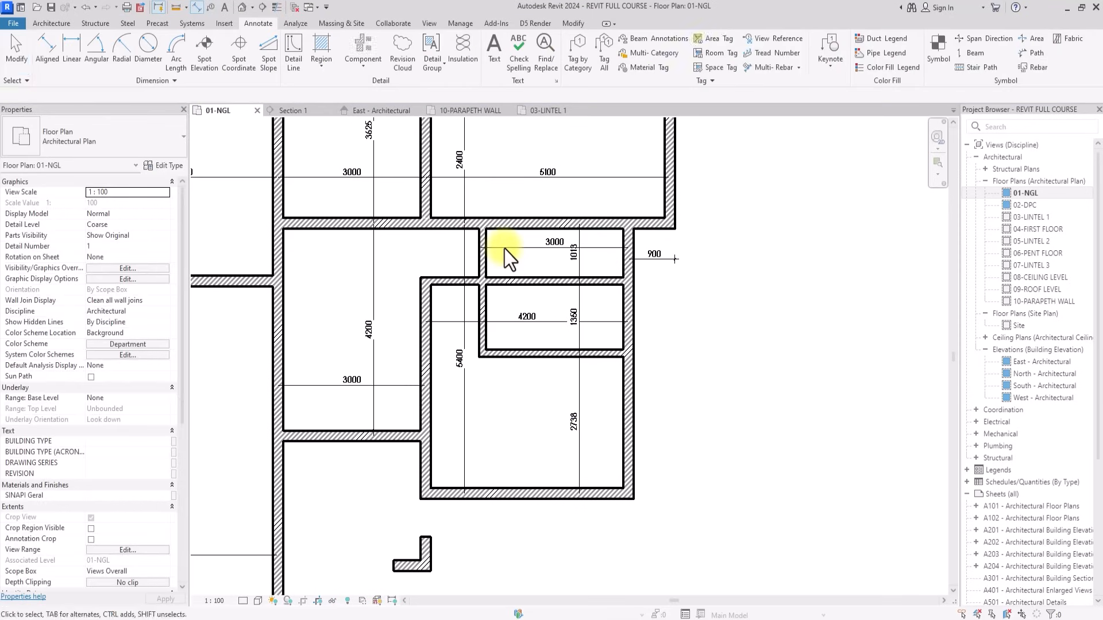
Copy the vertical partition horizontally to the right into the two compartments, leaving about 1150 mm clear between the two partitions.
click(482, 253)
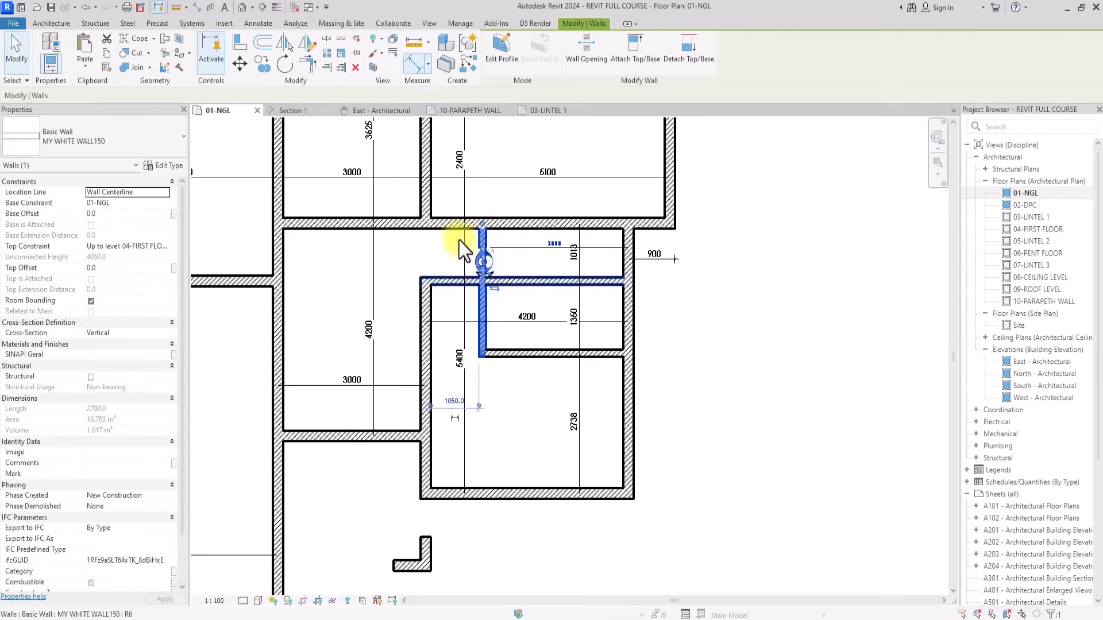
click(264, 65)
scroll(495, 240, up, 3)
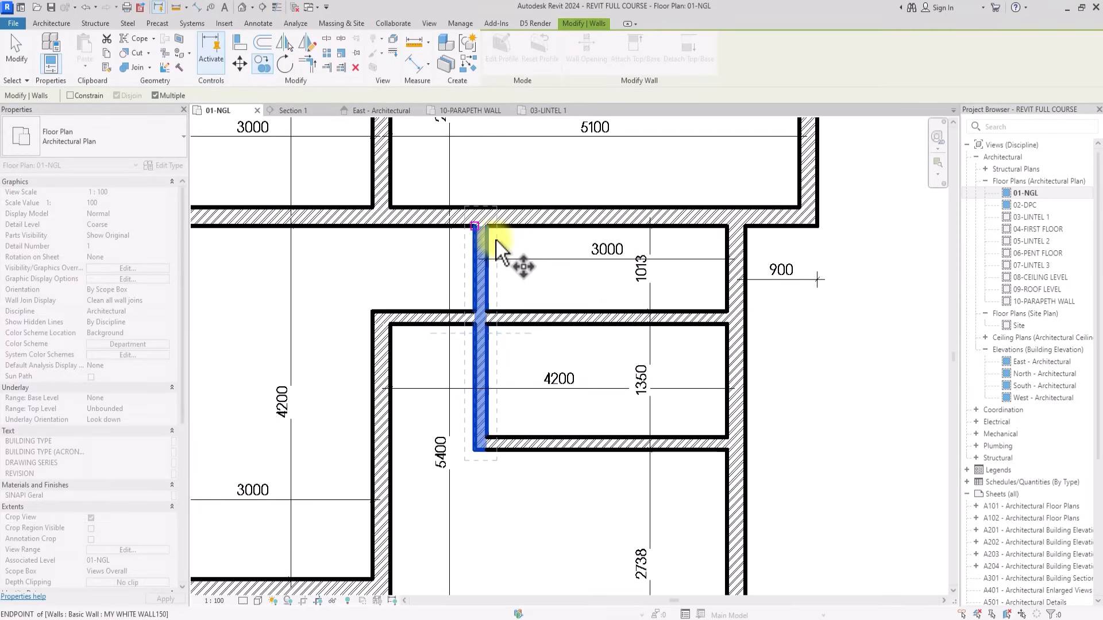
scroll(495, 240, up, 2)
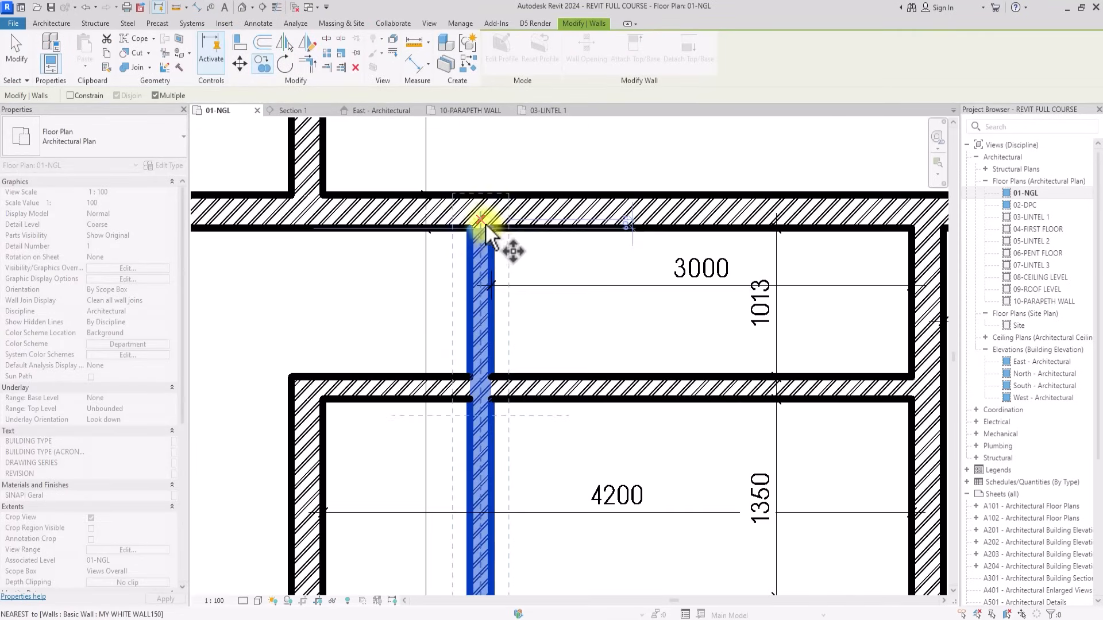
click(485, 223)
scroll(480, 215, down, 2)
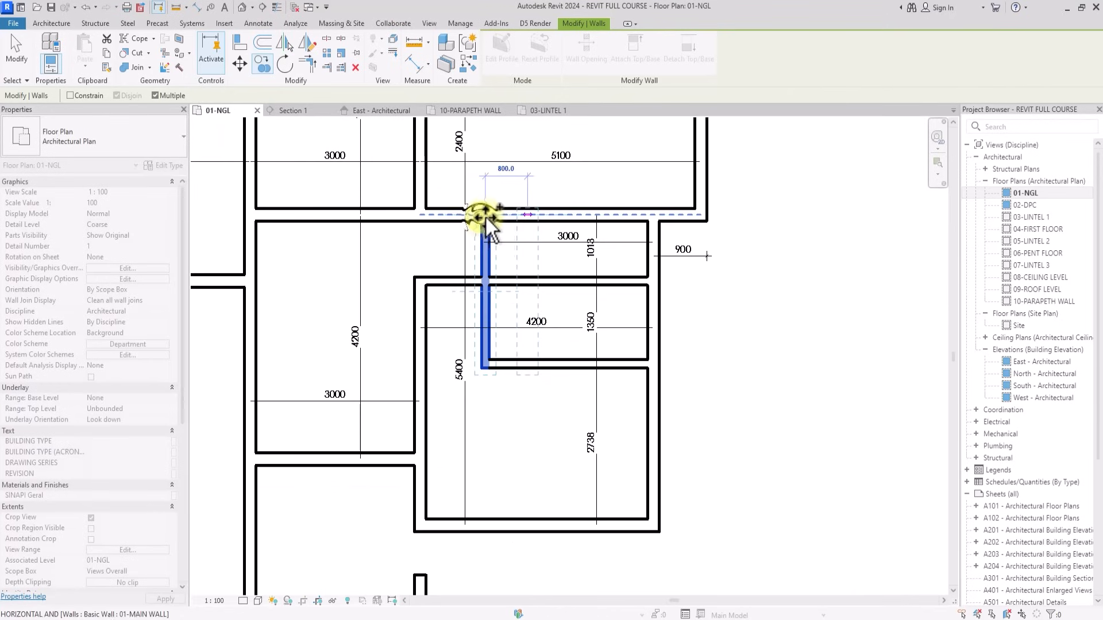
click(552, 214)
key(Escape)
Shorten the copied vertical partition's lower end to the upper horizontal partition so it divides only the upper compartment.
click(557, 272)
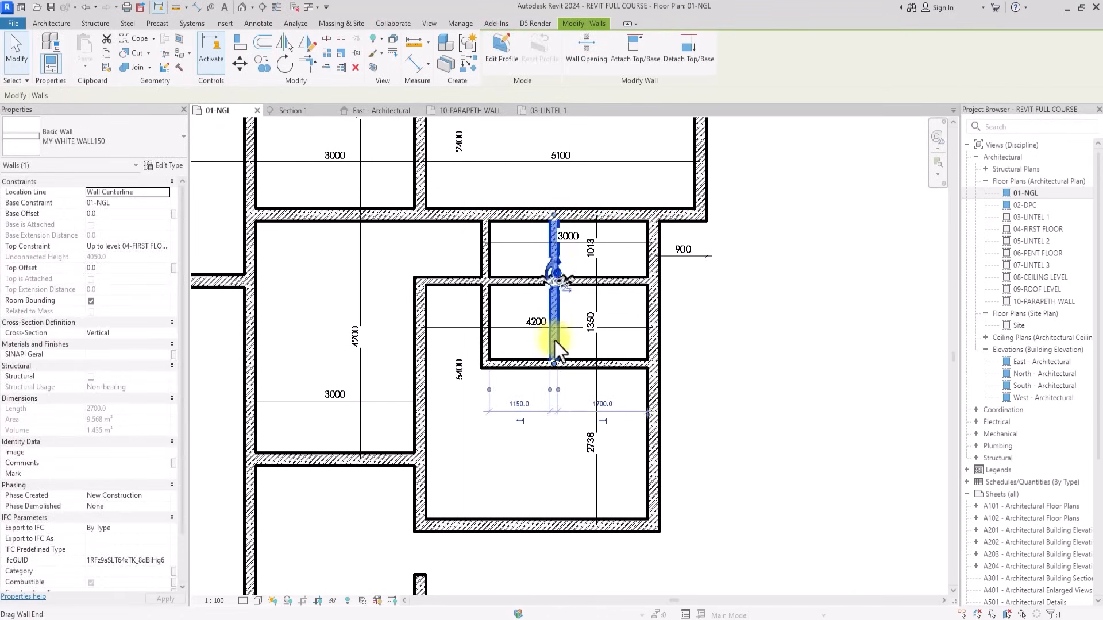
drag(554, 361, 550, 284)
scroll(537, 290, up, 2)
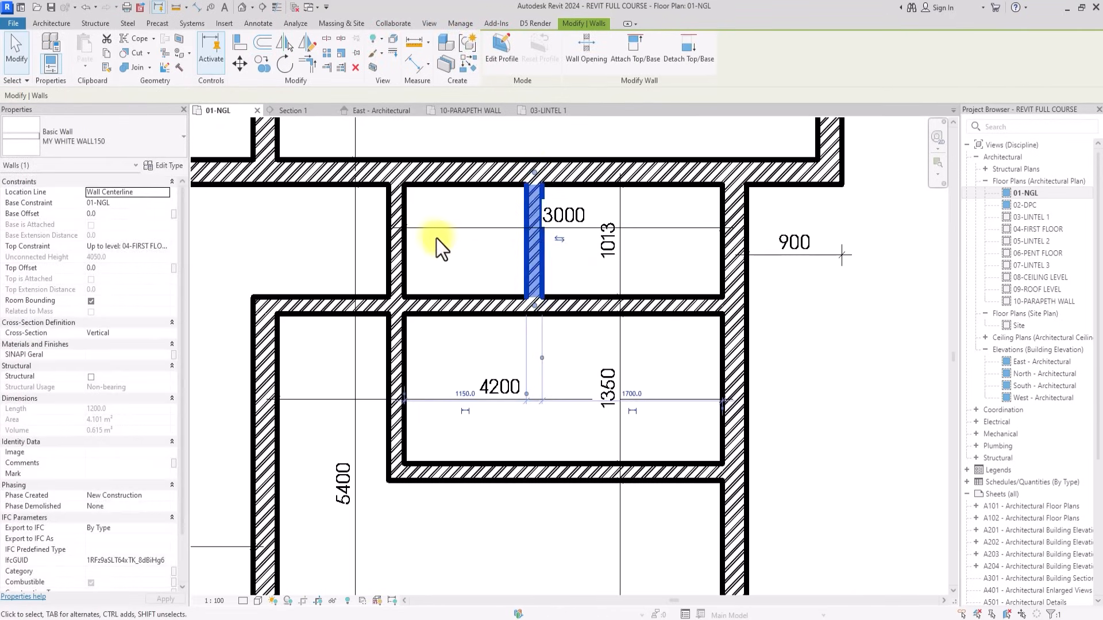
Move the left reference of the upper compartment's 3000 mm width dimension onto the new vertical partition.
click(433, 238)
click(431, 228)
drag(416, 234, 542, 246)
click(534, 268)
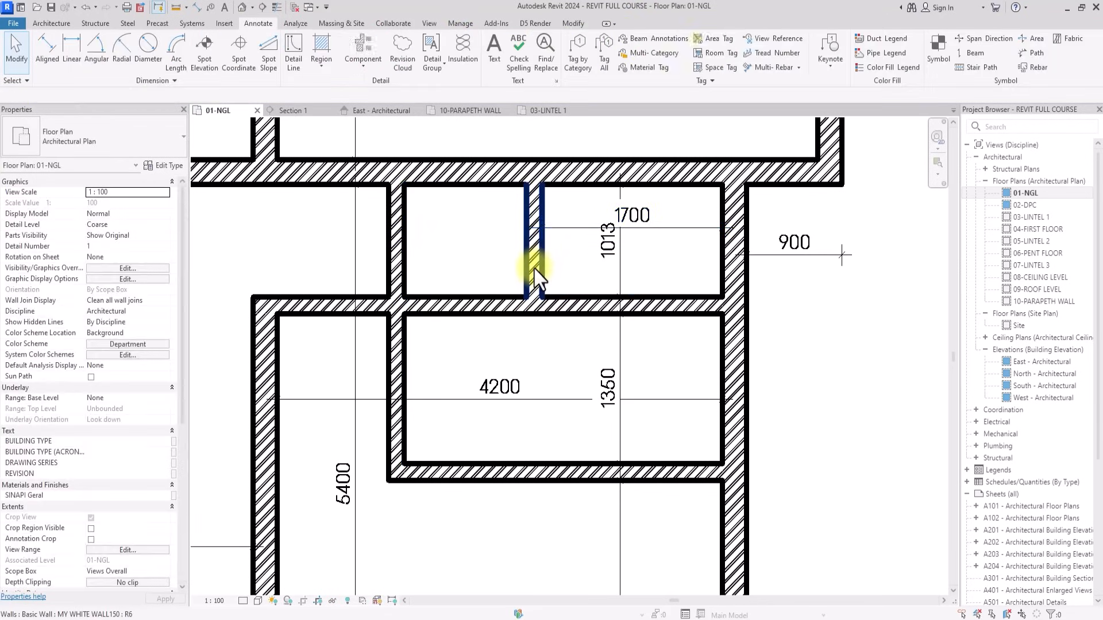
Set the upper compartment's width dimension from the dividing vertical partition to the outer main wall to 1800 mm.
click(633, 224)
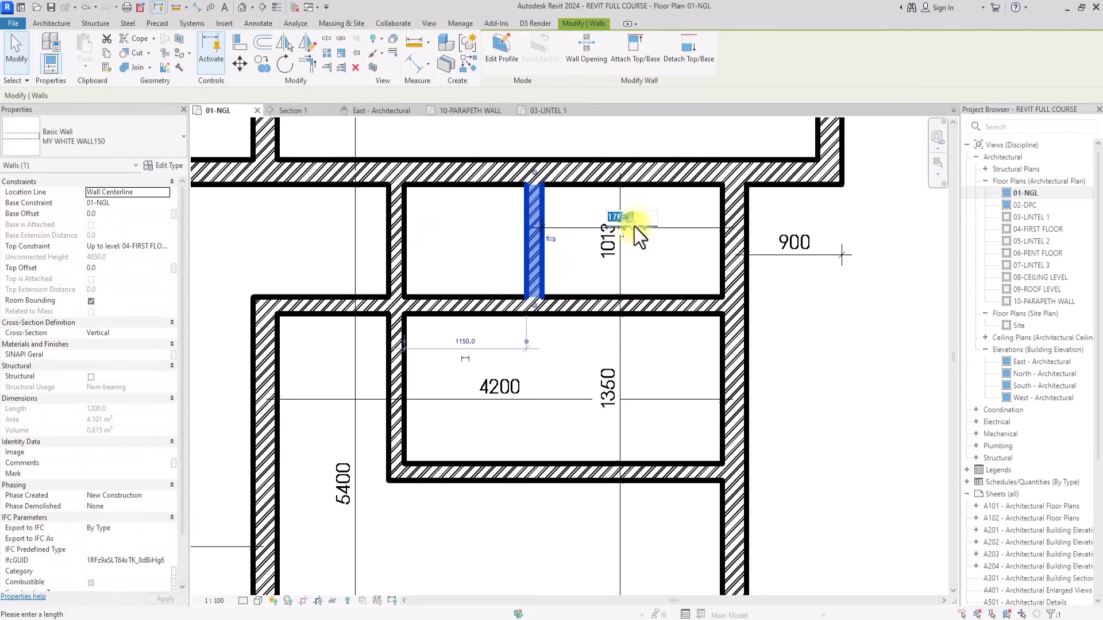
text(1800)
key(Return)
scroll(601, 387, down, 2)
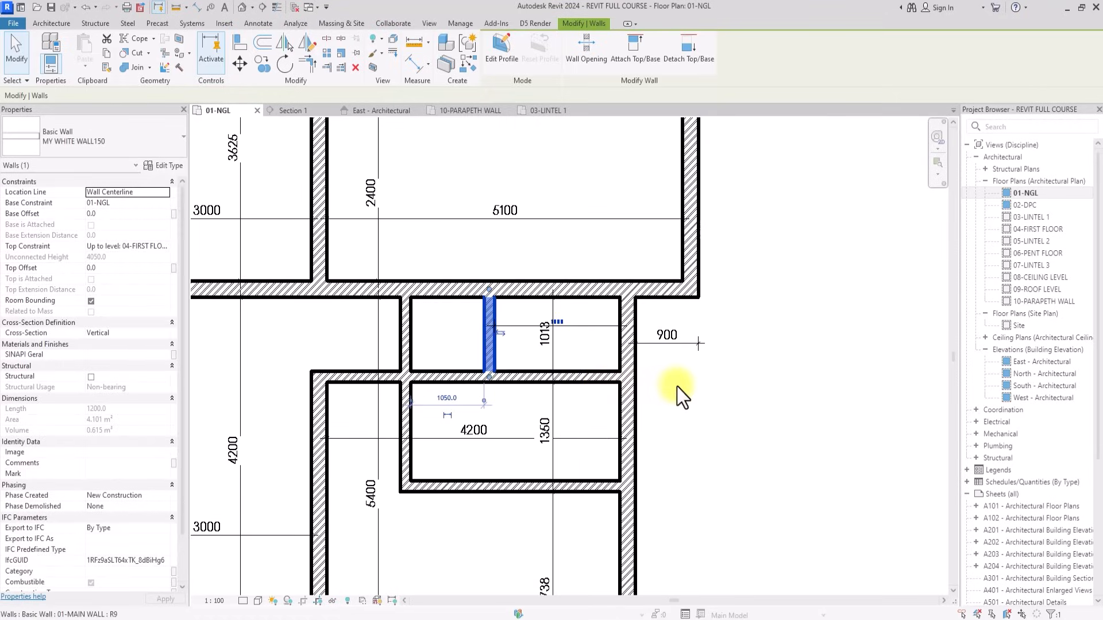
scroll(529, 409, up, 1)
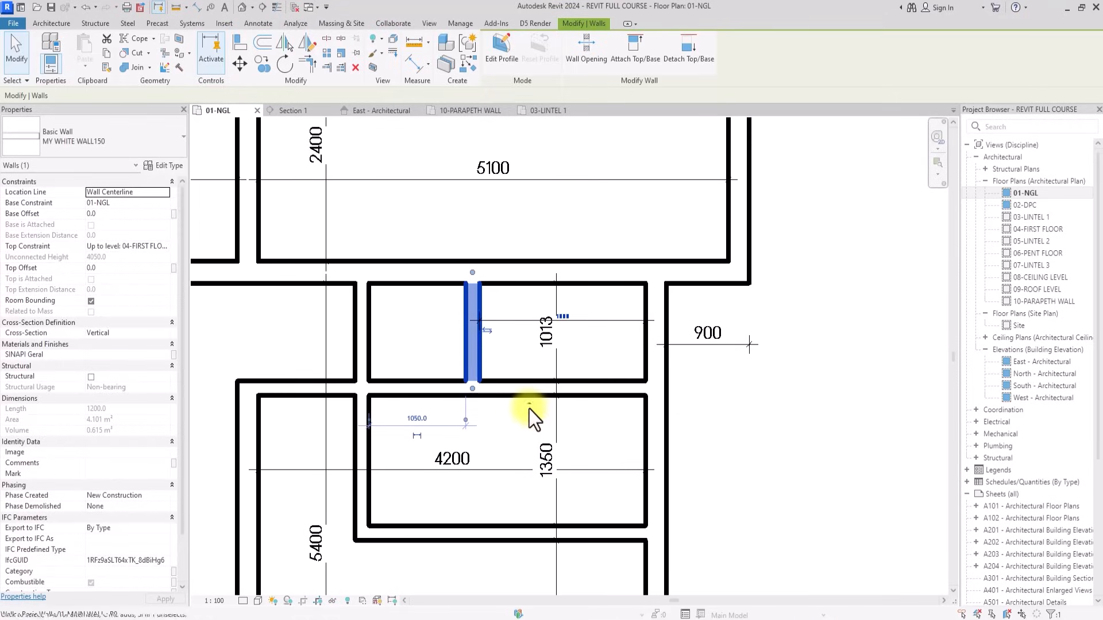
scroll(511, 351, up, 2)
click(497, 359)
scroll(497, 359, down, 2)
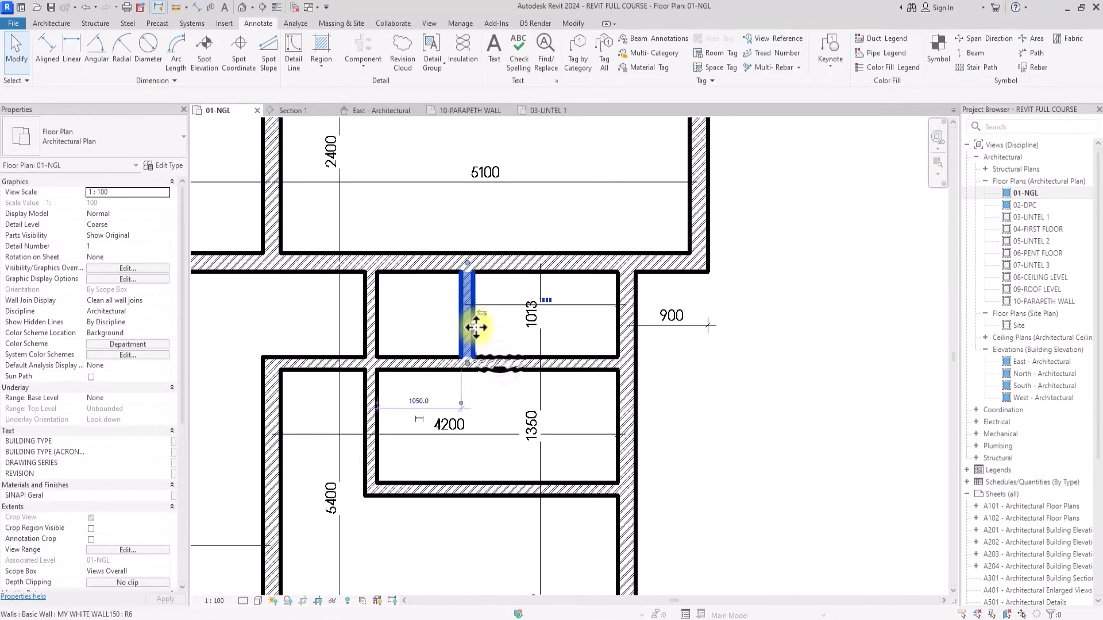
click(470, 313)
click(537, 311)
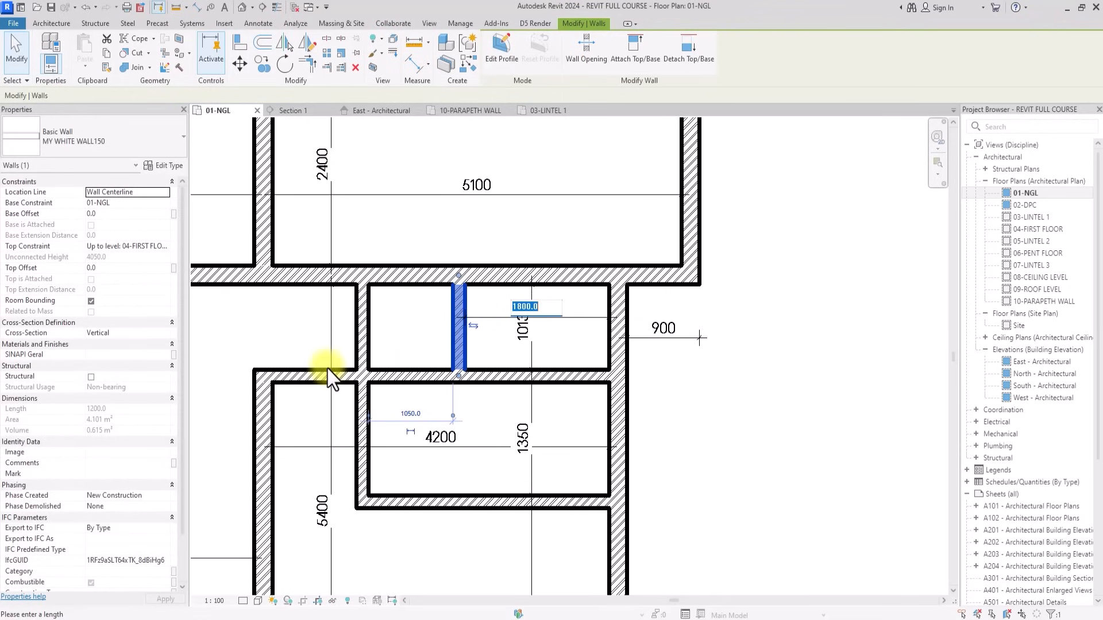
click(667, 399)
Set the upper compartment's depth to 1000 mm by moving the horizontal partition below it.
click(521, 371)
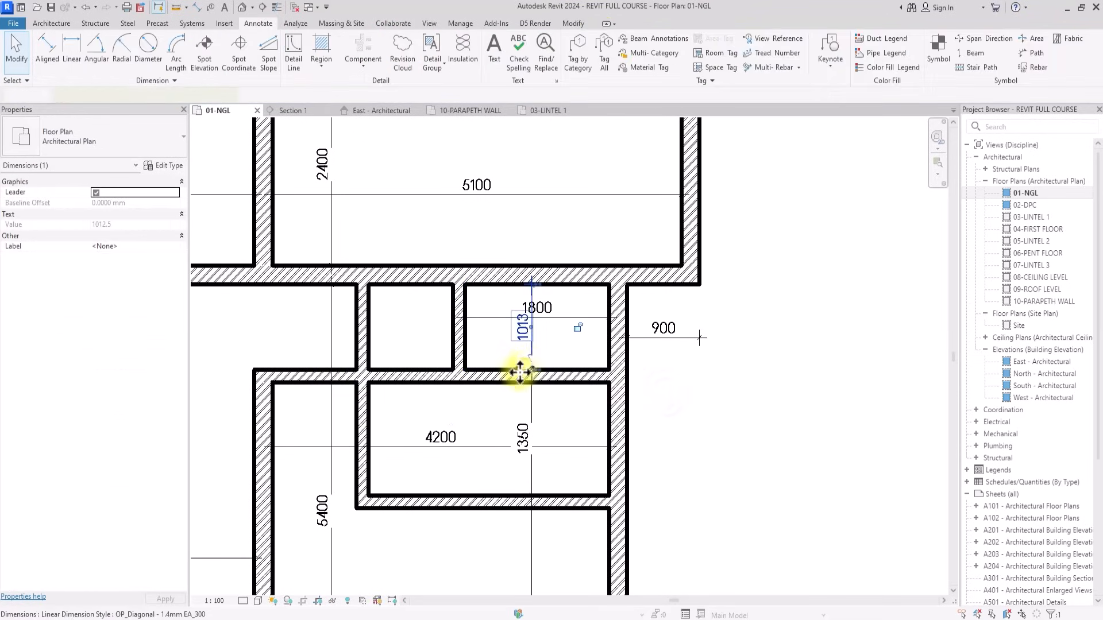
click(574, 341)
Move the lower-right room's bottom main wall so the room's depth below the partition is 3000 mm.
scroll(574, 342, down, 4)
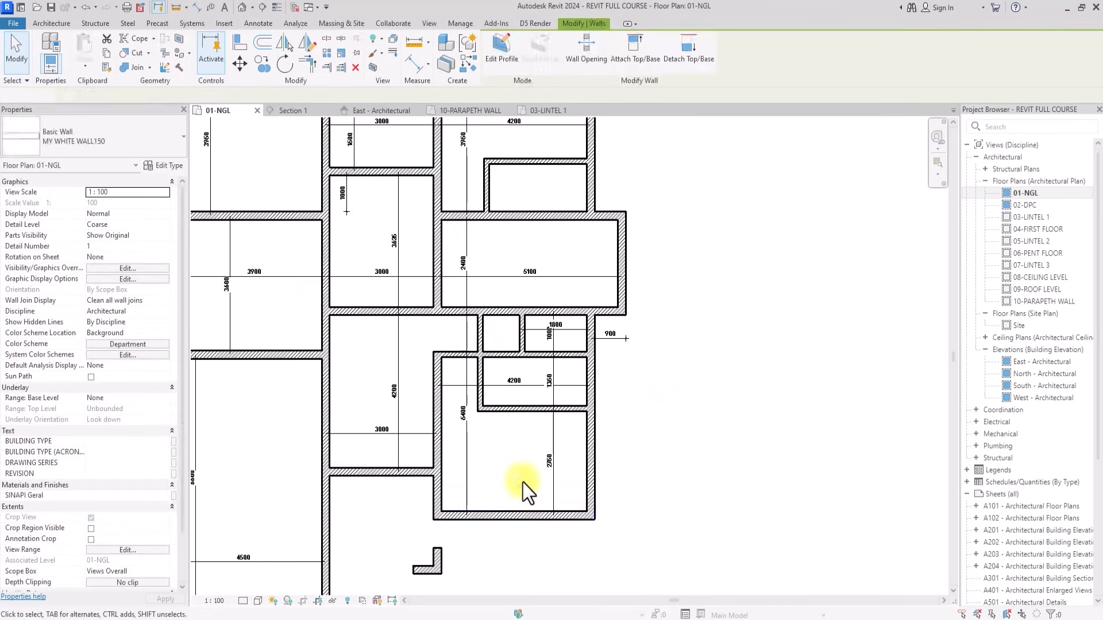
click(501, 523)
middle_drag(501, 526, 528, 391)
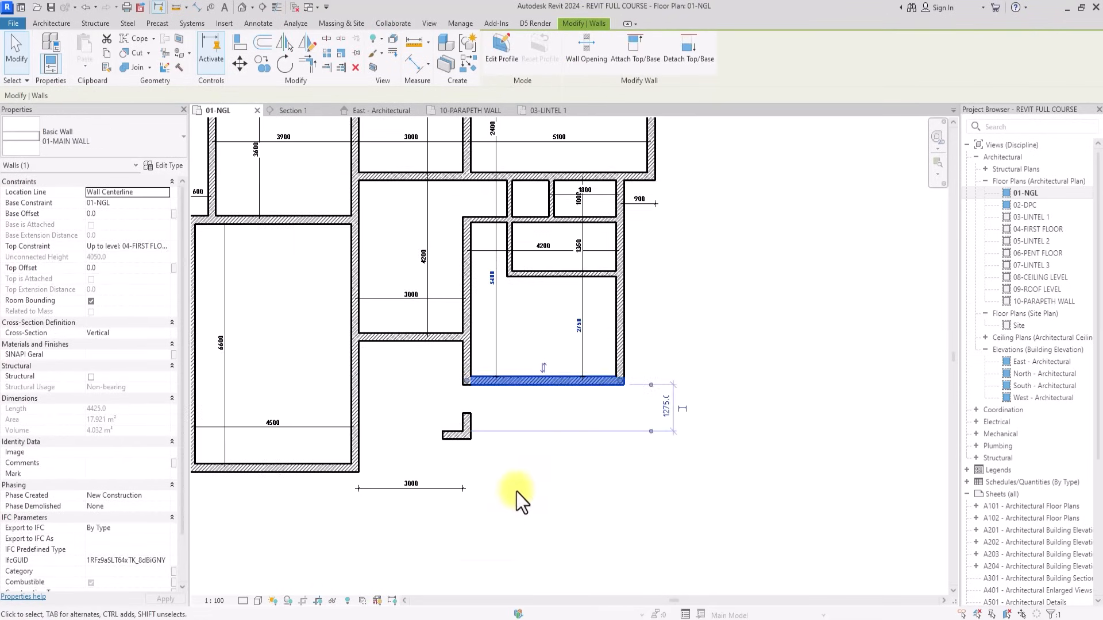
scroll(516, 492, up, 2)
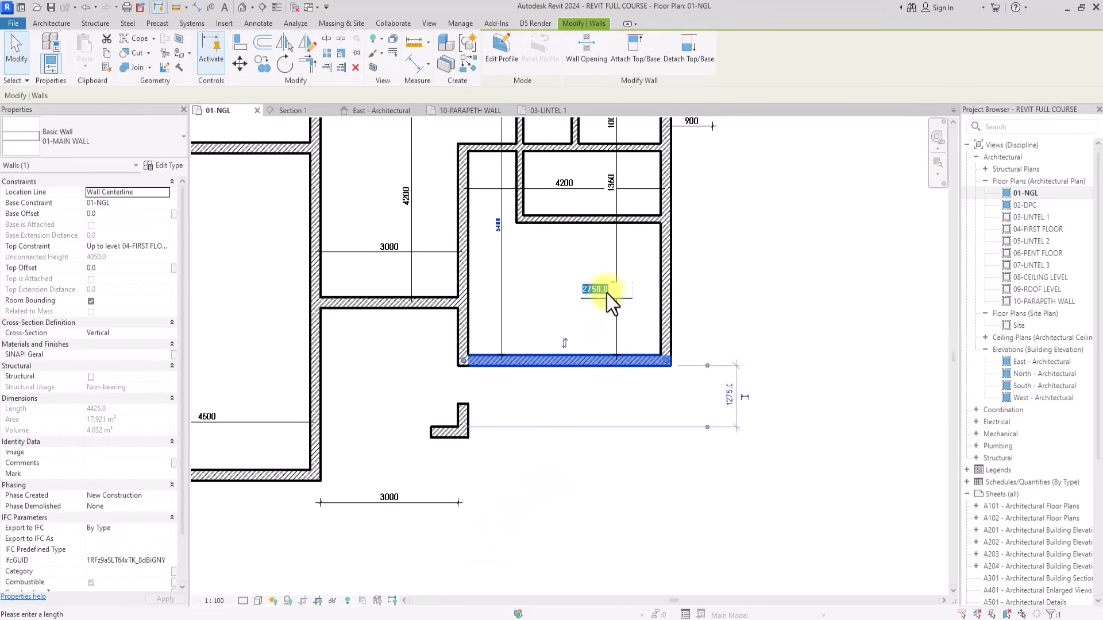
click(607, 294)
text(3000)
key(Return)
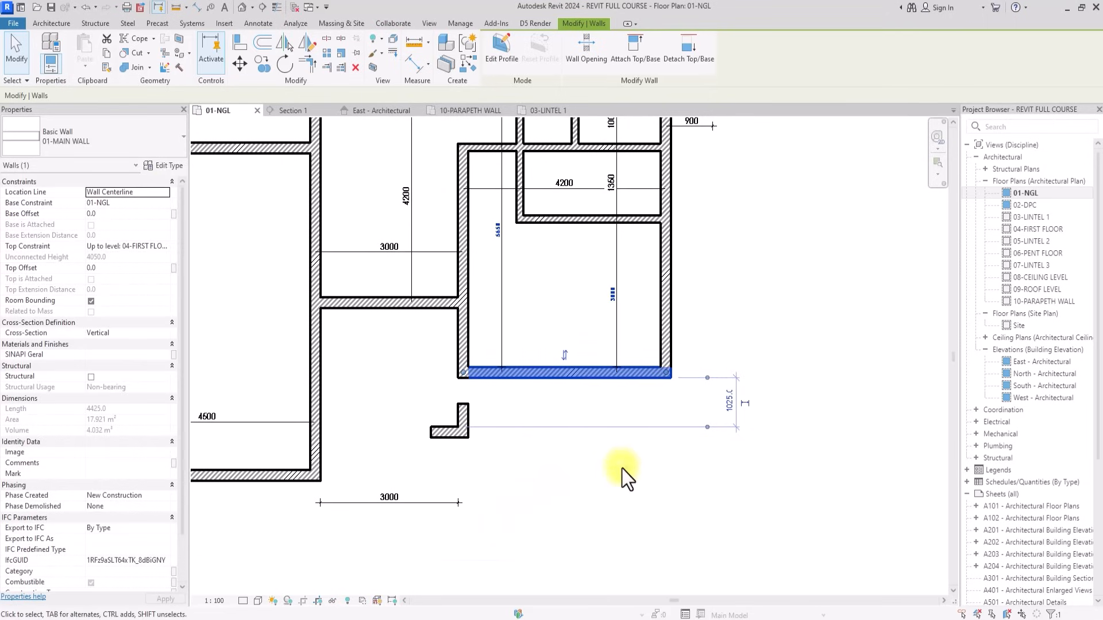
click(485, 499)
Add aligned dimensions for the gap between the lower-right room and the L-shaped wall, and for its vertical leg's inner length.
scroll(486, 492, up, 3)
scroll(486, 492, down, 2)
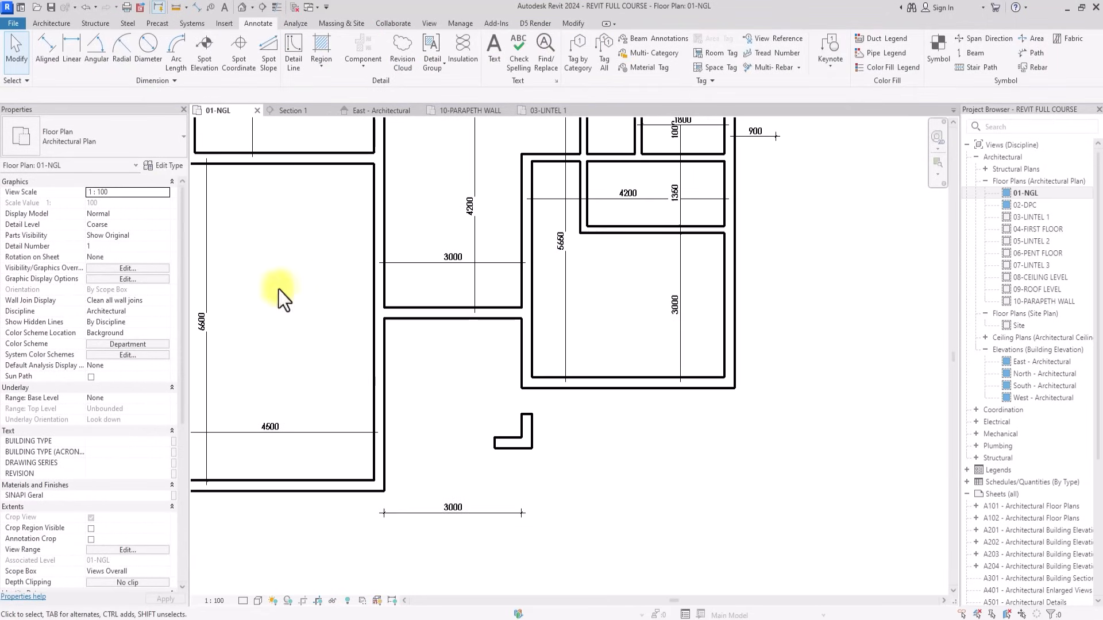
click(37, 53)
click(543, 387)
scroll(524, 405, up, 3)
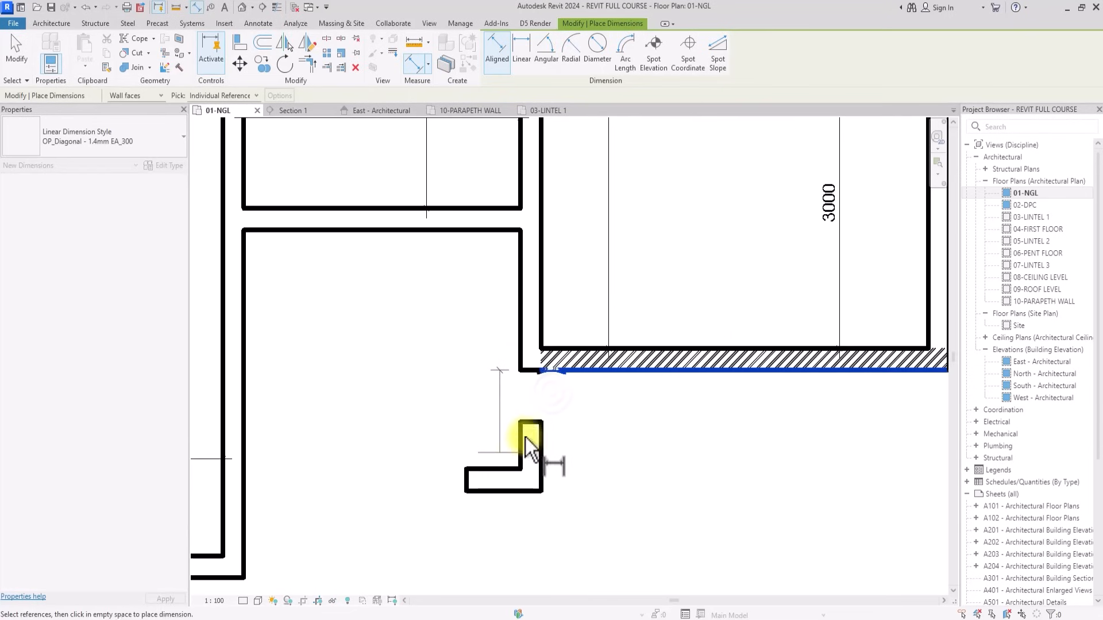
click(504, 467)
click(527, 421)
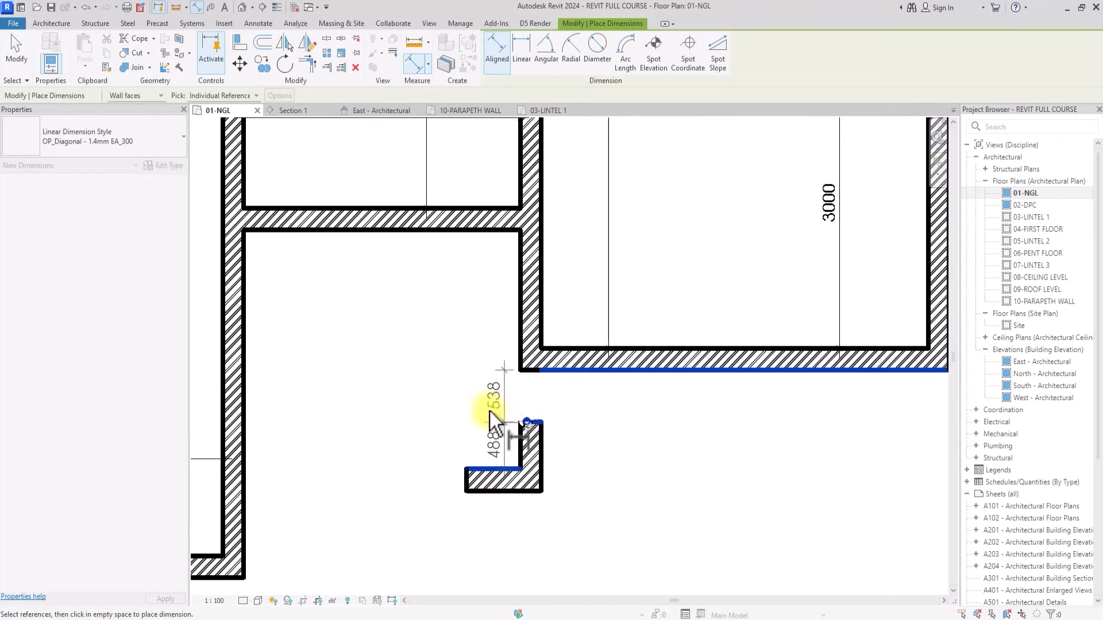
scroll(490, 411, up, 2)
click(491, 411)
scroll(495, 413, down, 1)
key(Escape)
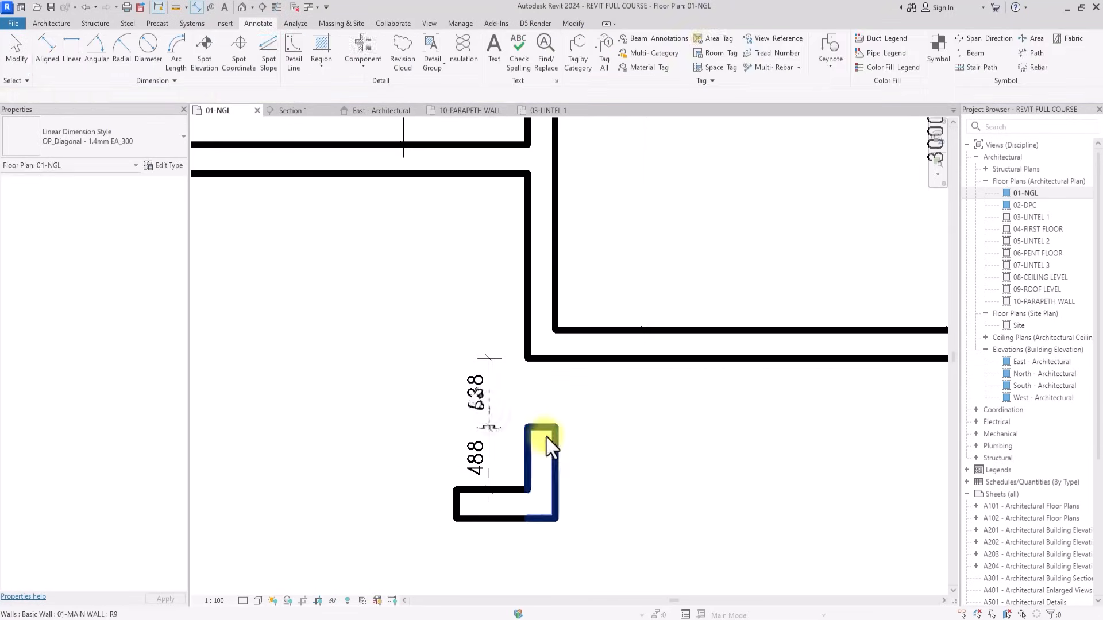
Set the gap between the lower-right room's bottom wall and the L-shaped wall's vertical leg to 600 mm.
click(542, 434)
scroll(542, 435, up, 2)
click(458, 369)
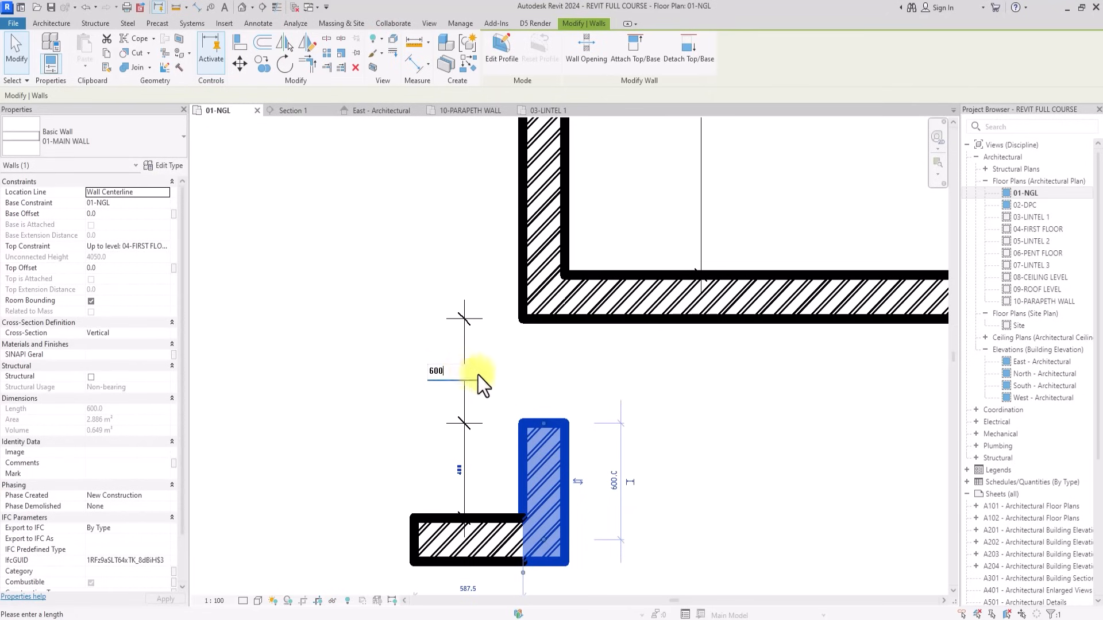
text(600)
key(Return)
scroll(517, 391, down, 2)
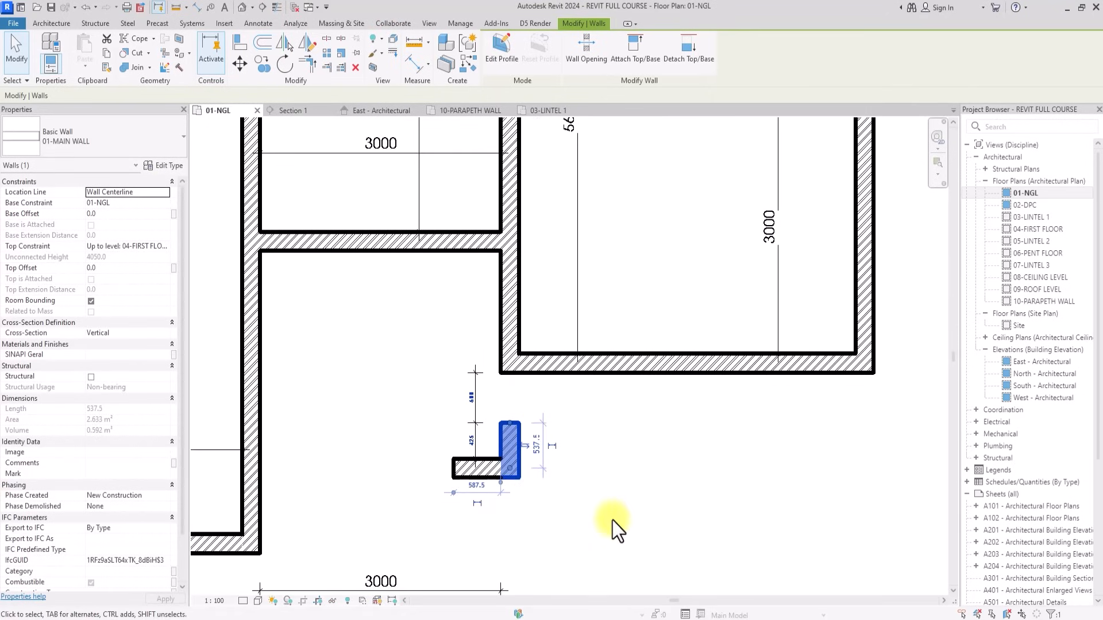
Move the L-shaped wall's horizontal leg so the vertical leg's inner length is 450 mm.
click(501, 470)
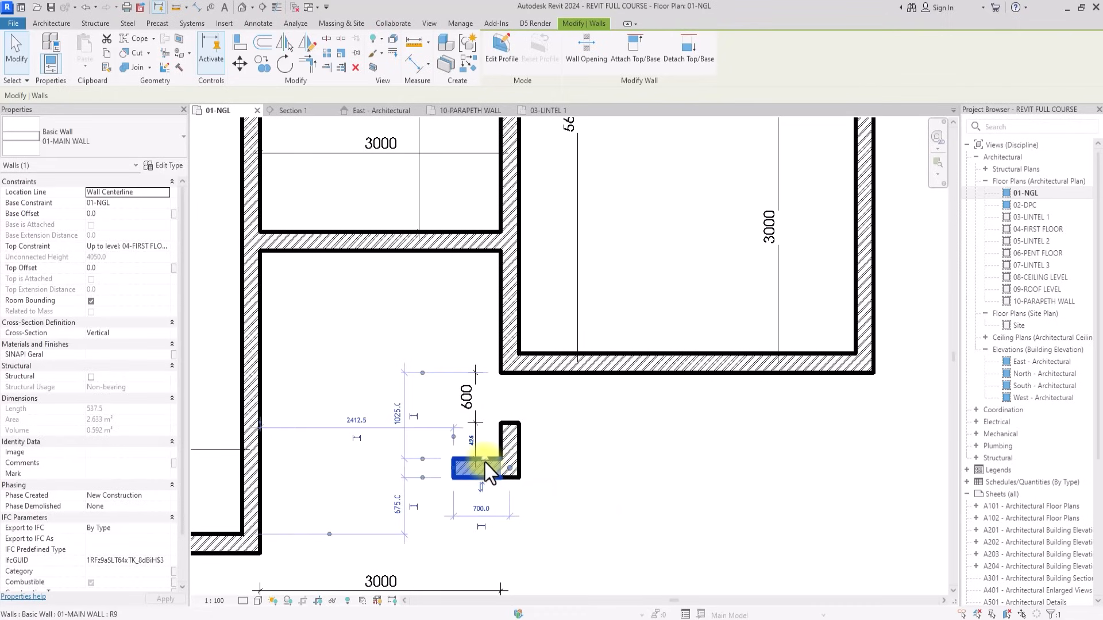
scroll(480, 456, up, 1)
click(464, 439)
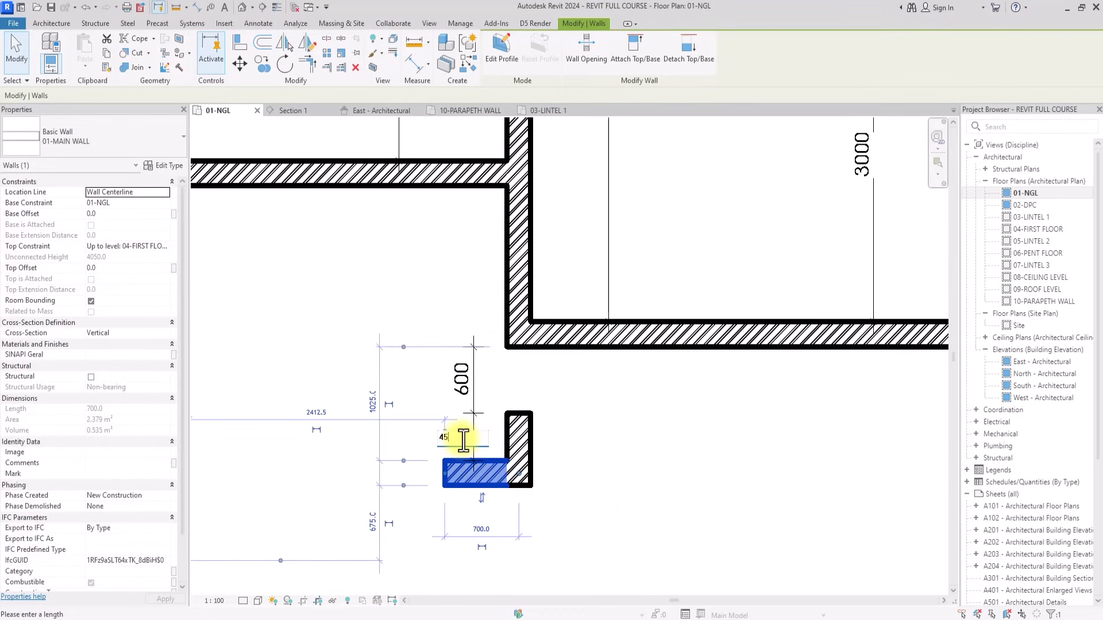
key(Return)
scroll(572, 455, down, 3)
click(572, 455)
scroll(572, 455, down, 2)
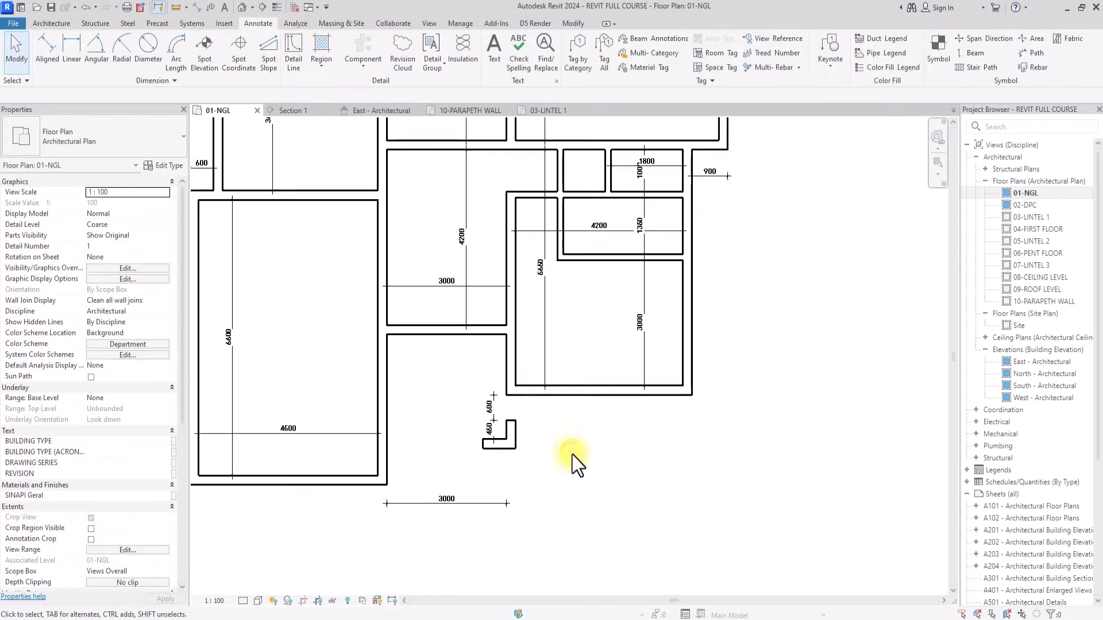
Add aligned horizontal dimensions for the L-shaped wall's horizontal leg and for the opening between it and the main wall opposite.
scroll(572, 455, up, 2)
scroll(572, 455, down, 2)
scroll(572, 455, up, 1)
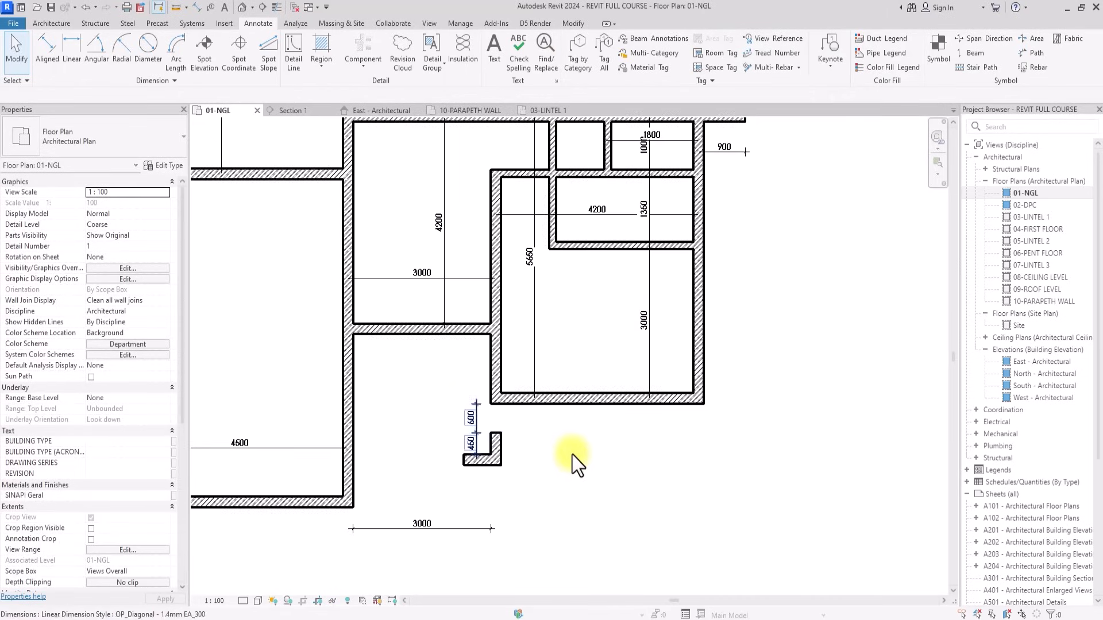
click(48, 52)
scroll(483, 445, up, 3)
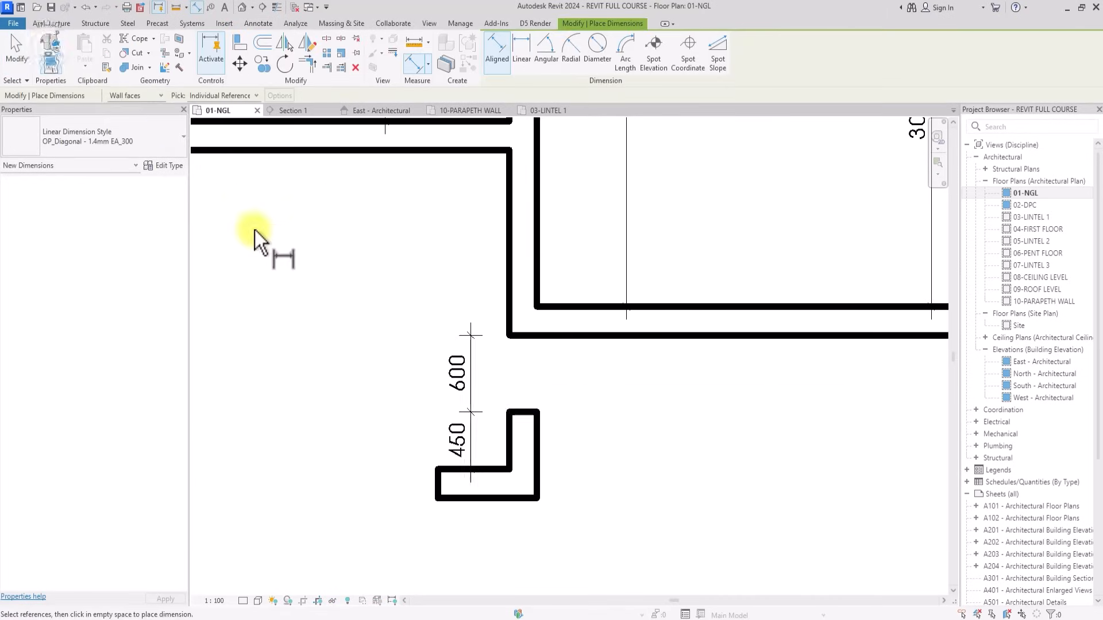
click(506, 445)
scroll(442, 478, down, 3)
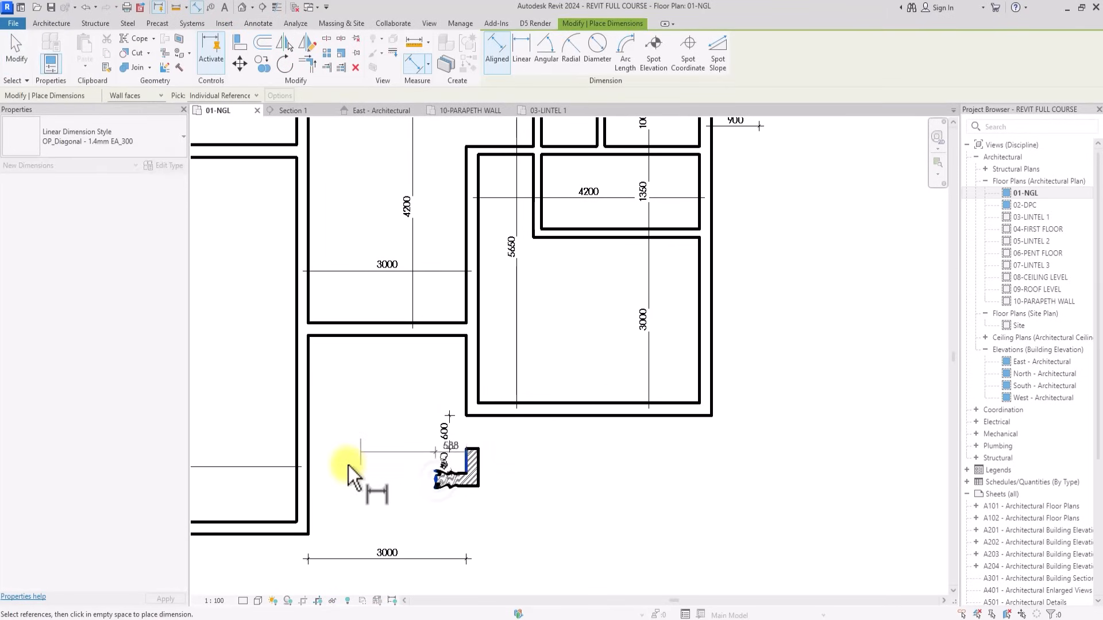
click(306, 457)
scroll(333, 461, up, 2)
click(335, 443)
key(Escape)
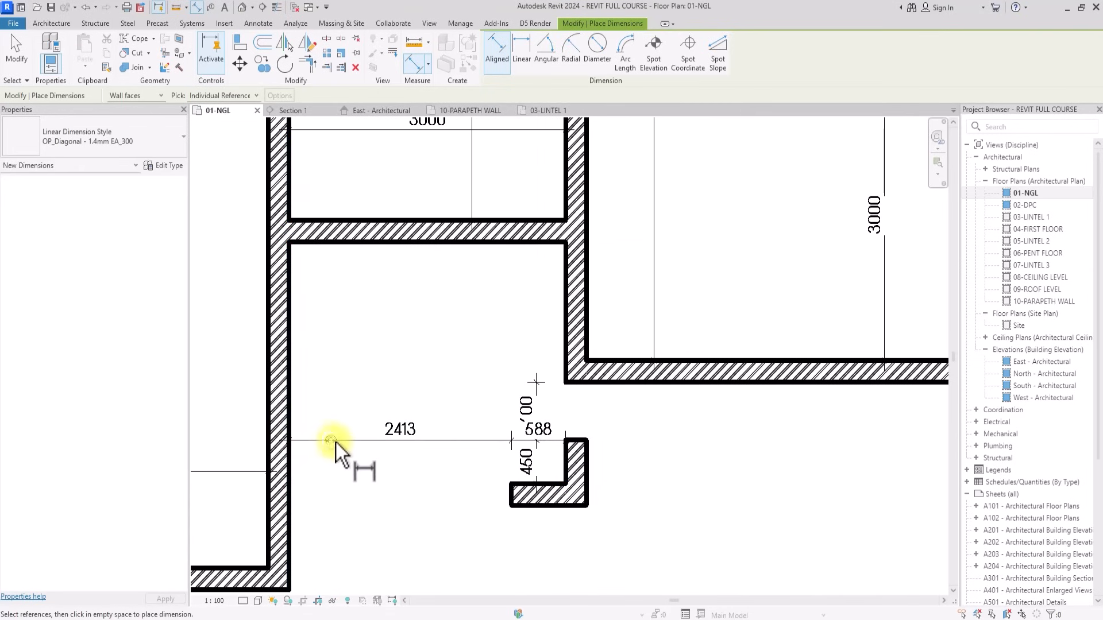
Set the inner length of the L-shaped wall's horizontal leg to 450 mm.
click(540, 499)
click(542, 440)
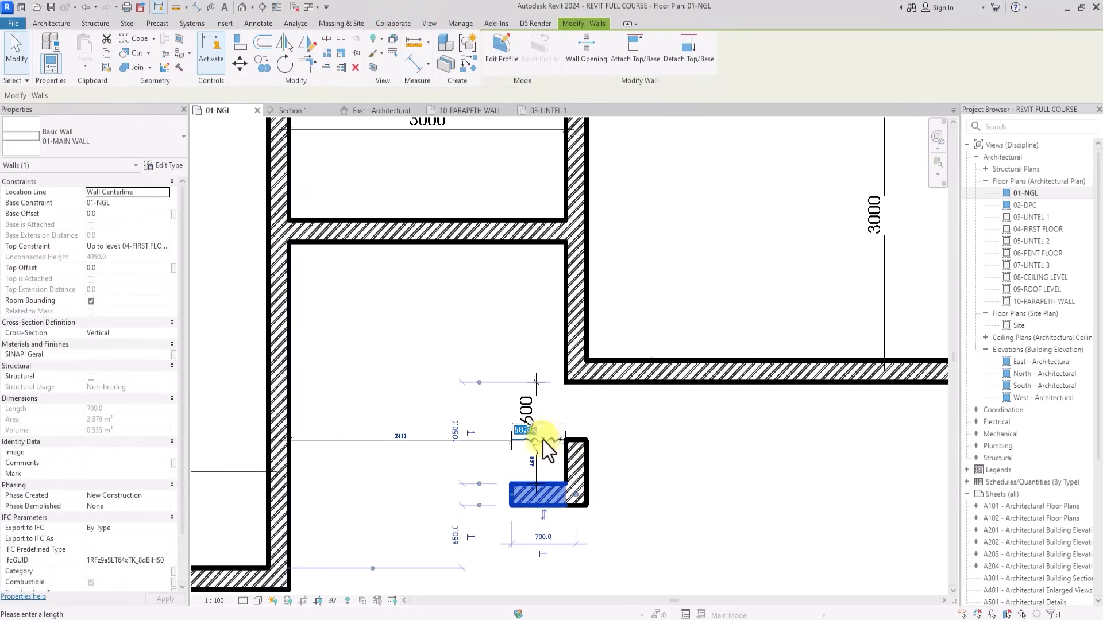
text(450)
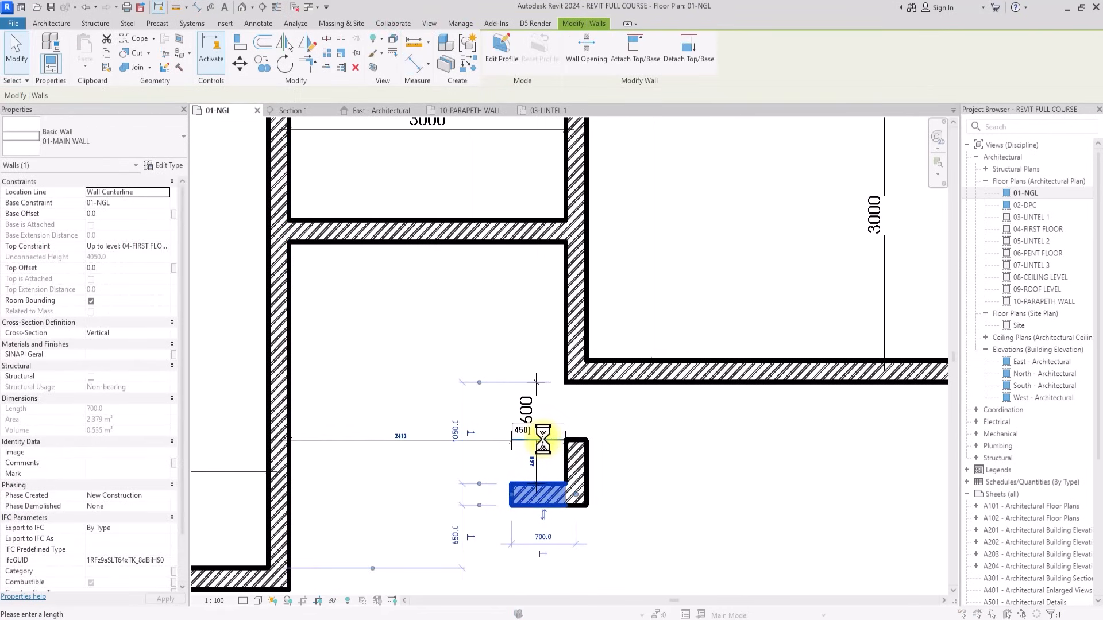
text(])
key(Return)
click(628, 317)
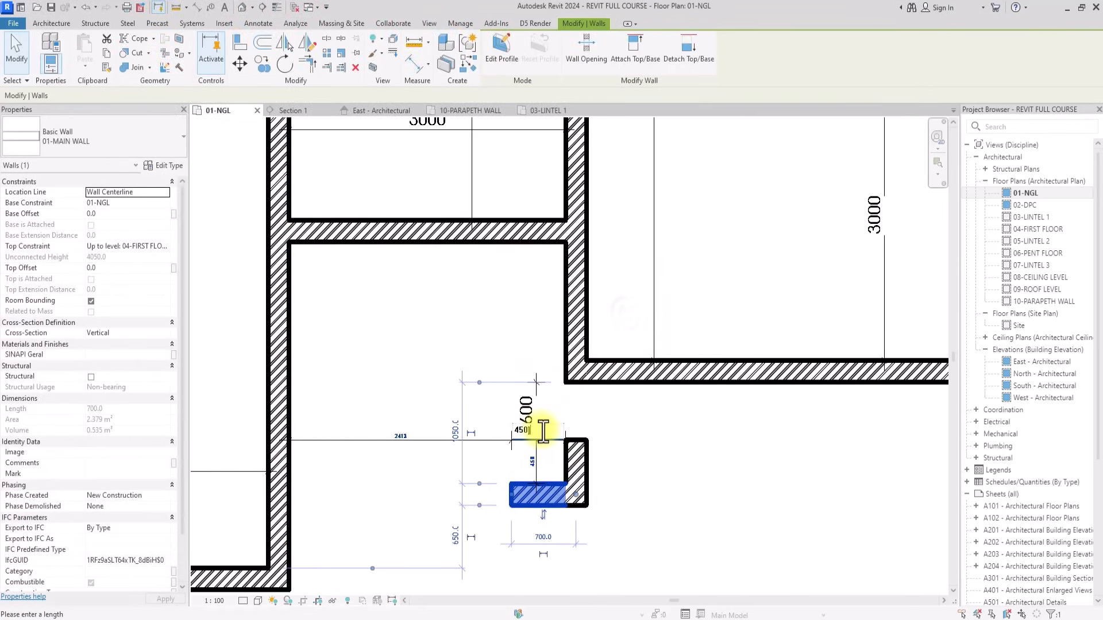
key(Return)
scroll(661, 440, down, 5)
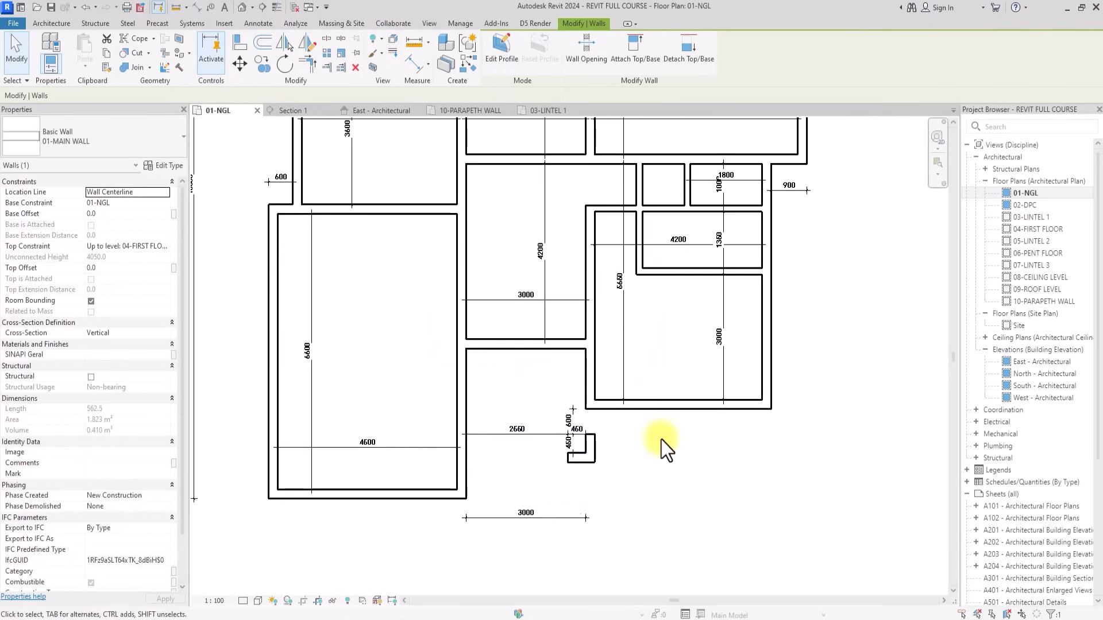
click(661, 440)
Move the left reference of the lower compartment's 4200 mm width dimension onto the vertical partition's inner face.
scroll(660, 440, up, 3)
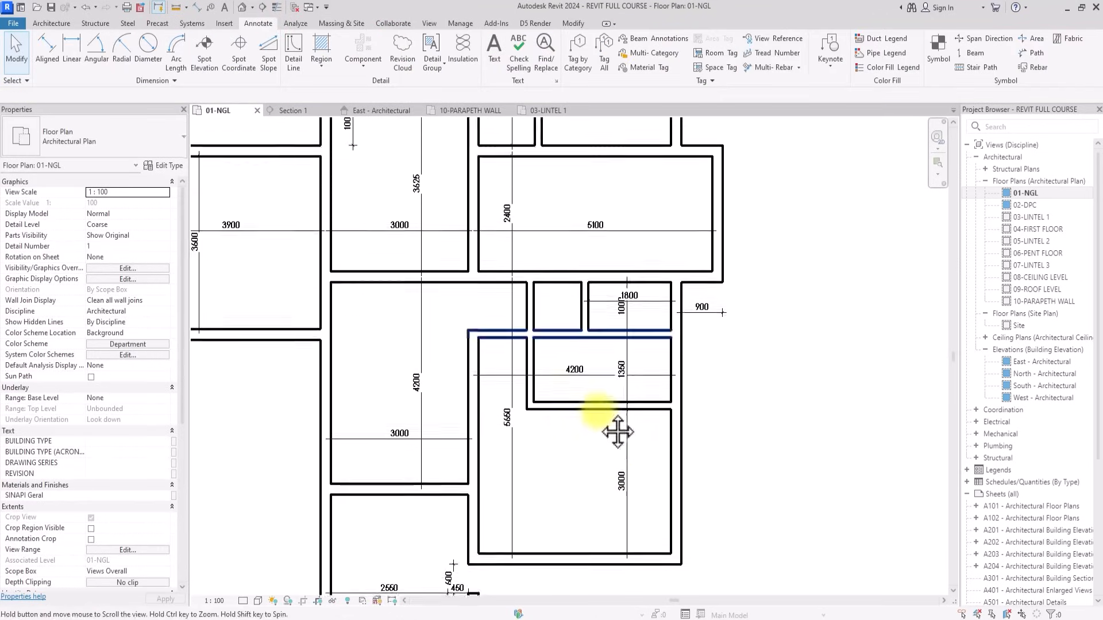
scroll(401, 283, down, 5)
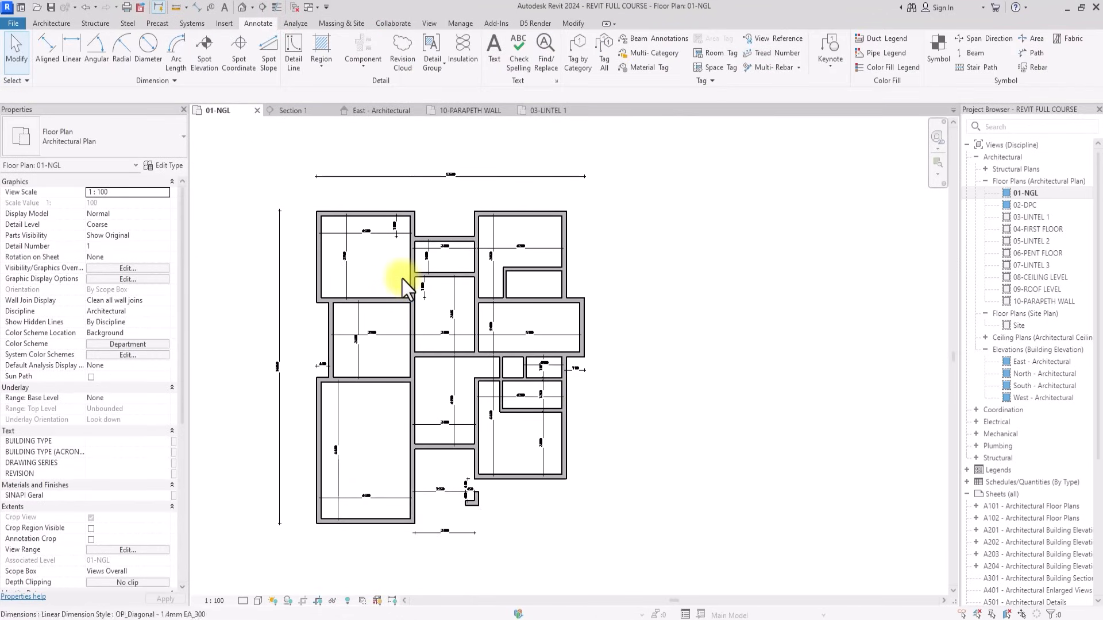
scroll(404, 285, up, 4)
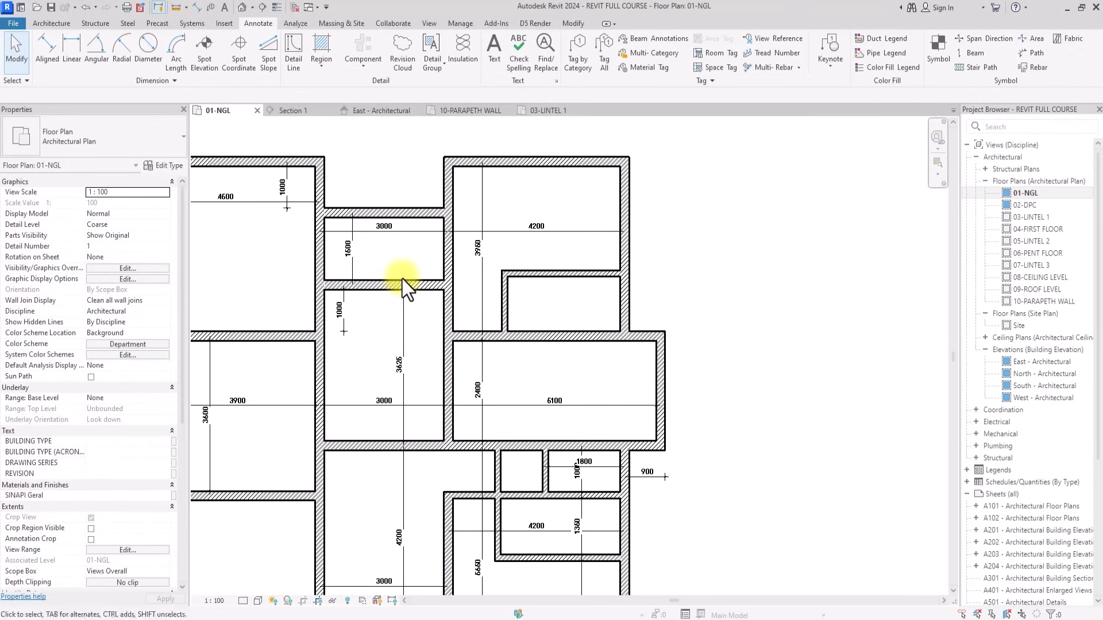
middle_drag(459, 525, 430, 469)
scroll(430, 468, up, 3)
click(431, 478)
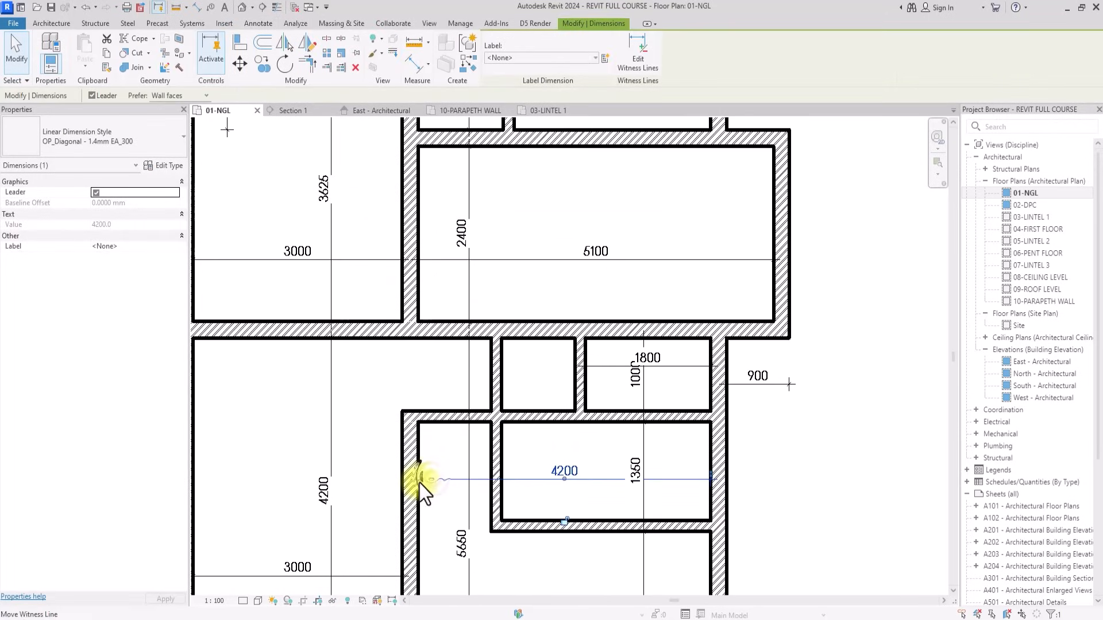
drag(419, 484, 507, 467)
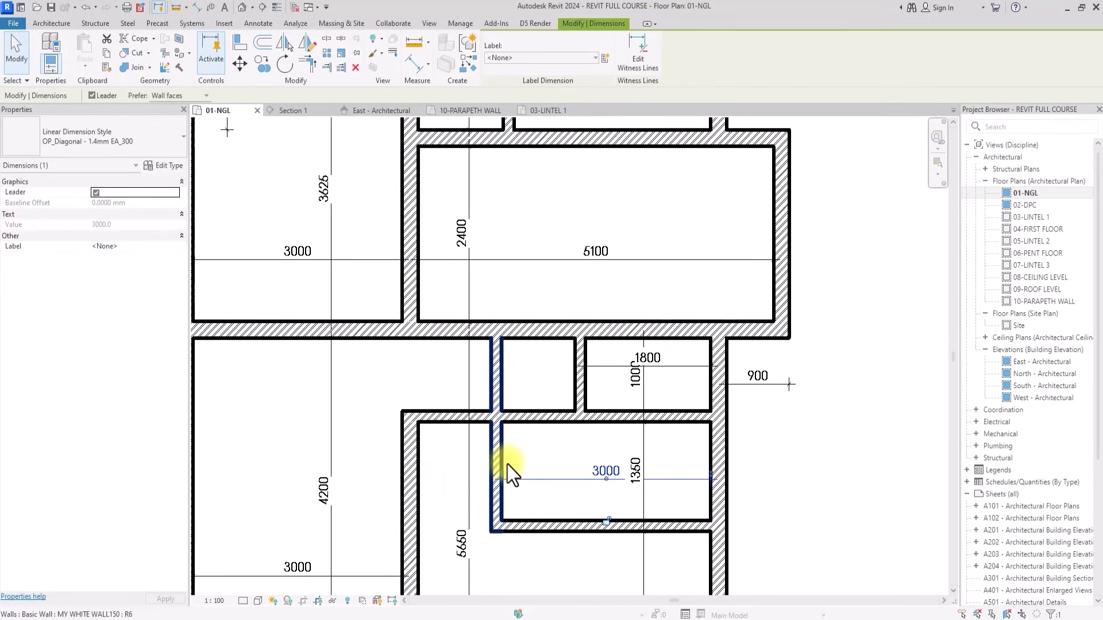
Move the upper-right room's vertical partition left to leave 3000 mm clear to the outer main wall, in line with the partition below.
scroll(508, 464, down, 5)
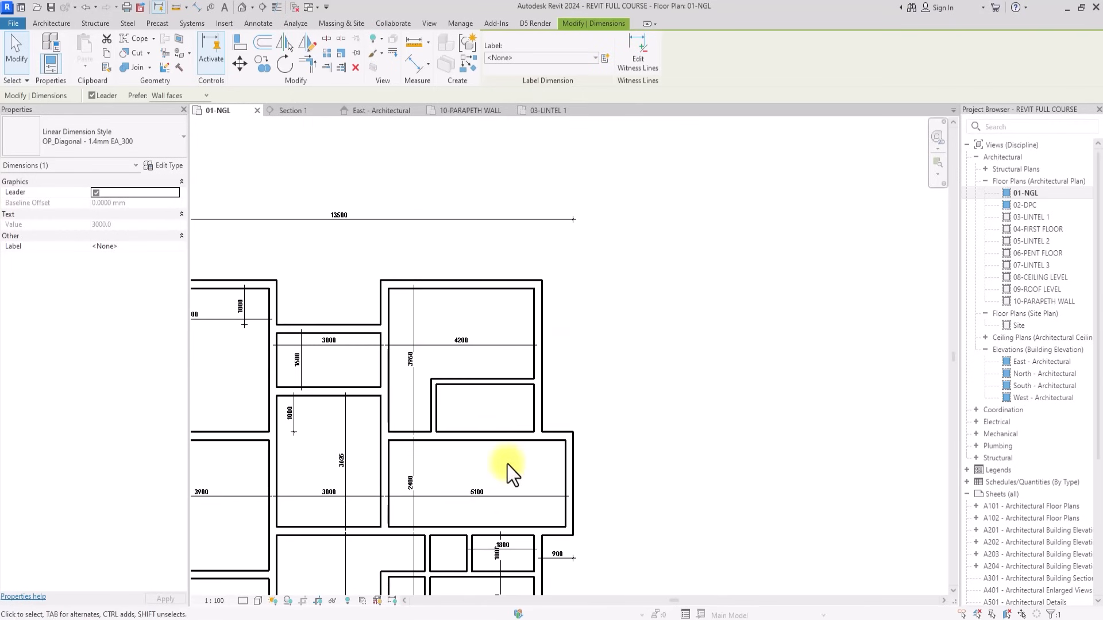
scroll(499, 448, up, 3)
click(435, 331)
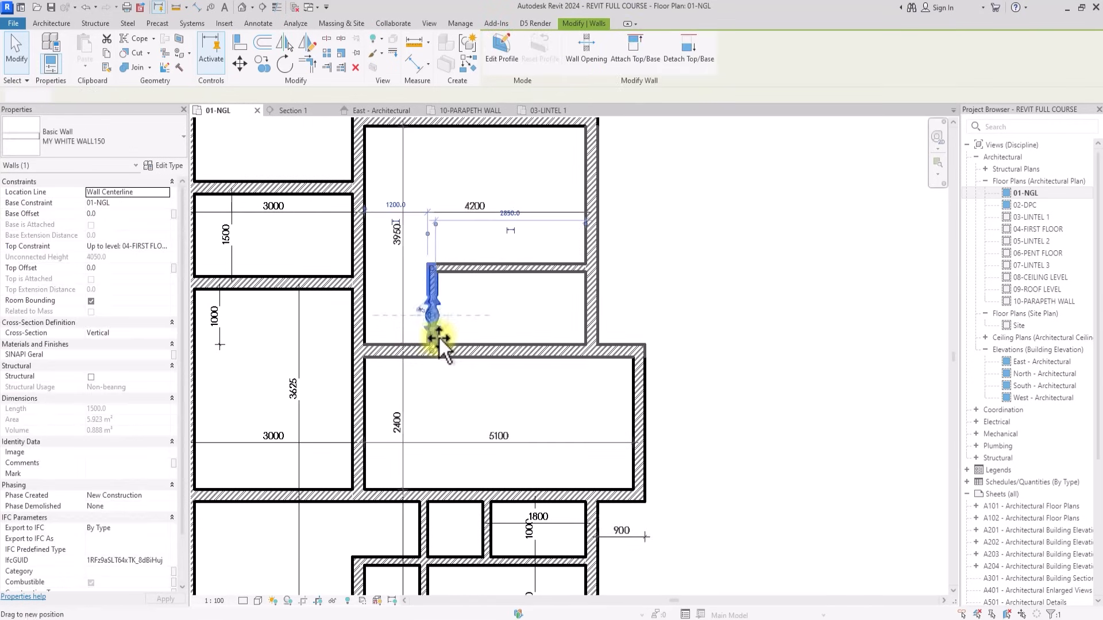
drag(425, 332, 424, 334)
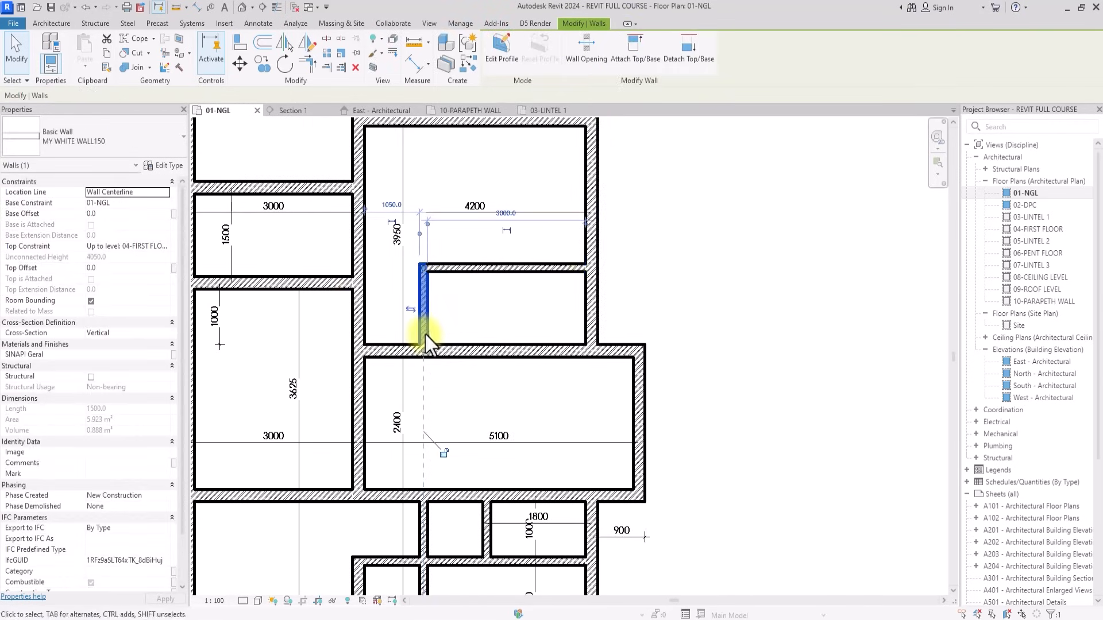
Add an aligned vertical dimension for the small compartment in the upper-right room, from its horizontal partition to the main wall below.
click(477, 284)
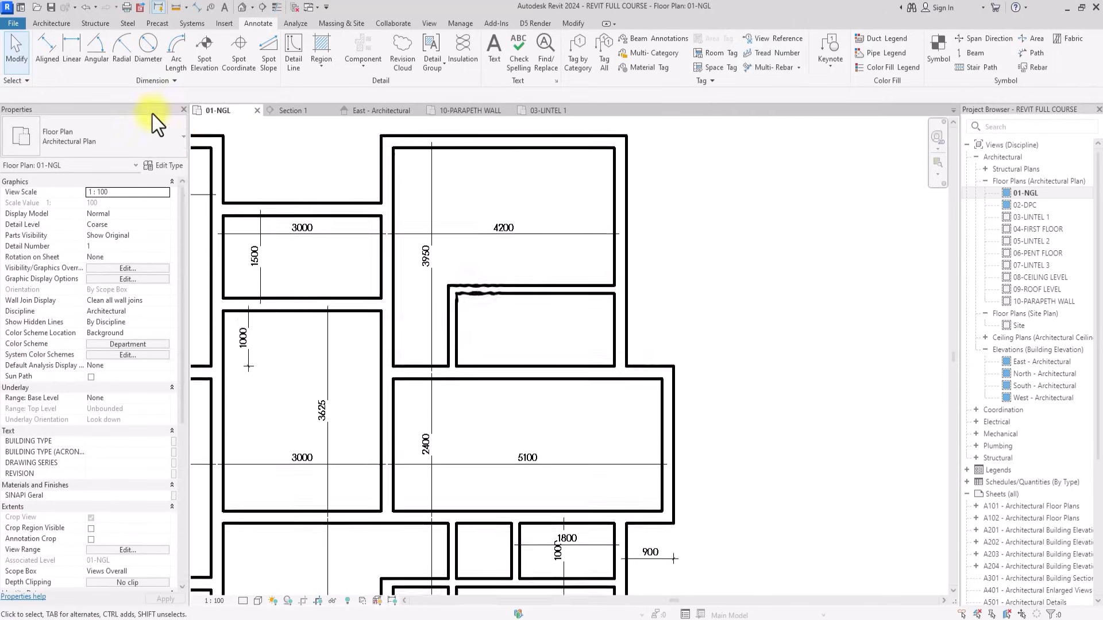
click(42, 56)
click(494, 351)
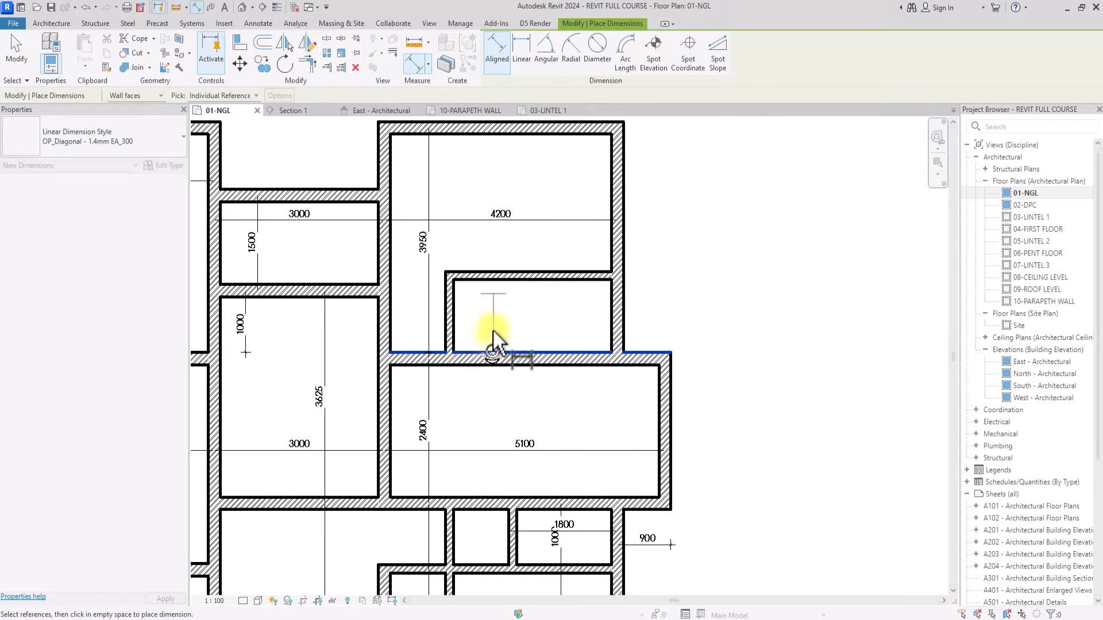
click(499, 282)
scroll(501, 306, up, 2)
click(504, 315)
Add an aligned vertical dimension in the upper-right room from the horizontal partition's upper face to the top main wall's inner face.
scroll(517, 299, down, 3)
click(546, 275)
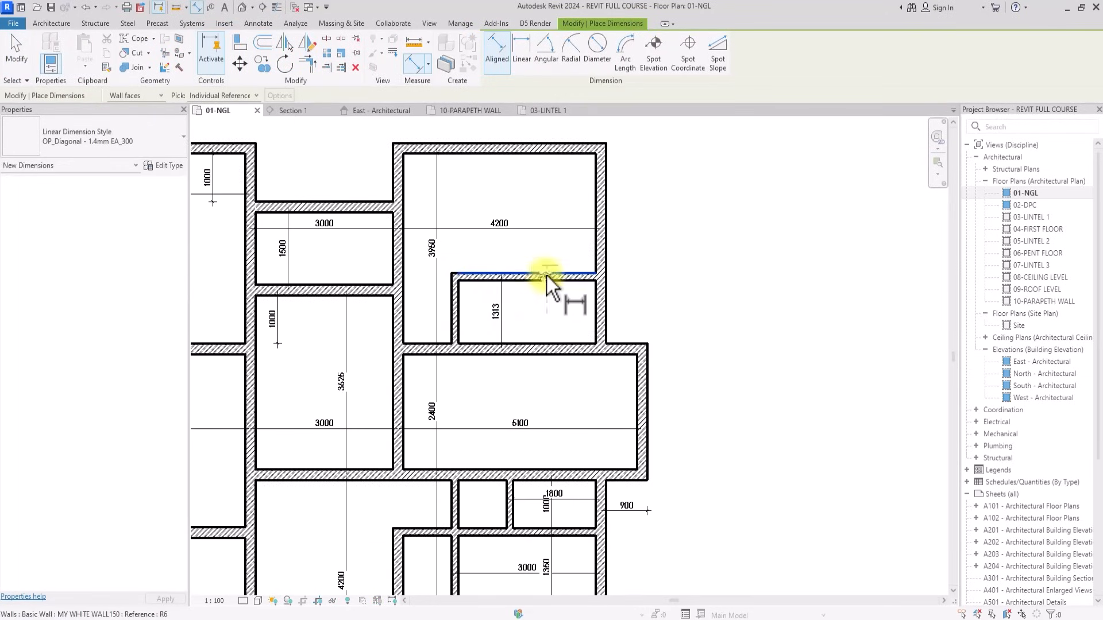
click(525, 154)
scroll(525, 157, up, 2)
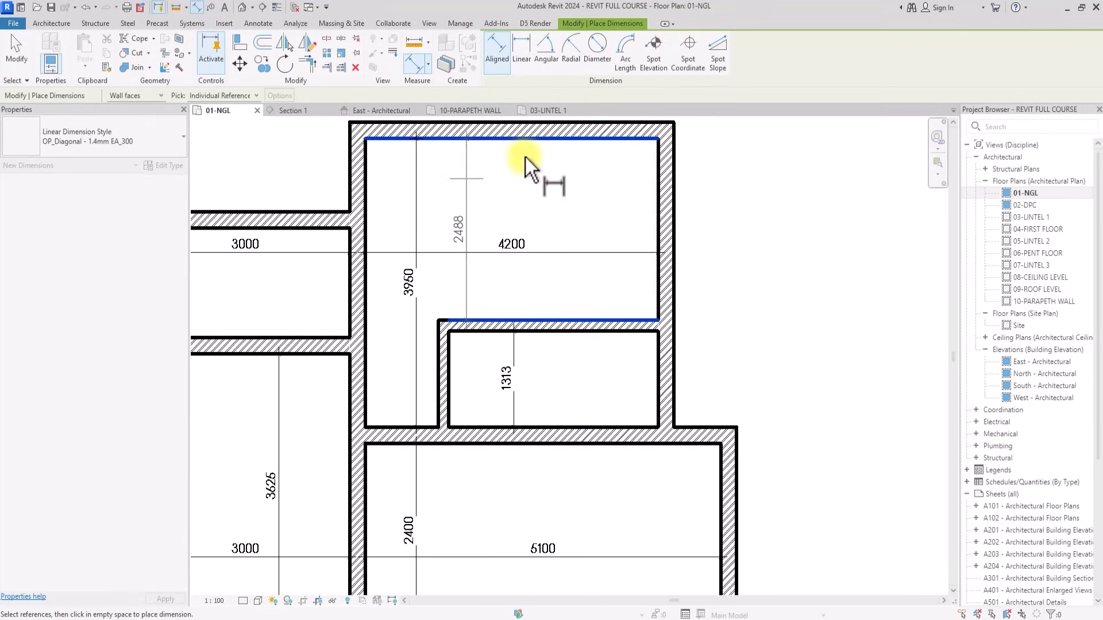
click(498, 190)
scroll(488, 242, down, 4)
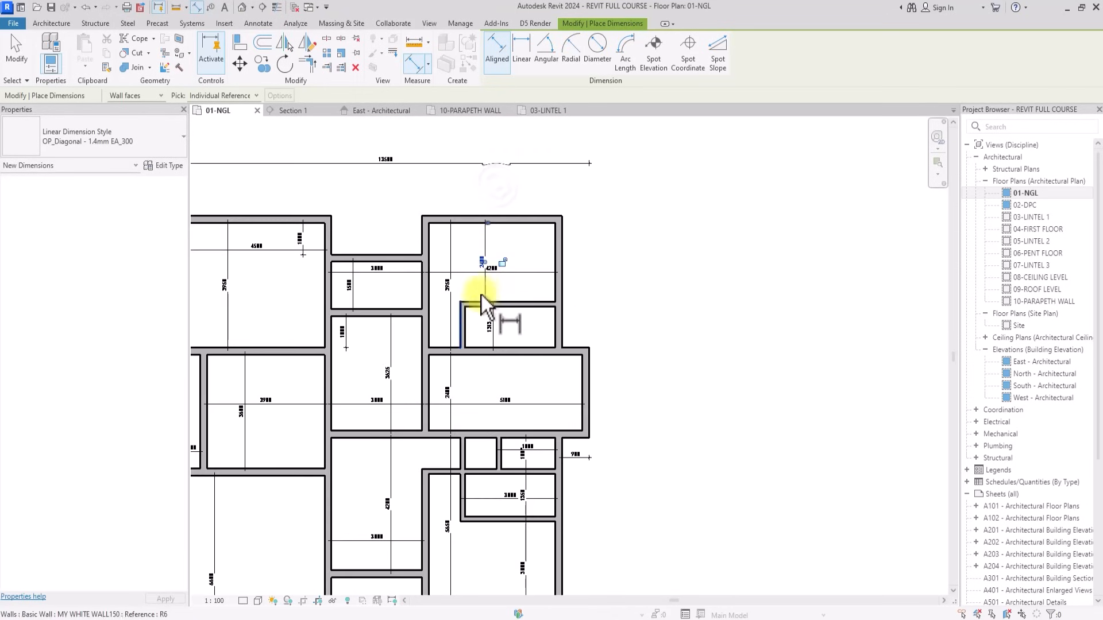
key(Escape)
key(Escape)
Move the L-shaped wall and the lower-right room's bottom wall down about 600 mm with Disjoin, accepting deletion of the affected dimensions.
click(464, 279)
scroll(466, 281, up, 2)
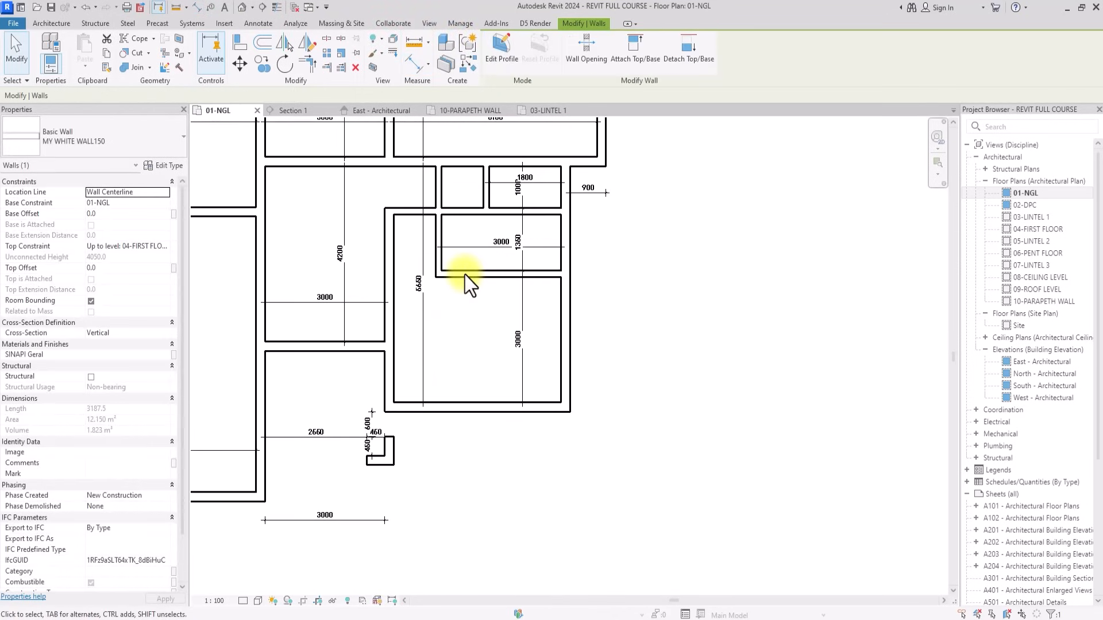
mouse_move(467, 279)
middle_down()
mouse_move(485, 294)
mouse_move(464, 274)
middle_up()
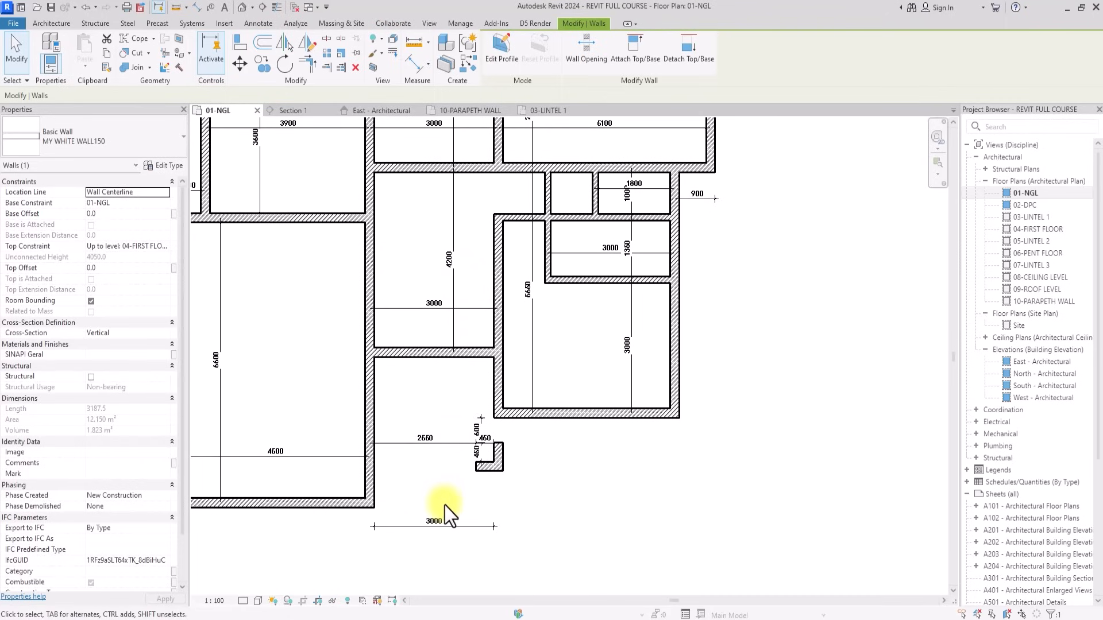
drag(444, 504, 560, 428)
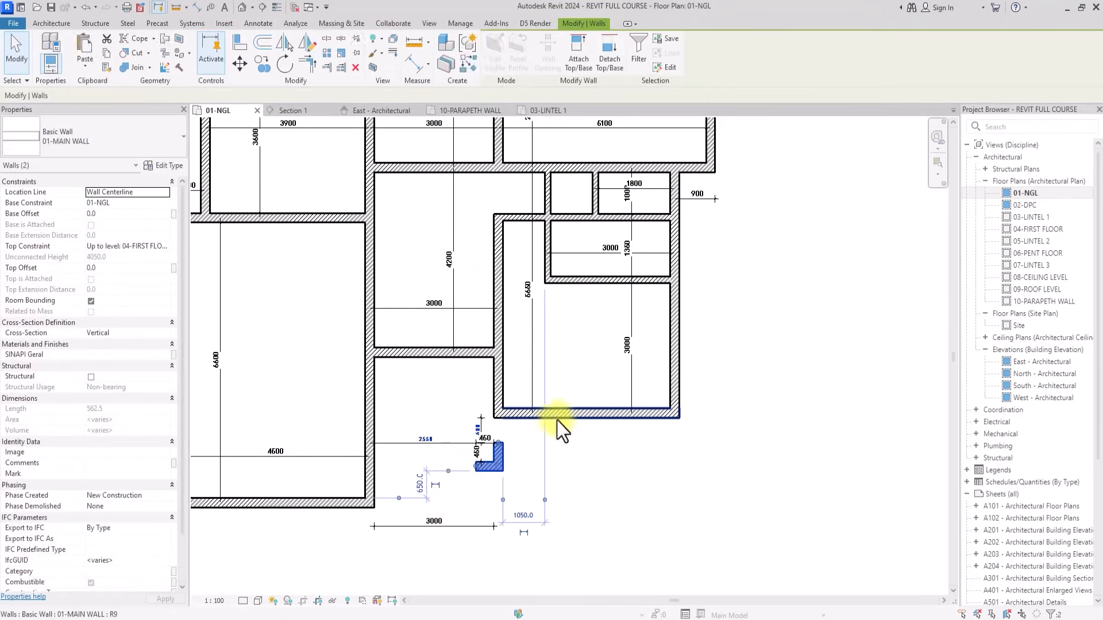
ctrl+click(566, 413)
click(239, 64)
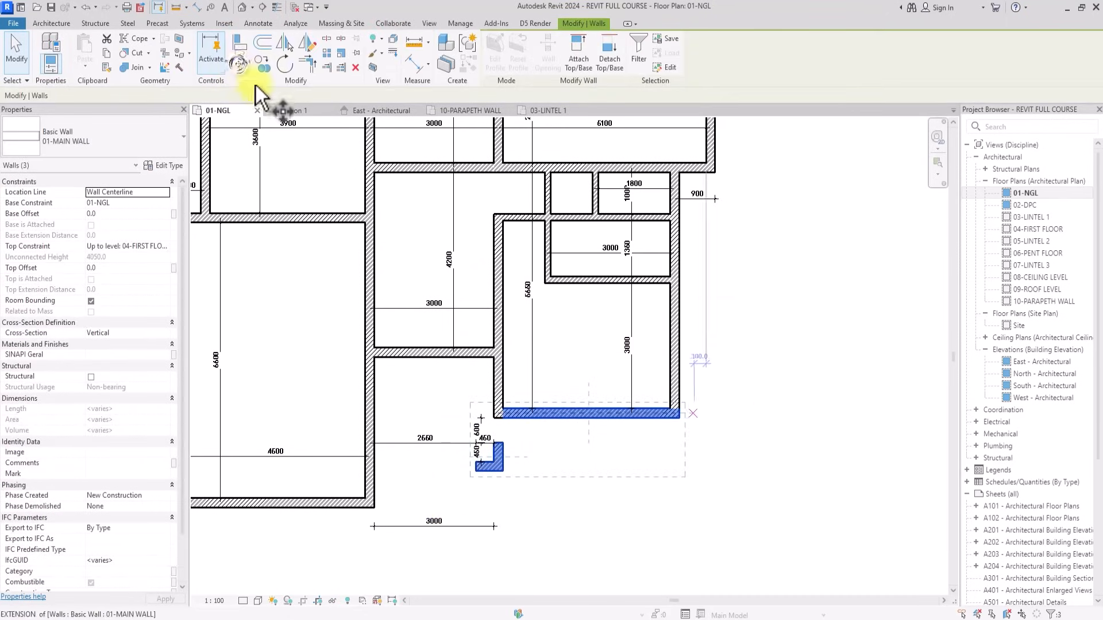
click(673, 410)
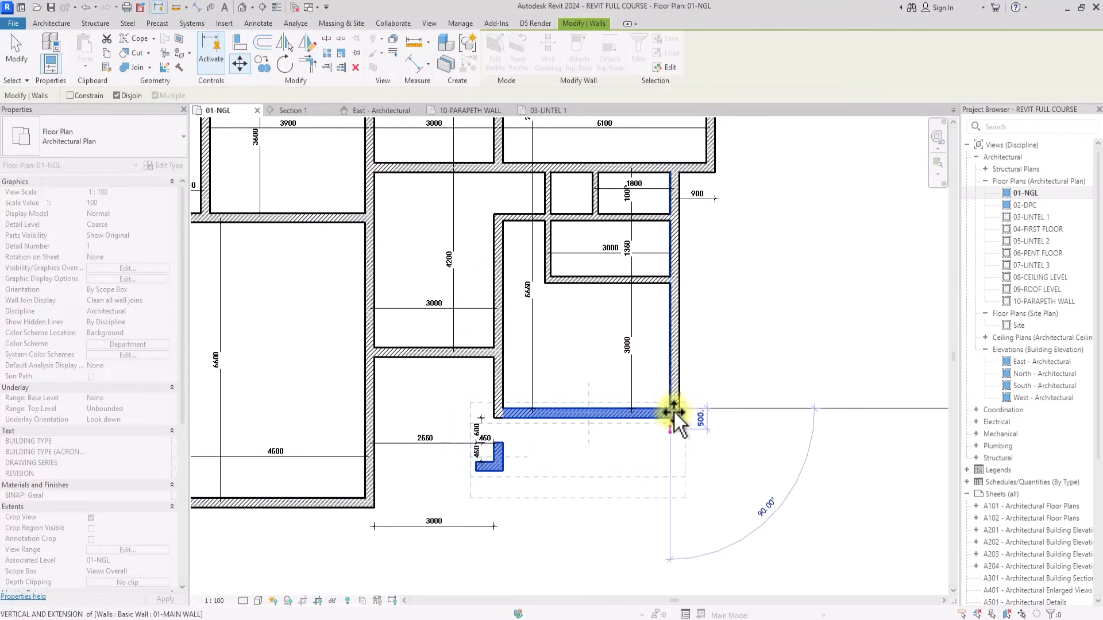
click(737, 446)
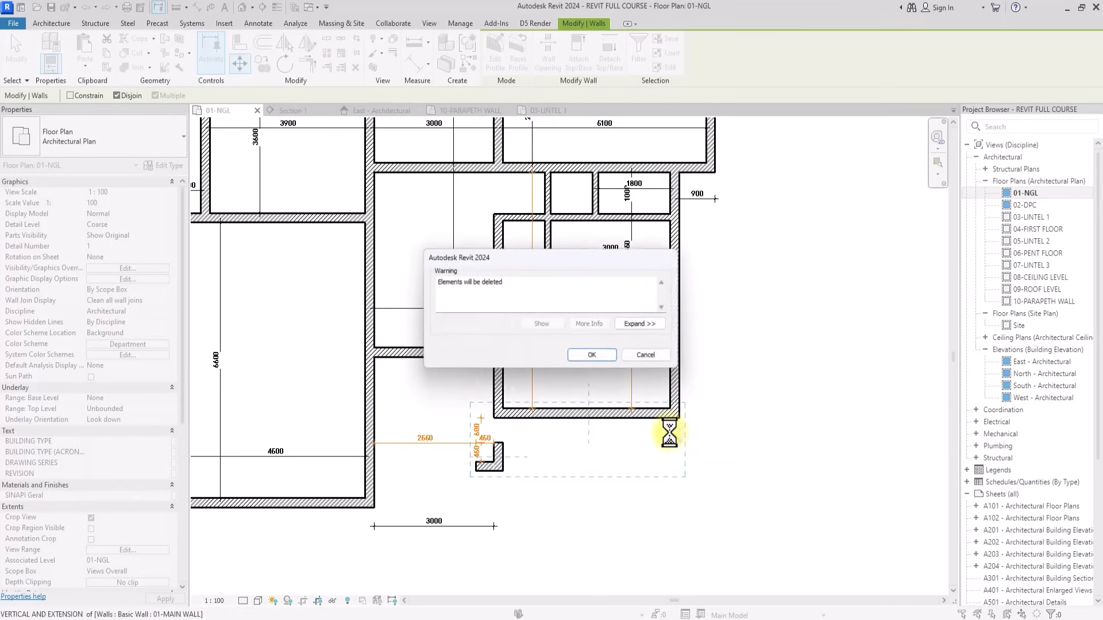
click(596, 357)
click(602, 491)
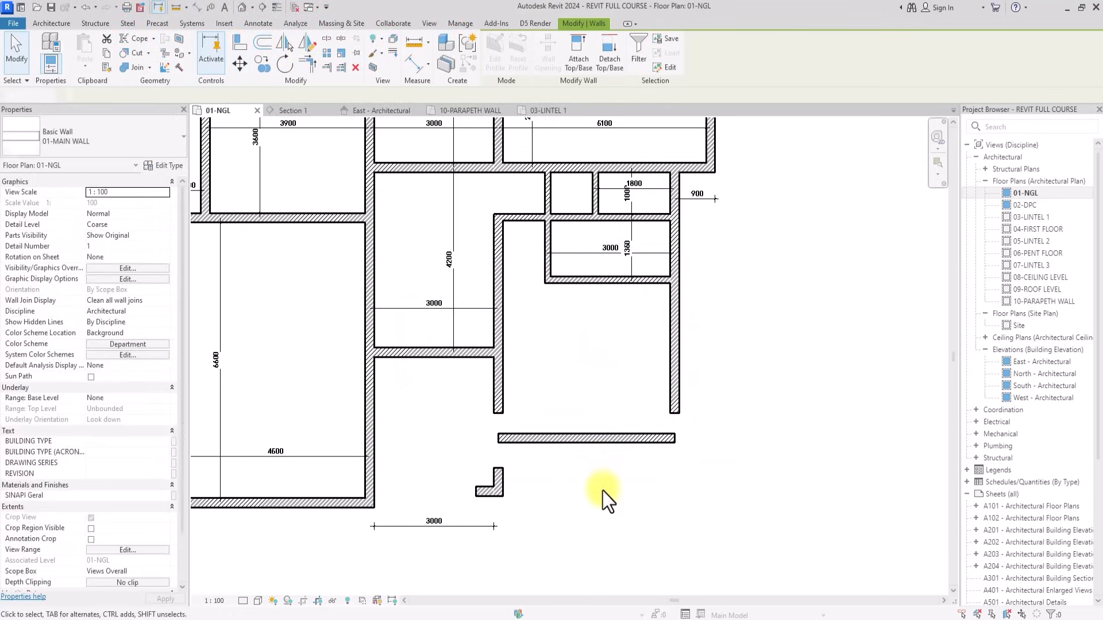
Extend both side walls of the lower-right room down to its moved bottom wall to close the corners.
click(501, 406)
drag(499, 417, 500, 438)
click(674, 402)
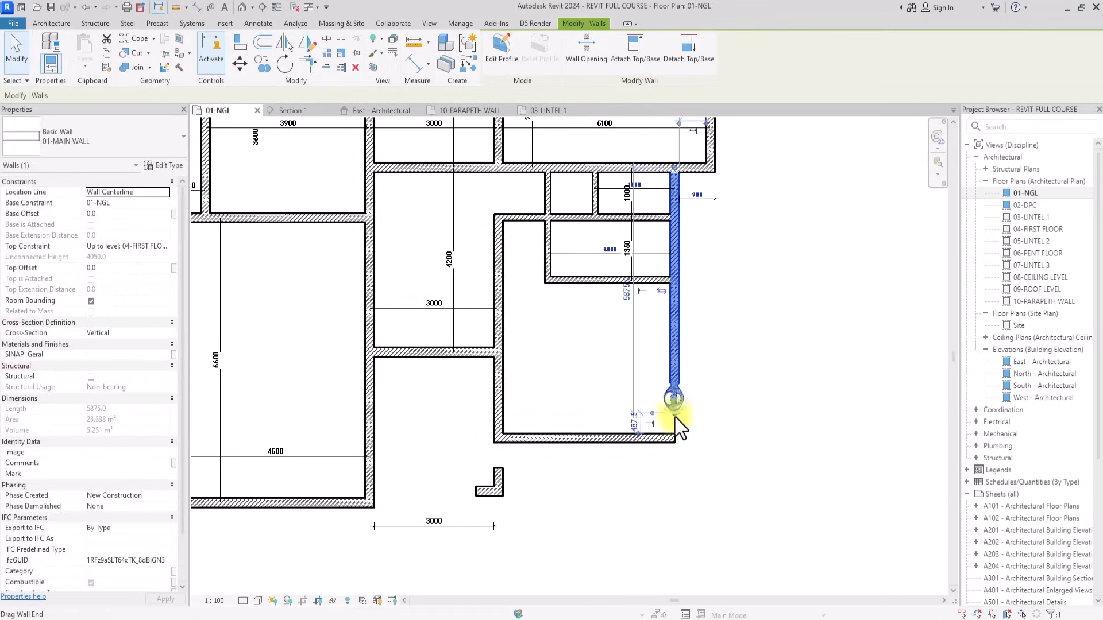
drag(674, 418, 663, 443)
middle_drag(663, 443, 869, 396)
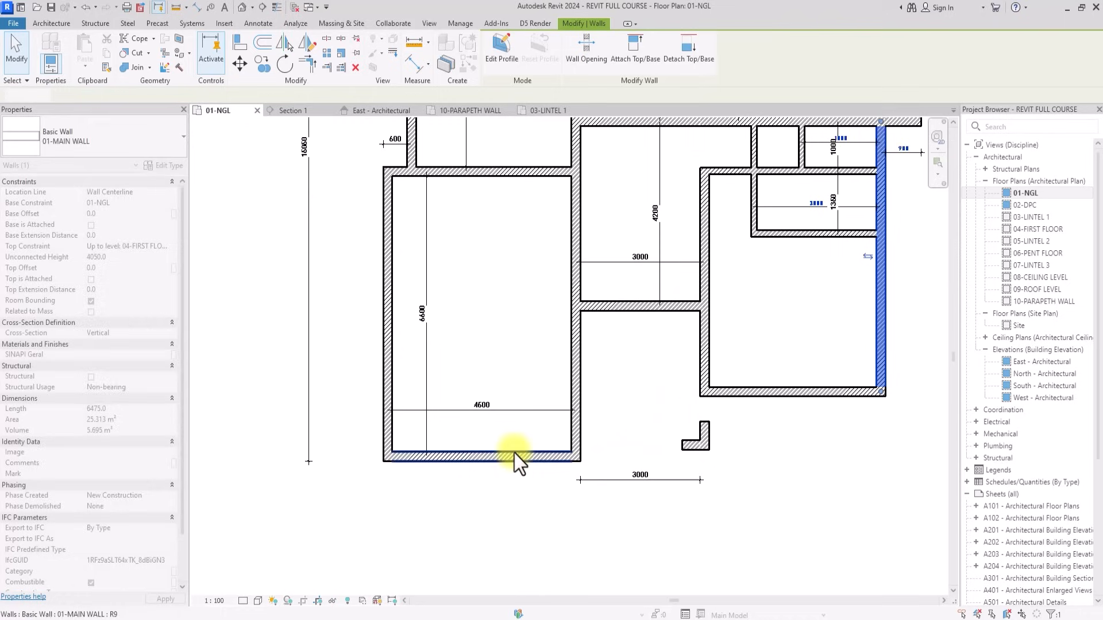
Move the lower-left room's bottom main wall straight down about 600 mm with Disjoin.
click(480, 456)
click(235, 64)
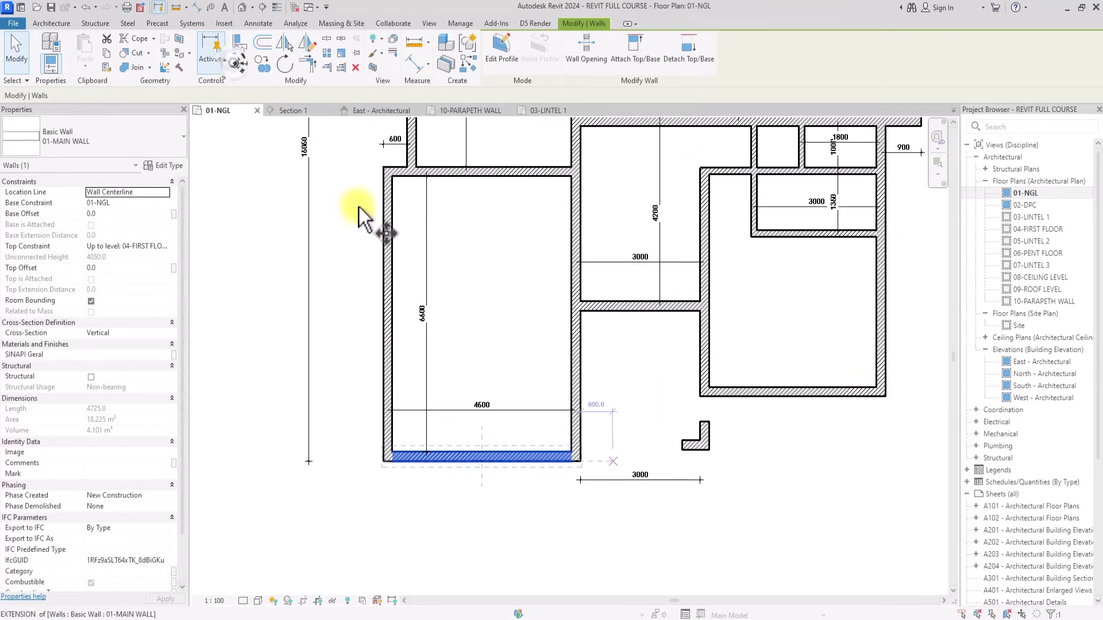
click(581, 459)
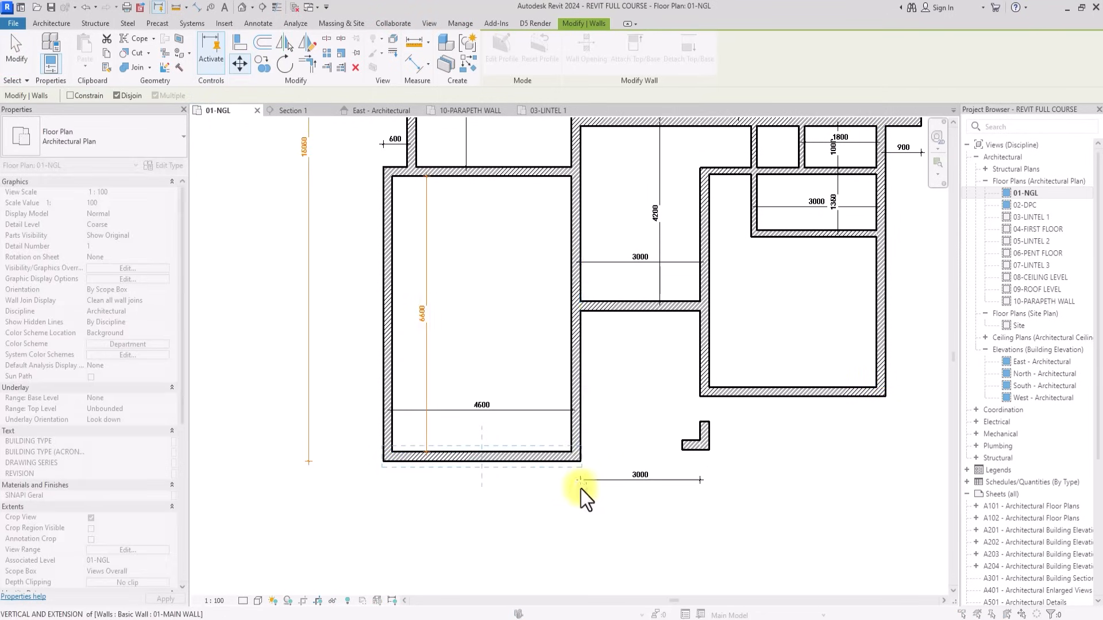
click(581, 489)
click(587, 359)
middle_drag(582, 409, 537, 446)
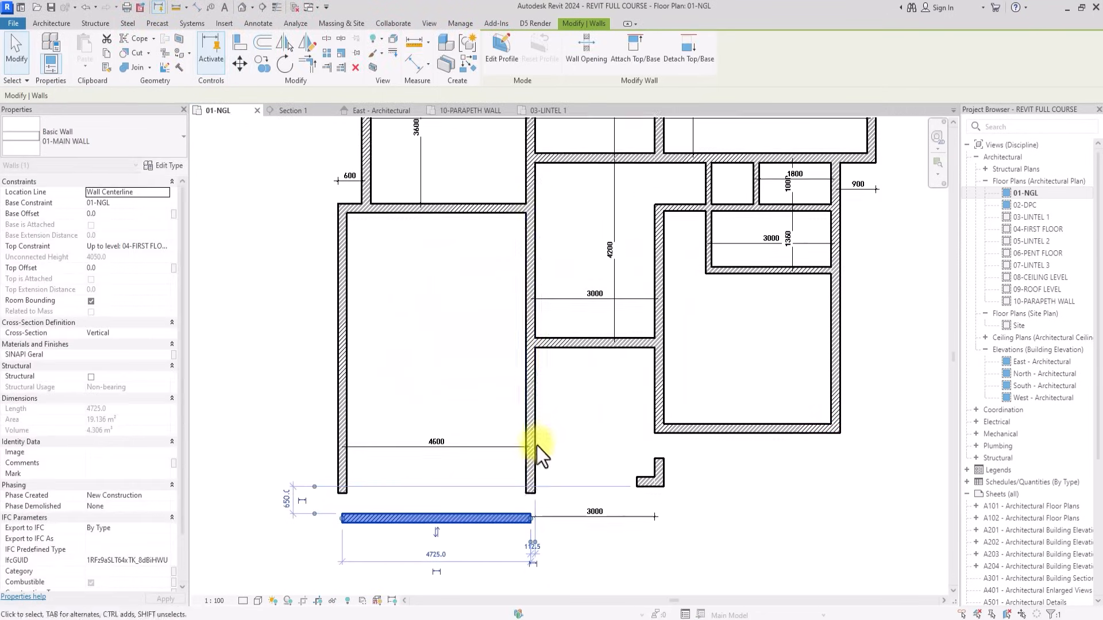
Extend both side walls of the lower-left room down to its moved bottom wall to close the corners.
click(530, 447)
drag(530, 494, 530, 518)
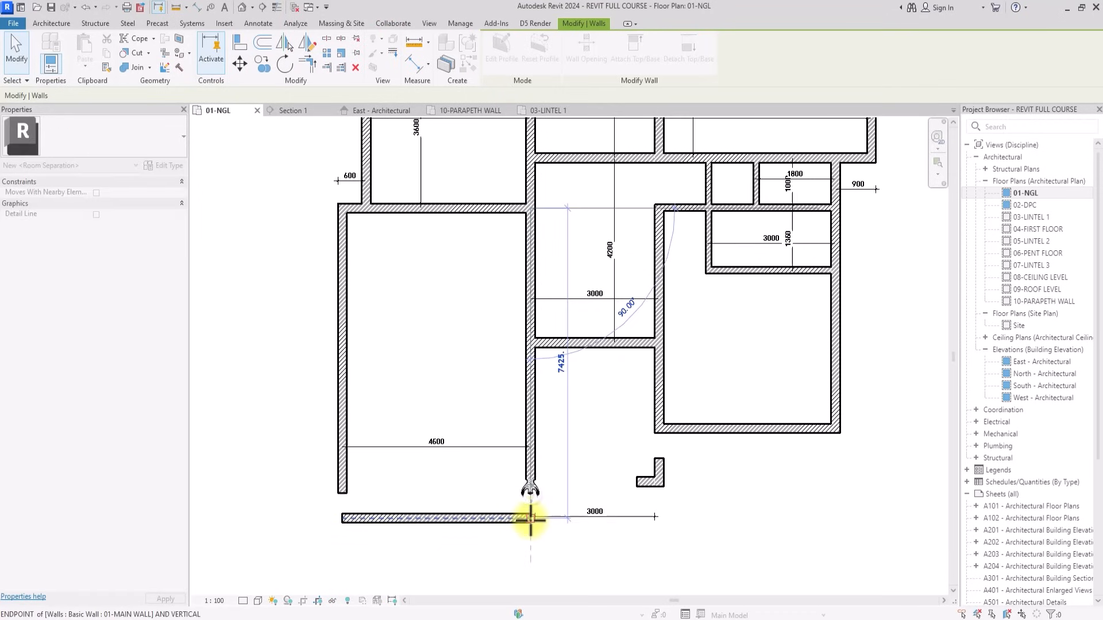
click(343, 483)
drag(343, 492, 340, 517)
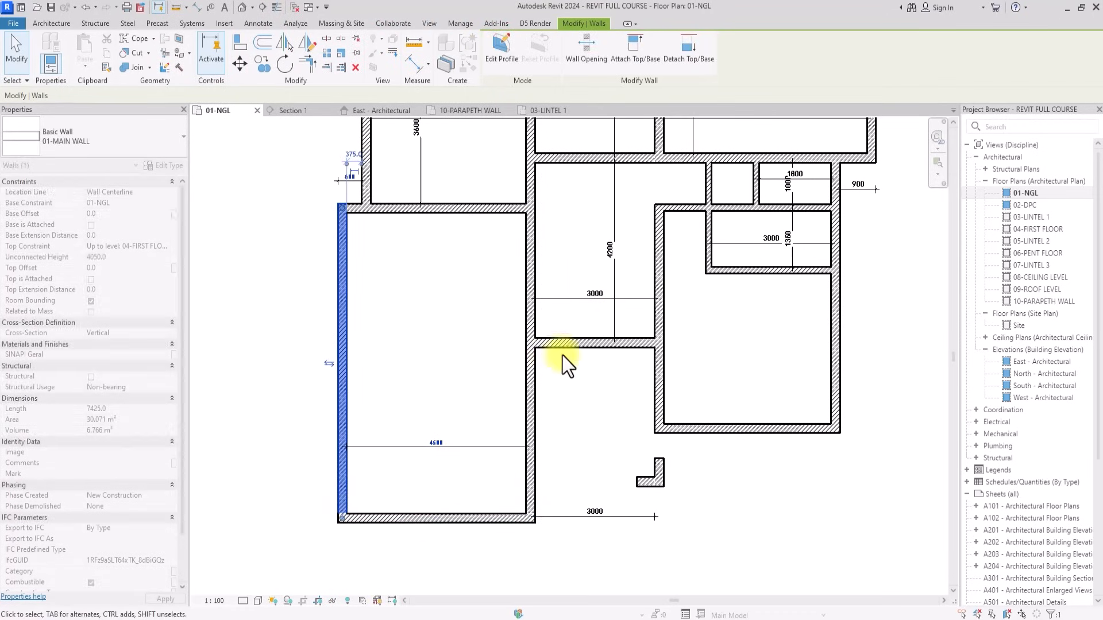
Set the central lower hall's vertical inner length to 4800 mm by moving its bottom wall.
click(577, 342)
click(609, 251)
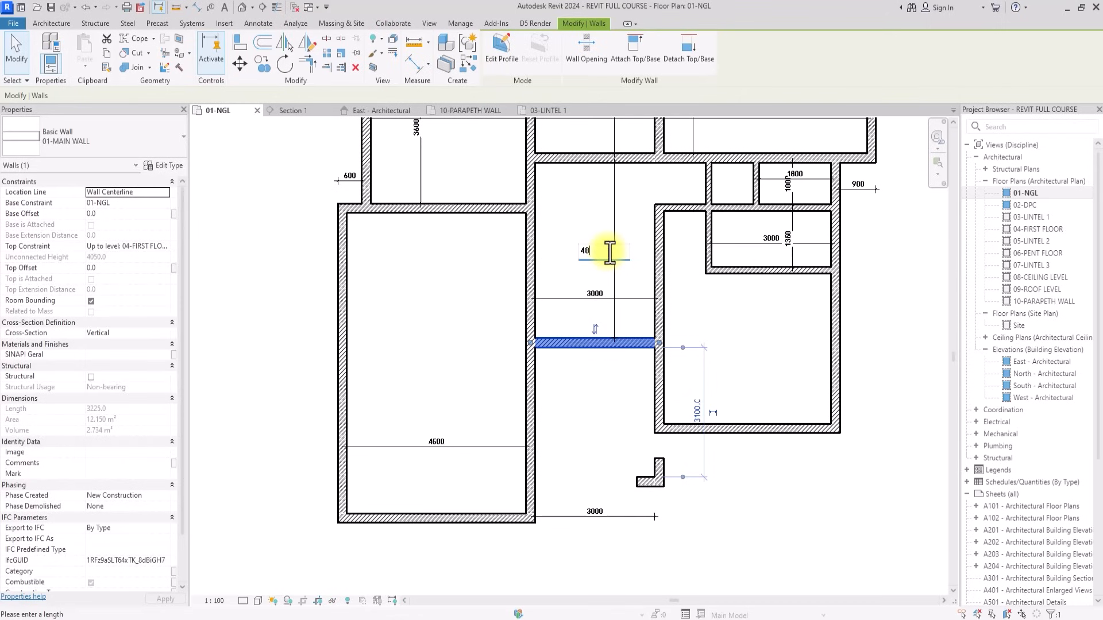
text(4800)
key(Return)
click(729, 458)
Set the inner depth of the small compartment in the upper-right room to 1350 mm by moving its horizontal partition.
scroll(730, 459, down, 3)
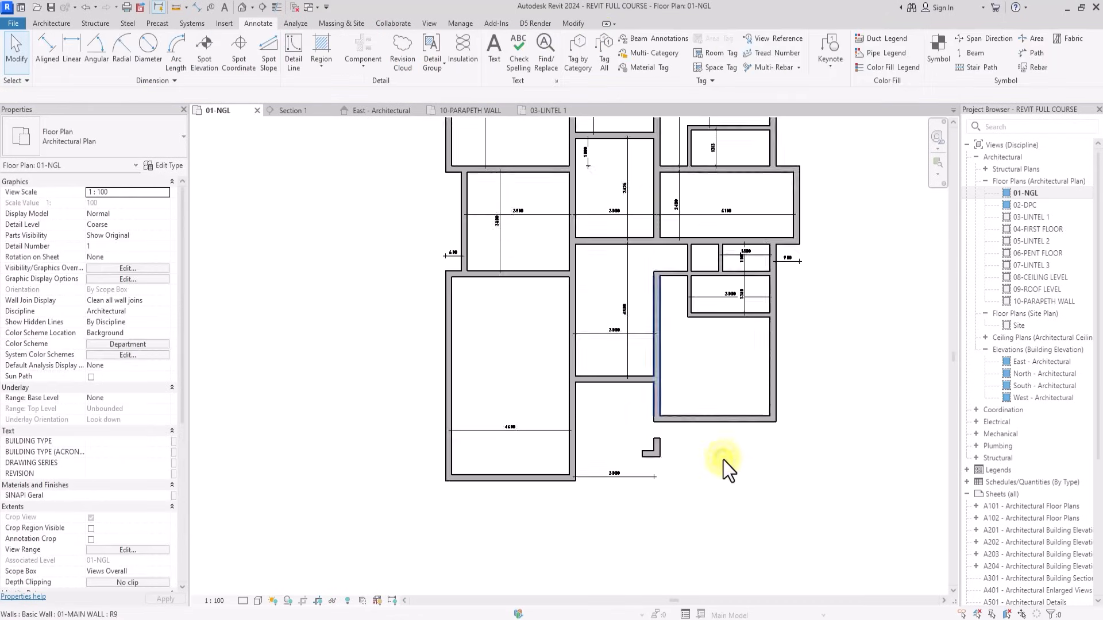
middle_drag(729, 459, 743, 479)
scroll(724, 462, up, 4)
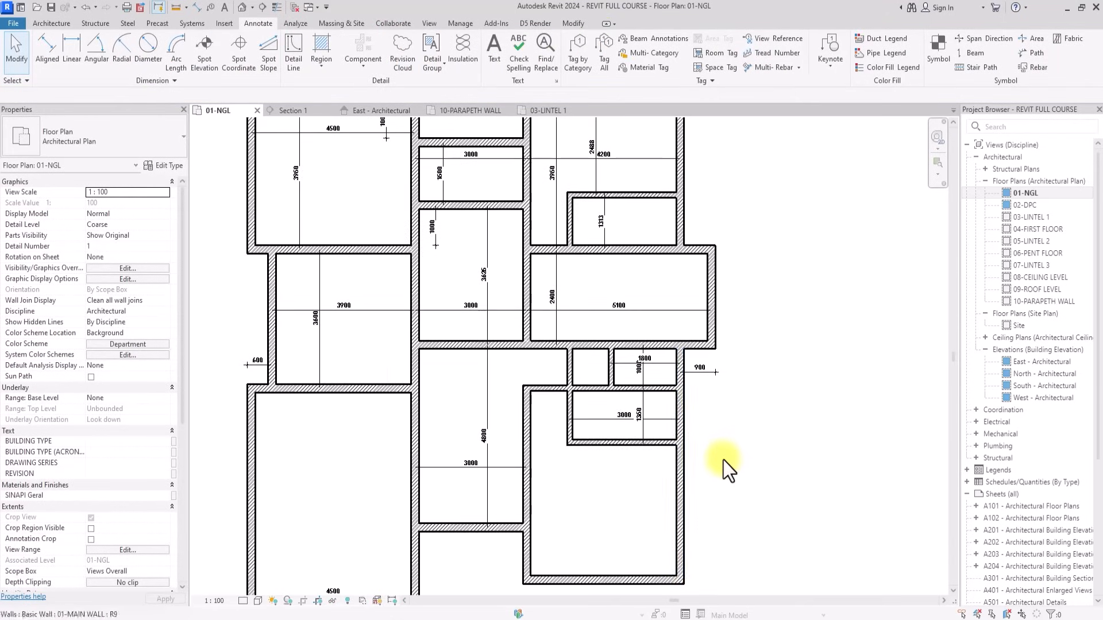
middle_drag(722, 460, 671, 545)
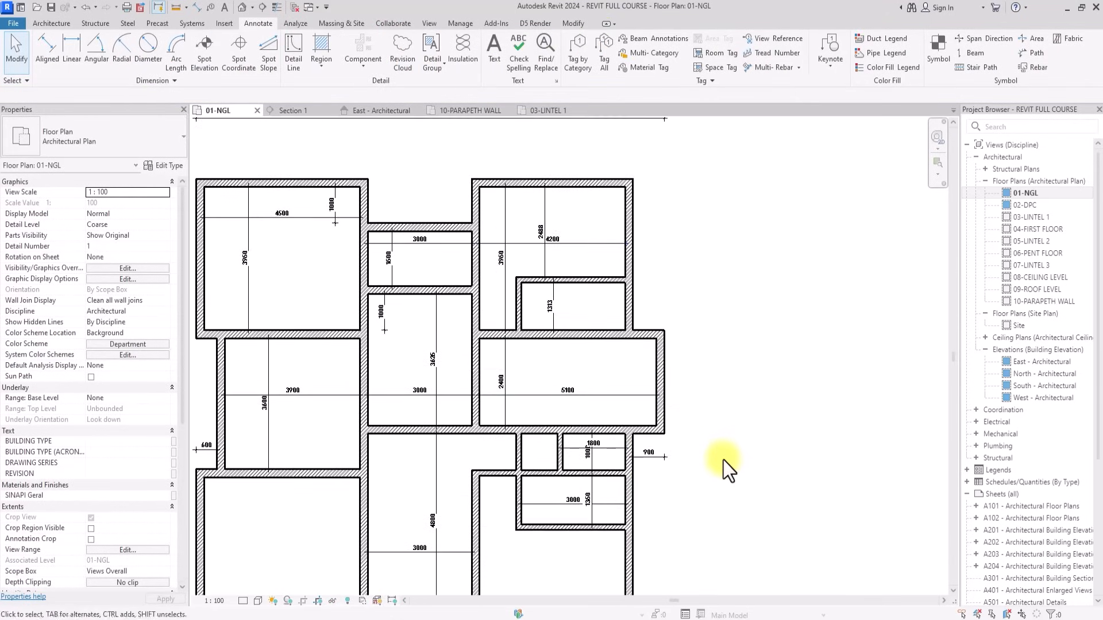
middle_drag(722, 460, 772, 511)
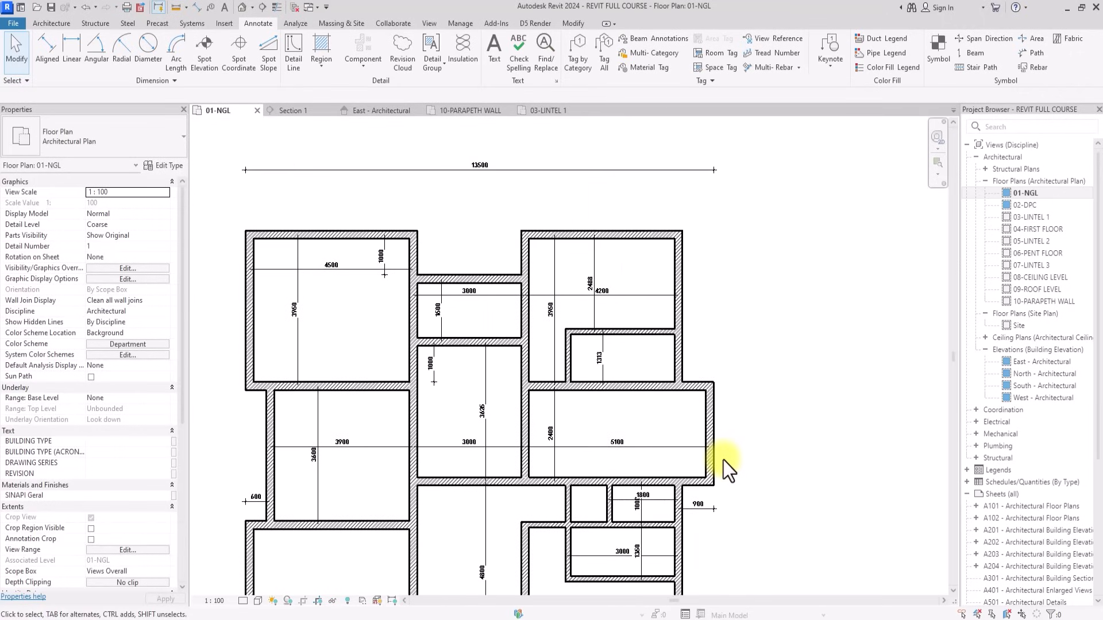
scroll(689, 425, up, 2)
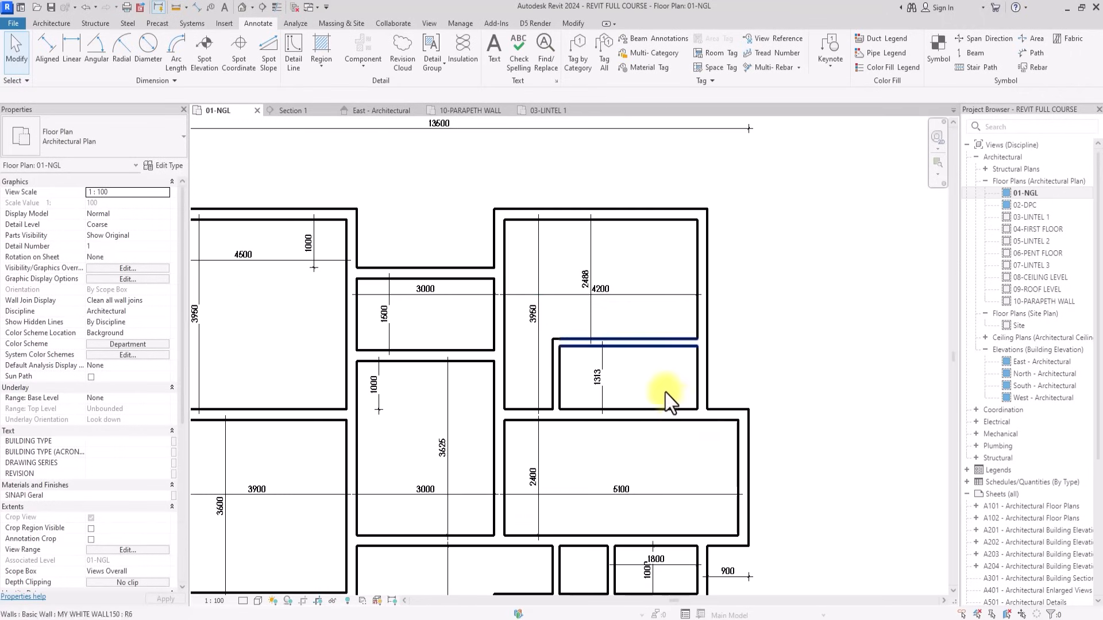
click(626, 345)
click(598, 376)
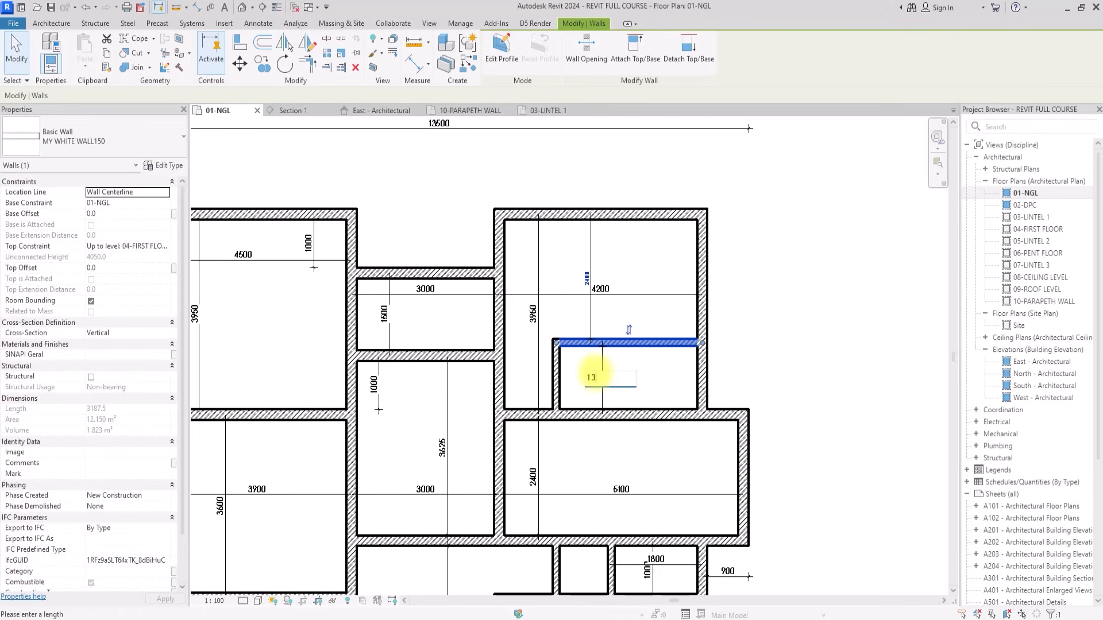
key(Return)
Move the three top outer walls up together by setting the upper-right room's distance from partition to top wall to 3600 mm.
scroll(712, 239, up, 1)
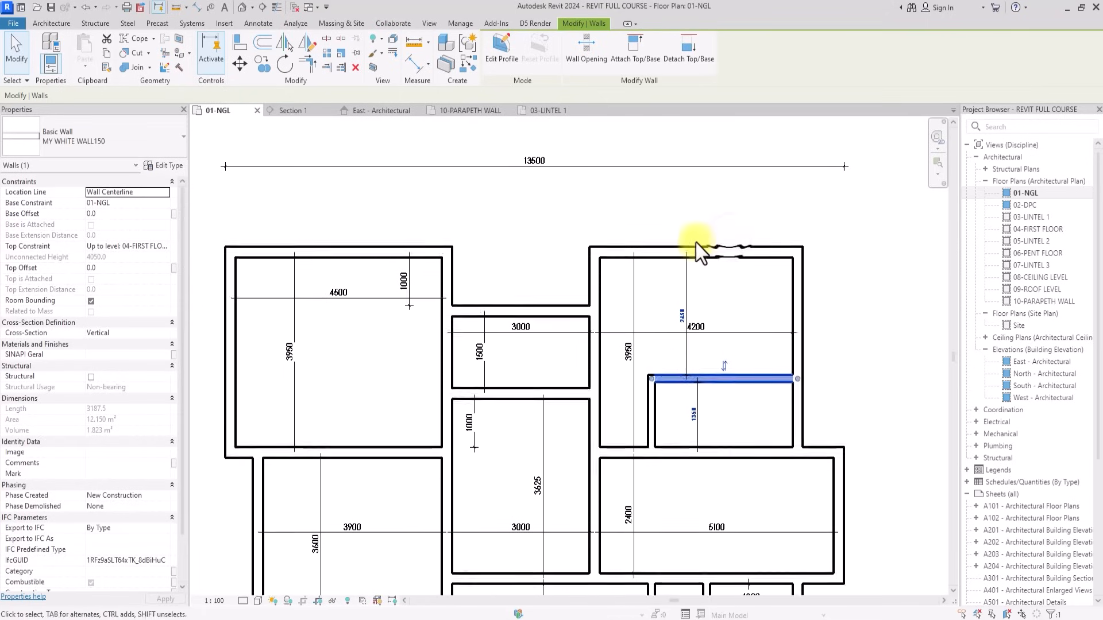
click(682, 253)
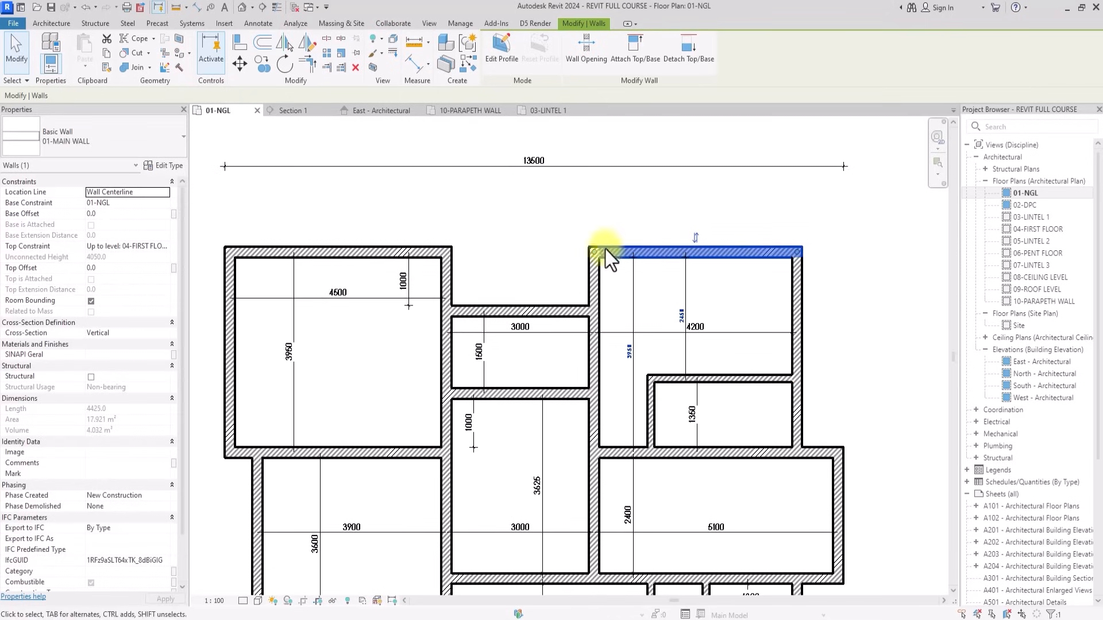
ctrl+click(393, 257)
ctrl+click(539, 311)
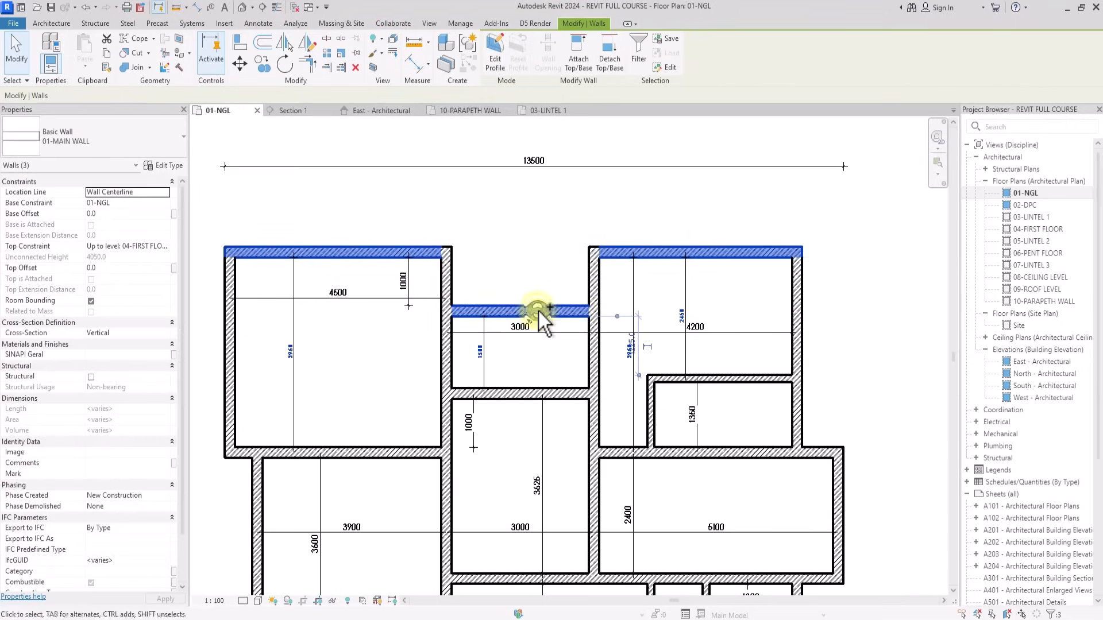
scroll(539, 312, up, 2)
scroll(669, 329, up, 5)
click(694, 331)
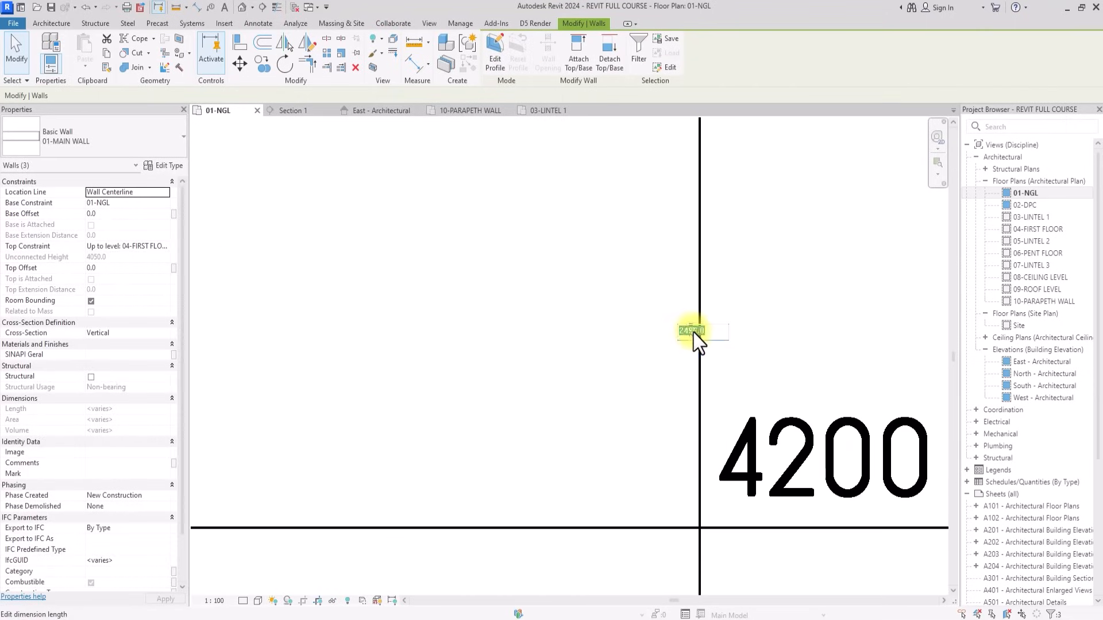
scroll(697, 342, down, 6)
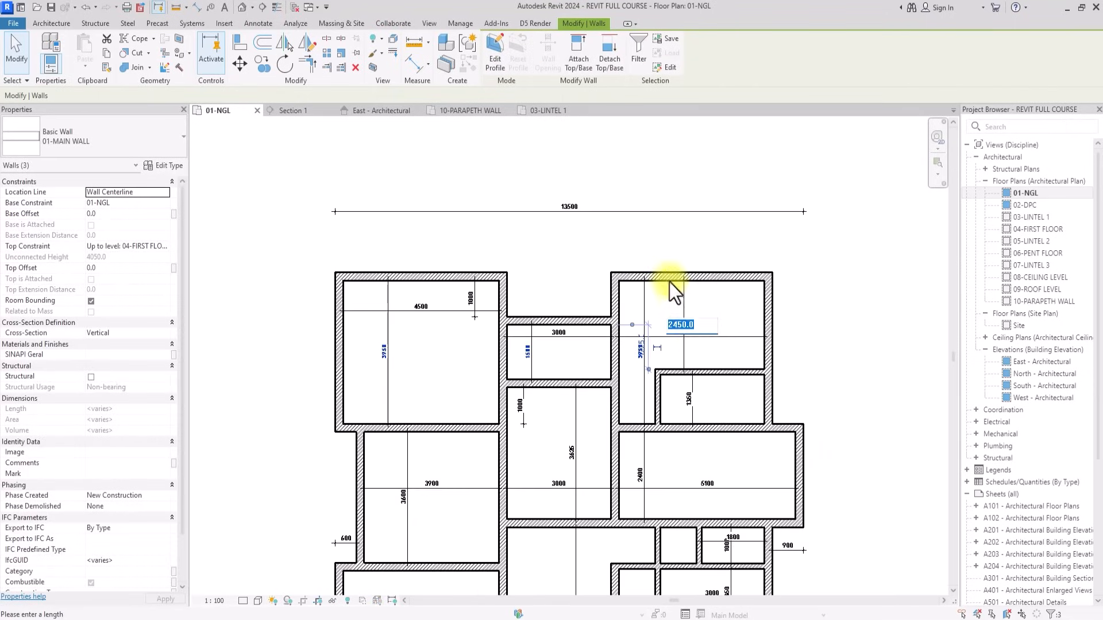
click(681, 325)
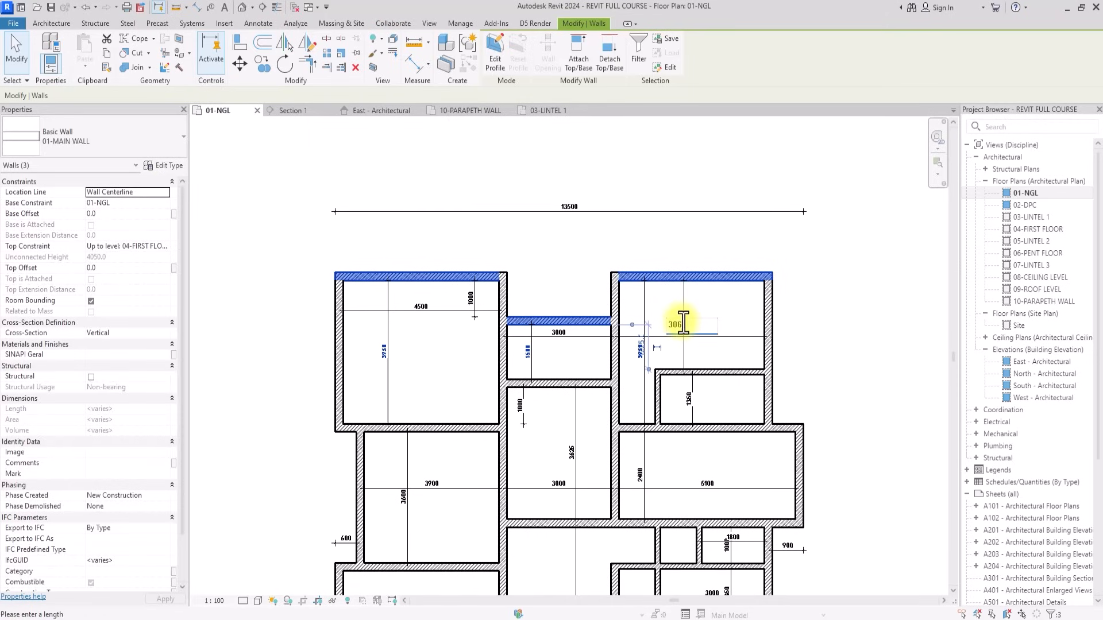
key(BackSpace)
key(BackSpace)
key(BackSpace)
key(BackSpace)
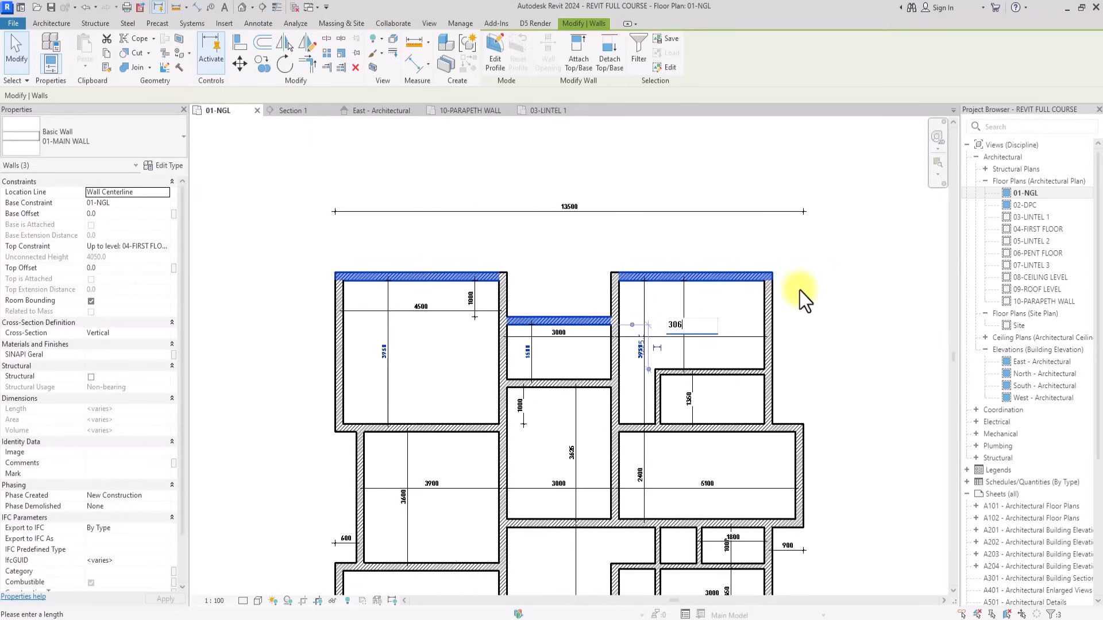
text(600)
key(Return)
scroll(832, 259, down, 5)
scroll(831, 259, up, 4)
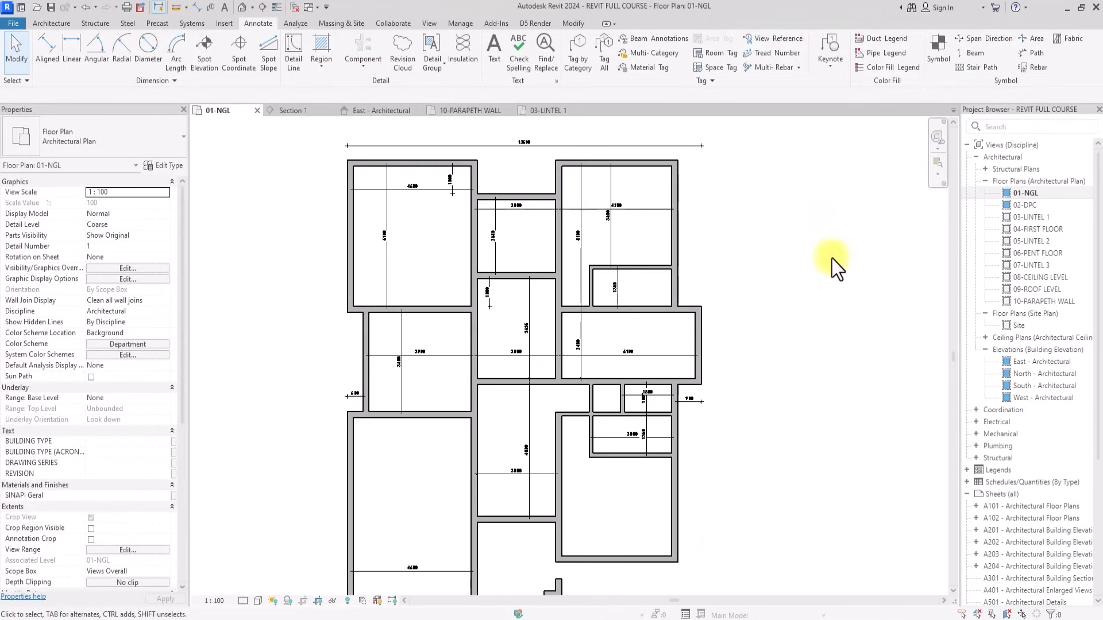
scroll(832, 258, down, 2)
scroll(831, 259, up, 2)
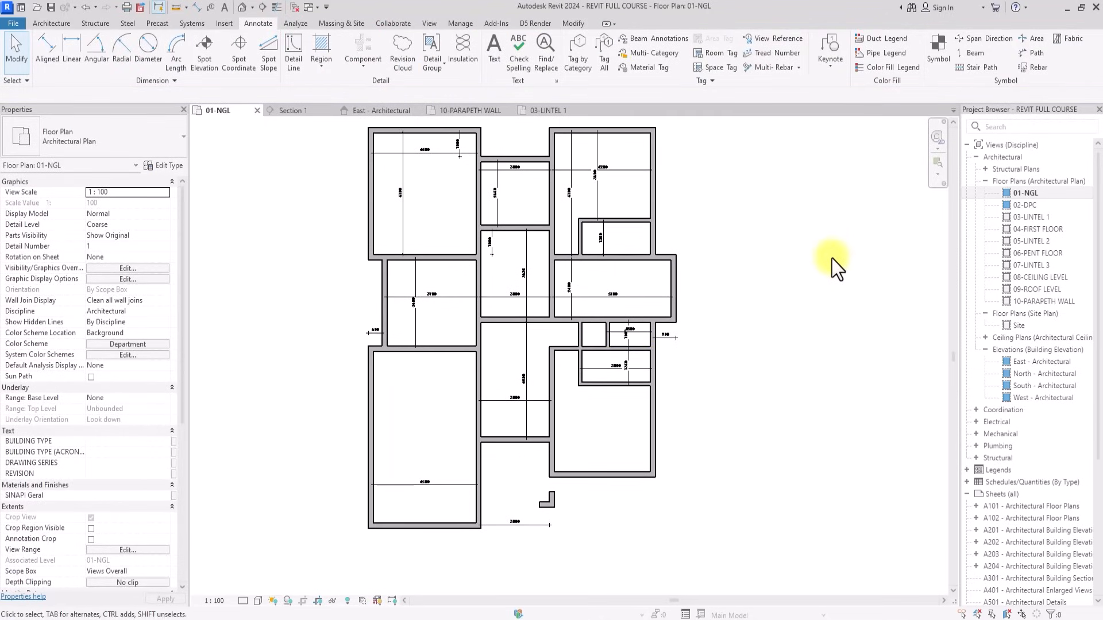
Set the inner width of the small compartment near the right outer wall to 1600 mm by moving its vertical 150 mm partition.
scroll(832, 259, up, 4)
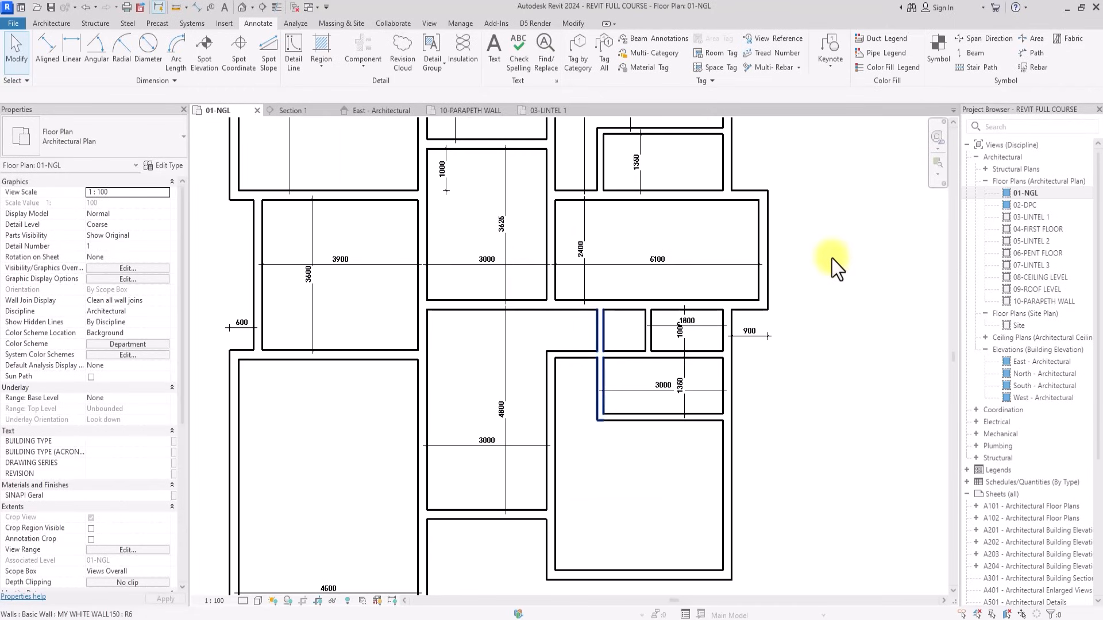
scroll(832, 258, down, 5)
scroll(697, 320, up, 4)
scroll(628, 344, up, 1)
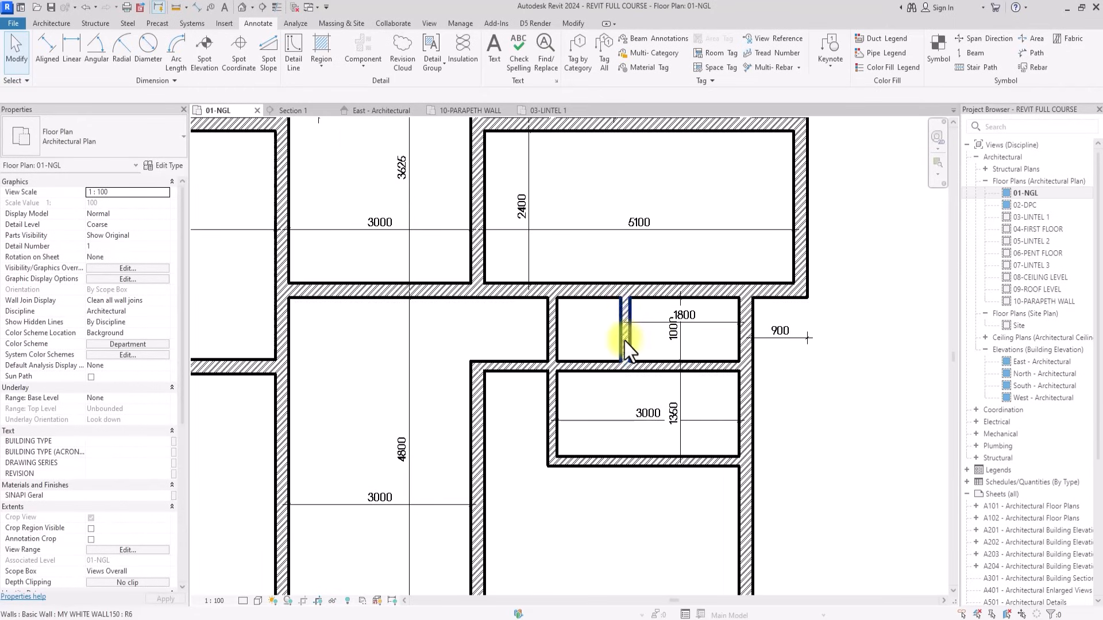
scroll(626, 342, up, 1)
click(626, 342)
click(684, 318)
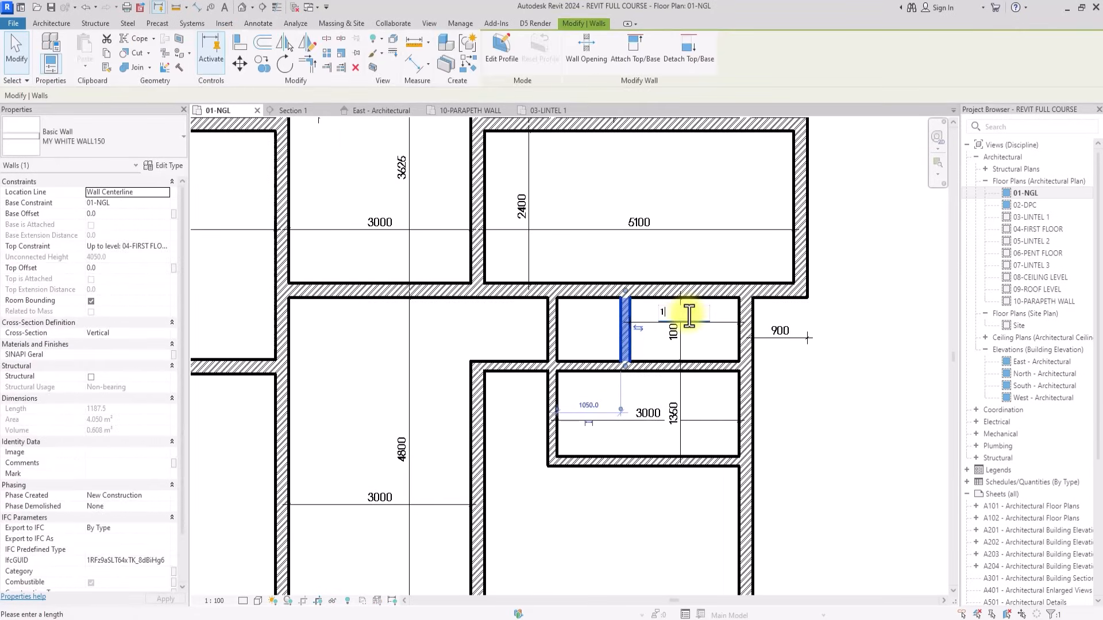
key(Return)
scroll(784, 380, down, 4)
click(841, 382)
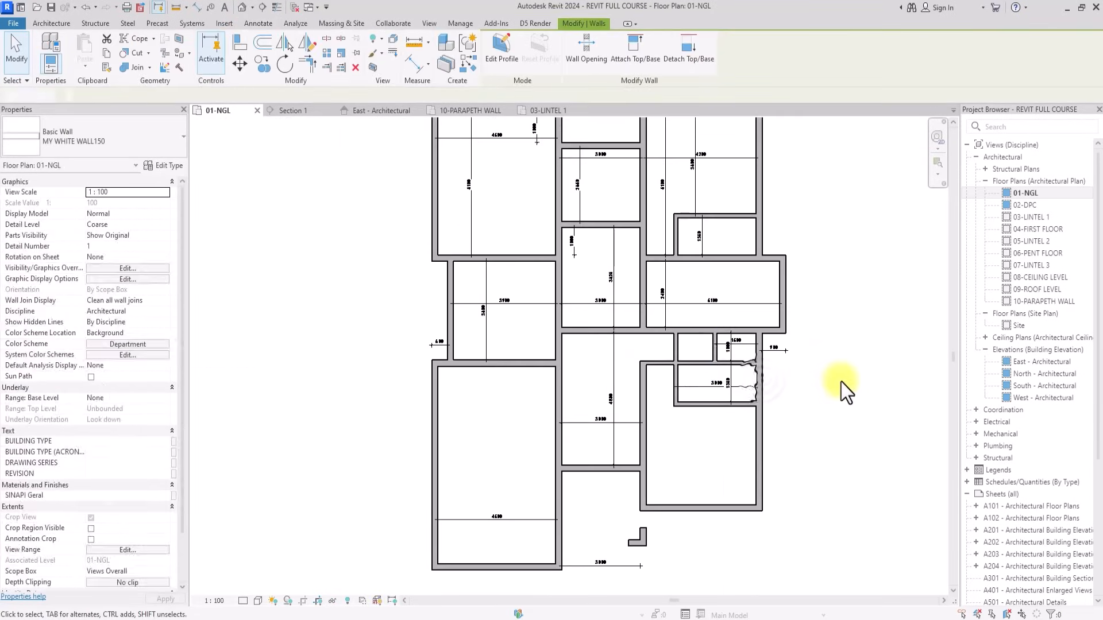
Open the 04-FIRST FLOOR floor plan and hide both scope boxes in that view.
scroll(841, 381, down, 4)
scroll(841, 381, up, 4)
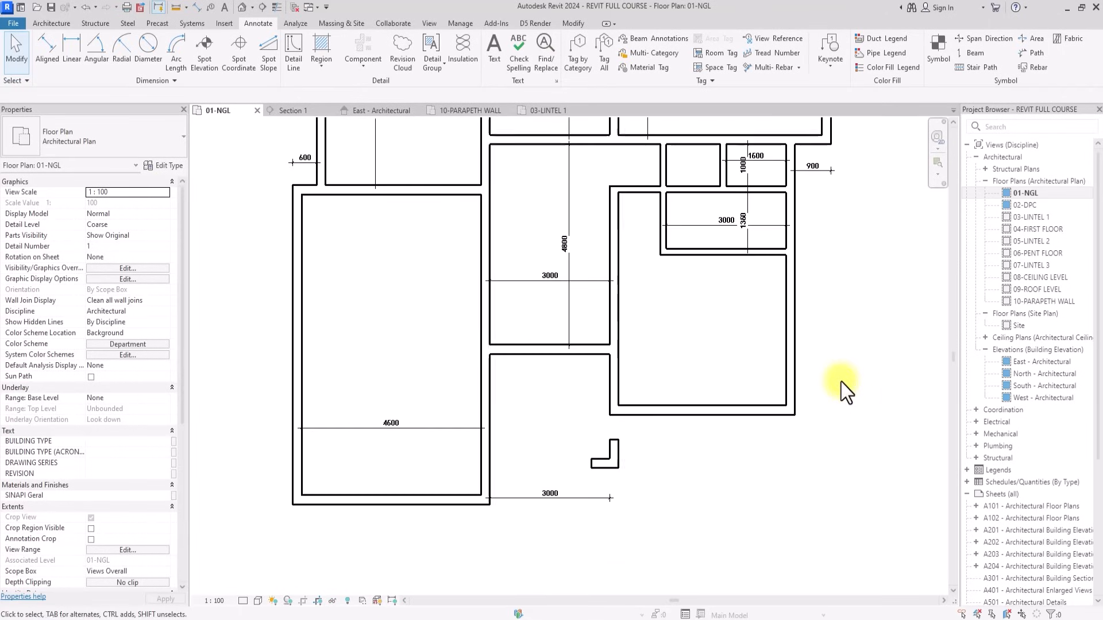
scroll(840, 381, down, 3)
double_click(1031, 230)
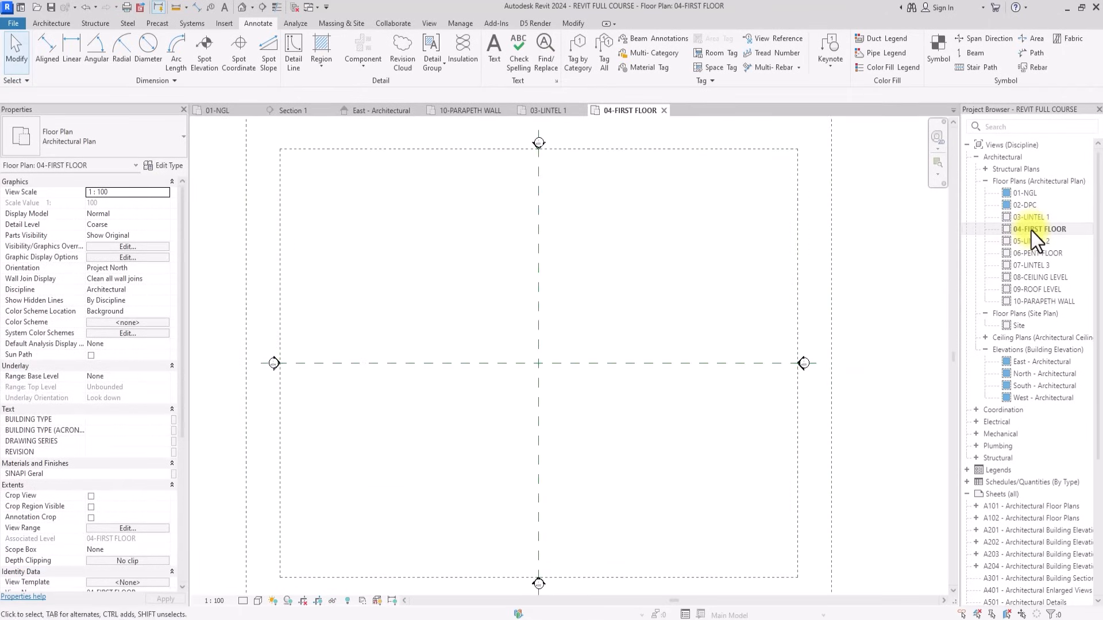
scroll(740, 418, up, 2)
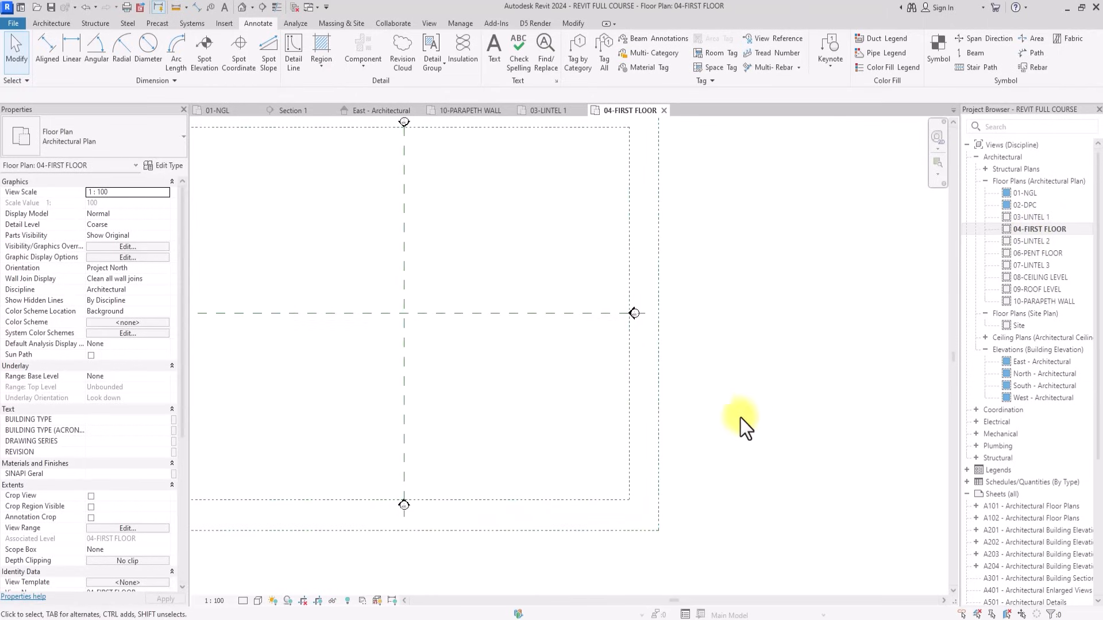
click(529, 501)
right_click(530, 501)
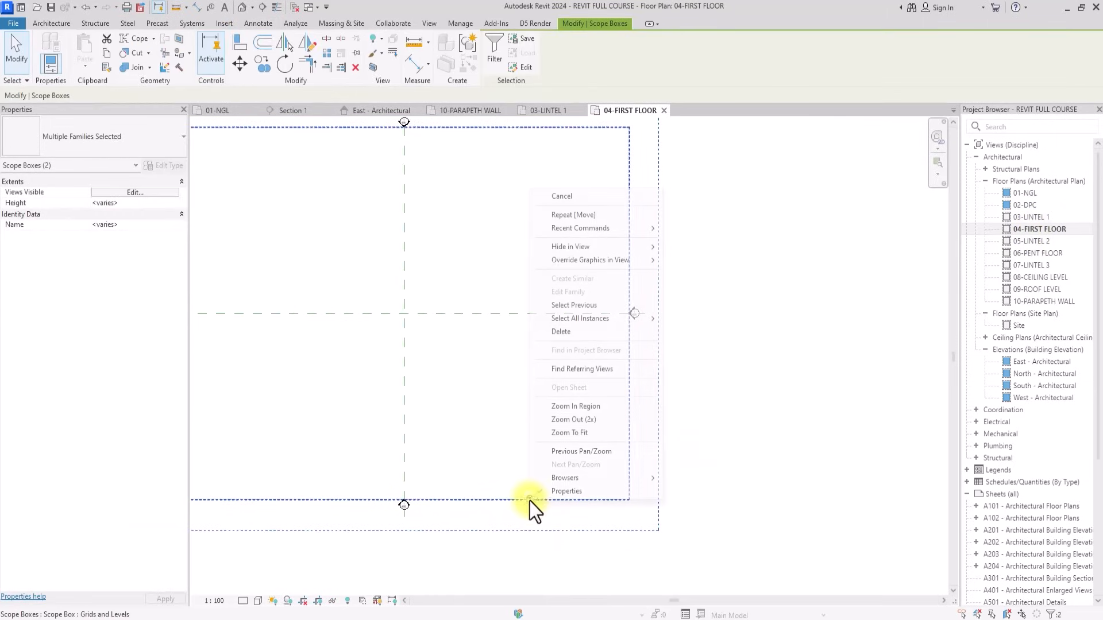
mouse_move(588, 251)
click(698, 246)
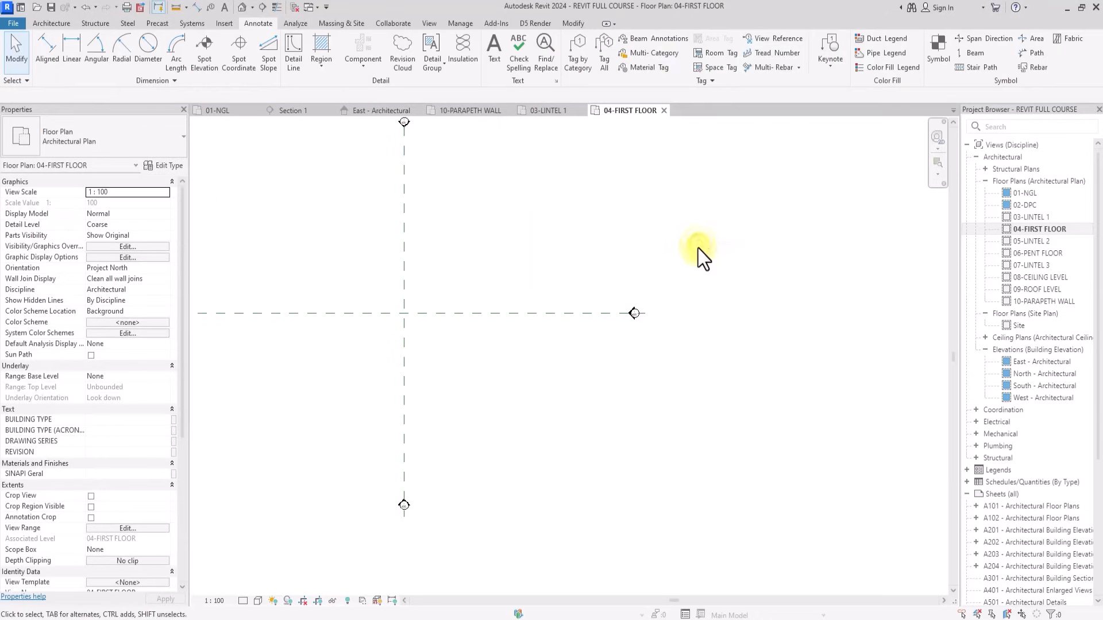
middle_drag(698, 248, 937, 309)
scroll(698, 248, down, 3)
middle_drag(698, 248, 718, 268)
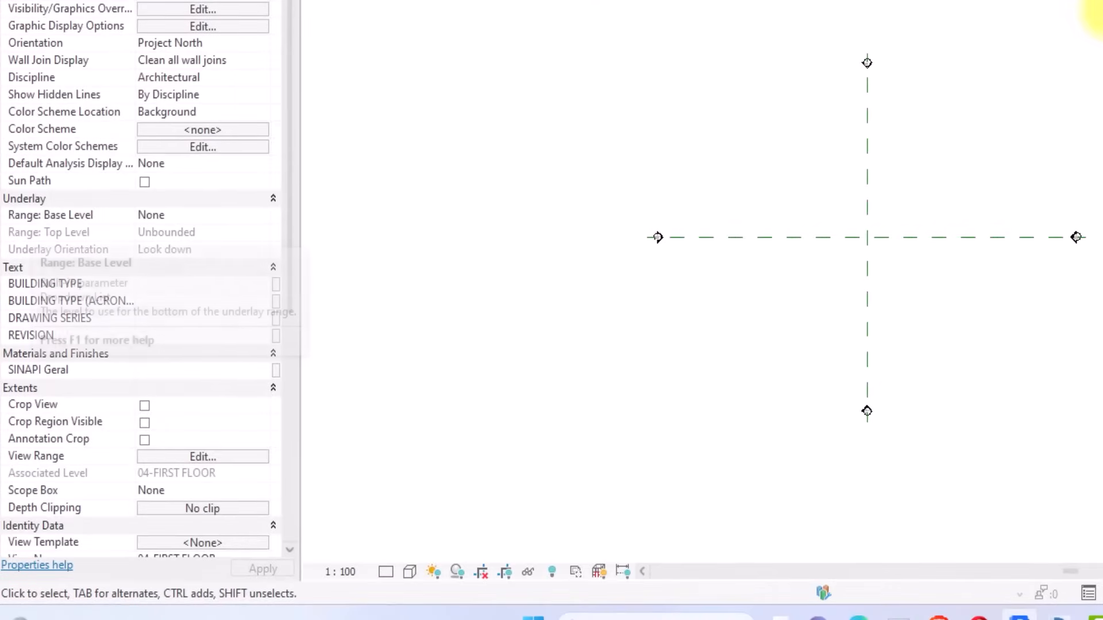
Set the first floor plan's underlay base level to 02-DPC to bring in the ground-floor walls as reference.
mouse_move(50, 230)
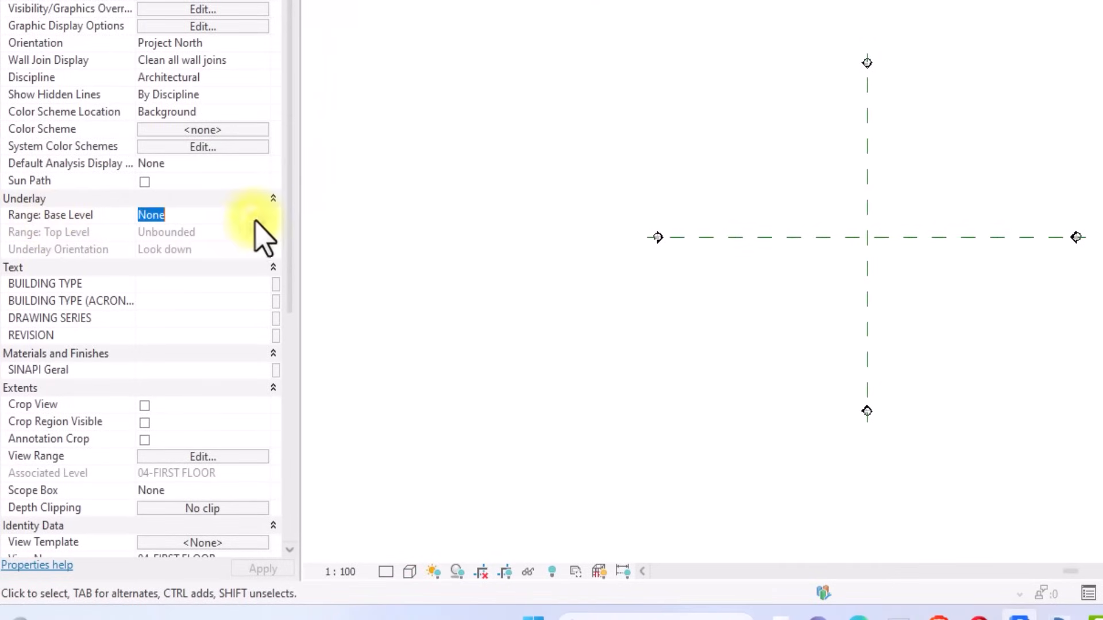
click(261, 215)
click(165, 262)
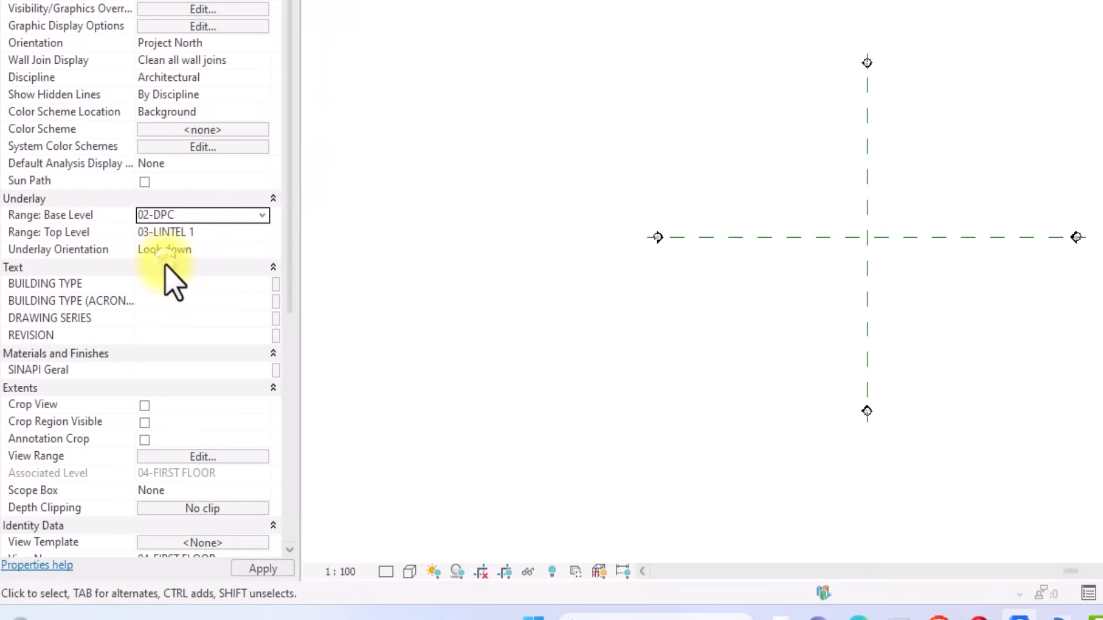
scroll(863, 196, up, 3)
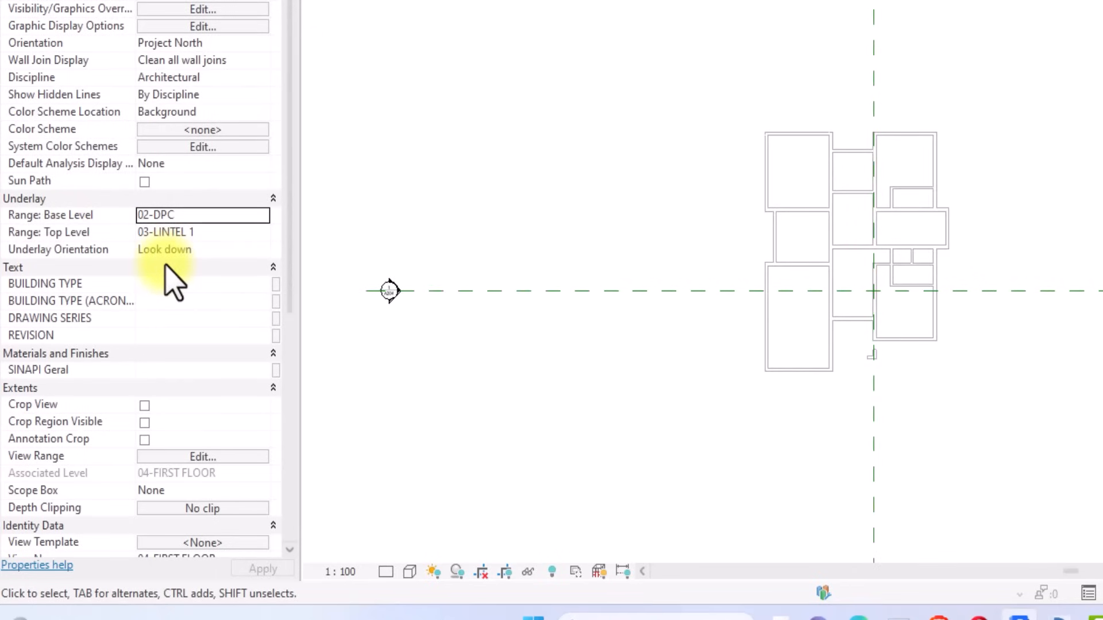
scroll(746, 306, up, 5)
middle_drag(713, 321, 505, 290)
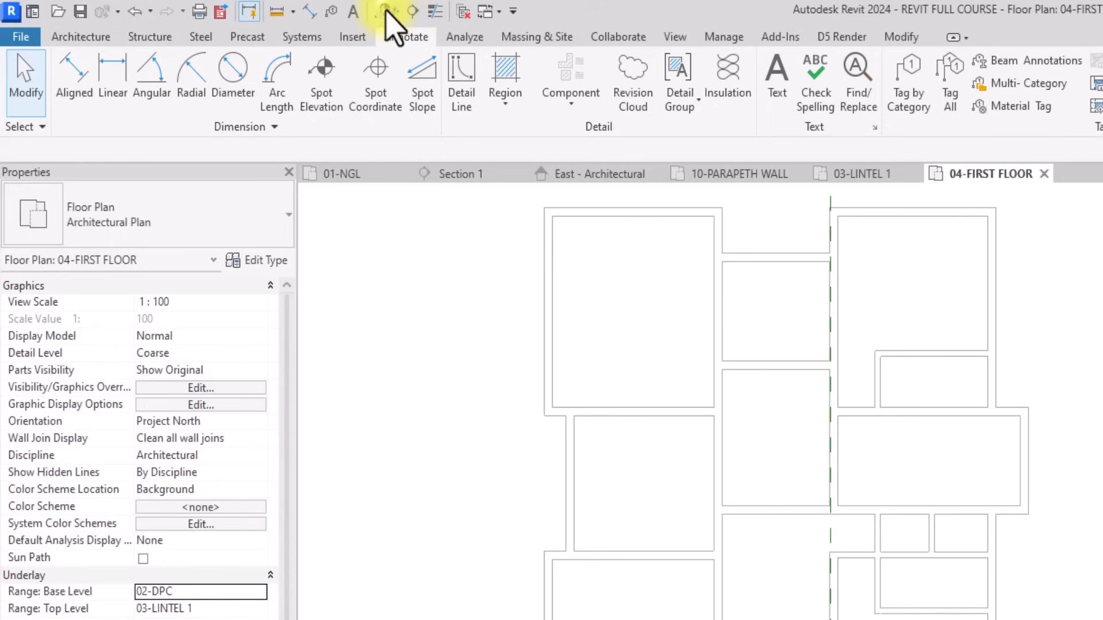
In the 3D view, set the top constraint of the lower-left room's rear, left and front main walls to level 06-PENT FLOOR.
click(385, 11)
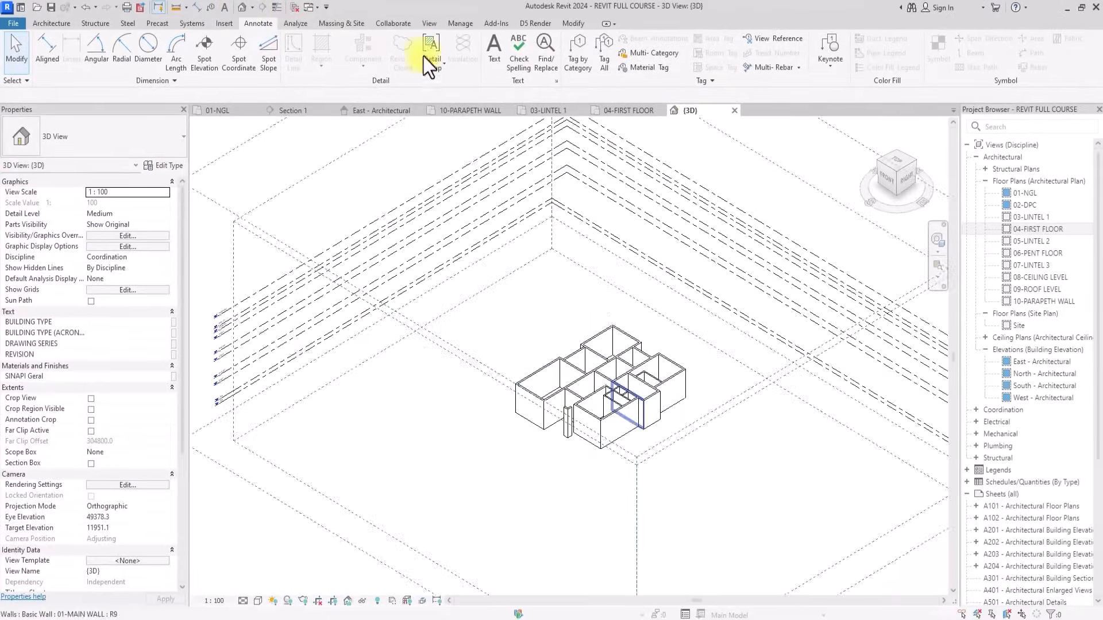
click(873, 167)
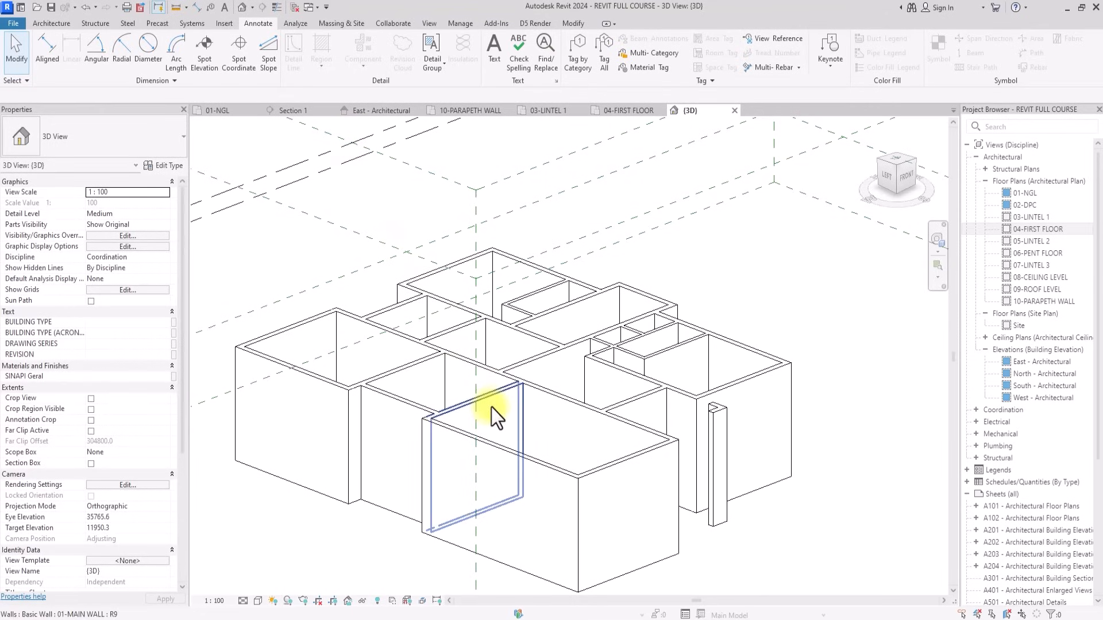
click(507, 388)
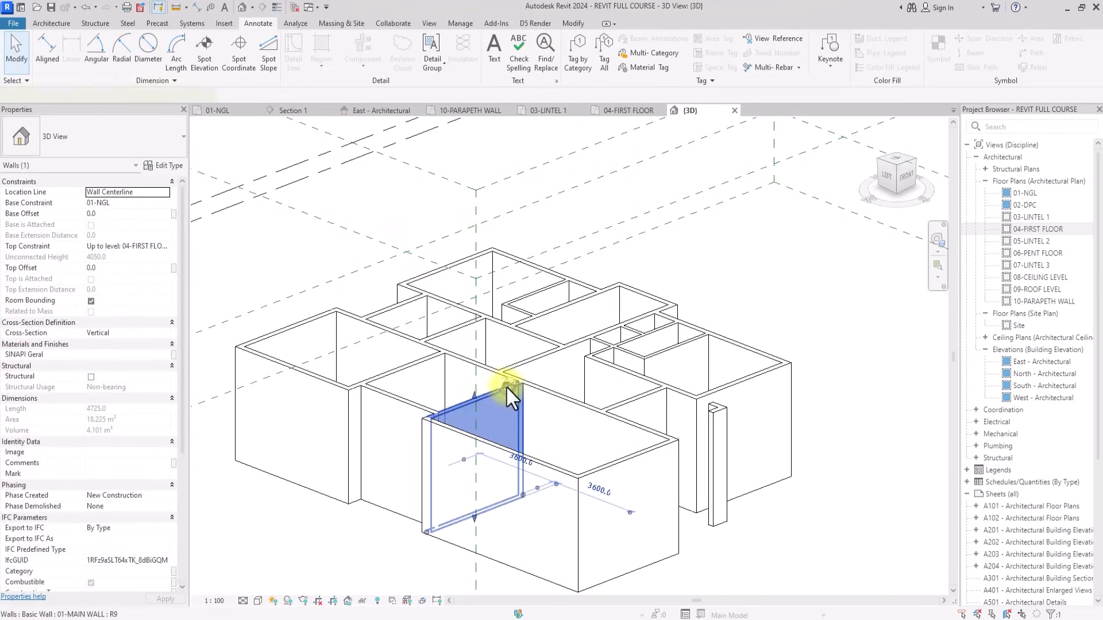
ctrl+click(535, 469)
ctrl+click(612, 468)
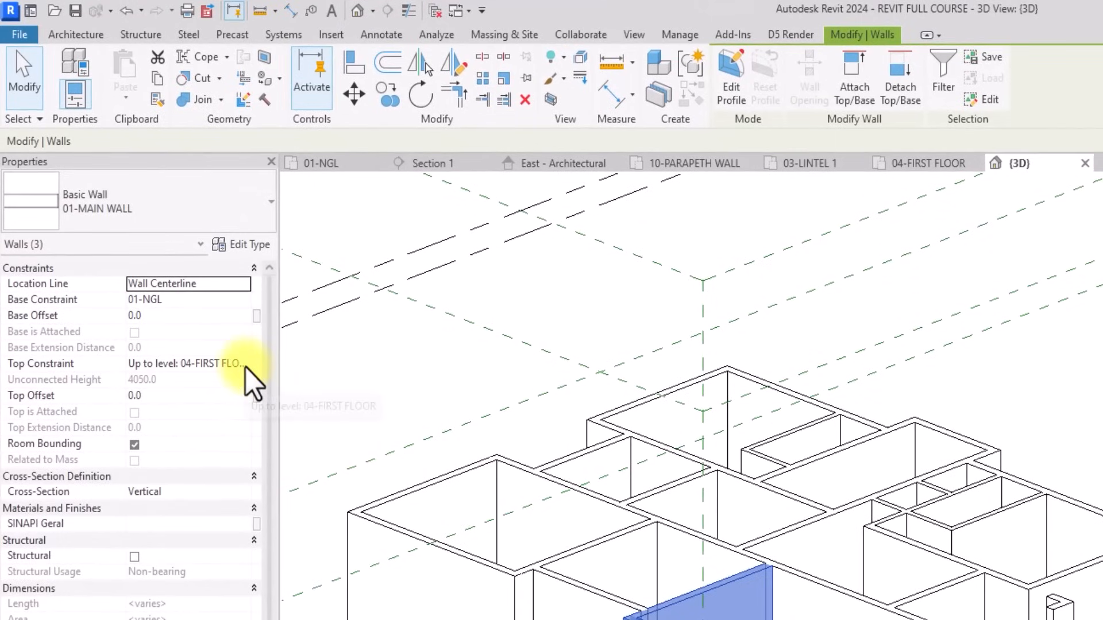
click(246, 368)
scroll(227, 439, down, 1)
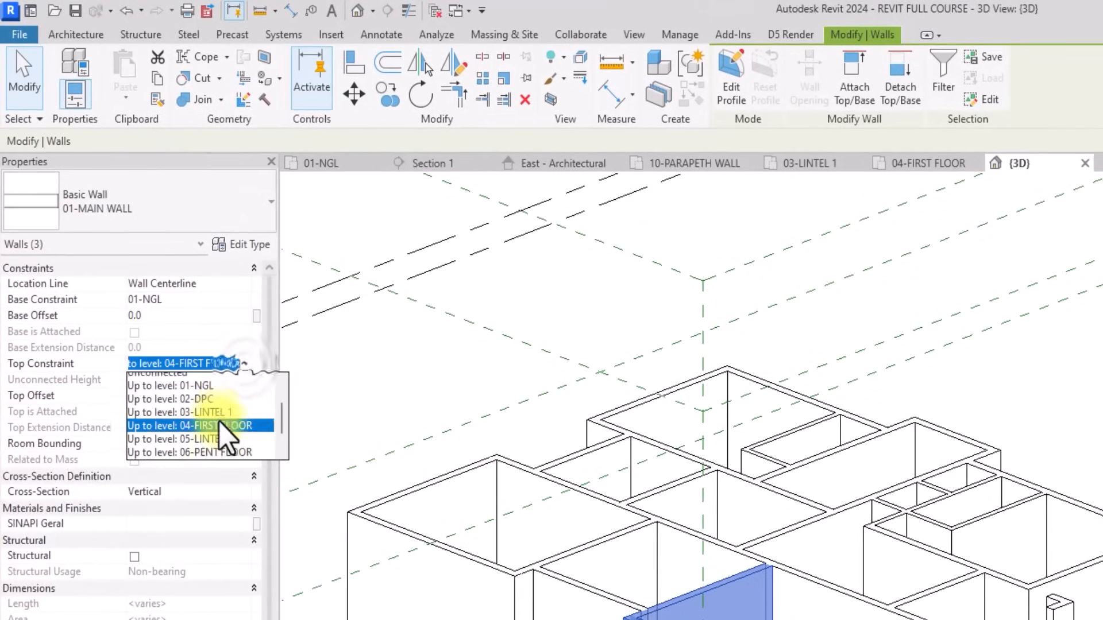
click(219, 420)
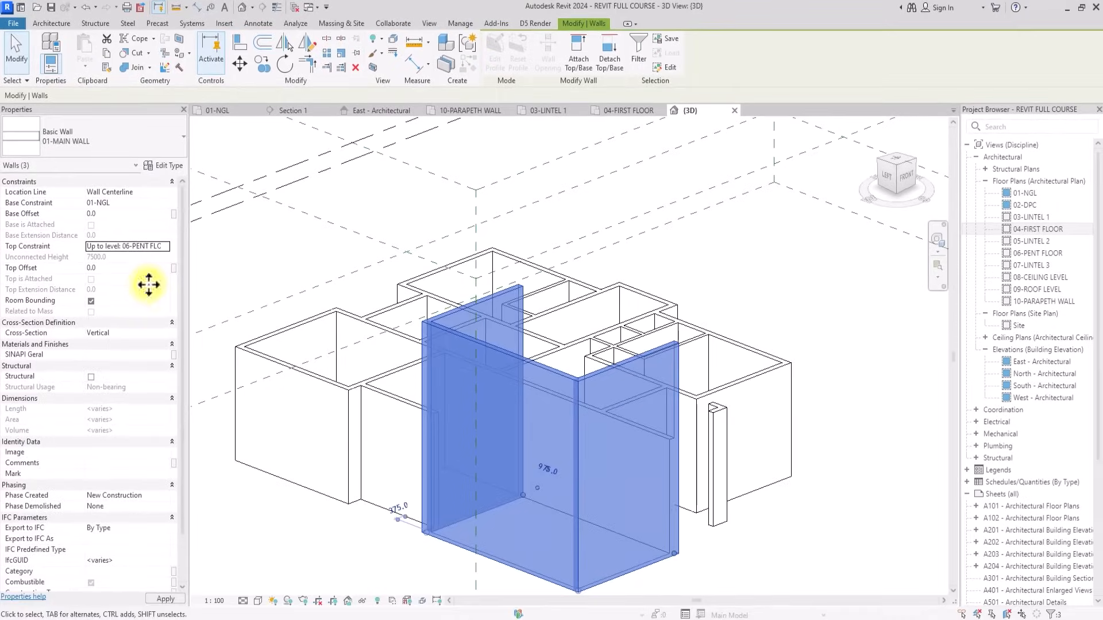
In the 02-DPC floor plan, split the lower-left room's right wall where the central hall's bottom wall meets it.
click(1039, 231)
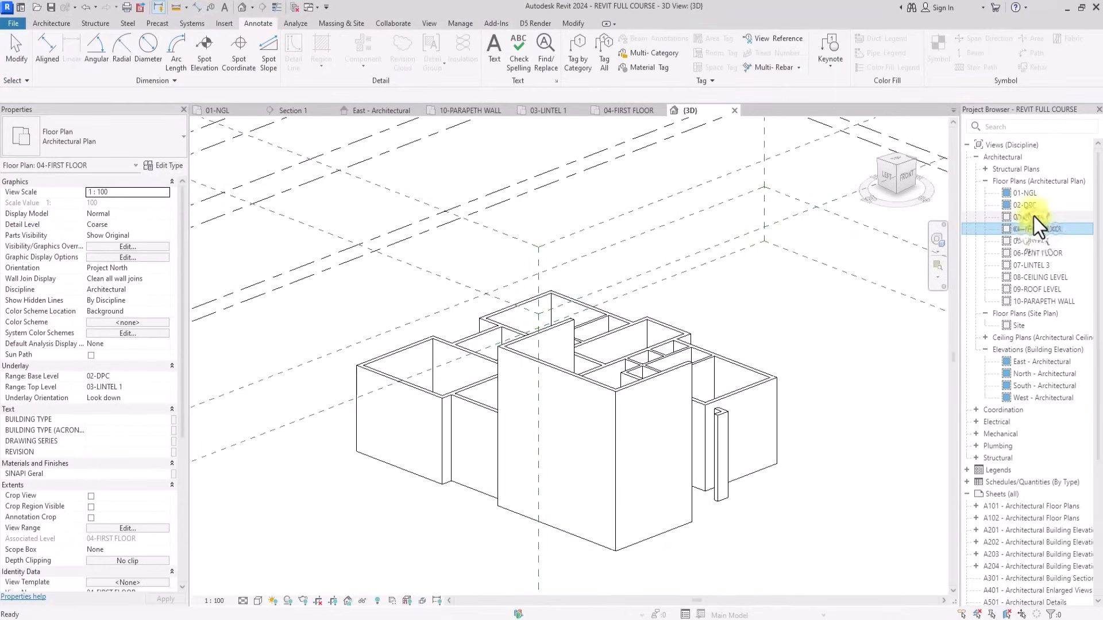
click(1030, 205)
double_click(1029, 206)
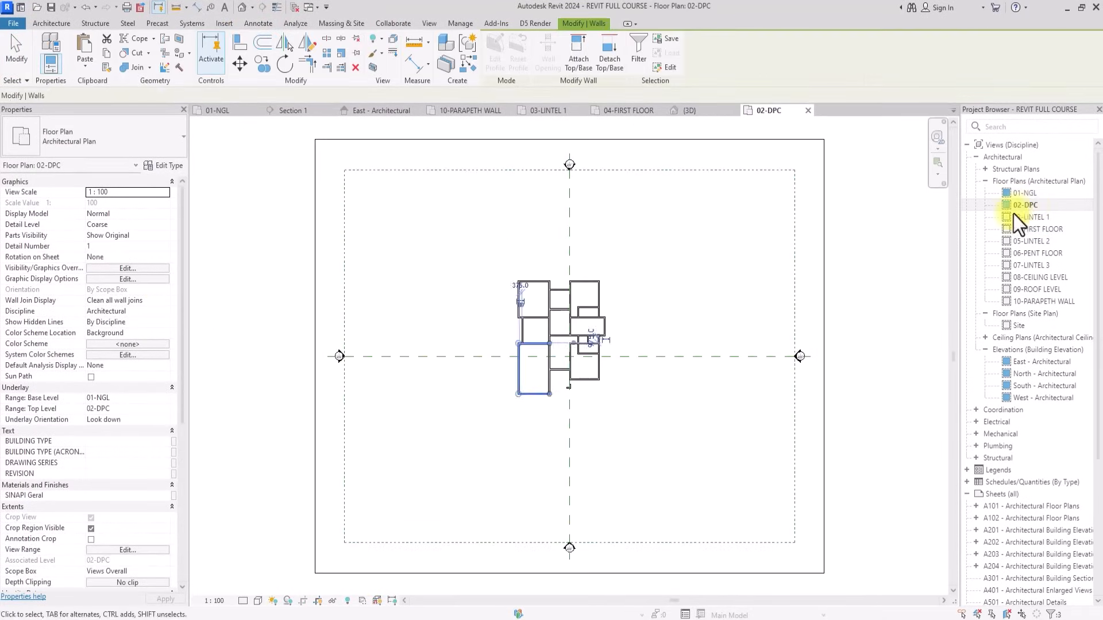
scroll(709, 364, up, 5)
click(597, 412)
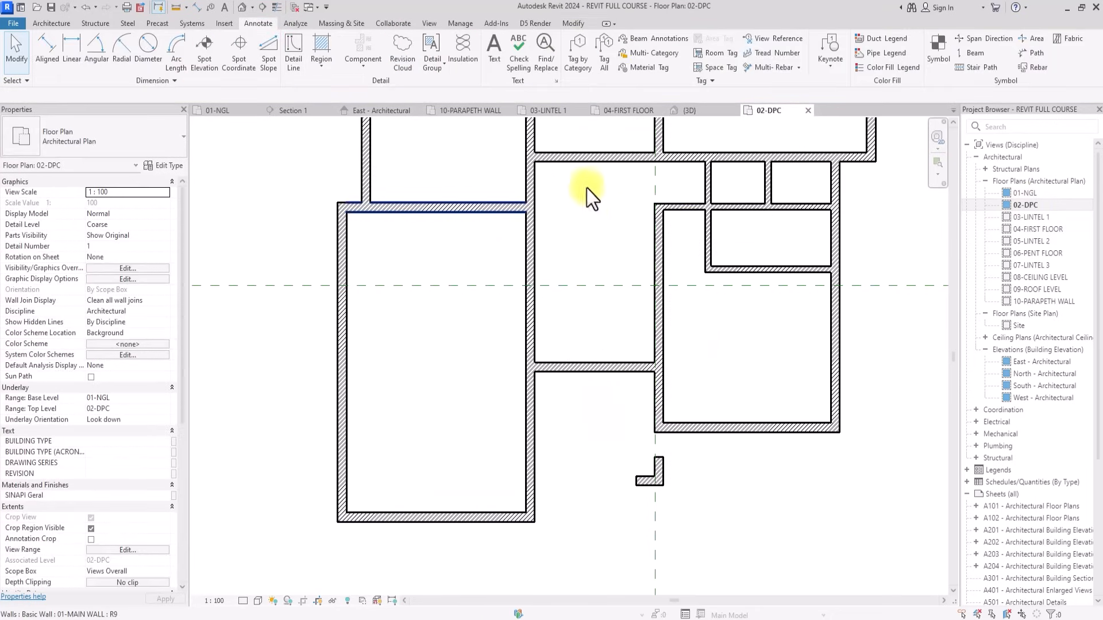
click(580, 25)
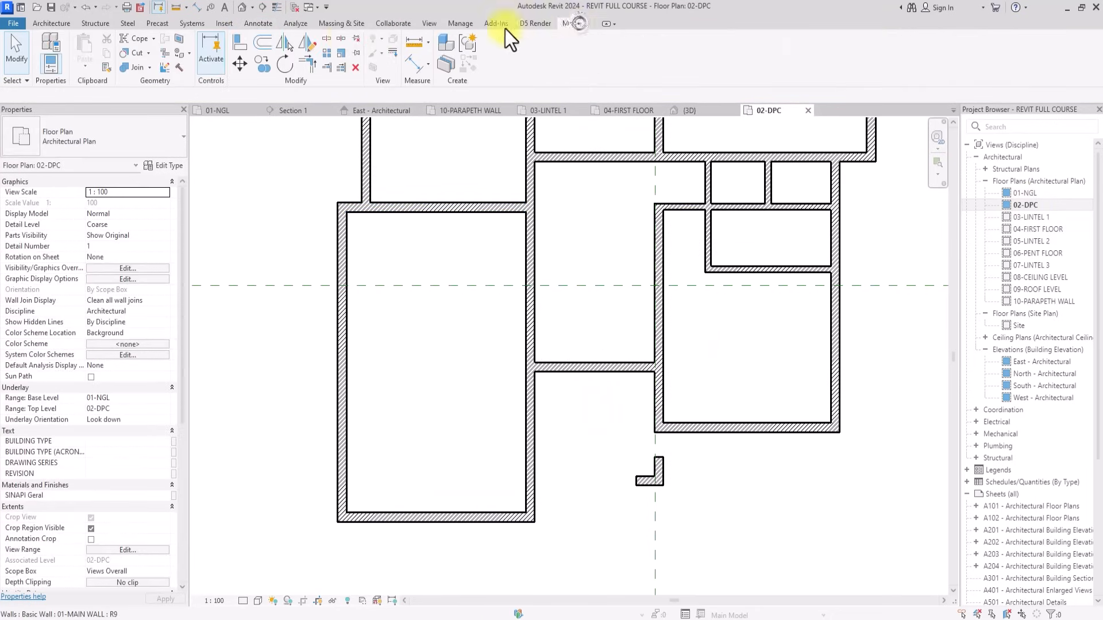
click(325, 39)
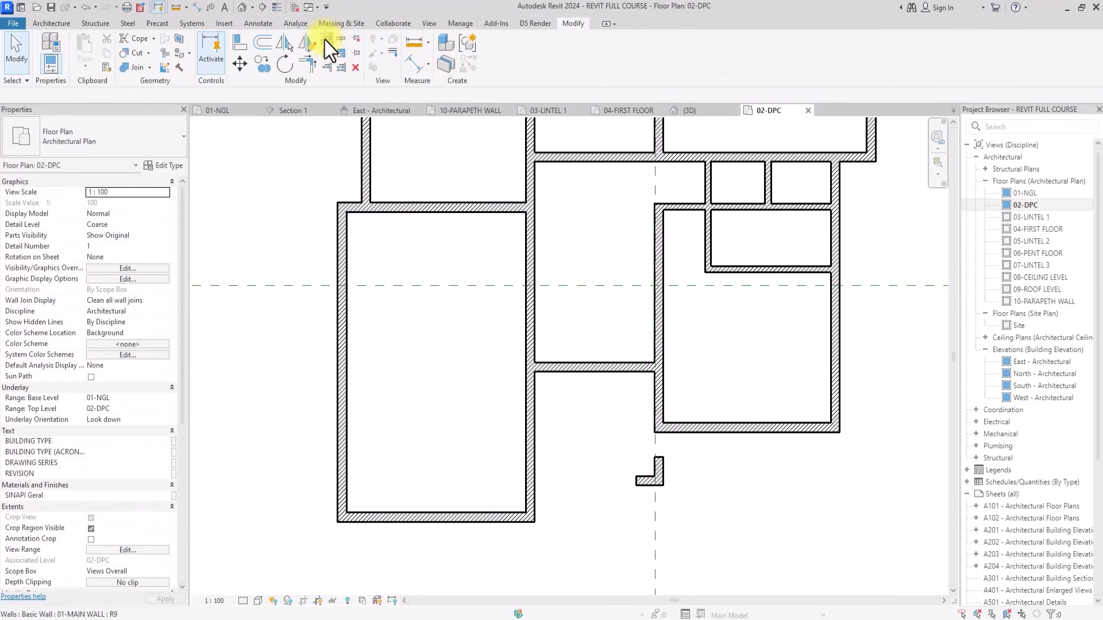
click(529, 369)
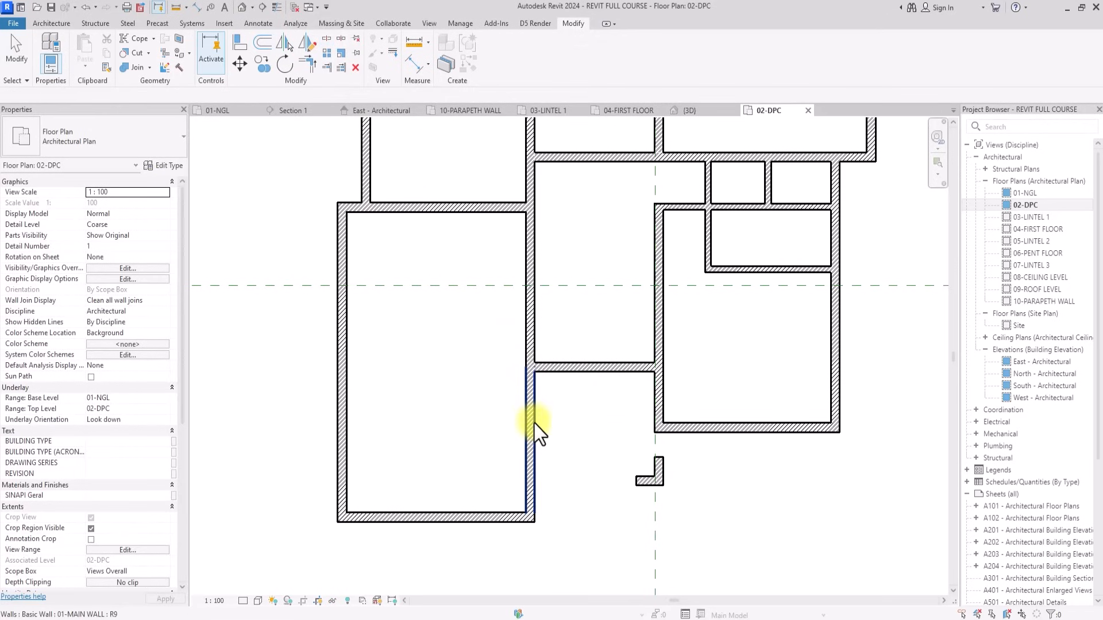
key(Escape)
Raise the top constraint of the split wall's lower segment to level 06-PENT FLOOR and check the walls in 3D.
click(533, 425)
click(169, 249)
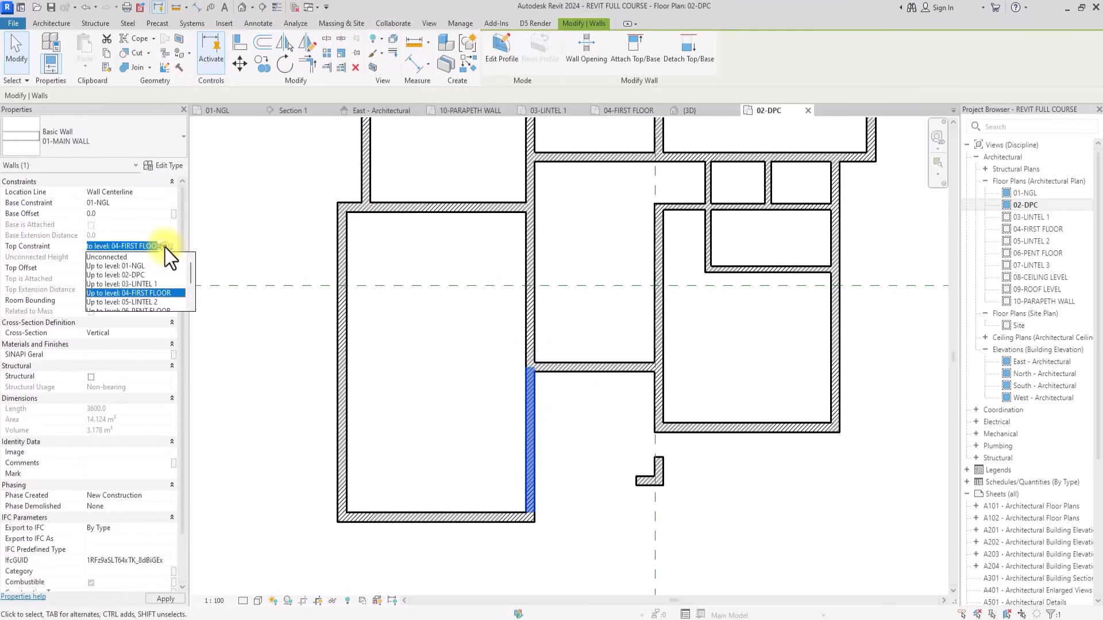
click(145, 284)
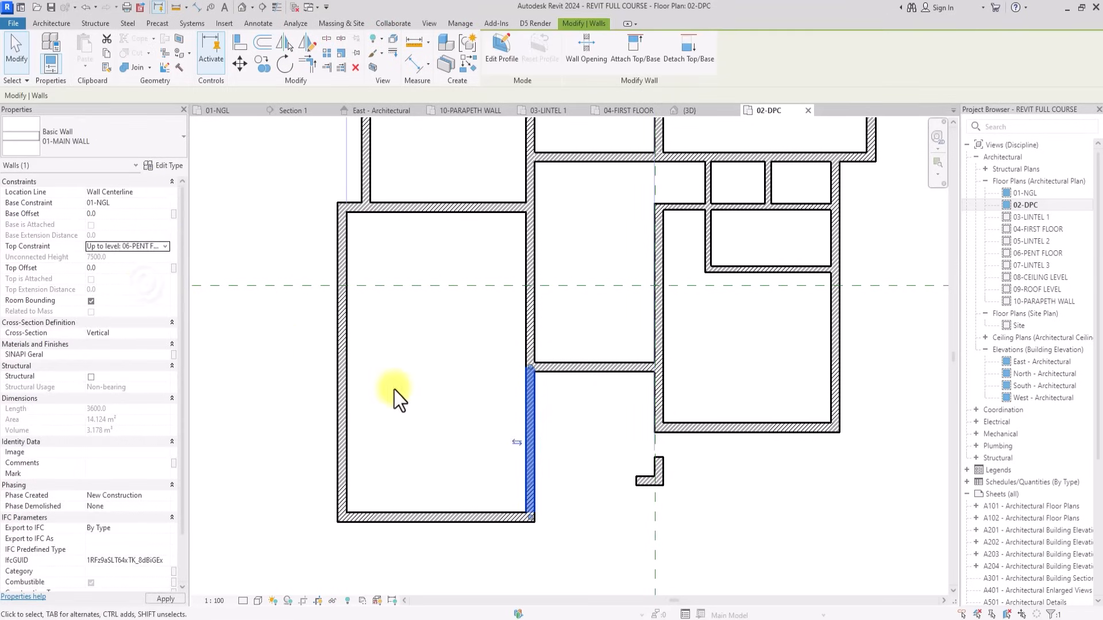
click(471, 422)
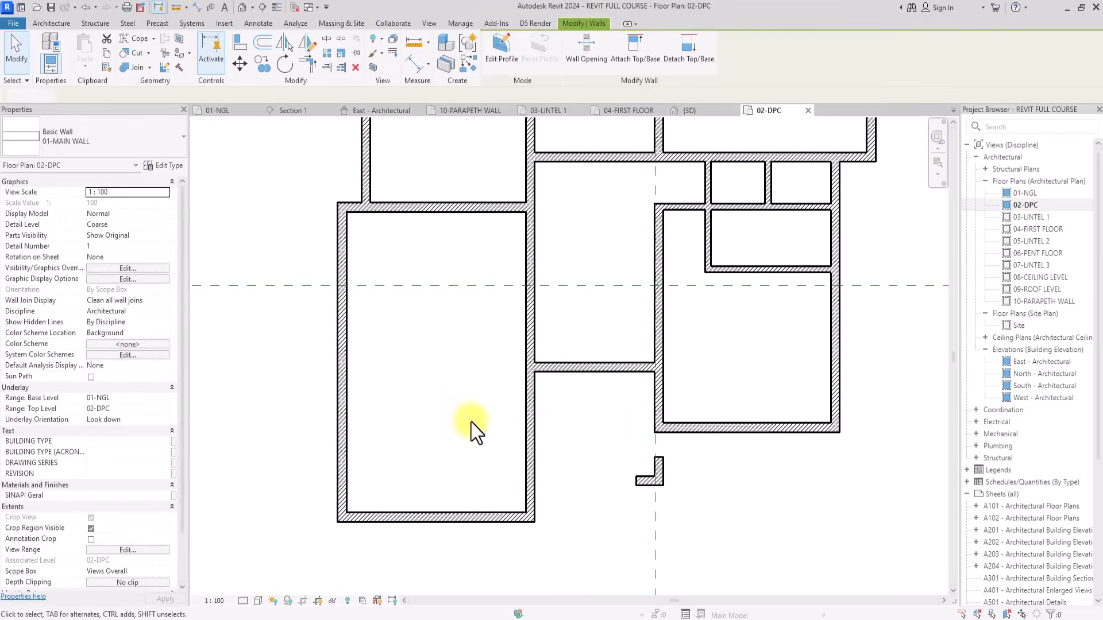
click(243, 8)
mouse_move(891, 174)
mouse_down()
mouse_move(786, 168)
mouse_move(793, 138)
mouse_move(645, 197)
mouse_move(770, 182)
mouse_up()
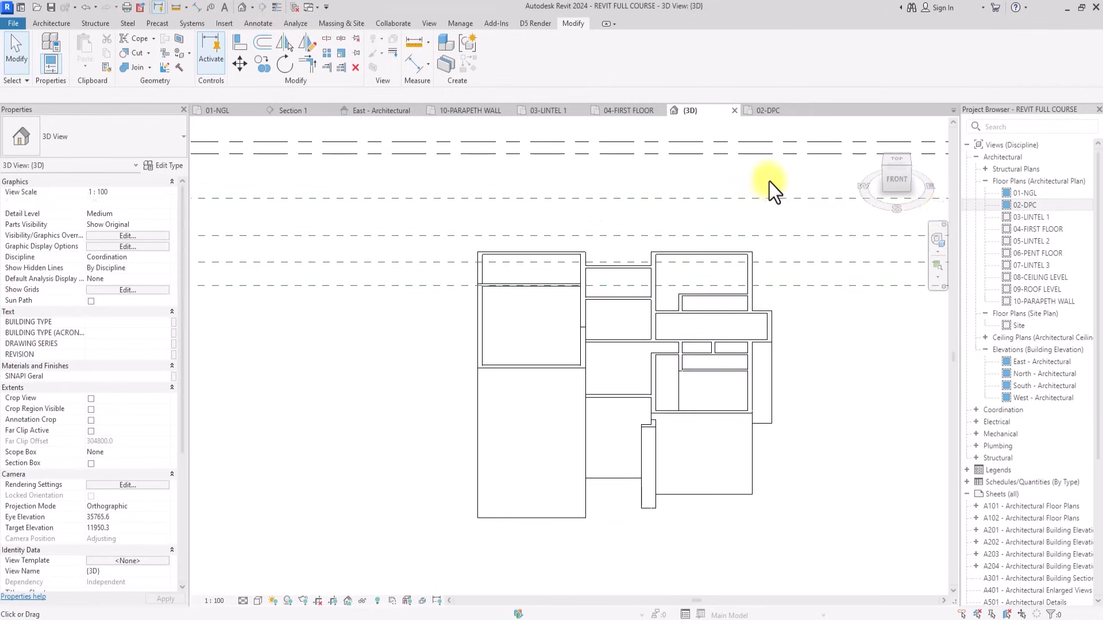
In the 04-FIRST FLOOR plan, start a new wall with its top constraint up to level 06-PENT FLOOR.
double_click(1031, 229)
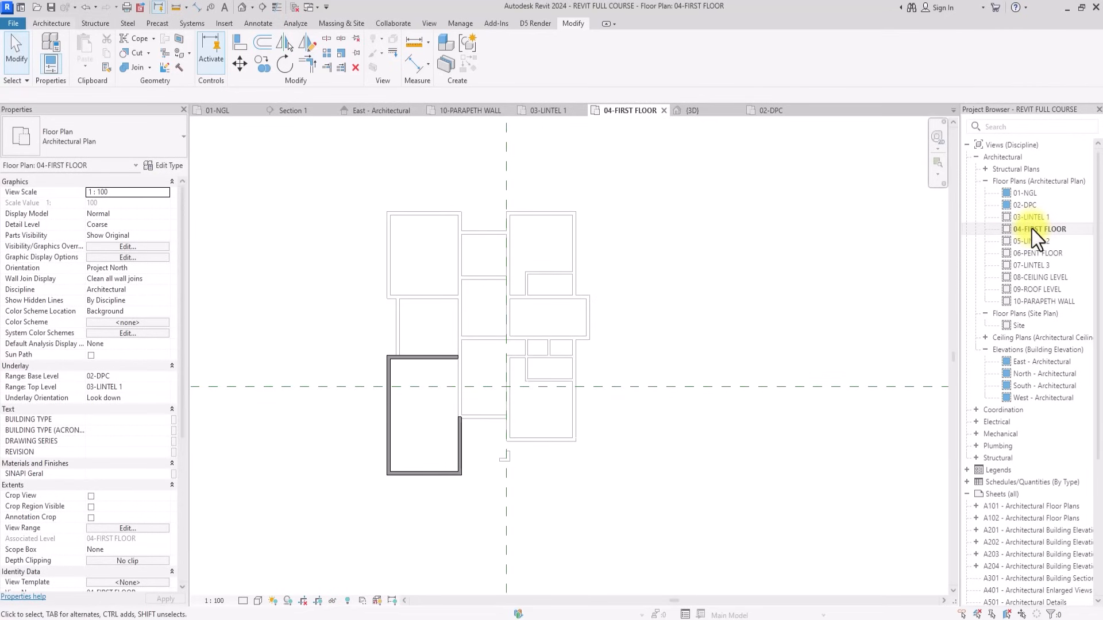
click(40, 24)
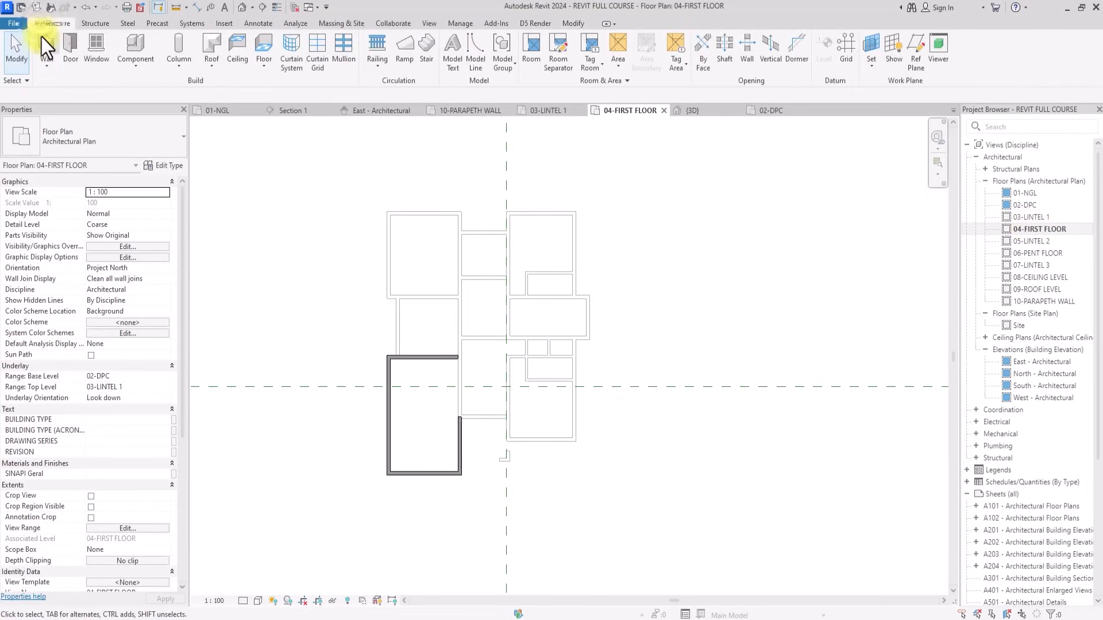
click(41, 38)
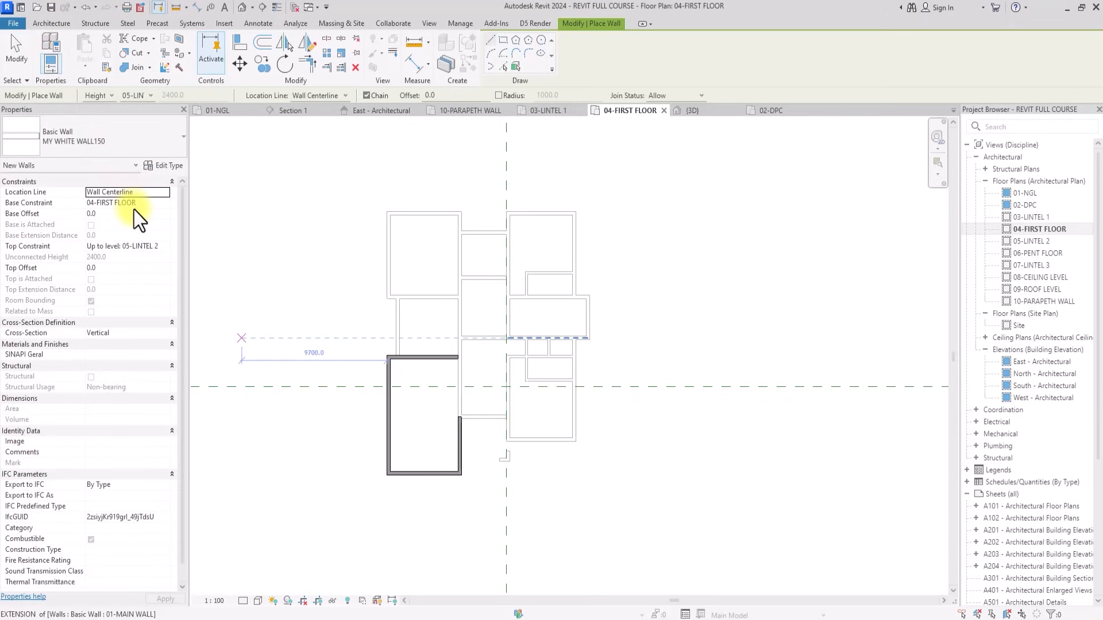
click(163, 246)
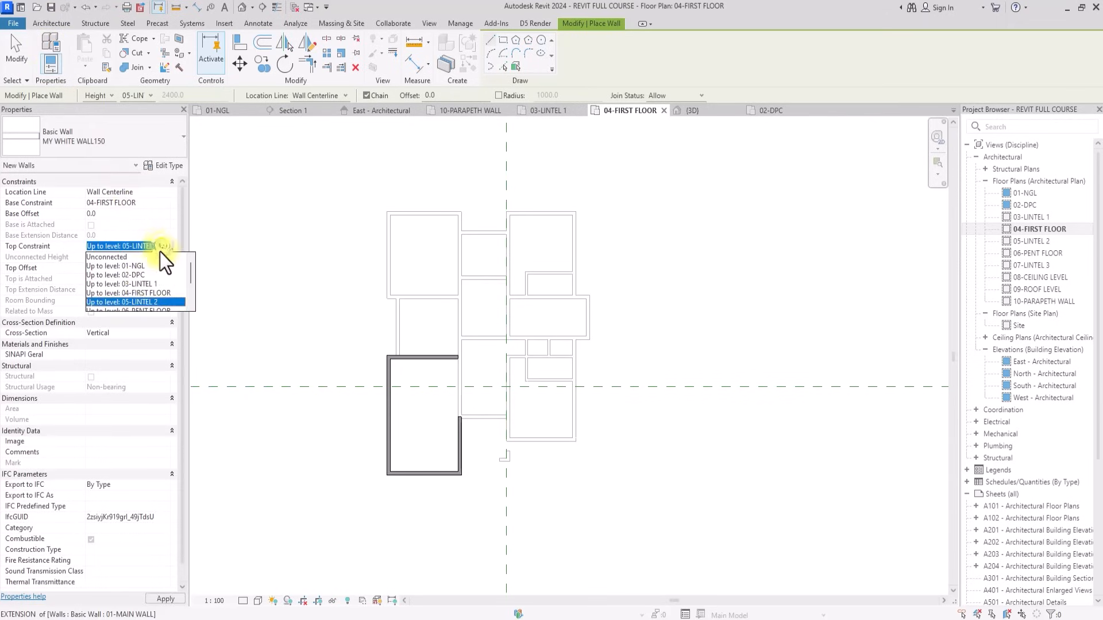
click(141, 285)
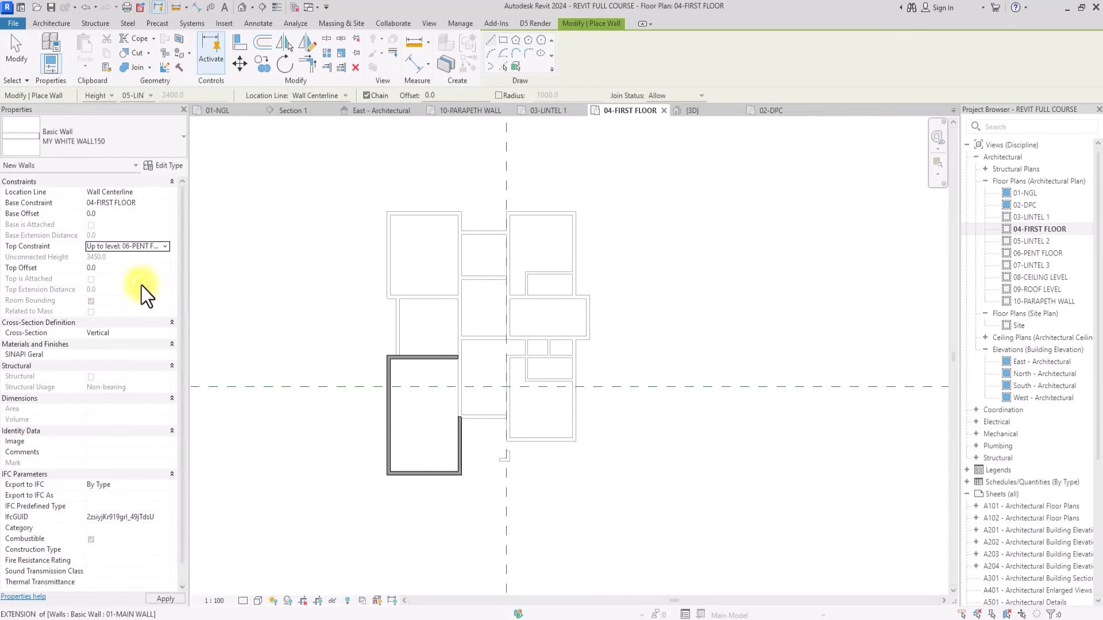
Change the type of the new walls to 01-MAIN WALL.
scroll(391, 316, up, 2)
scroll(405, 319, up, 2)
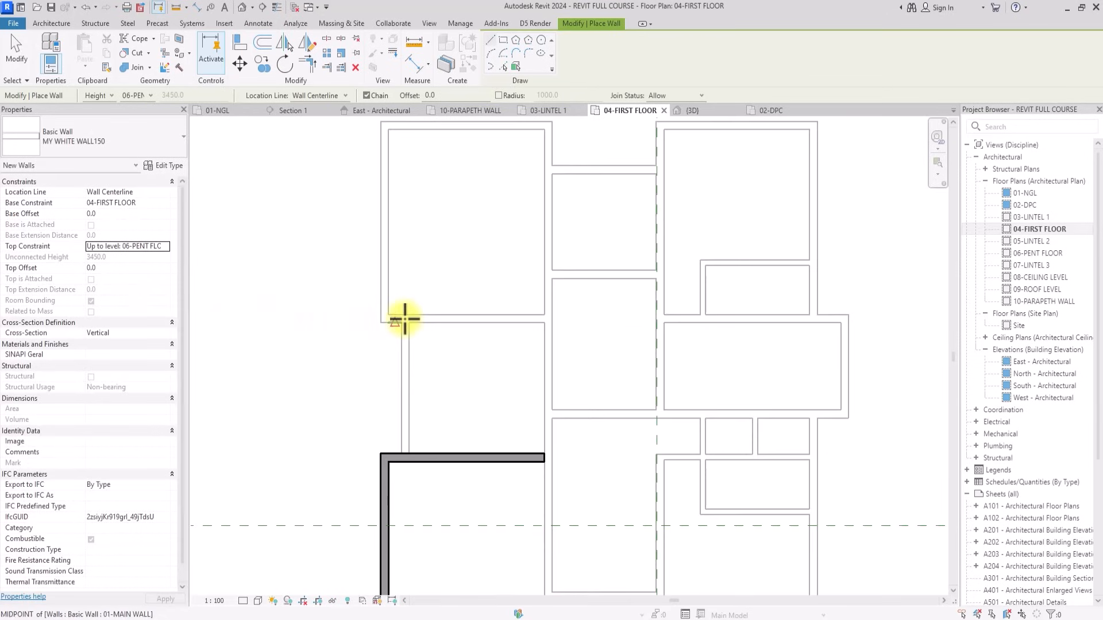
click(404, 318)
key(Escape)
key(Escape)
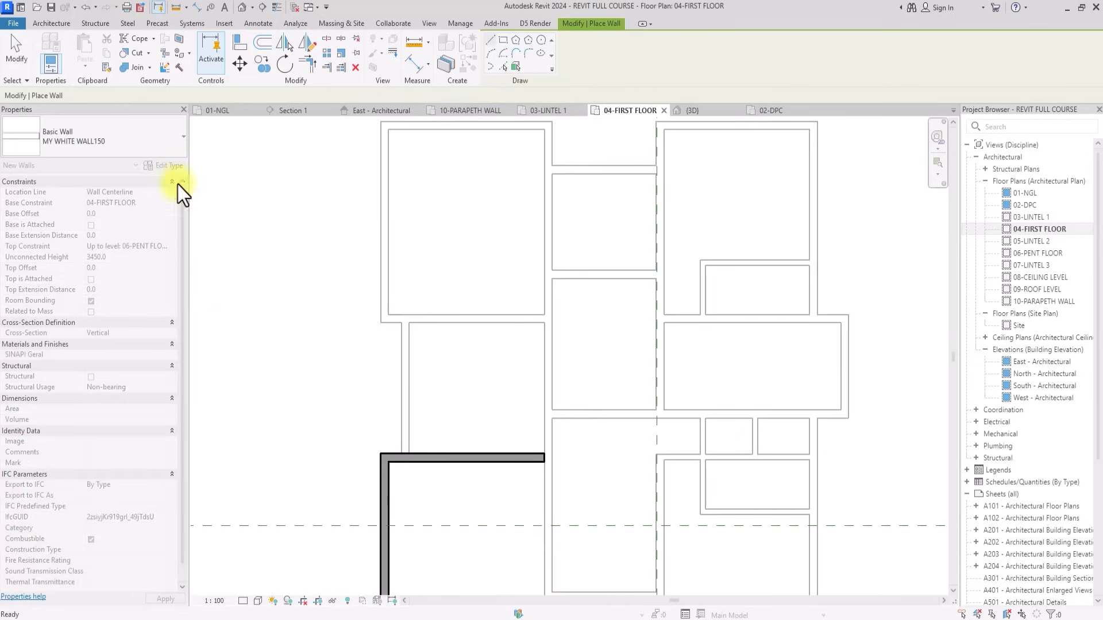
click(95, 140)
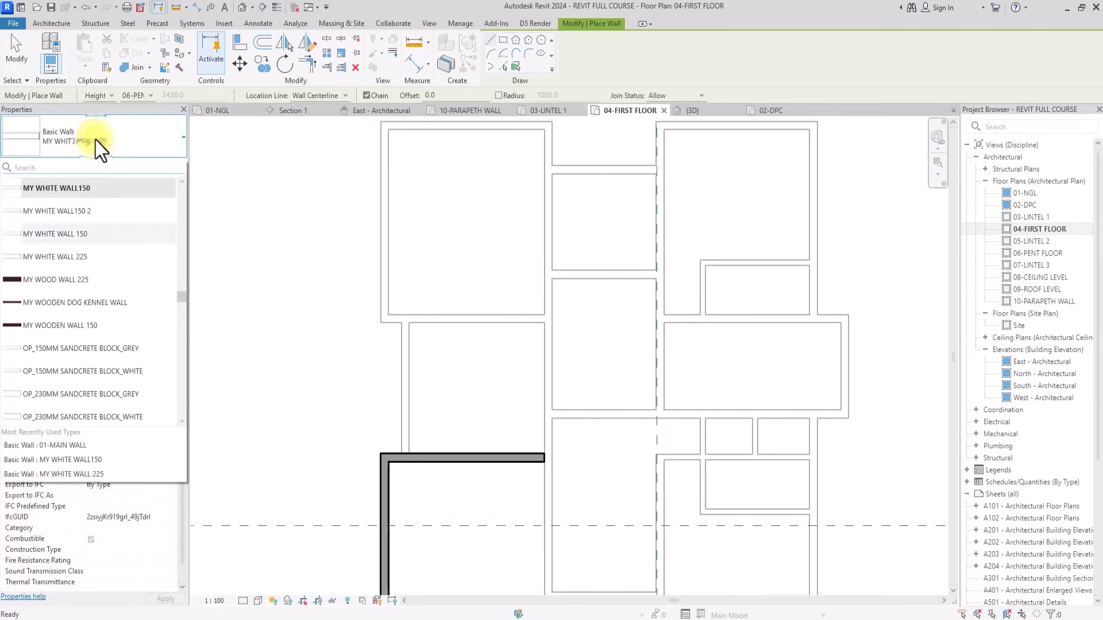
scroll(40, 216, up, 15)
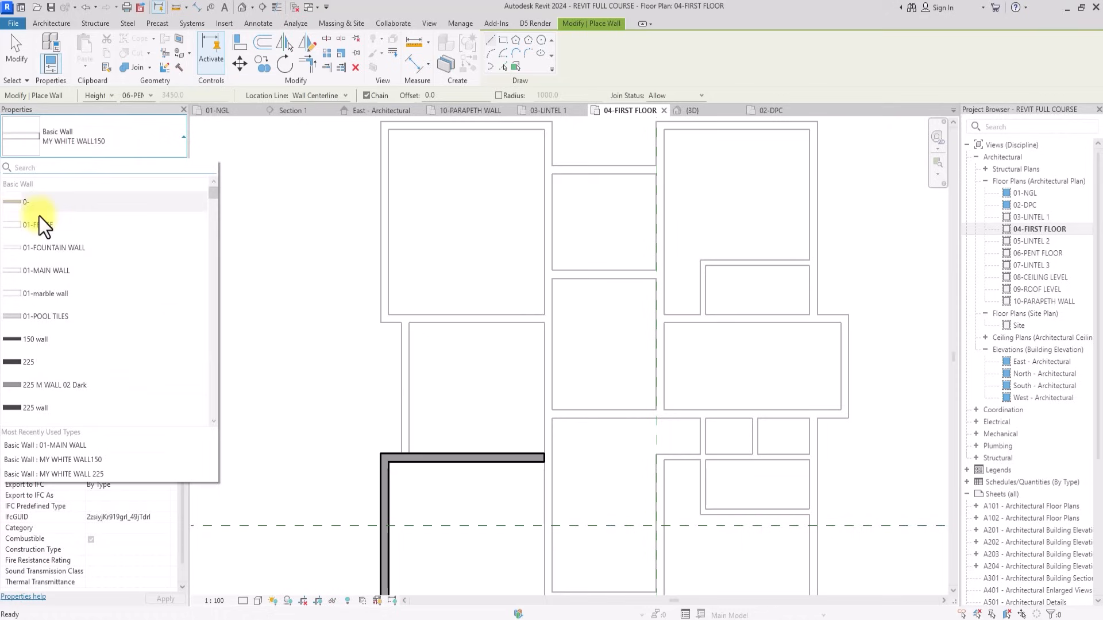
click(43, 274)
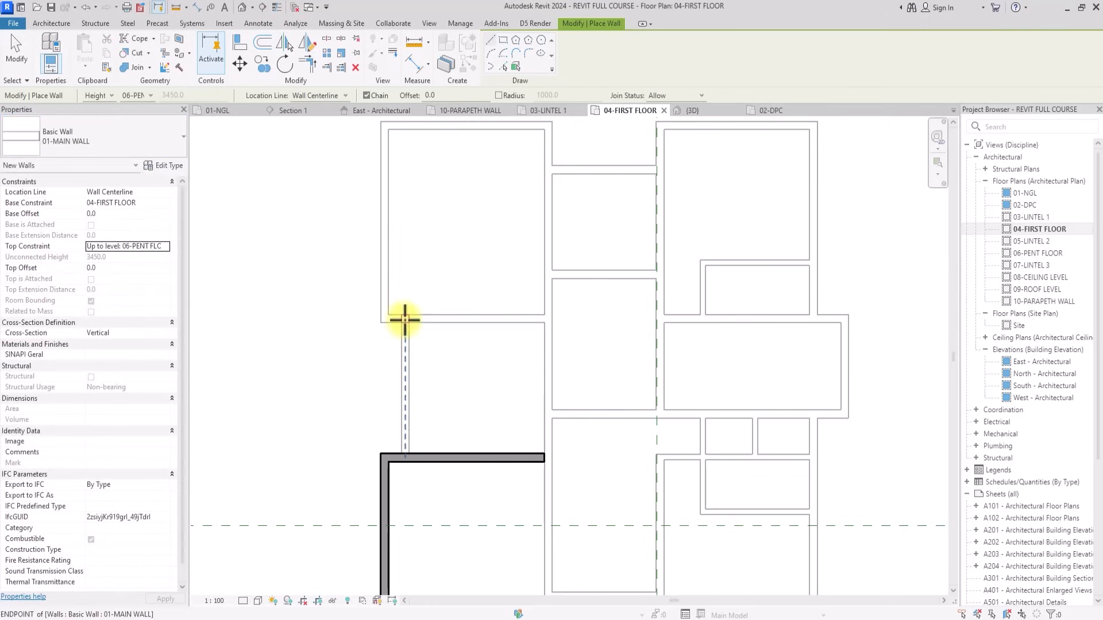
Trace the upper-left room's walls over the underlay: left about 5325 mm, top about 4725 mm, right about 5400 mm, and the bottom wall.
scroll(404, 320, up, 2)
click(365, 316)
scroll(360, 313, down, 4)
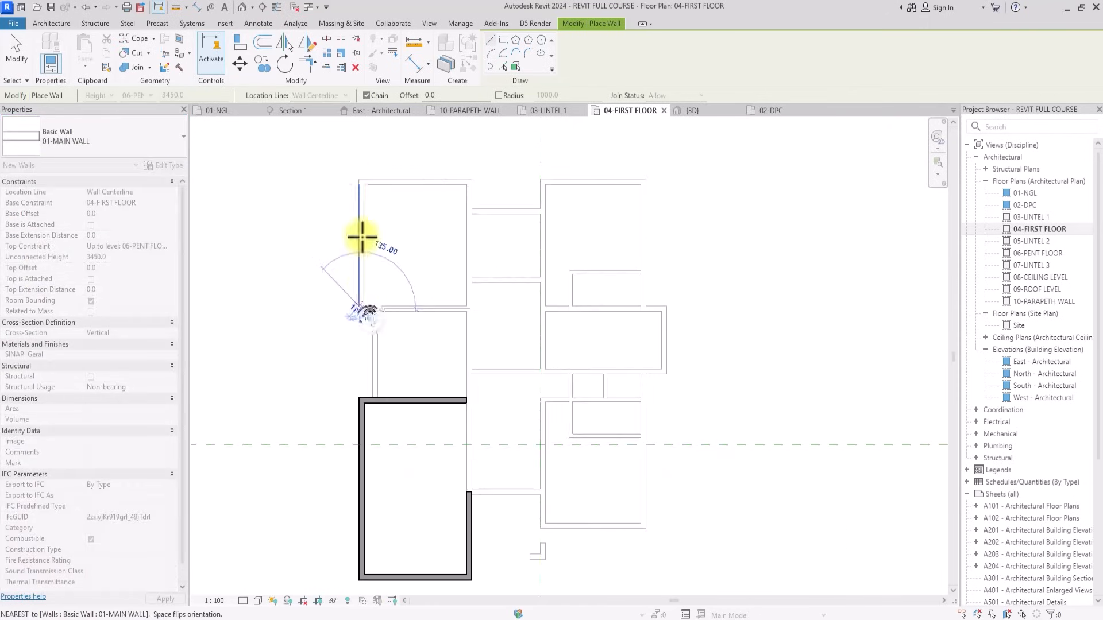
scroll(357, 178, up, 2)
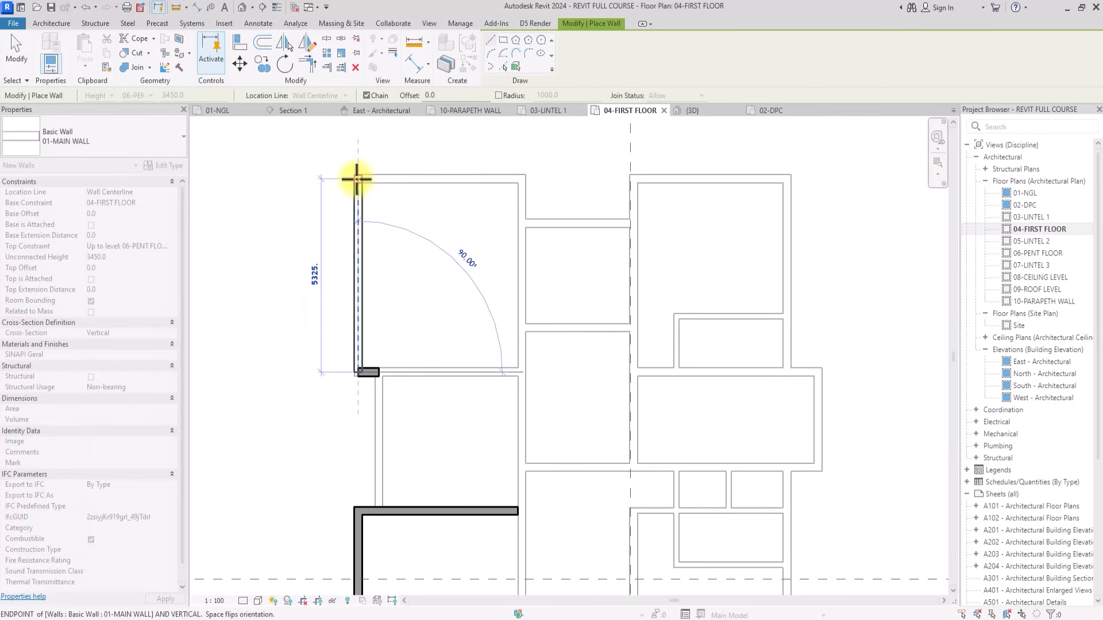
click(358, 178)
click(522, 179)
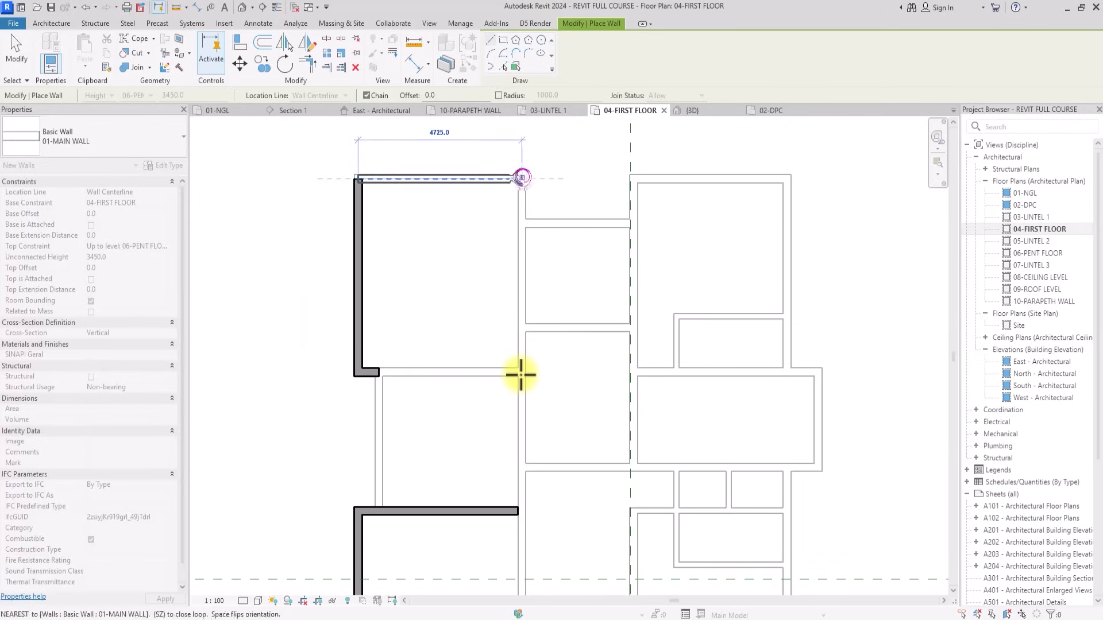
click(521, 375)
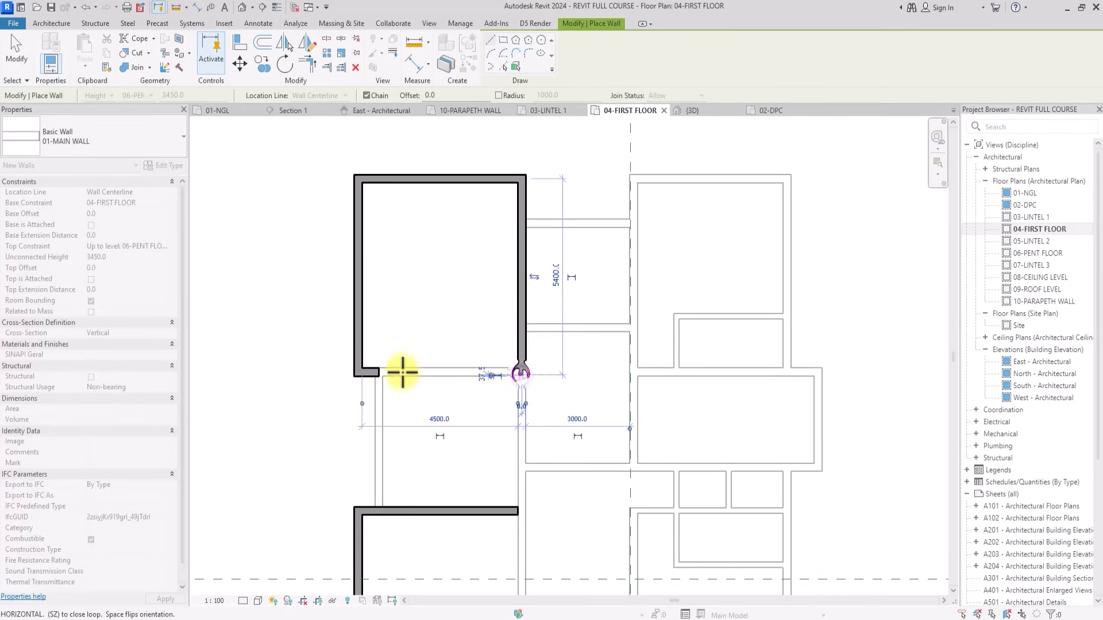
key(Escape)
key(Escape)
click(379, 372)
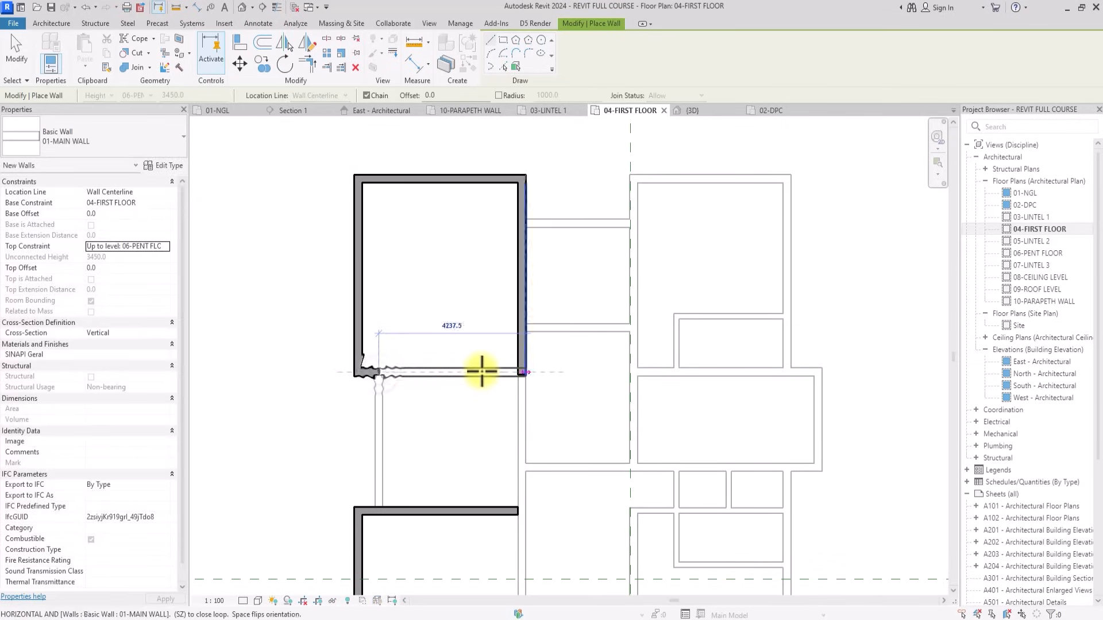
click(517, 373)
scroll(513, 426, down, 3)
middle_drag(517, 483, 394, 327)
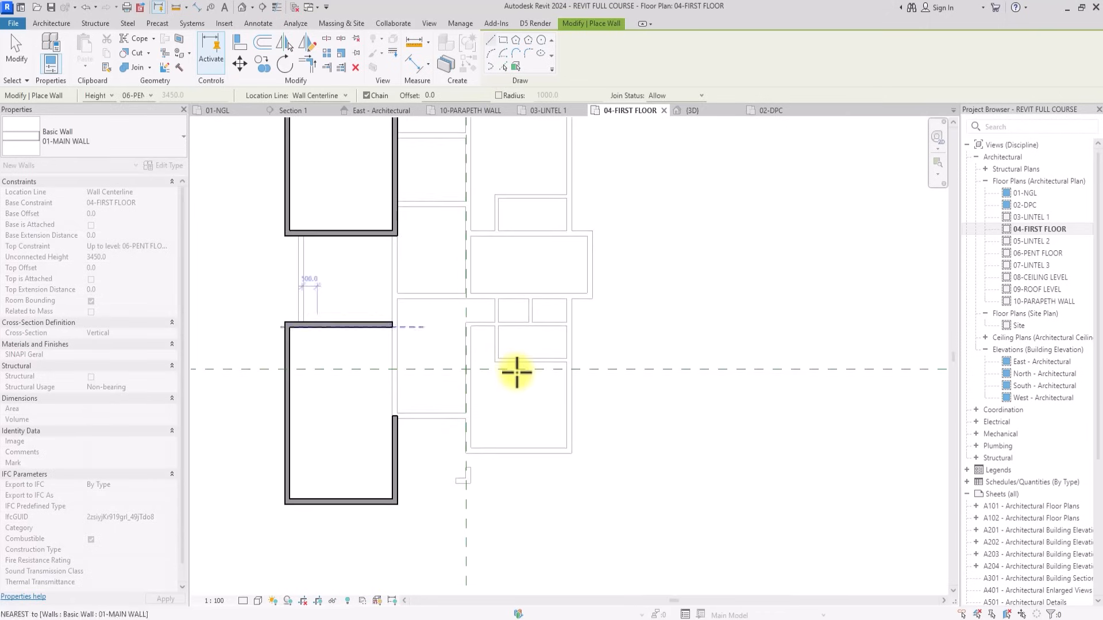
key(Escape)
Draw the middle-left room's left wall, about 3825 mm, and its right wall down to the lower-left room's top wall.
scroll(304, 313, up, 4)
click(296, 334)
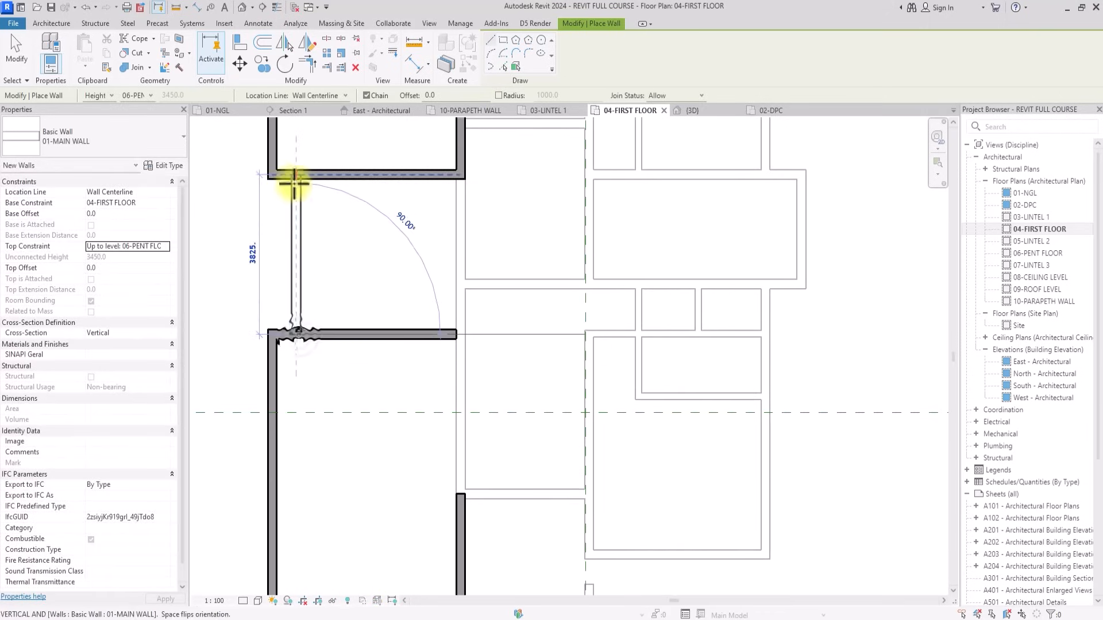
click(296, 175)
click(459, 174)
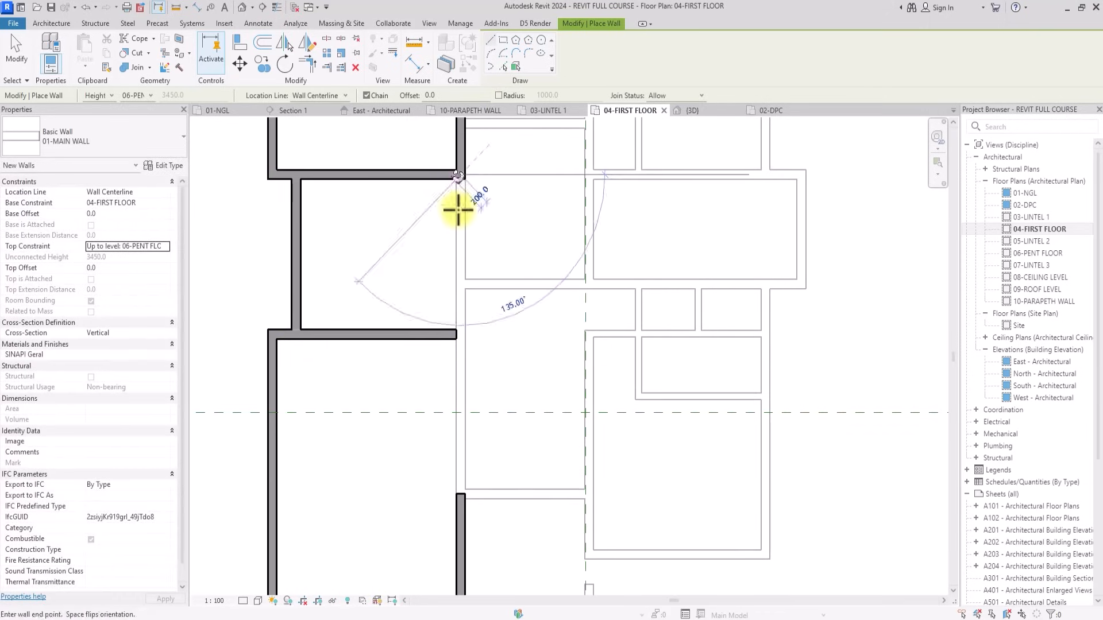
click(459, 344)
key(Escape)
key(Escape)
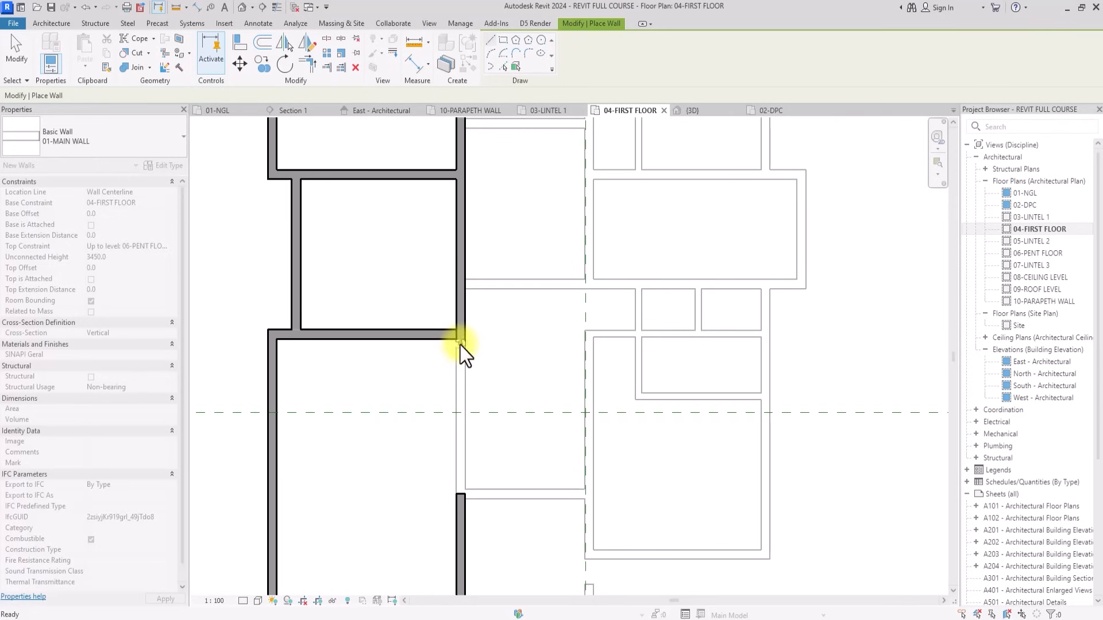
Pull the lower end of the middle-left room's right wall back to the centerline of the lower-left room's top wall.
click(461, 346)
drag(461, 347, 461, 334)
click(497, 393)
Enclose the upper central room over the underlay with main walls: bottom wall, right wall about 4100 mm long, and top wall back to the upper-left room.
scroll(497, 393, down, 3)
middle_drag(498, 393, 454, 396)
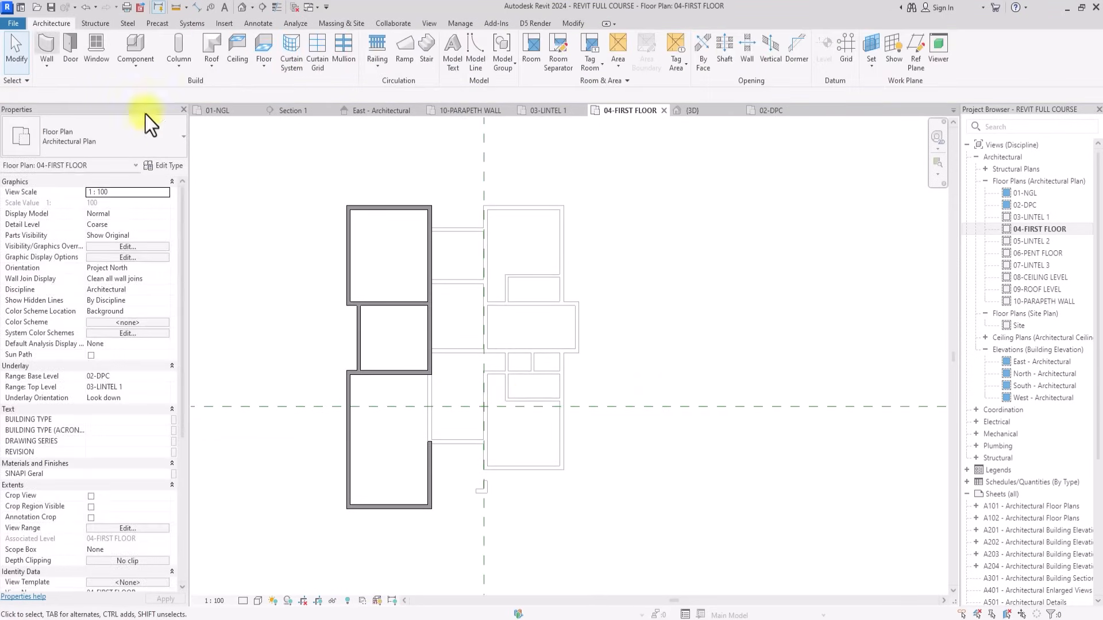
click(48, 39)
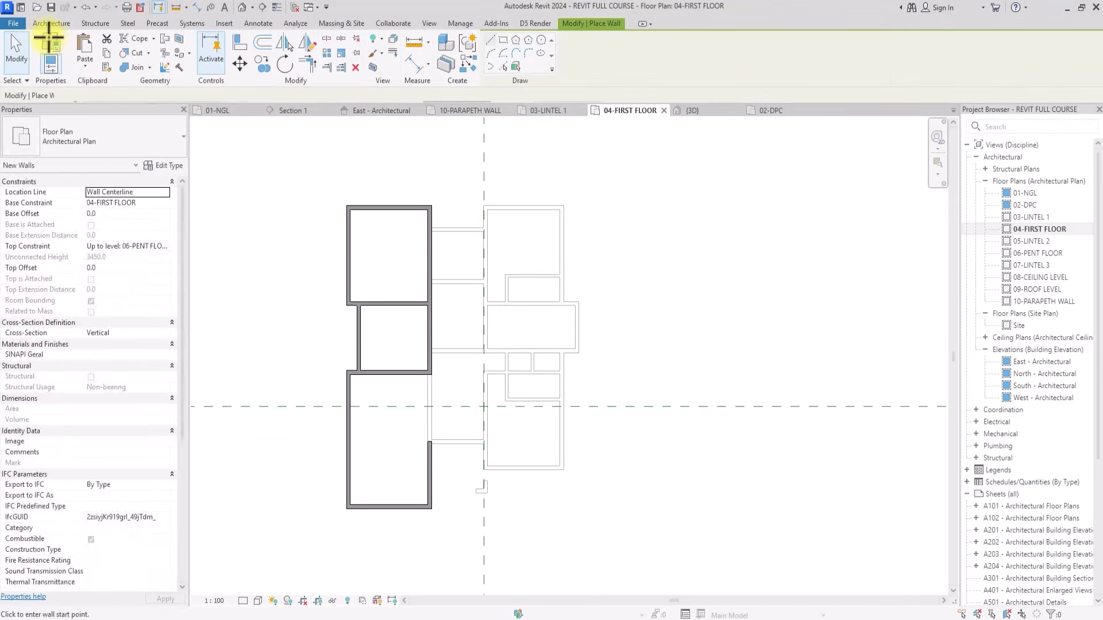
scroll(502, 266, up, 2)
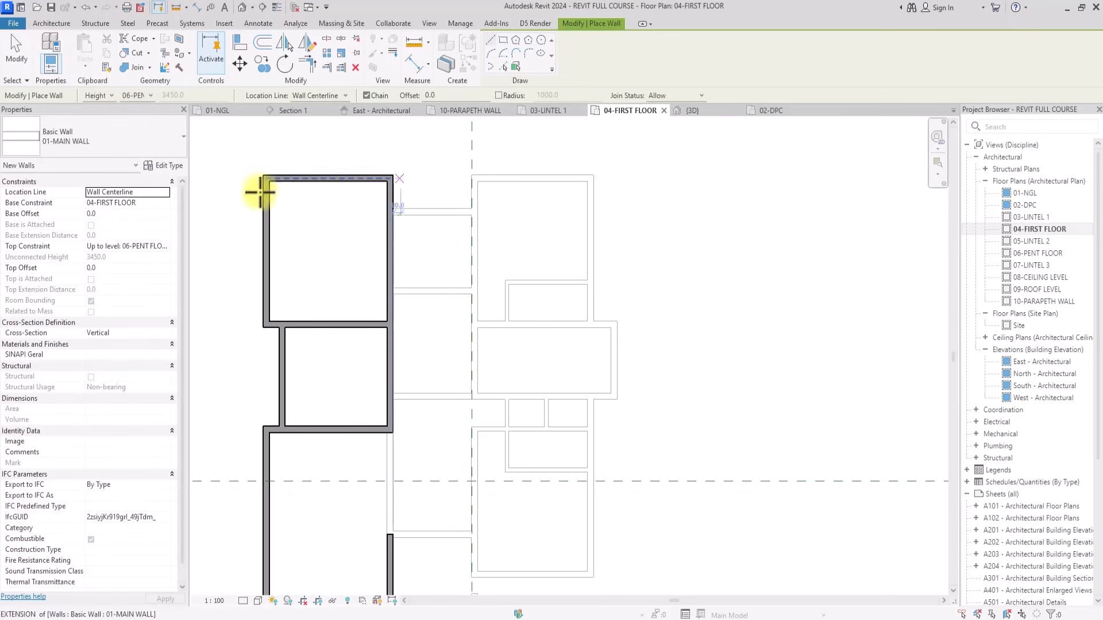
scroll(390, 288, up, 2)
scroll(390, 287, up, 2)
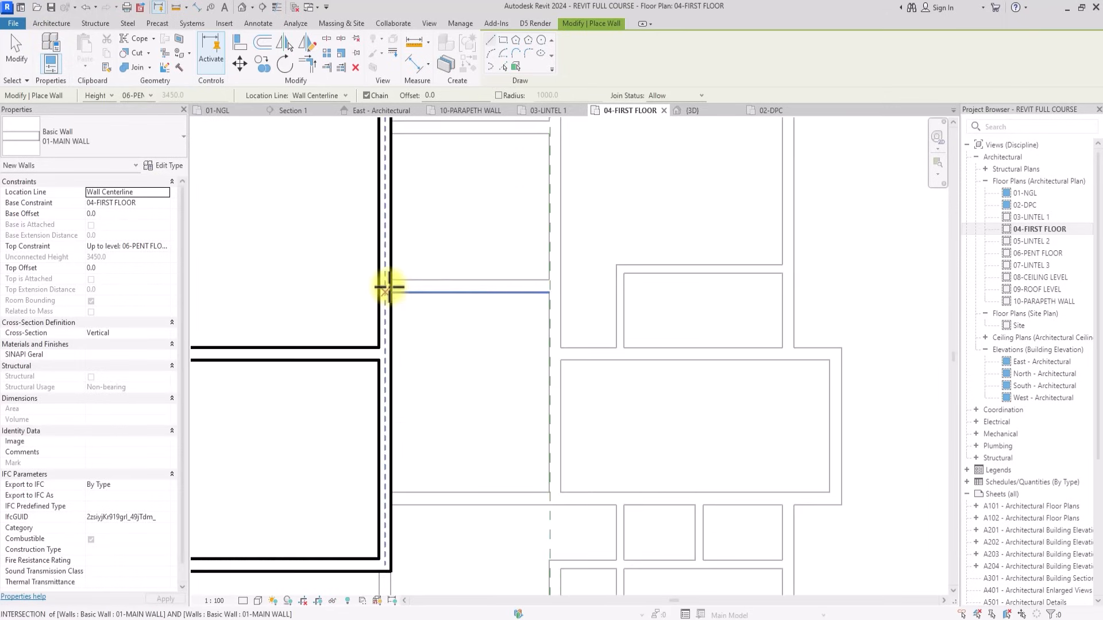
click(390, 288)
scroll(409, 278, down, 2)
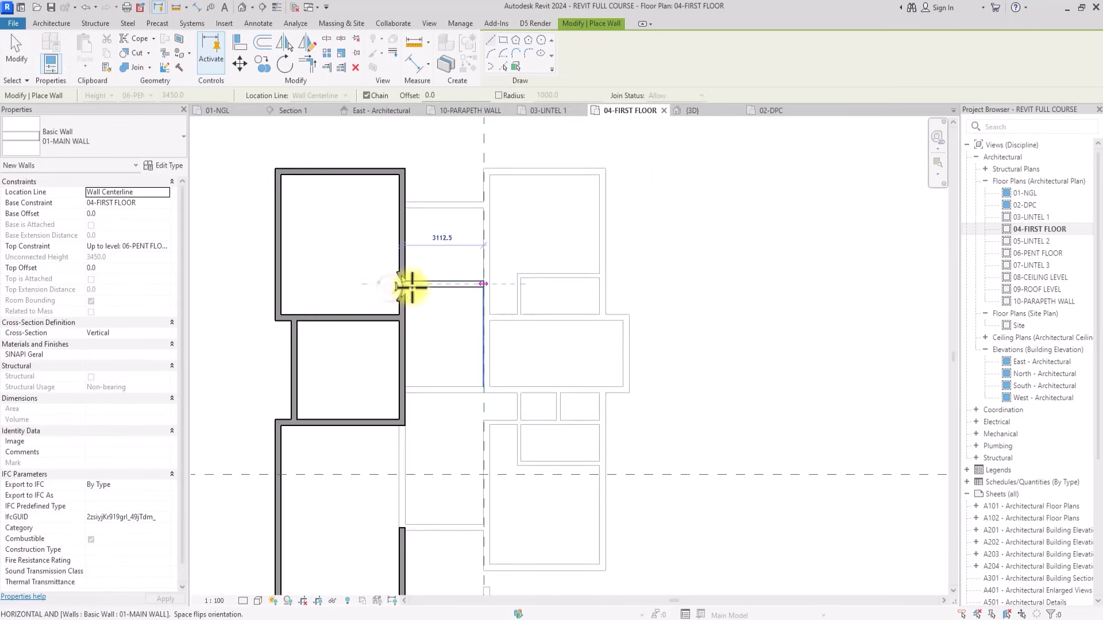
click(486, 282)
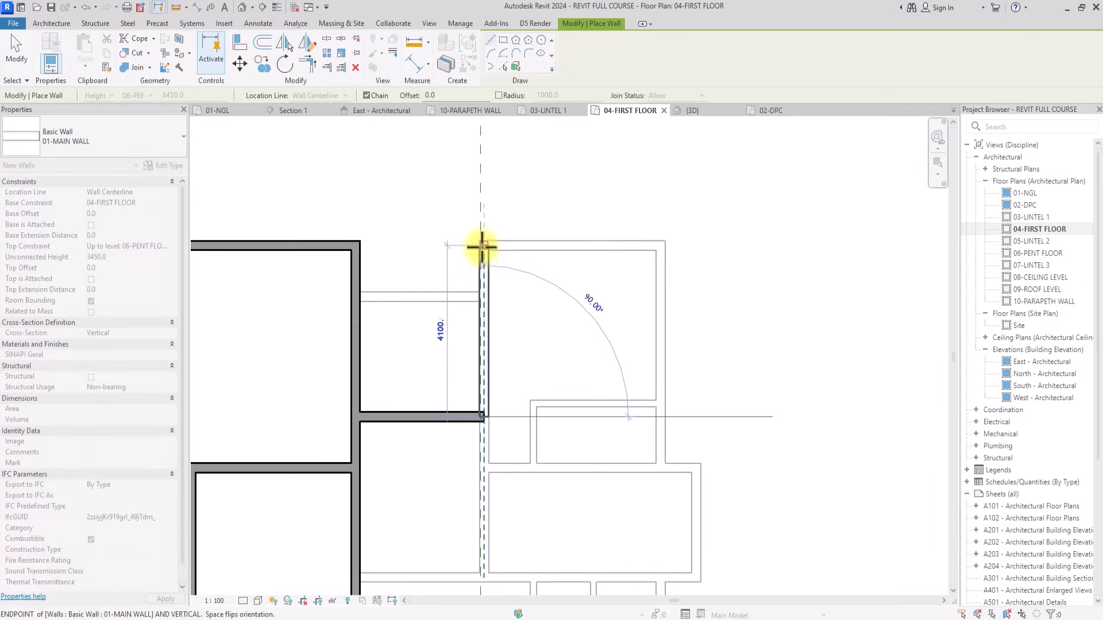
click(481, 246)
click(357, 243)
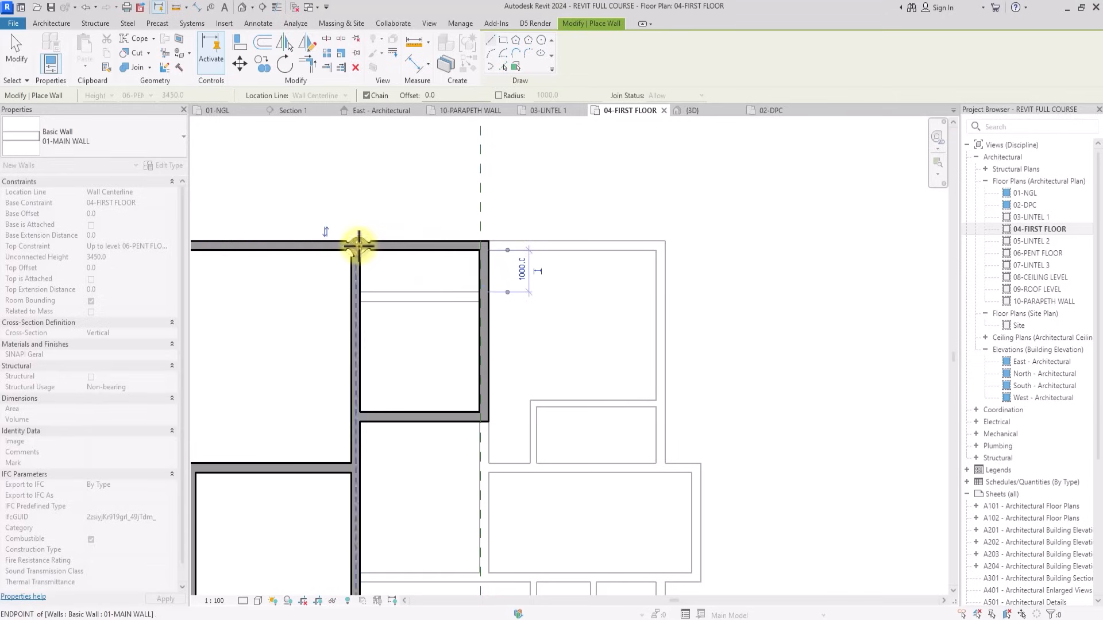
Draw the upper-right room's walls: top about 4425 mm, right about 5325 mm, bottom about 4425 mm, and left up to the central room's corner.
click(483, 246)
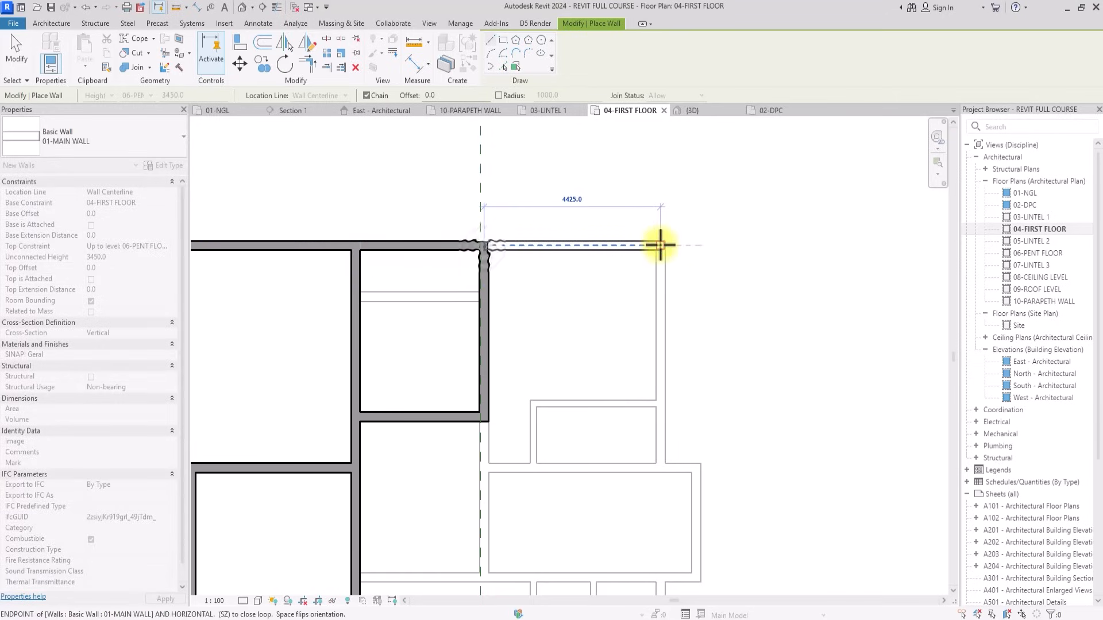
click(661, 246)
scroll(645, 394, down, 3)
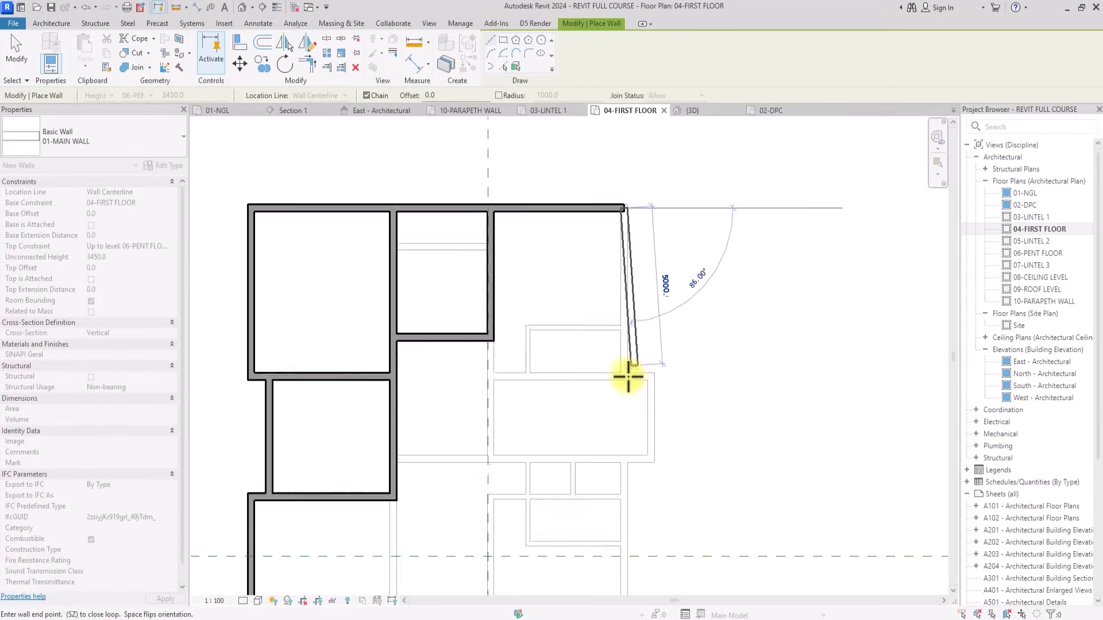
scroll(627, 378, up, 2)
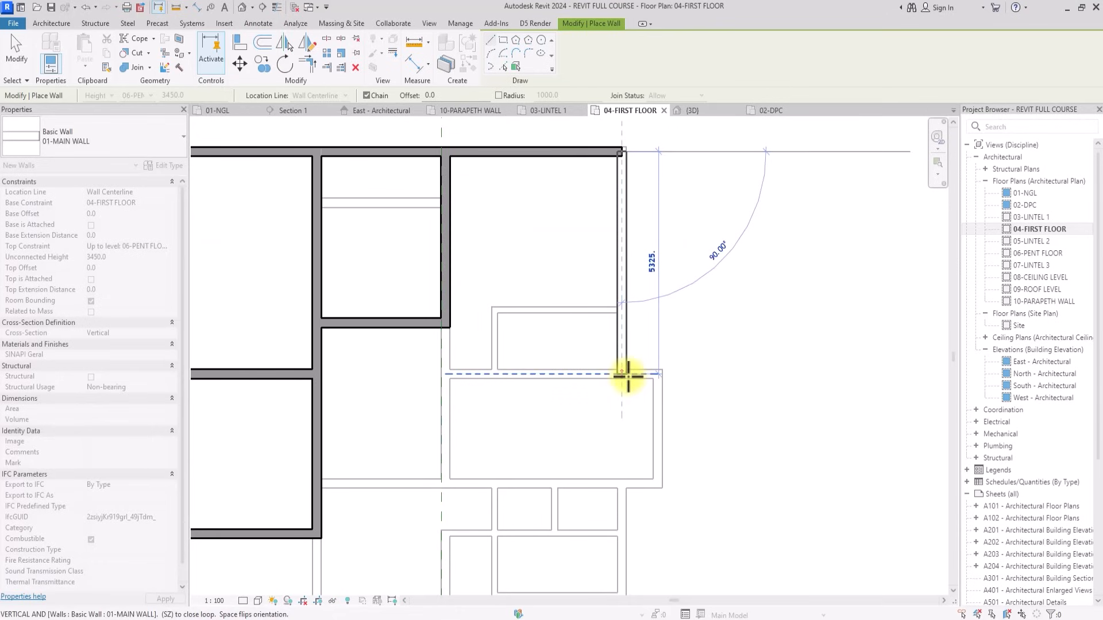
click(600, 377)
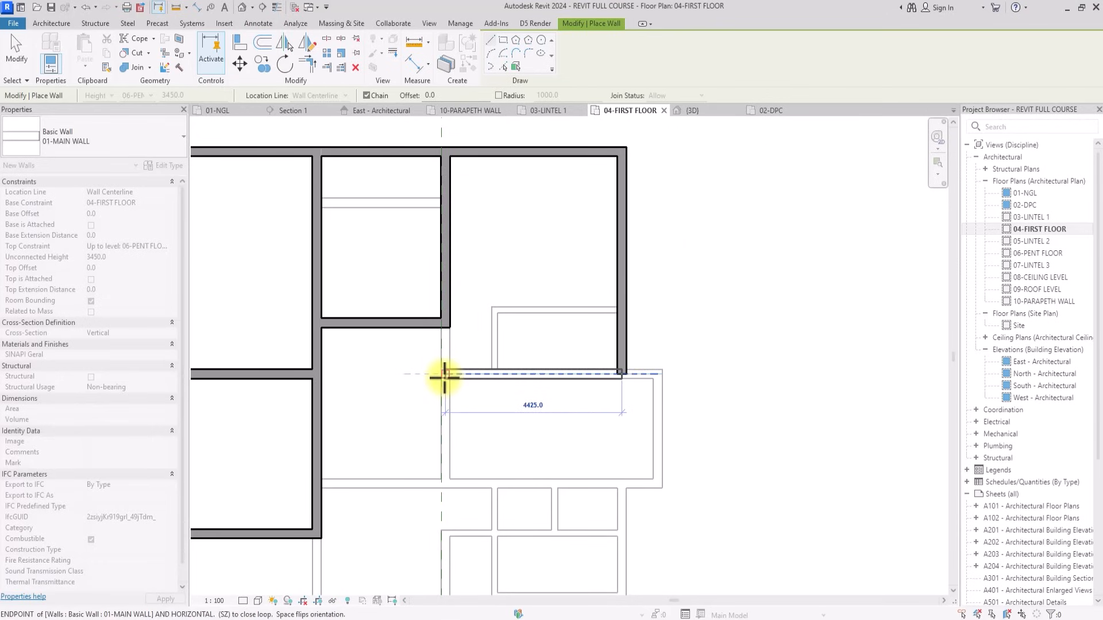
click(442, 320)
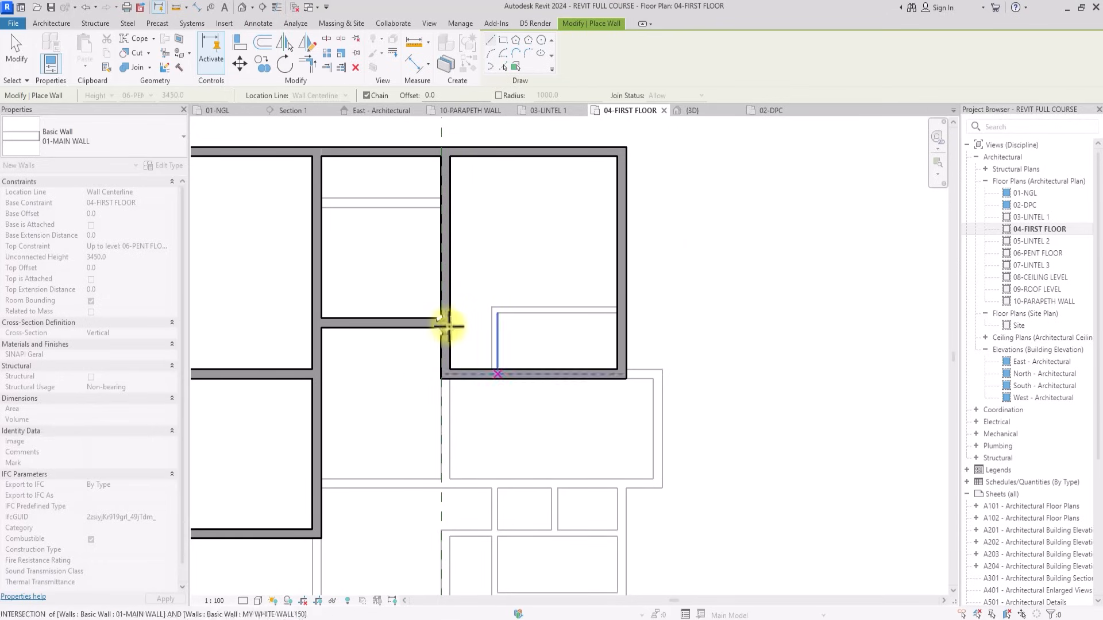
Extend the upper-right room's bottom wall about 900 mm outward and draw the middle-right room's outer wall down along the underlay.
click(622, 374)
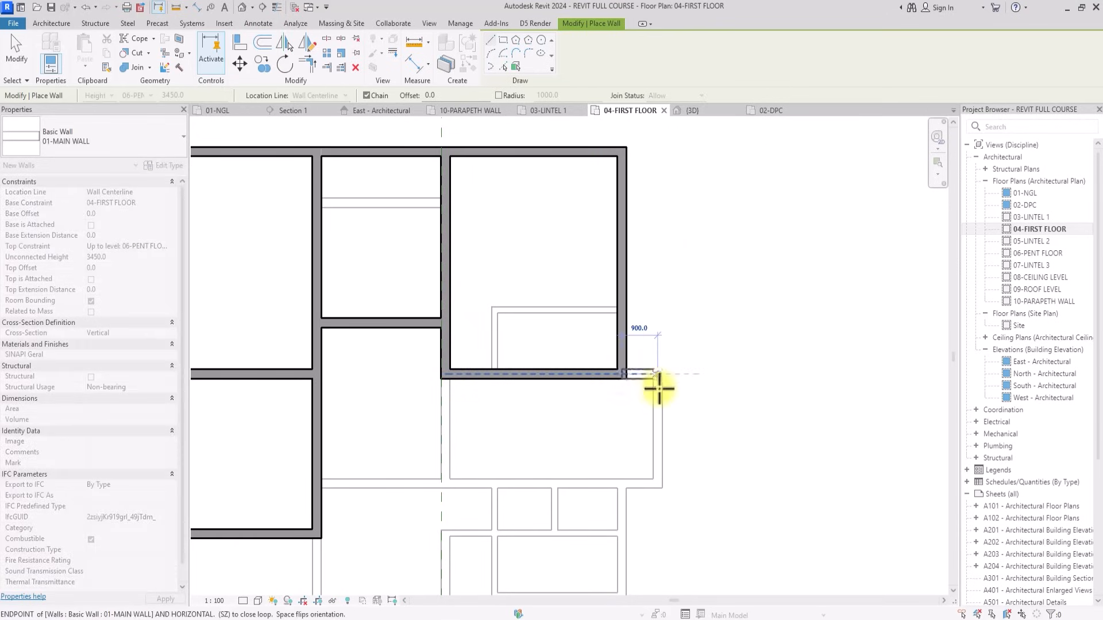
click(658, 374)
click(659, 480)
key(Escape)
key(Escape)
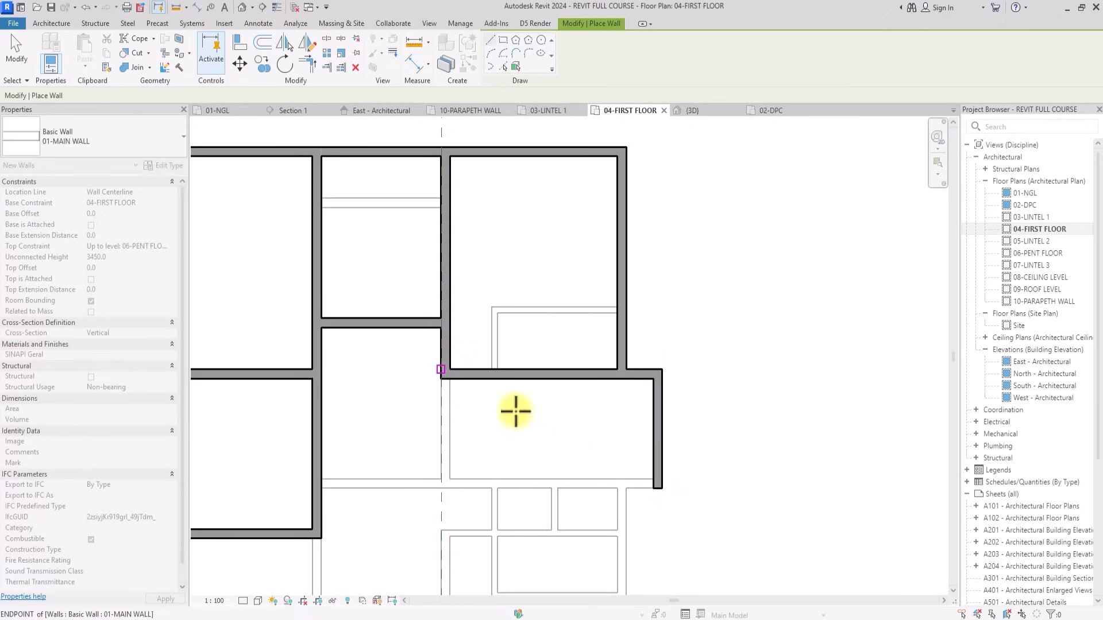
Close the middle-right room with a left wall about 2625 mm long and a bottom wall over the underlay to its outer wall.
click(441, 369)
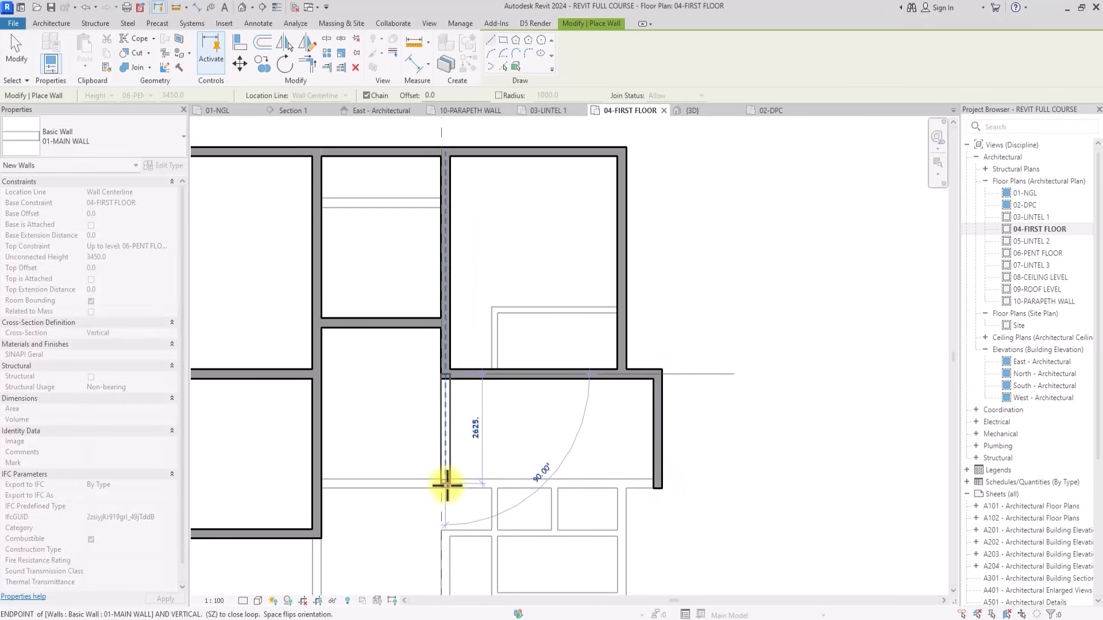
scroll(447, 485, up, 2)
click(447, 486)
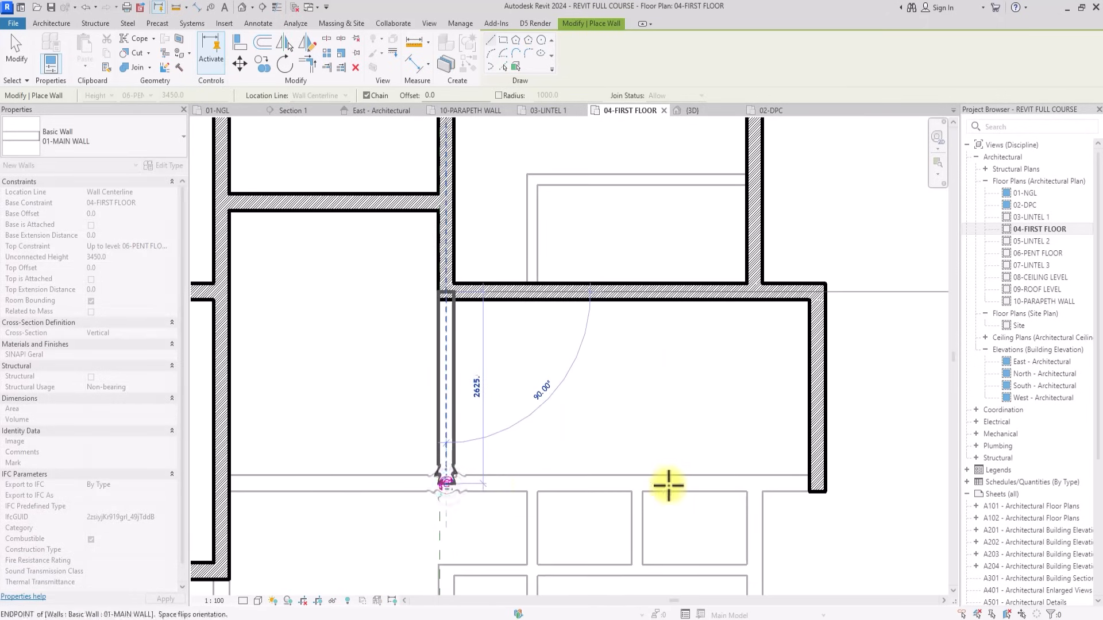
click(814, 481)
scroll(815, 480, down, 3)
mouse_move(814, 481)
middle_down()
mouse_move(837, 505)
mouse_move(817, 485)
mouse_move(726, 482)
middle_up()
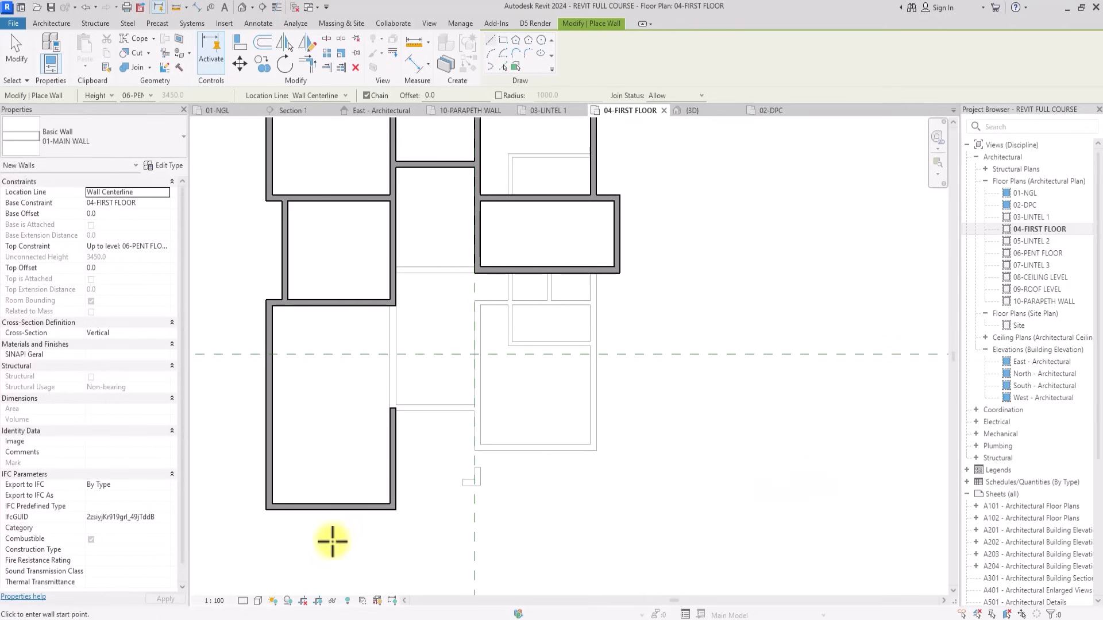
Extend the lower-left room's top wall line with a main wall about 3250 mm long to the centerline of the underlay's central wall.
scroll(534, 264, up, 3)
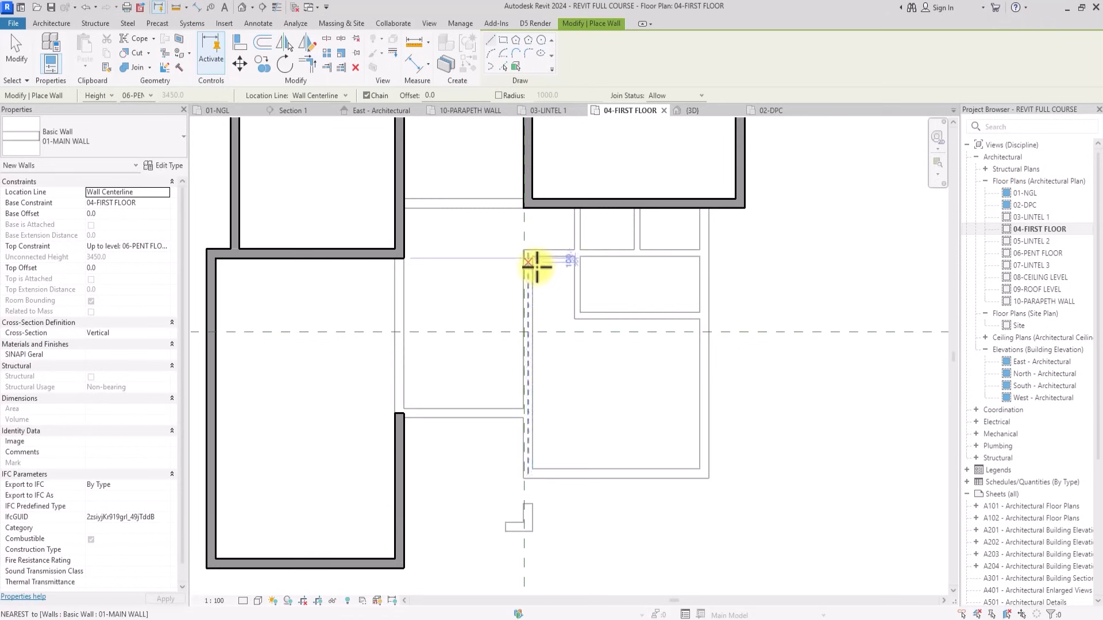
click(401, 253)
scroll(525, 258, up, 3)
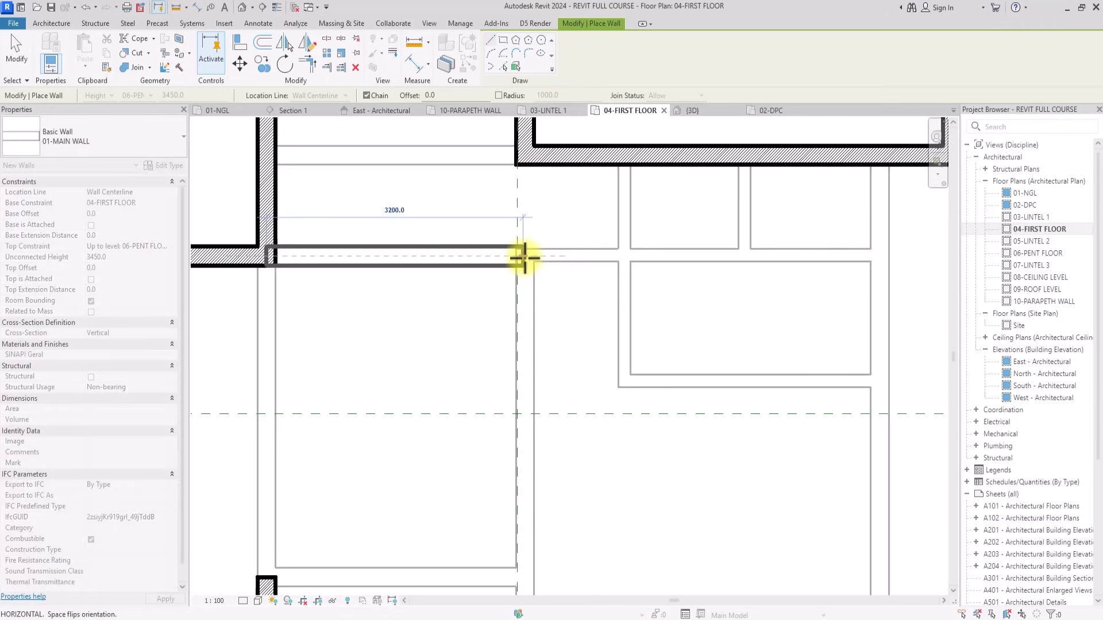
scroll(524, 258, down, 3)
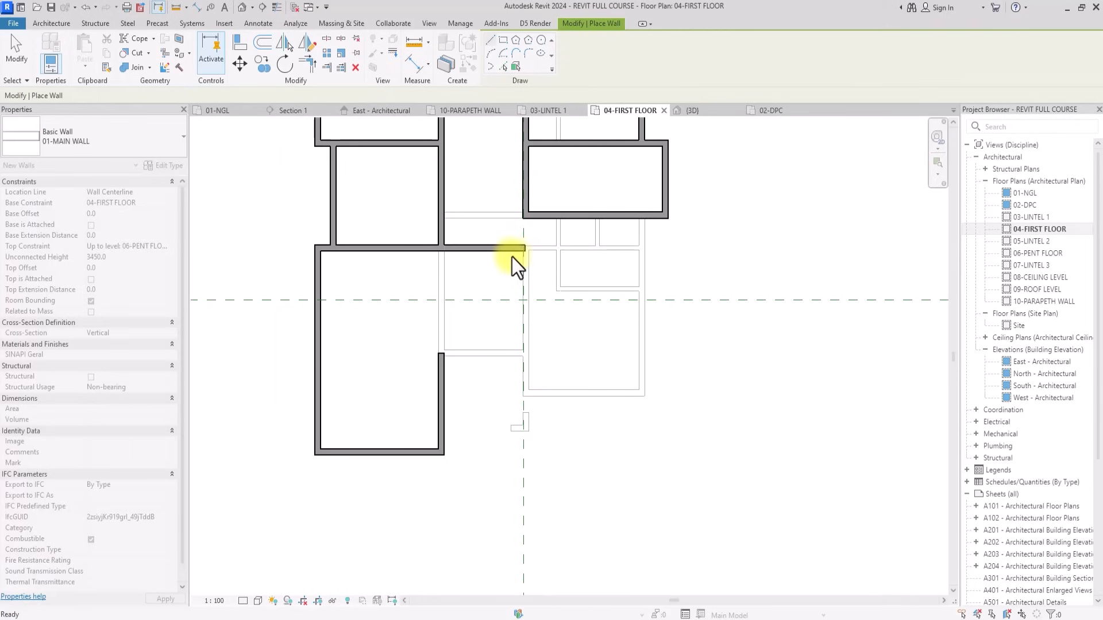
Fill the gap in the lower-left room's right wall with a main wall about 3825 mm long.
scroll(512, 257, up, 3)
click(447, 246)
middle_drag(446, 271, 446, 307)
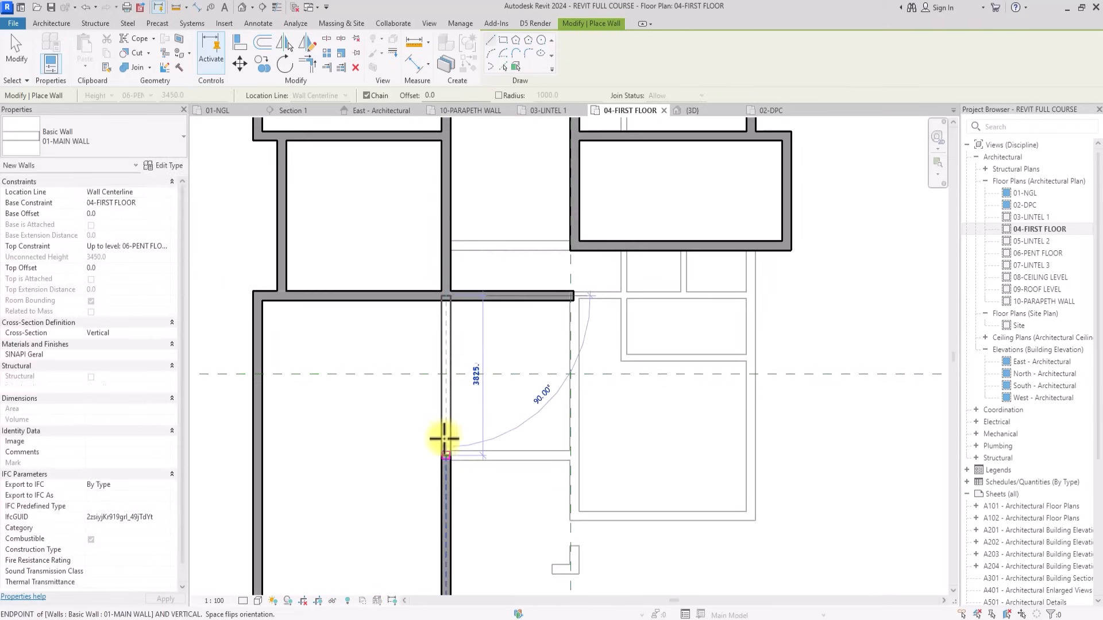
click(443, 455)
key(Escape)
scroll(444, 457, down, 3)
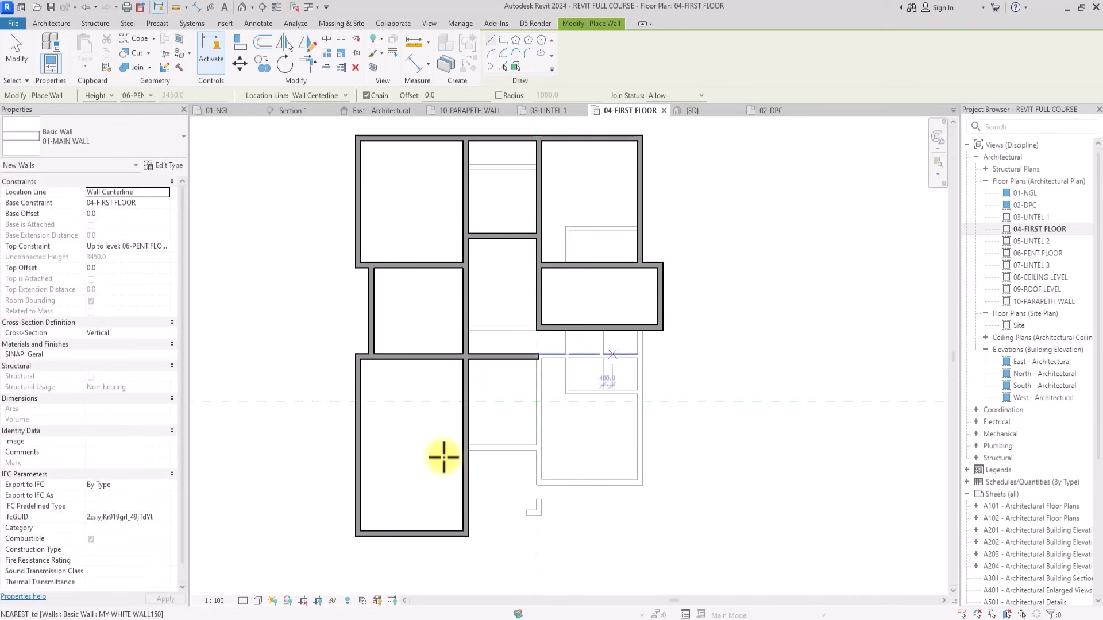
Switch the plan display to thin lines.
scroll(451, 449, up, 5)
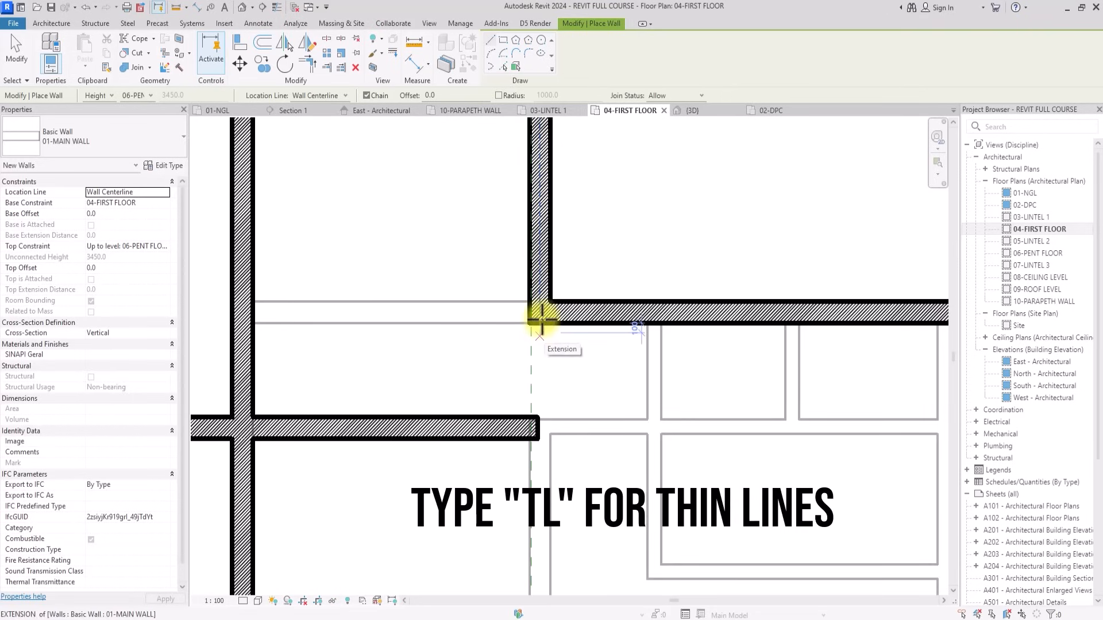
key(l)
scroll(536, 315, down, 3)
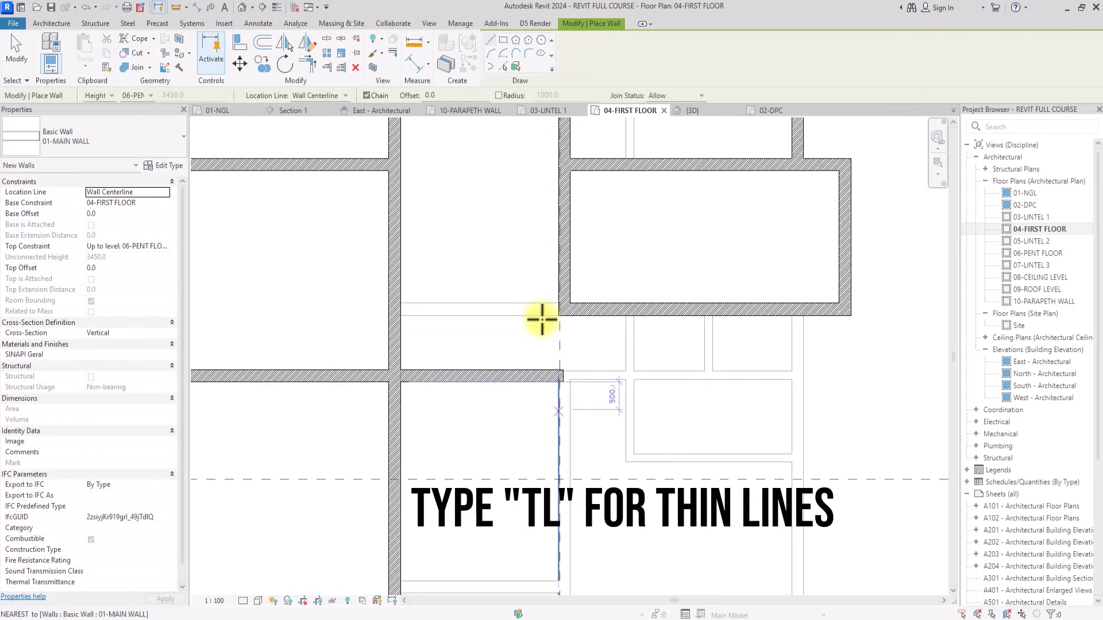
Try to draw a horizontal wall from the lower-left room's right wall over the underlay to the central wall's centerline.
scroll(382, 396, down, 3)
scroll(382, 396, up, 5)
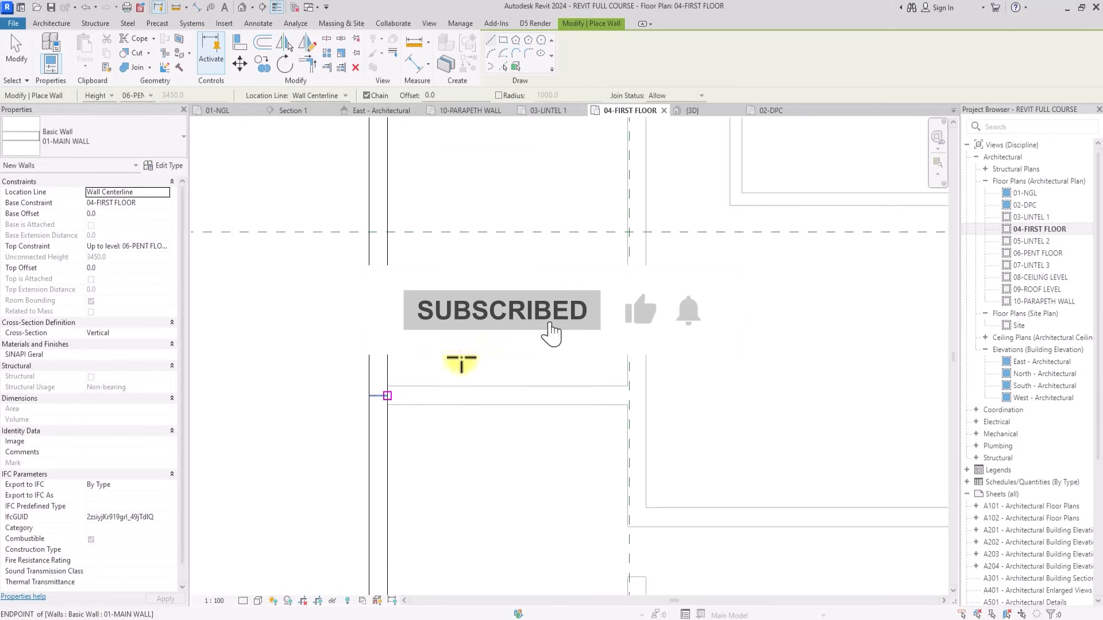
click(382, 395)
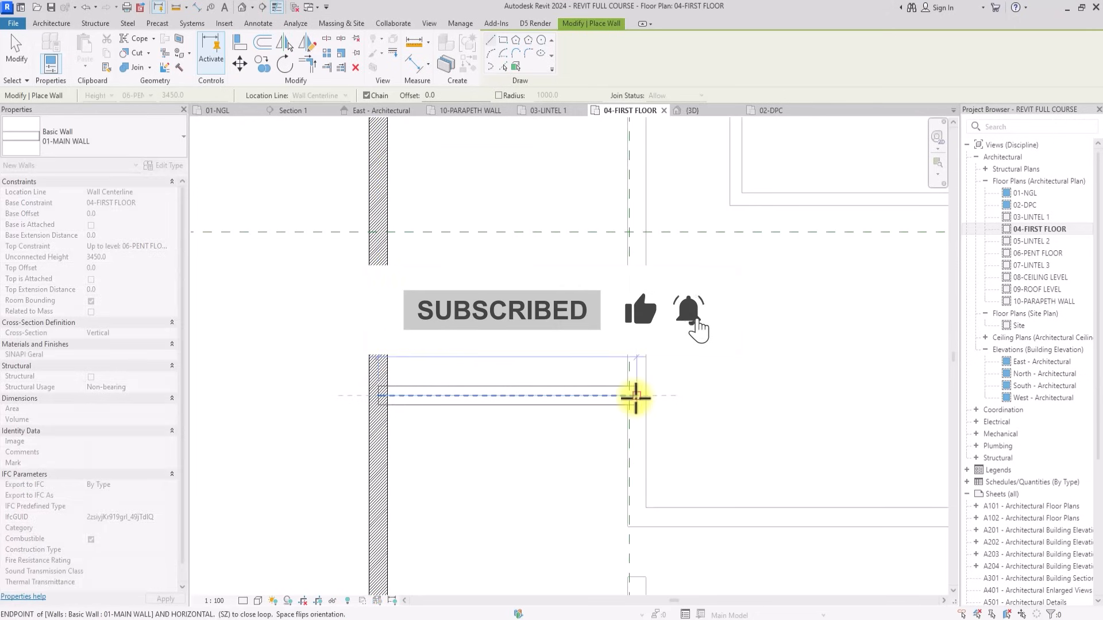
click(635, 396)
scroll(635, 409, down, 3)
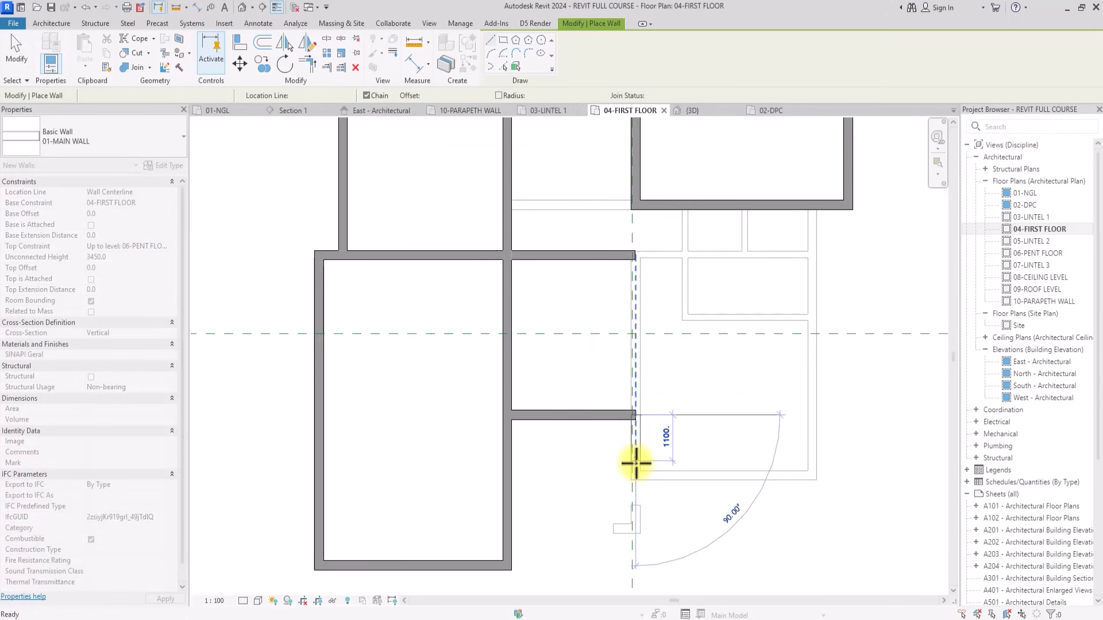
key(Escape)
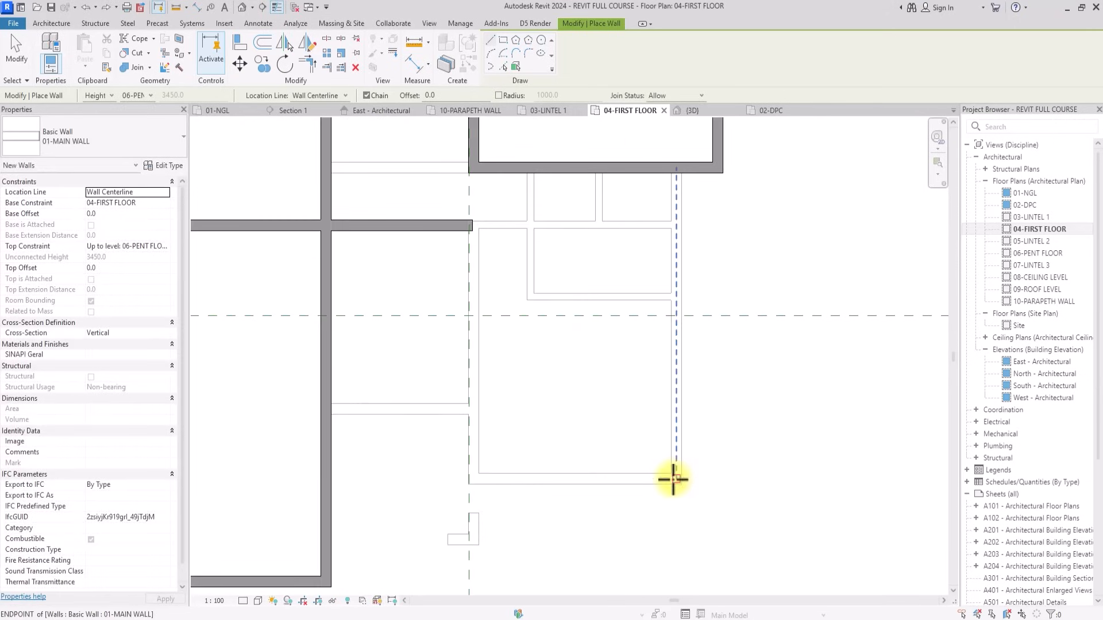
Draw the lower-right room's bottom wall over to the lower-left room, and a short wall joining the middle-right room's lower-left corner to the cross wall.
click(674, 479)
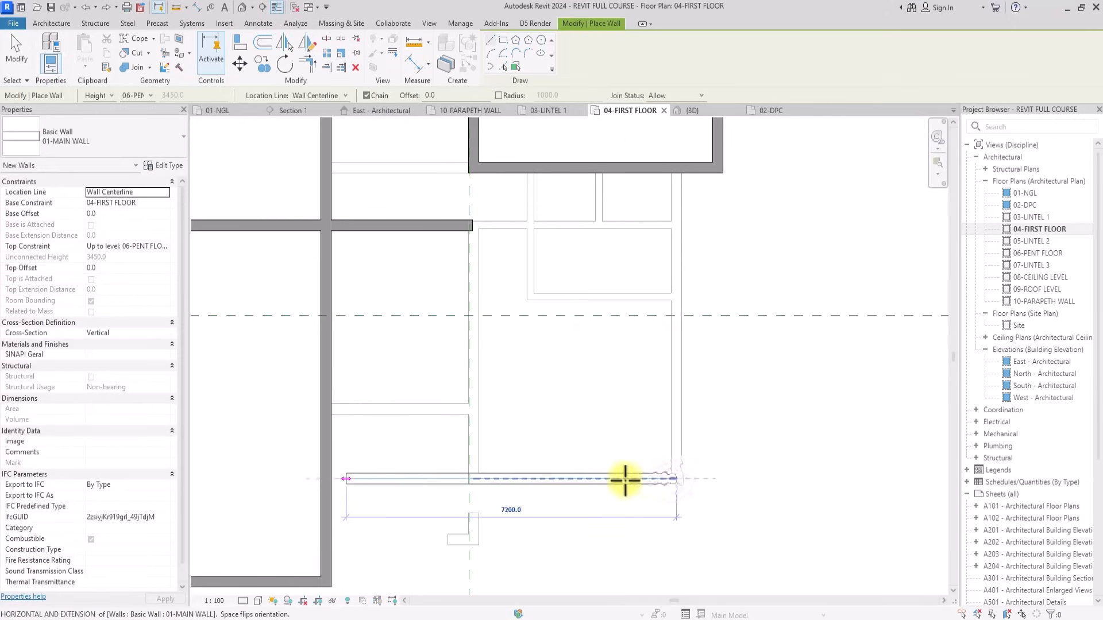
click(325, 483)
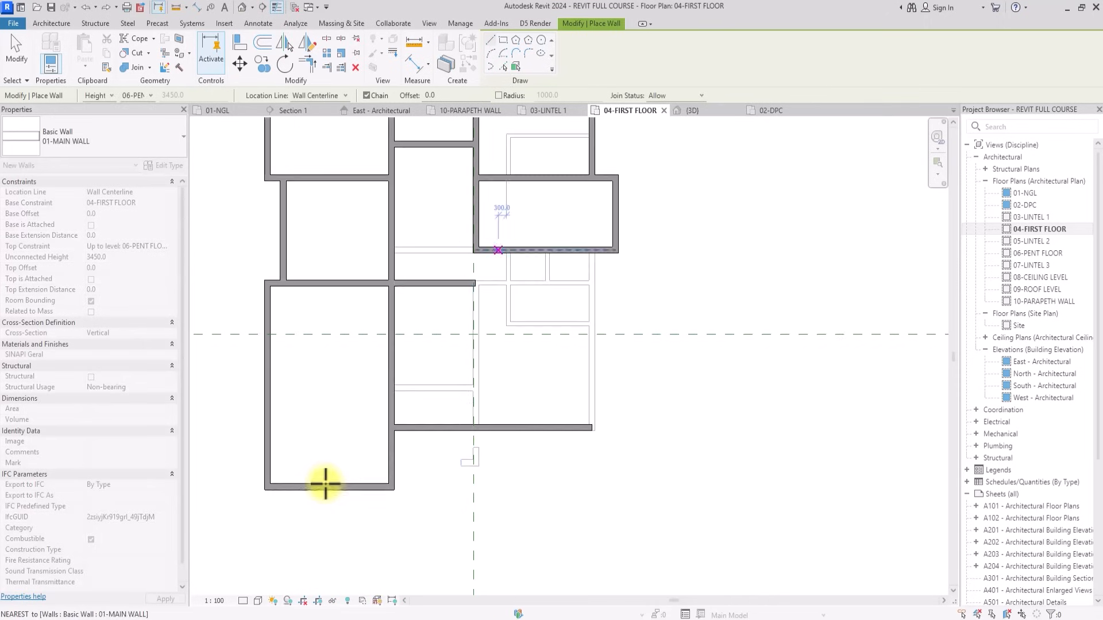
key(Escape)
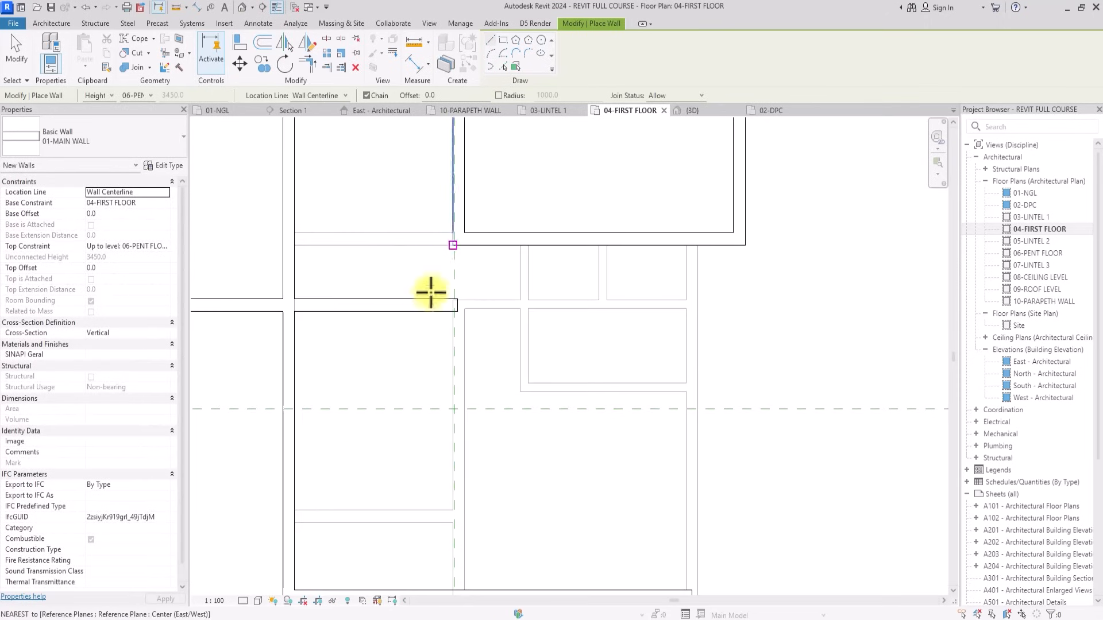
click(457, 239)
click(455, 307)
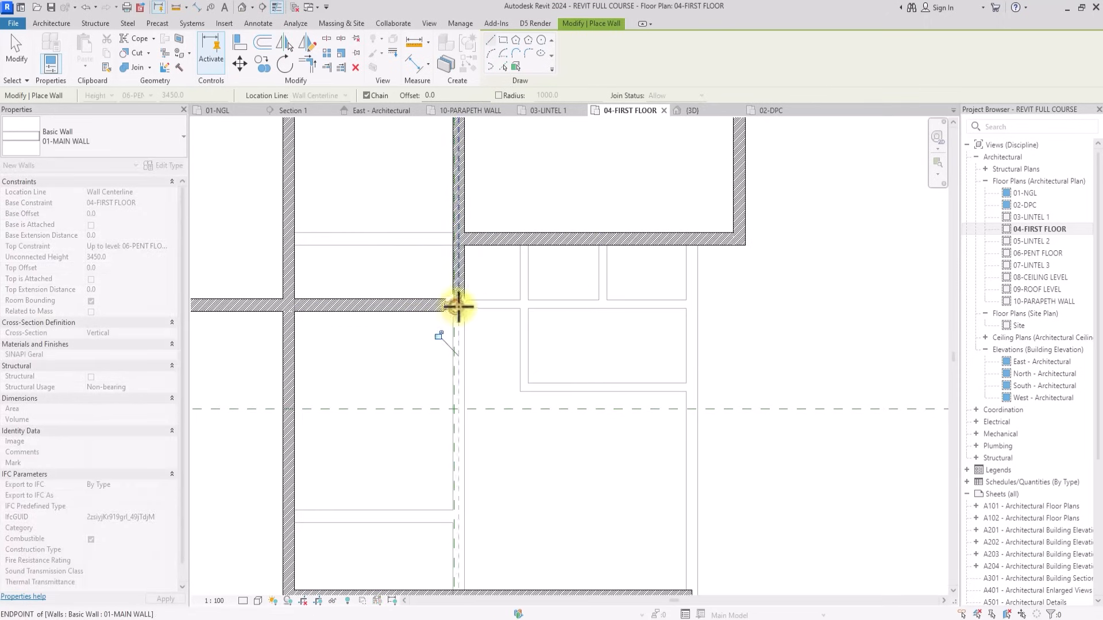
key(Escape)
Draw the lower-right room's right wall, about 6475 mm long, from the middle-right room's bottom wall to the lower wall's outer end.
scroll(692, 240, down, 2)
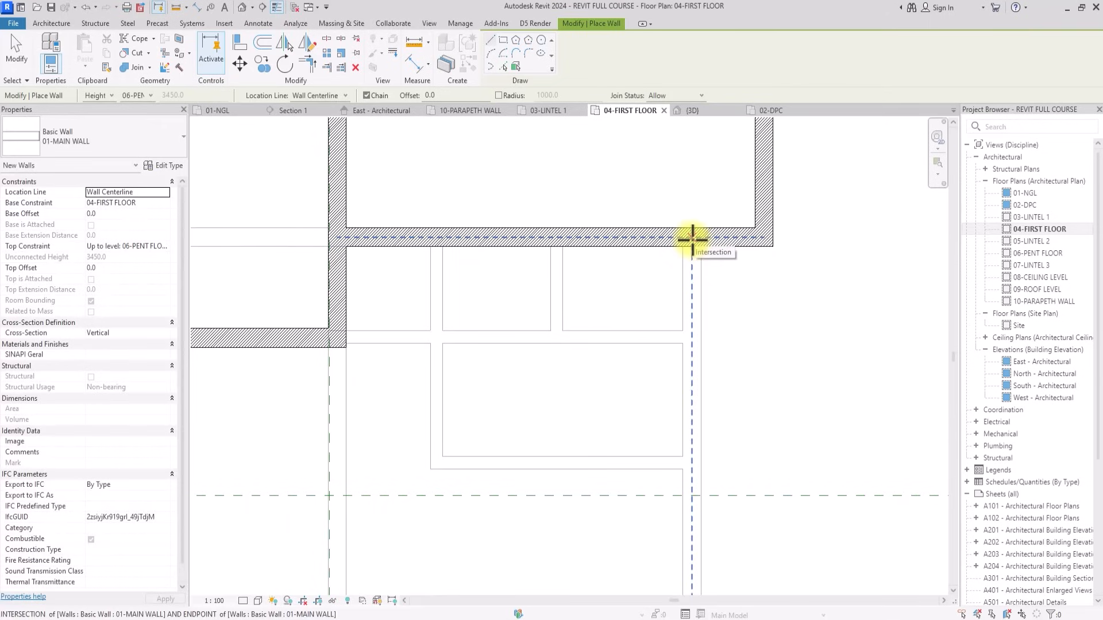
click(693, 242)
ctrl+scroll(693, 245, down, 3)
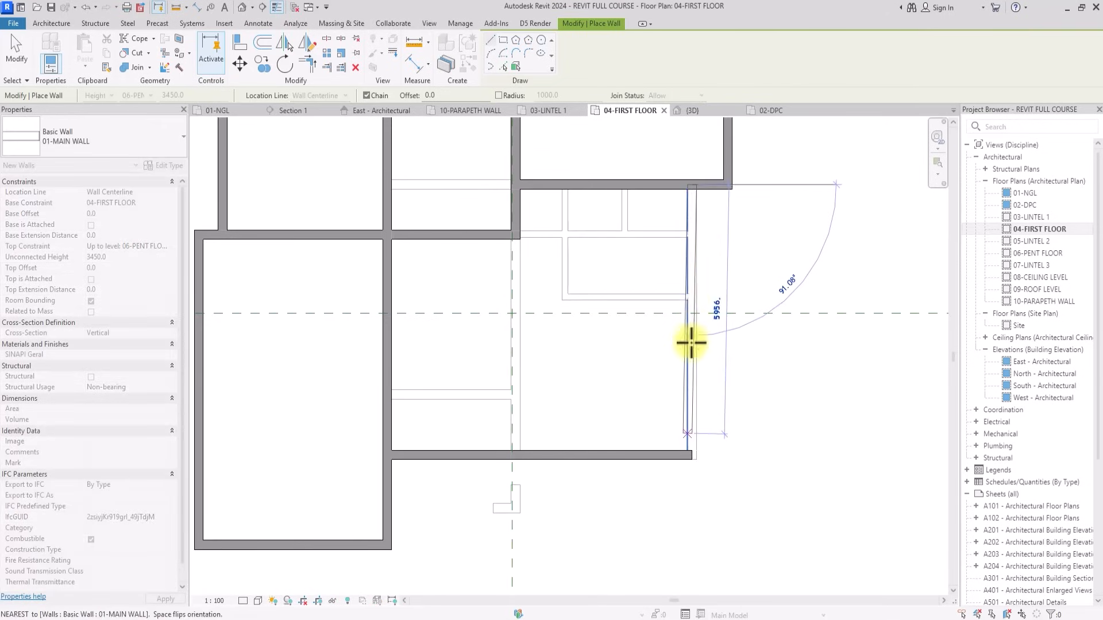
click(686, 451)
key(Escape)
scroll(686, 448, down, 4)
scroll(620, 340, up, 3)
middle_drag(621, 339, 546, 365)
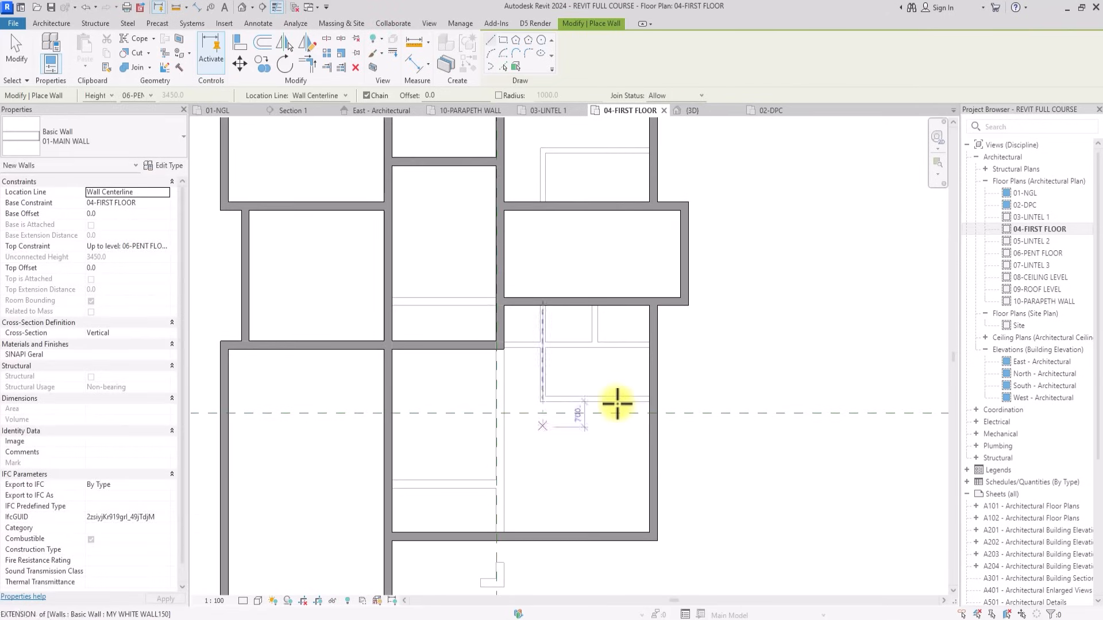
Move the lower-right room's right wall inward to about 700 mm from the underlay wall's inner face.
key(Escape)
click(655, 405)
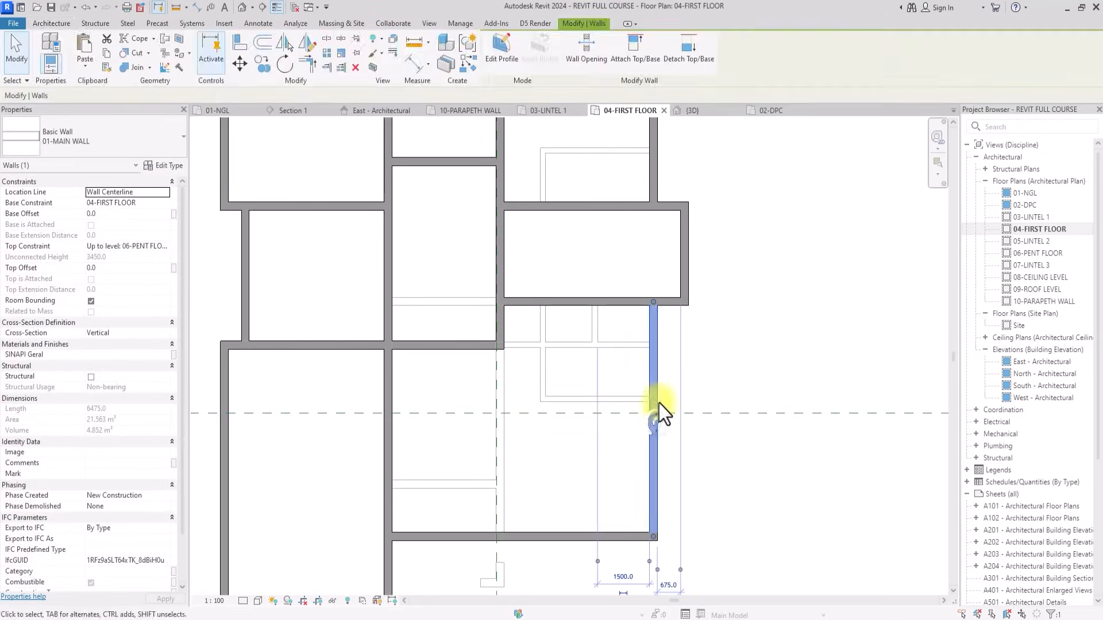
drag(648, 393, 615, 391)
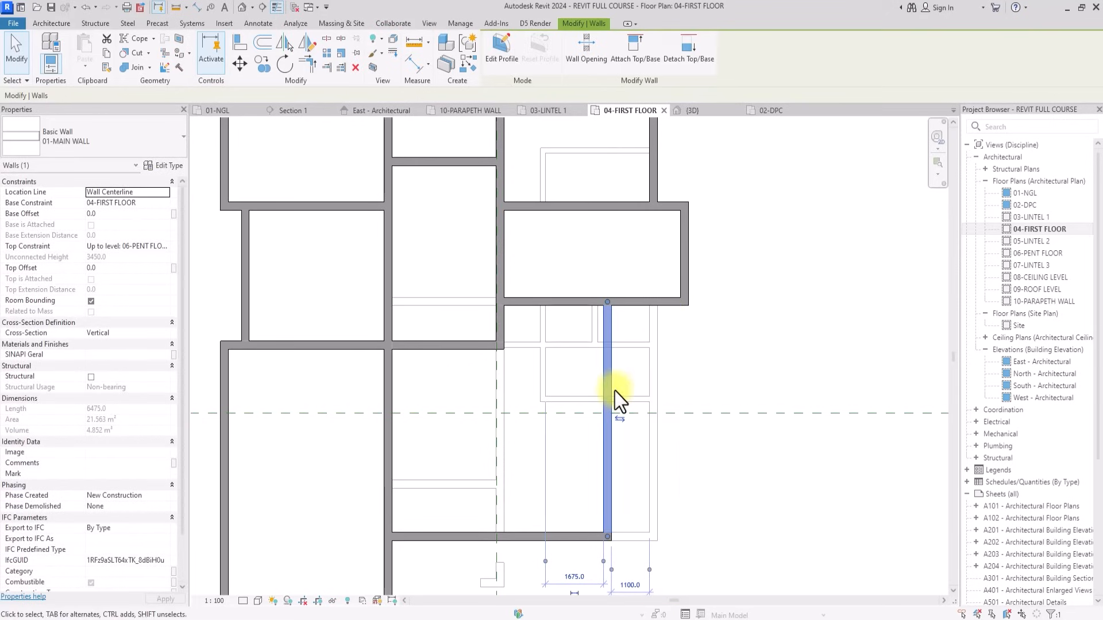
middle_drag(609, 384, 471, 274)
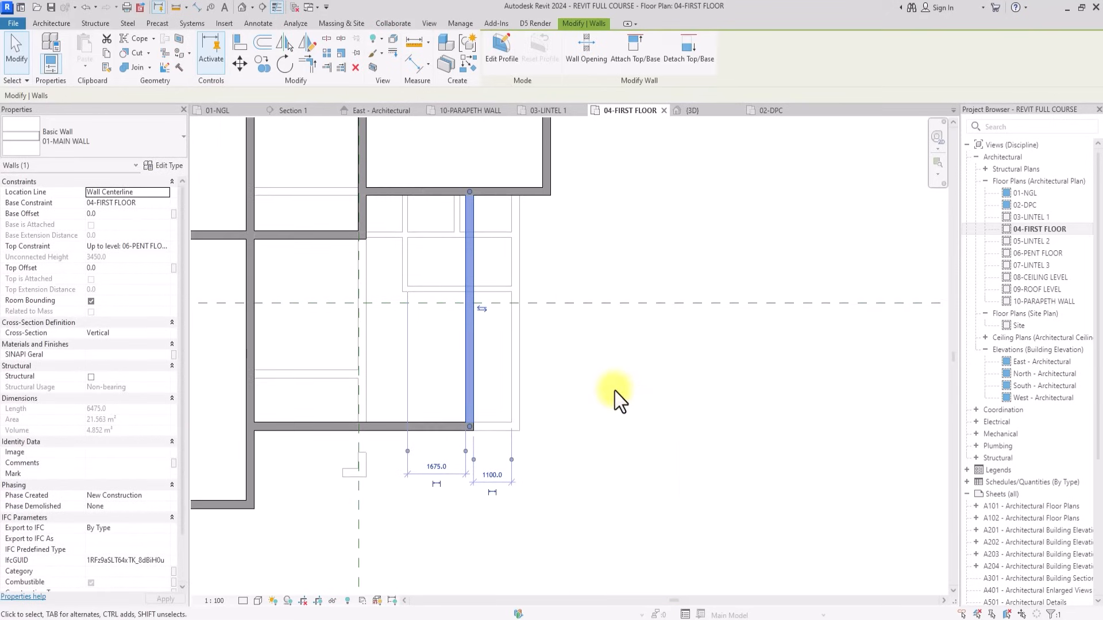
drag(475, 235, 484, 246)
key(Escape)
scroll(484, 246, up, 2)
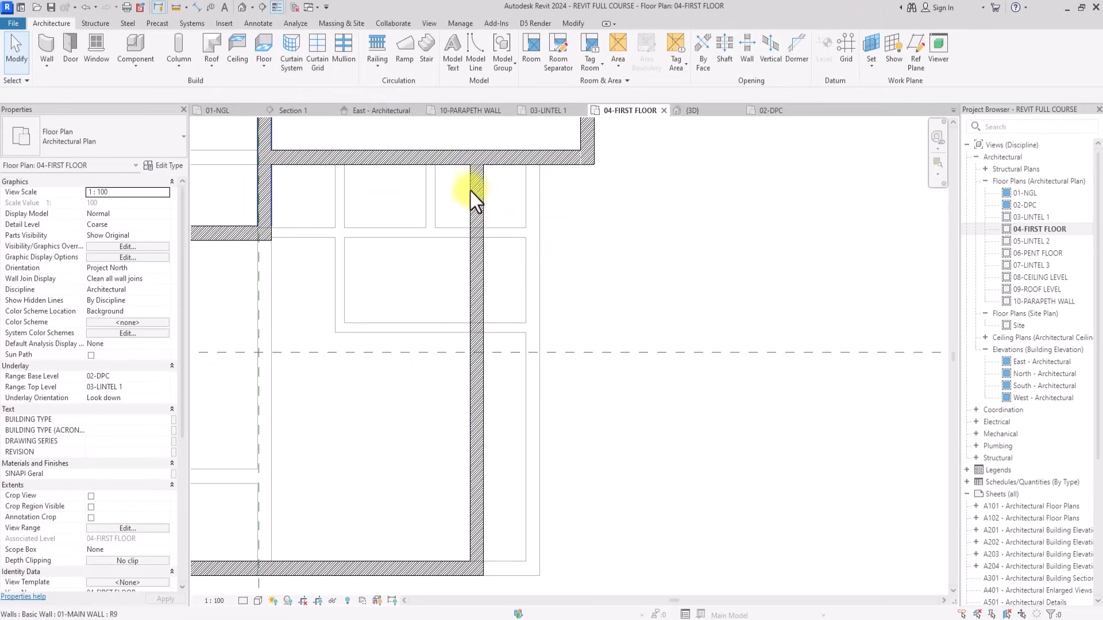
Place an aligned dimension between the lower-right room's right wall and the underlay wall's inner face.
click(252, 24)
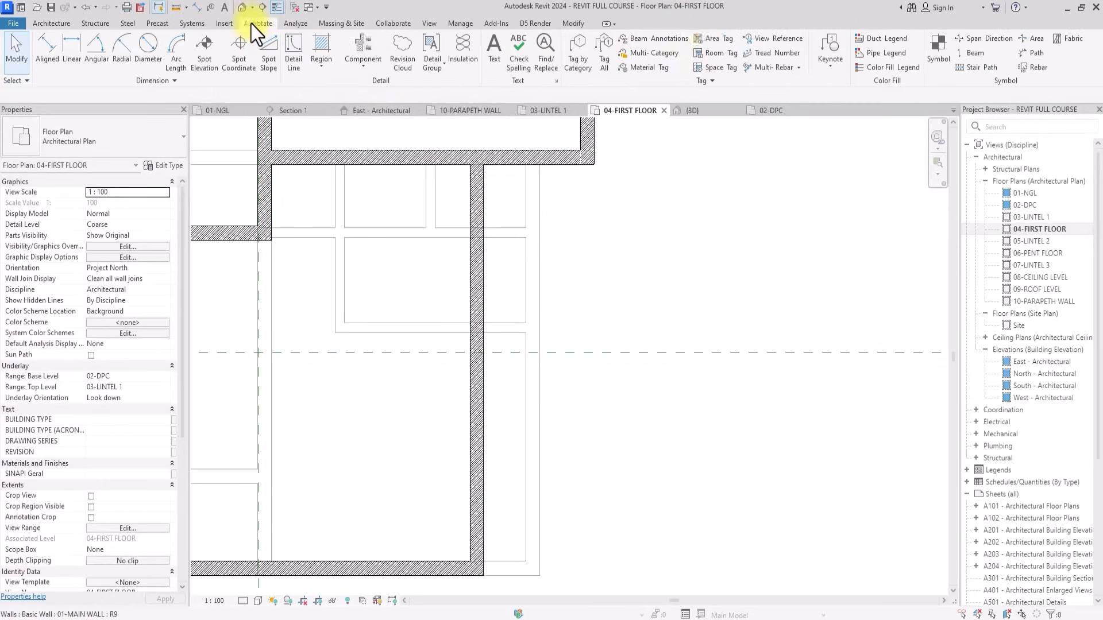
click(39, 54)
click(487, 197)
scroll(499, 200, up, 2)
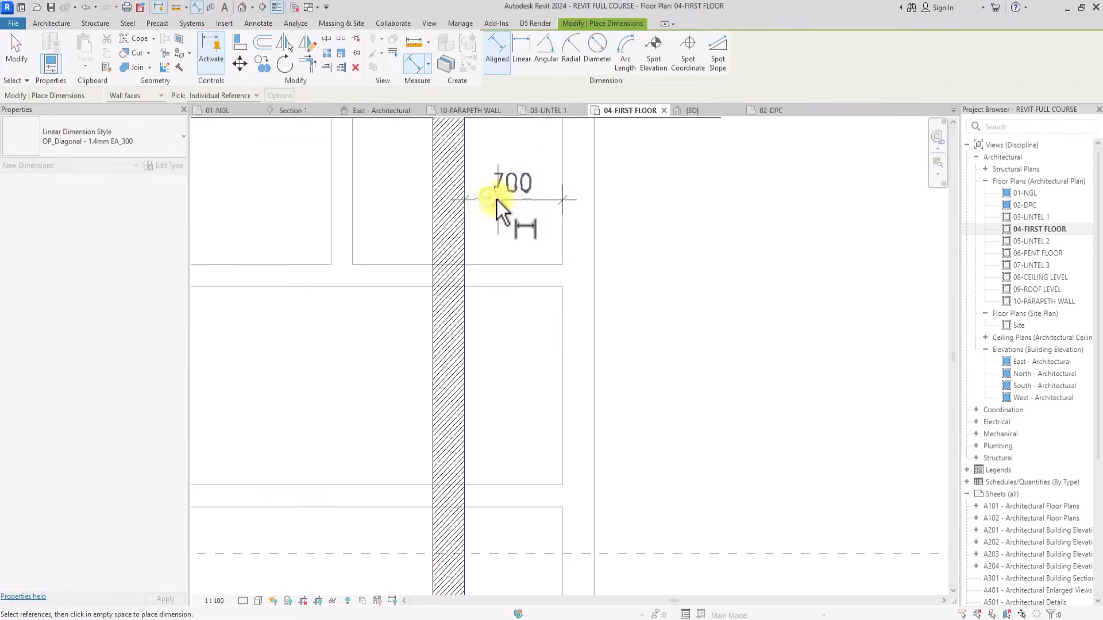
click(497, 201)
key(Escape)
Set the right wall's distance from the underlay wall to 900 mm and delete the dimension.
scroll(476, 221, down, 1)
click(469, 241)
click(498, 206)
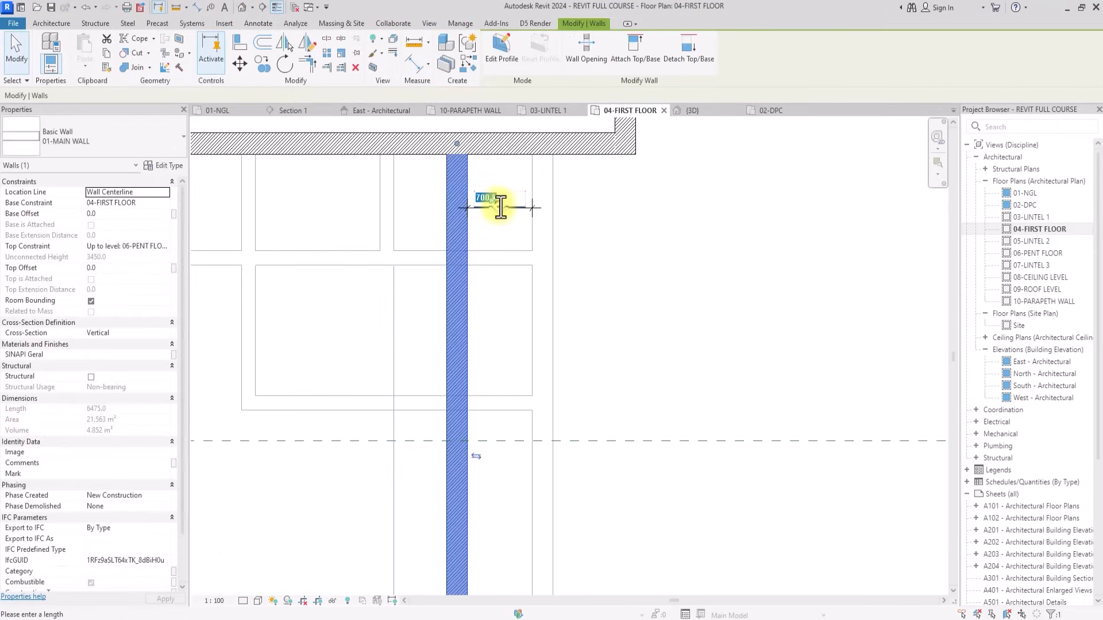
key(Return)
click(582, 242)
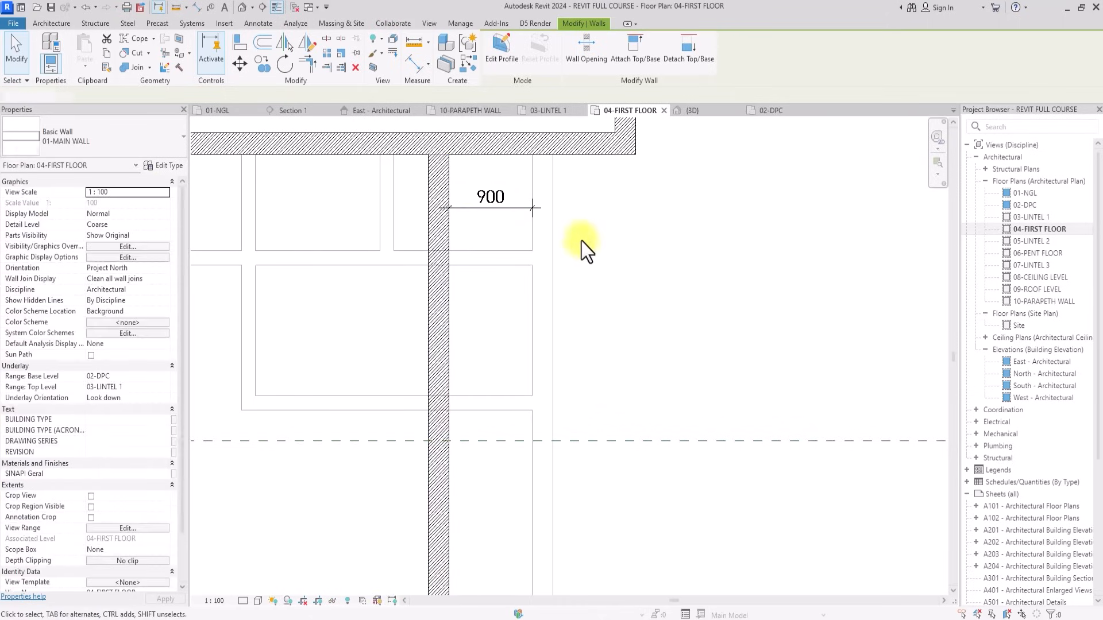
click(498, 216)
key(Delete)
scroll(499, 216, down, 4)
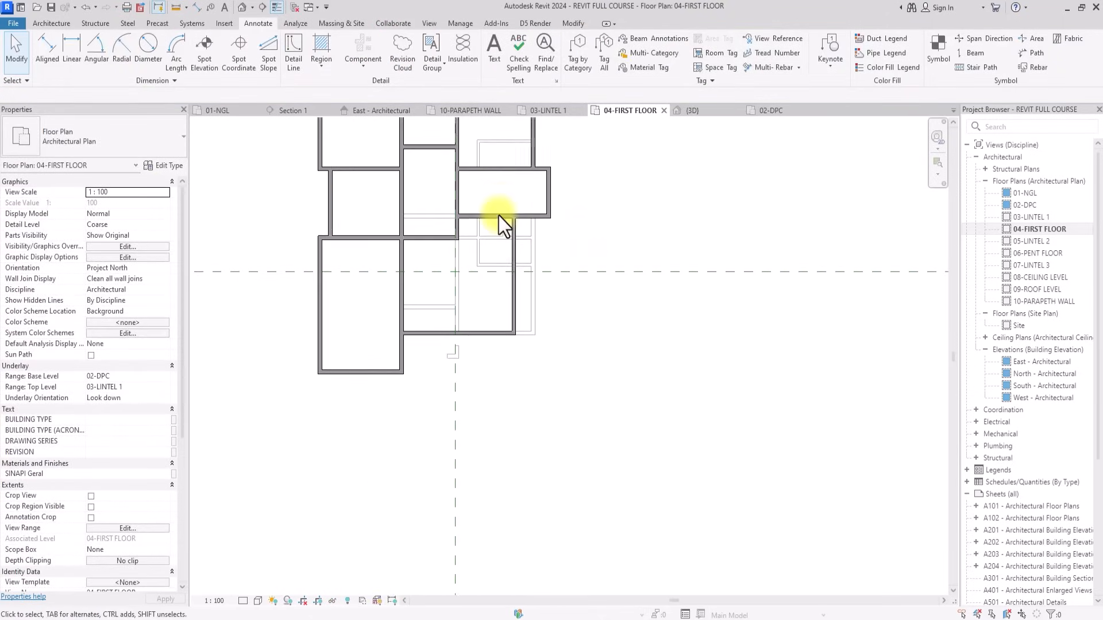
middle_drag(529, 249, 529, 303)
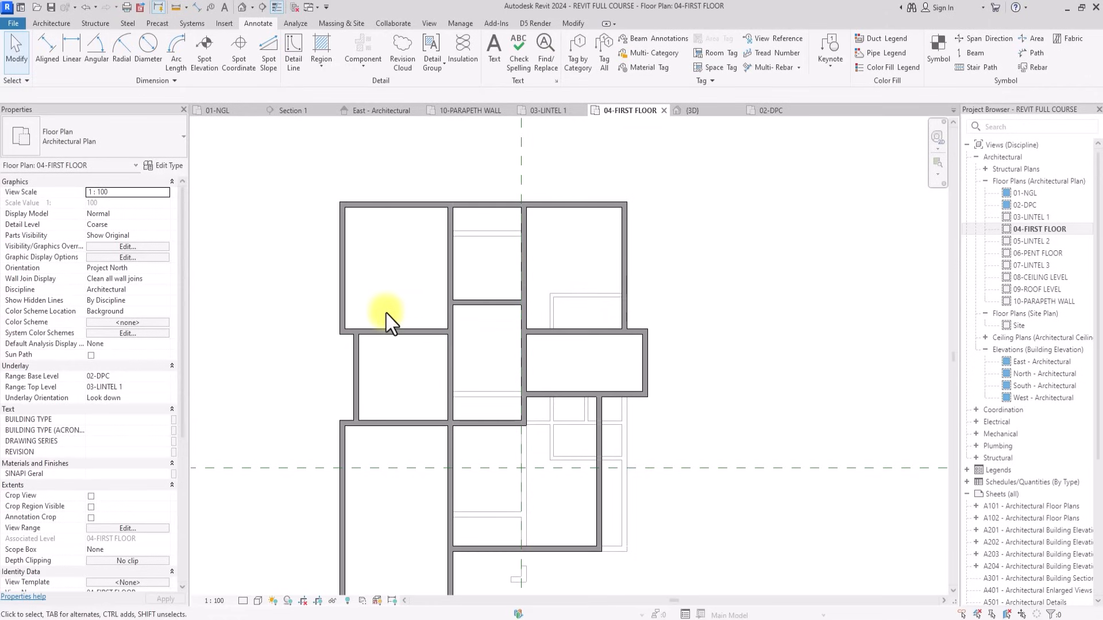
middle_drag(520, 466, 524, 398)
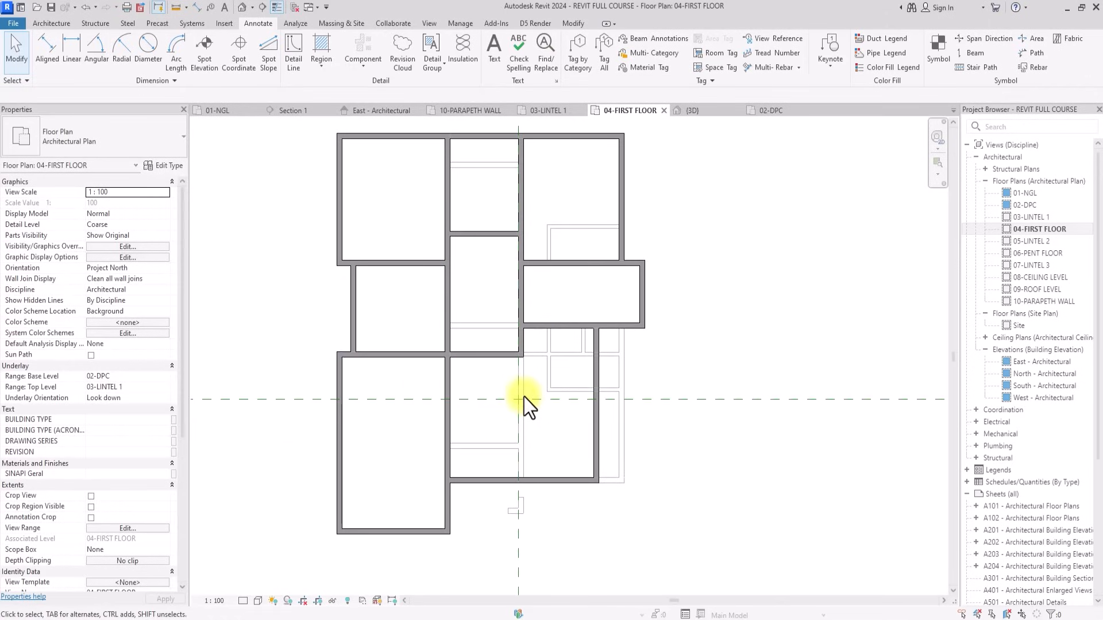
scroll(524, 398, up, 1)
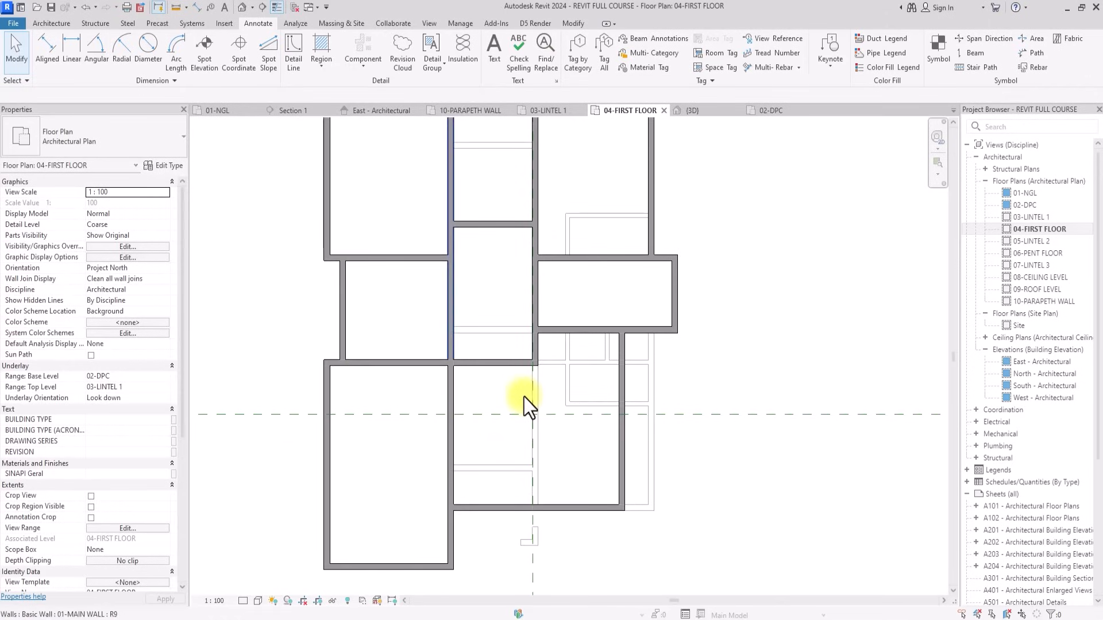
middle_drag(524, 397, 506, 431)
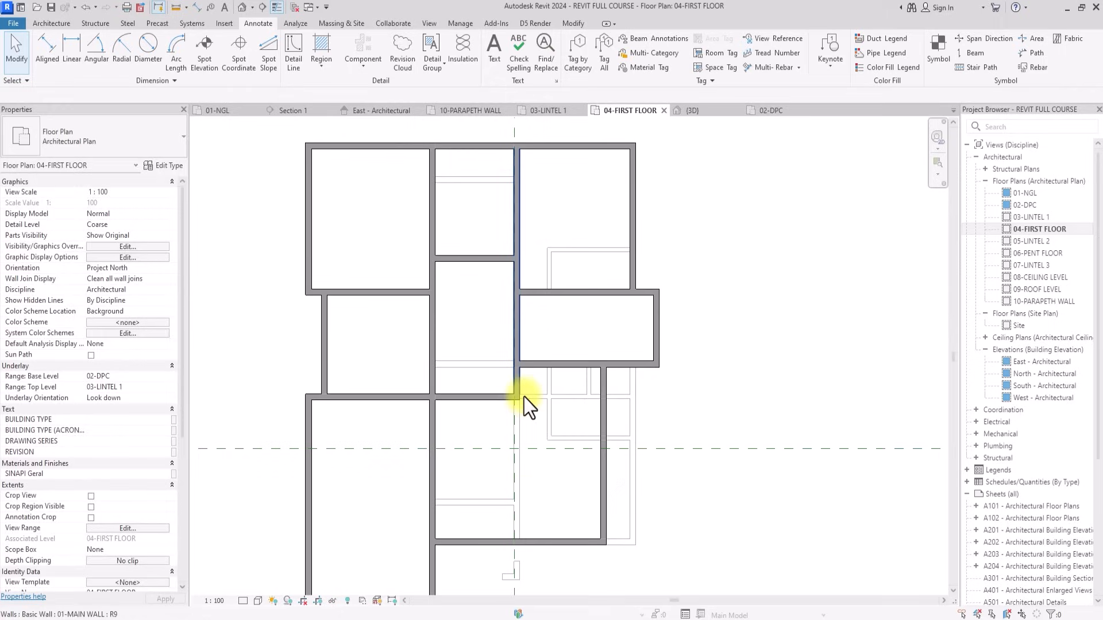
click(58, 26)
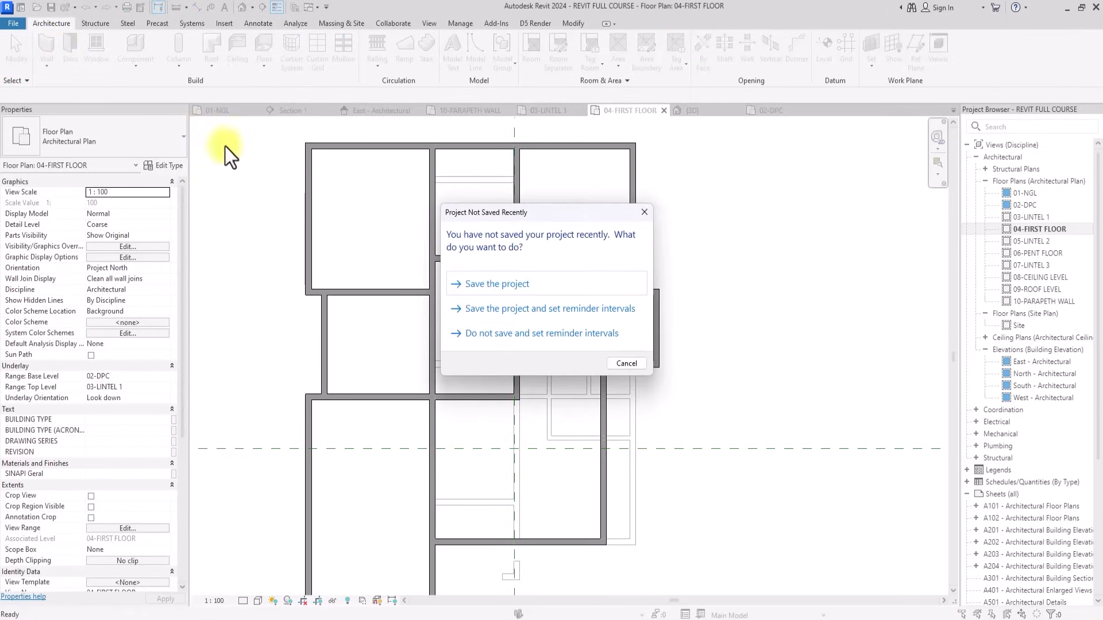
Save the project and start a new wall with the type MY WHITE WALL150.
click(462, 283)
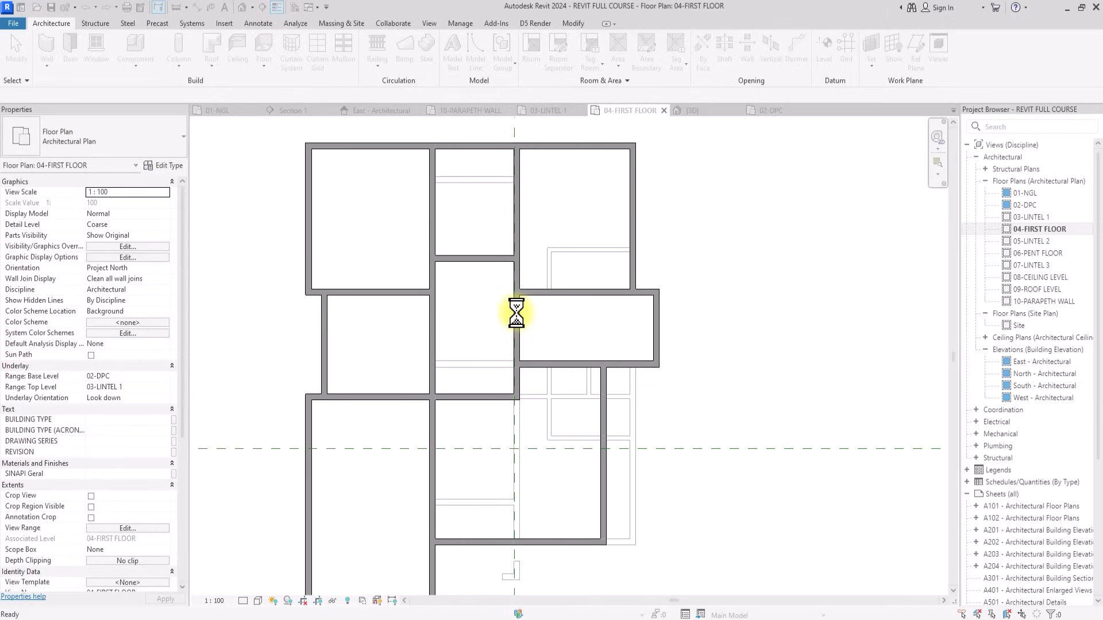
key(w)
key(a)
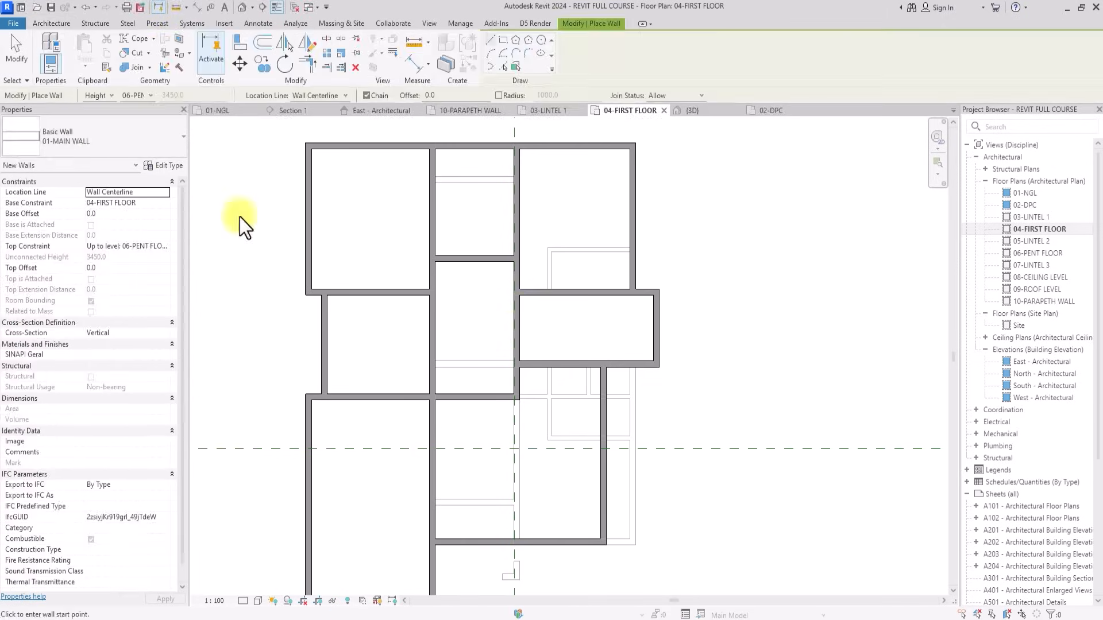
click(100, 151)
scroll(47, 291, down, 10)
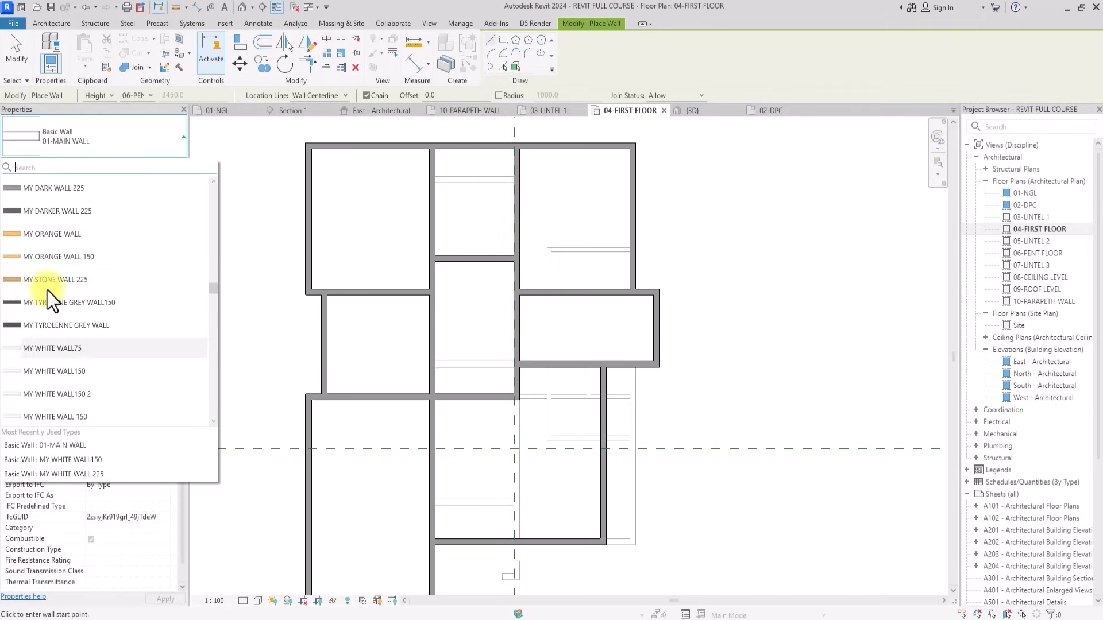
scroll(47, 291, down, 1)
click(89, 303)
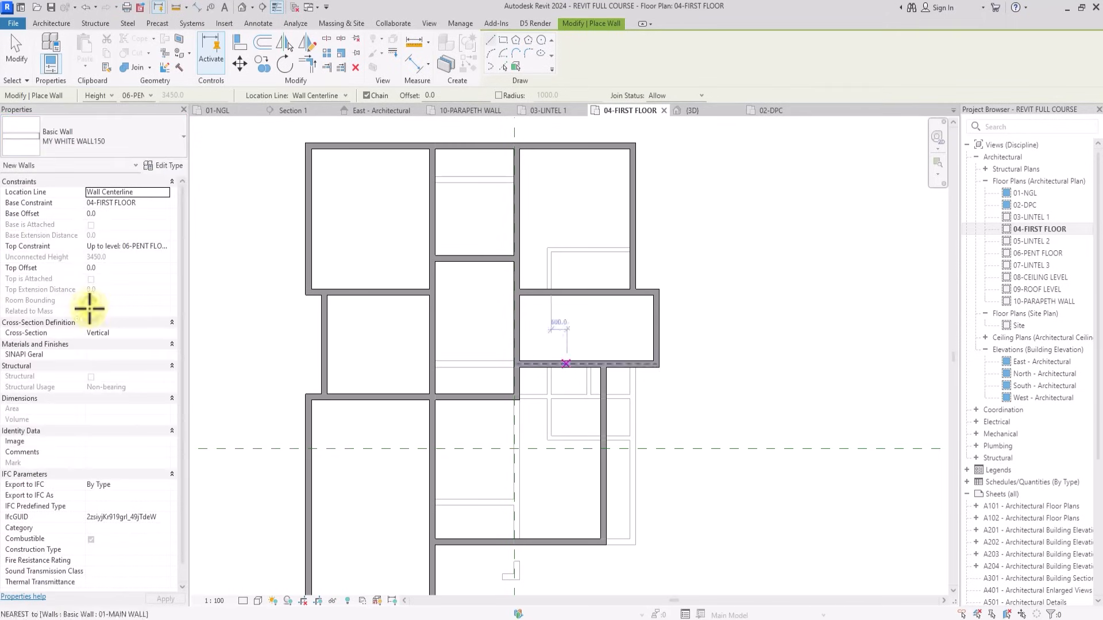
Draw a horizontal partition about 3300 mm long across the lower-right room, tracing the underlay from its right wall to the central wall's line.
scroll(505, 394, up, 2)
click(517, 393)
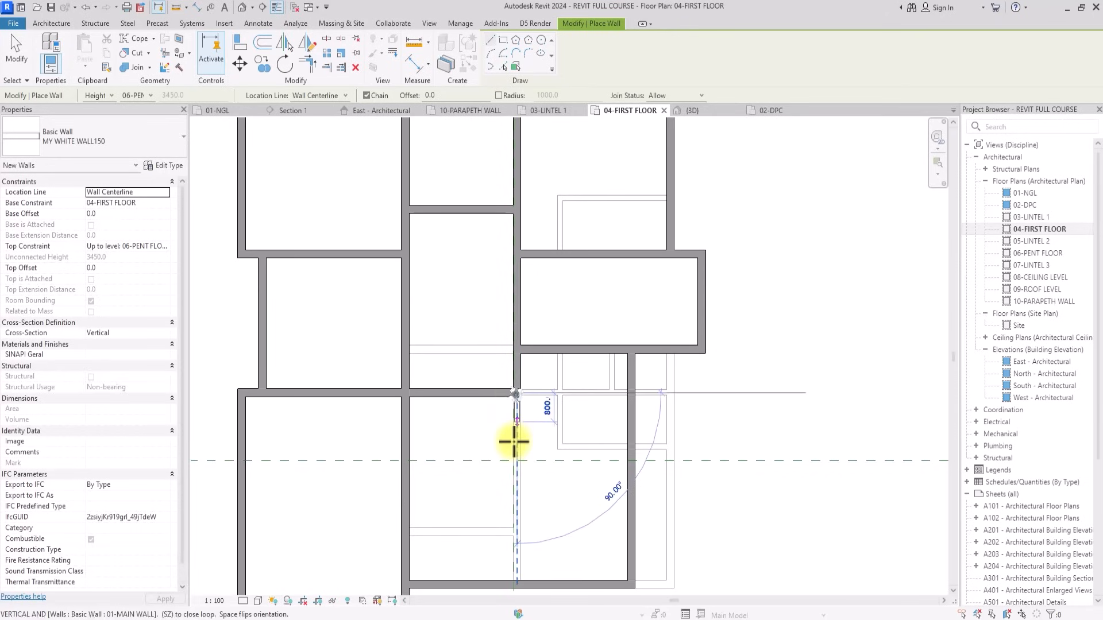
click(515, 445)
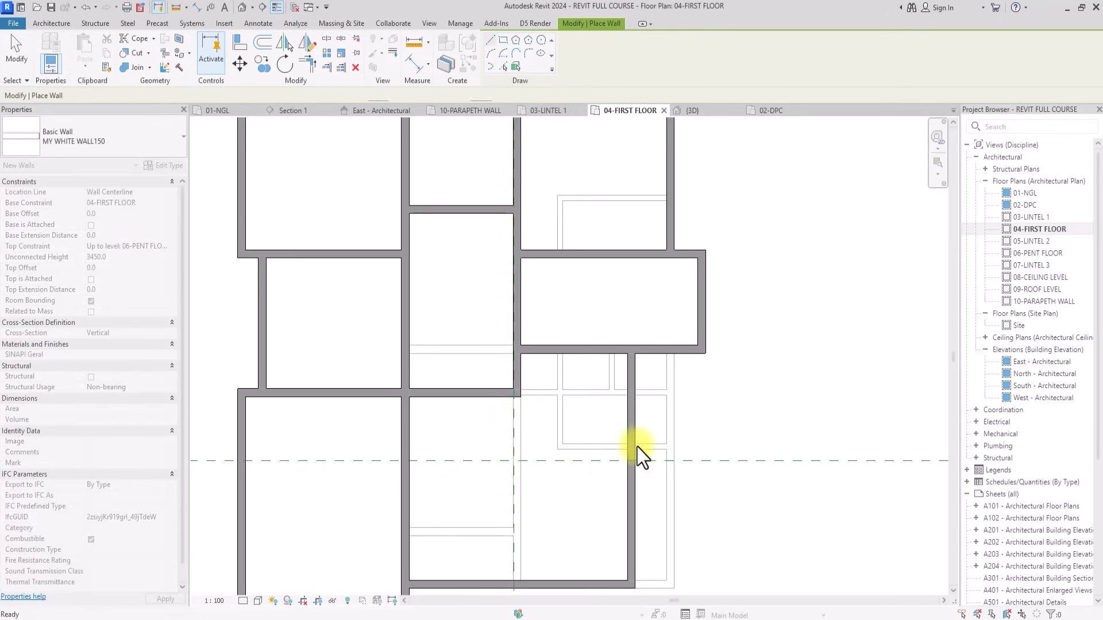
scroll(635, 450, up, 2)
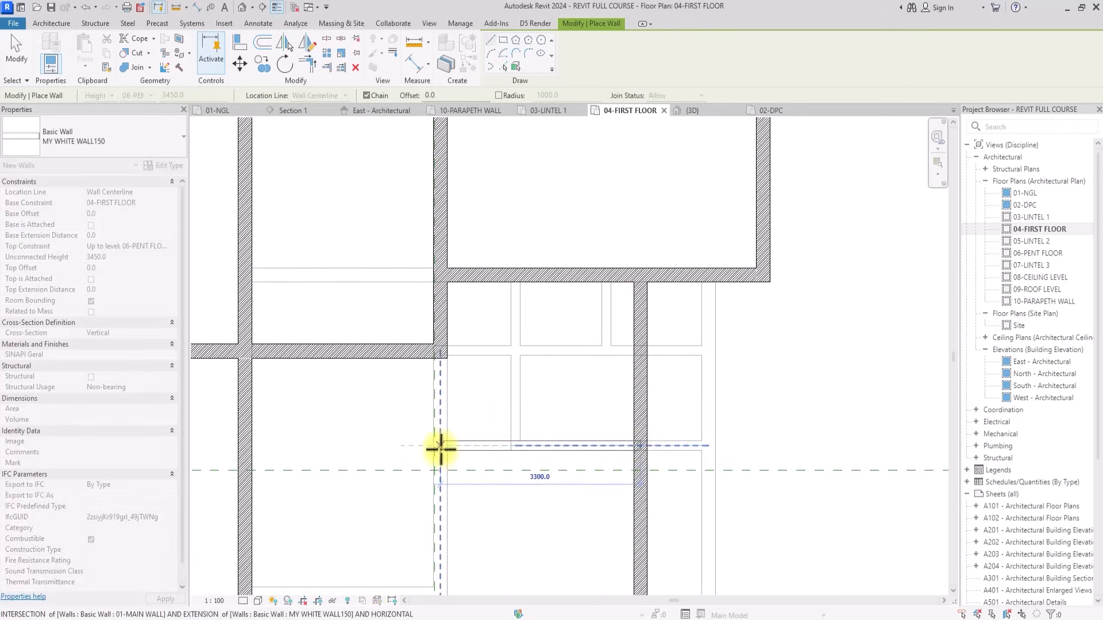
click(441, 450)
scroll(441, 450, down, 3)
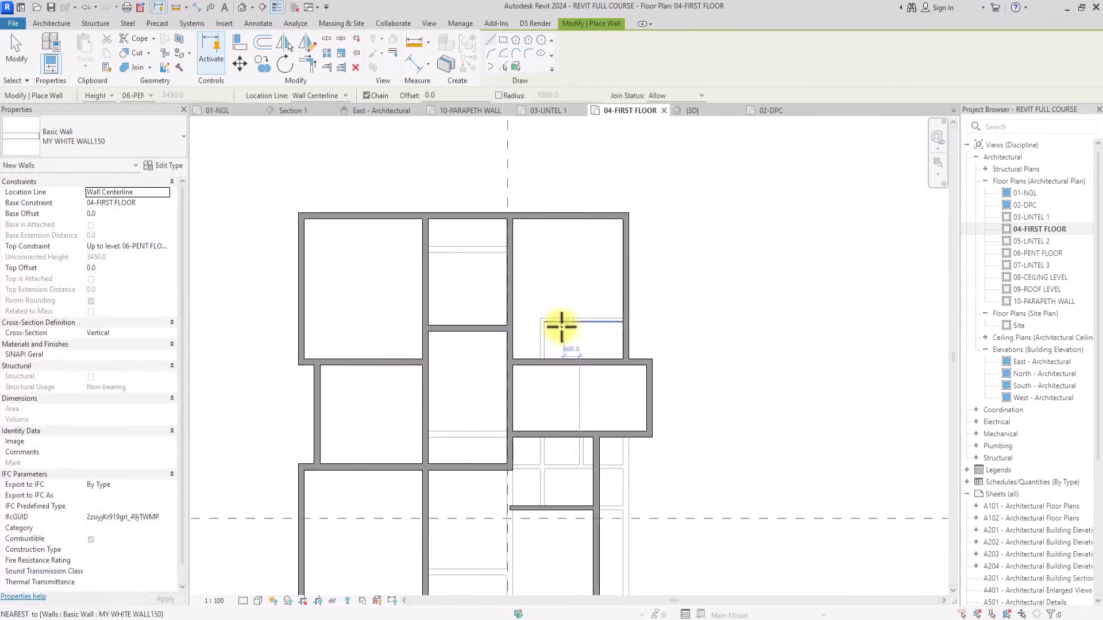
Enclose the upper-right room's lower-right corner by tracing the underlay with a vertical partition and a horizontal one reaching the right wall.
scroll(529, 394, up, 4)
click(531, 398)
scroll(534, 291, up, 3)
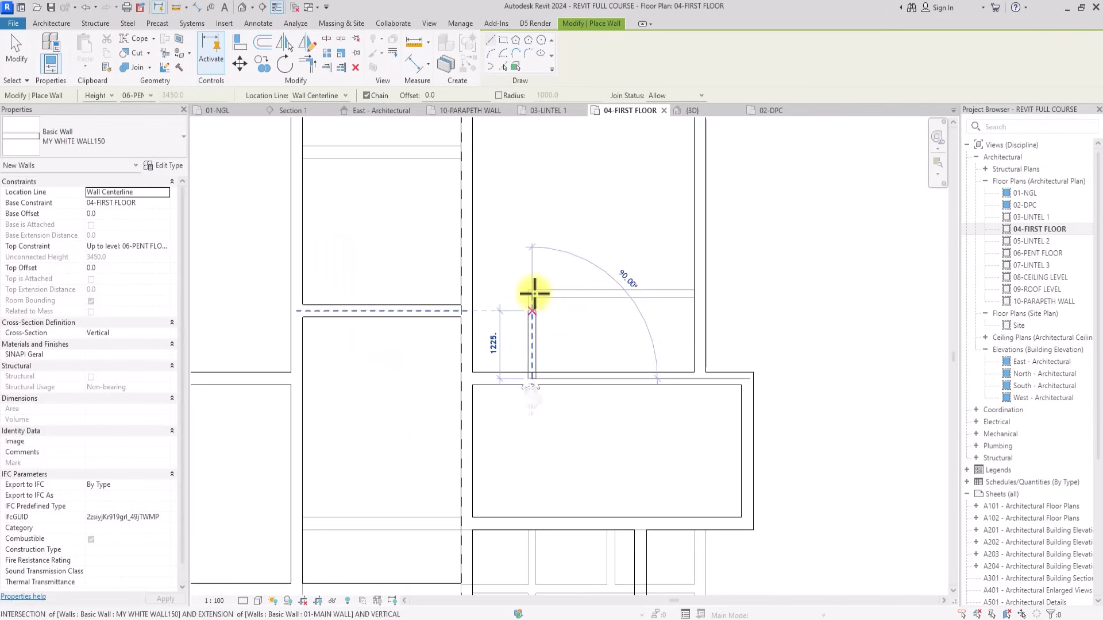
scroll(540, 292, down, 2)
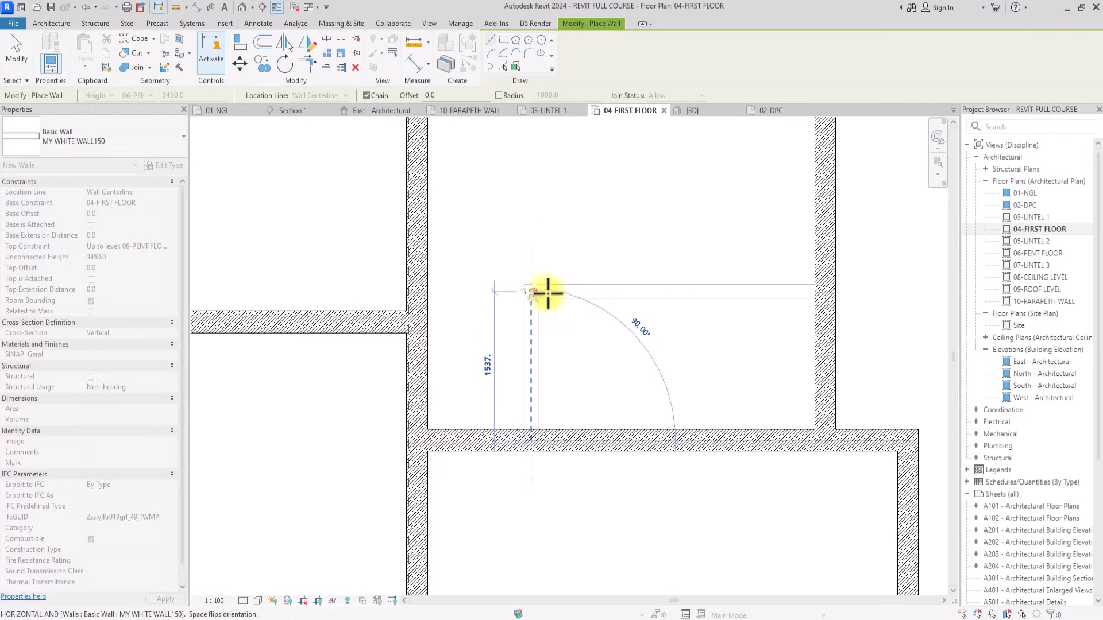
click(531, 292)
click(819, 291)
key(Escape)
scroll(819, 296, down, 3)
scroll(820, 295, up, 5)
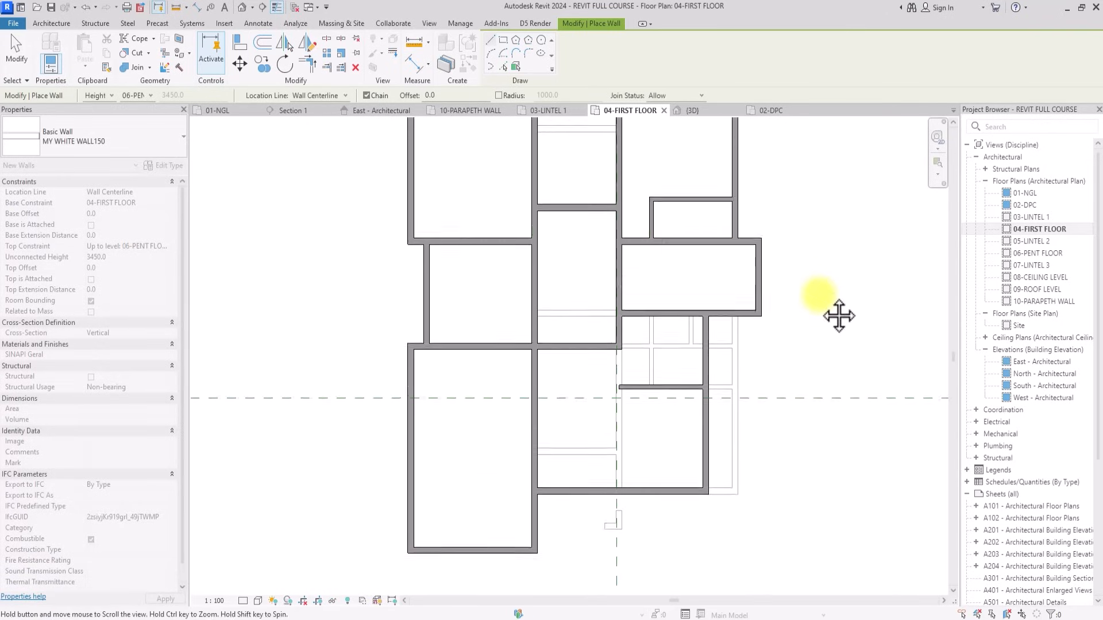
key(Escape)
Extend the central vertical main wall down to the new partition in the lower-right room.
click(630, 265)
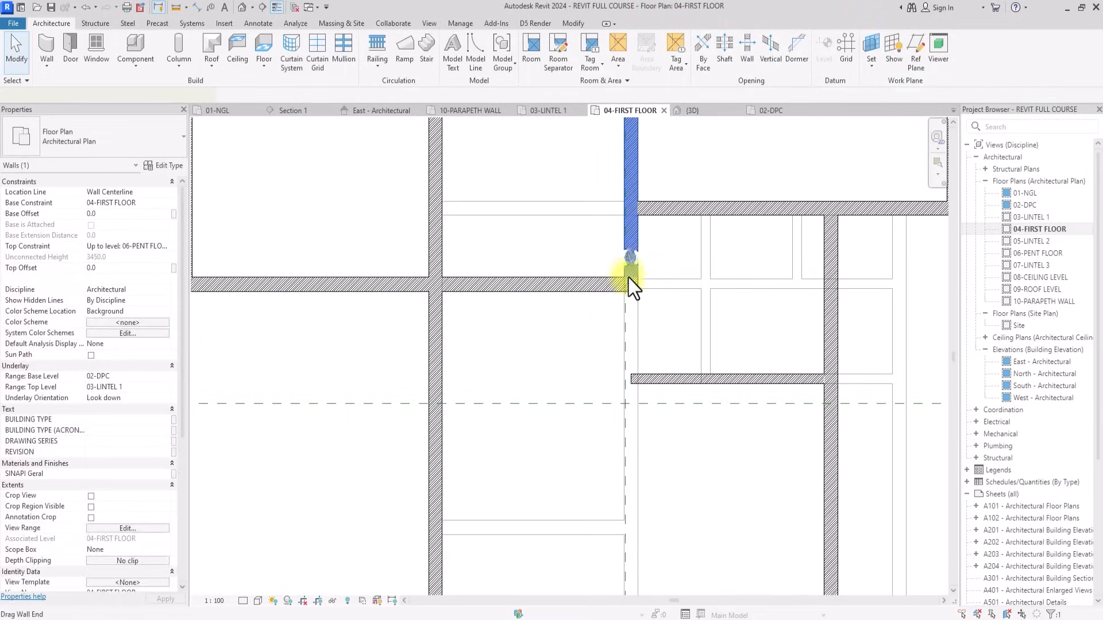
scroll(629, 365, down, 4)
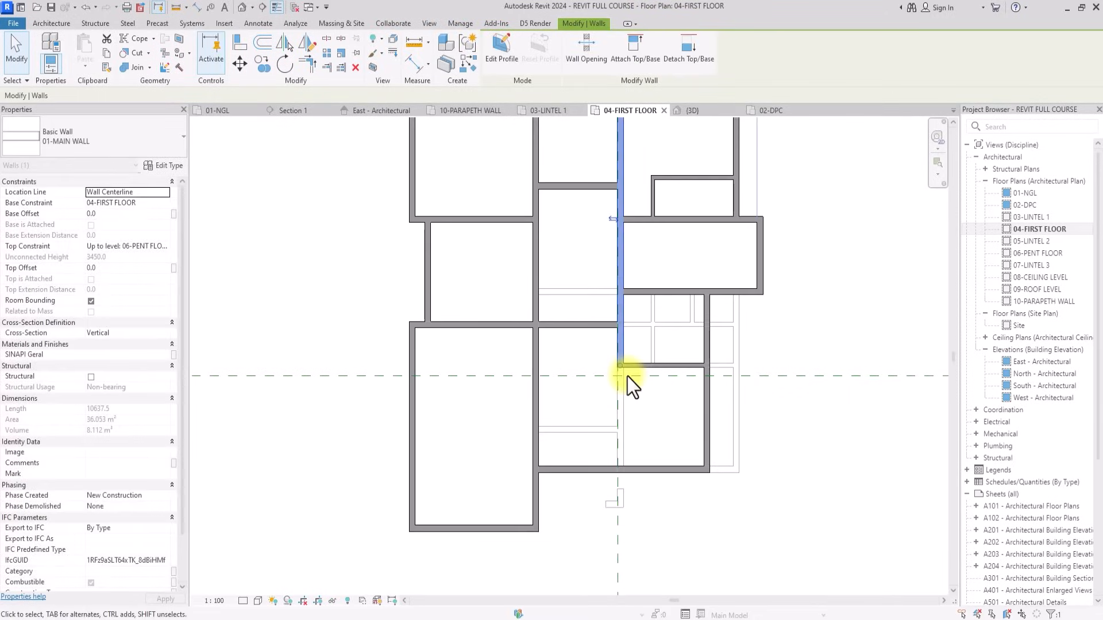
middle_drag(627, 376, 451, 340)
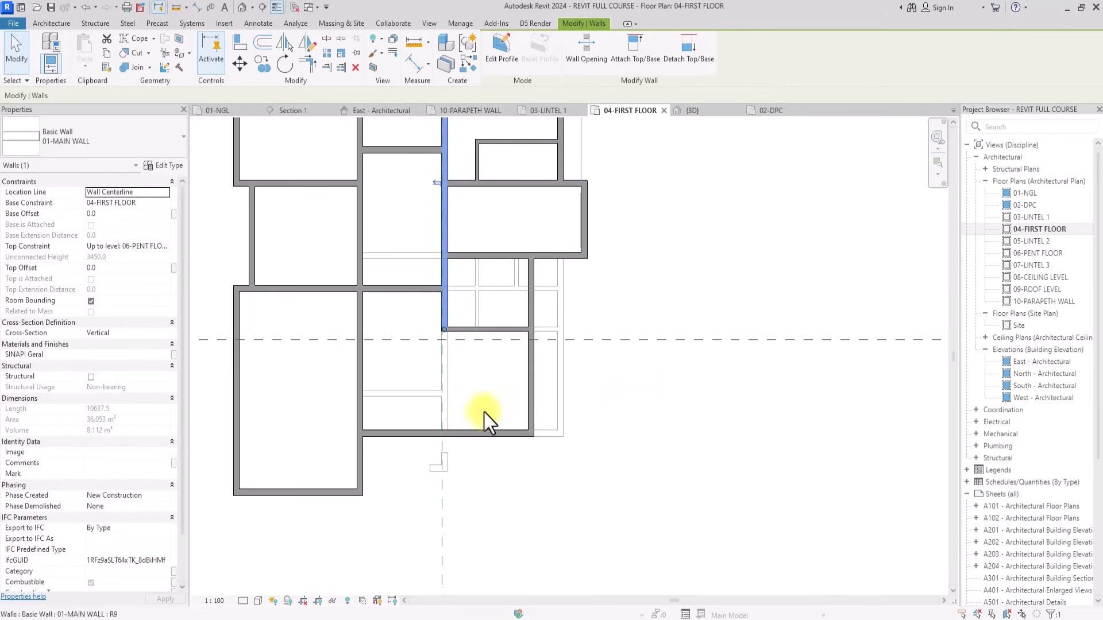
key(z)
key(f)
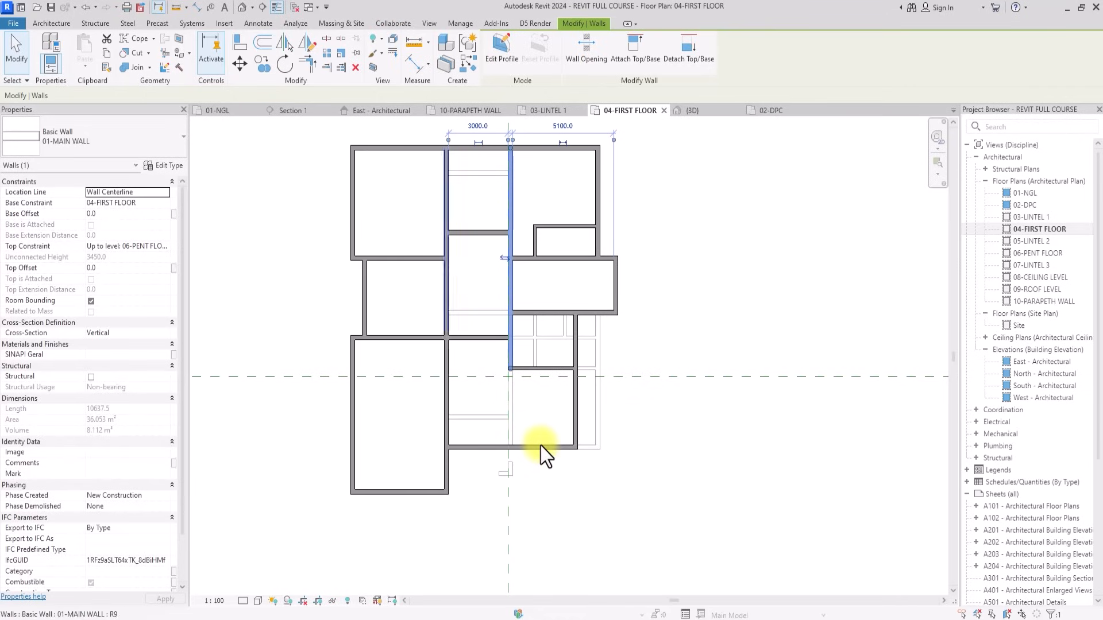
middle_drag(540, 446, 502, 495)
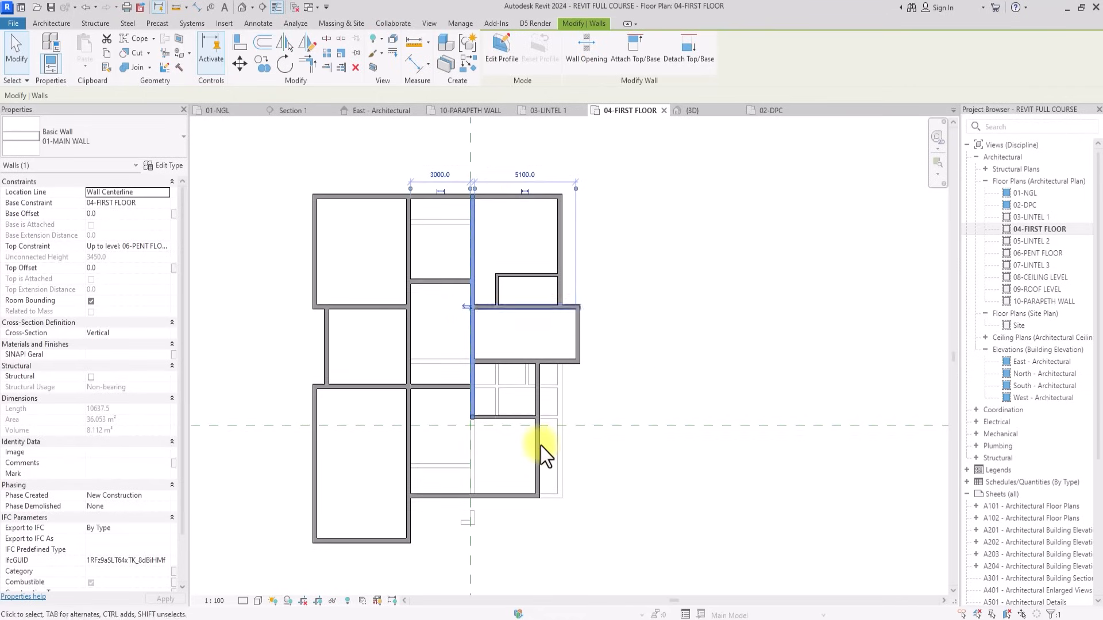
click(421, 309)
scroll(422, 309, up, 2)
scroll(419, 324, down, 2)
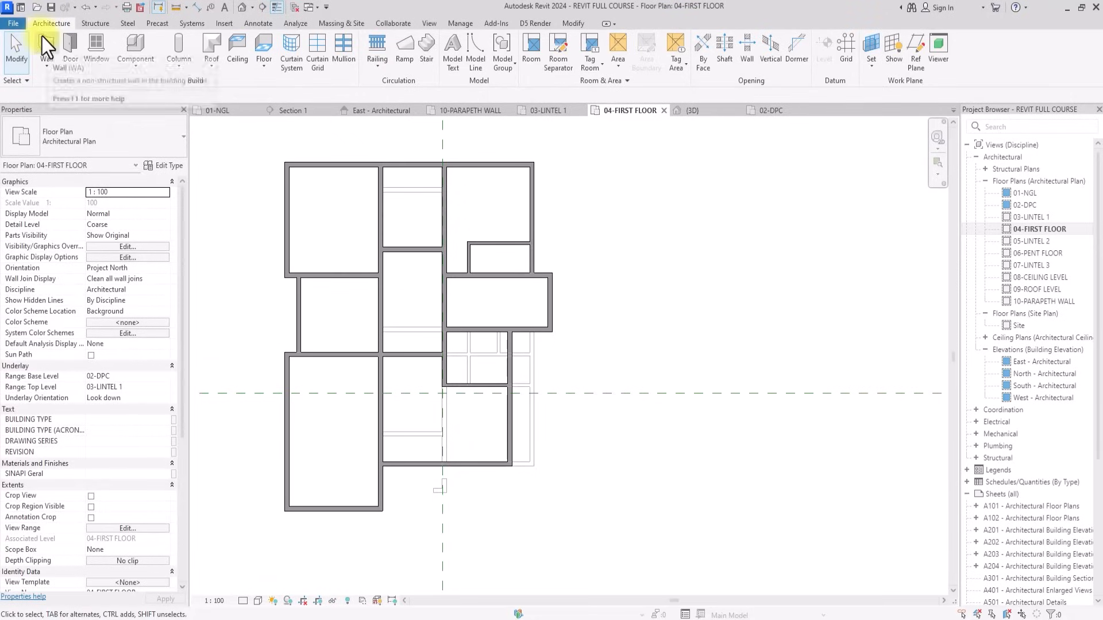
Start a new wall with the type MY WHITE WALL 225.
click(43, 39)
click(77, 130)
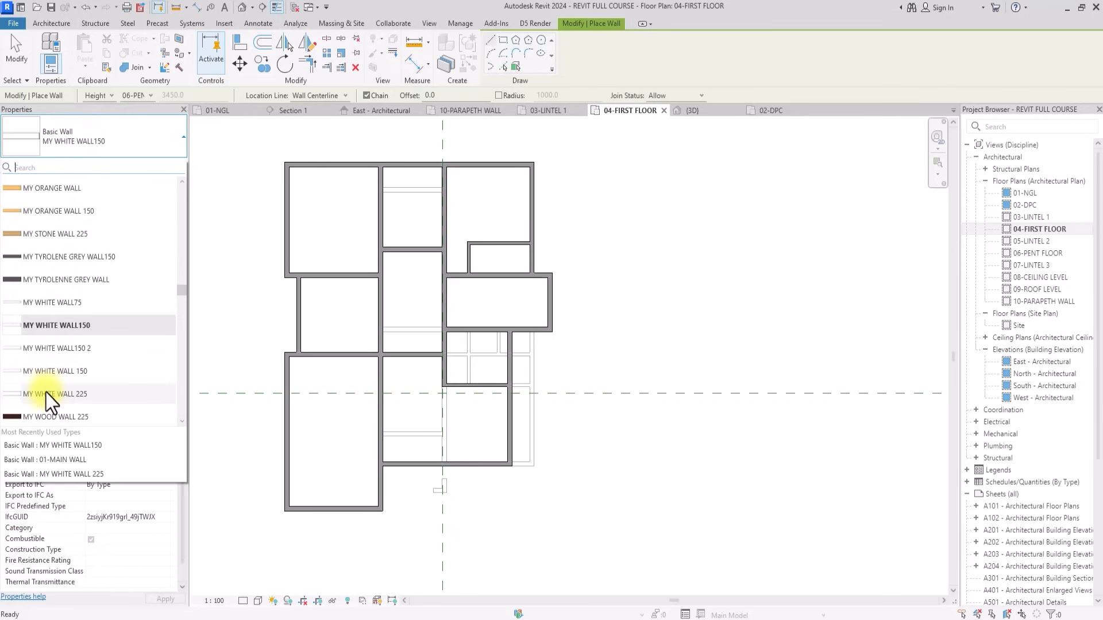
click(45, 394)
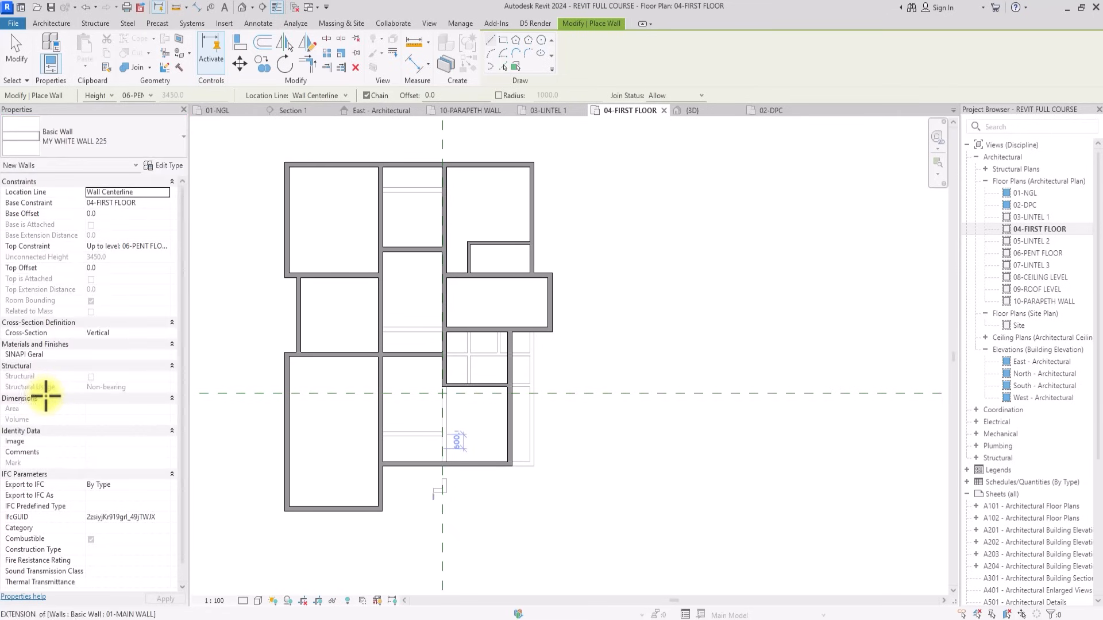
scroll(64, 416, up, 2)
middle_drag(46, 397, 45, 393)
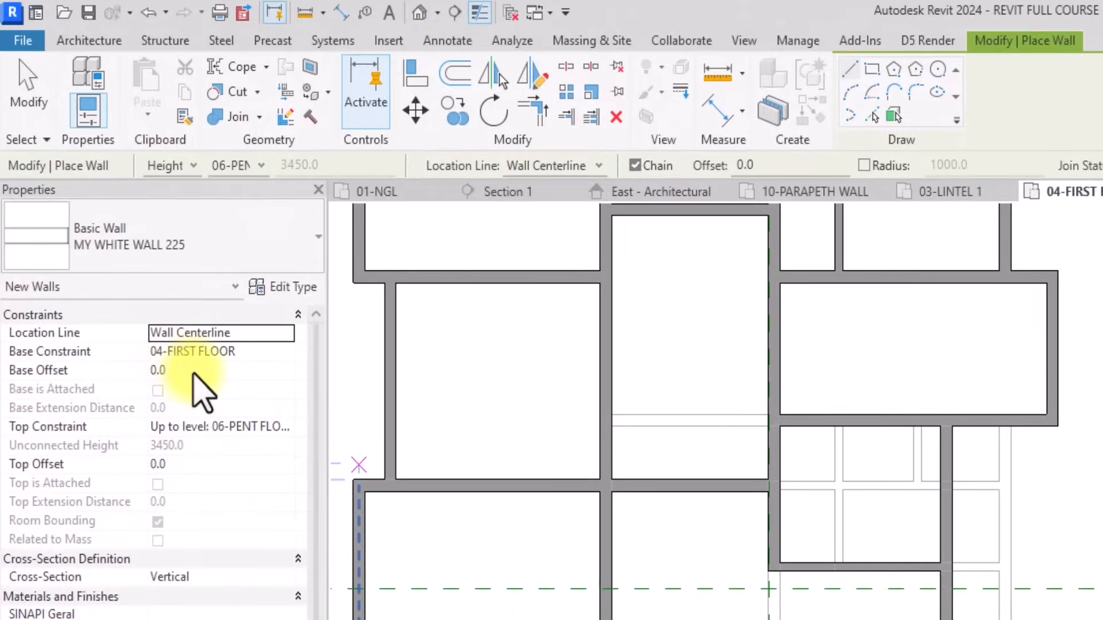
Set the new wall's base offset to -450 and its top offset to 300, keeping the top constraint at 06-PENT FLOOR.
click(194, 374)
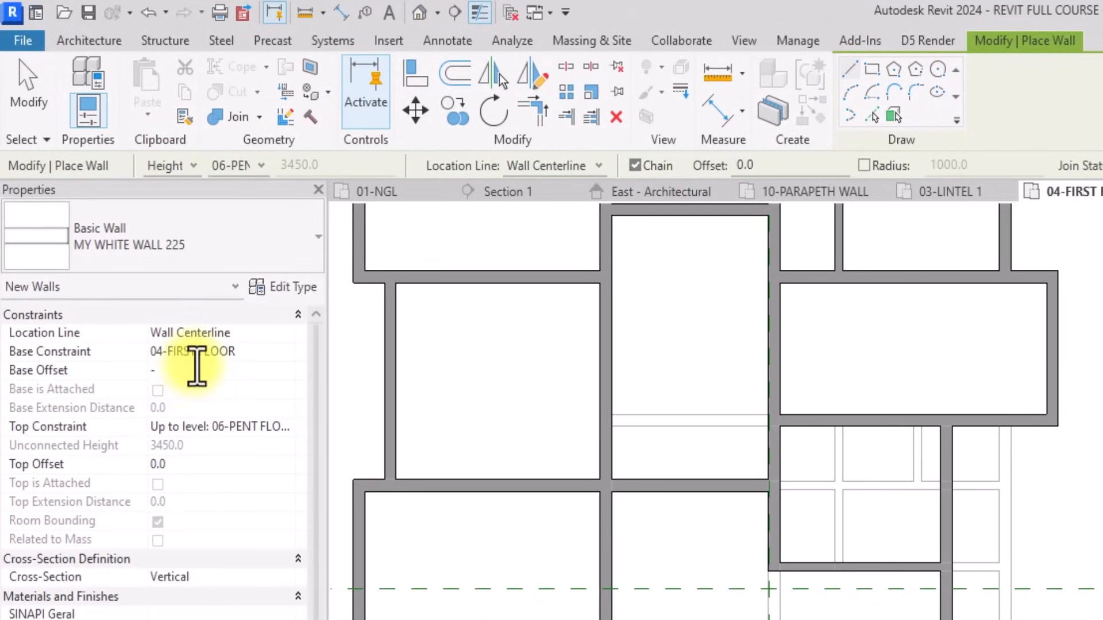
key(Return)
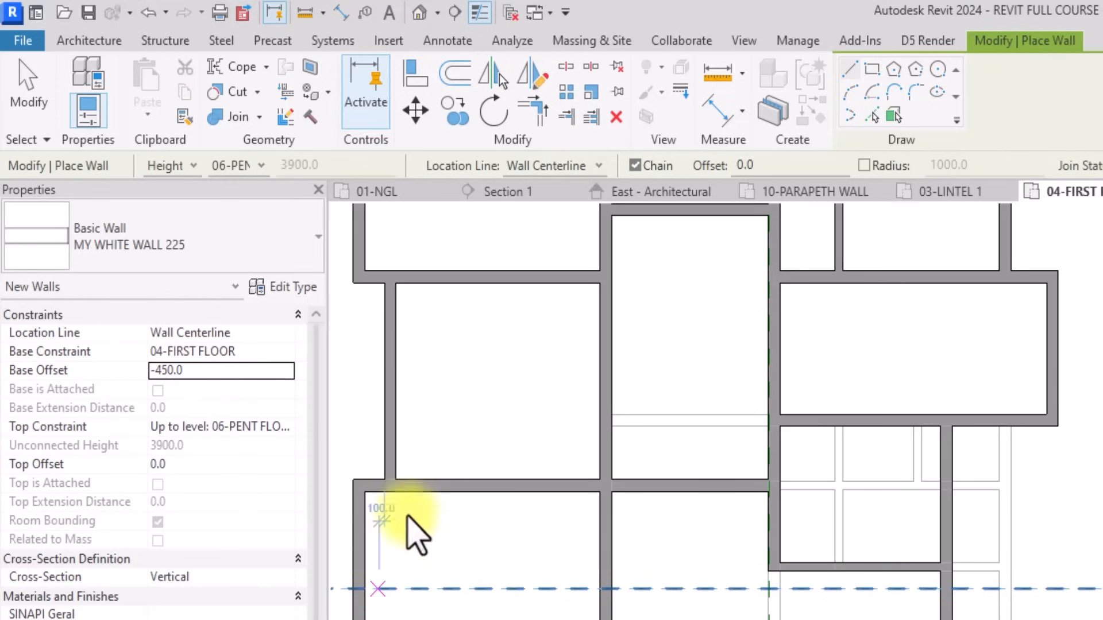
click(286, 428)
click(287, 434)
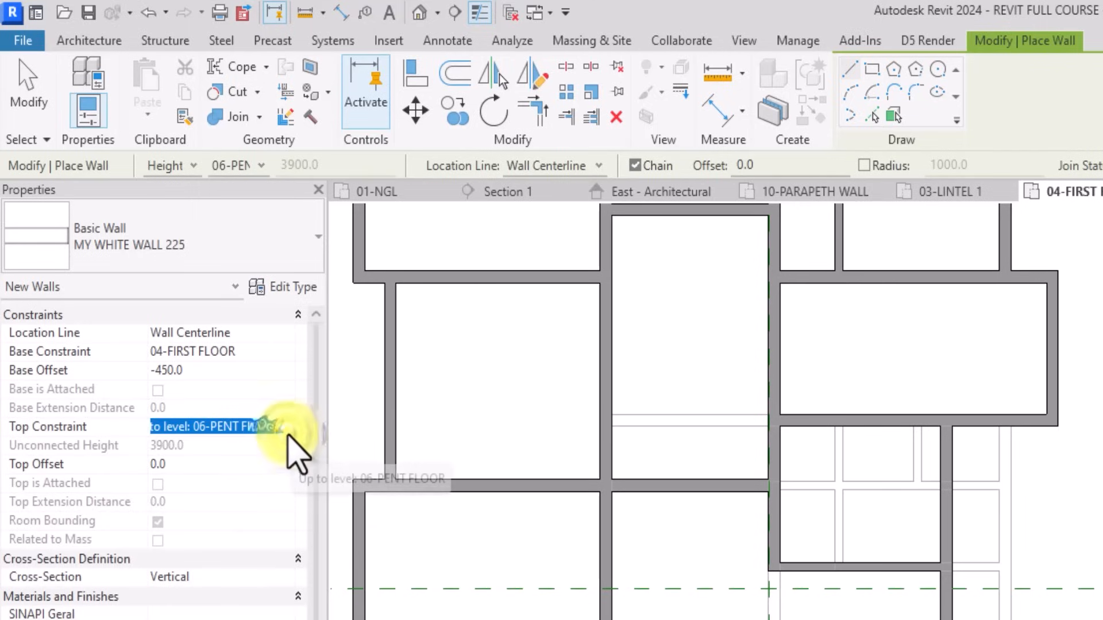
click(210, 463)
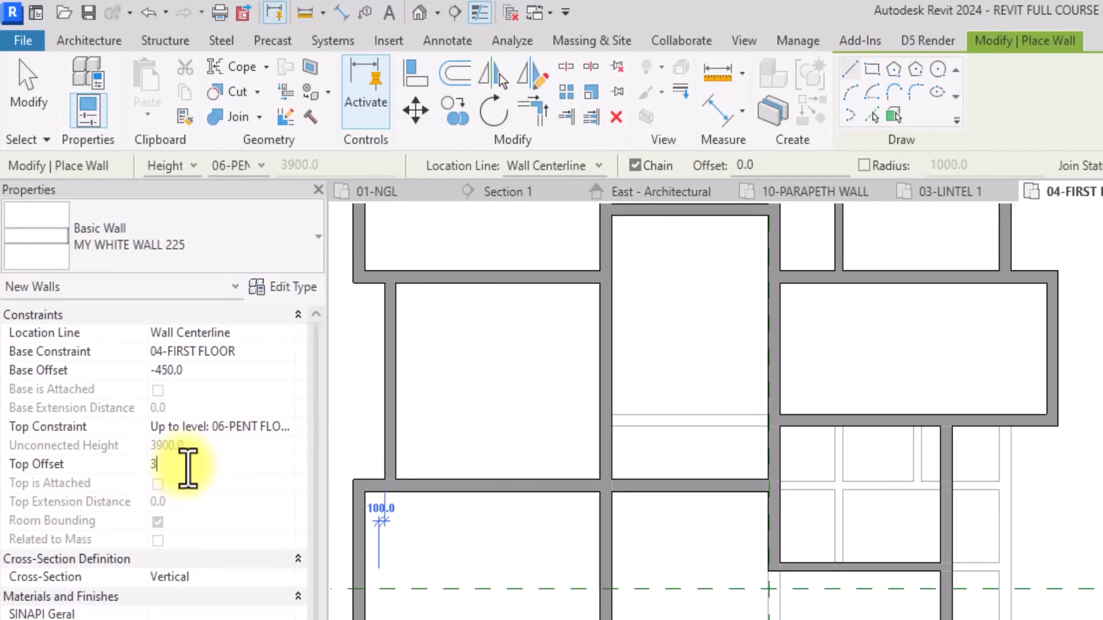
text(300)
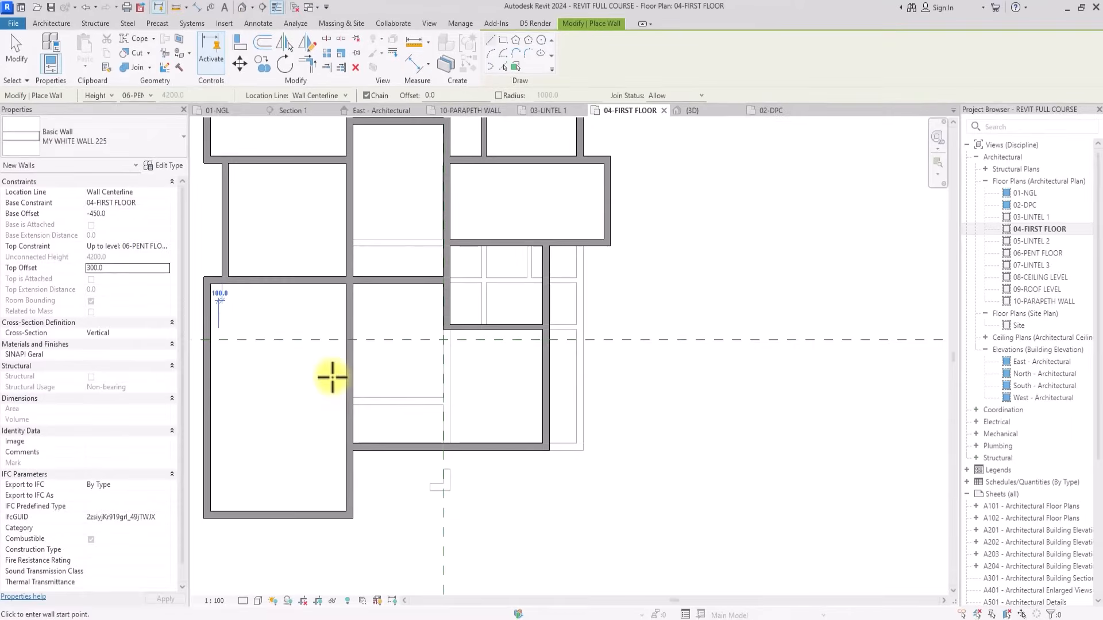
Draw an L-shaped wall below the lower-left room's bottom wall, about 900 mm downward and about 800 mm to the right.
middle_drag(287, 535, 347, 440)
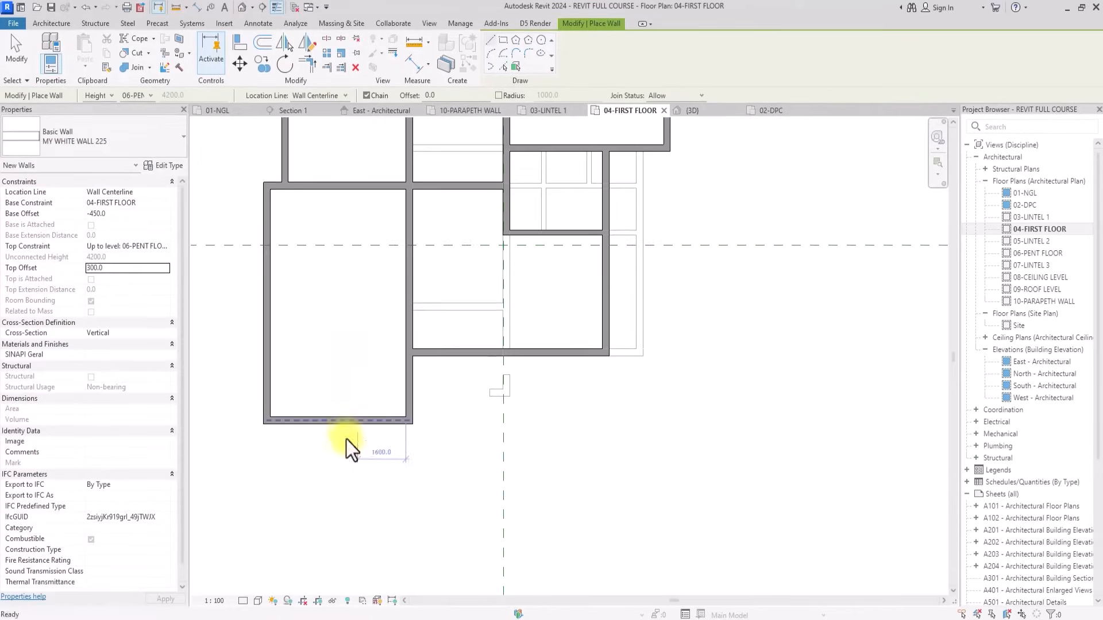
scroll(347, 439, up, 1)
scroll(347, 439, up, 1)
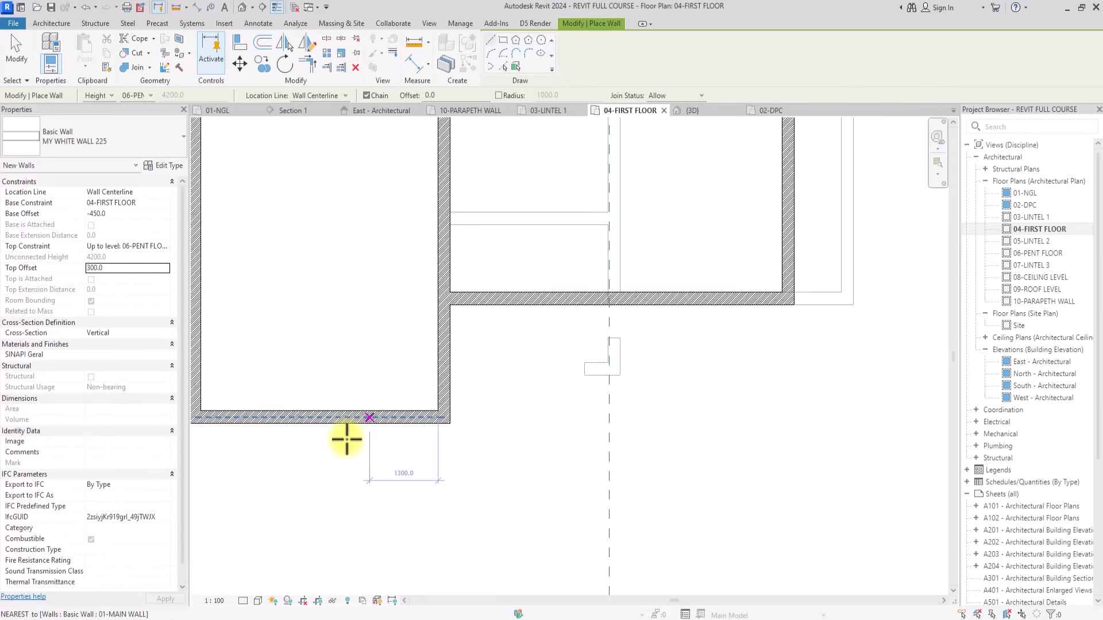
click(380, 418)
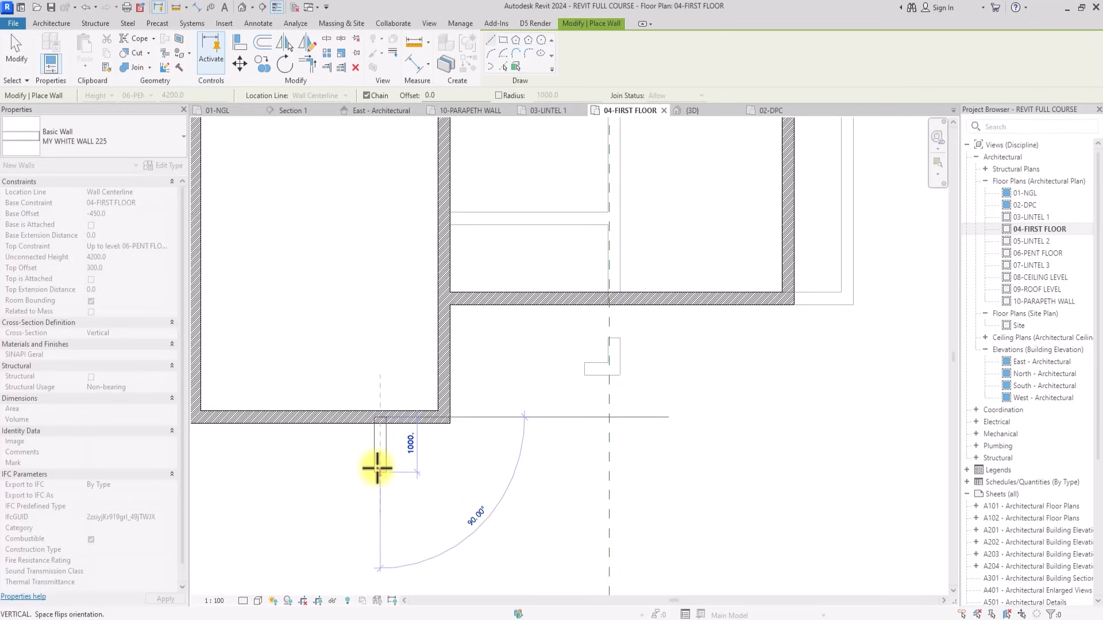
click(399, 467)
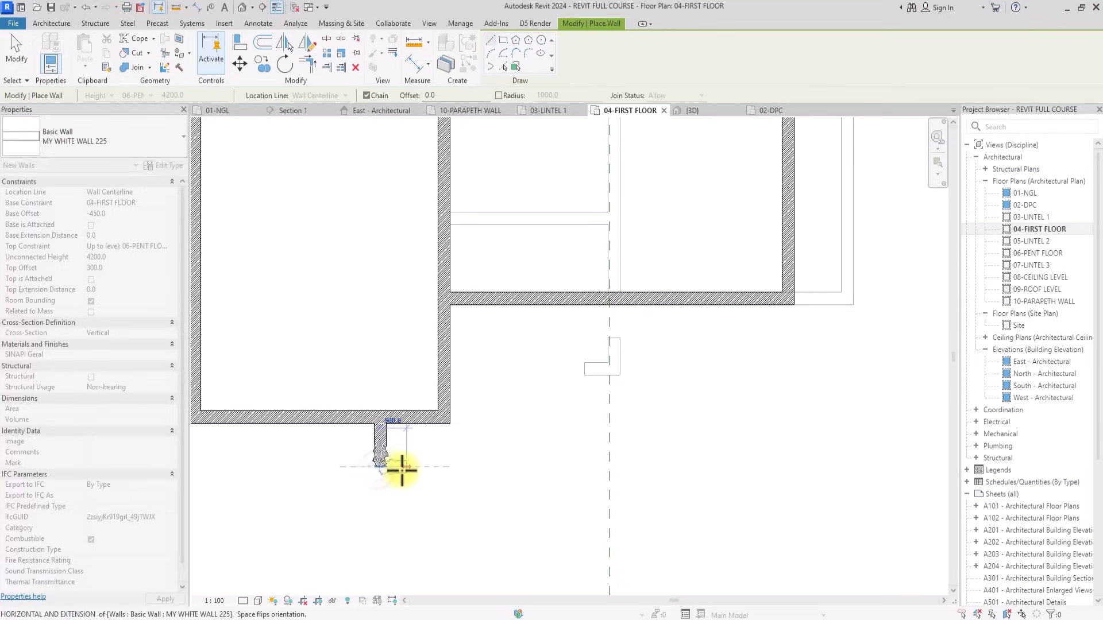
click(423, 466)
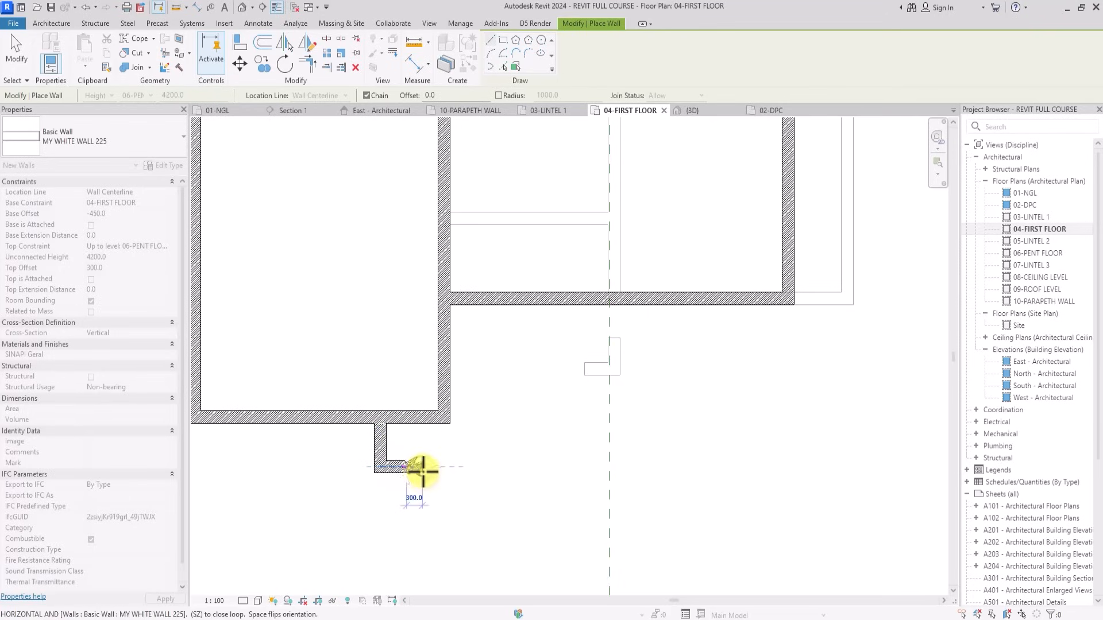
key(Escape)
key(Escape)
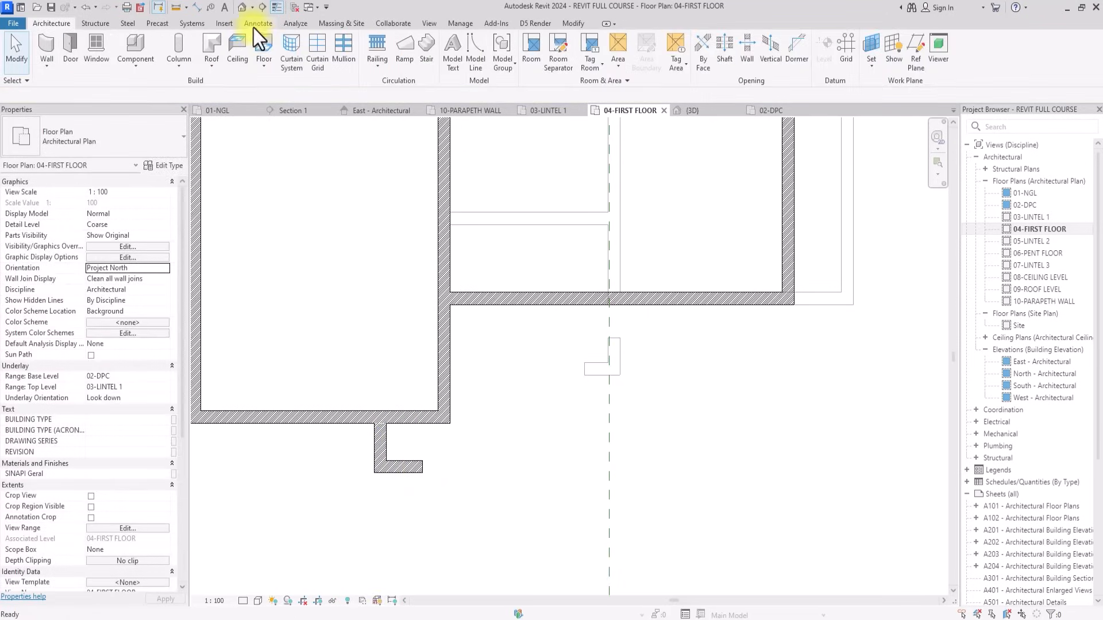
Place an aligned dimension from the lower-left room's bottom wall outer face to the L-shaped wall's lower face.
click(254, 24)
click(57, 49)
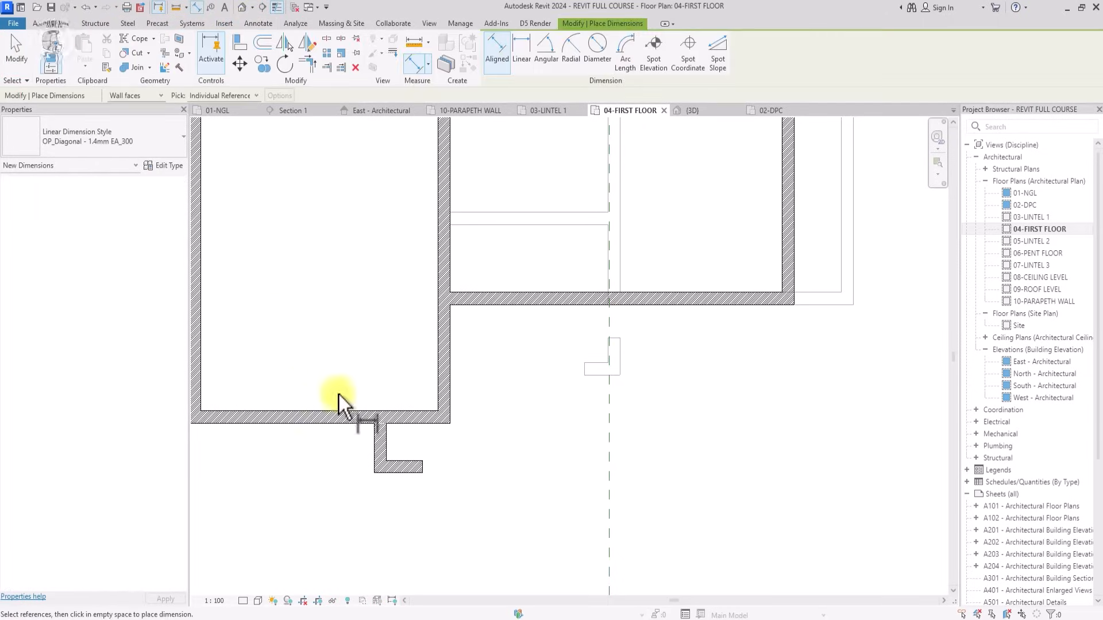
click(362, 424)
click(386, 474)
scroll(354, 469, up, 2)
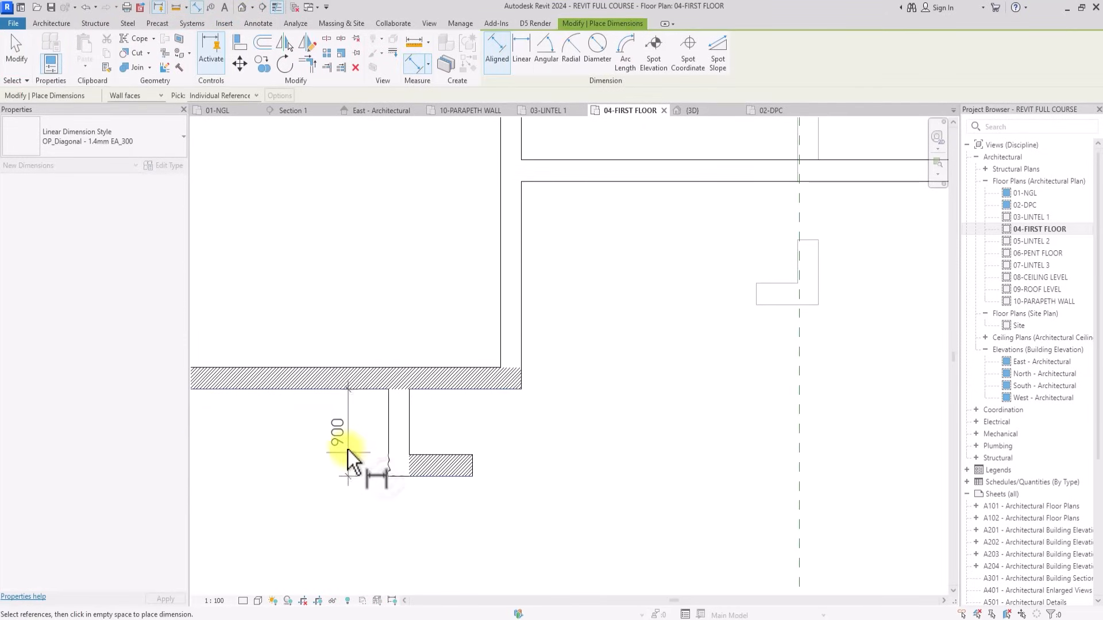
click(348, 450)
key(Escape)
key(Escape)
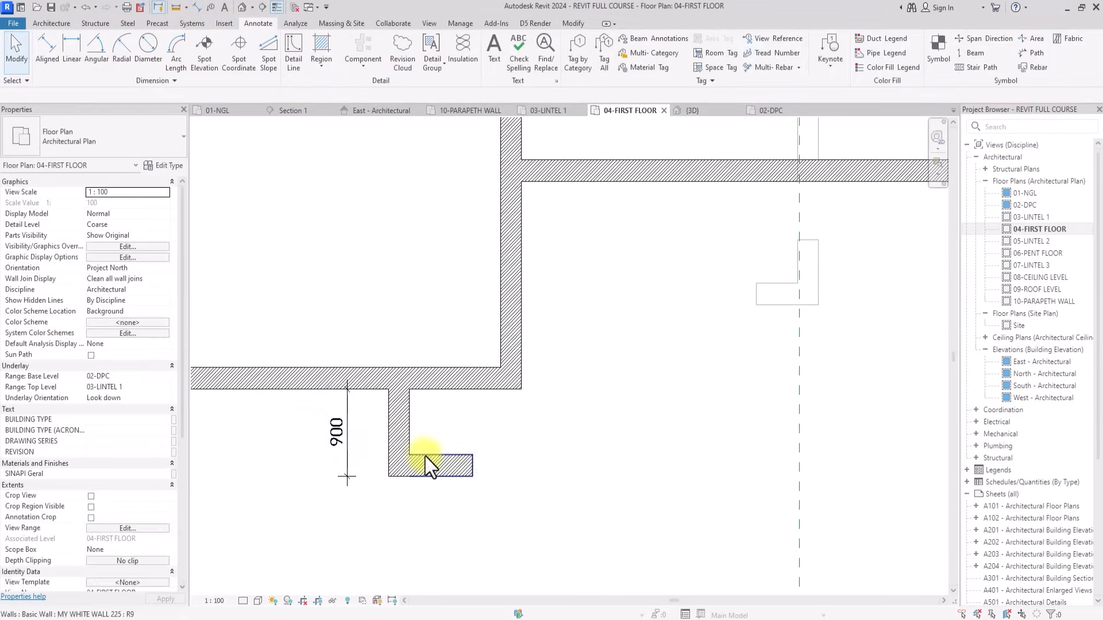
Set the distance from the lower-left room's bottom wall to the L-shaped wall's lower face to 600 mm.
click(430, 465)
scroll(345, 439, up, 1)
click(337, 433)
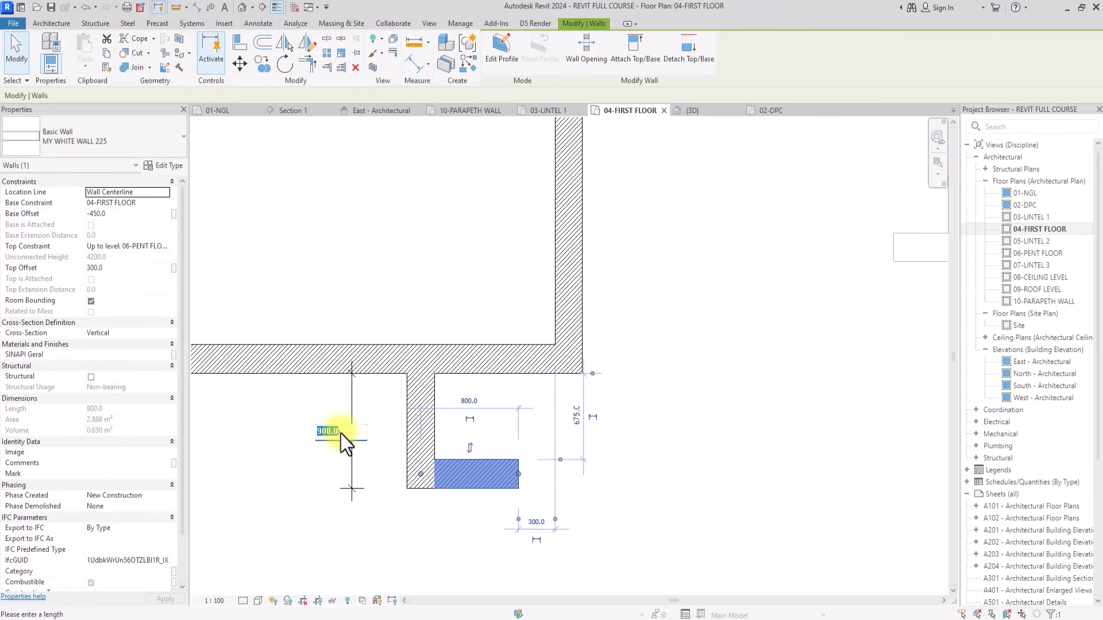
text(600)
key(Return)
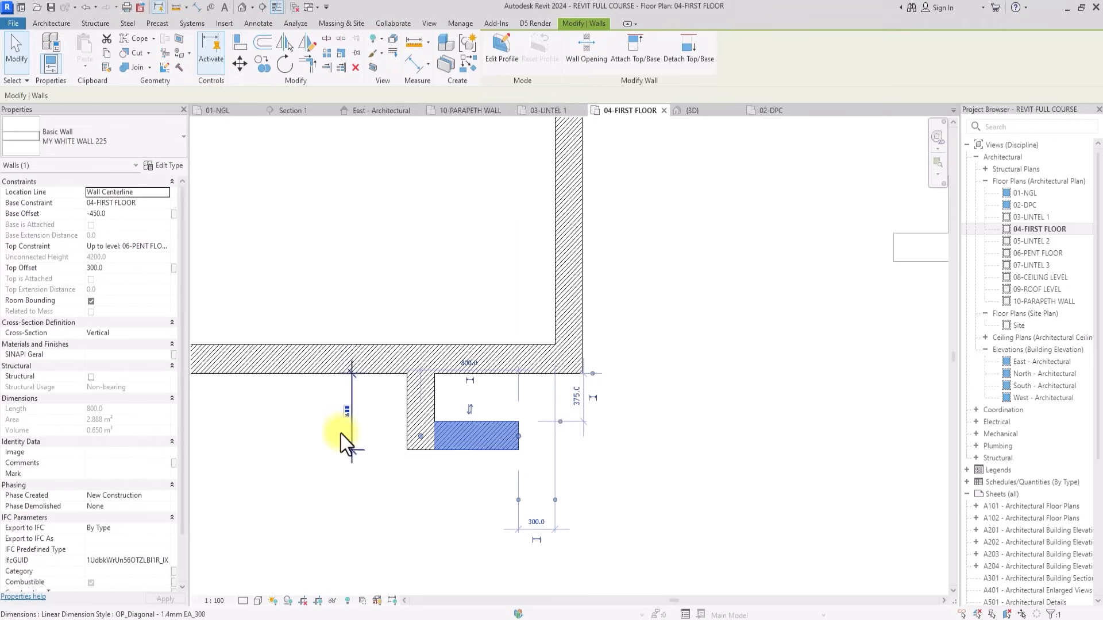
click(464, 512)
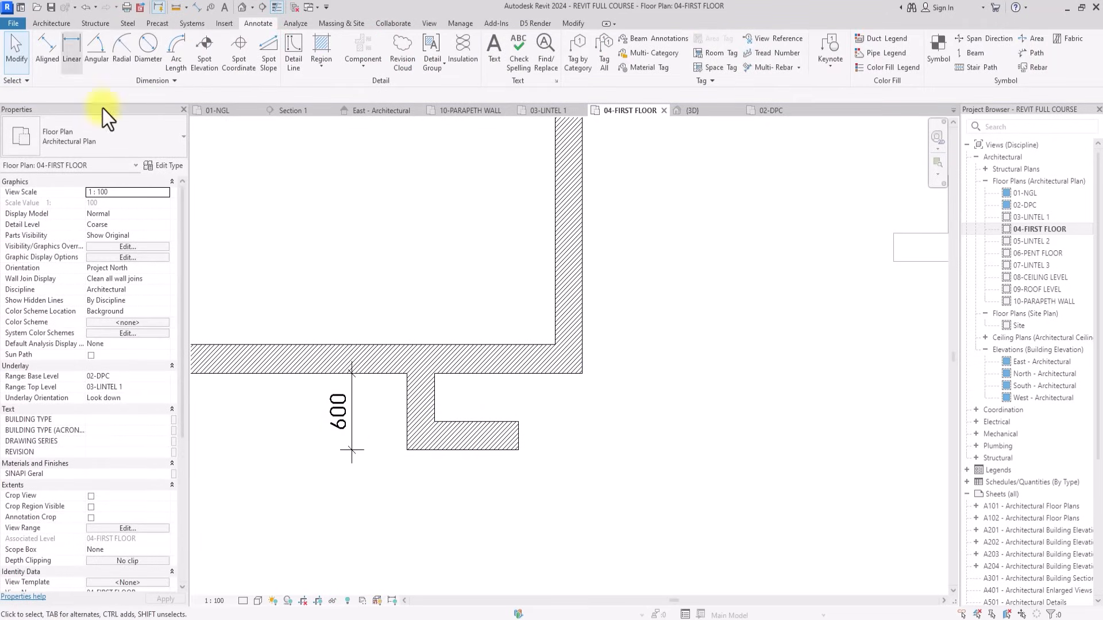
Place an aligned dimension below the L-shaped wall, from its vertical leg's outer face to its horizontal leg's end.
click(50, 52)
click(422, 427)
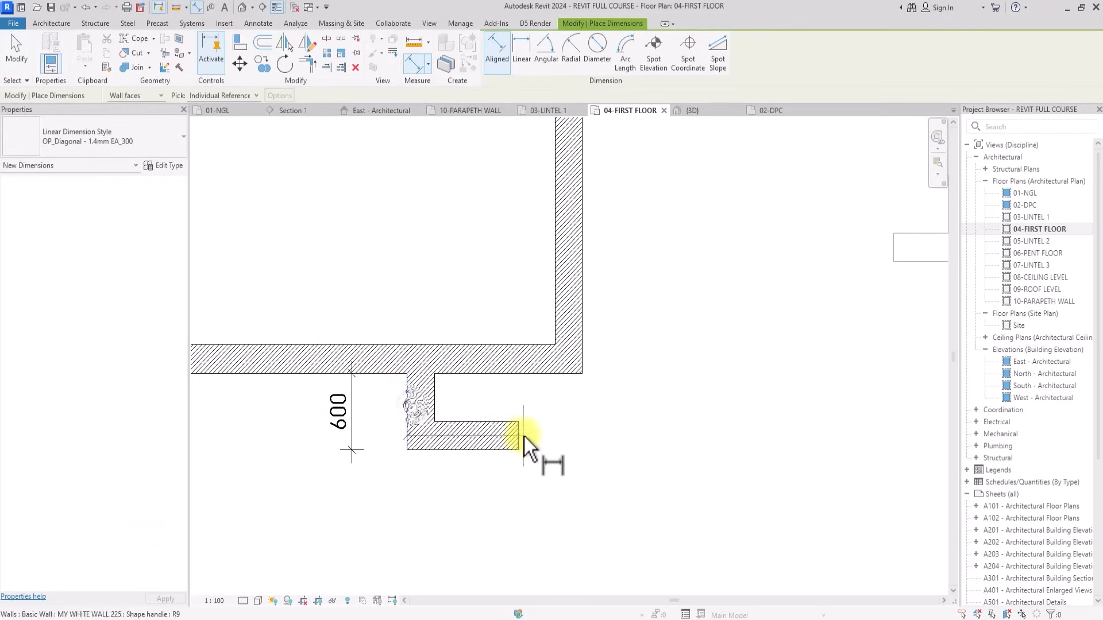
click(524, 436)
click(443, 521)
key(Escape)
key(Escape)
Set the overall width of the L-shaped wall to 750 mm by adjusting its horizontal leg.
click(497, 446)
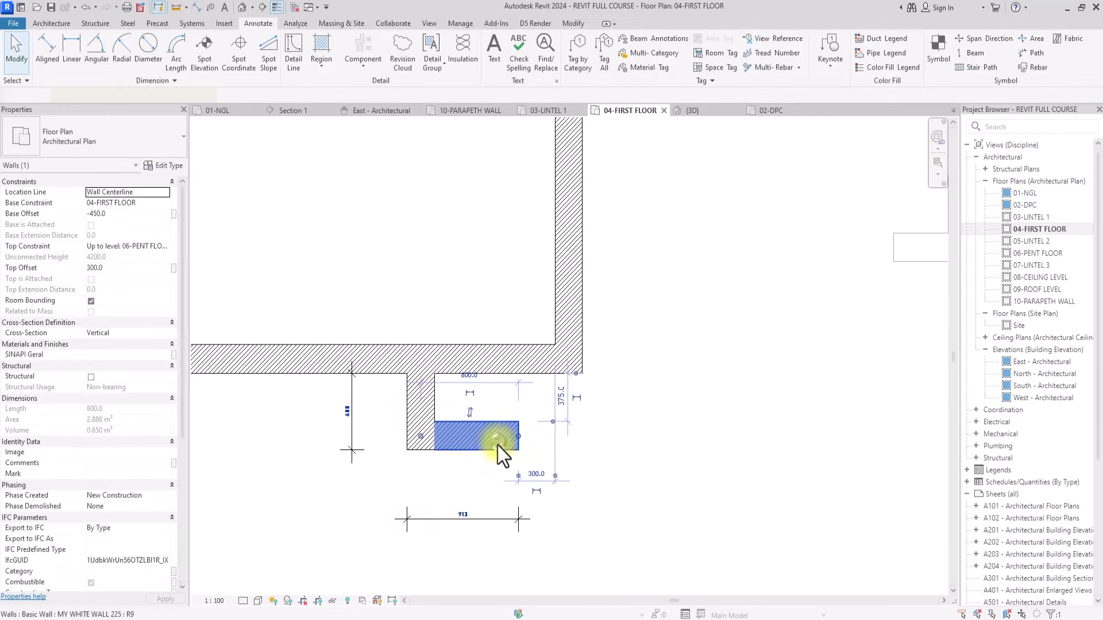
click(462, 510)
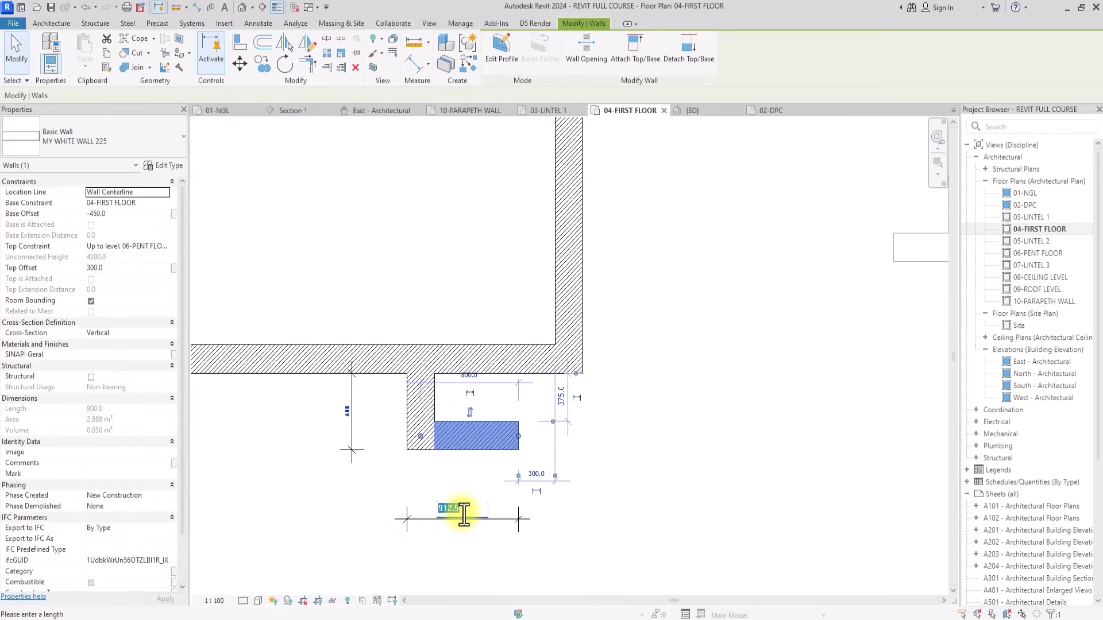
key(Return)
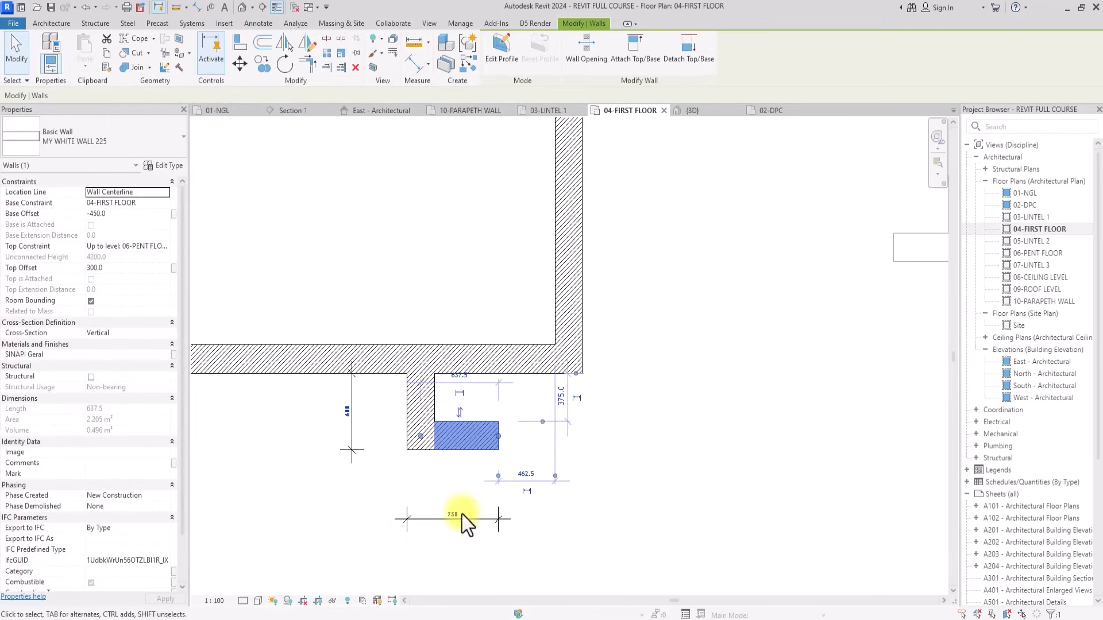
click(599, 503)
scroll(598, 503, down, 3)
scroll(598, 503, up, 2)
scroll(598, 503, down, 3)
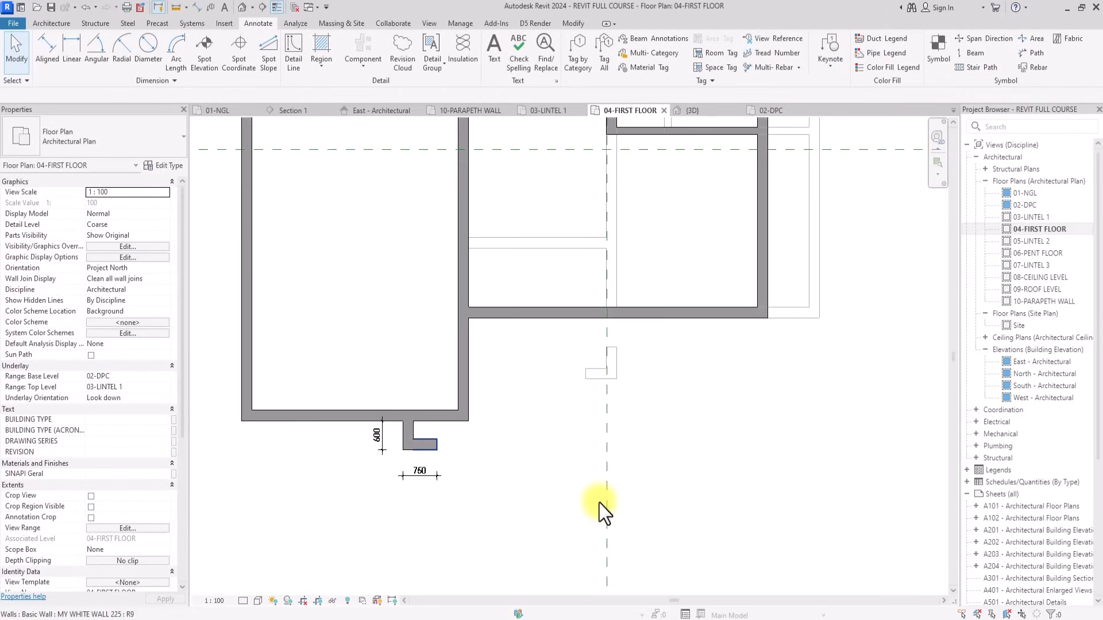
Set the top offset of both legs of the L-shaped wall to 150.
scroll(431, 438, up, 4)
click(393, 461)
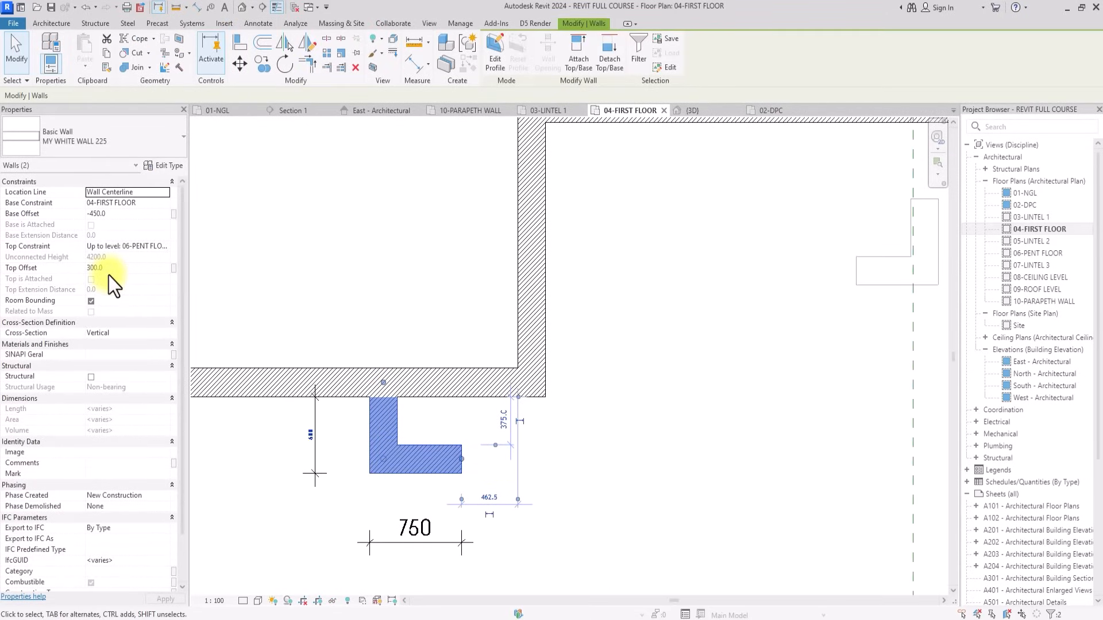
click(129, 267)
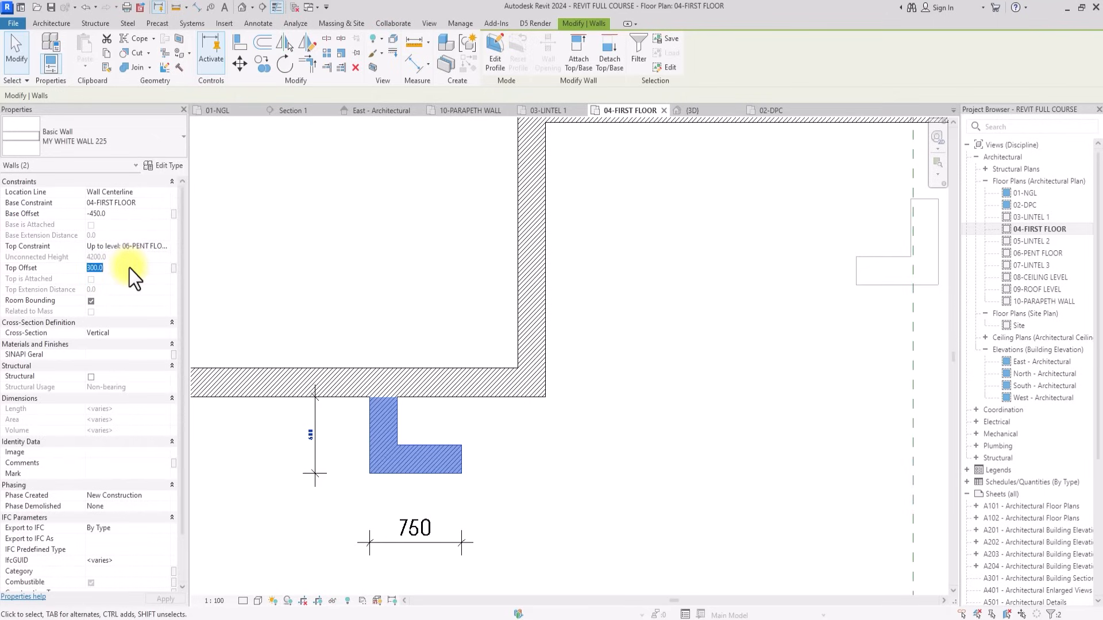
text(150)
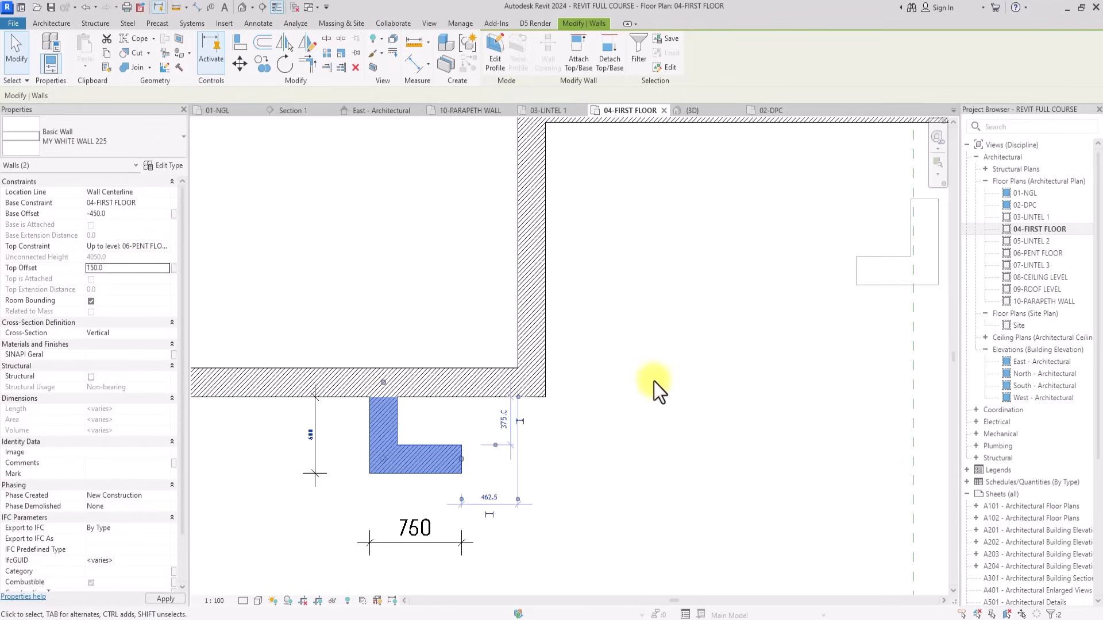
click(660, 384)
scroll(661, 383, down, 4)
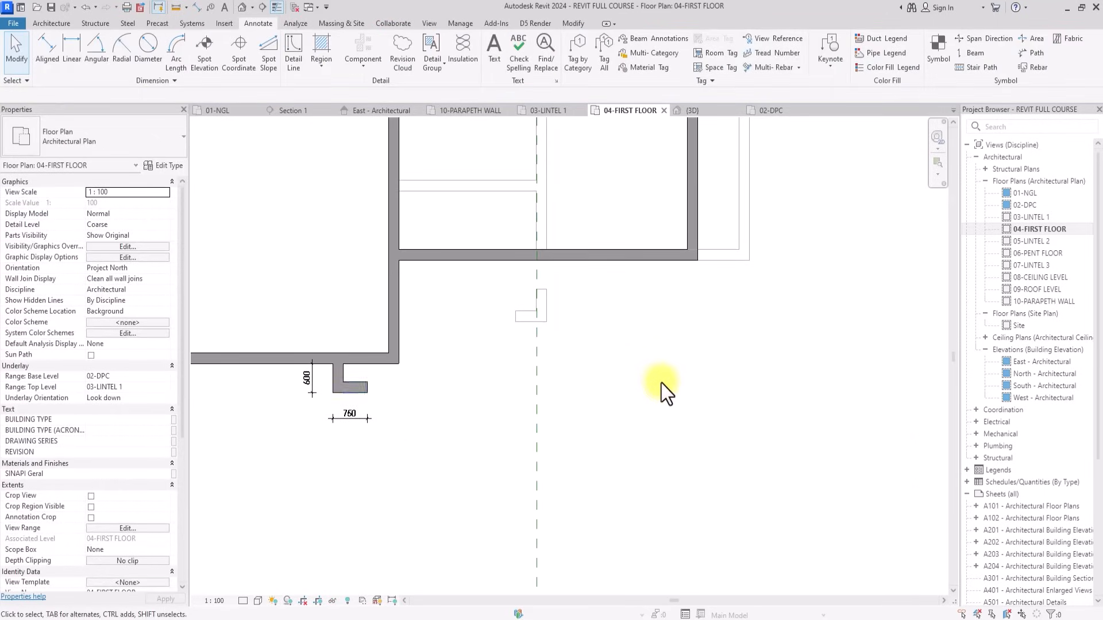
Start a new MY WHITE WALL 225 wall with top constraint 05-LINTEL 2 and top offset -2250, keeping the base offset at -450.
scroll(661, 383, down, 3)
key(d)
key(i)
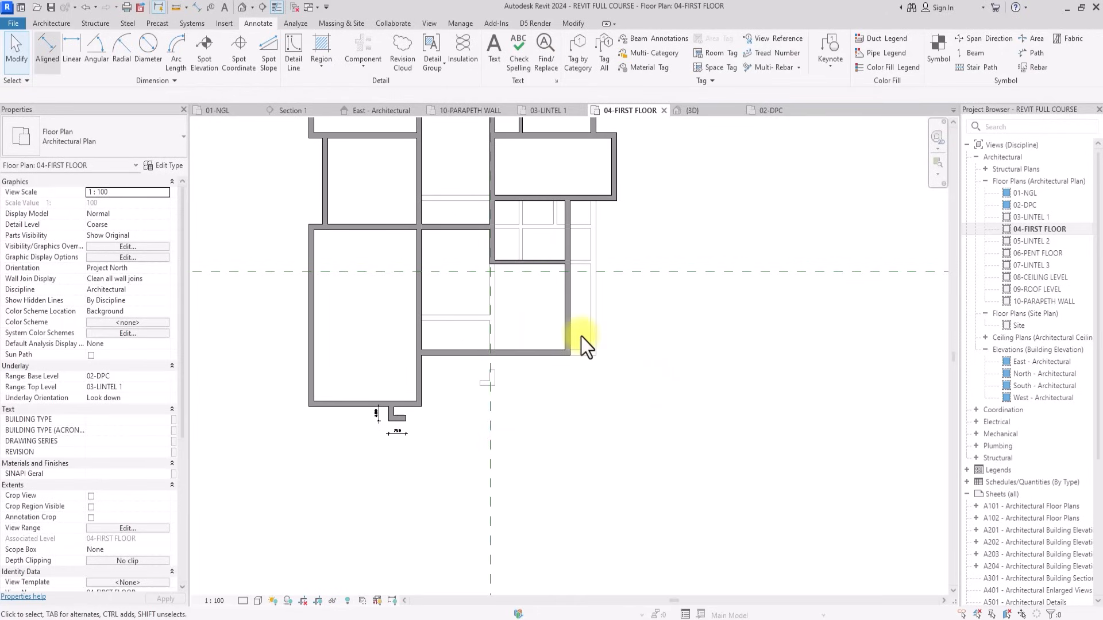
click(48, 26)
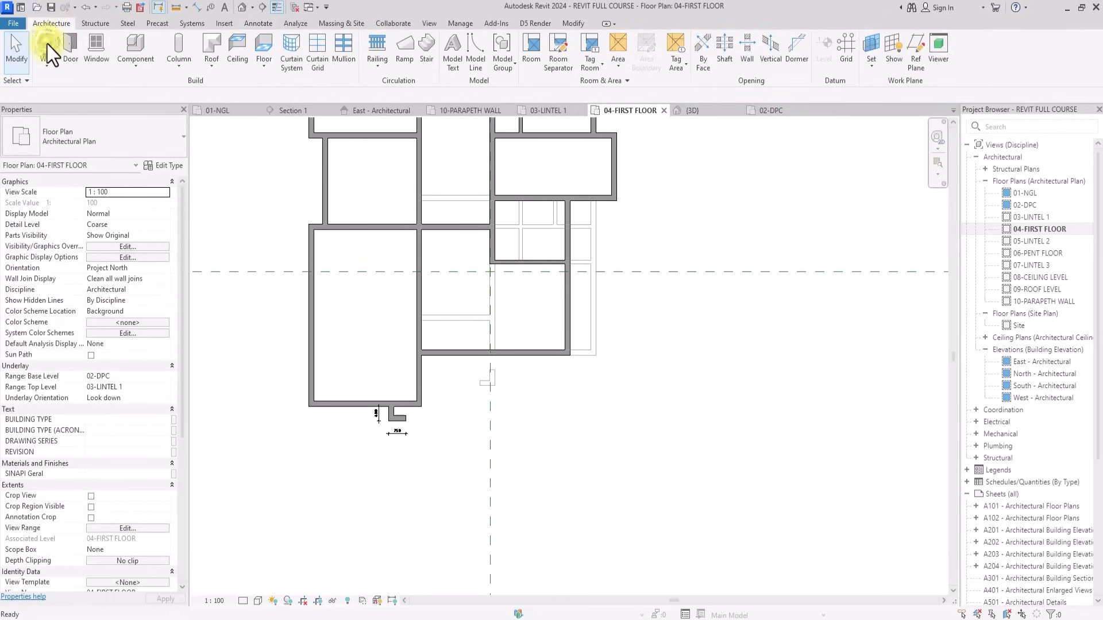
click(47, 44)
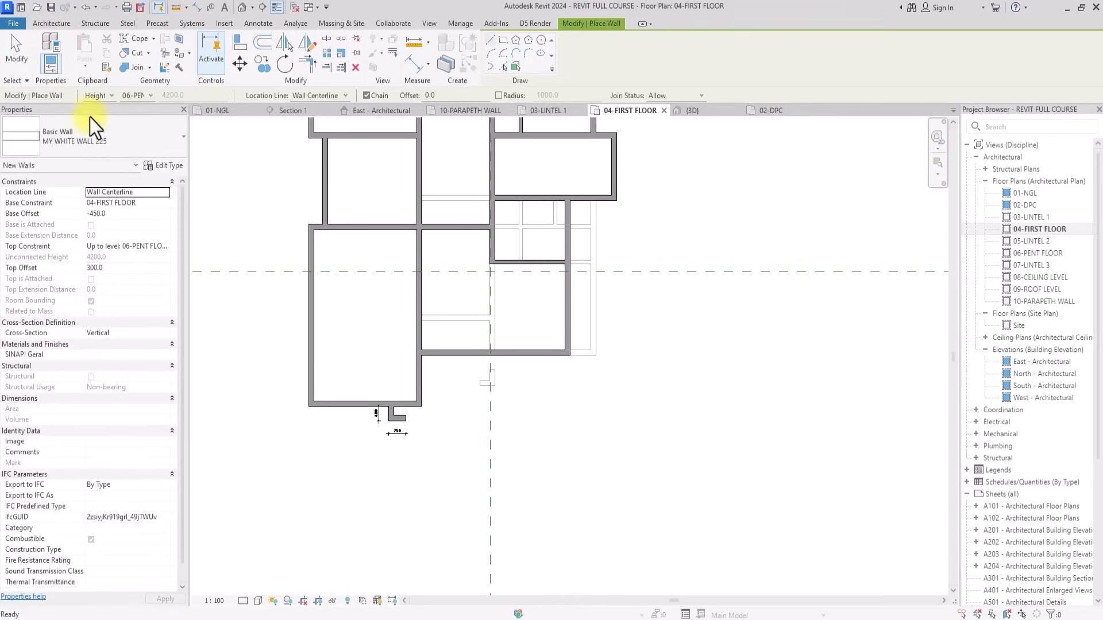
click(166, 247)
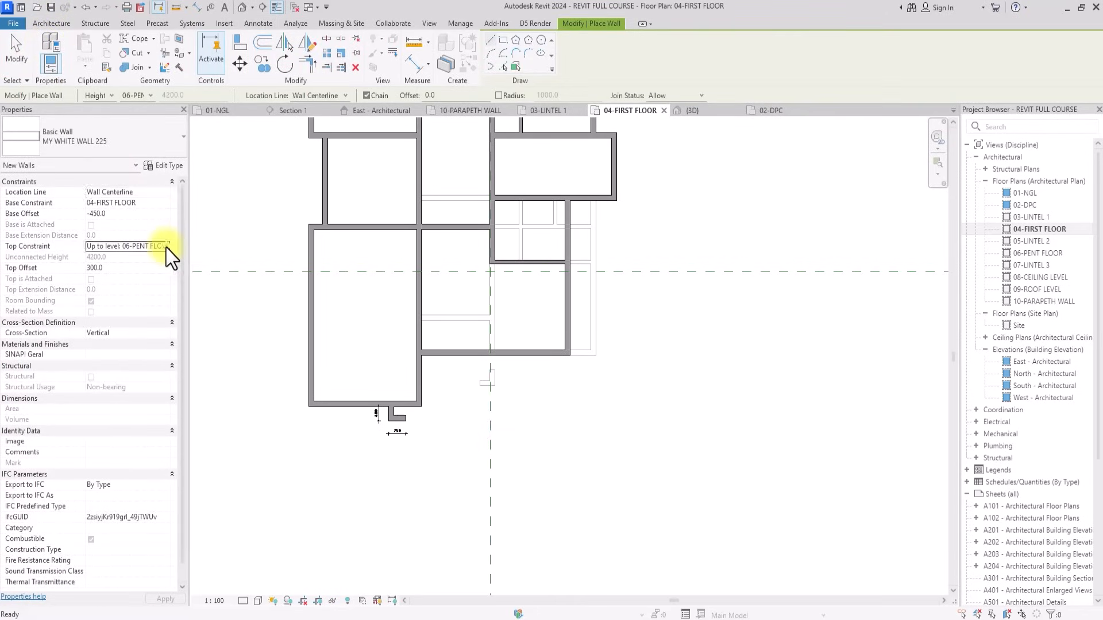
click(165, 246)
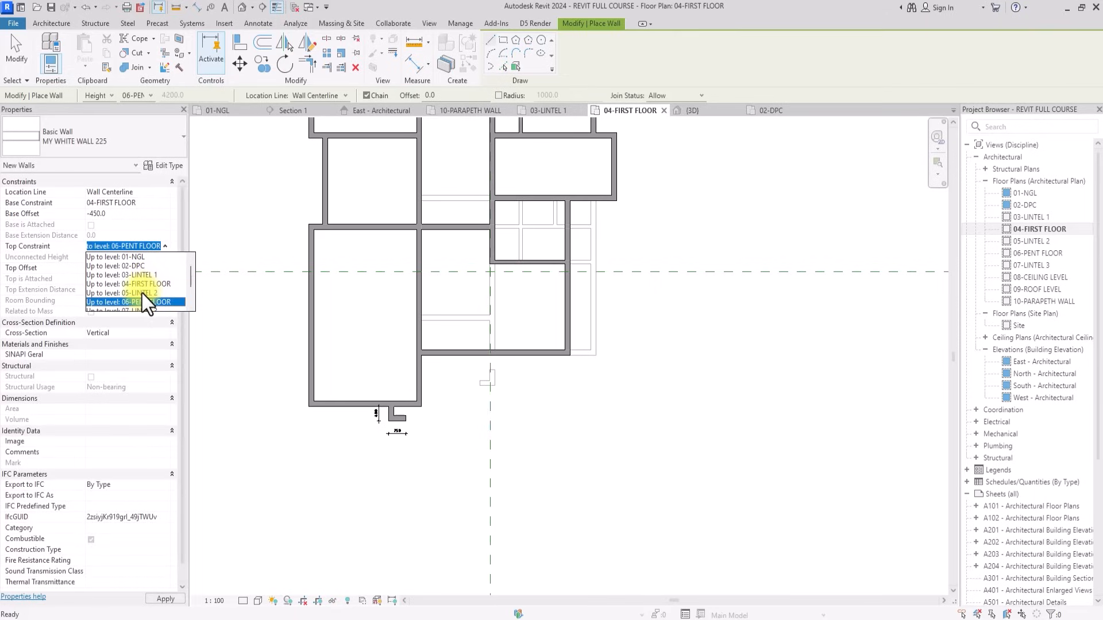
click(142, 294)
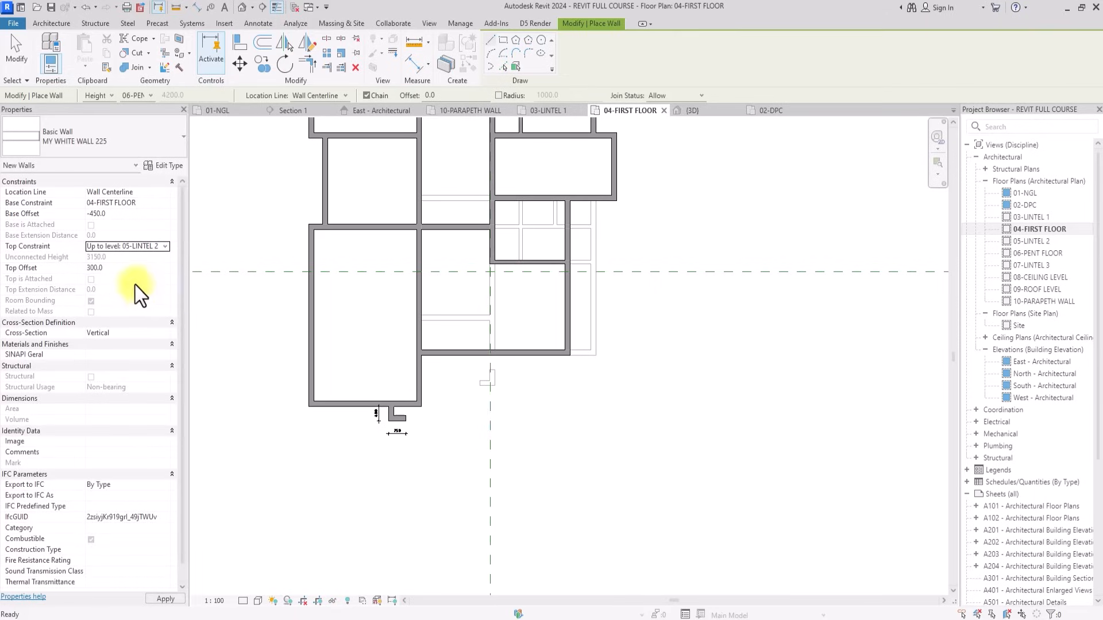
click(121, 268)
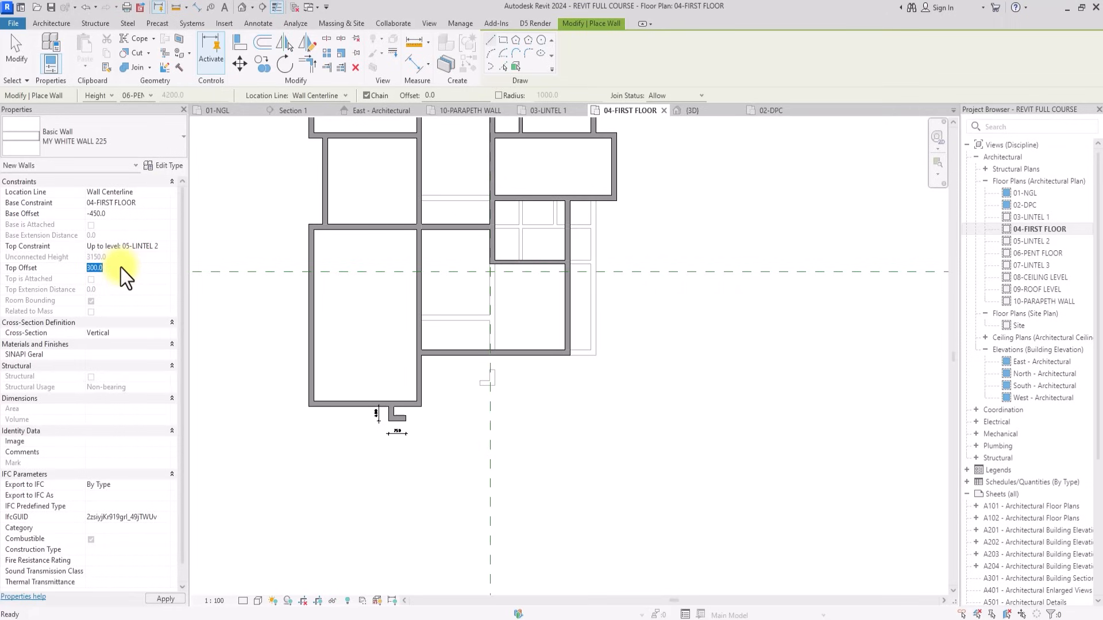
text(-2250)
key(Return)
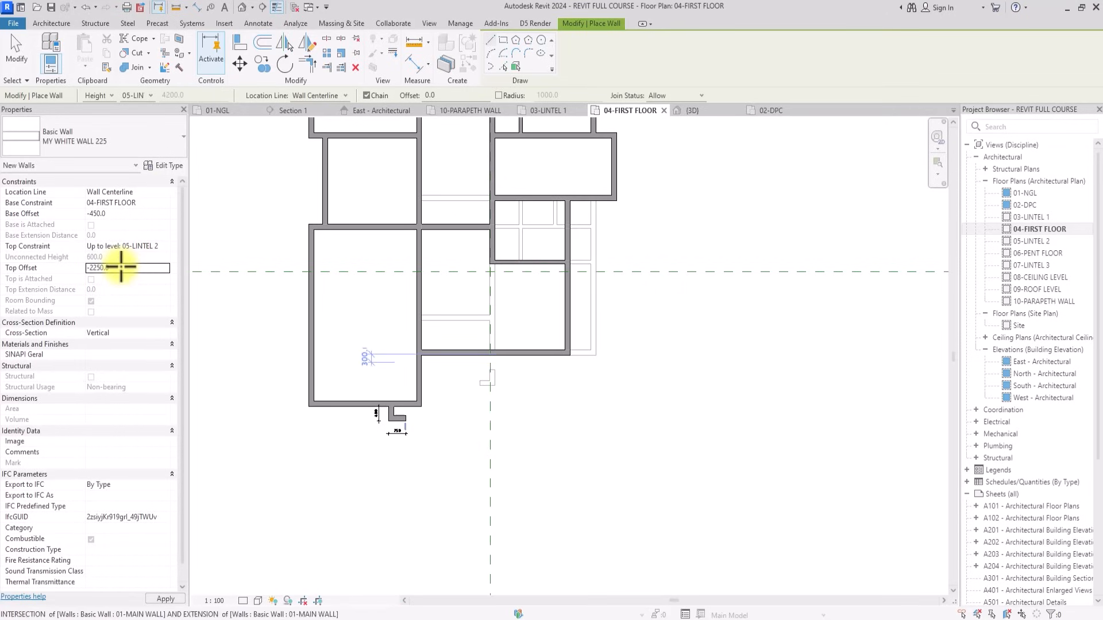
Draw the low wall from the L-shaped wall's end about 8225 mm right, then up level with the lower-right room's bottom wall.
scroll(402, 396, up, 3)
scroll(394, 450, down, 3)
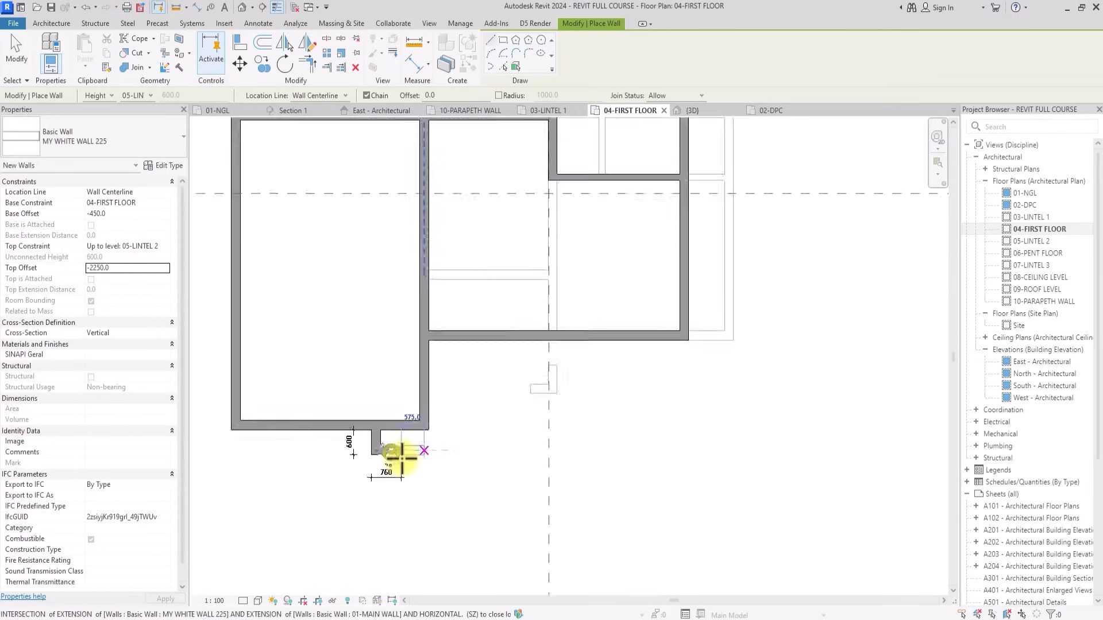
click(640, 451)
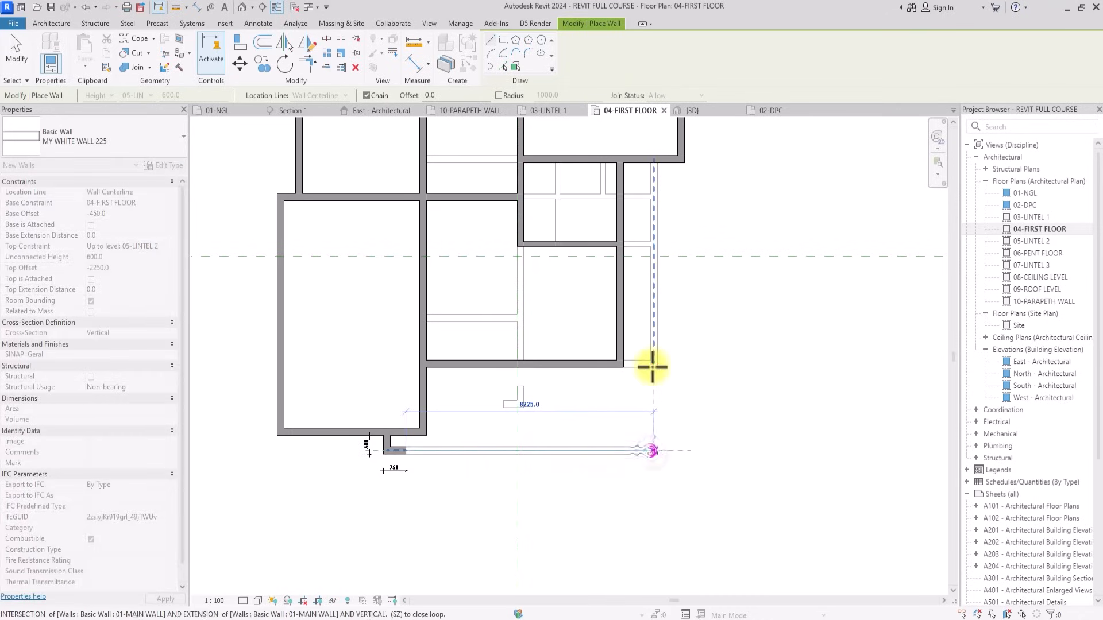
click(651, 366)
key(Escape)
key(Escape)
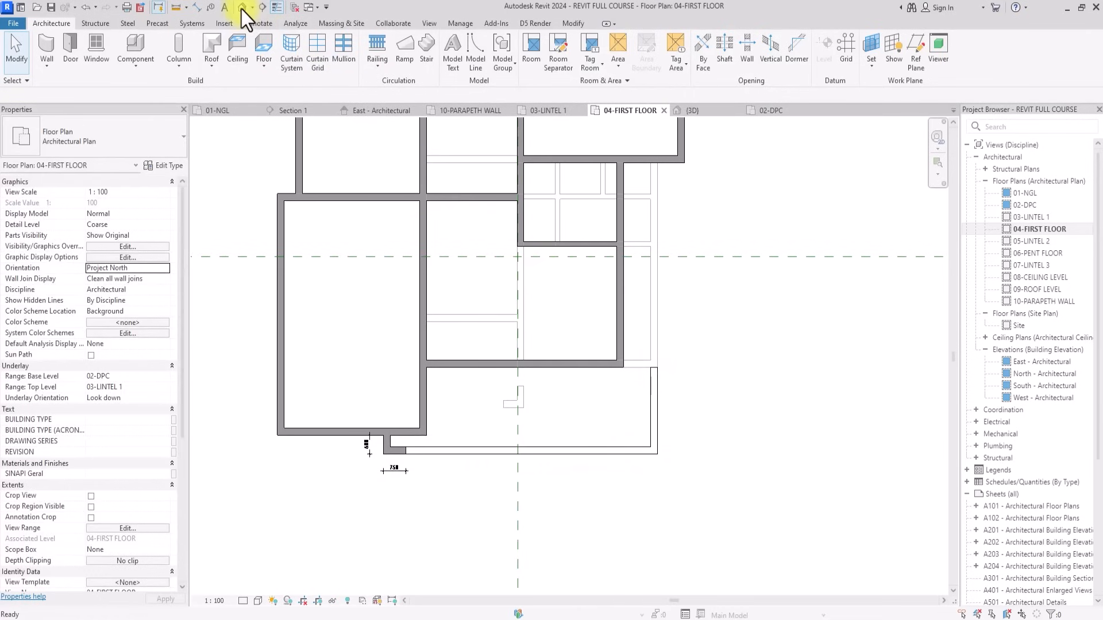
Open the default 3D view, inspect the new low wall and set the visual style to Shaded.
click(241, 8)
click(890, 182)
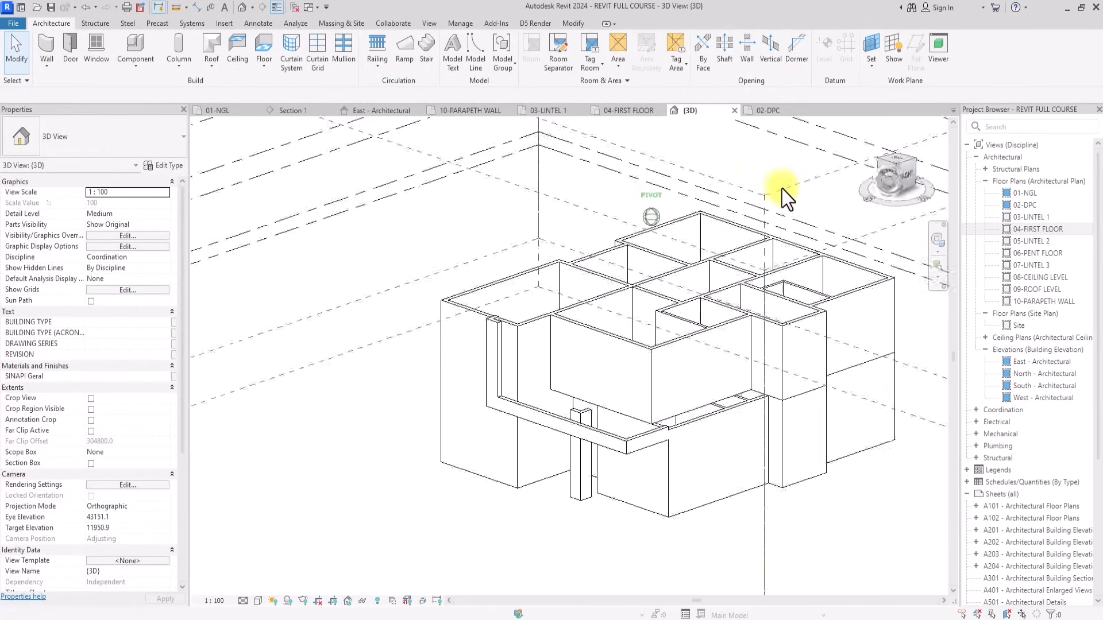
scroll(782, 190, up, 5)
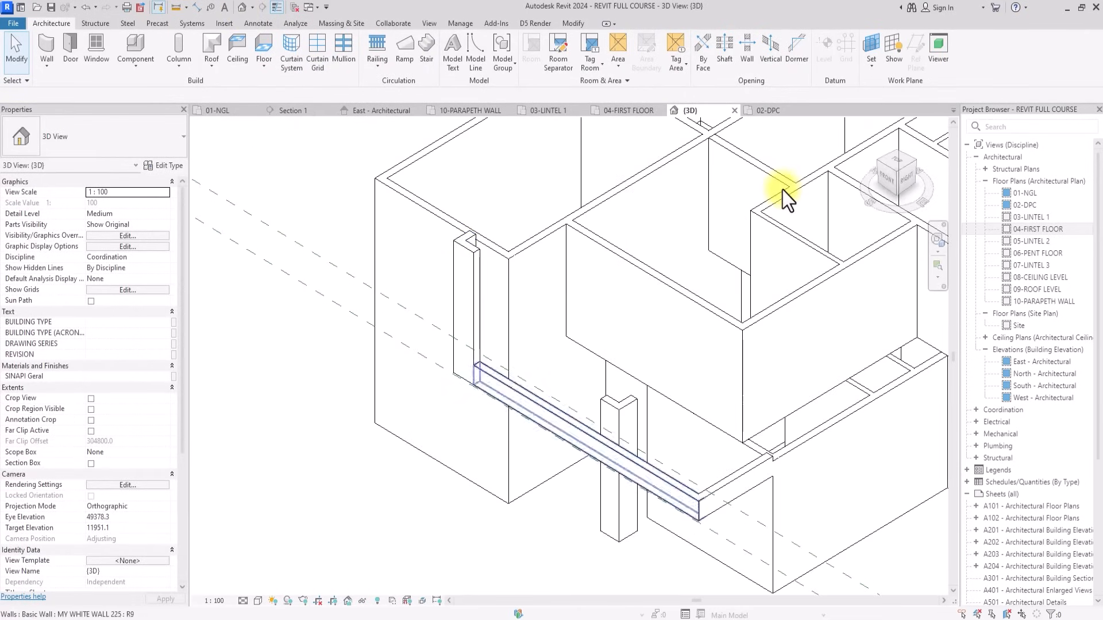
scroll(782, 191, up, 4)
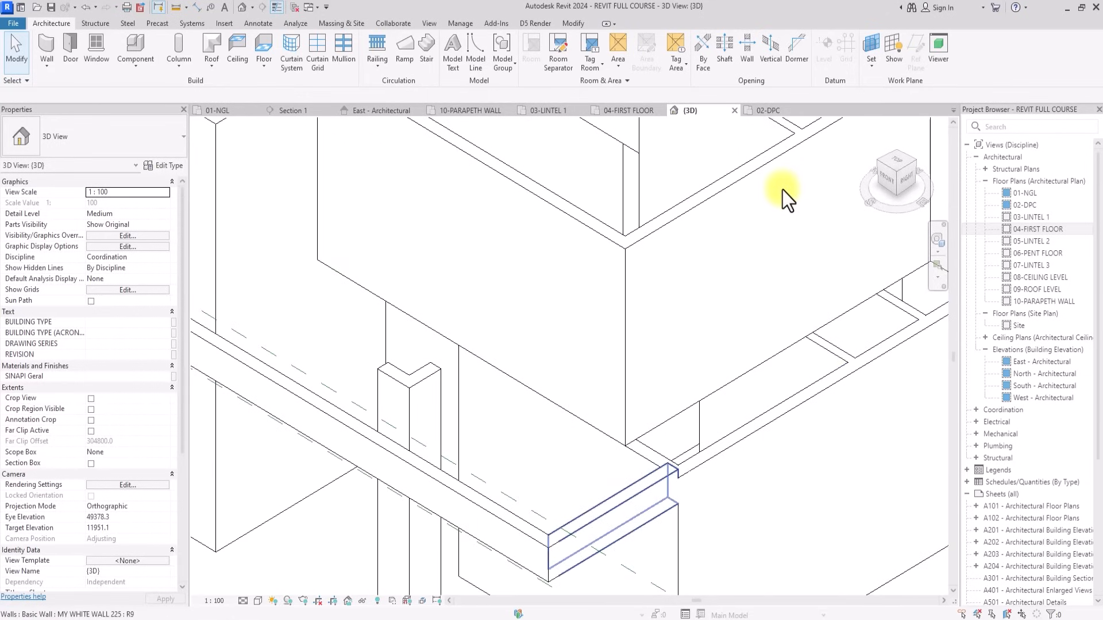
scroll(782, 191, down, 2)
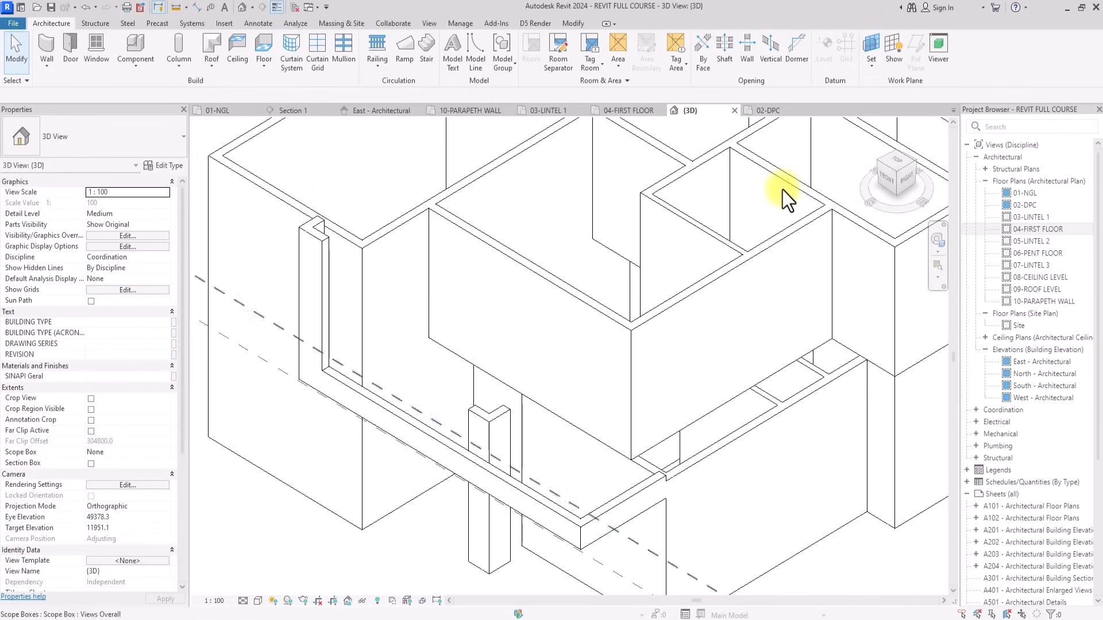
scroll(782, 191, down, 3)
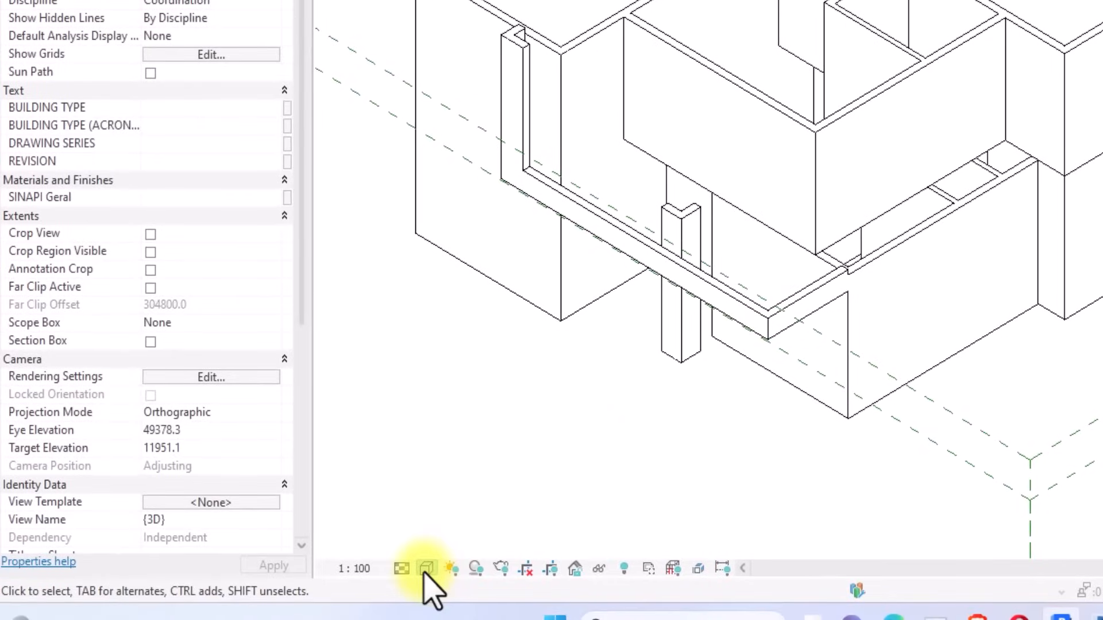
click(427, 569)
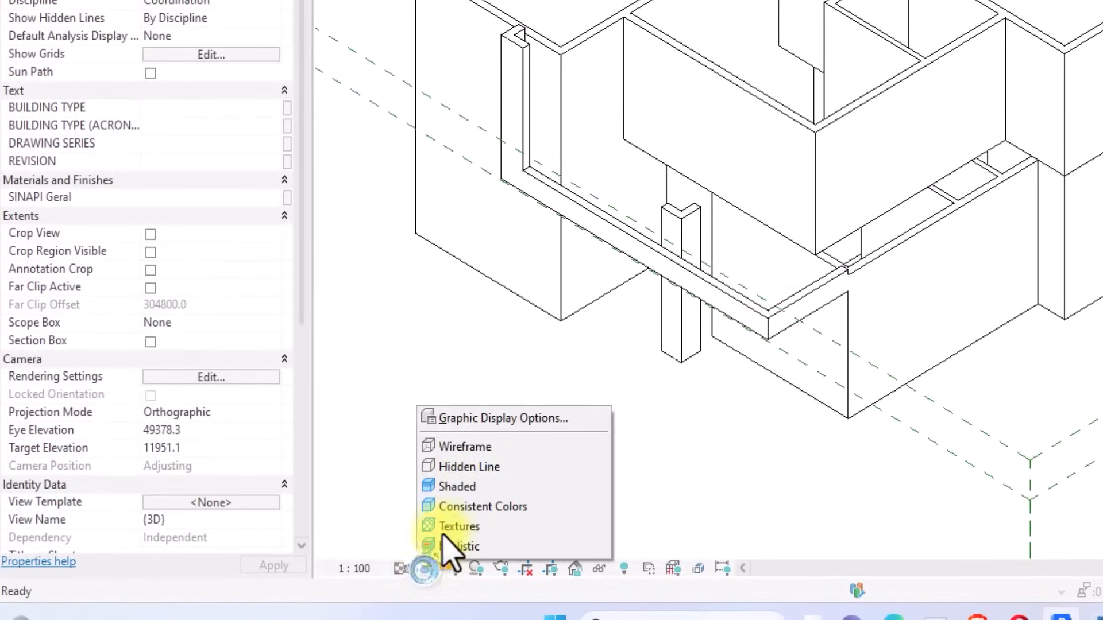
click(464, 488)
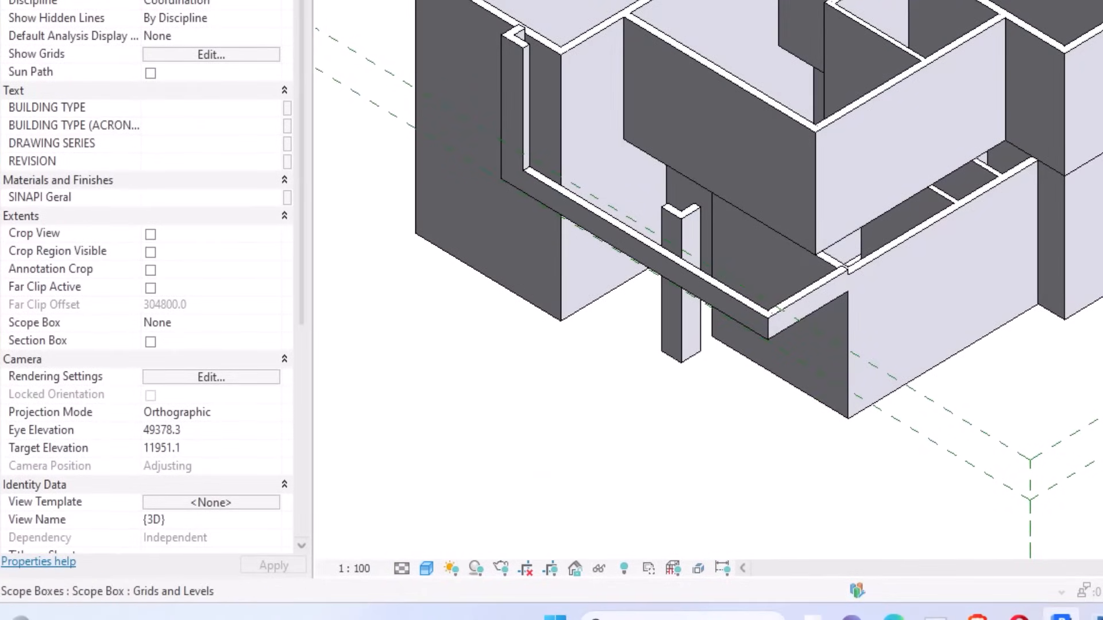
Change both legs of the L-shaped wall and both segments of the connected low wall to type MY DARK WALL 225.
shift+middle_drag(603, 356, 489, 551)
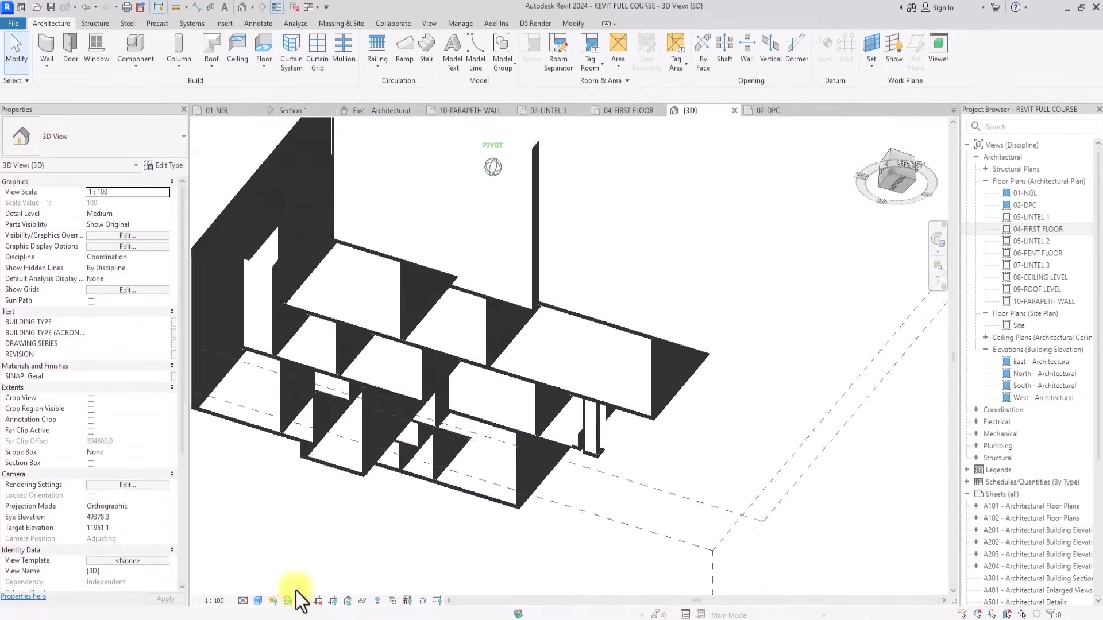
mouse_move(295, 591)
shift+middle_down()
mouse_move(174, 426)
mouse_move(424, 404)
mouse_move(463, 454)
mouse_move(844, 221)
mouse_move(931, 603)
mouse_move(214, 522)
mouse_move(381, 360)
mouse_move(764, 330)
mouse_move(587, 332)
shift+middle_up()
scroll(587, 332, up, 5)
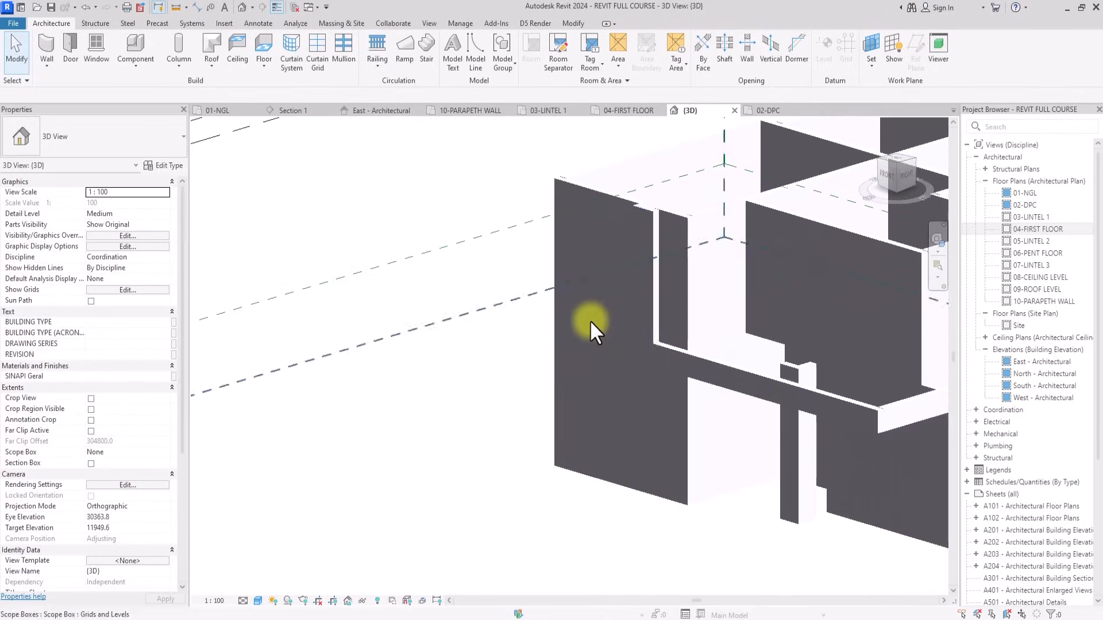
scroll(633, 222, up, 3)
click(645, 211)
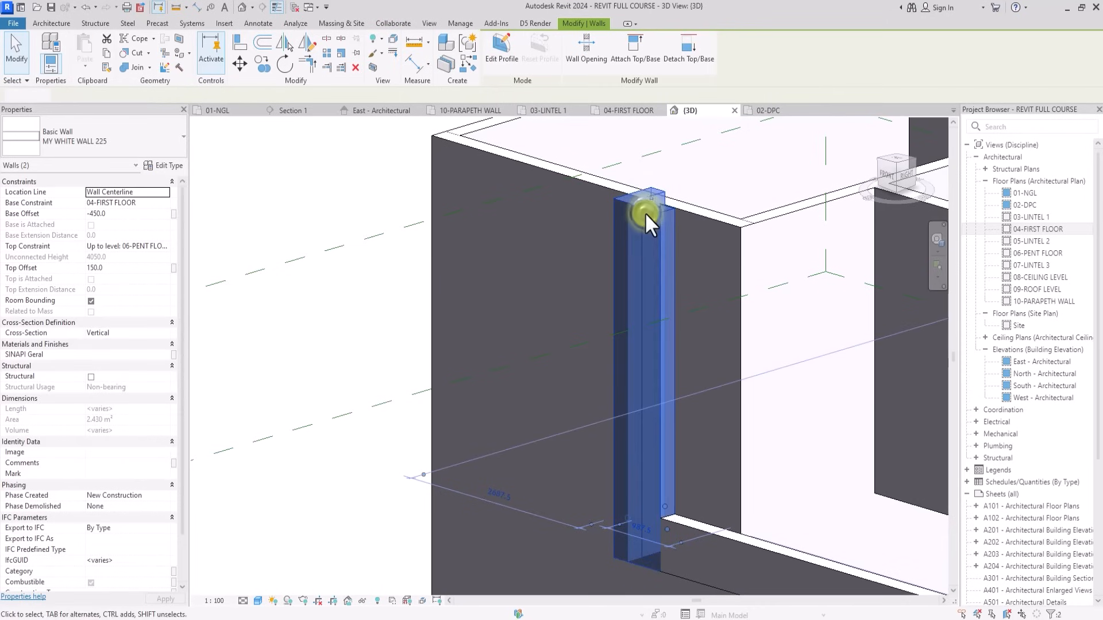
scroll(645, 213, down, 5)
ctrl+click(569, 460)
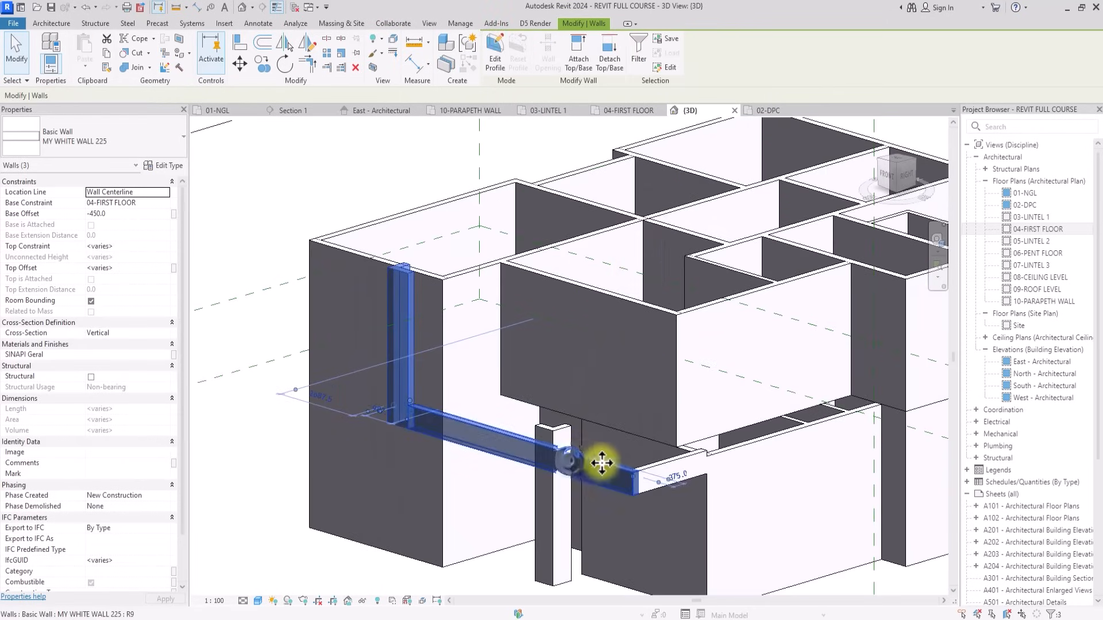
ctrl+click(648, 459)
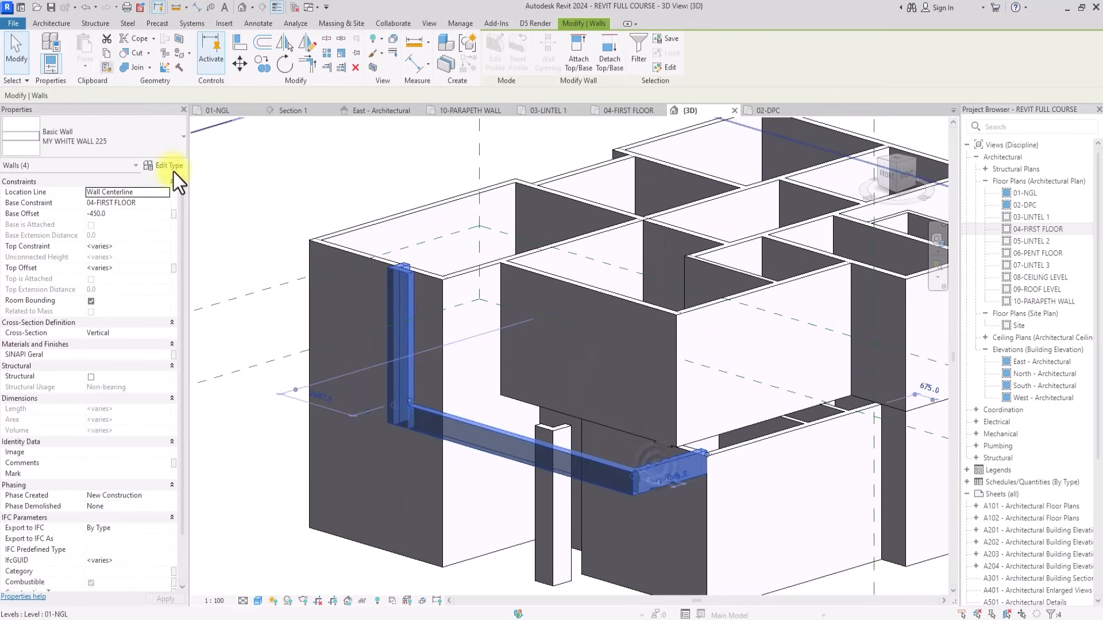
click(101, 130)
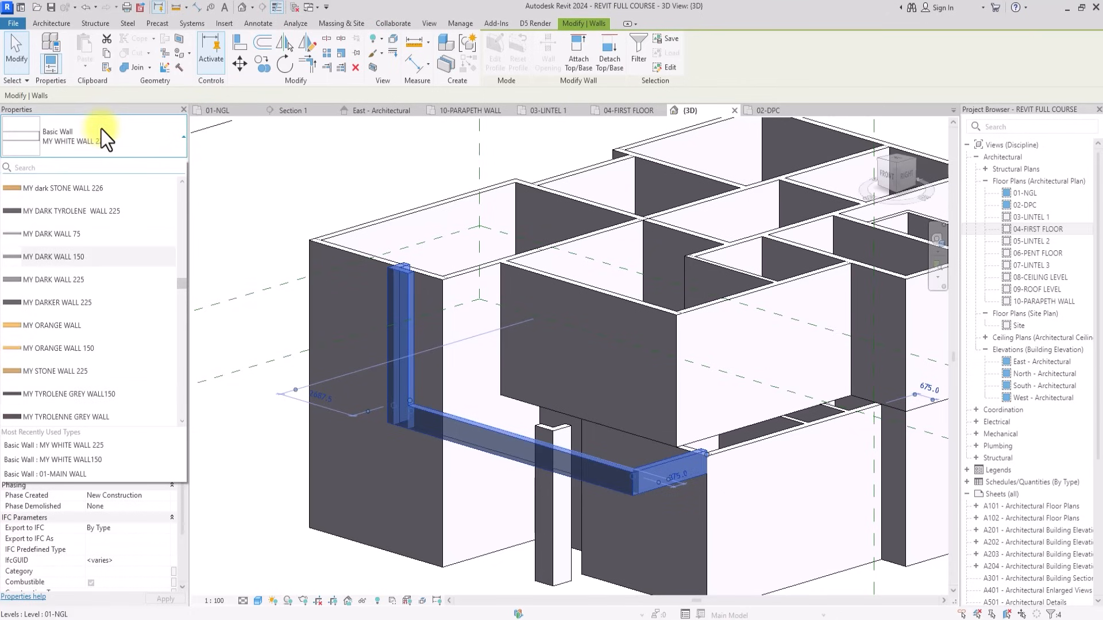
click(50, 280)
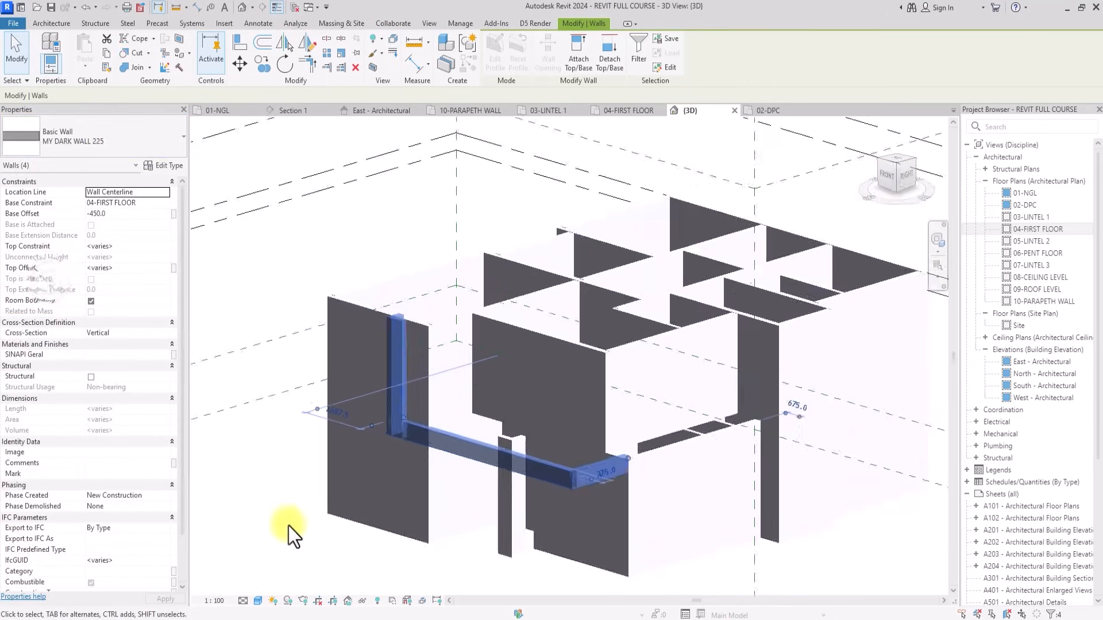
click(289, 526)
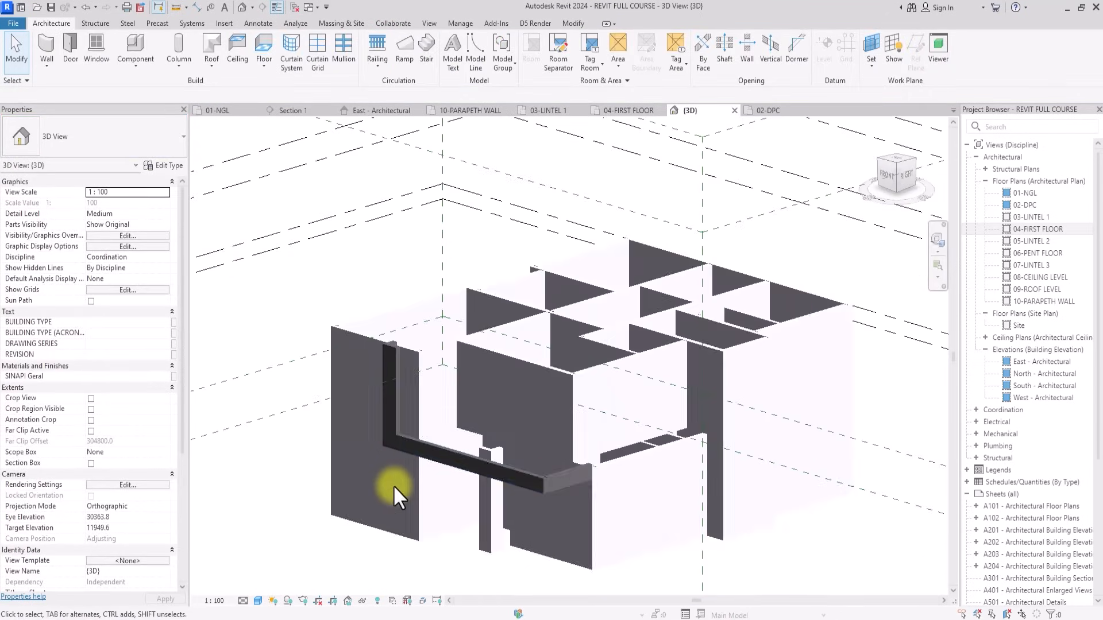
scroll(394, 485, up, 3)
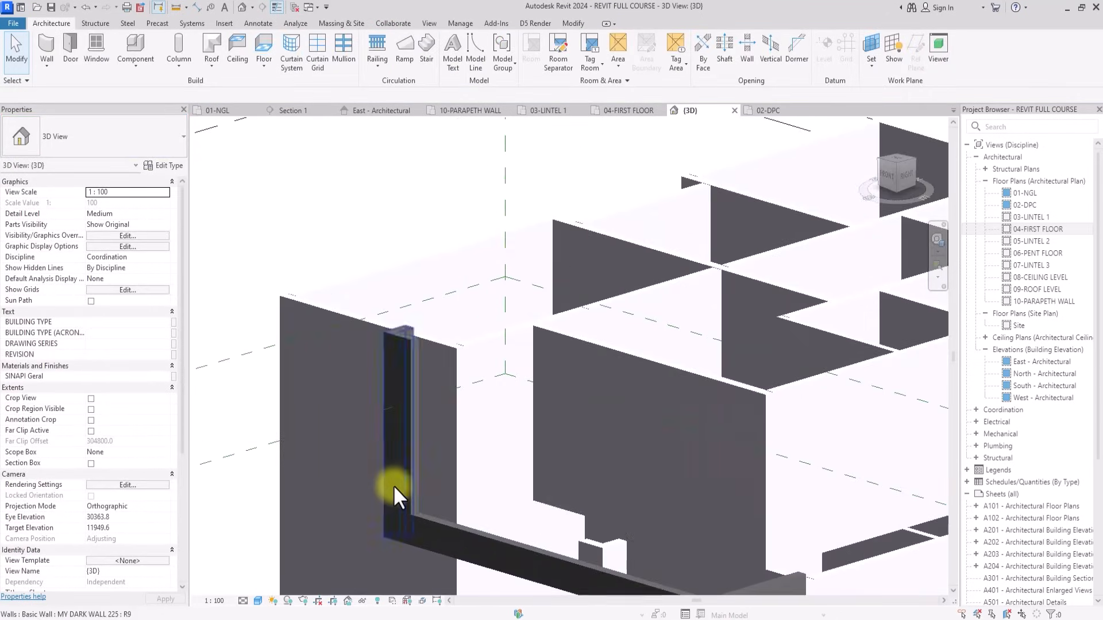
scroll(393, 485, down, 3)
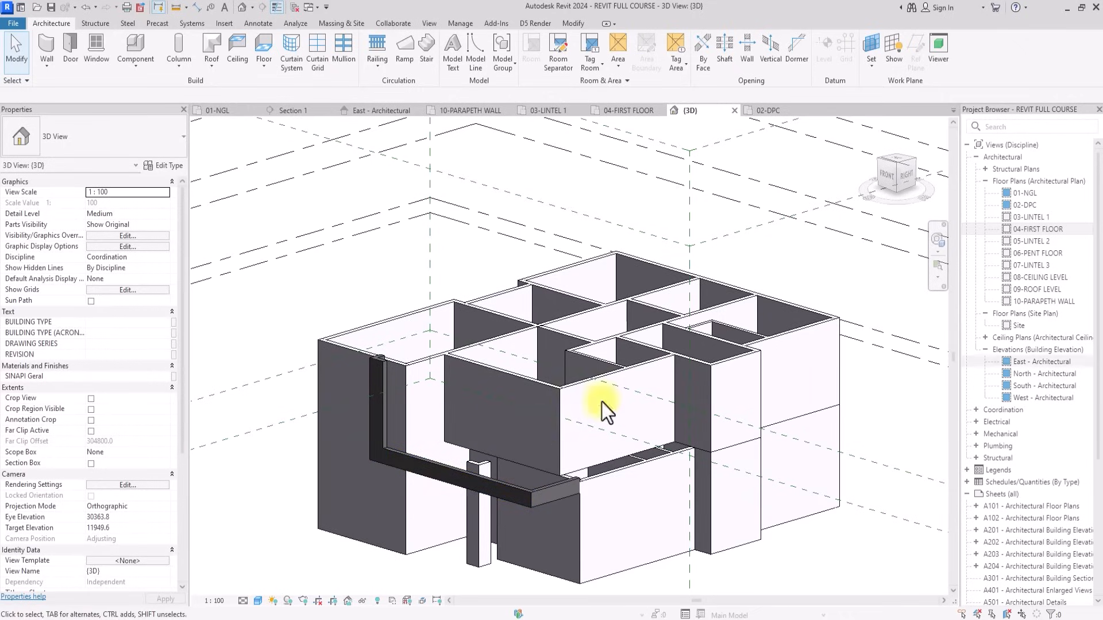
In the 04-FIRST FLOOR plan, draw a MY WHITE WALL 225 wall with base offset 0, about 6475 mm down to the dark low wall's upper end.
click(1028, 229)
double_click(1026, 229)
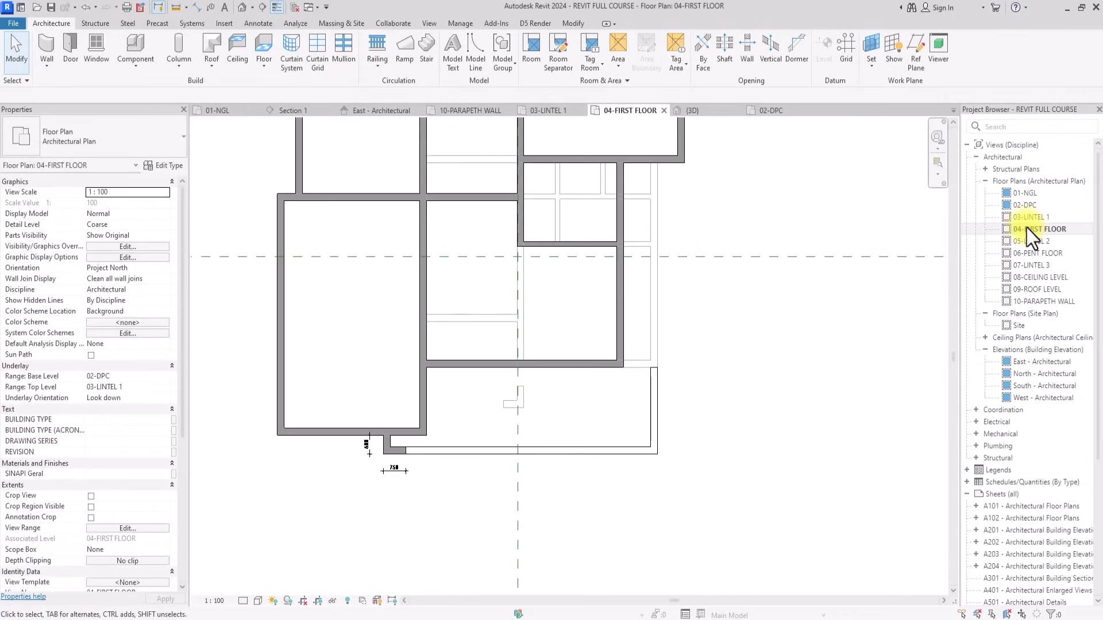
click(46, 43)
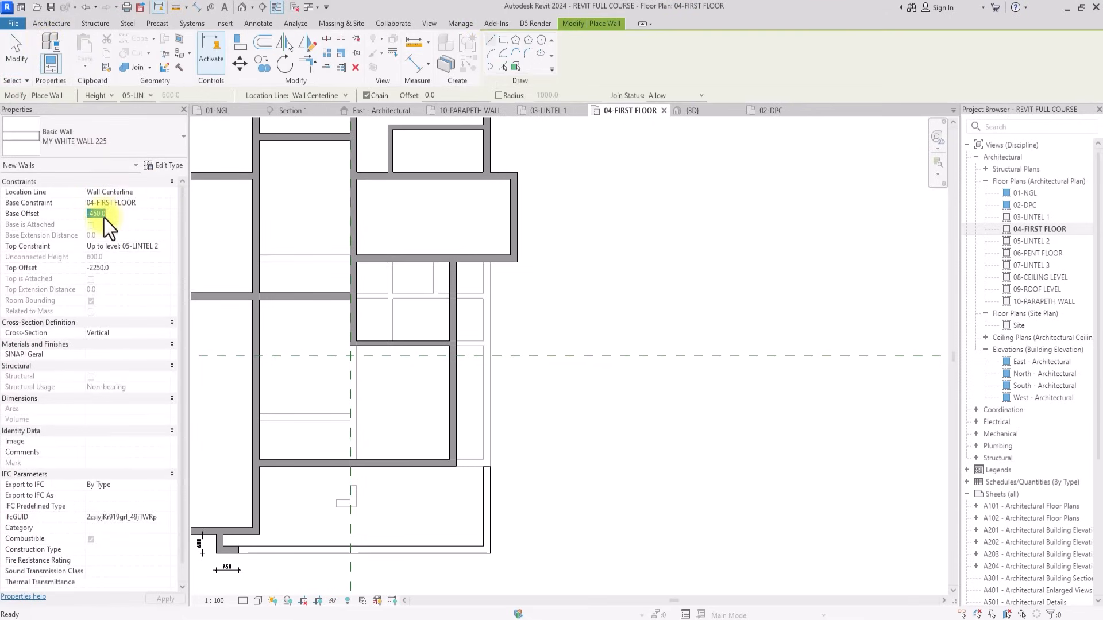
text(0)
scroll(491, 247, up, 3)
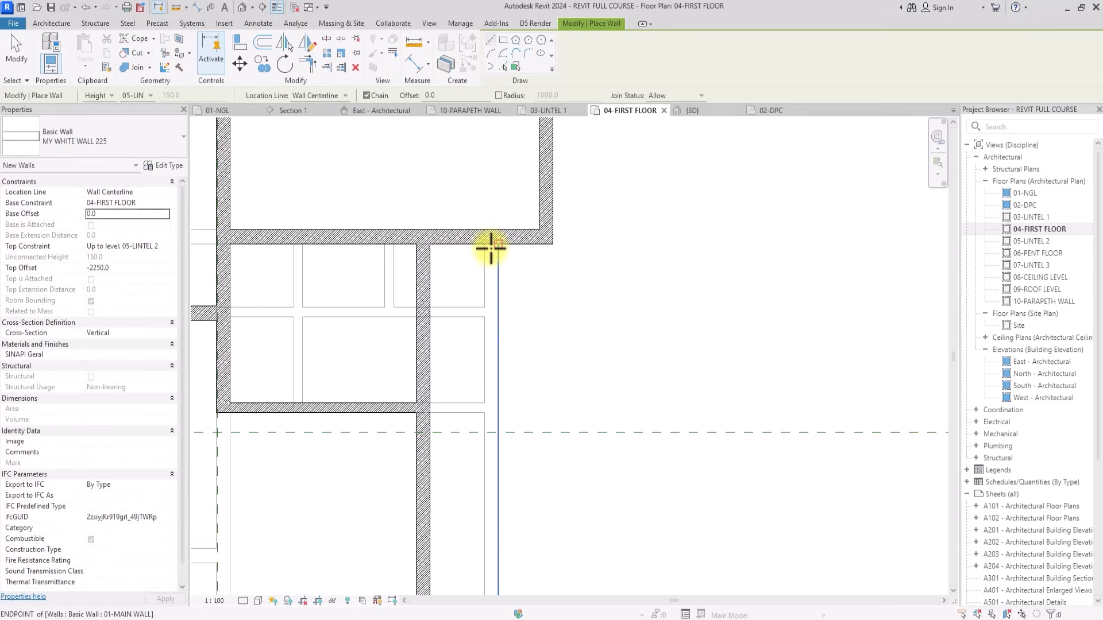
click(491, 247)
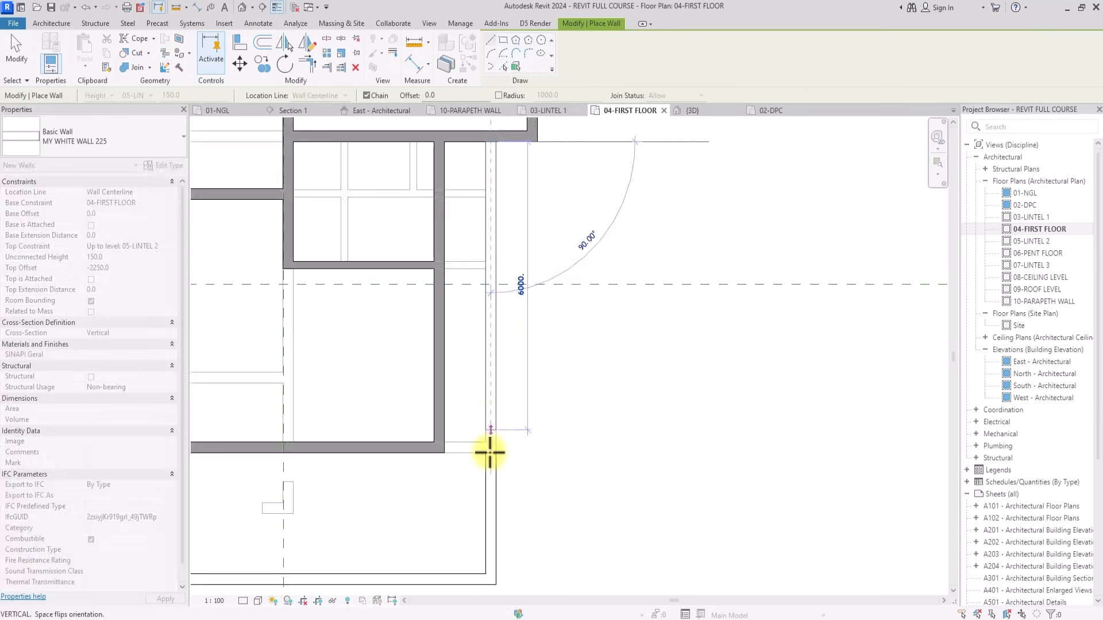
click(490, 453)
key(Escape)
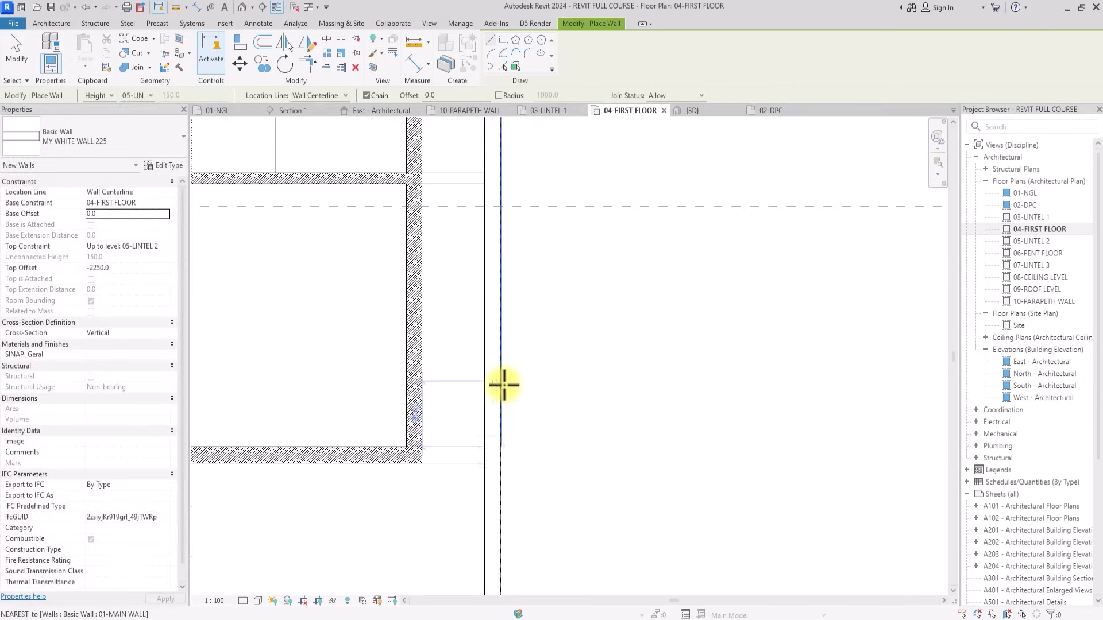
key(Escape)
scroll(504, 386, down, 5)
scroll(476, 412, up, 3)
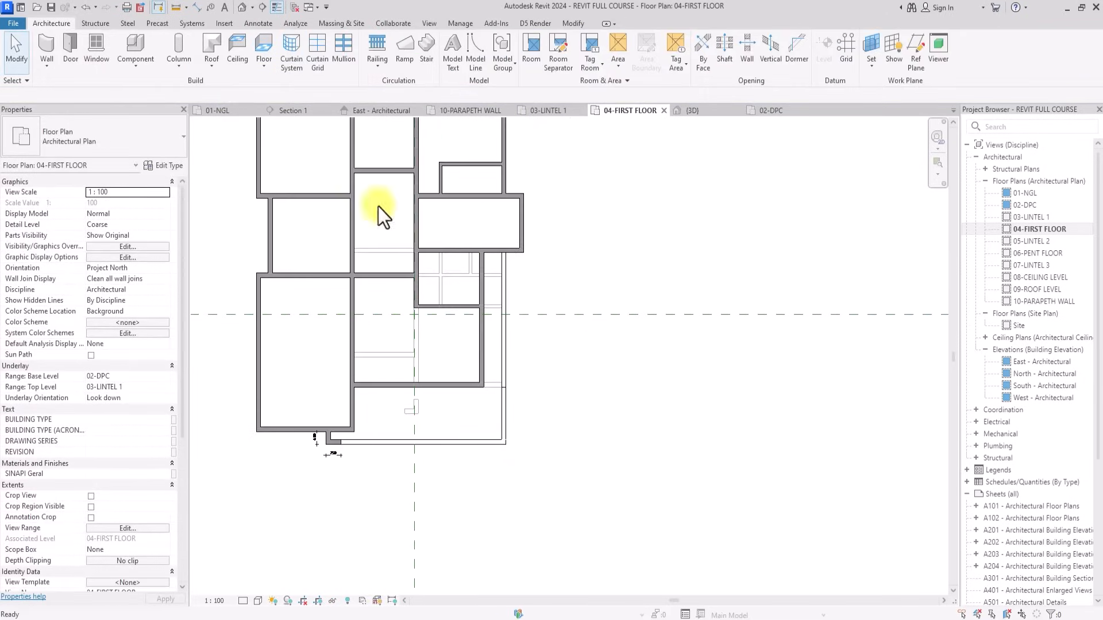
Open the default 3D view and inspect the new white low wall against the dark low wall and the ground-floor wall below.
click(241, 7)
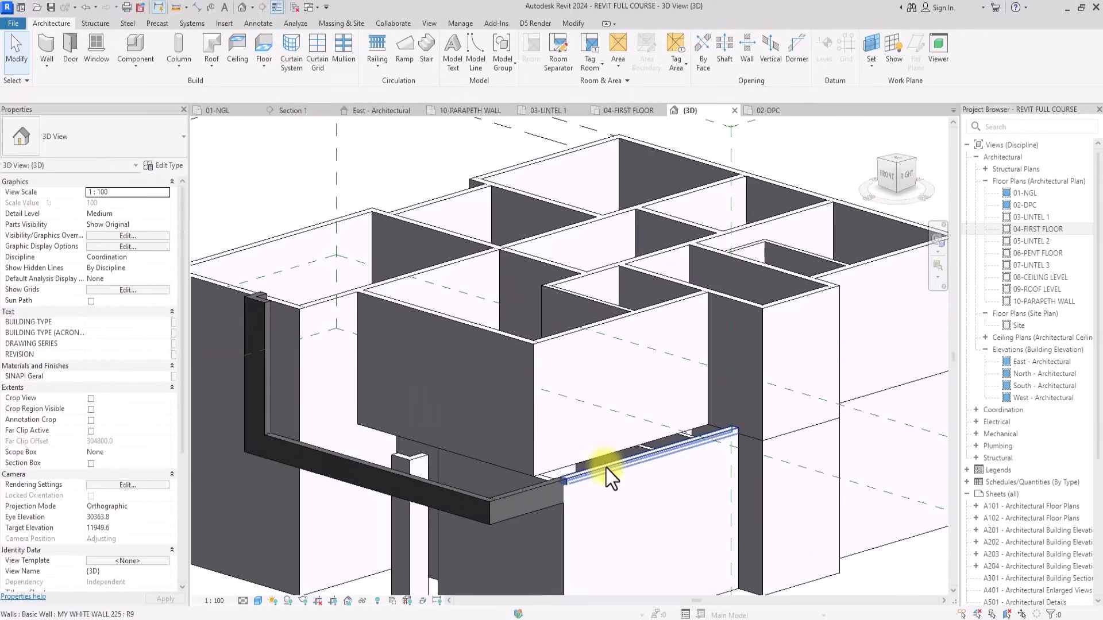
click(605, 468)
drag(875, 209, 846, 195)
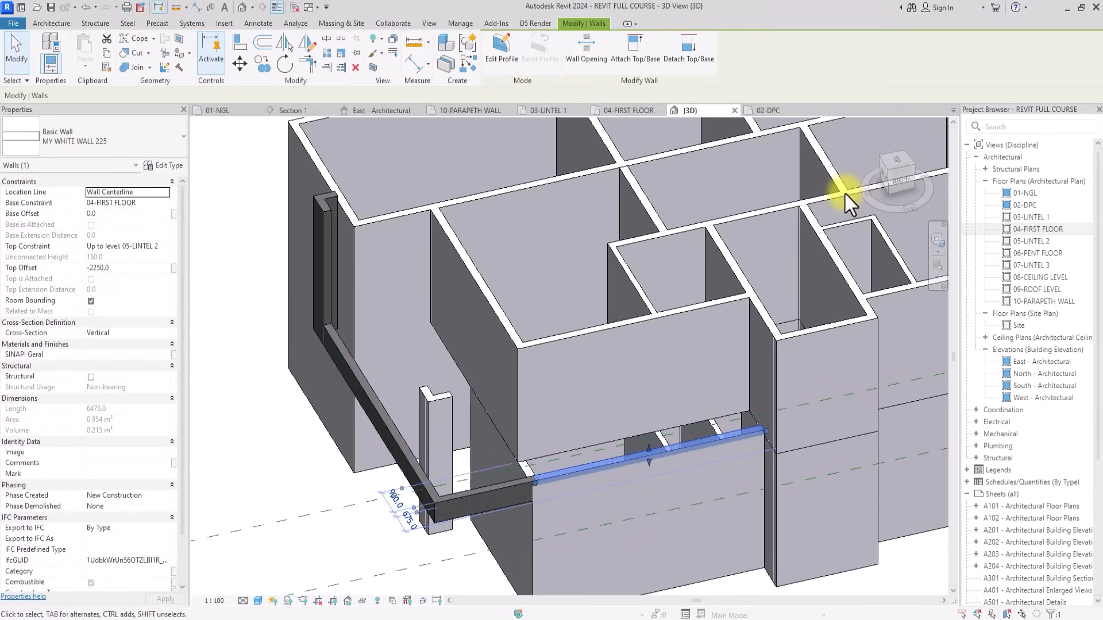
scroll(845, 194, up, 3)
scroll(843, 191, down, 1)
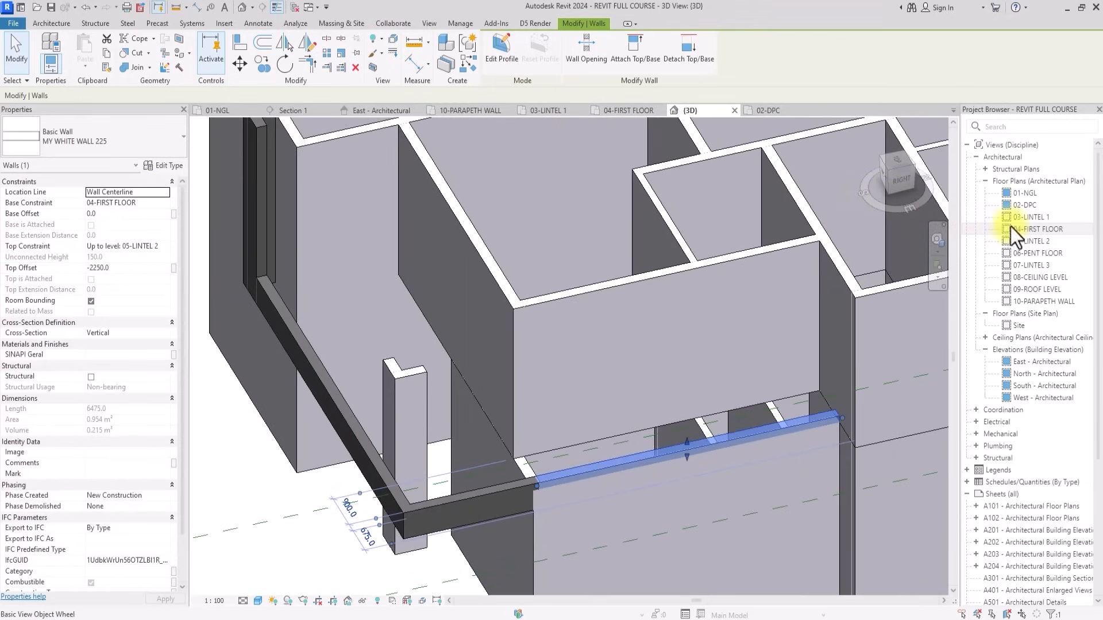
In the 04-FIRST FLOOR plan, start a MY WHITE WALL75 wall with base offset -450 and location line Finish Face: Exterior.
double_click(1039, 230)
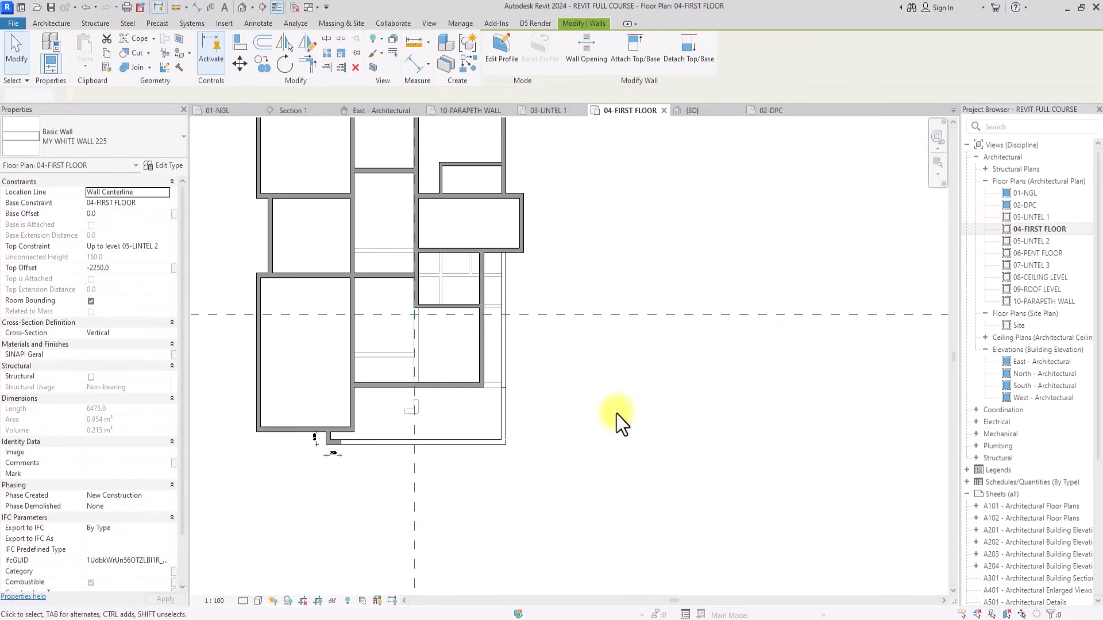
click(615, 414)
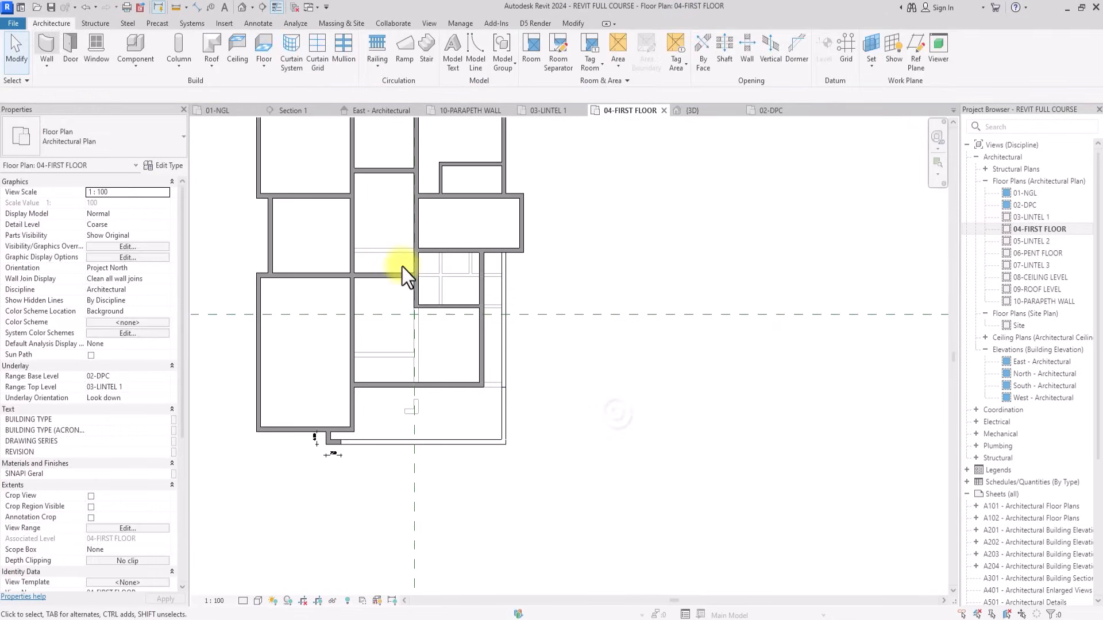
click(45, 46)
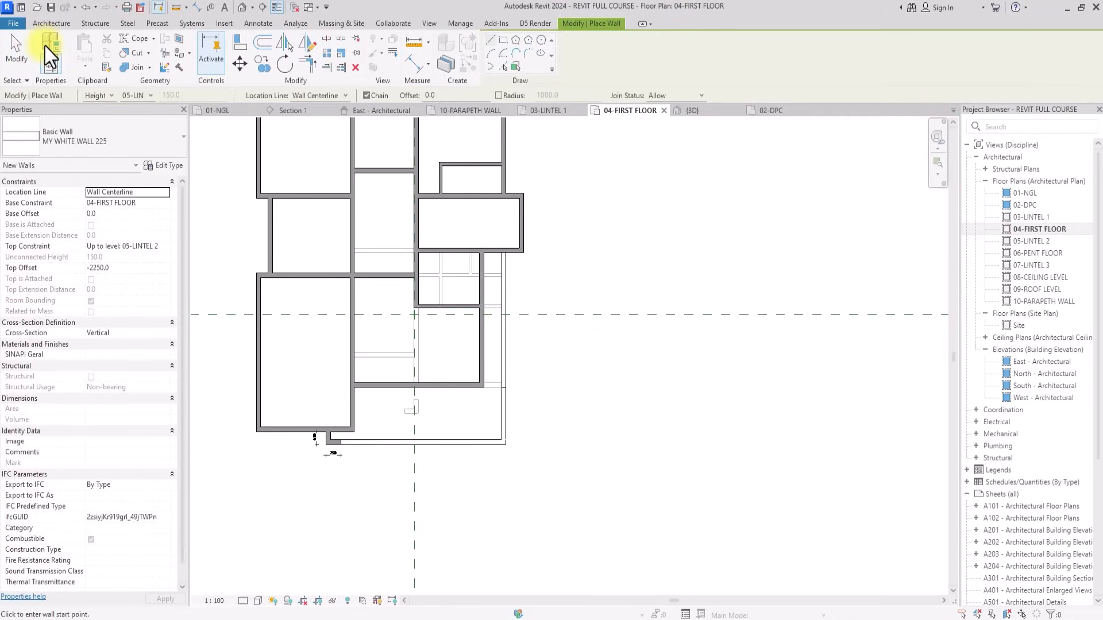
click(103, 137)
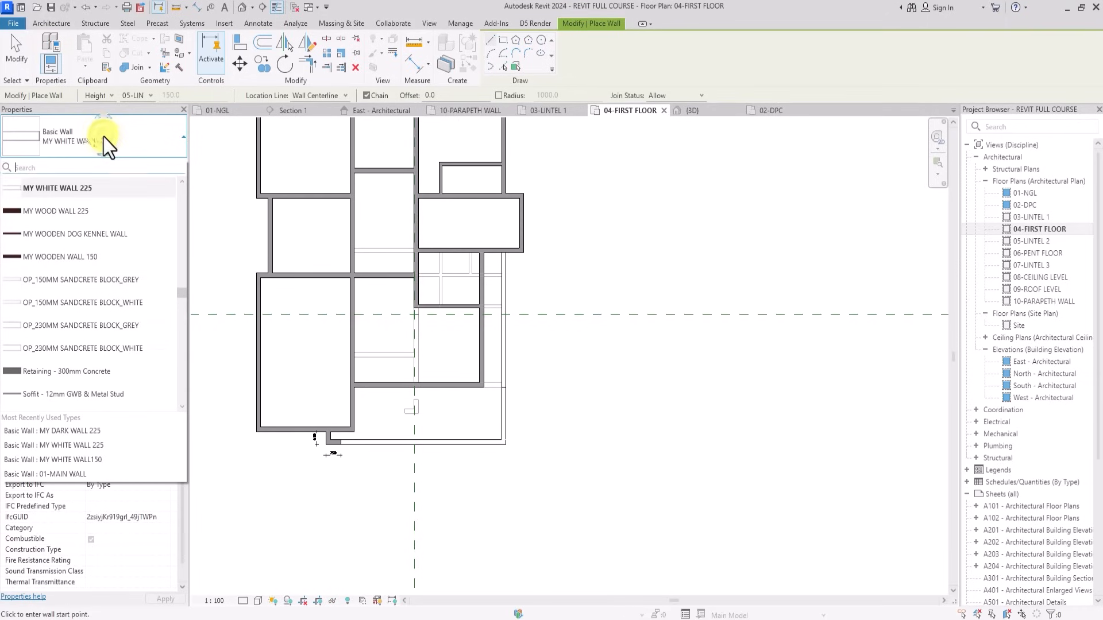
click(50, 300)
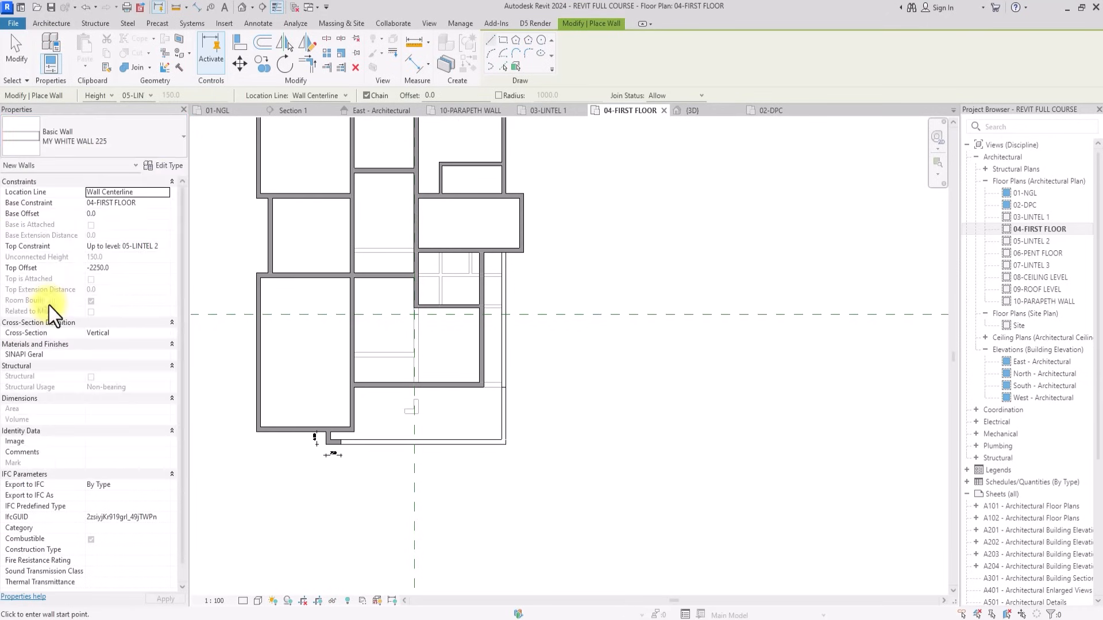
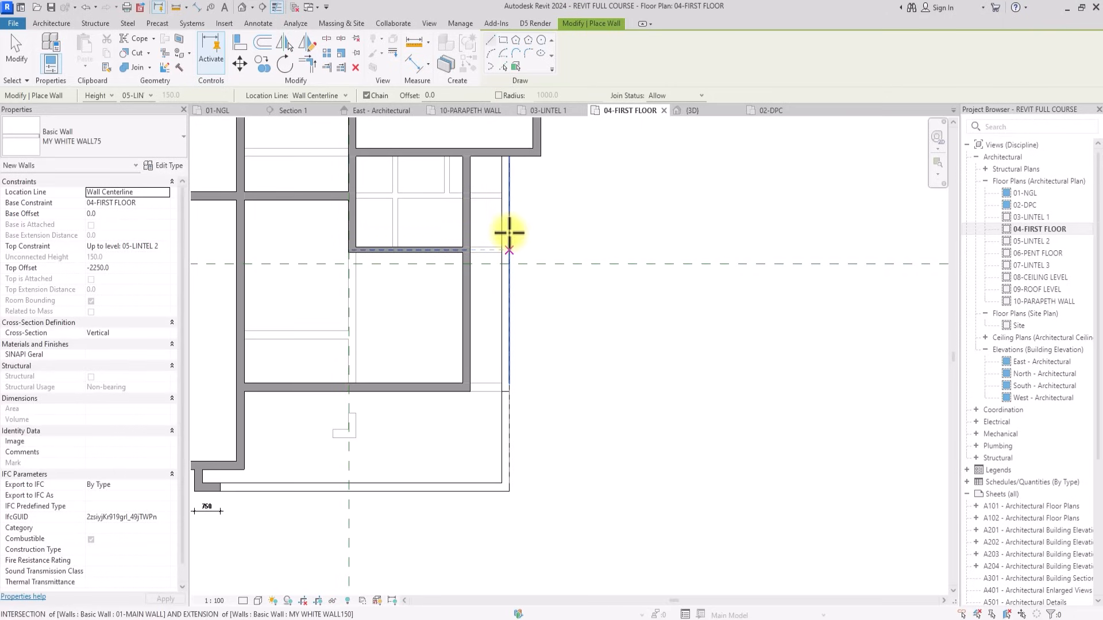
click(121, 214)
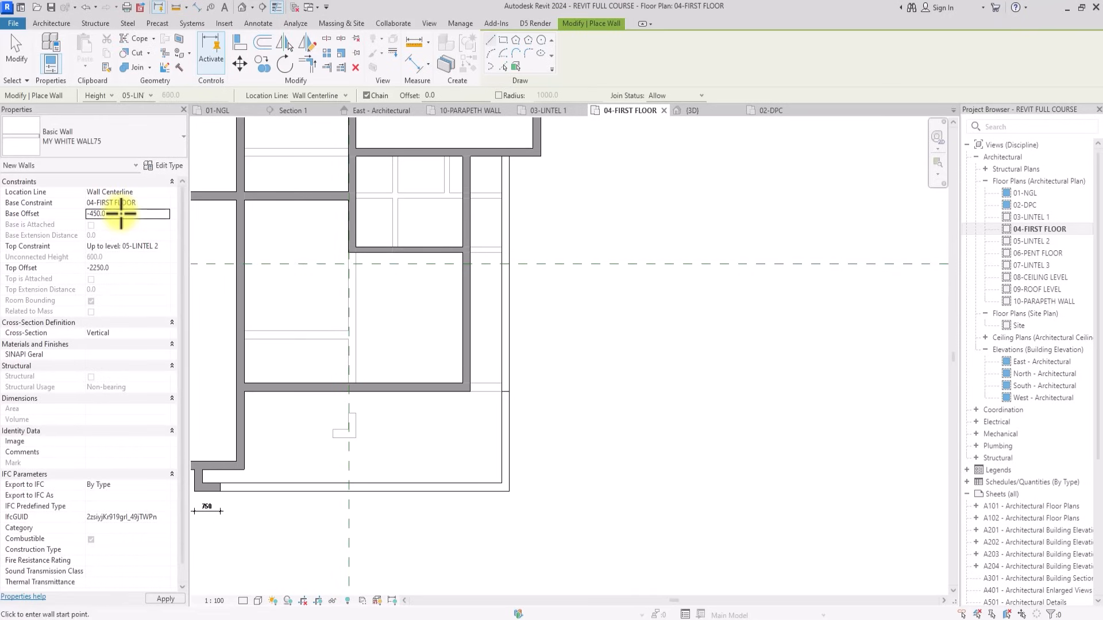
click(164, 192)
click(164, 192)
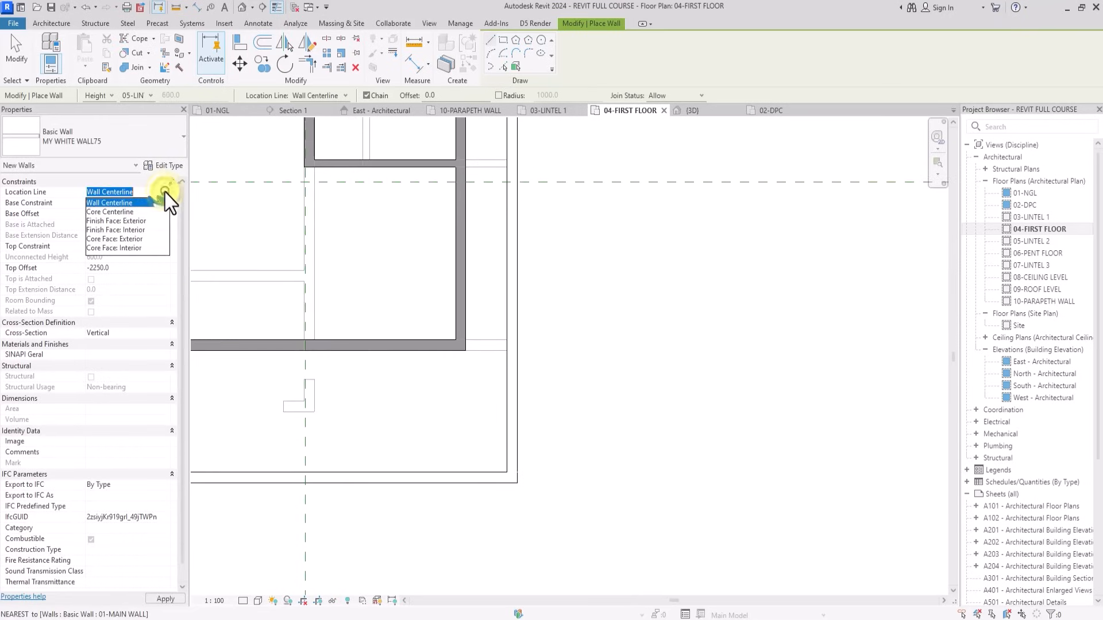
click(130, 221)
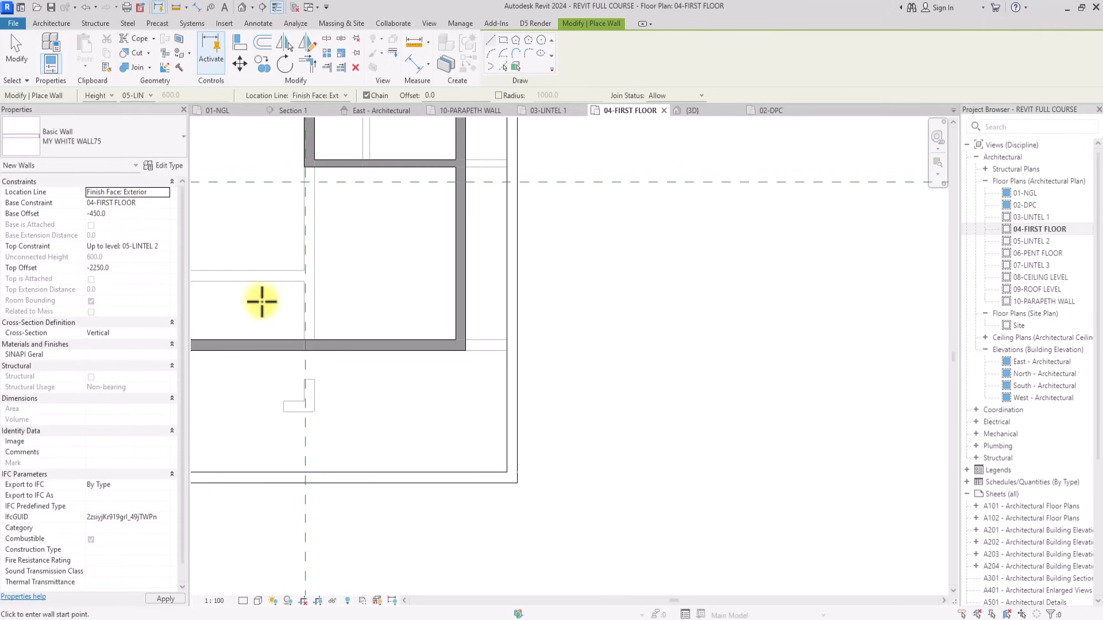
Draw the wall from the dark low wall's lower-right outer corner straight up to the level of the room's upper partition.
click(521, 480)
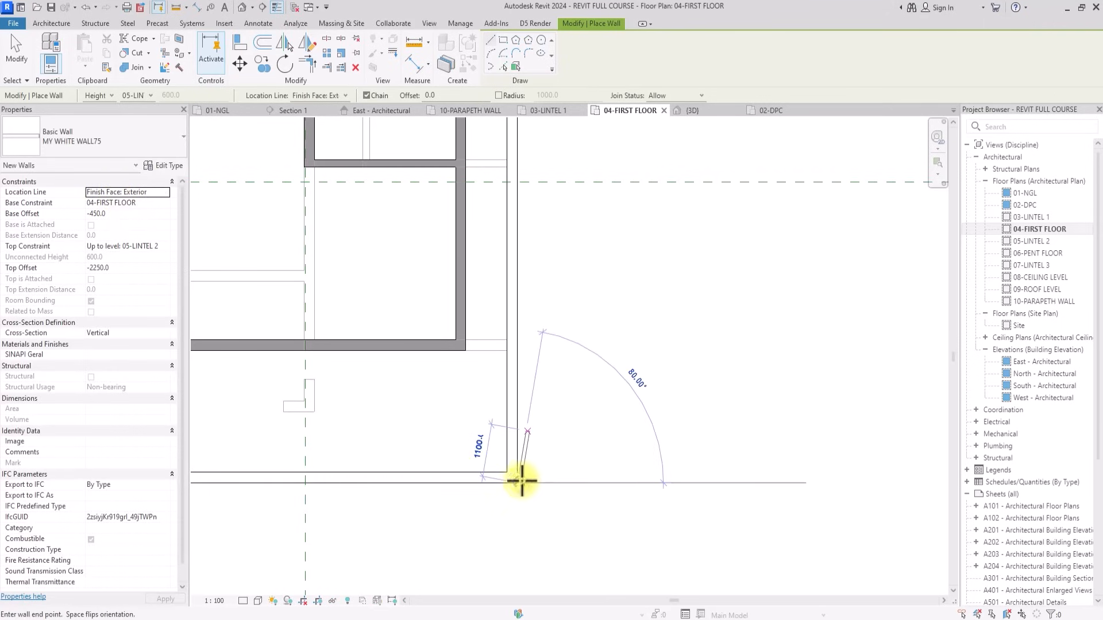
scroll(511, 158, up, 1)
middle_drag(511, 157, 498, 278)
scroll(497, 277, up, 3)
click(497, 277)
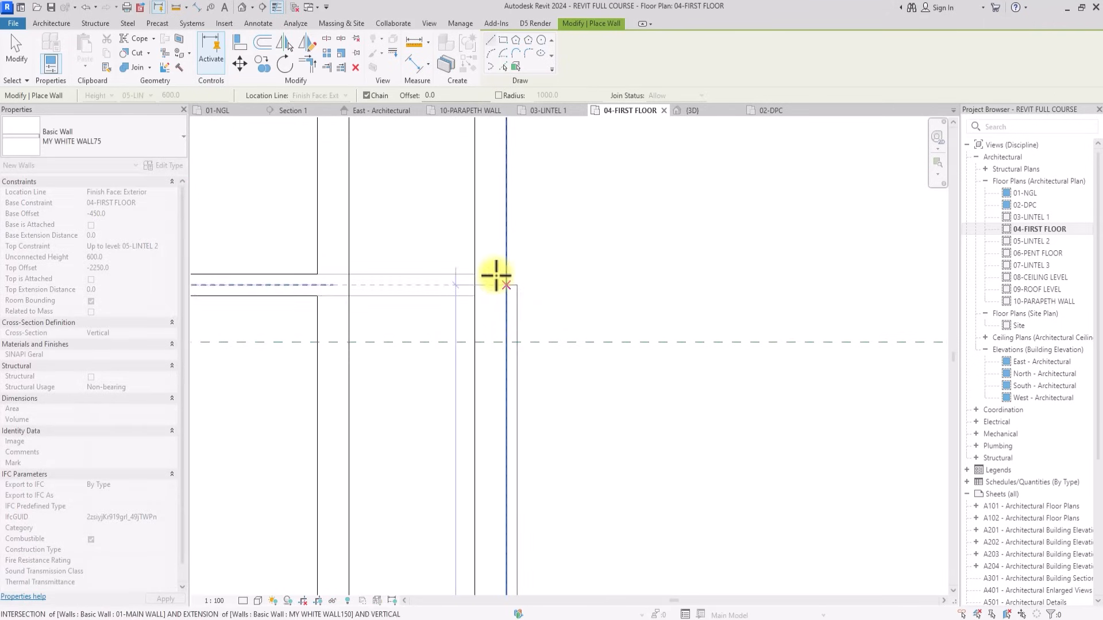
scroll(495, 276, up, 2)
key(Escape)
scroll(504, 287, down, 4)
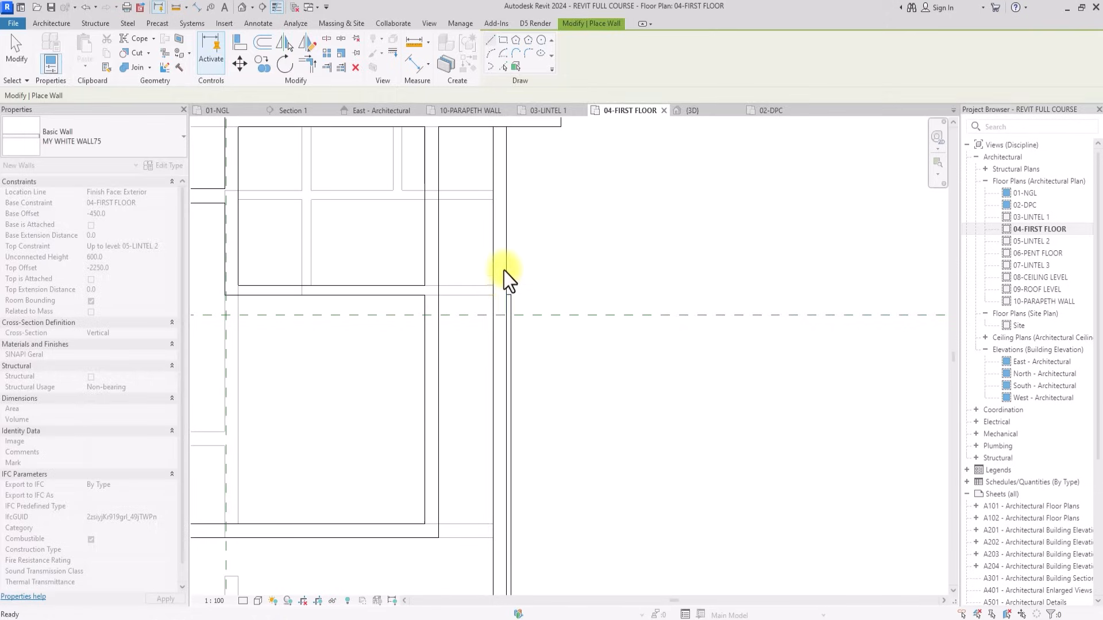
key(Escape)
Shorten the white low wall from its upper end to about 3700 mm, level with the top of the new thin wall.
click(501, 230)
drag(498, 119, 498, 291)
scroll(497, 291, down, 3)
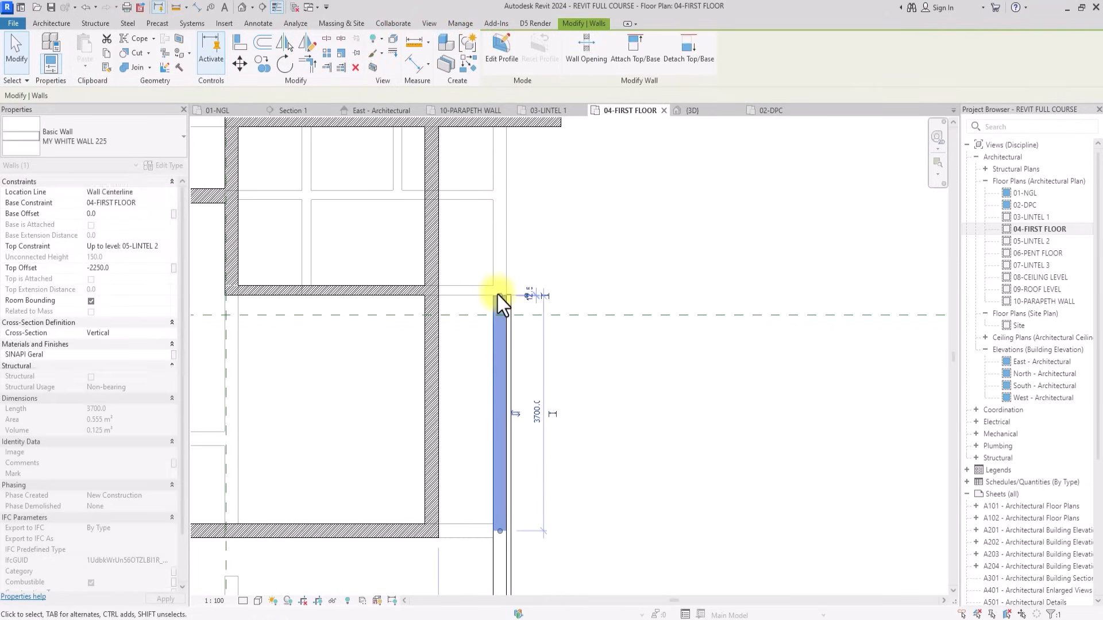
scroll(497, 293, up, 2)
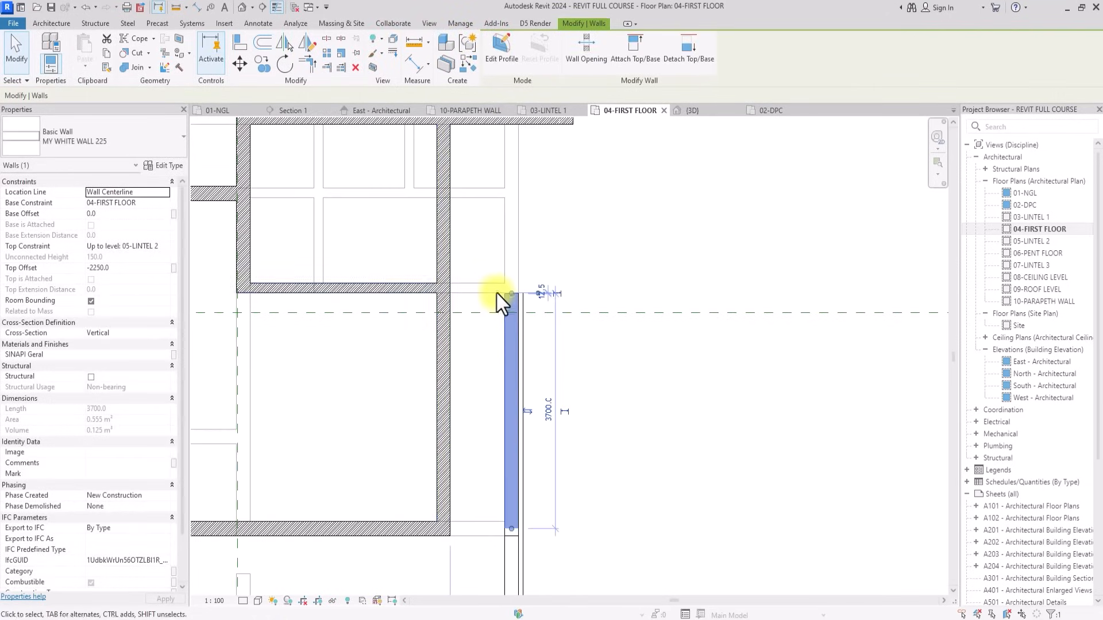
Copy the room's long right-hand 01-MAIN WALL sideways onto the line of the white low wall.
click(443, 216)
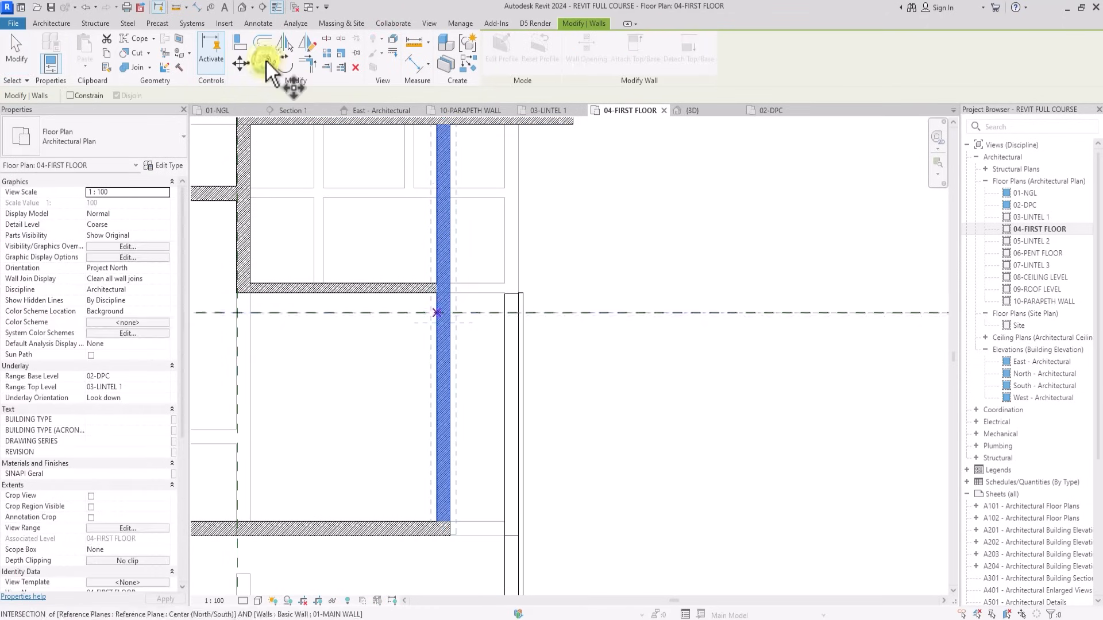
click(266, 62)
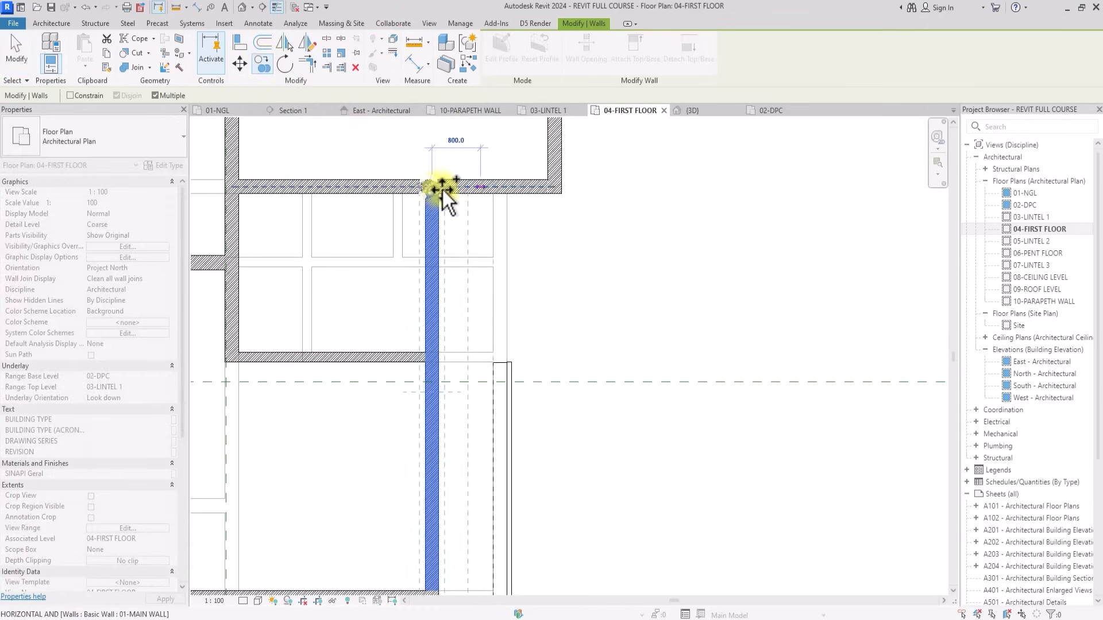
click(499, 185)
key(Escape)
key(Escape)
scroll(501, 315, down, 2)
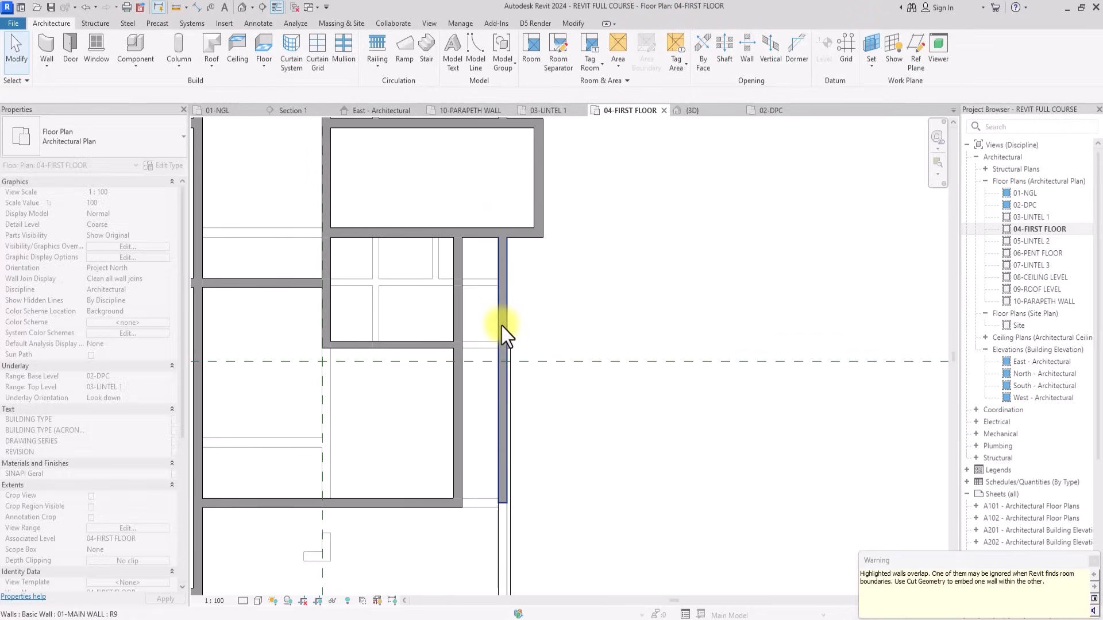
Shorten the copied wall from its lower end to the room's upper partition and extend that partition to meet it at a corner.
click(502, 327)
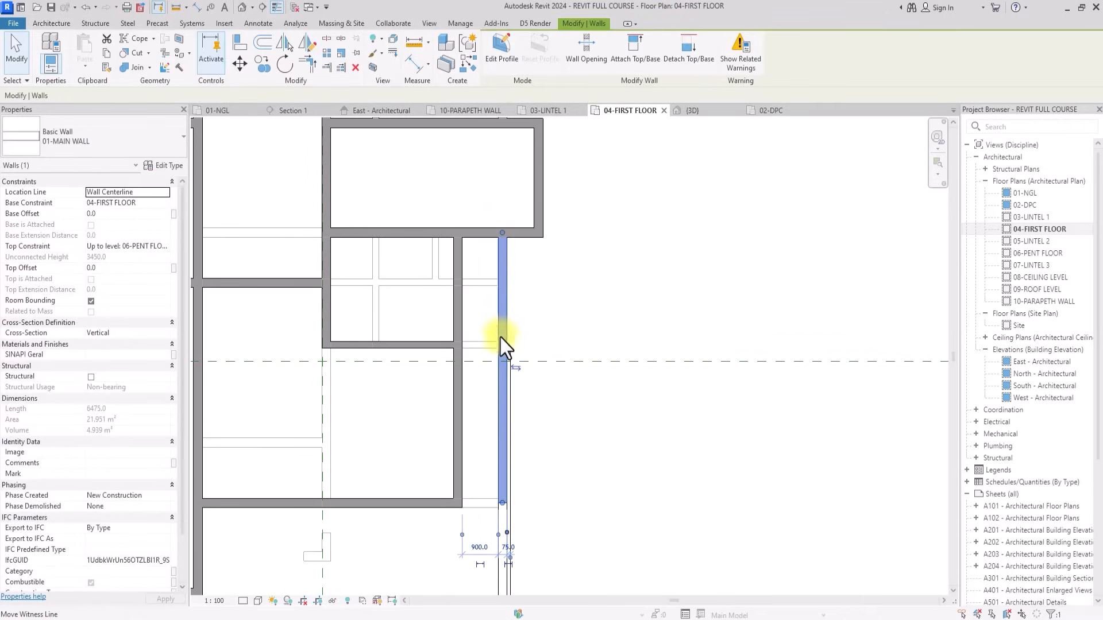
drag(501, 506, 504, 350)
scroll(506, 339, up, 5)
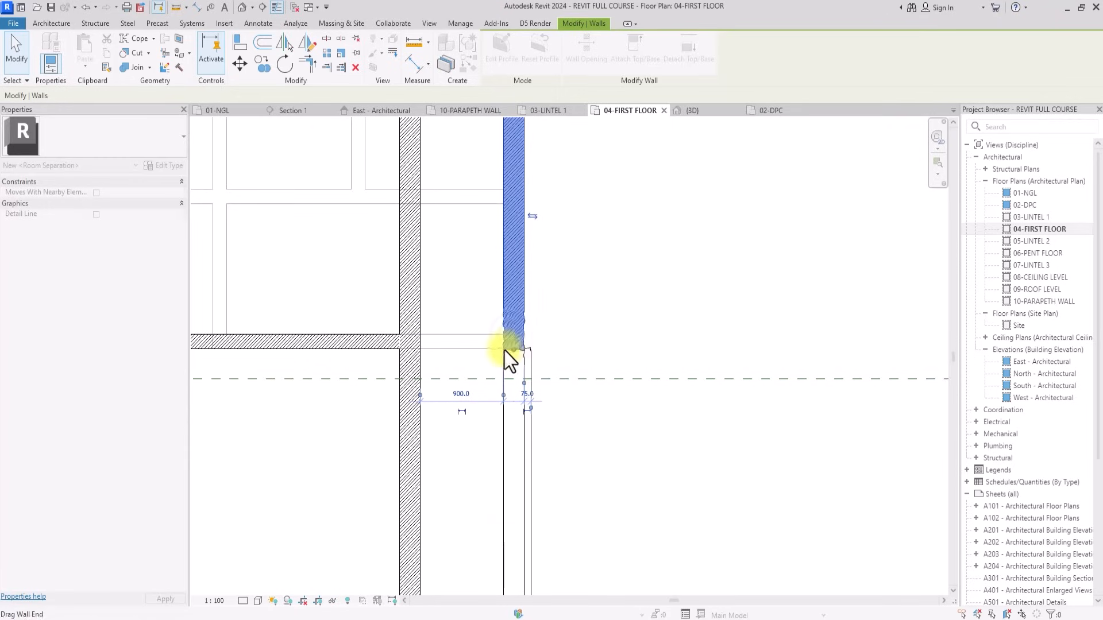
click(381, 344)
drag(410, 343, 513, 340)
click(519, 310)
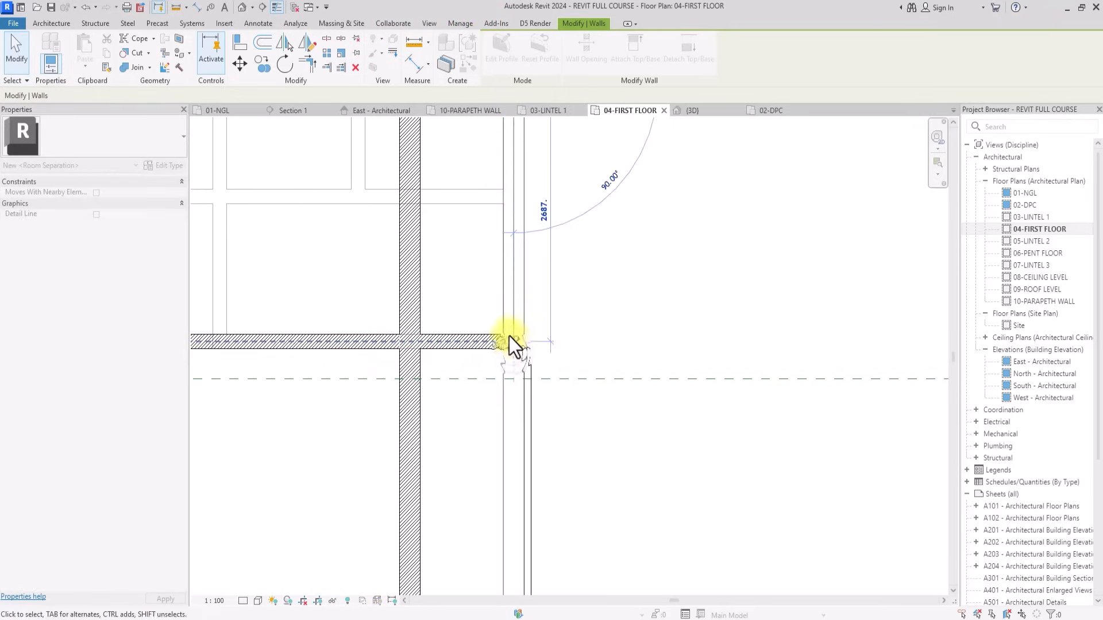
Shorten the original right-hand main wall from its upper end down to the extended partition.
click(415, 267)
scroll(408, 241, down, 3)
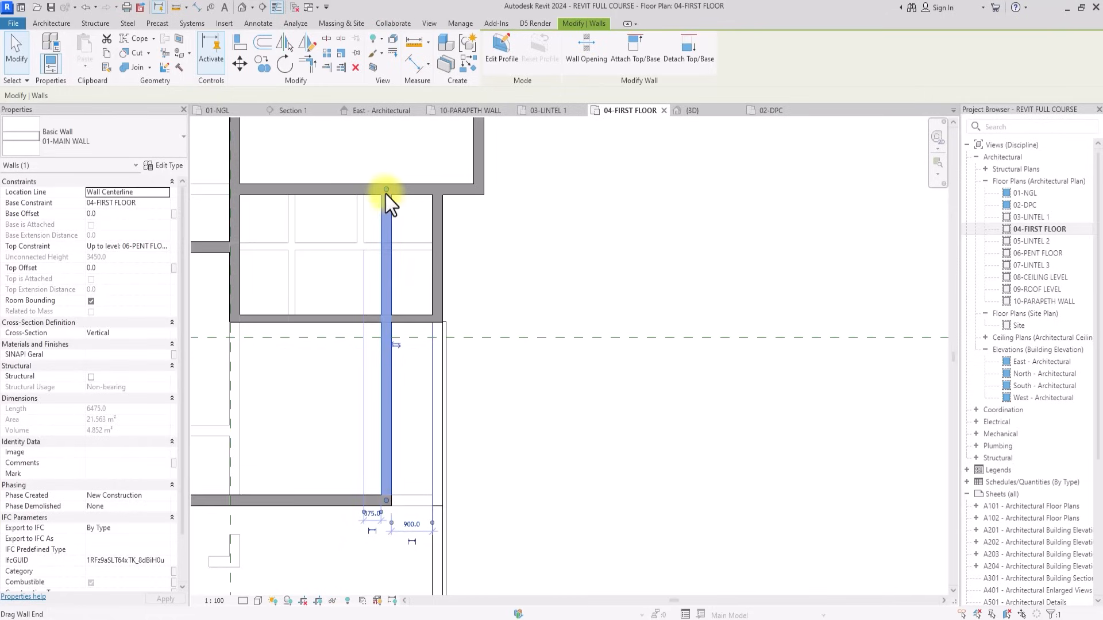
drag(385, 194, 381, 315)
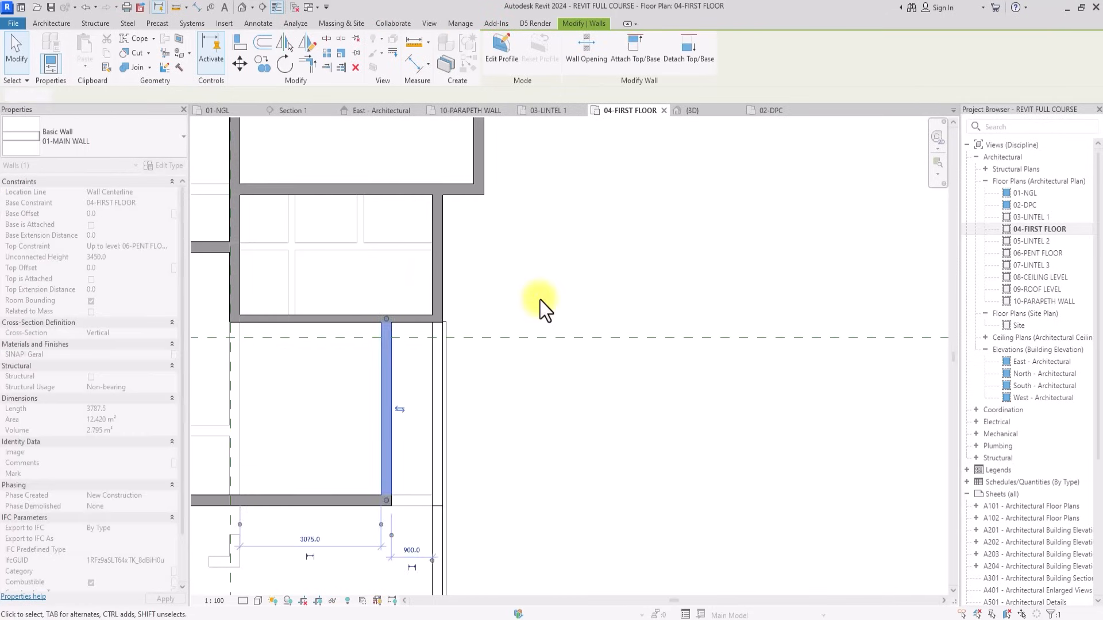
click(540, 301)
Examine in plan the corner where the copied wall and extended partition meet the white low walls.
scroll(540, 301, down, 3)
scroll(497, 321, up, 3)
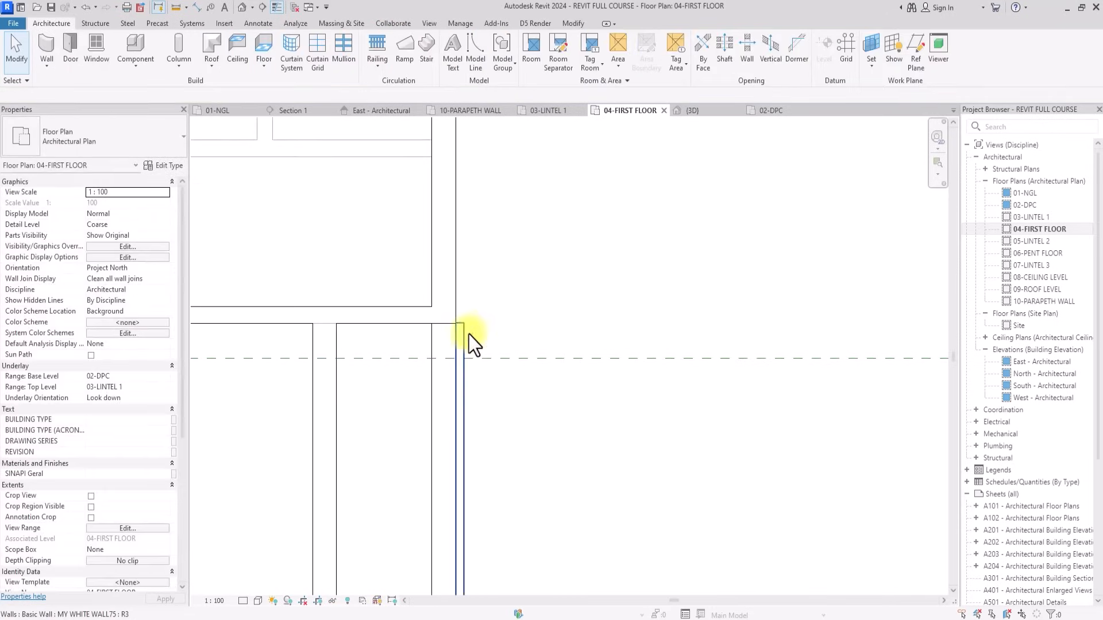
click(463, 348)
click(555, 430)
scroll(555, 429, up, 2)
scroll(555, 428, down, 3)
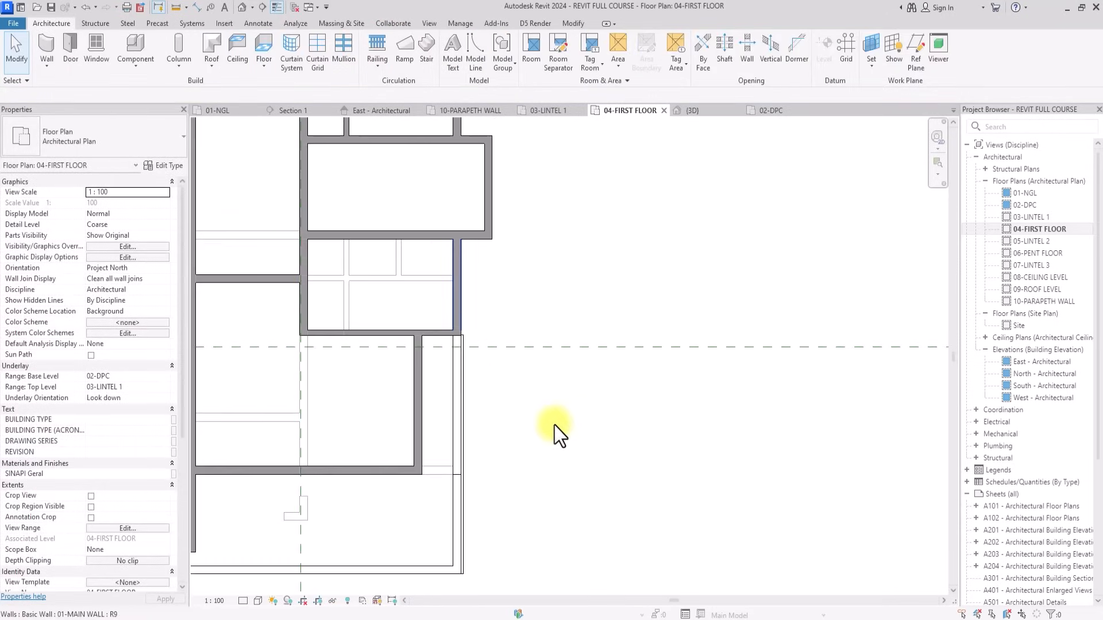
scroll(554, 426, down, 3)
scroll(554, 426, up, 3)
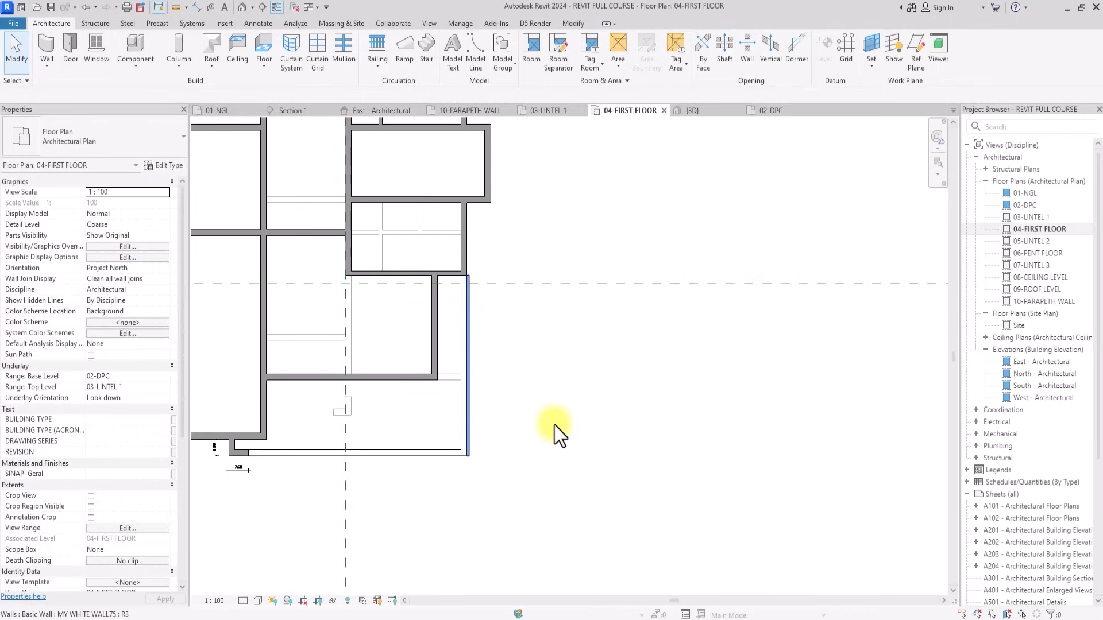
In the default 3D view, select the thin white low wall beside the dark low wall and open its wall type choices.
click(242, 6)
click(884, 172)
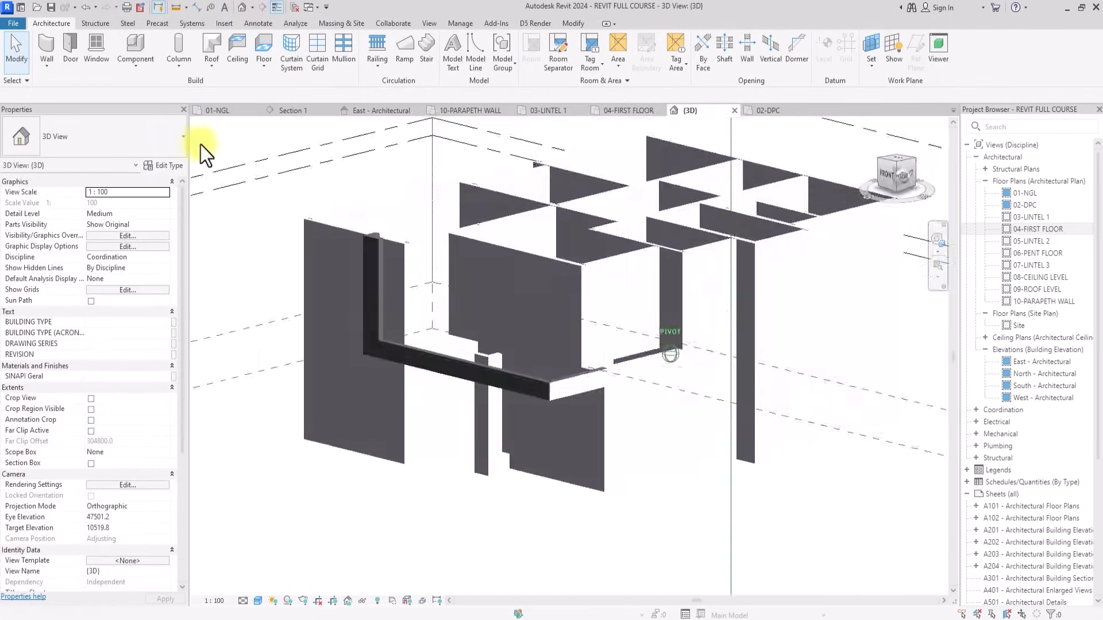
scroll(391, 256, up, 4)
click(624, 394)
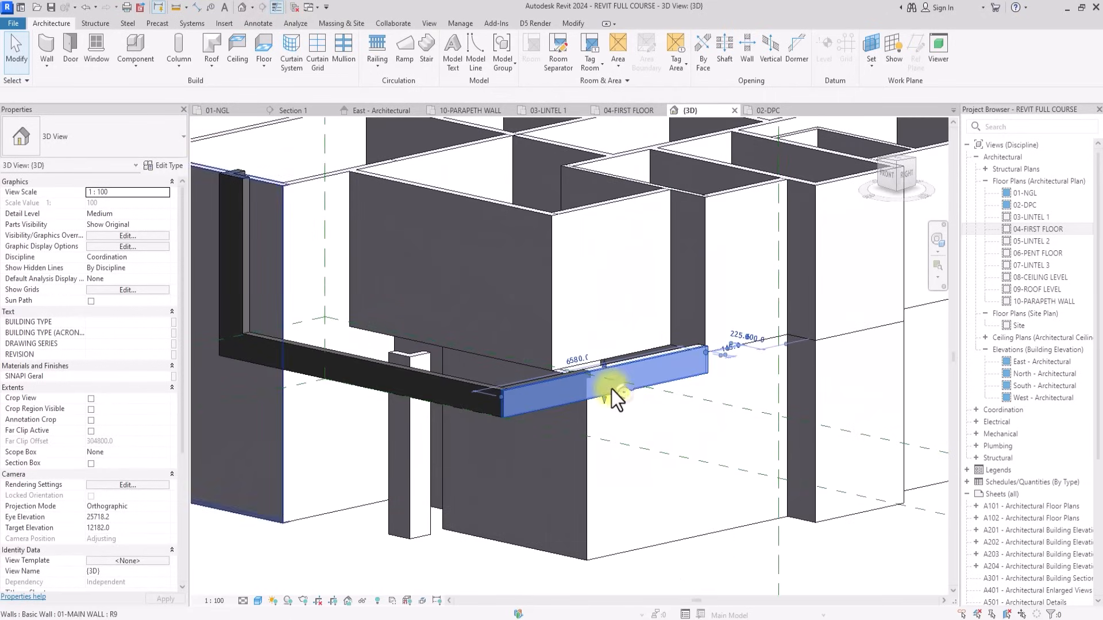
click(119, 143)
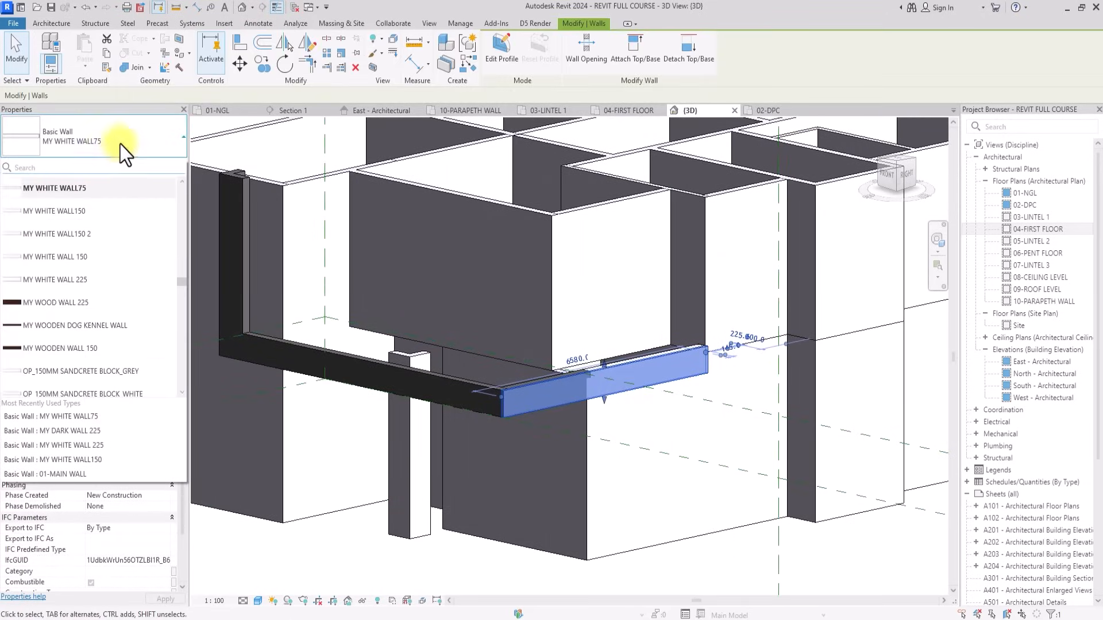
Change the selected low balcony wall's type to MY DARK WALL 75.
scroll(50, 256, up, 3)
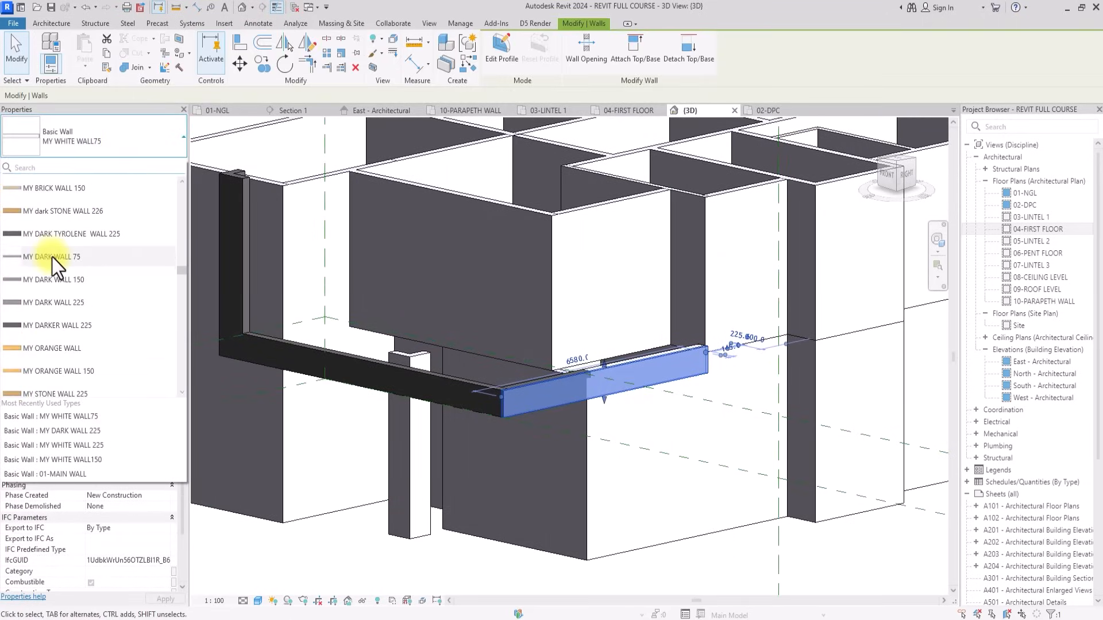
click(52, 256)
click(470, 522)
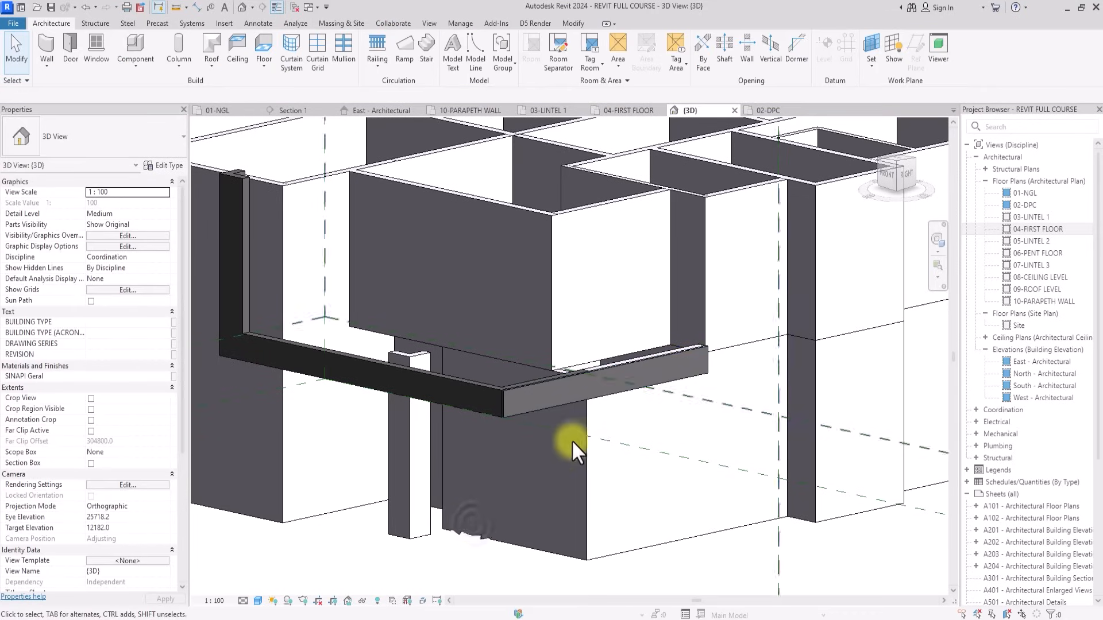
mouse_move(874, 192)
mouse_down()
mouse_move(891, 217)
mouse_move(251, 228)
mouse_move(910, 202)
mouse_up()
Open the 04-FIRST FLOOR architectural floor plan and frame the upper part of the building.
double_click(1026, 230)
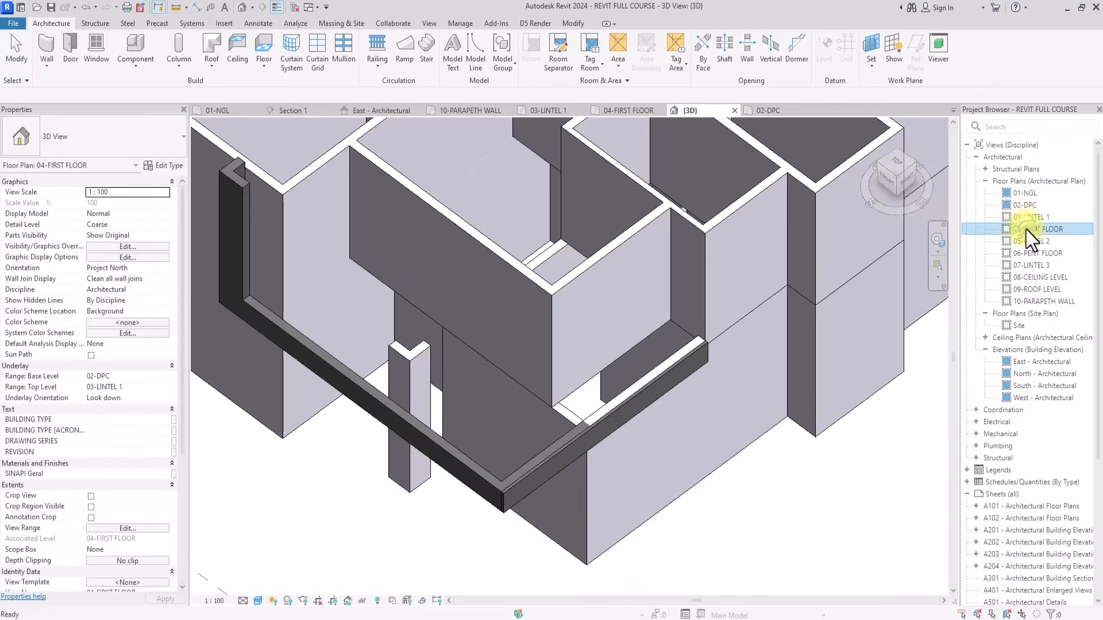
middle_drag(339, 279, 446, 374)
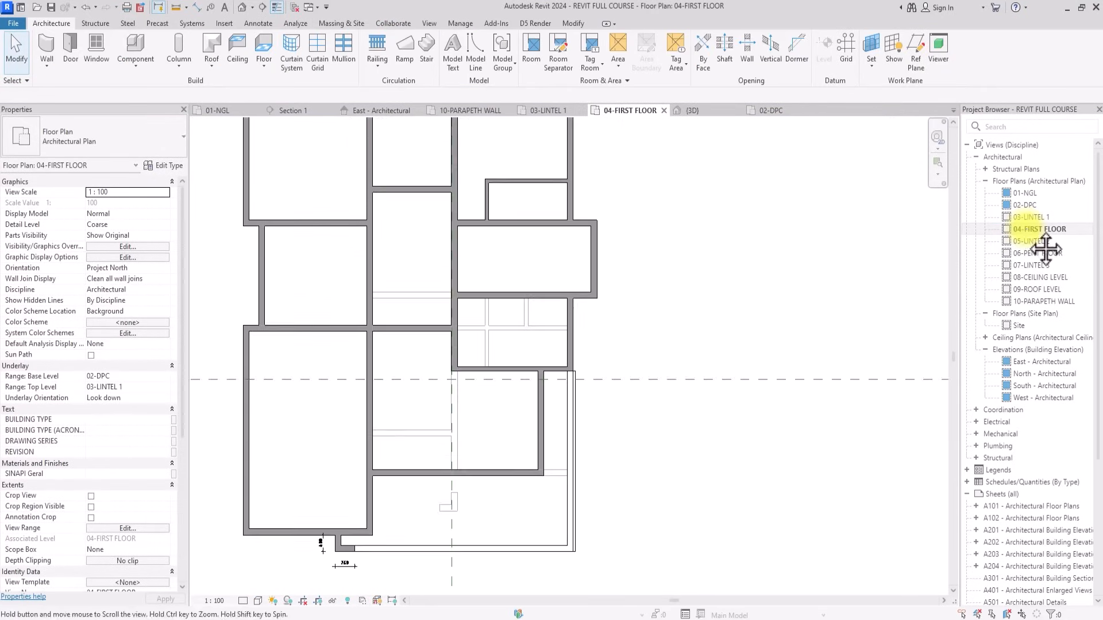
scroll(445, 374, down, 4)
scroll(501, 266, up, 3)
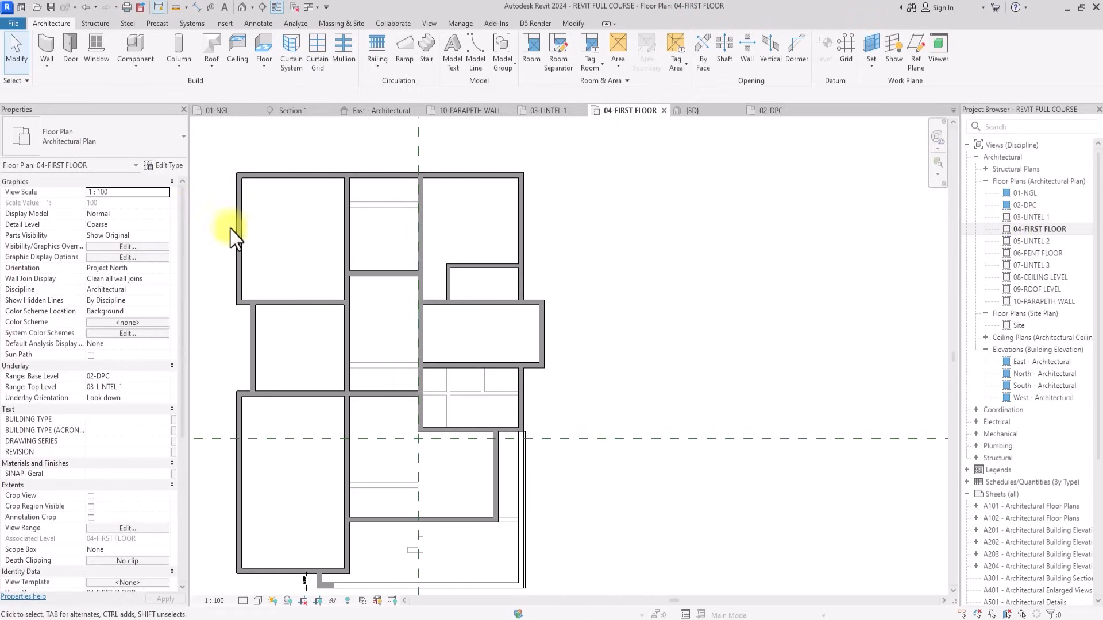
middle_drag(254, 239, 398, 244)
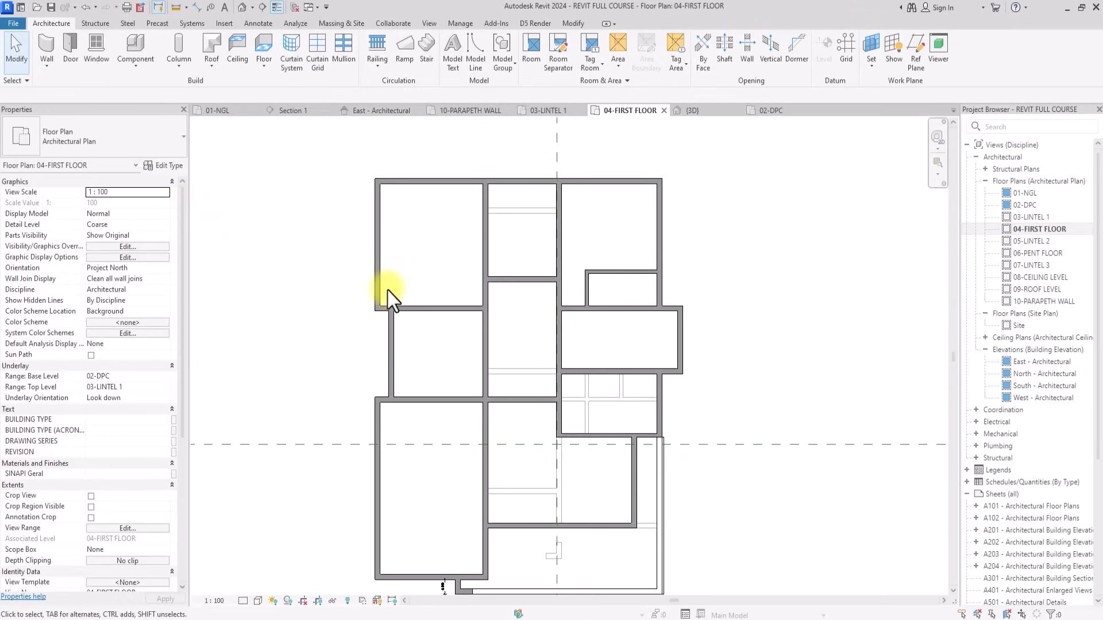
click(377, 247)
scroll(377, 247, up, 3)
scroll(376, 250, down, 2)
scroll(377, 253, up, 1)
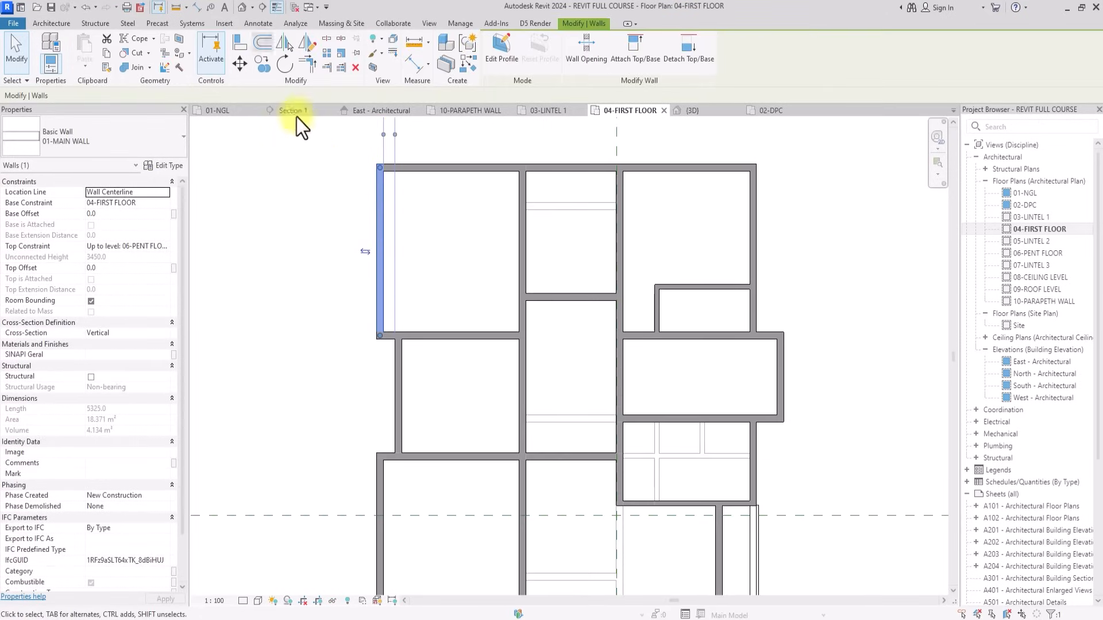
click(264, 64)
scroll(405, 213, up, 2)
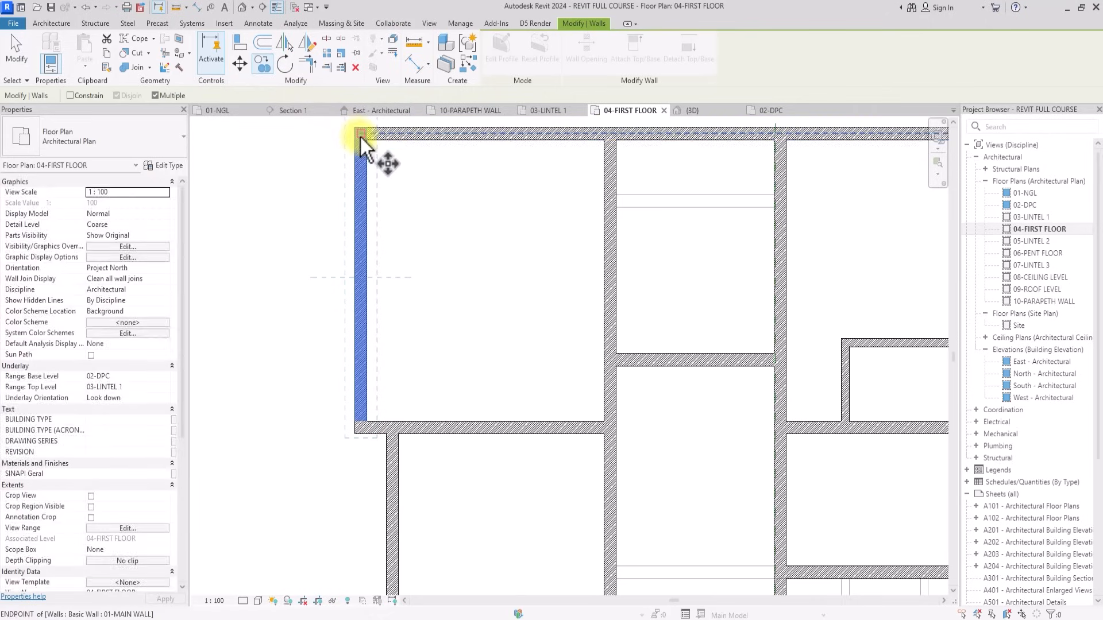
click(387, 139)
key(Escape)
click(265, 64)
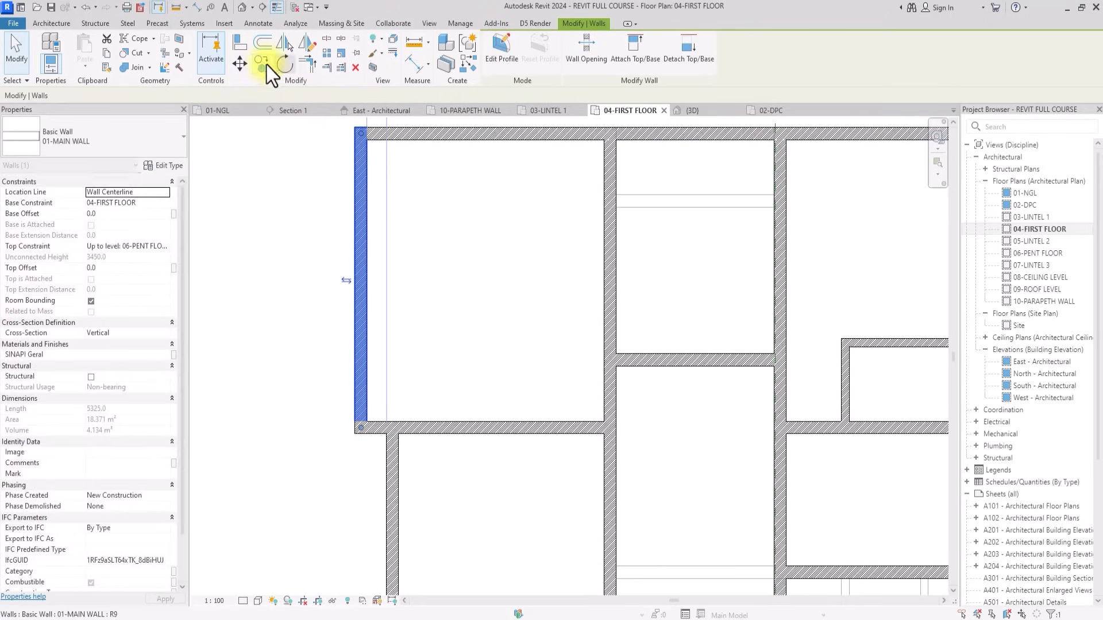
click(360, 429)
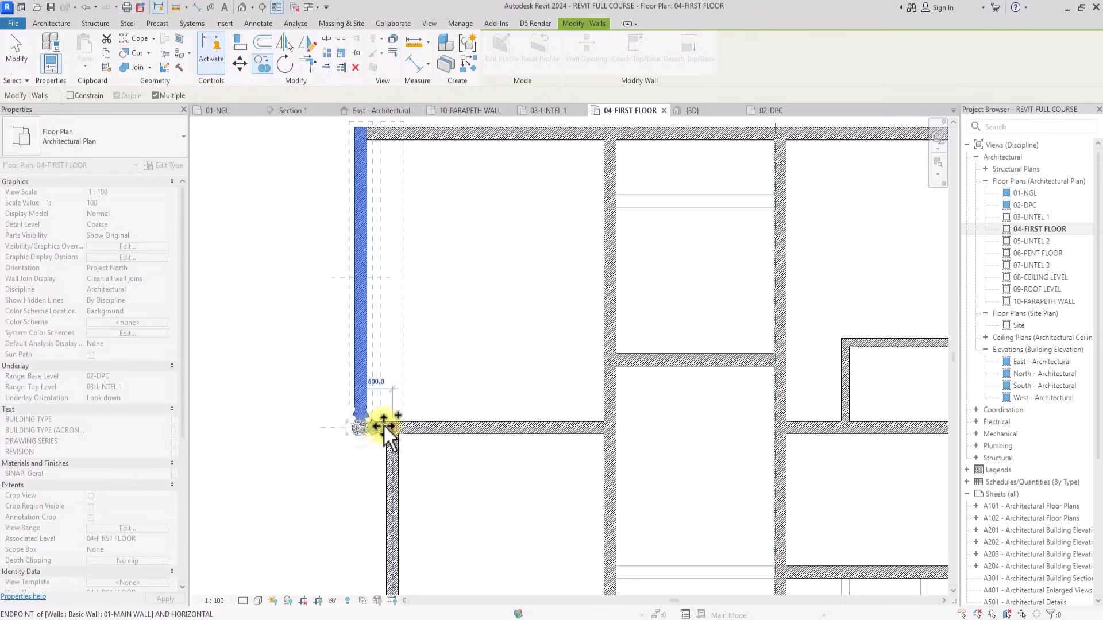
key(Escape)
key(Escape)
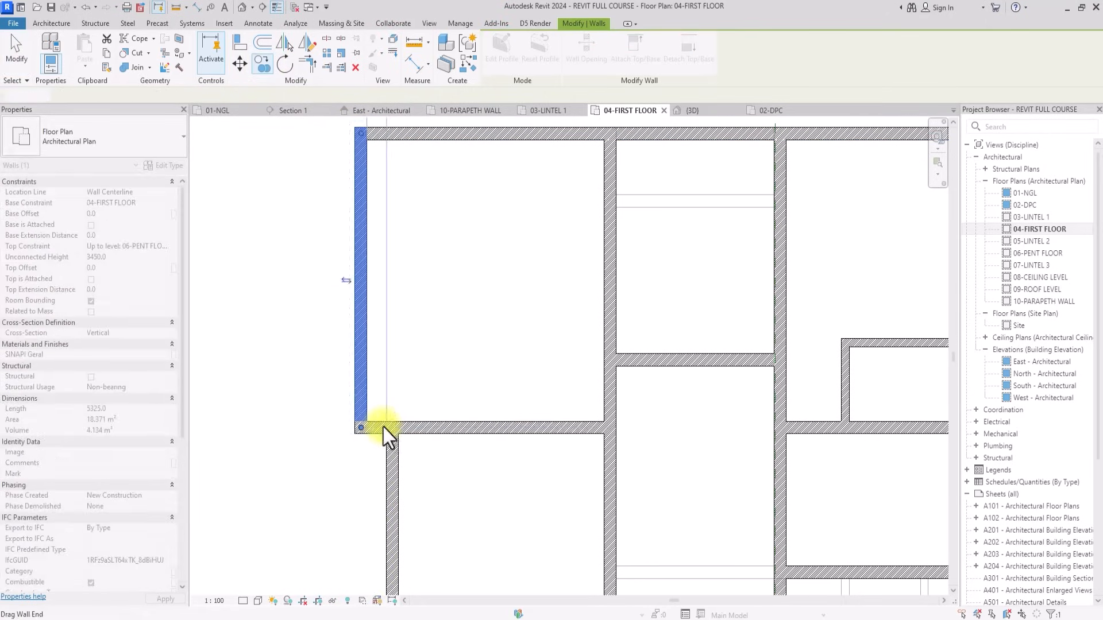
Mirror the two MY WHITE WALL150 partition walls of the plan's upper-right room into the upper-left room, using a vertical axis midway between them.
scroll(384, 425, down, 2)
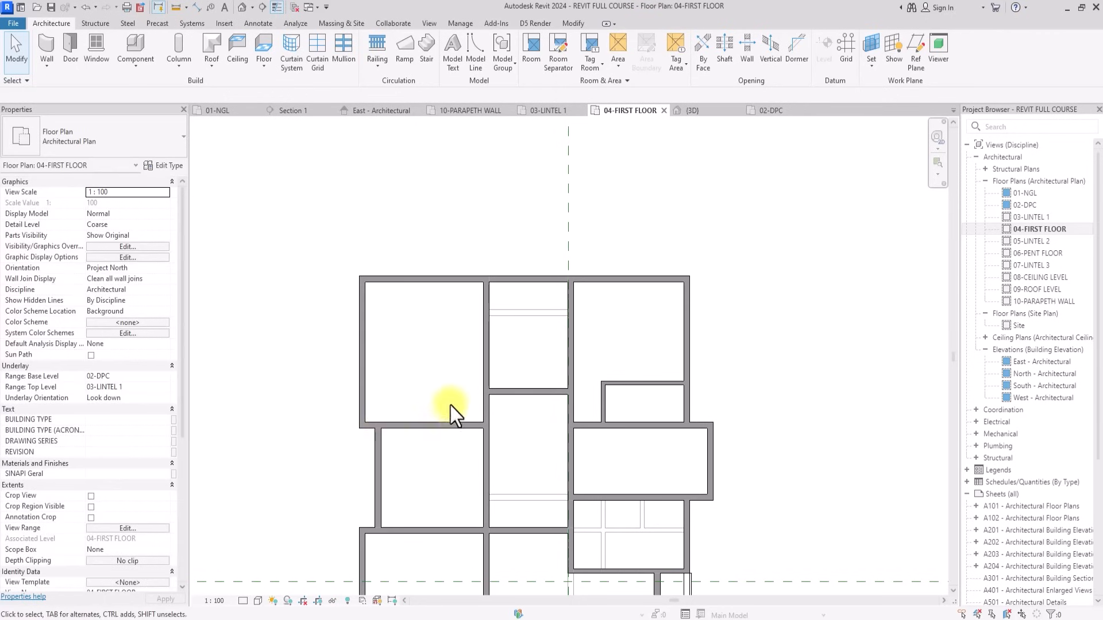
scroll(632, 374, up, 3)
drag(602, 410, 604, 414)
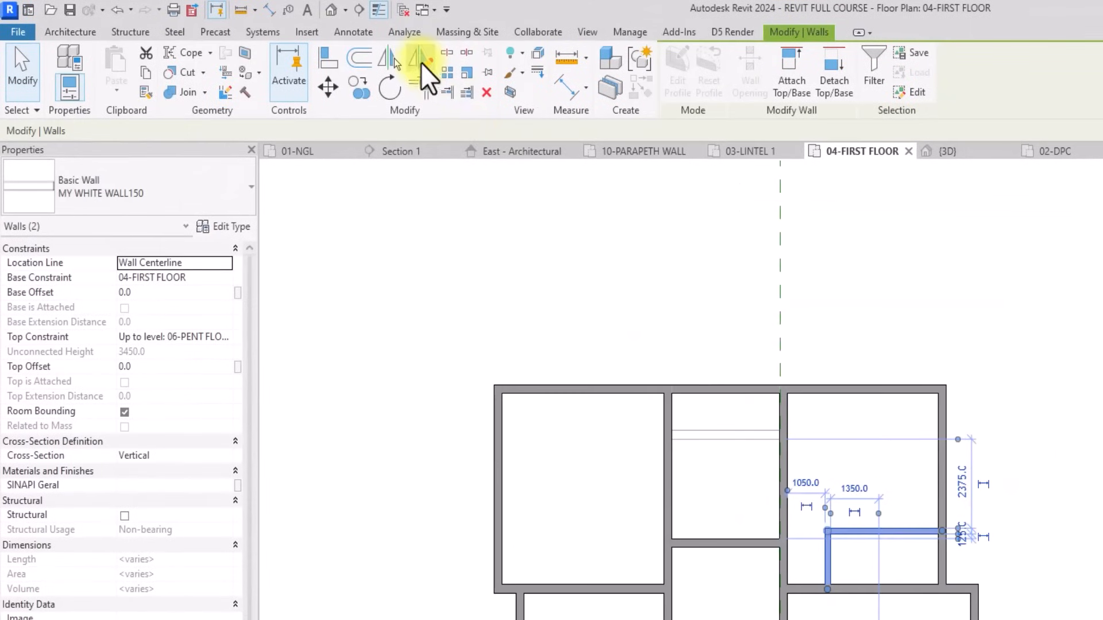
click(419, 61)
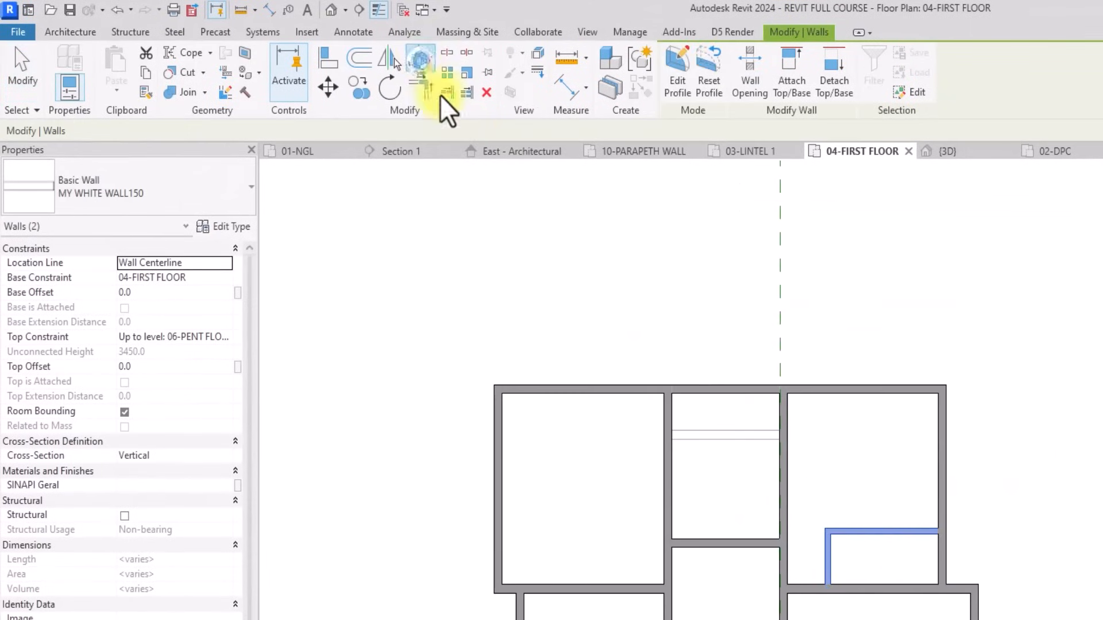
scroll(729, 557, up, 3)
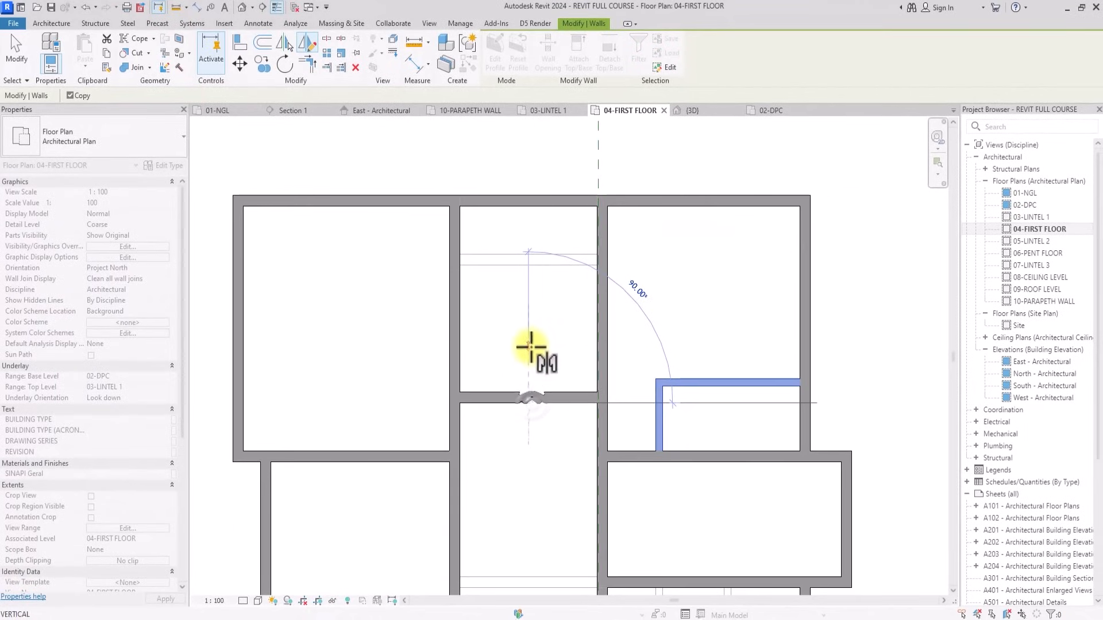
click(626, 407)
scroll(626, 408, down, 2)
key(Escape)
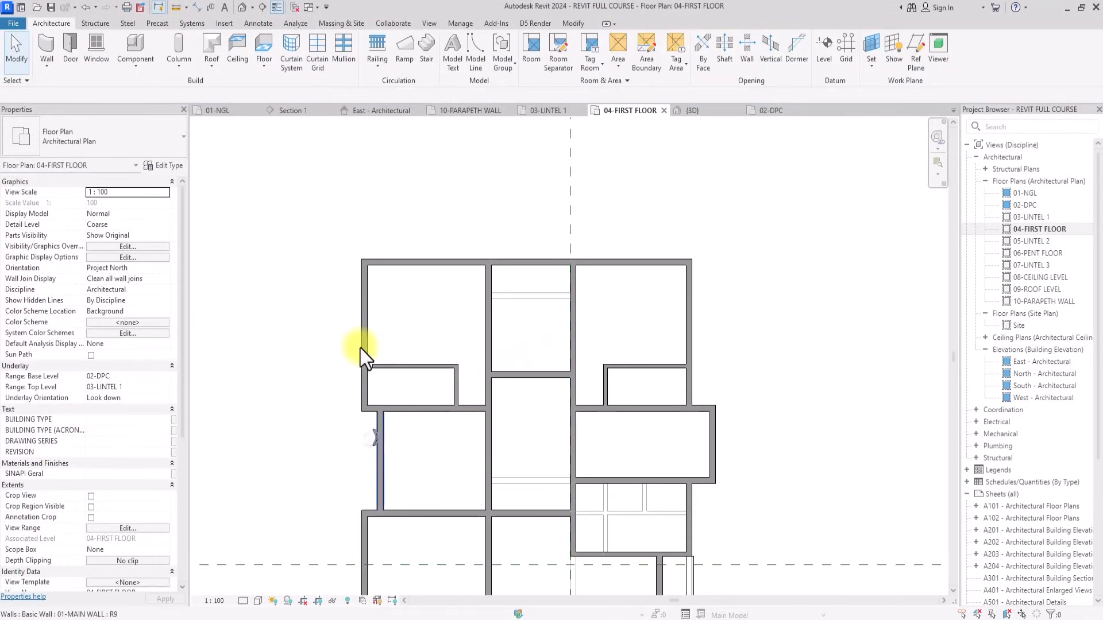
Extend the mirrored horizontal partition wall to meet the upper-left room's outer wall.
scroll(374, 414, up, 5)
click(373, 383)
drag(373, 383, 352, 381)
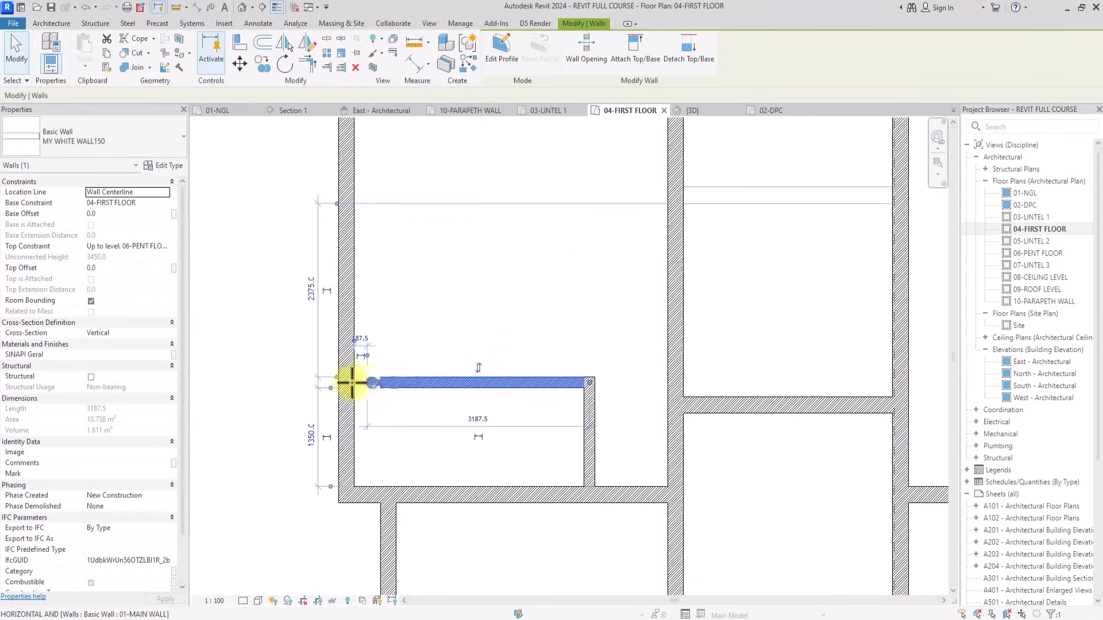
Shorten the upper-left room's outer side wall from its upper end down to the mirrored partition wall.
scroll(352, 345, down, 3)
click(351, 278)
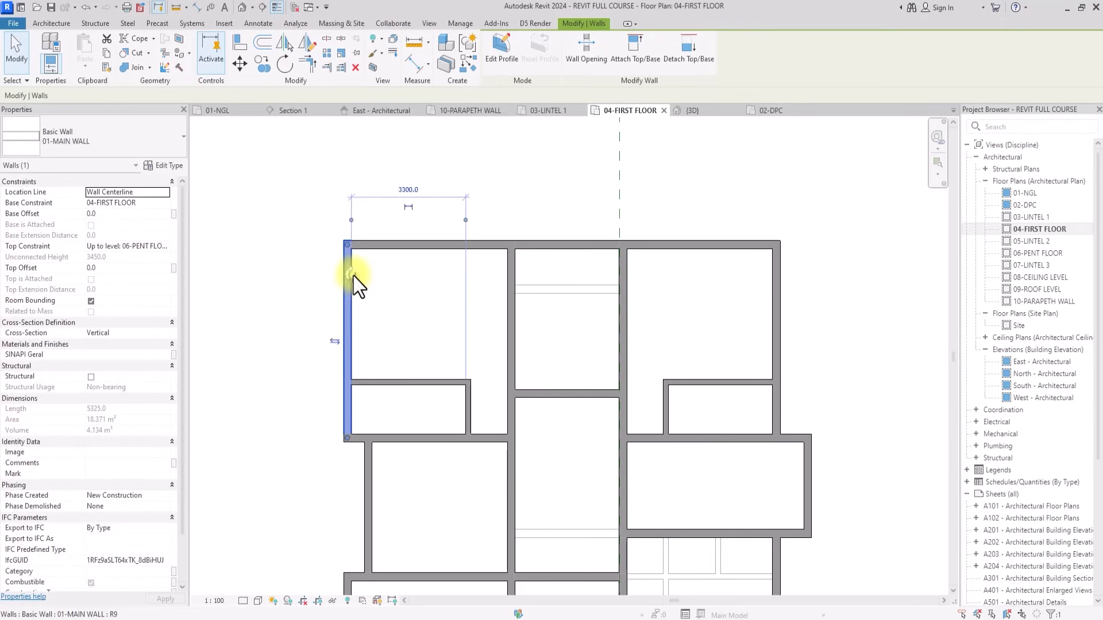
drag(348, 245, 345, 381)
click(274, 460)
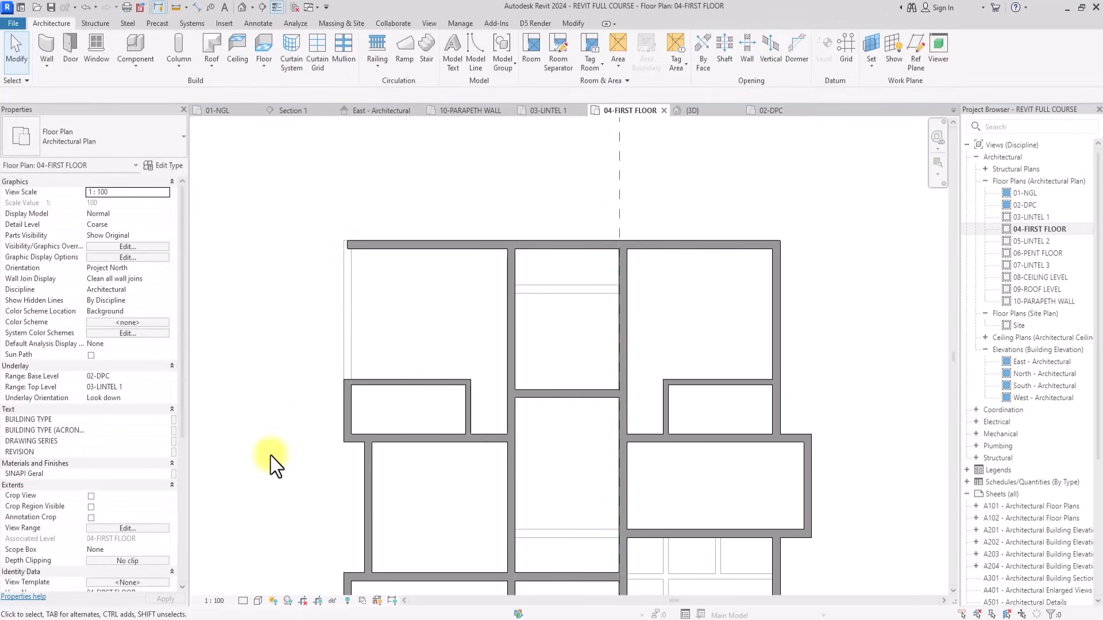
Set up a new MY WHITE WALL 225 wall with base and top offsets 0 and top constraint Up to level: 06-PENT FLOOR.
click(51, 46)
click(83, 152)
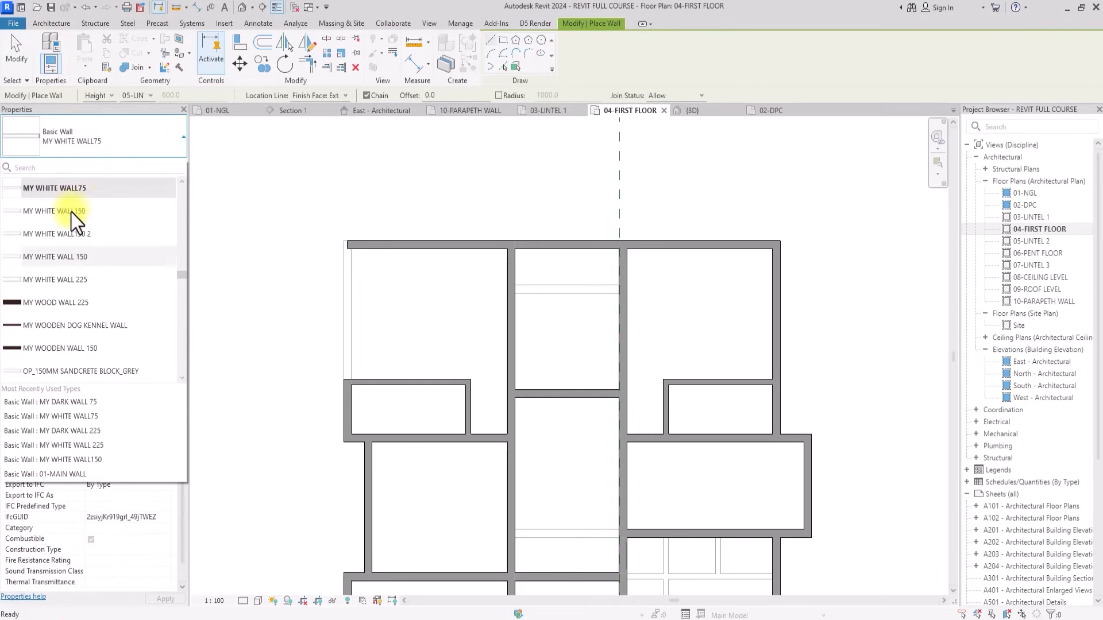
click(61, 278)
click(135, 272)
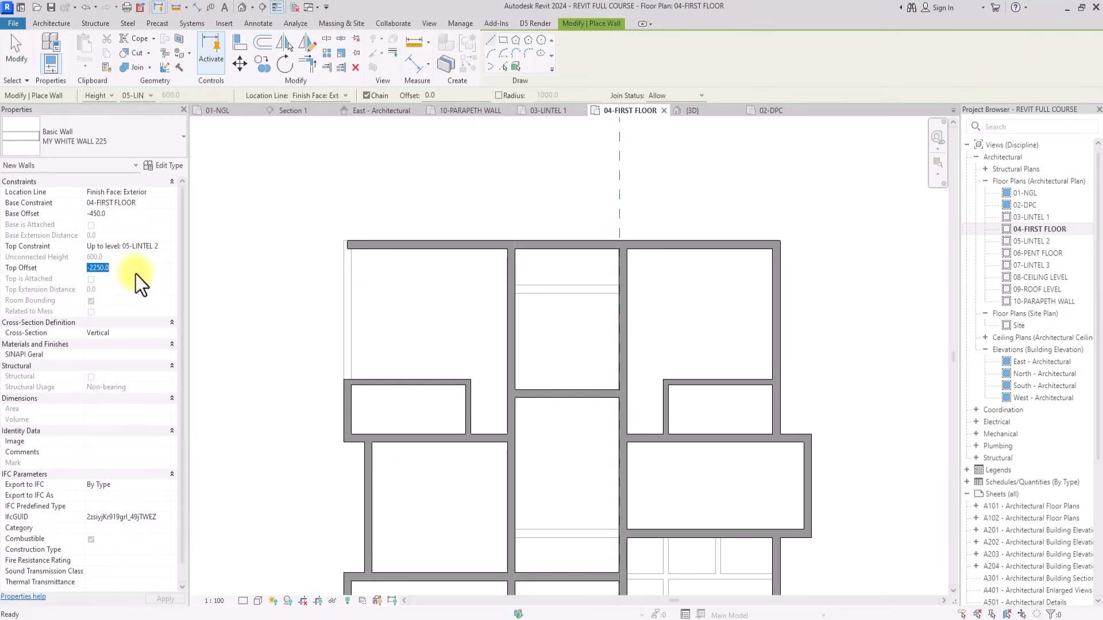
text(0)
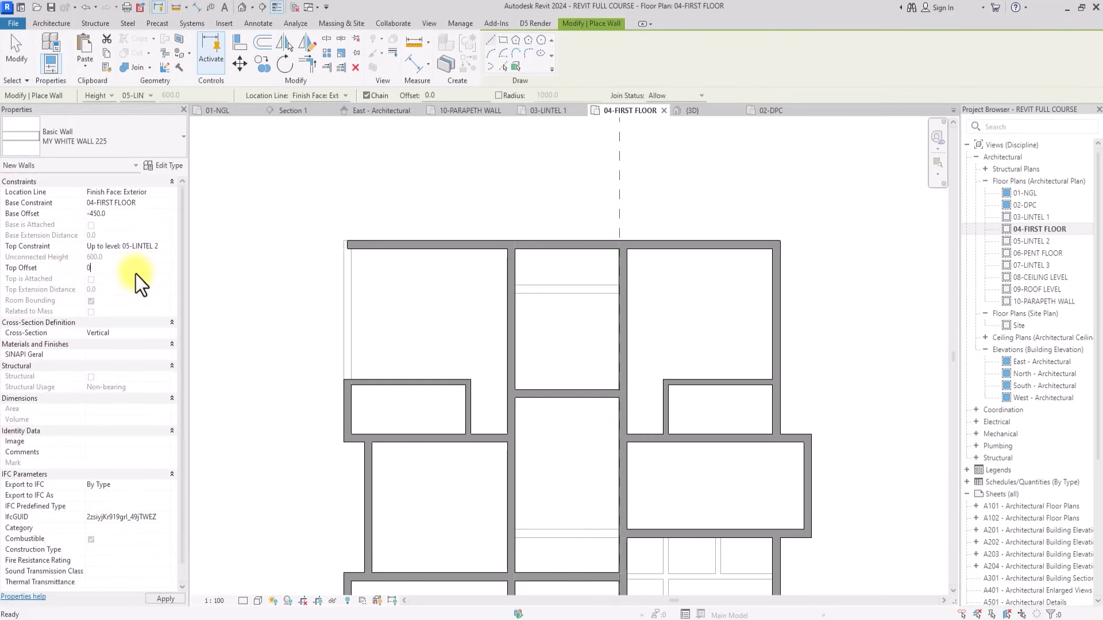
click(127, 213)
text(0)
click(165, 246)
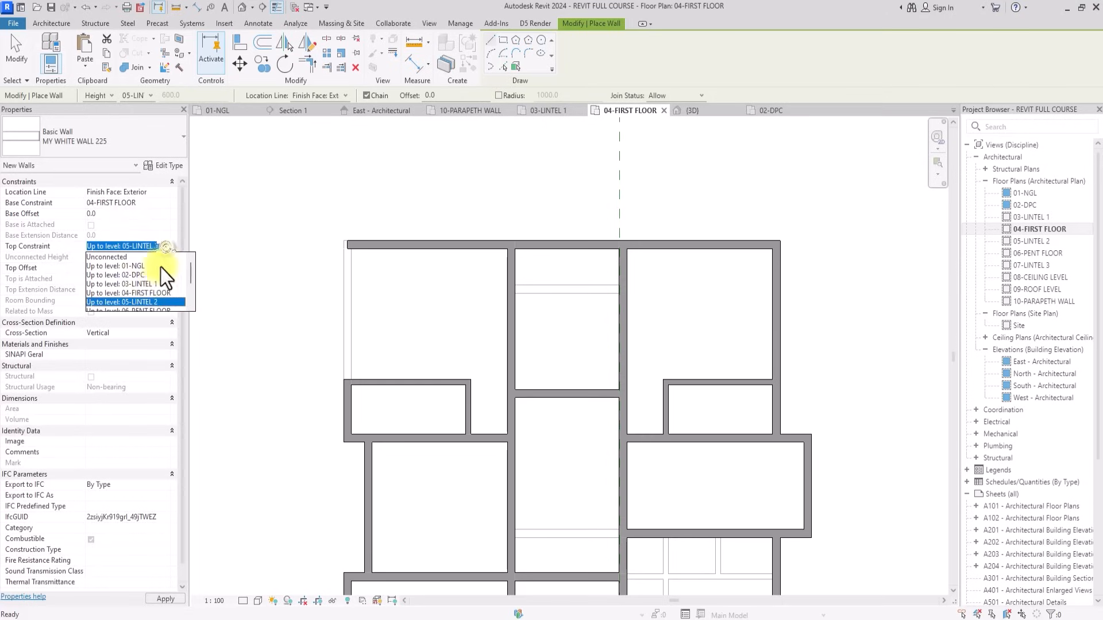
click(155, 285)
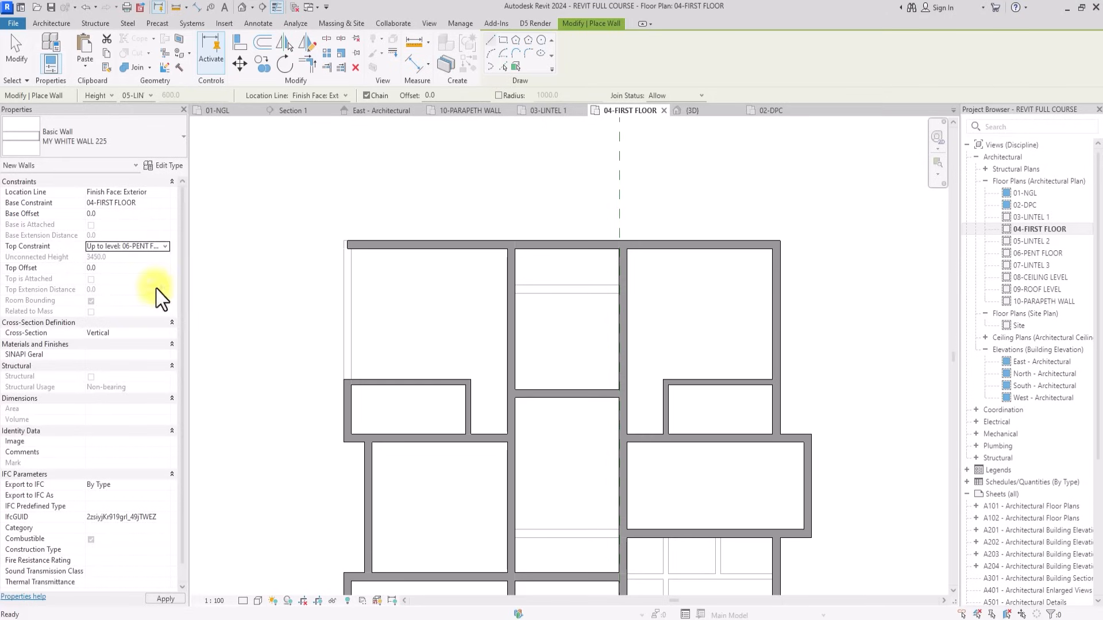
click(370, 381)
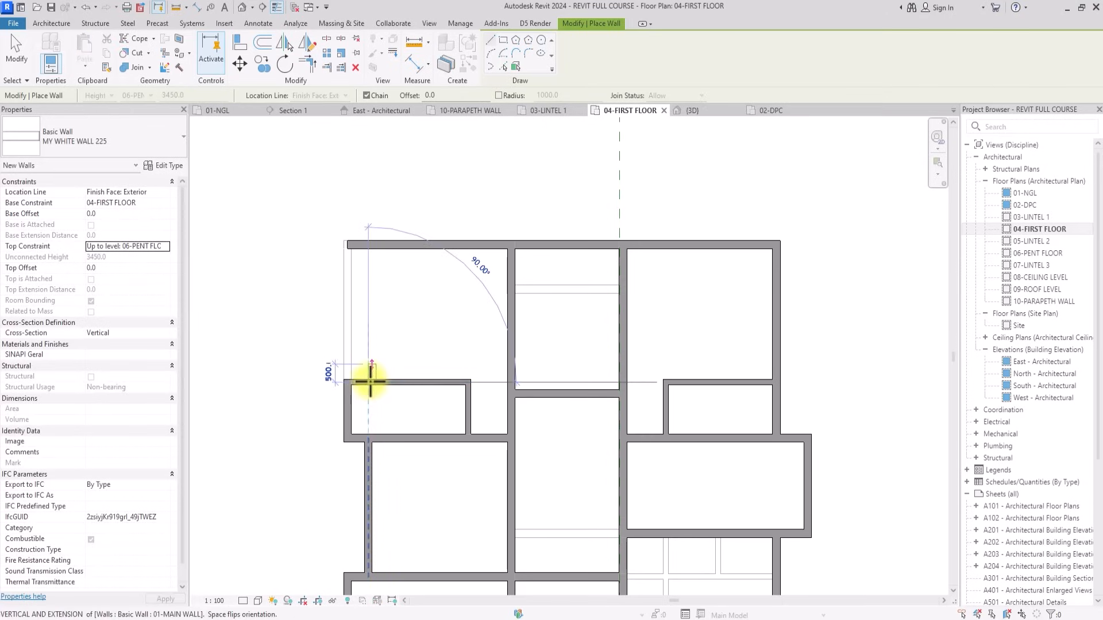
key(Escape)
key(Escape)
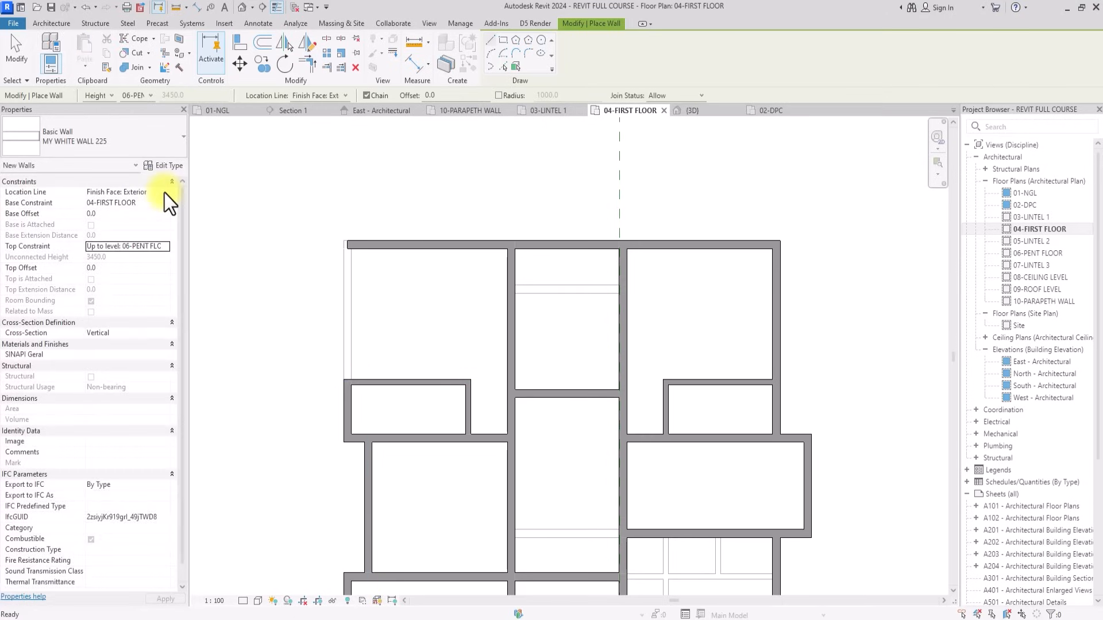
Draw the wall with a Wall Centerline location line from the mirrored partition up to the top outer wall, aligned with the recessed wall below.
click(164, 193)
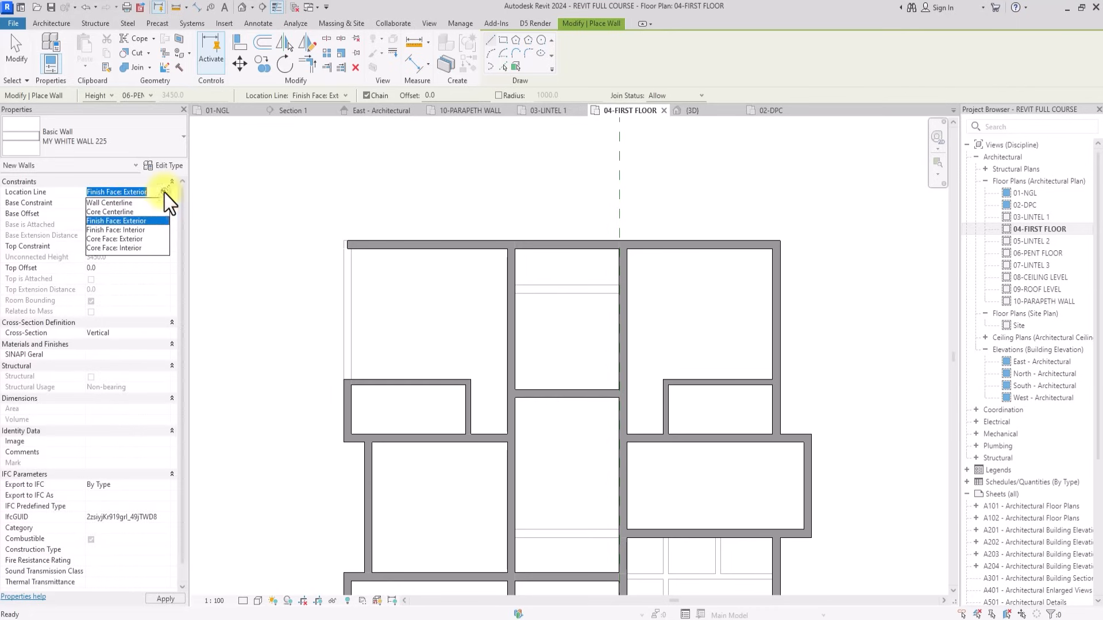
click(124, 205)
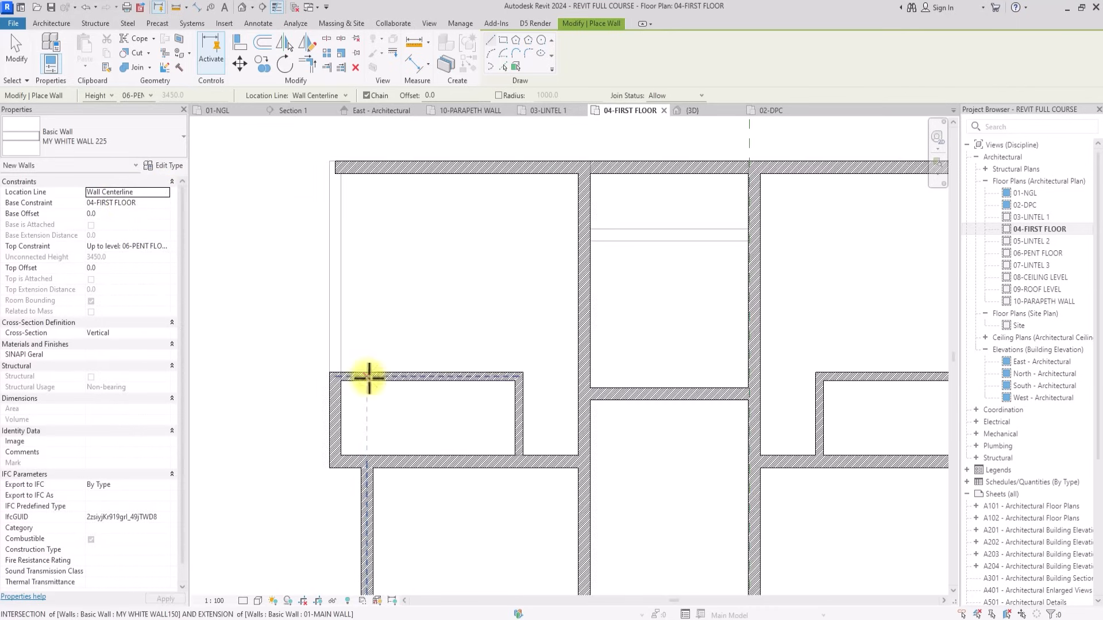
click(368, 378)
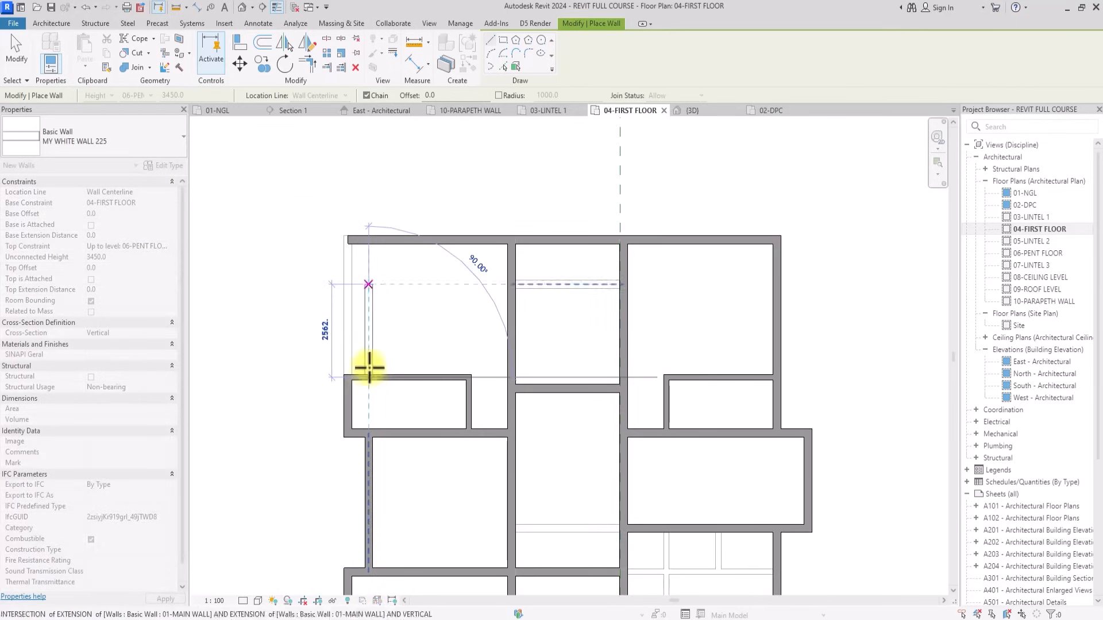
click(371, 240)
key(Escape)
key(Escape)
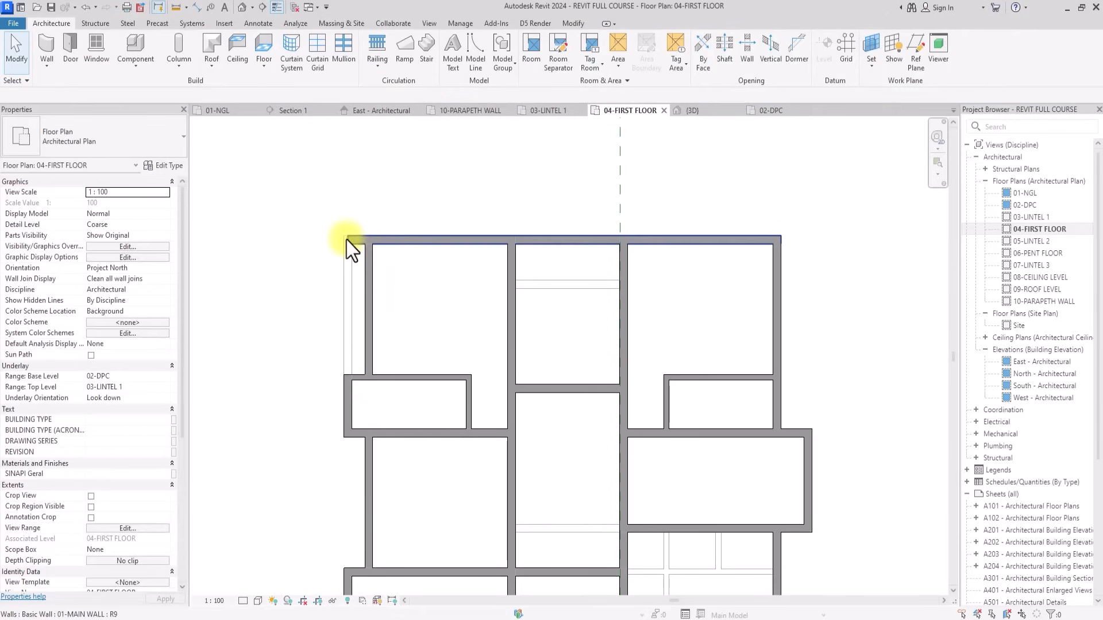
Shorten the projecting end of the plan's top outer wall to form a corner with the new side wall.
click(346, 240)
scroll(367, 241, down, 3)
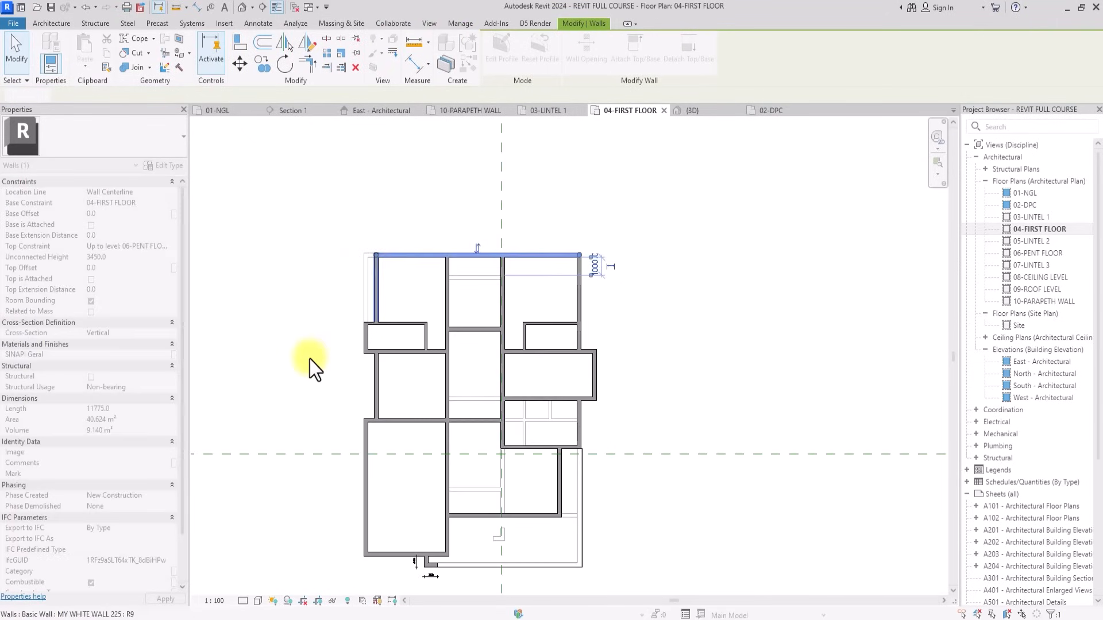
click(309, 360)
Select the short outer side wall that closes the mirrored partition room.
scroll(309, 359, up, 1)
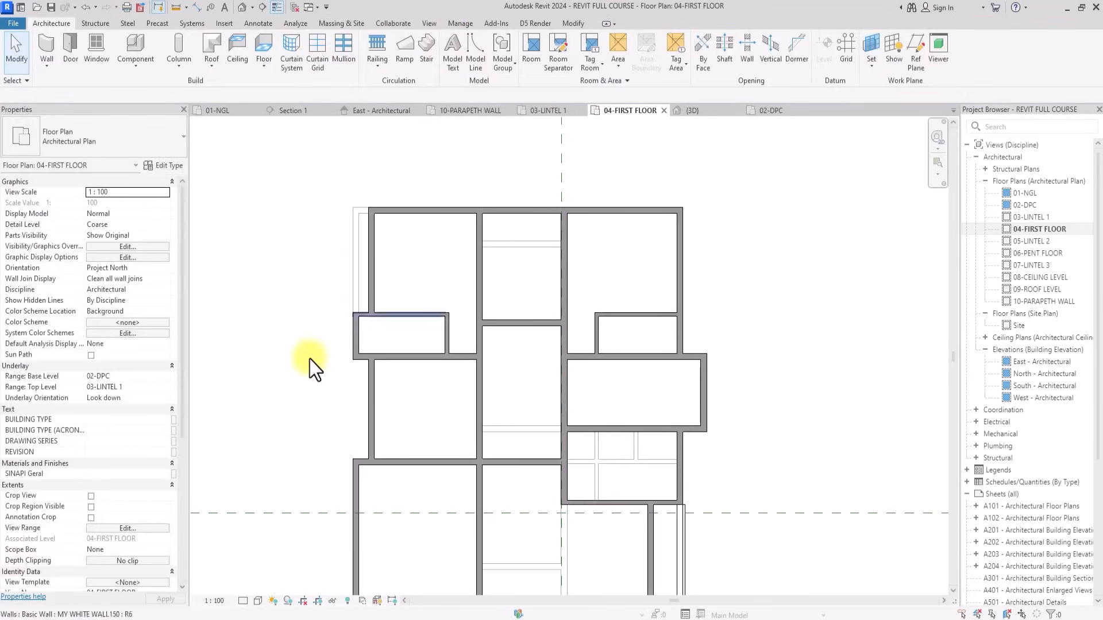
scroll(309, 359, up, 1)
middle_drag(309, 359, 327, 374)
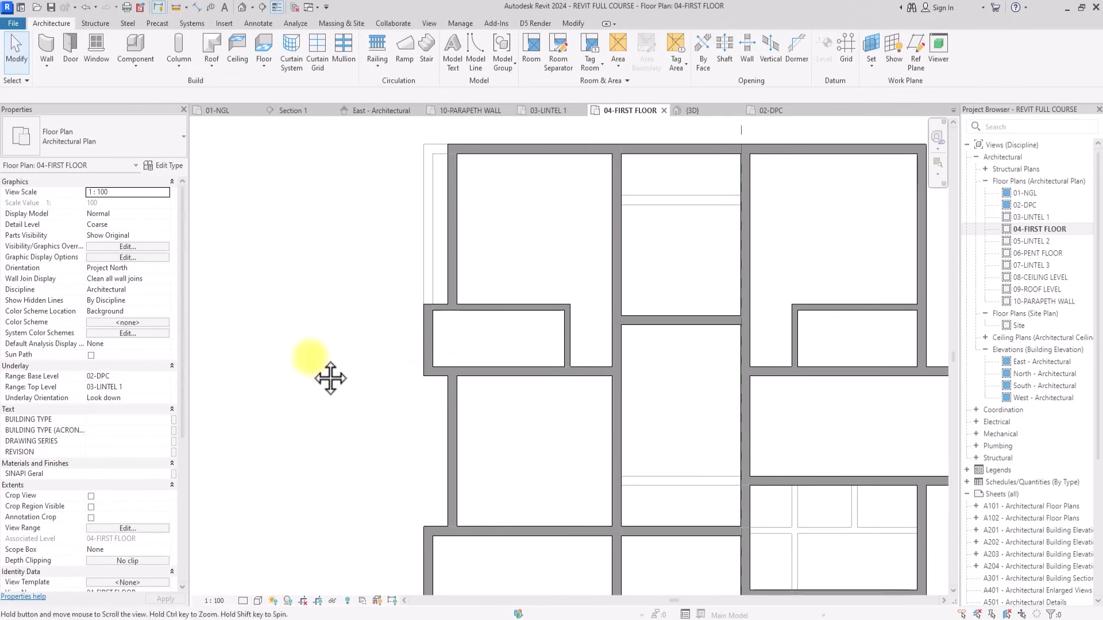
click(428, 339)
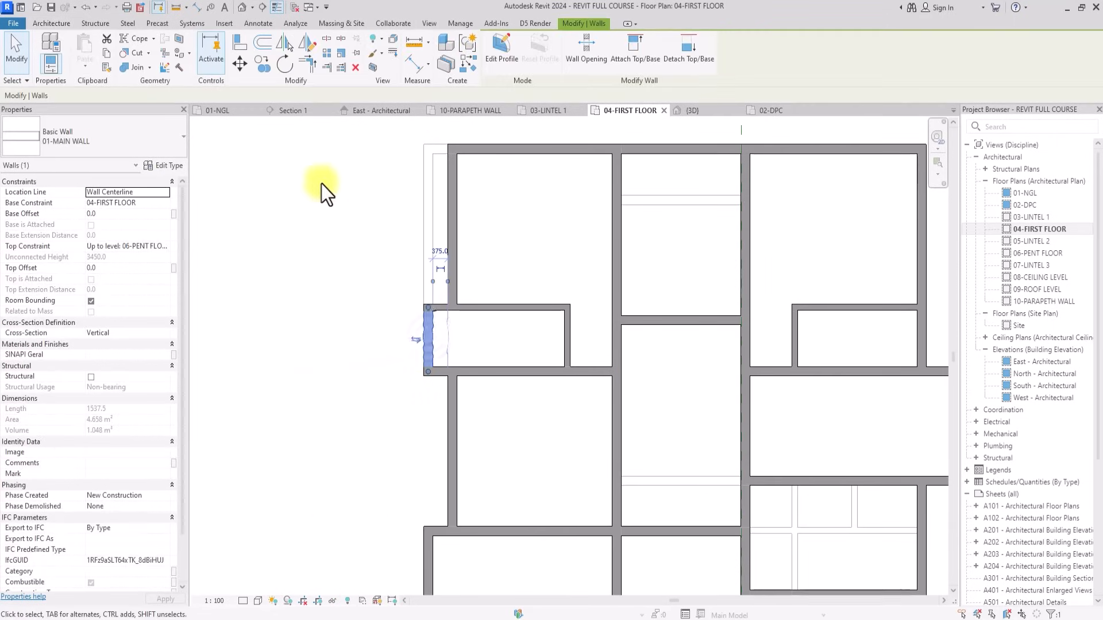
click(240, 64)
scroll(323, 150, up, 4)
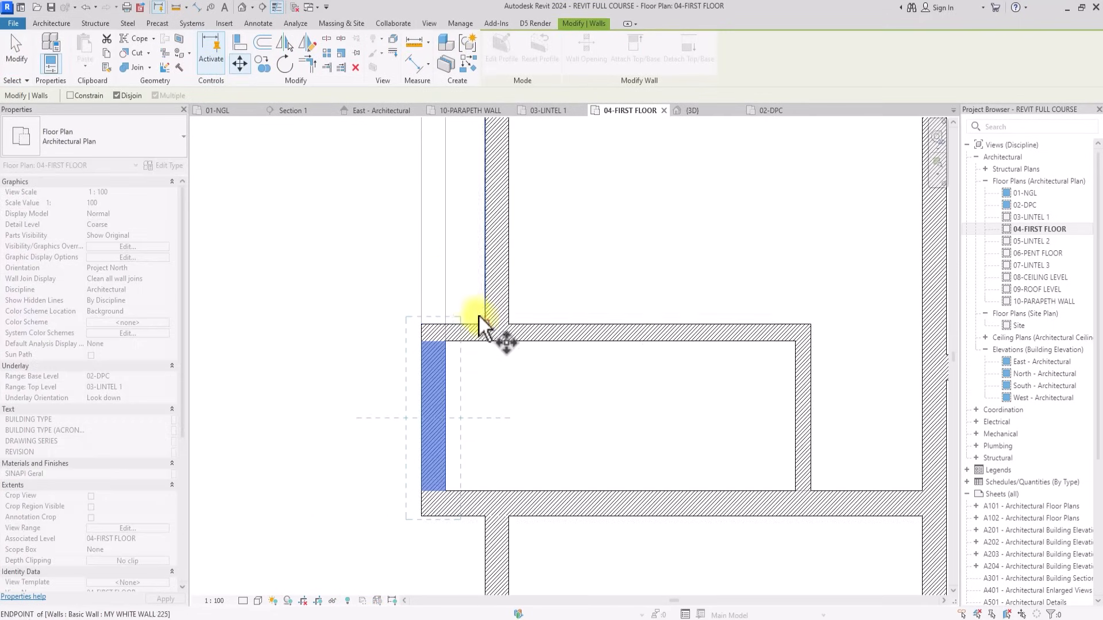
click(457, 323)
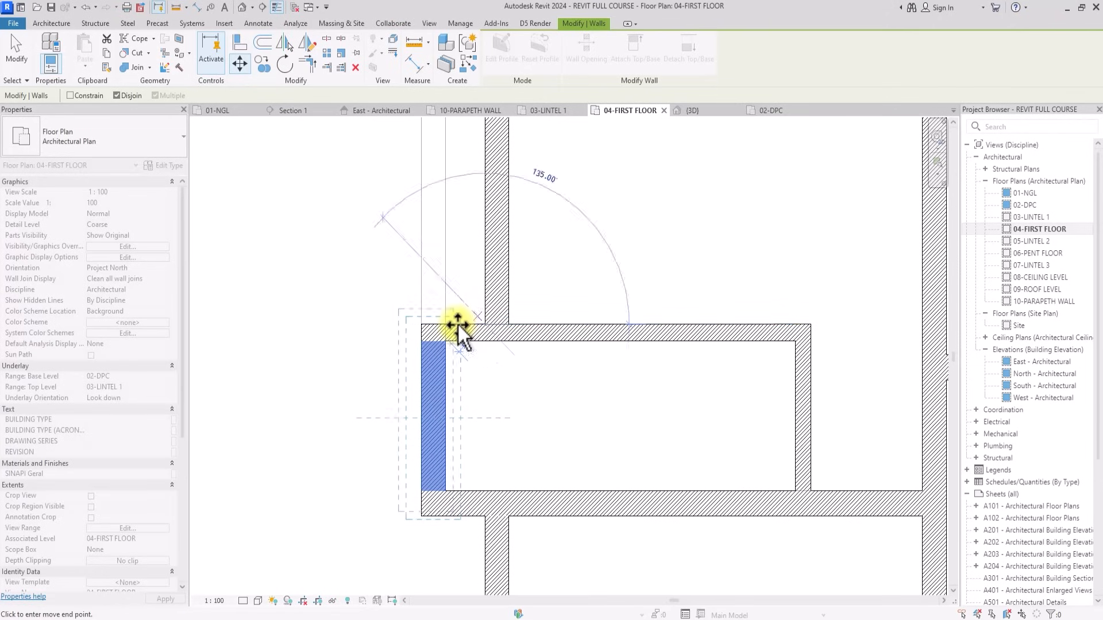
key(Escape)
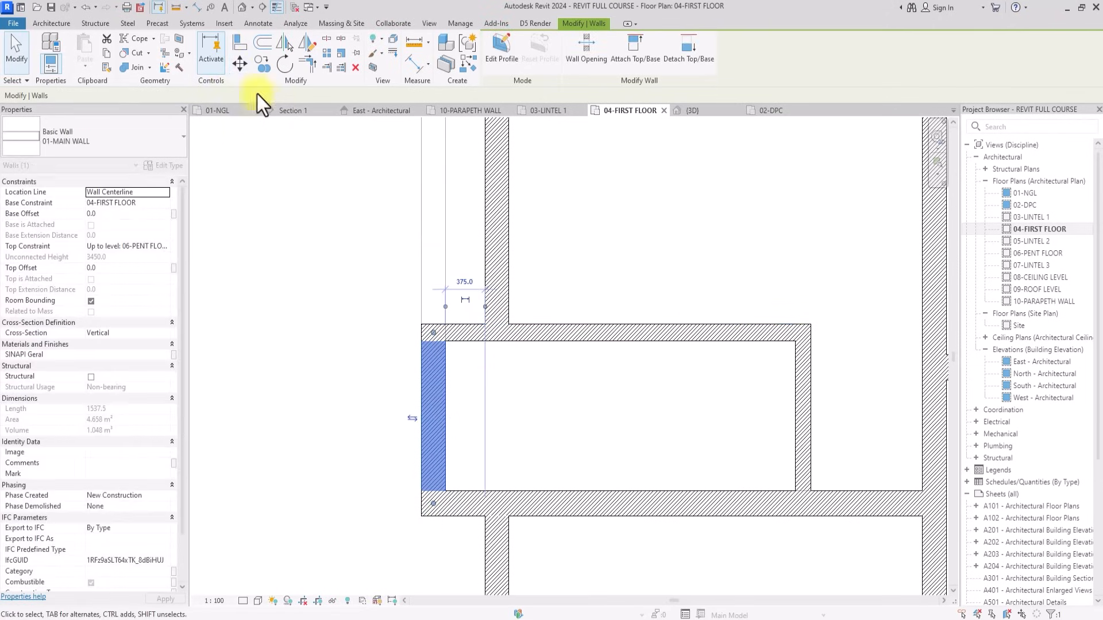
Move the mirrored partition room's short outer side wall 525 mm horizontally outward with Disjoin enabled.
click(239, 63)
click(422, 321)
scroll(421, 321, down, 3)
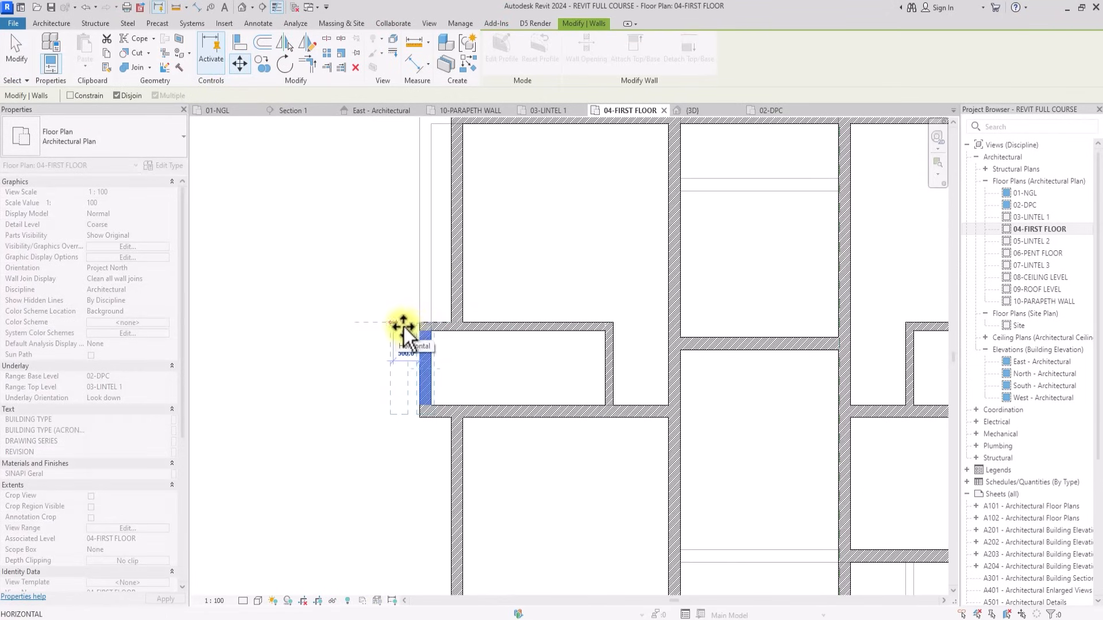
key(space)
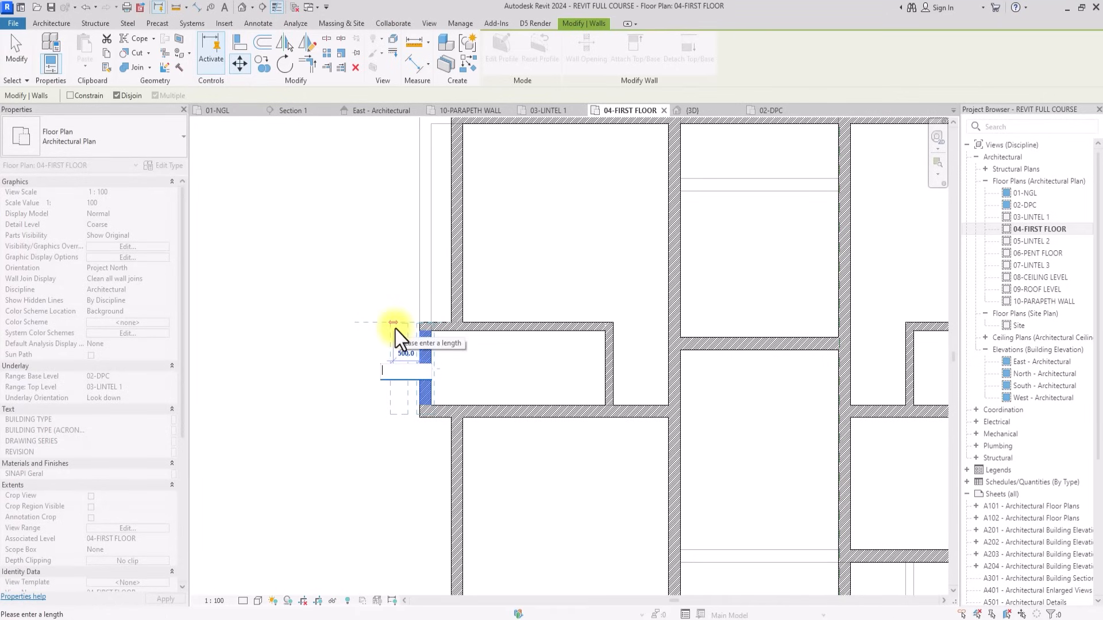
text(525)
key(Return)
key(Escape)
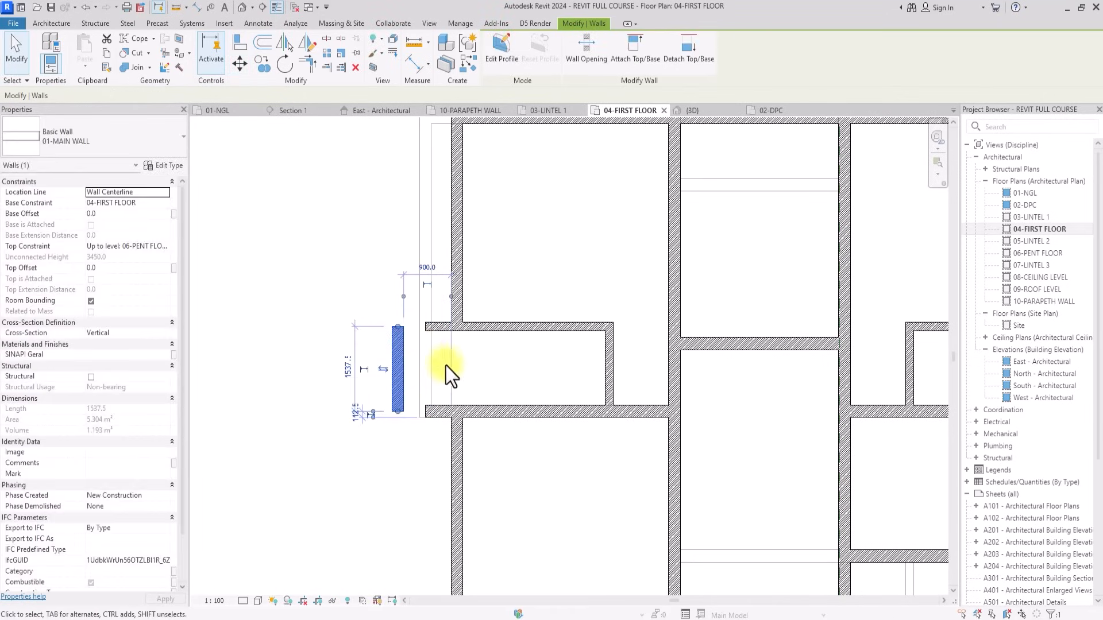
key(Escape)
Extend the mirrored partition room's upper and lower walls outward to meet the ends of the moved side wall.
click(431, 326)
key(Escape)
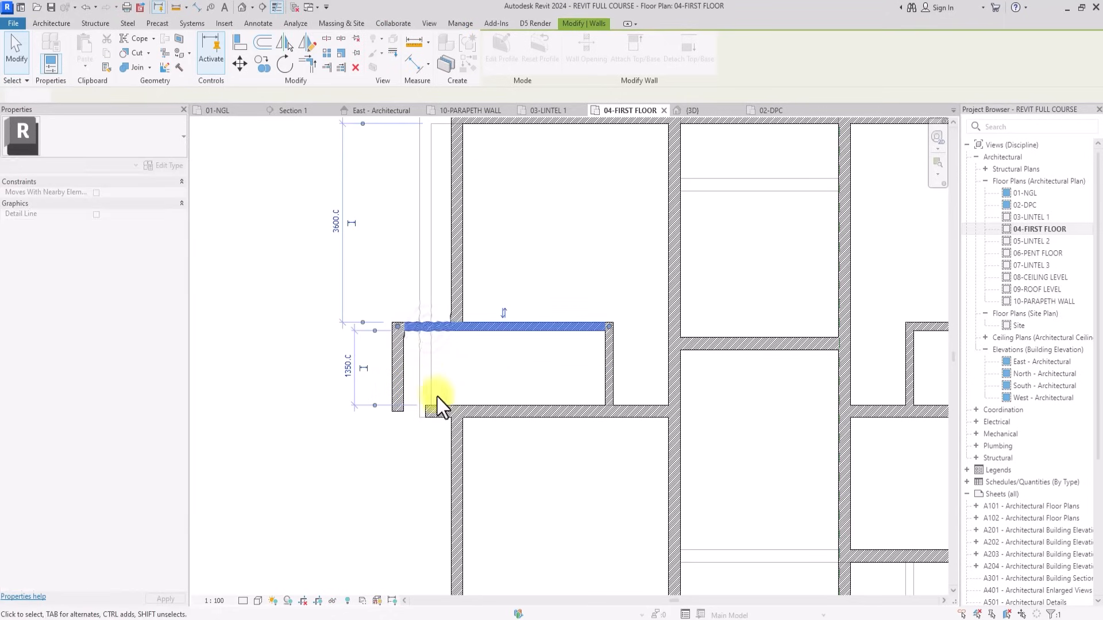
click(426, 411)
drag(427, 411, 394, 411)
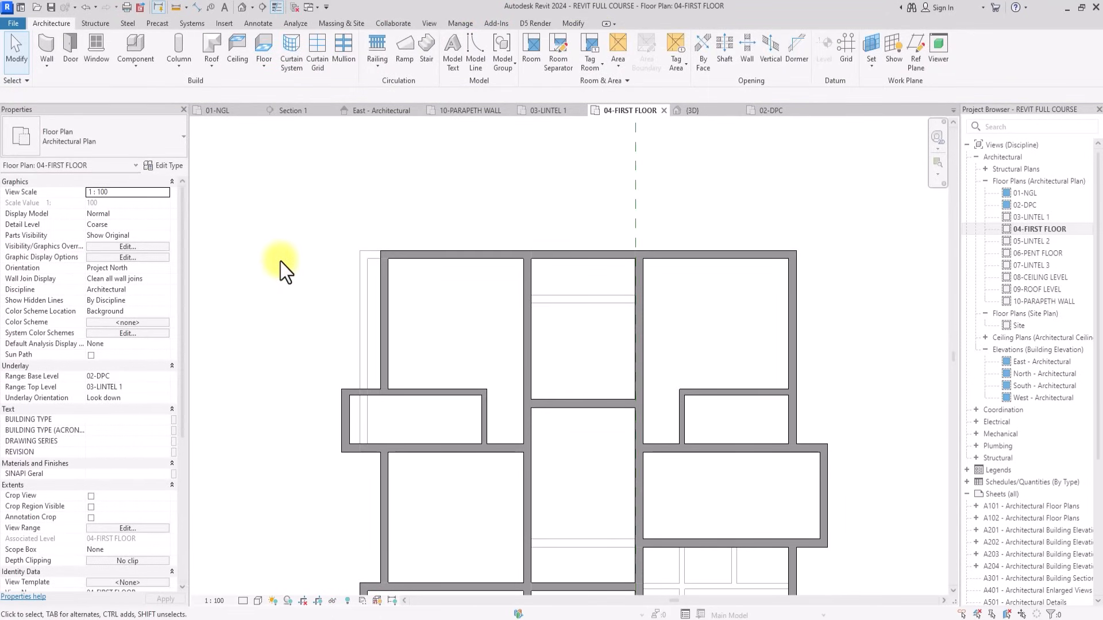
Set up a new MY WHITE WALL 225 wall with base offset -450, top constraint Up to level: 05-LINTEL 2 and top offset -2250.
click(48, 46)
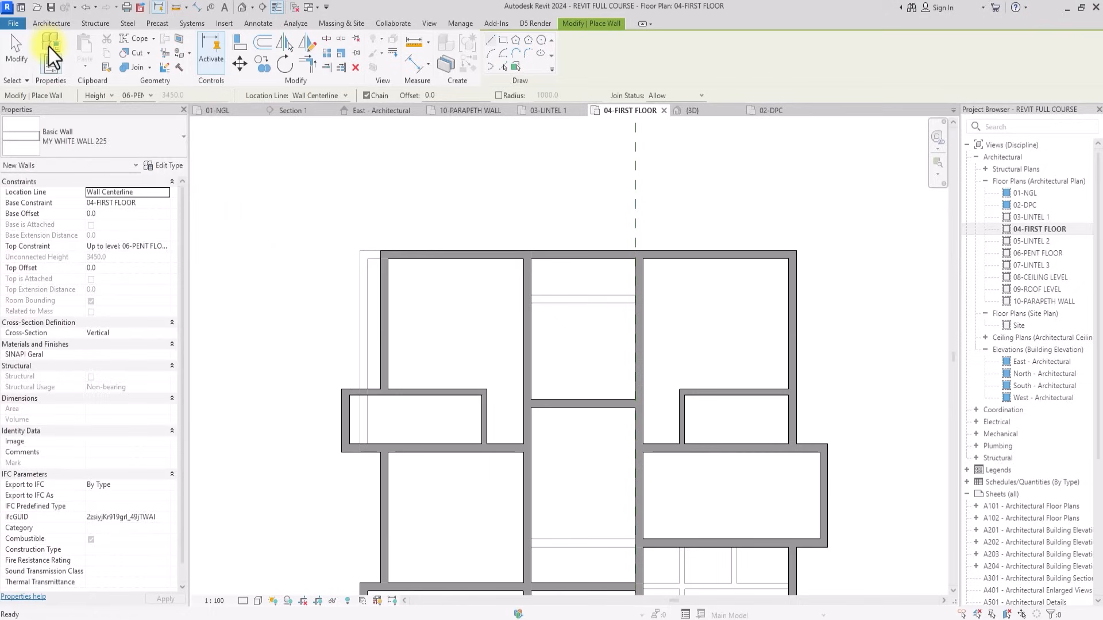
click(119, 213)
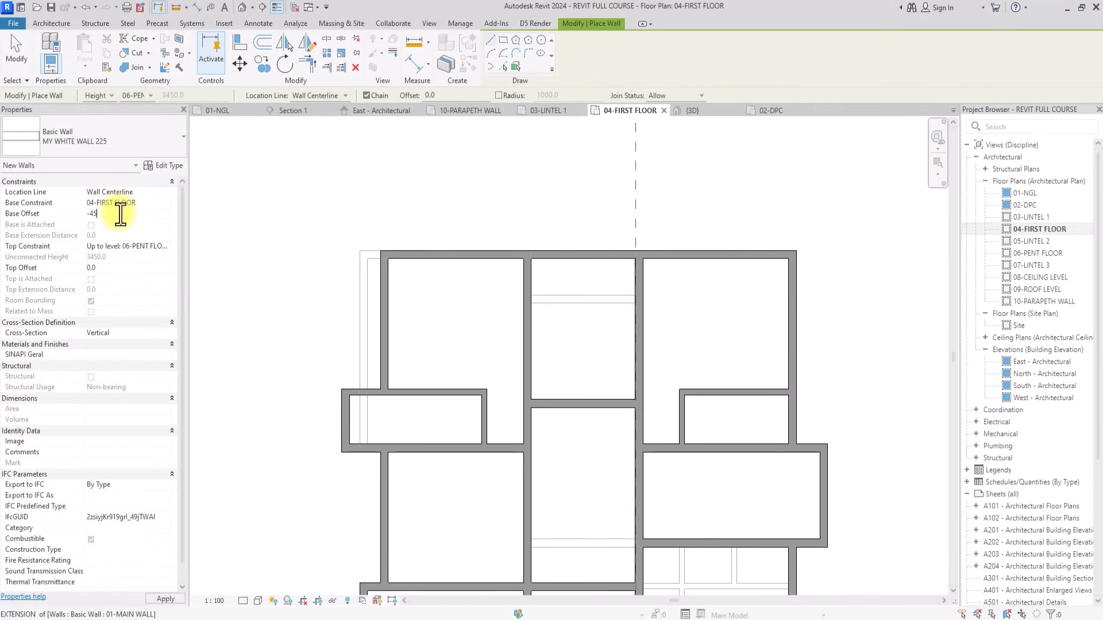
click(164, 247)
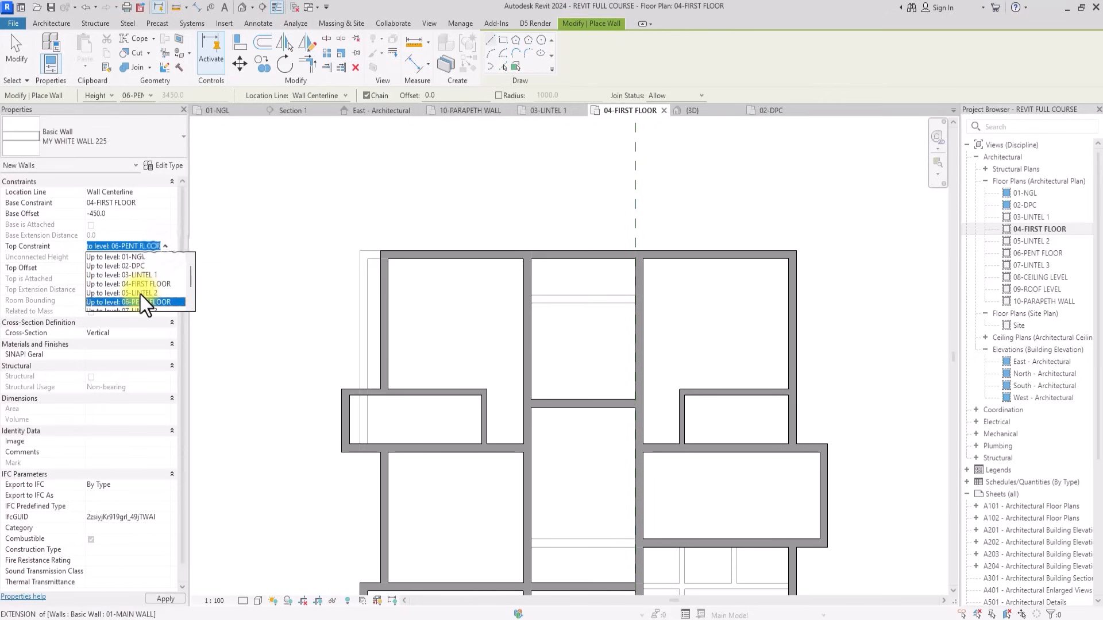
click(140, 294)
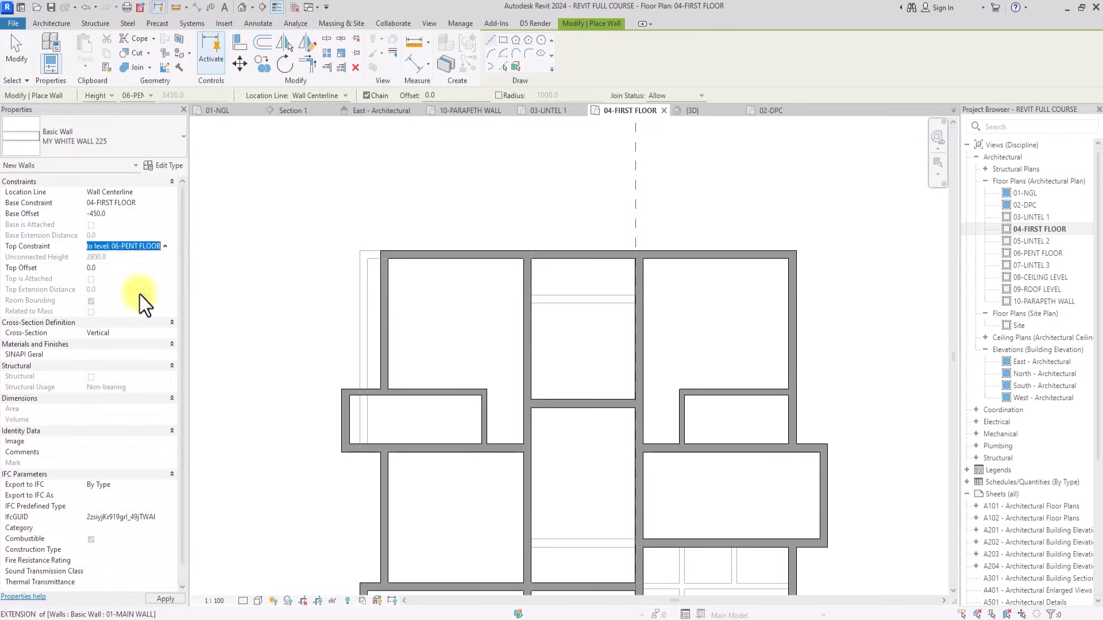
click(117, 271)
text(-225)
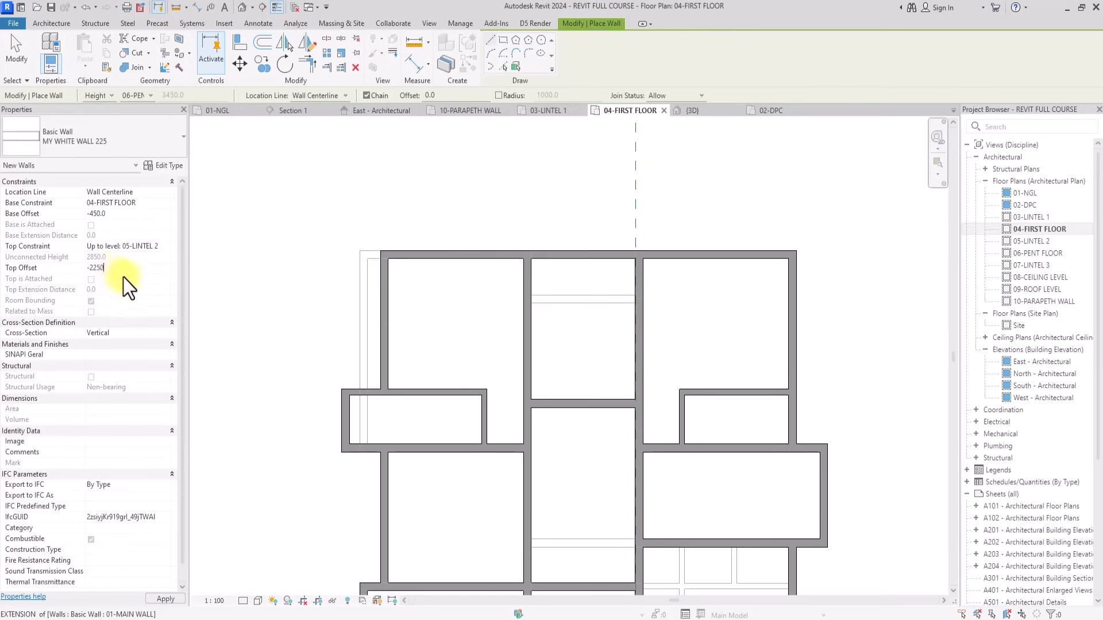
Draw the low wall from the moved side wall's upper corner straight up, level with the top outer wall's centerline.
scroll(345, 389, up, 3)
click(345, 391)
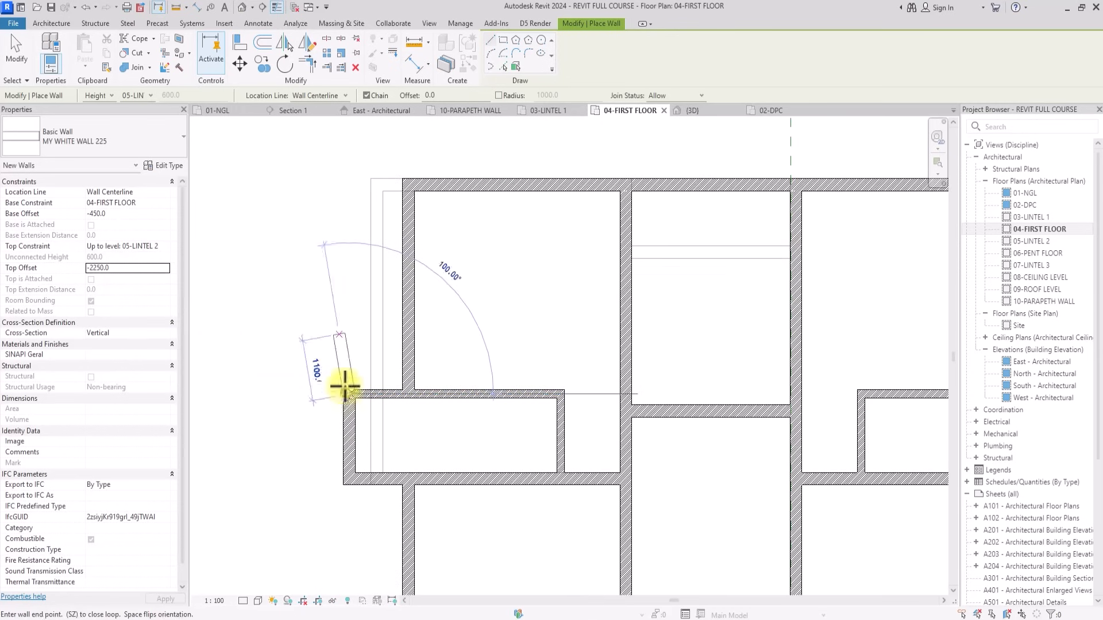
click(342, 187)
middle_drag(374, 234, 399, 257)
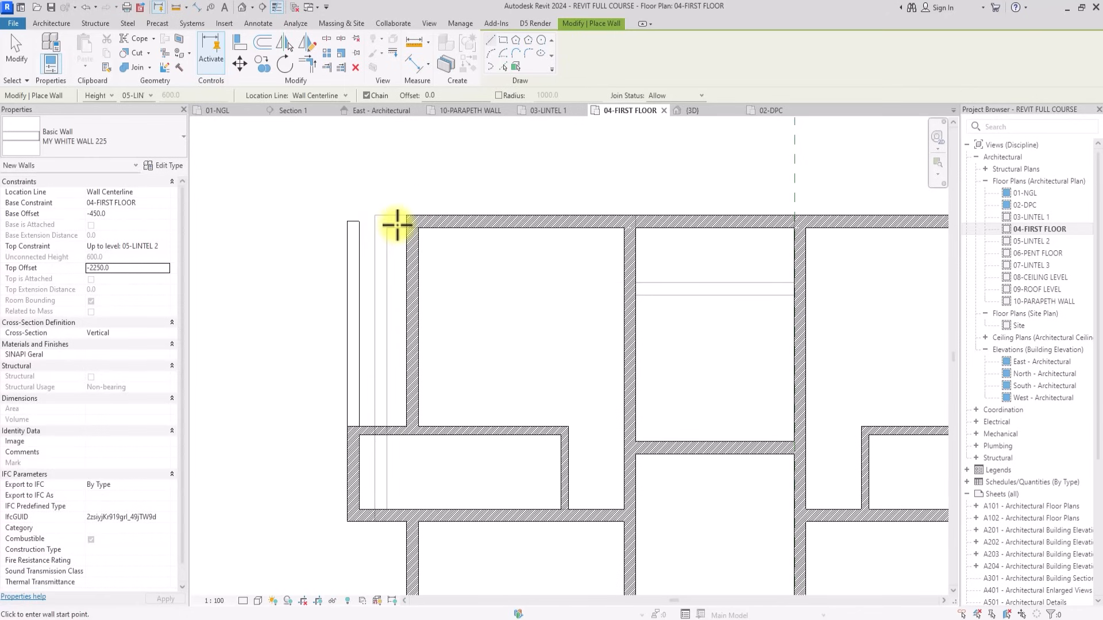
Set the base offset to 0 and draw a short wall continuing the top outer wall outward to the underlay wall's outer face.
scroll(397, 224, down, 1)
scroll(401, 229, up, 1)
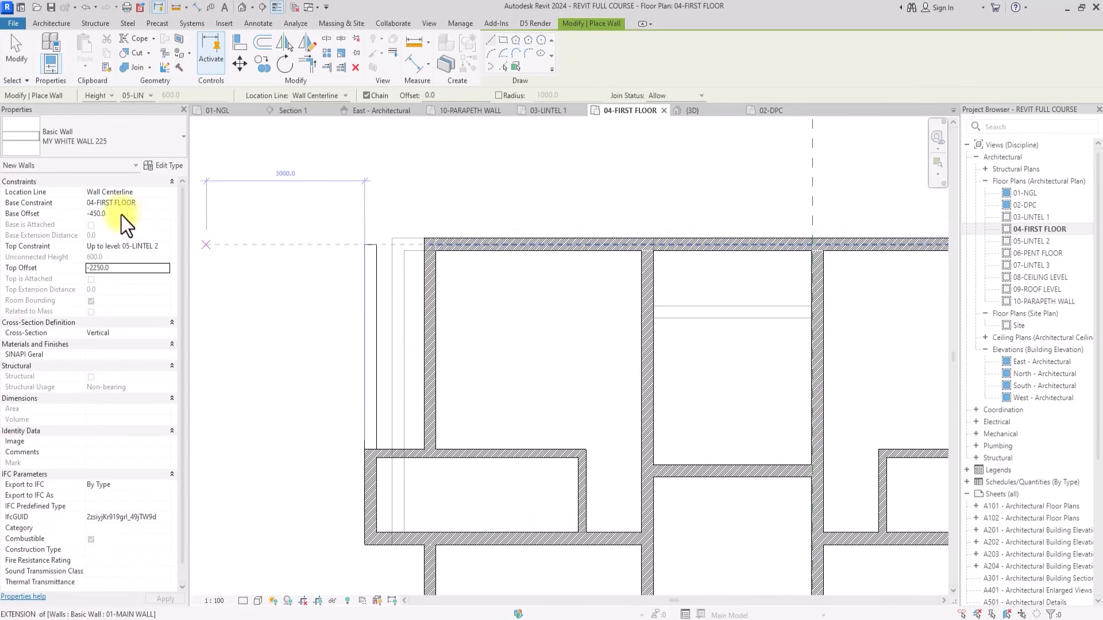
scroll(310, 226, up, 4)
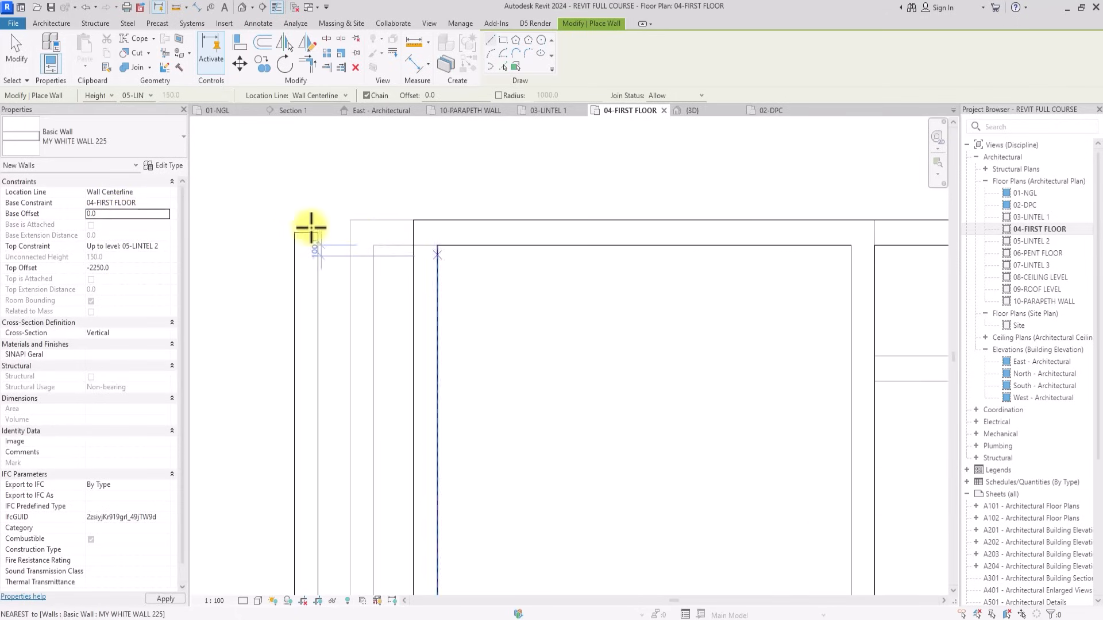
click(351, 236)
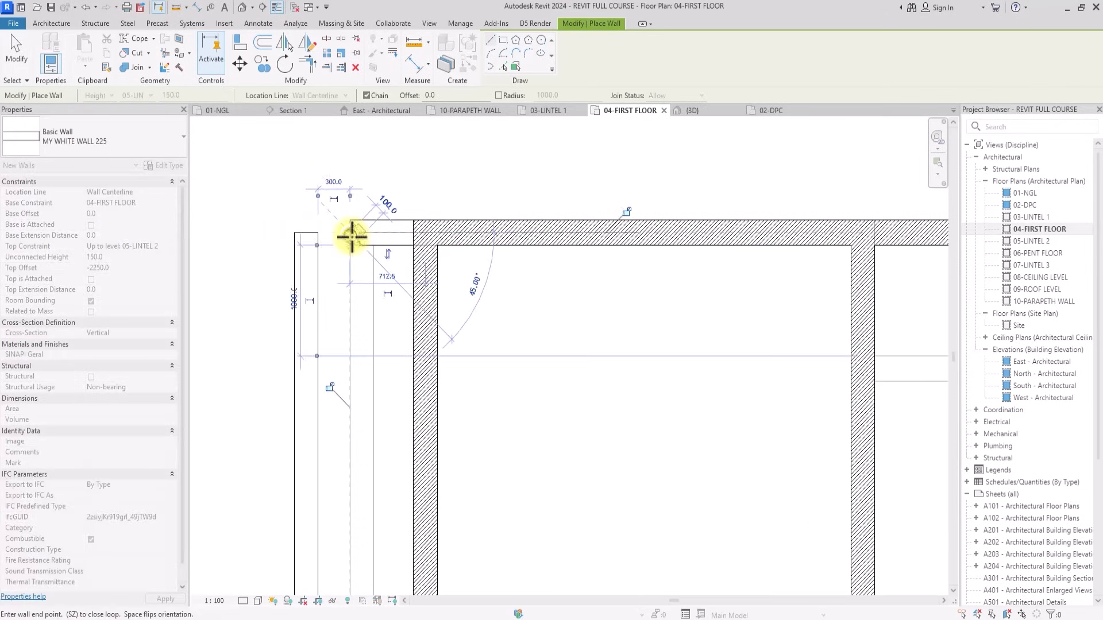
key(Escape)
Set the base offset to -450 and draw a wall from the short wall's outer end to the low side wall's upper end.
click(113, 213)
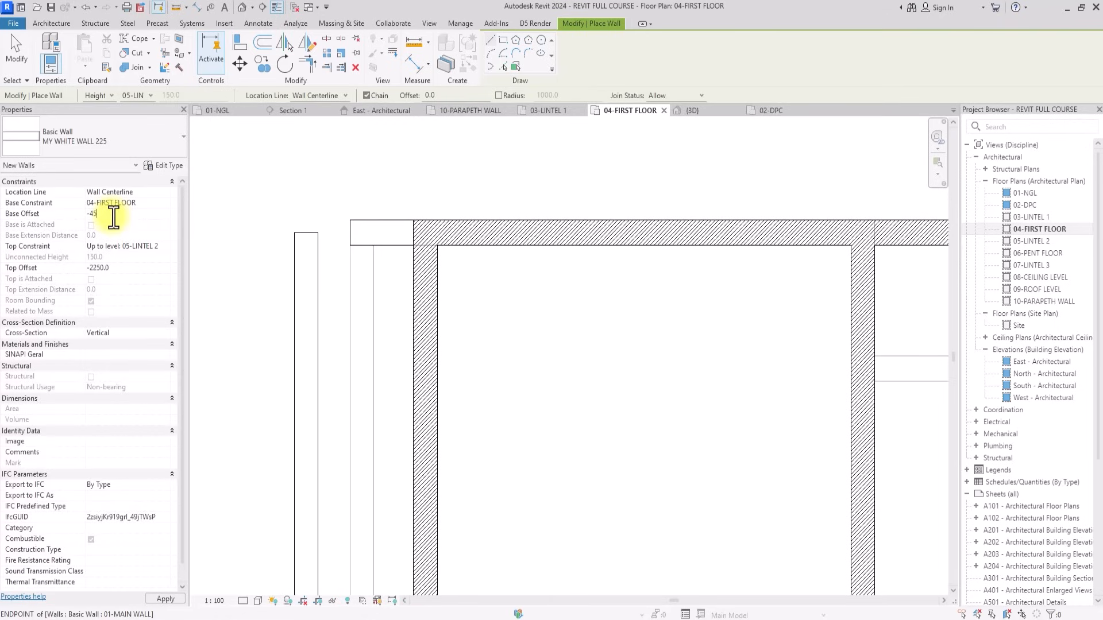
text(-450)
key(Return)
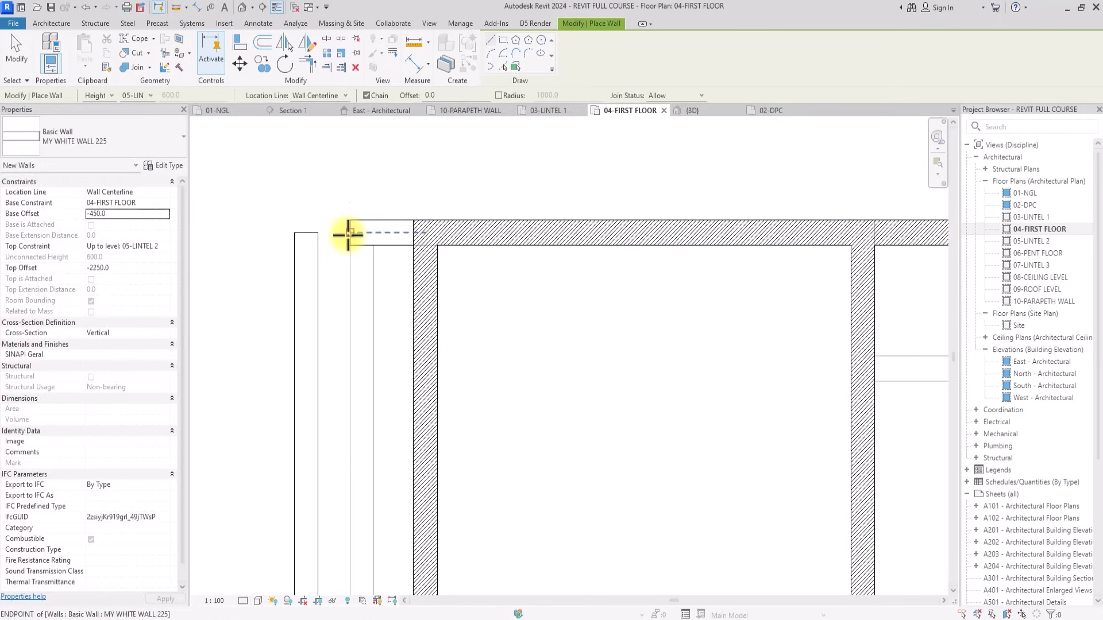
click(348, 235)
click(306, 236)
key(Escape)
key(Escape)
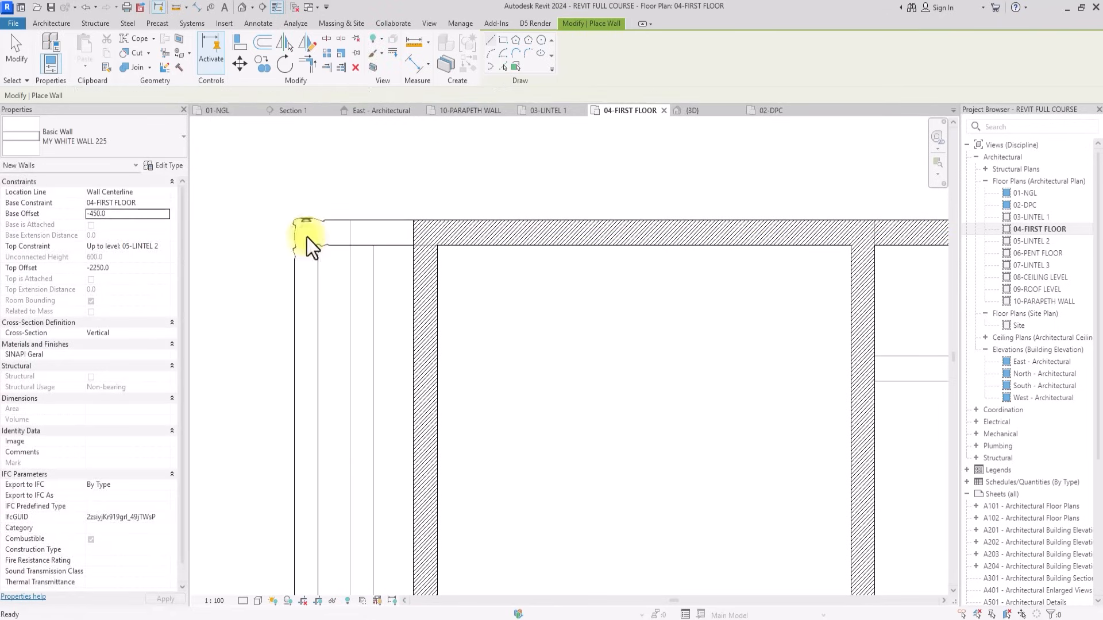
Set the top offset of both short walls continuing the top outer wall to -1500.
click(384, 227)
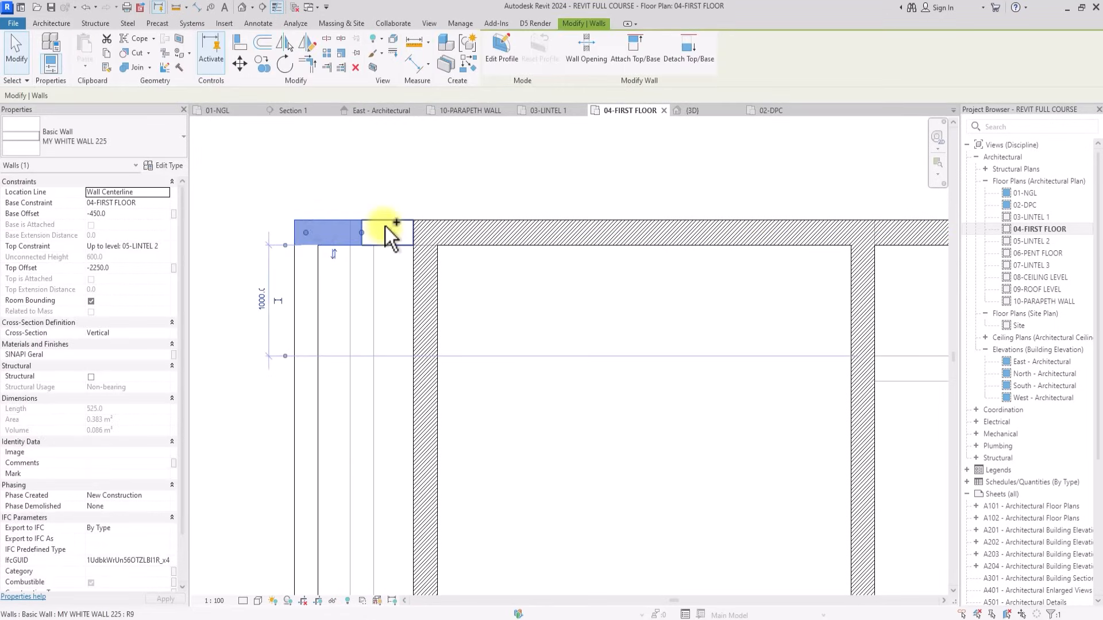
ctrl+click(385, 227)
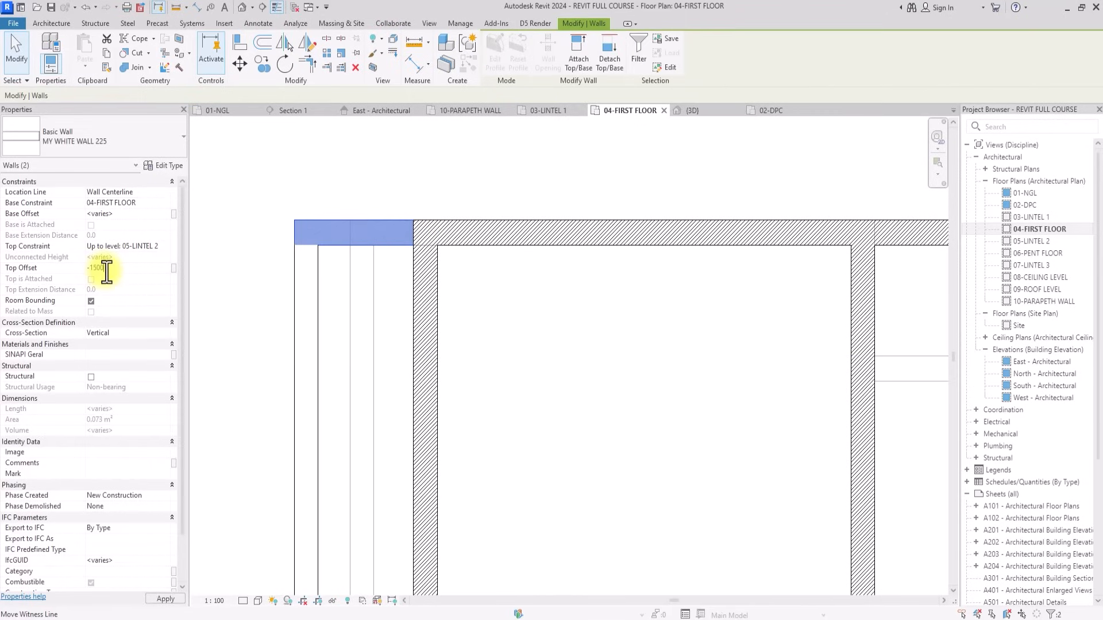
click(501, 160)
scroll(501, 160, down, 3)
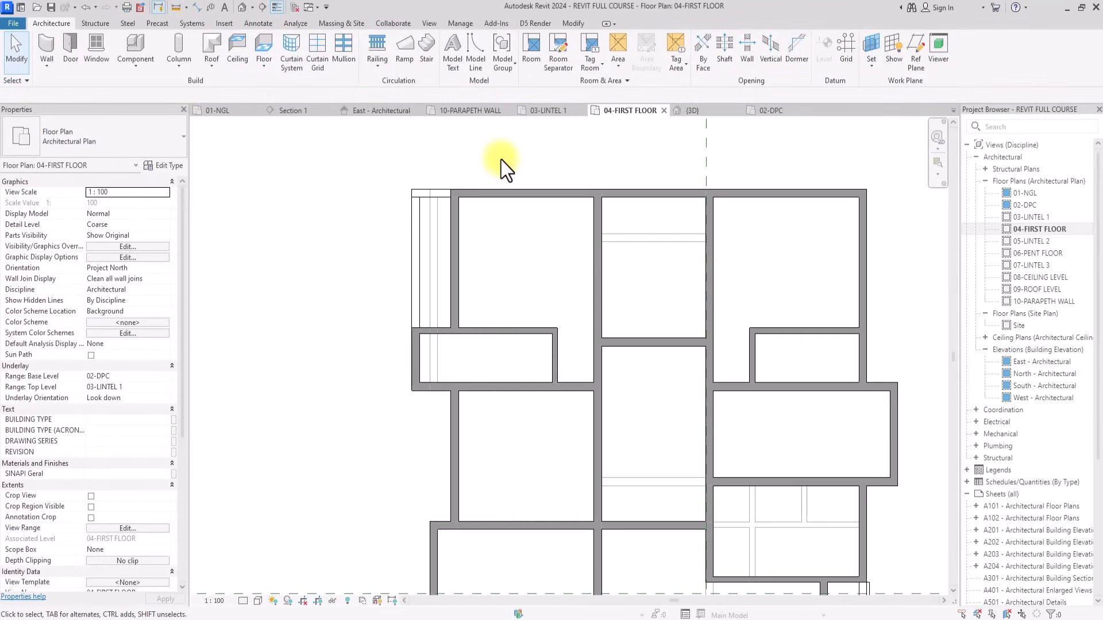
Mirror the side wall, the low wall and the short top wall to the opposite side about a vertical axis through the central bay's midpoint.
scroll(501, 164, down, 1)
scroll(501, 166, down, 2)
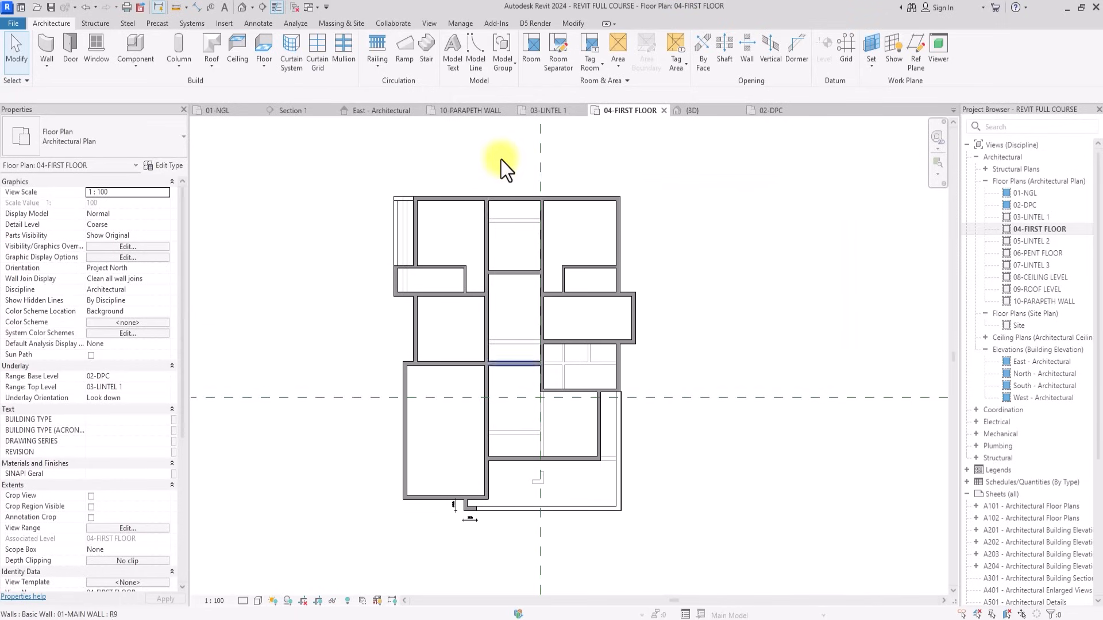
scroll(501, 159, up, 1)
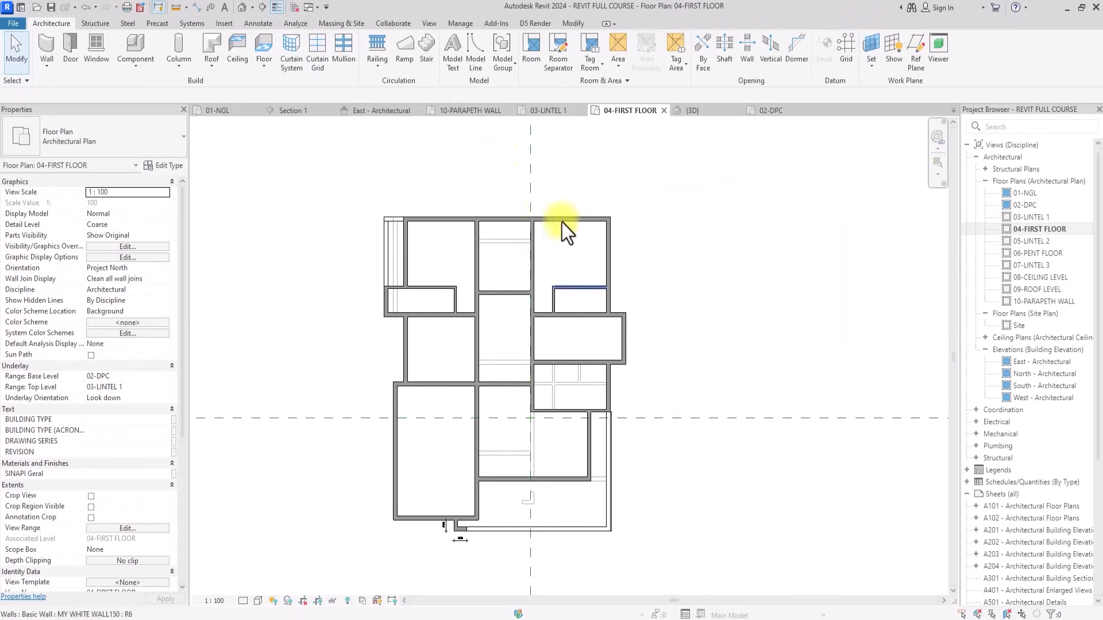
scroll(619, 281, up, 3)
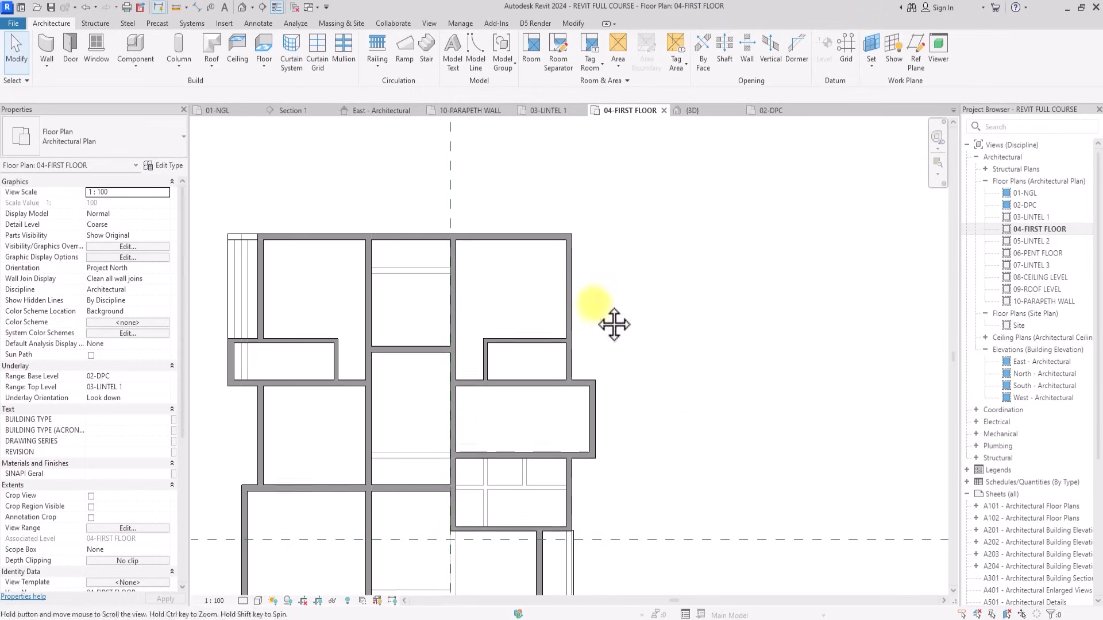
middle_drag(598, 290, 610, 321)
mouse_move(577, 376)
middle_down()
mouse_move(537, 374)
mouse_move(577, 376)
middle_up()
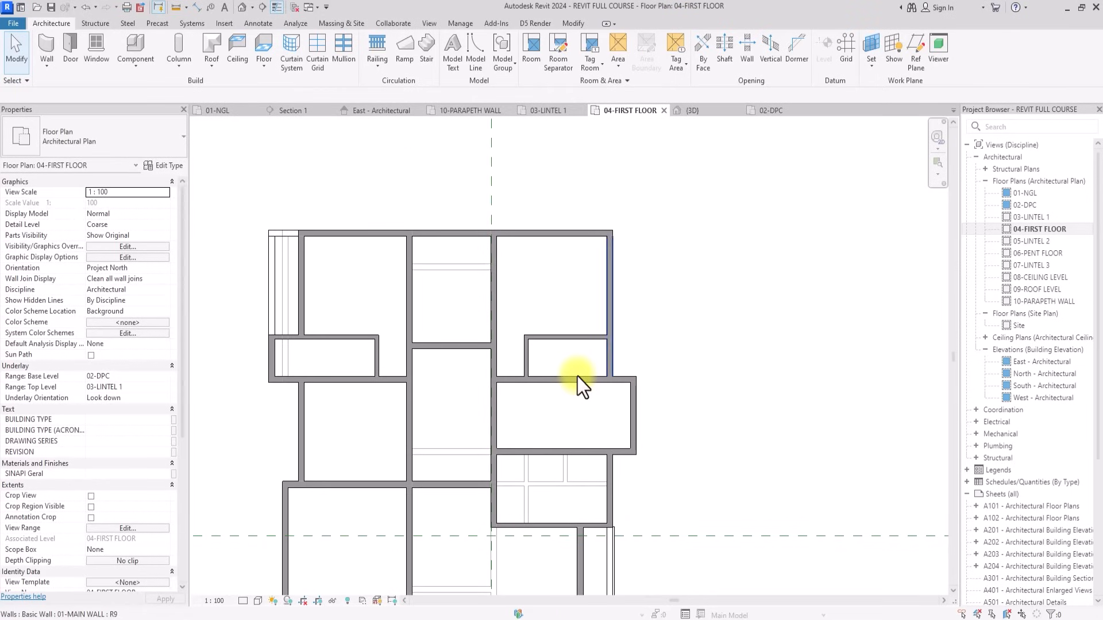
scroll(264, 361, up, 2)
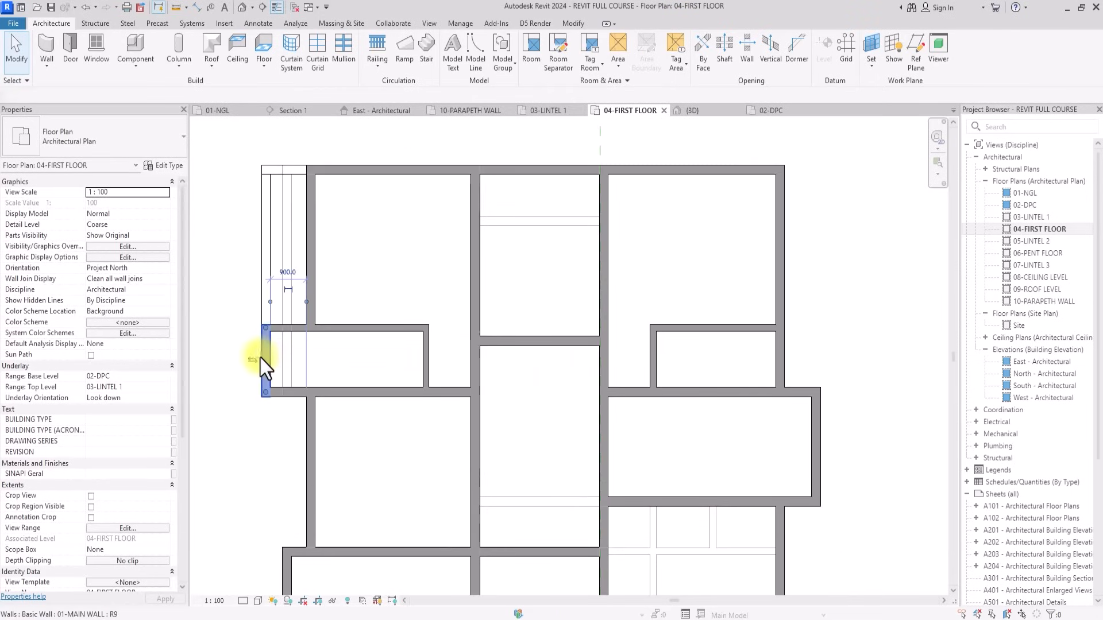
click(264, 361)
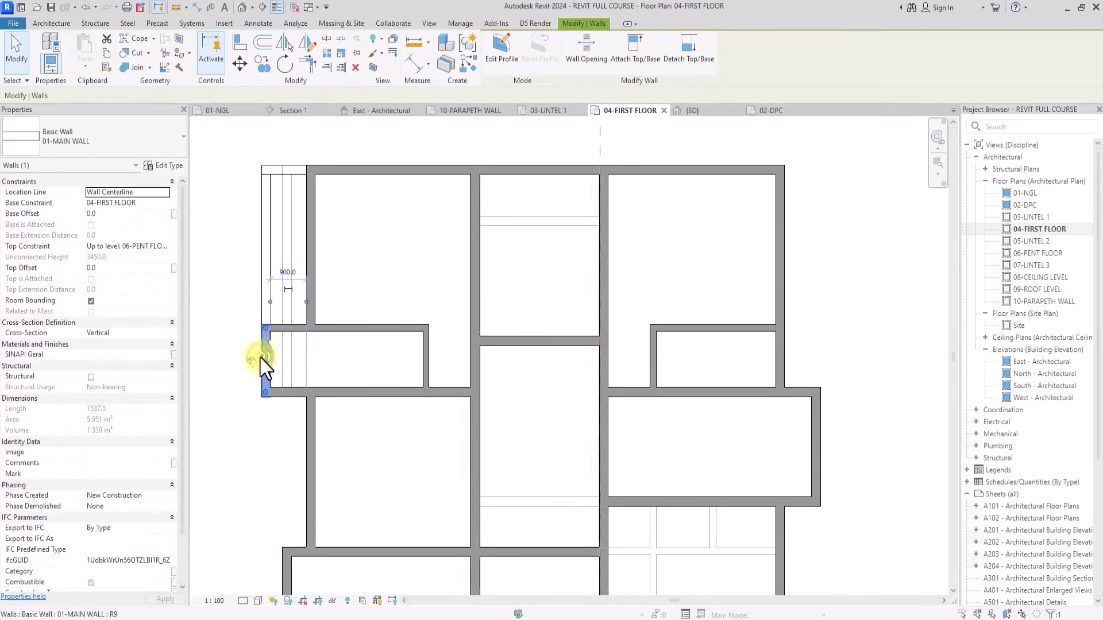
ctrl+click(268, 244)
ctrl+click(287, 171)
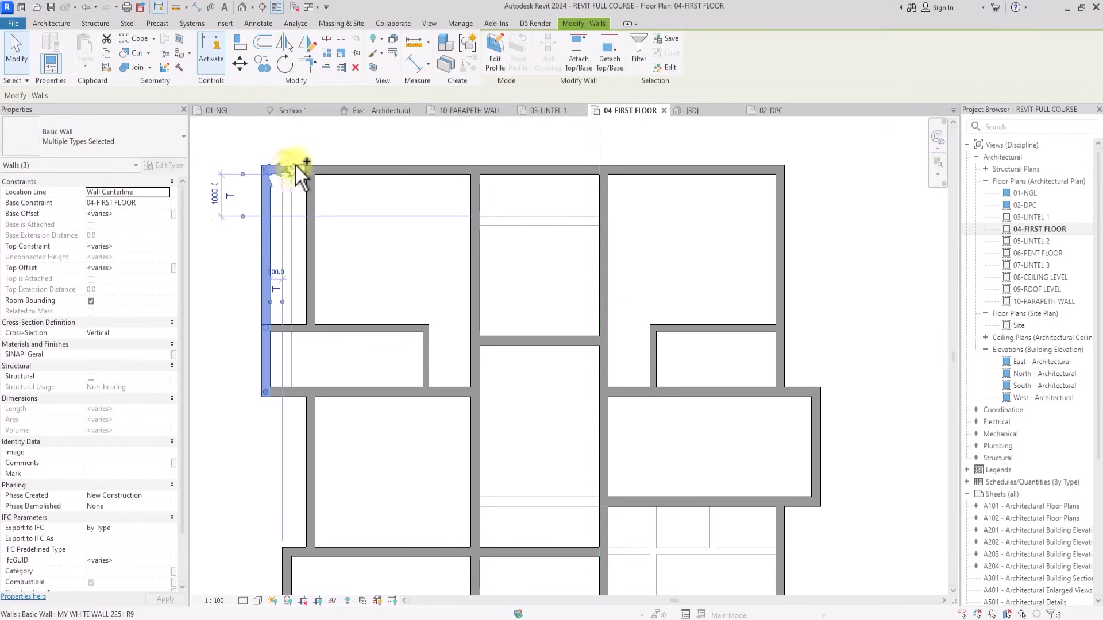
click(311, 46)
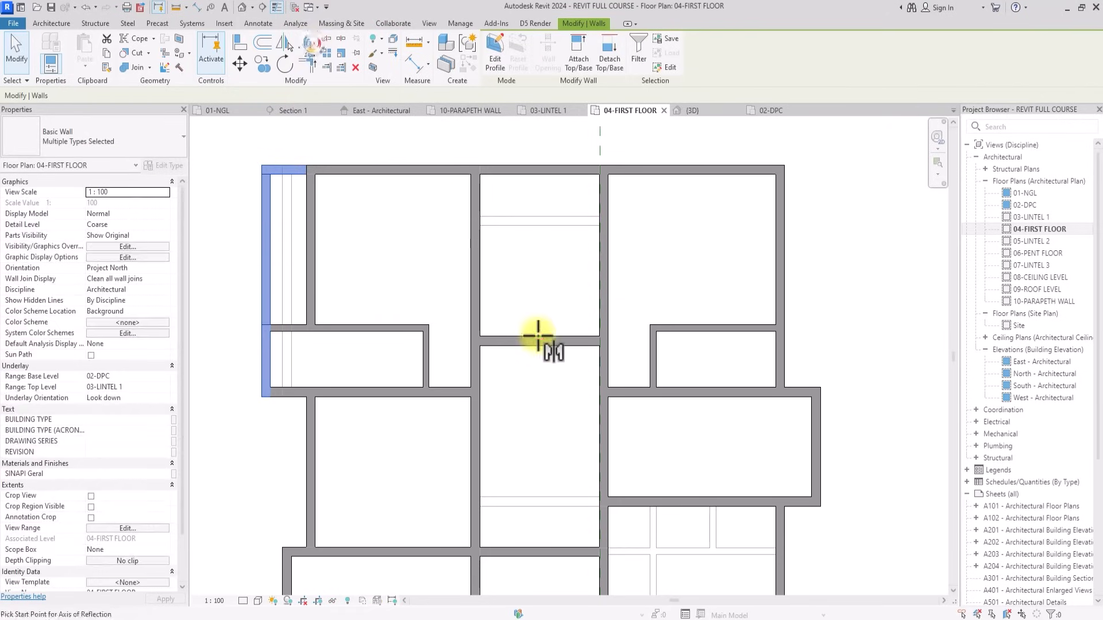
click(539, 336)
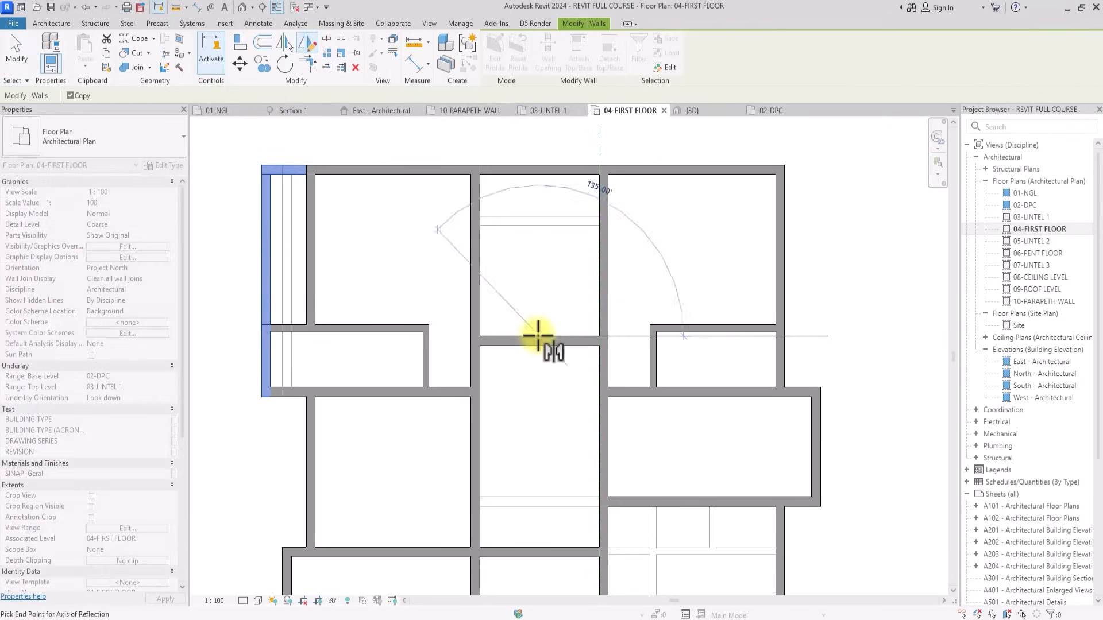
click(539, 374)
click(730, 264)
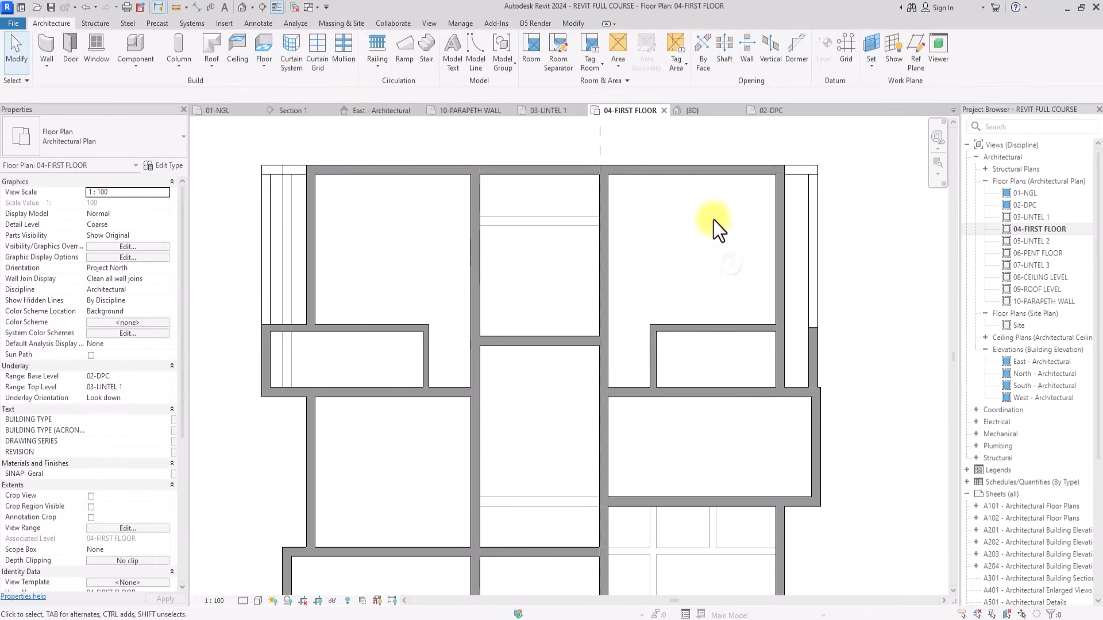
Pull the end of the top outer wall back from the corner beside the mirrored short wall.
click(696, 171)
scroll(696, 172, up, 3)
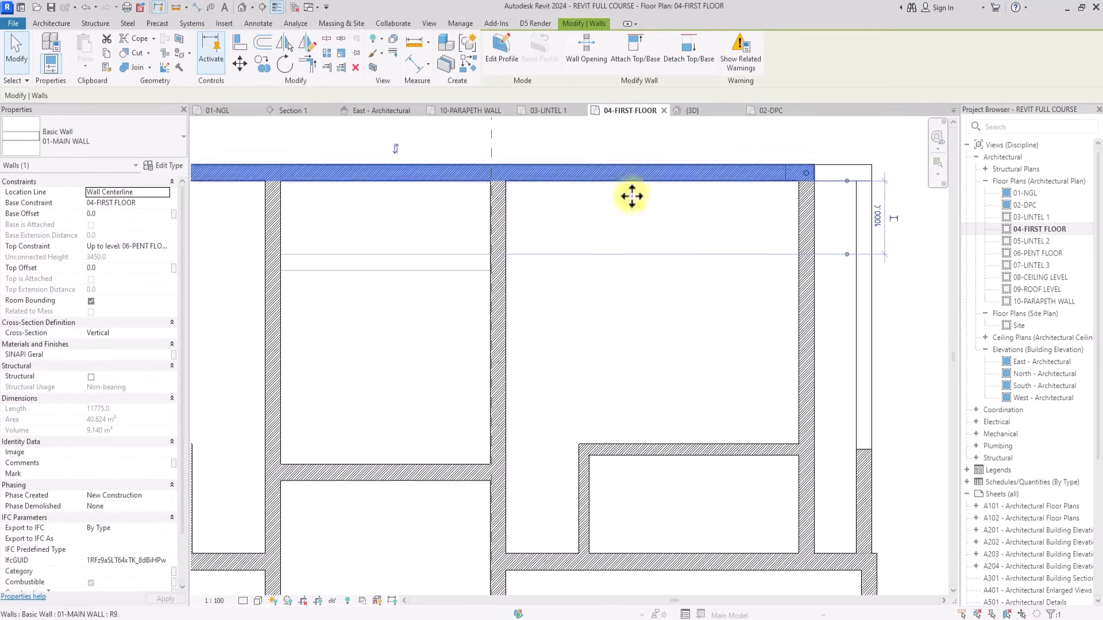
middle_drag(633, 197, 279, 262)
click(504, 238)
click(456, 294)
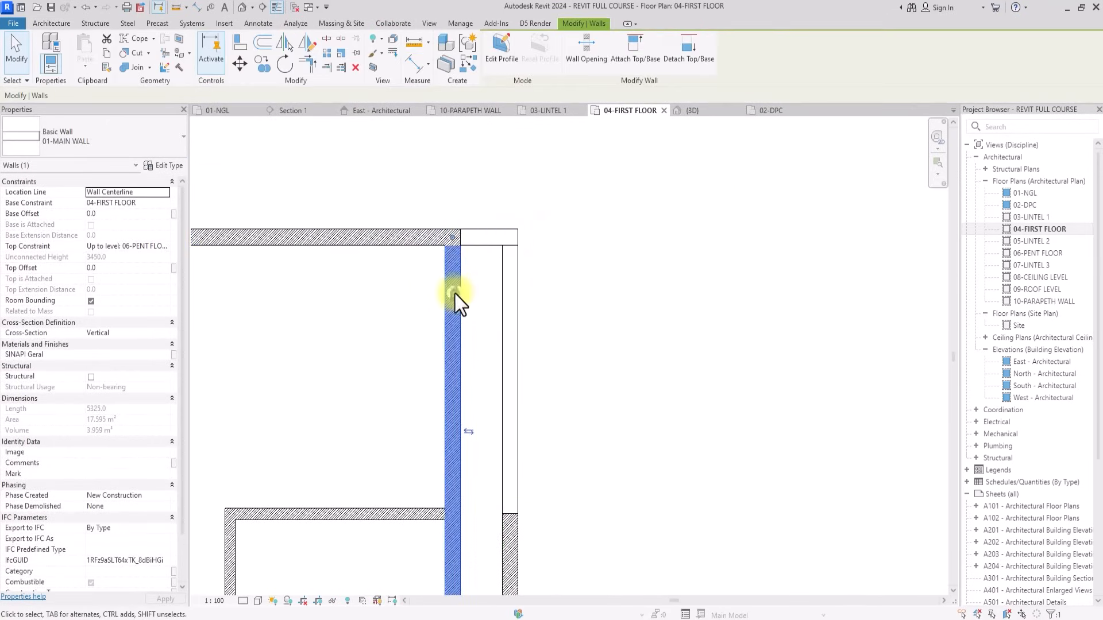
scroll(460, 391, down, 5)
scroll(471, 396, up, 5)
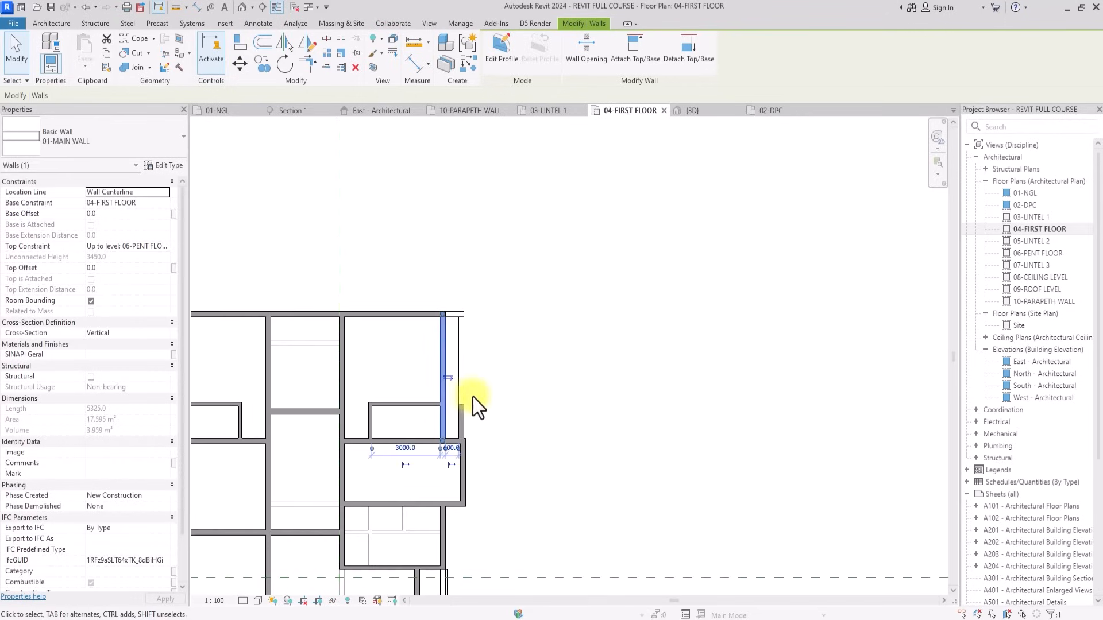
scroll(436, 282, down, 2)
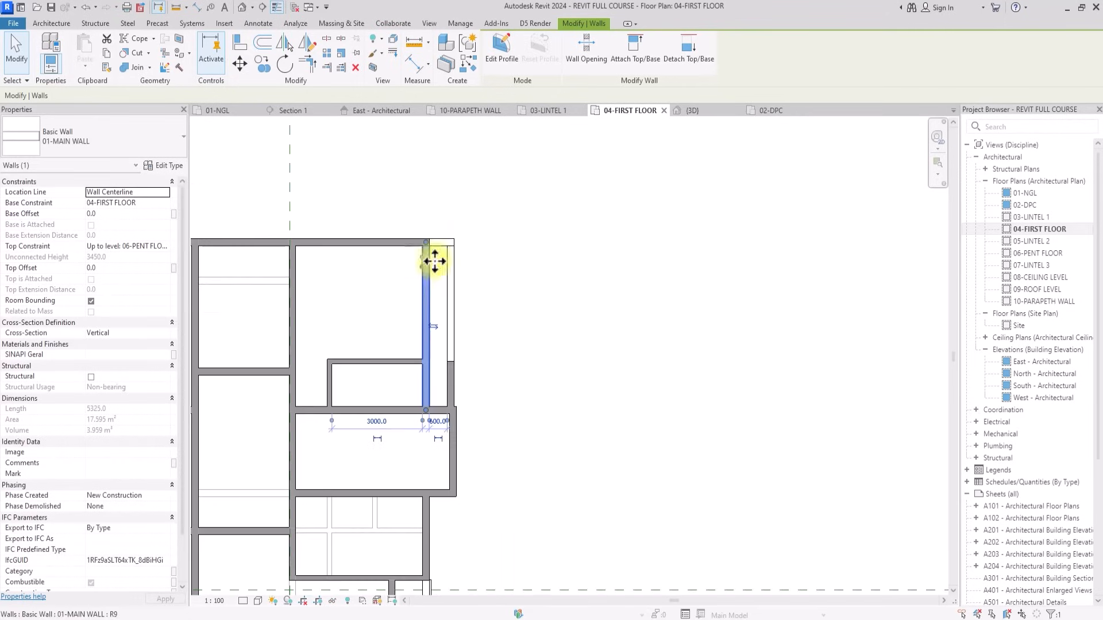
scroll(435, 261, up, 3)
click(376, 217)
drag(414, 217, 384, 222)
scroll(584, 253, down, 4)
click(598, 236)
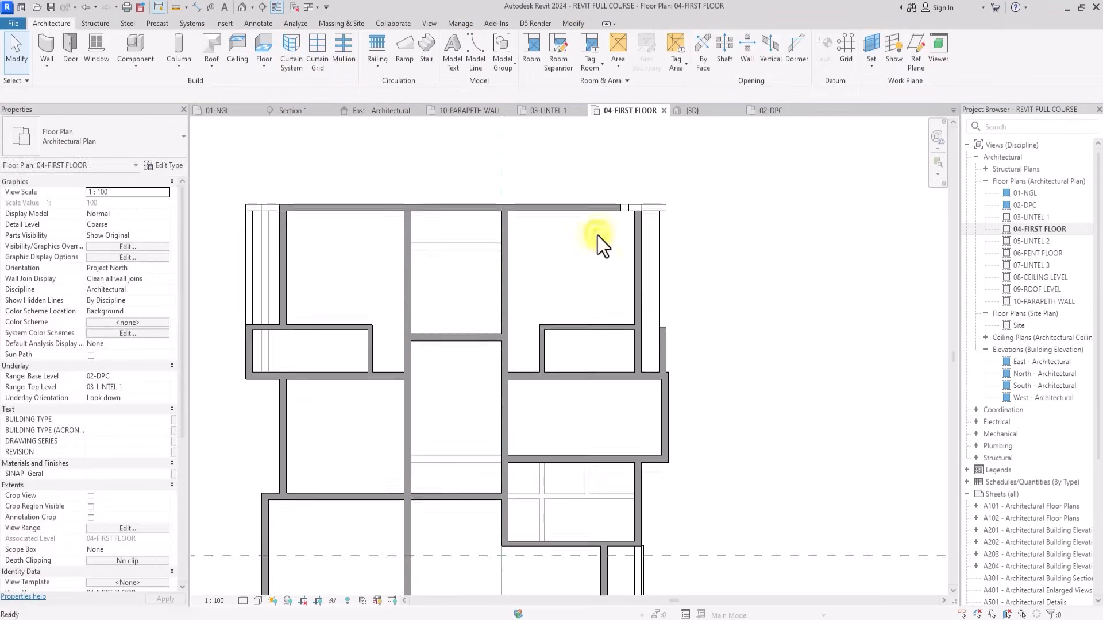
Add aligned dimensions across the widths of the two upper outer rooms, between their side walls.
scroll(597, 235, down, 2)
scroll(635, 270, up, 3)
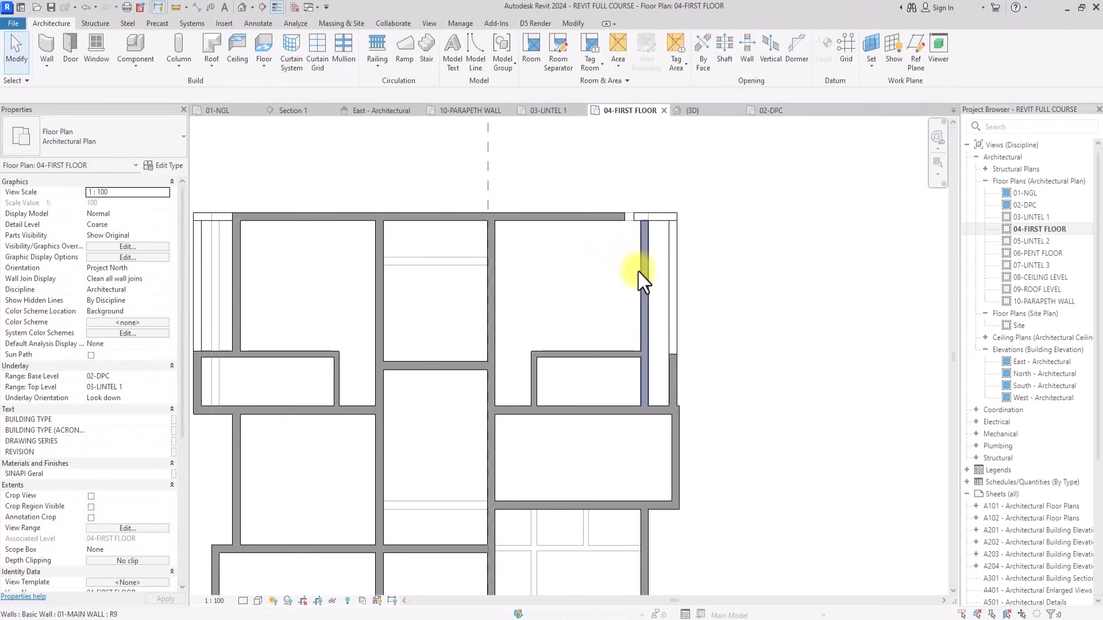
click(642, 282)
click(253, 24)
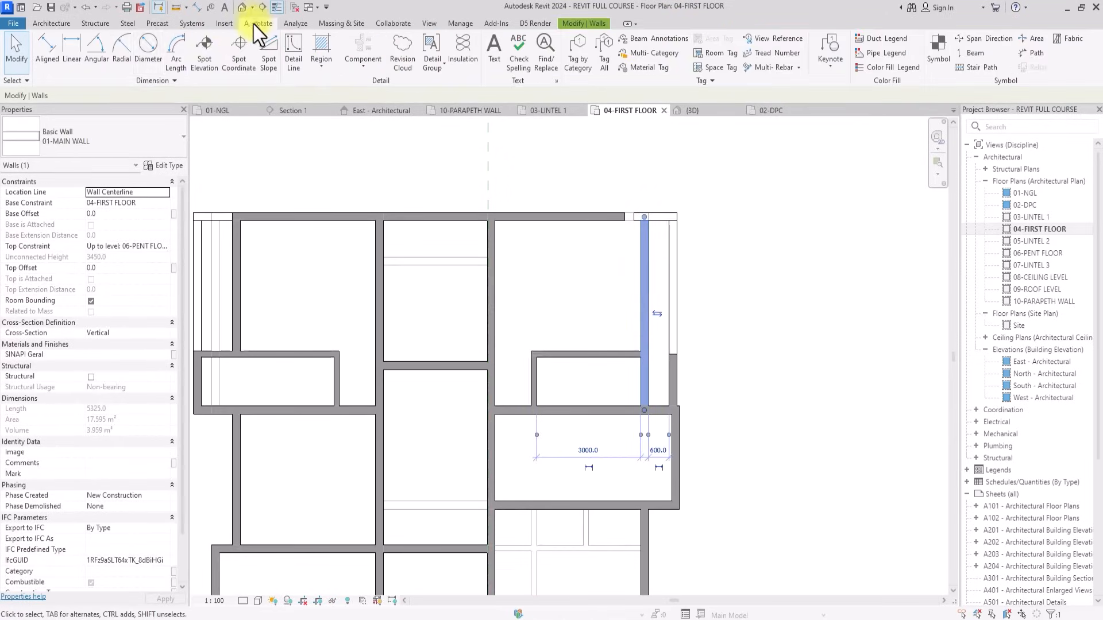
click(46, 49)
click(372, 253)
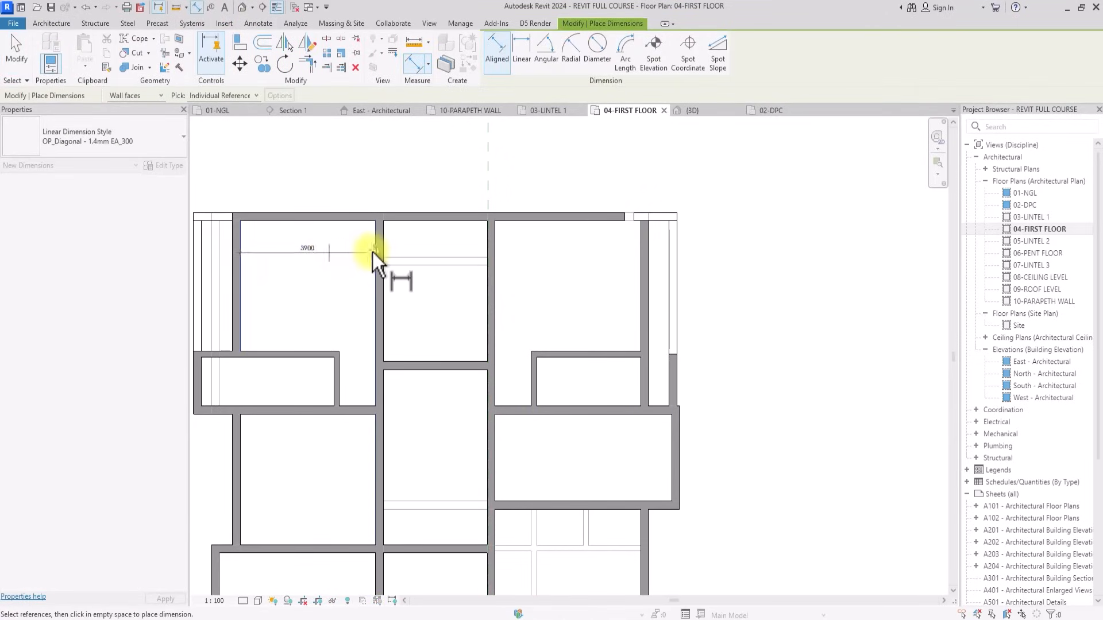
click(328, 253)
click(494, 256)
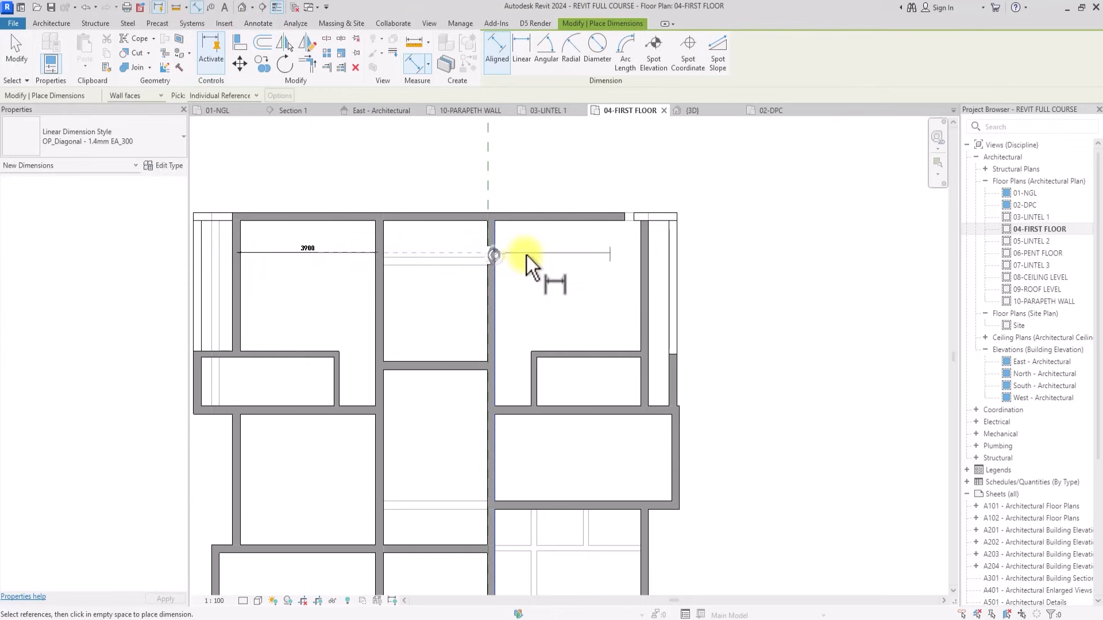
click(641, 250)
click(588, 258)
key(Escape)
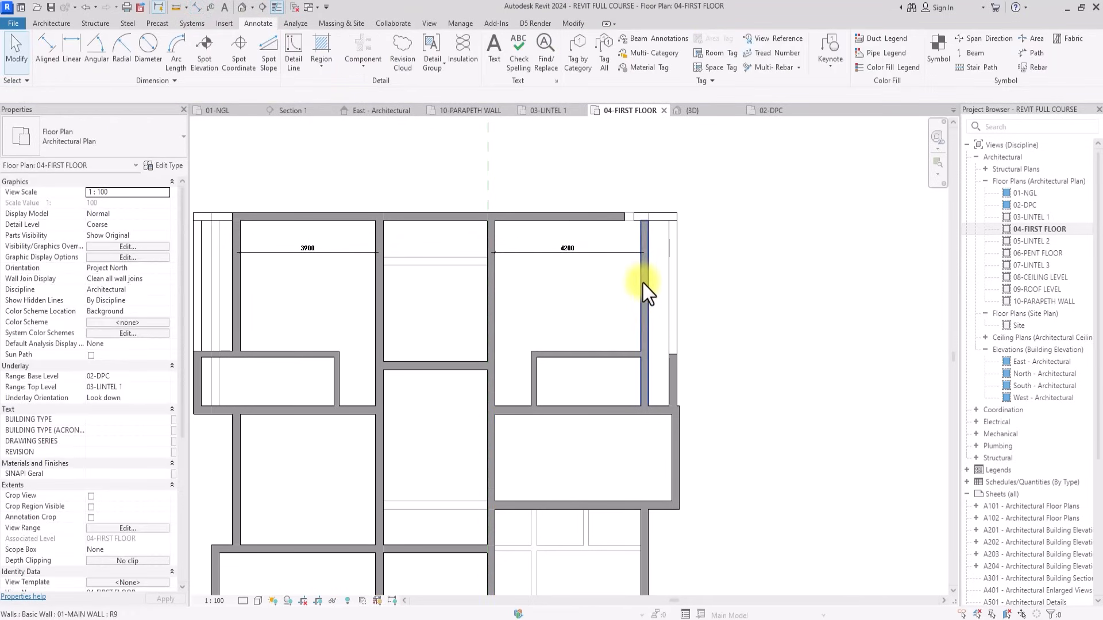
Move the upper right room's outer side wall by setting the room's width dimension to 3900.
click(643, 284)
click(567, 253)
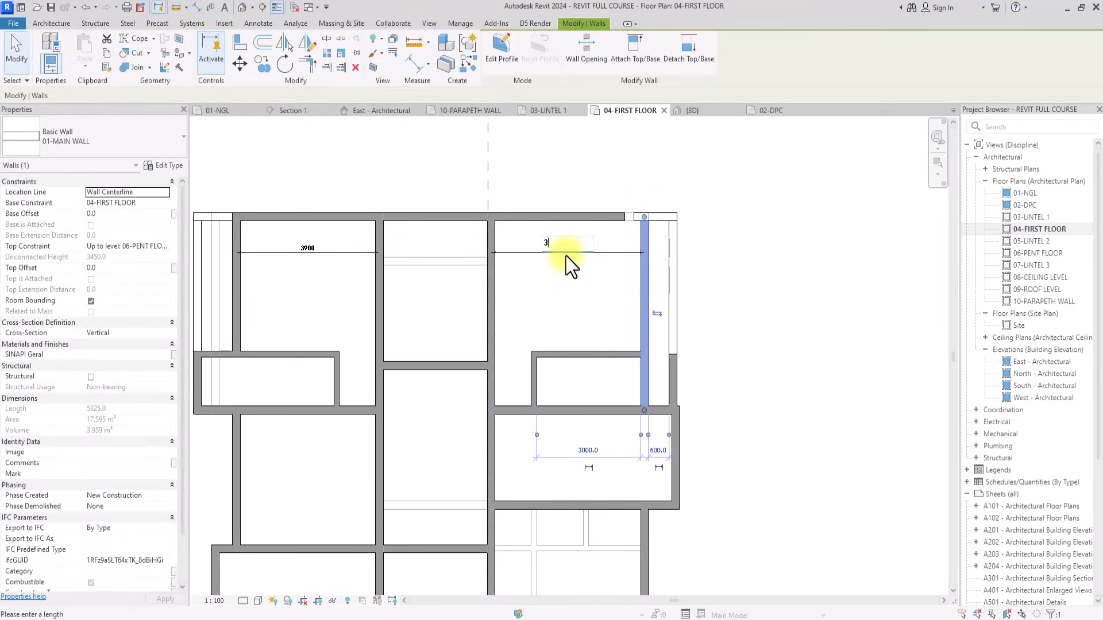
text(3900)
key(Return)
click(719, 238)
Extend the end of the top outer wall to the corner of the moved side wall.
scroll(716, 239, up, 3)
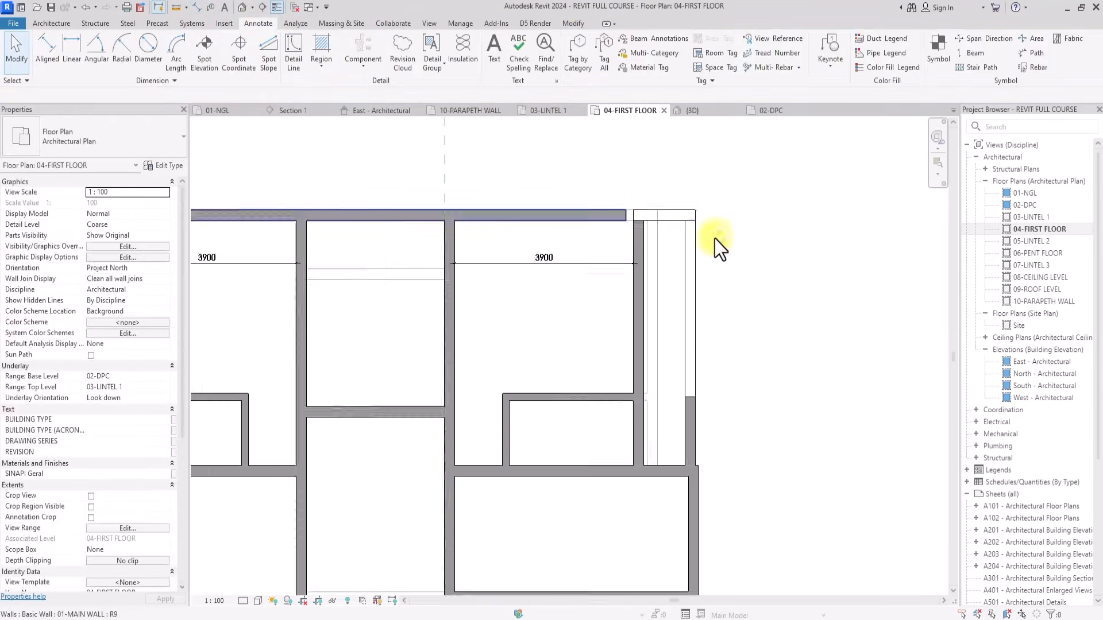
scroll(640, 234, down, 3)
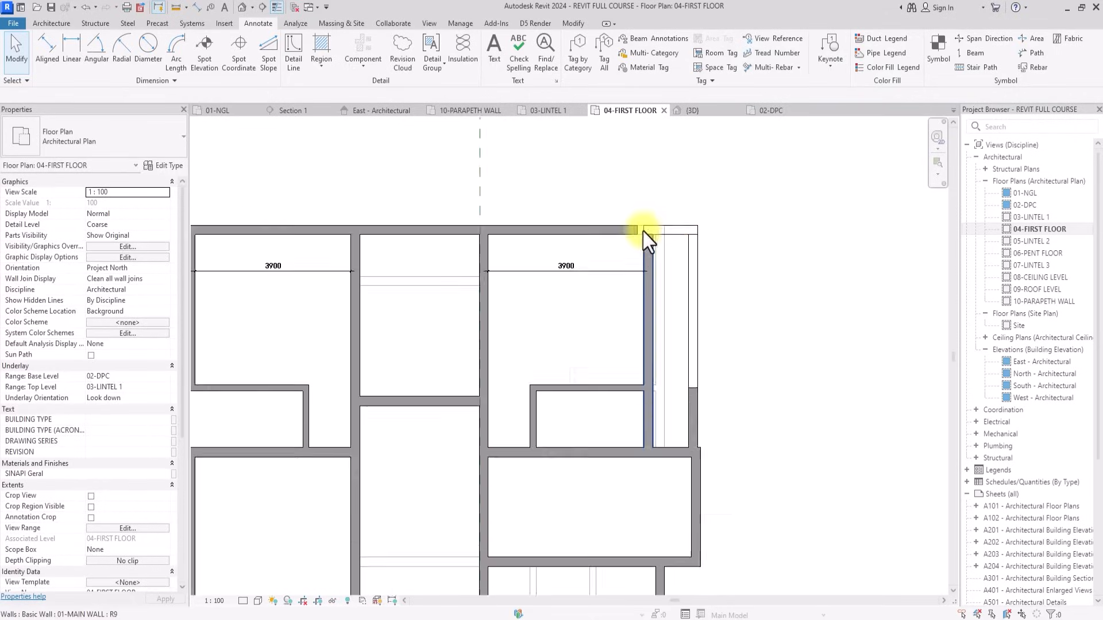
scroll(603, 234, up, 3)
click(609, 227)
drag(628, 226, 644, 227)
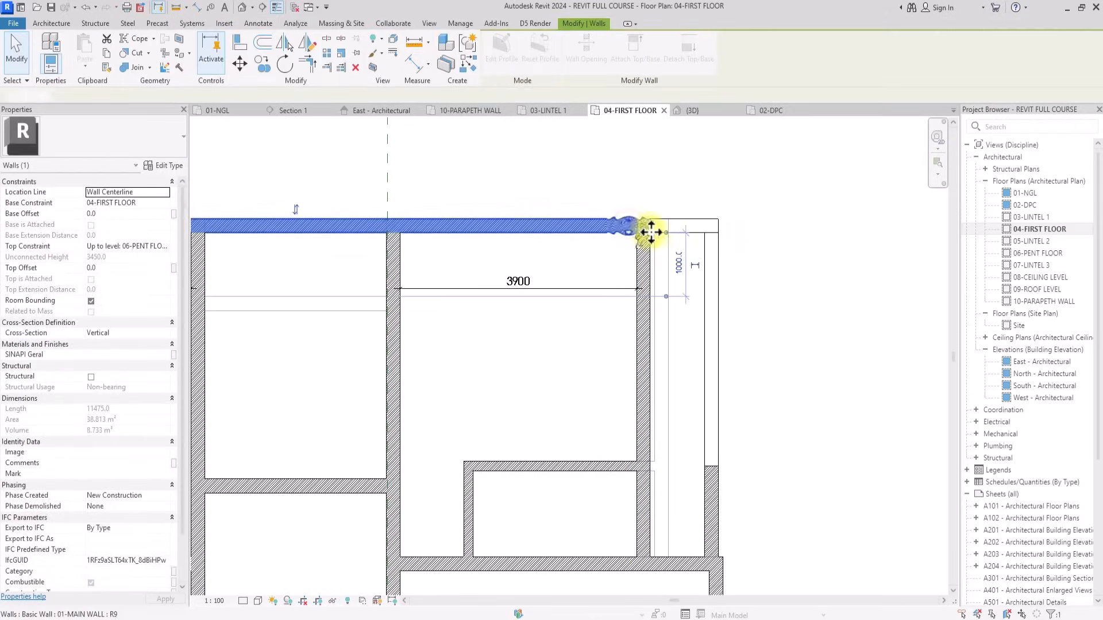
scroll(715, 251, down, 2)
click(719, 254)
Extend the upper wall of the small room below the upper right room outward to the mirrored side wall.
middle_drag(719, 254, 706, 208)
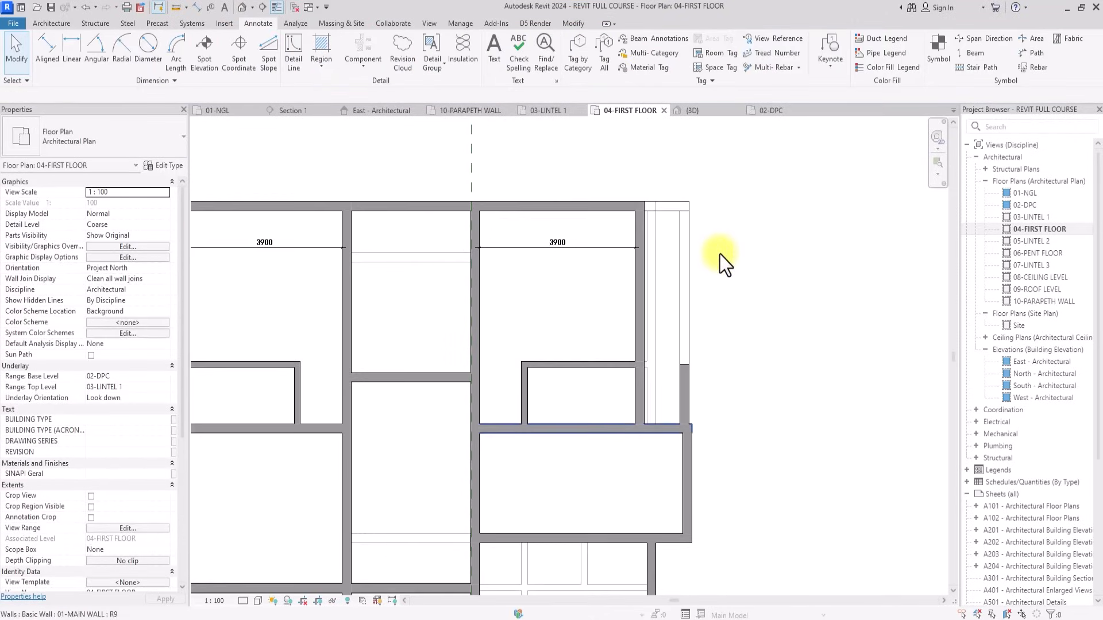
scroll(706, 265, down, 3)
scroll(502, 356, up, 3)
click(592, 330)
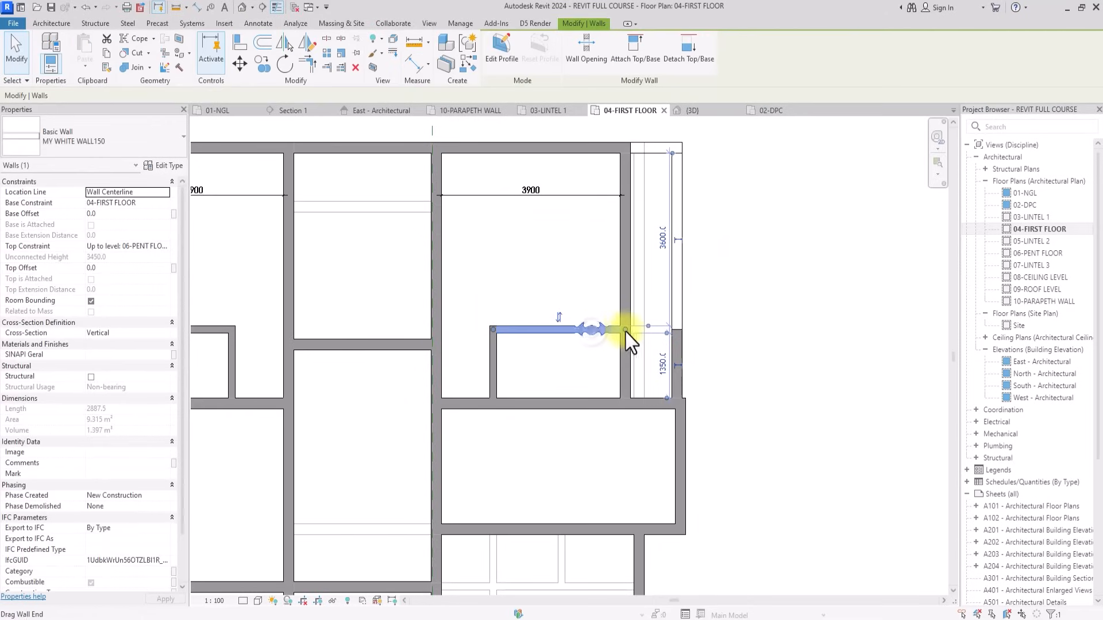
drag(626, 329, 671, 322)
Shorten the upper right room's outer side wall so its lower end stops at the small room's upper wall.
click(628, 380)
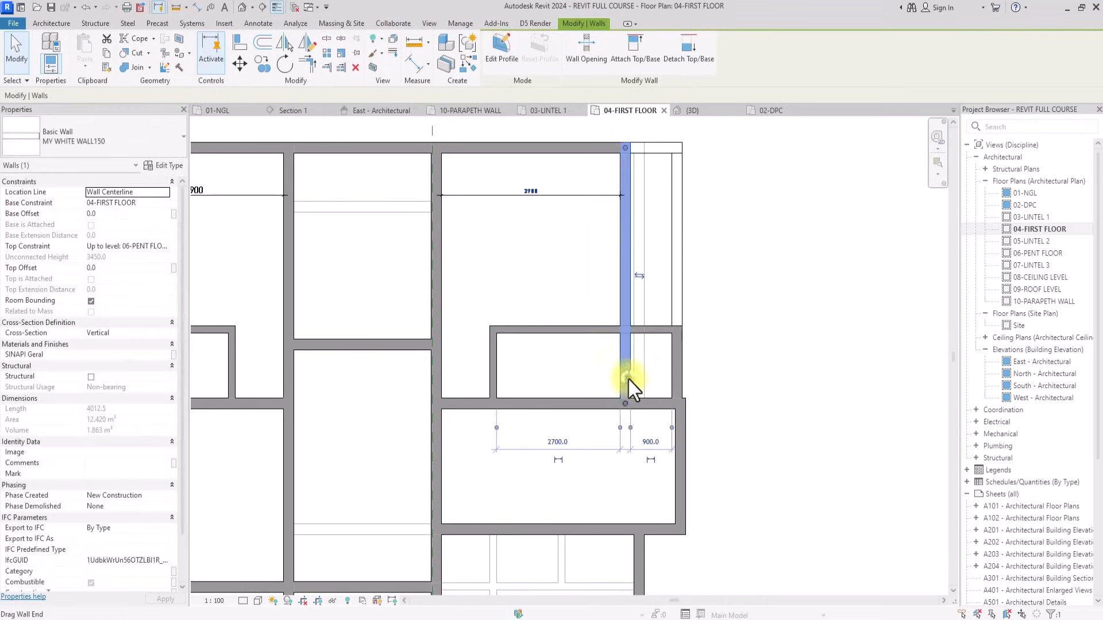
drag(625, 396, 625, 329)
click(726, 331)
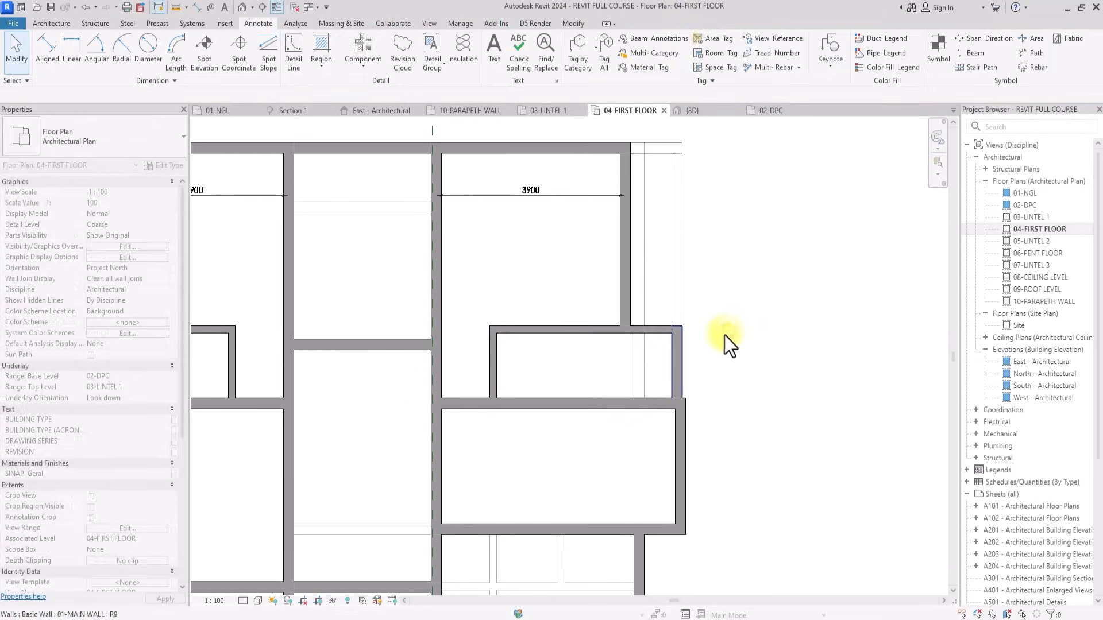
Pull the lower end of the mirrored side wall back from the wall below, leaving it about 1260 mm long.
scroll(683, 374, down, 3)
scroll(668, 387, up, 4)
scroll(666, 418, up, 2)
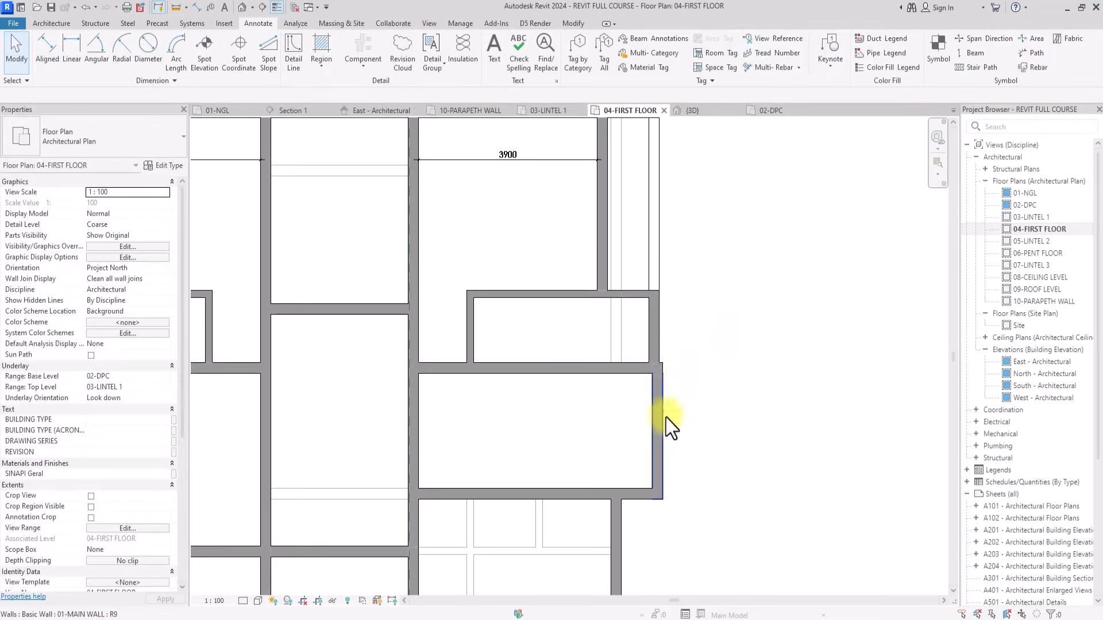
click(665, 415)
scroll(665, 414, up, 3)
scroll(648, 336, down, 3)
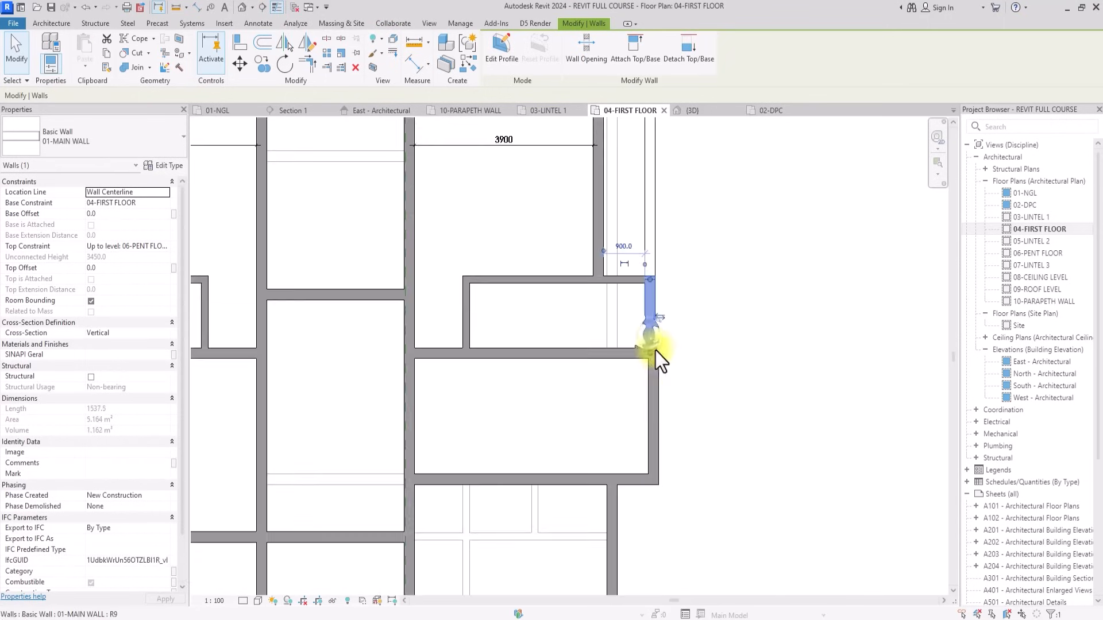
scroll(656, 350, up, 5)
drag(656, 351, 656, 316)
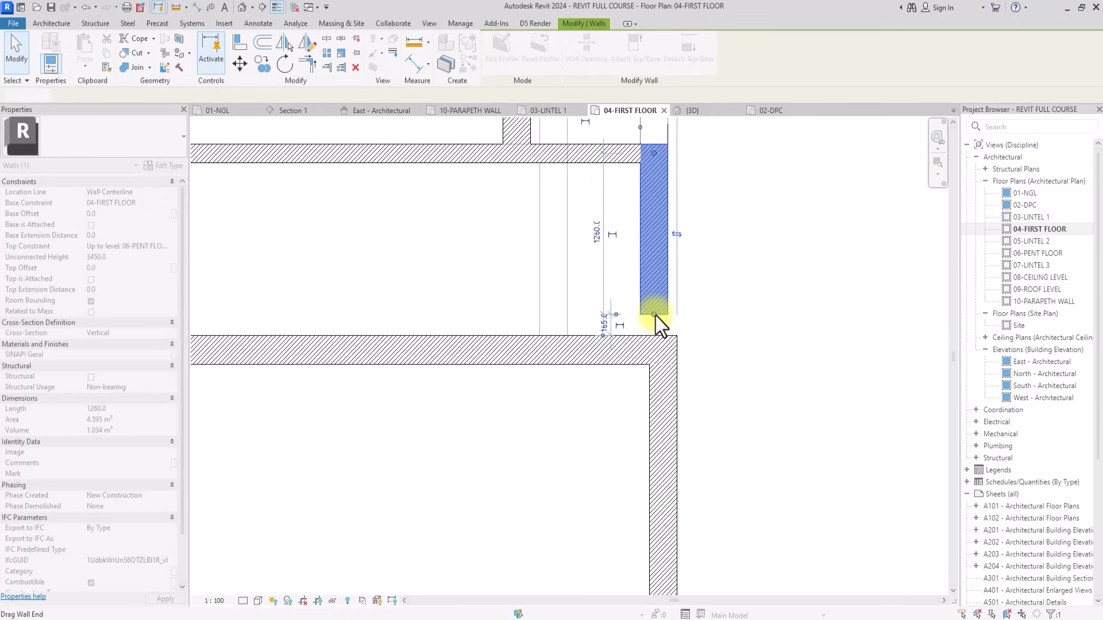
Move the shortened side wall in line with the outer wall of the room below and extend its lower end to that room's corner.
scroll(656, 316, down, 2)
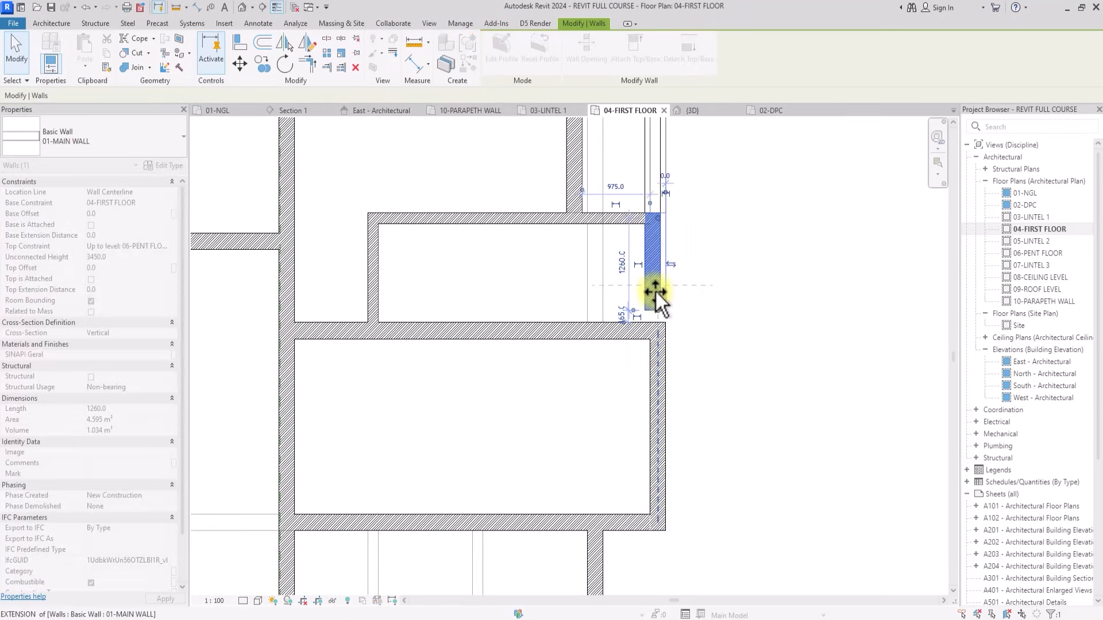
middle_drag(656, 305, 644, 370)
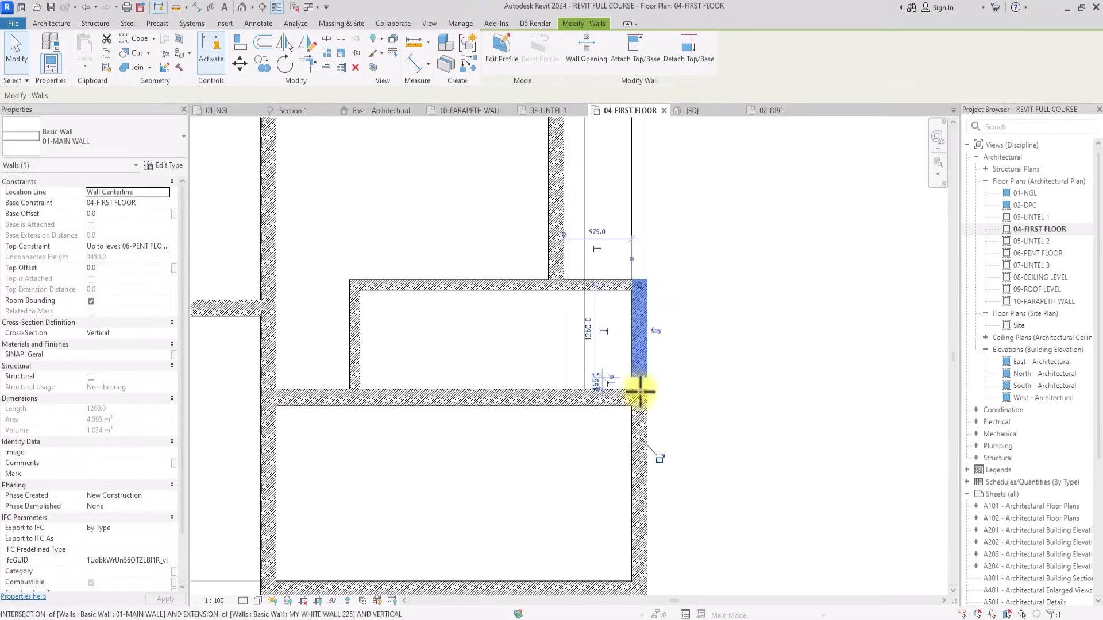
drag(639, 392, 635, 389)
scroll(677, 354, down, 4)
click(714, 320)
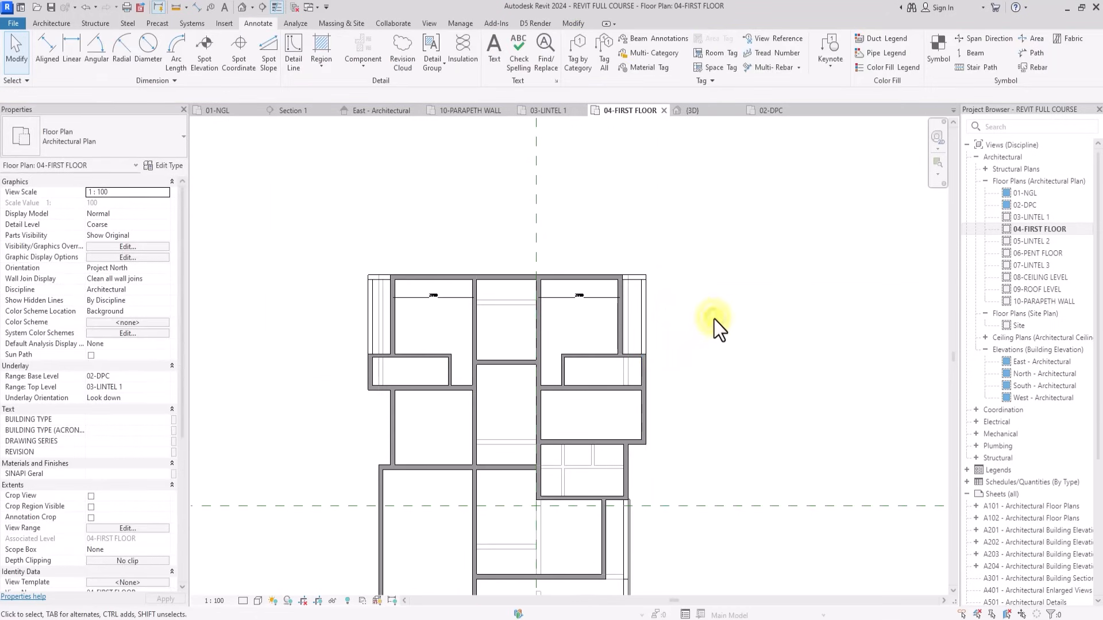
scroll(715, 320, up, 2)
scroll(715, 319, down, 3)
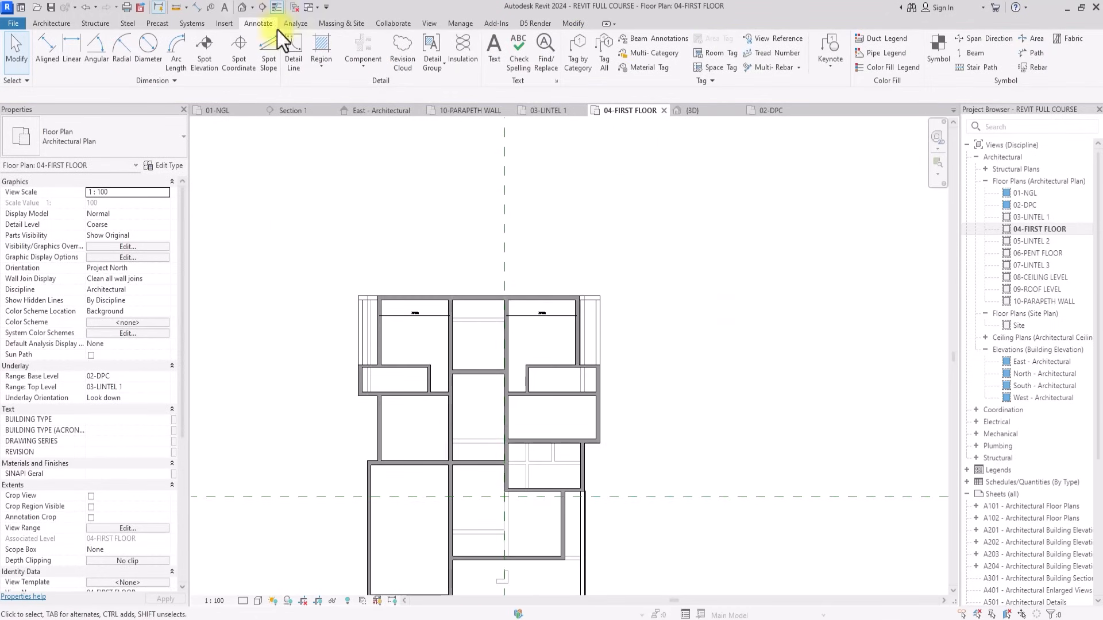
In the 3D view, set the base offset of the narrow projecting wall beside the low balcony wall to -450.
click(242, 7)
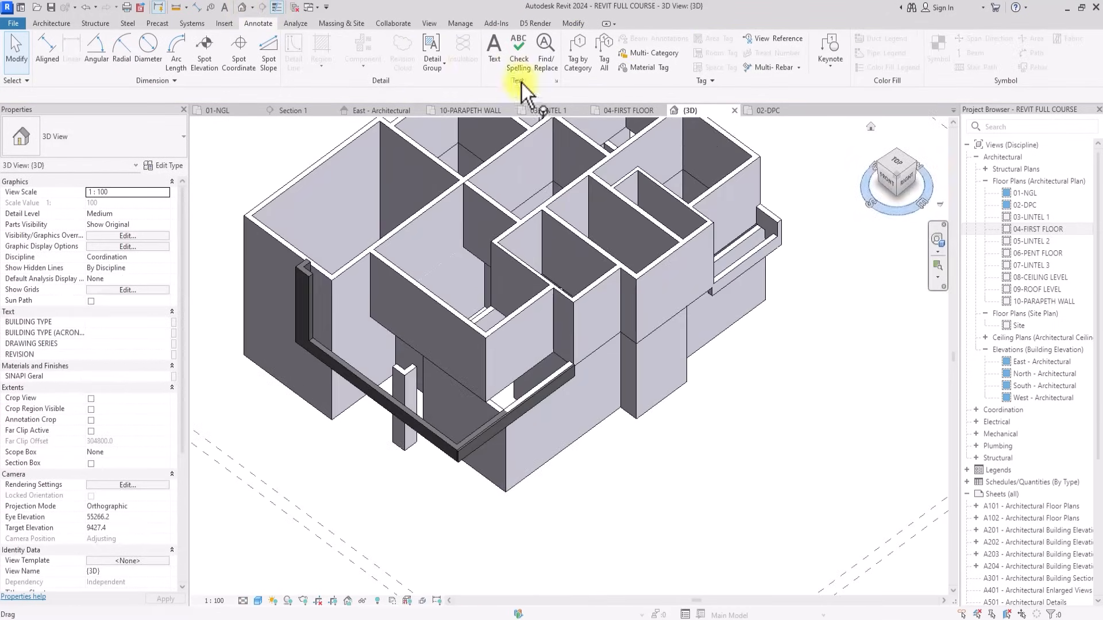
drag(895, 184, 711, 169)
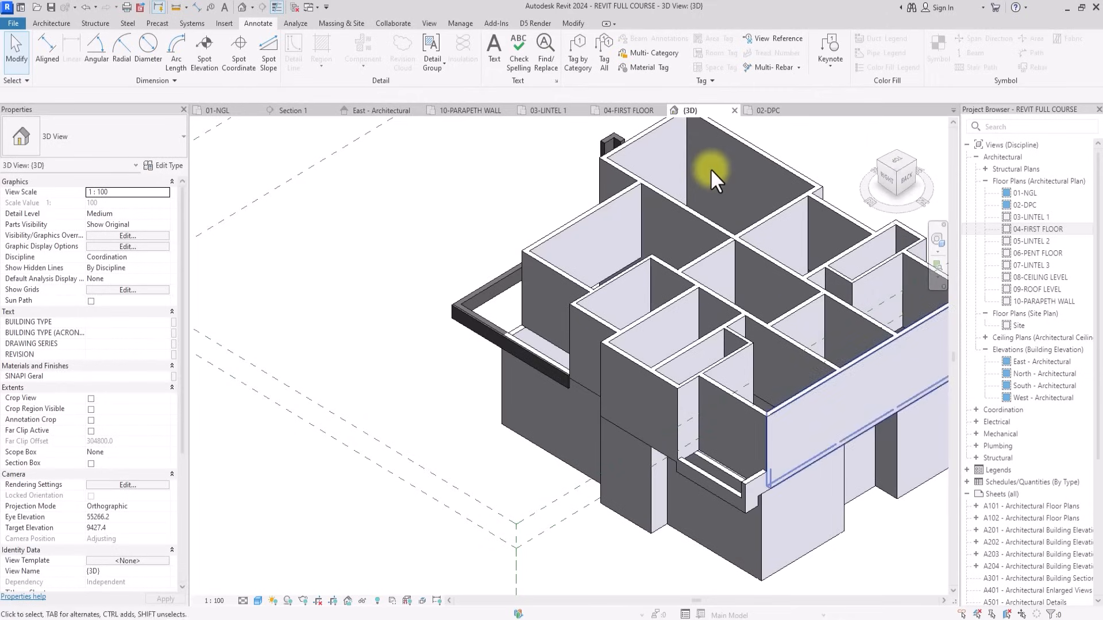
middle_drag(711, 169, 731, 190)
scroll(711, 170, up, 4)
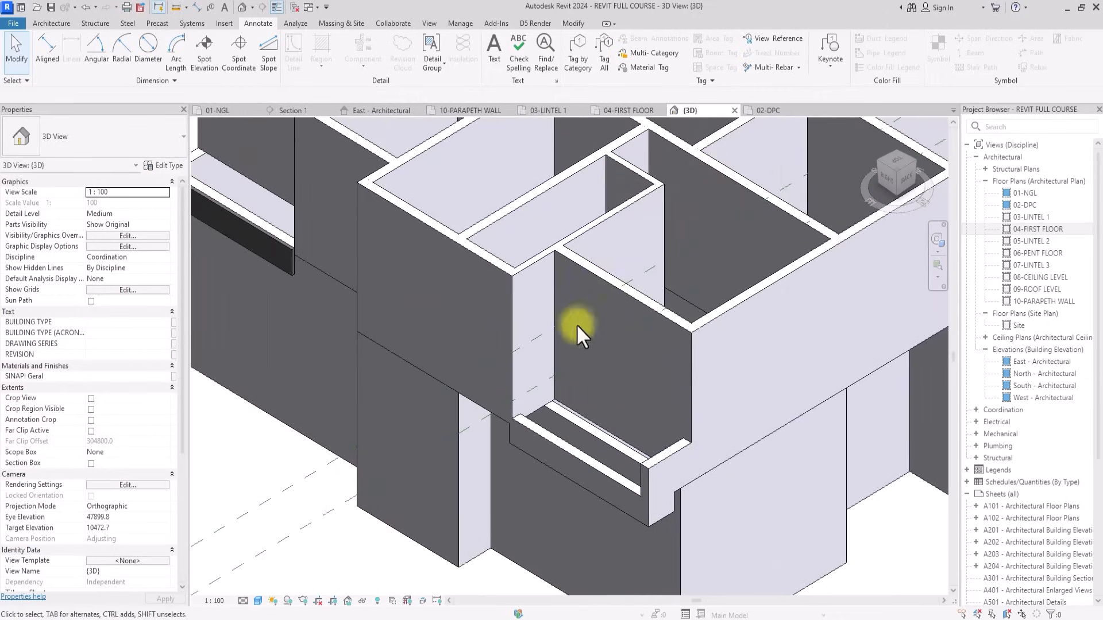
click(491, 258)
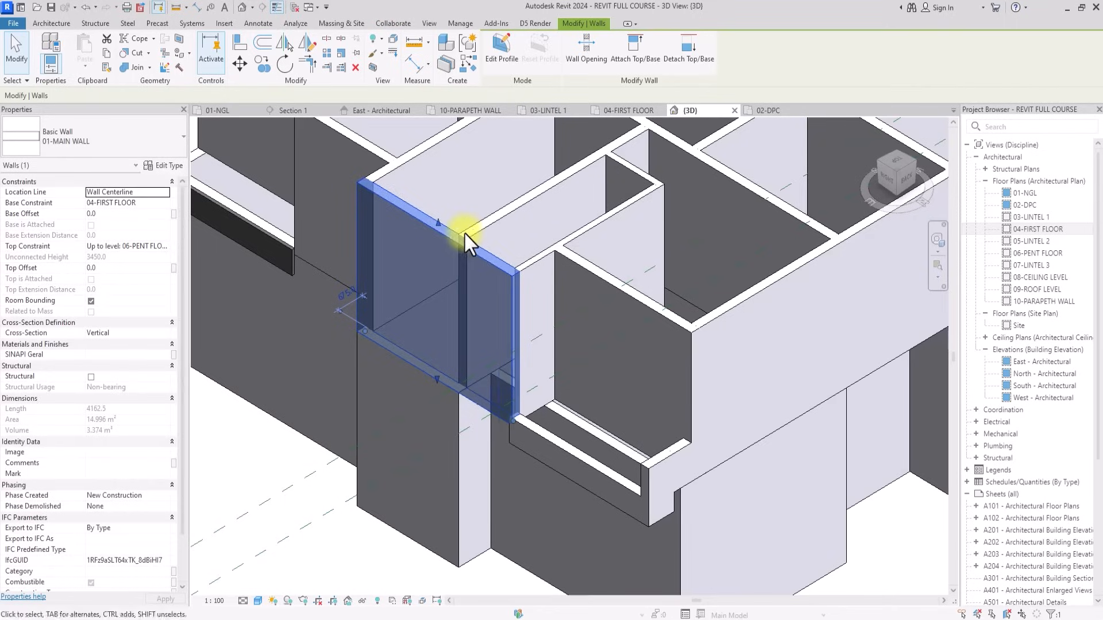
scroll(677, 293, down, 5)
click(869, 172)
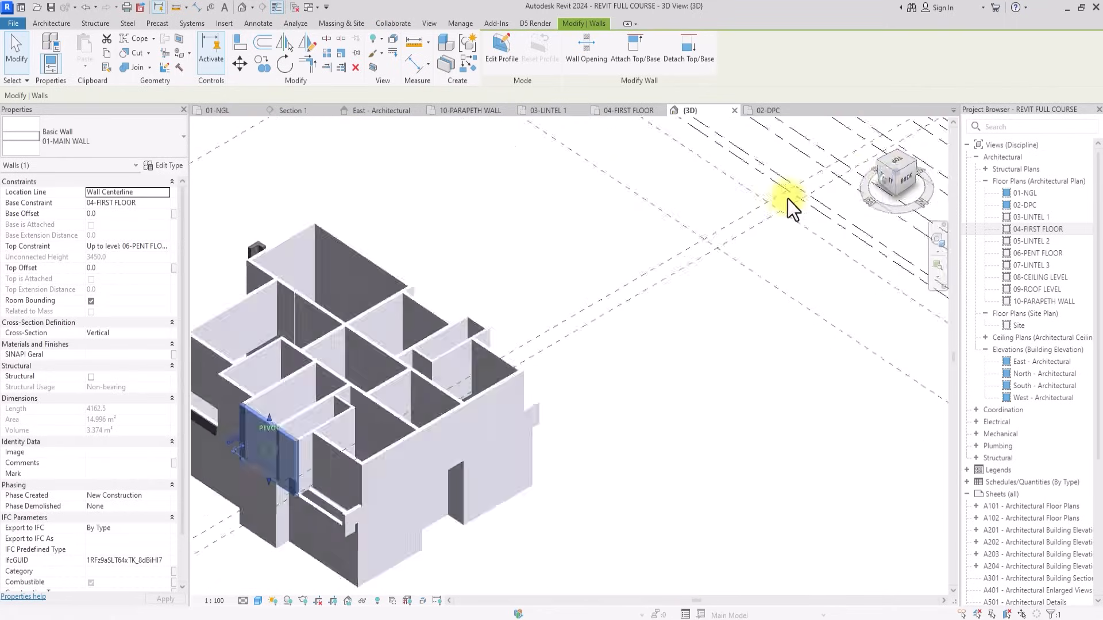
scroll(849, 327, up, 5)
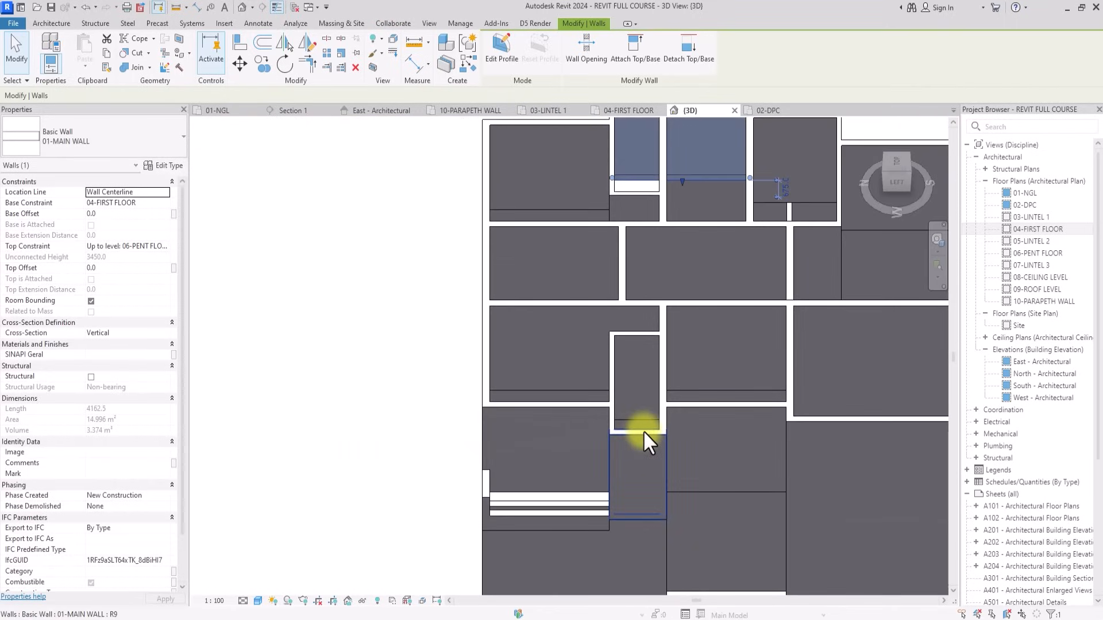
click(644, 431)
scroll(655, 434, up, 3)
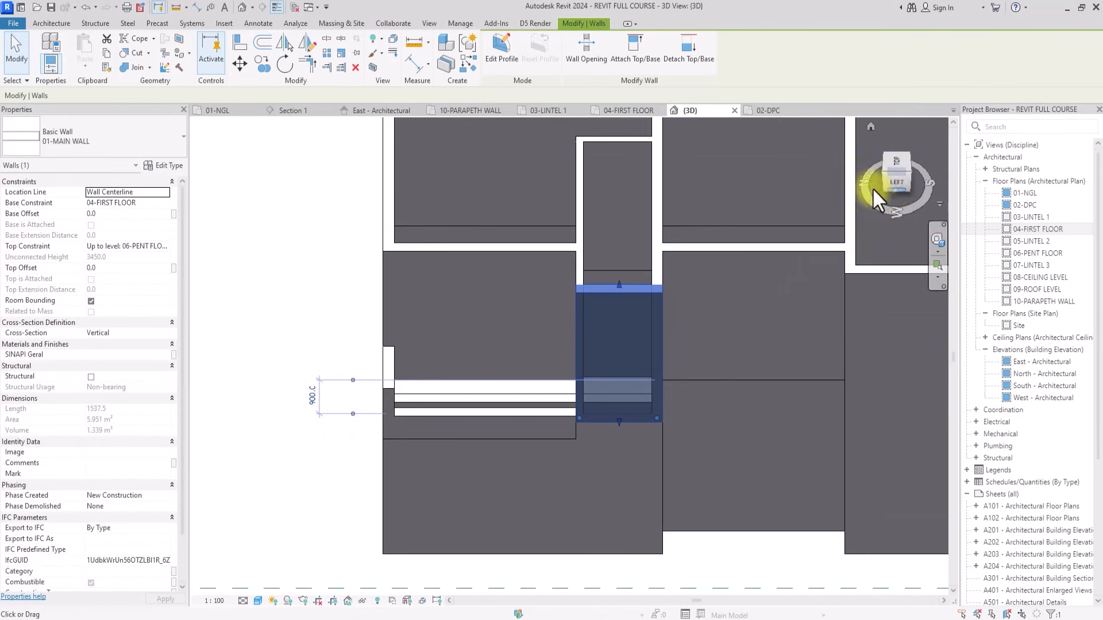
click(873, 189)
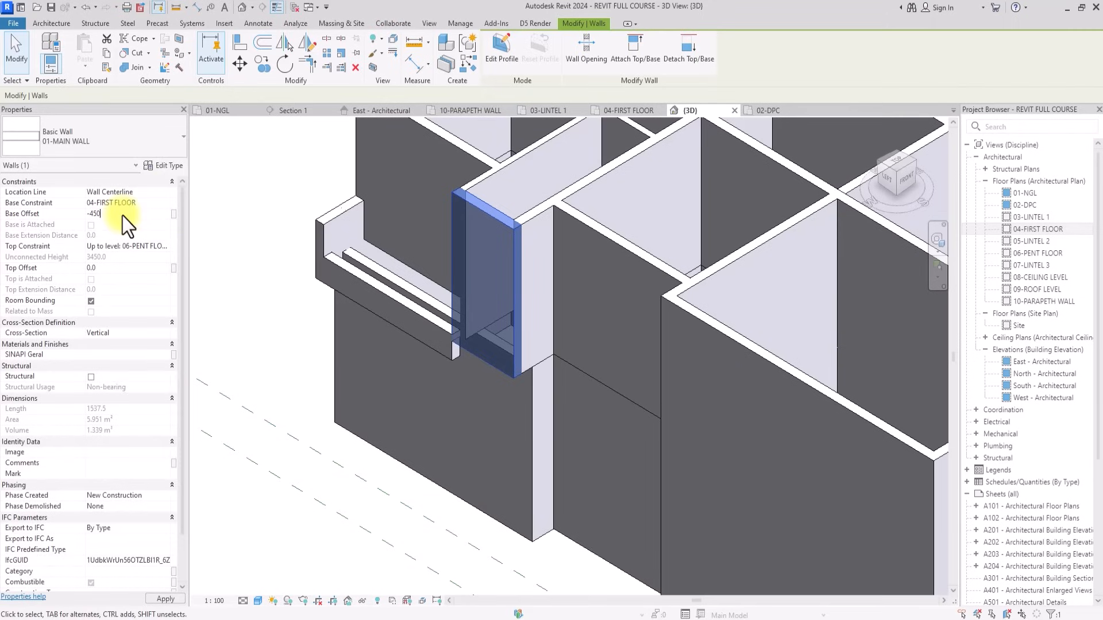
click(400, 527)
Split the 5250 mm side wall of the projecting small room near its outer end.
scroll(516, 229, up, 2)
click(516, 228)
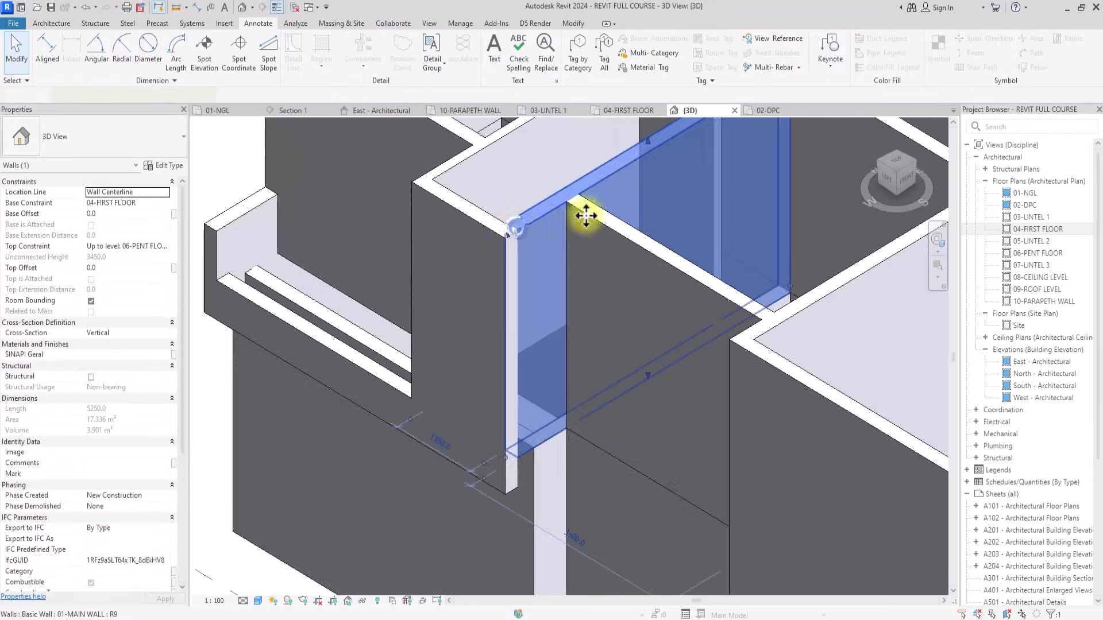
scroll(517, 228, down, 3)
click(894, 160)
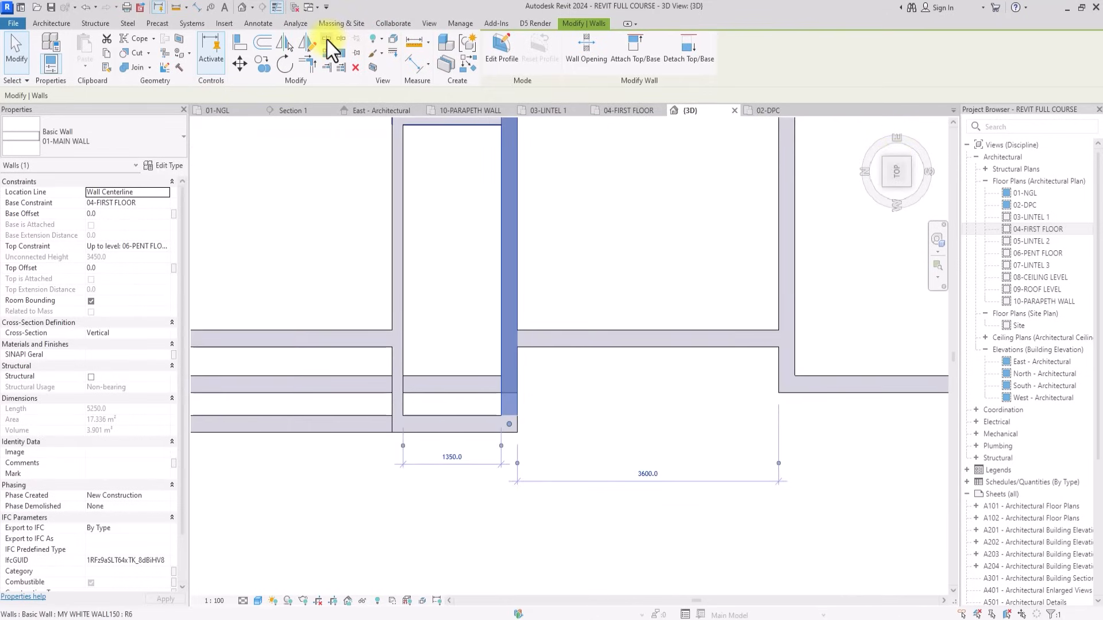
click(326, 40)
scroll(512, 384, up, 2)
click(510, 385)
key(Escape)
shift+middle_drag(511, 384, 801, 584)
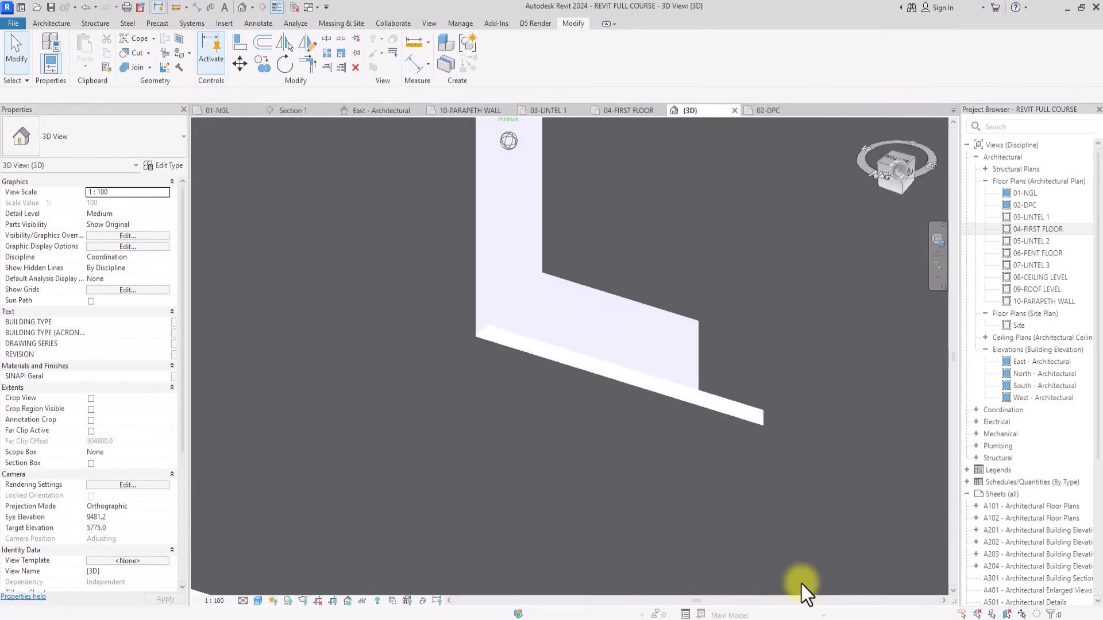
Give the short split-off piece of the side wall a negative base offset to match the adjoining narrow wall.
scroll(801, 584, down, 6)
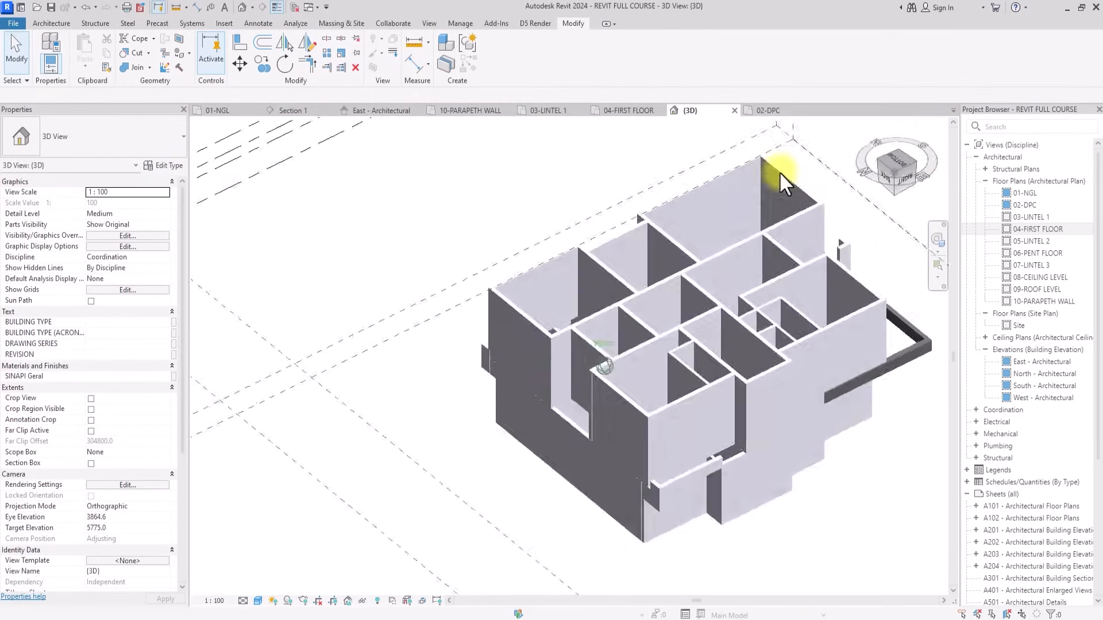
shift+middle_drag(780, 171, 529, 345)
scroll(364, 438, up, 3)
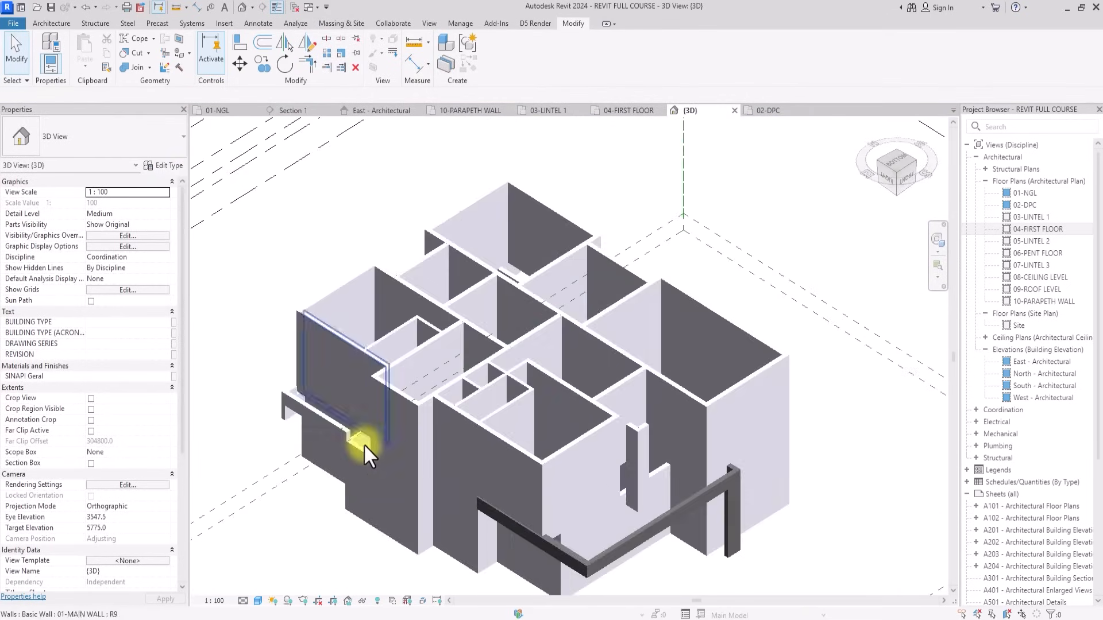
scroll(364, 445, up, 3)
click(354, 449)
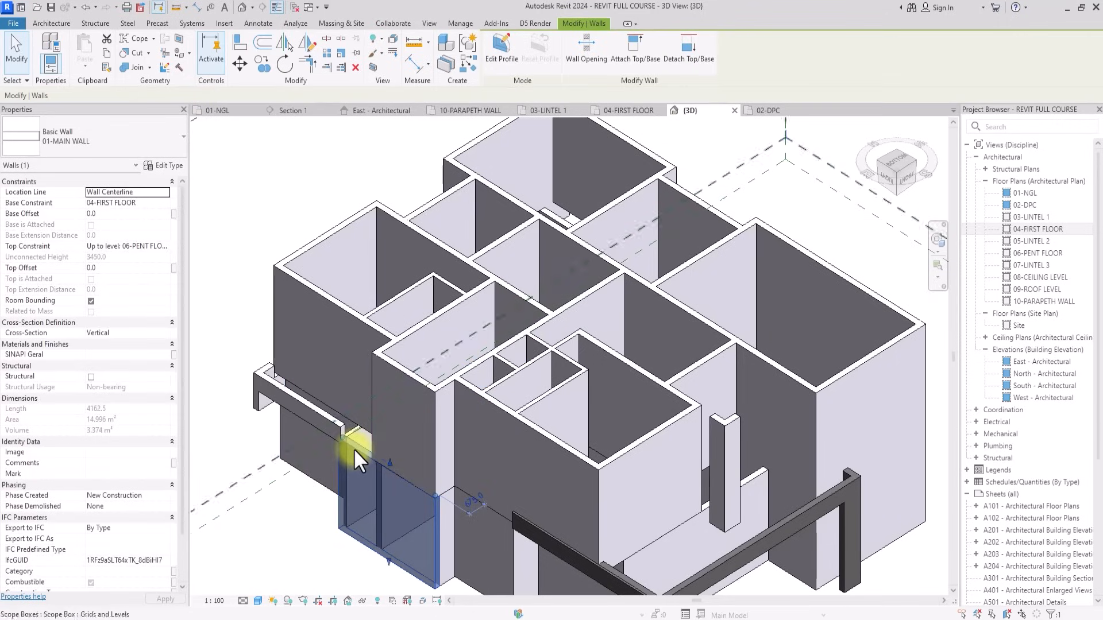
scroll(353, 449, down, 2)
scroll(850, 187, down, 3)
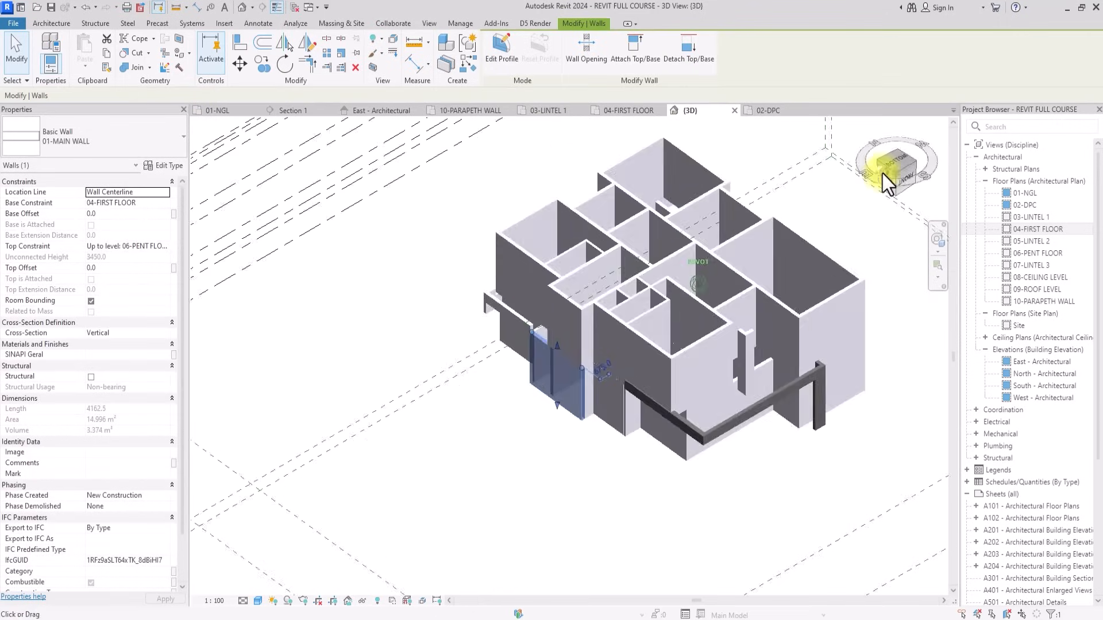
click(882, 173)
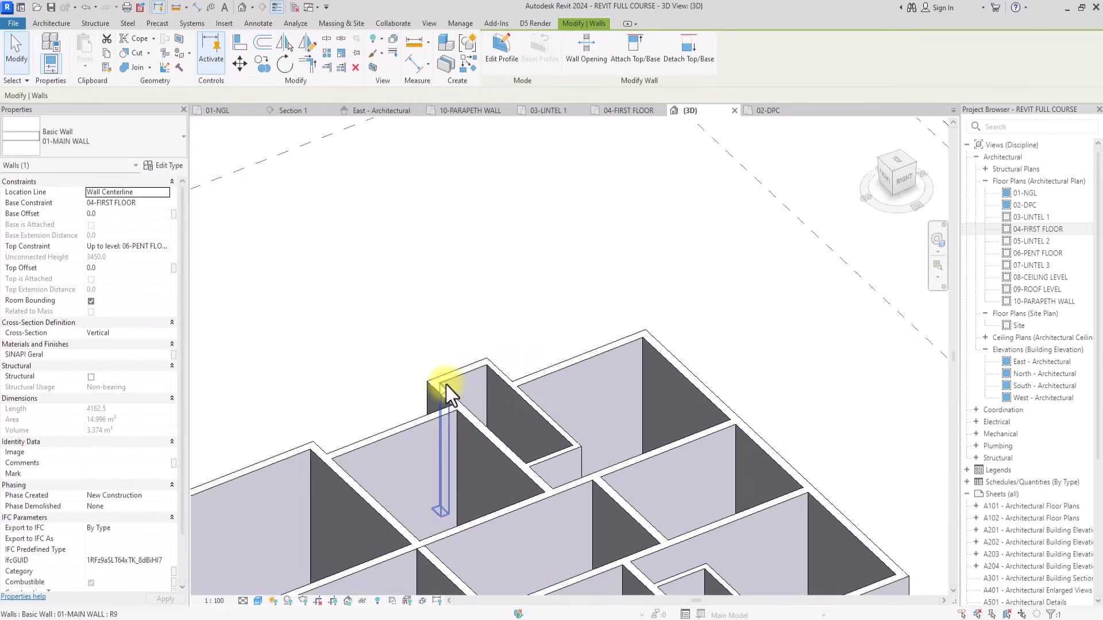
click(894, 186)
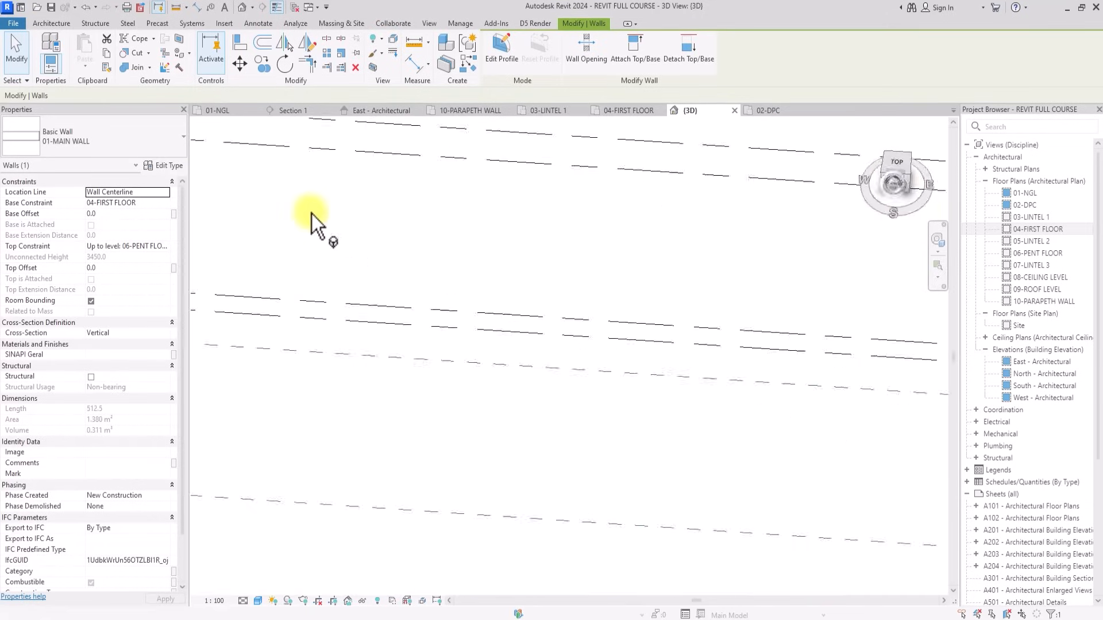
scroll(415, 203, down, 6)
scroll(444, 352, up, 3)
middle_drag(444, 352, 296, 188)
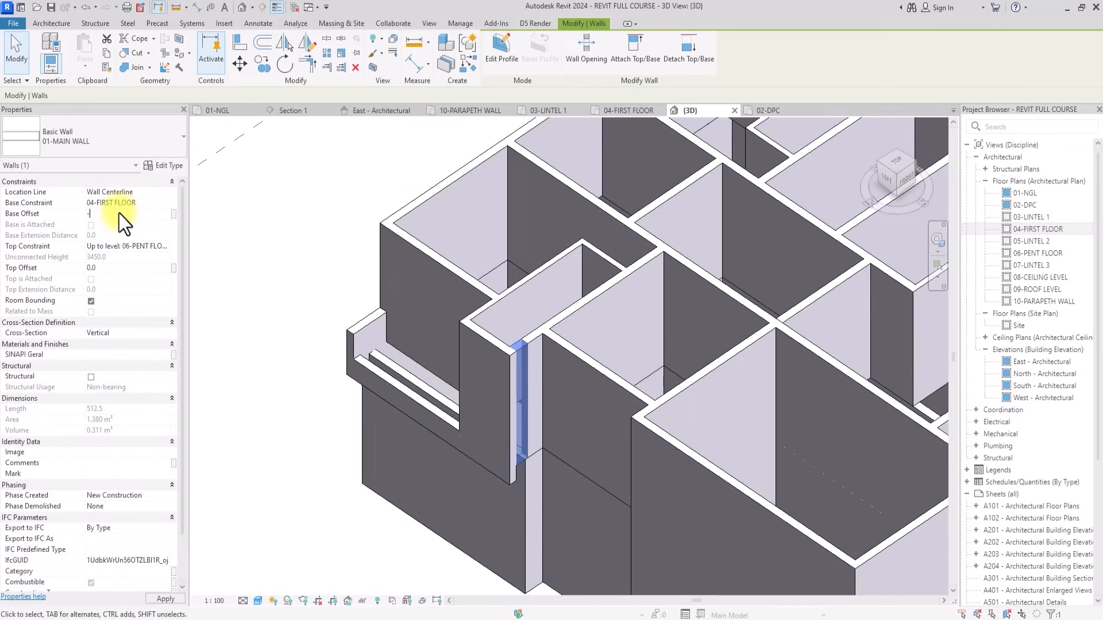
click(251, 504)
Split the 4162.5 mm outer wall on the opposite side where the small room's cross wall meets it.
scroll(250, 505, down, 5)
scroll(518, 372, up, 4)
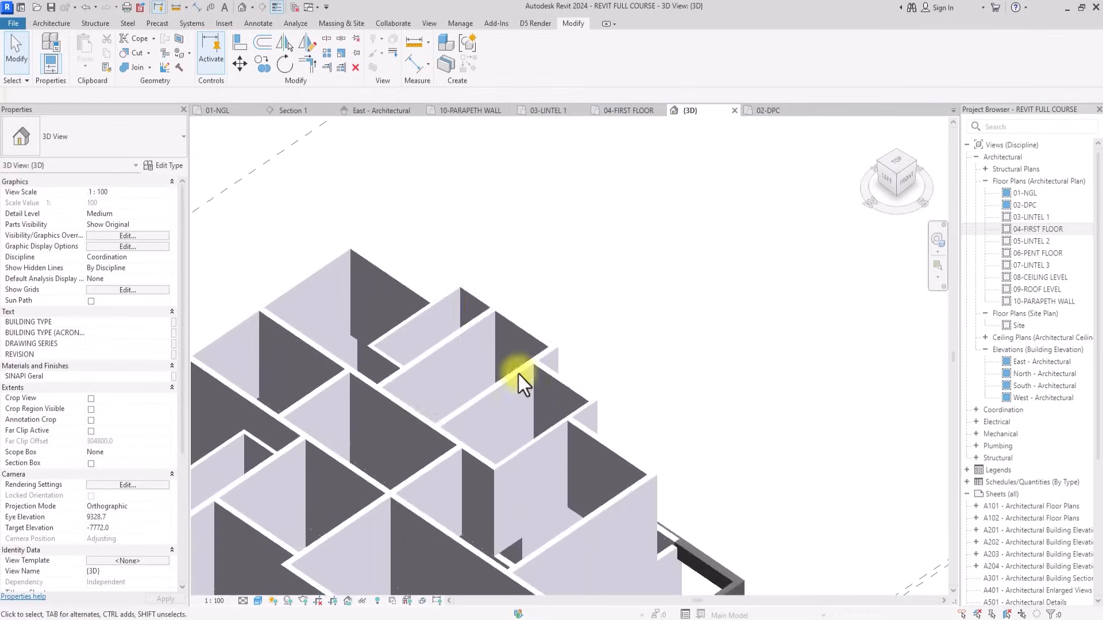
click(889, 167)
scroll(681, 185, up, 6)
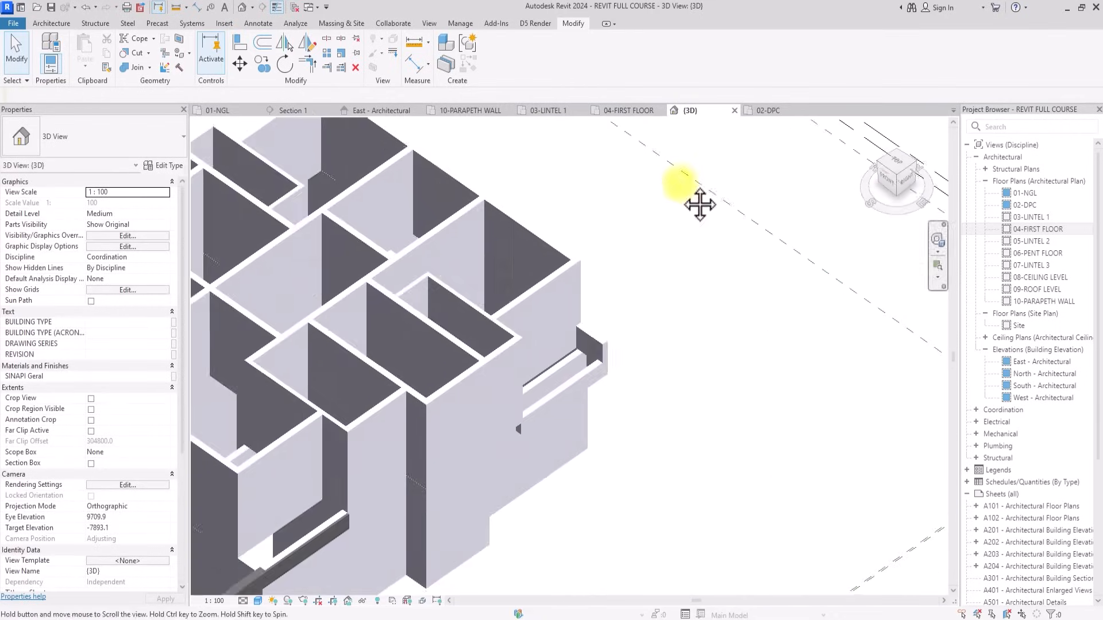
click(501, 385)
scroll(506, 367, down, 3)
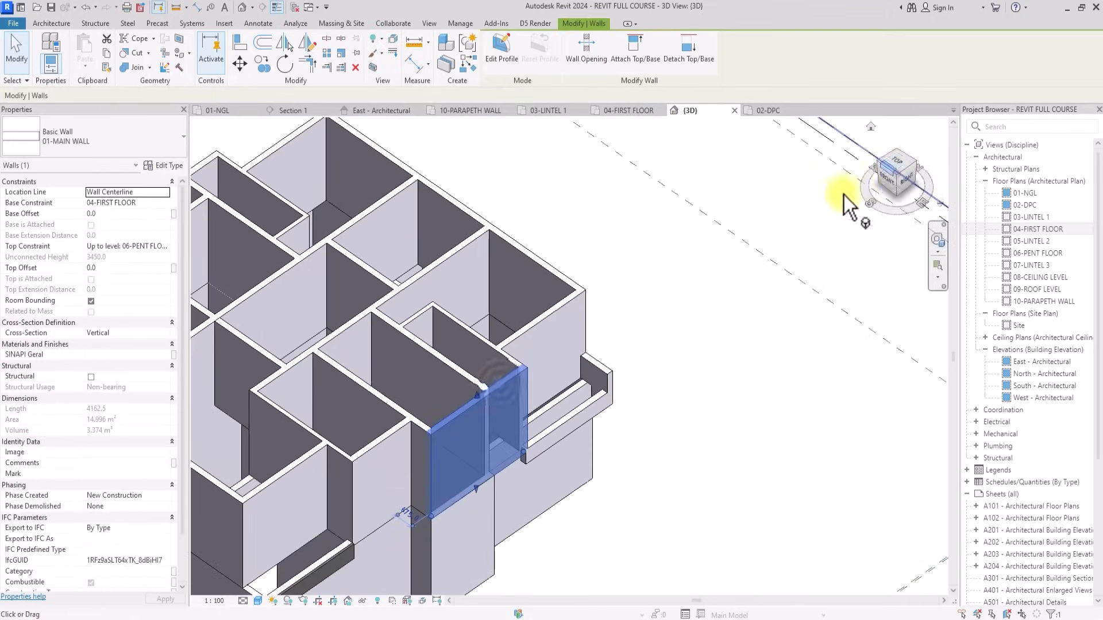
click(897, 164)
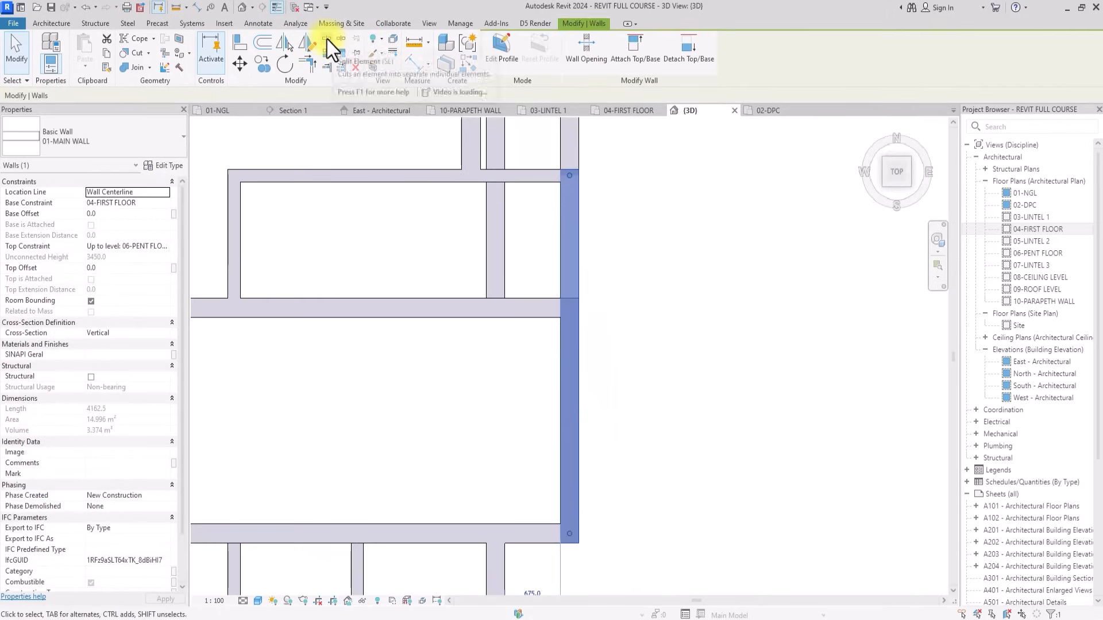
click(327, 40)
scroll(468, 177, down, 2)
scroll(581, 312, up, 4)
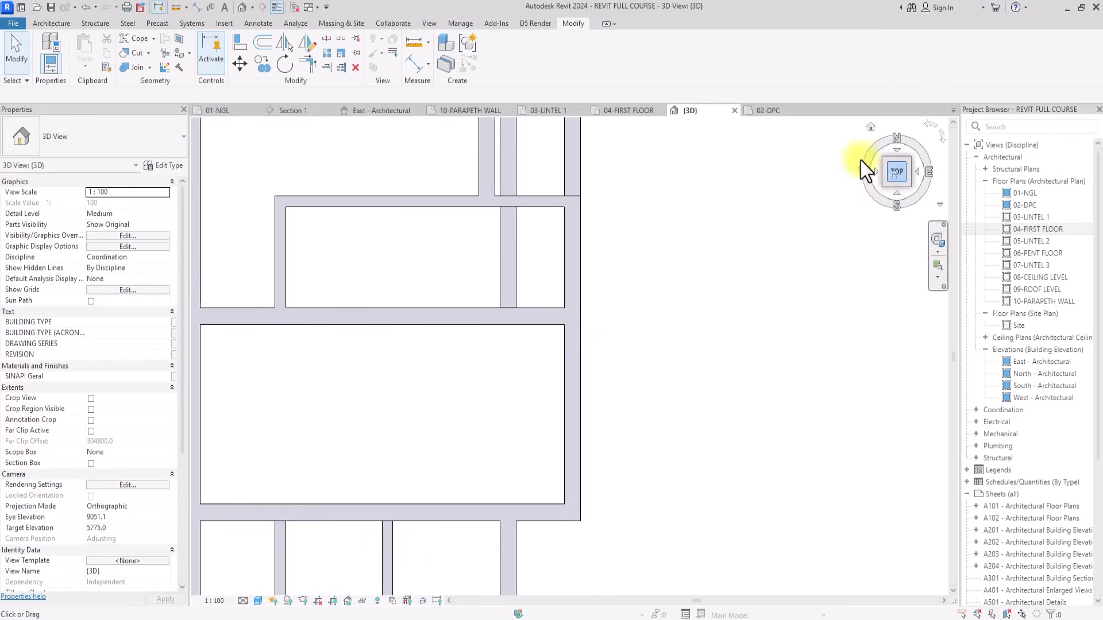
Set the base offset of the split-off outer wall piece next to the low balcony wall to -450.
click(871, 125)
click(635, 216)
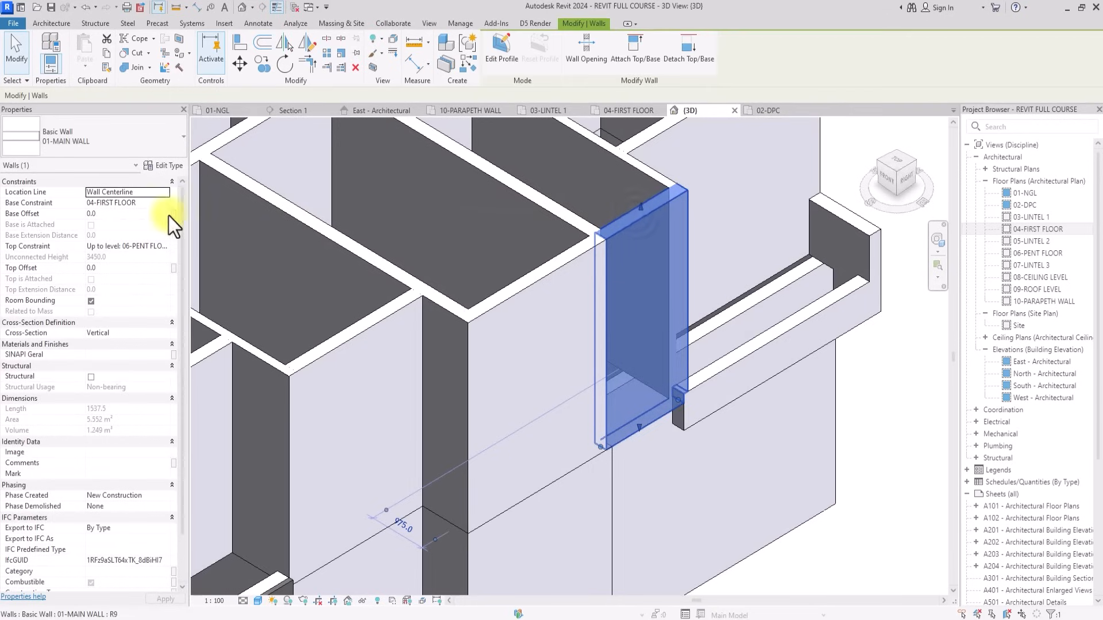
click(126, 216)
text(-45)
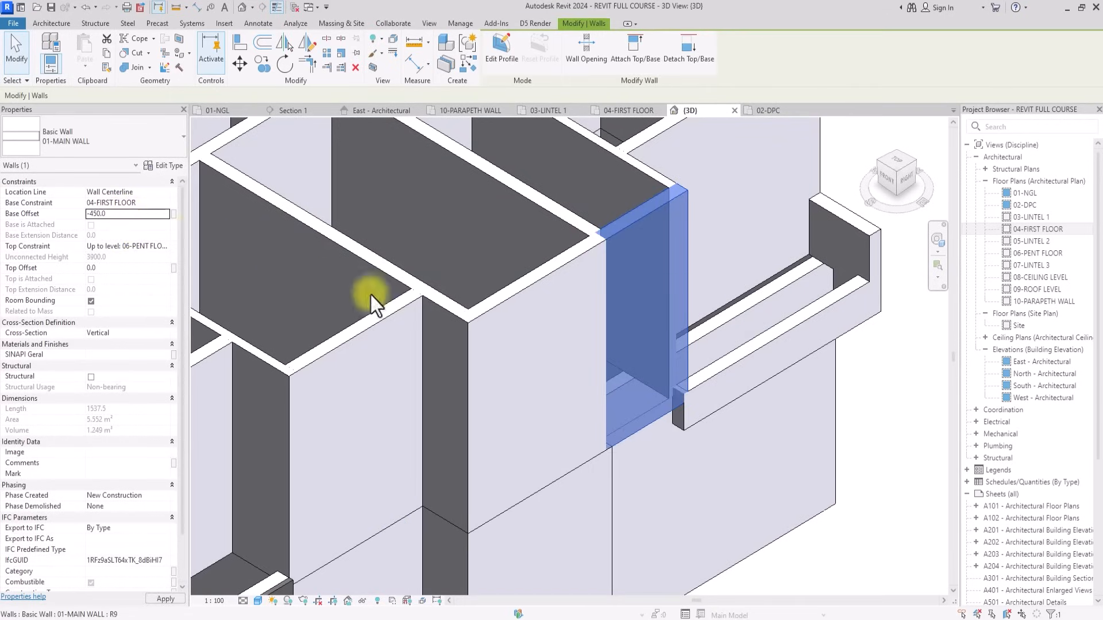
scroll(581, 361, down, 2)
click(835, 445)
scroll(836, 438, down, 3)
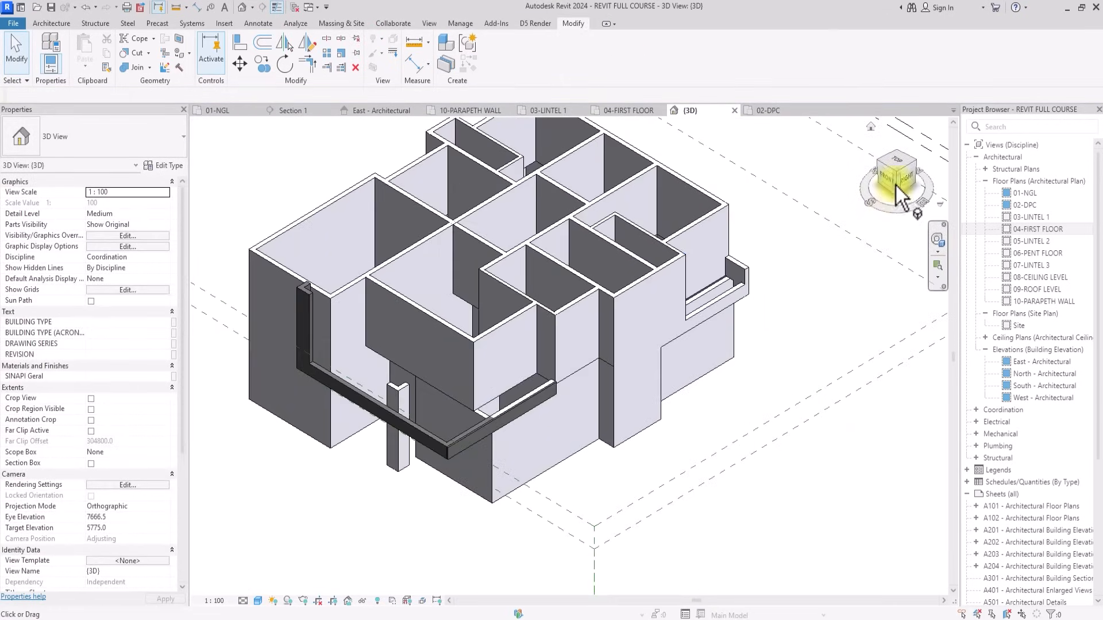
Shorten the 600 mm low wall at the balcony's outer corner so that it ends at the adjoining low wall.
drag(896, 189, 699, 185)
scroll(700, 196, up, 3)
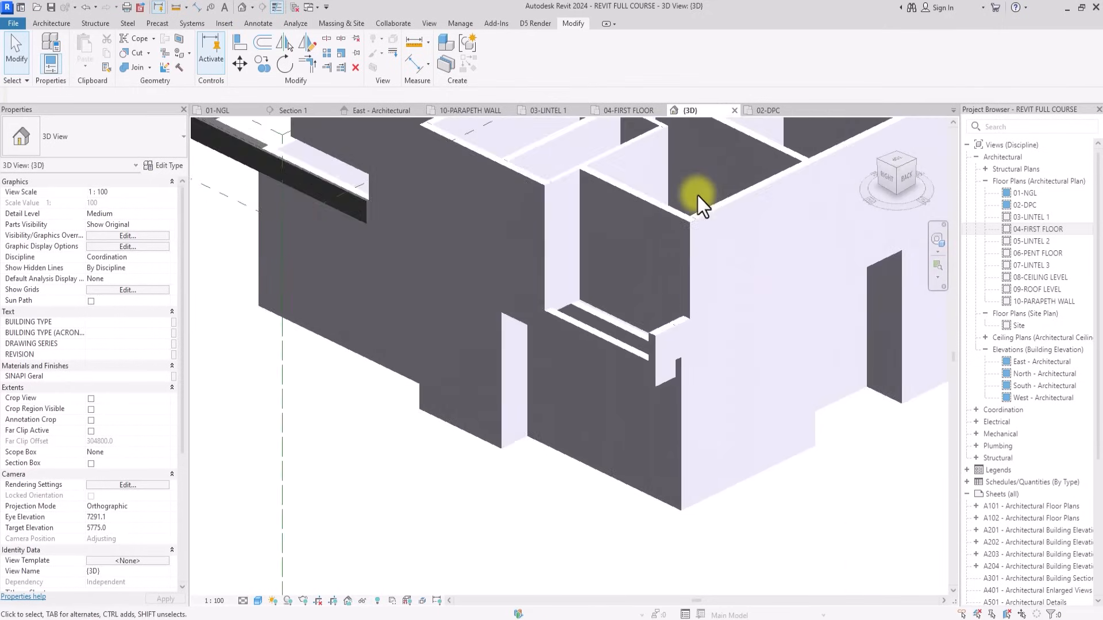
scroll(684, 288, up, 4)
click(682, 309)
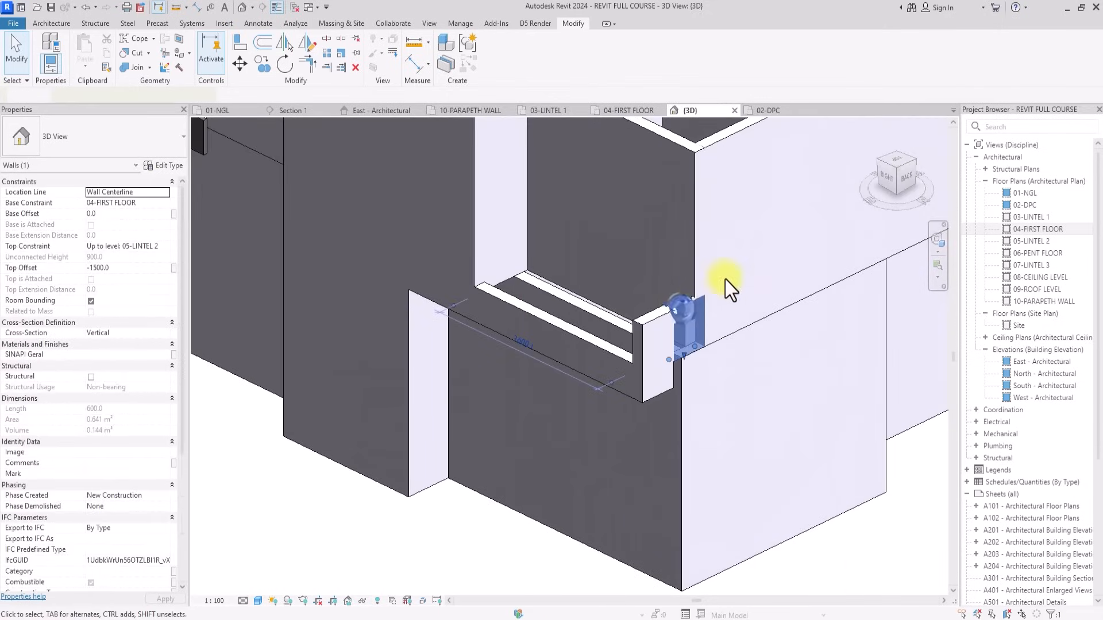
click(899, 166)
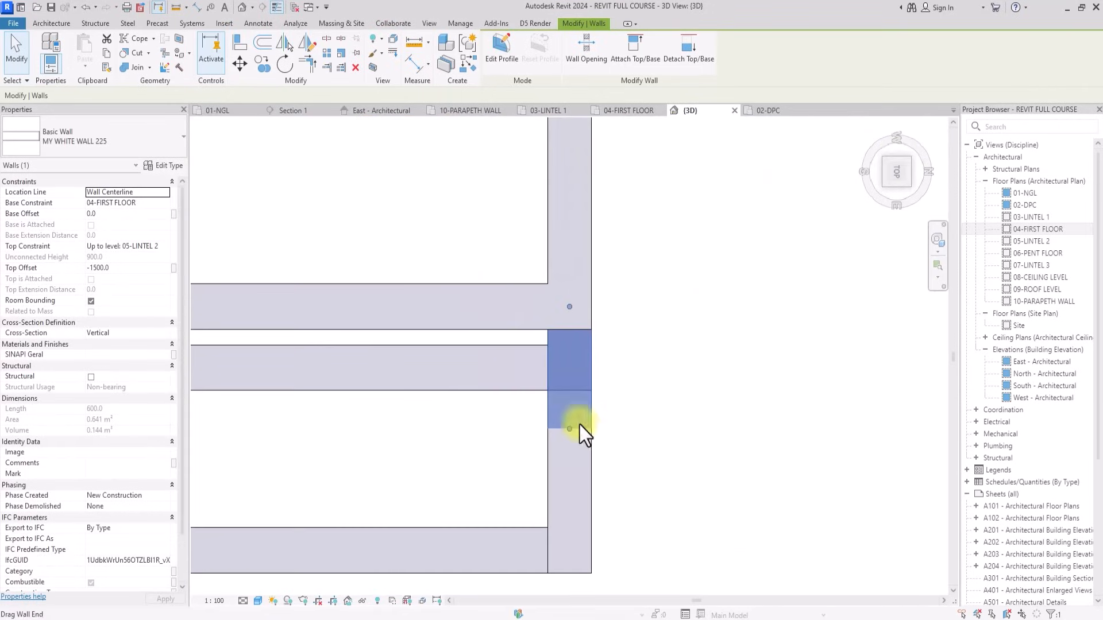
drag(568, 432, 569, 368)
scroll(574, 442, down, 1)
click(573, 443)
click(702, 378)
scroll(747, 338, down, 3)
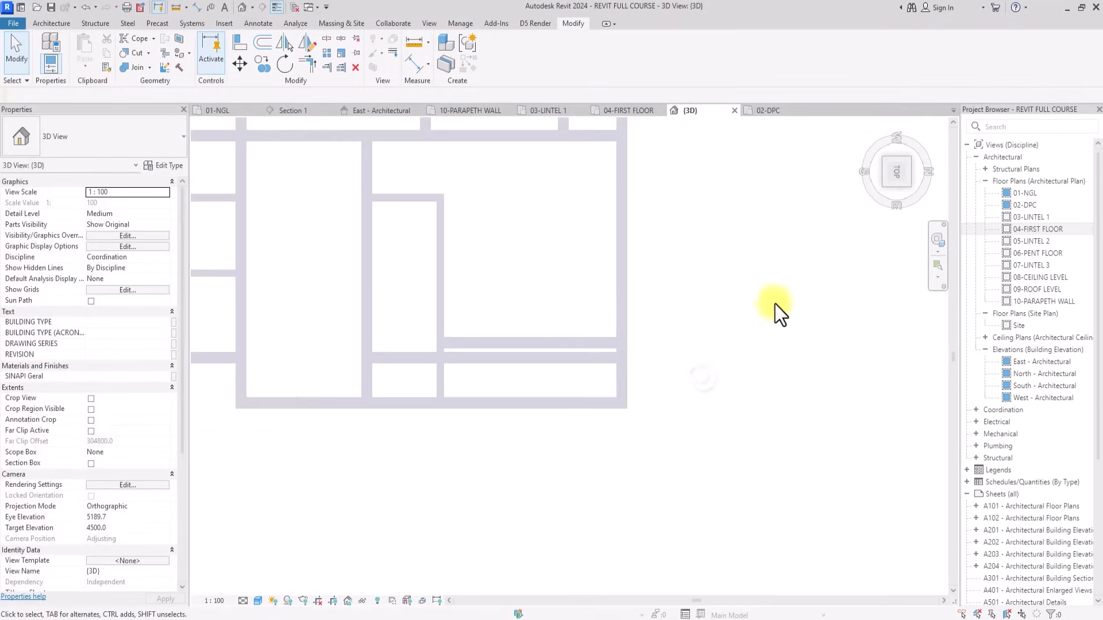
Examine the adjusted walls and low balcony walls from several sides of the building in 3D.
click(907, 182)
scroll(801, 120, up, 3)
scroll(803, 122, down, 3)
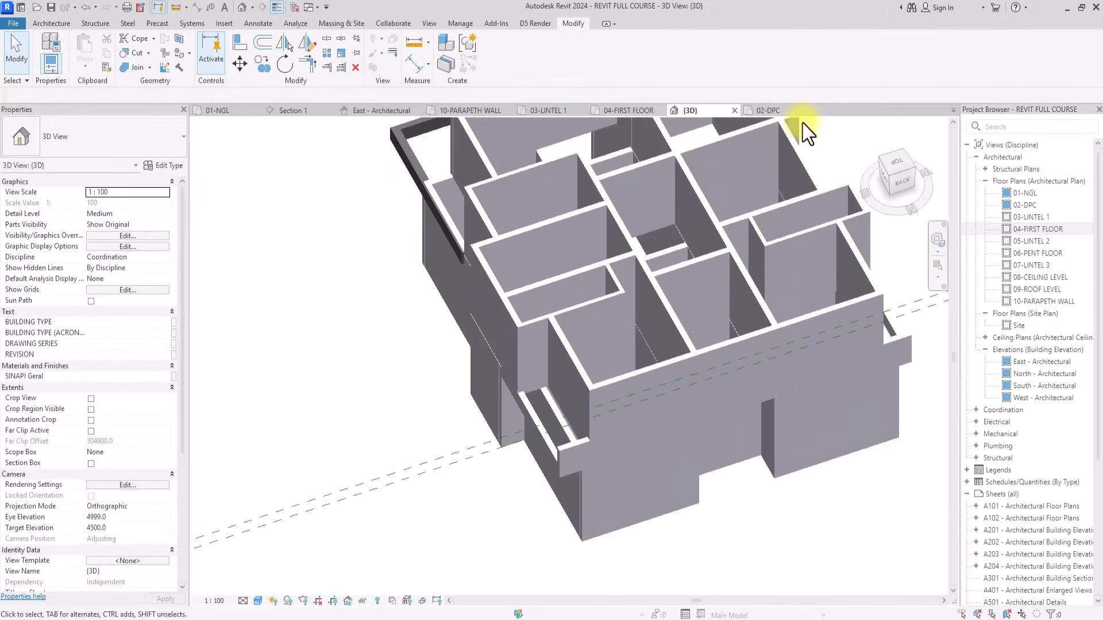
middle_drag(802, 123, 620, 195)
drag(894, 180, 259, 139)
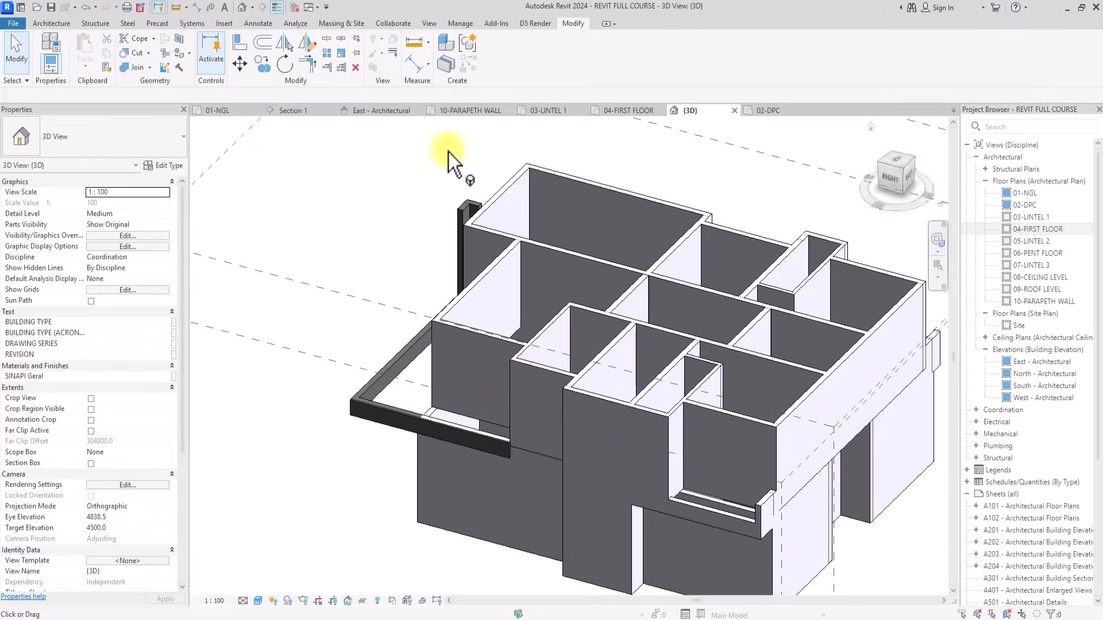
click(876, 167)
Start a wall on the 04-FIRST FLOOR plan using the type MY WHITE WALL150.
double_click(1018, 229)
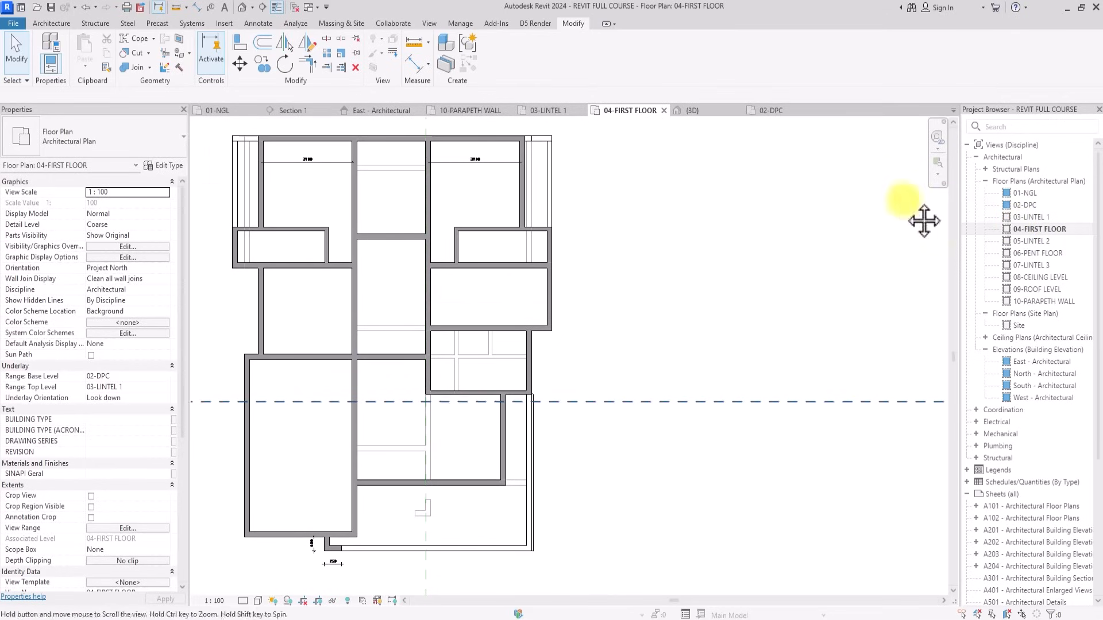
click(58, 23)
click(48, 43)
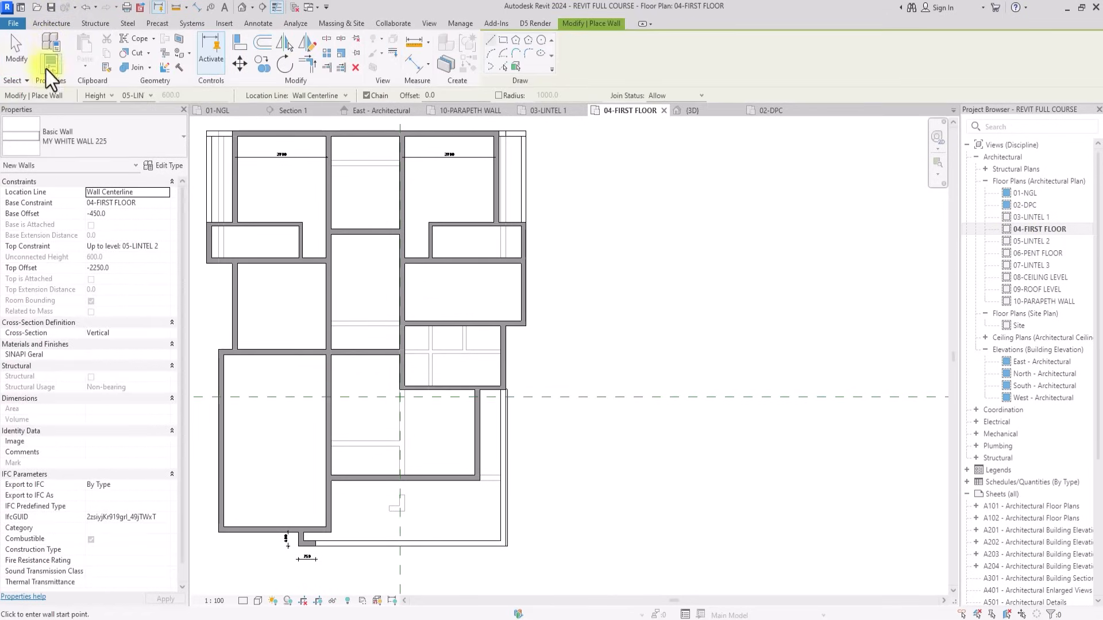
click(43, 142)
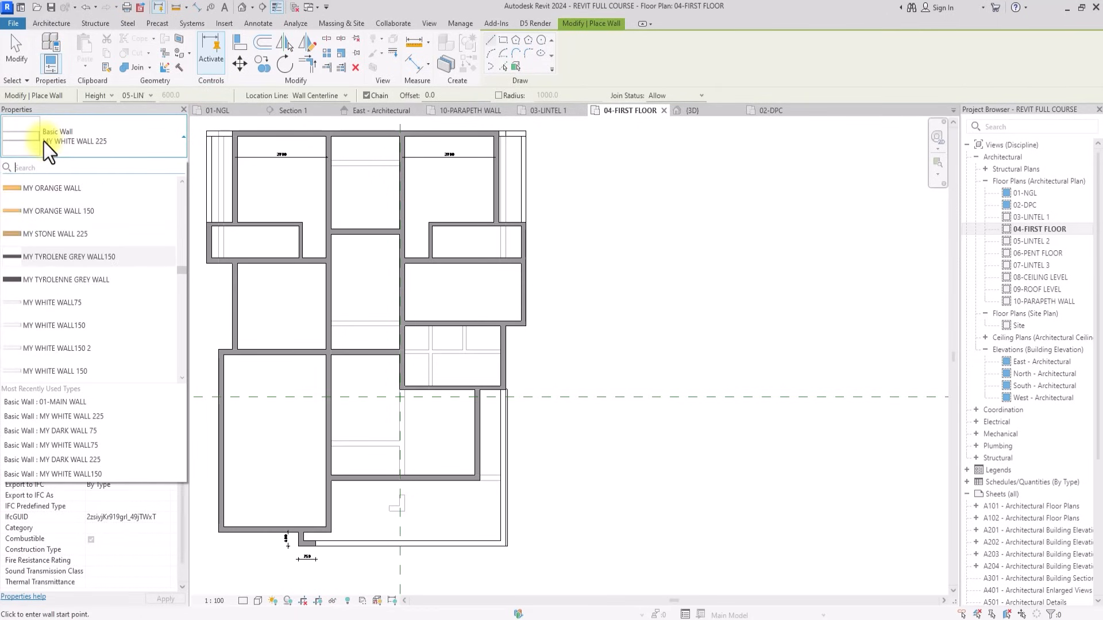
click(54, 323)
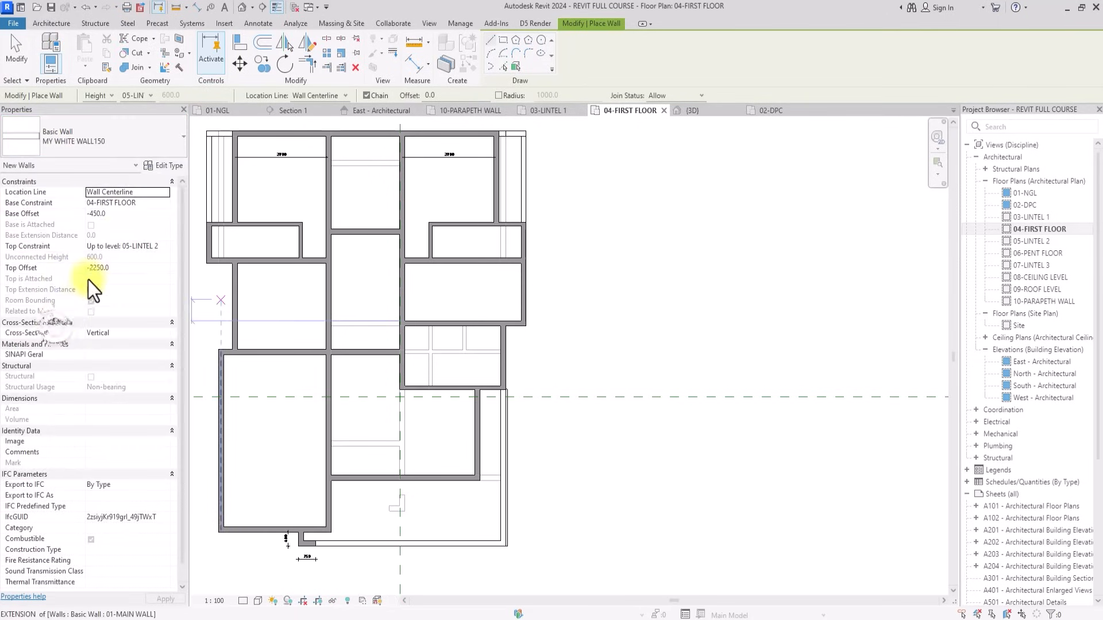
Set the new wall's base offset and top offset to 0 and its top constraint to level 06-PENT FLOOR.
click(131, 216)
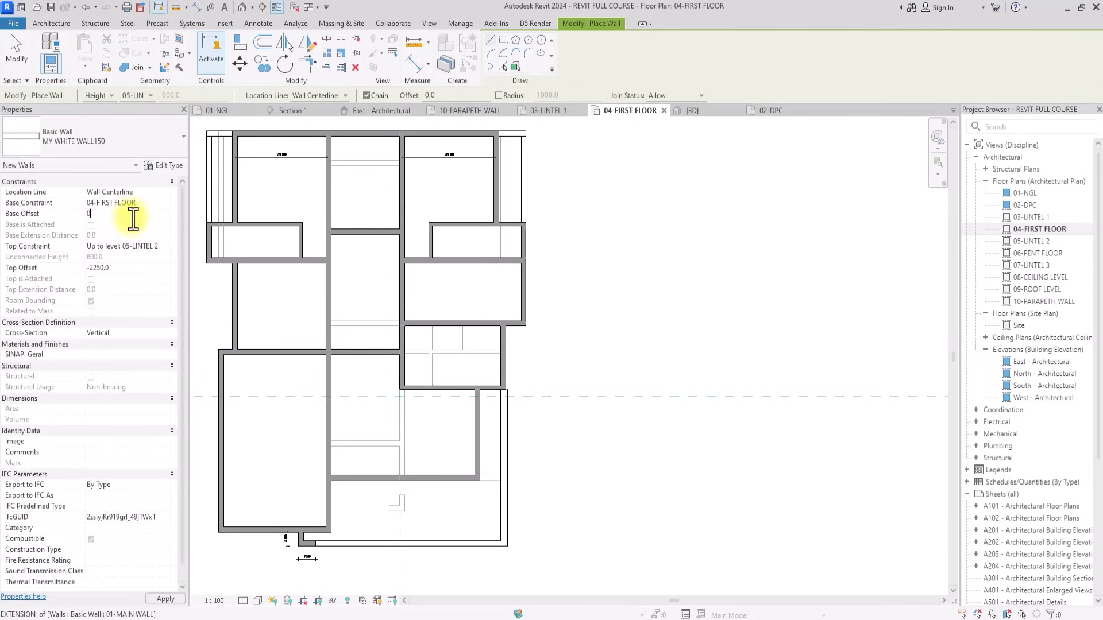
click(131, 269)
click(165, 246)
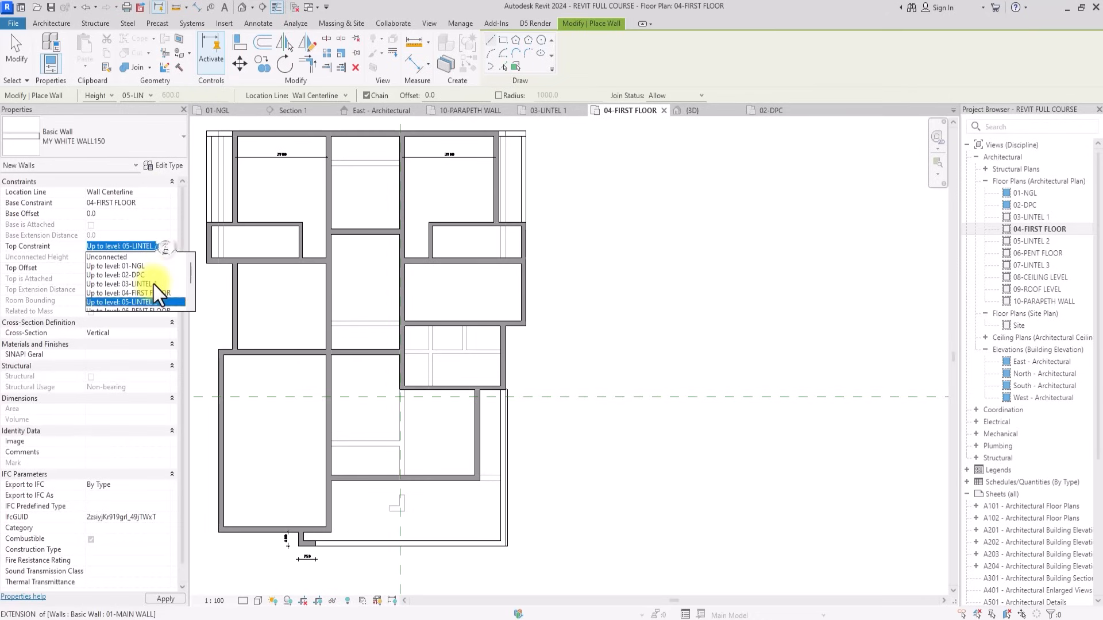
click(154, 285)
Draw a partition wall straight across the small room beside the central reference plane, from its upper wall to its lower wall.
scroll(450, 321, up, 3)
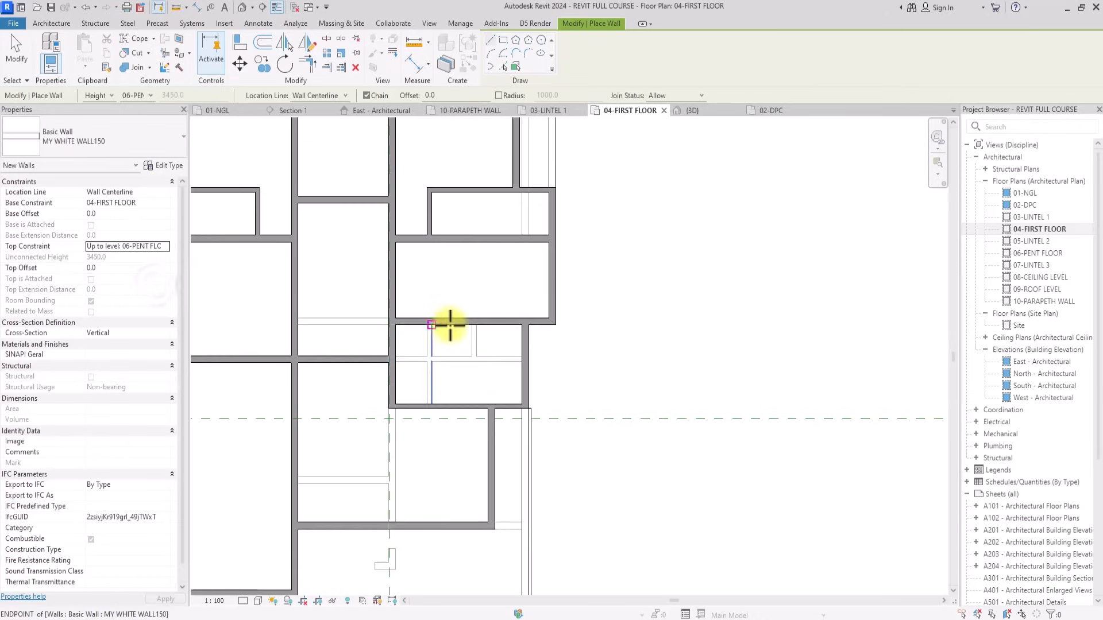
click(450, 321)
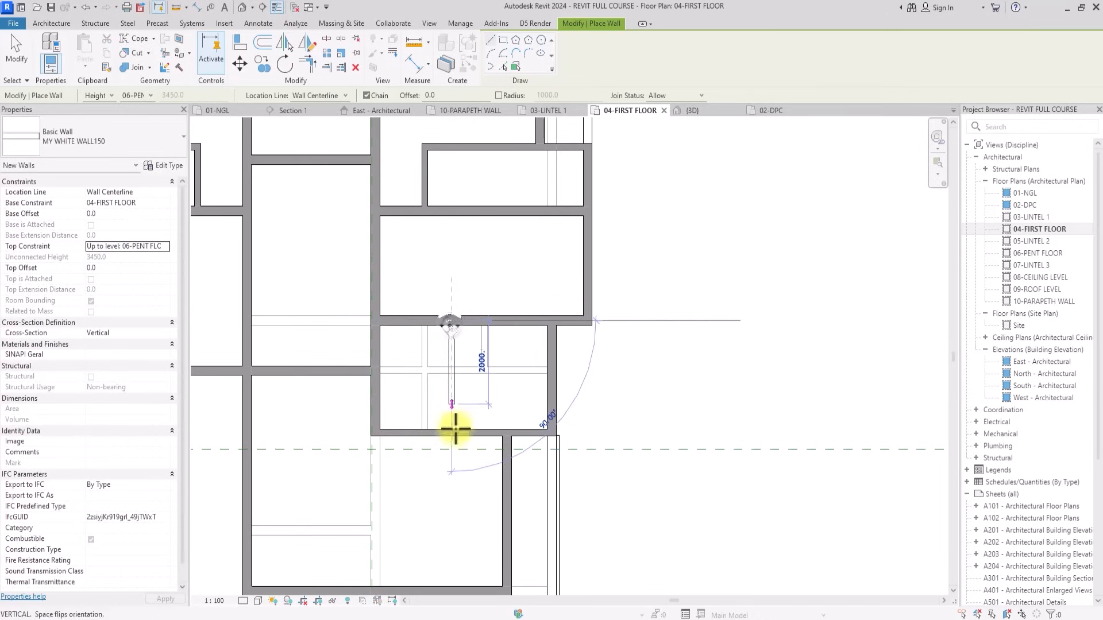
click(456, 433)
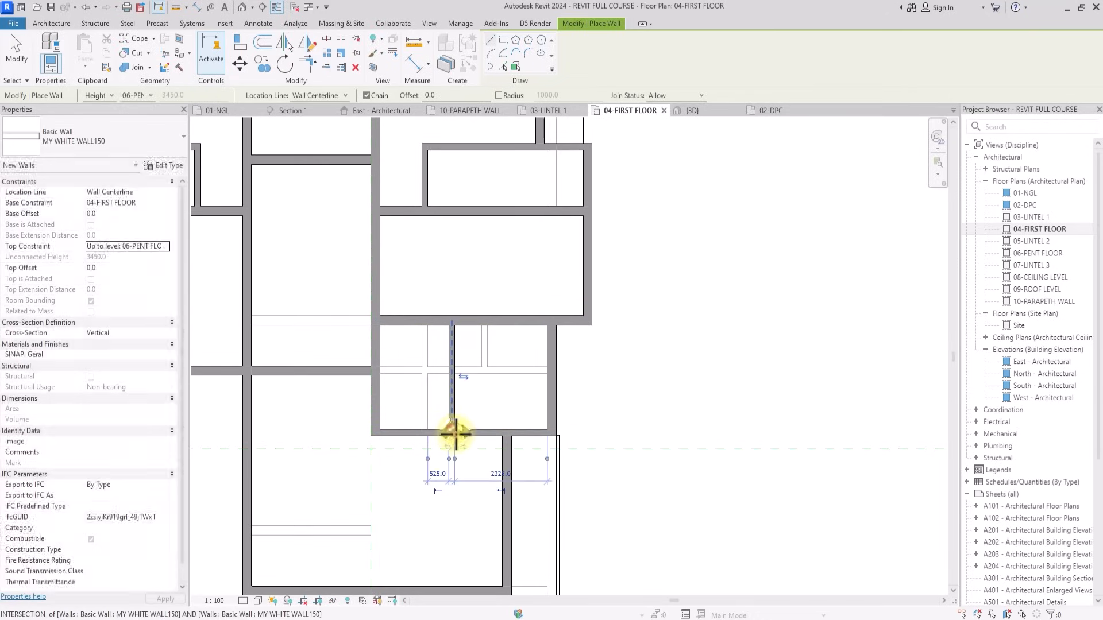
key(Escape)
key(Escape)
scroll(456, 436, down, 2)
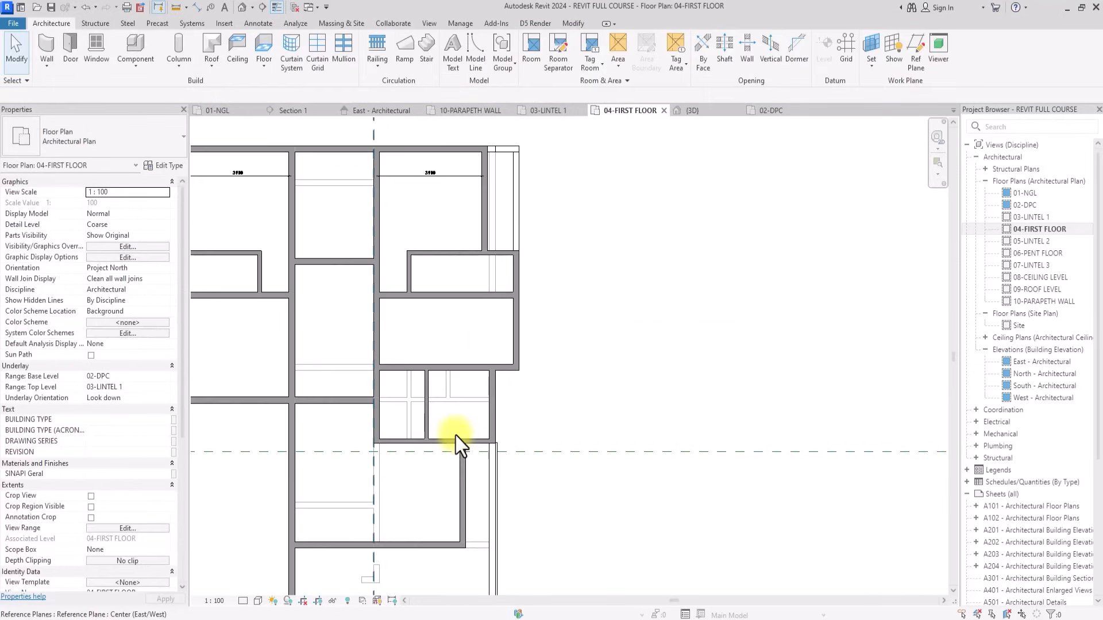
Add an aligned dimension between the small room's outer wall and the facing side of the new partition.
click(256, 24)
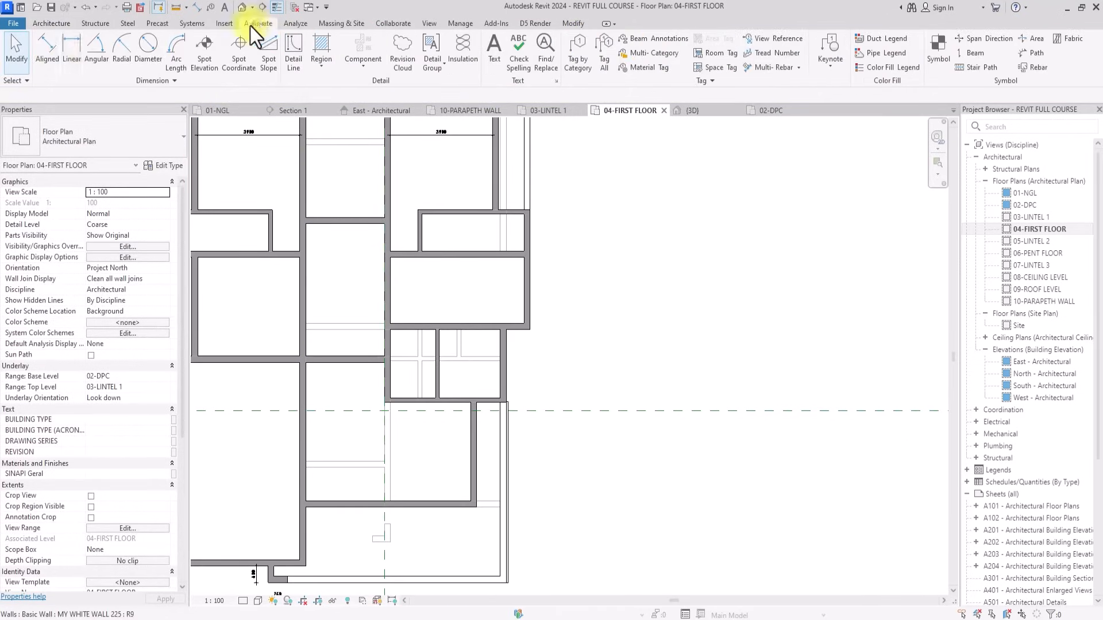
click(53, 47)
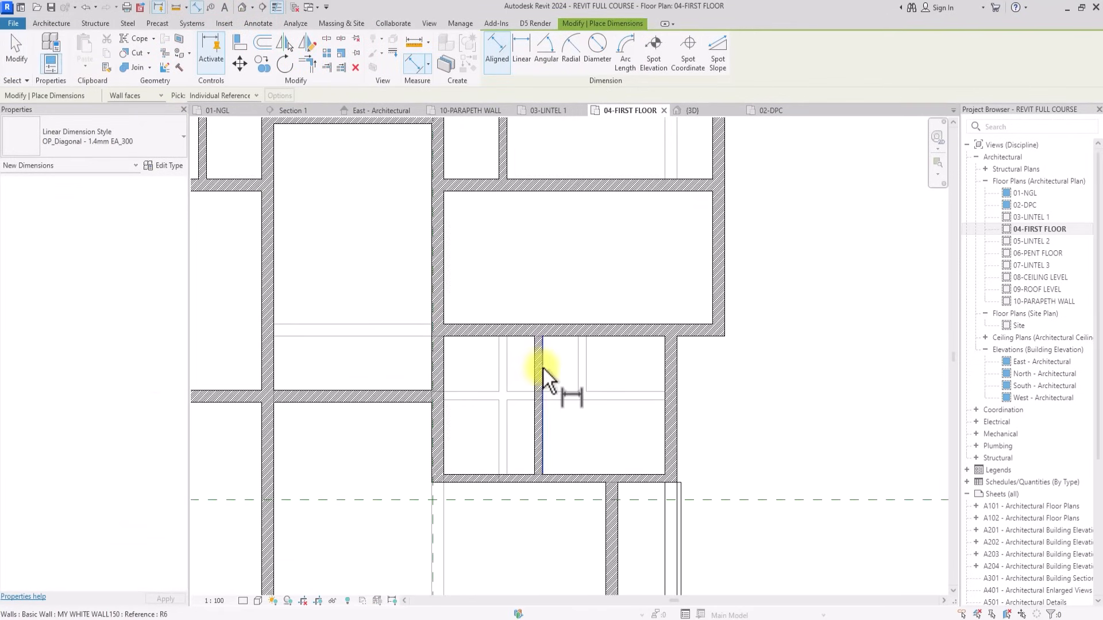
click(661, 367)
scroll(607, 368, up, 2)
click(570, 367)
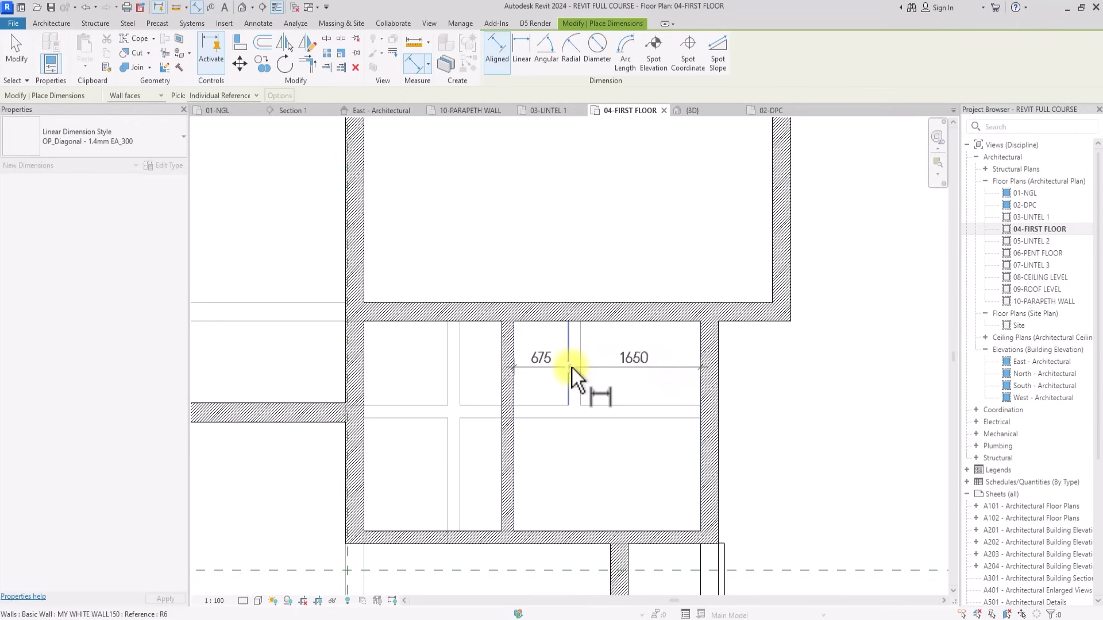
click(531, 372)
key(Escape)
key(Escape)
Move the partition so that its dimensioned distance from the outer wall is 2100 mm.
click(511, 398)
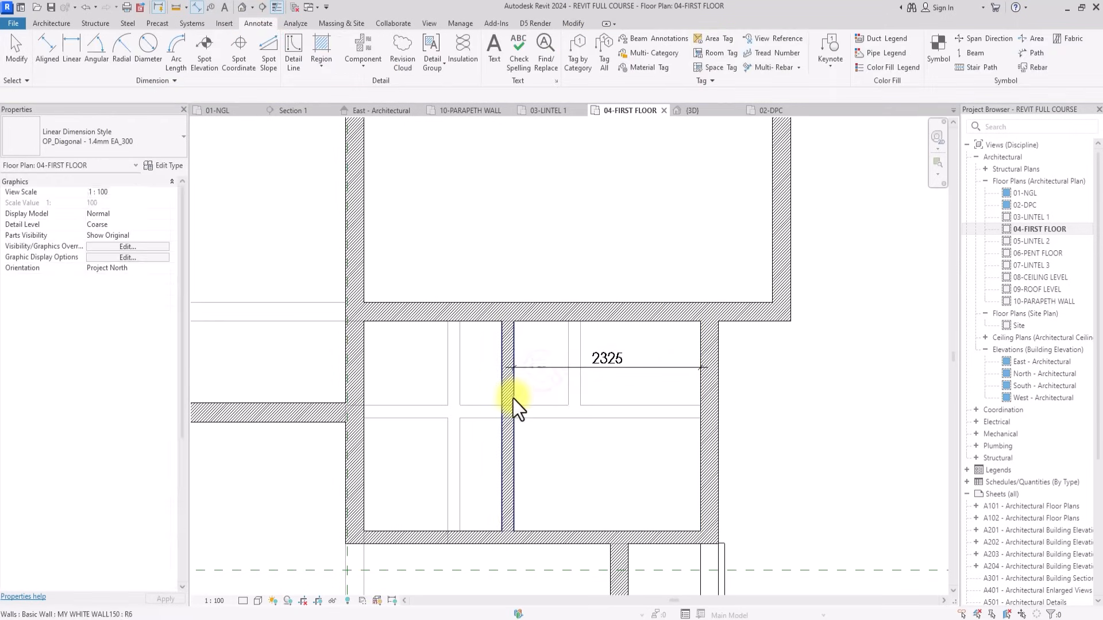
click(607, 363)
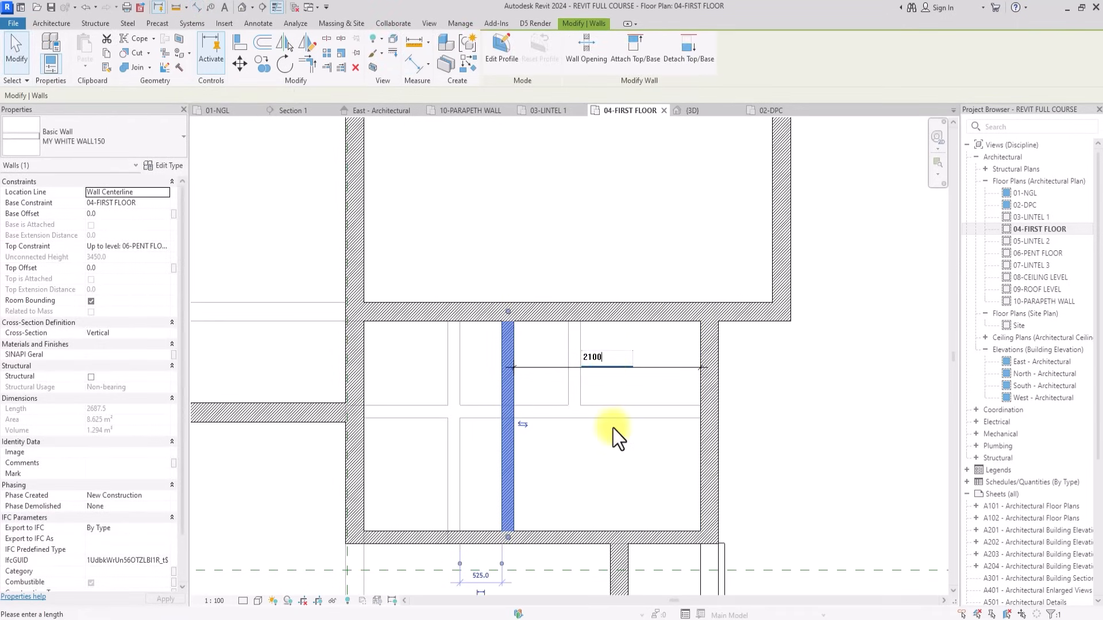
key(Return)
scroll(615, 428, down, 4)
click(707, 394)
scroll(706, 394, down, 1)
middle_drag(706, 394, 689, 371)
scroll(707, 394, up, 3)
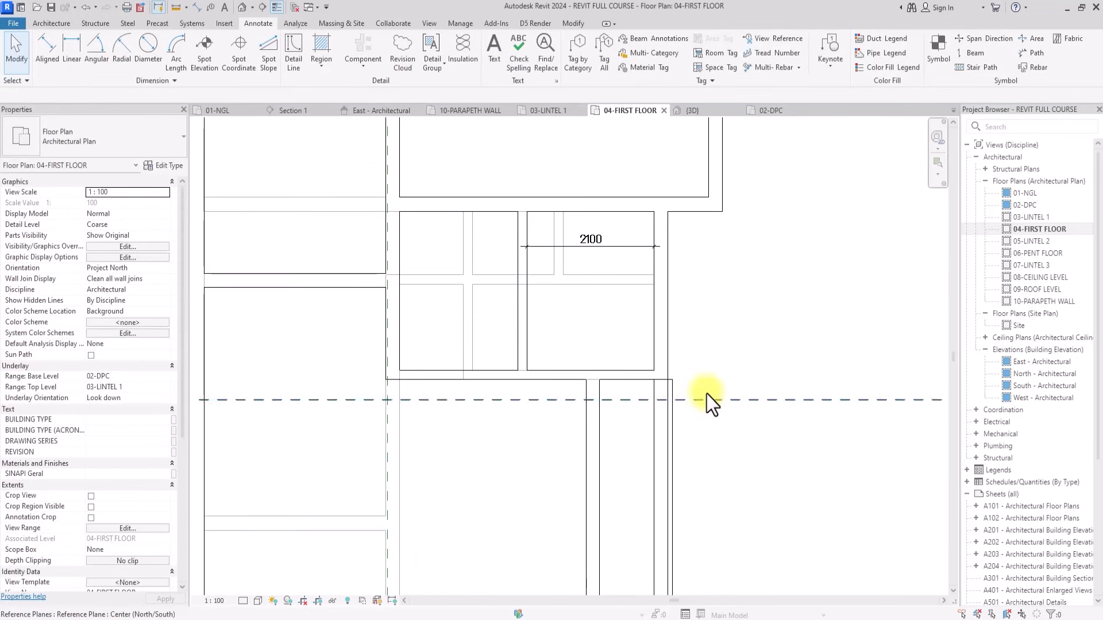
Split the small room's lower wall beside the partition and shorten the split-off piece to a short stub, leaving an opening.
click(572, 23)
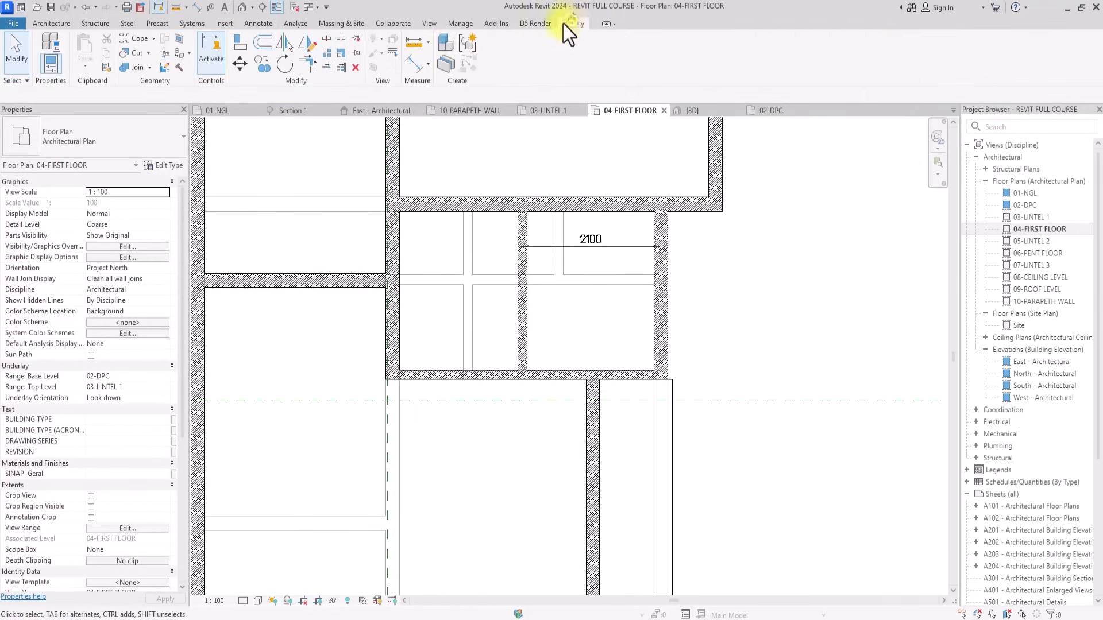
click(327, 41)
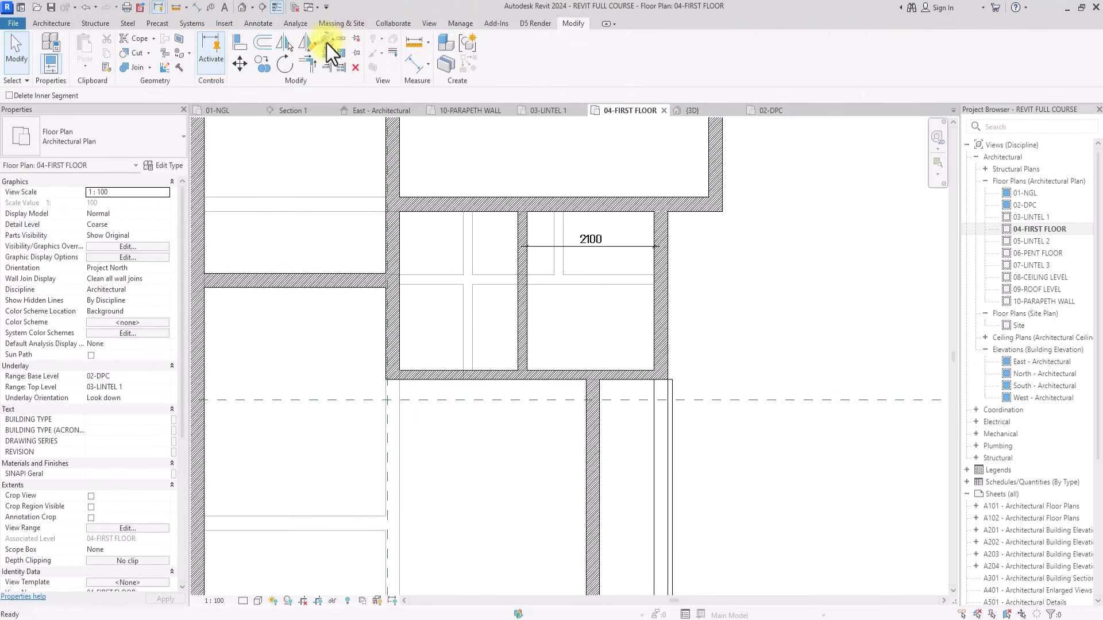
click(497, 374)
key(Escape)
click(503, 377)
drag(498, 377, 431, 377)
click(416, 377)
click(432, 459)
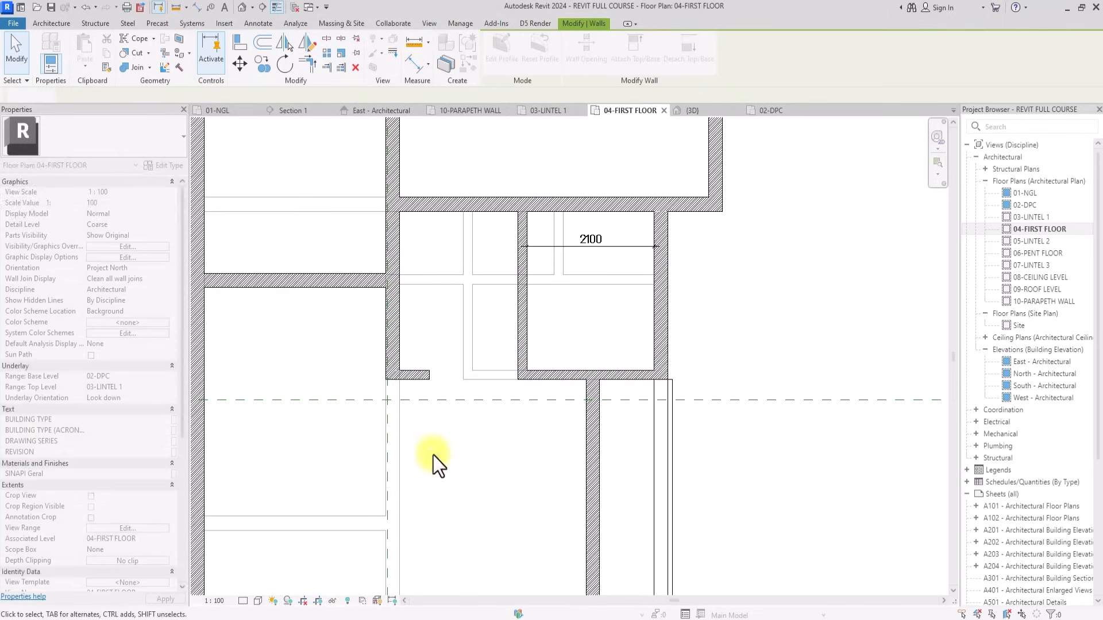
scroll(433, 456, down, 2)
Draw a 600 by 2500 mm closet outline with a diagonal in thin detail lines along the small room's inner wall.
click(257, 27)
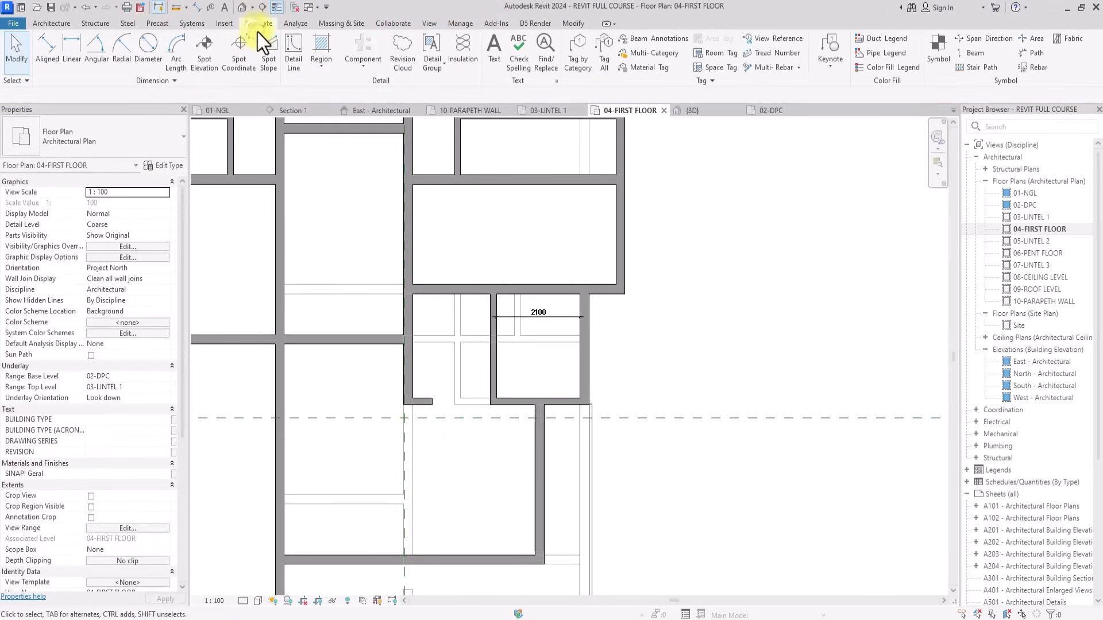
click(294, 53)
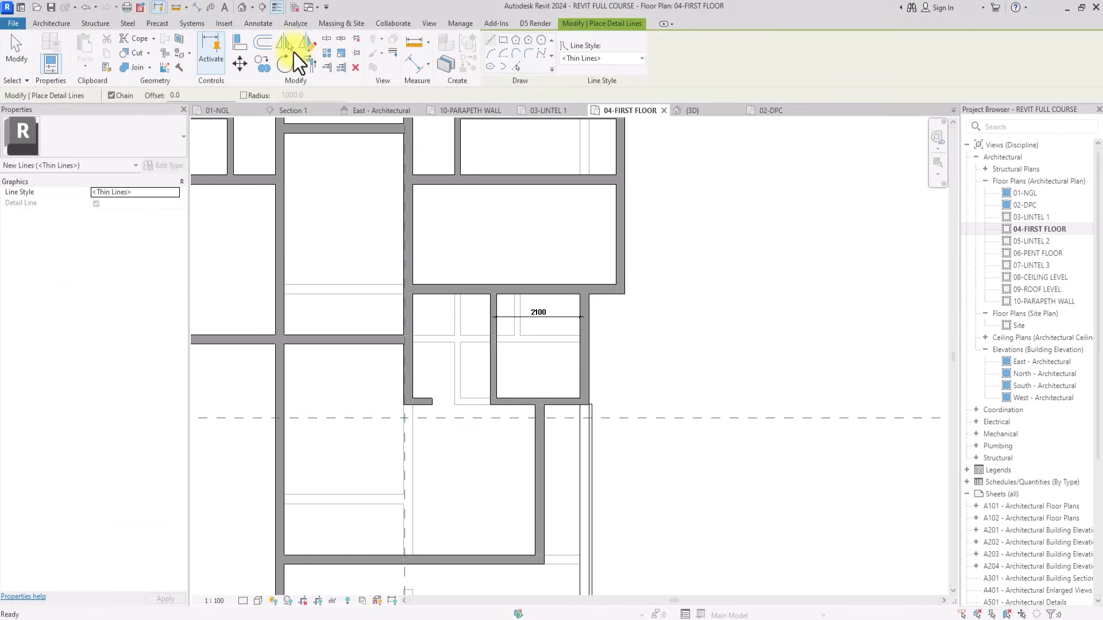
scroll(478, 344, up, 2)
click(379, 266)
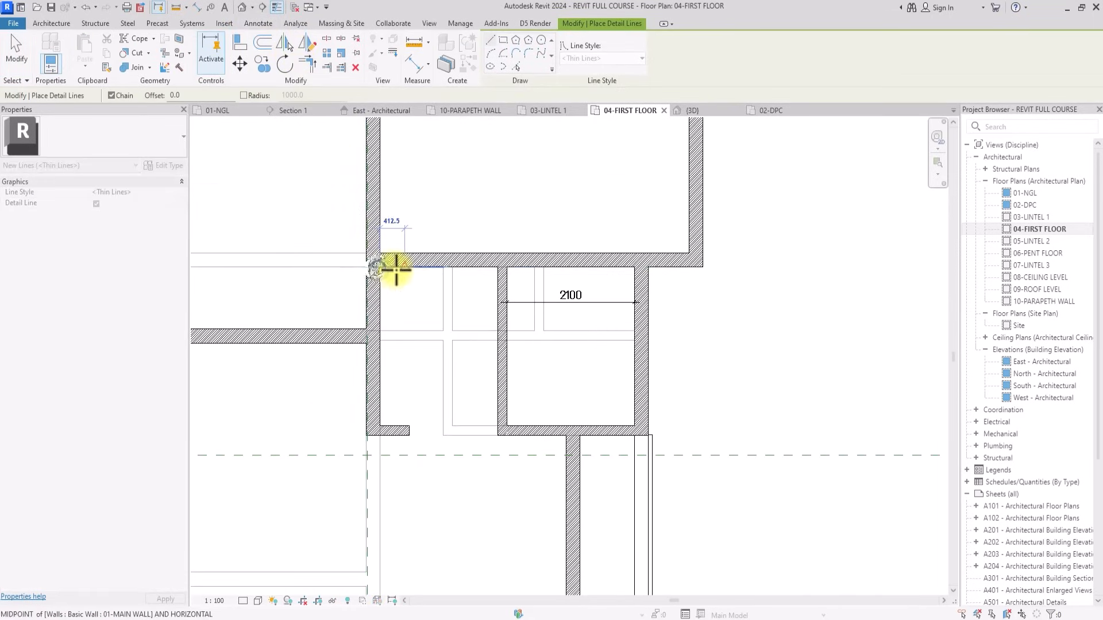
click(416, 425)
click(381, 428)
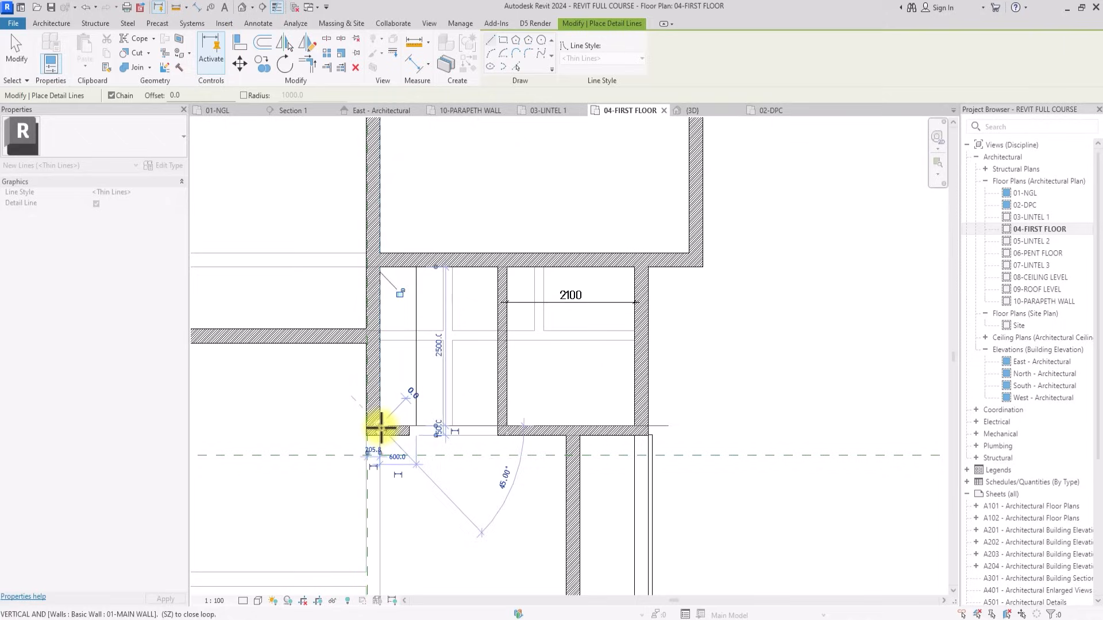
click(382, 266)
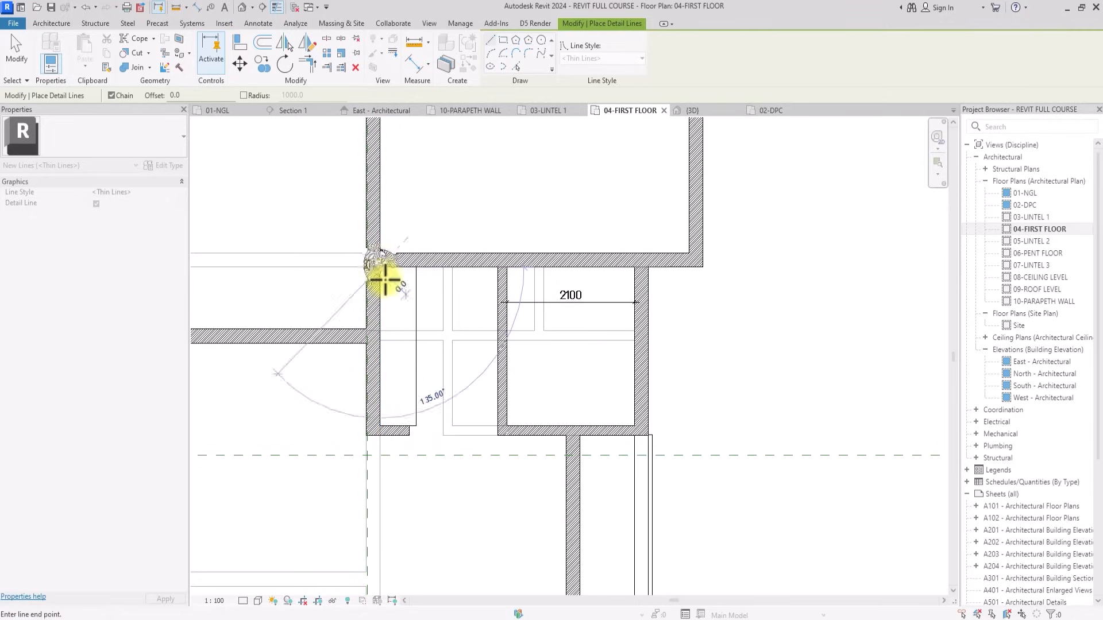
click(414, 428)
Draw an 1800 by 600 mm closet outline with a diagonal in the lower outer corner of the 3900 mm wide room above.
scroll(413, 423, down, 4)
middle_drag(412, 422, 413, 423)
scroll(411, 421, up, 5)
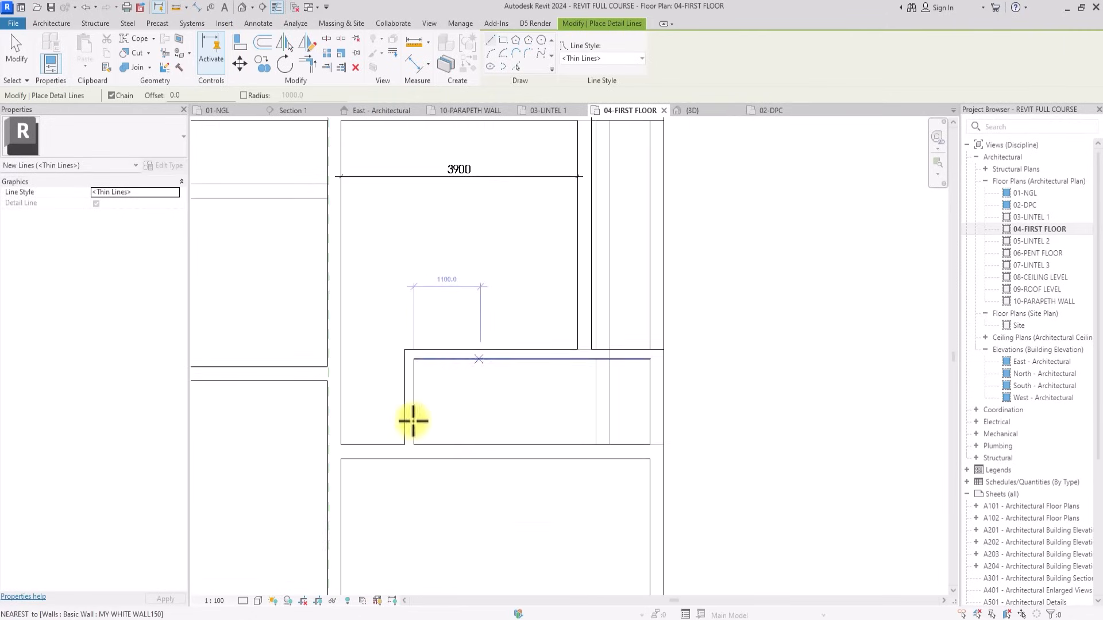
scroll(596, 349, up, 2)
click(597, 349)
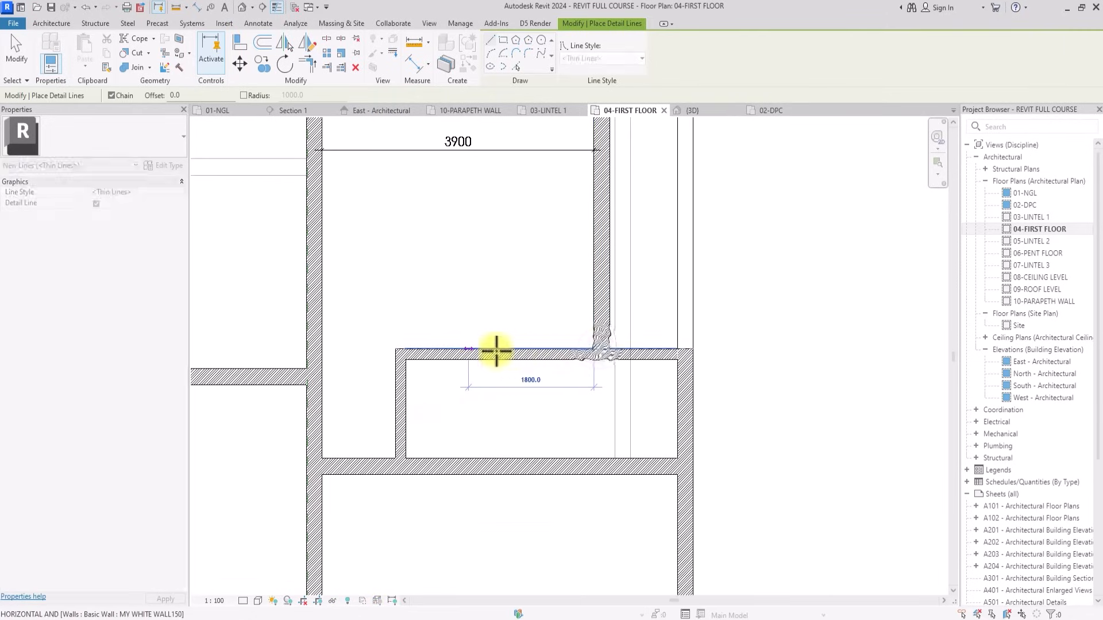
click(469, 349)
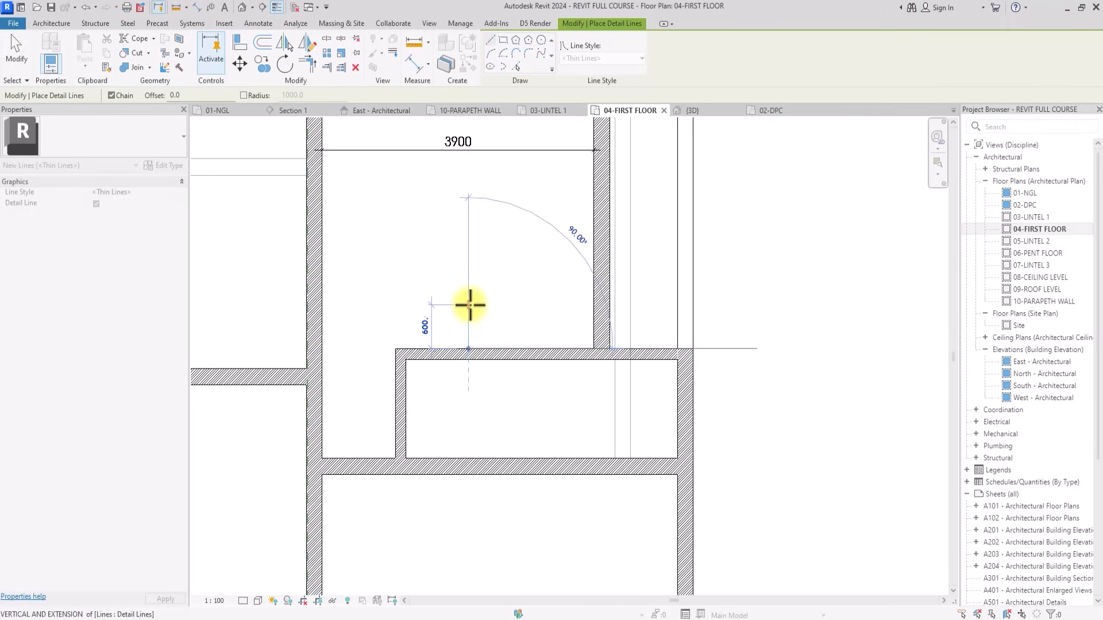
click(470, 305)
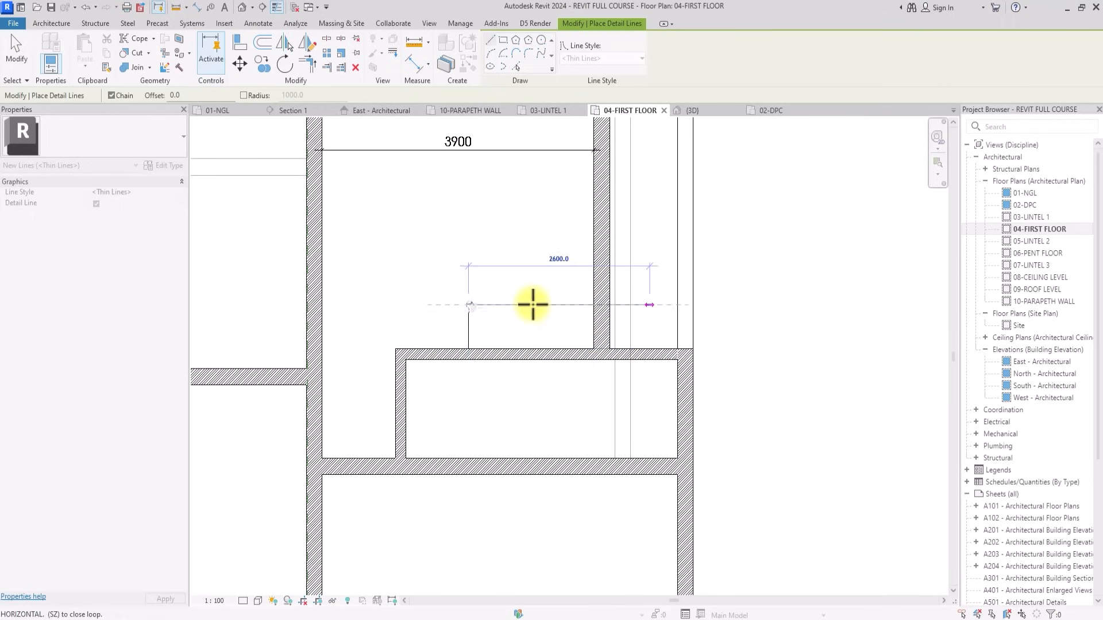
click(593, 305)
click(468, 349)
key(Escape)
Draw a matching 1800 by 600 mm closet outline with a diagonal in the lower outer corner of the opposite 3900 mm room.
scroll(442, 328, down, 5)
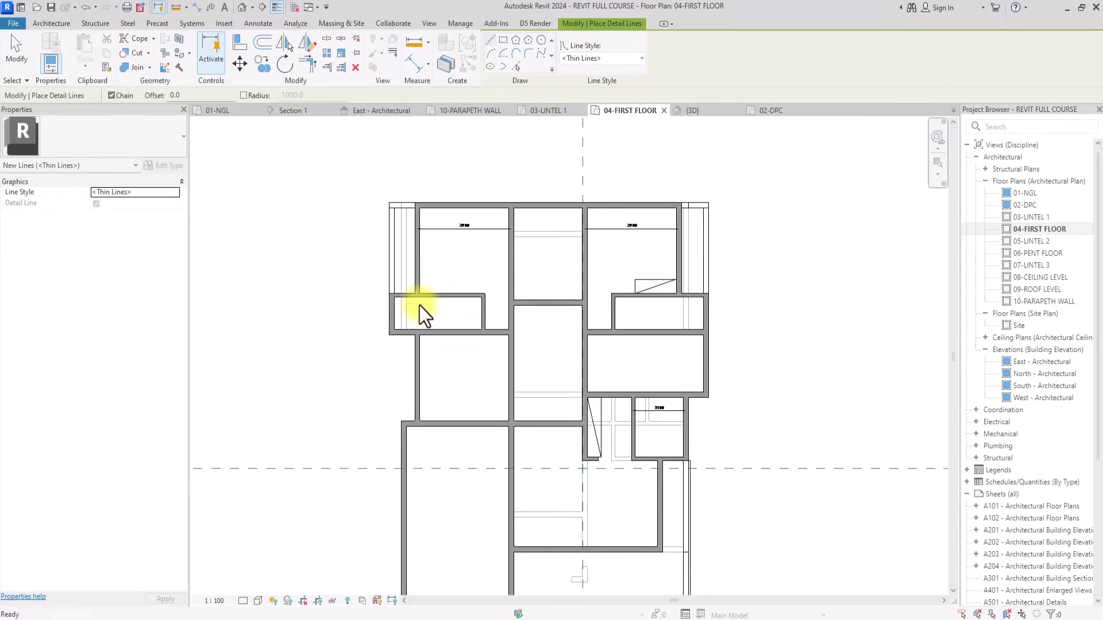
scroll(419, 305, up, 5)
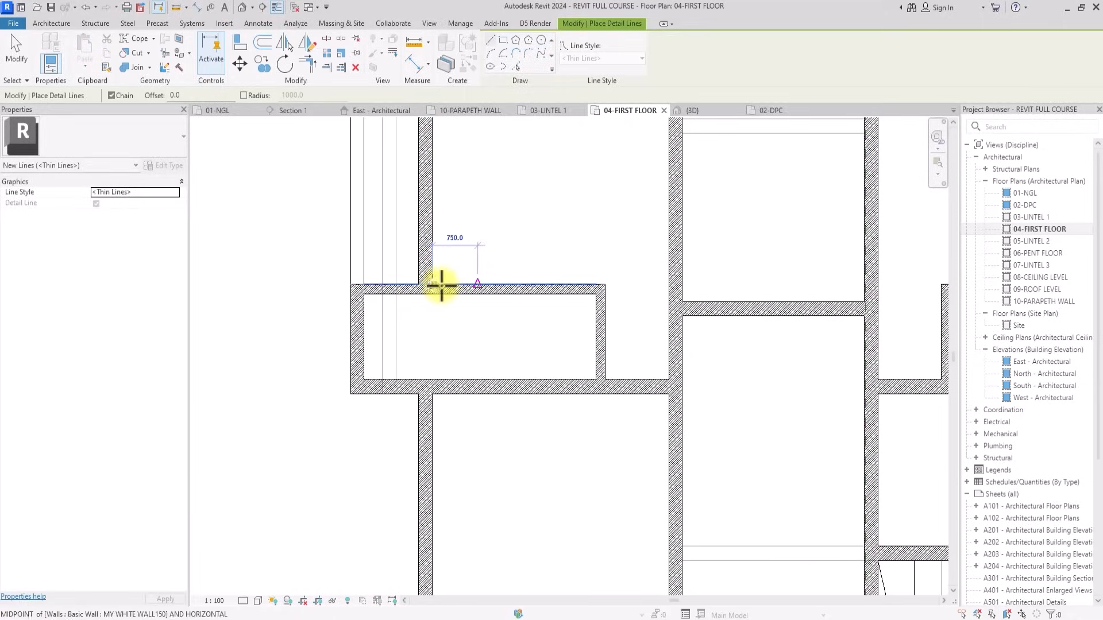
click(438, 283)
scroll(517, 423, down, 3)
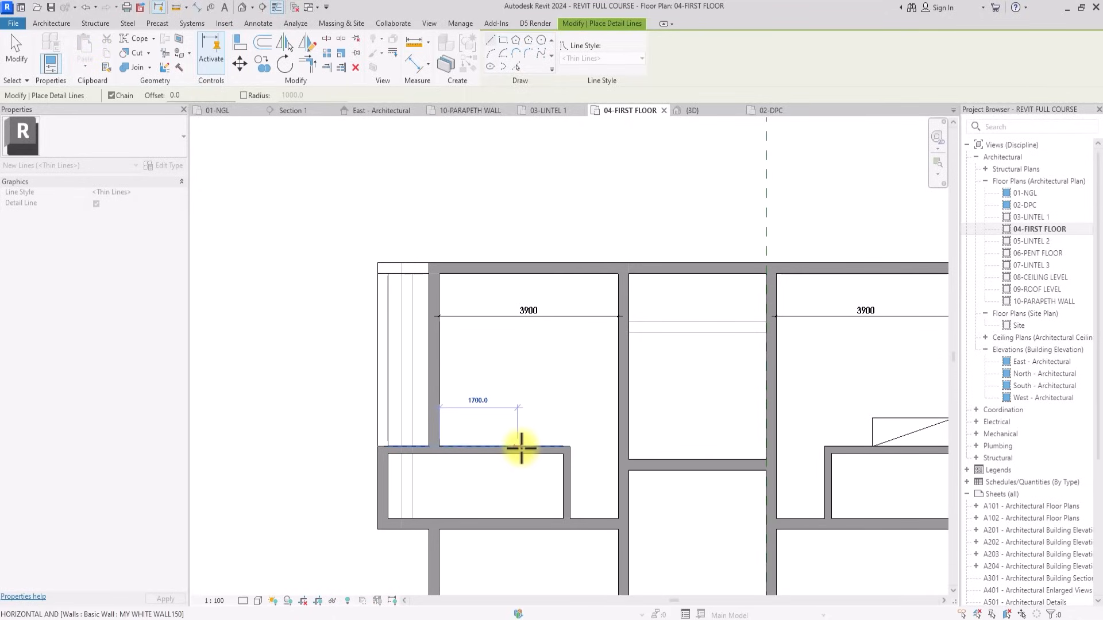
click(521, 448)
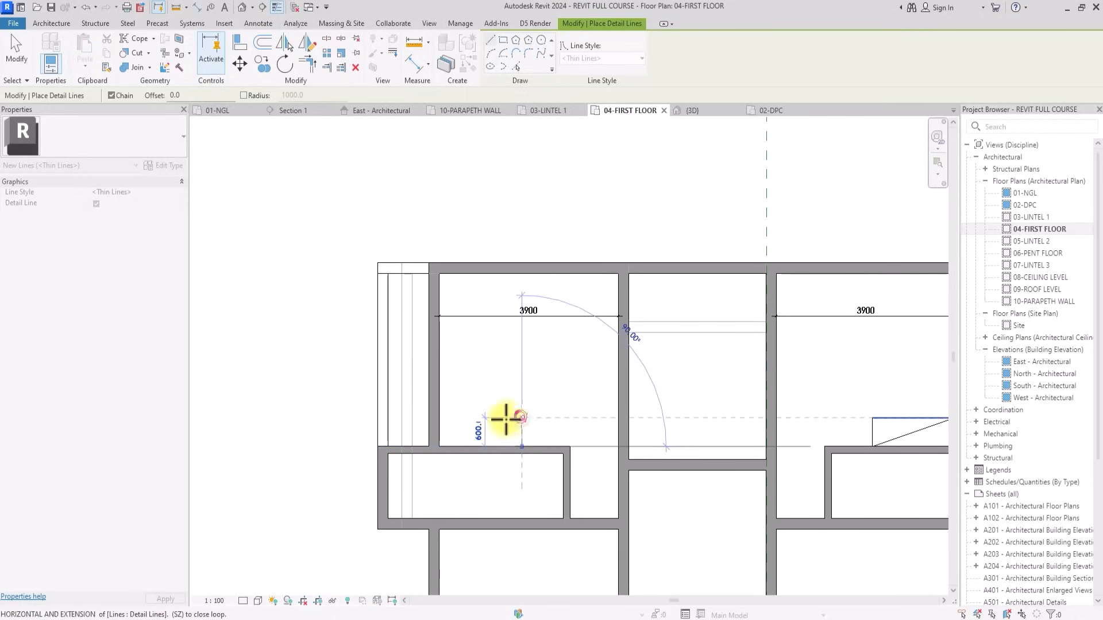
click(441, 419)
key(Escape)
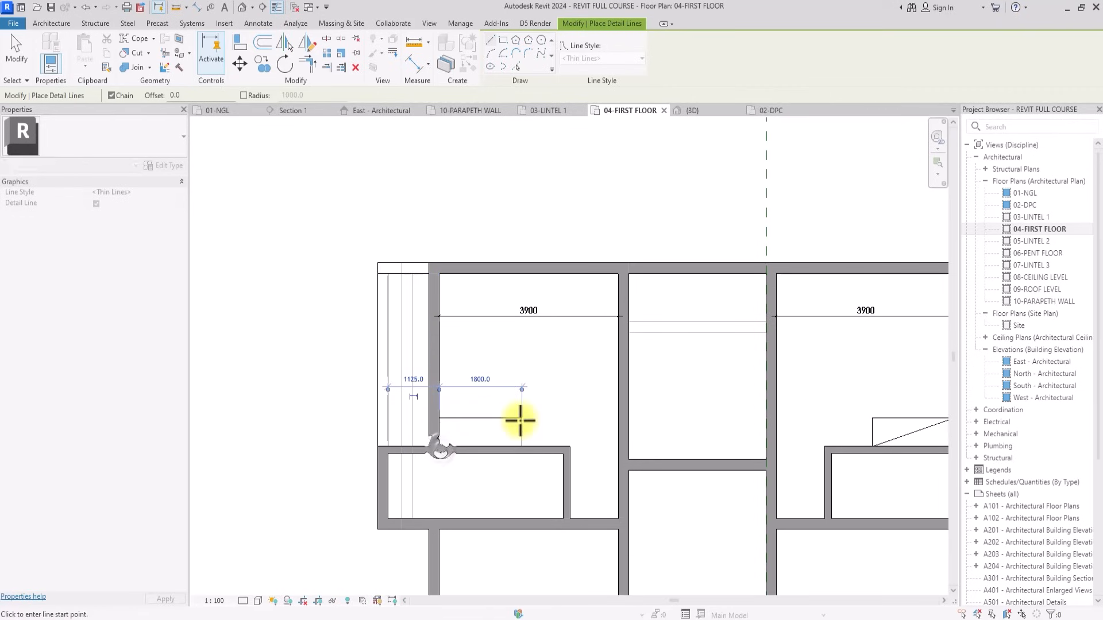
click(521, 419)
click(441, 448)
key(Escape)
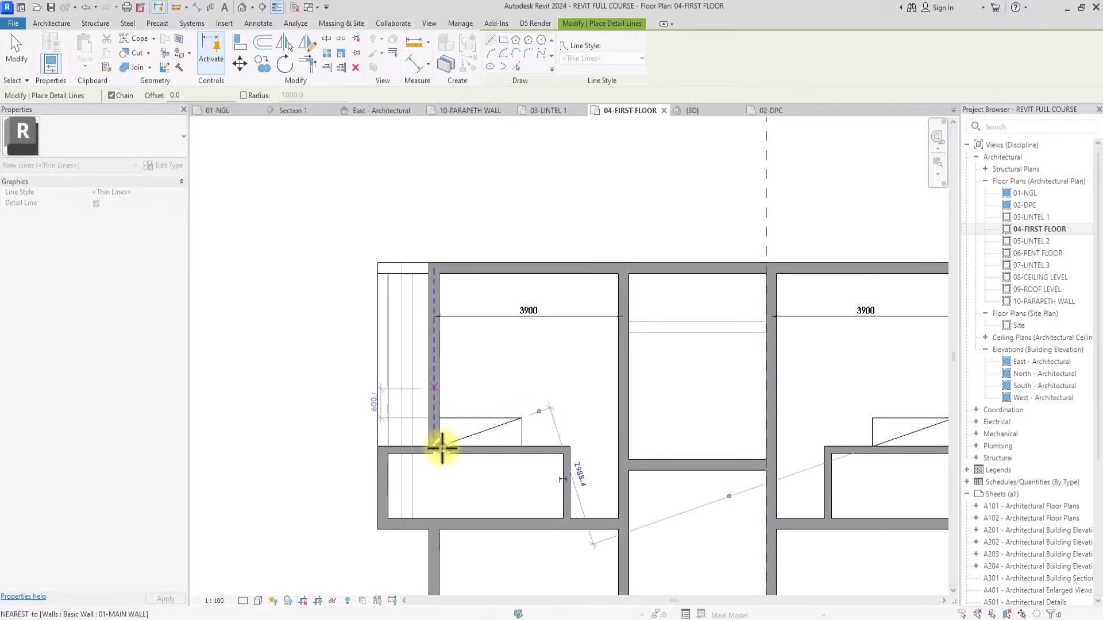
middle_click(443, 448)
middle_click(443, 448)
key(Escape)
scroll(445, 445, up, 6)
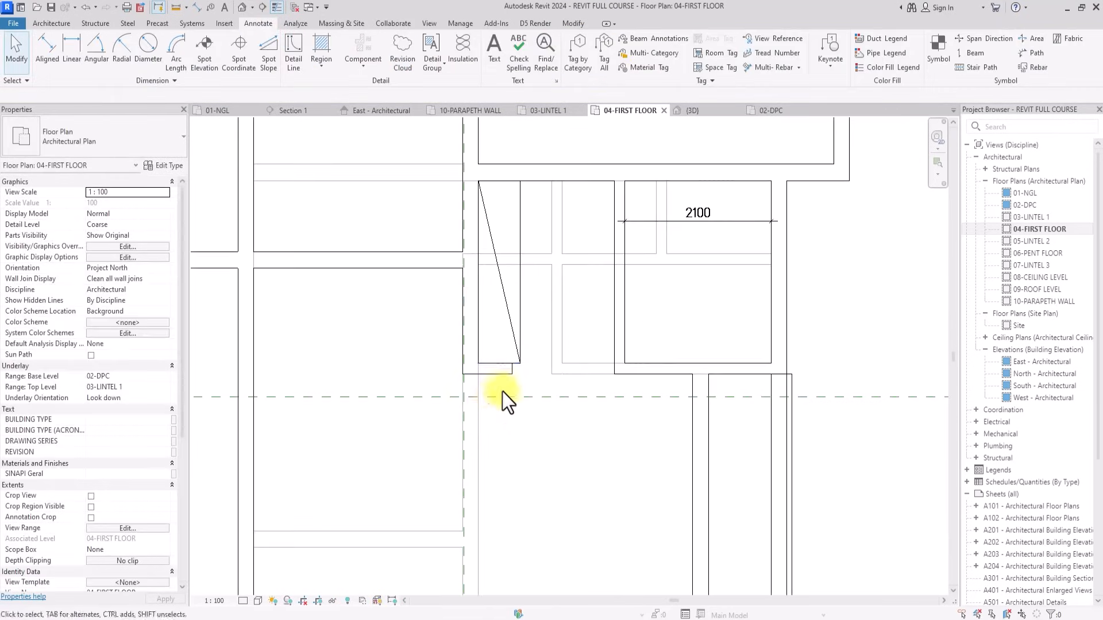
Extend the short wall stub below the small room's closet so its end aligns with the closet's outer edge.
click(510, 384)
scroll(530, 381, down, 2)
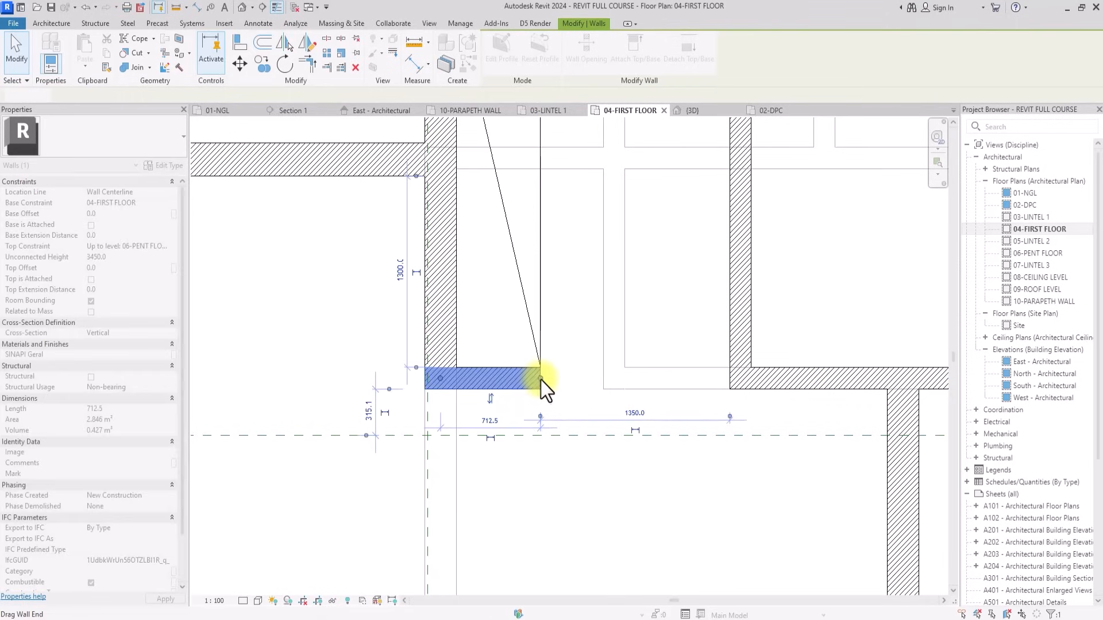
scroll(540, 380, down, 4)
click(697, 505)
middle_drag(445, 303, 401, 337)
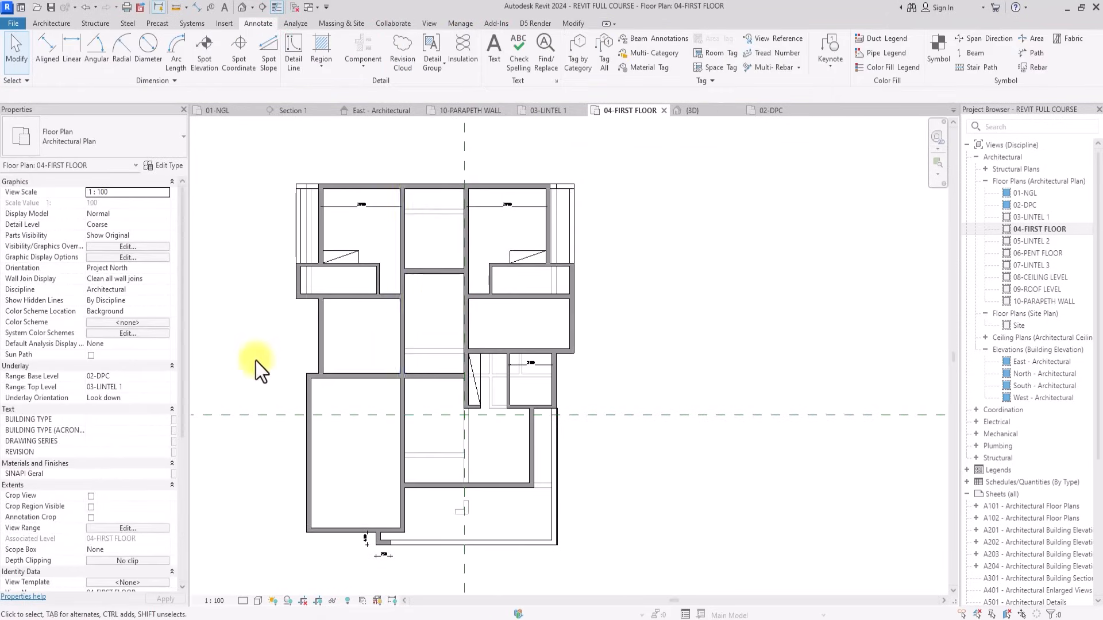
scroll(356, 270, up, 2)
scroll(356, 270, down, 4)
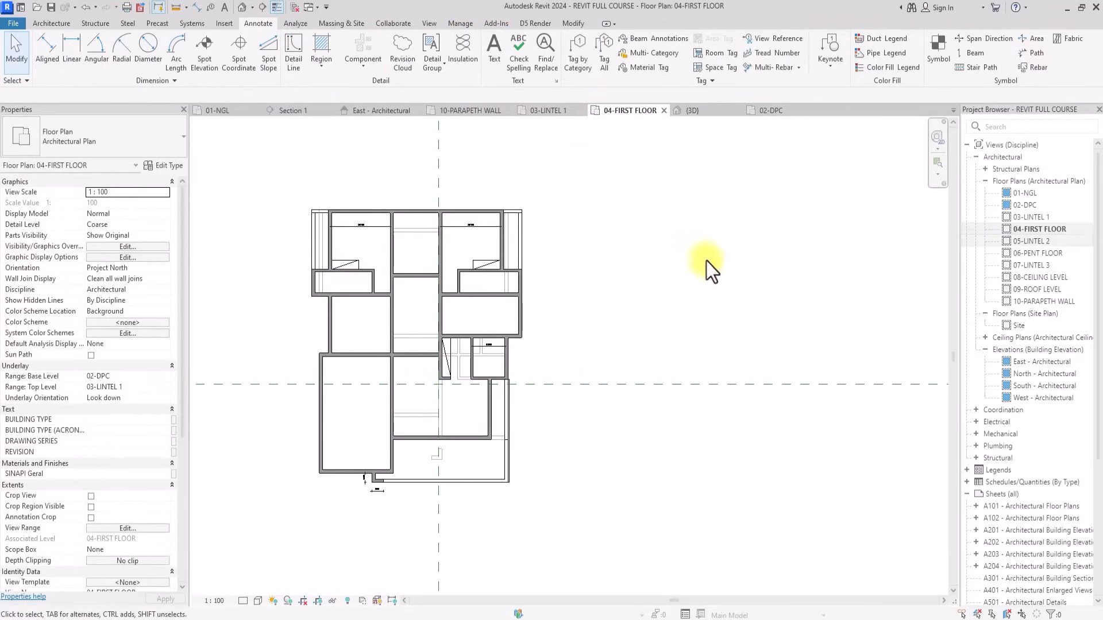
Open the 06-PENT FLOOR plan and hide the two crossing reference planes in that view.
double_click(1034, 253)
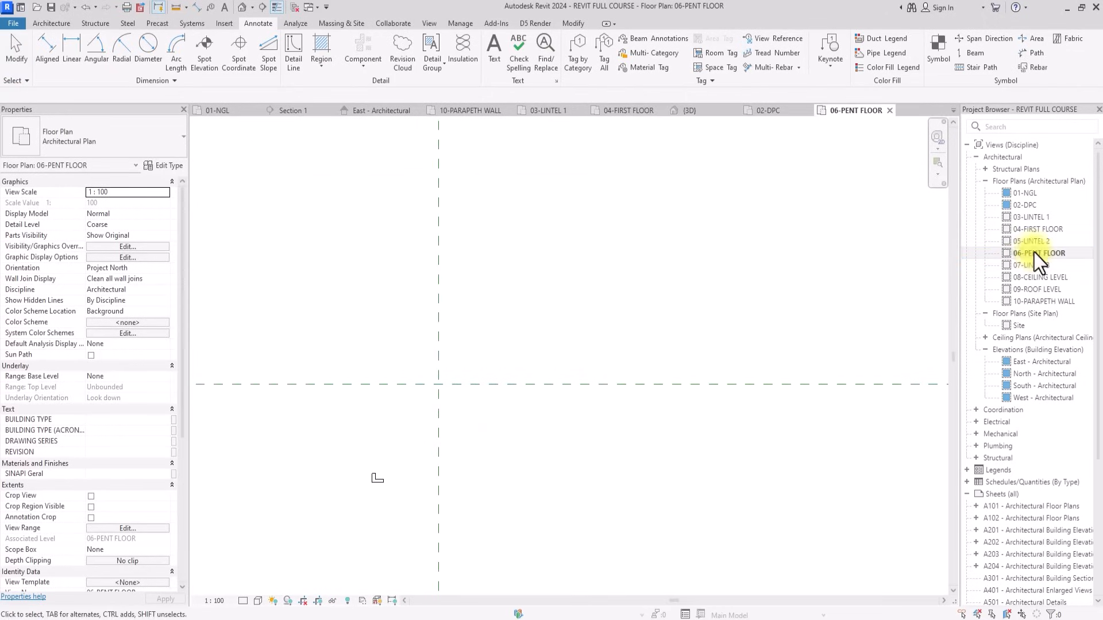
scroll(459, 351, down, 4)
scroll(422, 392, up, 4)
scroll(422, 392, down, 4)
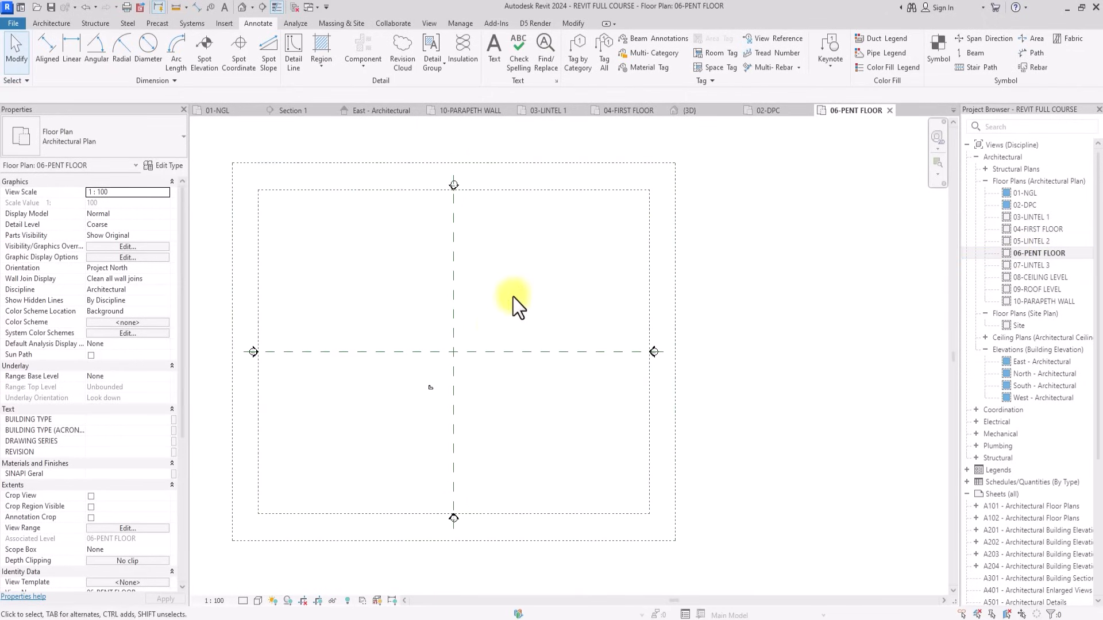
drag(513, 297, 446, 364)
right_click(445, 363)
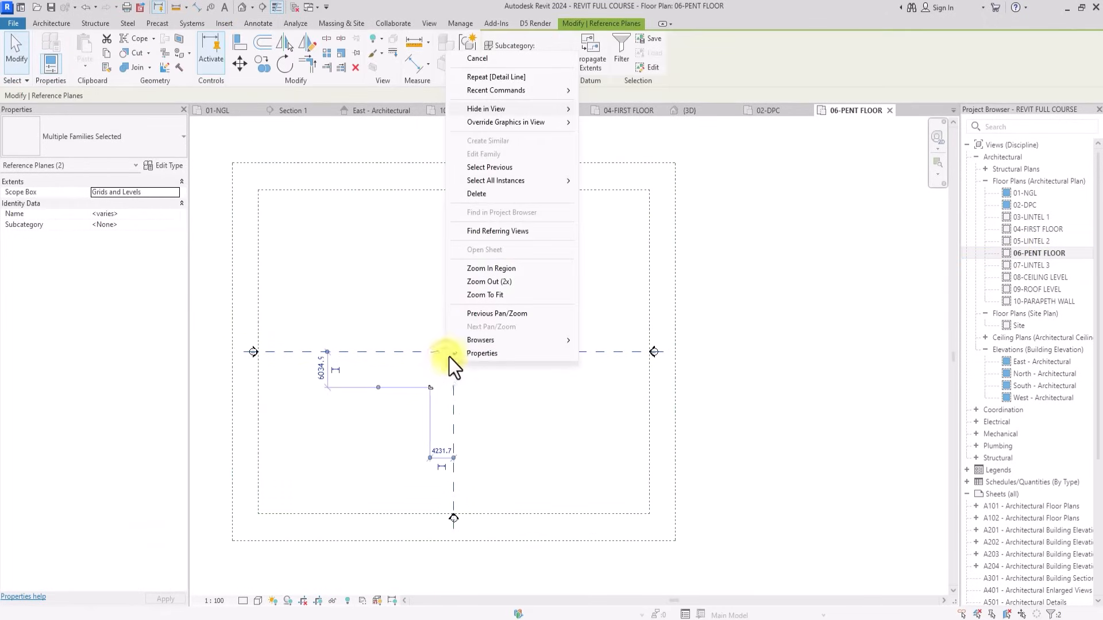
click(604, 109)
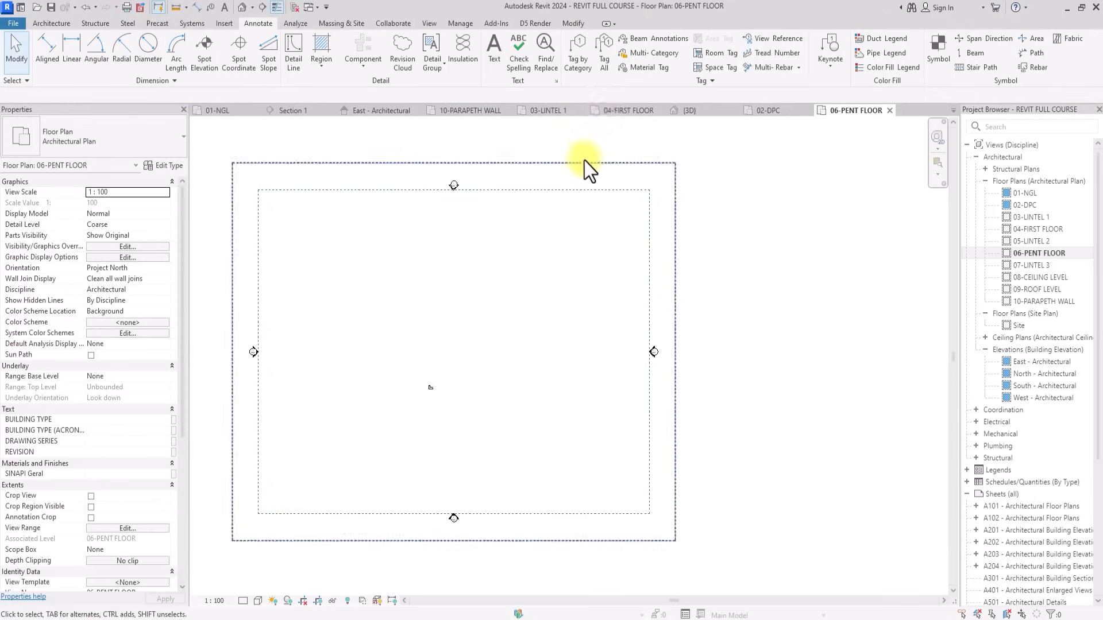
Hide the inner Grids and Levels scope box in the pent floor view.
click(569, 192)
right_click(569, 194)
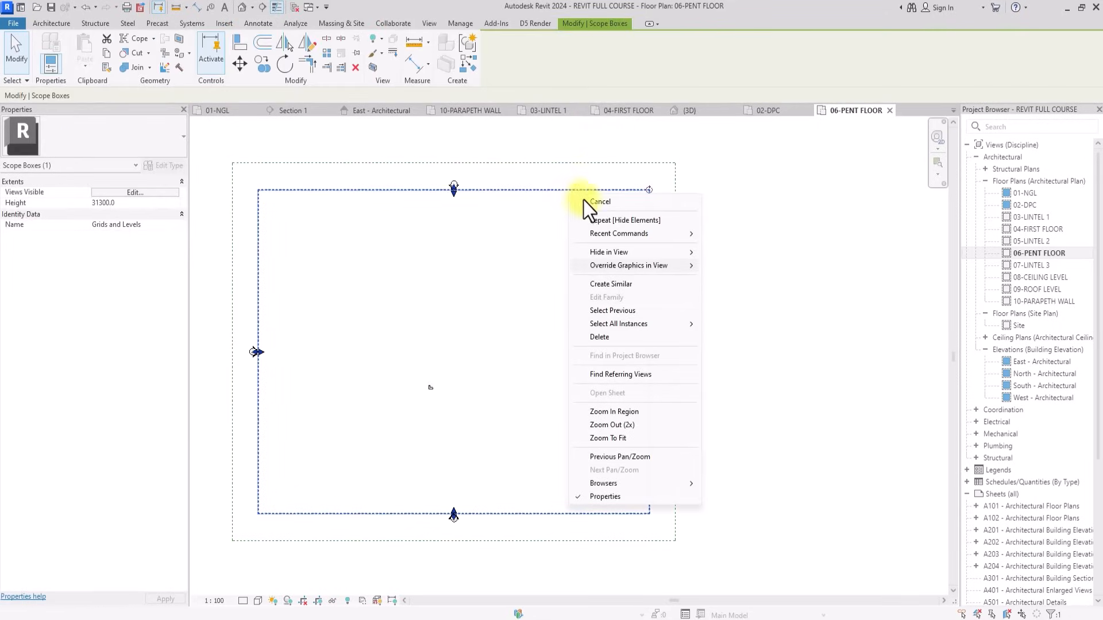
mouse_move(687, 252)
click(731, 253)
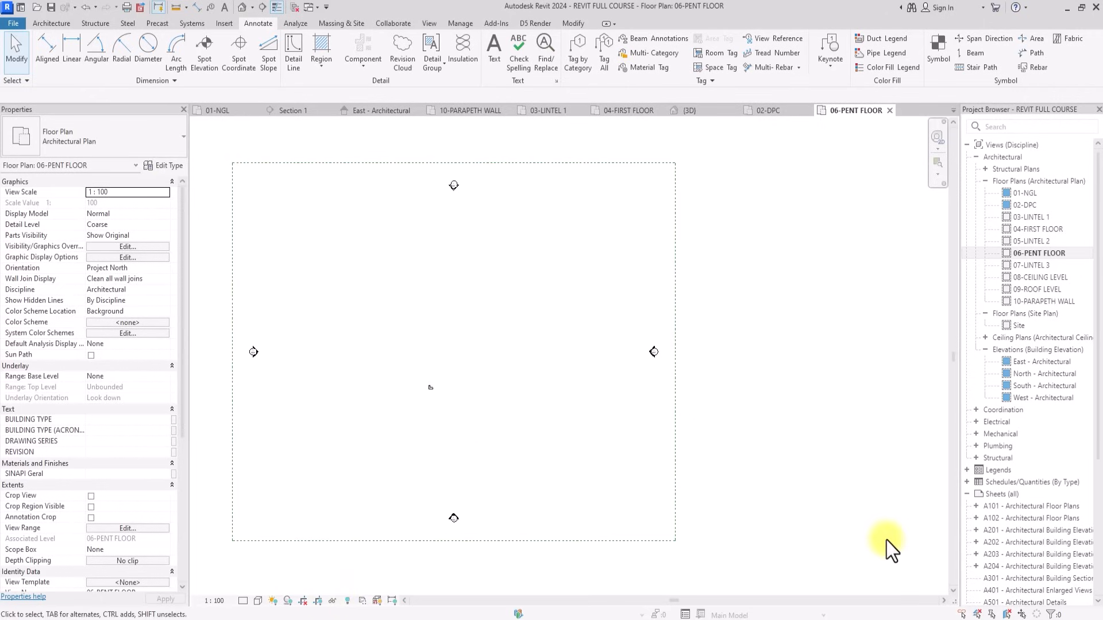
Set the pent floor plan's underlay base level to 04-FIRST FLOOR.
scroll(887, 540, down, 3)
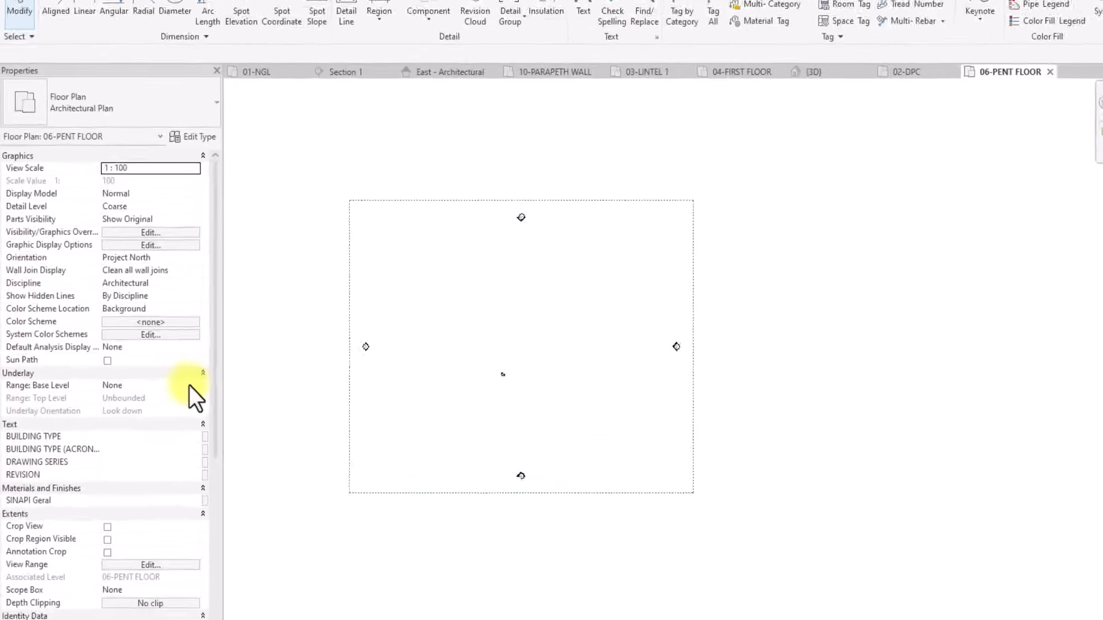
click(160, 375)
click(222, 399)
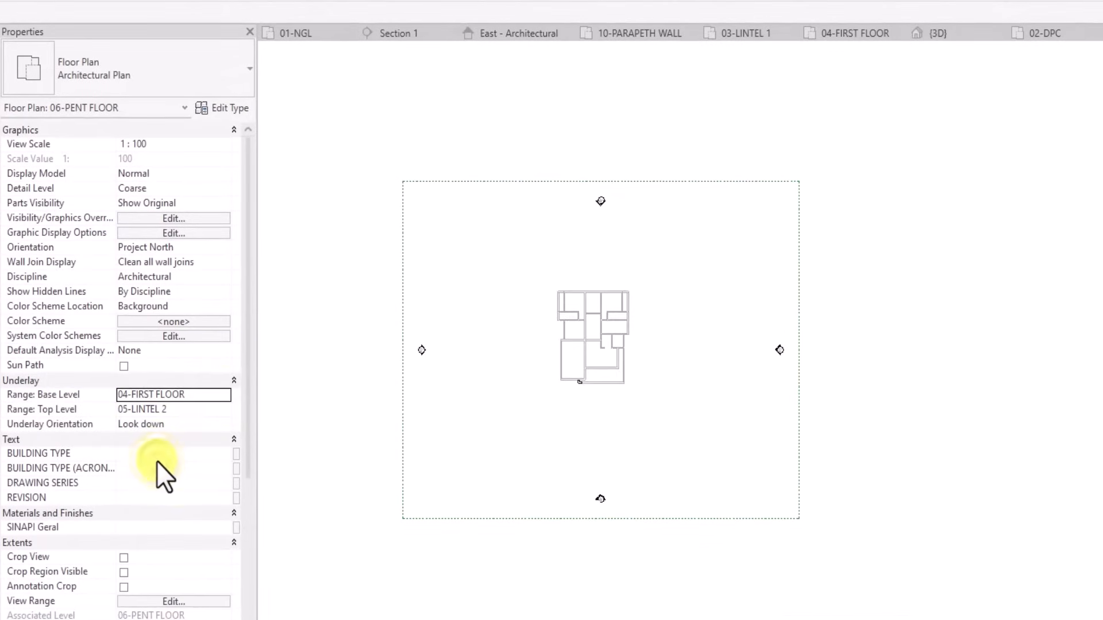
scroll(484, 290, down, 3)
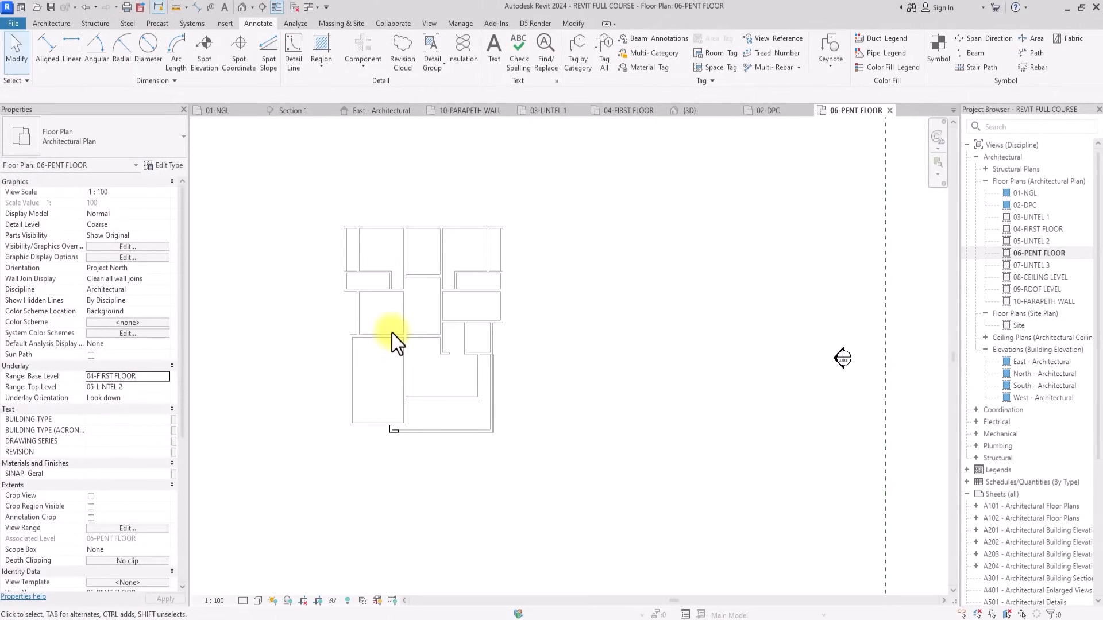
scroll(392, 334, down, 2)
Start an architectural wall of type MY WHITE WALL 225 with its top constraint up to 09-ROOF LEVEL.
click(46, 23)
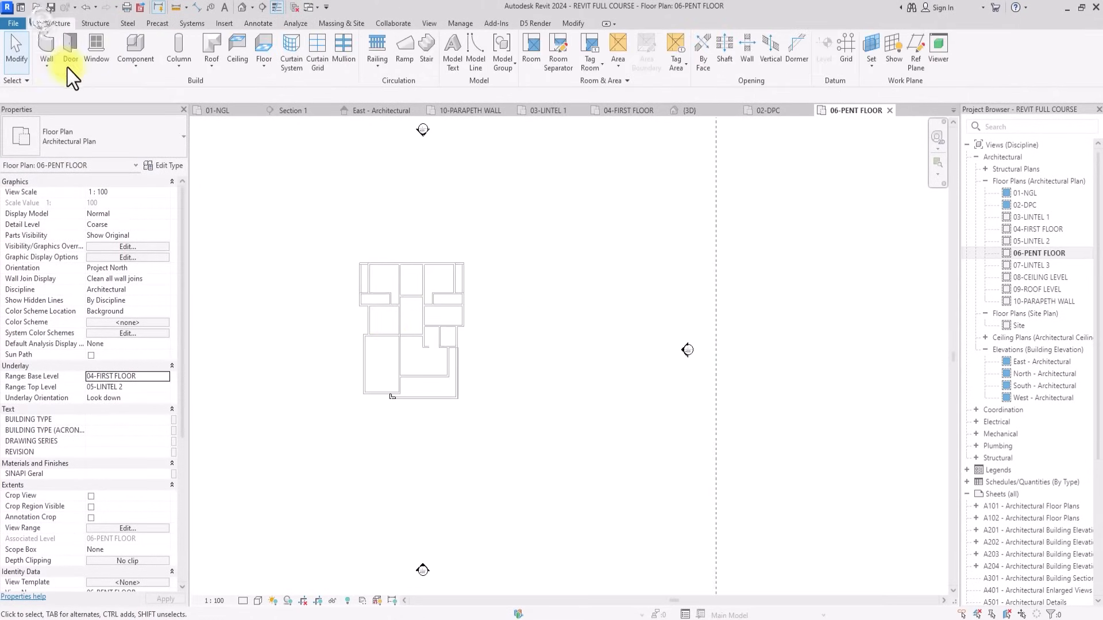
click(44, 46)
click(109, 142)
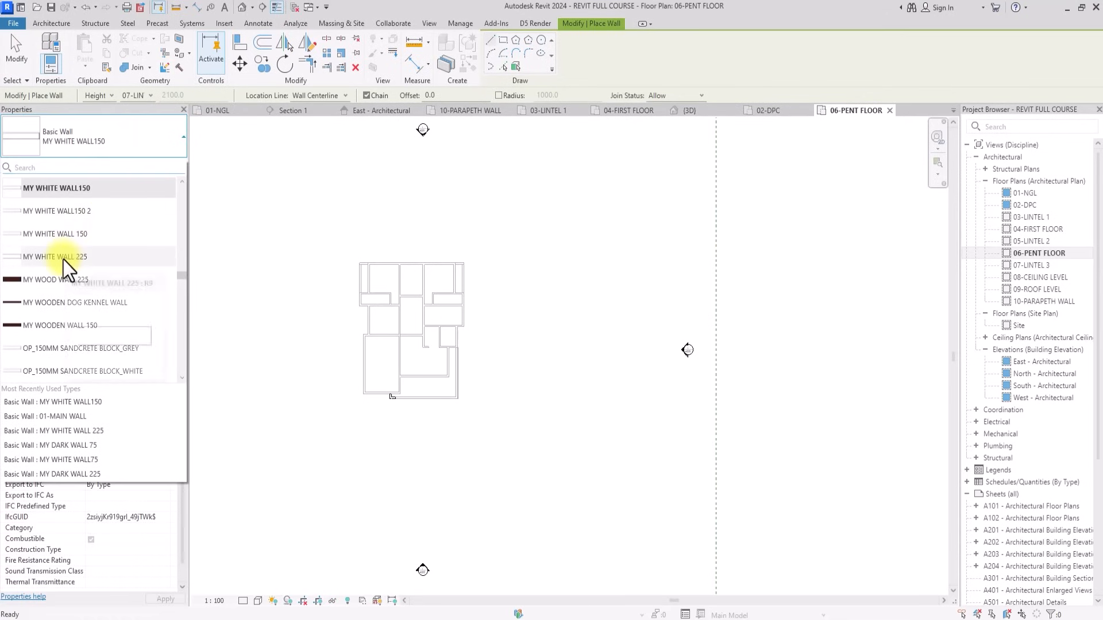
click(63, 260)
click(160, 249)
scroll(150, 285, down, 1)
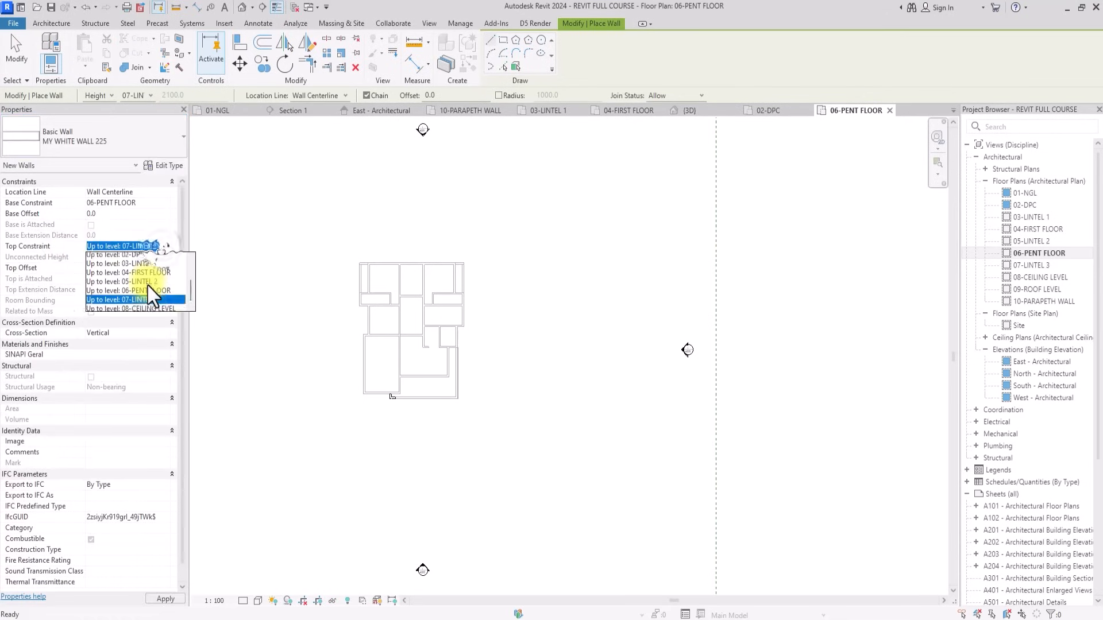
click(148, 286)
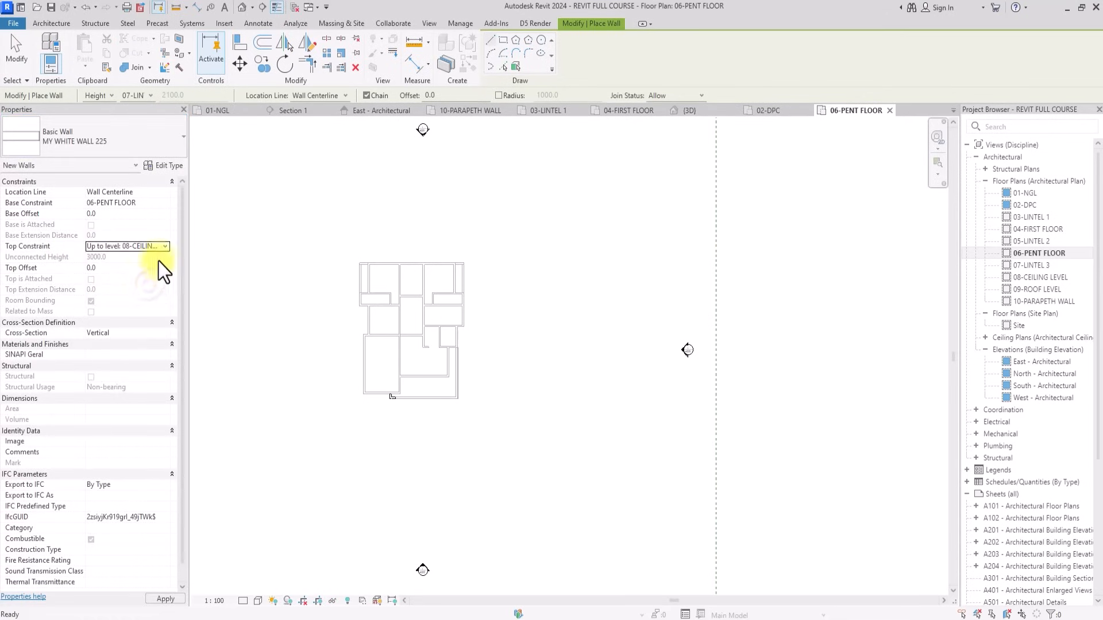
click(164, 250)
click(158, 313)
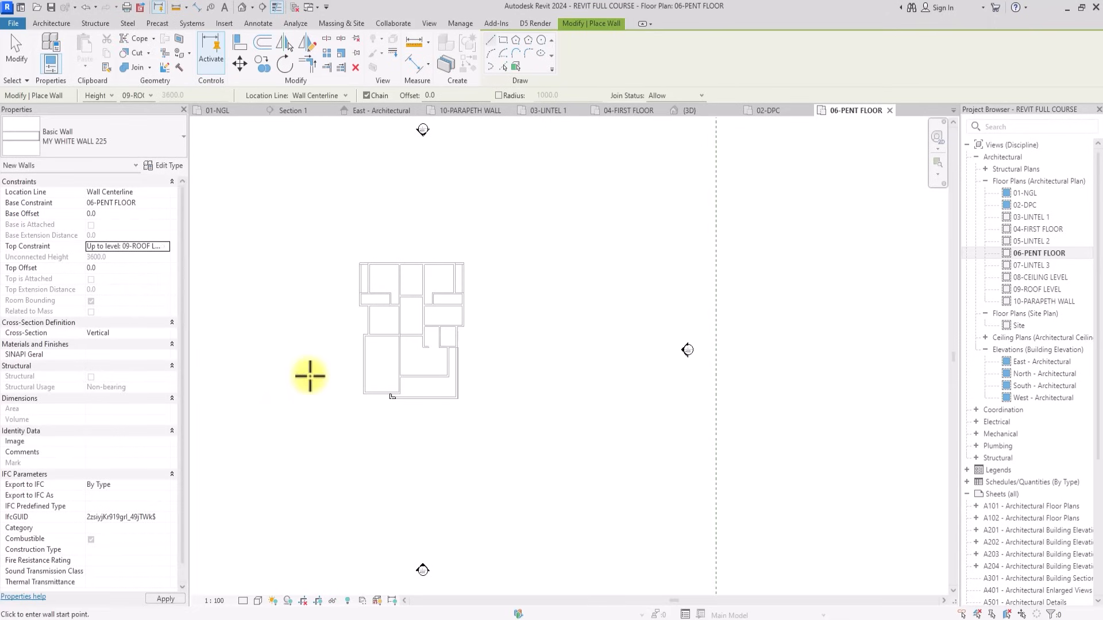
Draw the four enclosing walls of the large lower-left room along the centrelines of the underlay walls.
scroll(310, 376, up, 5)
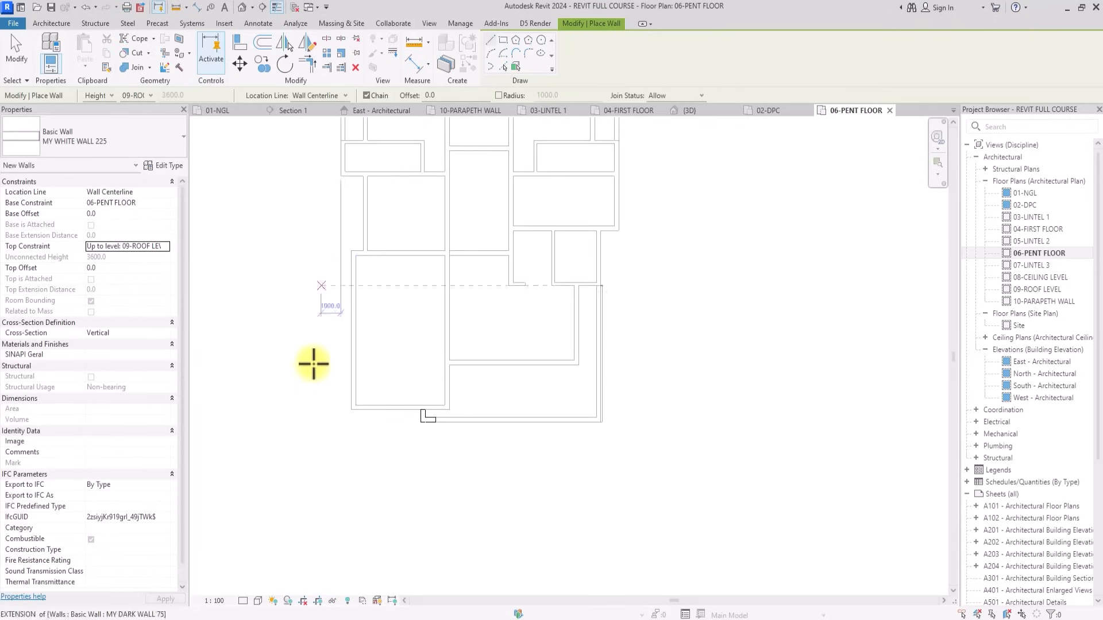
scroll(339, 266, up, 1)
click(357, 259)
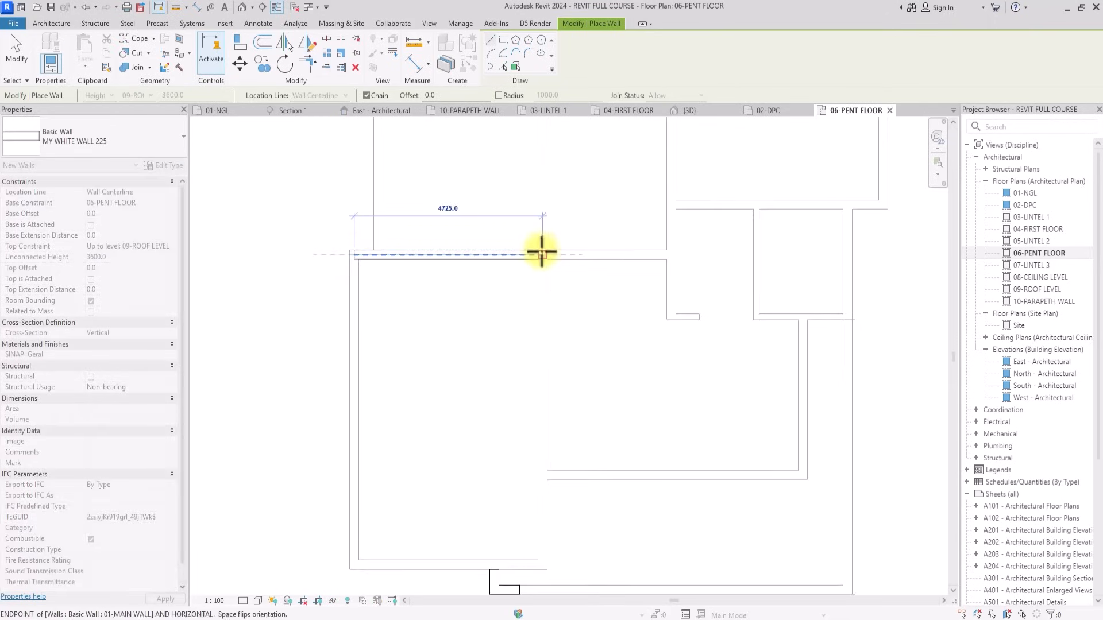
click(543, 254)
scroll(541, 302, down, 3)
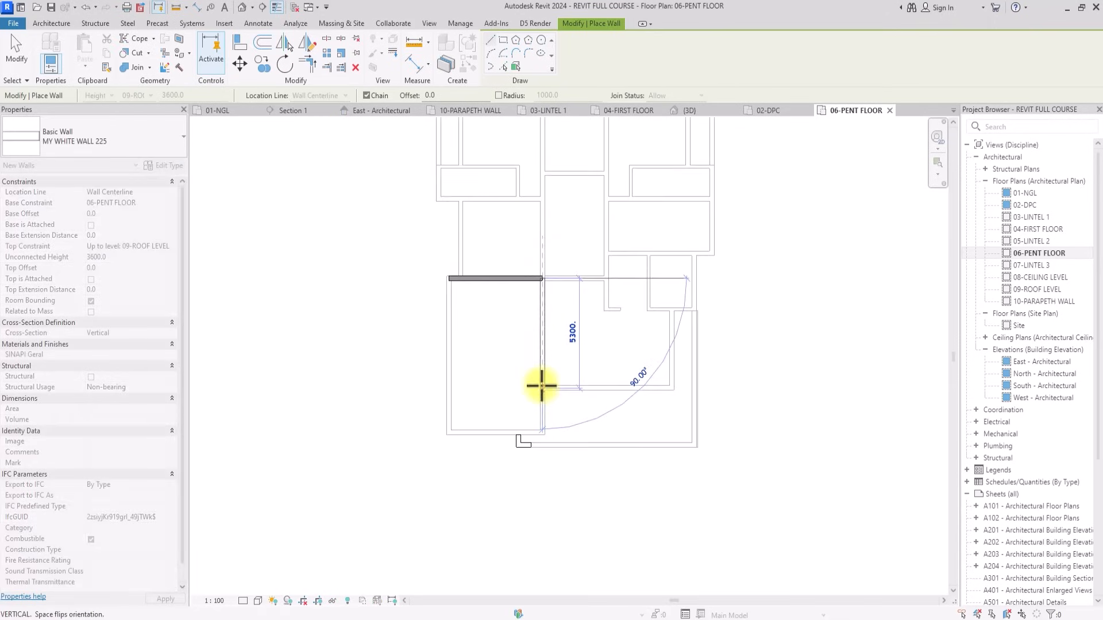
scroll(541, 435, up, 4)
click(541, 435)
scroll(541, 435, down, 3)
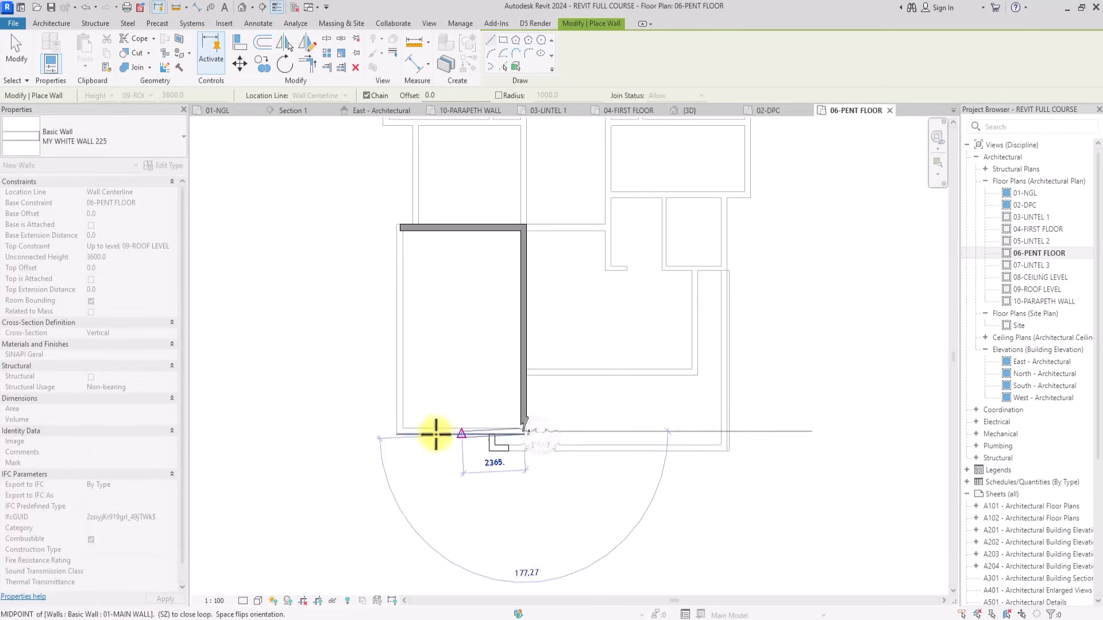
click(401, 431)
click(402, 228)
scroll(398, 227, down, 2)
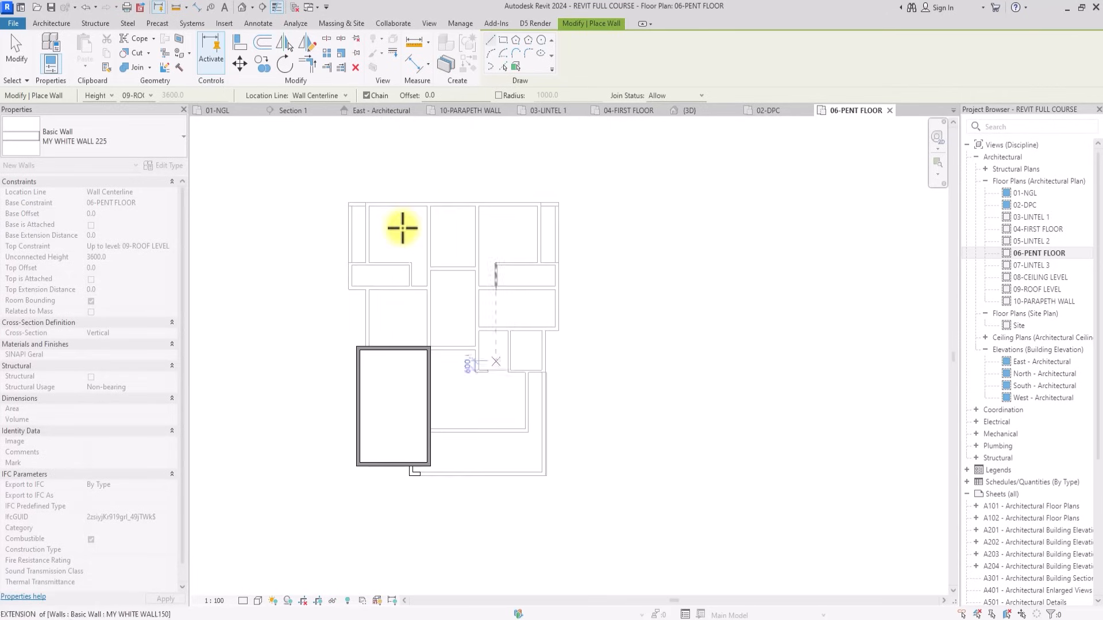
Draw a 6525 mm wall outward from the large room's side wall, continuing up to the small room's lower wall.
scroll(406, 283, up, 2)
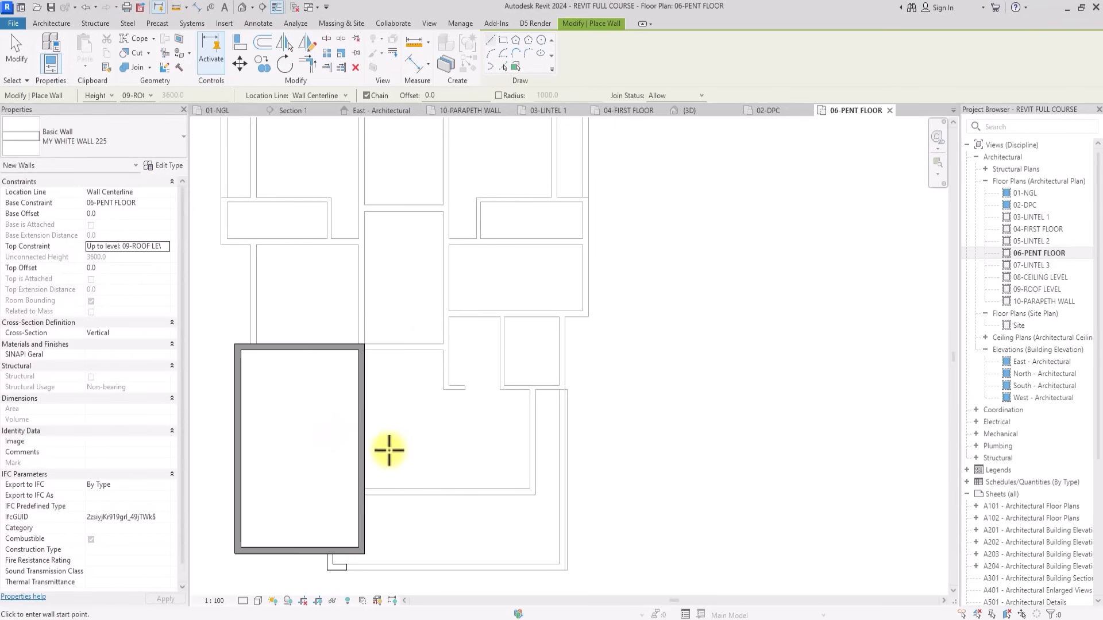
scroll(360, 488, up, 2)
scroll(359, 493, up, 1)
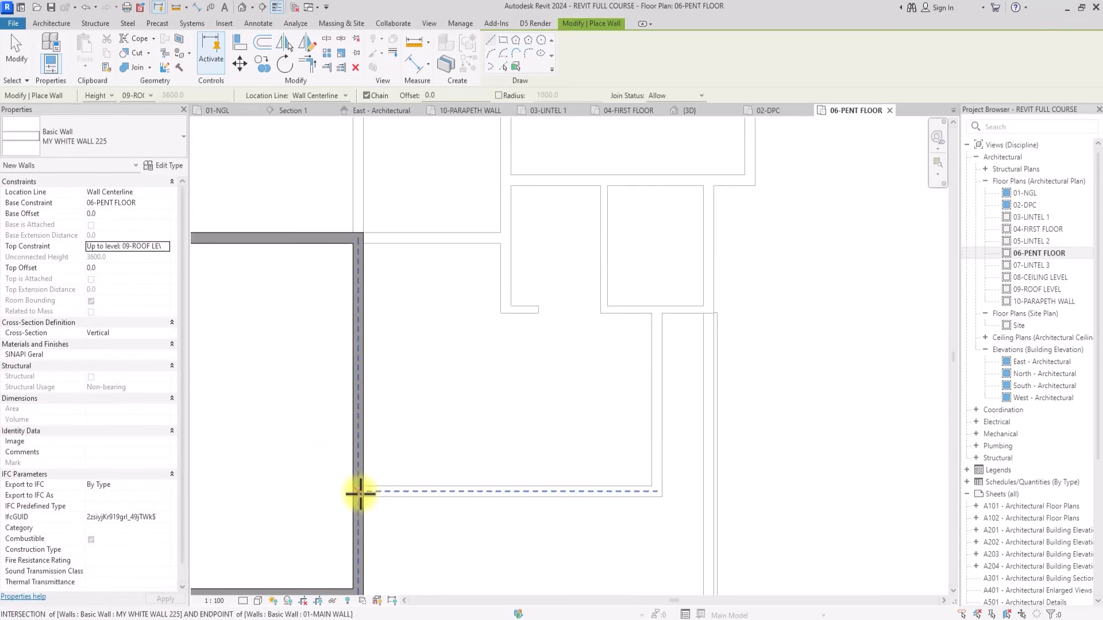
click(360, 493)
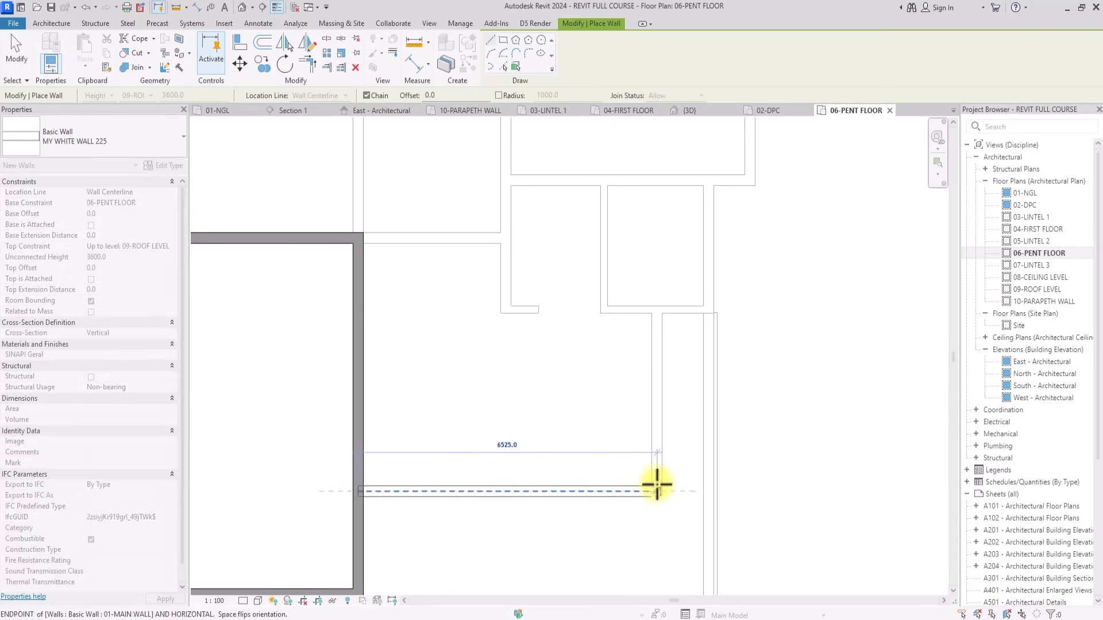
click(657, 485)
click(660, 309)
scroll(660, 310, down, 3)
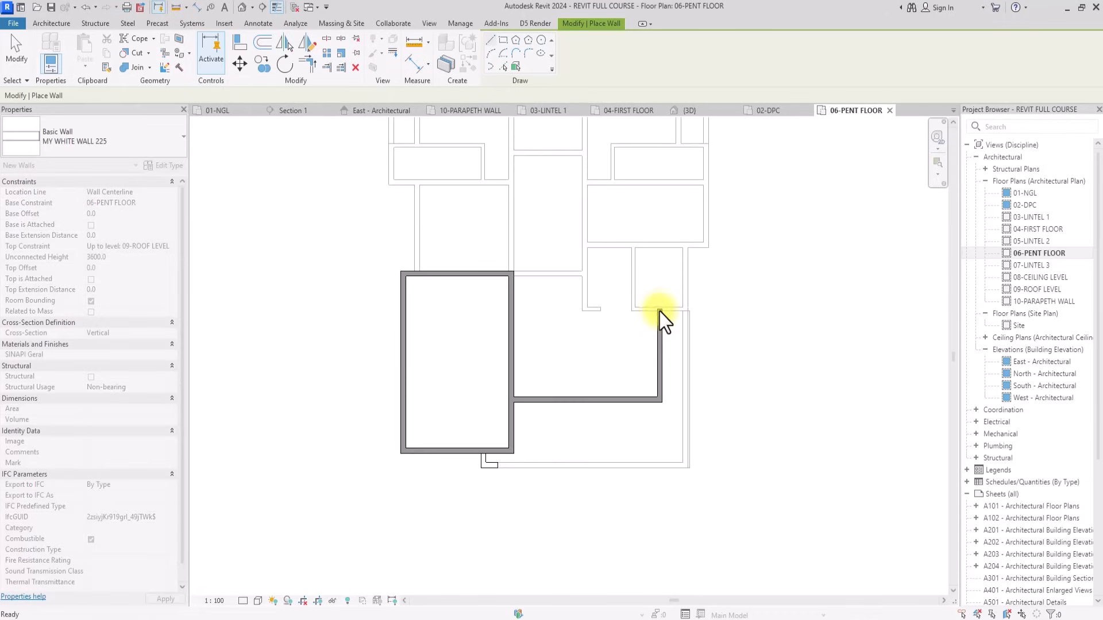
Draw a wall from the central underlay junction across to the large room's wall line and down to that room's upper corner.
middle_drag(660, 312, 588, 407)
scroll(660, 310, up, 3)
middle_drag(660, 310, 669, 391)
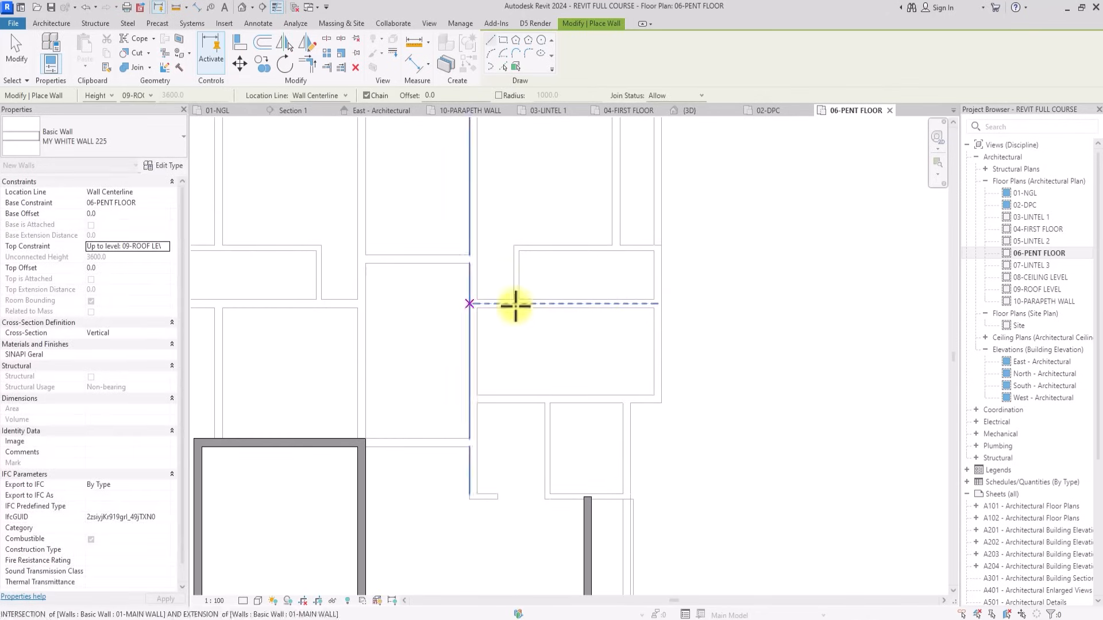
click(471, 304)
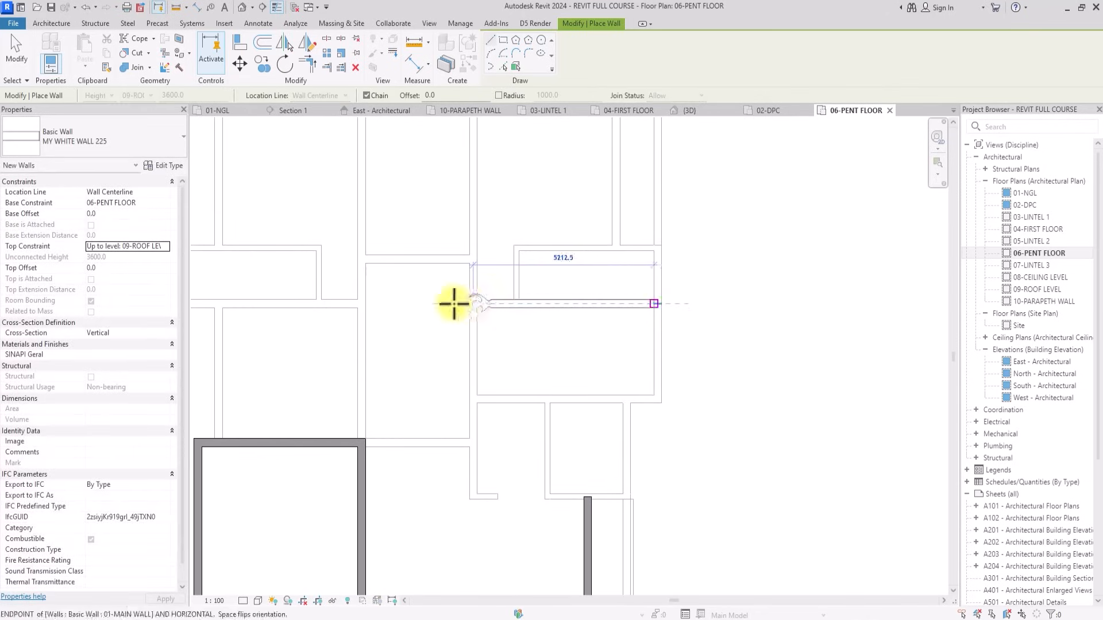
click(359, 441)
click(358, 440)
key(Escape)
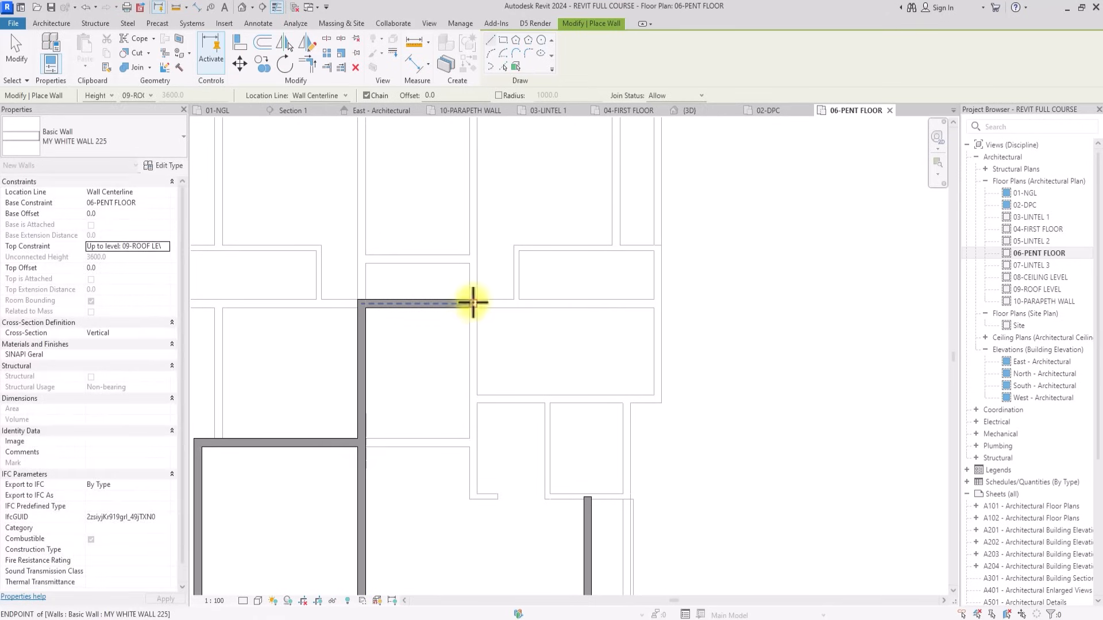
Continue the upper wall to the outer underlay corner, down, inward, and along the small room's outer side to its lower corner.
click(471, 303)
click(658, 339)
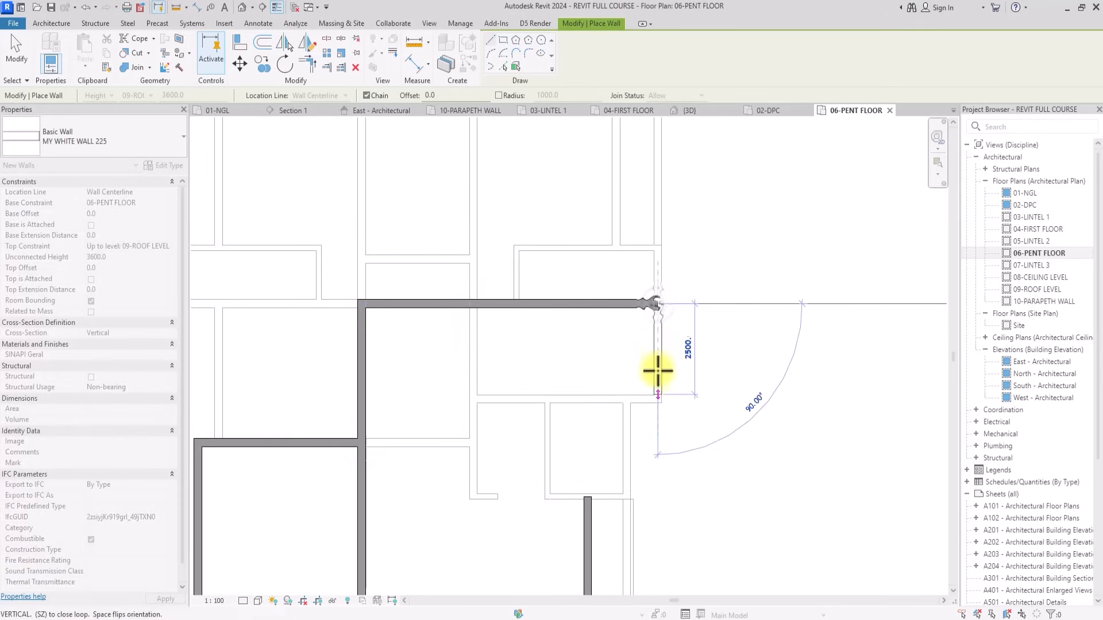
click(643, 400)
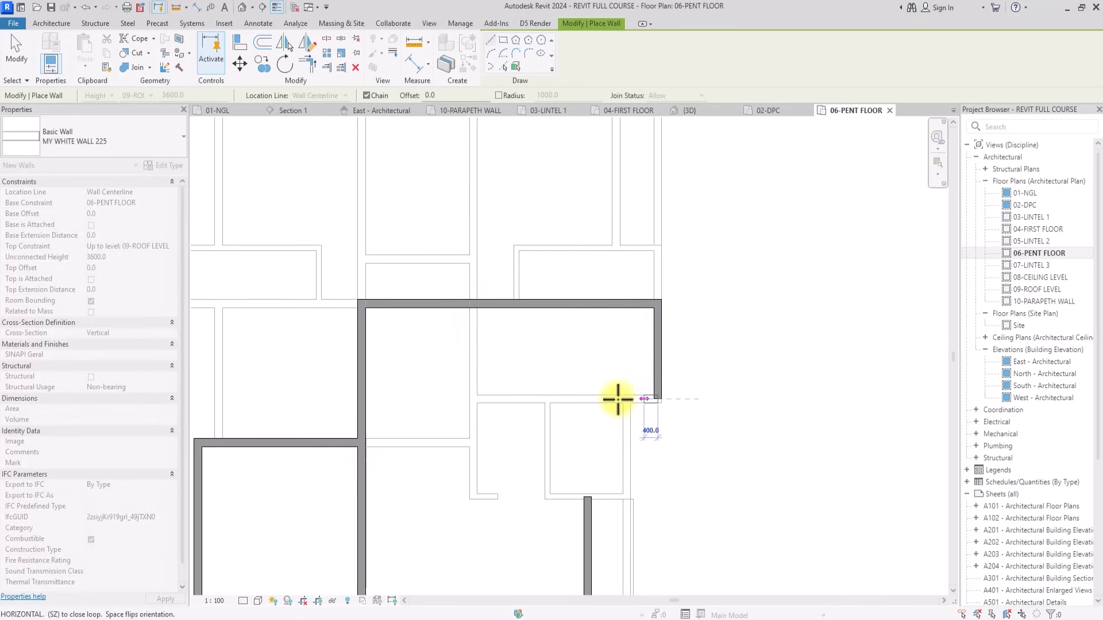
scroll(626, 400, up, 2)
click(618, 399)
middle_drag(626, 530, 620, 411)
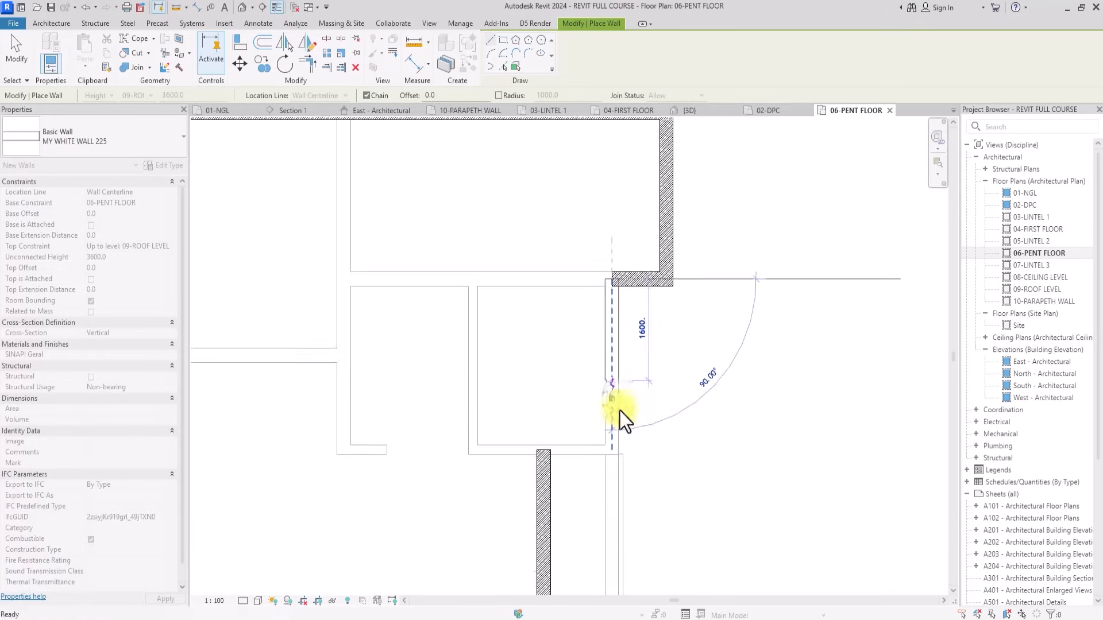
click(614, 452)
scroll(598, 438, down, 2)
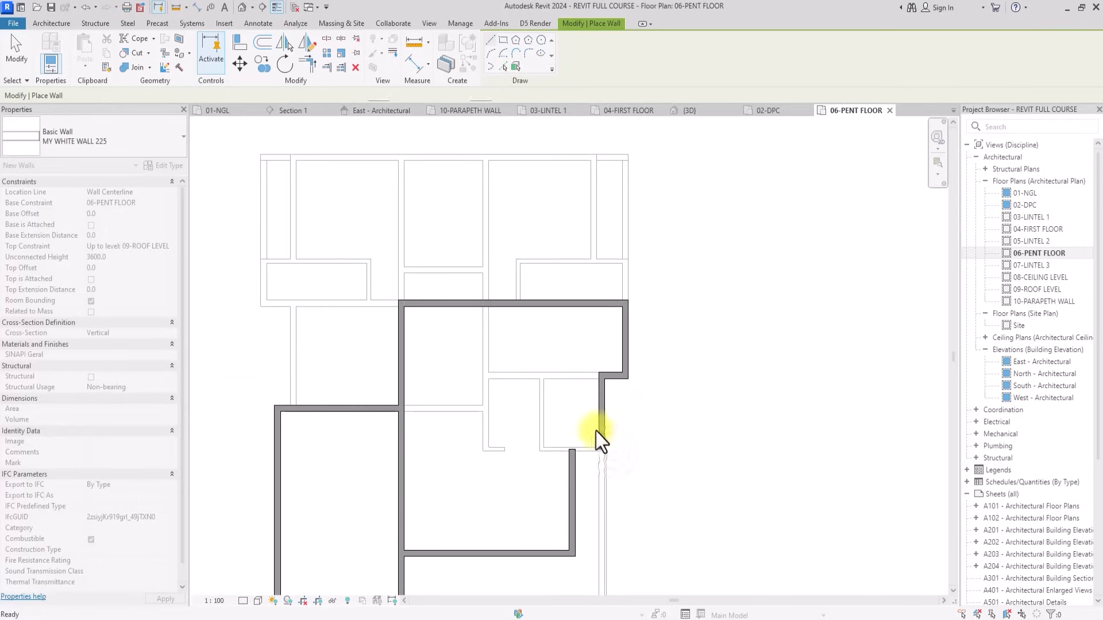
Draw a wall down from the upper wall to the underlay junction, plus a 4425 mm wall from the outer corner to meet it.
scroll(500, 312, up, 1)
scroll(488, 296, up, 2)
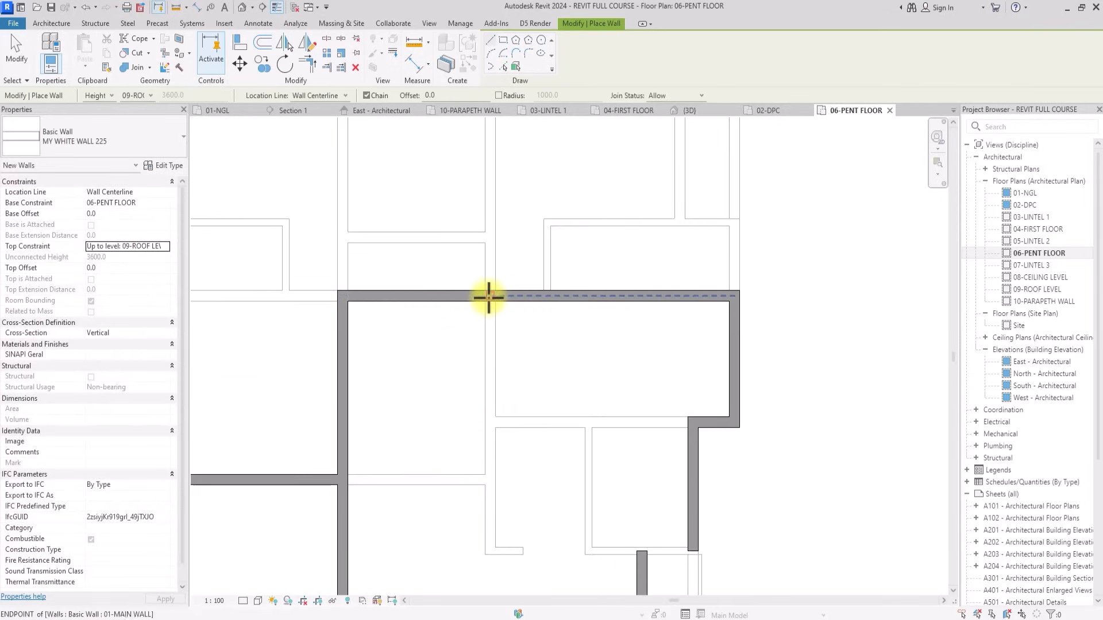
click(488, 297)
click(491, 421)
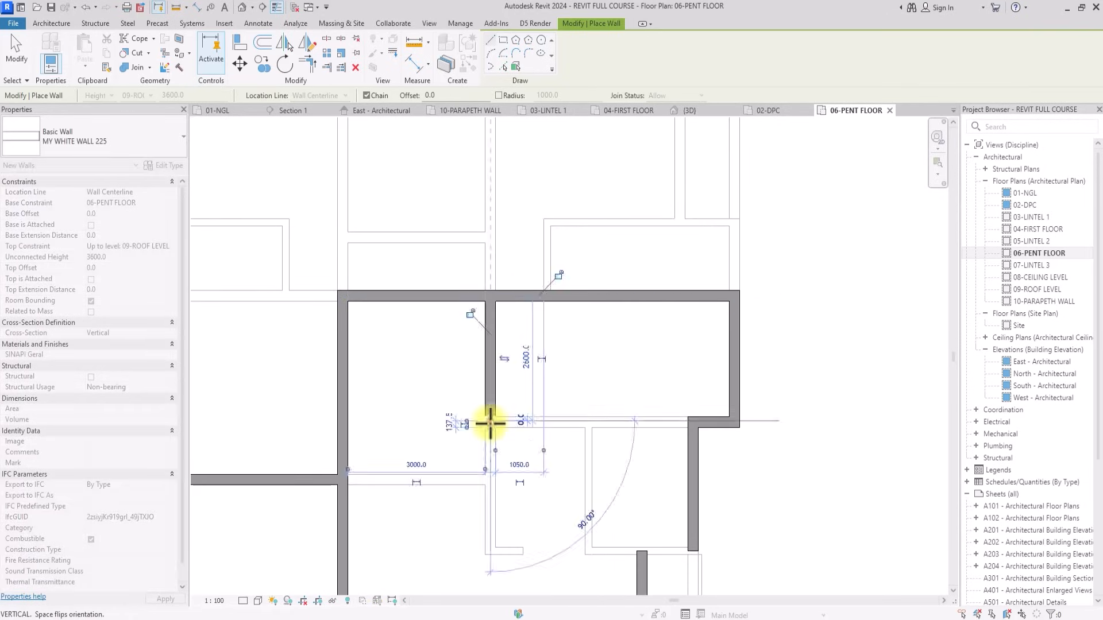
key(Escape)
click(692, 422)
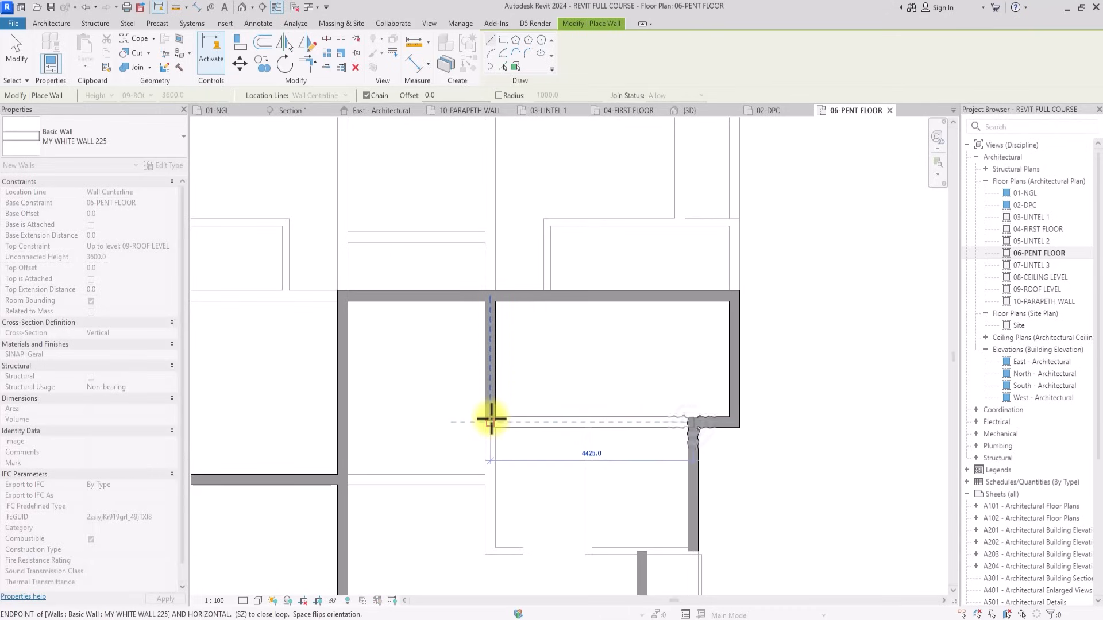
click(489, 423)
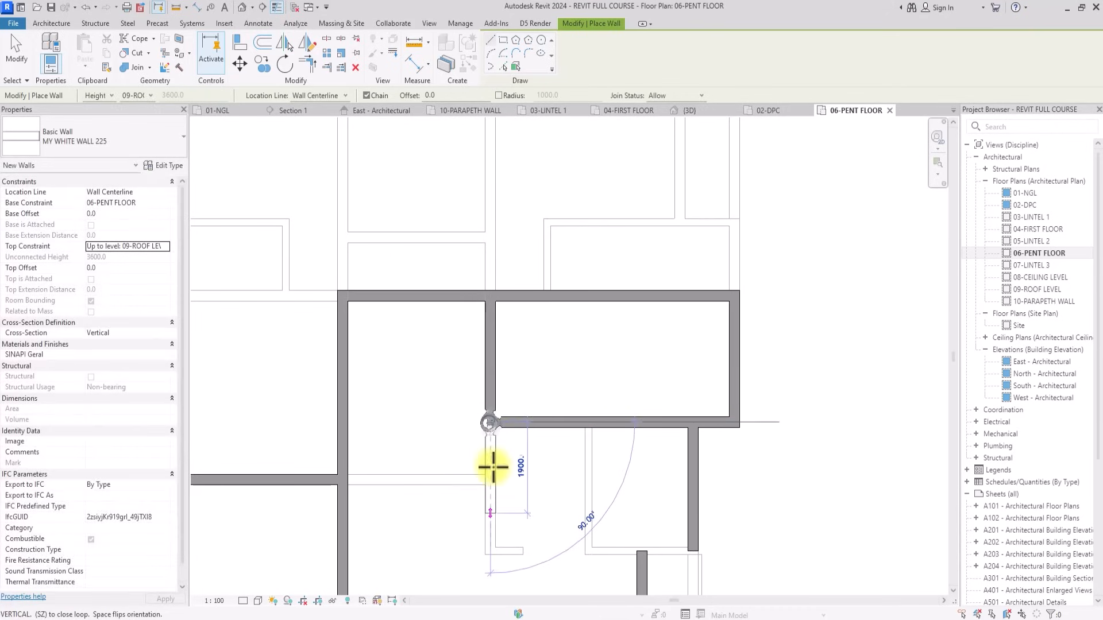
Extend the central partition down to the underlay's end and draw a wall to it from the large room's upper corner.
click(490, 546)
key(Escape)
click(338, 481)
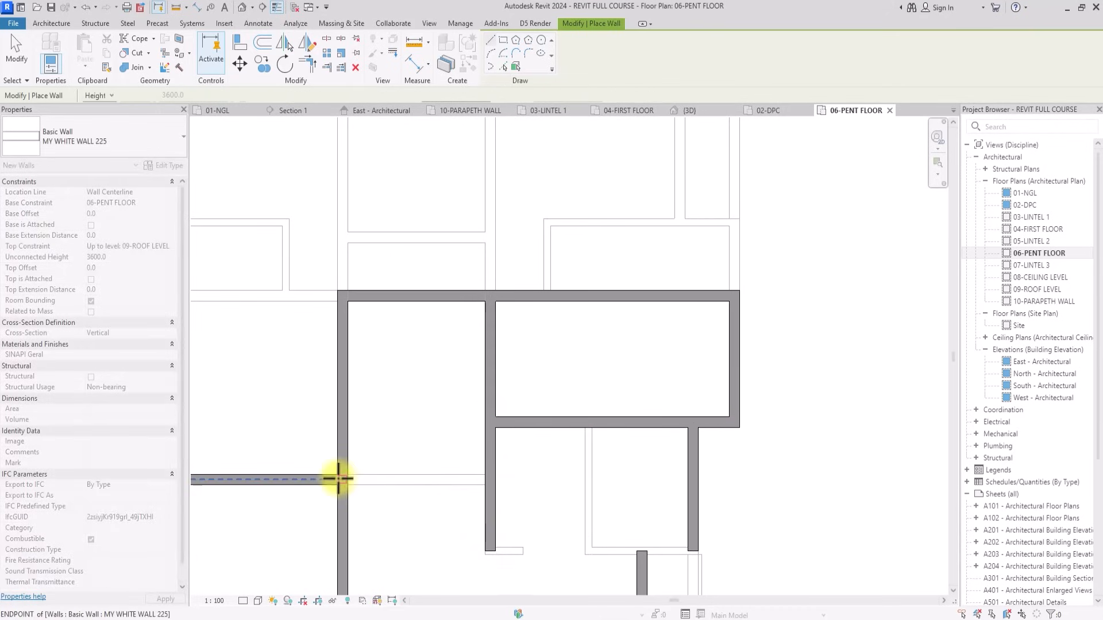
click(487, 483)
scroll(487, 483, down, 3)
middle_drag(487, 497, 485, 480)
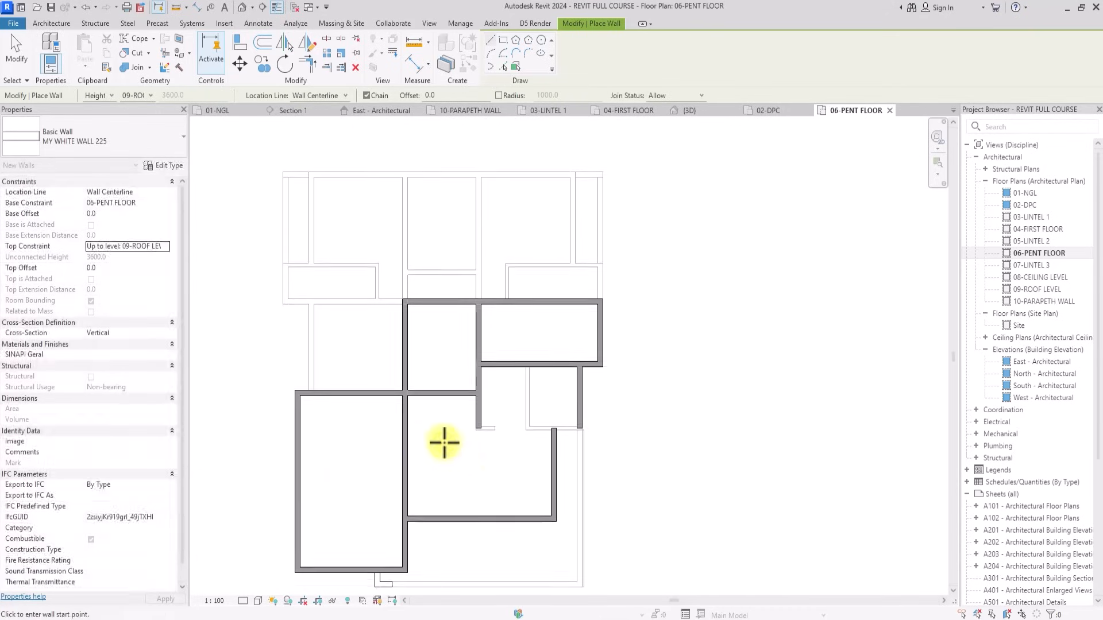
Draw the small room's lower and inner side walls along the underlay using the MY WHITE WALL150 type.
click(99, 126)
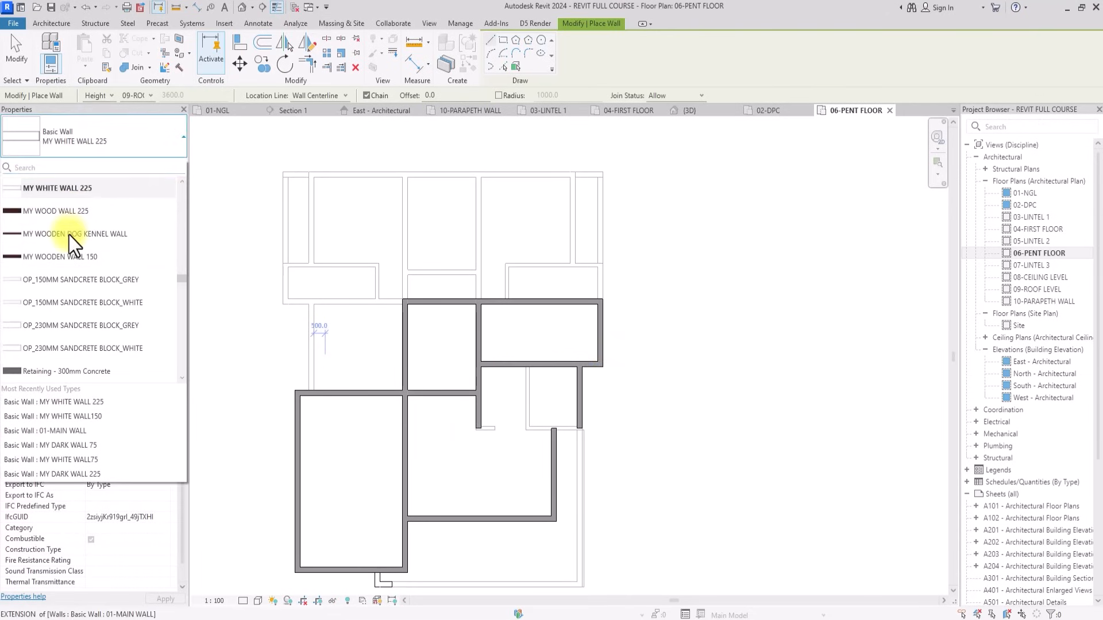
click(63, 190)
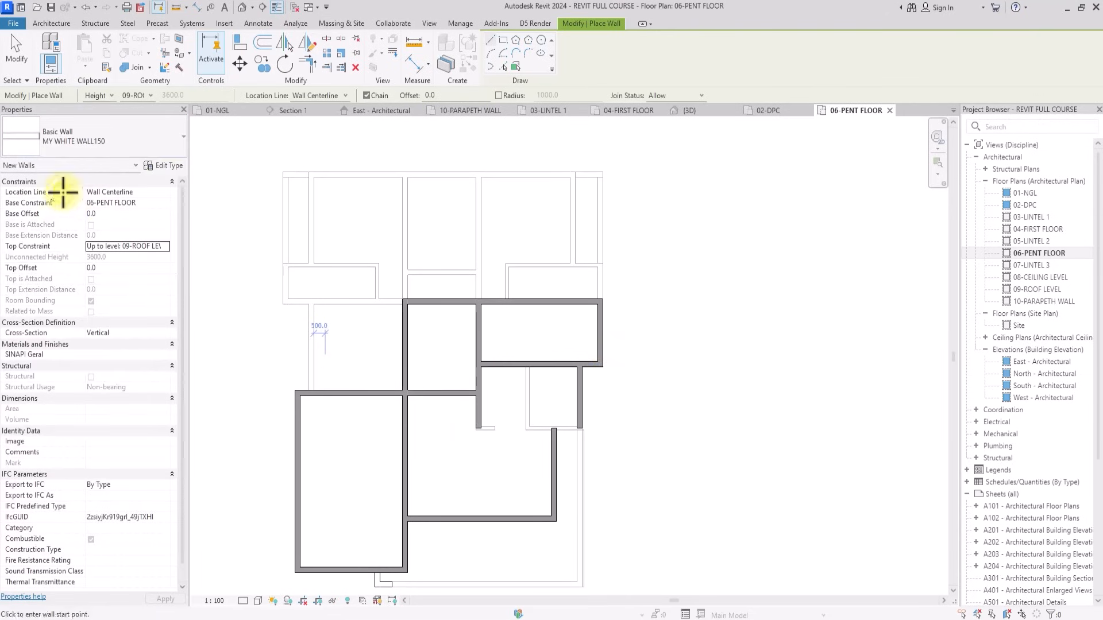
scroll(293, 303, up, 3)
scroll(587, 443, up, 1)
click(567, 445)
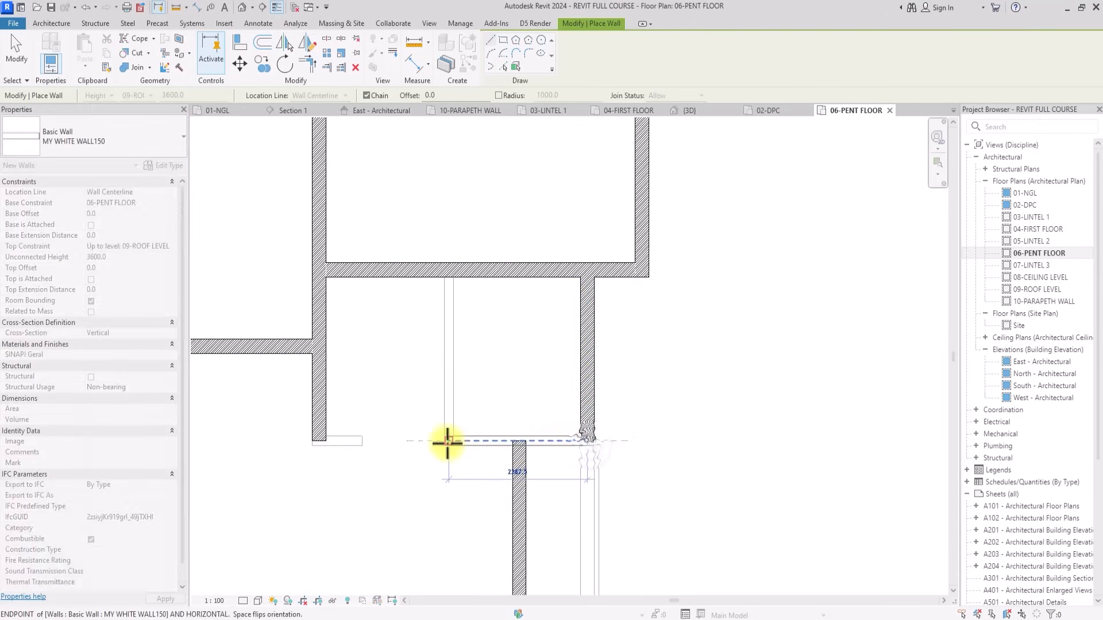
click(443, 443)
click(449, 271)
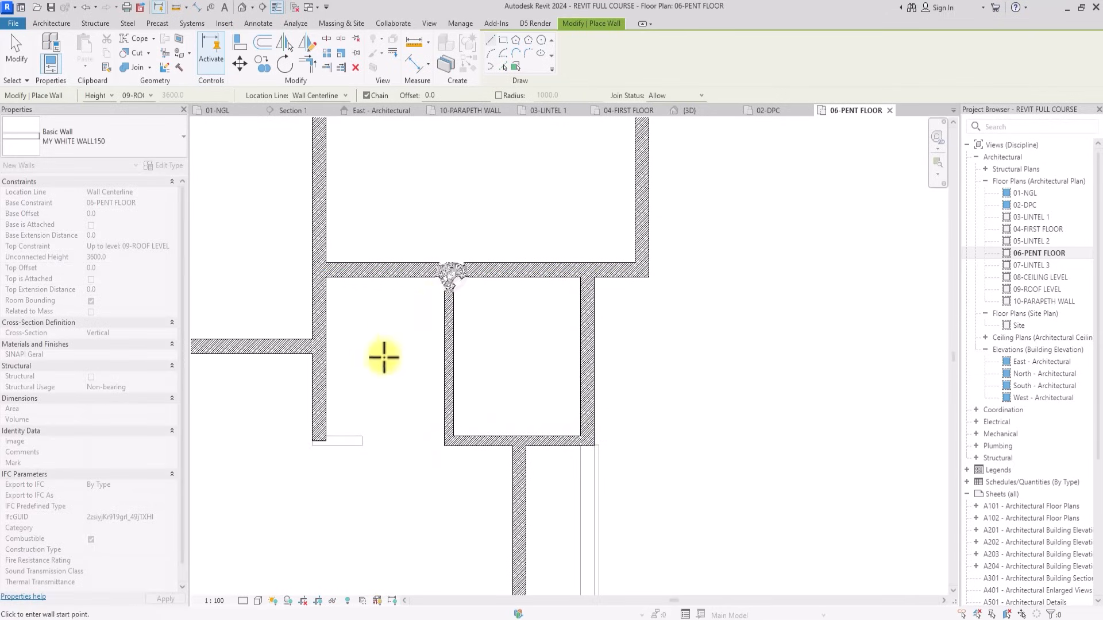
Draw a short wall stub from the central partition's lower end along the underlay and finish placing walls.
click(317, 440)
key(Escape)
scroll(361, 446, down, 5)
key(Escape)
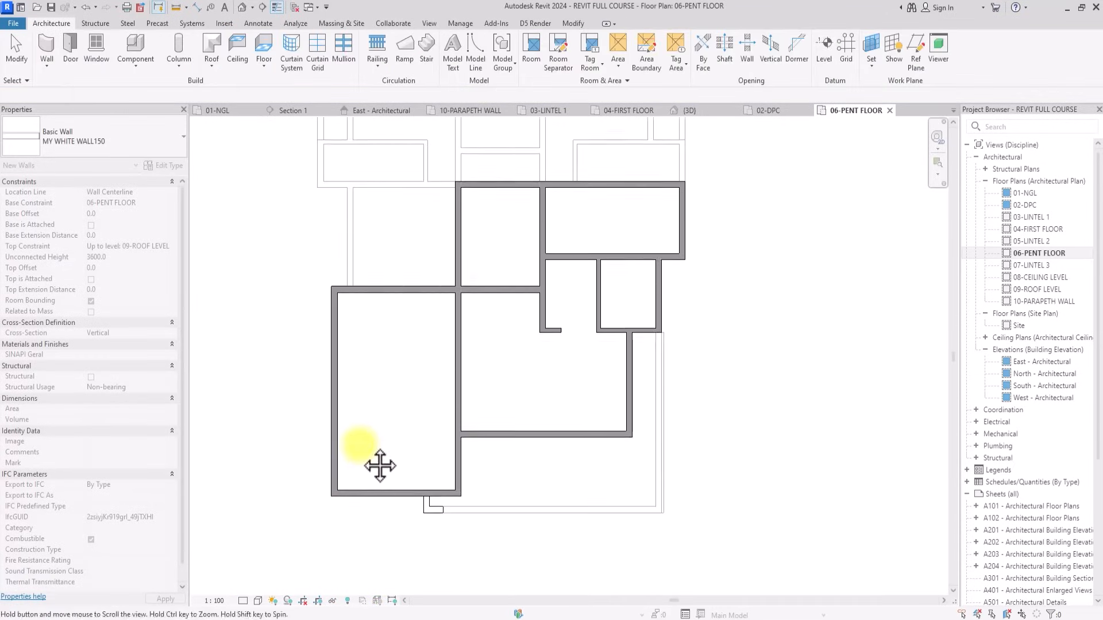
scroll(360, 446, up, 2)
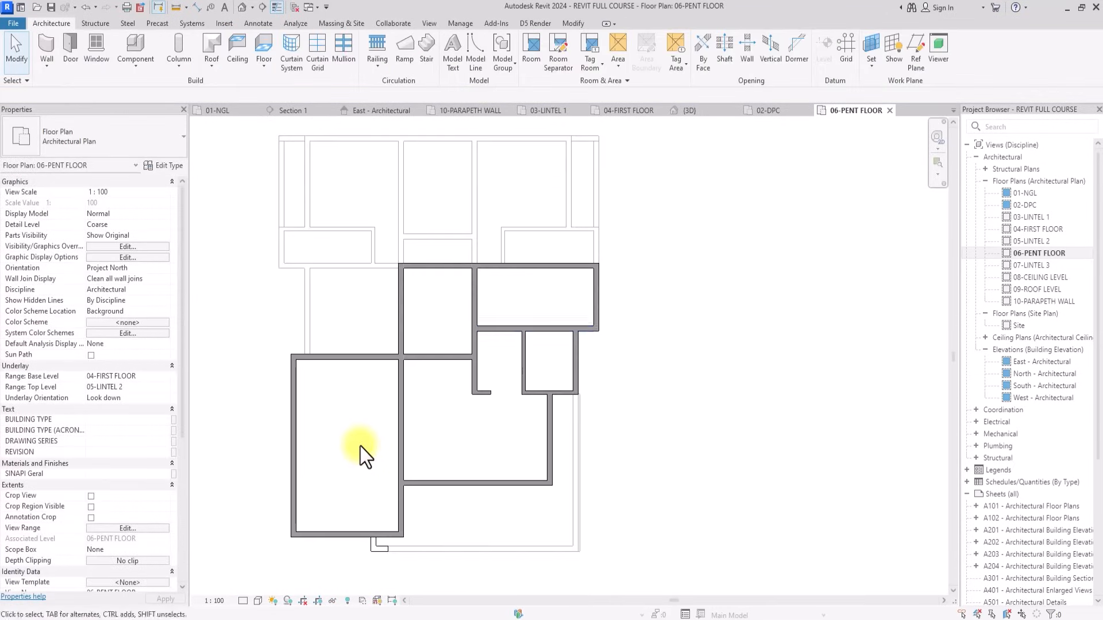
scroll(360, 446, down, 2)
scroll(360, 447, up, 1)
scroll(360, 446, up, 1)
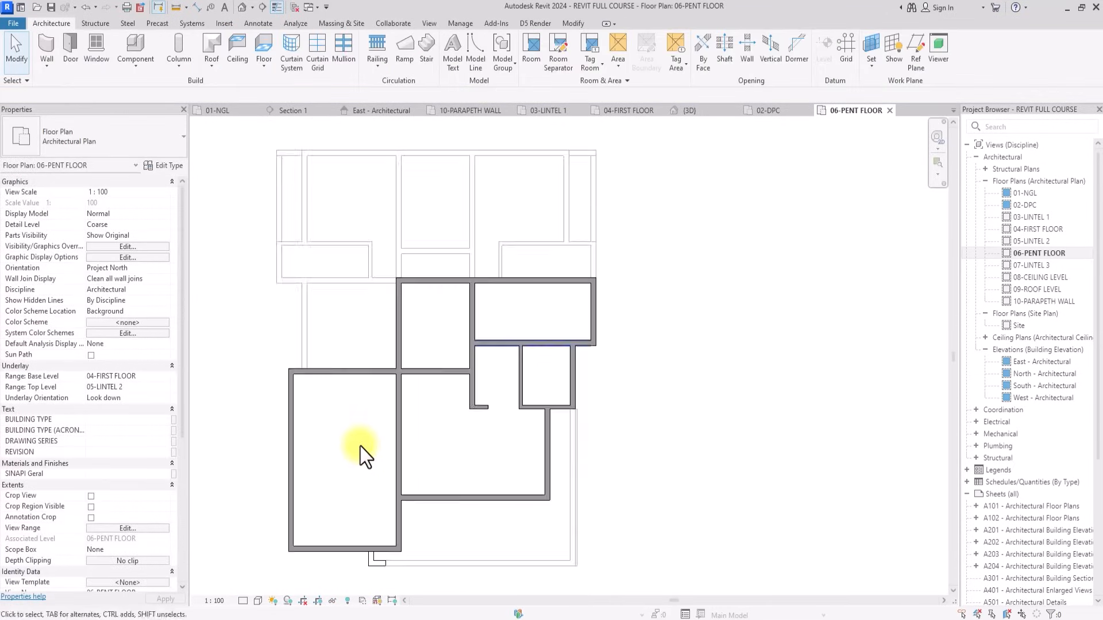
scroll(360, 446, up, 1)
shift+scroll(360, 447, left, 3)
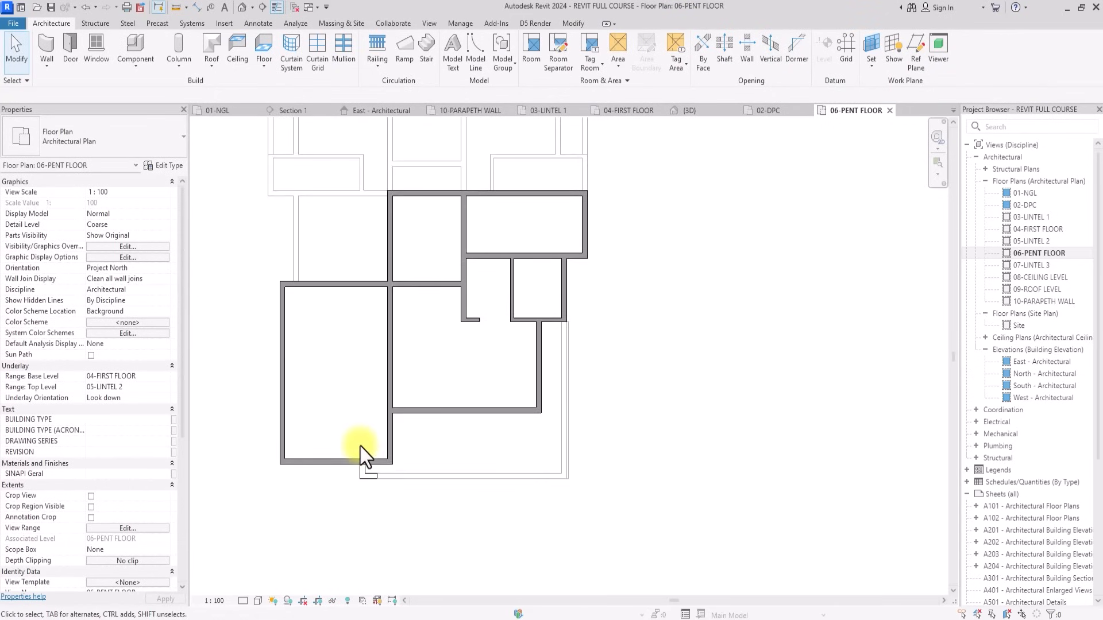
scroll(360, 447, down, 2)
middle_drag(360, 446, 273, 447)
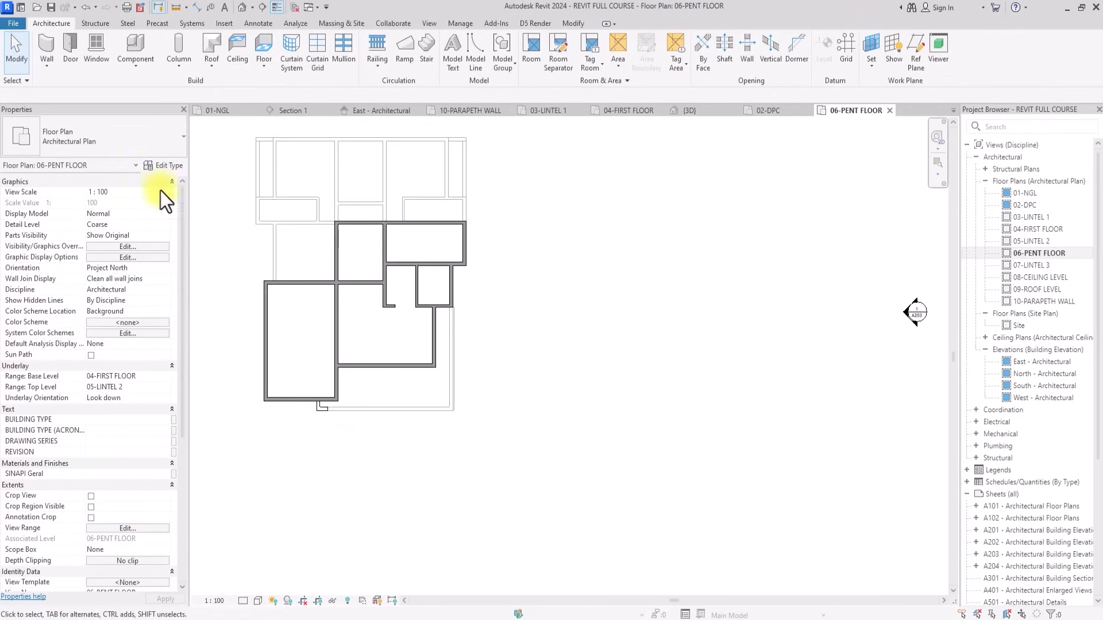
Start a new wall of type MY WHITE WALL 225 with a base offset of -450.
click(43, 40)
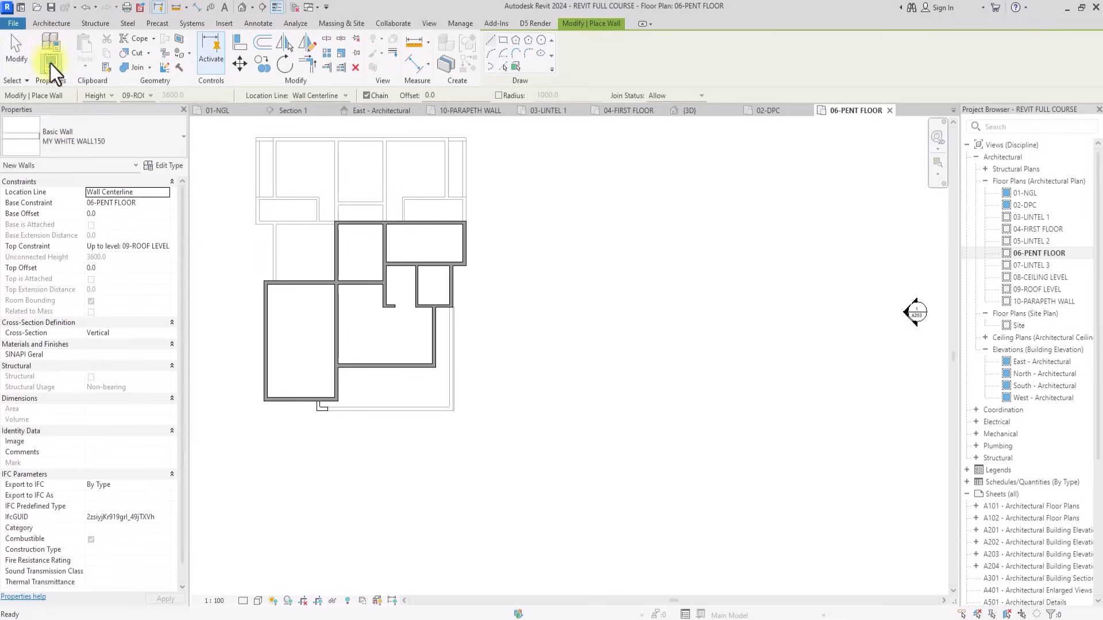
click(71, 132)
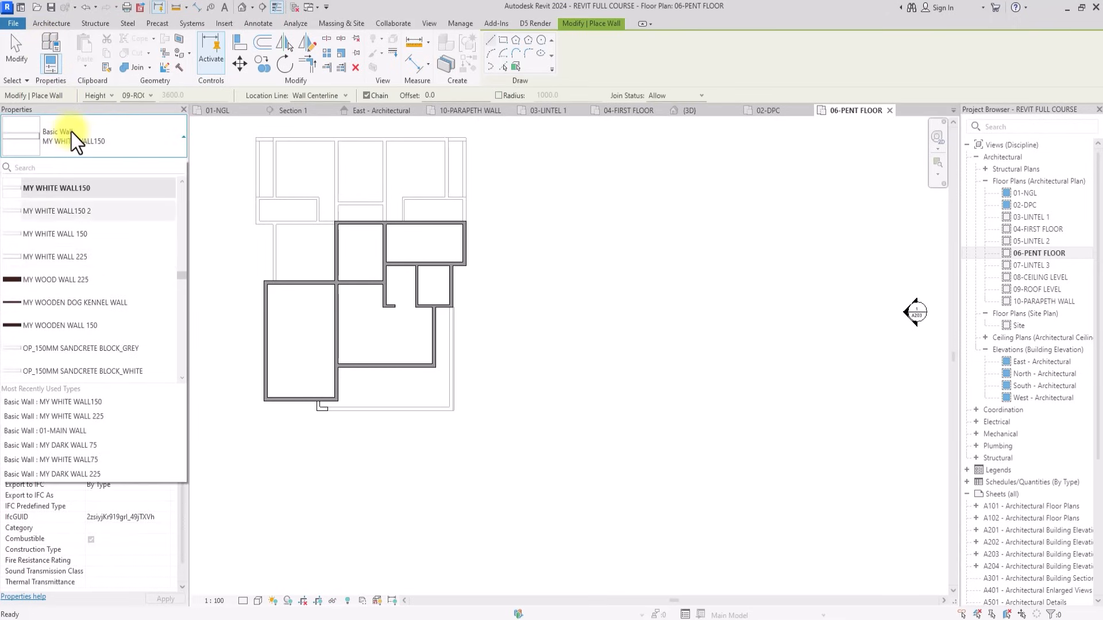
click(76, 260)
scroll(459, 278, up, 4)
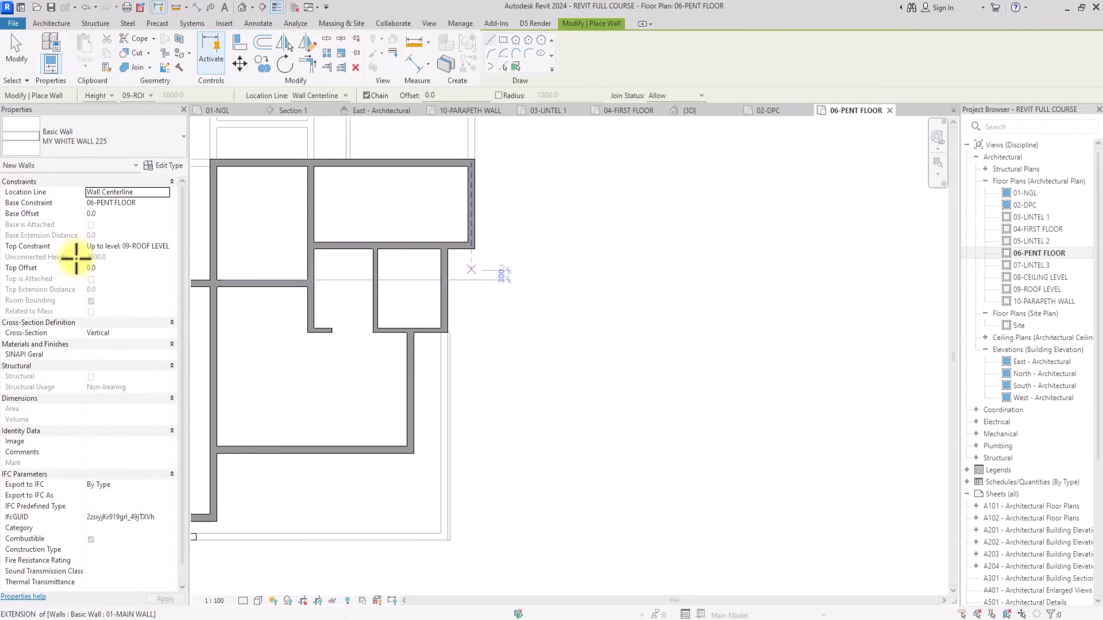
scroll(471, 246, down, 1)
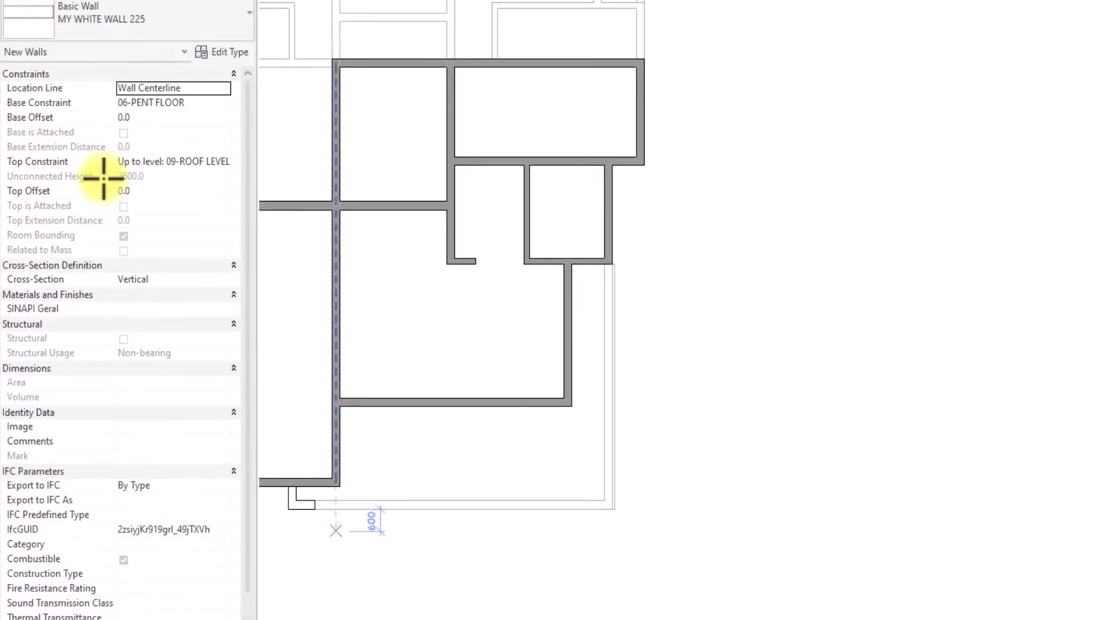
scroll(247, 519, up, 2)
click(151, 118)
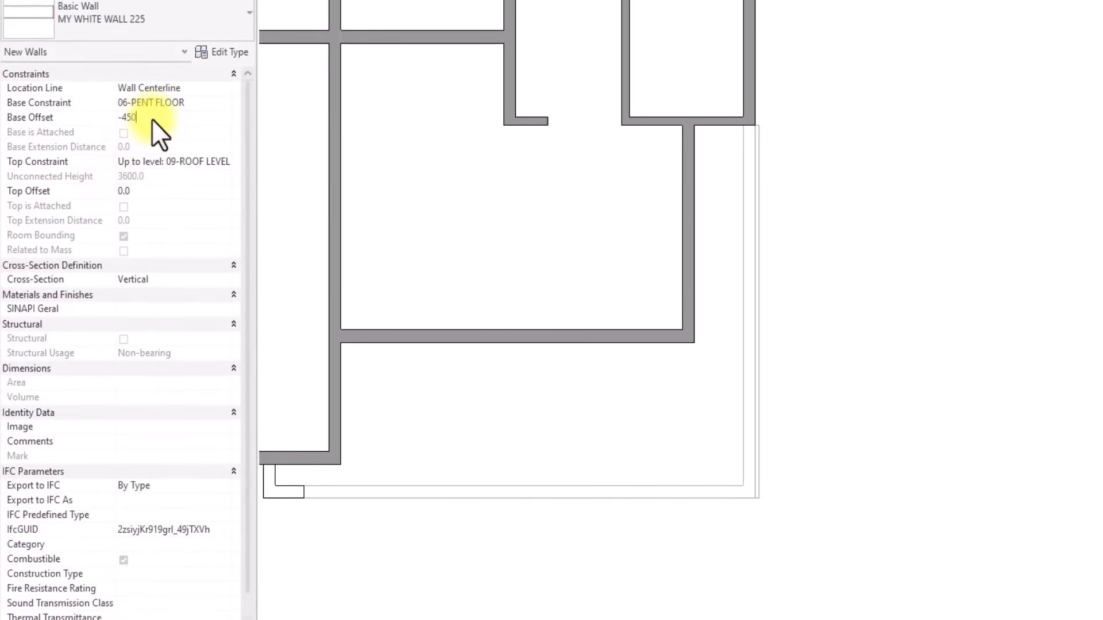
Set the new wall's top constraint to 07-LINTEL 3 with a top offset of -1950.
click(223, 162)
click(224, 162)
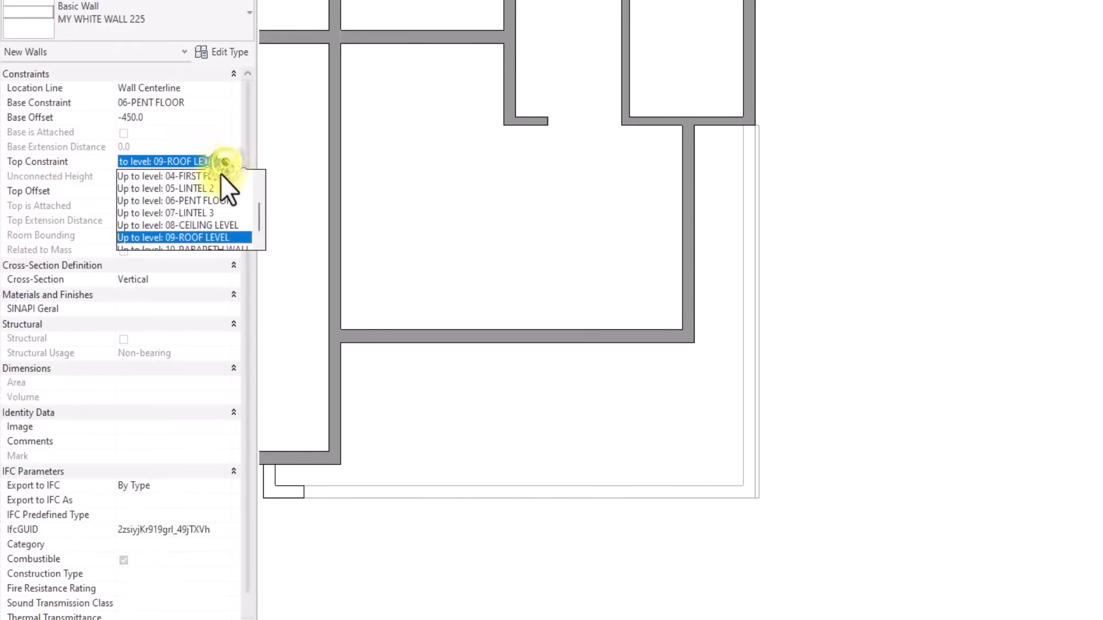
click(204, 213)
click(152, 192)
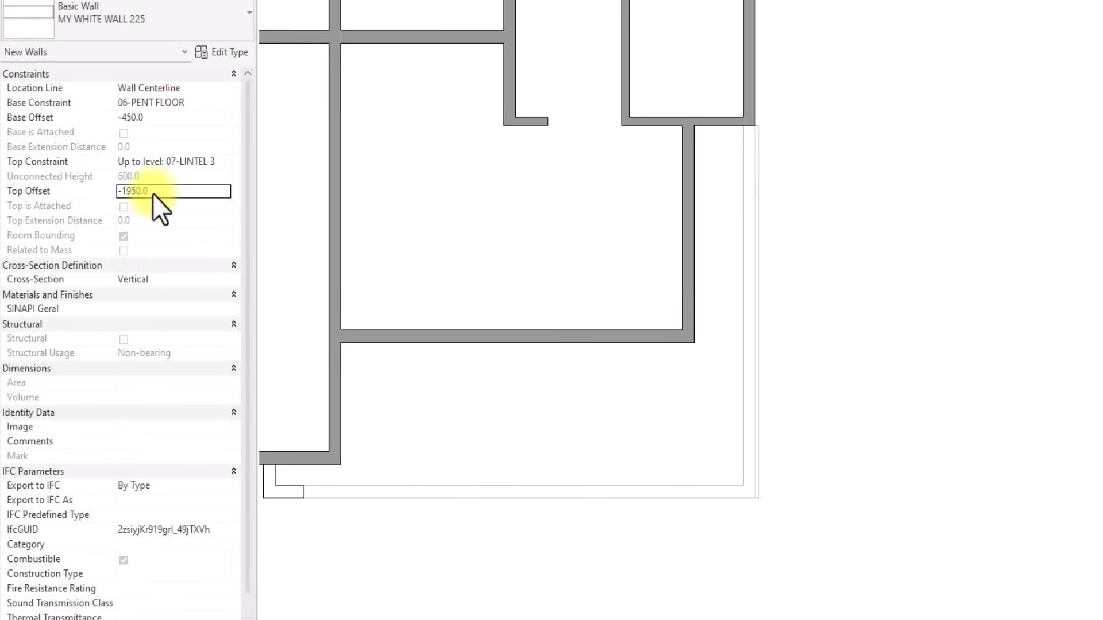
text(-1950.0)
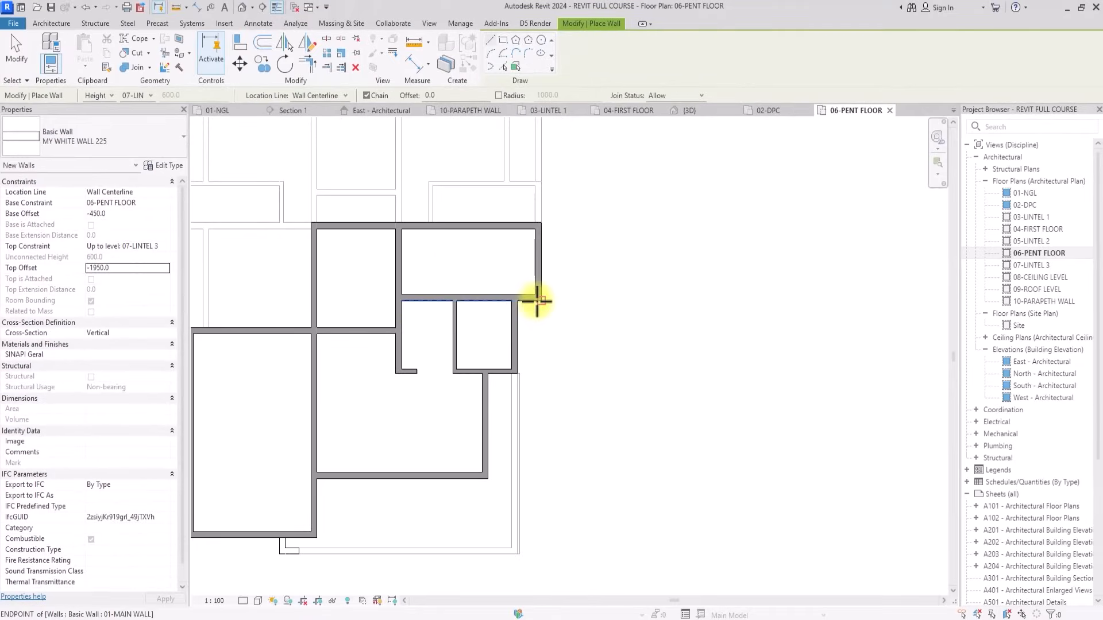
Draw a low wall about 9337 mm down from the upper room's outer corner, and another joining its end to the small L-shaped underlay wall.
click(537, 300)
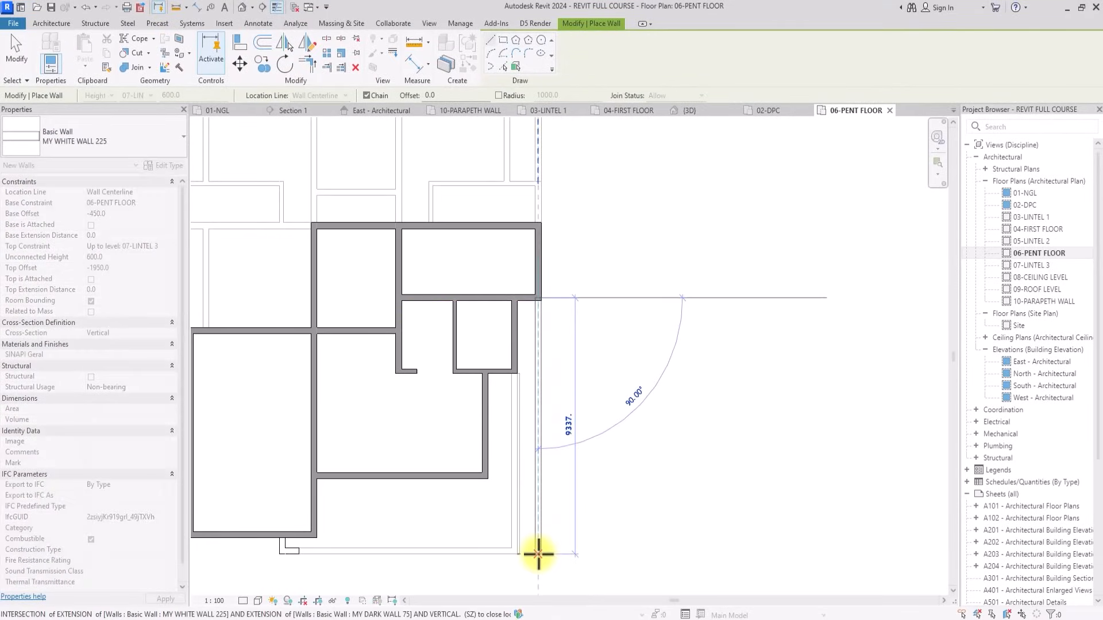
click(538, 553)
key(Escape)
click(298, 553)
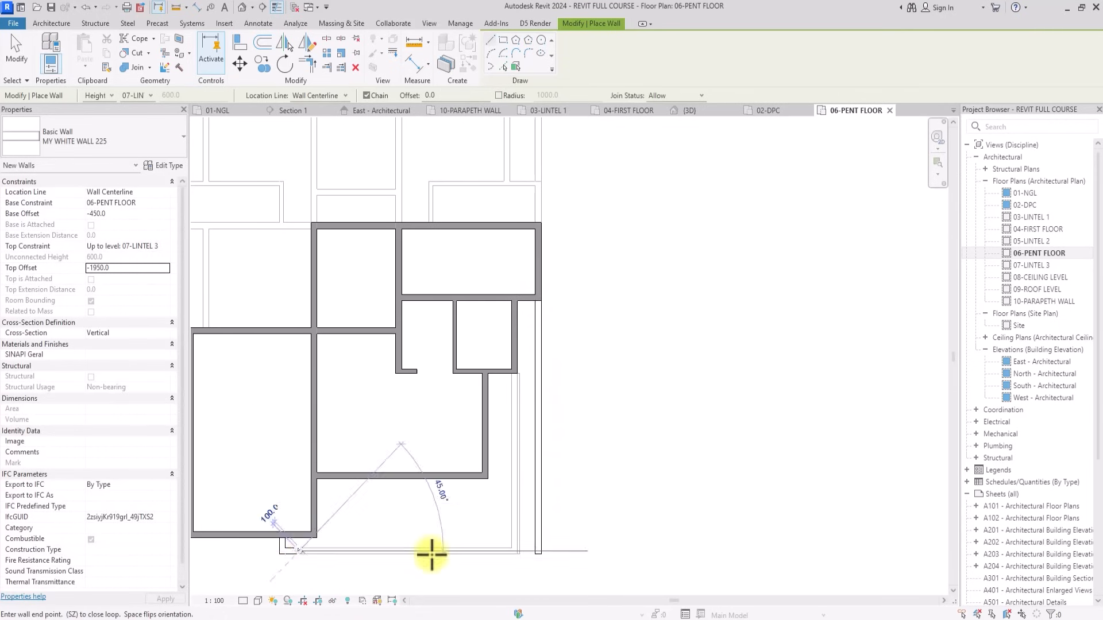
click(535, 554)
key(Escape)
key(Escape)
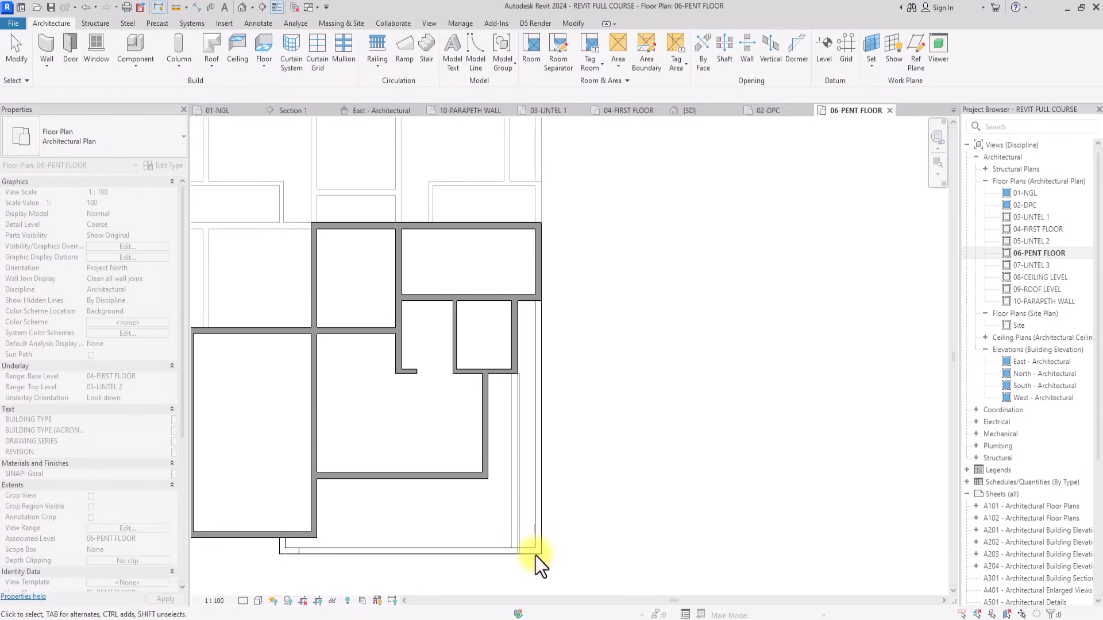
In the 3D view, change the two new low walls to a dark wall type matching the frame below.
click(243, 8)
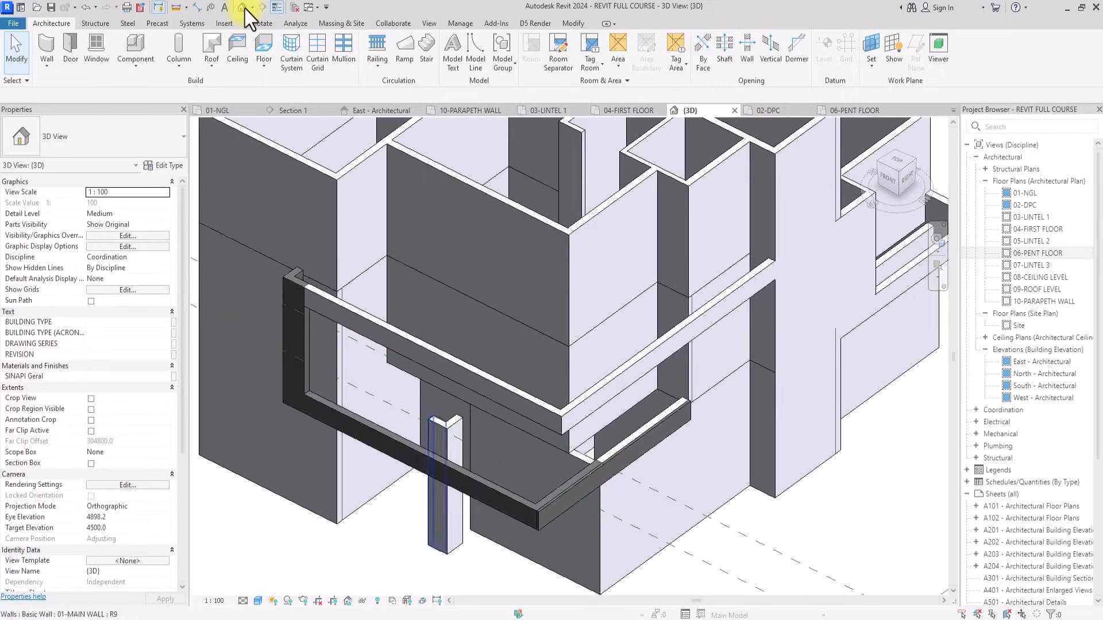
scroll(299, 334, down, 2)
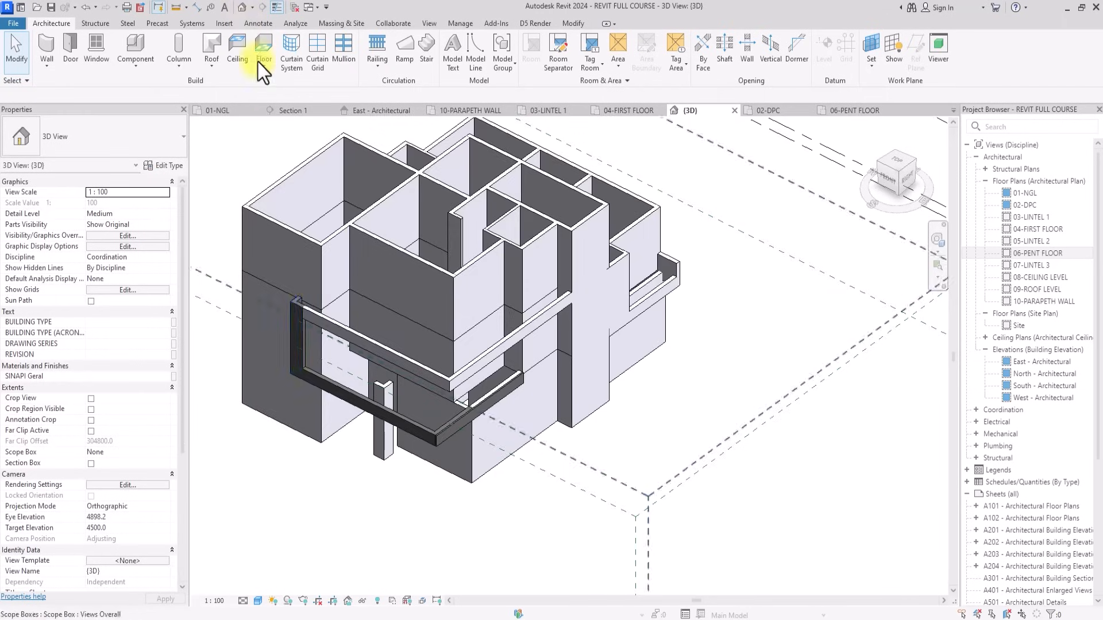
scroll(313, 290, up, 2)
click(467, 353)
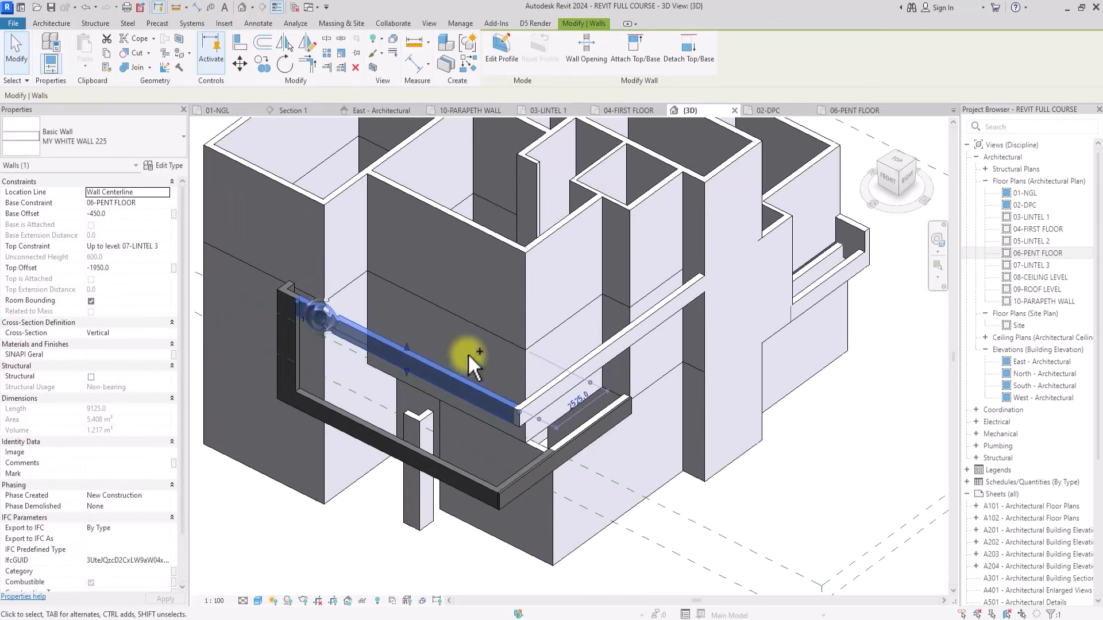
ctrl+click(561, 379)
click(112, 134)
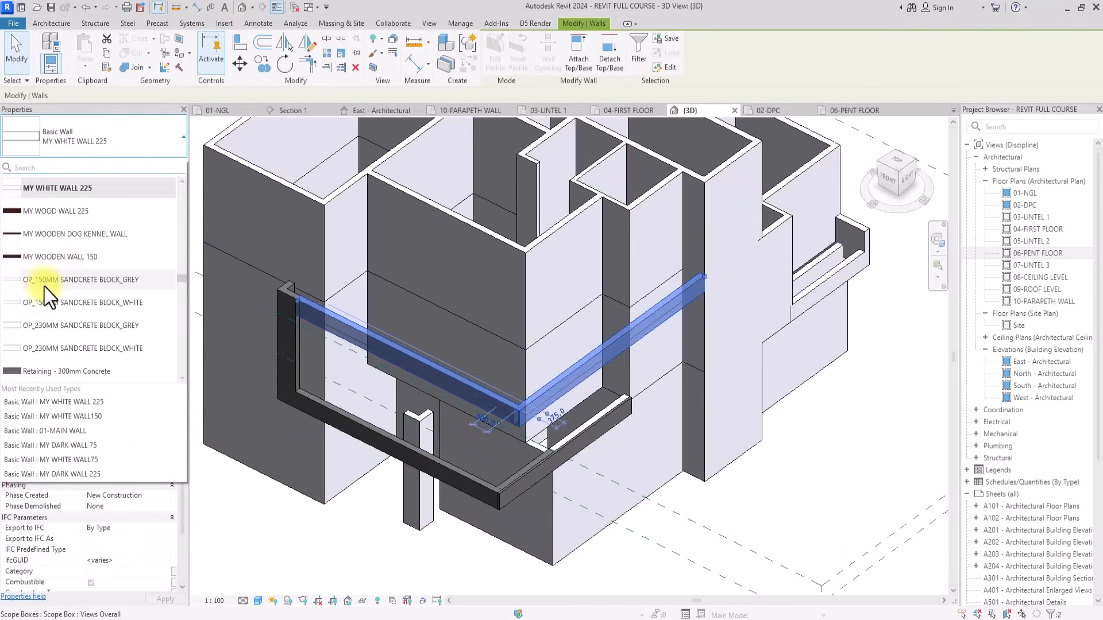
scroll(53, 267, up, 4)
click(57, 216)
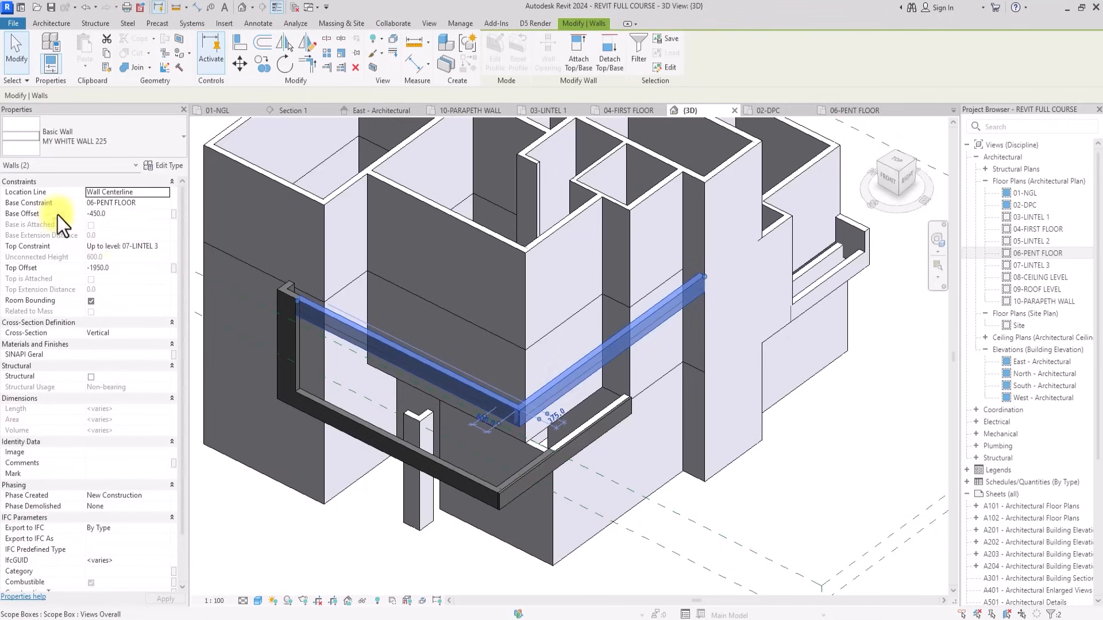
click(375, 565)
scroll(376, 565, down, 5)
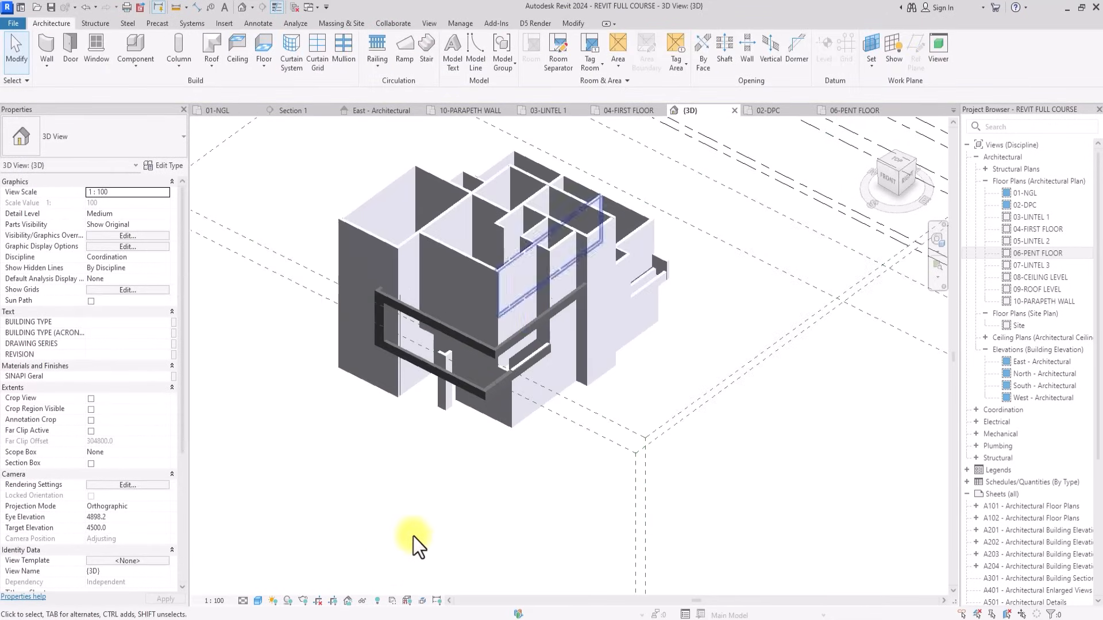
drag(897, 169, 208, 584)
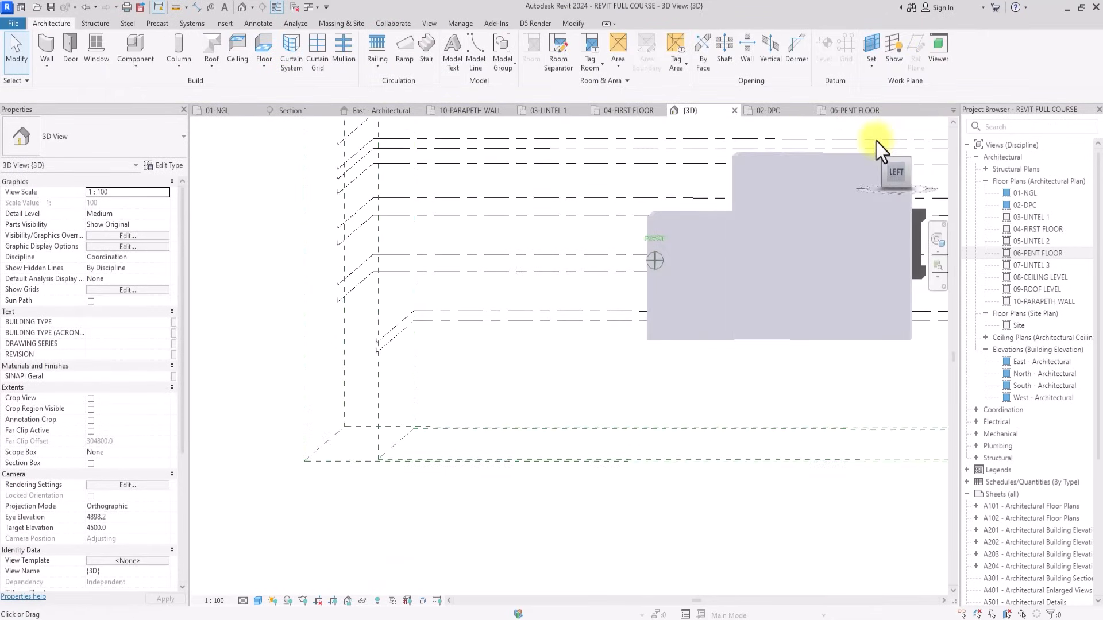
mouse_move(877, 142)
mouse_down()
mouse_move(770, 172)
mouse_move(551, 173)
mouse_up()
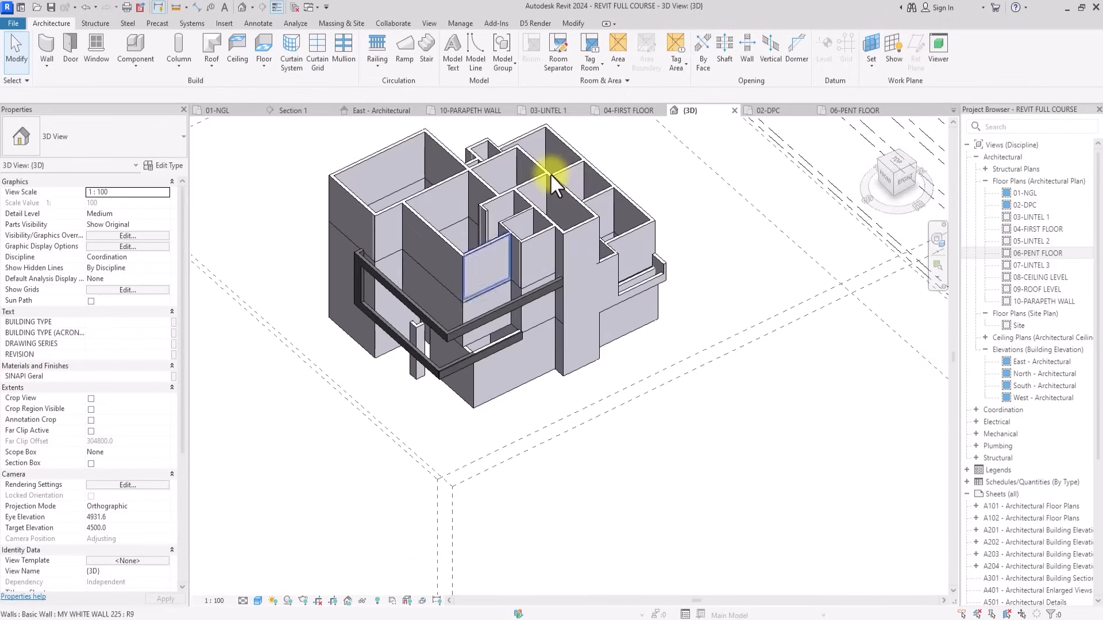
scroll(551, 175, up, 5)
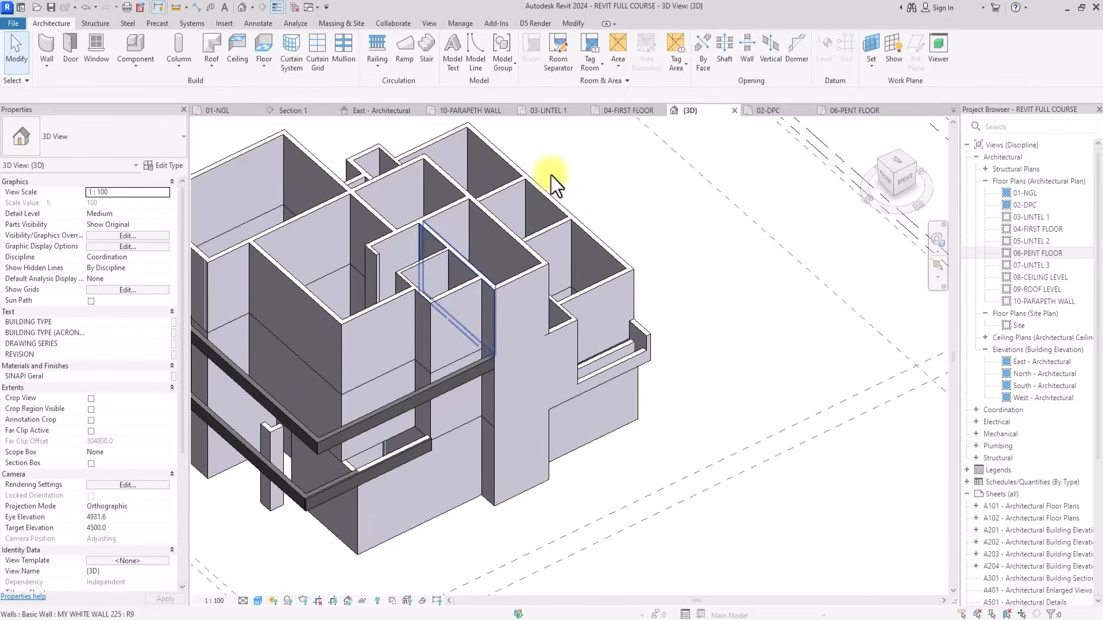
In the 06-PENT FLOOR plan, start a new MY WHITE WALL 225 wall with base offset 0 and top offset -1200.
scroll(551, 176, down, 3)
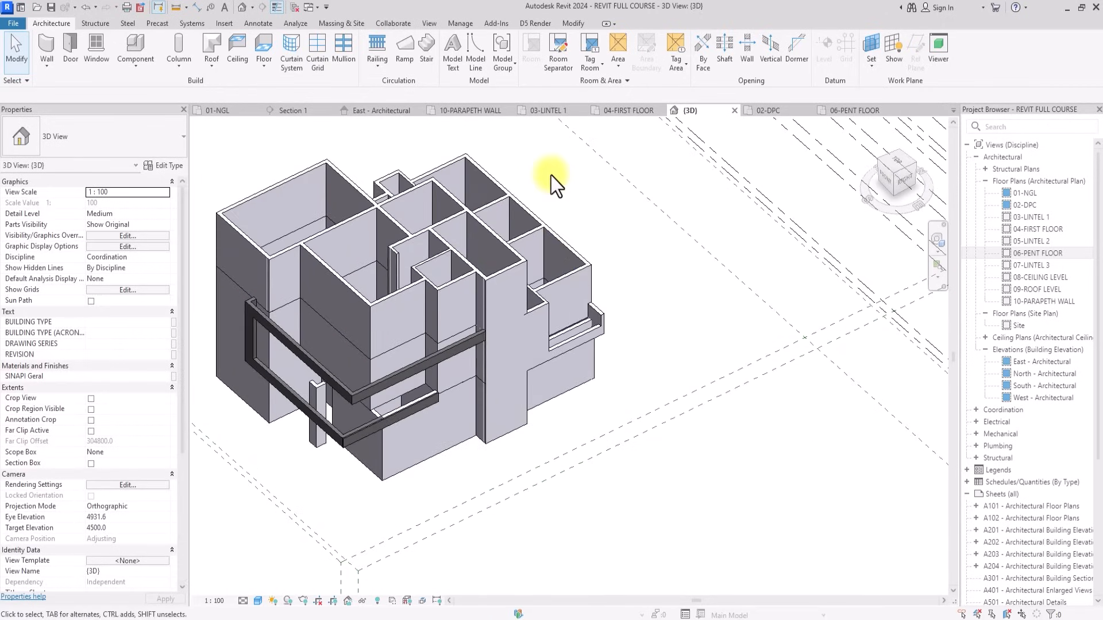
double_click(1041, 253)
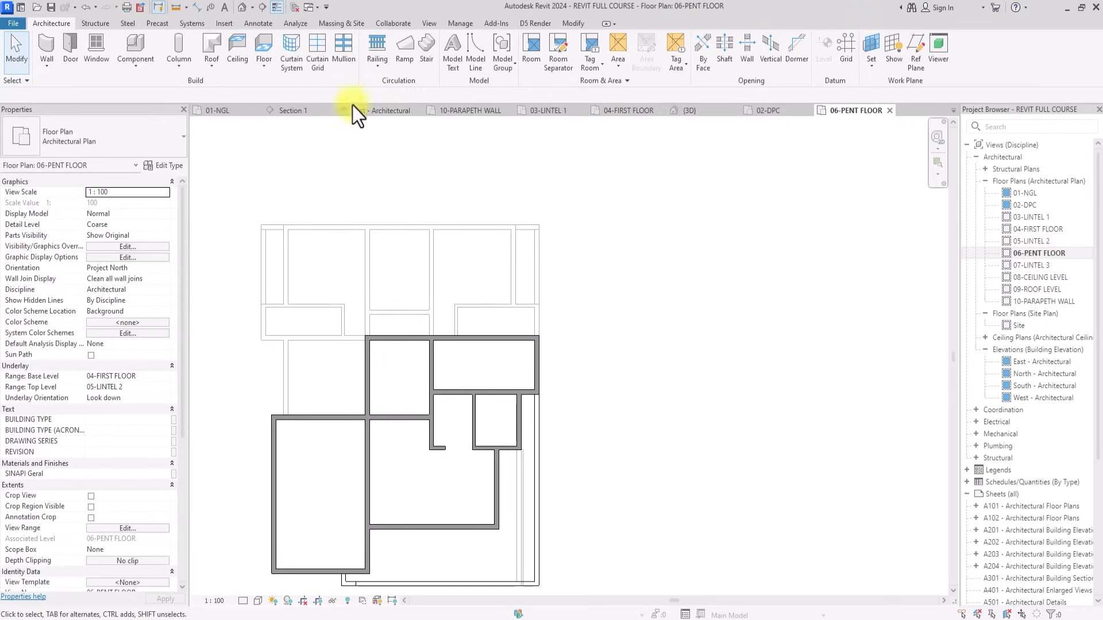
click(46, 41)
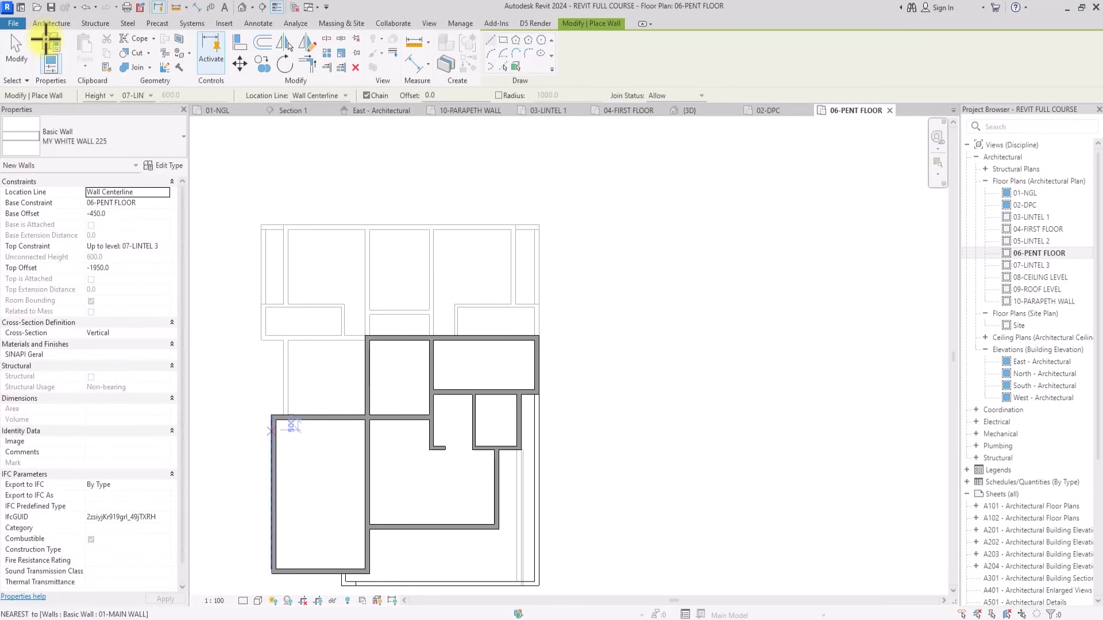
scroll(260, 424, up, 1)
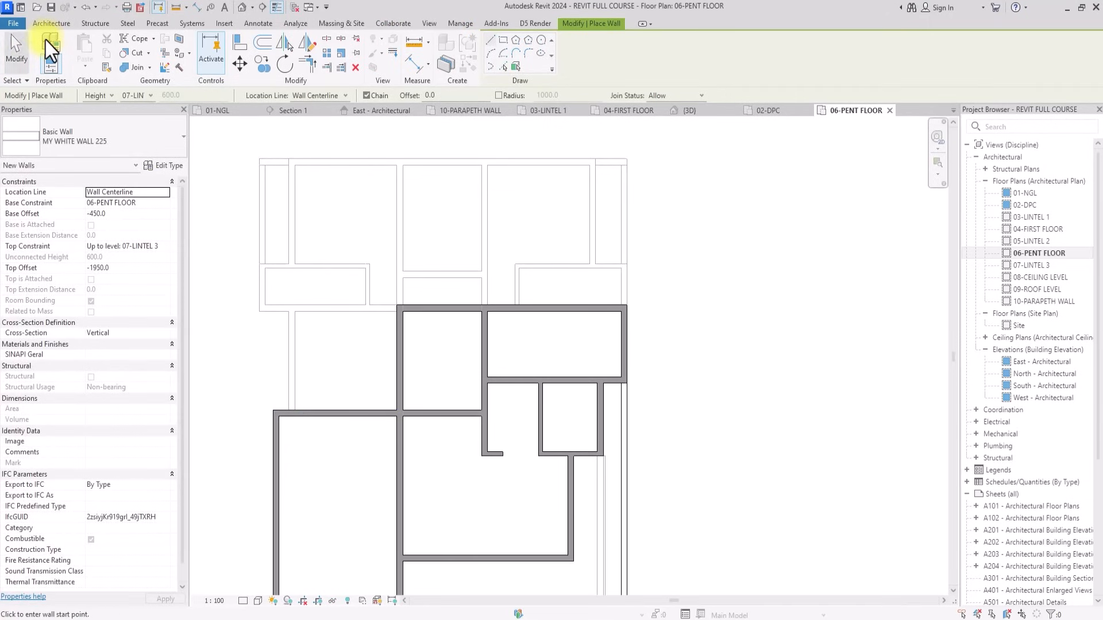
click(60, 69)
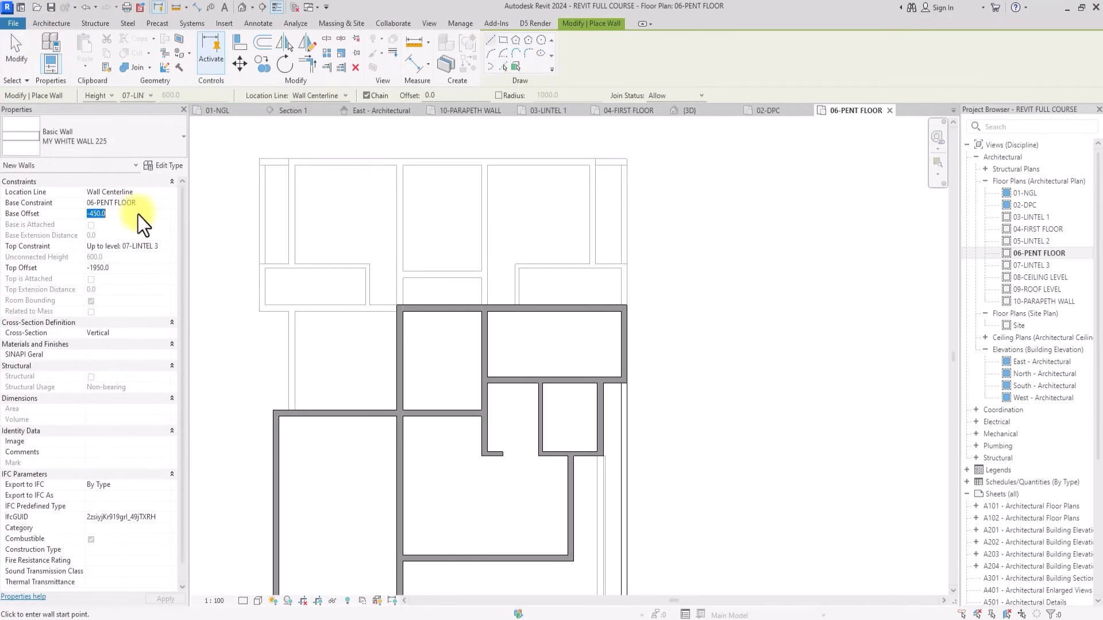
click(147, 269)
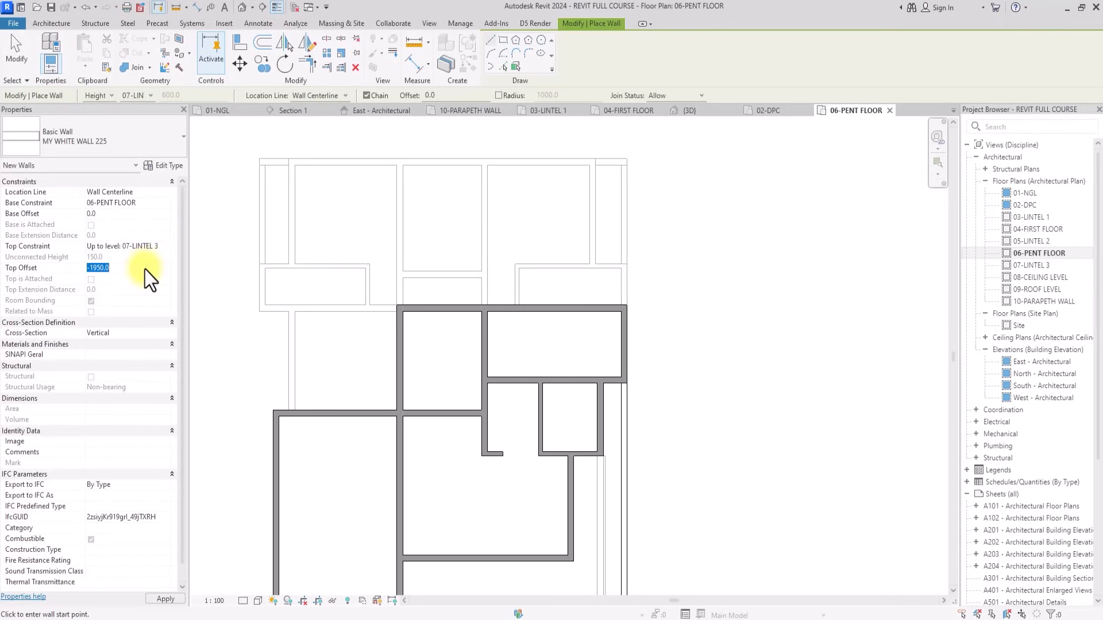
text(-1200)
key(Return)
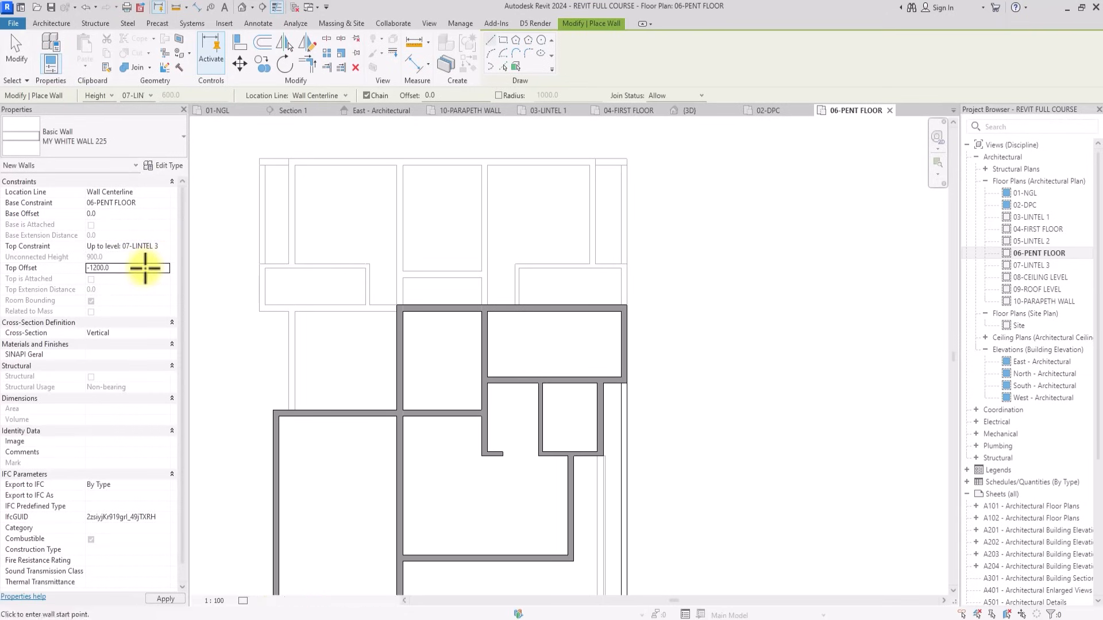
Draw a low wall chain from the large left room's upper outer corner to the underlay's cross wall, outward, and up to the building's outer corner.
scroll(246, 361, up, 2)
click(356, 460)
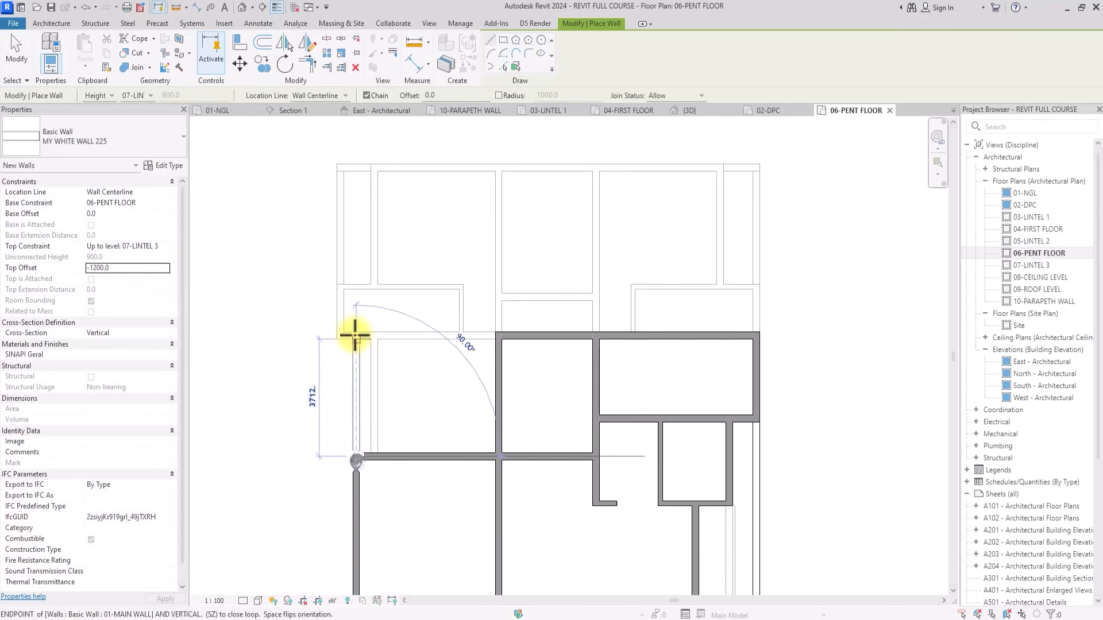
text(3600)
key(Return)
scroll(355, 336, up, 3)
click(355, 335)
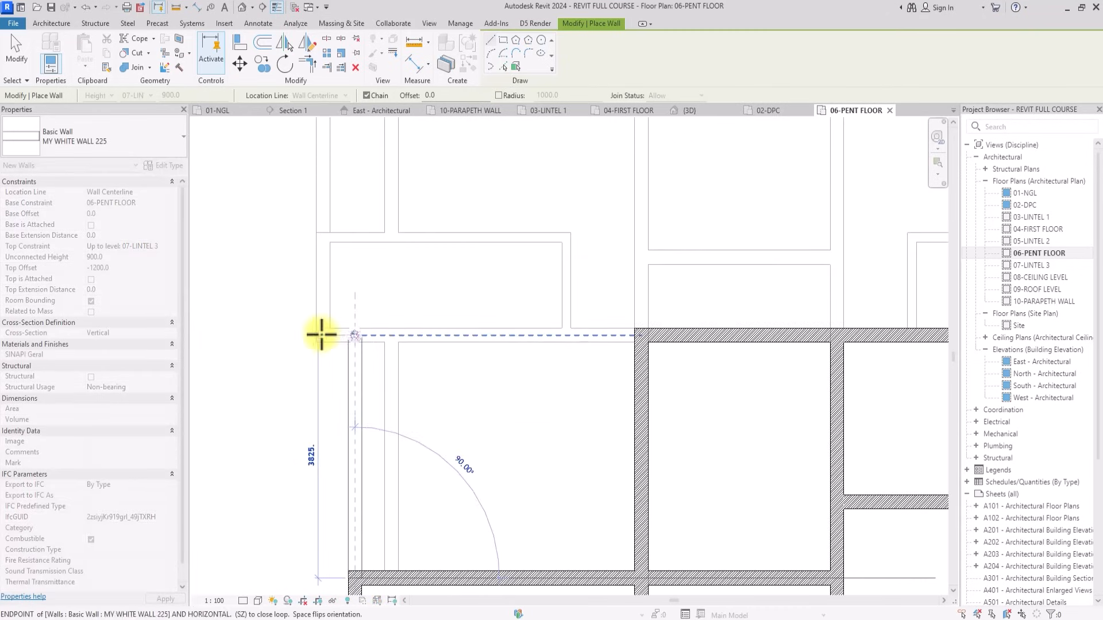
click(321, 335)
scroll(321, 322, down, 4)
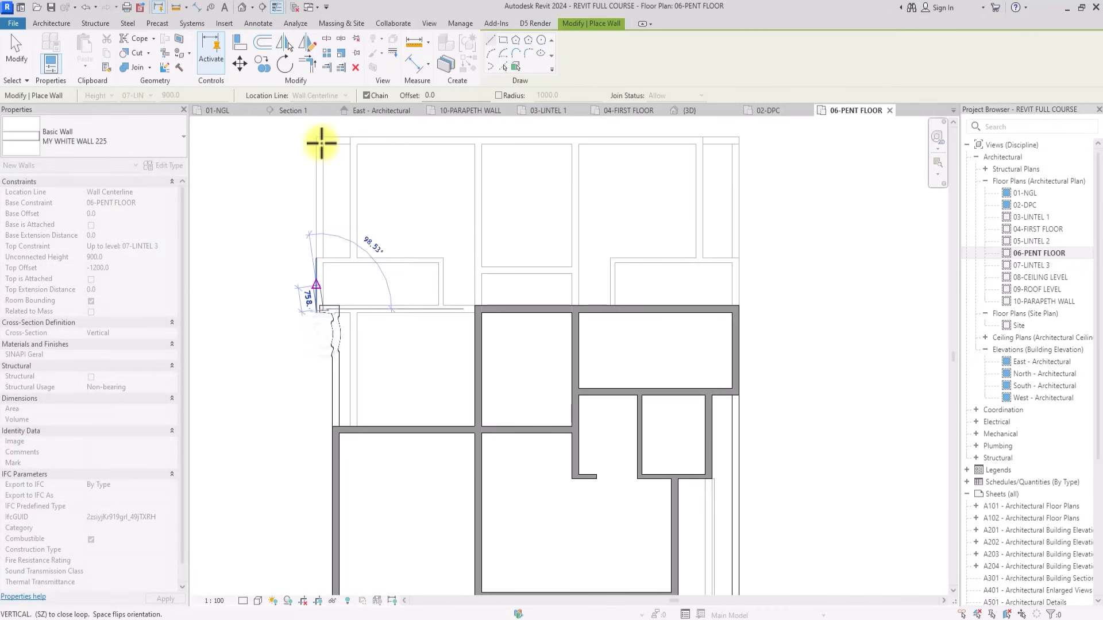
scroll(321, 142, up, 3)
click(322, 144)
key(Escape)
scroll(322, 143, down, 3)
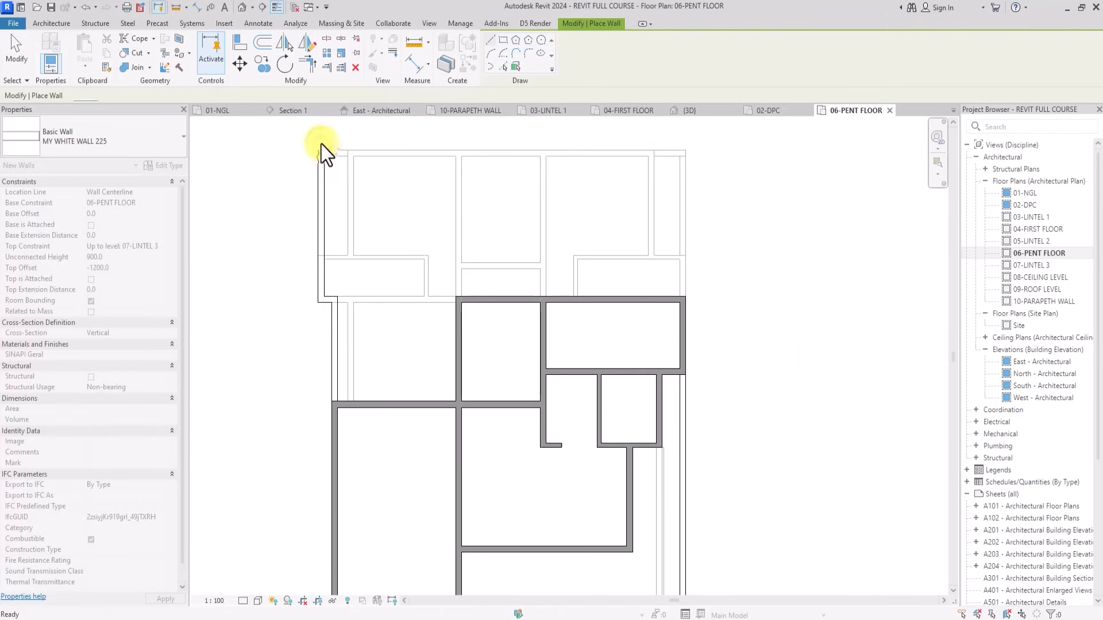
Draw a low wall about 1537 mm long from the upper room's right outer corner up to the L-shaped underlay wall.
scroll(676, 292, up, 2)
click(686, 307)
middle_drag(684, 232, 678, 391)
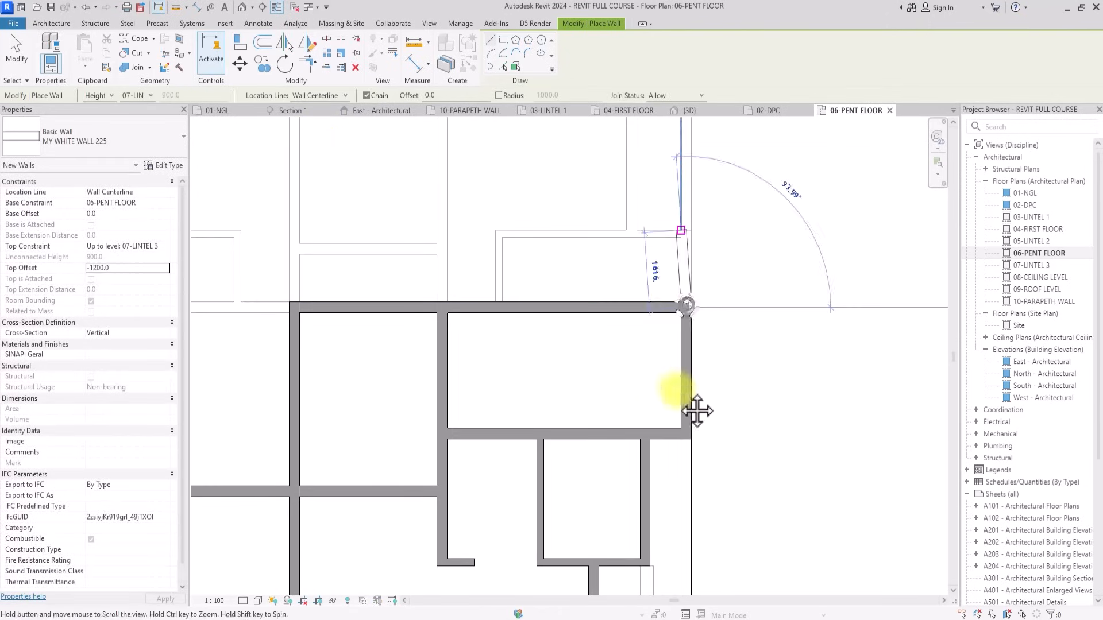
click(678, 391)
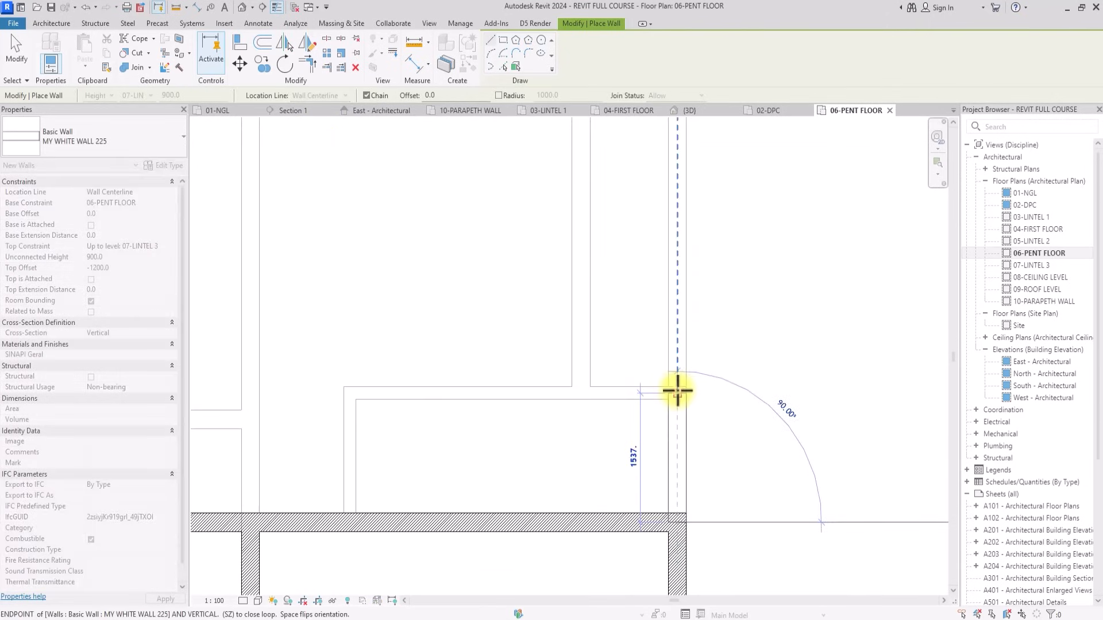
key(Escape)
scroll(671, 393, down, 2)
key(Escape)
Shorten the outermost left low wall to 1537.5 mm, ending at the L-shaped underlay wall, and inspect the new low walls in 3D.
click(258, 332)
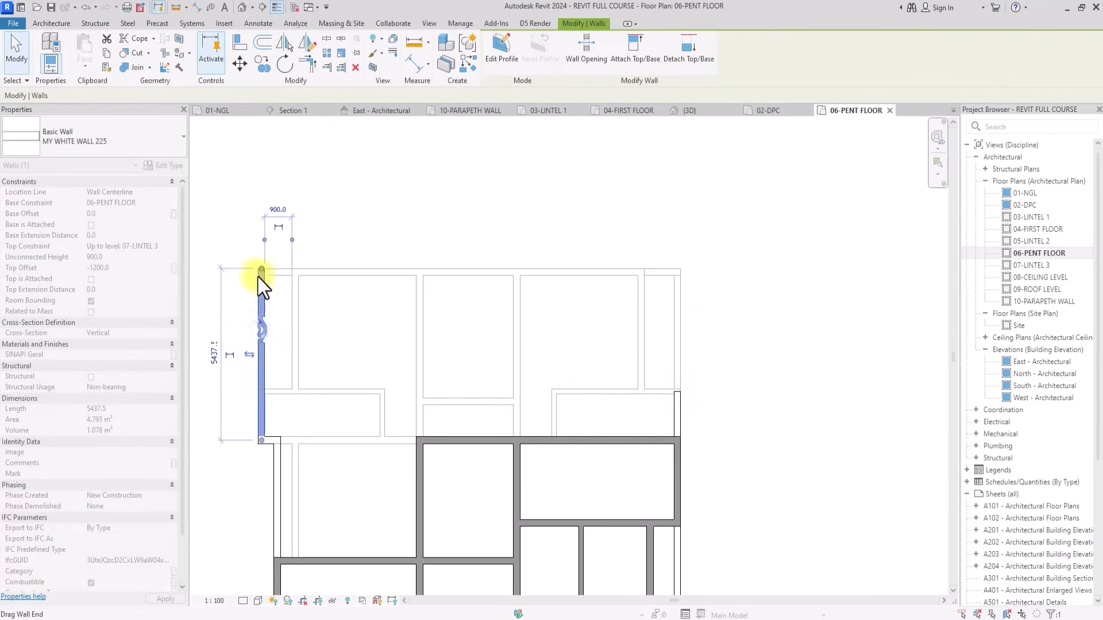
scroll(259, 322, down, 3)
click(242, 7)
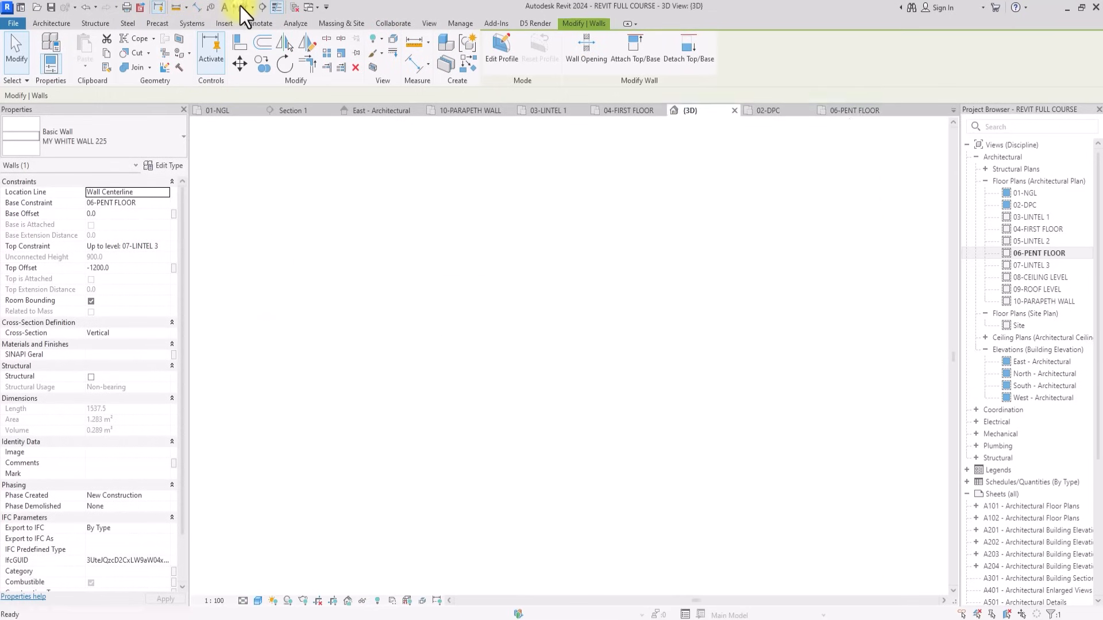
scroll(544, 343, up, 2)
scroll(543, 343, down, 3)
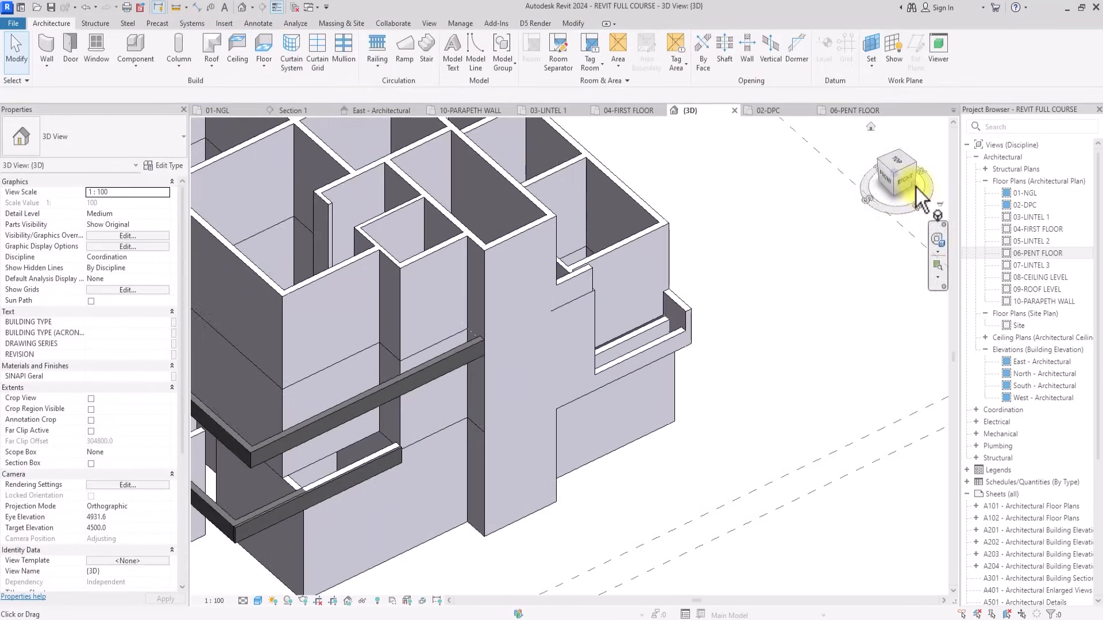
drag(918, 197, 690, 172)
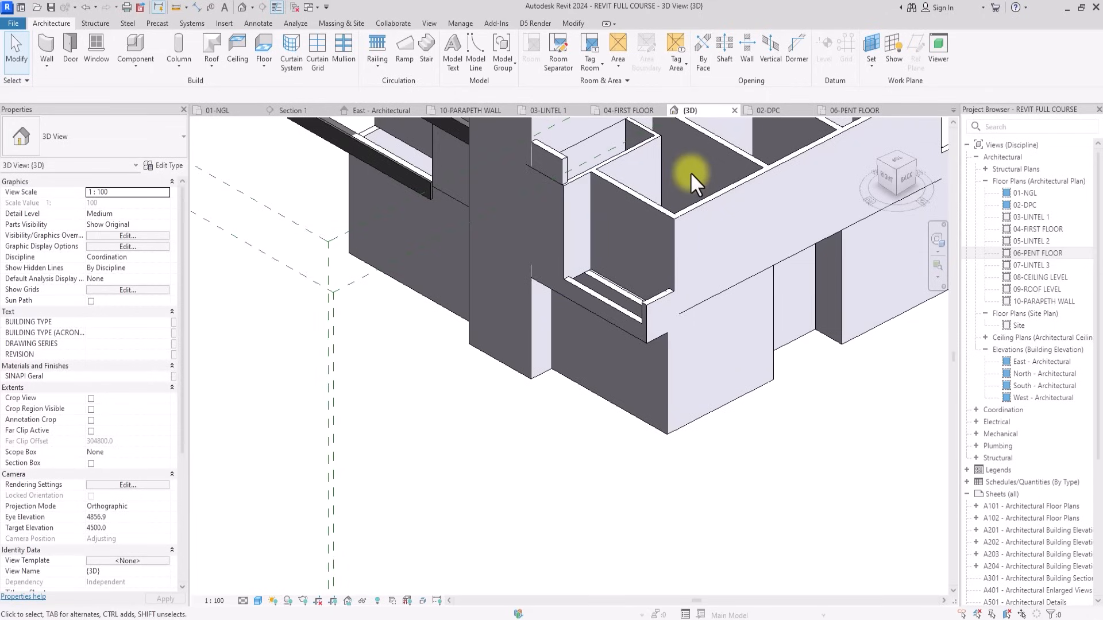
scroll(616, 246, down, 3)
click(894, 156)
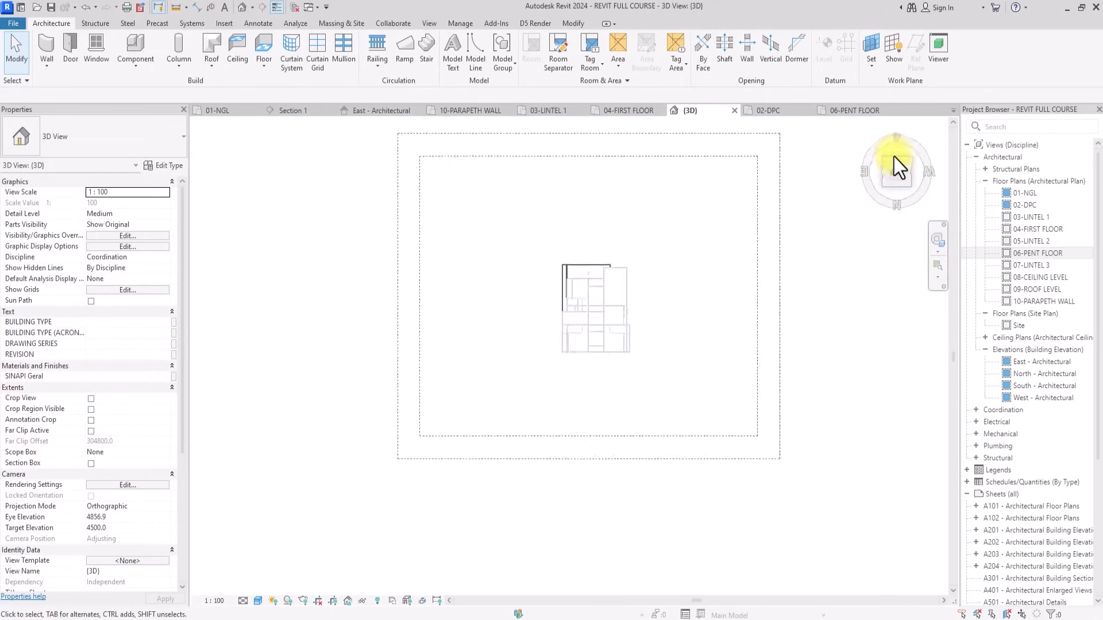
Return to the 06-PENT FLOOR plan and start a MY WHITE WALL 225 wall with a base offset of -450.
double_click(1023, 254)
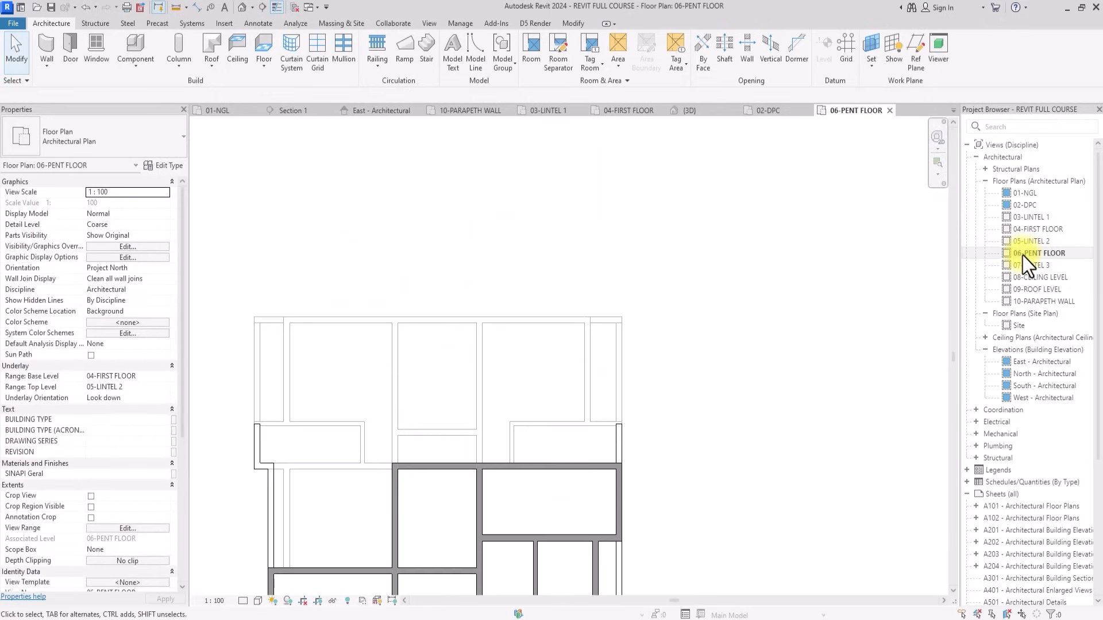
click(44, 42)
click(53, 62)
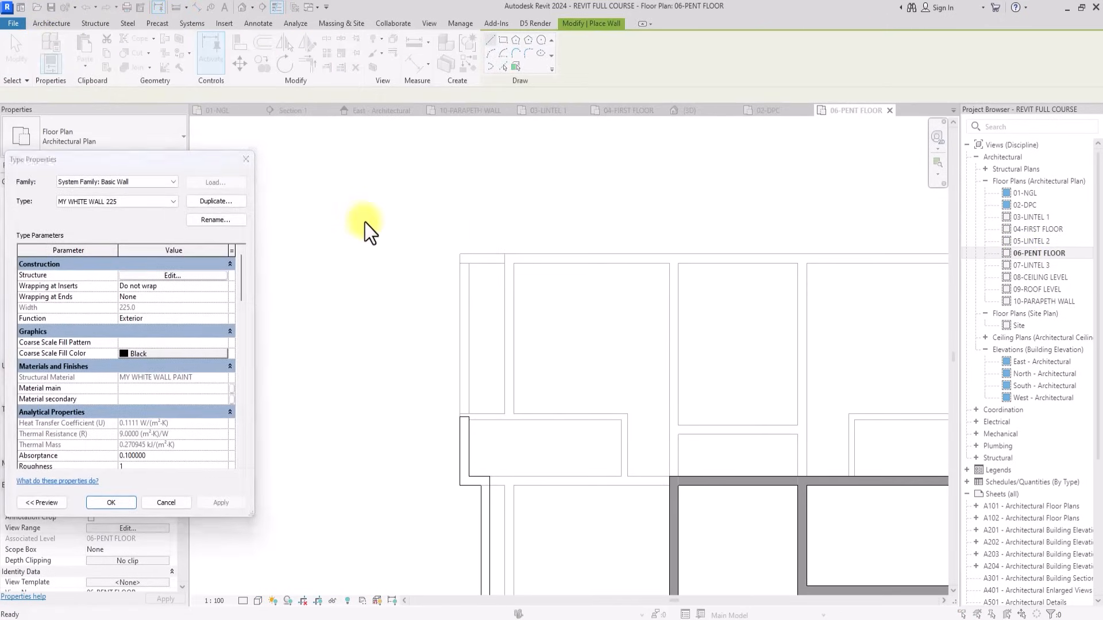
click(246, 159)
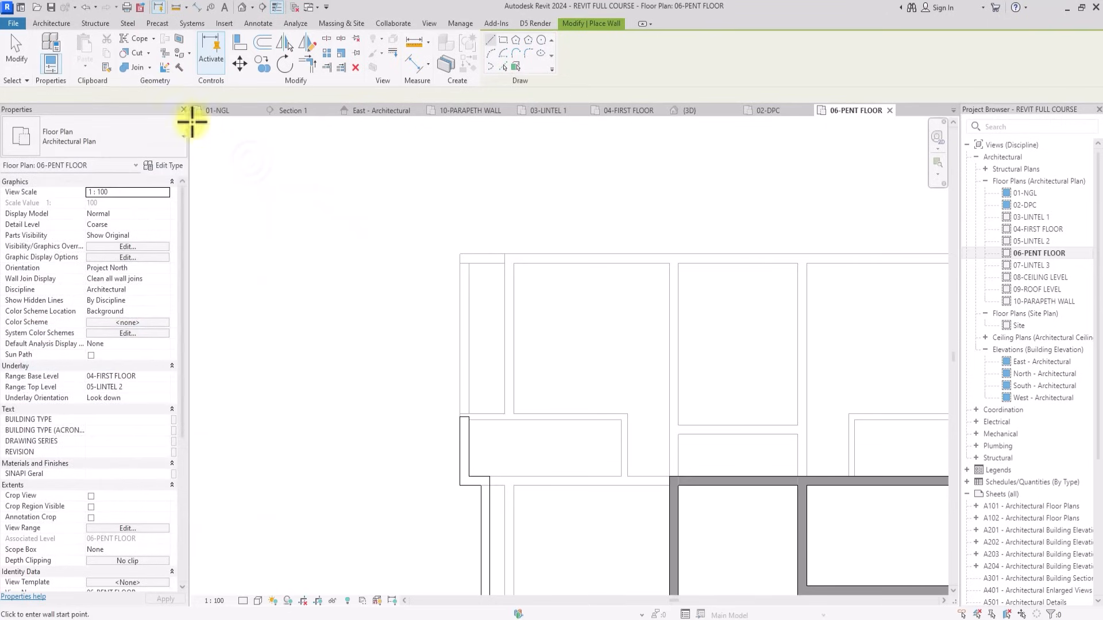
click(40, 22)
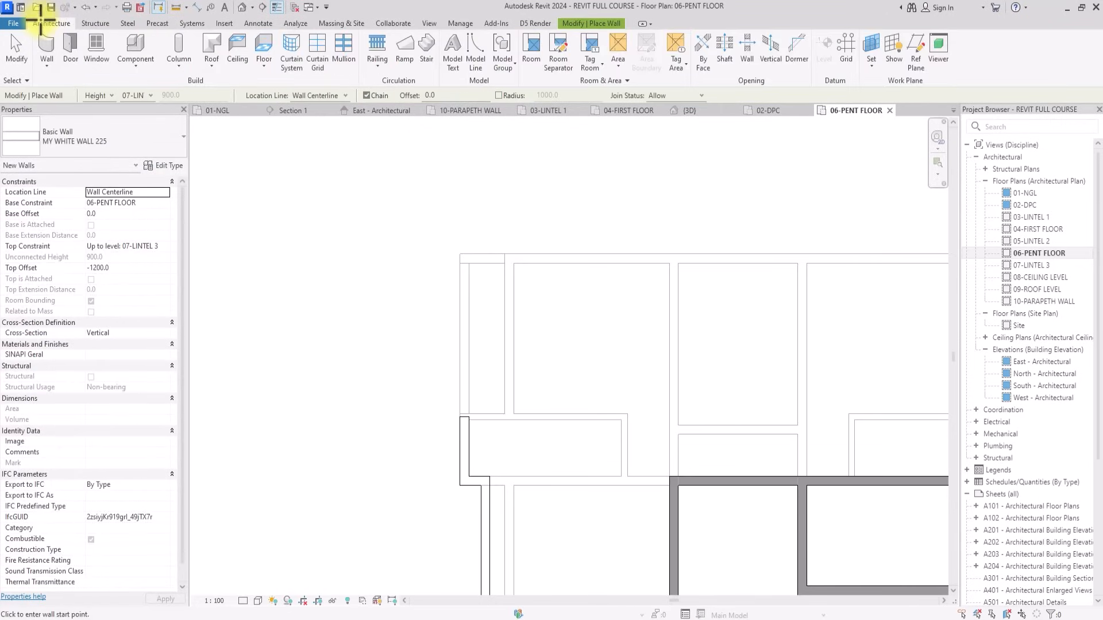
click(48, 43)
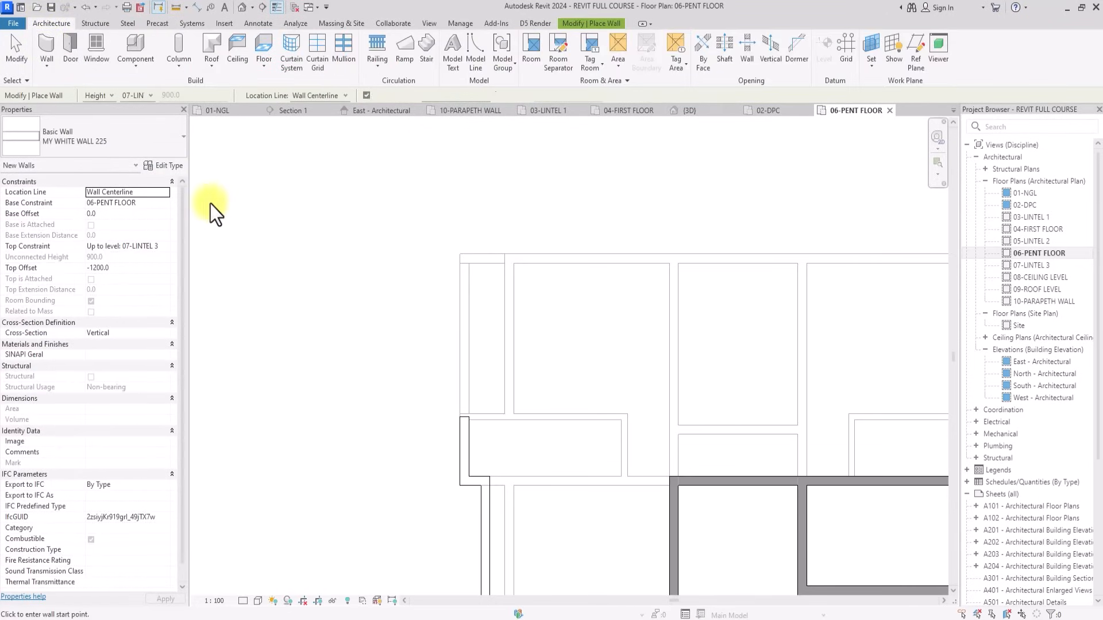
click(140, 214)
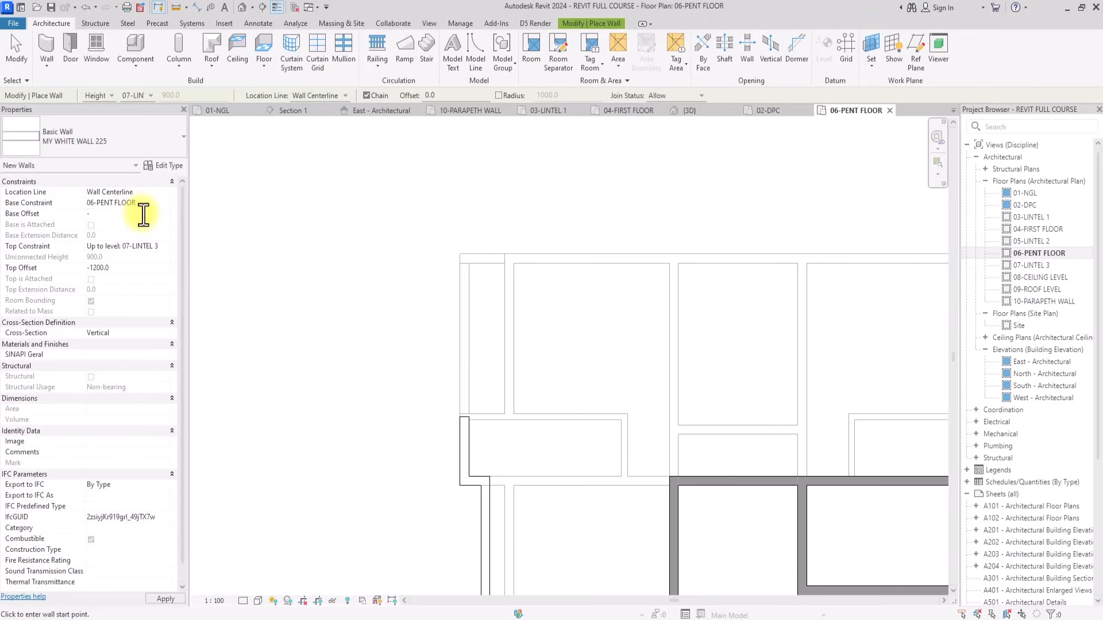
key(Return)
Draw a wall about 3787 mm long from the underlay's upper left outer corner down to the shortened low wall.
scroll(507, 257, up, 1)
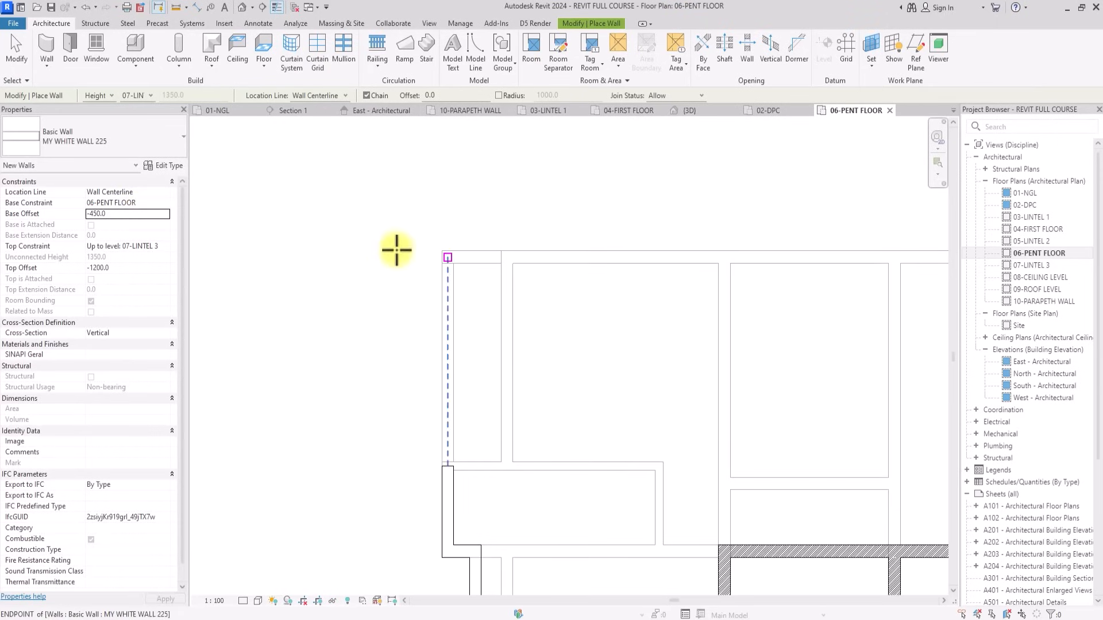
scroll(445, 260, up, 1)
click(448, 258)
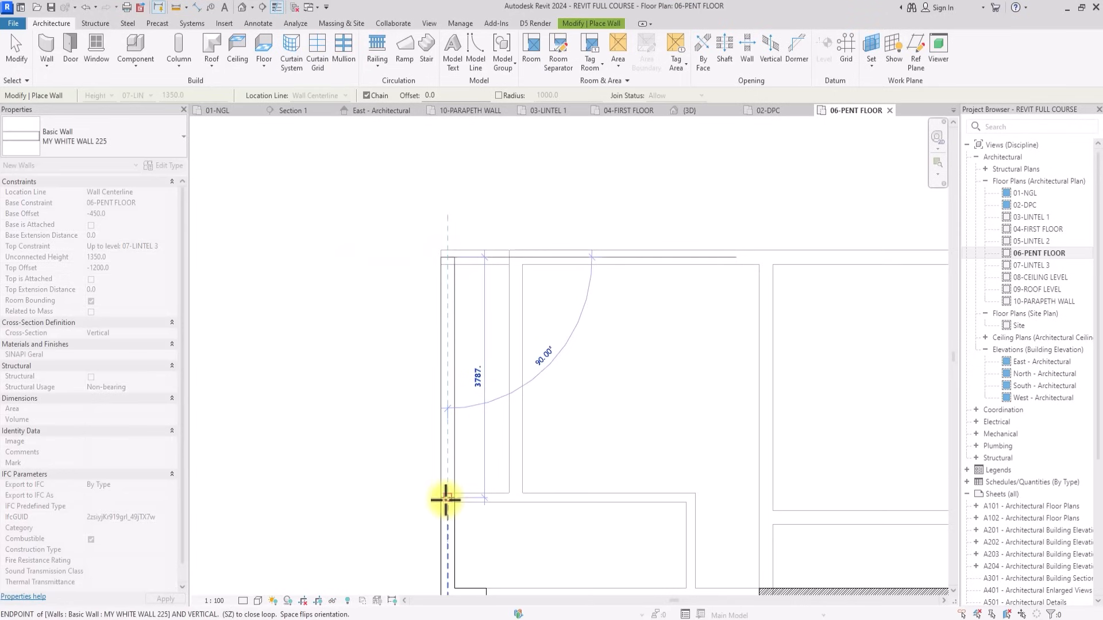
click(447, 499)
key(Escape)
scroll(430, 485, down, 1)
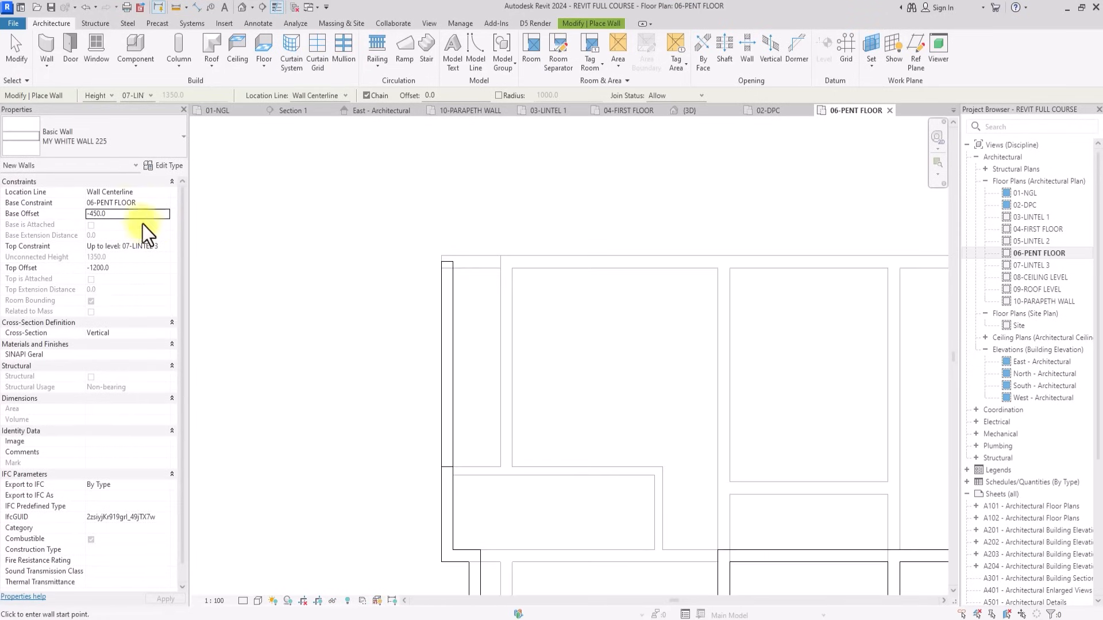
Draw a wall about 1125 mm long with a base offset of -1350 from the inner underlay wall to the upper left outer corner.
click(133, 216)
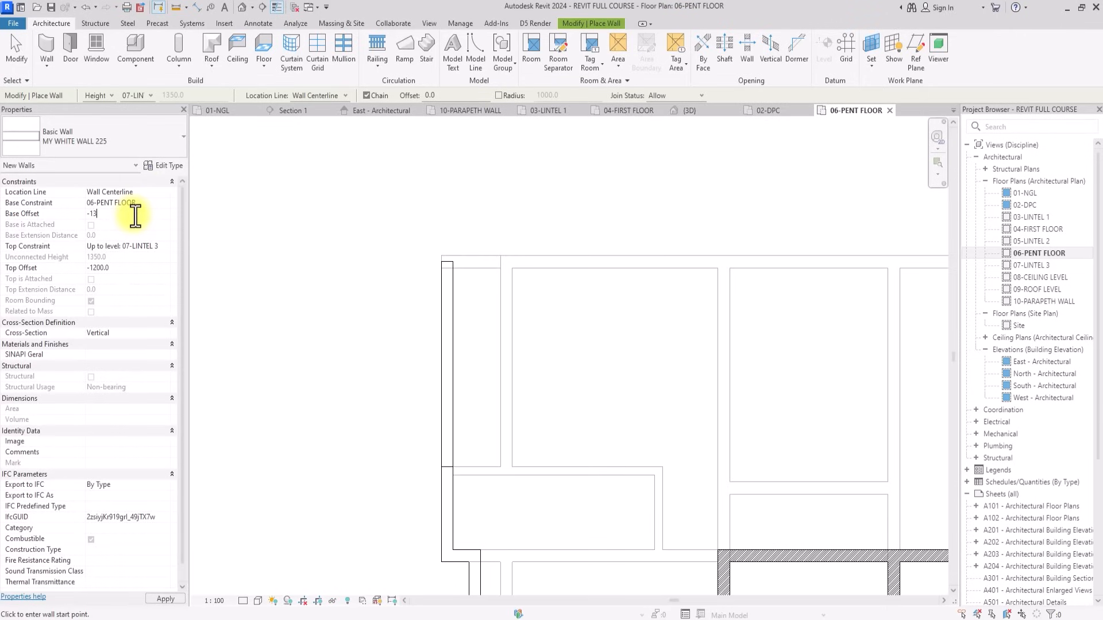
click(506, 262)
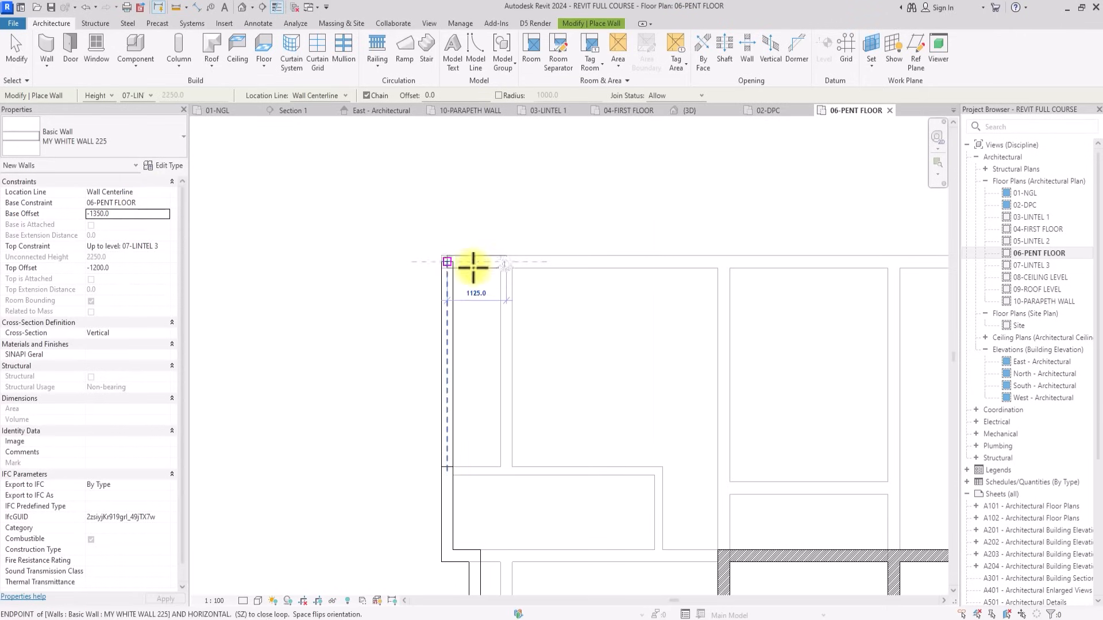
click(449, 262)
scroll(449, 262, down, 2)
key(Escape)
Draw a matching short wall from the inner underlay wall to the building's upper right outer corner.
middle_drag(796, 239, 453, 271)
scroll(538, 292, up, 2)
middle_drag(538, 292, 468, 288)
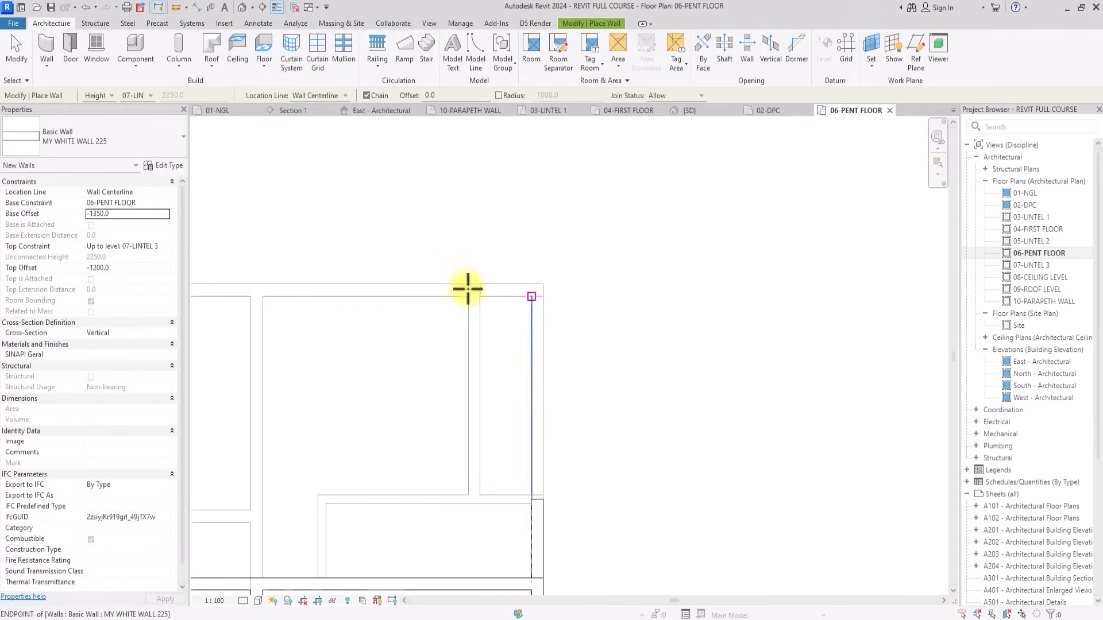
scroll(468, 289, up, 1)
click(468, 289)
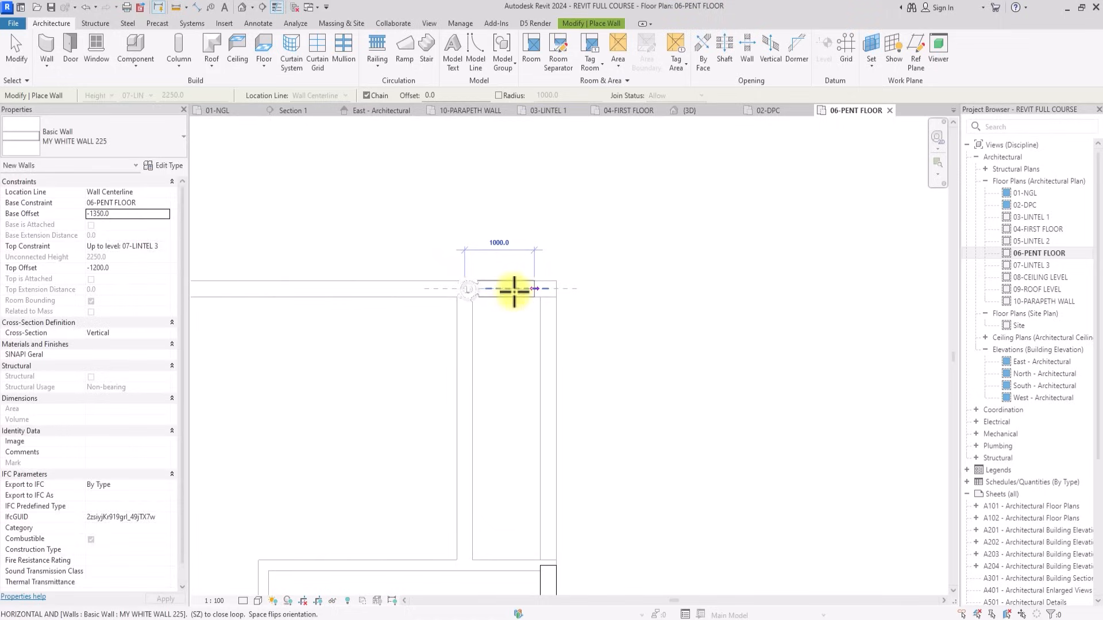
click(550, 288)
key(Escape)
Set the base offset to -450 and draw a wall from the upper right outer corner down to the existing low wall.
click(139, 213)
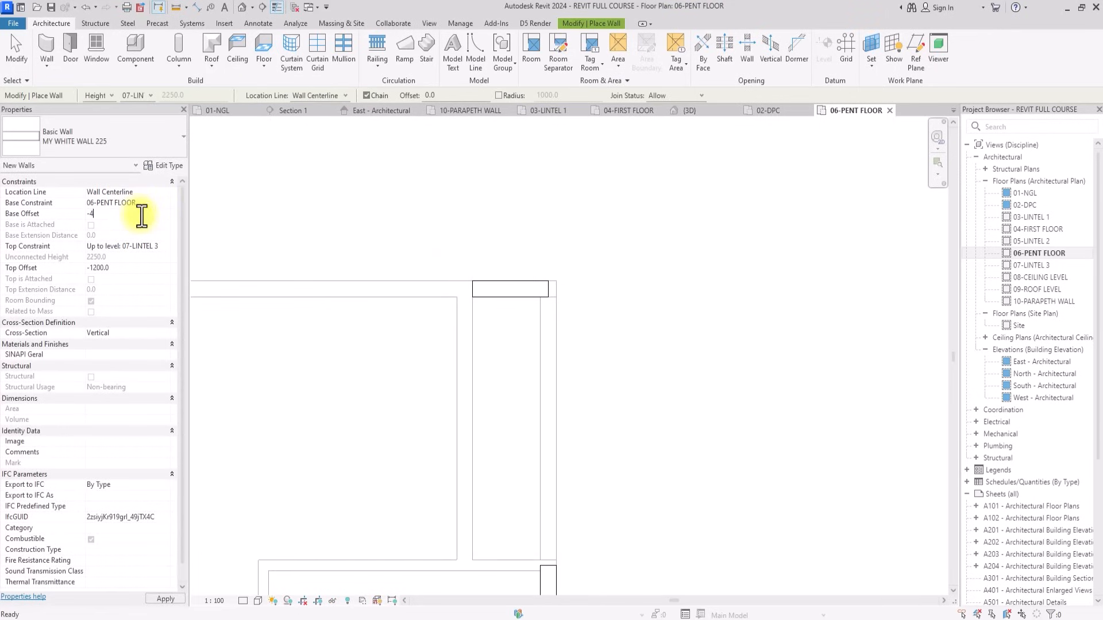
text(-450.0)
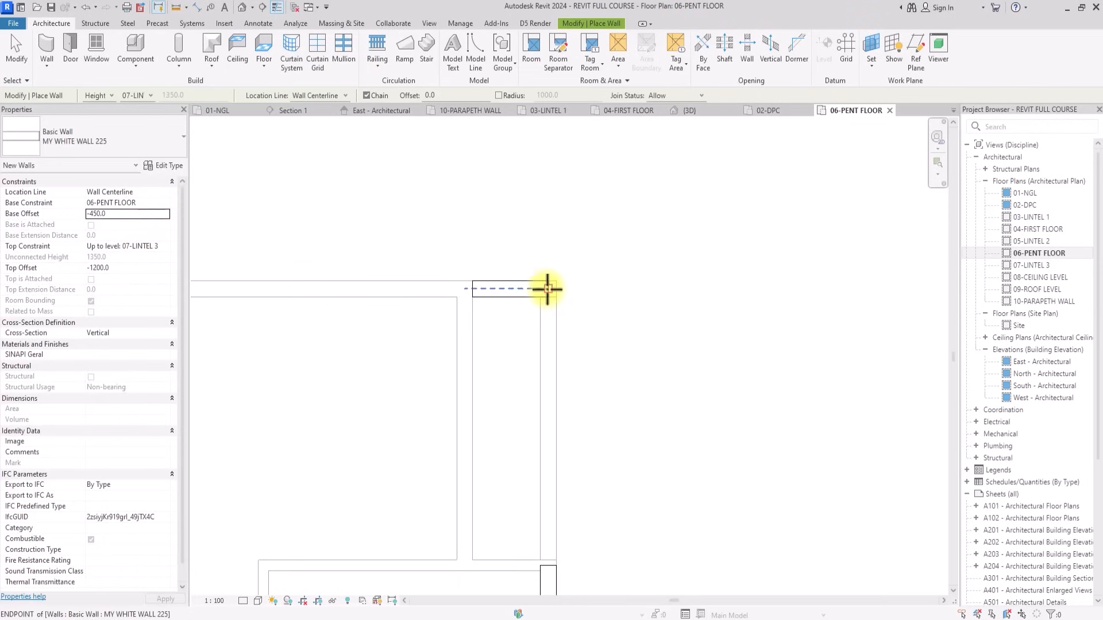
click(549, 288)
click(545, 566)
scroll(544, 566, down, 3)
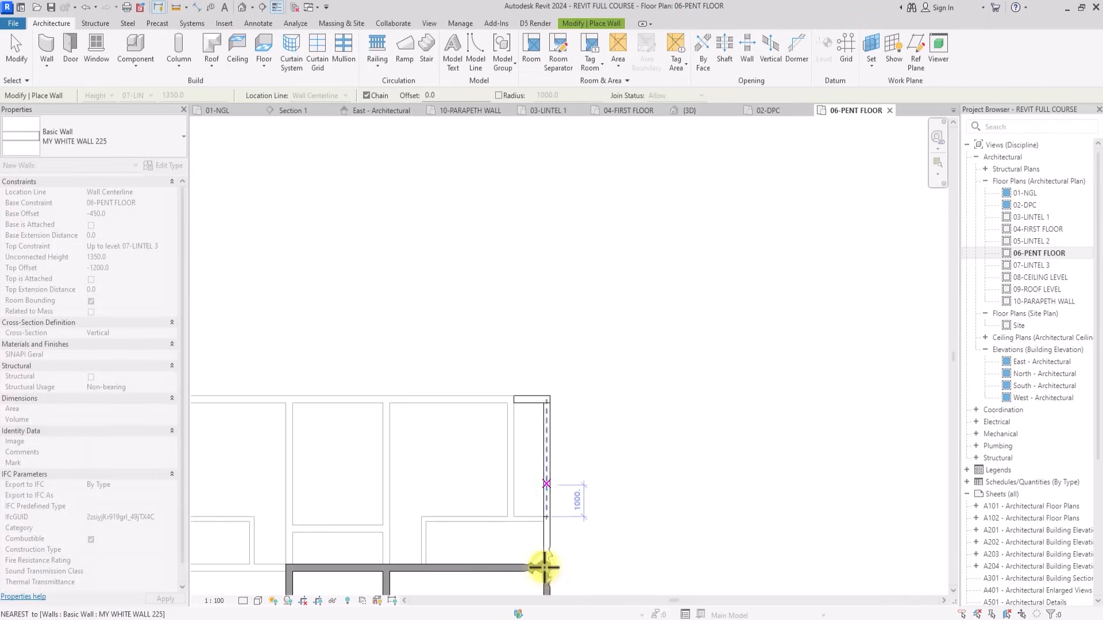
key(Escape)
key(Escape)
middle_drag(545, 567, 768, 506)
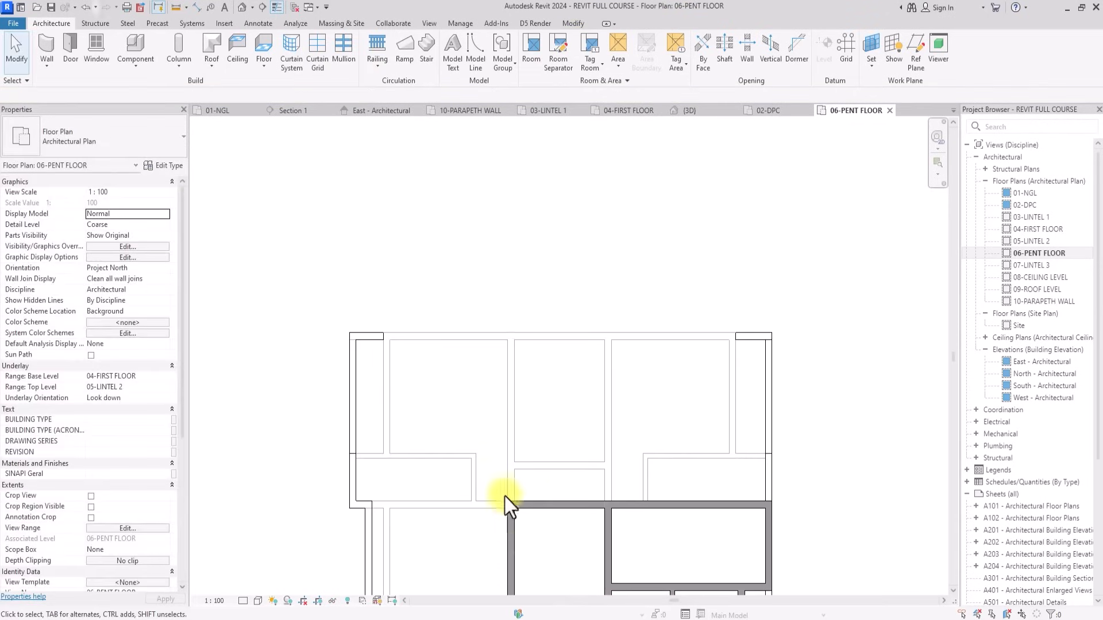
Examine the new low walls in the 3D view and select the low side wall above the upper-floor opening.
click(241, 8)
click(894, 175)
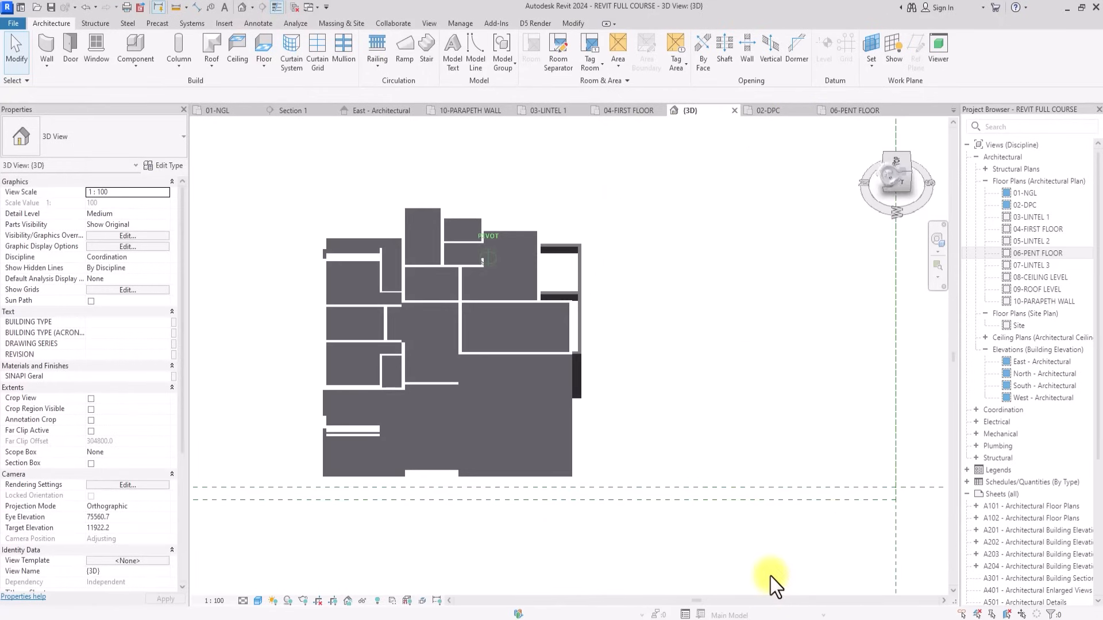
shift+middle_drag(771, 577, 862, 517)
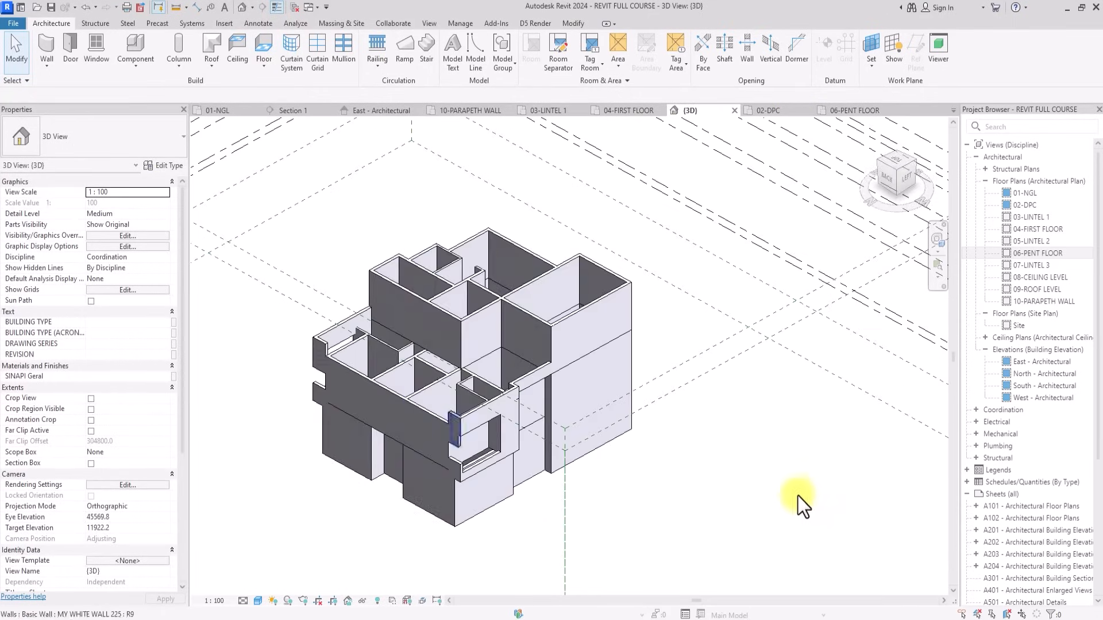
scroll(511, 431, up, 5)
middle_drag(511, 431, 738, 422)
click(739, 422)
scroll(737, 423, down, 4)
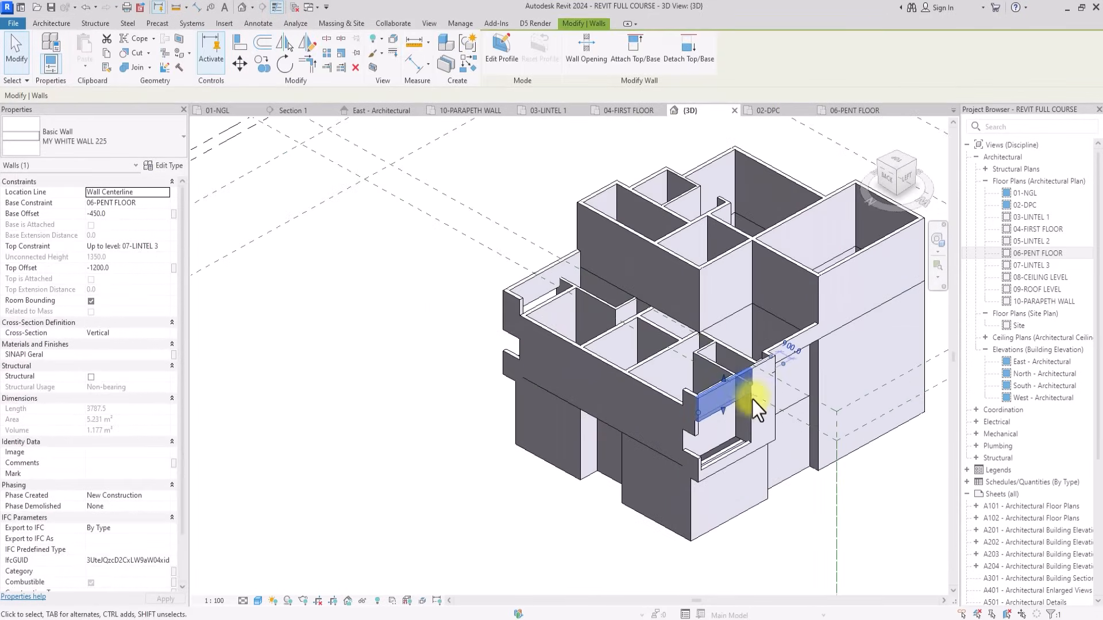
Viewing the model from above, adjust the selected low wall's end so it meets the short wall at the outer corner.
click(896, 164)
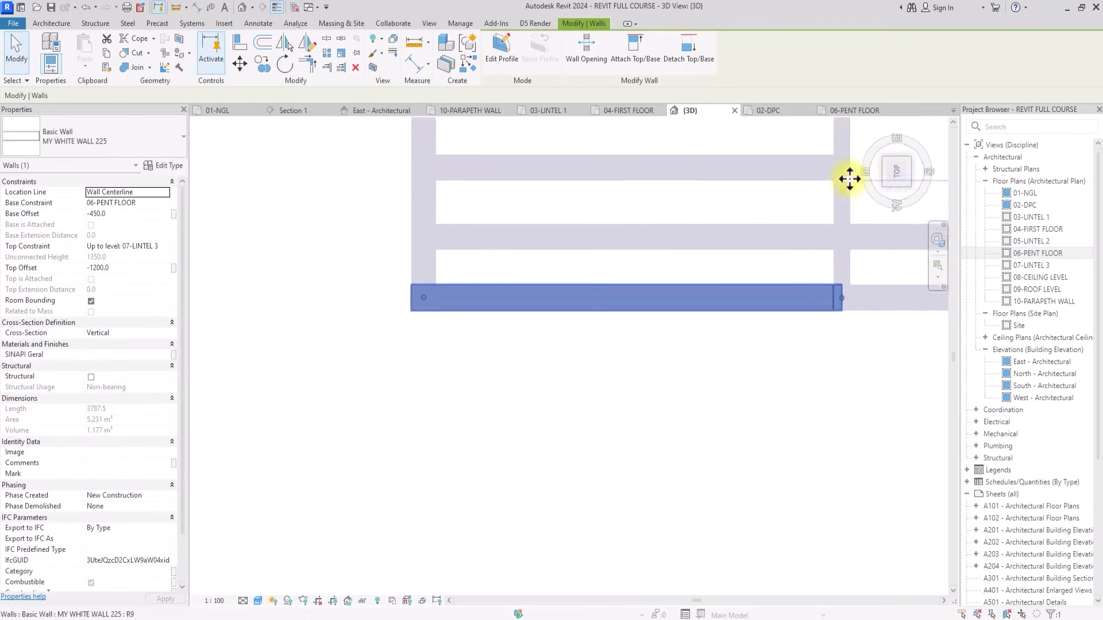
mouse_move(370, 359)
mouse_down()
mouse_move(396, 357)
mouse_move(366, 357)
mouse_up()
click(366, 364)
click(416, 362)
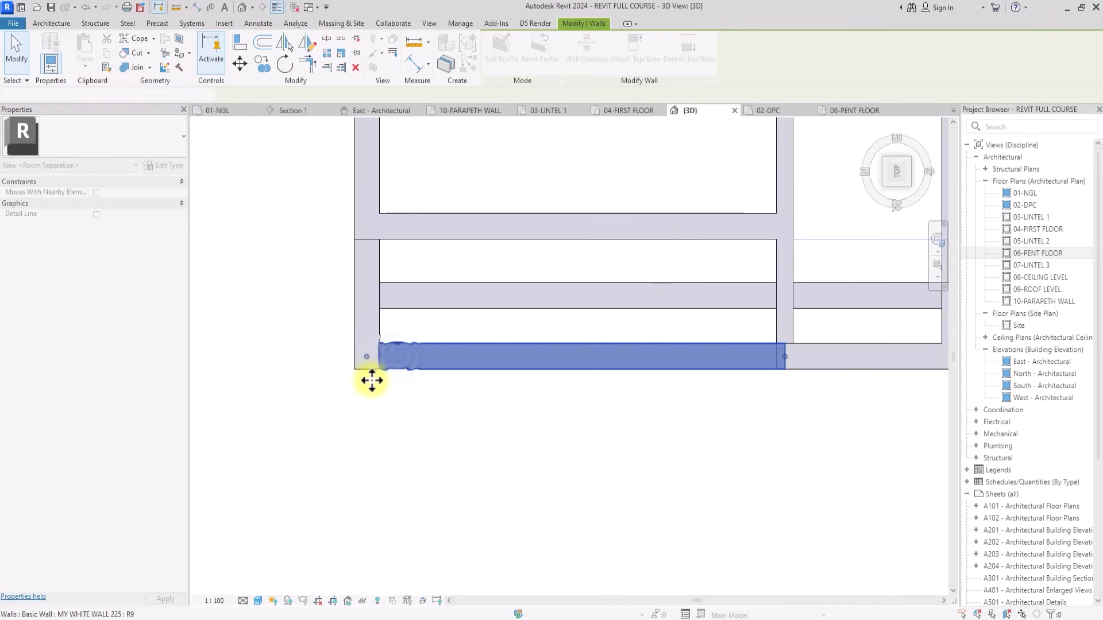
click(367, 437)
drag(898, 174, 916, 583)
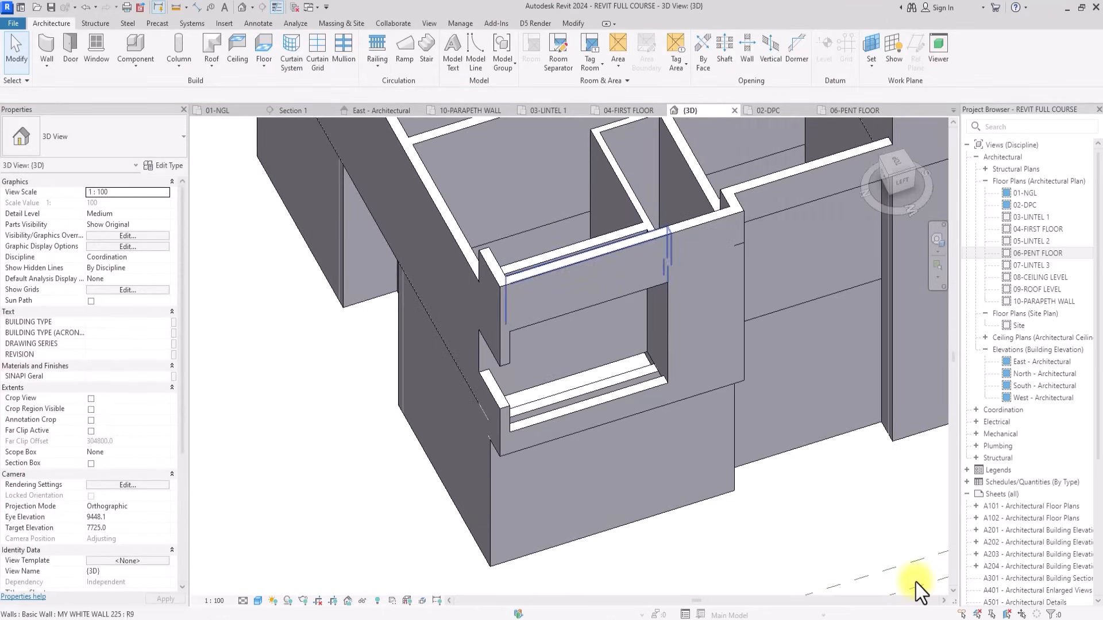
Check the base and top constraints of the two short end walls at the building's outer corners.
scroll(916, 583, down, 2)
scroll(916, 582, up, 3)
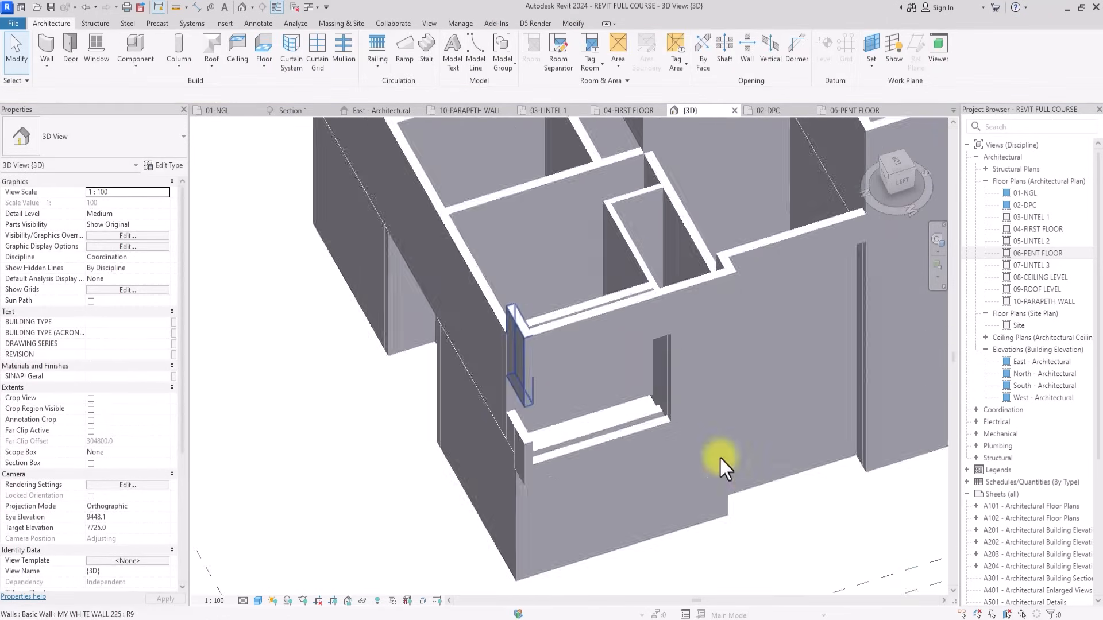
click(512, 325)
middle_drag(512, 326, 549, 410)
scroll(512, 326, down, 1)
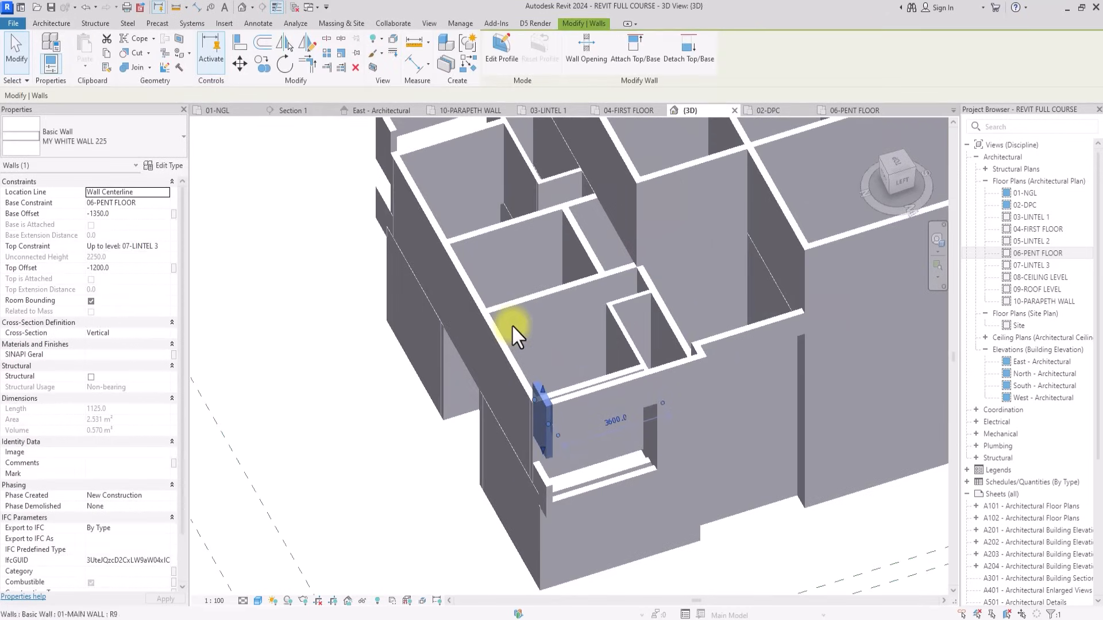
middle_drag(512, 325, 520, 455)
scroll(512, 325, up, 2)
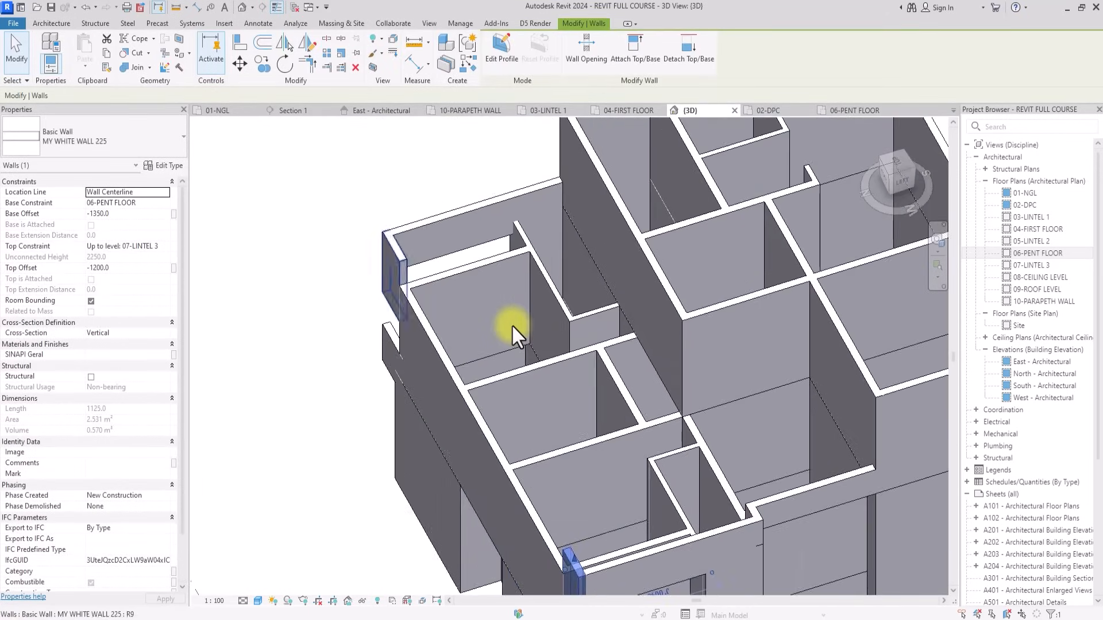
click(393, 249)
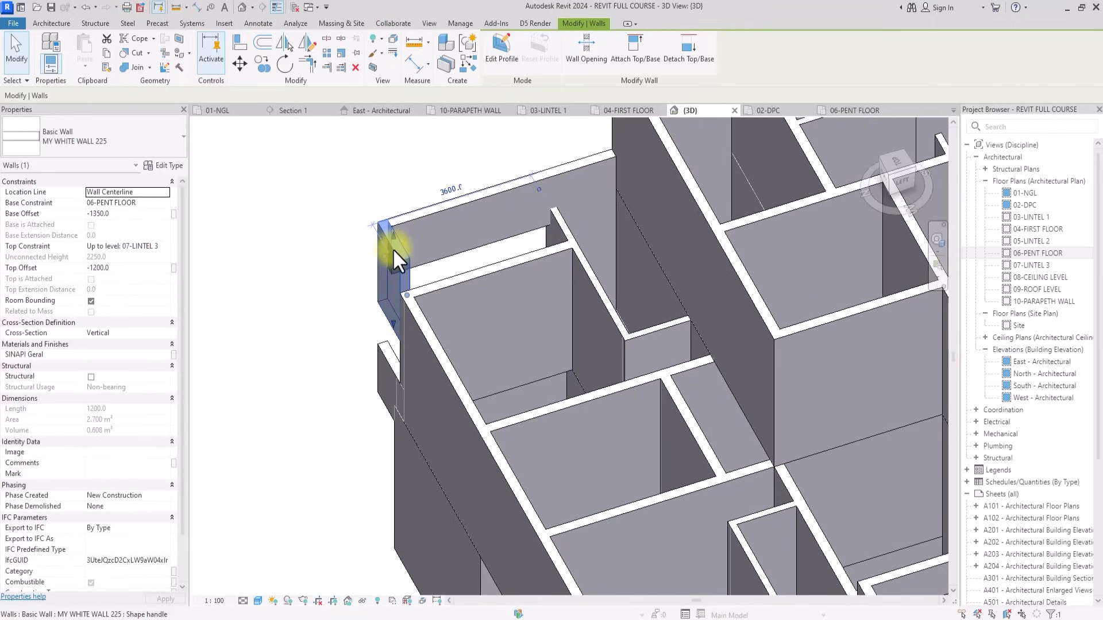
middle_drag(398, 251, 496, 429)
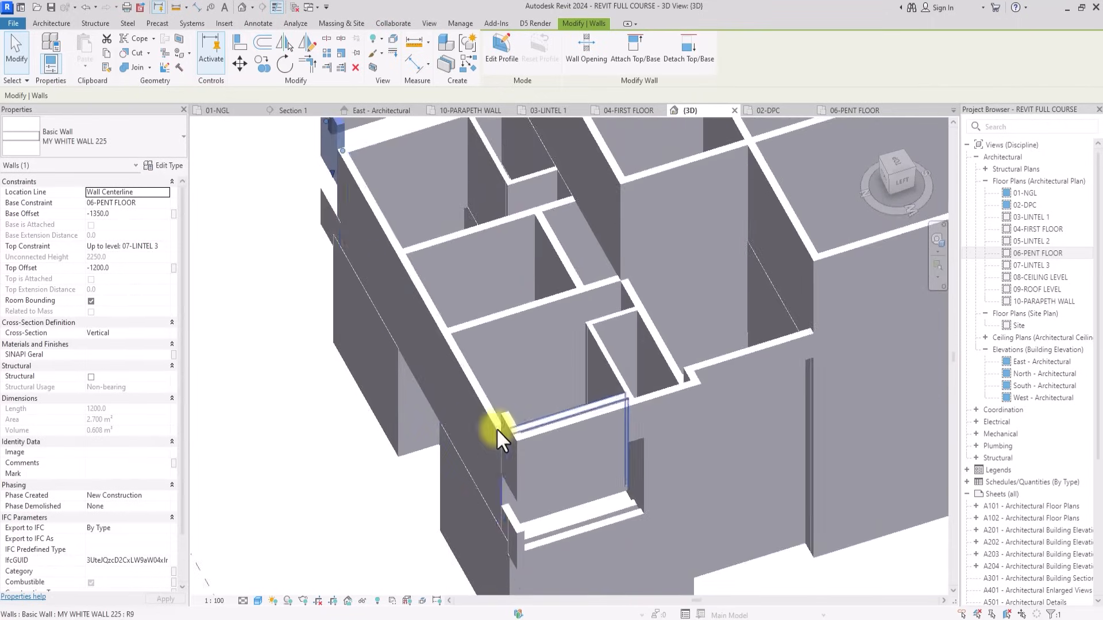
Give the 1125 mm short corner wall a base offset of -450, a top offset of 0 and a top constraint of 06-PENT FLOOR.
scroll(503, 436, up, 1)
click(503, 436)
scroll(504, 436, down, 2)
scroll(477, 419, up, 2)
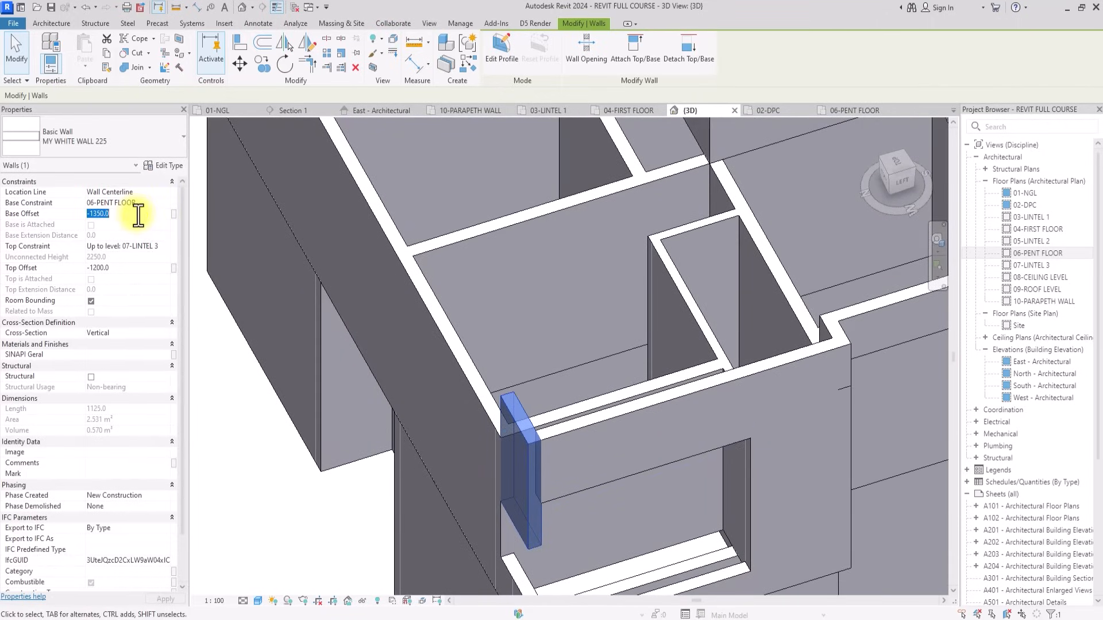
text(-)
key(Return)
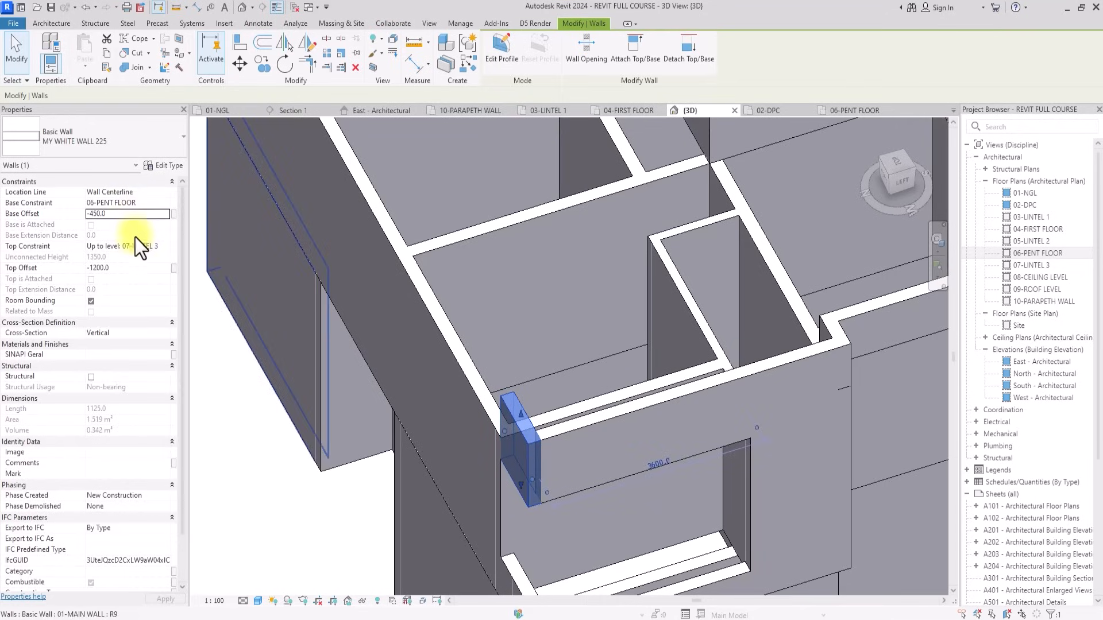
click(133, 271)
text(0)
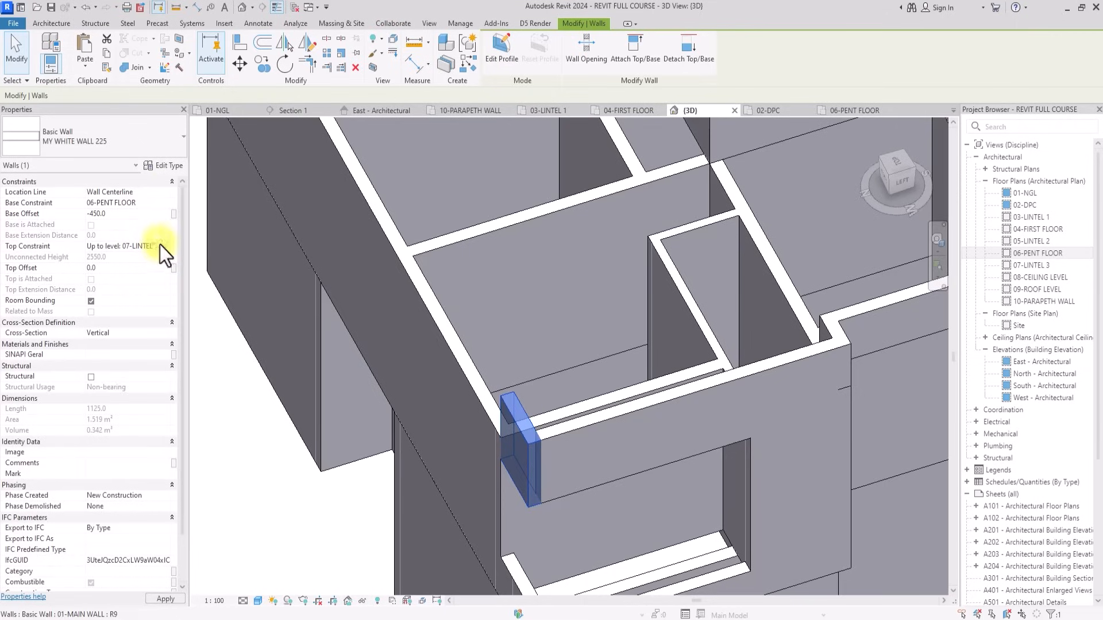
click(161, 246)
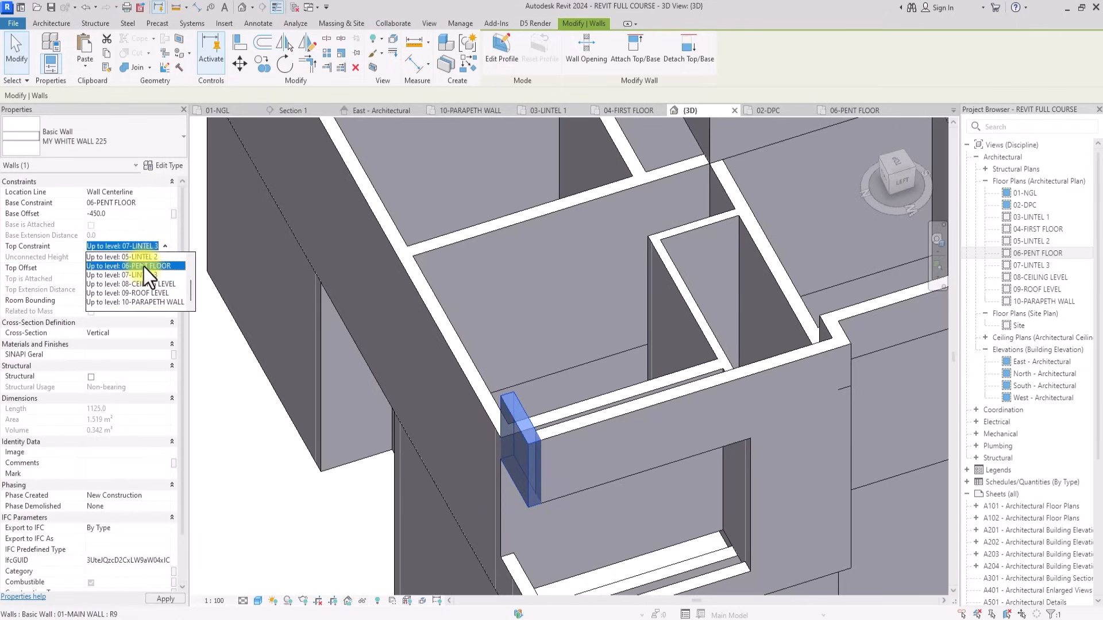
click(144, 267)
Set the opposite short corner wall's base offset to -450 and constrain its top to 06-PENT FLOOR.
scroll(258, 276, down, 4)
scroll(320, 264, up, 5)
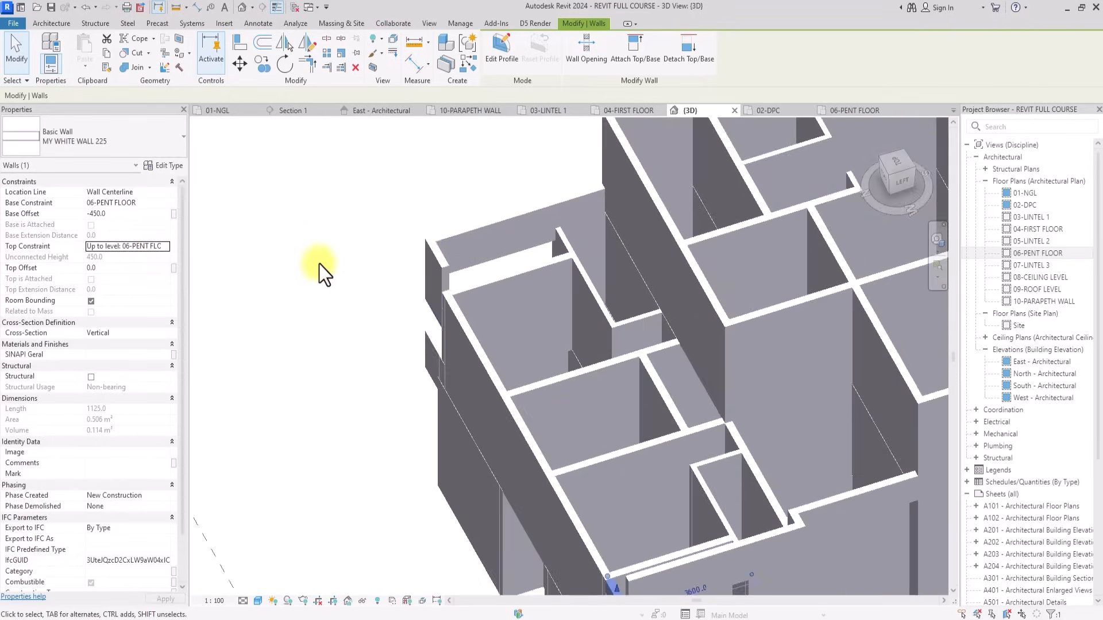
scroll(433, 259, up, 3)
click(433, 259)
click(124, 214)
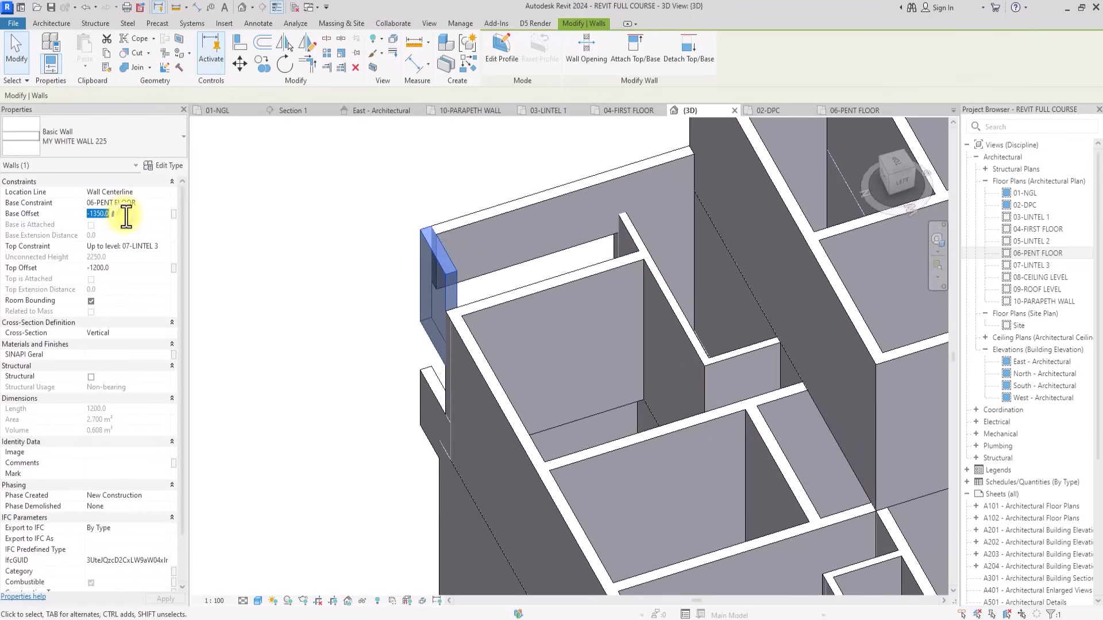
text(-450)
click(129, 272)
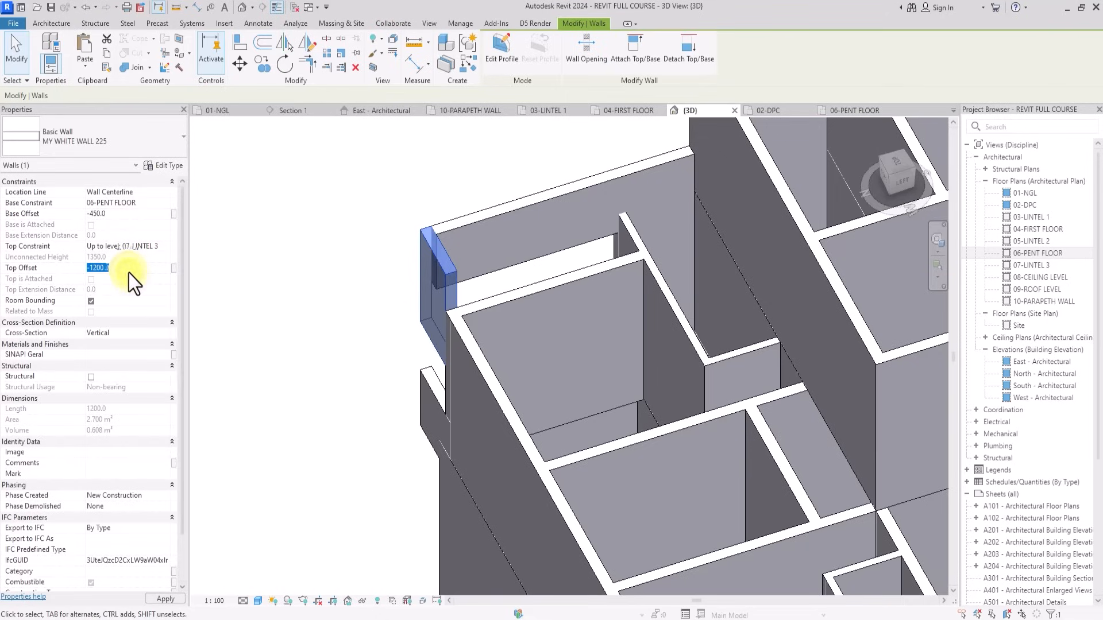
click(161, 247)
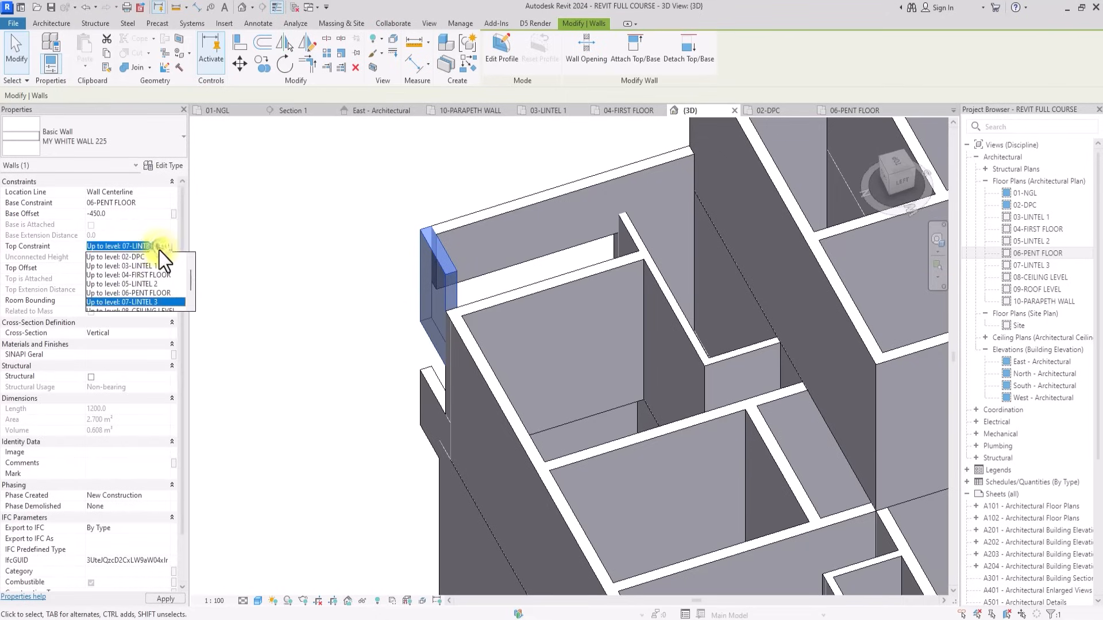
click(135, 291)
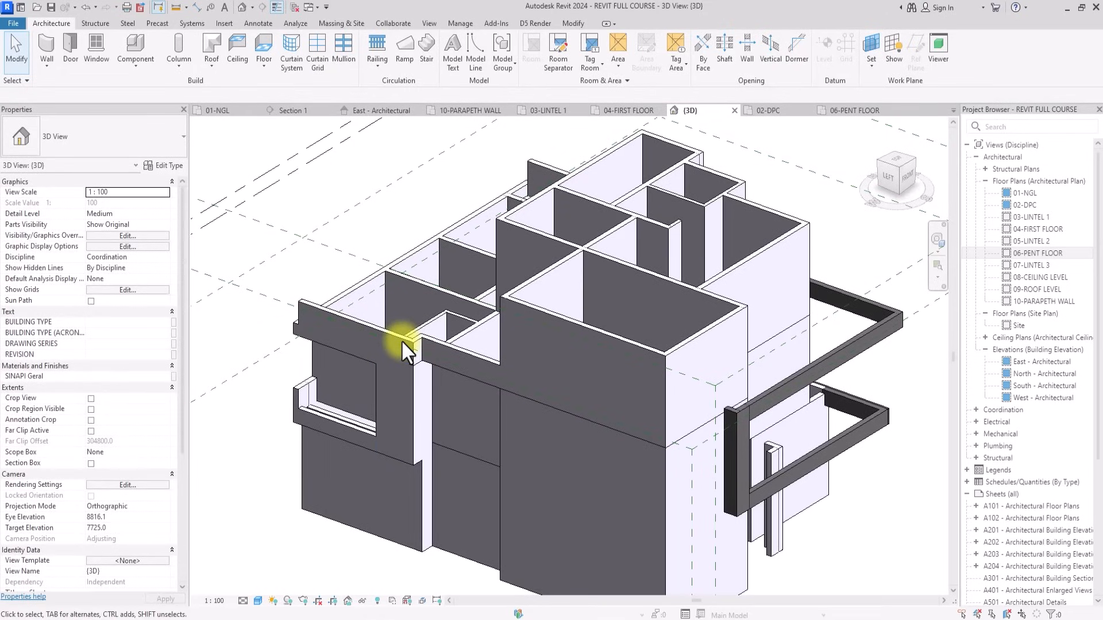
Examine the finished walls of the whole building in 3D from the front, from above and from the corners.
scroll(678, 259, down, 2)
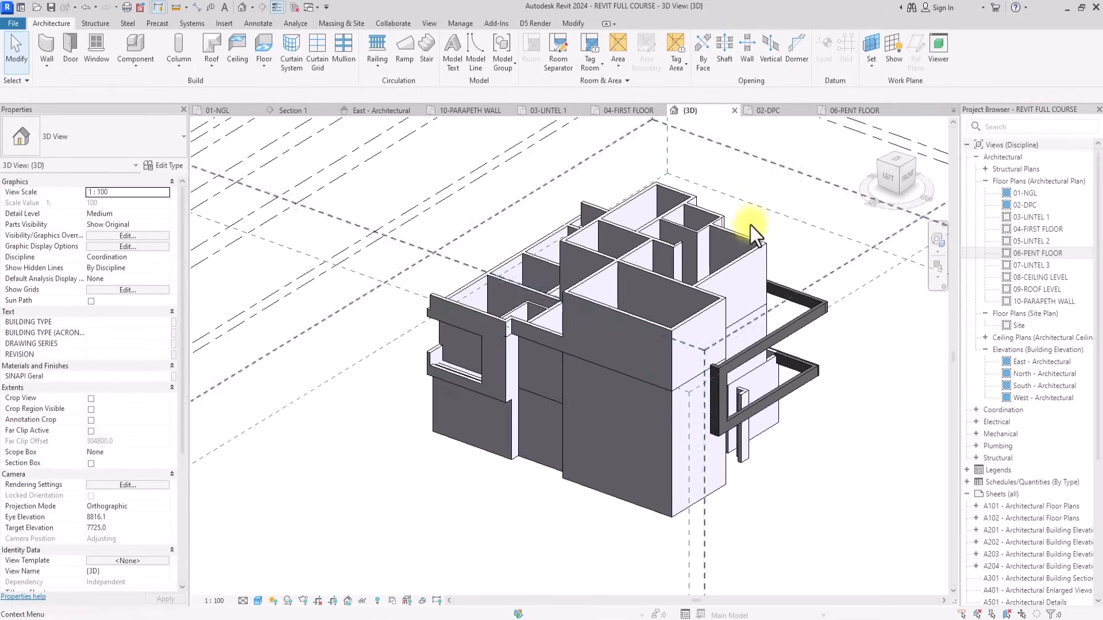
click(906, 175)
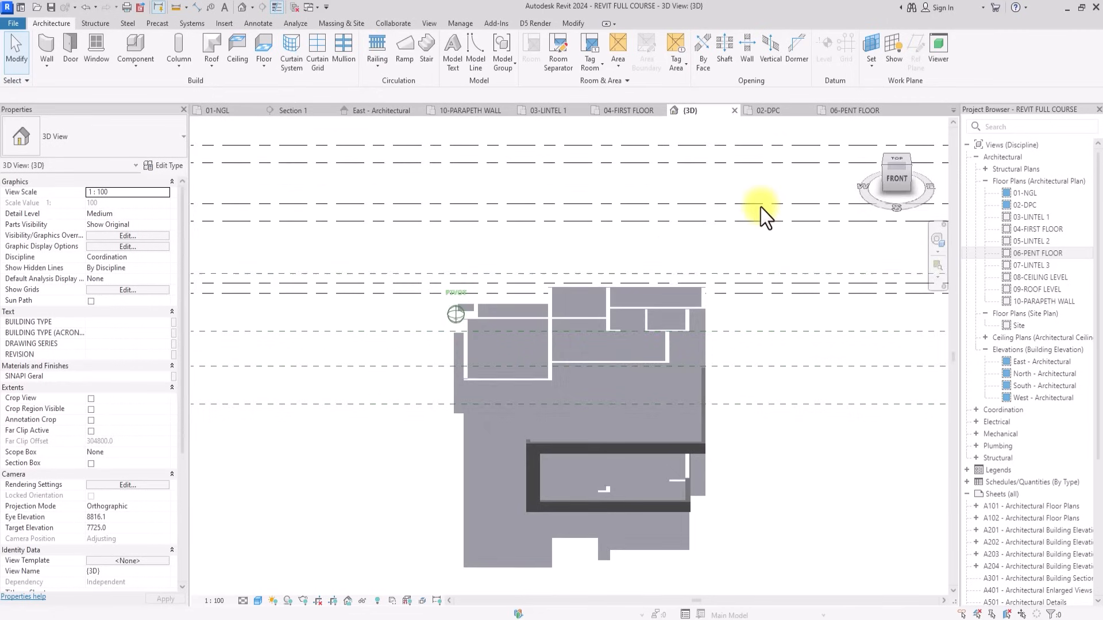
click(885, 167)
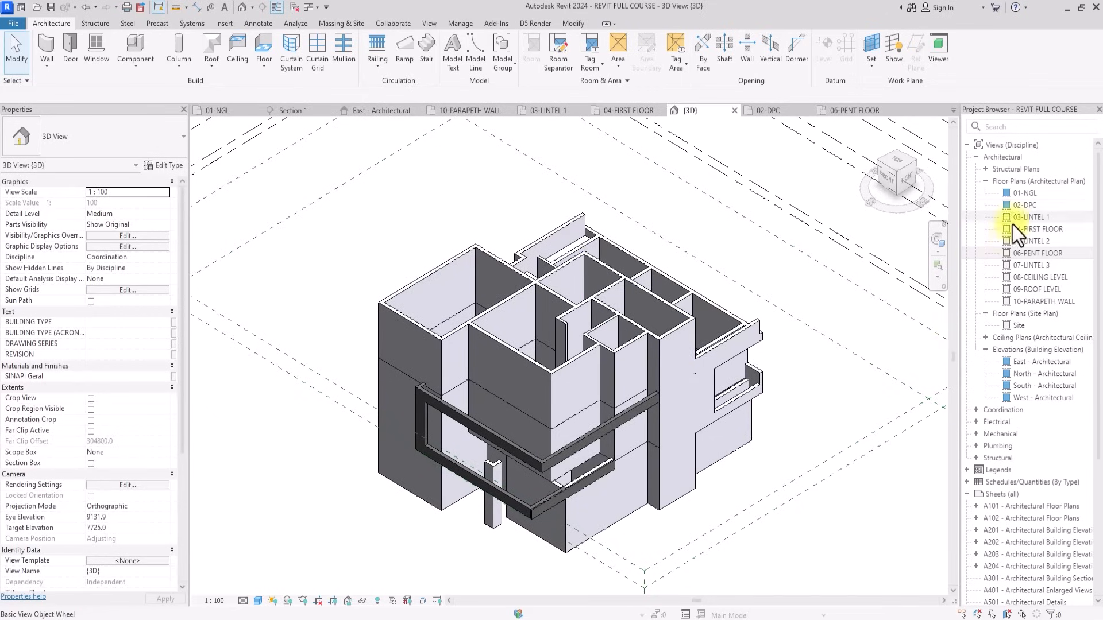
click(1026, 196)
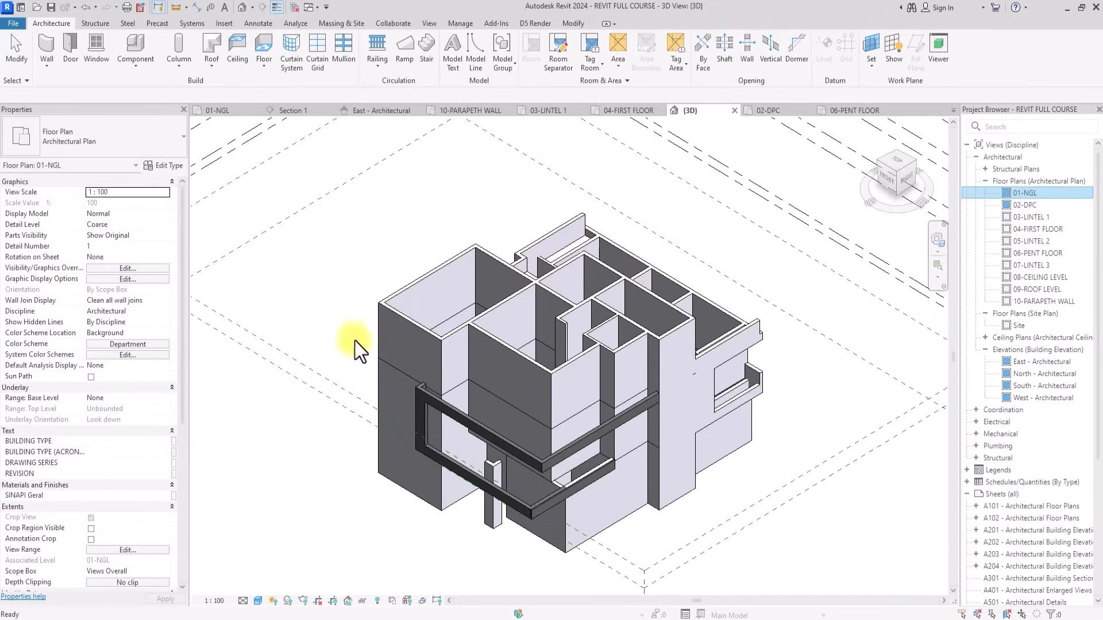
click(899, 163)
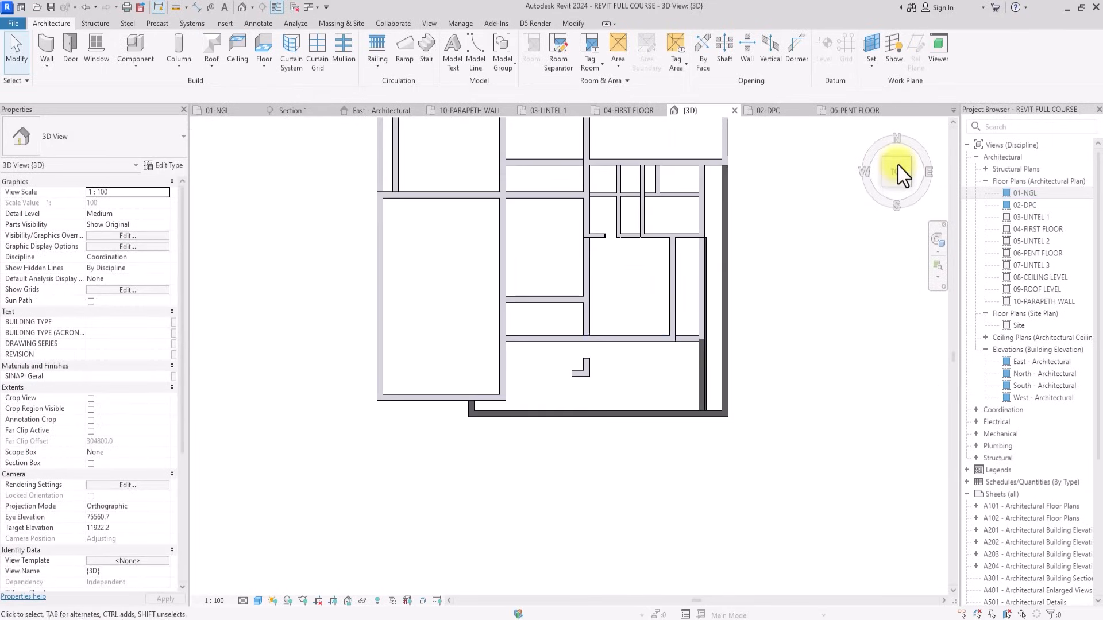
drag(906, 177, 839, 139)
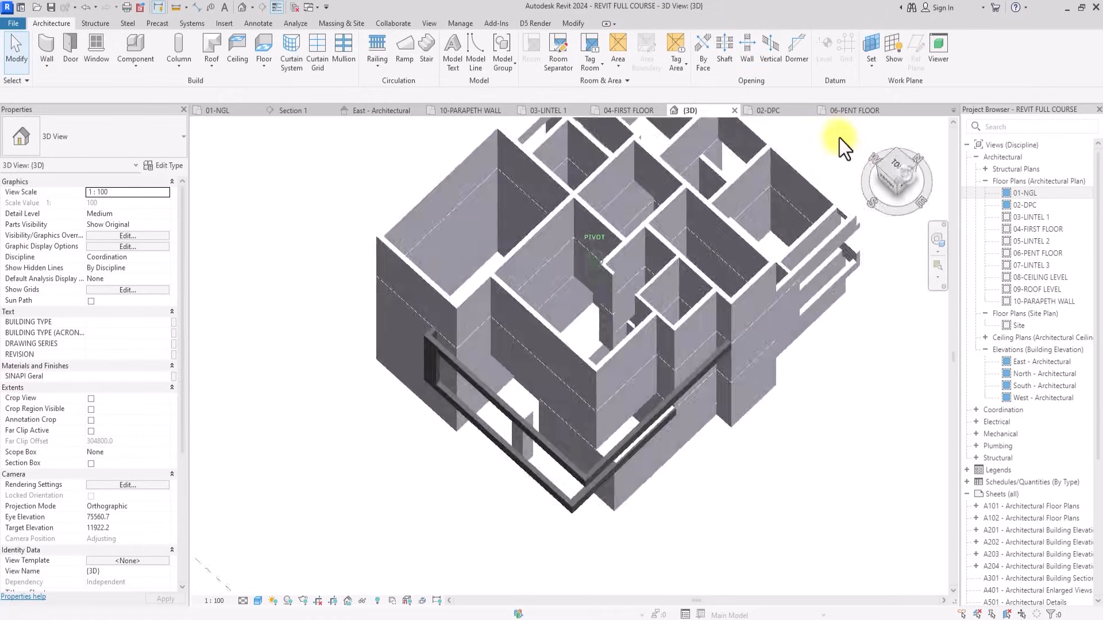
Turn on the 3D view's section box and raise its bottom face to about the building's mid-height, cutting away the lower storey.
click(905, 177)
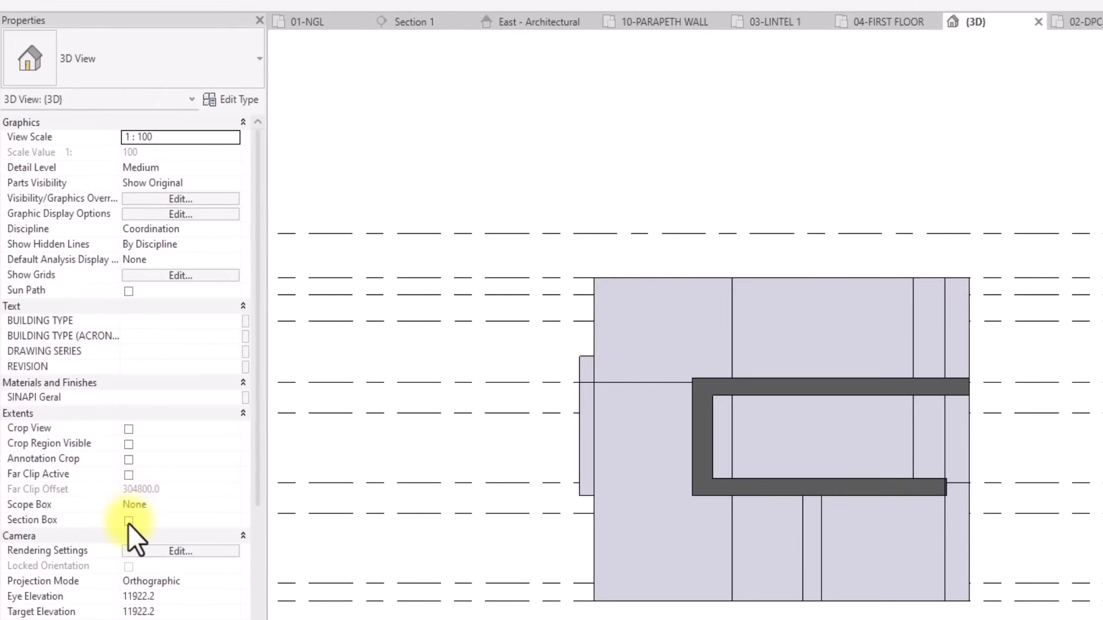
click(128, 523)
click(129, 521)
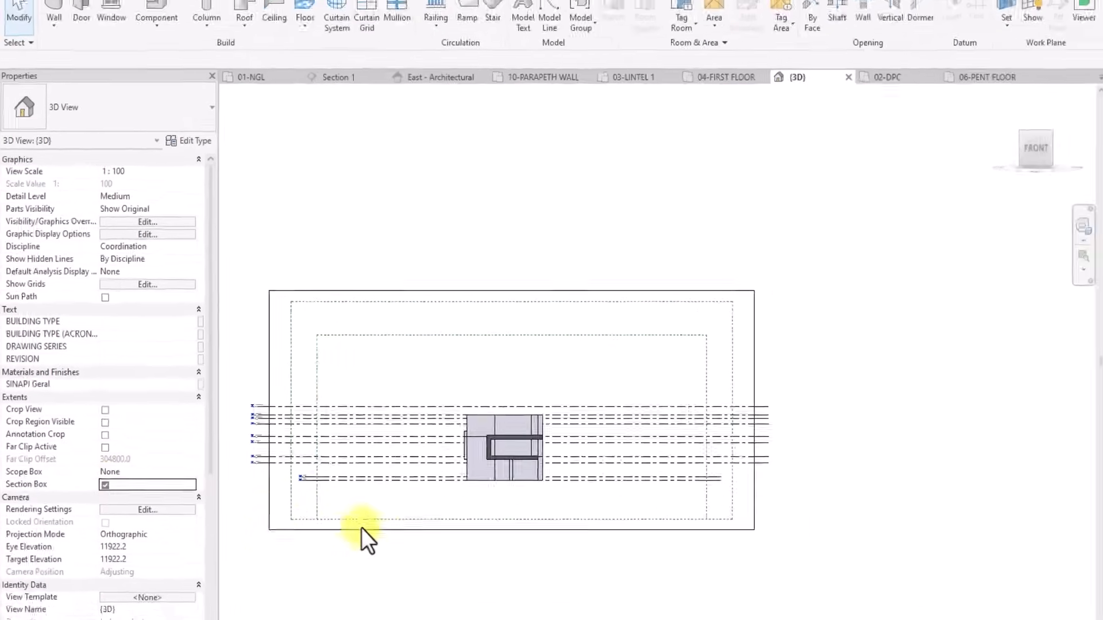
click(443, 530)
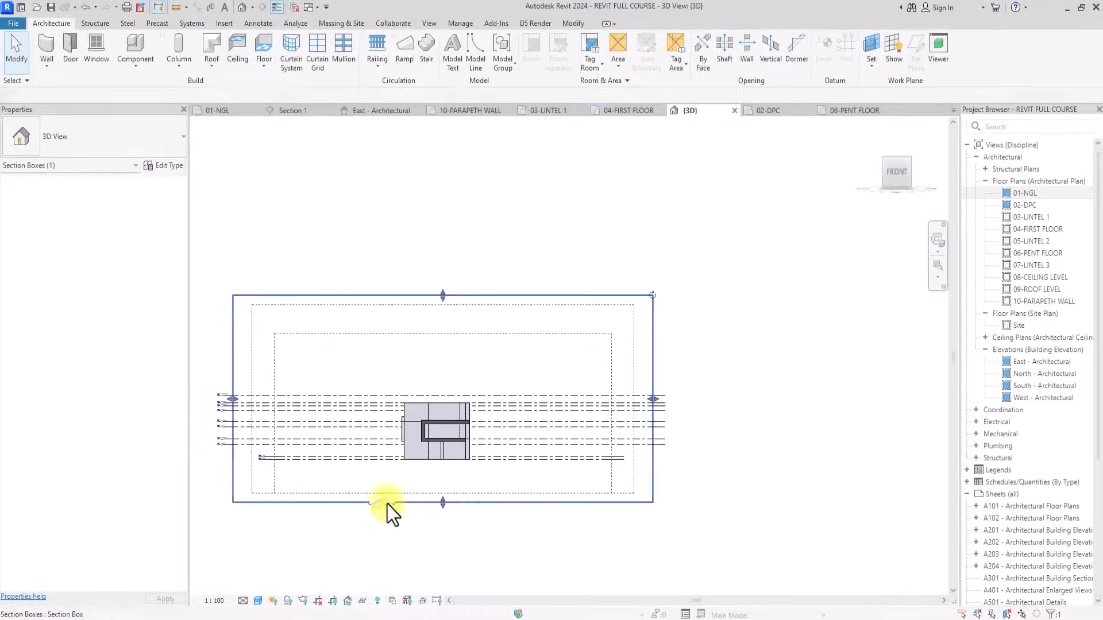
click(439, 482)
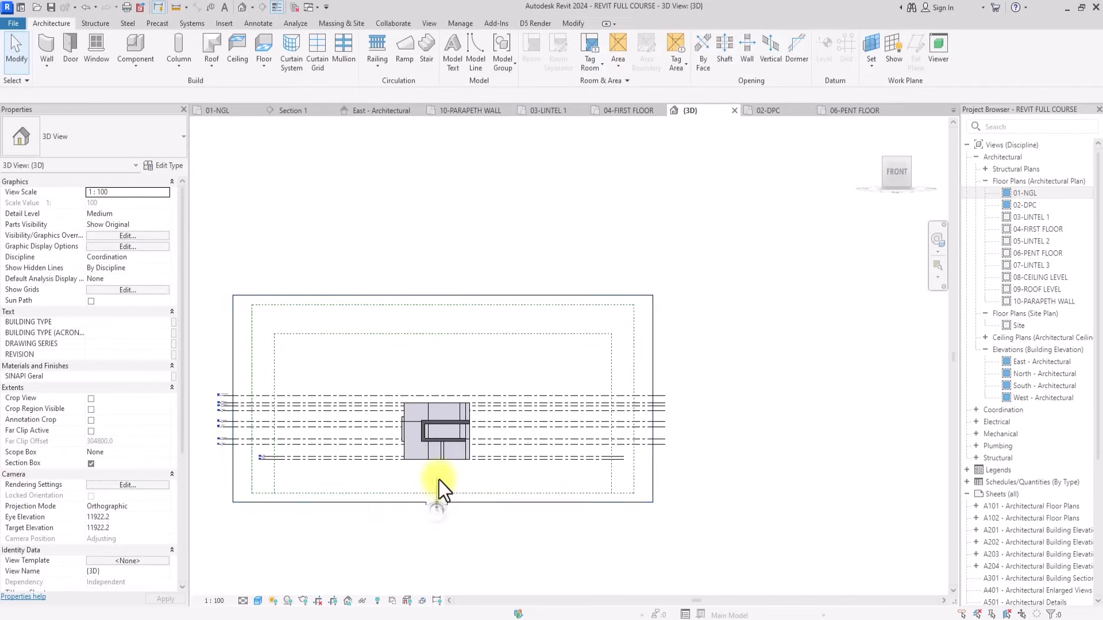
click(443, 502)
drag(443, 503, 456, 430)
drag(888, 180, 838, 229)
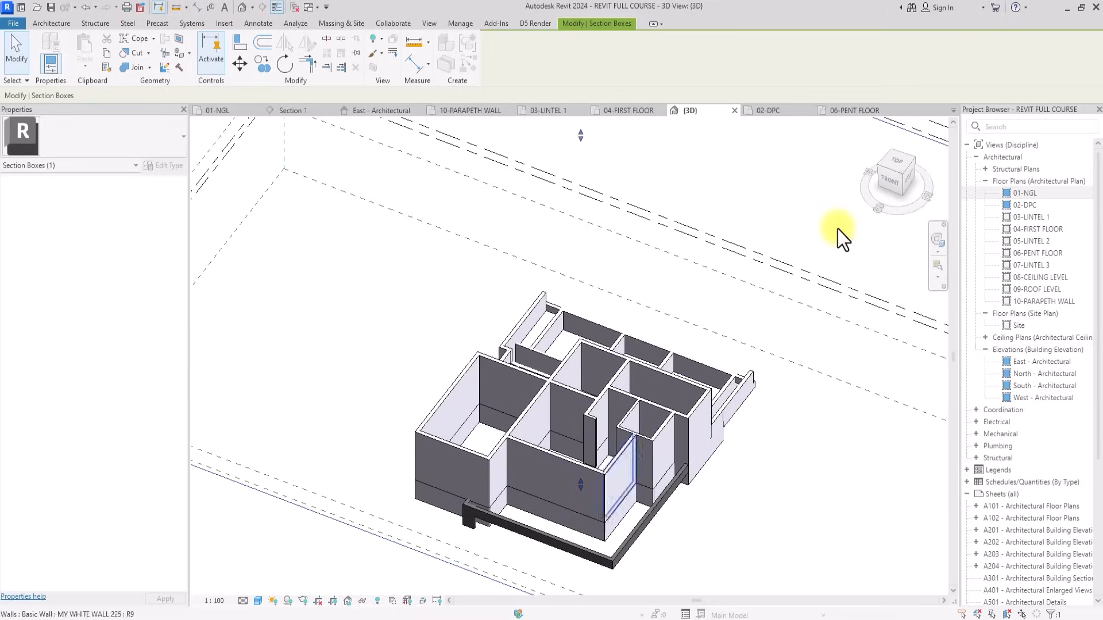
Hide the section box's outline in the 3D view, hiding only that element.
middle_drag(648, 338, 653, 178)
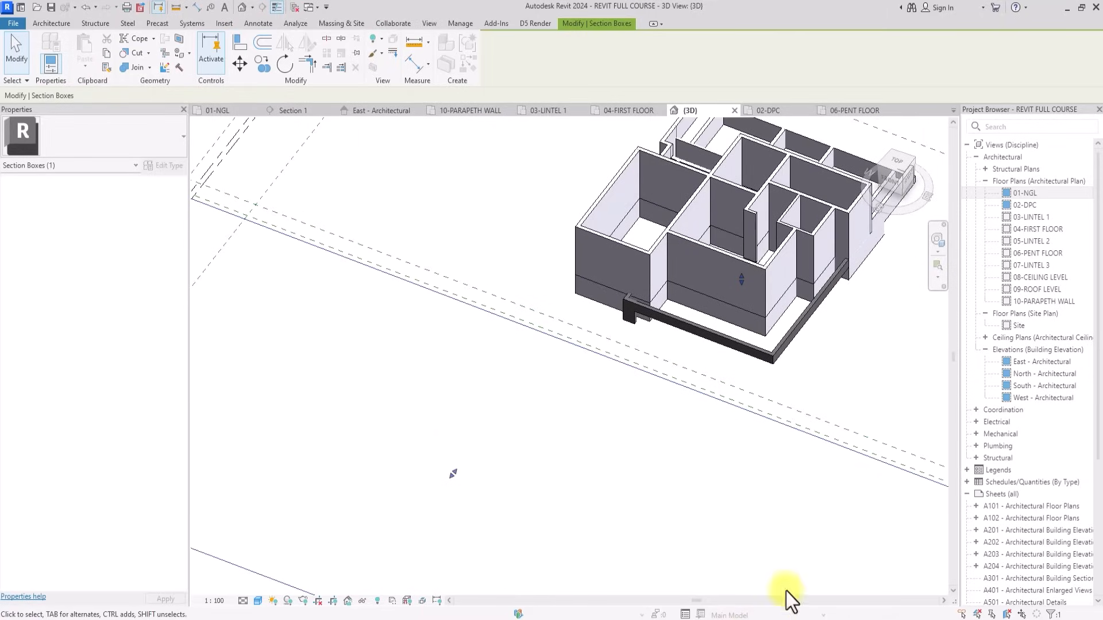
scroll(523, 408, down, 4)
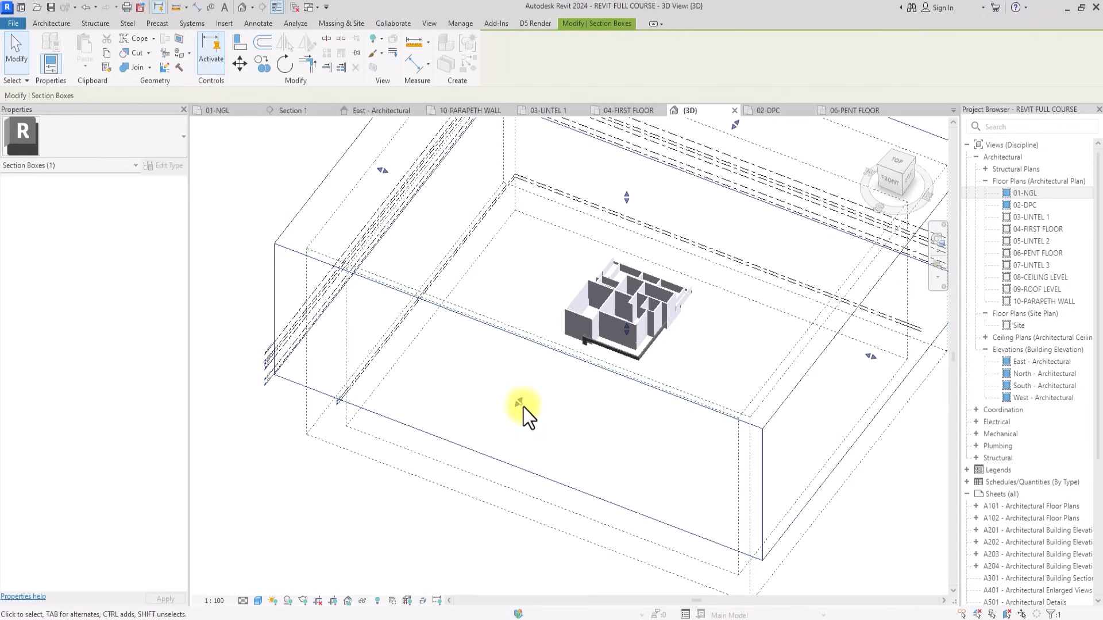
click(272, 484)
click(292, 384)
right_click(292, 384)
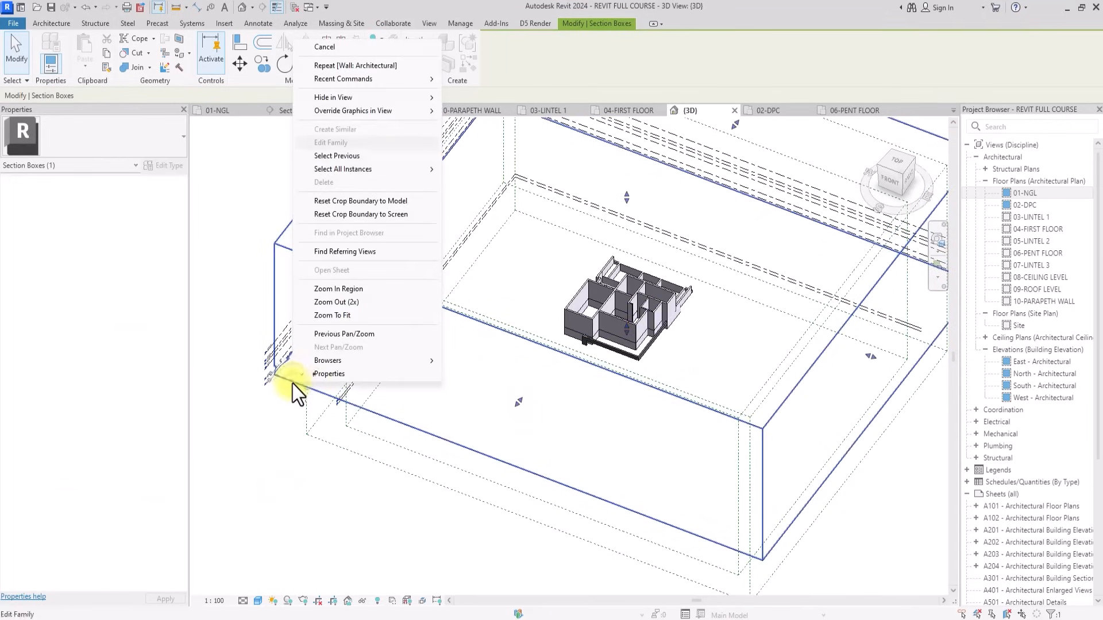
mouse_move(402, 97)
click(490, 97)
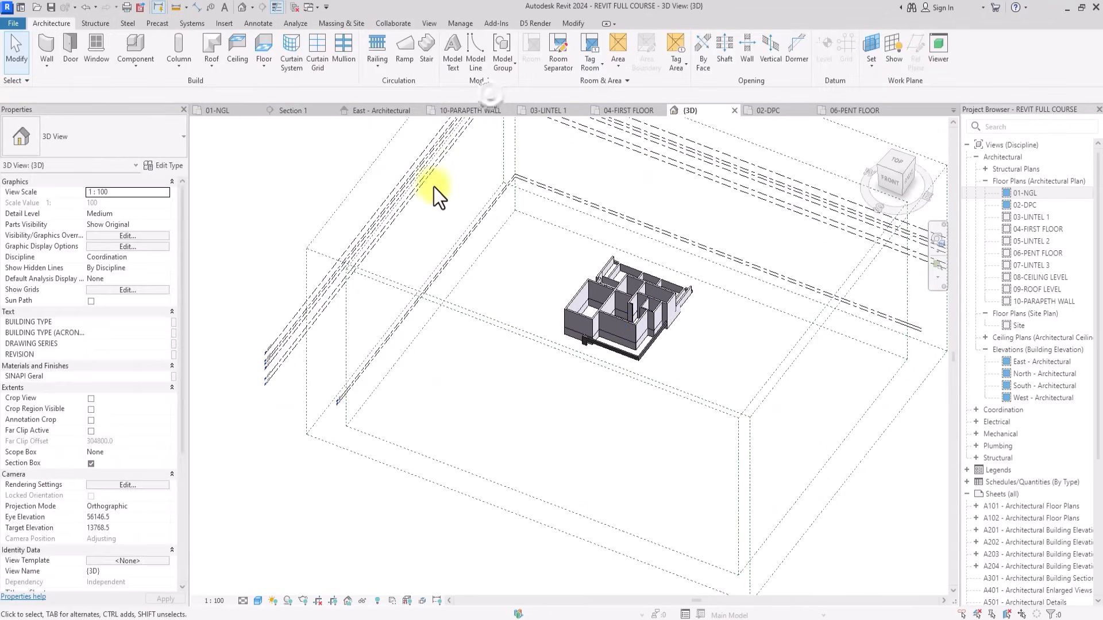
Hide the two remaining dashed scope boxes around the building in the 3D view, hiding only those elements.
click(342, 333)
right_click(342, 333)
click(312, 347)
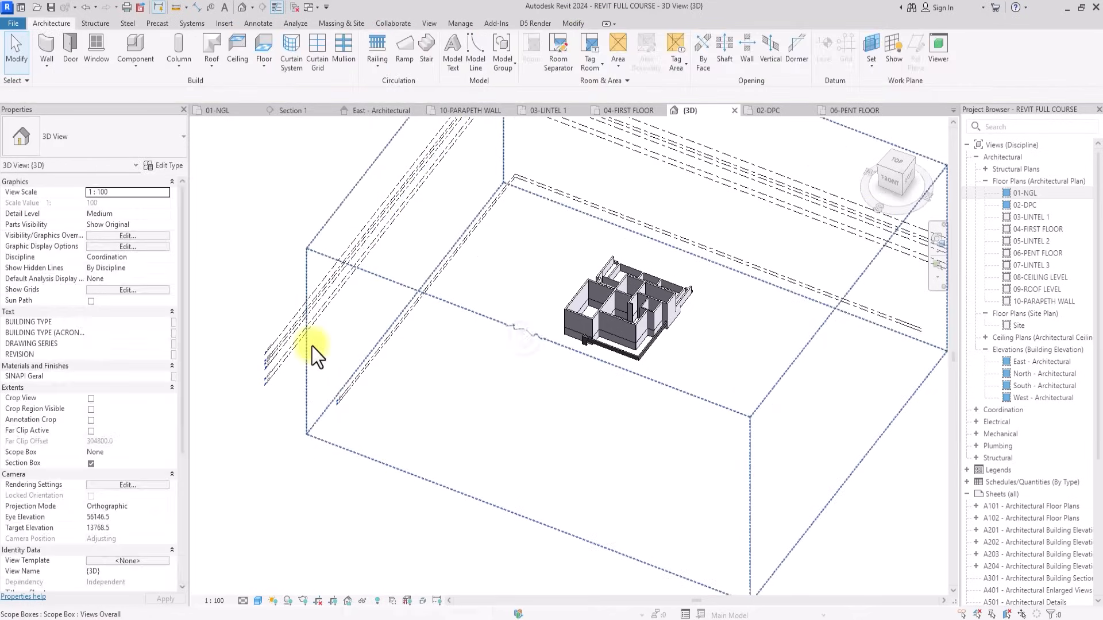
click(307, 344)
right_click(308, 345)
mouse_move(391, 65)
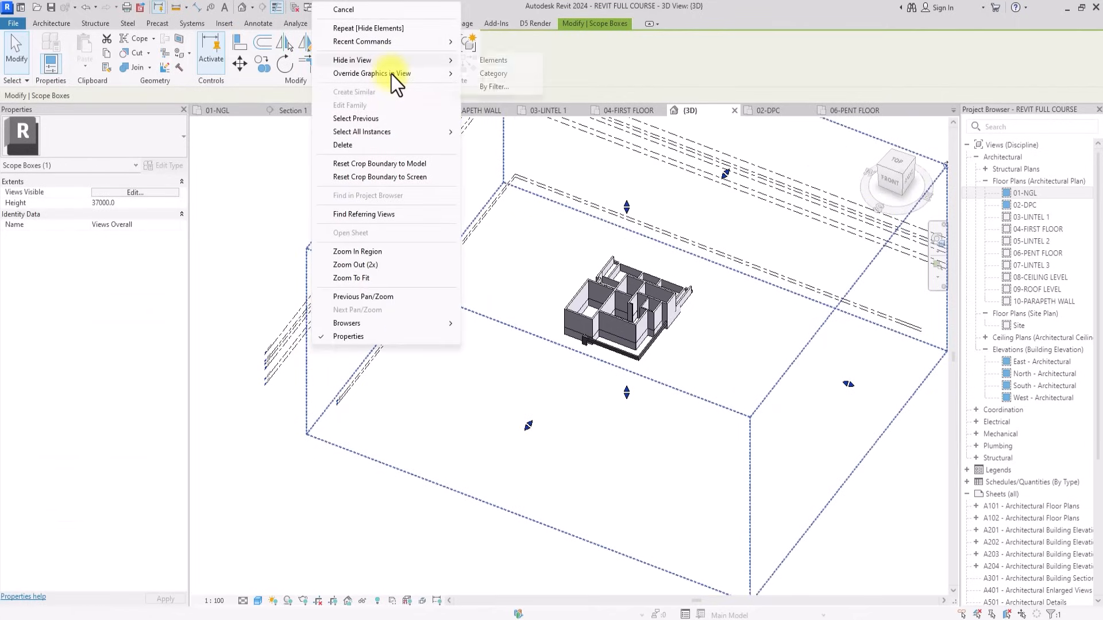
click(493, 62)
scroll(669, 278, up, 3)
scroll(670, 116, down, 3)
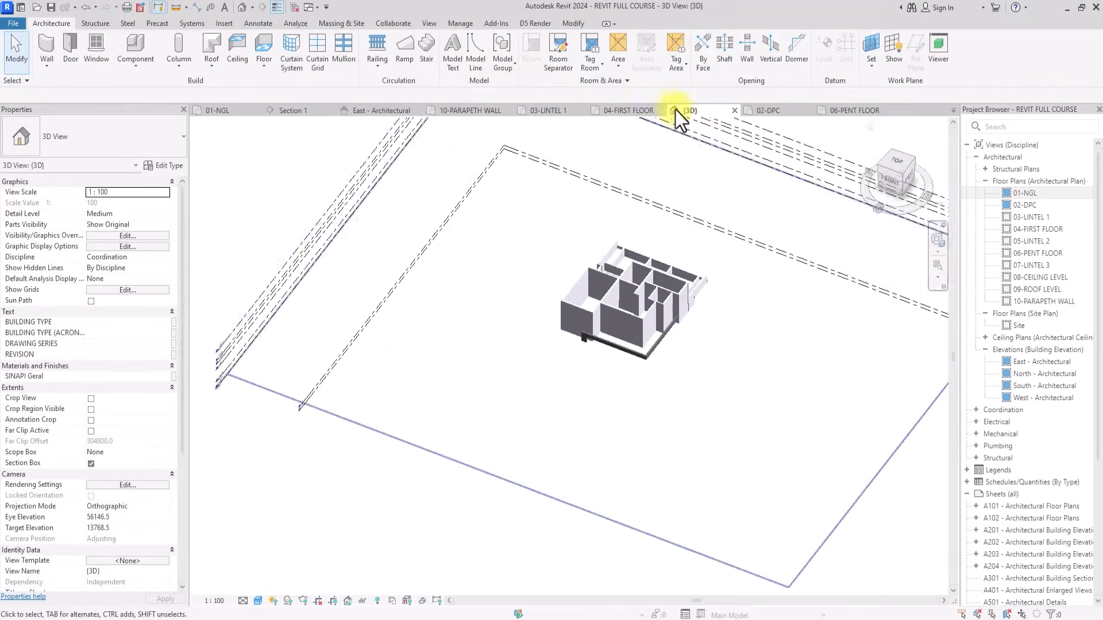
Looking from the top, set new MY WHITE WALL 225 walls from 08-CEILING LEVEL up to 09-ROOF LEVEL with base and top offsets of 0.
click(900, 171)
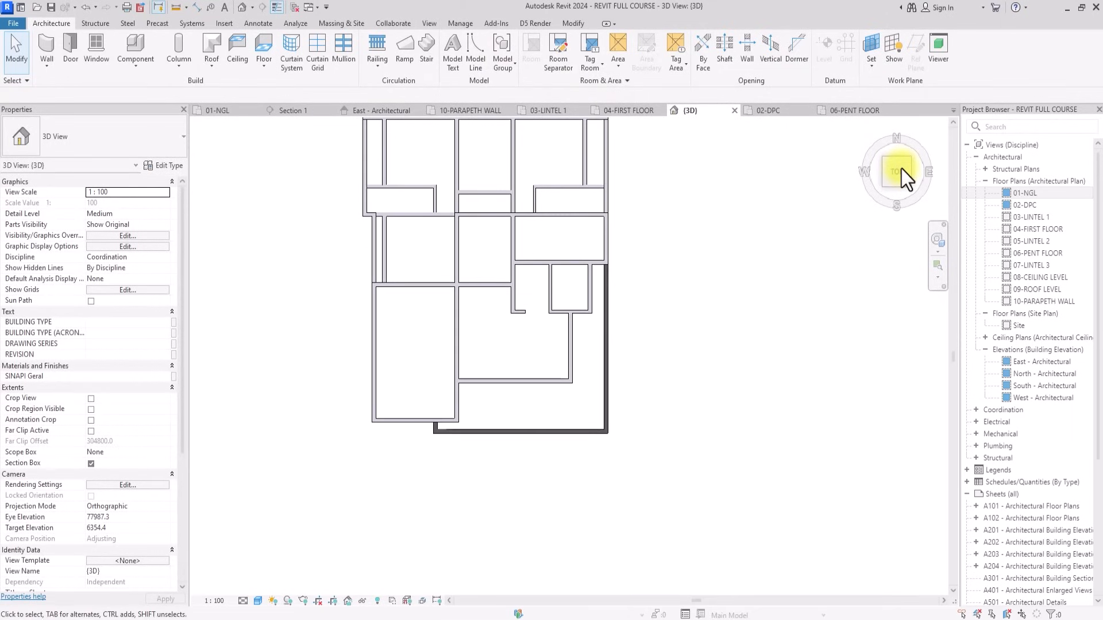
click(49, 46)
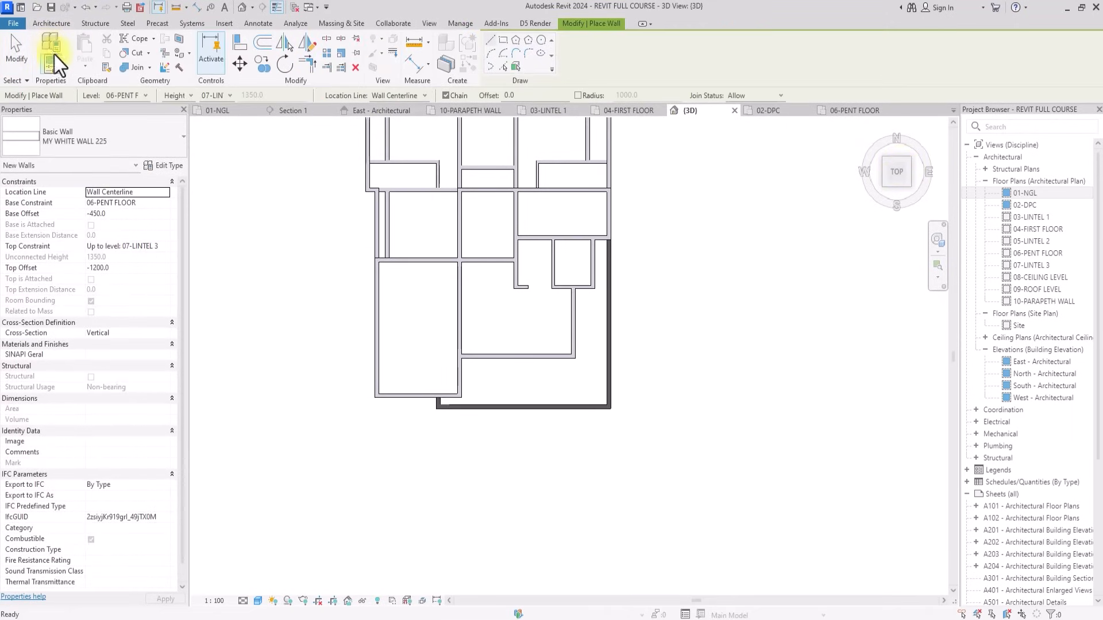
click(146, 215)
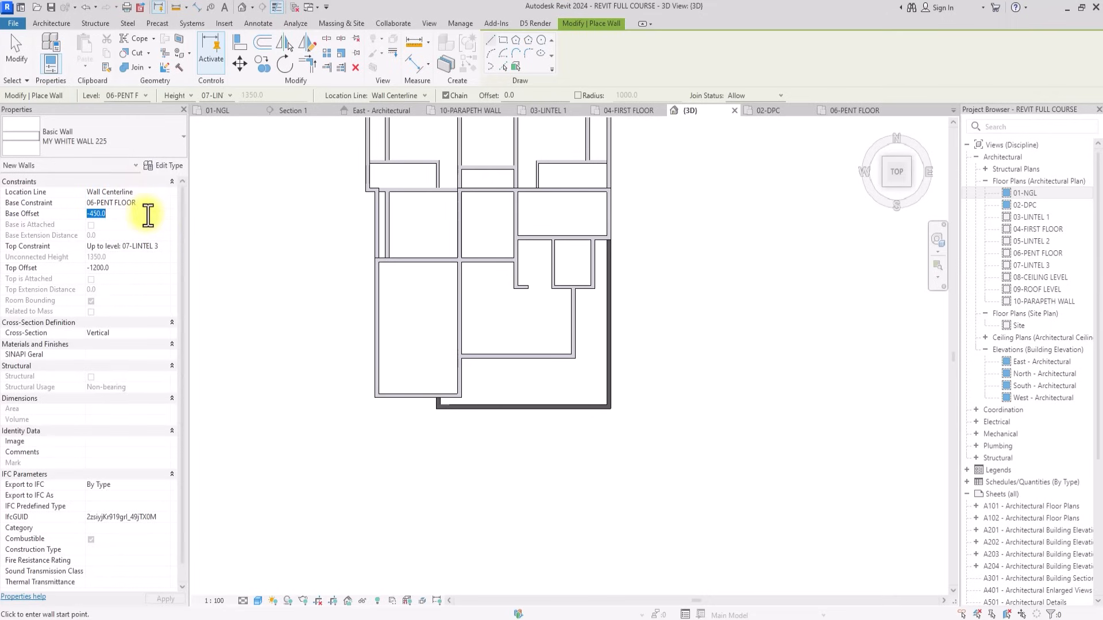
click(133, 270)
text(0)
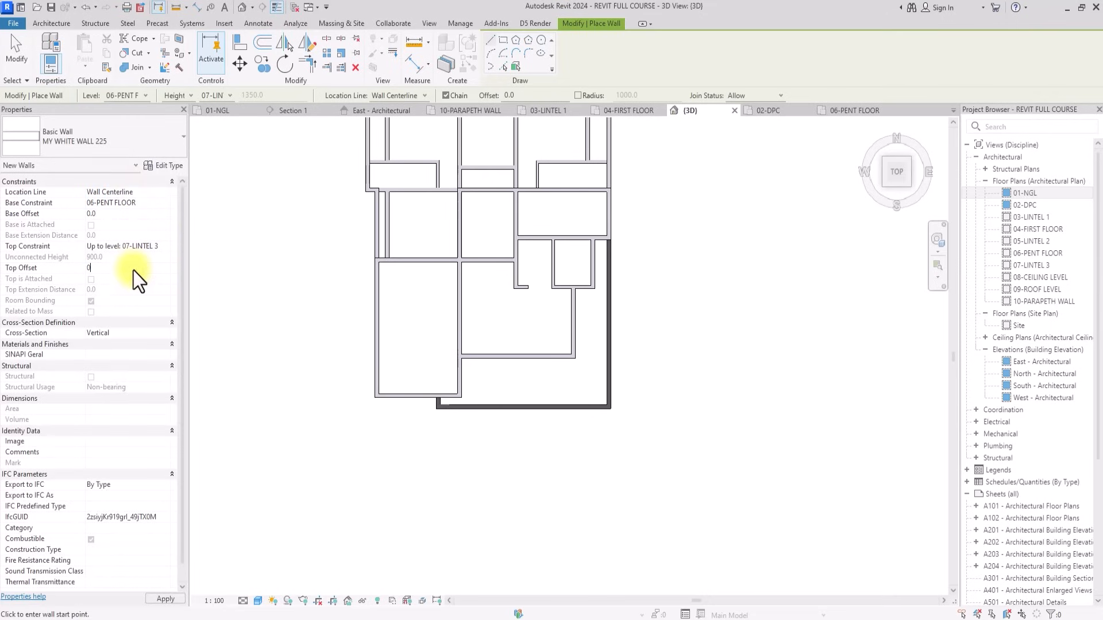
click(164, 244)
click(166, 246)
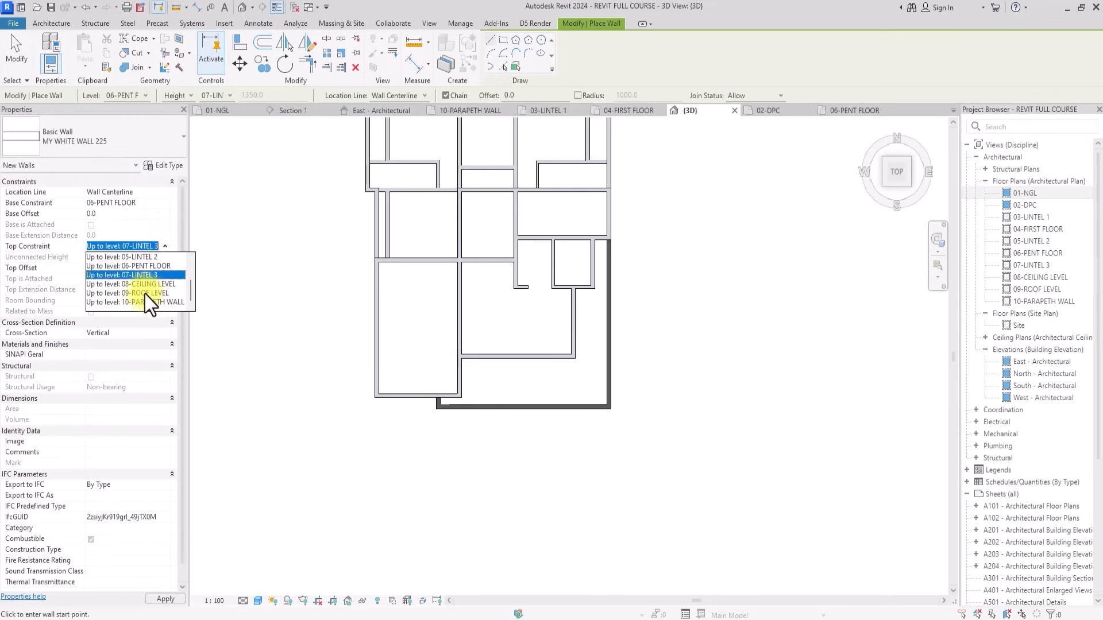
click(145, 293)
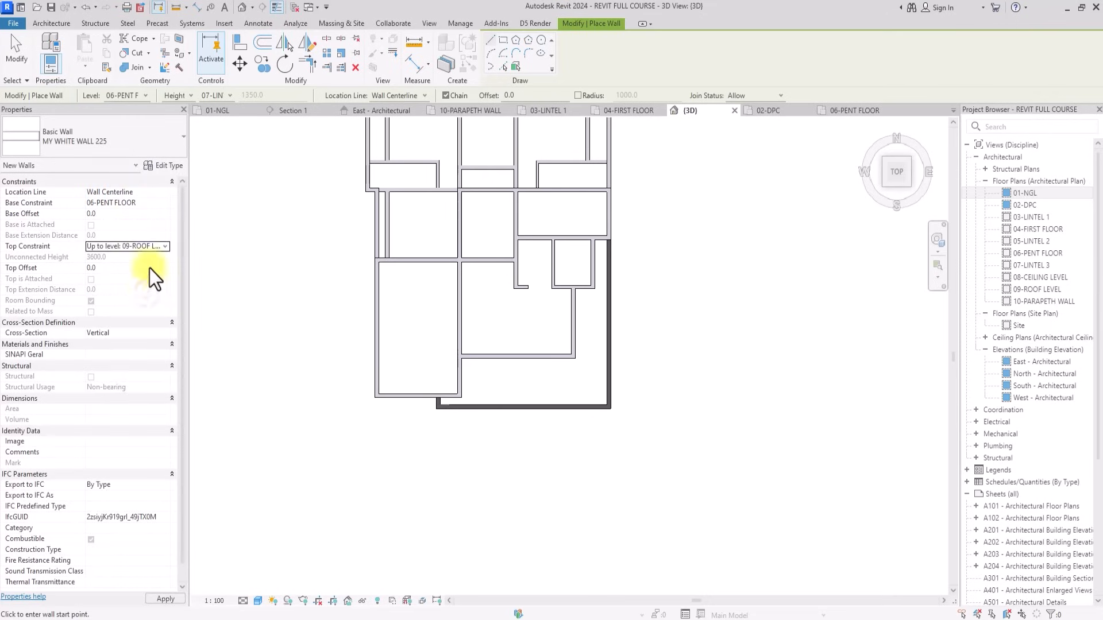
click(161, 204)
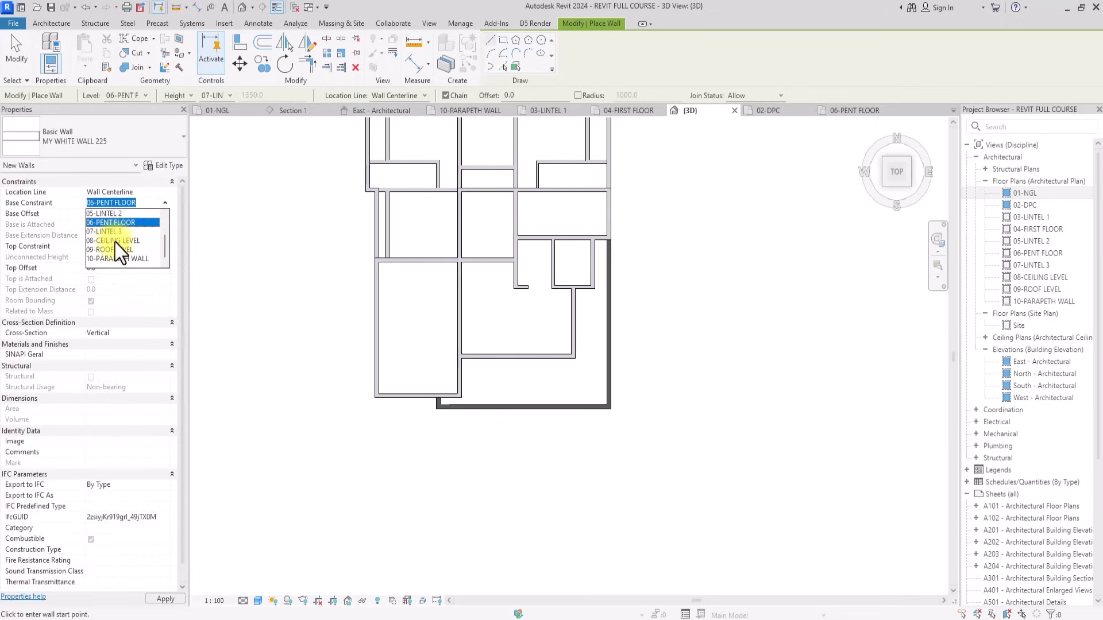
click(115, 241)
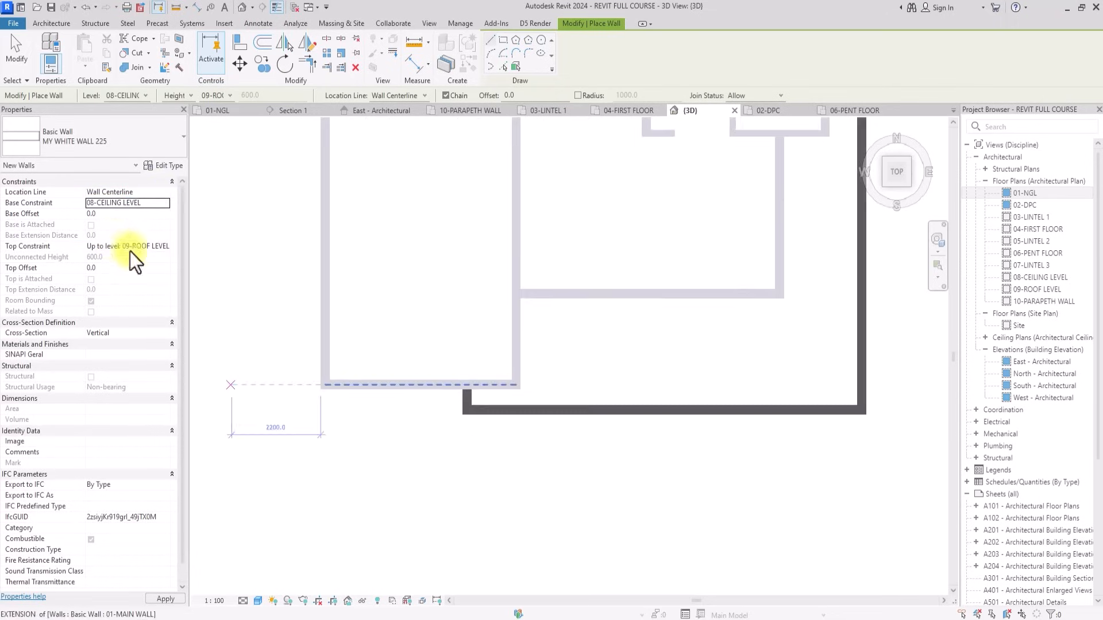
Draw a wall about 10537.5 mm long on the line of the front dark wall, and return it 2750 mm to the existing room corner.
scroll(309, 361, down, 3)
scroll(359, 391, up, 2)
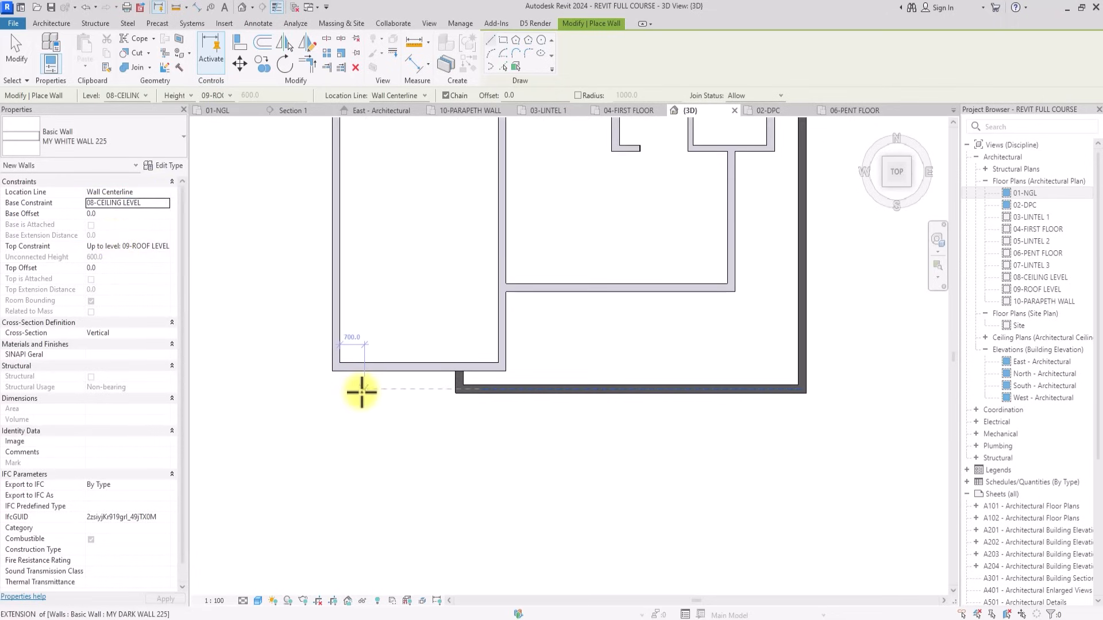
click(361, 393)
scroll(369, 391, down, 2)
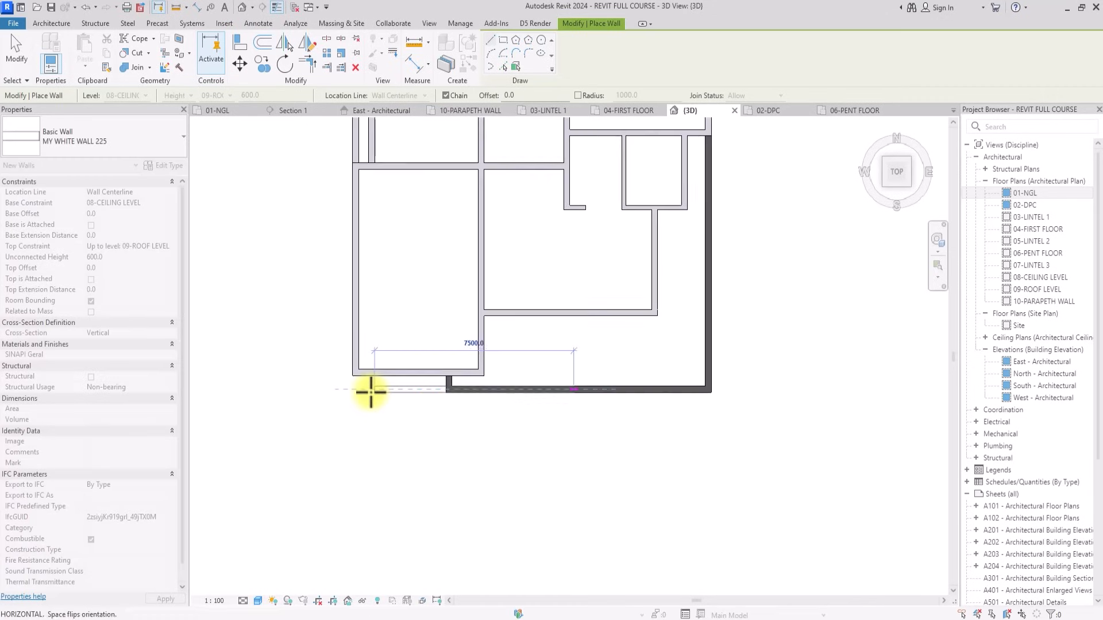
scroll(502, 391, down, 1)
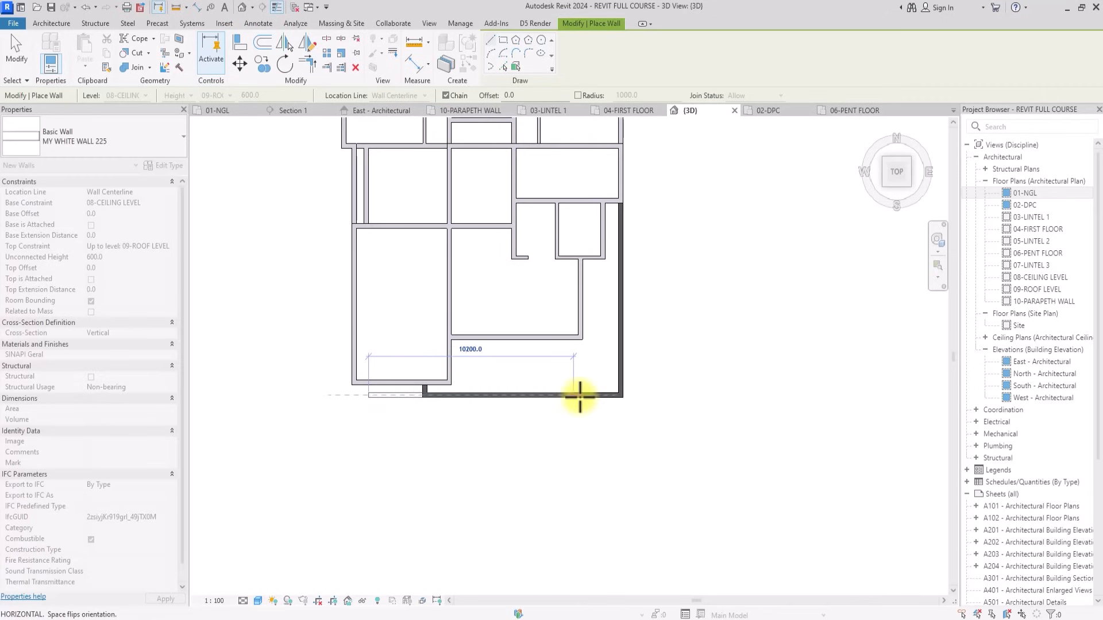
scroll(578, 393, up, 3)
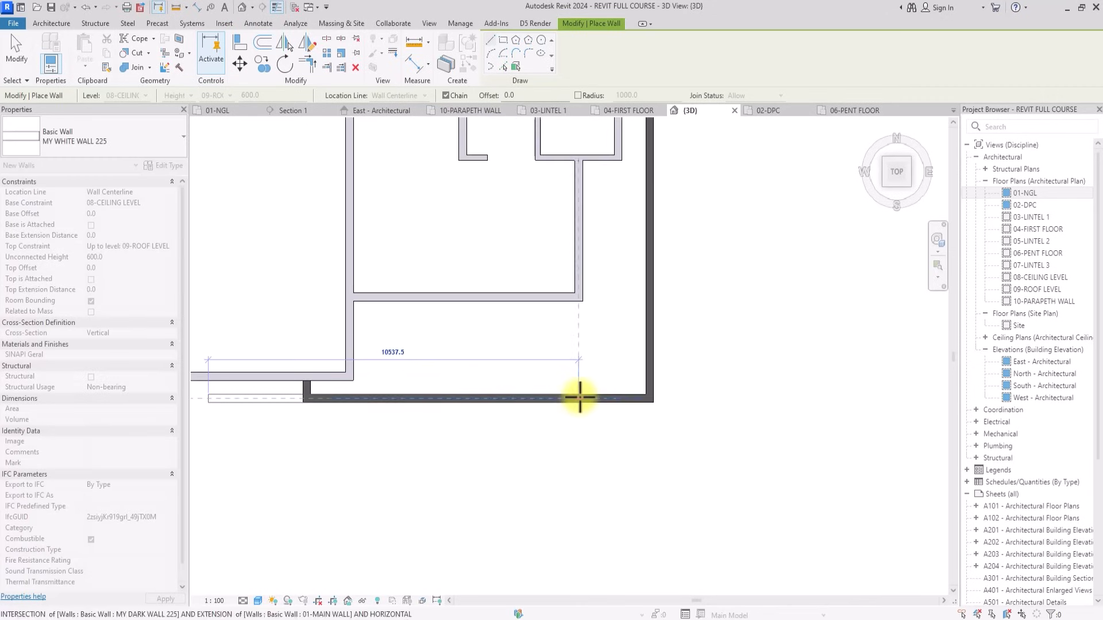
click(579, 396)
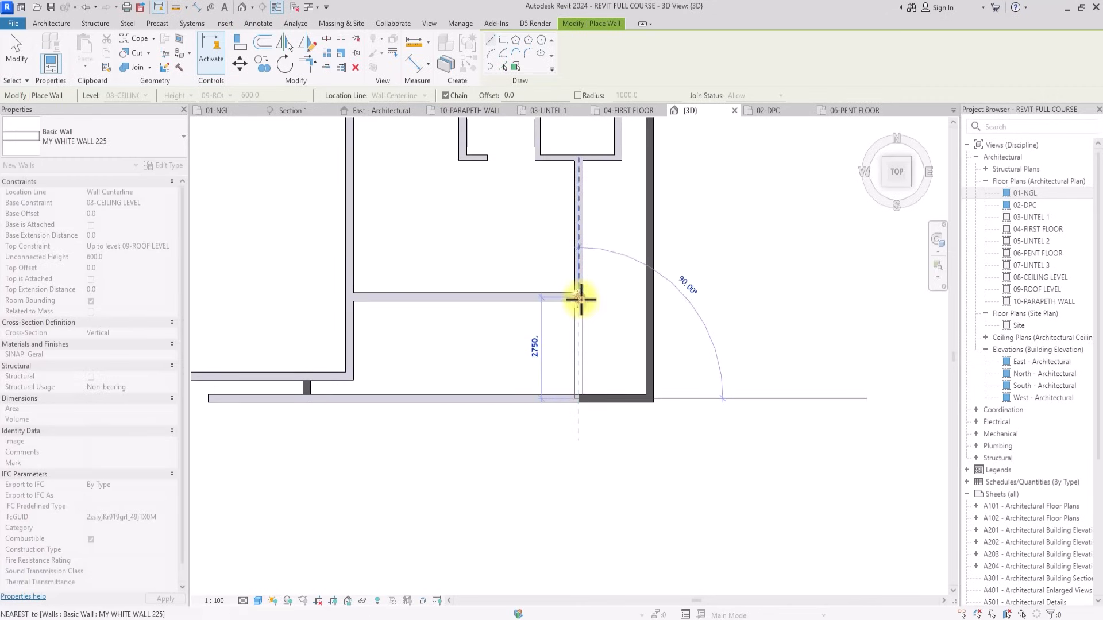
click(579, 299)
scroll(579, 322, down, 3)
key(Escape)
key(Escape)
Turn off the 3D view's section box and check the new high-level walls from the front corner of the whole building.
mouse_move(887, 173)
mouse_down()
mouse_move(834, 579)
mouse_move(833, 520)
mouse_move(892, 503)
mouse_move(890, 566)
mouse_up()
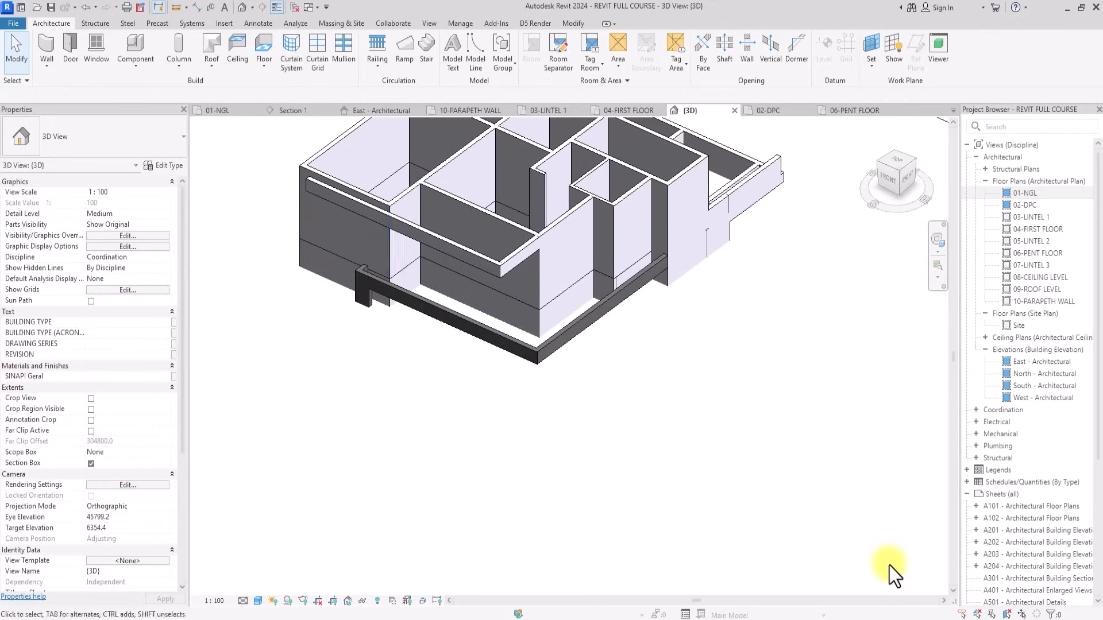
middle_drag(776, 182, 811, 234)
scroll(811, 233, down, 3)
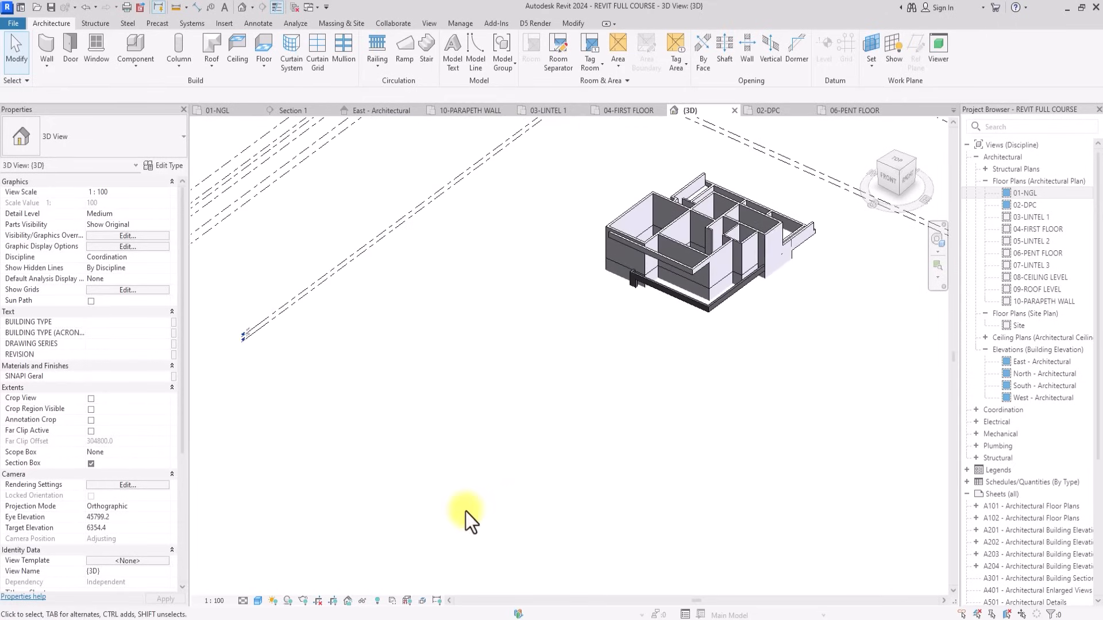
click(90, 463)
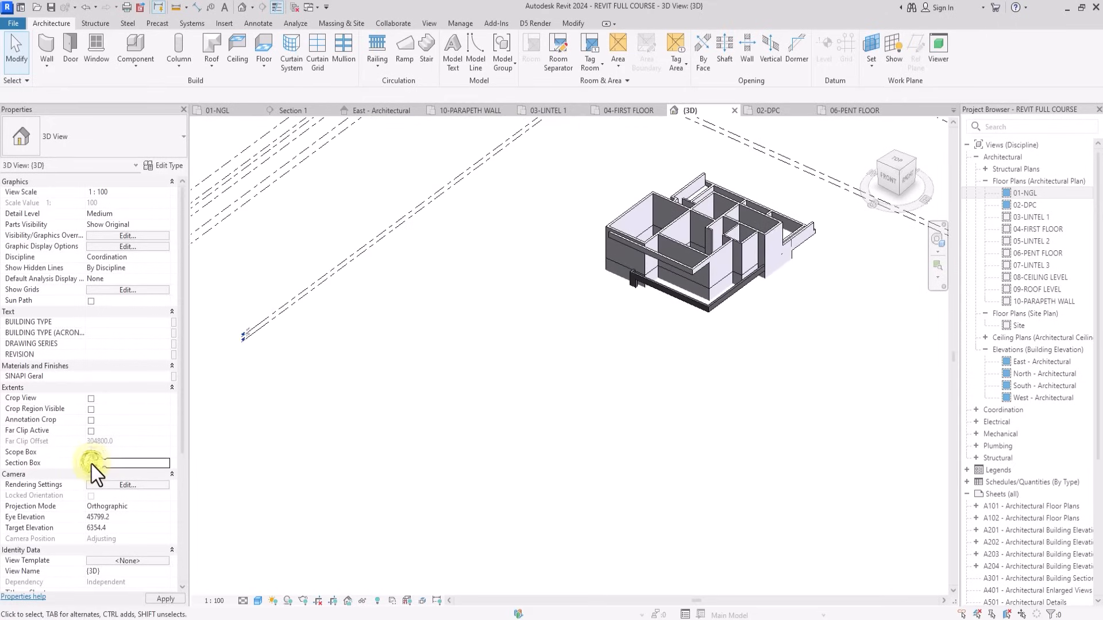
scroll(635, 314, up, 1)
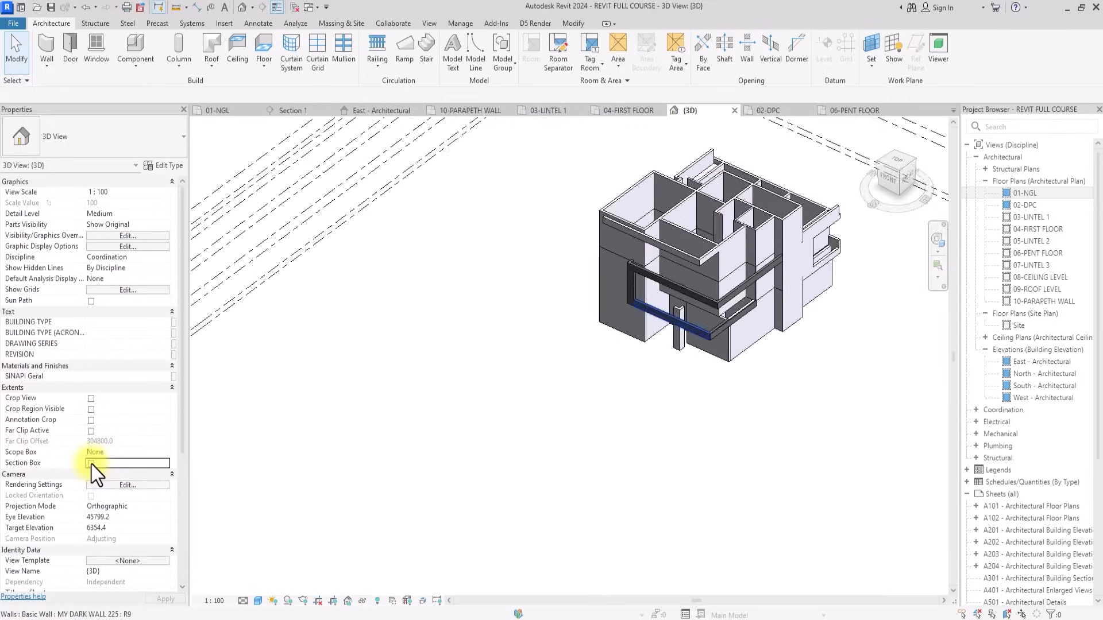
middle_drag(625, 323, 576, 352)
scroll(576, 352, up, 3)
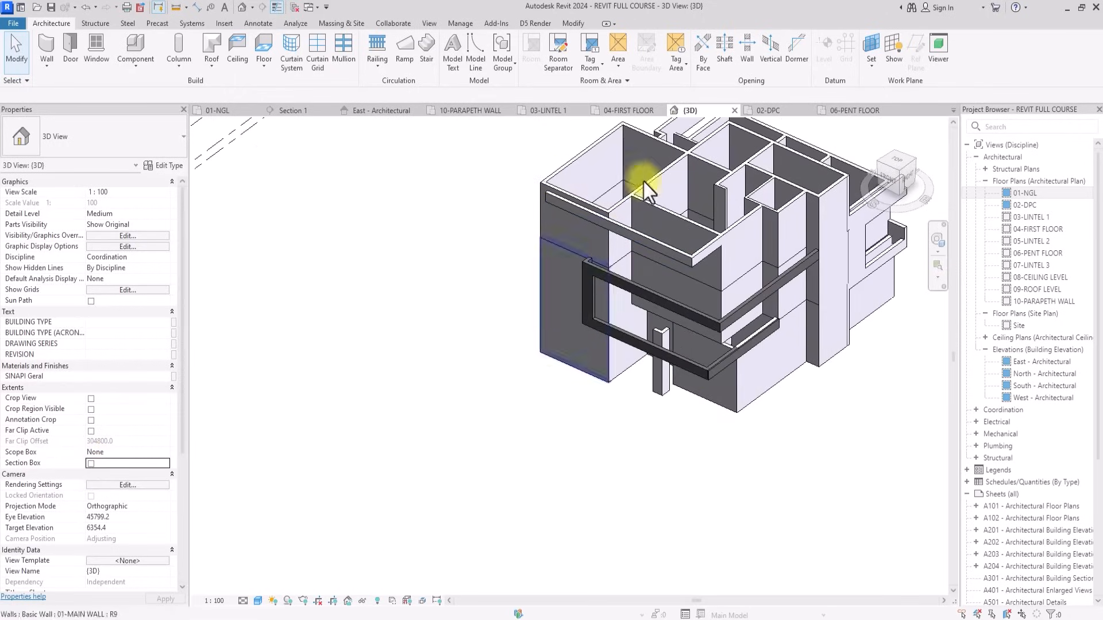
Open the 01-NGL floor plan and set its underlay base level to 08-CEILING LEVEL.
double_click(1022, 196)
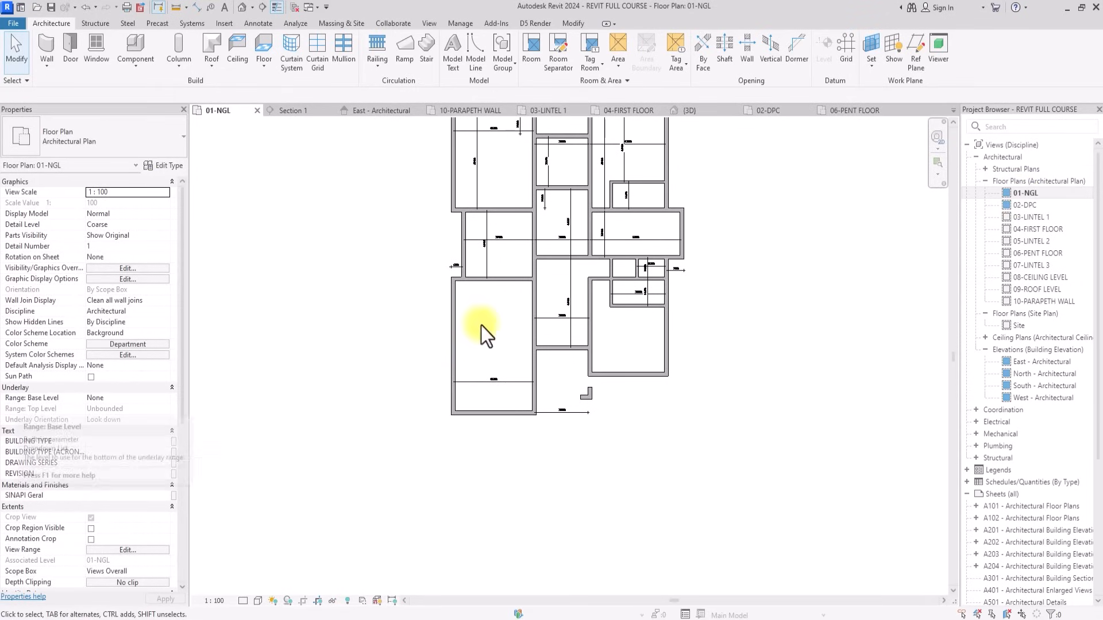
click(166, 400)
scroll(101, 445, down, 2)
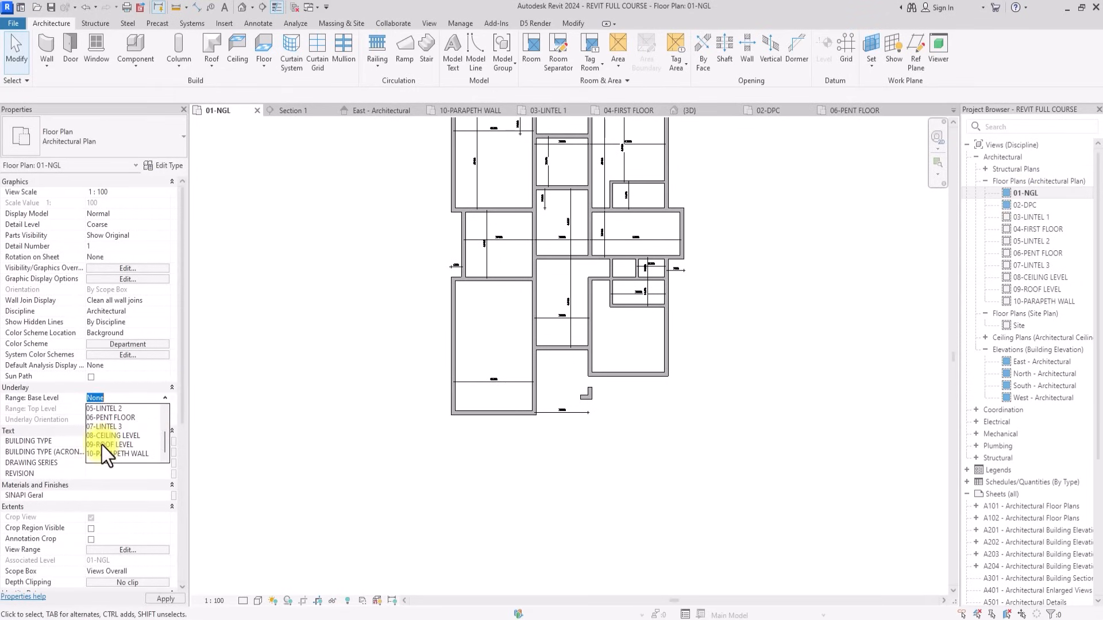
click(112, 435)
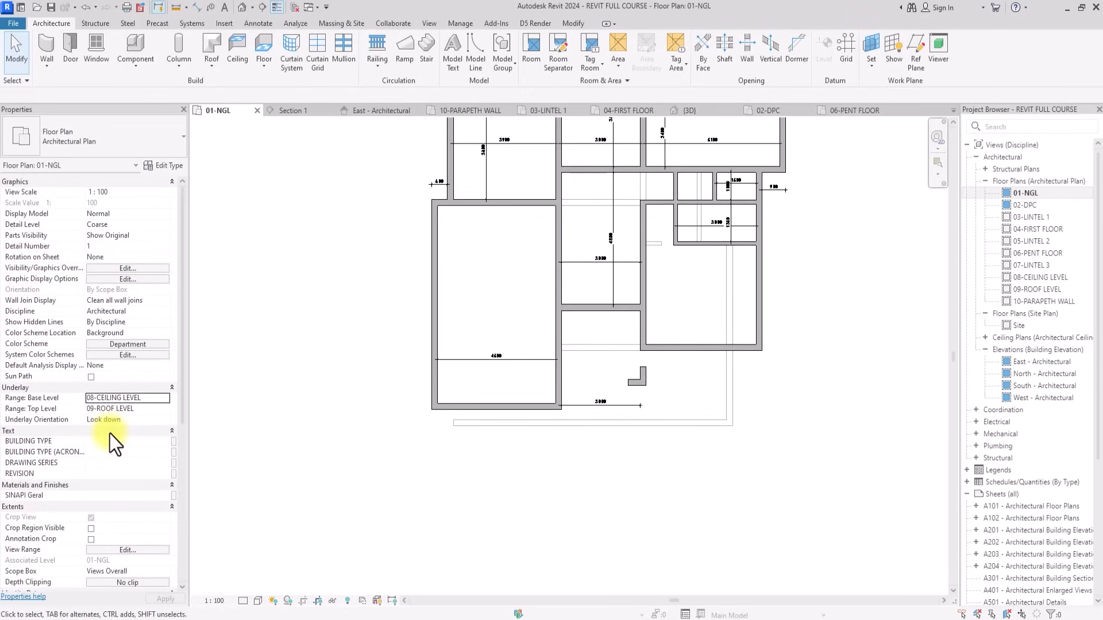
scroll(436, 416, up, 3)
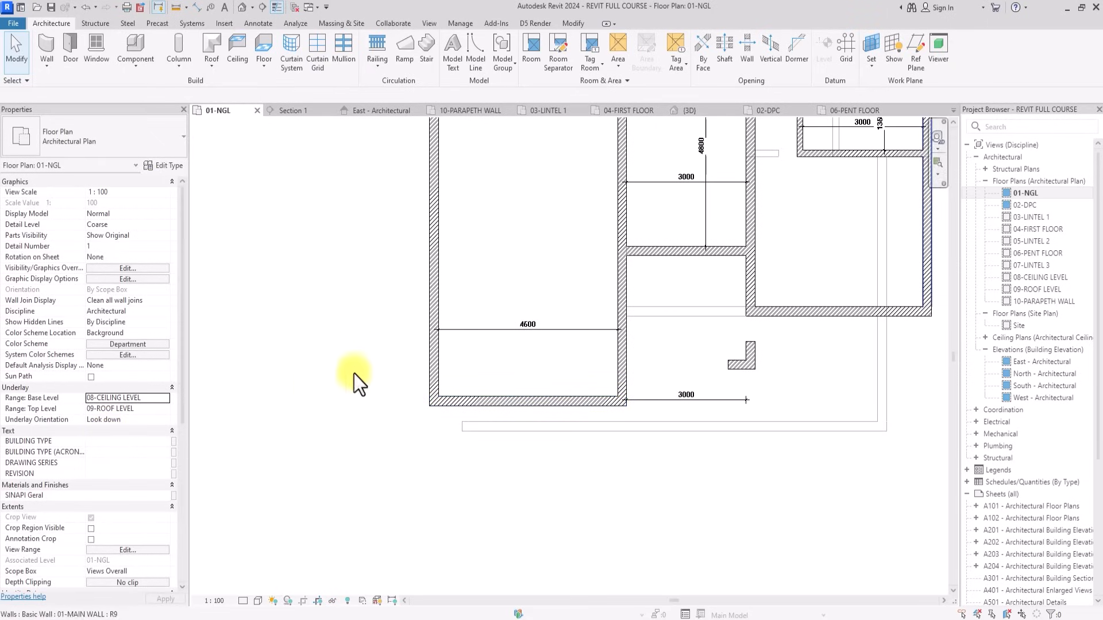
In the 01-NGL plan, start a new MY WHITE WALL 225 wall with its top constrained to 09-ROOF LEVEL.
double_click(1022, 206)
double_click(1026, 194)
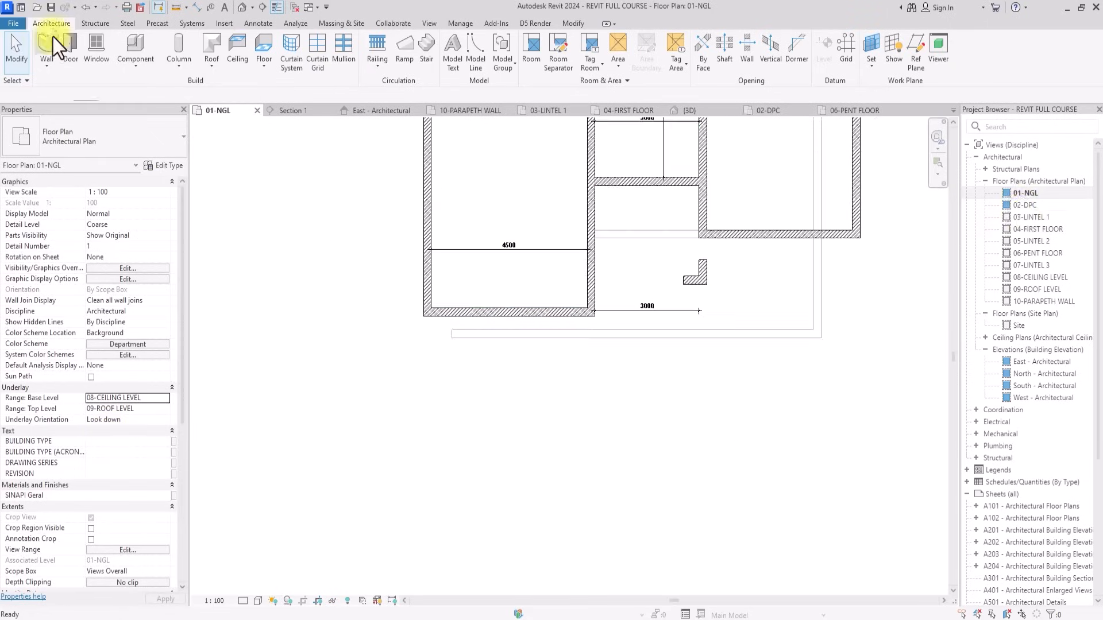
click(53, 37)
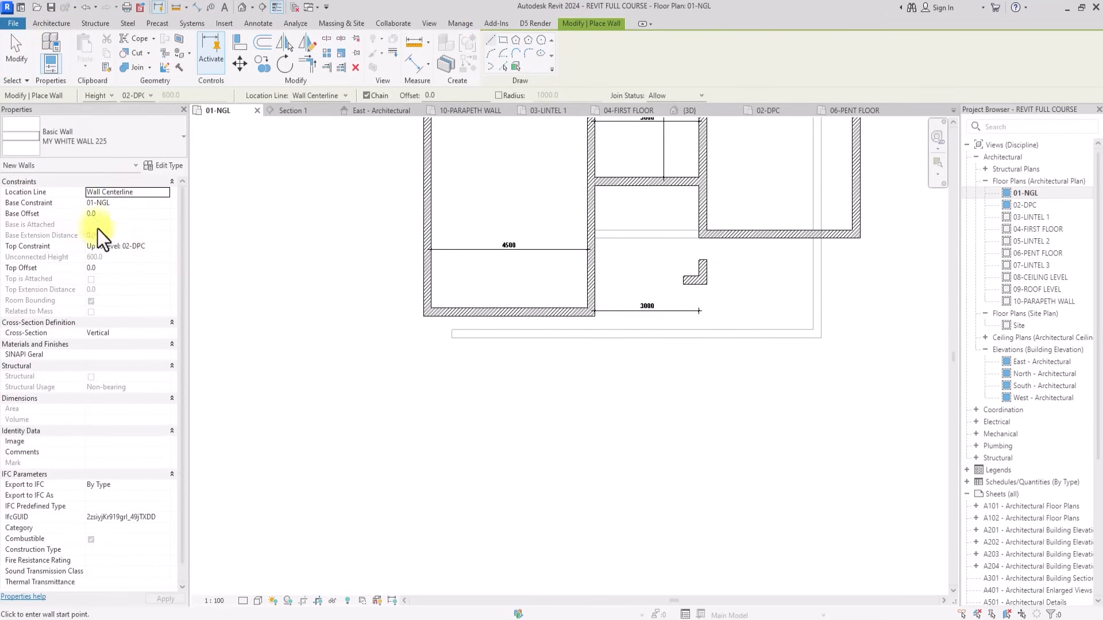
click(166, 246)
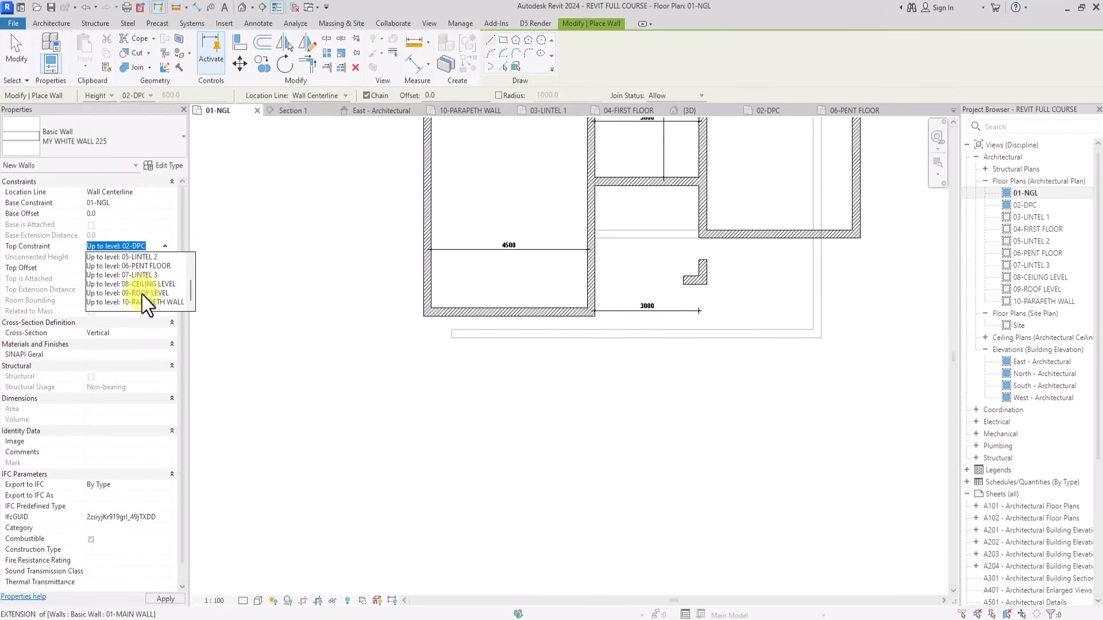
click(143, 293)
Try to draw a 600 mm wall from the large front room's outer corner to the underlay wall's line, and delete the failed instance.
scroll(424, 313, up, 2)
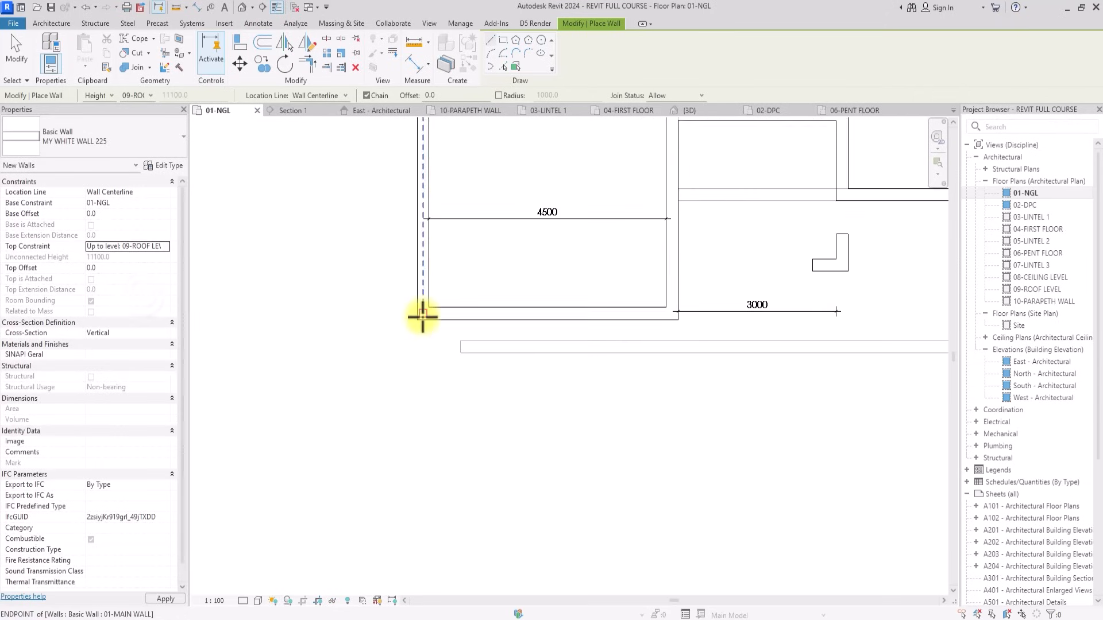
click(423, 314)
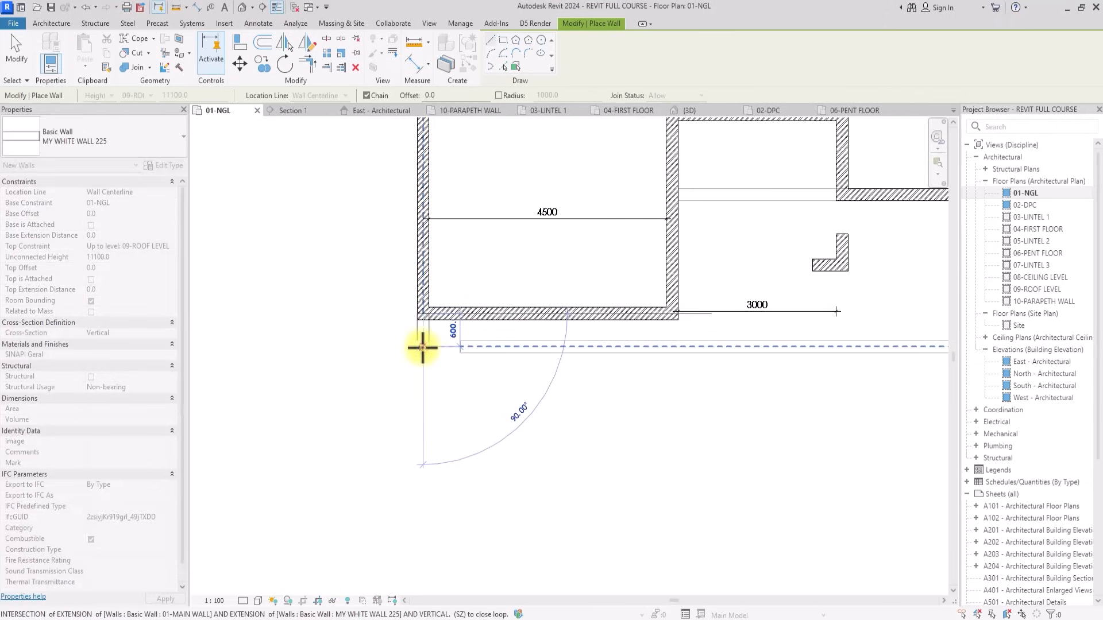
click(422, 347)
scroll(562, 431, down, 2)
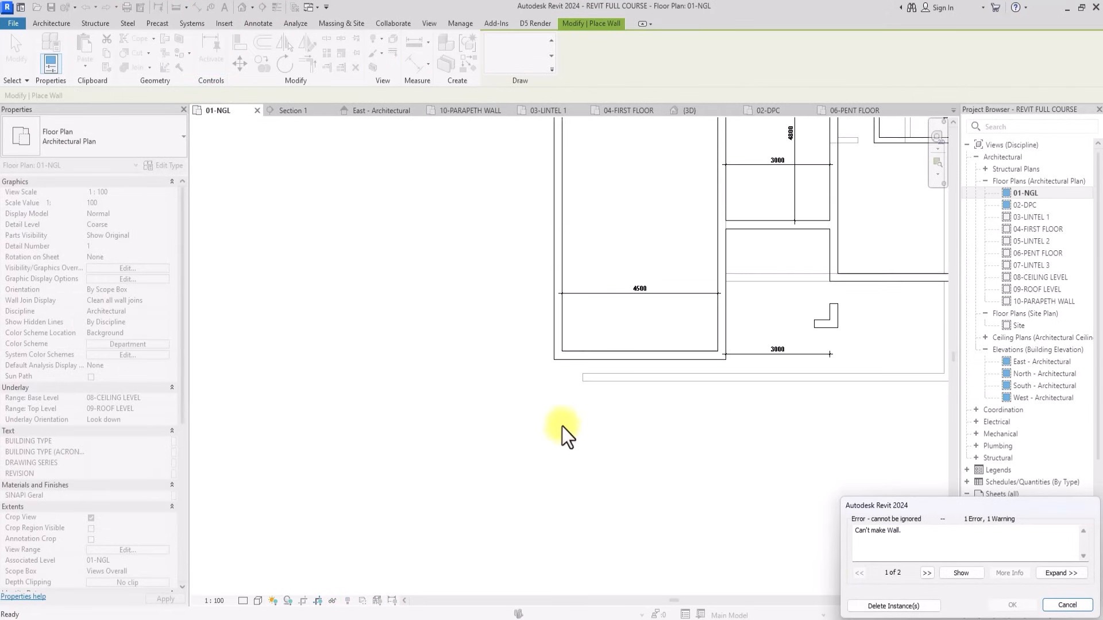
click(874, 607)
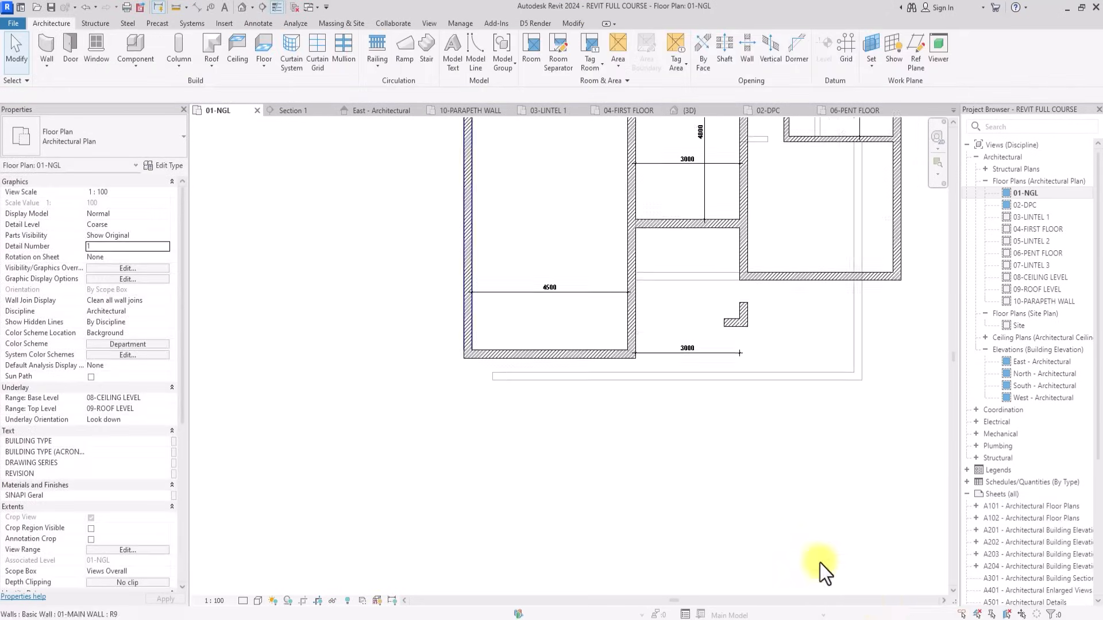
Try a longer, slightly slanted wall forward from the same outer corner, and undo it.
click(51, 47)
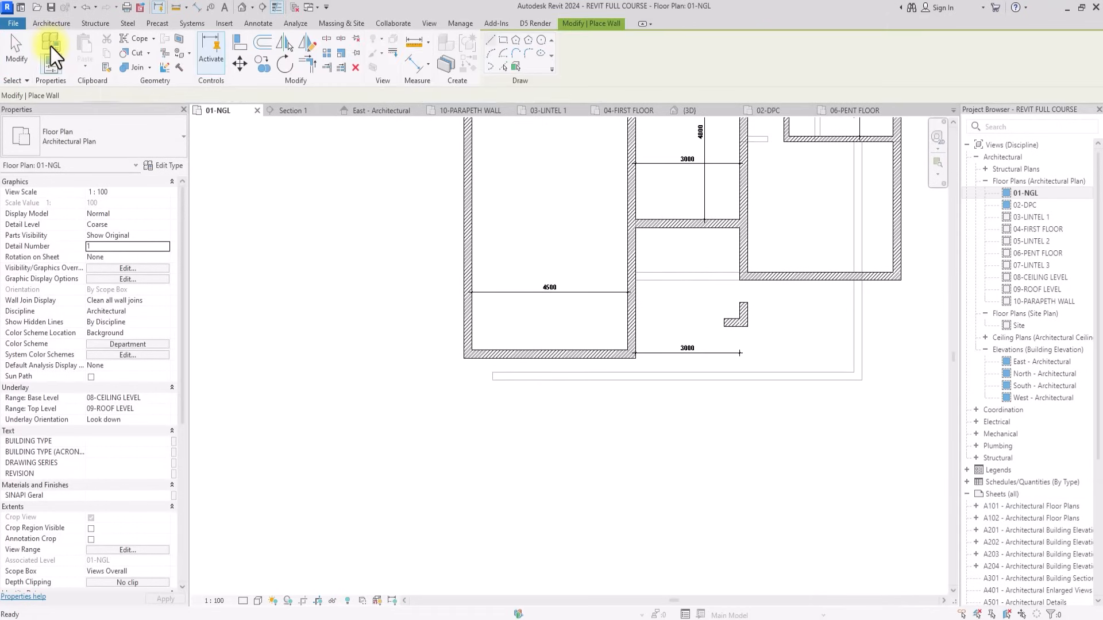
click(467, 355)
click(459, 445)
key(Escape)
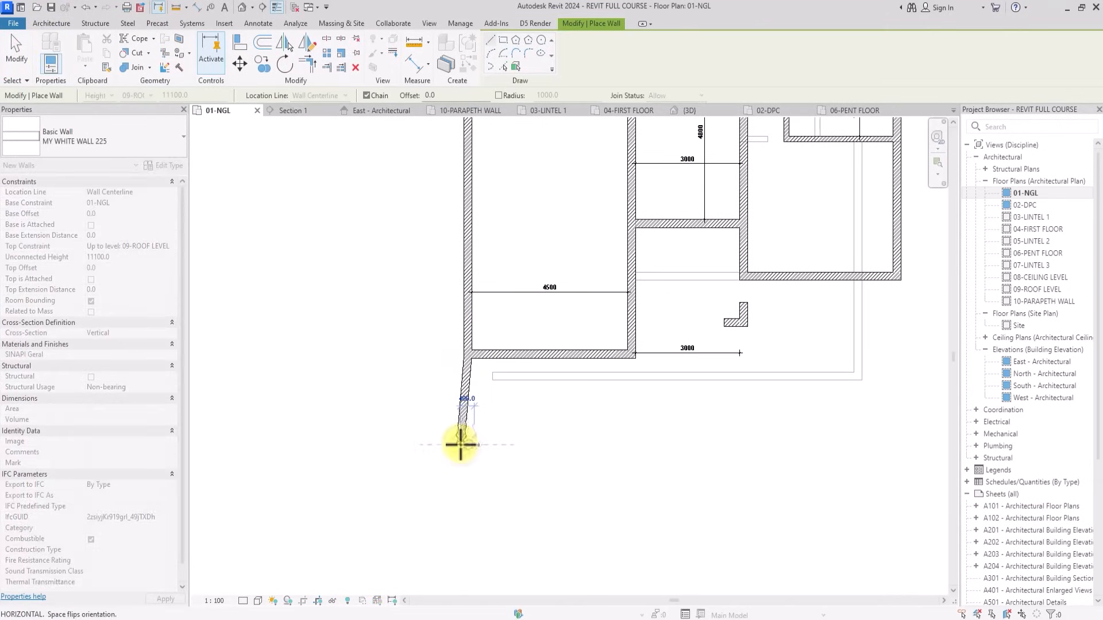
key(ctrl+z)
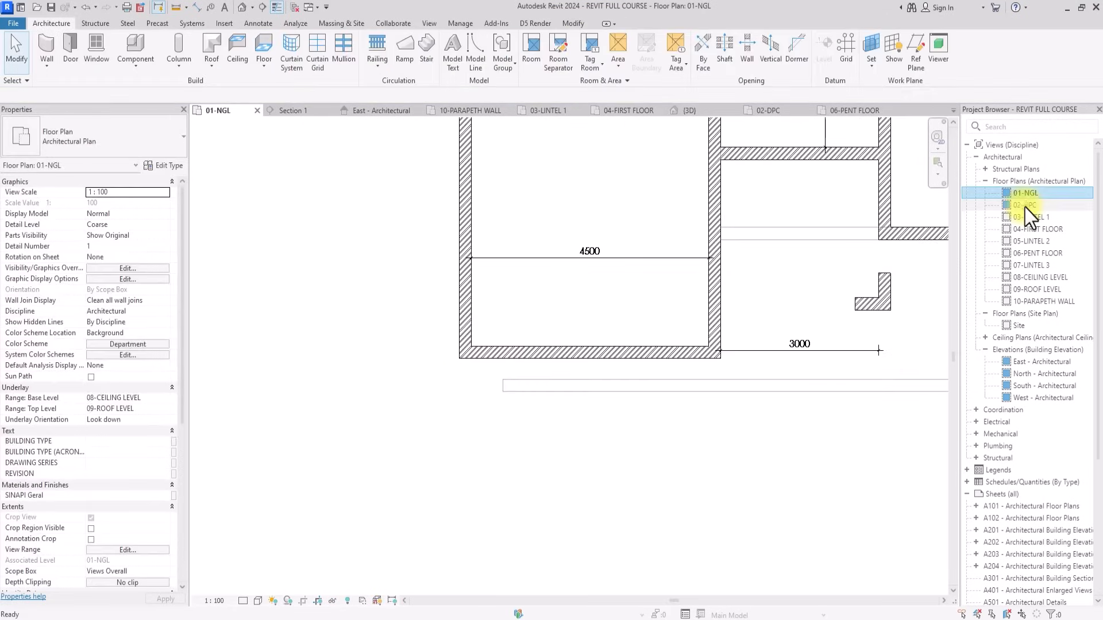
Open the 02-DPC floor plan and set its underlay top level to 09-ROOF LEVEL.
double_click(1024, 206)
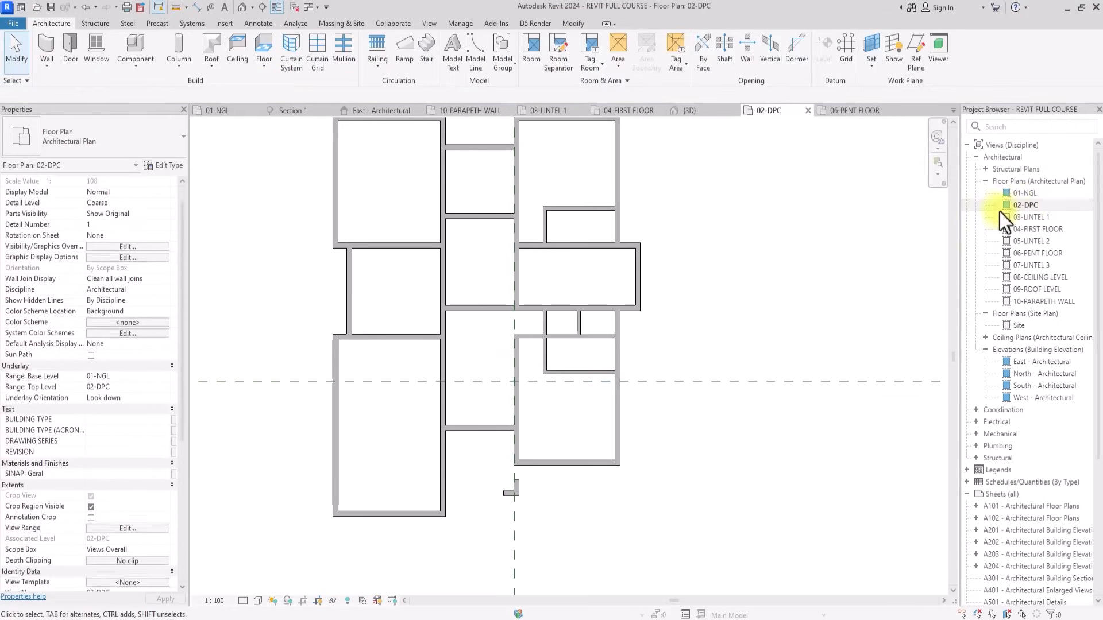
click(162, 355)
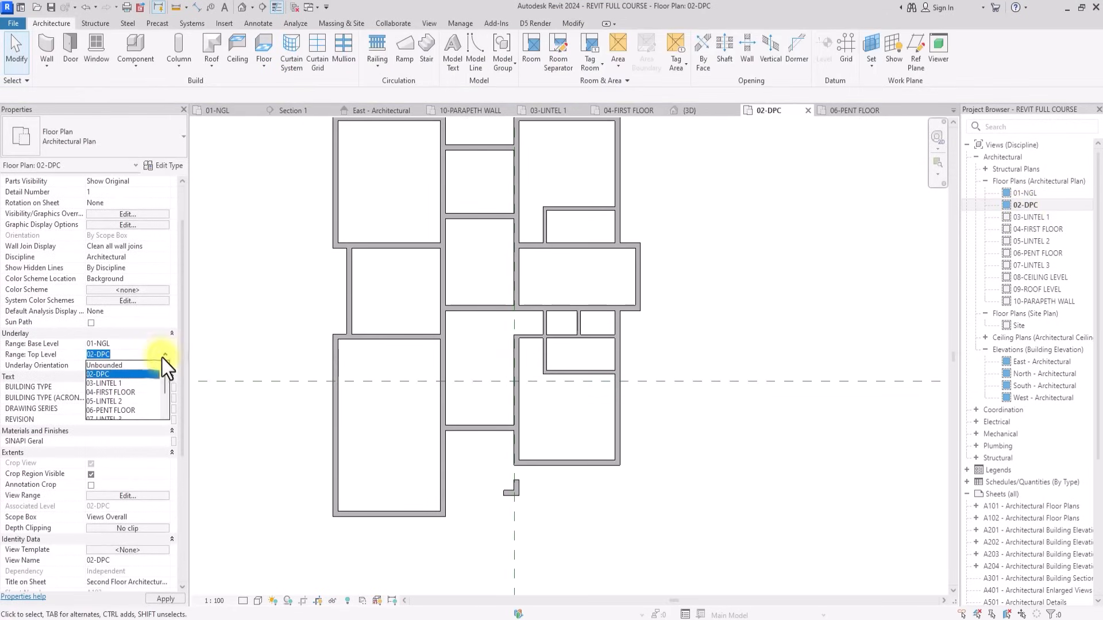
click(108, 403)
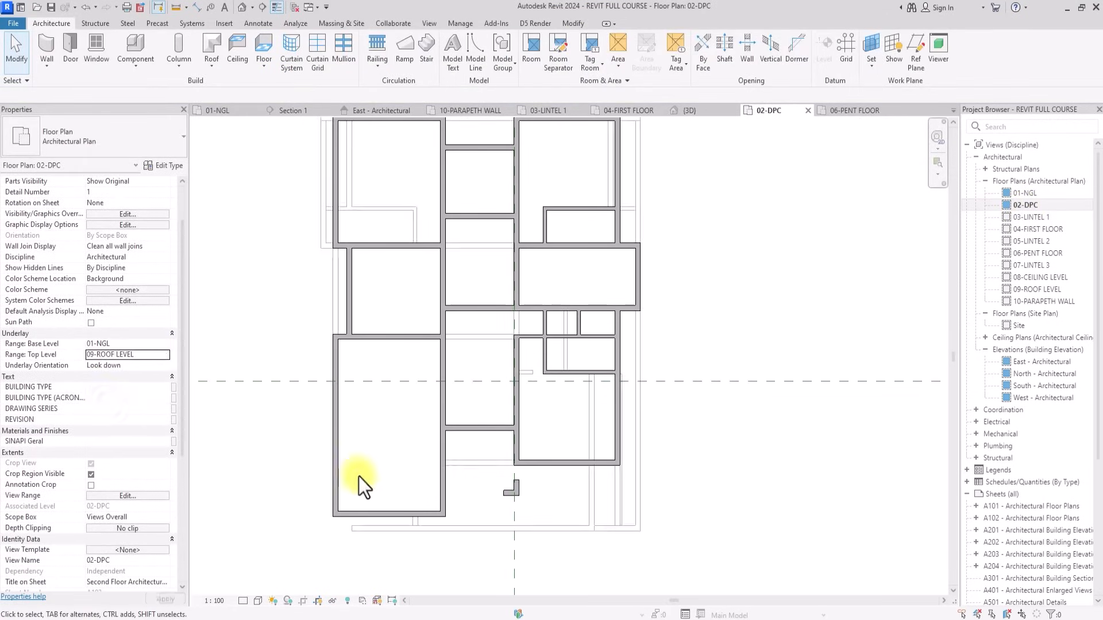
Draw two parallel MY WHITE WALL 225 stubs, 1200 mm long and constrained up to 09-ROOF LEVEL, forward from the large front room's outer corner area.
click(51, 44)
scroll(414, 411, up, 4)
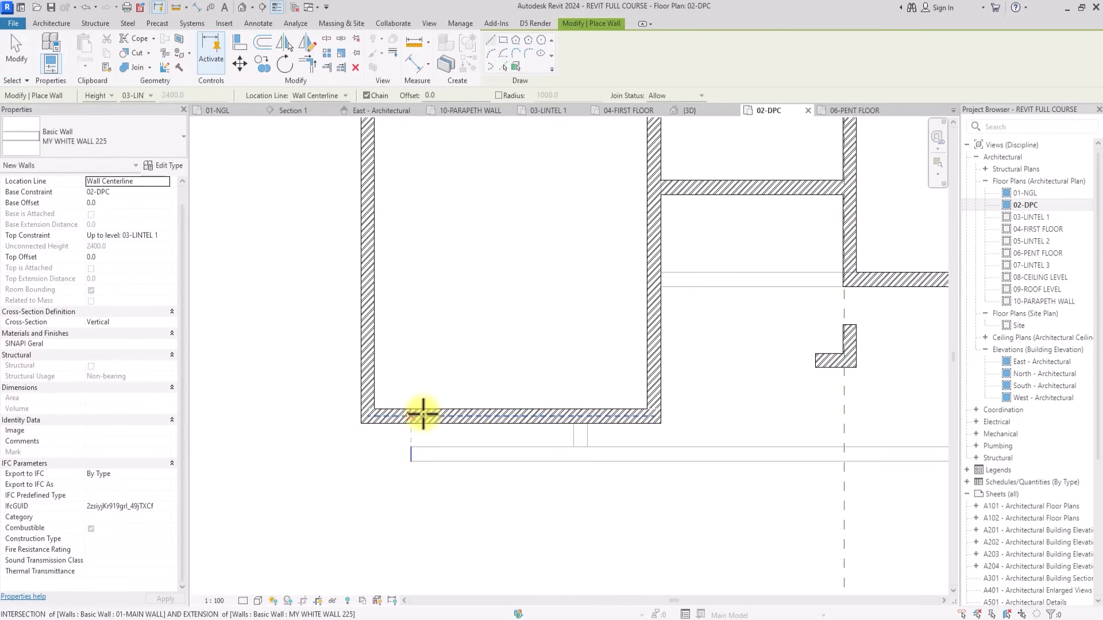
click(164, 238)
scroll(145, 284, down, 2)
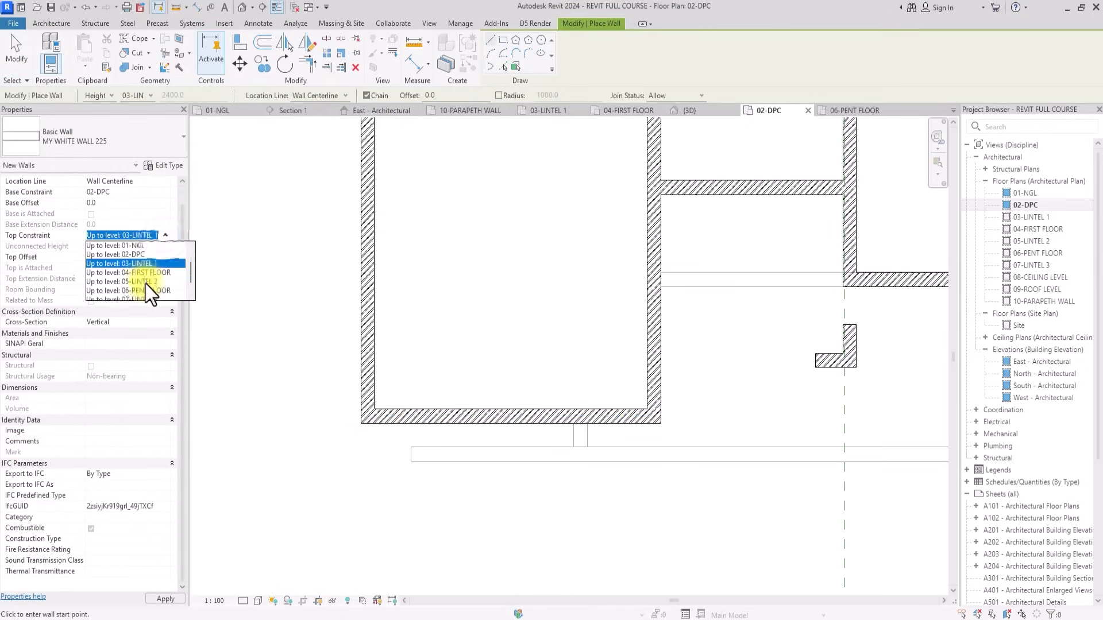
click(145, 282)
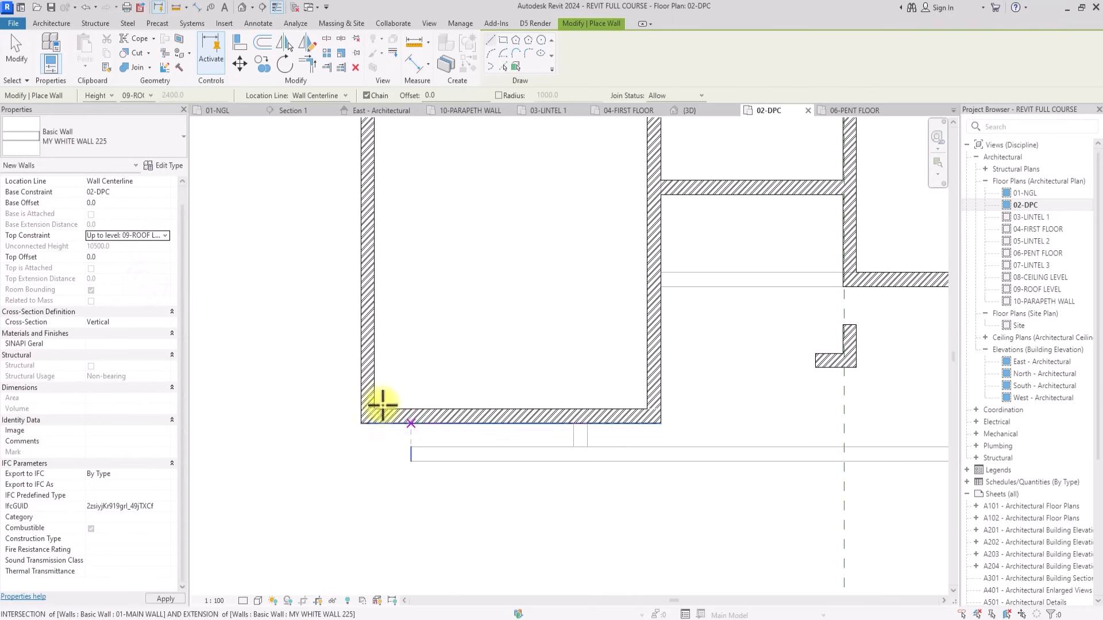
click(408, 417)
click(411, 491)
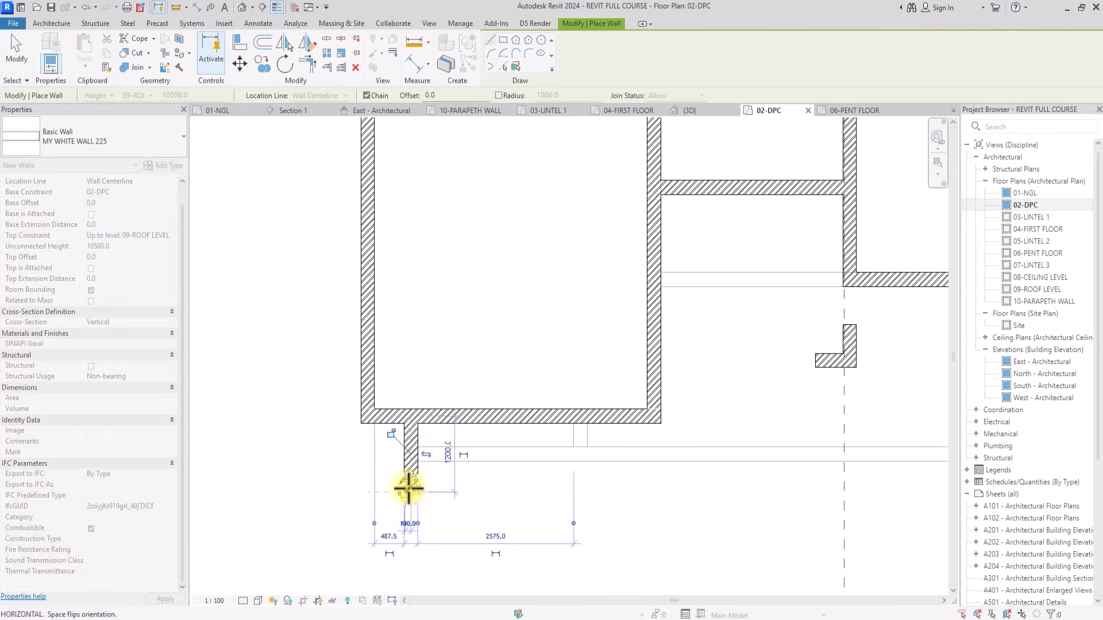
click(368, 492)
key(Escape)
key(Escape)
Set the base offset of both front stub walls to -150.
click(367, 473)
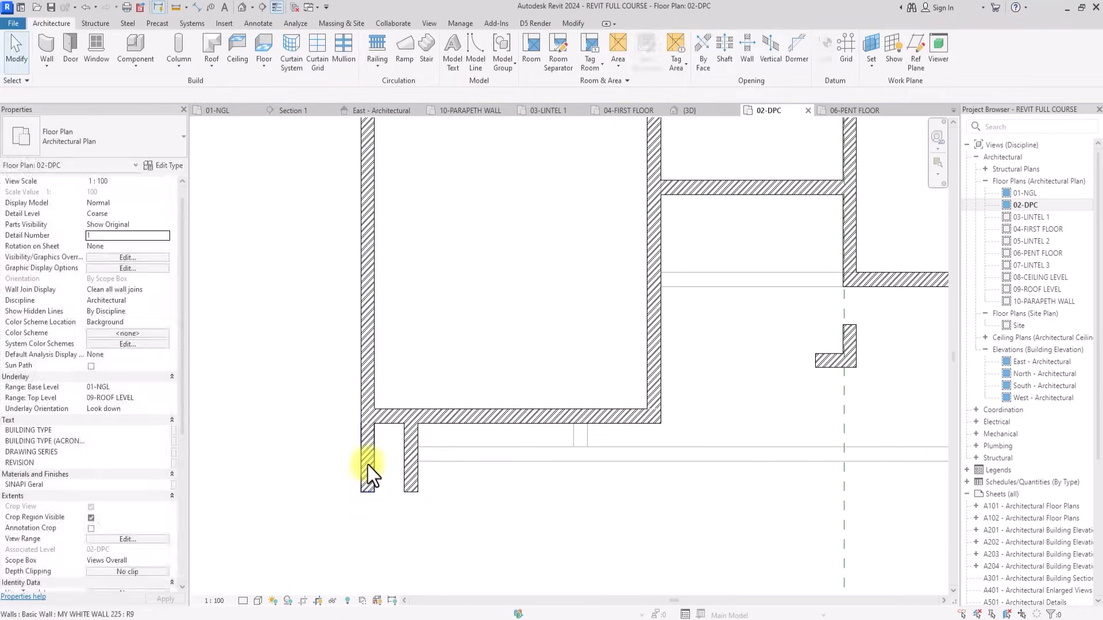
ctrl+click(419, 451)
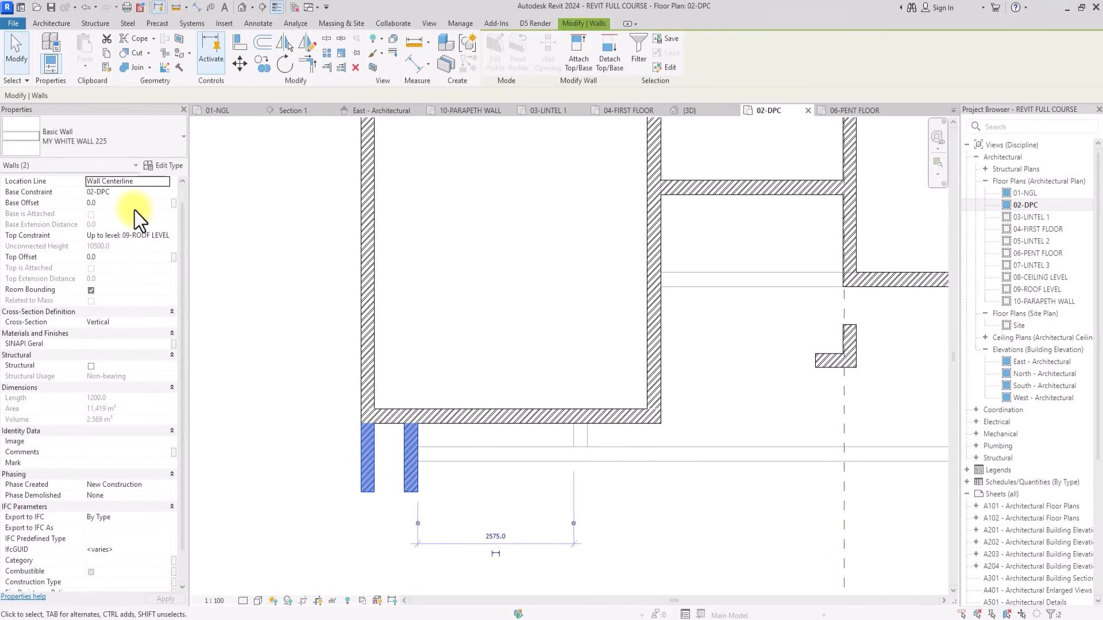
click(119, 204)
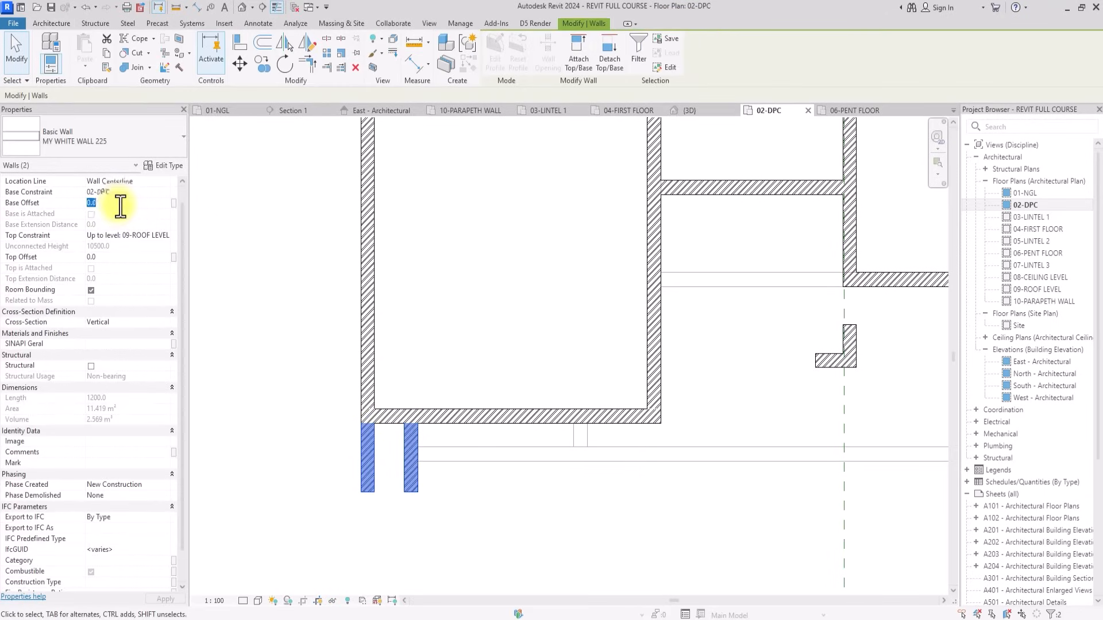
text(-150)
click(460, 476)
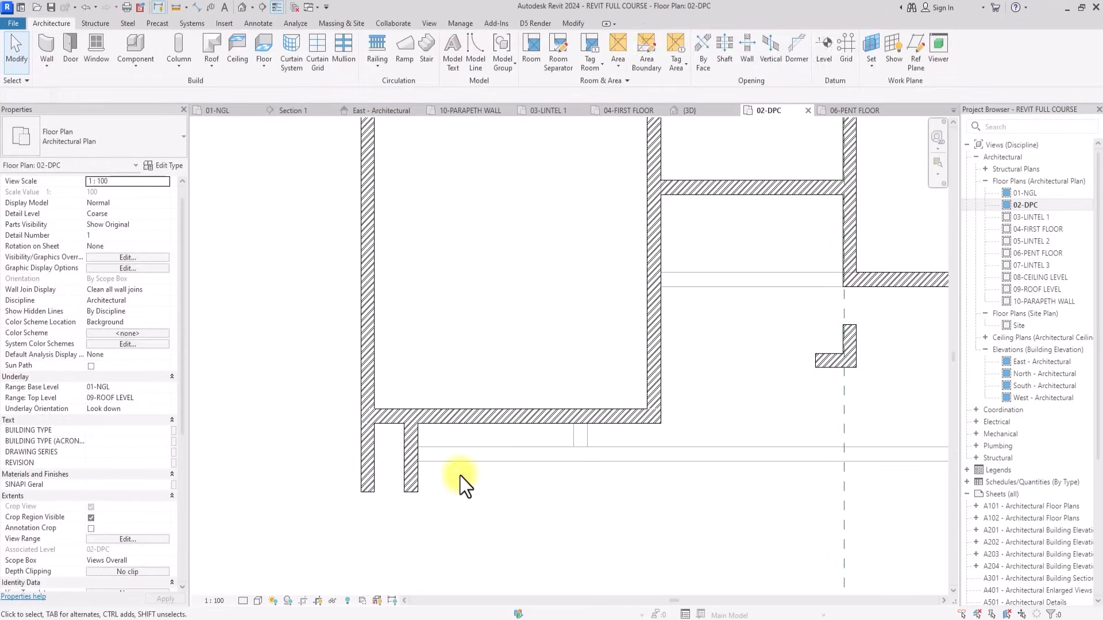
Shorten both front stub walls to the centerline of the underlay wall, 600 mm from the room's front wall.
click(410, 465)
scroll(412, 477, up, 2)
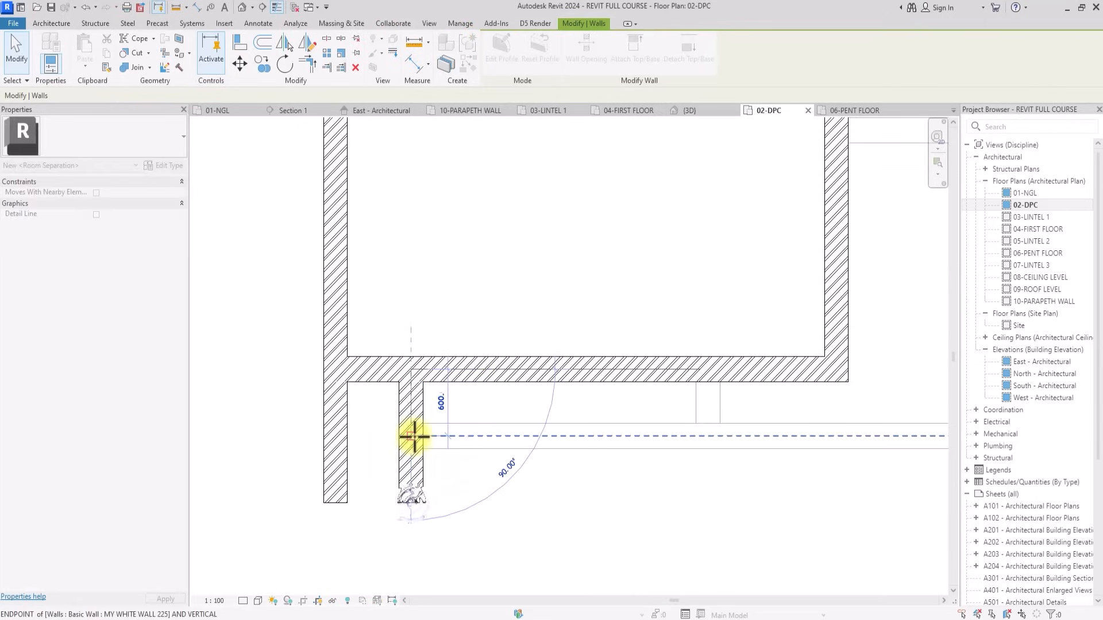
click(340, 498)
drag(340, 498, 336, 437)
click(369, 514)
scroll(362, 500, down, 2)
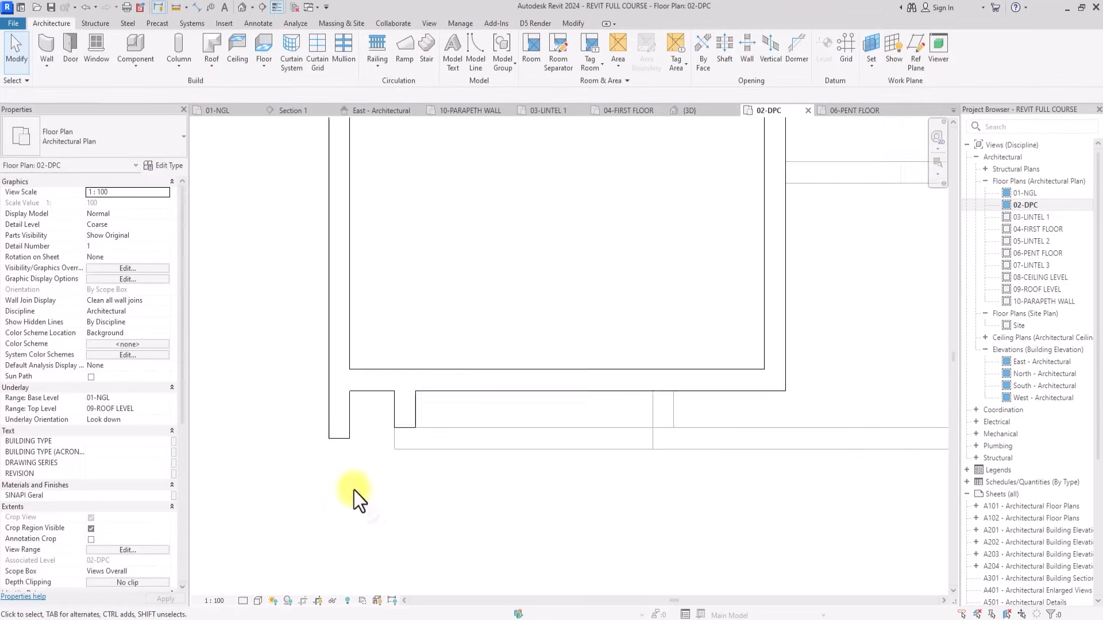
Draw a MY WHITE WALL 225 with a -150 base offset connecting the front ends of the two stubs.
click(43, 44)
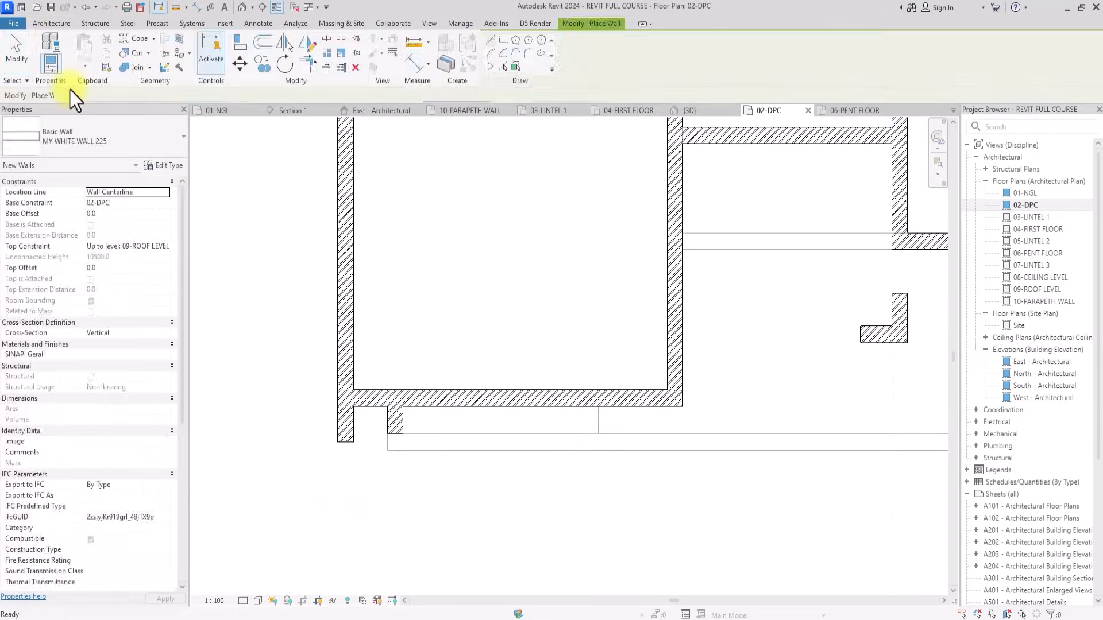
text(-15)
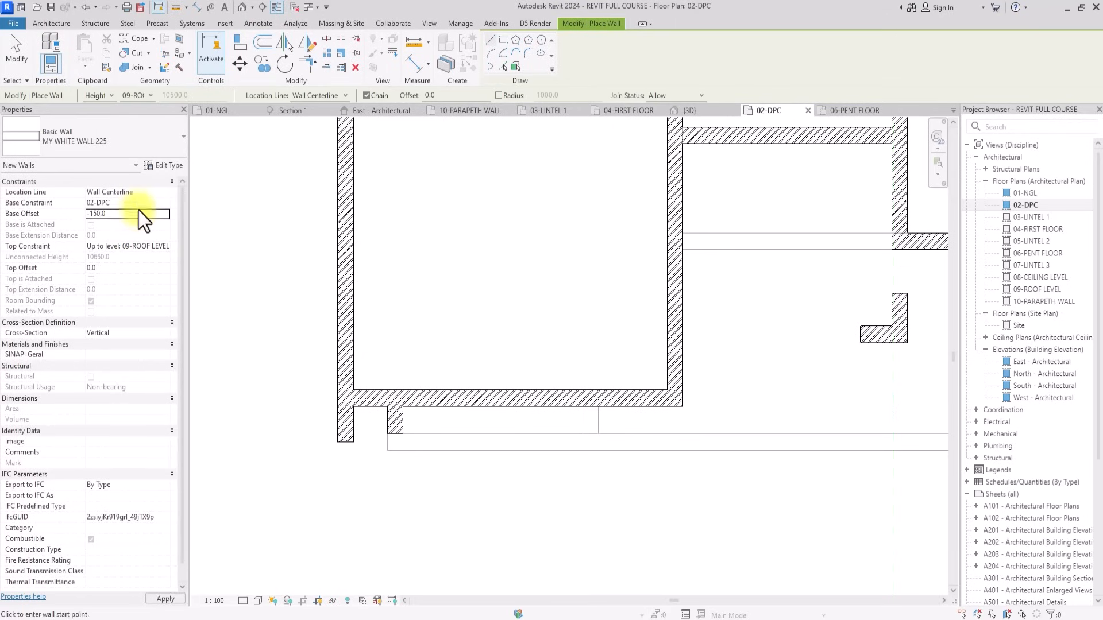
key(Return)
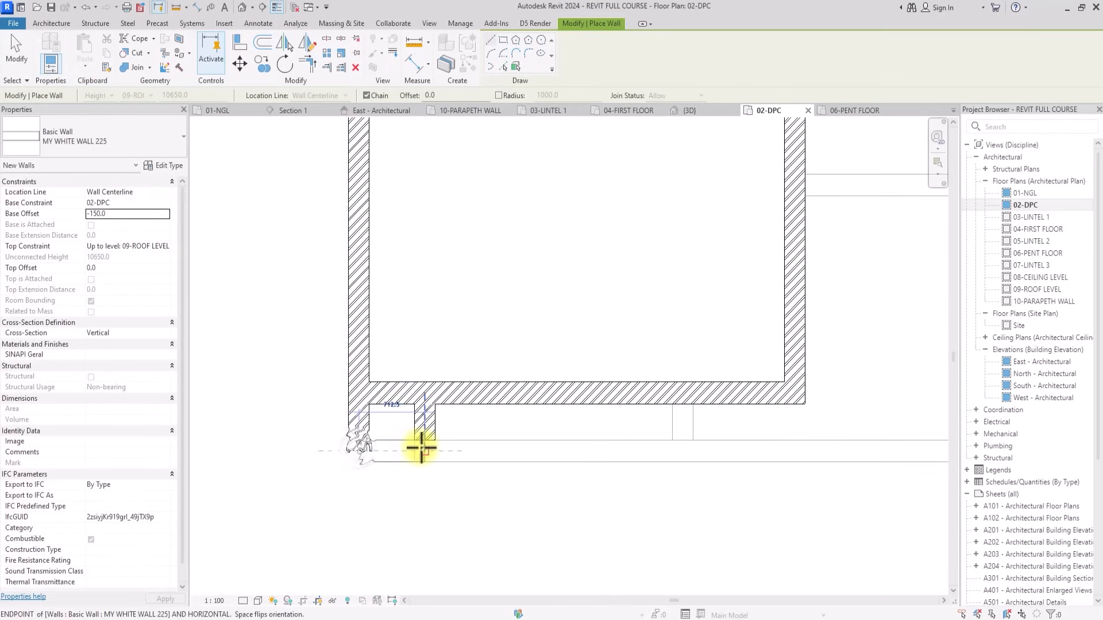
click(422, 449)
middle_drag(496, 474, 295, 442)
scroll(422, 448, down, 3)
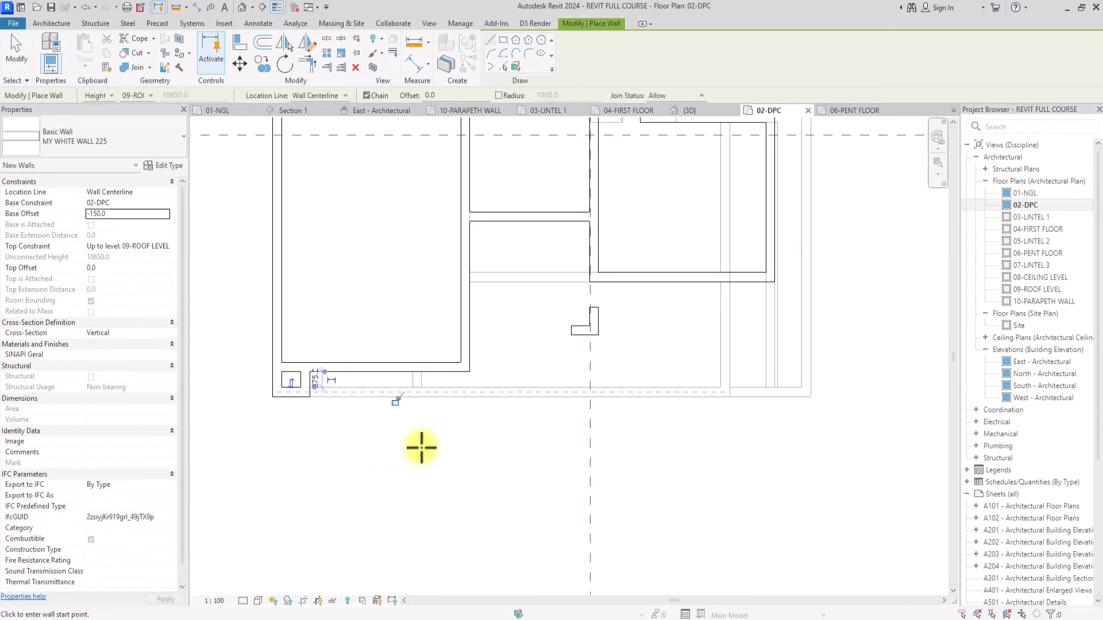
Draw a low wall up to 03-LINTEL 1 with top offset -2250, from the front room's inner corner forward and across to the stub walls.
scroll(421, 449, up, 2)
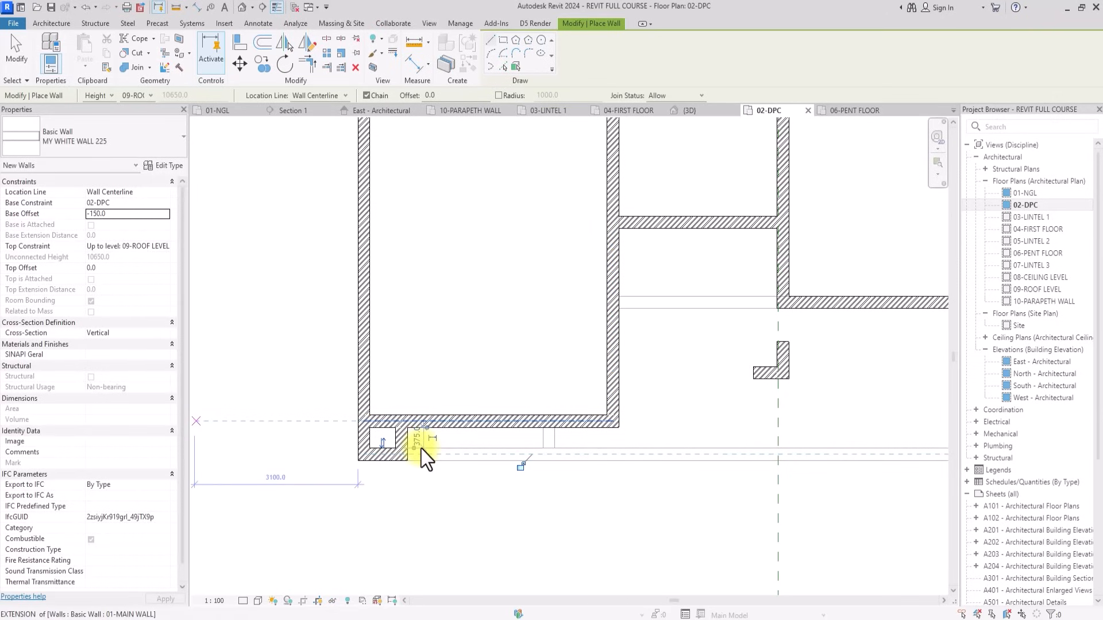
click(167, 248)
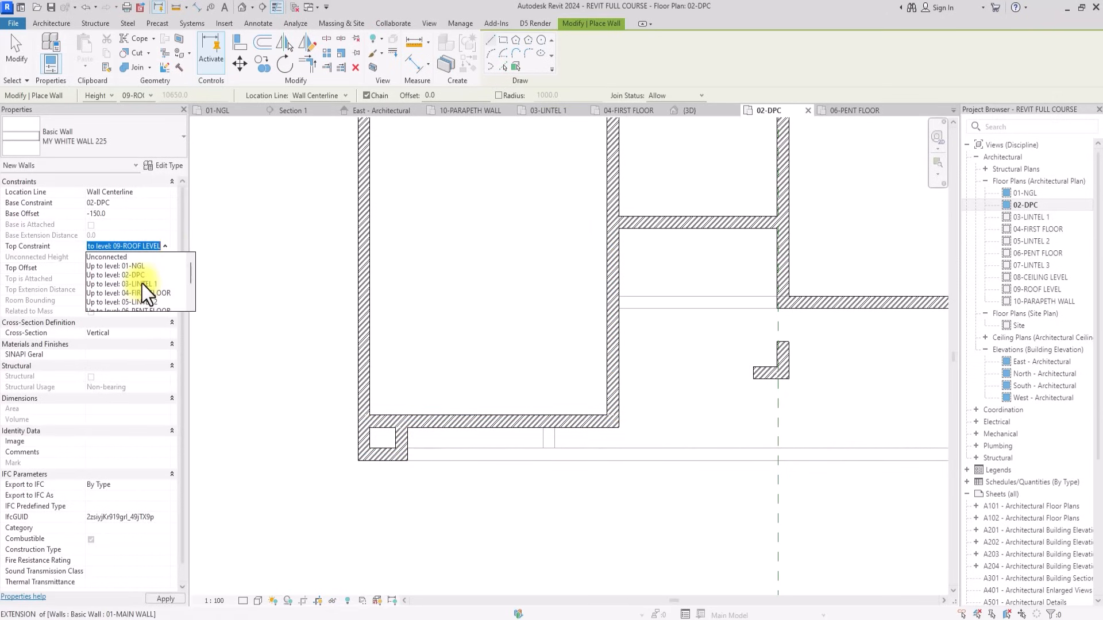
click(143, 284)
click(118, 269)
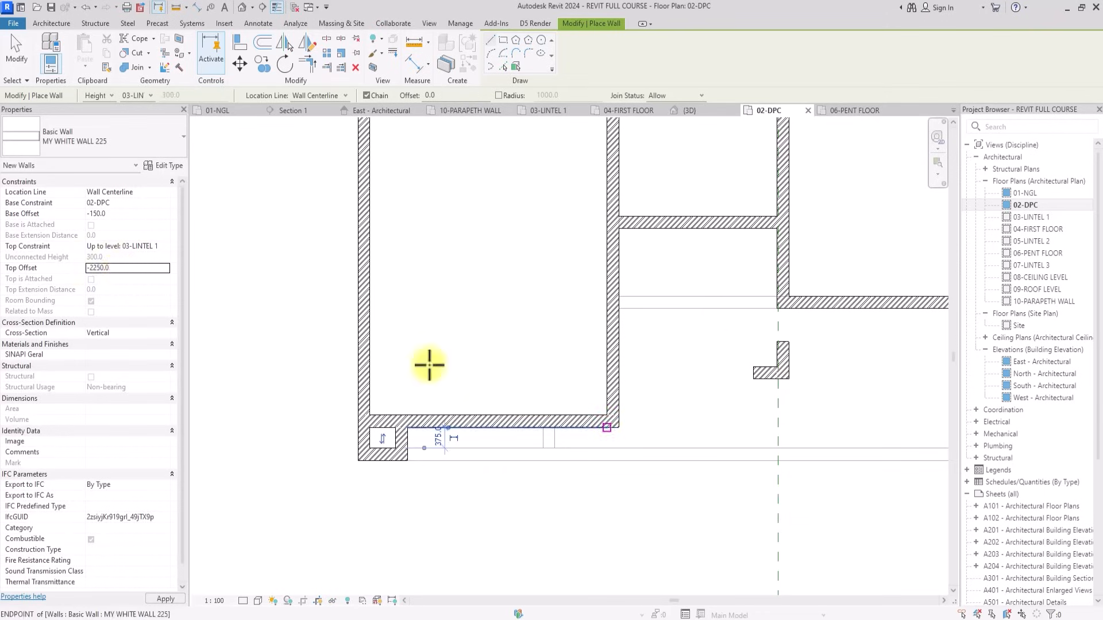
click(612, 421)
click(612, 453)
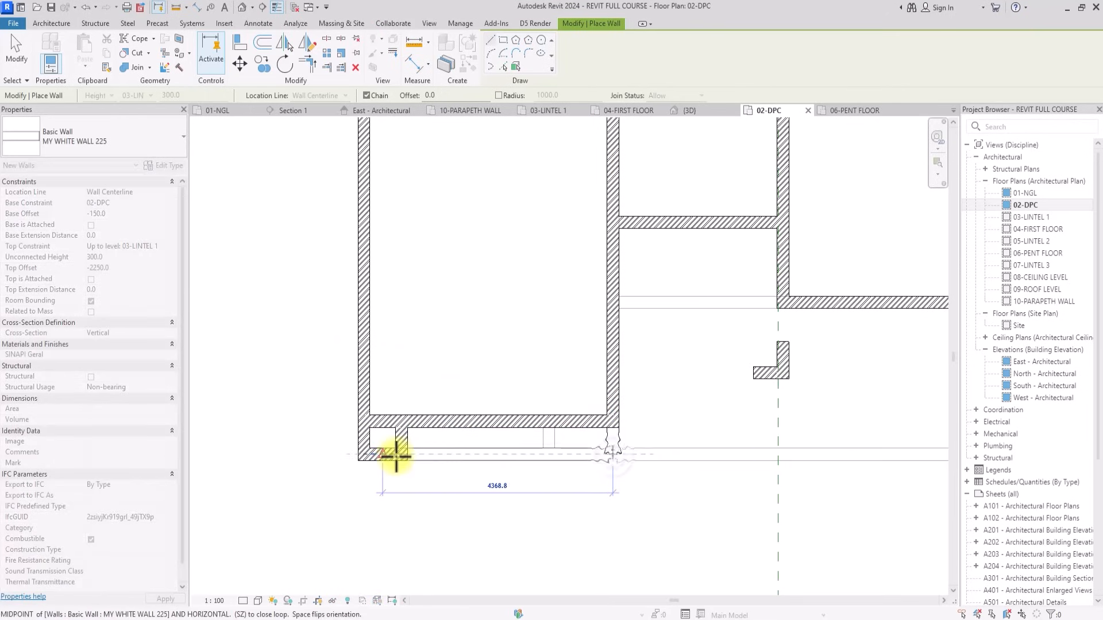
click(396, 455)
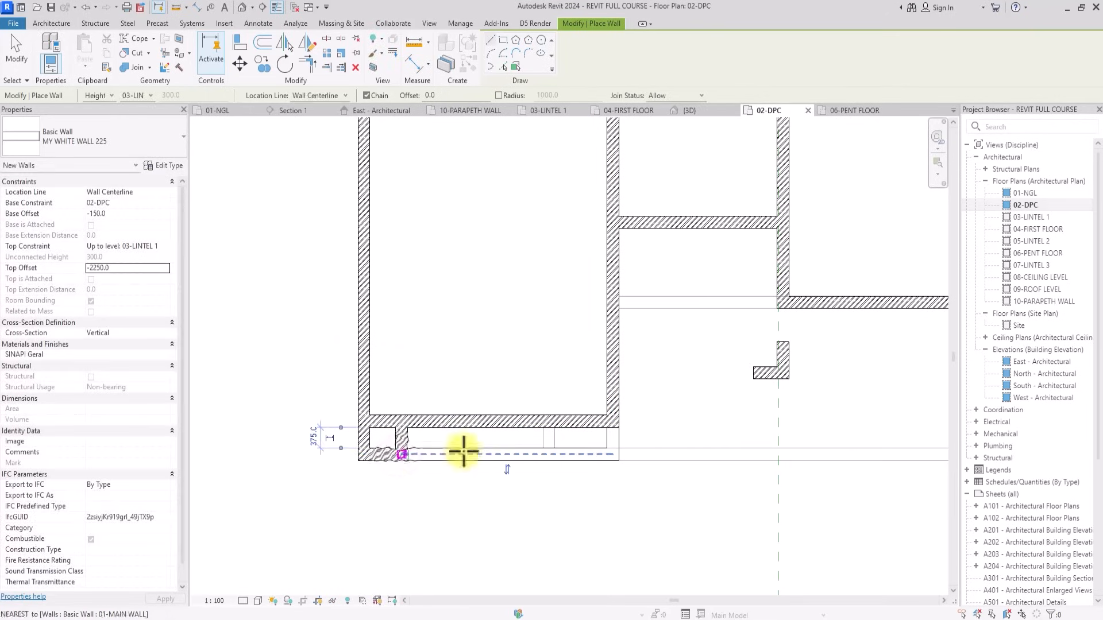
key(Escape)
key(Escape)
Detach the low return wall from the room corner, move it 1212.5 mm onto the underlay return wall, and extend it back to the front wall.
scroll(603, 440, up, 2)
click(608, 440)
mouse_move(610, 422)
mouse_down()
mouse_move(610, 445)
mouse_move(519, 453)
mouse_move(516, 464)
mouse_move(608, 443)
mouse_up()
scroll(607, 442, up, 2)
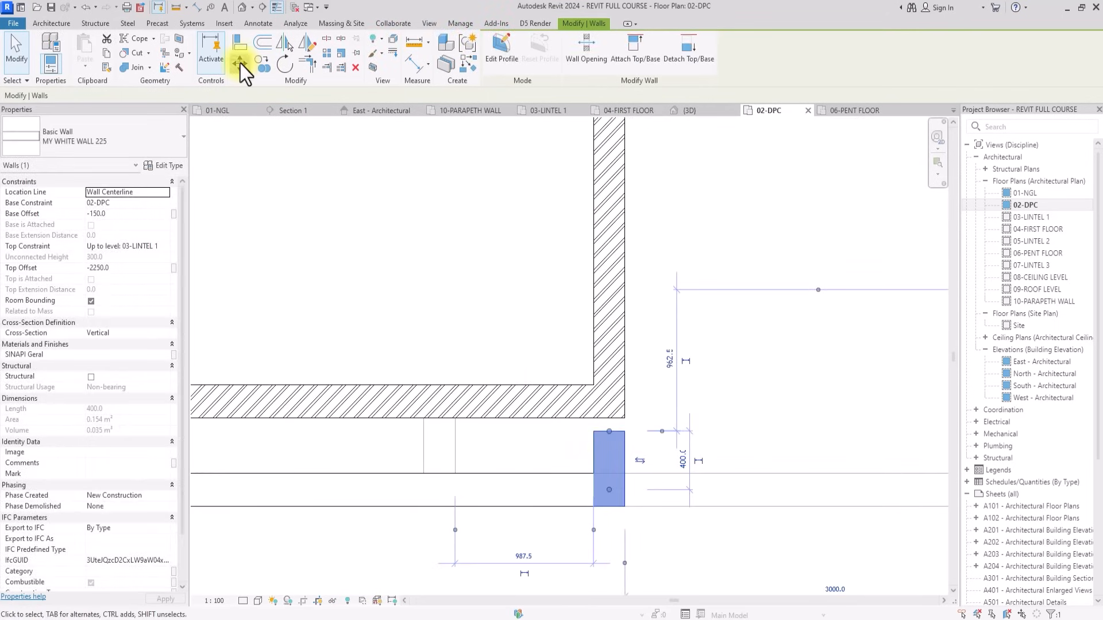
click(240, 63)
click(594, 430)
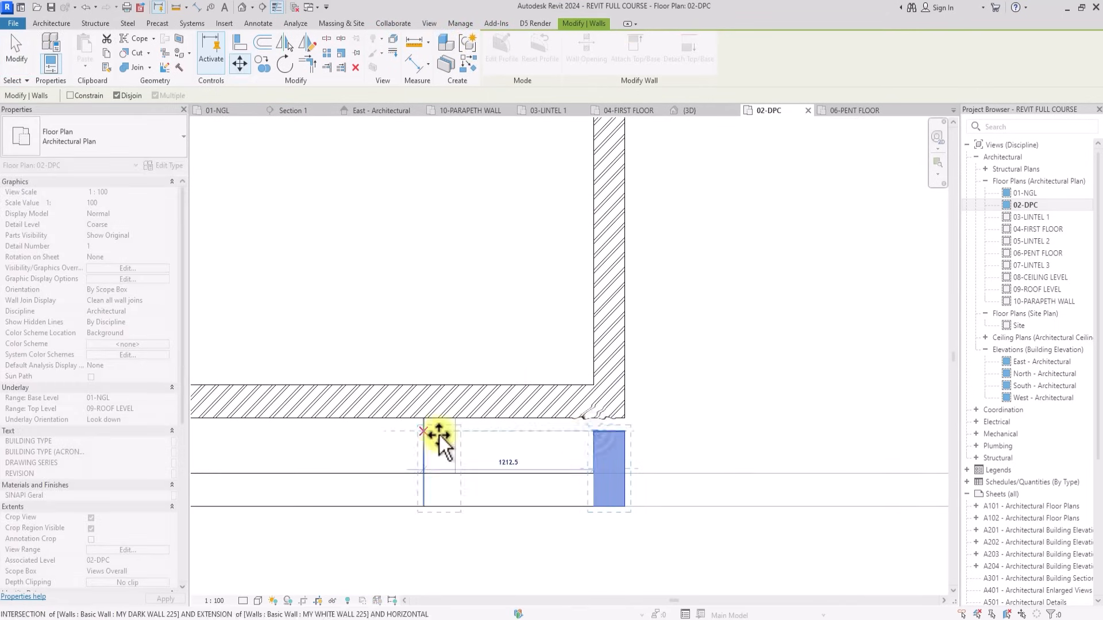
click(423, 432)
drag(439, 433, 439, 403)
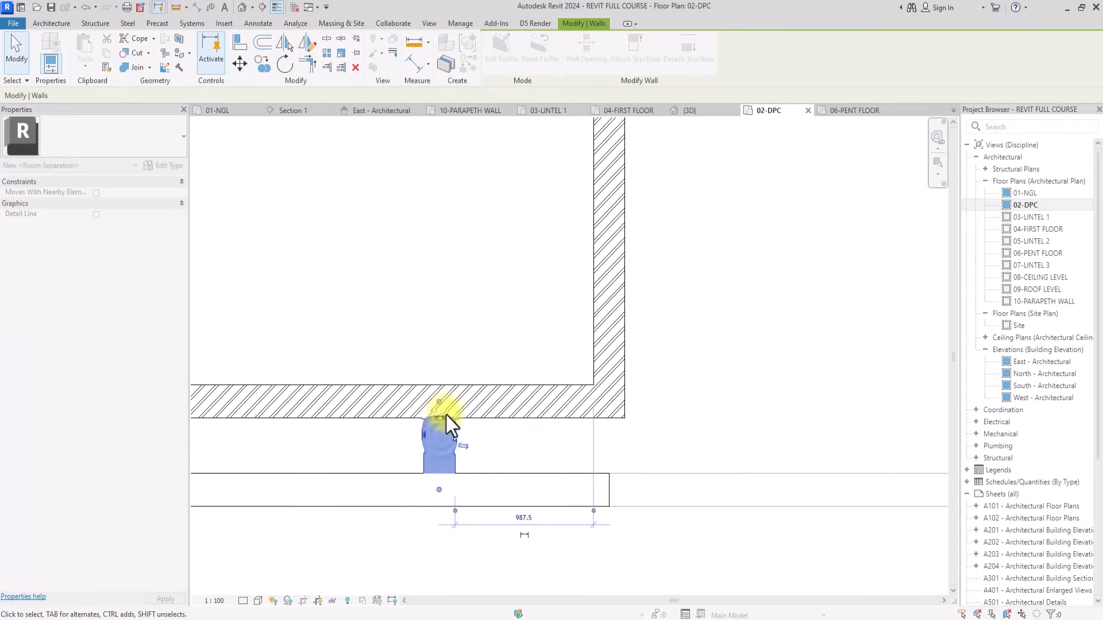
Shorten the long low front wall so that it ends at the relocated return wall.
scroll(545, 484, down, 2)
click(551, 484)
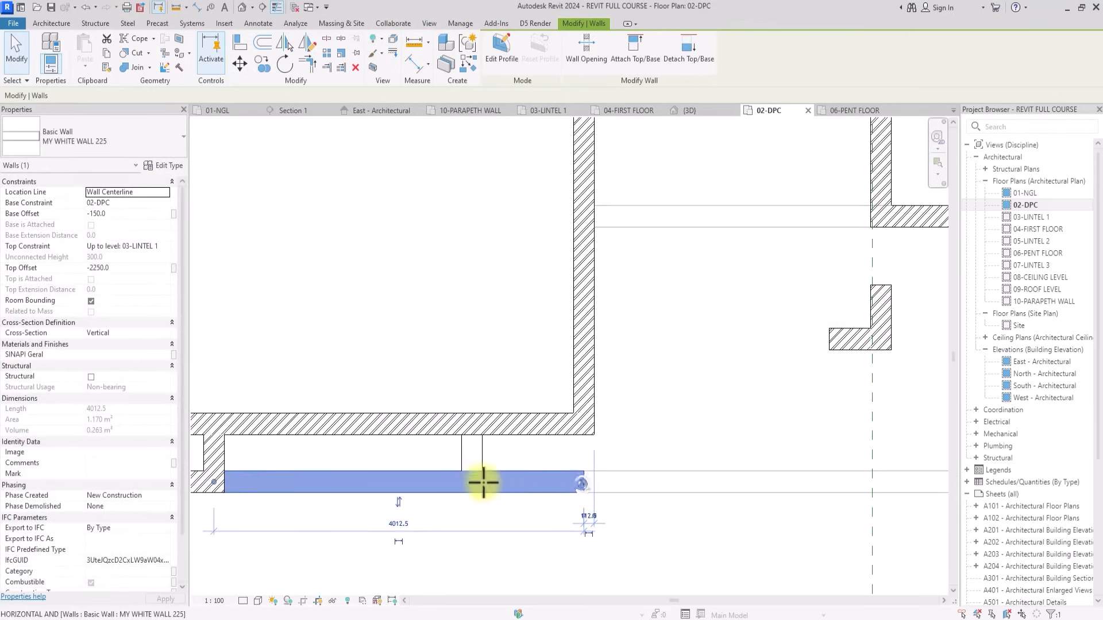
drag(484, 482, 471, 483)
click(481, 556)
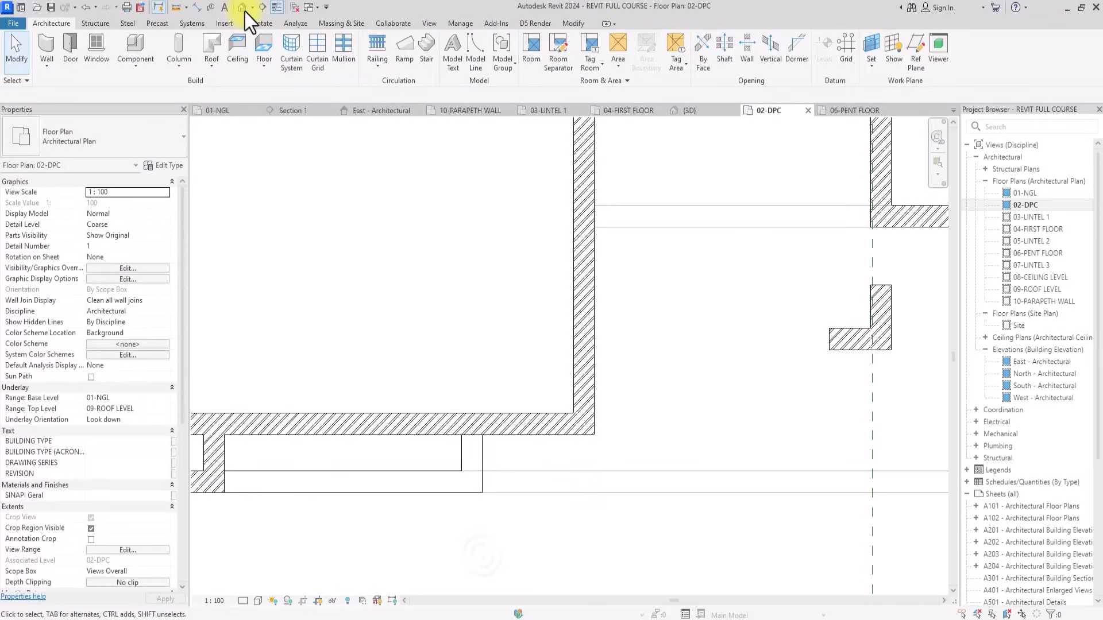
Examine the new front walls and the high-level walls in the 3D view from the front, corner and rear.
click(245, 12)
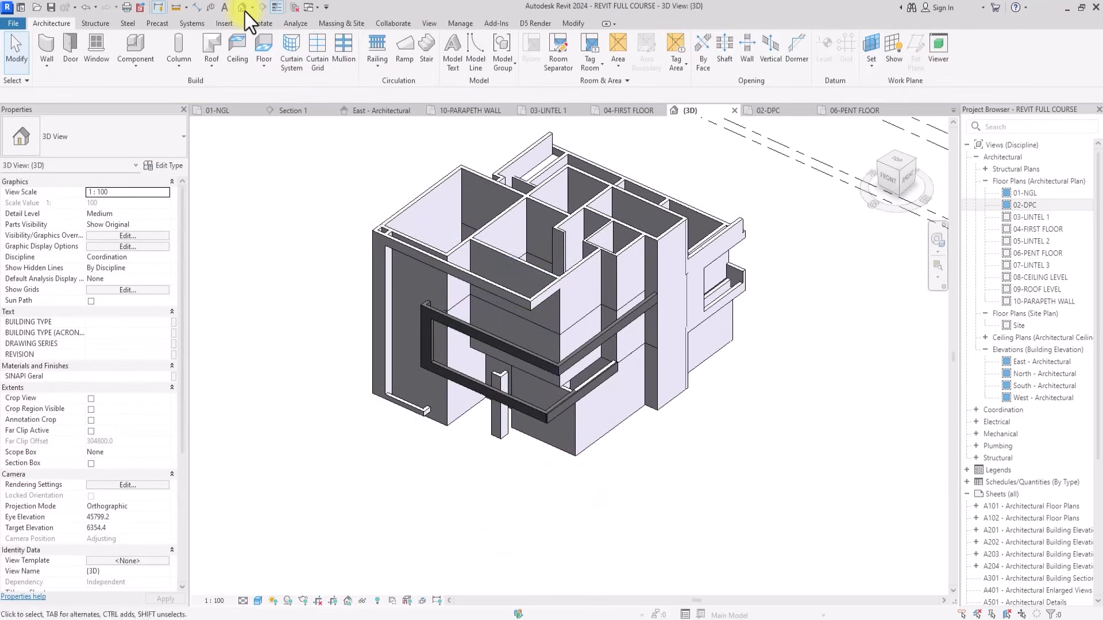
click(889, 177)
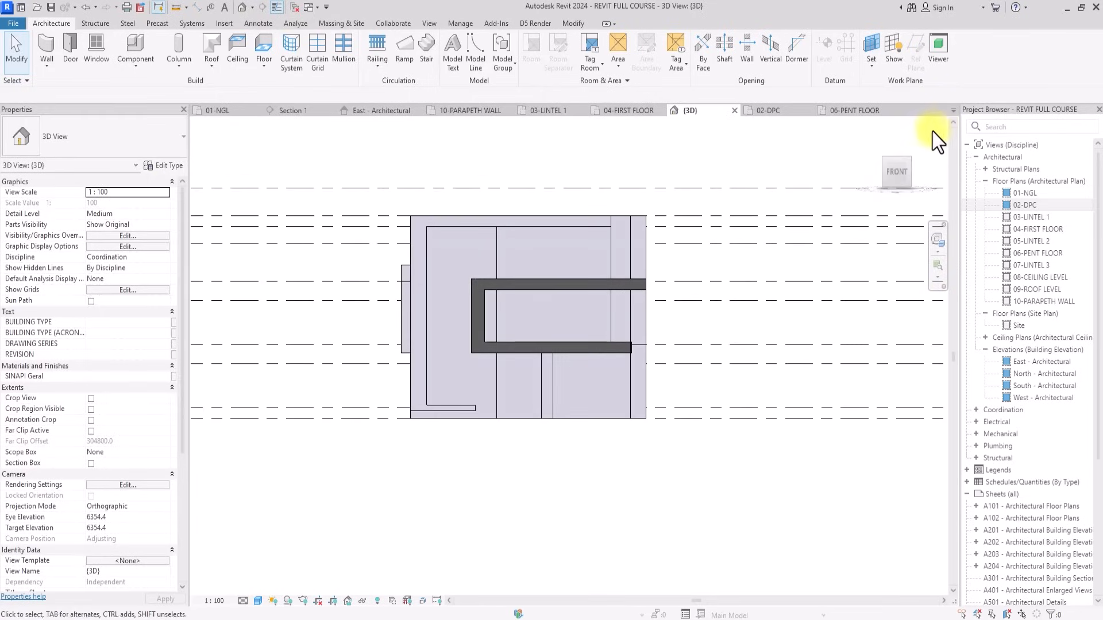
drag(898, 164, 815, 211)
middle_drag(837, 229, 815, 217)
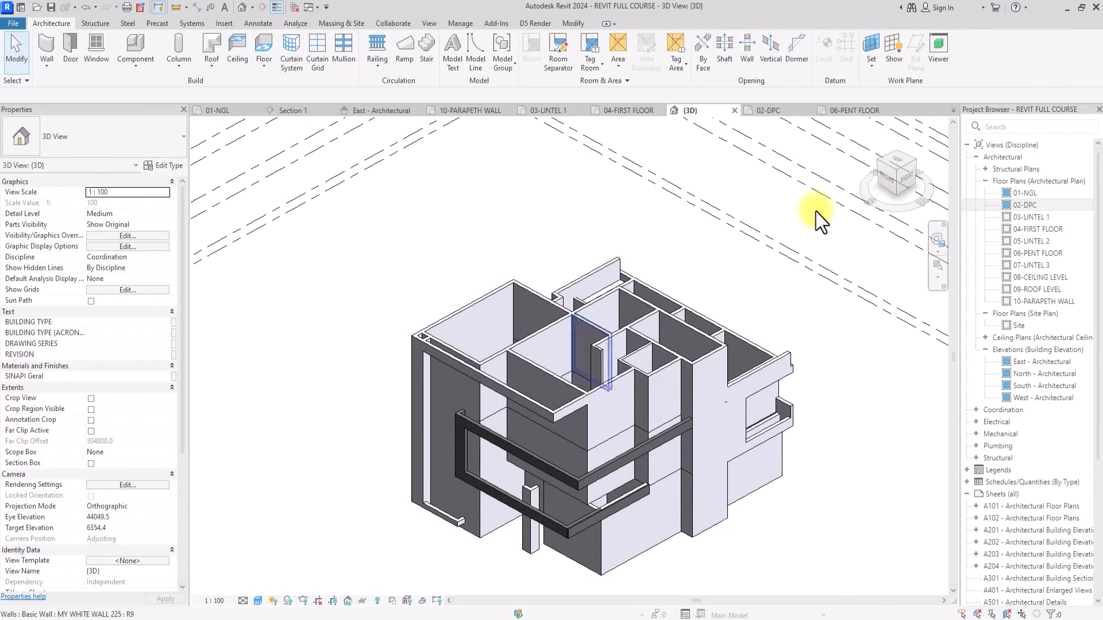
drag(907, 177, 657, 165)
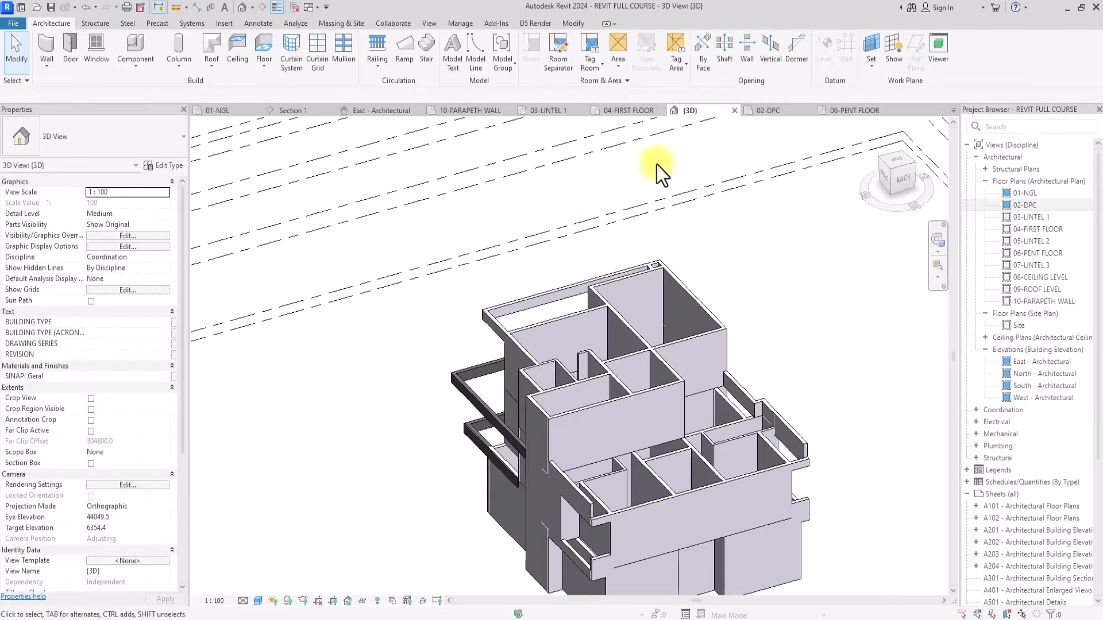
scroll(656, 164, up, 3)
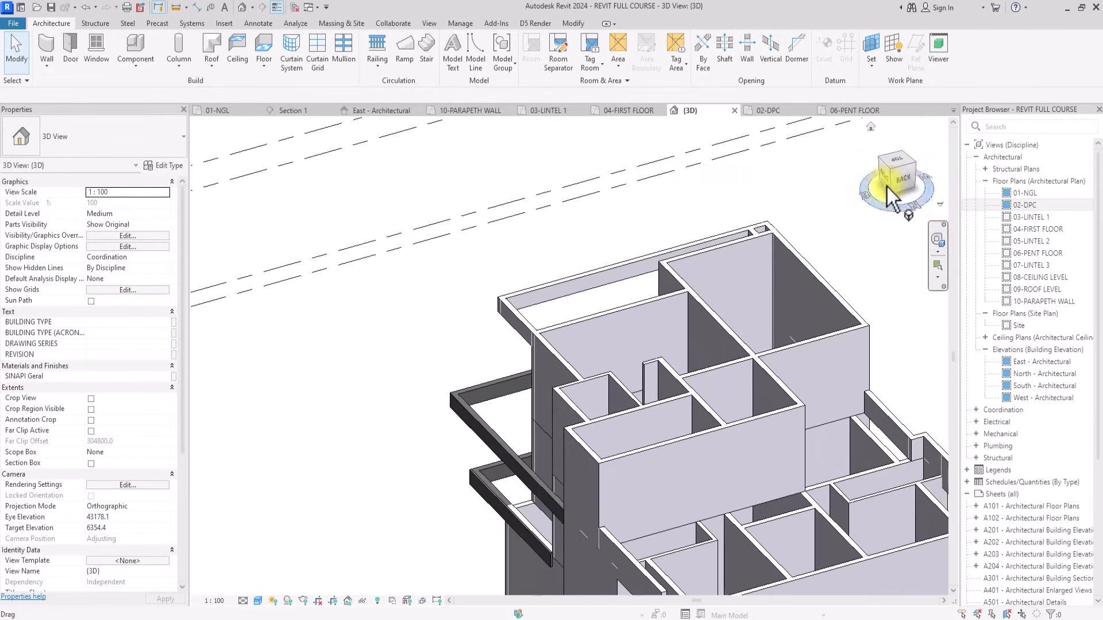
drag(887, 187, 529, 190)
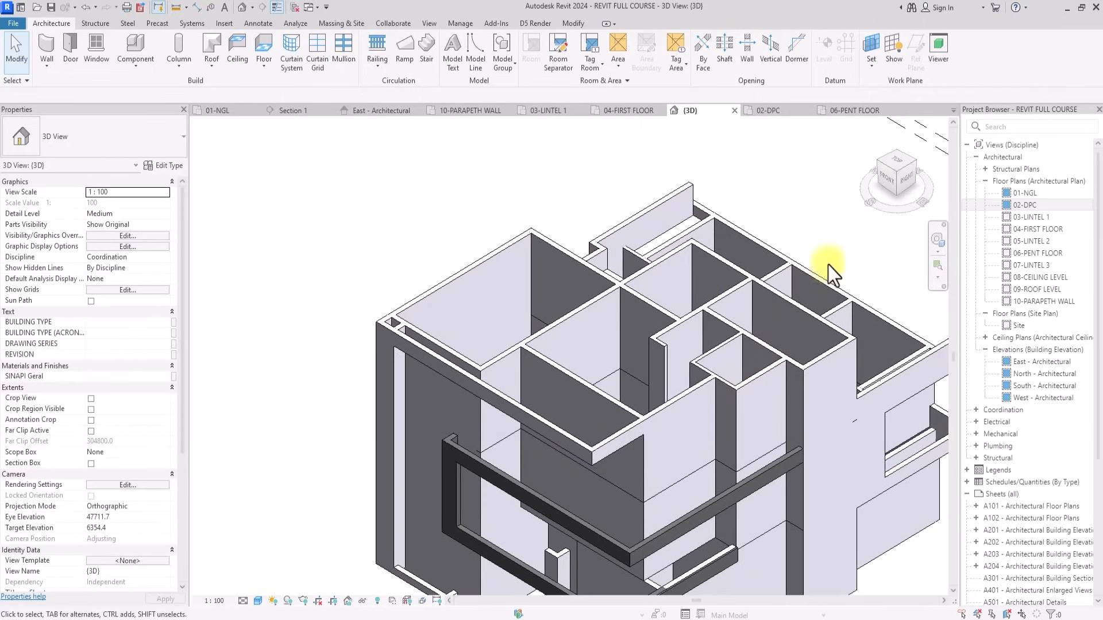
From the top of the 3D model, extend the high-level return wall at the front corner to the projecting side wall, about 6540 mm long.
click(897, 161)
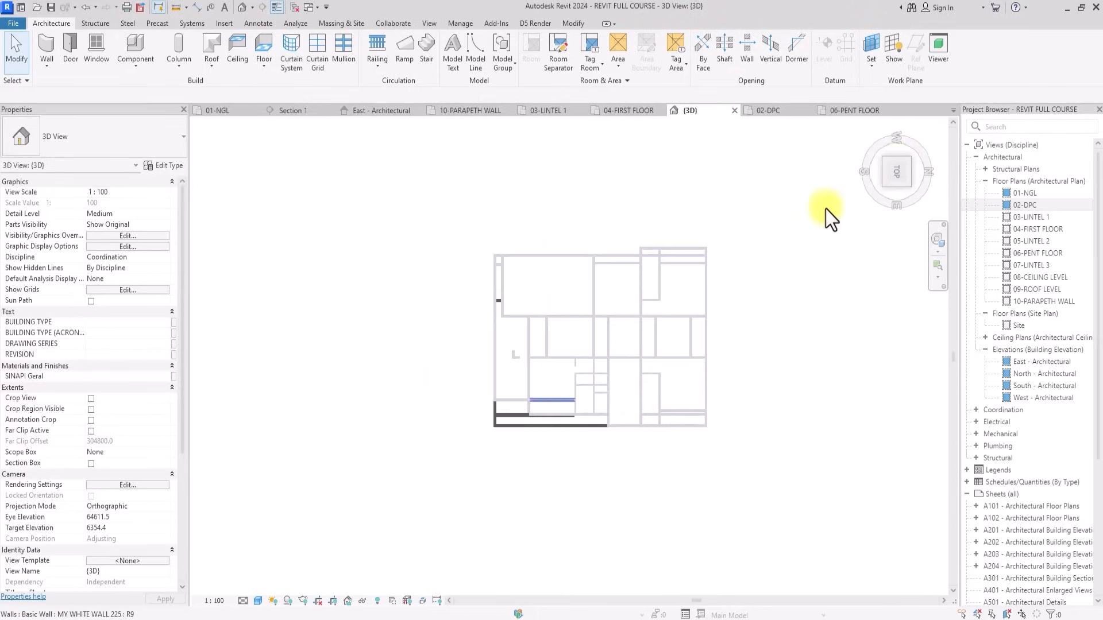
scroll(509, 399, up, 5)
click(506, 402)
drag(568, 401, 770, 440)
scroll(540, 444, up, 2)
scroll(774, 428, down, 3)
click(877, 208)
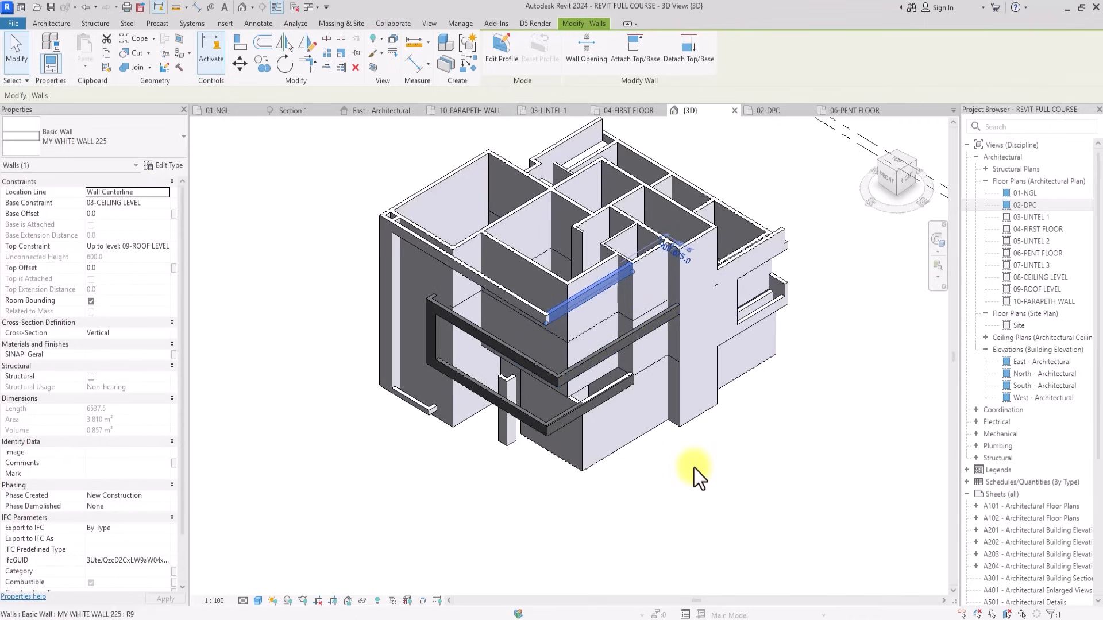
Enable the section box for the whole 3D model and reveal hidden elements so its boundary can be edited.
key(Escape)
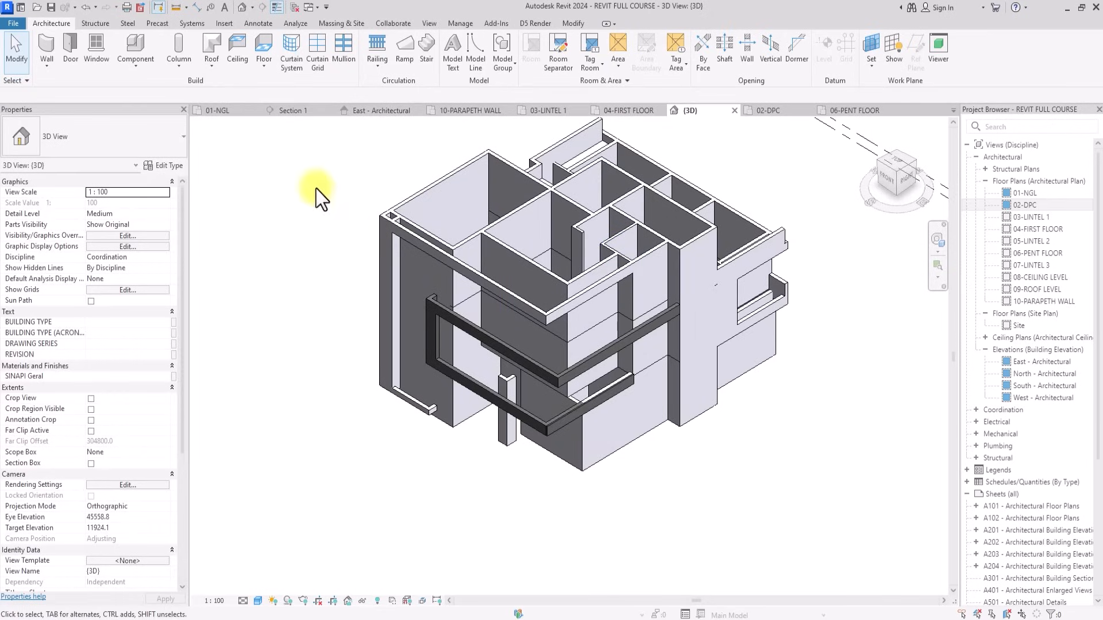
click(893, 160)
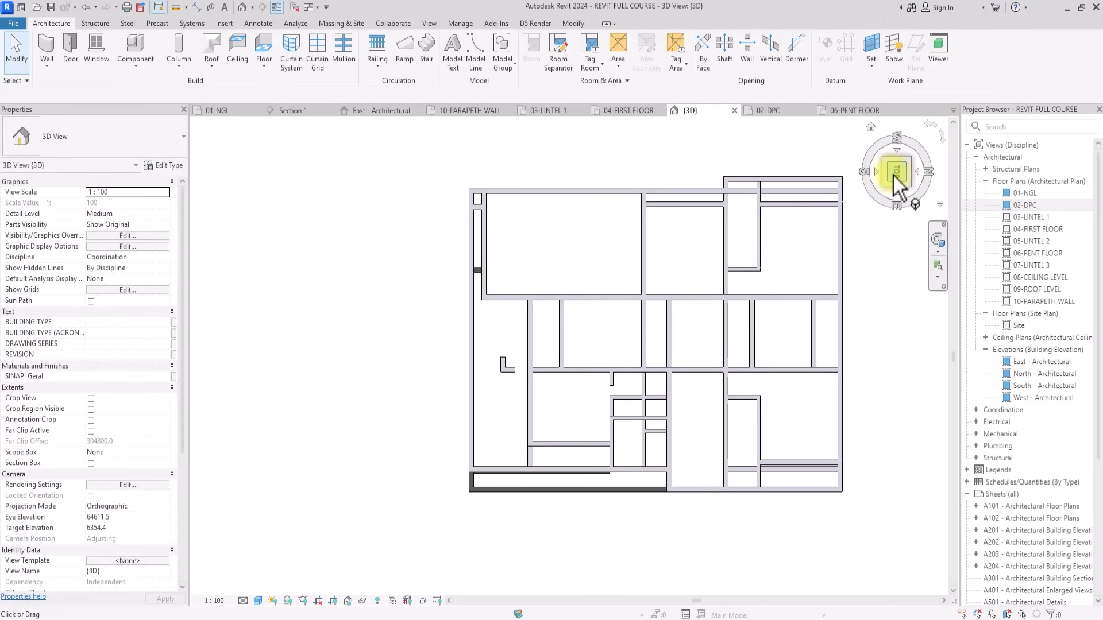
click(894, 176)
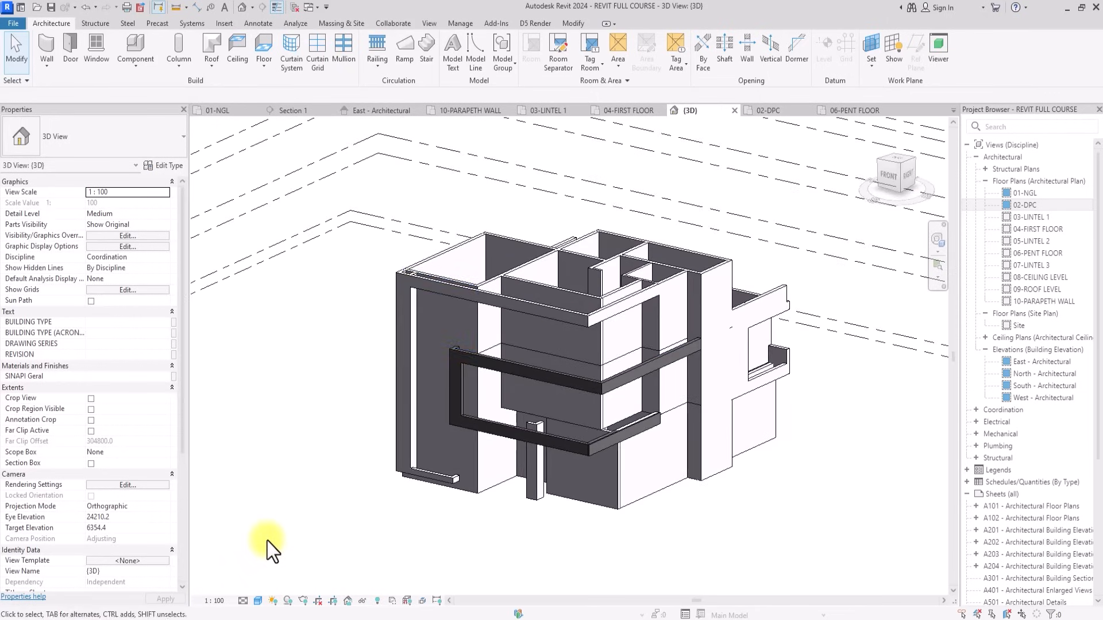
scroll(267, 541, down, 4)
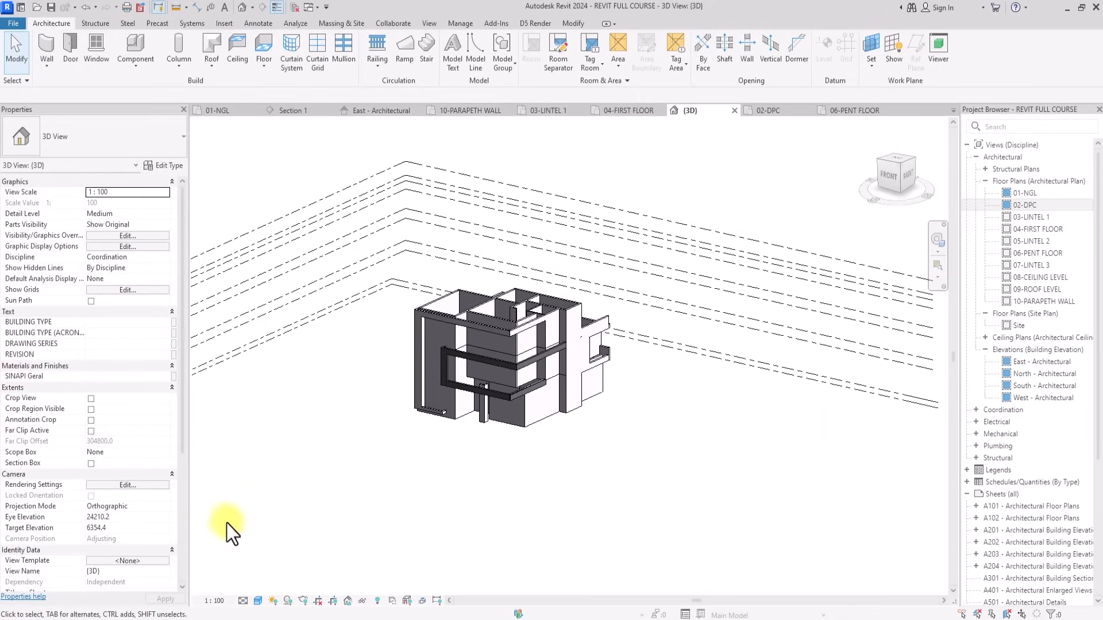
click(91, 464)
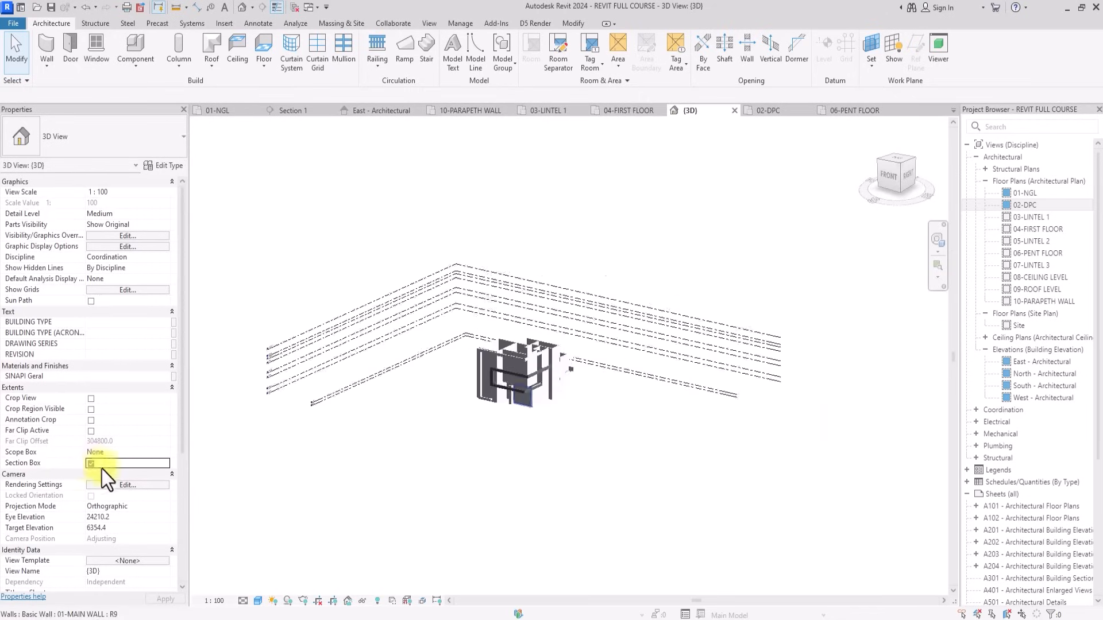
click(378, 602)
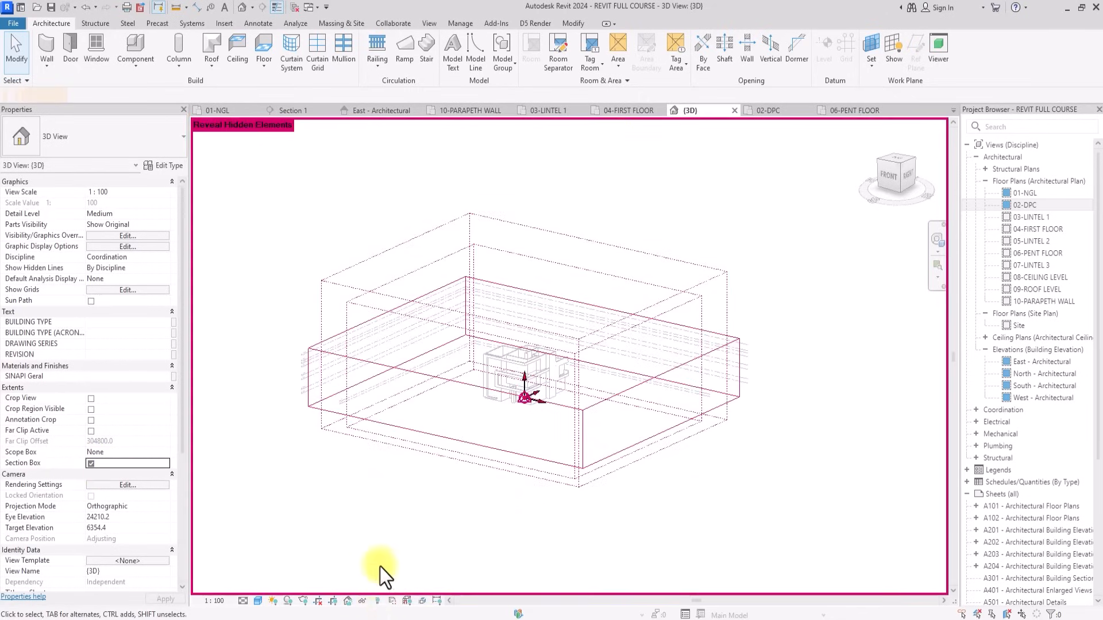
From the front, raise the section box's underside to just below the high-level walls, and leave the reveal hidden elements mode.
click(398, 426)
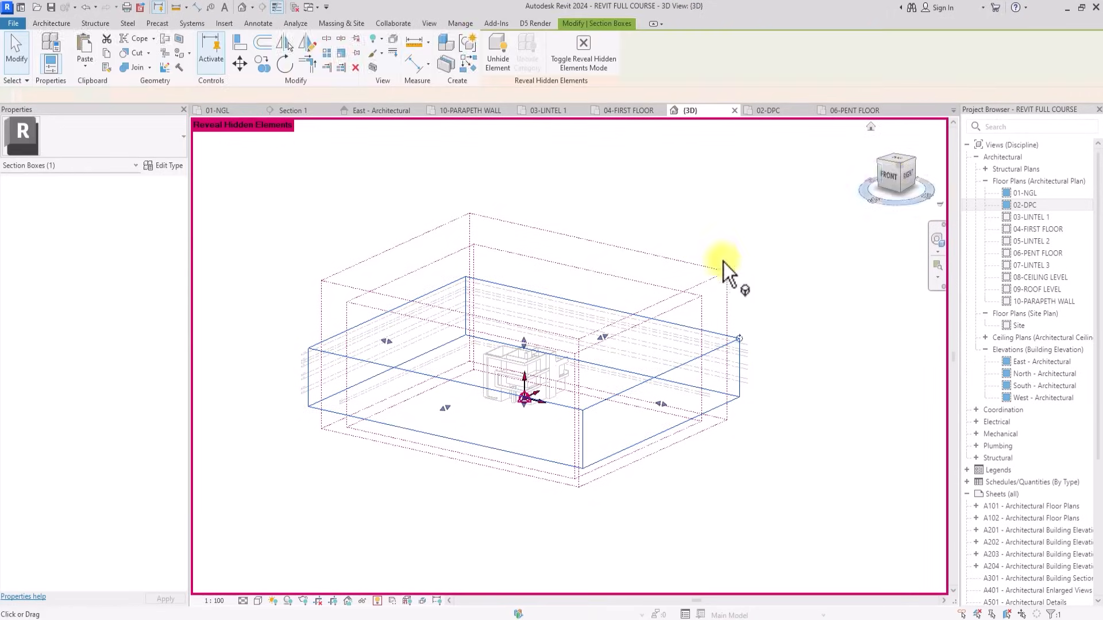
drag(888, 177, 889, 177)
click(888, 177)
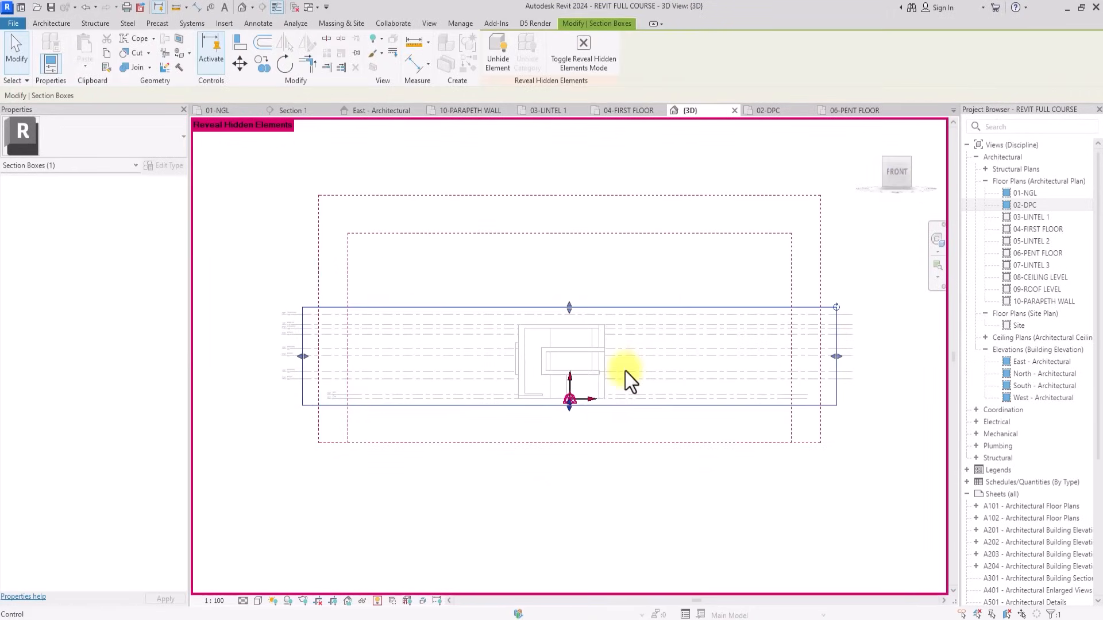
drag(579, 348, 587, 332)
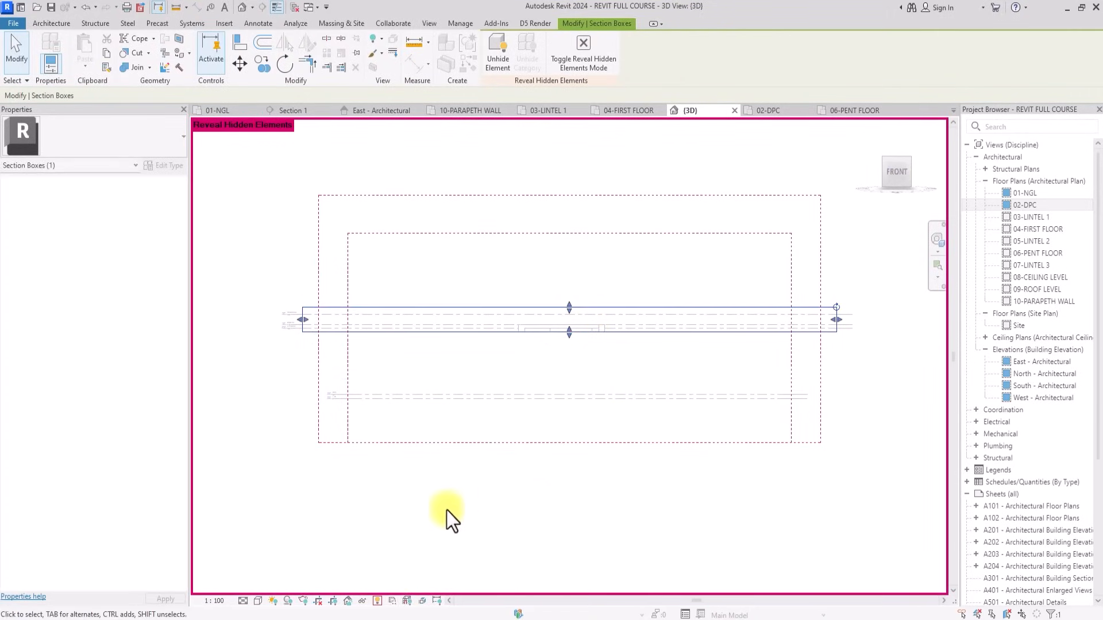
click(373, 600)
click(863, 195)
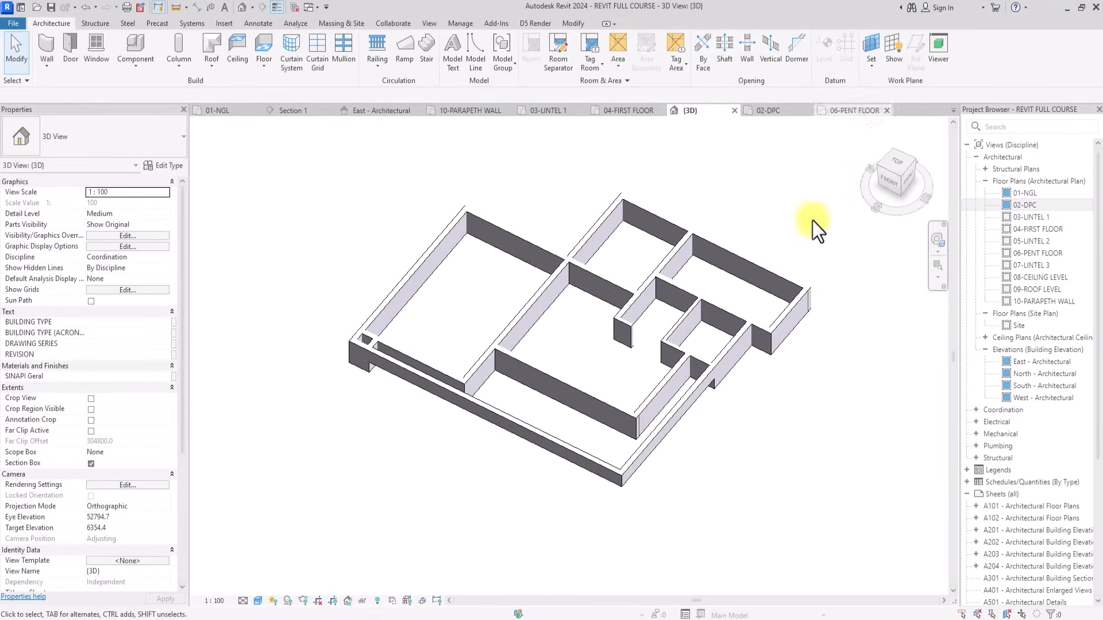
In the top view of the cut model, start a MY WHITE WALL 225 wall with base offset and top offset set to 0.
click(896, 162)
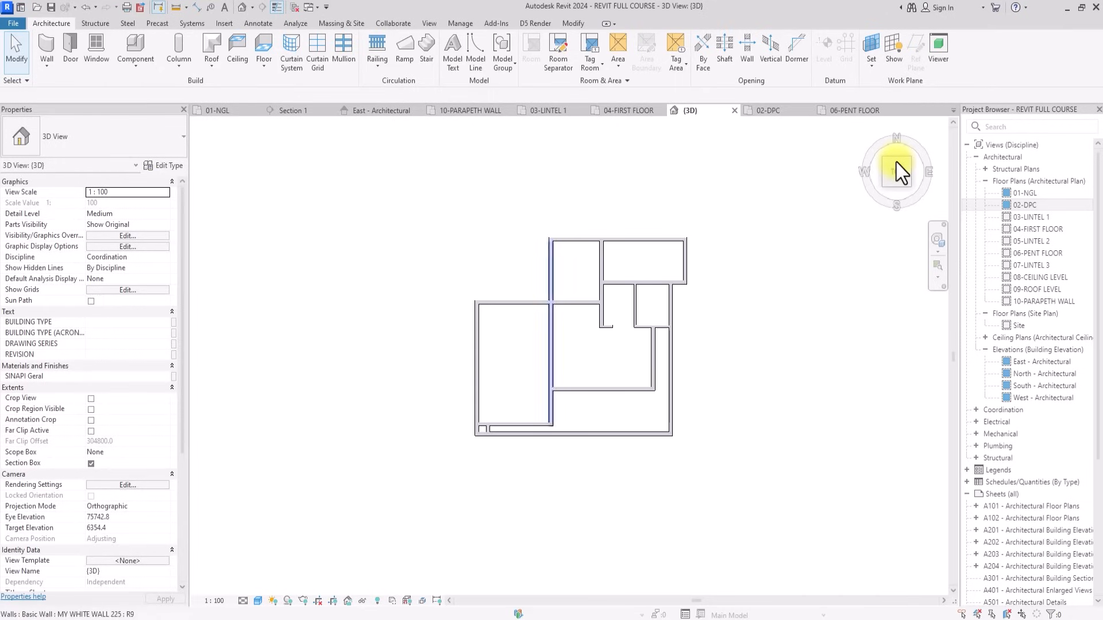
click(896, 162)
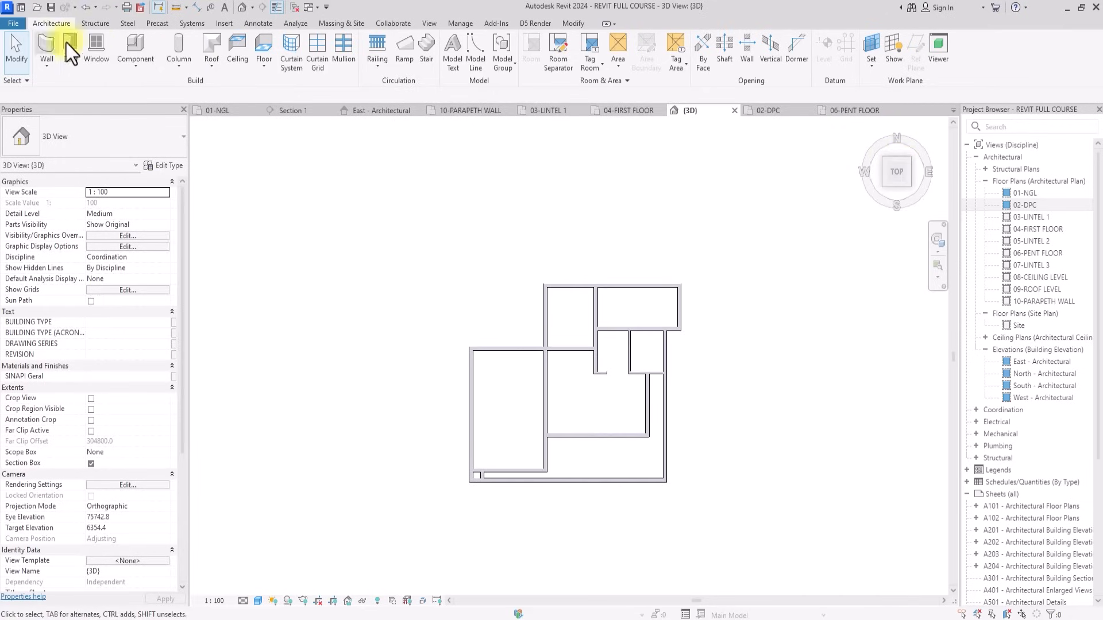
click(50, 40)
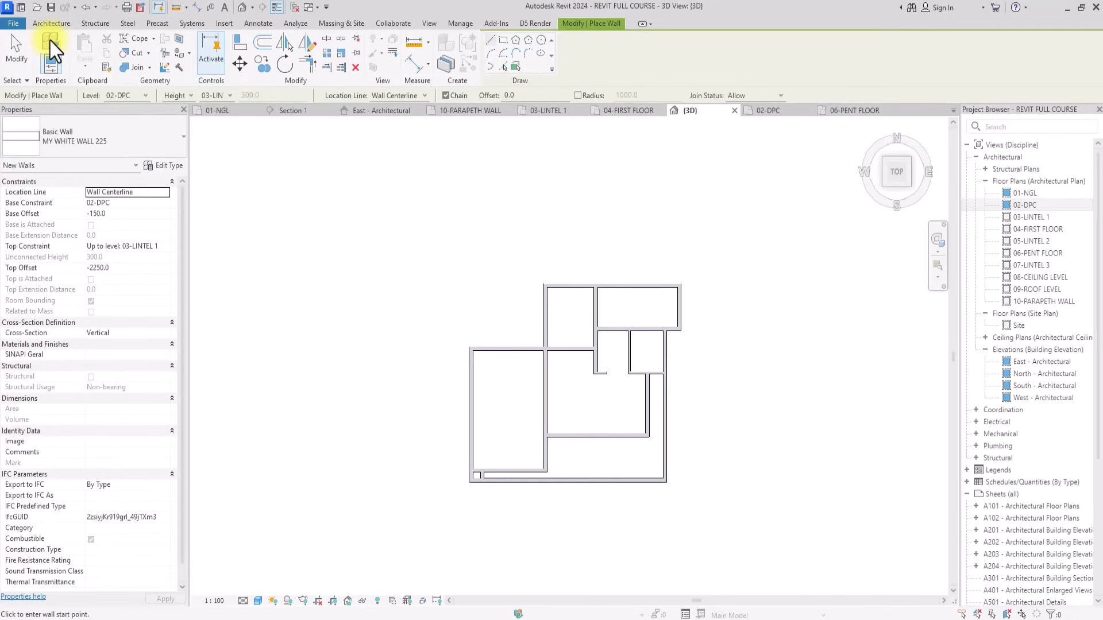
click(126, 216)
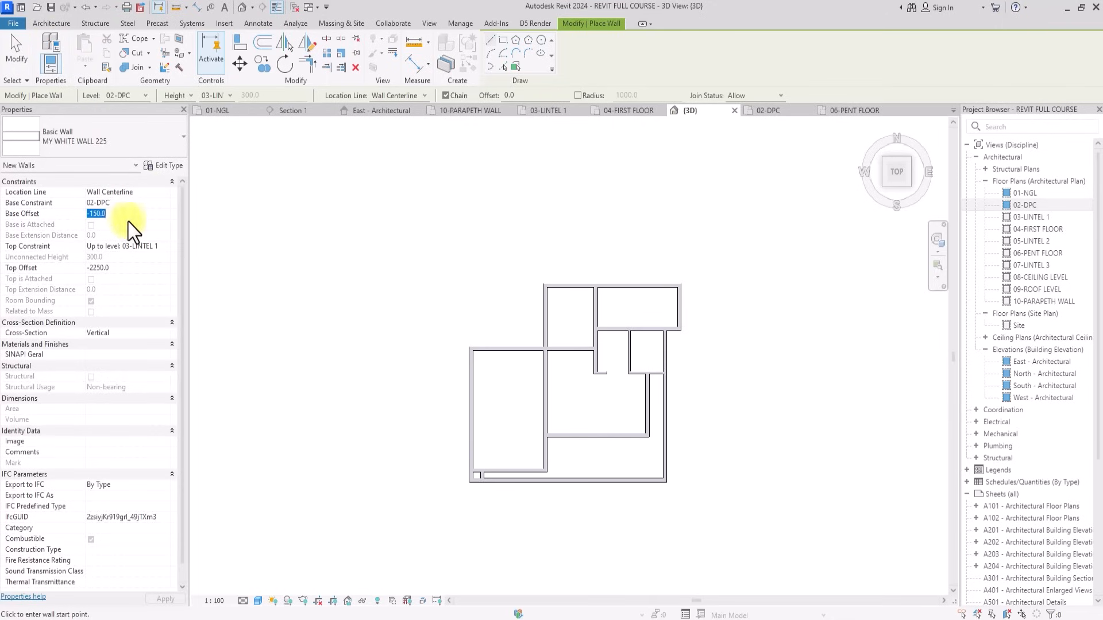
click(133, 265)
text(0)
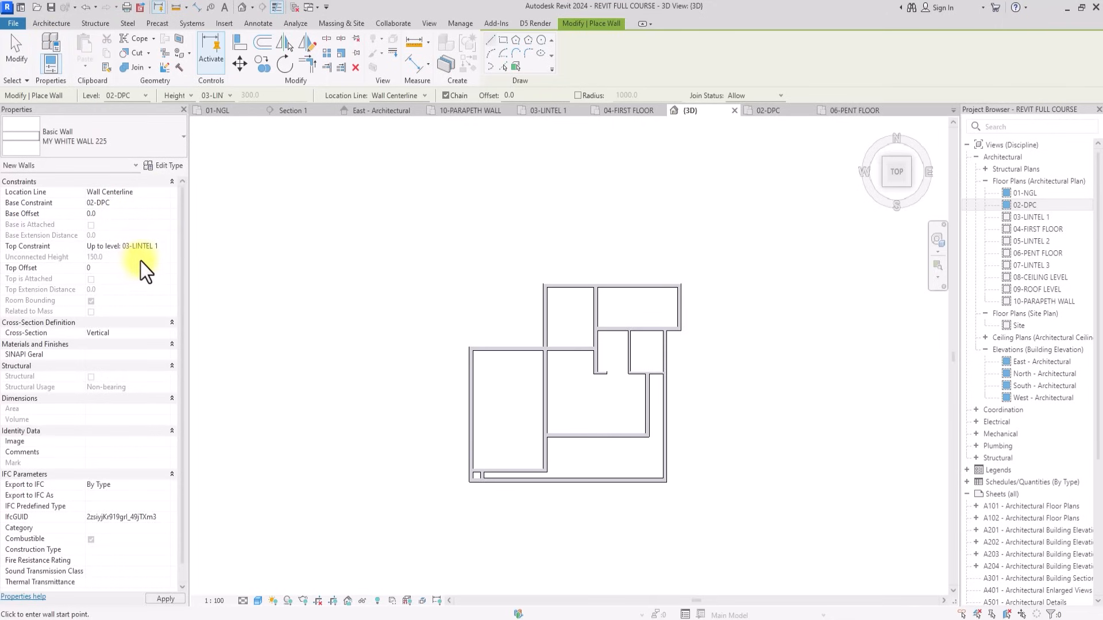
Set the new wall's top constraint to 10-PARAPETH WALL and its base constraint to 09-ROOF LEVEL.
click(167, 246)
click(166, 245)
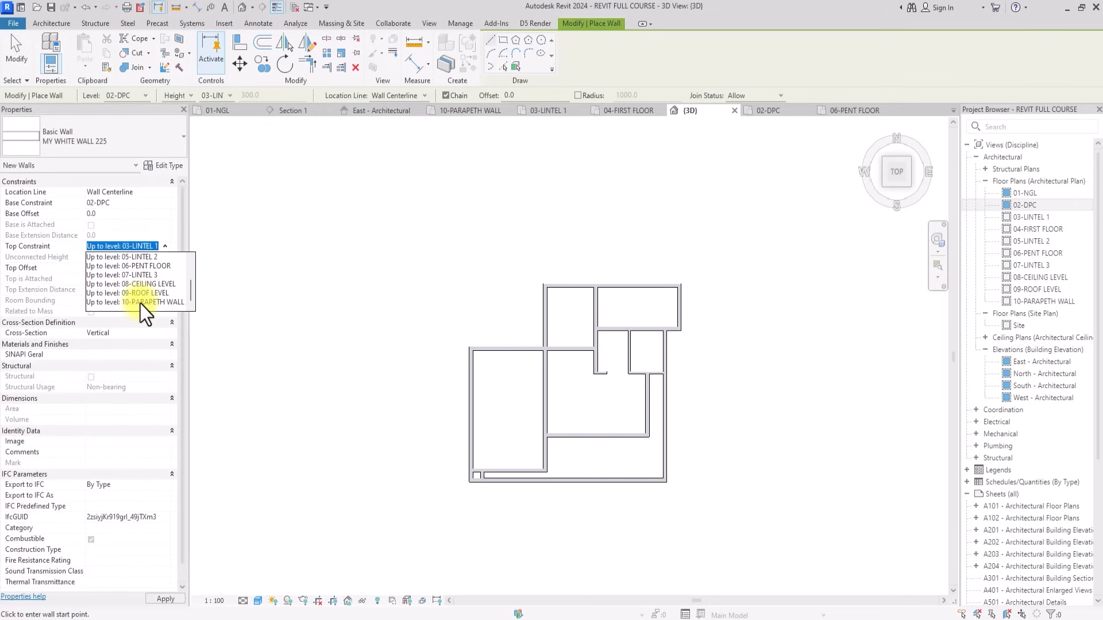
click(140, 302)
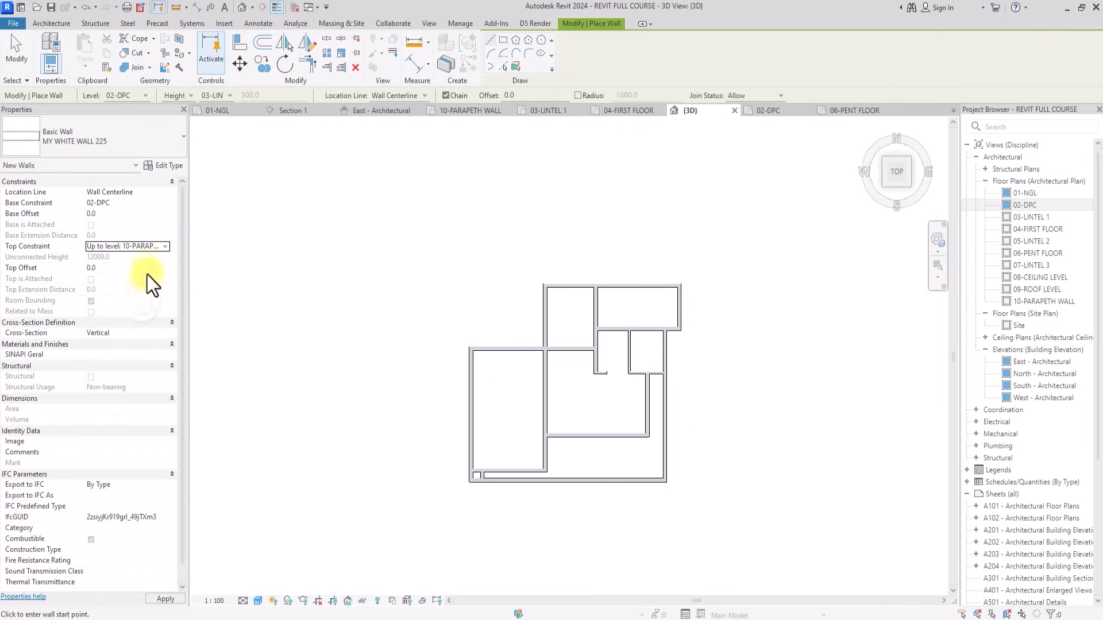
click(164, 203)
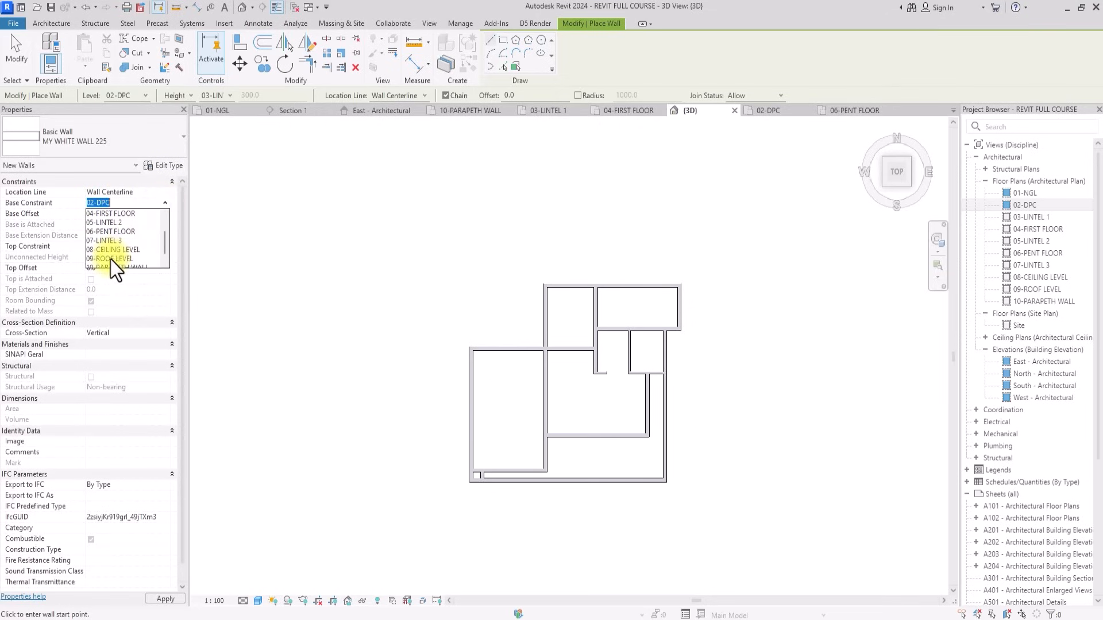
click(111, 260)
Draw MY WHITE WALL 225 parapet walls along the inner L-shaped wall, running east, then 3787.5 mm north to the short cross wall.
scroll(256, 327, up, 2)
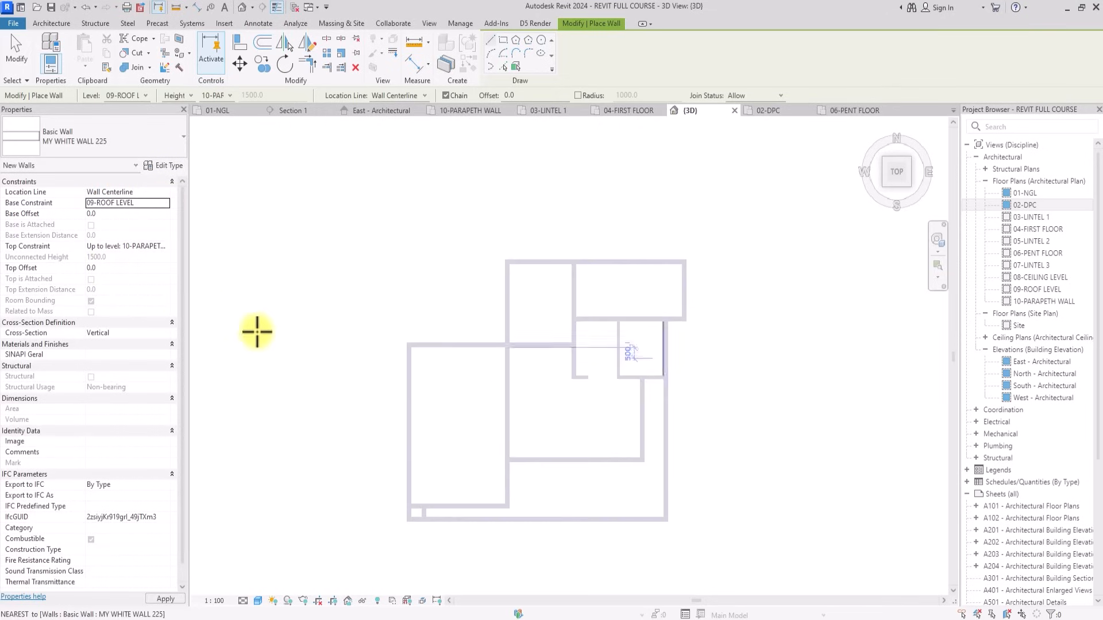
scroll(510, 456, up, 3)
click(517, 462)
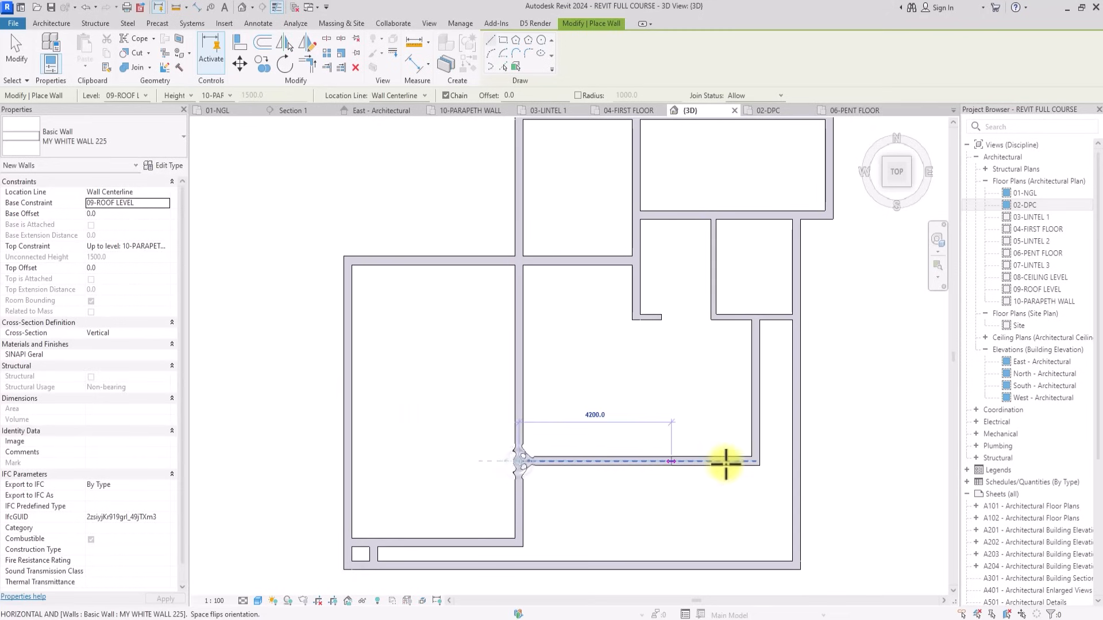
click(755, 461)
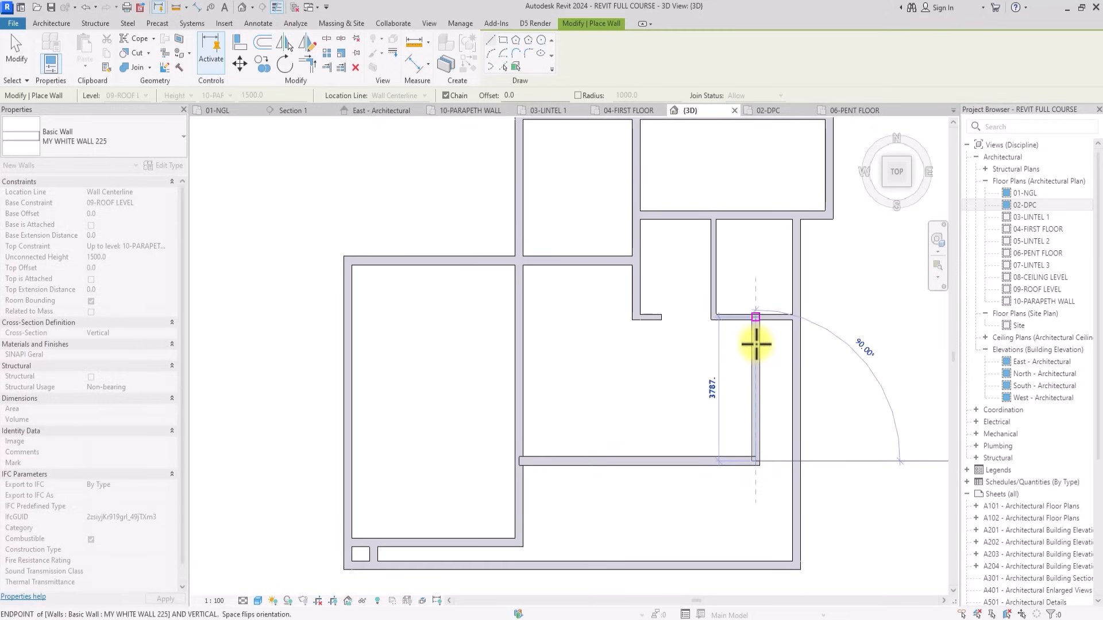
scroll(753, 345, down, 3)
scroll(573, 414, up, 6)
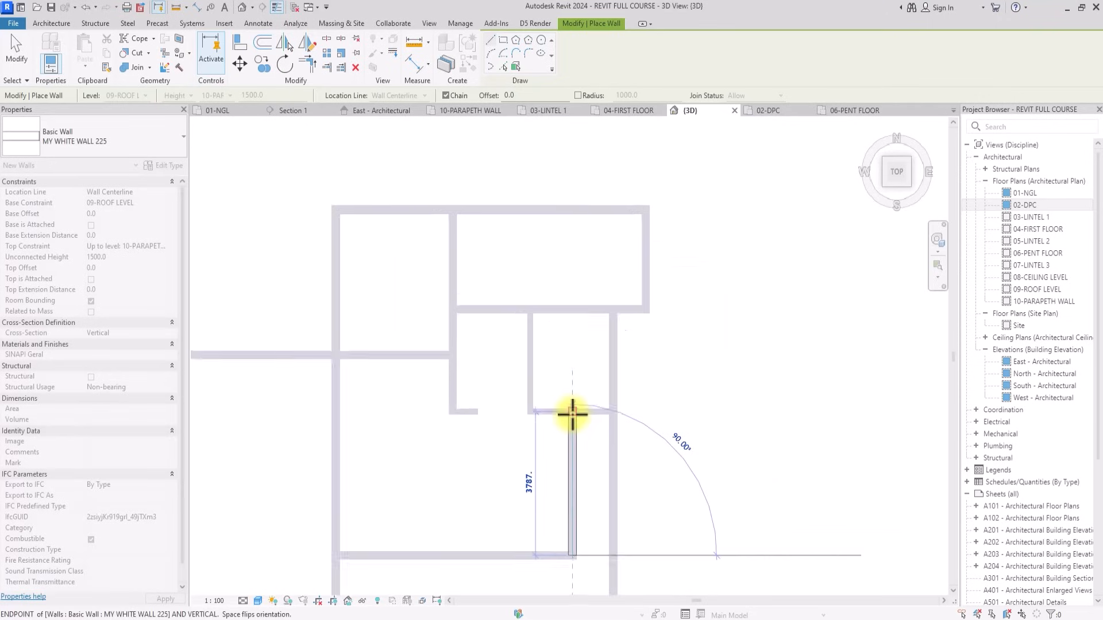
scroll(571, 413, down, 6)
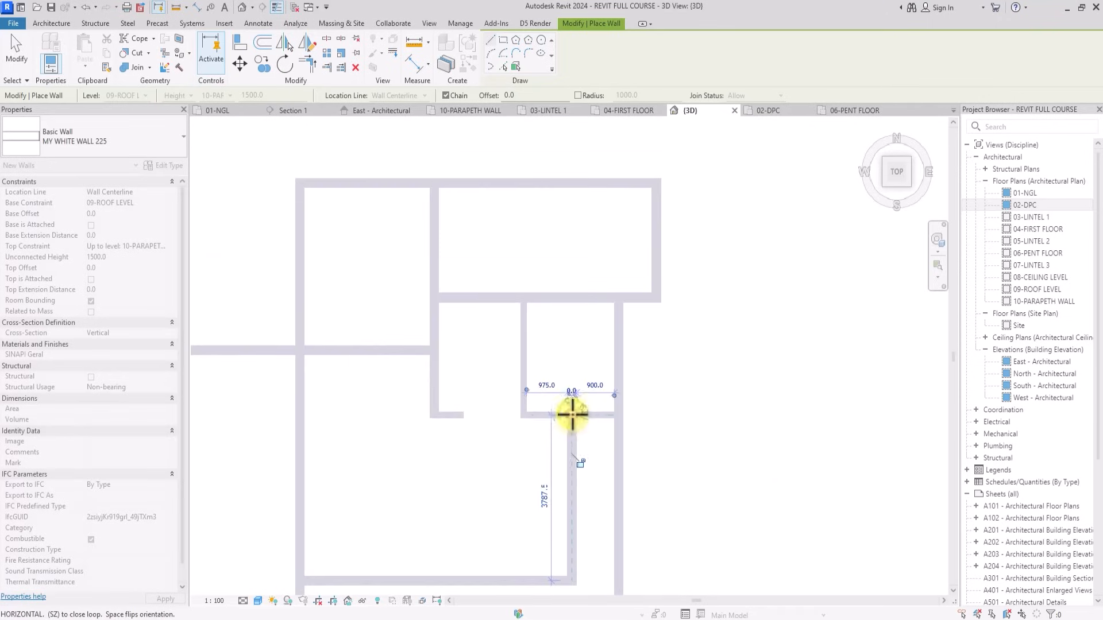
click(571, 414)
key(Escape)
key(Escape)
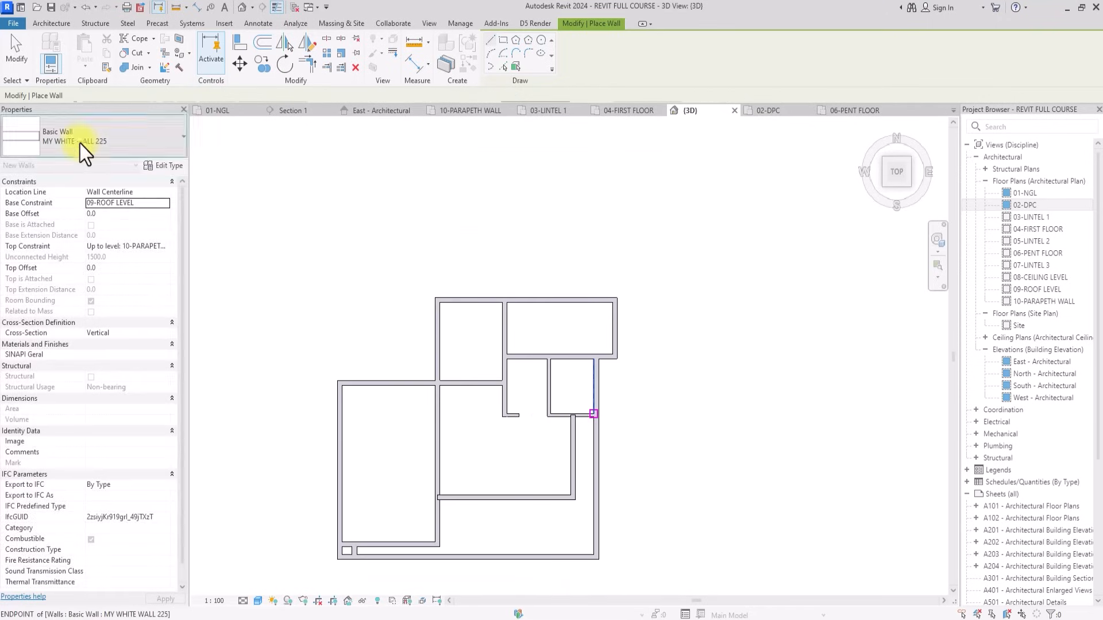
Draw a short MY WHITE WALL150 parapet from the new wall's north end to the east outer wall, 1125 mm long.
click(81, 144)
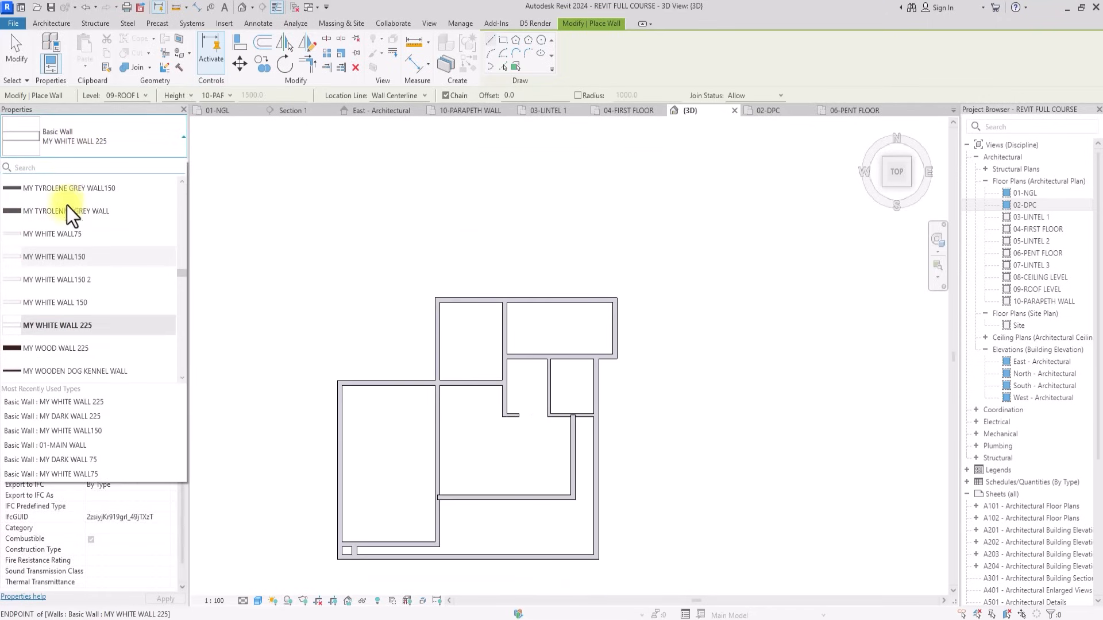
click(56, 259)
scroll(519, 413, up, 3)
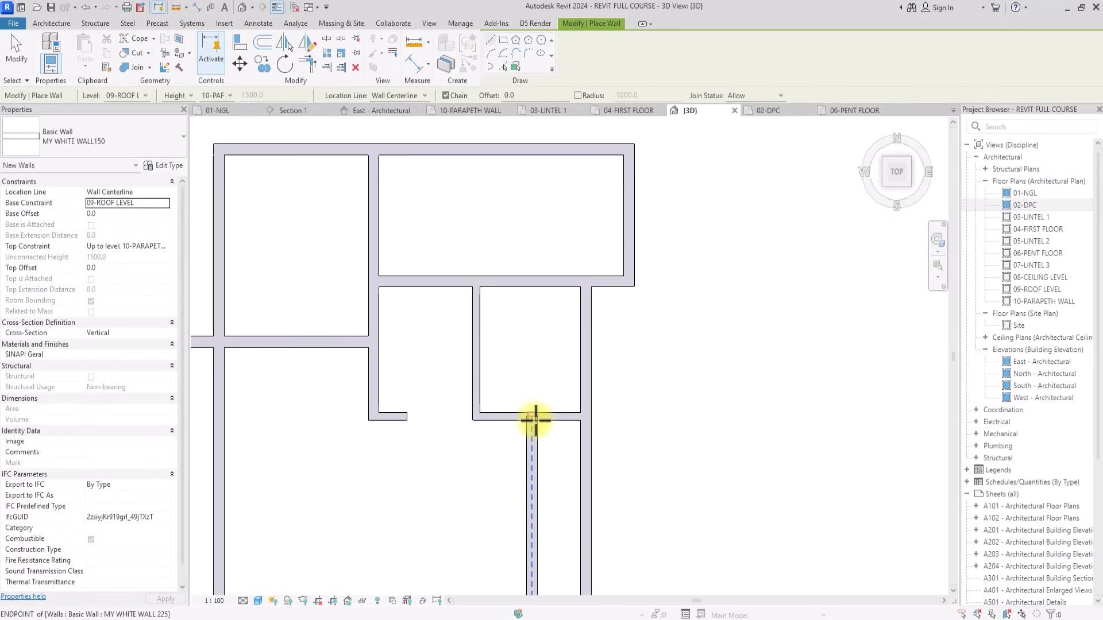
click(534, 419)
scroll(584, 415, down, 2)
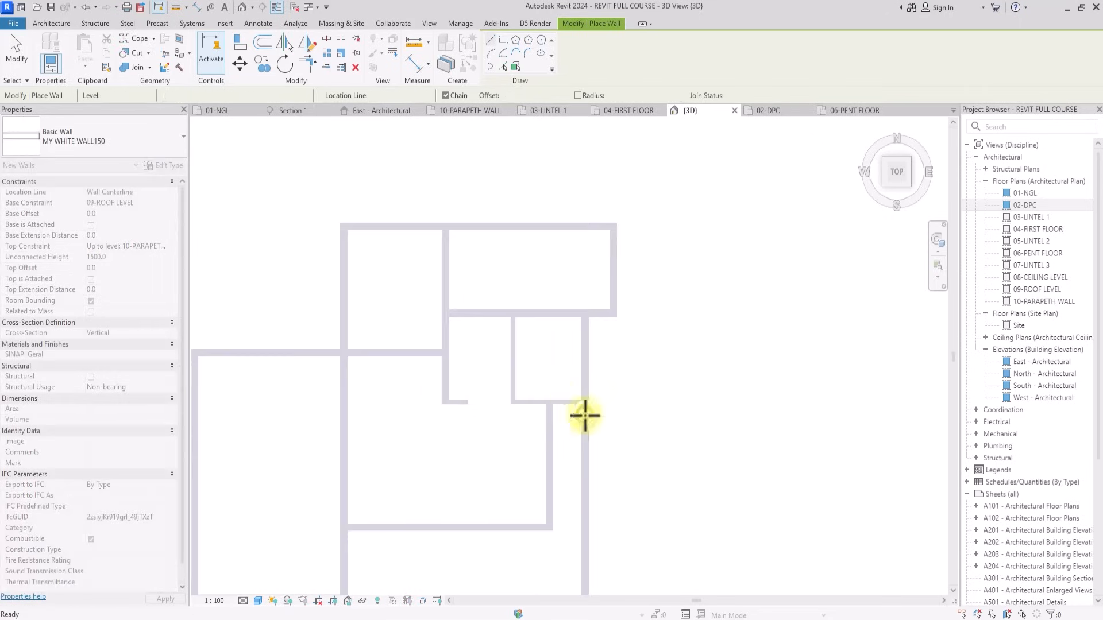
Draw a MY WHITE WALL 225 parapet about 2687 mm long from the short wall's east end north to the next cross wall.
click(109, 139)
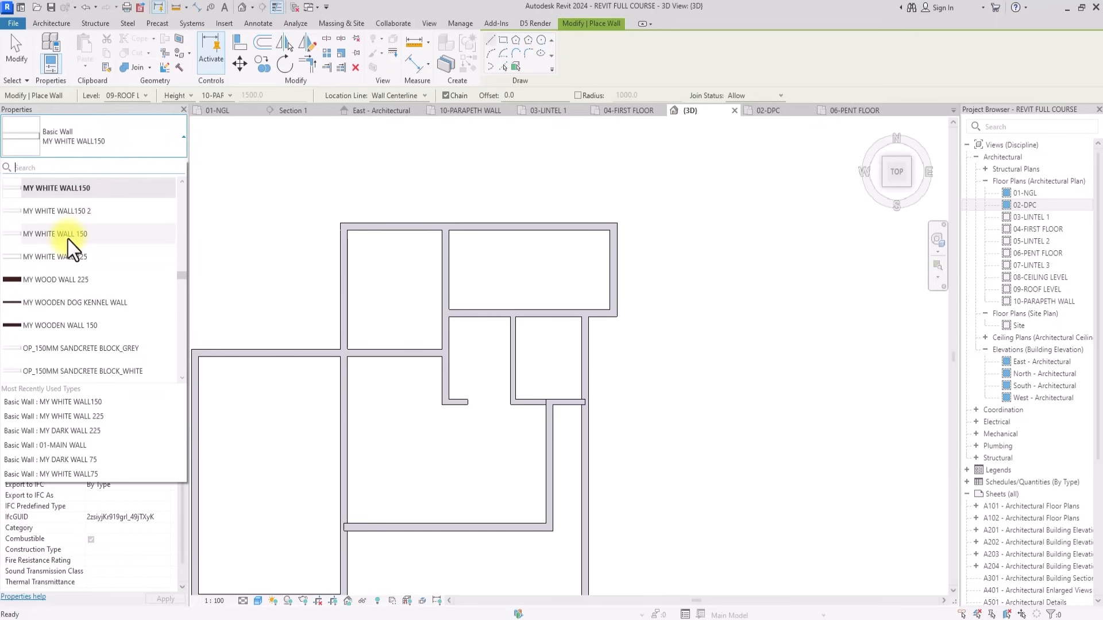
click(59, 258)
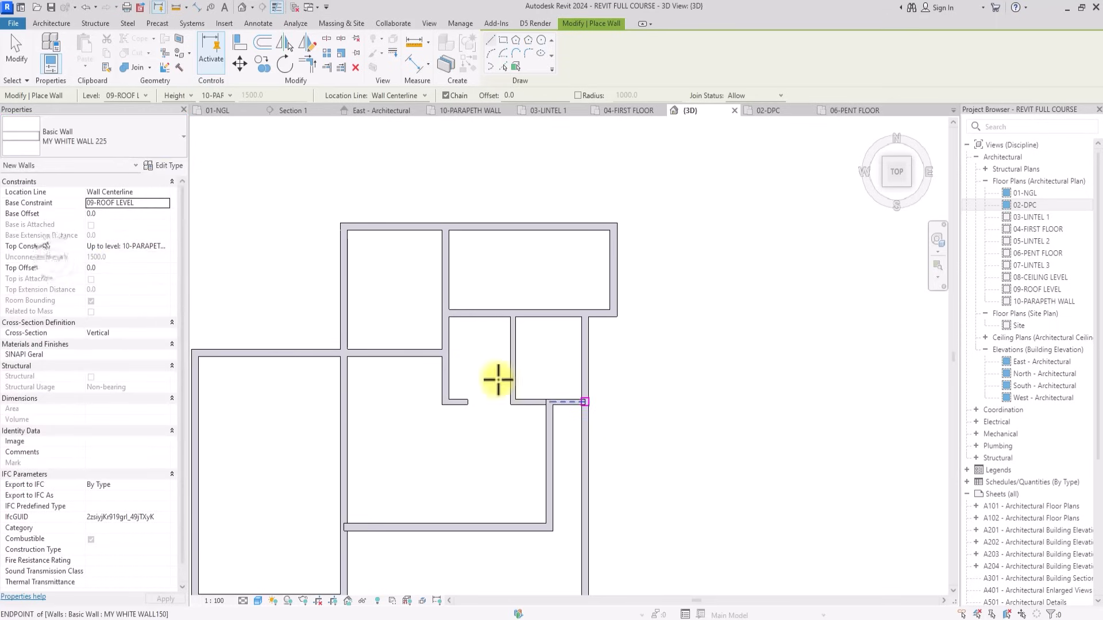
click(584, 403)
scroll(590, 326, up, 3)
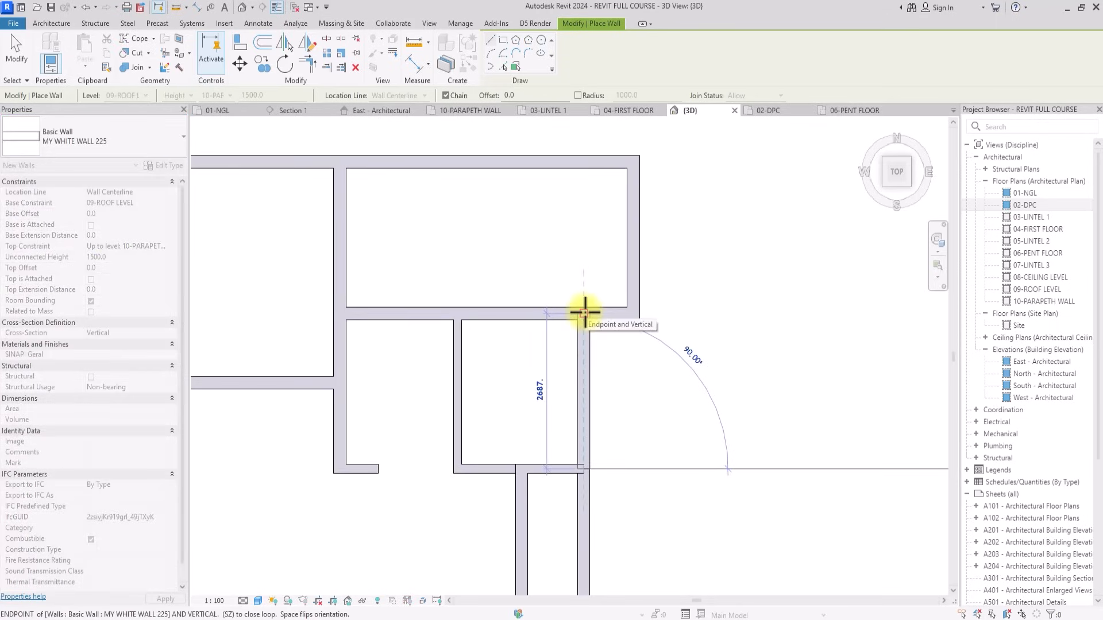
click(584, 313)
key(Escape)
key(Escape)
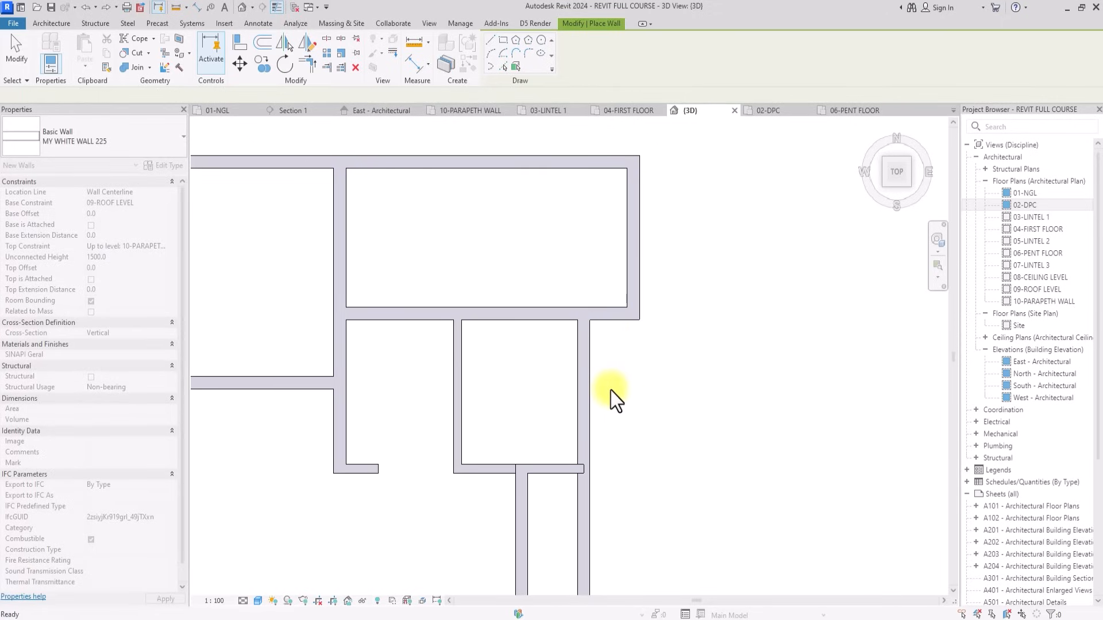
Draw a 225 parapet wall from the building's northeast corner south to about the level of the short 150 wall.
click(633, 161)
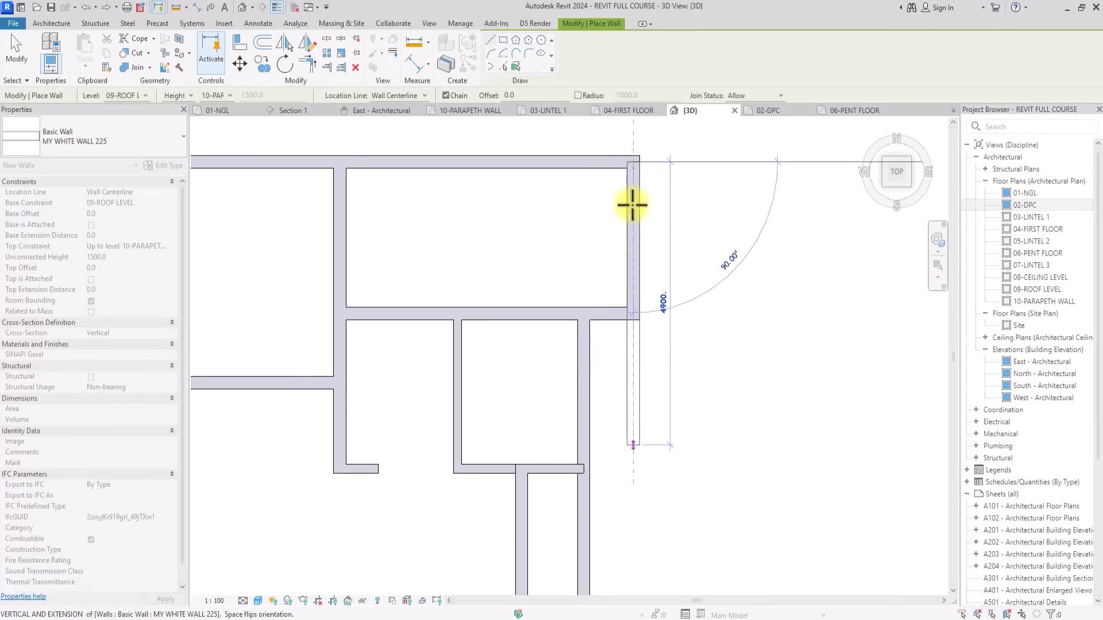
click(628, 471)
key(Escape)
scroll(628, 471, down, 4)
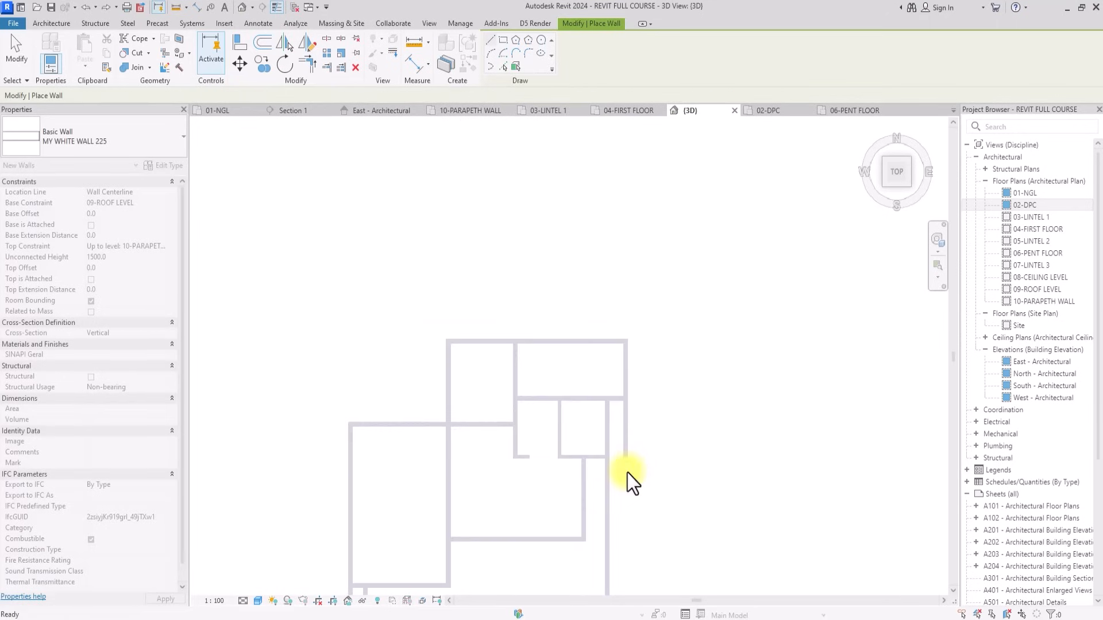
scroll(583, 446, up, 4)
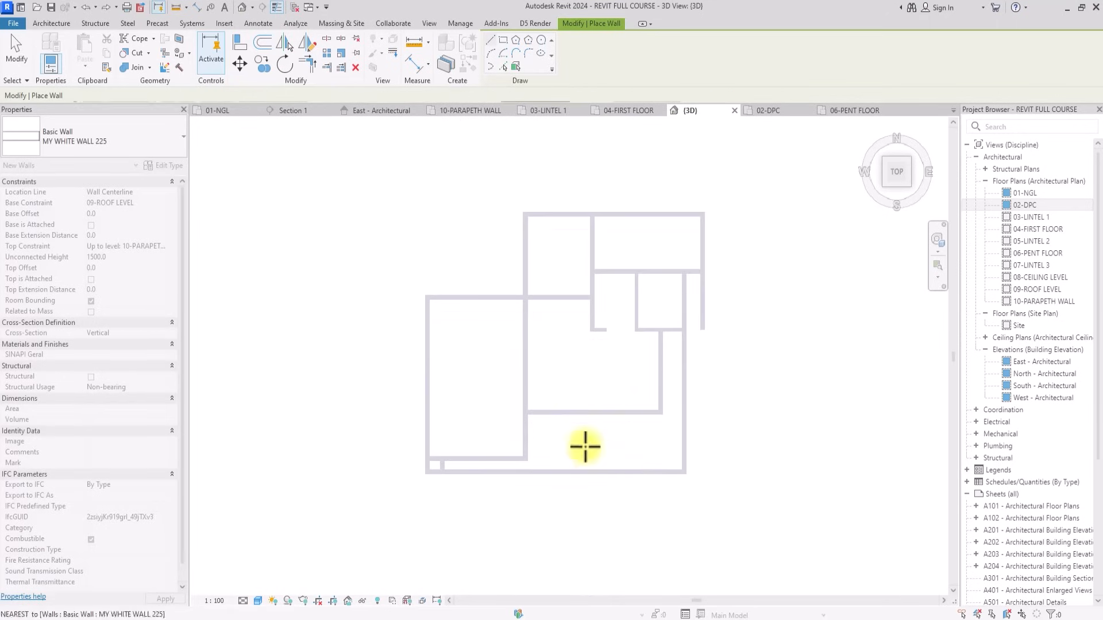
Draw chained 225 parapet walls around the southwest room: 2150 mm south, 4725 mm west, then north to the room's northwest corner.
click(526, 411)
scroll(524, 460, up, 2)
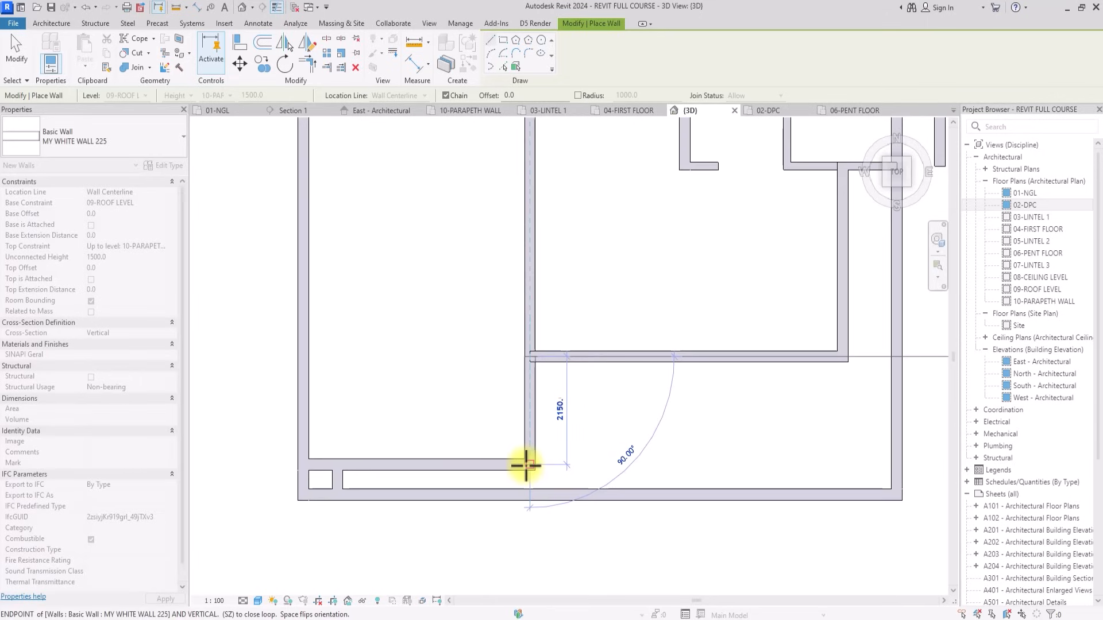
click(526, 465)
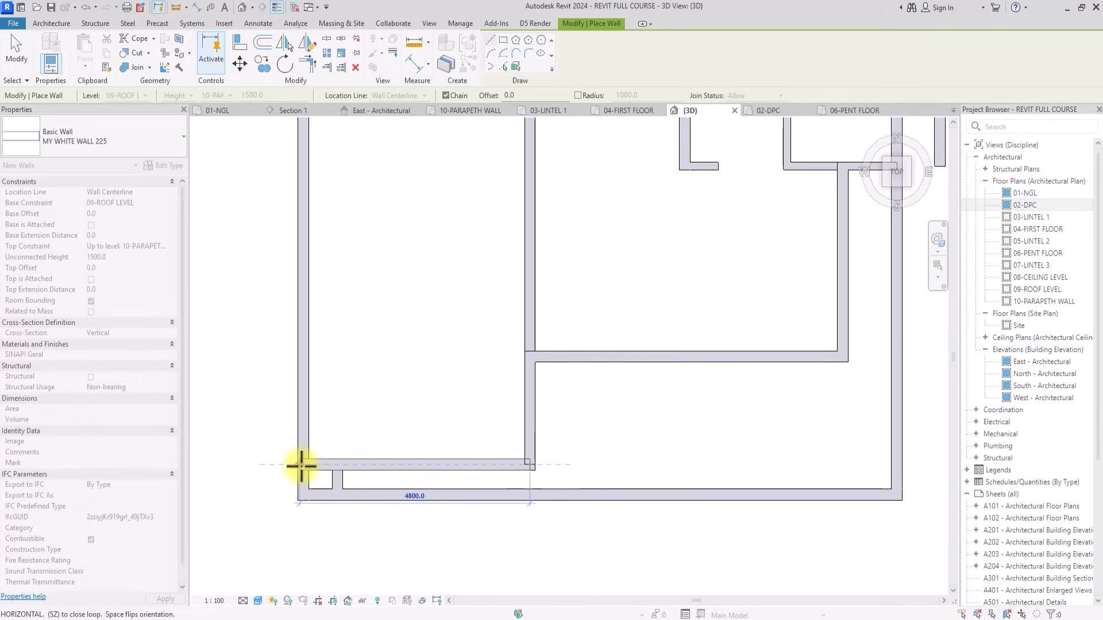
scroll(301, 464, up, 2)
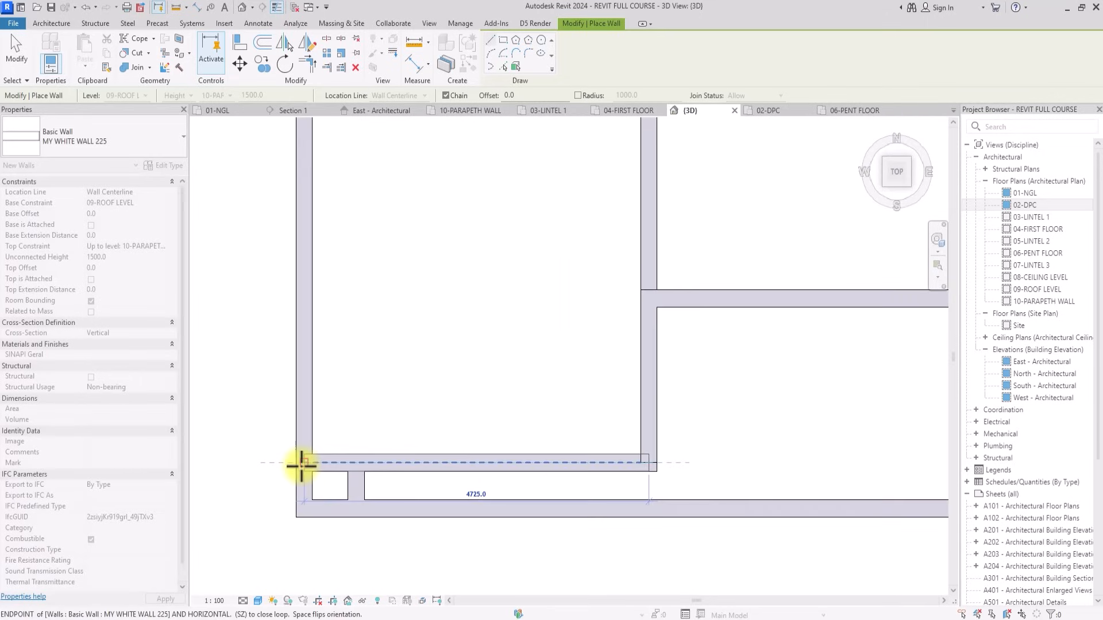
click(301, 464)
scroll(296, 454, down, 3)
scroll(297, 367, up, 2)
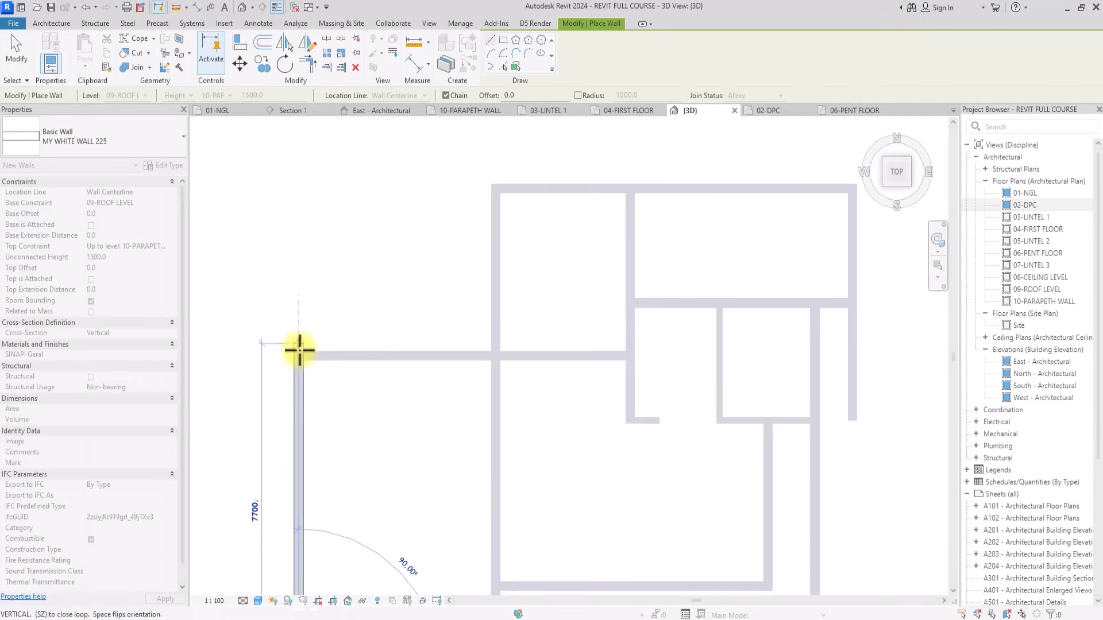
scroll(296, 352, up, 1)
click(297, 352)
key(Escape)
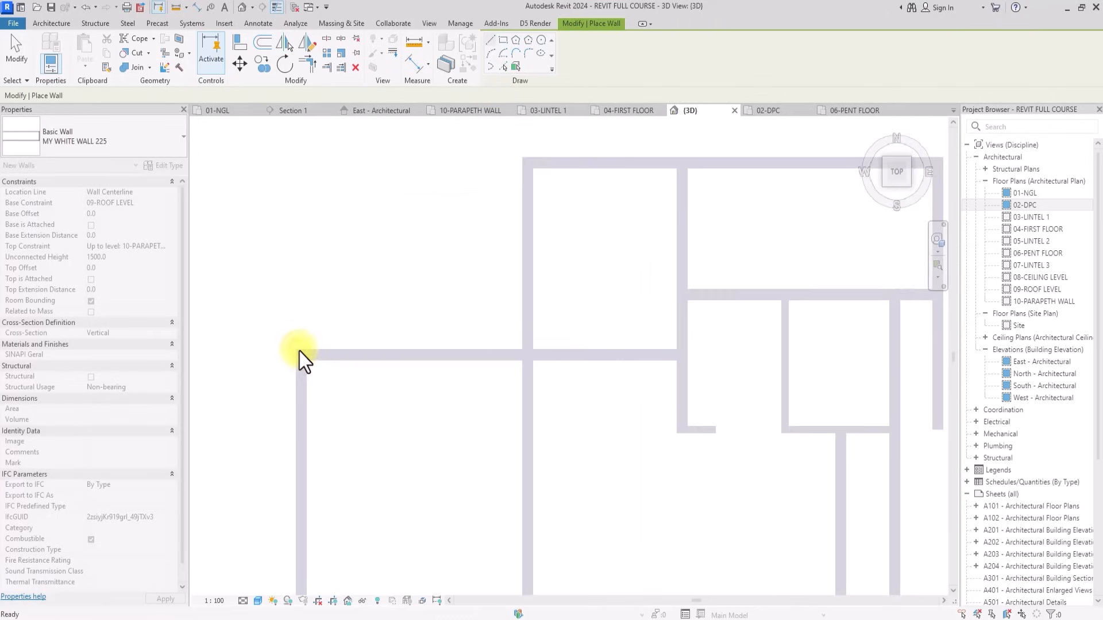
key(Escape)
scroll(299, 352, down, 2)
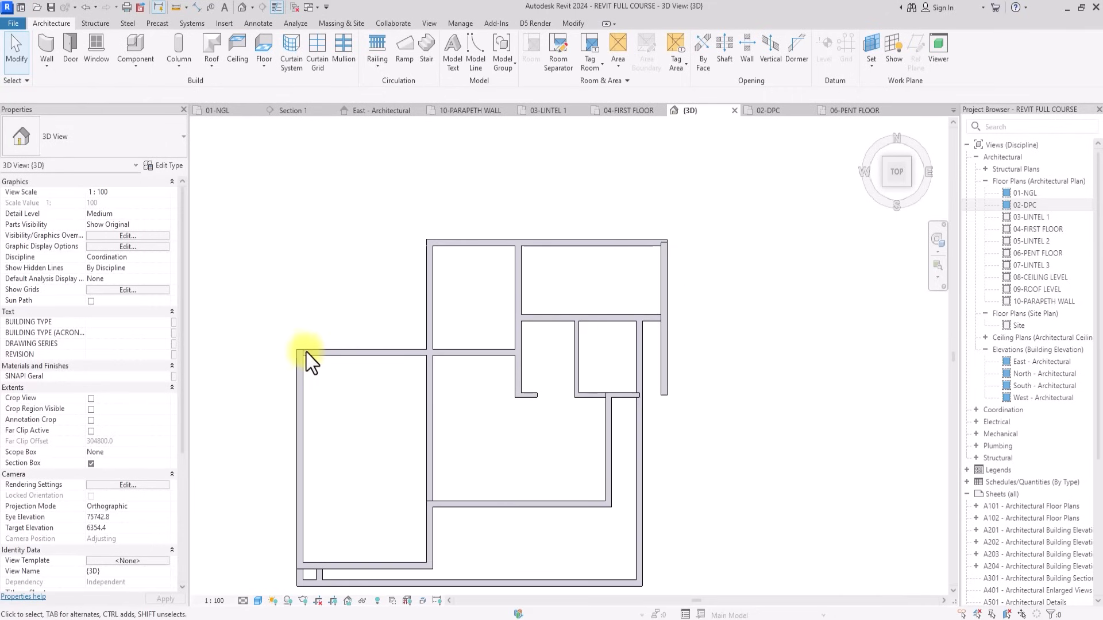
Extend the short 150 parapet wall east until it meets the end of the outermost parapet wall.
click(621, 396)
scroll(620, 396, up, 1)
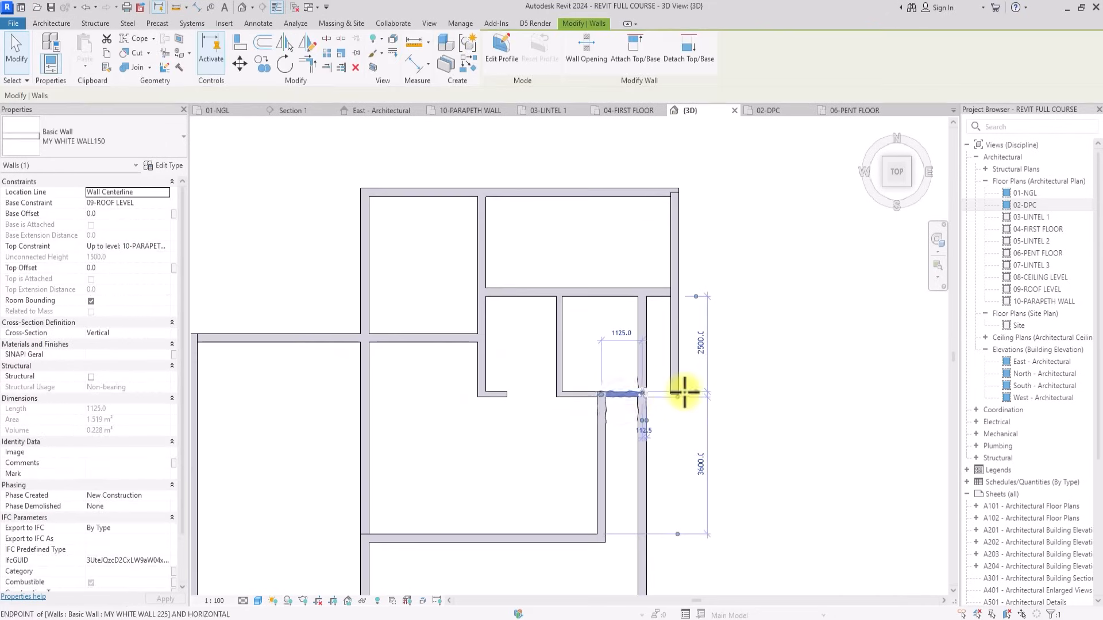
drag(685, 392, 673, 395)
click(738, 466)
scroll(741, 459, down, 3)
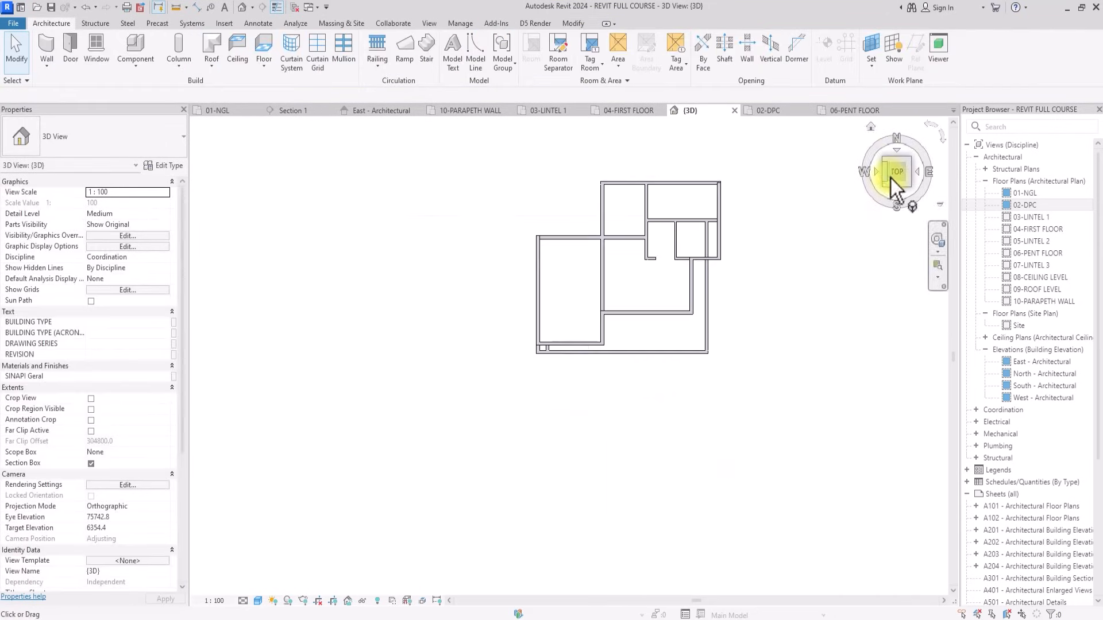
Turn off the section box in the 3D view to show the whole building.
drag(890, 178, 825, 556)
drag(898, 178, 767, 460)
scroll(694, 193, up, 3)
middle_drag(694, 193, 953, 137)
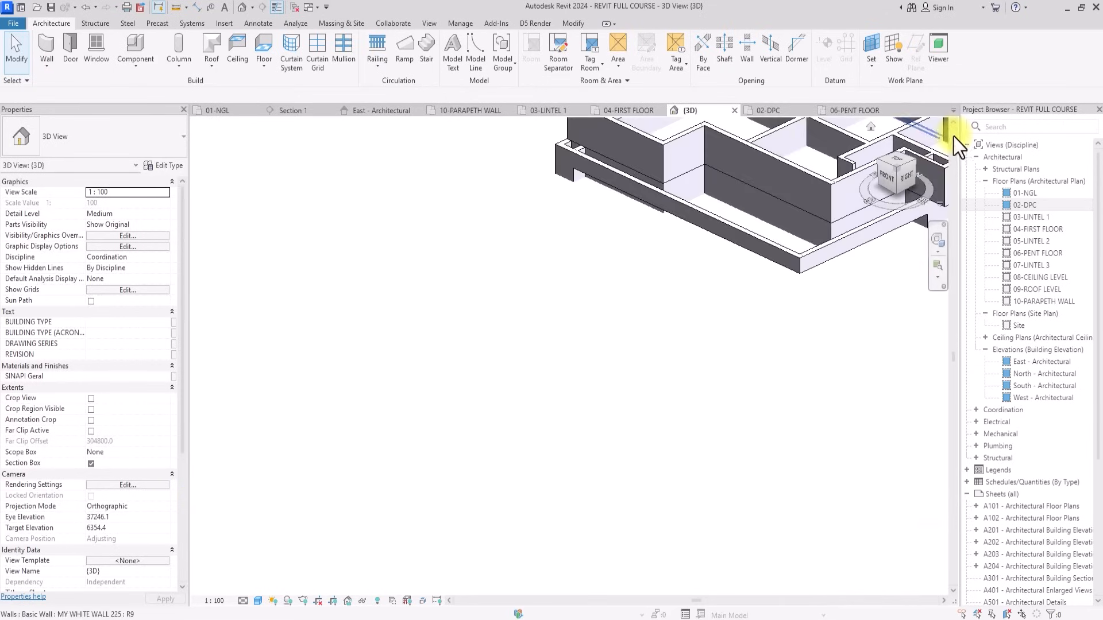
mouse_move(908, 172)
mouse_down()
mouse_move(197, 135)
mouse_move(911, 167)
mouse_move(919, 198)
mouse_up()
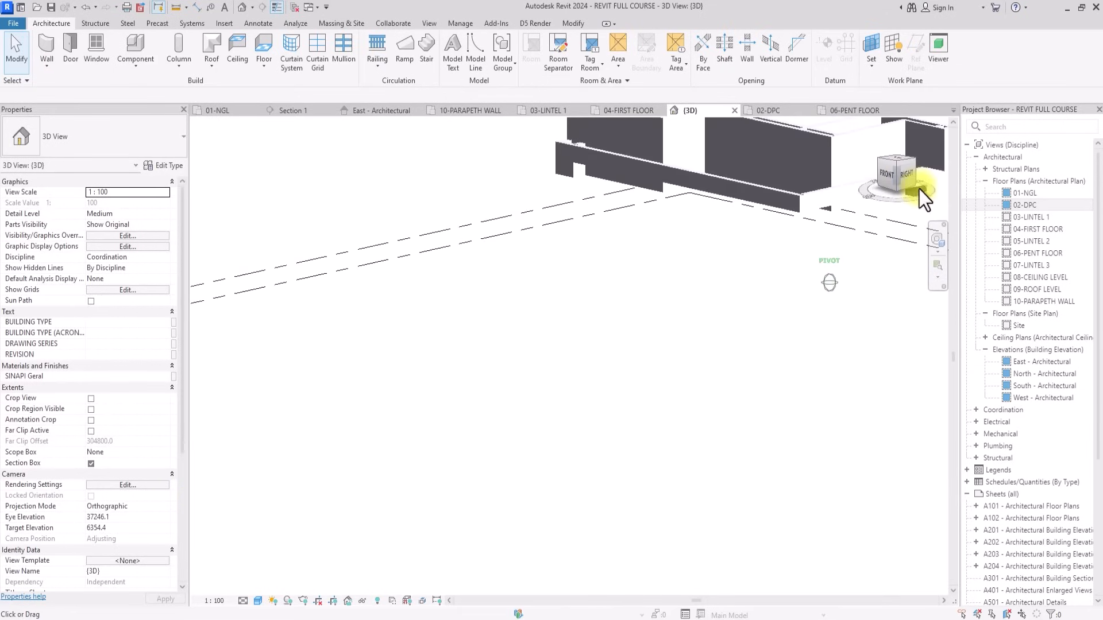
scroll(919, 190, down, 3)
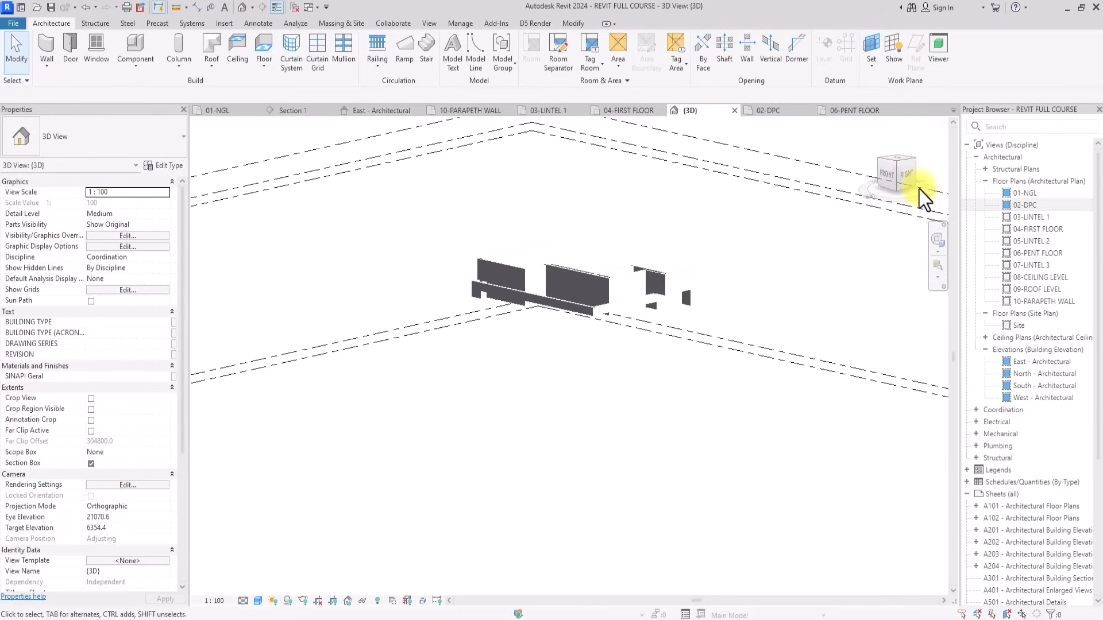
click(91, 464)
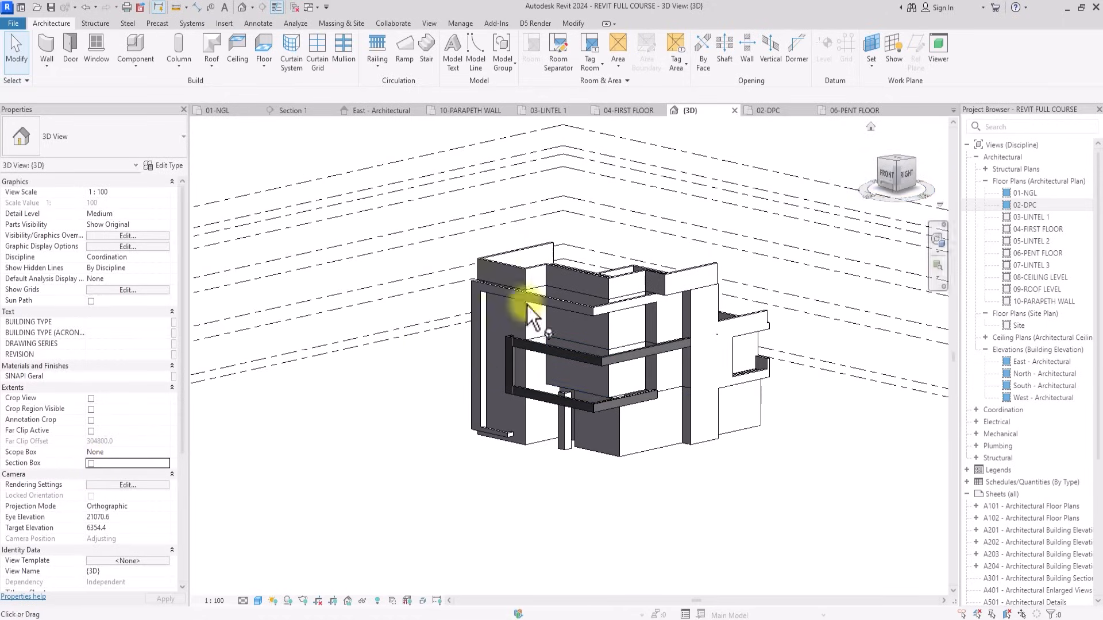
Set the top offset of the southwest room's three parapet walls, the short 150 wall and the outermost east parapet wall to -300.
click(886, 173)
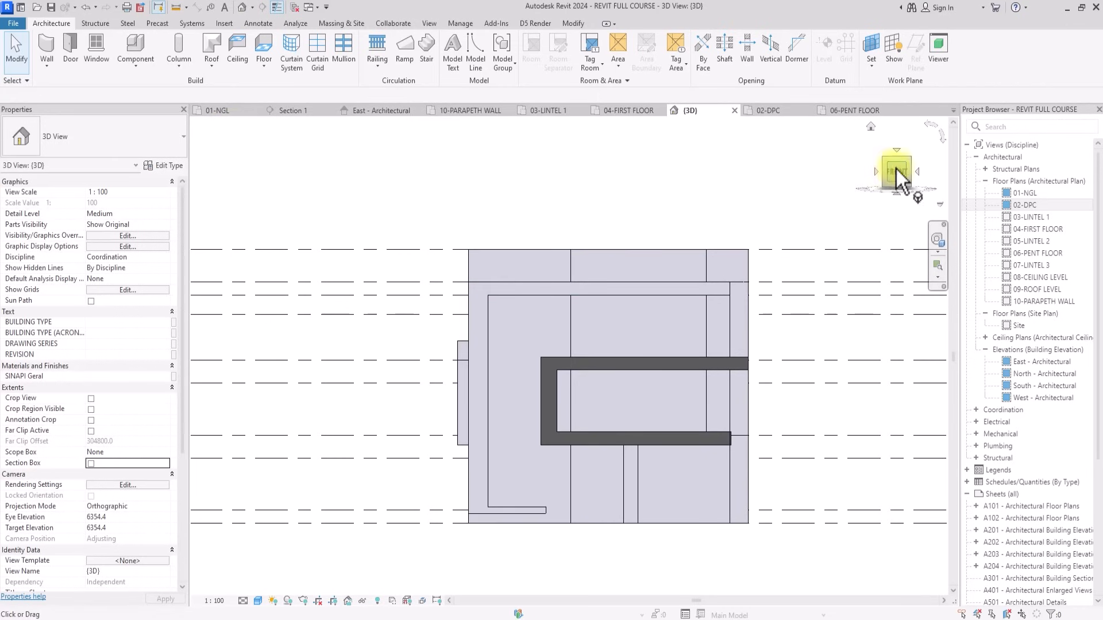
click(909, 160)
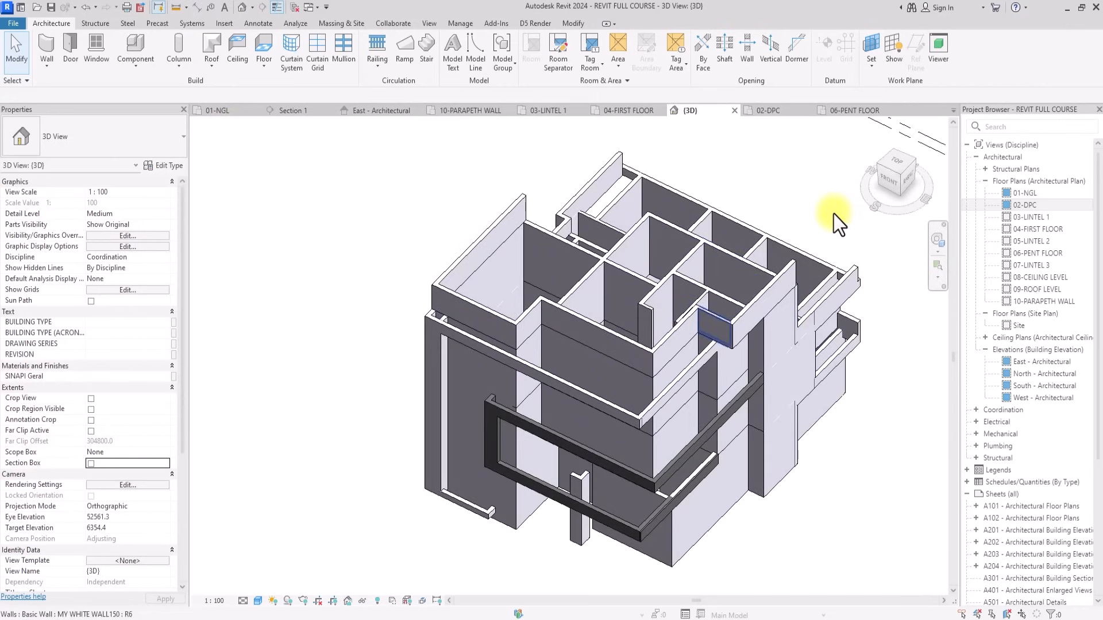
scroll(526, 318, up, 3)
click(526, 319)
ctrl+click(477, 306)
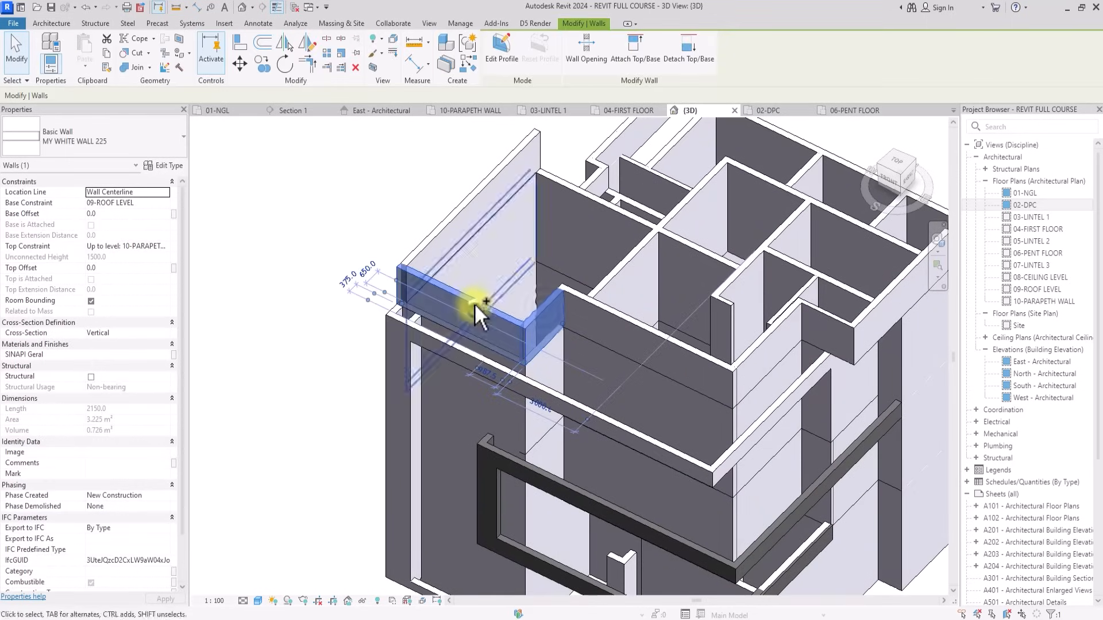
ctrl+click(446, 223)
scroll(446, 229, up, 3)
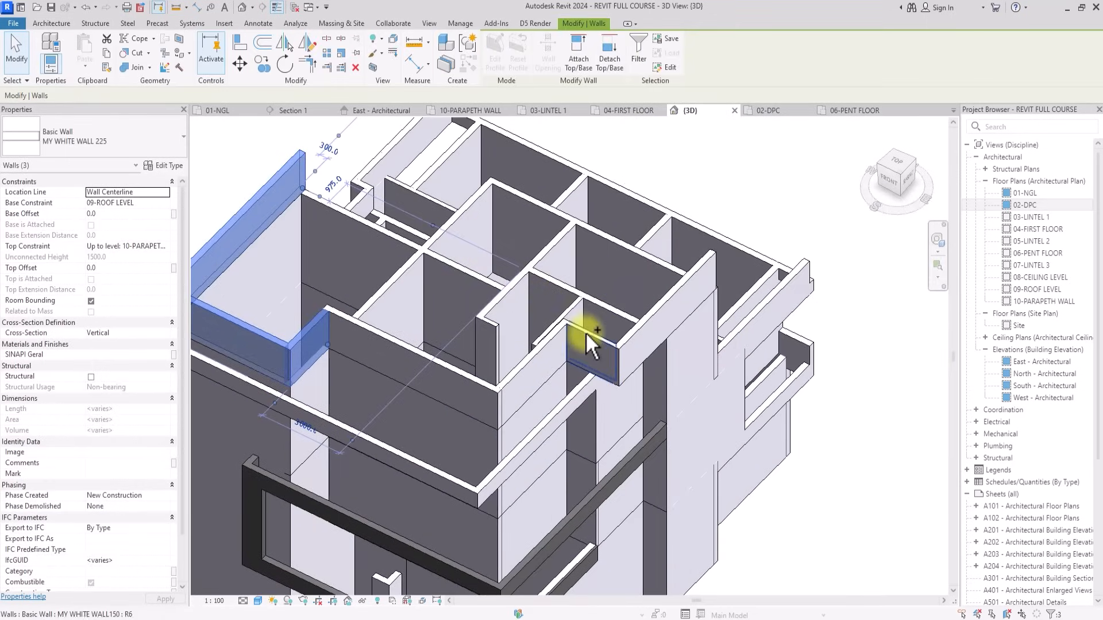
ctrl+click(588, 332)
ctrl+click(633, 328)
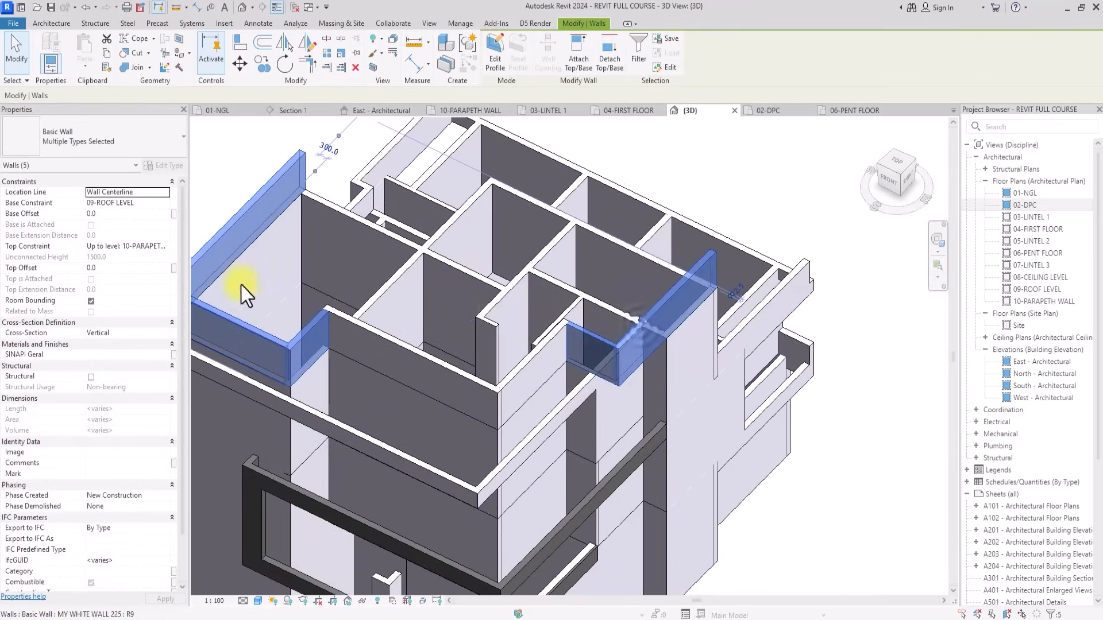
double_click(115, 270)
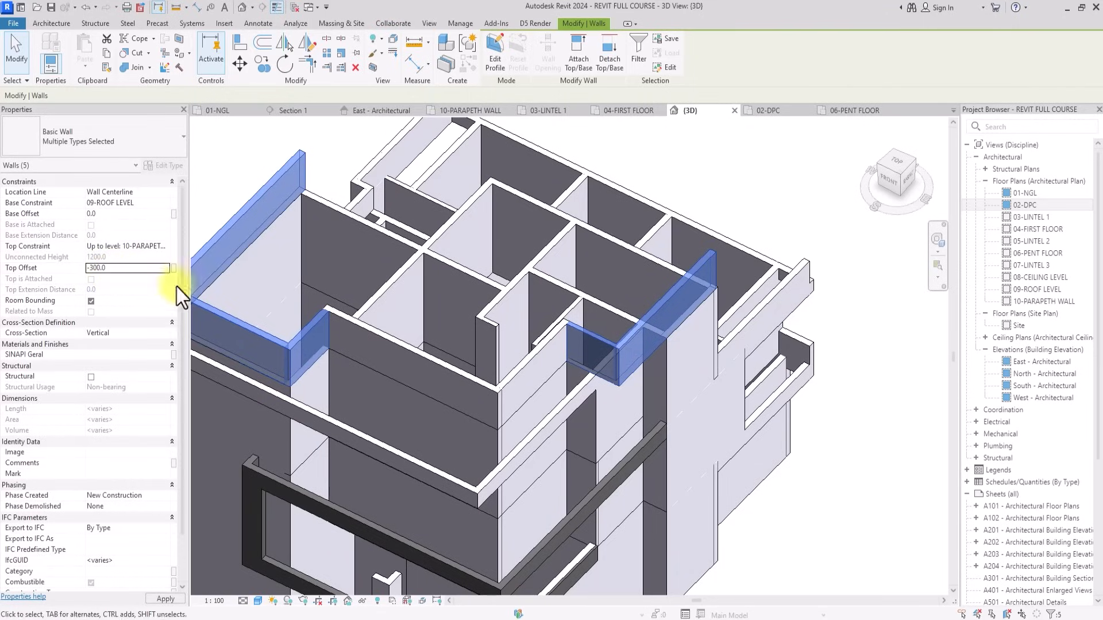
scroll(664, 409, down, 5)
click(767, 436)
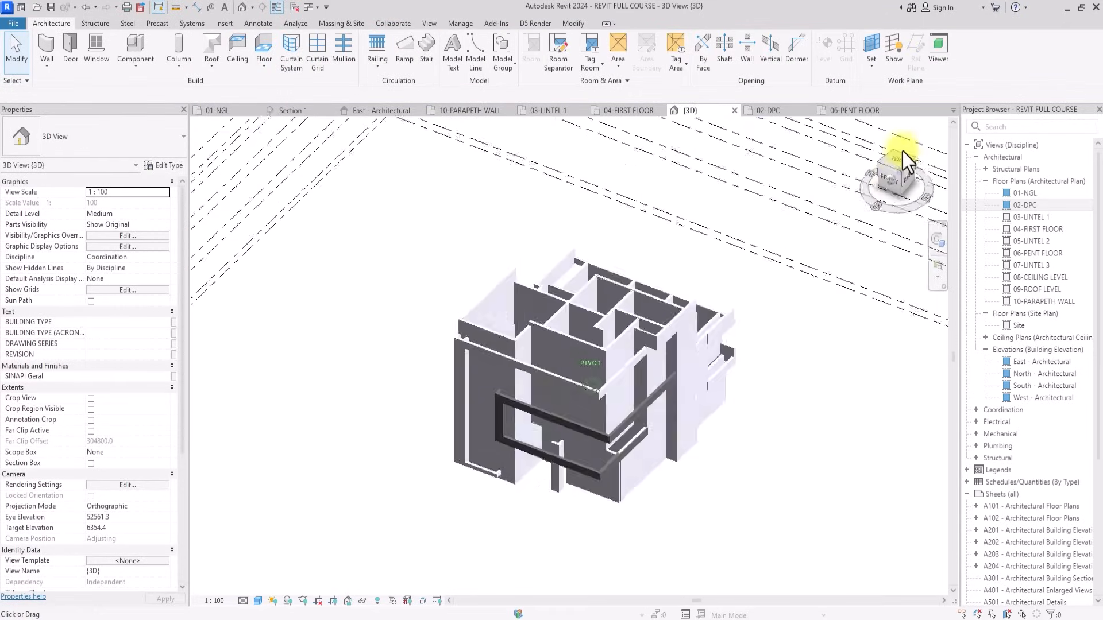
Set the top offset of the four parapet walls at the two outer front corners, excluding the 2150 mm return, to -400.
click(889, 179)
scroll(939, 580, up, 6)
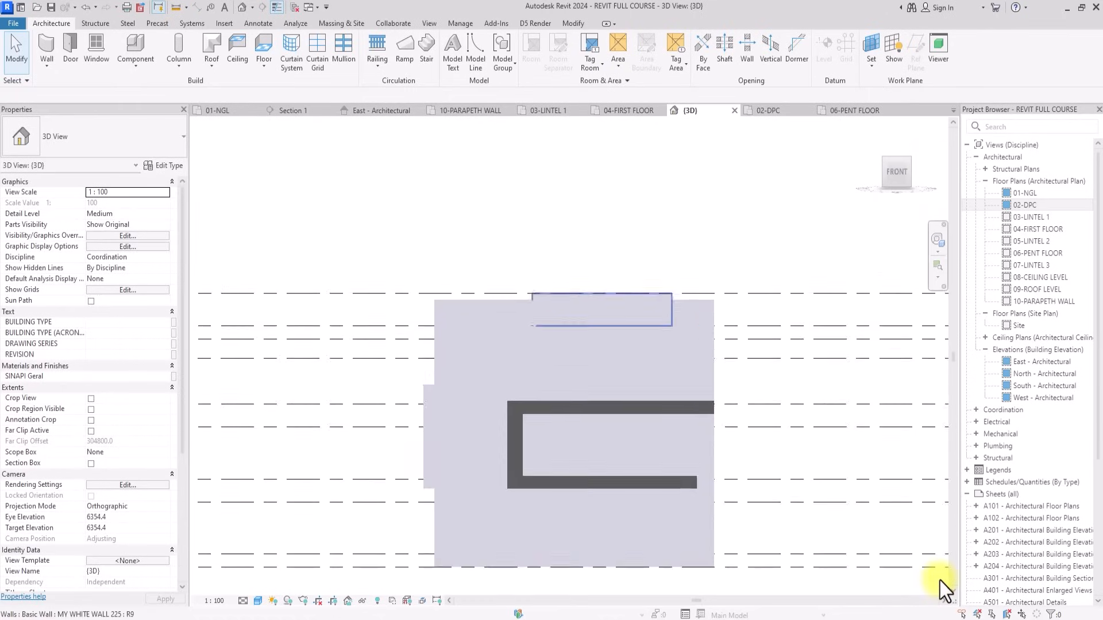
scroll(386, 277, up, 5)
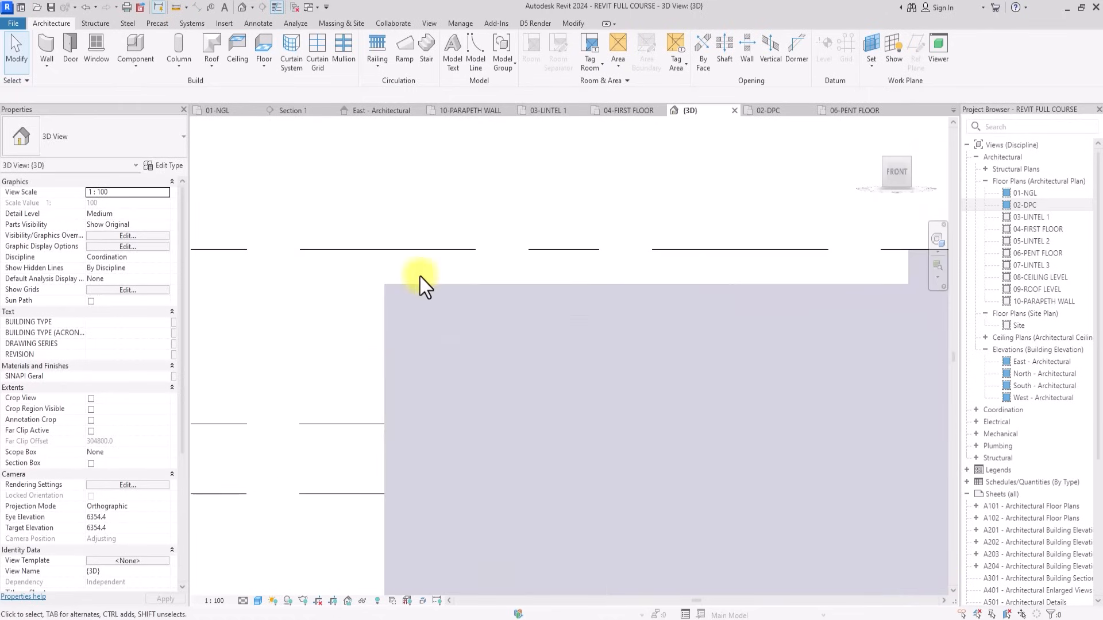
drag(419, 277, 353, 332)
scroll(354, 332, down, 6)
middle_drag(907, 313, 516, 344)
scroll(515, 344, up, 2)
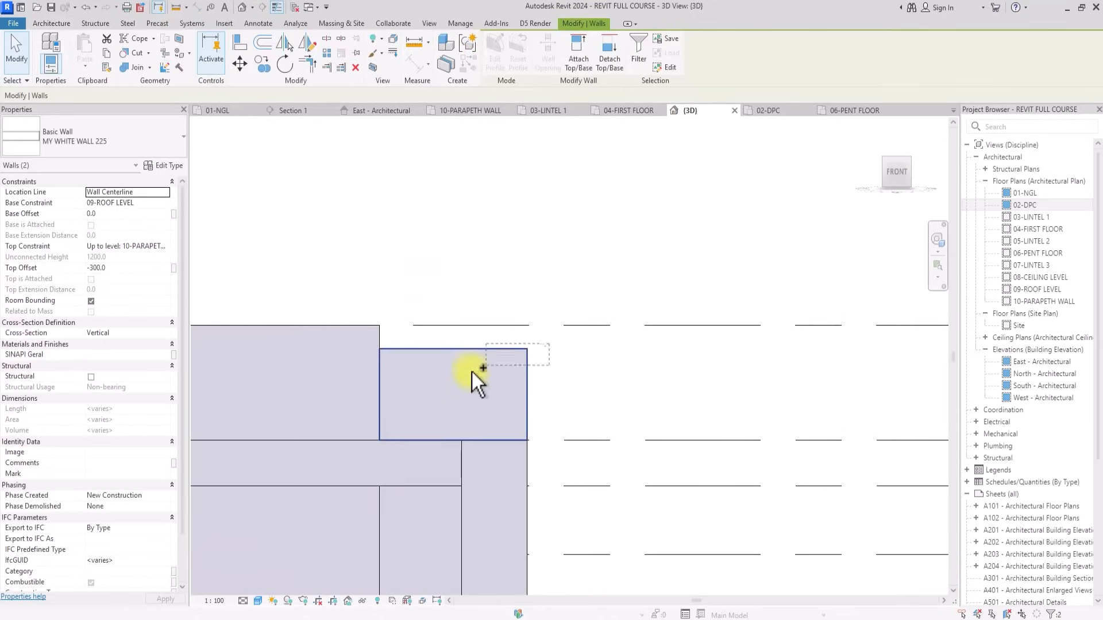
ctrl+click(470, 374)
click(120, 269)
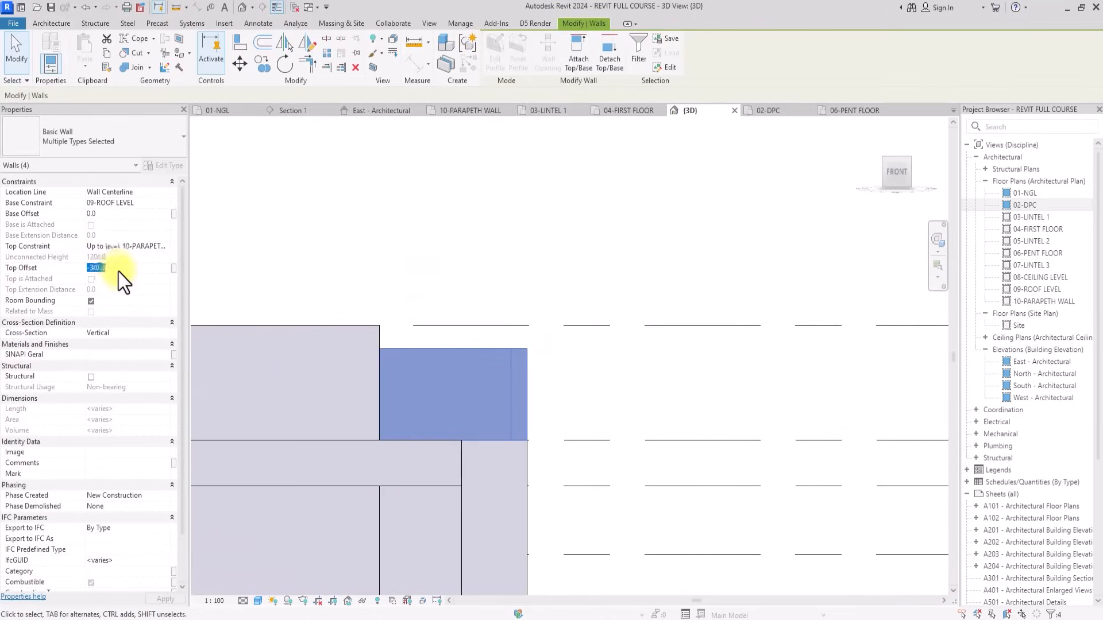
text(-400)
click(615, 358)
Lower the top offset of the missed 2150 mm parapet wall beside the southwest room to match its neighbours.
scroll(616, 357, down, 2)
middle_drag(615, 353, 699, 333)
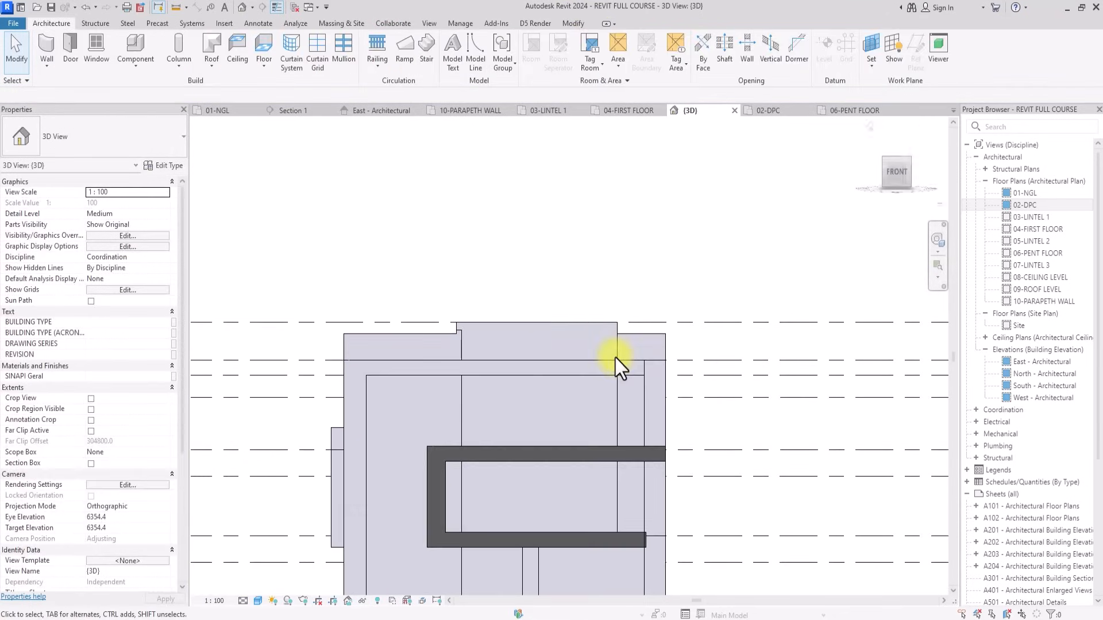
scroll(615, 357, down, 3)
scroll(540, 336, up, 7)
click(567, 339)
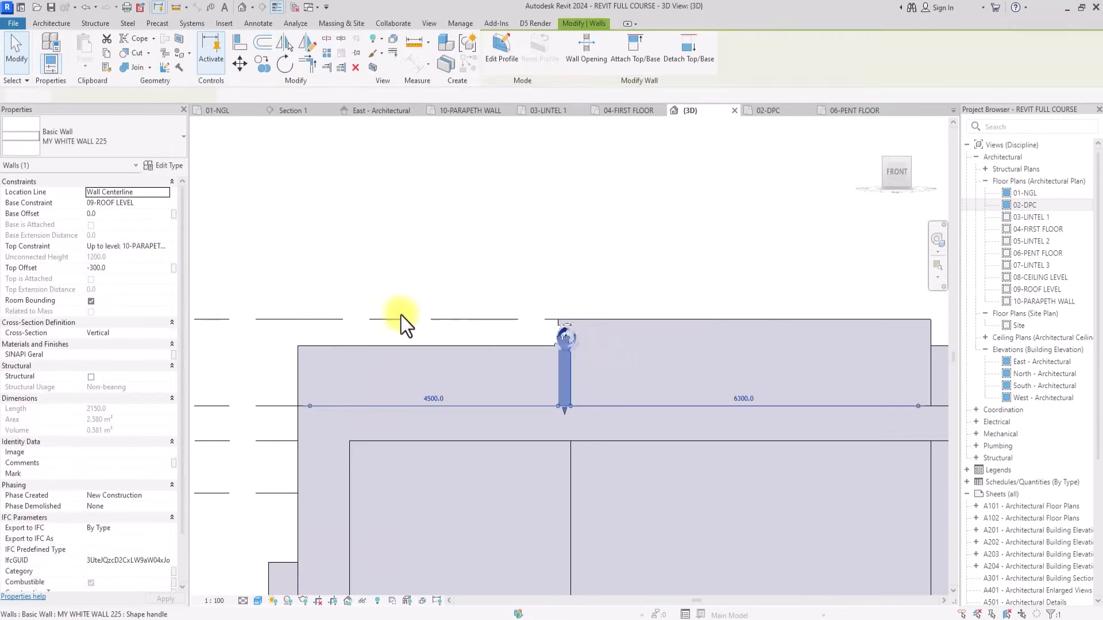
click(120, 269)
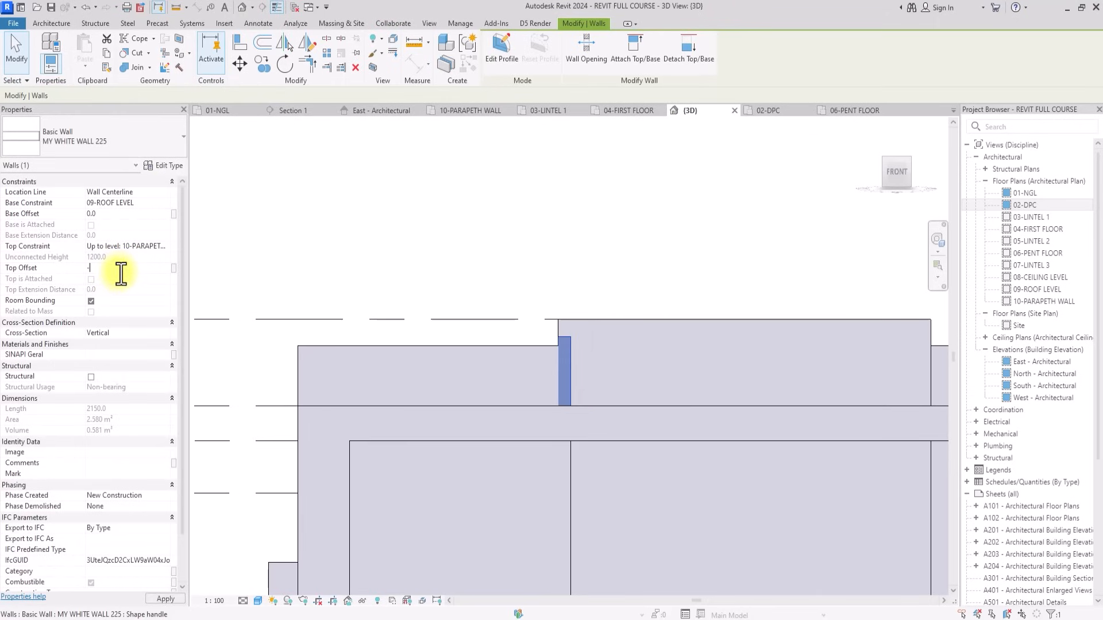
click(401, 240)
scroll(400, 240, down, 3)
Turn on the section box in the front 3D view and raise its bottom face to just below 06-PENT FLOOR, revealing hidden elements only meanwhile.
drag(889, 170, 508, 232)
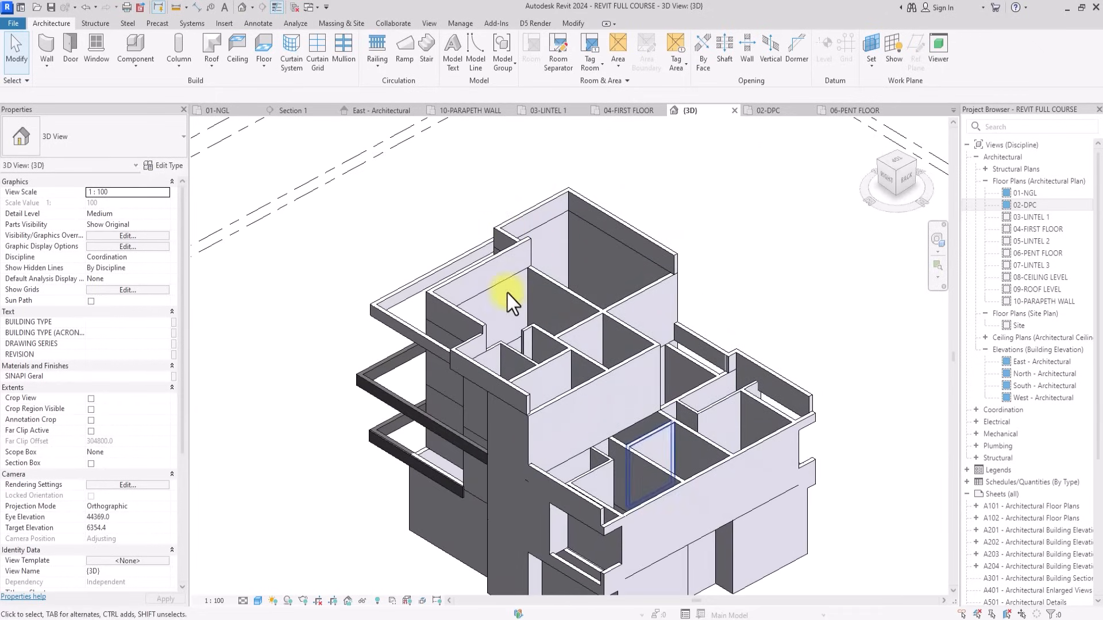
click(903, 168)
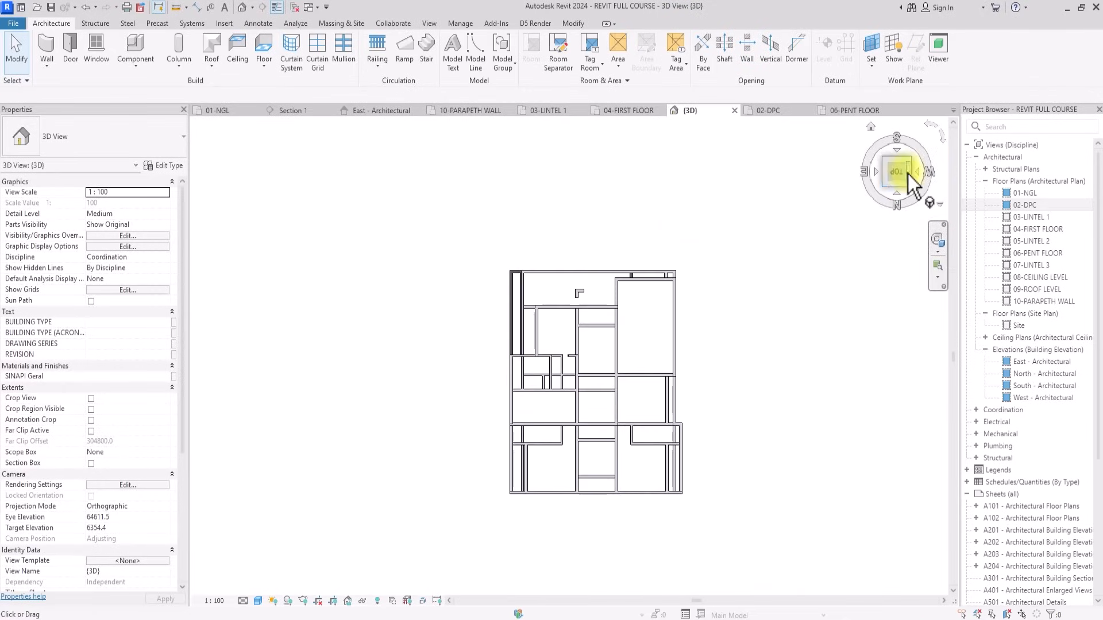
click(908, 174)
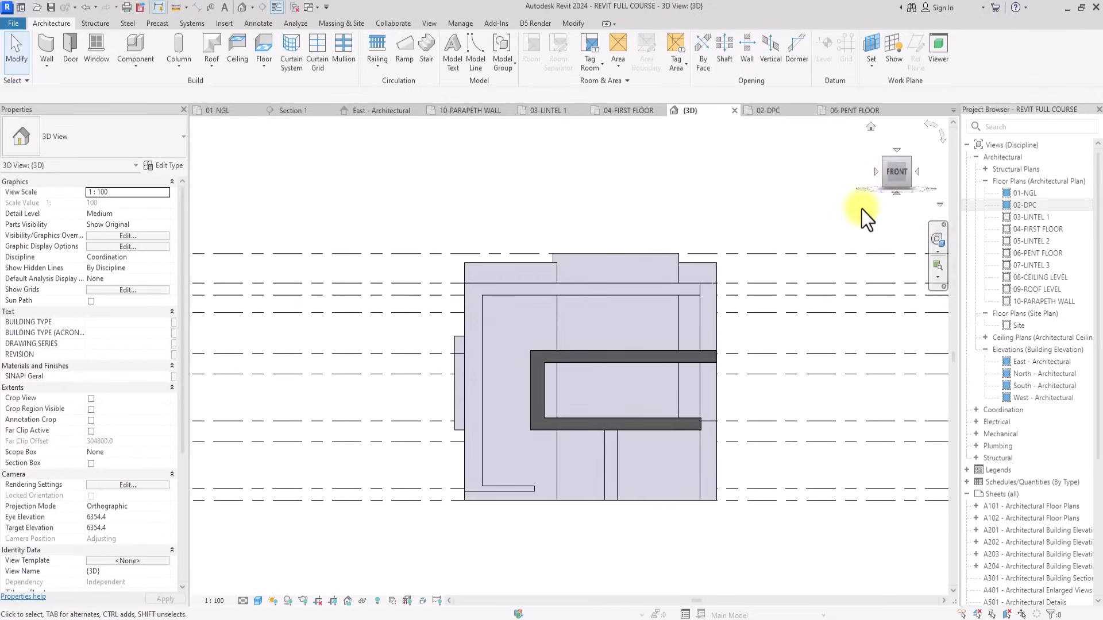
shift+middle_drag(861, 209, 767, 226)
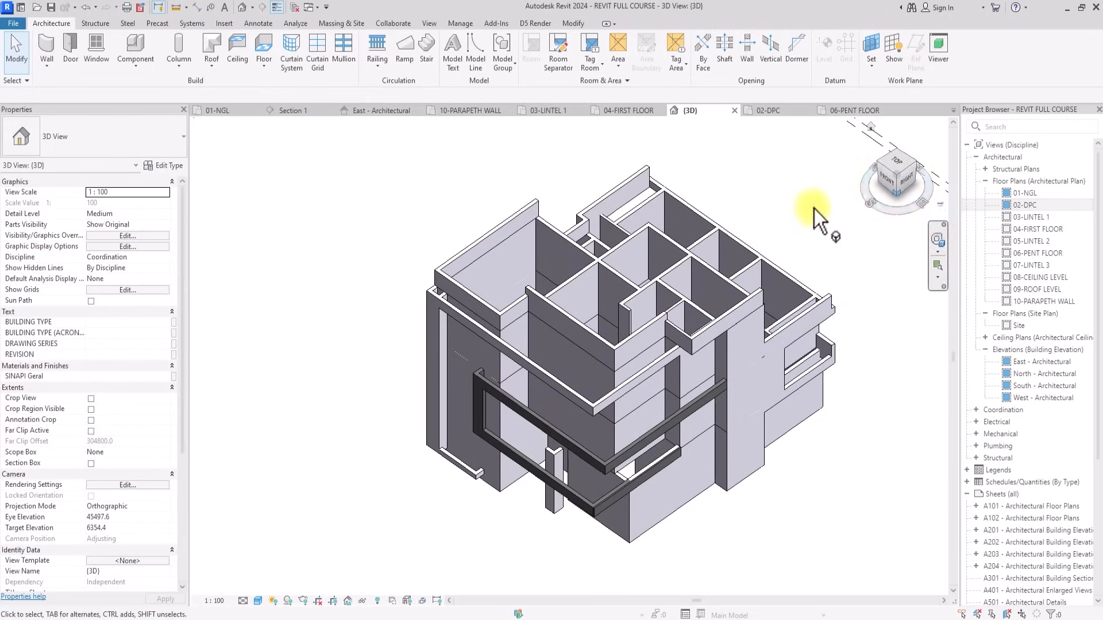
click(887, 180)
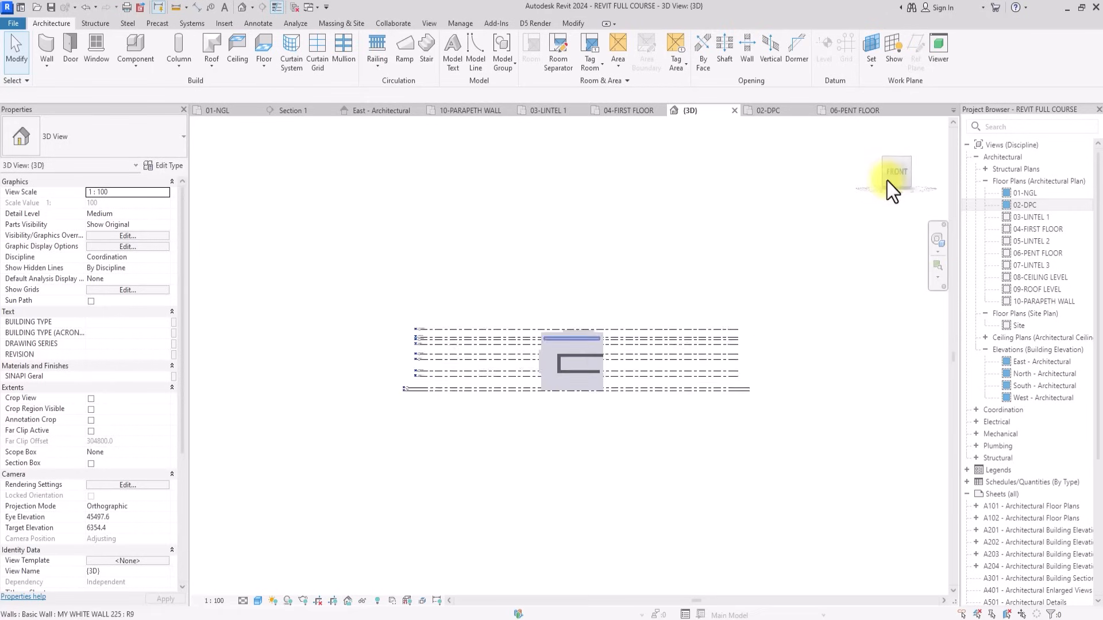
click(91, 463)
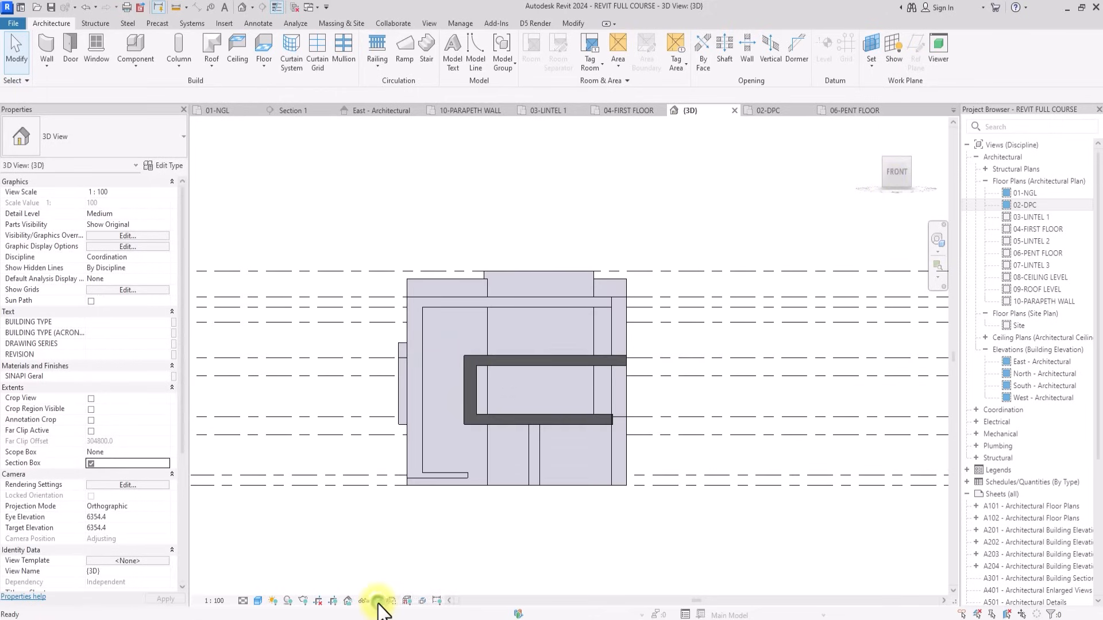
click(377, 601)
click(559, 501)
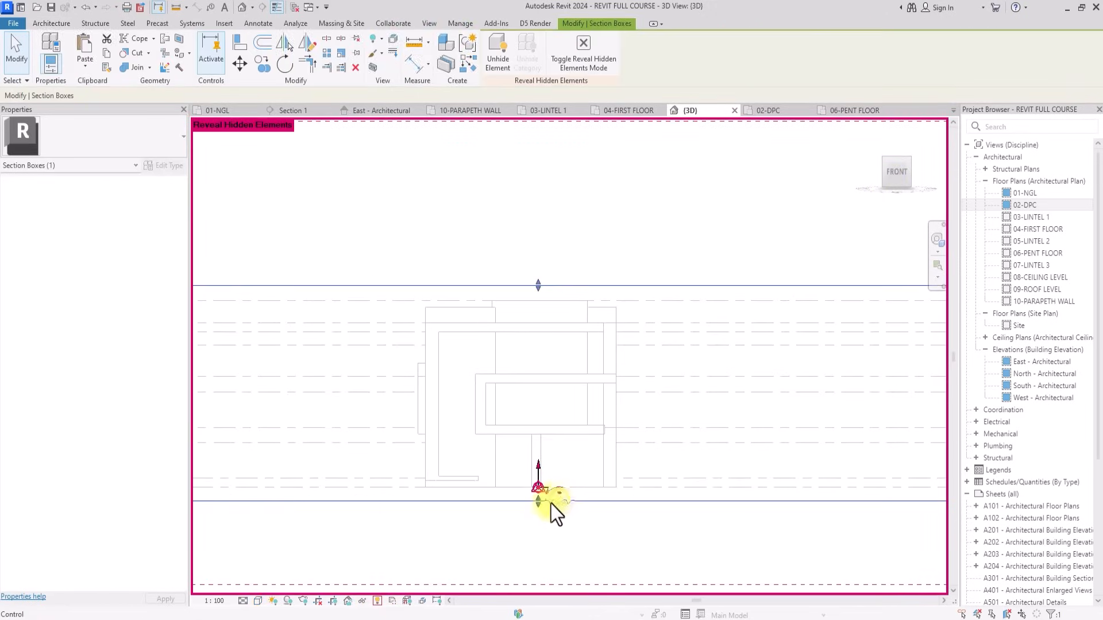
drag(539, 503, 544, 387)
click(502, 443)
click(377, 601)
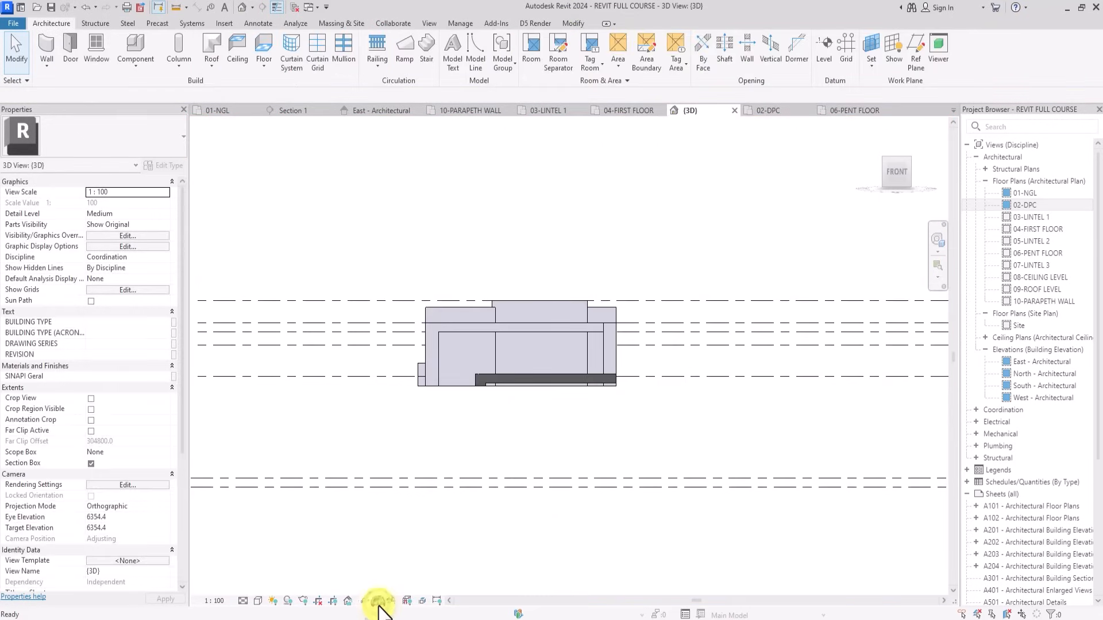
Start a roof by footprint on level 06-PENT FLOOR and open that level's floor plan.
drag(898, 172, 550, 228)
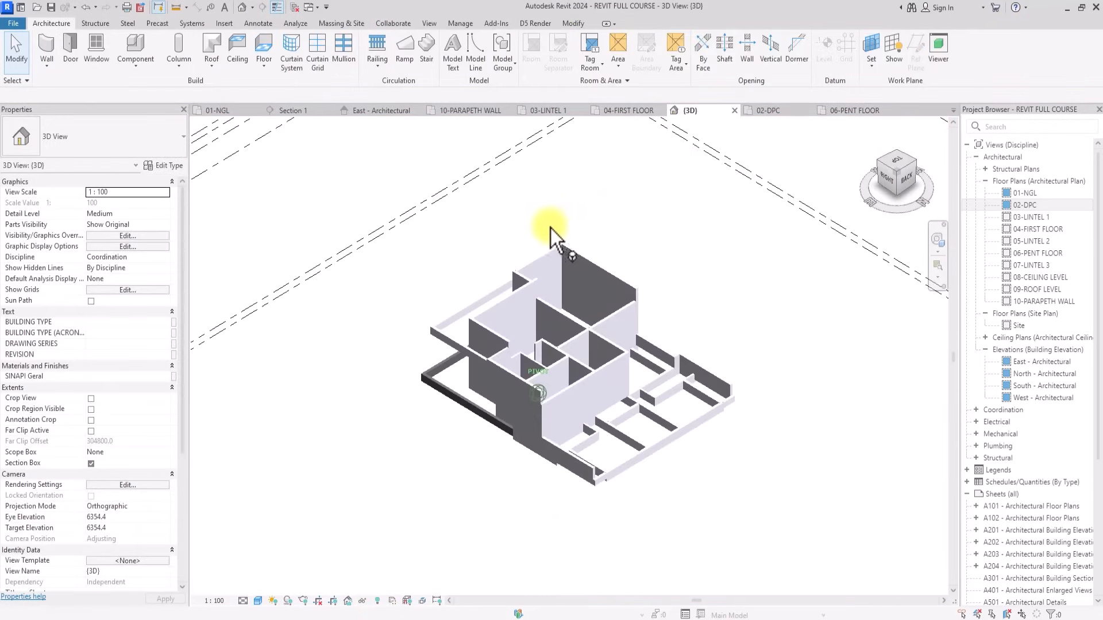
click(898, 166)
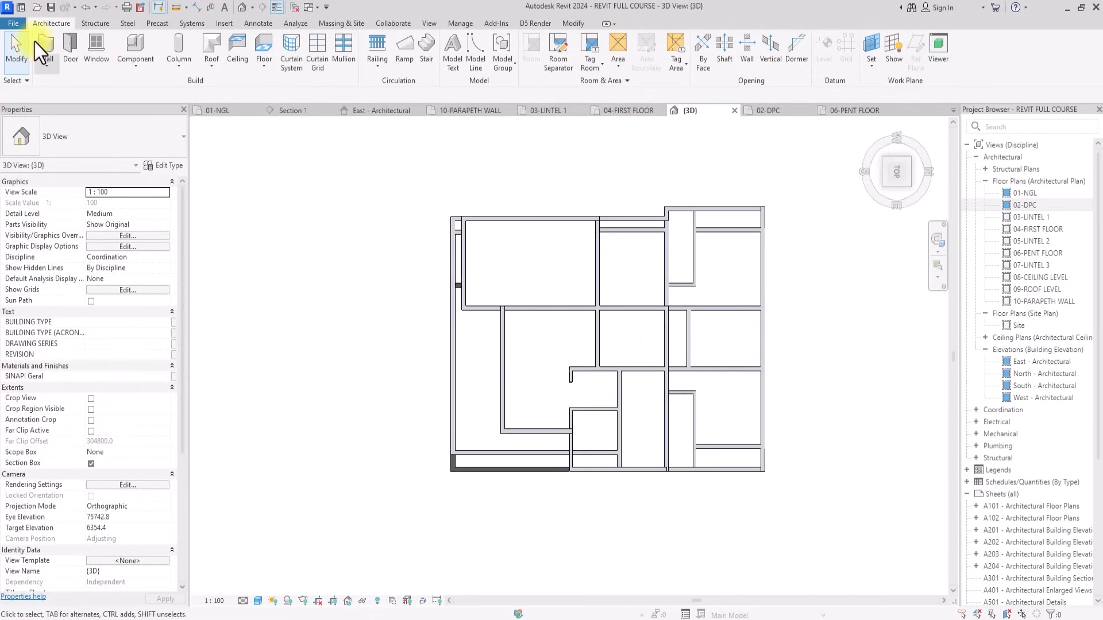
click(213, 43)
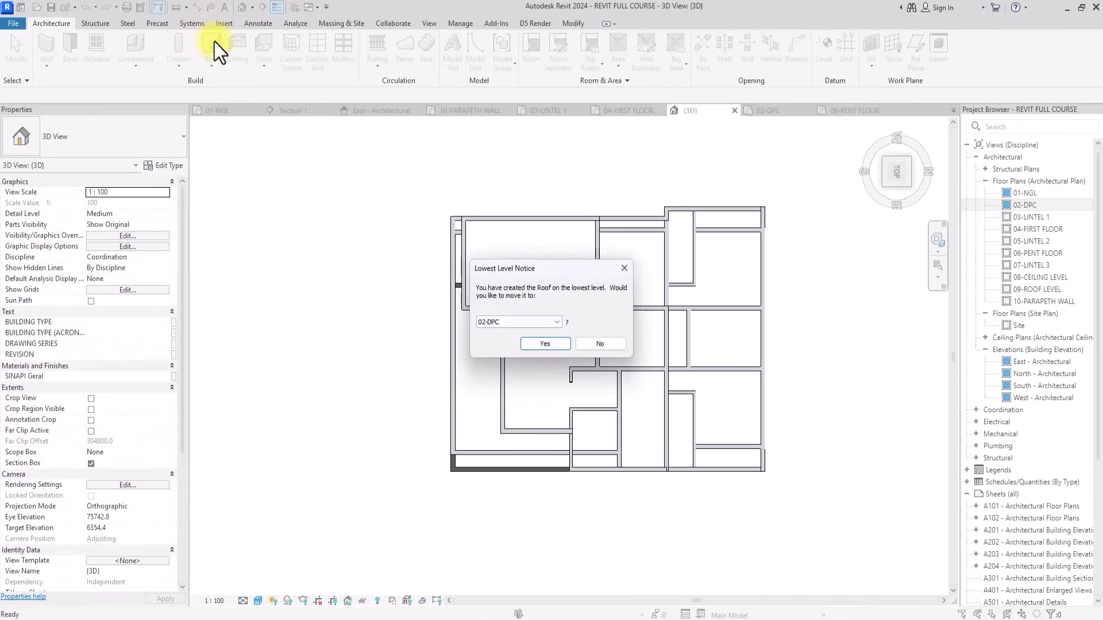
click(526, 322)
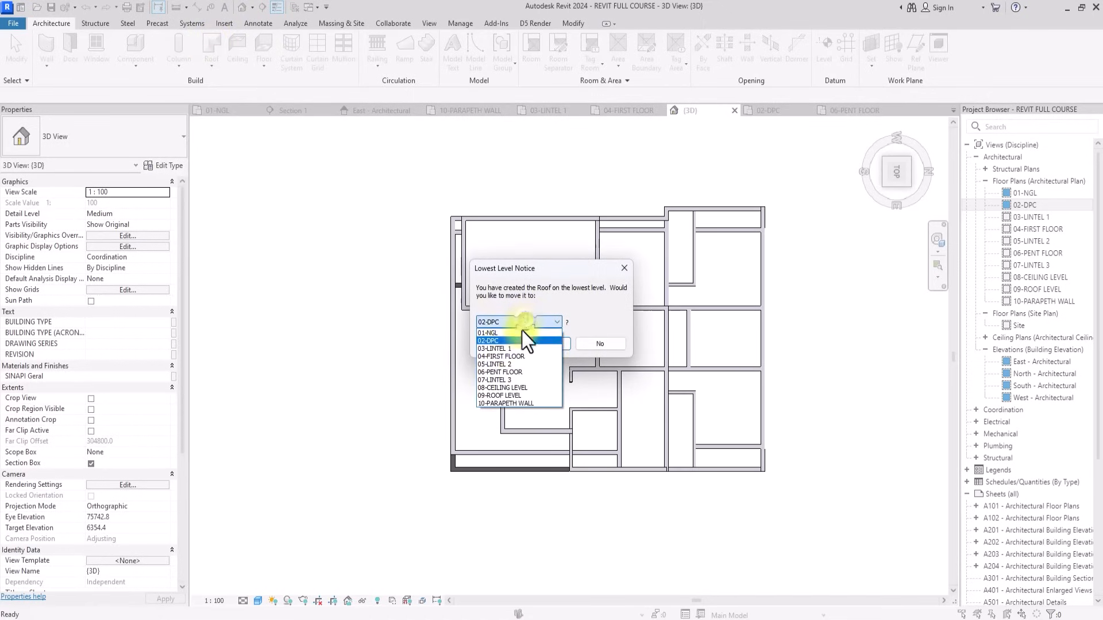
click(504, 373)
click(553, 345)
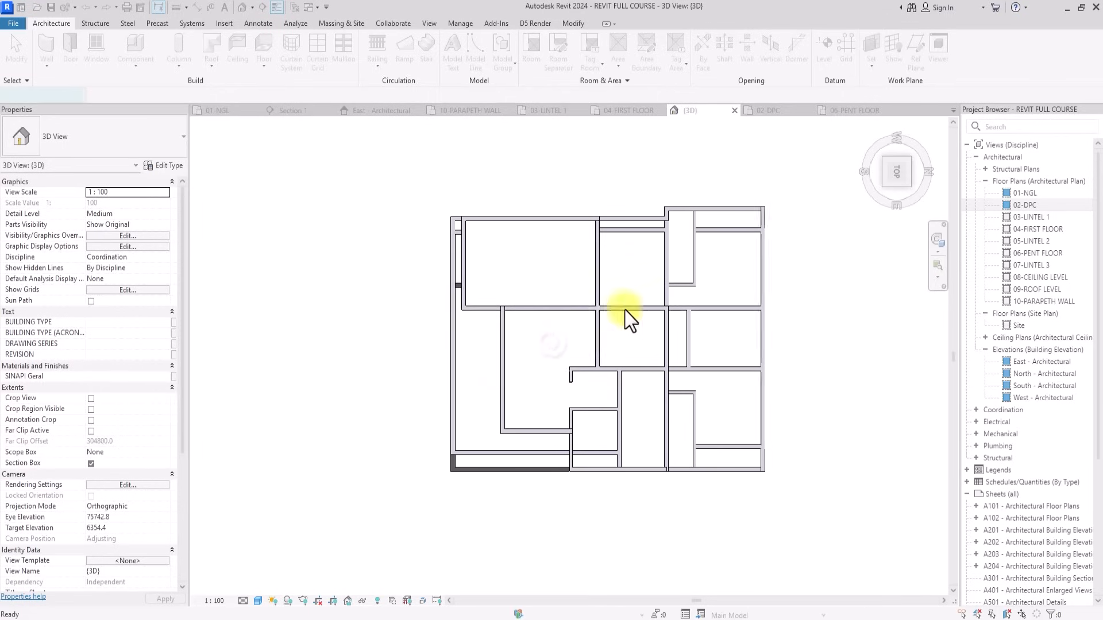
click(884, 187)
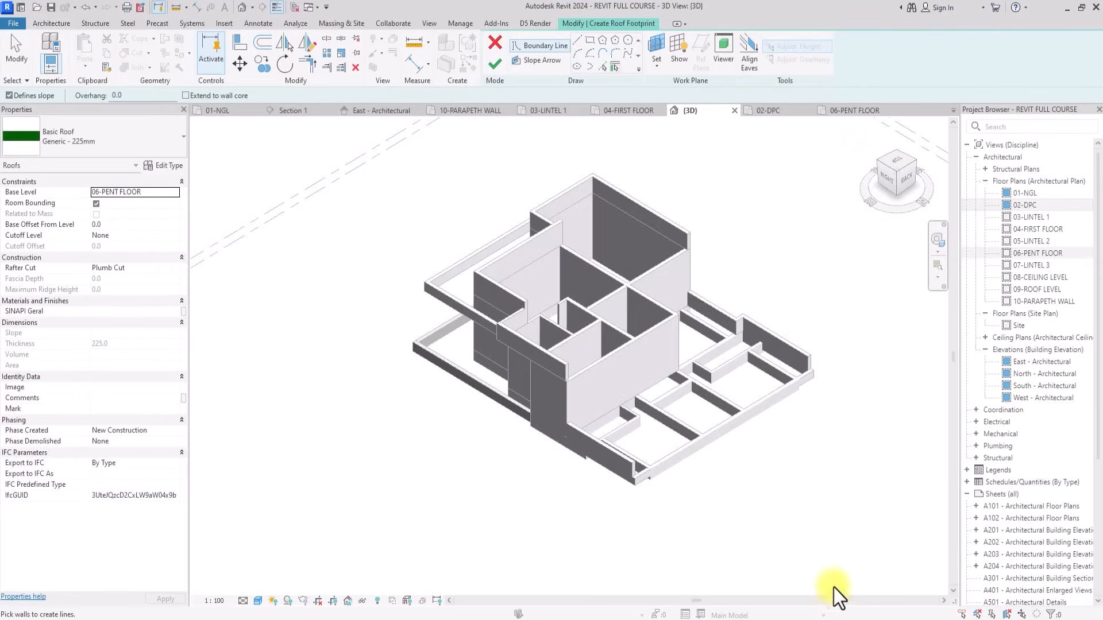
double_click(1041, 254)
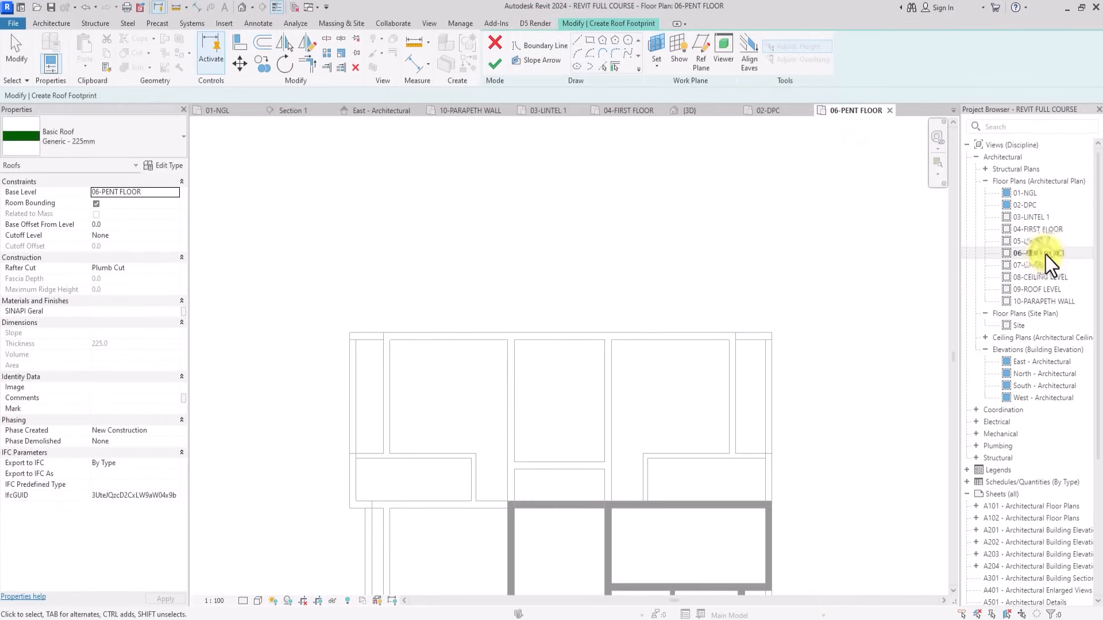
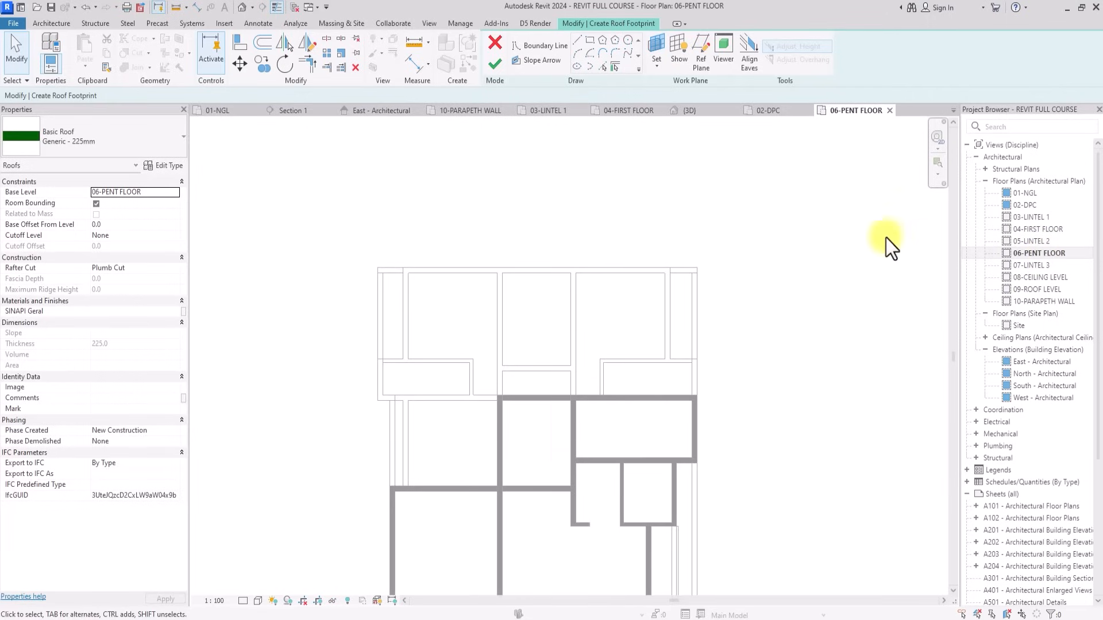
Examine the layer structure of the MY ROOF WHITE roof type and close it without changes.
click(67, 150)
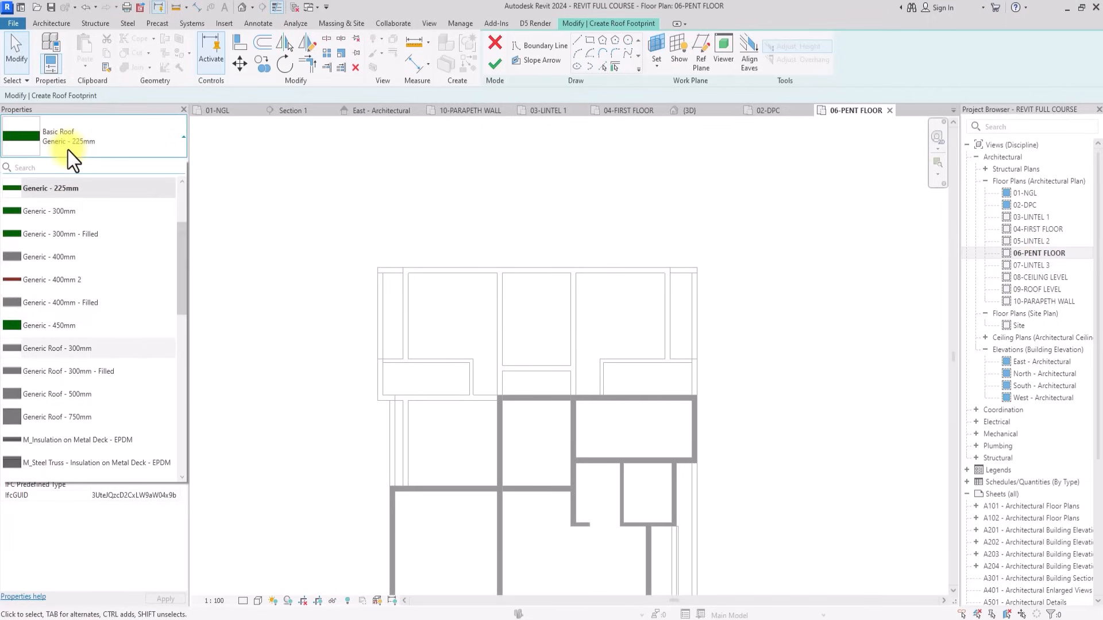
scroll(68, 155, up, 1)
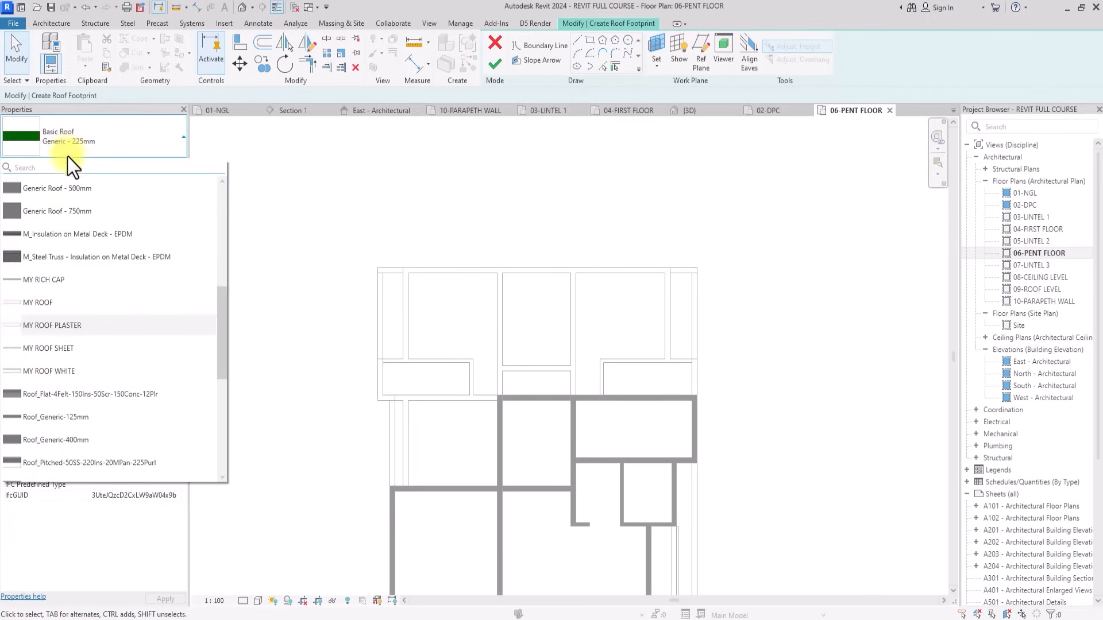
click(37, 374)
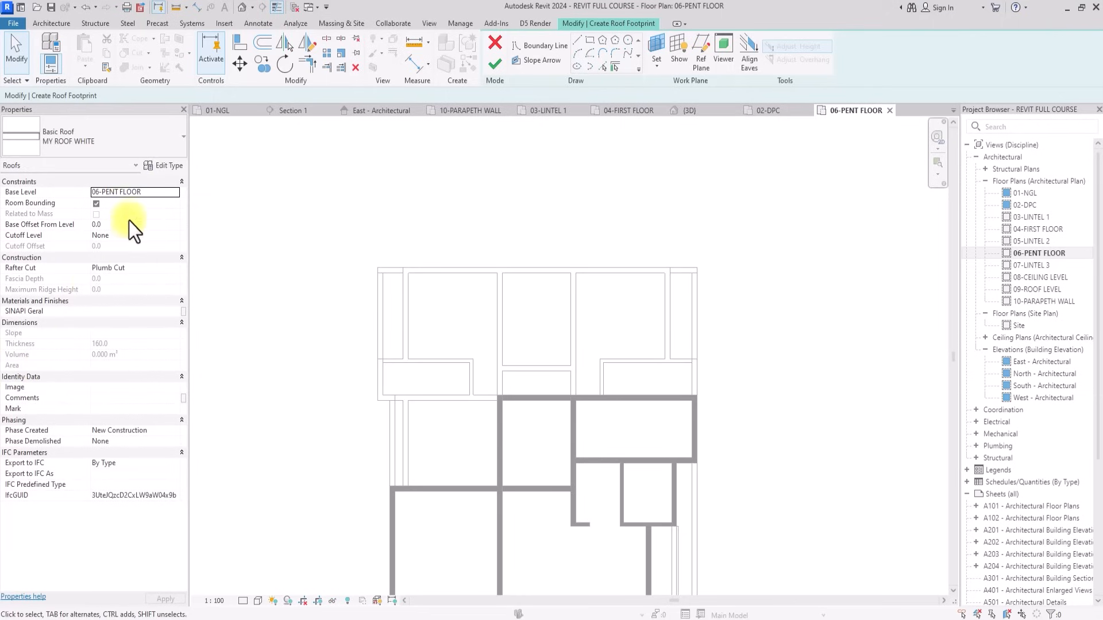
click(162, 166)
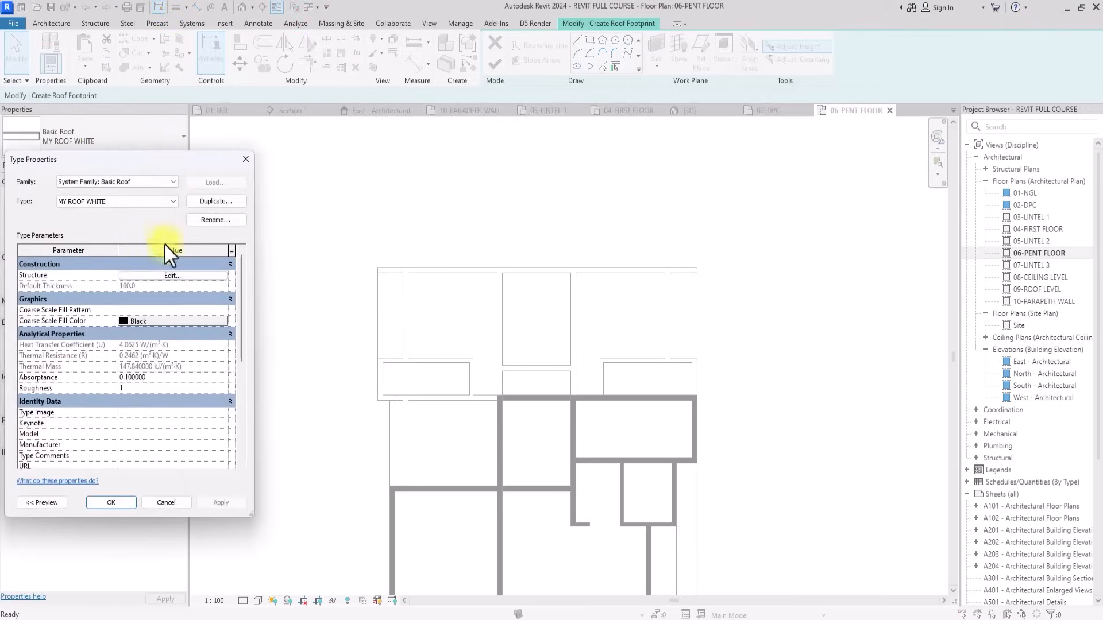
click(167, 277)
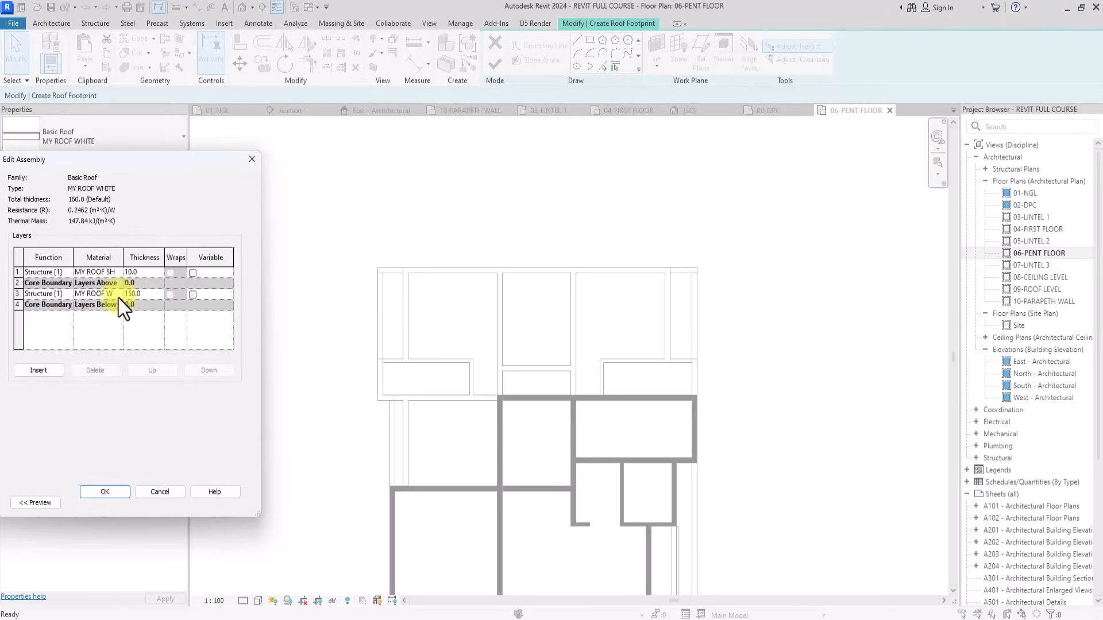
click(252, 161)
click(249, 161)
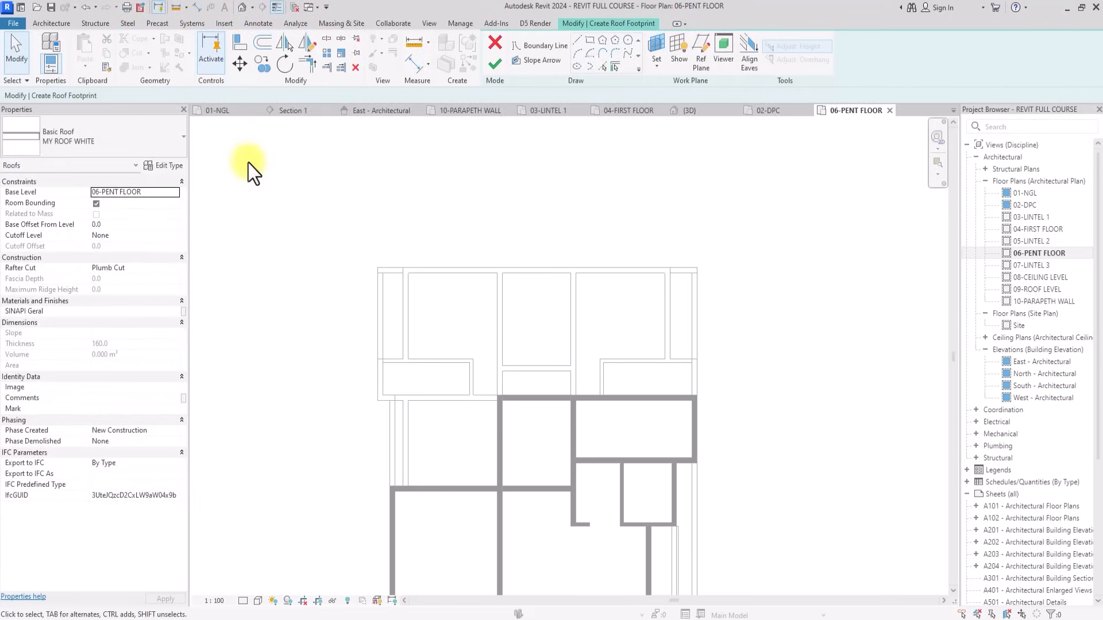
Select the Generic - 450mm roof type and duplicate it as 01-ROOF NEW.
click(125, 140)
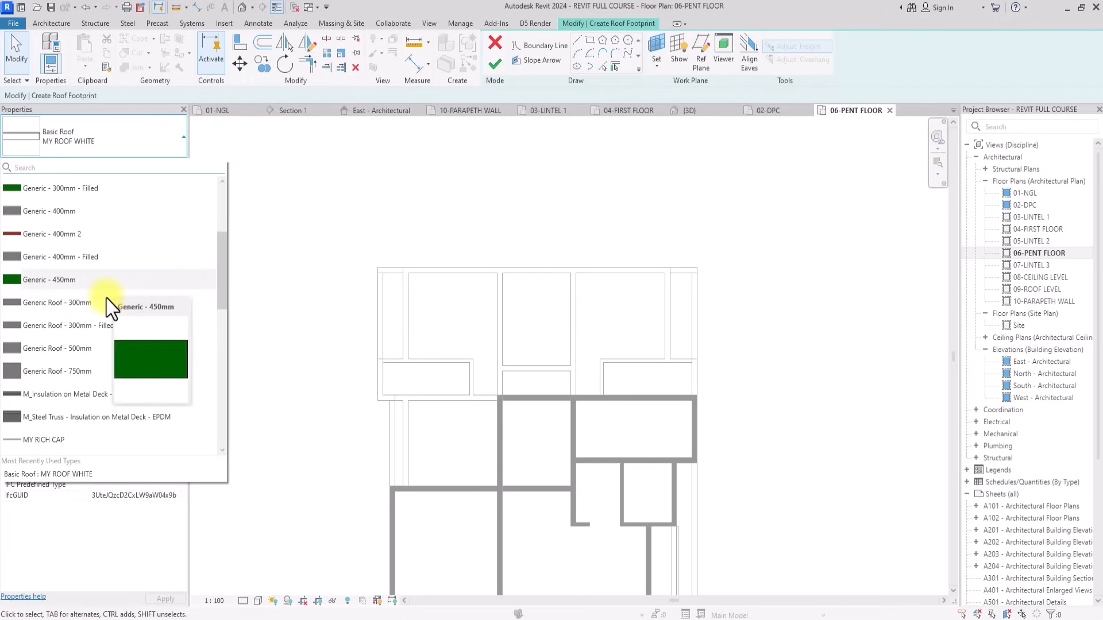
click(53, 281)
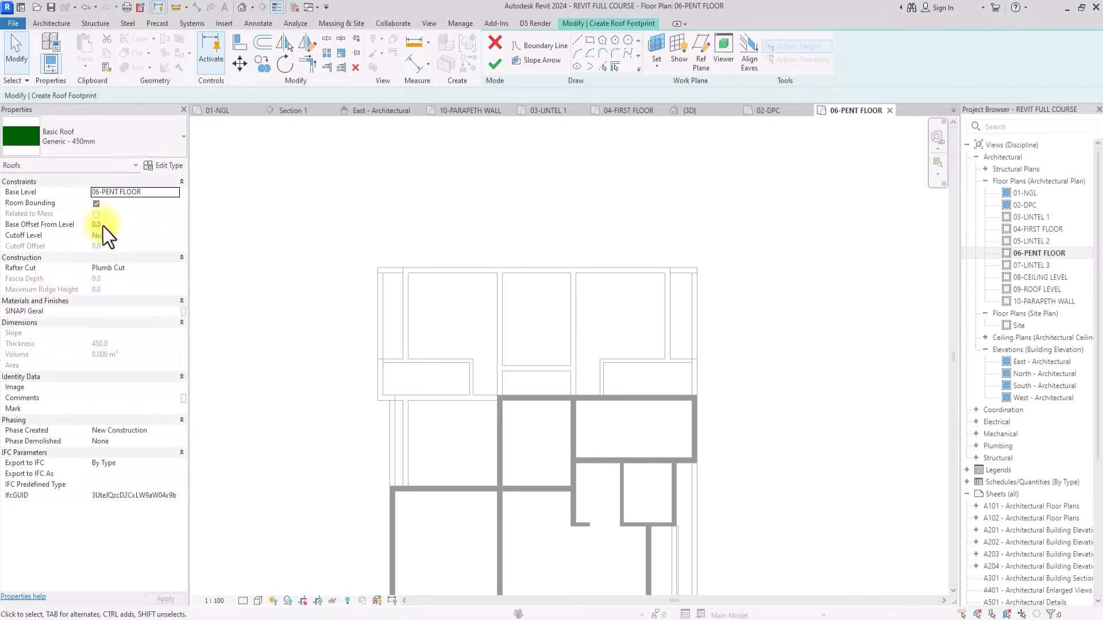
click(163, 163)
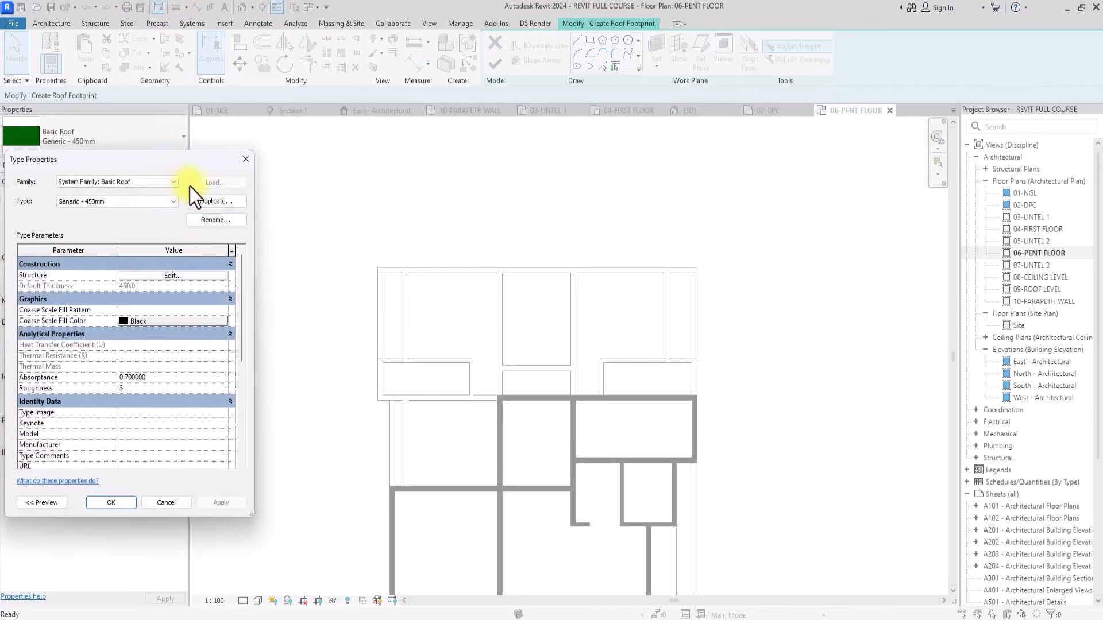
click(210, 203)
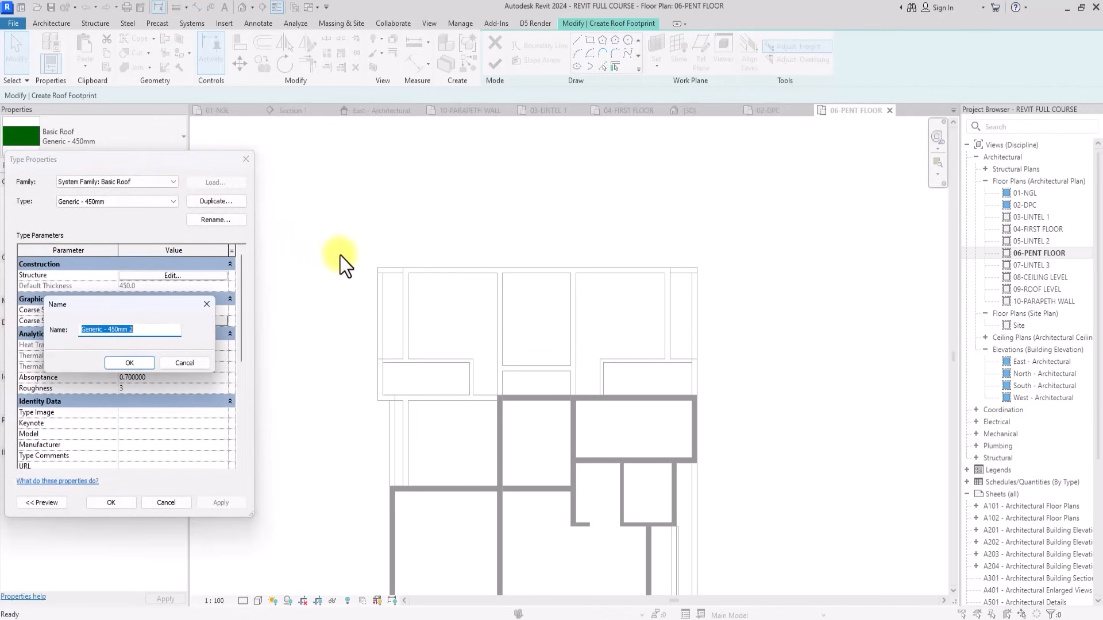
key(BackSpace)
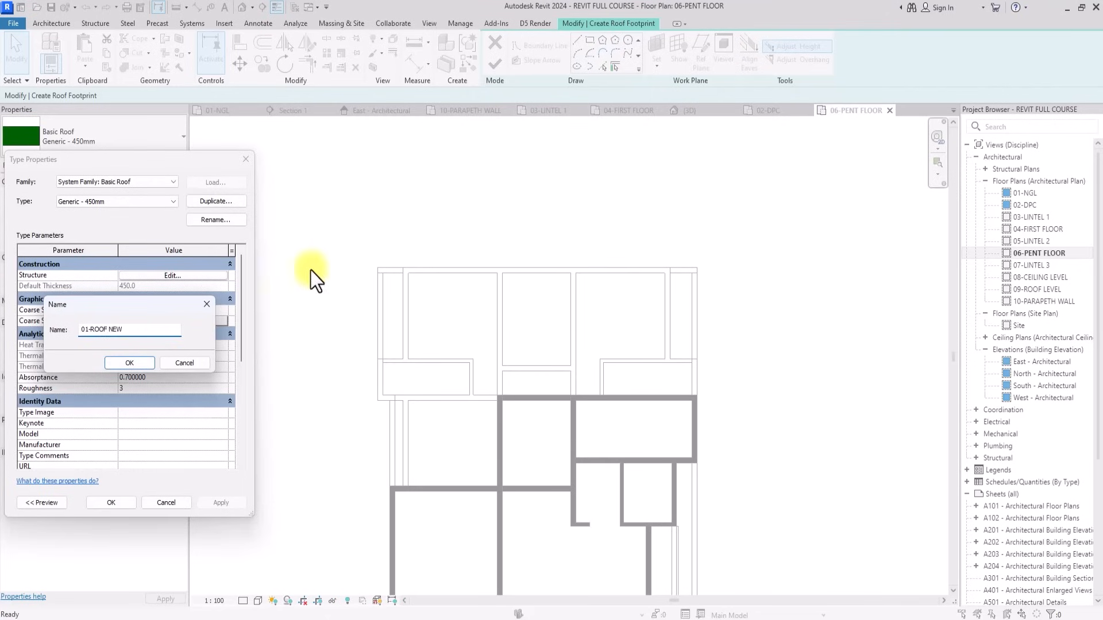
click(126, 364)
Open the material selection for the structure layer of 01-ROOF NEW and search the project materials for ROOF, then clear the search.
click(173, 276)
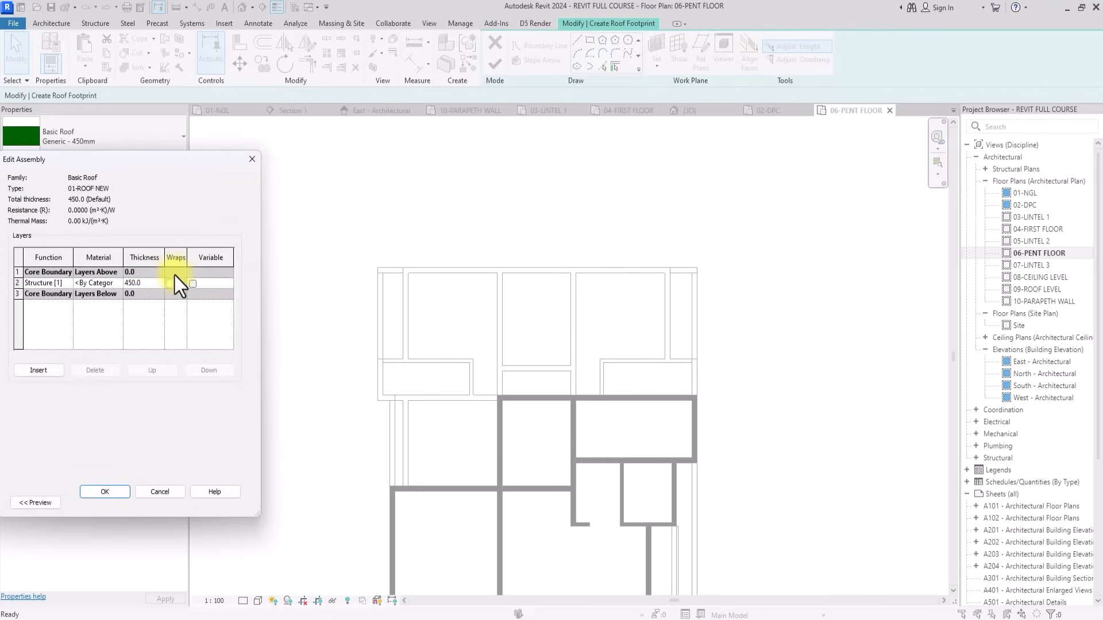
click(116, 284)
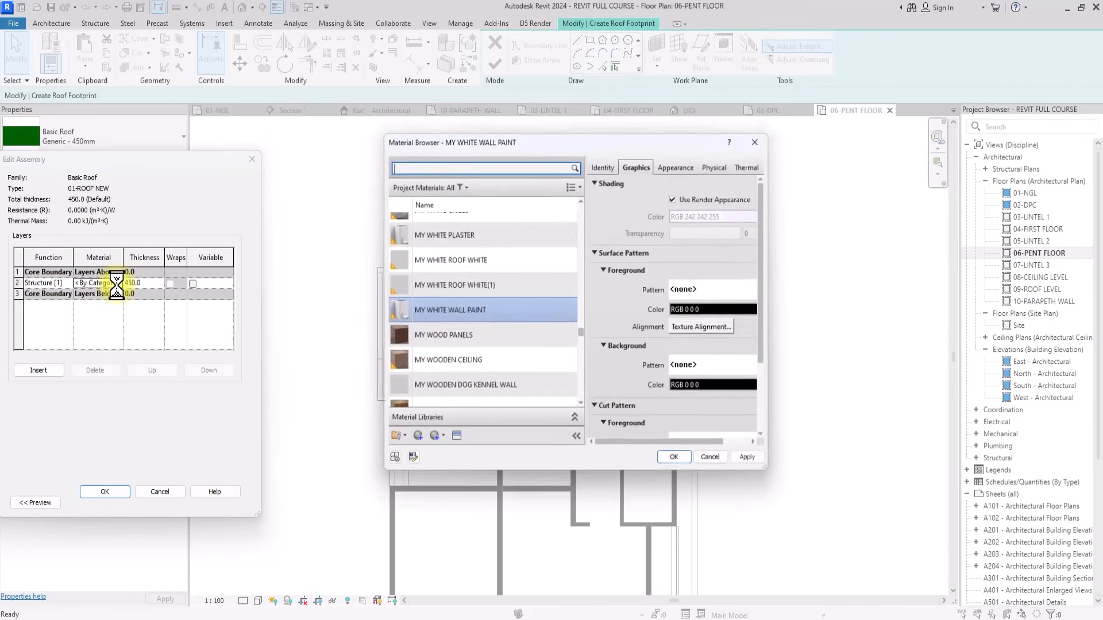
click(452, 167)
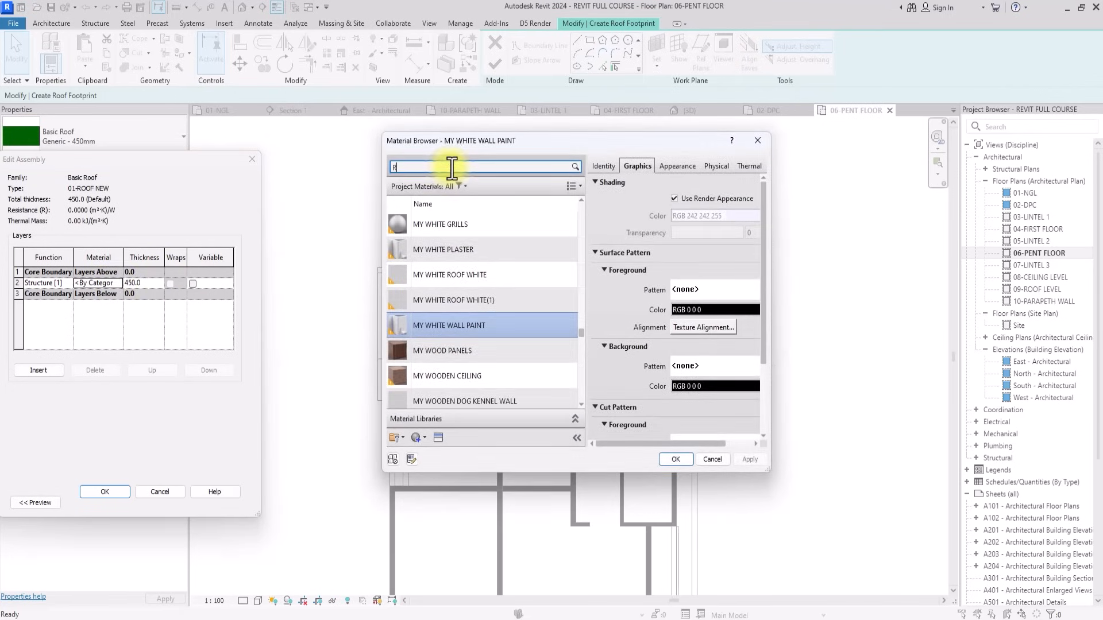
text(ROOF)
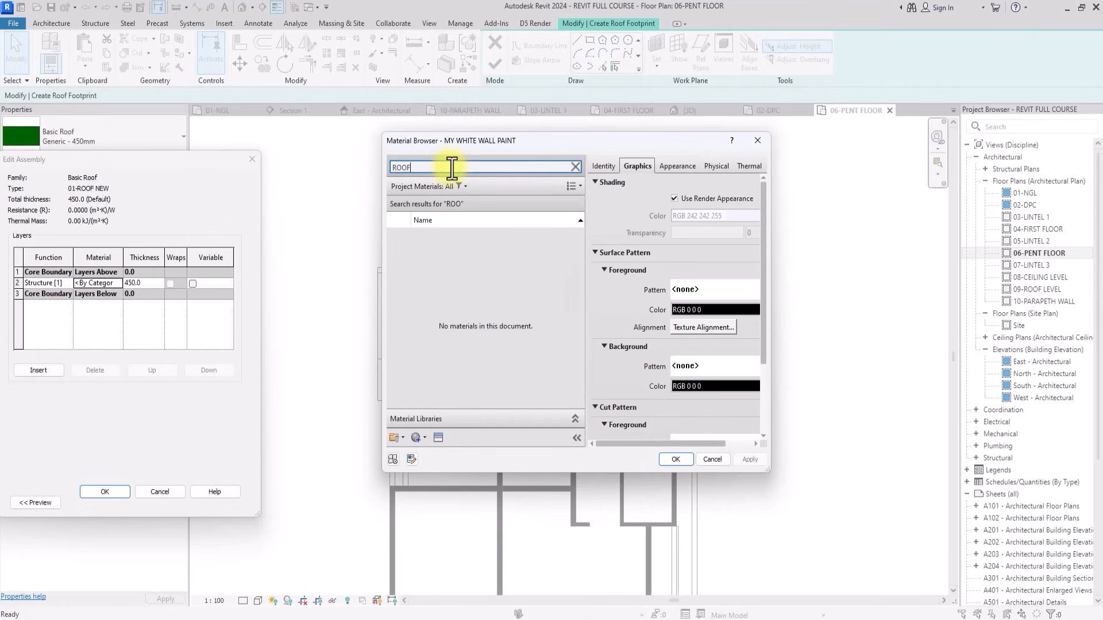
key(BackSpace)
key(BackSpace)
key(BackSpace)
key(BackSpace)
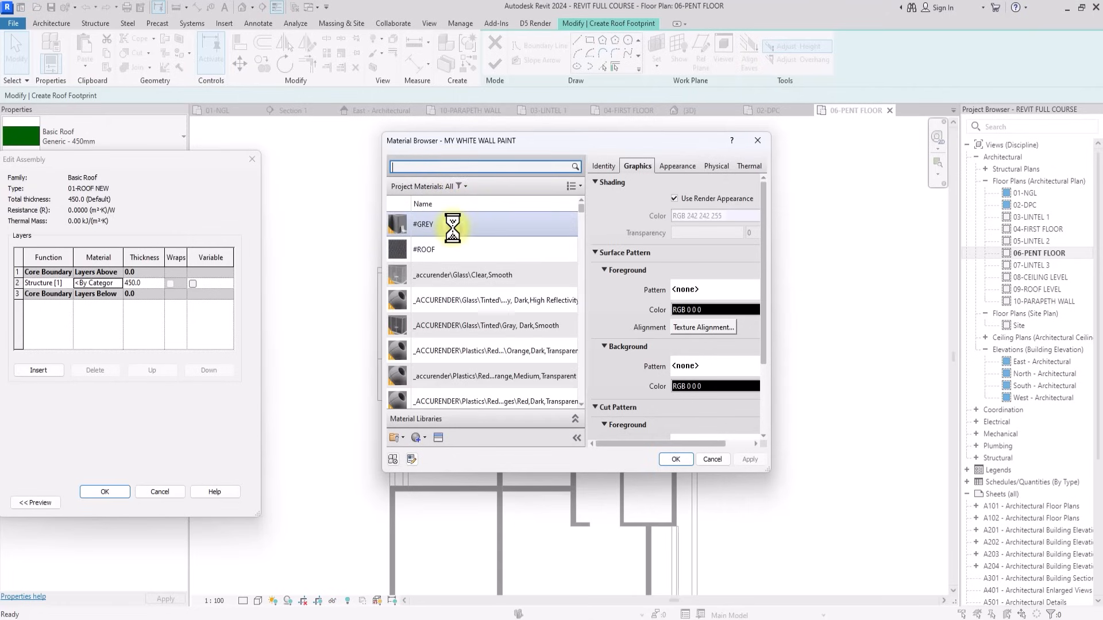
Duplicate the #GREY material and name the copy 01-ROOF WHITE NEW.
right_click(452, 229)
click(505, 250)
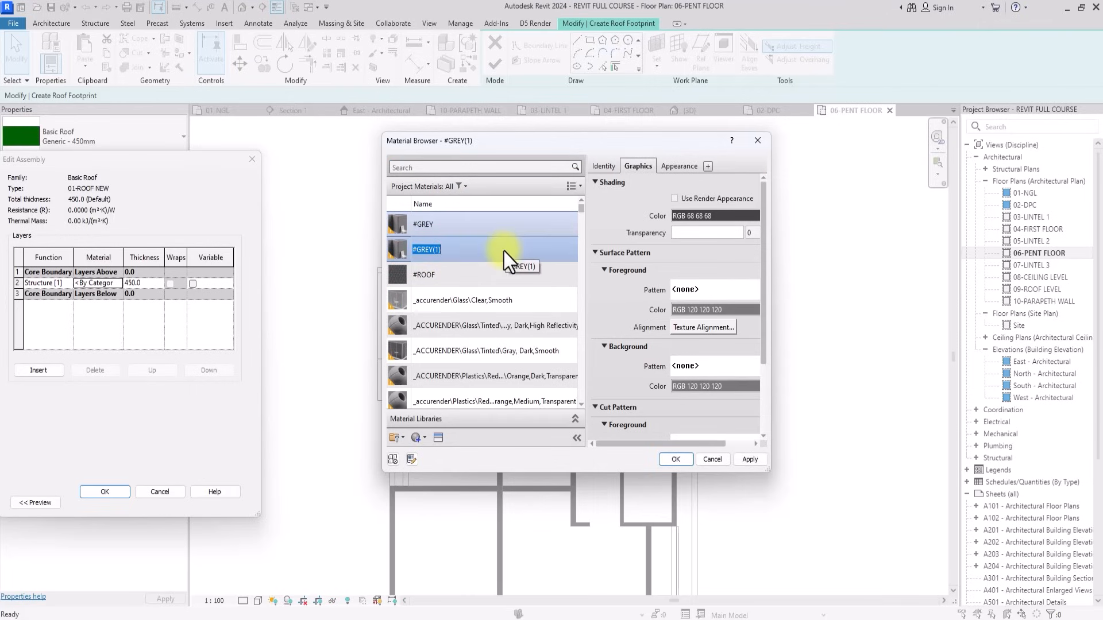
text(01-ROOF WHITE NEW)
key(Return)
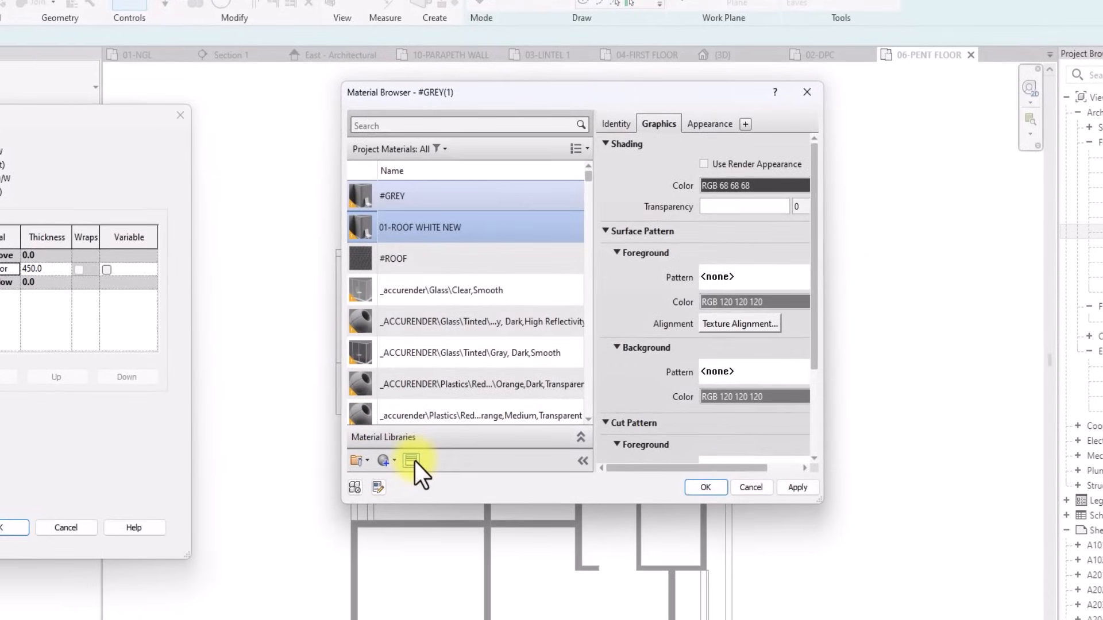
Replace the appearance of 01-ROOF WHITE NEW with the White asset from the Wall Paint appearance library.
click(412, 461)
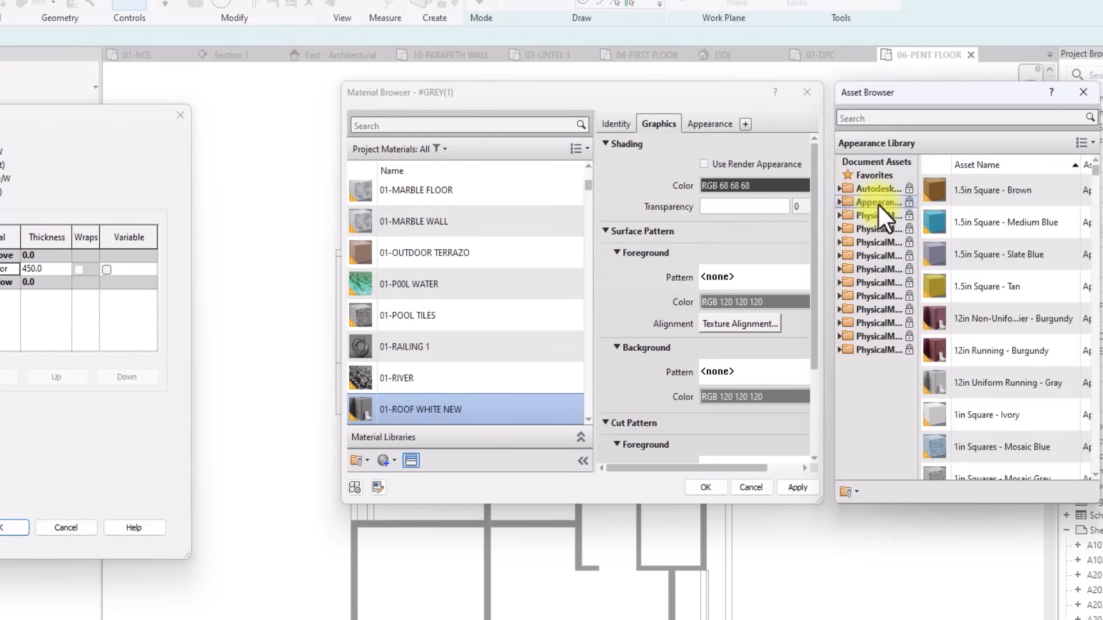
click(877, 203)
scroll(880, 279, down, 2)
click(884, 430)
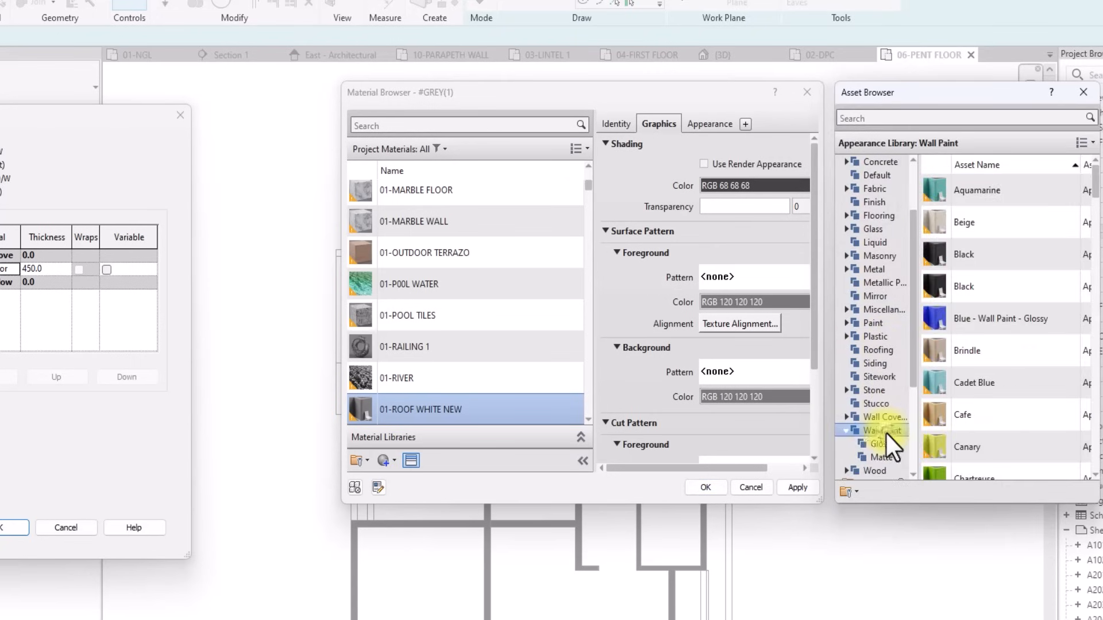
scroll(947, 339, down, 10)
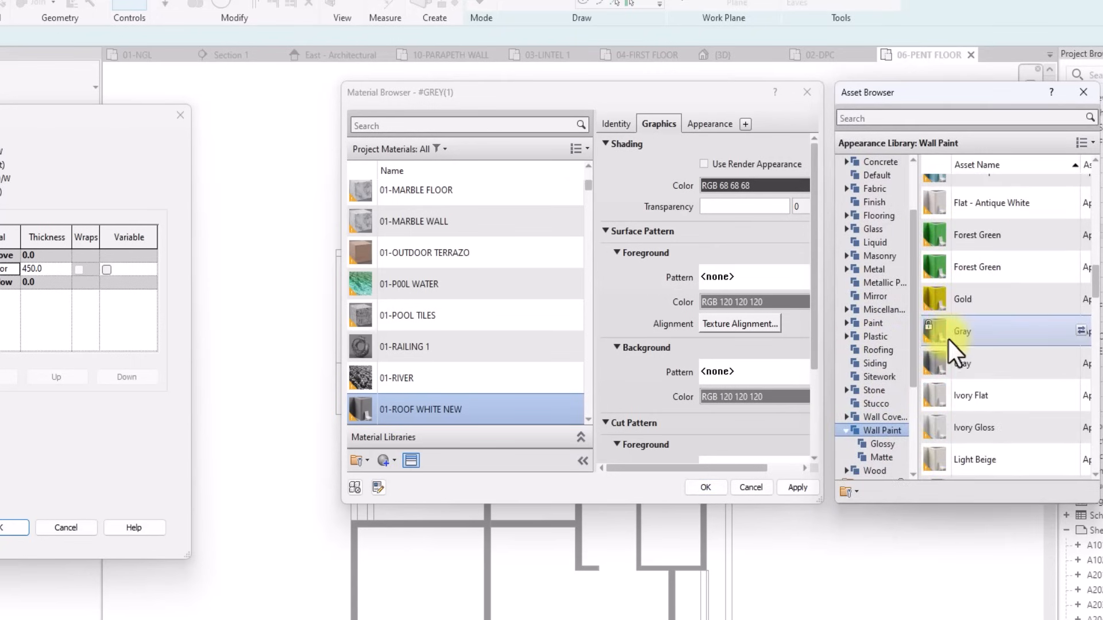
scroll(959, 394, down, 10)
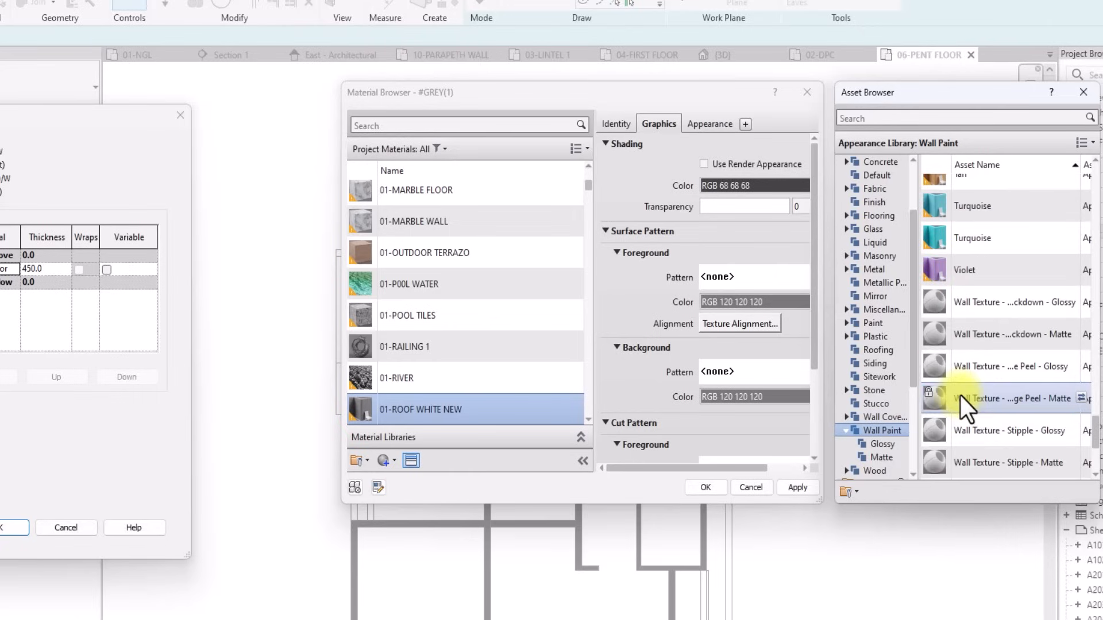
scroll(960, 395, down, 3)
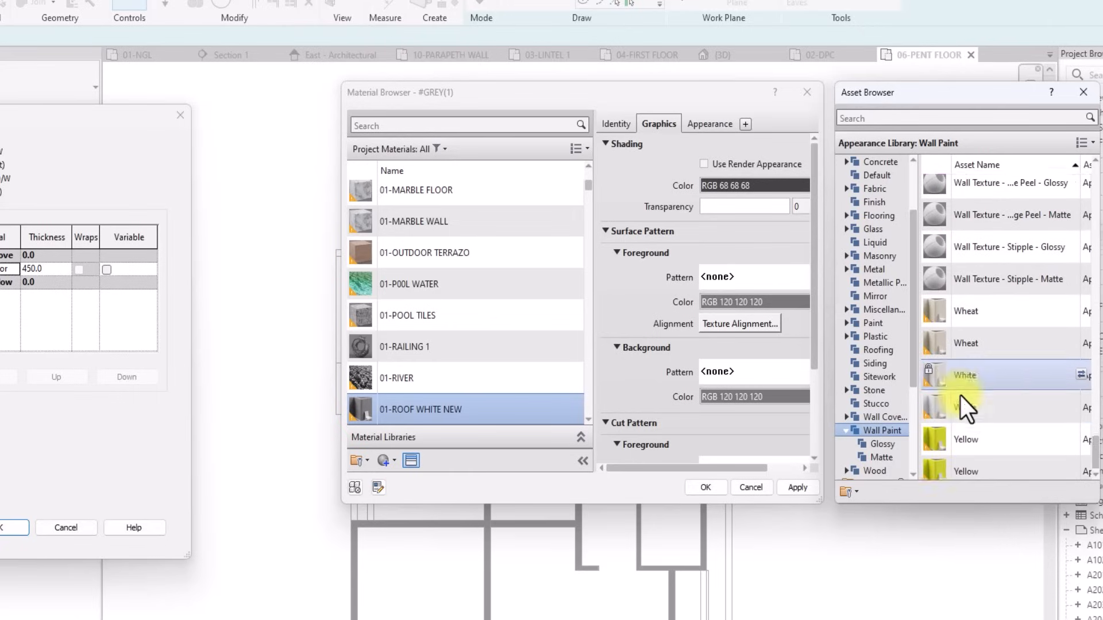
click(1081, 368)
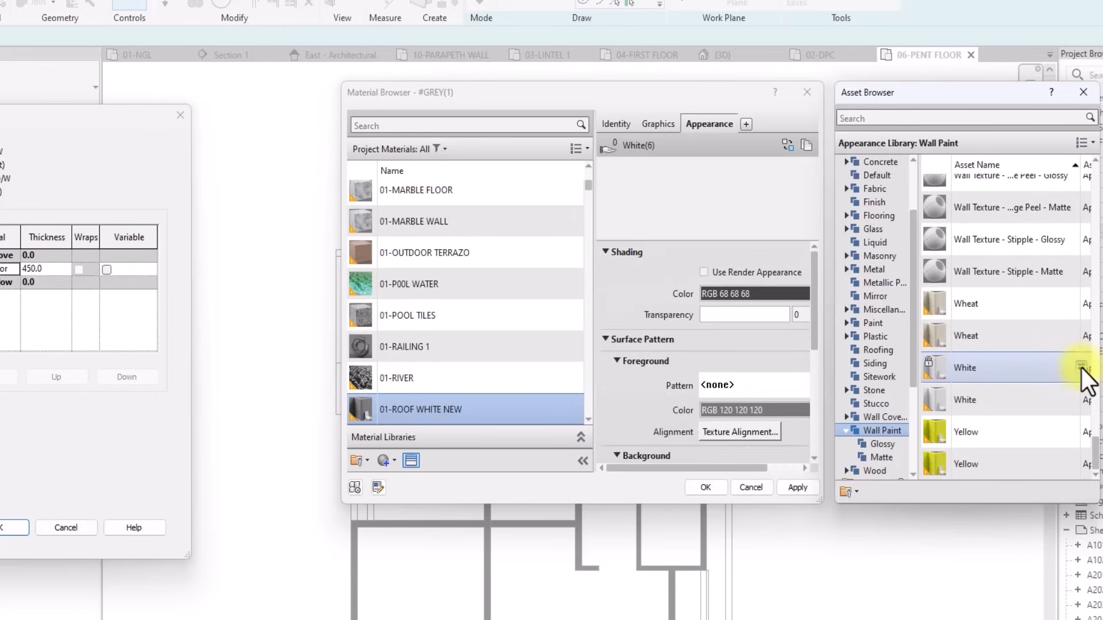
Make 01-ROOF WHITE NEW use its render appearance for shading and assign the material to the roof's structure layer.
click(660, 124)
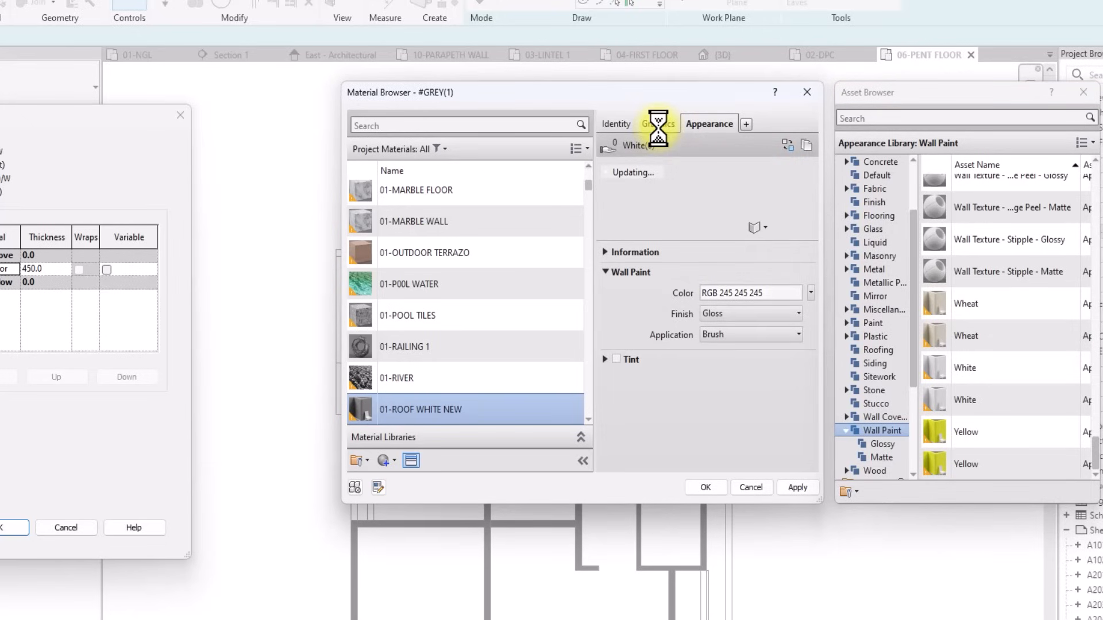
click(708, 165)
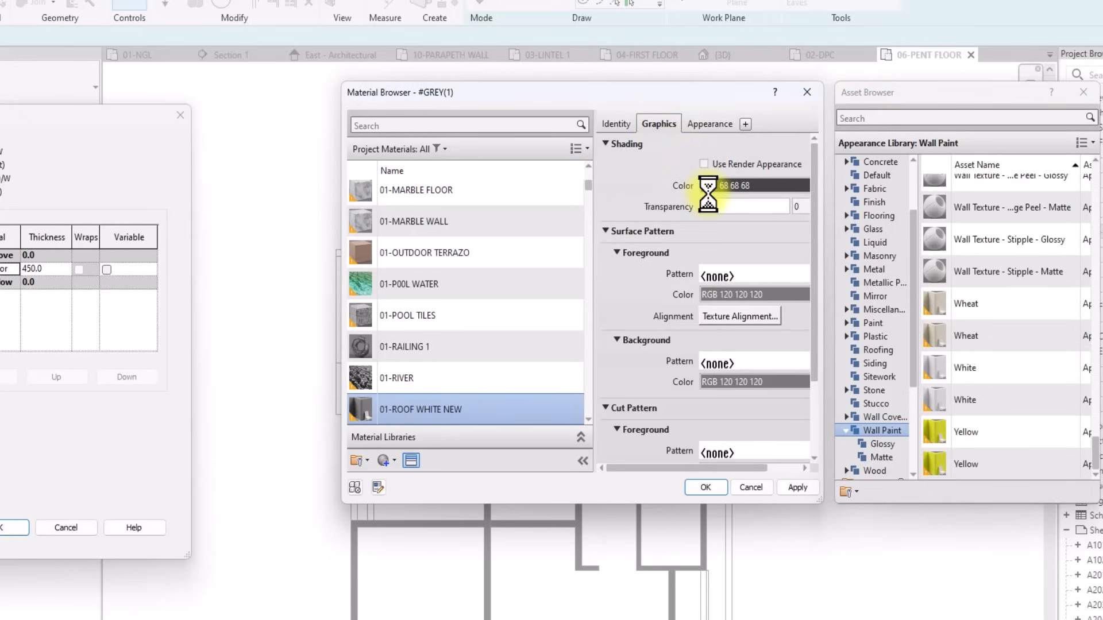
click(797, 488)
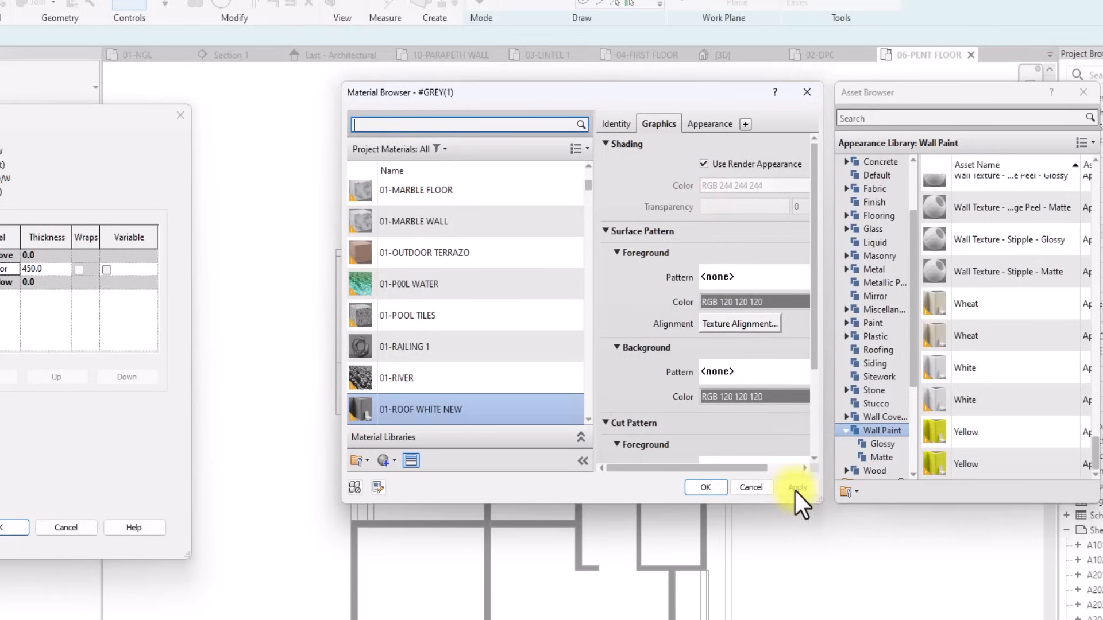
click(702, 489)
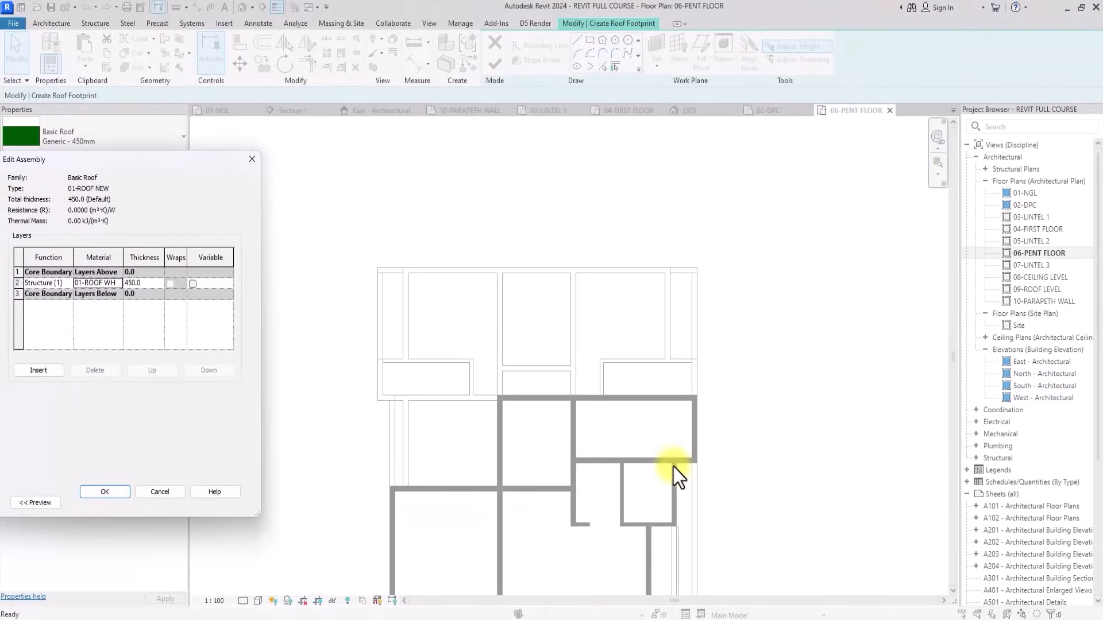
Set the 01-ROOF WHITE NEW layer's thickness to 150 and insert a 10 thick layer above it.
click(142, 284)
text(15)
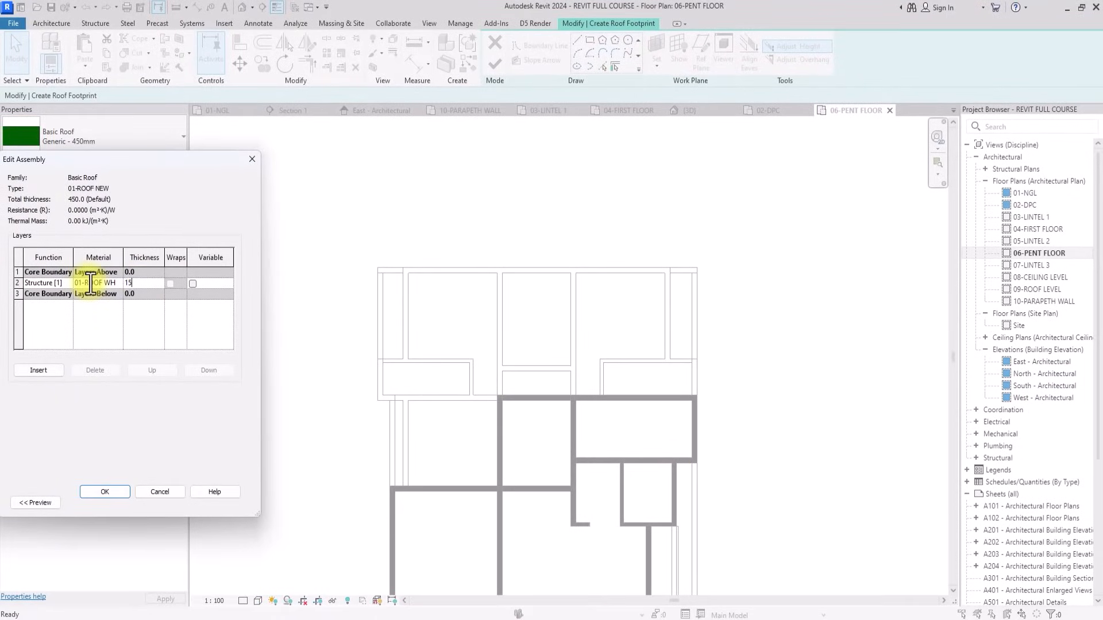
text(0)
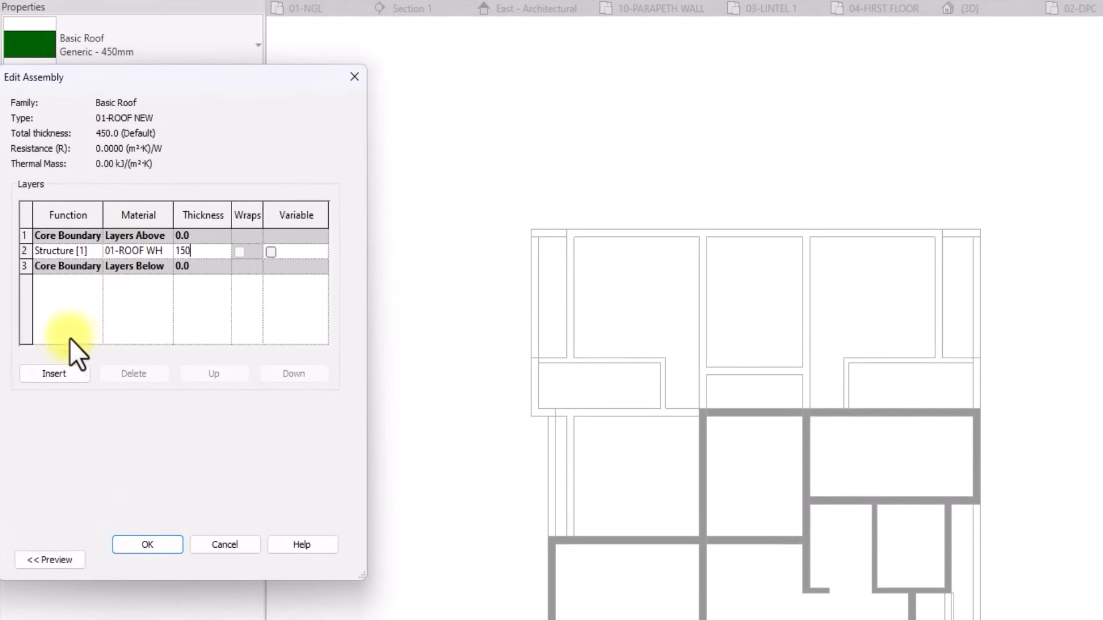
click(55, 374)
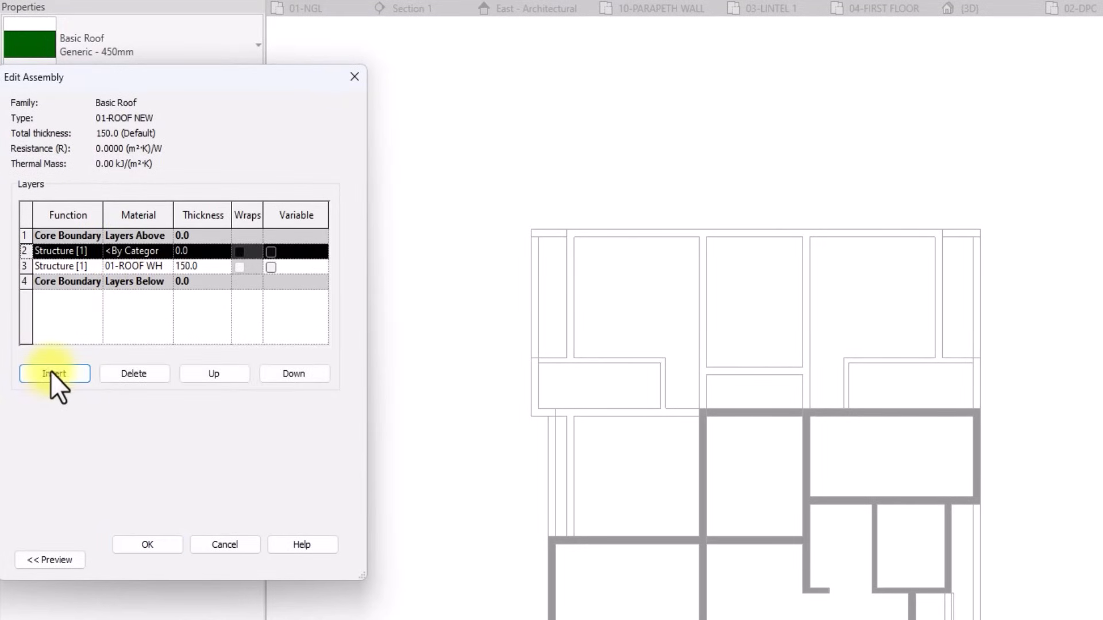
click(195, 251)
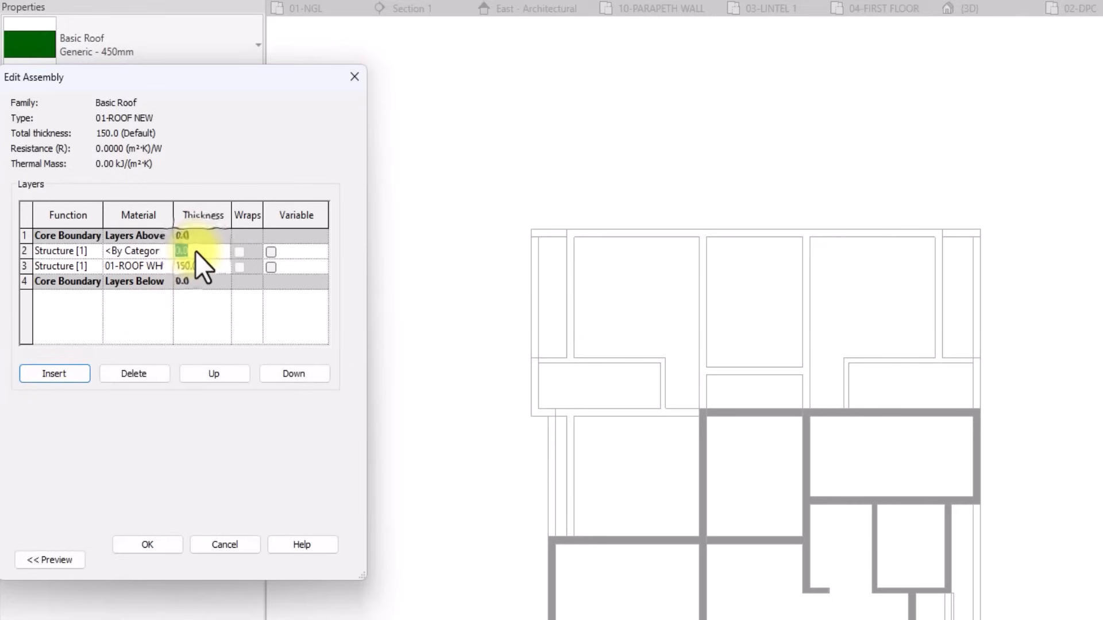
text(10)
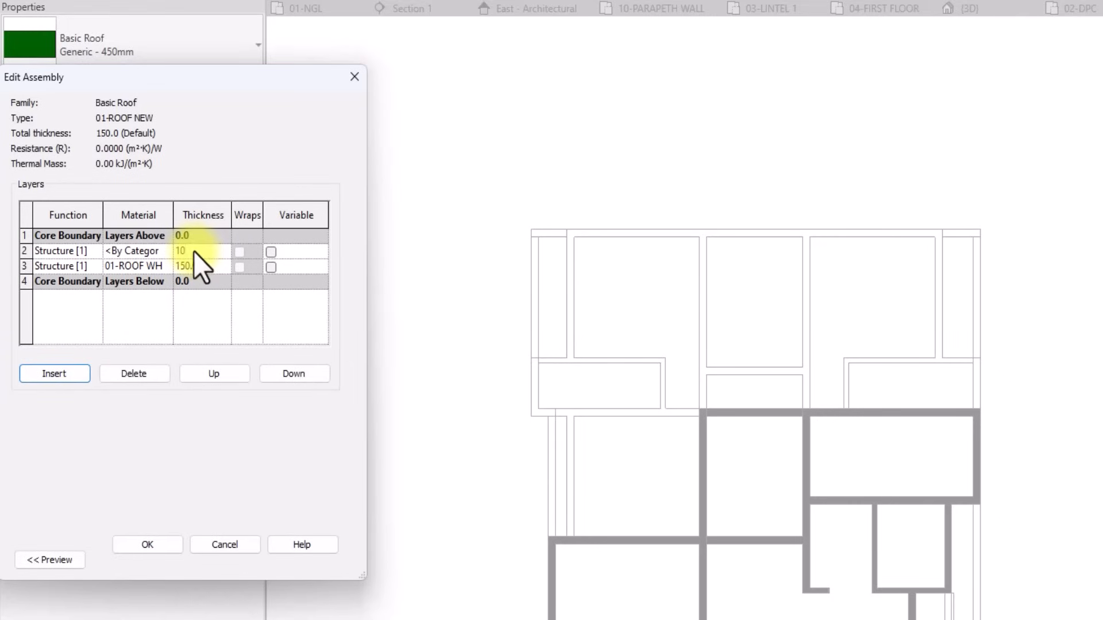
Assign the MY ROOF SHEET material to the 10 thick layer and accept the changes to the 01-ROOF NEW type.
click(164, 253)
click(164, 253)
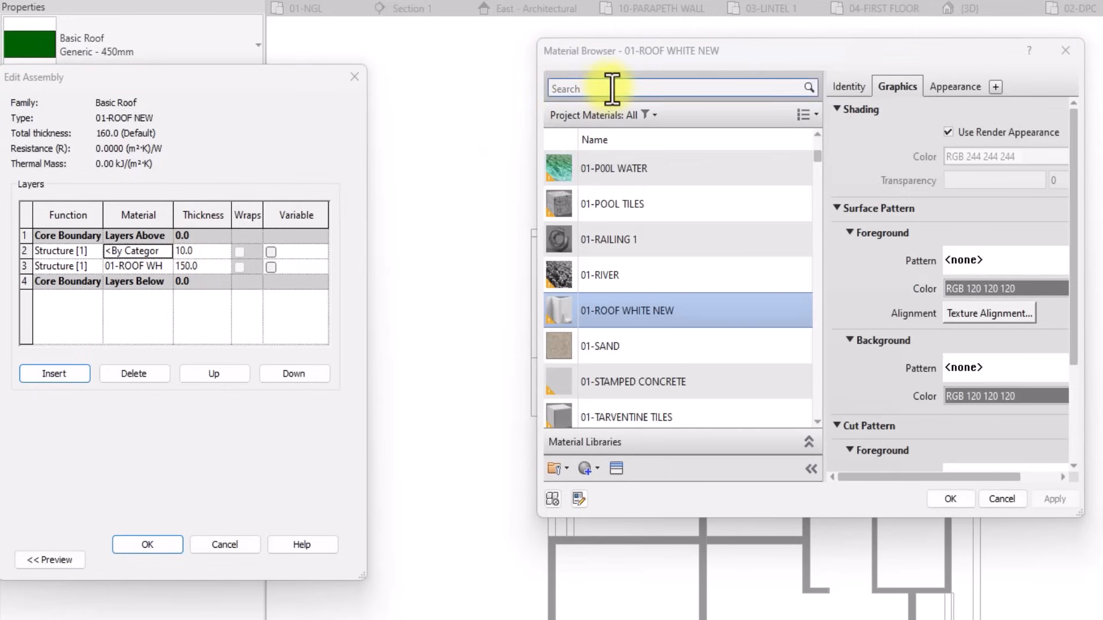
click(609, 88)
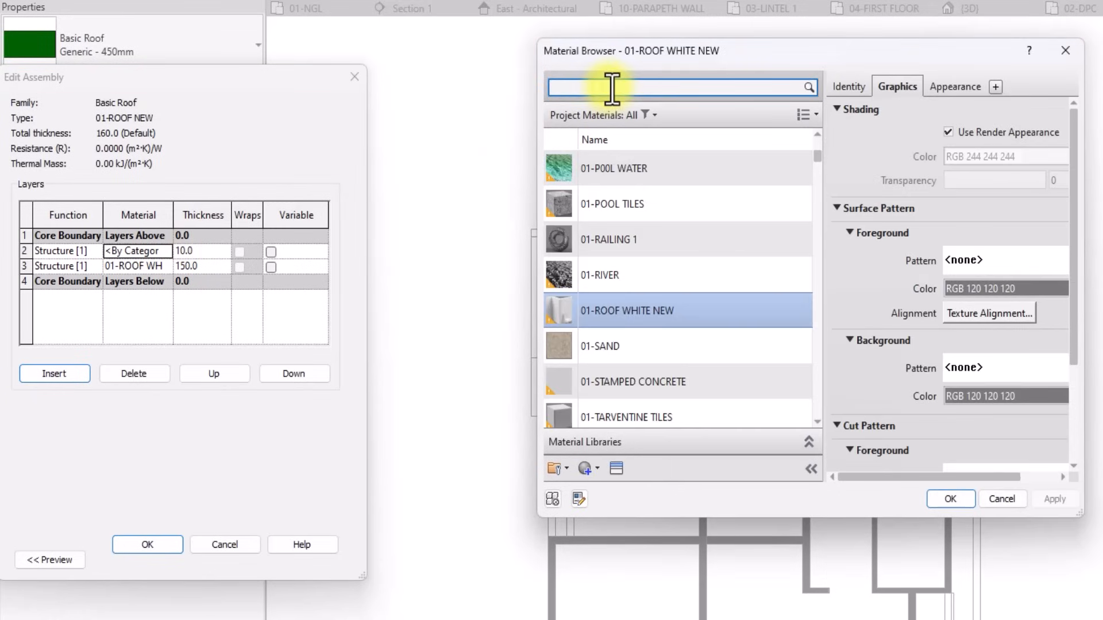
text(ROOF S)
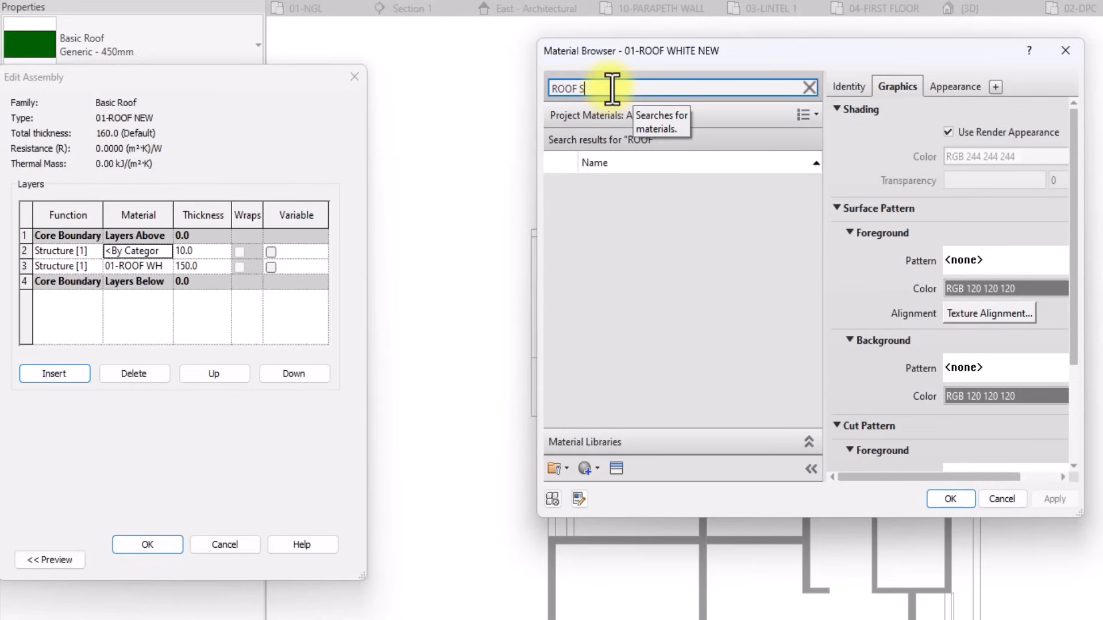
text(HEE)
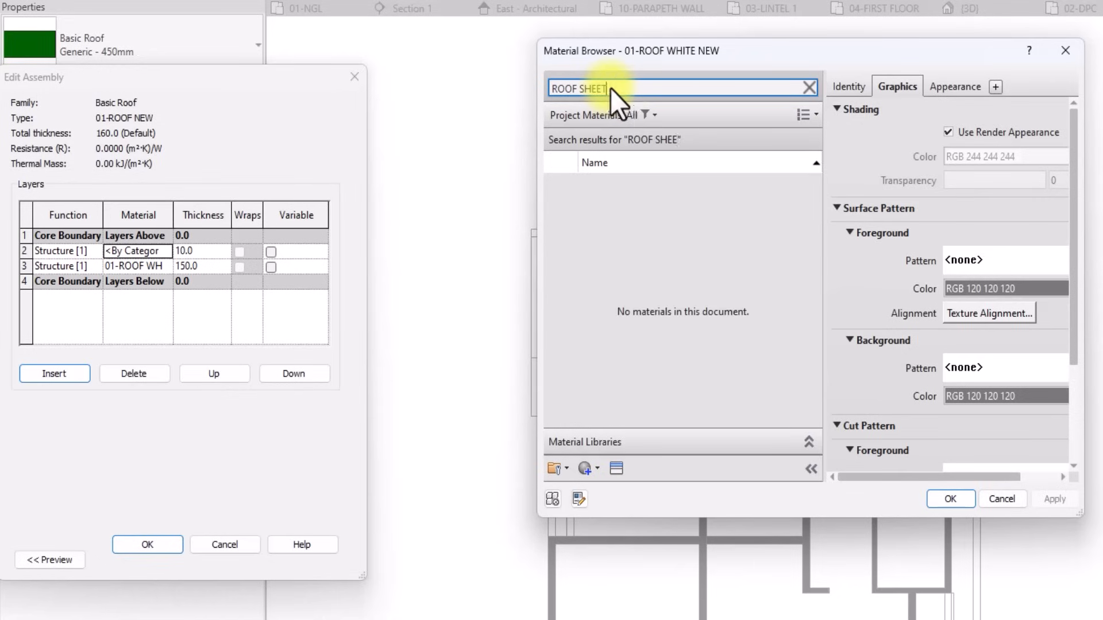
text(T)
drag(566, 95, 592, 91)
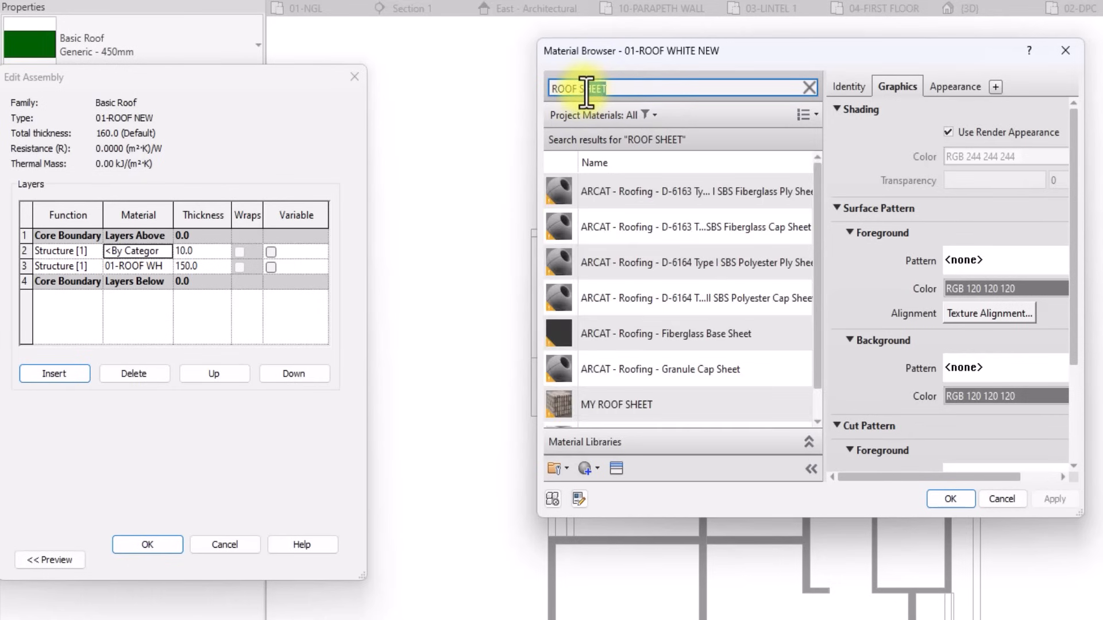
click(603, 403)
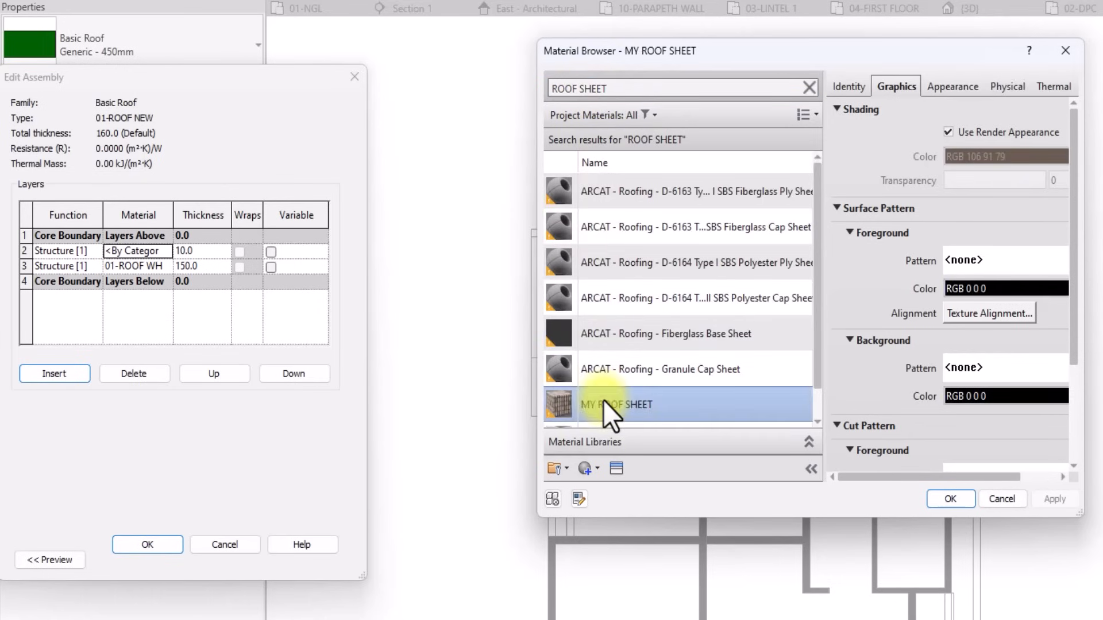
scroll(604, 401, down, 1)
click(955, 499)
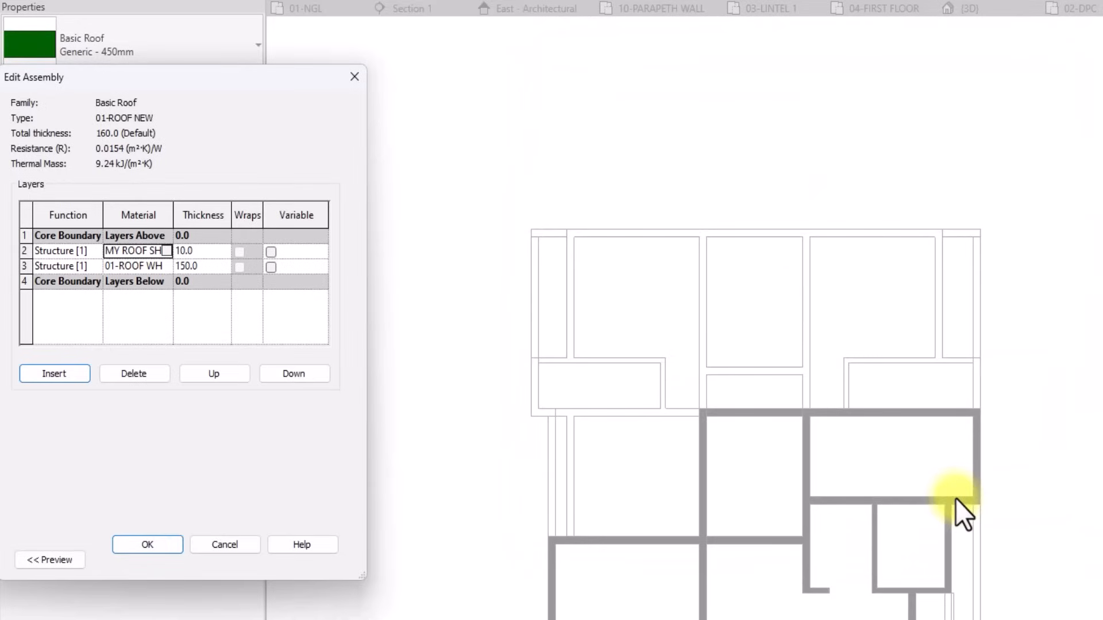
click(148, 545)
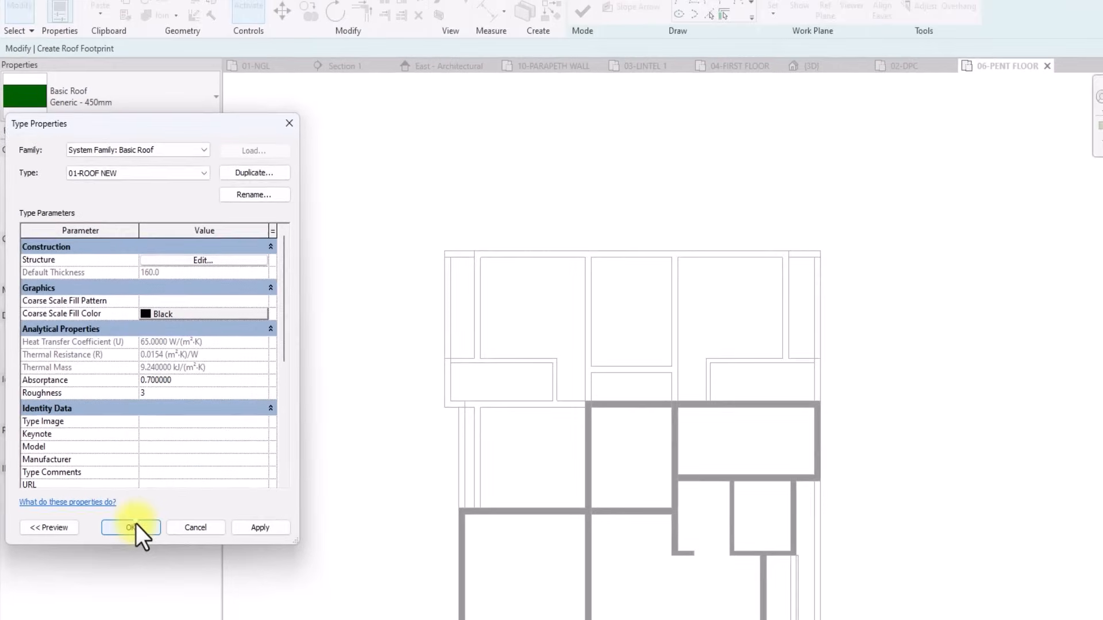
click(158, 559)
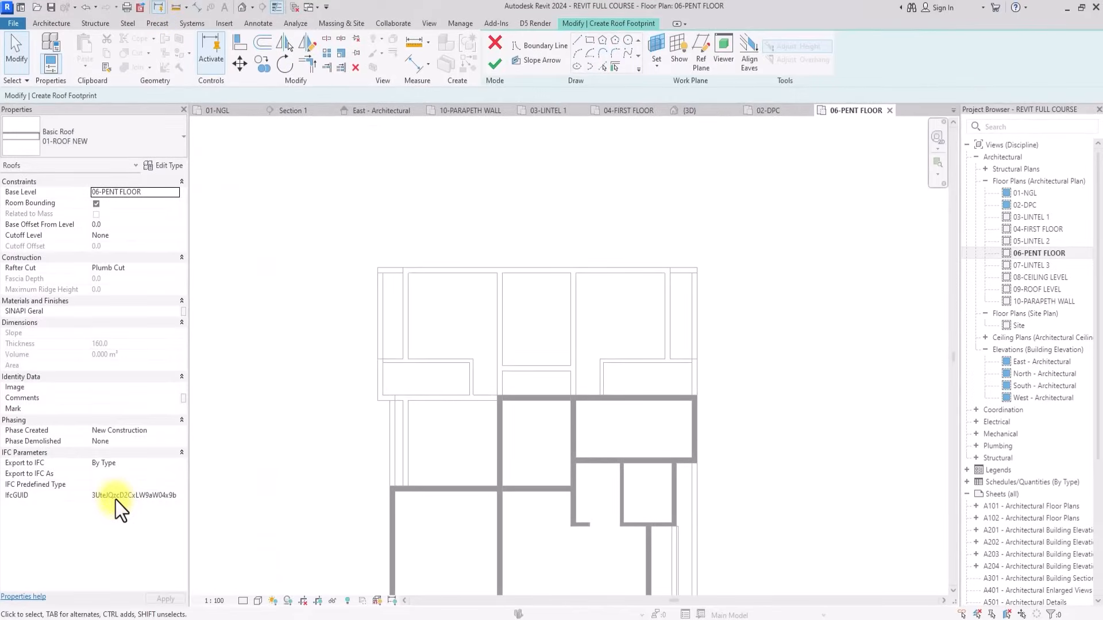
Draw the roof boundary from the plan's upper-left corner down the left walls and around the lower-left bay, with its vertical sides 3825 long.
middle_drag(343, 334, 315, 301)
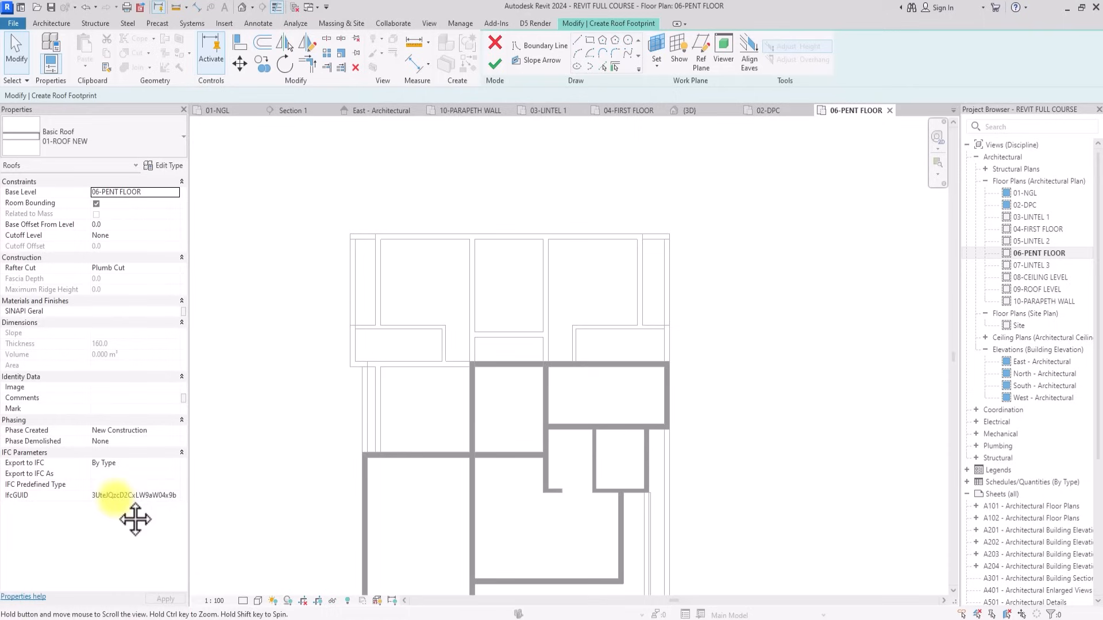
click(578, 40)
scroll(354, 241, up, 3)
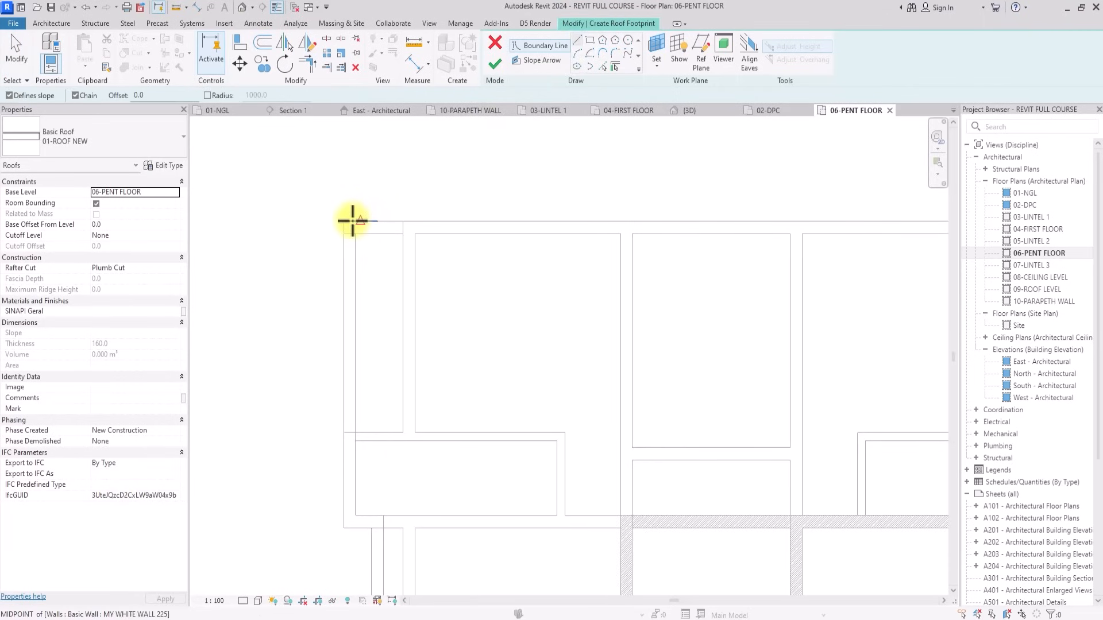
click(353, 221)
click(355, 514)
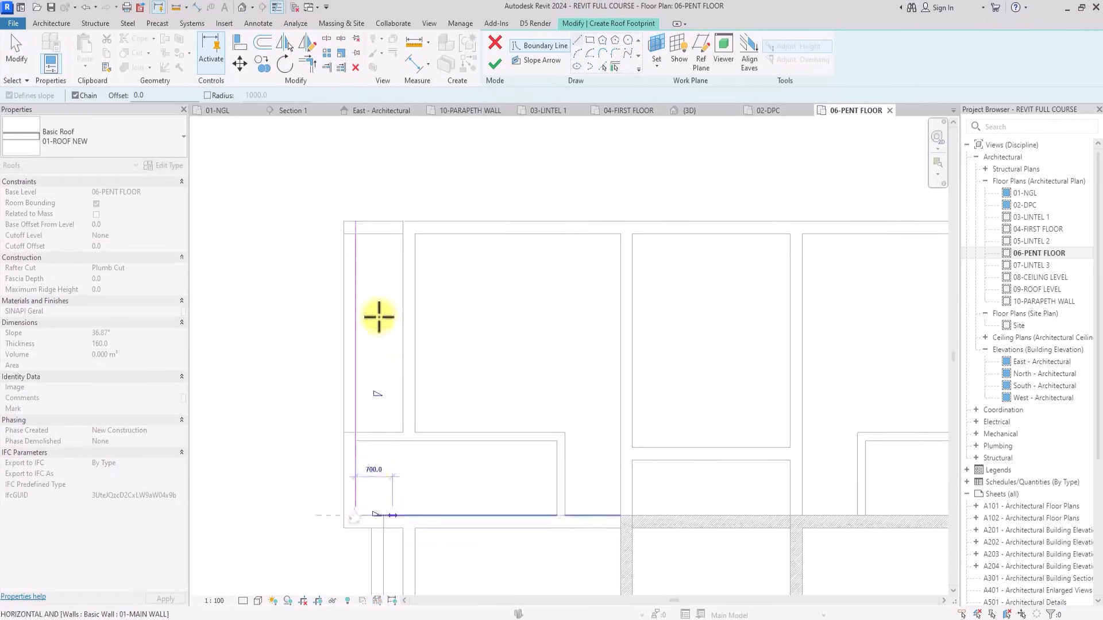
middle_drag(385, 513, 376, 312)
click(374, 315)
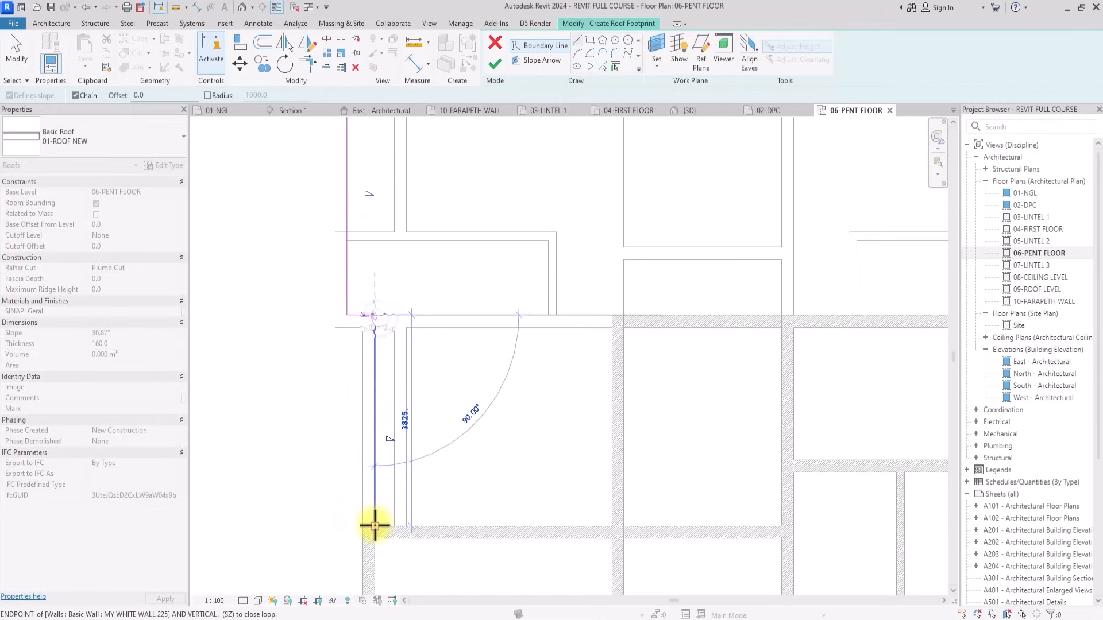
click(374, 526)
click(611, 526)
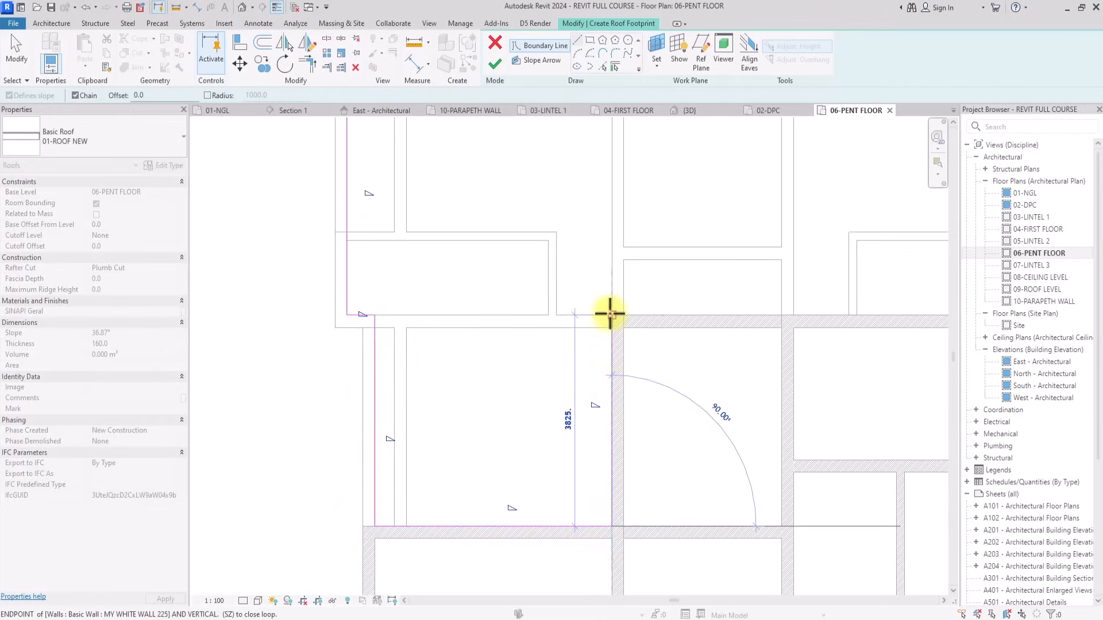
click(611, 314)
Continue the roof boundary along the pent wall to the right side and up to the upper-right corner's outer edge, making that side 5325 long.
middle_drag(773, 305, 684, 337)
click(573, 338)
middle_drag(543, 132, 611, 393)
click(596, 382)
scroll(596, 383, up, 3)
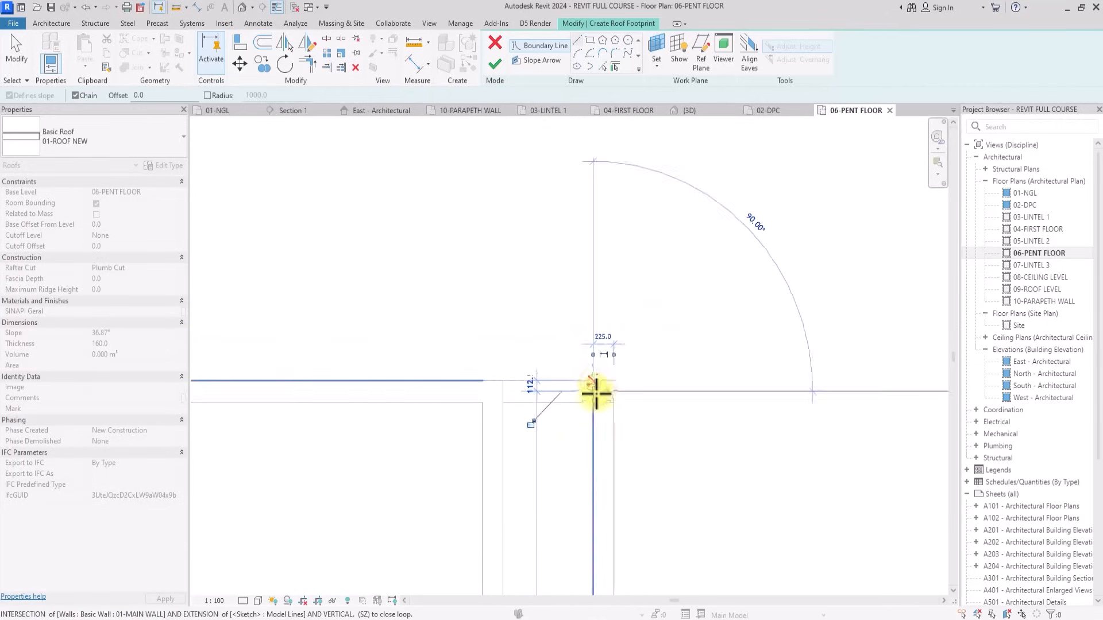
key(Escape)
key(Escape)
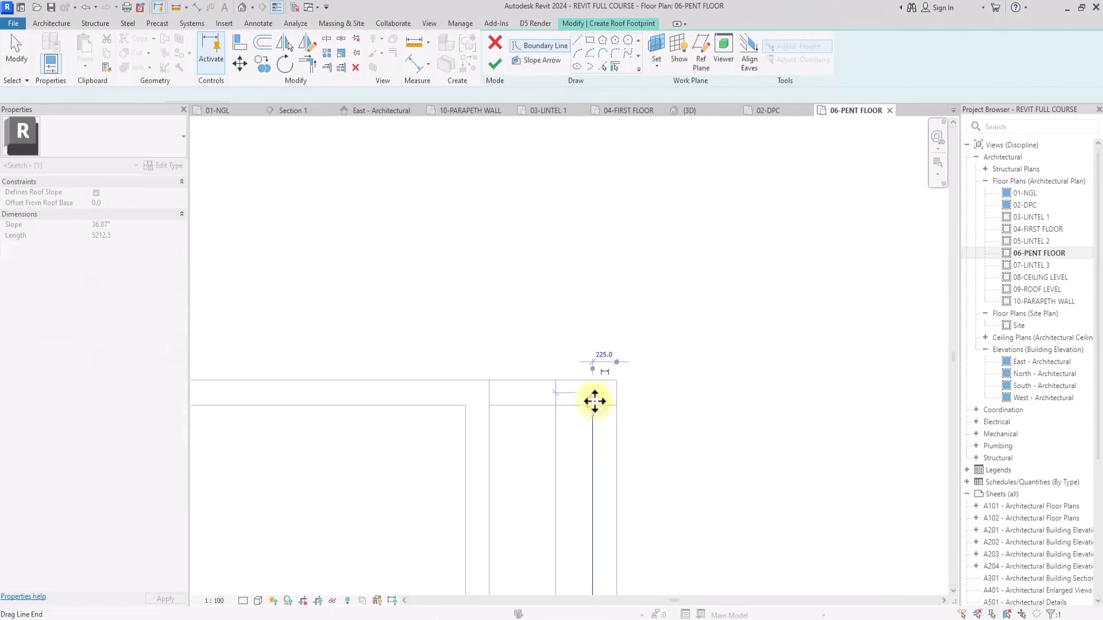
scroll(594, 394, up, 2)
drag(593, 381, 593, 378)
scroll(589, 373, down, 4)
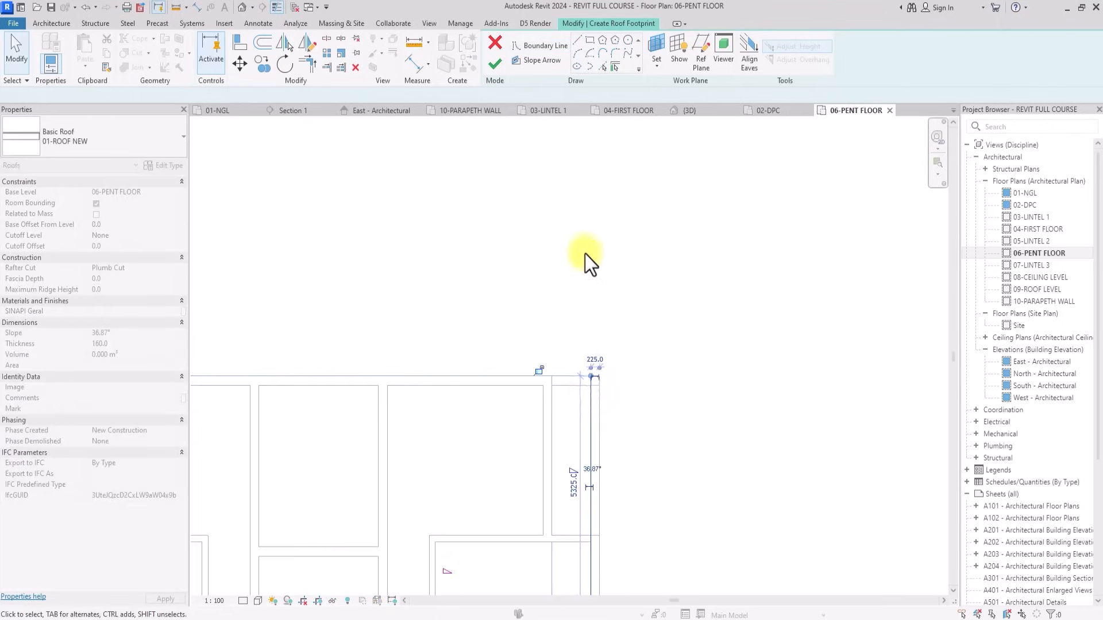
Close the roof boundary with a 13575 long line along the outer edge between the plan's upper-left and upper-right corners.
click(572, 45)
scroll(573, 45, down, 3)
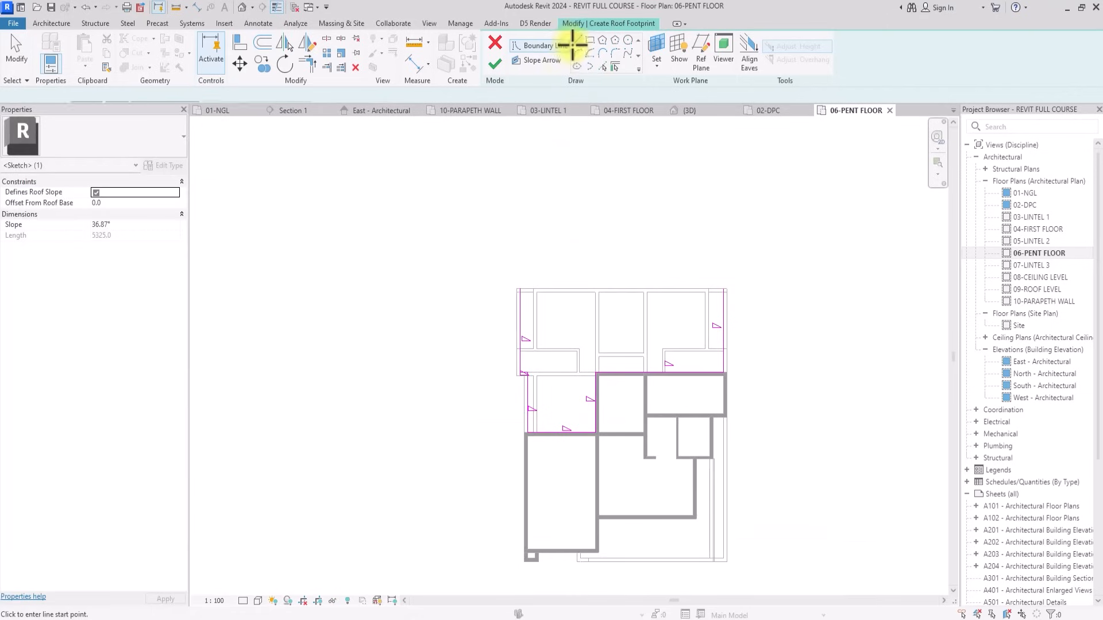
click(519, 289)
click(722, 289)
scroll(722, 291, up, 2)
key(Escape)
key(Escape)
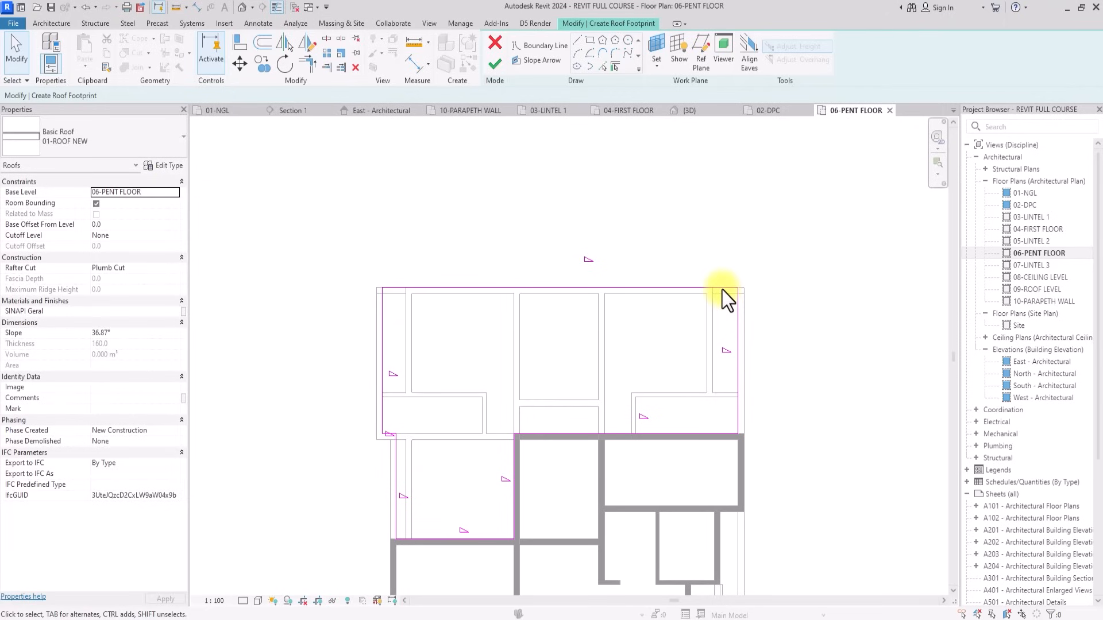
scroll(715, 334, down, 2)
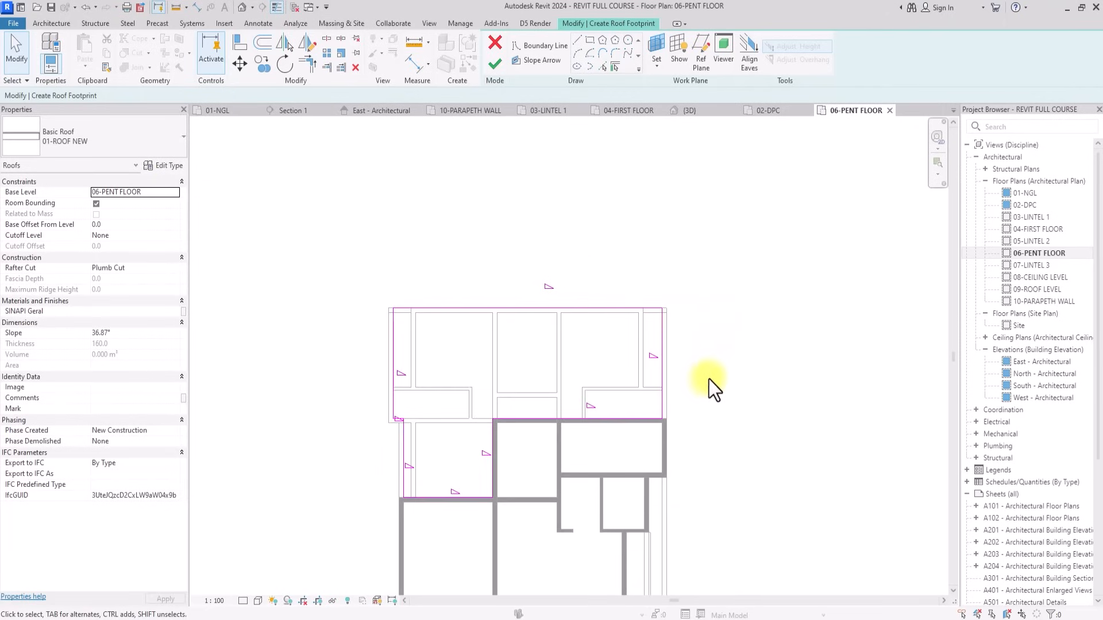
Turn off Defines Slope for all seven roof boundary lines except the one along the plan's upper edge.
drag(734, 355, 327, 602)
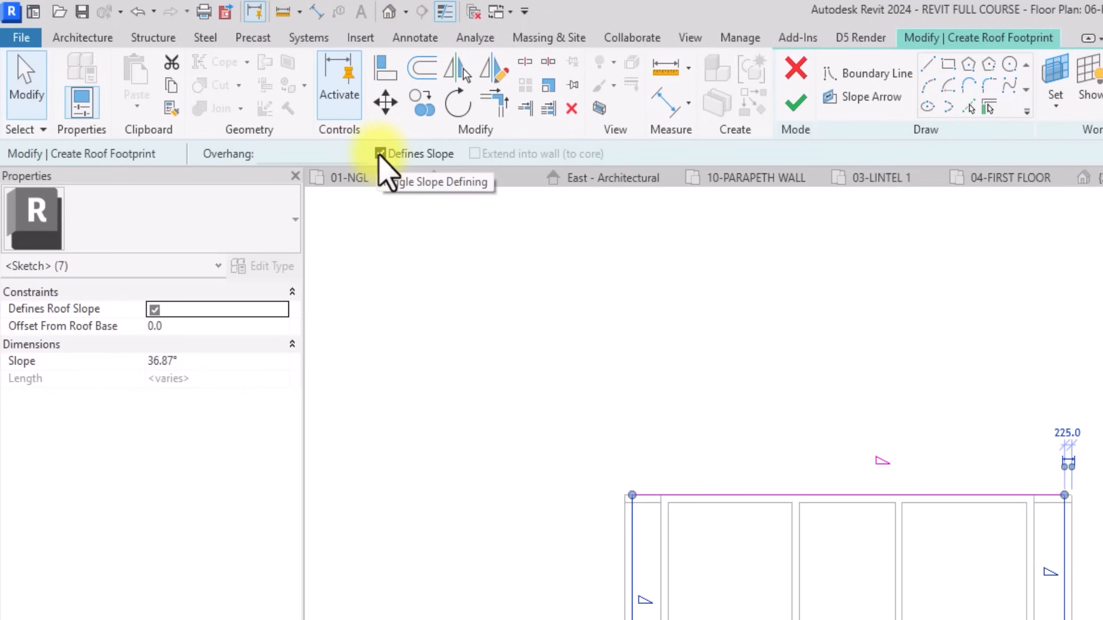
click(379, 154)
click(607, 341)
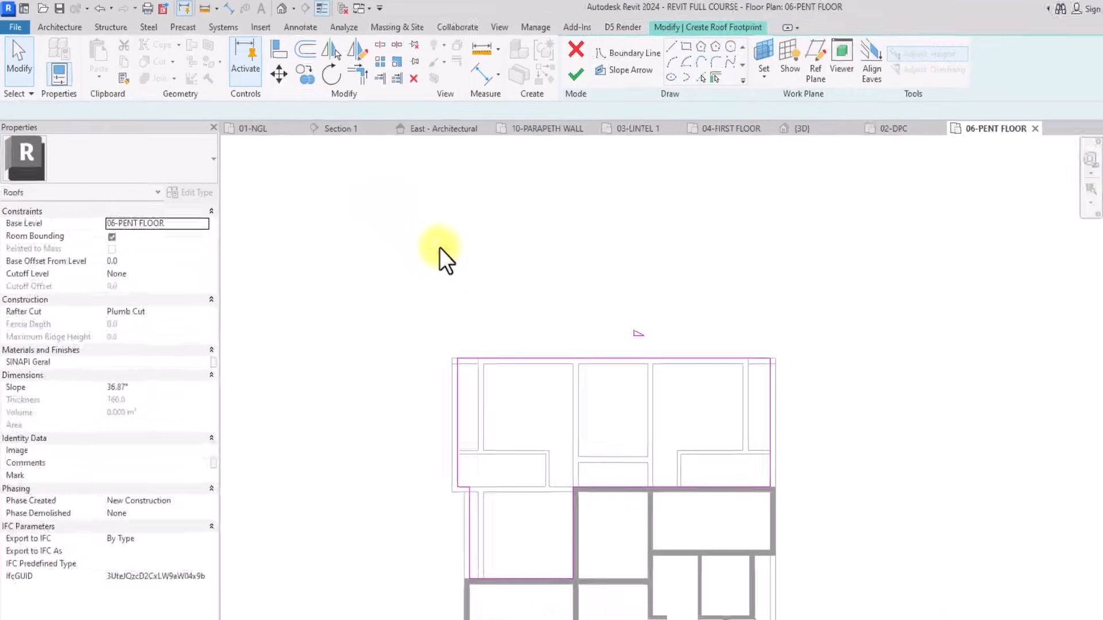
Set the slope of the upper boundary line to 5° and finish the roof footprint.
click(632, 360)
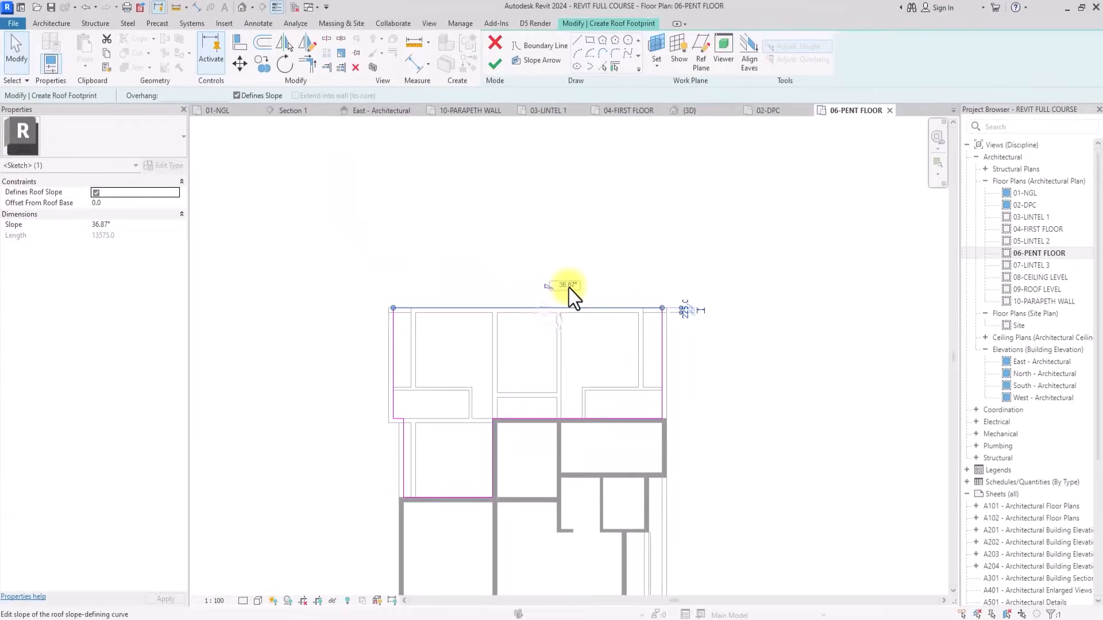
click(569, 287)
text(5)
key(Return)
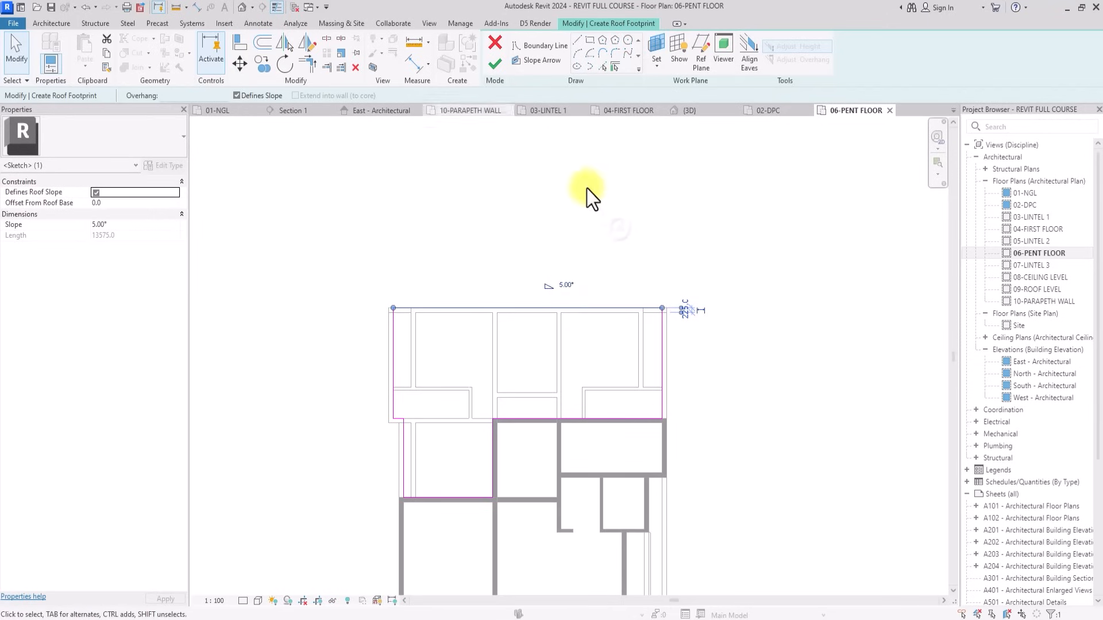
click(494, 63)
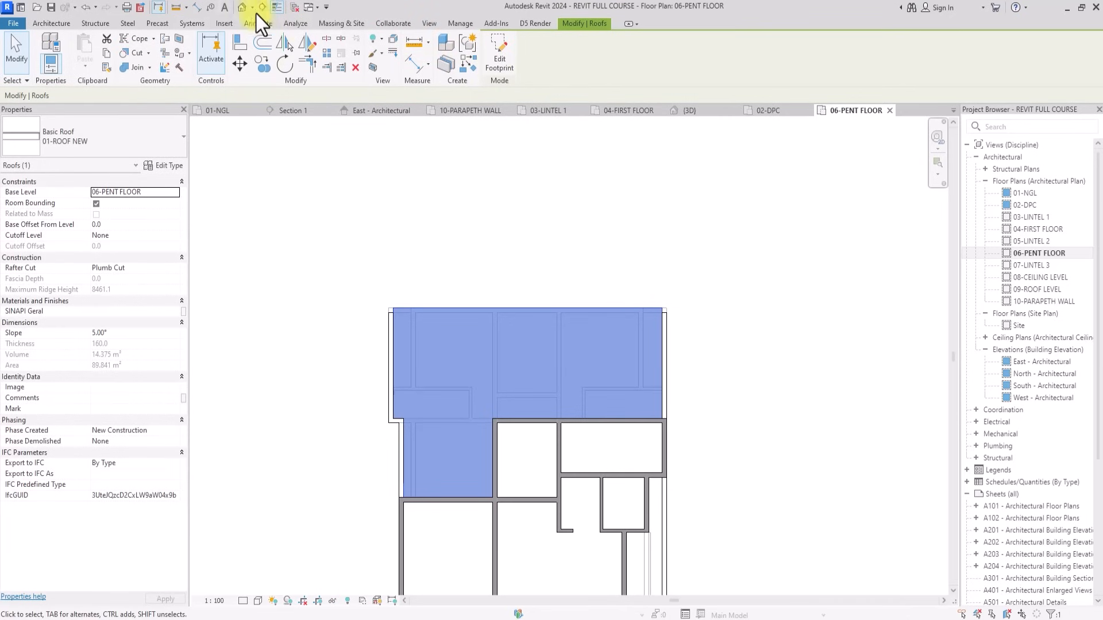
Open the default 3D view and examine the new roof and surrounding parapet walls from the back-left side.
click(241, 8)
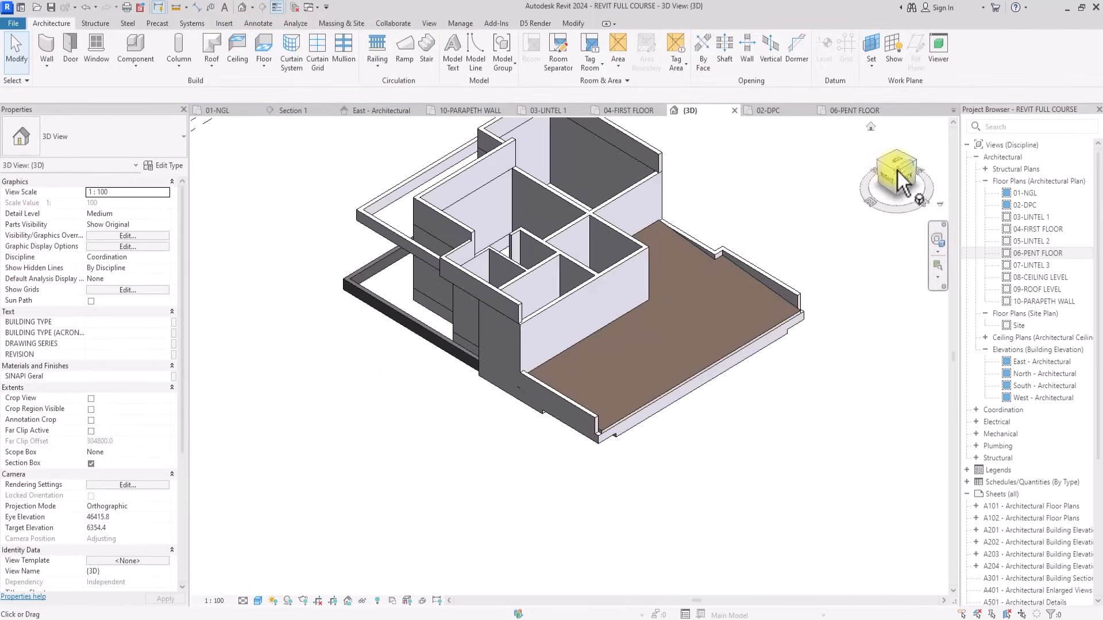
drag(904, 182, 619, 151)
scroll(619, 151, up, 5)
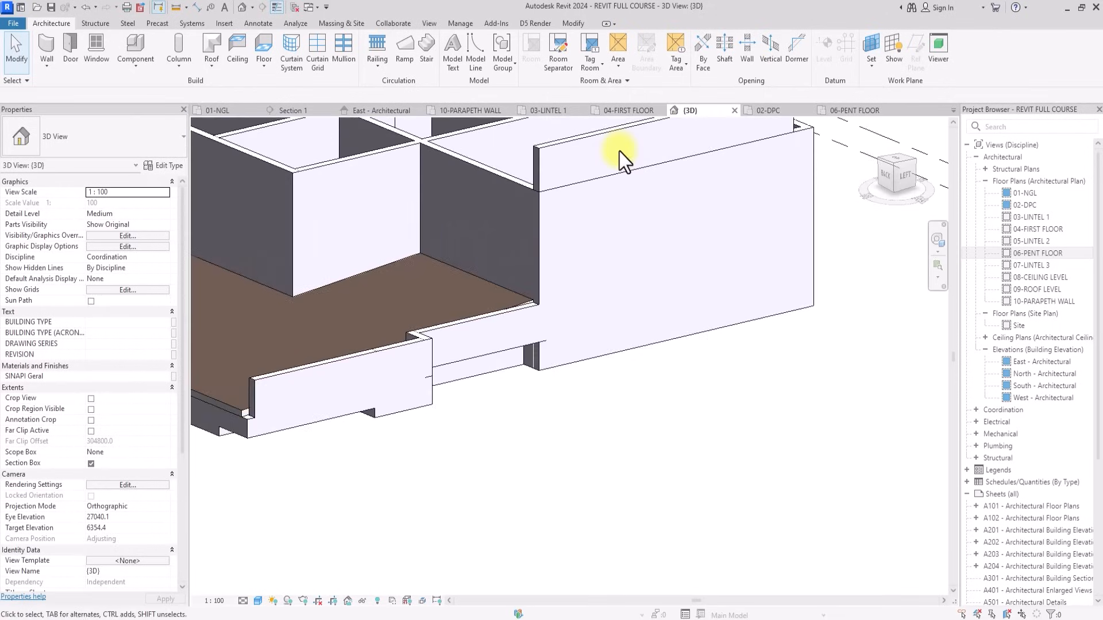
middle_drag(619, 152, 637, 170)
scroll(619, 151, down, 2)
scroll(619, 150, up, 5)
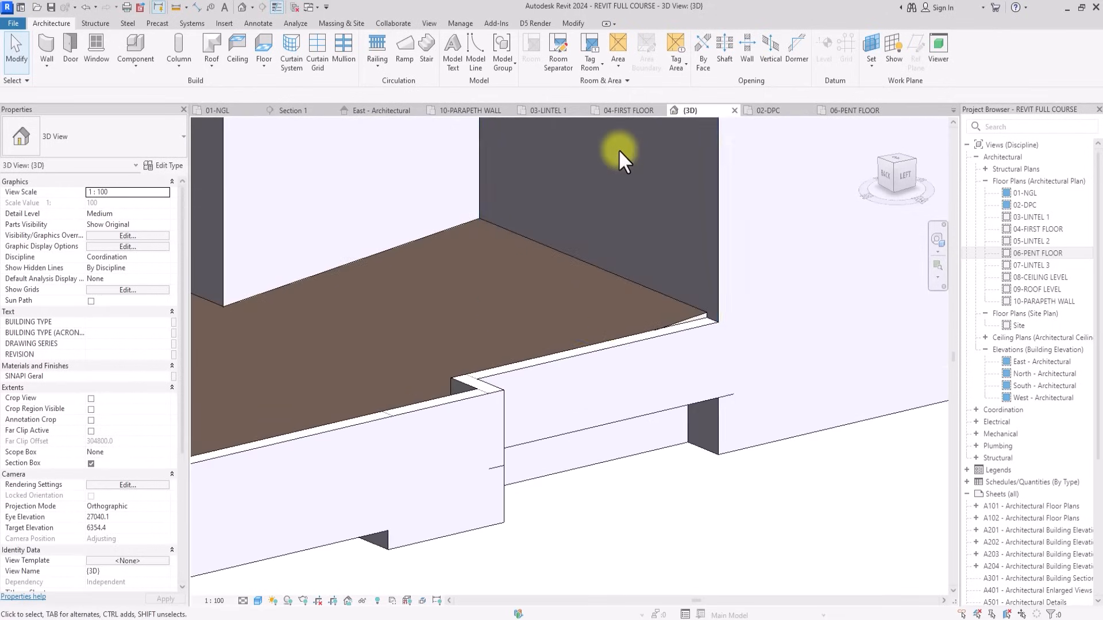
scroll(619, 150, down, 4)
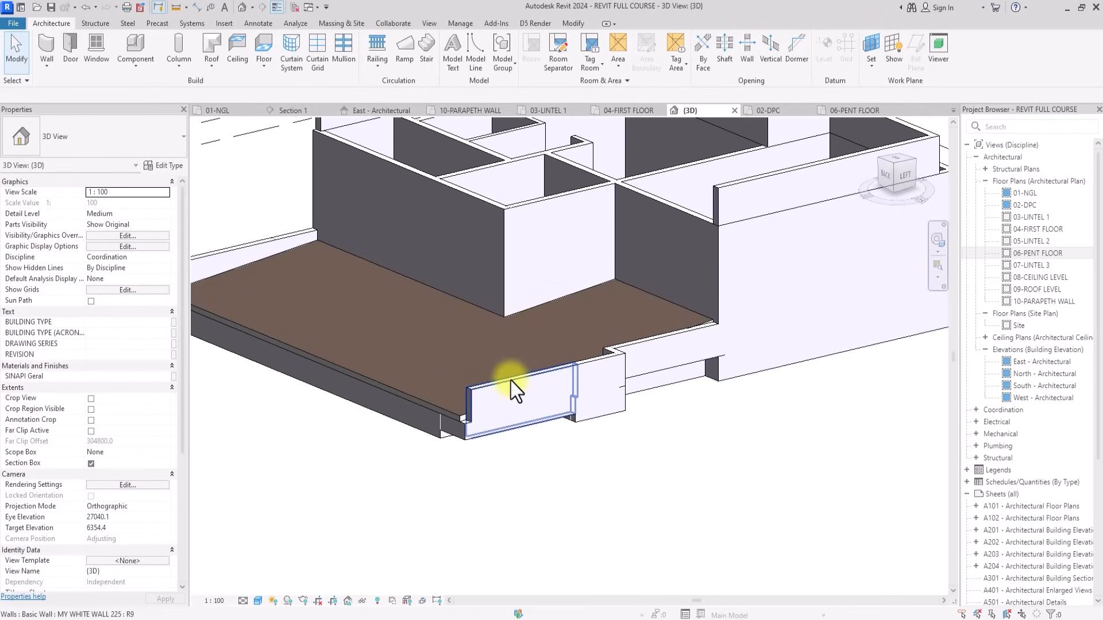
Set the Top Offset of the six low MY WHITE WALL 225 parapet walls on both sides of the roof to -900.
click(511, 381)
scroll(517, 402, up, 2)
ctrl+click(595, 357)
scroll(636, 329, up, 2)
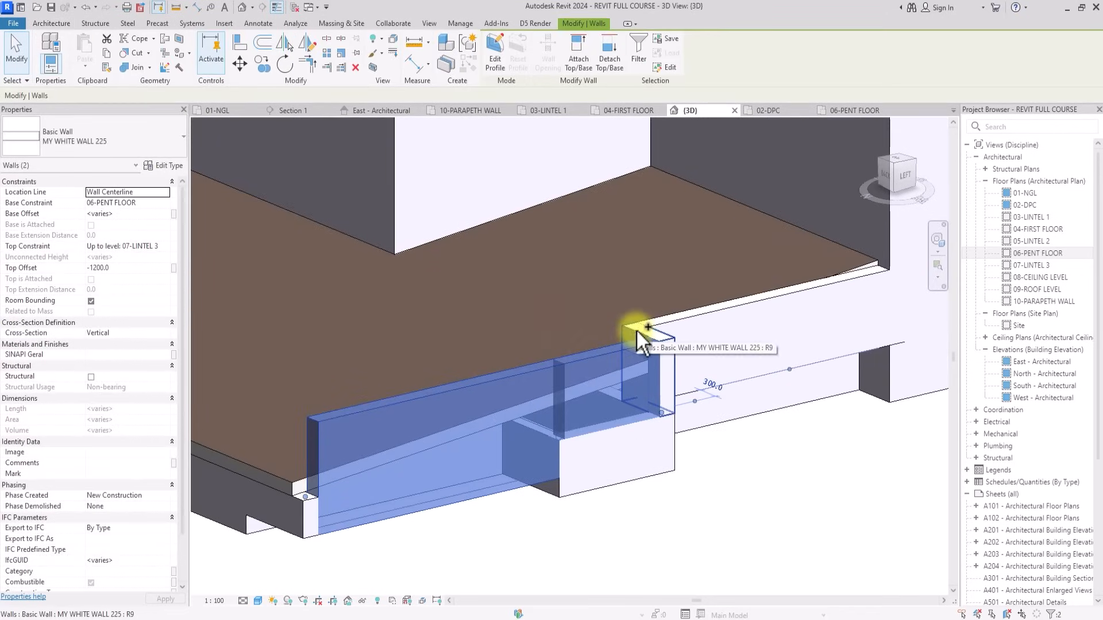
ctrl+click(636, 329)
ctrl+click(677, 318)
scroll(677, 318, down, 4)
middle_drag(517, 313, 653, 322)
scroll(472, 247, up, 2)
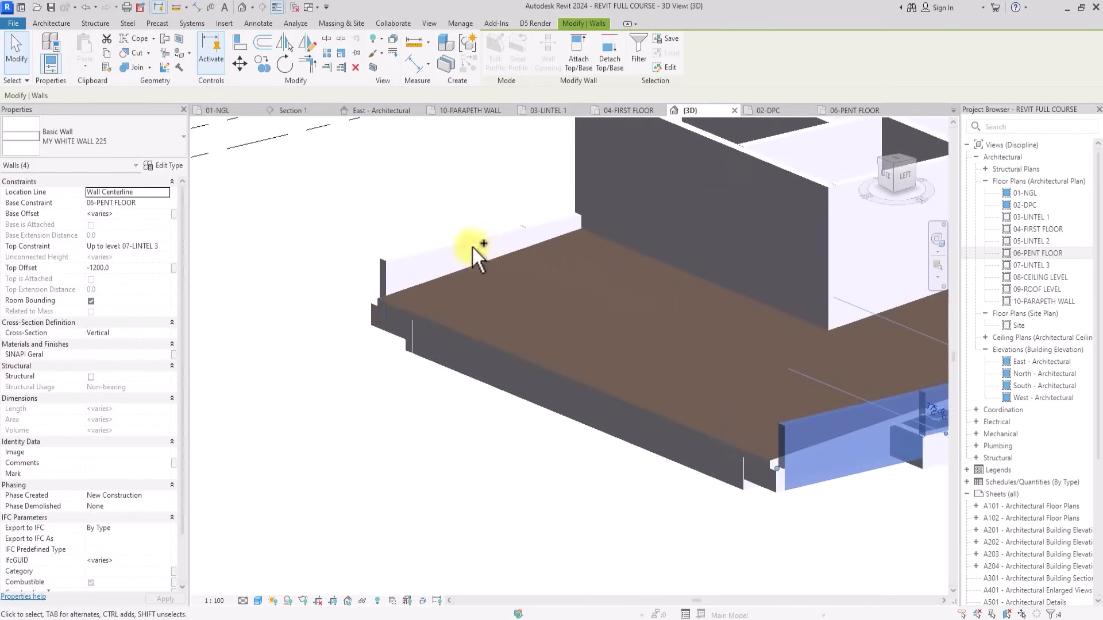
ctrl+click(457, 243)
ctrl+click(553, 220)
click(139, 268)
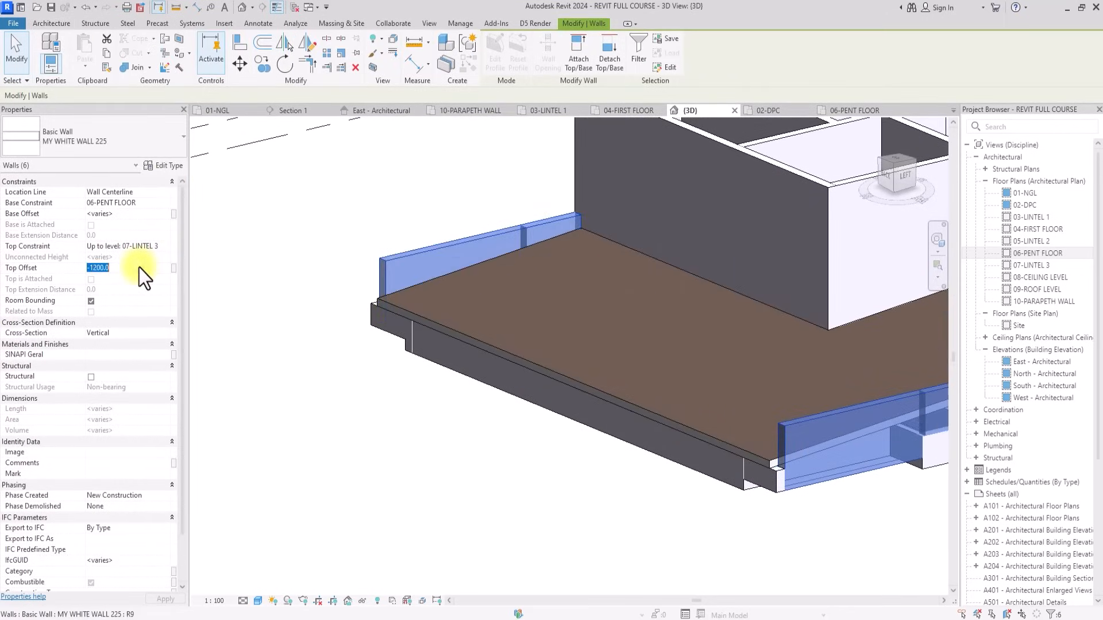
text(-900)
click(364, 514)
scroll(483, 474, down, 3)
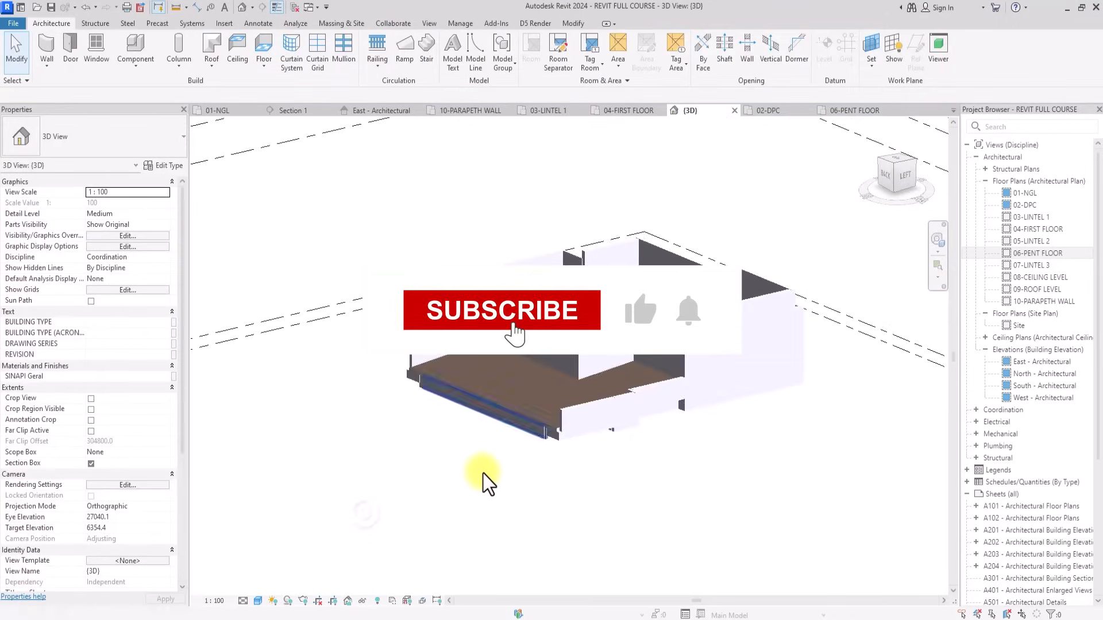
scroll(486, 474, up, 3)
scroll(488, 473, up, 3)
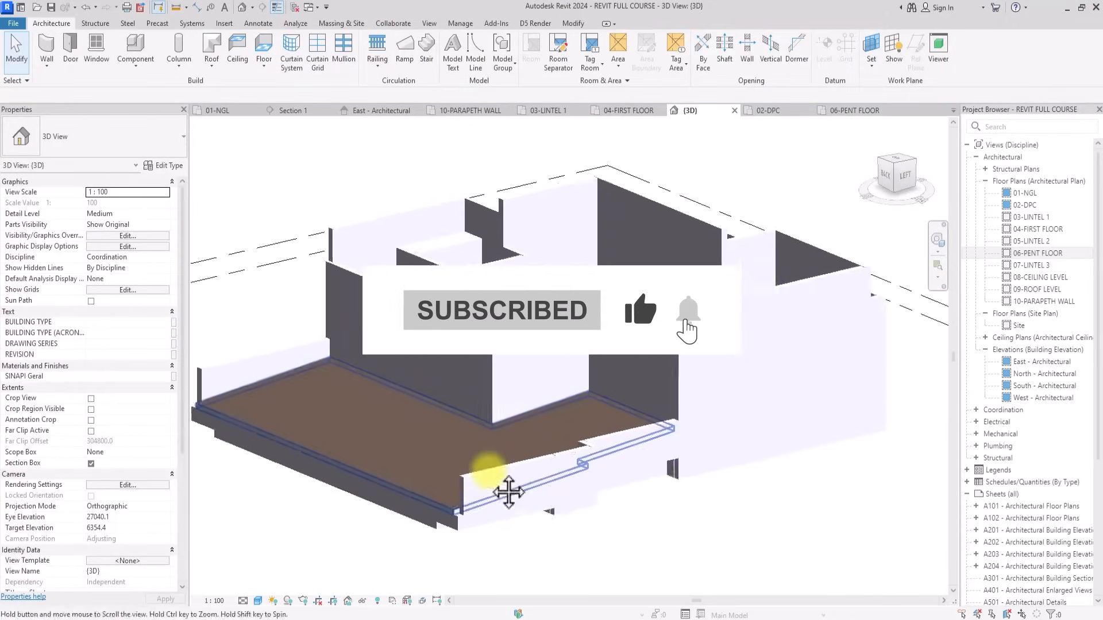
scroll(488, 474, down, 3)
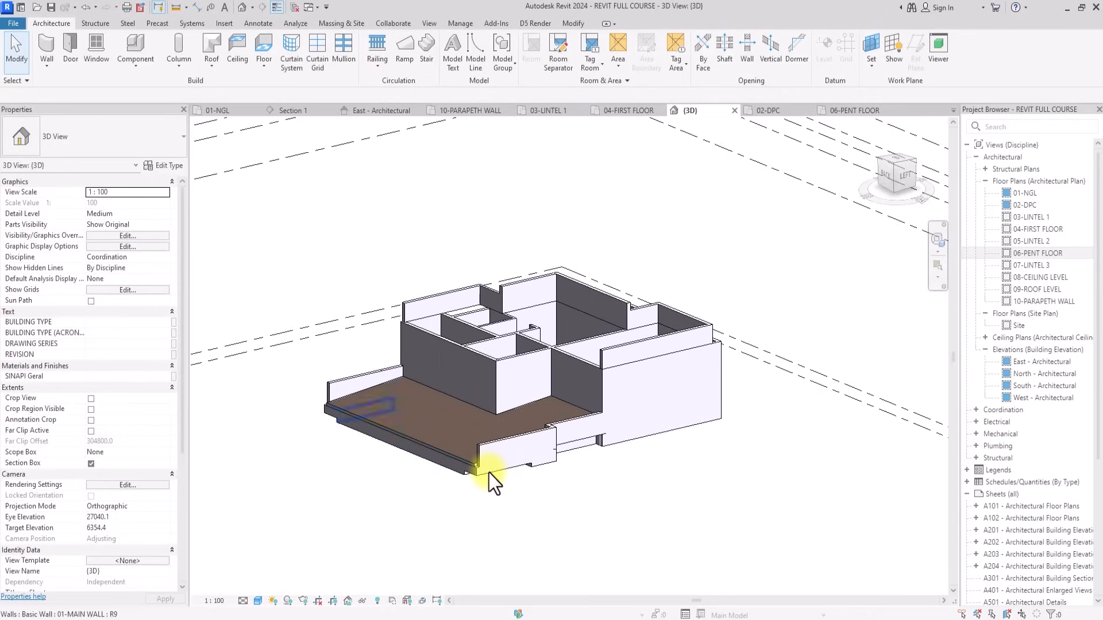
Open the footprint of the 01-ROOF NEW roof on 06-PENT FLOOR for editing in the top view.
scroll(488, 473, up, 4)
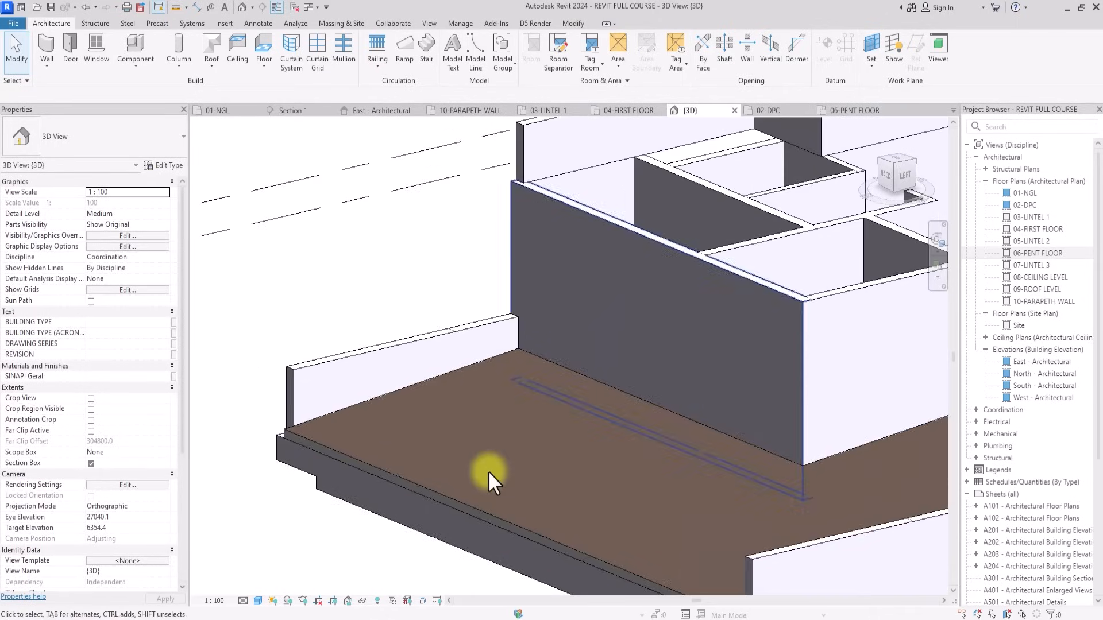
scroll(487, 471, down, 4)
click(568, 374)
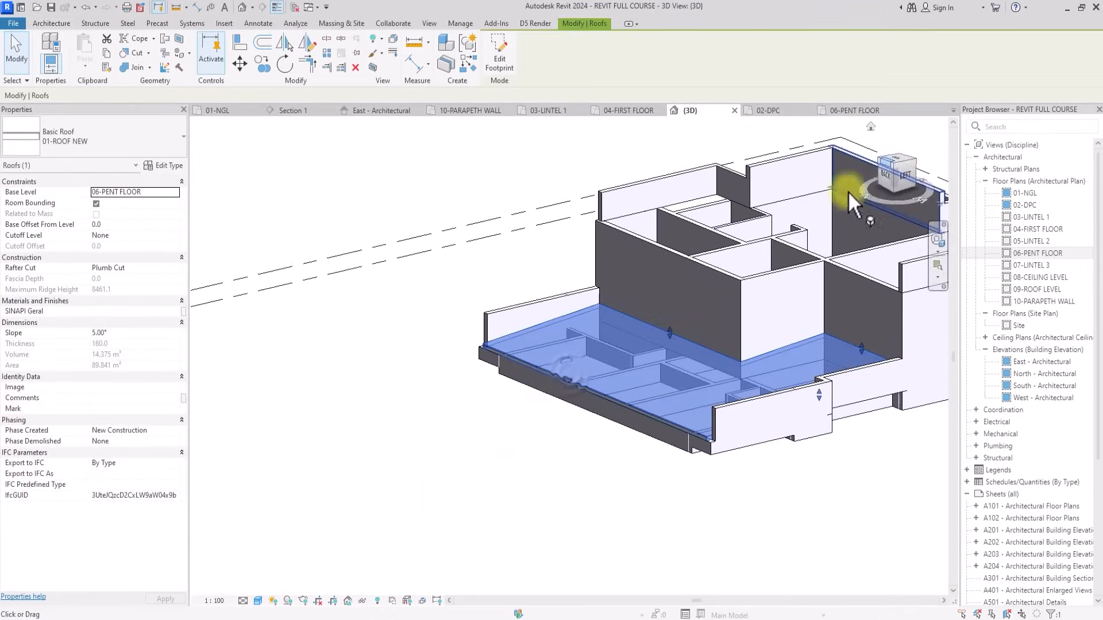
click(895, 158)
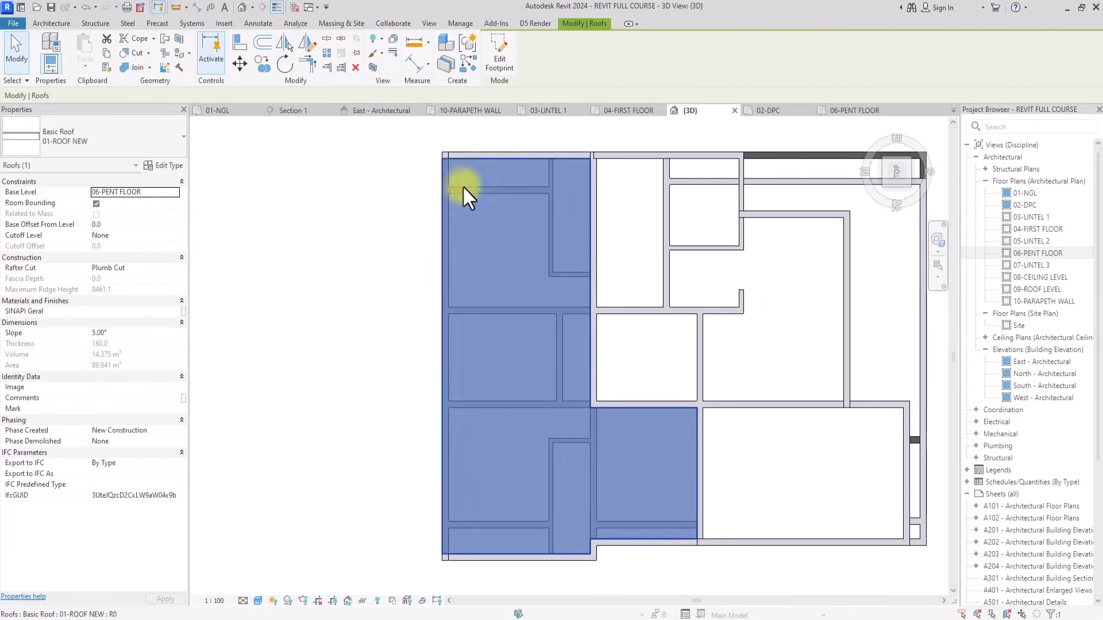
click(491, 57)
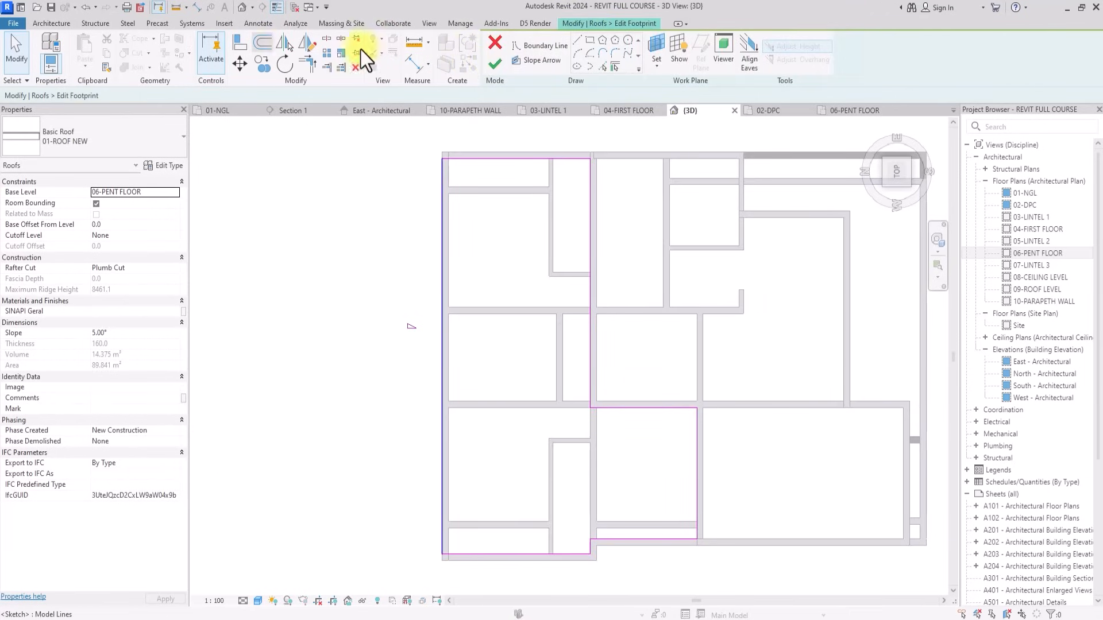
Offset the roof's sloped outer boundary line outward by 600 without keeping a copy, and finish the footprint.
click(259, 44)
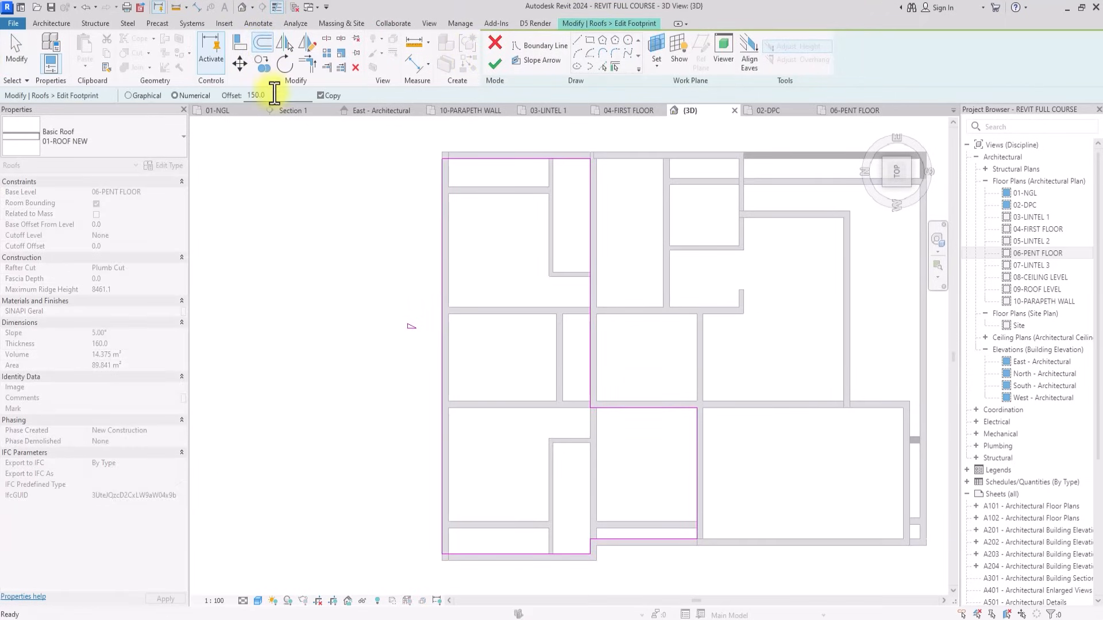
double_click(275, 95)
text(600)
click(264, 97)
click(323, 95)
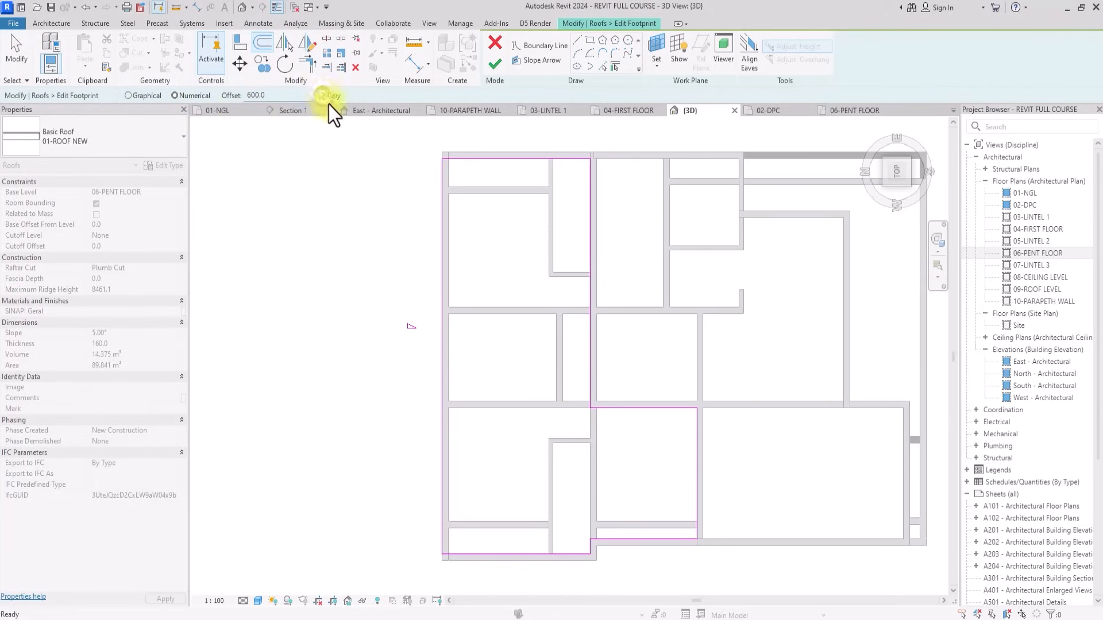
click(439, 263)
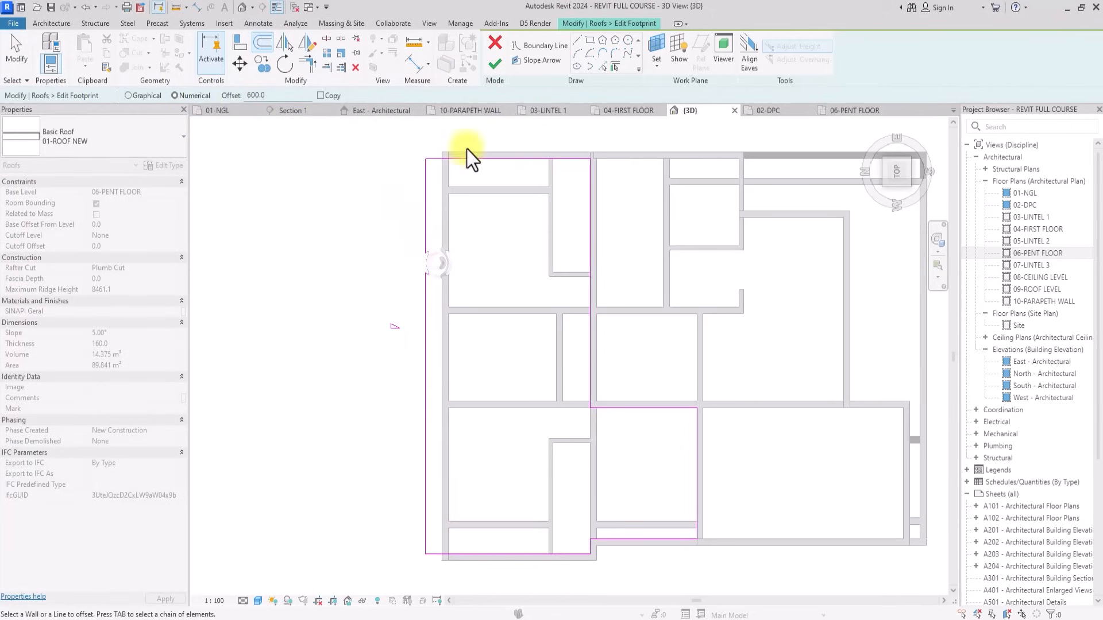
click(489, 67)
click(294, 295)
Examine the extended edge of the lower roof in 3D and return to the top view.
scroll(616, 248, down, 3)
shift+middle_drag(771, 202, 239, 584)
scroll(239, 585, up, 2)
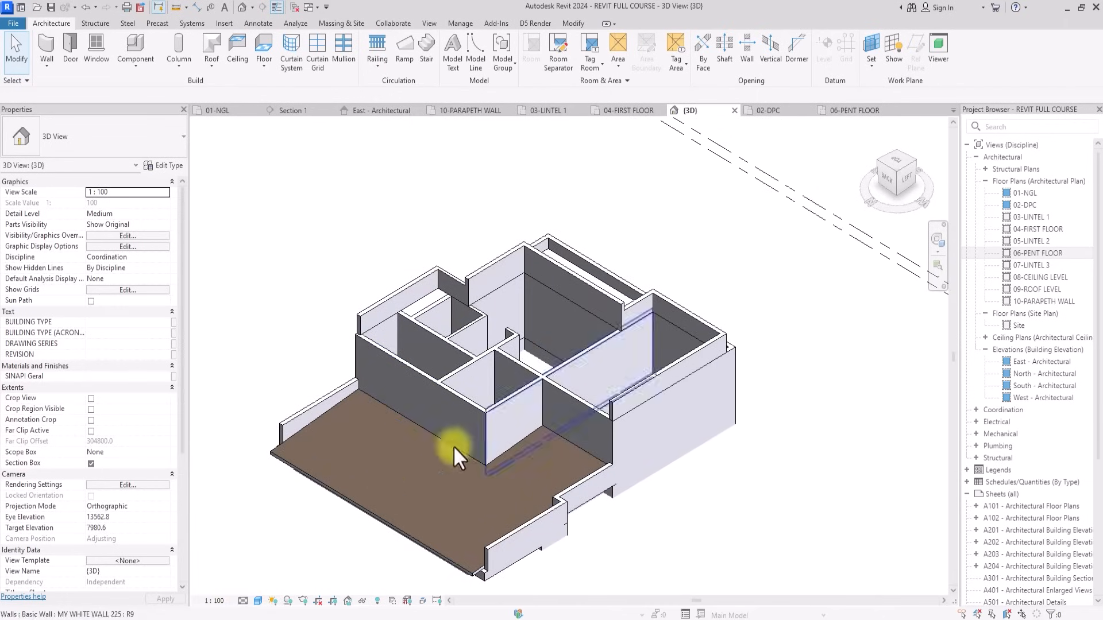
click(893, 166)
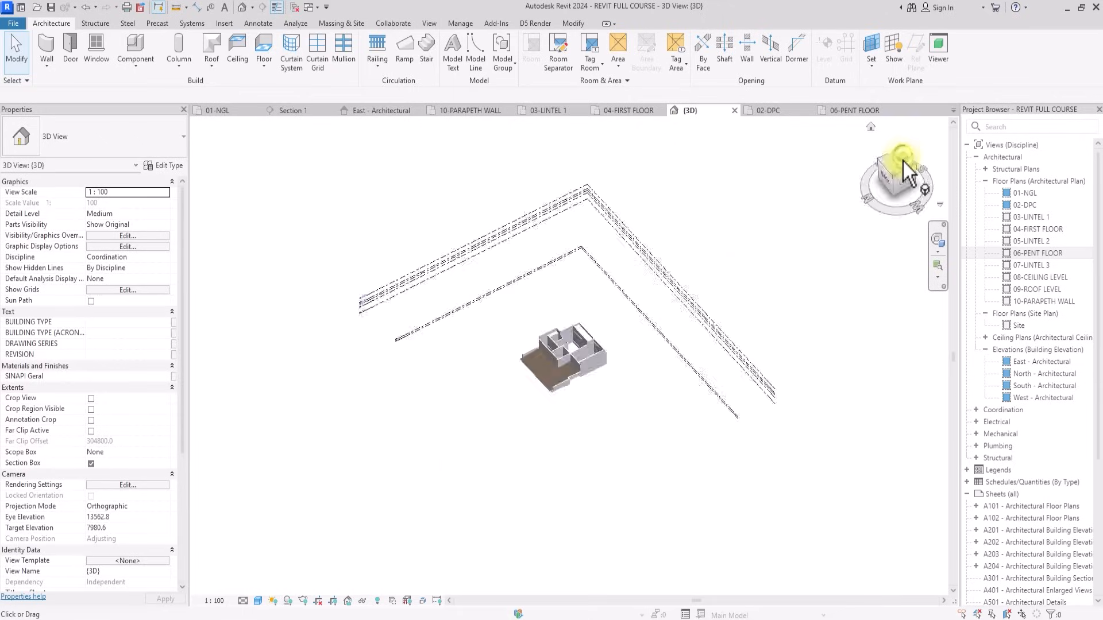
click(546, 262)
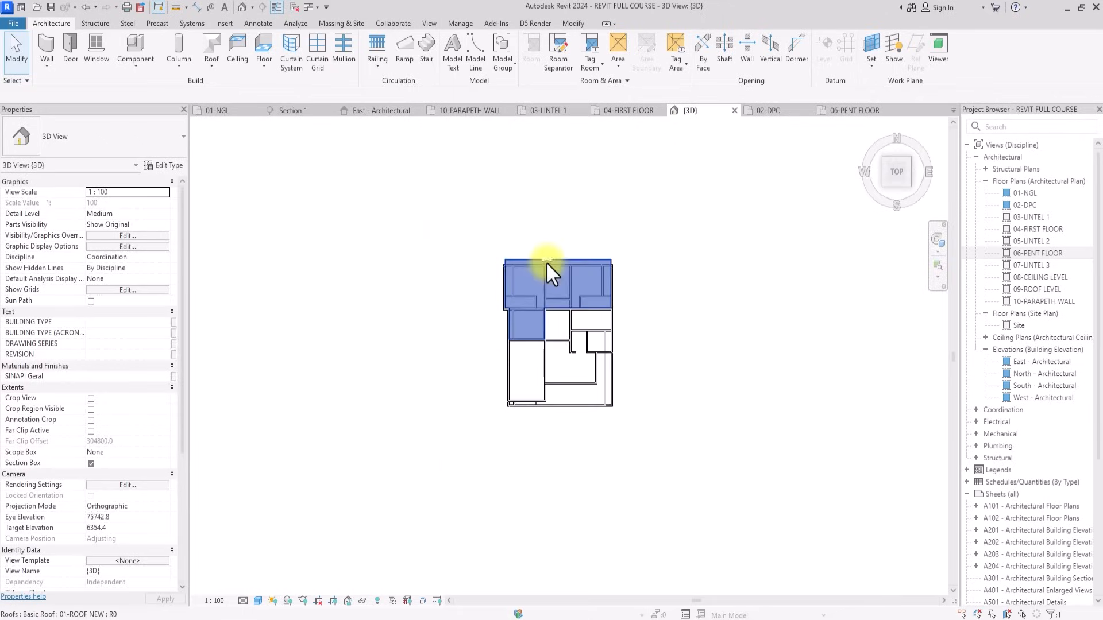
ctrl+drag(497, 261, 560, 224)
scroll(544, 243, up, 2)
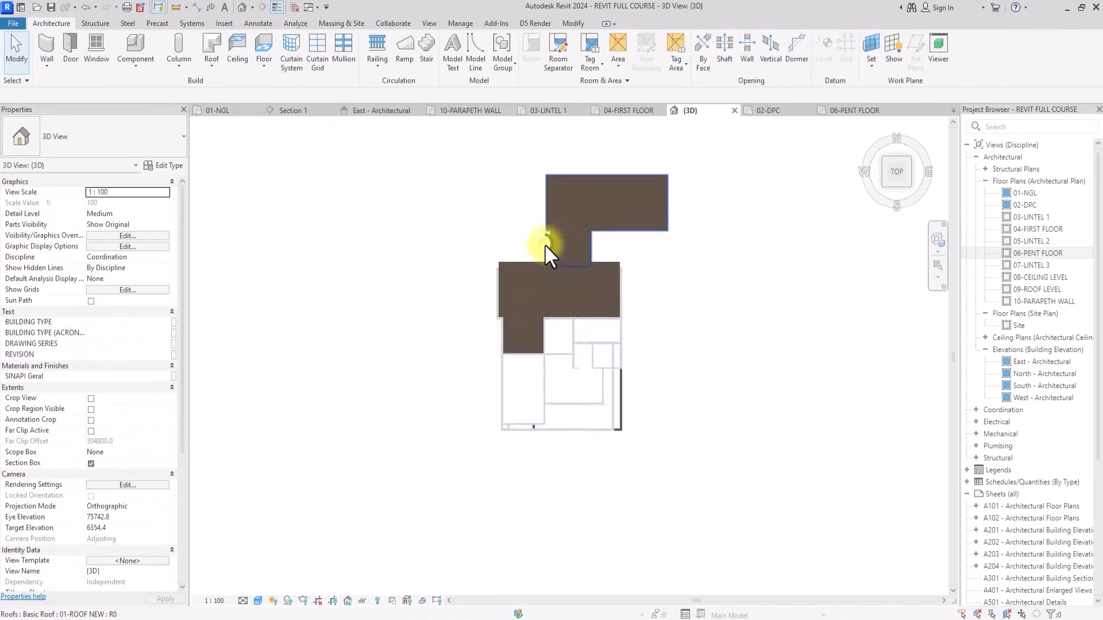
click(550, 247)
scroll(486, 302, up, 2)
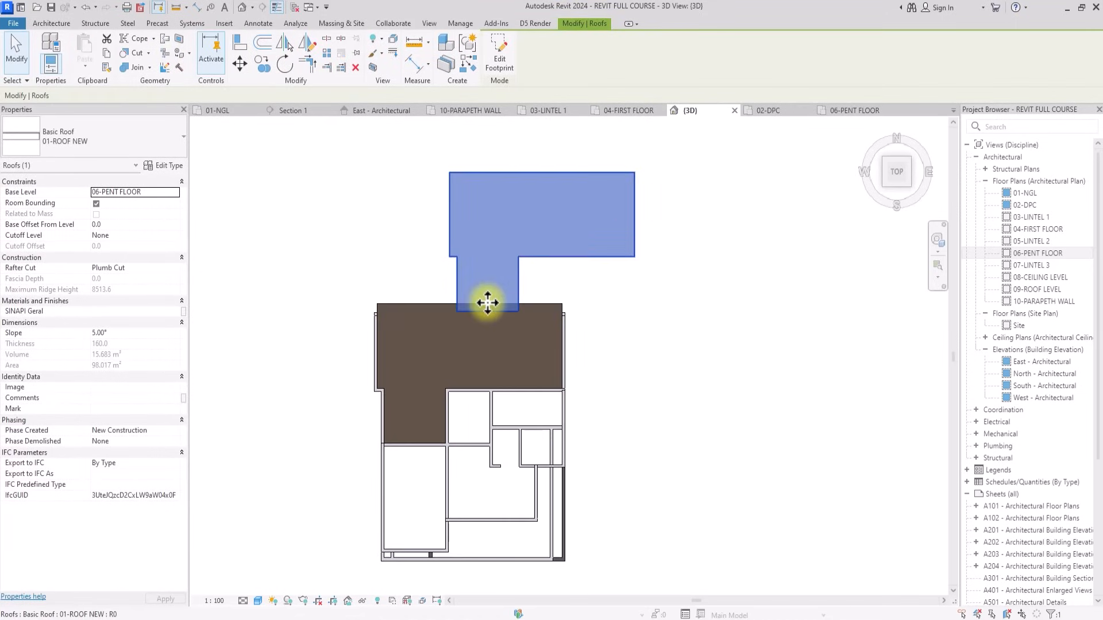
key(Delete)
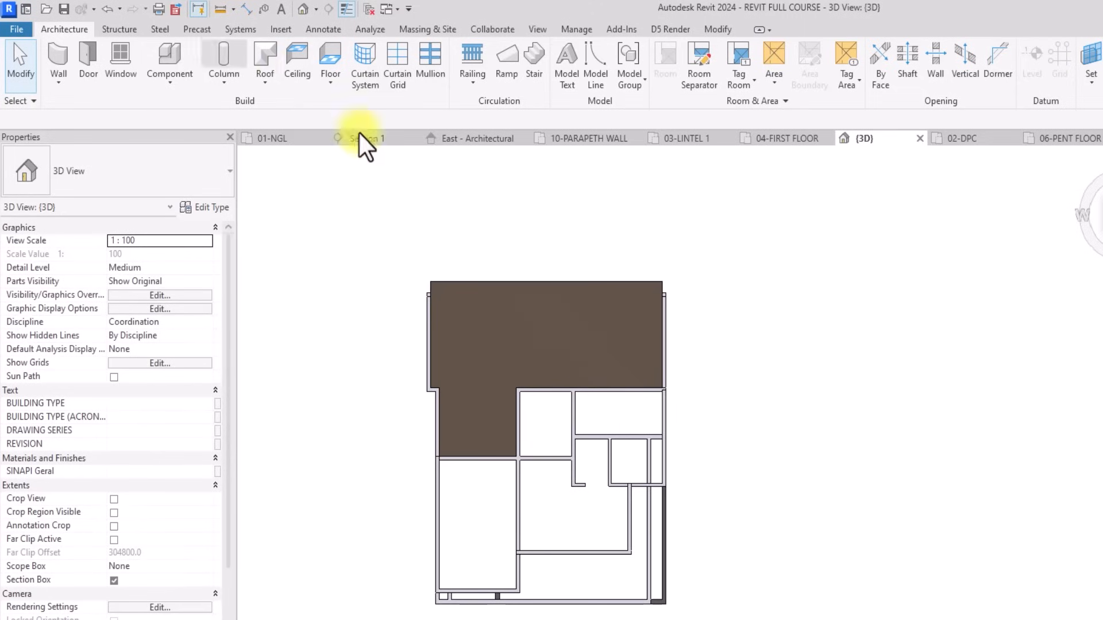
Start a new roof by footprint and place it on 09-ROOF LEVEL.
click(271, 46)
click(655, 404)
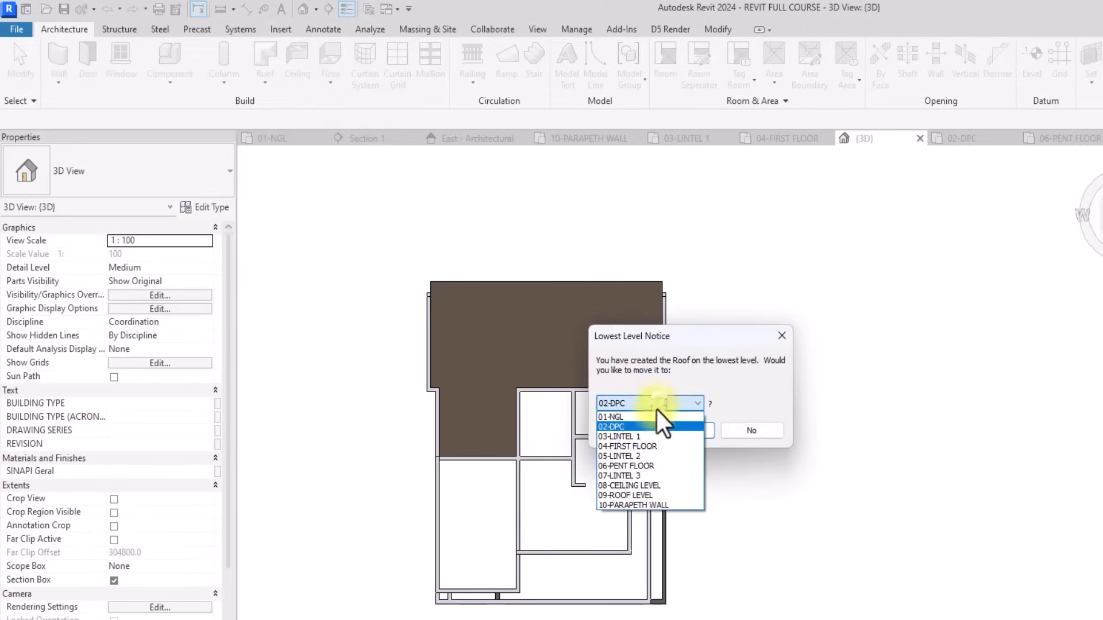
click(624, 495)
click(681, 431)
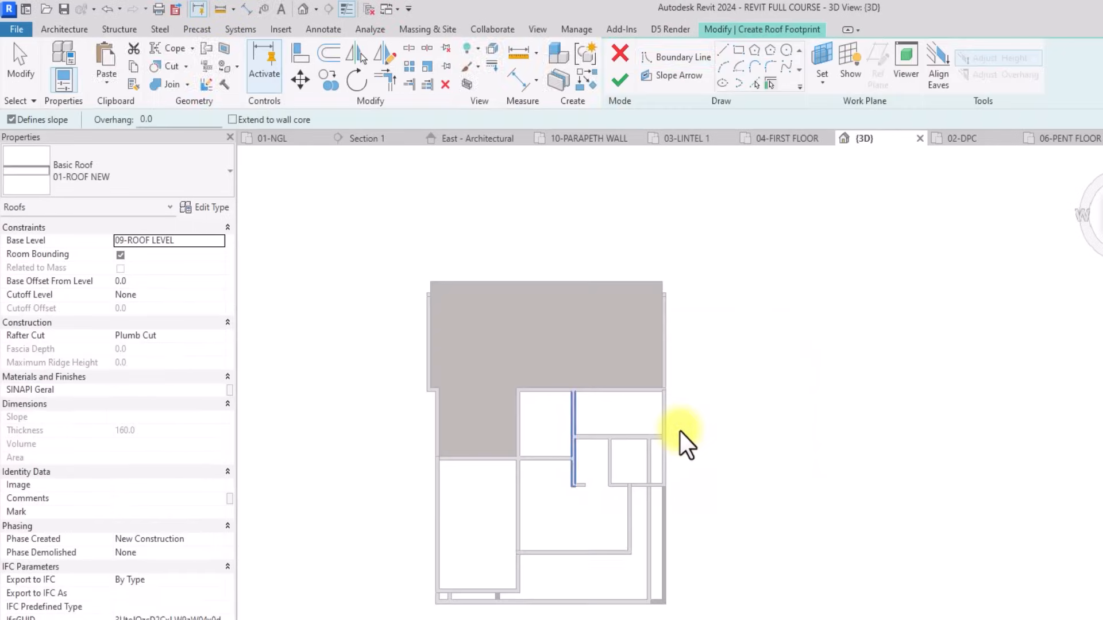
Draw straight roof boundary lines from the lower roof's corner along the inner wall faces around the plan's lower side.
click(723, 50)
scroll(460, 425, up, 5)
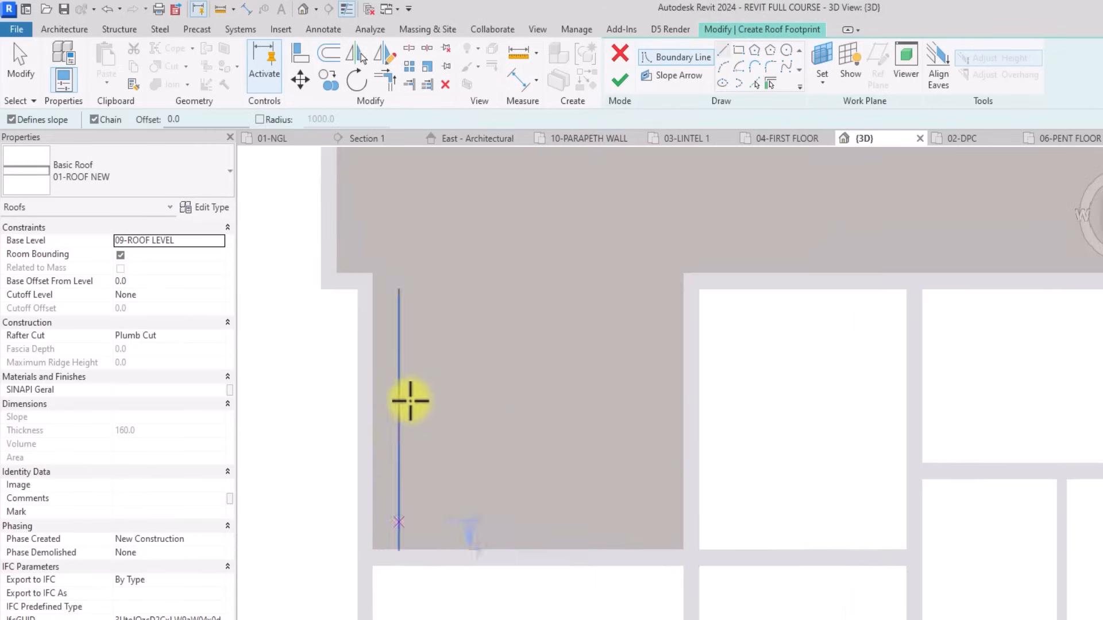
middle_drag(373, 550, 394, 413)
click(394, 415)
ctrl+scroll(424, 544, down, 5)
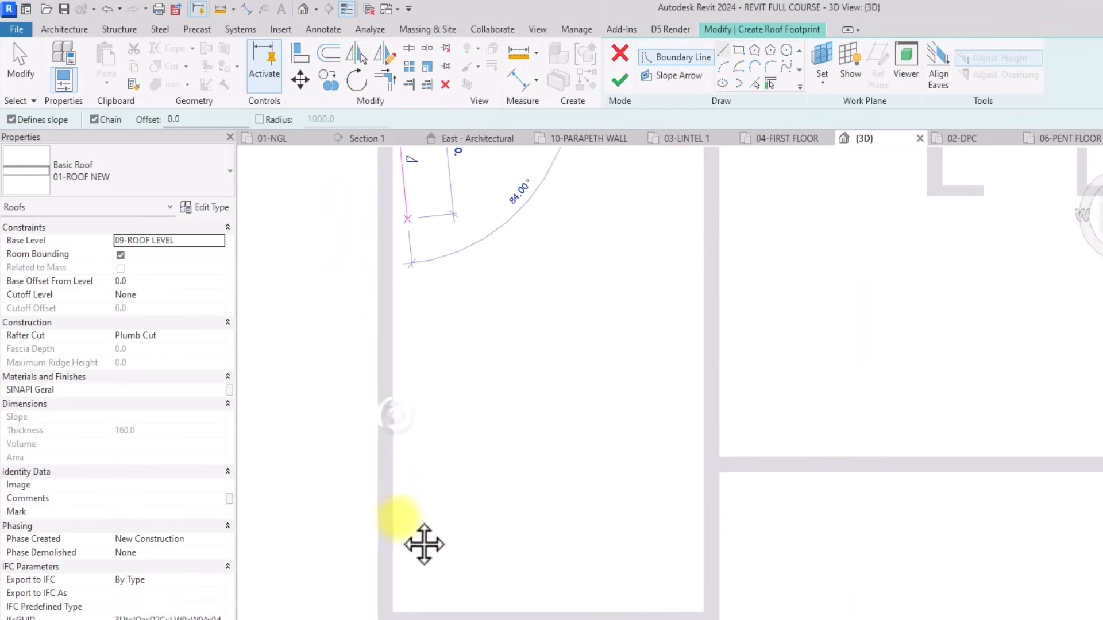
scroll(380, 498, down, 4)
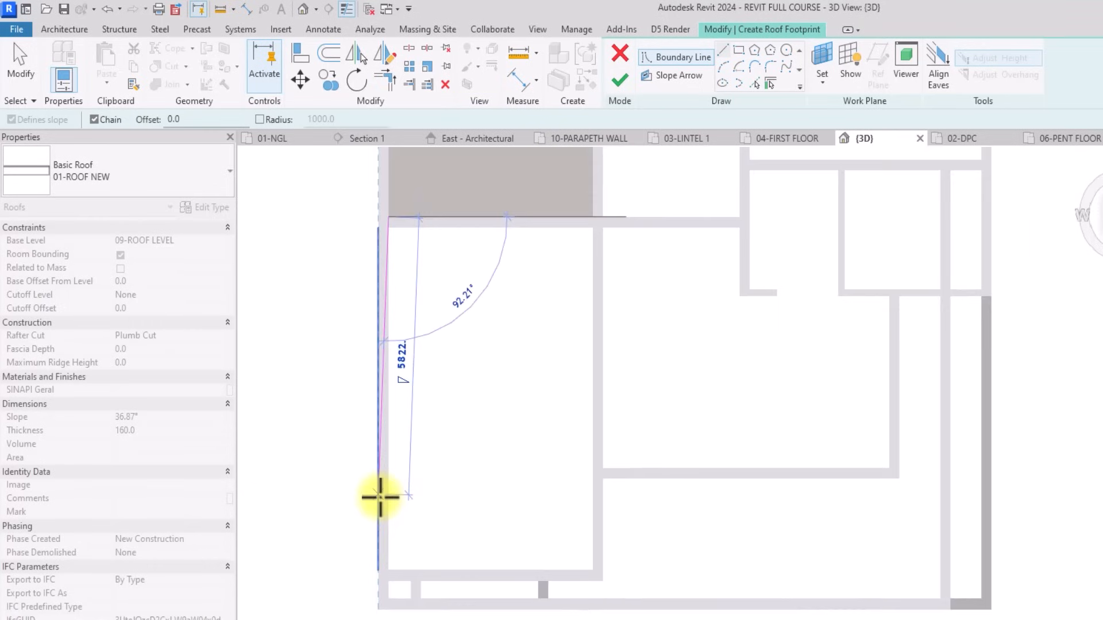
scroll(382, 498, up, 1)
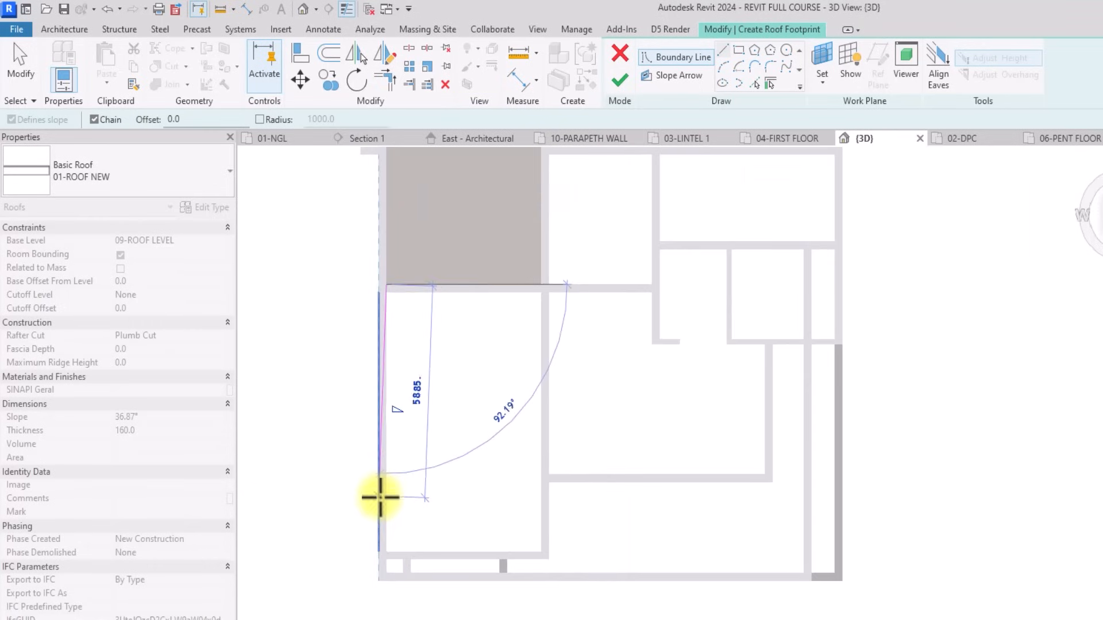
scroll(394, 546, up, 2)
click(392, 551)
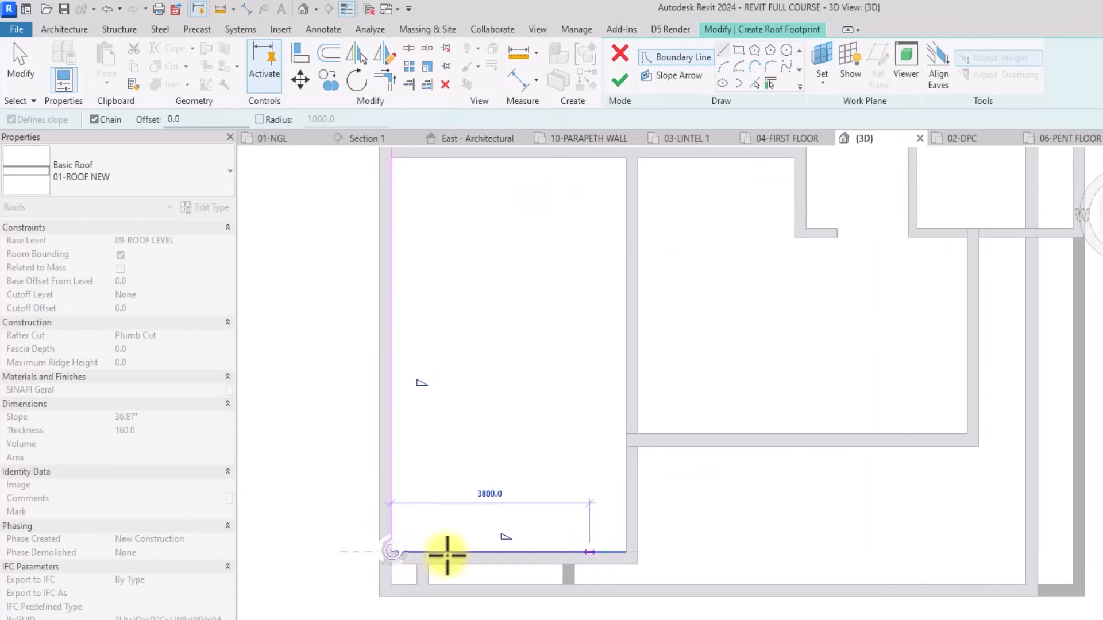
click(621, 543)
click(617, 436)
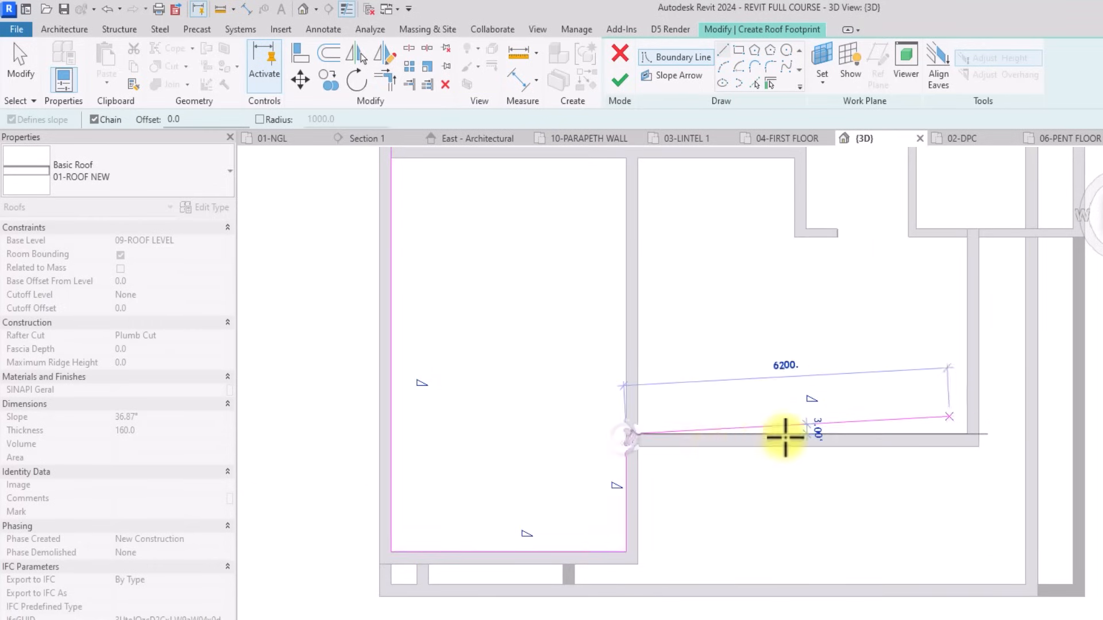
click(970, 435)
Continue the roof boundary up the plan's right side and close it along the stepped edge of the lower roof.
mouse_move(1046, 334)
middle_down()
mouse_move(998, 444)
mouse_move(940, 448)
middle_up()
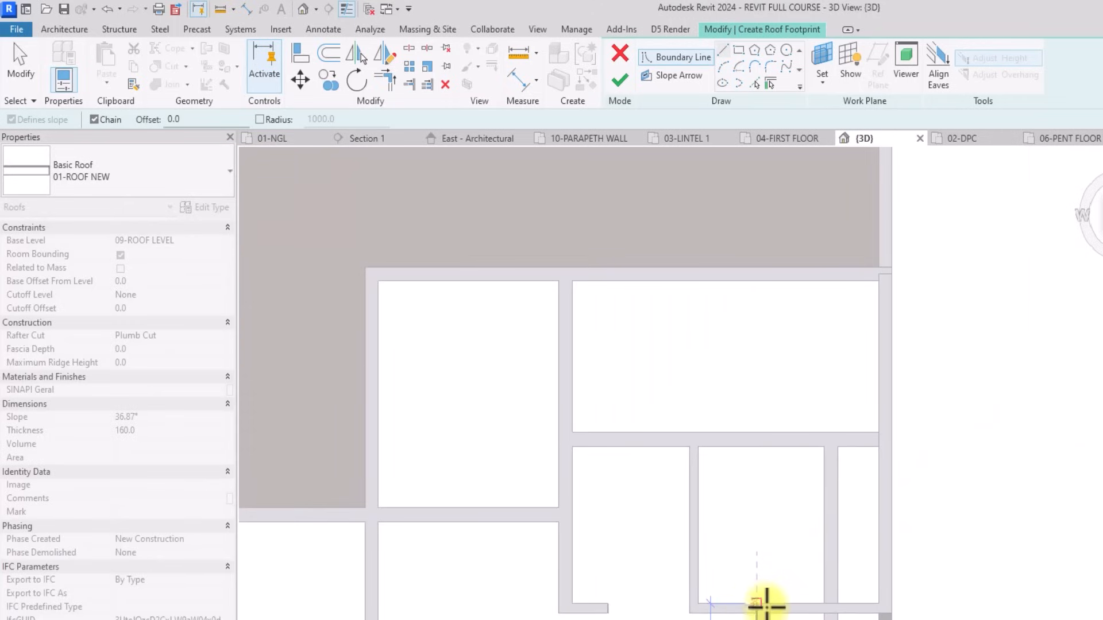
click(876, 600)
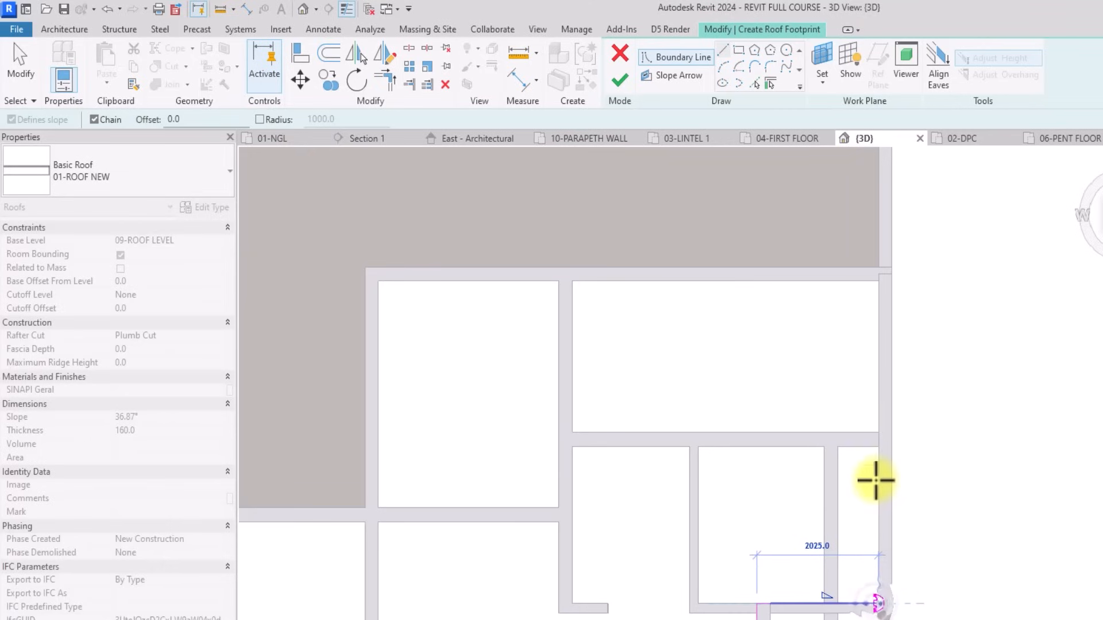
click(867, 267)
click(409, 264)
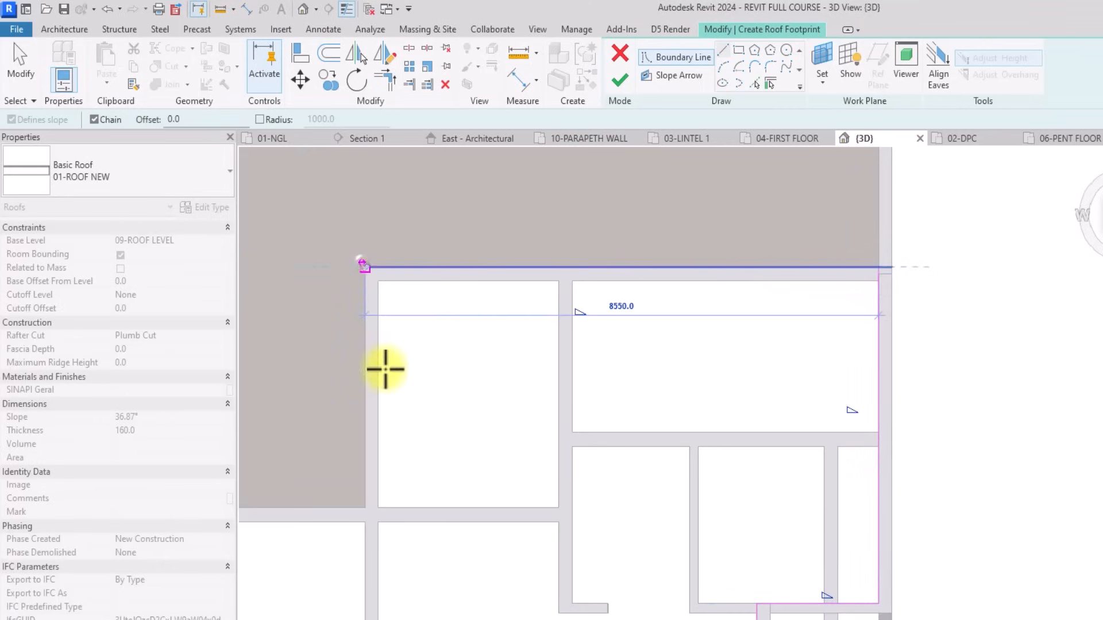
middle_drag(386, 369, 607, 362)
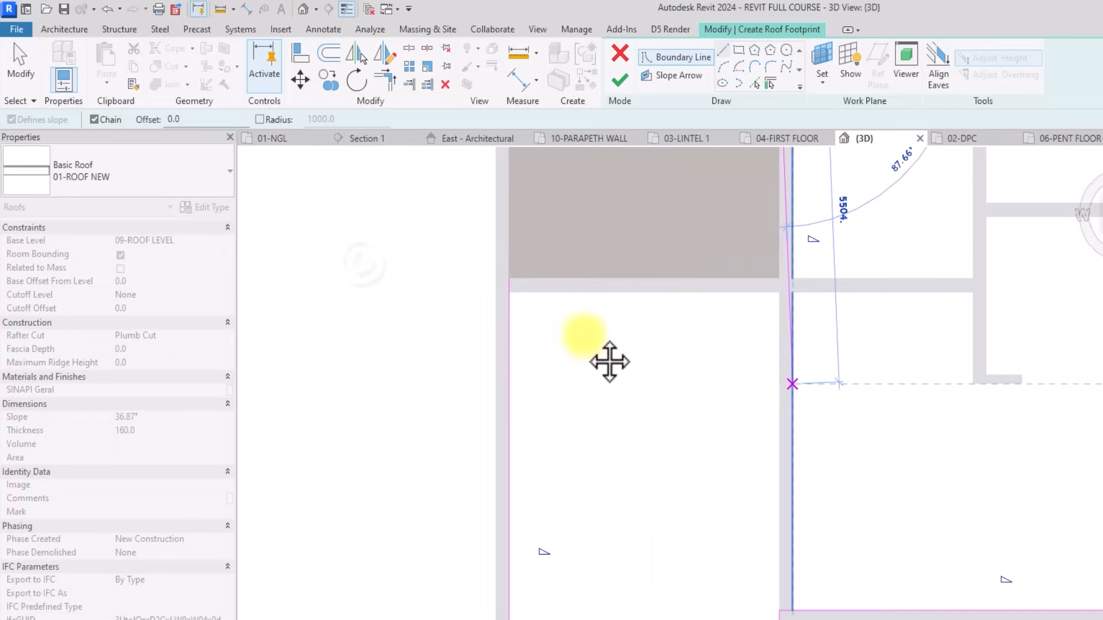
click(768, 301)
click(503, 274)
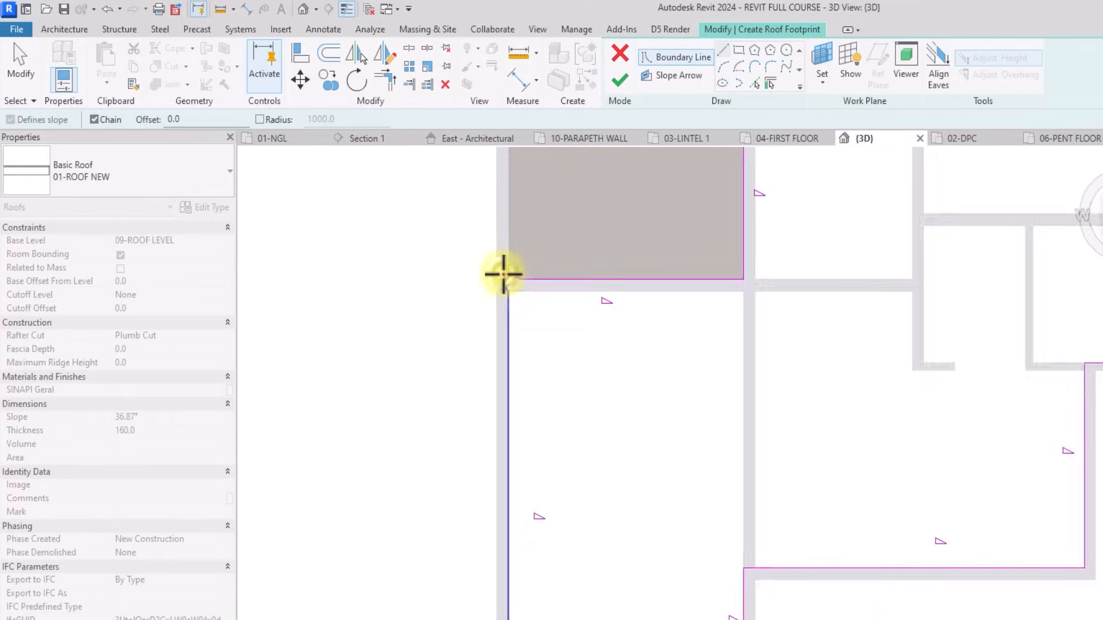
scroll(502, 274, down, 3)
key(Escape)
key(Escape)
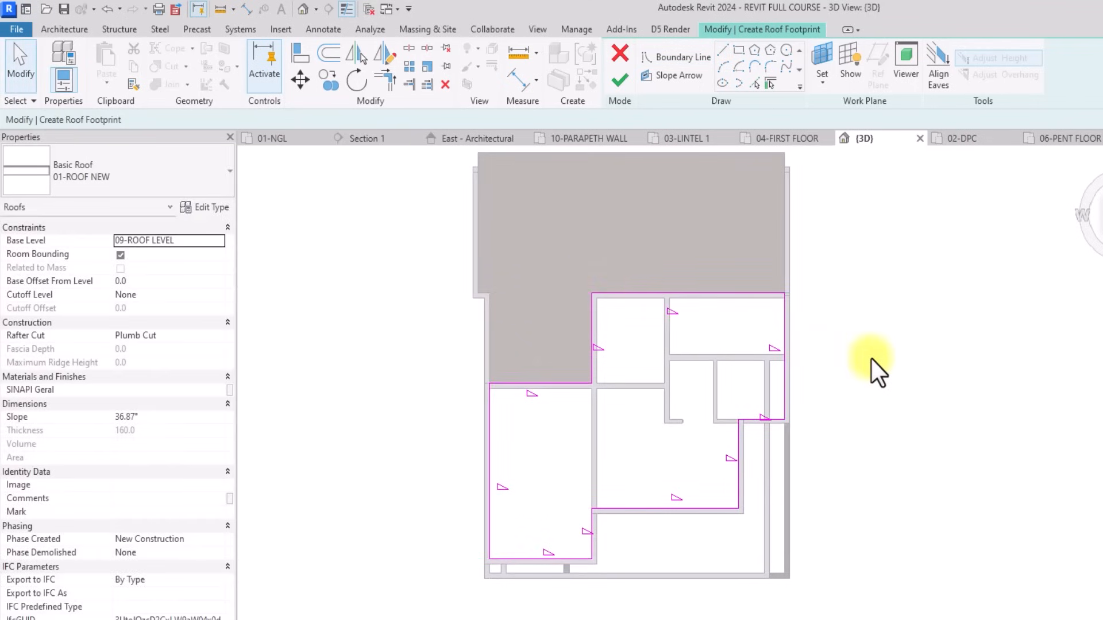
Turn off Defines Slope for the nine boundary lines other than the one along the plan's upper edge.
mouse_move(871, 359)
mouse_down()
mouse_move(601, 605)
mouse_move(445, 619)
mouse_up()
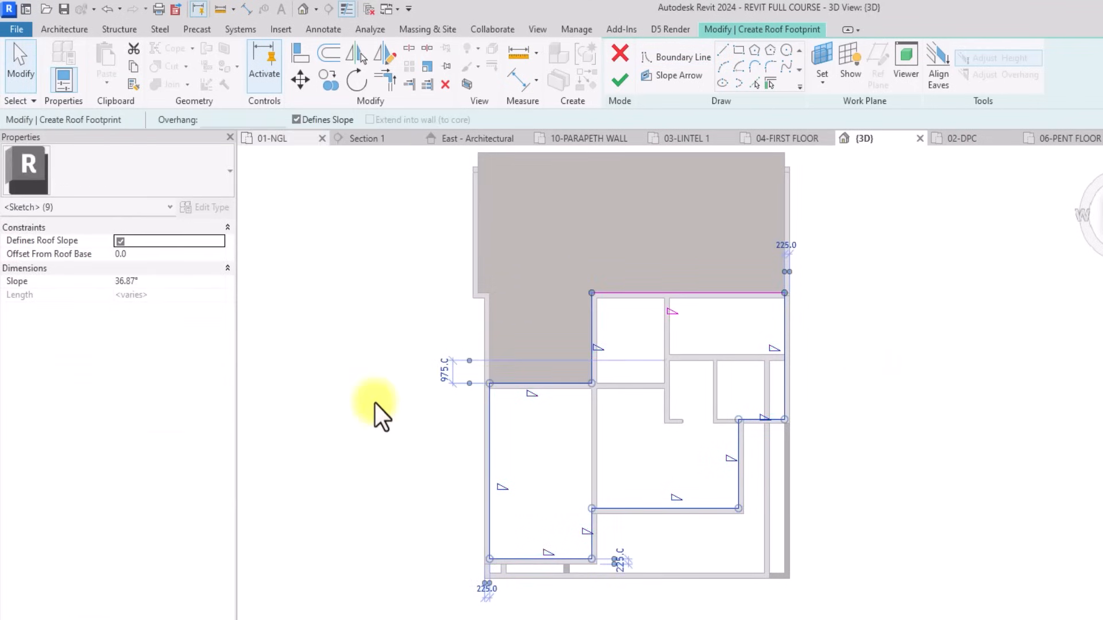
click(298, 119)
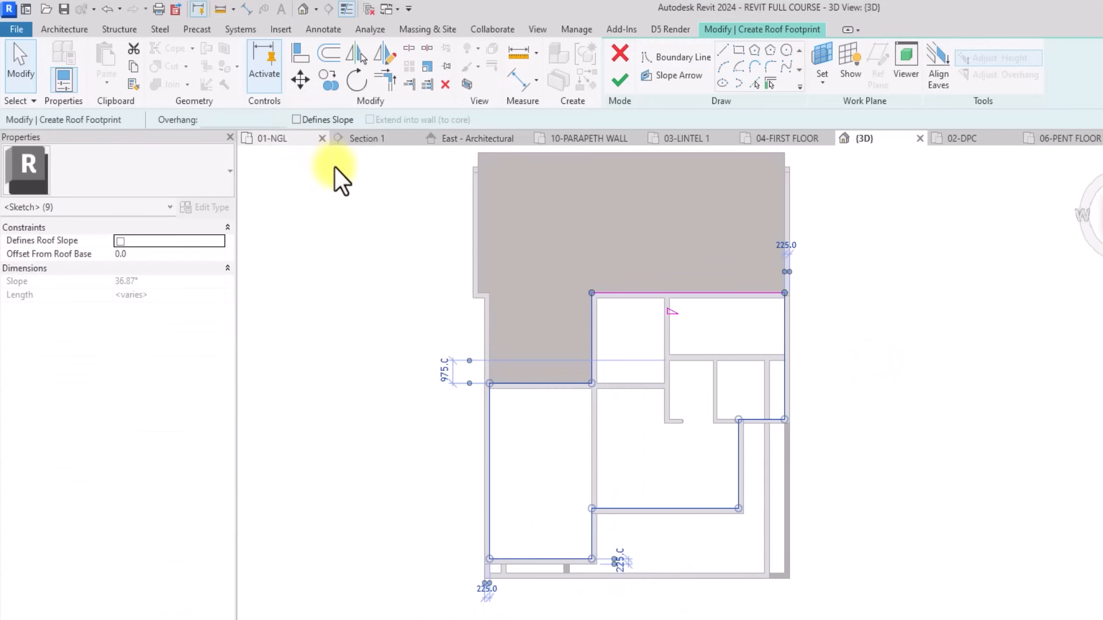
click(393, 242)
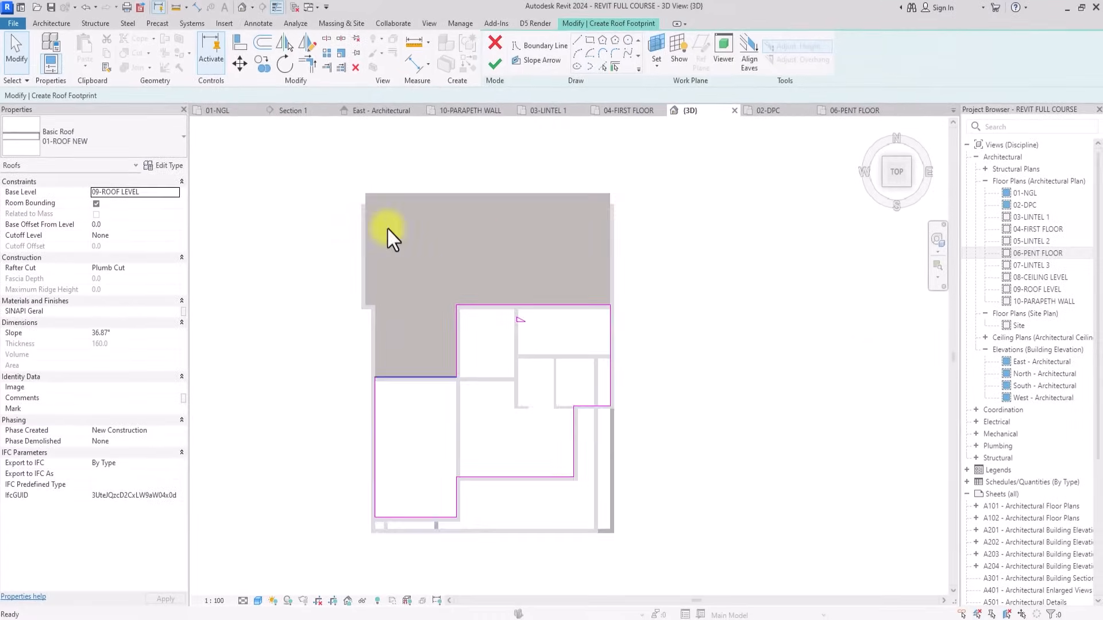
Set the slope of the new roof's upper boundary line to 5°.
click(621, 271)
scroll(537, 298, up, 2)
click(561, 308)
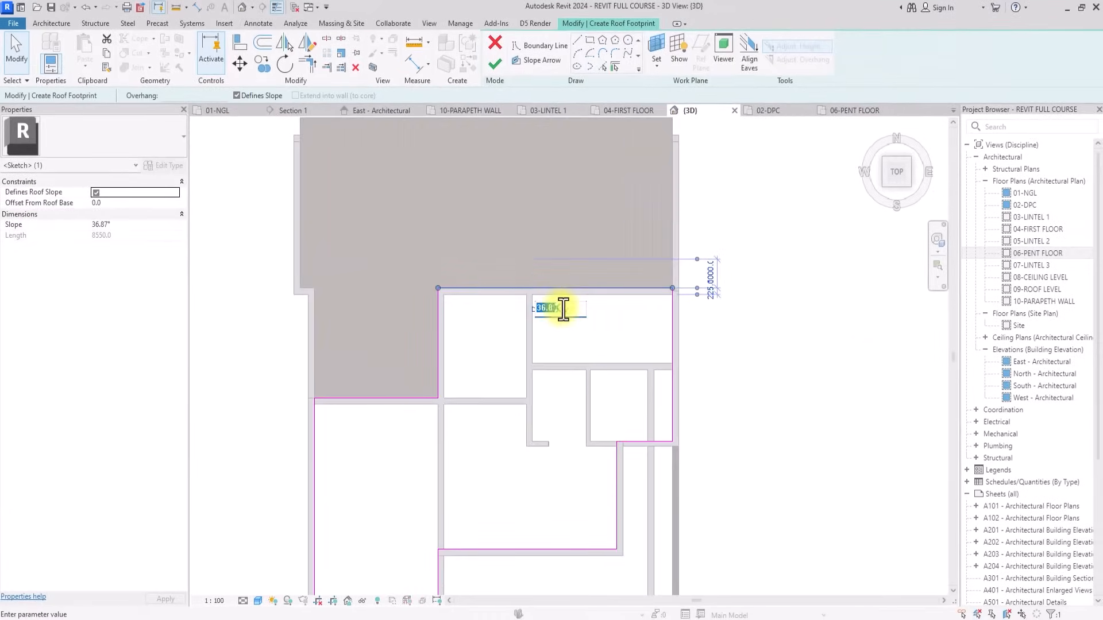
key(Return)
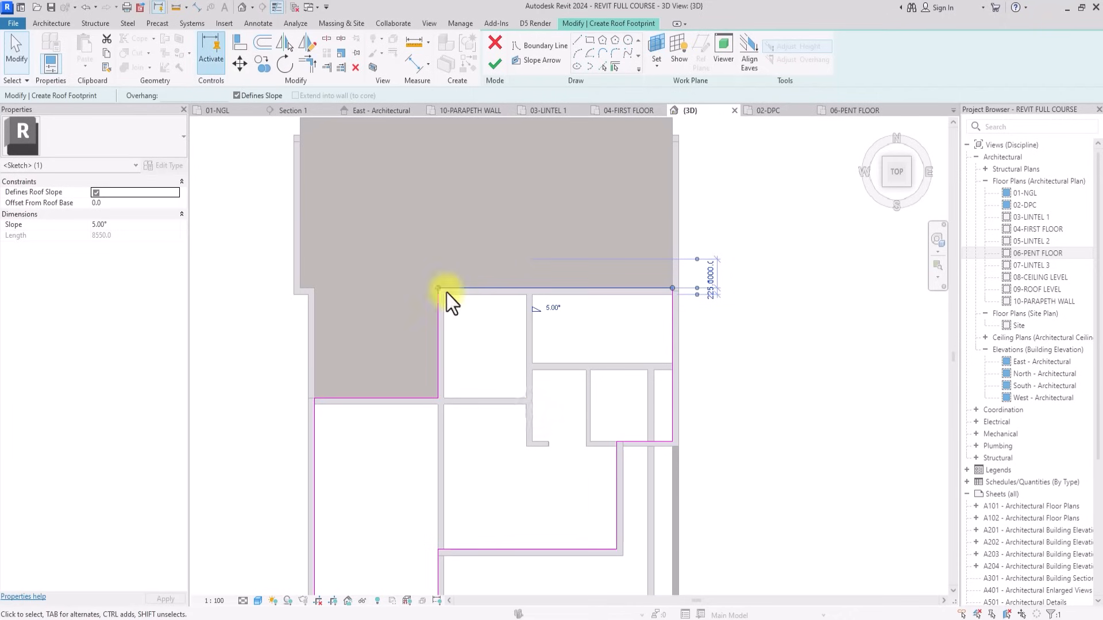
Offset the three boundary lines facing the lower roof outward by 600 without copying, and finish the roof footprint.
click(263, 43)
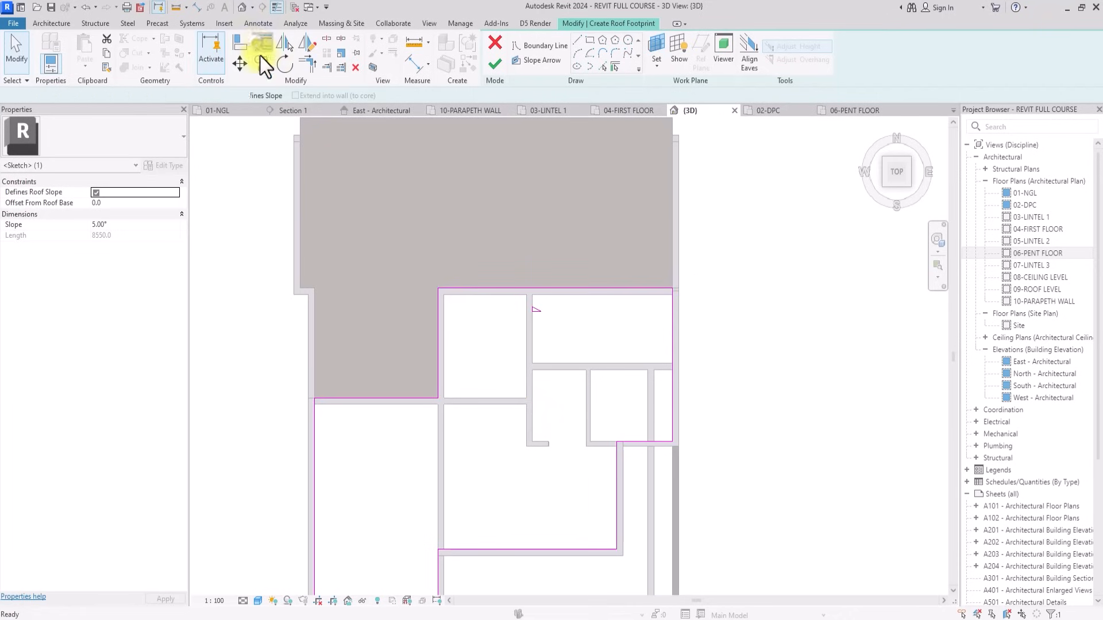
click(388, 398)
click(432, 334)
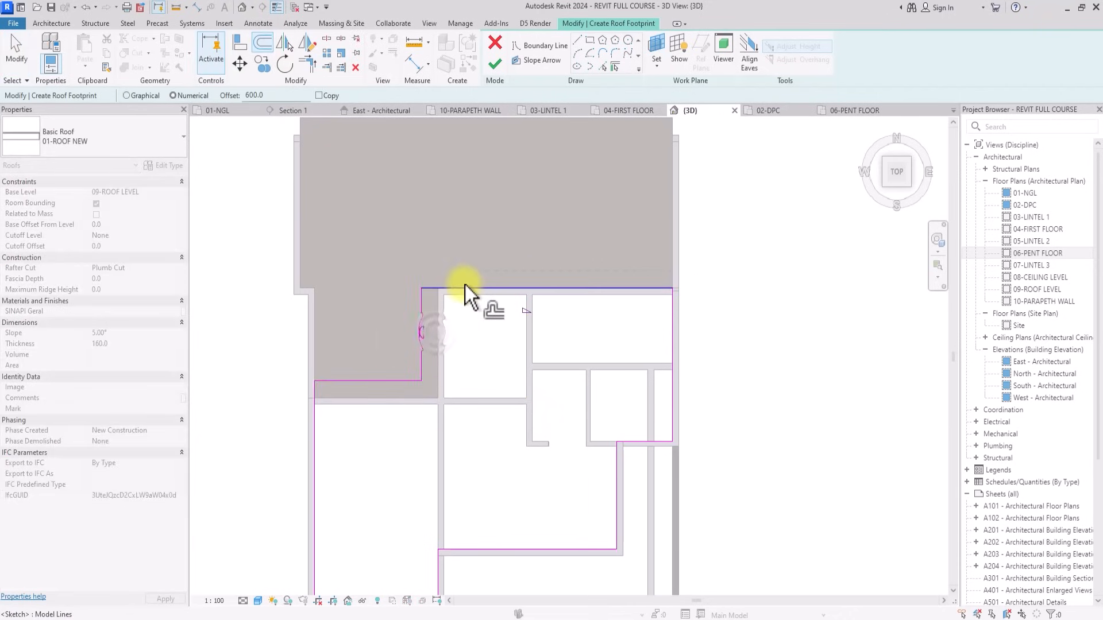
click(466, 285)
click(495, 61)
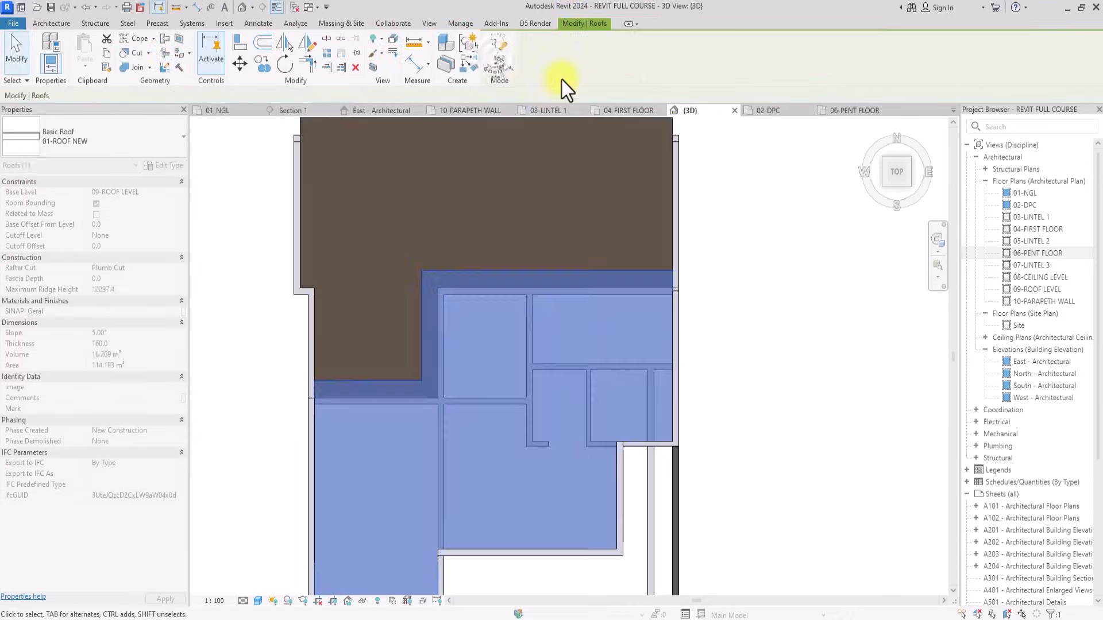
Attach the top of the wall beneath the roof's short projecting corner edge to the new 01-ROOF NEW roof.
click(859, 171)
click(652, 498)
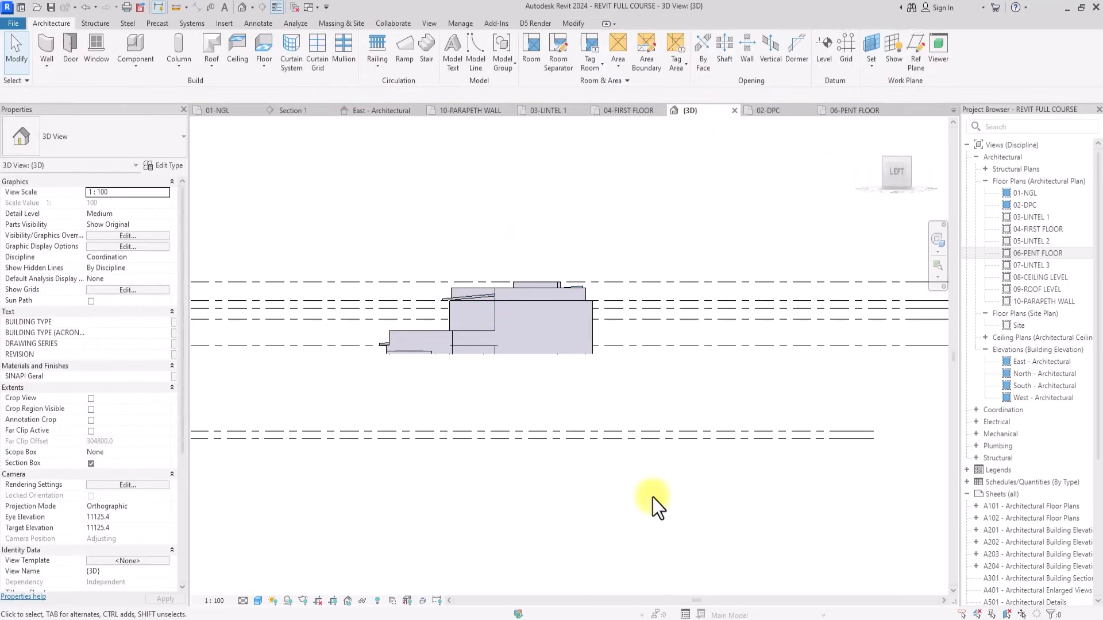
mouse_move(899, 177)
mouse_down()
mouse_move(915, 196)
mouse_move(213, 211)
mouse_move(232, 191)
mouse_move(208, 153)
mouse_move(944, 141)
mouse_move(963, 159)
mouse_move(943, 141)
mouse_up()
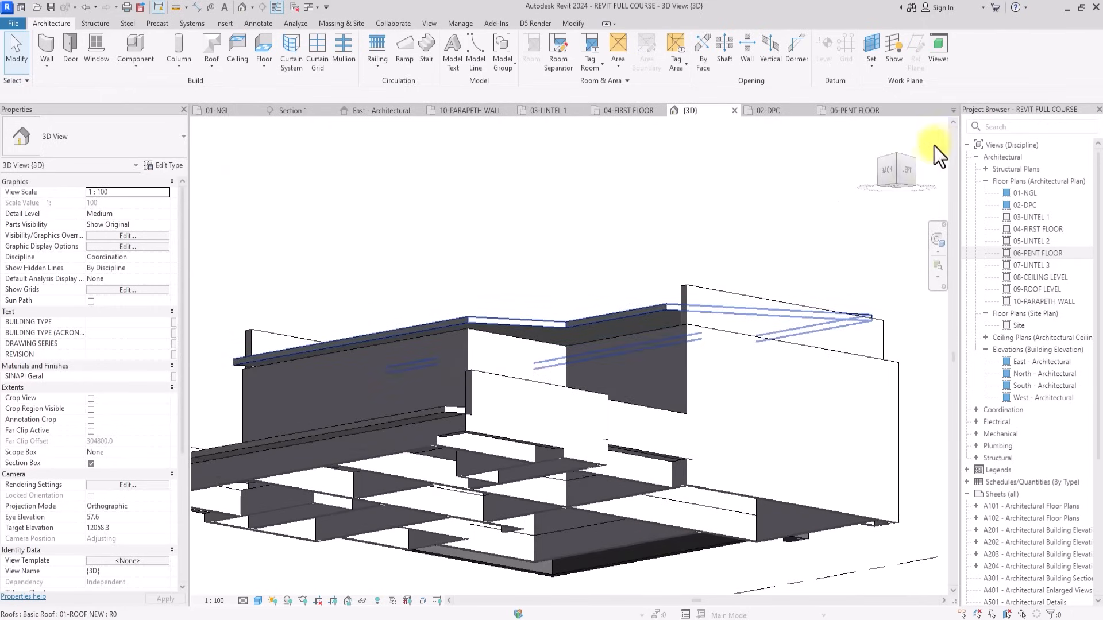
click(534, 350)
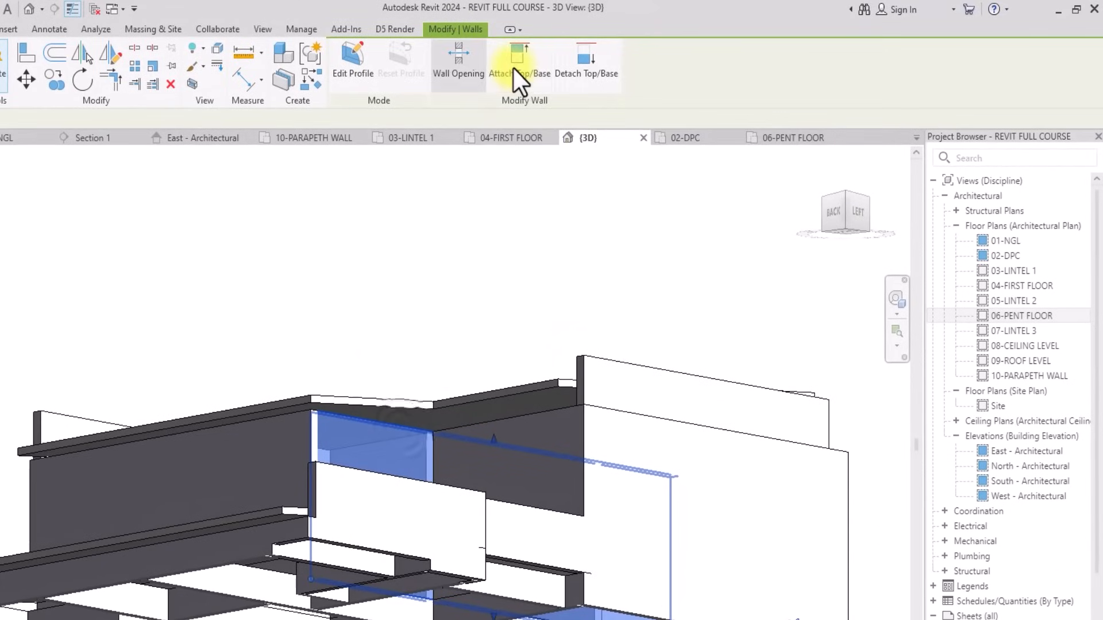
click(513, 69)
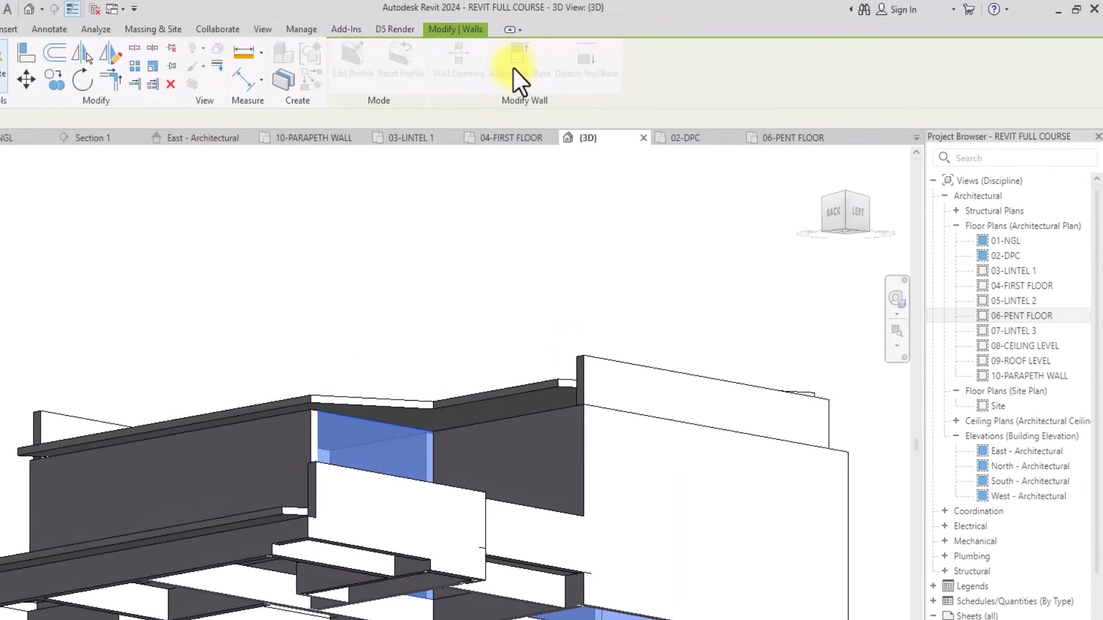
click(385, 406)
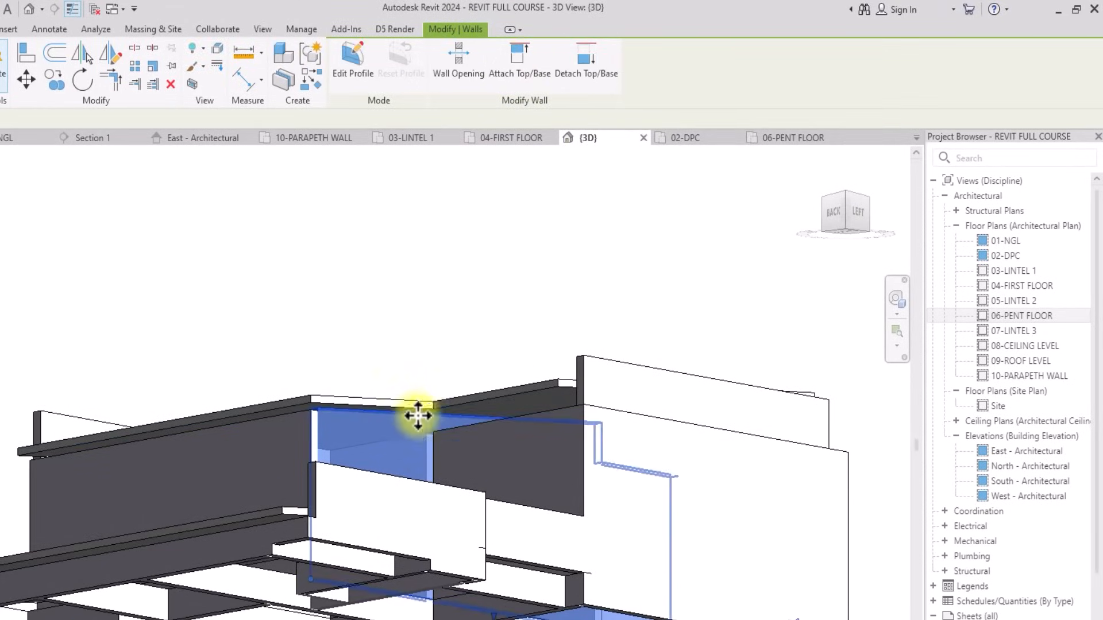
Attach the tops of the recessed wall and the long outer wall under the overhang to the new roof.
click(474, 429)
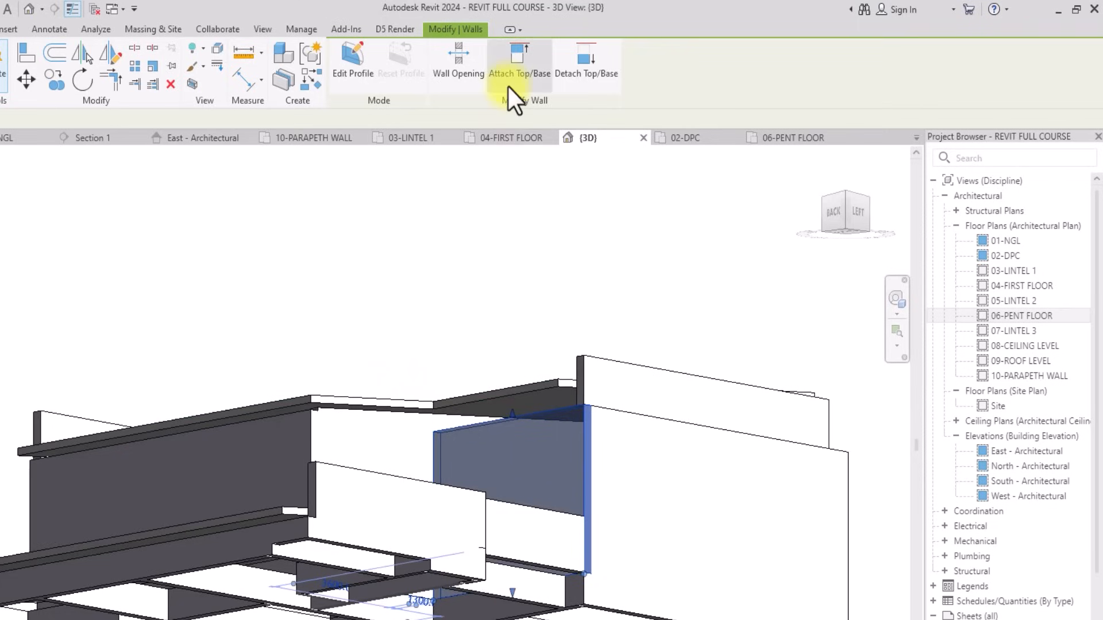
click(509, 70)
click(508, 395)
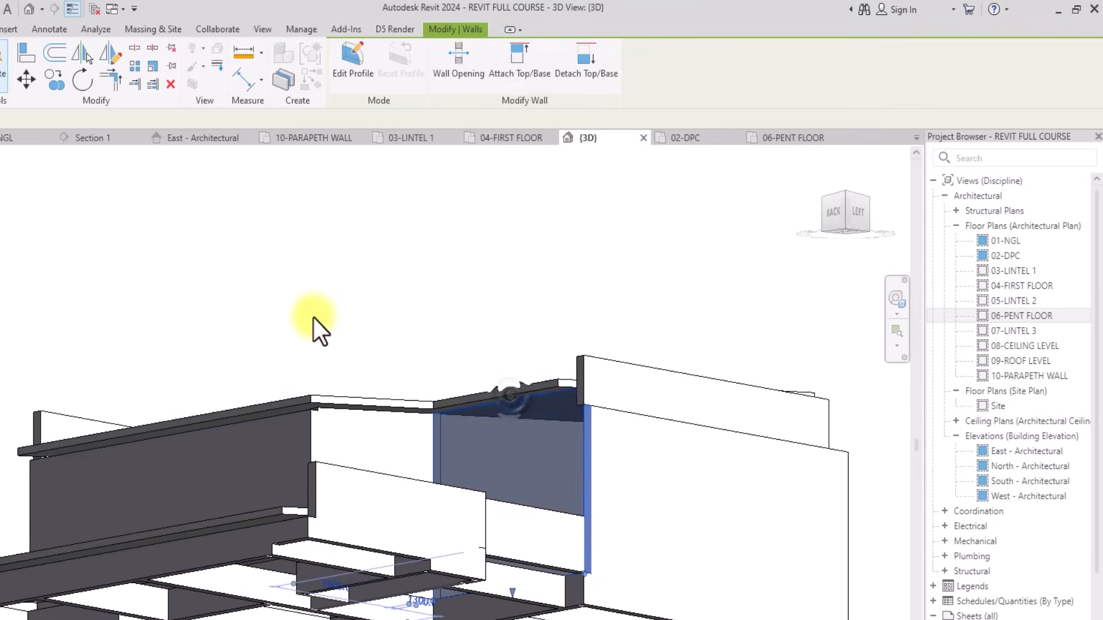
click(241, 371)
click(137, 443)
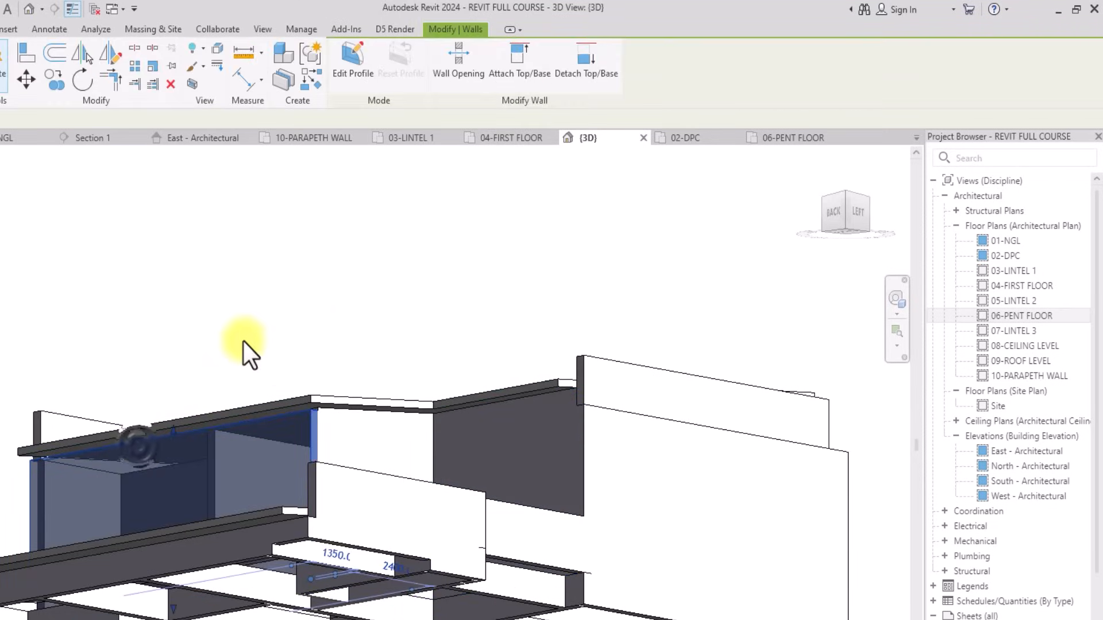
click(517, 74)
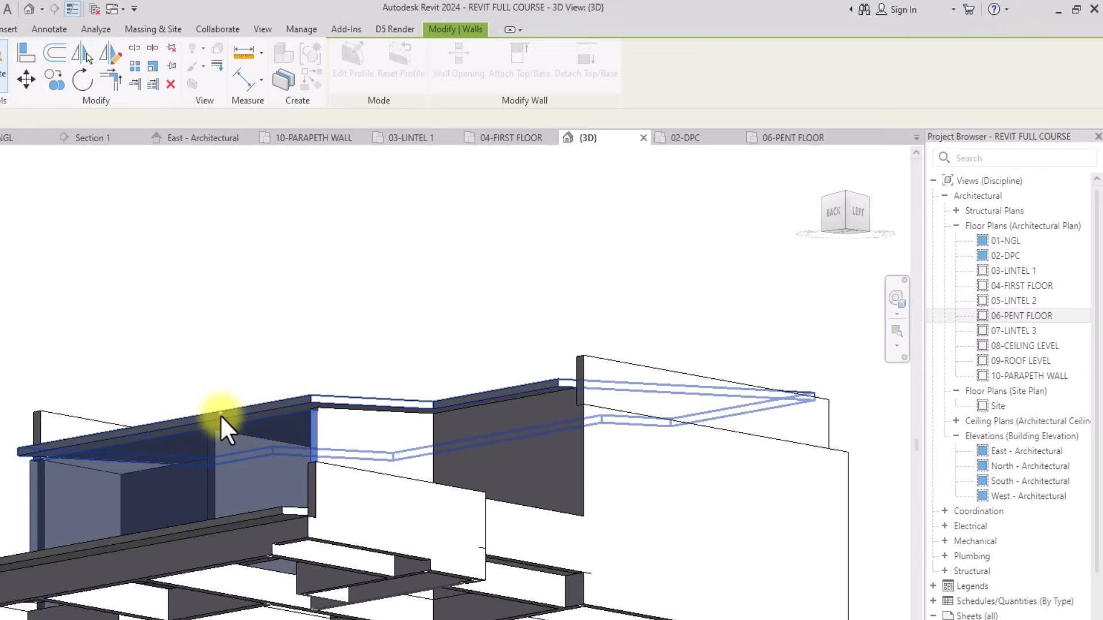
click(219, 415)
scroll(287, 277, down, 4)
click(356, 270)
Turn off the section box of the 3D view to show the whole building.
mouse_move(822, 222)
shift+middle_down()
mouse_move(818, 364)
mouse_move(335, 321)
mouse_move(683, 308)
mouse_move(485, 263)
mouse_move(365, 254)
mouse_move(340, 266)
mouse_move(483, 247)
mouse_move(615, 195)
mouse_move(651, 261)
mouse_move(490, 247)
mouse_move(459, 268)
mouse_move(474, 262)
shift+middle_up()
scroll(474, 262, down, 2)
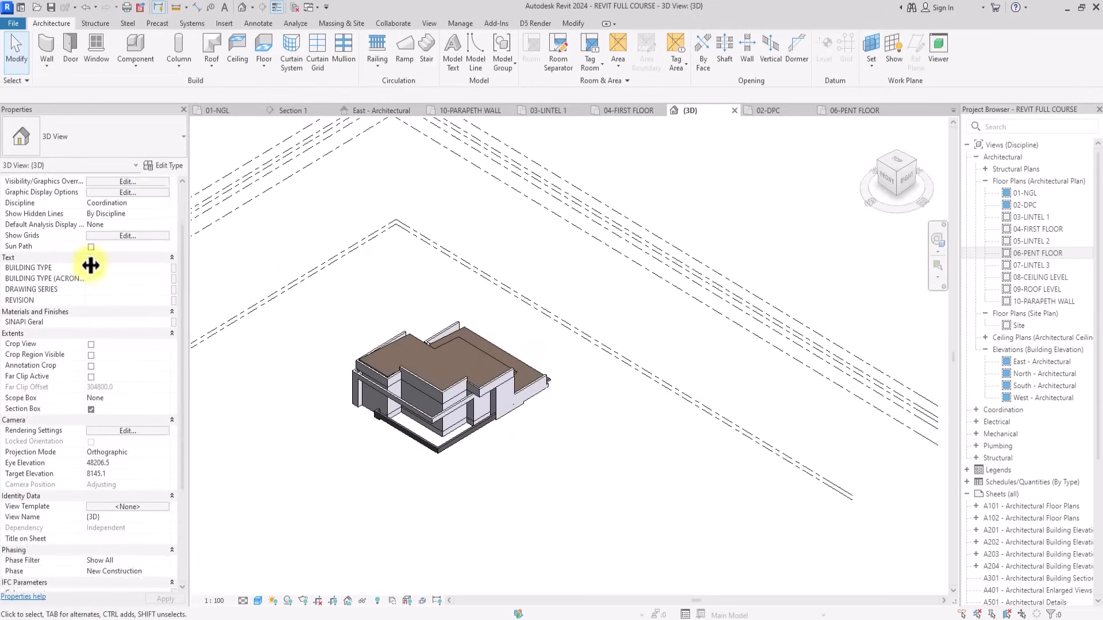
scroll(85, 286, down, 1)
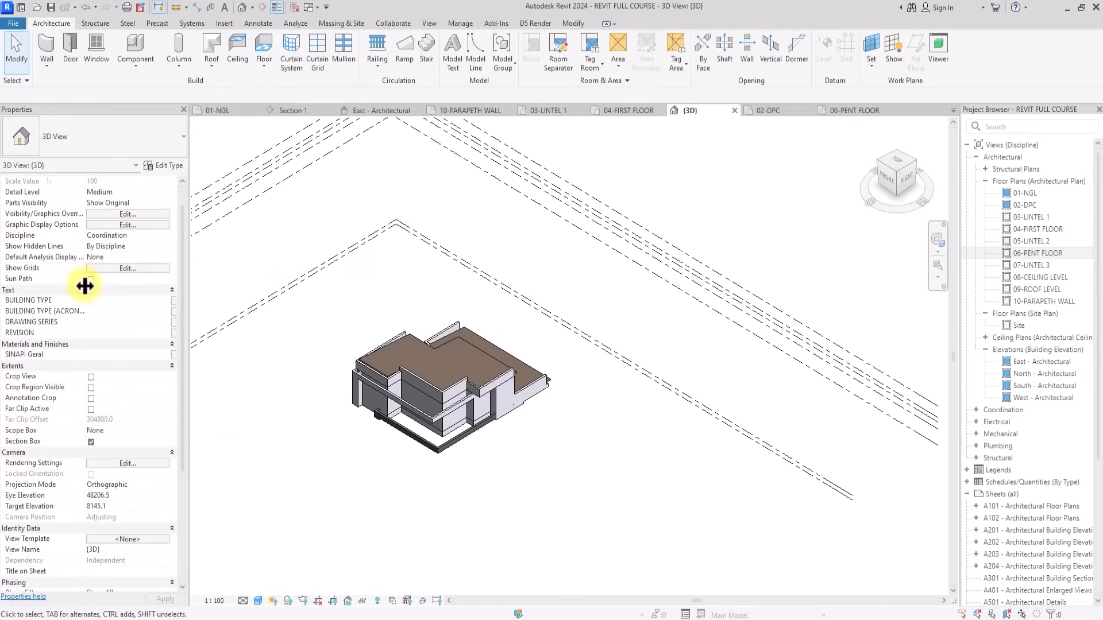
click(90, 441)
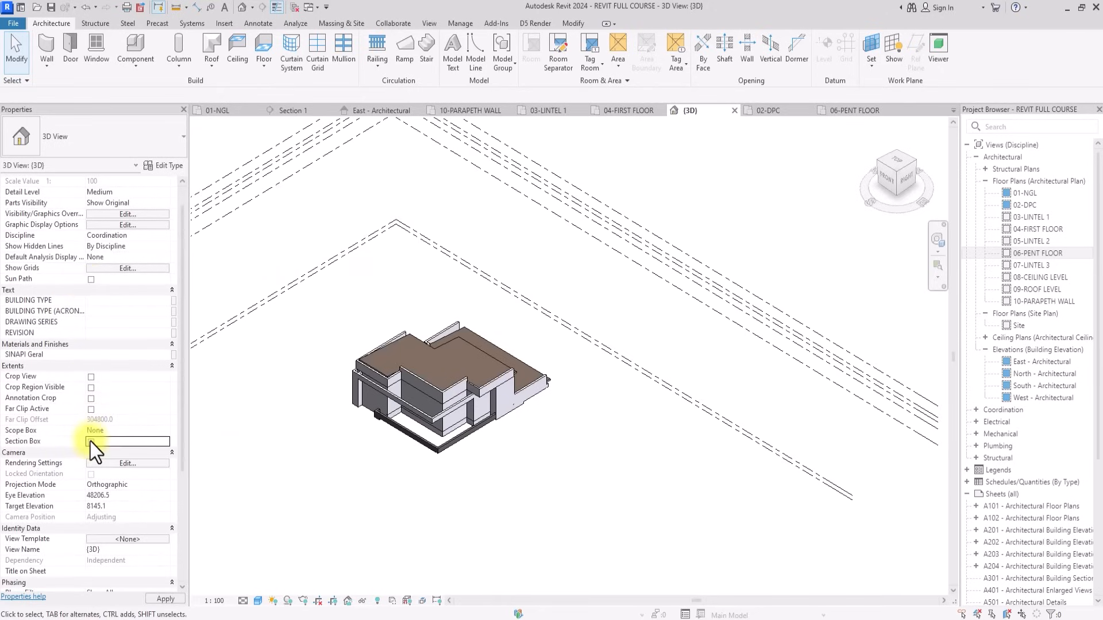
scroll(422, 416, down, 1)
scroll(391, 460, up, 2)
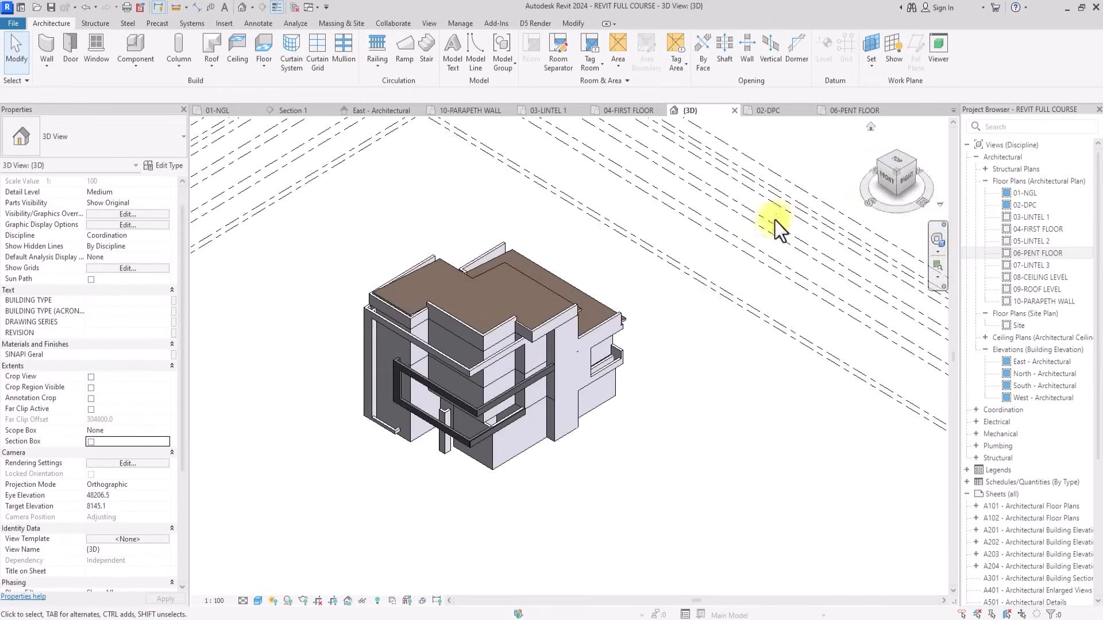
Examine the building from the front, comparing the roof's upper edge with the parapet walls and the 10-PARAPETH WALL level.
click(911, 169)
shift+middle_drag(320, 152, 725, 180)
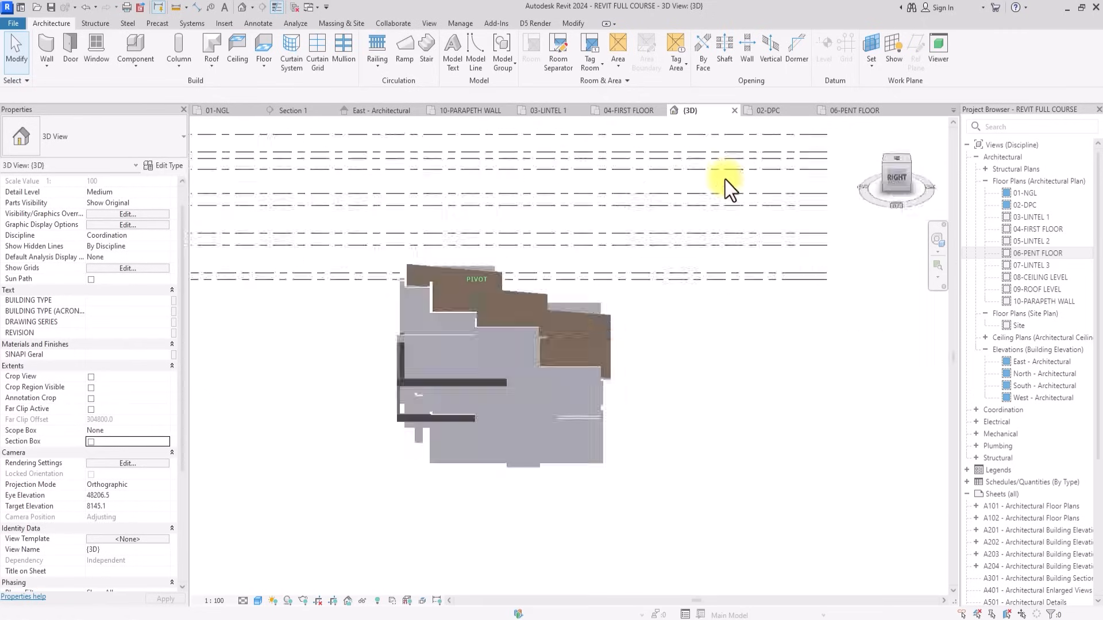
click(935, 176)
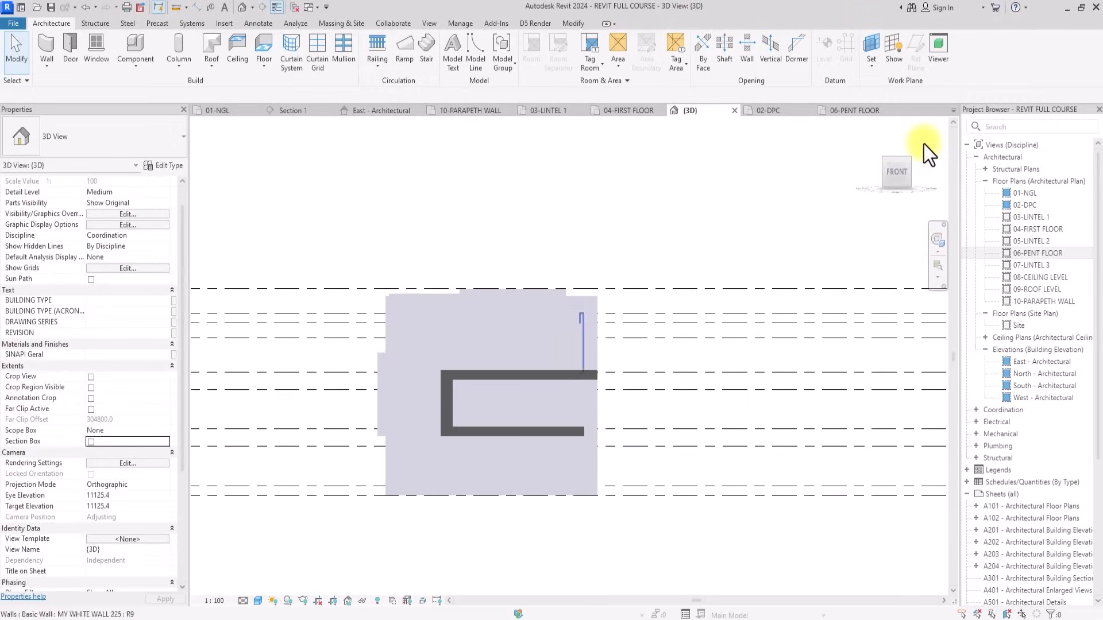
scroll(484, 327, up, 2)
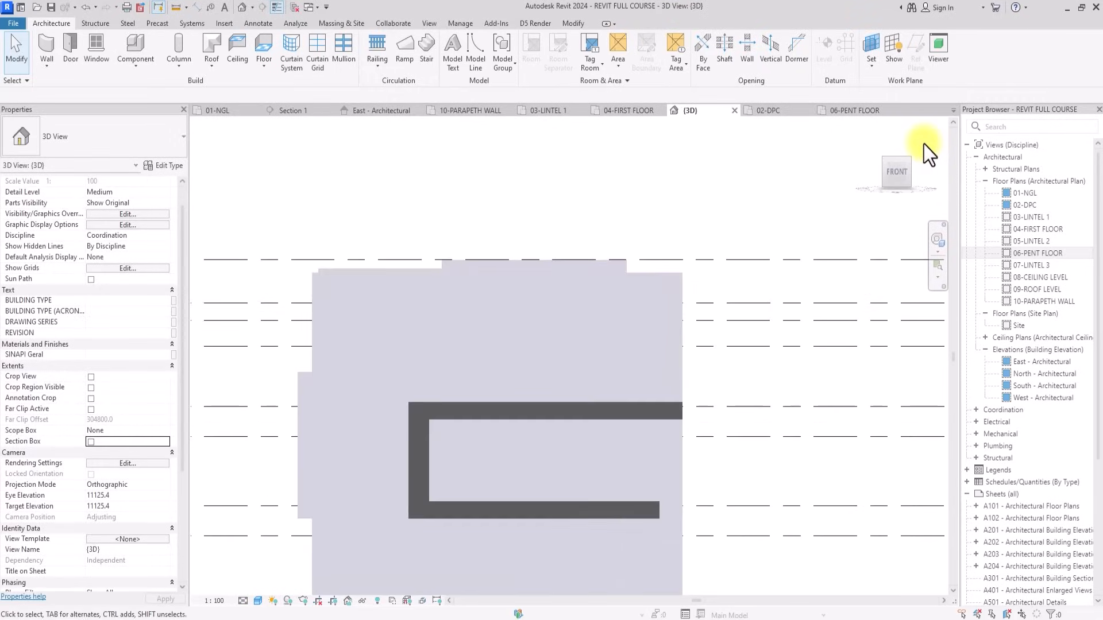
scroll(322, 258, up, 1)
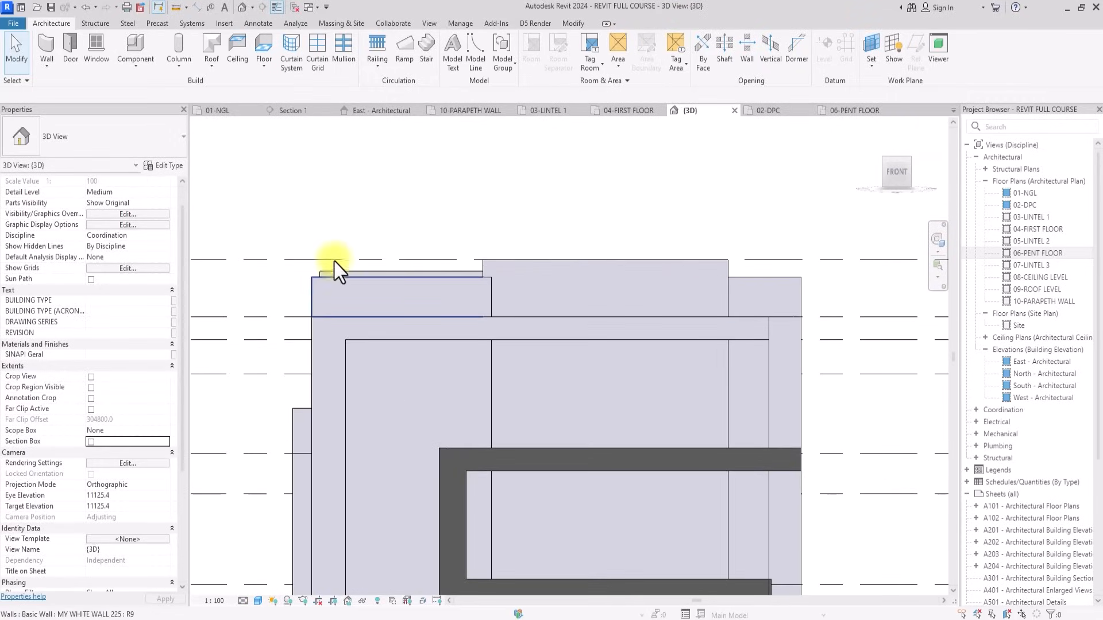
scroll(493, 275, down, 2)
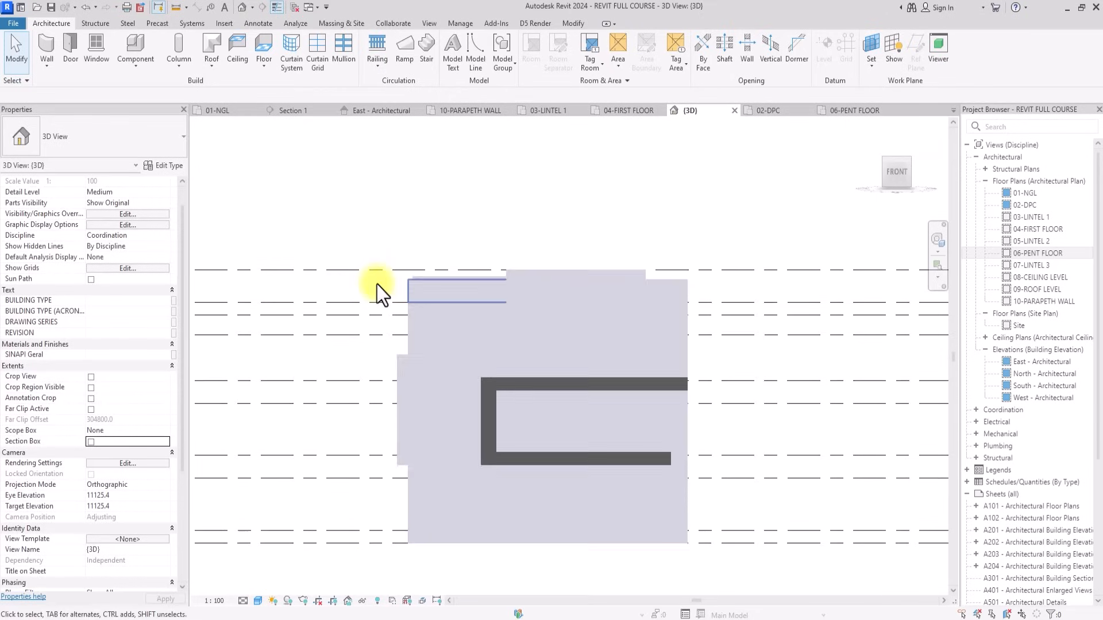
scroll(379, 284, up, 2)
scroll(640, 292, down, 3)
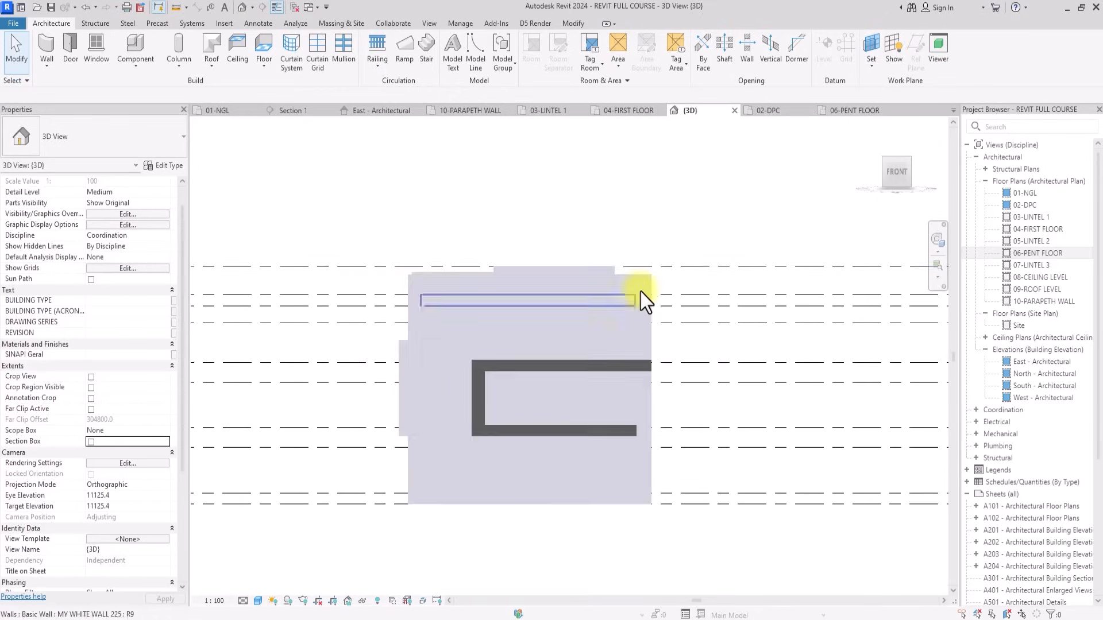
scroll(679, 270, up, 3)
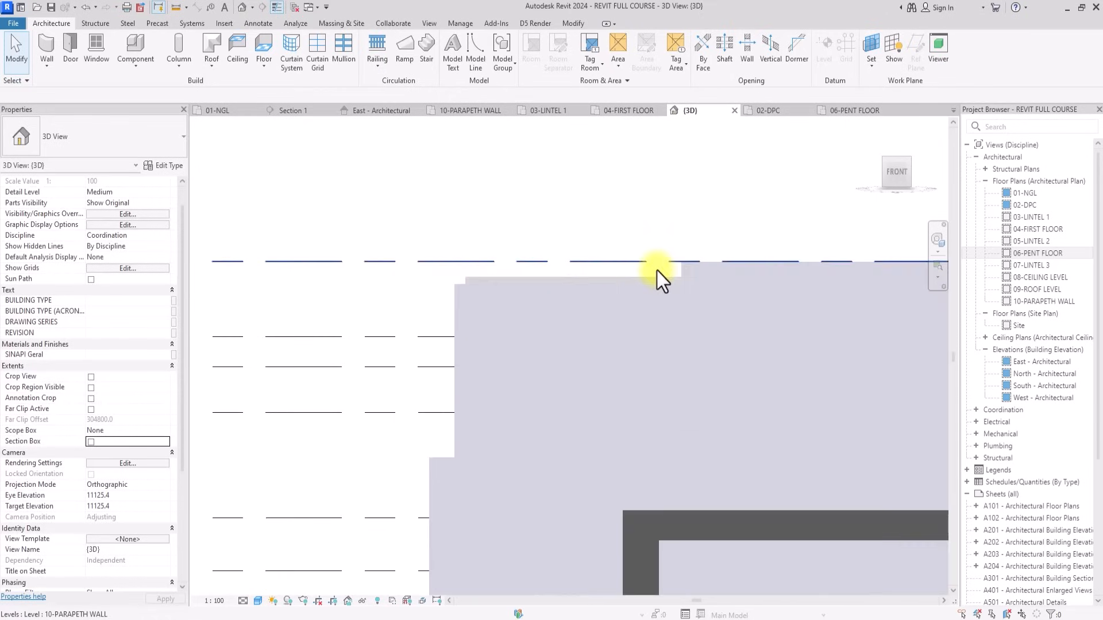
scroll(457, 282, down, 2)
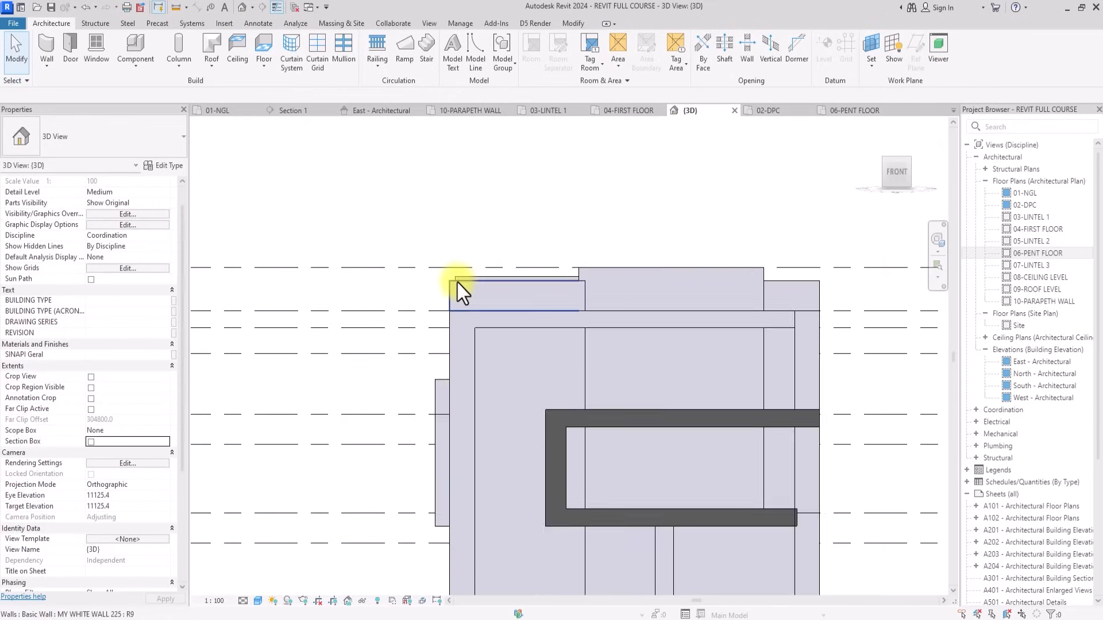
scroll(458, 283, down, 3)
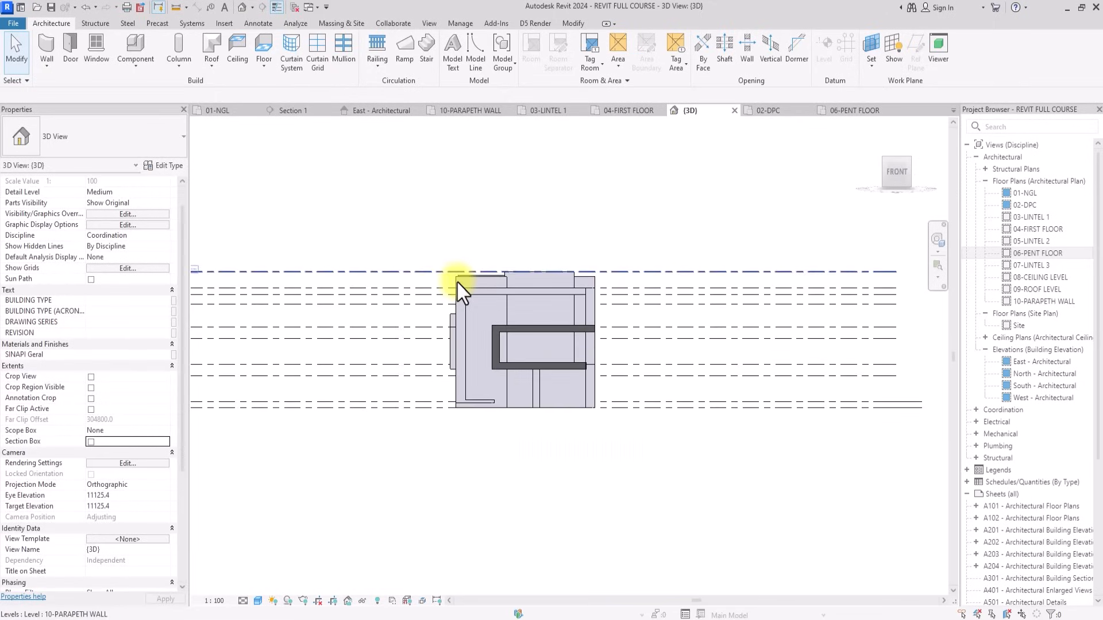
Set the distance from the 10-PARAPETH WALL level to the level directly below it to 1800.
click(426, 276)
middle_drag(746, 285, 618, 322)
scroll(618, 322, up, 2)
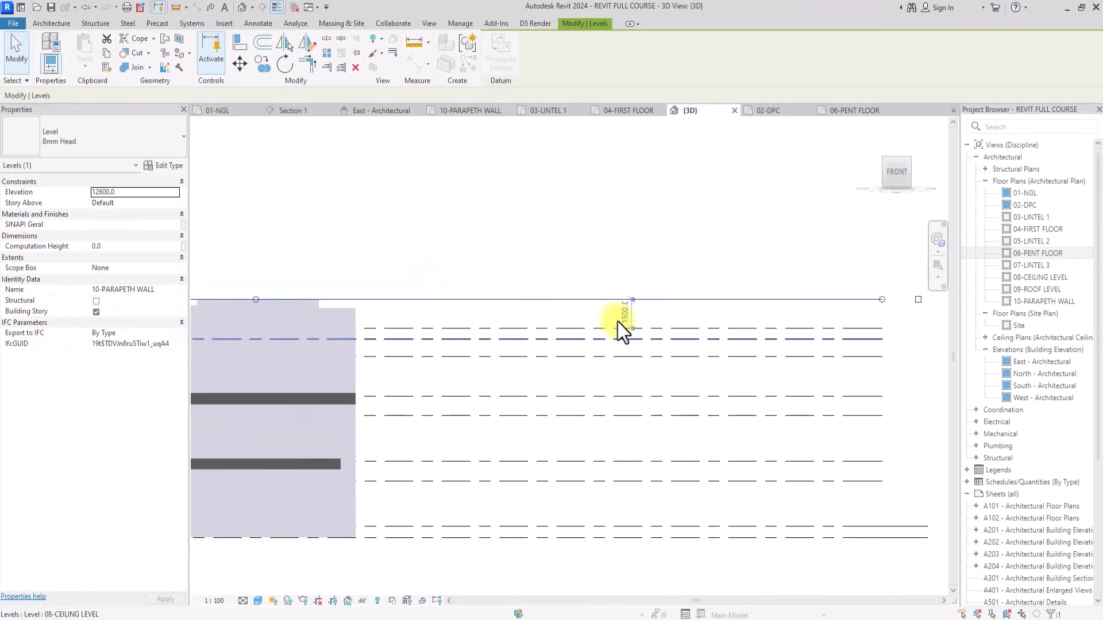
click(619, 320)
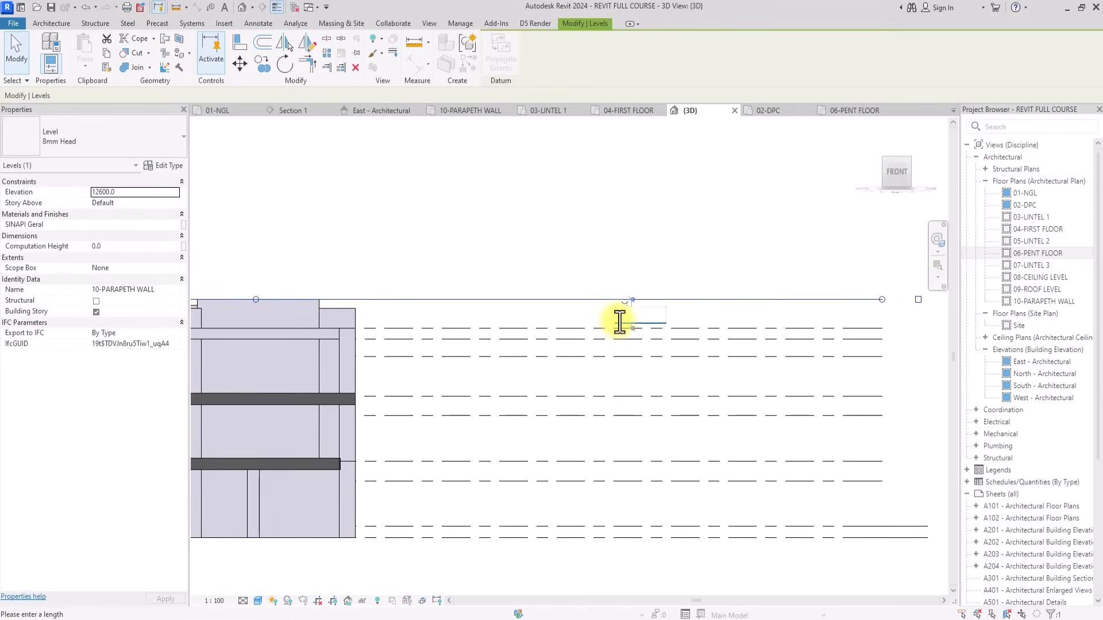
text(1800)
key(Return)
scroll(619, 321, down, 3)
click(289, 257)
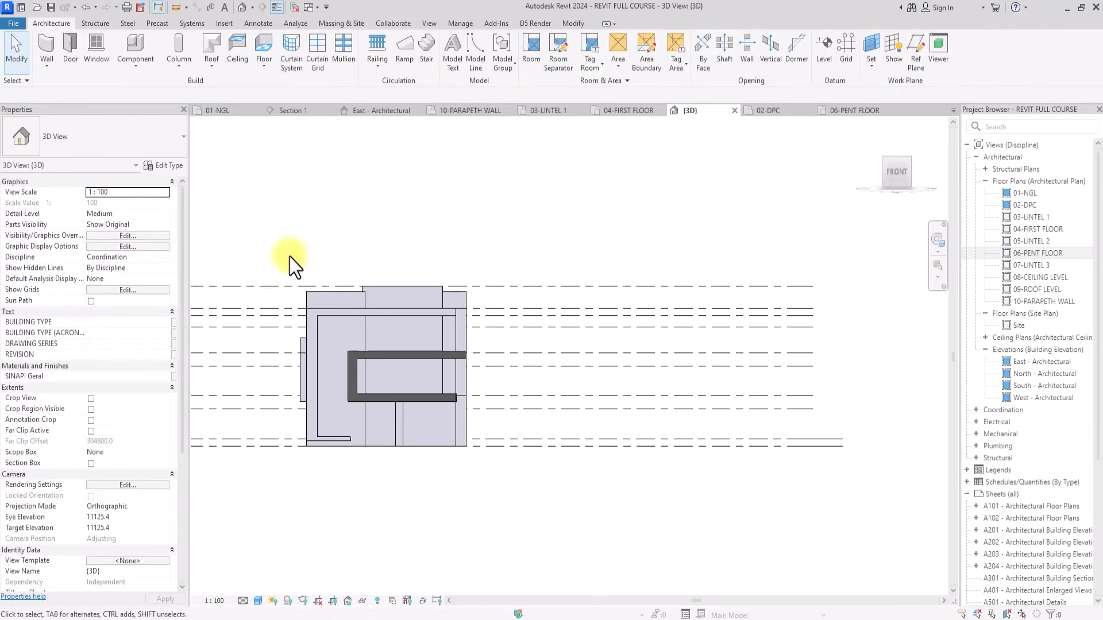
scroll(290, 256, up, 4)
middle_drag(290, 257, 360, 264)
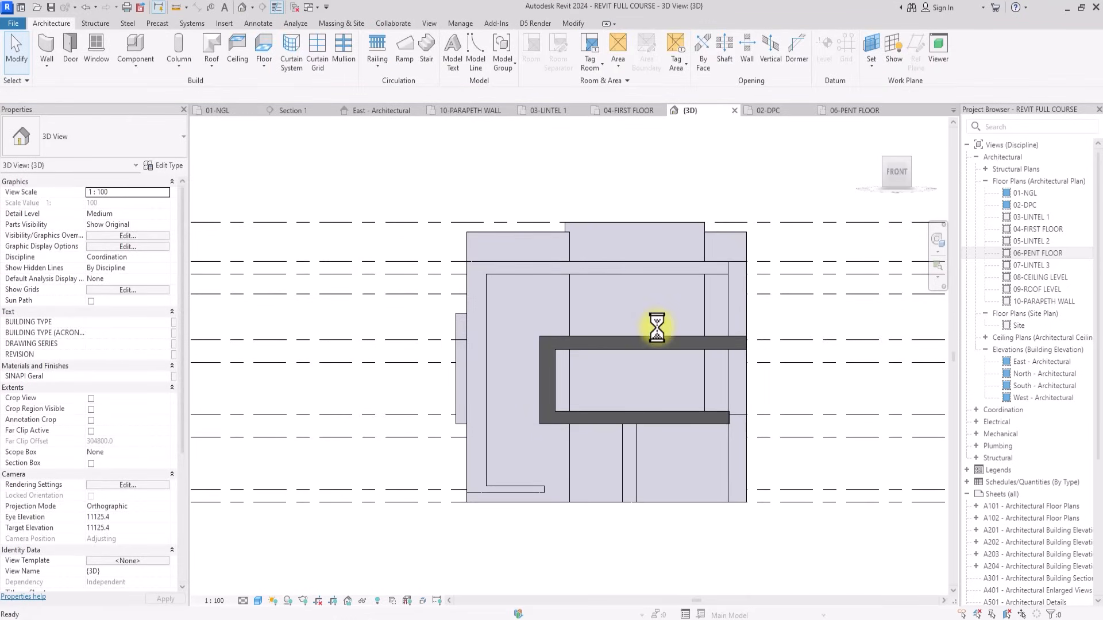
scroll(660, 319, down, 1)
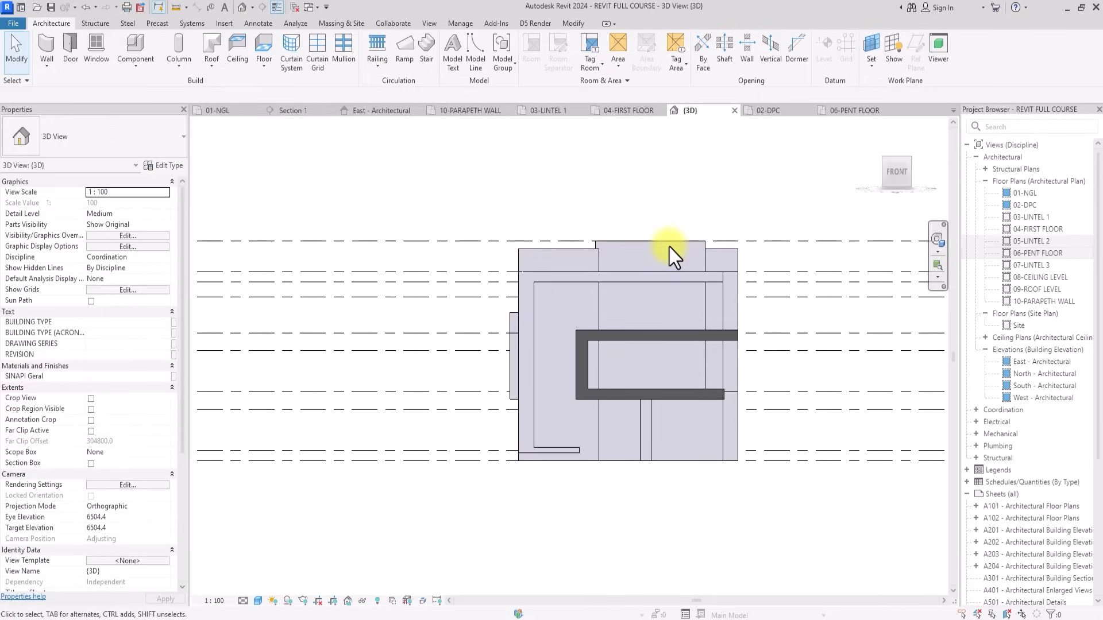
Start a new floor in the 02-DPC floor plan with the type MY DPC SLAB 600.
double_click(1029, 205)
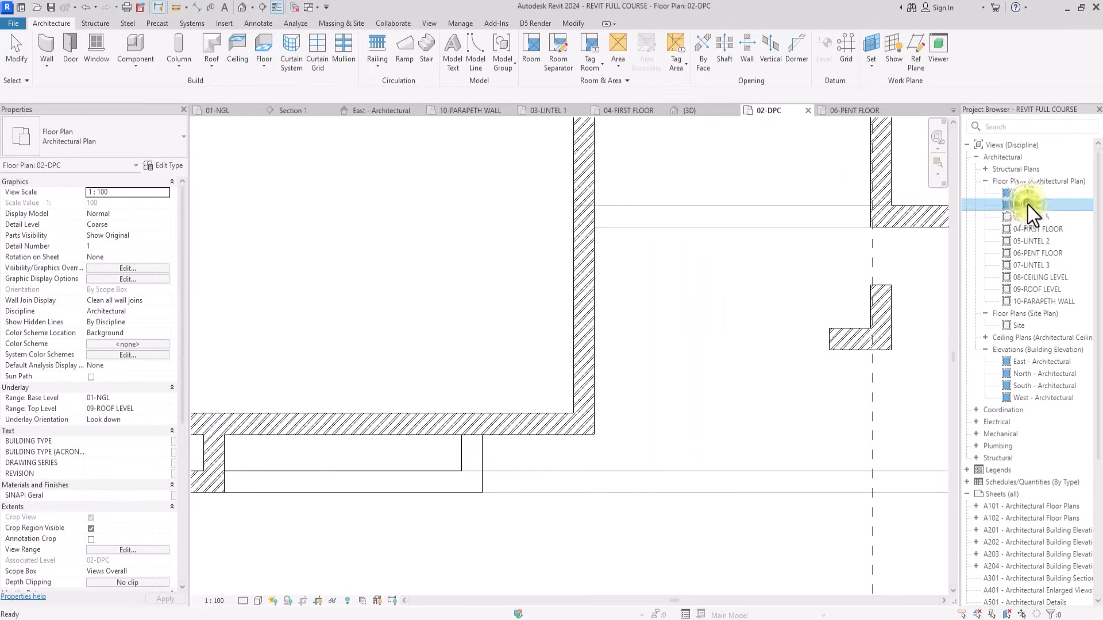
scroll(517, 375, down, 3)
scroll(443, 276, down, 2)
middle_drag(462, 208, 423, 316)
scroll(439, 275, up, 3)
scroll(431, 244, down, 2)
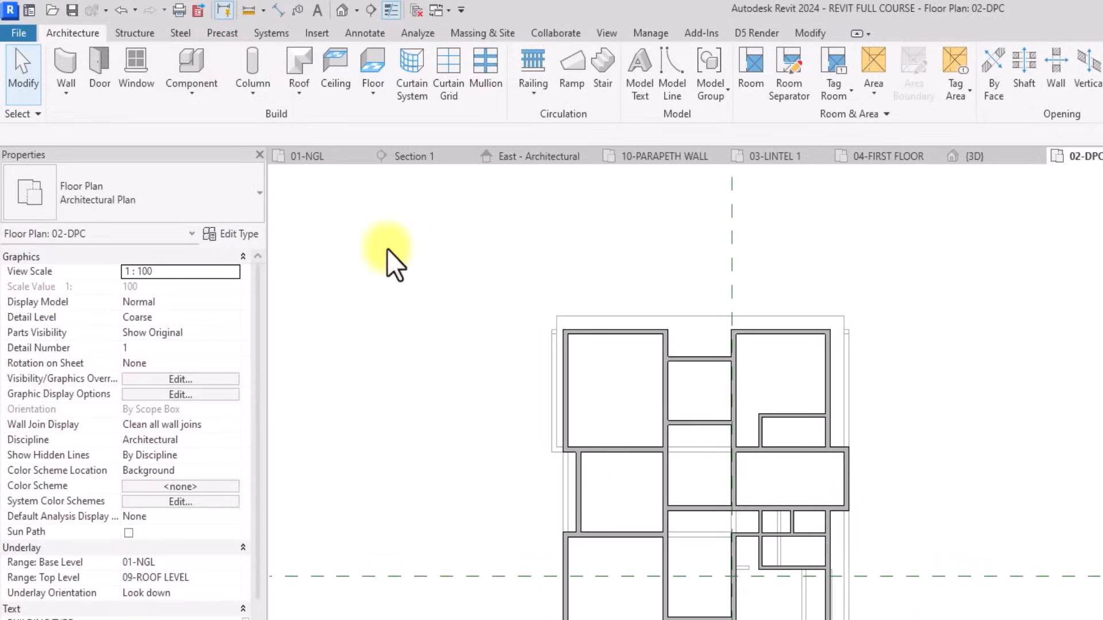
click(363, 63)
click(146, 195)
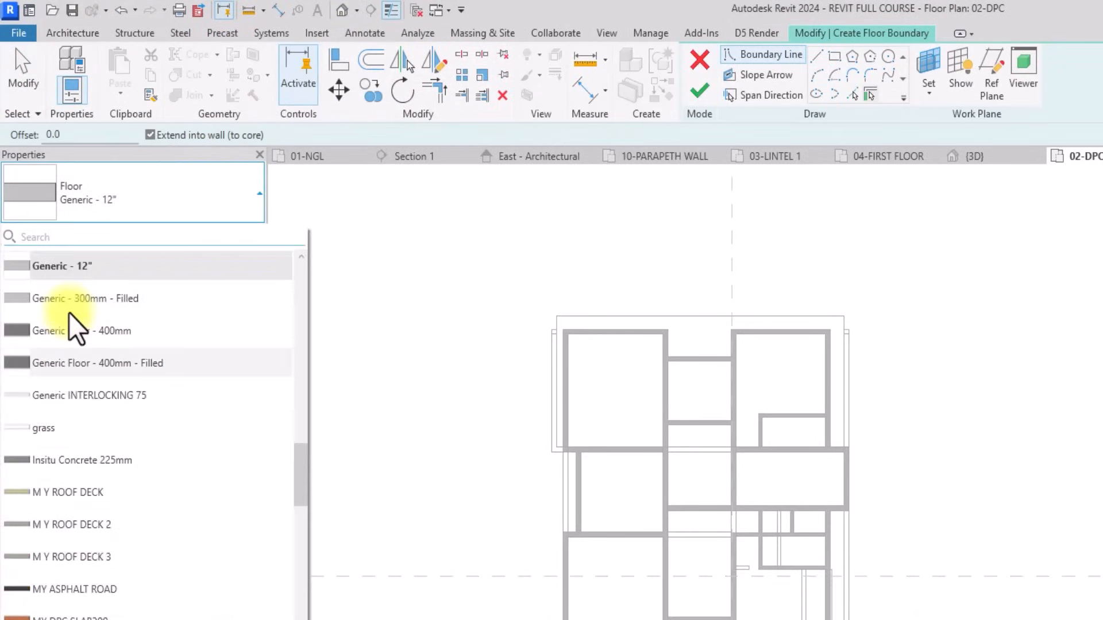
scroll(69, 312, down, 3)
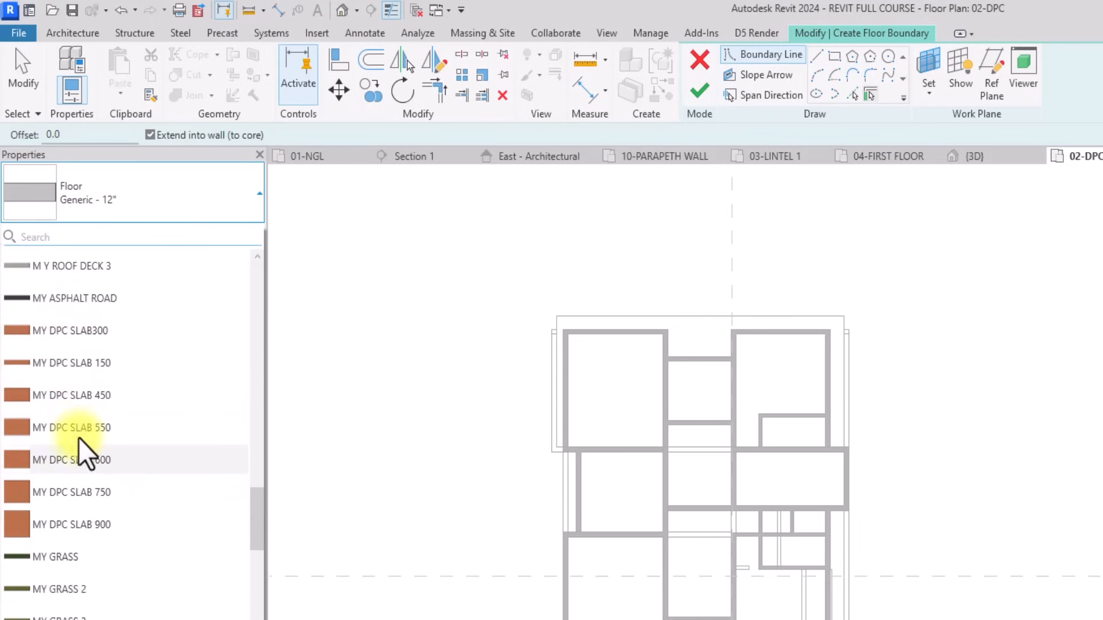
click(80, 459)
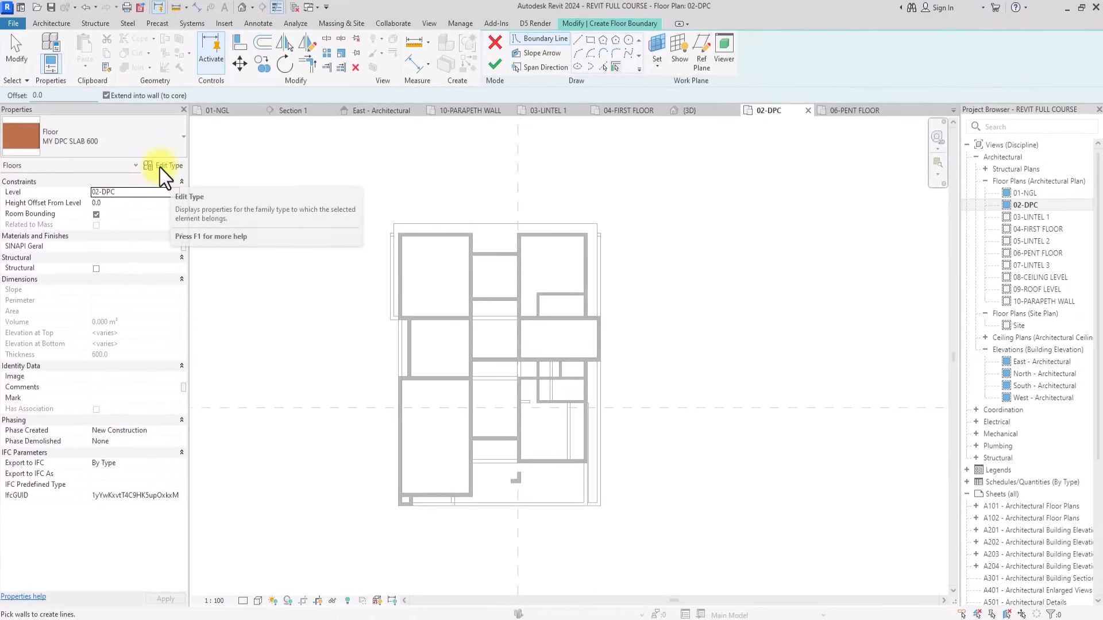
Try to duplicate the floor type under the name MY DPC SLAB 450.
click(160, 168)
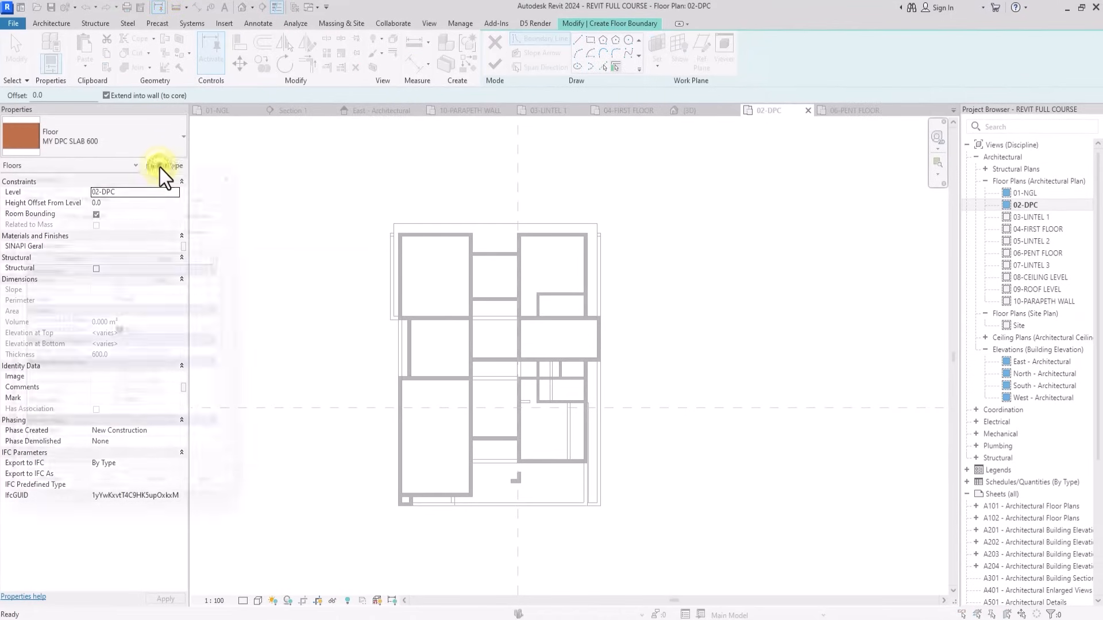
click(219, 202)
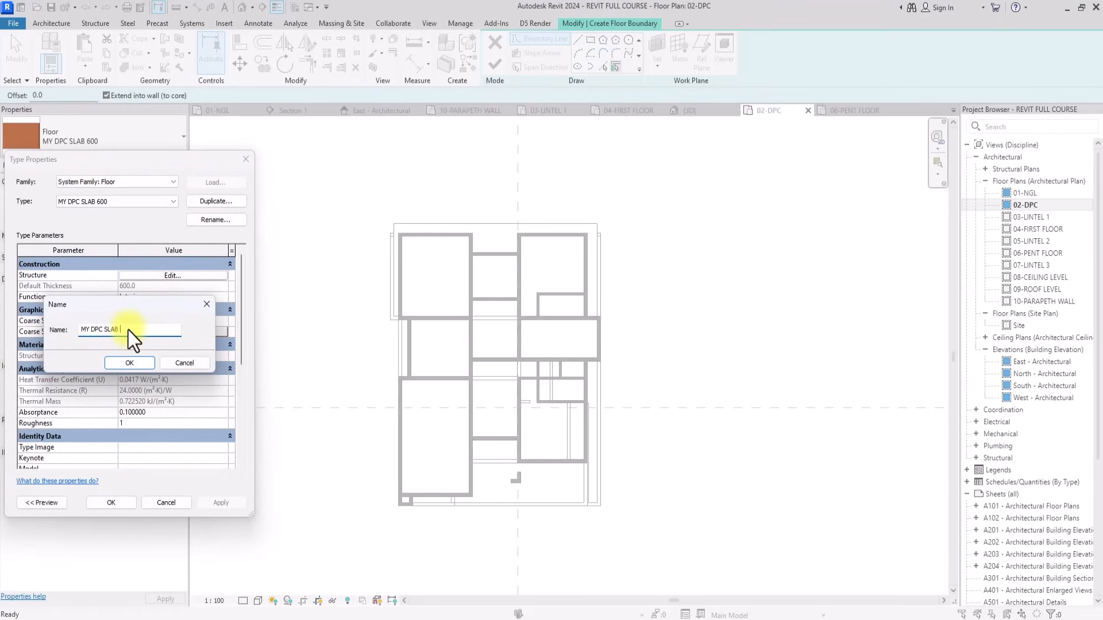
text(MY DPC SLAB 450)
click(129, 362)
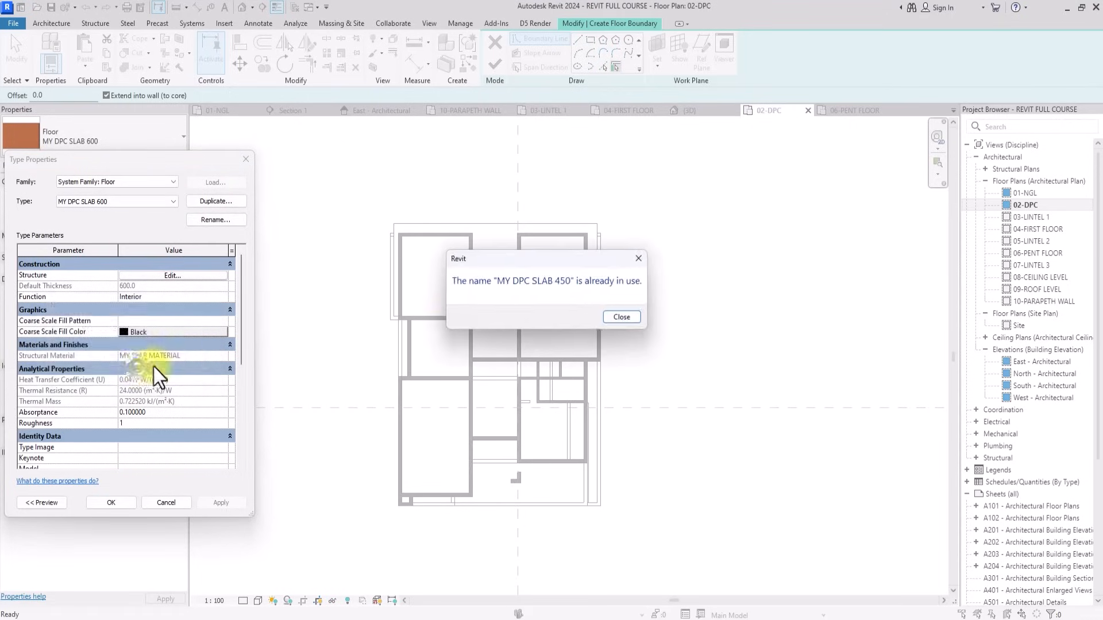
click(618, 317)
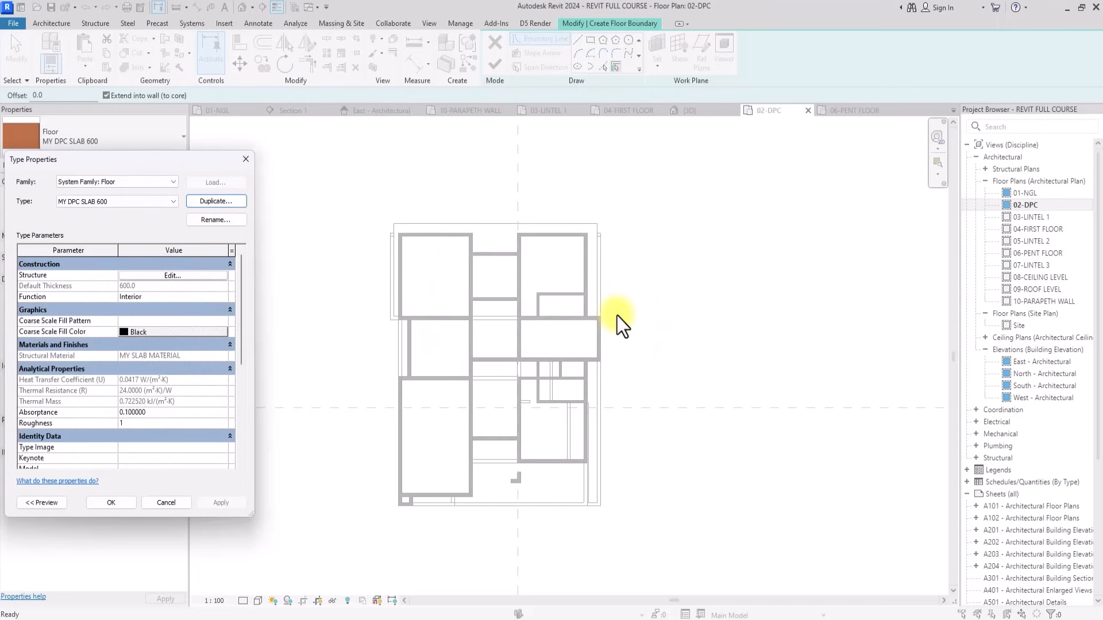
Duplicate the floor type as MY DPC SLAB 601, check its layers, and set the new floor's type back to MY DPC SLAB 600.
click(210, 202)
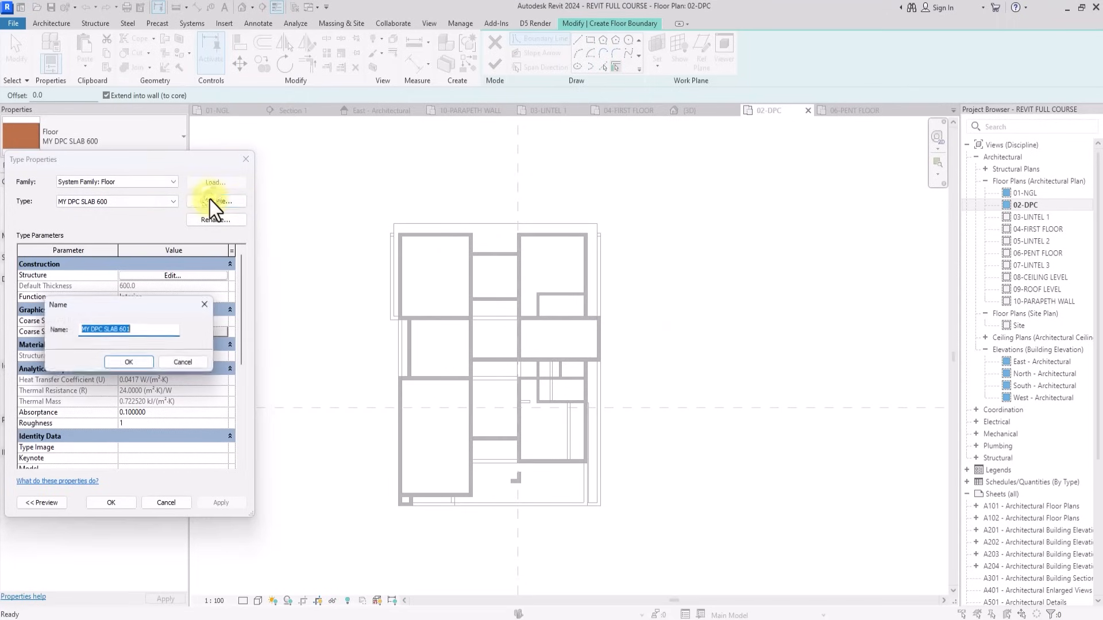
click(129, 363)
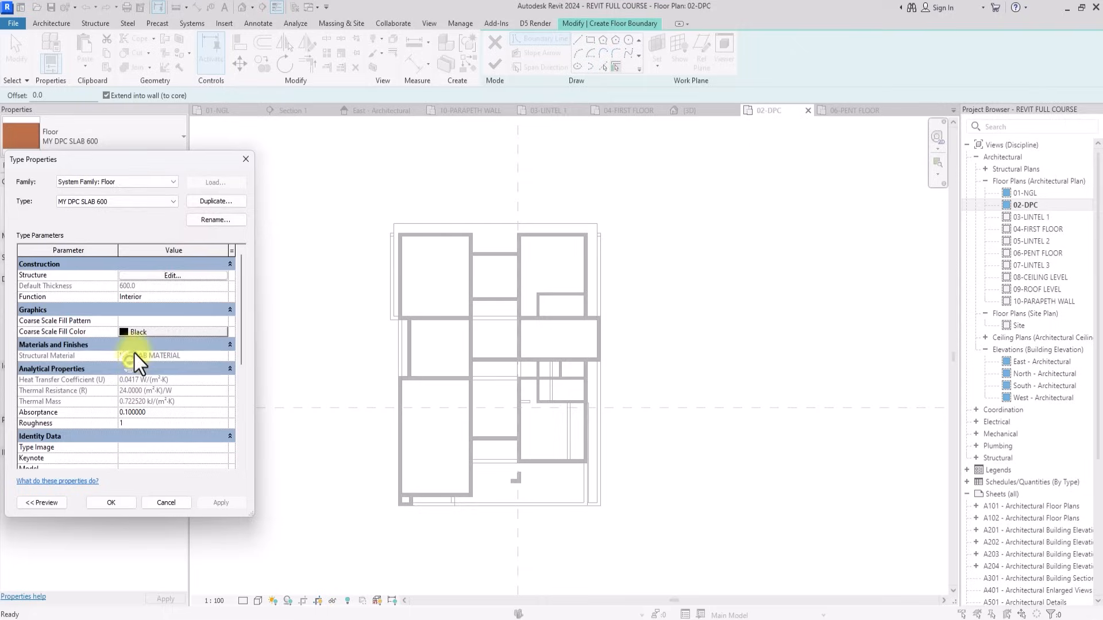
click(174, 280)
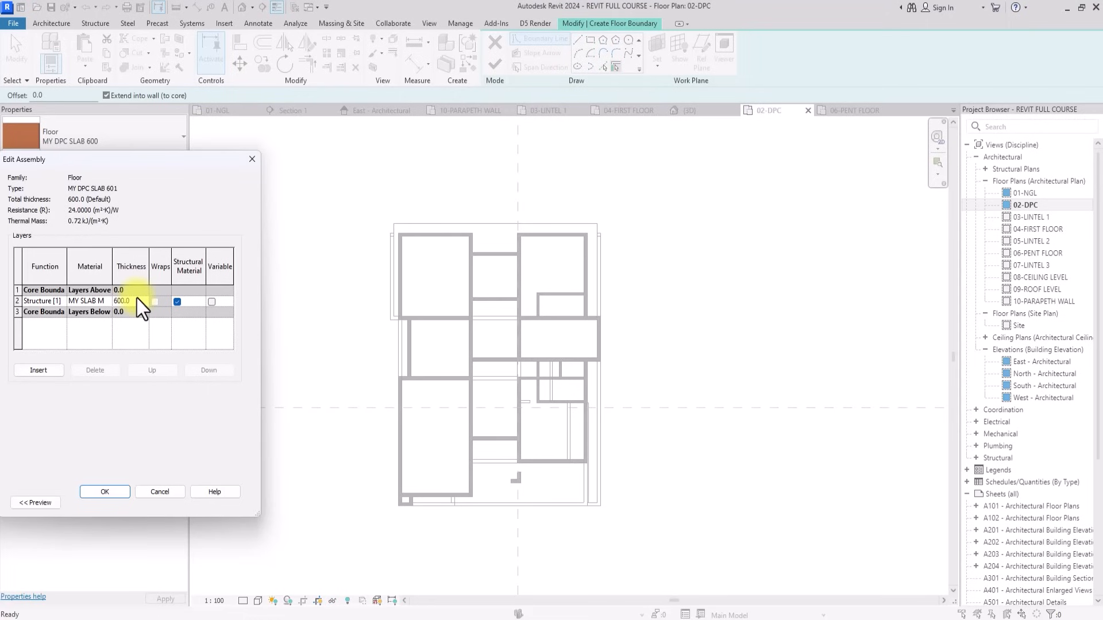
click(102, 492)
click(99, 505)
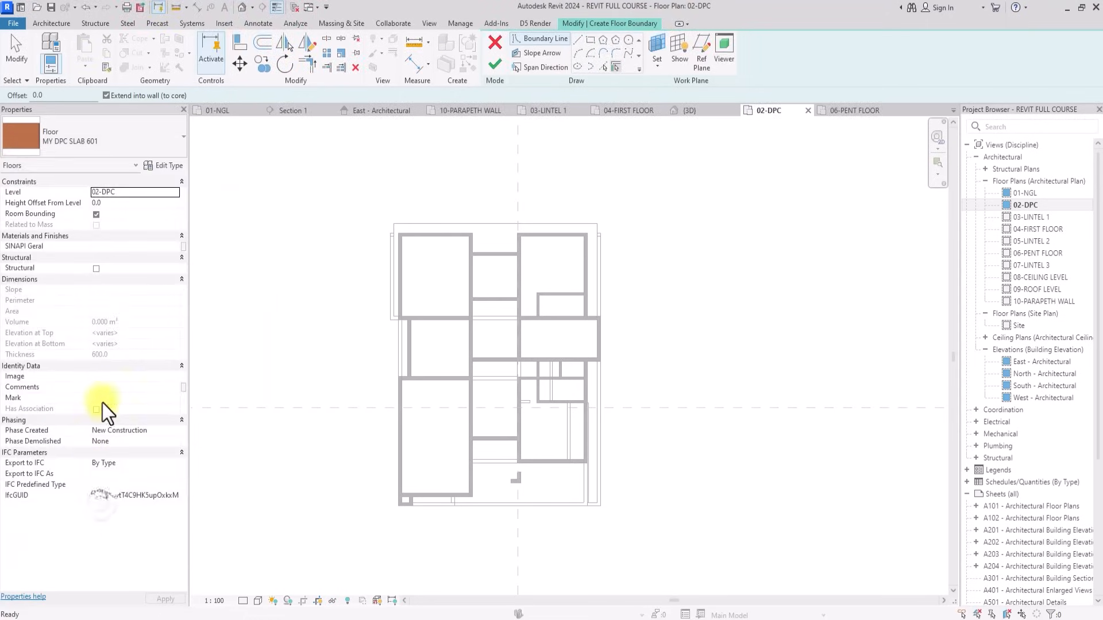
click(109, 143)
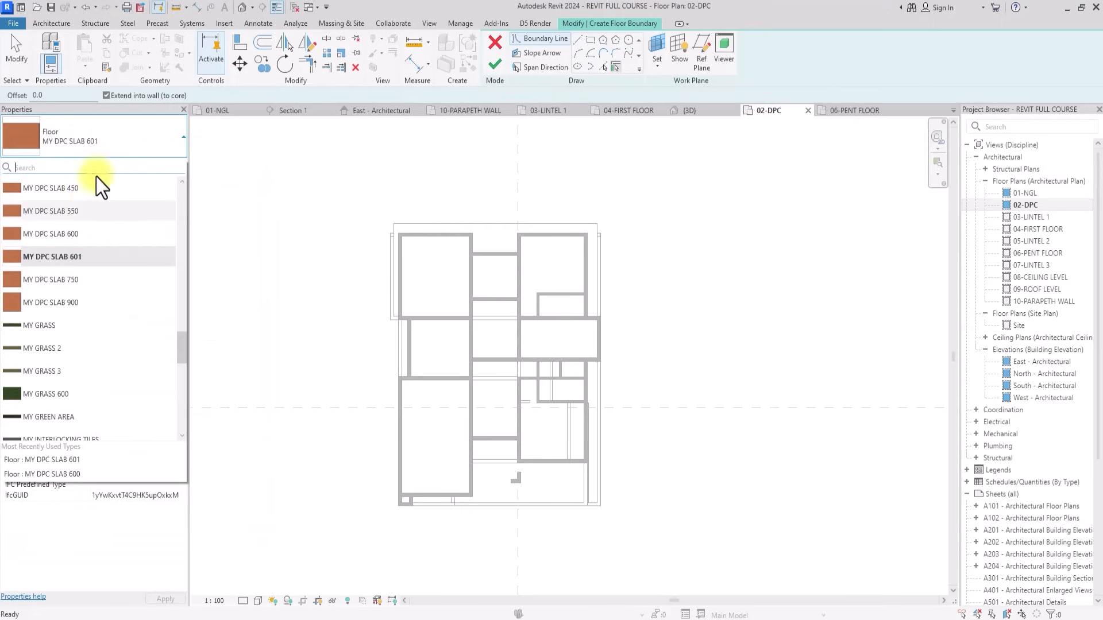
click(74, 237)
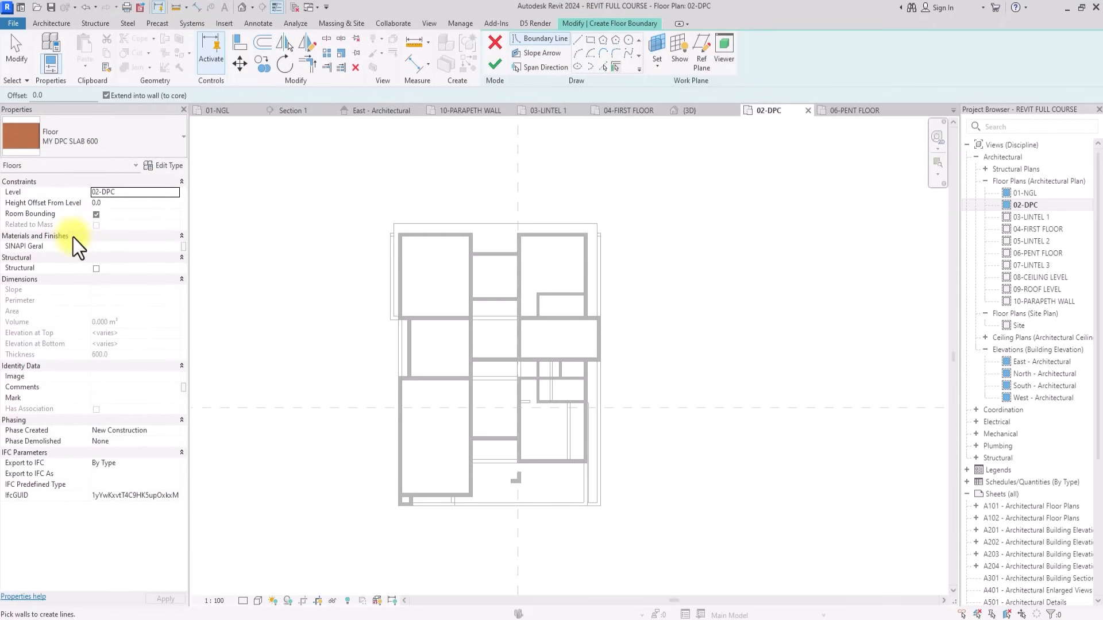
click(578, 40)
scroll(380, 207, up, 5)
click(359, 230)
scroll(359, 227, down, 3)
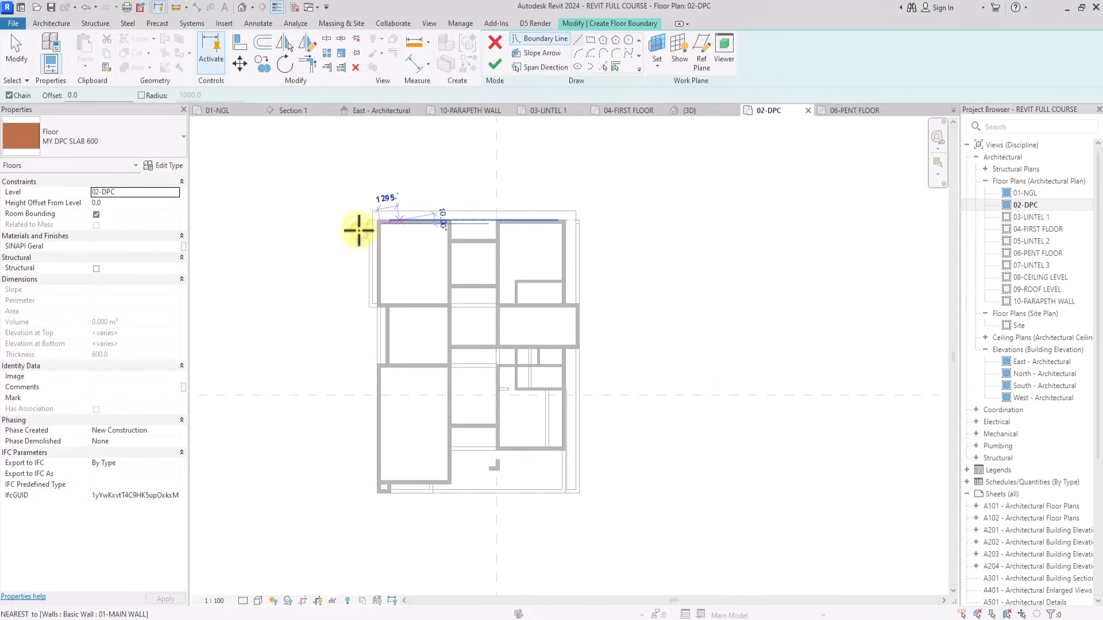
scroll(360, 226, up, 5)
click(441, 206)
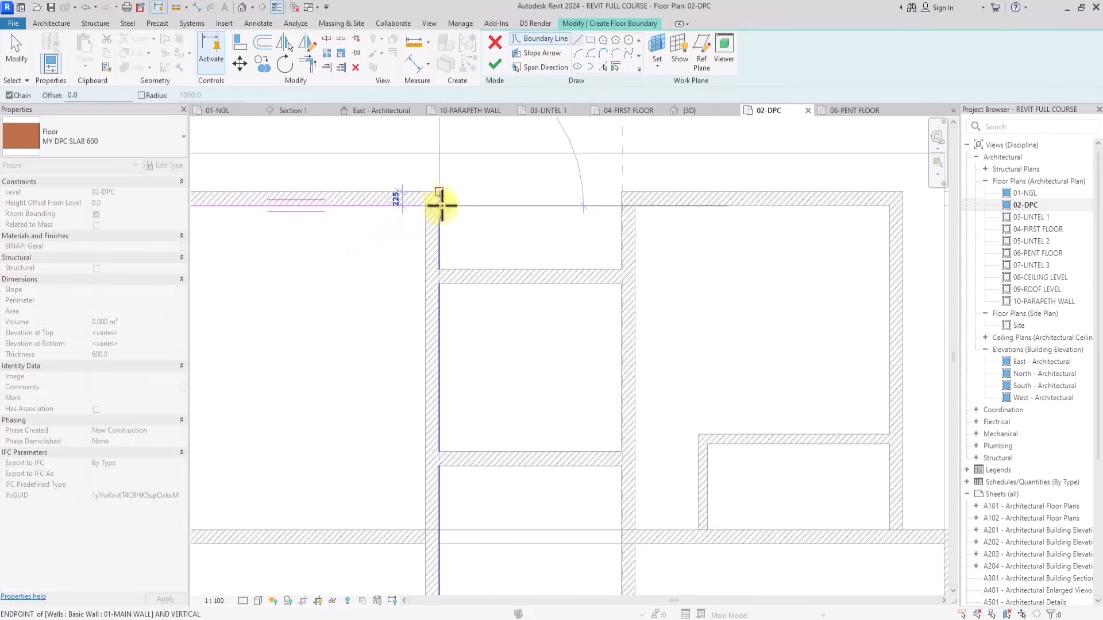
click(443, 191)
click(621, 192)
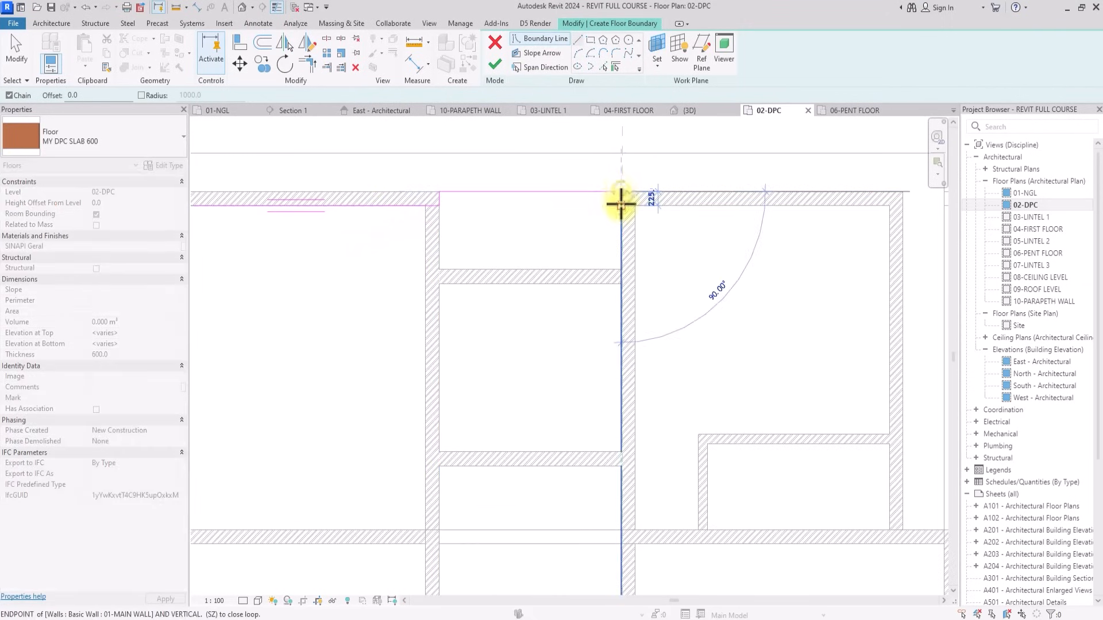
scroll(627, 205, down, 5)
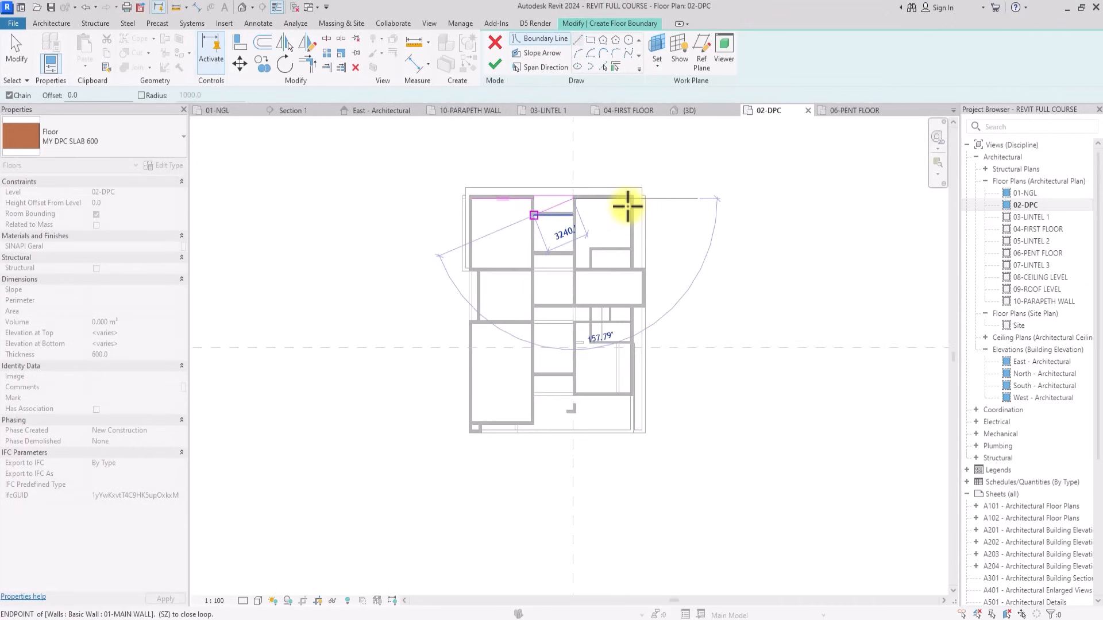
scroll(628, 206, up, 3)
key(Escape)
key(Escape)
scroll(634, 208, up, 3)
scroll(685, 215, down, 3)
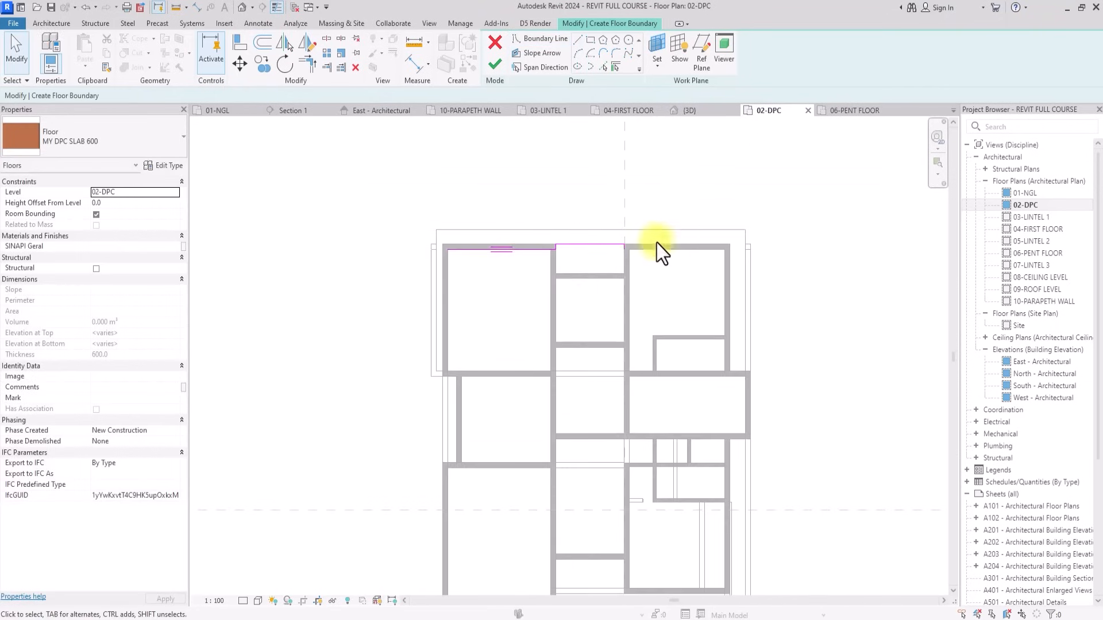
drag(695, 215, 417, 298)
key(Delete)
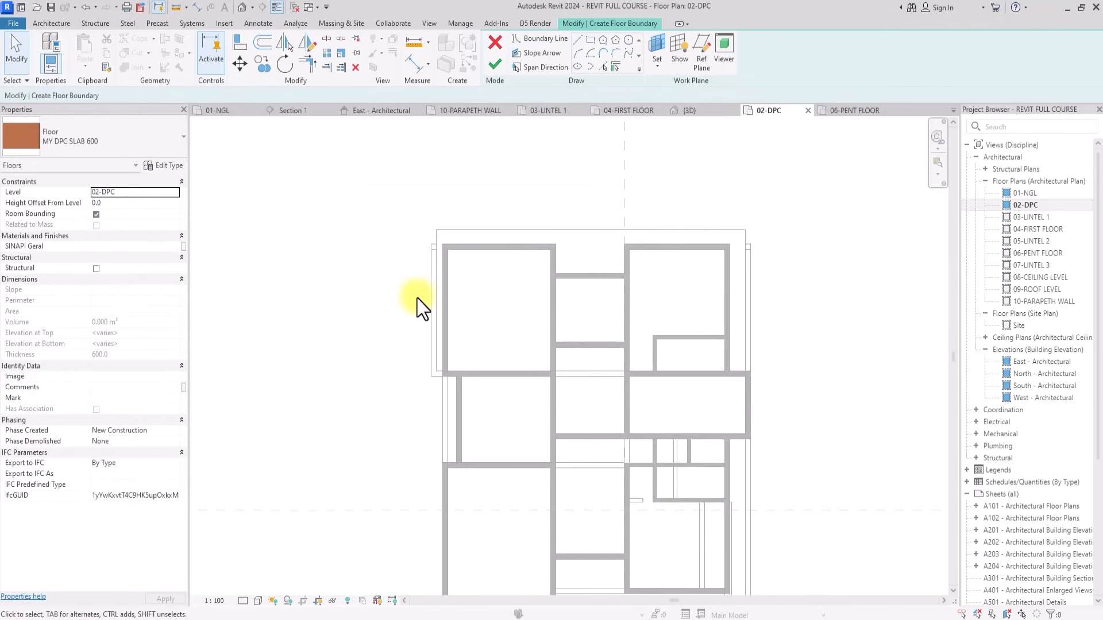
Sketch a closed floor boundary around the entrance porch at the plan's lower end, following the wall faces and the L-shaped wall piece.
scroll(417, 298, up, 3)
middle_drag(417, 298, 437, 318)
scroll(417, 299, down, 3)
scroll(417, 298, up, 3)
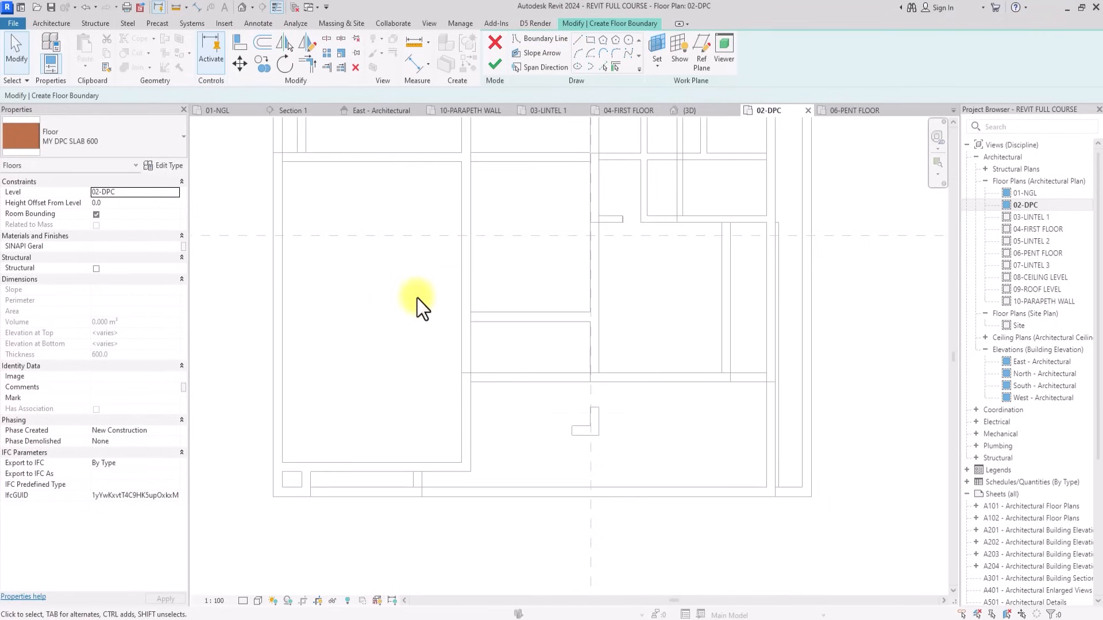
scroll(436, 269, down, 3)
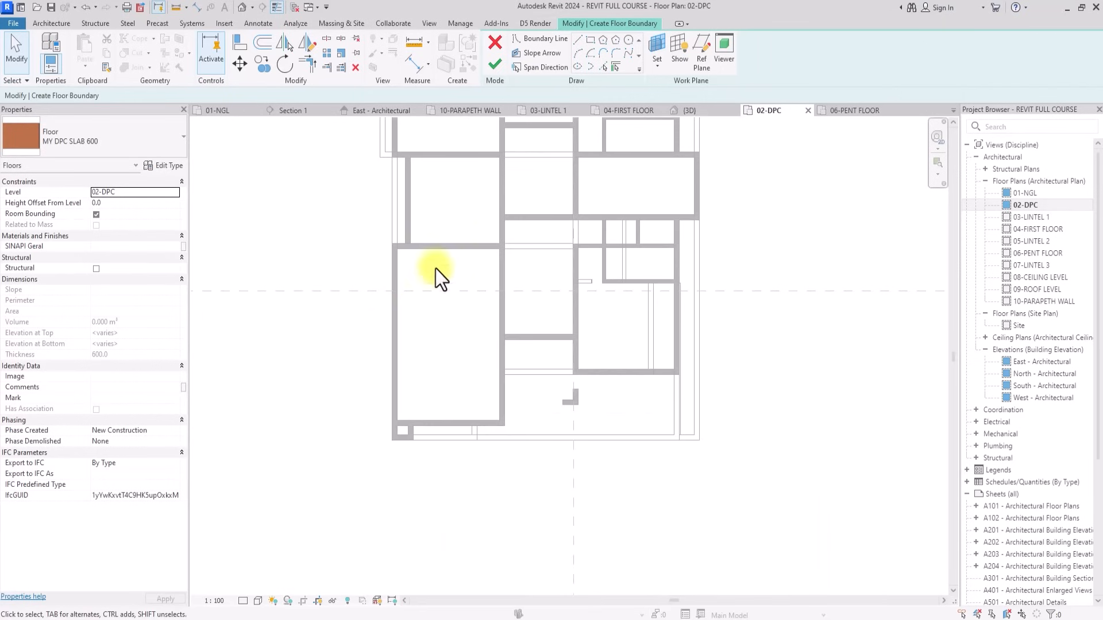
click(576, 44)
scroll(615, 357, up, 5)
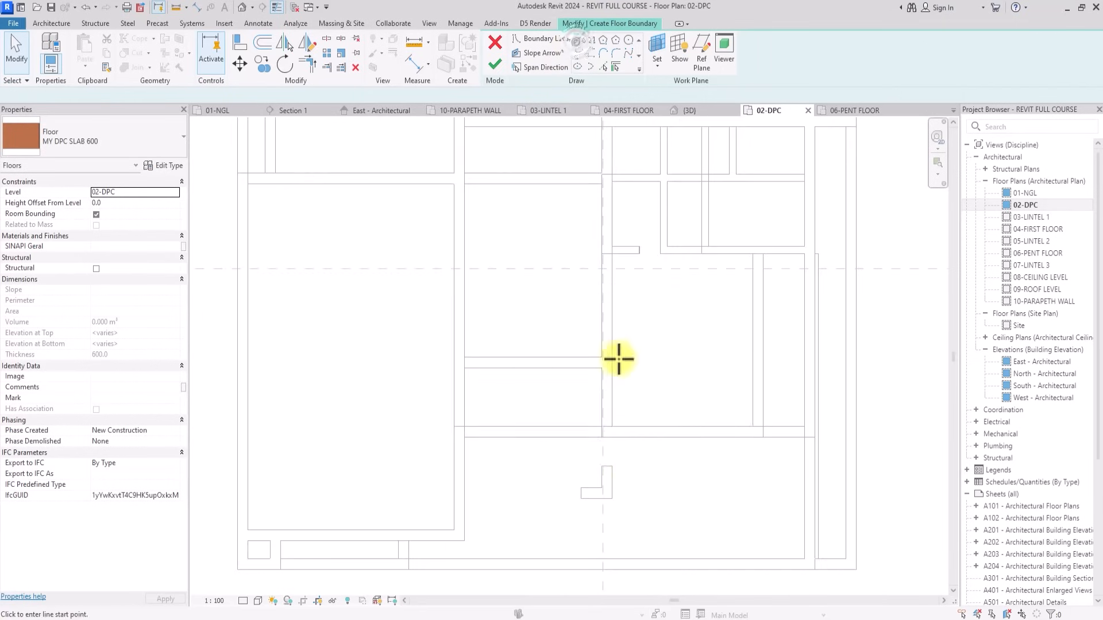
click(636, 490)
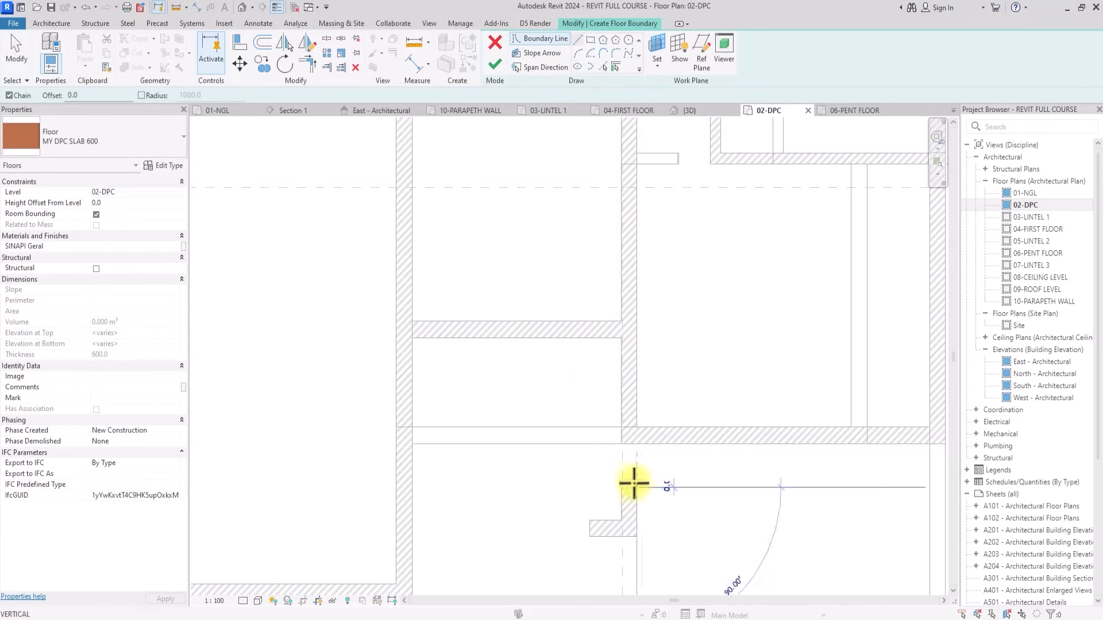
click(620, 442)
click(621, 337)
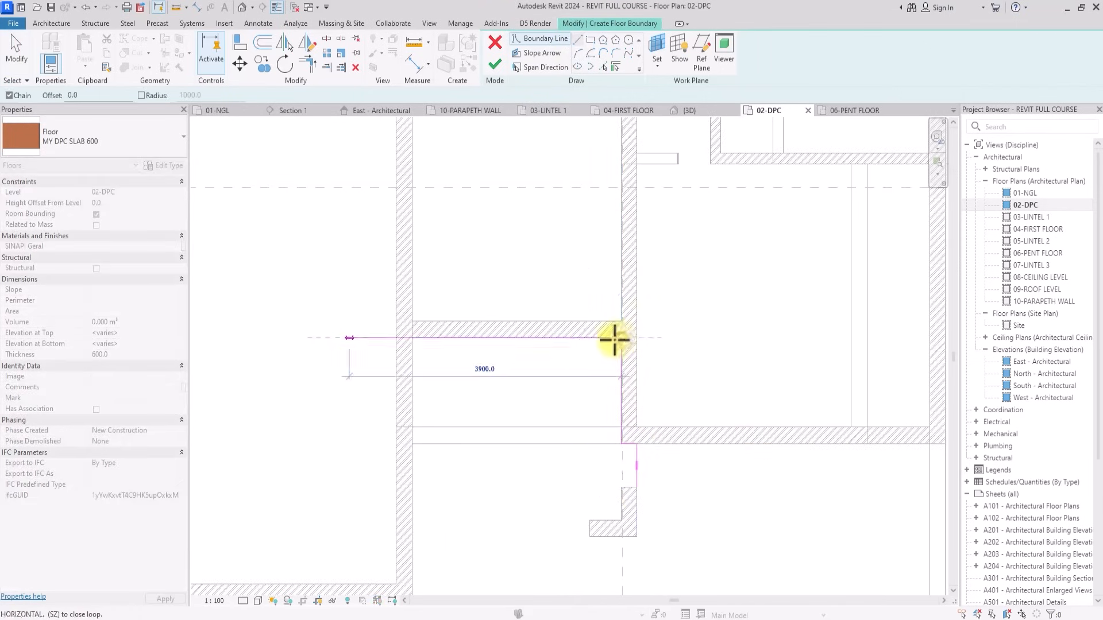
click(412, 337)
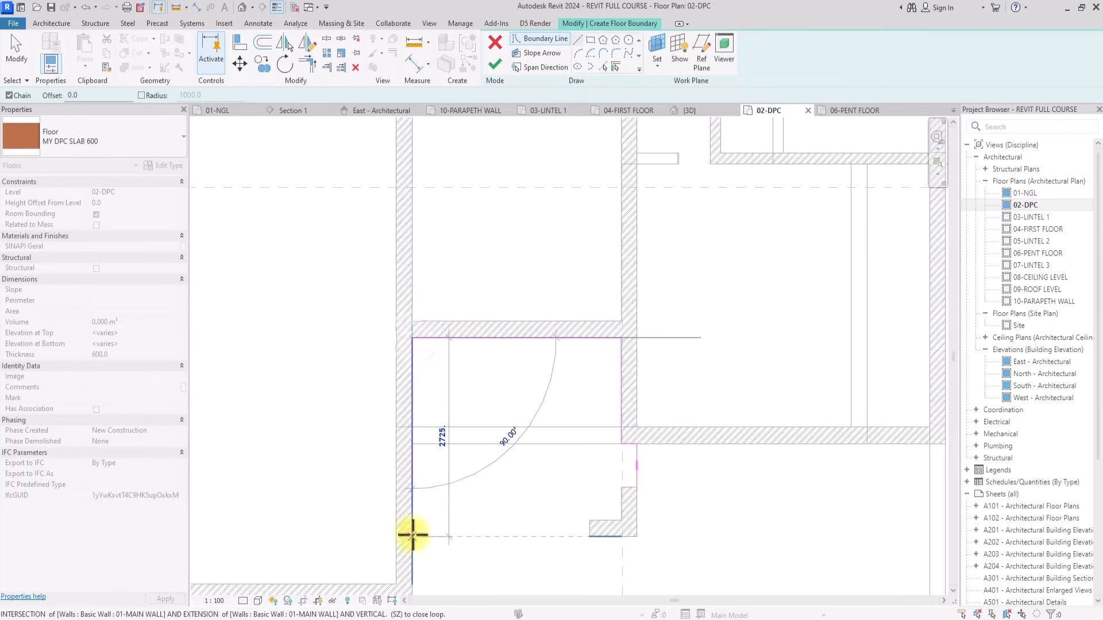
click(412, 537)
click(589, 537)
click(590, 521)
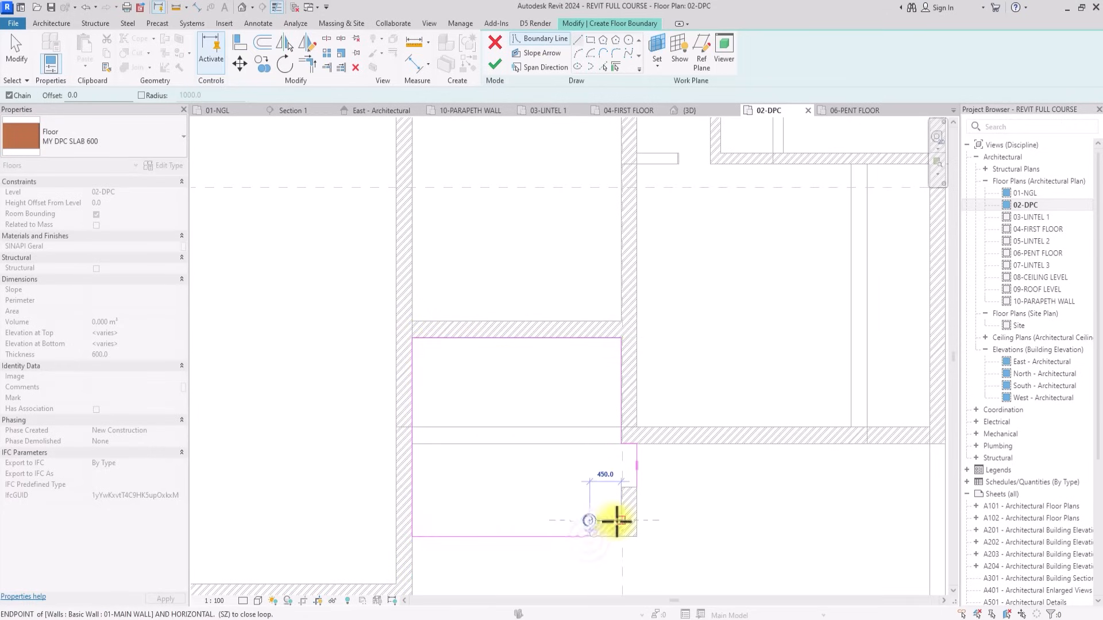
click(619, 521)
scroll(620, 488, down, 3)
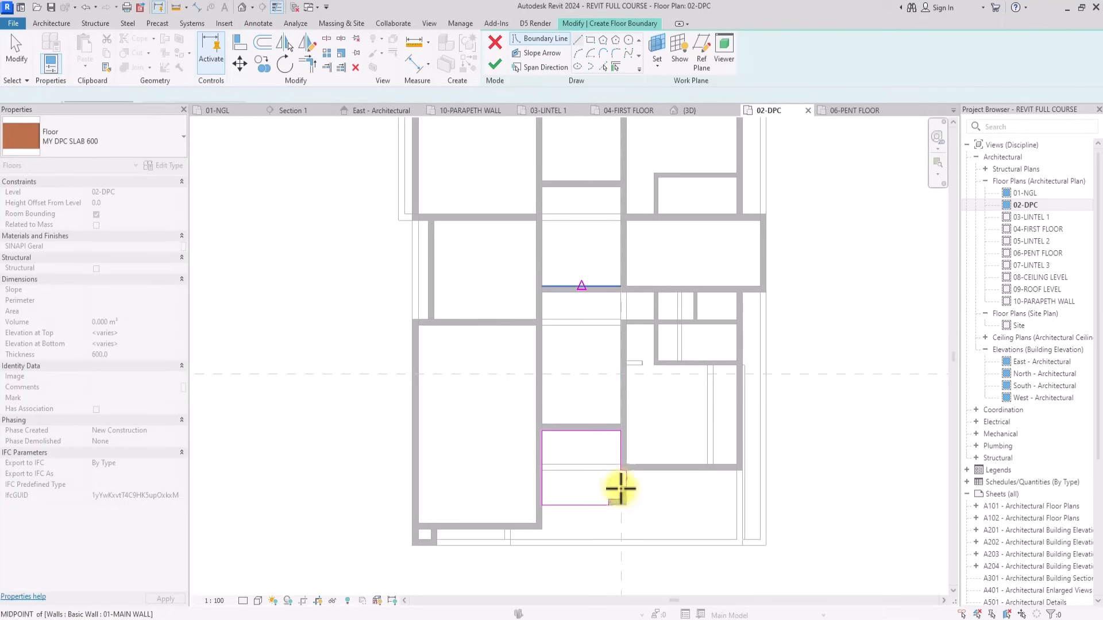
scroll(620, 488, up, 6)
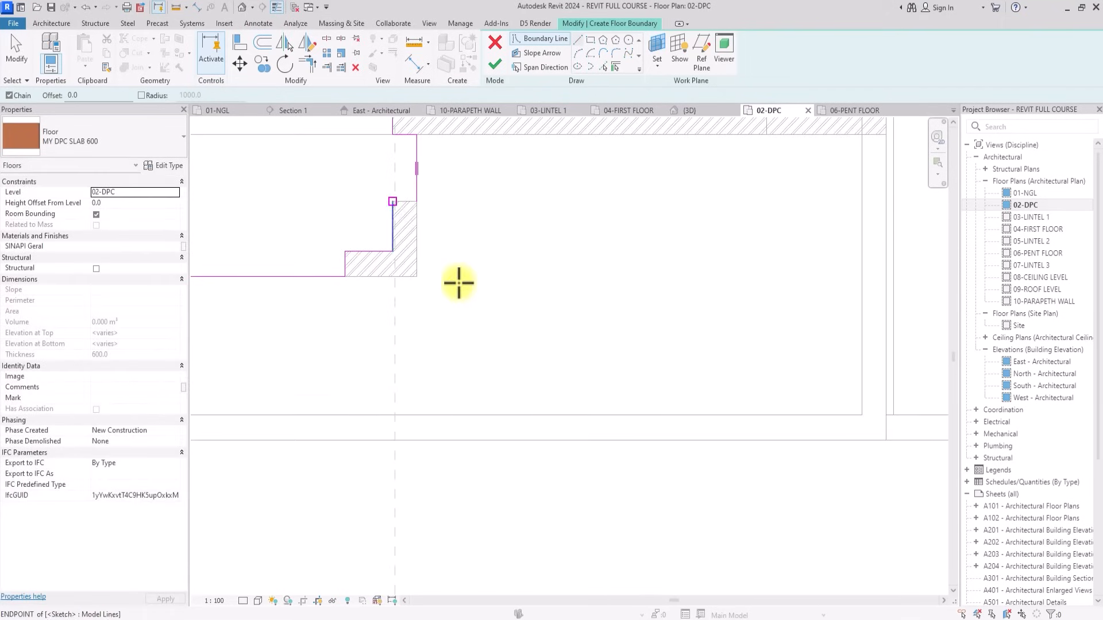
click(392, 199)
Add a rectangular floor boundary in the recess between the two rooms at the plan's upper end, from wall corner to wall corner.
scroll(418, 202, down, 3)
middle_drag(419, 201, 438, 220)
scroll(421, 195, up, 2)
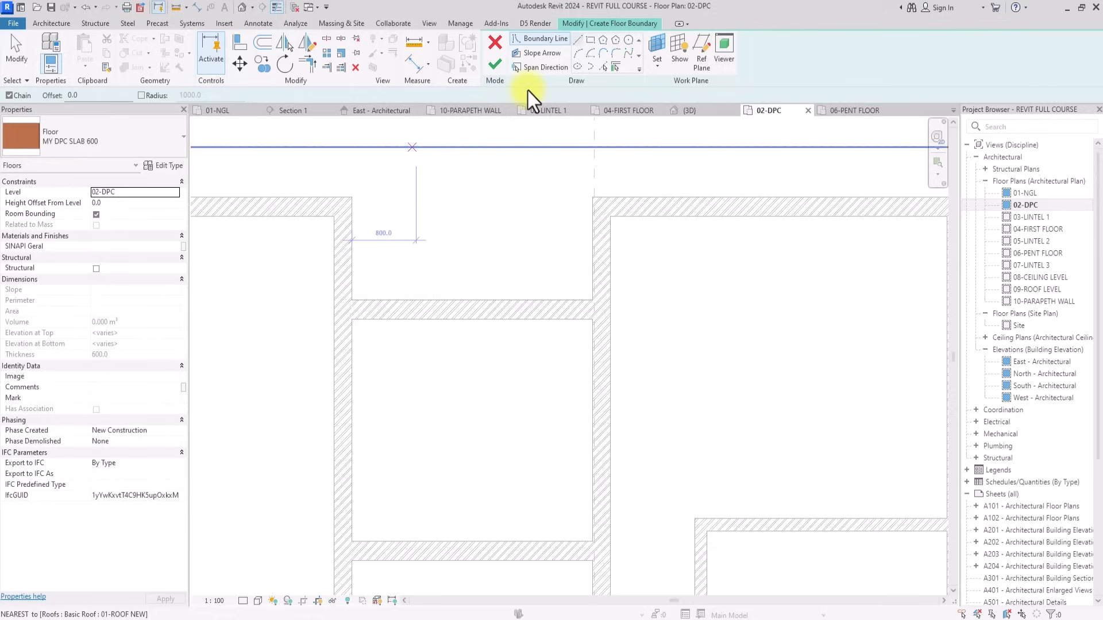
click(587, 40)
click(352, 197)
click(592, 300)
scroll(546, 321, down, 6)
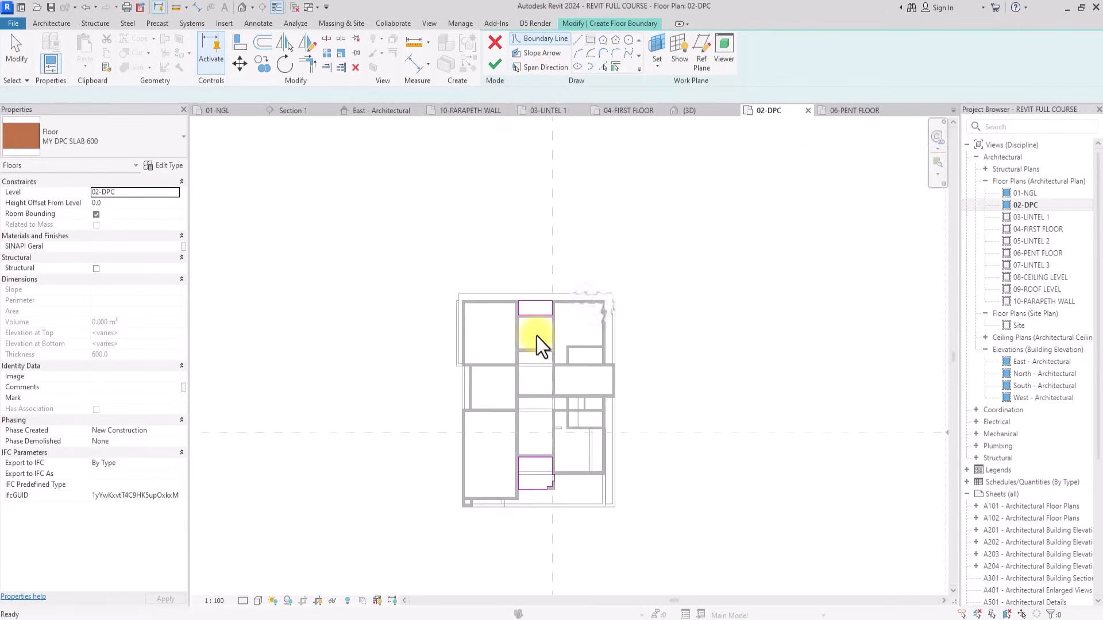
key(Escape)
key(Escape)
Finish the floor sketch with both porch boundaries and deselect the new slab.
scroll(536, 336, up, 5)
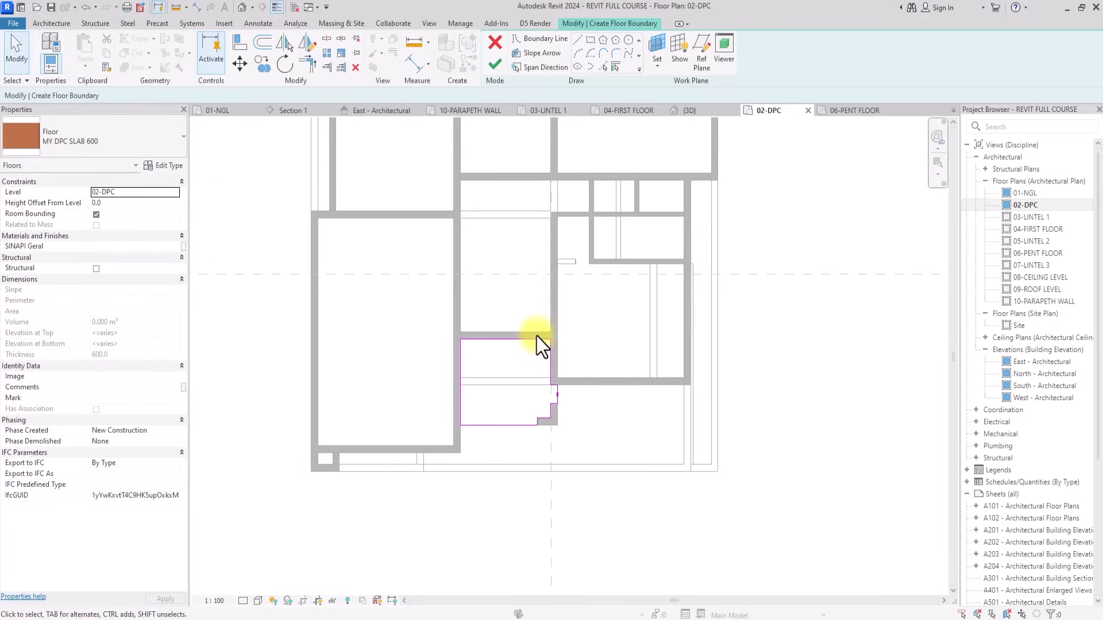
click(494, 63)
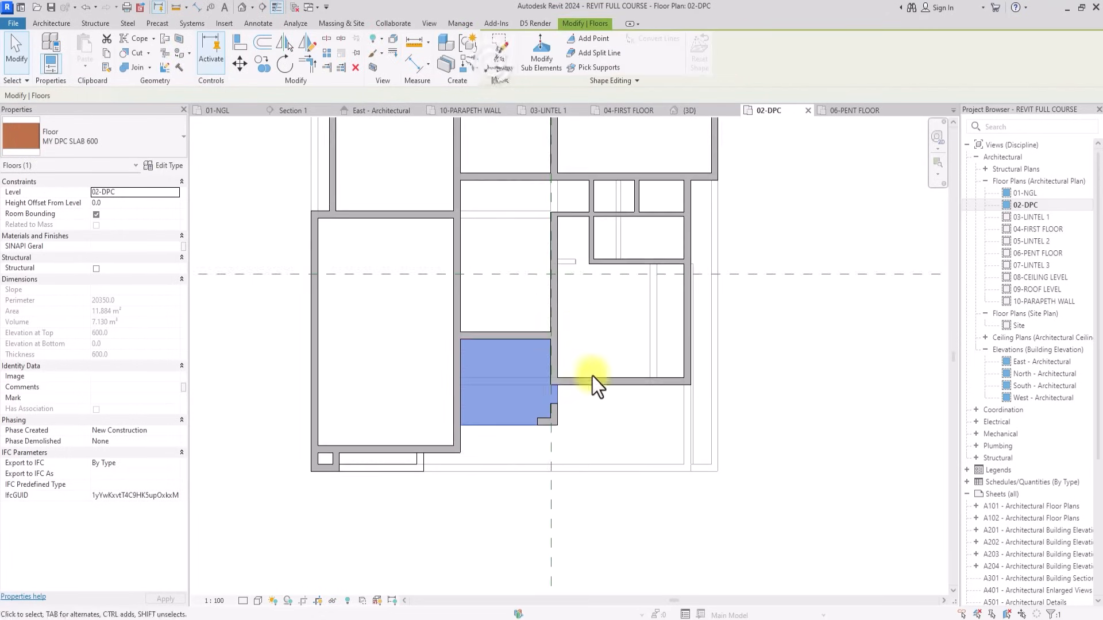
scroll(622, 469, down, 3)
click(623, 470)
mouse_move(622, 470)
middle_down()
mouse_move(641, 490)
mouse_move(635, 500)
middle_up()
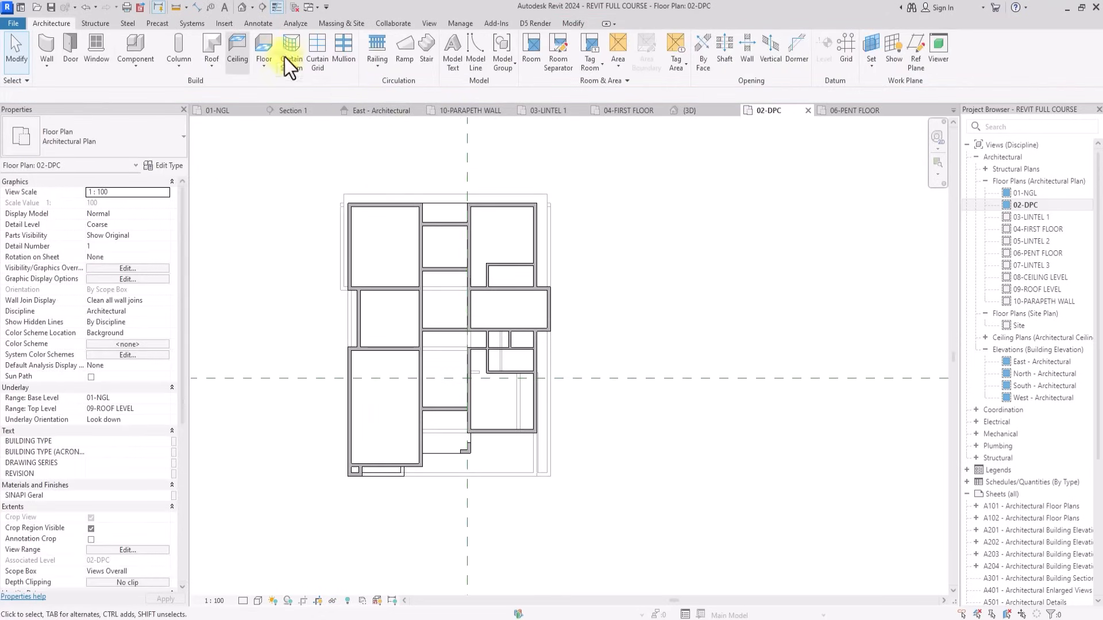
Start another floor on 02-DPC with the type MY DPC SLAB 150.
click(265, 40)
click(85, 146)
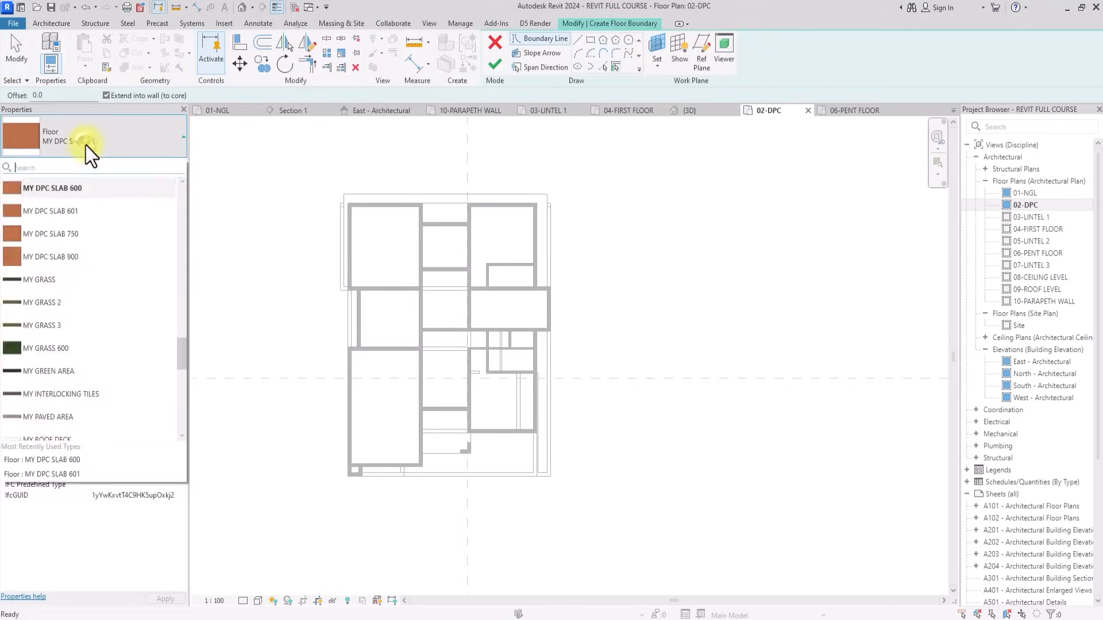
scroll(85, 146, up, 3)
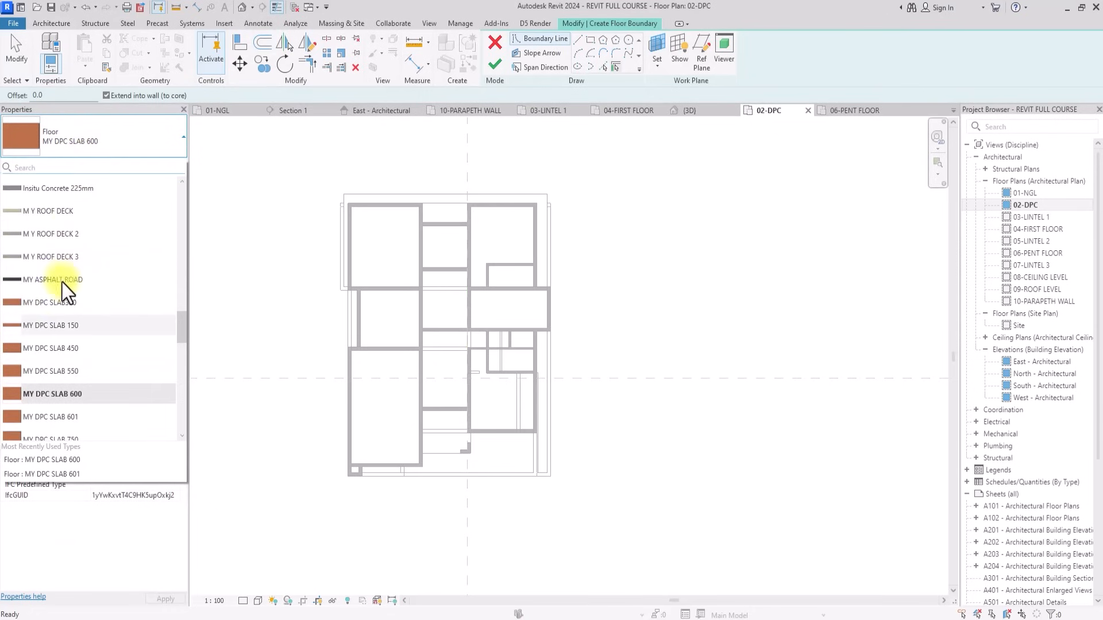
click(54, 325)
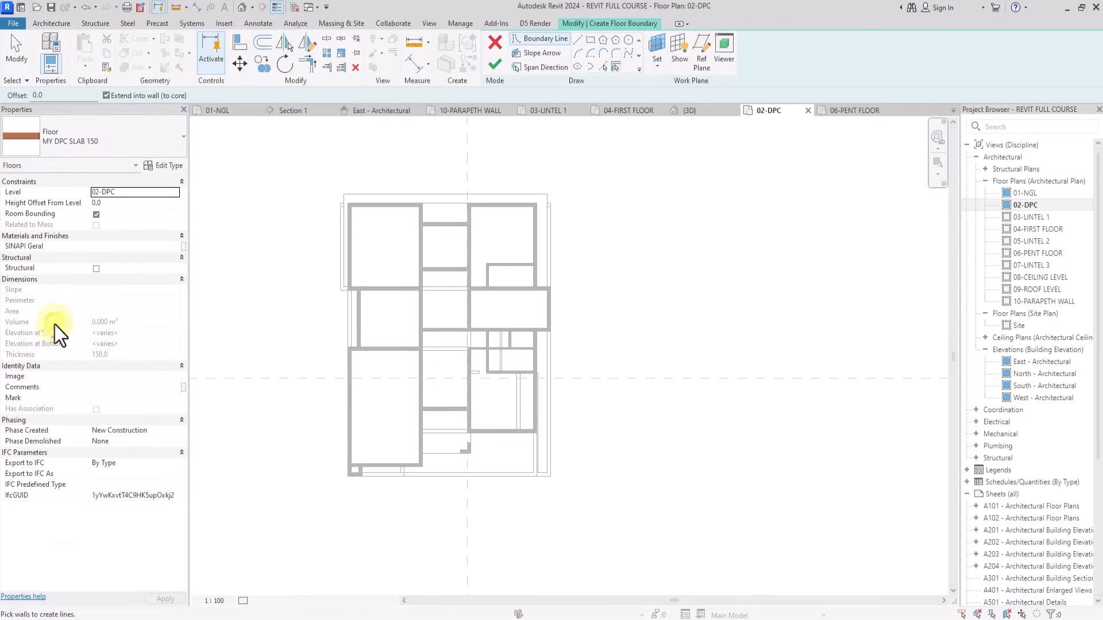
Draw the 150 mm slab's boundary along the inner wall faces at the plan's upper end, from the upper-left room around the recess.
click(578, 39)
scroll(369, 223, up, 4)
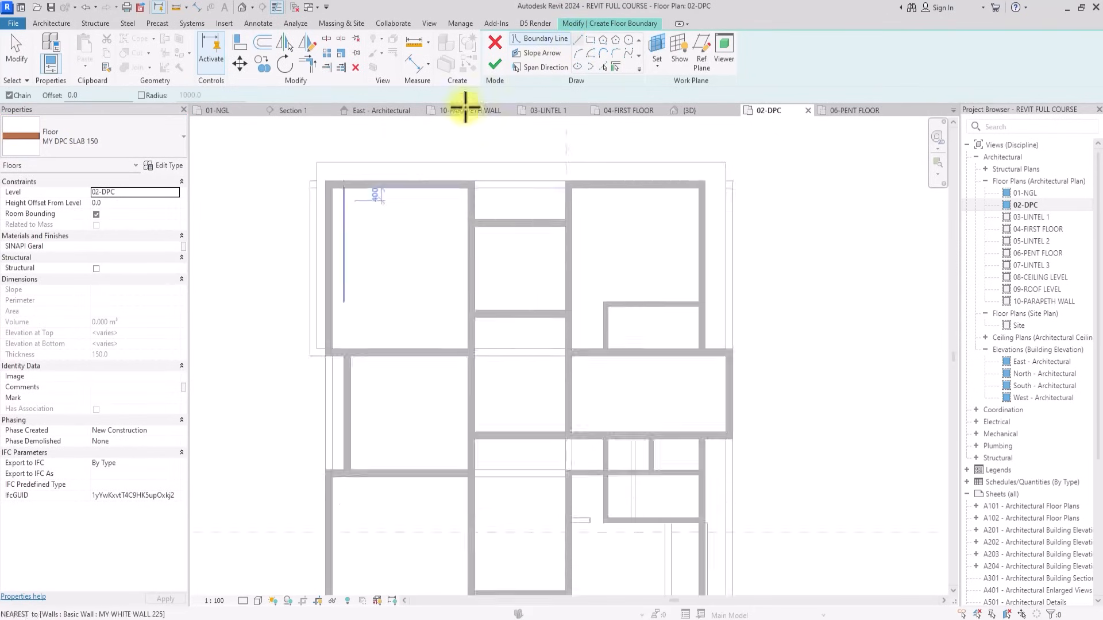
click(327, 186)
click(487, 185)
click(487, 230)
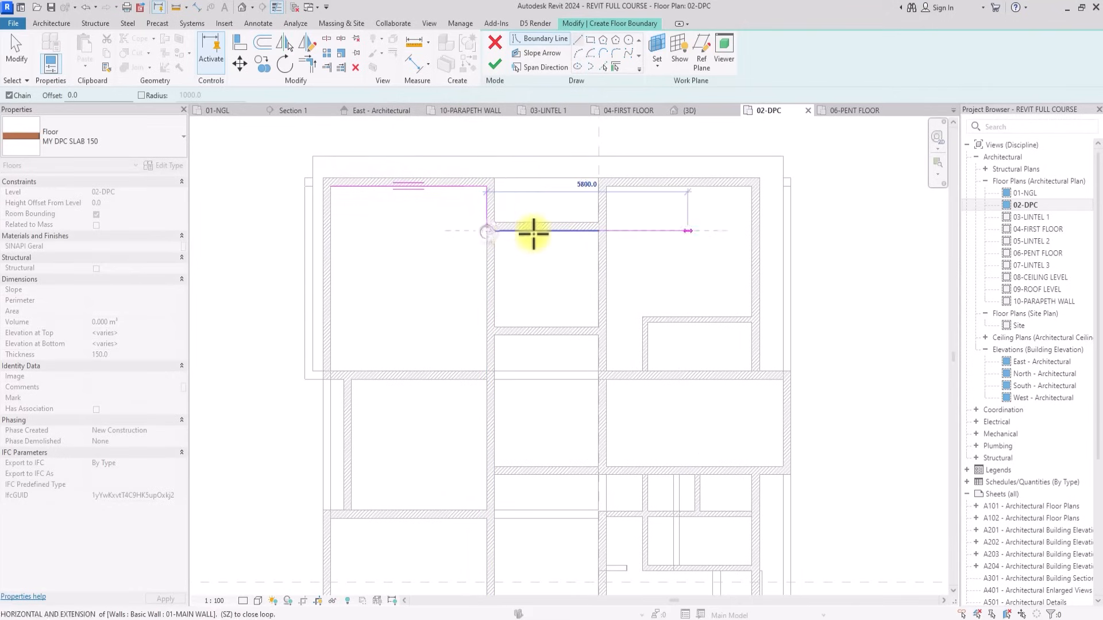
click(605, 230)
click(605, 185)
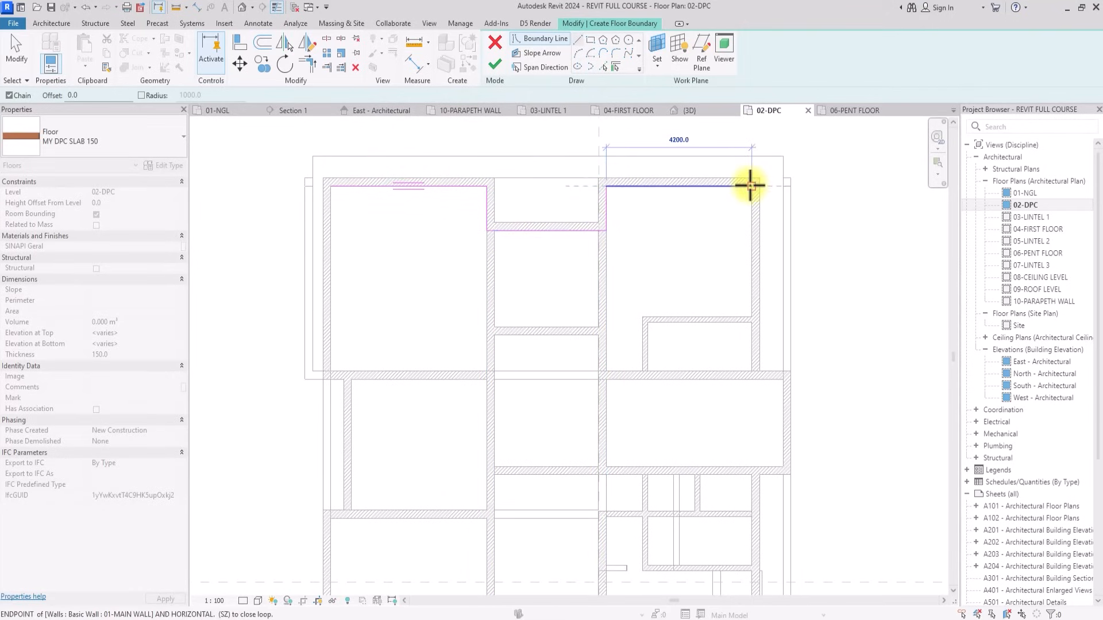
Continue the floor boundary down the building's right side, around the projecting room to the lower-right room's outer corner.
click(750, 193)
click(751, 380)
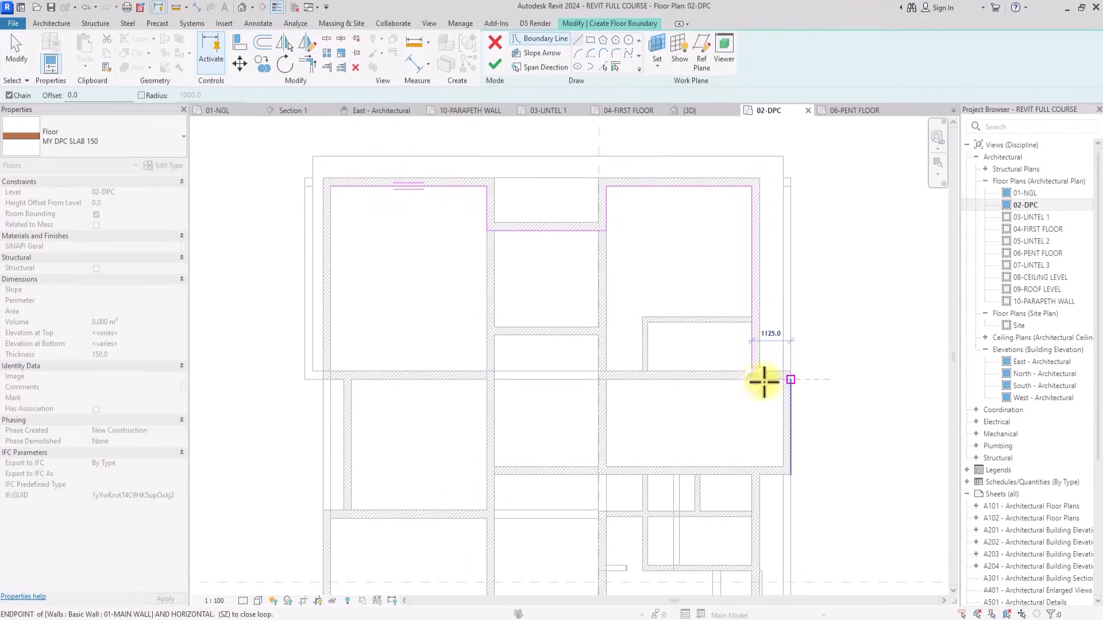
click(784, 379)
scroll(707, 370, up, 4)
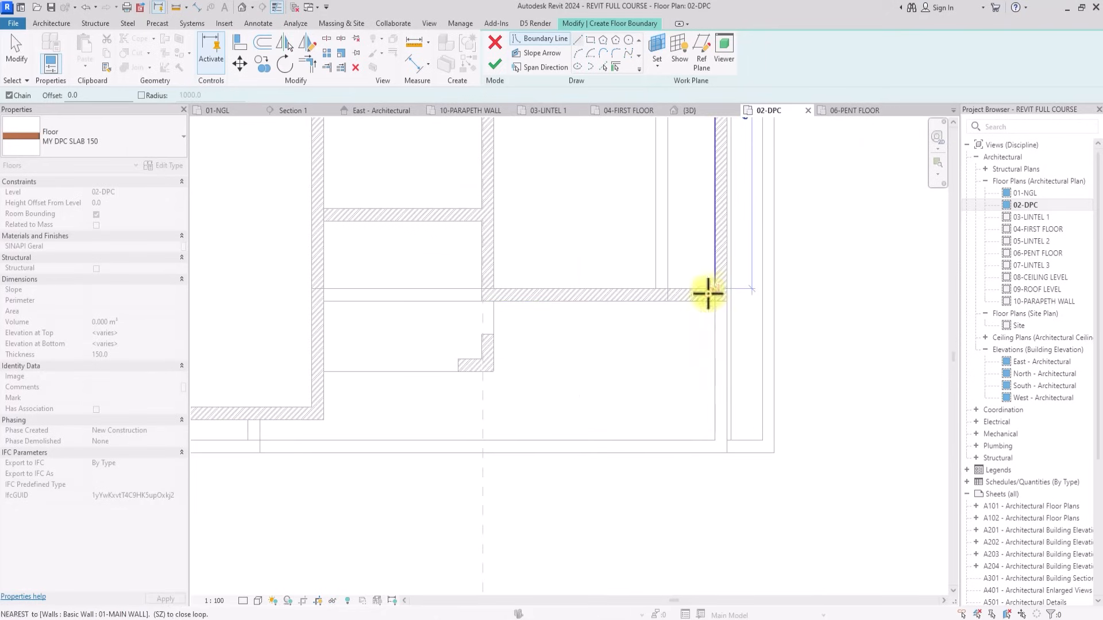
click(708, 294)
scroll(488, 287, up, 2)
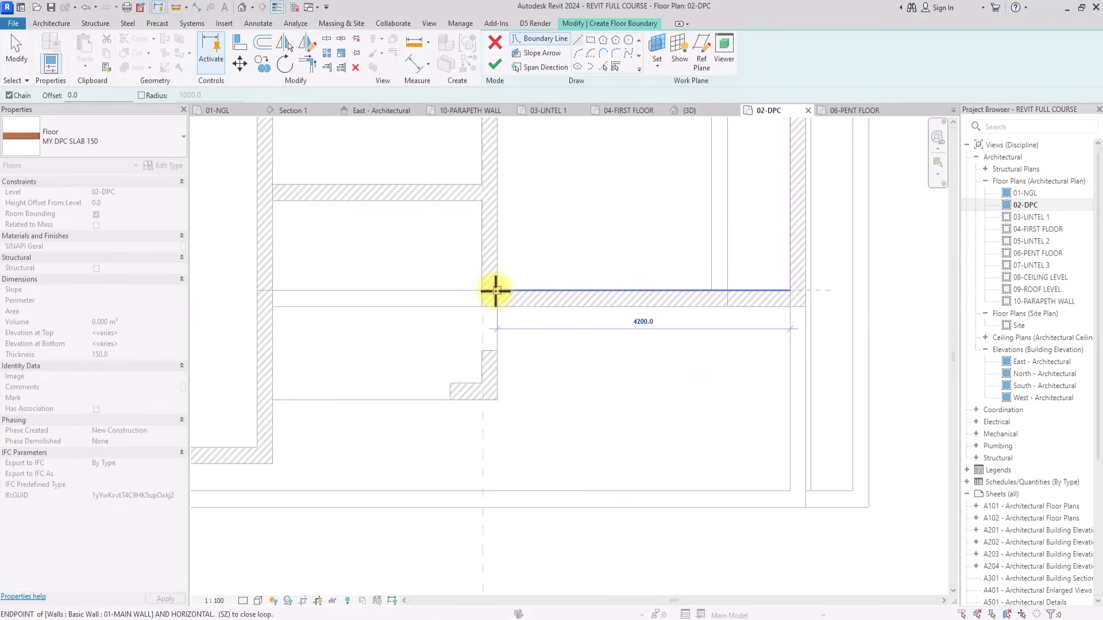
Continue the boundary along the lower-right room's end wall, around the entrance porch and along the large lower-left room's end wall.
click(496, 290)
click(499, 184)
scroll(500, 184, down, 2)
middle_drag(499, 183, 538, 182)
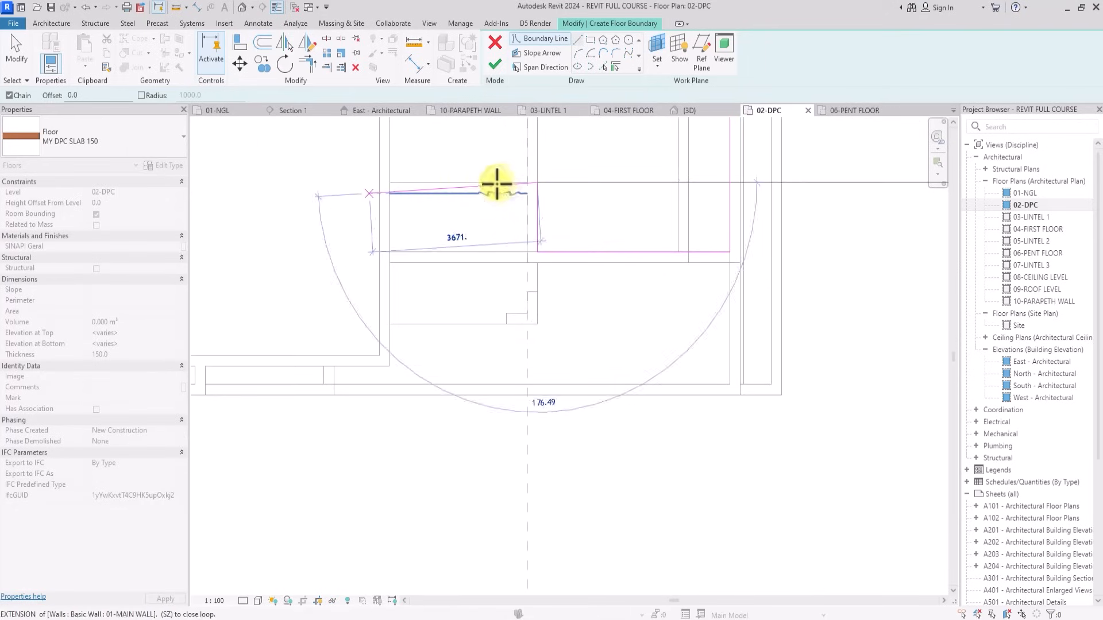
click(375, 179)
click(376, 356)
middle_drag(245, 354, 423, 359)
click(355, 360)
Close the floor boundary up the building's left side, following the set-back middle room to the starting corner.
scroll(357, 278, down, 3)
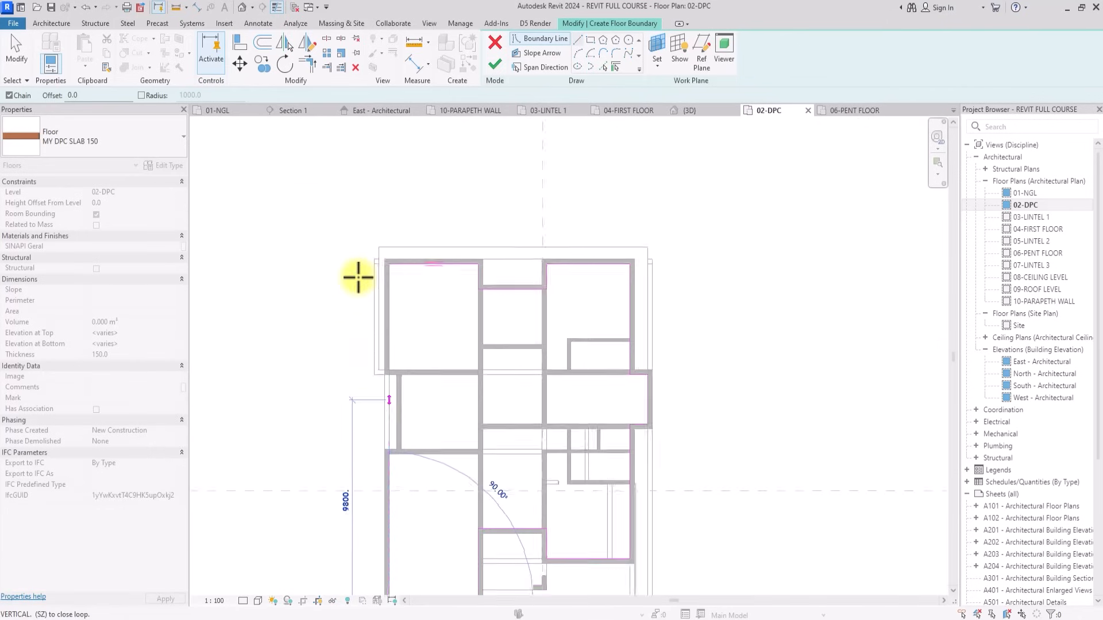
scroll(360, 288, up, 3)
click(404, 478)
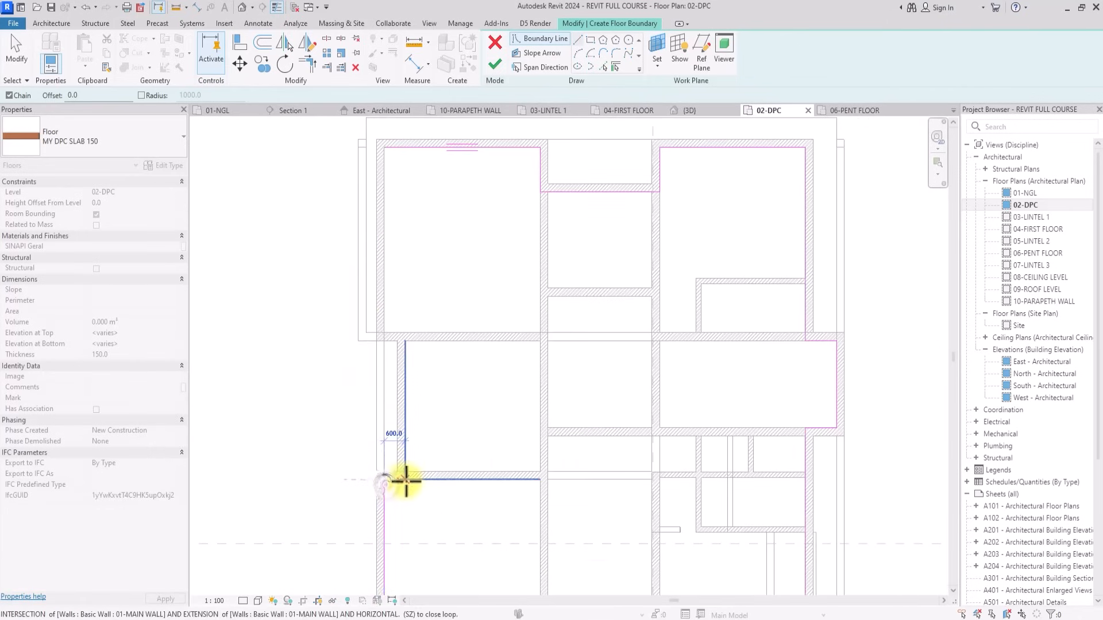
click(402, 332)
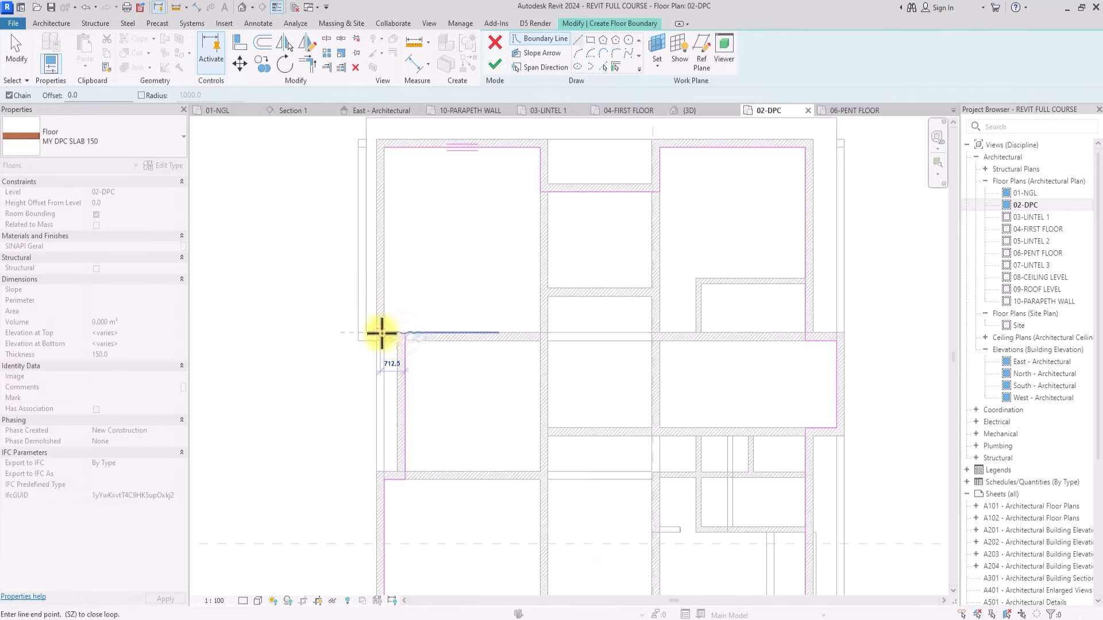
click(380, 332)
click(383, 147)
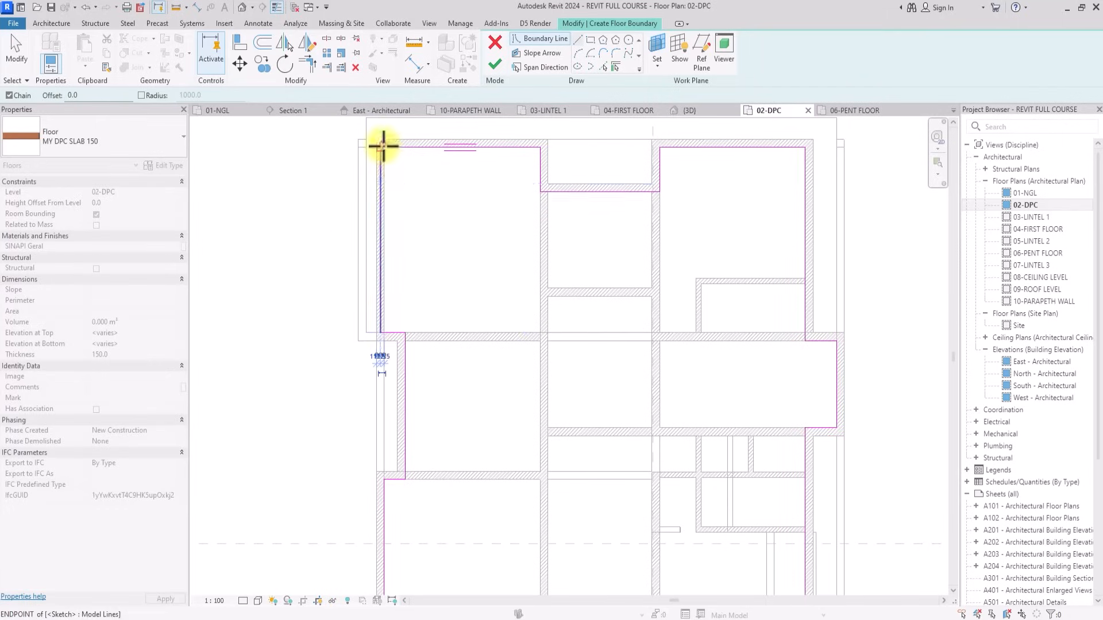
Move the upper-left room's outer boundary line onto the wall's inner face and finish the floor sketch.
key(Escape)
key(Escape)
click(378, 196)
key(Escape)
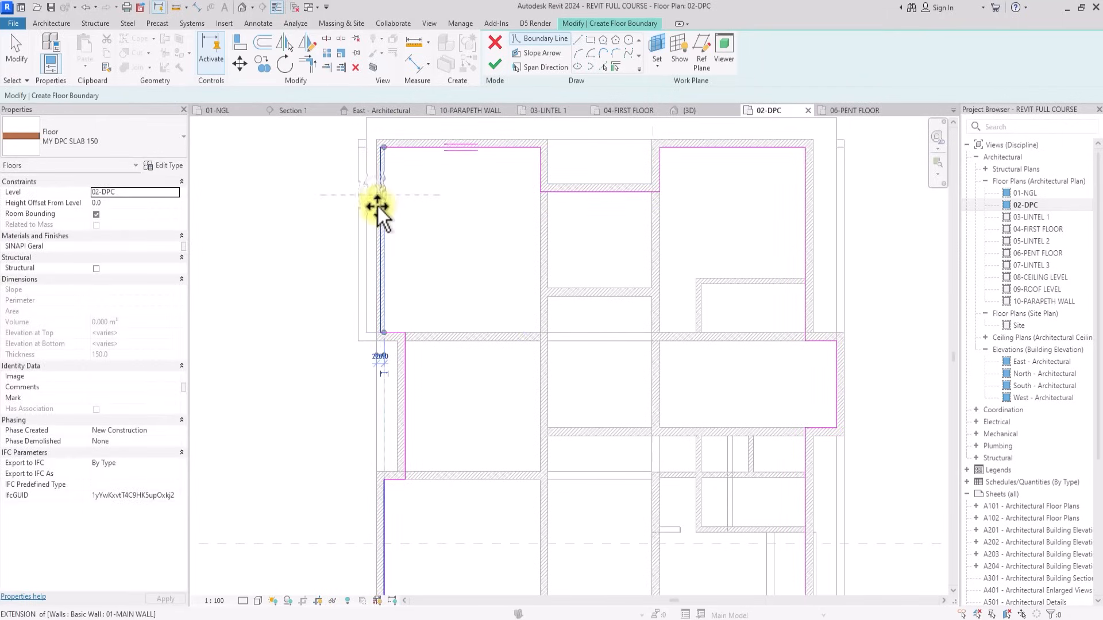
scroll(446, 227, down, 2)
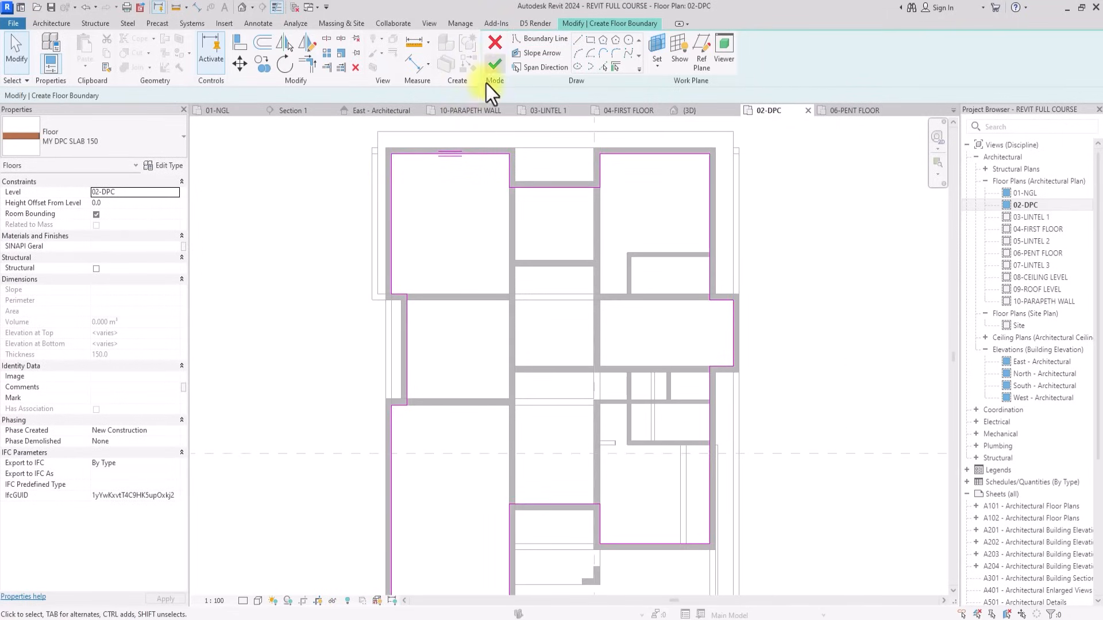
click(491, 65)
click(293, 355)
scroll(288, 361, down, 2)
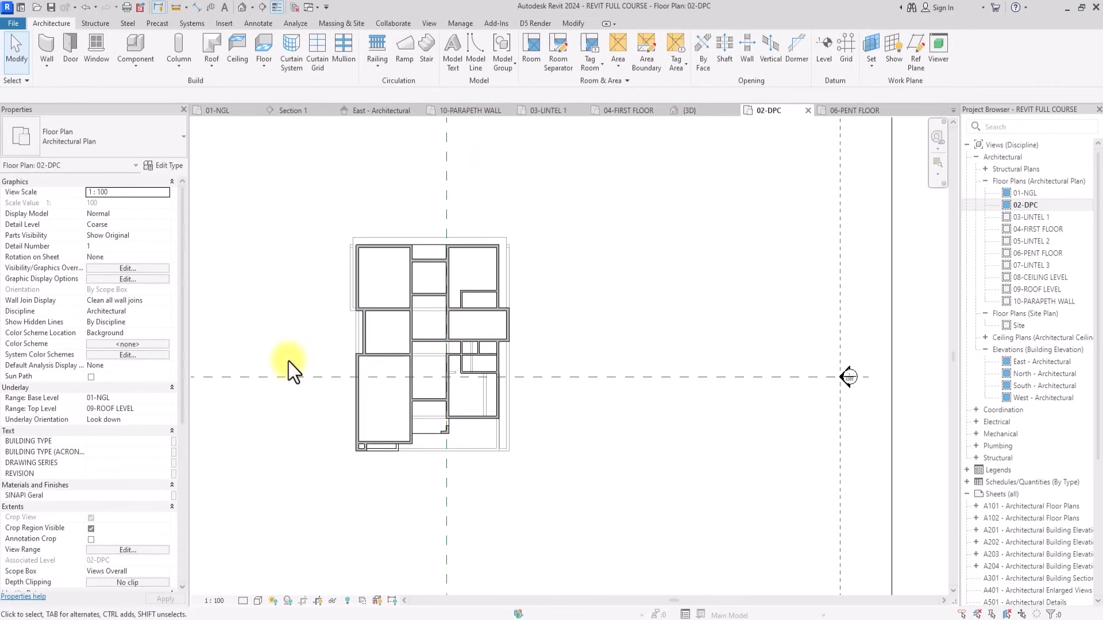
Set the 02-DPC plan's underlay base level to None.
scroll(289, 361, up, 1)
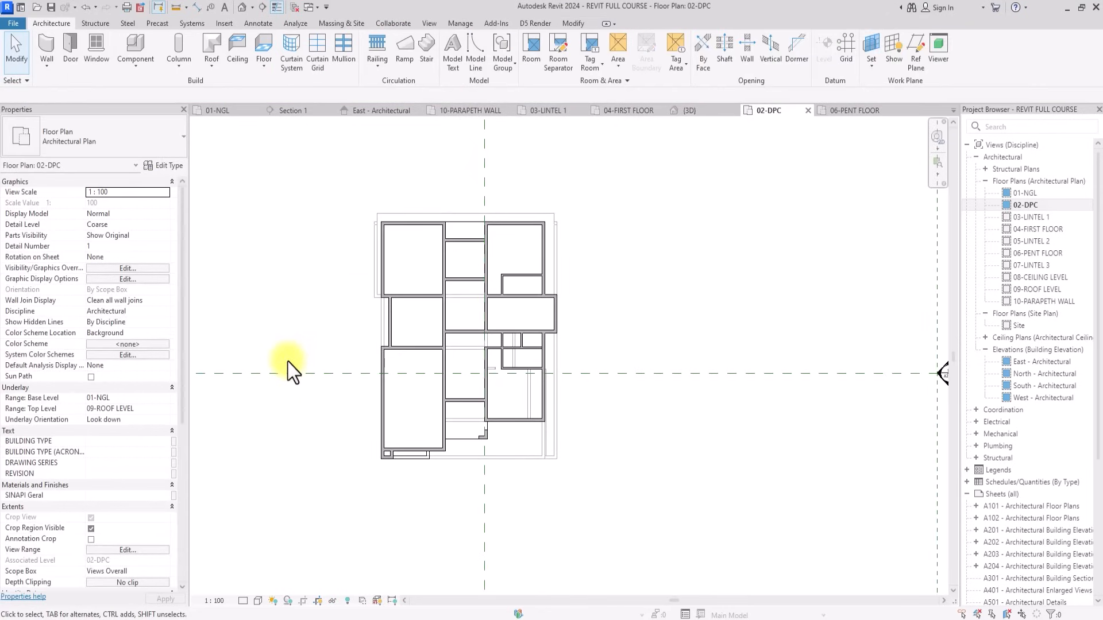
click(163, 398)
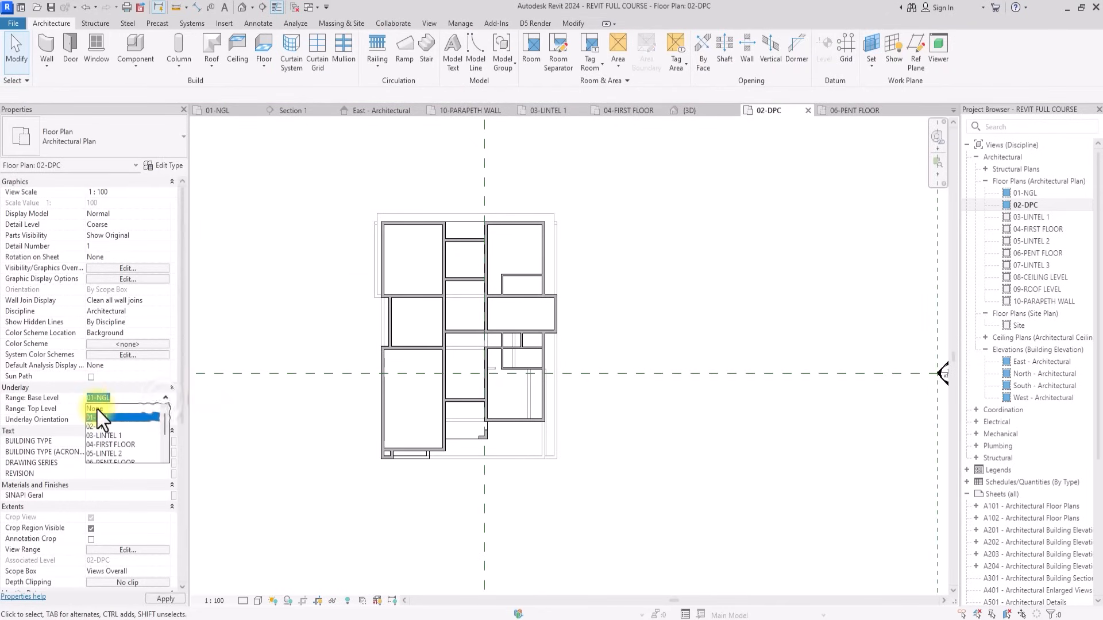
click(98, 409)
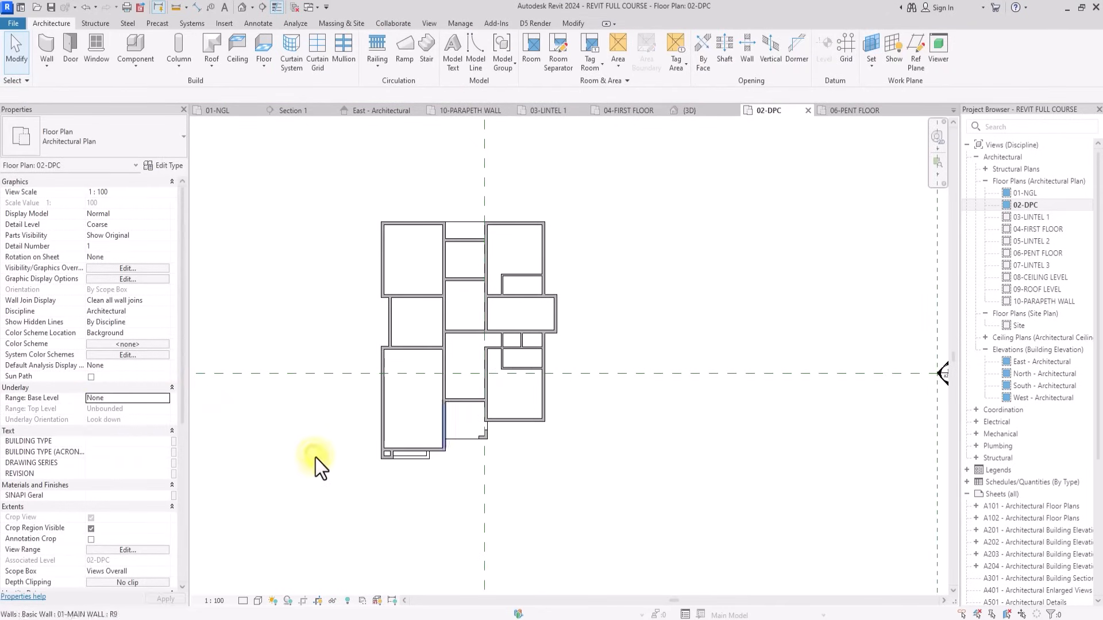
Select the interior MY DPC SLAB 150 floor and open its boundary for editing.
scroll(315, 457, up, 2)
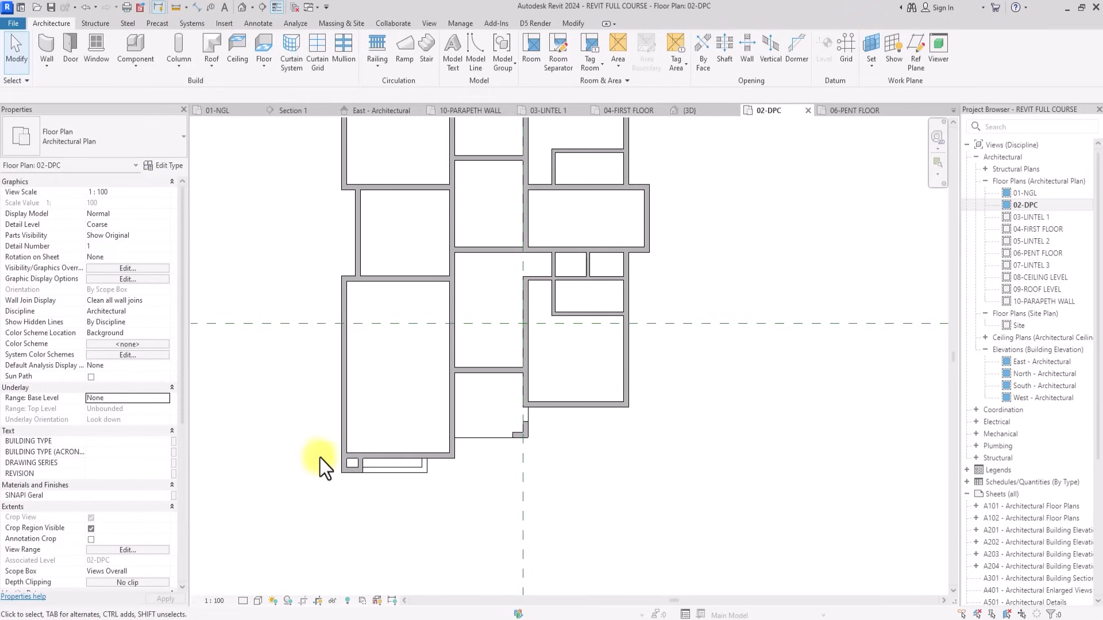
scroll(397, 460, up, 2)
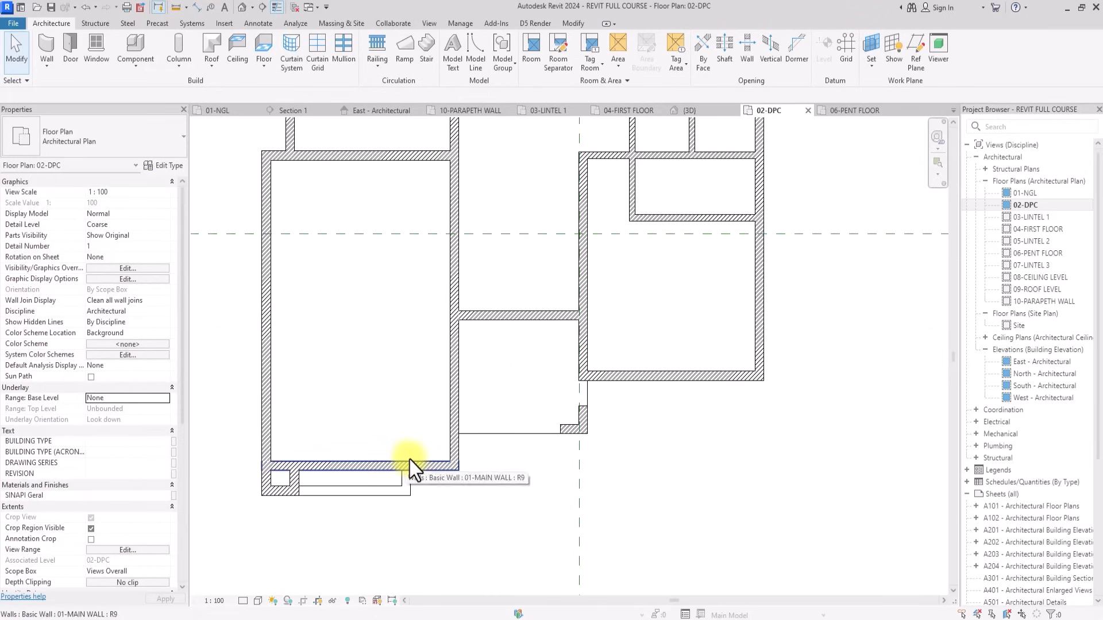
key(Tab)
key(Tab)
click(408, 459)
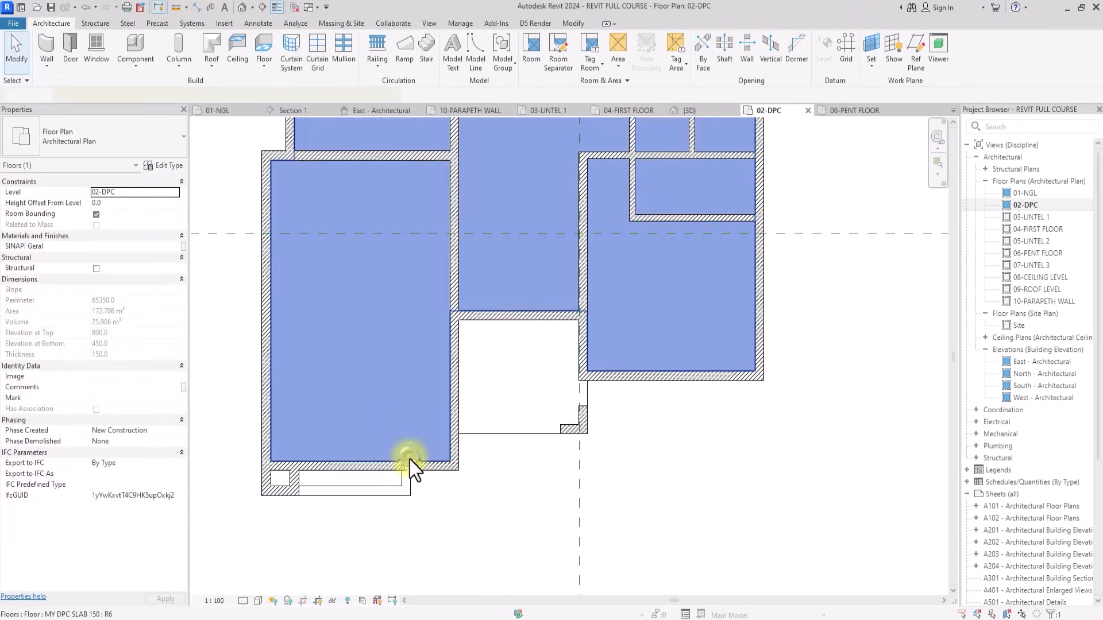
scroll(409, 460, down, 2)
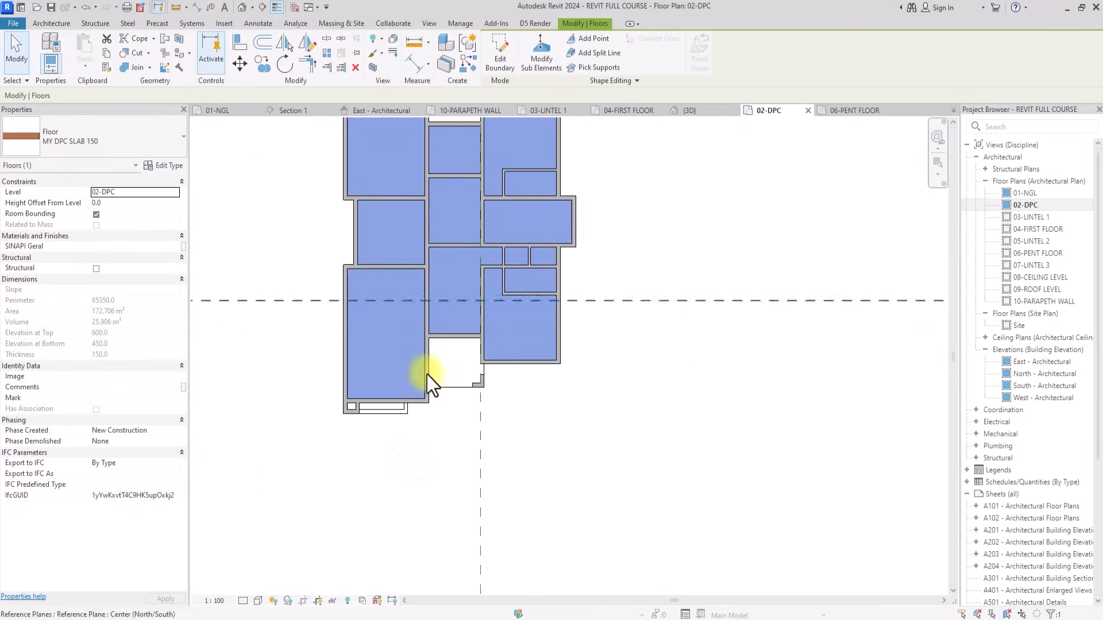
click(492, 54)
Extend the slab boundary around the narrow strip outside the lower-left room's end wall, trim the overlapping lines and finish the edit.
click(577, 40)
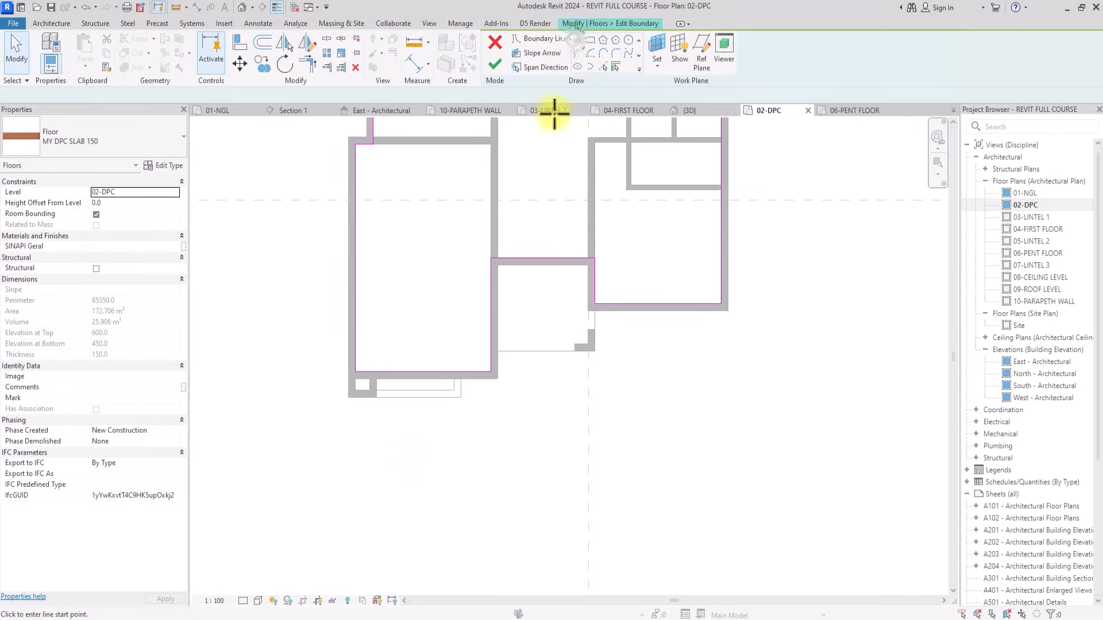
scroll(502, 288, up, 3)
click(504, 290)
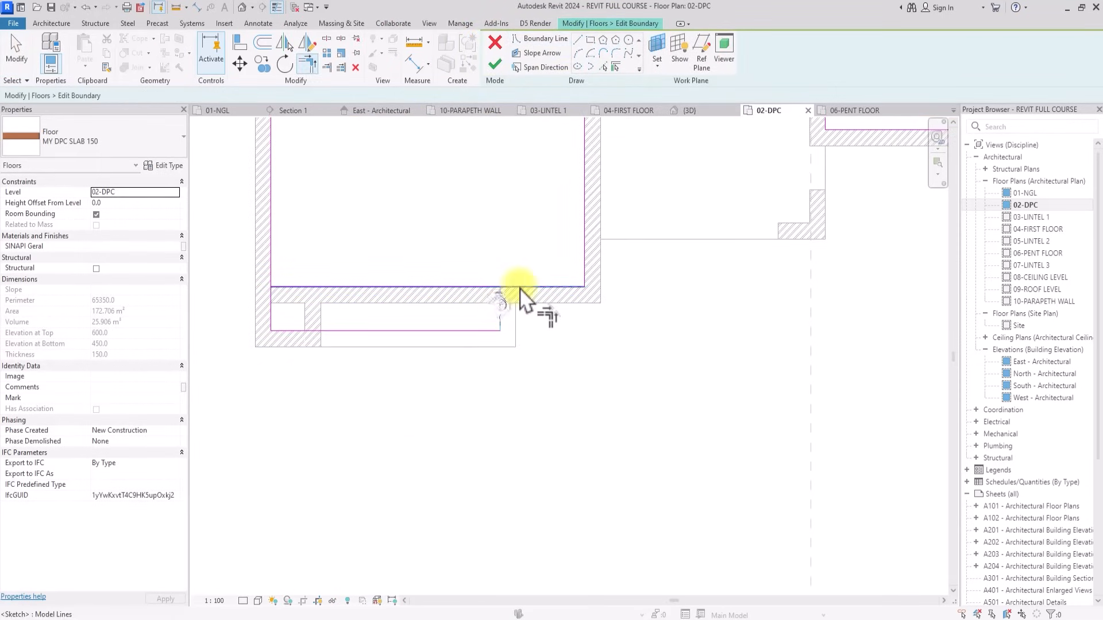
scroll(515, 236, down, 1)
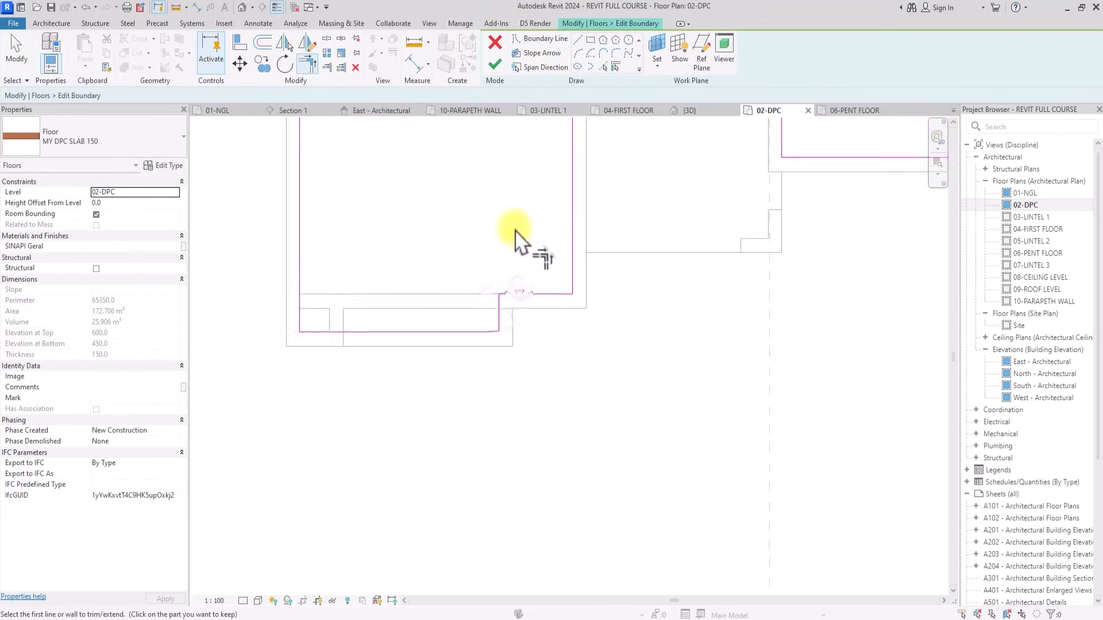
click(501, 62)
click(528, 395)
scroll(529, 395, down, 2)
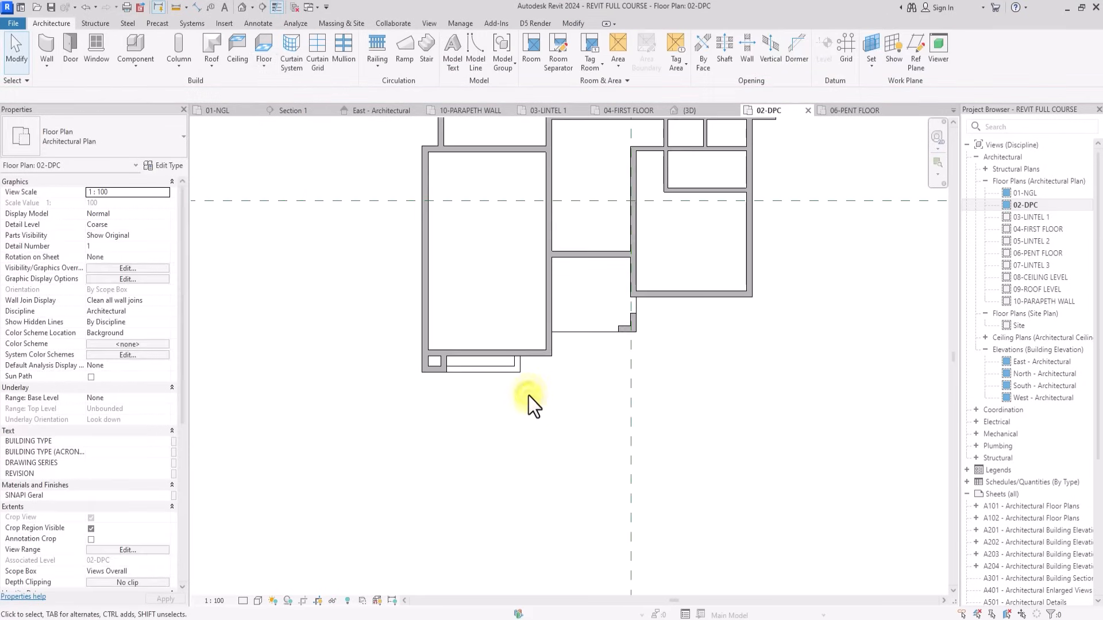
Open the 3D view and examine the porch and strip slabs from a front corner of the building.
click(242, 7)
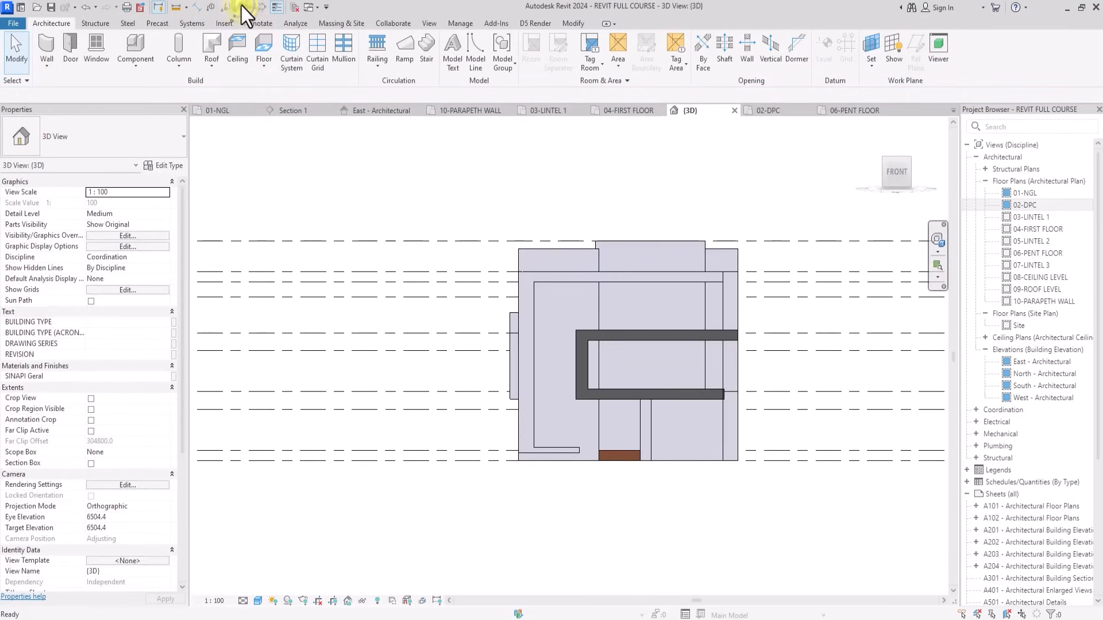
click(891, 167)
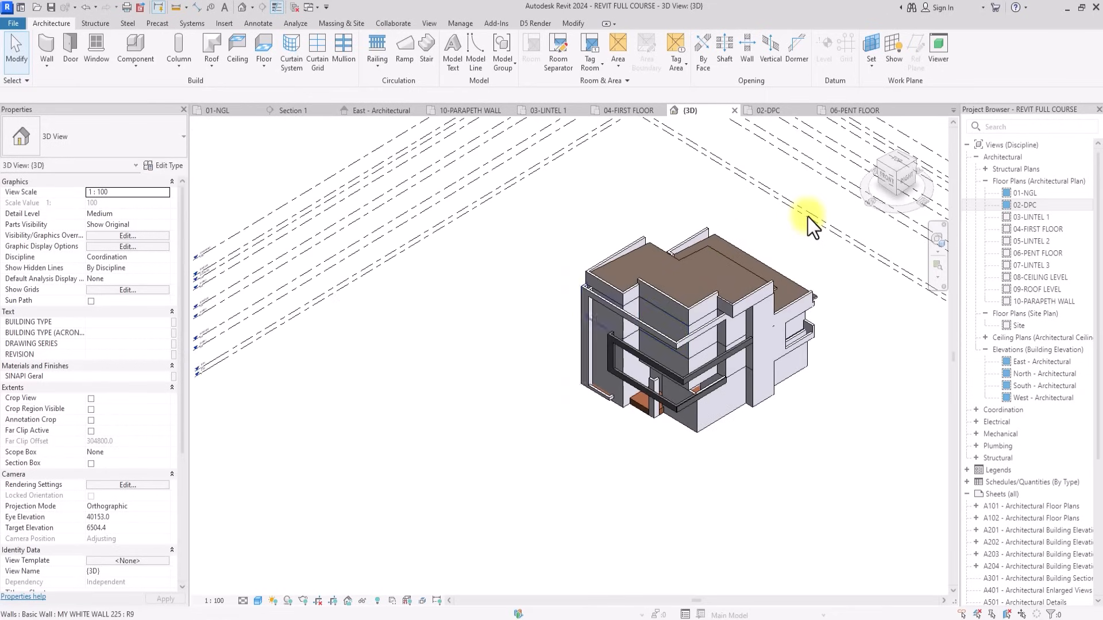
scroll(808, 217, up, 5)
middle_drag(903, 228, 807, 216)
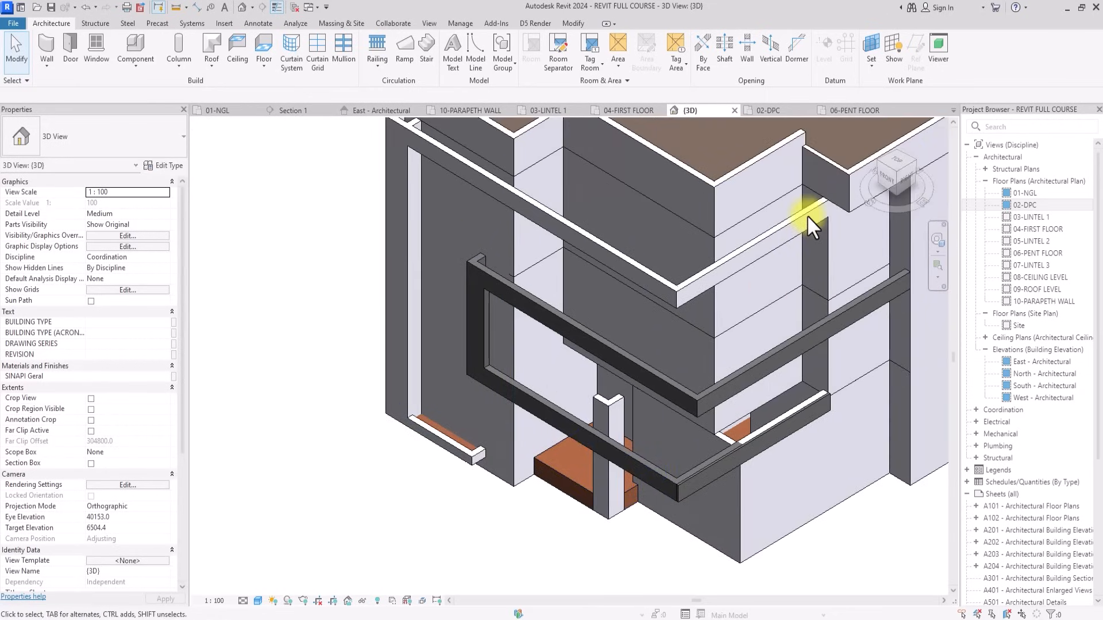
Return to the 02-DPC floor plan, select the porch slab to check its type and extent, and deselect it.
double_click(1019, 205)
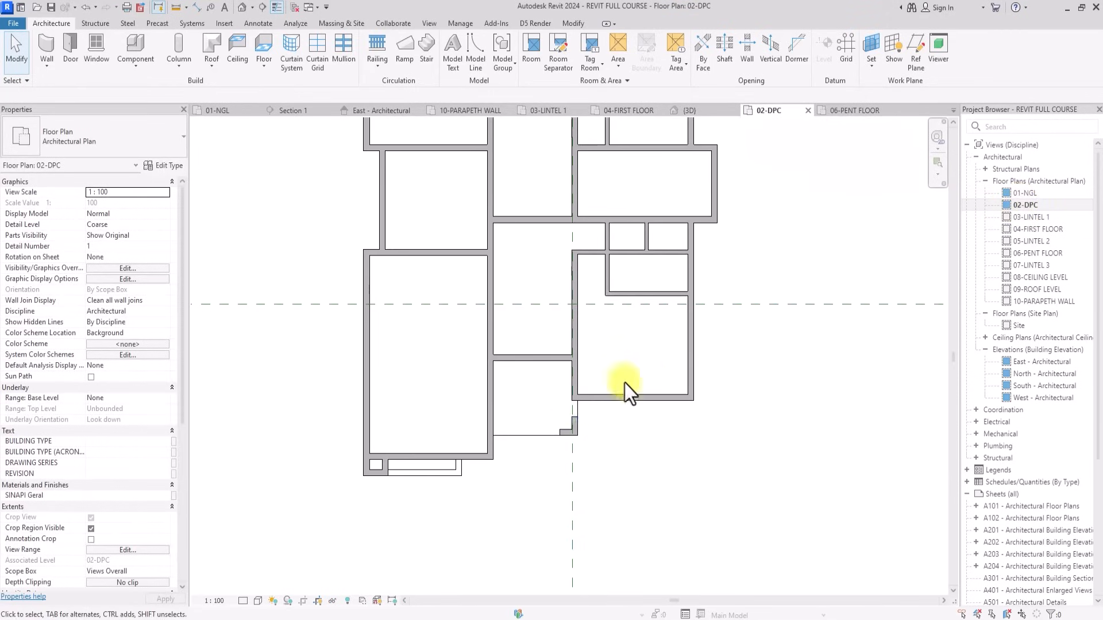
scroll(443, 439, up, 2)
middle_drag(442, 438, 439, 520)
scroll(442, 438, down, 2)
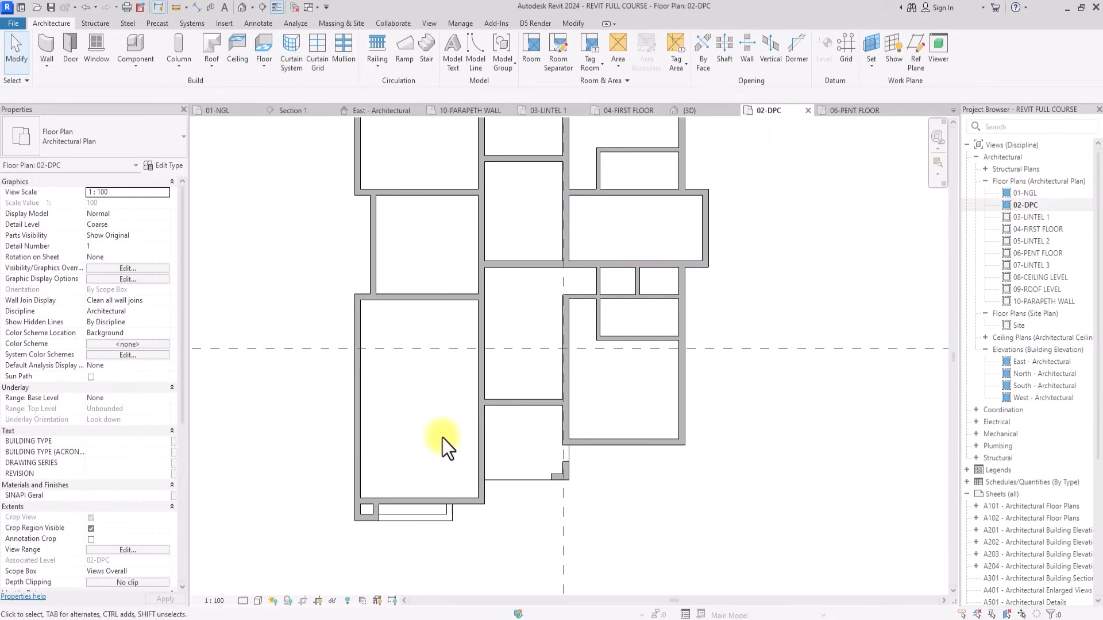
scroll(451, 454, up, 2)
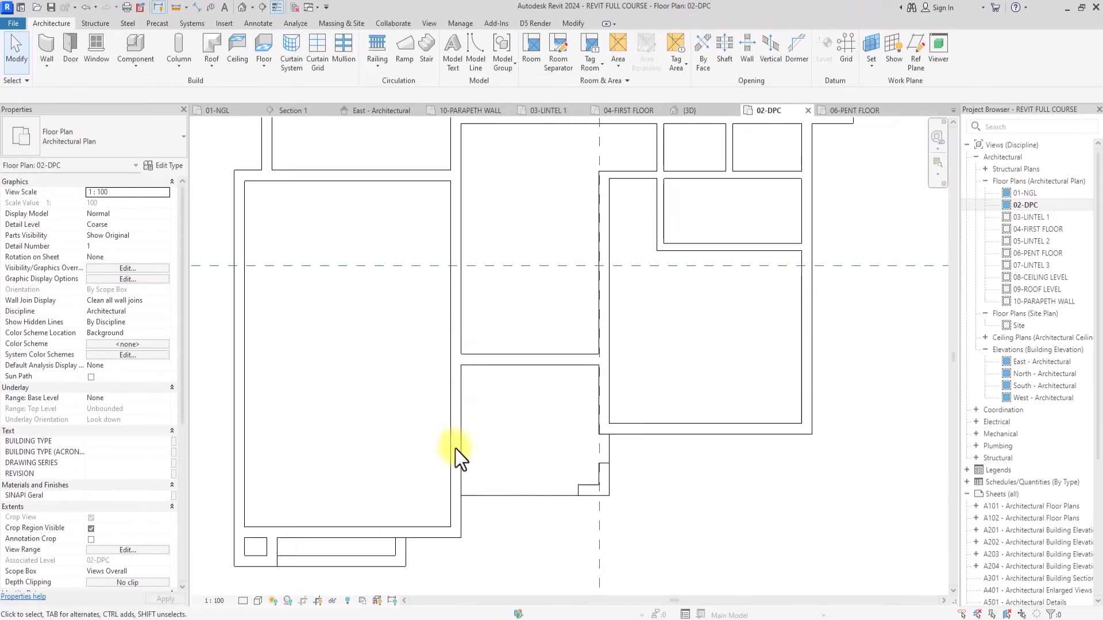
scroll(505, 490, down, 3)
click(509, 494)
scroll(509, 495, down, 3)
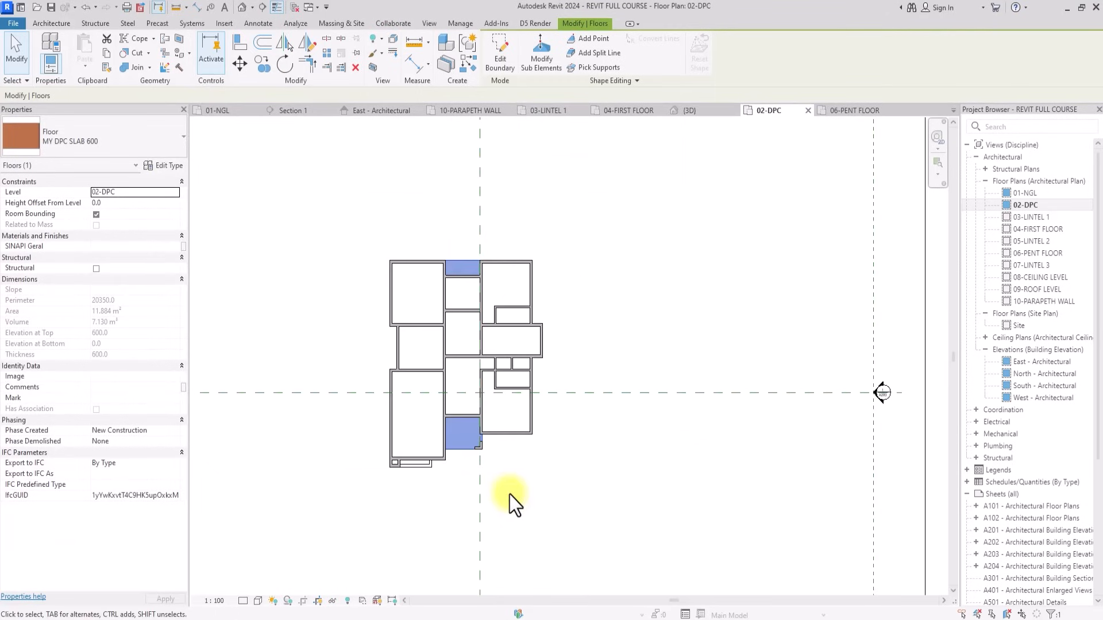
scroll(509, 495, up, 2)
scroll(472, 529, up, 2)
click(444, 518)
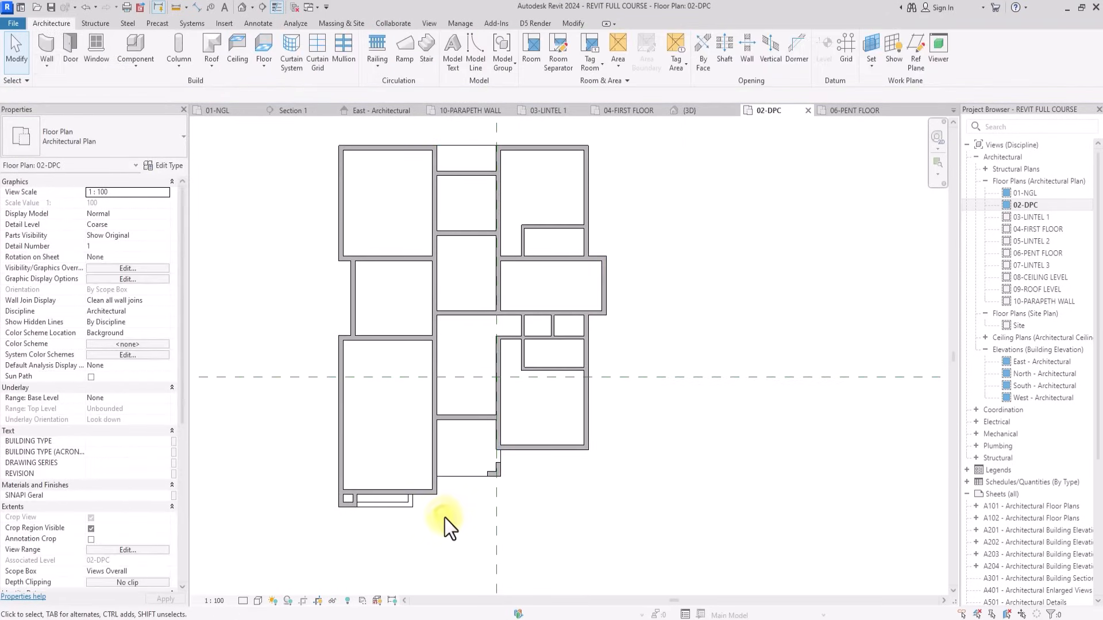
Start a MY DPC SLAB 450 floor and sketch a rectangle about 2550 by 356 mm along the front porch slab's outer edge.
click(261, 48)
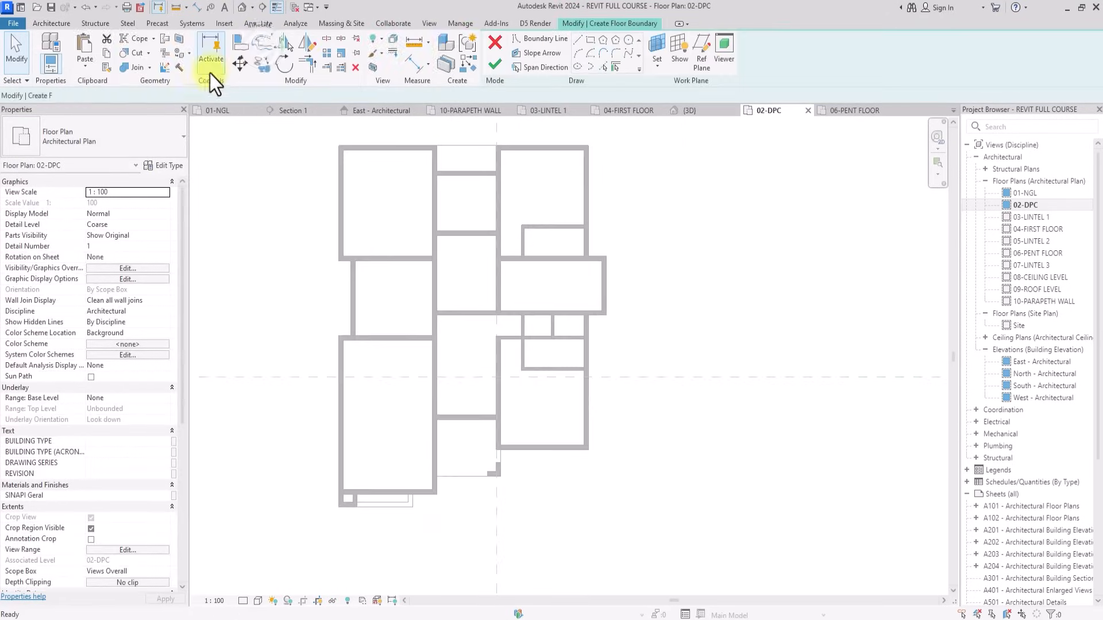
click(77, 139)
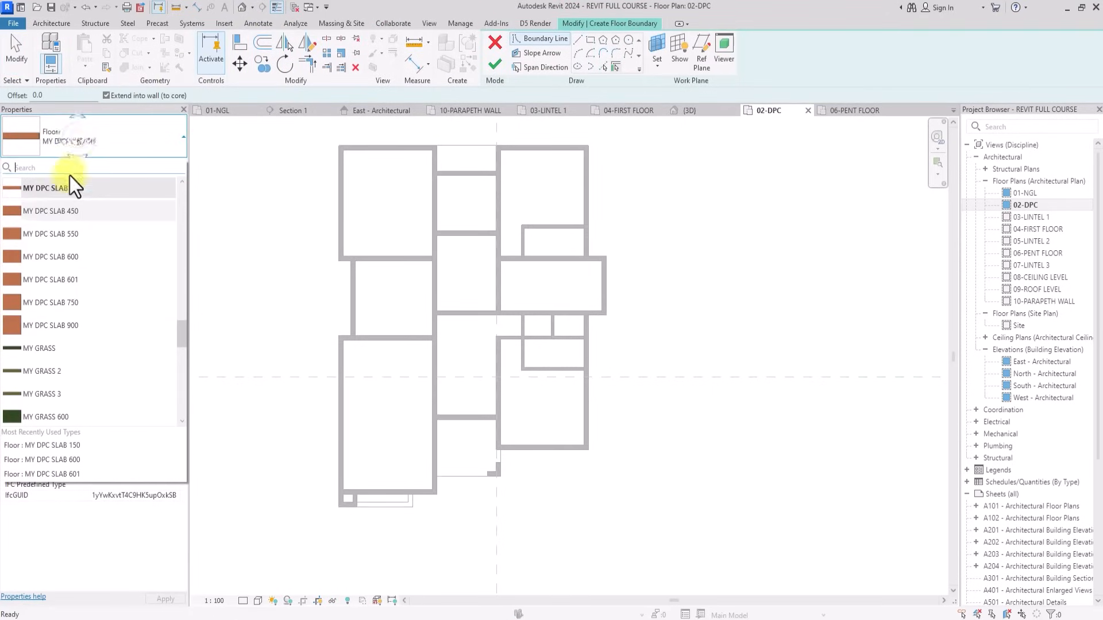
click(63, 211)
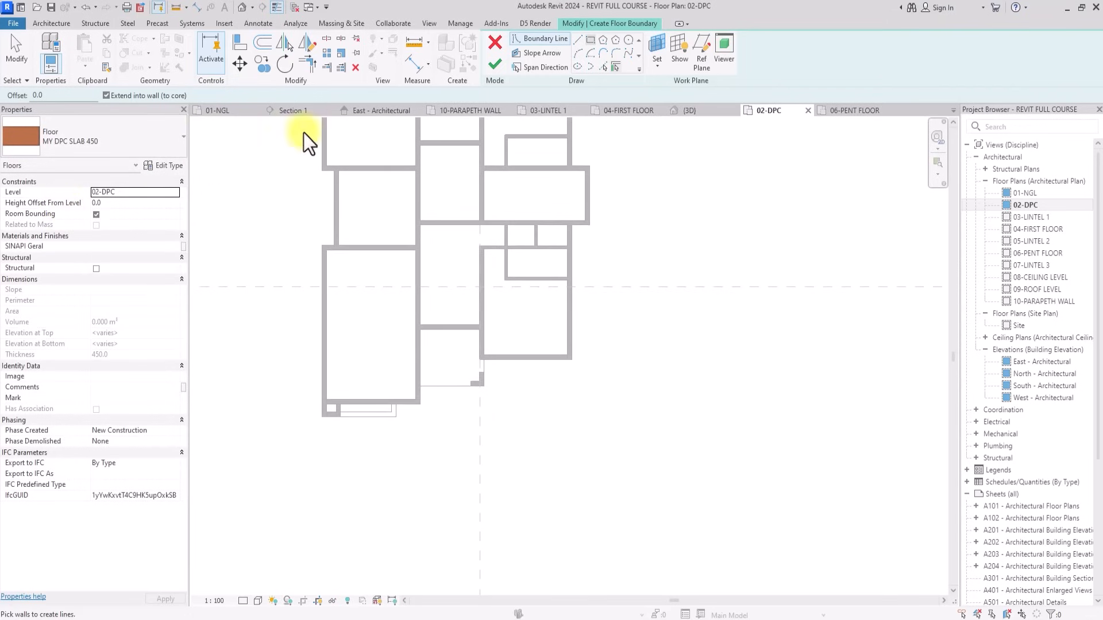
click(586, 44)
scroll(435, 402, up, 3)
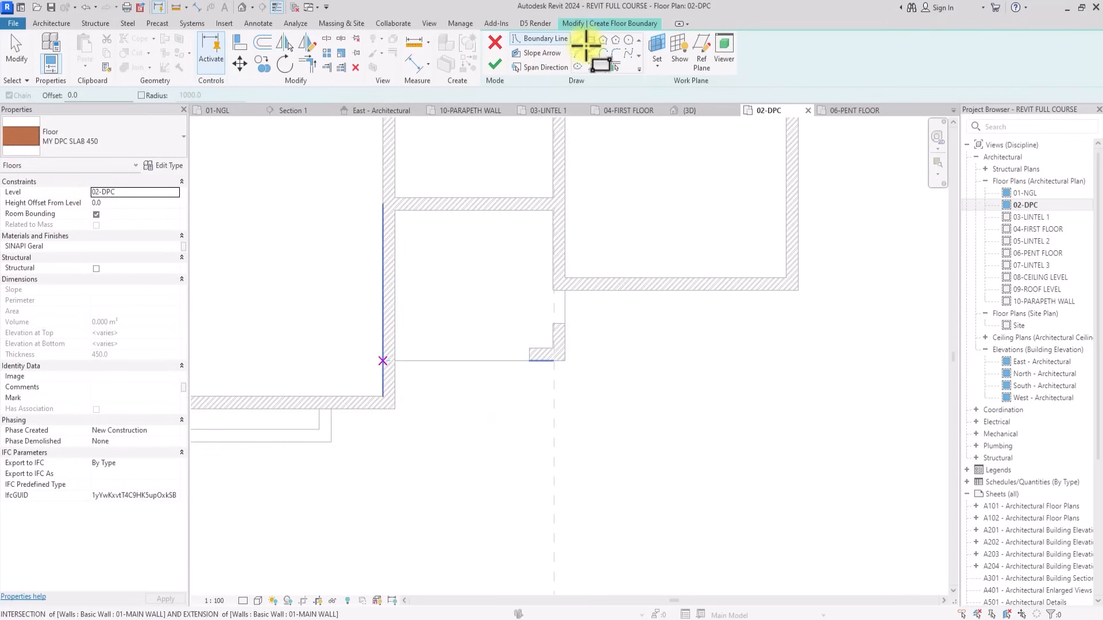
click(529, 361)
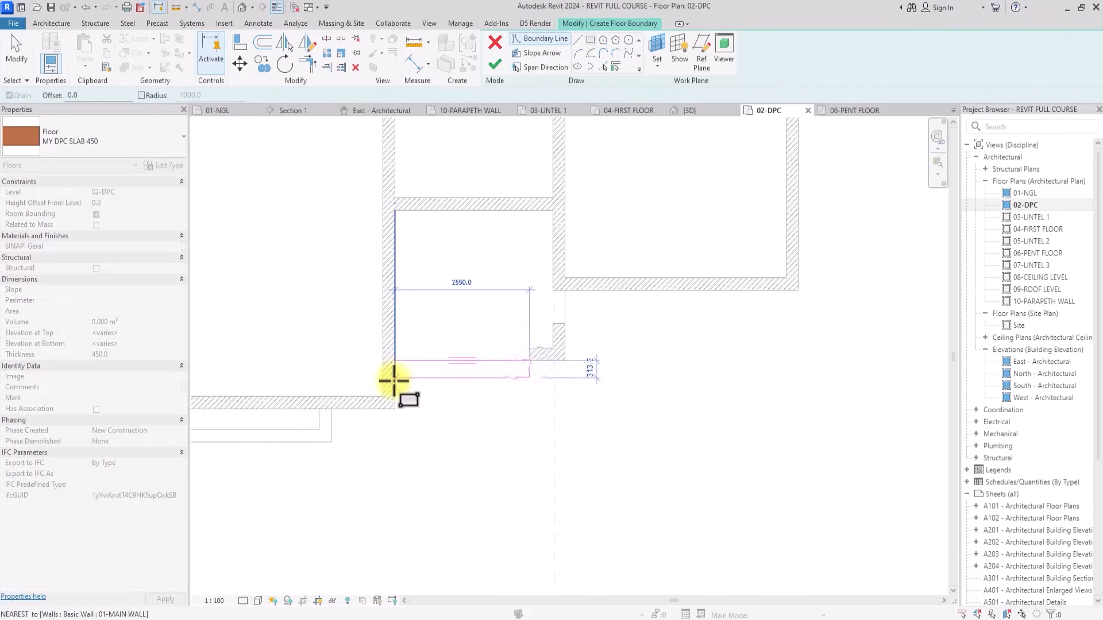
click(394, 381)
Set the depth of the front step rectangle to 300 mm.
key(Escape)
key(Escape)
click(420, 381)
scroll(385, 417, up, 3)
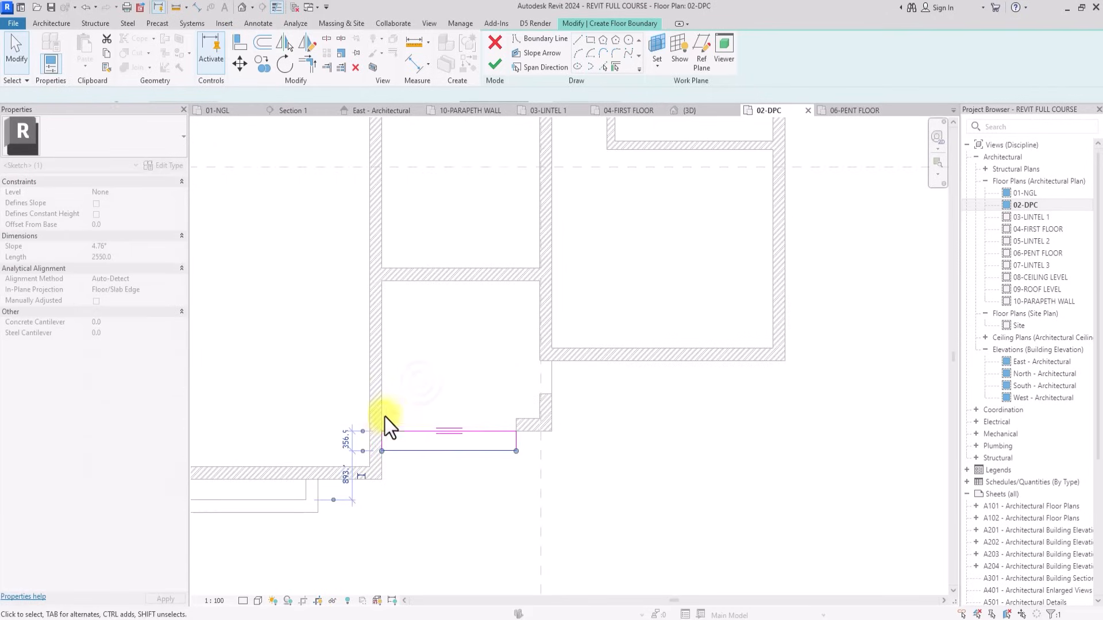
click(354, 446)
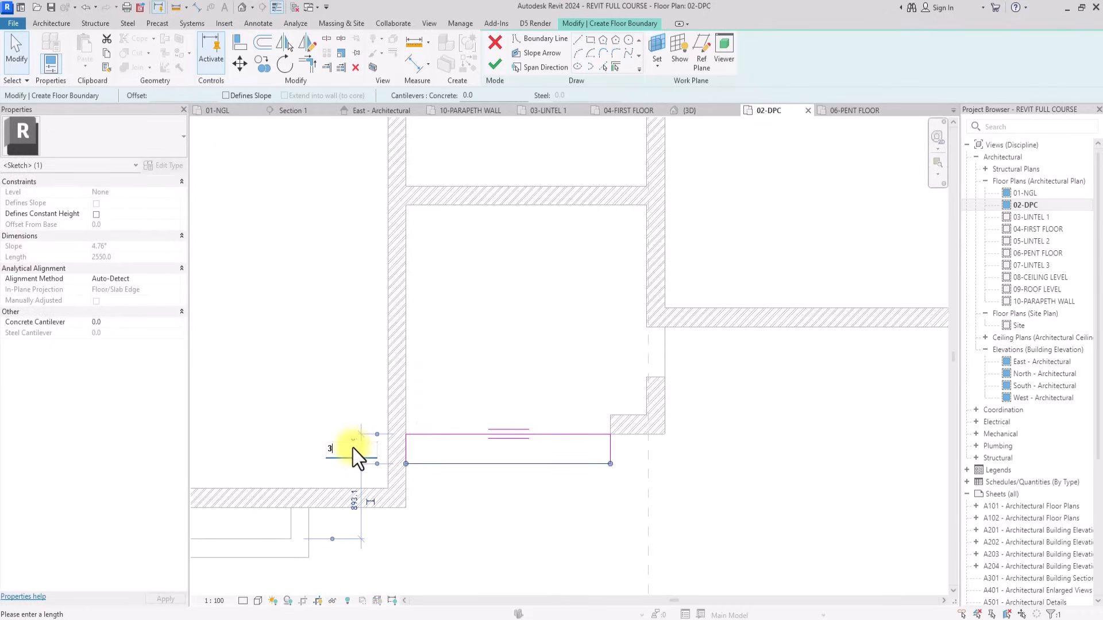
text(300)
key(Return)
Copy the front step rectangle to the outer edge of the rear porch, aligned with the porch's wall corner.
scroll(517, 463, down, 5)
mouse_move(557, 382)
mouse_down()
mouse_move(419, 515)
mouse_move(386, 519)
mouse_up()
click(263, 65)
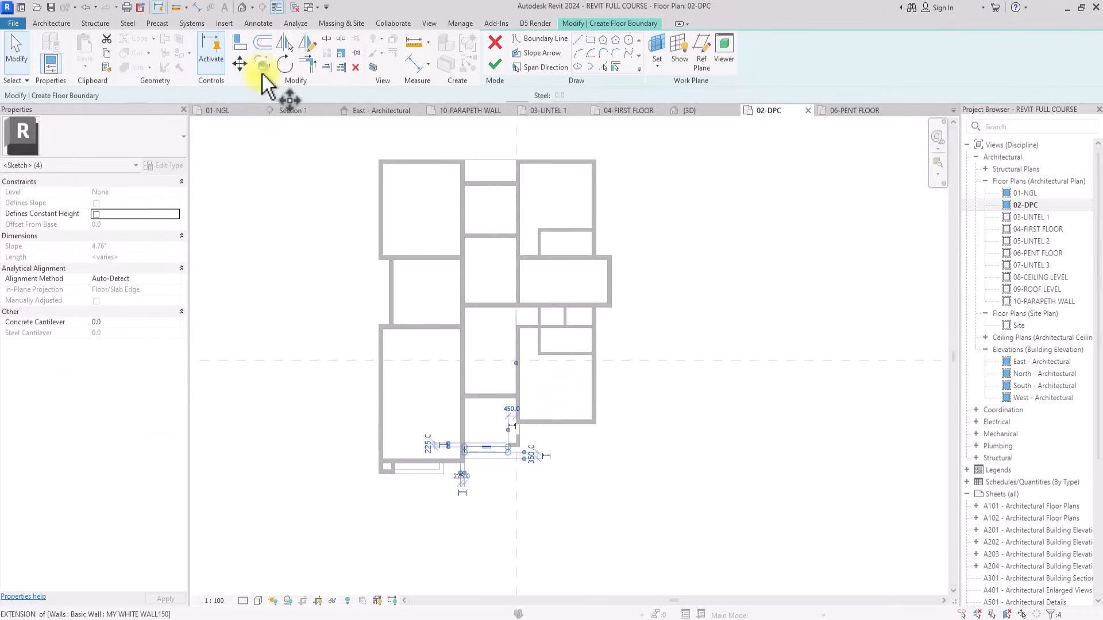
scroll(471, 435, up, 2)
click(463, 471)
scroll(463, 471, up, 5)
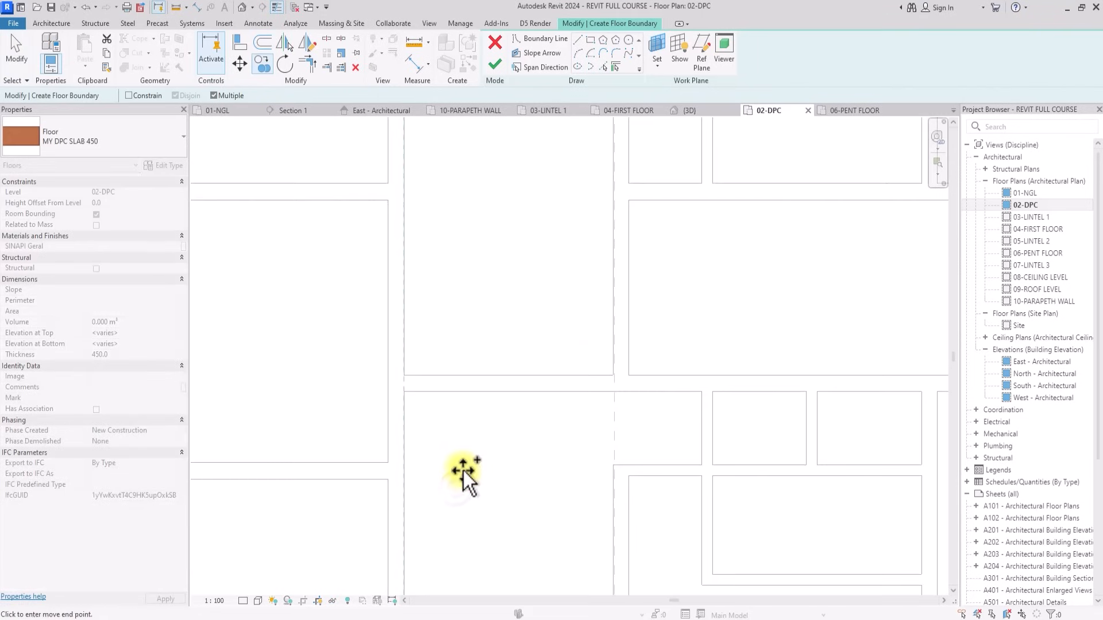
scroll(436, 425, down, 4)
click(347, 284)
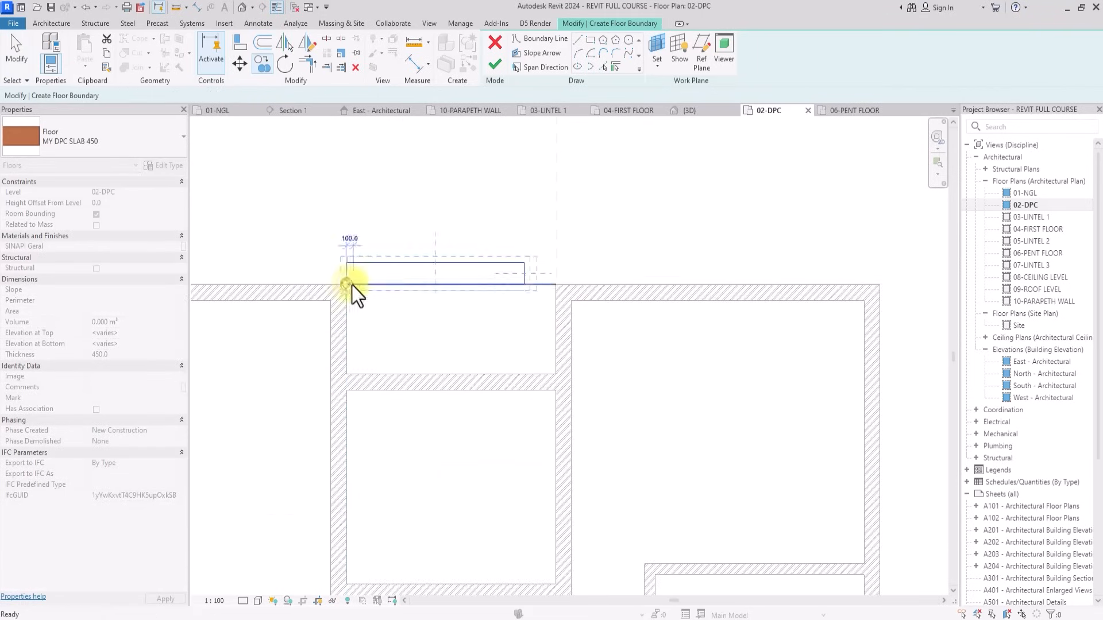
Stretch the free end of the rear step rectangle to the opposite wall so it spans the full porch width.
key(Escape)
scroll(492, 278, up, 3)
drag(534, 276, 584, 270)
click(669, 236)
scroll(667, 235, down, 4)
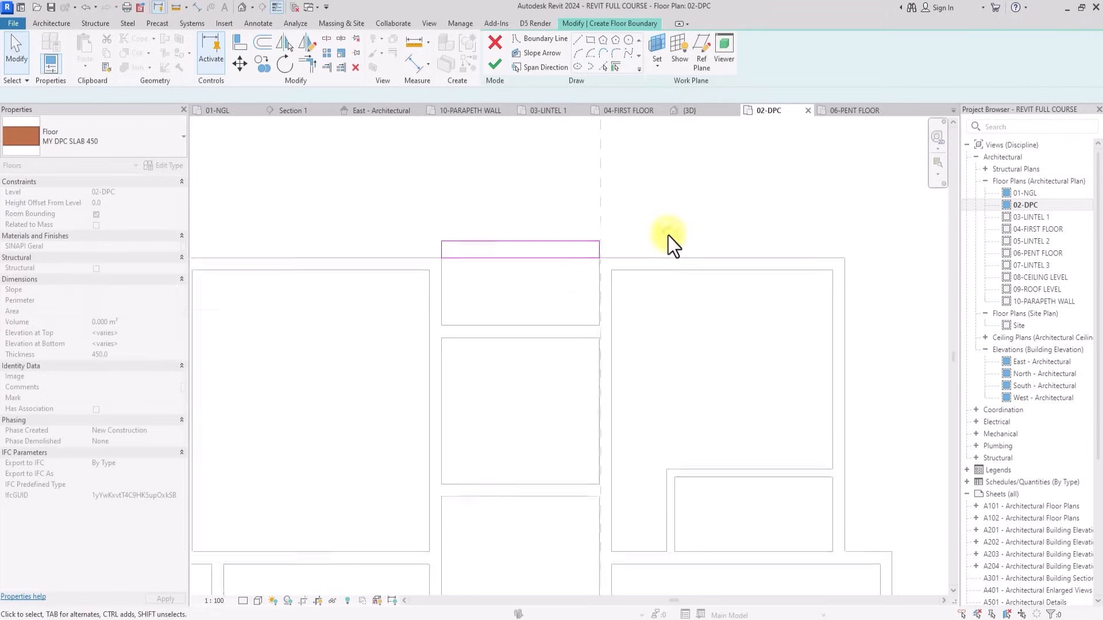
Set the step floor's height offset from 02-DPC to -150 and finish the sketch.
scroll(667, 235, down, 2)
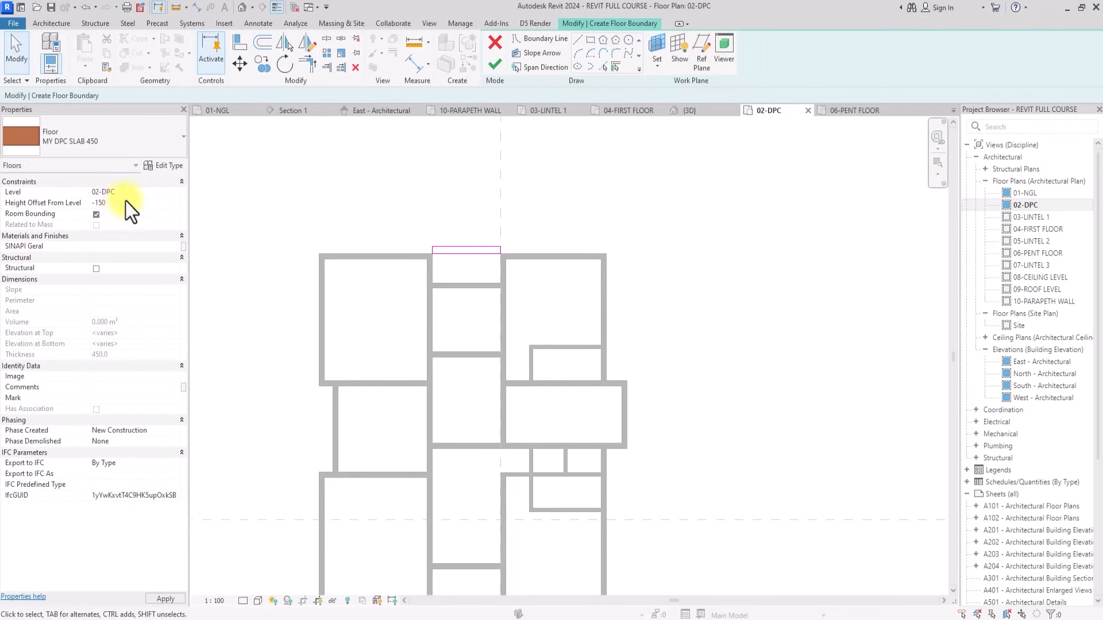
click(495, 67)
scroll(653, 359, down, 2)
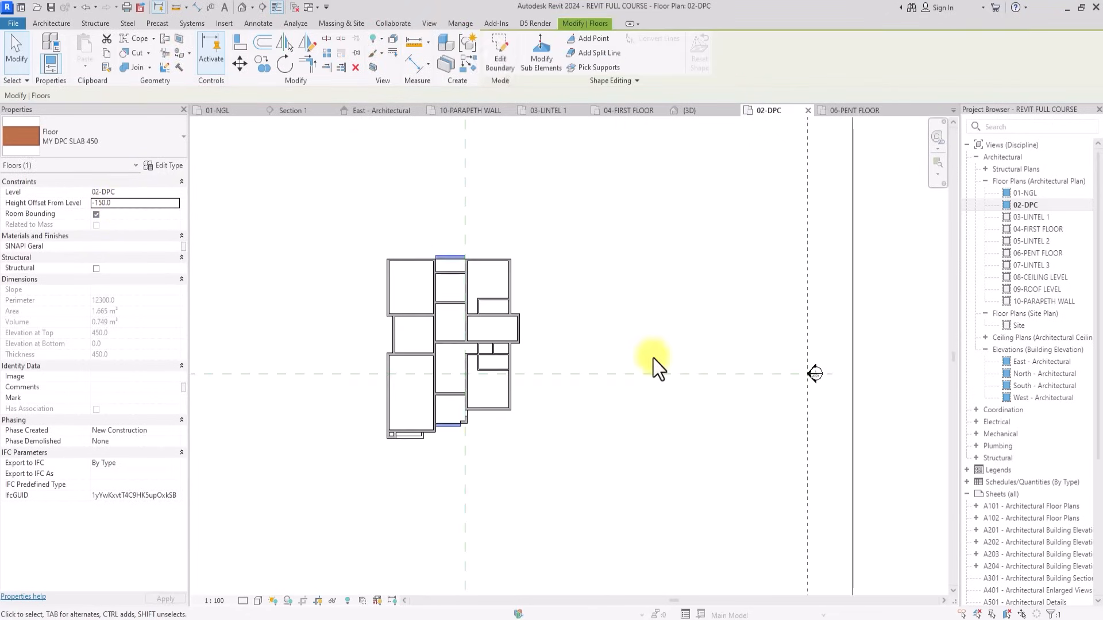
Copy the MY DPC SLAB 450 step floor to the empty area beside the building.
scroll(423, 415, up, 2)
click(420, 412)
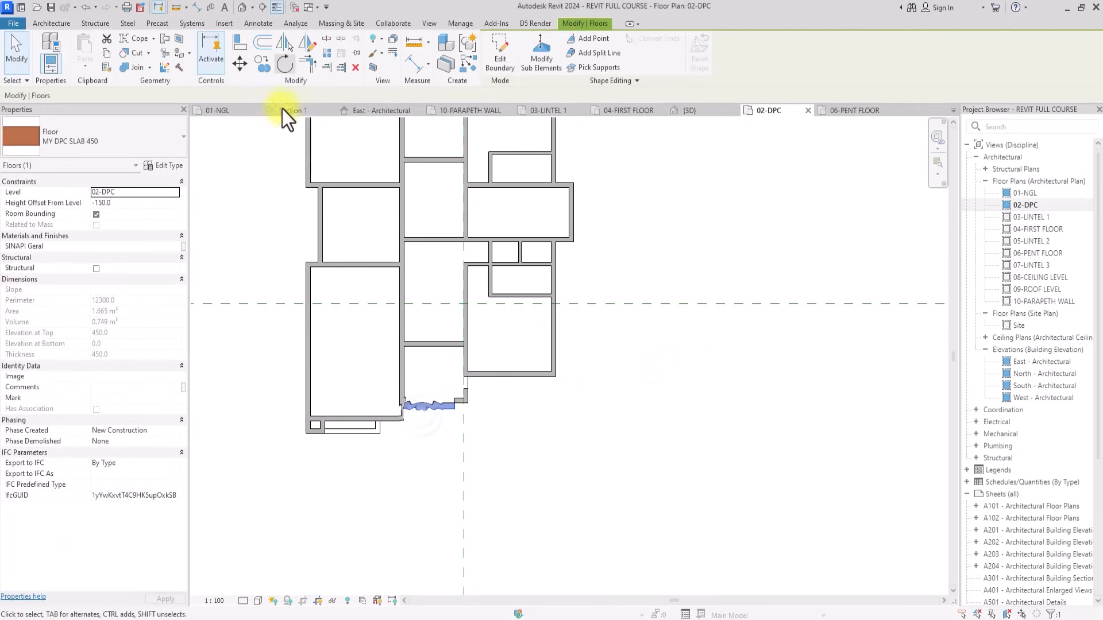
click(263, 67)
scroll(402, 430, up, 2)
click(405, 393)
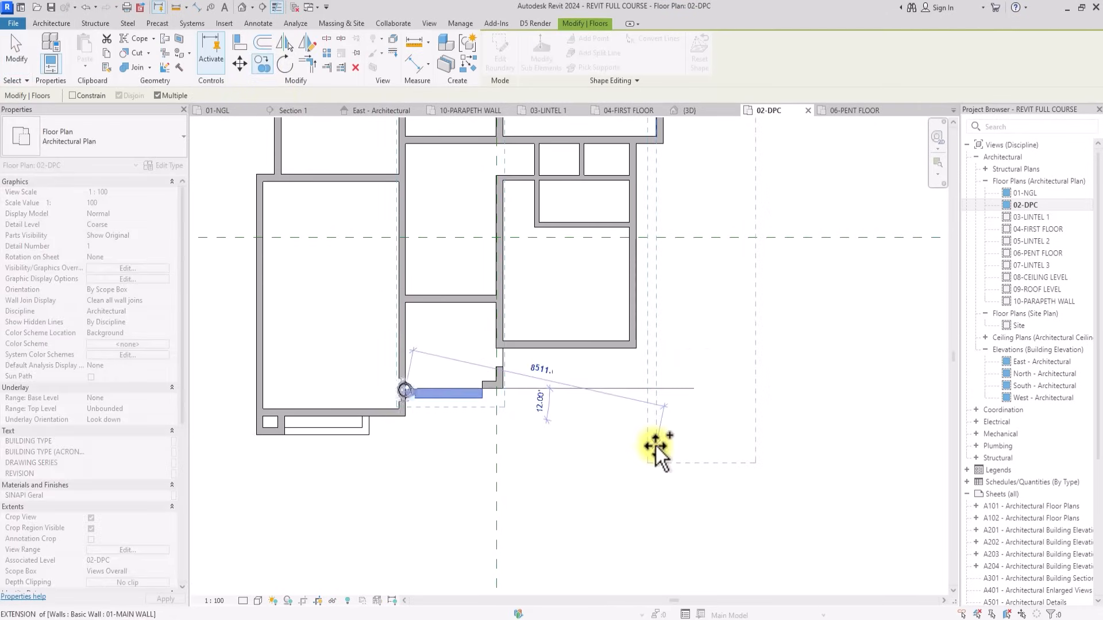
scroll(656, 444, down, 3)
click(662, 455)
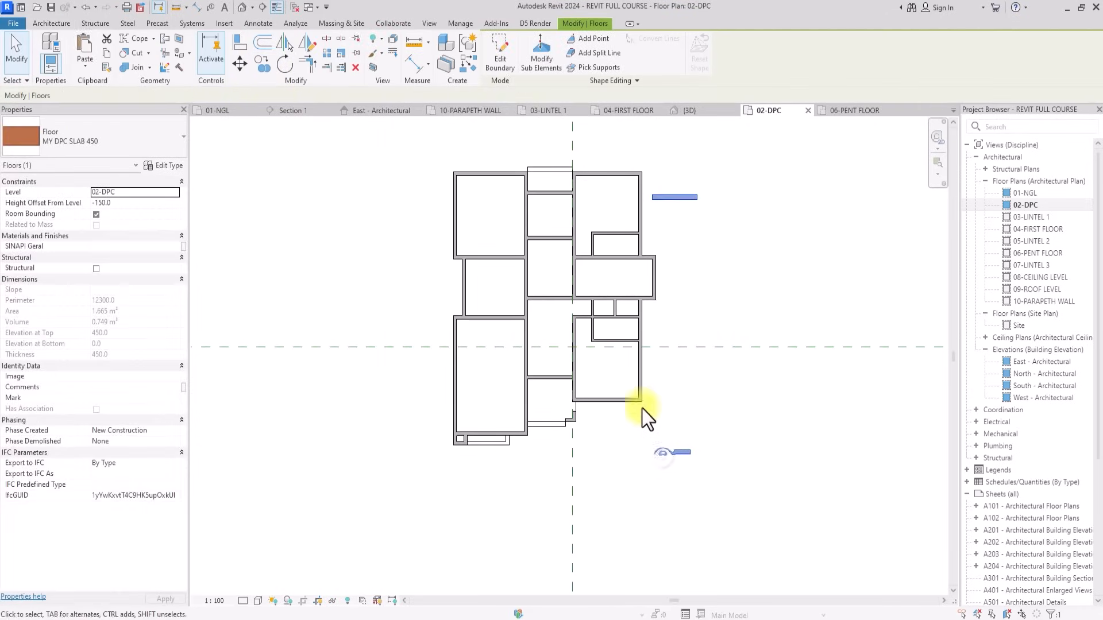
Edit the copied floor's boundary and move its rear rectangle against the outer edge of the existing rear step.
click(505, 60)
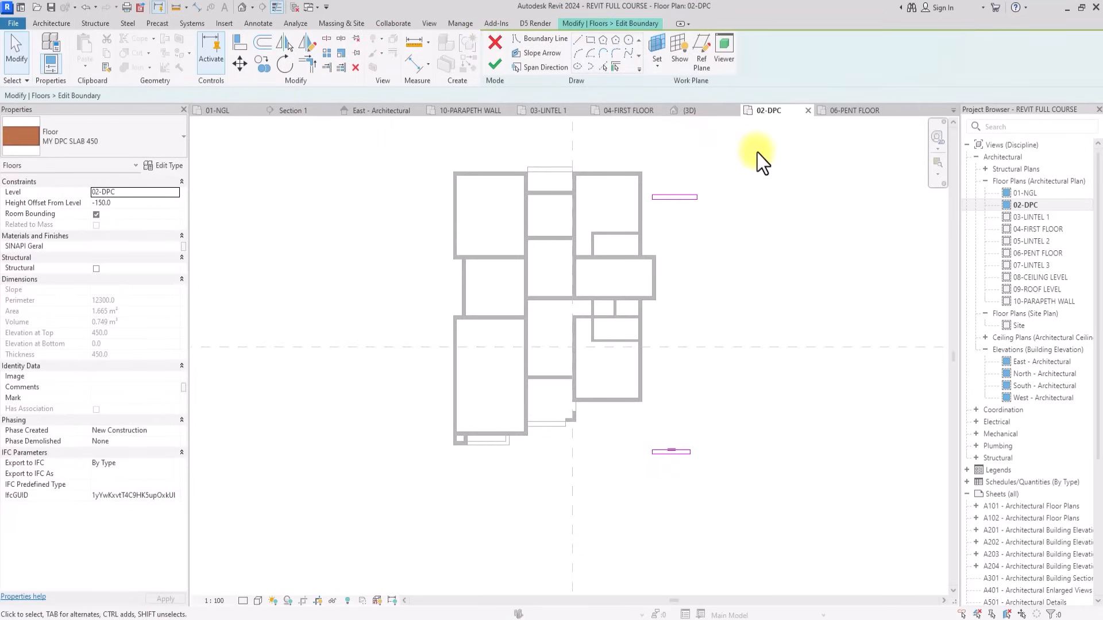
drag(758, 151, 689, 367)
scroll(533, 305, up, 3)
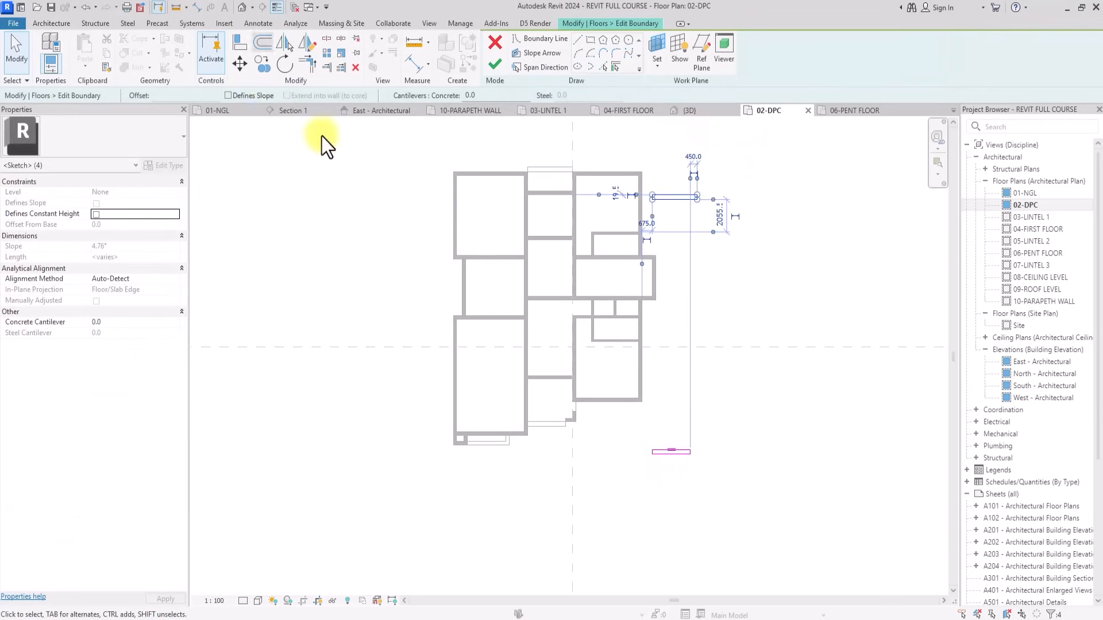
click(239, 63)
scroll(632, 221, up, 2)
click(641, 277)
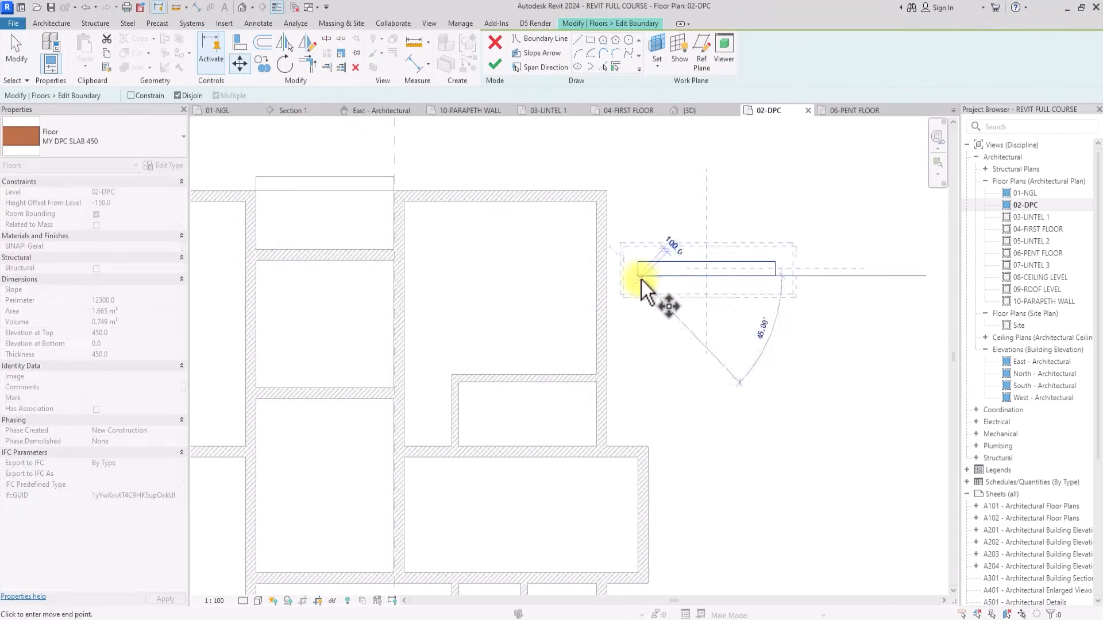
scroll(276, 193, up, 2)
click(268, 171)
scroll(268, 170, down, 4)
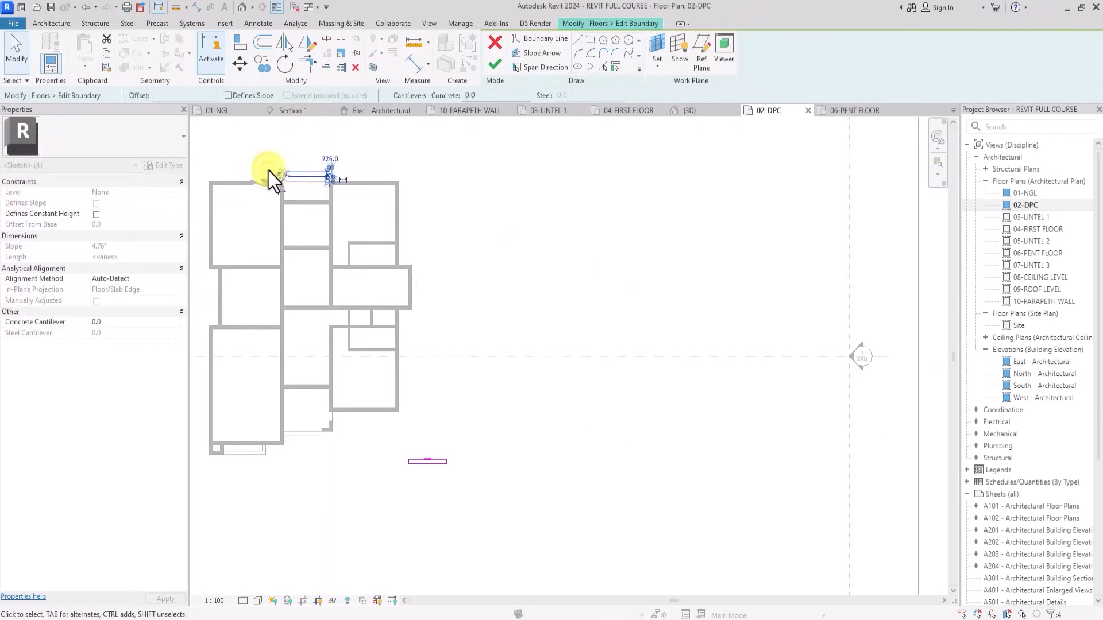
Move the copied floor's front rectangle against the outer edge of the existing front step.
mouse_move(645, 367)
mouse_down()
mouse_move(431, 509)
mouse_move(419, 477)
mouse_up()
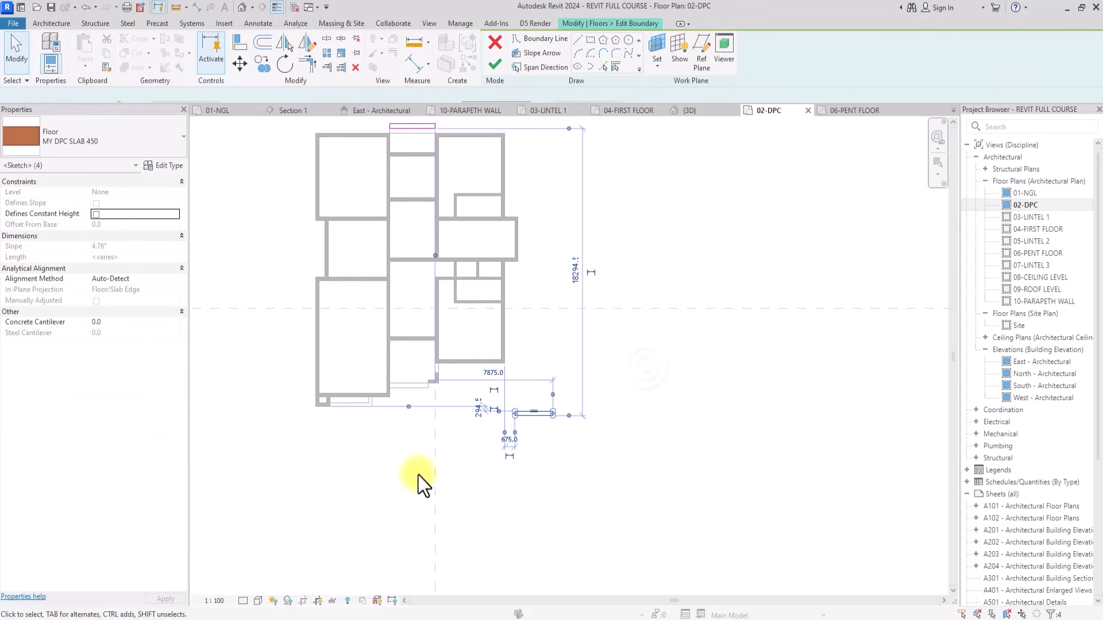
click(233, 64)
scroll(391, 221, up, 5)
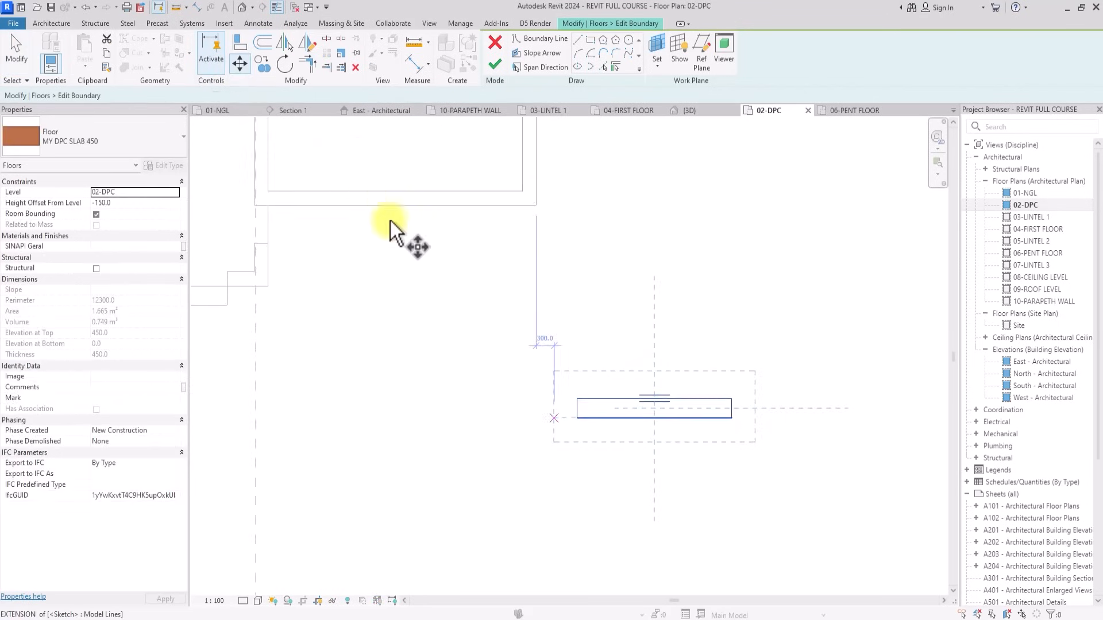
click(577, 399)
scroll(536, 401, down, 5)
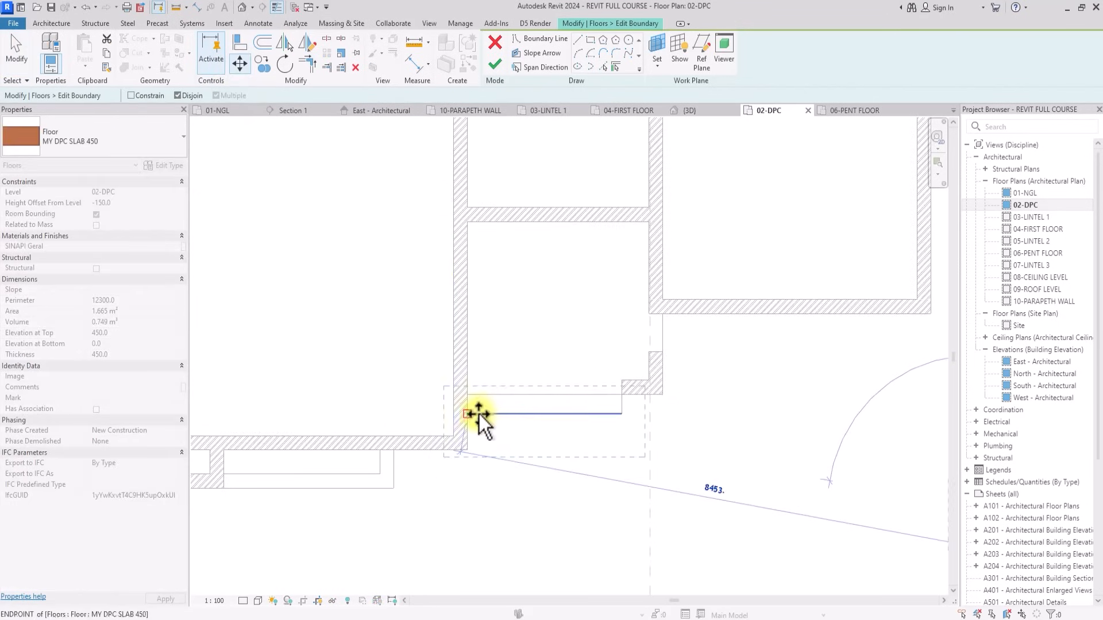
click(468, 415)
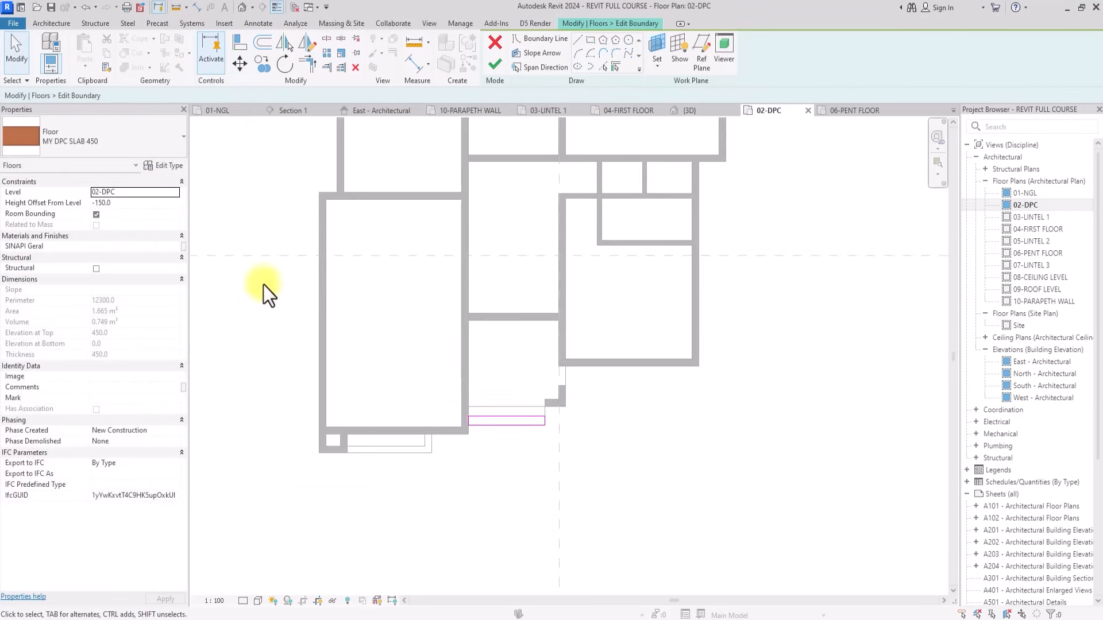
Set the copied floor's height offset to -300, change its type to MY DPC SLAB300 and finish the boundary edit.
text(-)
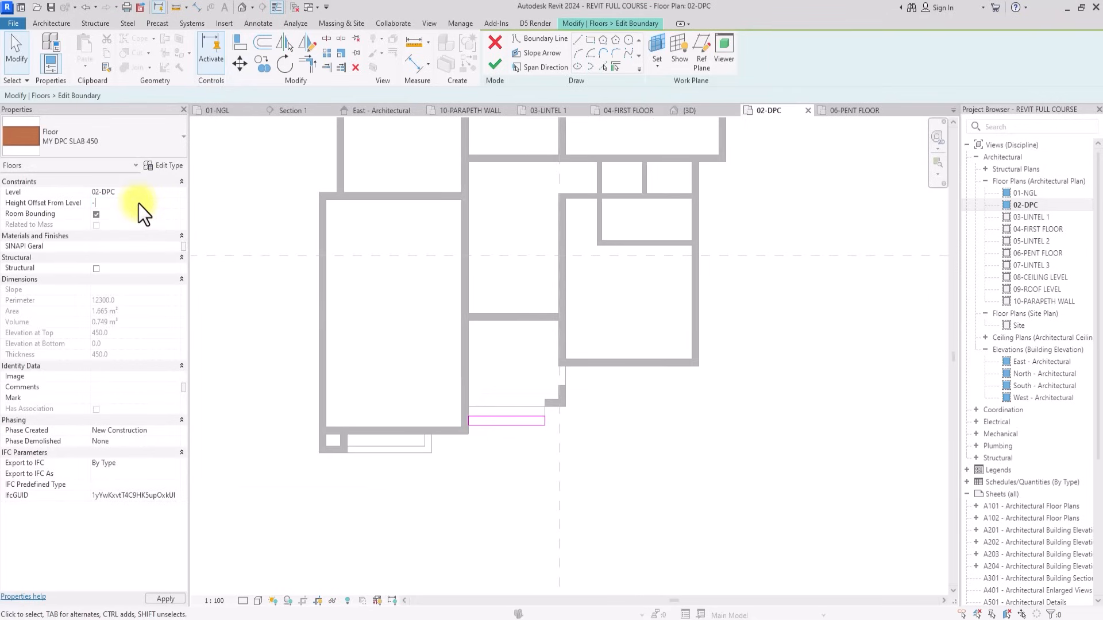
text(300)
key(Return)
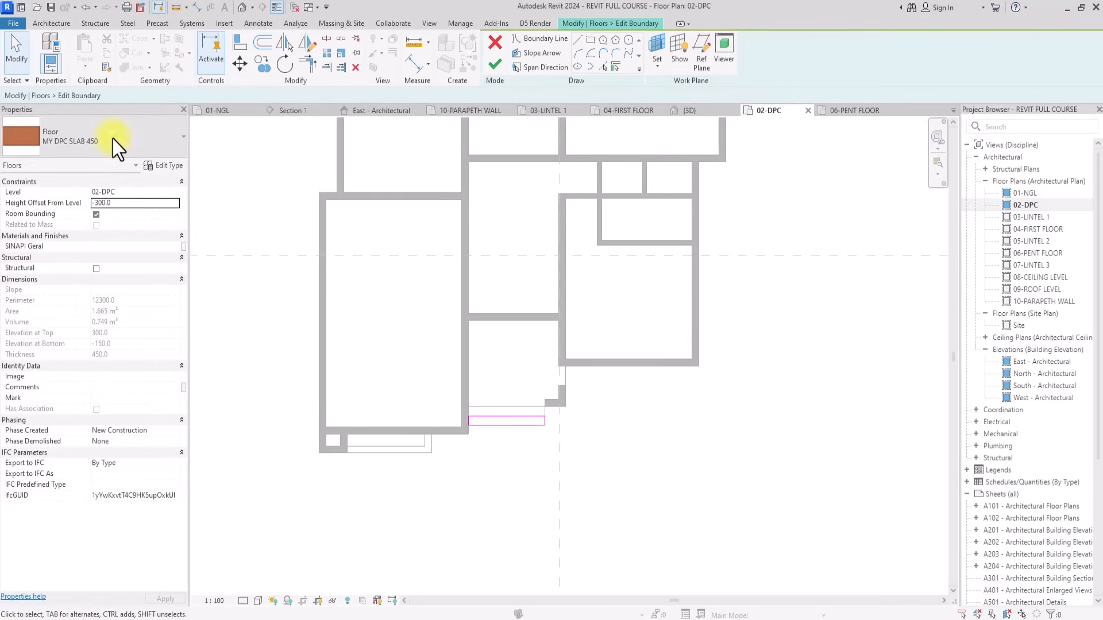
click(80, 156)
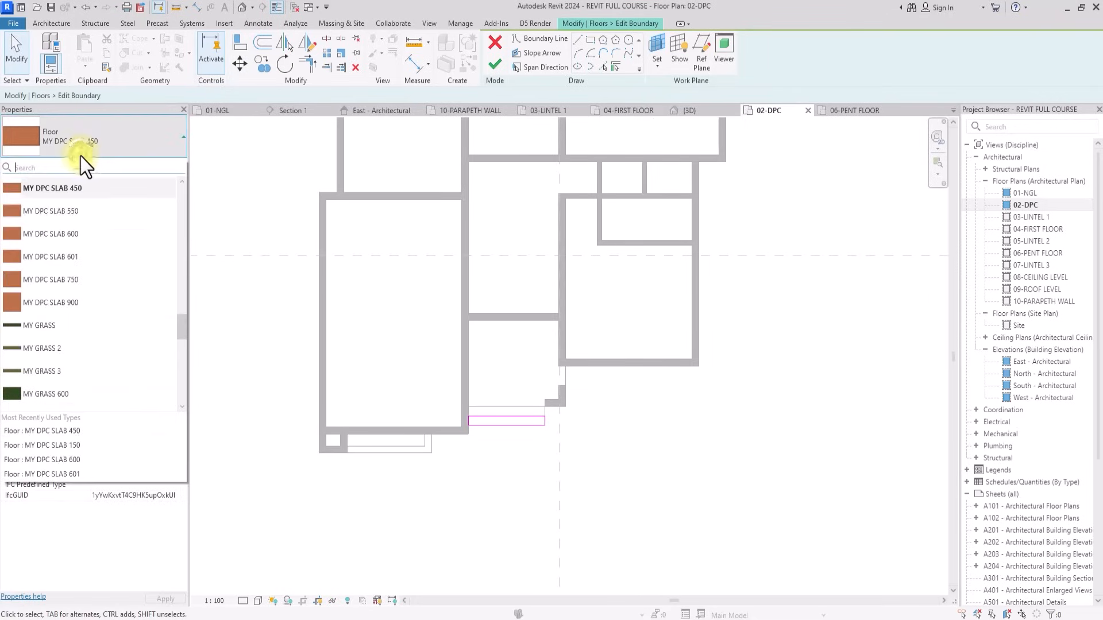
scroll(79, 180, up, 2)
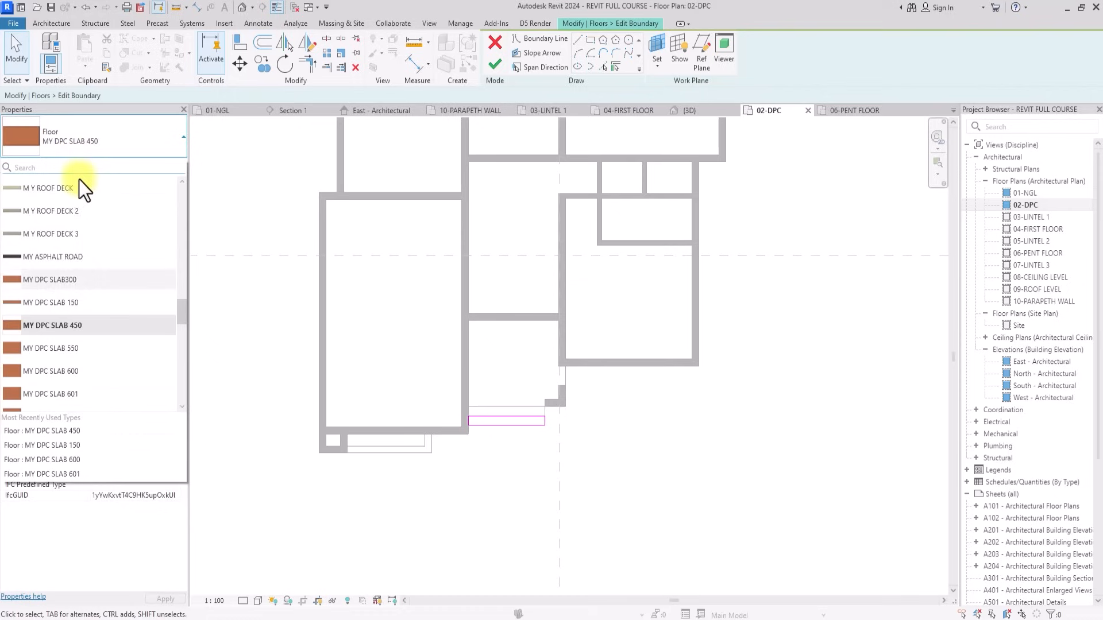
click(74, 279)
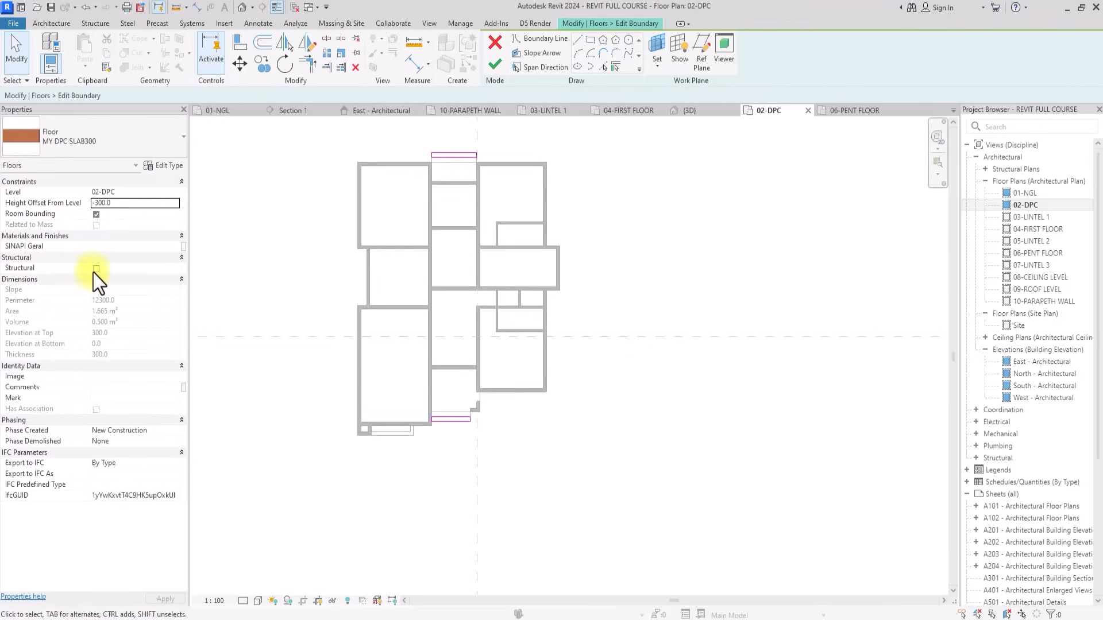
click(494, 64)
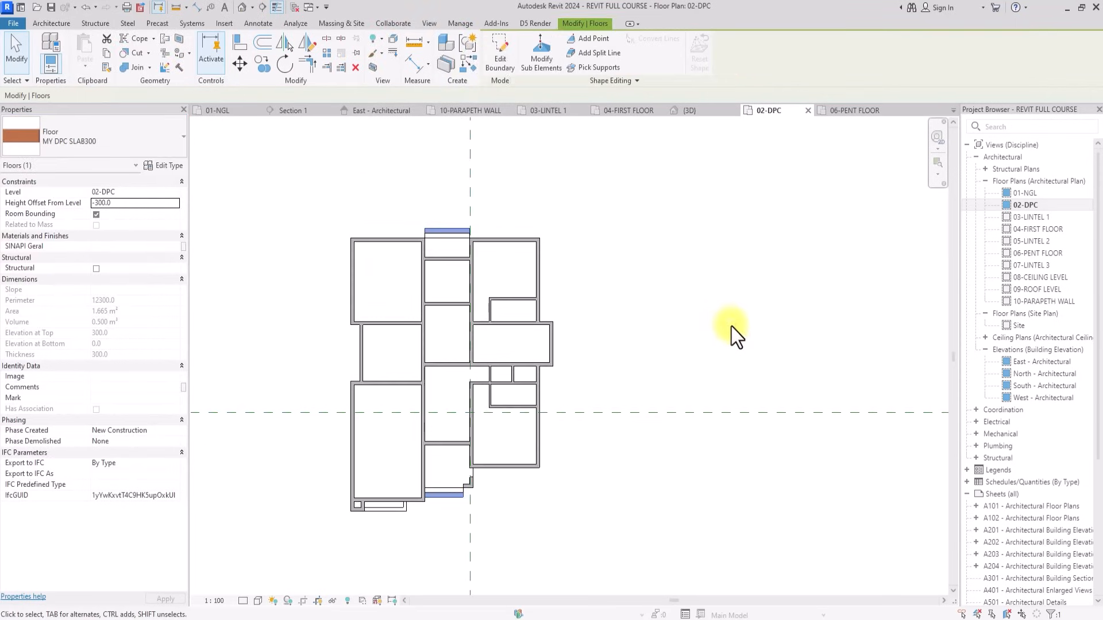
Select the MY DPC SLAB300 step floor and copy it to the empty area beside the building.
click(732, 327)
scroll(457, 439, up, 3)
click(457, 439)
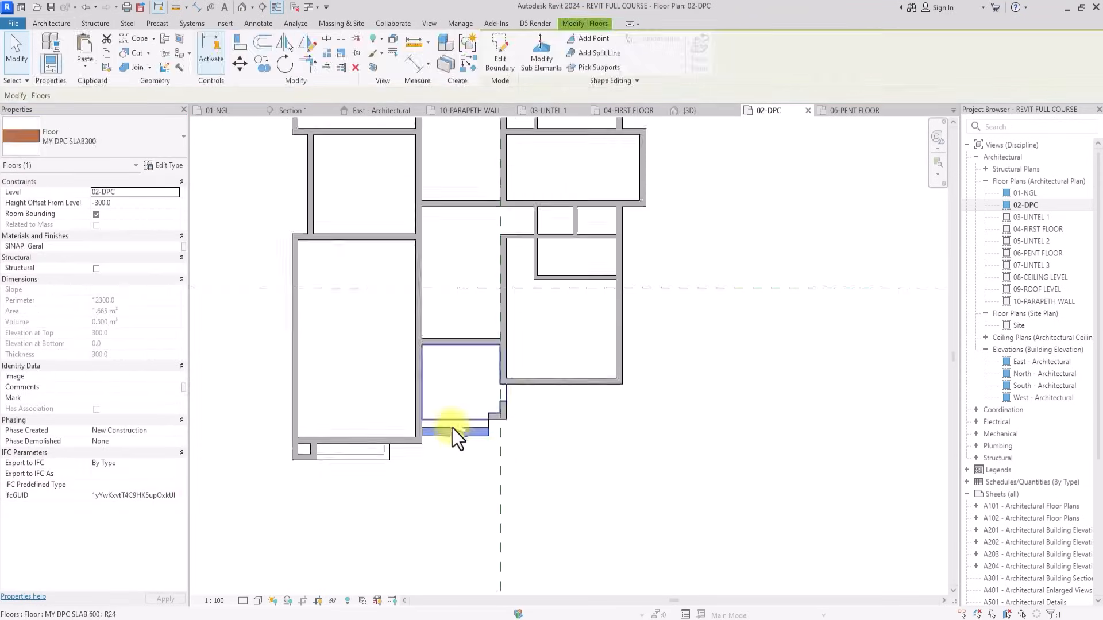
scroll(453, 428, down, 3)
click(264, 67)
scroll(448, 428, up, 5)
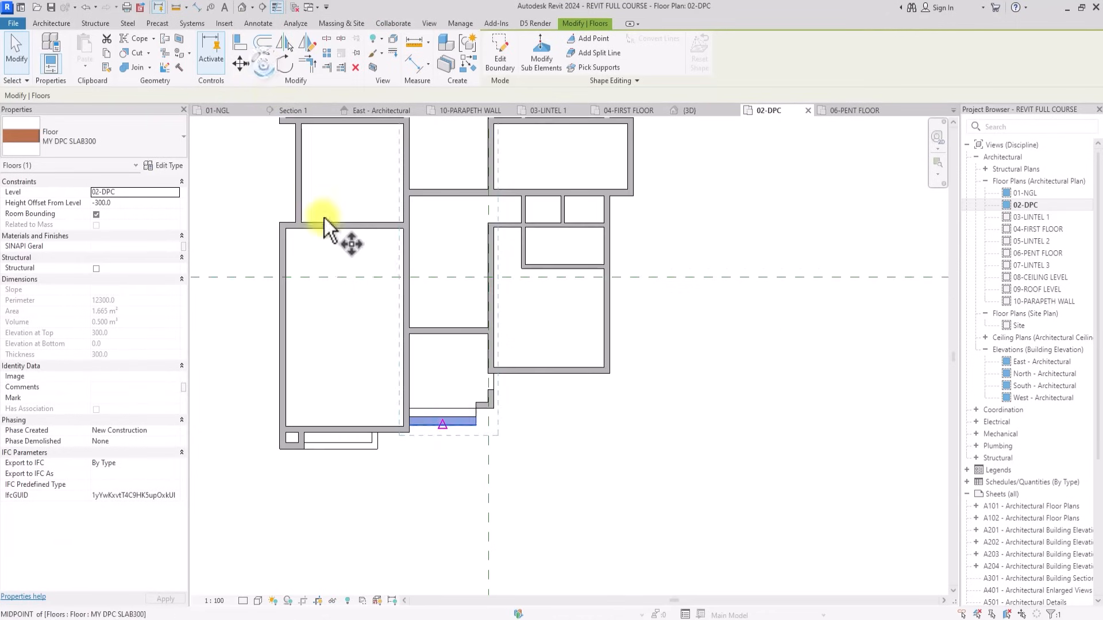
click(402, 417)
scroll(402, 414, down, 6)
click(509, 443)
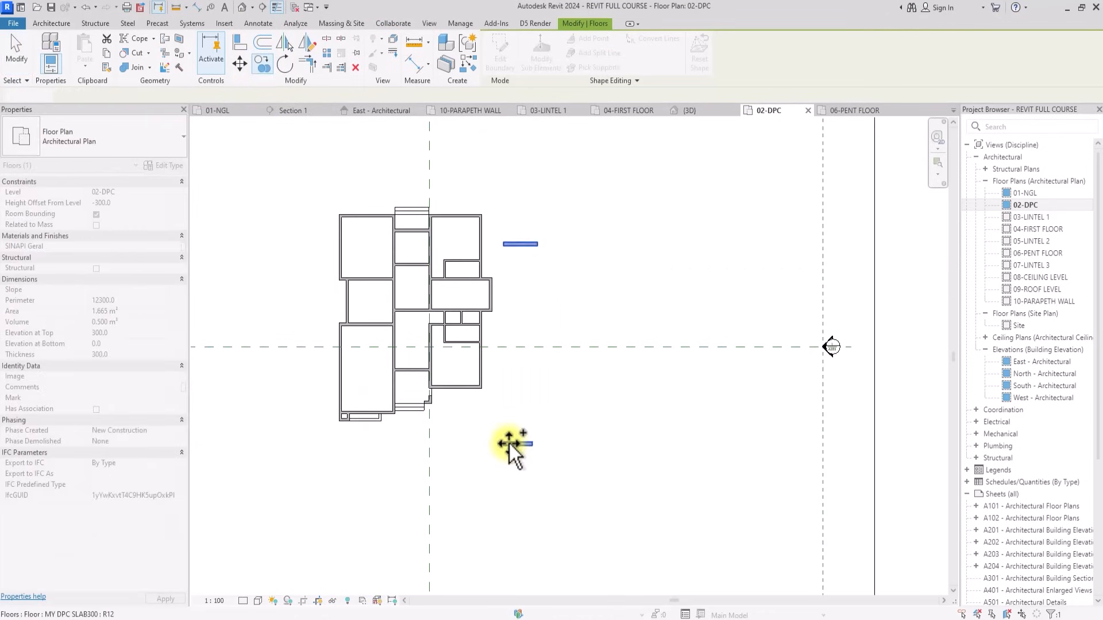
Edit the copied step floor's boundary and align its rear rectangle with the outer edge of the lowest rear step.
key(Escape)
click(515, 444)
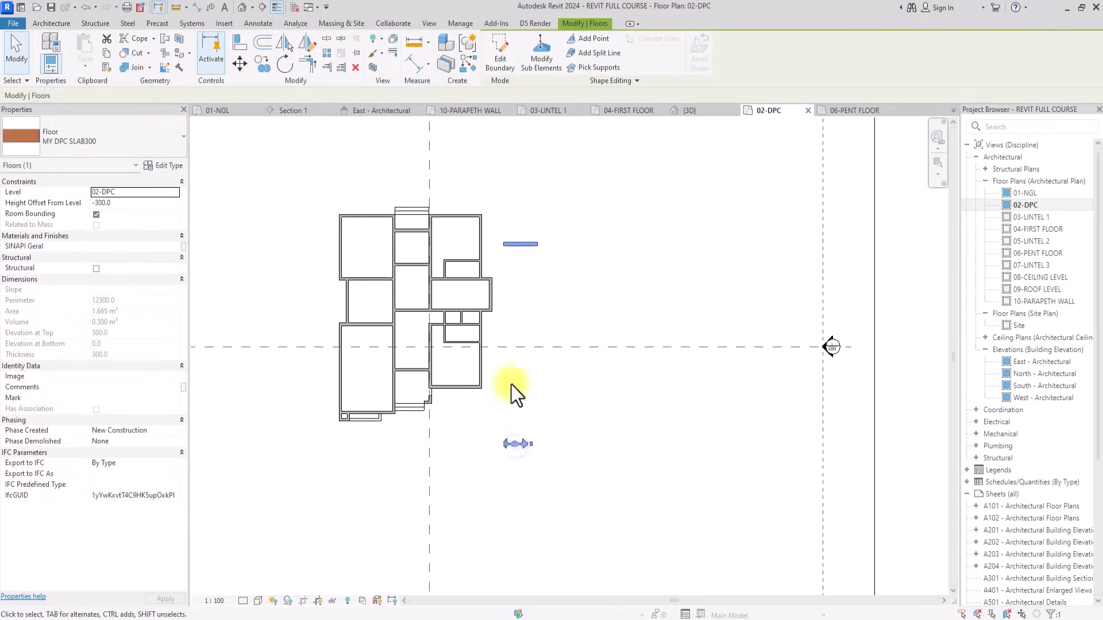
click(497, 57)
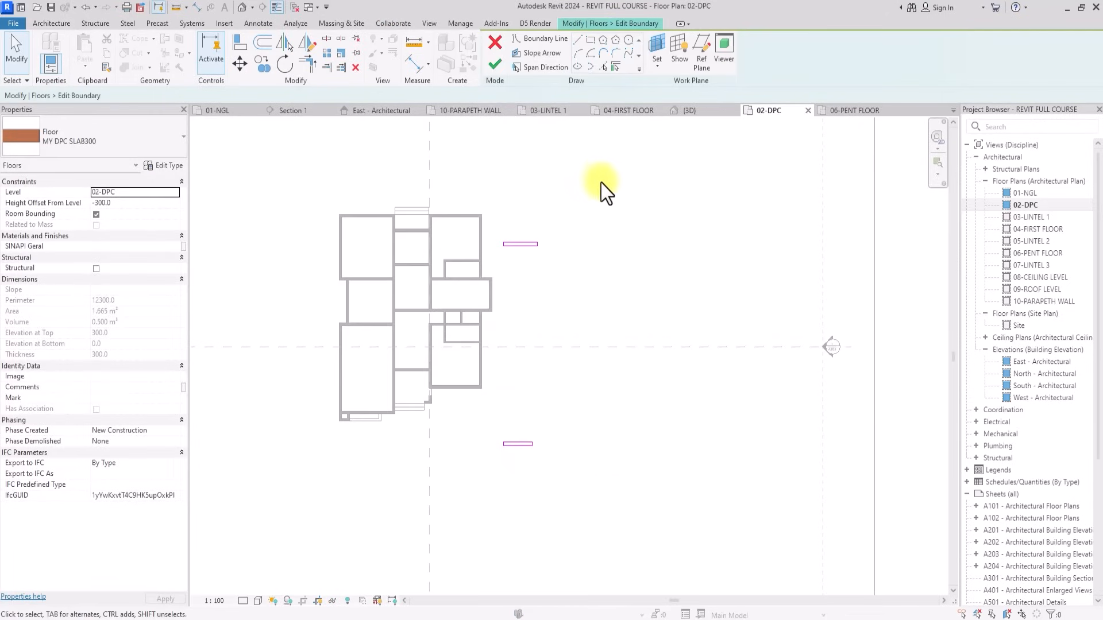
drag(519, 295, 495, 300)
click(240, 66)
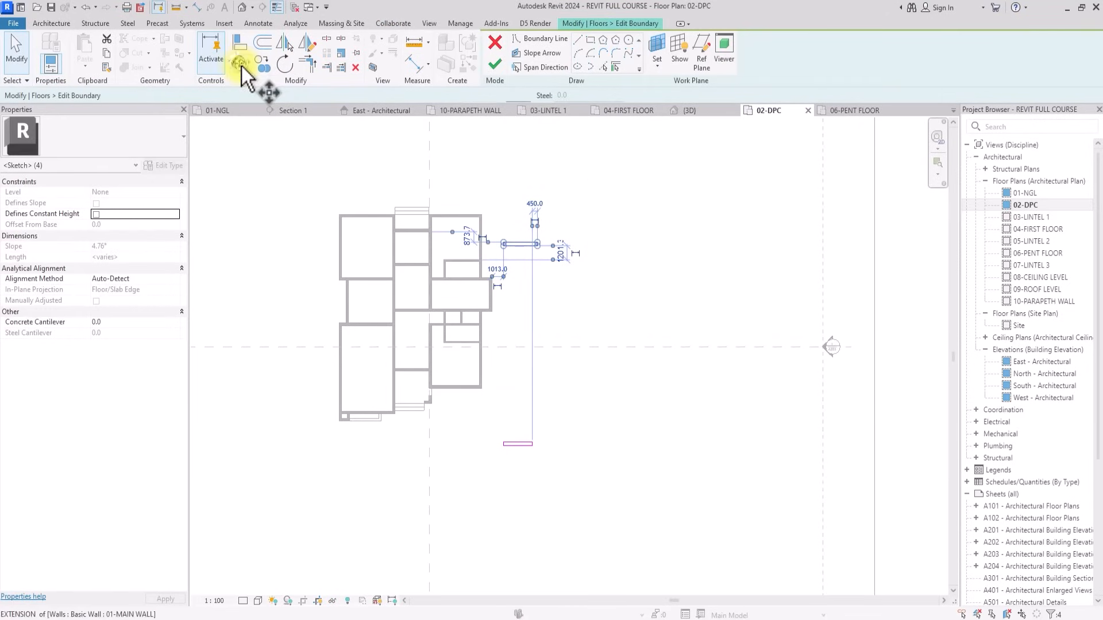
scroll(487, 224, up, 5)
click(543, 304)
middle_drag(279, 139, 484, 322)
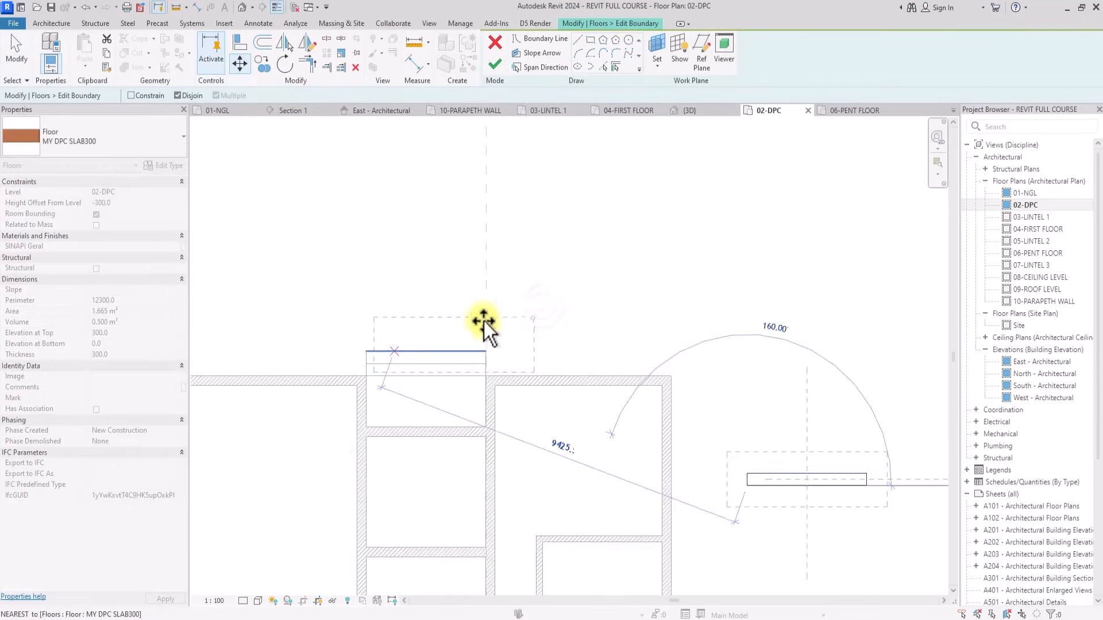
scroll(371, 350, up, 2)
click(368, 351)
scroll(366, 352, down, 5)
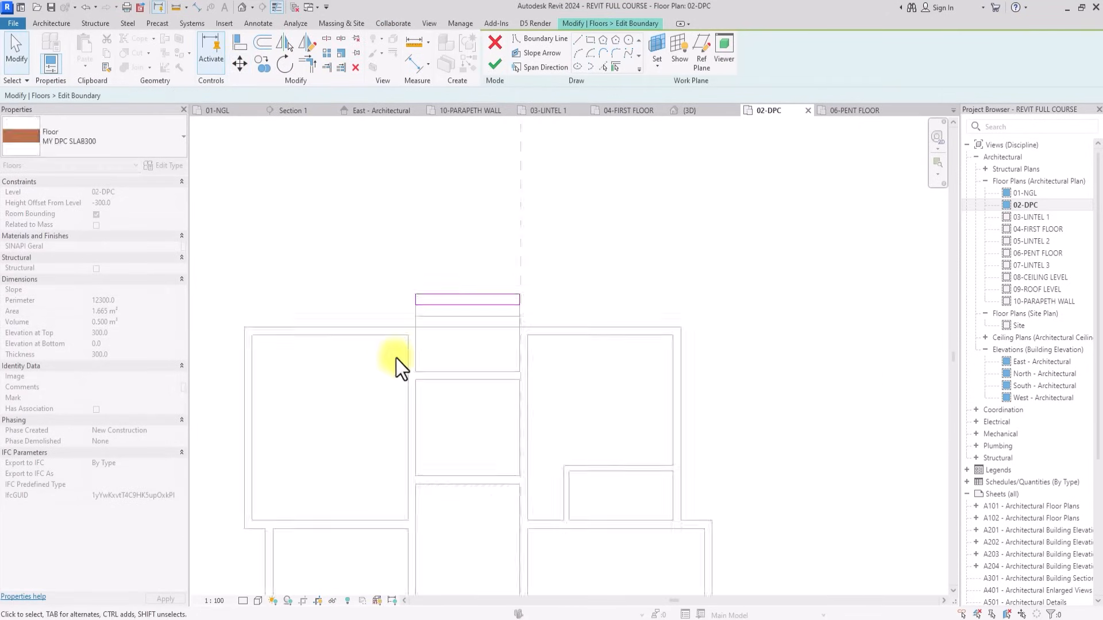
mouse_move(395, 359)
middle_down()
mouse_move(615, 416)
mouse_move(615, 406)
middle_up()
Move the front rectangle of the boundary against the outer edge of the lowest front step.
drag(632, 402, 605, 440)
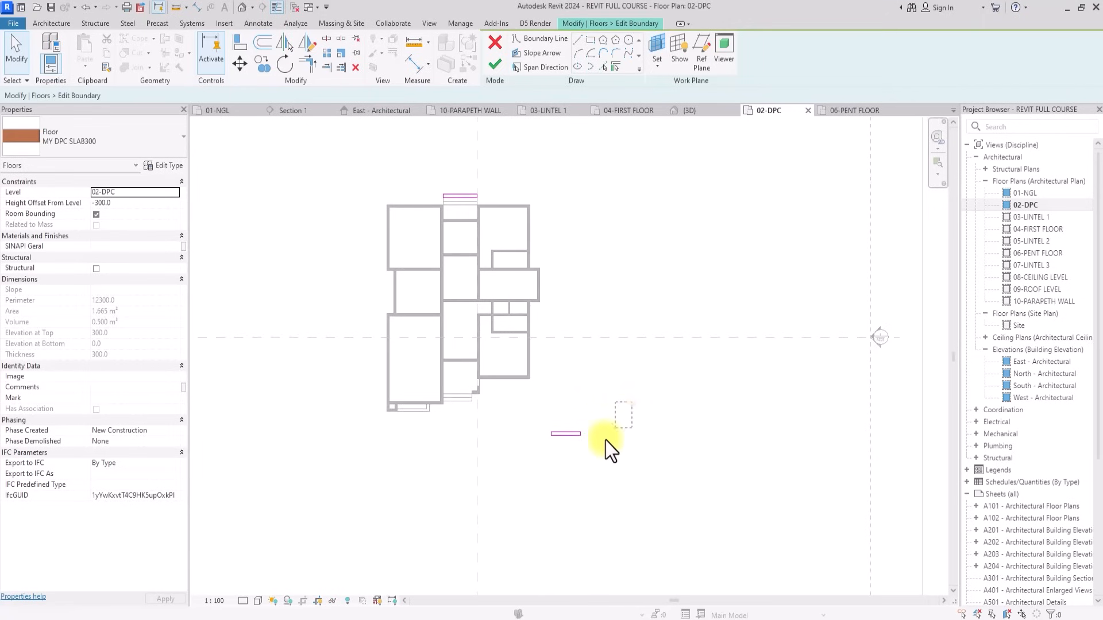
click(240, 64)
scroll(574, 402, up, 5)
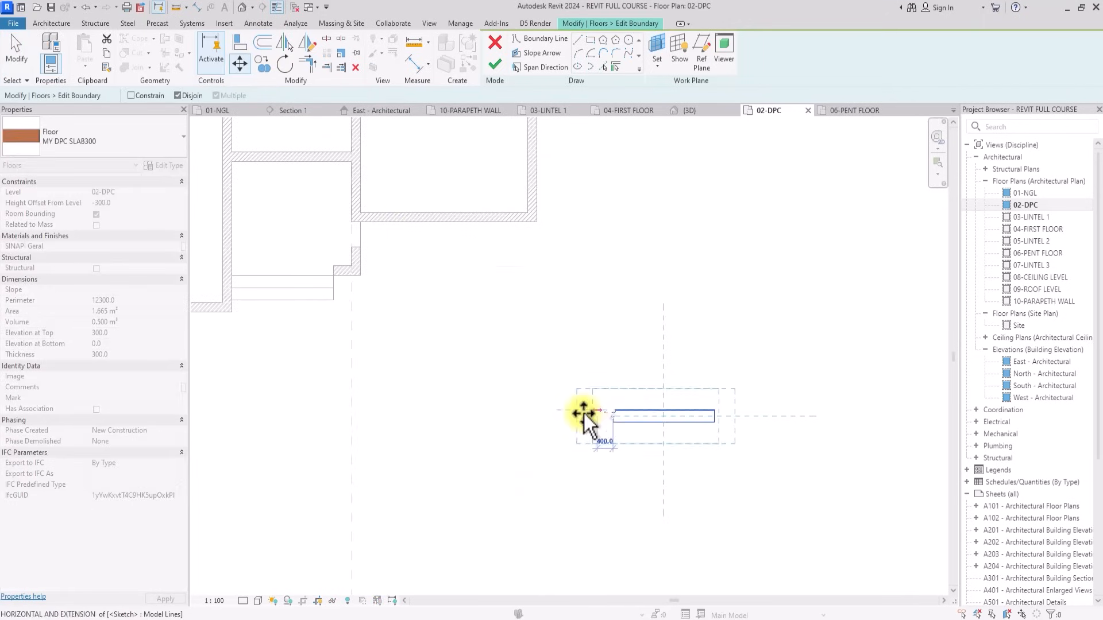
click(613, 418)
scroll(232, 299, up, 3)
click(232, 298)
scroll(218, 290, down, 3)
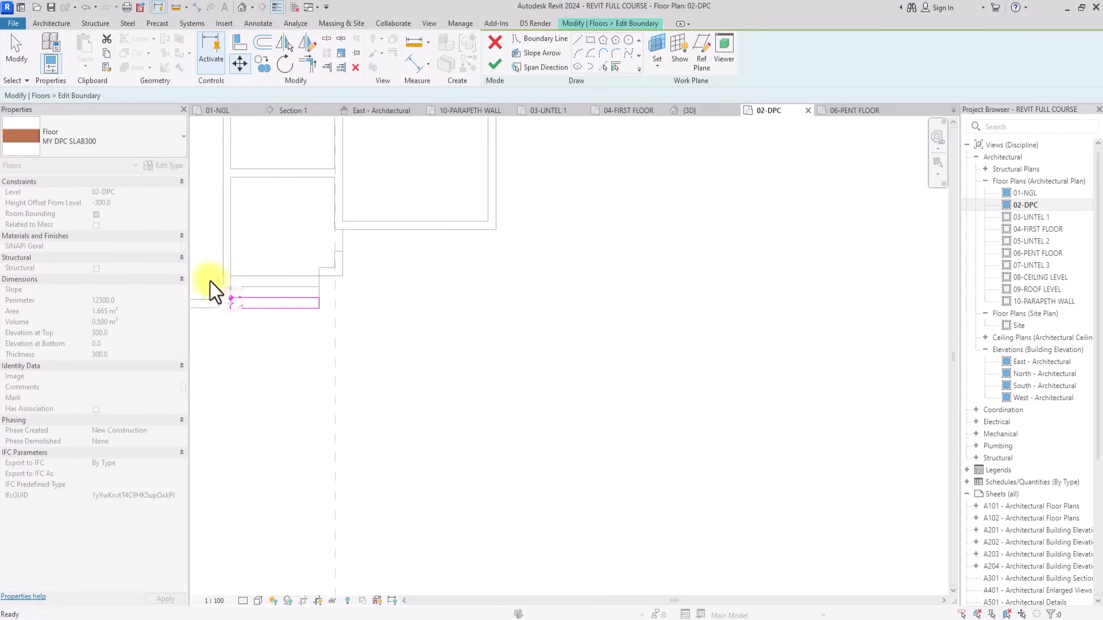
Set the copied floor's height offset to -450, change its type to MY DPC SLAB 150 and finish the boundary edit.
click(130, 207)
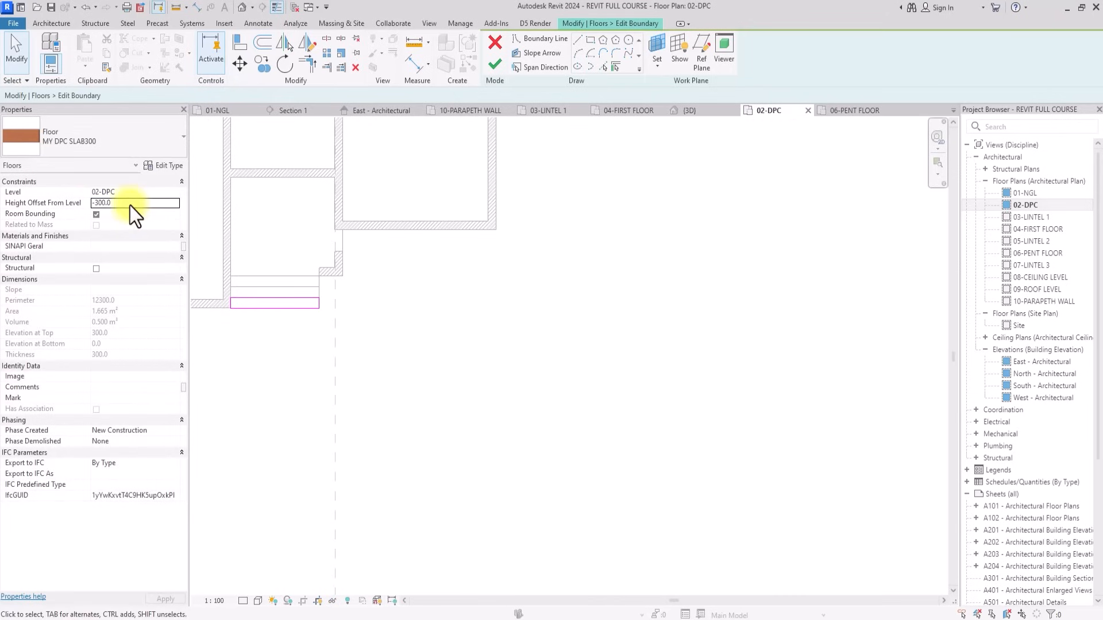
text(-450)
click(132, 143)
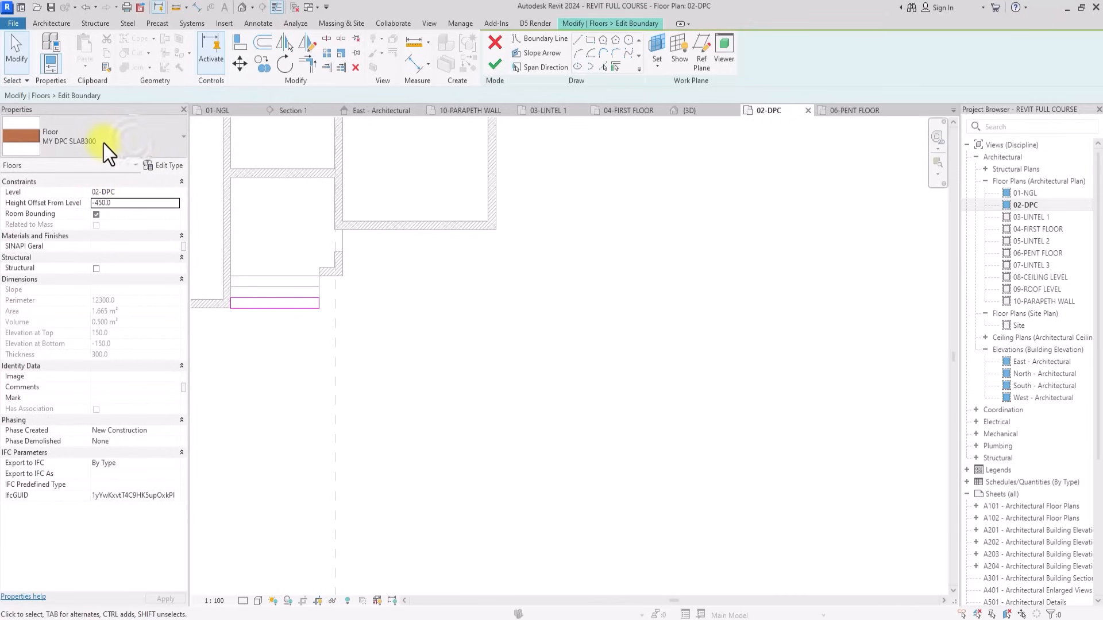
click(100, 148)
click(59, 216)
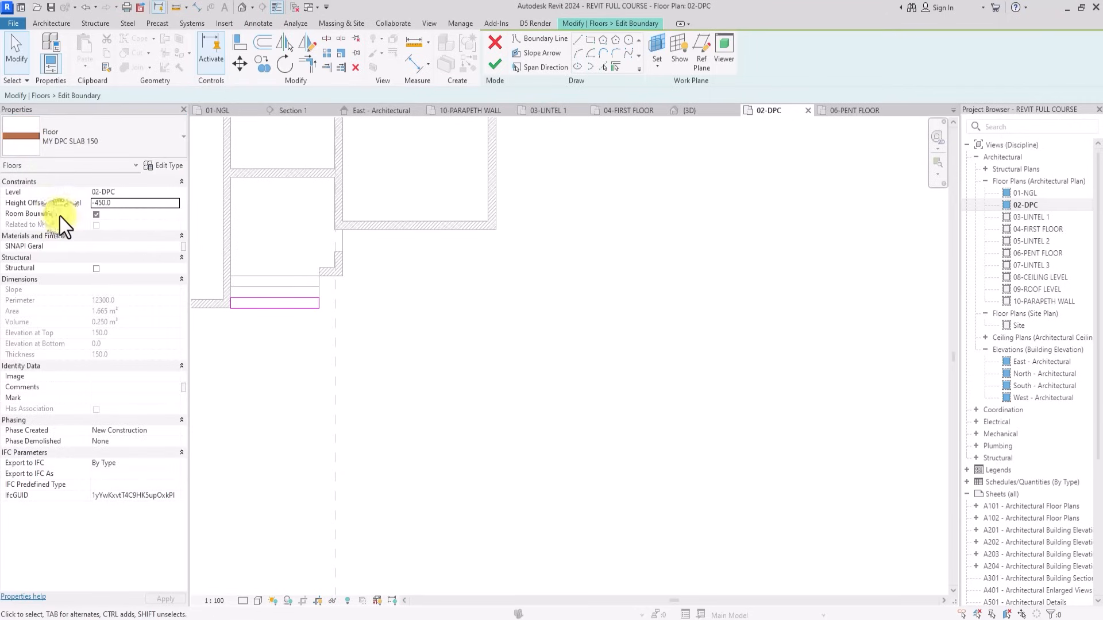
click(494, 64)
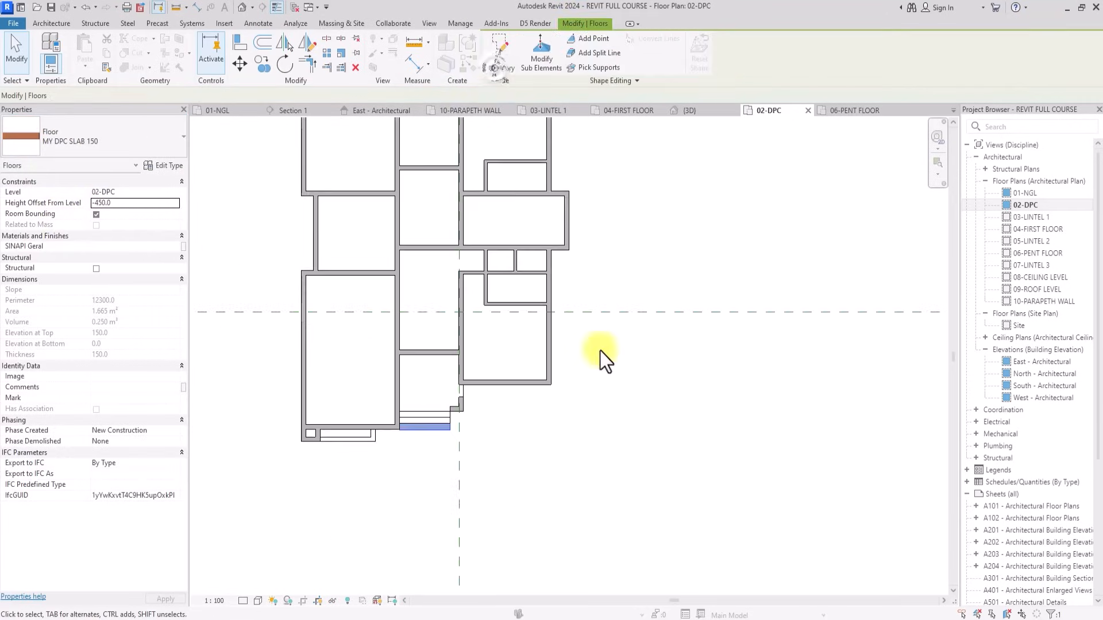
click(653, 492)
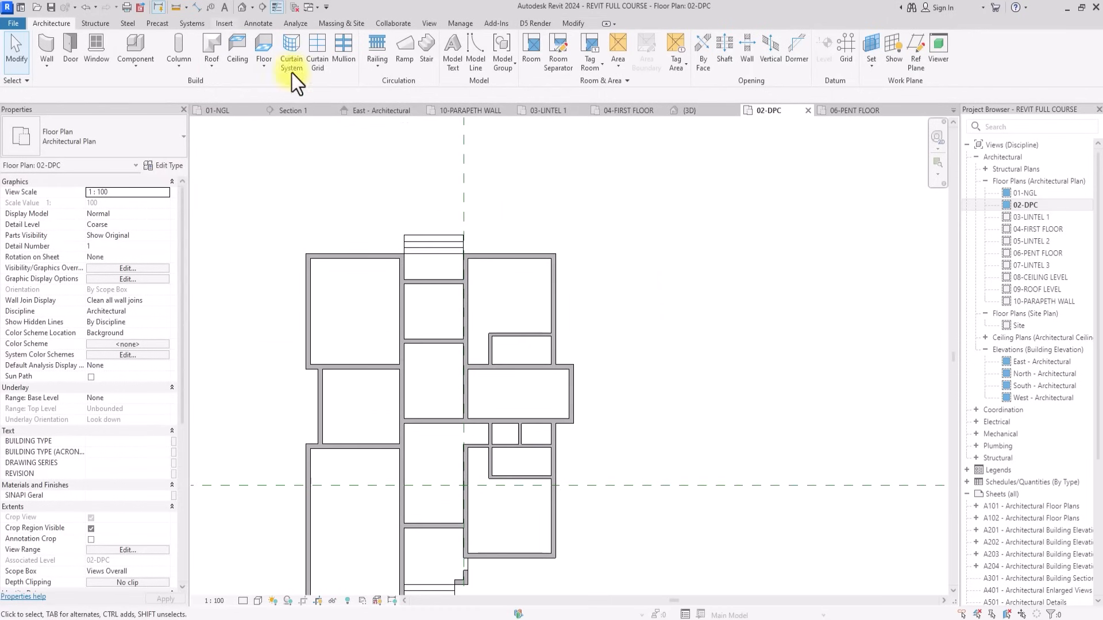
Inspect the front and rear porch steps in the 3D view.
click(238, 9)
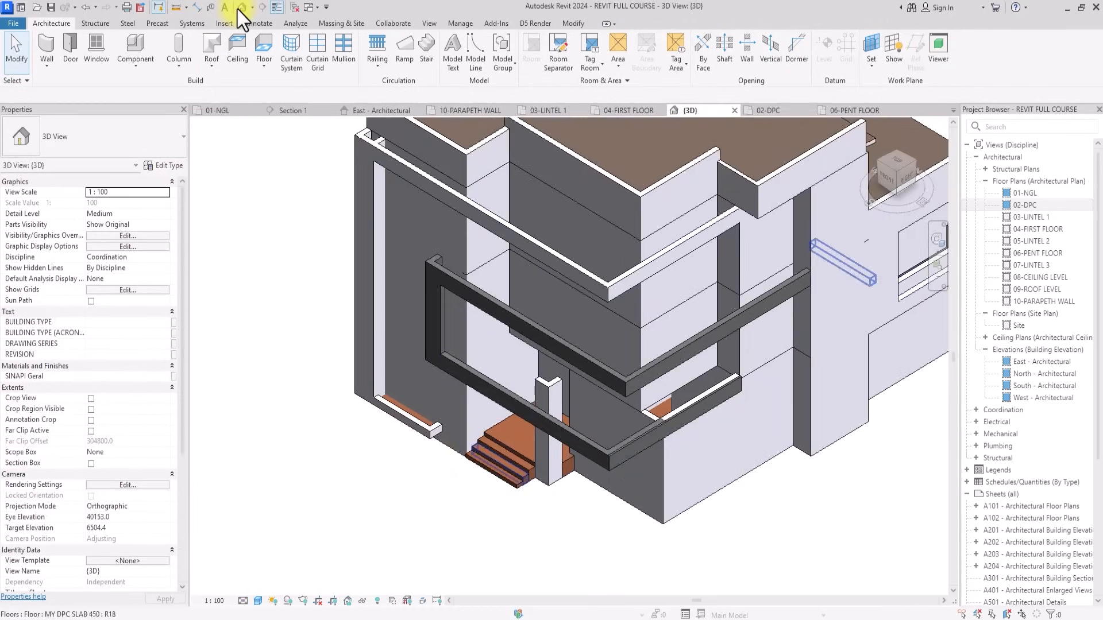
shift+middle_drag(515, 450, 412, 479)
scroll(412, 479, down, 6)
shift+middle_drag(598, 367, 706, 175)
click(898, 185)
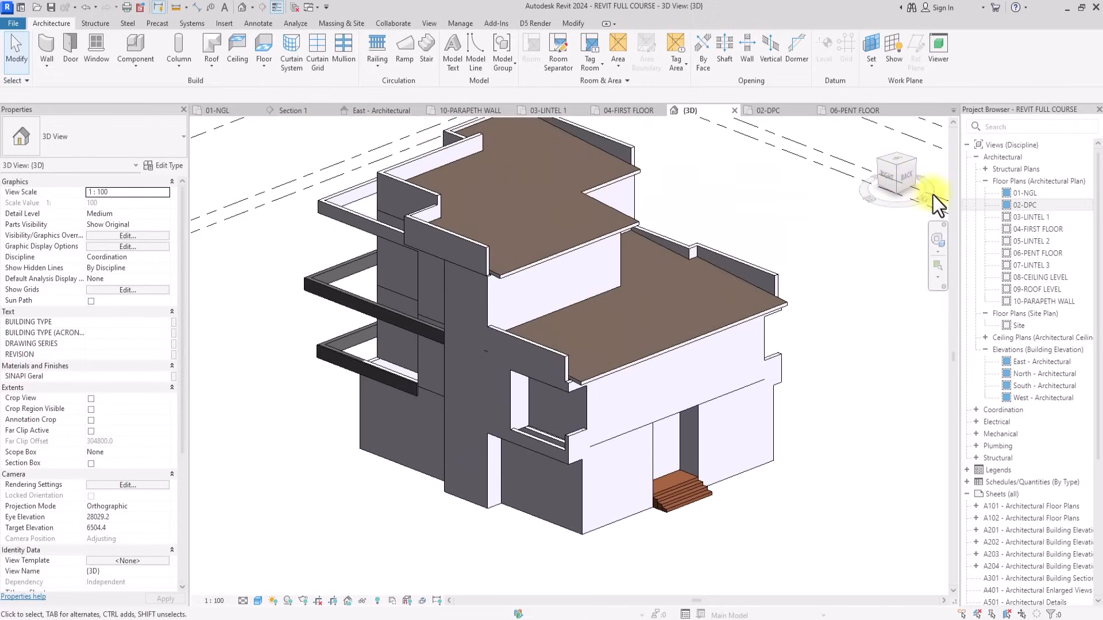
Open the 04-FIRST FLOOR plan and set its underlay base level to None.
double_click(1053, 228)
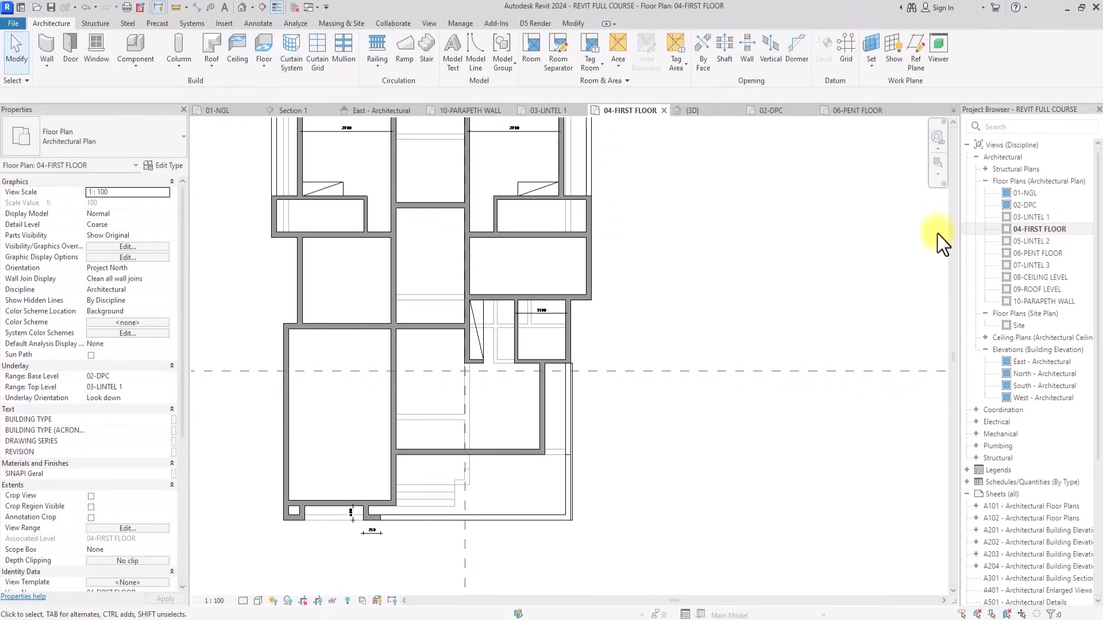
click(161, 380)
click(120, 384)
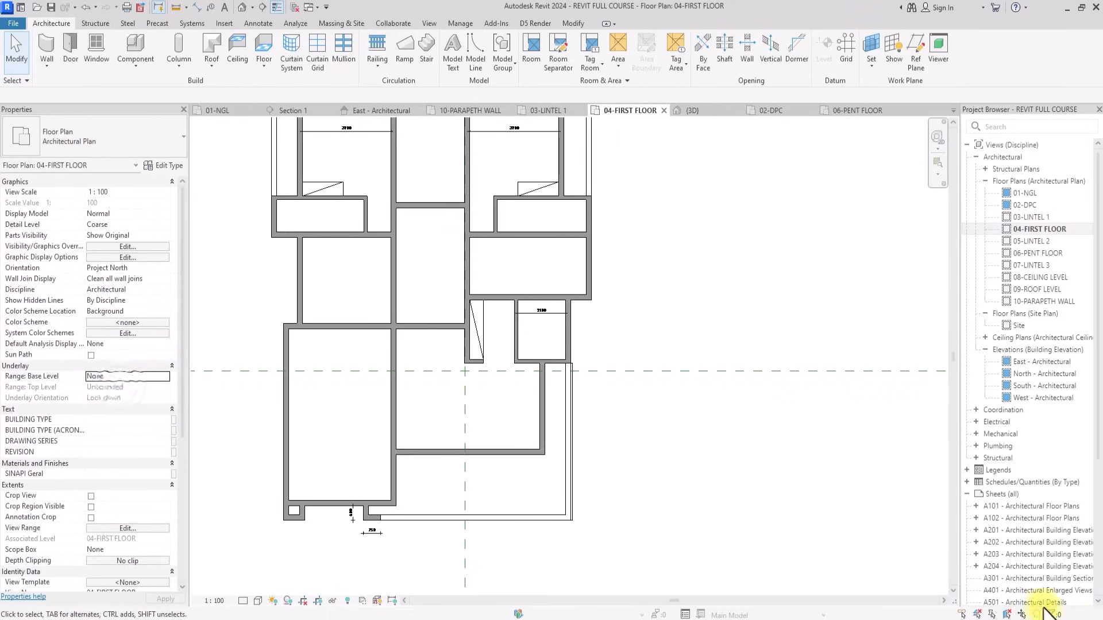
scroll(493, 379, down, 3)
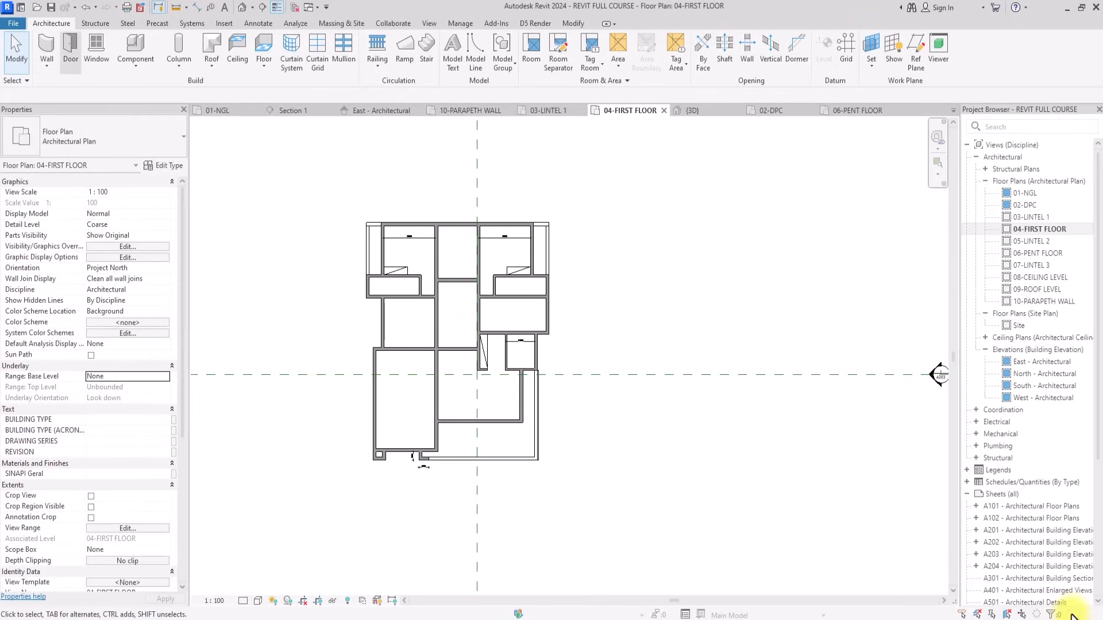
Start a new floor on 04-FIRST FLOOR with type MY DPC SLAB 150 and a height offset of 0.
click(270, 47)
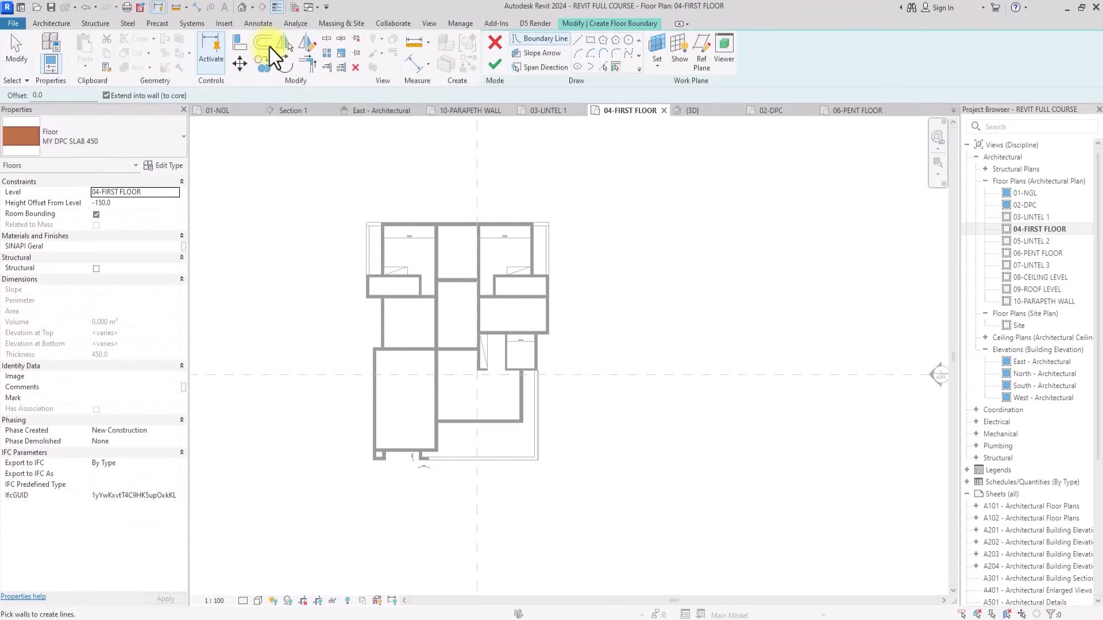
click(94, 143)
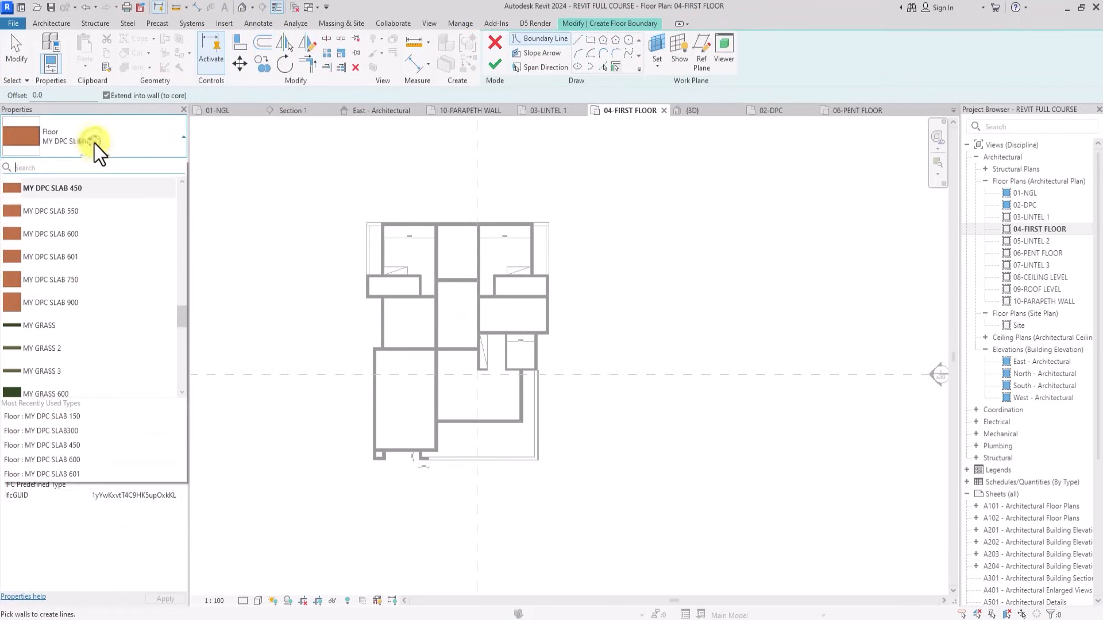
click(52, 304)
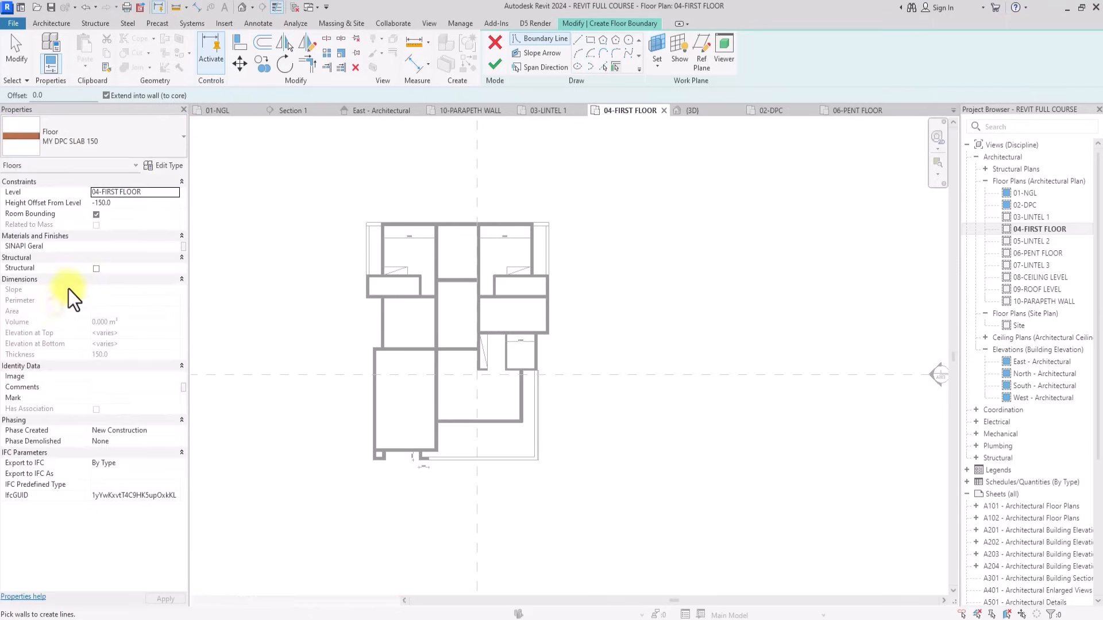
click(148, 202)
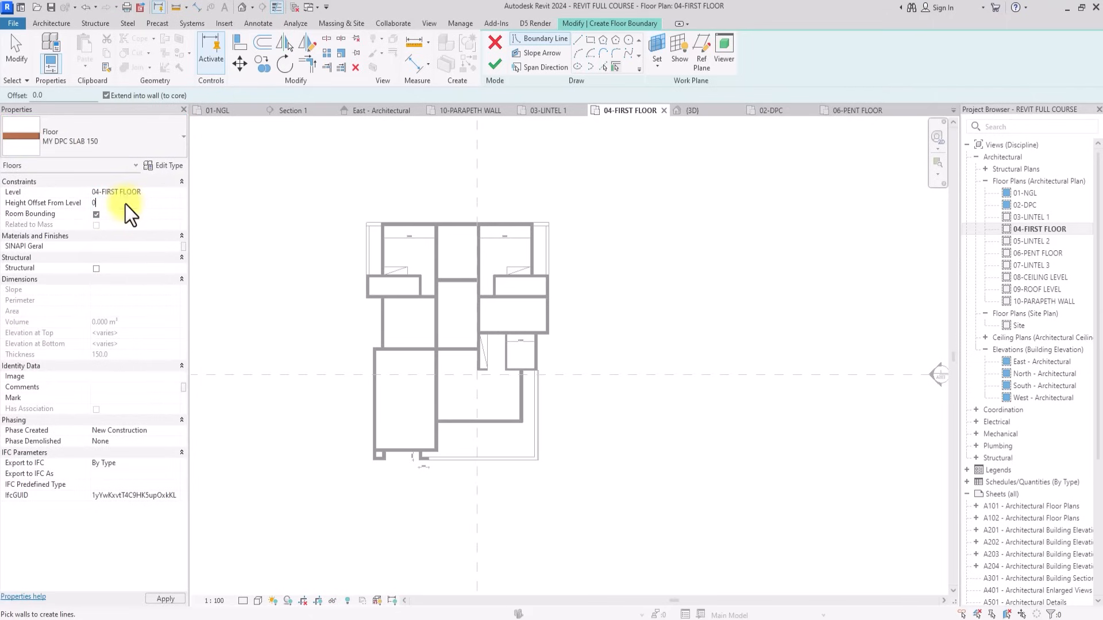
Draw the floor boundary along the rear edge and east side, stepping in 3900 mm to leave most of the middle east room open.
click(578, 39)
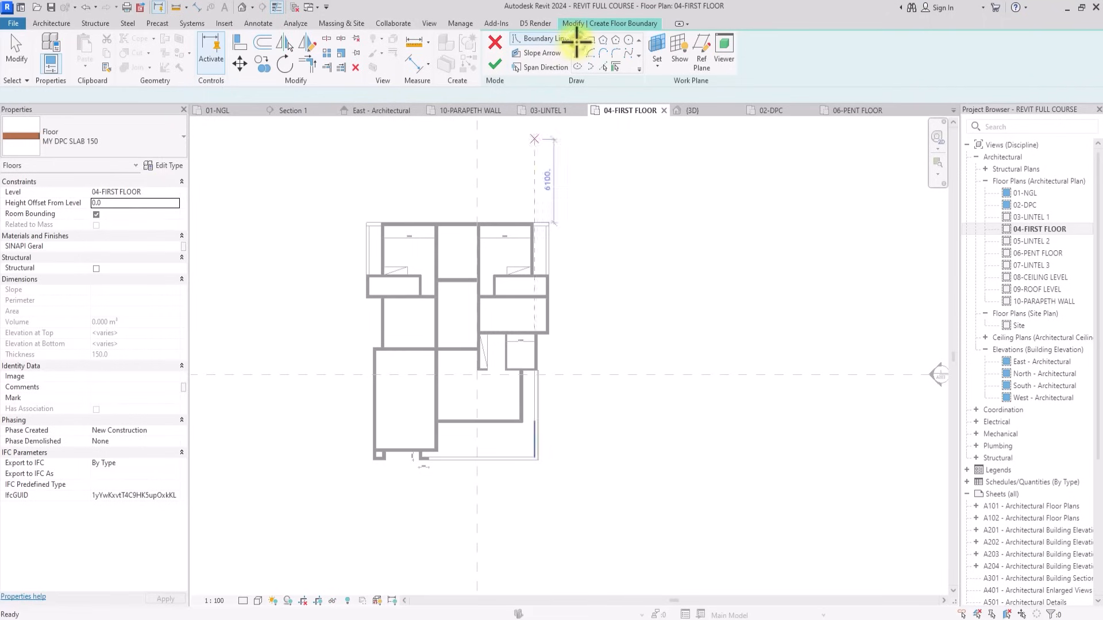
scroll(394, 244, up, 2)
click(336, 204)
click(745, 204)
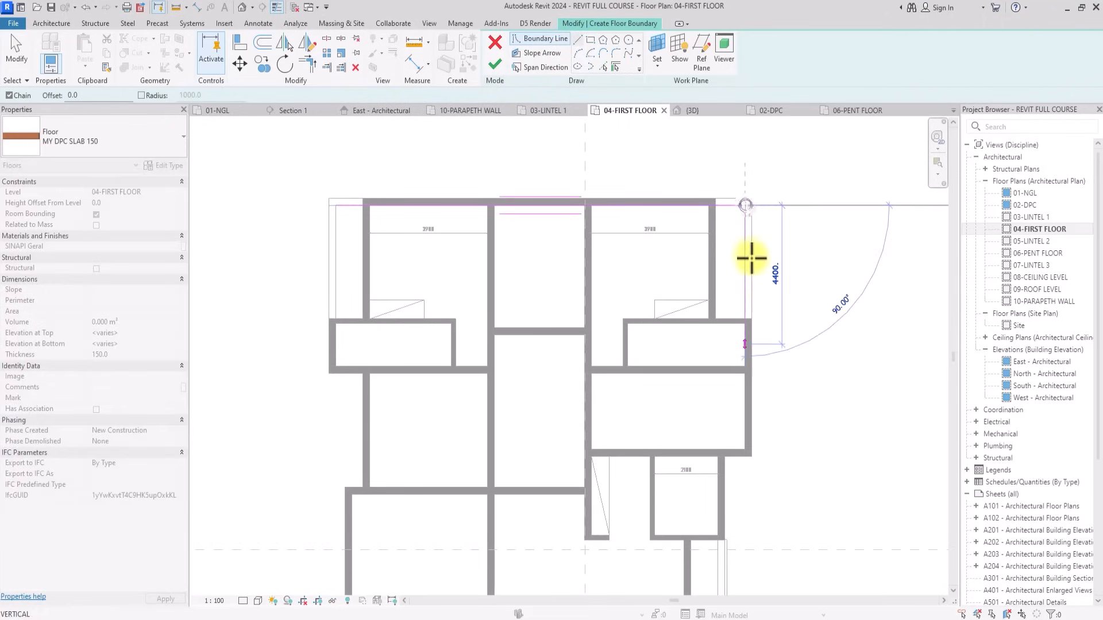
click(743, 367)
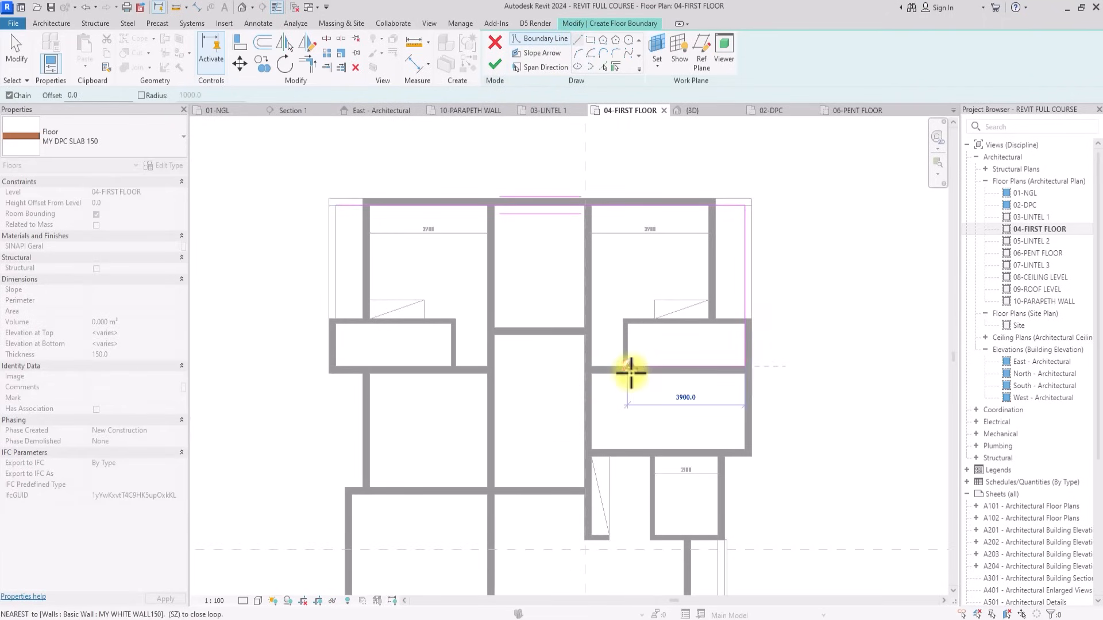
click(628, 367)
click(626, 459)
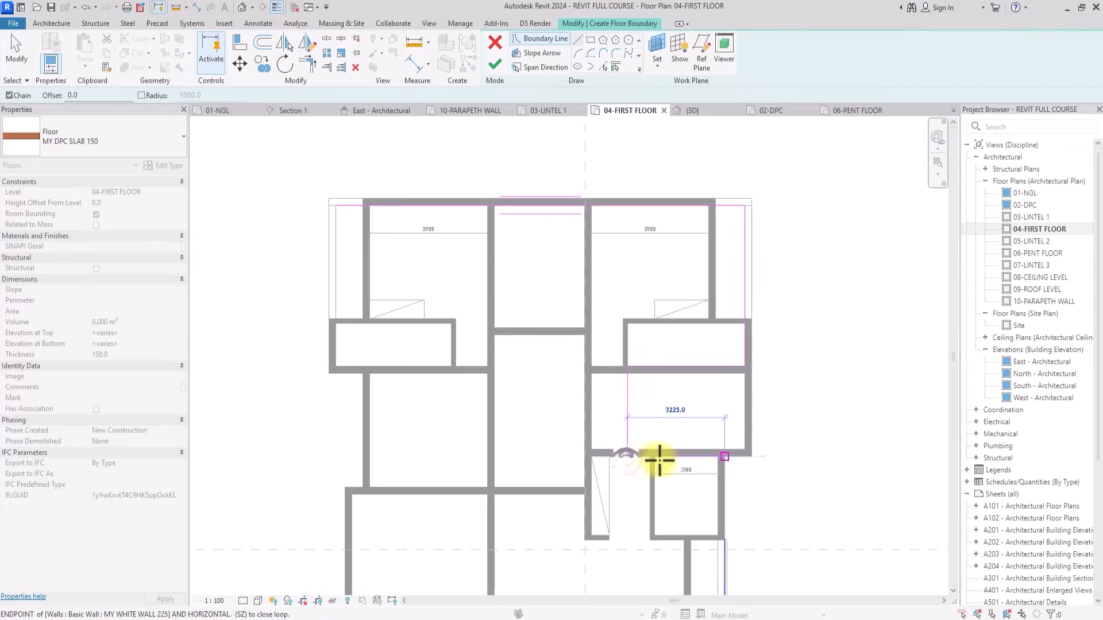
click(717, 459)
Continue the boundary around the front balcony and along the east and rear walls of the large front room, leaving that room out.
middle_drag(718, 523, 701, 315)
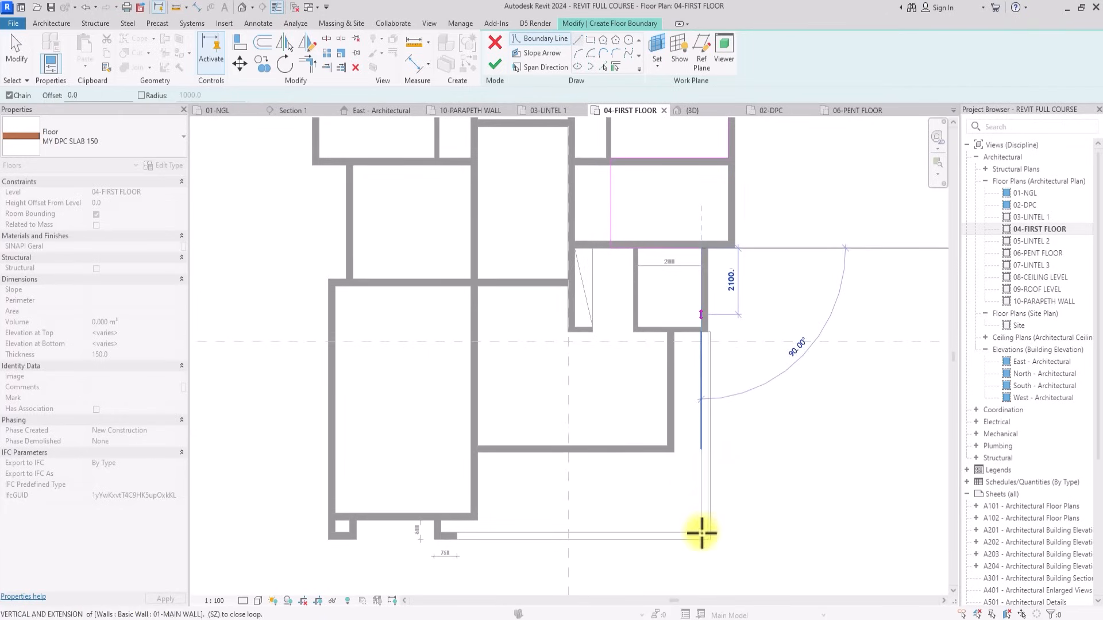
click(701, 532)
click(442, 533)
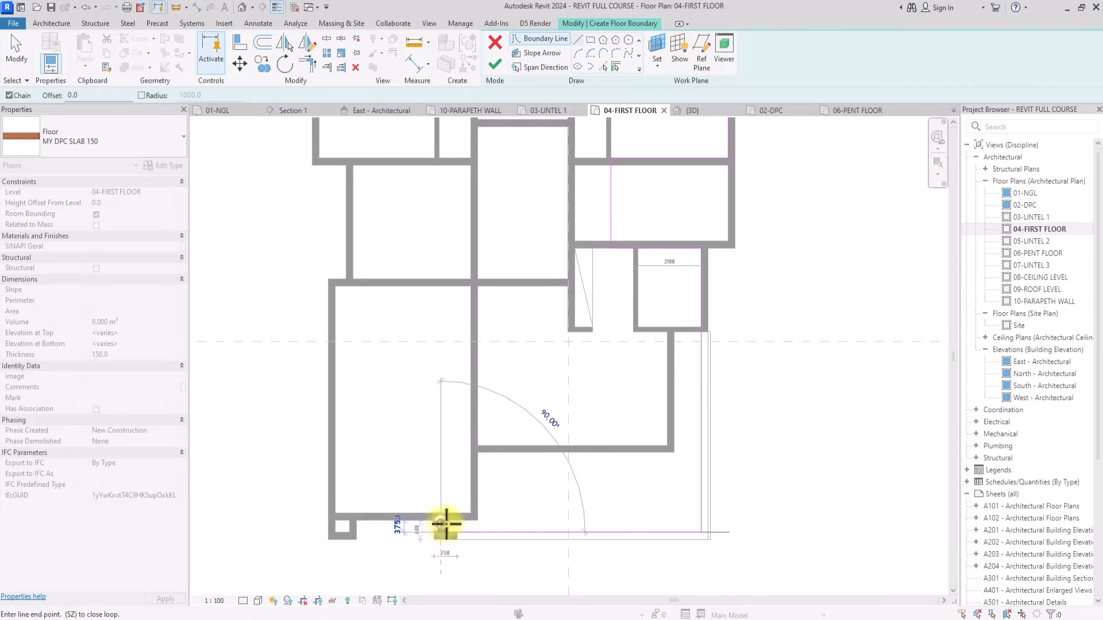
click(444, 521)
click(477, 520)
click(478, 279)
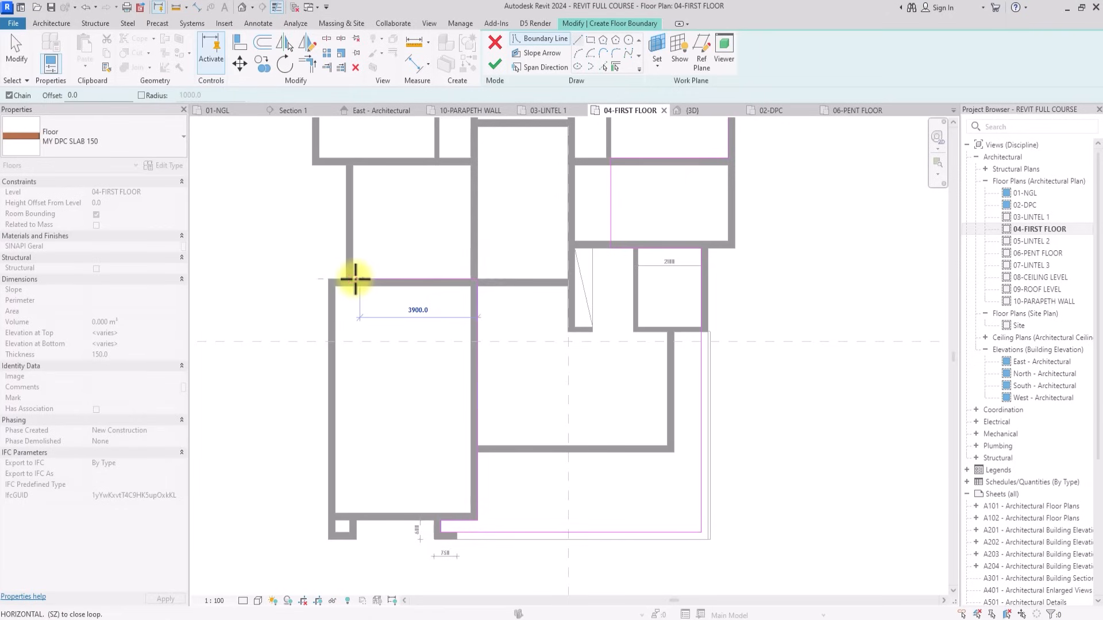
click(354, 279)
Close the boundary along the west walls to the rear corner and finish the floor without attaching the walls.
scroll(382, 148, up, 1)
middle_drag(382, 148, 353, 325)
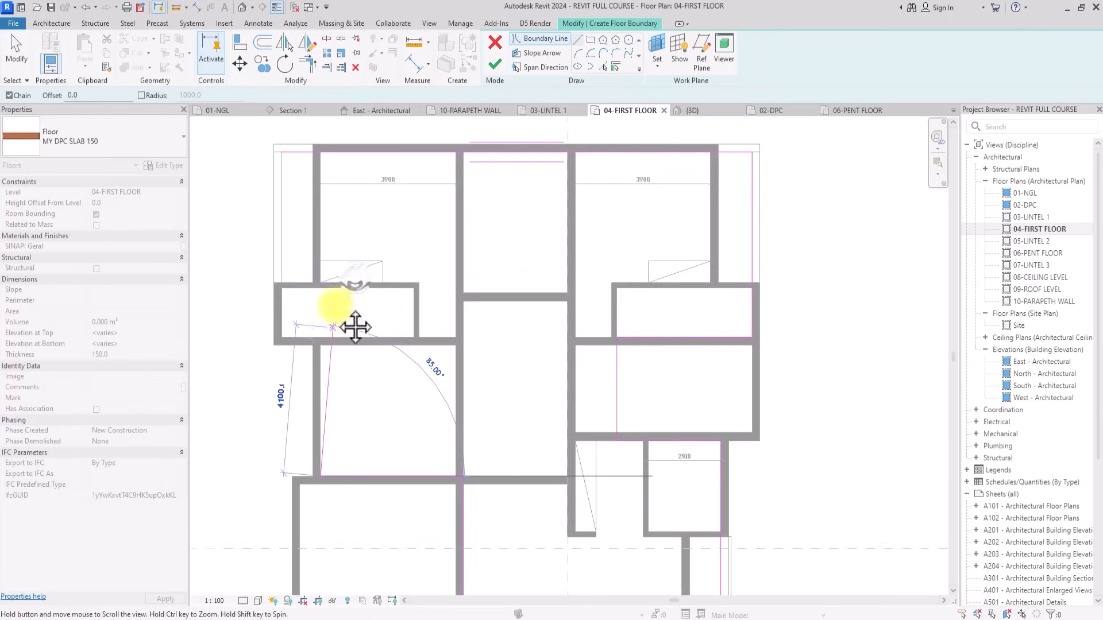
click(320, 337)
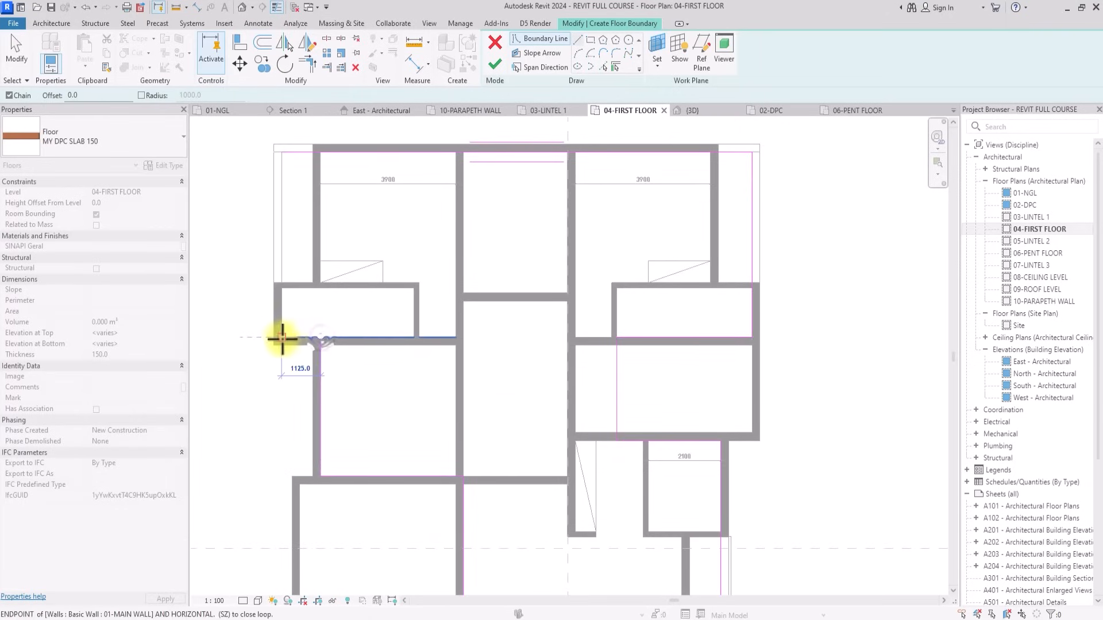
click(283, 337)
click(281, 152)
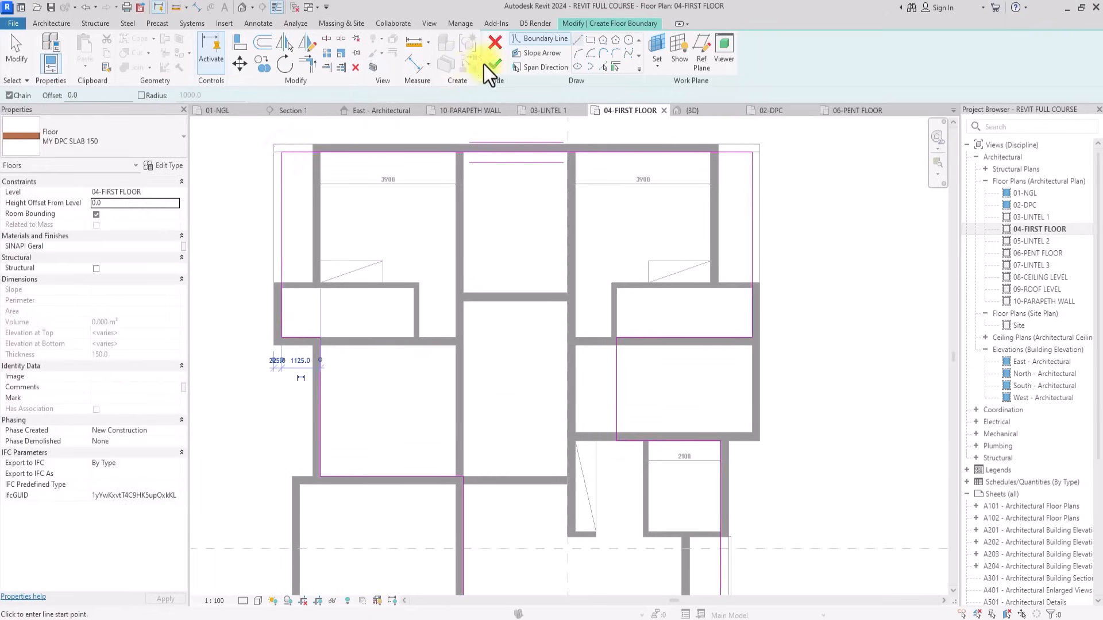
click(494, 60)
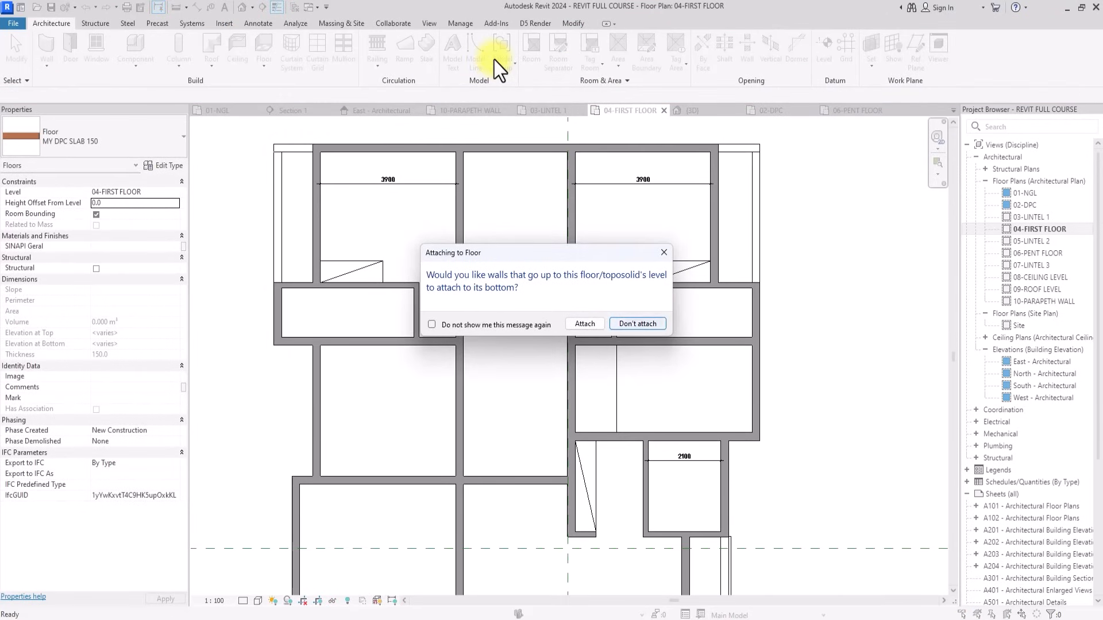
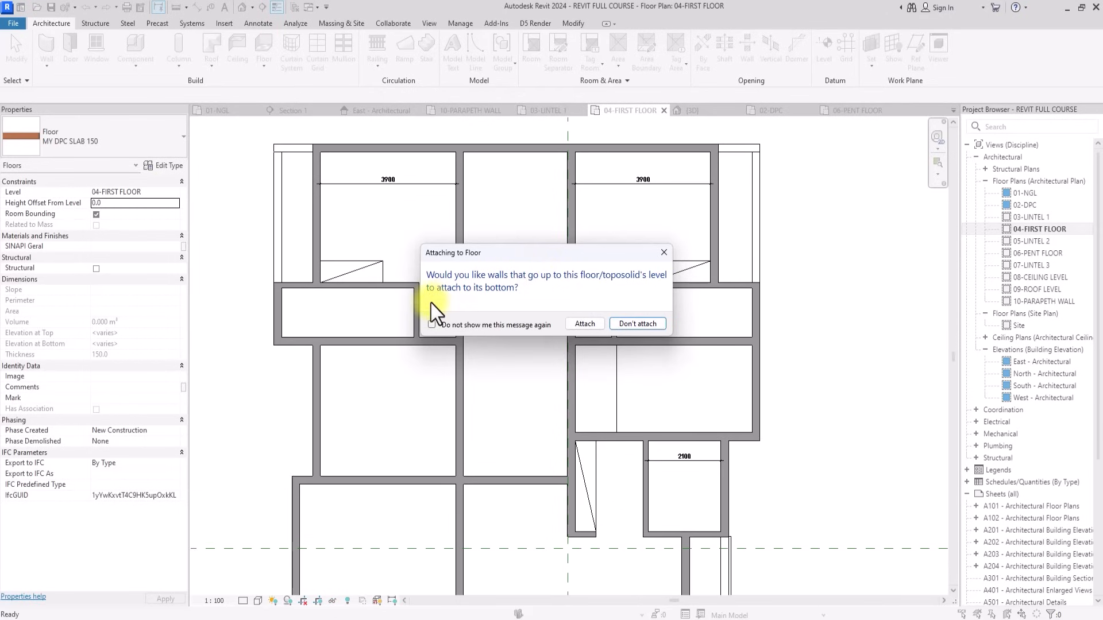
click(636, 326)
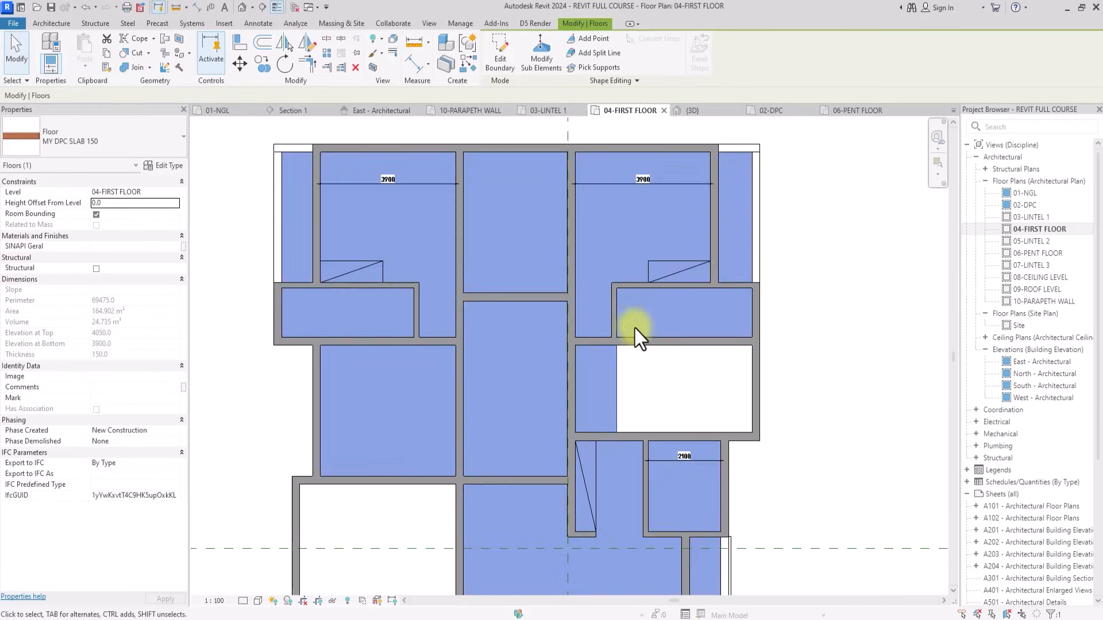
On 02-DPC, shorten the wall west of the middle east room back to that room's rear wall, unjoining the connected elements.
scroll(635, 329, down, 2)
click(768, 357)
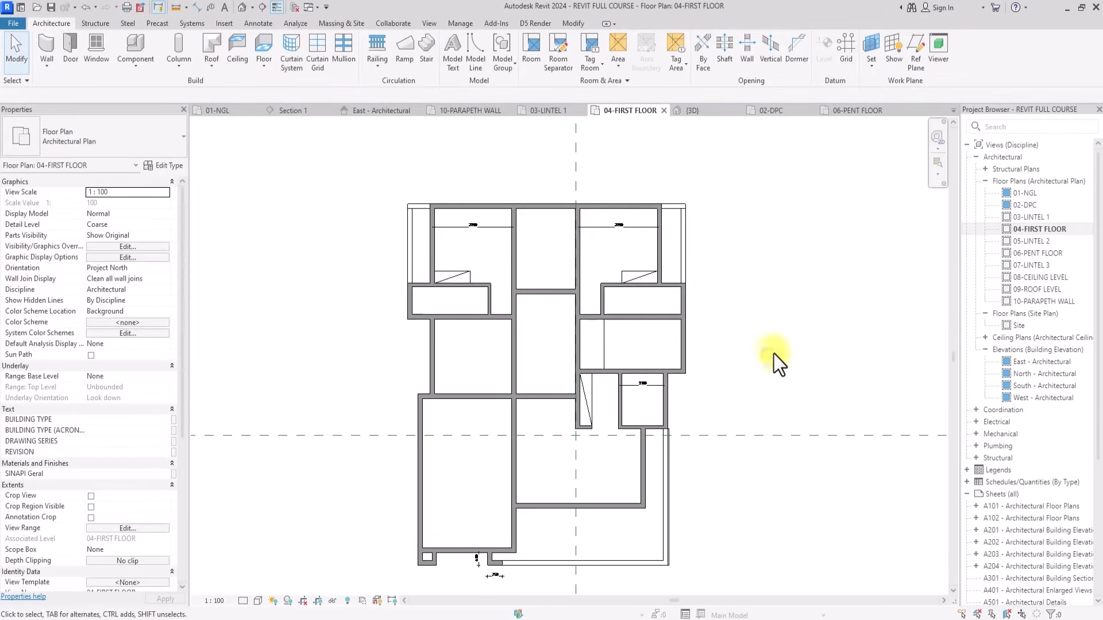
double_click(1022, 205)
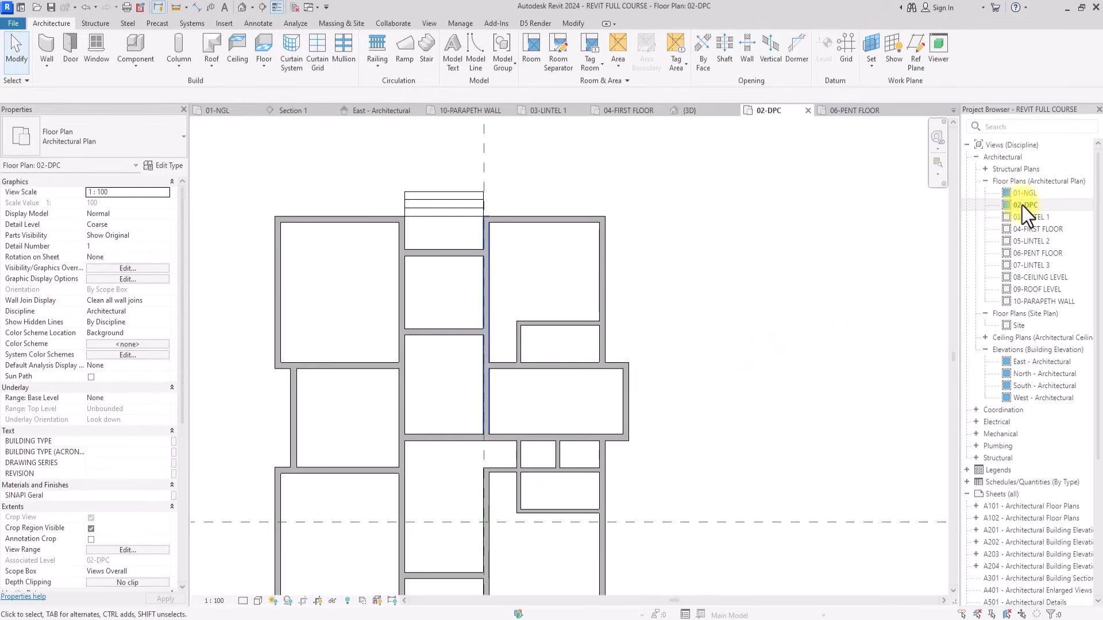
scroll(524, 405, up, 3)
click(488, 417)
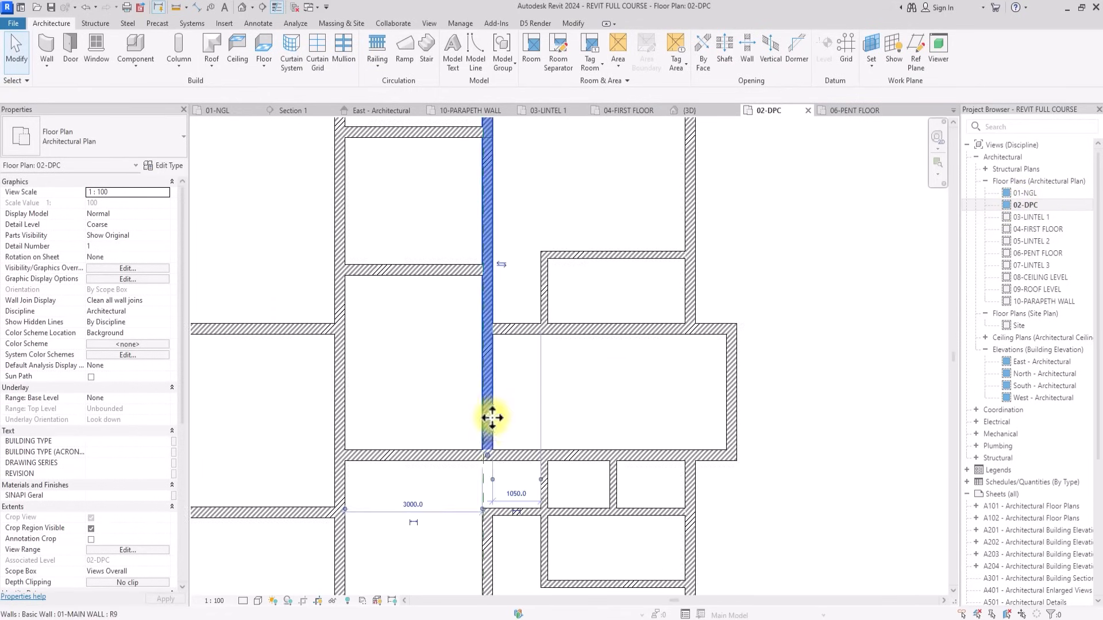
drag(488, 460, 486, 330)
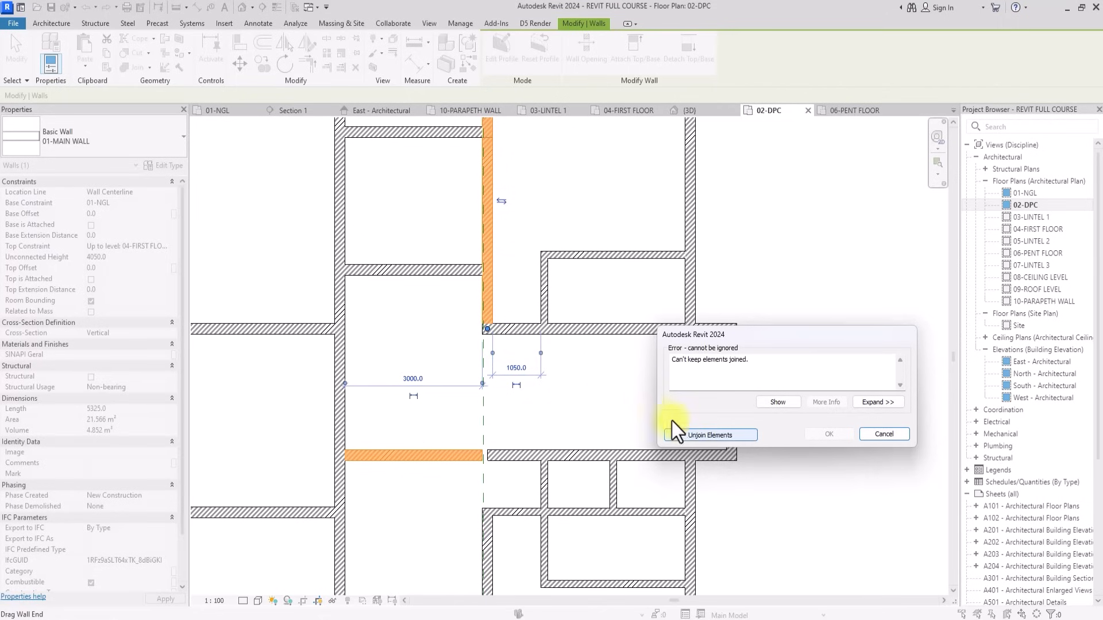
click(699, 434)
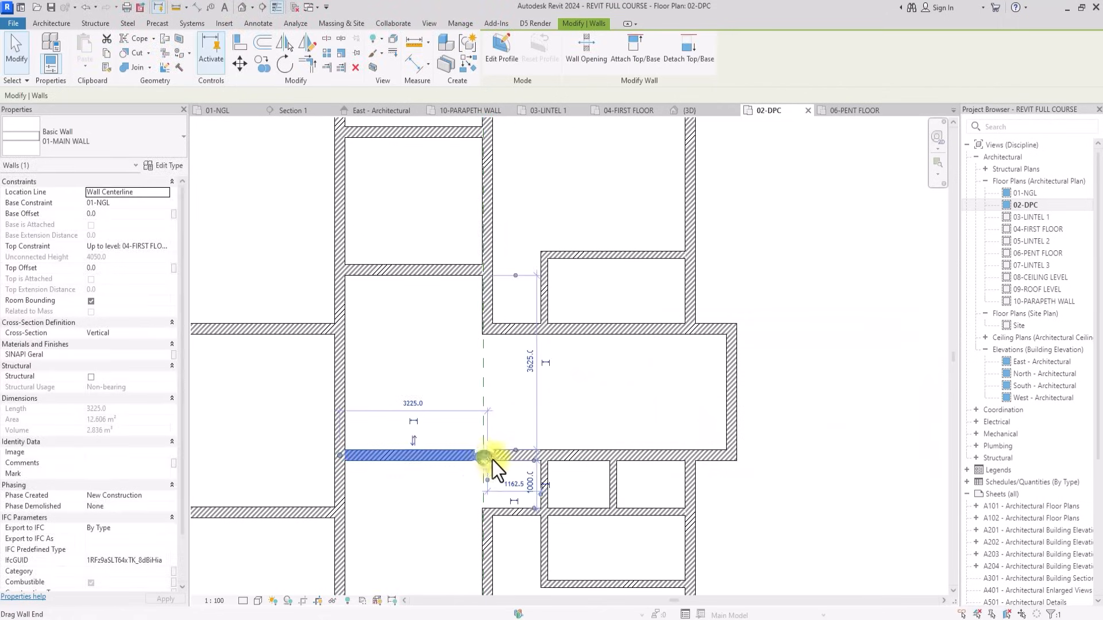
Extend the front cross wall of the central room eastward to join the middle east room's front wall.
drag(475, 459, 487, 460)
scroll(487, 460, down, 3)
scroll(487, 460, up, 2)
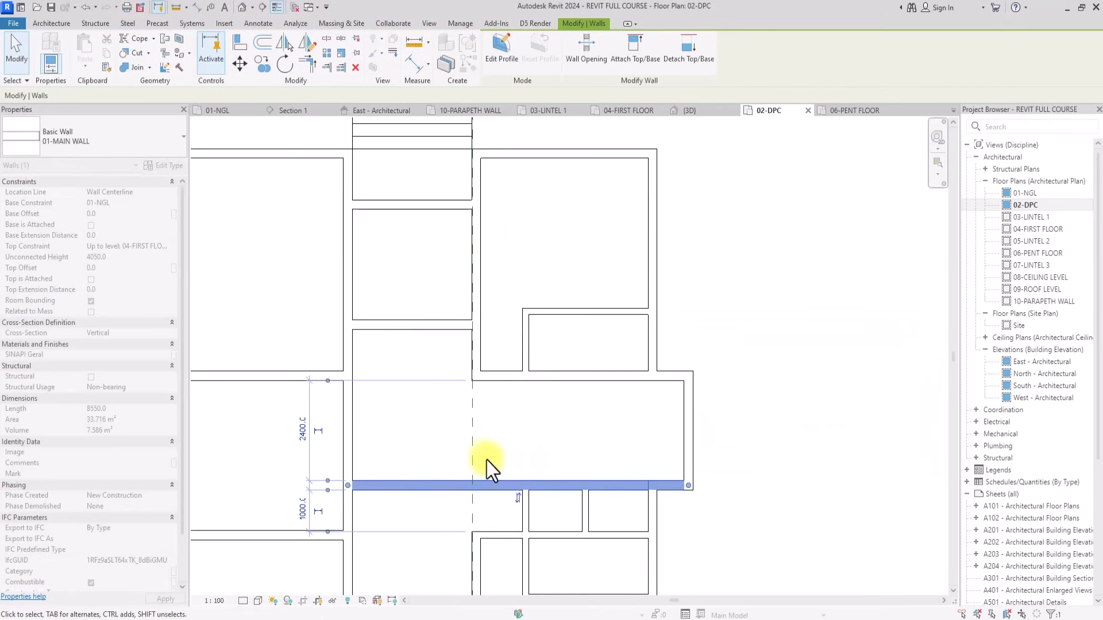
scroll(454, 428, down, 3)
Start a stair of type Monolithic Stair with its top level set to 04-FIRST FLOOR.
click(35, 25)
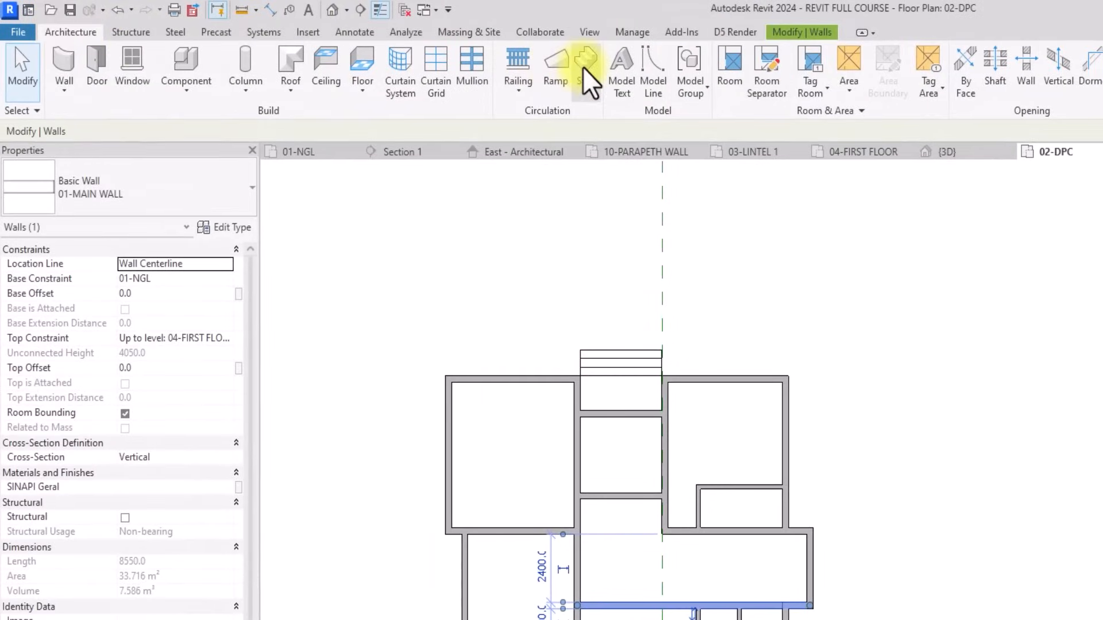
click(583, 67)
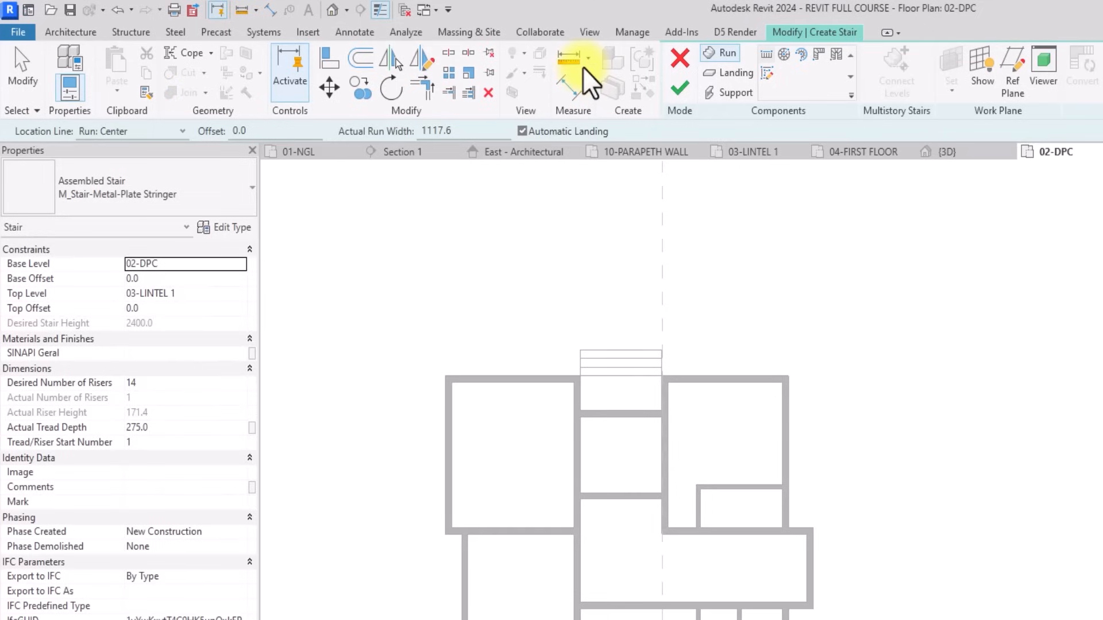
click(218, 191)
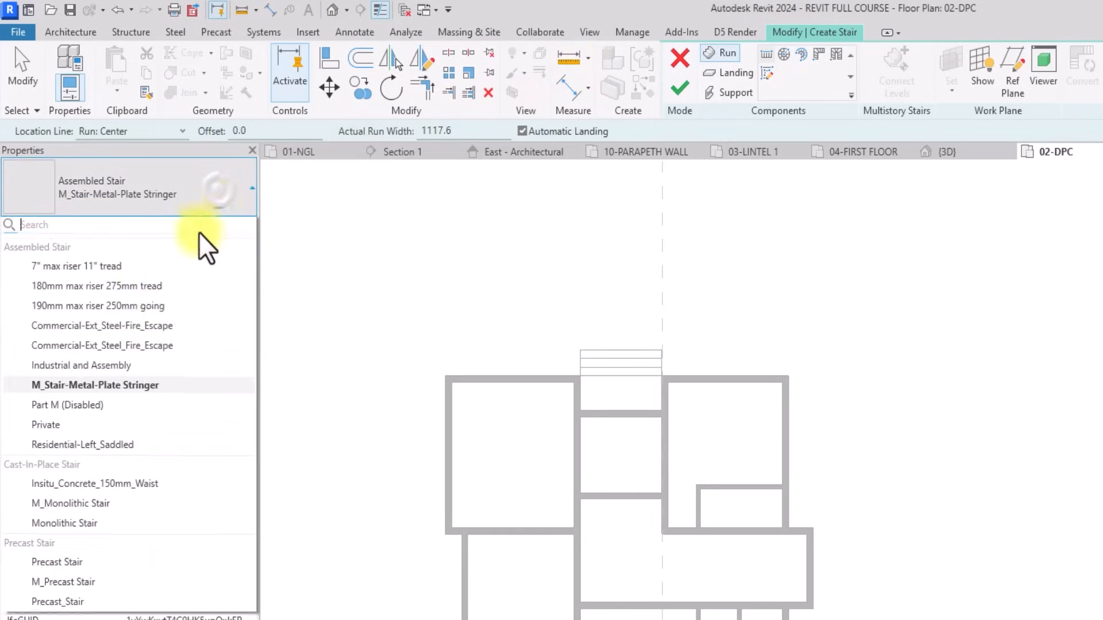
click(58, 530)
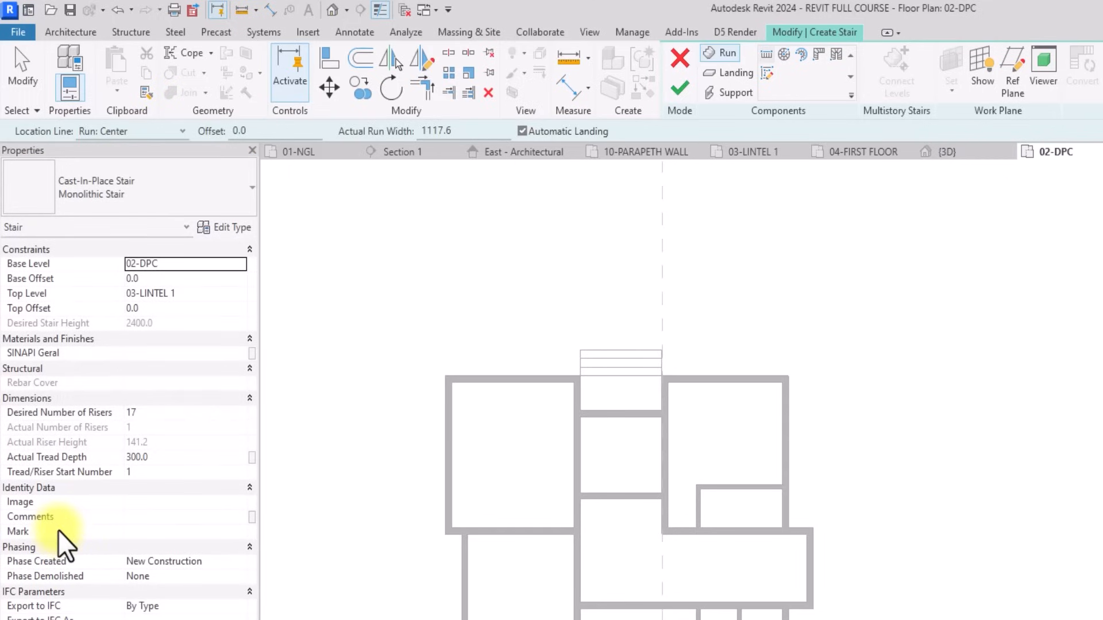
click(240, 294)
click(240, 294)
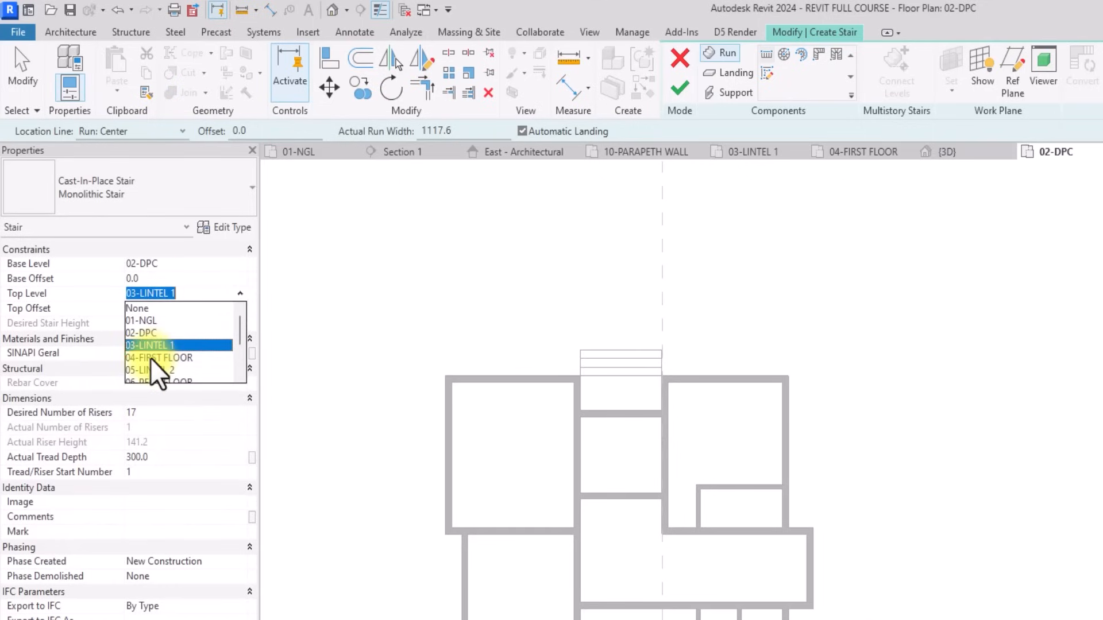
click(150, 358)
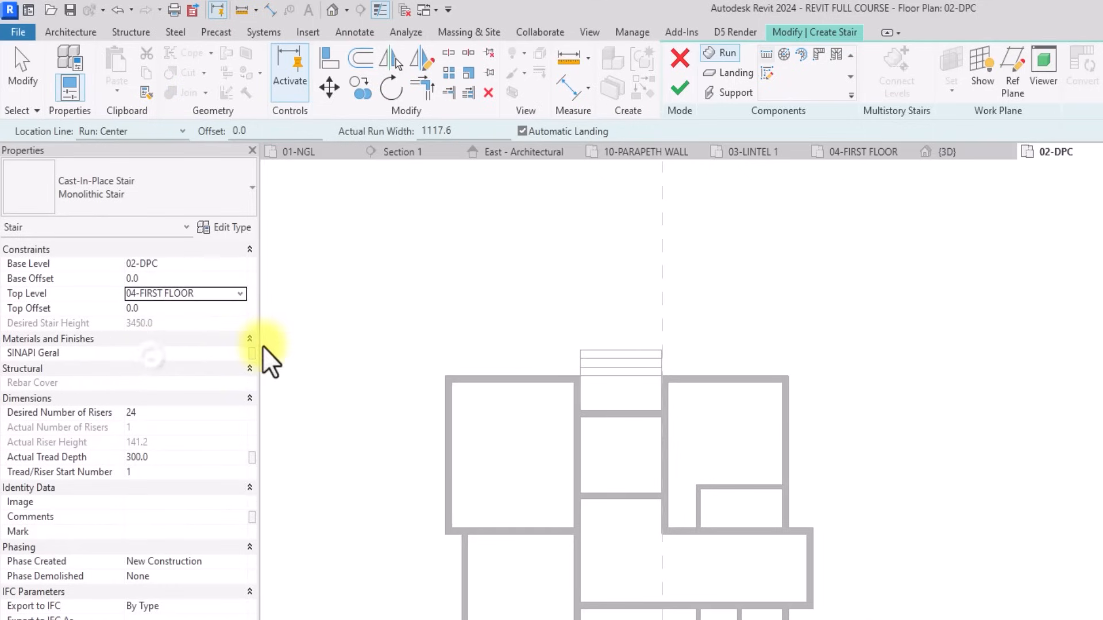
Sketch the run's outer boundary along the middle east room's rear, east and front walls, making both long sides 4200 mm.
click(767, 73)
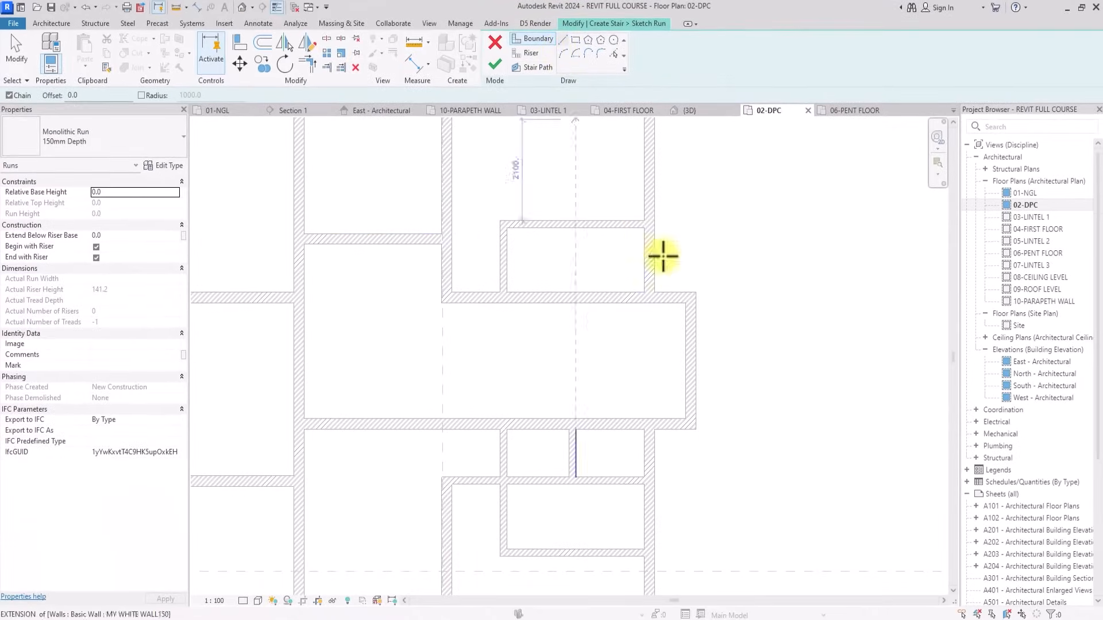
click(688, 305)
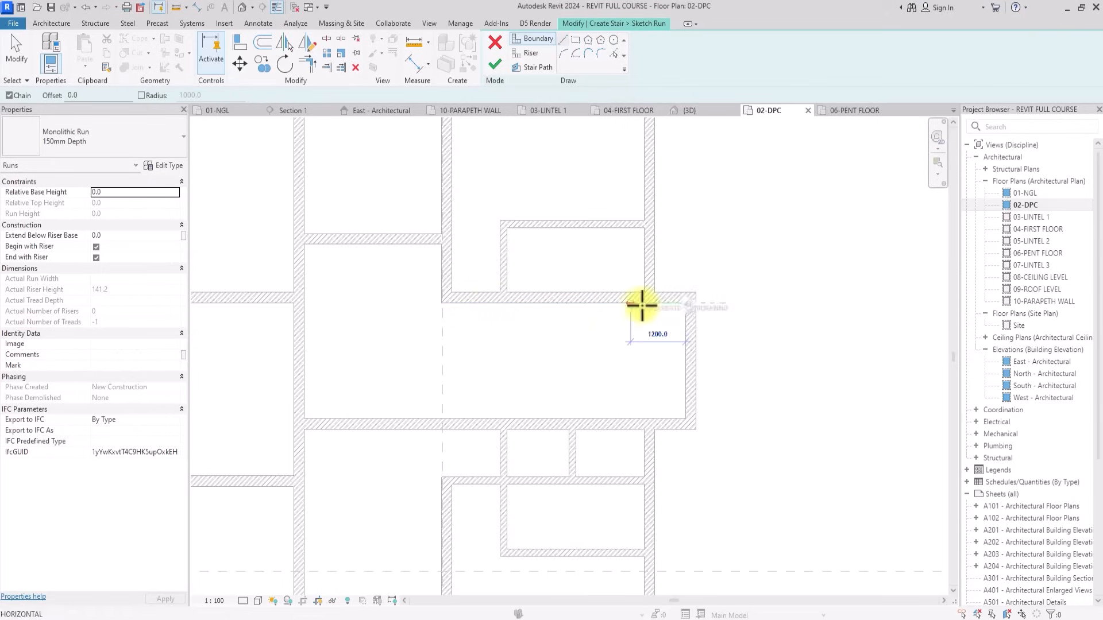
click(494, 303)
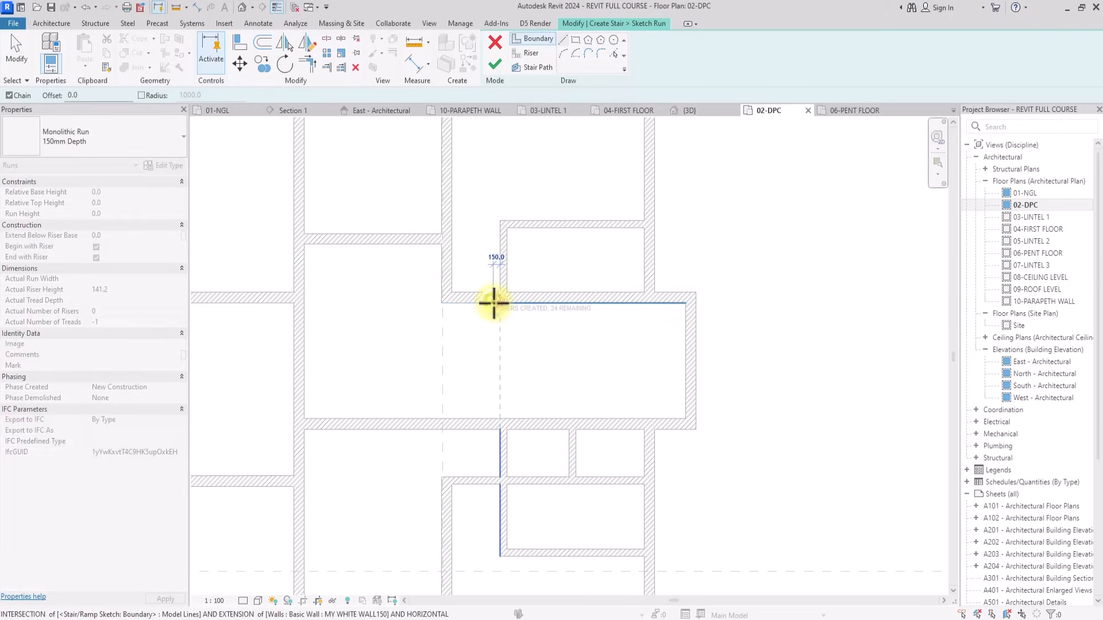
key(Escape)
click(685, 303)
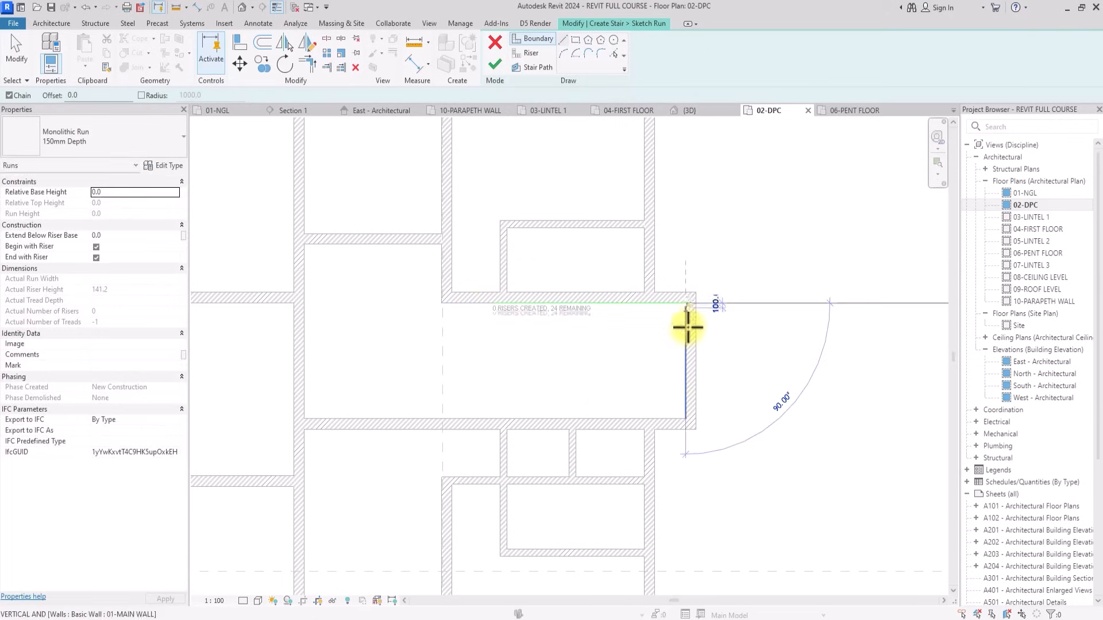
click(684, 419)
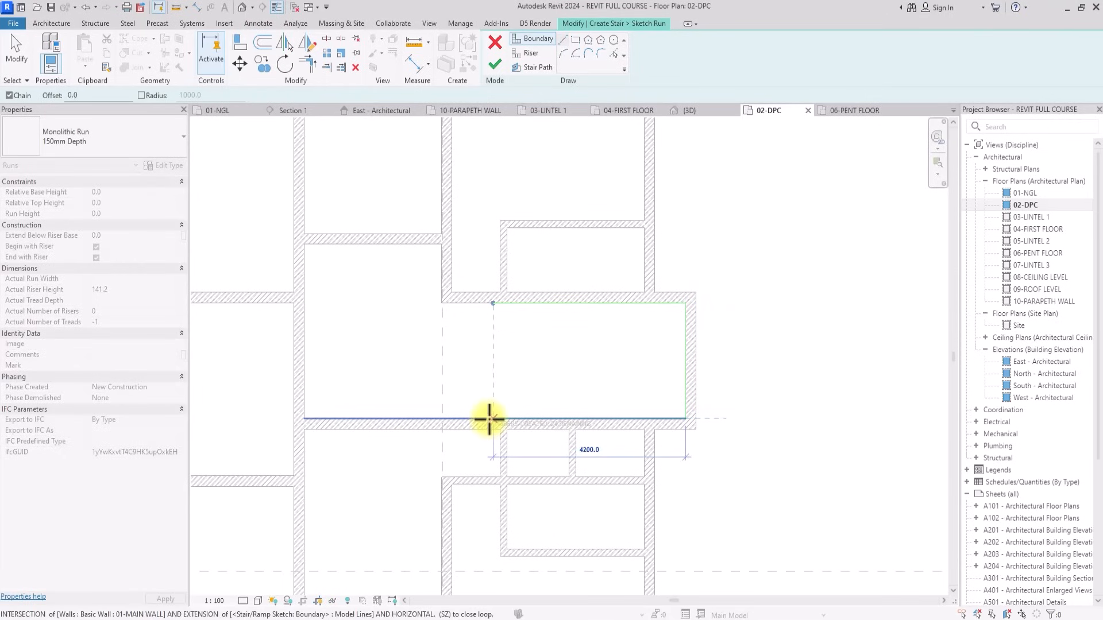
click(489, 418)
Try offsetting copies of the three outer boundary lines inward by 1050 mm, and undo the copies.
click(267, 42)
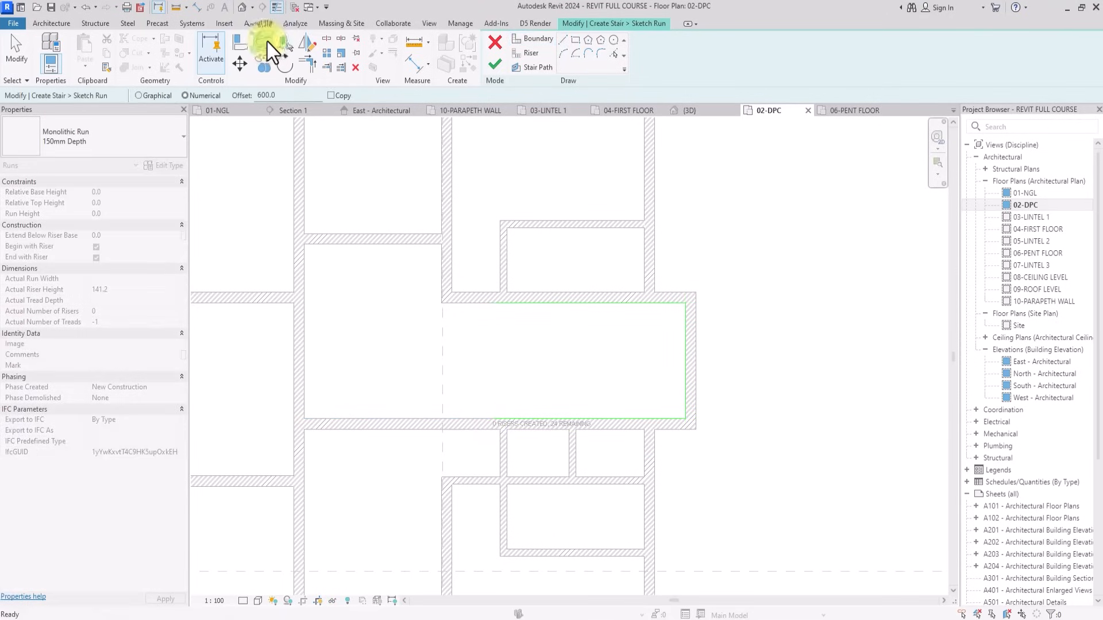
click(177, 97)
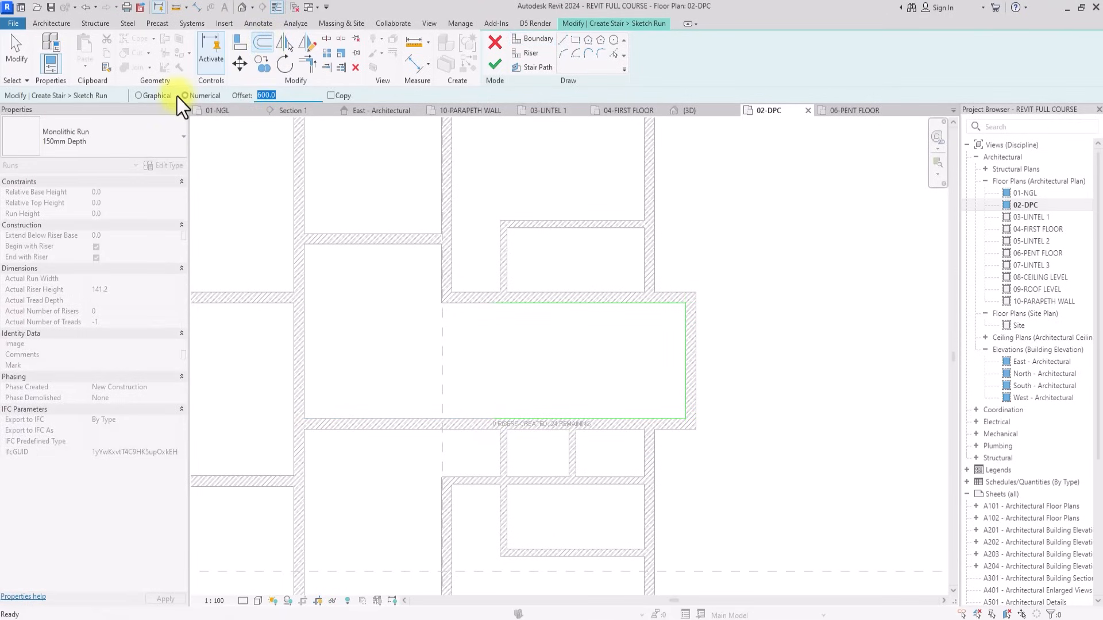
text(1050)
key(Return)
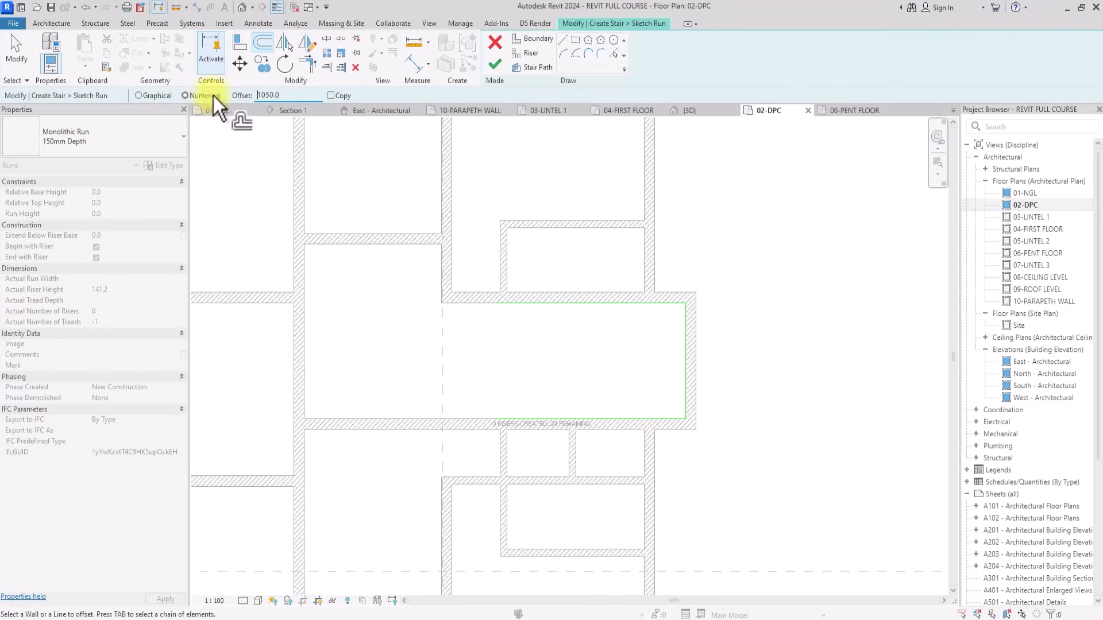
click(331, 96)
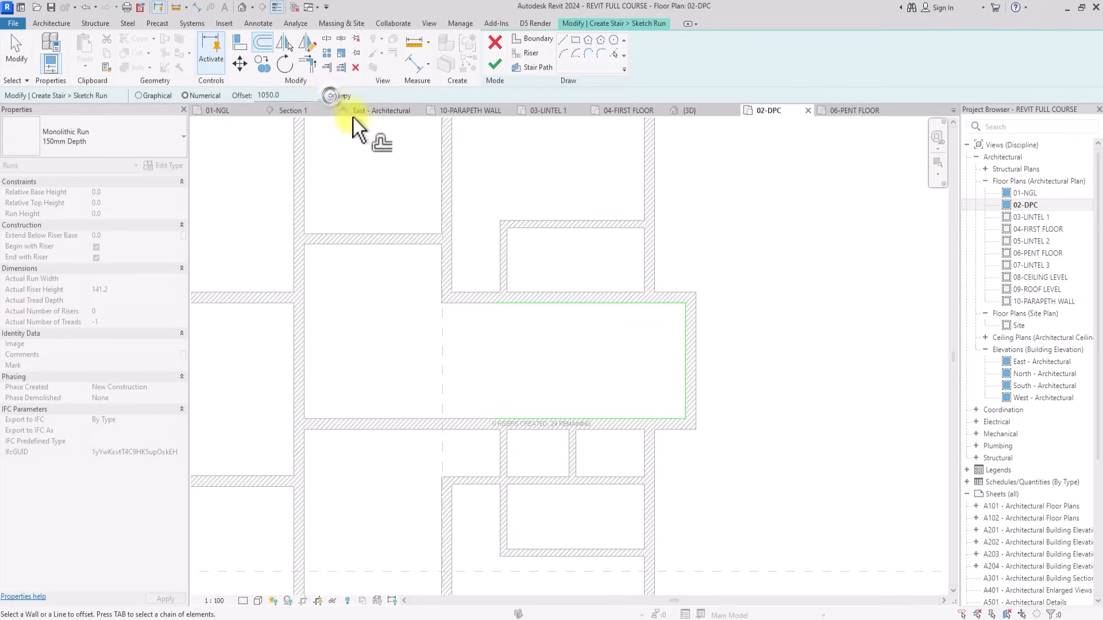
click(554, 309)
click(685, 374)
click(537, 412)
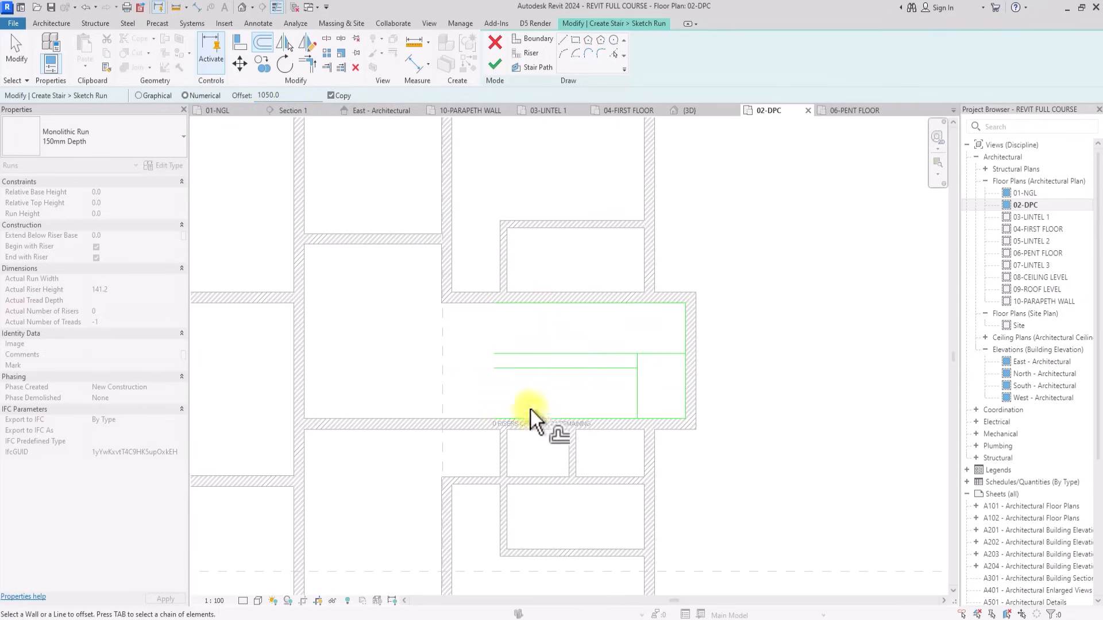
key(ctrl+z)
key(ctrl+z)
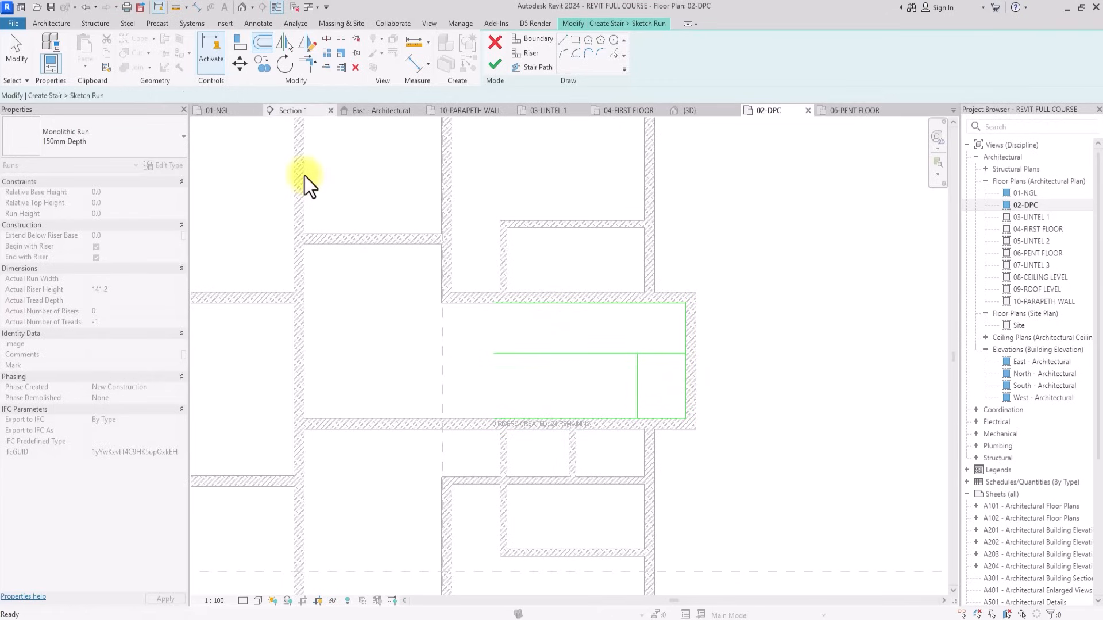
key(ctrl+z)
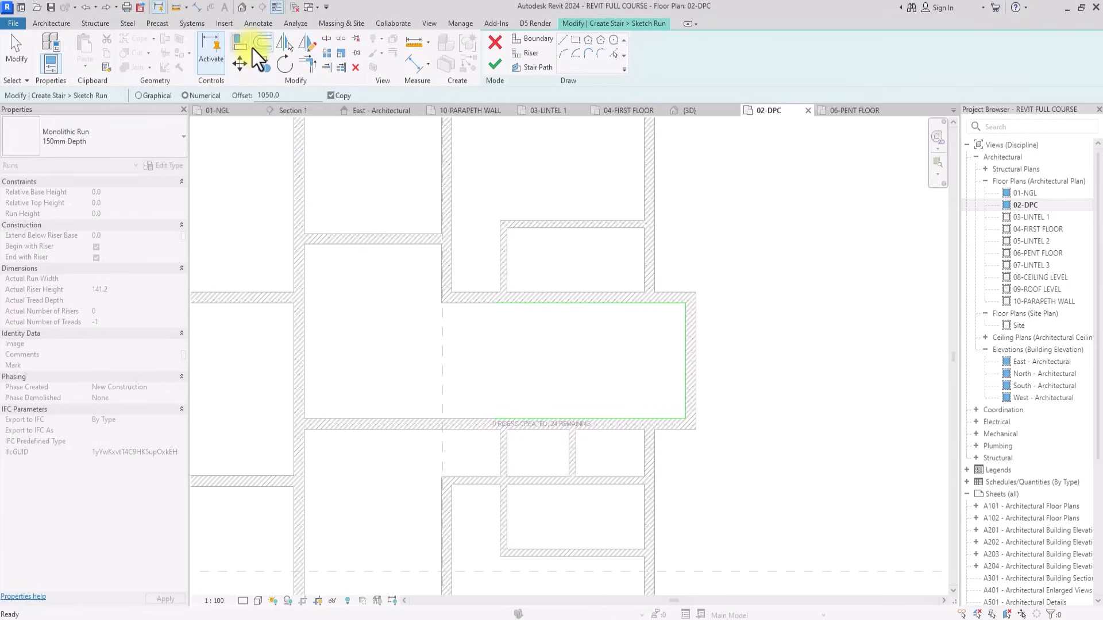
Offset copies of the rear, east and front boundary lines inward by 1150 mm.
click(255, 49)
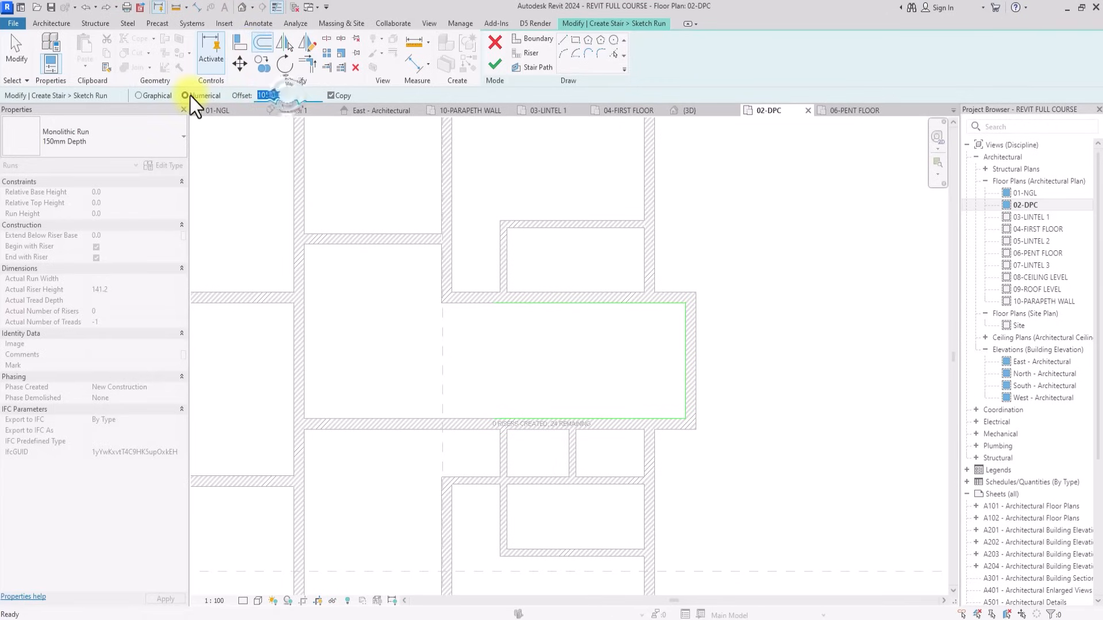
text(1150)
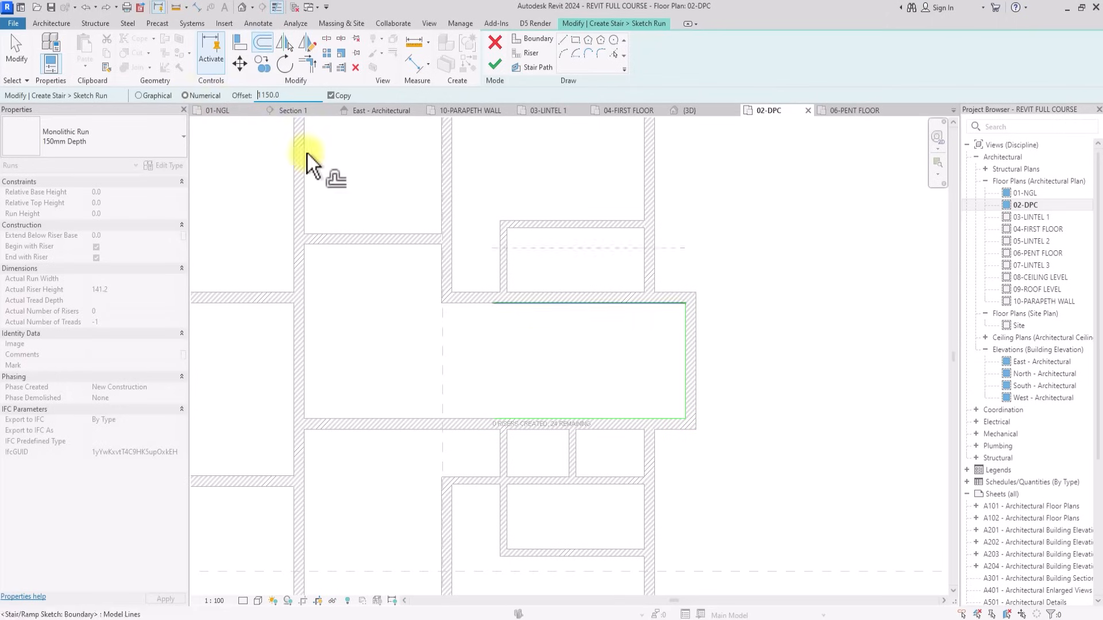
click(612, 307)
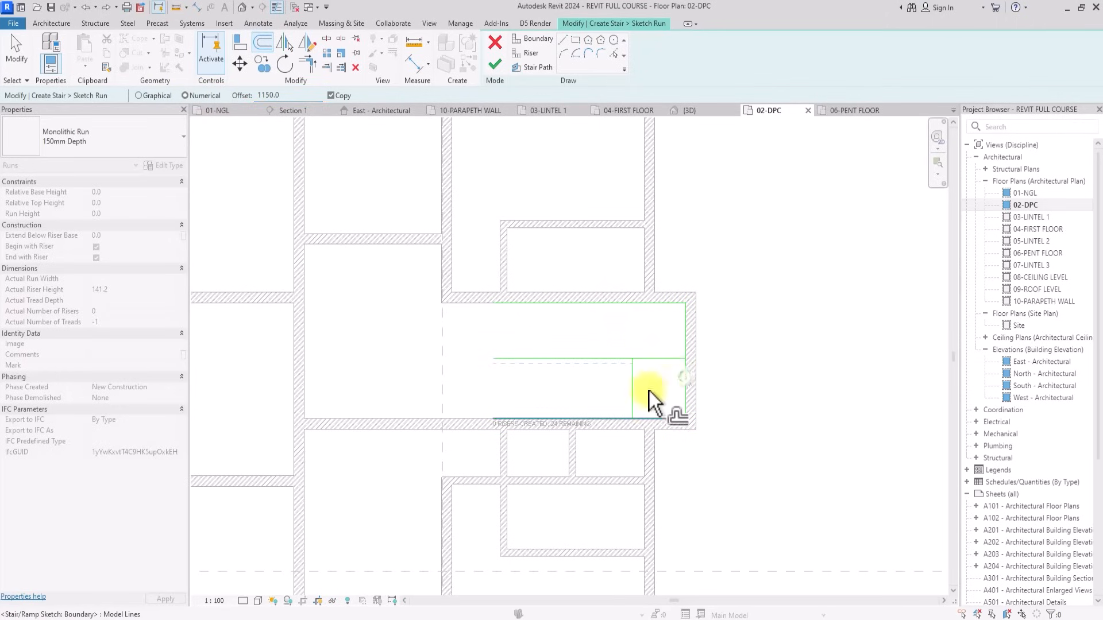
click(542, 419)
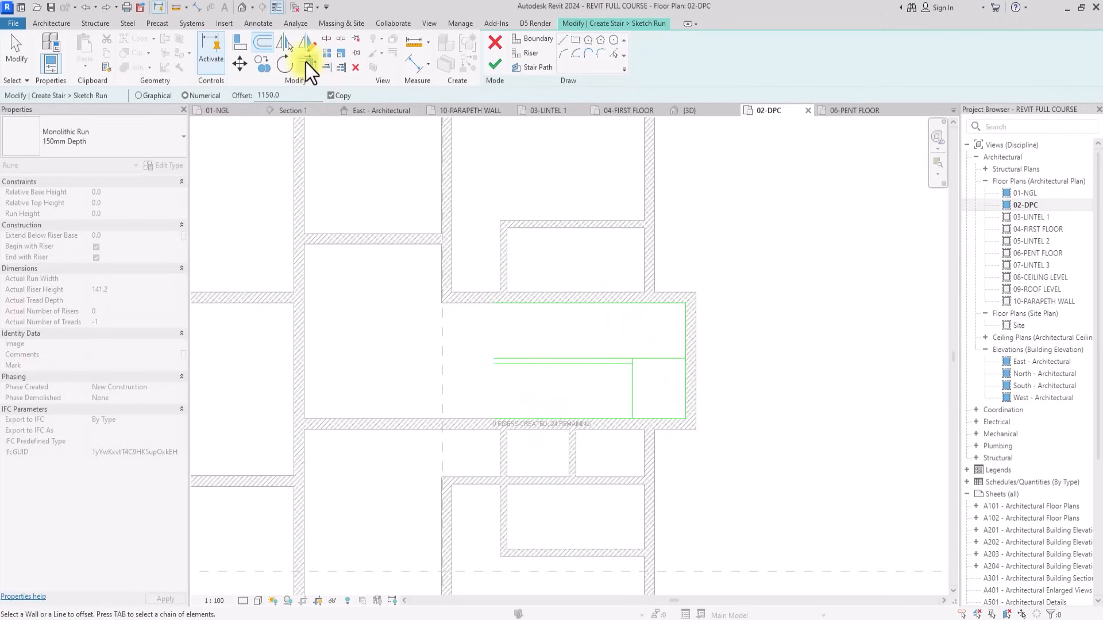
Trim the three offset lines into corners, forming a narrow central stairwell closed at its east end.
click(305, 63)
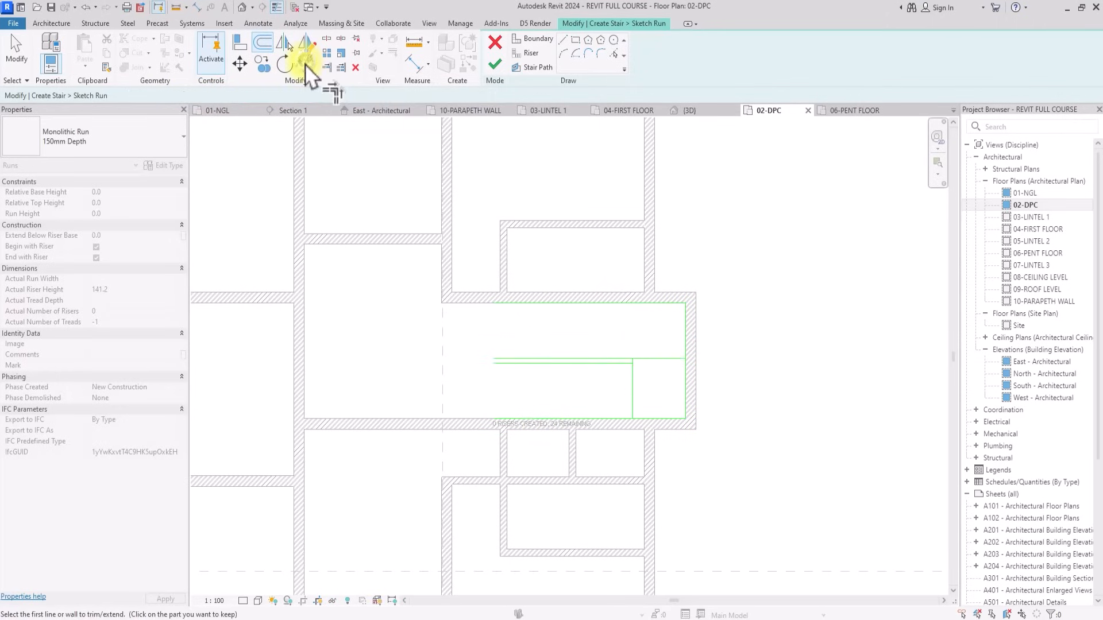
scroll(597, 382, up, 5)
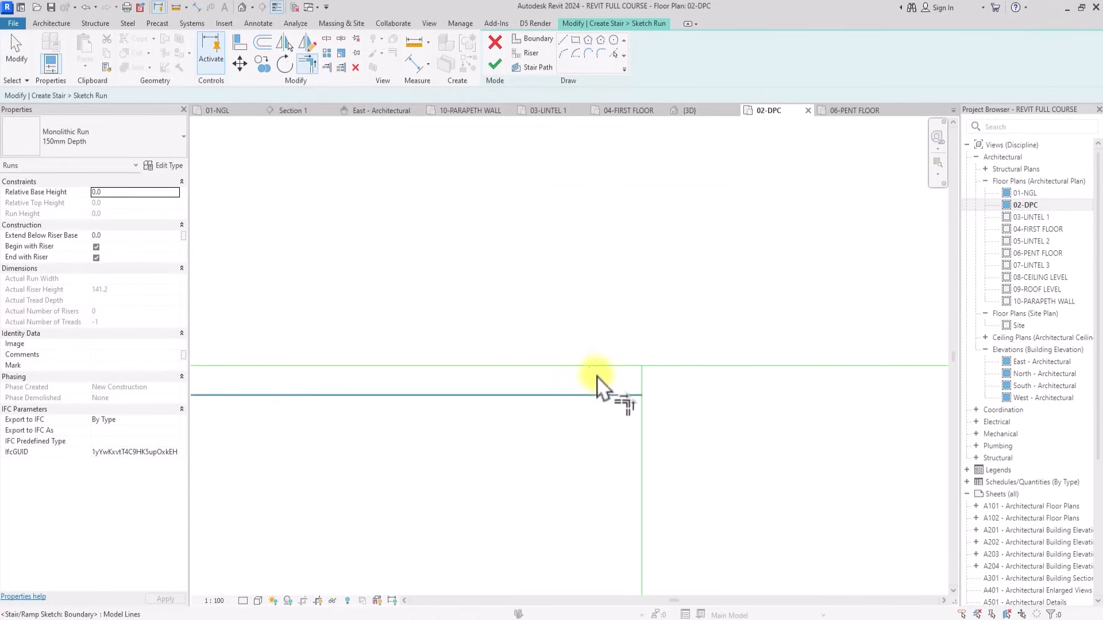
click(602, 395)
click(641, 384)
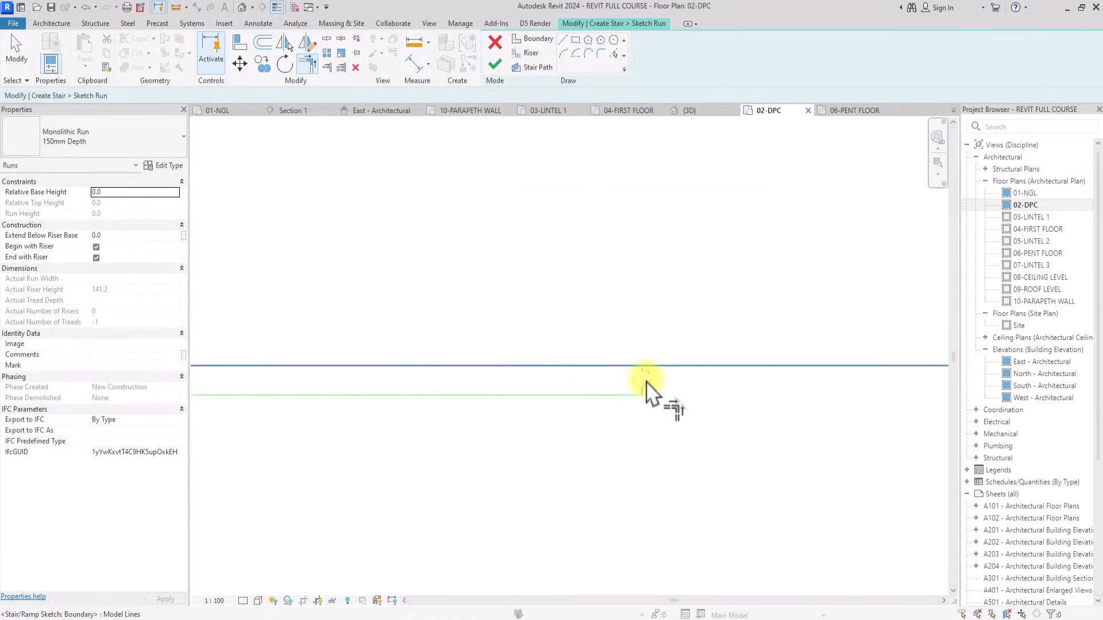
scroll(589, 345, down, 3)
key(Escape)
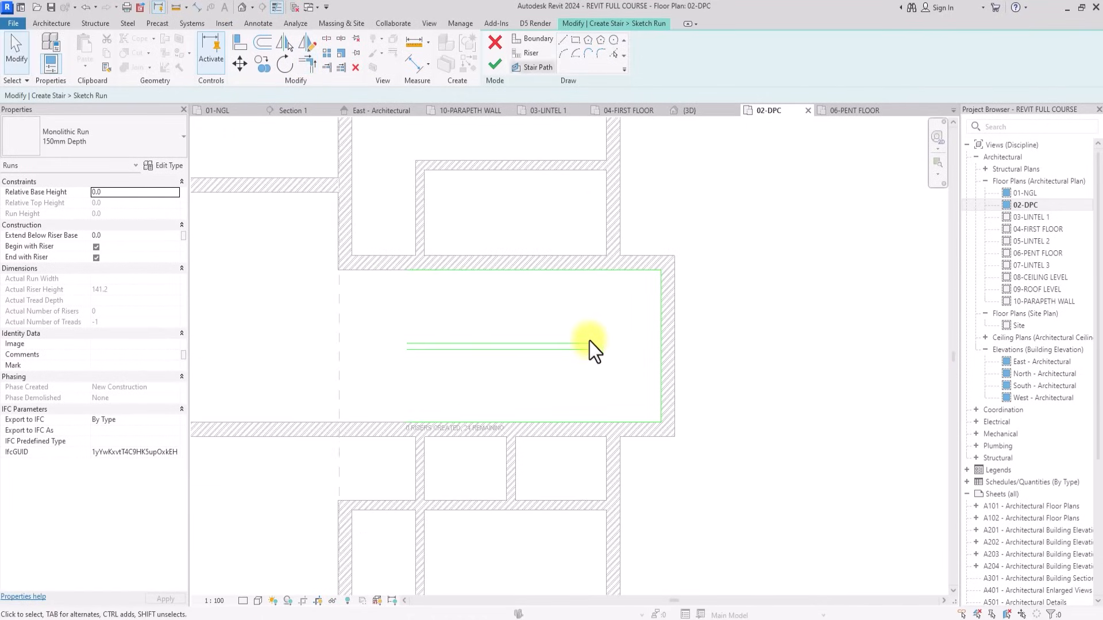
Sketch the first riser line across the west end of the rear flight, from the stairwell's edge to the rear boundary.
click(529, 58)
scroll(401, 350, up, 2)
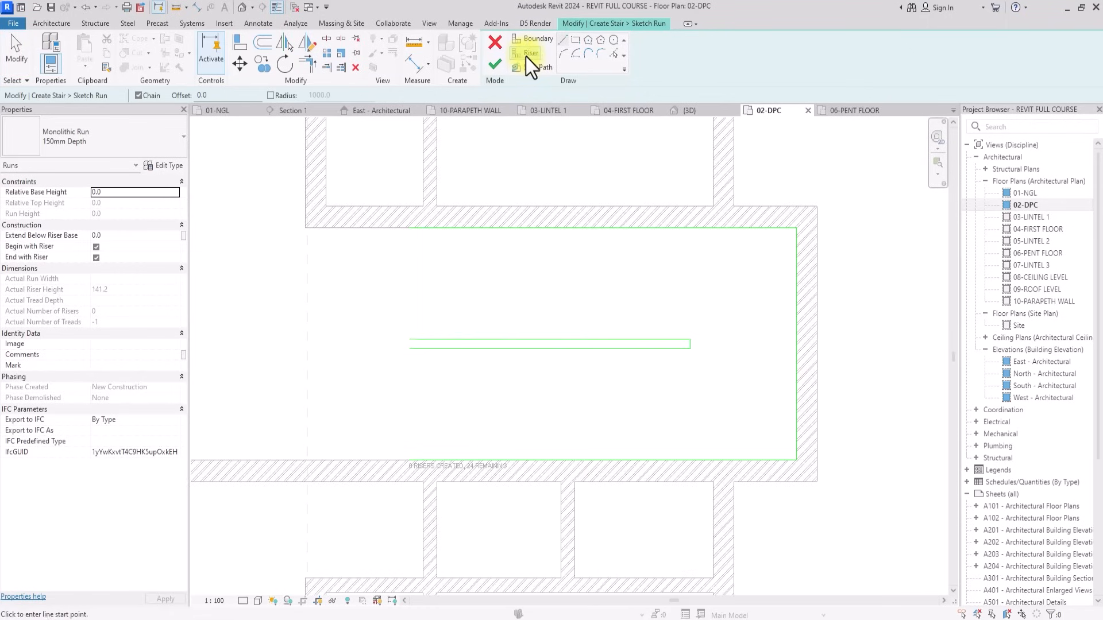
click(519, 56)
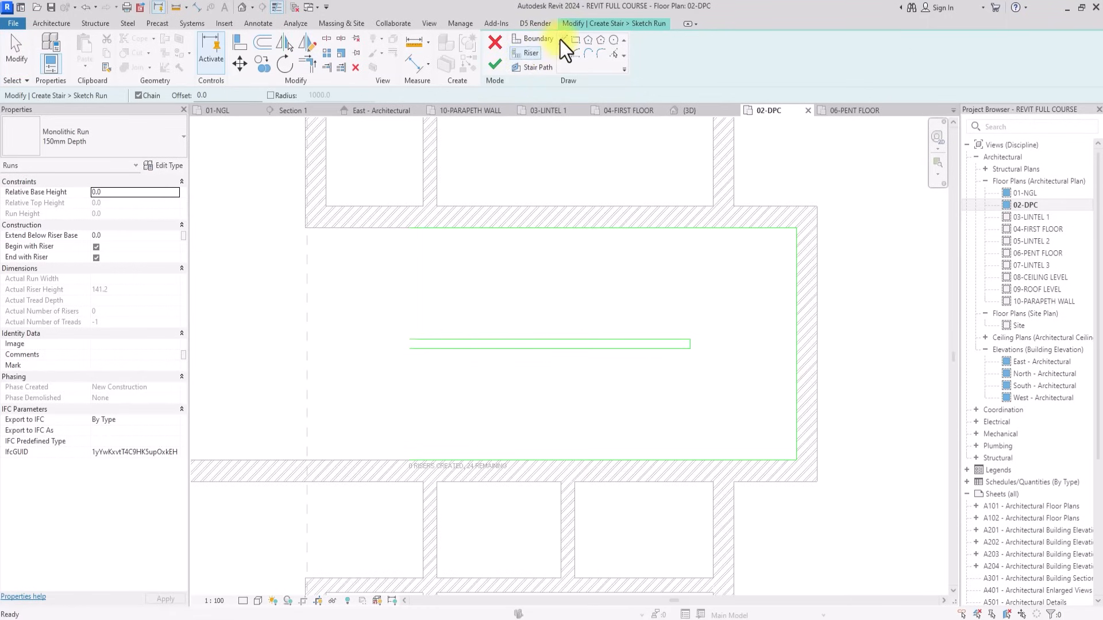
click(409, 340)
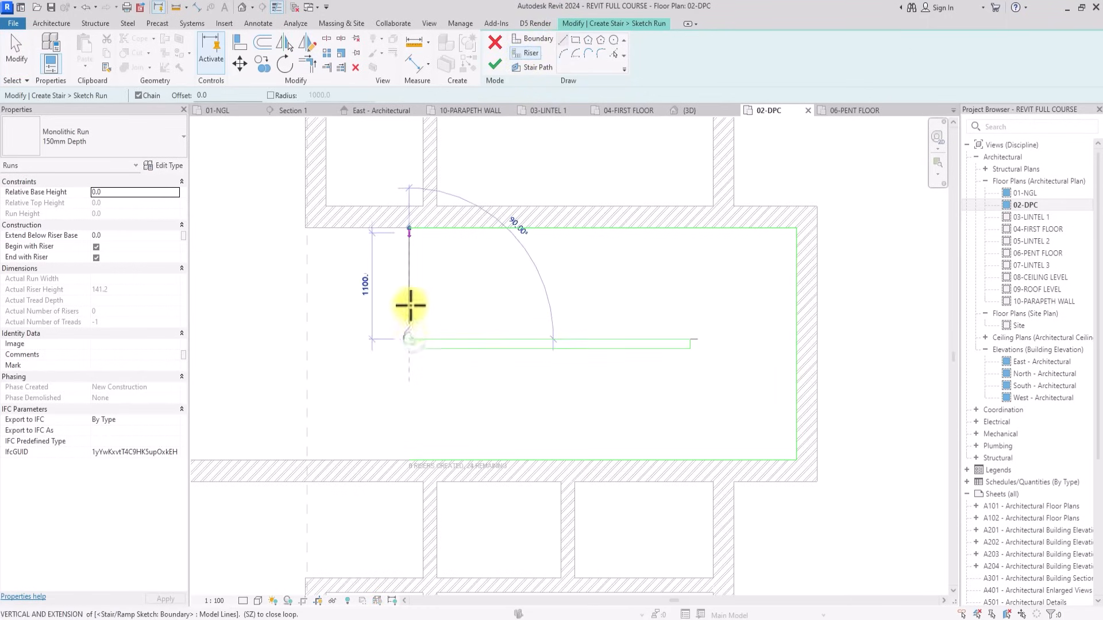
click(409, 229)
key(Escape)
scroll(362, 413, up, 3)
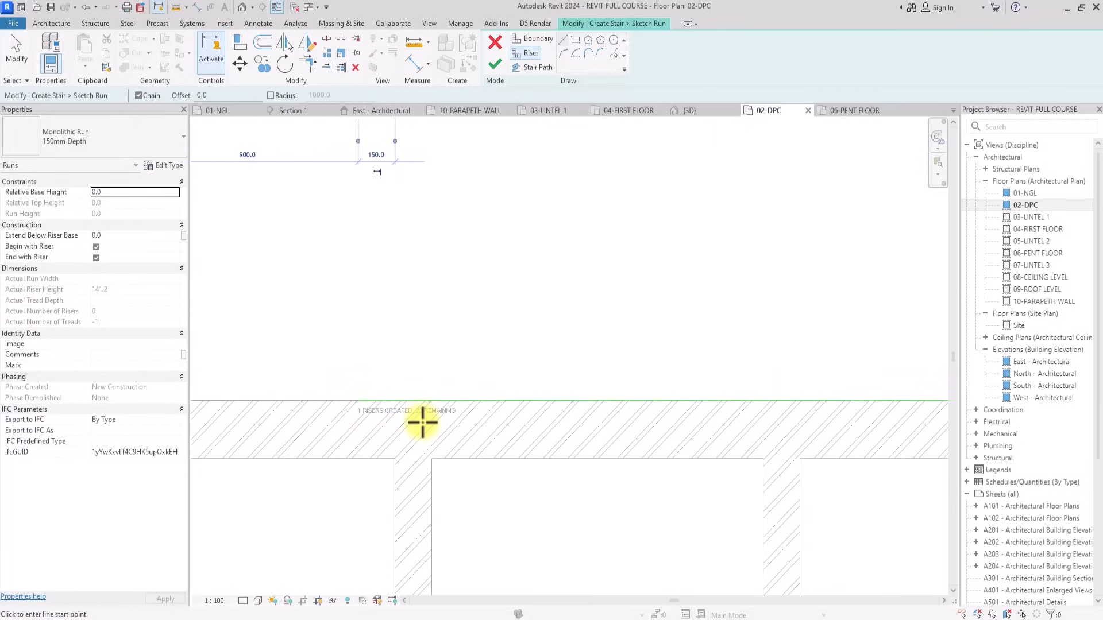
scroll(422, 423, down, 5)
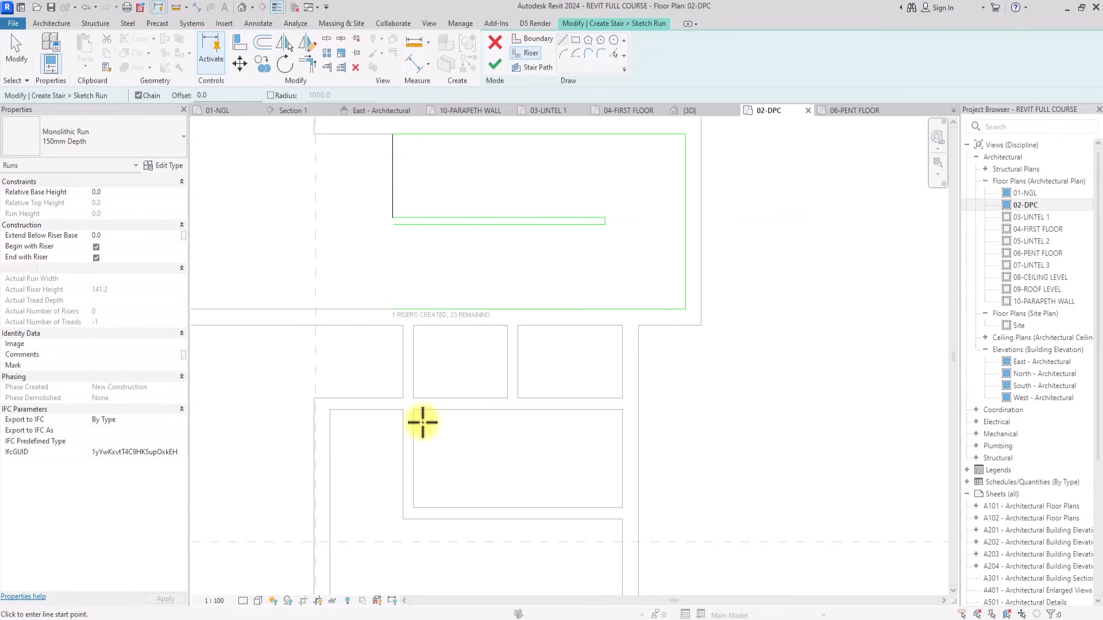
key(Escape)
scroll(422, 422, up, 4)
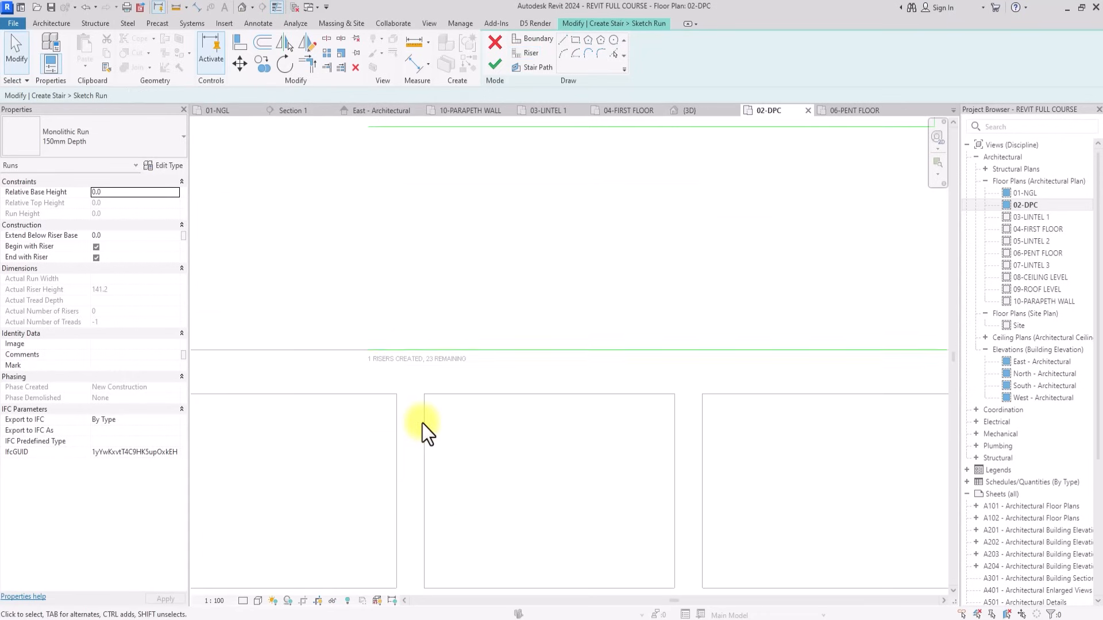
scroll(422, 423, down, 2)
Offset ten copies of the first riser eastward at 300 mm spacing along the rear flight.
click(263, 42)
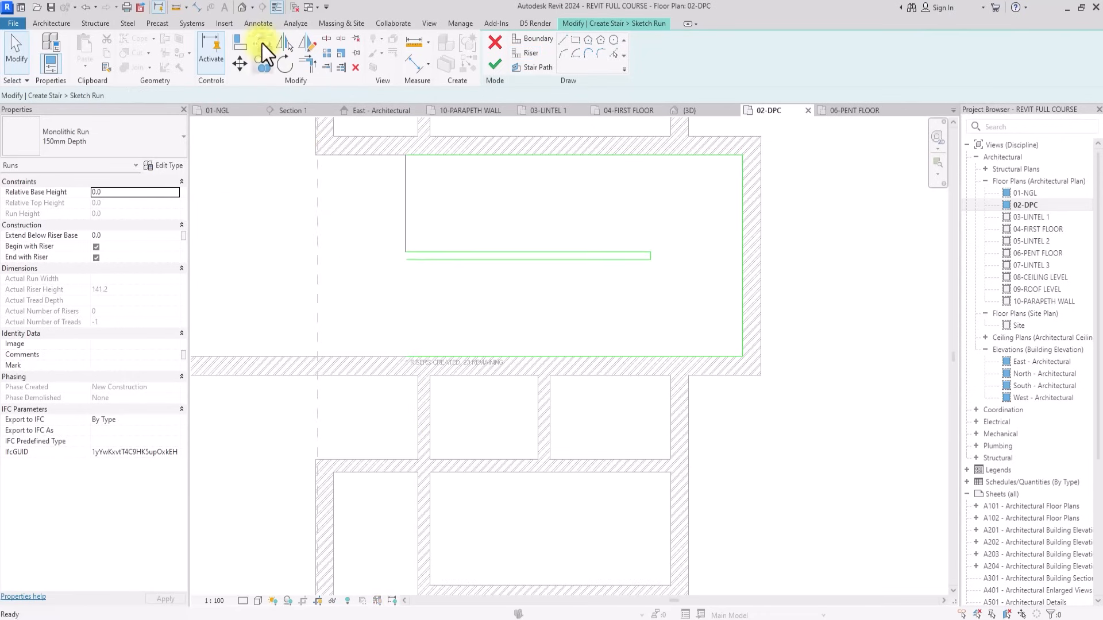
double_click(279, 96)
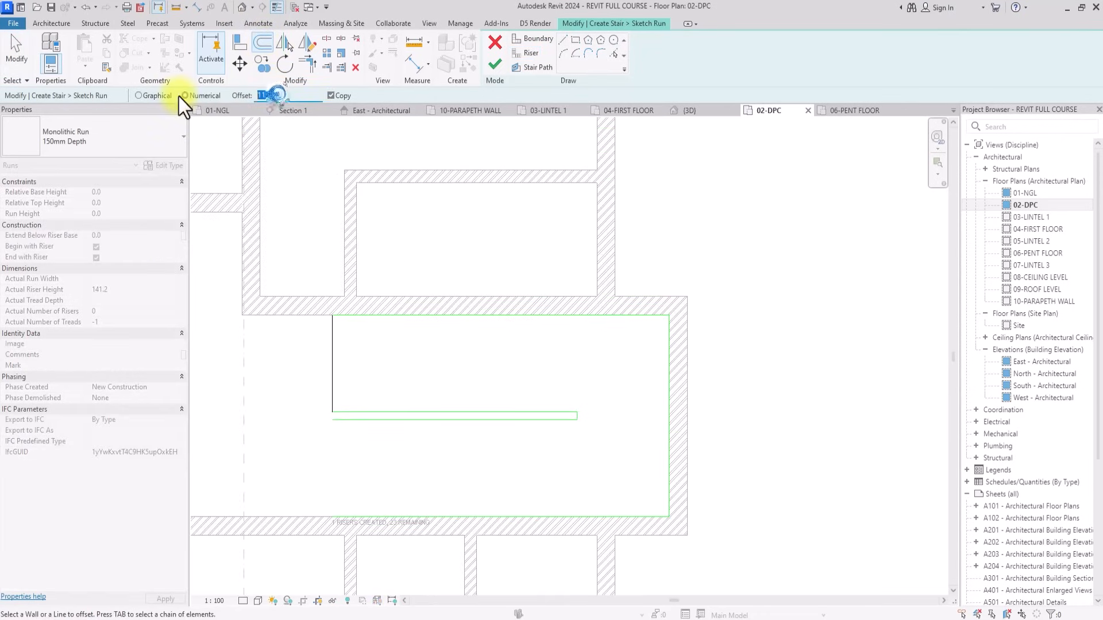
text(300)
scroll(333, 374, down, 2)
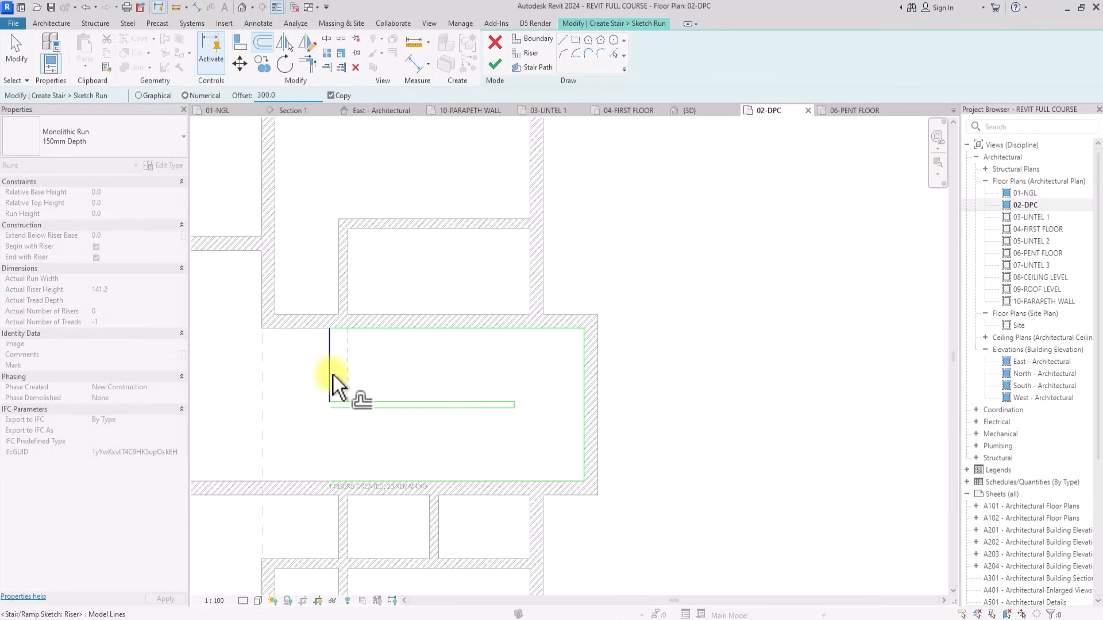
click(335, 375)
click(352, 374)
click(371, 377)
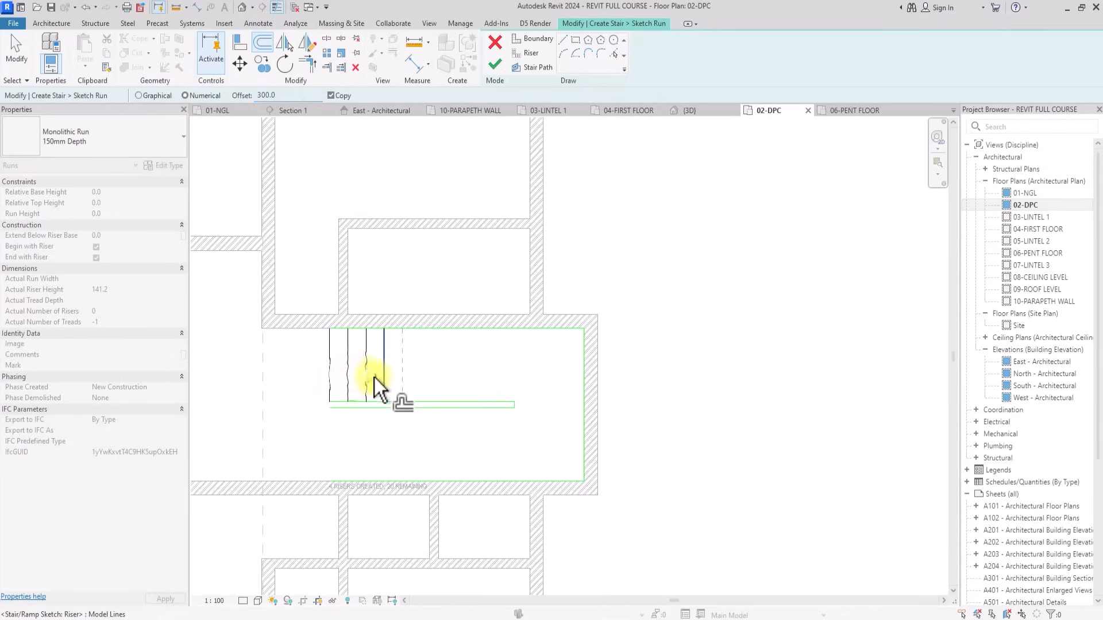
click(390, 378)
click(407, 378)
click(426, 377)
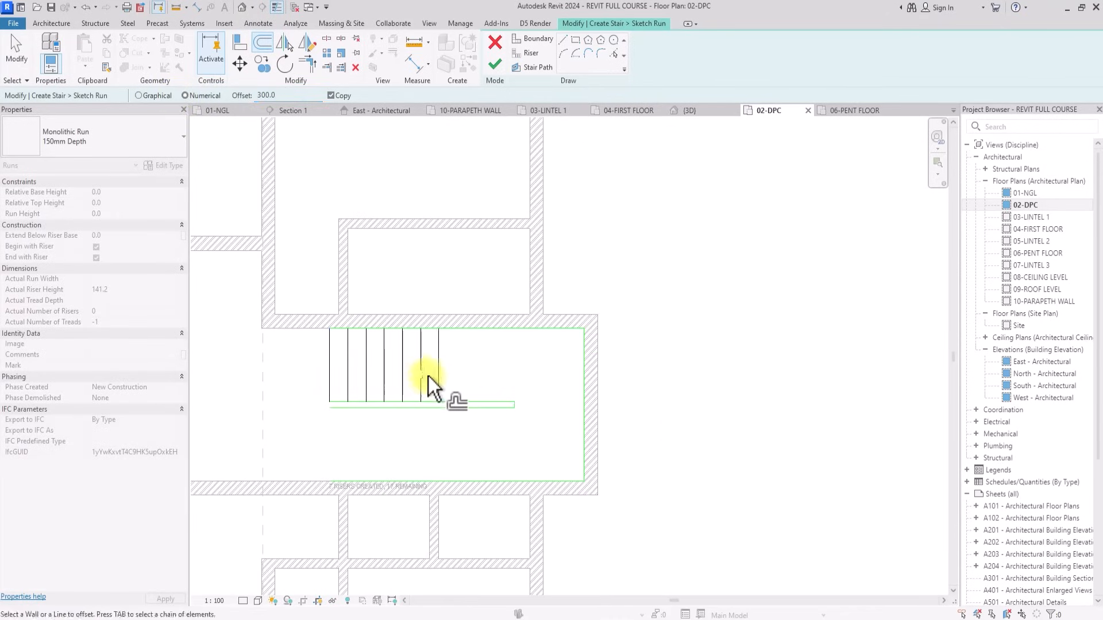
click(445, 378)
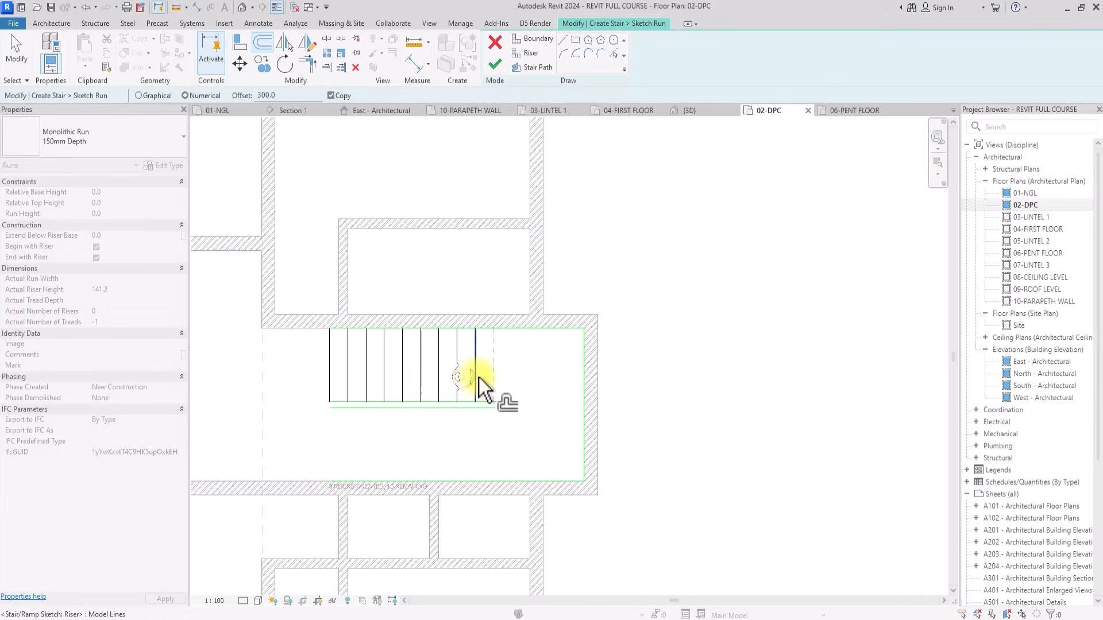
click(498, 378)
scroll(402, 471, up, 4)
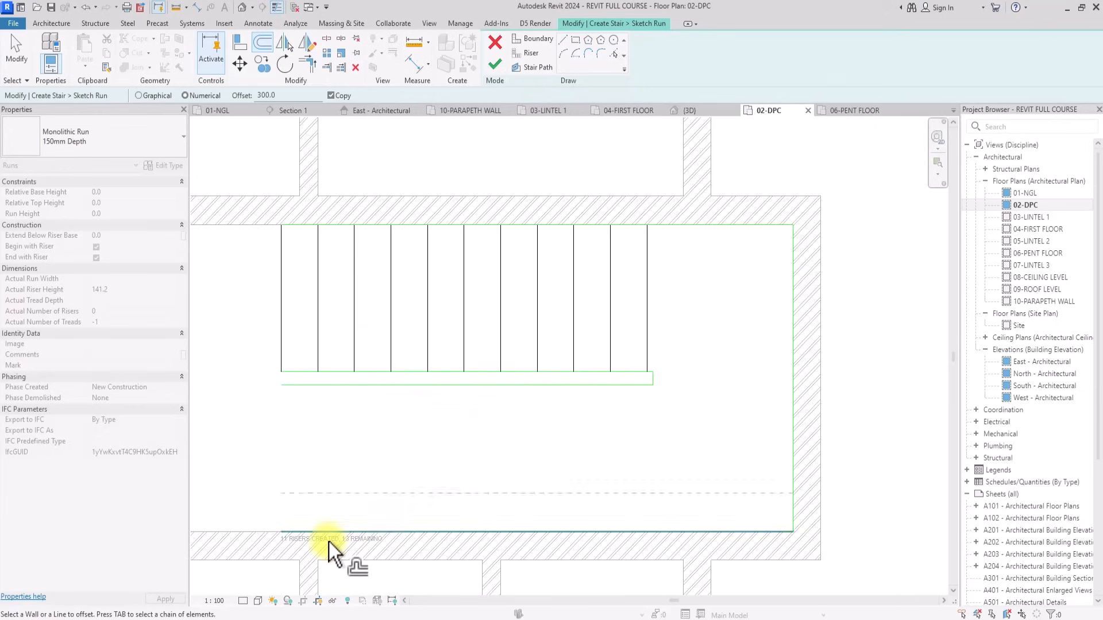
key(Escape)
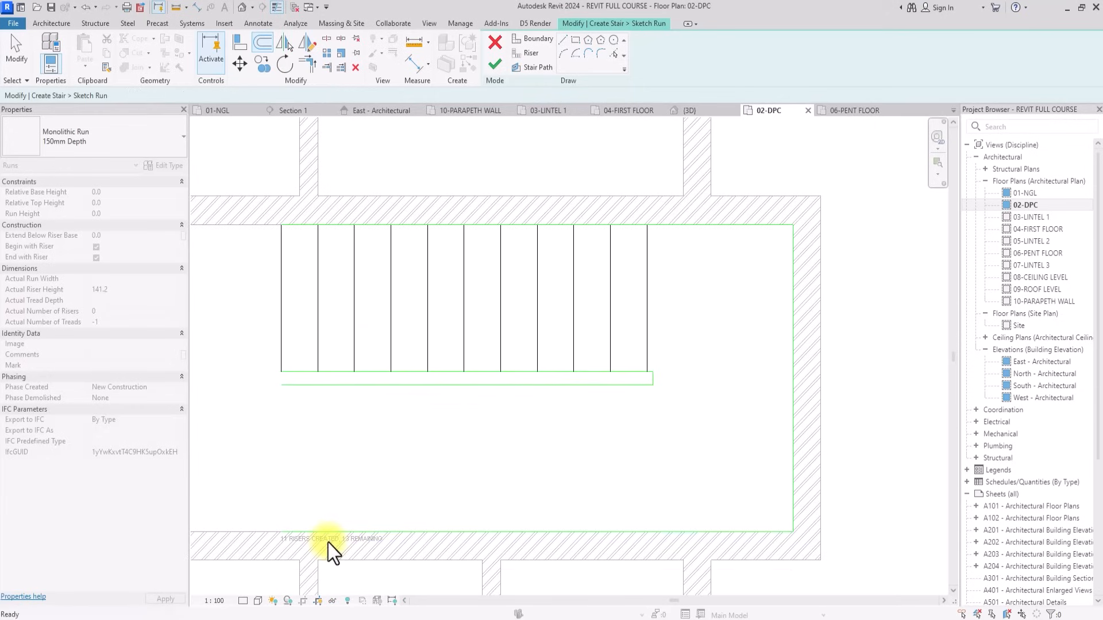
Offset a copy of the rear flight's westernmost riser 300 mm further west.
scroll(329, 543, down, 4)
scroll(325, 522, up, 3)
scroll(325, 522, left, 1)
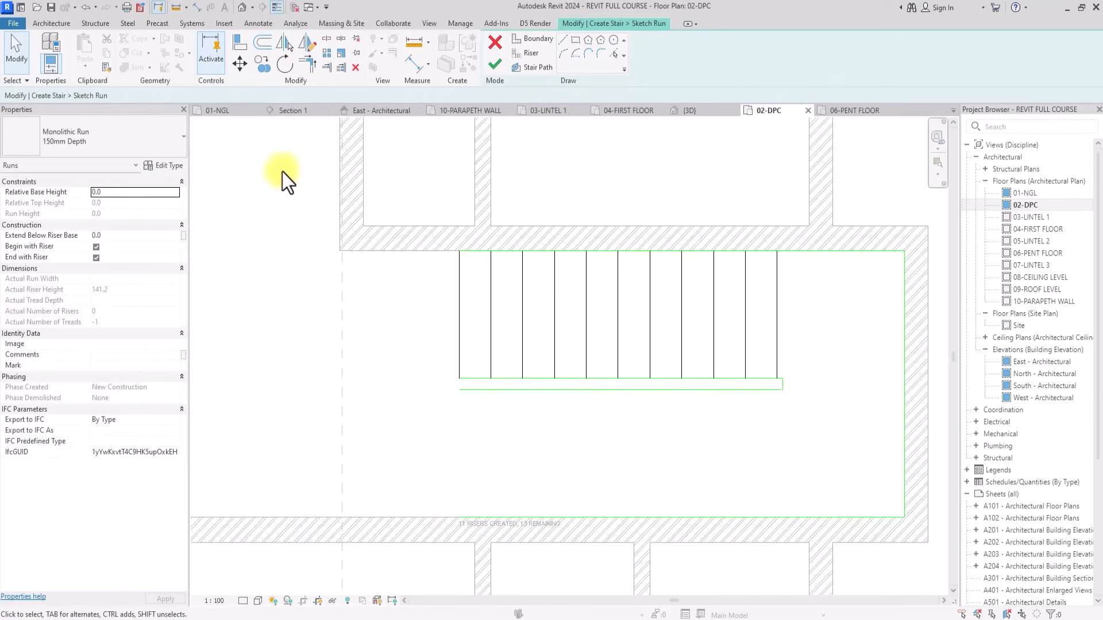
click(266, 44)
click(458, 329)
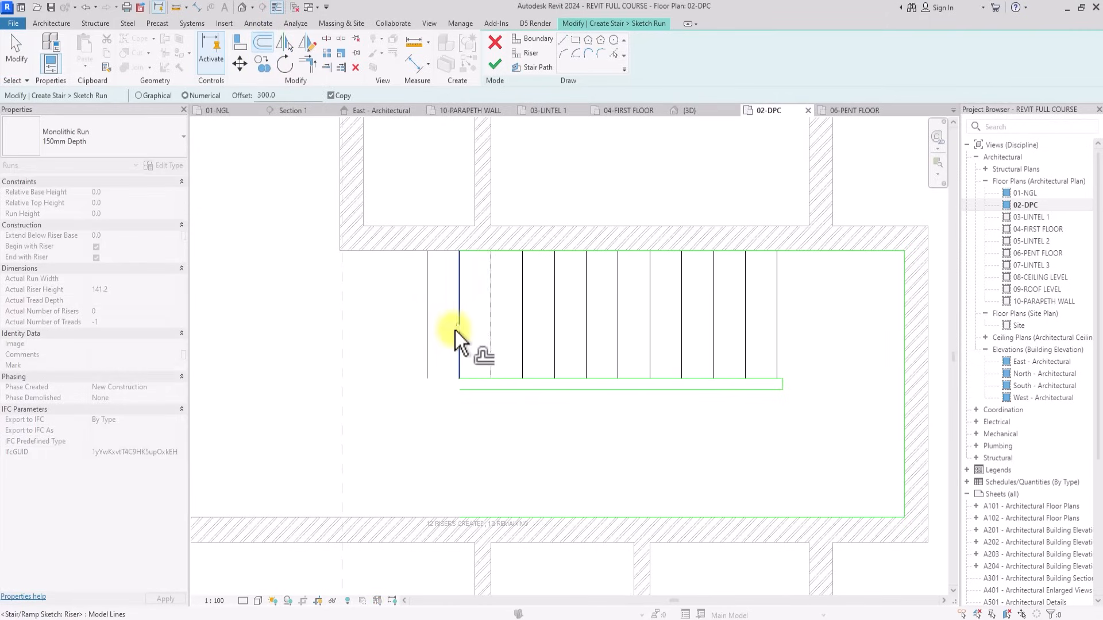
Extend the rear boundary and the stairwell's rear edge to corners with the new westernmost riser.
click(308, 64)
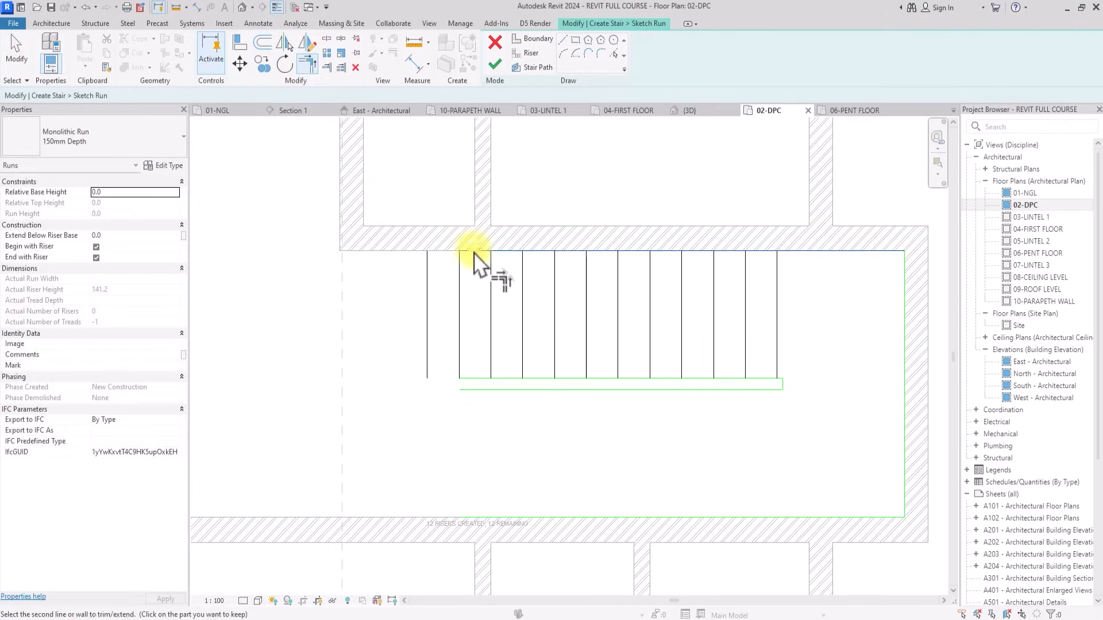
click(475, 379)
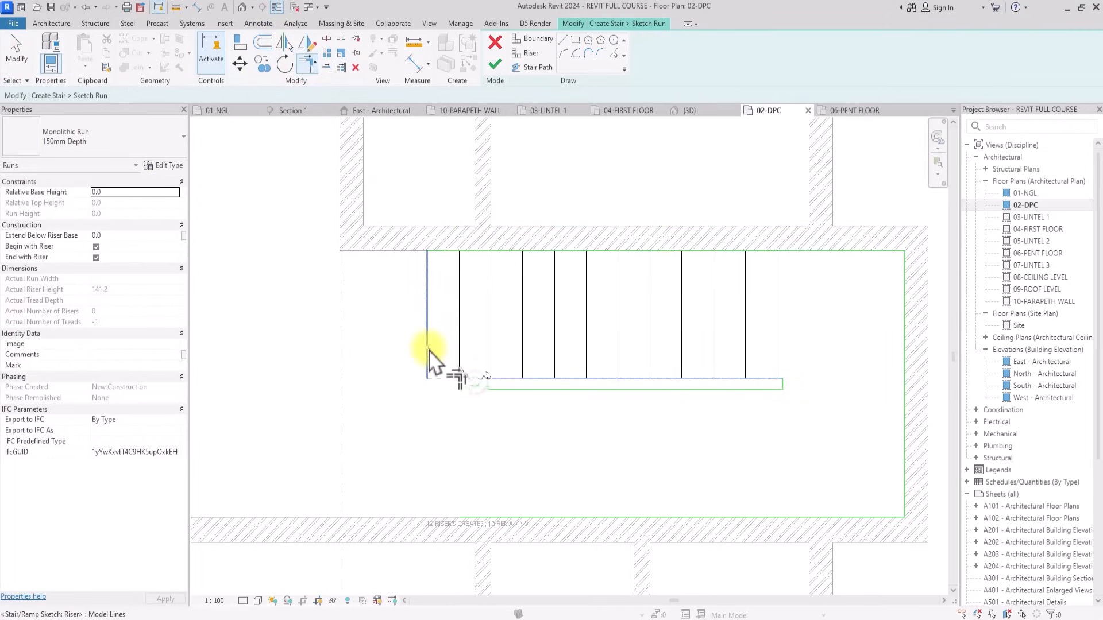
scroll(451, 347, down, 2)
key(Escape)
scroll(663, 326, up, 3)
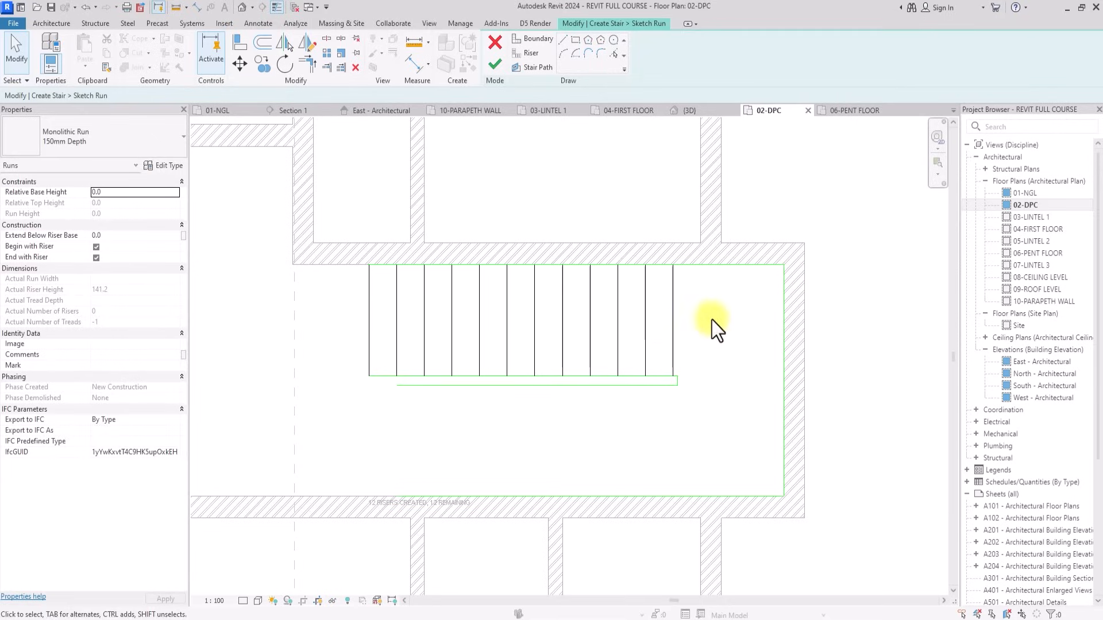
Select all twelve riser lines of the rear flight.
drag(386, 326, 343, 331)
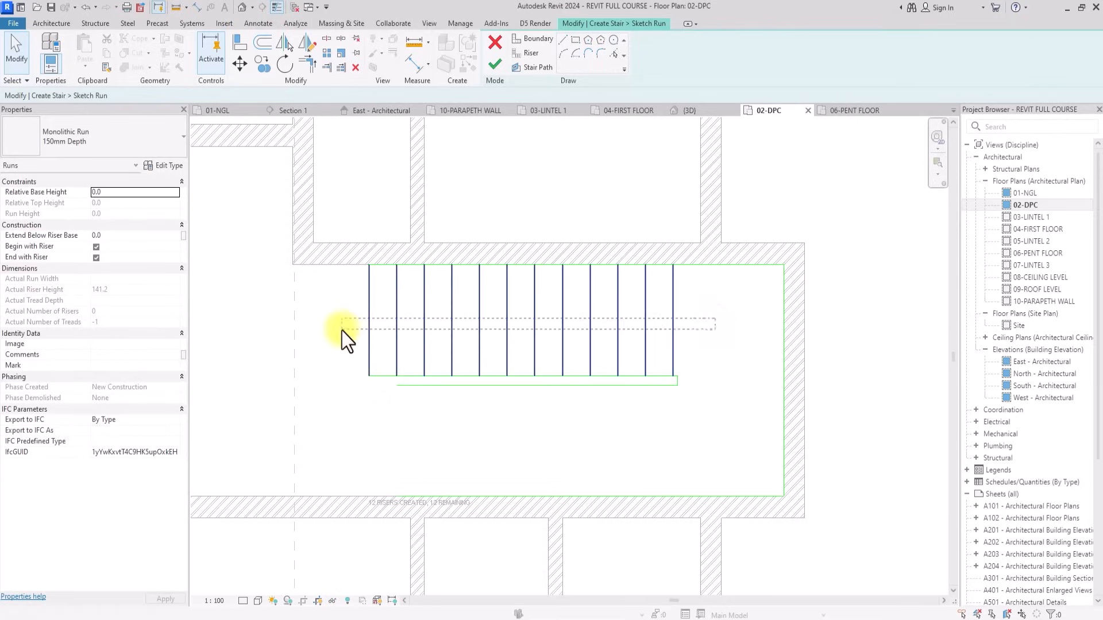
Mirror the selected upper-flight risers about the midline of the narrow gap to create the second flight.
click(312, 45)
scroll(671, 383, up, 5)
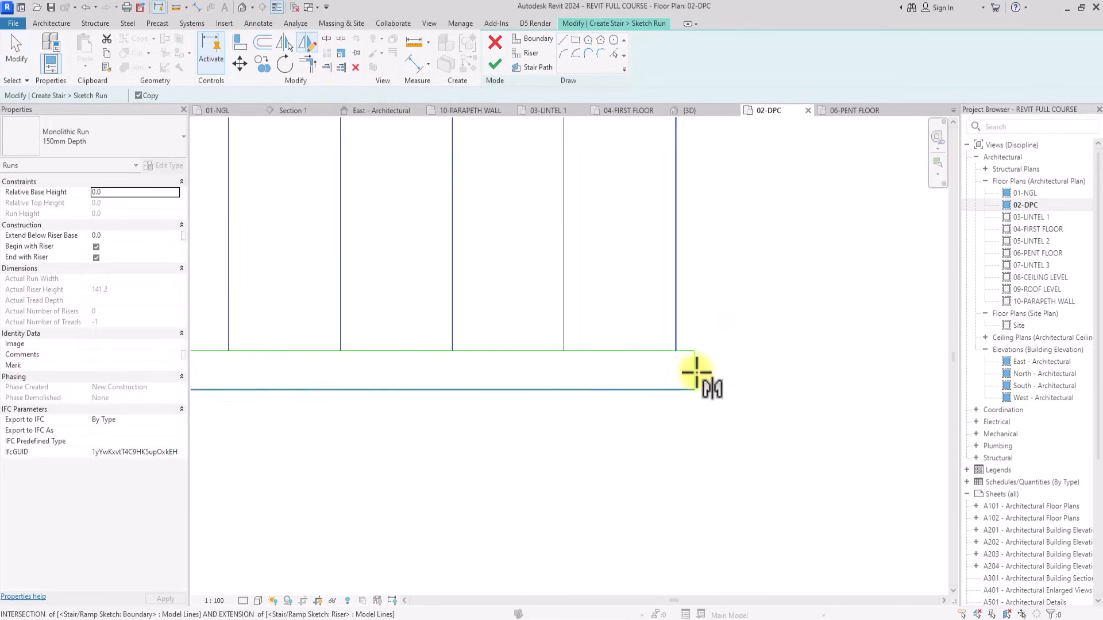
click(697, 372)
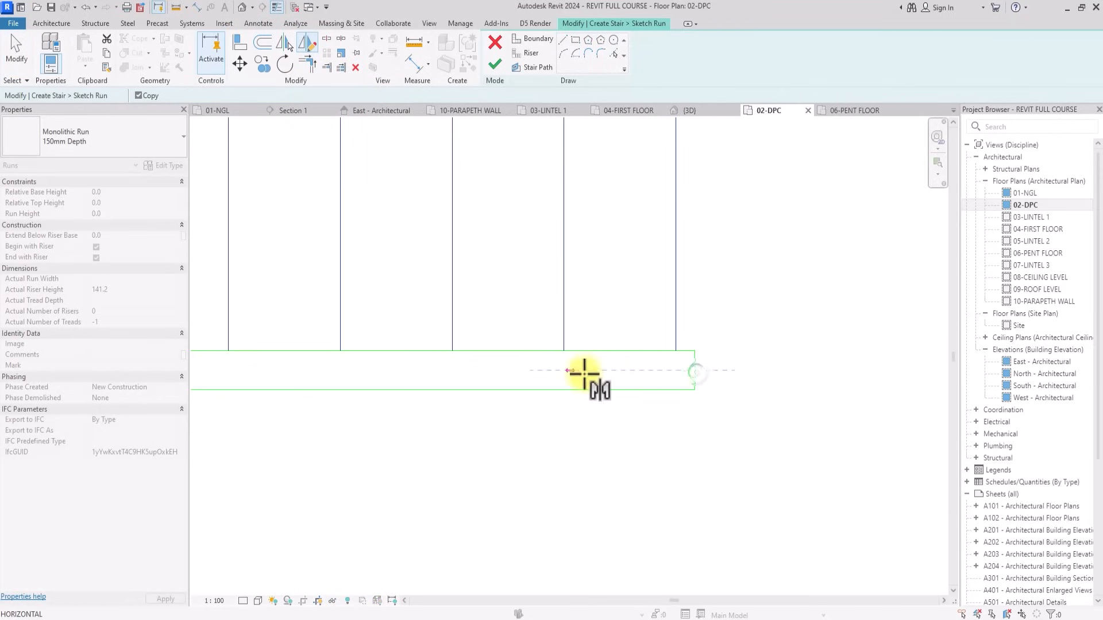
click(566, 376)
scroll(566, 376, down, 5)
key(Escape)
scroll(438, 530, up, 3)
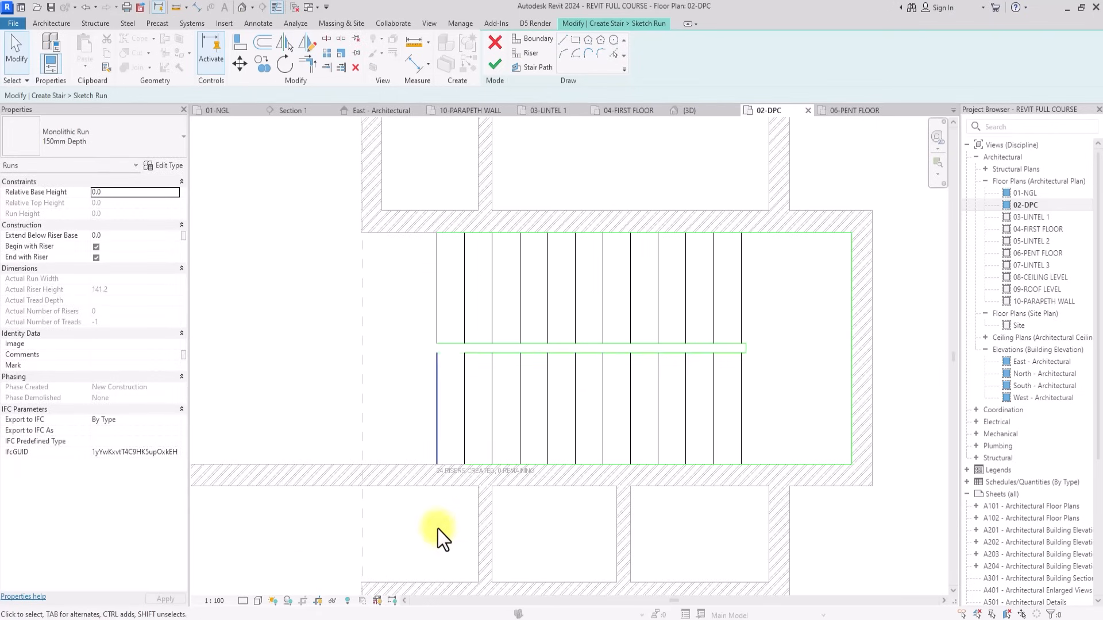
Delete the outermost riser at the open end of the lower flight.
click(437, 391)
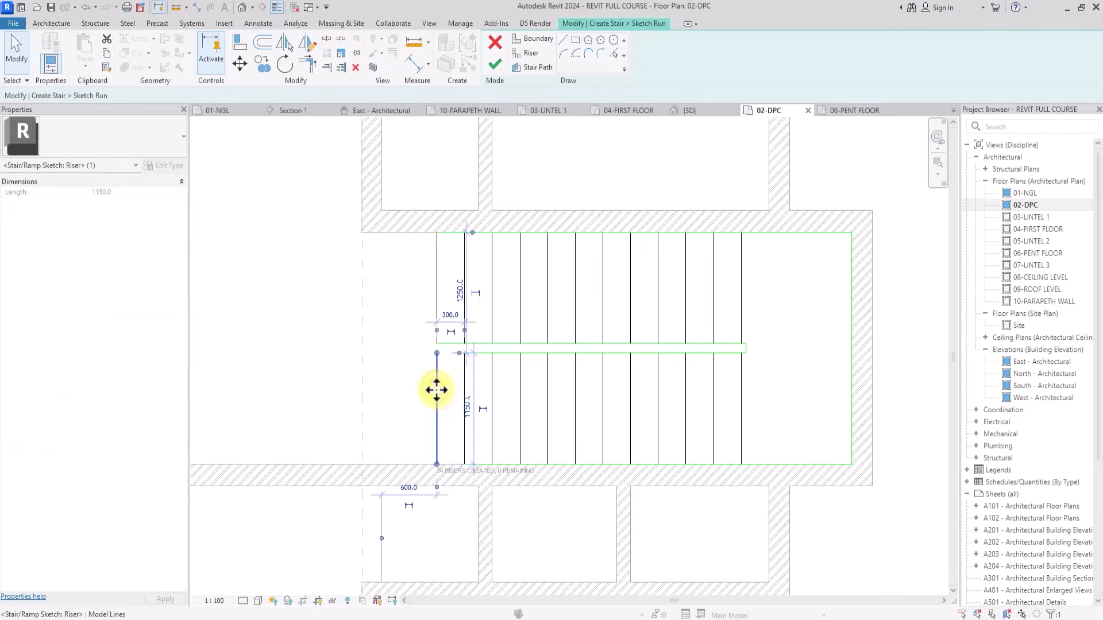
key(Delete)
scroll(436, 391, down, 3)
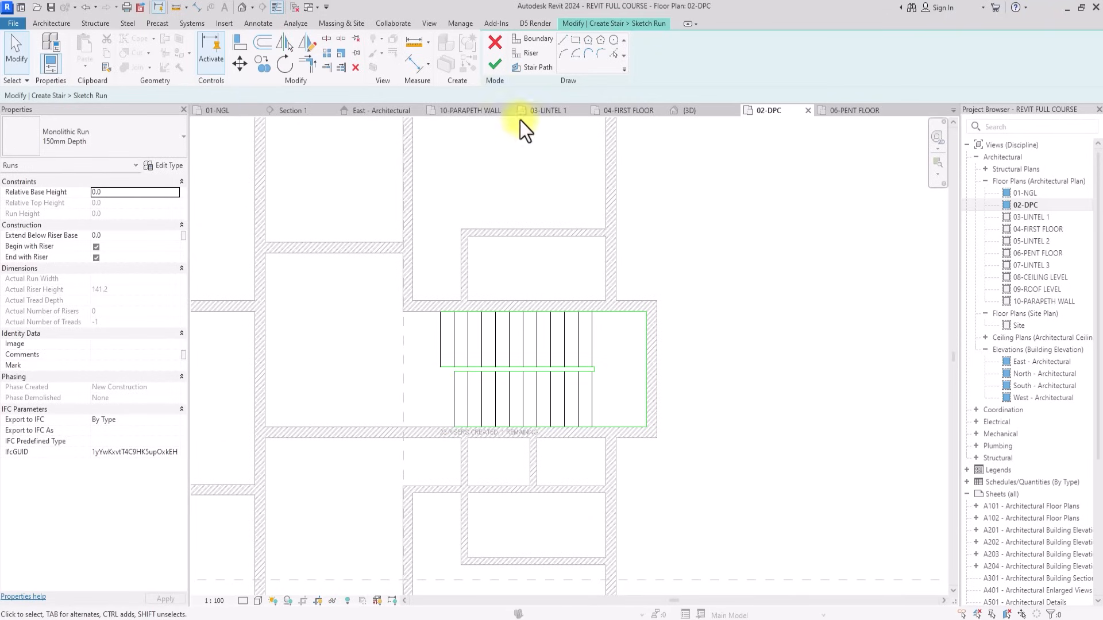
Draw the stair path about 3900 mm along the upper flight's centre, about 1200 mm across the landing, and back along the lower flight.
click(536, 69)
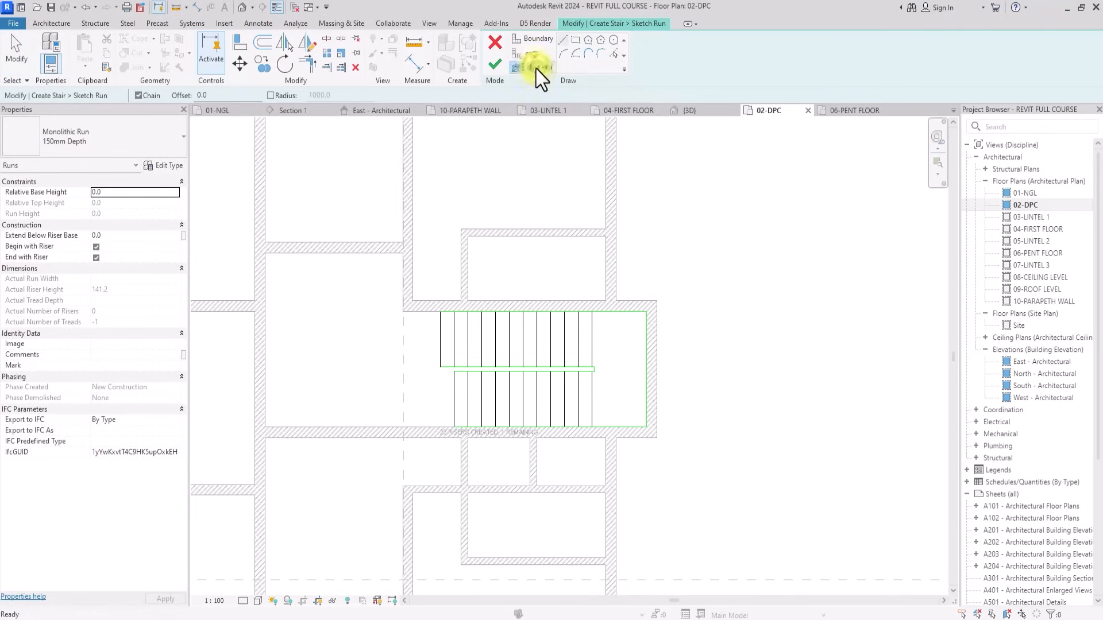
click(441, 340)
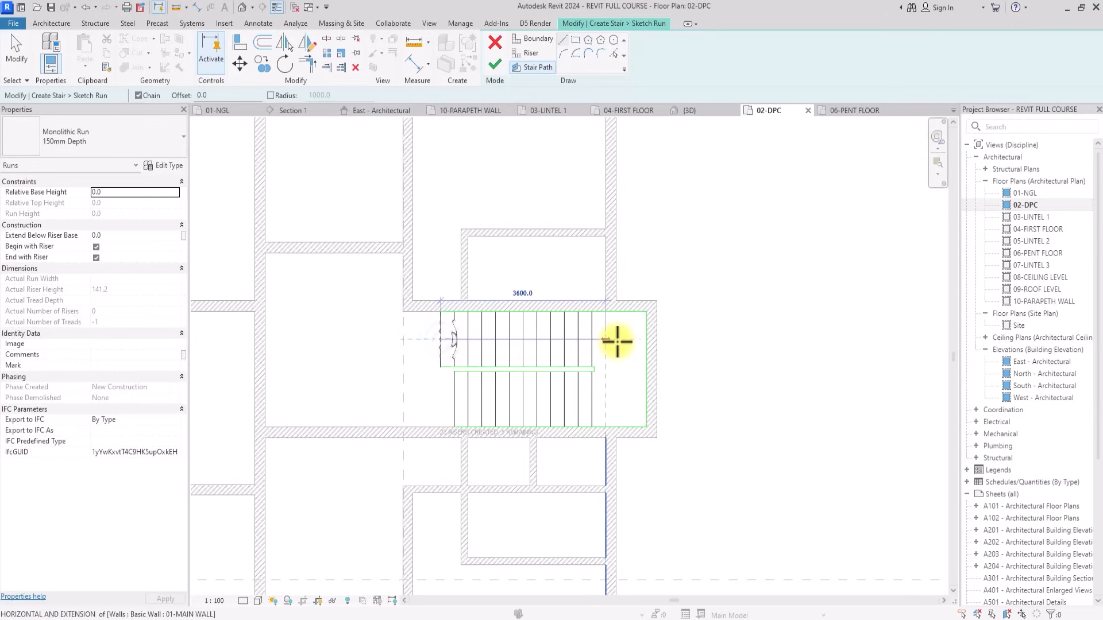
scroll(617, 342, up, 3)
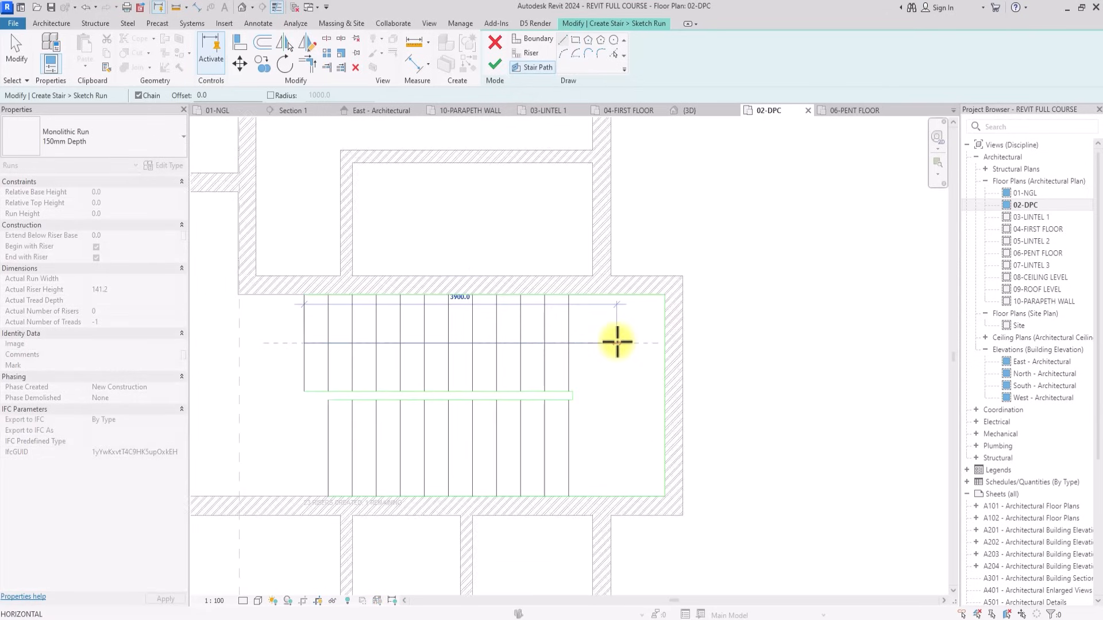
click(616, 342)
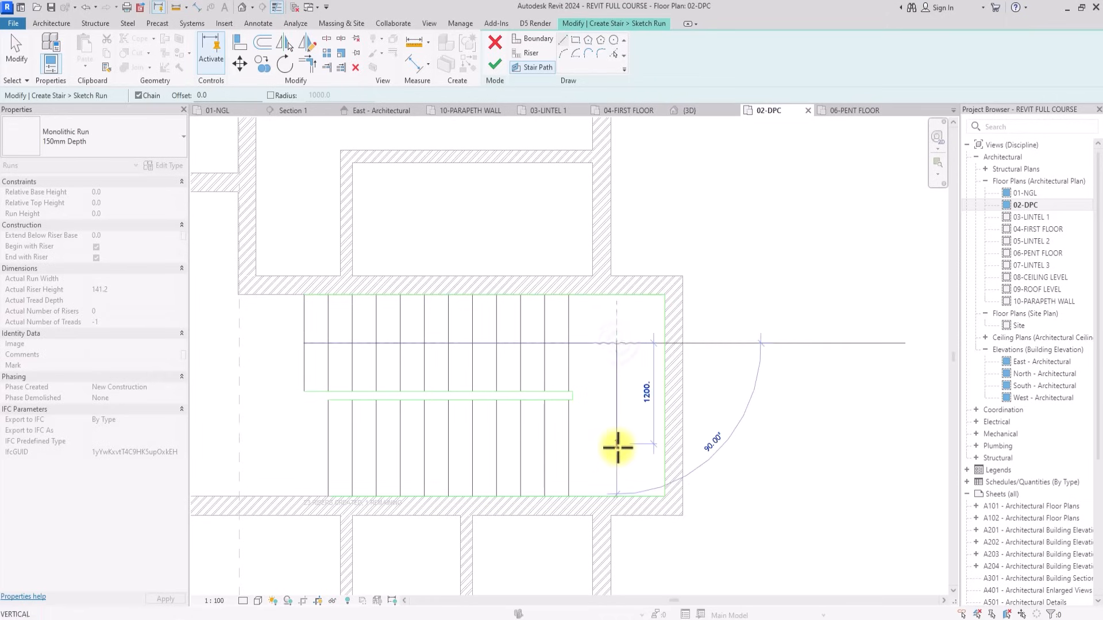
click(617, 448)
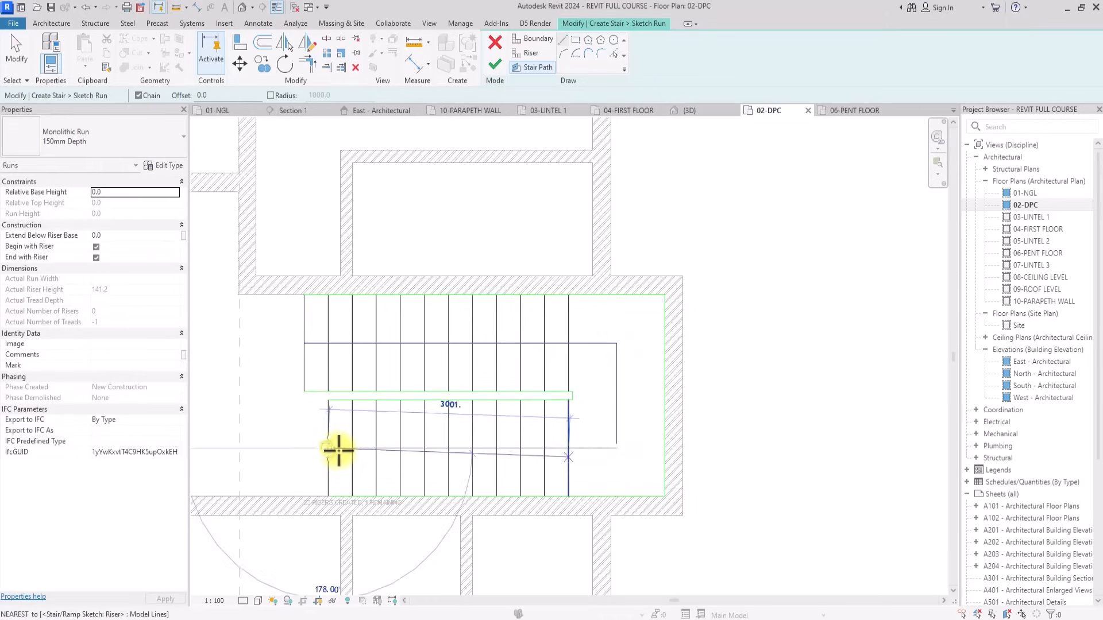
click(615, 447)
scroll(614, 446, down, 3)
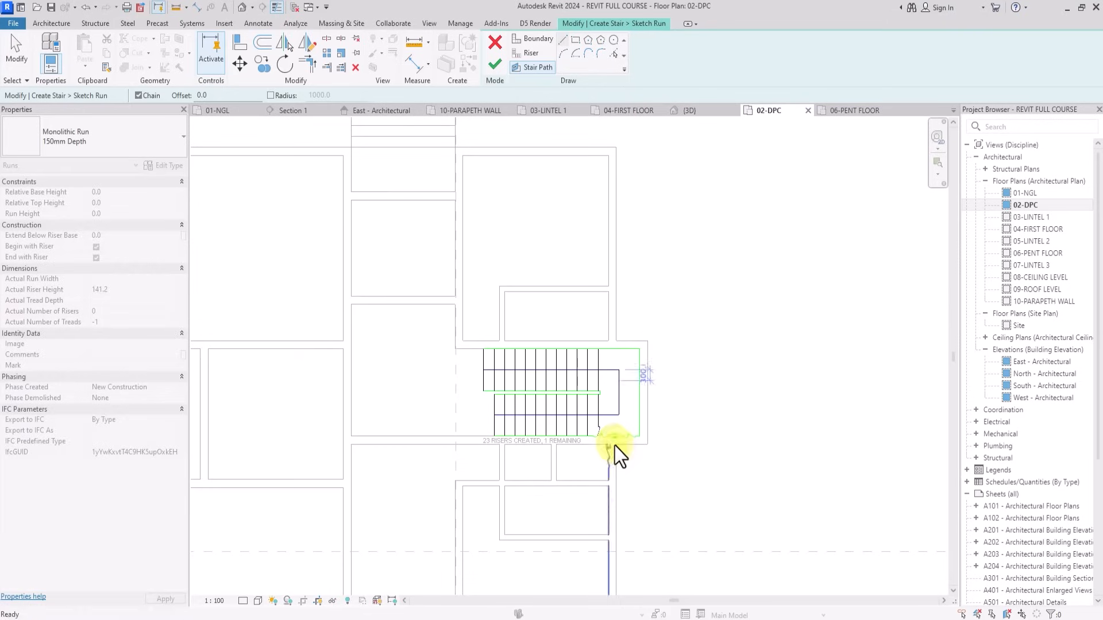
key(Escape)
key(Escape)
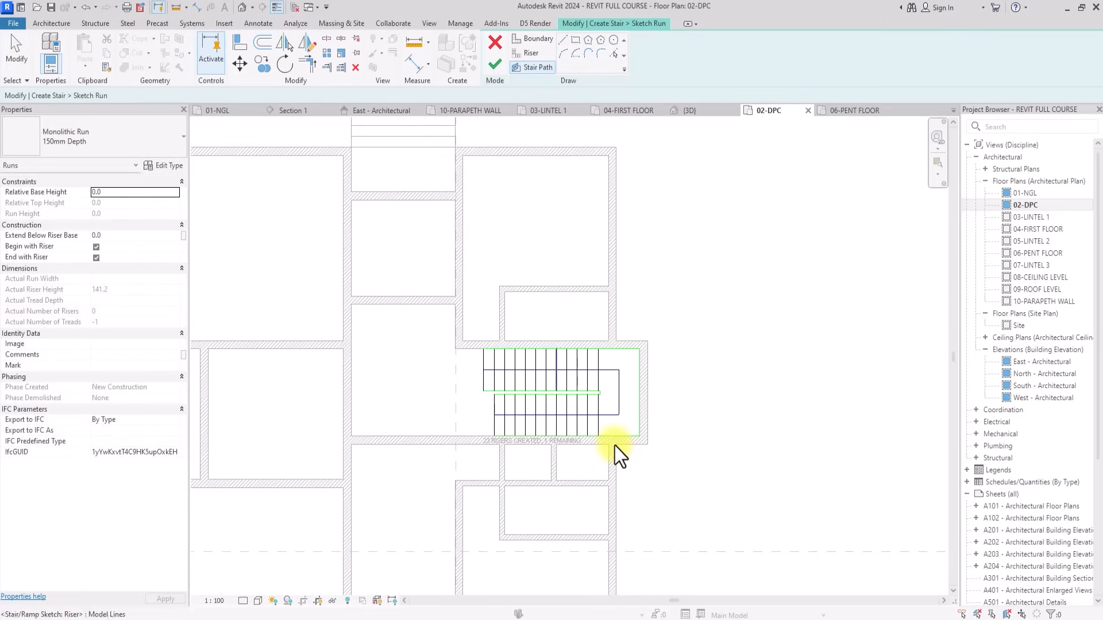
Finish the run sketch, flip the stair's direction so it climbs from the upper flight, and complete the stair.
click(497, 63)
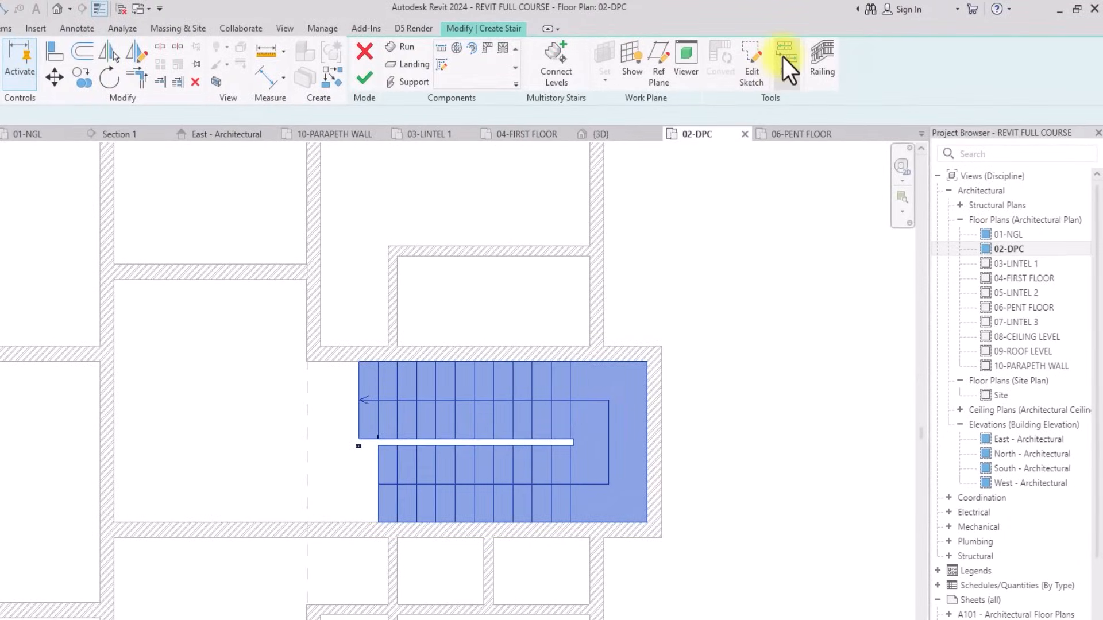
click(782, 56)
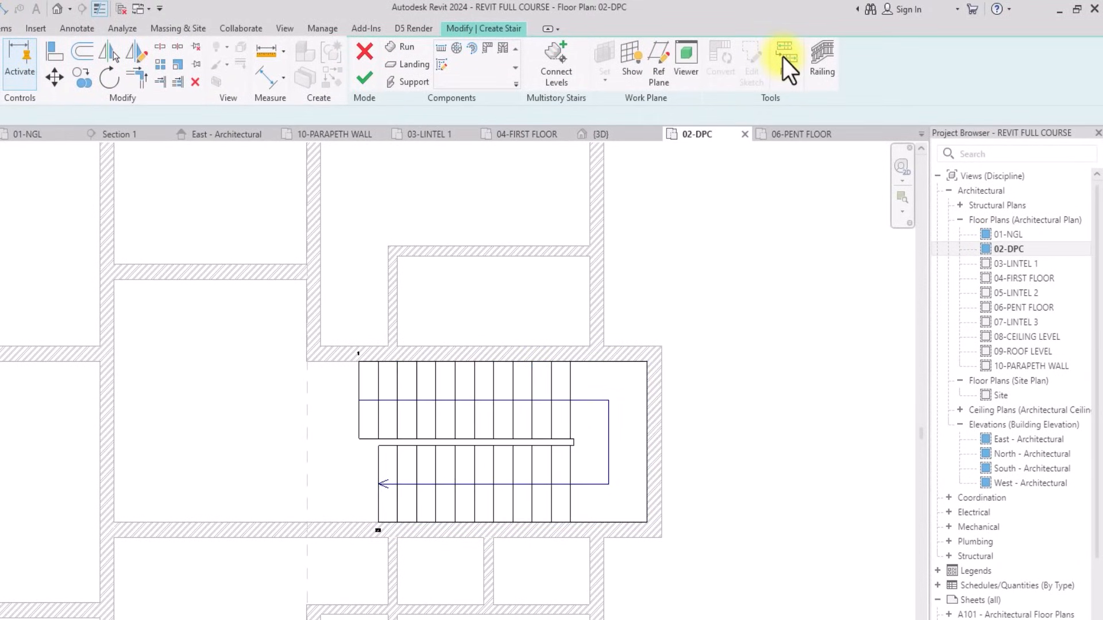
click(357, 81)
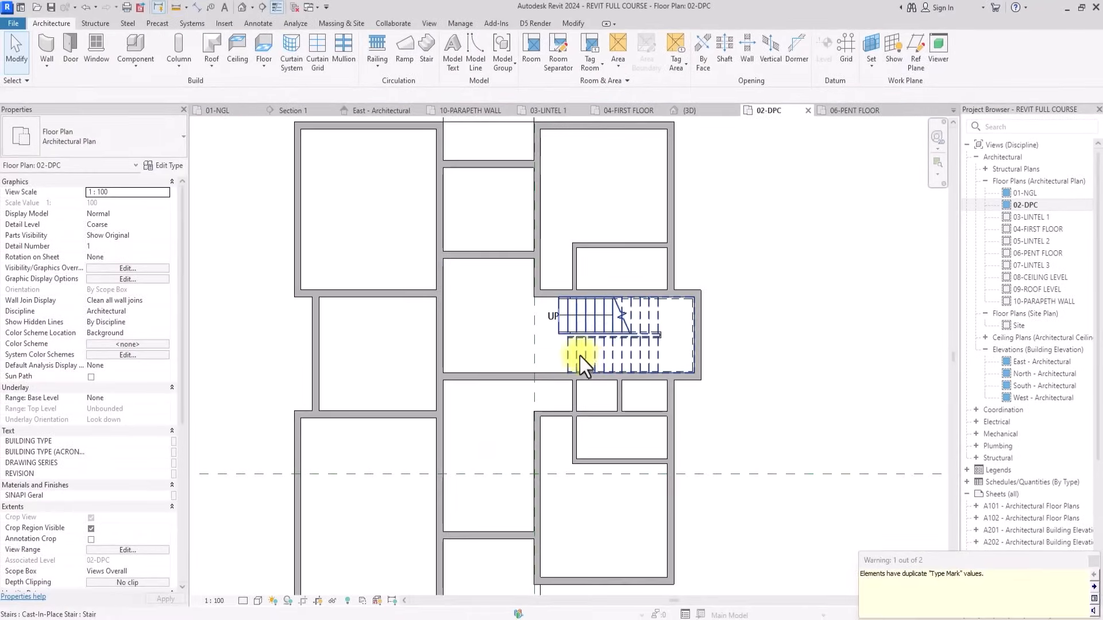
Copy the finished stair to the clipboard and paste it aligned to the 04-FIRST FLOOR level.
click(579, 356)
scroll(579, 357, down, 3)
scroll(634, 353, up, 2)
click(635, 352)
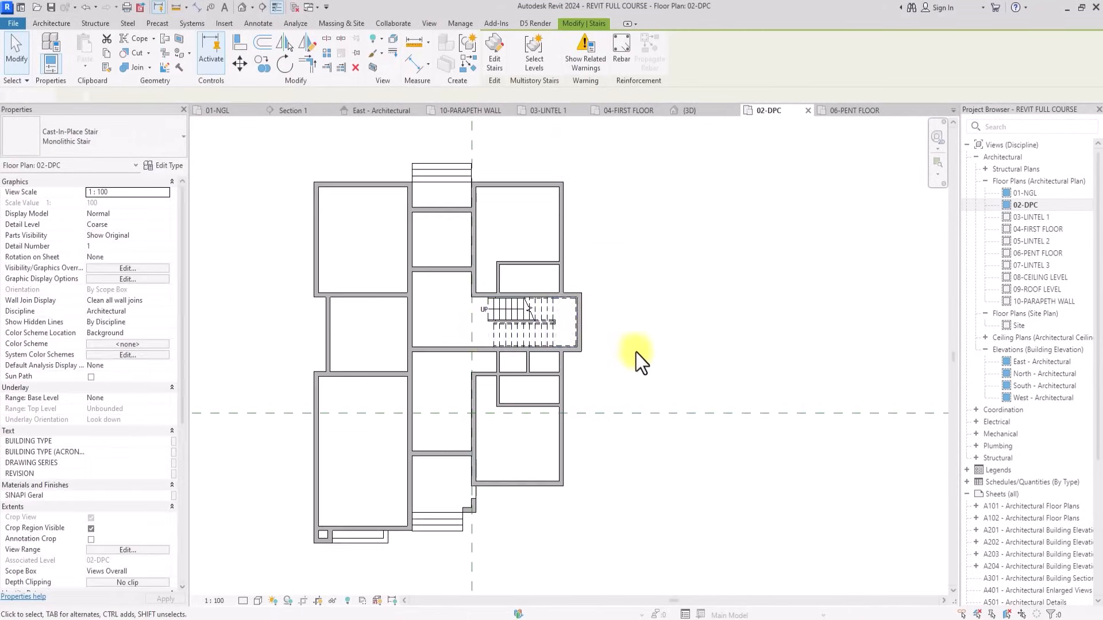
scroll(475, 320, down, 2)
scroll(477, 332, up, 3)
click(478, 332)
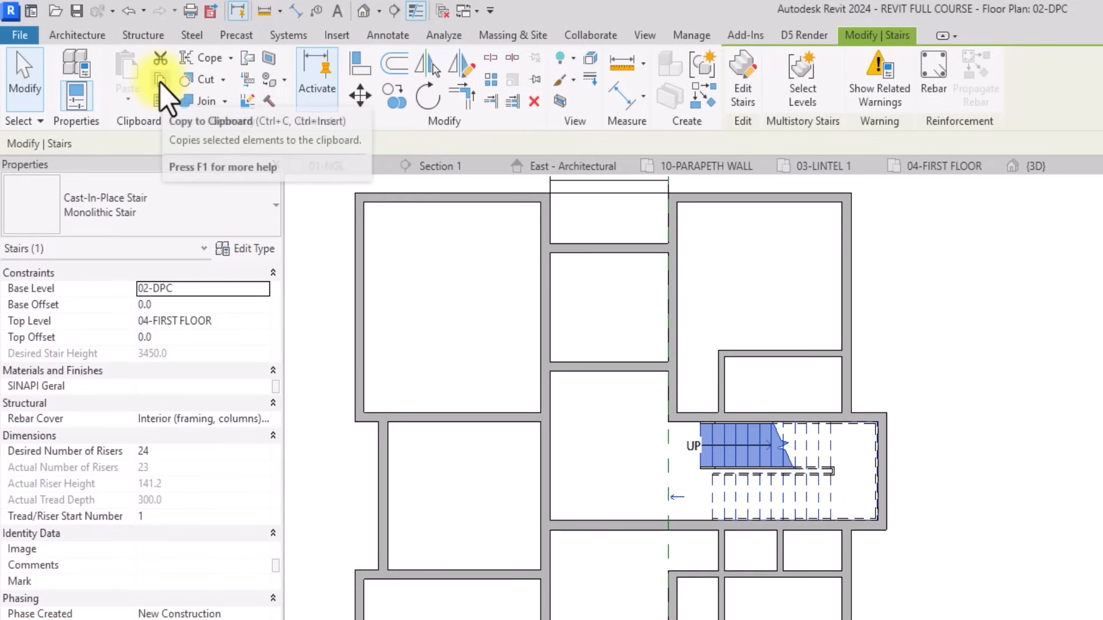
click(160, 81)
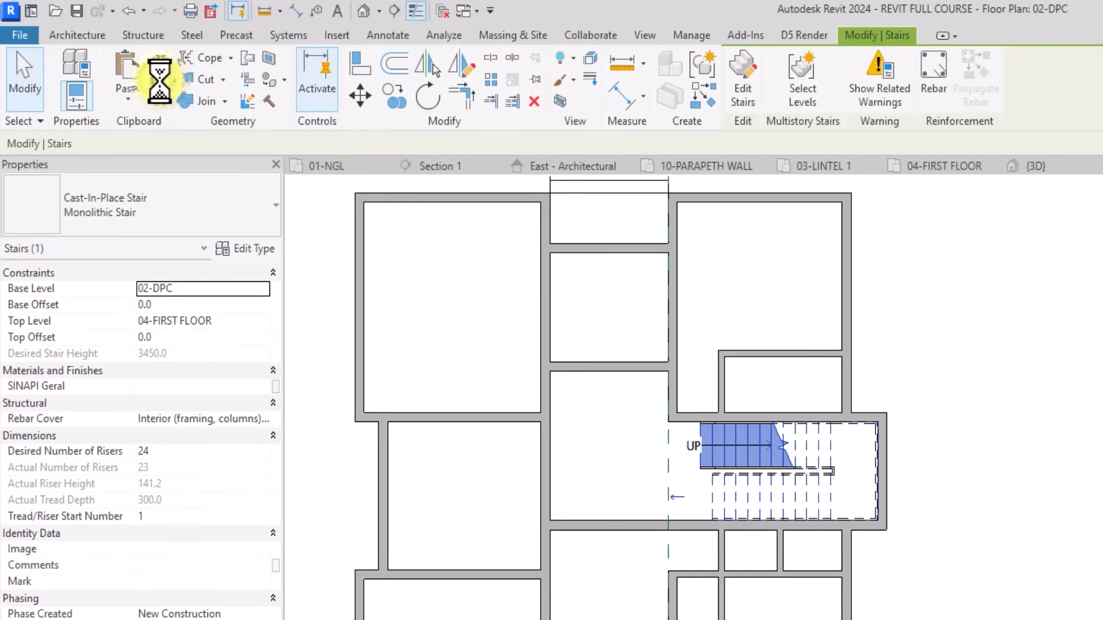
click(126, 99)
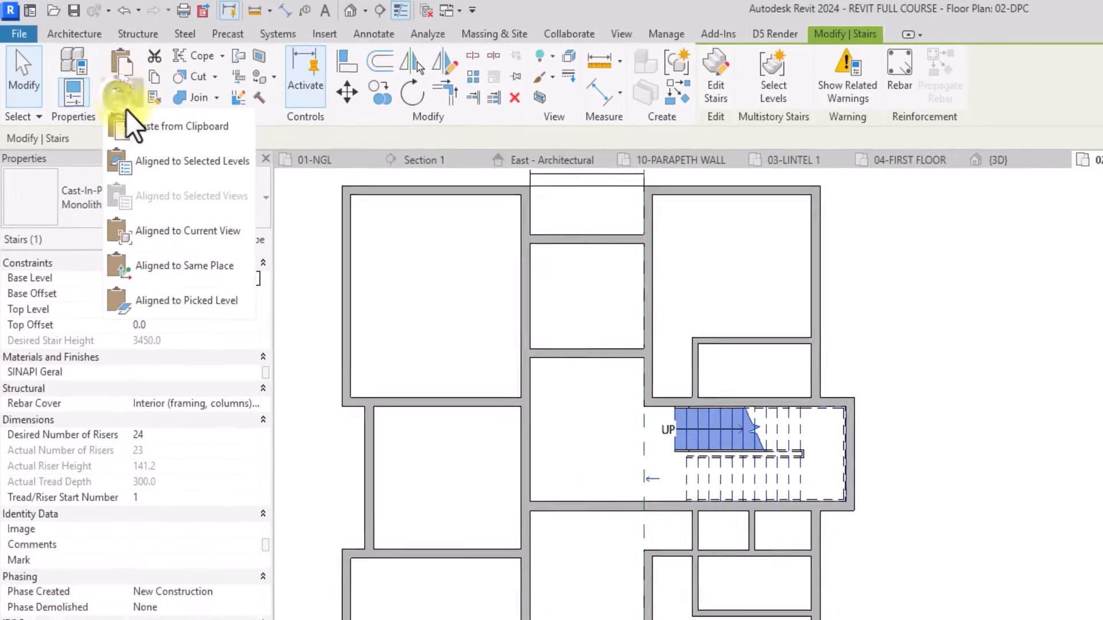
click(165, 174)
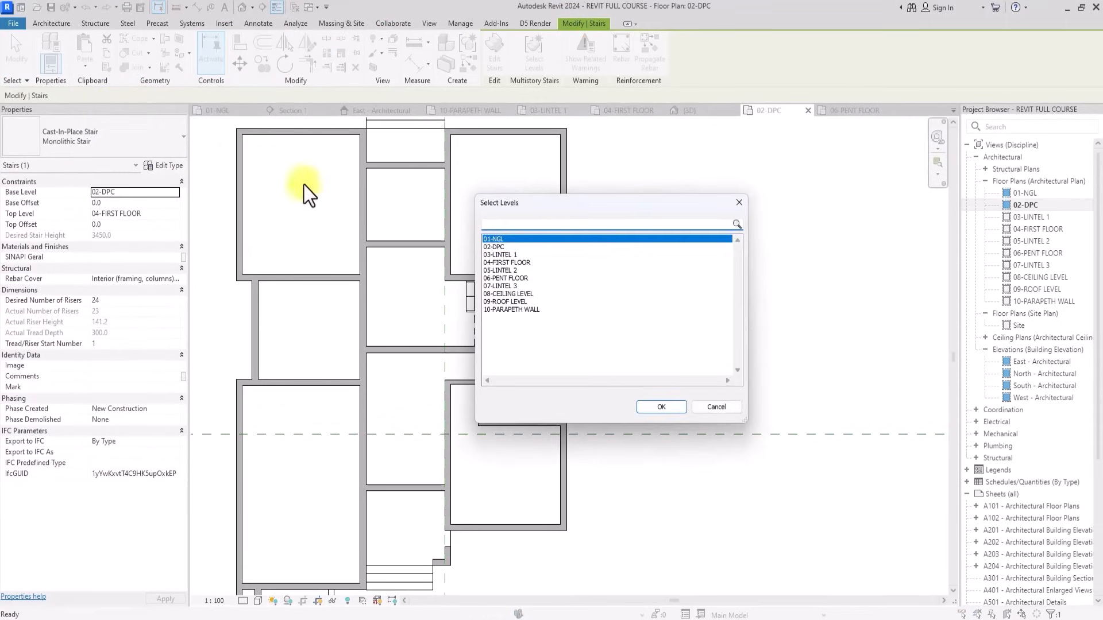
click(505, 262)
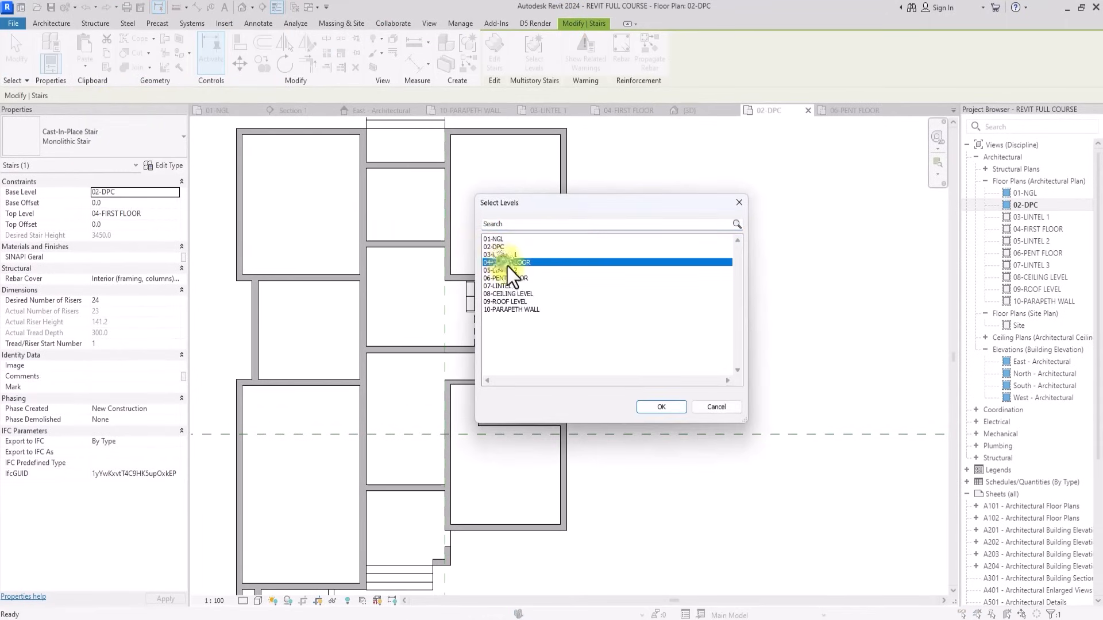
click(666, 409)
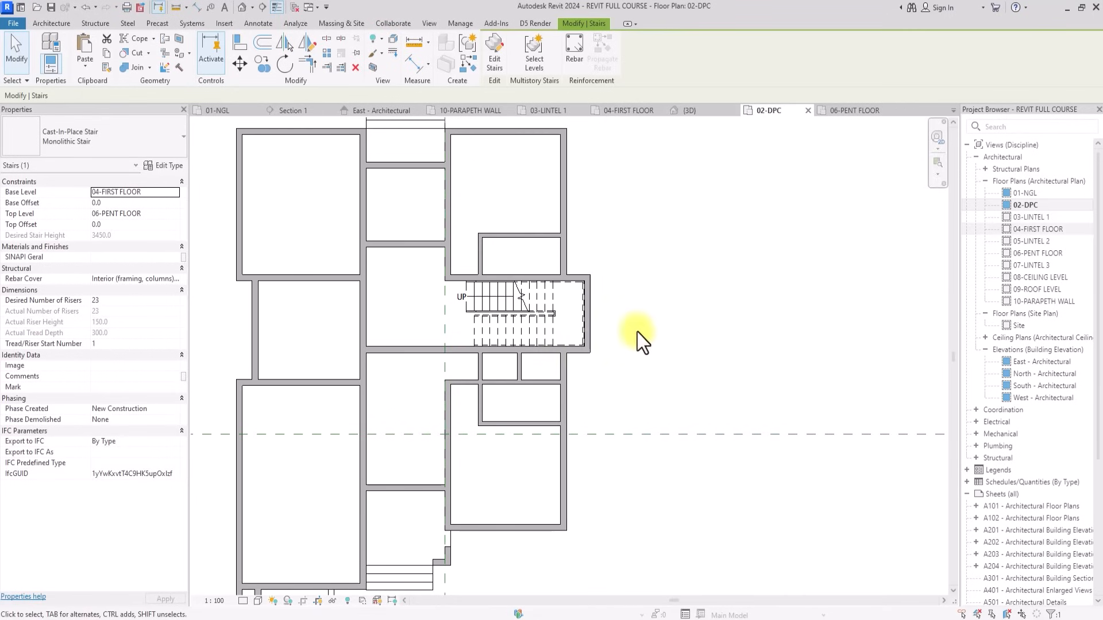
Open the 04-FIRST FLOOR plan and examine how the stair flights meet the slab edge at the stairwell.
double_click(1040, 230)
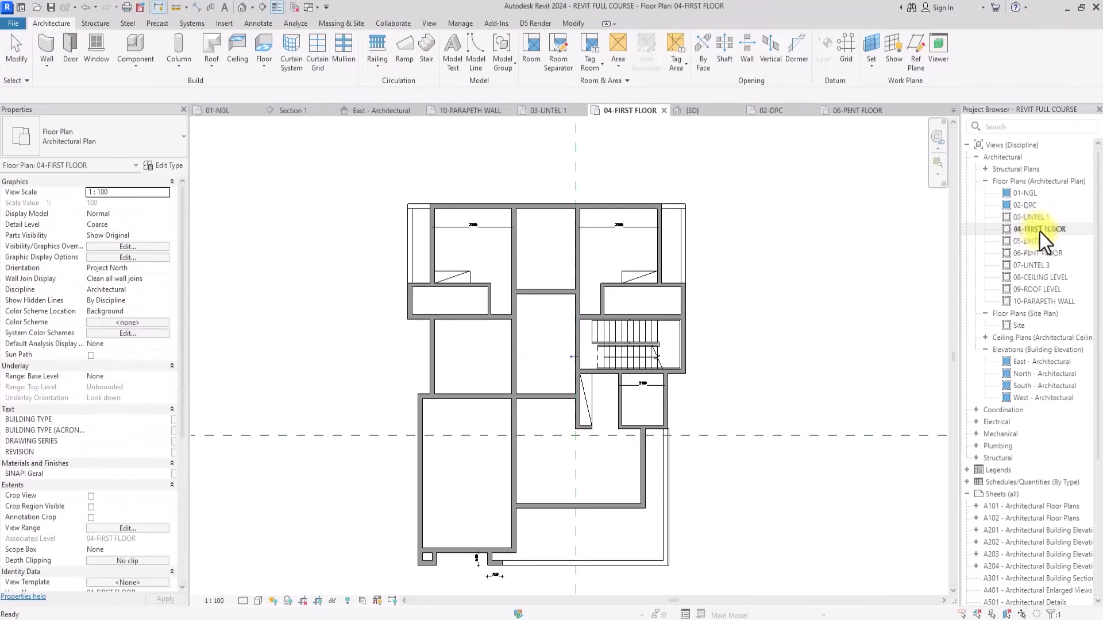
scroll(471, 302, down, 3)
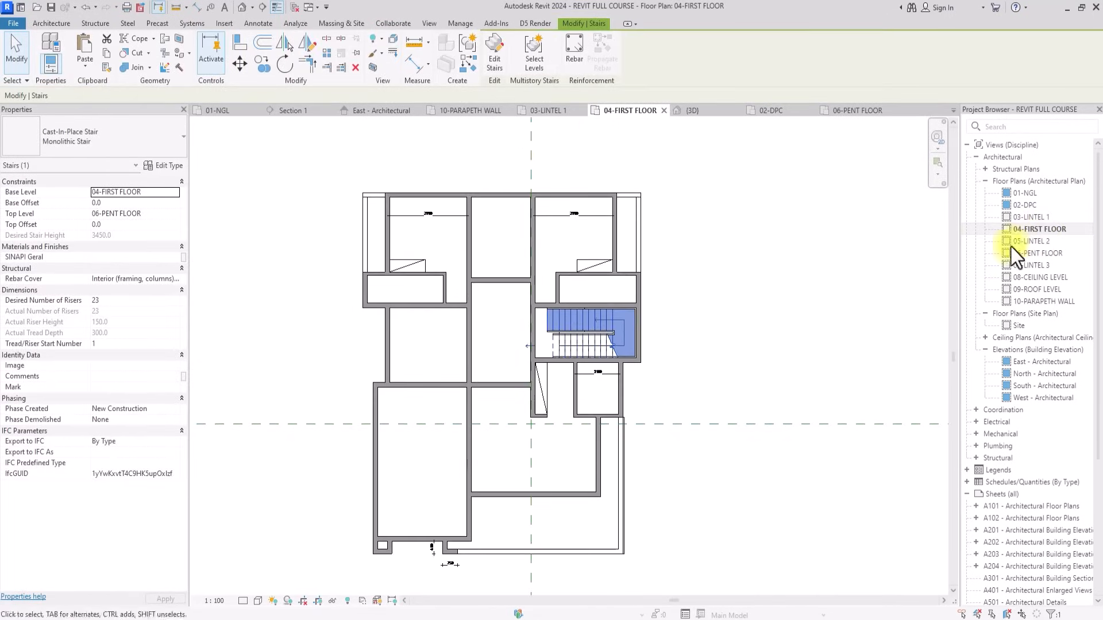
scroll(479, 318, up, 2)
click(483, 517)
scroll(606, 348, up, 8)
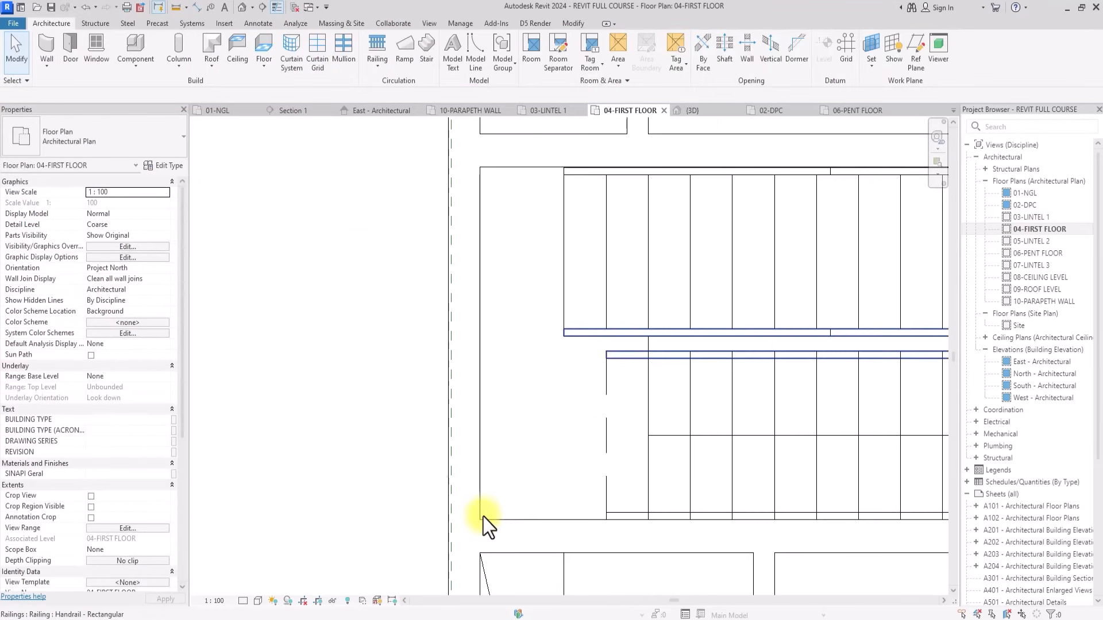
scroll(534, 265, down, 8)
scroll(484, 517, up, 3)
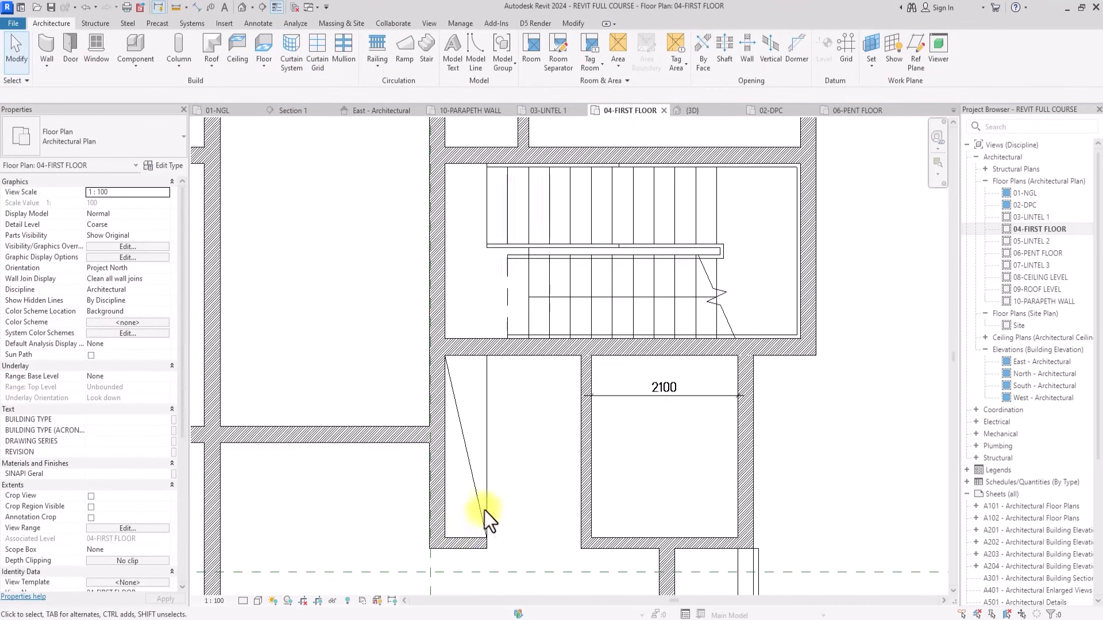
scroll(523, 302, up, 2)
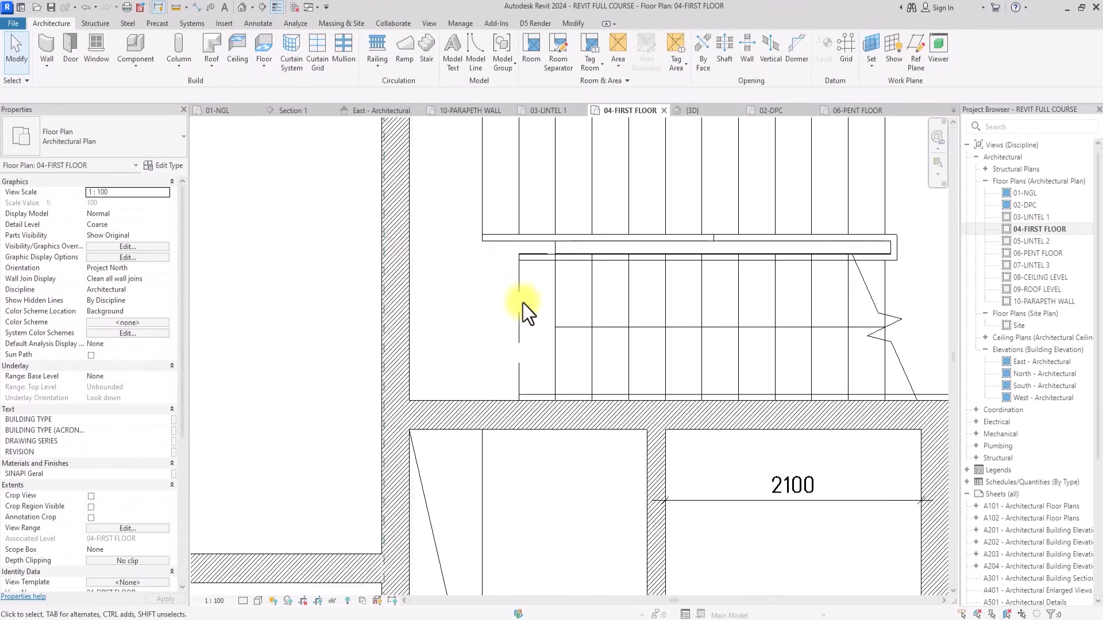
scroll(522, 303, down, 2)
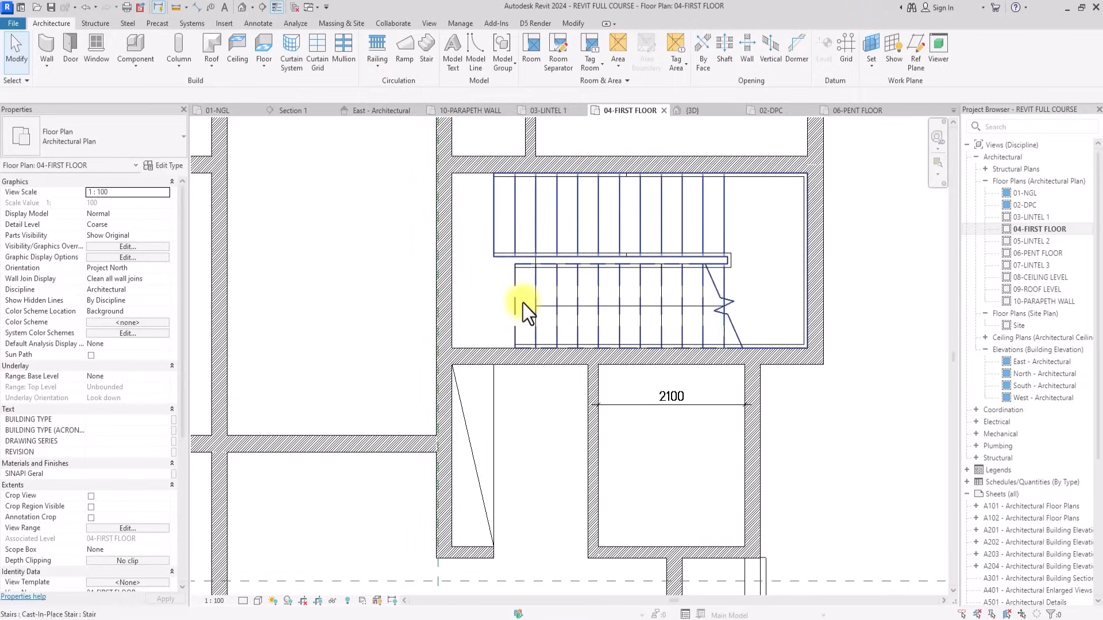
scroll(523, 304, up, 6)
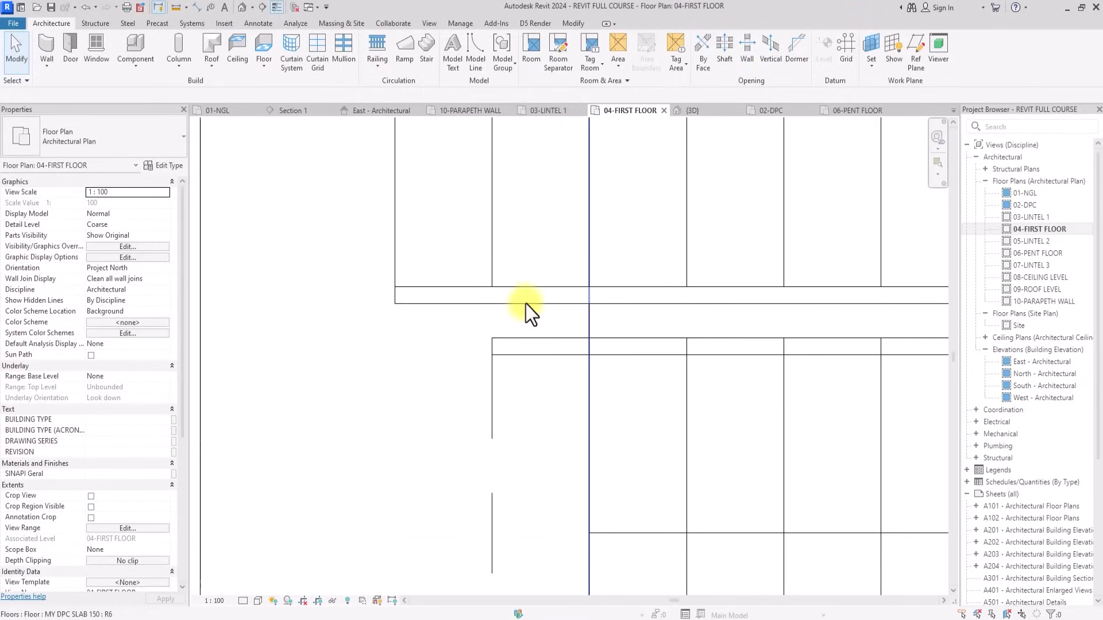
Edit the first-floor slab boundary, moving its stairwell edge to the lower flight's end riser, and finish without attaching the walls.
click(588, 321)
scroll(574, 282, down, 5)
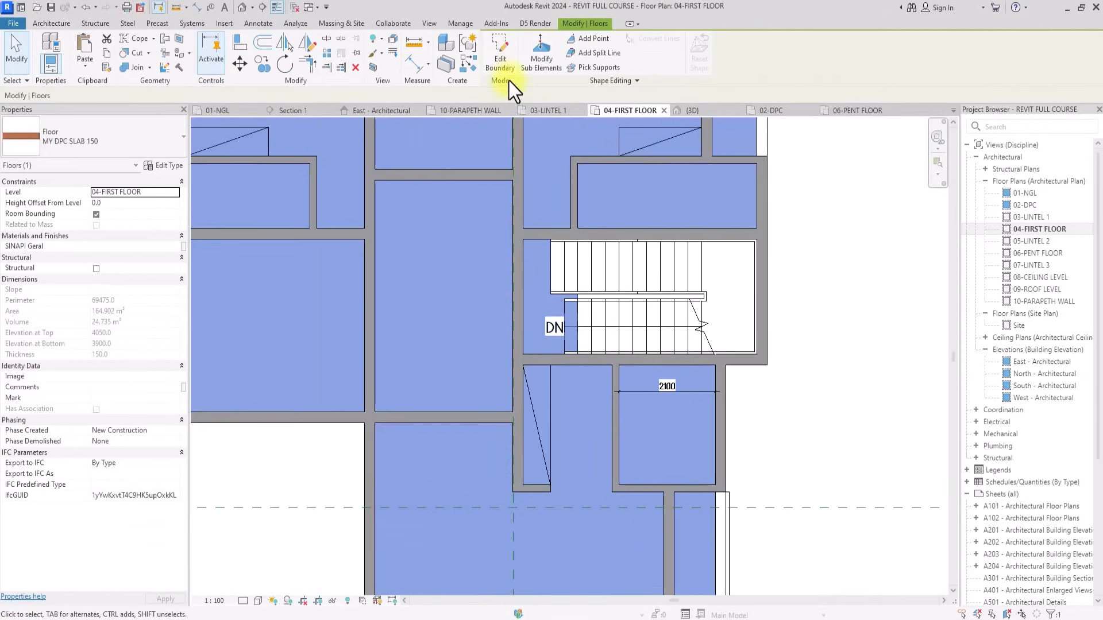
click(501, 57)
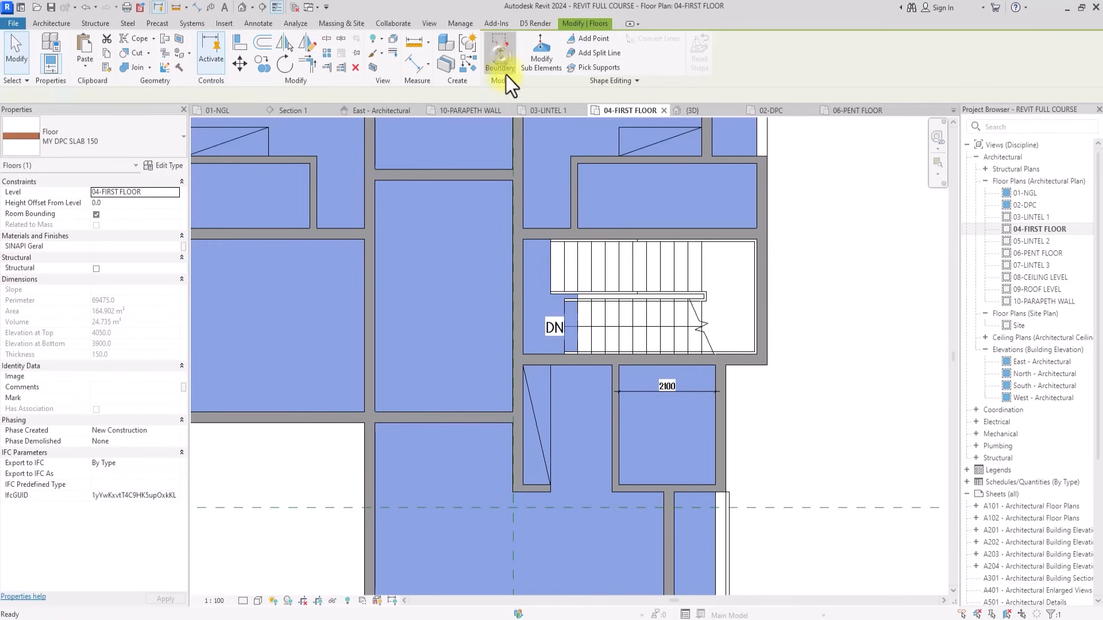
scroll(575, 310, up, 3)
click(544, 310)
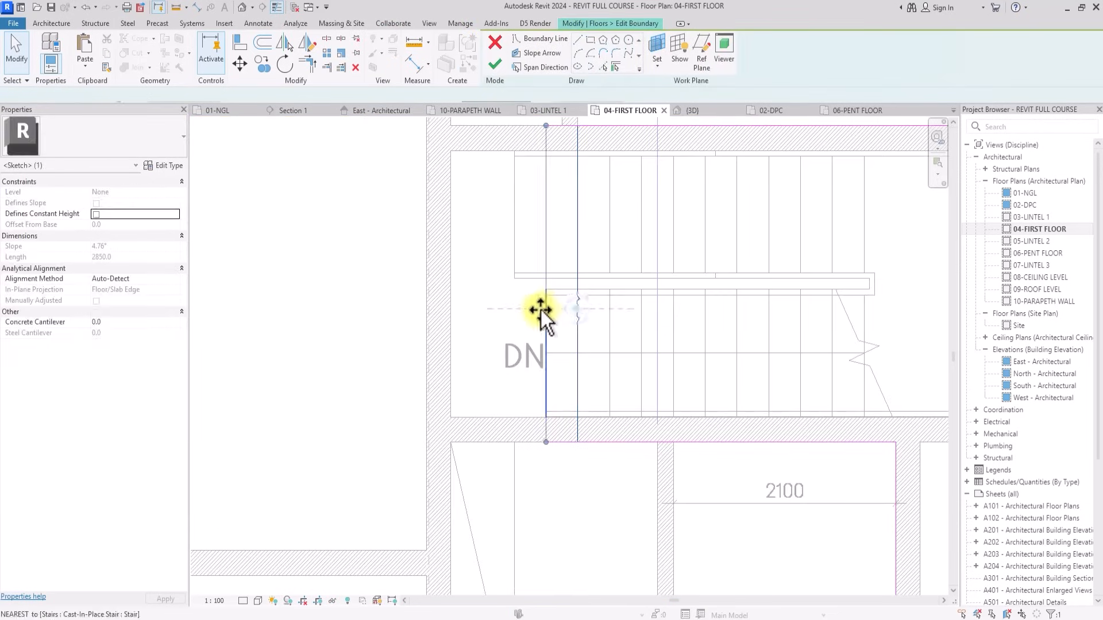
scroll(543, 313, down, 5)
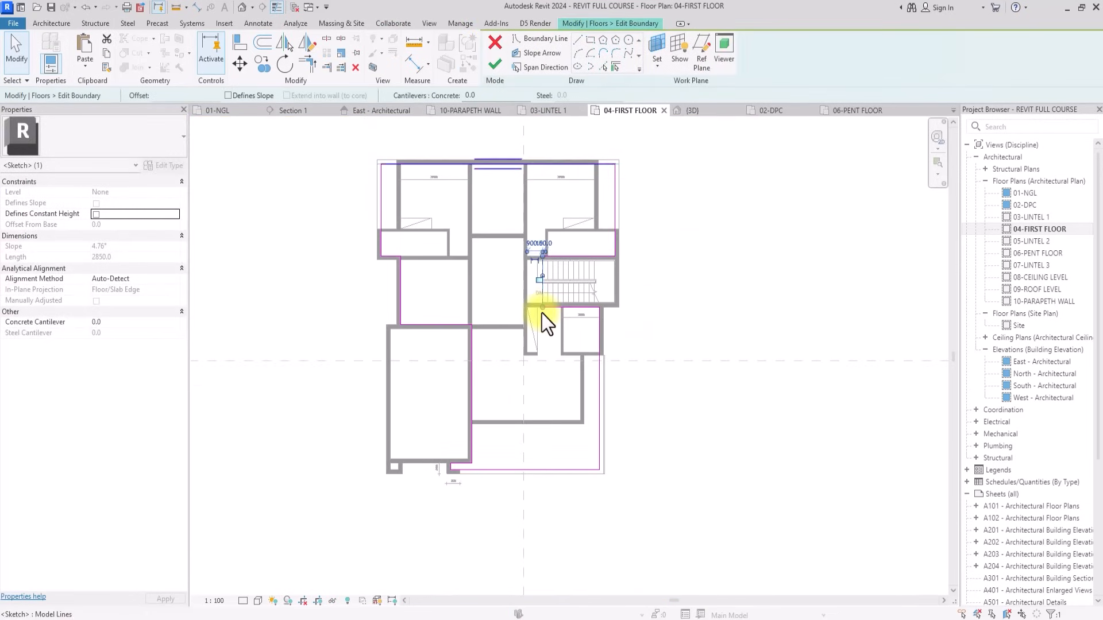
click(497, 68)
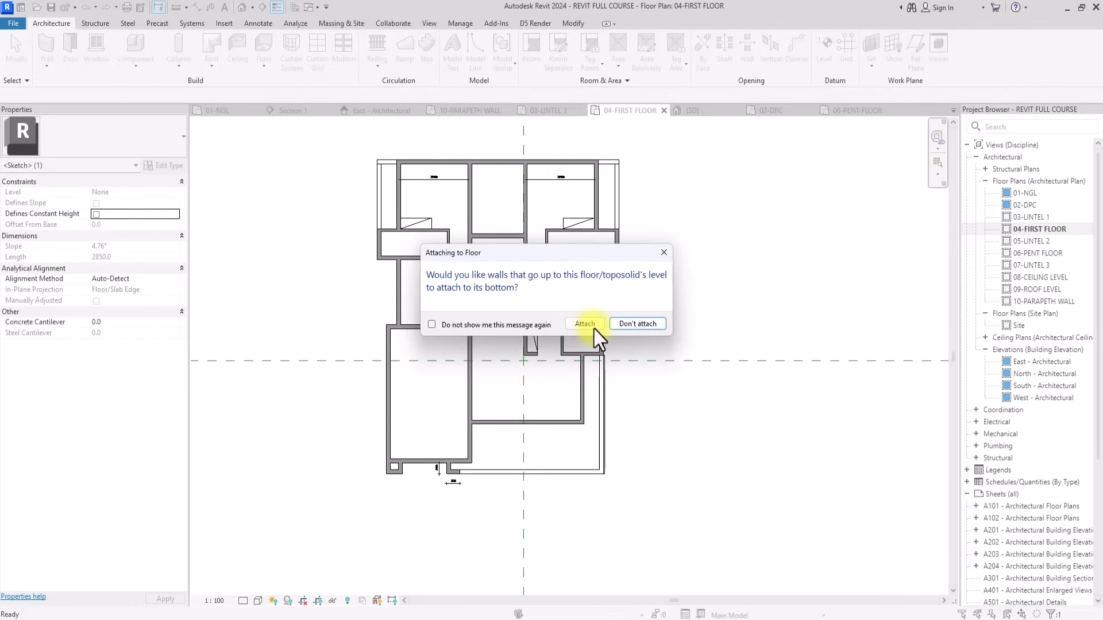
click(637, 324)
click(619, 412)
scroll(619, 412, up, 5)
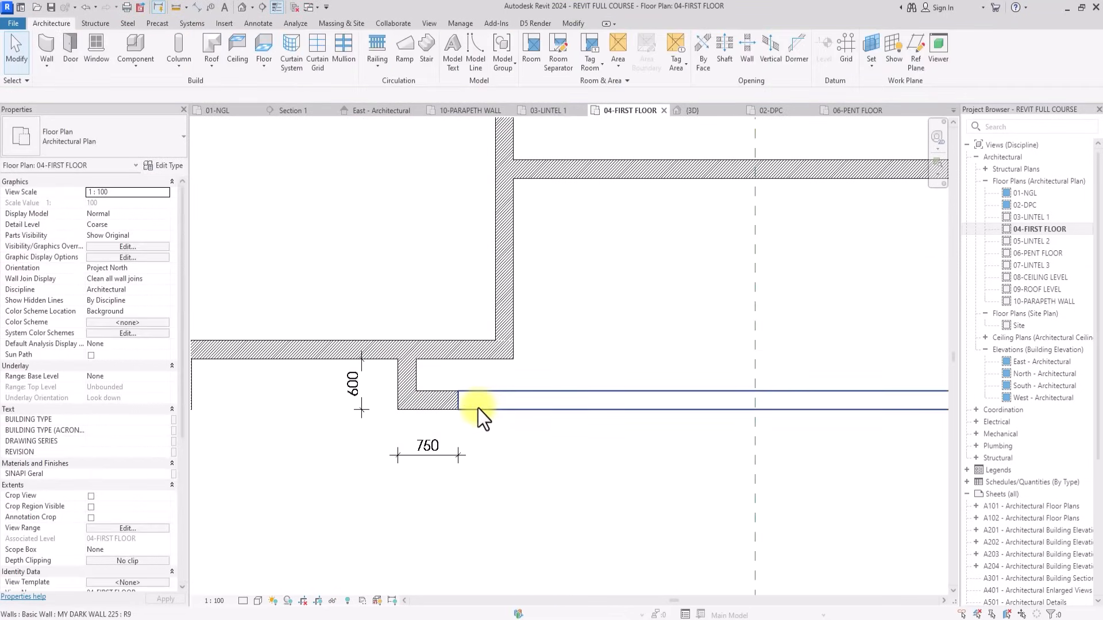
Pull the front MY DARK WALL 225's end back to the main wall's outer face and extend the main wall down to close the return.
click(478, 408)
drag(471, 404, 516, 400)
click(501, 320)
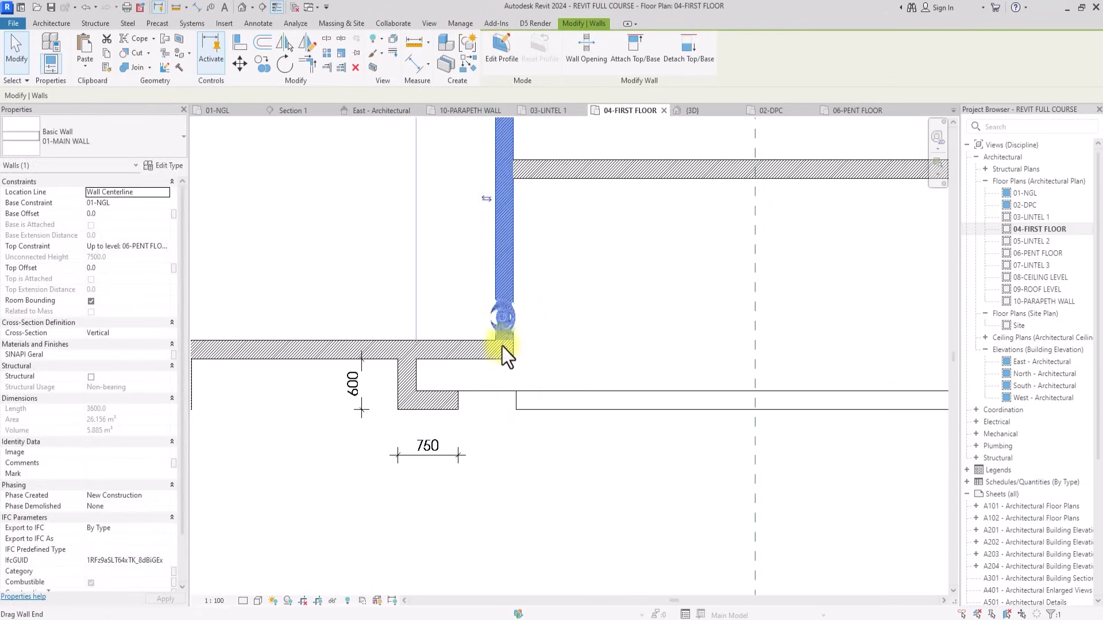
drag(504, 350, 506, 398)
click(446, 407)
click(542, 437)
click(535, 411)
click(426, 289)
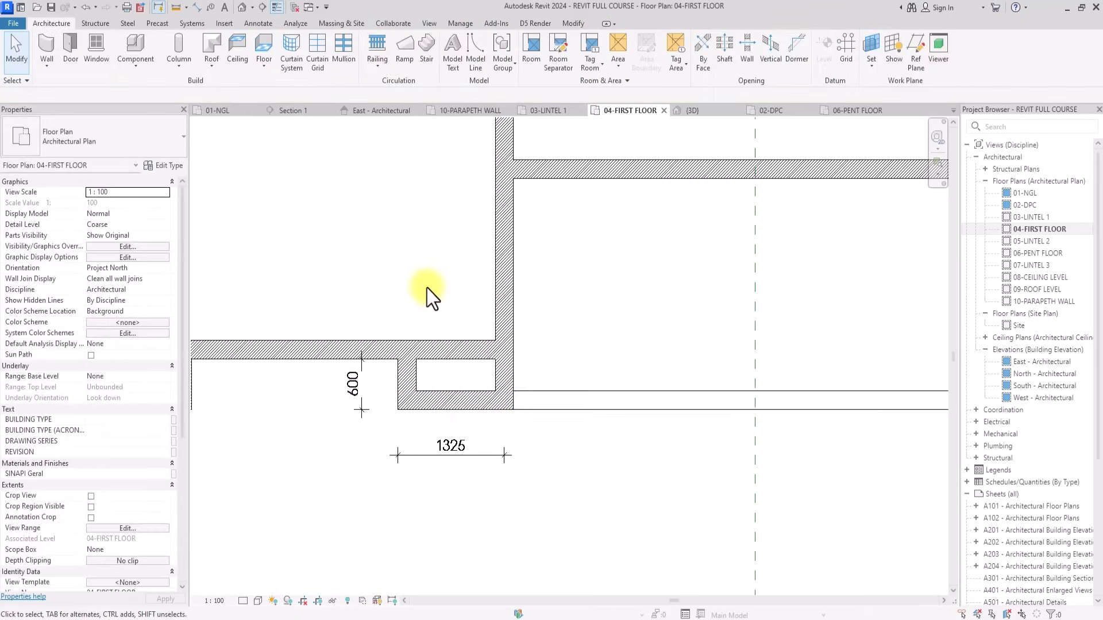
Select the first-floor slab by its edge at the stairwell and open its boundary for editing.
scroll(426, 289, down, 2)
middle_drag(426, 289, 433, 509)
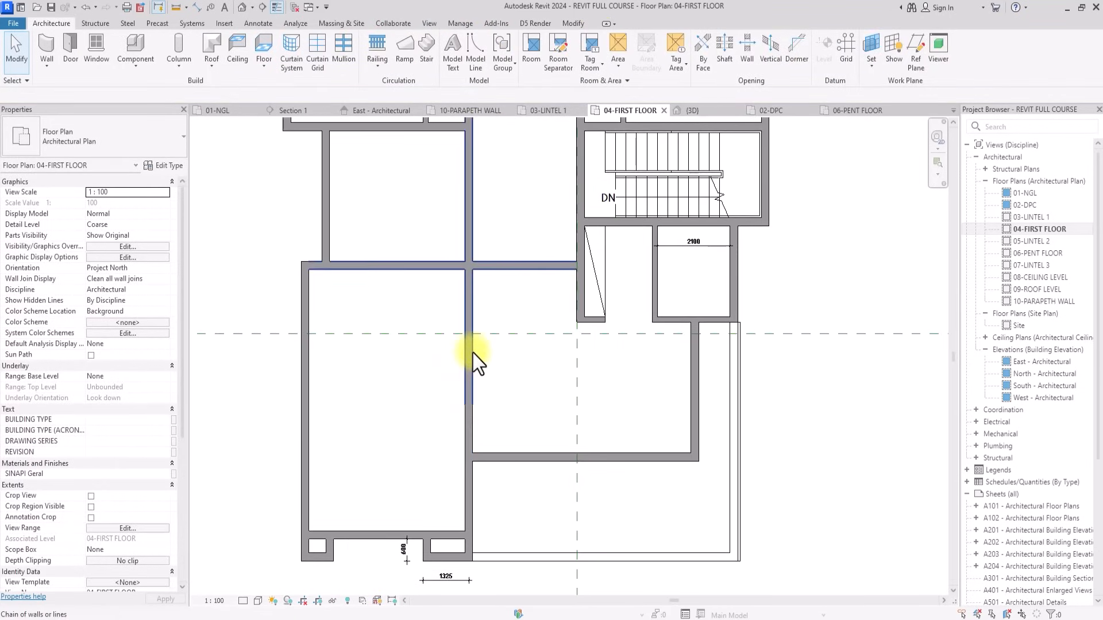
key(Tab)
key(Tab)
key(Tab)
key(Tab)
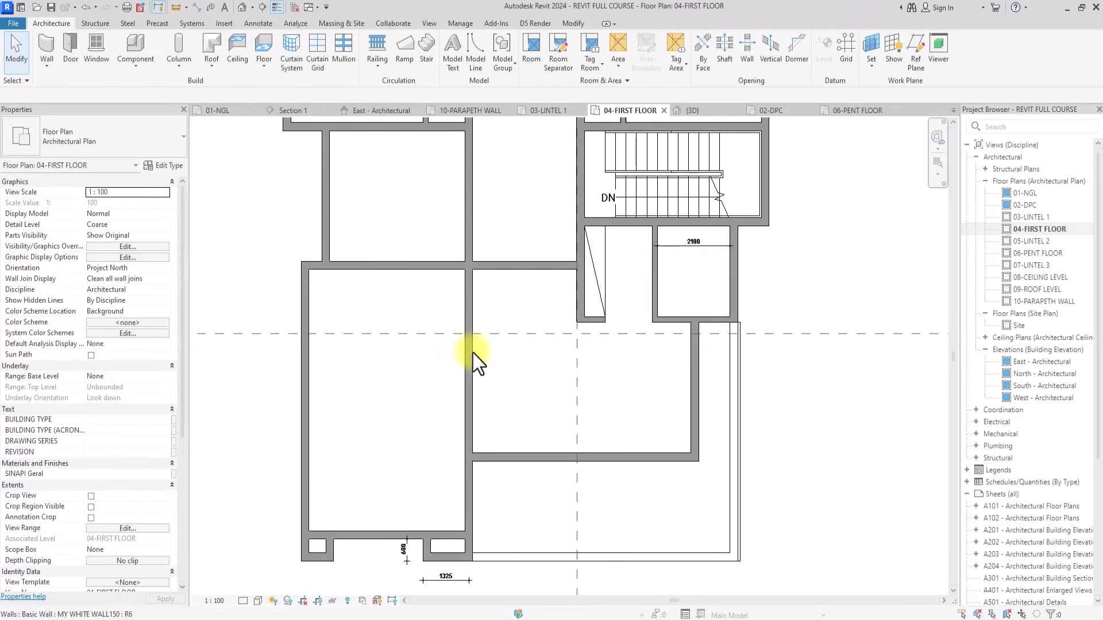
scroll(474, 353, up, 5)
scroll(506, 327, down, 1)
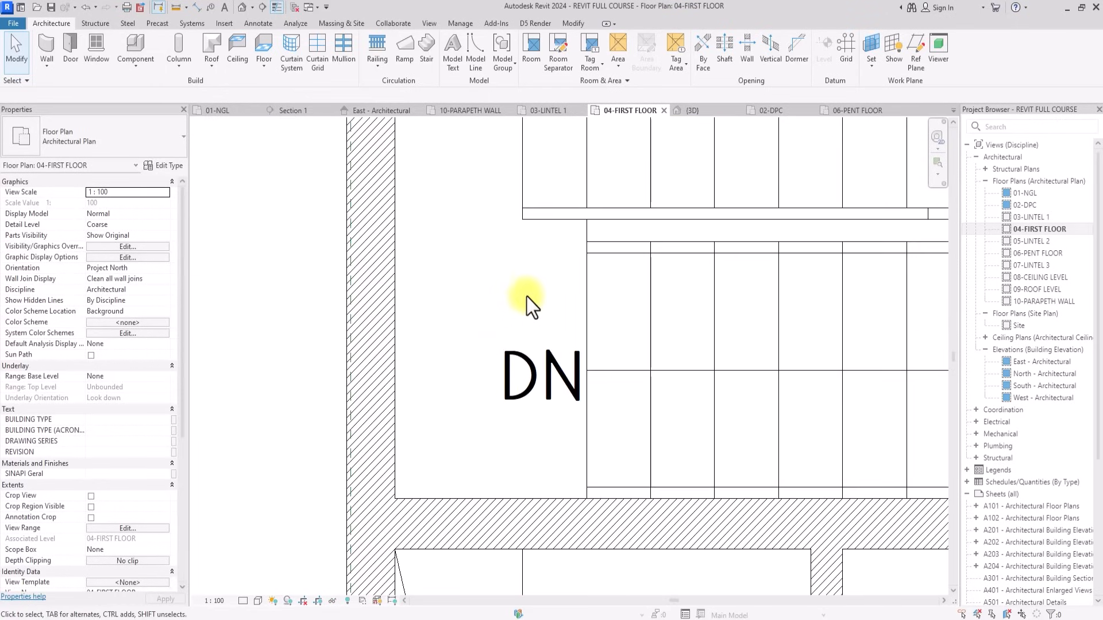
click(586, 239)
scroll(574, 218, down, 4)
scroll(561, 187, down, 1)
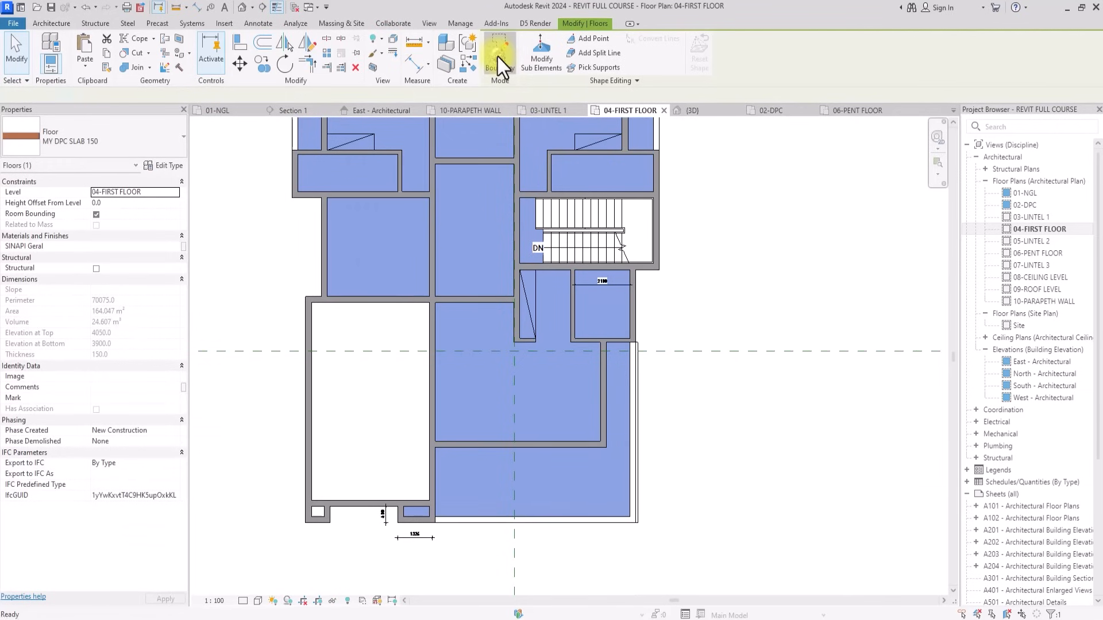
click(497, 57)
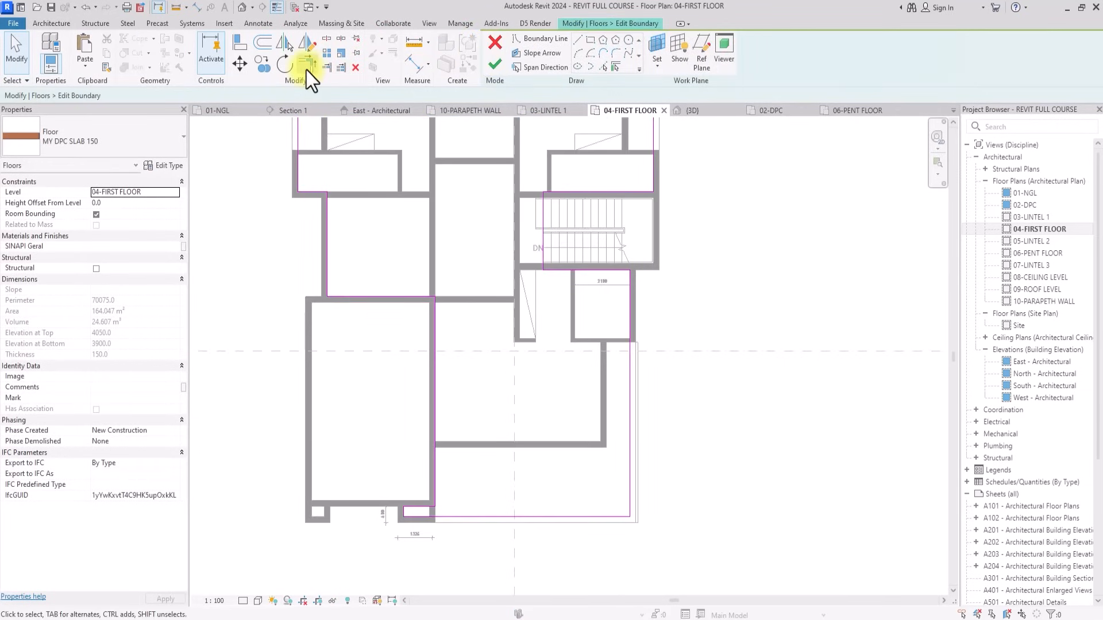
Trim the slab boundary to a corner at the main wall, delete the leftover lines around the small recess, and finish without attaching the walls.
click(307, 63)
scroll(425, 489, up, 1)
click(439, 468)
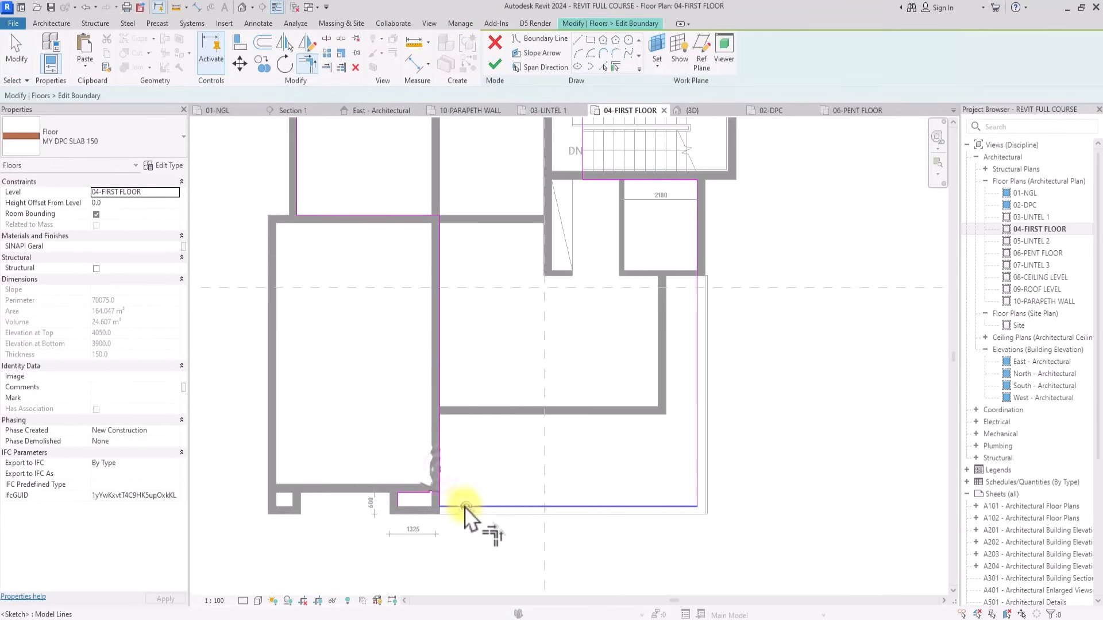
scroll(437, 503, up, 2)
key(Escape)
drag(422, 447, 326, 533)
key(Delete)
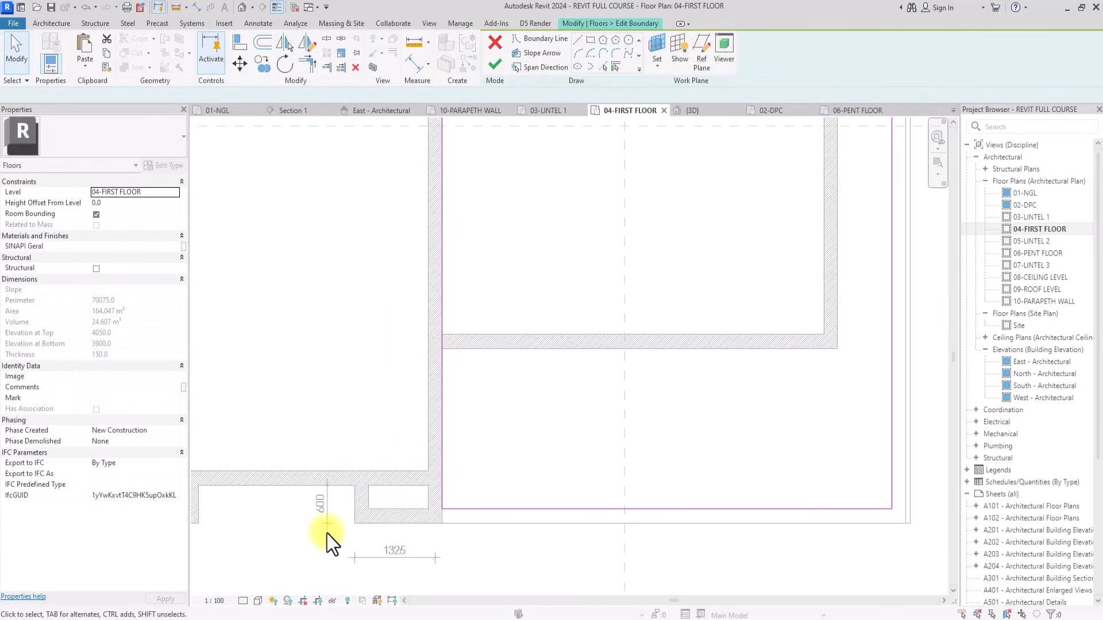
click(494, 60)
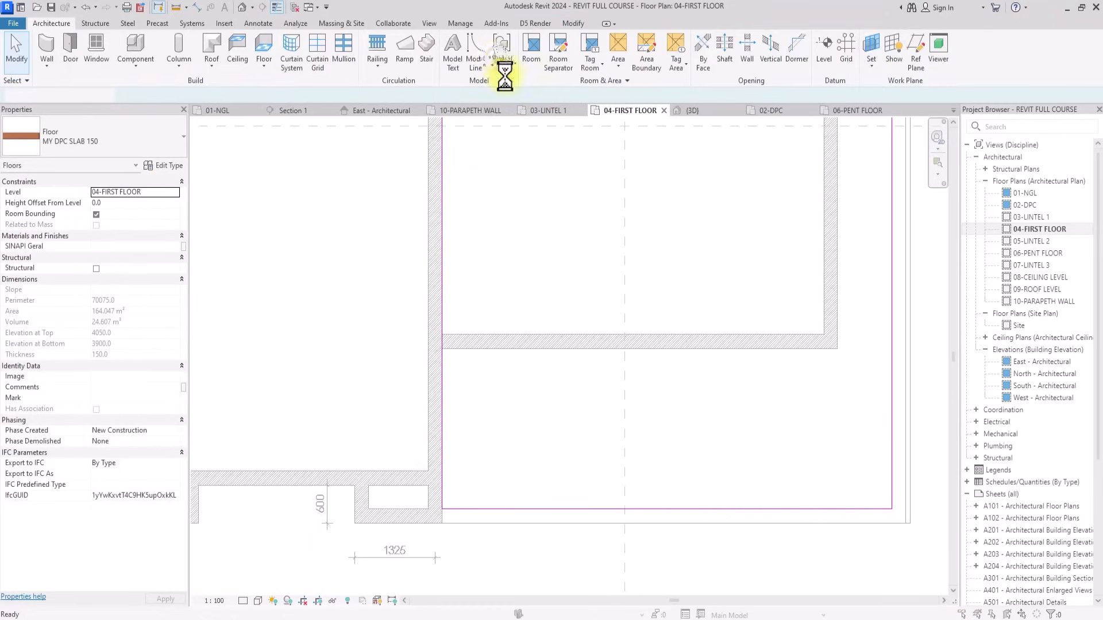
click(640, 323)
scroll(602, 426, down, 3)
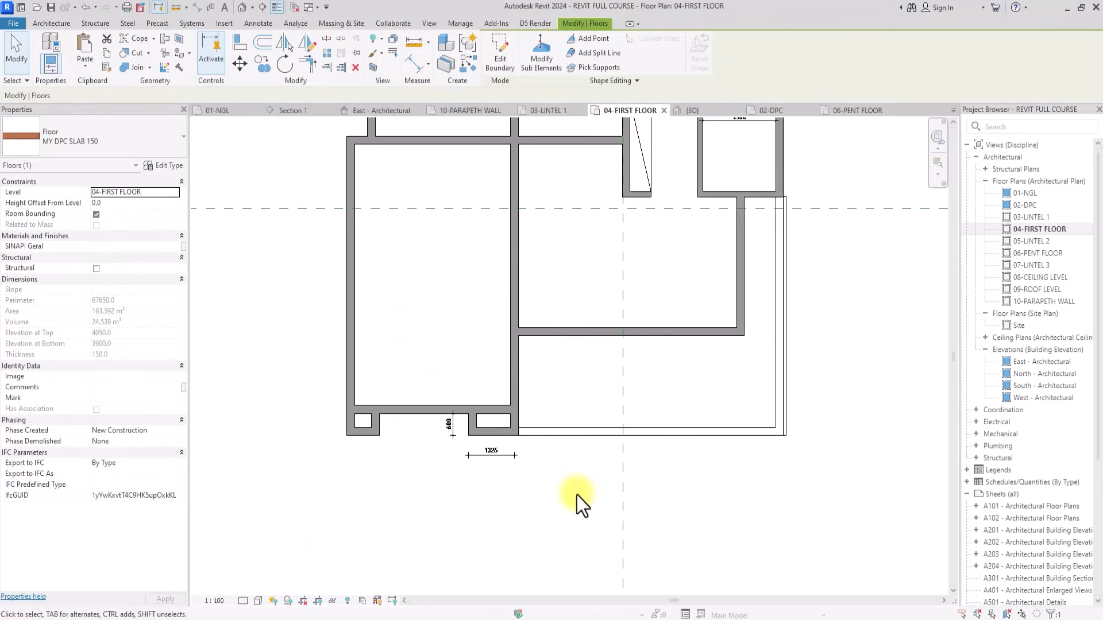
click(577, 495)
Open the 06-PENT FLOOR plan and shorten the front MY DARK WALL 225 to the line of the main wall below.
middle_drag(576, 495, 525, 592)
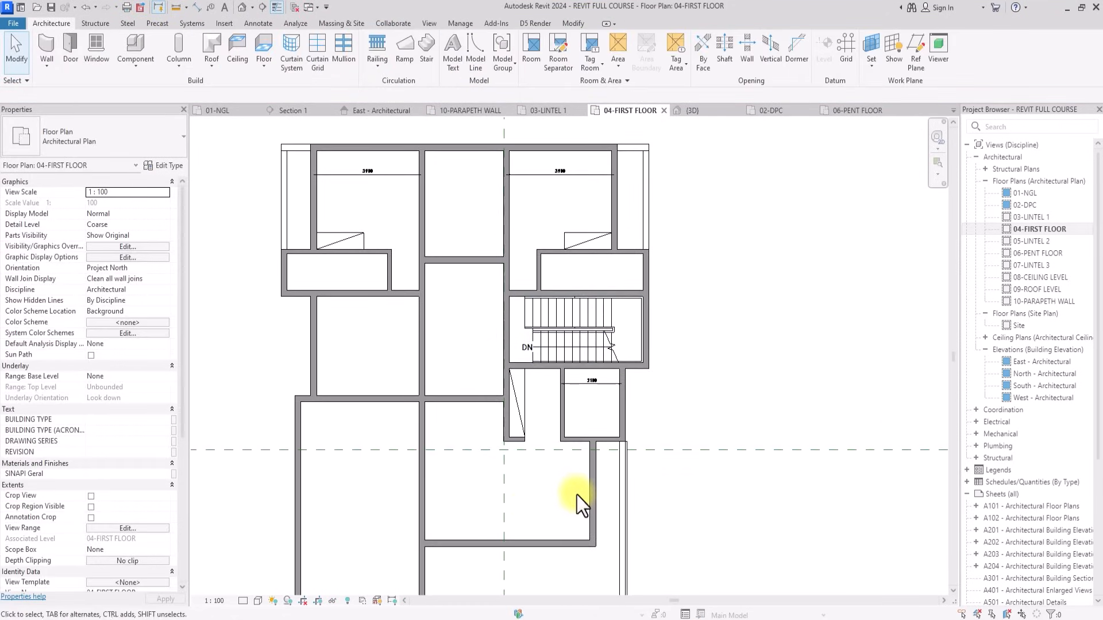
scroll(576, 495, down, 2)
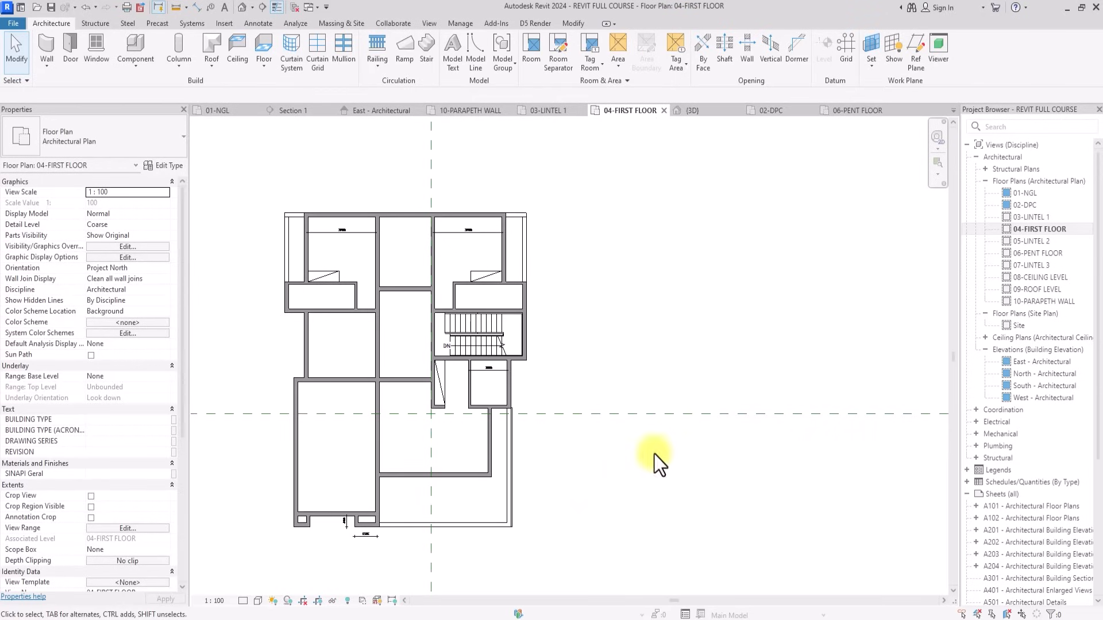
double_click(1035, 254)
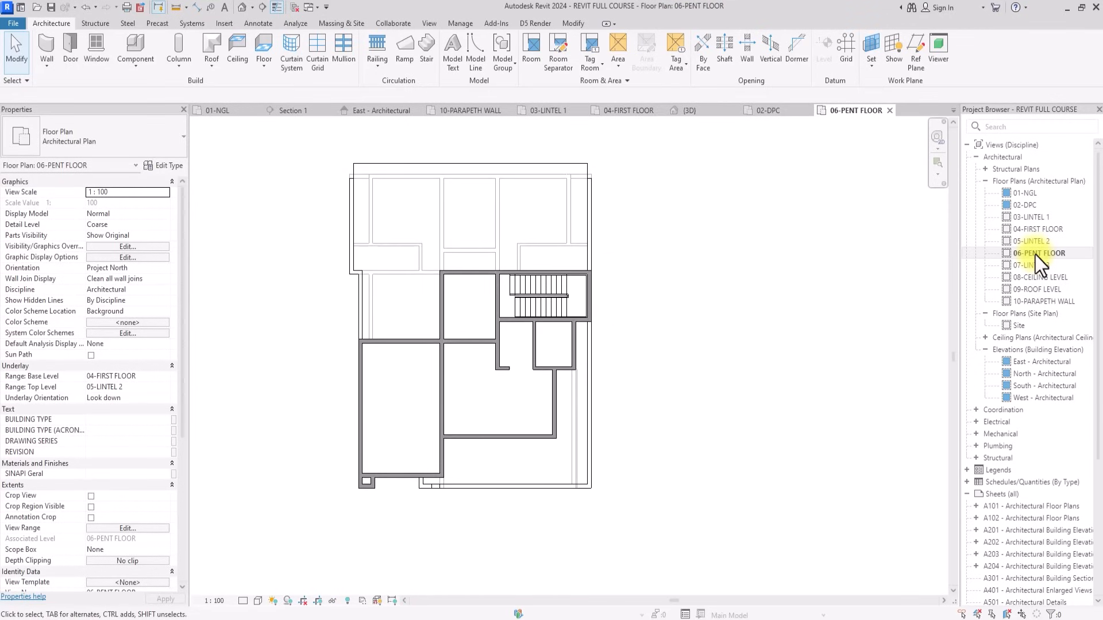
scroll(463, 471, up, 5)
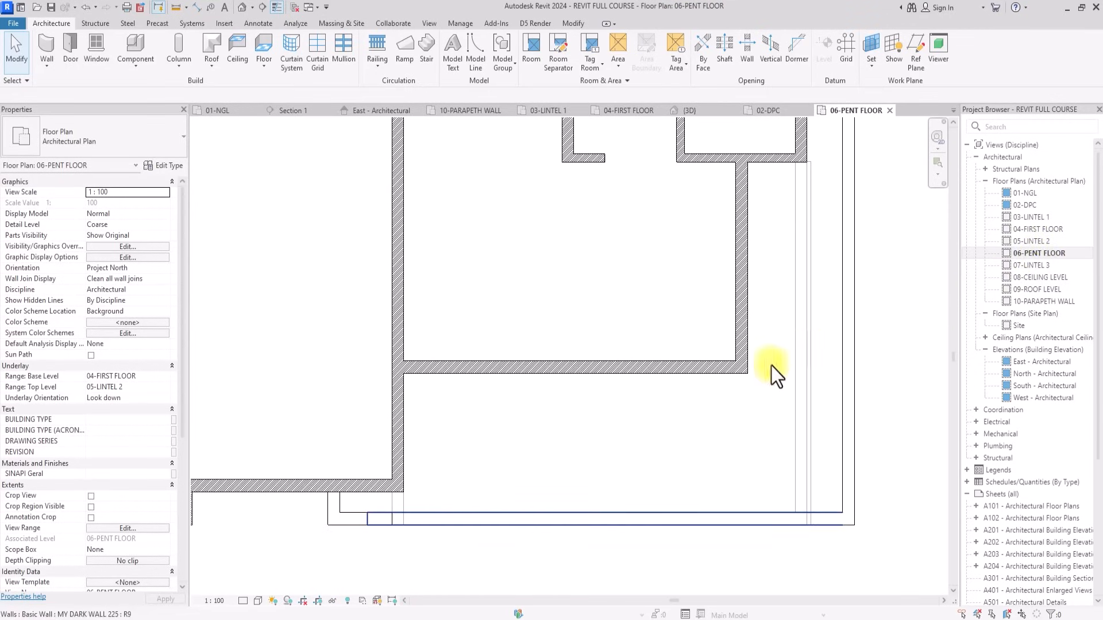
click(411, 518)
scroll(363, 522, up, 3)
drag(374, 516, 422, 518)
click(409, 550)
scroll(409, 550, down, 3)
middle_drag(409, 550, 428, 570)
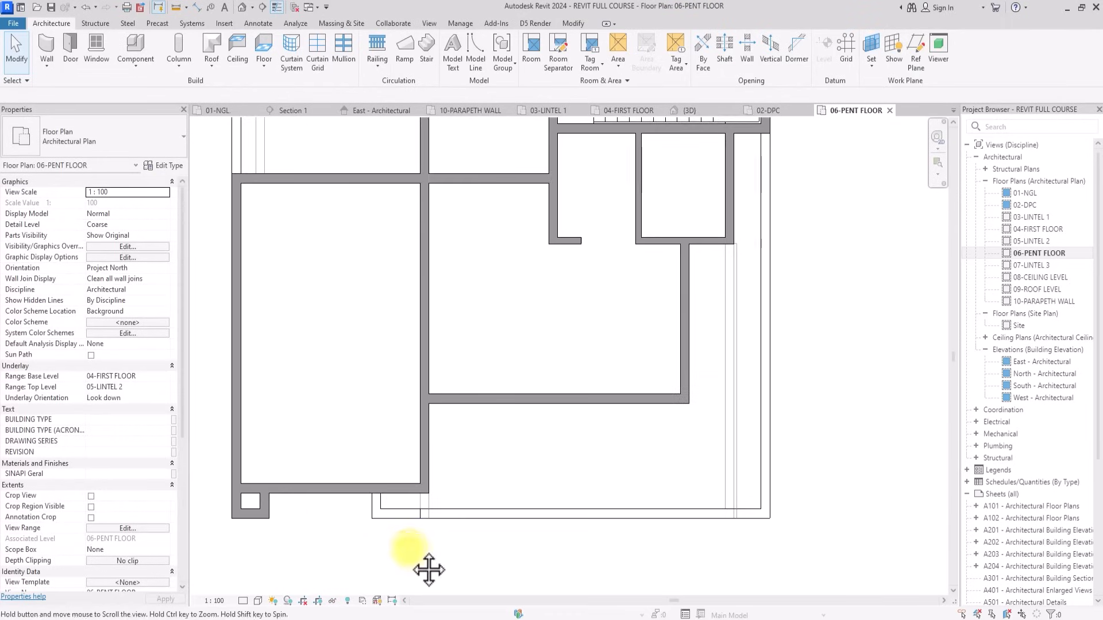
scroll(375, 503, down, 2)
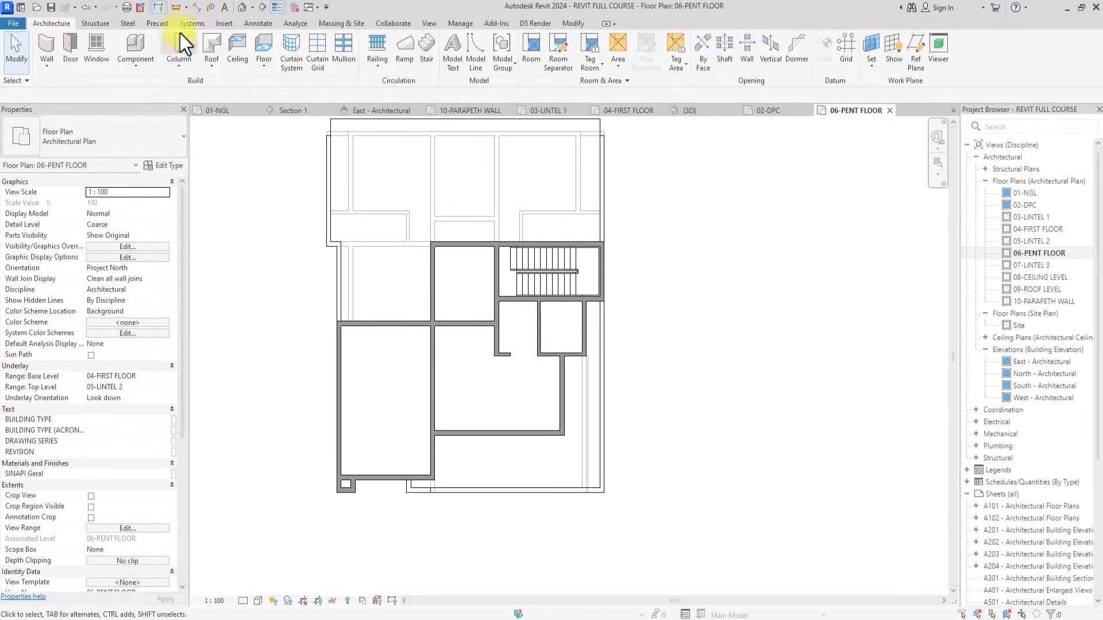
Start a MY DPC SLAB 150 floor and sketch its boundary 3500 mm from the large room's lower-left inner corner, then down to the front parapet.
click(264, 34)
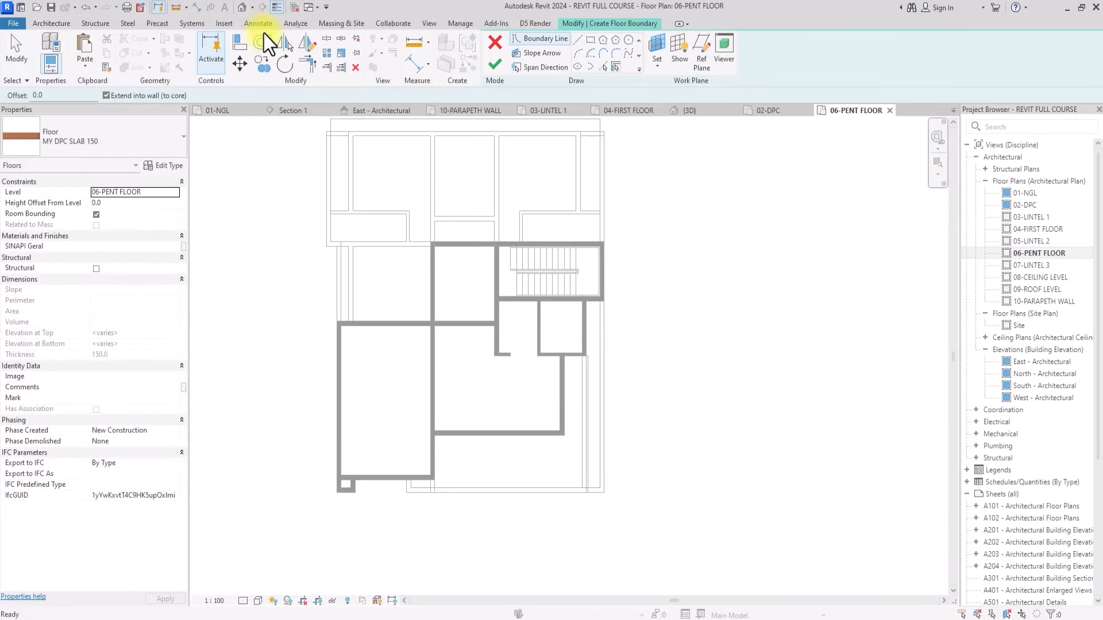
click(579, 38)
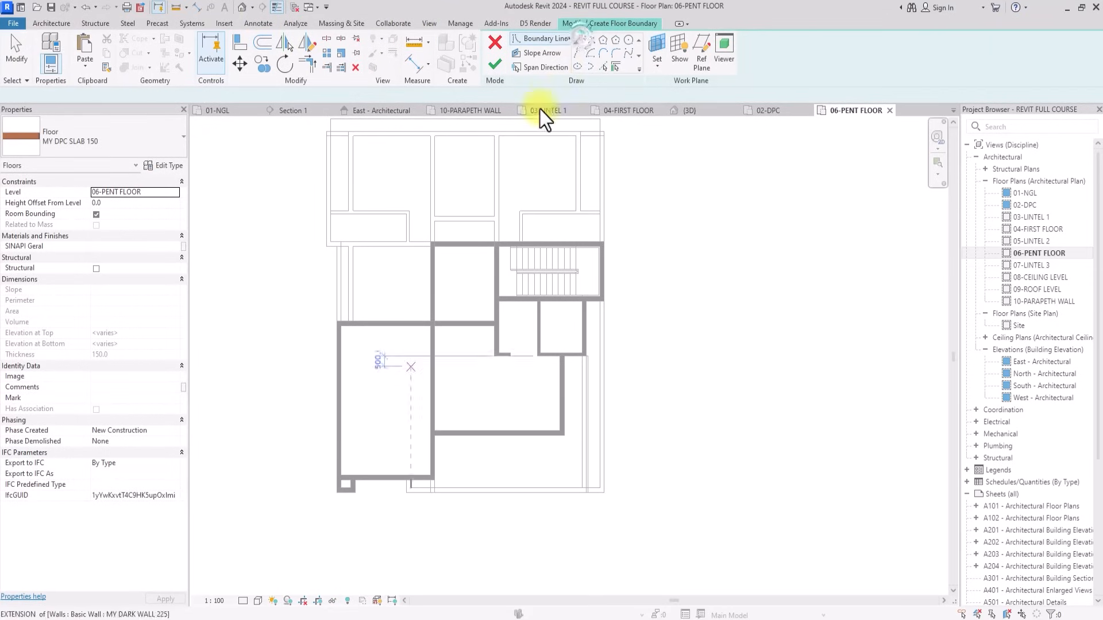
scroll(345, 457, up, 3)
click(321, 488)
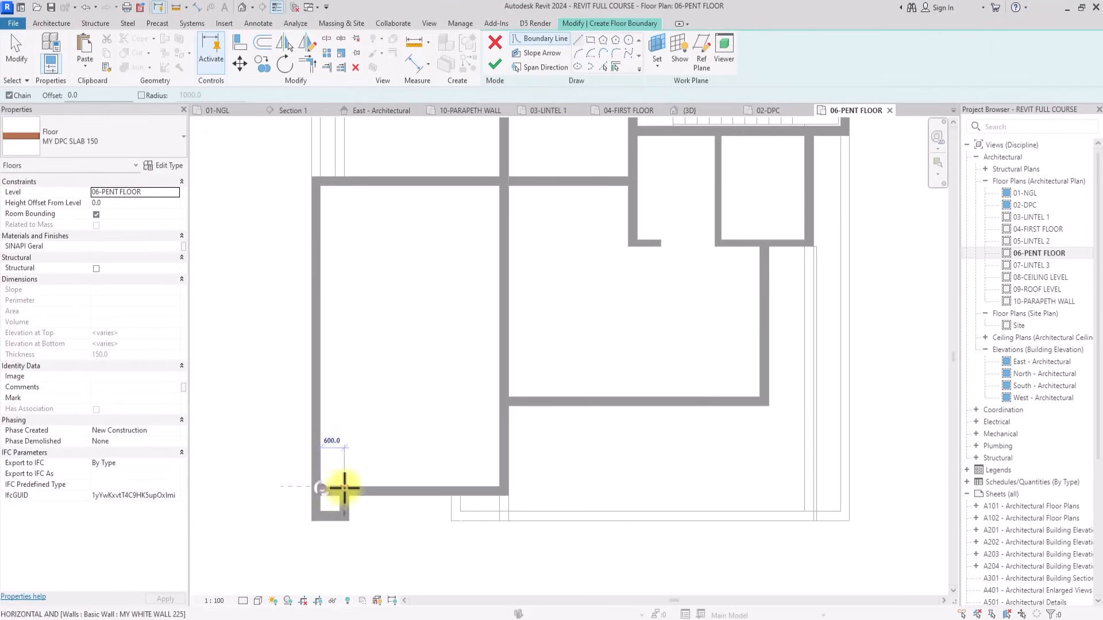
scroll(498, 489, up, 1)
click(500, 485)
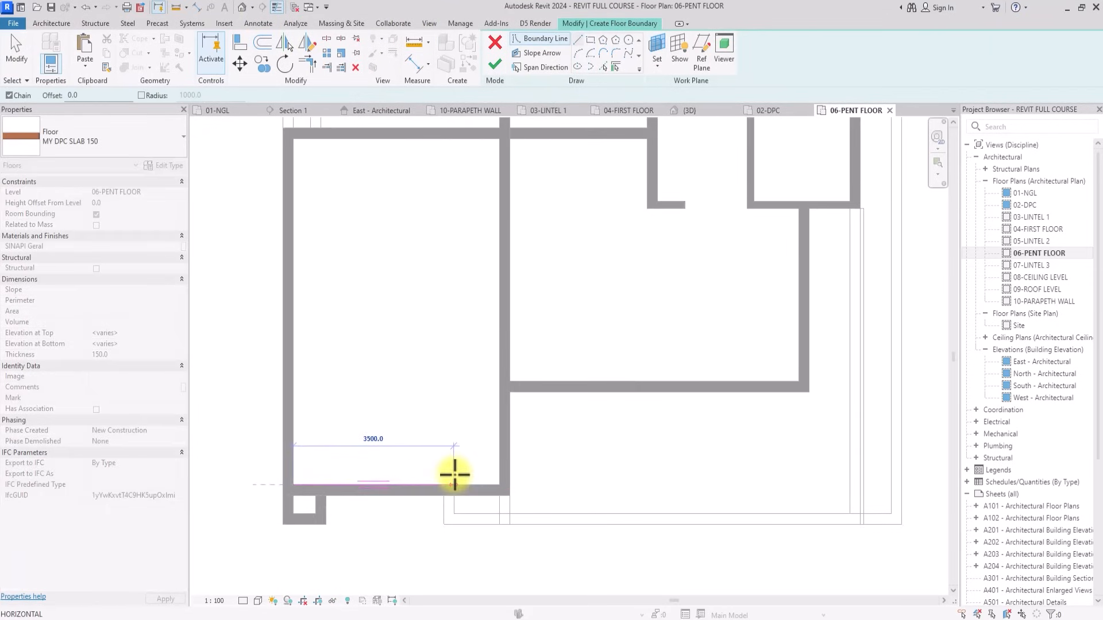
scroll(454, 474, up, 3)
click(455, 474)
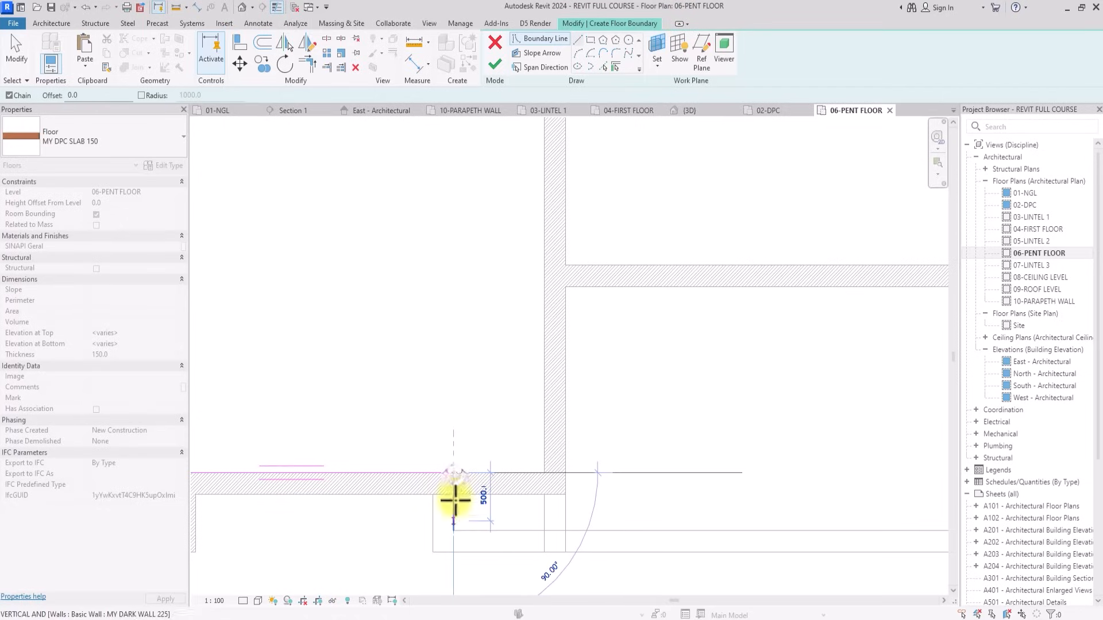
click(454, 529)
Continue the slab boundary along the front and right parapets to the stair wall, then across the stairwell at the lower flight's end riser.
scroll(458, 519, down, 4)
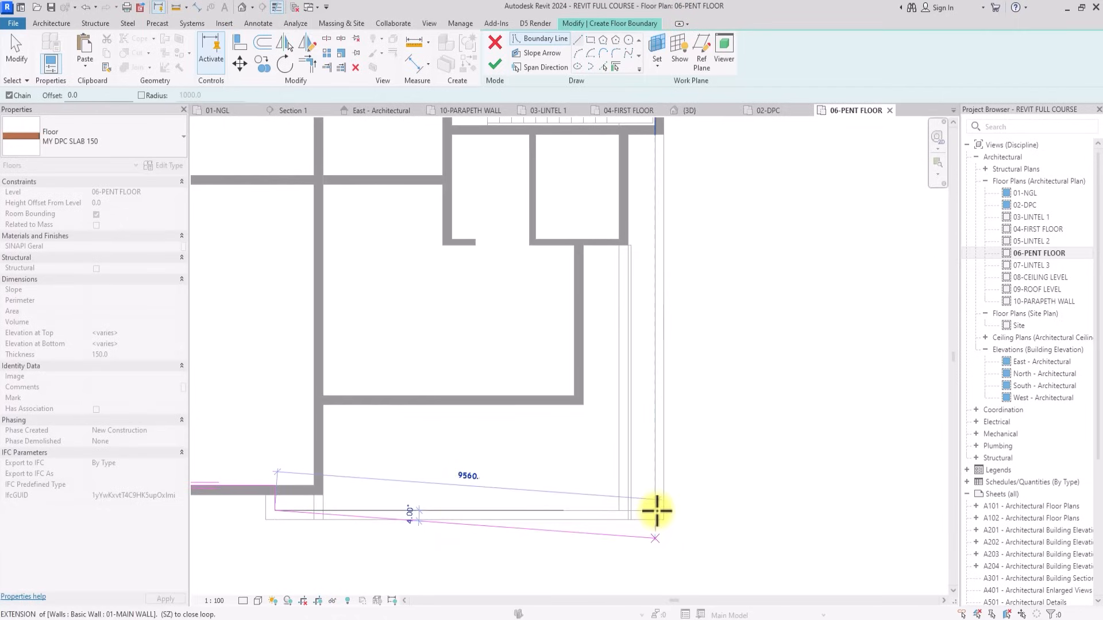
scroll(655, 506, up, 6)
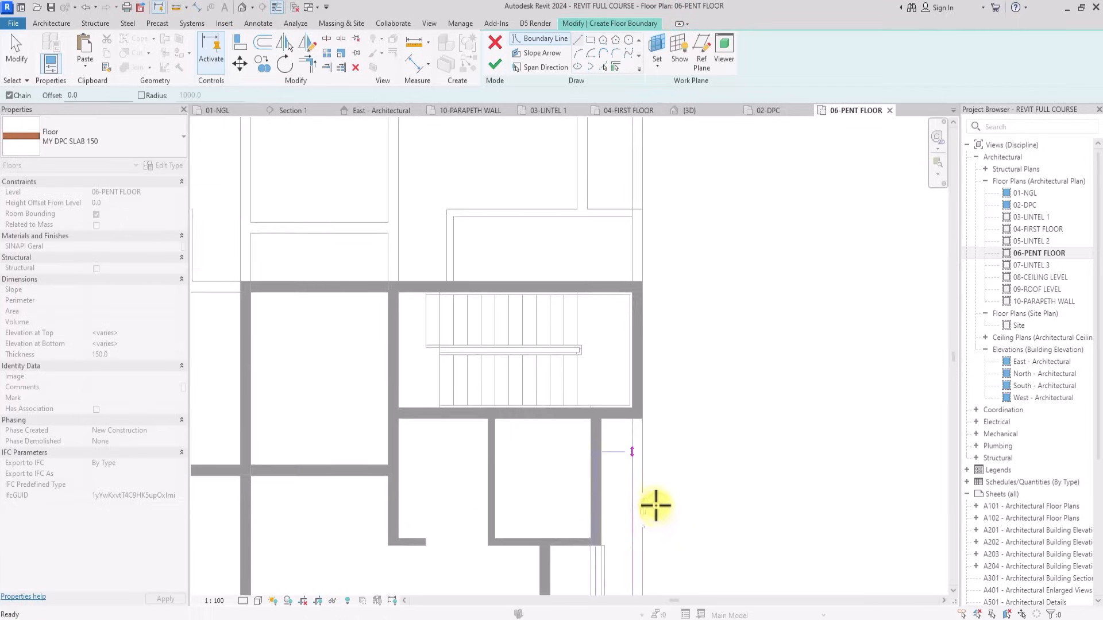
middle_drag(614, 407, 658, 431)
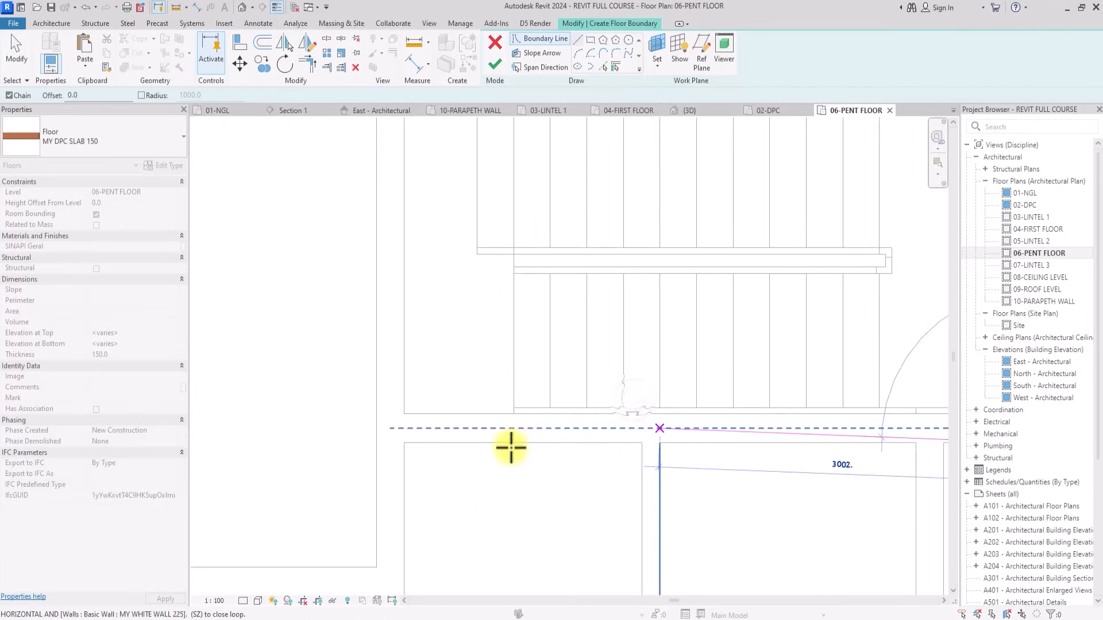
click(511, 447)
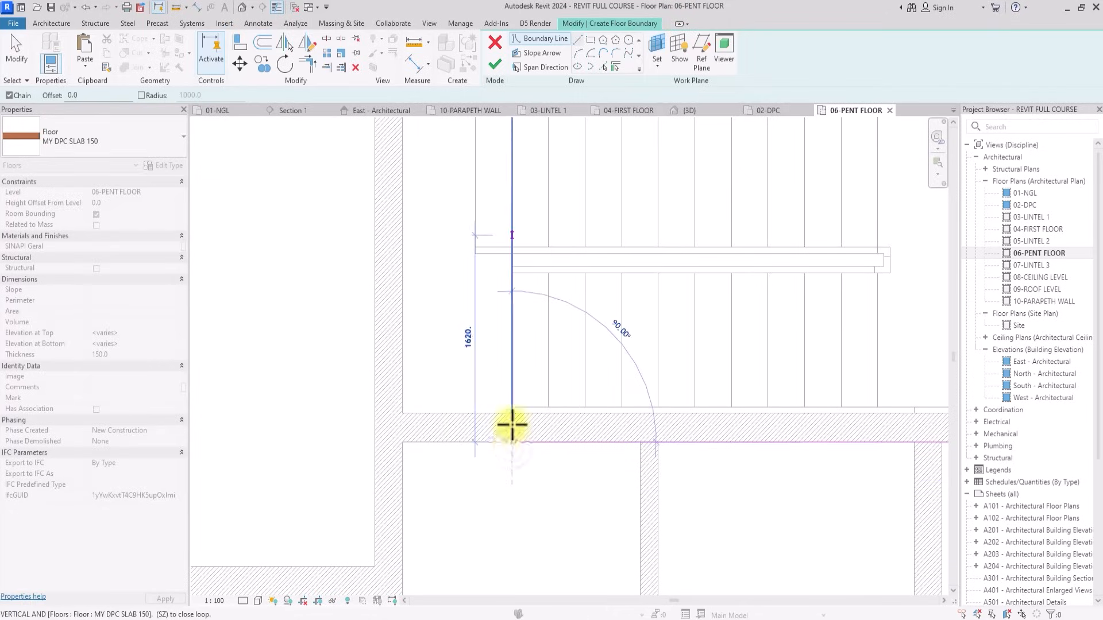
middle_drag(517, 122, 515, 384)
click(513, 382)
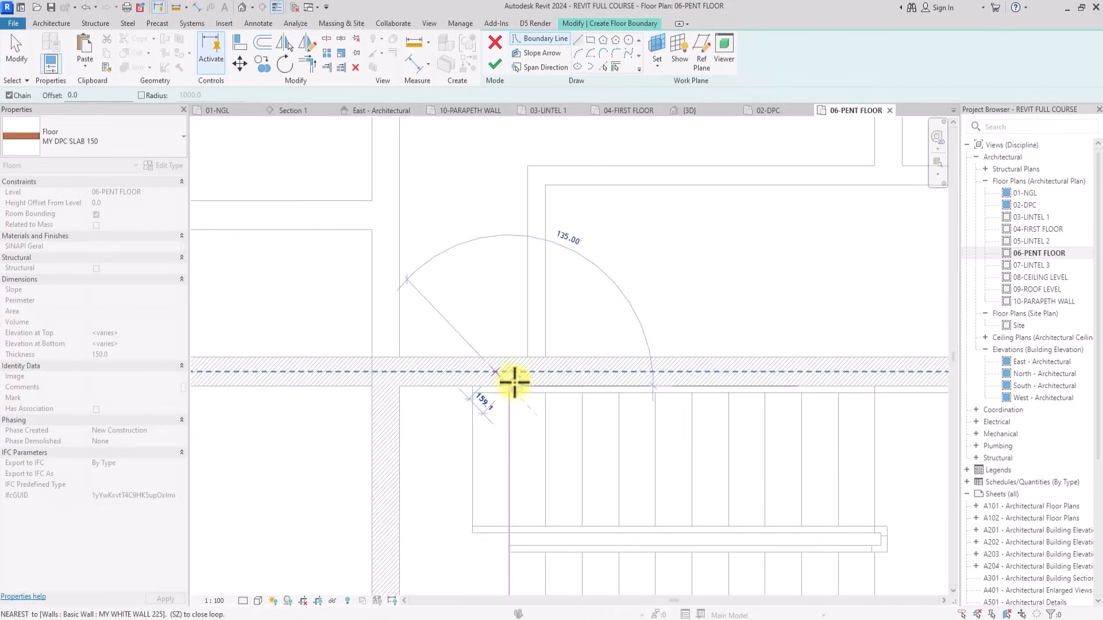
Close the slab boundary along the upper stair wall, corridor wall and large room's inner faces, and finish the floor without attaching the walls.
scroll(532, 327, down, 5)
click(516, 284)
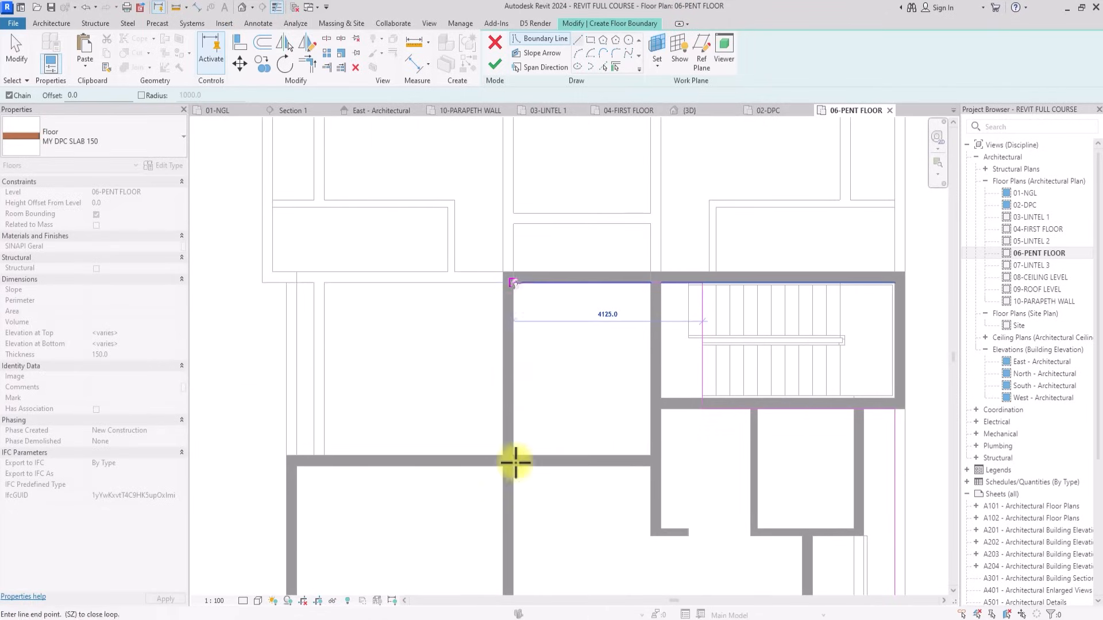
click(509, 465)
middle_drag(509, 465, 528, 487)
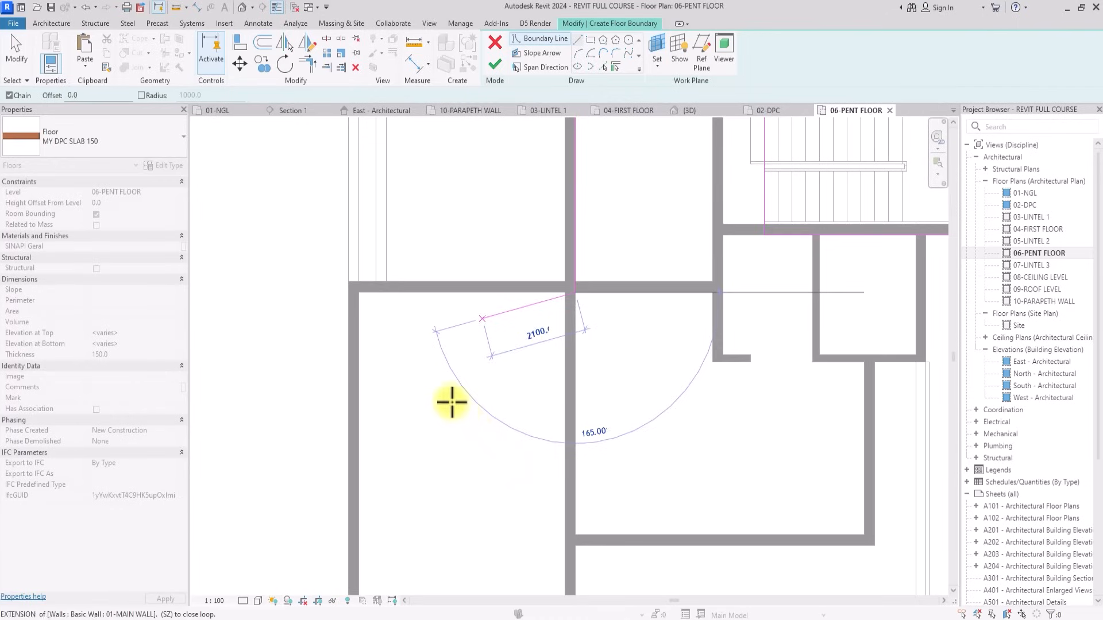
click(358, 296)
scroll(360, 313, down, 2)
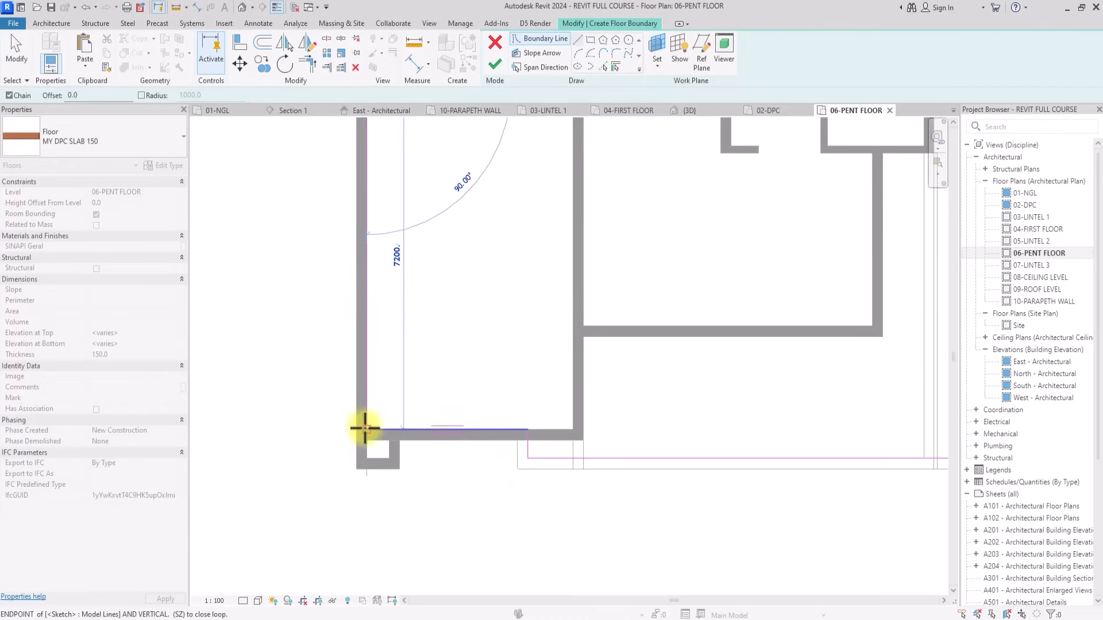
click(363, 426)
key(Escape)
key(Escape)
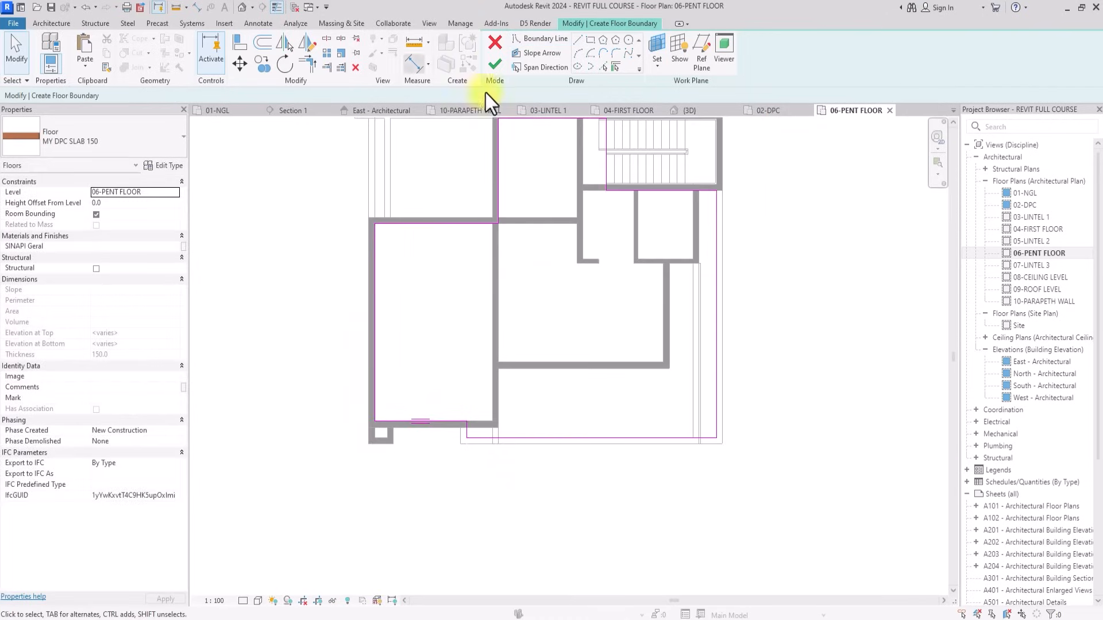
click(495, 64)
click(640, 329)
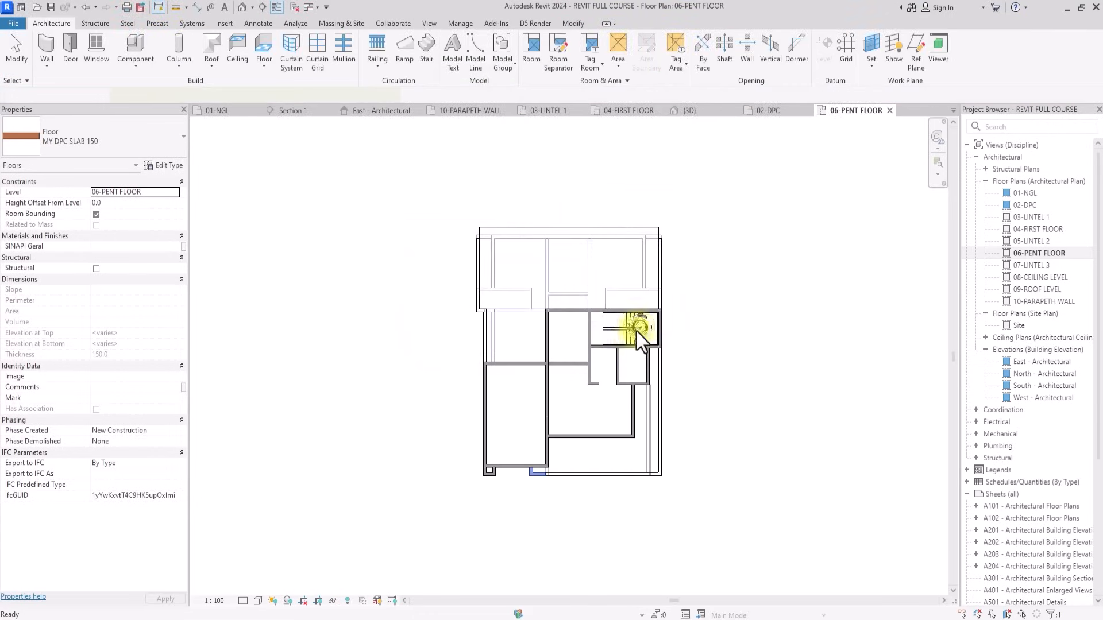
Open the default 3D view and orbit to the building's front to examine the balcony slabs and parapet walls.
scroll(600, 397, up, 5)
scroll(554, 438, down, 6)
click(509, 491)
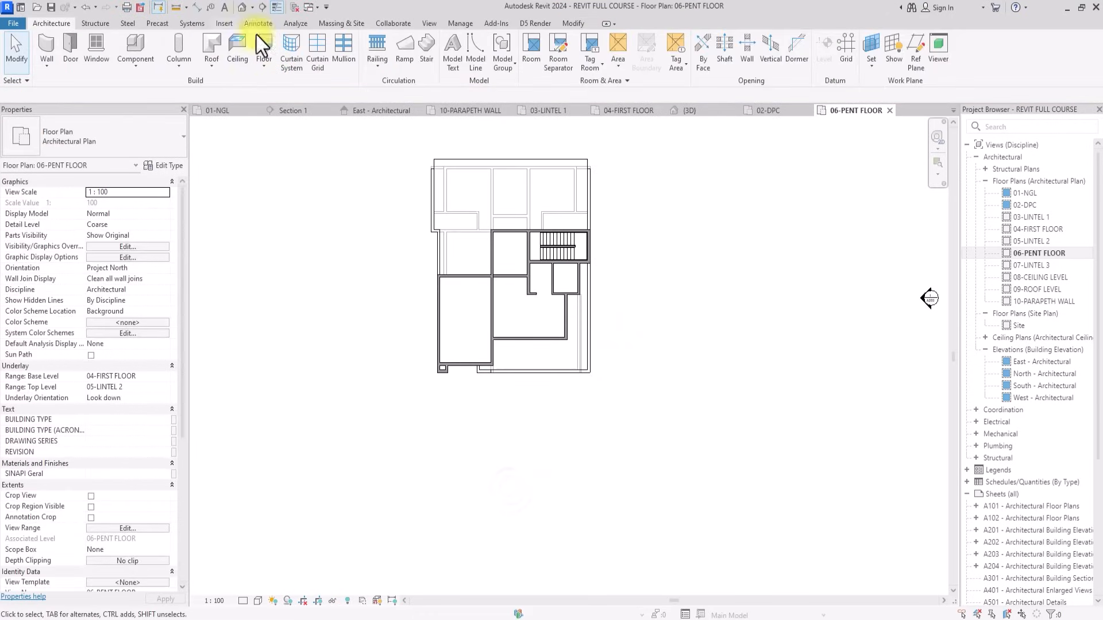
click(242, 7)
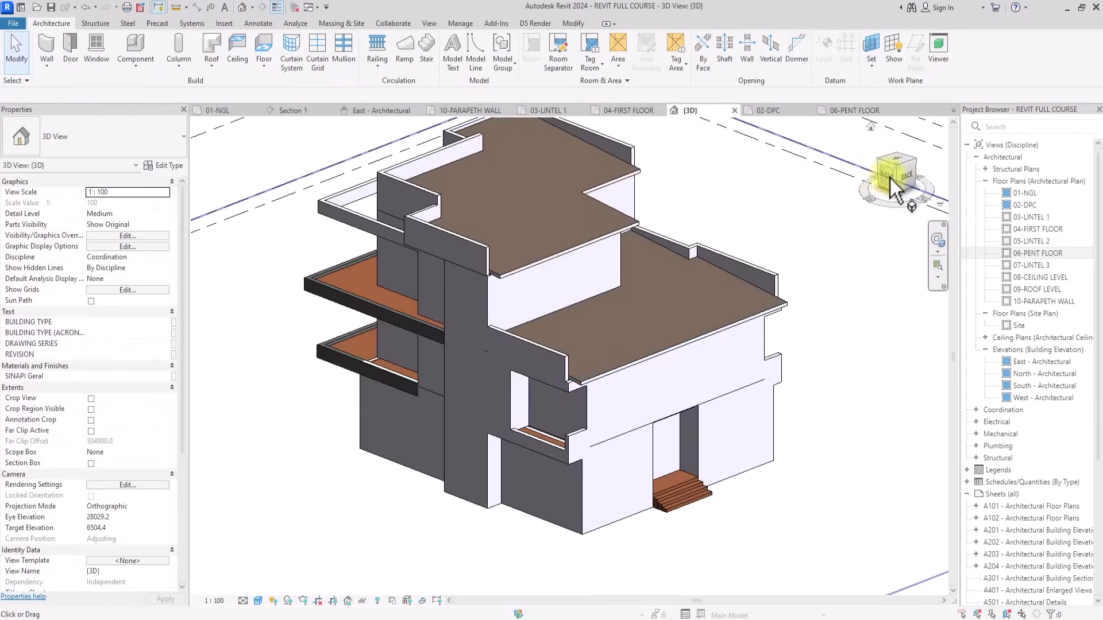
mouse_move(893, 187)
shift+middle_down()
mouse_move(360, 192)
mouse_move(509, 191)
mouse_move(384, 189)
shift+middle_up()
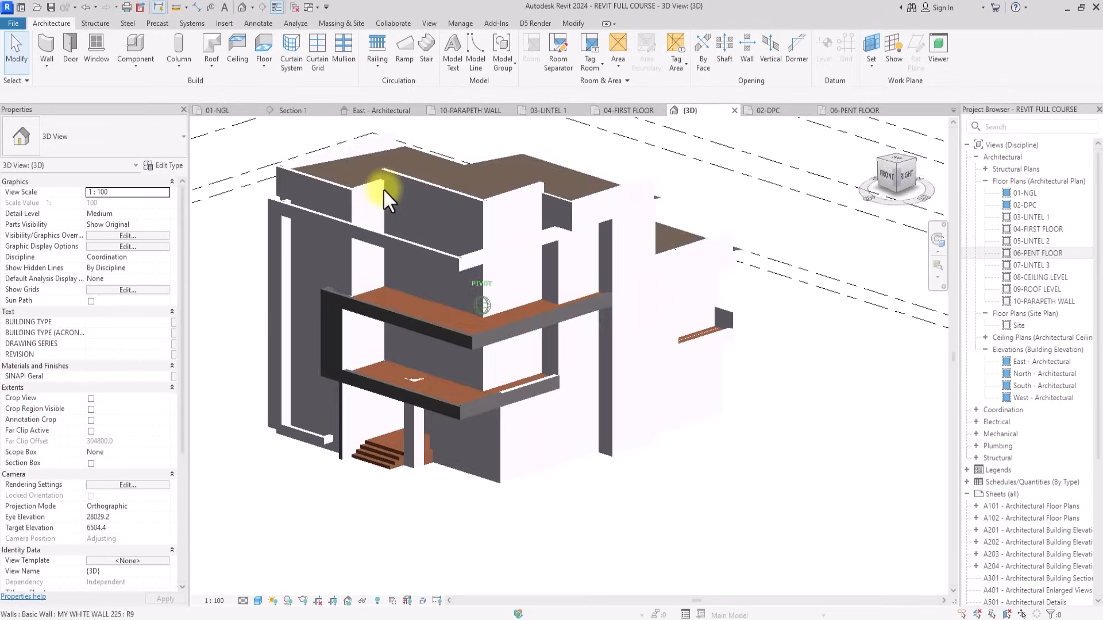
Examine the main wall beside the entrance steps and its meeting with the dark balcony parapets, from below and from the front.
scroll(384, 189, up, 5)
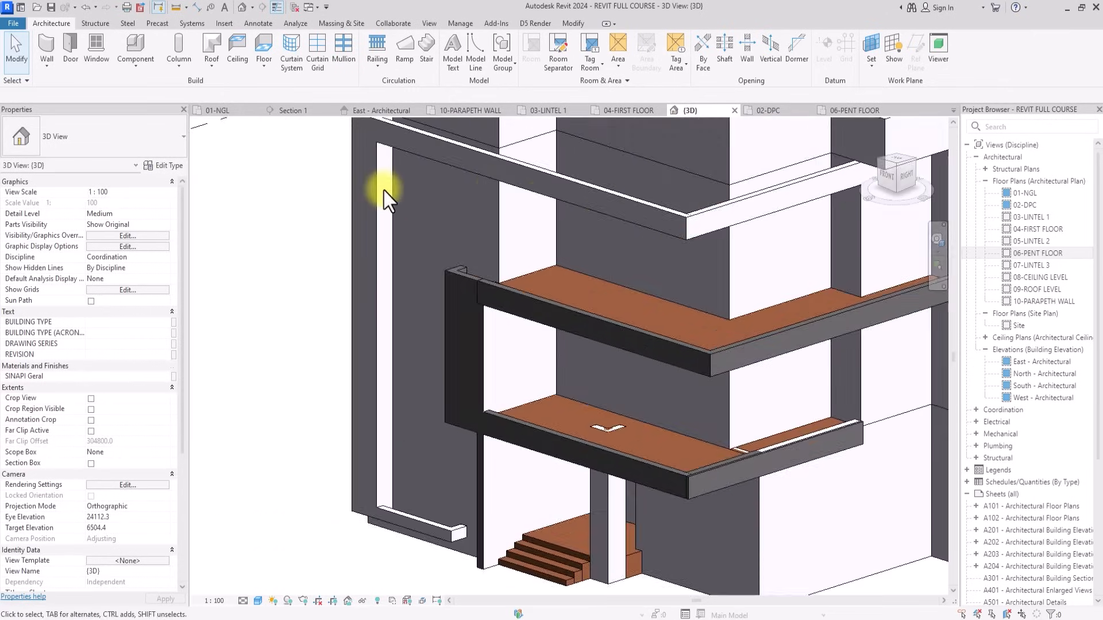
scroll(384, 190, down, 4)
scroll(383, 190, up, 6)
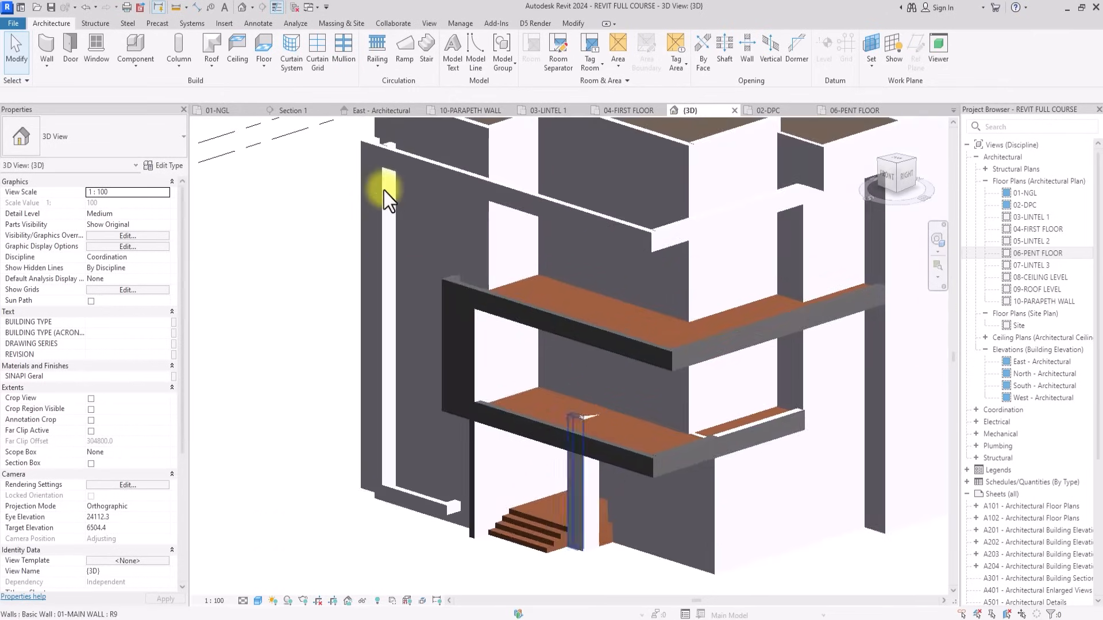
drag(899, 190, 313, 559)
click(682, 290)
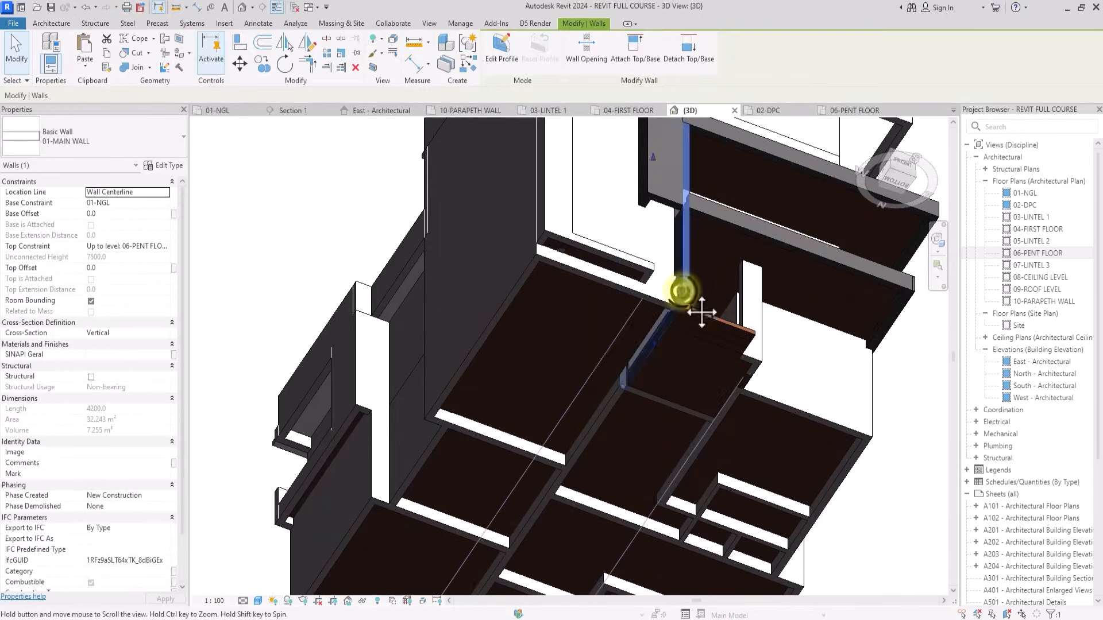
scroll(681, 291, up, 4)
scroll(681, 291, up, 2)
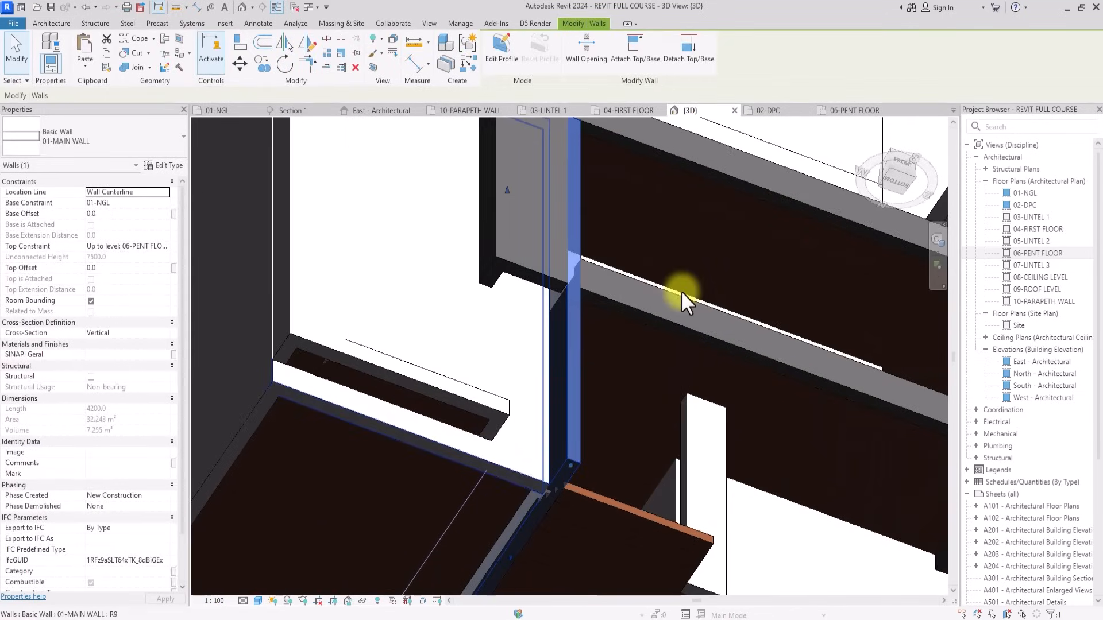
click(895, 190)
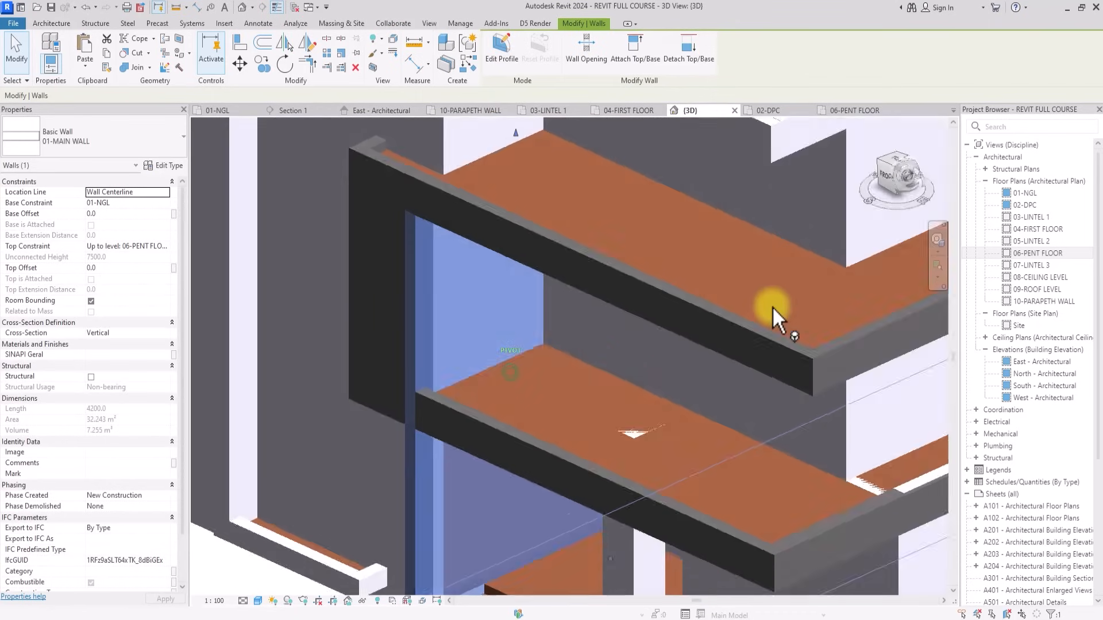
middle_drag(771, 305, 791, 327)
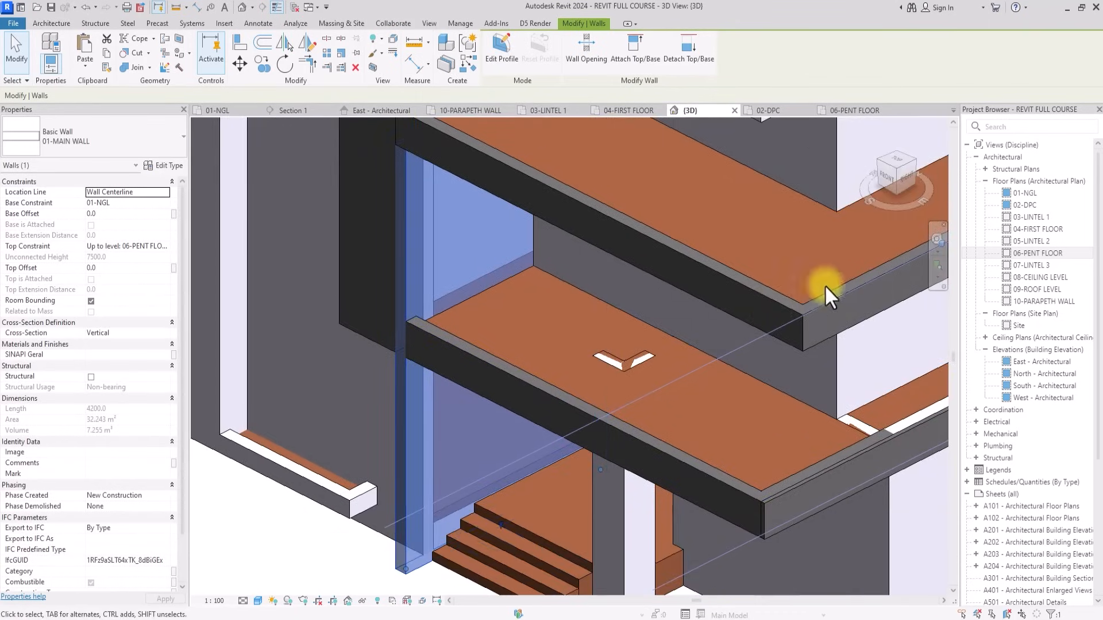
scroll(825, 285, down, 2)
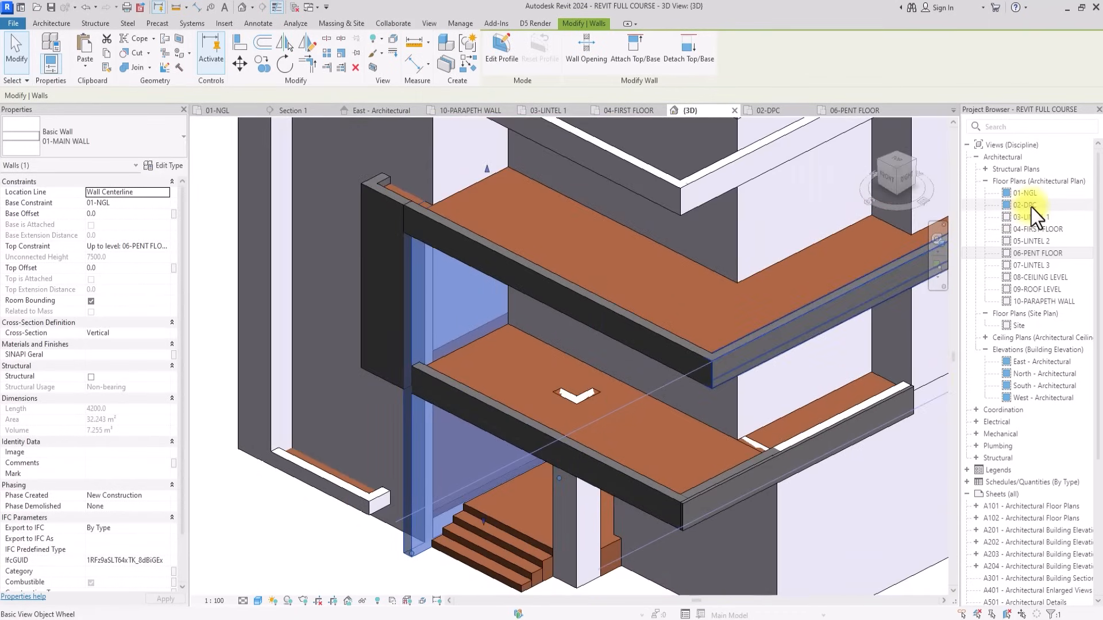
Open the 02-DPC plan, save the project when prompted, and split the main wall beside the entrance steps at the front wall junction.
double_click(1031, 205)
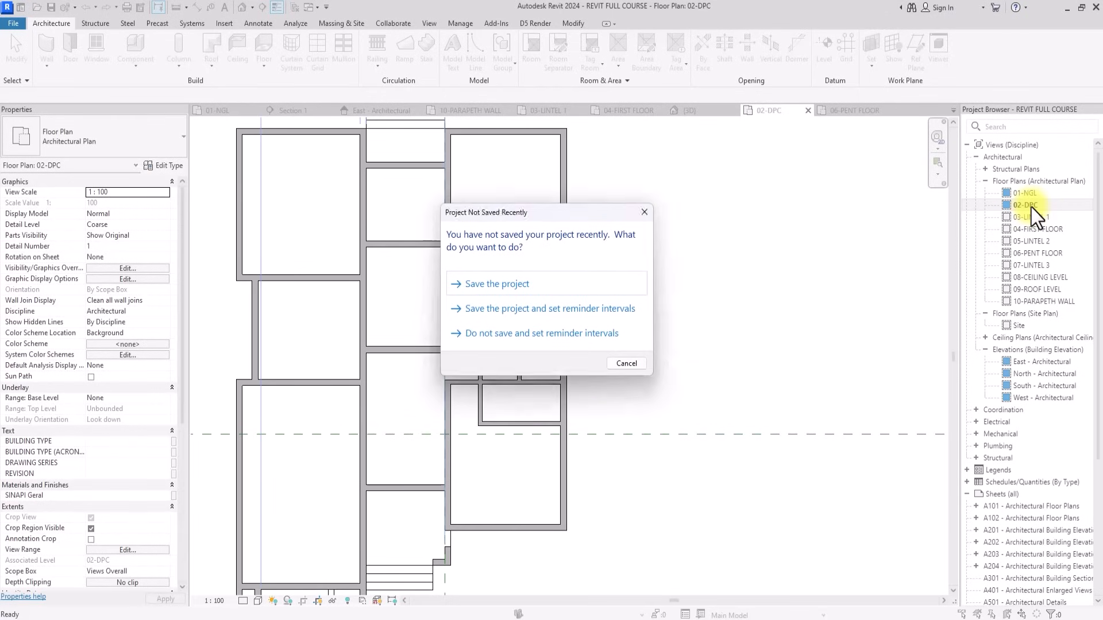
click(521, 288)
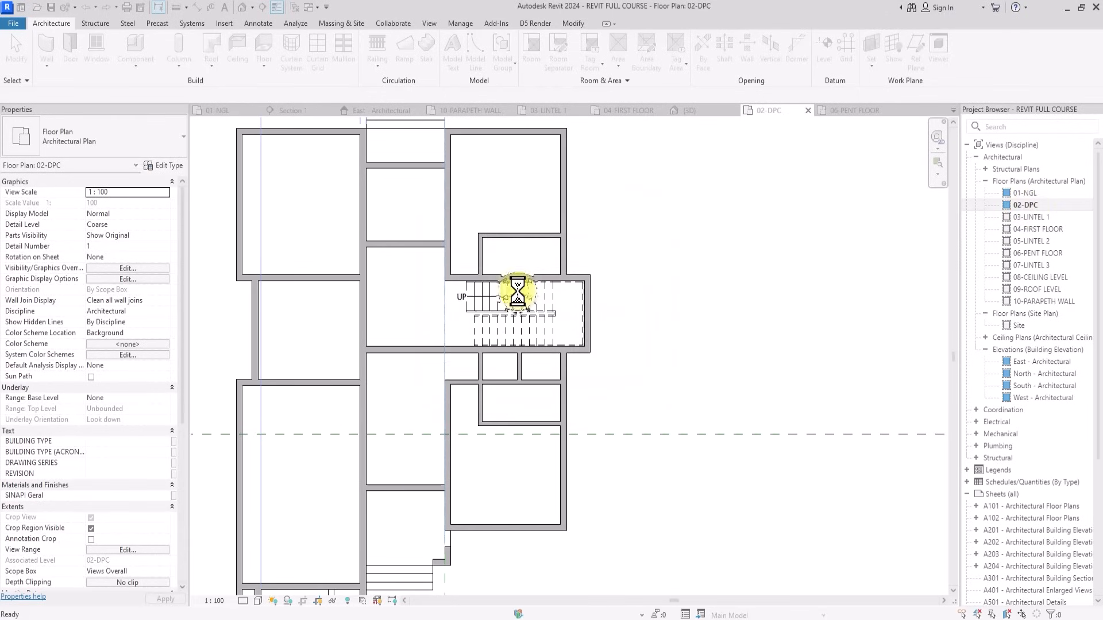
click(363, 539)
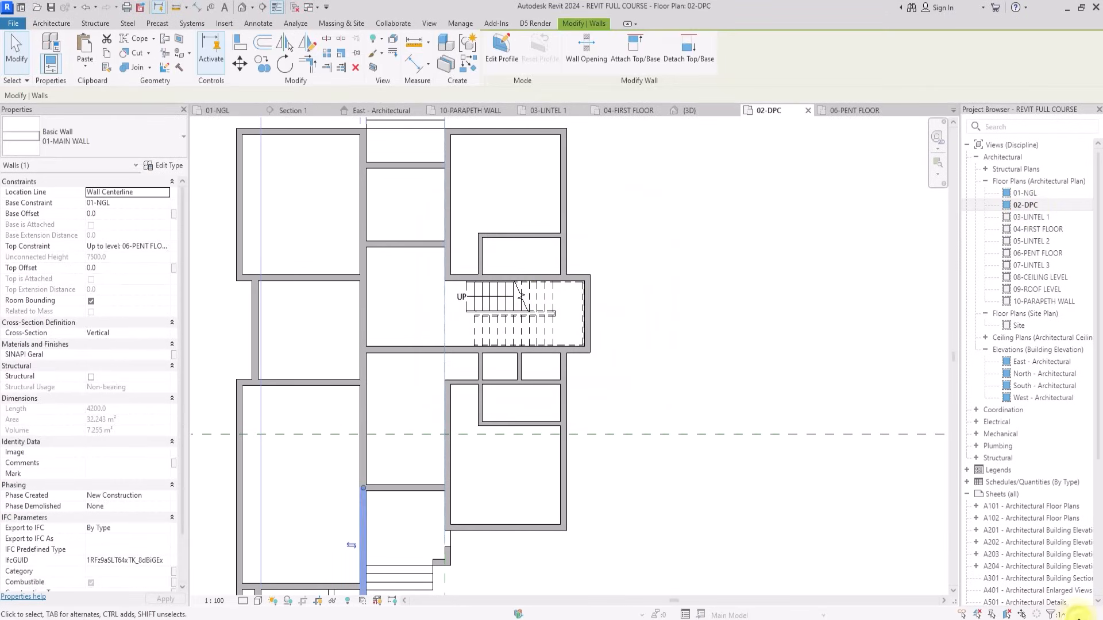
scroll(396, 477, up, 5)
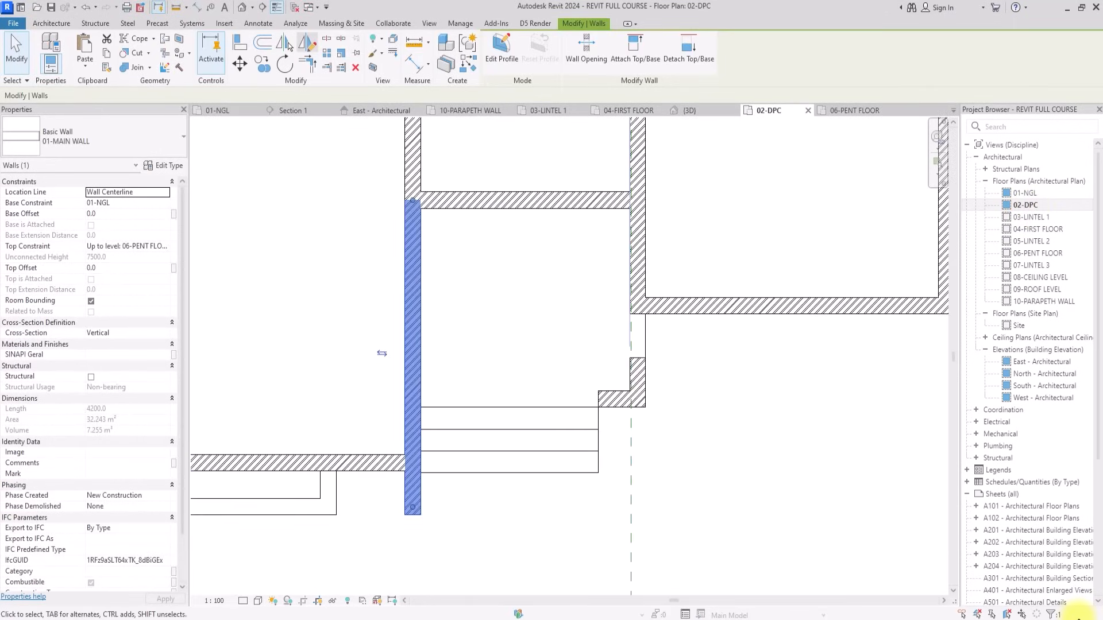
click(325, 39)
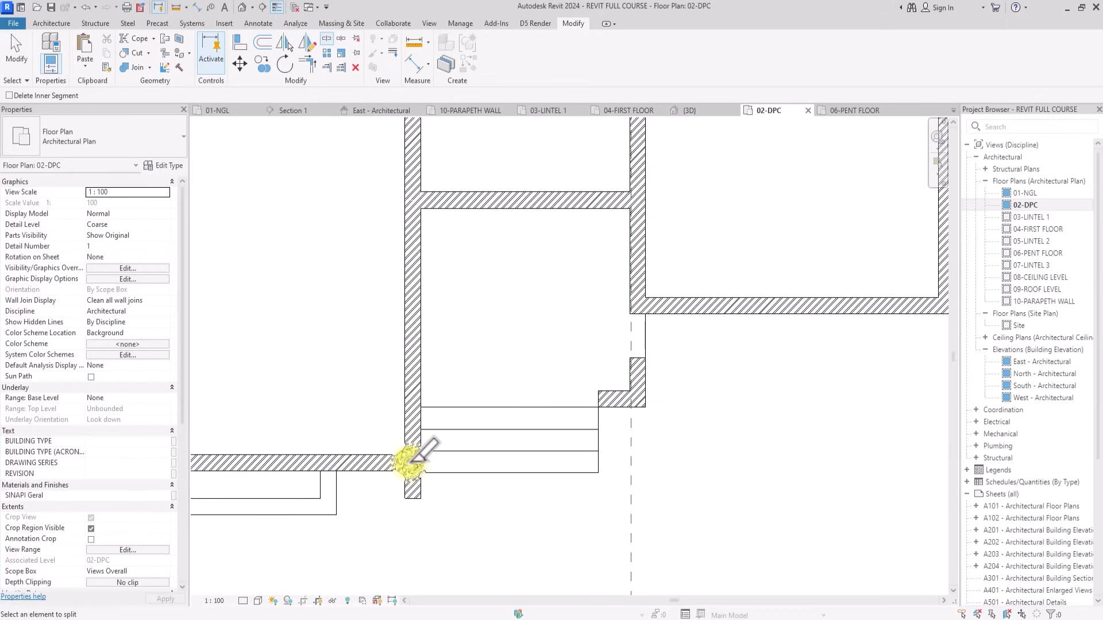
click(410, 459)
key(Escape)
Set the base constraint of the split-off wall stub projecting past the front wall to 04-FIRST FLOOR.
click(415, 493)
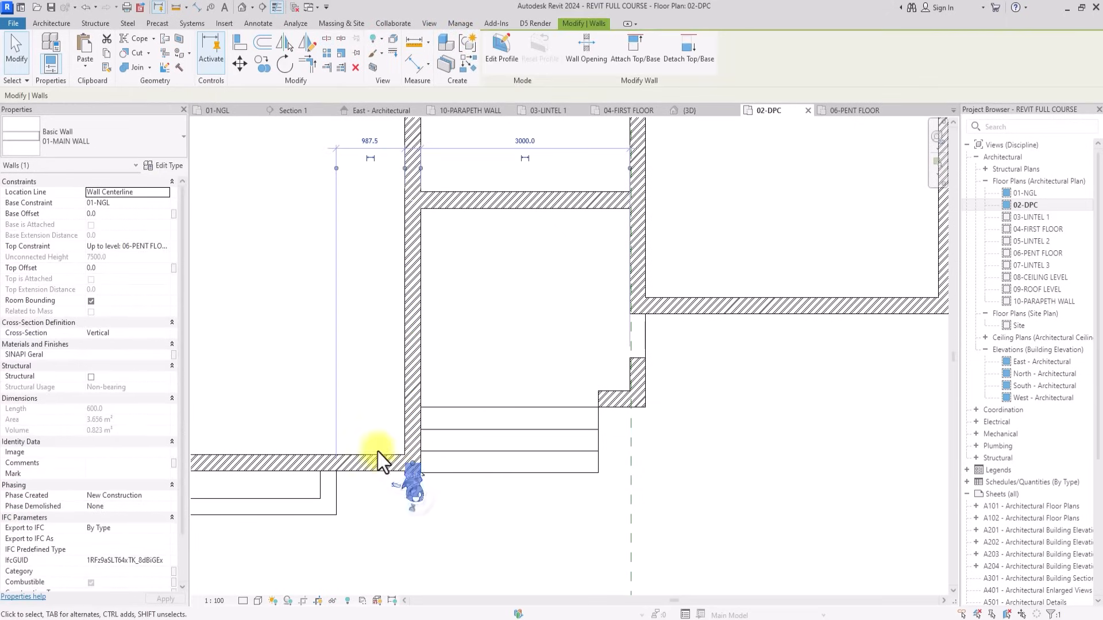
click(164, 202)
click(165, 202)
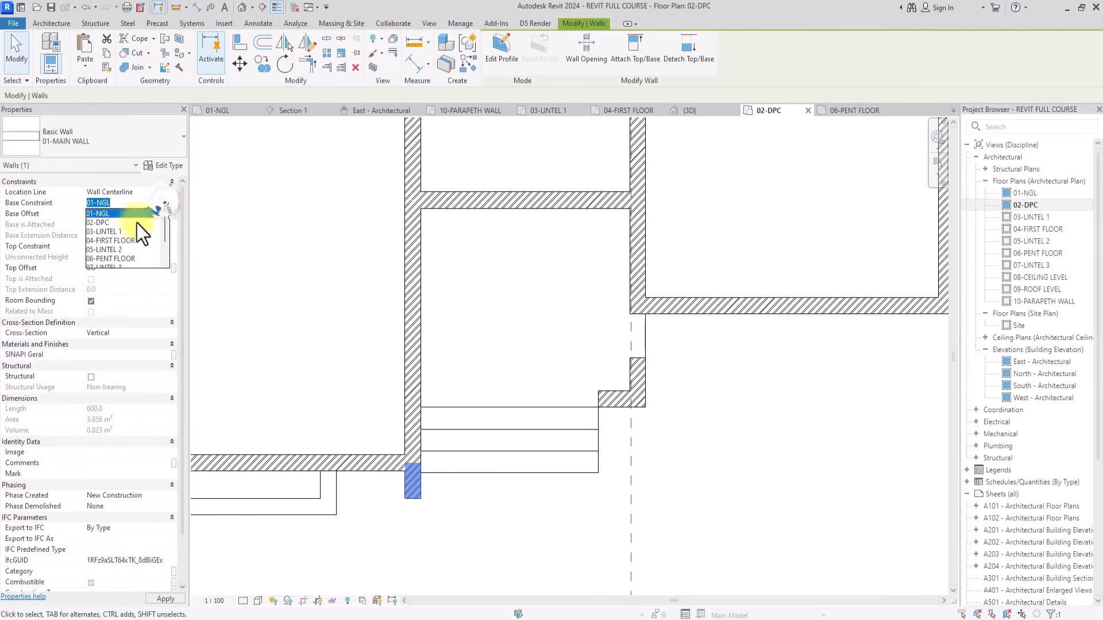
click(110, 244)
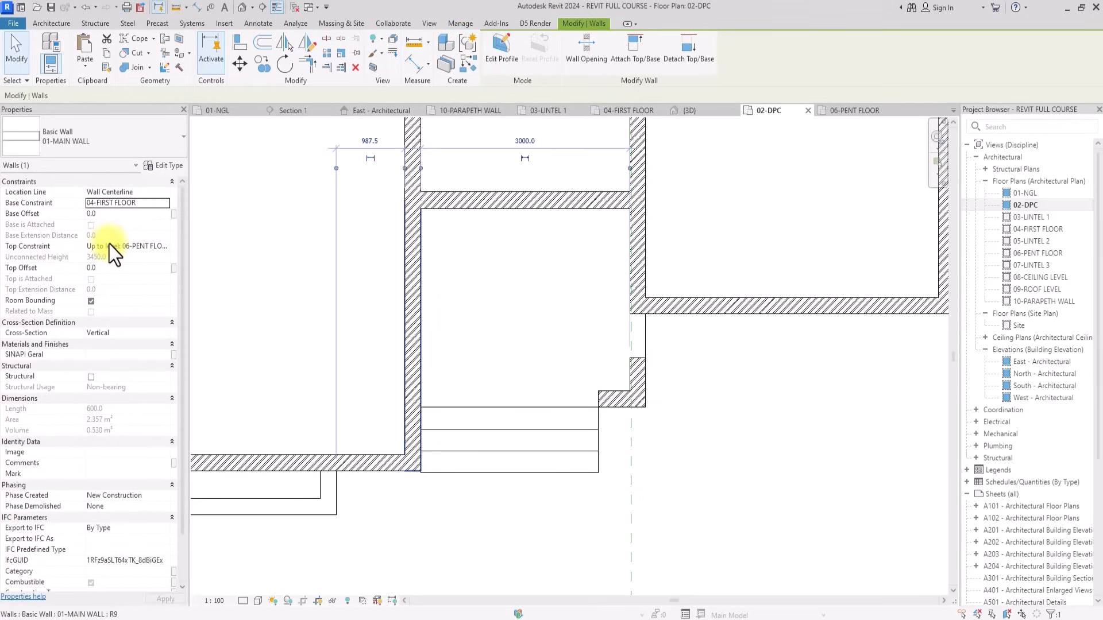
Check the stub in 3D and, in the 05-LINTEL 2 plan, snap its outer end to the dark parapet wall's endpoint.
click(242, 7)
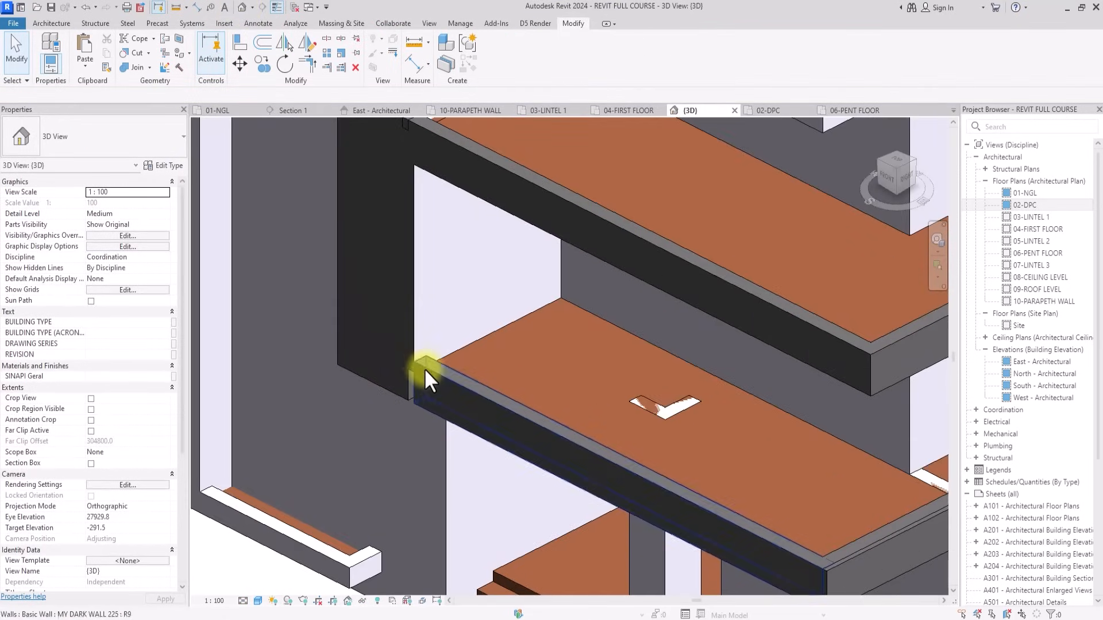
click(424, 368)
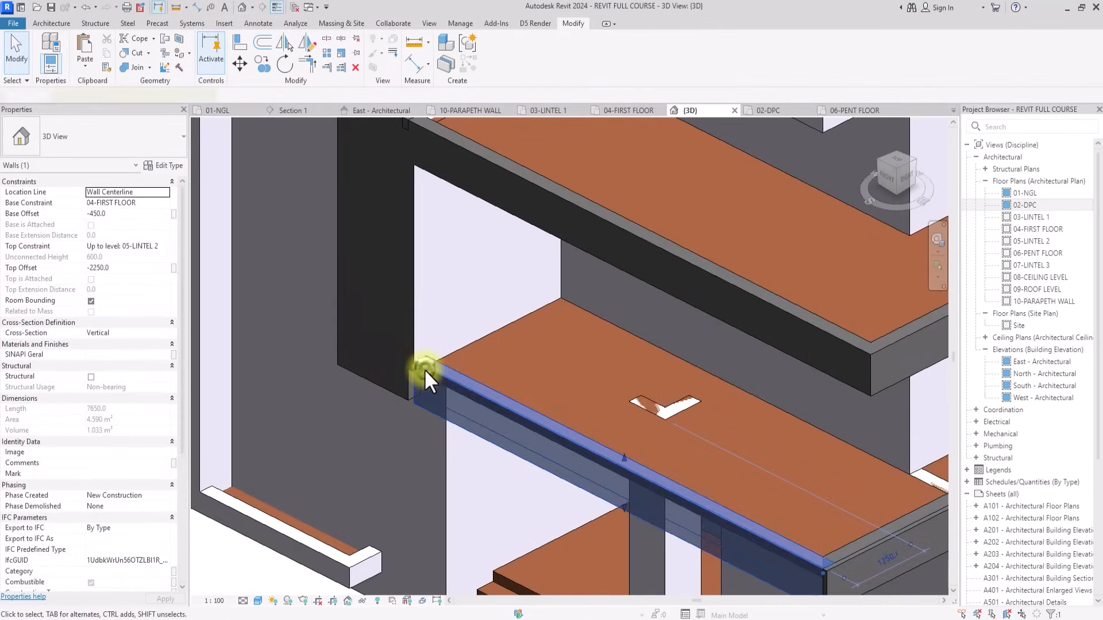
double_click(1036, 239)
click(504, 533)
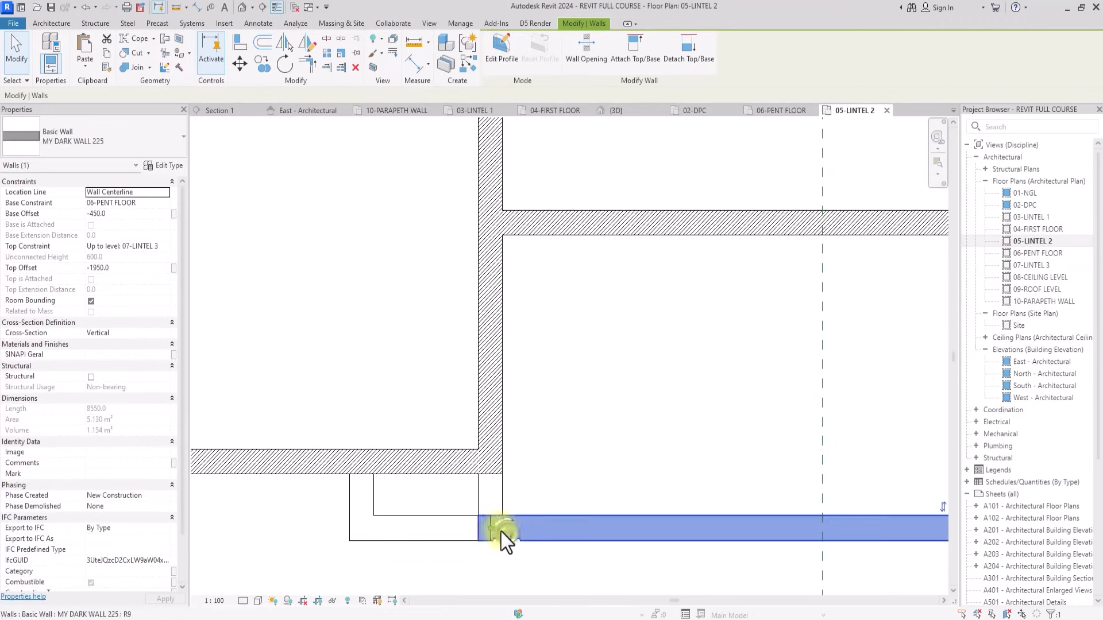
mouse_move(509, 530)
mouse_down()
mouse_move(490, 529)
mouse_move(491, 519)
mouse_up()
click(481, 558)
click(490, 493)
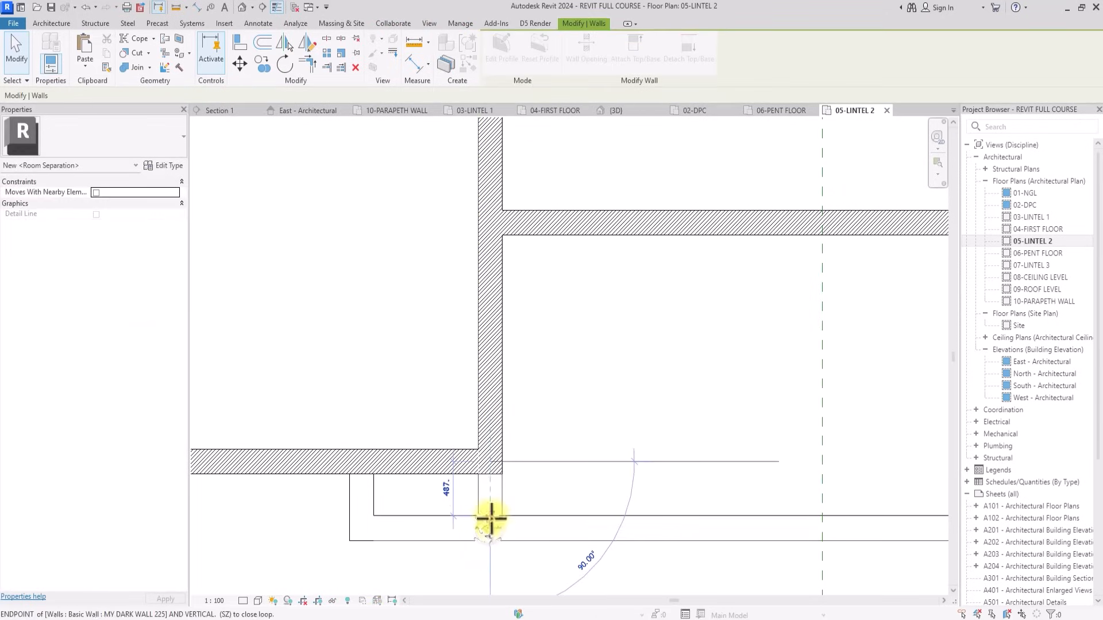
key(Escape)
key(Escape)
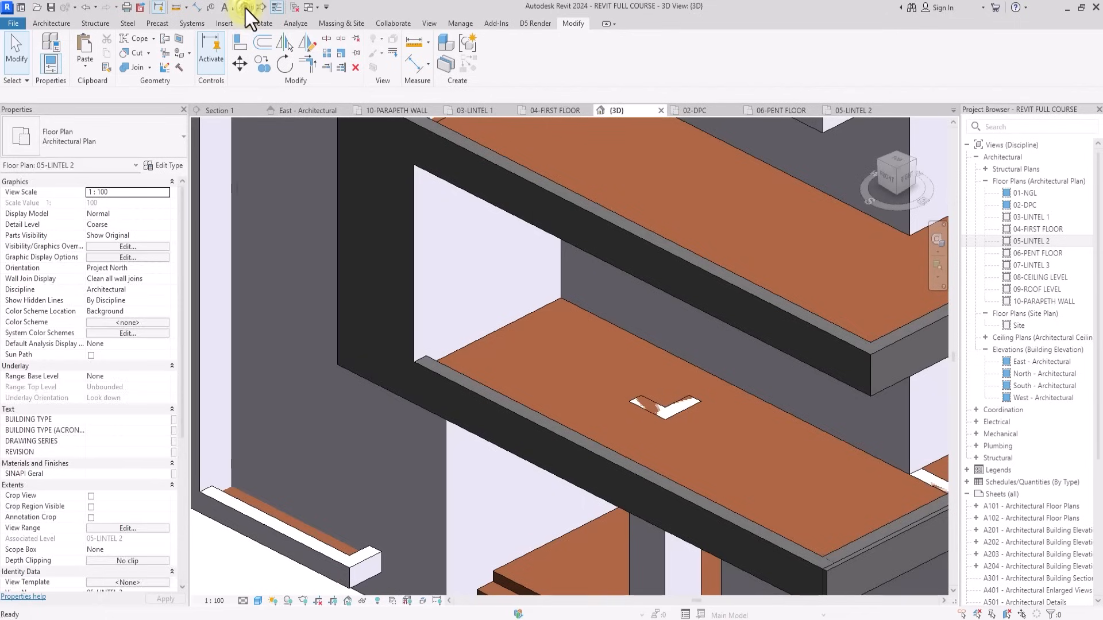
Return to the default 3D view and orbit towards the front to examine the joined balcony parapets and the upper parapet frame.
click(246, 8)
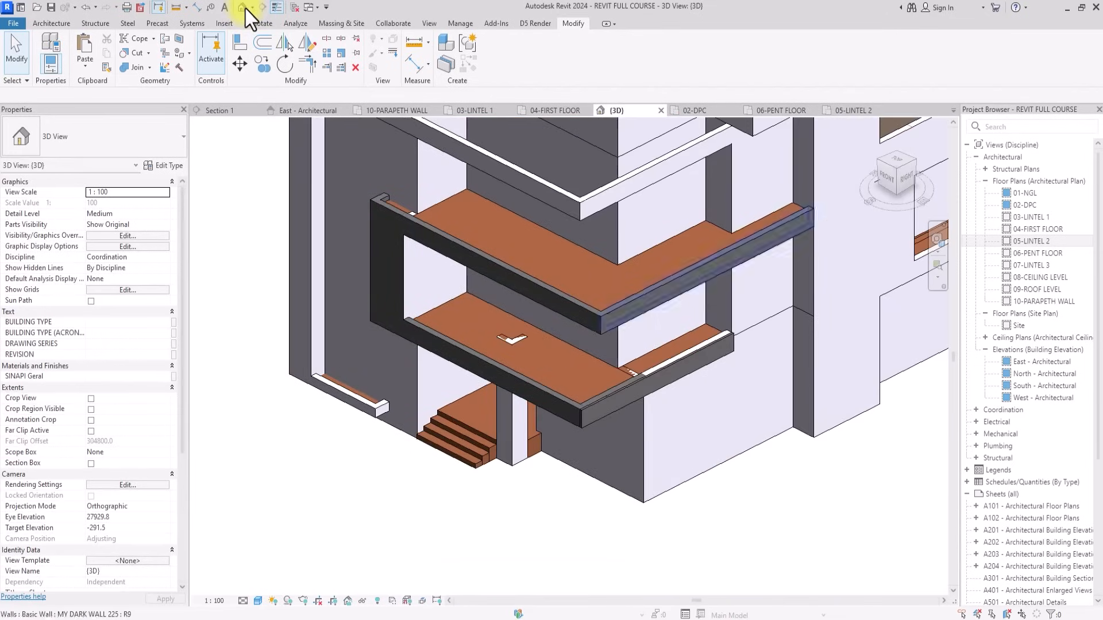
scroll(519, 259, down, 3)
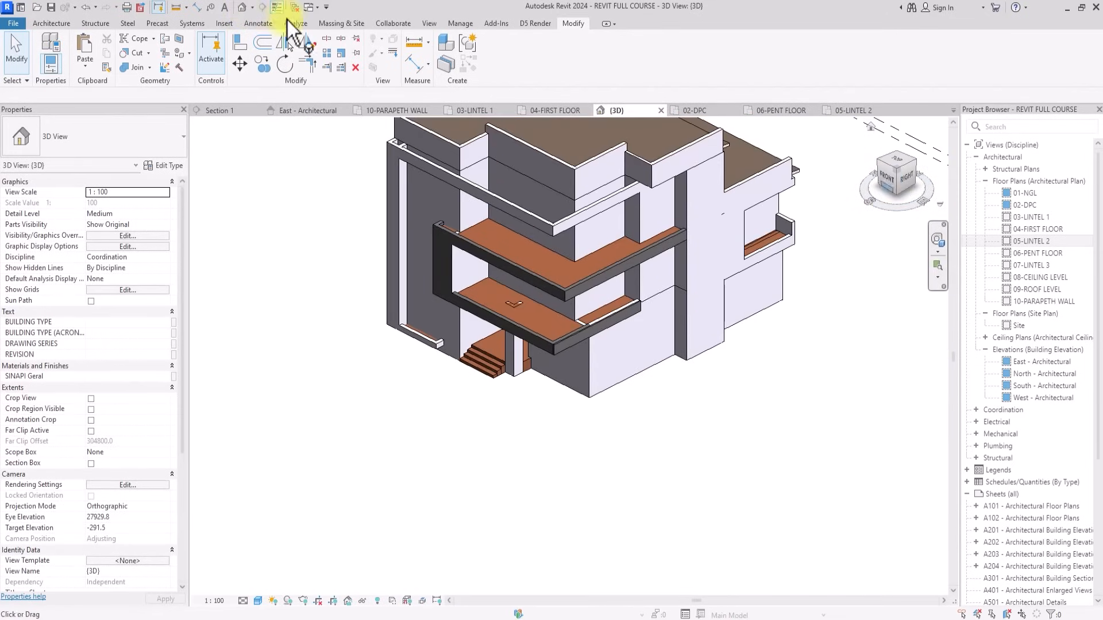
mouse_move(897, 179)
mouse_down()
mouse_move(895, 122)
mouse_move(914, 199)
mouse_move(250, 168)
mouse_move(929, 173)
mouse_move(594, 175)
mouse_up()
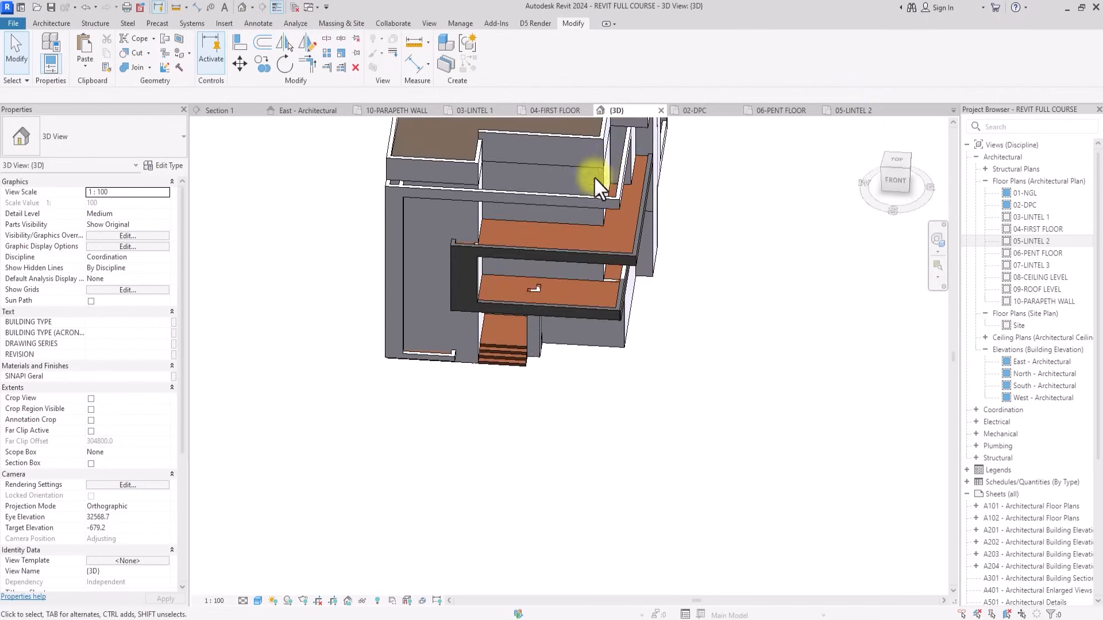
scroll(432, 334, up, 5)
scroll(442, 281, down, 5)
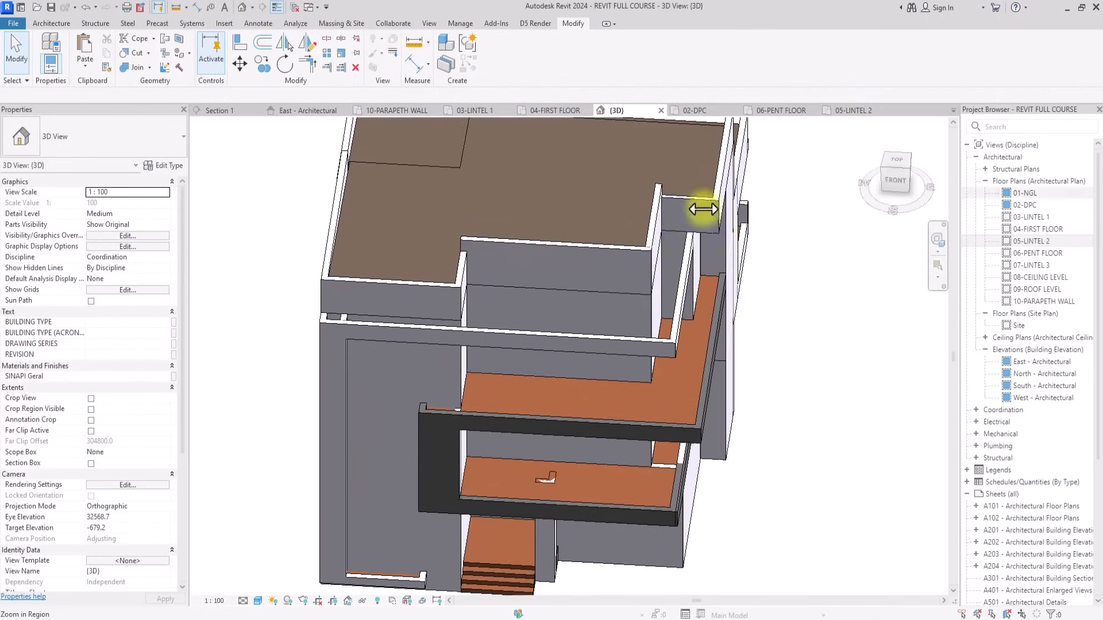
Look at the 3D model from the top and start a M Y ROOF DECK floor on level 09-ROOF LEVEL.
click(898, 161)
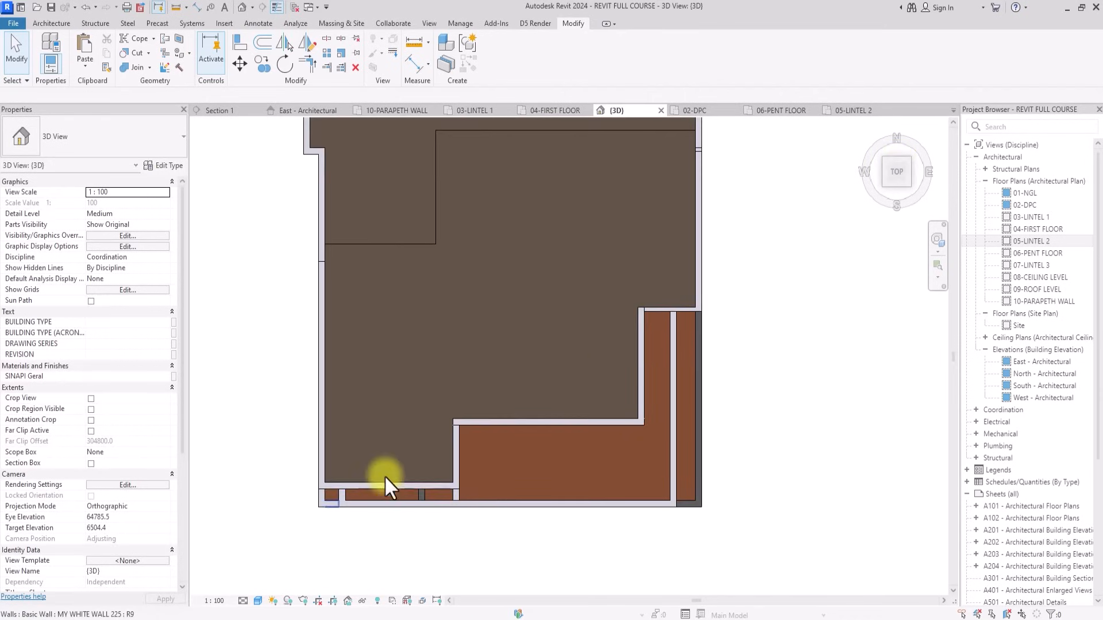
scroll(350, 498, up, 4)
scroll(344, 494, down, 3)
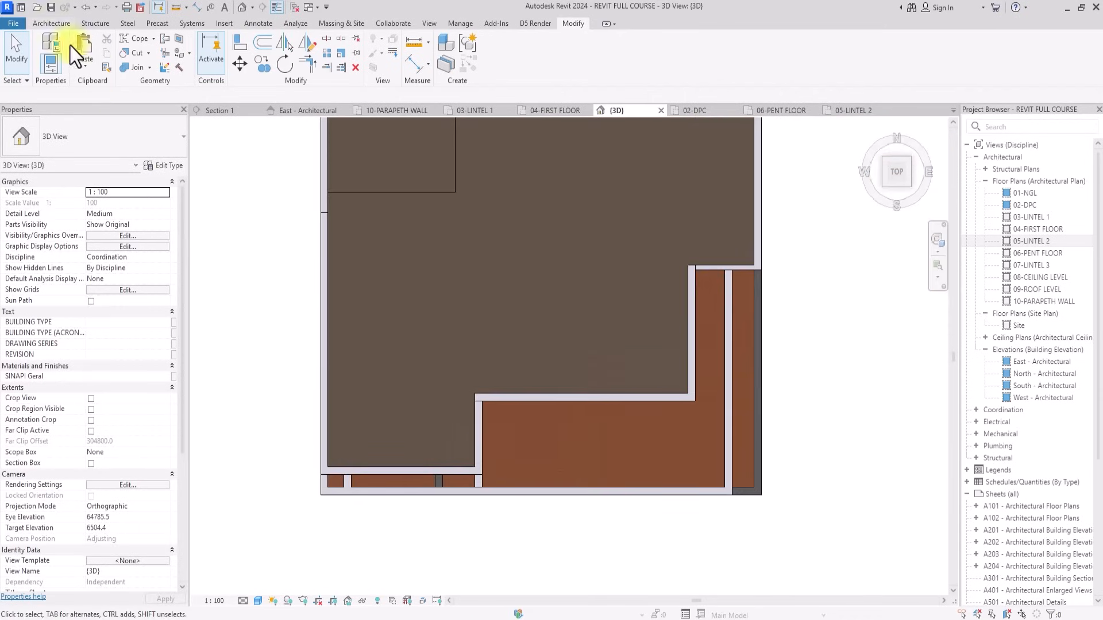
click(55, 23)
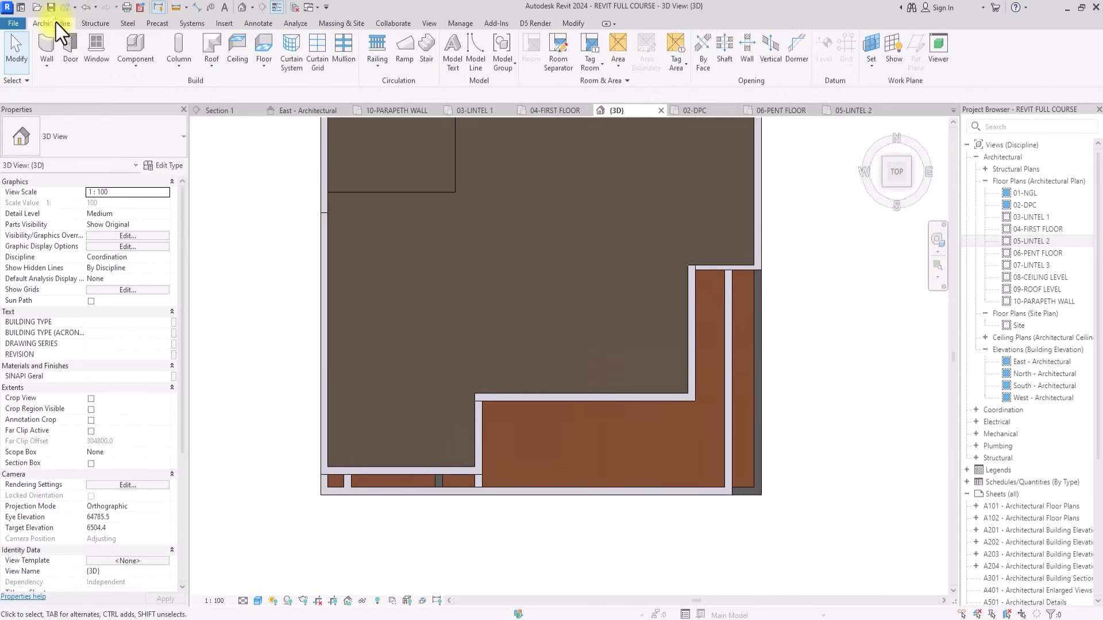
click(264, 40)
click(101, 155)
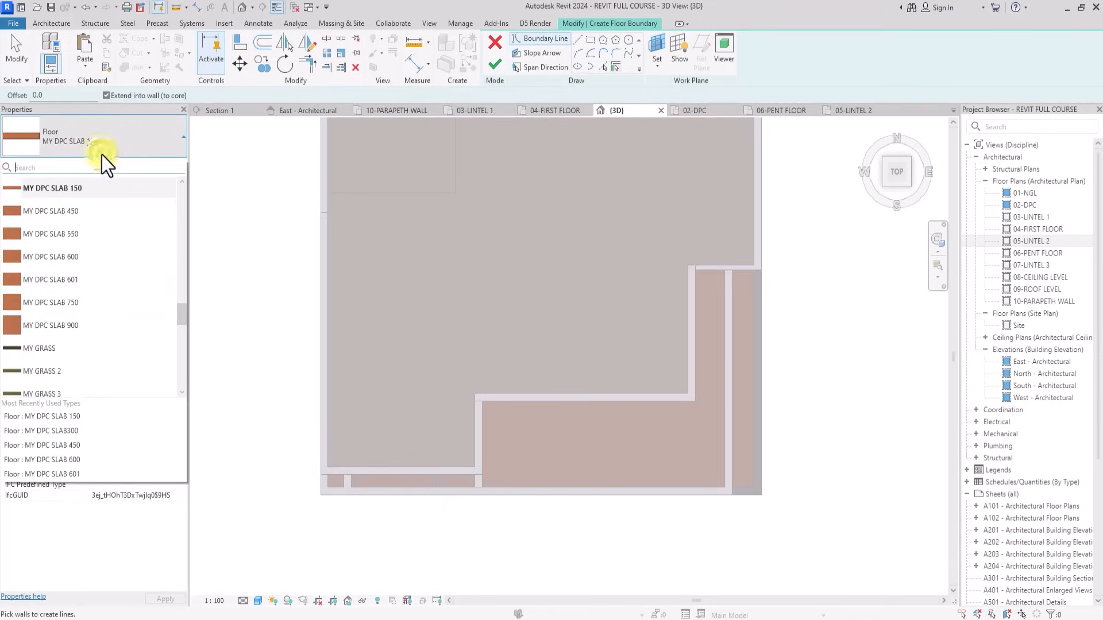
scroll(102, 155, up, 3)
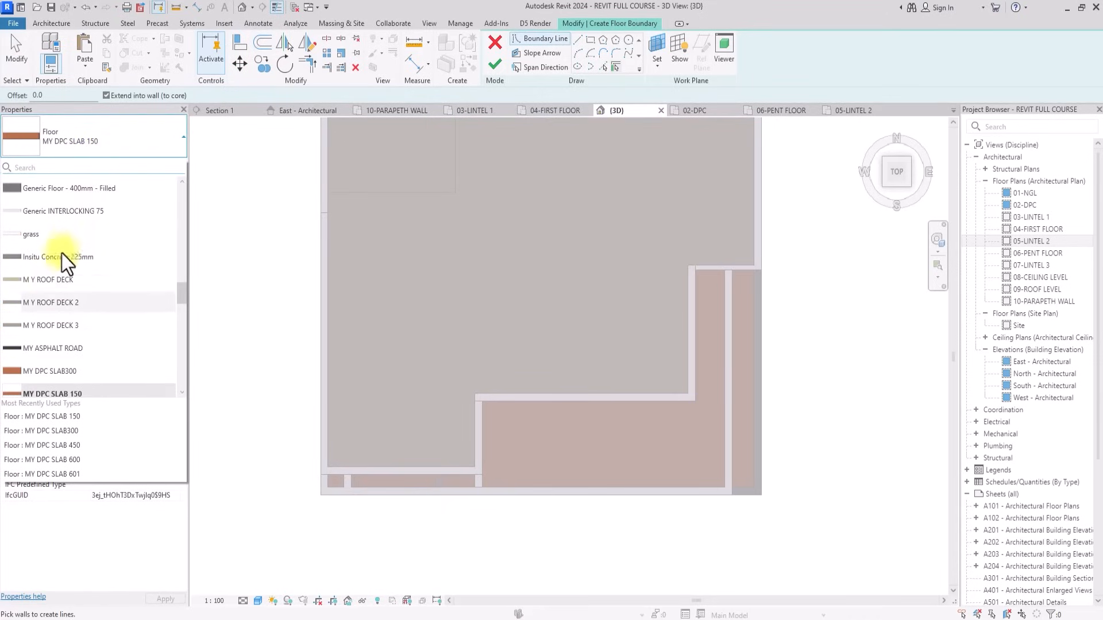
click(51, 281)
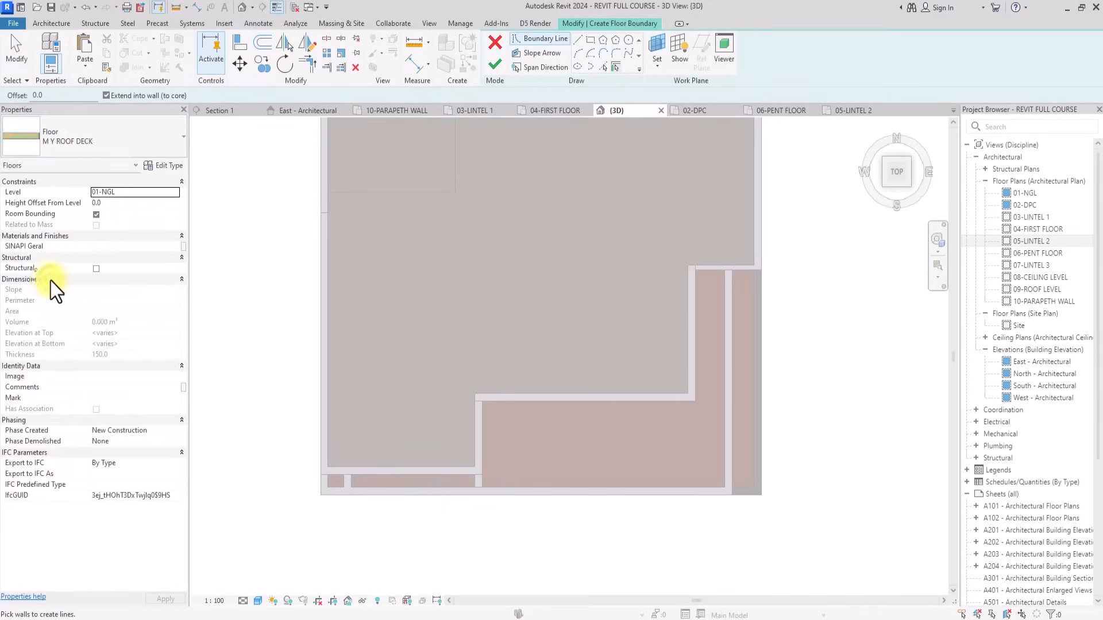
click(174, 192)
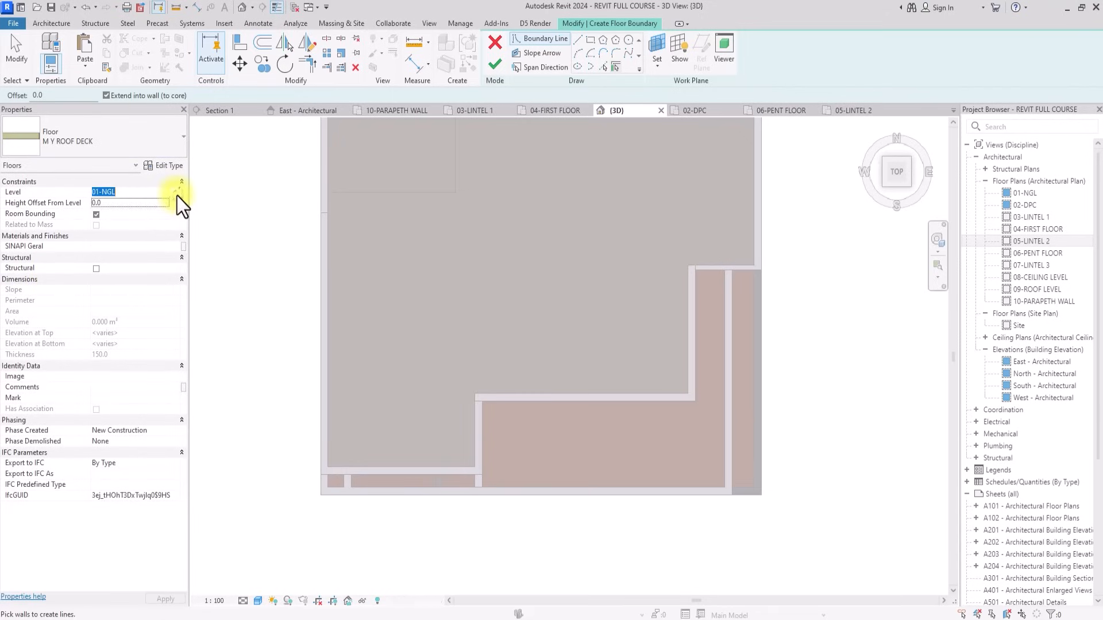
click(176, 192)
click(111, 239)
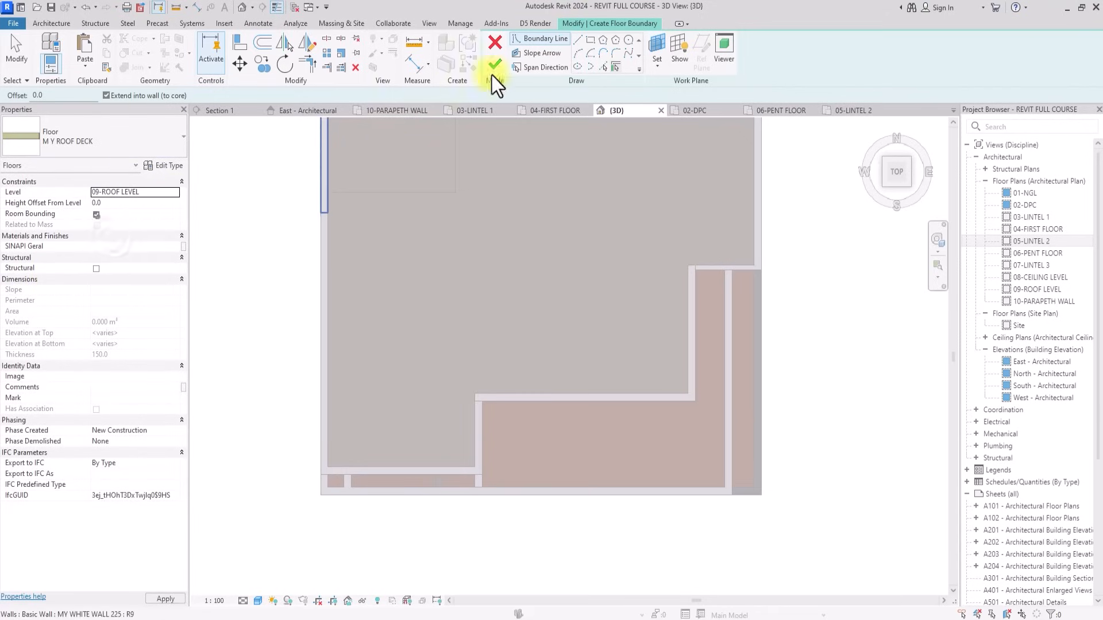
Trace the roof deck boundary with straight lines from the front parapet's inner corner along the outer faces of the stepped white walls.
click(579, 38)
scroll(364, 460, up, 3)
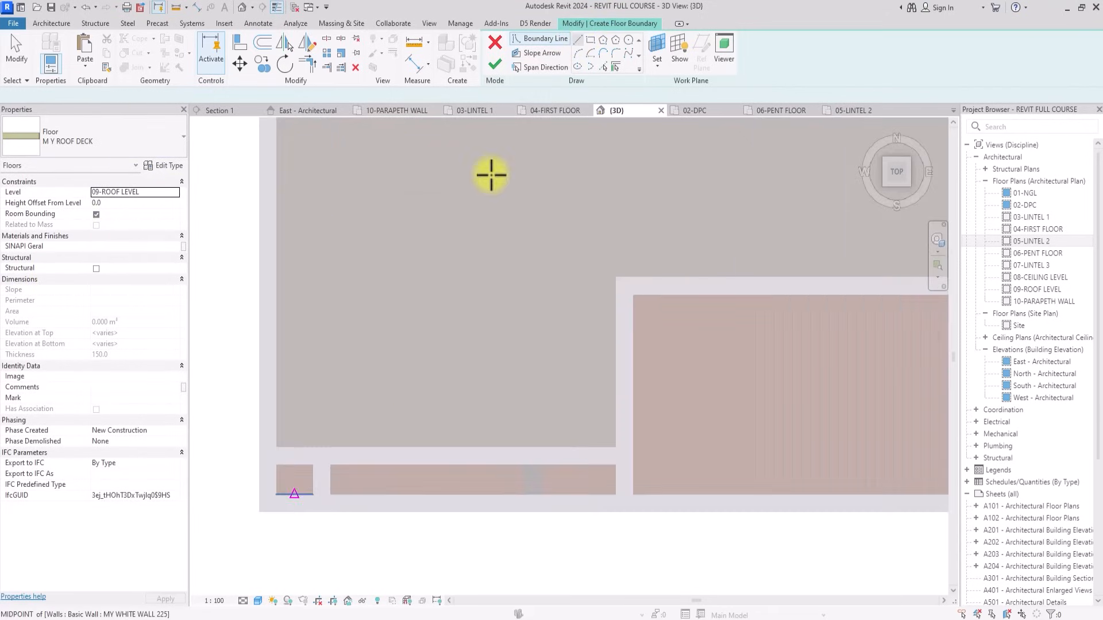
click(276, 493)
click(277, 465)
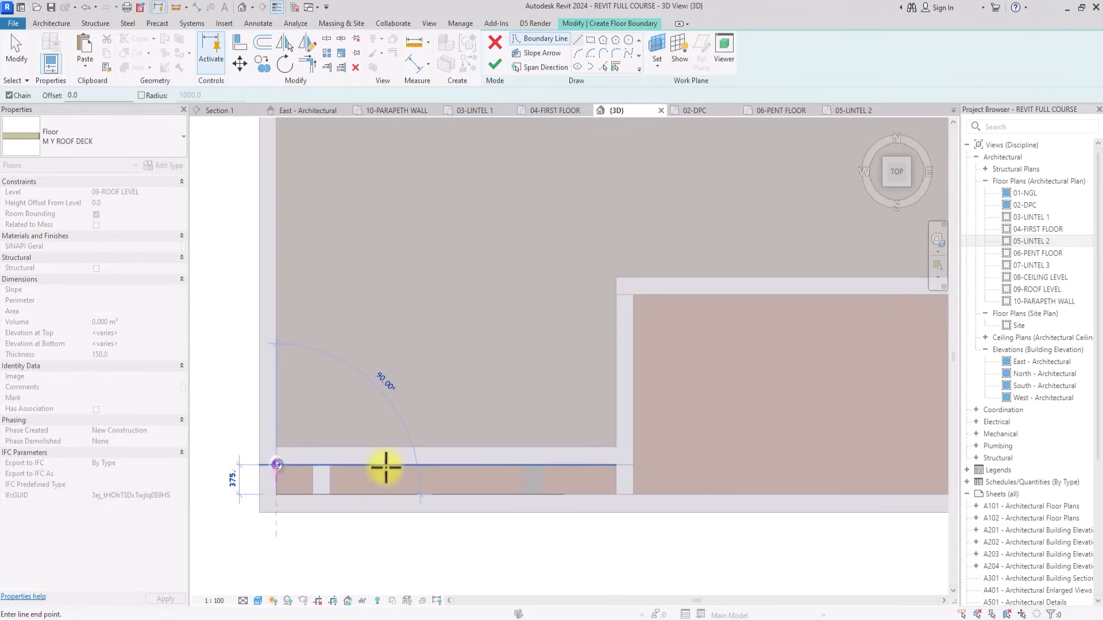
click(635, 466)
click(634, 294)
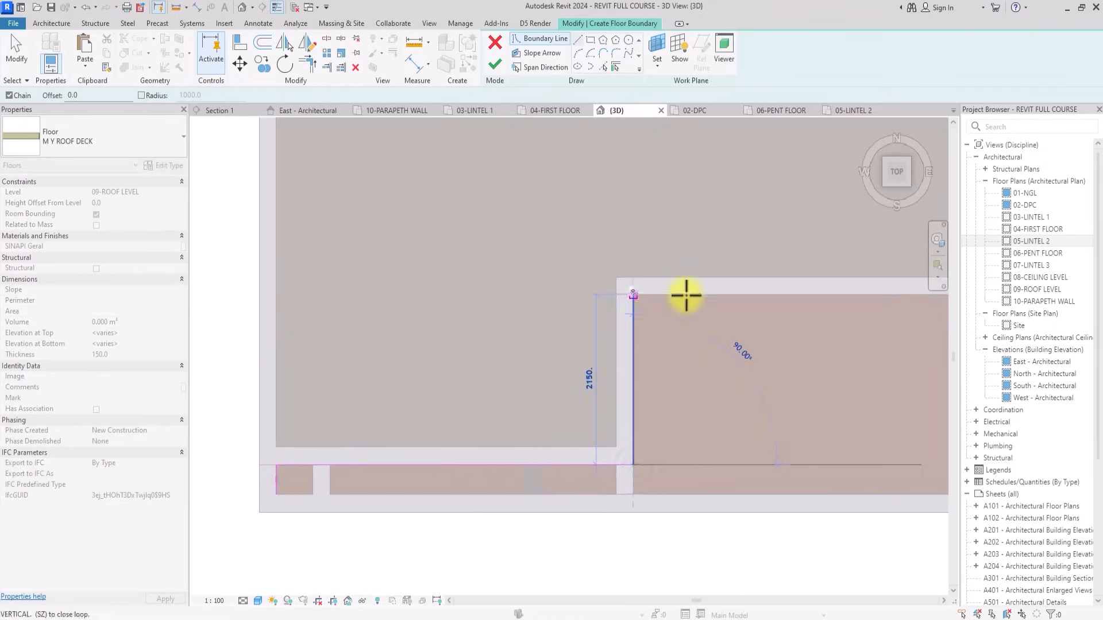
scroll(747, 302, up, 1)
middle_drag(747, 303, 356, 380)
scroll(686, 295, down, 2)
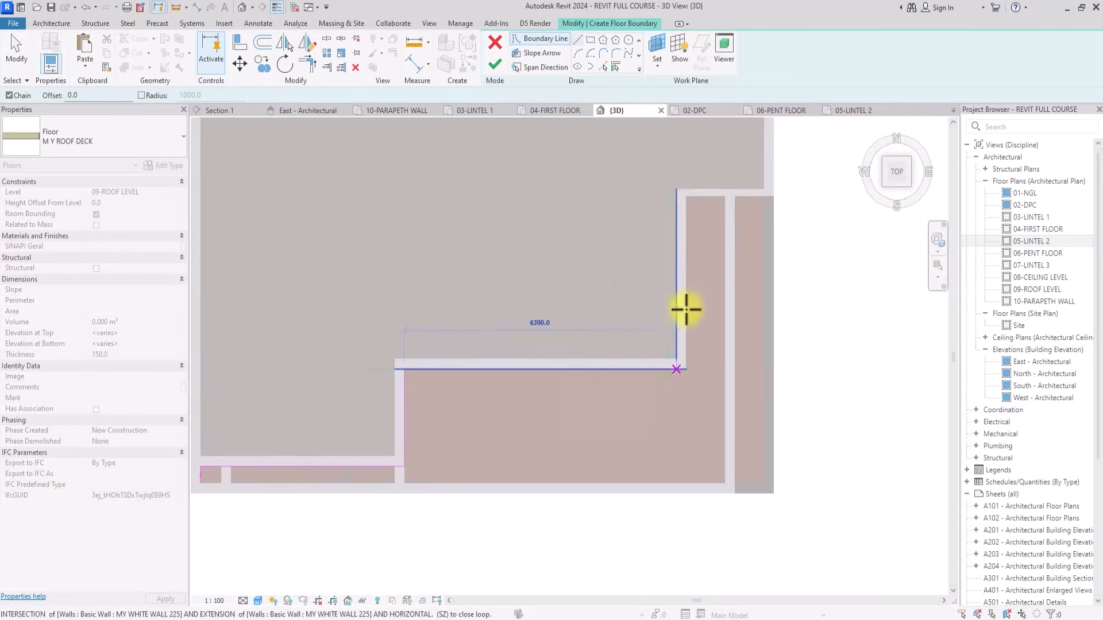
click(685, 368)
click(686, 197)
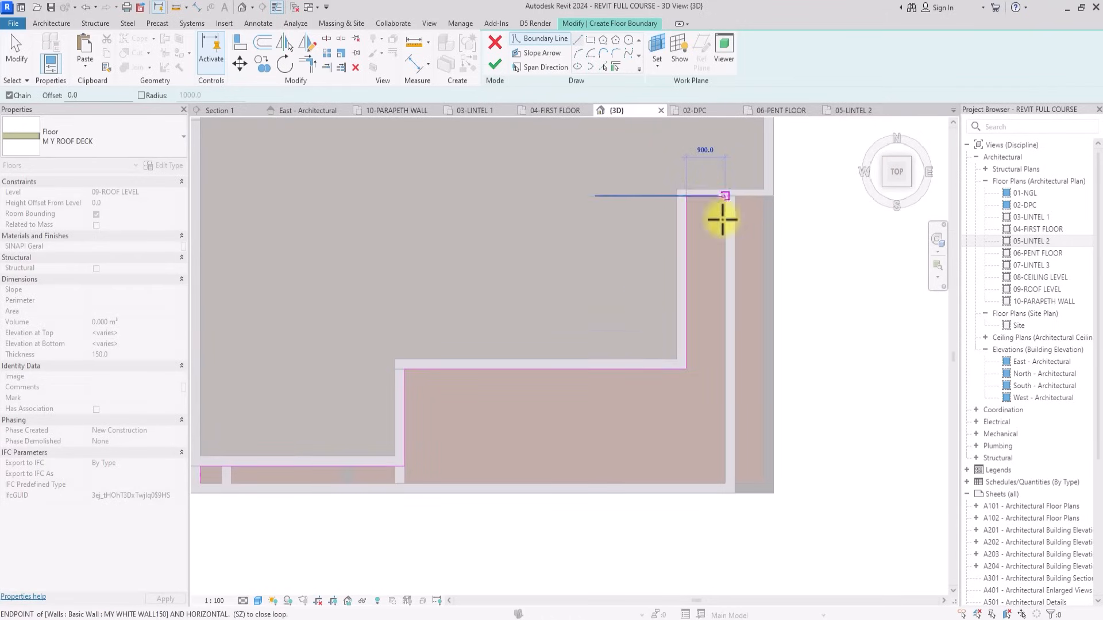
Close the roof deck boundary along the inner faces of the side and front parapets and finish the floor.
click(725, 196)
click(712, 484)
middle_drag(201, 492, 463, 492)
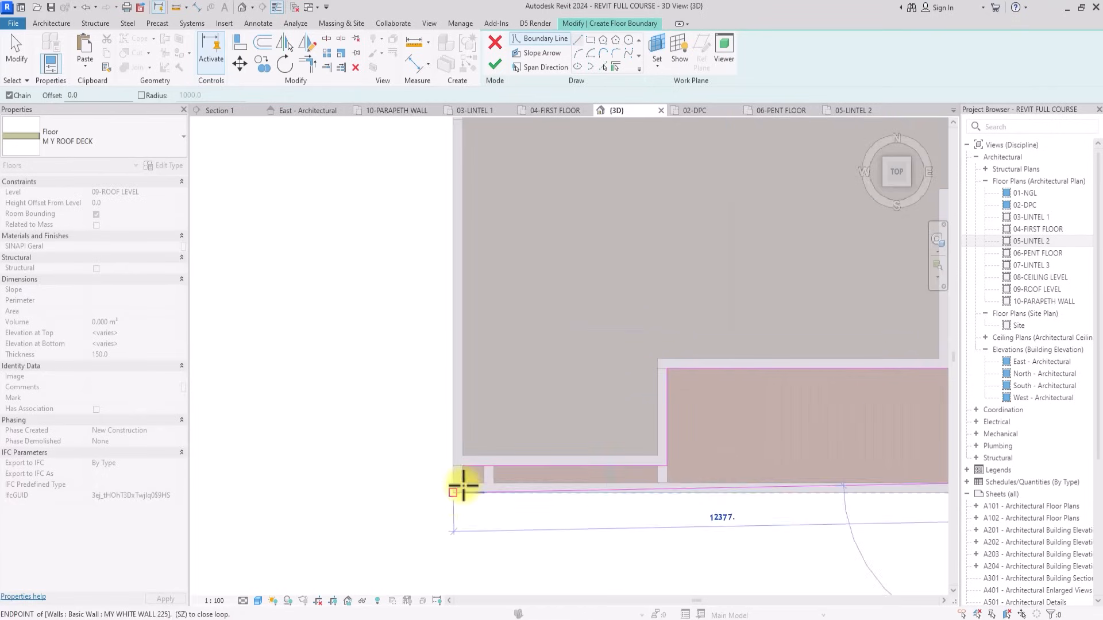
click(463, 481)
key(z)
key(f)
click(494, 65)
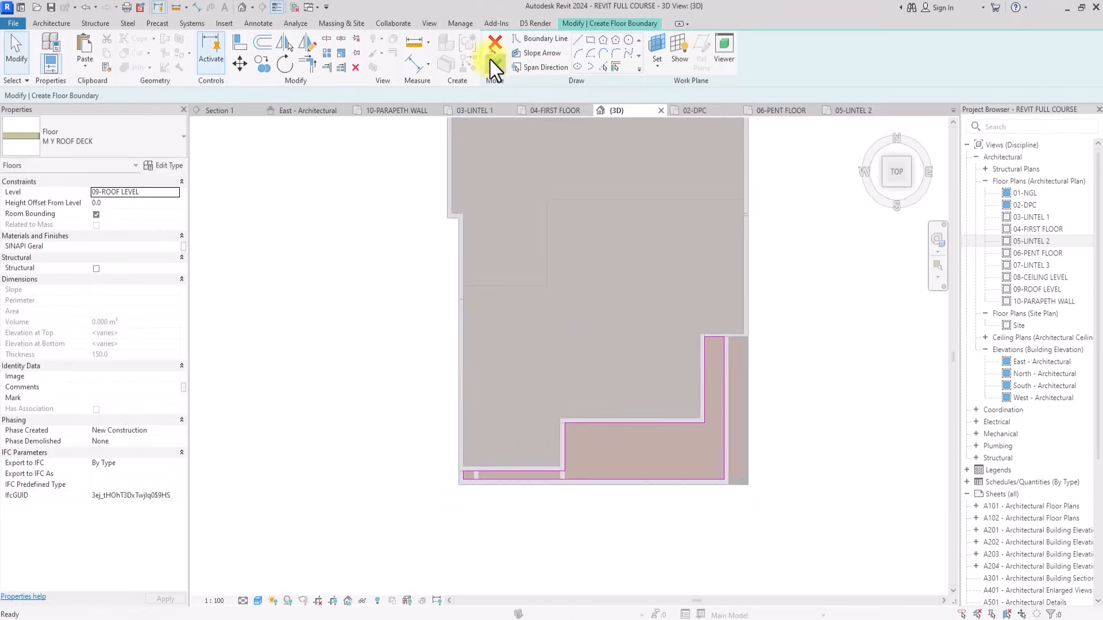
click(629, 323)
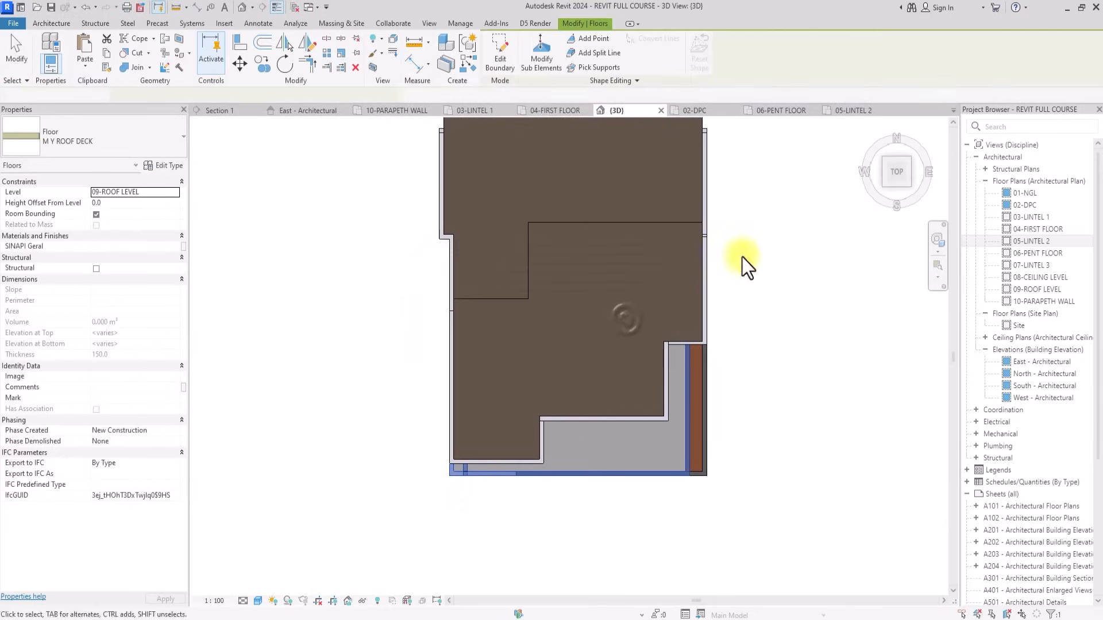
In the default 3D view, set the top offset of the short white wall cutting through the new roof deck to -150.
click(906, 181)
click(811, 414)
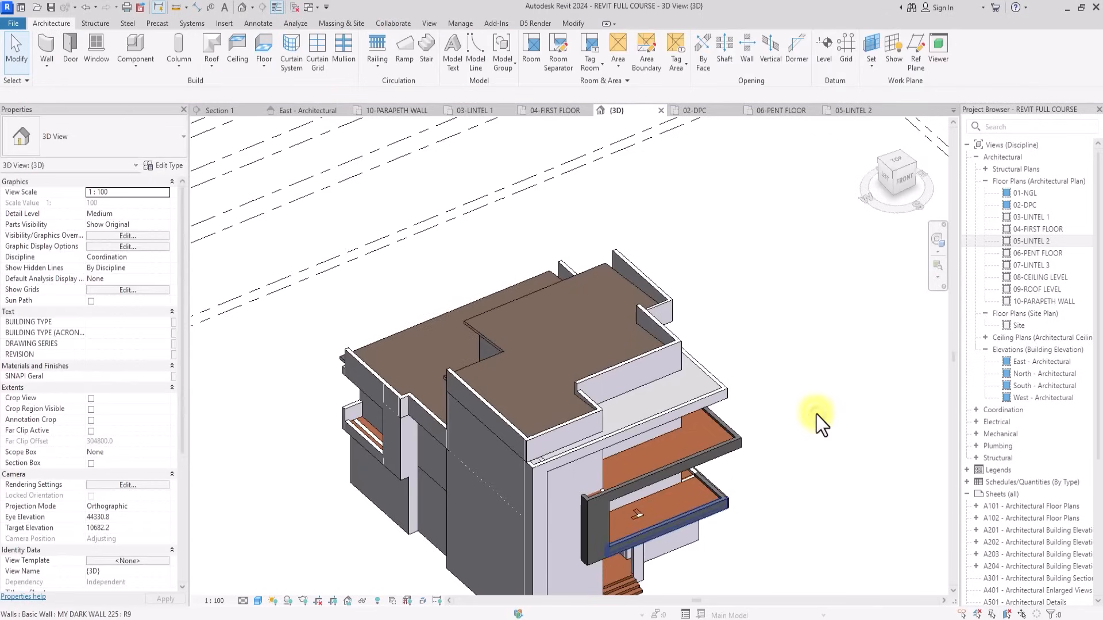
scroll(816, 412, up, 10)
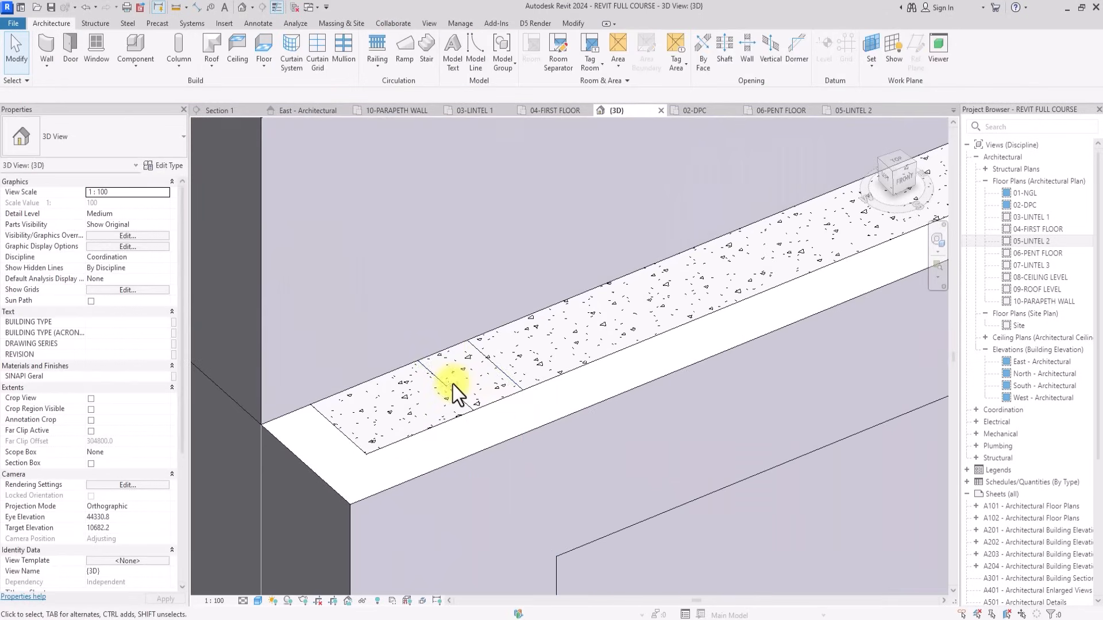
click(452, 384)
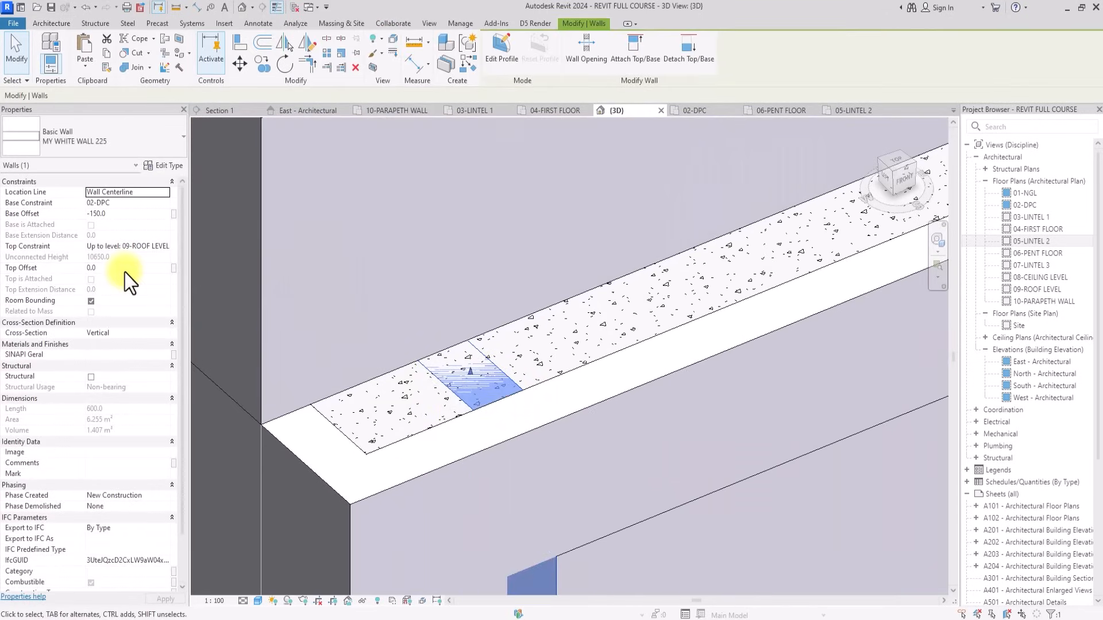
click(126, 271)
text(-150)
key(Return)
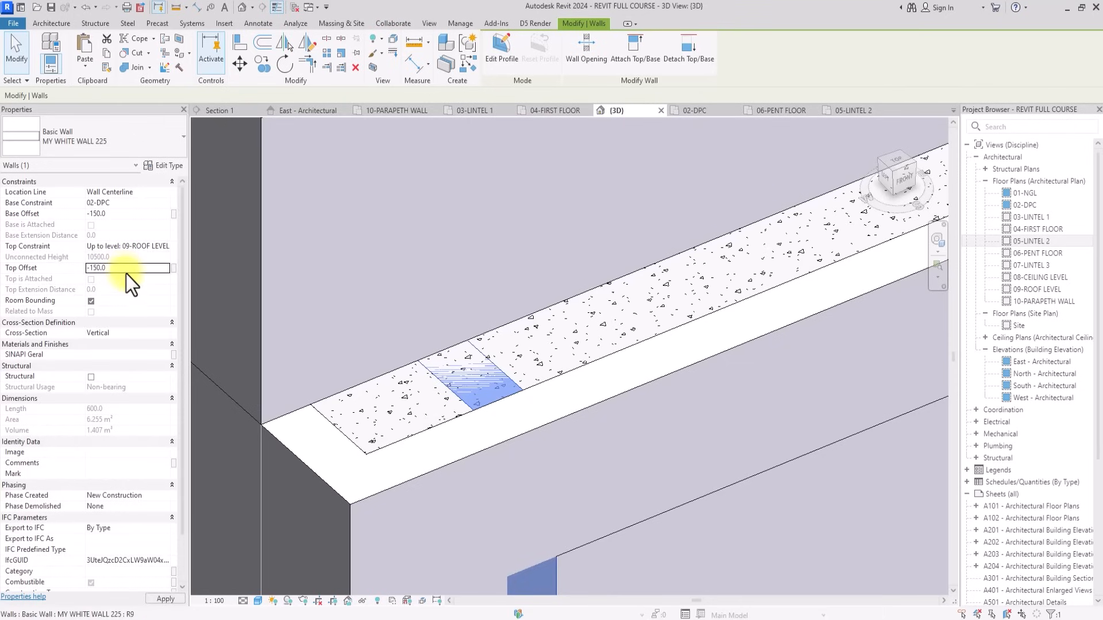
scroll(271, 442, down, 10)
click(369, 559)
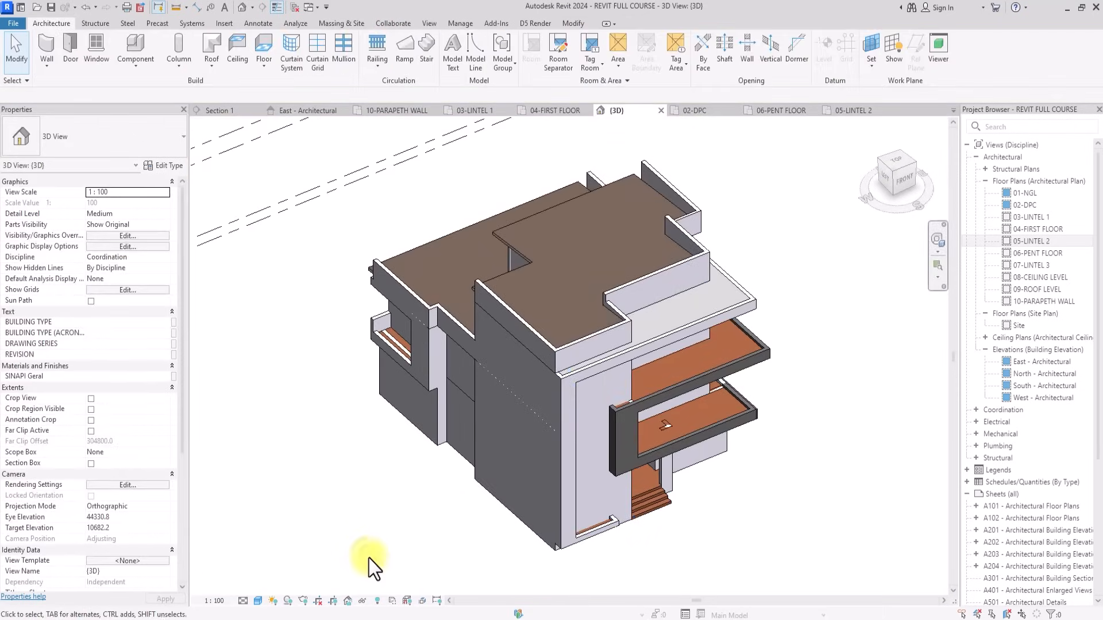
Set the top offset of the ground-floor 01-MAIN WALL beneath the small side balcony to -150.
scroll(392, 457, up, 5)
click(417, 345)
scroll(356, 397, down, 2)
scroll(356, 396, up, 4)
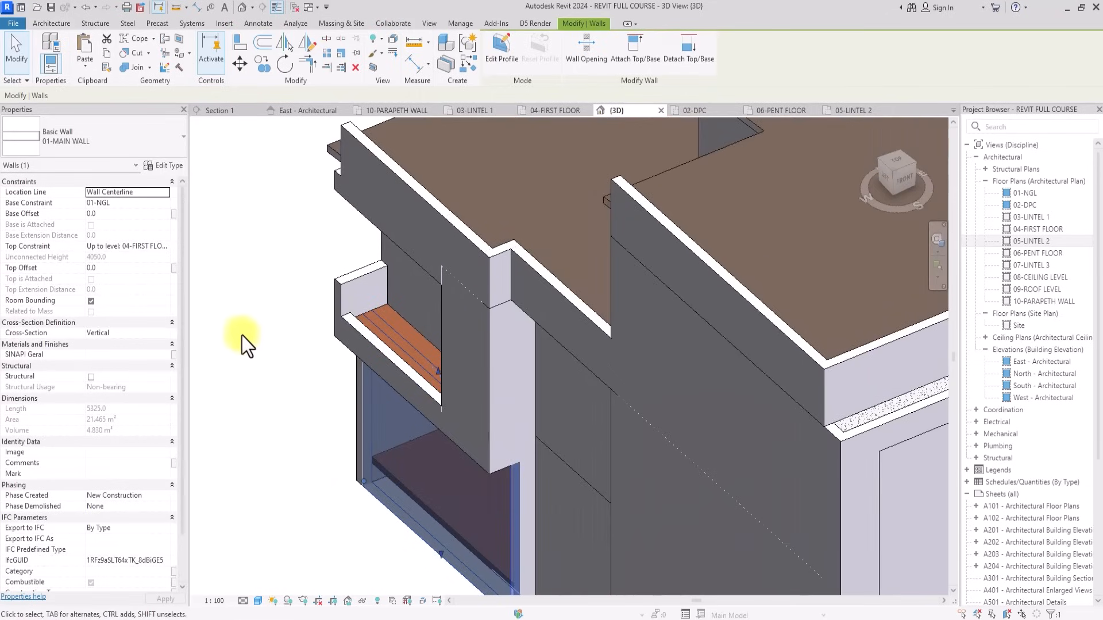
click(118, 268)
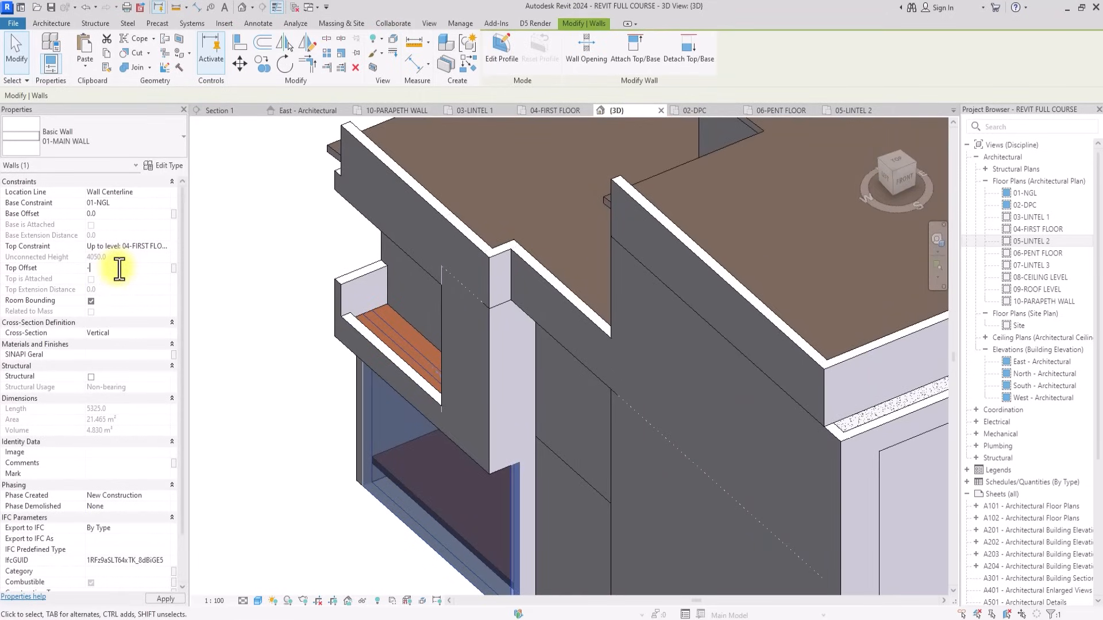
text(-150)
key(Return)
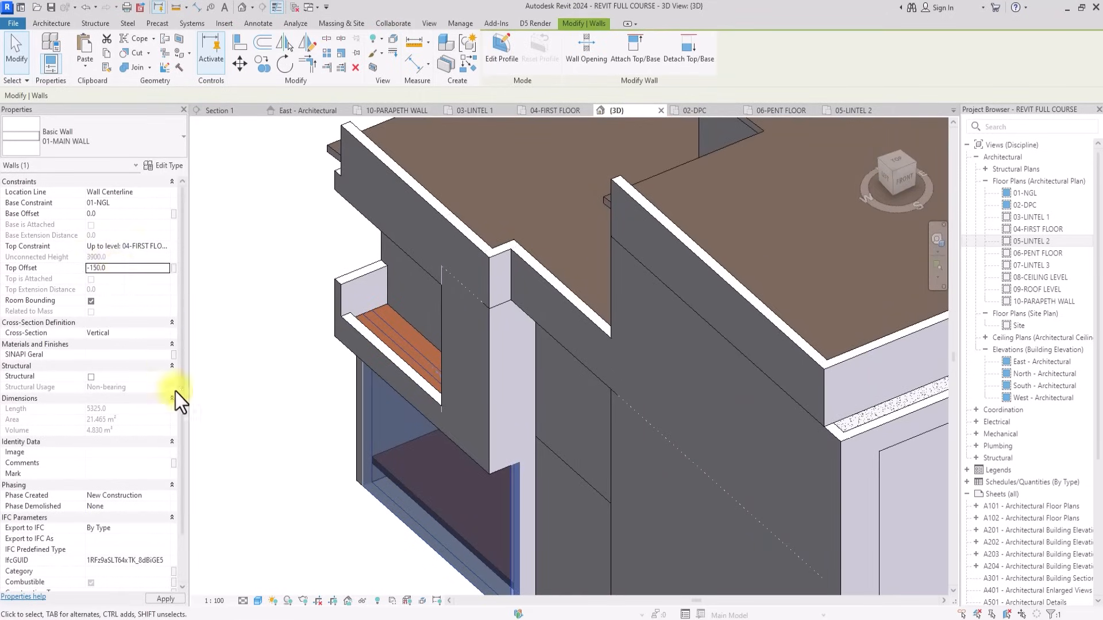
click(257, 560)
scroll(257, 557, down, 5)
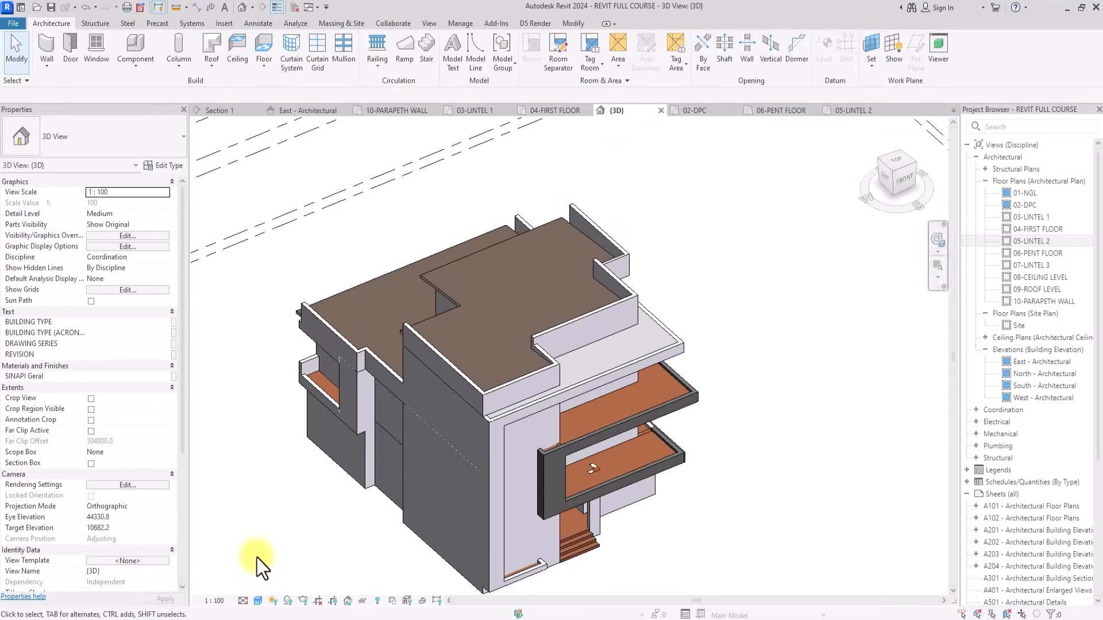
Set the top offset of the four main walls cutting through the front balcony floors to -150.
scroll(518, 445, up, 5)
click(611, 397)
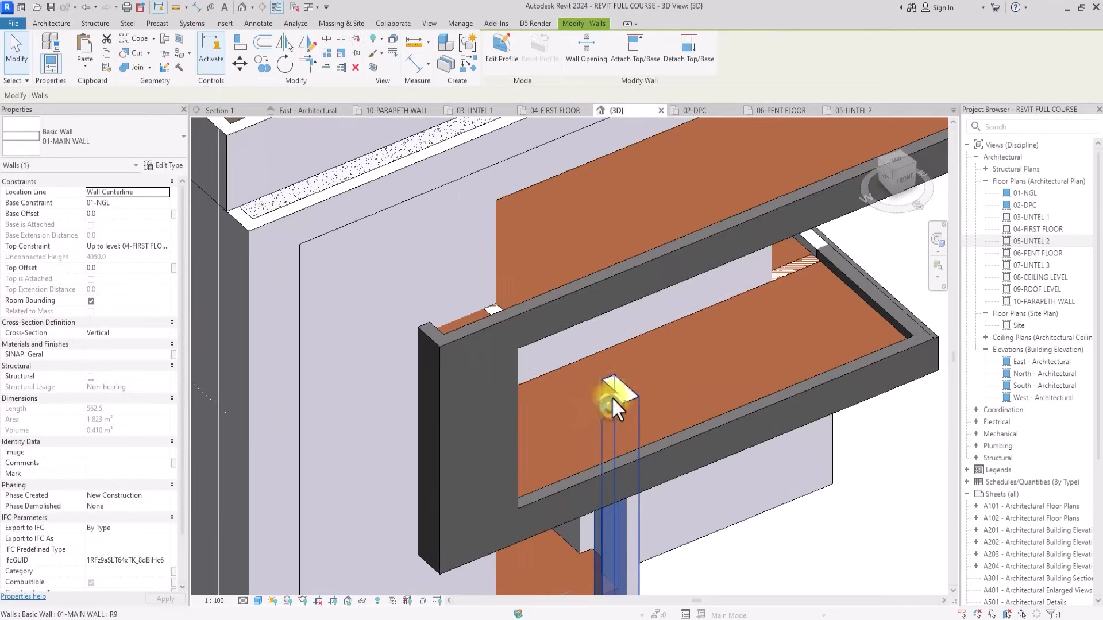
ctrl+click(616, 379)
ctrl+click(791, 269)
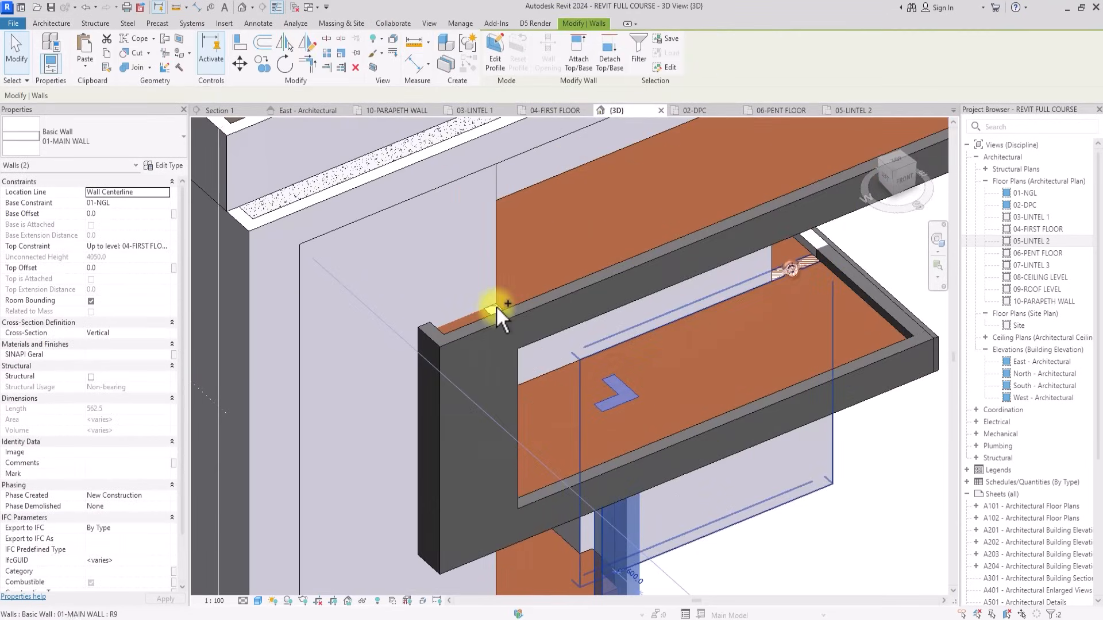
ctrl+click(495, 306)
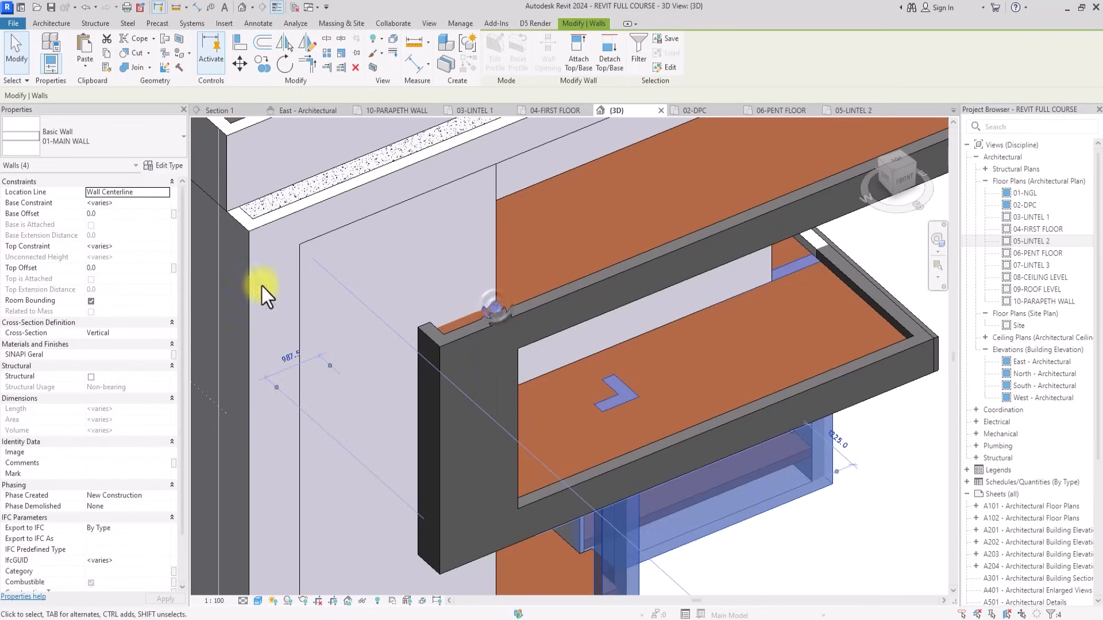
click(118, 273)
text(-15)
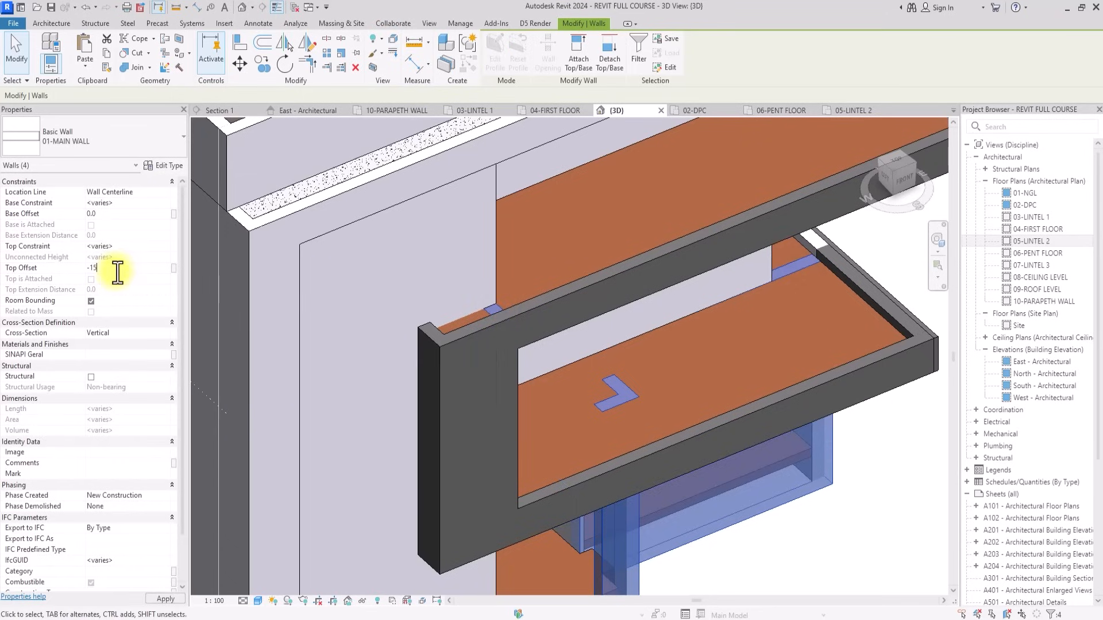
text(0)
key(Return)
scroll(574, 393, down, 4)
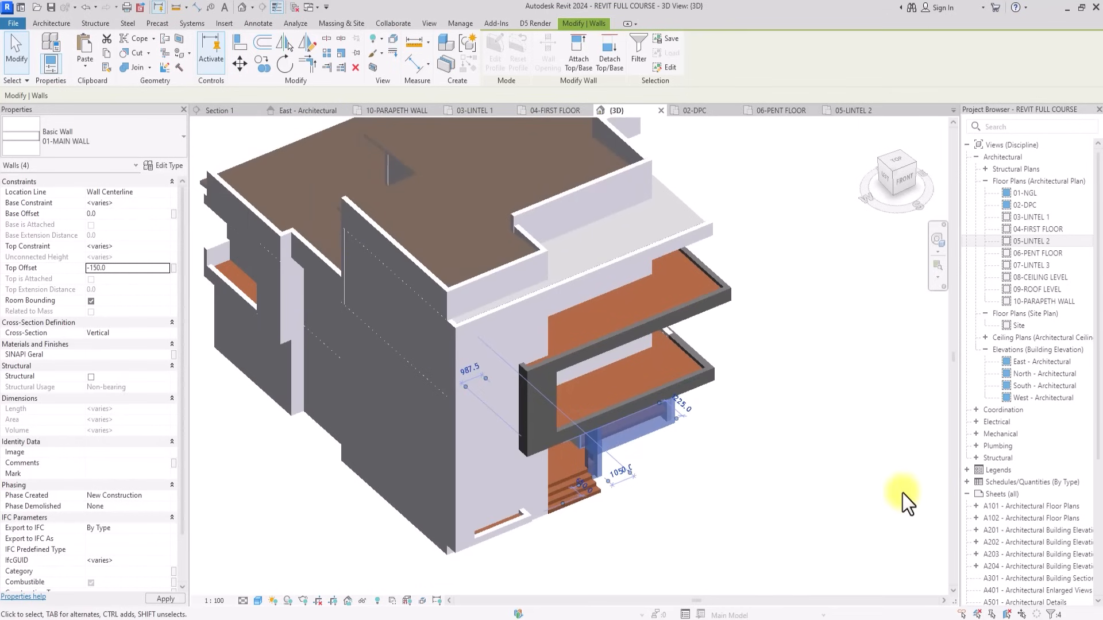
click(901, 363)
Examine the model from the front corner and straight from the front, and open the 02-DPC floor plan to view the layout.
mouse_move(895, 195)
shift+middle_down()
mouse_move(714, 167)
mouse_move(686, 230)
shift+middle_up()
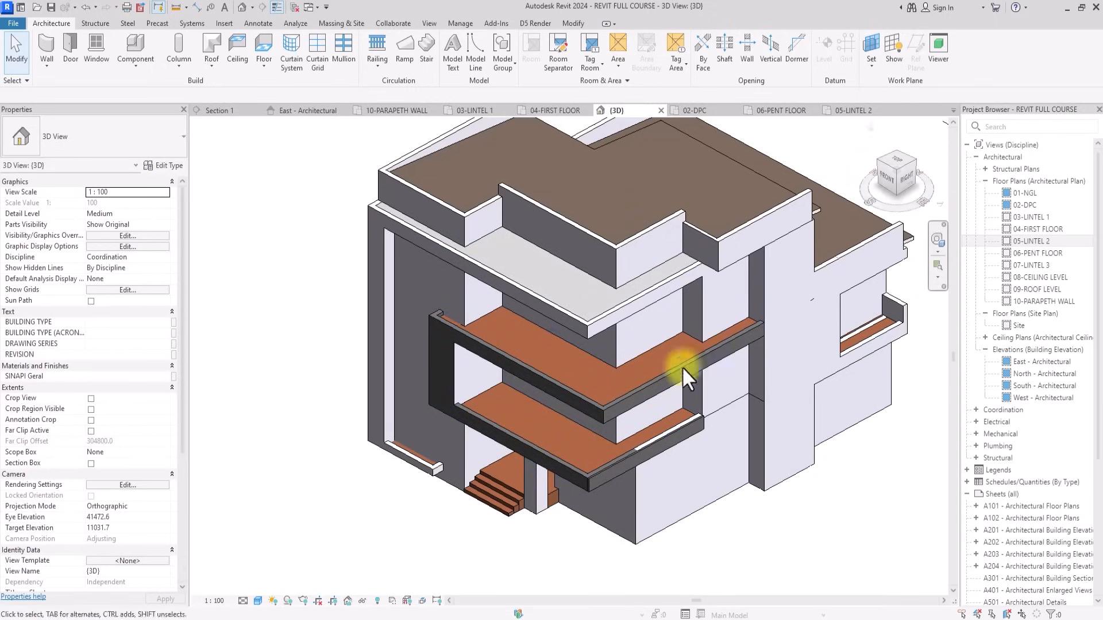
click(893, 172)
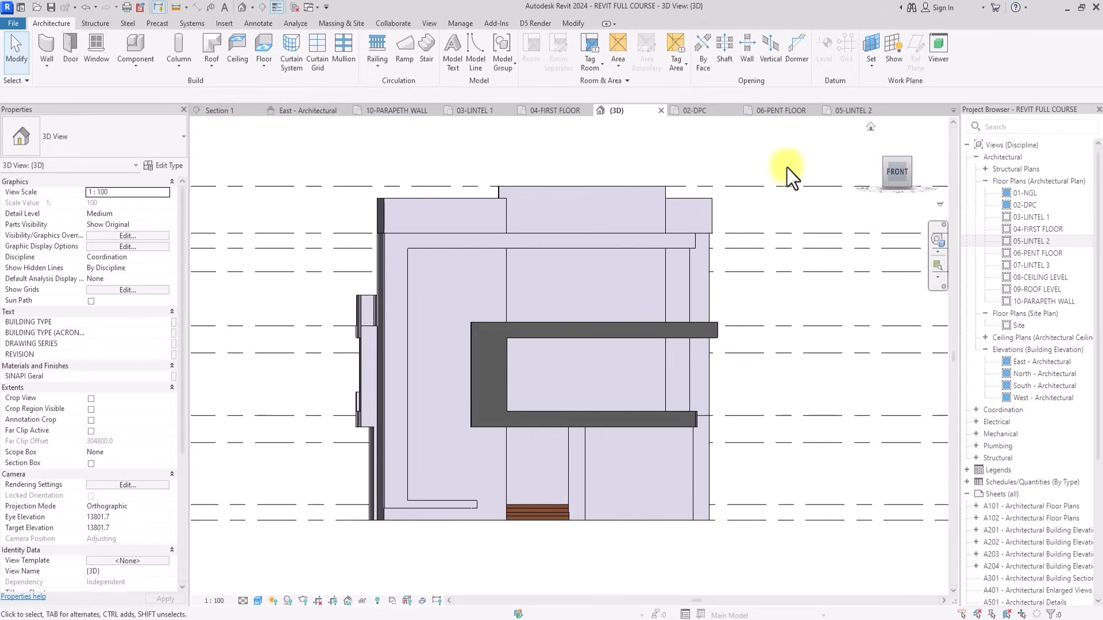
click(887, 177)
shift+middle_drag(837, 197, 750, 233)
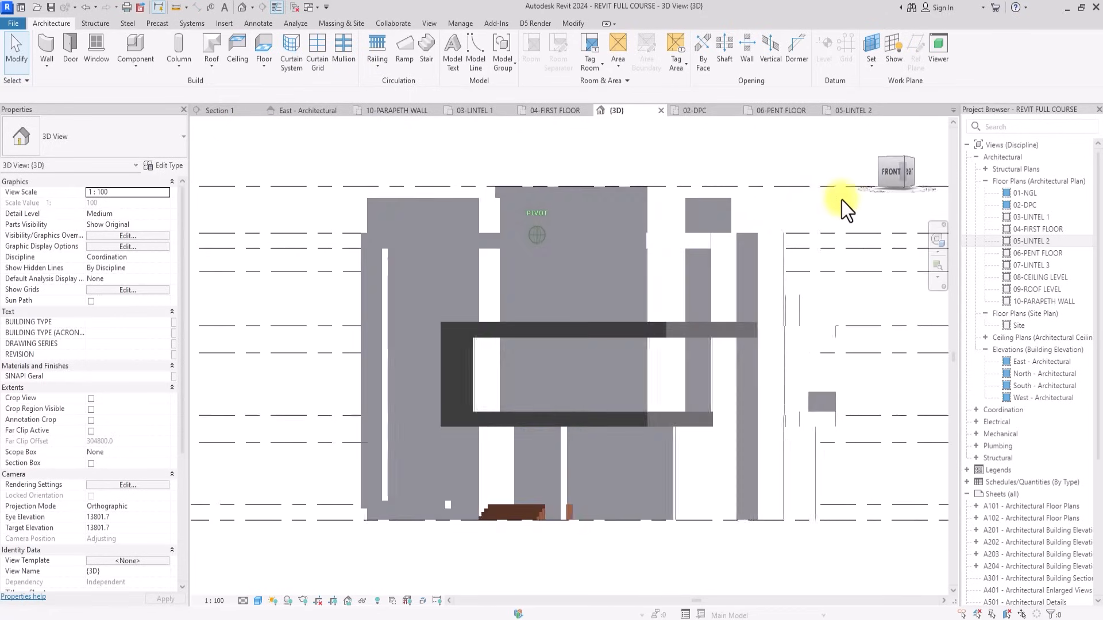
double_click(1025, 205)
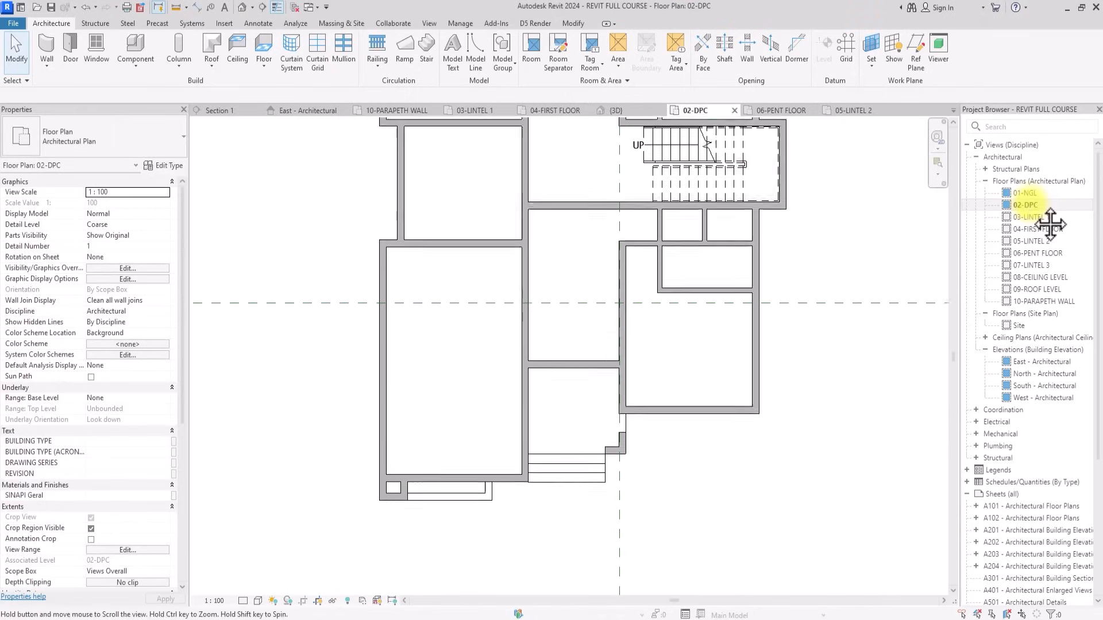
middle_drag(705, 364, 623, 431)
scroll(603, 415, down, 2)
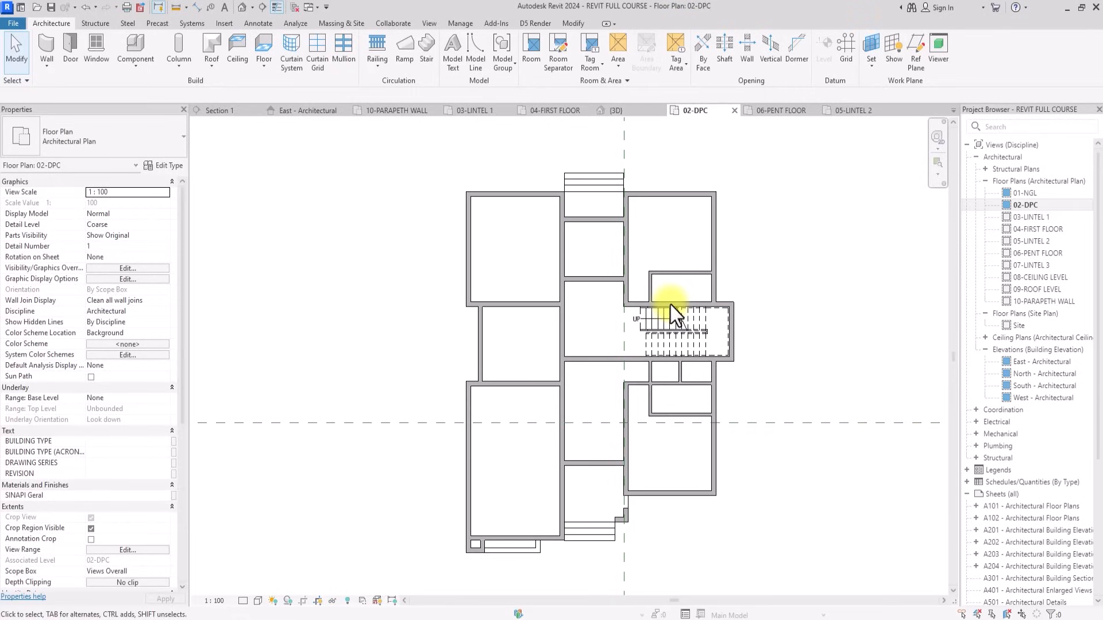
Open the recent project WRITERS RESIDENCE.rvt and display its 02-DPC floor plan.
click(9, 26)
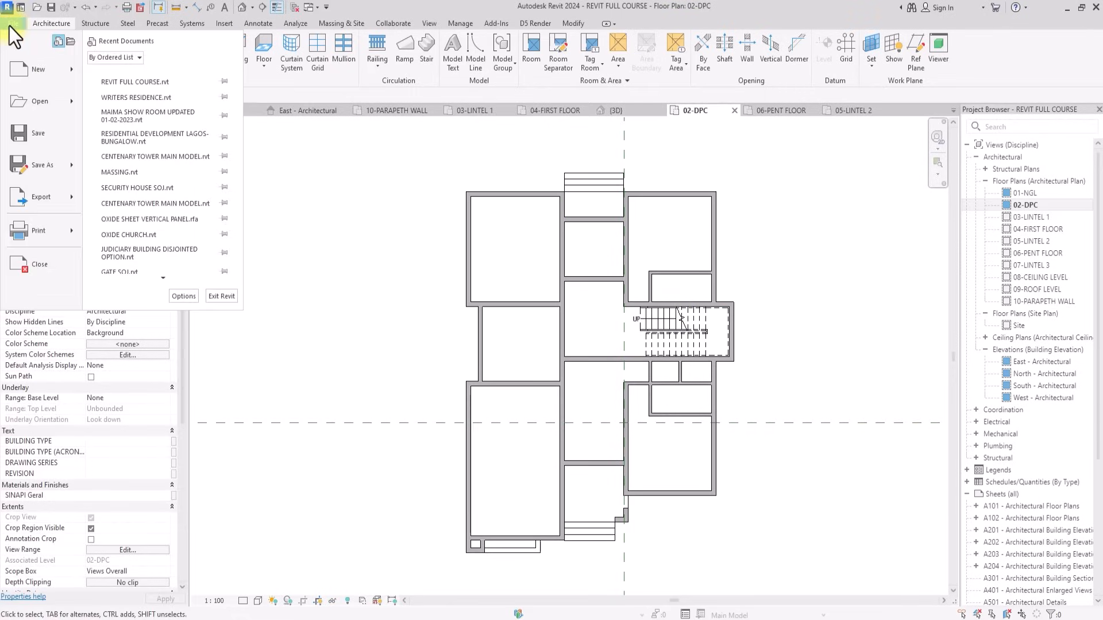
click(126, 97)
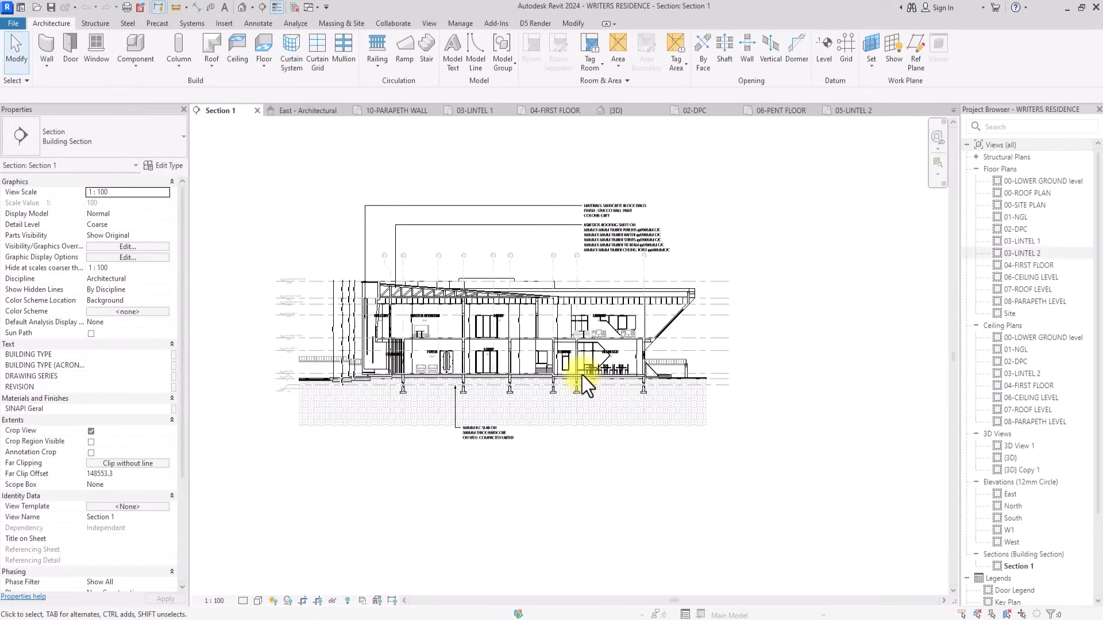
click(1018, 231)
double_click(1018, 231)
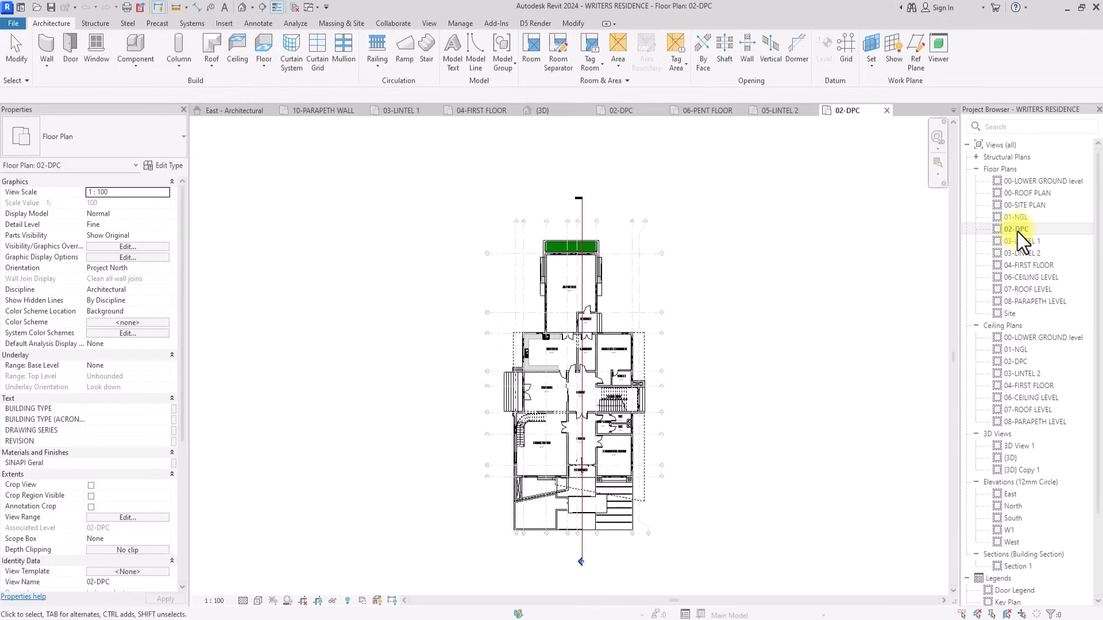
Select the wall between the foyer and exhibition room together with the entrance wall and its curtain wall.
scroll(771, 308, up, 2)
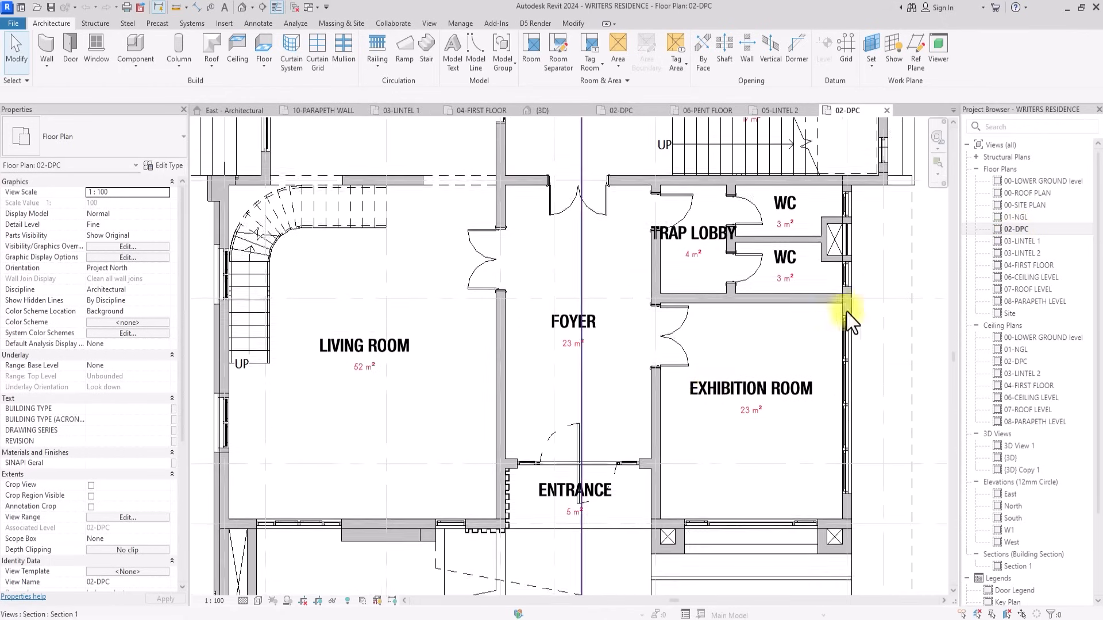
click(643, 408)
scroll(642, 408, up, 4)
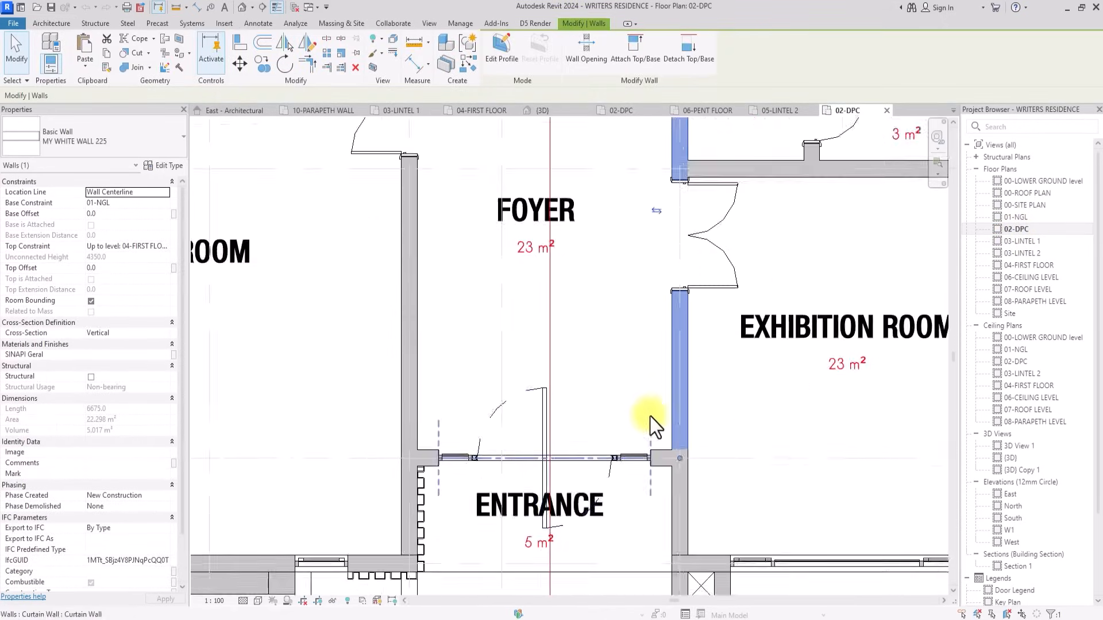
ctrl+click(679, 446)
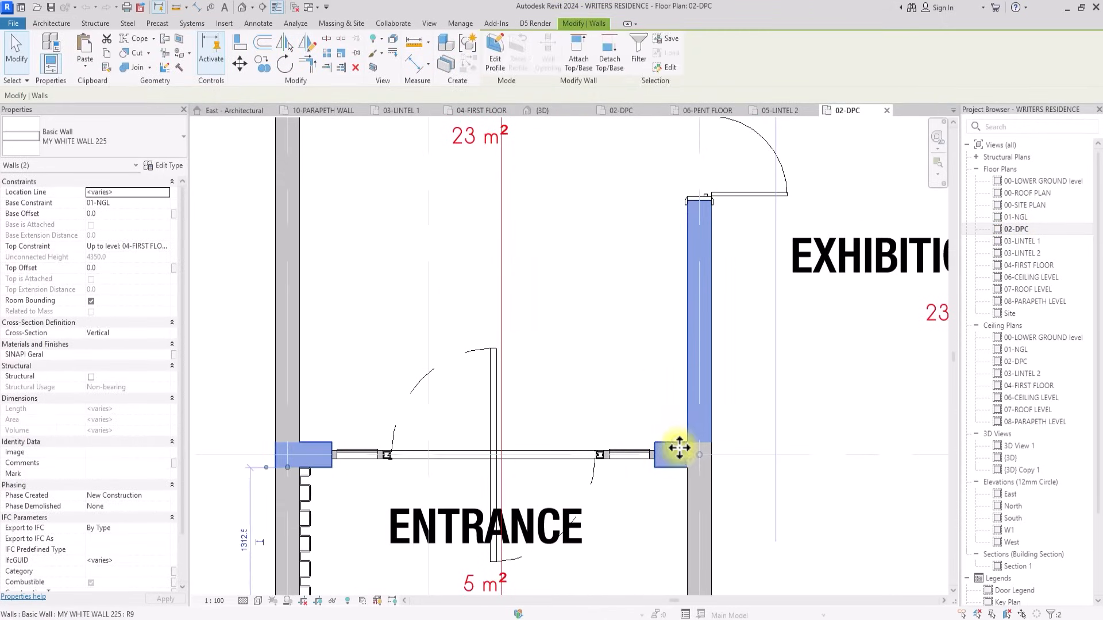
scroll(339, 445, up, 1)
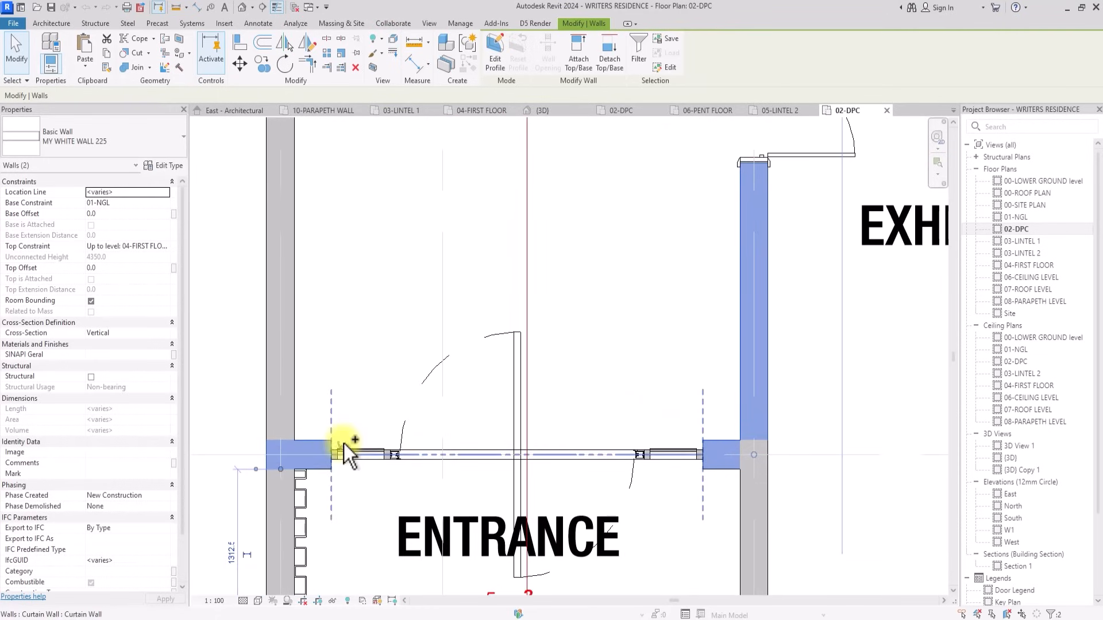
ctrl+click(342, 443)
Add the wall holding the two WC doors and the lower WC's window curtain wall to the selection.
scroll(340, 441, down, 5)
scroll(368, 434, up, 3)
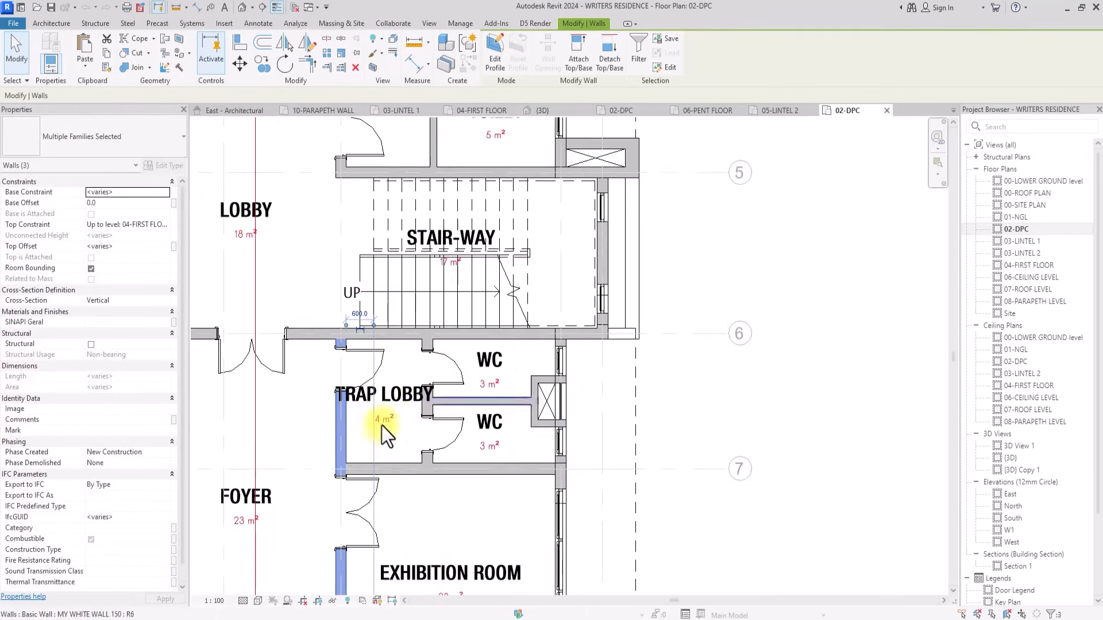
scroll(429, 403, up, 2)
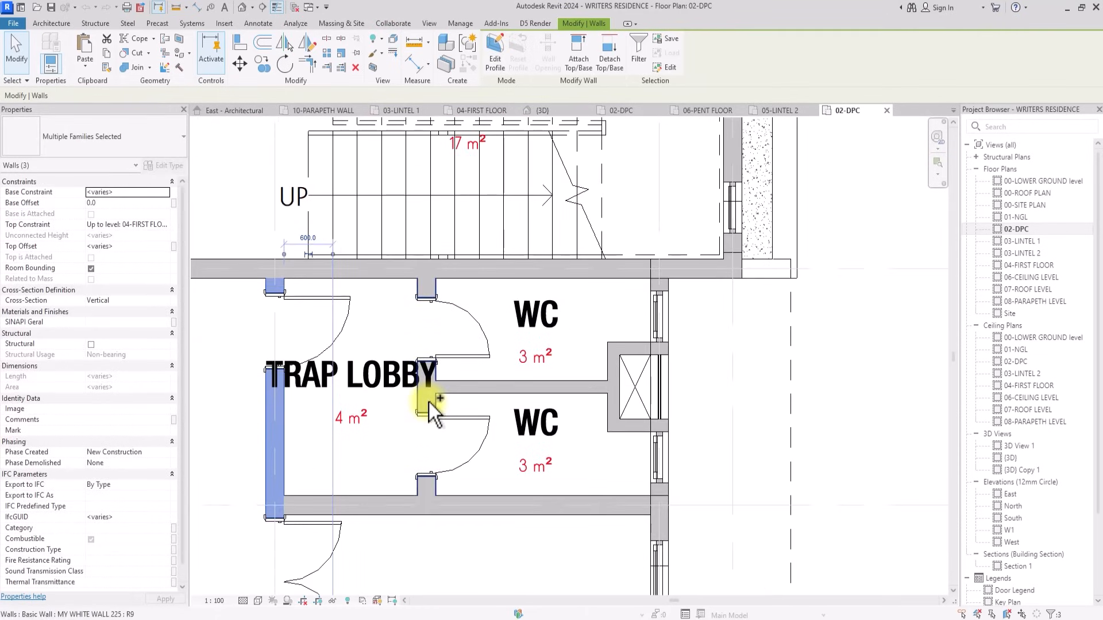
ctrl+click(428, 402)
scroll(429, 402, down, 2)
scroll(428, 403, up, 4)
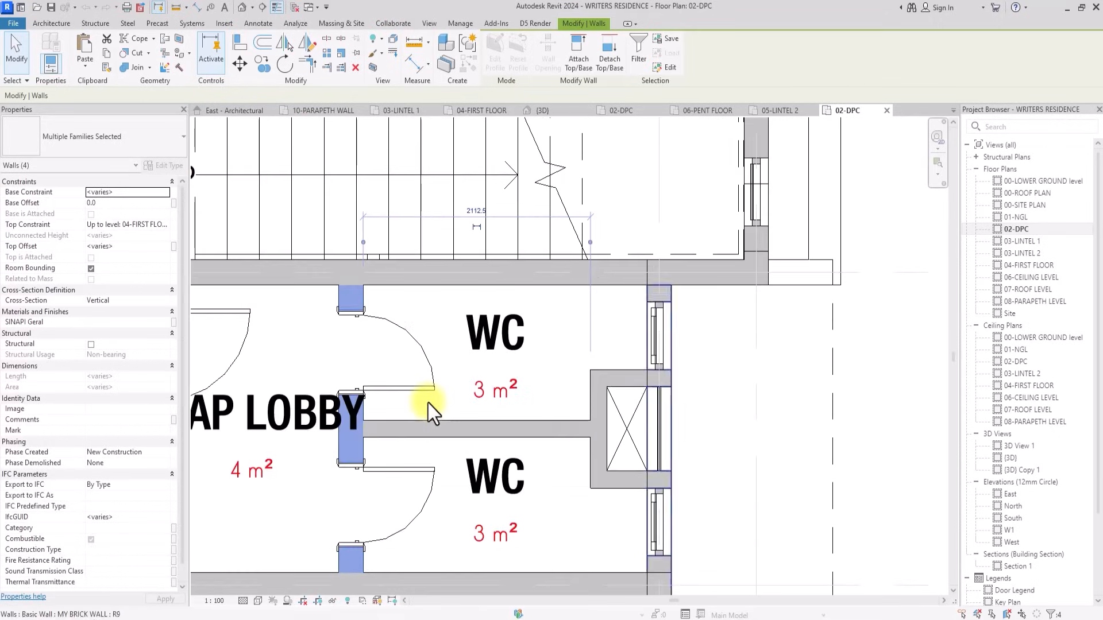
scroll(429, 403, down, 6)
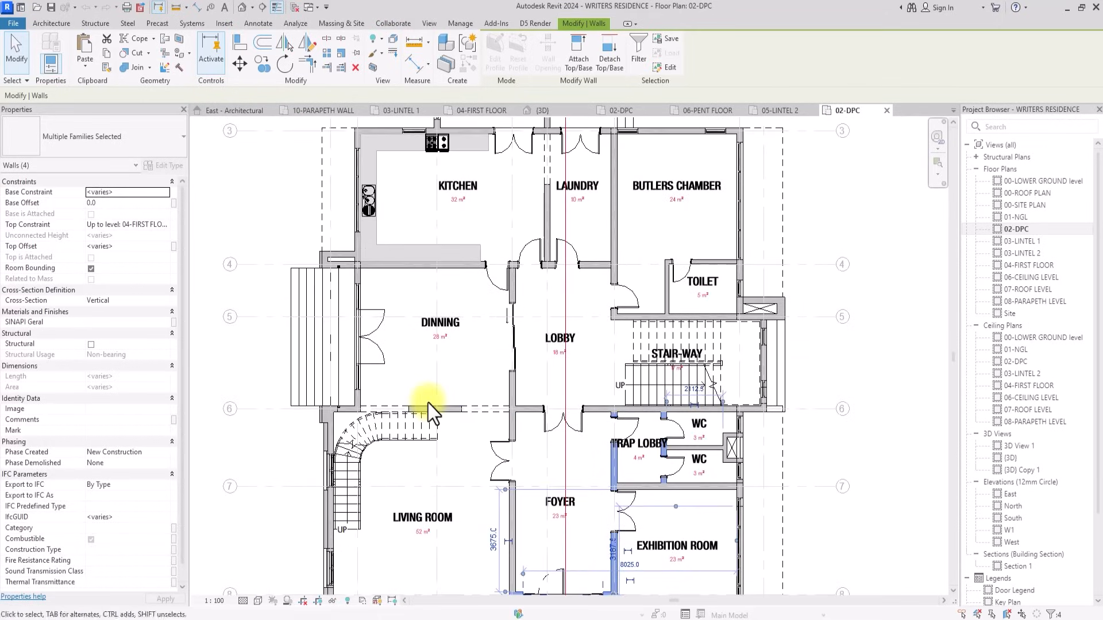
scroll(663, 419, up, 5)
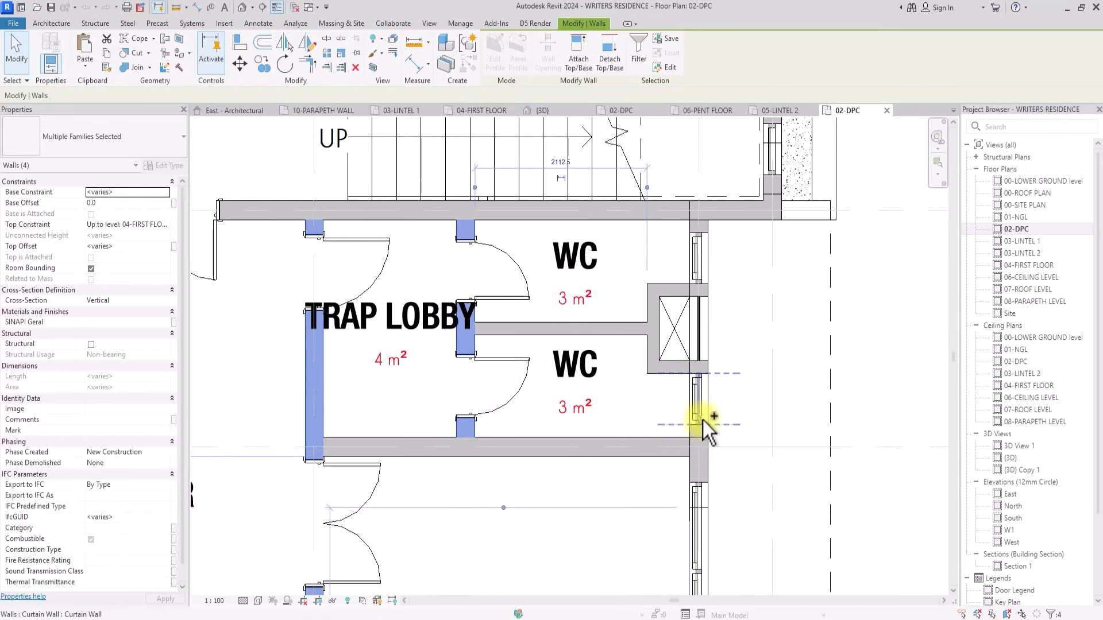
ctrl+click(702, 420)
Add the kitchen countertop, sink and cooker to the selection and copy all selected elements to the clipboard.
scroll(702, 420, down, 4)
middle_drag(573, 258, 702, 422)
key(Tab)
key(Tab)
key(Tab)
key(Tab)
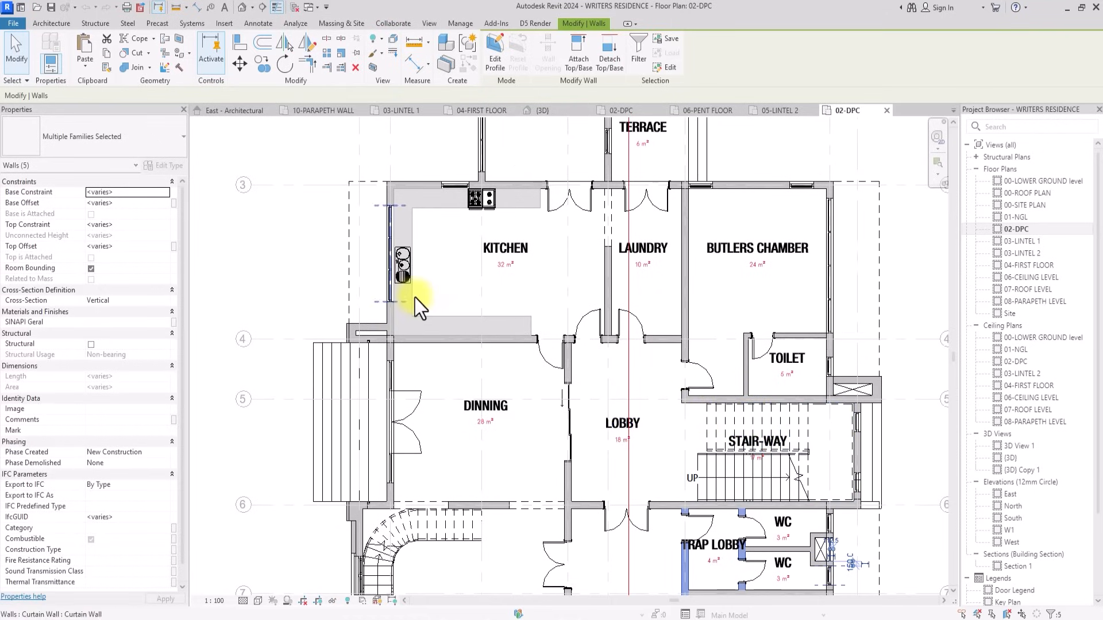
scroll(414, 298, up, 2)
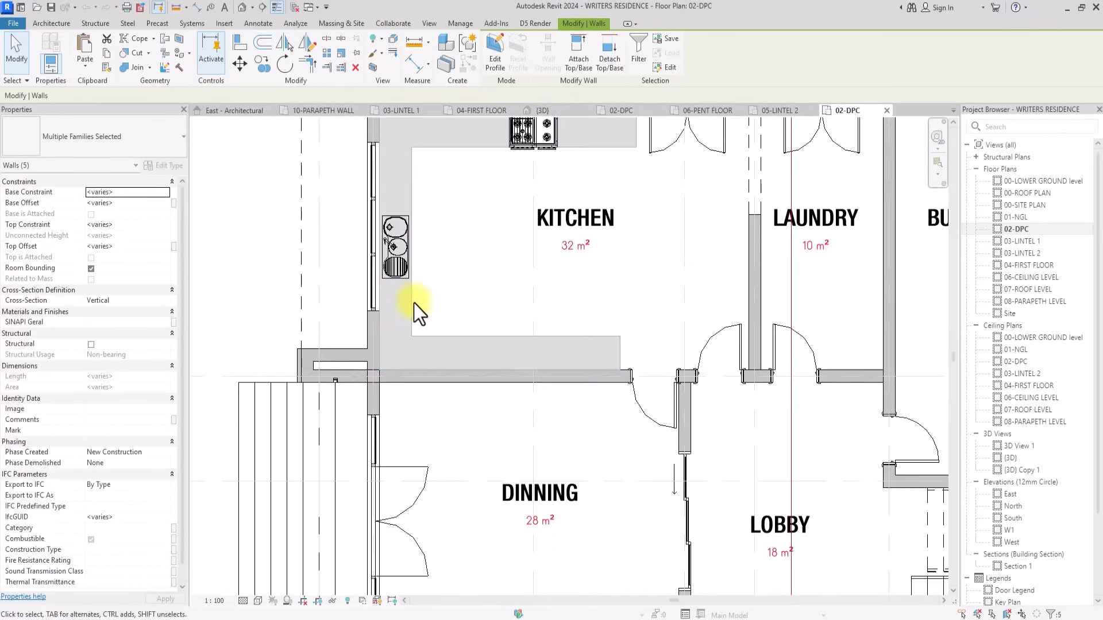
ctrl+click(390, 249)
scroll(389, 248, up, 3)
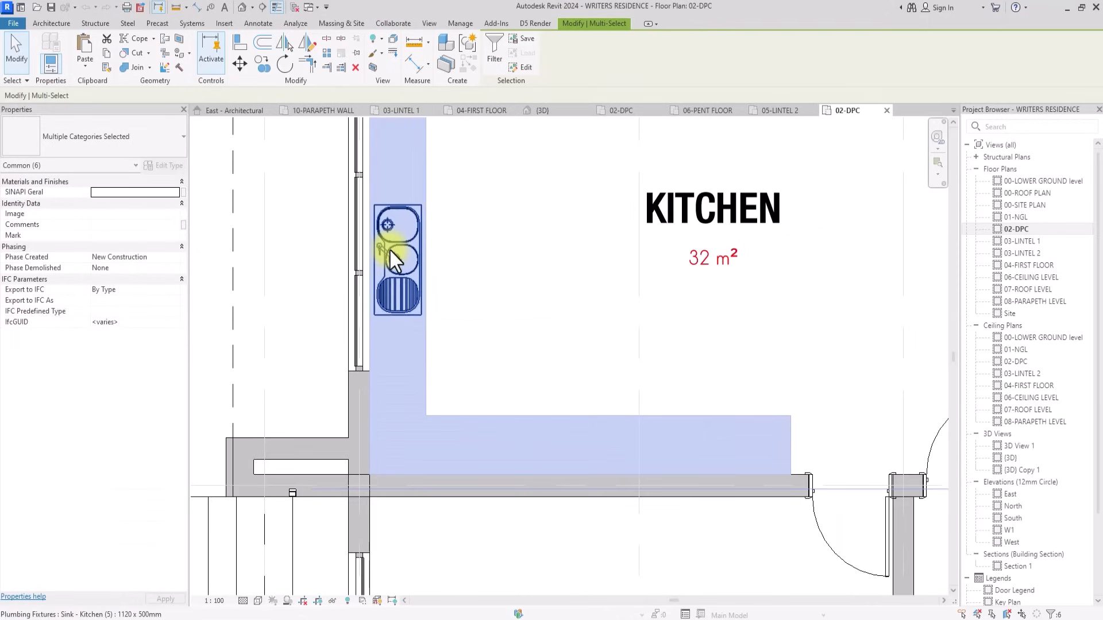
middle_drag(388, 248, 517, 345)
ctrl+click(540, 354)
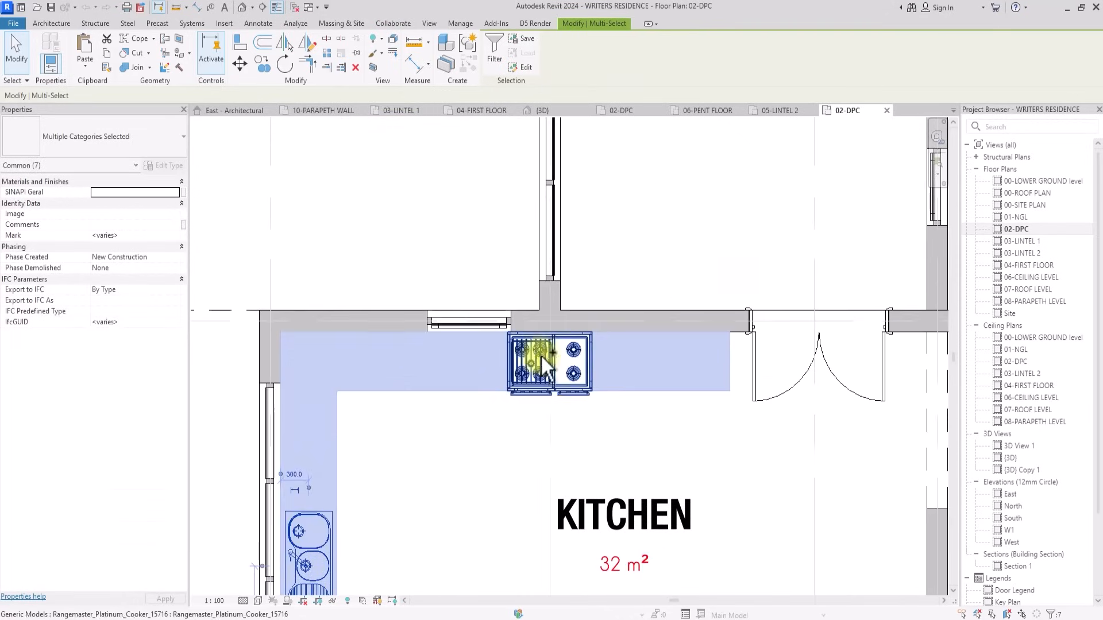
scroll(568, 374, down, 5)
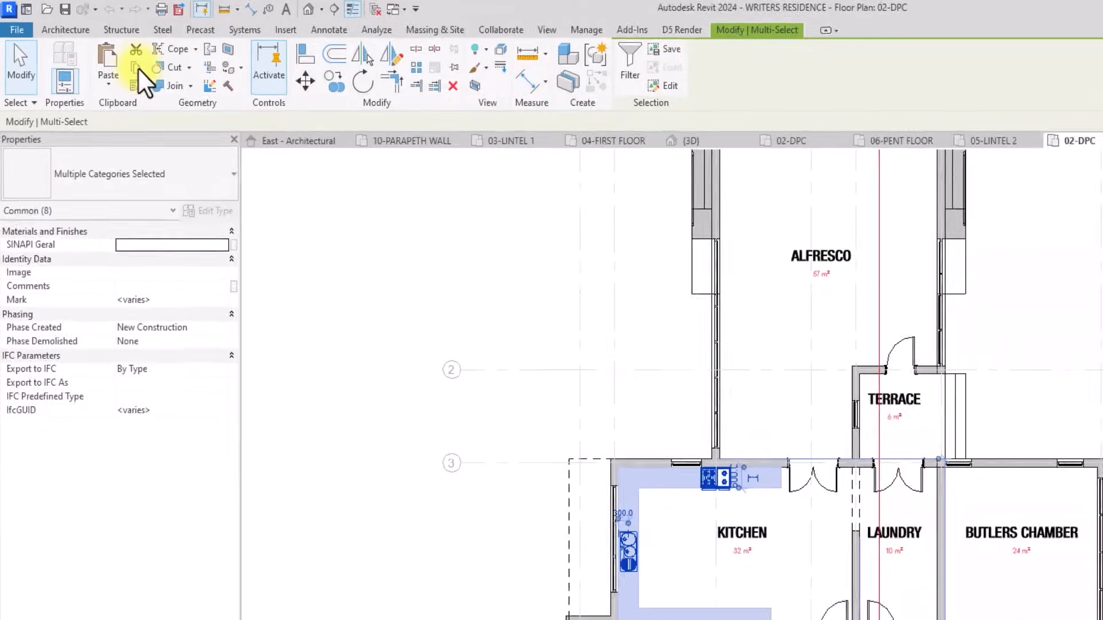
click(137, 67)
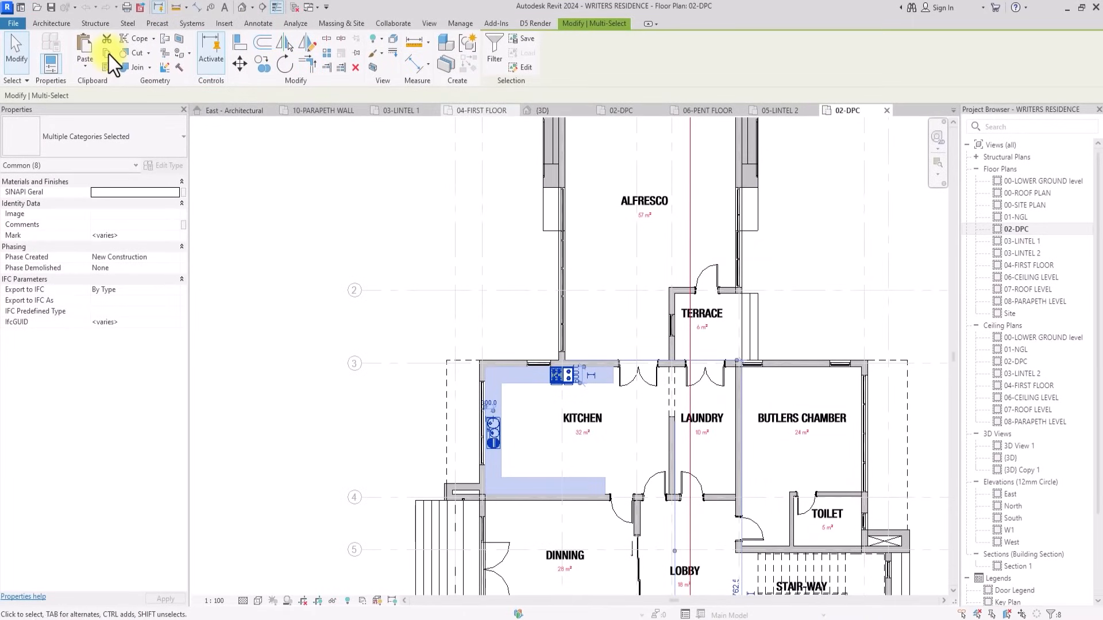
Switch to the REVIT FULL COURSE project and open its 01-NGL floor plan.
click(638, 110)
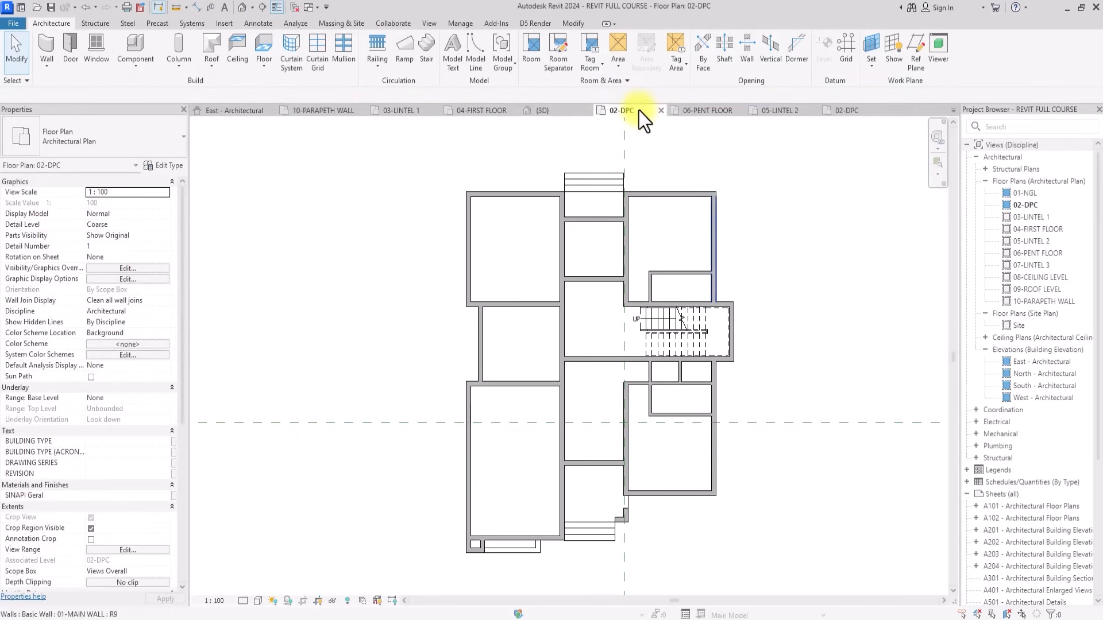
click(1025, 195)
double_click(1025, 197)
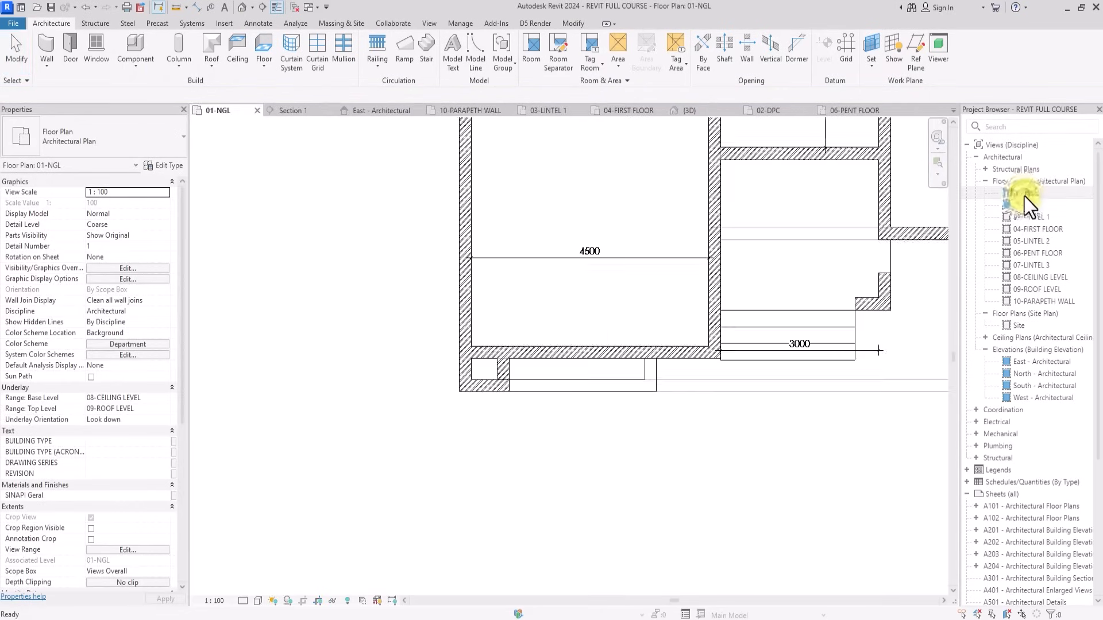
Paste the copied walls, doors and kitchen elements into the empty area outside the house and finish the paste.
scroll(603, 235, down, 4)
middle_drag(603, 236, 209, 511)
scroll(441, 224, down, 3)
middle_drag(441, 225, 512, 339)
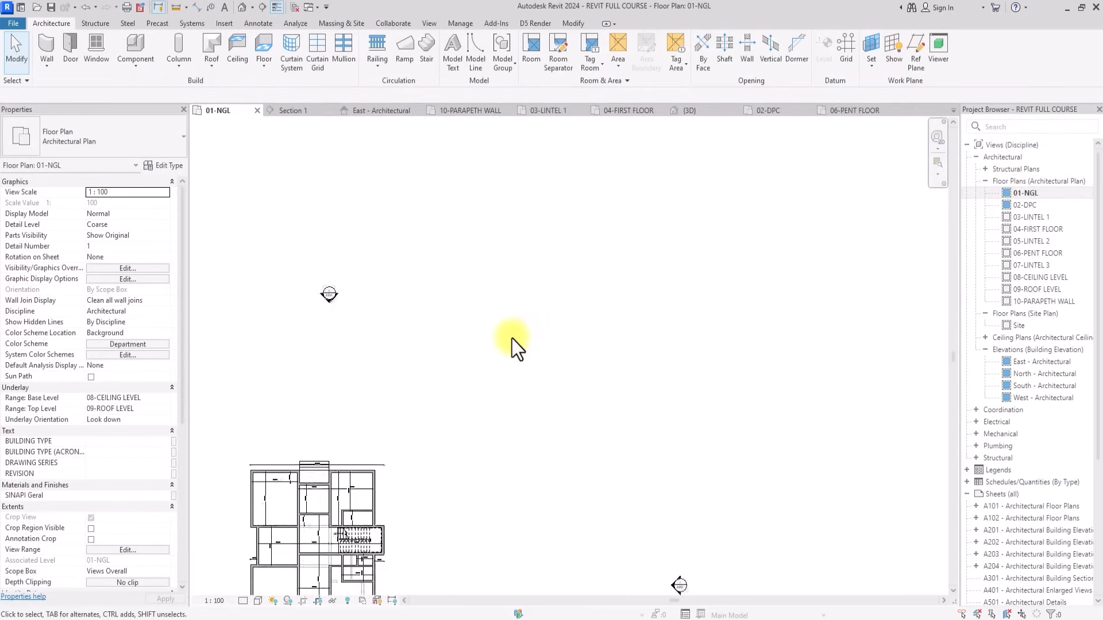
scroll(511, 339, down, 2)
key(ctrl+v)
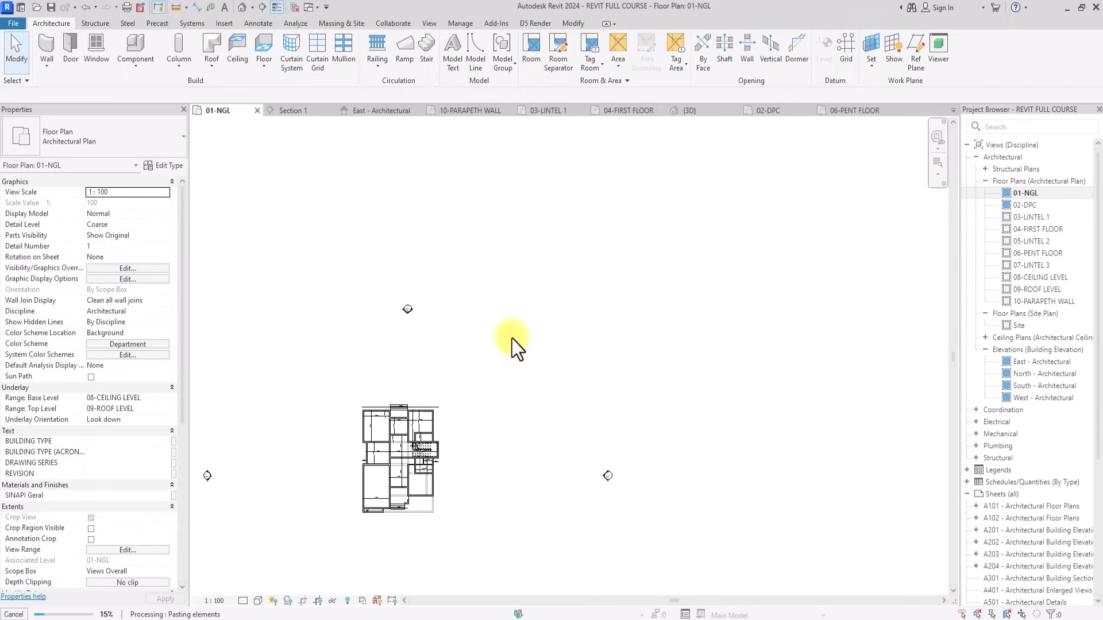
click(577, 366)
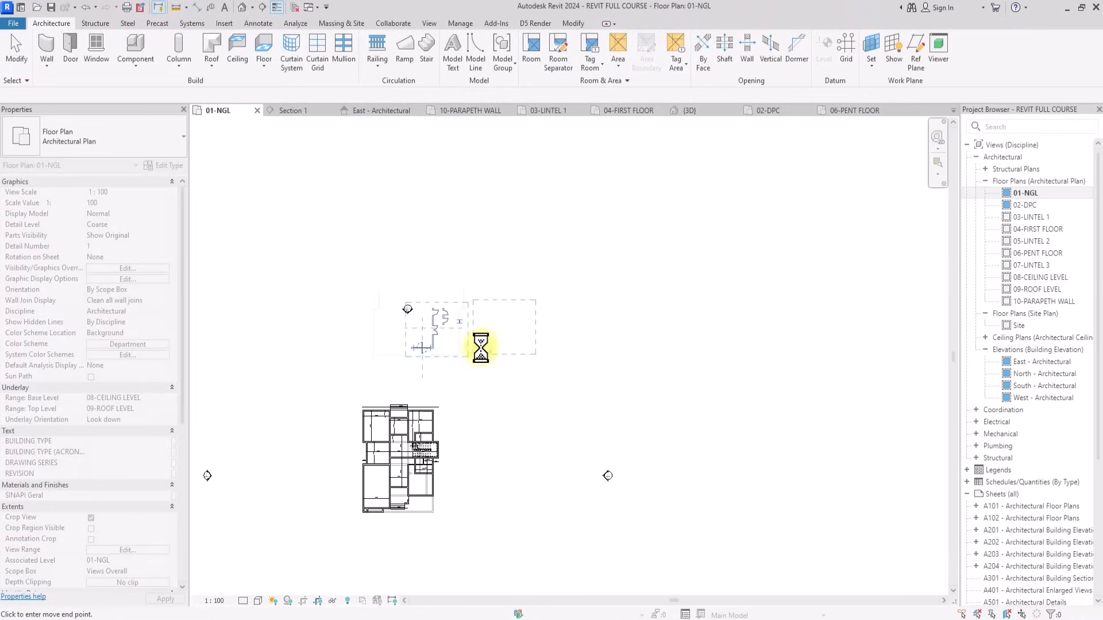
click(480, 349)
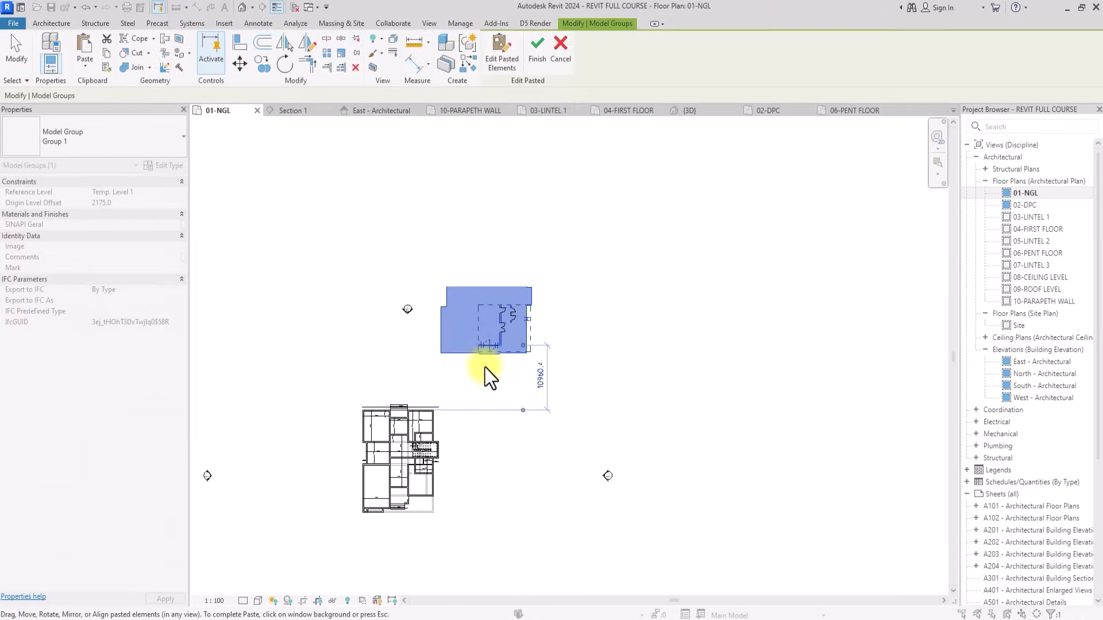
click(503, 453)
scroll(503, 454, up, 2)
scroll(339, 180, down, 2)
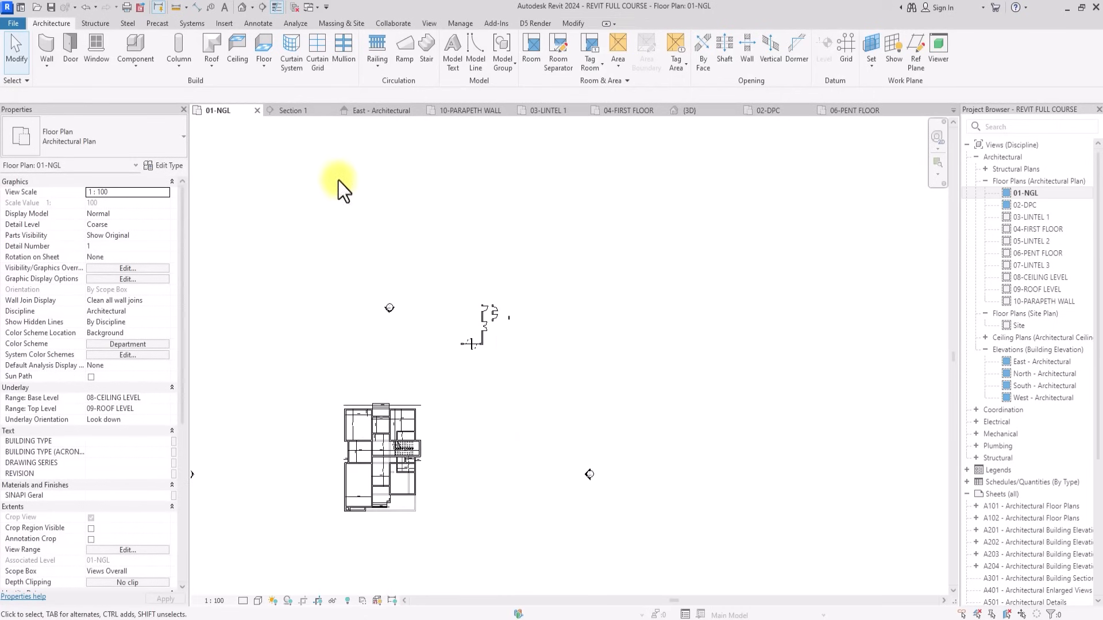
Delete all the pasted walls, doors and kitchen elements beside the house in the 3D view.
click(242, 9)
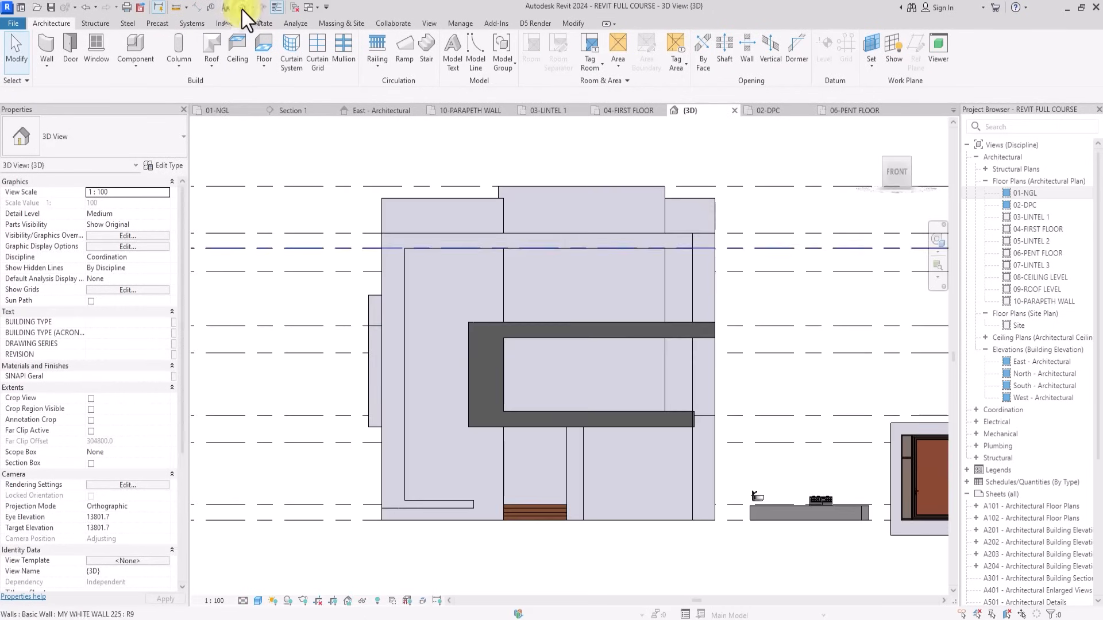
drag(891, 173, 598, 401)
scroll(582, 382, up, 3)
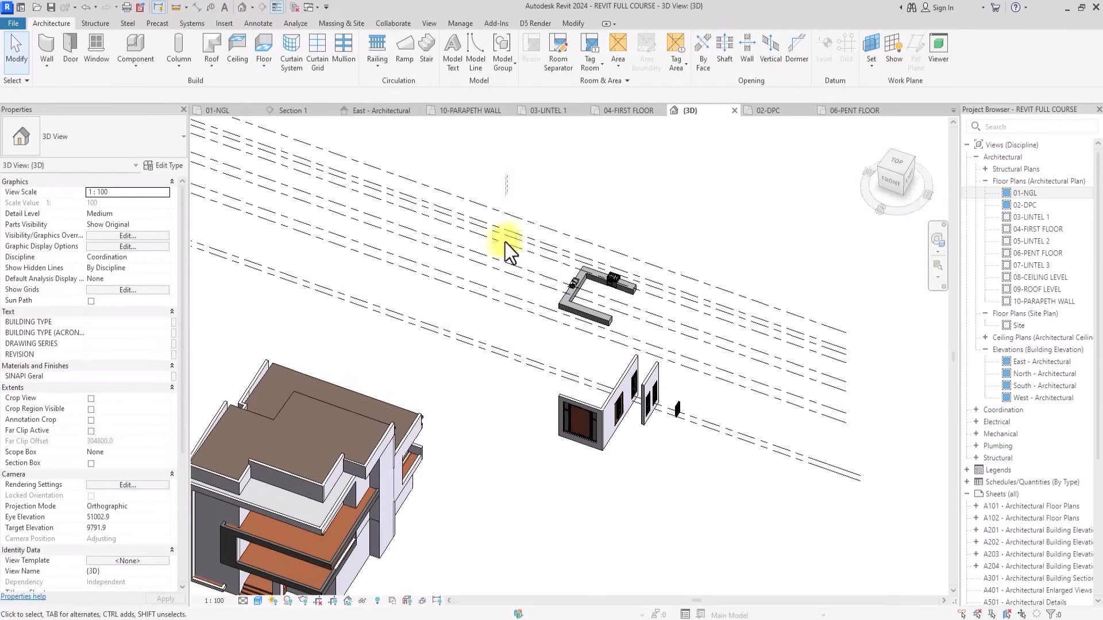
drag(506, 170, 787, 587)
scroll(729, 509, down, 2)
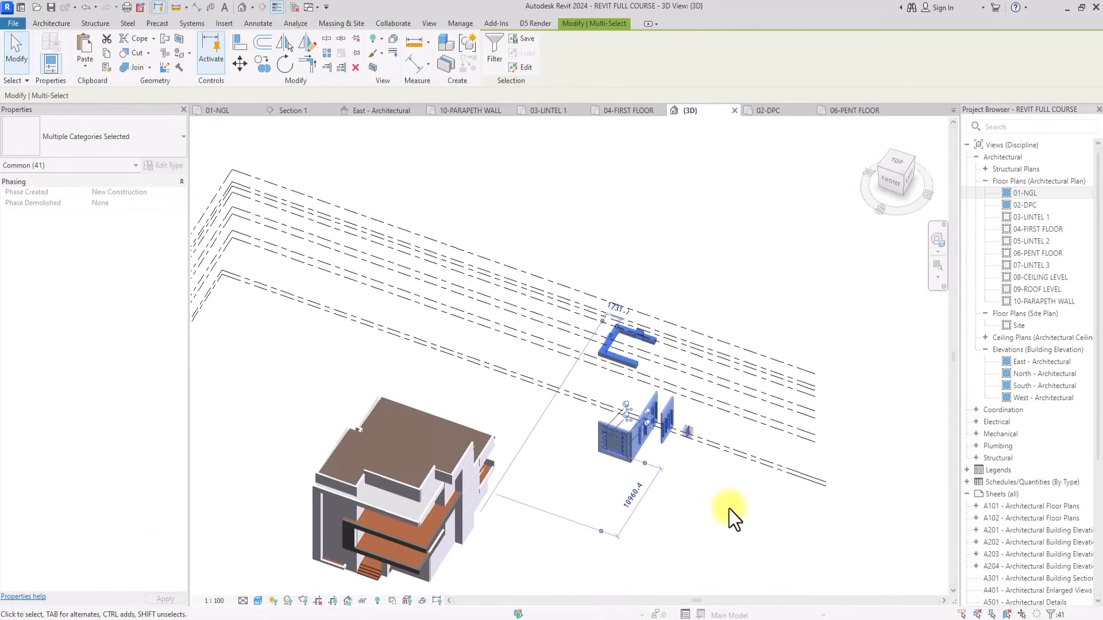
key(Delete)
middle_drag(728, 509, 779, 347)
scroll(729, 509, up, 1)
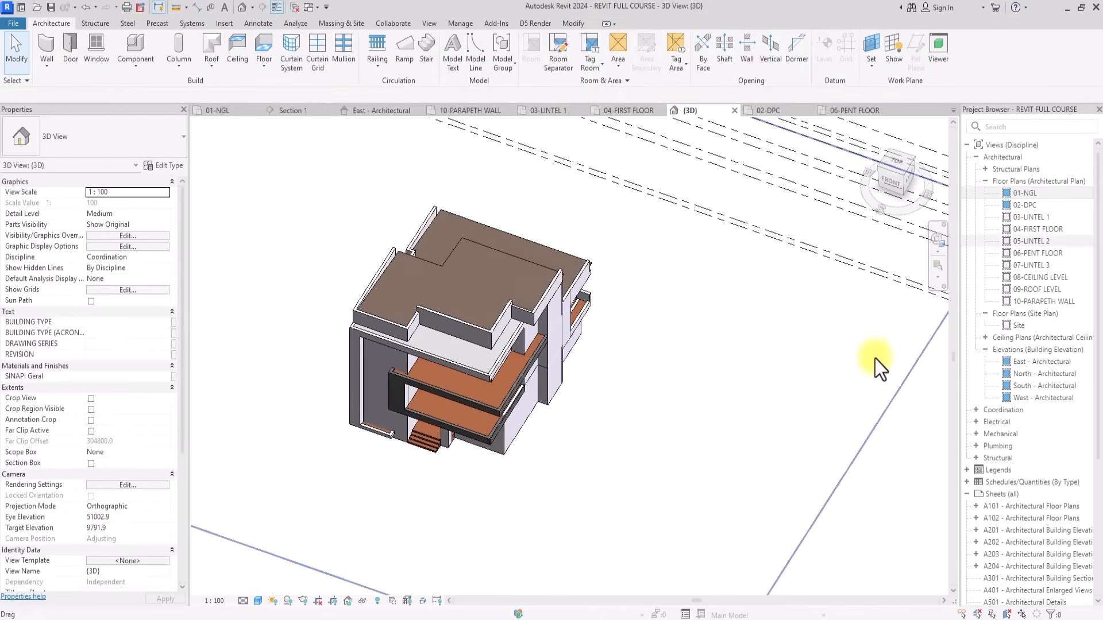
Display the house's 02-DPC floor plan.
double_click(1023, 206)
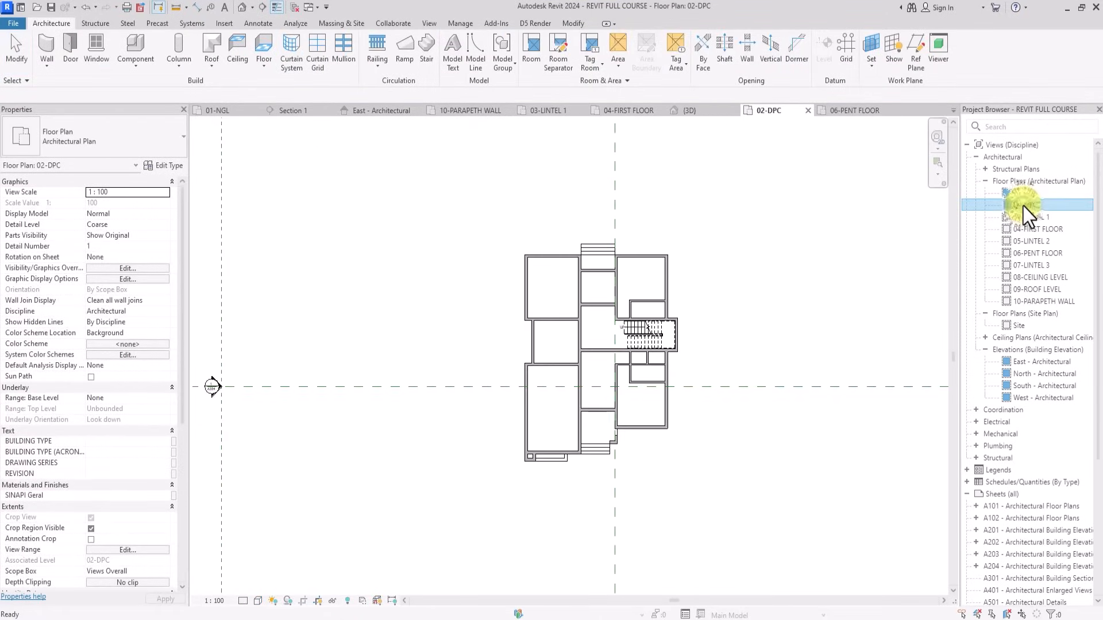
scroll(631, 399, up, 3)
scroll(587, 428, down, 5)
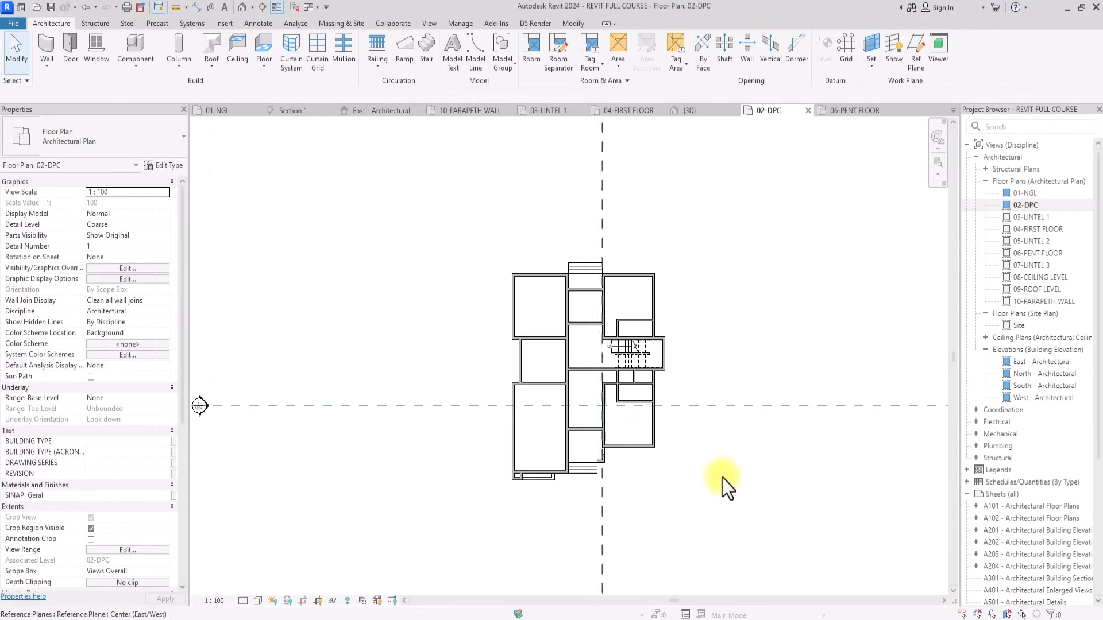
mouse_move(717, 498)
middle_down()
mouse_move(729, 505)
mouse_move(714, 492)
middle_up()
scroll(714, 492, down, 2)
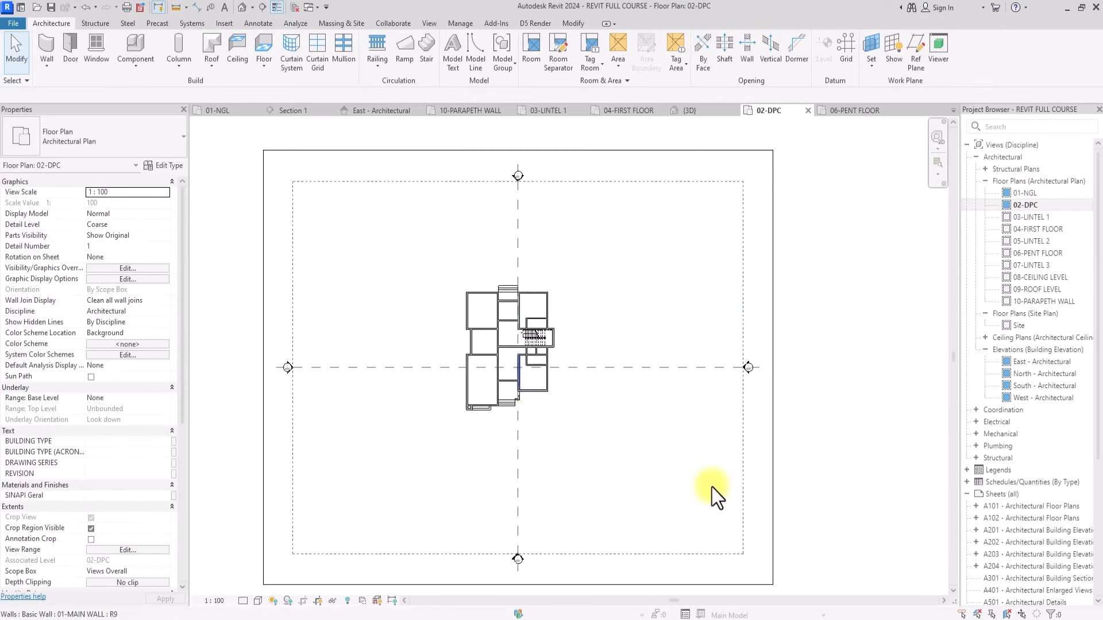
scroll(714, 493, up, 2)
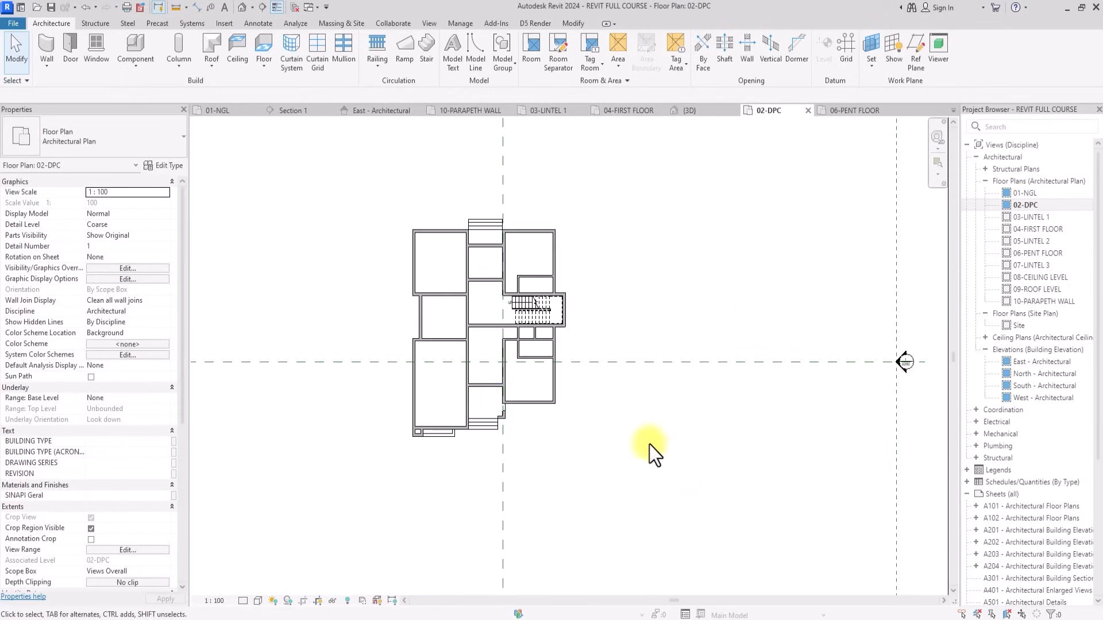
click(69, 49)
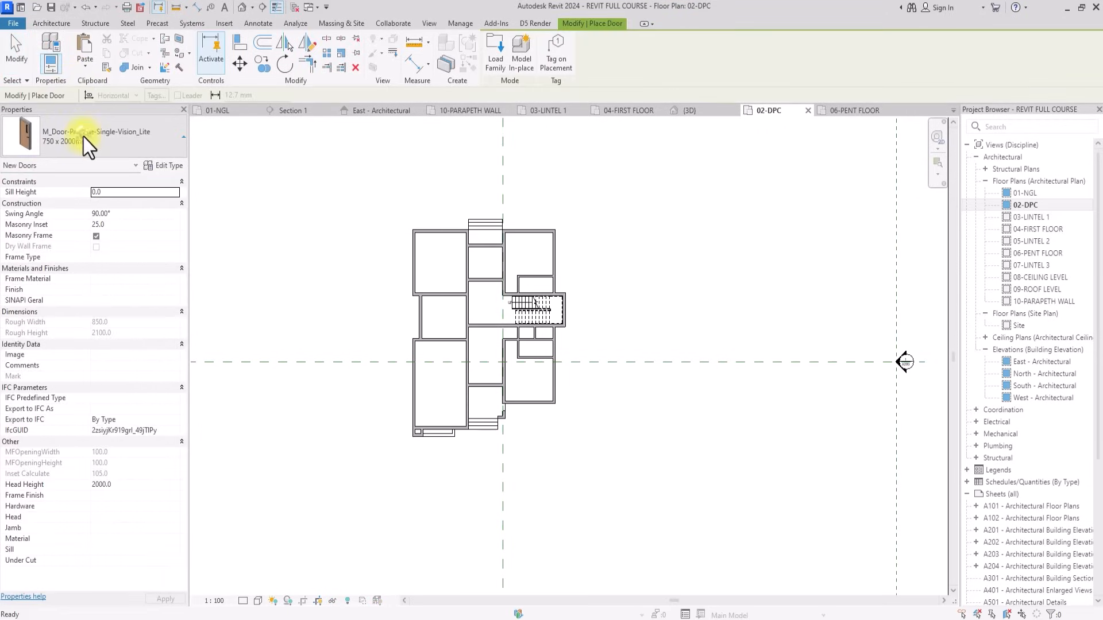
click(84, 137)
scroll(84, 137, up, 4)
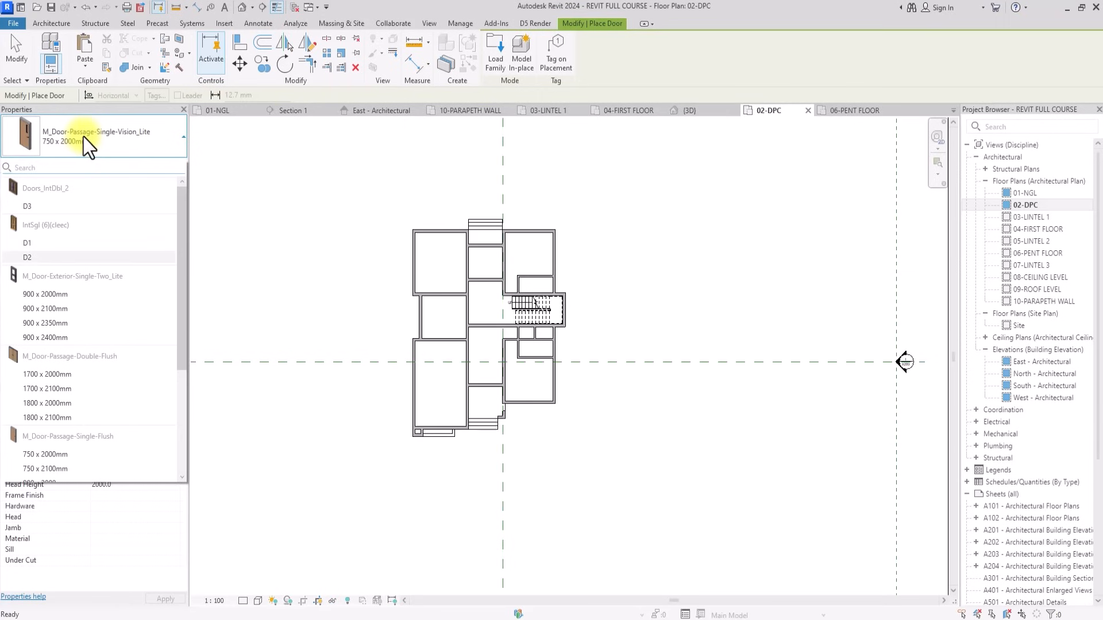
click(33, 247)
scroll(516, 360, up, 5)
scroll(516, 360, up, 5)
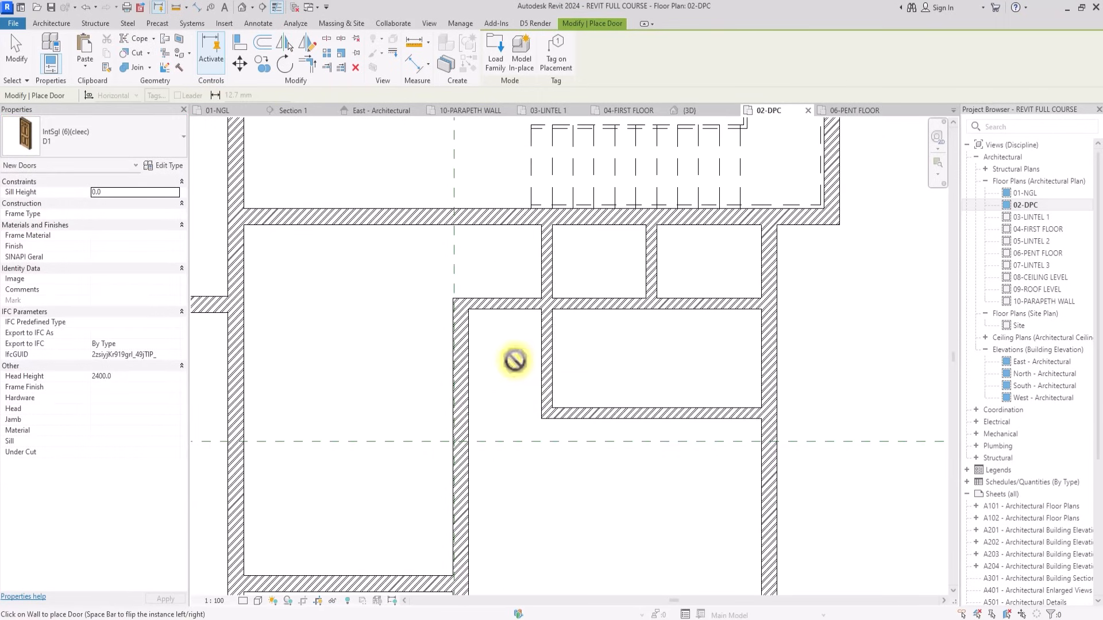
scroll(523, 362, down, 3)
key(Escape)
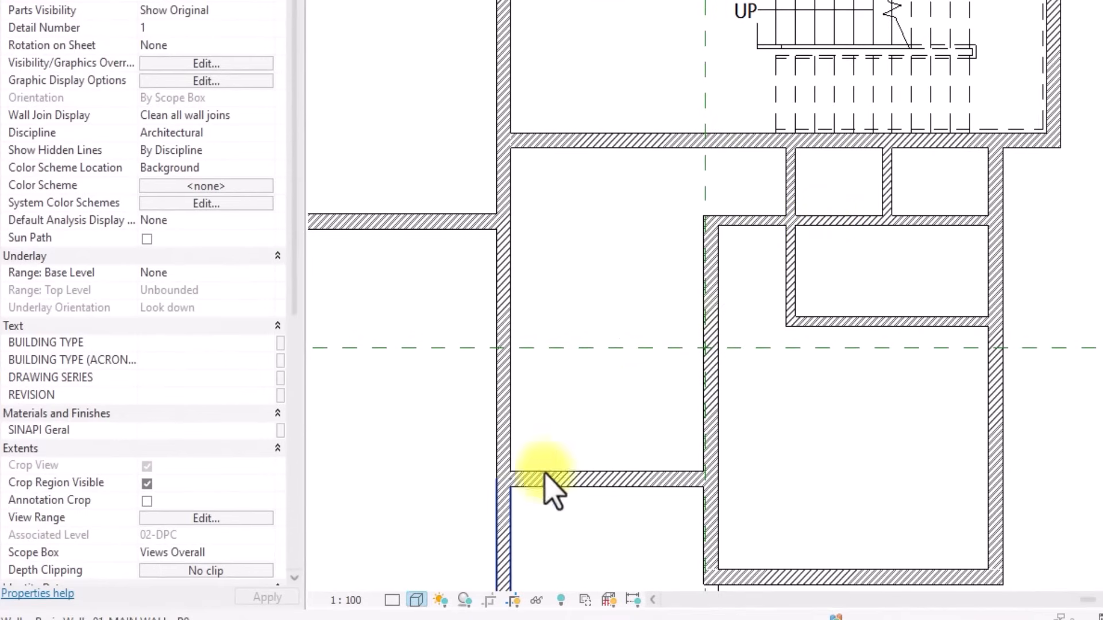
Set the plan's detail level to Fine and place a D1 door in the short entrance wall of the lower-right bedroom.
click(393, 600)
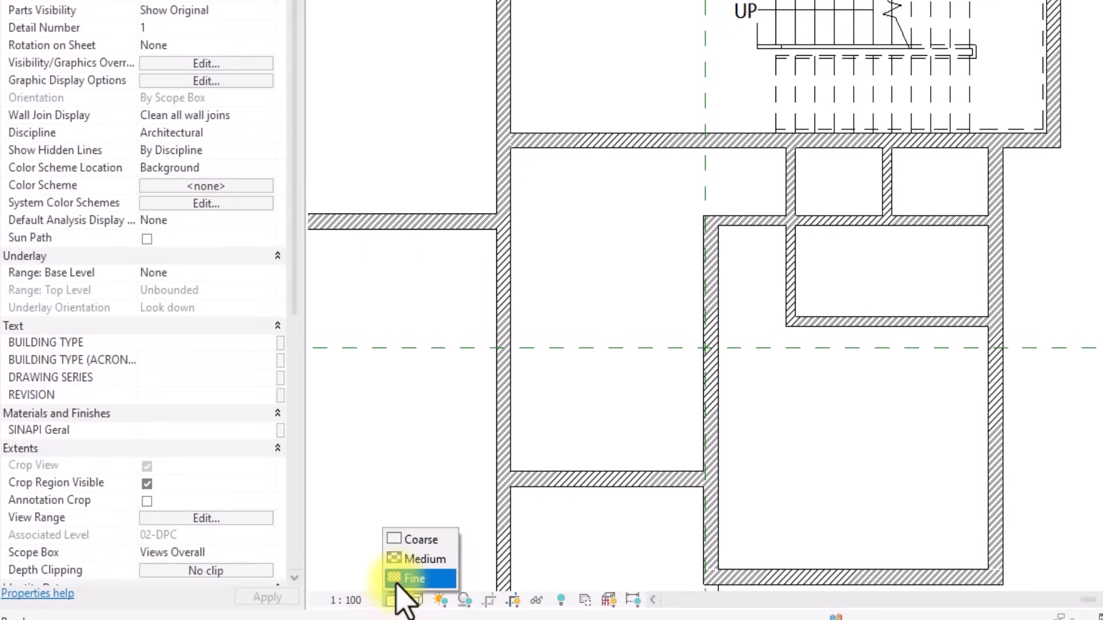
click(397, 579)
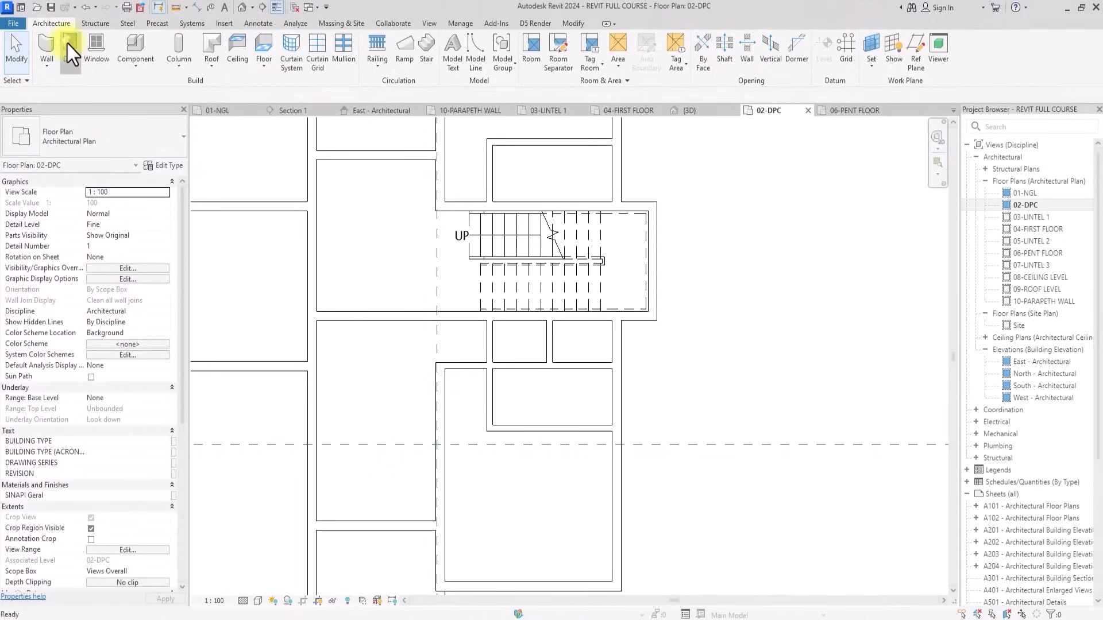
click(67, 43)
scroll(453, 318, up, 5)
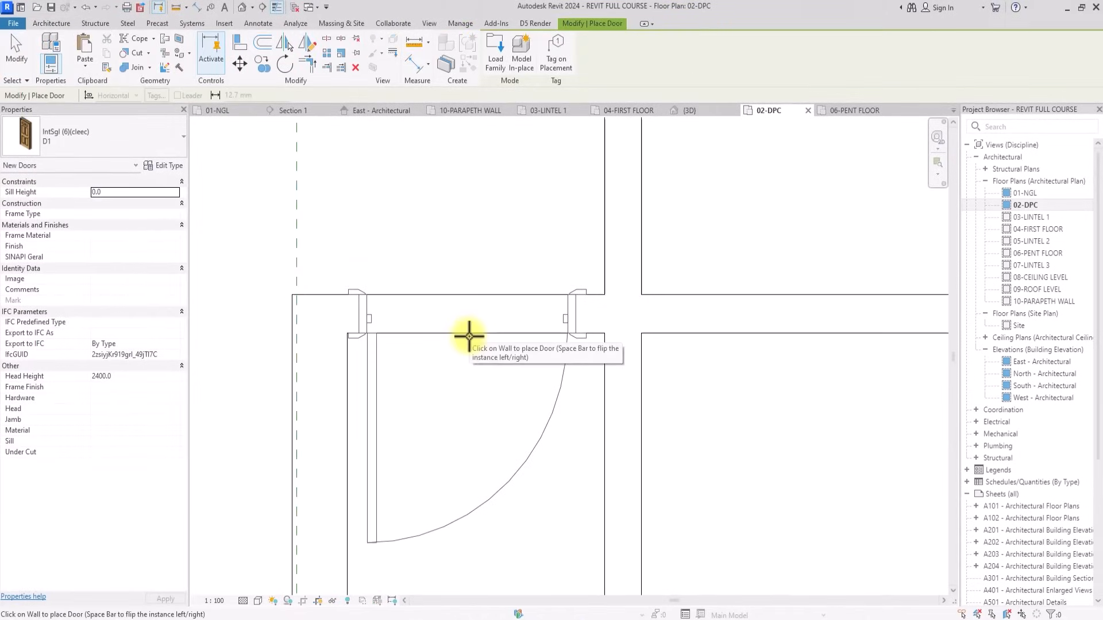
click(469, 336)
Place two facing D1 doors in the hall's side walls just above the staircase, swinging into the upper-right and upper-left rooms.
scroll(469, 336, down, 5)
middle_drag(469, 336, 753, 344)
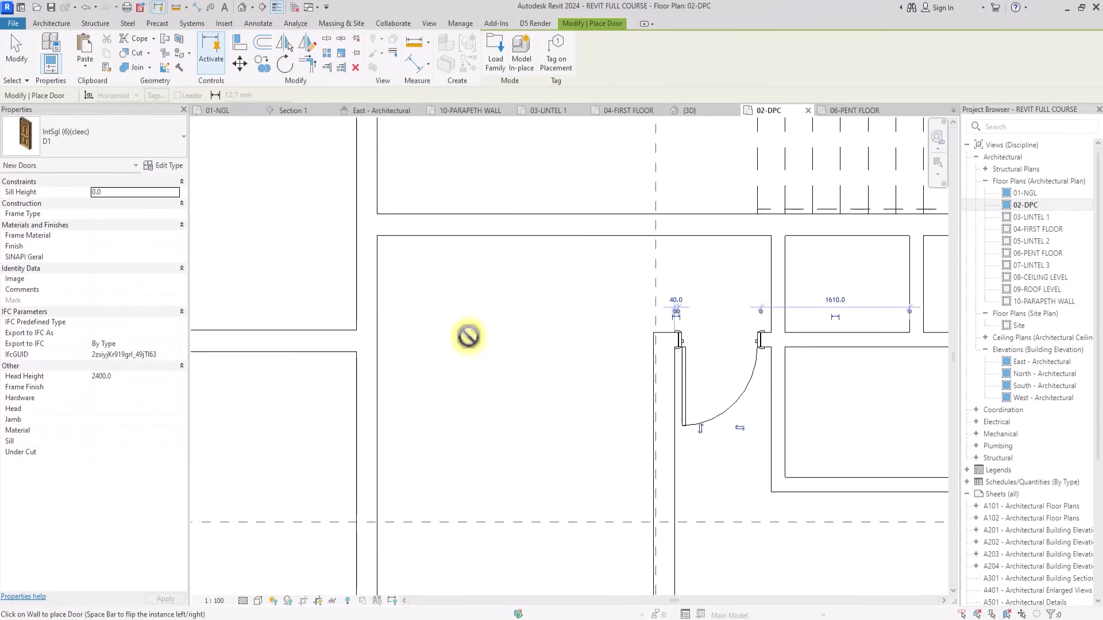
scroll(468, 337, down, 4)
middle_drag(469, 336, 732, 476)
scroll(468, 333, down, 4)
scroll(458, 345, up, 6)
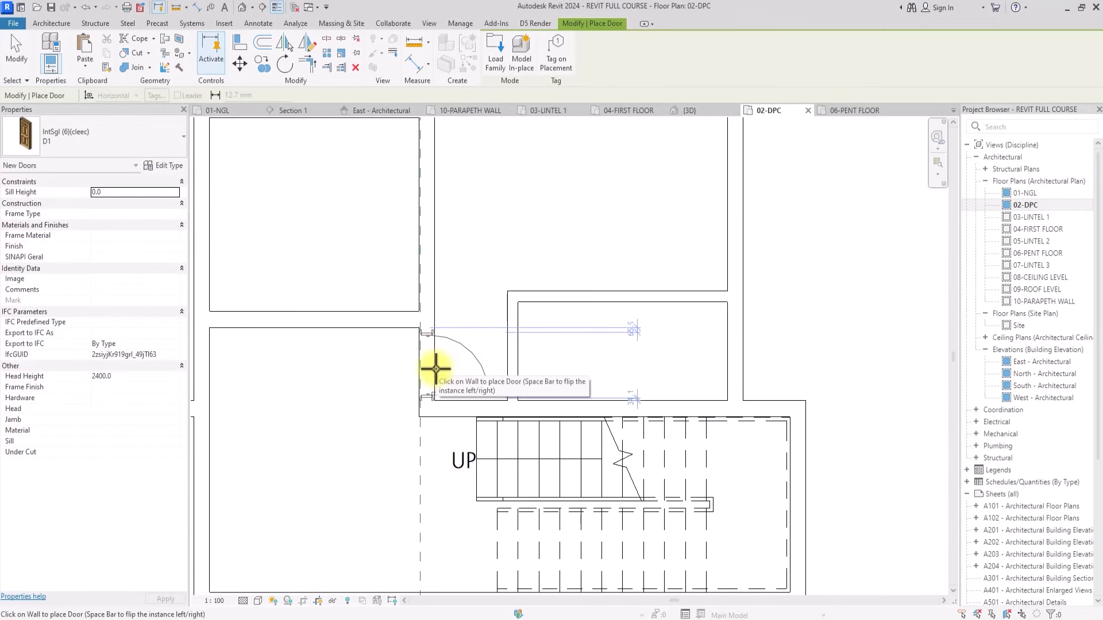
click(434, 367)
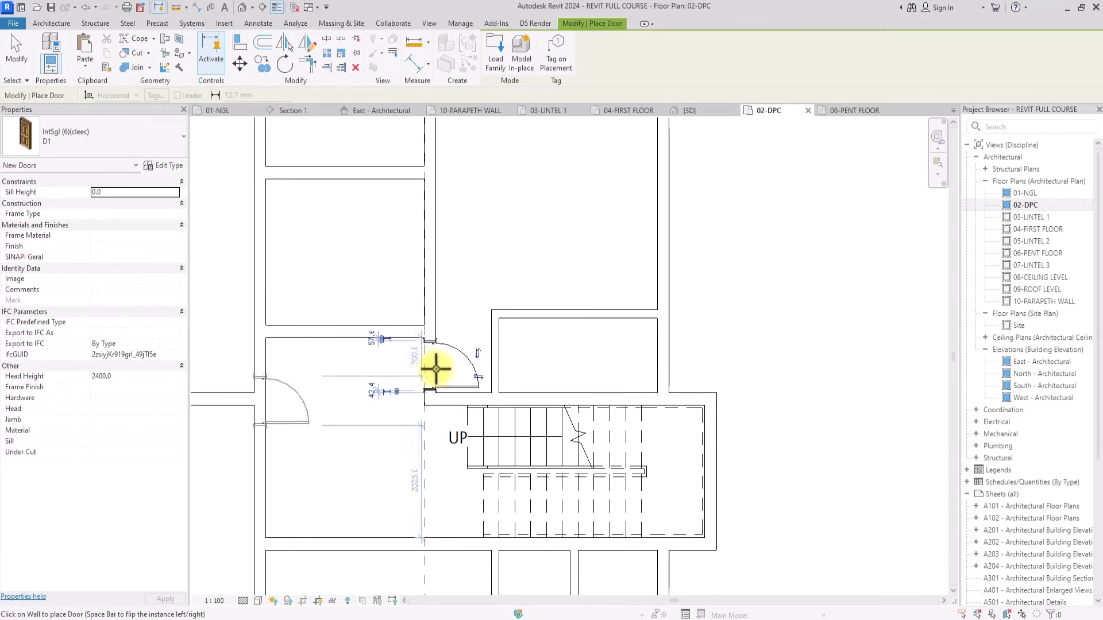
scroll(456, 382, down, 2)
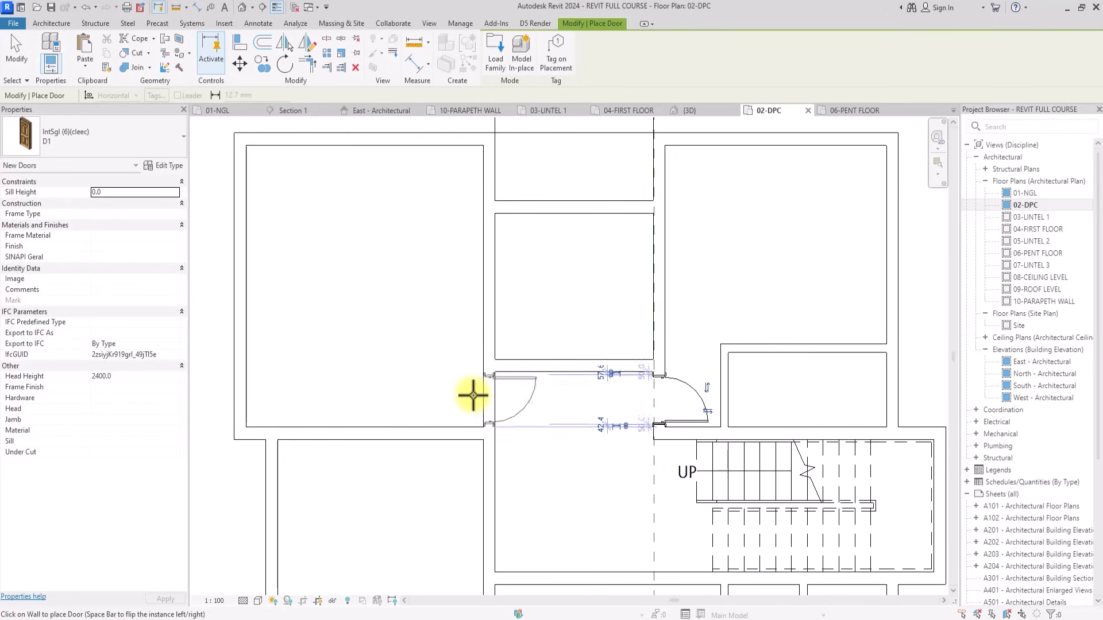
scroll(474, 397, up, 2)
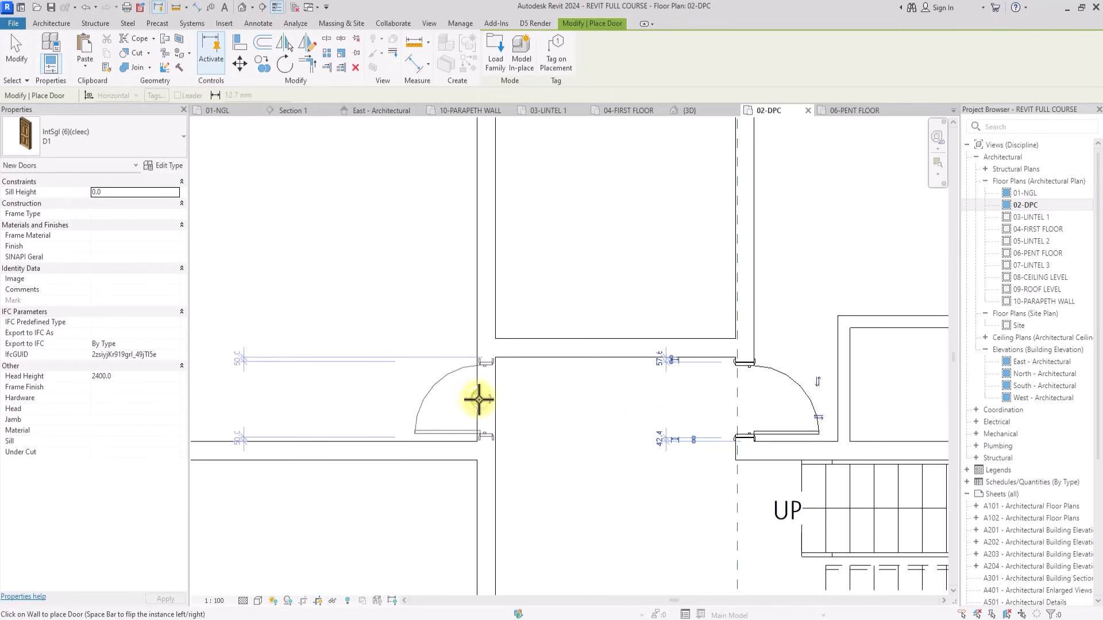
click(479, 399)
Place D1 doors in the central room's lower and upper walls, 500 mm from its right wall, and one from the porch into the upper-left room.
scroll(478, 399, down, 6)
middle_drag(562, 414, 450, 425)
scroll(477, 398, up, 4)
scroll(470, 391, up, 2)
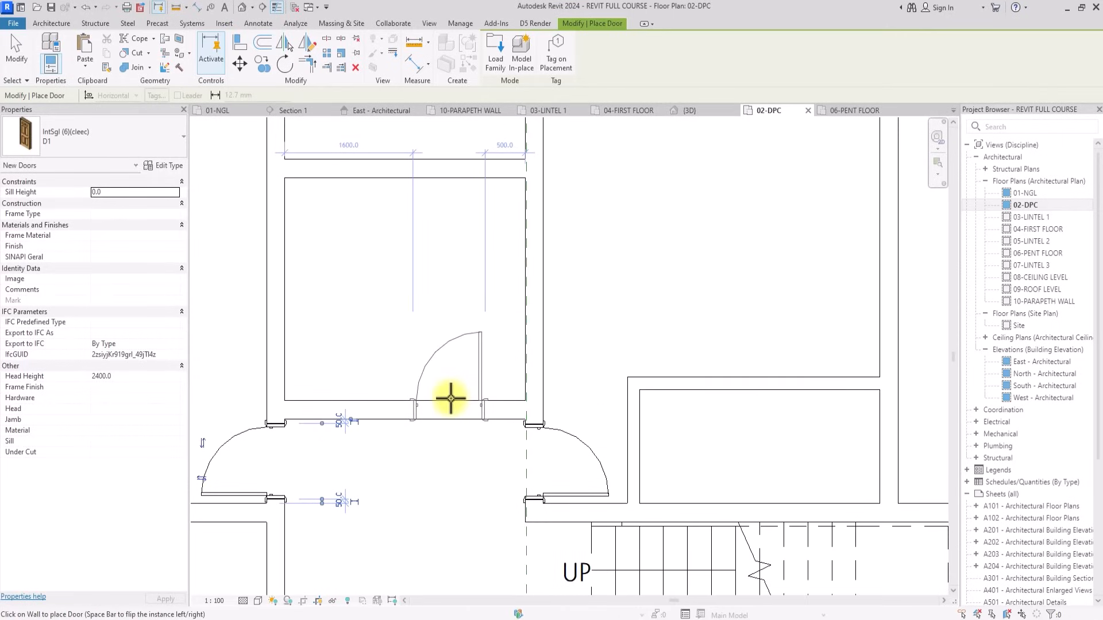
scroll(451, 398, down, 2)
scroll(463, 411, up, 1)
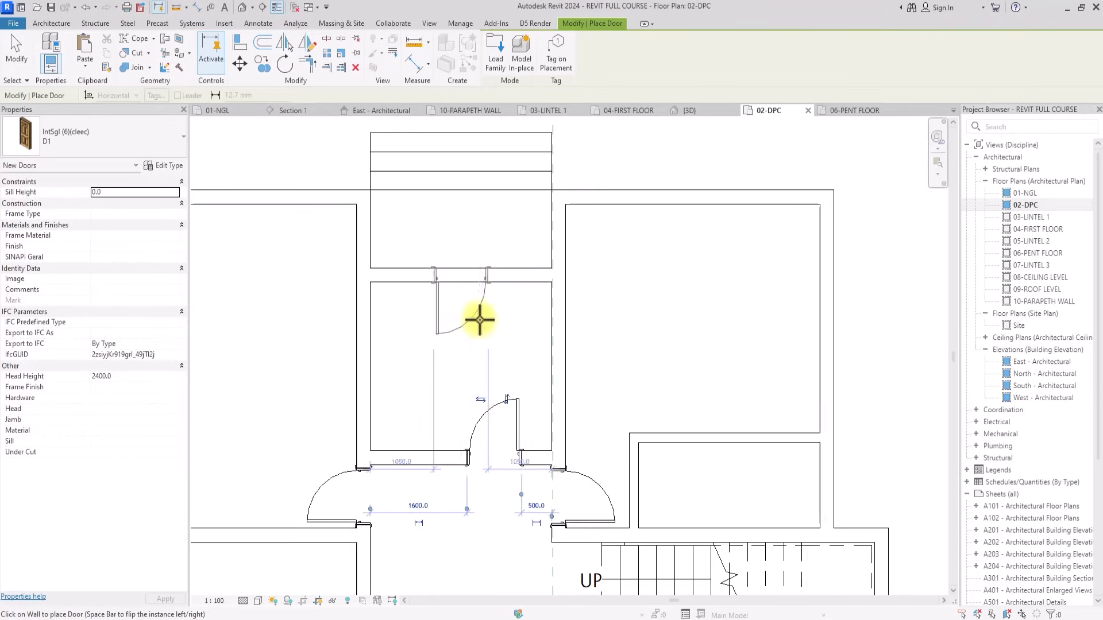
click(492, 284)
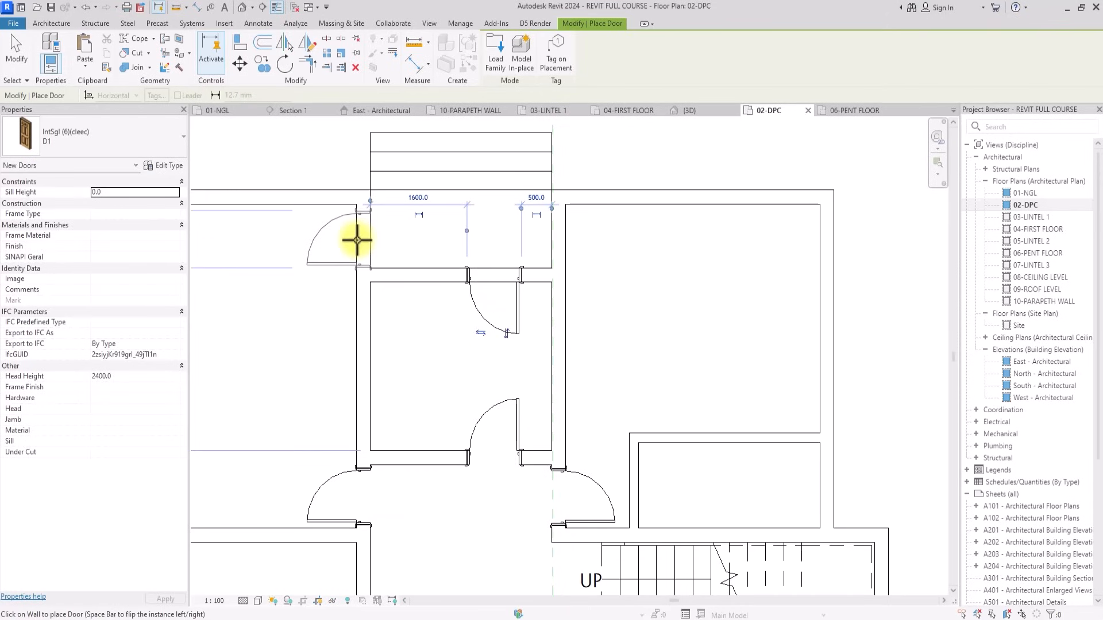
scroll(357, 240, down, 3)
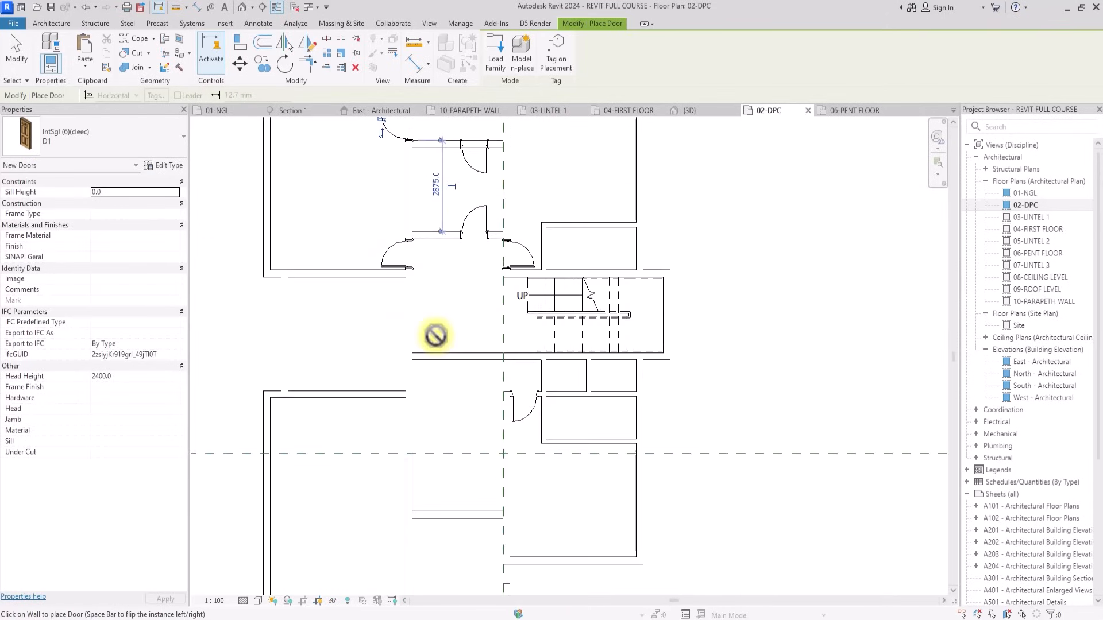
Place a D2 door in the lower wall of the lower-right bedroom's bathroom, hinged on the left and 60 mm from the corner.
scroll(549, 239, up, 2)
scroll(559, 231, up, 3)
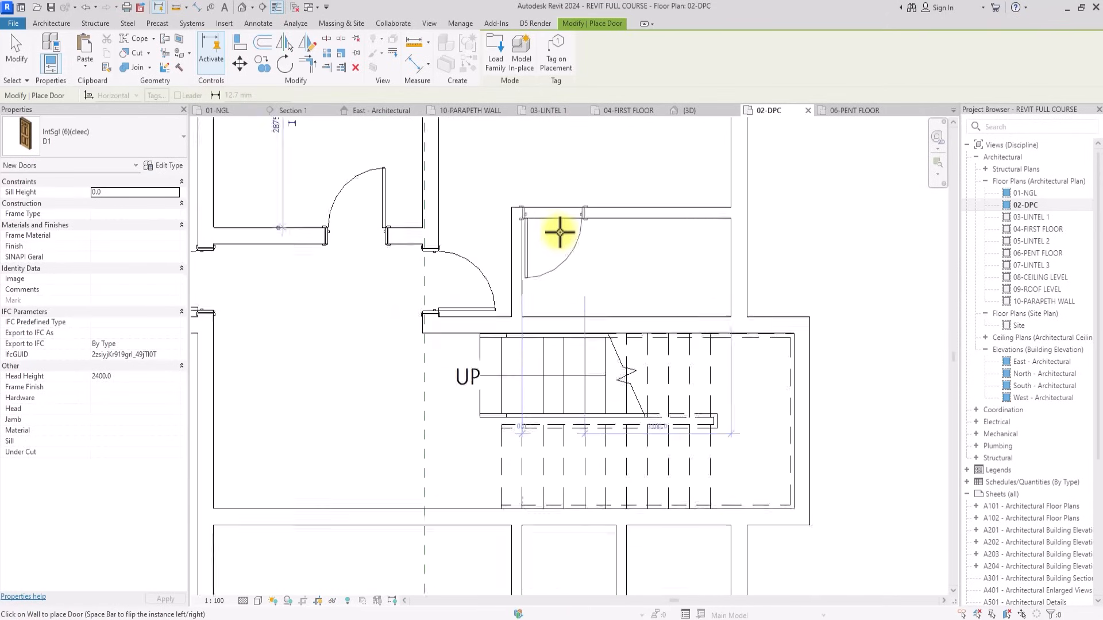
scroll(559, 231, down, 5)
middle_drag(560, 307, 559, 231)
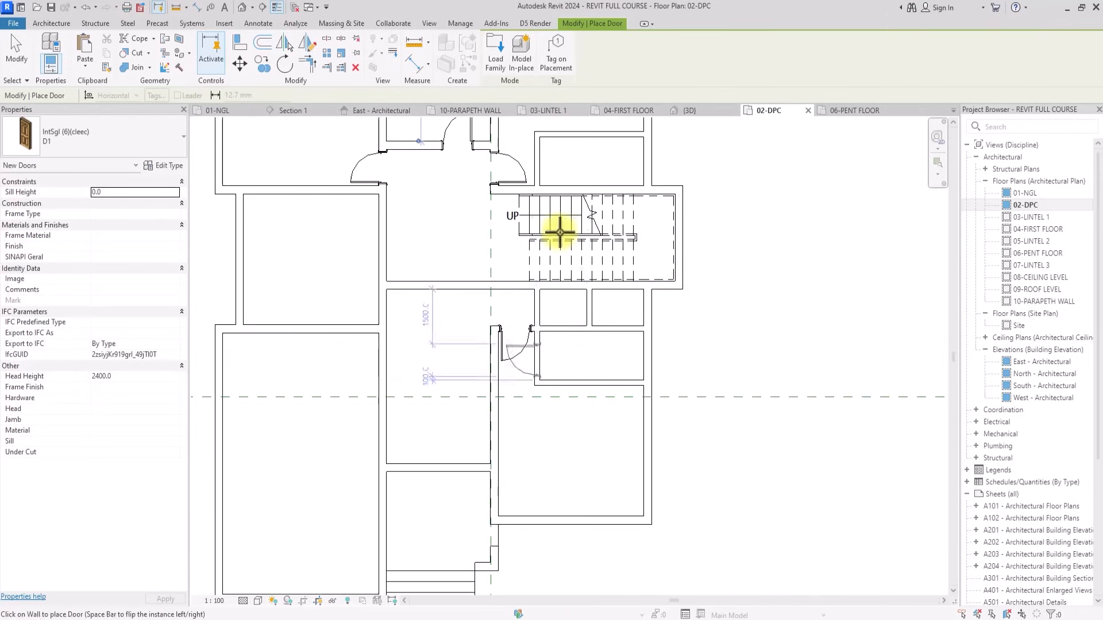
scroll(570, 332, up, 2)
click(81, 140)
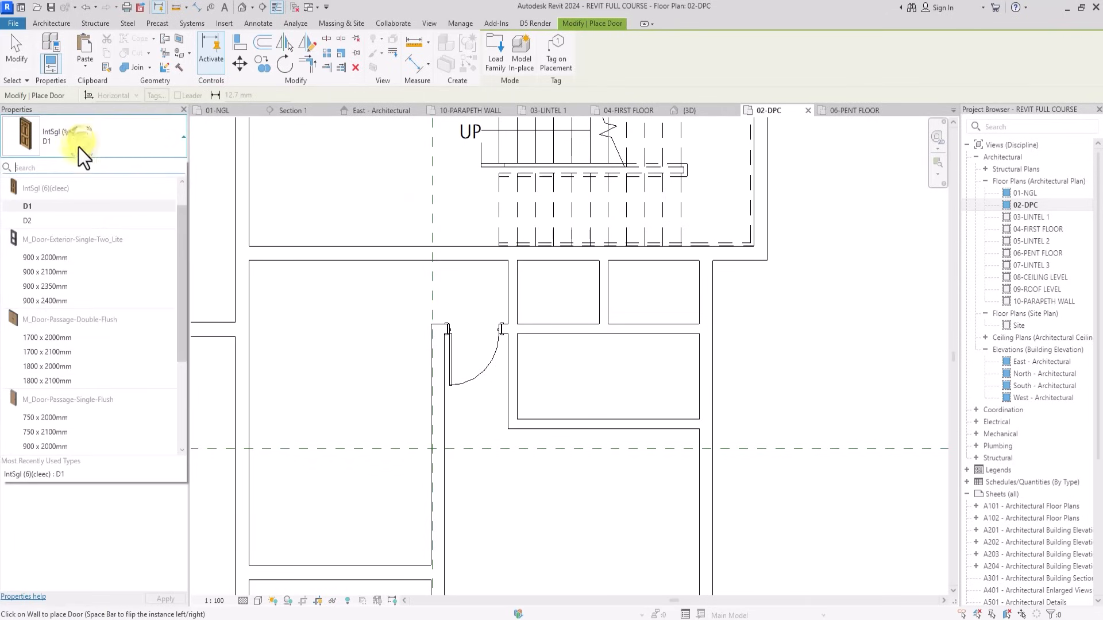
click(39, 220)
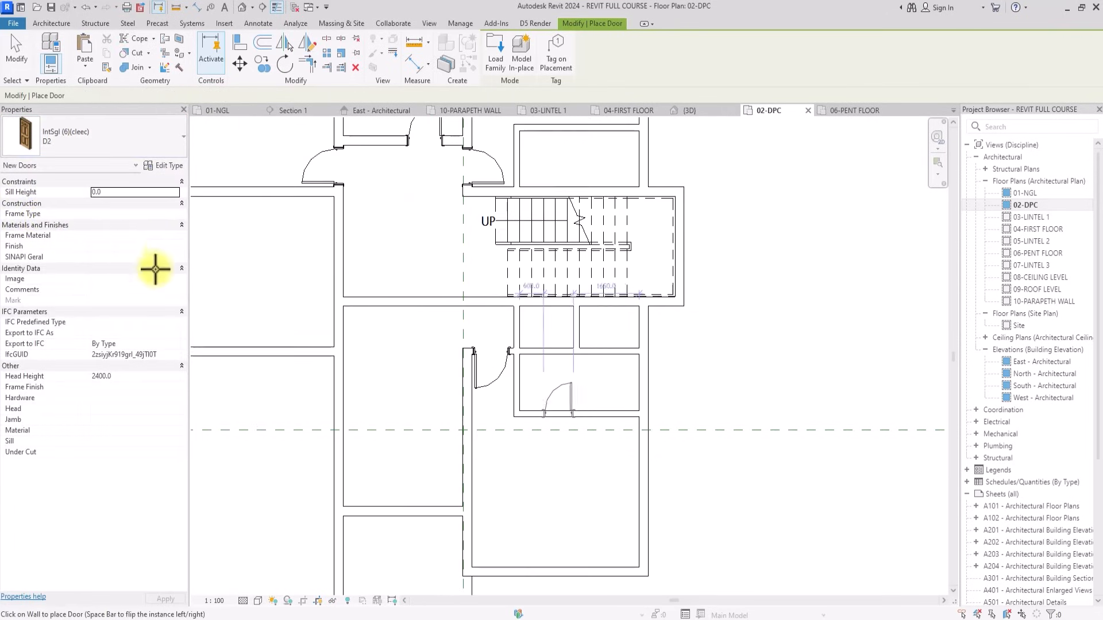
scroll(468, 402, up, 3)
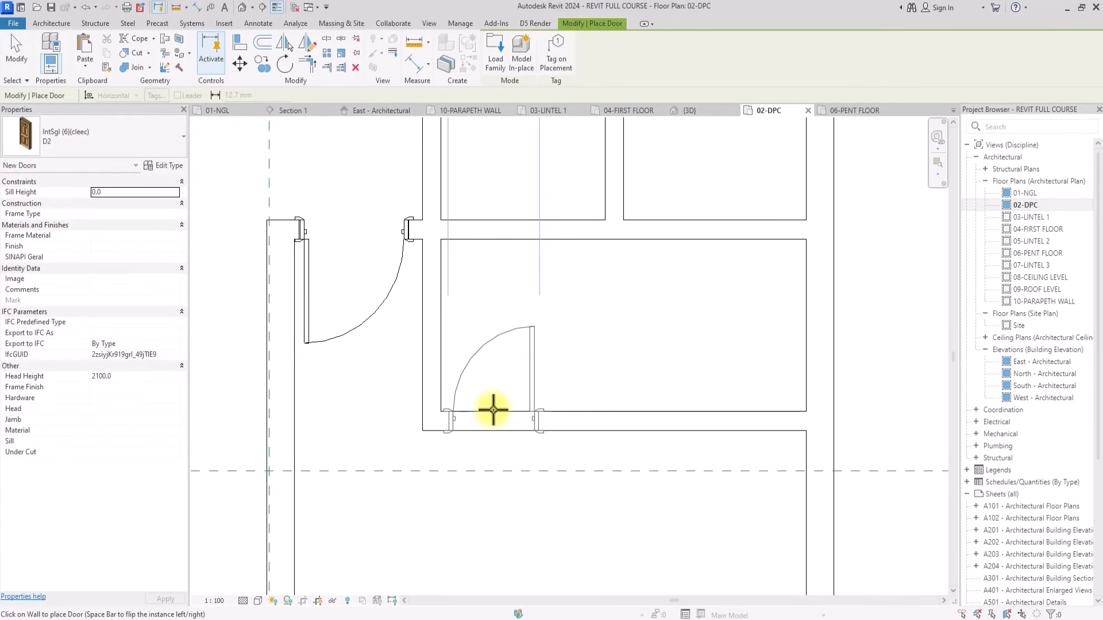
key(space)
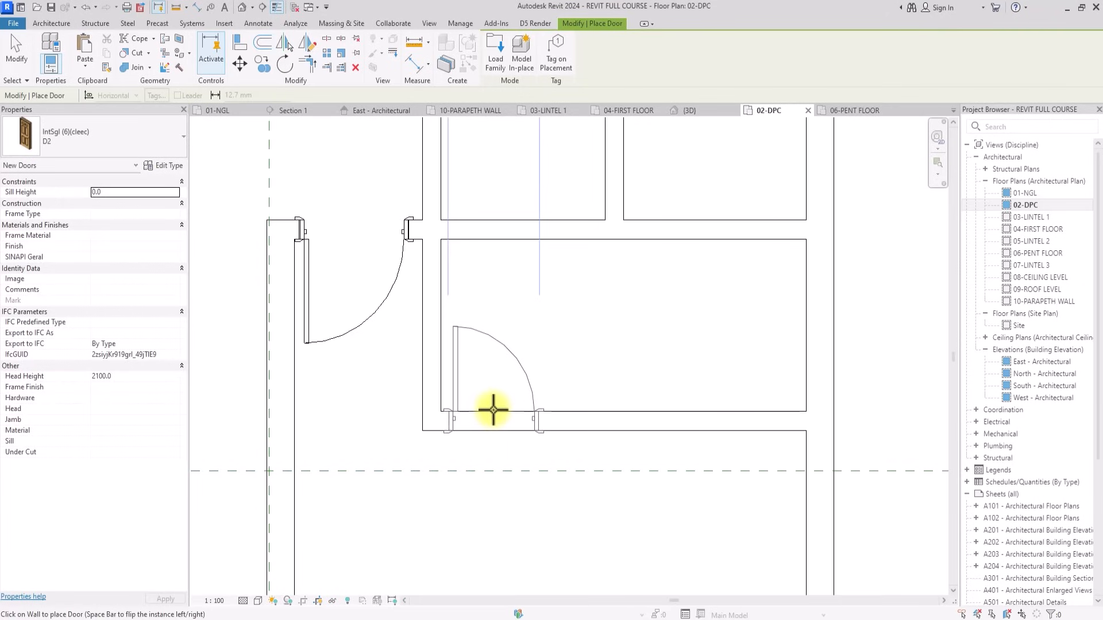
scroll(446, 320, down, 1)
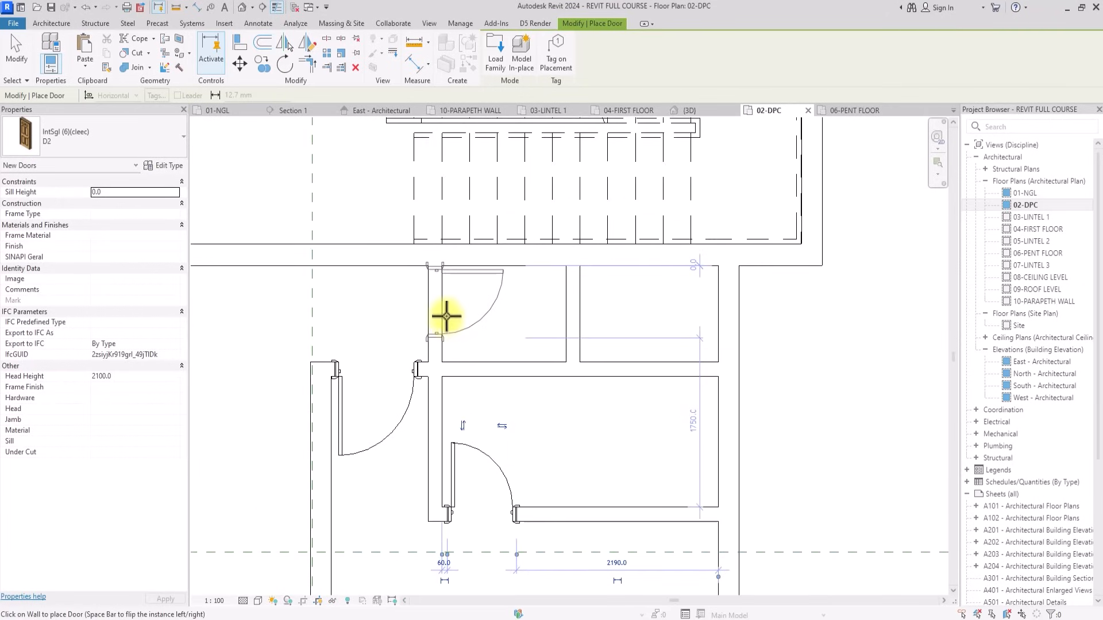
Place D2 doors in the outer and dividing walls of the two small rooms directly below the staircase.
click(450, 310)
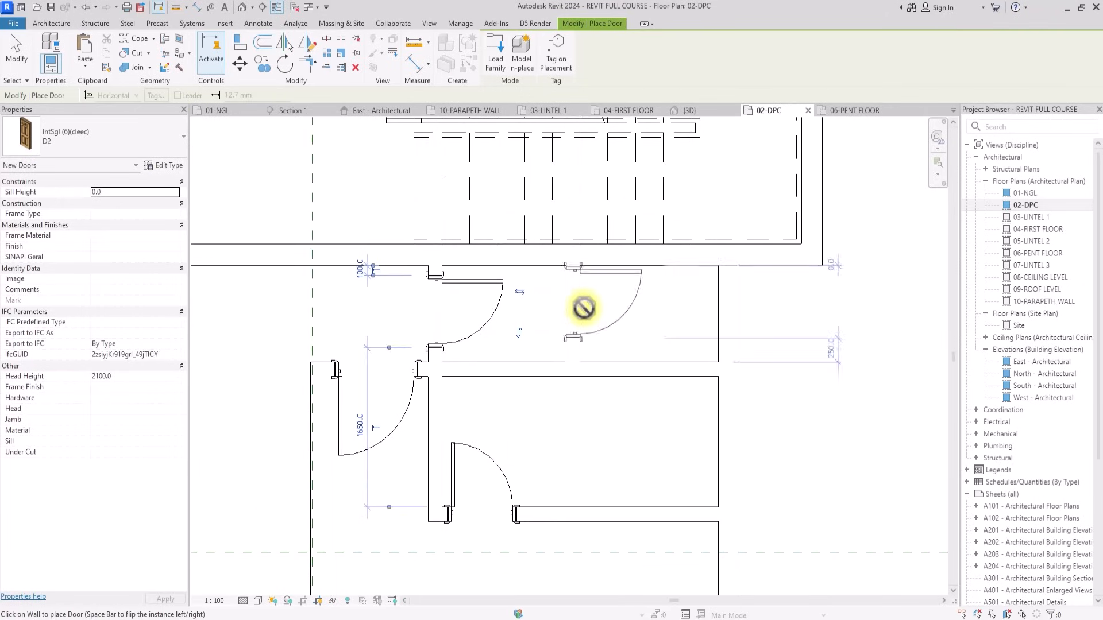
click(585, 309)
scroll(585, 309, down, 3)
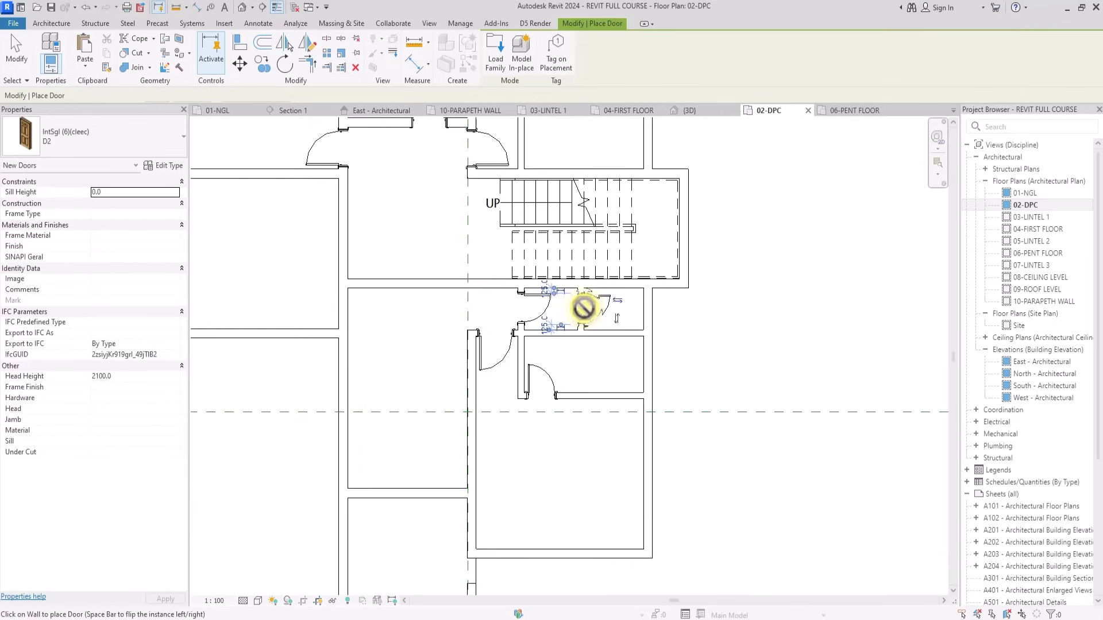
mouse_move(584, 309)
middle_down()
mouse_move(768, 255)
mouse_move(587, 329)
middle_up()
scroll(585, 309, down, 1)
Place a Doors_IntDbl_2 D3 double door in the wall below the stair hall, 700 mm from the left wall and swinging downward.
scroll(585, 308, up, 5)
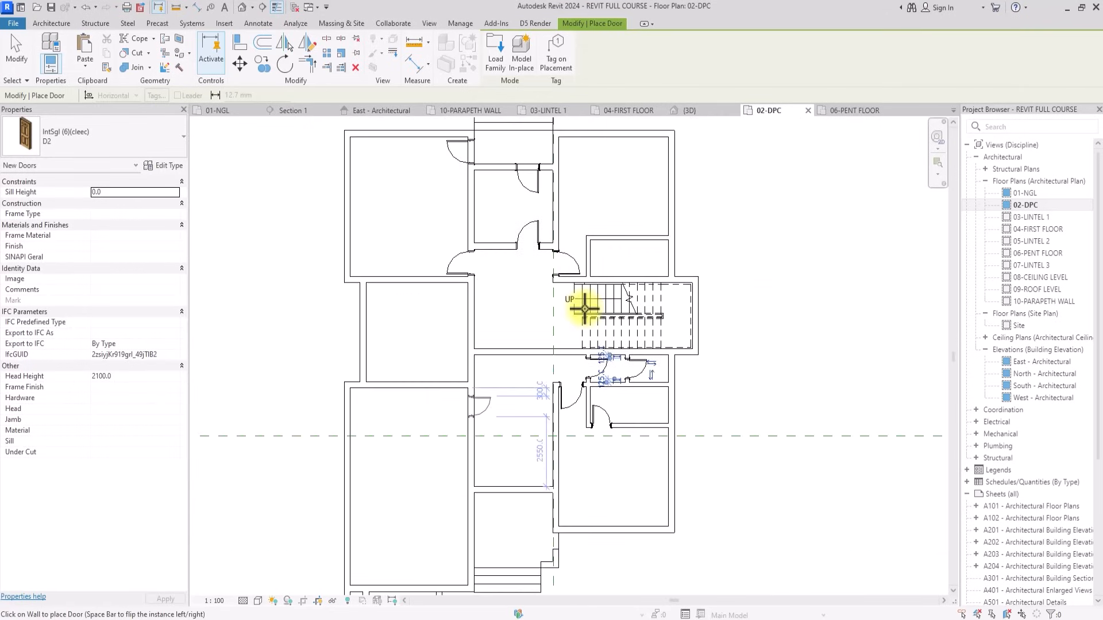
scroll(434, 260, up, 1)
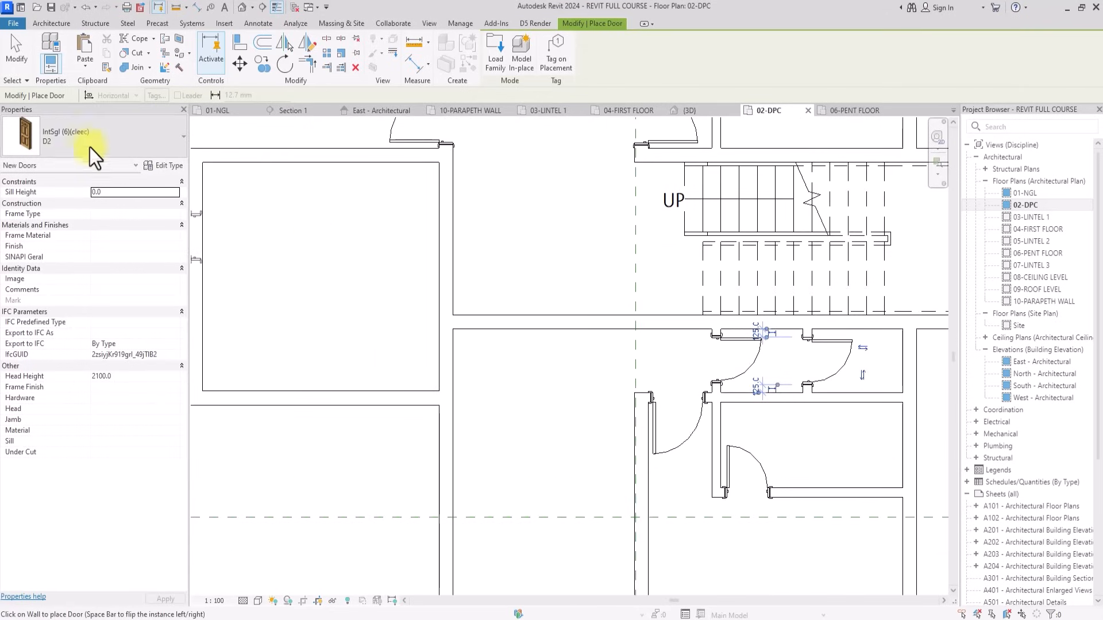
click(75, 143)
scroll(76, 143, up, 3)
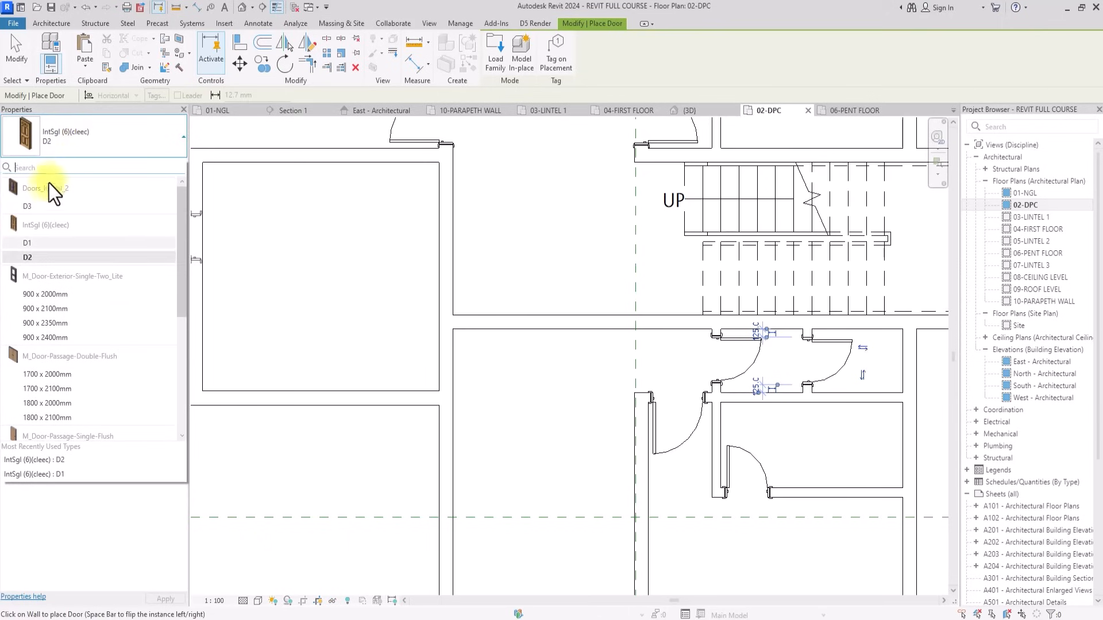
click(31, 206)
key(space)
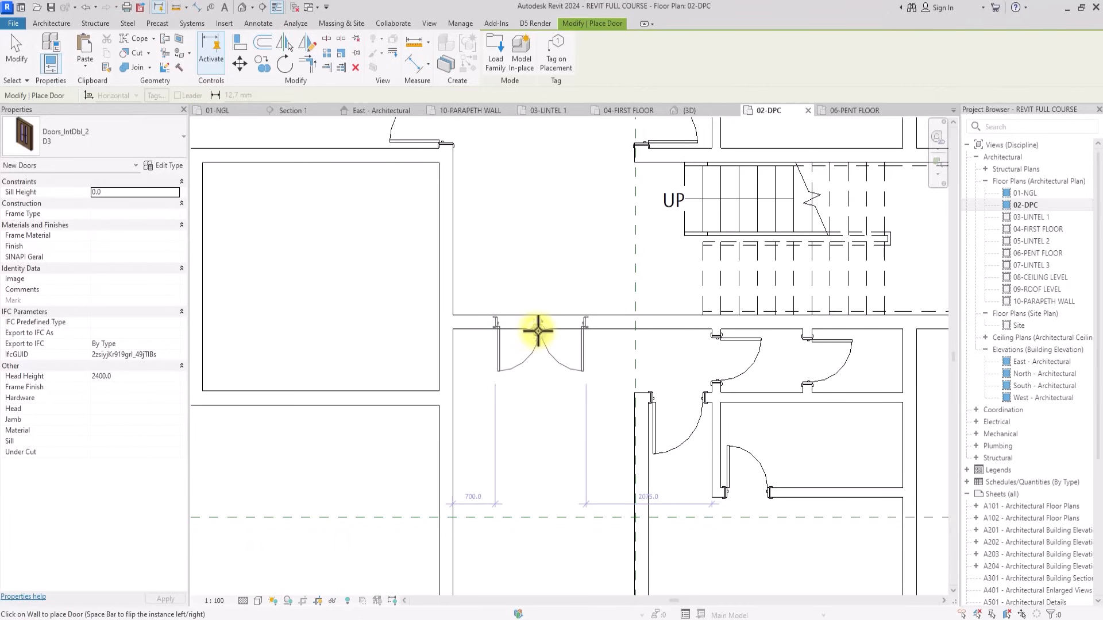
click(538, 331)
Place a D3 double door in the right wall of the large lower-left room, 900 mm from its upper wall, and finish placing.
scroll(534, 328, down, 3)
scroll(534, 332, up, 4)
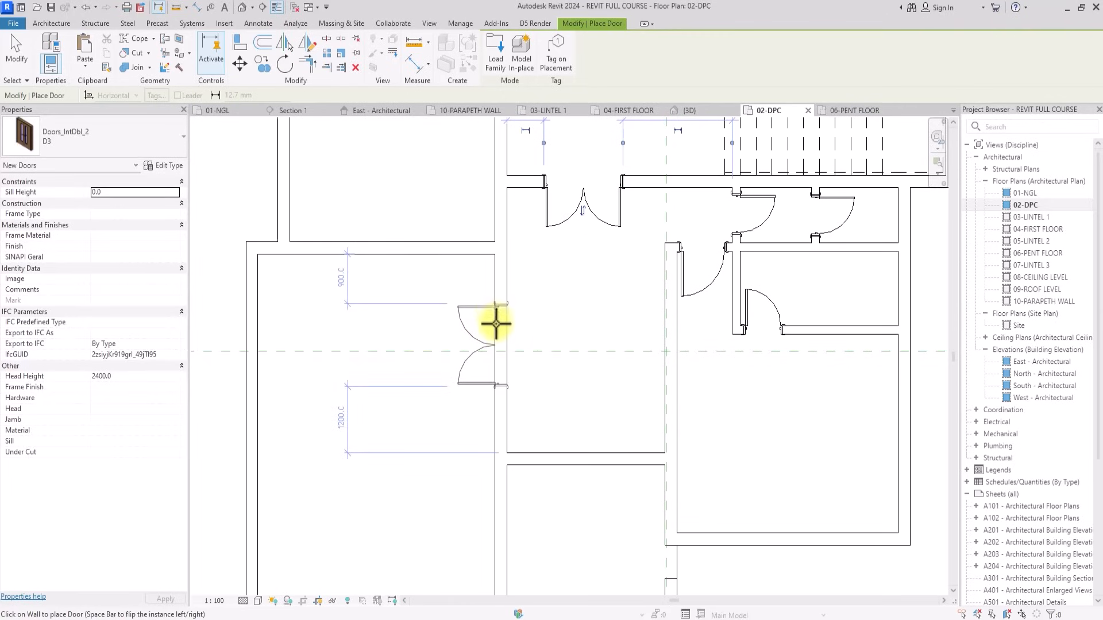
scroll(497, 344, down, 2)
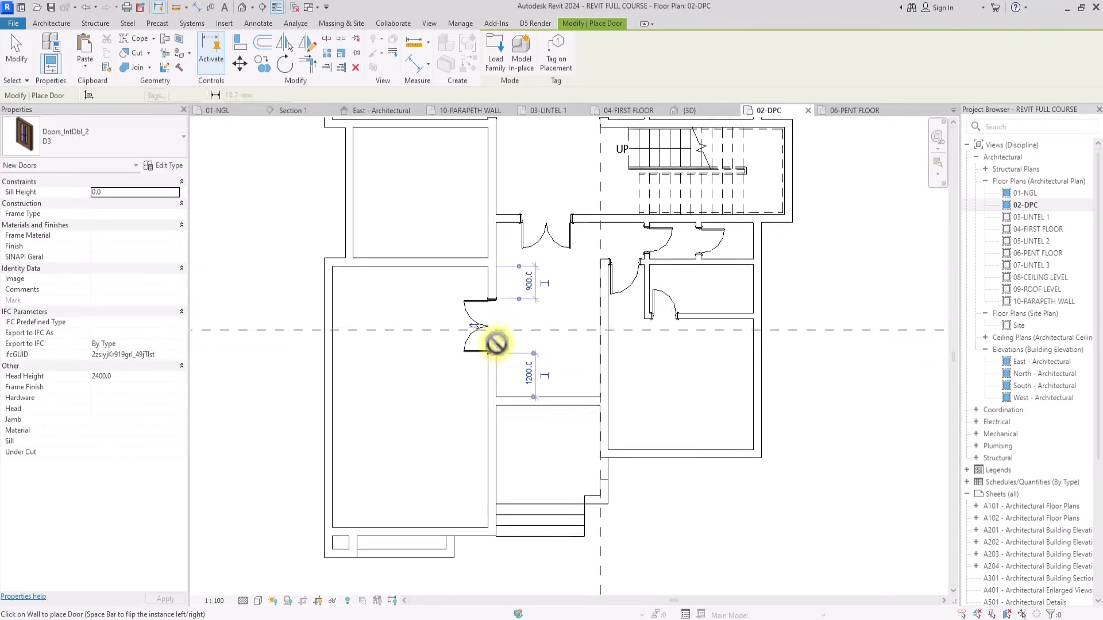
middle_drag(528, 122, 501, 325)
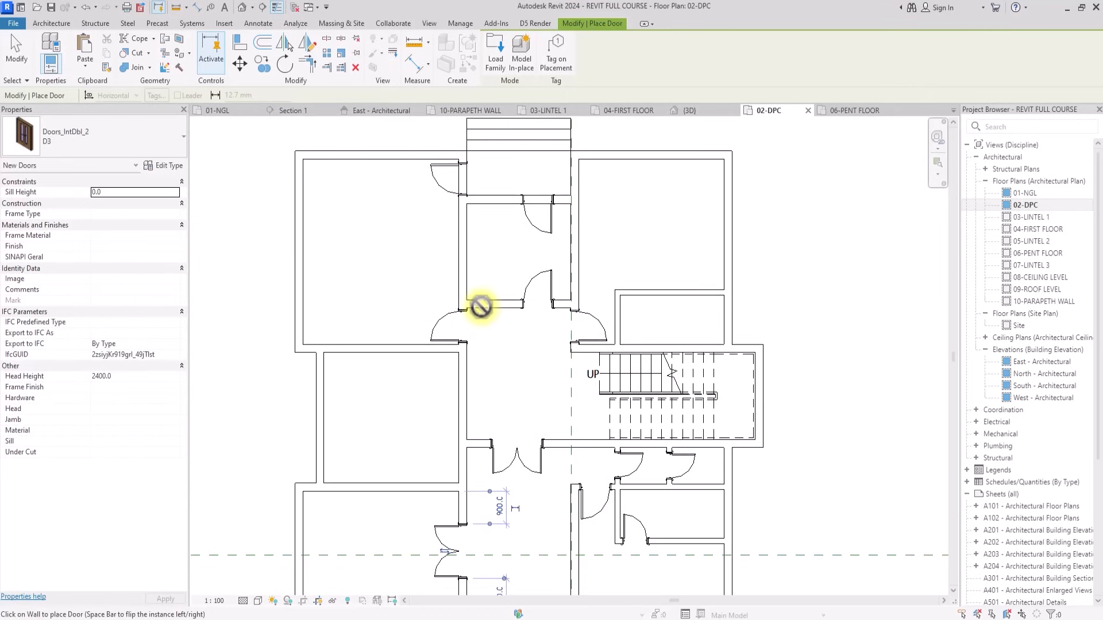
key(Escape)
key(Escape)
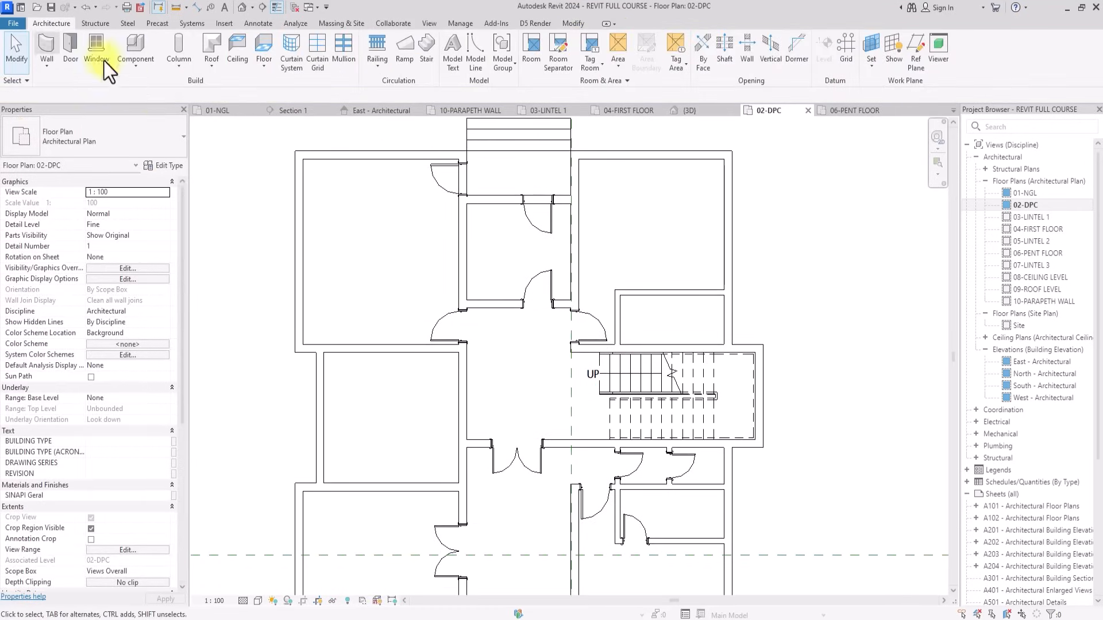
Place a D2 door in the upper wall of the upper-right room's bathroom, near its left corner, and finish placing.
click(78, 44)
click(58, 138)
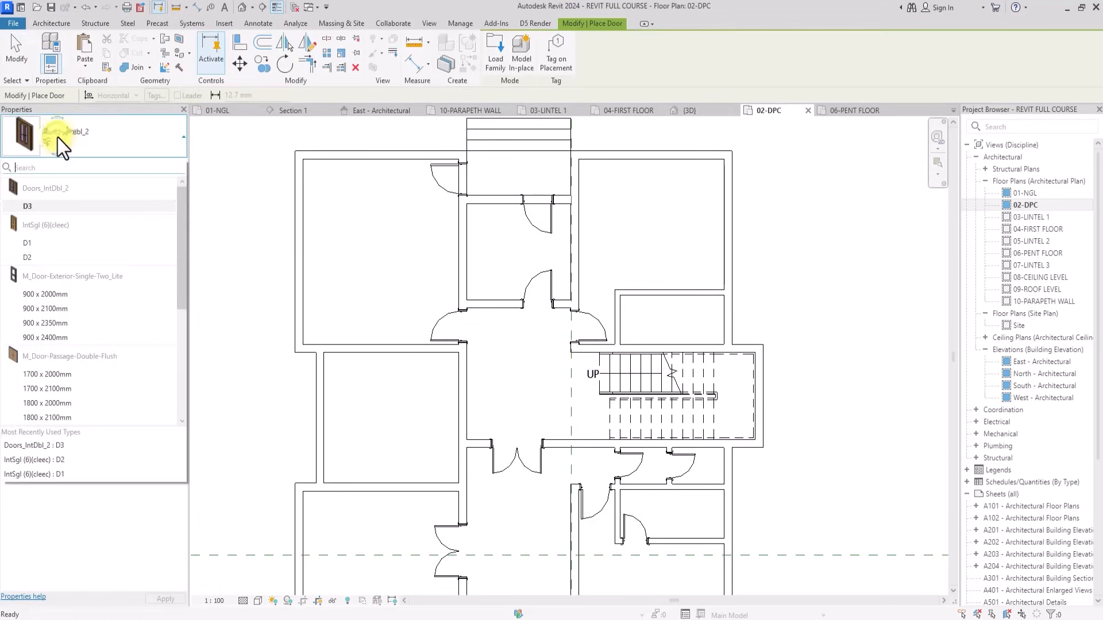
click(27, 257)
scroll(636, 283, up, 2)
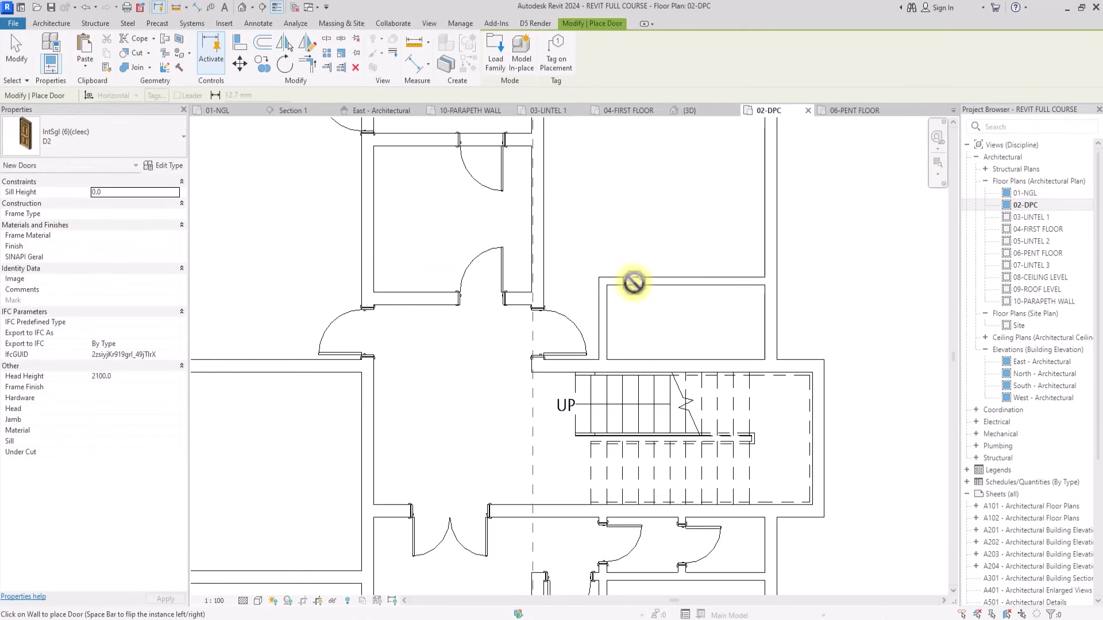
scroll(635, 283, up, 2)
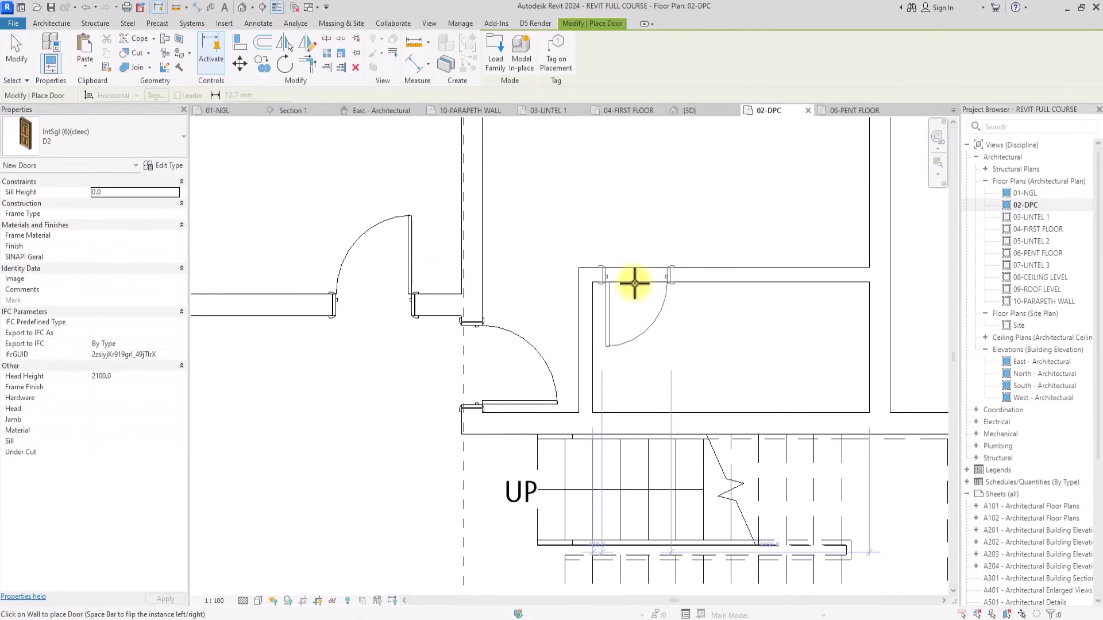
scroll(634, 283, up, 2)
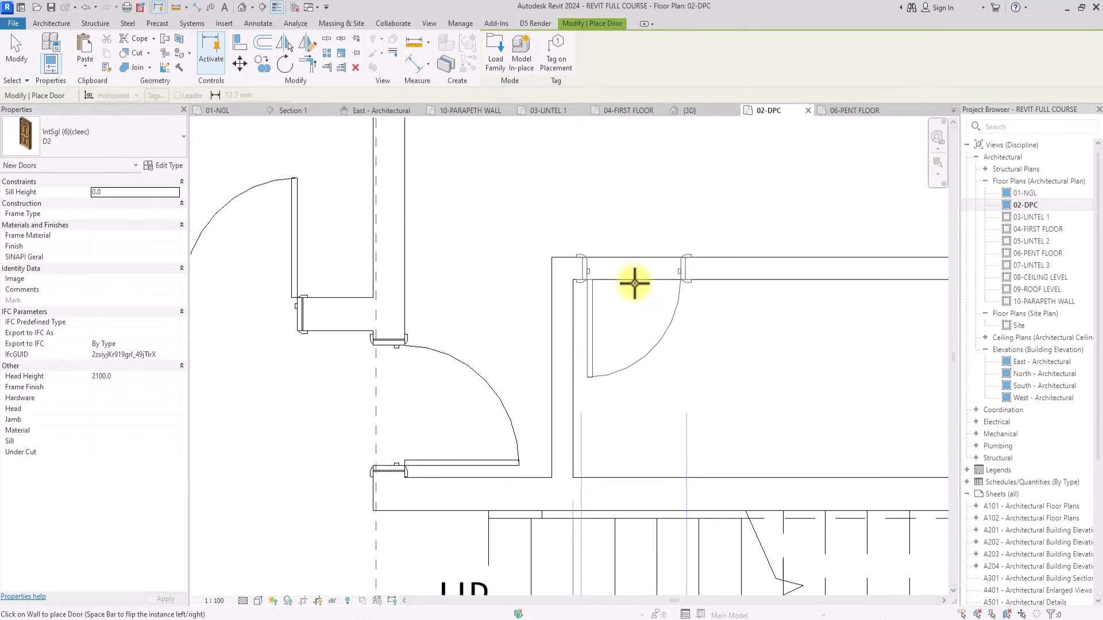
scroll(634, 284, down, 5)
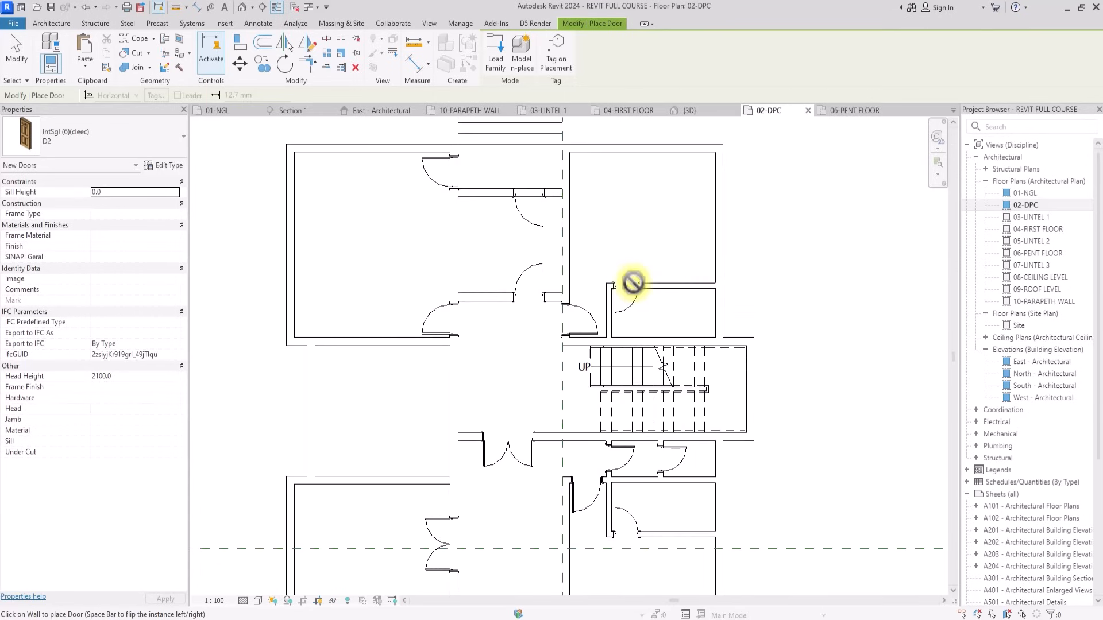
key(Escape)
scroll(633, 285, down, 3)
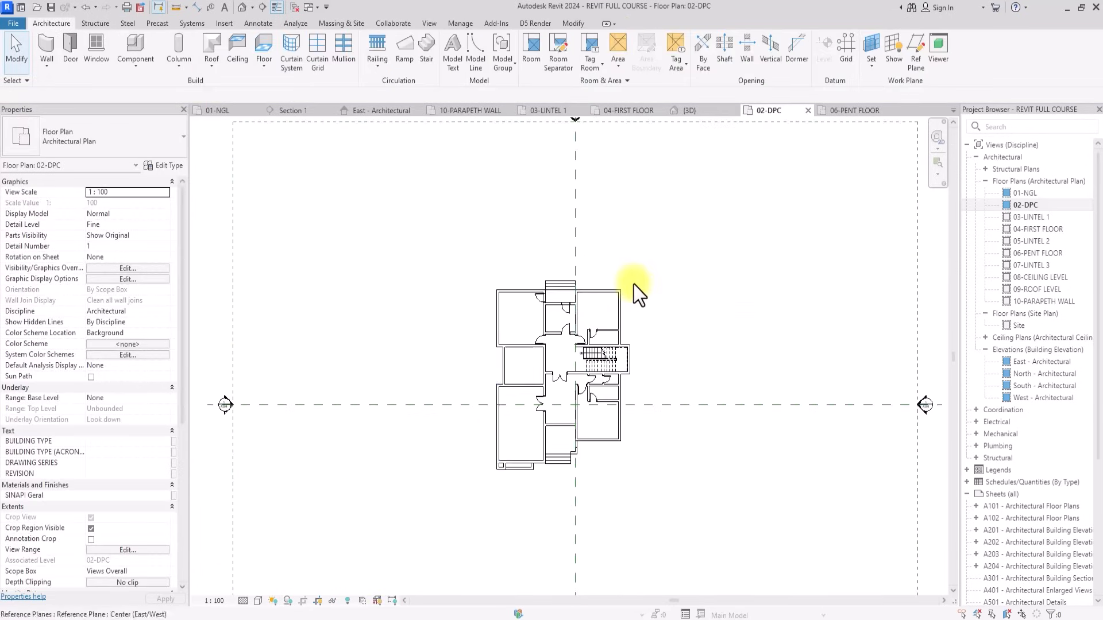
scroll(608, 343, down, 1)
scroll(592, 380, up, 2)
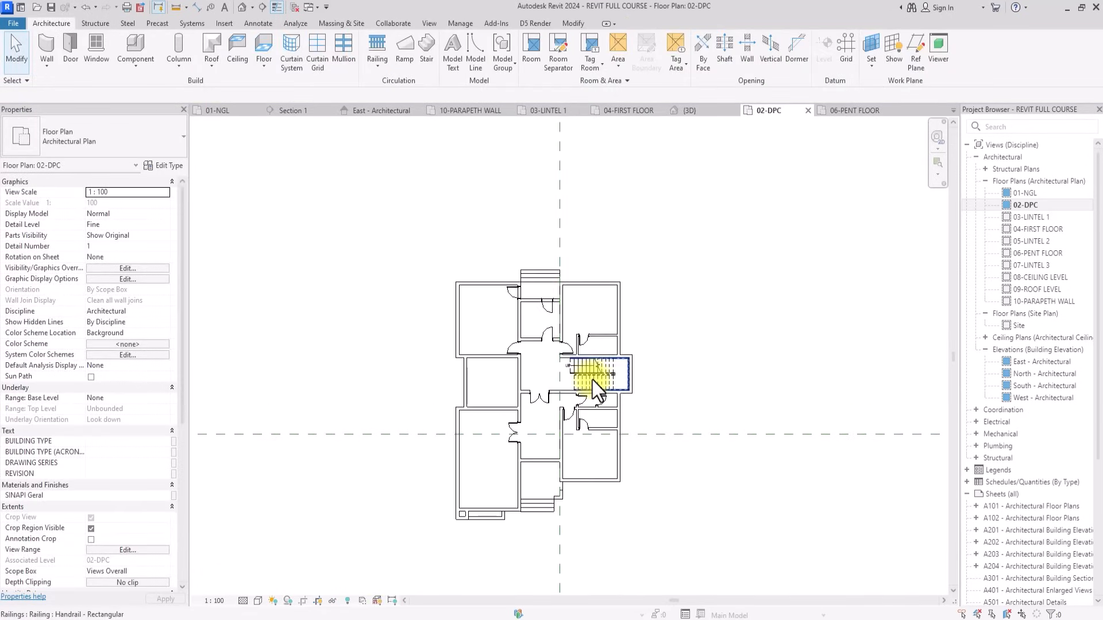
scroll(566, 380, up, 4)
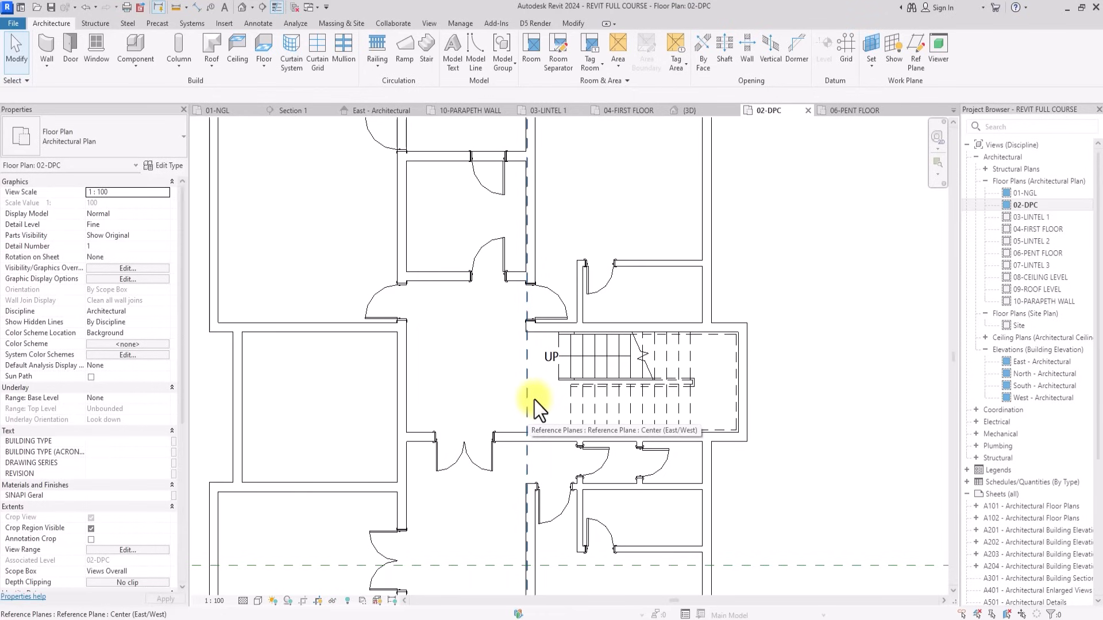
scroll(533, 400, down, 3)
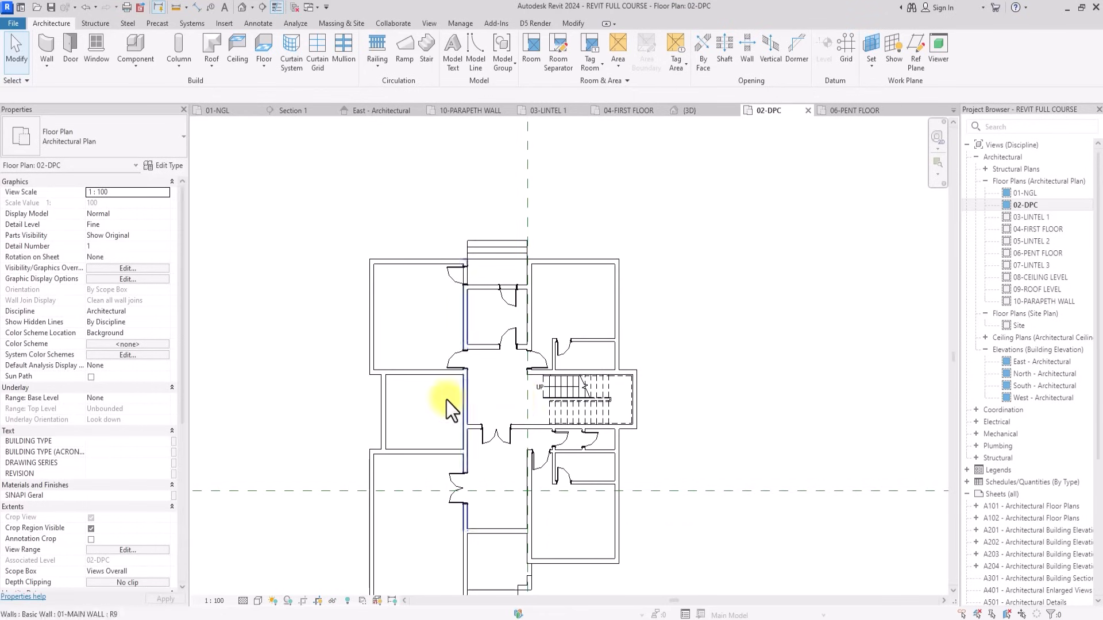
scroll(447, 400, down, 2)
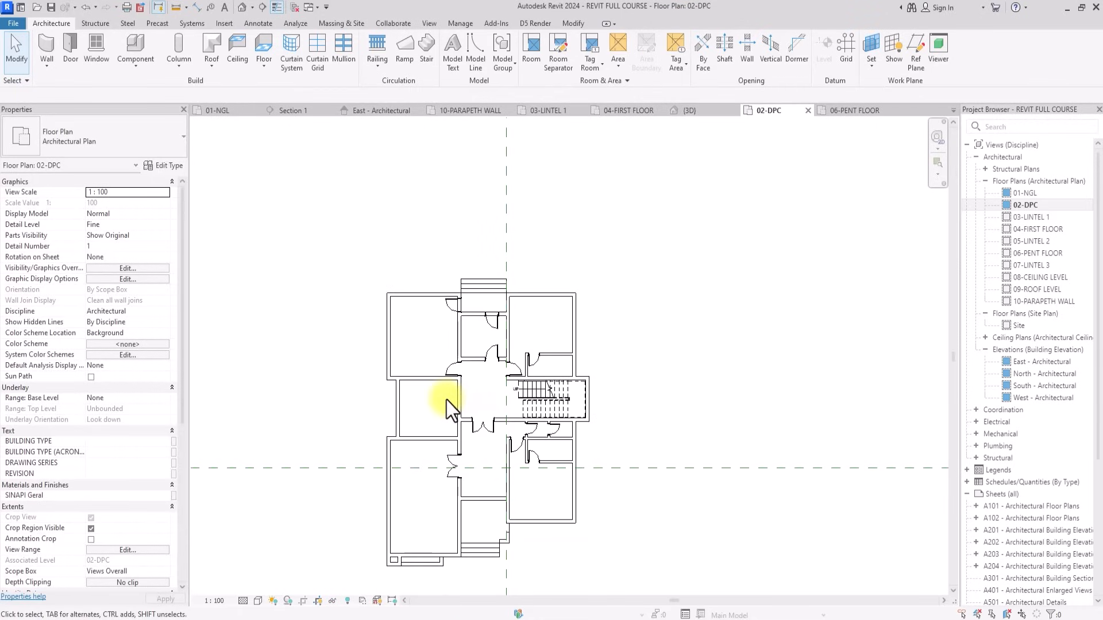
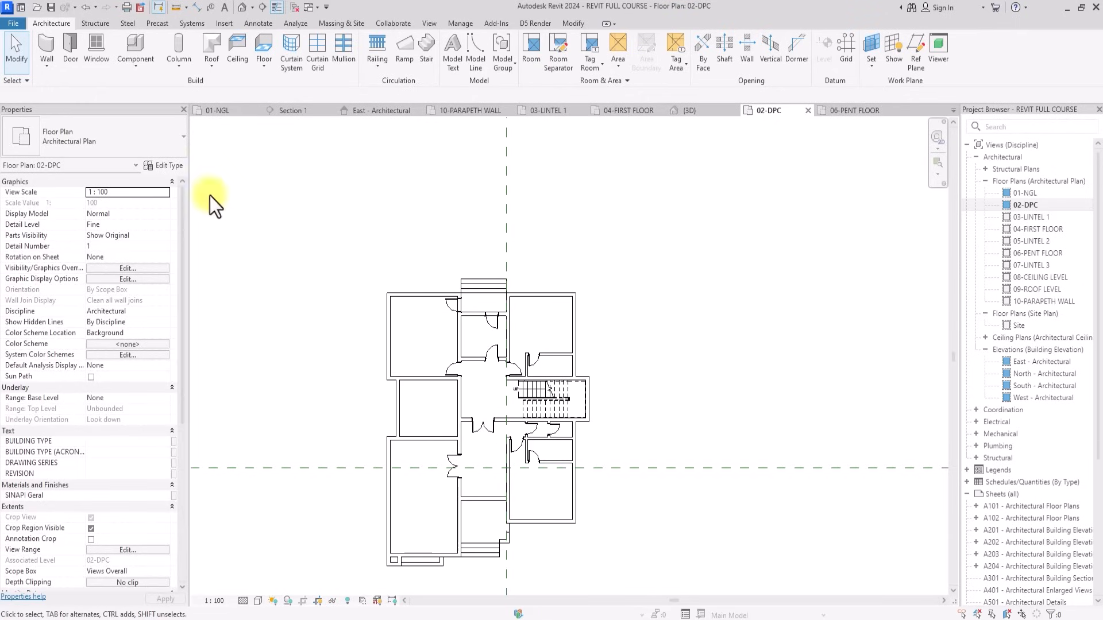
Open the recent WRITERS RESIDENCE.rvt project and bring up its 02-DPC floor plan at the dining and lobby area.
click(11, 23)
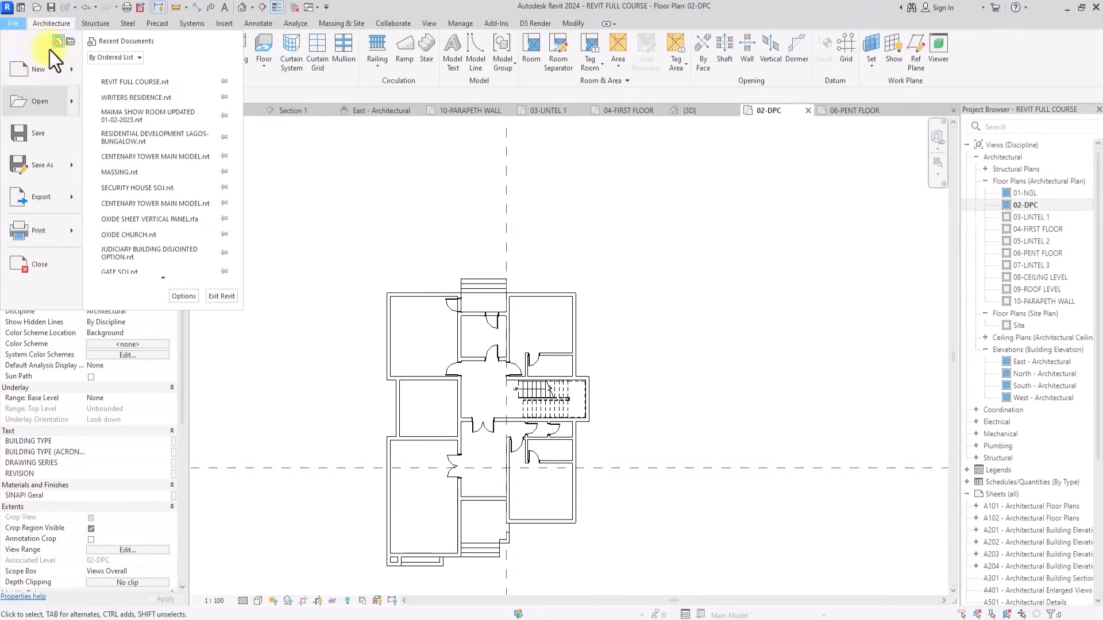
click(119, 97)
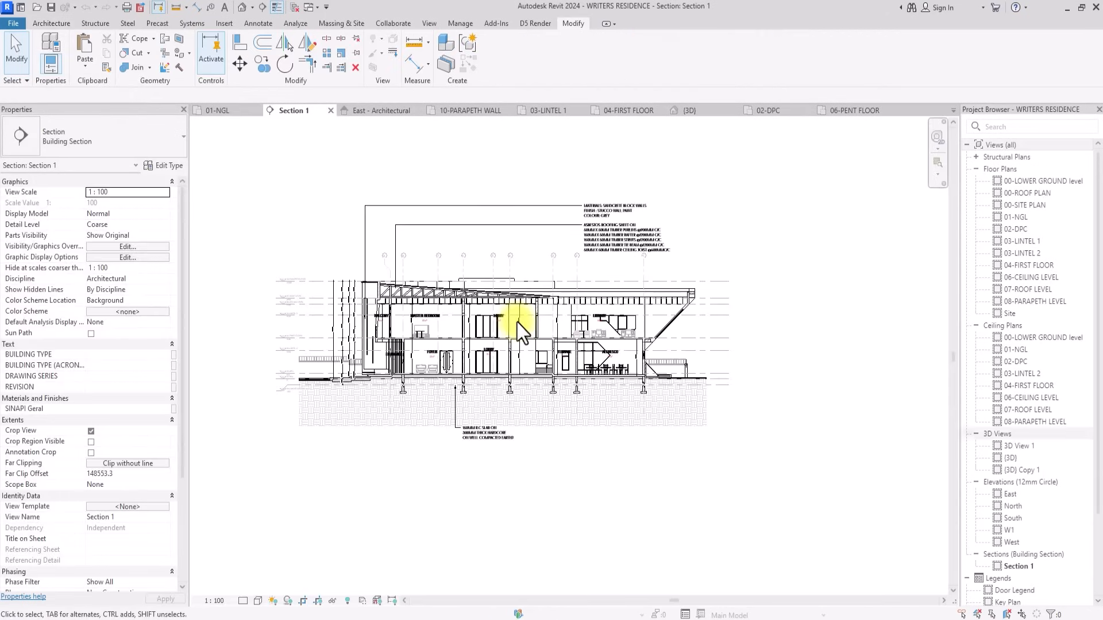
double_click(1015, 228)
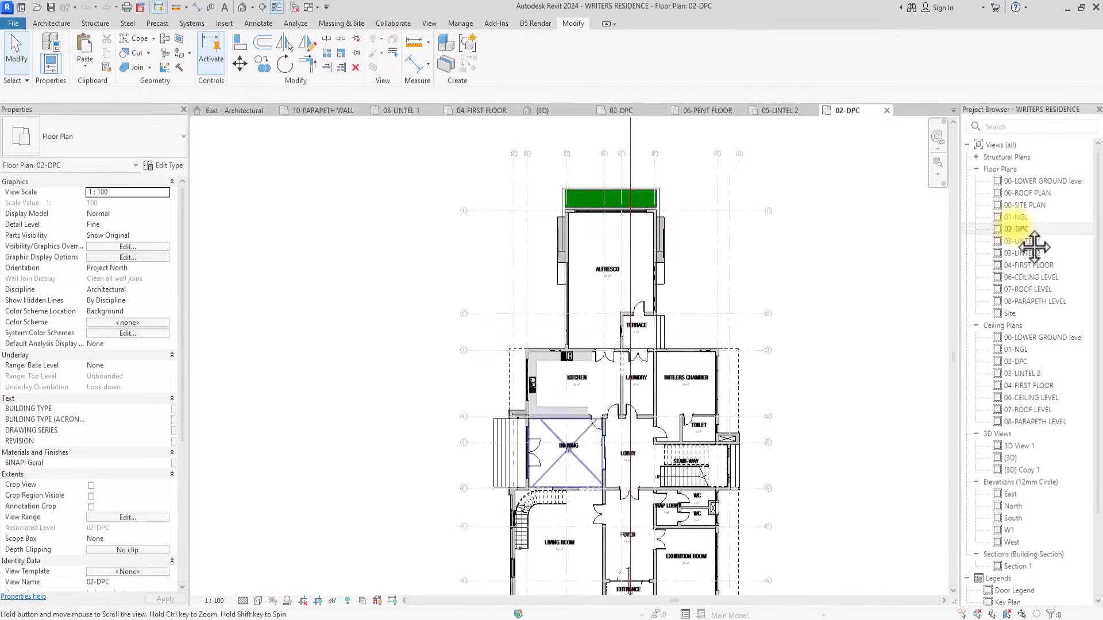
scroll(869, 256, up, 6)
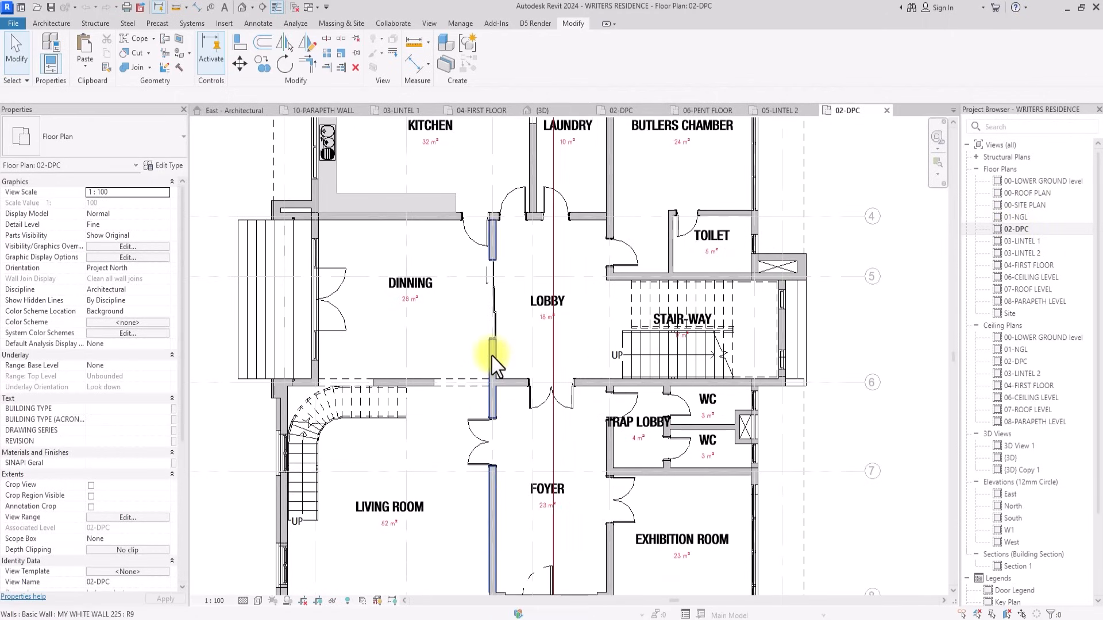
Reveal the hidden elements of the WRITERS RESIDENCE 02-DPC plan around the living room and foyer.
click(491, 356)
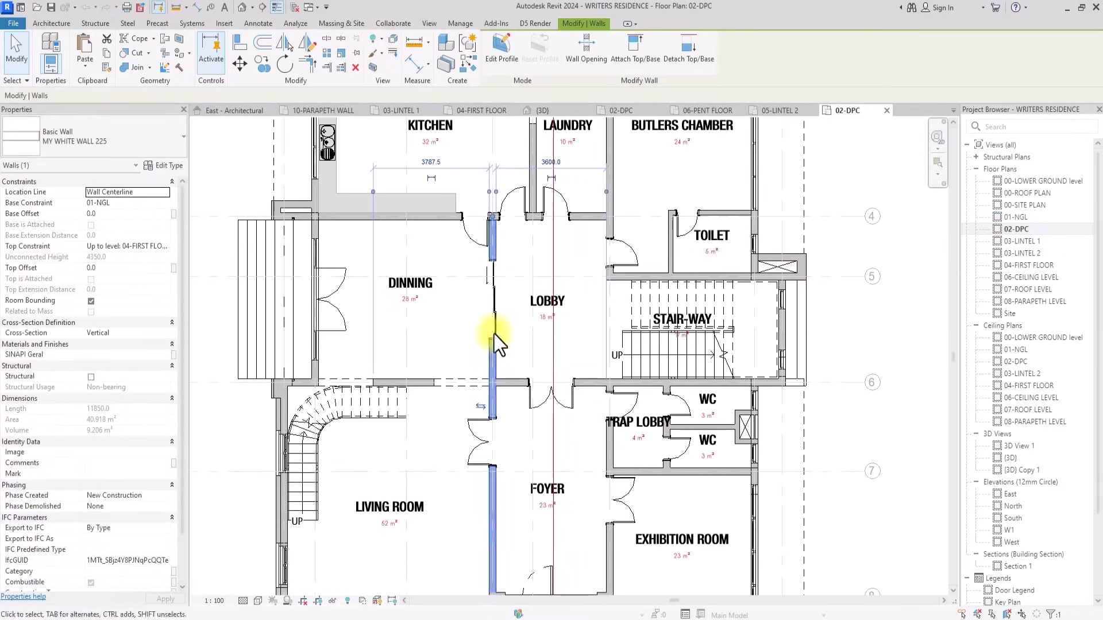
scroll(494, 333, down, 4)
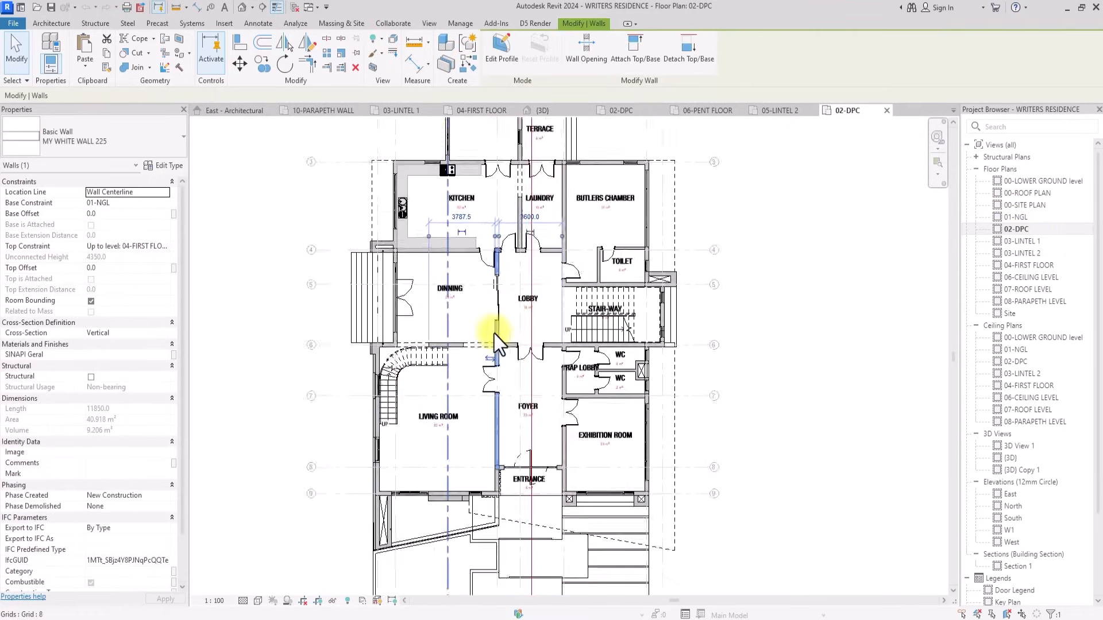
scroll(494, 333, up, 3)
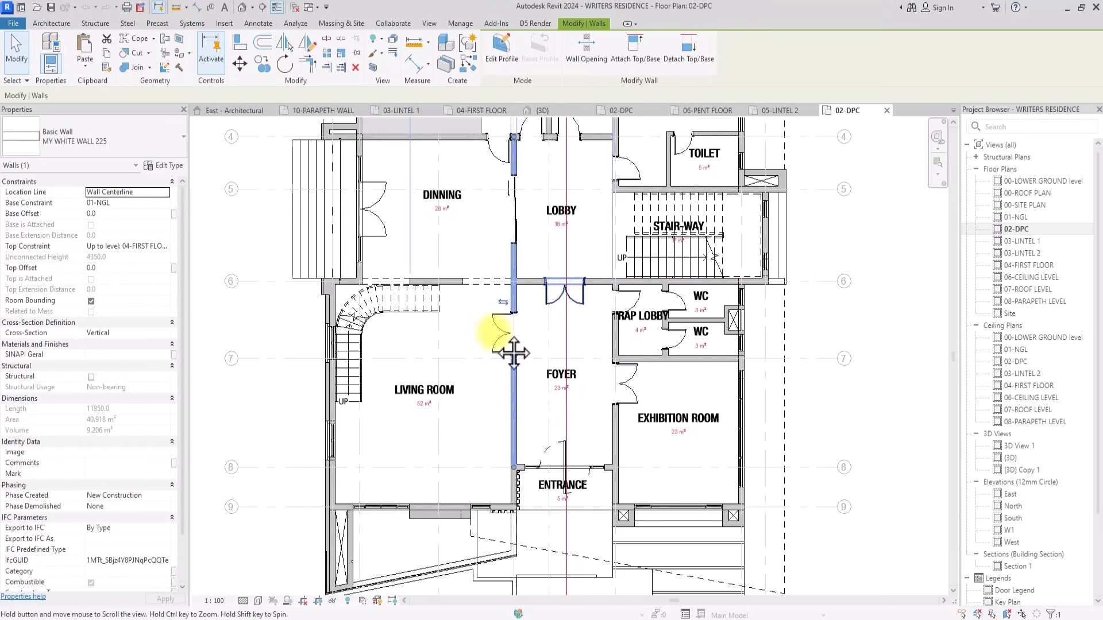
middle_drag(494, 333, 404, 453)
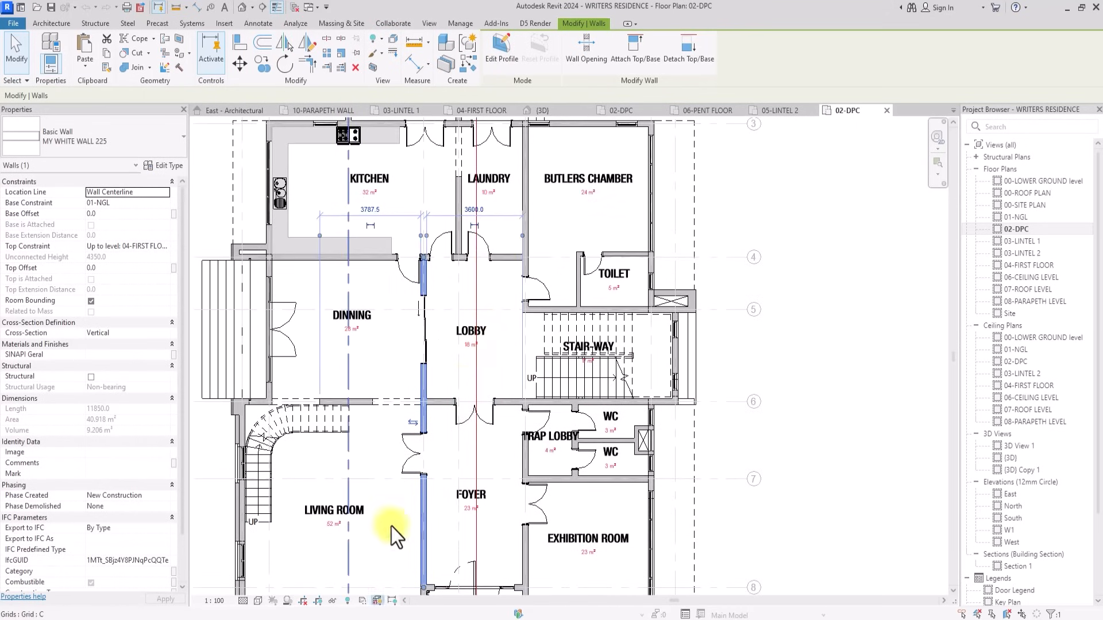
click(348, 600)
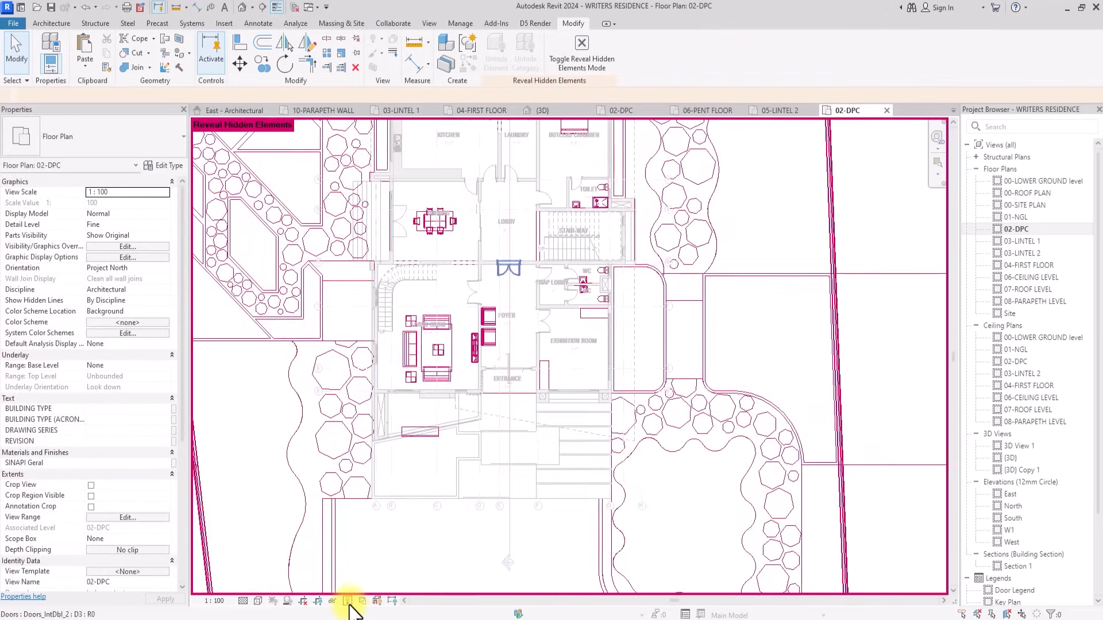
scroll(361, 445, up, 4)
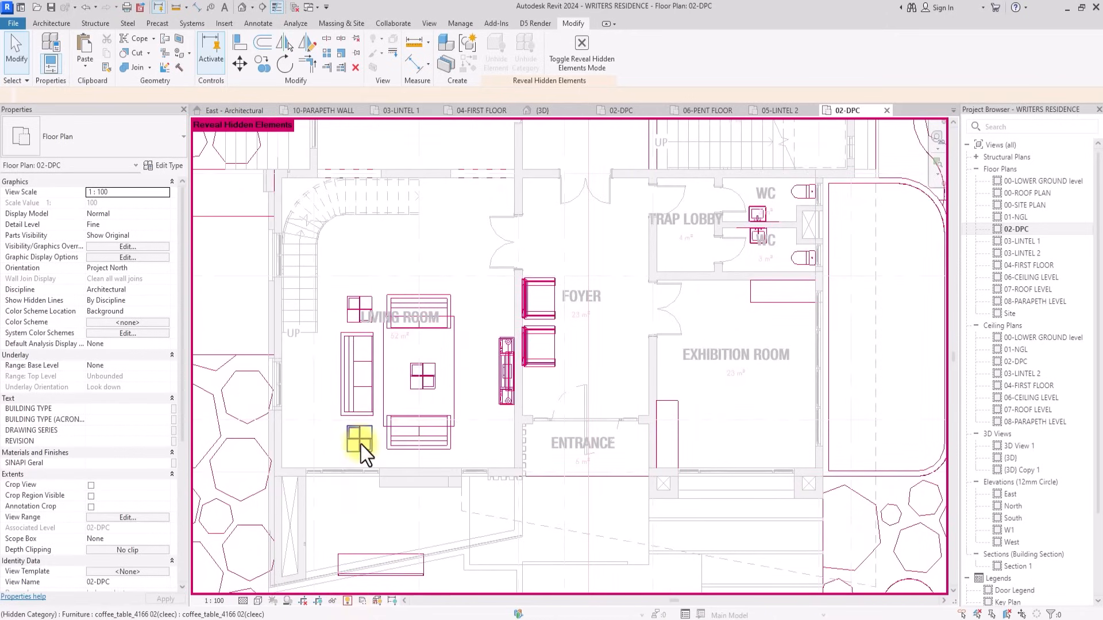
Select the living room's sofas, side tables, coffee table, rug and TV unit together with the armchairs in the foyer.
click(361, 444)
ctrl+click(357, 379)
ctrl+click(358, 302)
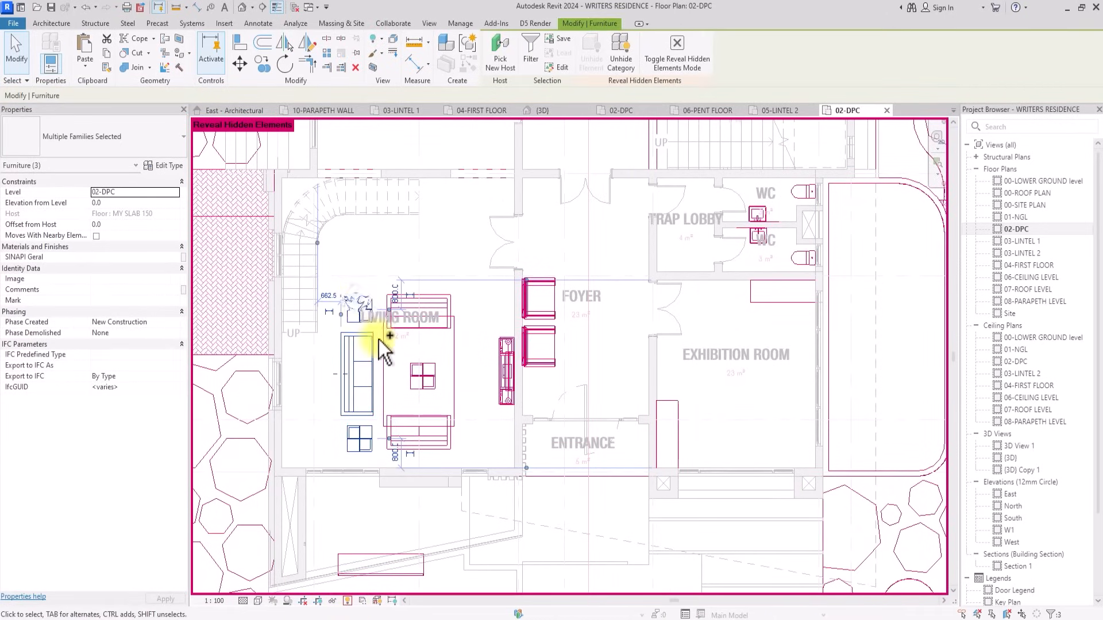
ctrl+click(391, 361)
ctrl+click(415, 440)
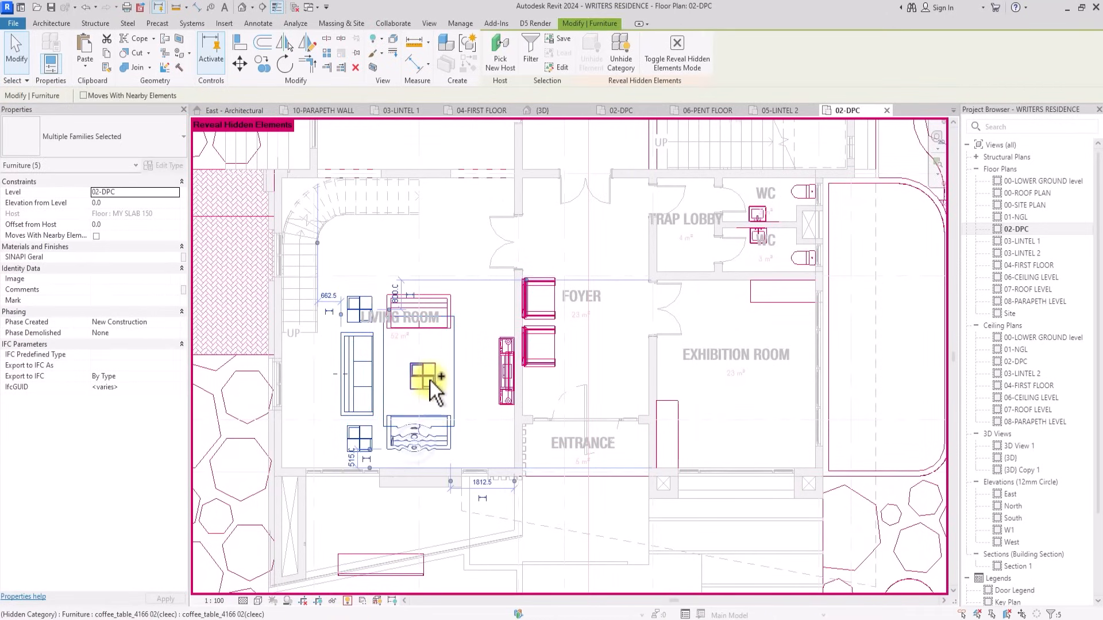
ctrl+click(429, 380)
ctrl+click(438, 301)
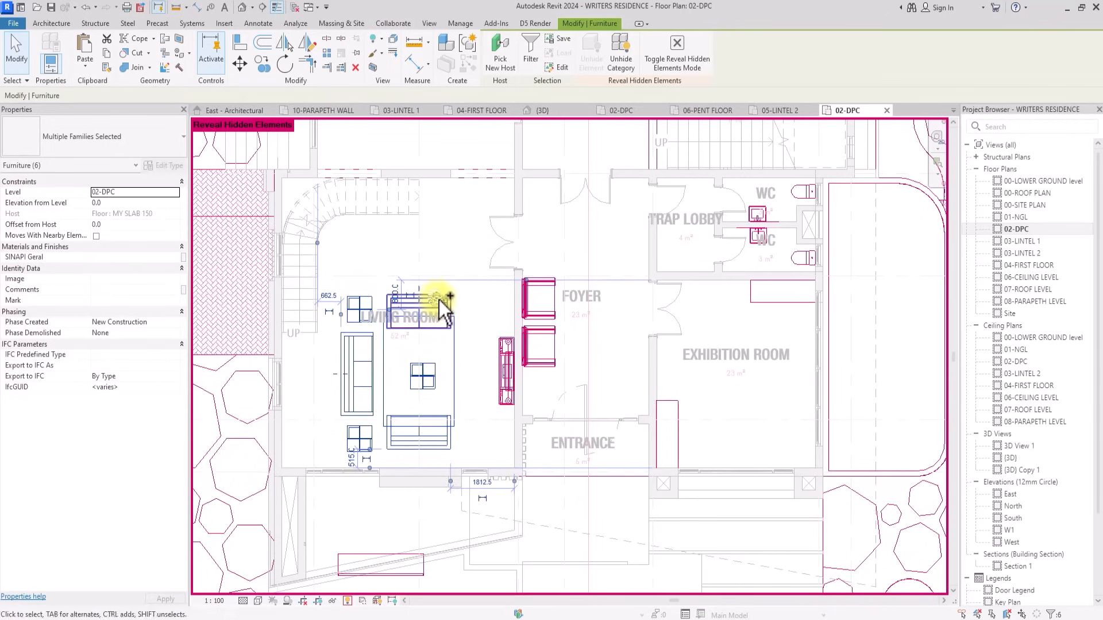
ctrl+click(506, 379)
ctrl+click(540, 322)
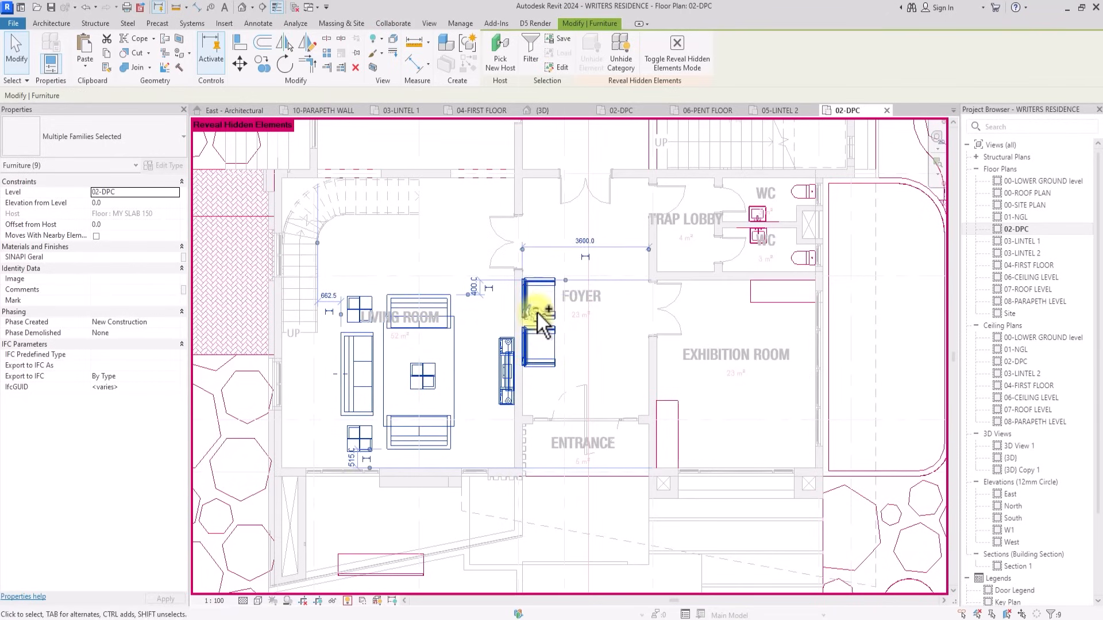
Add the wall between dining room and lobby and the six-seat dining table set to the selection.
middle_drag(519, 124, 476, 379)
ctrl+click(479, 392)
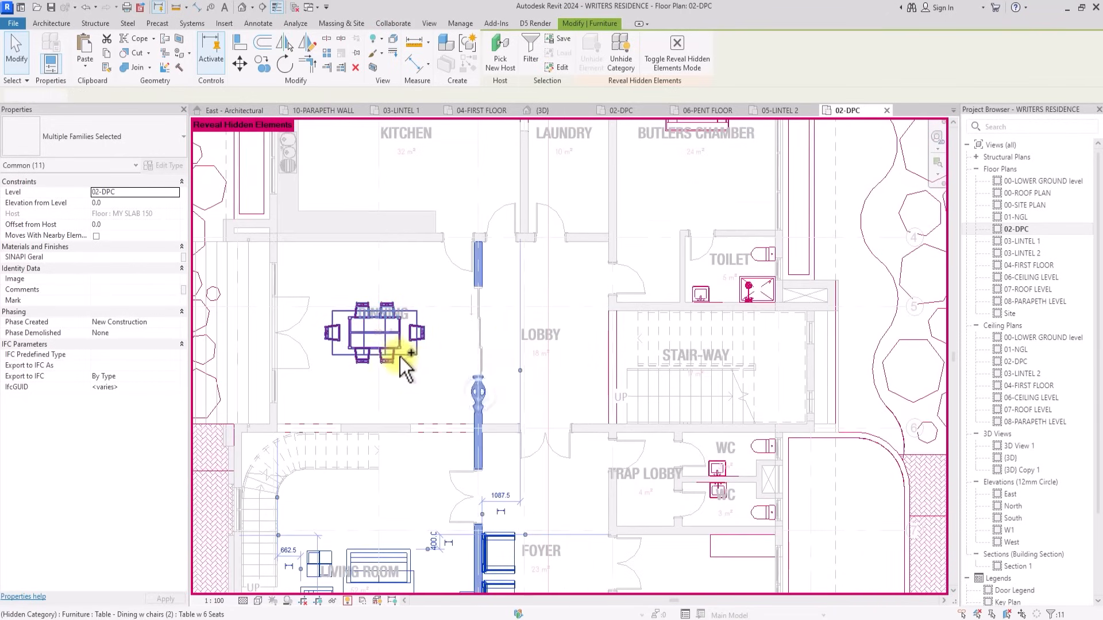
ctrl+click(399, 356)
Add the washbasin, shower and WC of the toilet beside the butler's chamber to the selection.
middle_drag(703, 292, 608, 309)
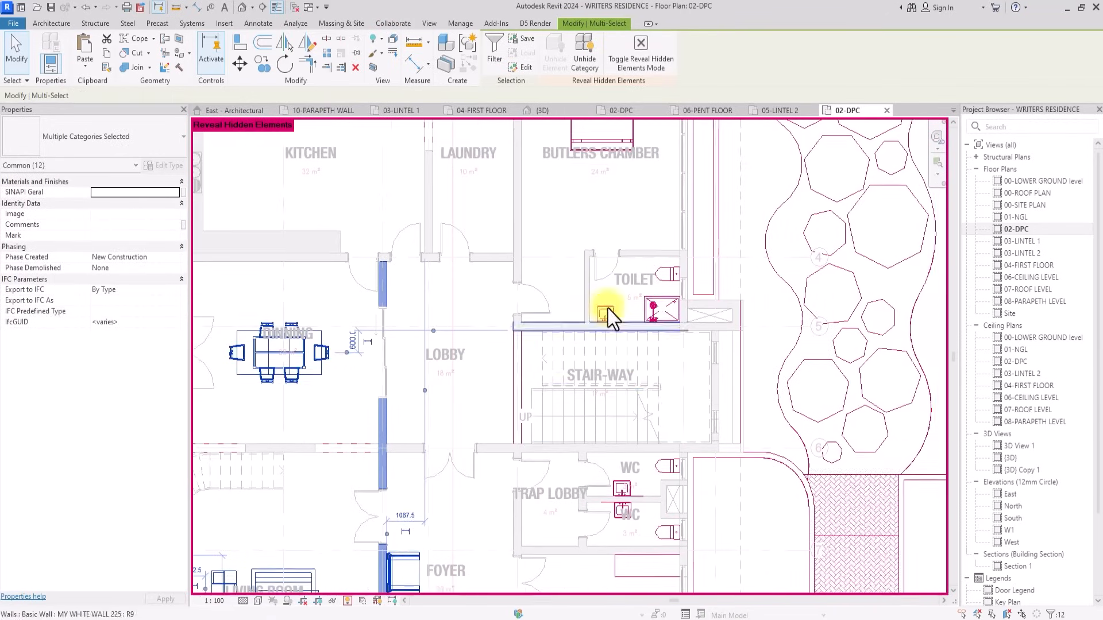
ctrl+click(663, 312)
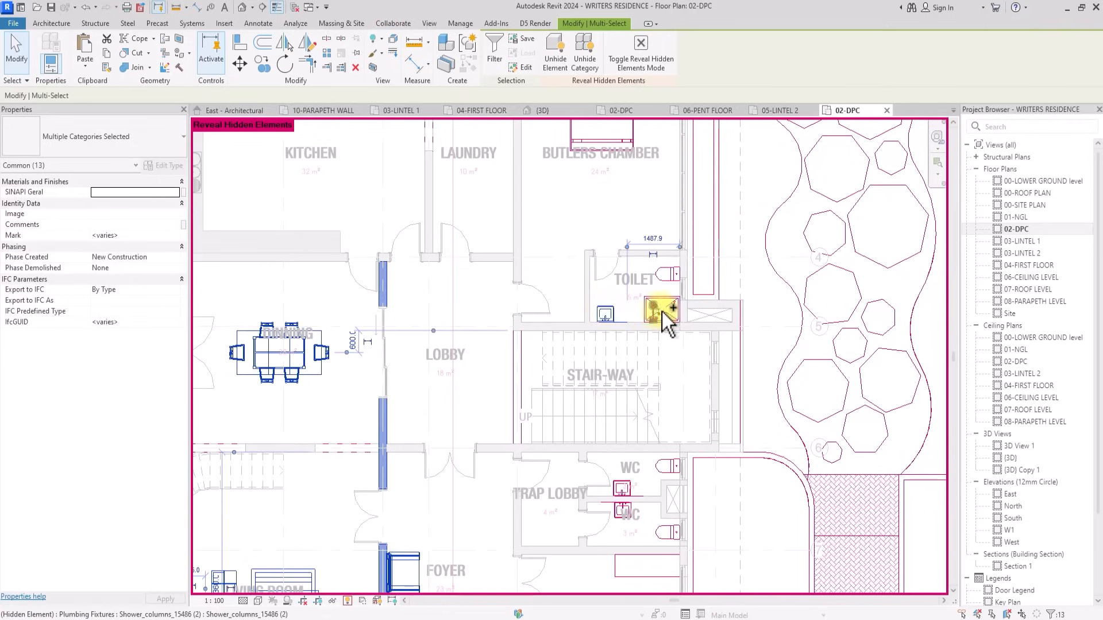
ctrl+scroll(663, 312, up, 5)
ctrl+click(663, 312)
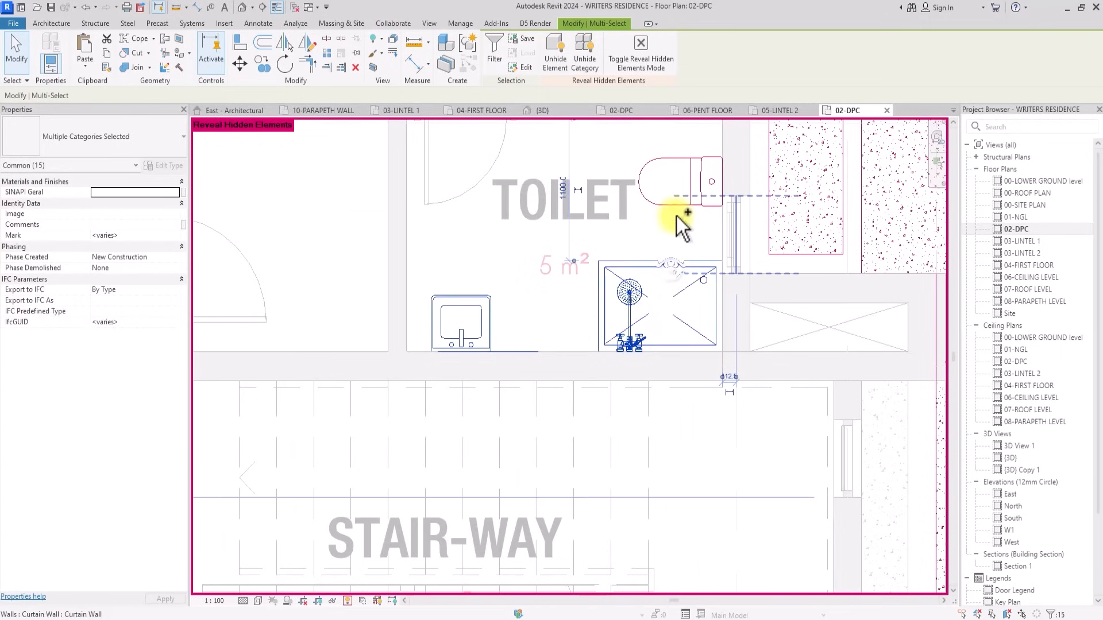
ctrl+click(688, 156)
scroll(686, 208, down, 5)
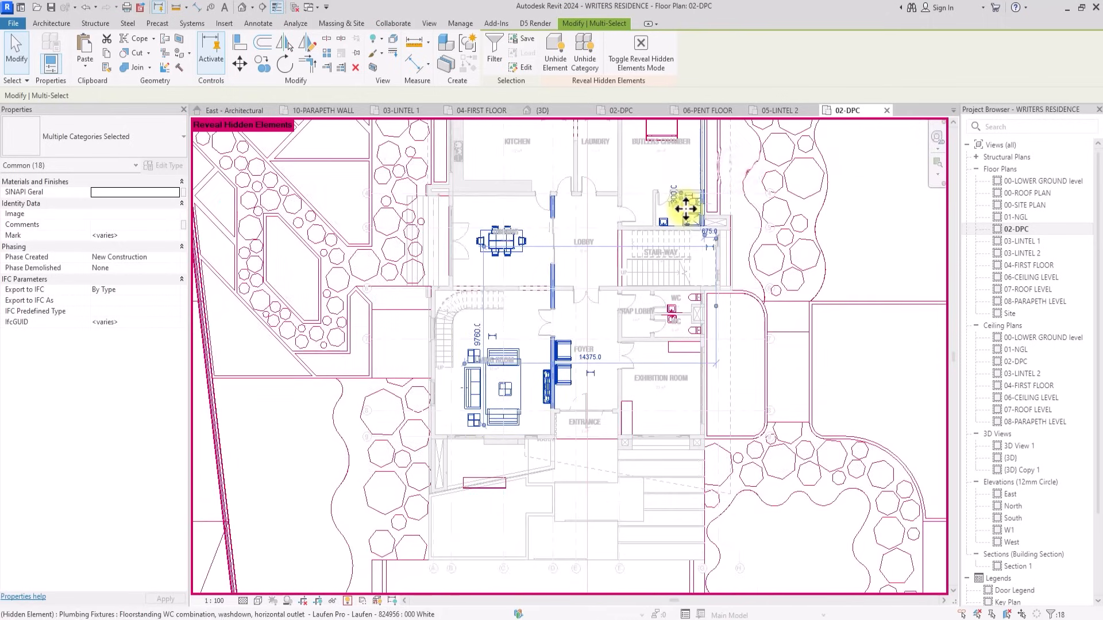
Add the butler's chamber bed and the entertainment center in the exhibition room's lower-left corner to the selection.
scroll(634, 208, up, 4)
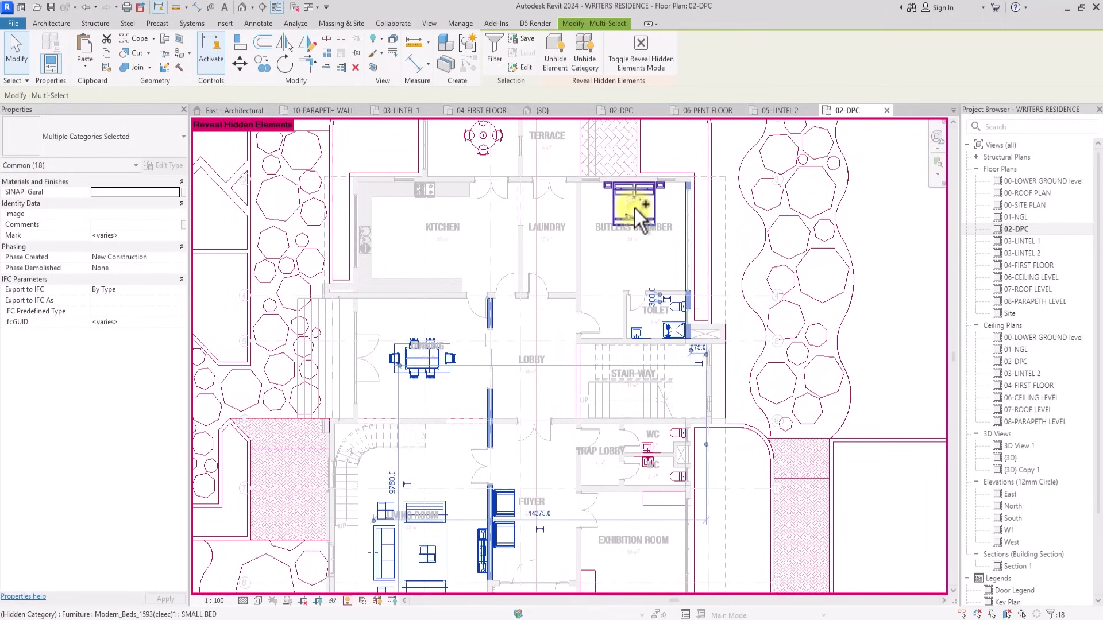
ctrl+click(635, 208)
ctrl+scroll(575, 214, up, 3)
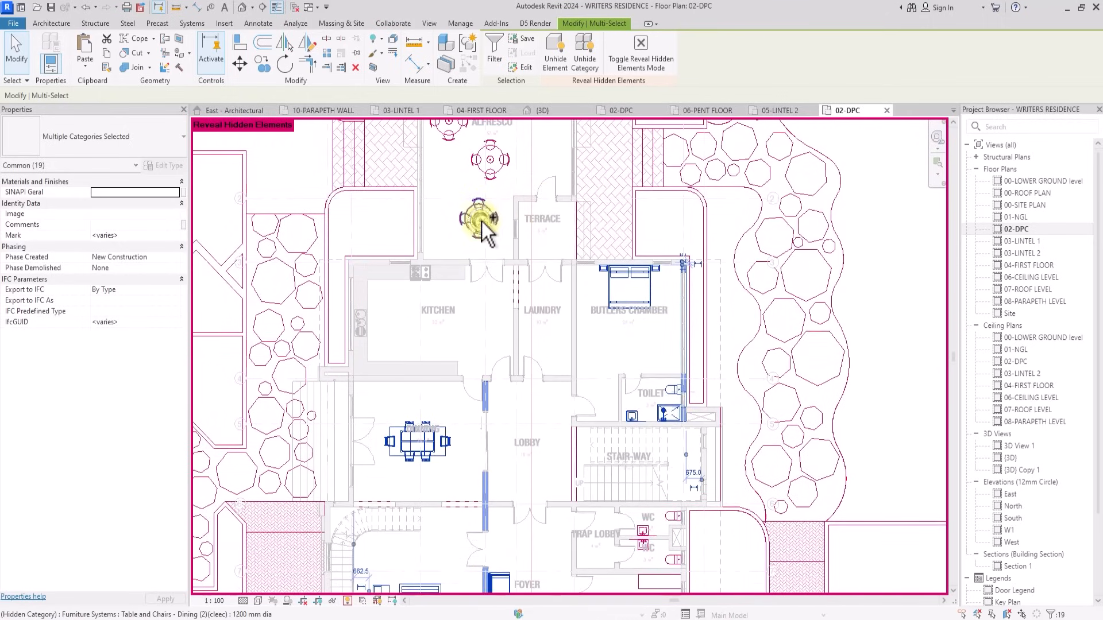
scroll(482, 224, down, 3)
scroll(541, 387, up, 4)
ctrl+click(577, 481)
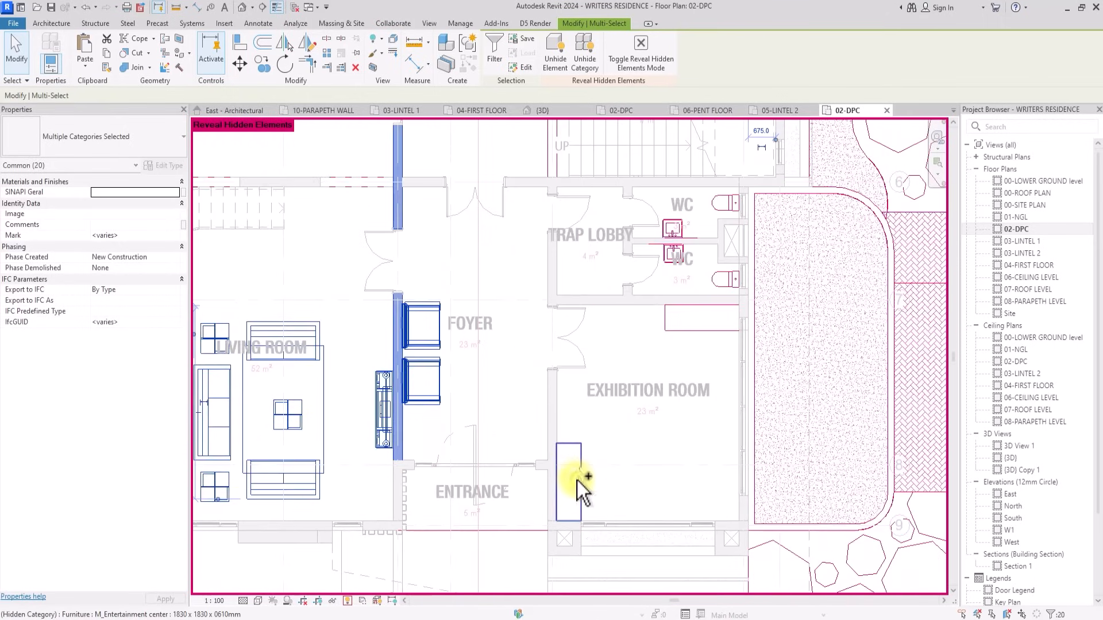
ctrl+click(577, 480)
Copy the selected elements and paste them into the REVIT FULL COURSE 02-DPC plan, accepting that project's own duplicate types.
scroll(577, 481, down, 2)
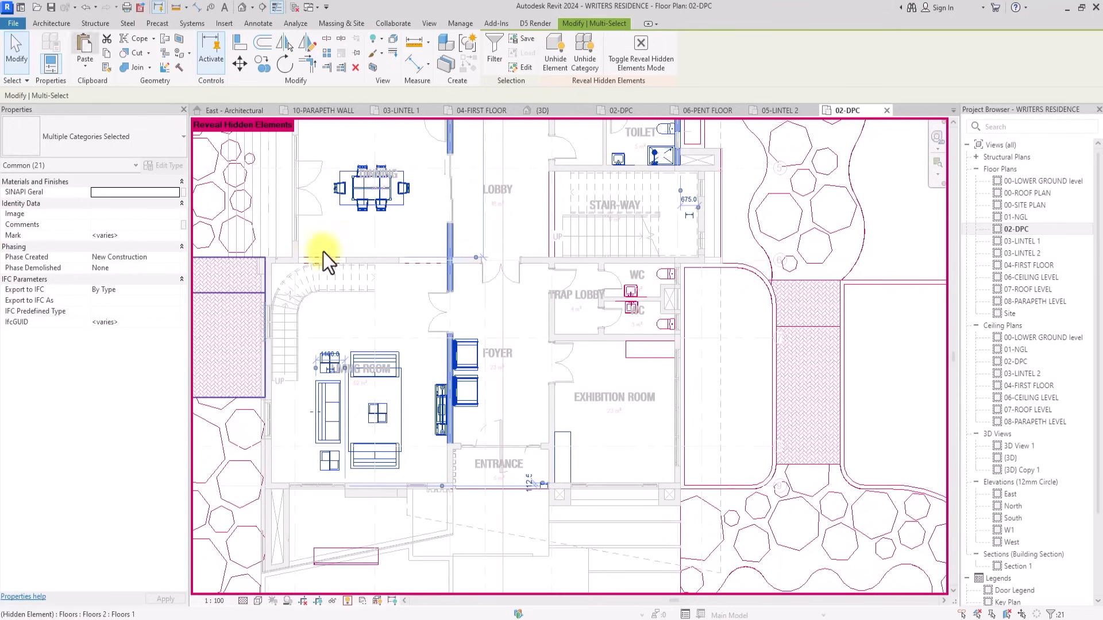
click(107, 56)
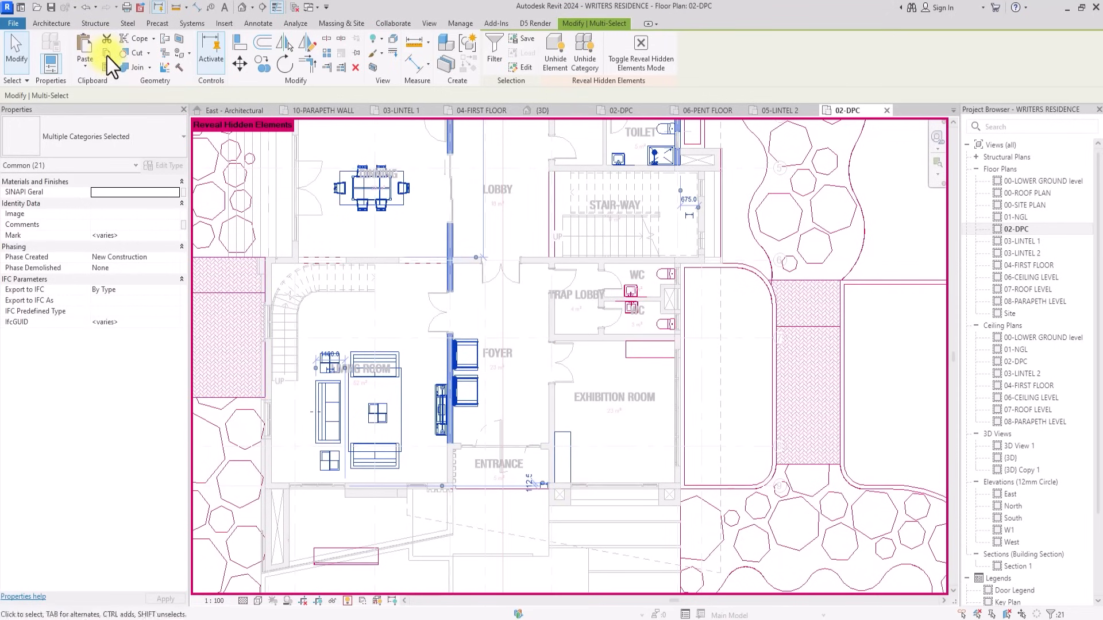
click(633, 111)
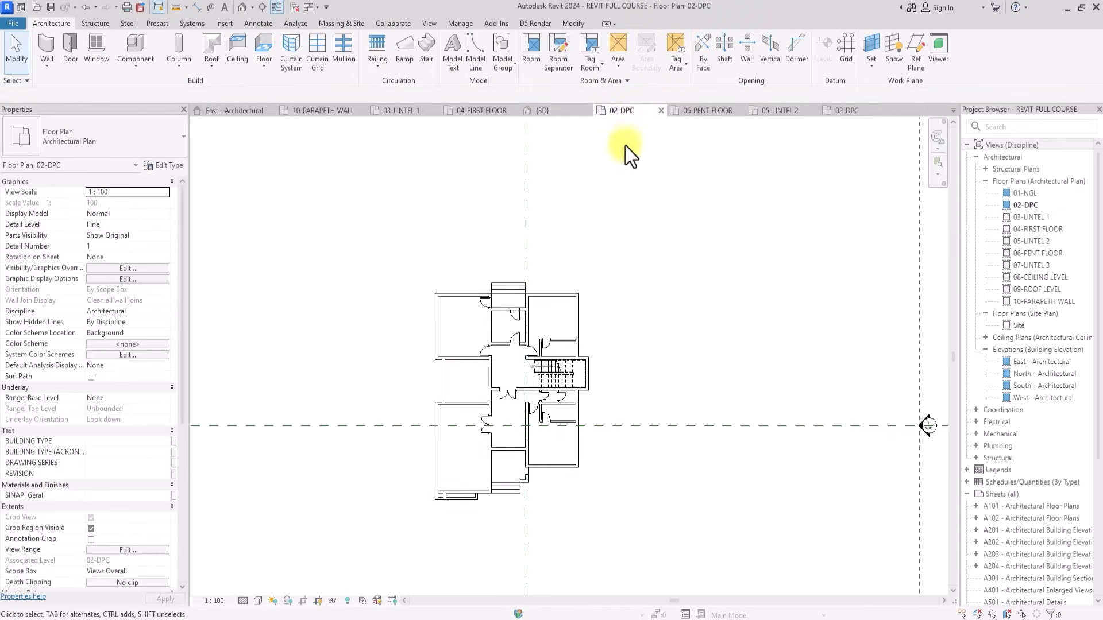
key(ctrl+v)
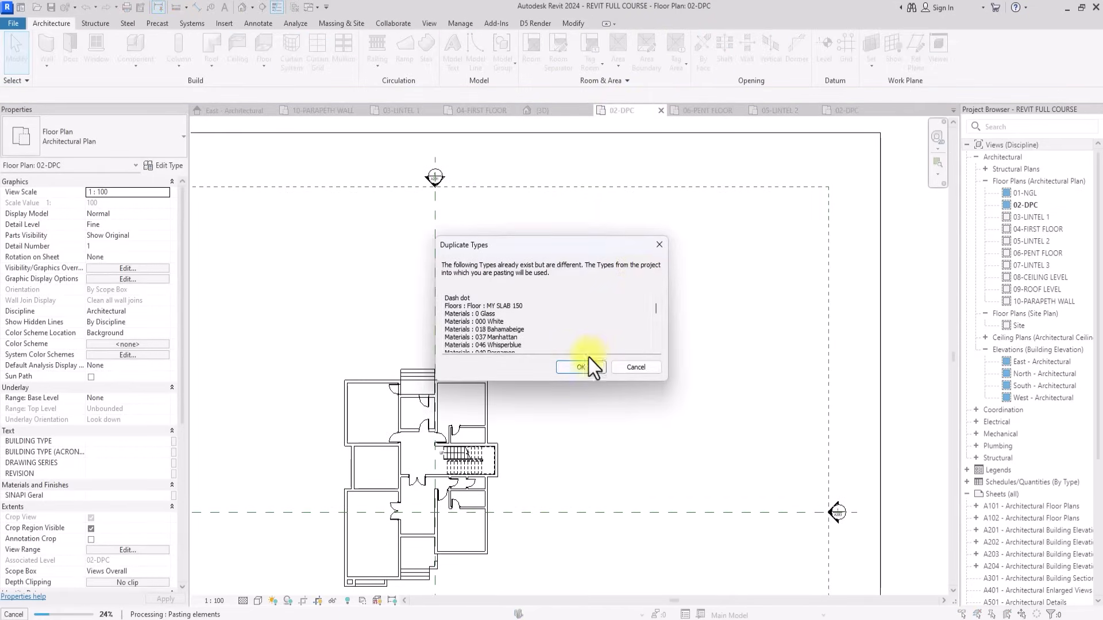
click(584, 367)
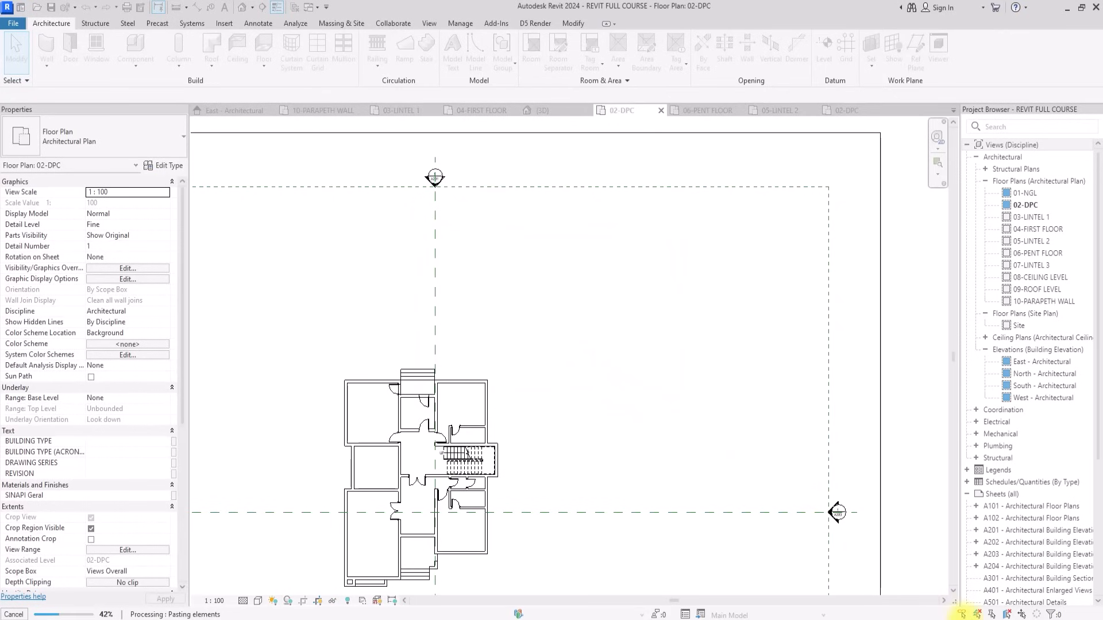
Place the pasted elements in the open area to the upper right of the house, finish the paste and open the default 3D view.
scroll(622, 316, down, 3)
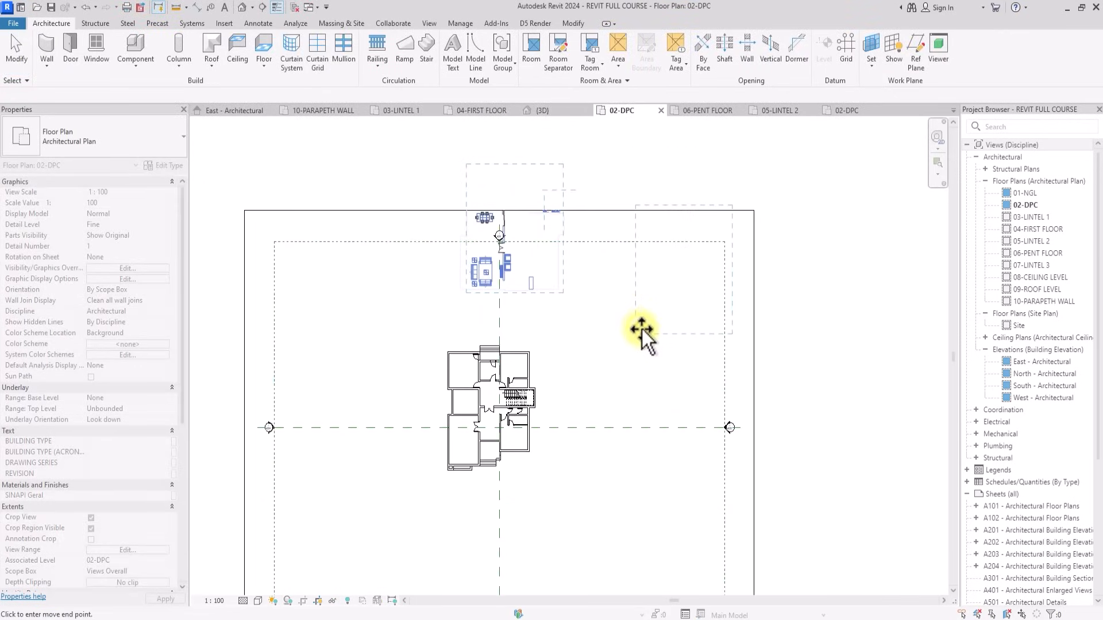
click(642, 329)
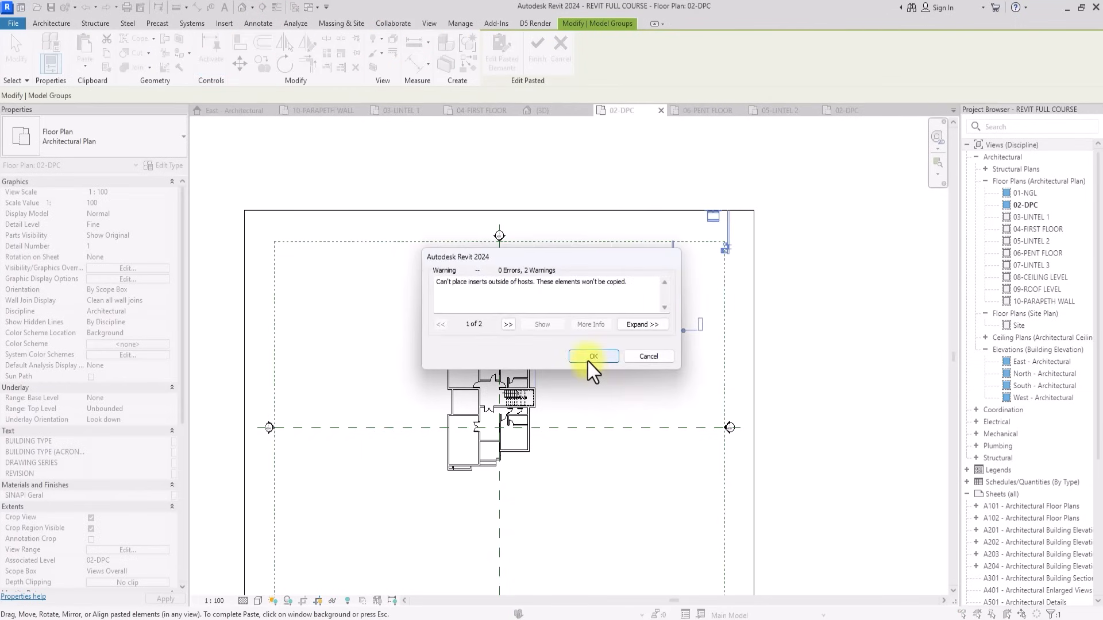
click(592, 357)
click(453, 227)
click(238, 12)
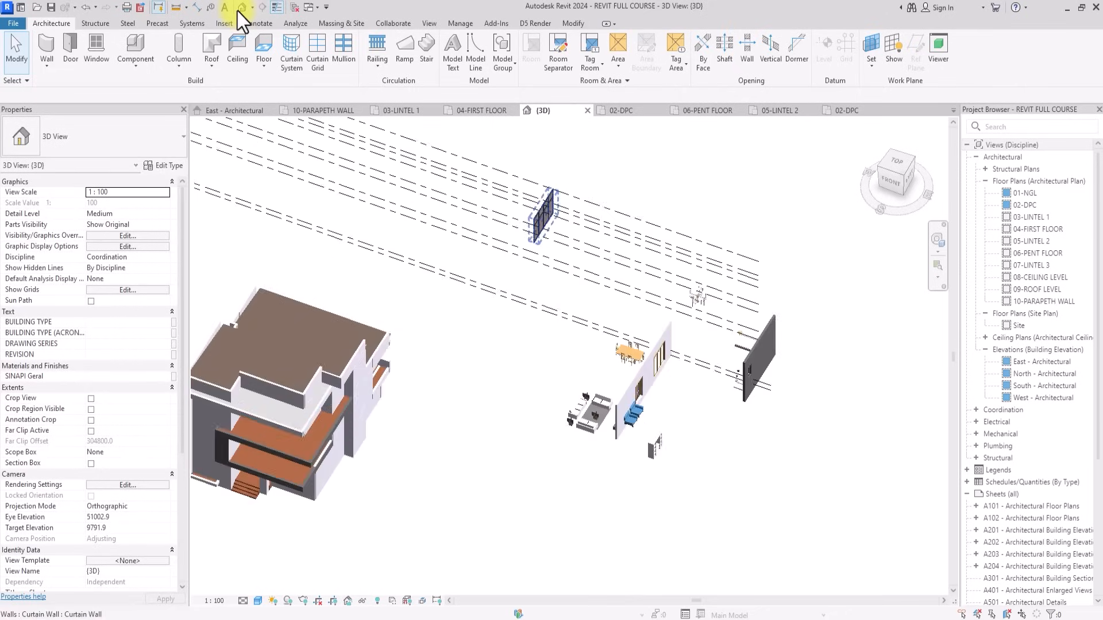
Delete all the pasted elements beside the house in the 3D view and return to the 02-DPC floor plan.
drag(504, 137, 815, 491)
key(Delete)
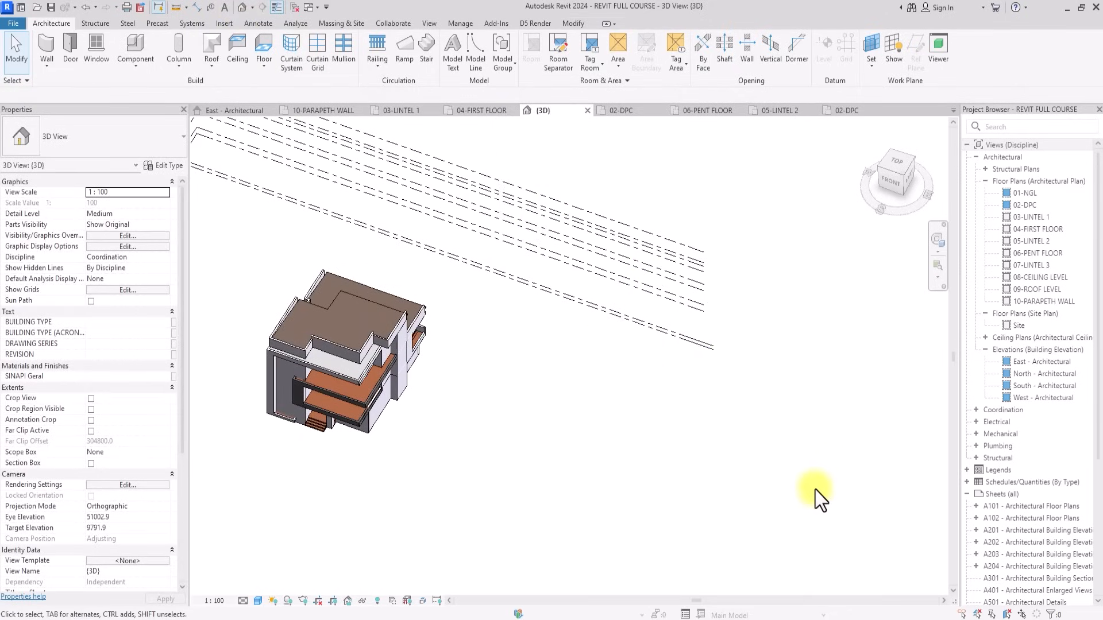
double_click(1028, 206)
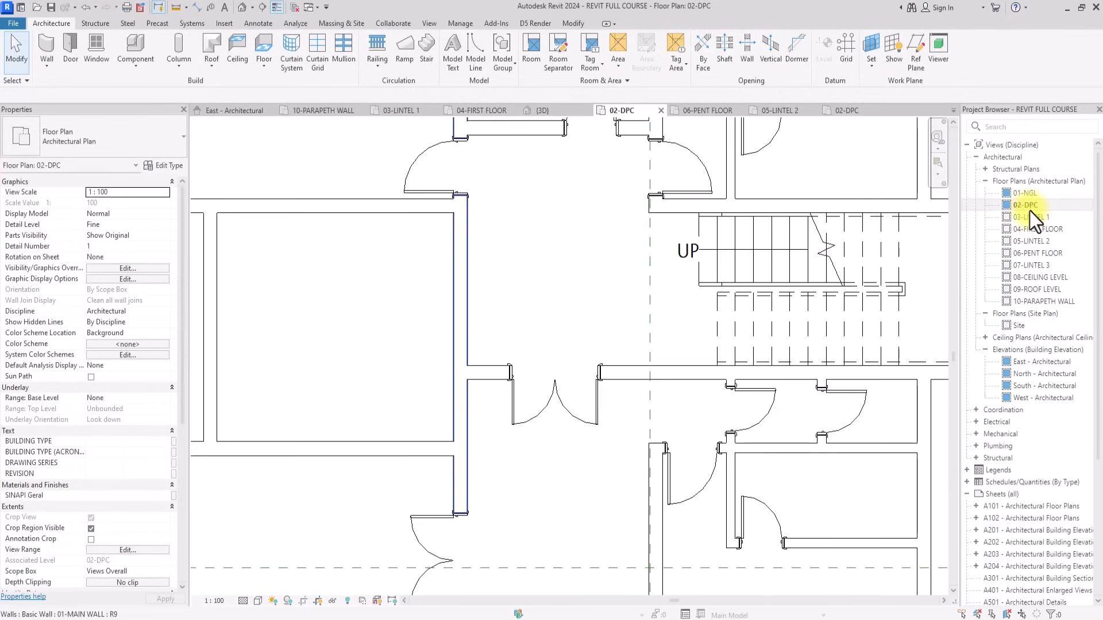
Place a Sliding - Glass-3 Panel(cleec) Type 1 door in the wall between the central lobby and the small room west of it.
scroll(453, 308, down, 2)
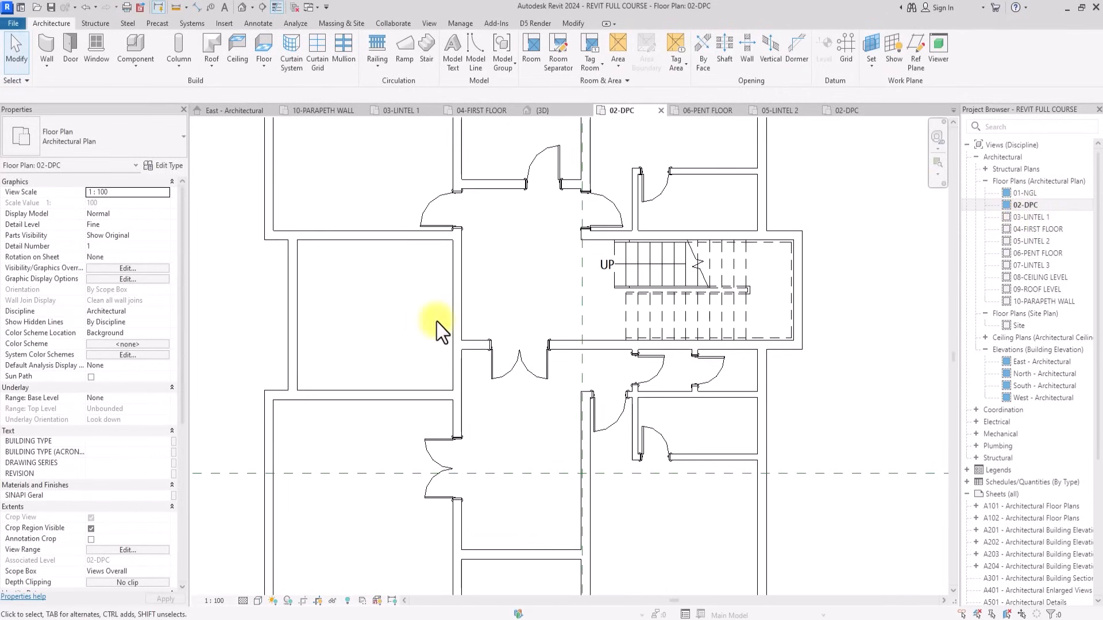
click(68, 42)
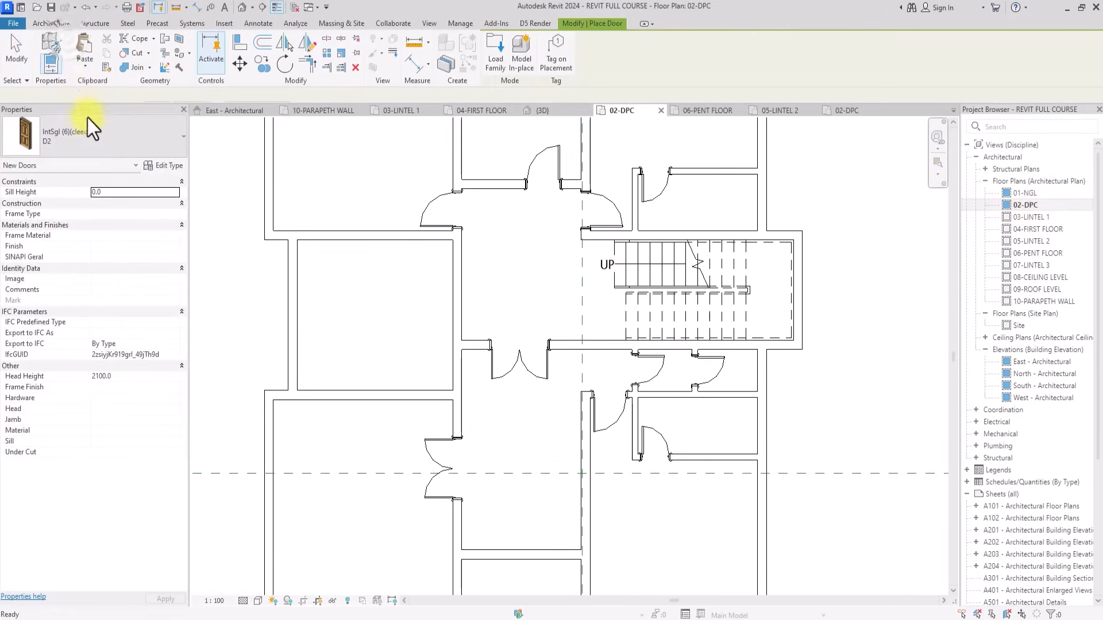
click(92, 134)
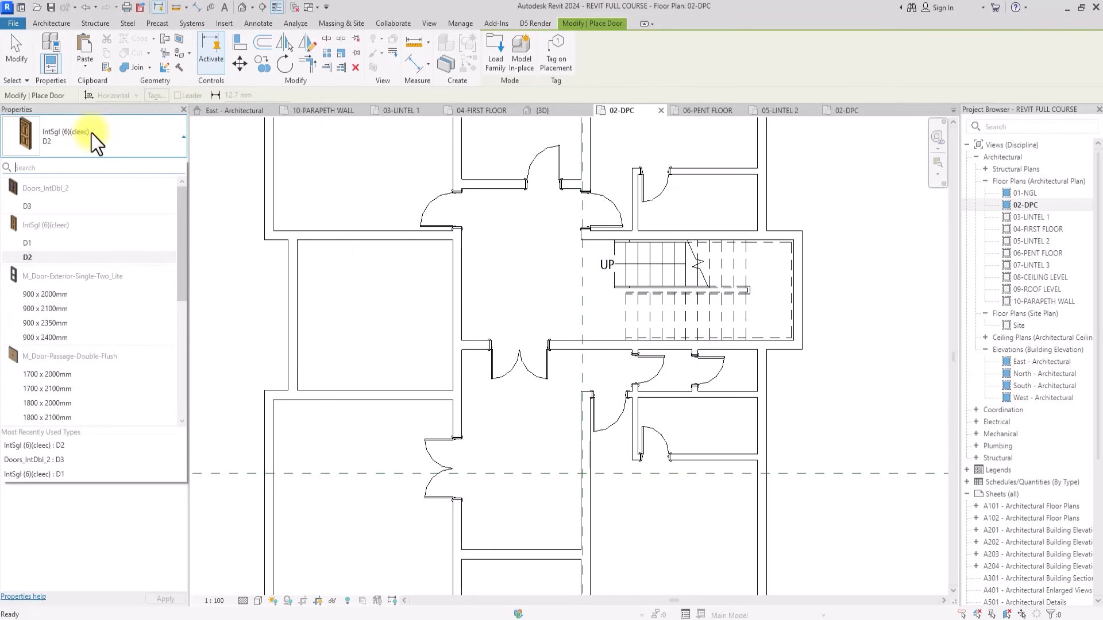
click(34, 409)
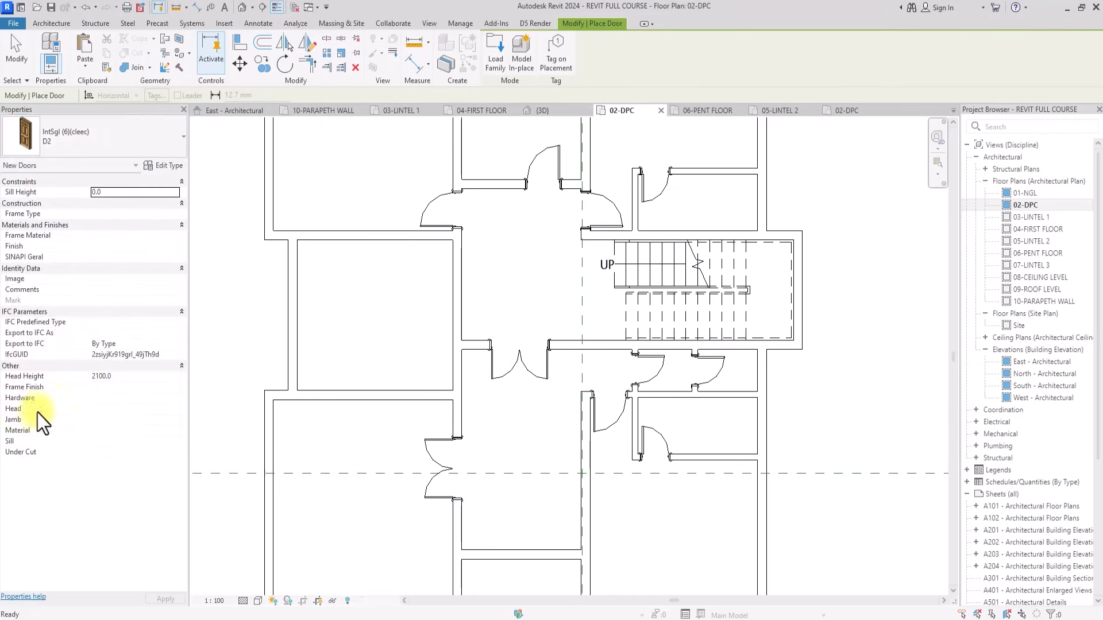
scroll(321, 322, up, 1)
scroll(445, 315, up, 1)
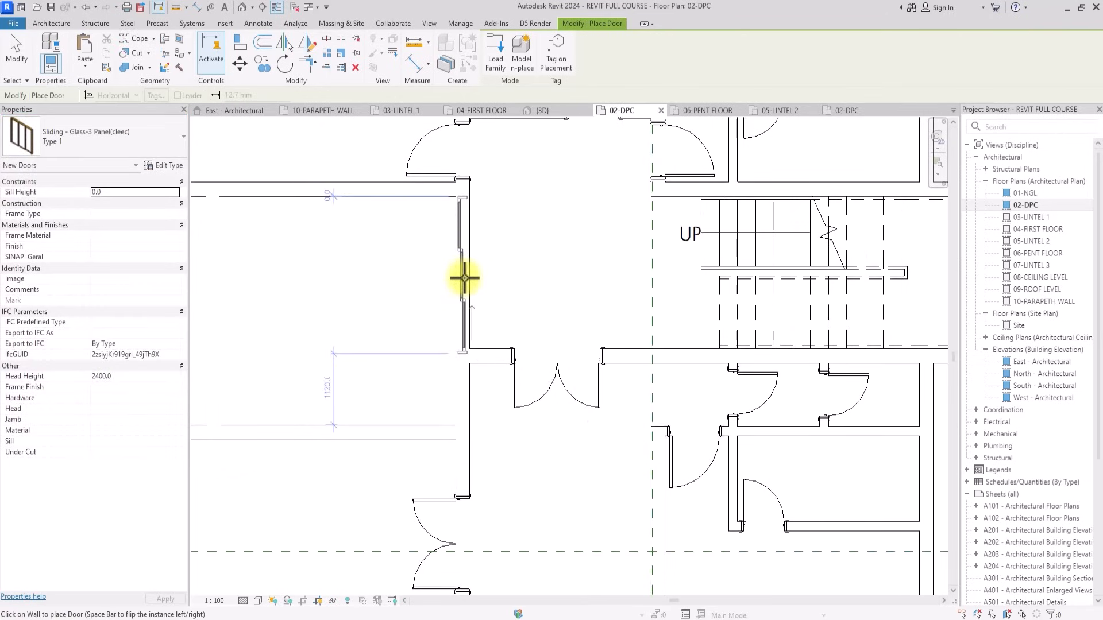
click(464, 278)
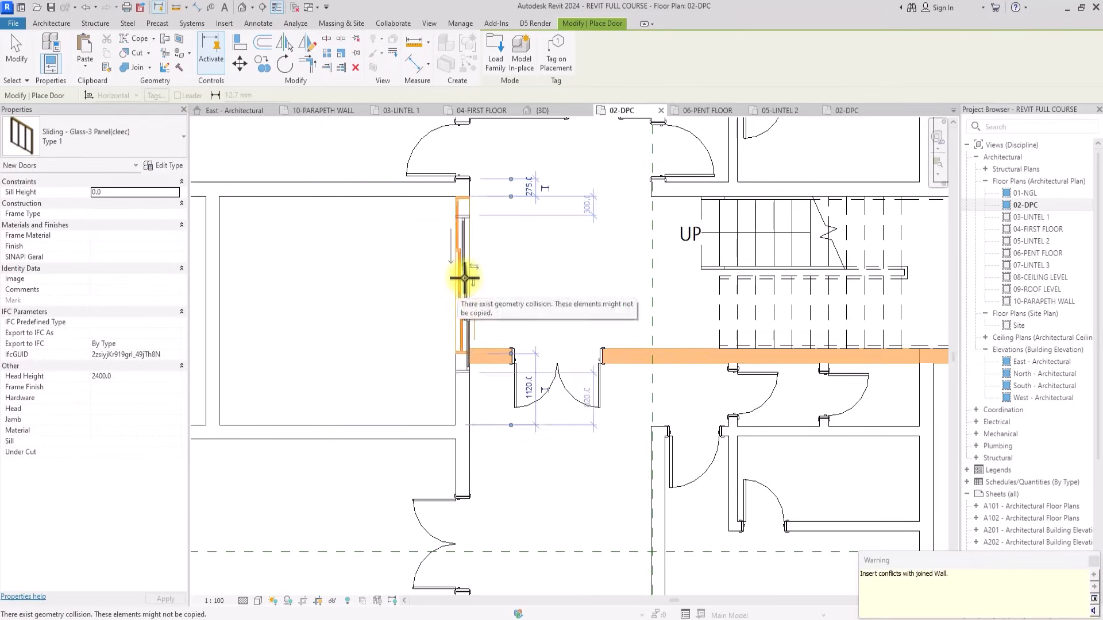
key(Escape)
key(Escape)
Set the sliding glass door type's width to 2100 and adjust the door's placement in its wall.
click(460, 284)
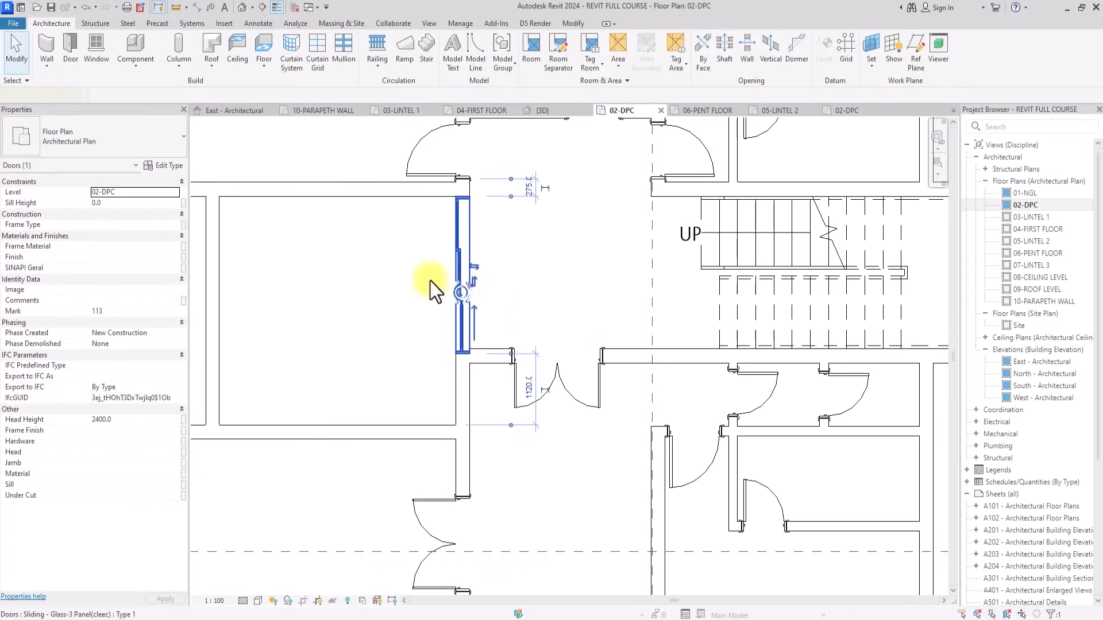
click(162, 166)
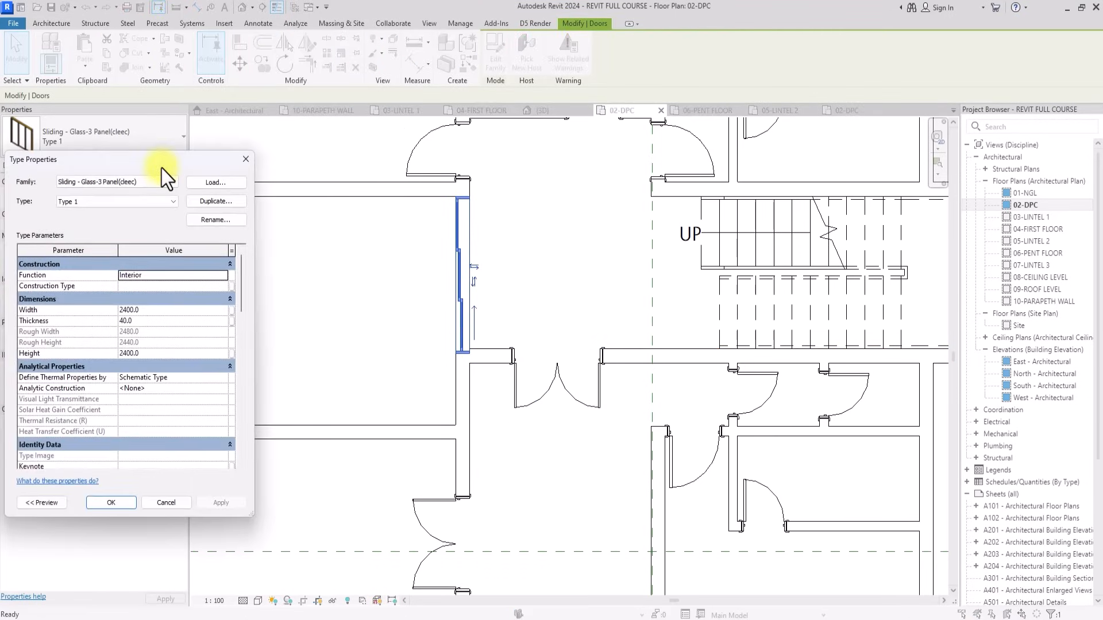
click(155, 311)
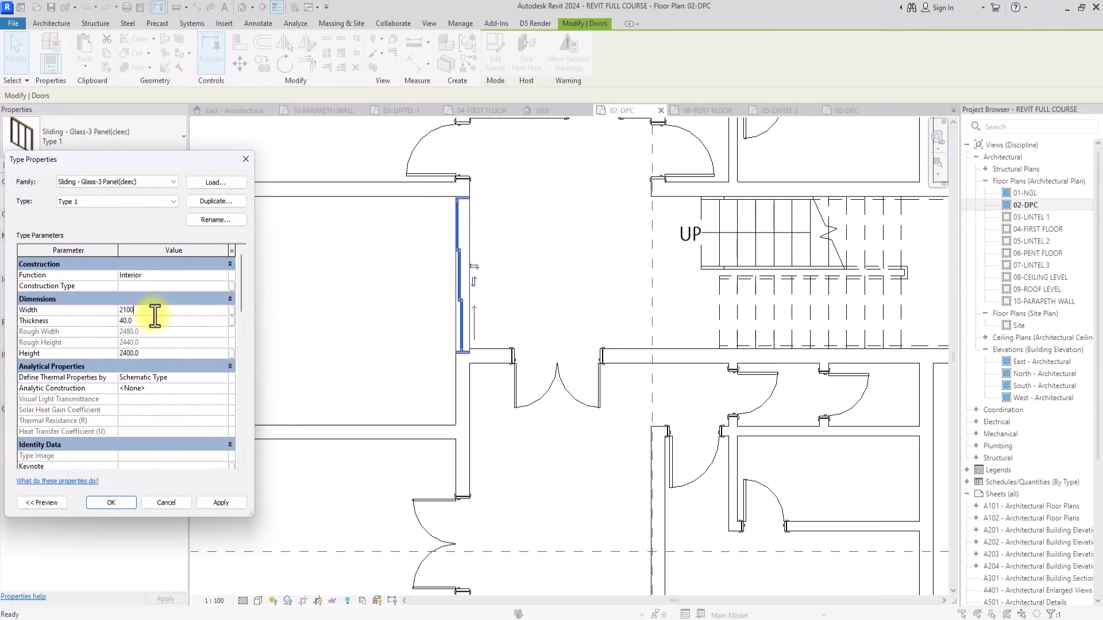
click(213, 502)
click(115, 503)
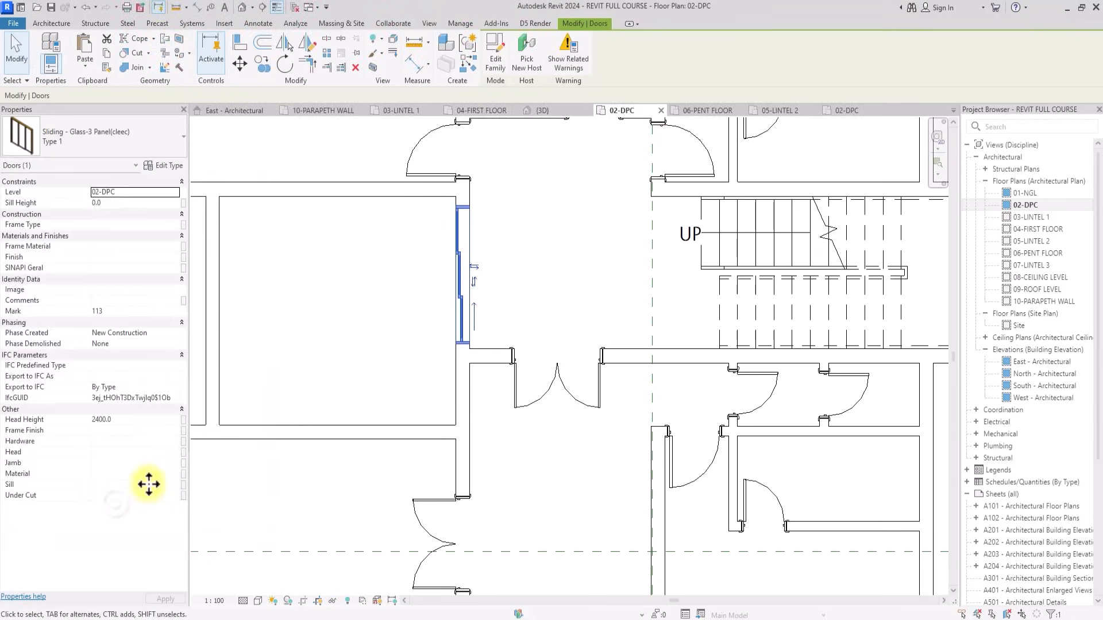
scroll(445, 252, up, 2)
drag(458, 295, 470, 295)
scroll(471, 296, down, 7)
click(868, 401)
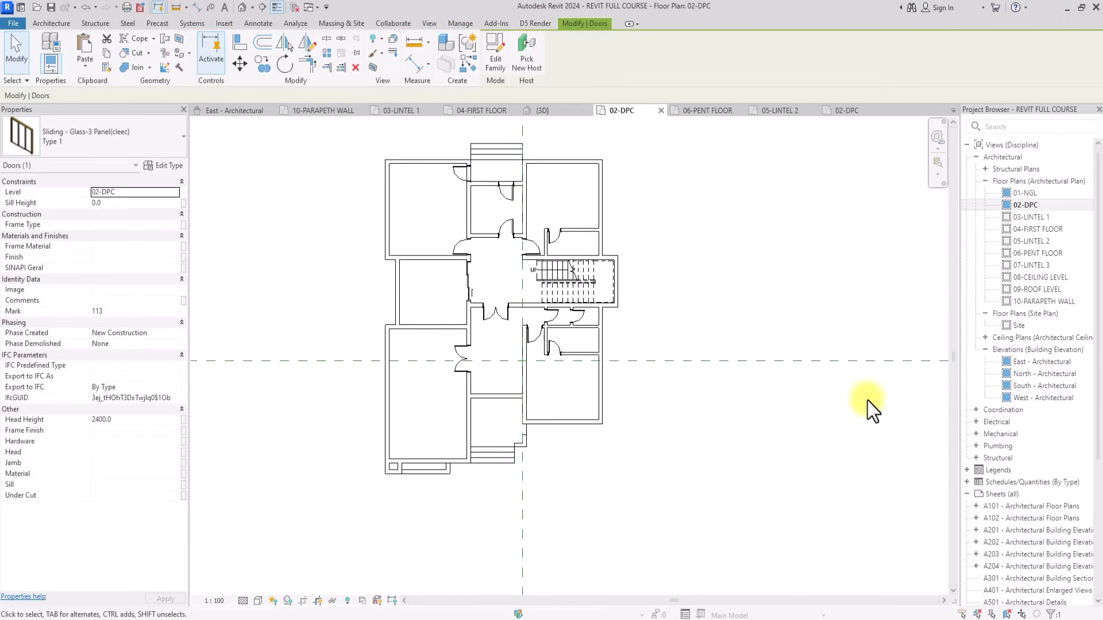
Draw short Thin Lines detail lines across both ends of the wall between the entrance porch and the hall behind it.
scroll(867, 401, up, 2)
scroll(868, 401, up, 1)
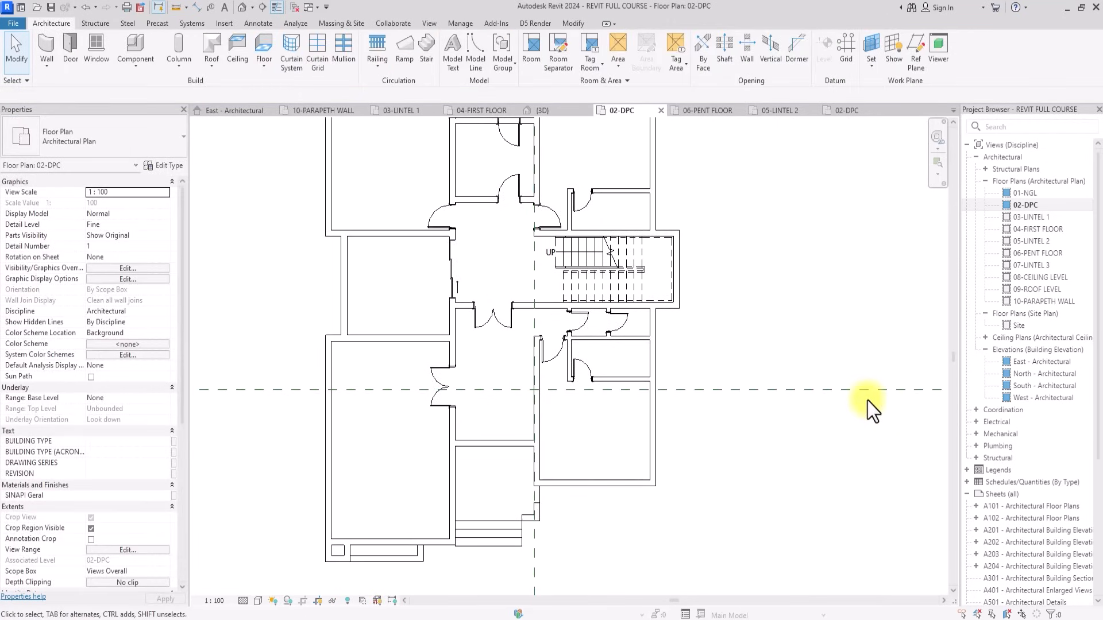
middle_drag(868, 401, 851, 308)
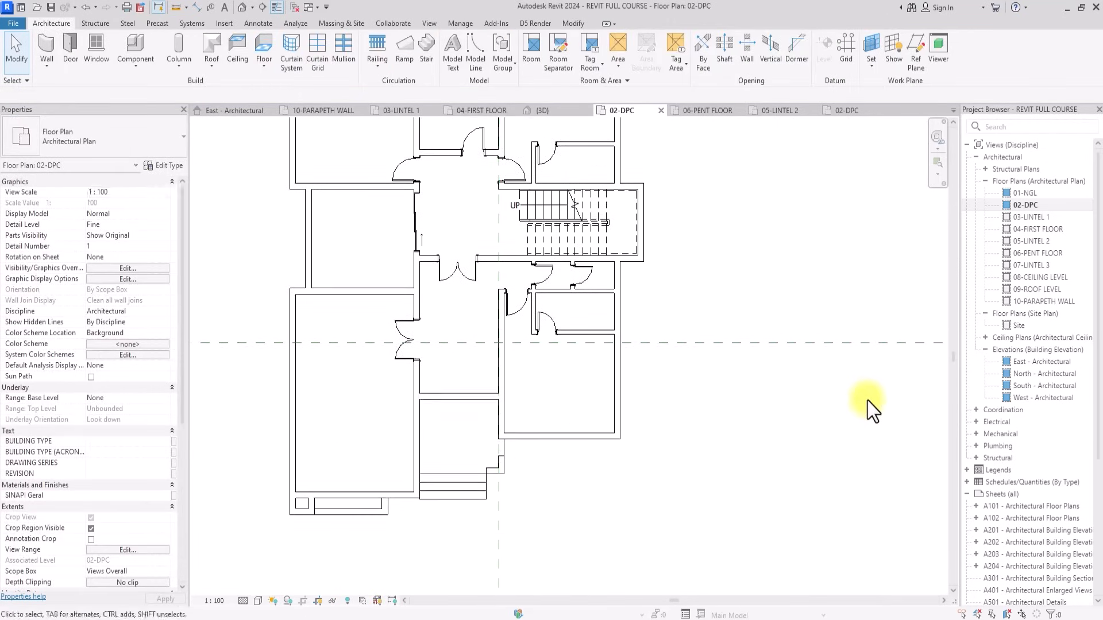
scroll(867, 401, down, 1)
scroll(867, 401, up, 2)
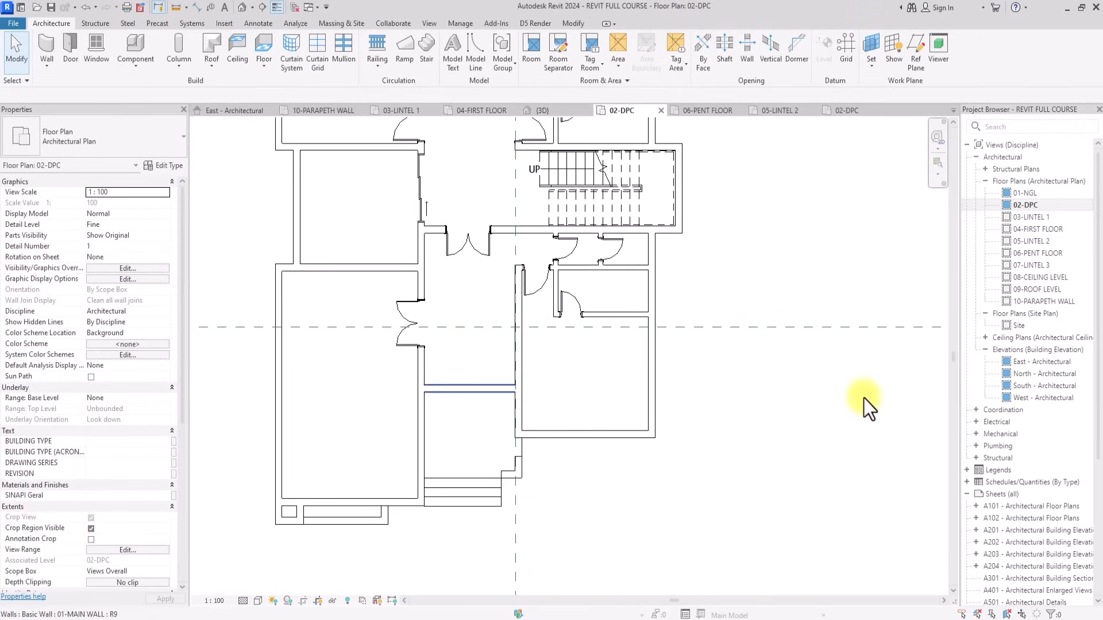
click(263, 24)
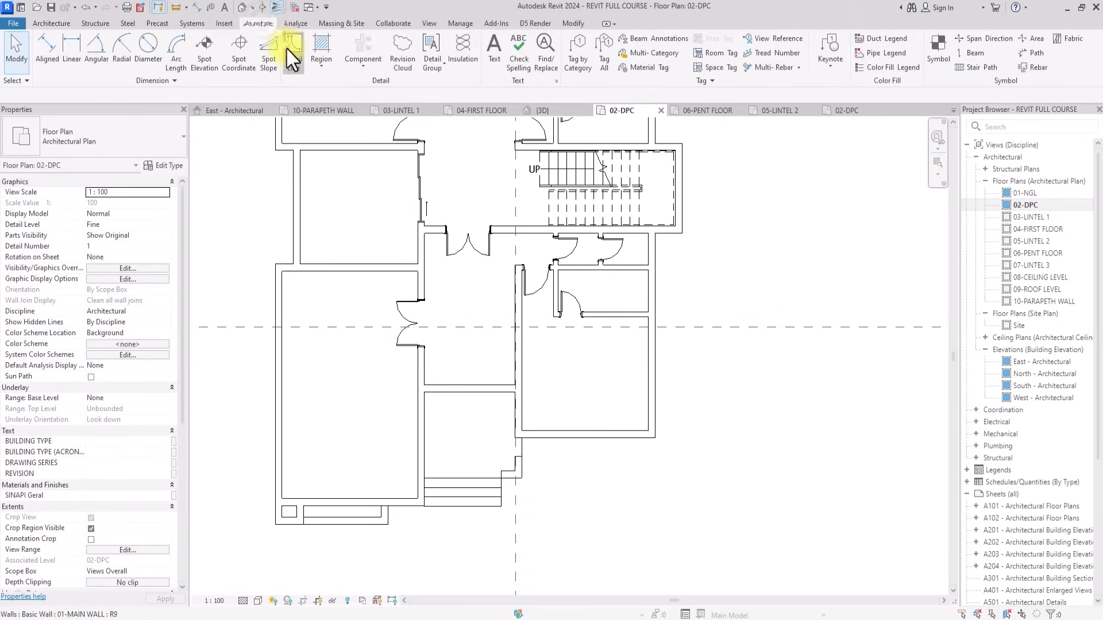
click(287, 44)
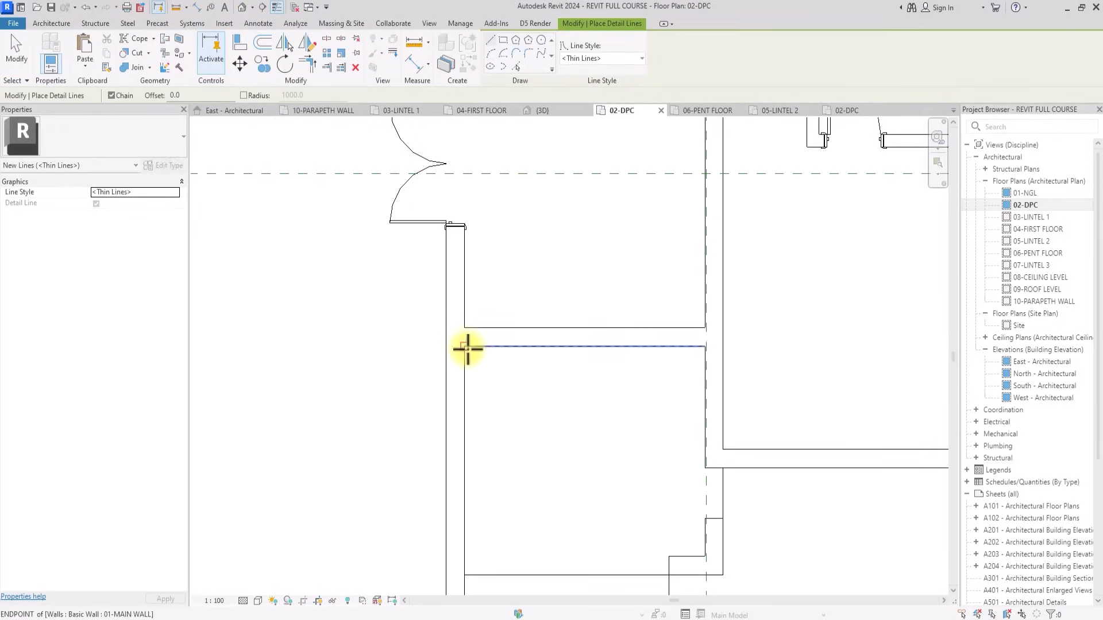
click(464, 330)
key(Escape)
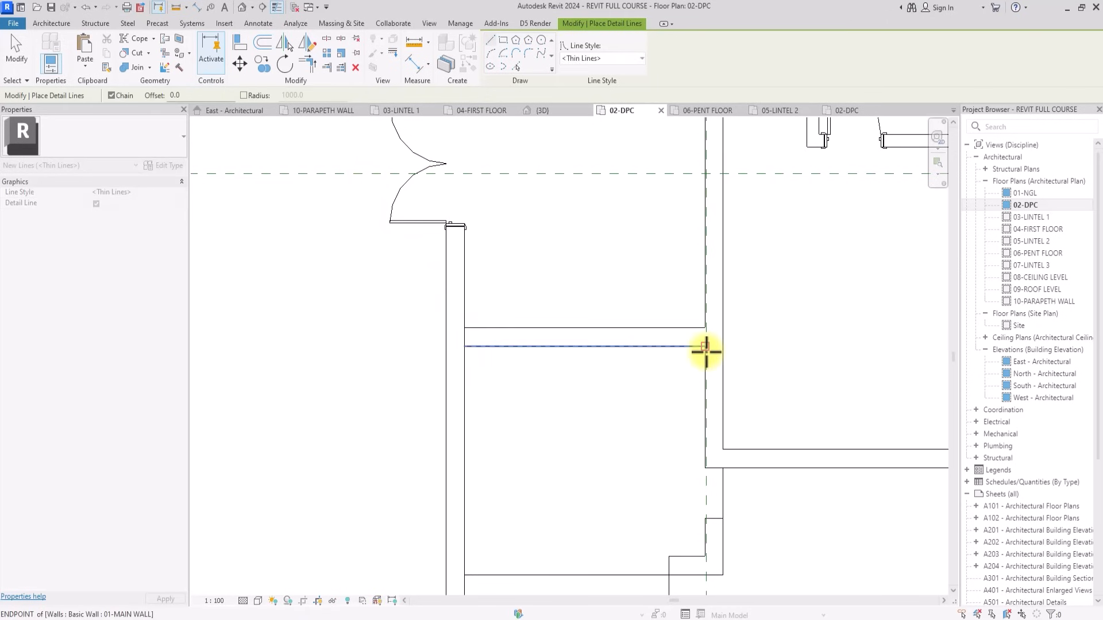
click(706, 350)
click(706, 332)
key(Escape)
scroll(699, 328, down, 1)
key(Escape)
scroll(666, 339, down, 3)
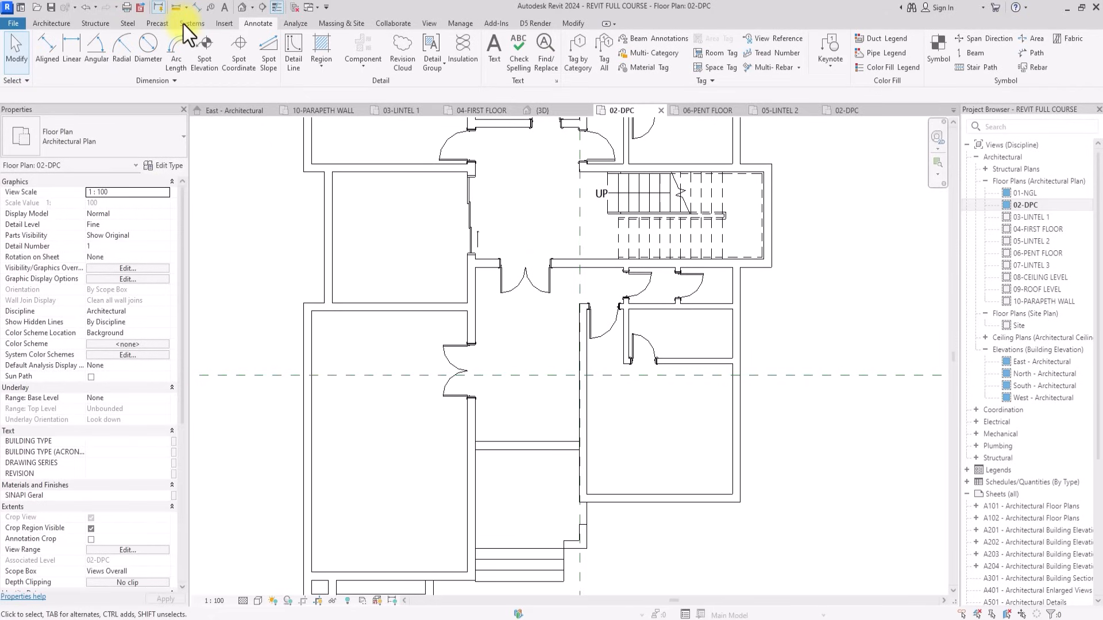
scroll(523, 445, up, 2)
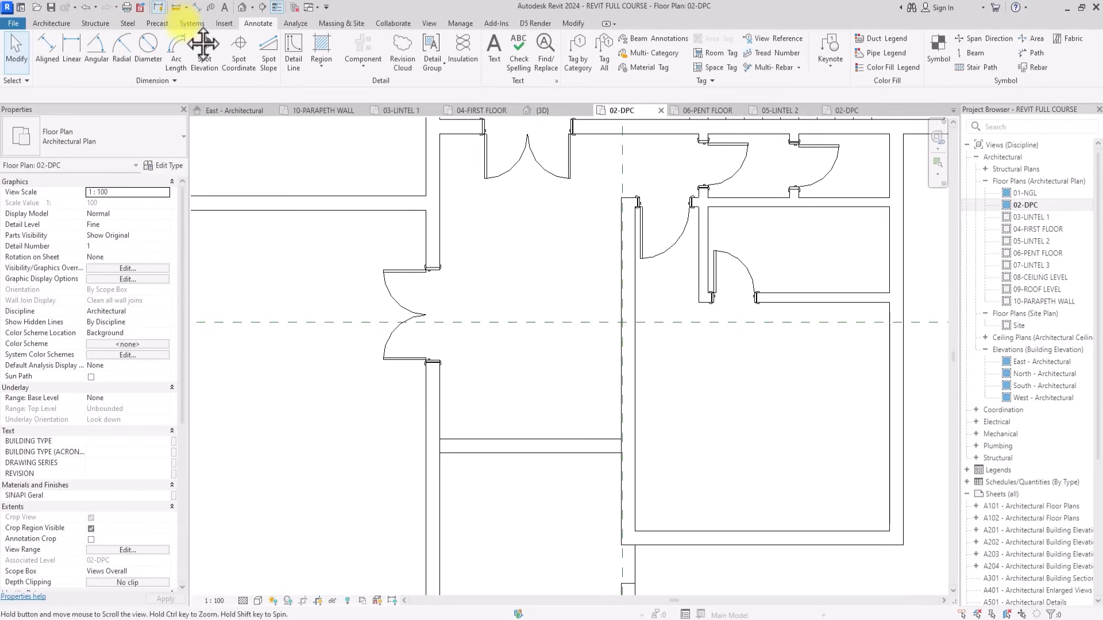
middle_drag(523, 445, 497, 455)
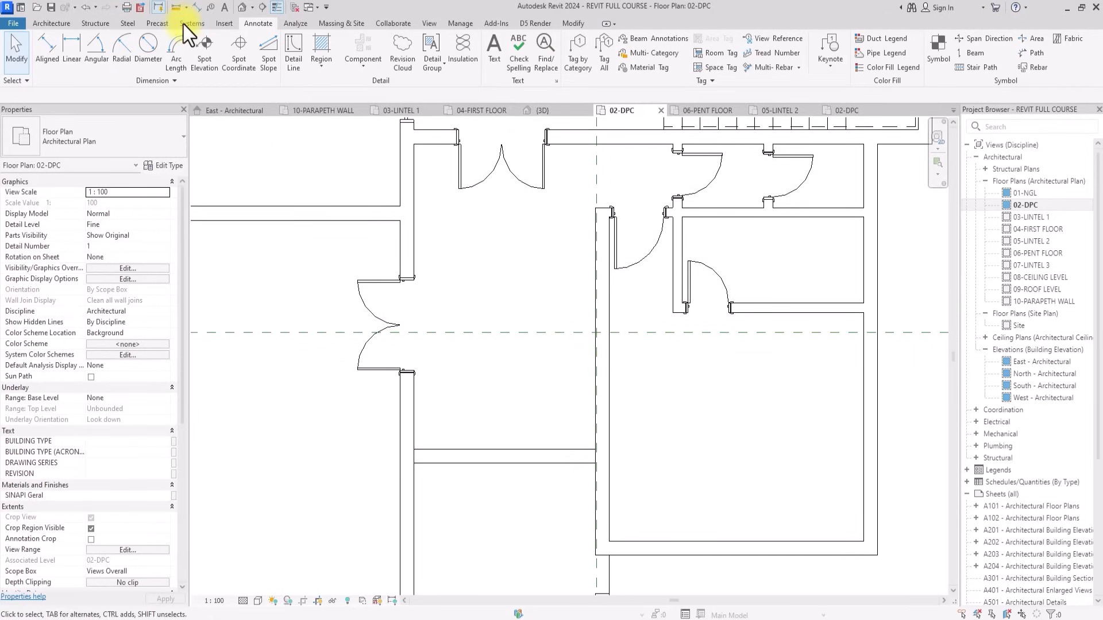
scroll(517, 457, down, 1)
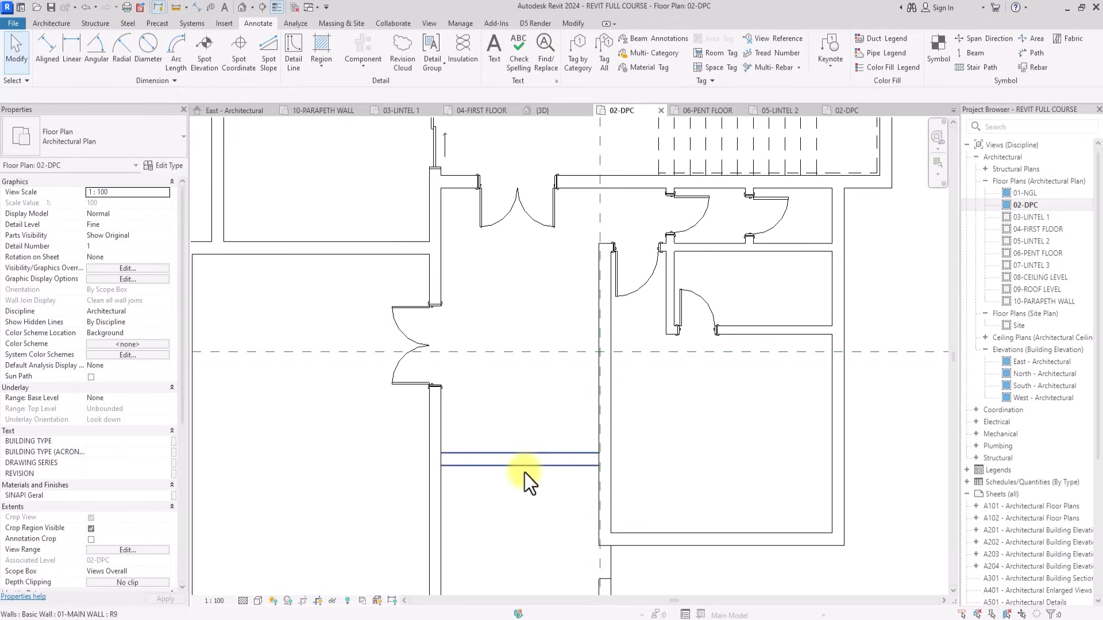
key(d)
key(l)
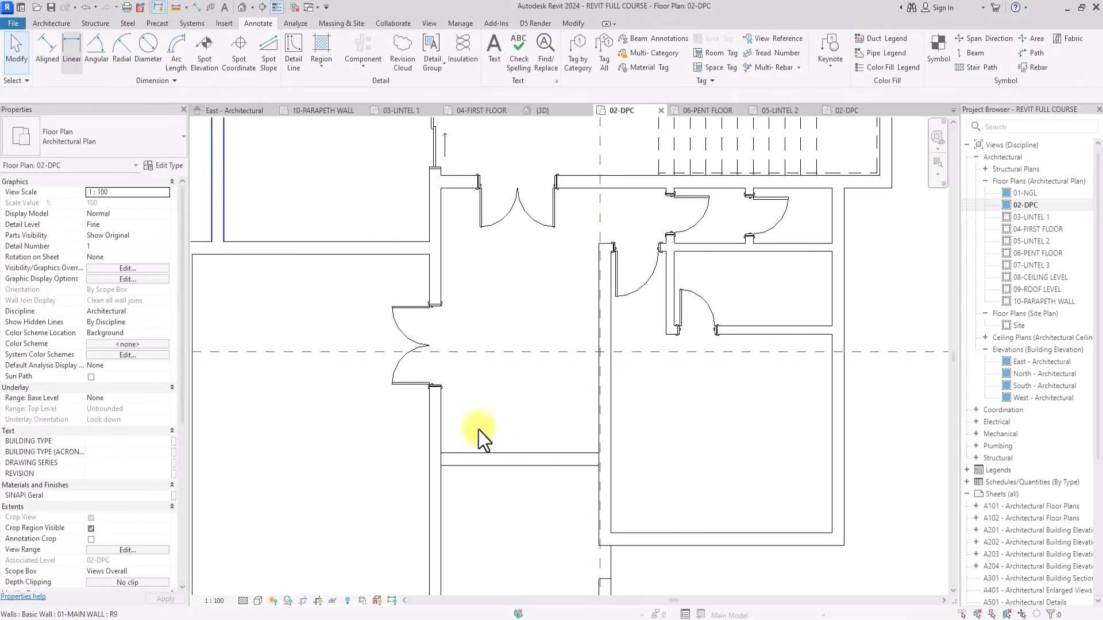
click(40, 22)
click(70, 47)
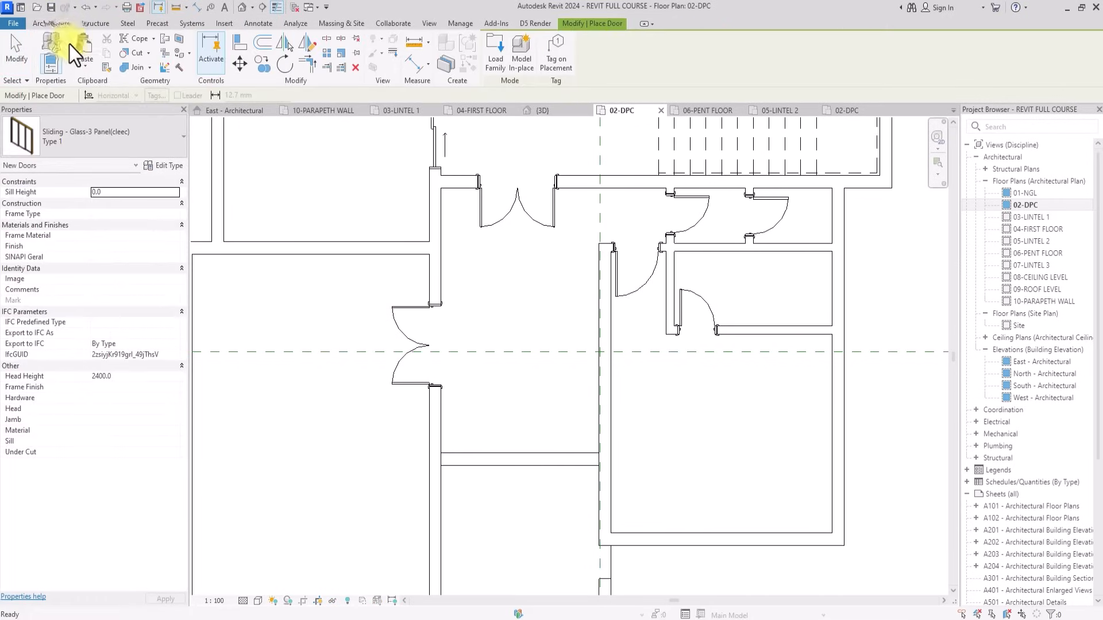
click(119, 137)
scroll(119, 137, up, 9)
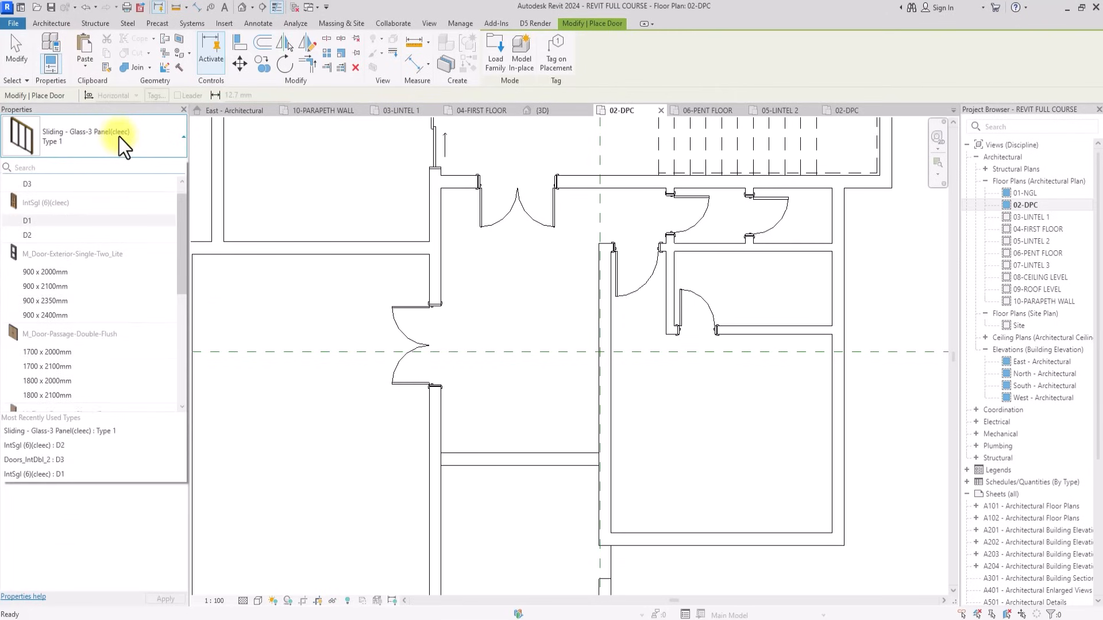
scroll(119, 137, down, 9)
Start a wall of type Curtain Wall with its top constrained up to level 04-FIRST FLOOR and a top offset of -450.
click(46, 25)
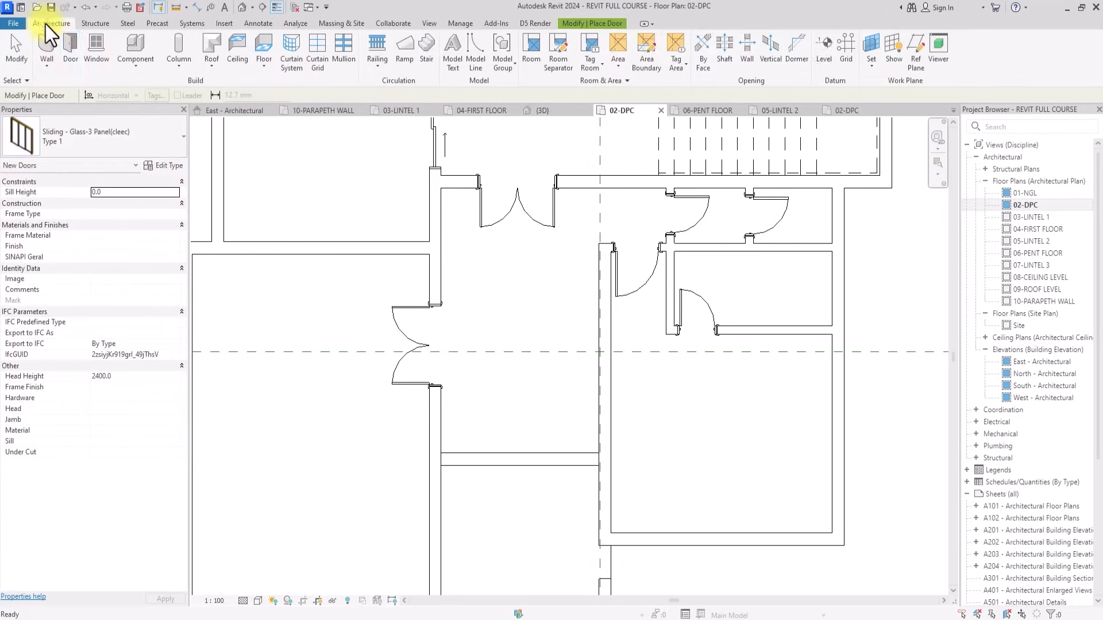
click(50, 43)
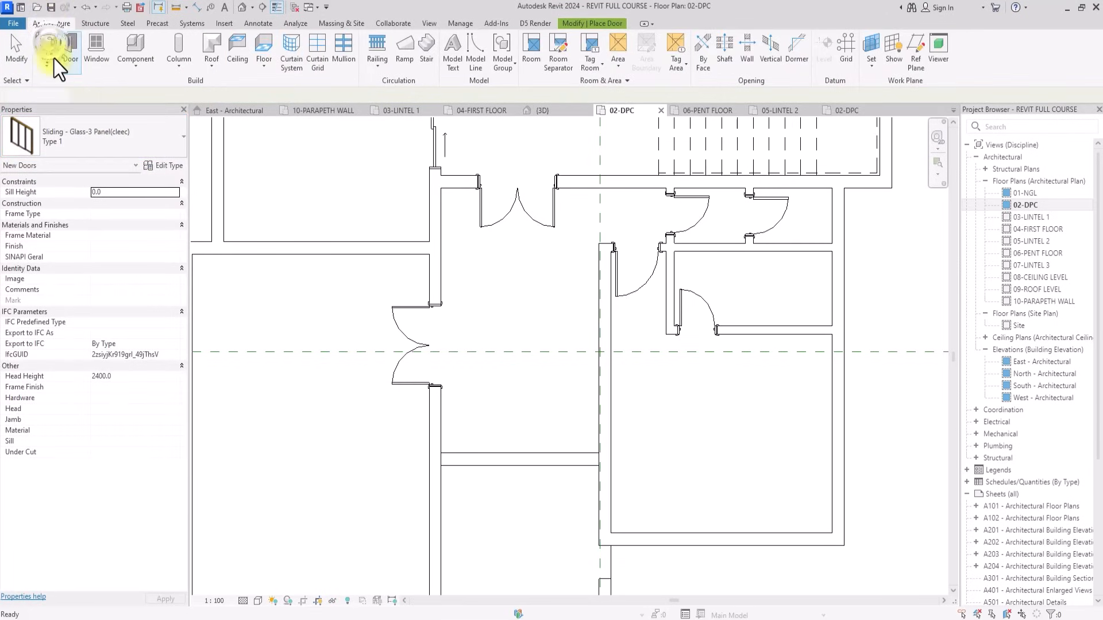
click(77, 133)
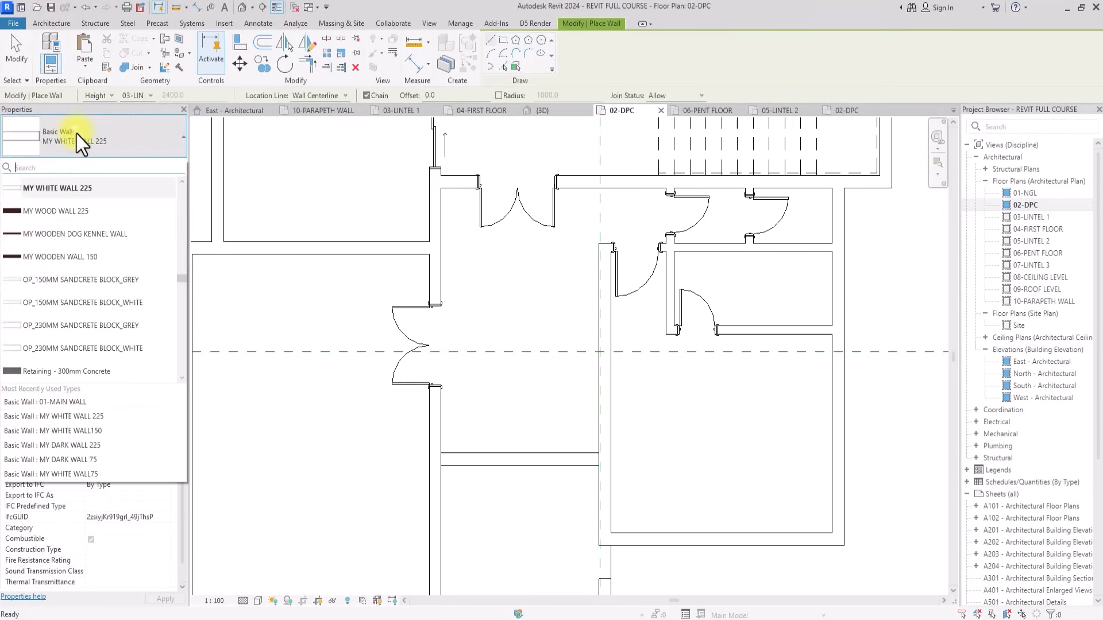
scroll(77, 134, down, 5)
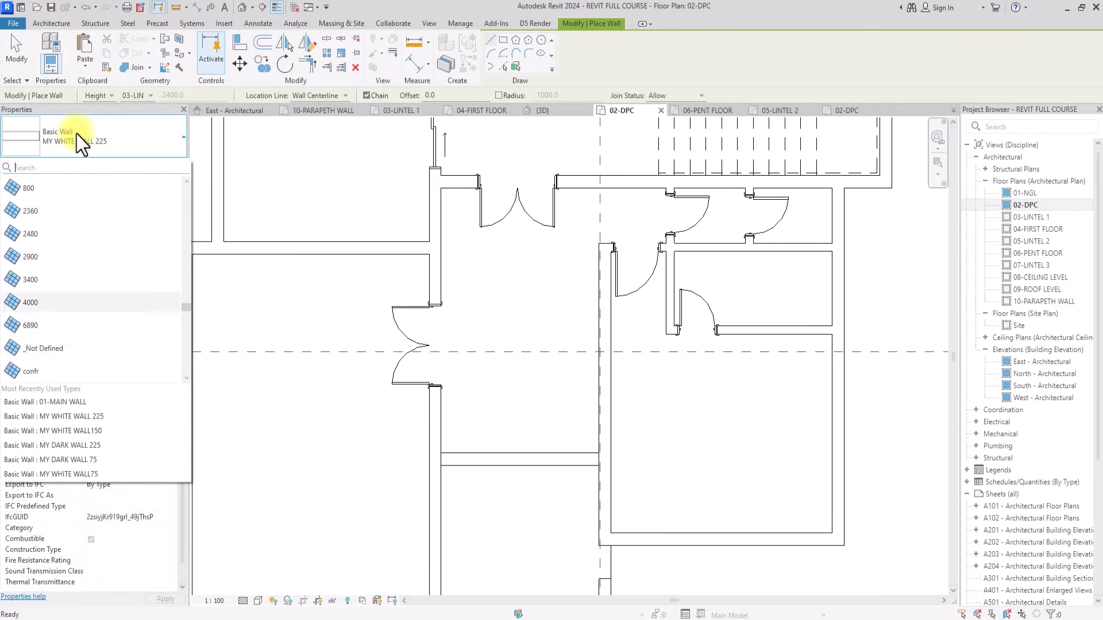
scroll(58, 283, up, 3)
click(50, 342)
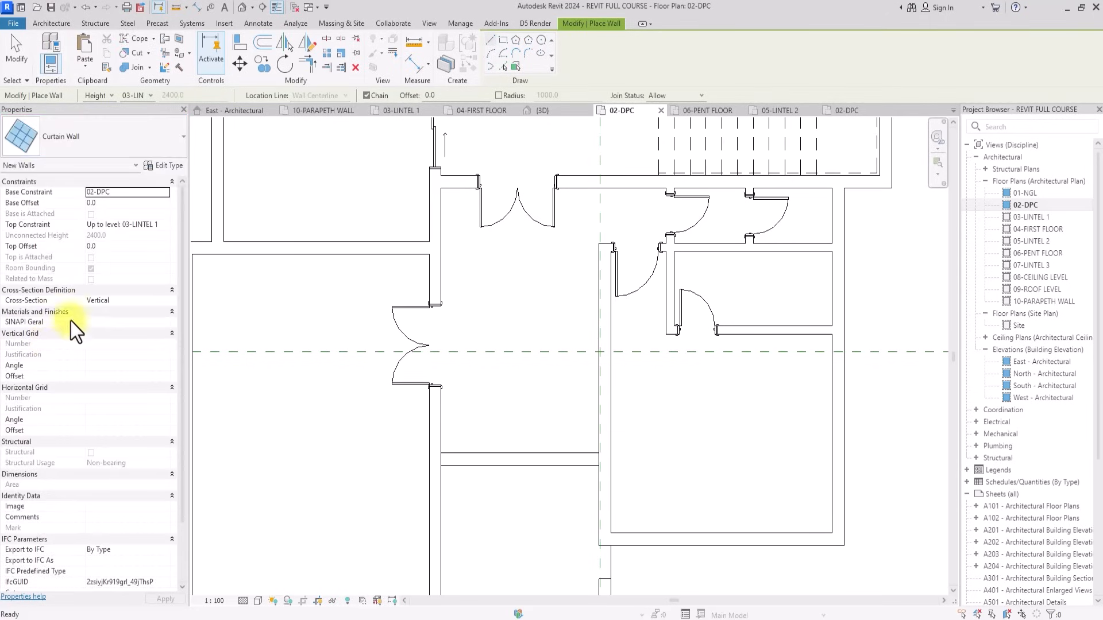
click(163, 227)
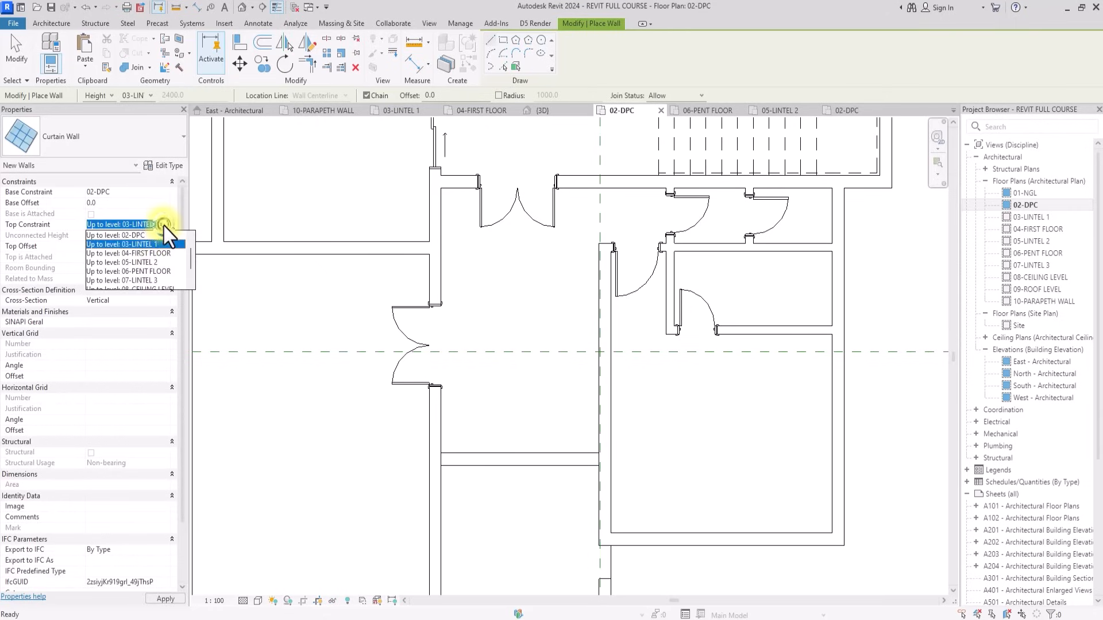
click(130, 256)
click(130, 249)
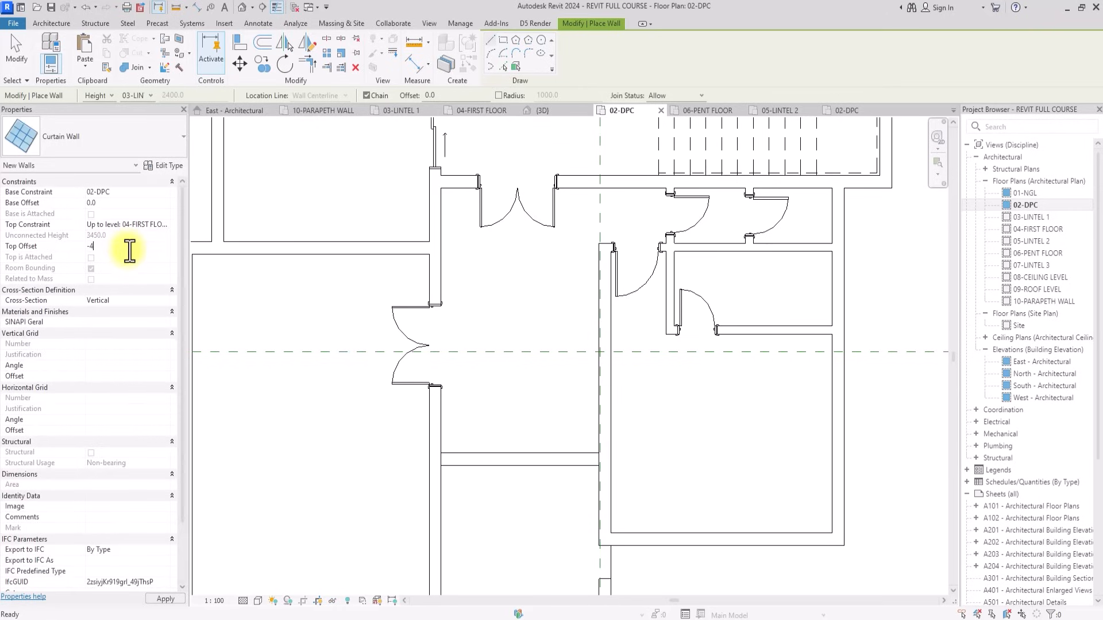
key(Return)
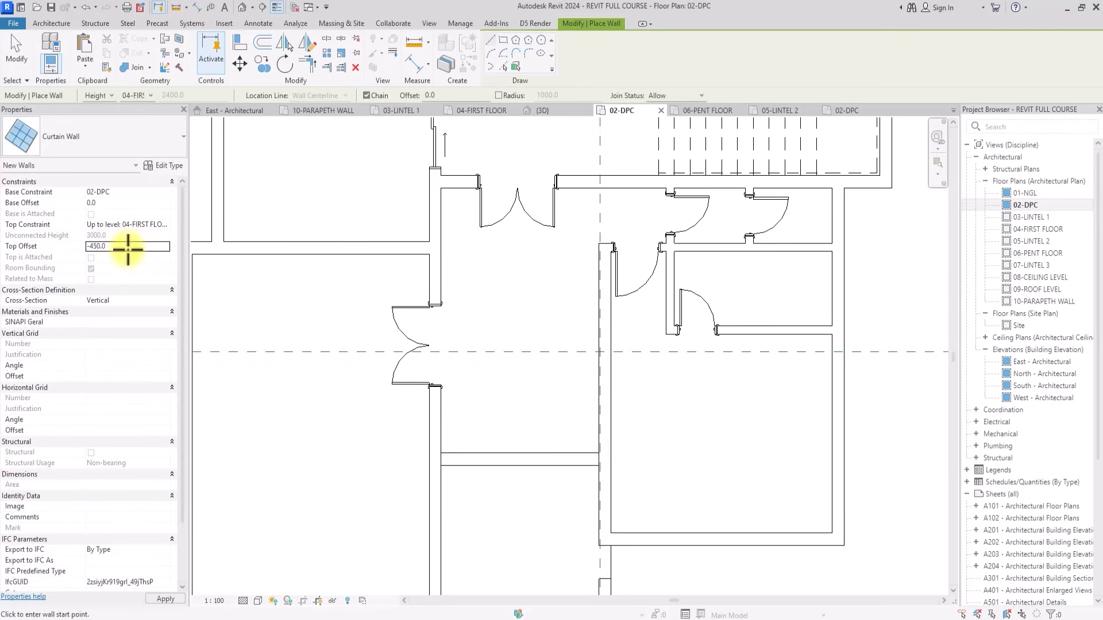
scroll(441, 465, up, 2)
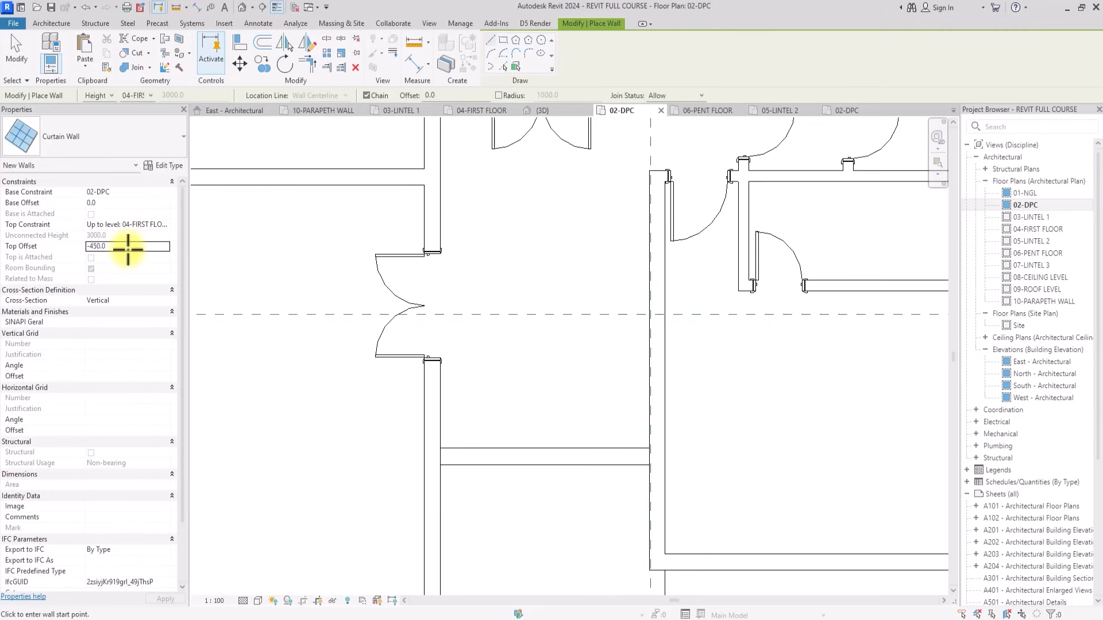
Draw the curtain wall straight across the wall between the entrance porch and the hall, spanning its full width.
click(440, 456)
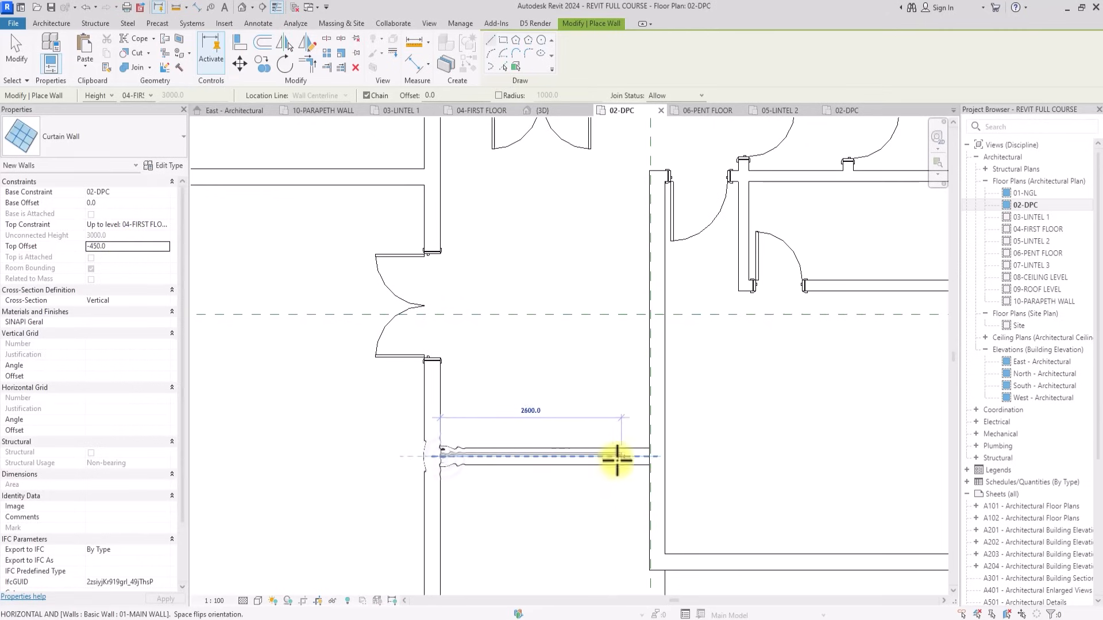
click(648, 459)
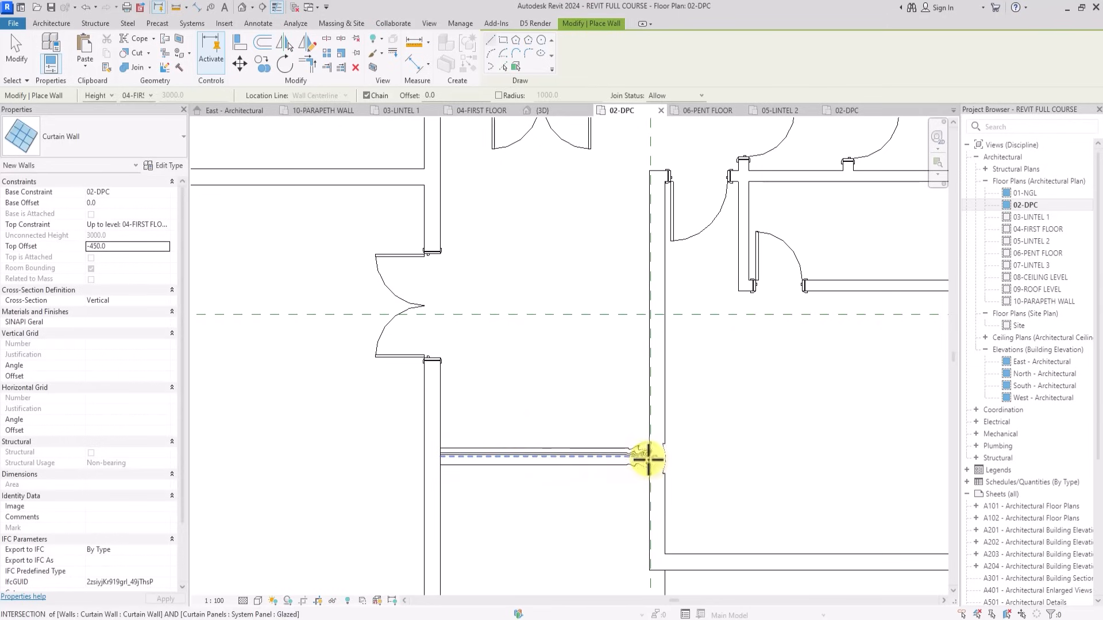
key(Escape)
key(Escape)
scroll(632, 460, down, 2)
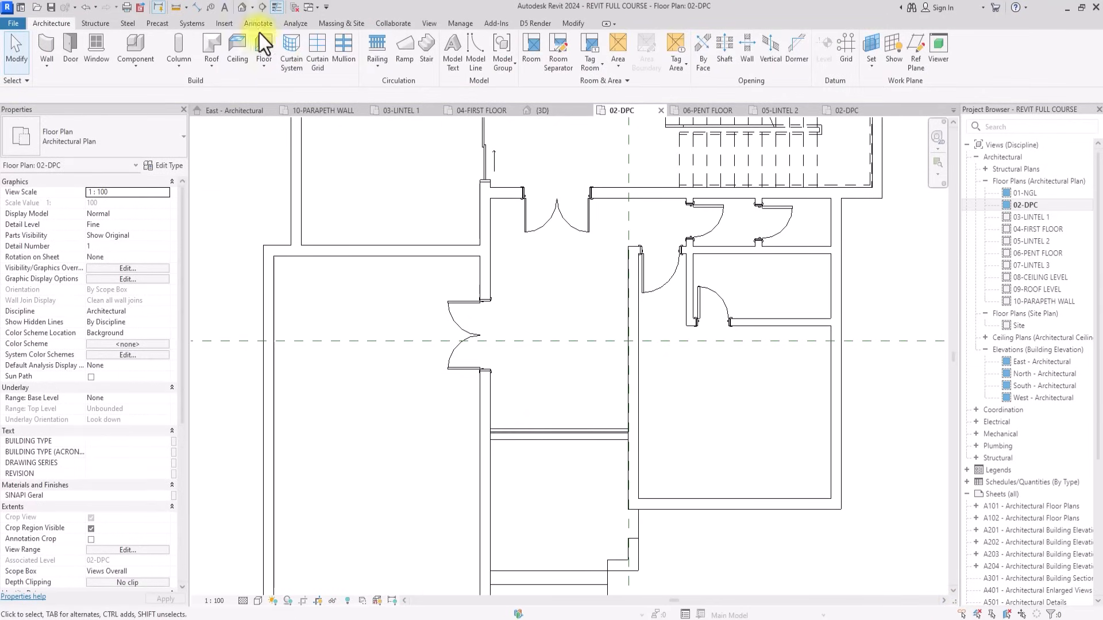
From the front of the 3D view, place two vertical curtain grid lines: 500 from the curtain wall's left edge and one-third into the remaining panel.
click(241, 8)
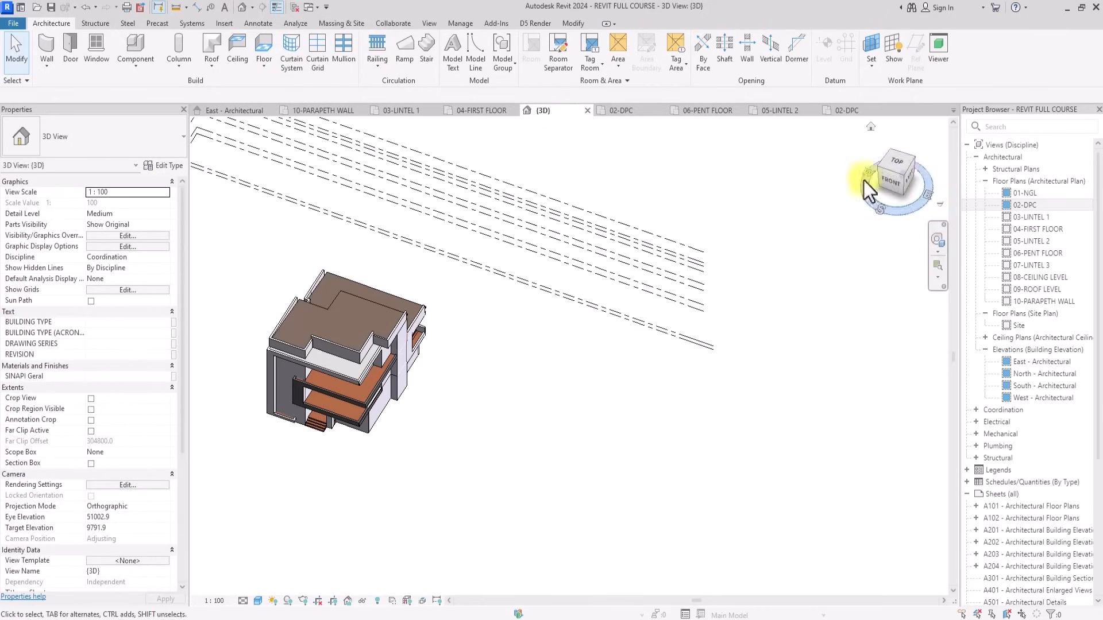
click(885, 179)
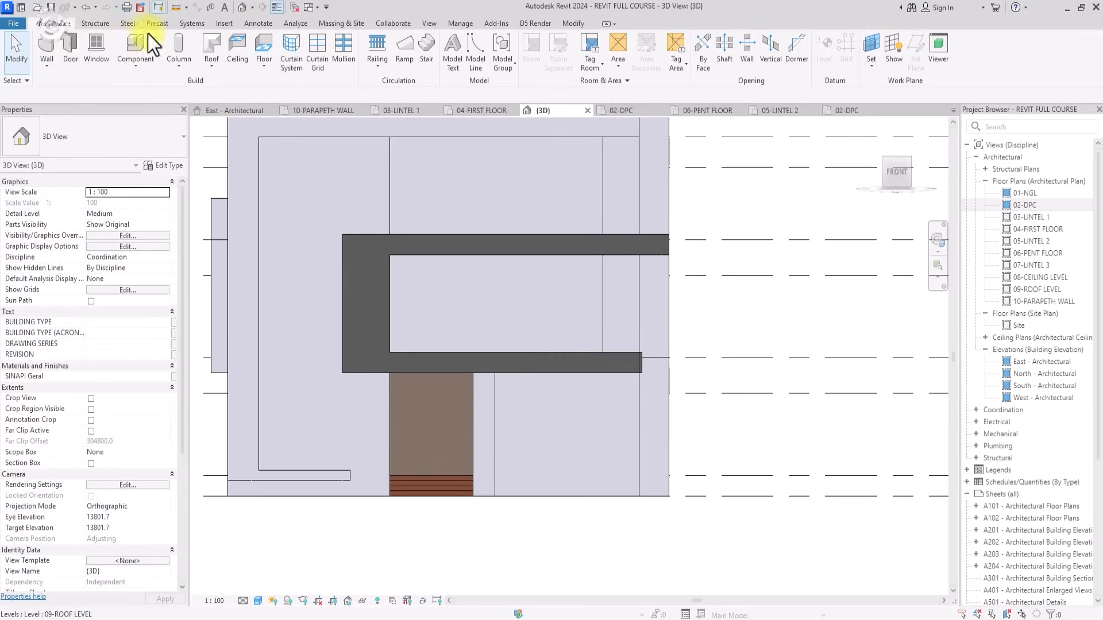
click(316, 46)
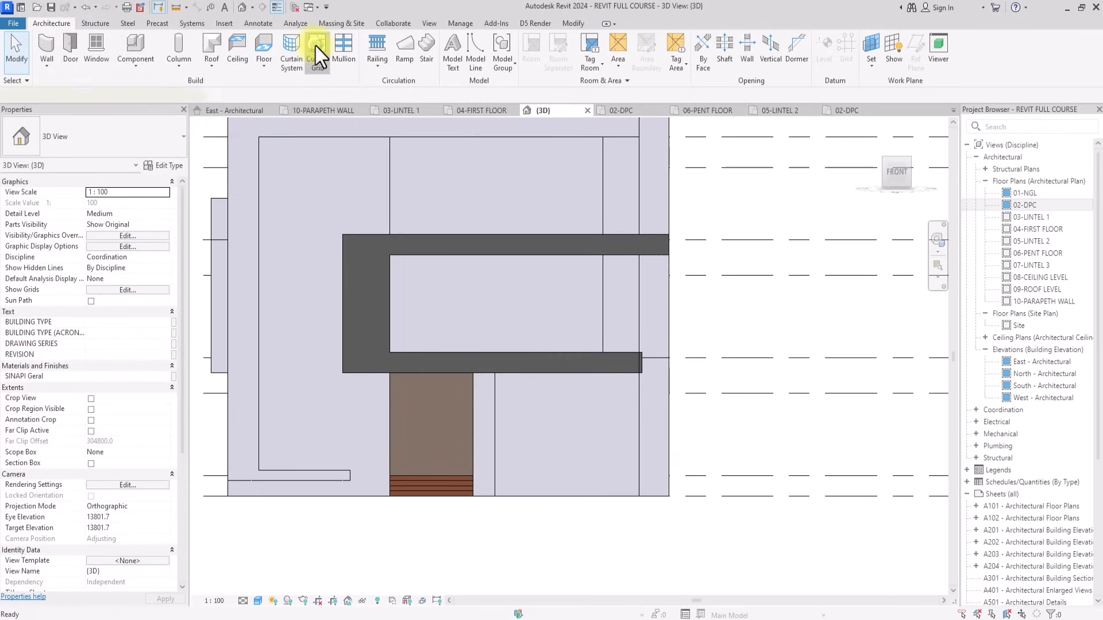
scroll(385, 350, up, 2)
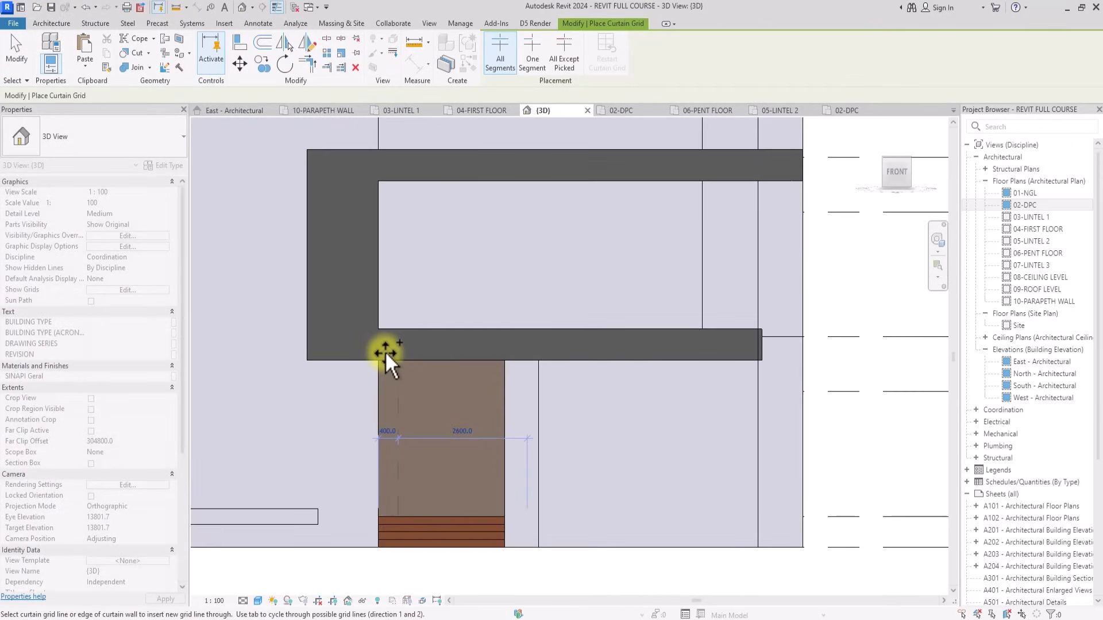
scroll(385, 351, up, 2)
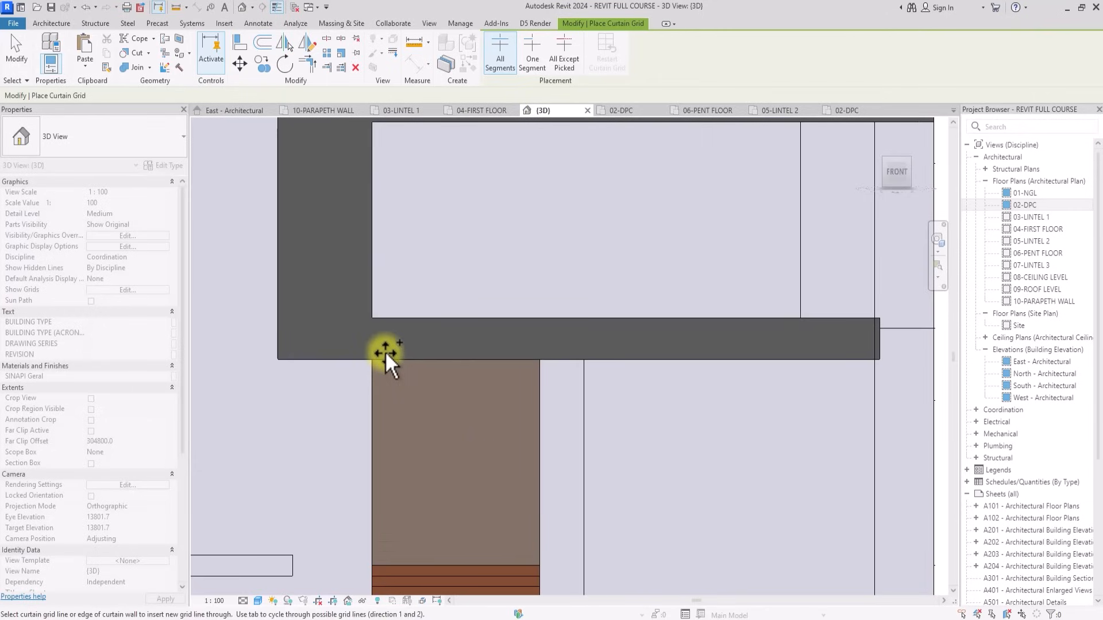
click(404, 361)
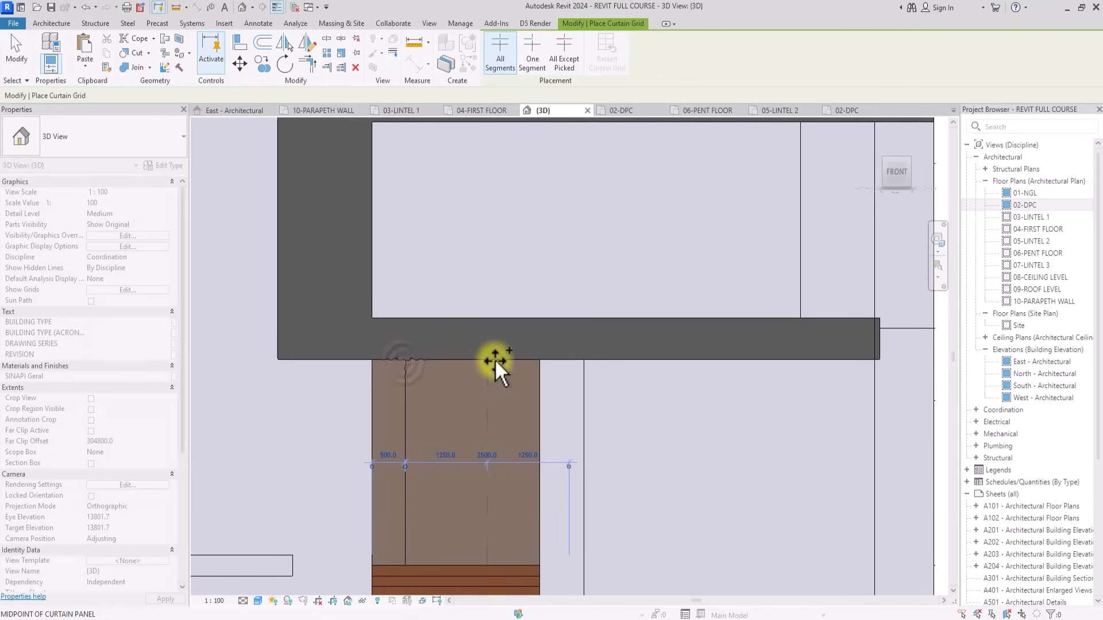
scroll(494, 360, up, 2)
scroll(494, 360, down, 2)
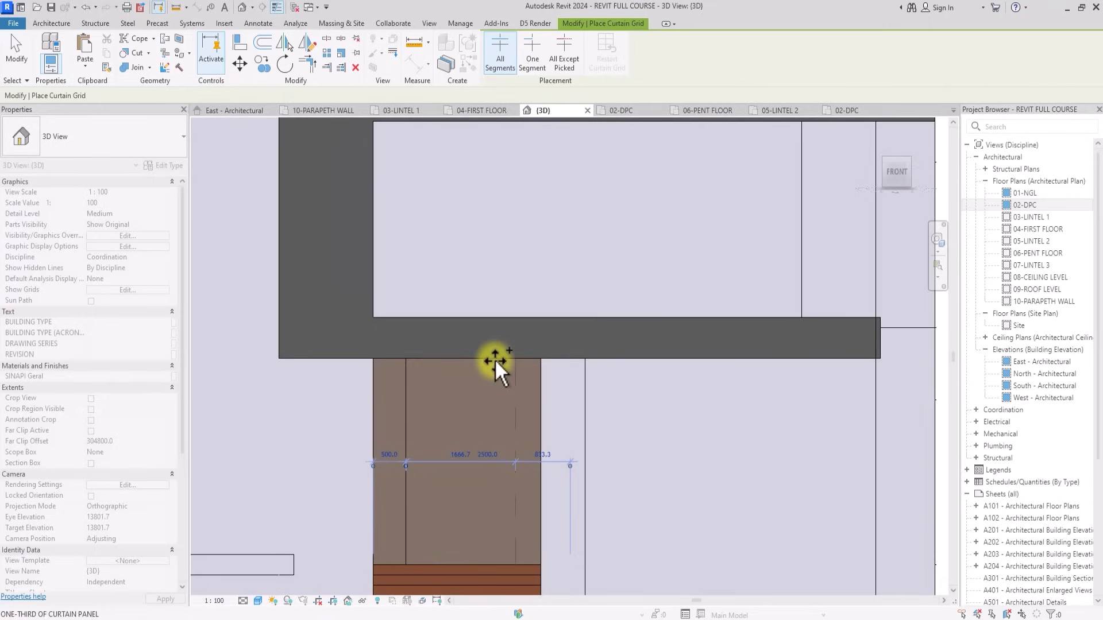
click(512, 361)
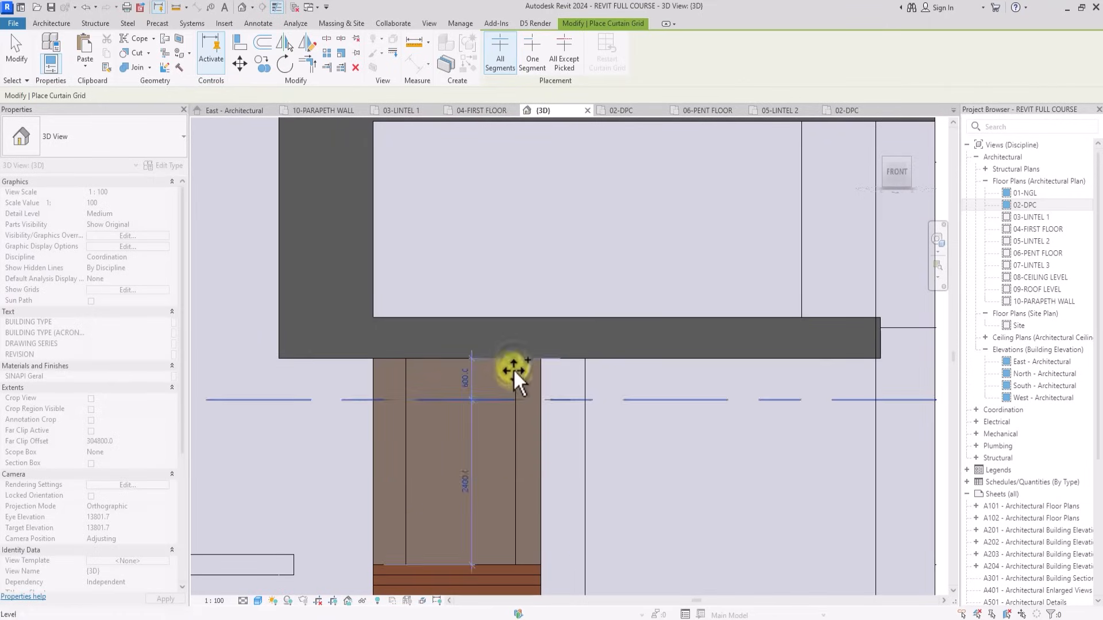
key(Escape)
Set the right vertical grid line's distance from the curtain wall's right edge to 600.
click(514, 428)
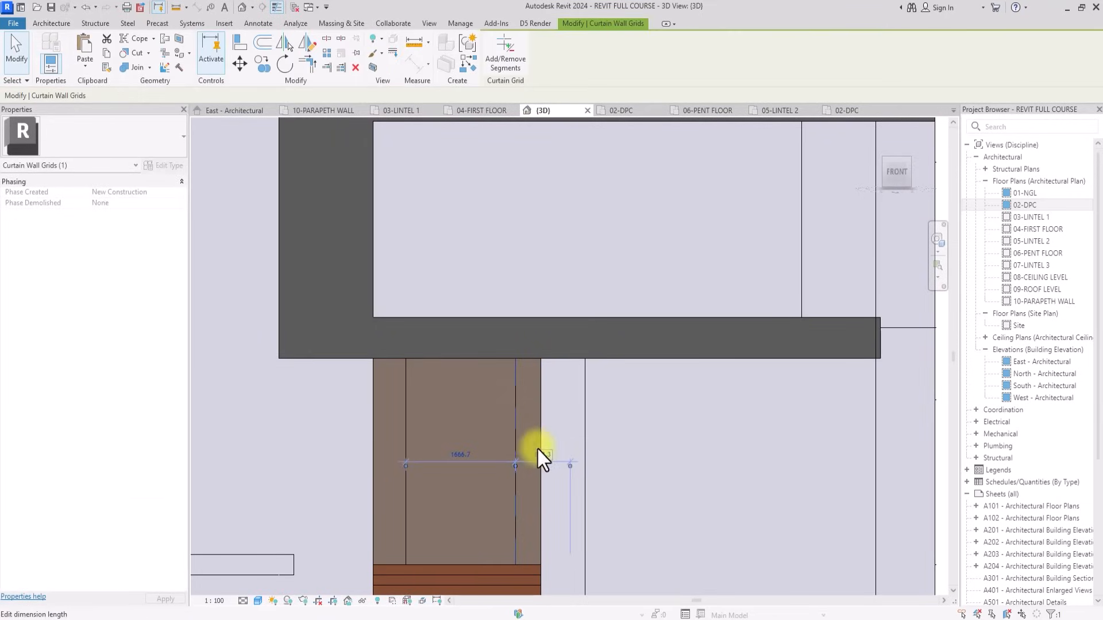
click(540, 454)
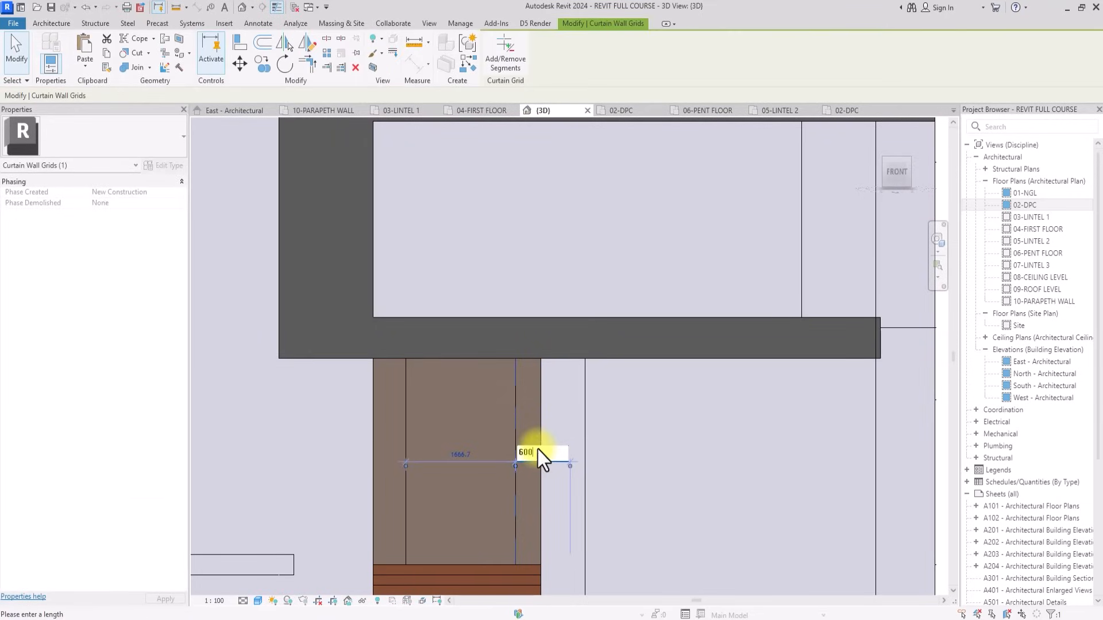
key(Return)
Temporarily hide the two 01-MAIN WALL pieces that block the front view of the curtain wall's right edge.
click(407, 428)
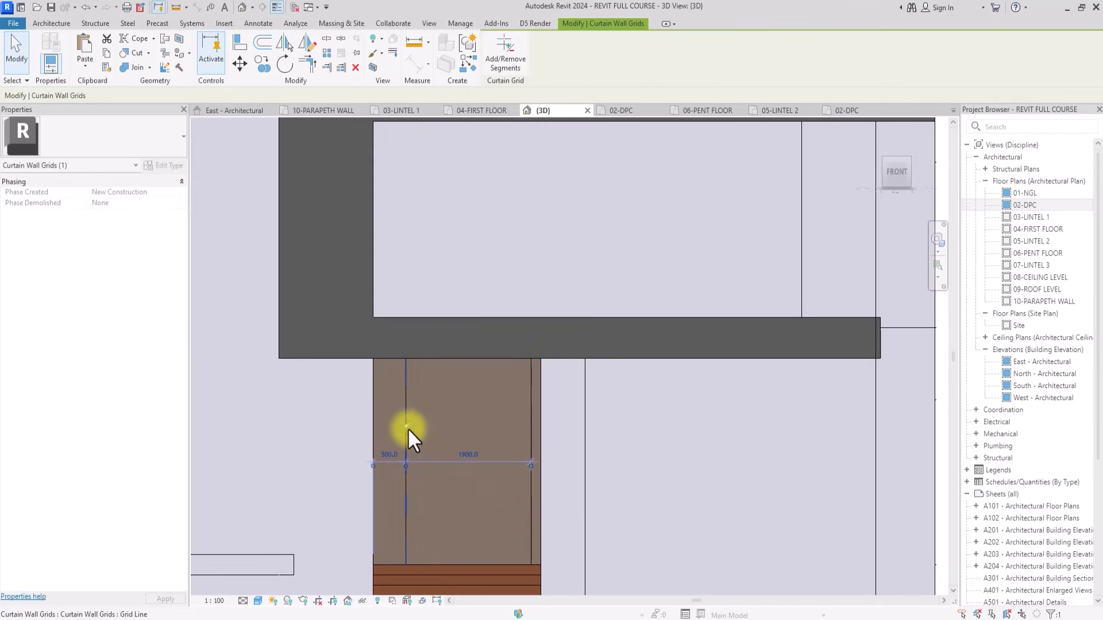
click(543, 443)
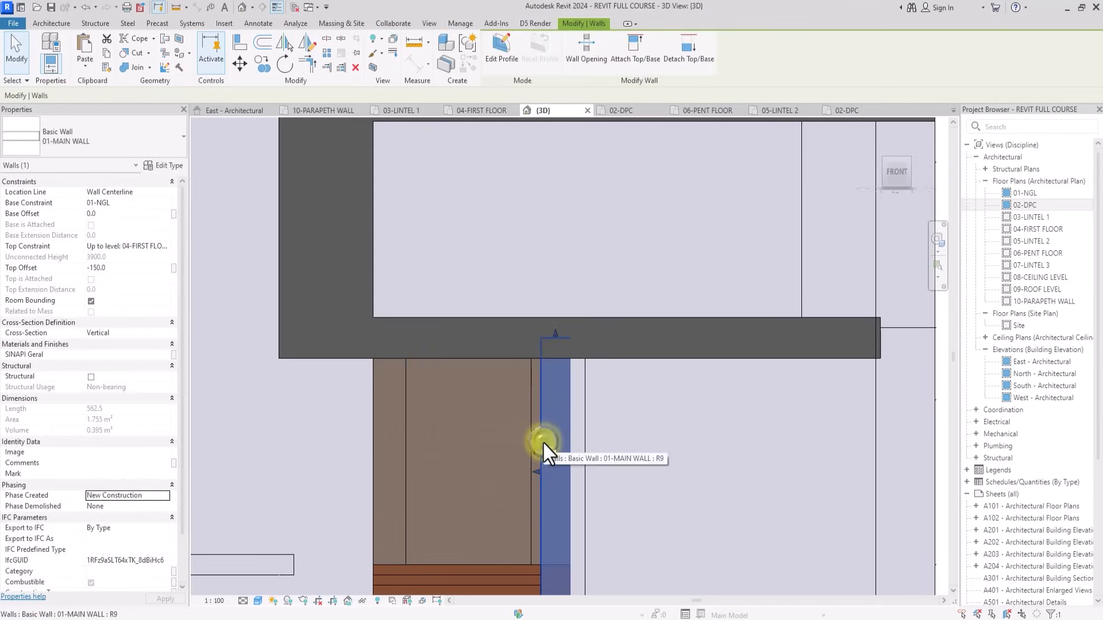
scroll(544, 443, down, 2)
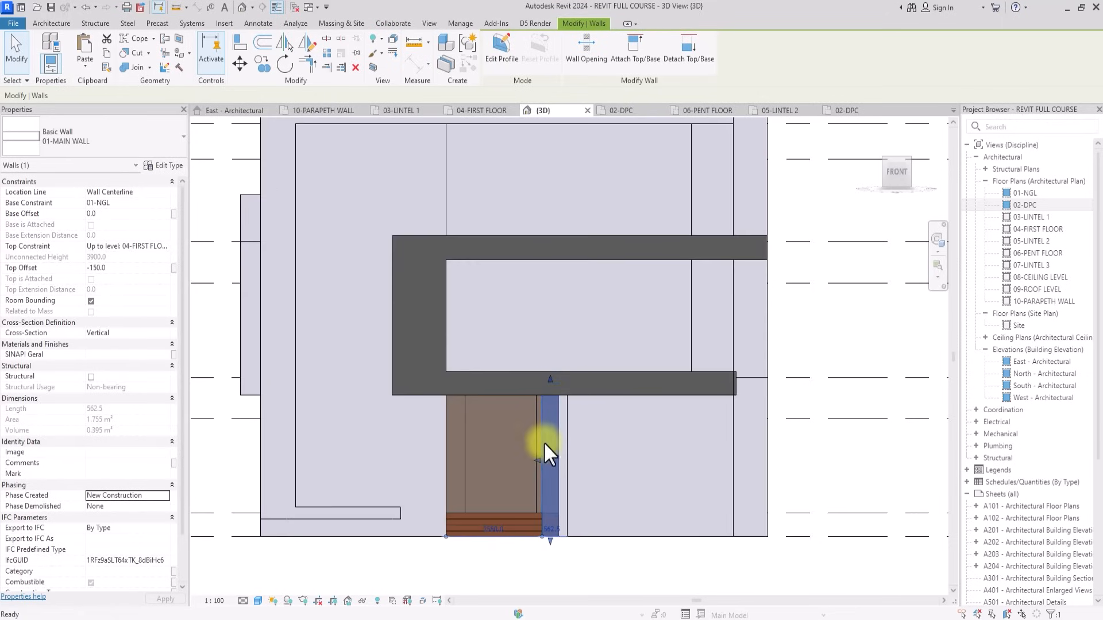
key(h)
key(h)
click(559, 453)
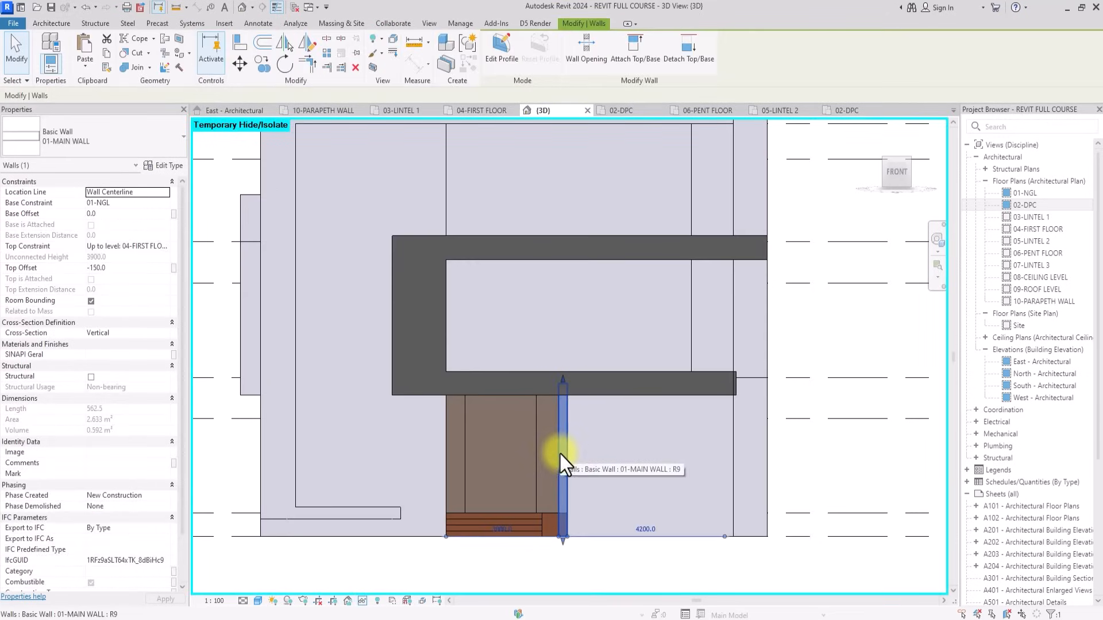
key(h)
key(h)
scroll(560, 452, up, 3)
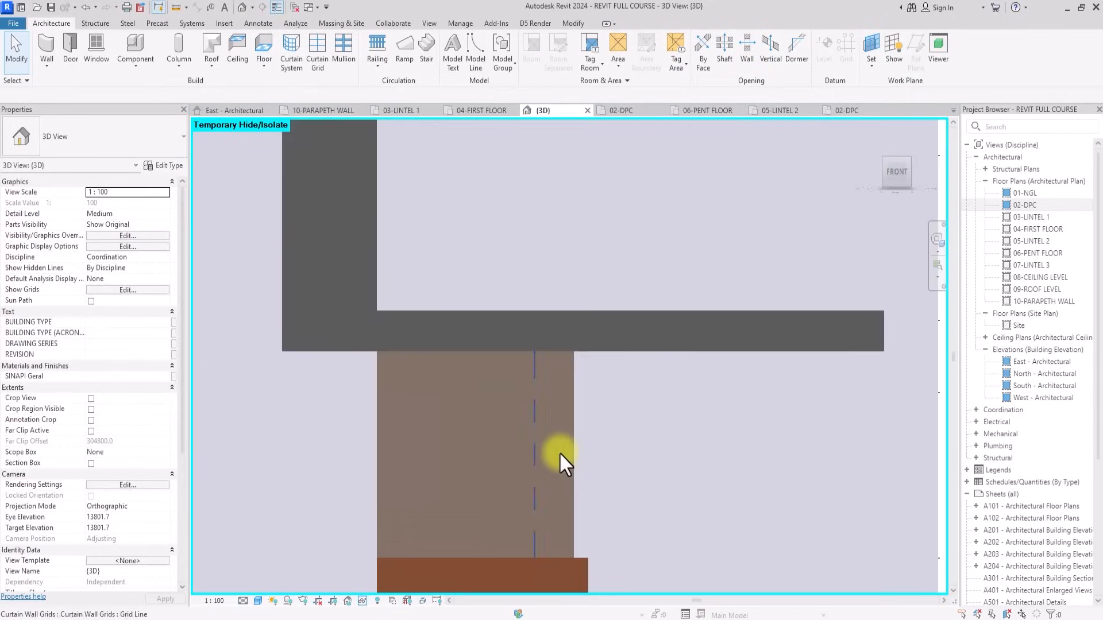
Set the left vertical grid line's distance from the curtain wall's left edge to 600.
click(409, 453)
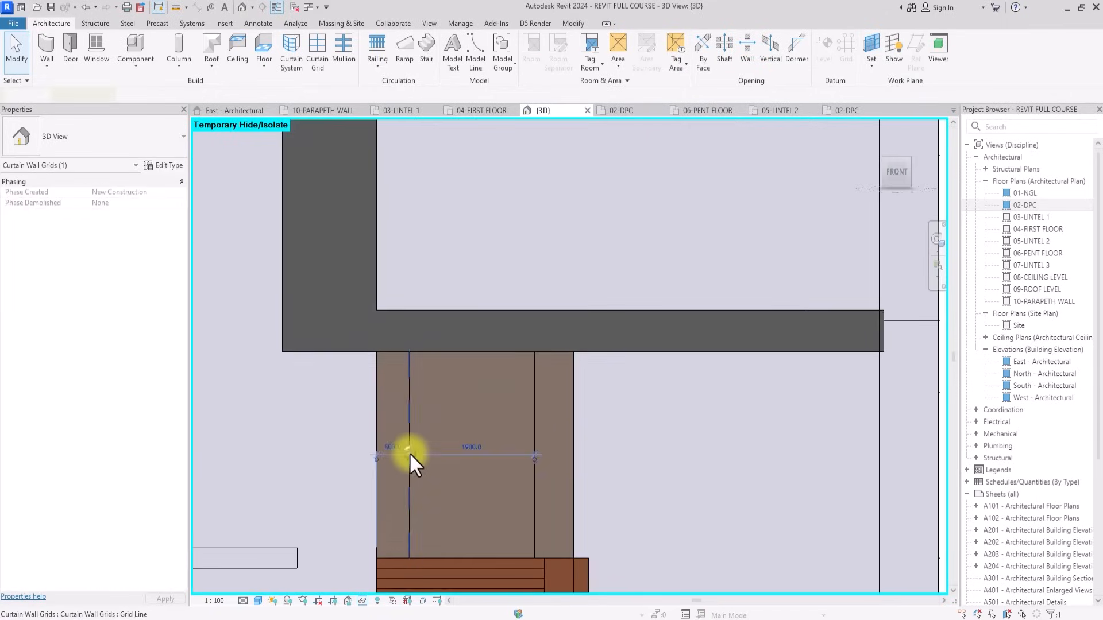
scroll(401, 439, down, 3)
scroll(401, 439, up, 4)
click(402, 441)
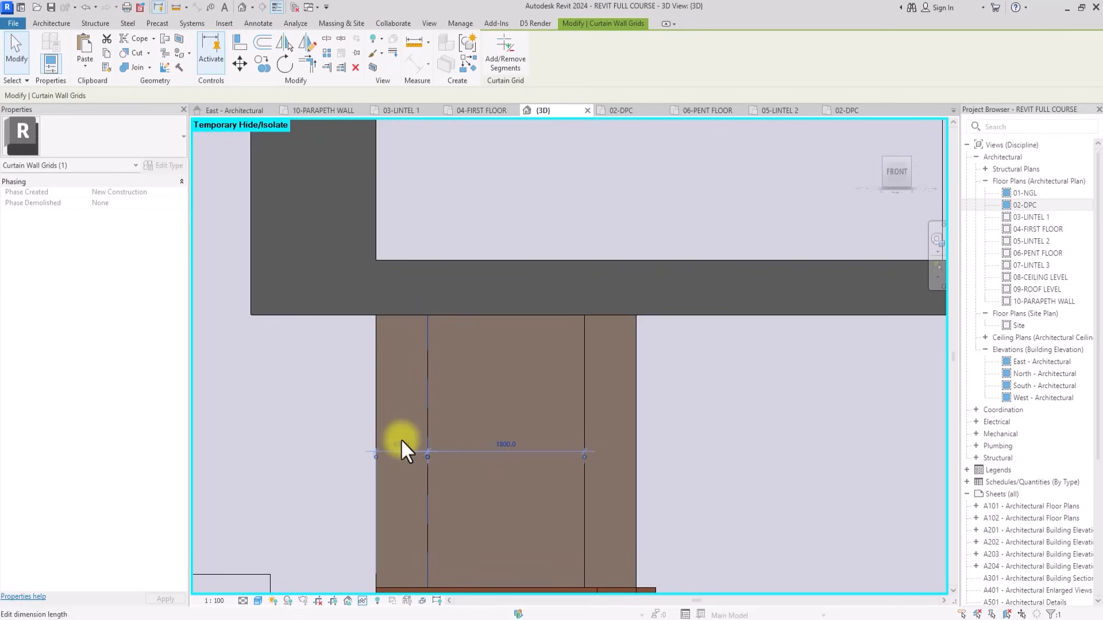
click(464, 488)
scroll(456, 463, down, 3)
Place a horizontal curtain grid line through all segments, 600 below the top of the curtain wall.
click(316, 51)
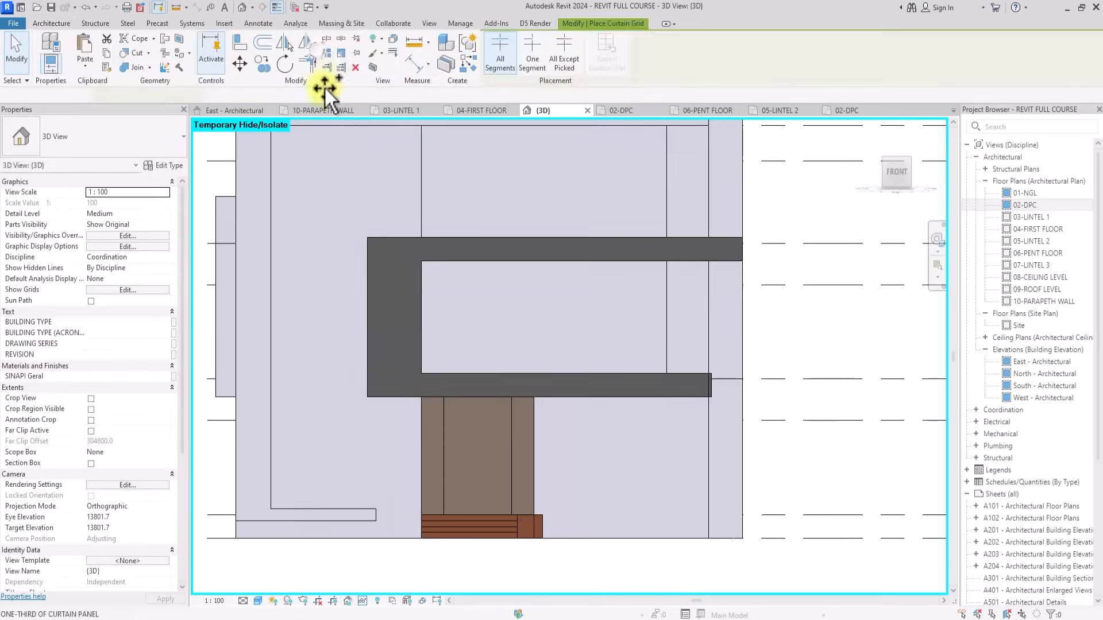
scroll(450, 418, up, 3)
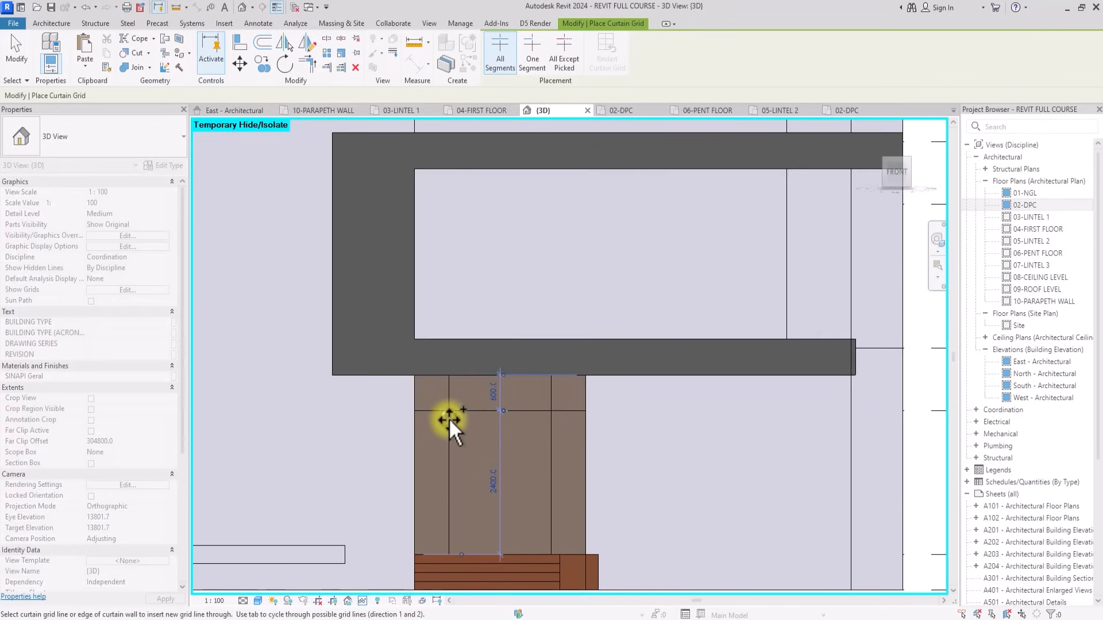
key(Escape)
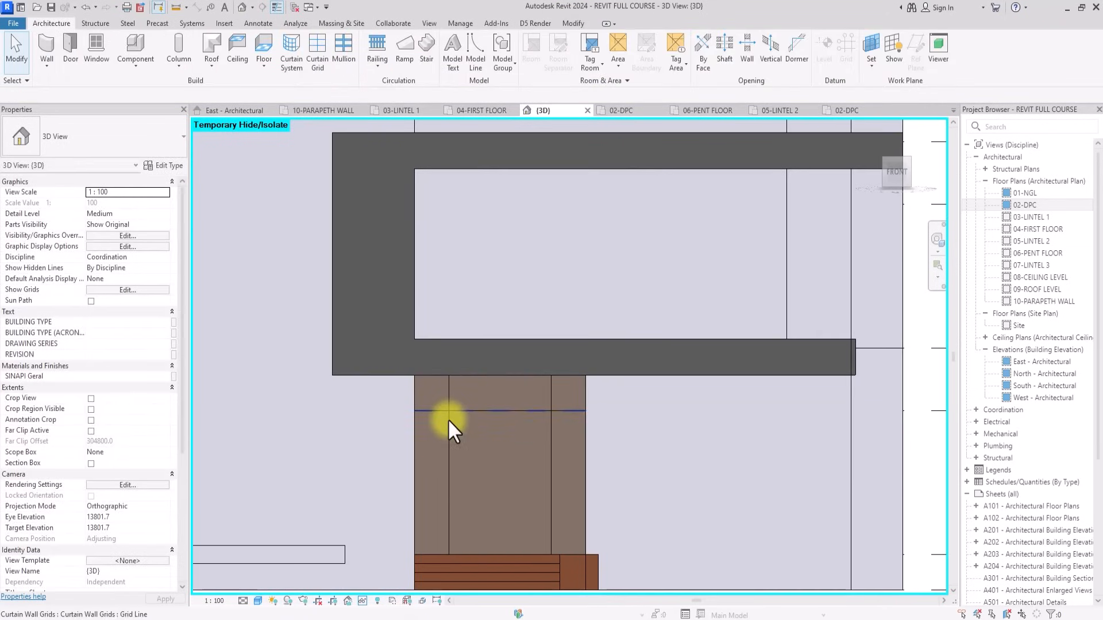
scroll(448, 420, down, 3)
scroll(447, 419, up, 2)
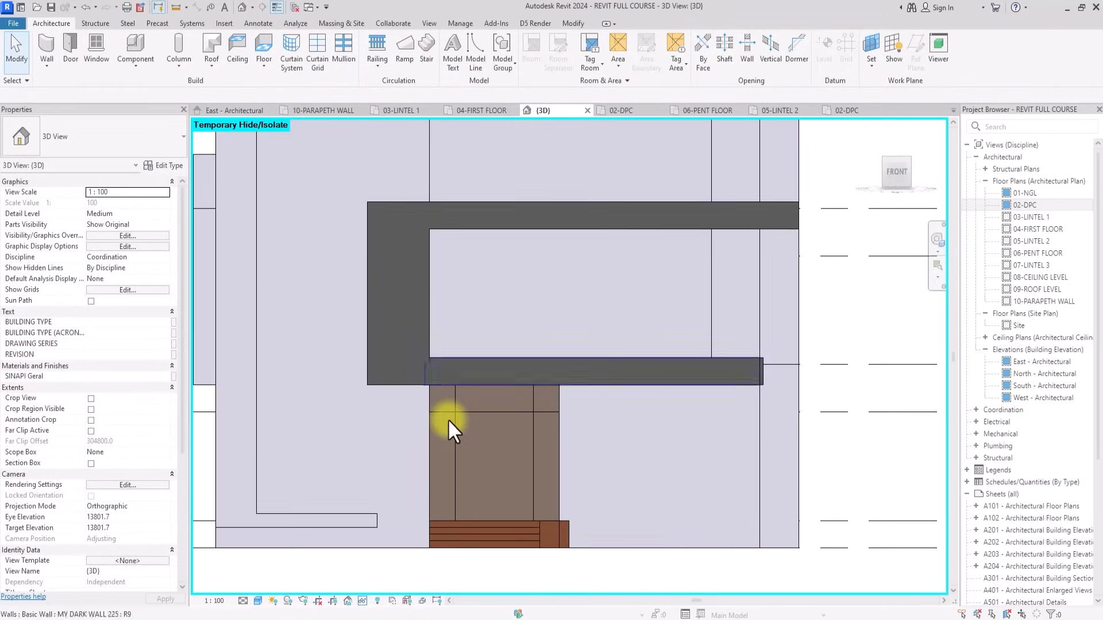
Place a one-segment horizontal grid line in the curtain wall's left bay, 600 above its base.
click(316, 52)
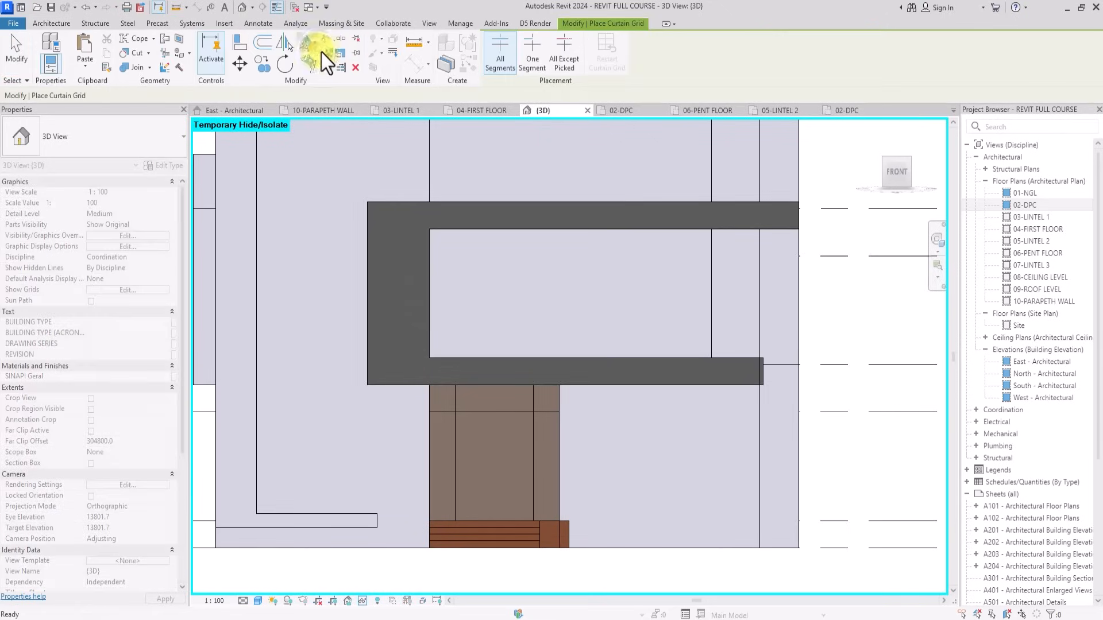
click(532, 65)
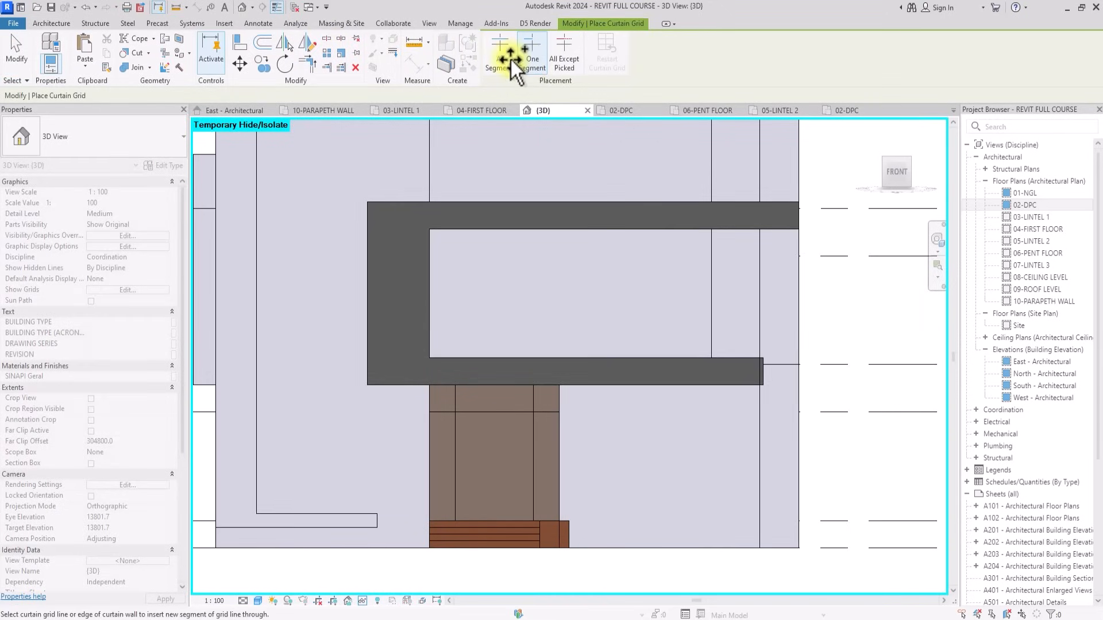
click(502, 57)
scroll(452, 363, up, 3)
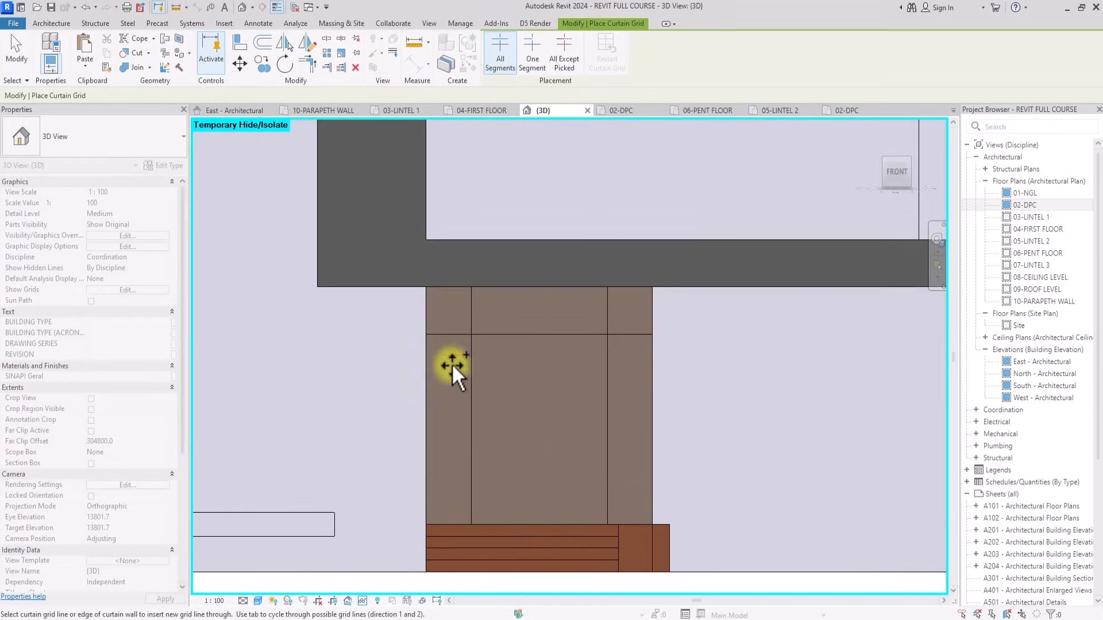
click(533, 60)
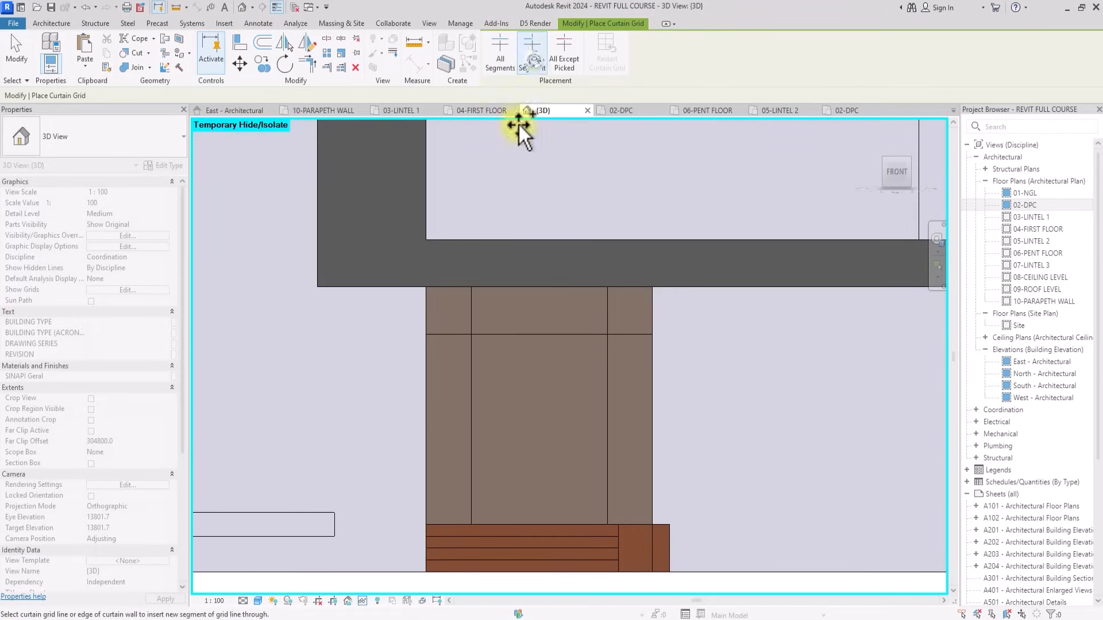
scroll(431, 476, up, 2)
click(430, 477)
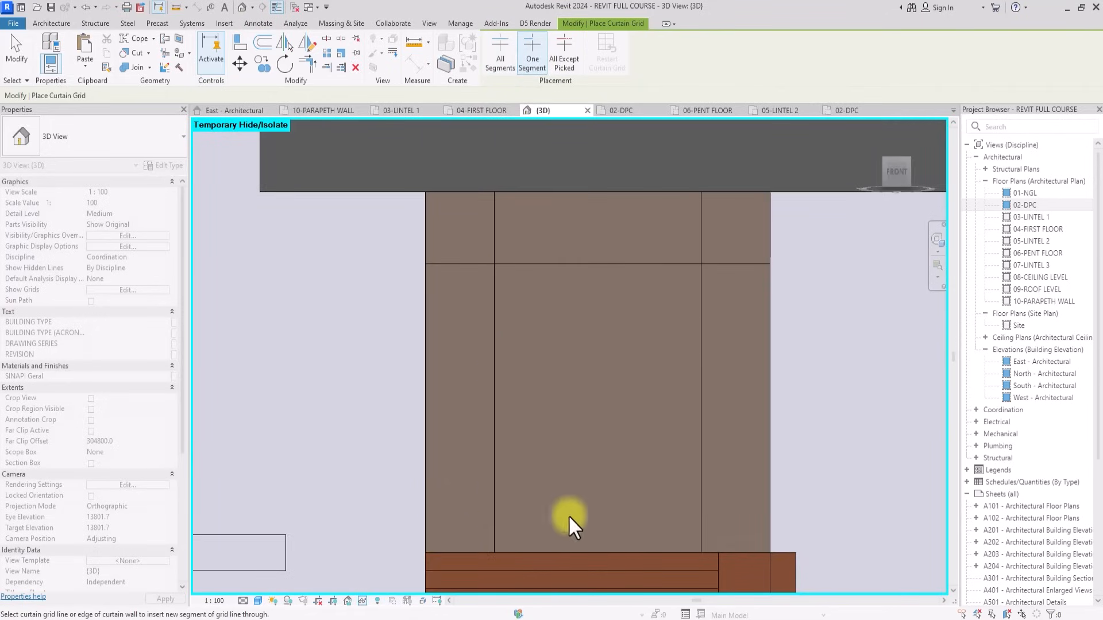
scroll(364, 489, down, 4)
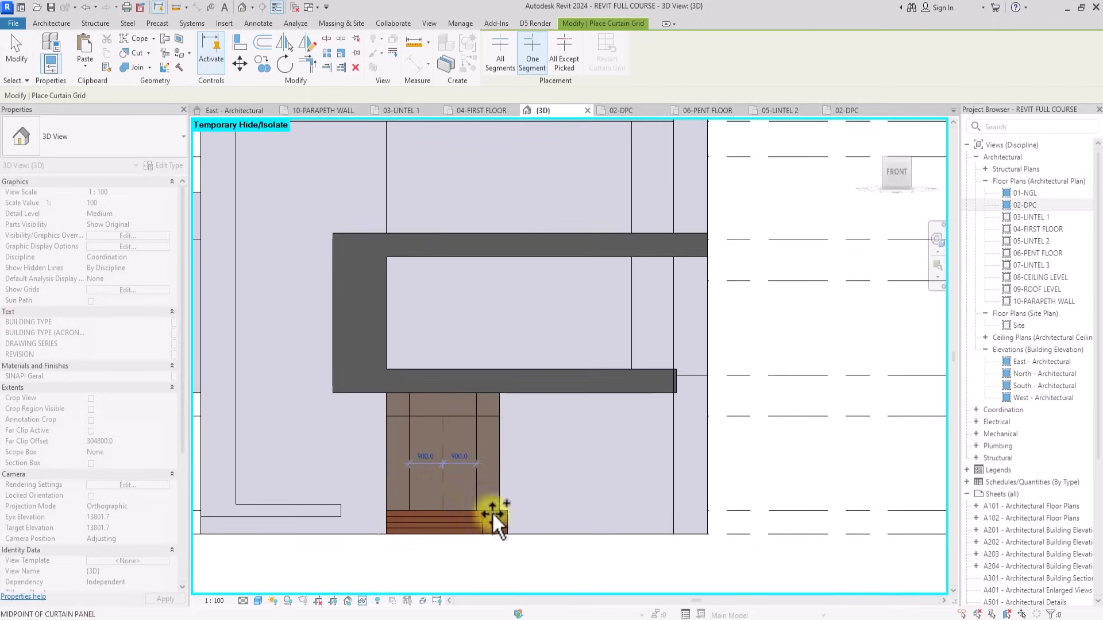
scroll(376, 484, up, 3)
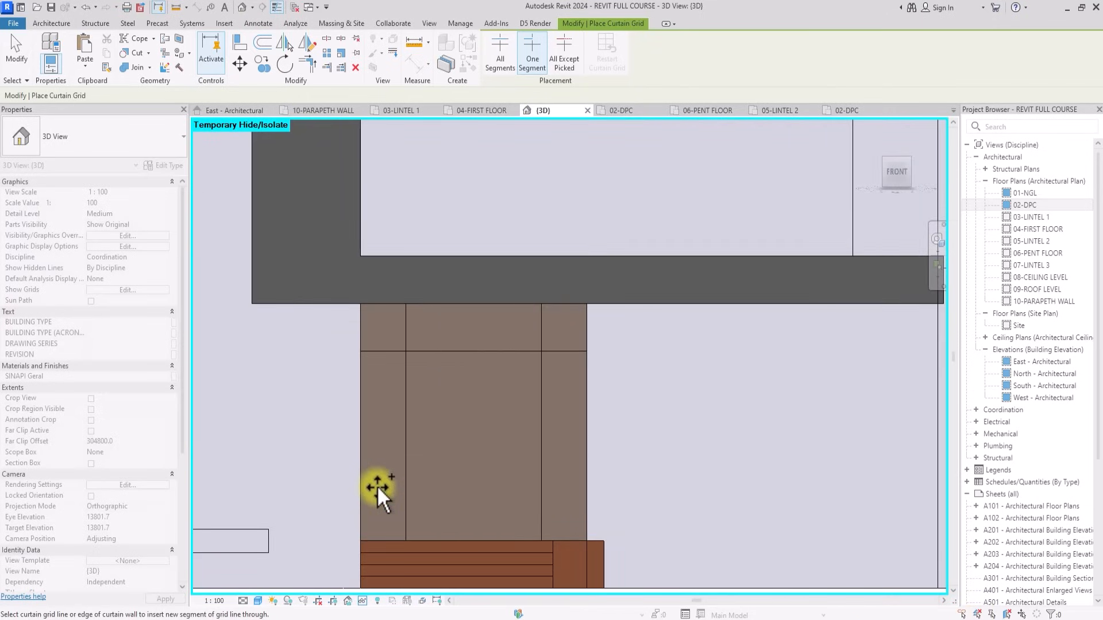
scroll(377, 485, up, 2)
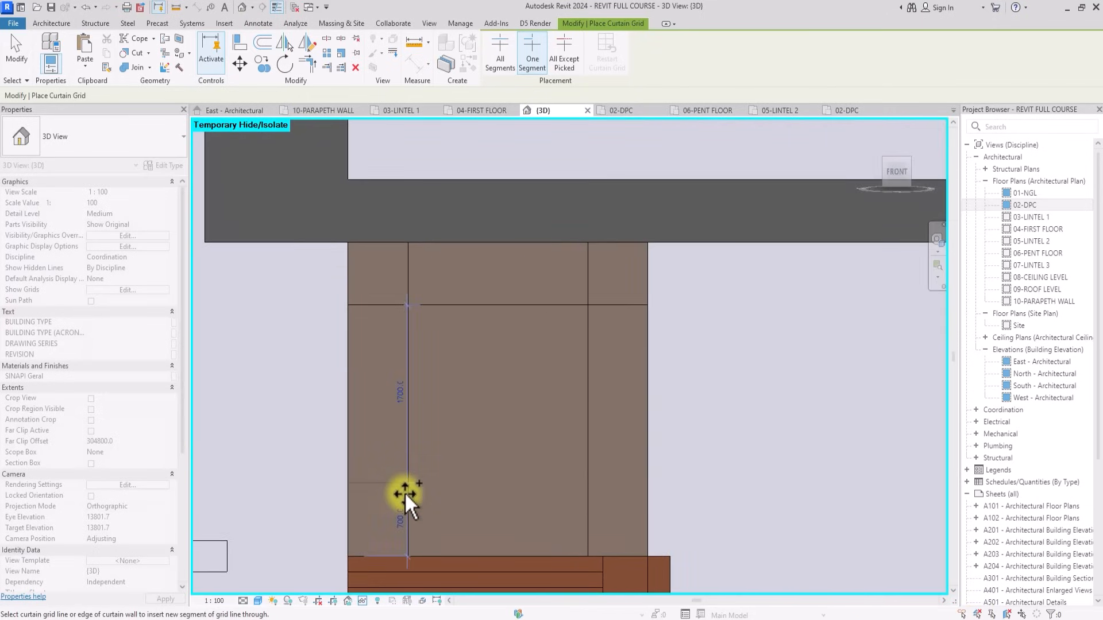
click(405, 492)
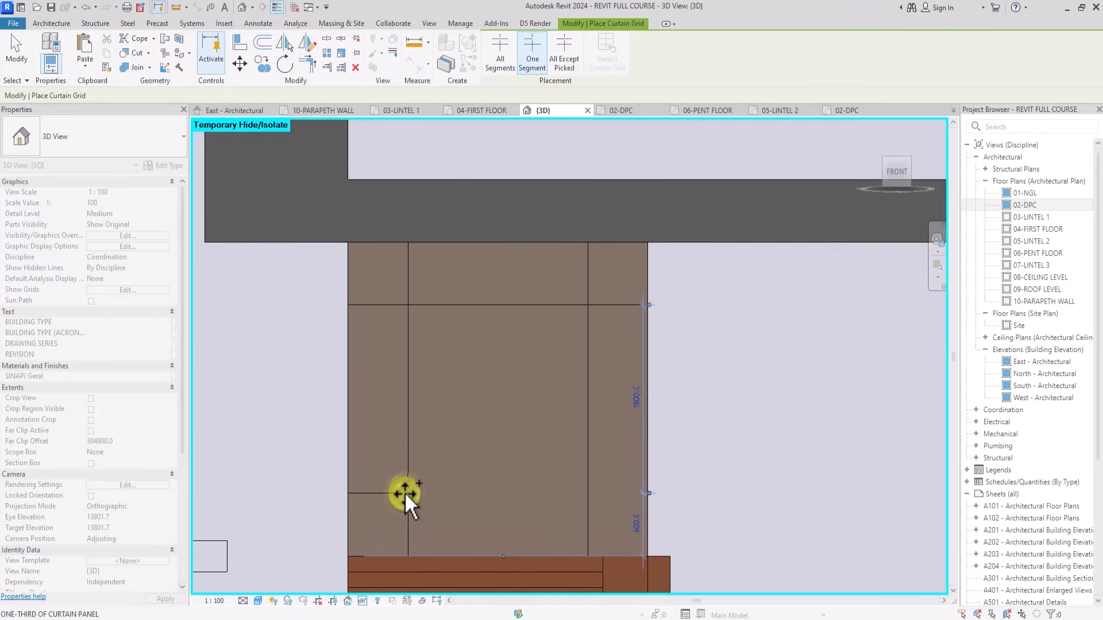
key(Escape)
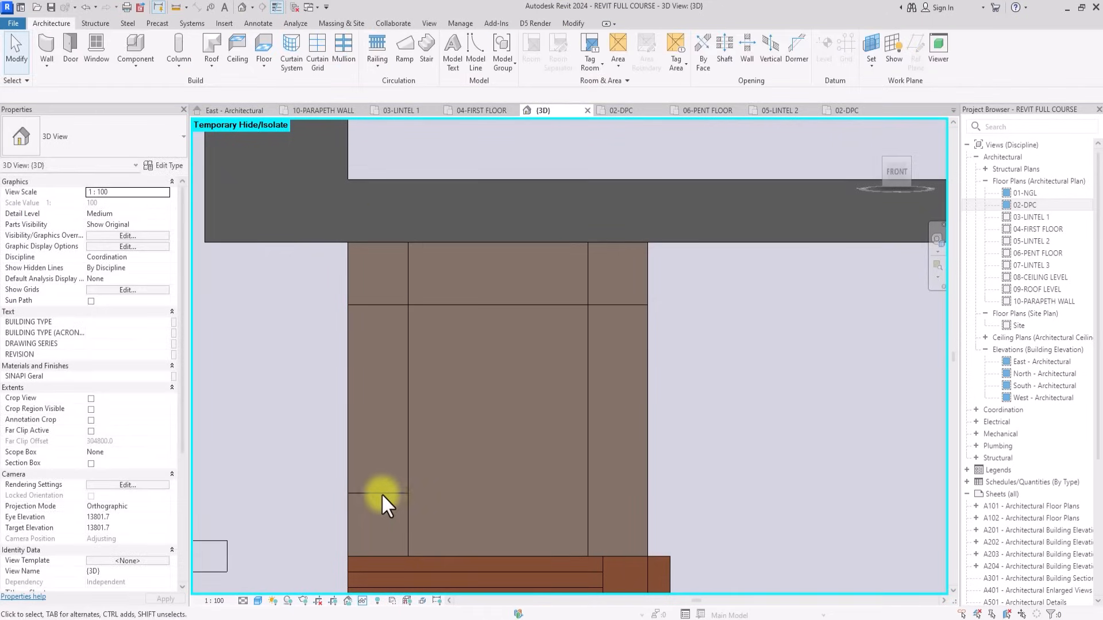
Add the right-bay segment to the curtain wall's lower horizontal grid line, leaving the central bay undivided.
click(377, 494)
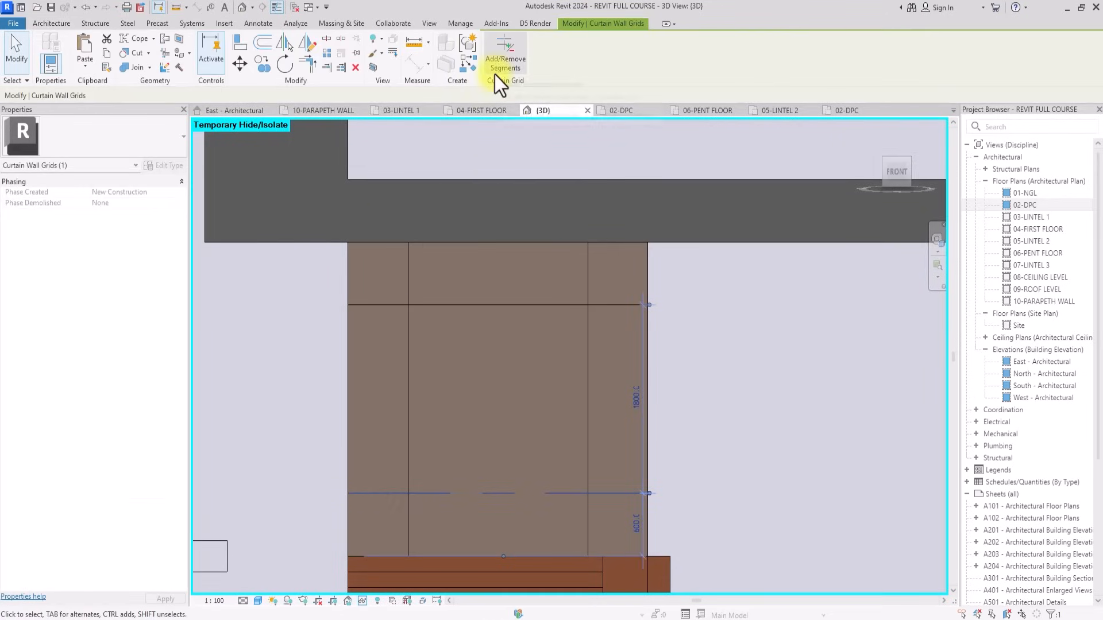
click(500, 56)
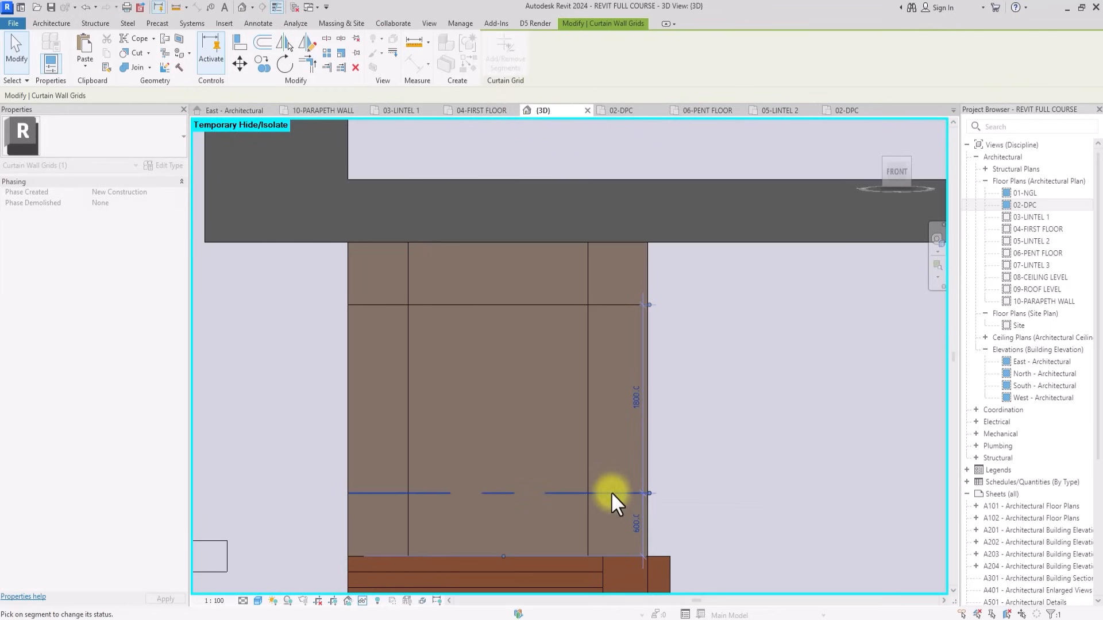
key(Escape)
key(Escape)
scroll(612, 491, down, 3)
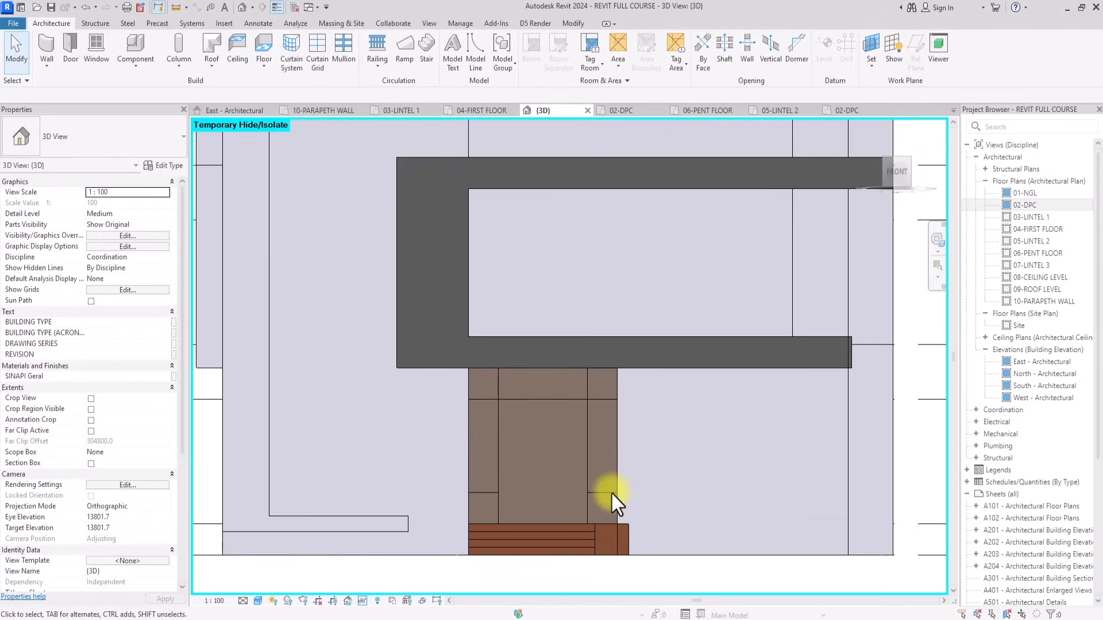
Check the type properties of the MULLION MAIN rectangular mullion and place it on all grid lines of the entrance curtain wall.
click(345, 53)
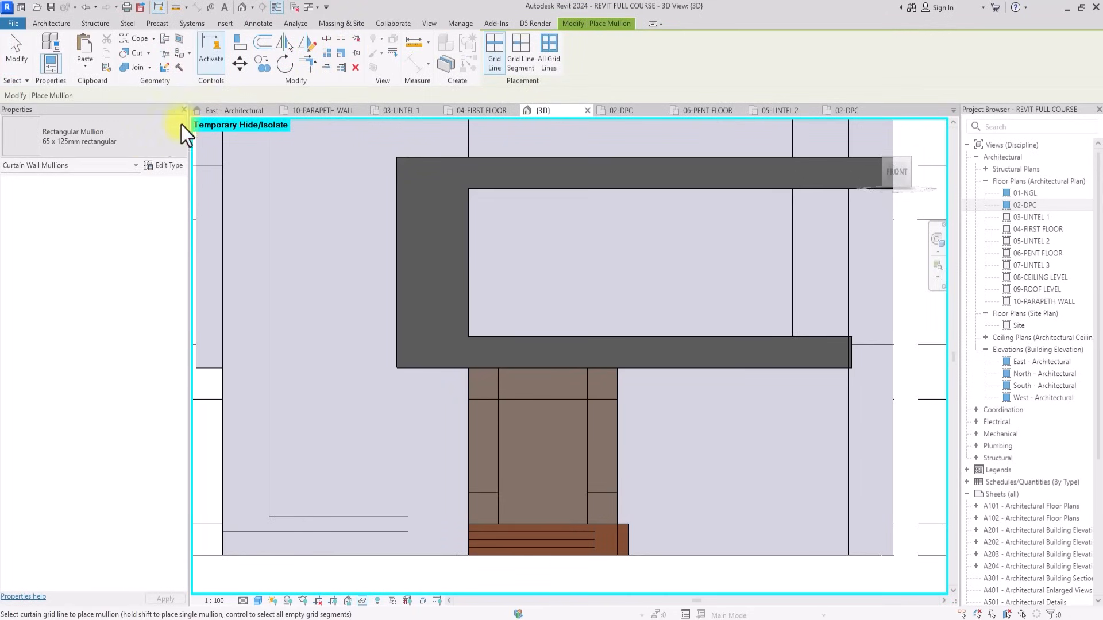
click(143, 140)
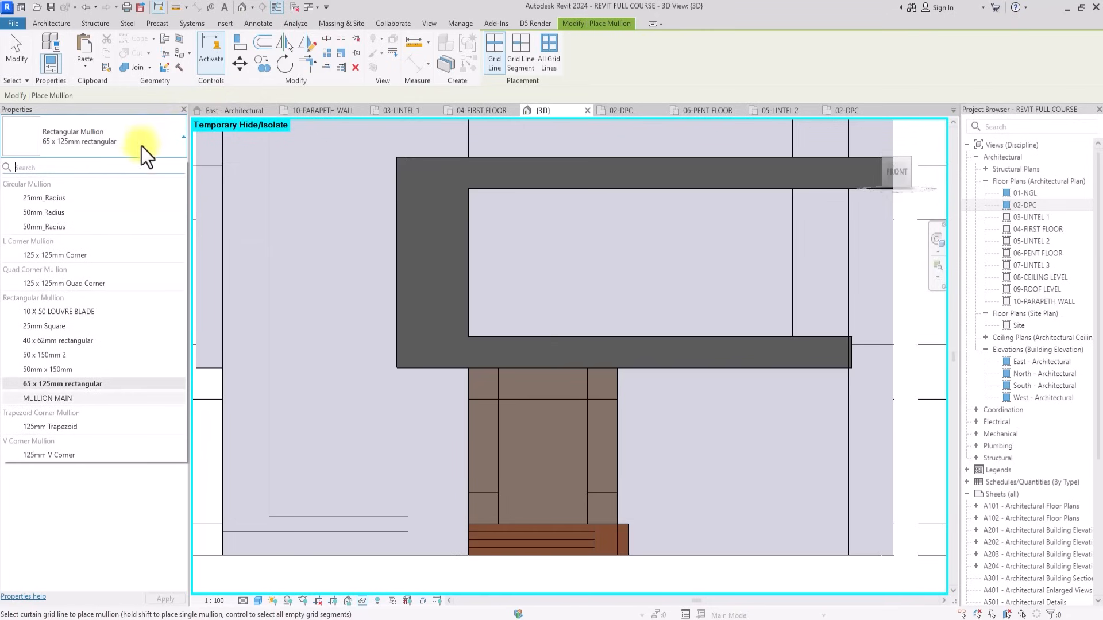
click(46, 398)
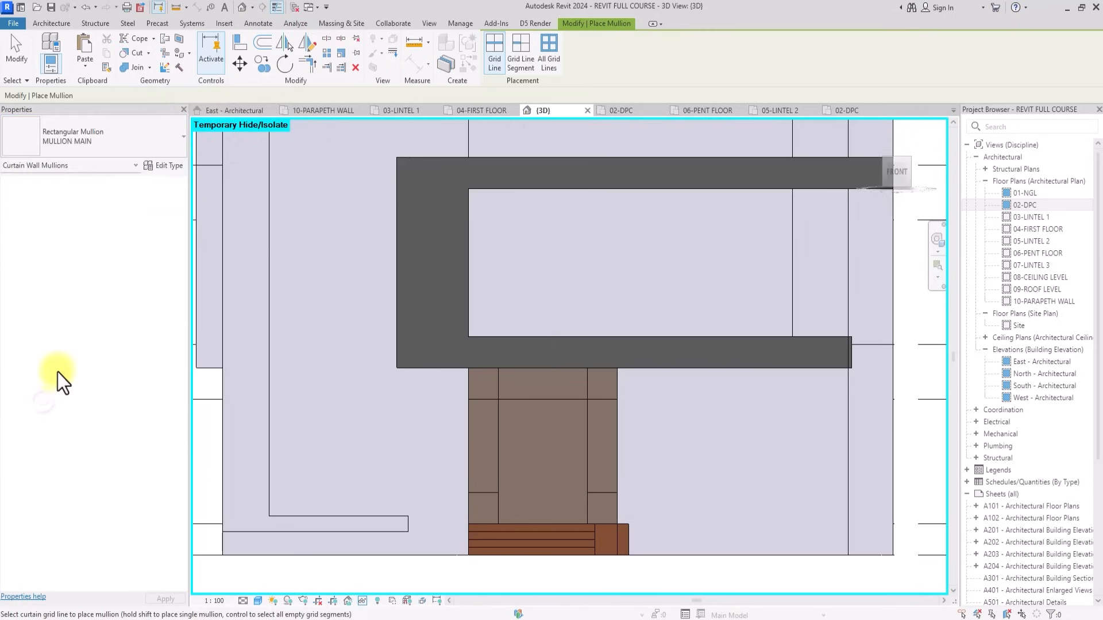
click(163, 165)
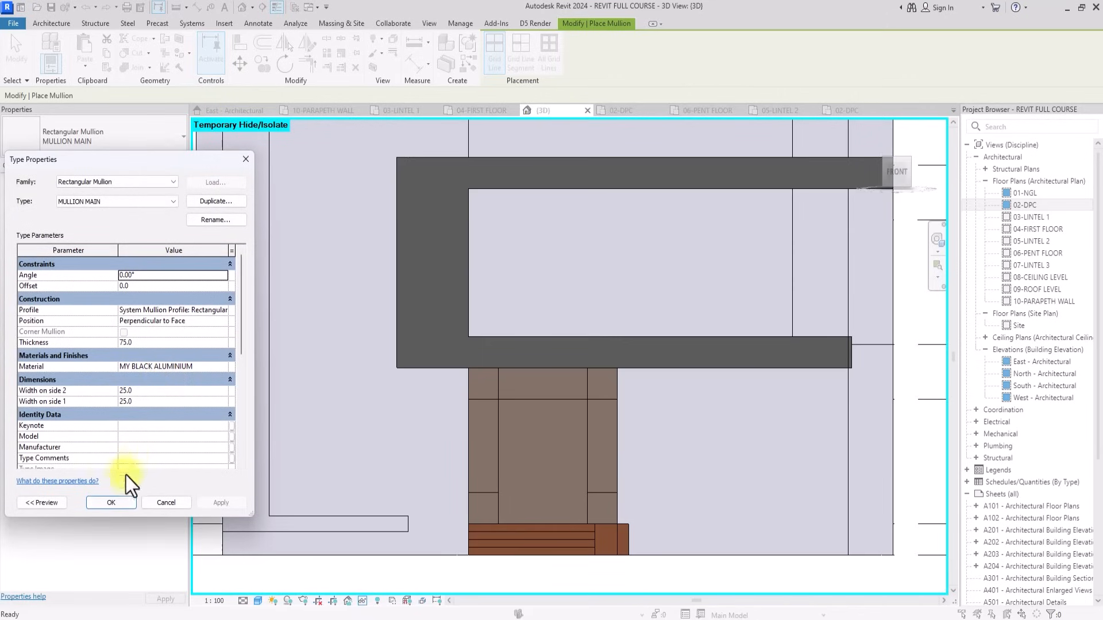
click(114, 502)
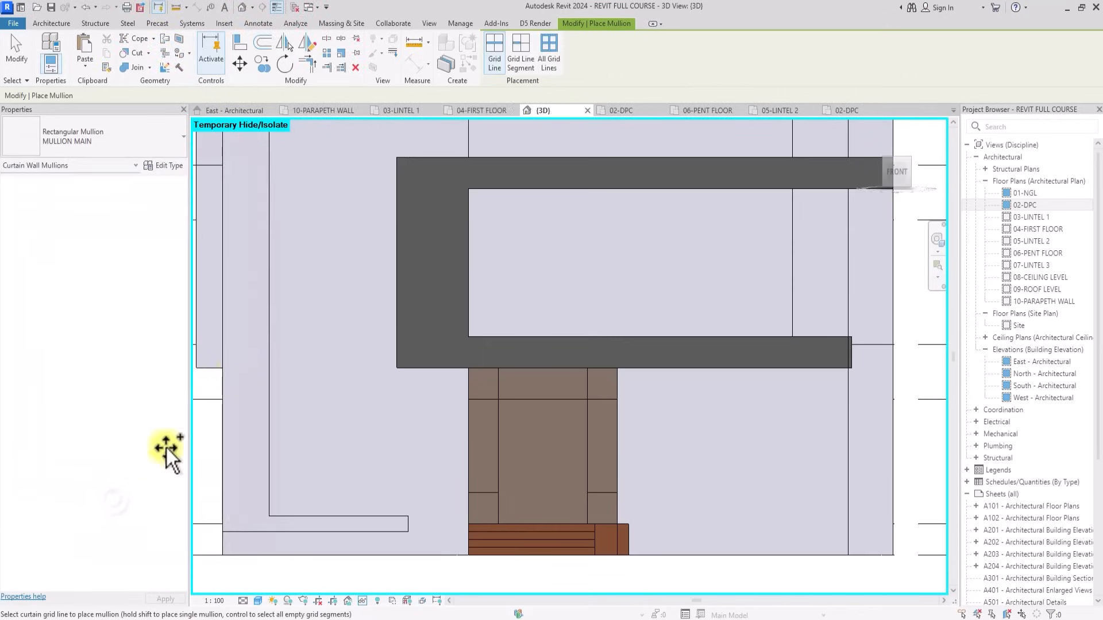
click(544, 55)
click(498, 407)
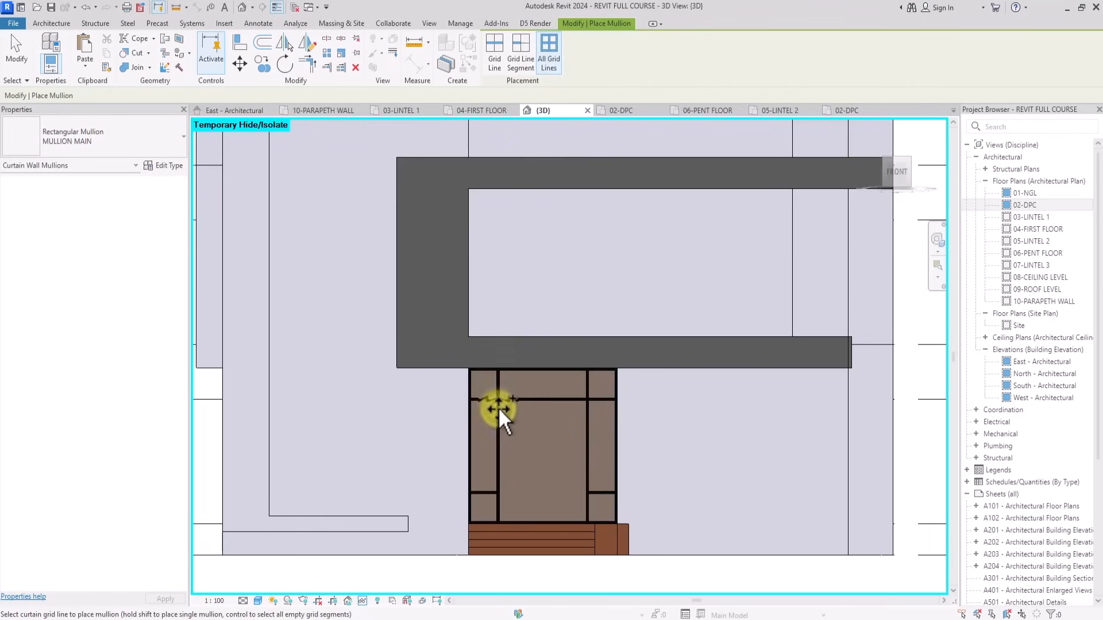
key(Escape)
key(Escape)
Delete the mullion segment along the bottom of the curtain wall's central bay.
mouse_move(890, 174)
mouse_down()
mouse_move(791, 213)
mouse_move(926, 176)
mouse_move(890, 174)
mouse_up()
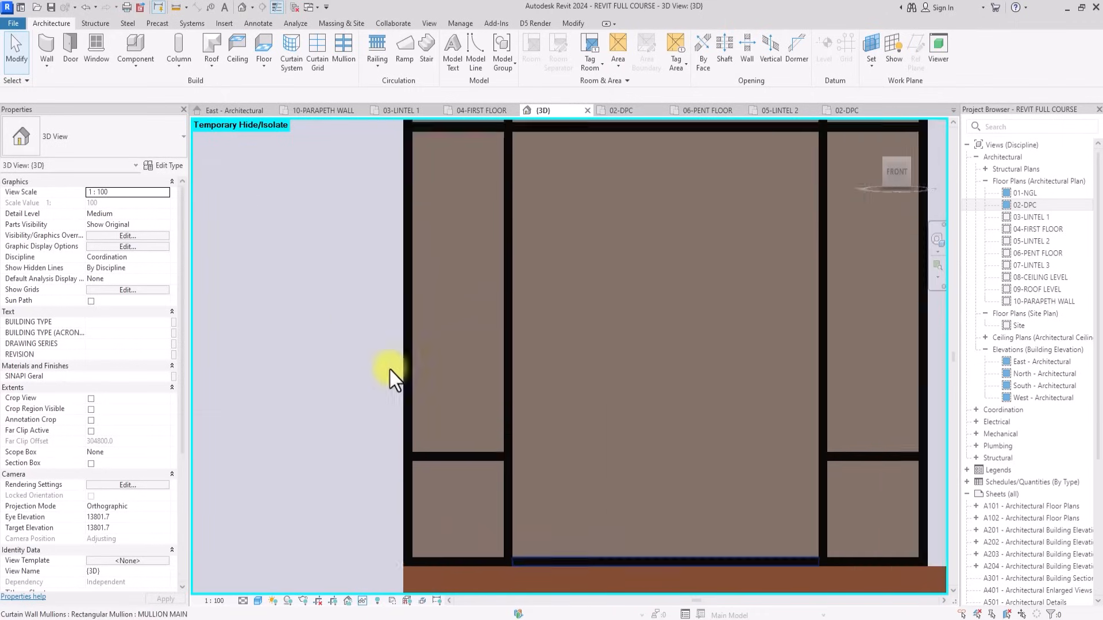
scroll(547, 553, down, 3)
click(546, 554)
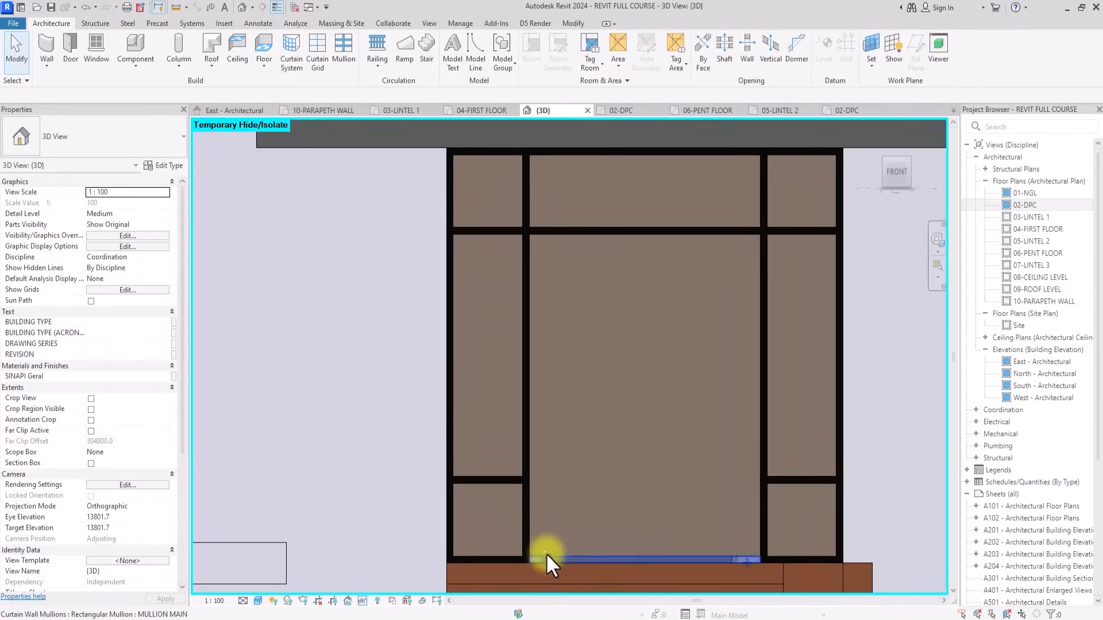
key(Escape)
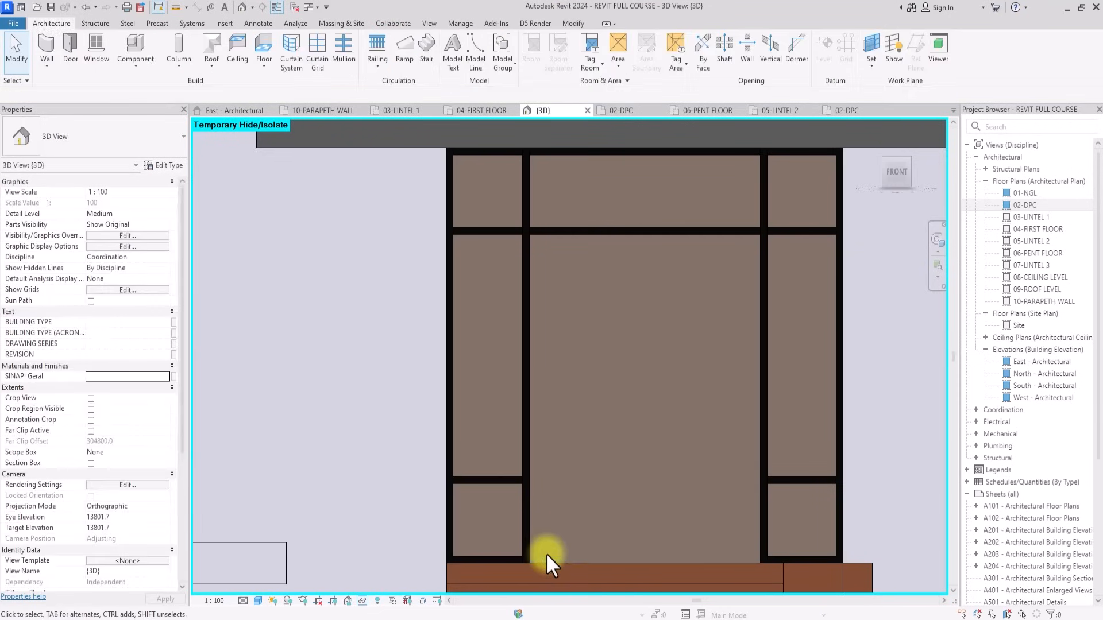
Select the large glazed panel in the curtain wall's central bay and unpin it.
key(Tab)
click(526, 415)
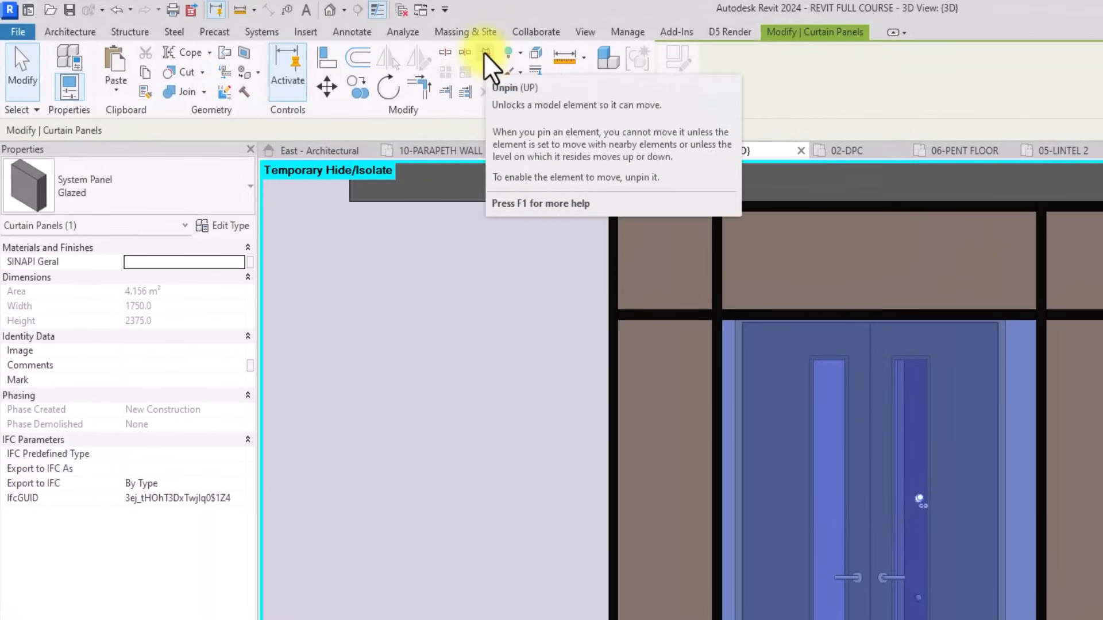
click(484, 53)
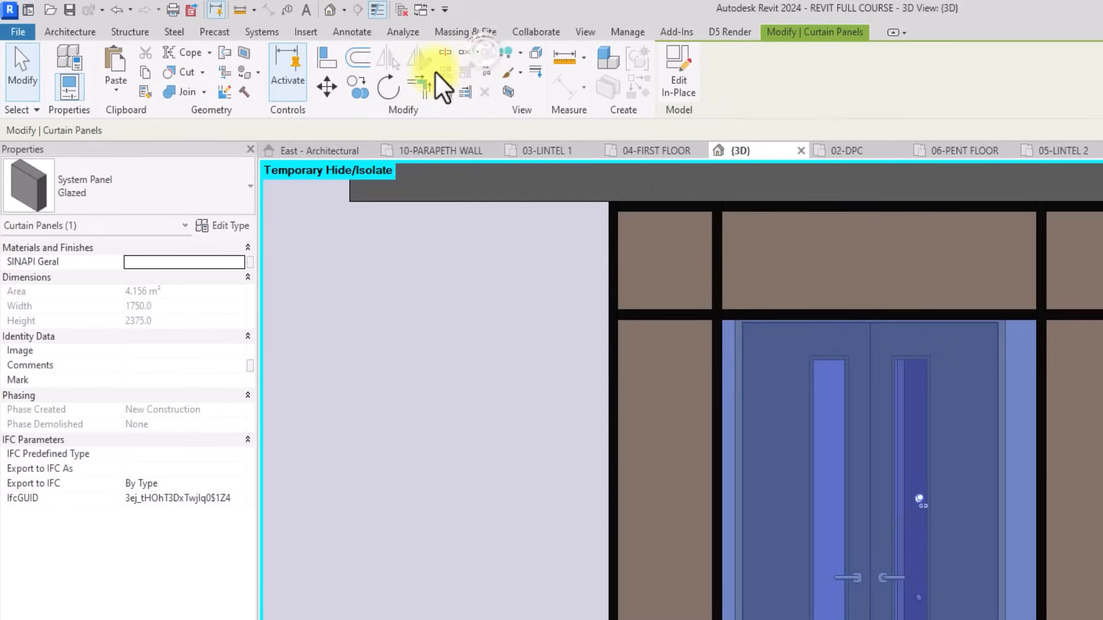
Look through the available types for the central panel for a curtain wall door, leaving it as Glazed.
click(136, 189)
click(102, 194)
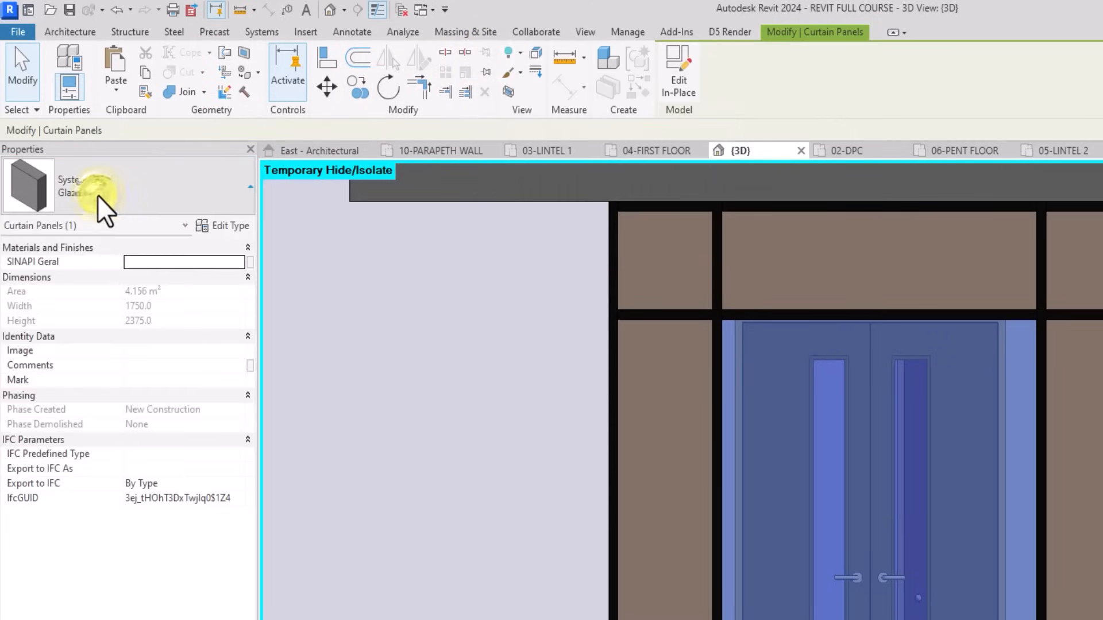
click(97, 195)
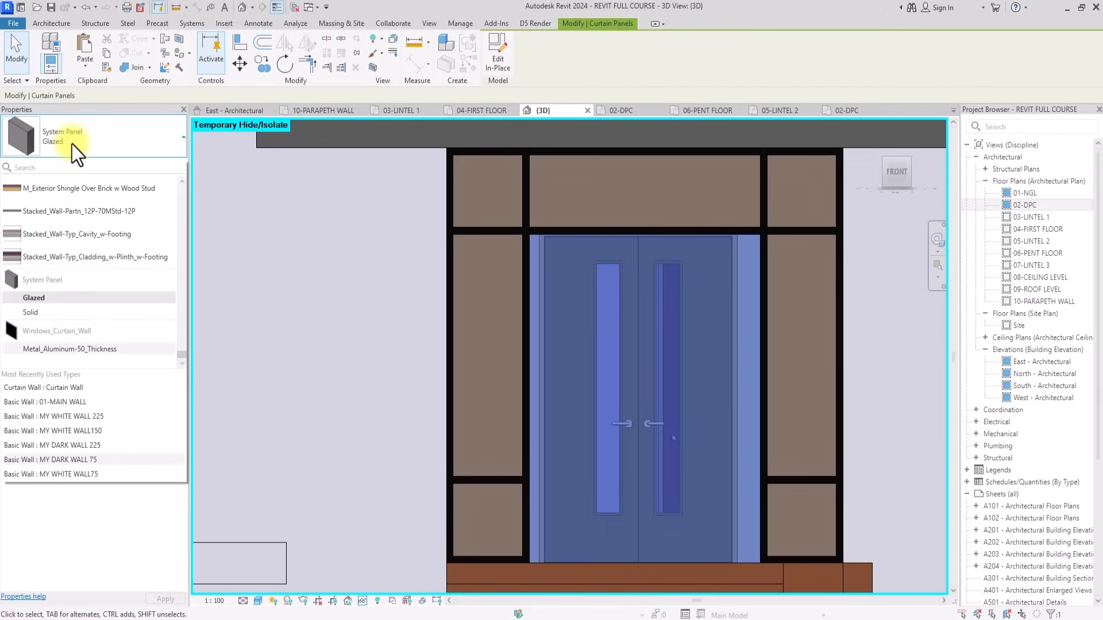
scroll(72, 143, up, 1)
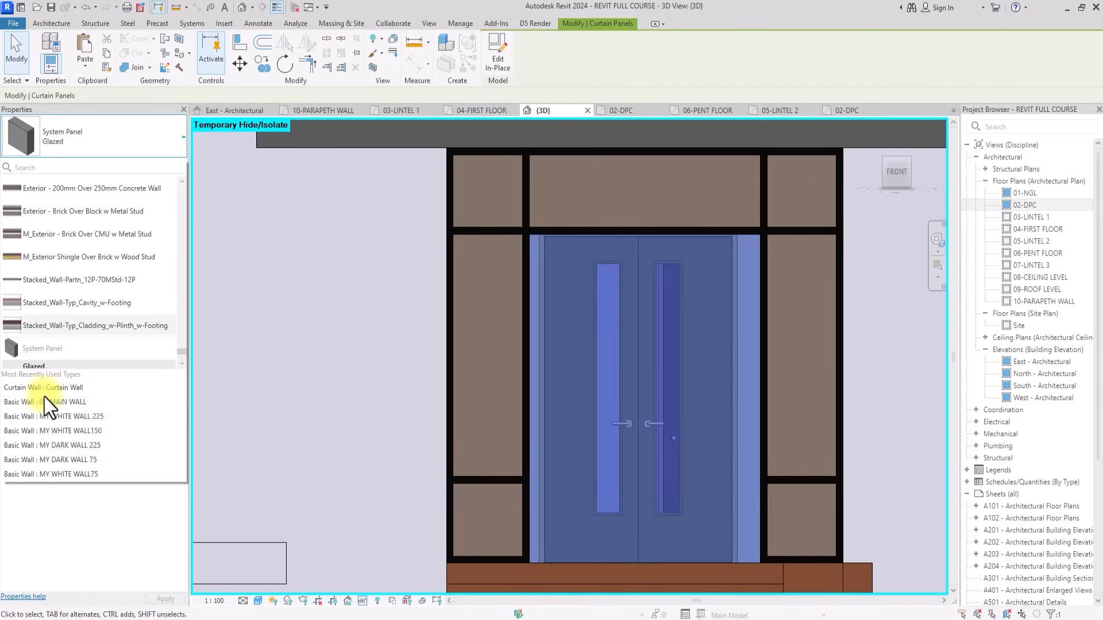
scroll(68, 356, down, 1)
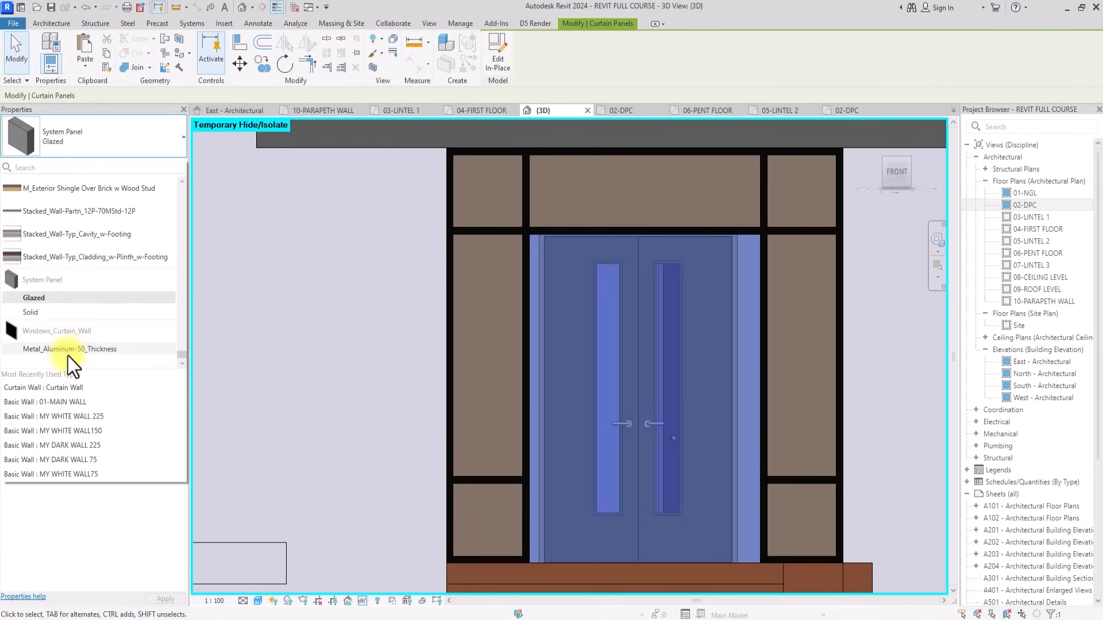
click(253, 307)
click(260, 305)
scroll(359, 434, down, 6)
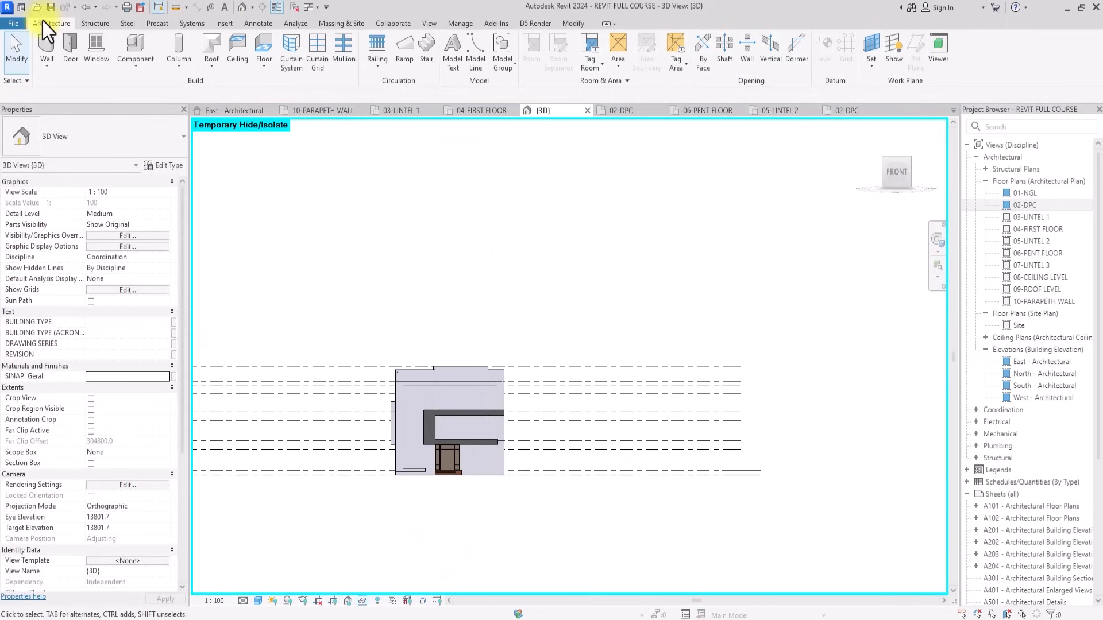
Open the recent project WRITERS RESIDENCE.rvt and show its default 3D view.
click(12, 24)
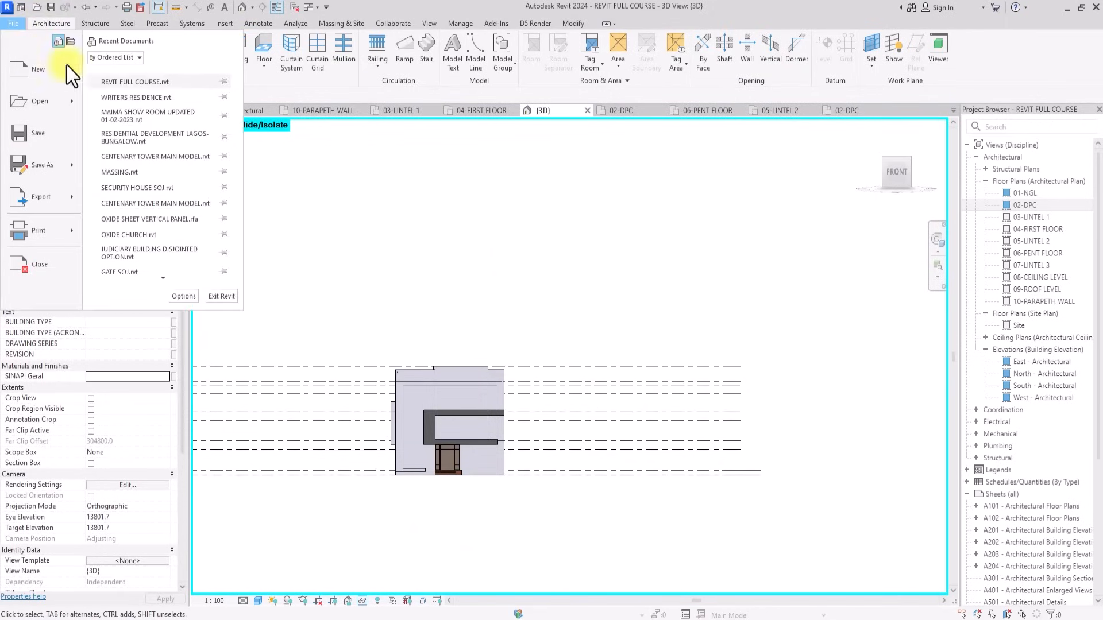
click(109, 97)
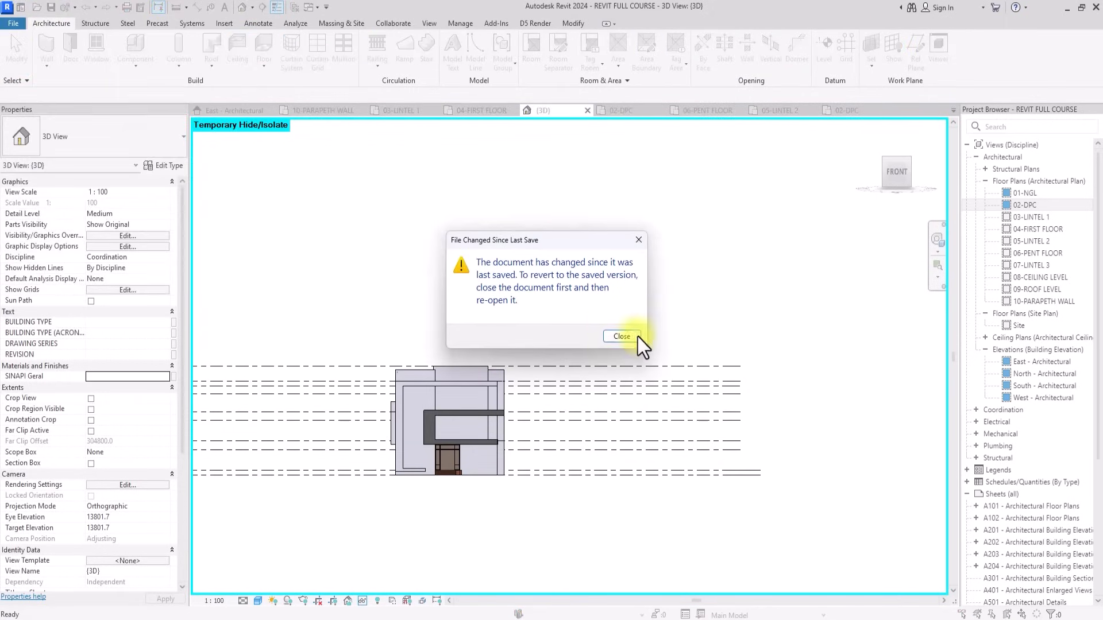
click(637, 336)
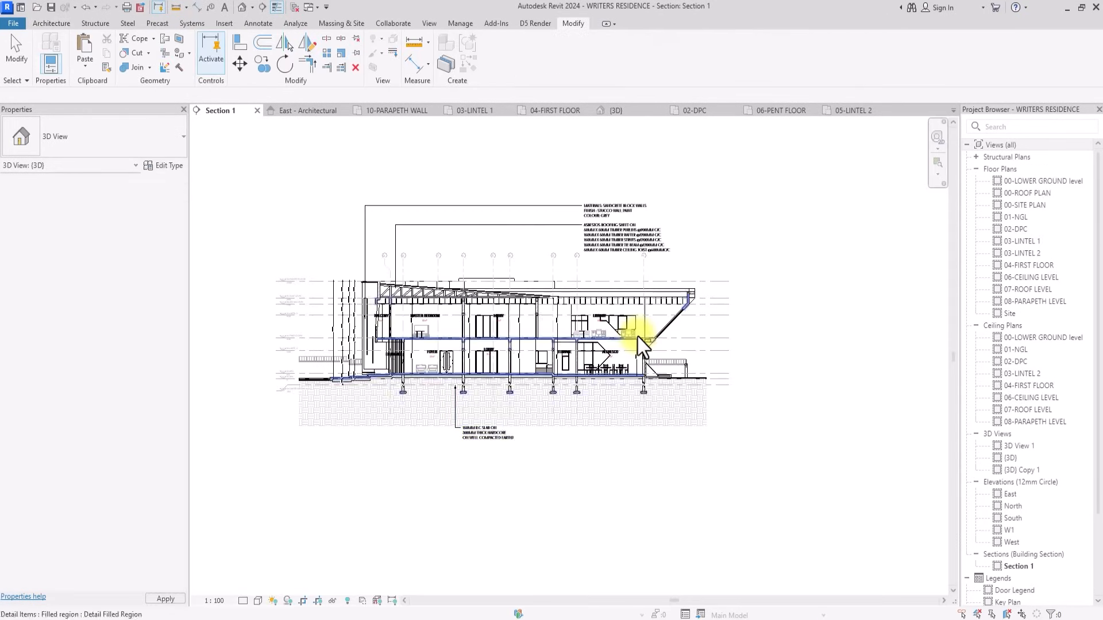
click(240, 8)
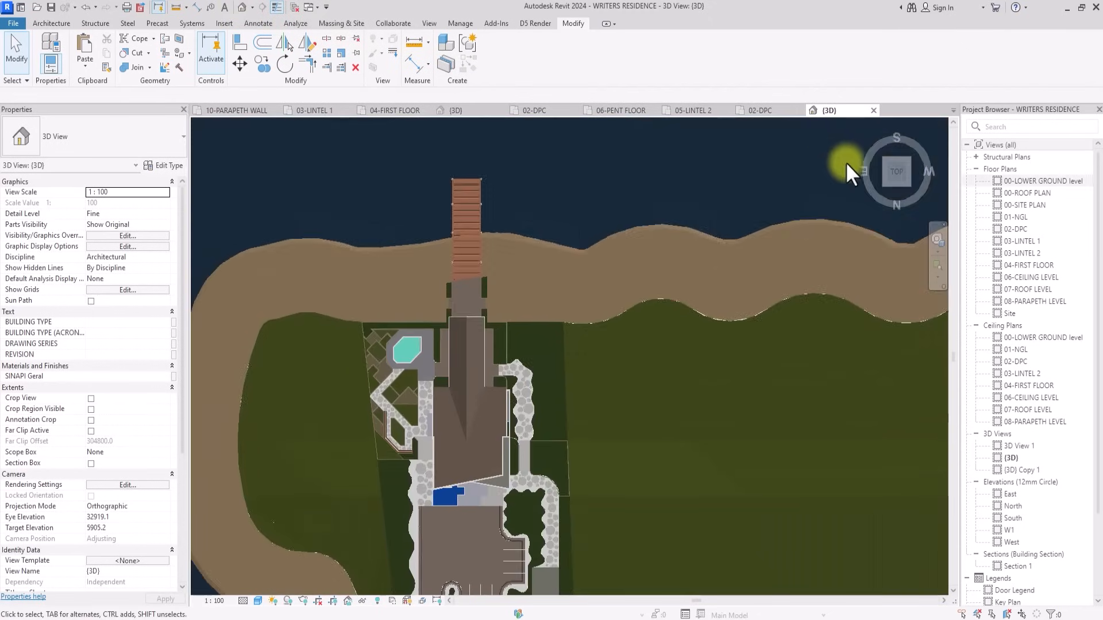
Select the front entrance curtain wall together with its SI3000P pivot door panel and copy both to the clipboard.
click(881, 156)
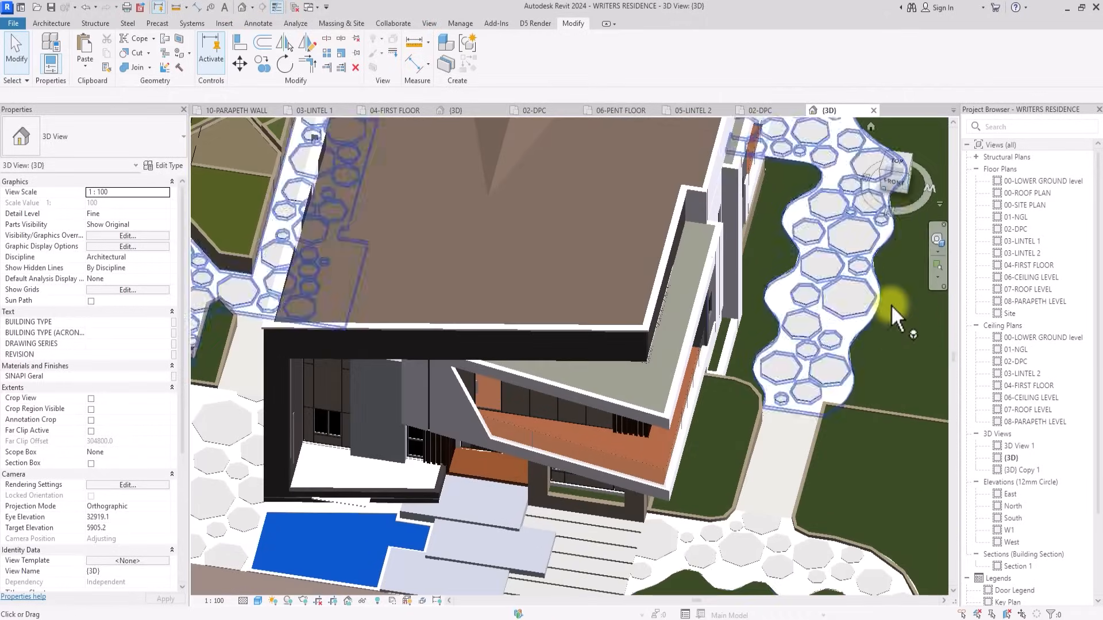
click(903, 182)
scroll(894, 594, up, 5)
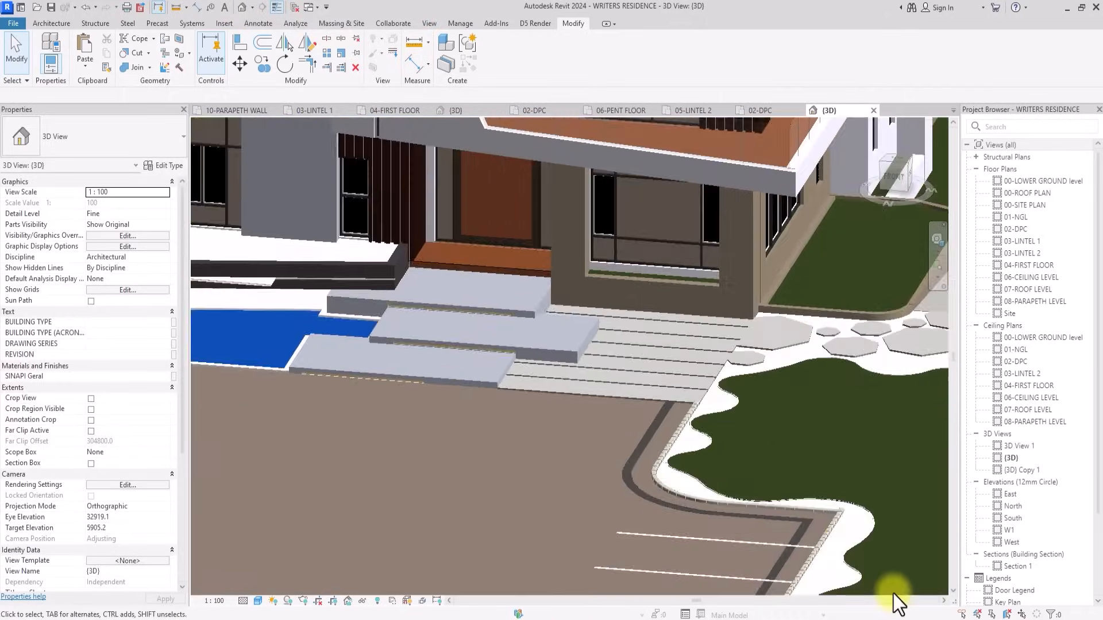
scroll(893, 594, up, 4)
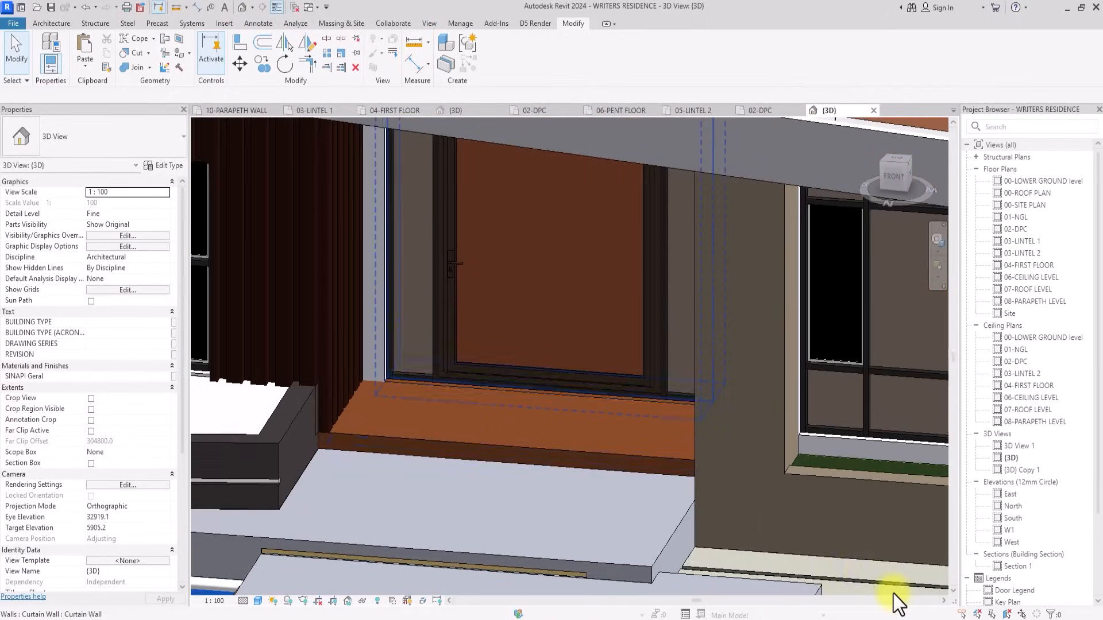
click(450, 346)
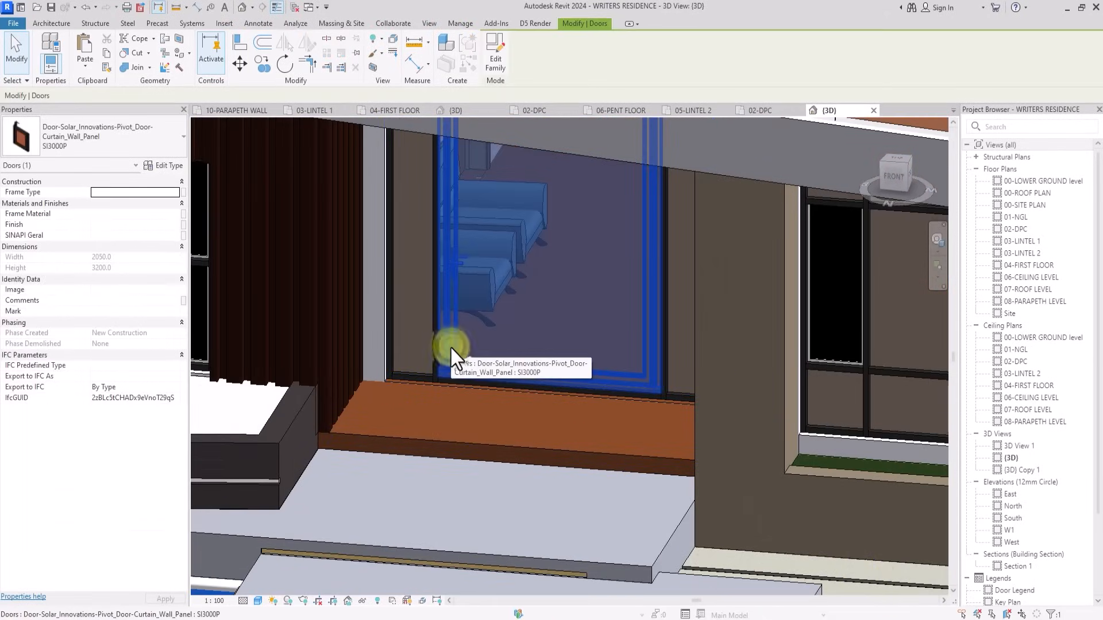
click(401, 394)
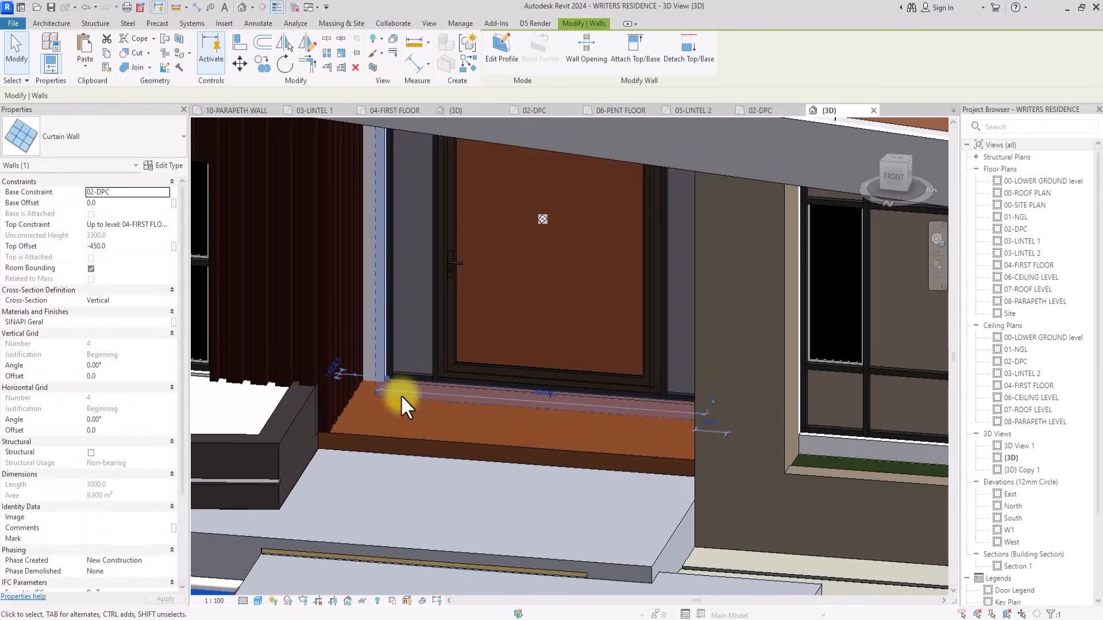
scroll(401, 396, up, 6)
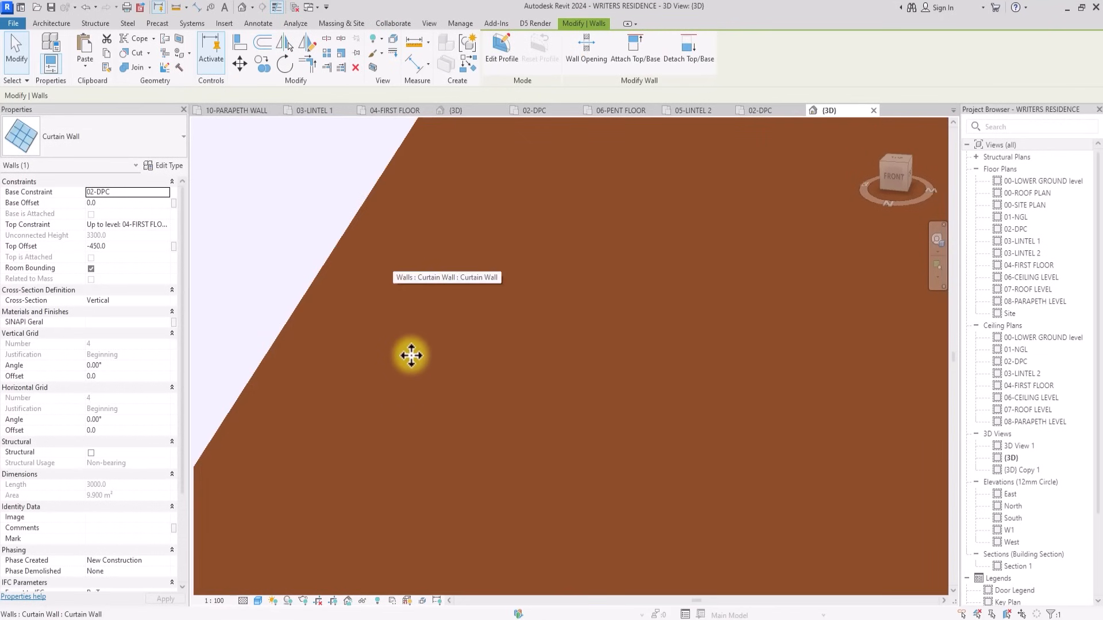
scroll(429, 274, down, 5)
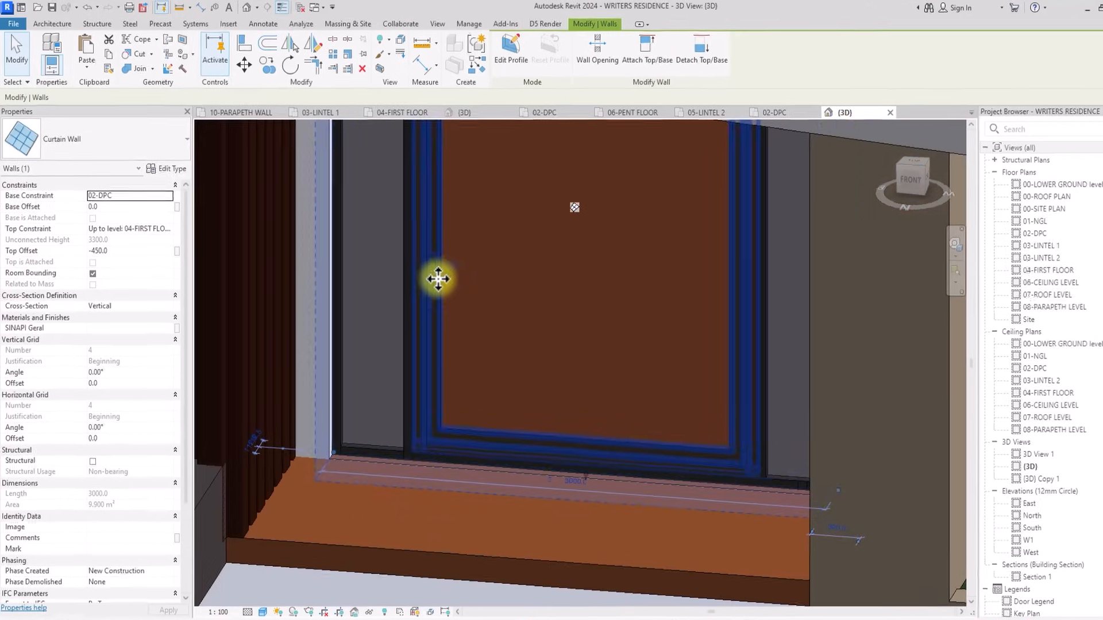
ctrl+click(438, 279)
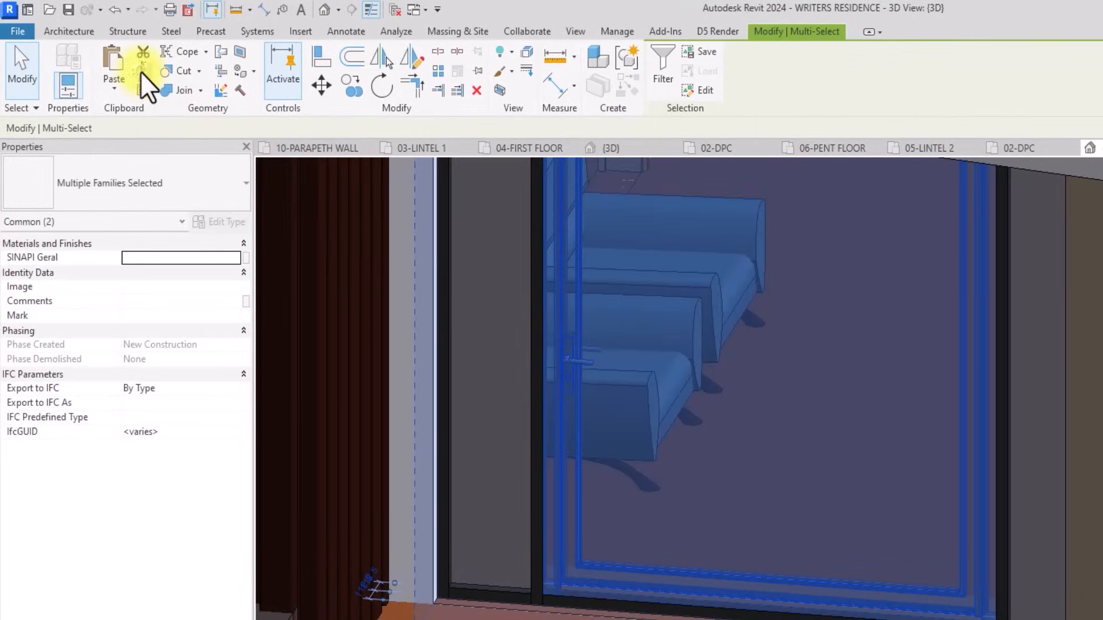
Return to the REVIT FULL COURSE 3D view and paste the copied curtain wall and door beside the house, seen from above.
click(641, 147)
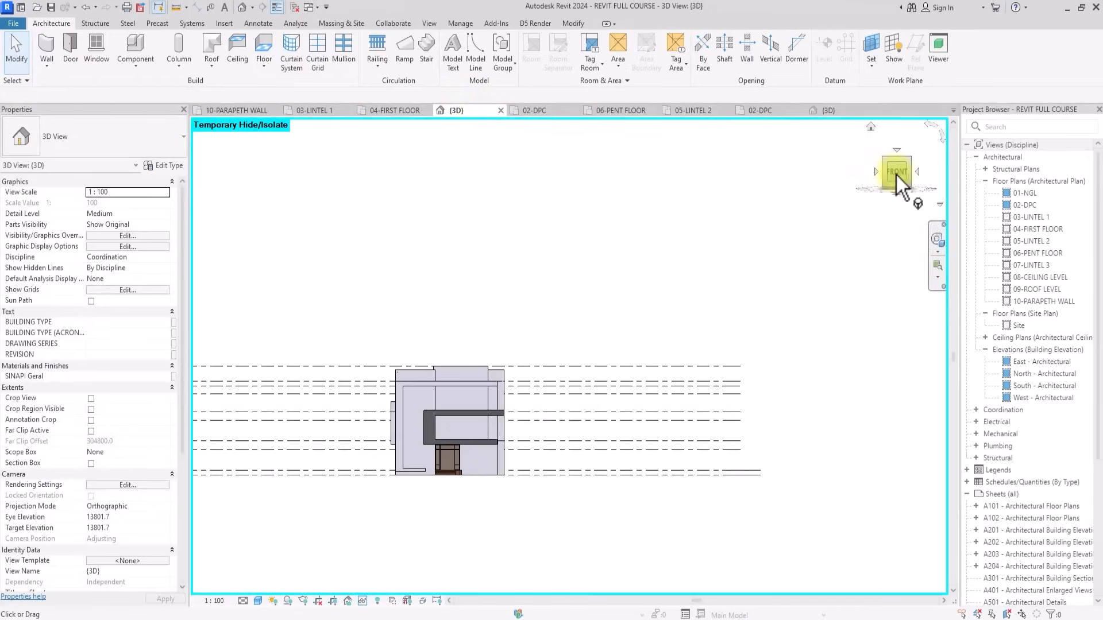
drag(895, 174, 889, 258)
click(895, 164)
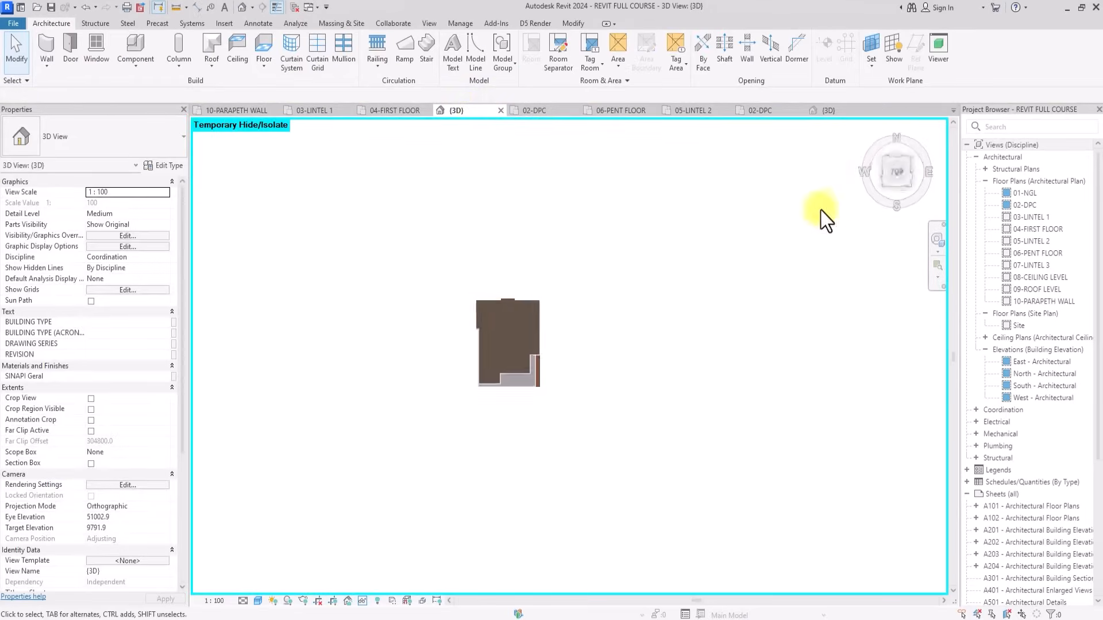
key(ctrl+v)
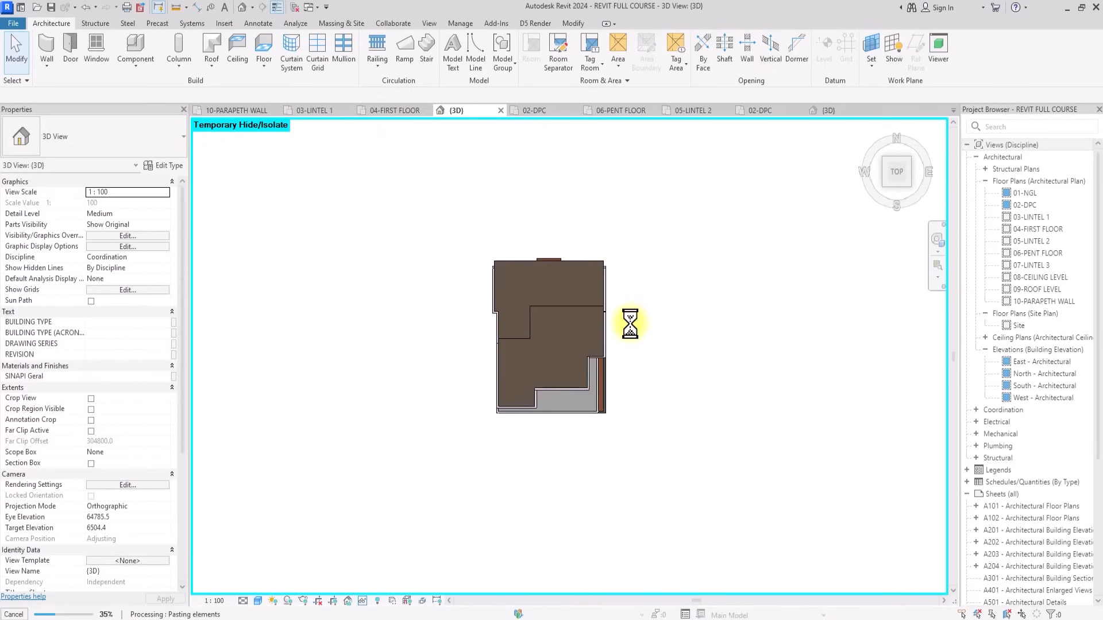
click(650, 296)
scroll(641, 352, up, 2)
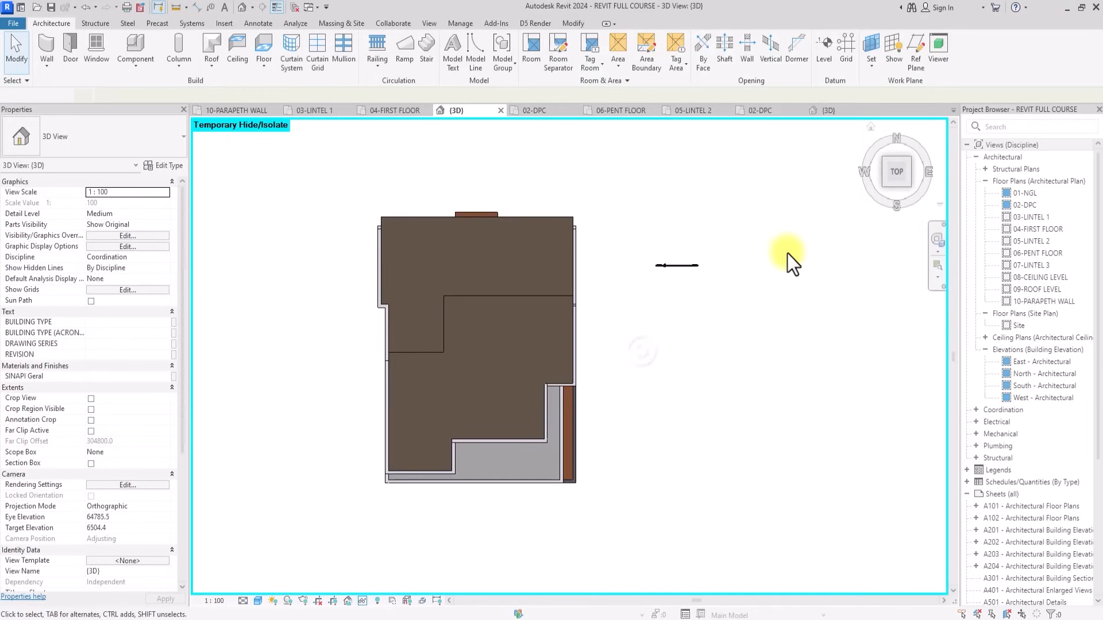
Delete the pasted curtain wall copy standing beside the house.
drag(892, 181, 853, 539)
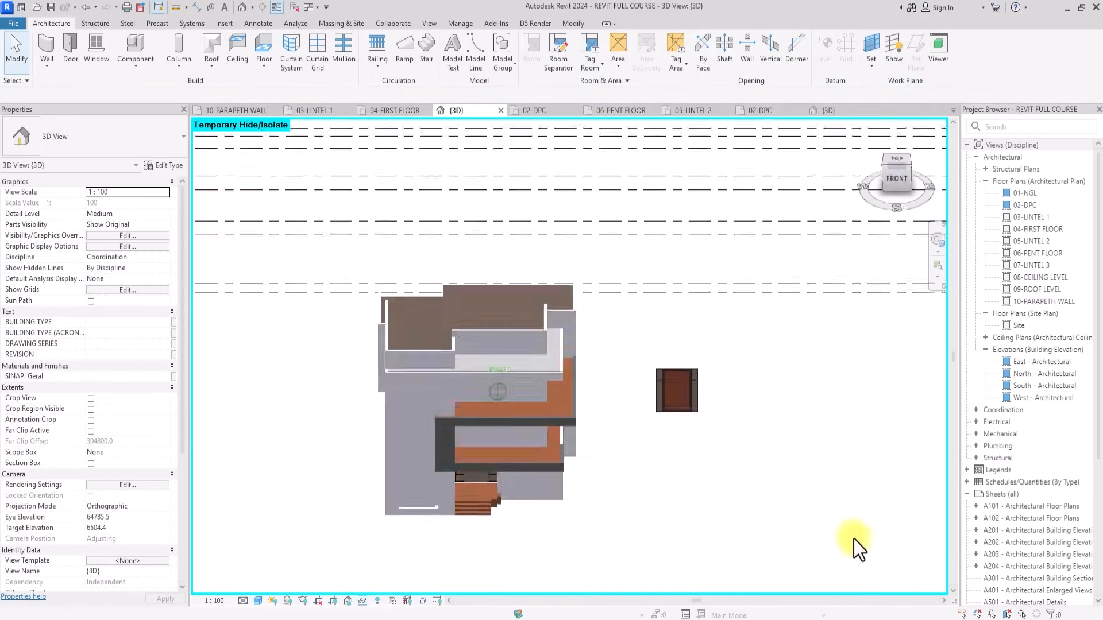
shift+middle_drag(853, 539, 828, 525)
scroll(828, 525, up, 2)
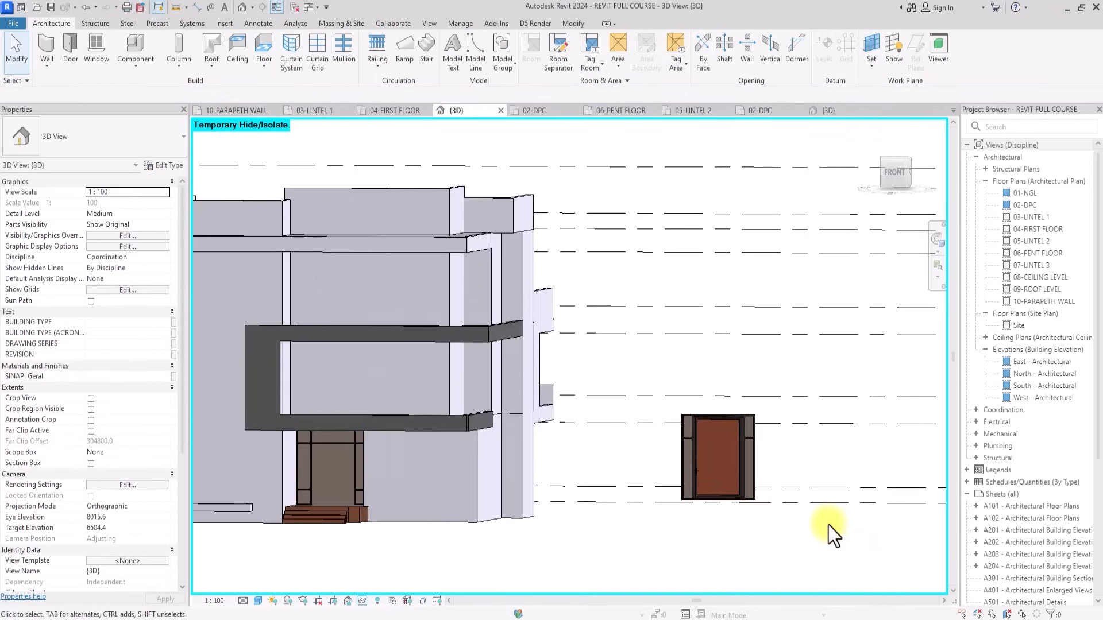
click(724, 505)
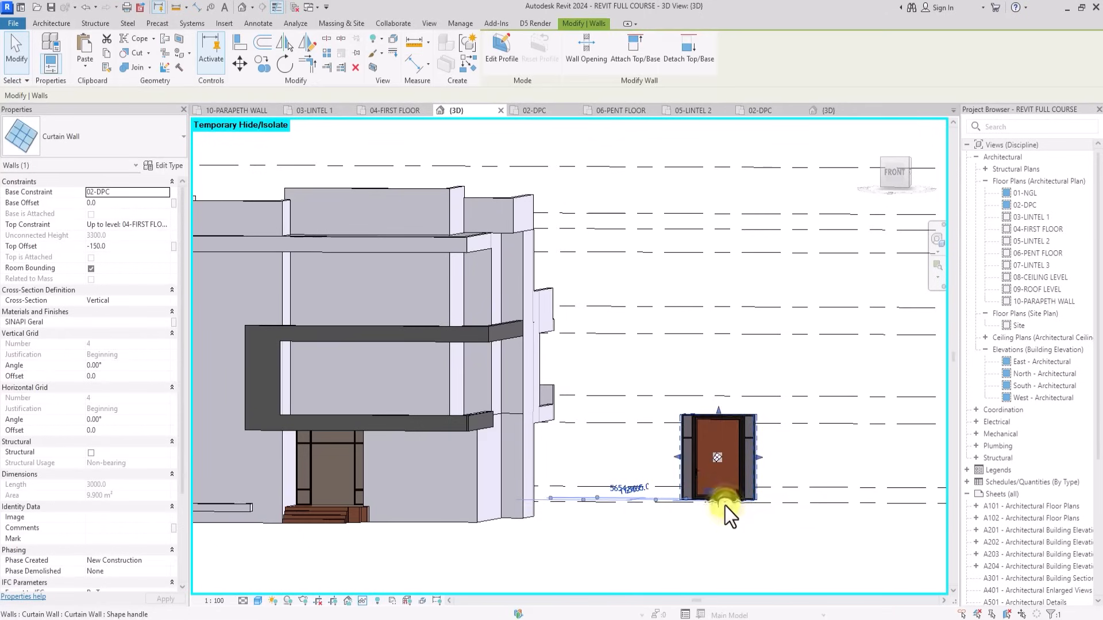
key(Delete)
Change the entrance curtain wall's large central panel to the Windows_Curtain_Wall type Metal_Aluminum-50_Thickness.
scroll(297, 474, up, 4)
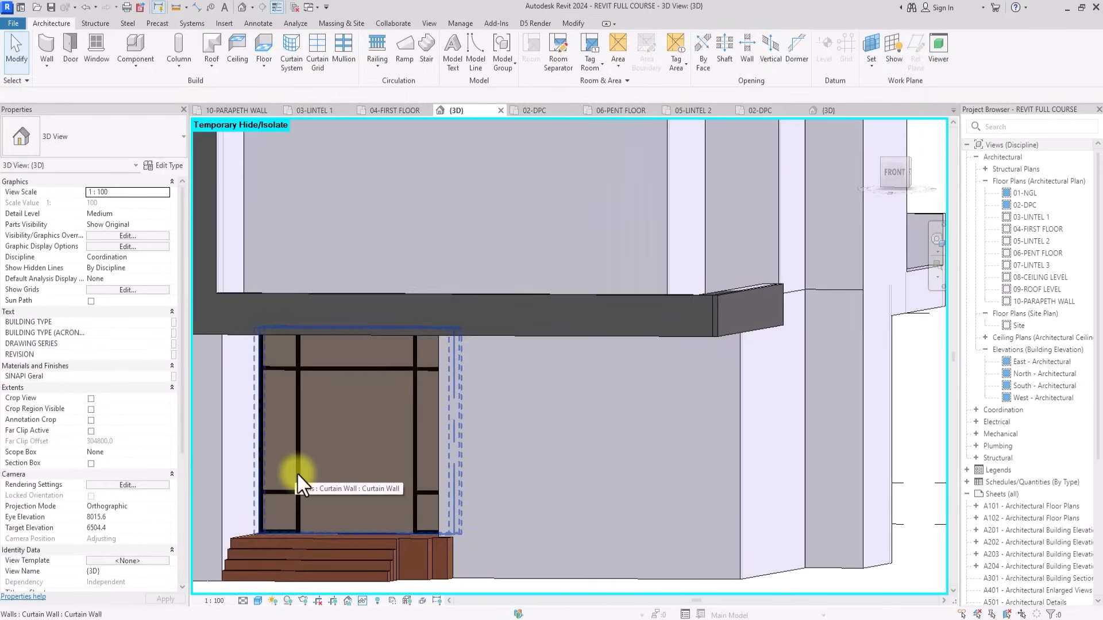
key(Tab)
key(Tab)
click(296, 473)
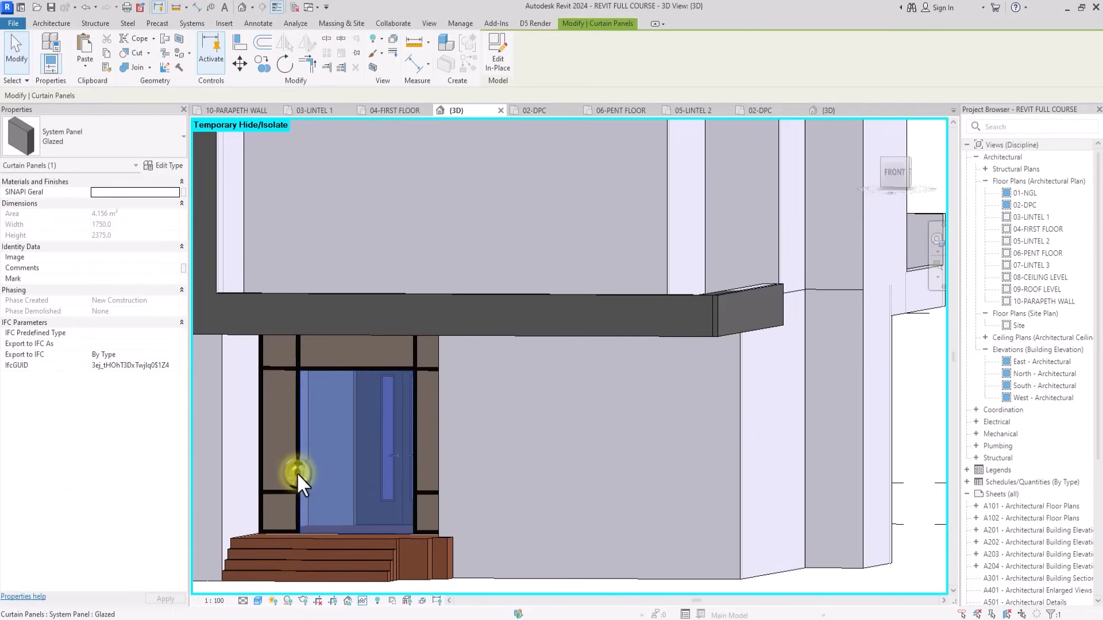
click(136, 144)
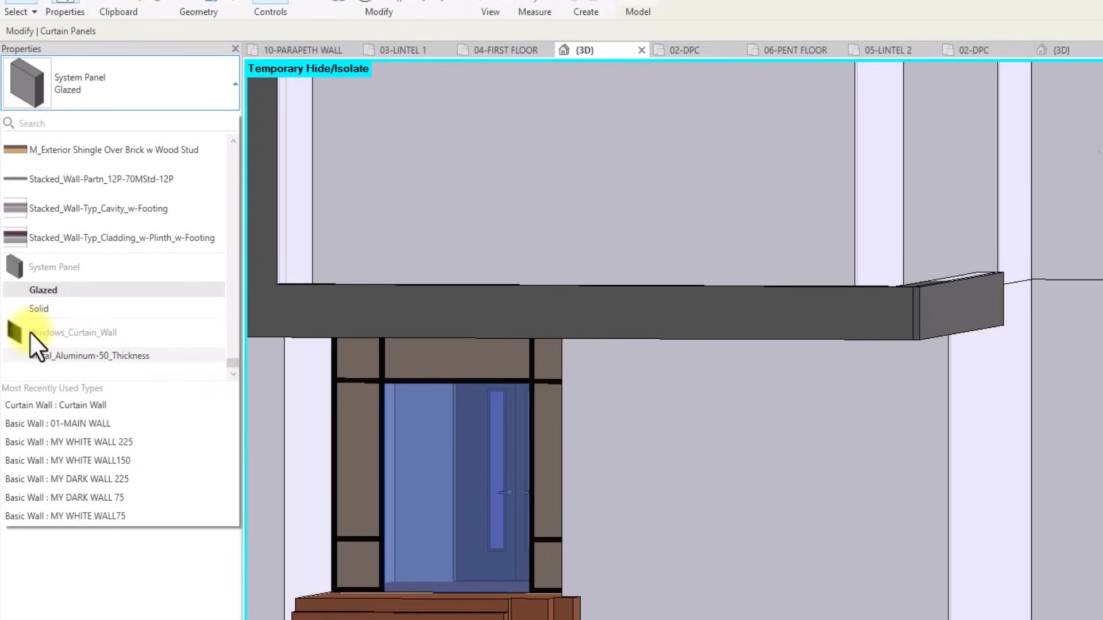
click(65, 367)
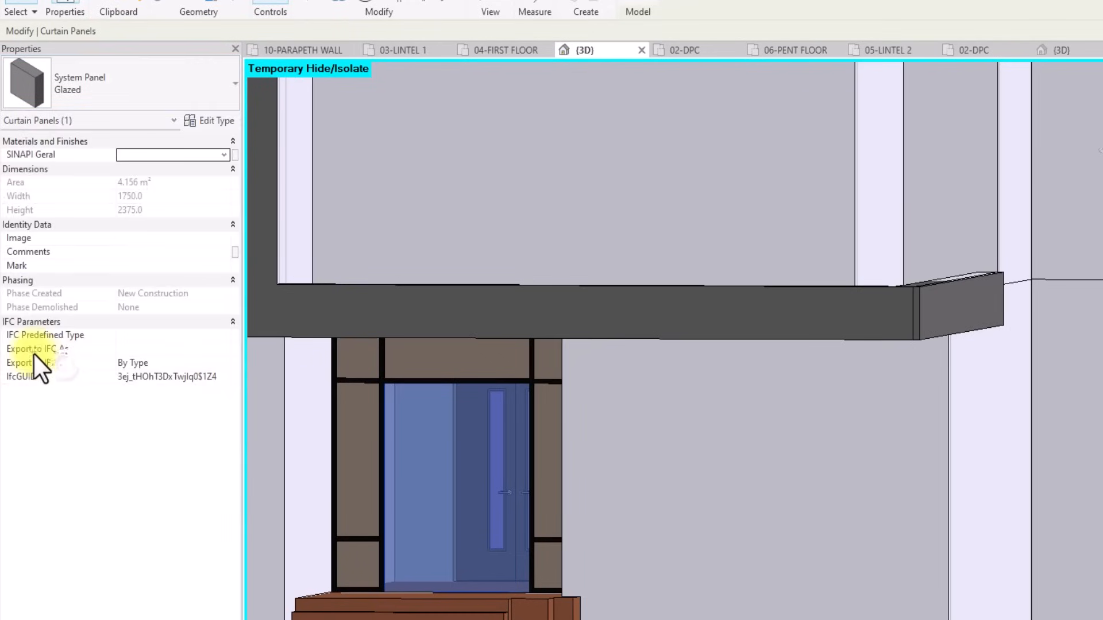
click(109, 93)
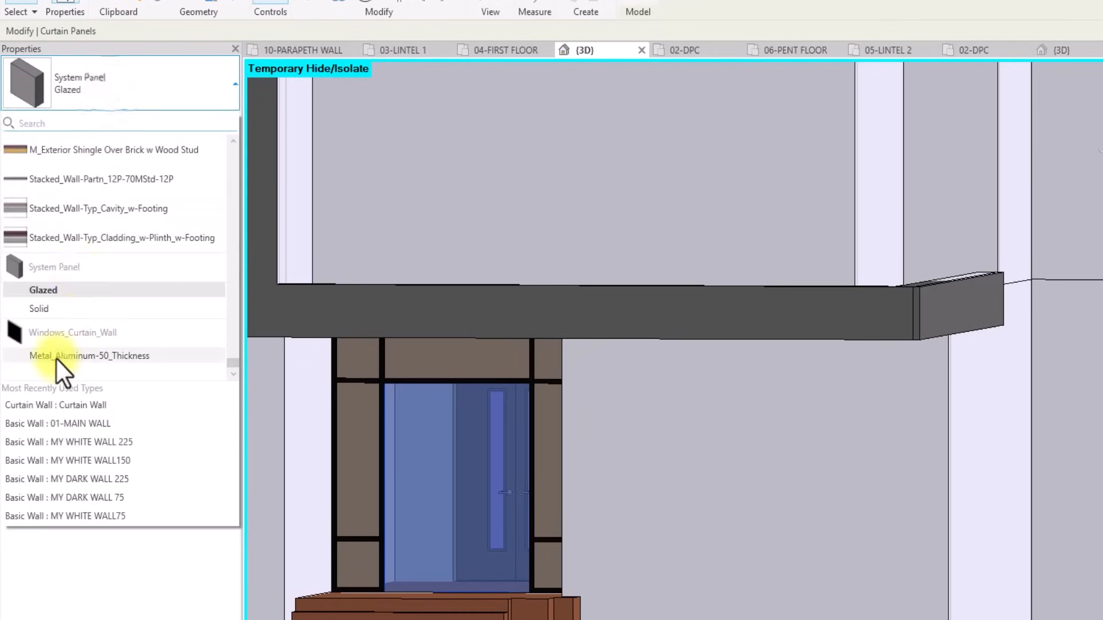
click(56, 357)
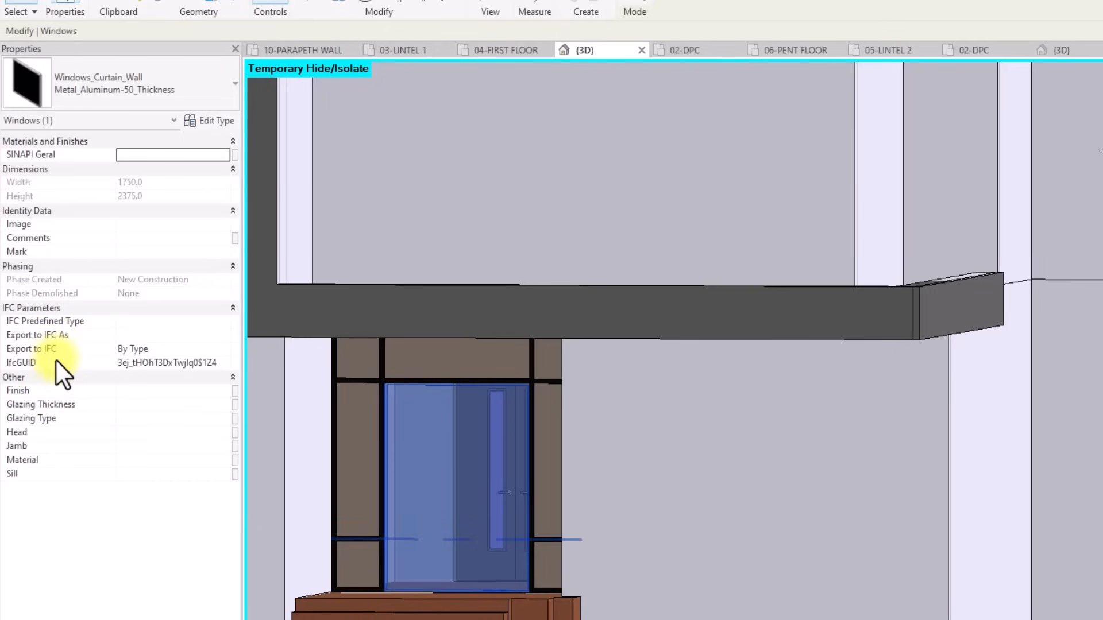
Change the central entrance panel to the Door-Solar_Innovations-Pivot_Door-Curtain_Wall_Panel type SI3000P and deselect it.
scroll(57, 360, down, 2)
click(149, 94)
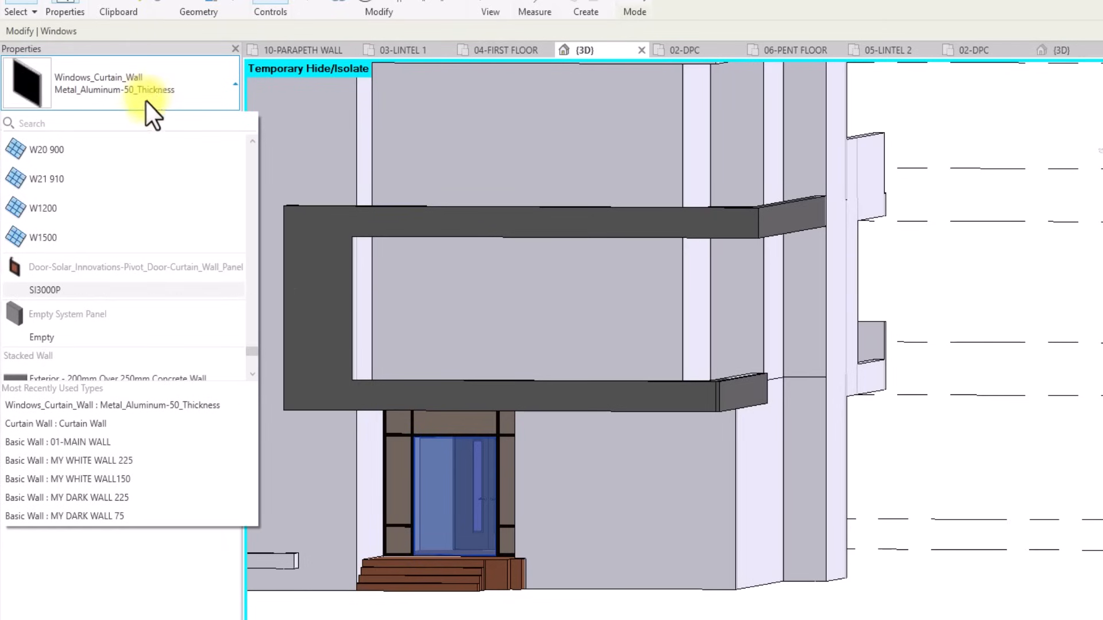
click(32, 288)
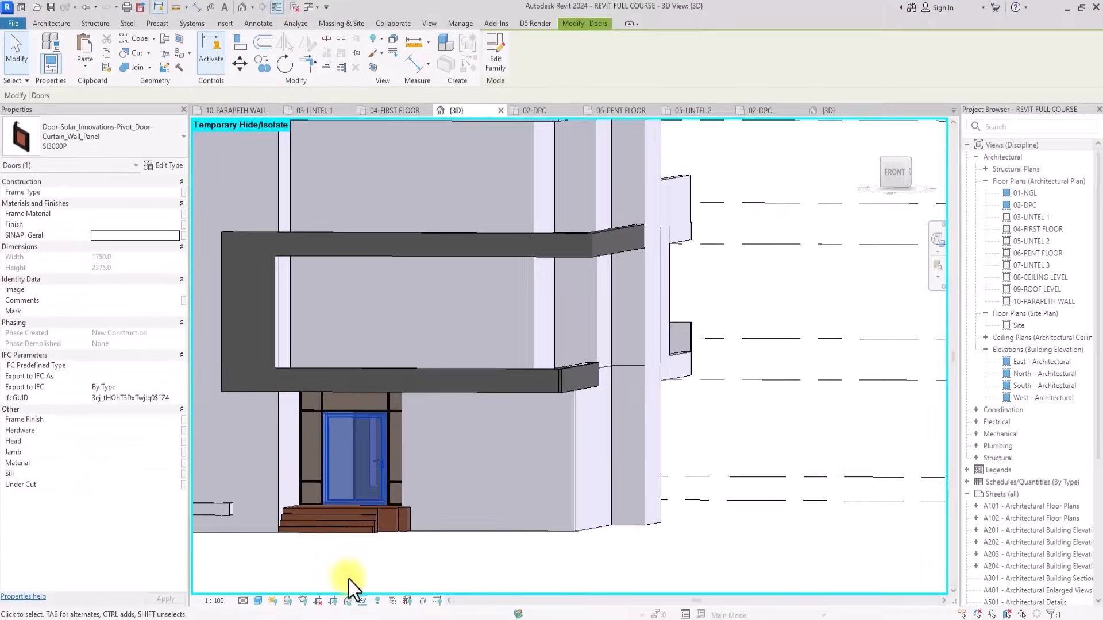
click(349, 580)
Examine the pivot door in the entrance curtain wall up close and at an angle from the steps.
scroll(322, 483, up, 5)
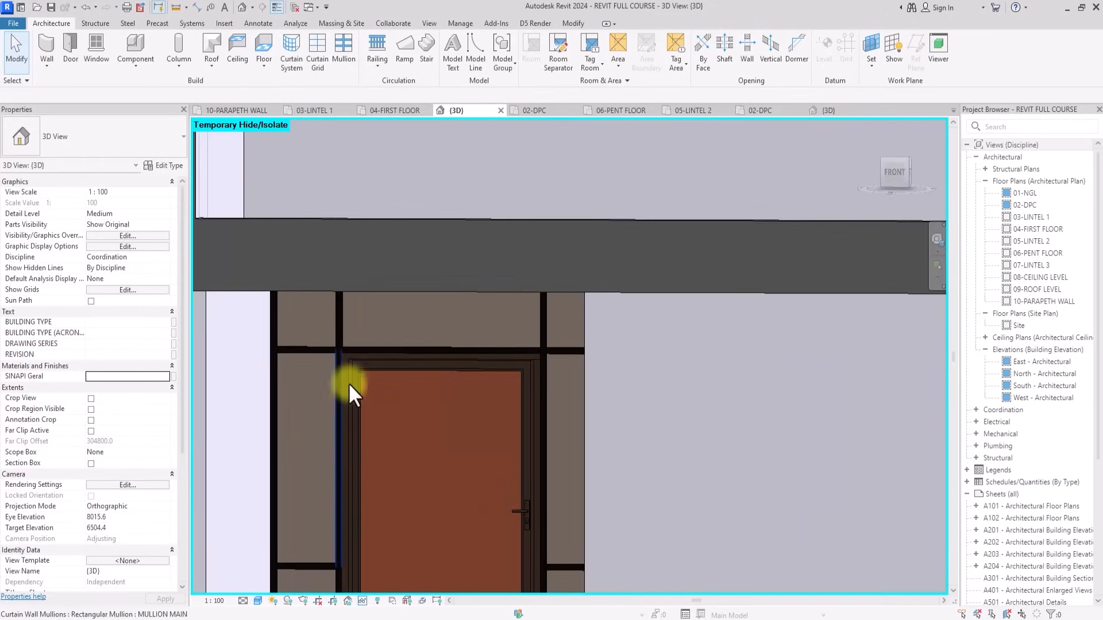
scroll(349, 376, down, 5)
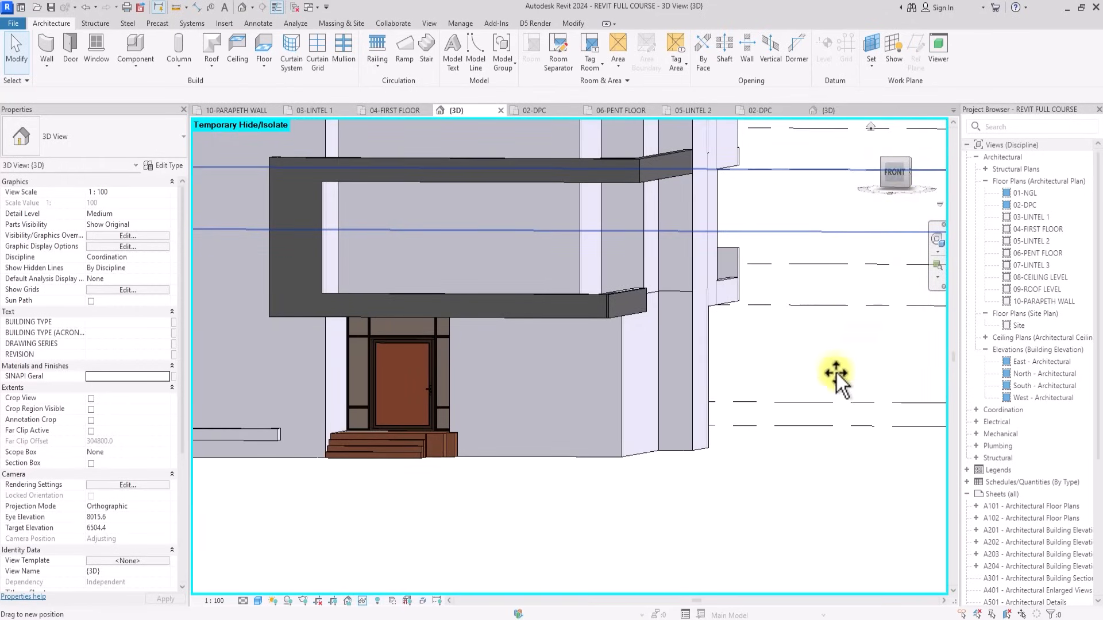
shift+middle_drag(836, 374, 660, 212)
middle_drag(379, 224, 660, 212)
scroll(379, 273, up, 3)
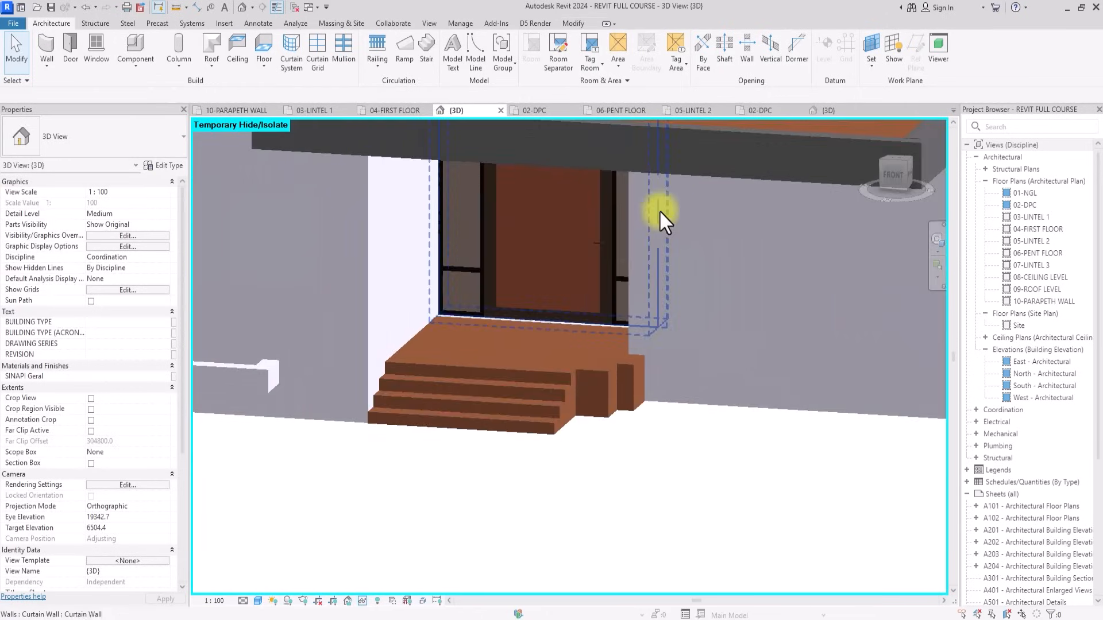
scroll(659, 211, up, 2)
middle_drag(666, 132, 816, 155)
scroll(690, 206, up, 2)
Try to change both tall glazed panels beside the door to Metal_Aluminum-50_Thickness in the front view.
click(895, 177)
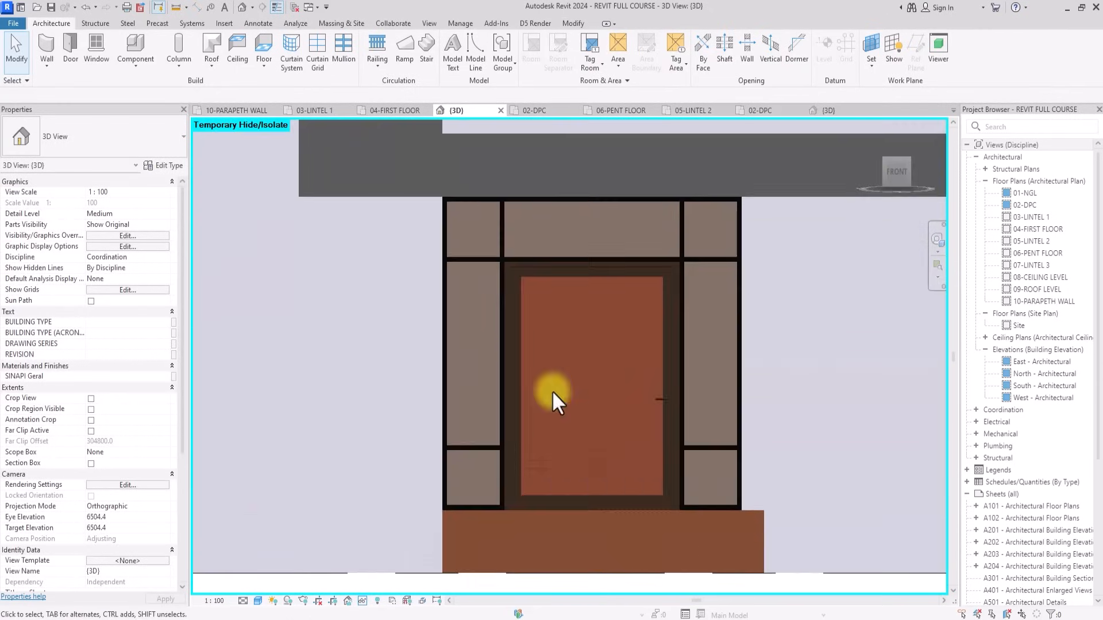
click(466, 443)
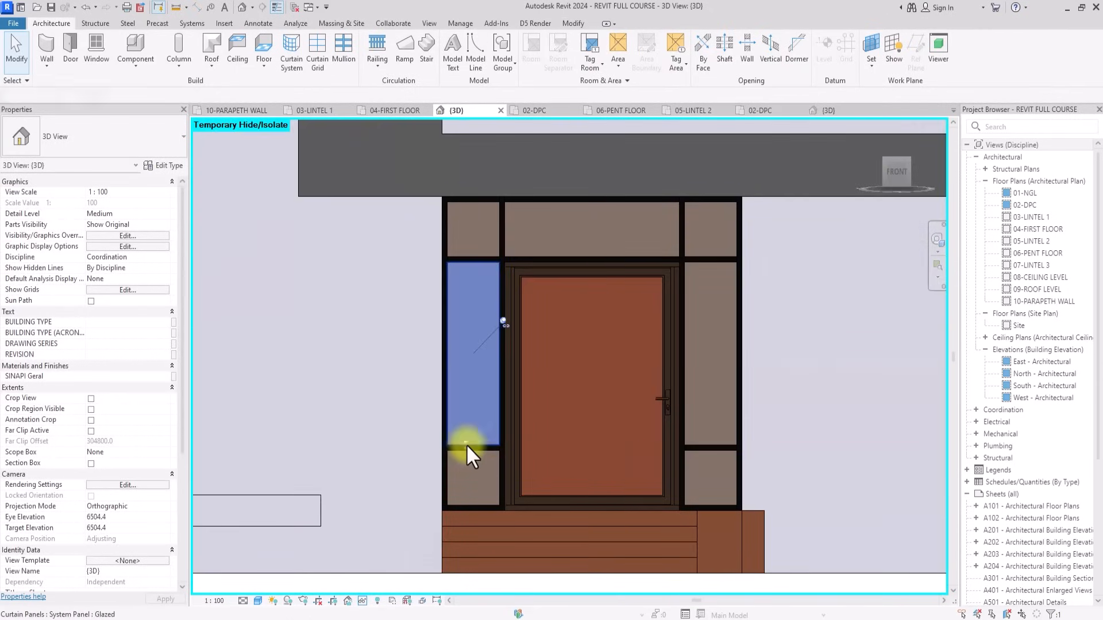
key(Tab)
key(Tab)
key(Tab)
ctrl+click(691, 439)
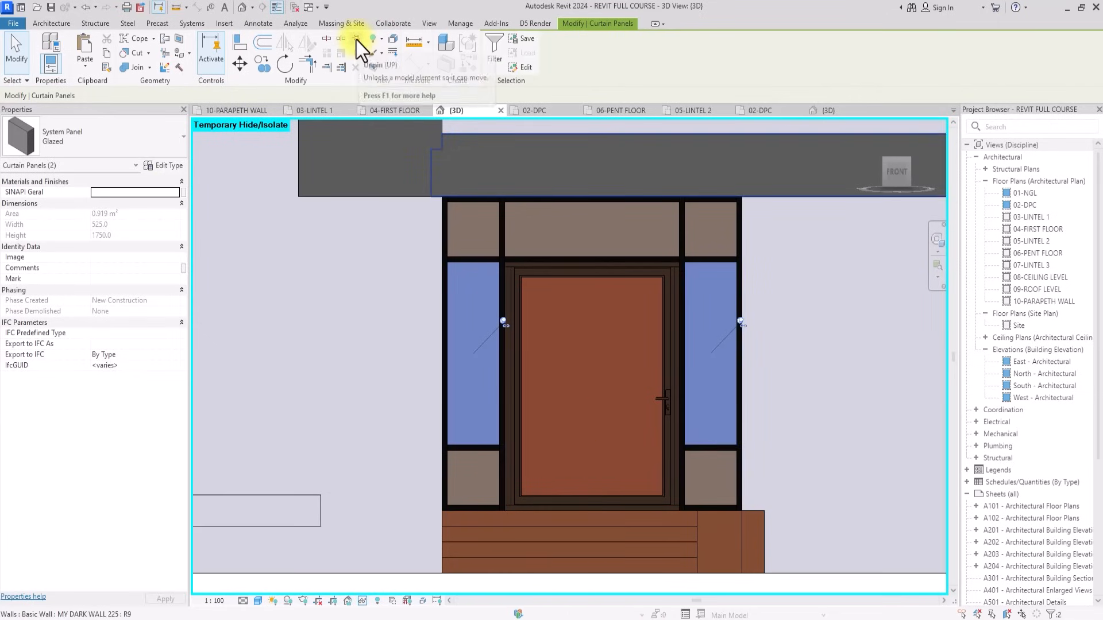
click(30, 139)
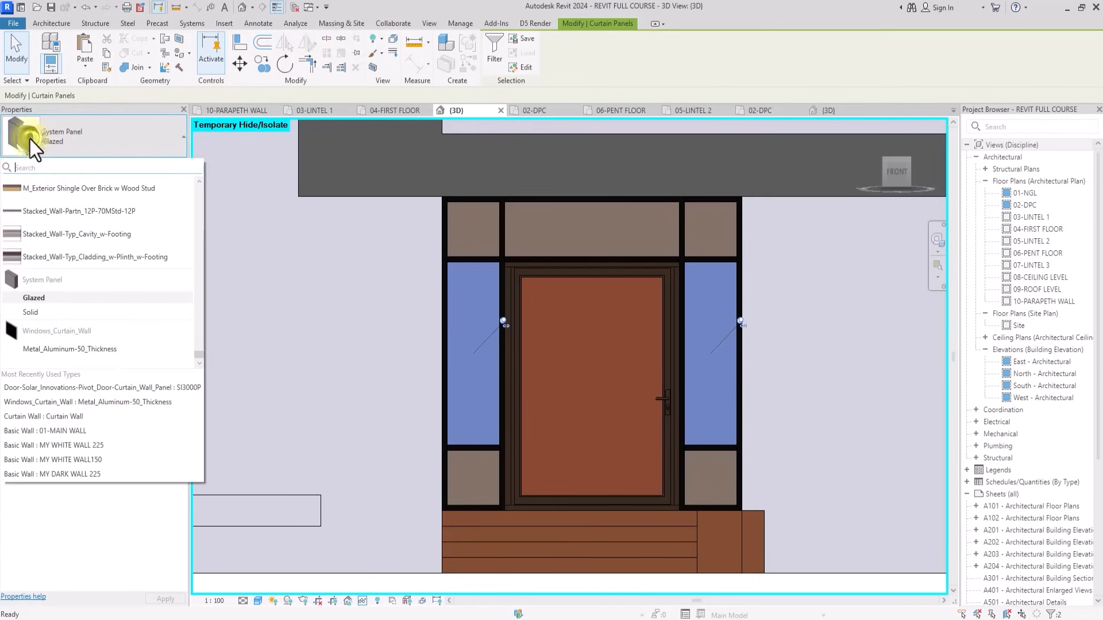
click(44, 353)
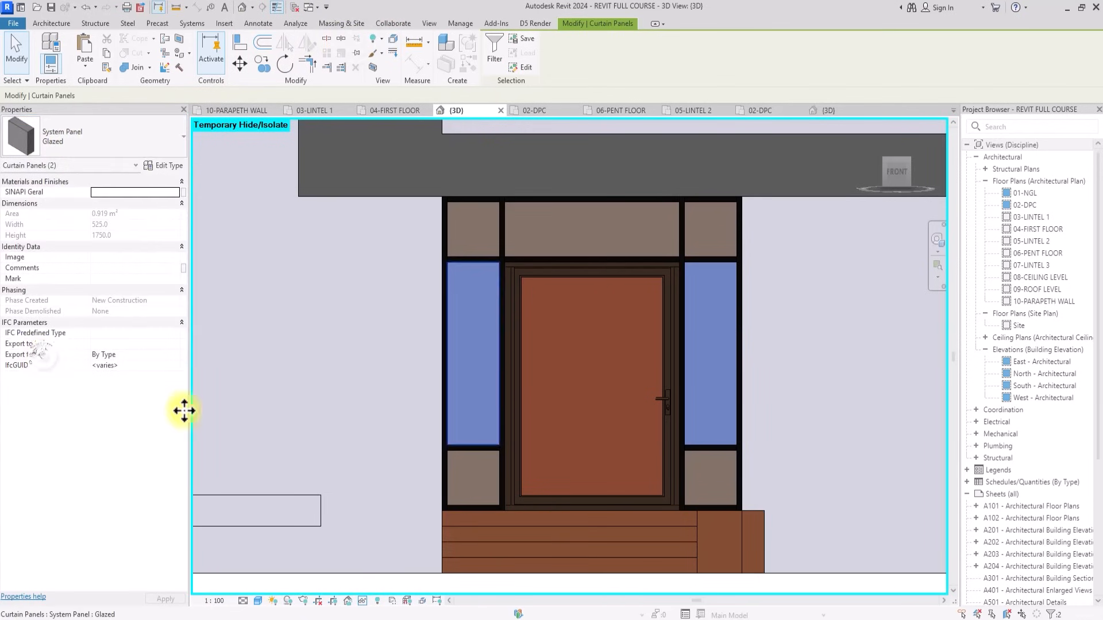
scroll(376, 486, down, 3)
click(392, 479)
Set the two tall side panels flanking the pivot door to the Windows_Curtain_Wall type Metal_Aluminum-50_Thickness.
scroll(488, 429, up, 3)
scroll(488, 429, up, 2)
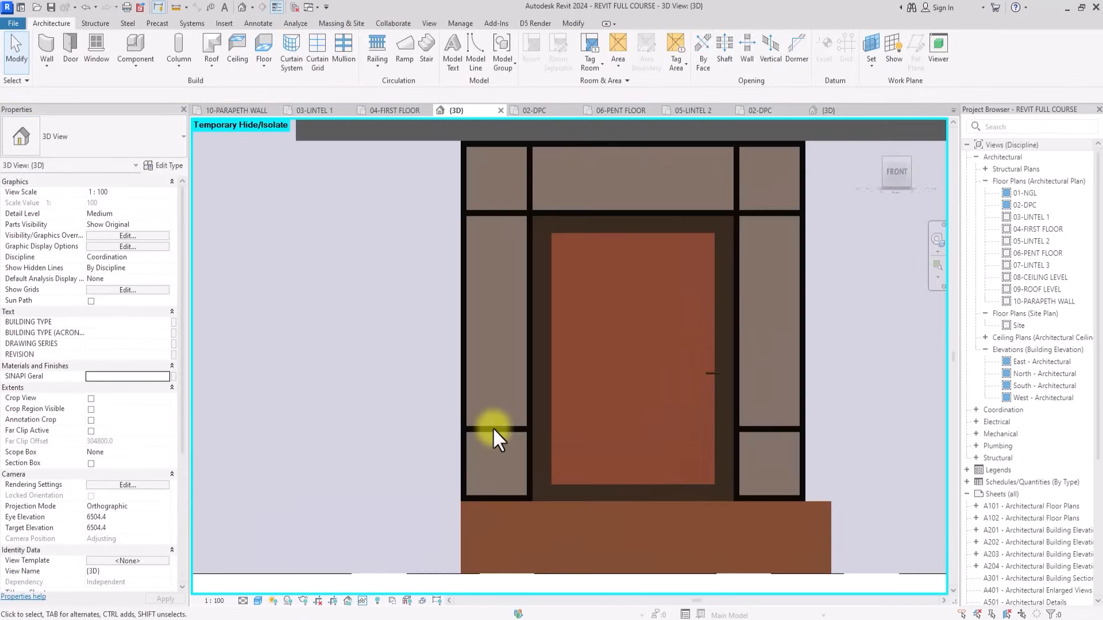
key(Tab)
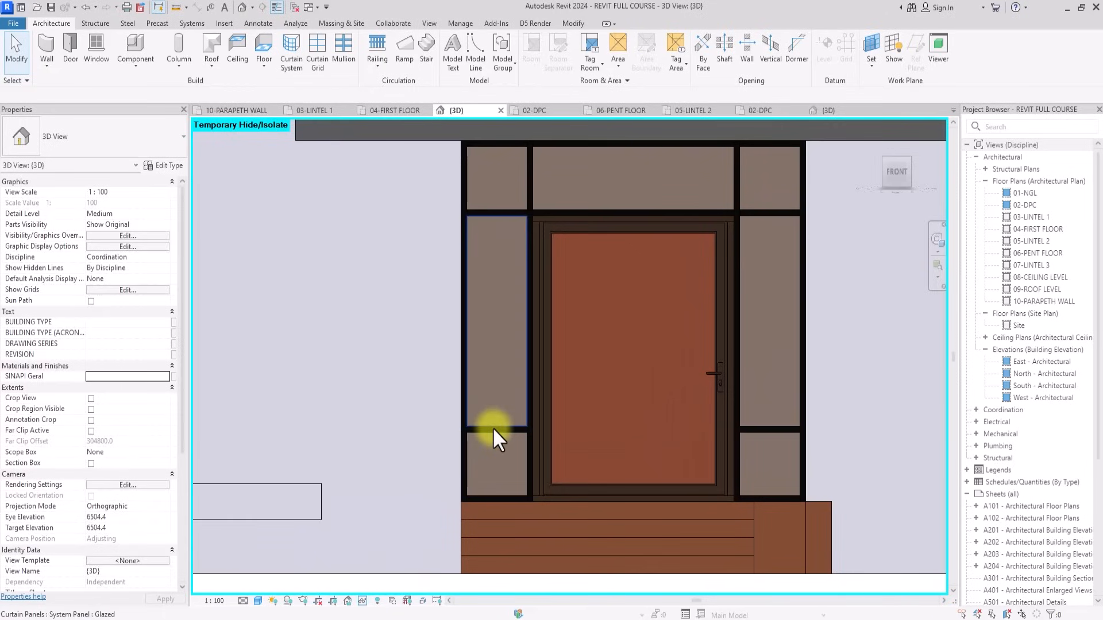
click(493, 428)
key(Tab)
key(Tab)
key(Tab)
key(Tab)
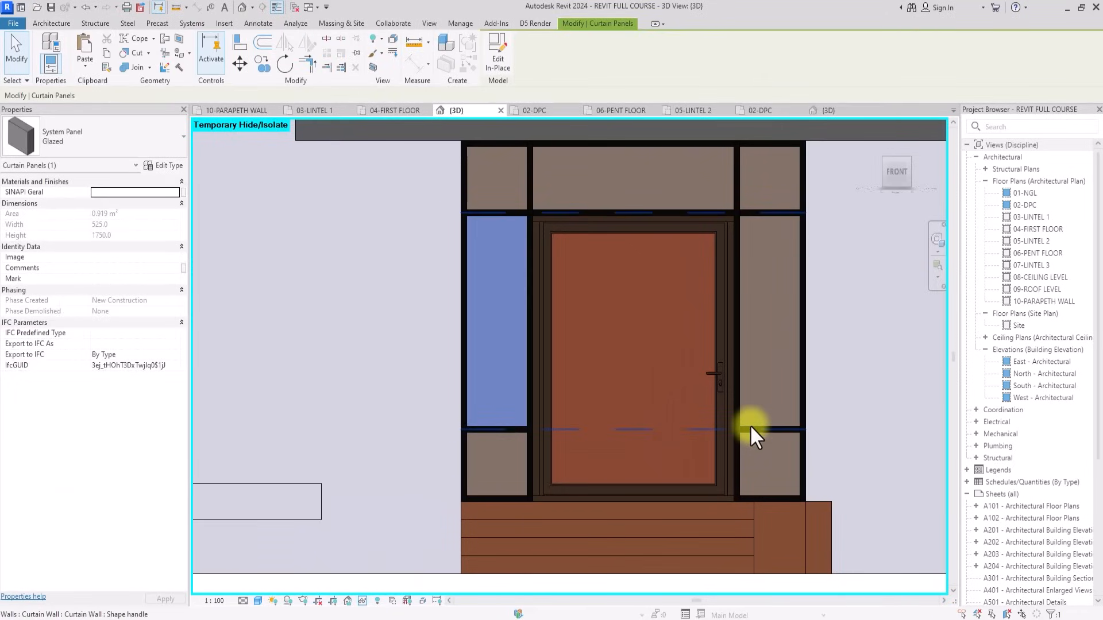
key(Tab)
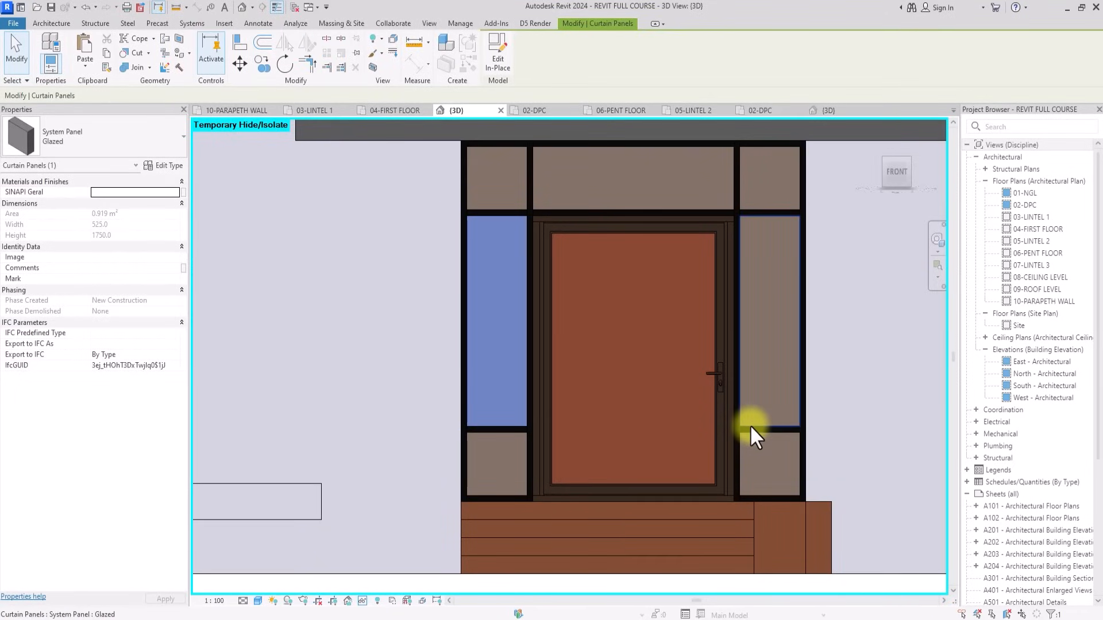
ctrl+click(749, 423)
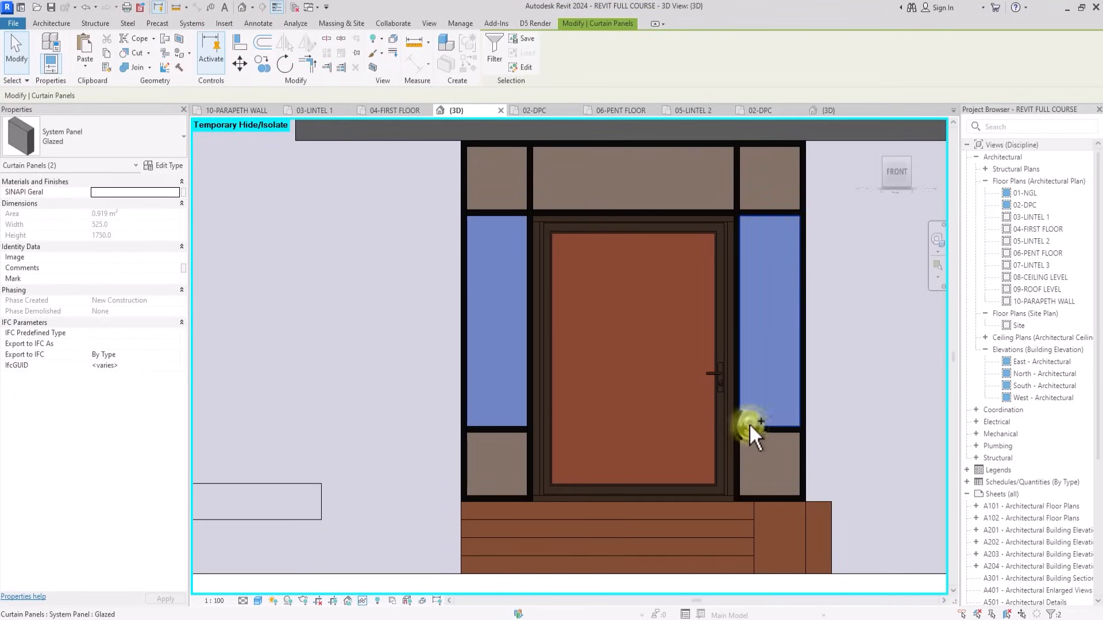
click(123, 143)
click(36, 351)
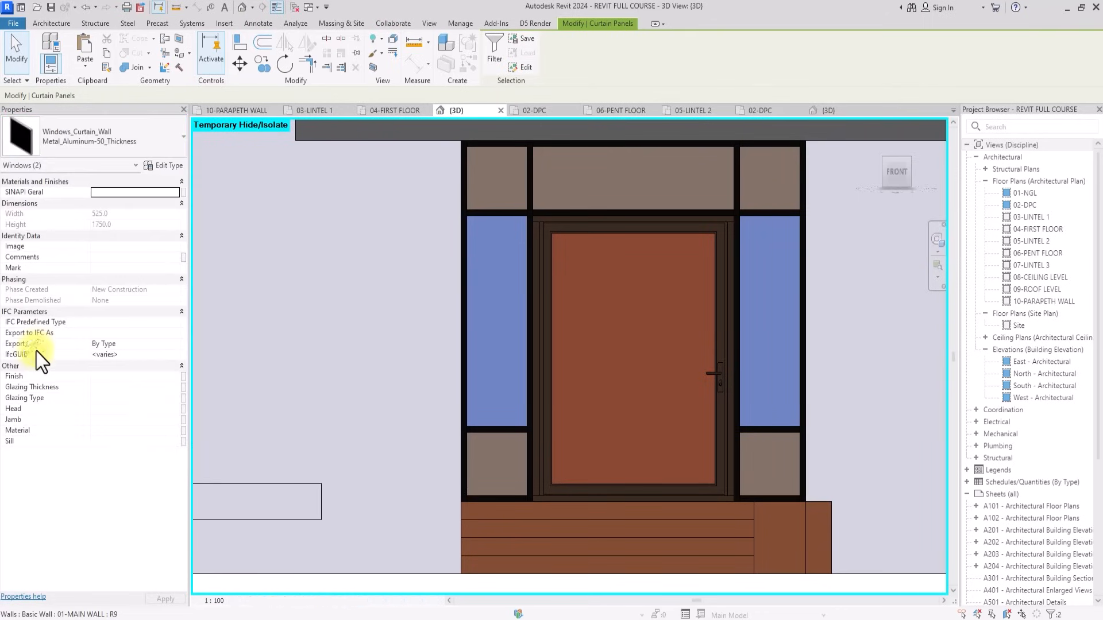
scroll(460, 504, down, 3)
click(488, 514)
scroll(488, 514, up, 2)
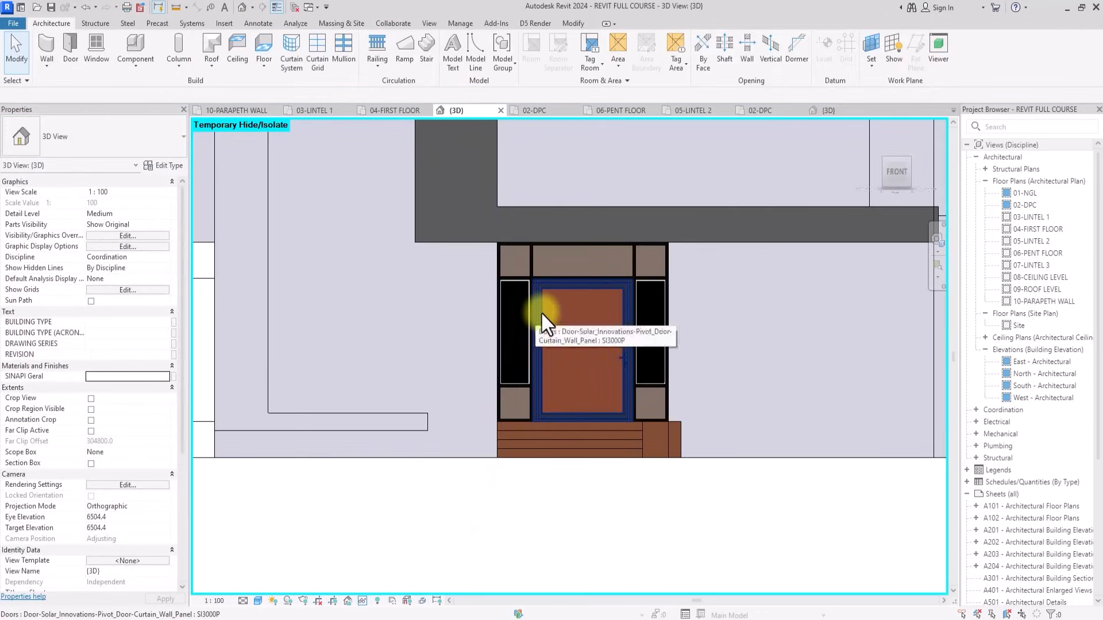
Open the 02-DPC floor plan and review the entrance door and the whole ground floor layout.
double_click(1023, 205)
scroll(540, 442, down, 3)
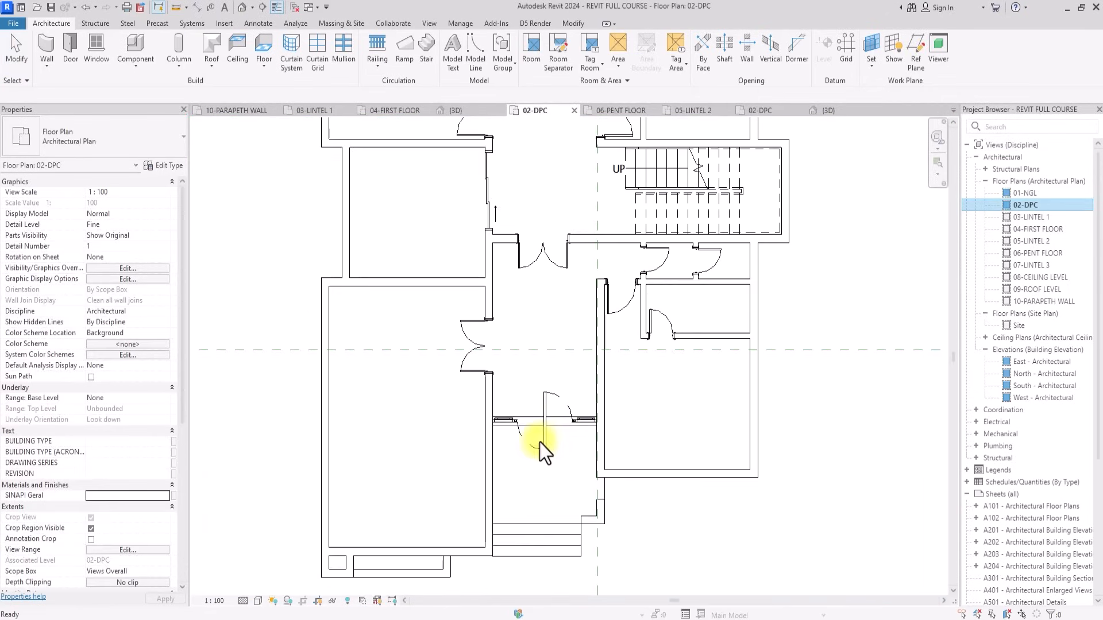
scroll(538, 444, down, 2)
scroll(566, 475, up, 1)
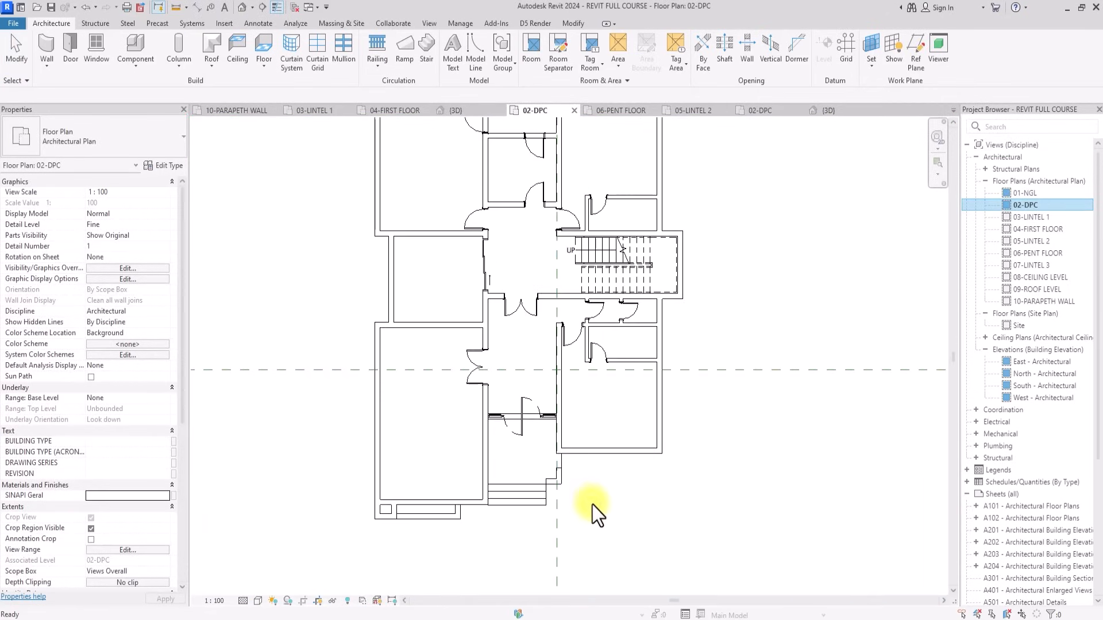
scroll(591, 505, down, 2)
middle_click(591, 505)
middle_click(591, 505)
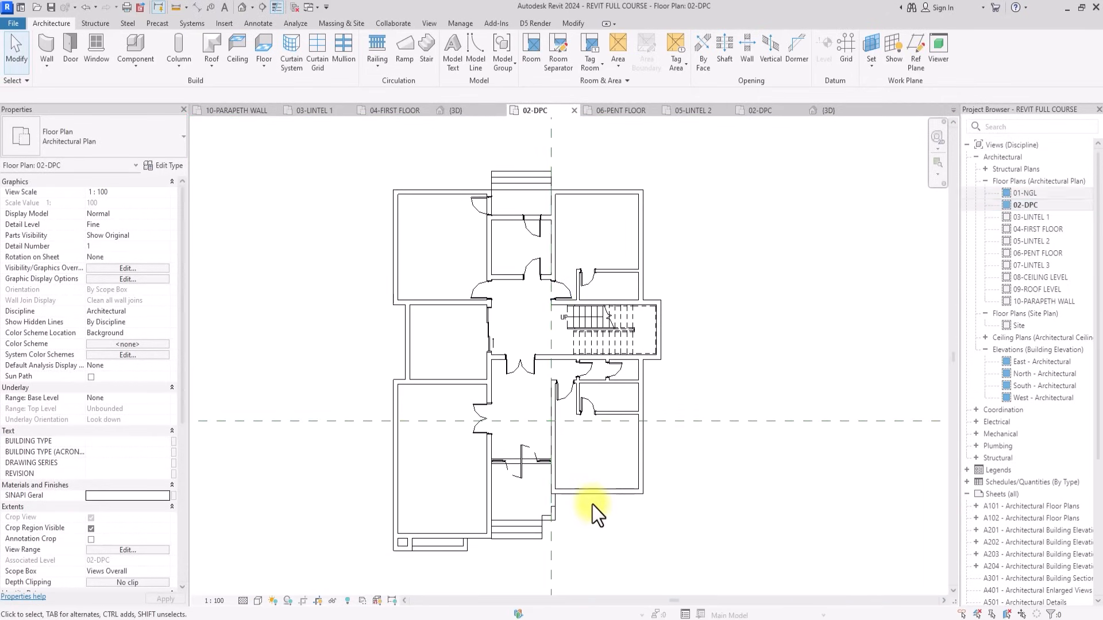
Open the 04-FIRST FLOOR plan and review its rooms and walls.
double_click(1028, 230)
scroll(367, 428, up, 5)
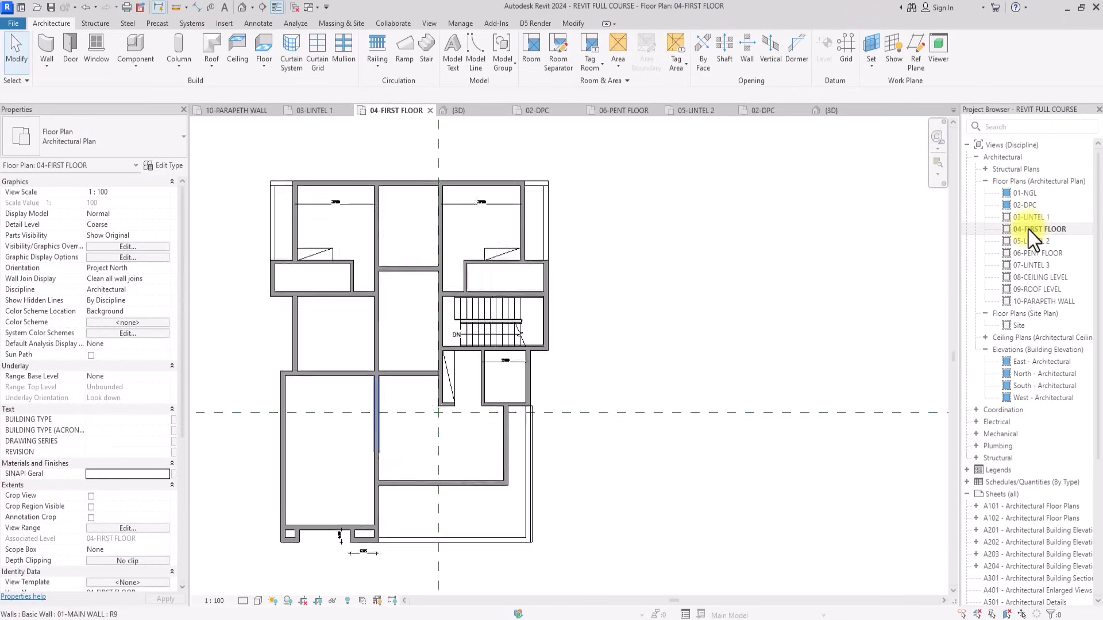
mouse_move(367, 428)
middle_down()
mouse_move(331, 444)
mouse_move(453, 416)
middle_up()
scroll(453, 416, down, 3)
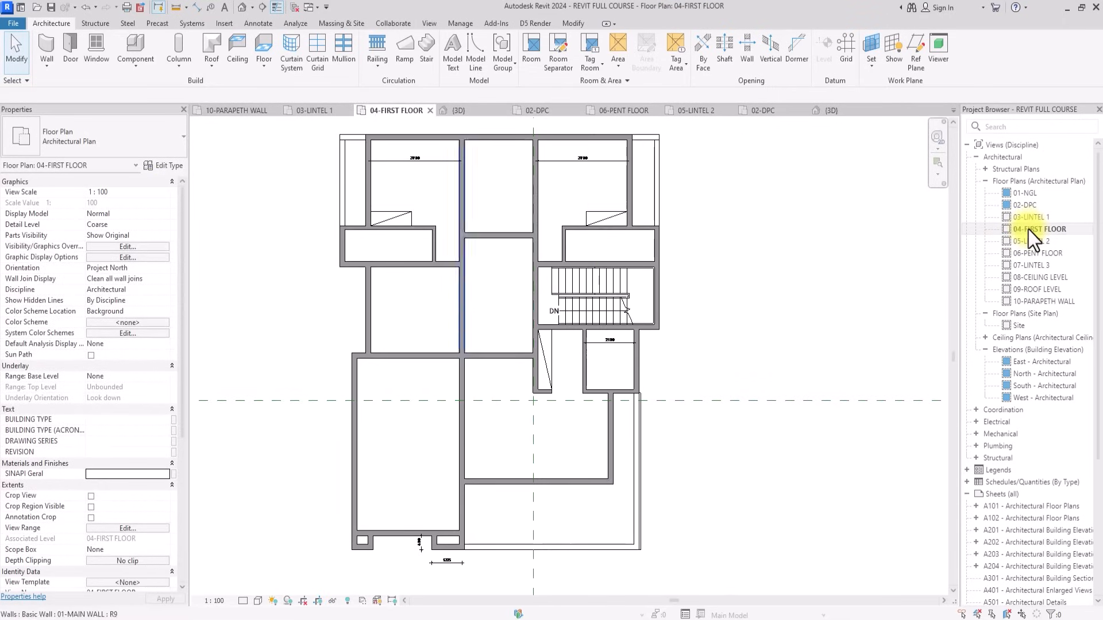
middle_drag(437, 321, 519, 325)
scroll(519, 325, up, 1)
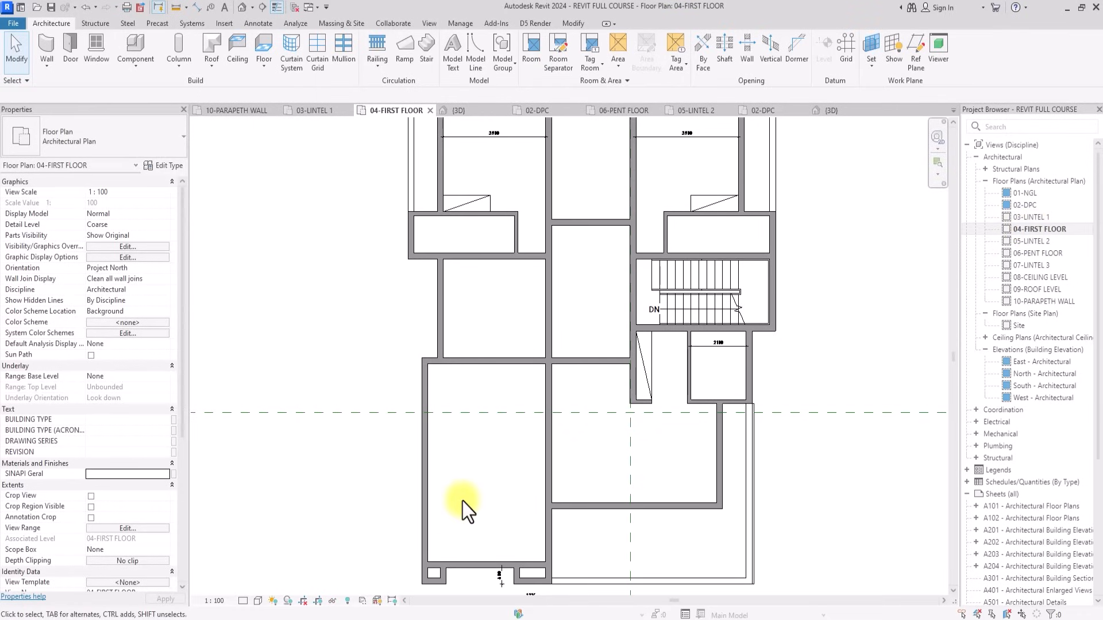
On the 02-DPC floor plan, start a Cast-In-Place Monolithic Stair with its top level set to 04-FIRST FLOOR.
double_click(1027, 205)
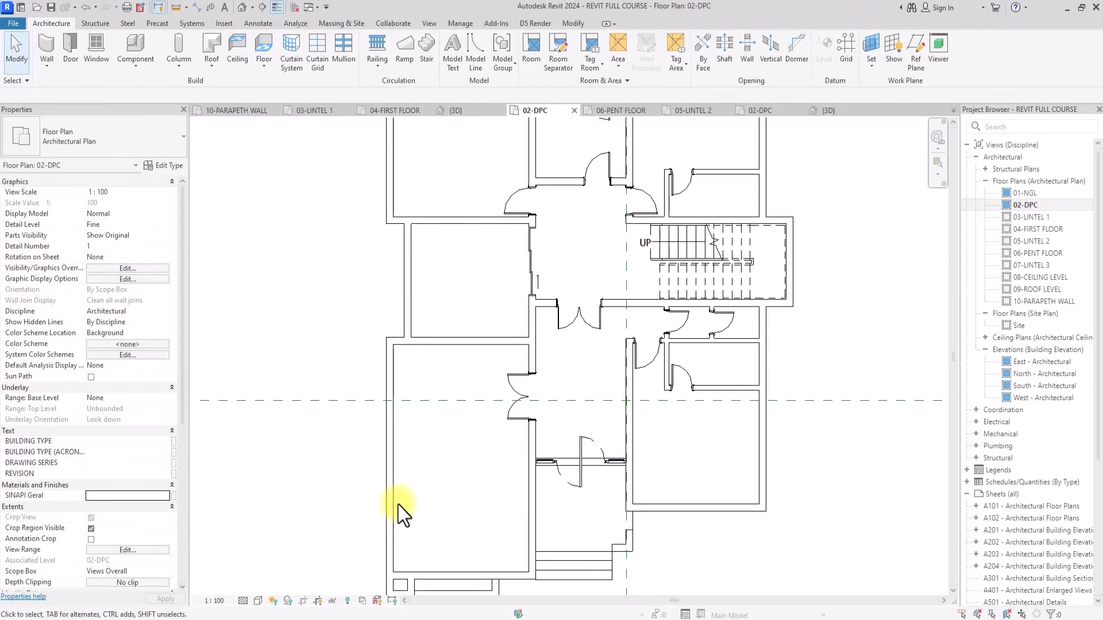
scroll(398, 505, down, 1)
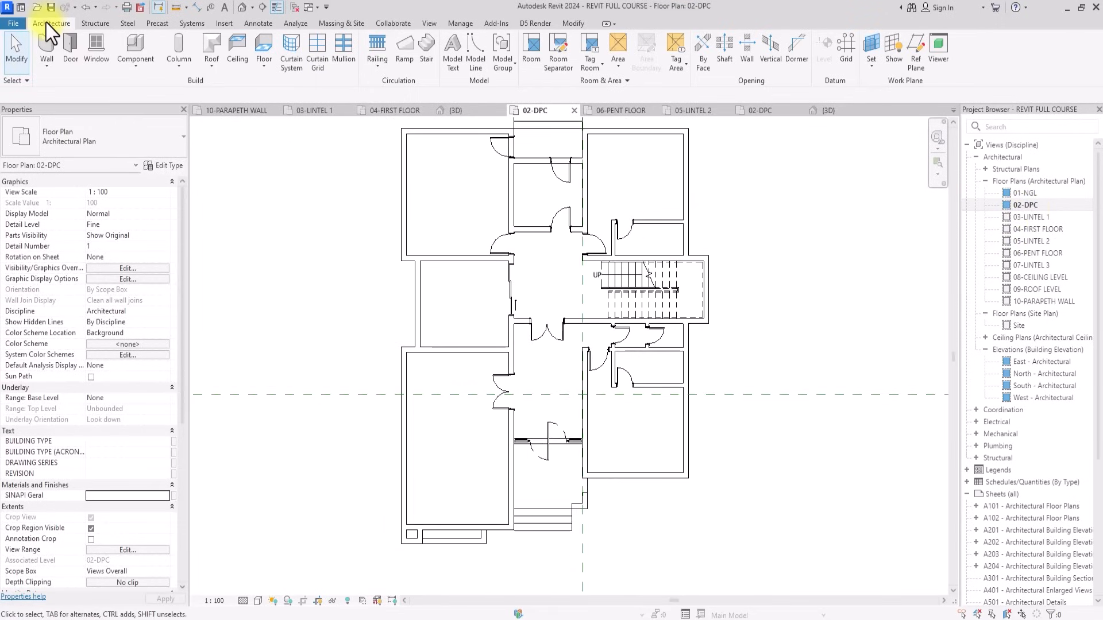
click(430, 39)
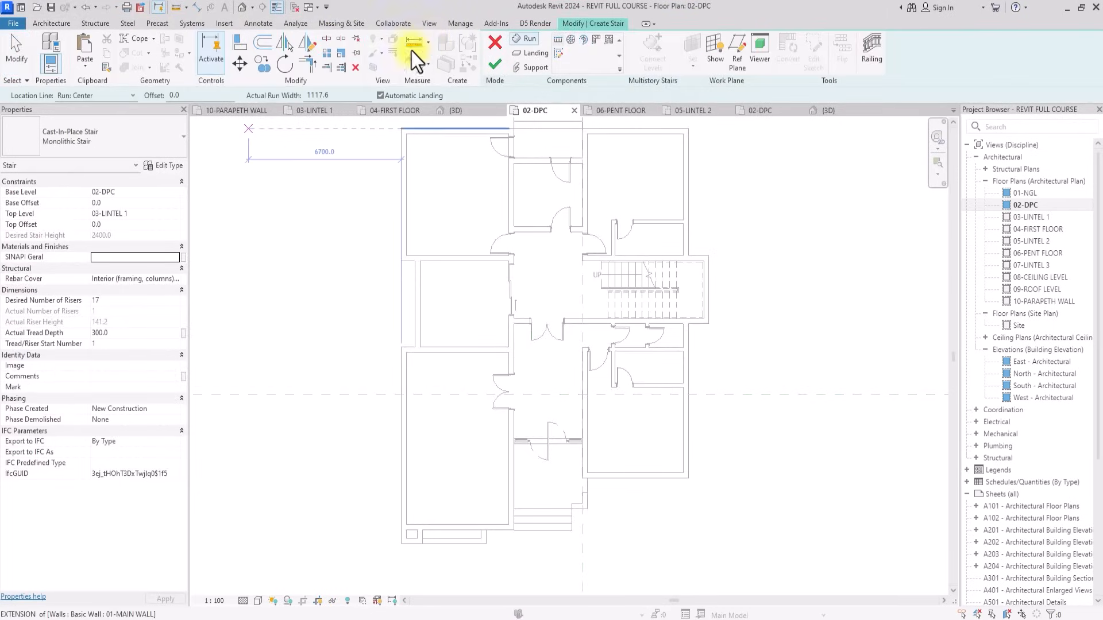
click(171, 215)
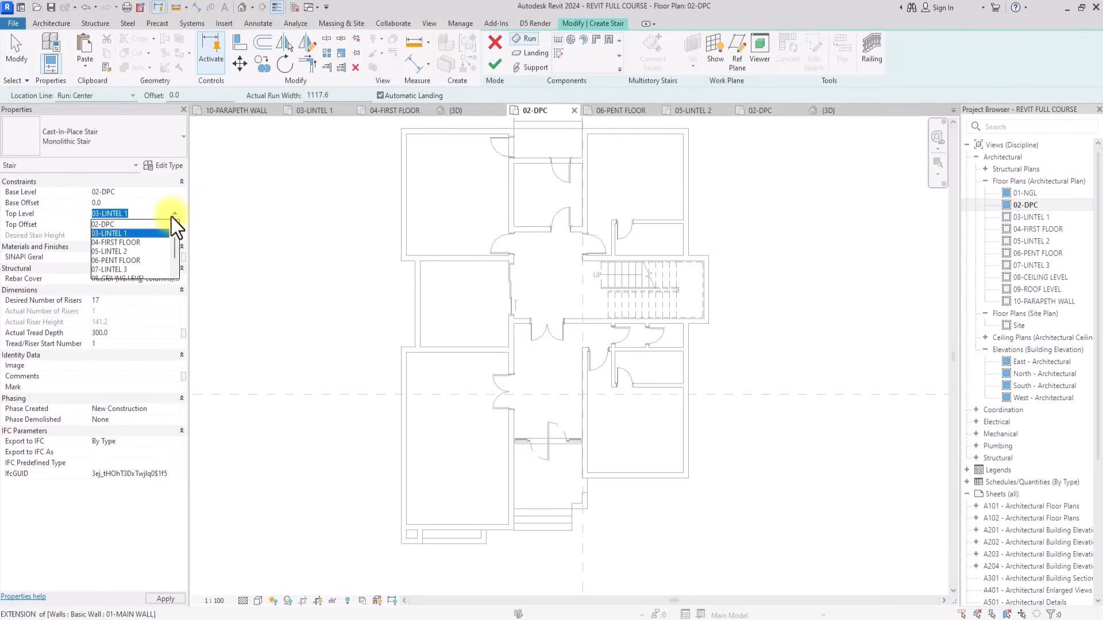
click(121, 244)
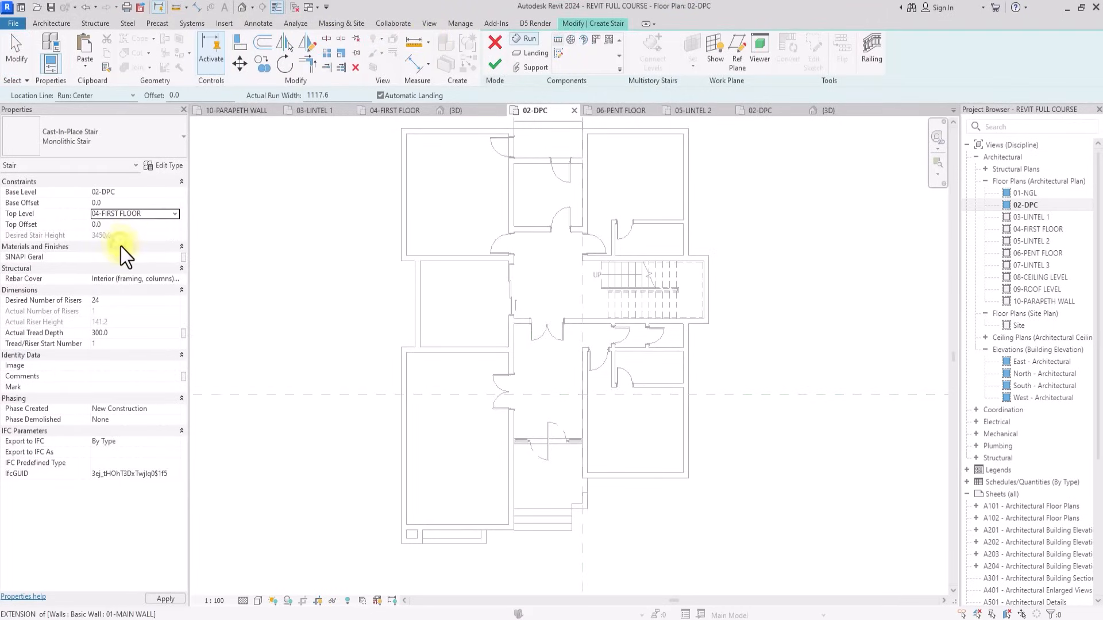
Sketch run boundary lines from the lower-left room's upper-left inner corner, about 3400 mm down the side wall and 3000 mm along the upper wall.
click(558, 52)
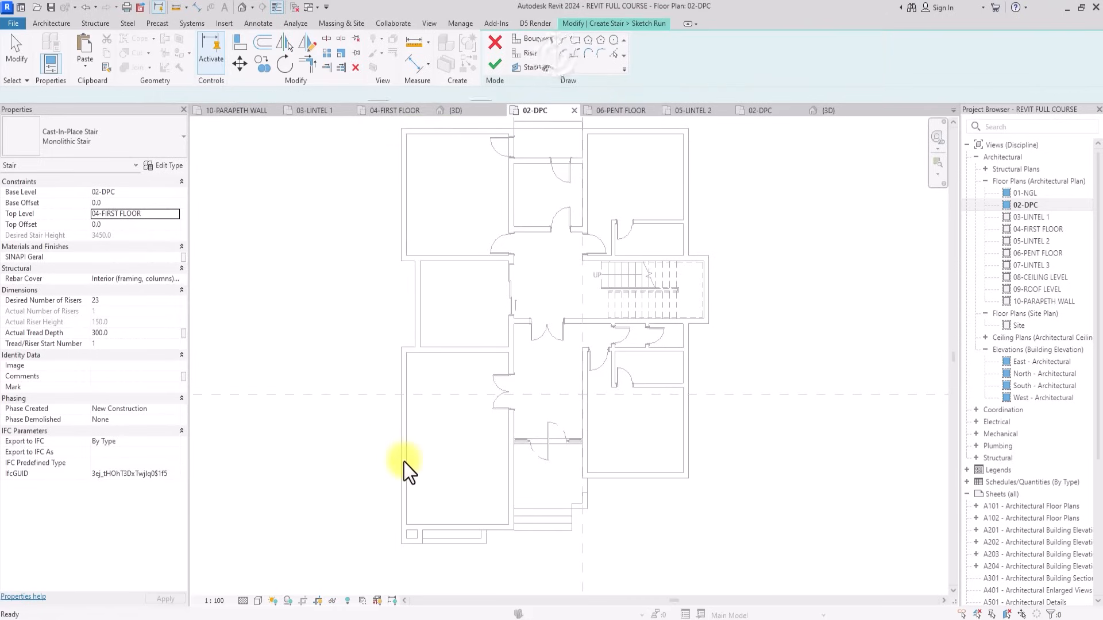
scroll(409, 471, up, 2)
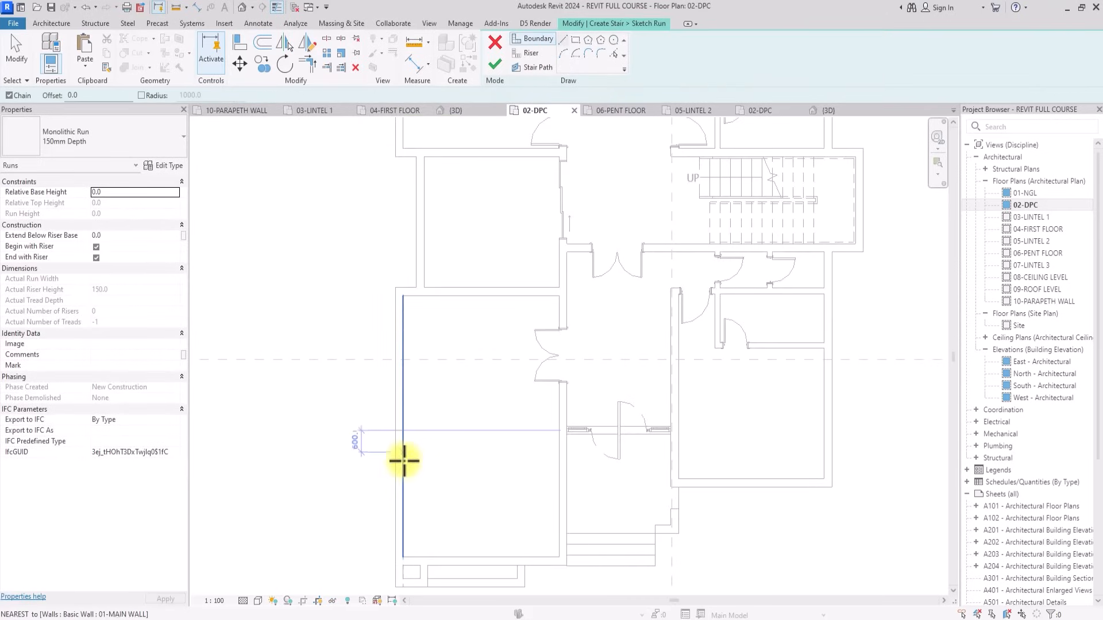
scroll(404, 460, up, 1)
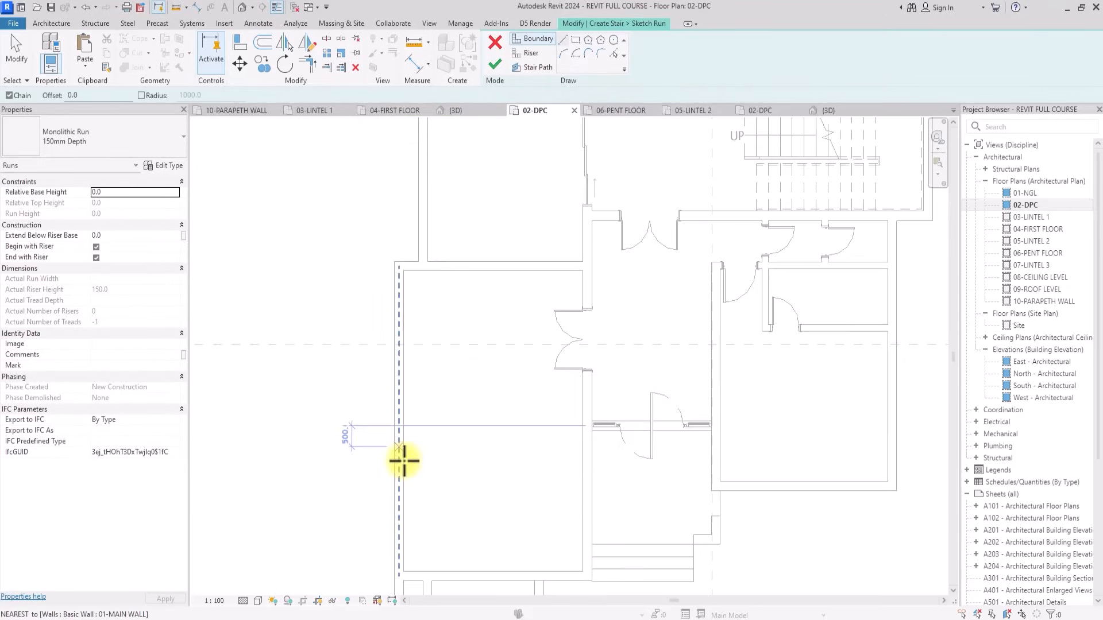
click(403, 270)
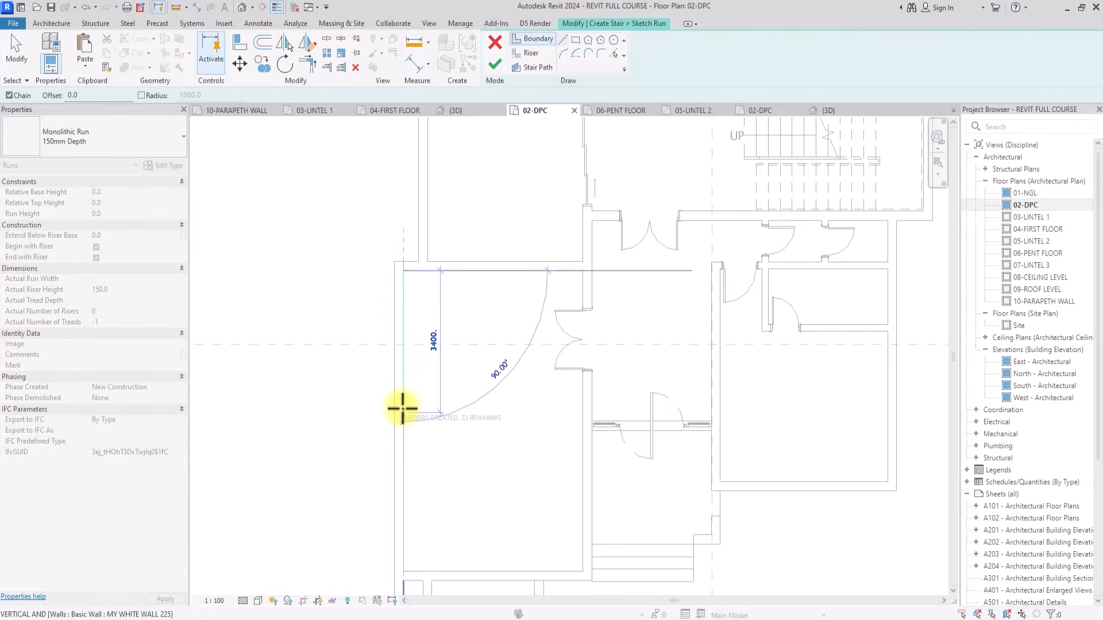
key(Escape)
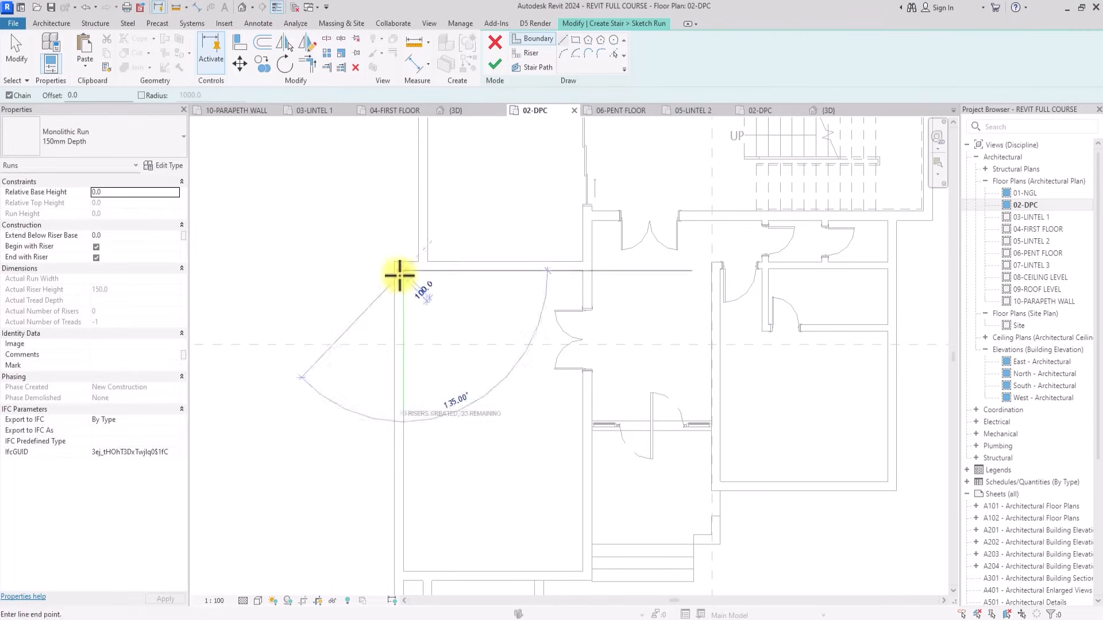
click(524, 275)
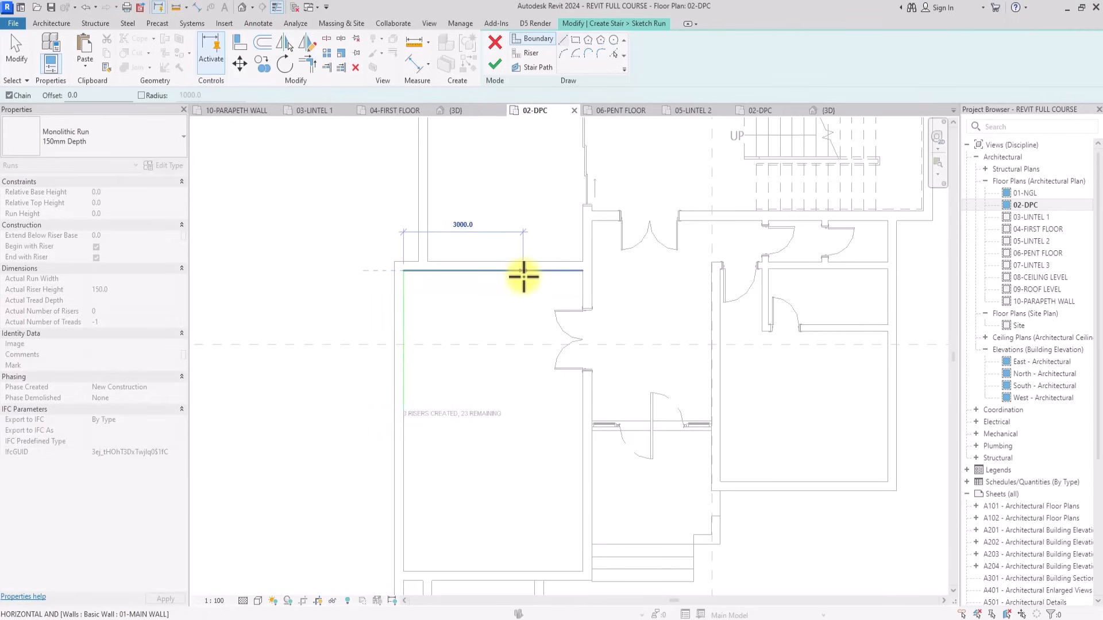
End the boundary line chain and round the corner between the two boundary lines with a fillet arc of about 1500 mm radius.
key(Escape)
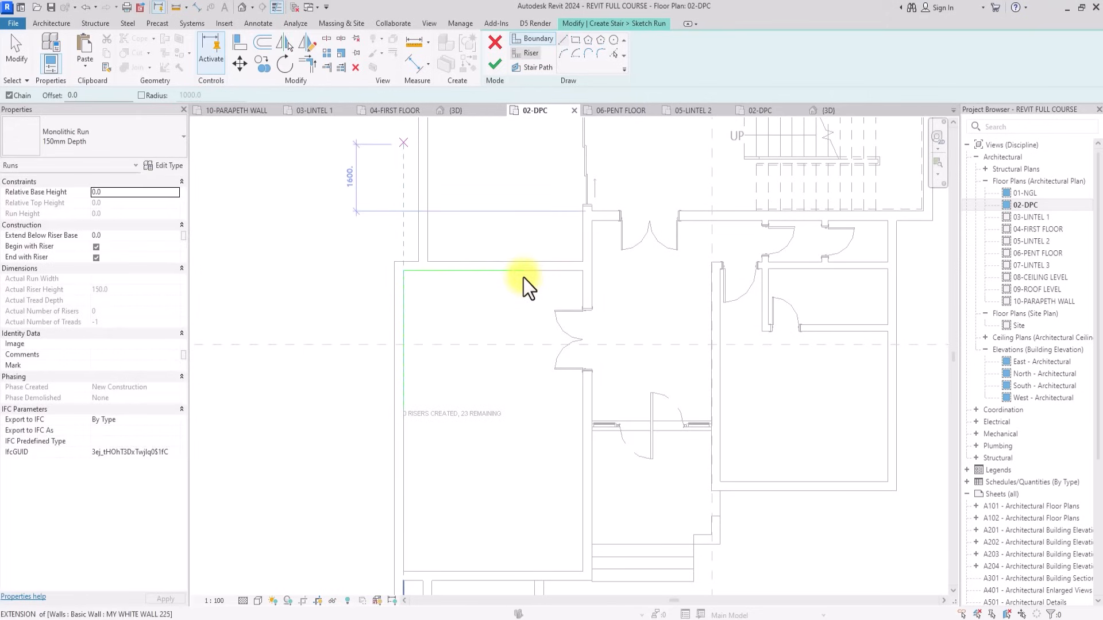
click(588, 55)
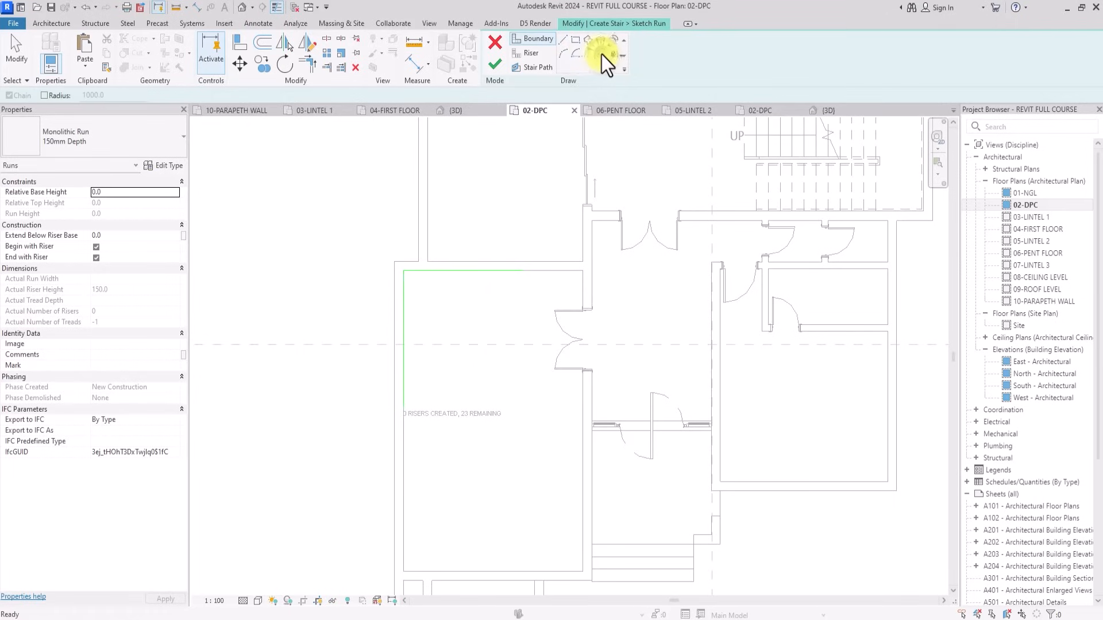
click(602, 53)
click(405, 312)
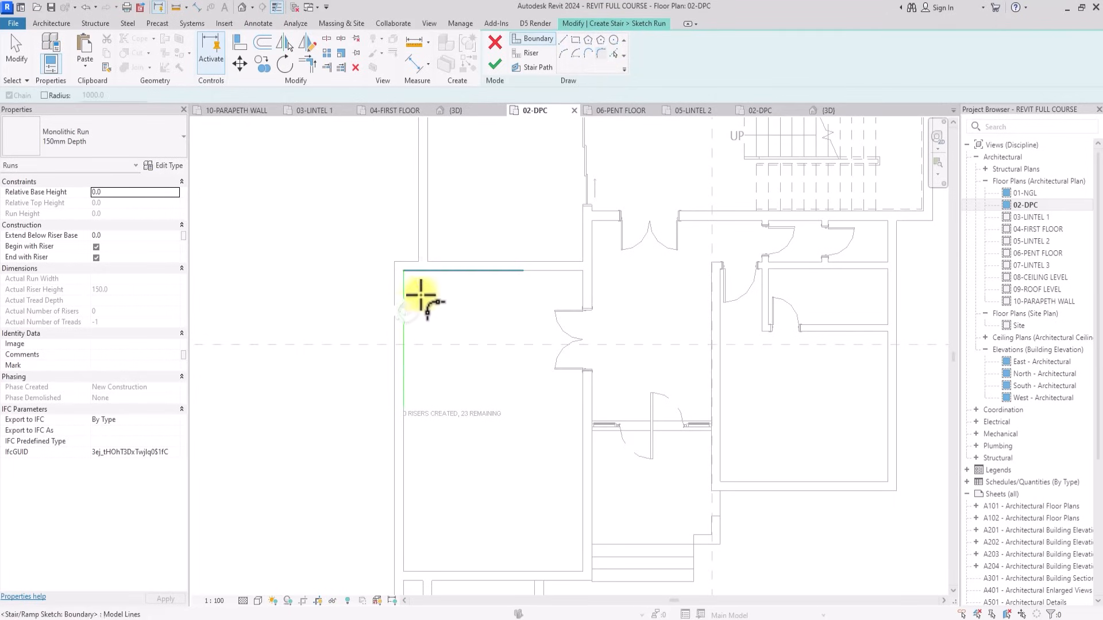
click(439, 270)
scroll(423, 282, up, 3)
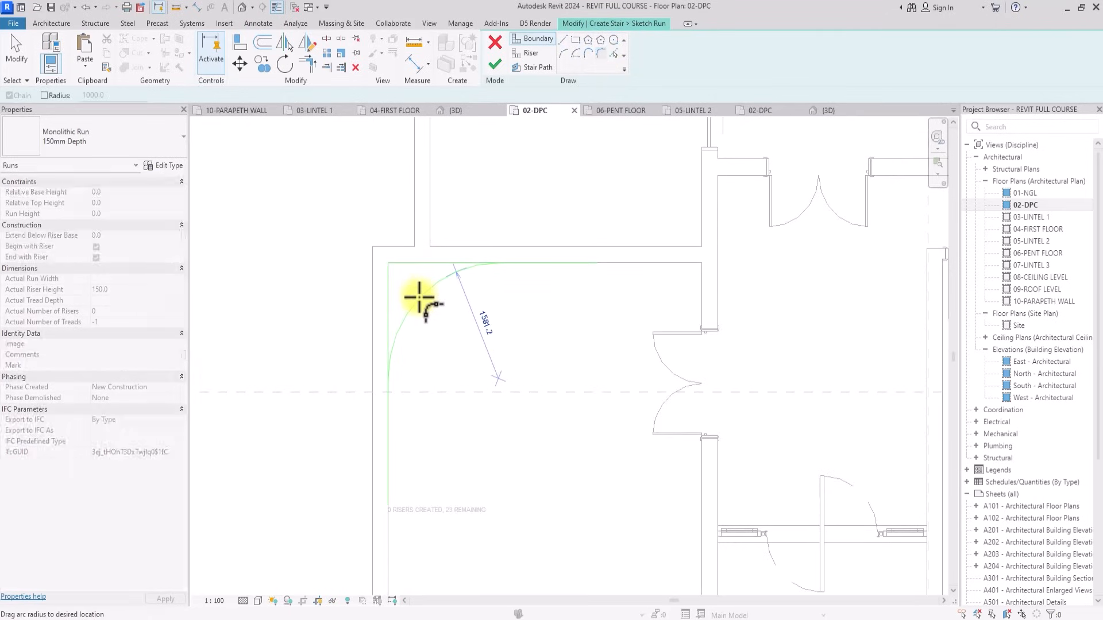
click(419, 297)
key(Escape)
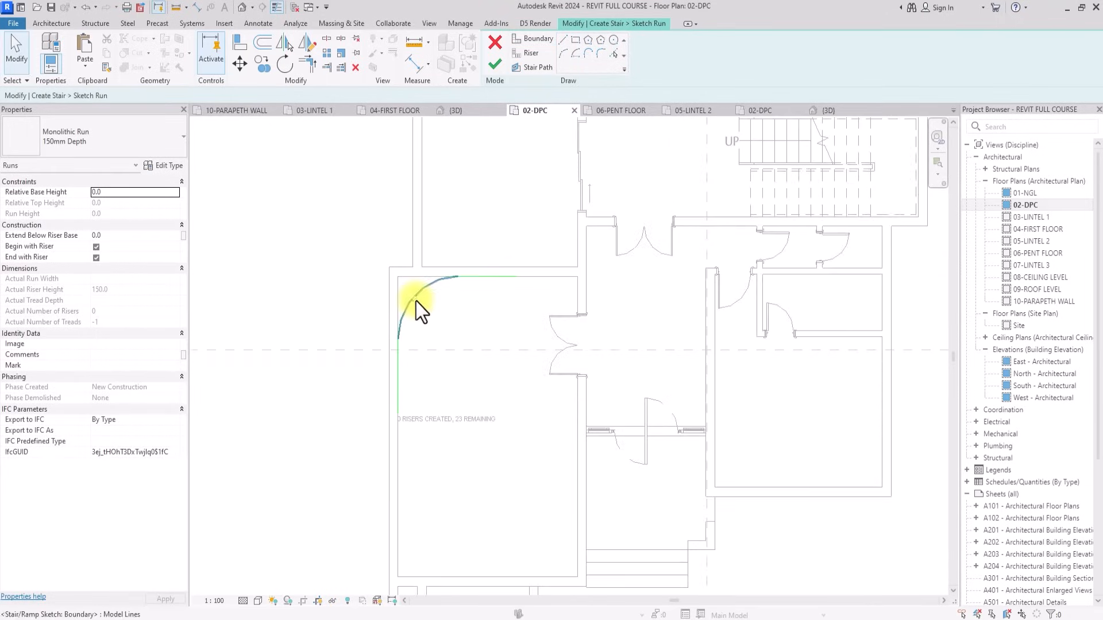
Offset copies of the two straight boundary lines and the corner arc 900 mm inward to form the inner stair boundary.
click(415, 301)
click(263, 42)
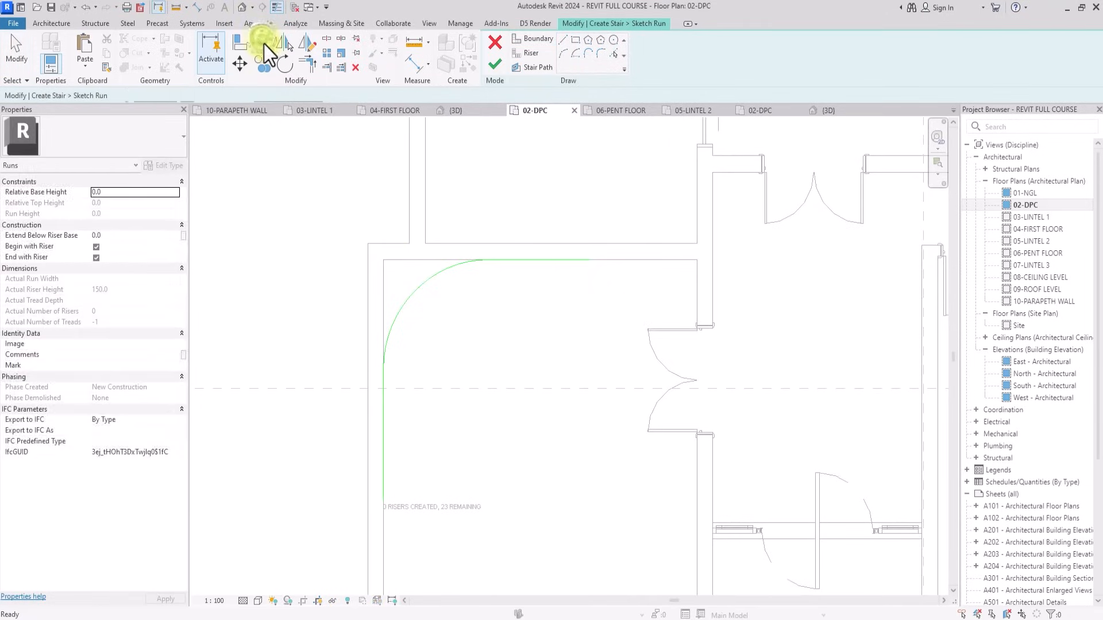
double_click(272, 95)
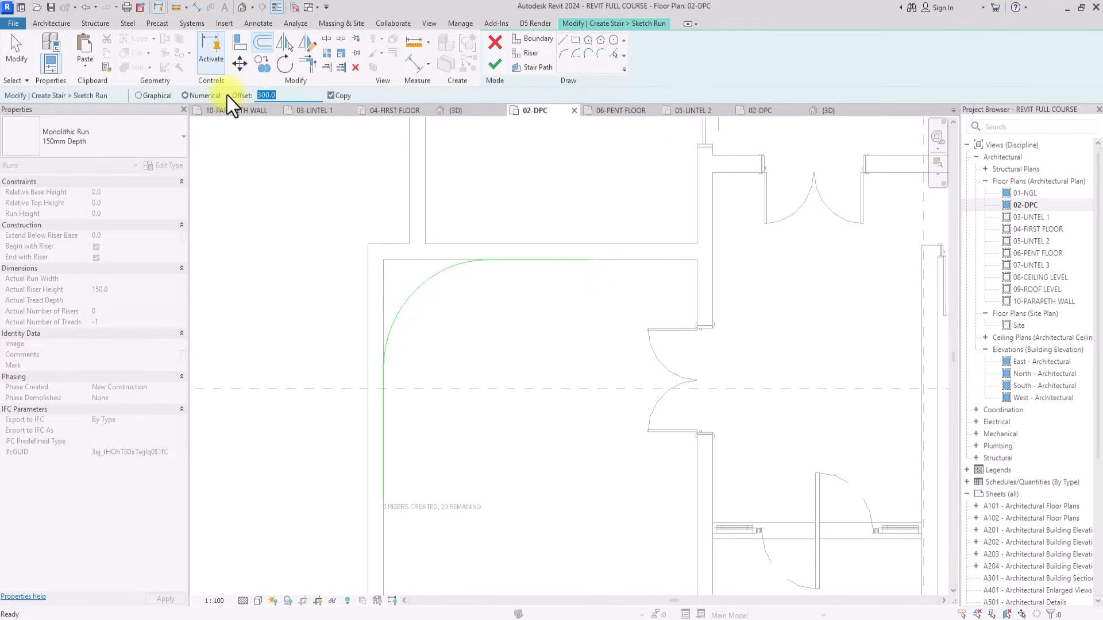
text(900)
key(Return)
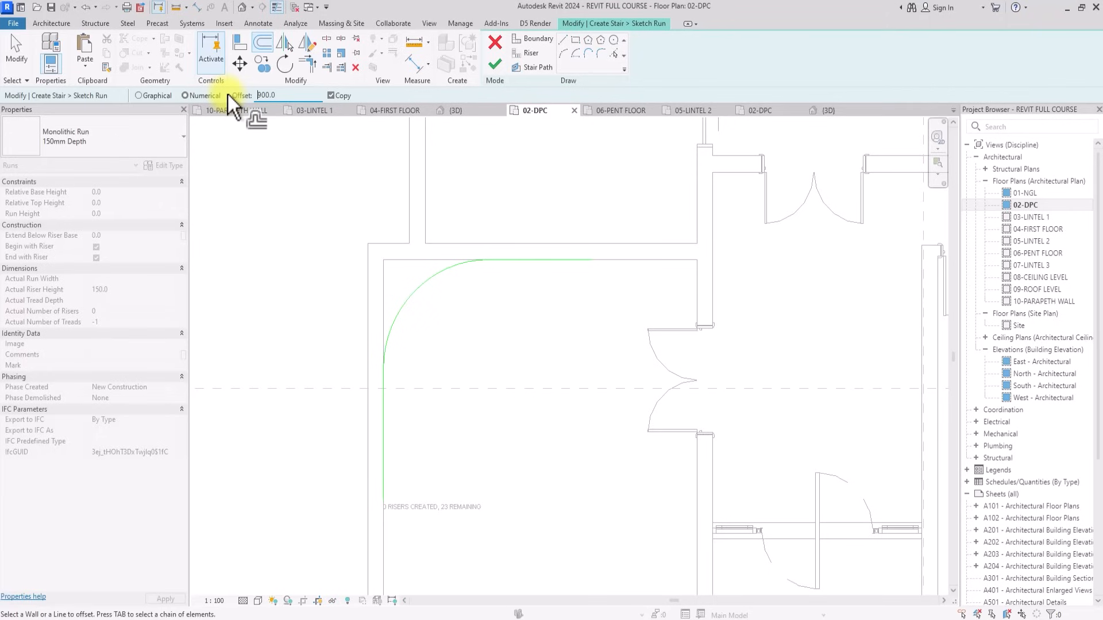
click(388, 415)
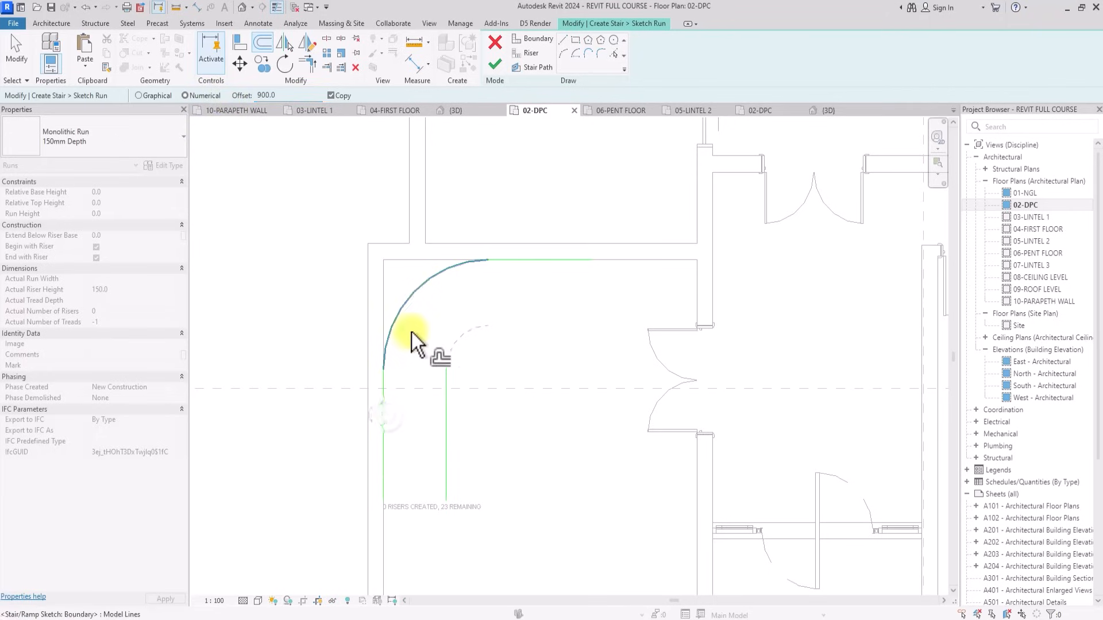
click(423, 292)
click(529, 259)
scroll(529, 258, down, 3)
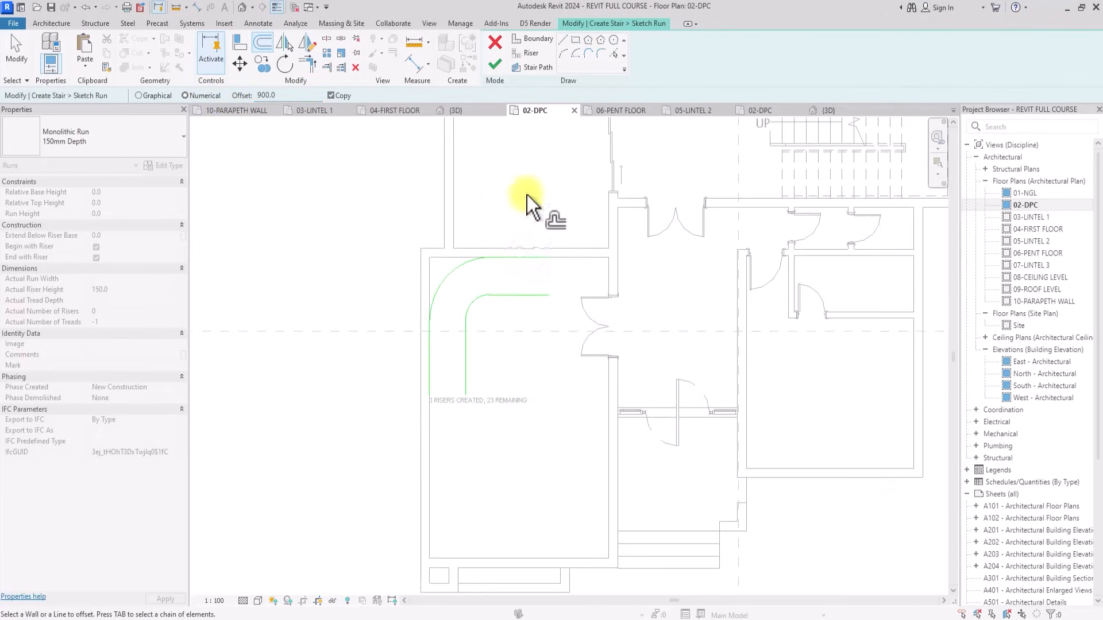
Sketch the first riser line across the lower open ends of the two vertical stair boundaries.
click(524, 53)
scroll(402, 442, up, 2)
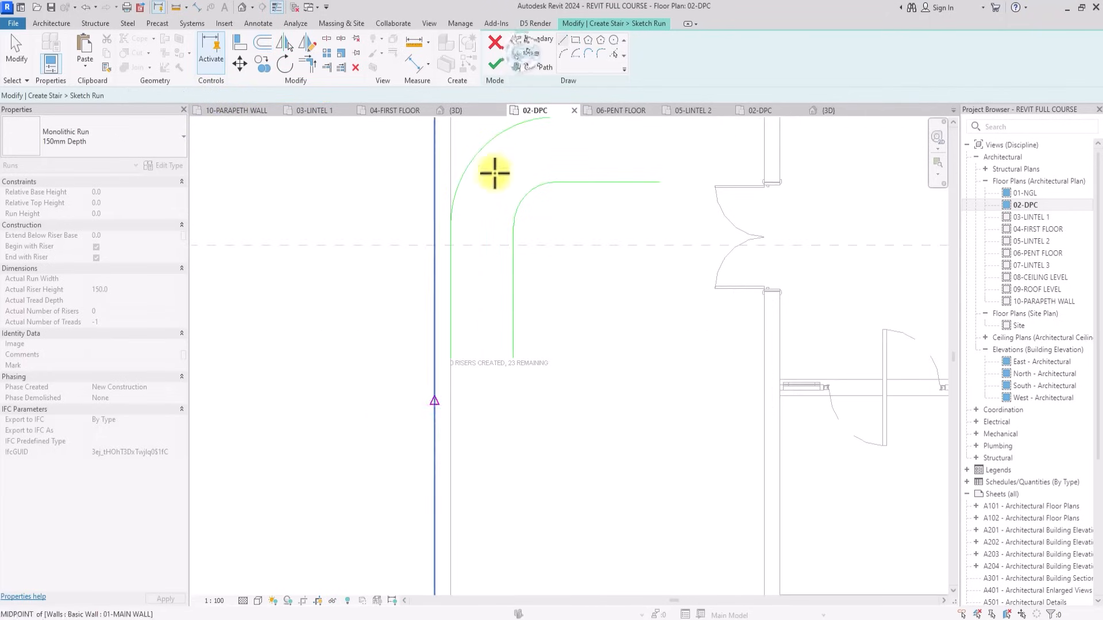
click(451, 358)
click(511, 359)
key(Escape)
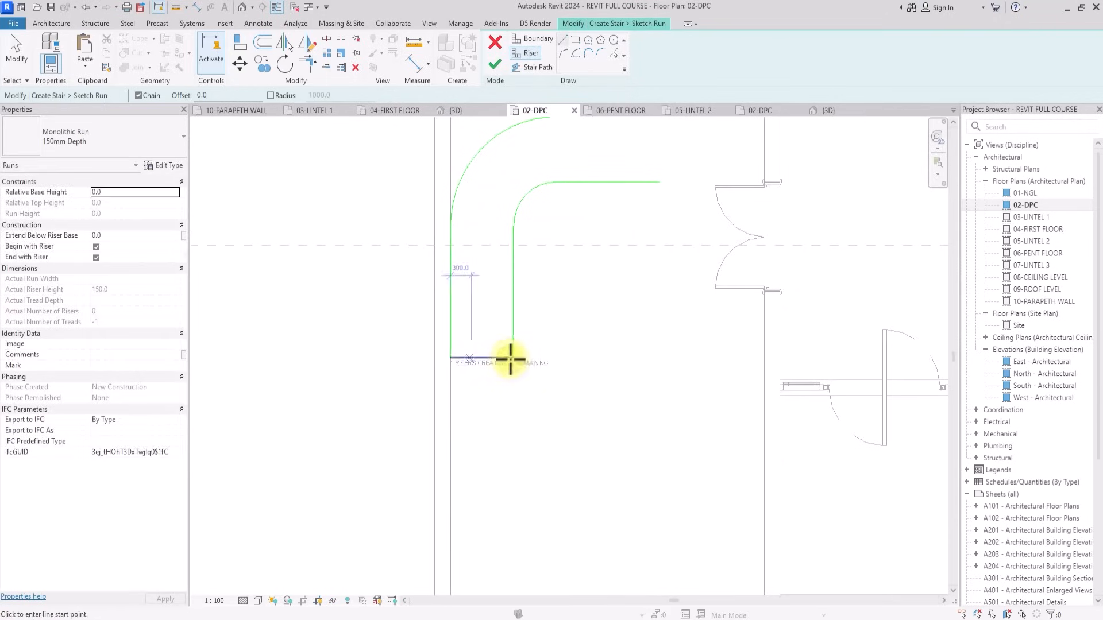
Offset copies of the first riser upward at 275 mm spacing until the vertical leg has eight risers.
middle_drag(510, 359, 455, 505)
scroll(511, 359, down, 1)
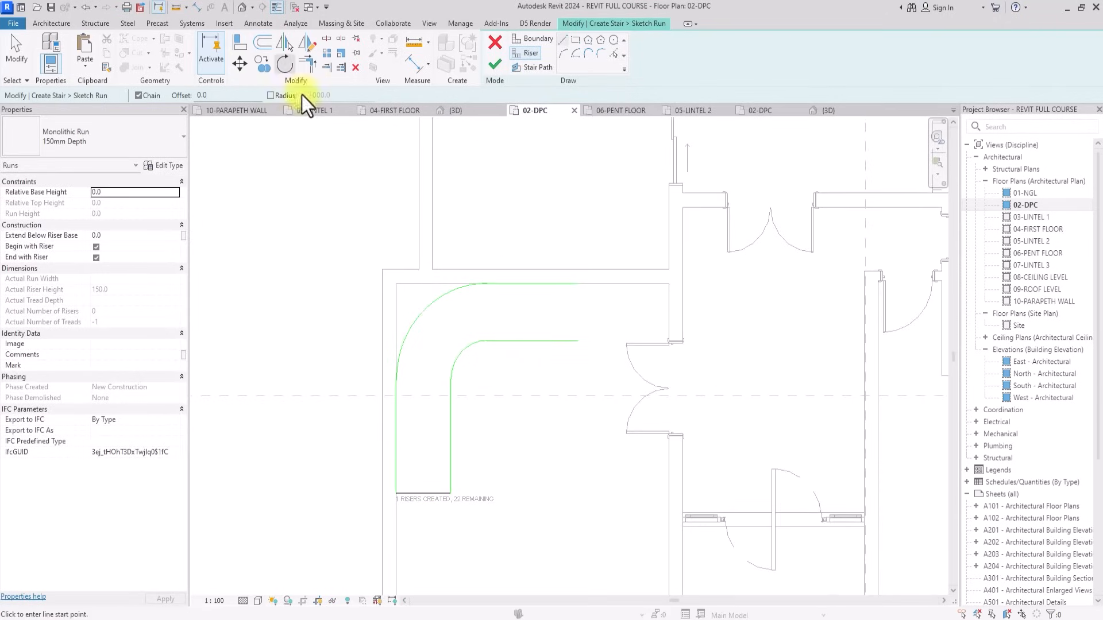
click(262, 42)
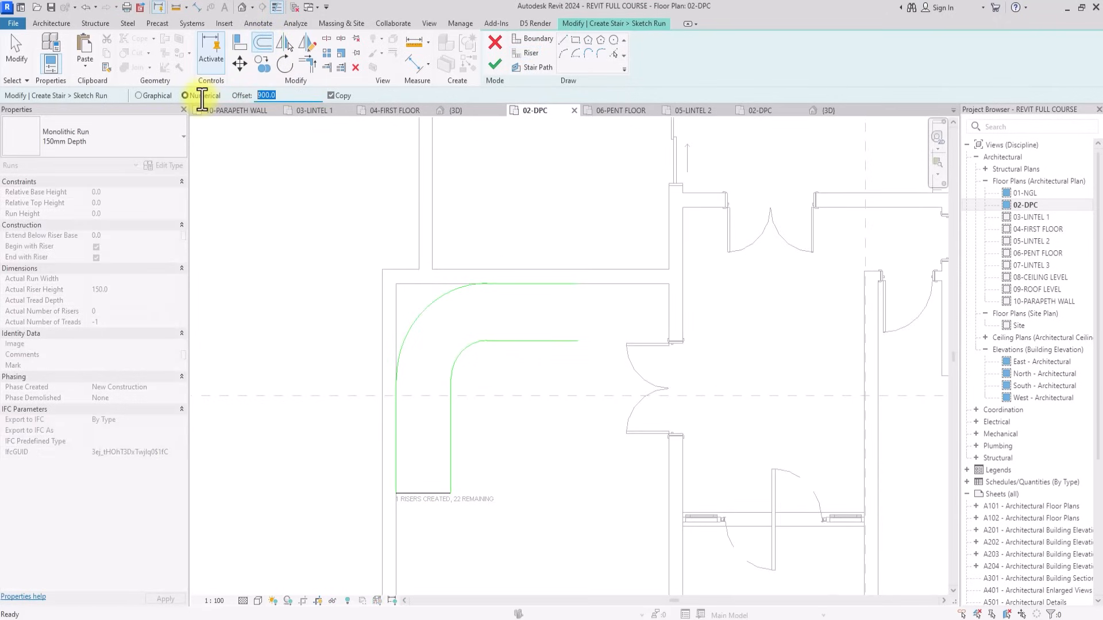
text(25)
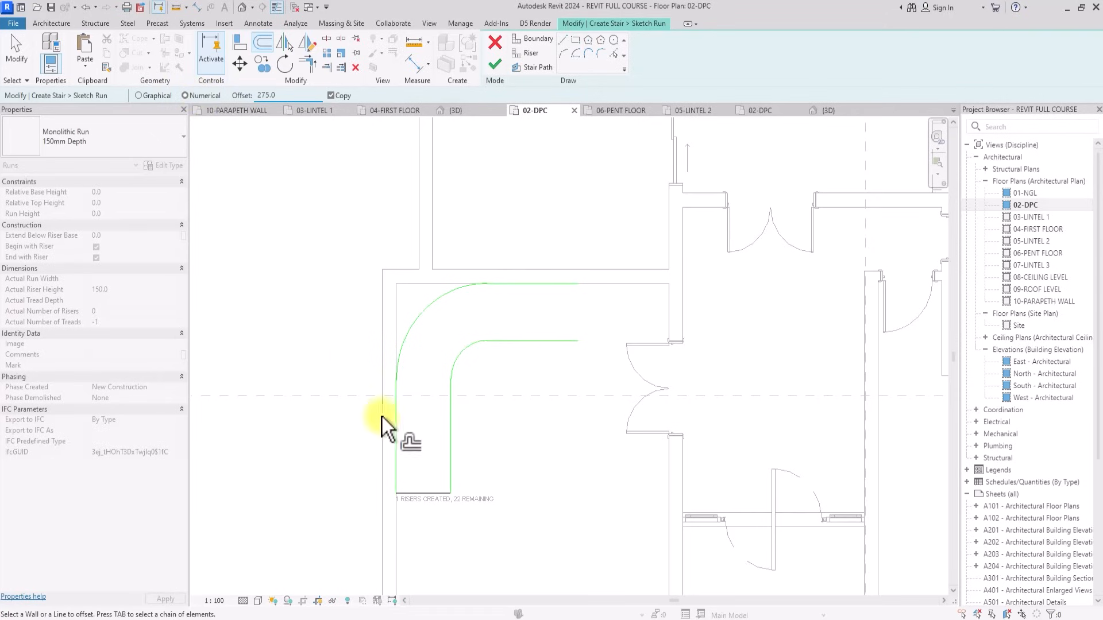
click(425, 492)
click(418, 473)
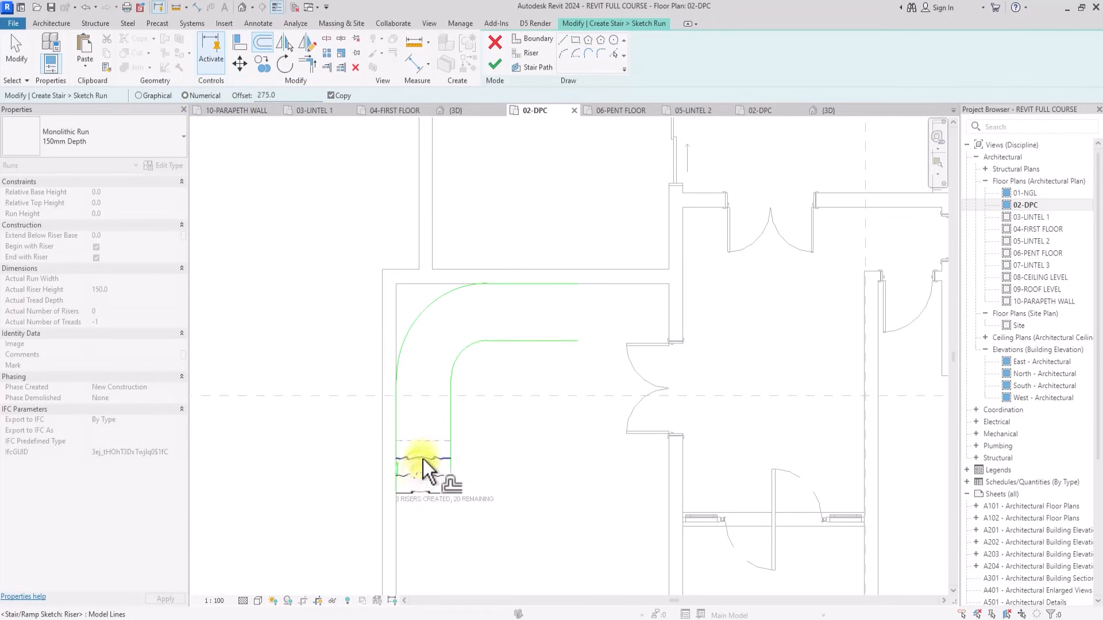
click(422, 458)
click(425, 440)
click(424, 423)
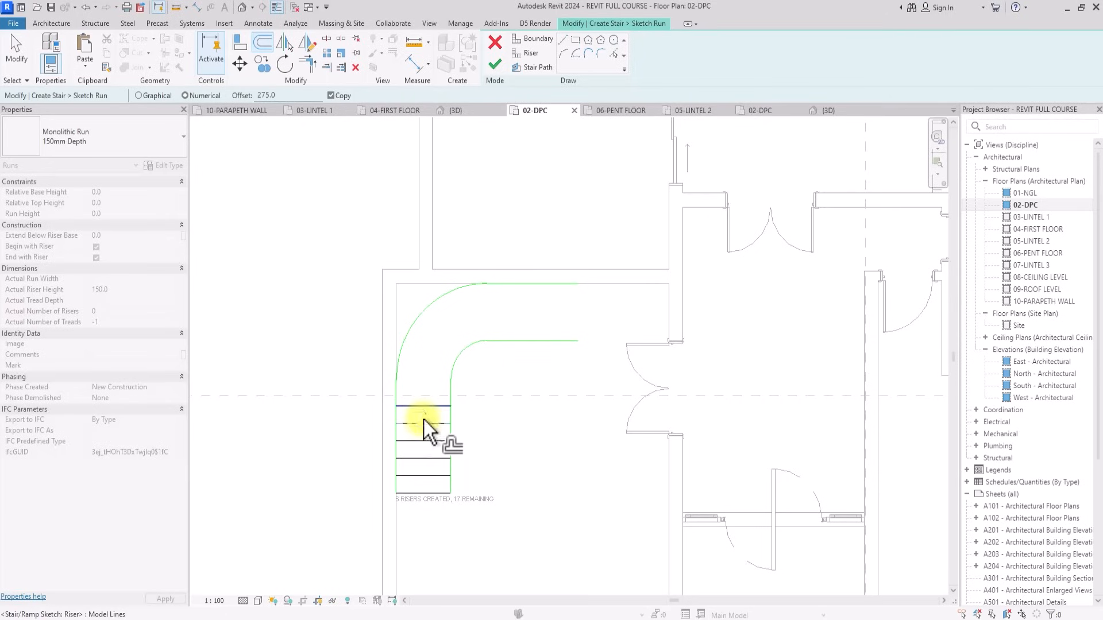
click(424, 404)
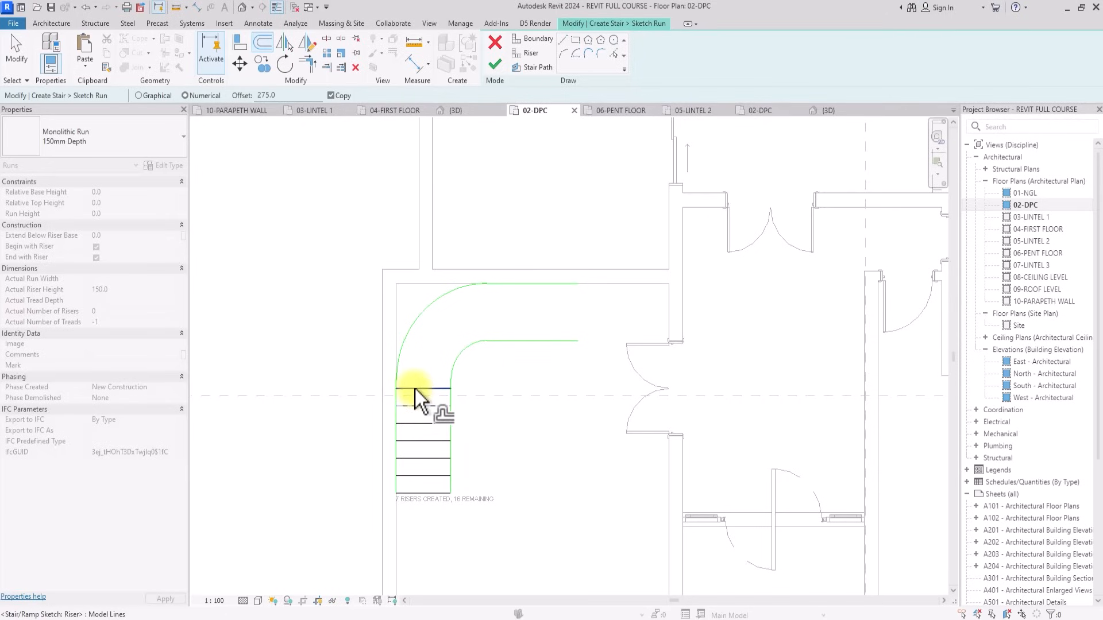
scroll(415, 388, up, 2)
click(415, 388)
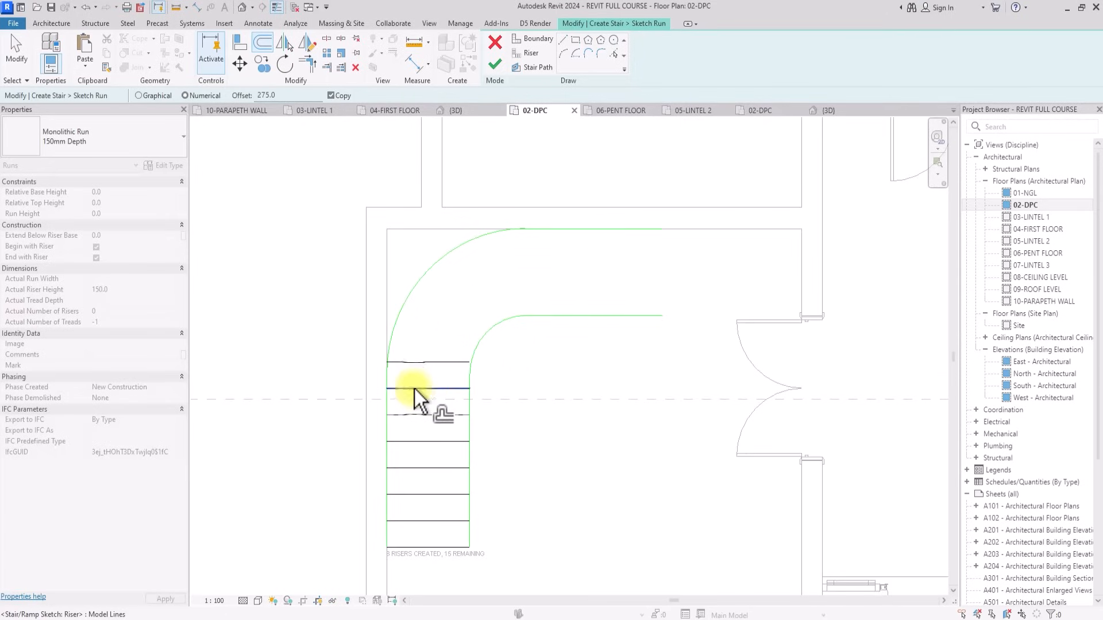
key(Escape)
Move all eight risers down so the topmost one meets the start of the inner corner arc.
drag(431, 345, 409, 558)
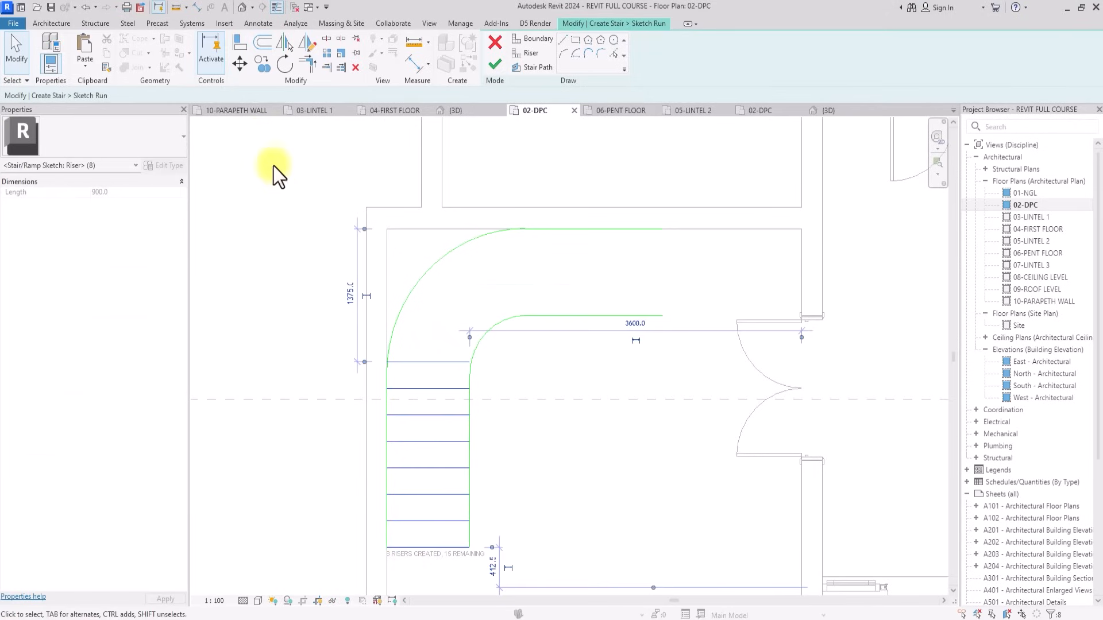
click(239, 65)
scroll(458, 393, up, 5)
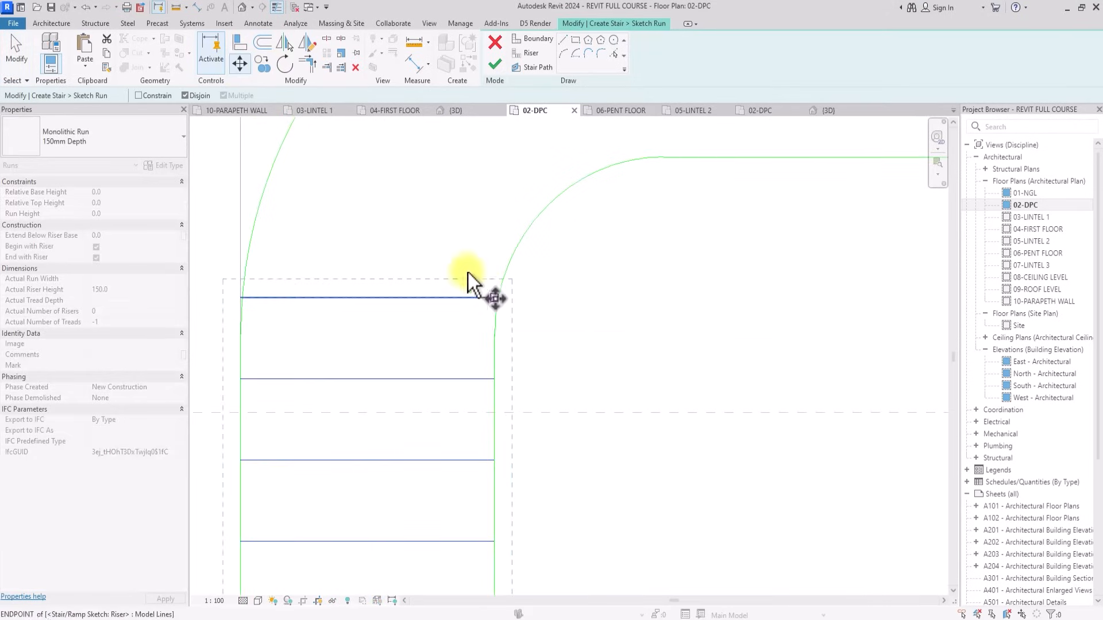
click(494, 298)
click(497, 335)
scroll(497, 335, down, 4)
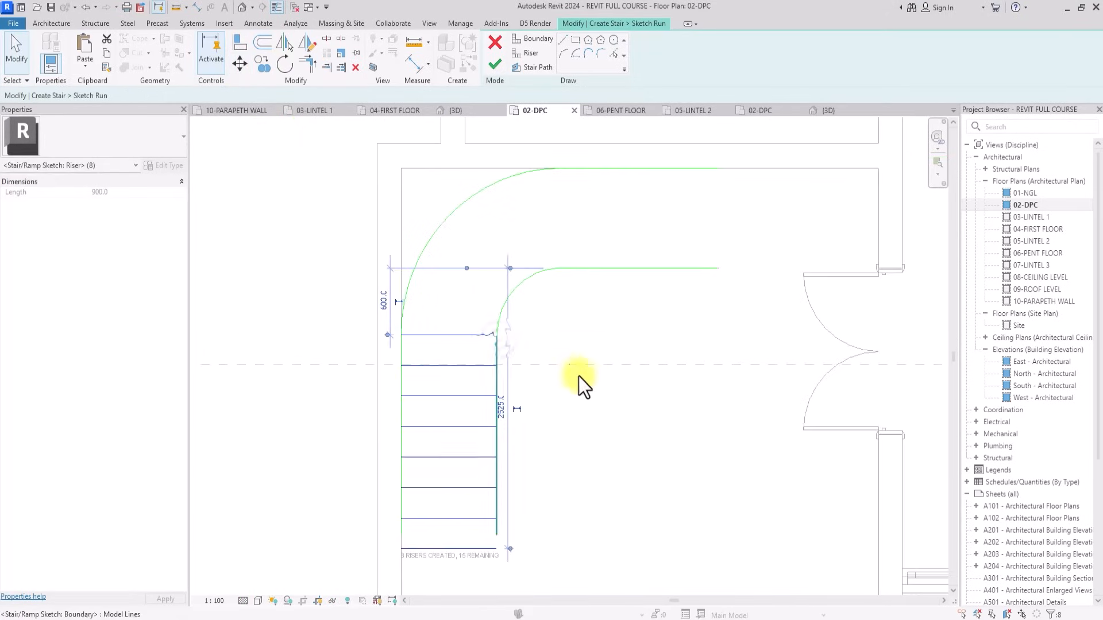
click(598, 386)
Extend both vertical stair boundaries to the lowest riser with Trim/Extend to Corner.
scroll(408, 339, down, 2)
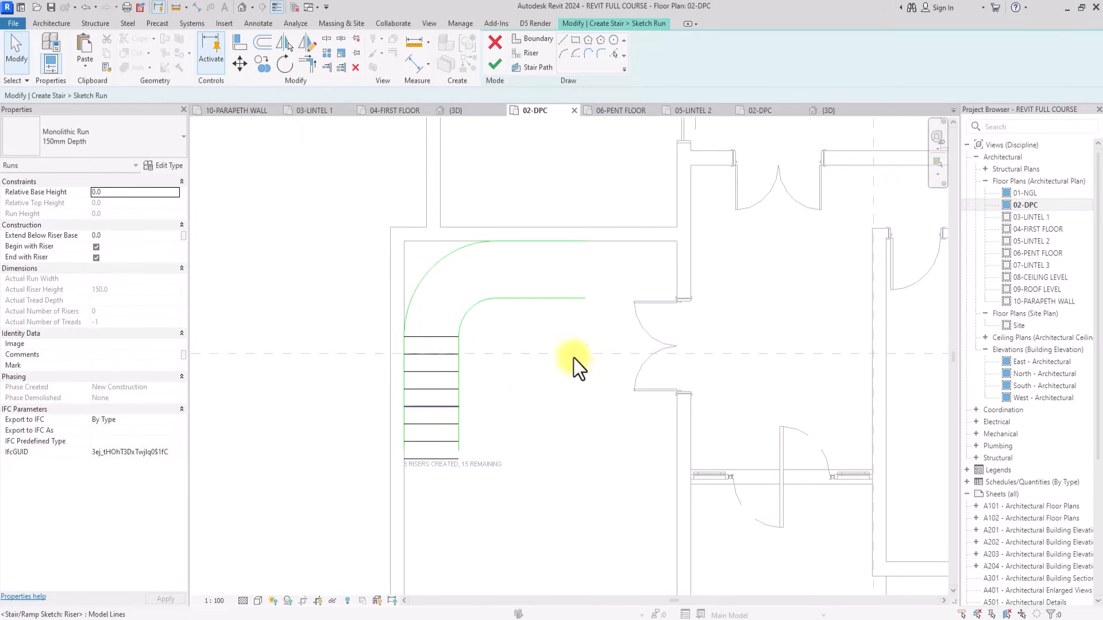
click(308, 65)
scroll(461, 460, up, 2)
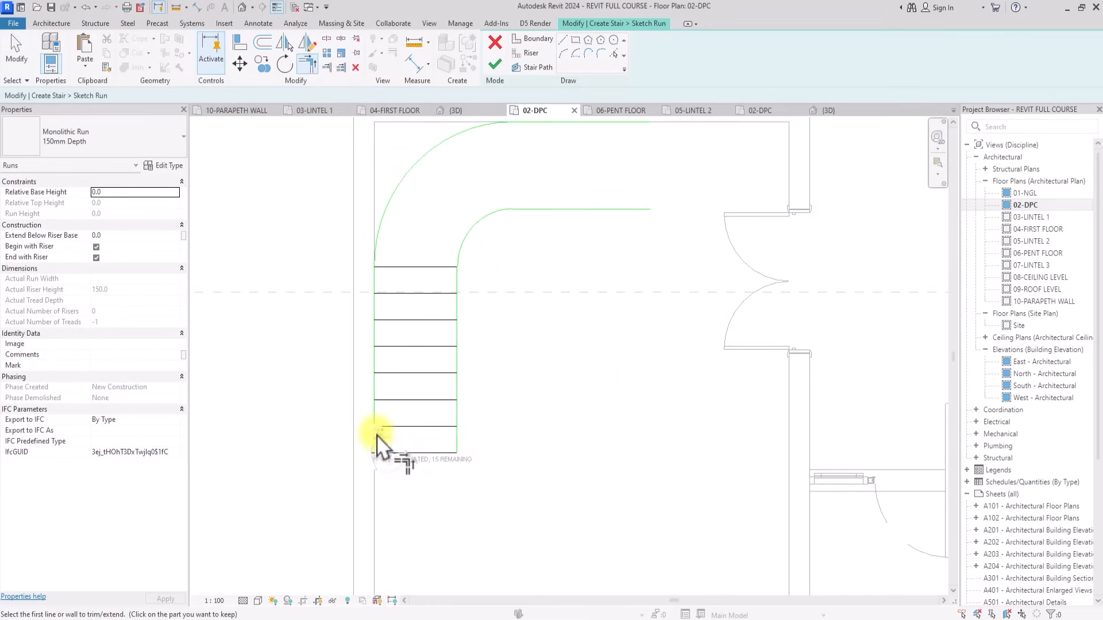
scroll(381, 462, up, 2)
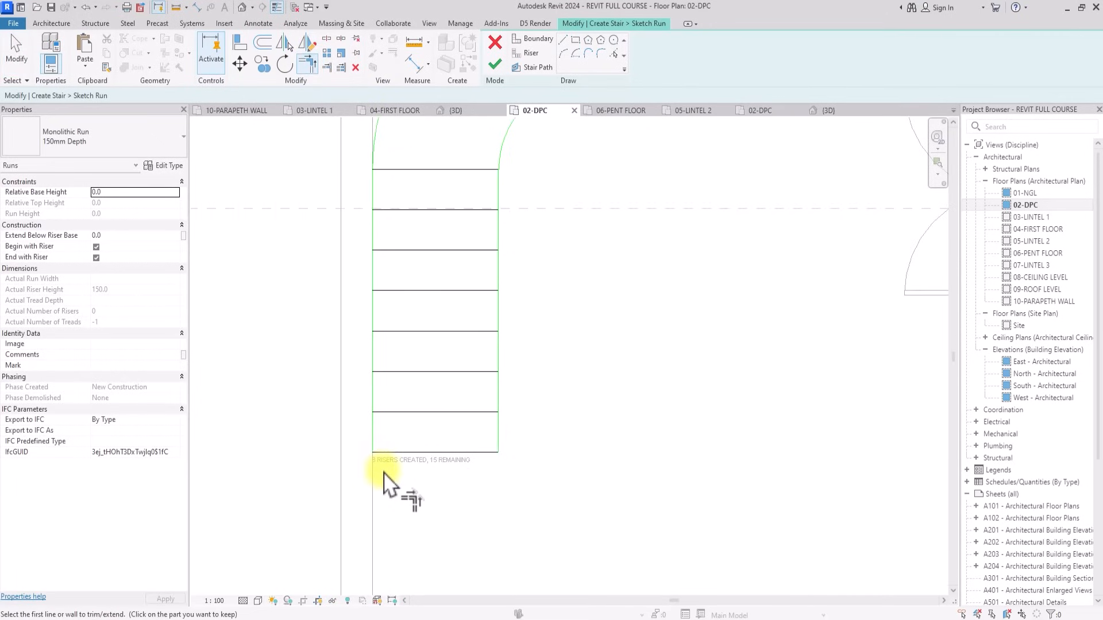
Sketch a riser line across the open ends of the two horizontal stair boundaries.
scroll(383, 481, down, 2)
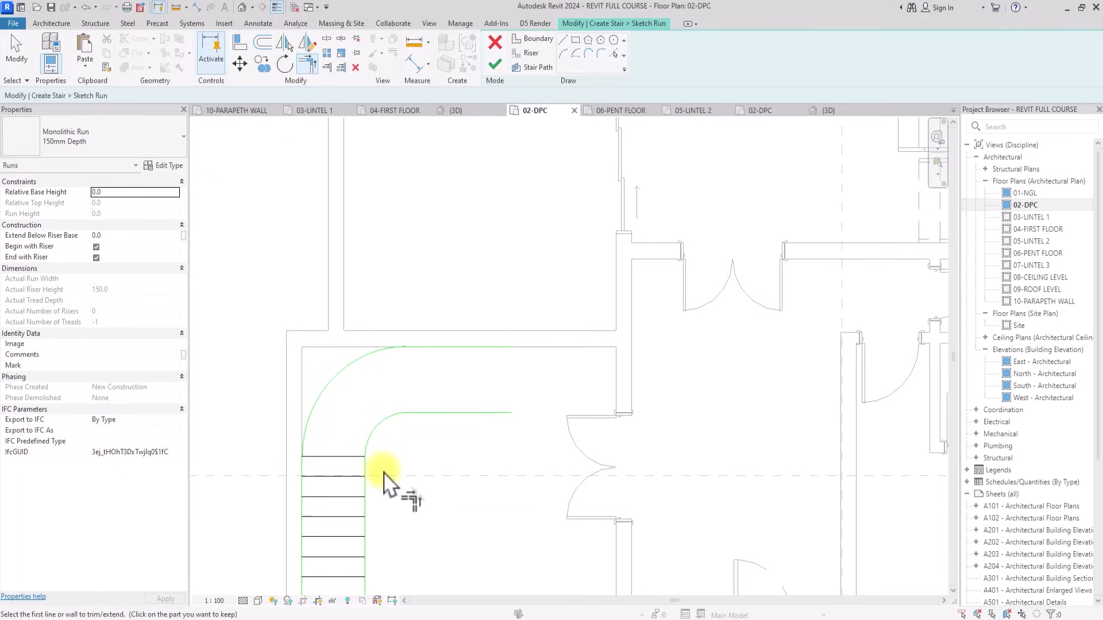
click(525, 55)
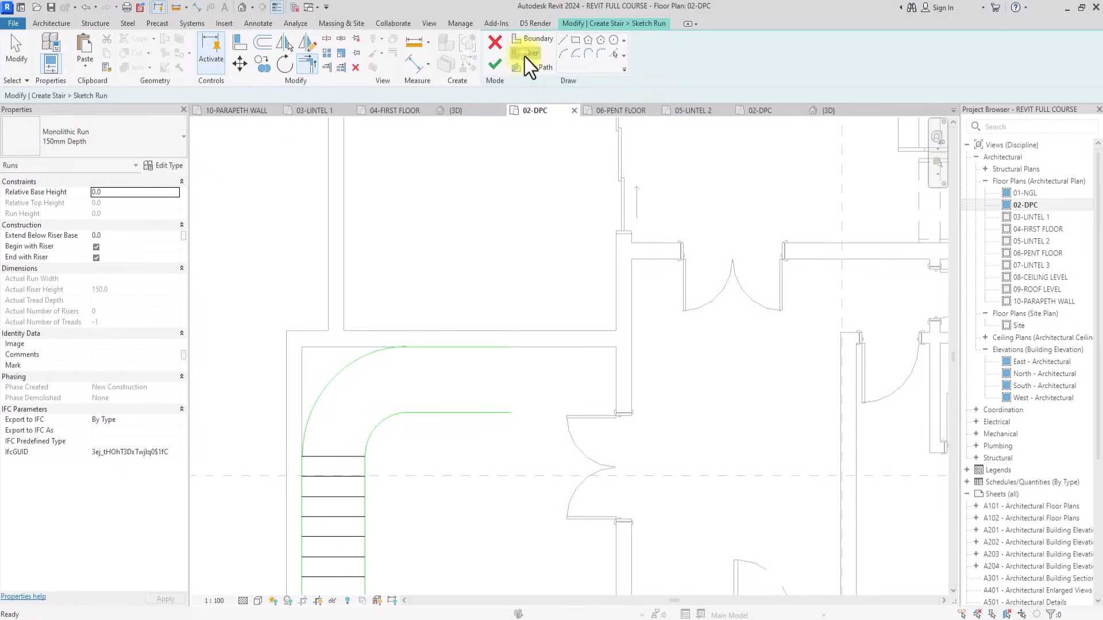
click(509, 413)
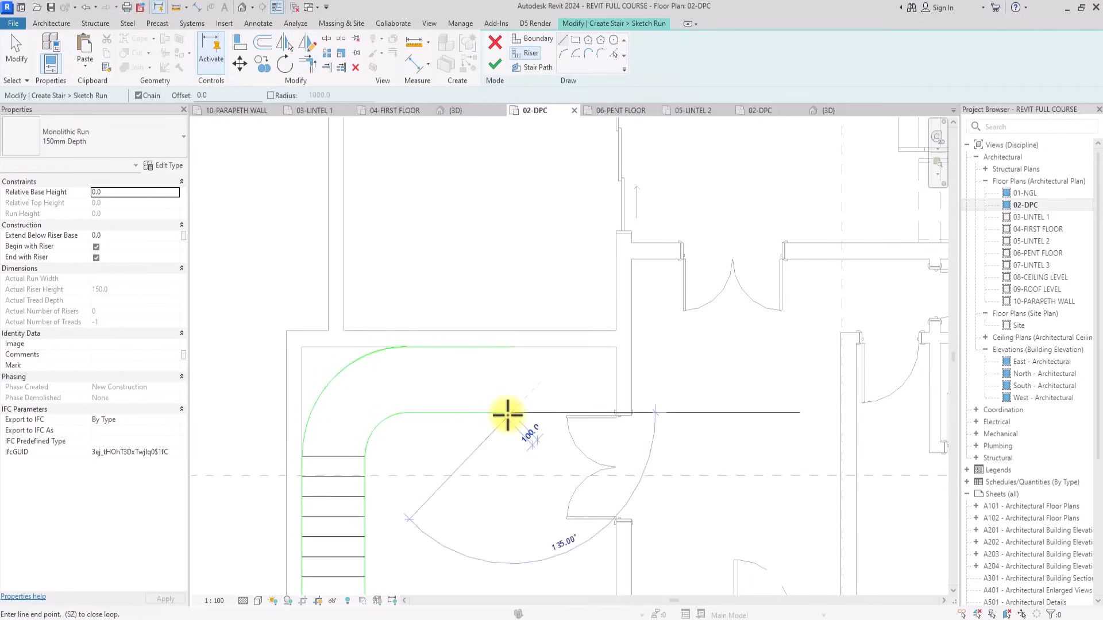
click(511, 348)
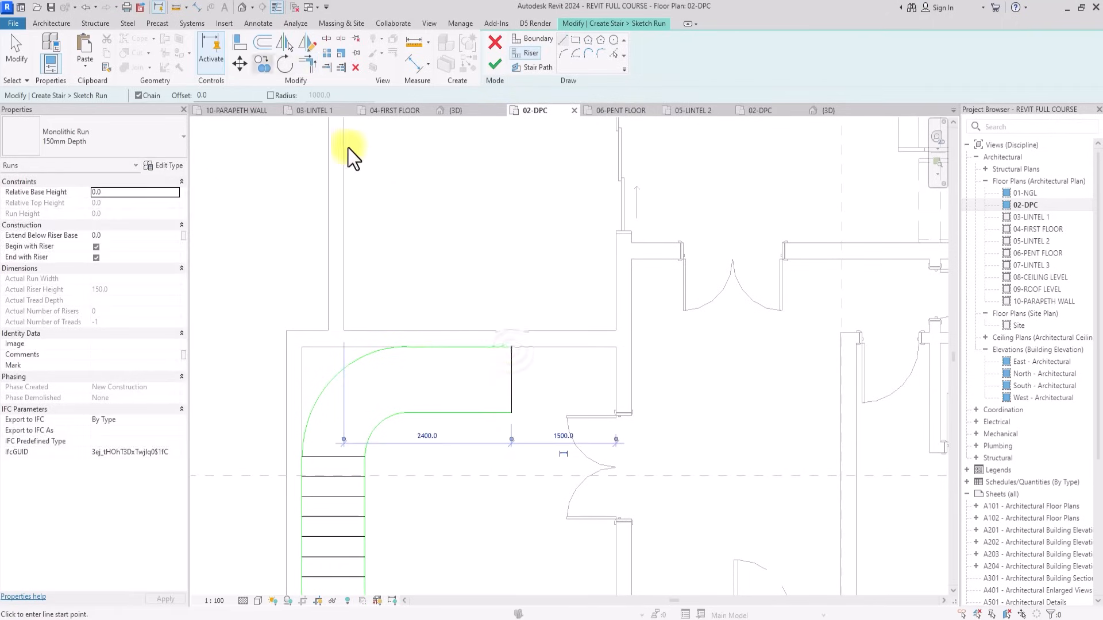
Offset copies of the horizontal leg's end riser toward the corner at 275 mm spacing until there are seven risers.
click(263, 43)
click(507, 381)
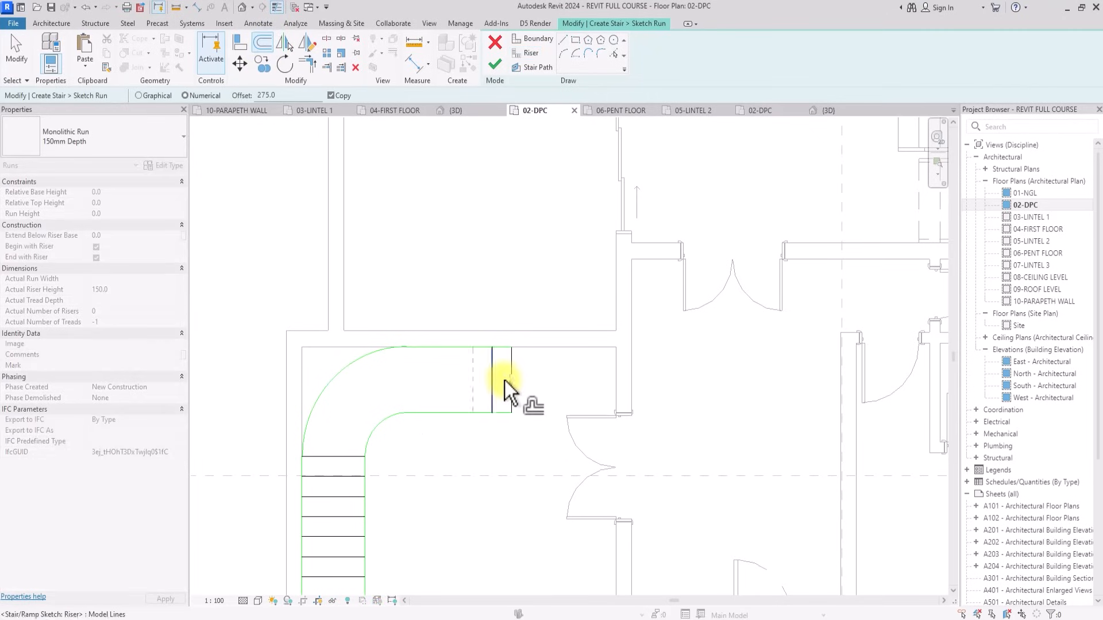
click(488, 381)
click(468, 382)
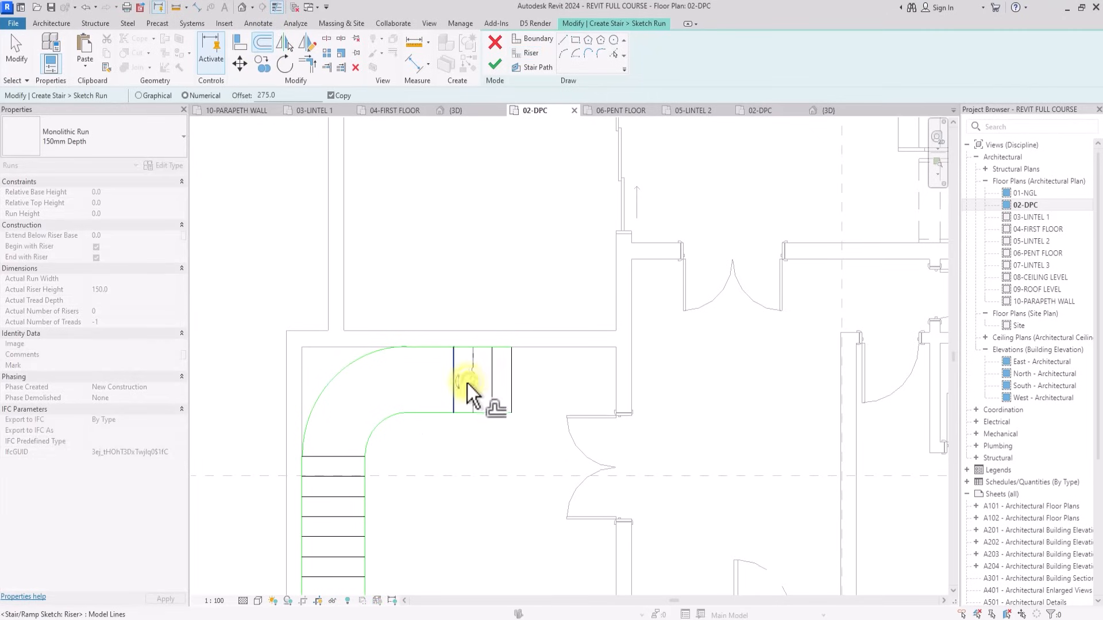
click(448, 390)
click(433, 394)
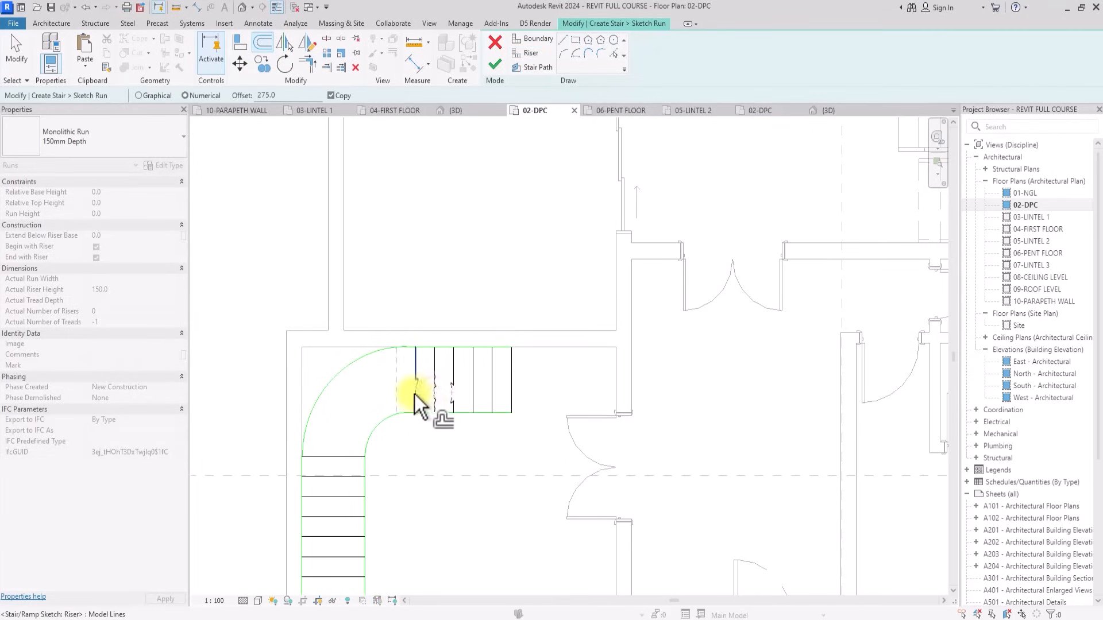
click(414, 395)
scroll(397, 412, up, 3)
key(Escape)
key(Escape)
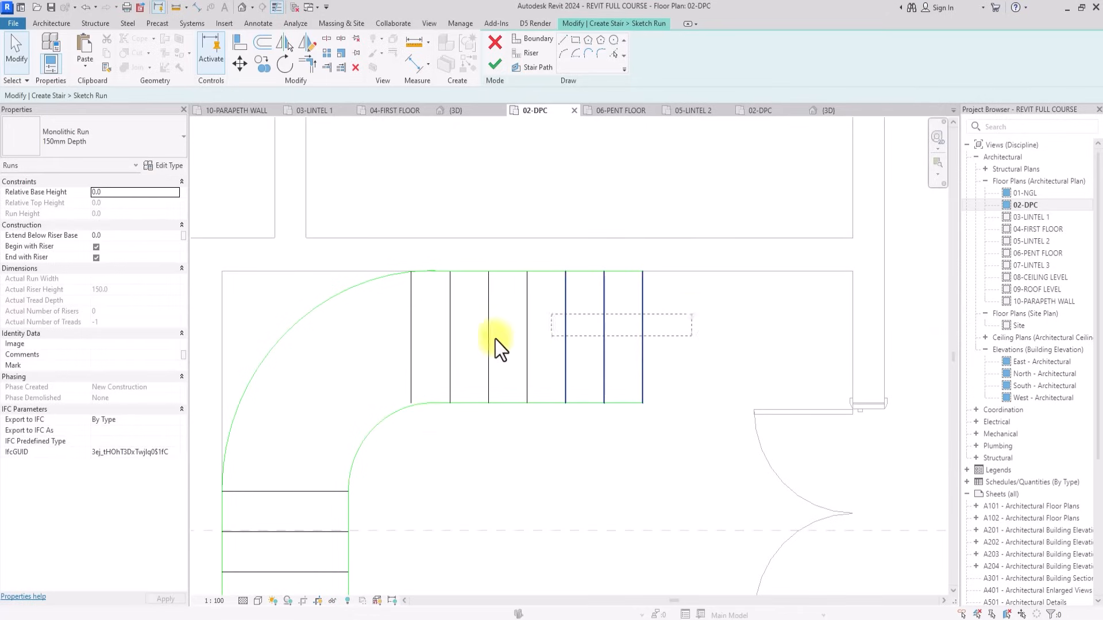
Move the horizontal leg's seven risers 150 mm away from the corner so the nearest one meets the end of the inner corner arc.
drag(691, 315, 381, 347)
click(240, 63)
scroll(305, 197, up, 2)
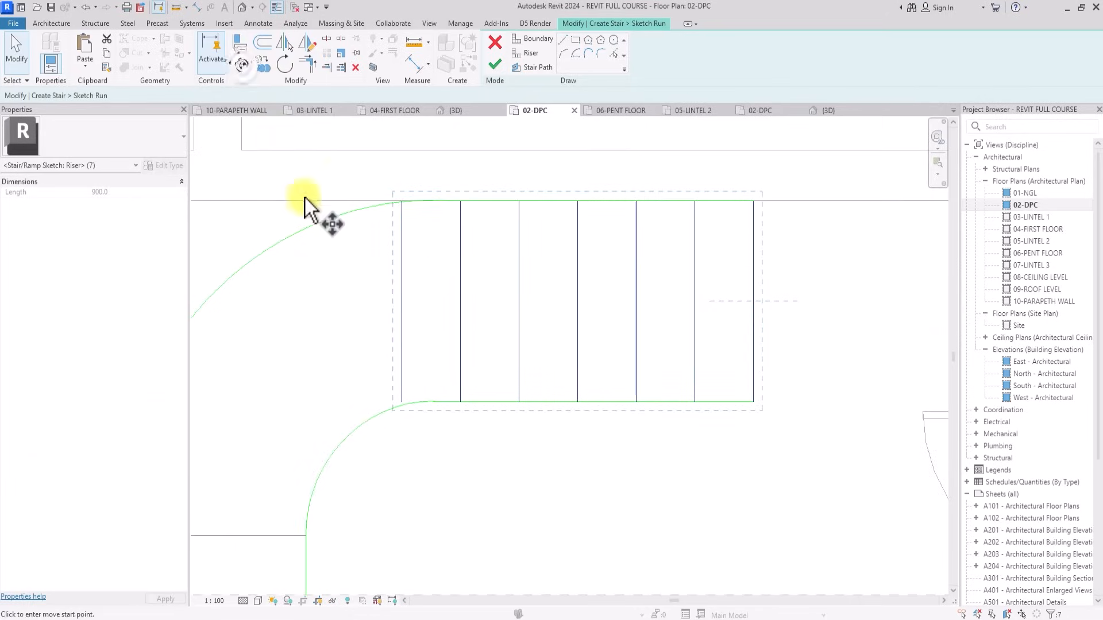
click(402, 402)
scroll(408, 403, up, 3)
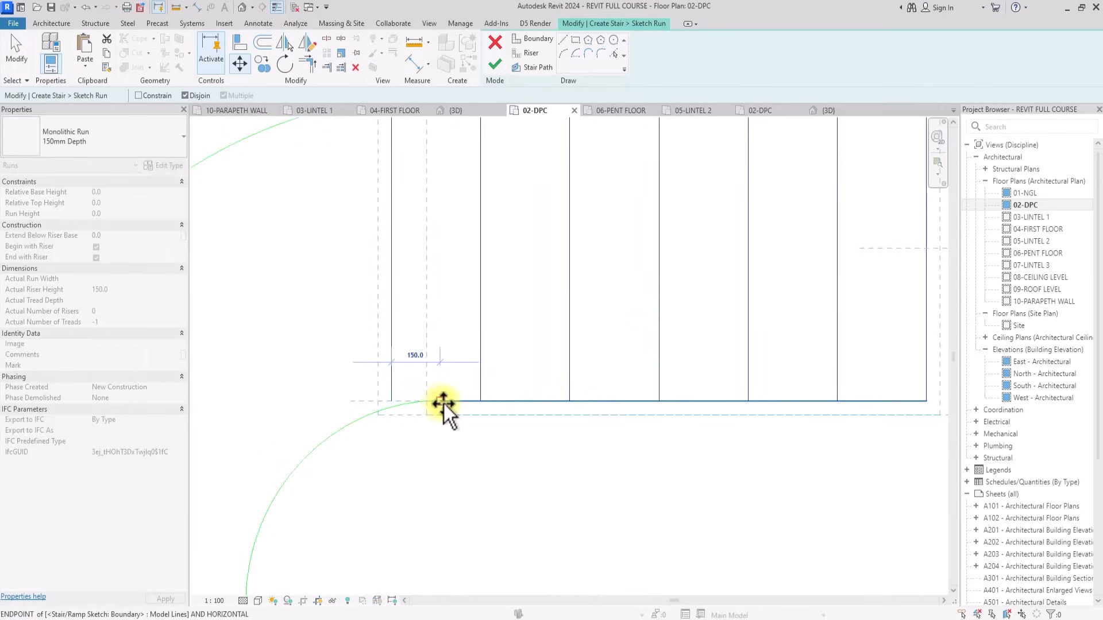
click(444, 403)
scroll(443, 404, down, 5)
scroll(444, 404, down, 2)
key(Escape)
middle_drag(477, 585, 439, 407)
scroll(405, 411, down, 1)
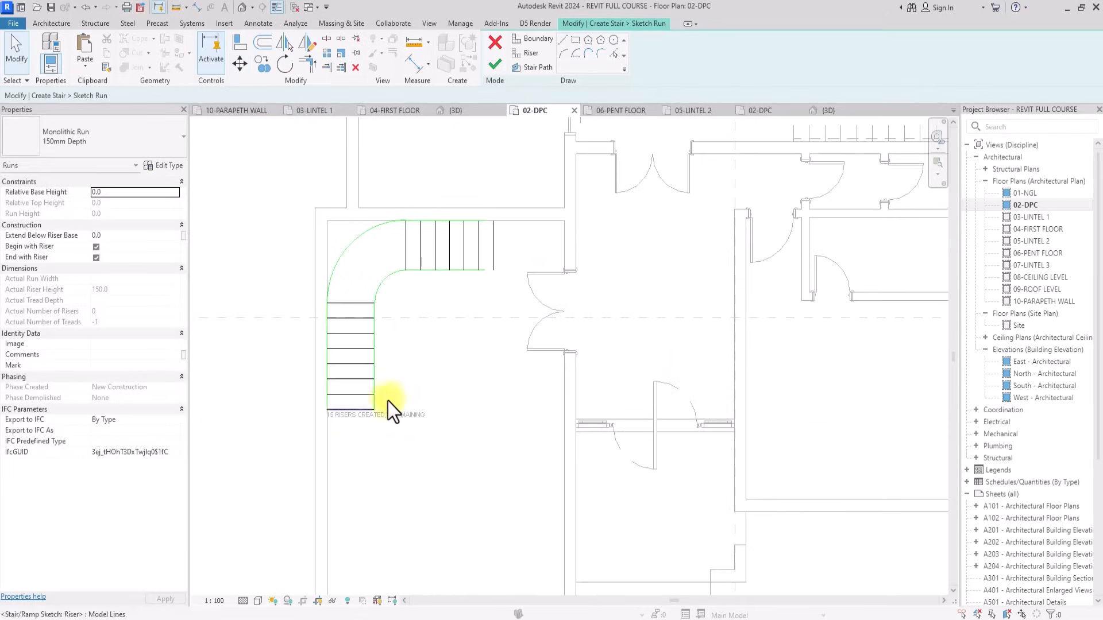
Sketch a 1500 mm riser line from the corner arcs' centre to the outer arc, about 12 degrees above the vertical leg's topmost riser.
scroll(345, 418, up, 1)
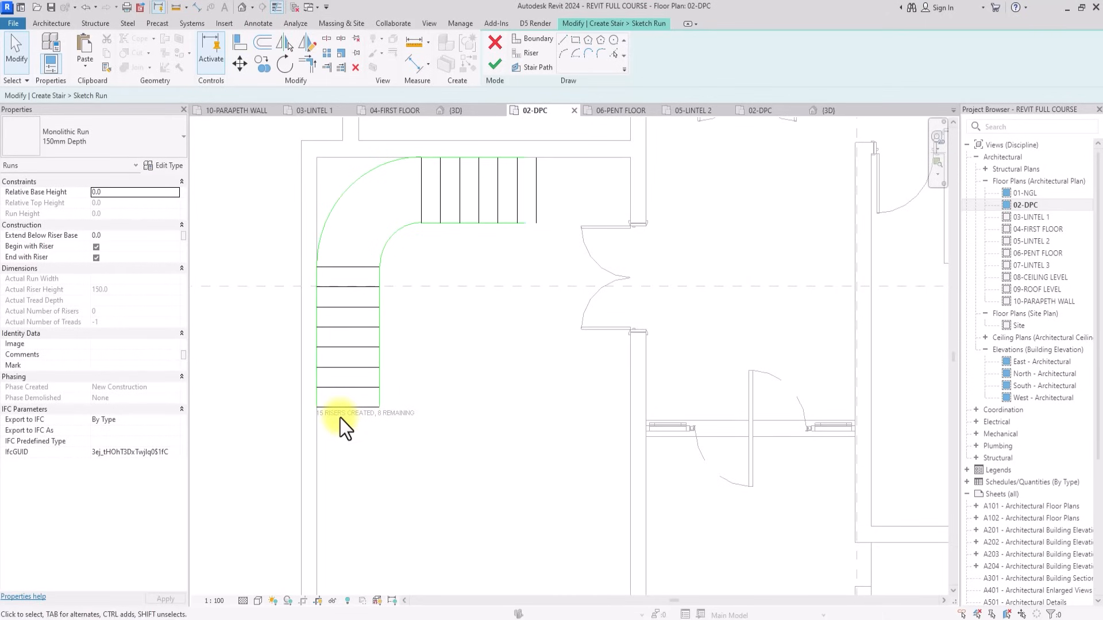
middle_drag(414, 180, 431, 244)
scroll(431, 244, up, 1)
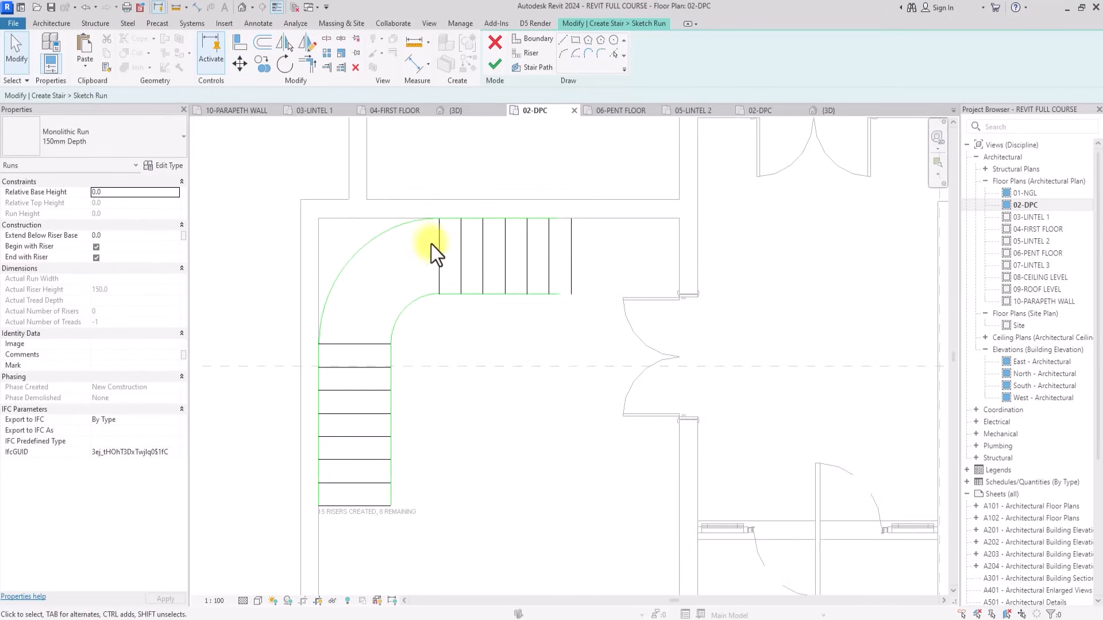
click(530, 56)
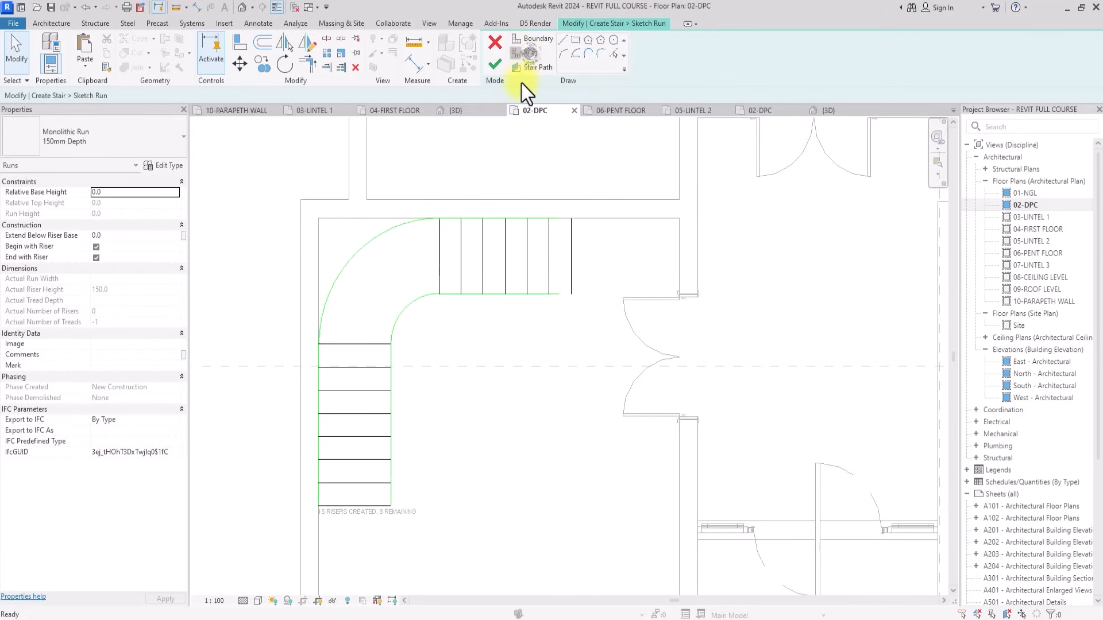
click(439, 344)
scroll(336, 334, up, 2)
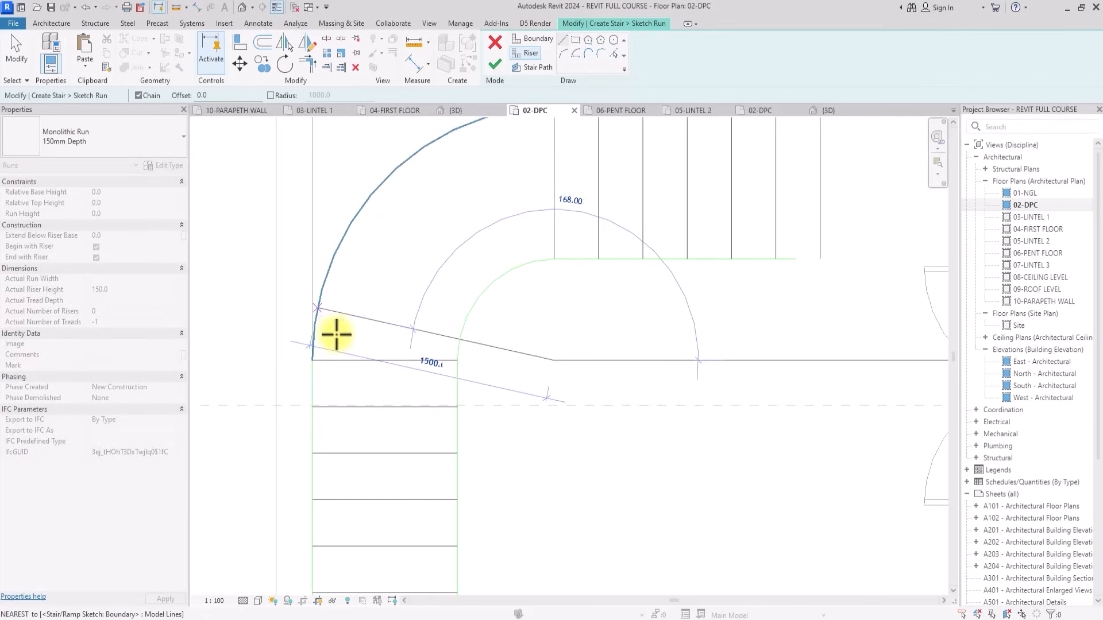
click(318, 309)
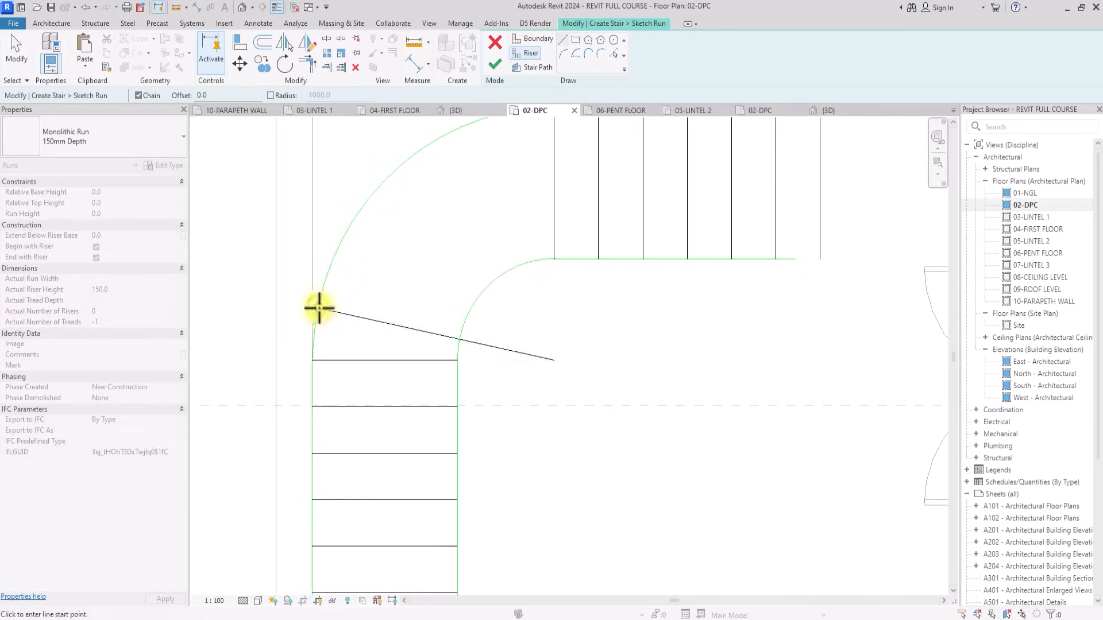
key(Escape)
key(Escape)
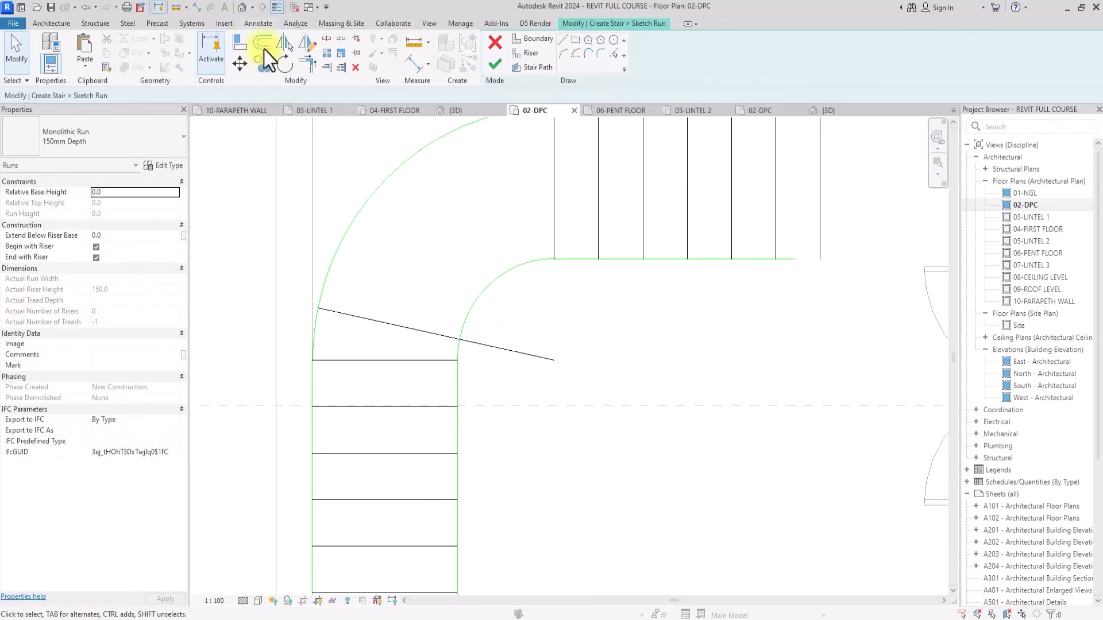
Measure the angle between the slanted riser and the vertical leg's topmost riser with an Angular dimension, without placing it.
click(258, 23)
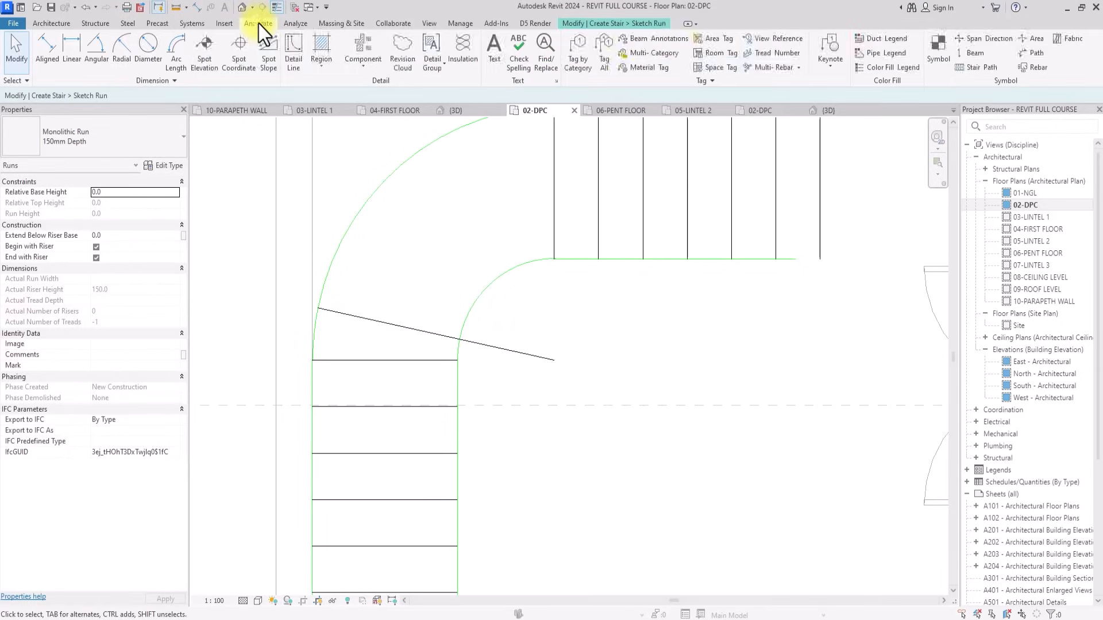
click(94, 60)
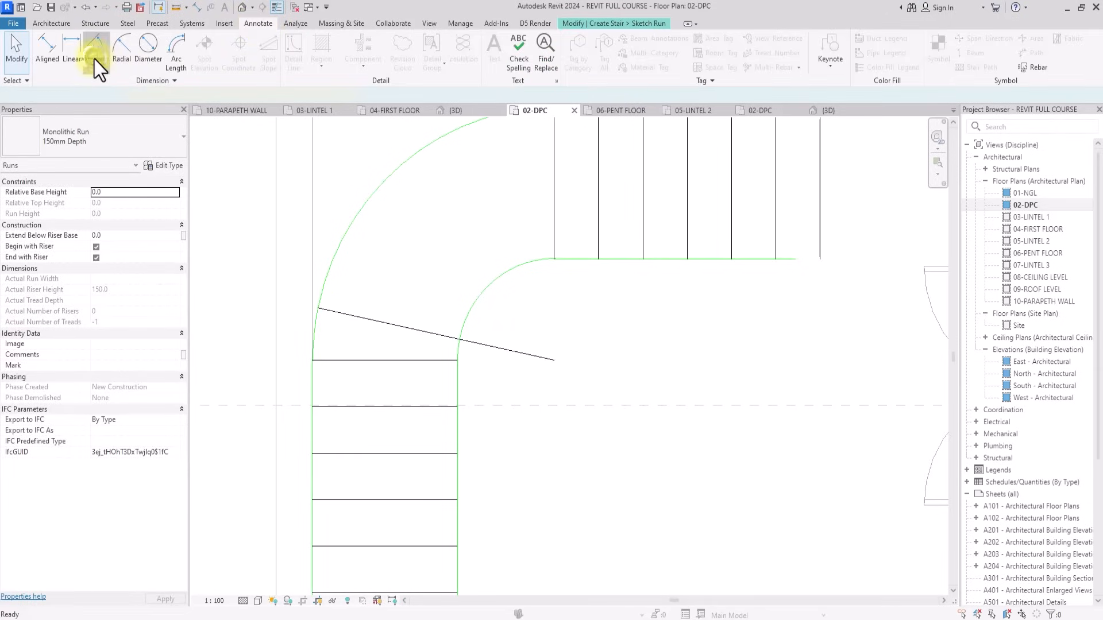
click(397, 360)
click(404, 329)
scroll(402, 333, up, 3)
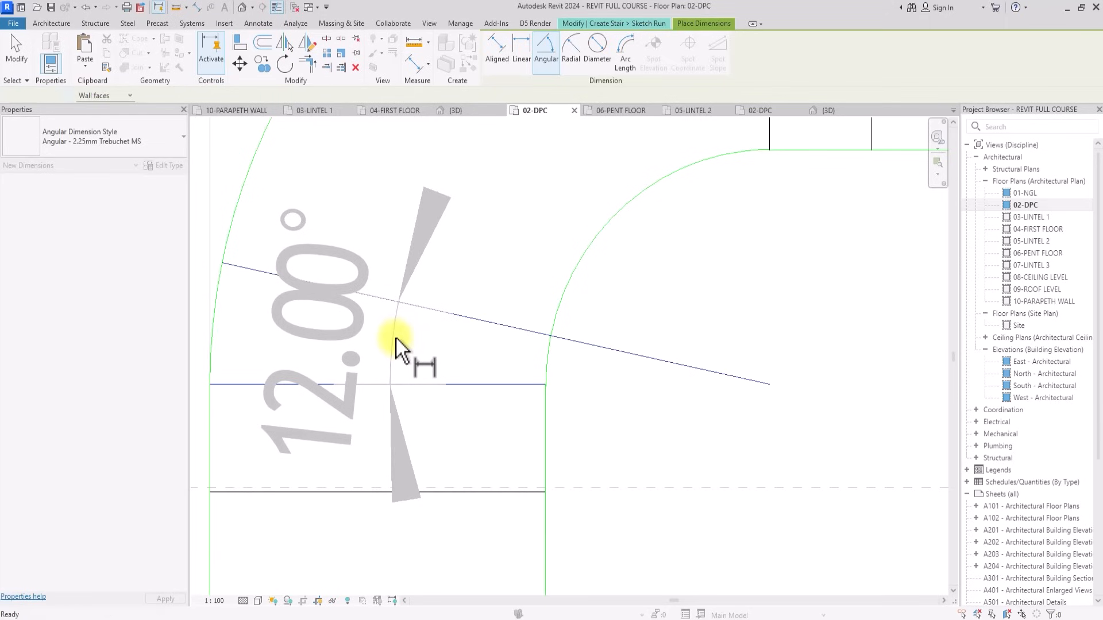
key(Escape)
key(Escape)
scroll(397, 339, down, 3)
Trim the slanted riser at the inner corner arc, keeping the part between the two stair boundaries.
click(379, 324)
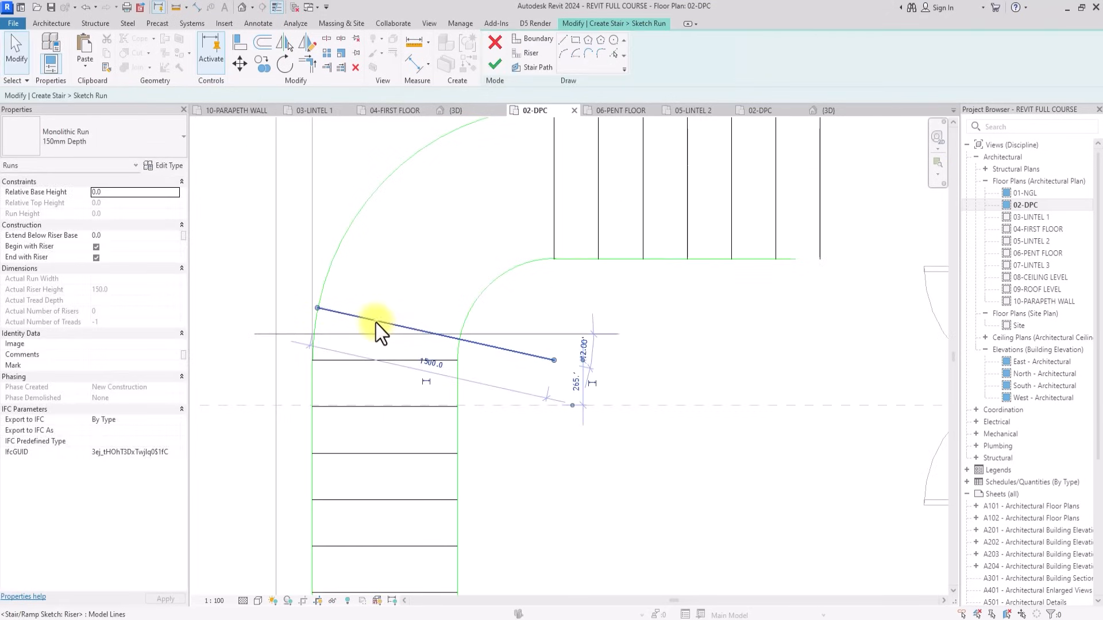
click(326, 67)
scroll(473, 345, up, 2)
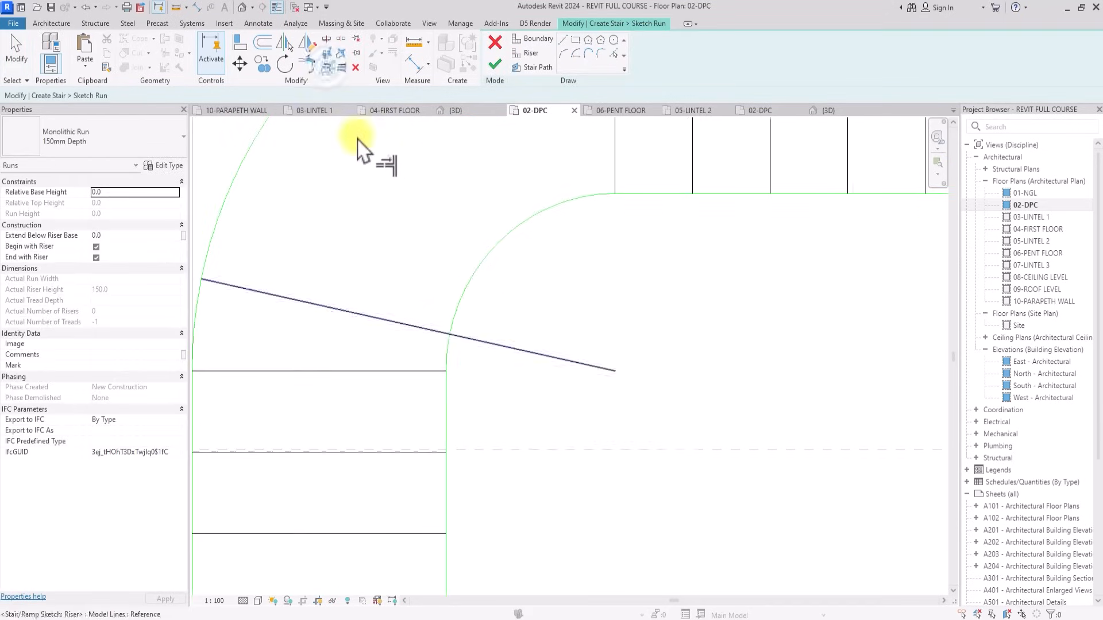
click(451, 348)
click(434, 333)
scroll(433, 334, down, 2)
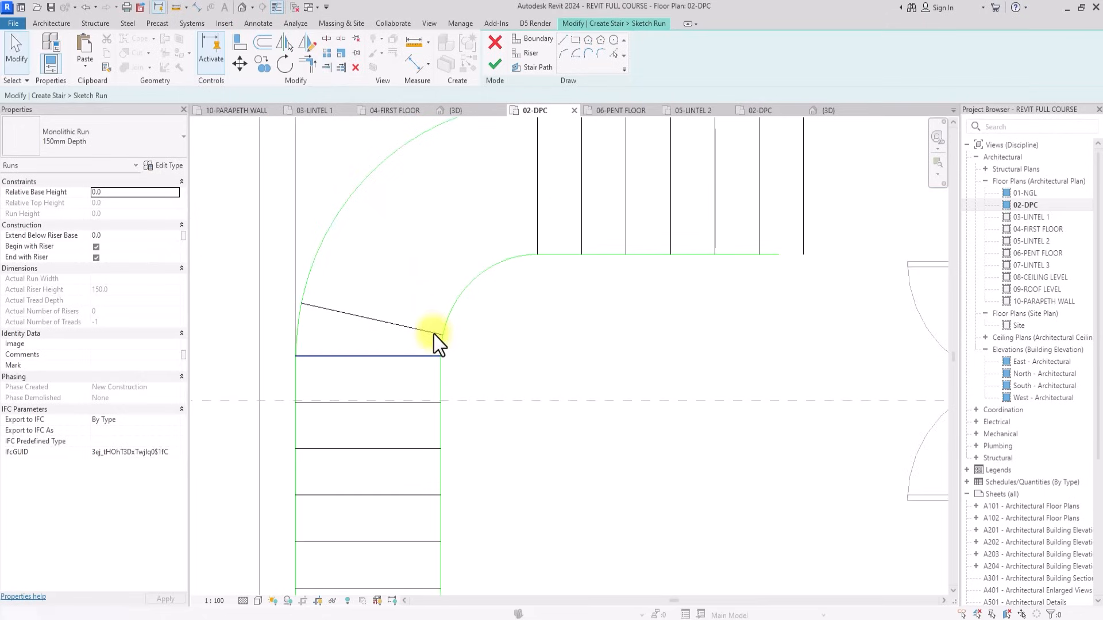
Mirror a copy of the vertical leg's topmost riser about the slanted riser to create the second slanted riser.
click(354, 357)
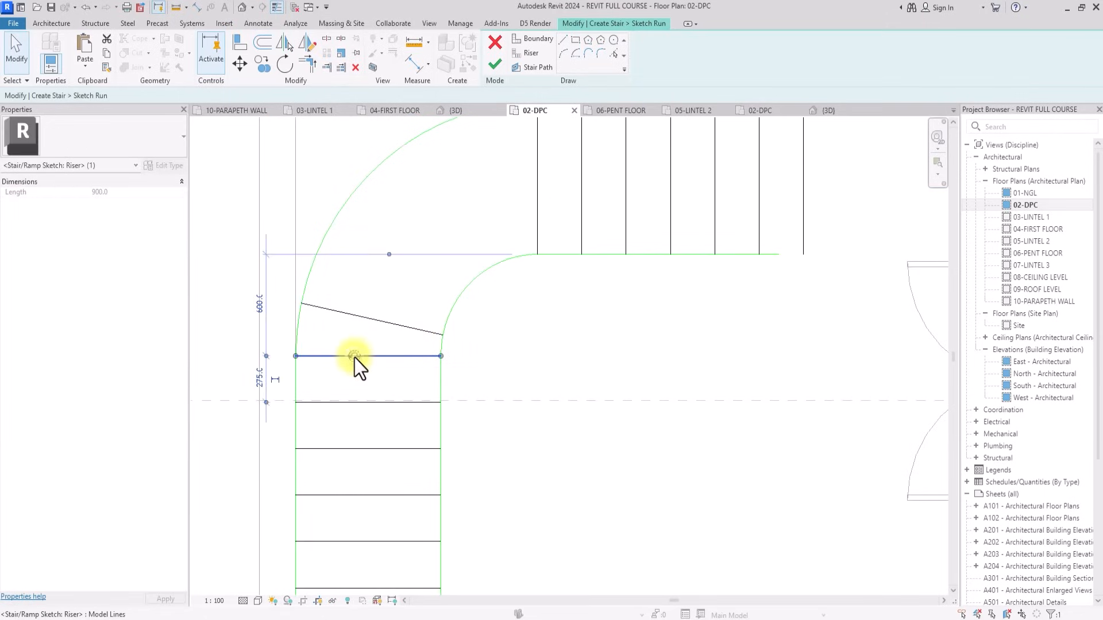
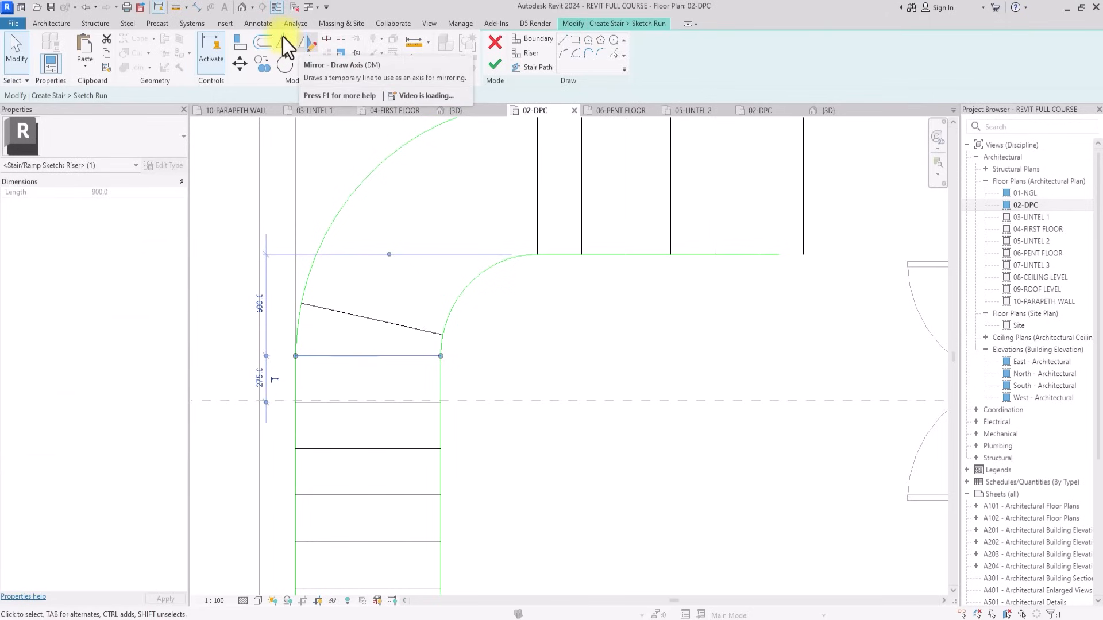
click(284, 45)
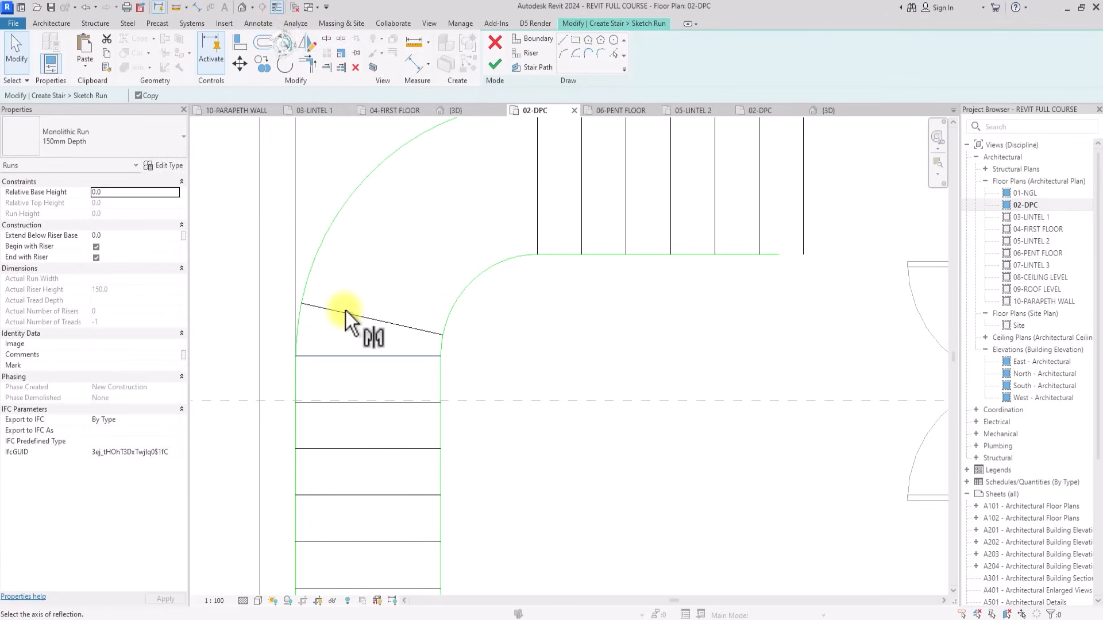
click(346, 311)
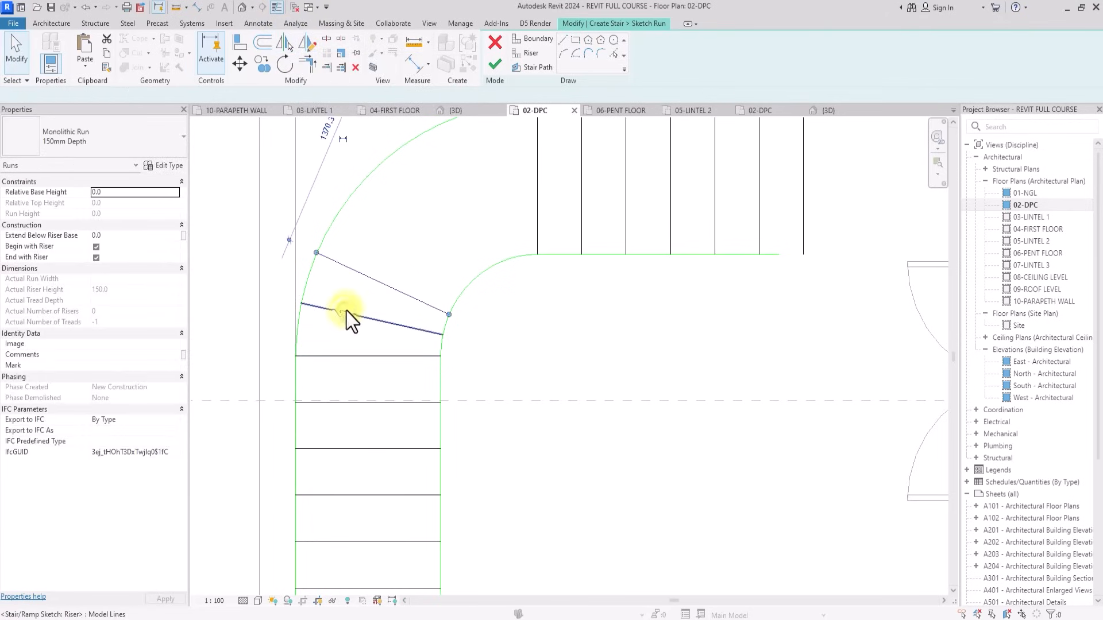
click(366, 303)
Mirror copies of the topmost horizontal riser and the first slanted riser about the second slanted riser.
drag(345, 374, 333, 319)
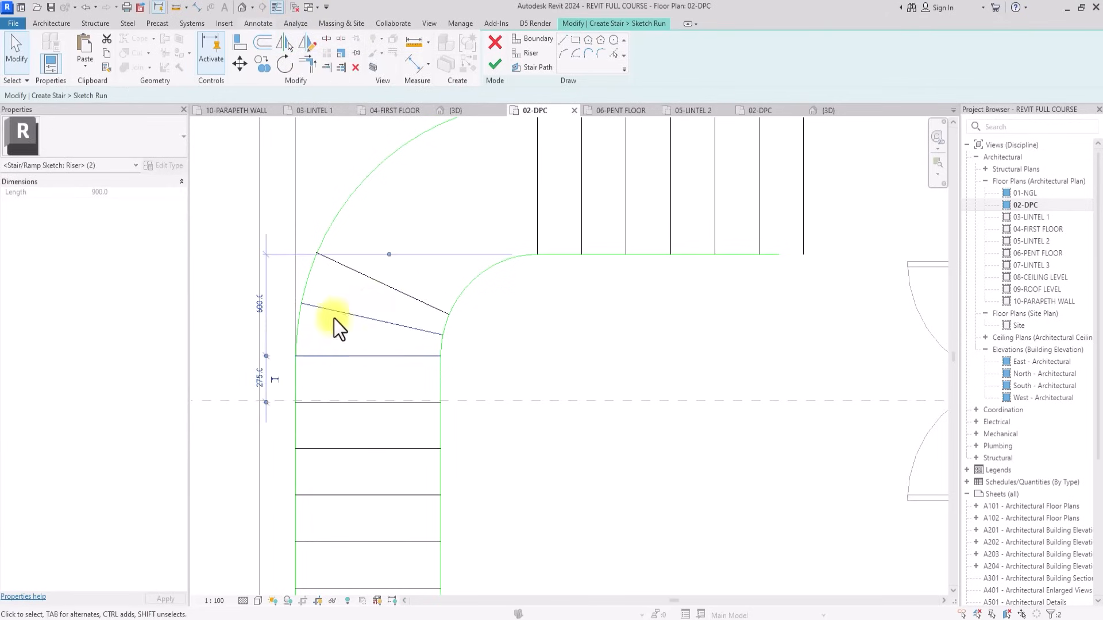
click(288, 43)
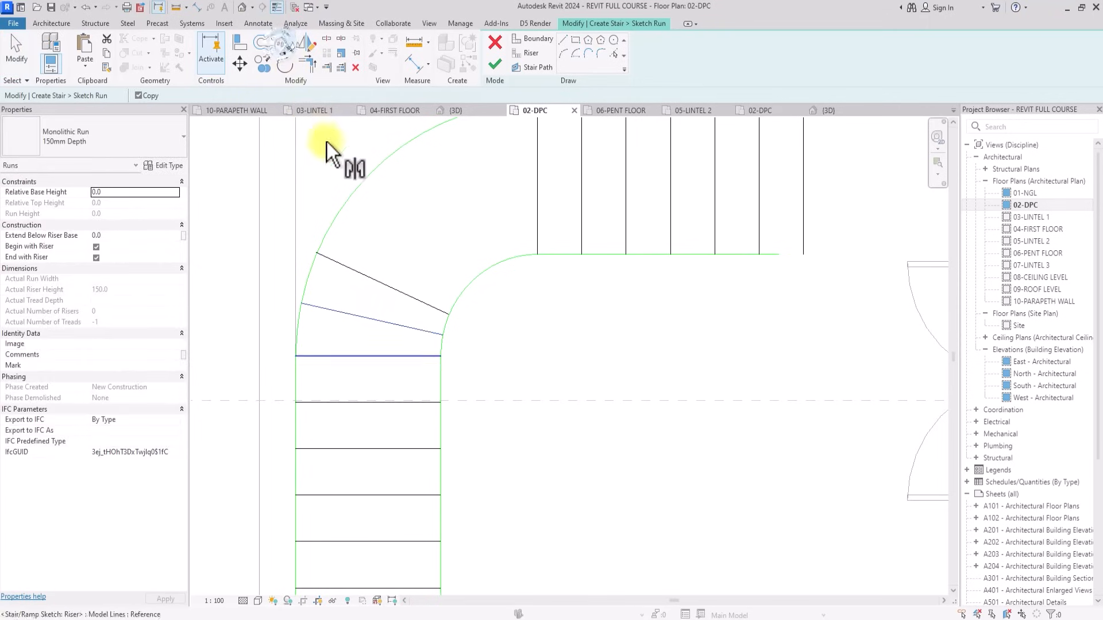
click(396, 291)
Mirror copies of the first three slanted risers about the fourth to fill the rest of the curved corner.
mouse_move(399, 237)
mouse_down()
mouse_move(380, 357)
mouse_move(381, 340)
mouse_up()
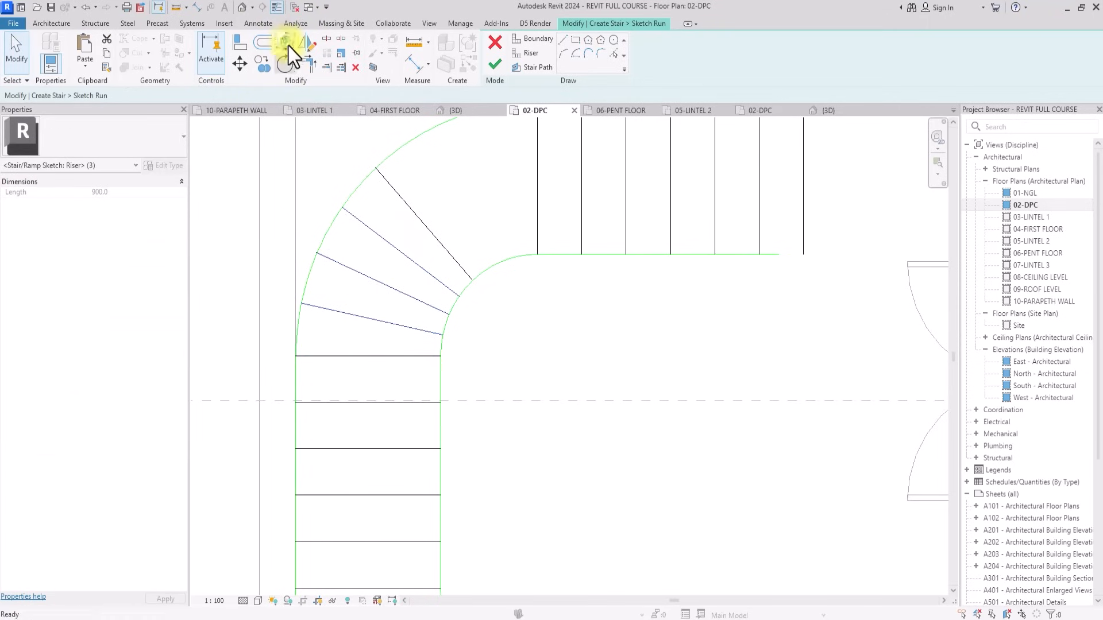
click(286, 44)
click(416, 210)
key(Escape)
scroll(491, 319, down, 2)
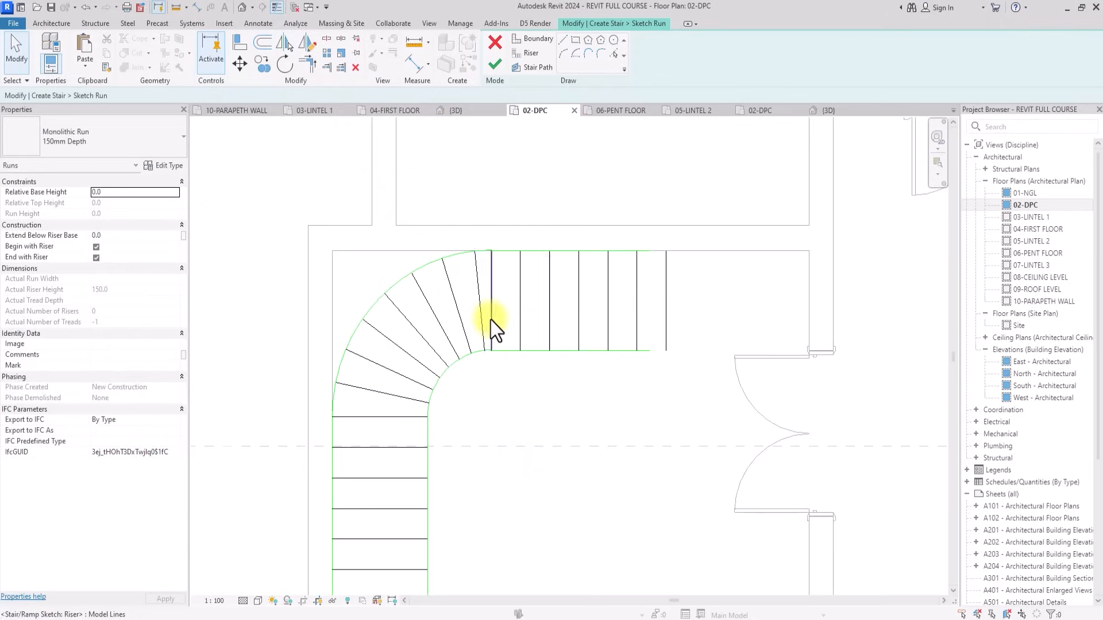
Delete the horizontal leg's riser that sits closest to the last slanted corner riser.
scroll(491, 320, up, 2)
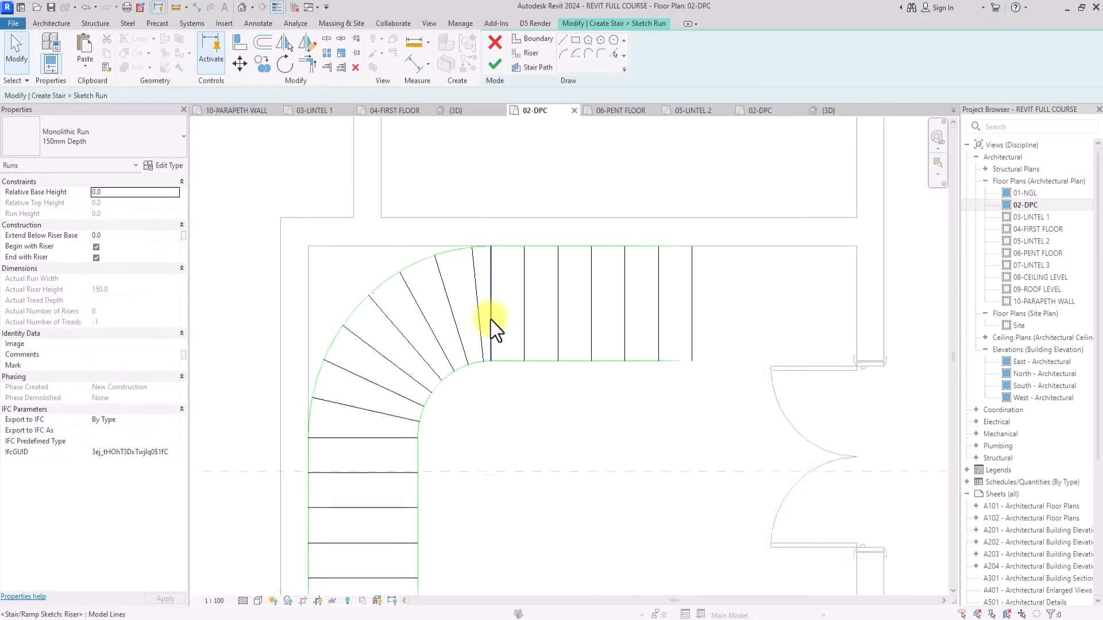
click(491, 279)
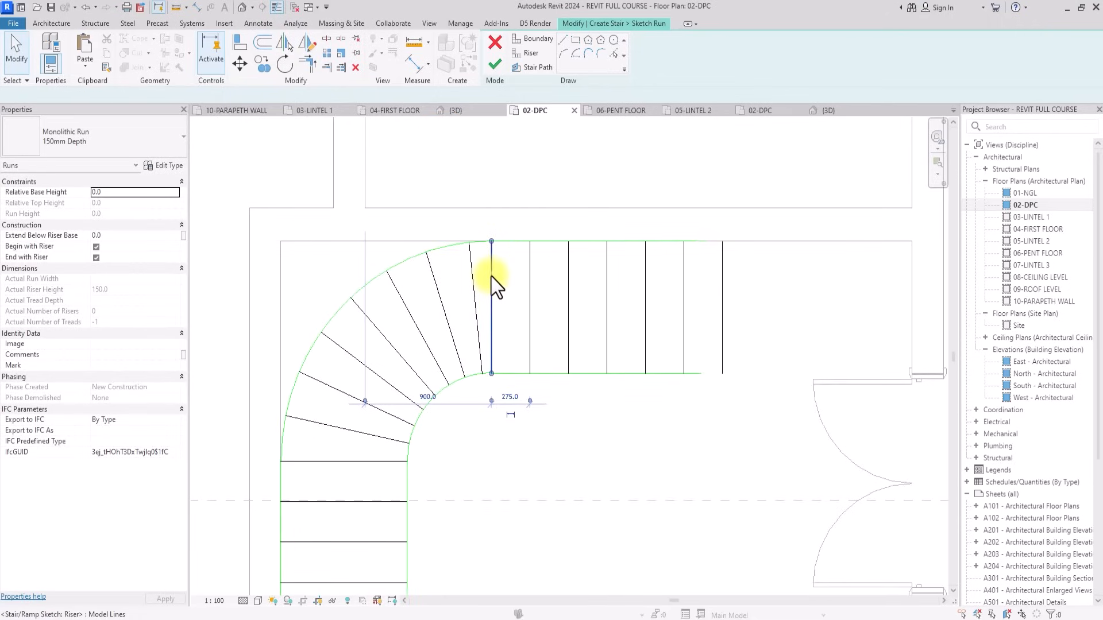
key(Delete)
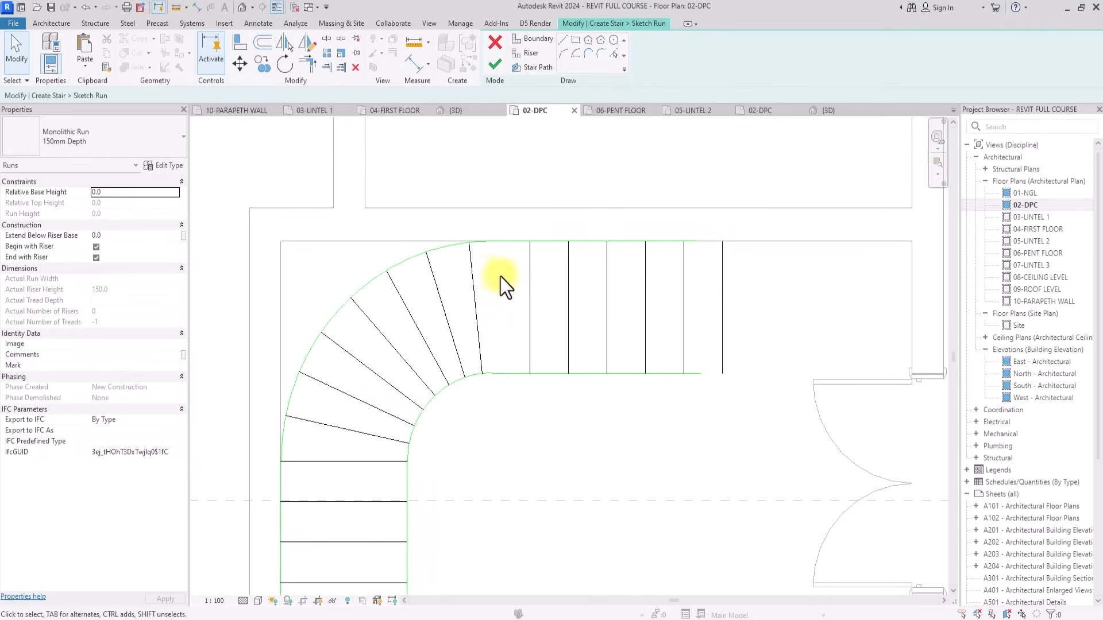
Move the horizontal leg's remaining six risers 100 mm toward the curved corner.
drag(743, 282, 506, 315)
scroll(507, 316, up, 2)
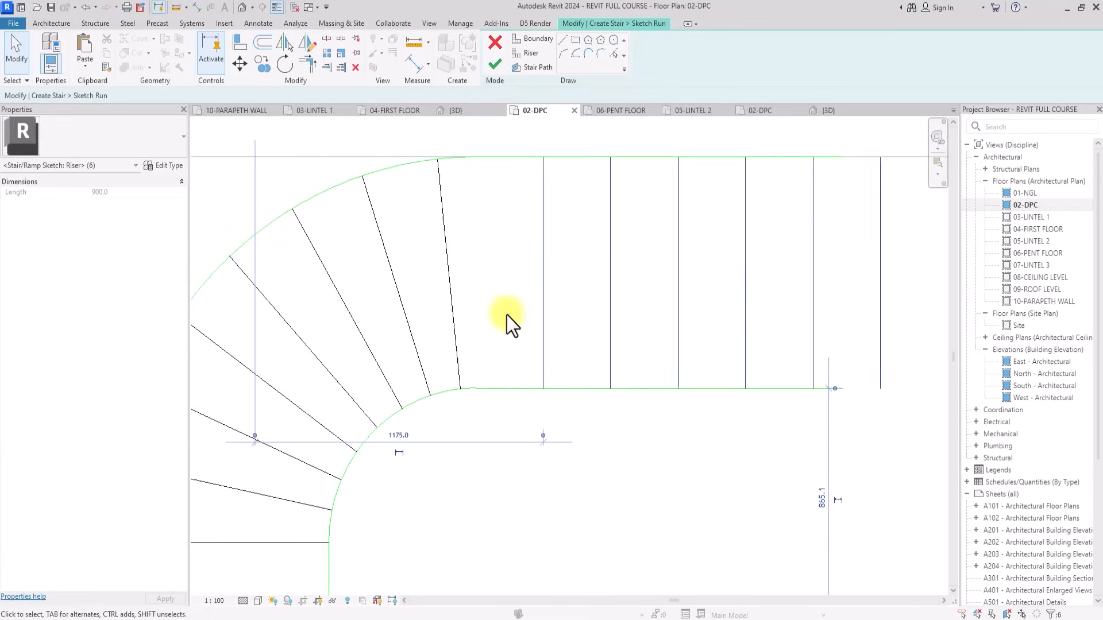
click(242, 63)
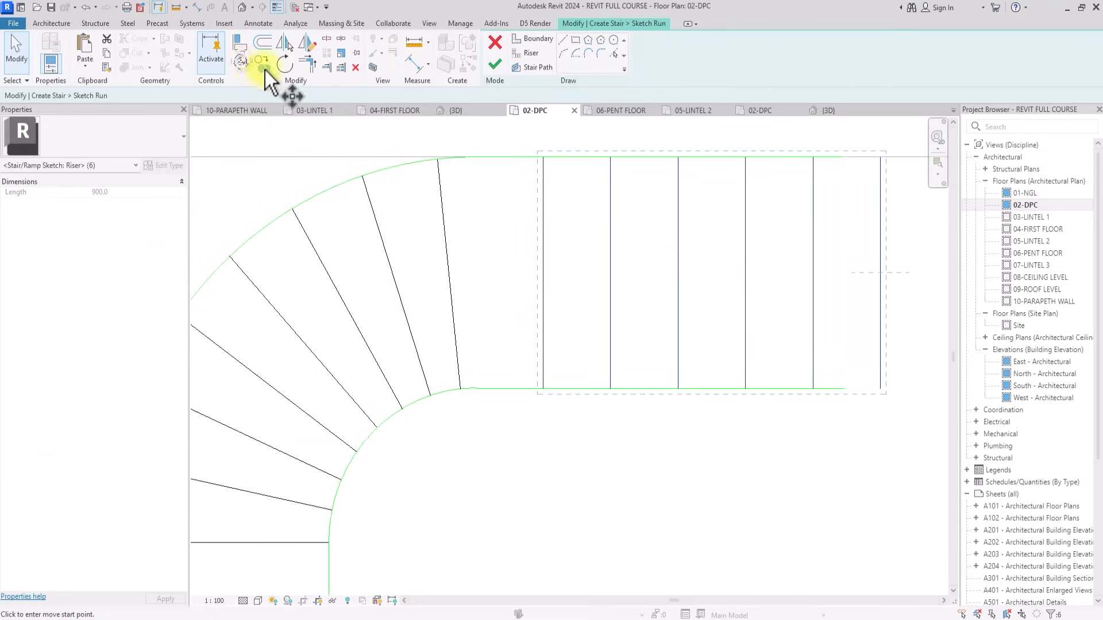
click(540, 159)
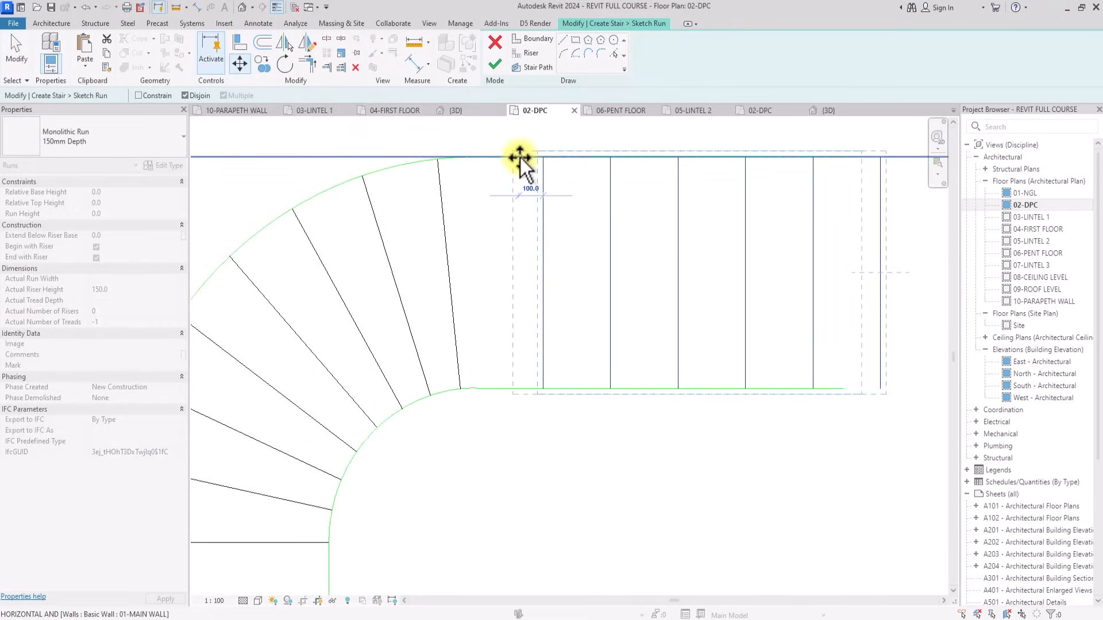
click(520, 156)
scroll(523, 157, down, 3)
click(556, 348)
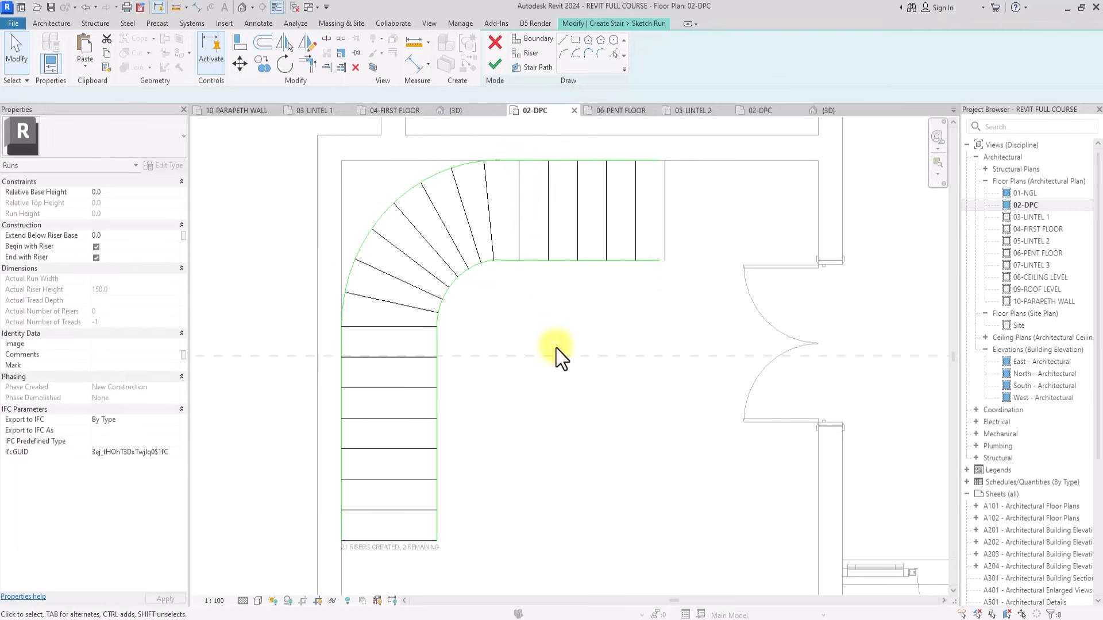
Join both horizontal stair boundaries to the leg's end riser with Trim/Extend to Corner.
click(313, 66)
click(620, 261)
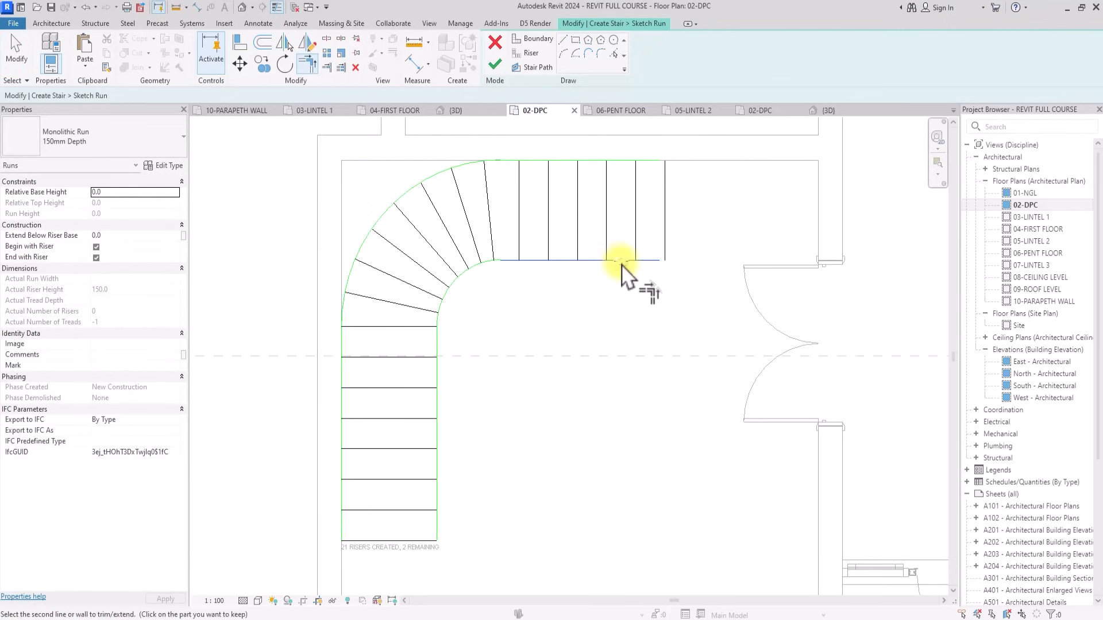
click(666, 244)
click(623, 161)
click(663, 193)
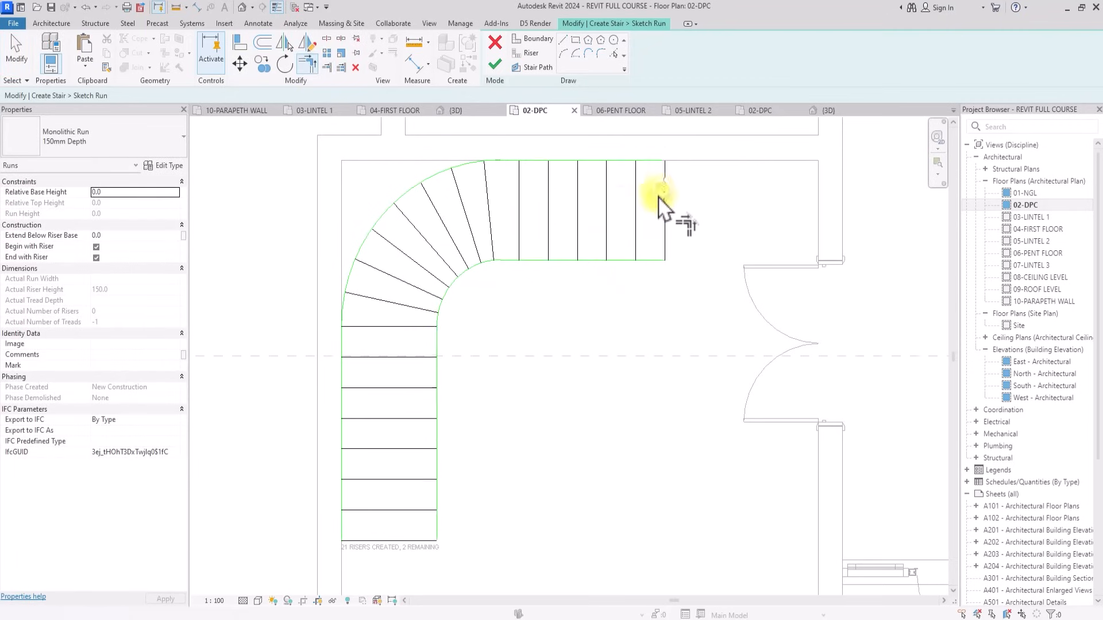
middle_drag(698, 246, 660, 200)
scroll(660, 199, down, 5)
middle_drag(670, 255, 660, 198)
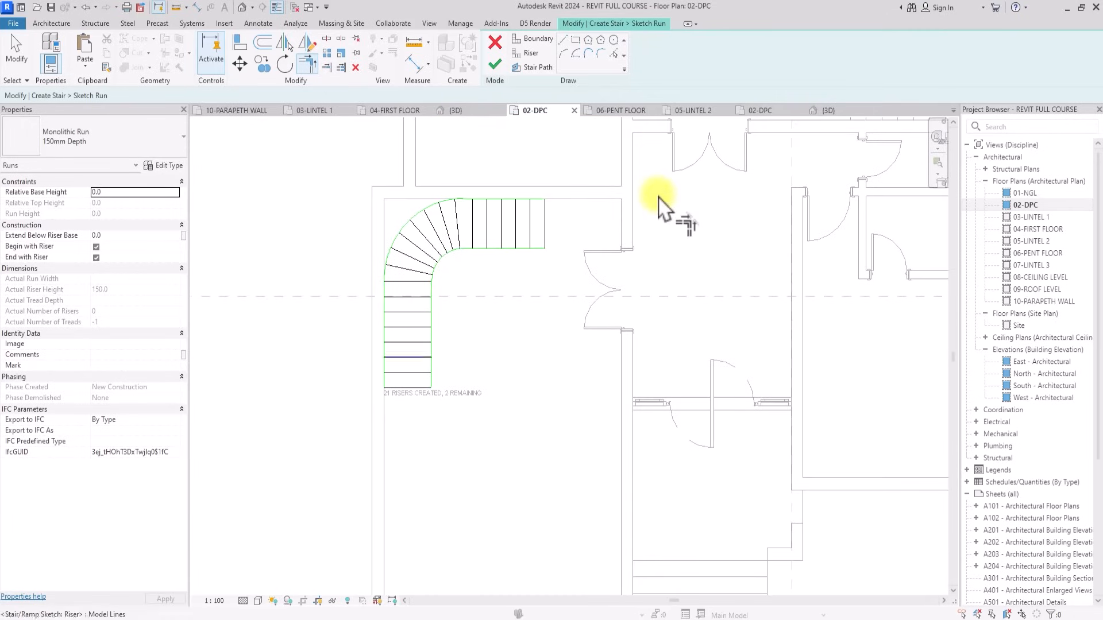
scroll(659, 197, down, 2)
middle_drag(721, 242, 650, 195)
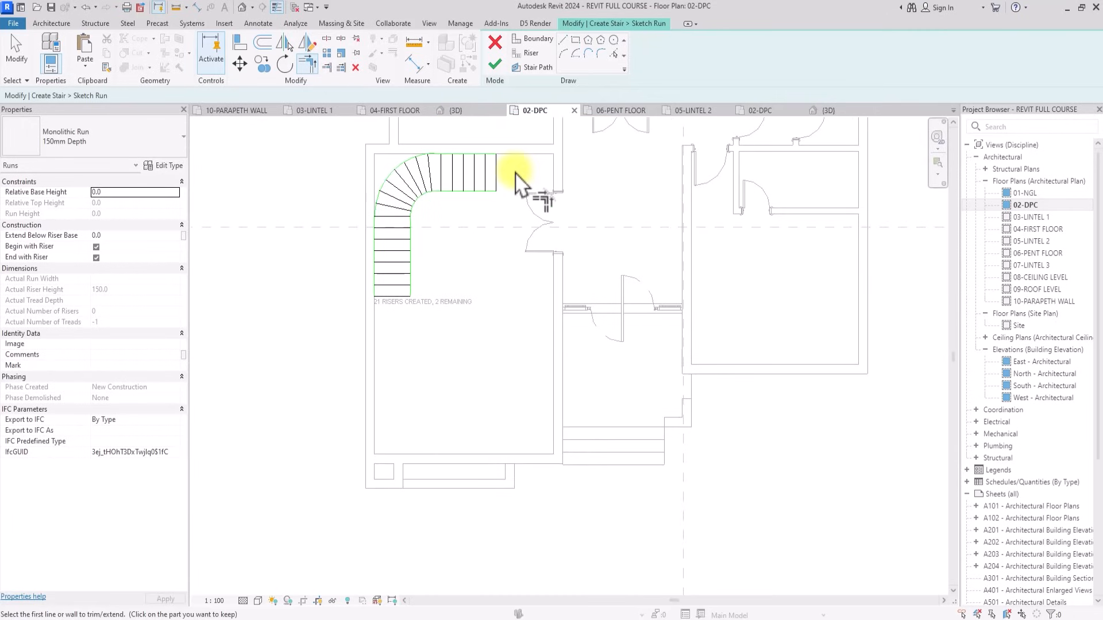
scroll(557, 347, up, 2)
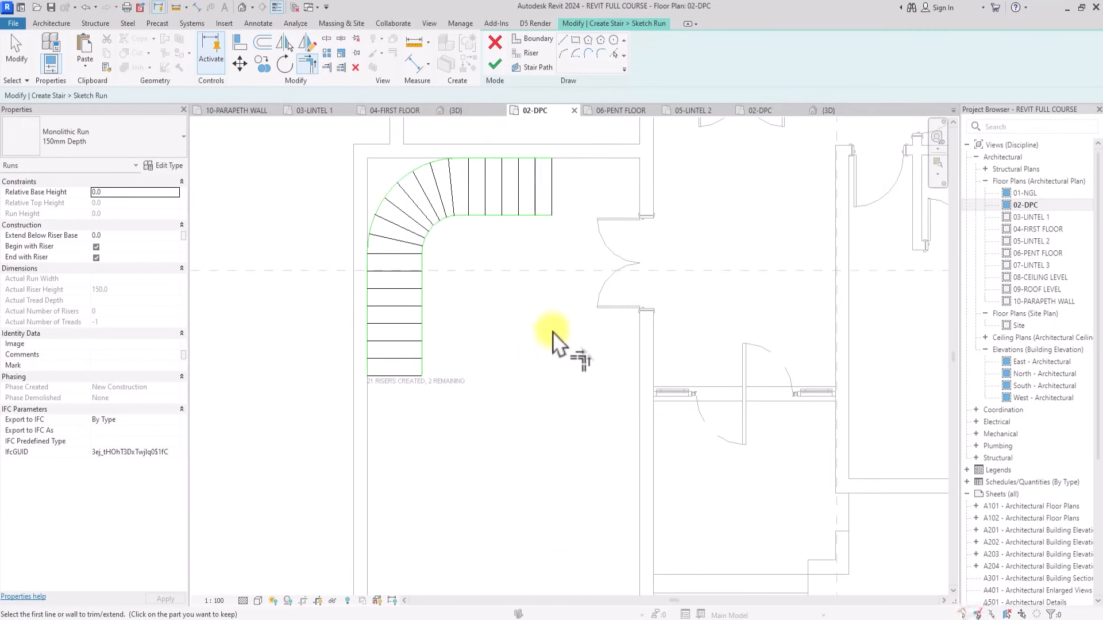
Add one more riser beyond each end of the stair run as an offset copy at 275 mm spacing.
click(263, 43)
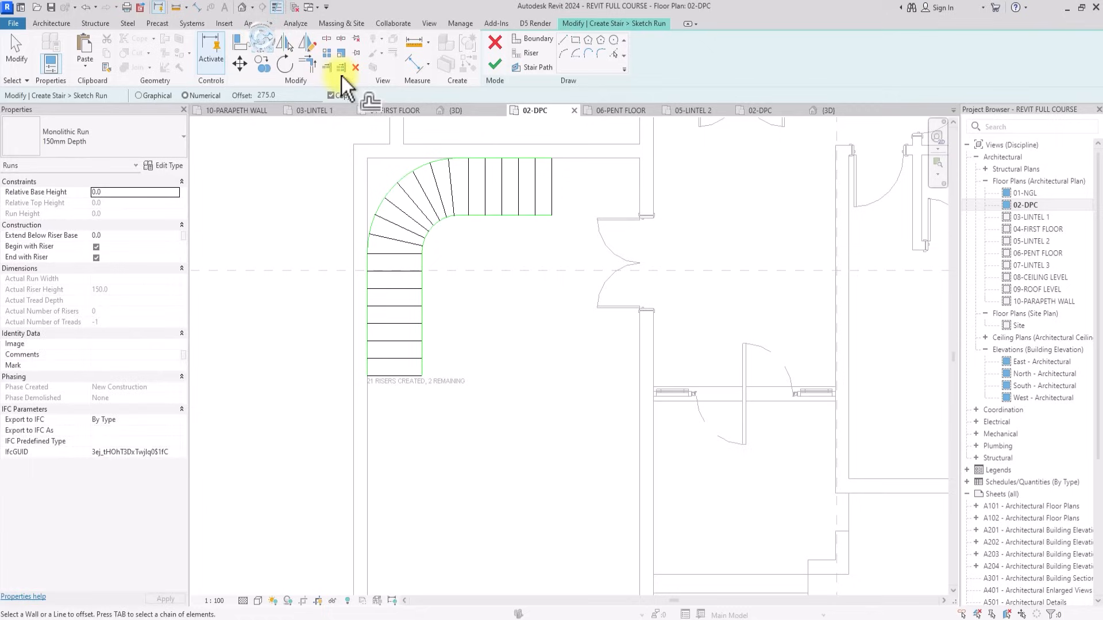
click(551, 184)
click(391, 381)
Extend the stair boundaries on both legs to the new end risers with Trim/Extend to Corner.
scroll(391, 381, down, 2)
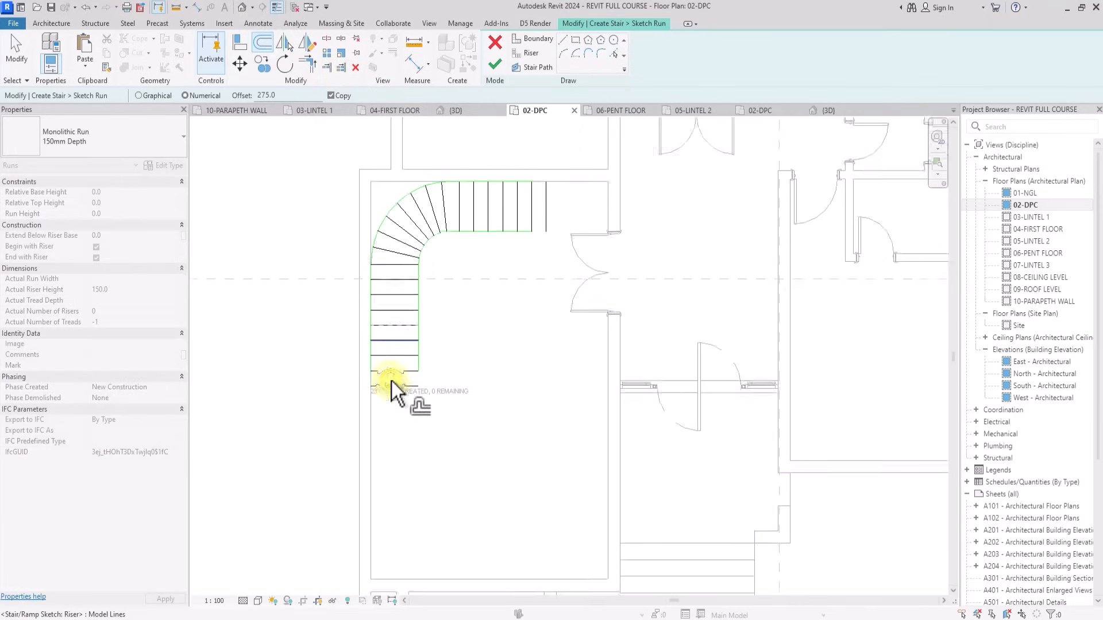
click(307, 64)
scroll(411, 391, up, 2)
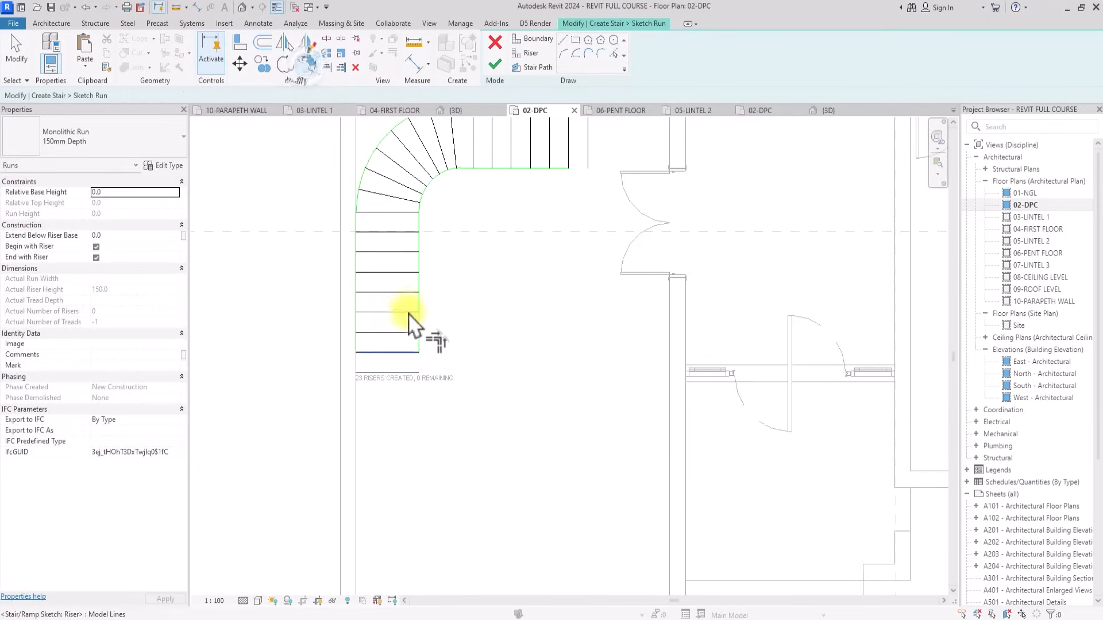
click(391, 373)
click(357, 349)
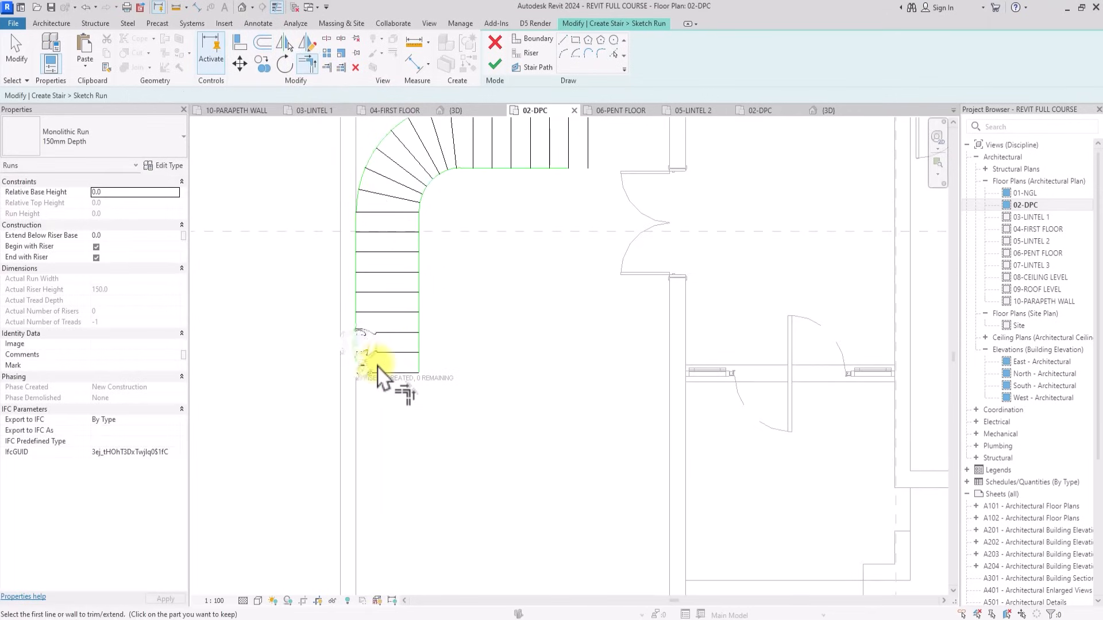
middle_drag(435, 227, 396, 358)
click(511, 298)
click(517, 300)
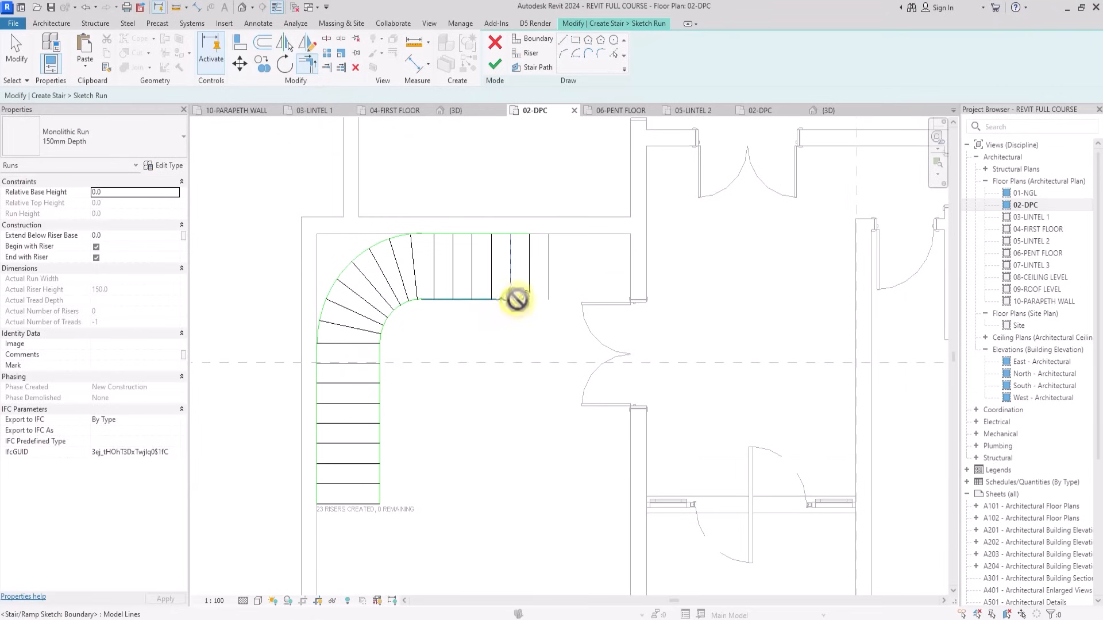
click(900, 439)
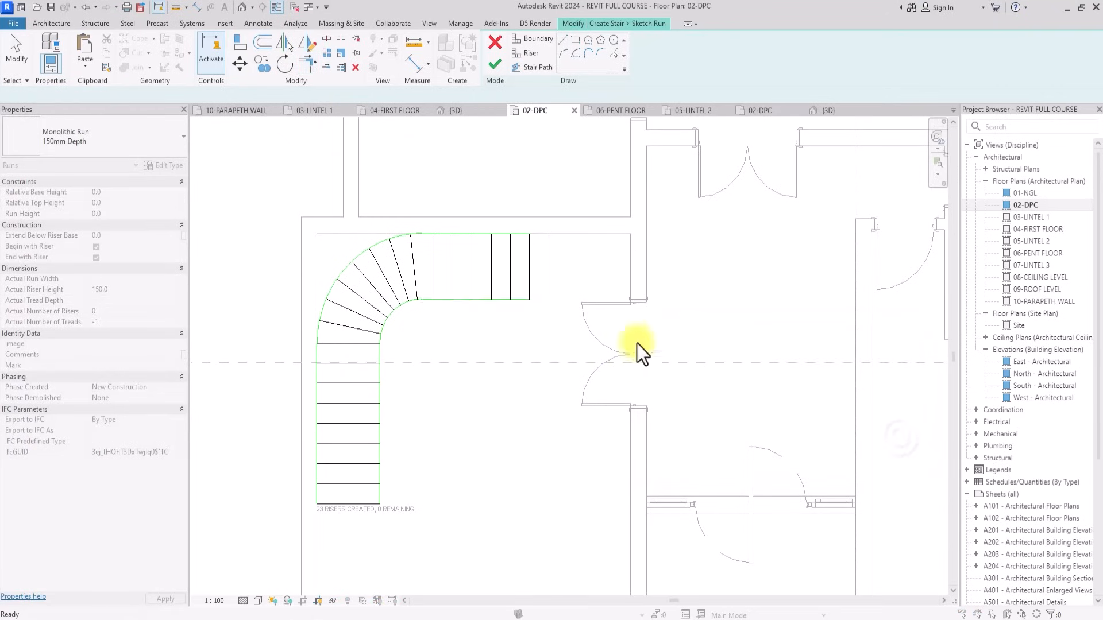
click(548, 290)
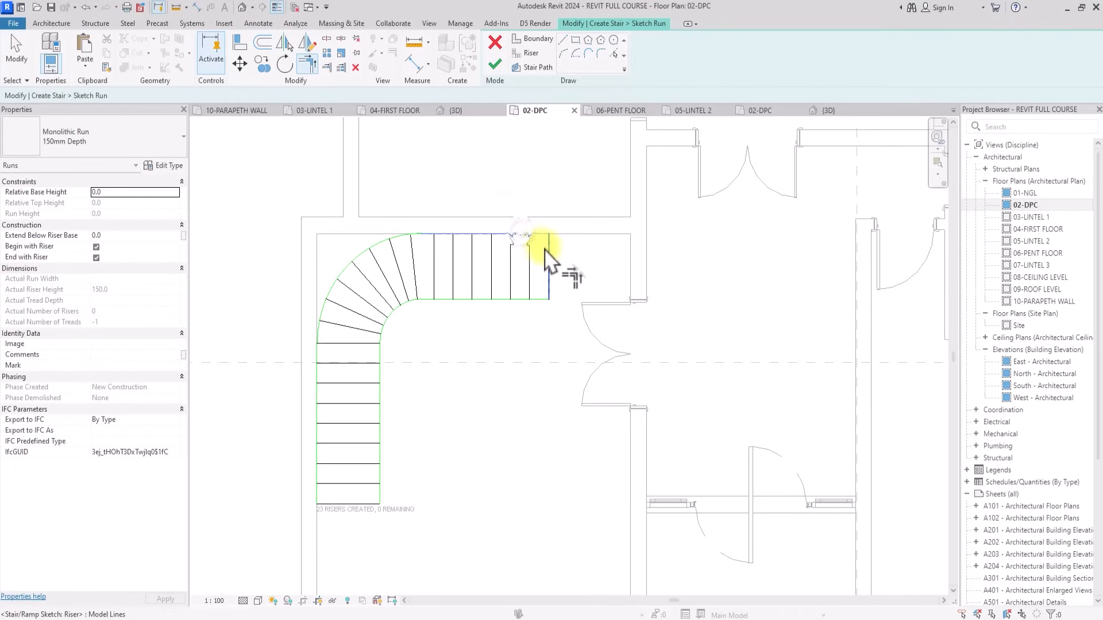
Create the stair path along the centre of both legs and the curved corner by picking the boundary lines with a 450 mm offset.
scroll(547, 246, down, 3)
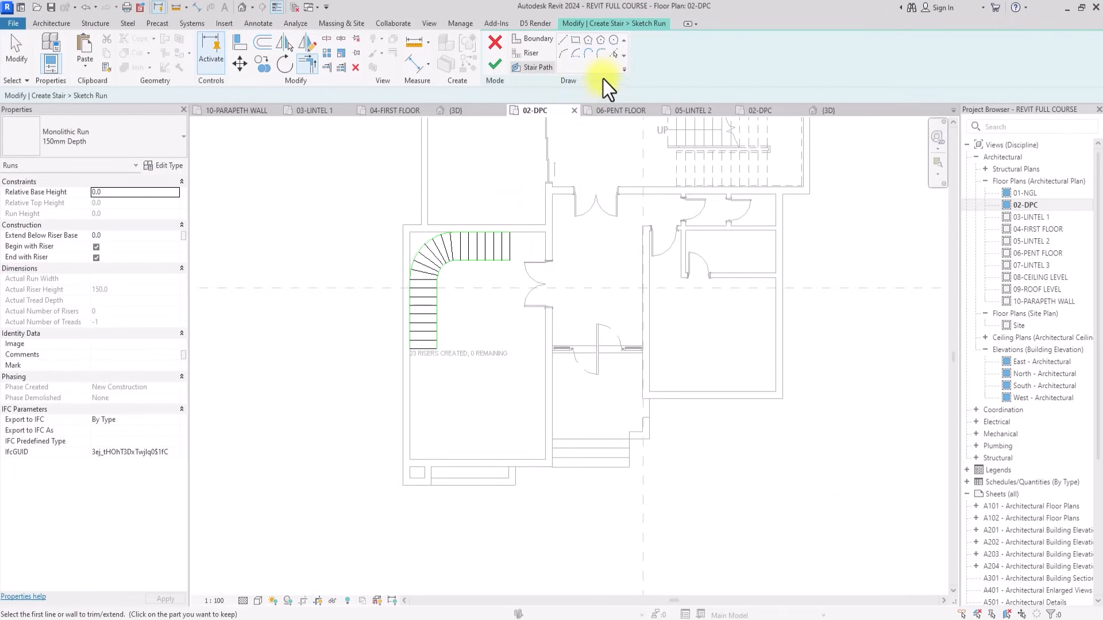
click(526, 68)
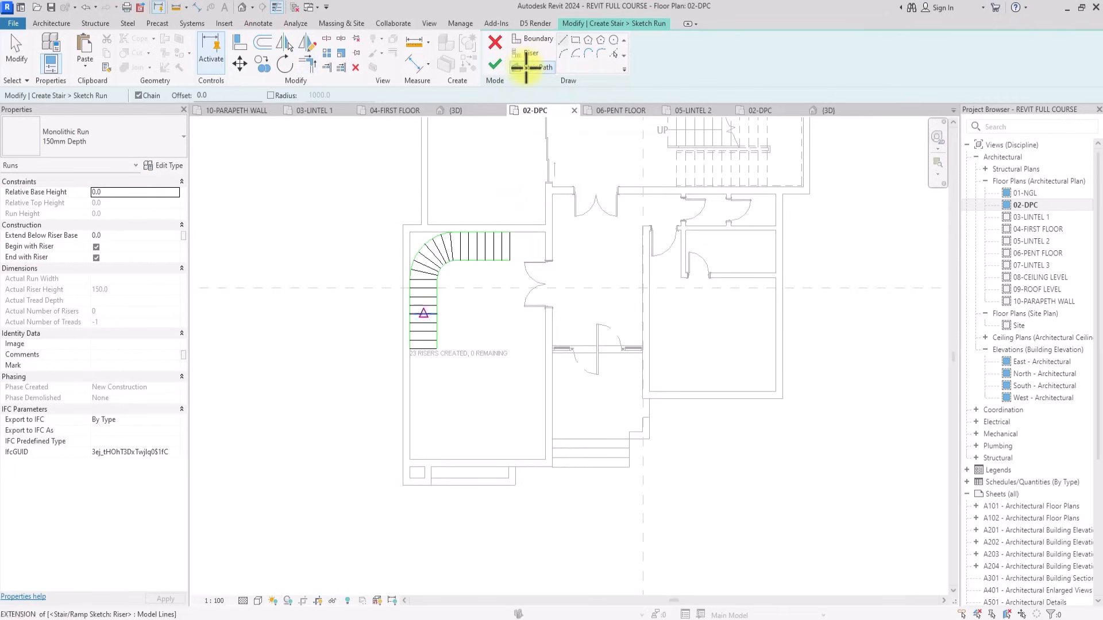
scroll(425, 308, up, 2)
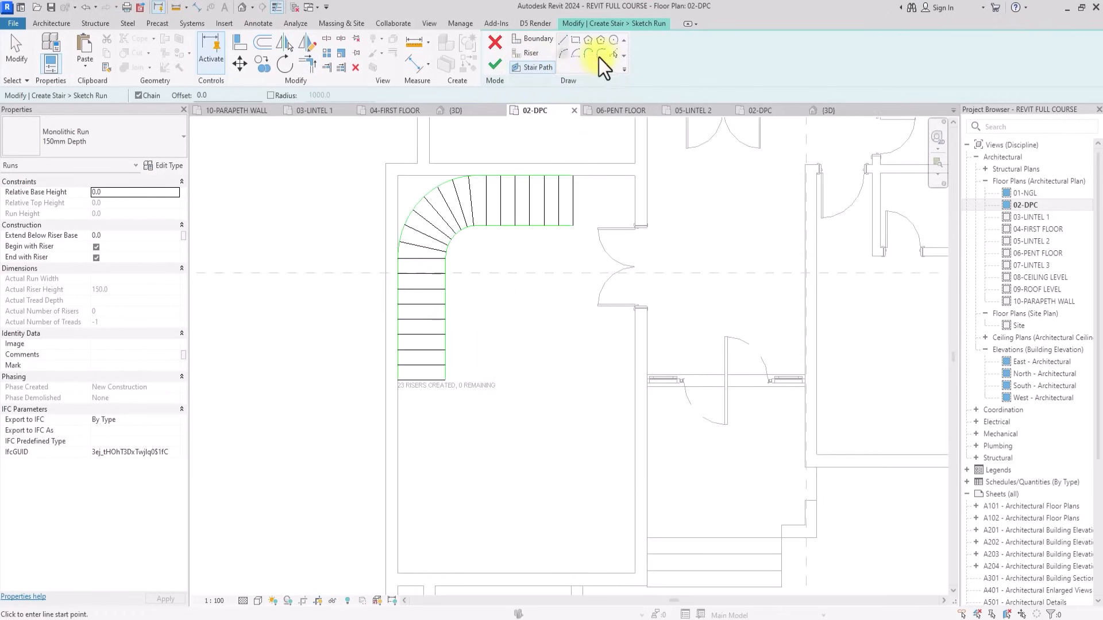
click(613, 54)
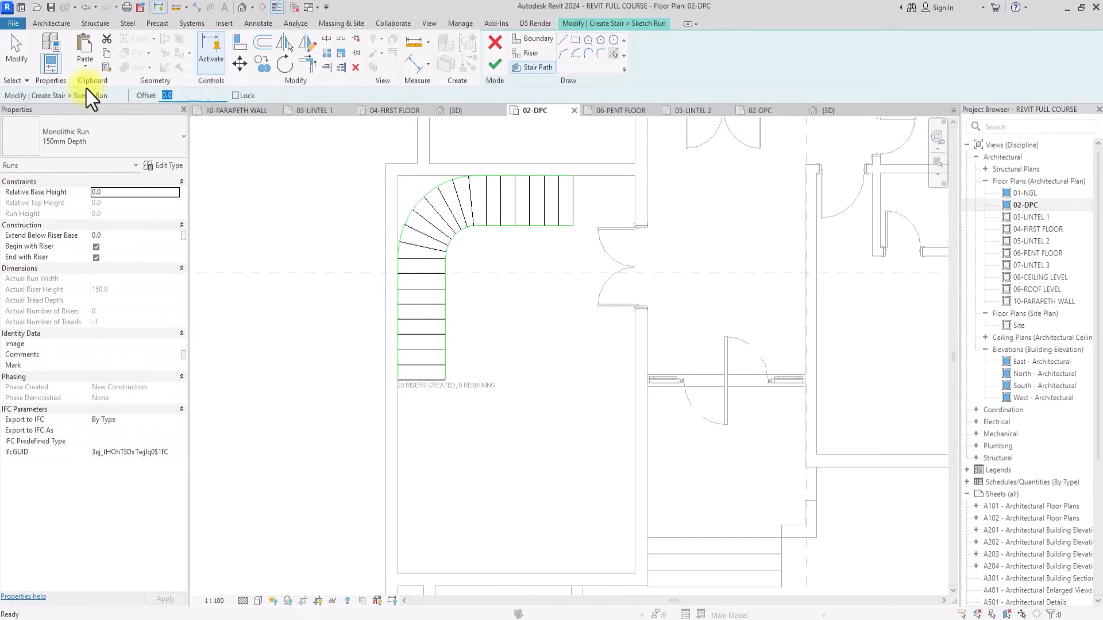
text(450)
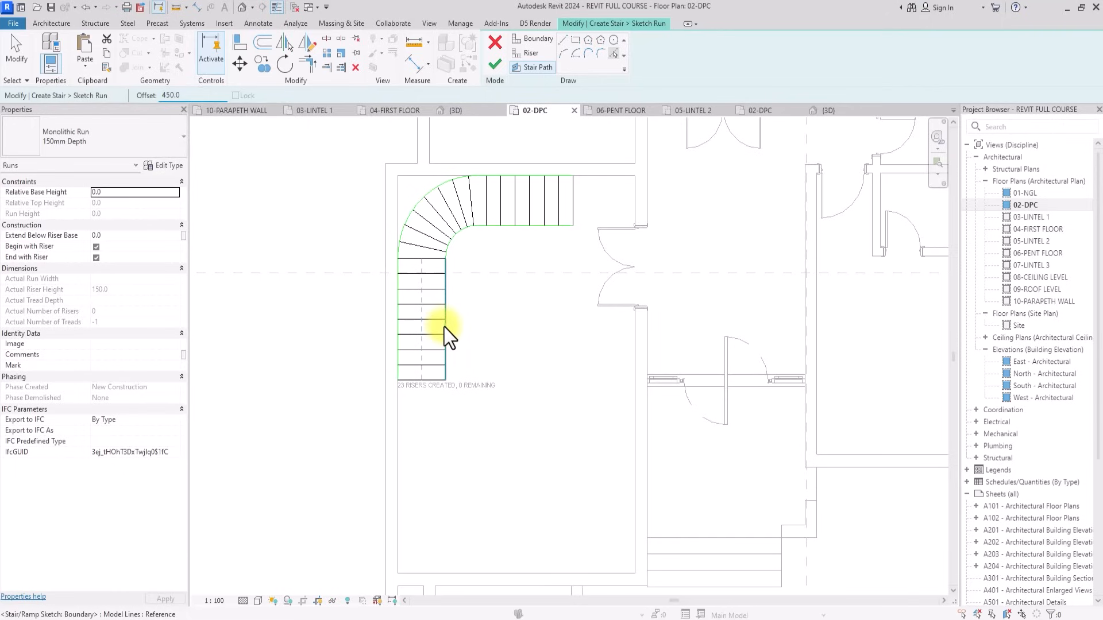
scroll(446, 274, up, 2)
scroll(446, 247, up, 2)
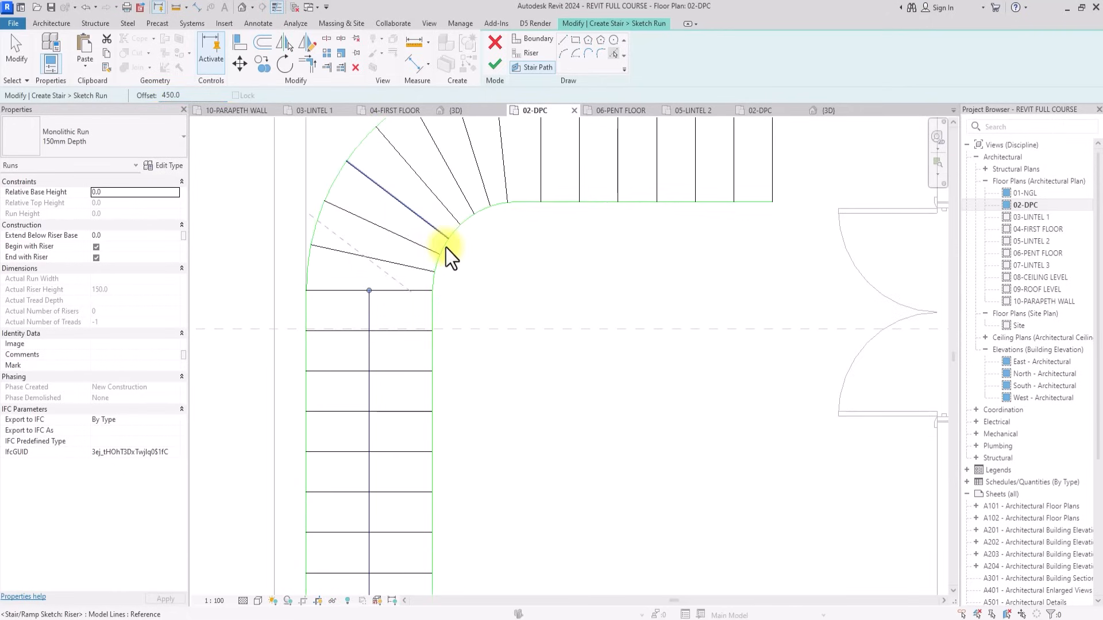
click(446, 247)
scroll(553, 200, down, 2)
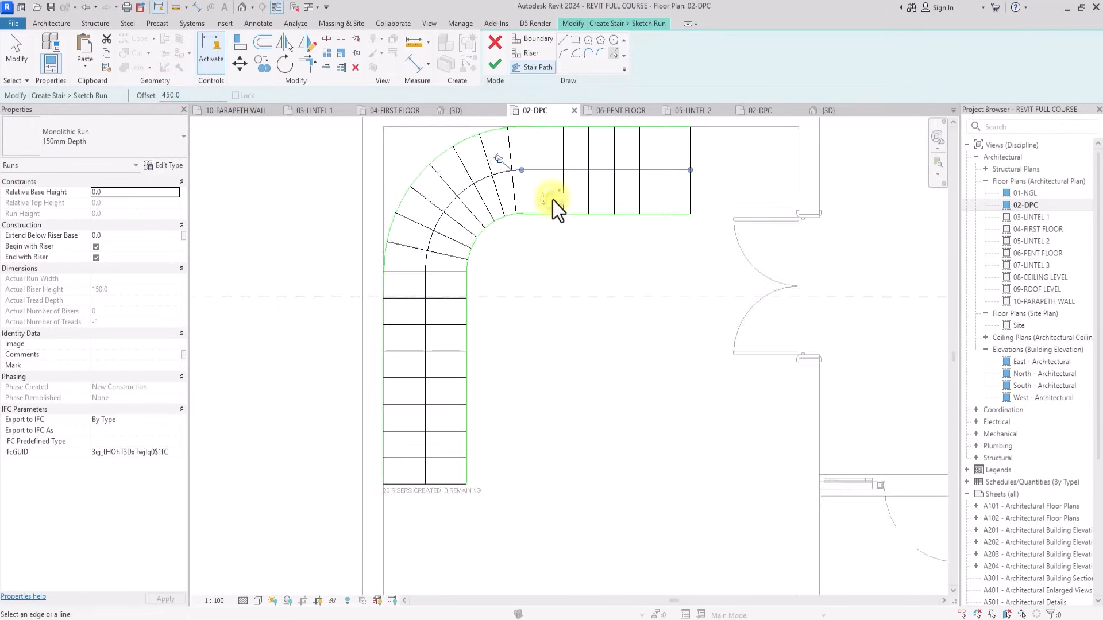
scroll(553, 200, down, 2)
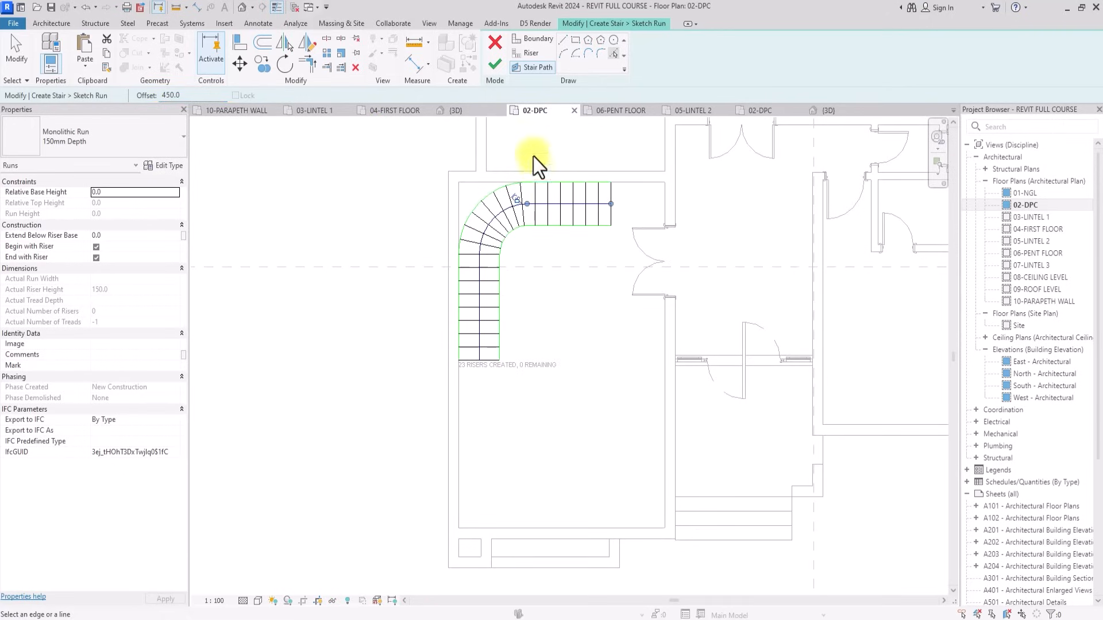
Finish the run sketch and flip the stair's direction so it climbs from the vertical leg to the horizontal leg.
click(493, 61)
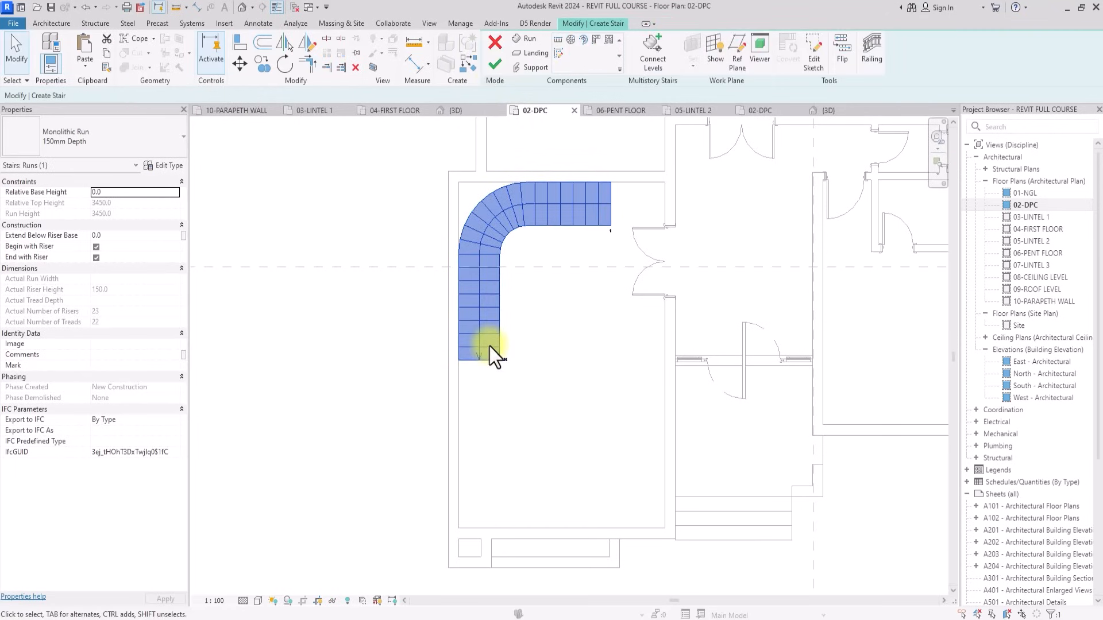
click(842, 59)
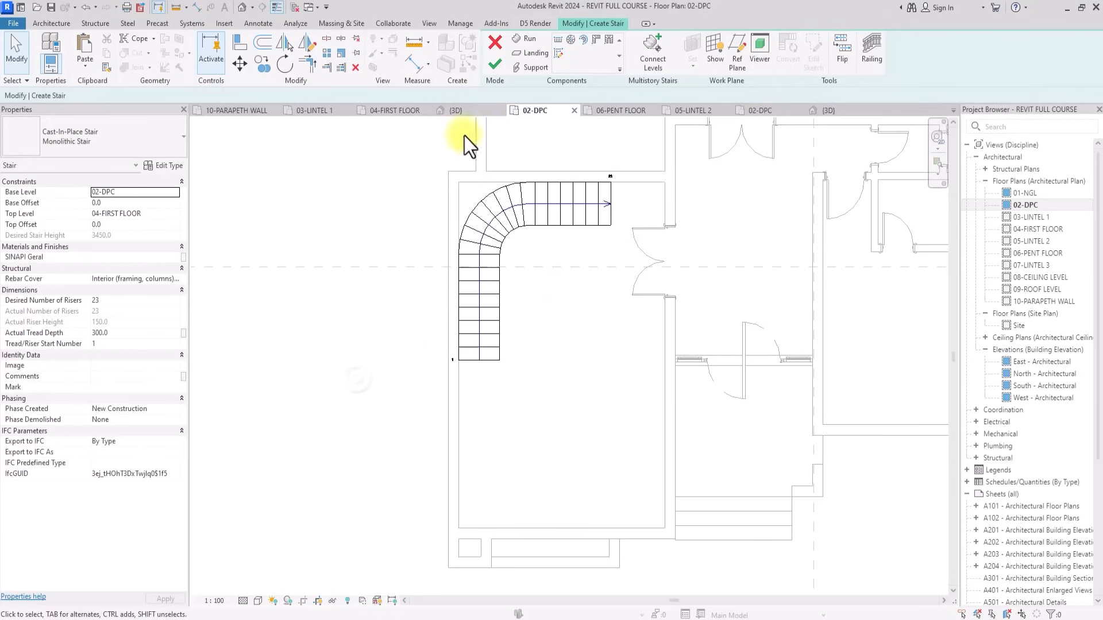
Finish the stair and save the project.
click(495, 65)
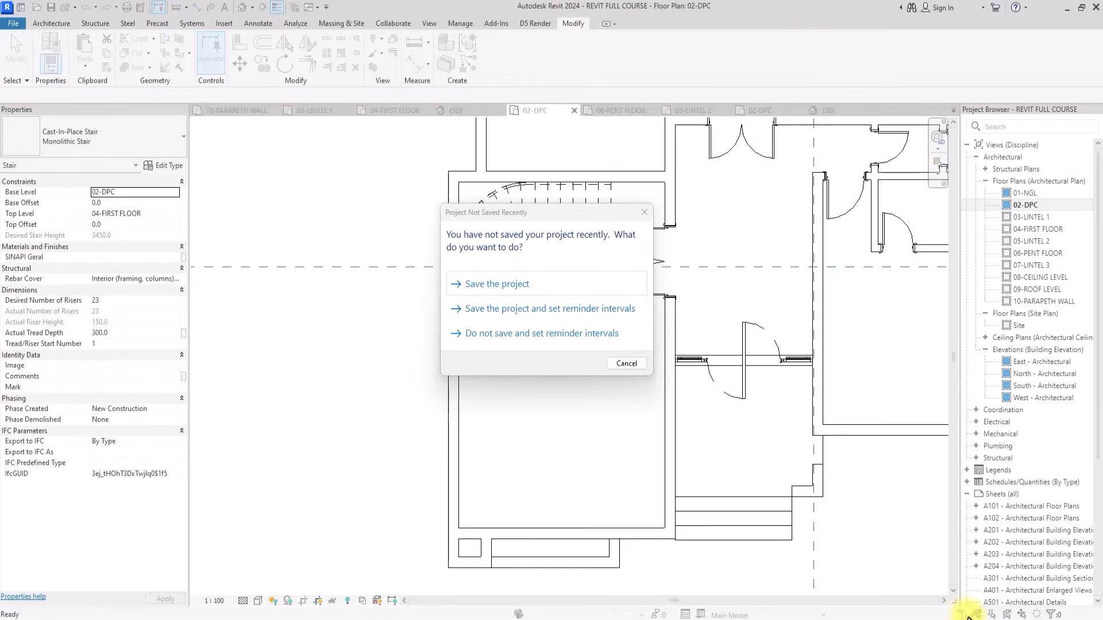
click(482, 285)
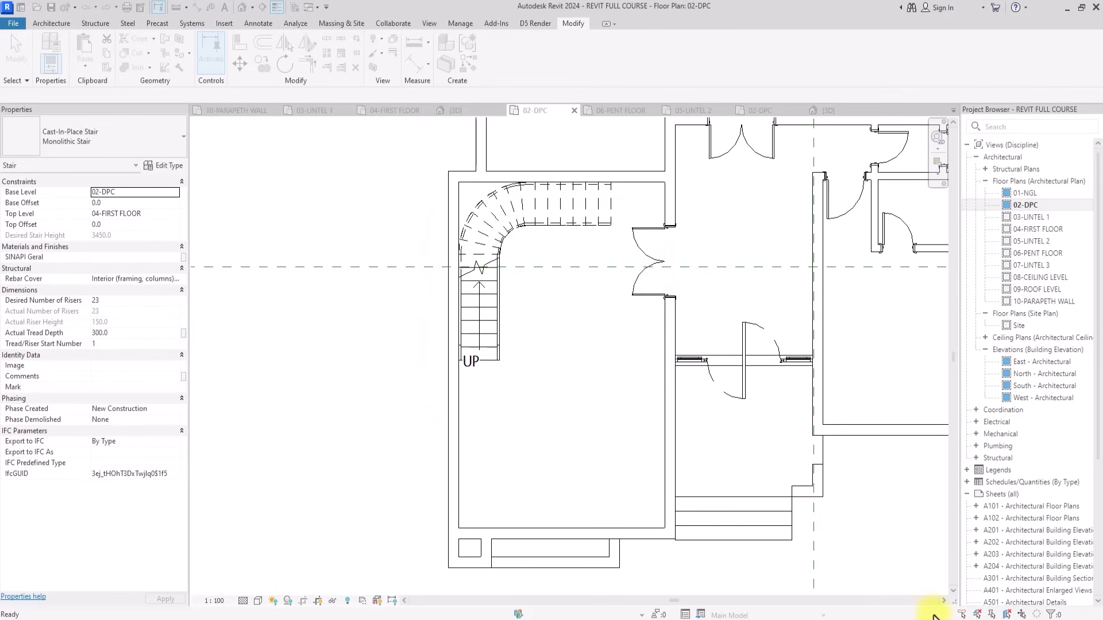
Shorten the wall along the stair's horizontal leg to a 600 mm stub ending at the crossing vertical wall, unjoining the affected elements.
scroll(492, 333, down, 1)
scroll(492, 332, down, 1)
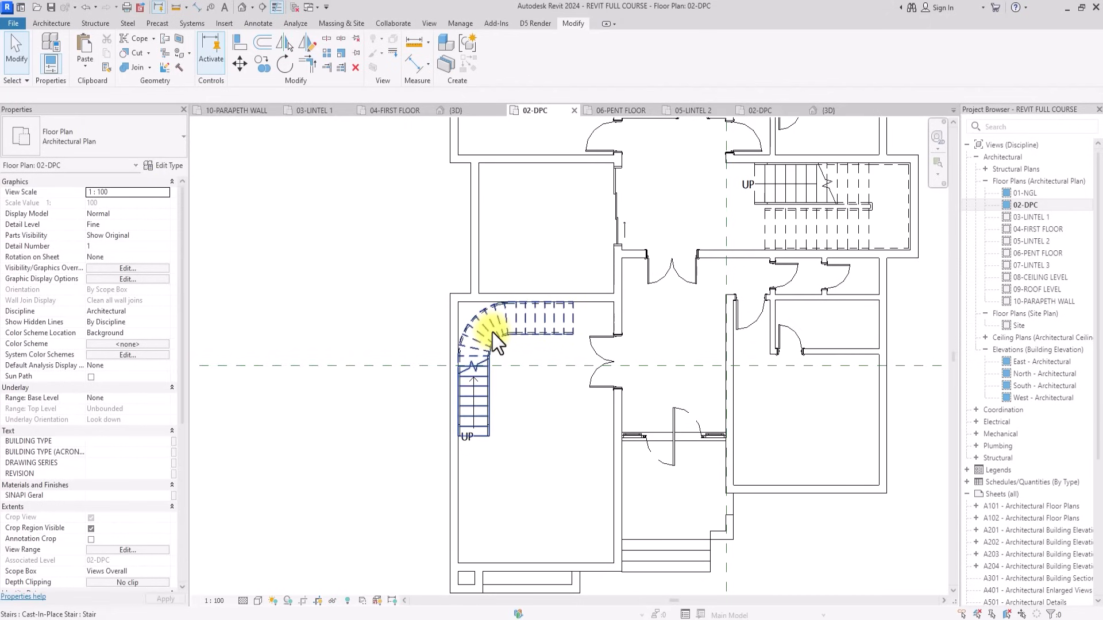
scroll(492, 332, up, 2)
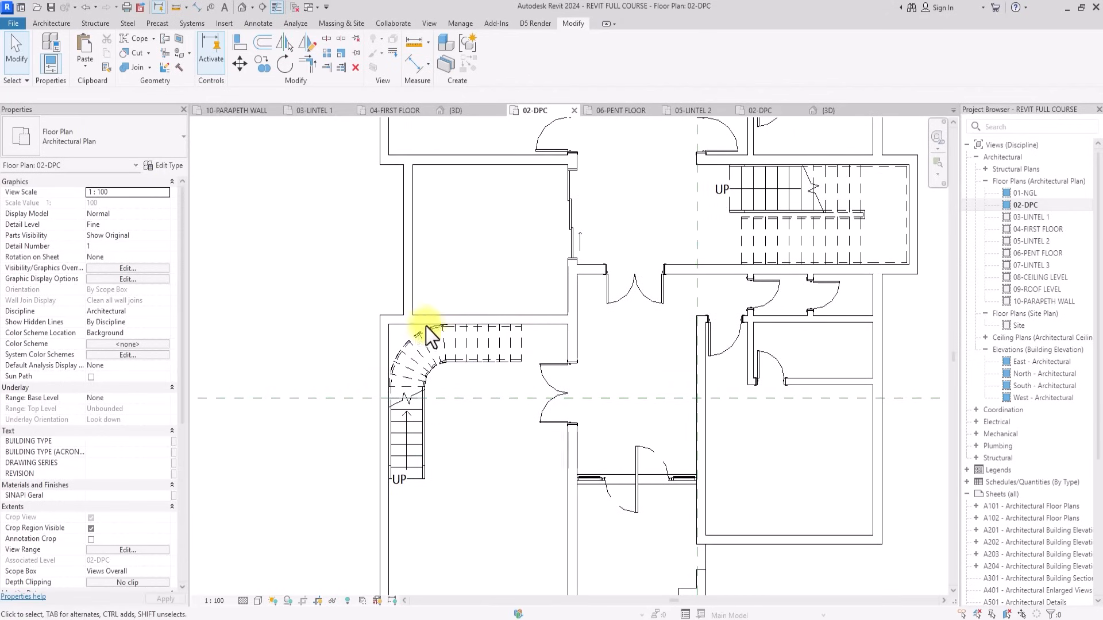
scroll(439, 321, up, 2)
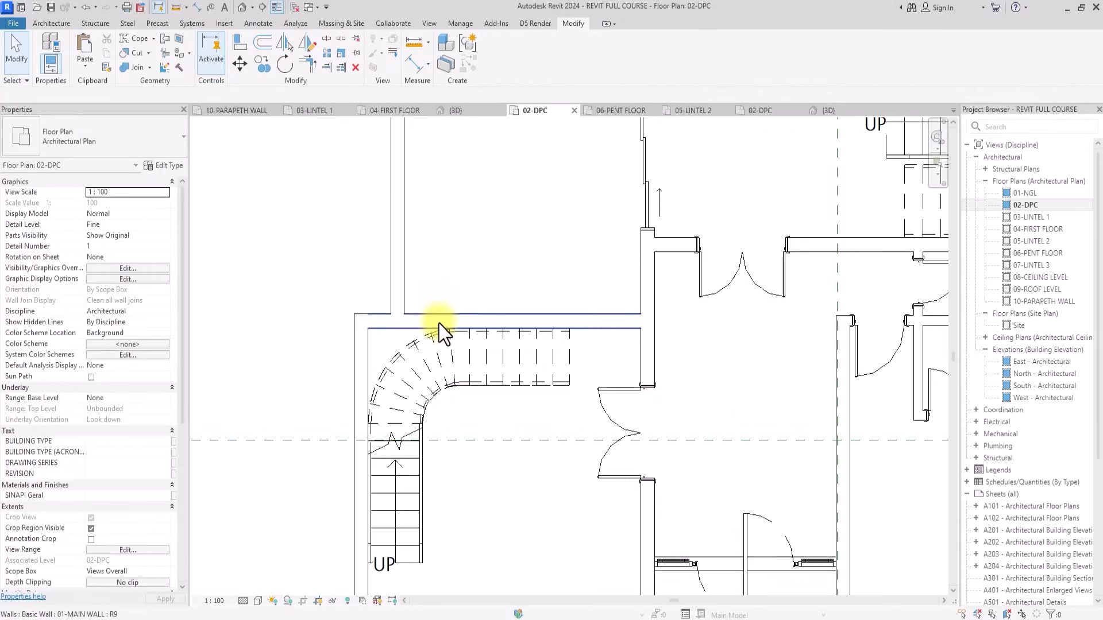
click(439, 323)
drag(647, 322, 391, 321)
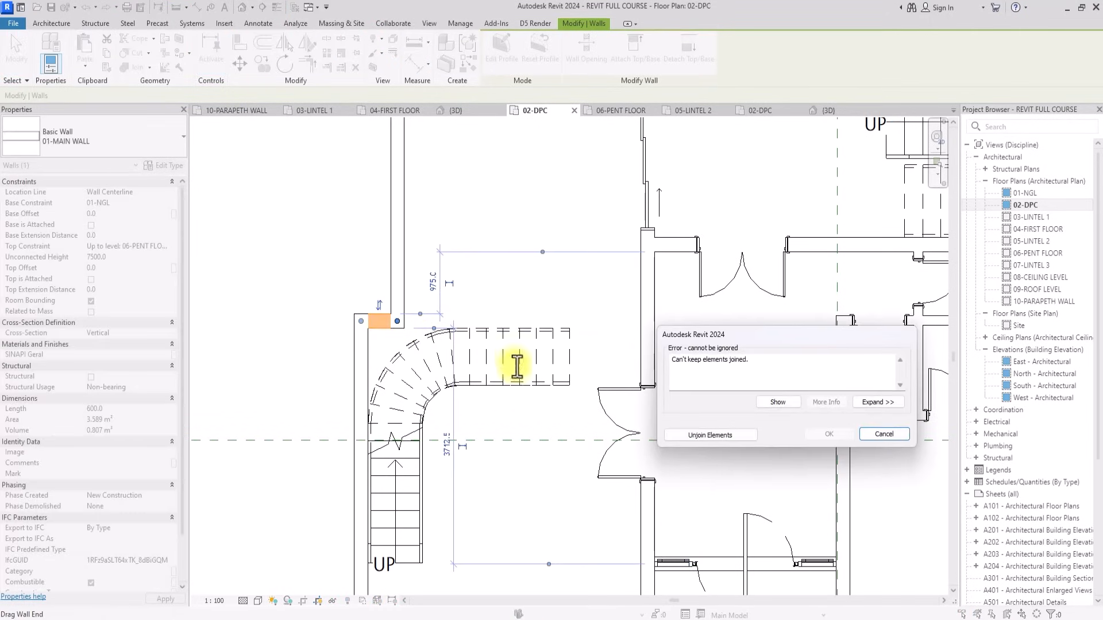
click(705, 437)
scroll(443, 410, down, 3)
click(436, 409)
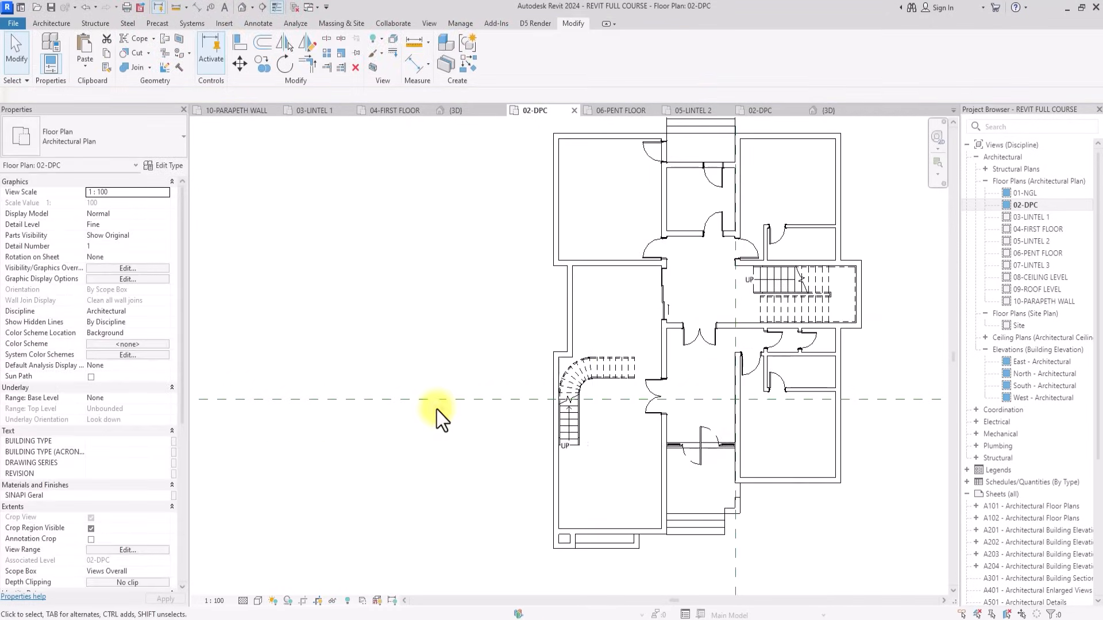
Stretch the wall stub above the stair's curved corner past the crossing vertical wall to a length of 1300 mm.
scroll(437, 409, up, 3)
scroll(437, 409, down, 3)
scroll(437, 409, up, 2)
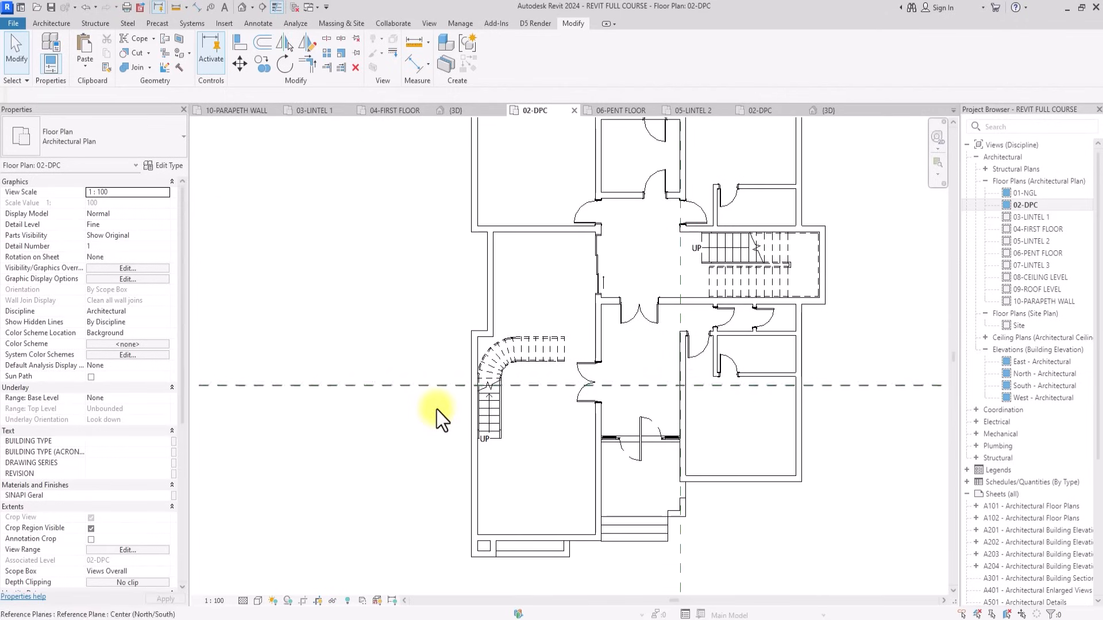
scroll(437, 409, up, 2)
scroll(456, 357, up, 3)
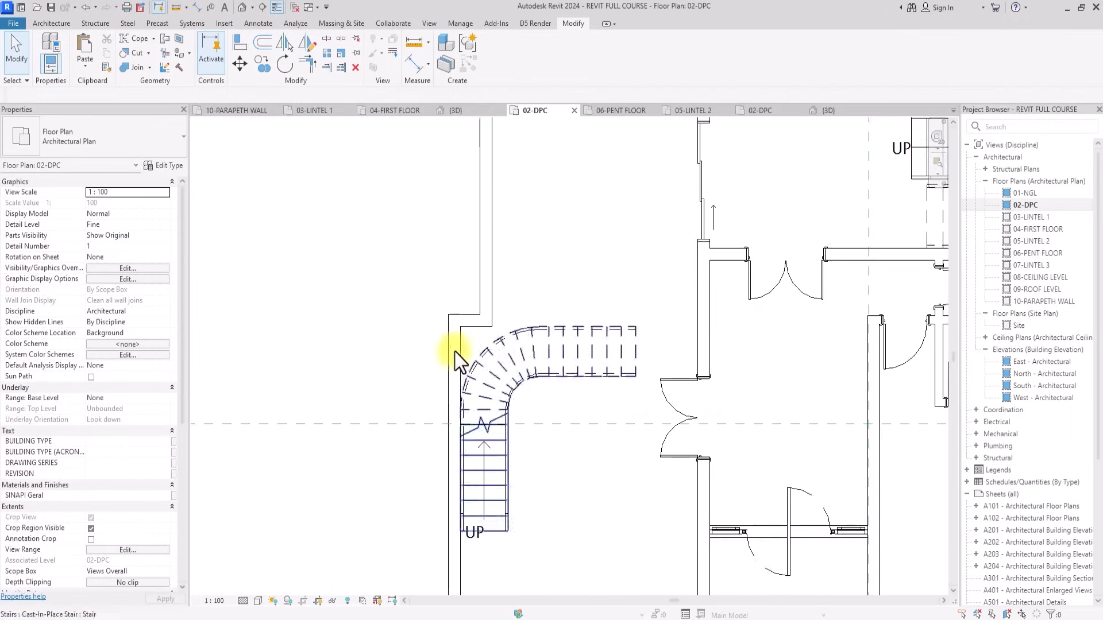
click(464, 319)
drag(482, 316, 537, 315)
Draw a 750 mm horizontal detail line from the vertical wall's inner corner along the upper face of the wall stub.
click(257, 26)
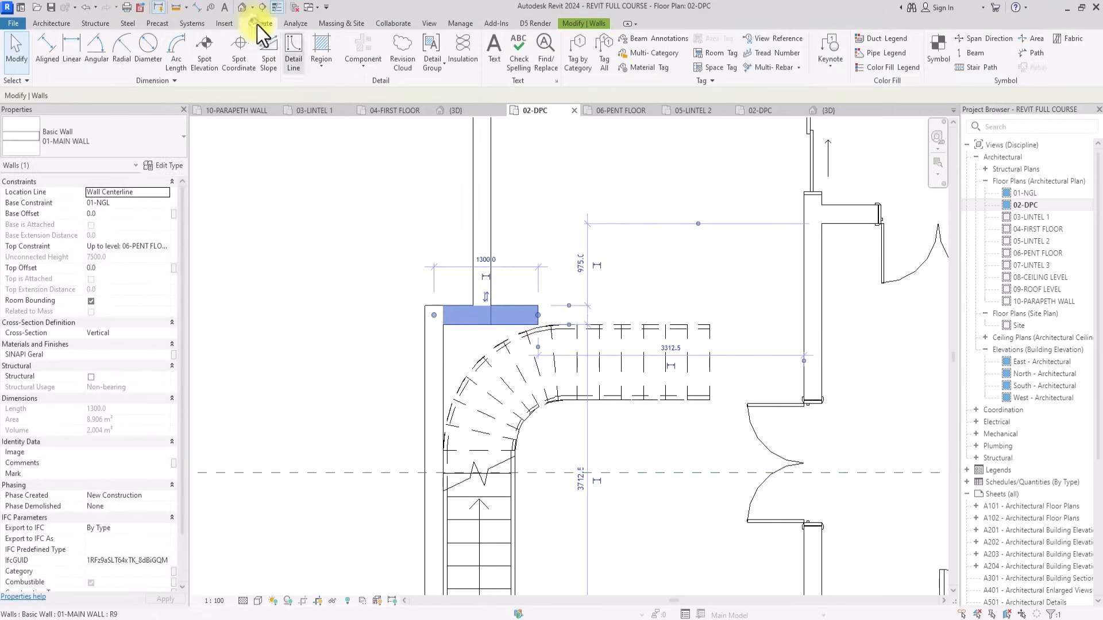
click(296, 43)
scroll(460, 276, up, 2)
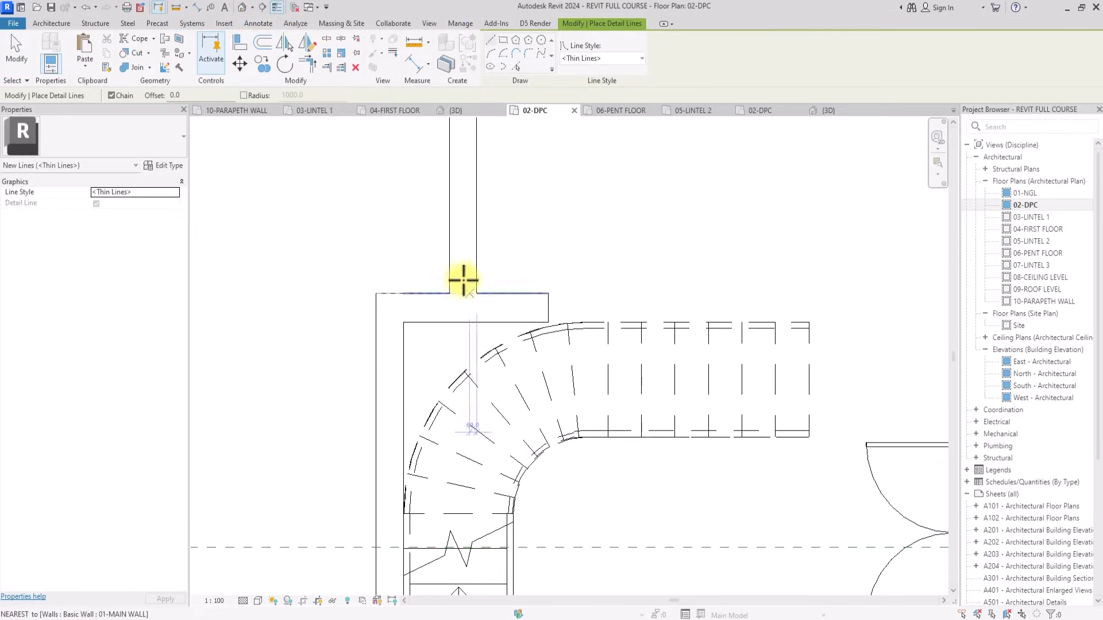
click(492, 307)
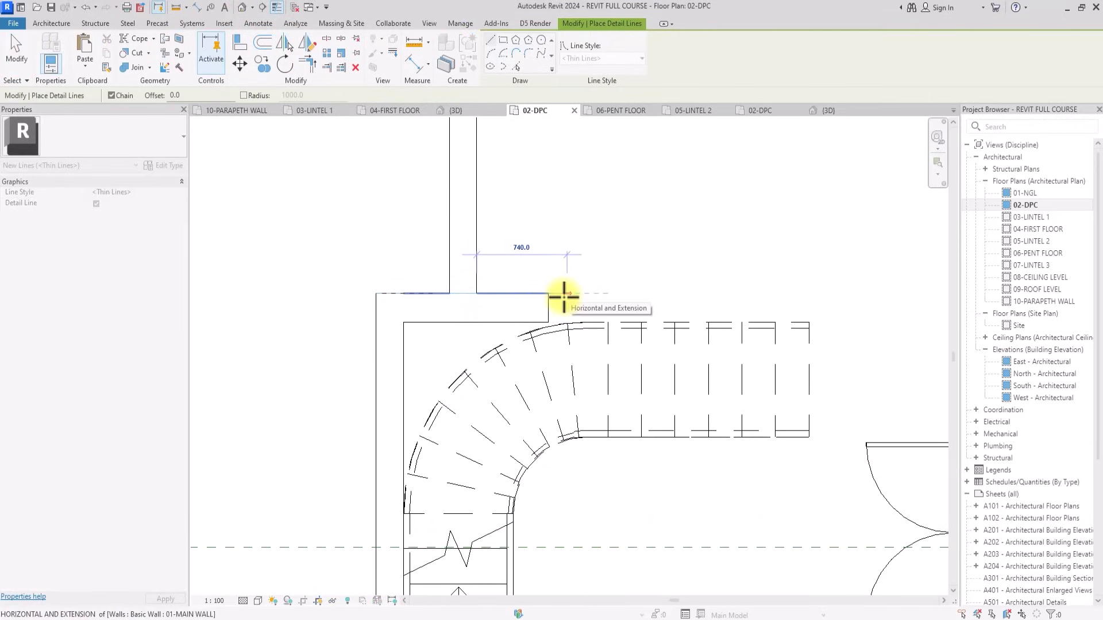
text(750)
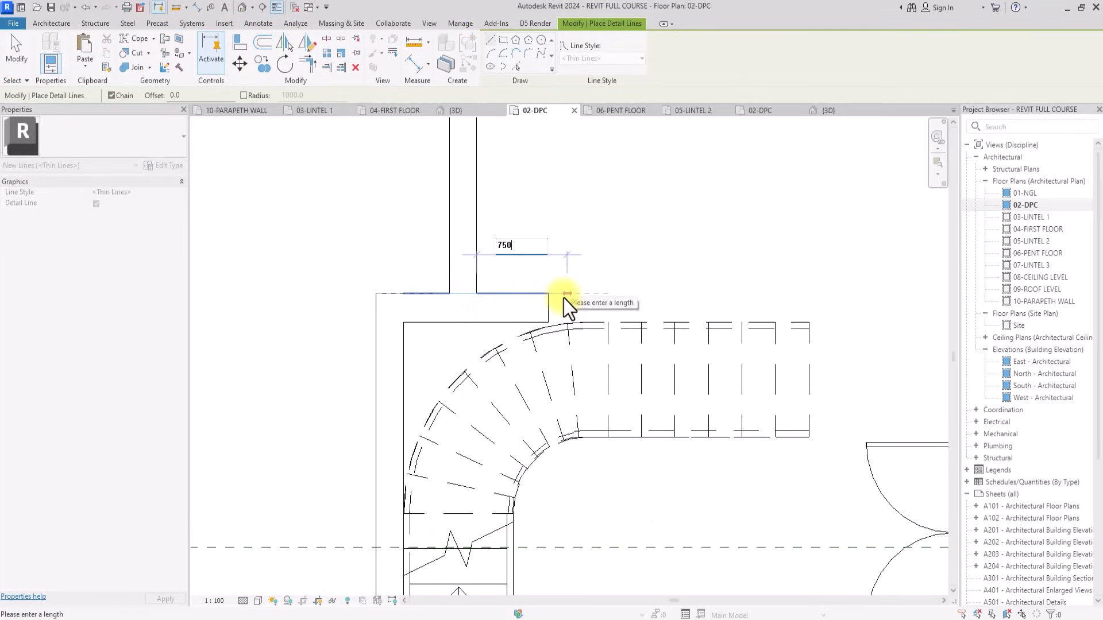
key(Return)
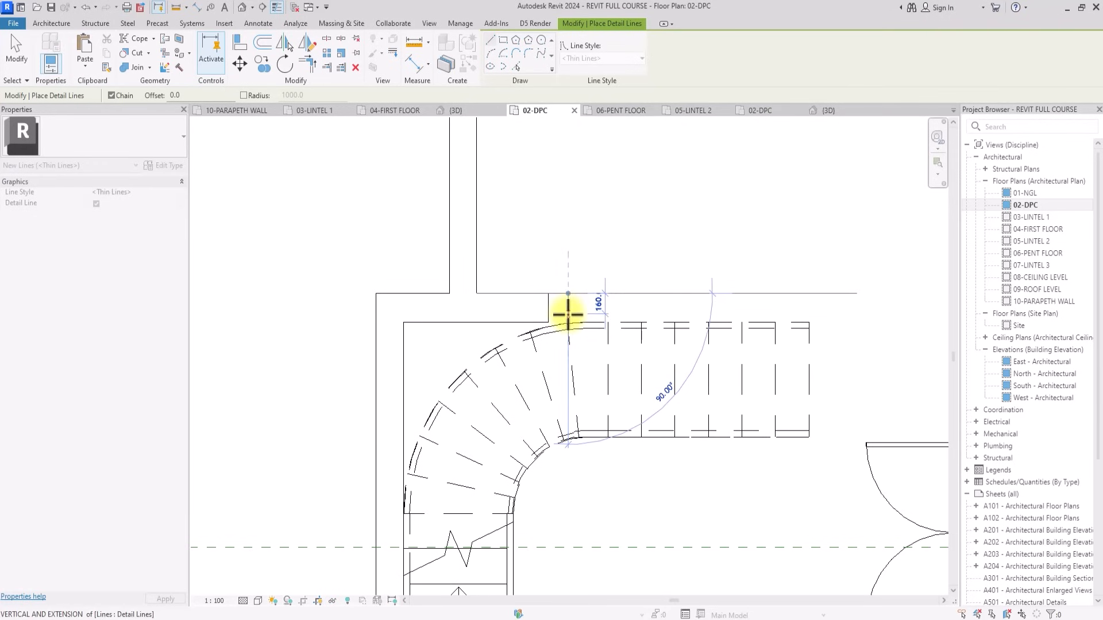
key(Escape)
key(Escape)
Extend the wall stub's free end to the endpoint of the 750 mm detail line.
click(546, 312)
click(545, 310)
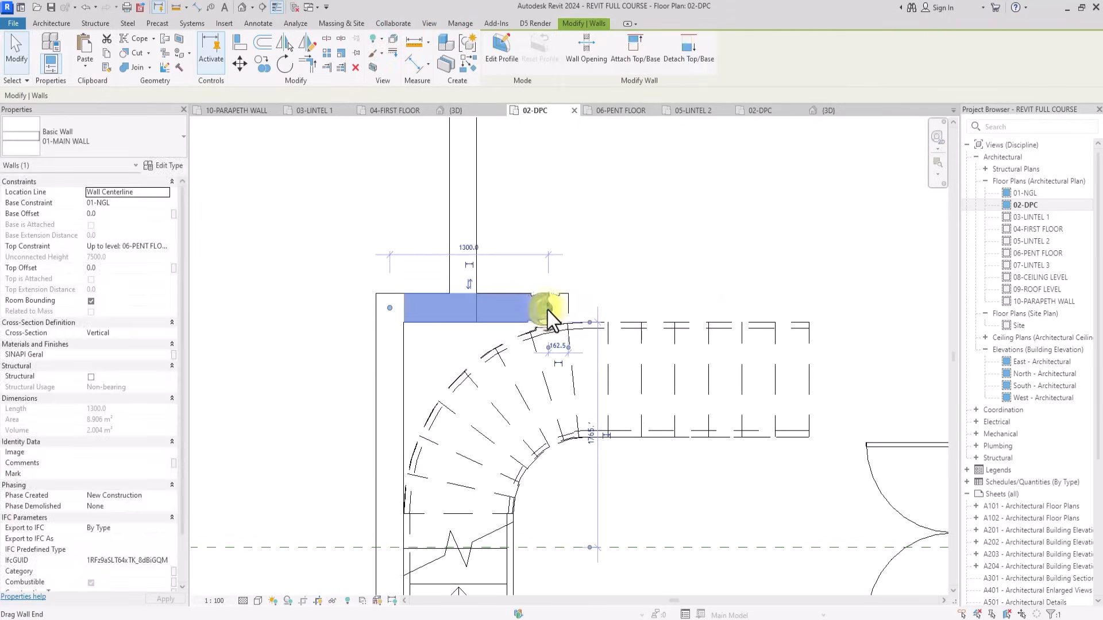
click(566, 308)
click(564, 313)
scroll(569, 311, down, 4)
scroll(569, 309, down, 2)
key(Escape)
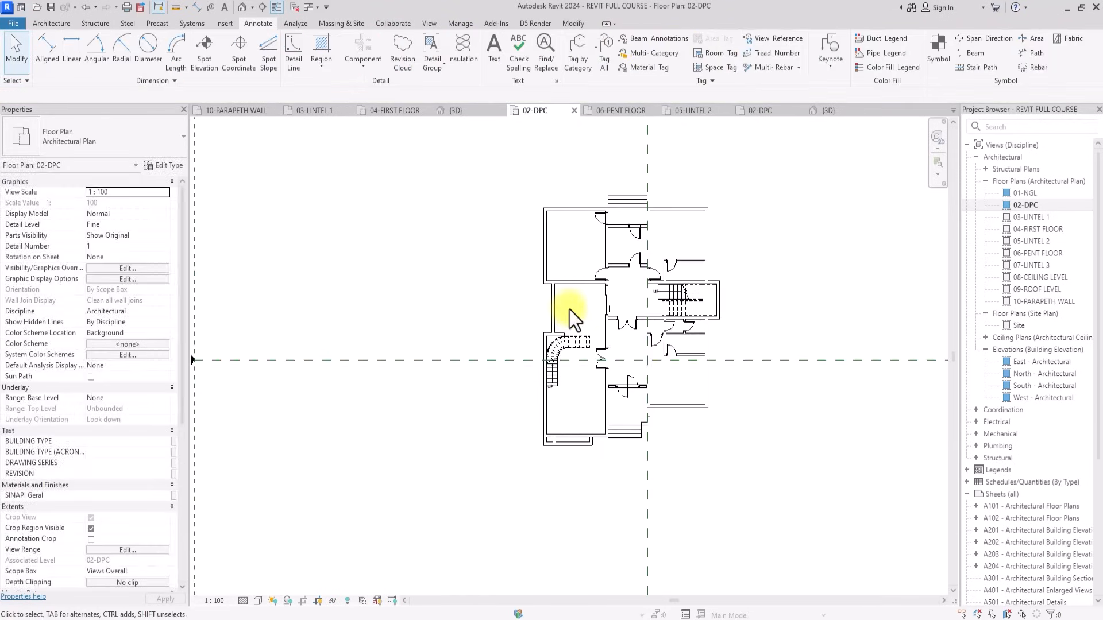
Open the 04-FIRST FLOOR floor plan.
scroll(570, 309, up, 4)
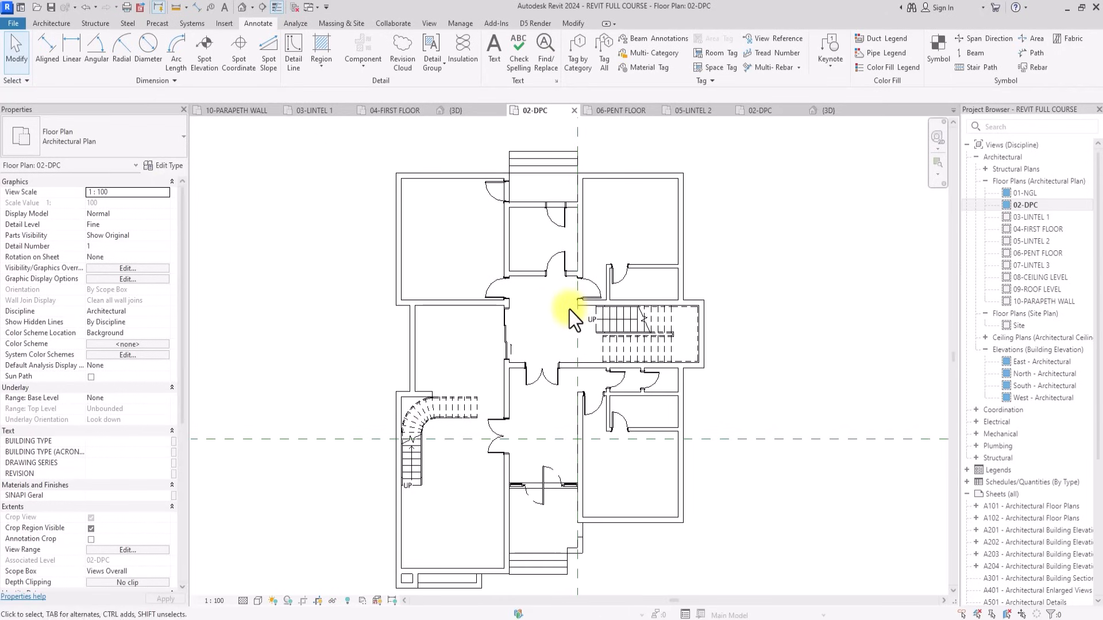
double_click(1037, 230)
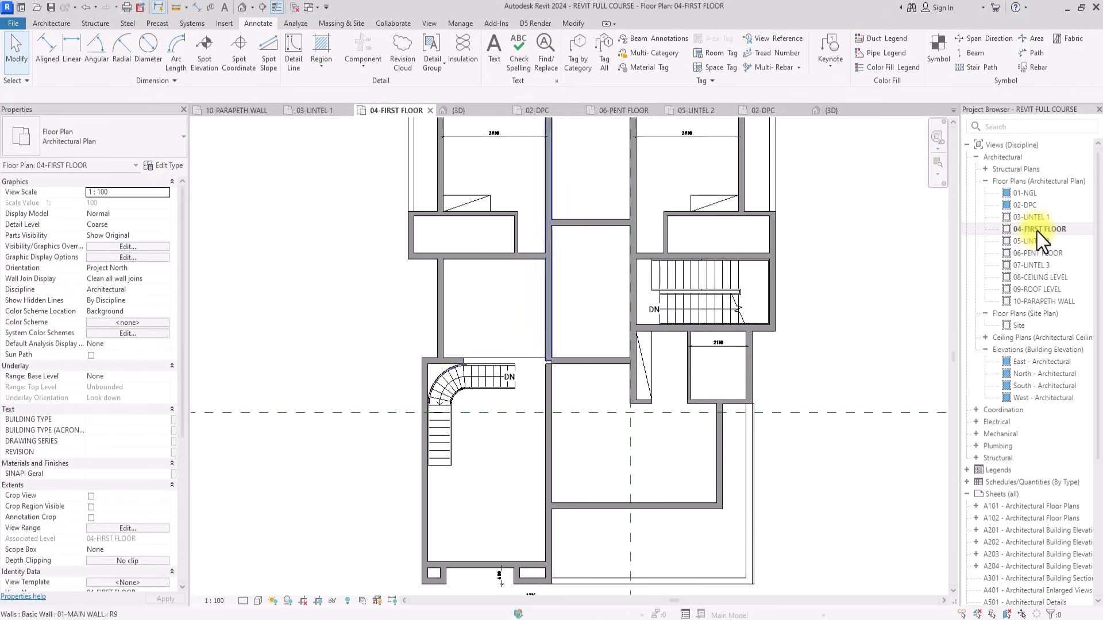
Start a new wall based on 04-FIRST FLOOR with its top constraint set up to level 06-PENT FLOOR.
scroll(503, 365, down, 4)
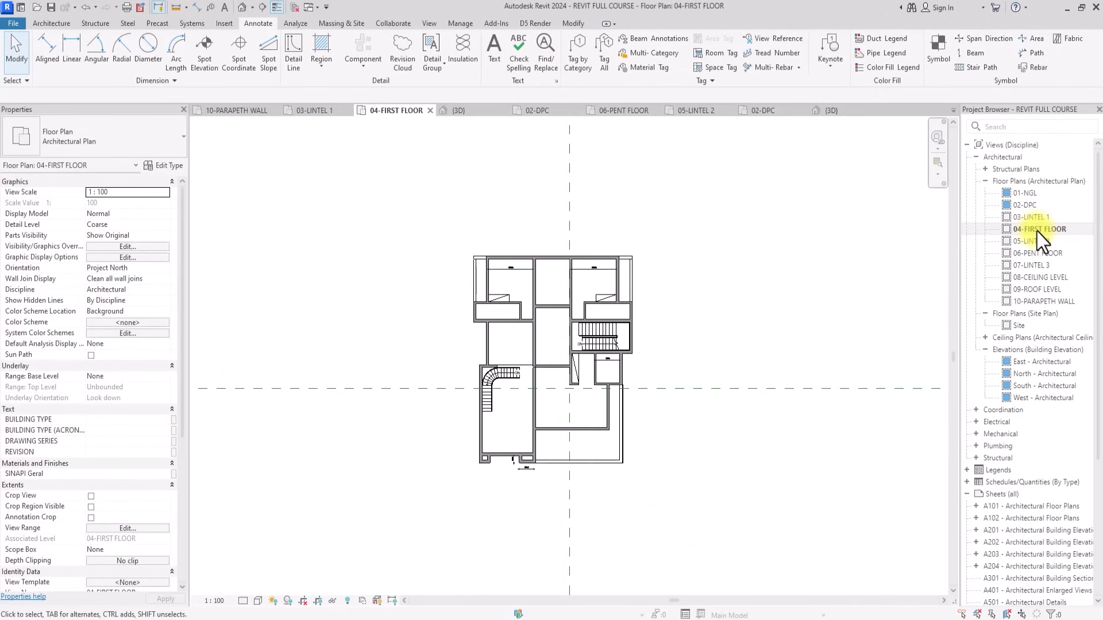
scroll(493, 374, up, 2)
scroll(526, 362, up, 2)
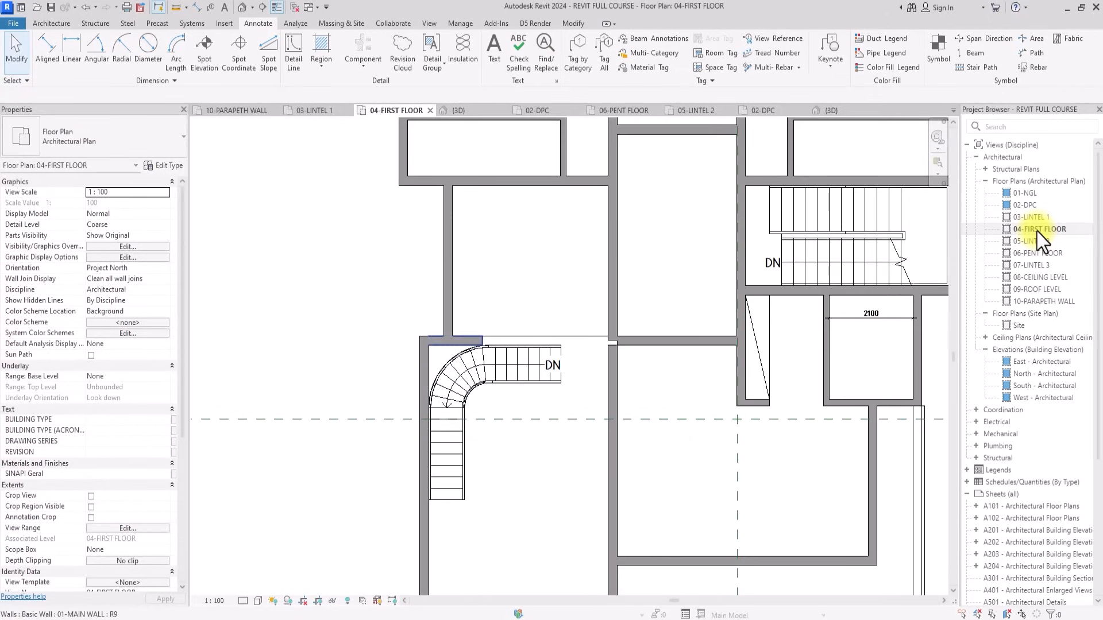
scroll(519, 333, down, 3)
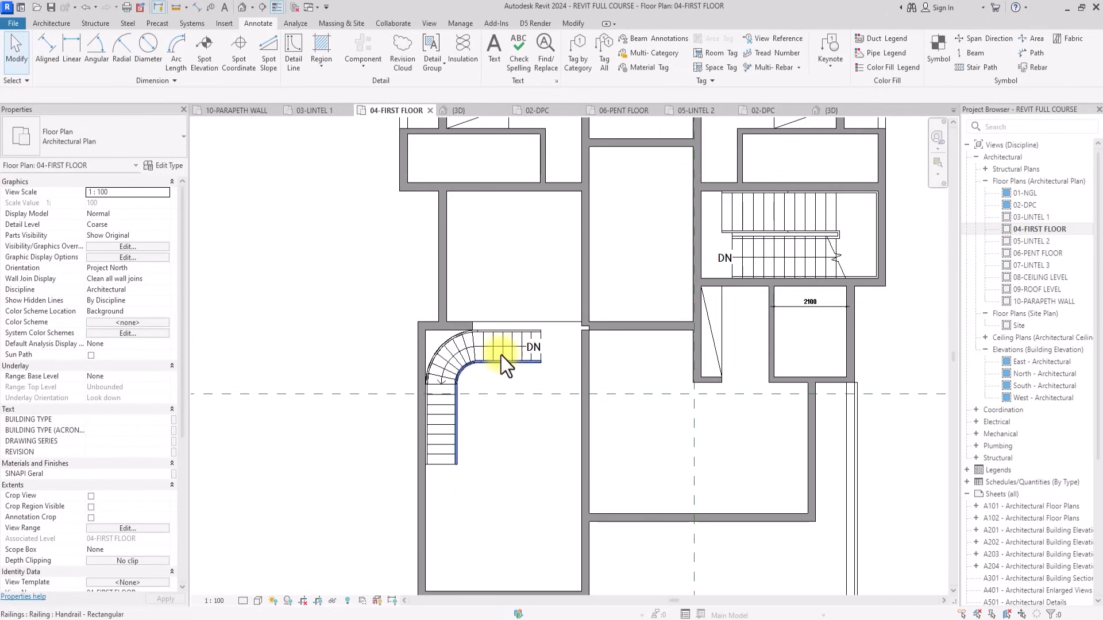
scroll(360, 254, down, 1)
click(45, 24)
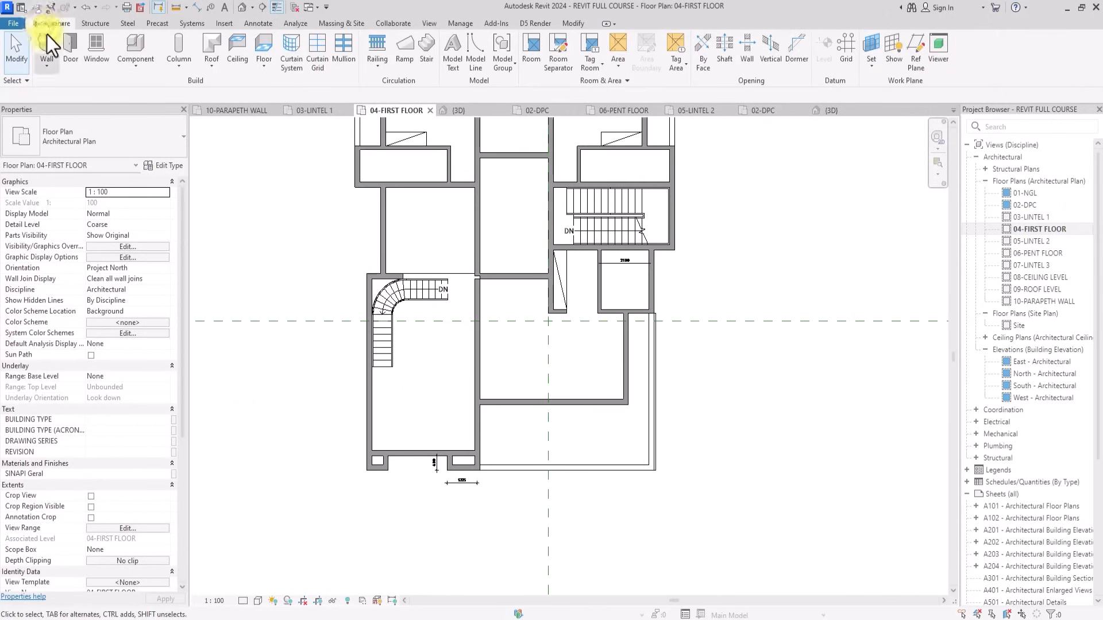
click(50, 42)
scroll(391, 276, up, 3)
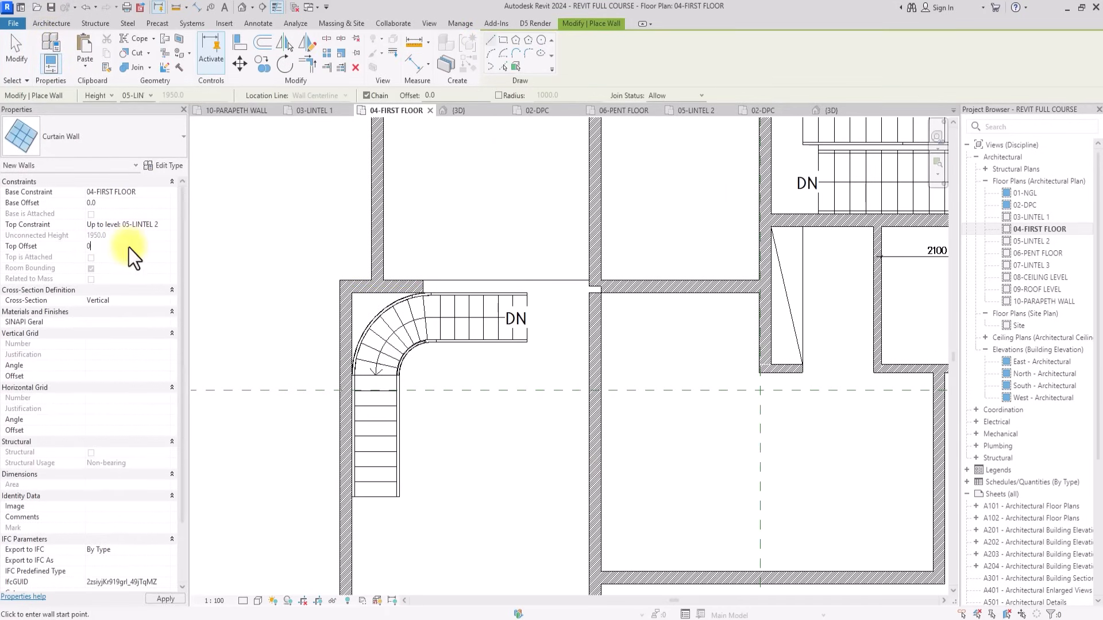
click(163, 226)
click(163, 225)
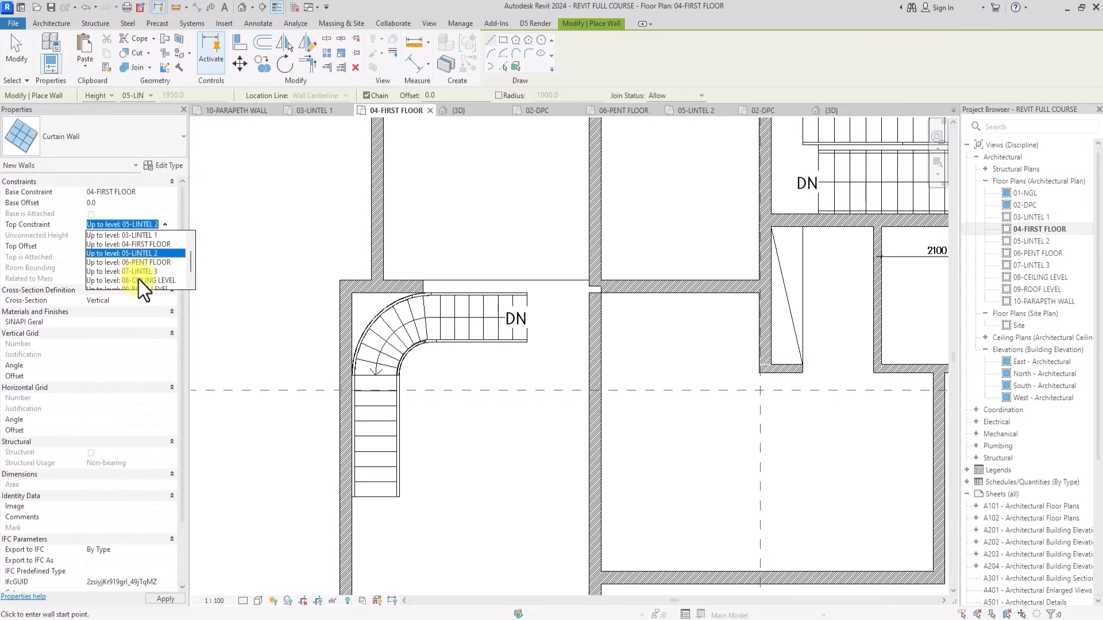
click(139, 244)
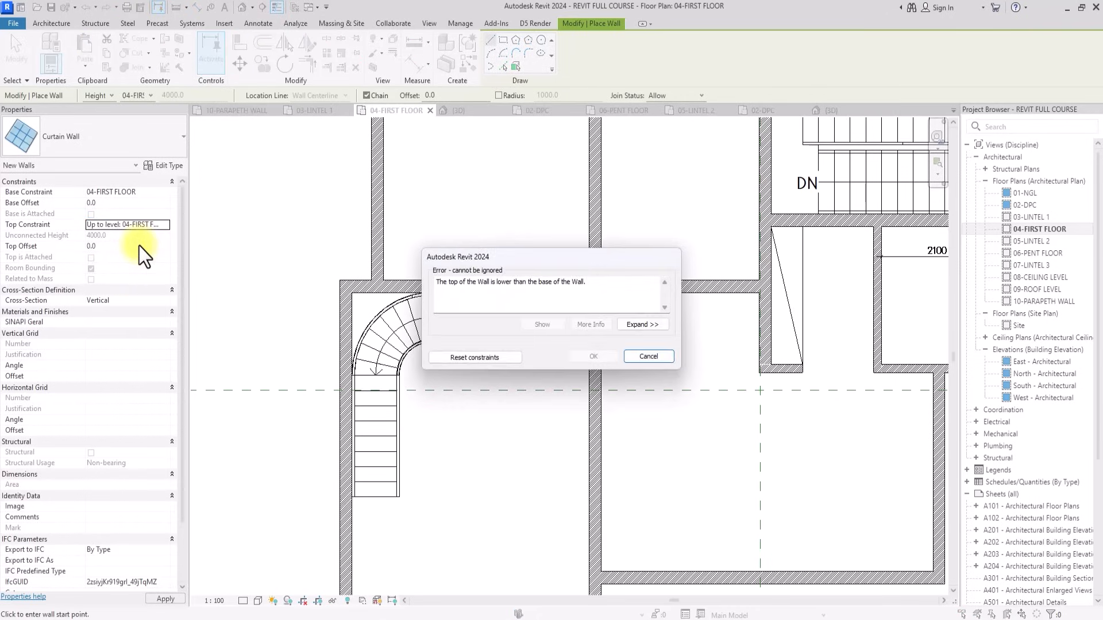
click(455, 357)
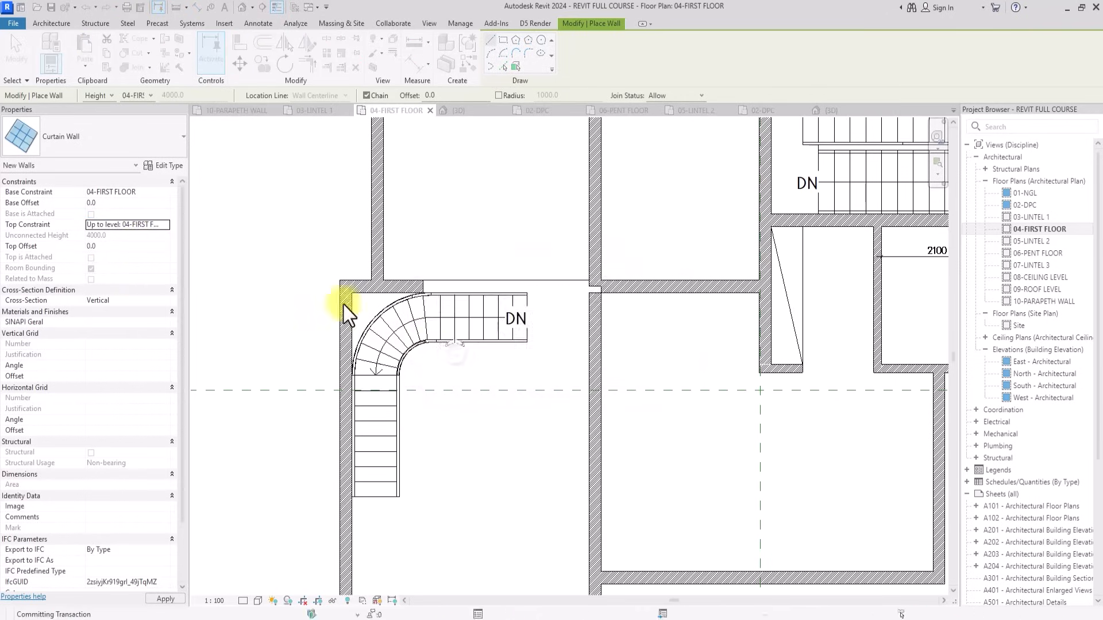
click(163, 227)
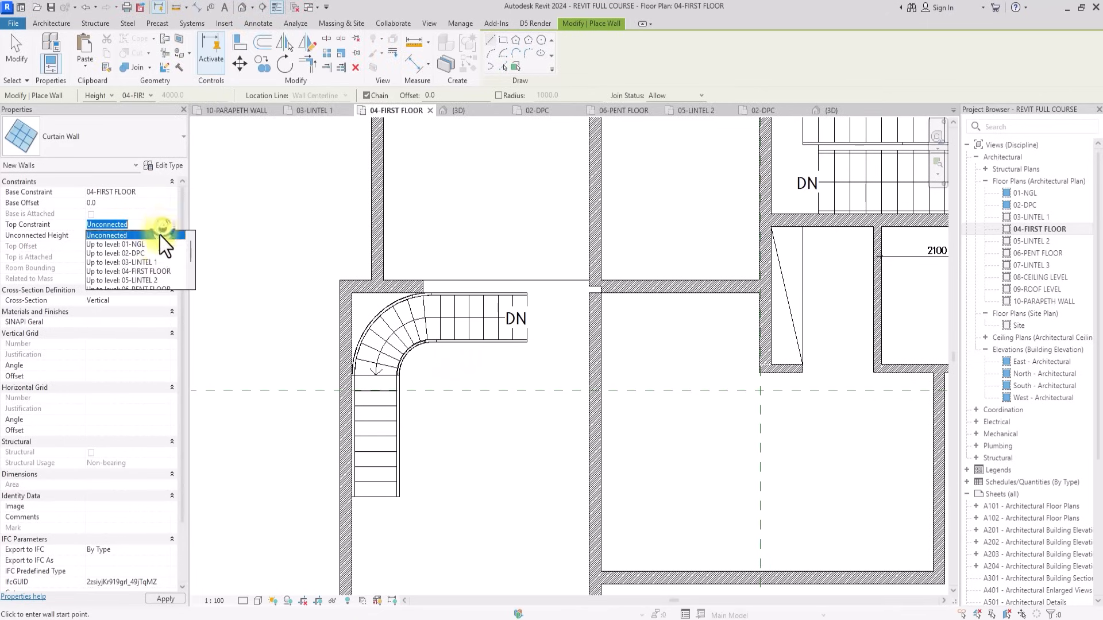
scroll(148, 267, down, 1)
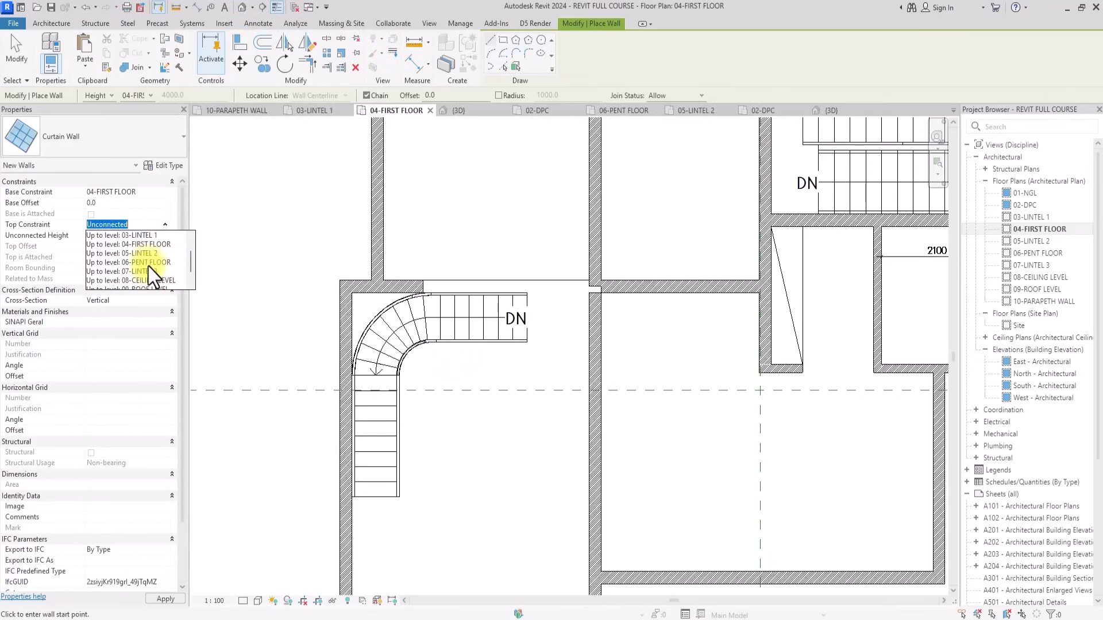
click(148, 267)
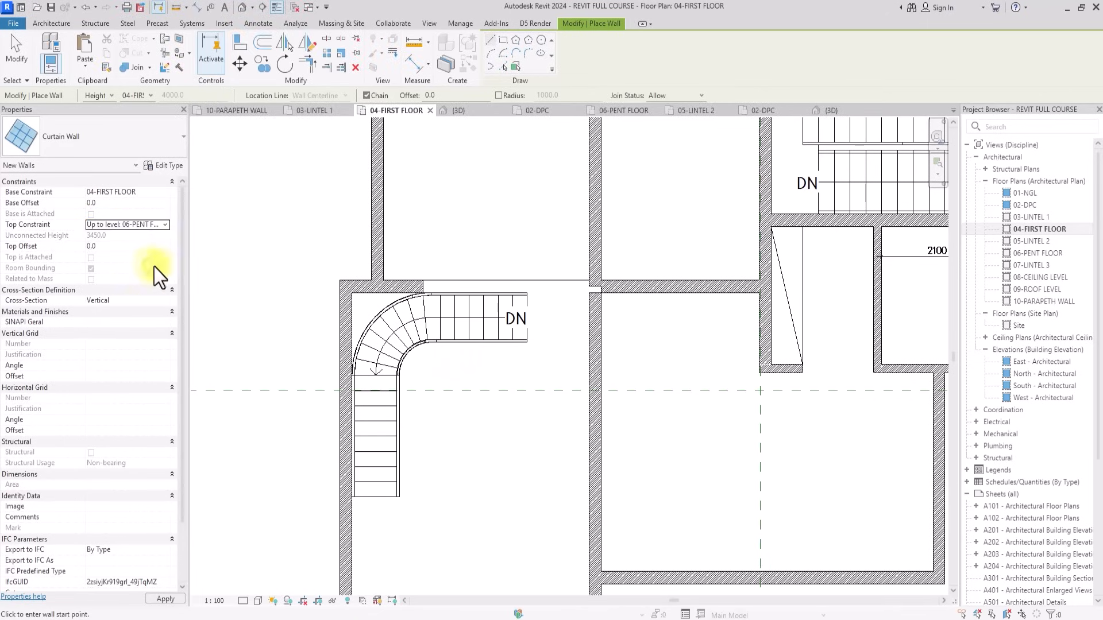
click(423, 286)
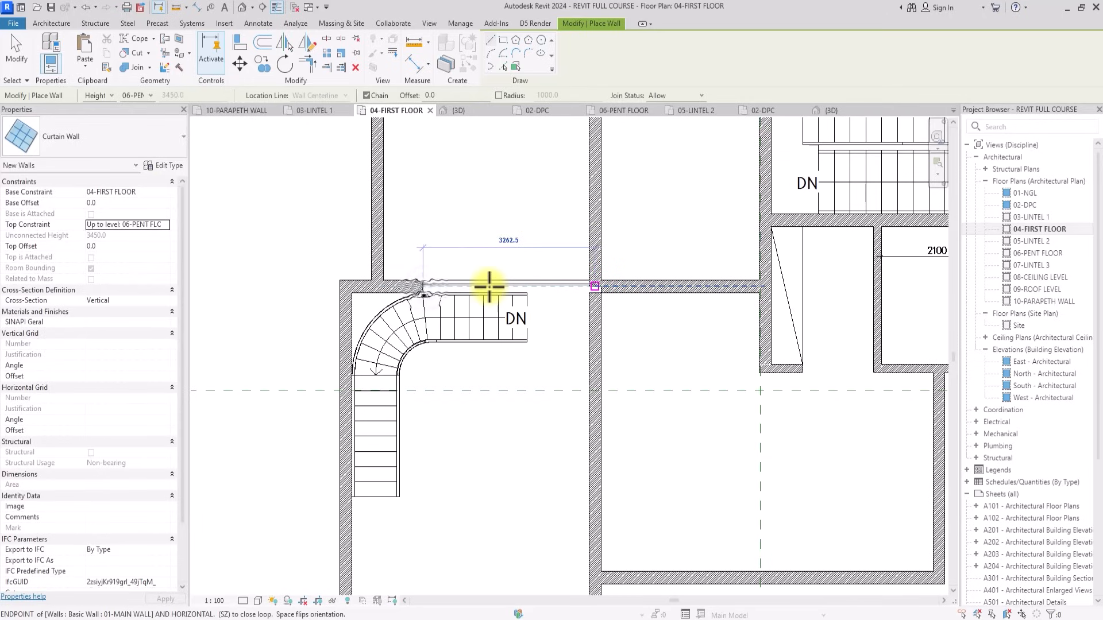
click(492, 286)
key(Escape)
key(Escape)
click(121, 143)
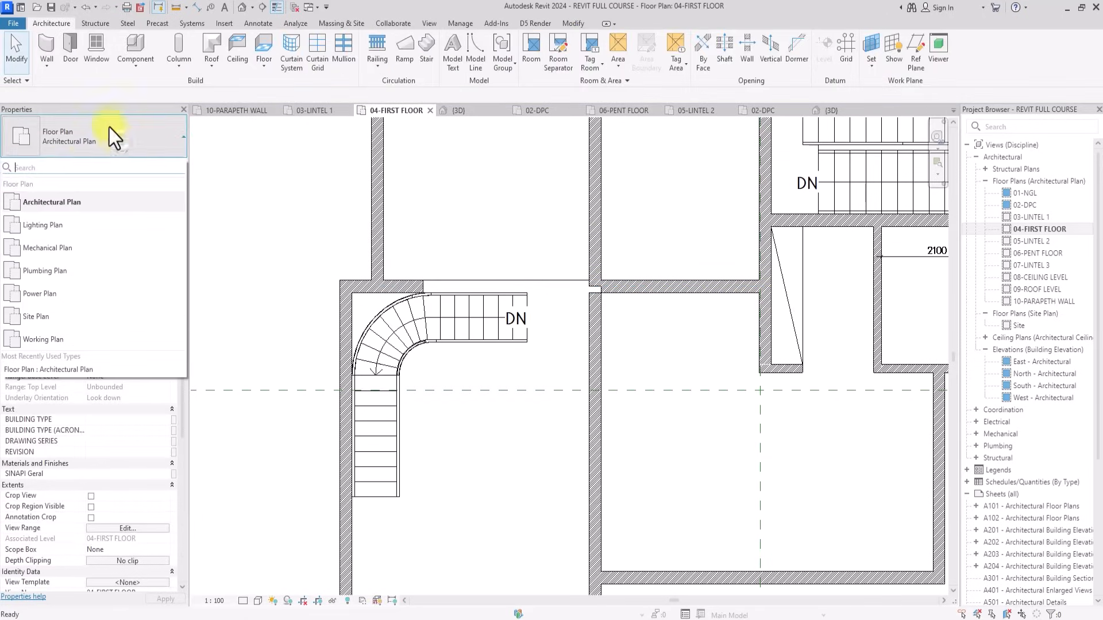
Draw a MY WHITE WALL 225 wall from the stub's free end above the stair to the central vertical wall.
click(43, 48)
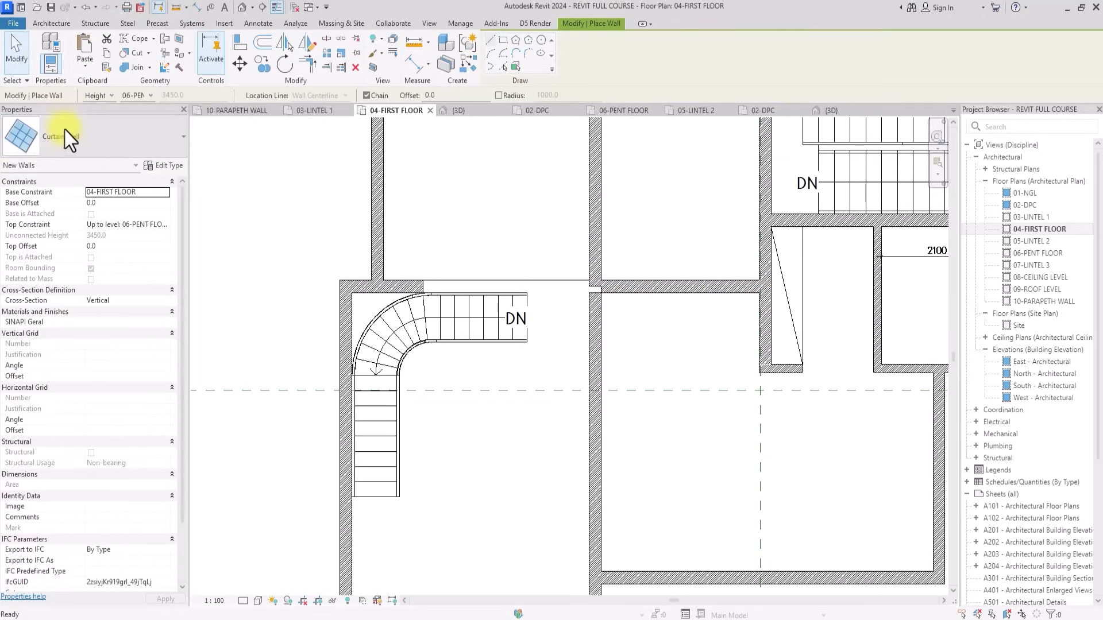
click(65, 133)
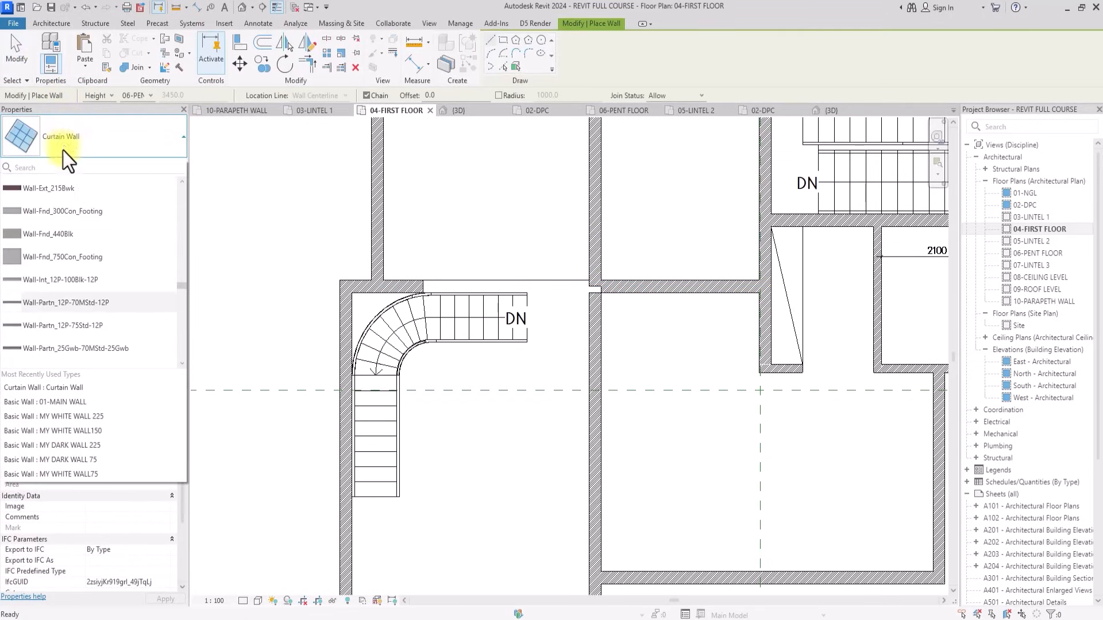
scroll(44, 270, up, 5)
scroll(43, 281, up, 5)
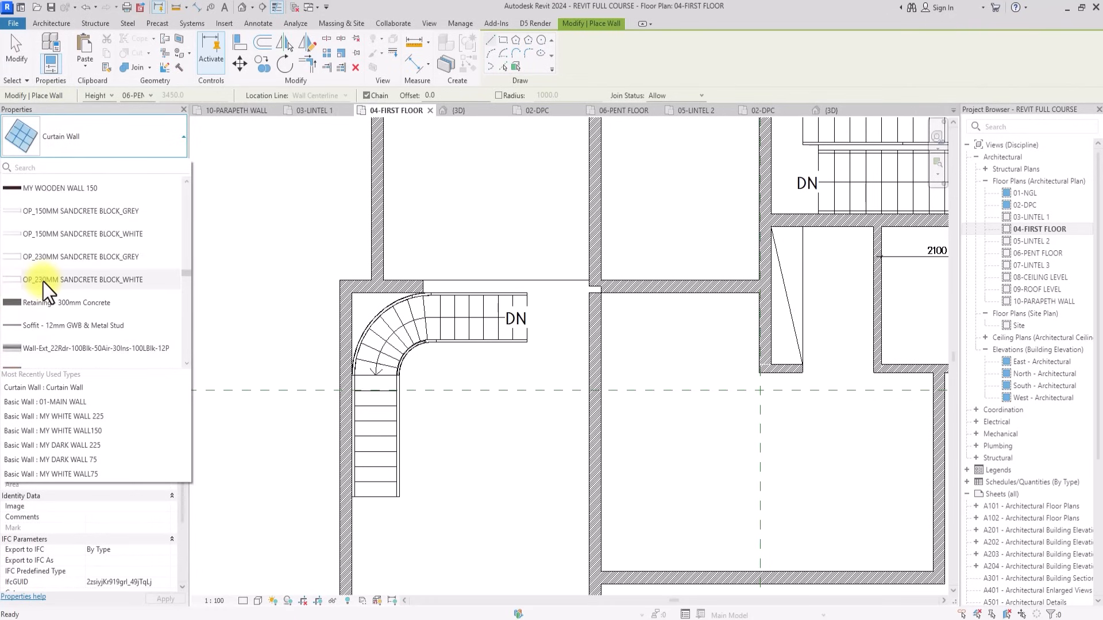
click(51, 325)
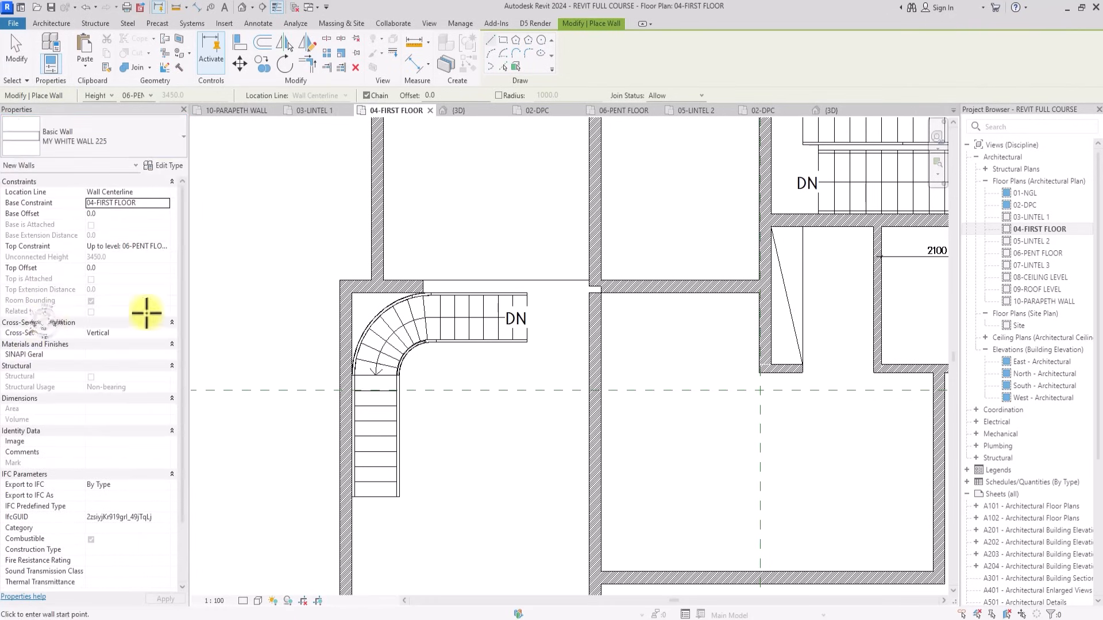
click(423, 287)
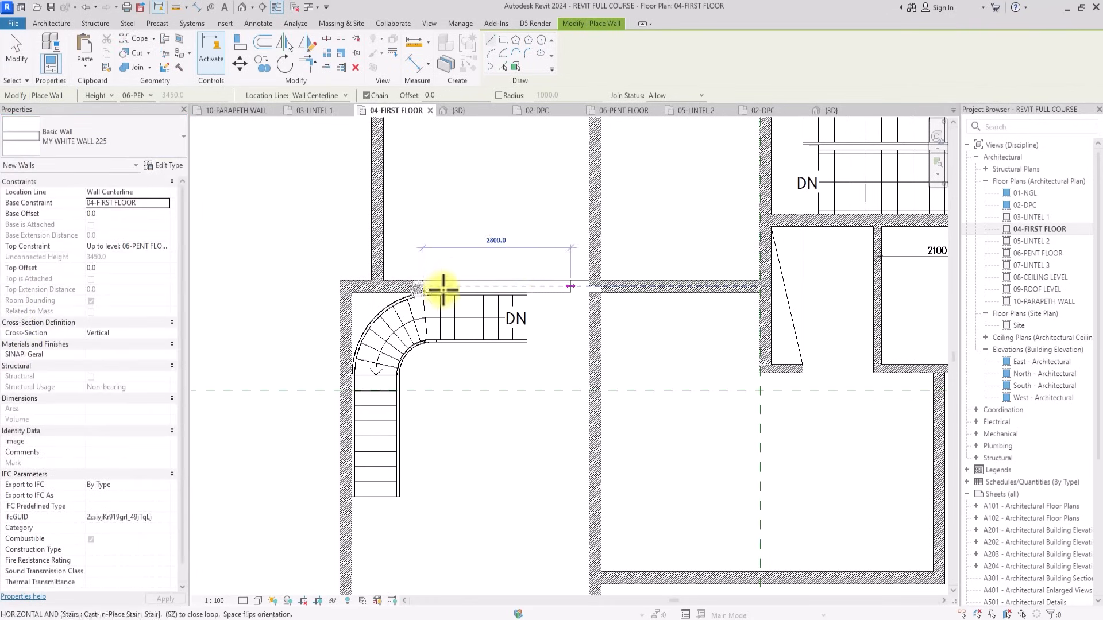
click(595, 291)
key(Escape)
key(Escape)
scroll(581, 305, down, 2)
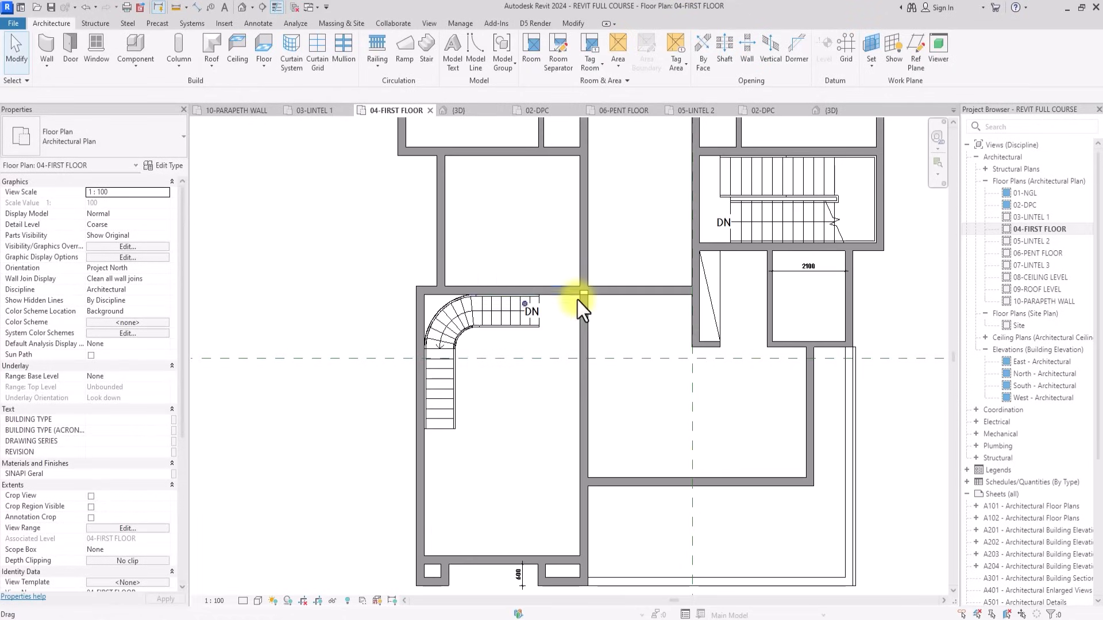
Set the top constraint of the 01-MAIN WALL stub above the stair's curved corner up to level 04-FIRST FLOOR.
scroll(517, 308, up, 2)
click(444, 309)
scroll(443, 309, down, 2)
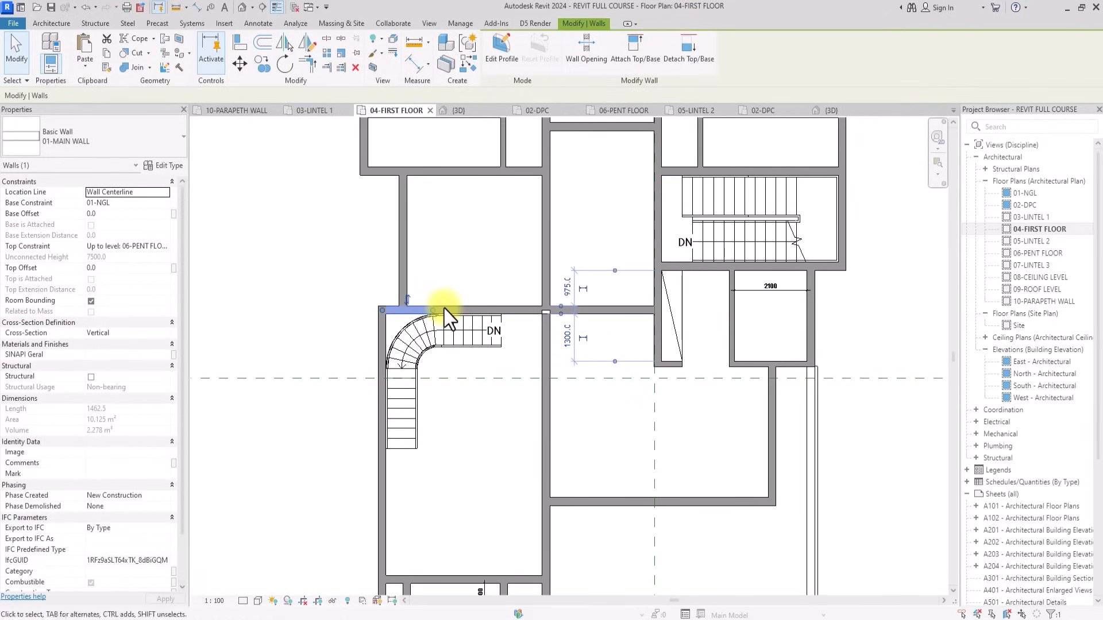
click(164, 247)
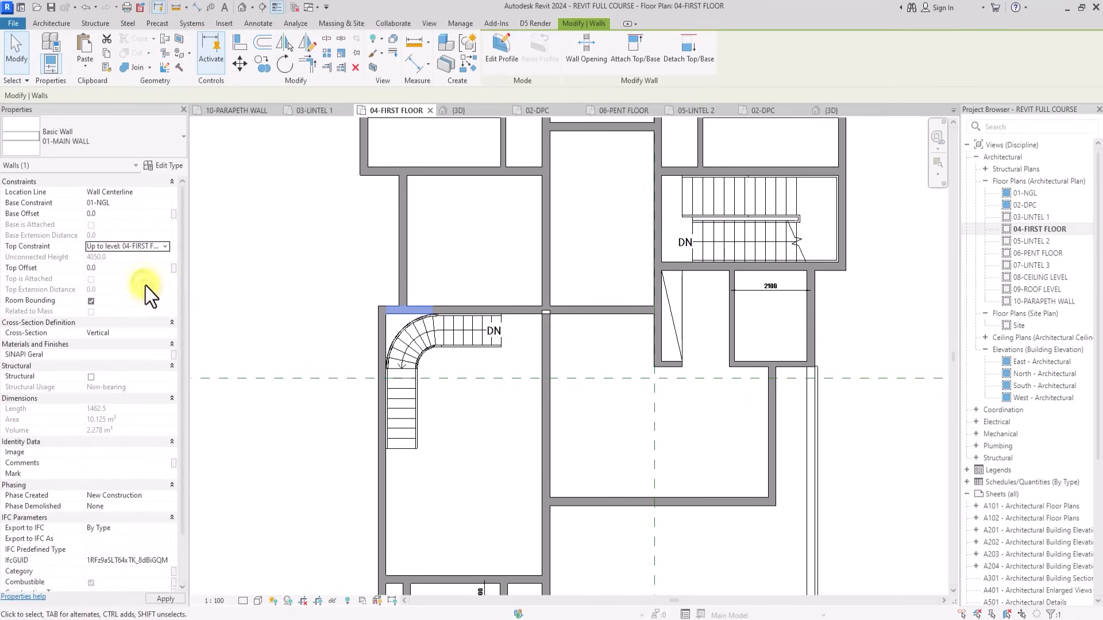
click(457, 355)
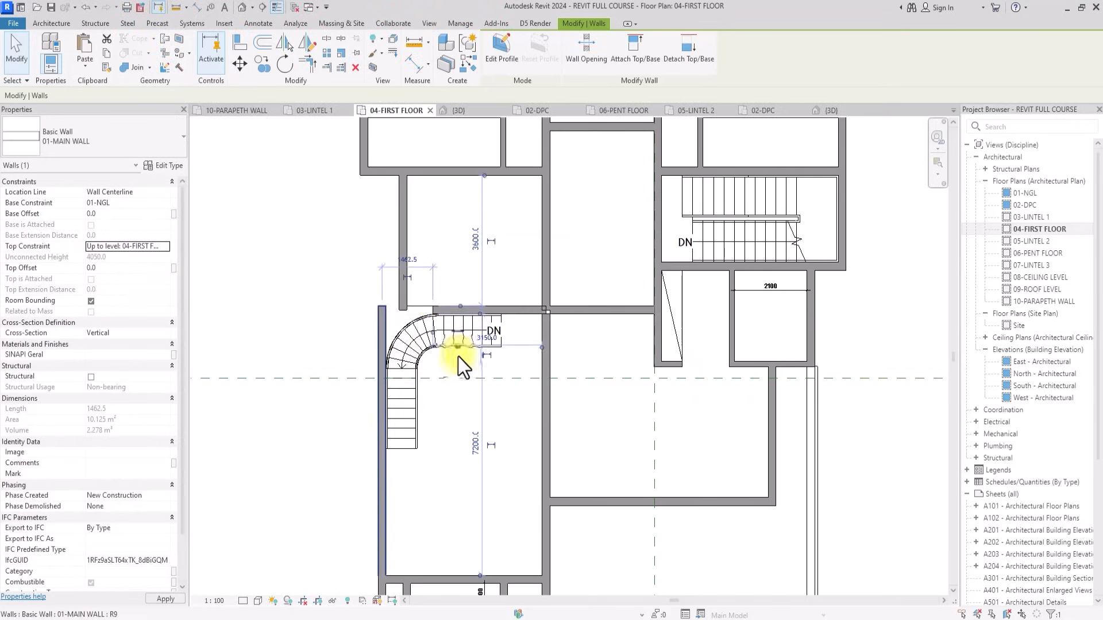
Extend the MY WHITE WALL 225 wall over the stub to the outer vertical wall beside the stair.
scroll(457, 356, up, 5)
click(450, 311)
drag(450, 312, 315, 308)
scroll(454, 415, down, 4)
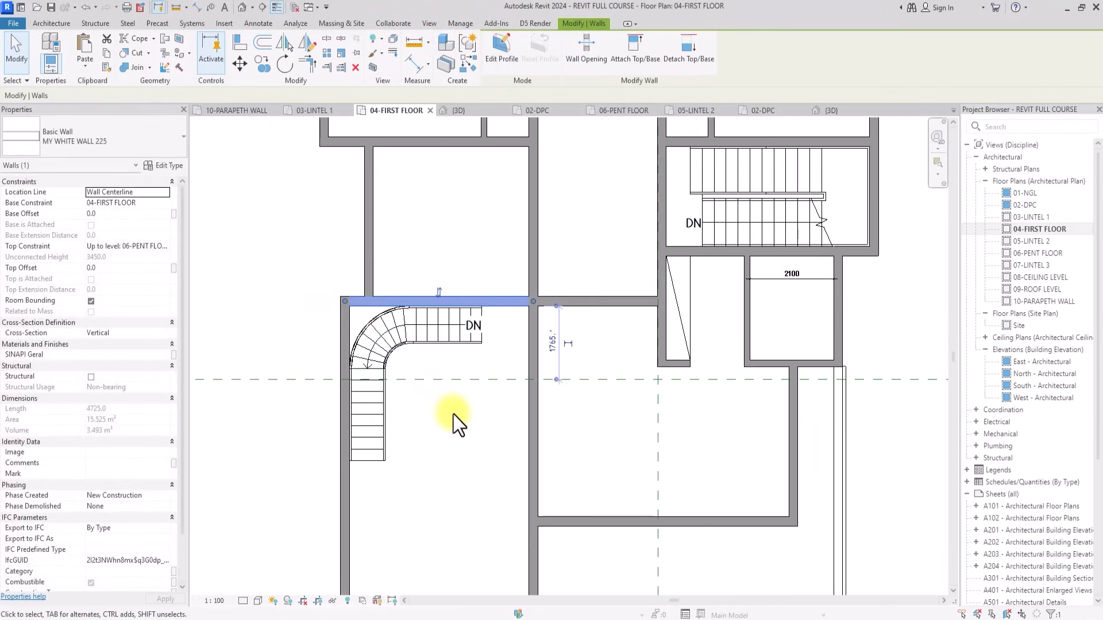
key(Escape)
Examine the extended wall above the stair and how it relates to the stair landing and adjoining rooms.
scroll(450, 390, up, 3)
scroll(449, 352, down, 2)
click(449, 321)
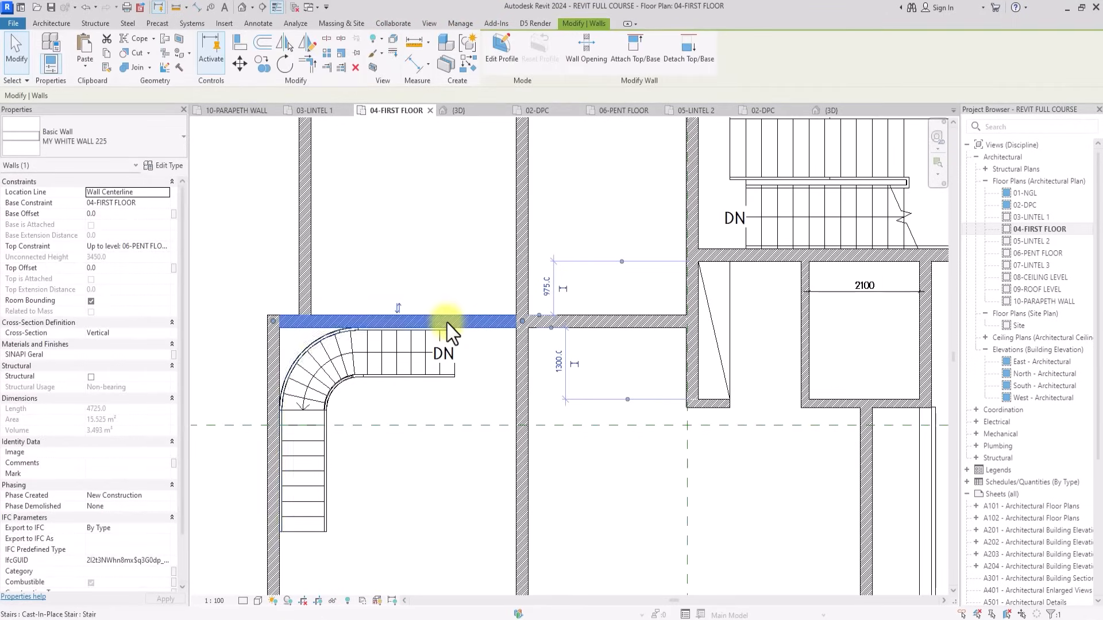
scroll(447, 322, up, 1)
scroll(447, 323, down, 2)
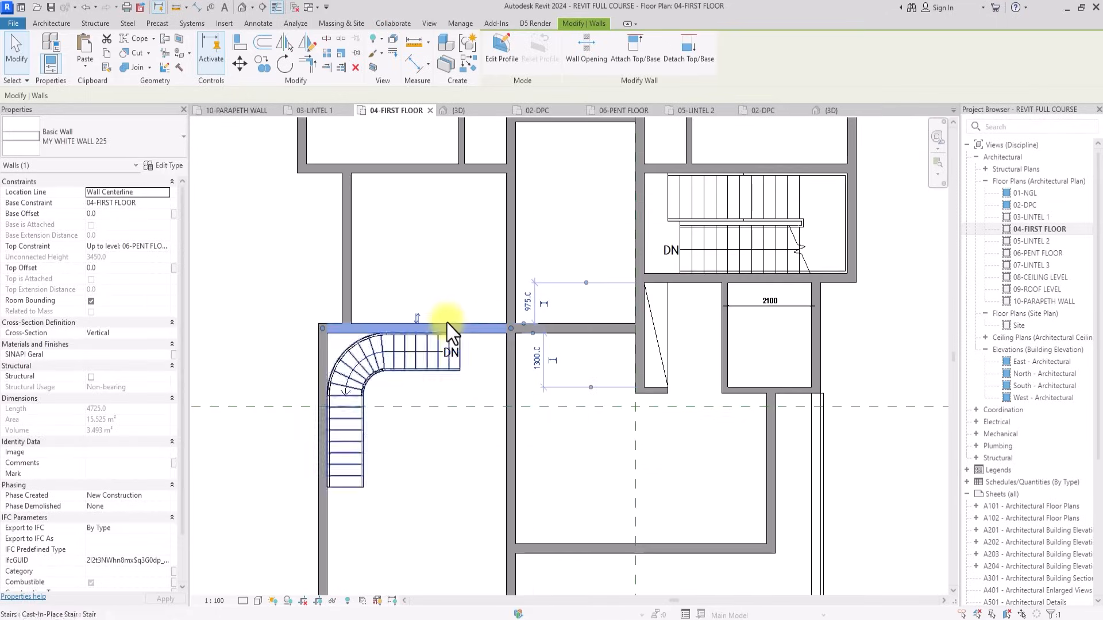
scroll(447, 323, down, 2)
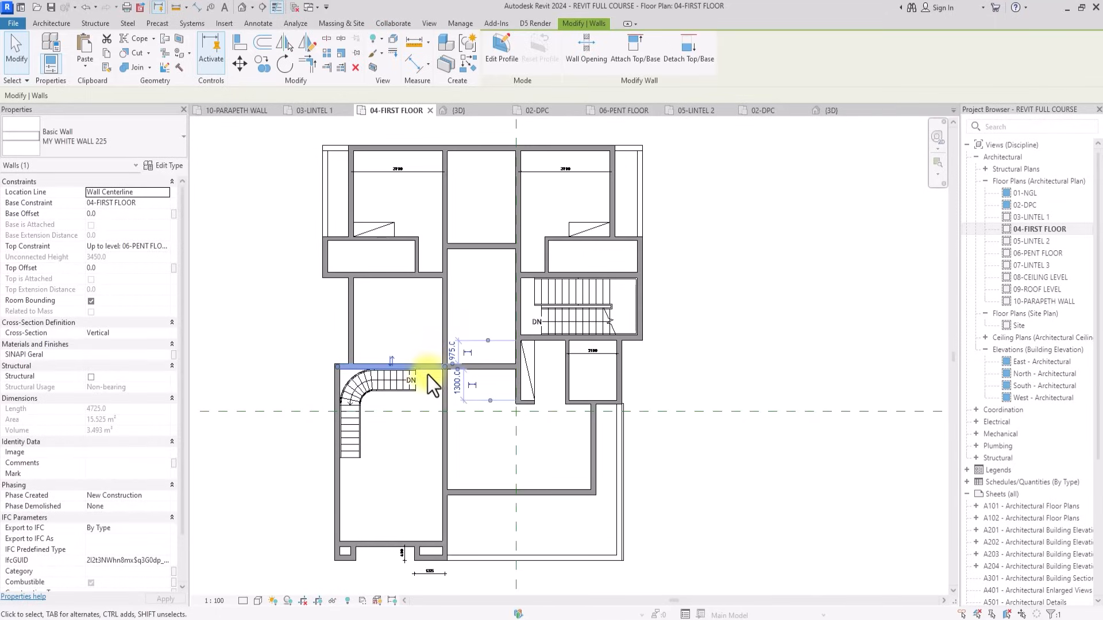
scroll(425, 380, up, 2)
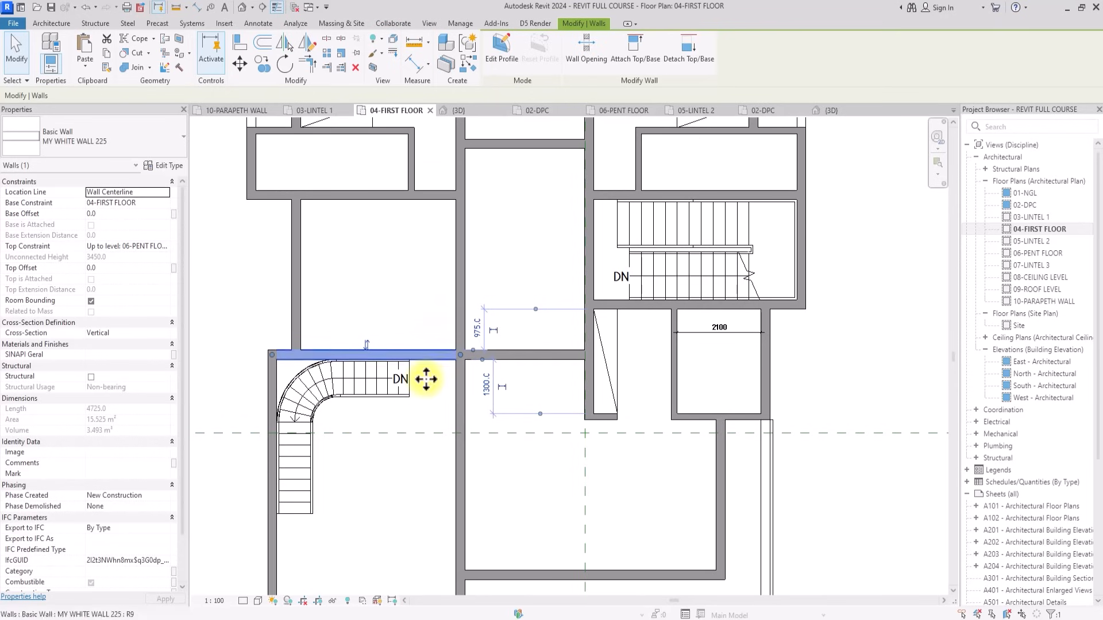
scroll(426, 381, down, 1)
scroll(426, 380, up, 2)
scroll(426, 381, up, 4)
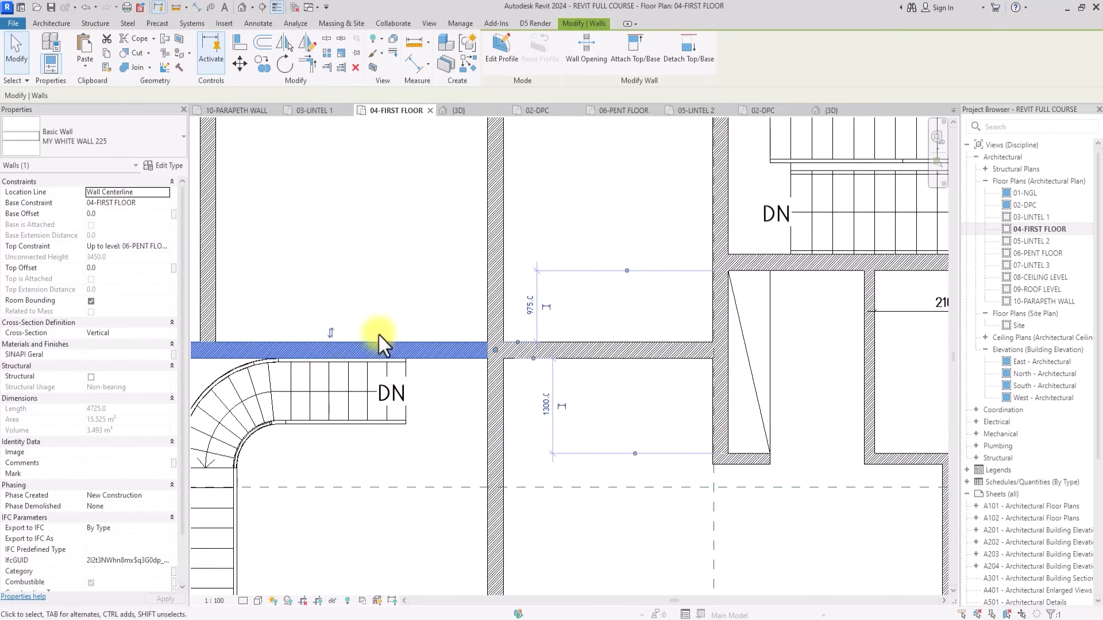
Place an IntSgl (6)(cleec) D1 door in the wall above the stair, near the central vertical wall, swinging into the upper room.
click(52, 23)
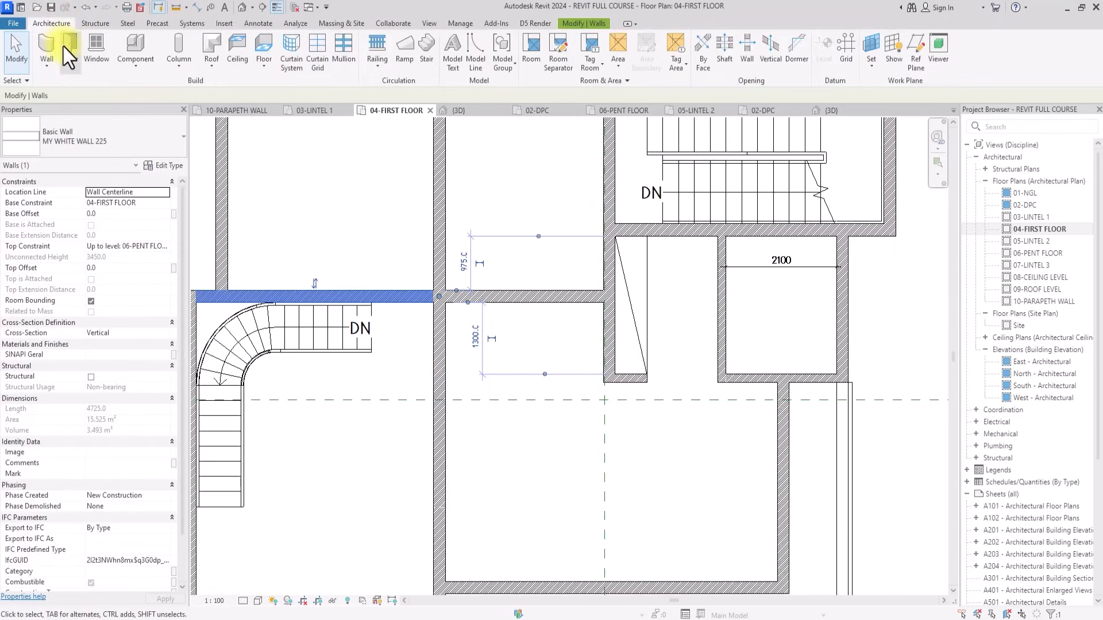
click(63, 47)
click(47, 122)
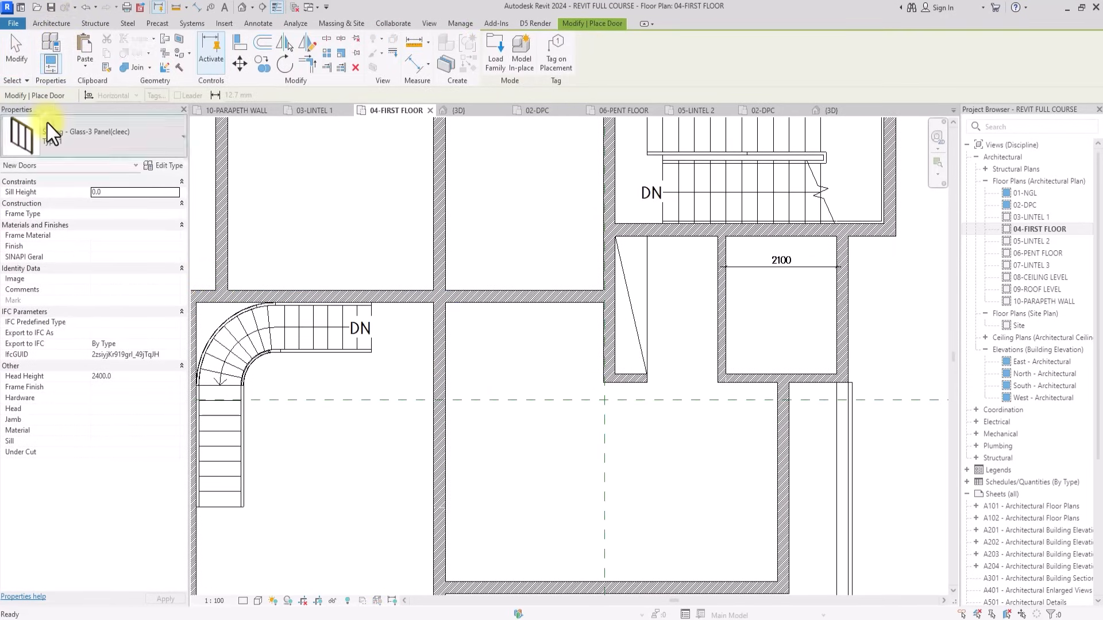
scroll(46, 138, up, 5)
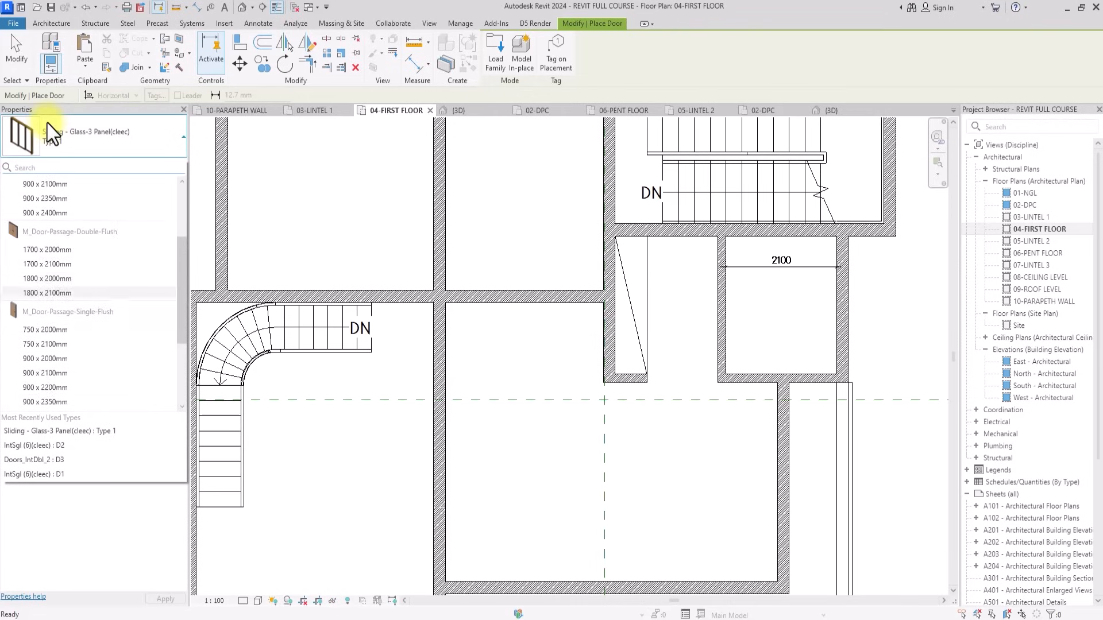
click(47, 244)
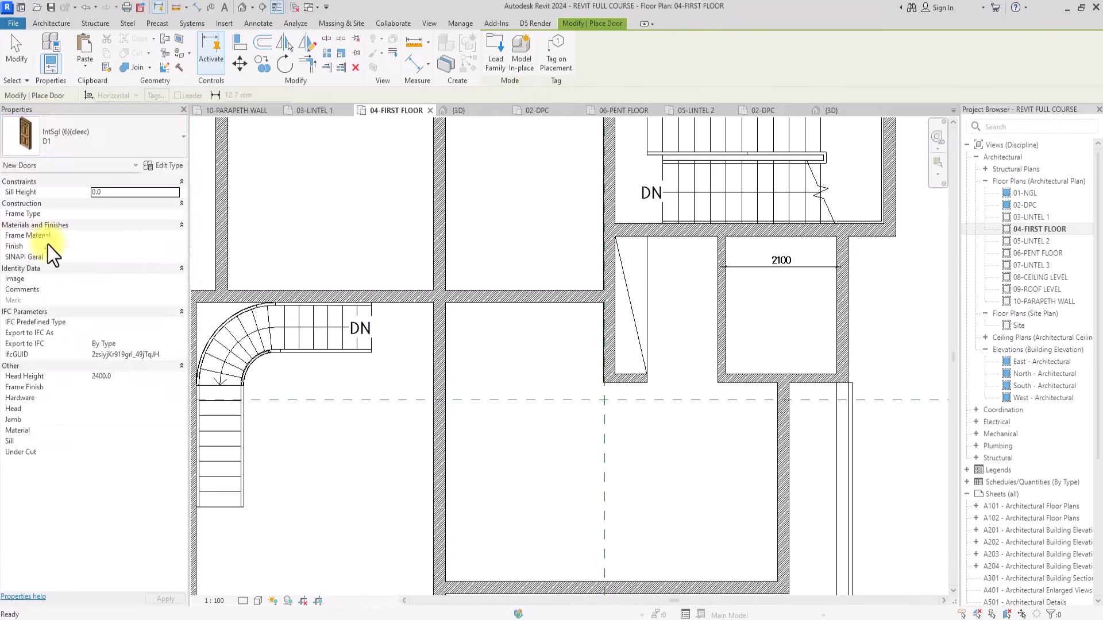
scroll(428, 305, up, 3)
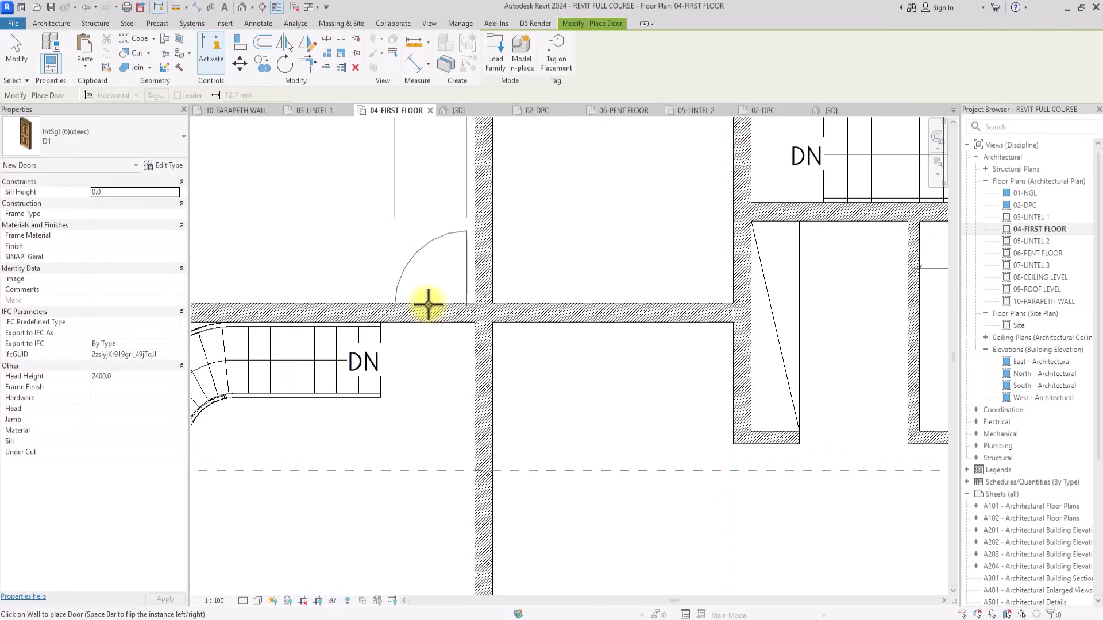
click(428, 306)
key(Escape)
key(Escape)
scroll(429, 305, down, 2)
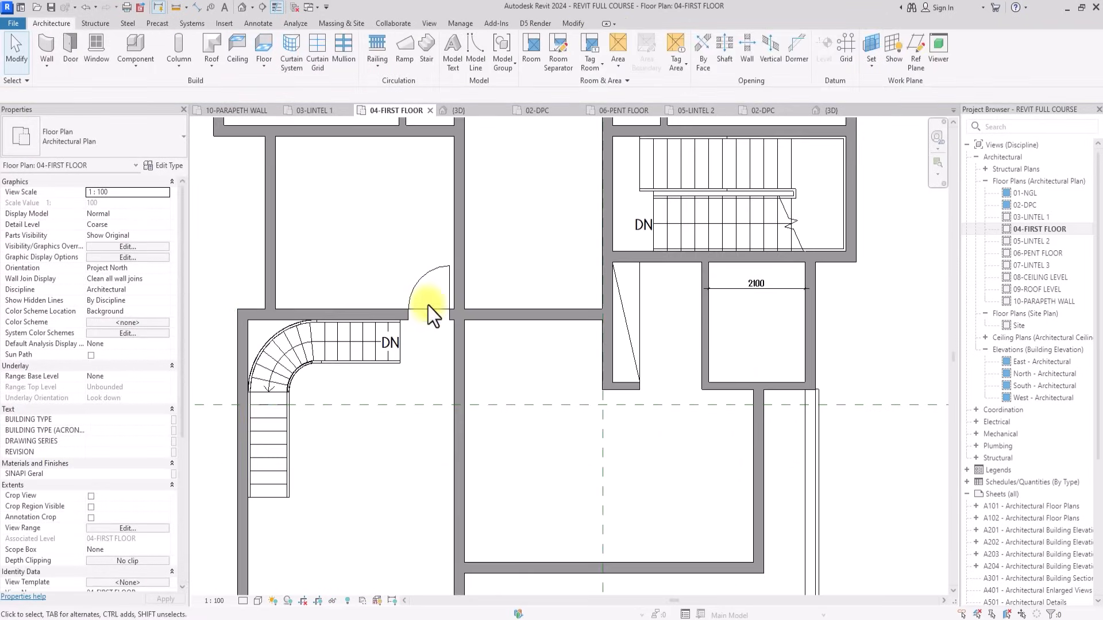
Set the plan's detail level to Fine and move the D1 door above the stair so its frame meets the central vertical wall.
click(243, 601)
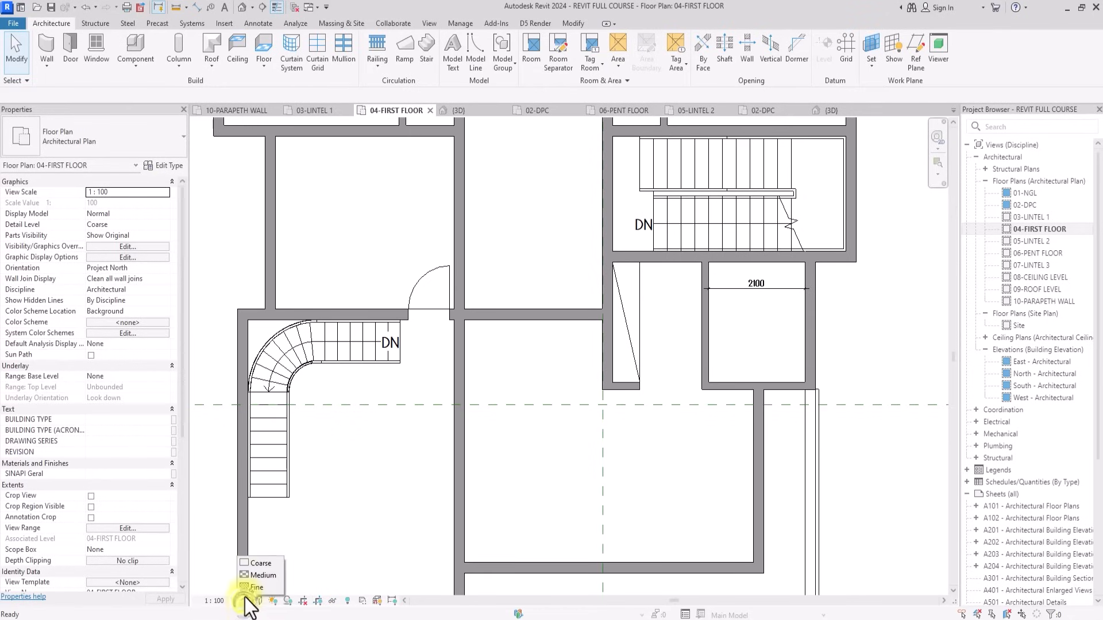
click(247, 588)
scroll(333, 471, up, 3)
scroll(439, 313, up, 2)
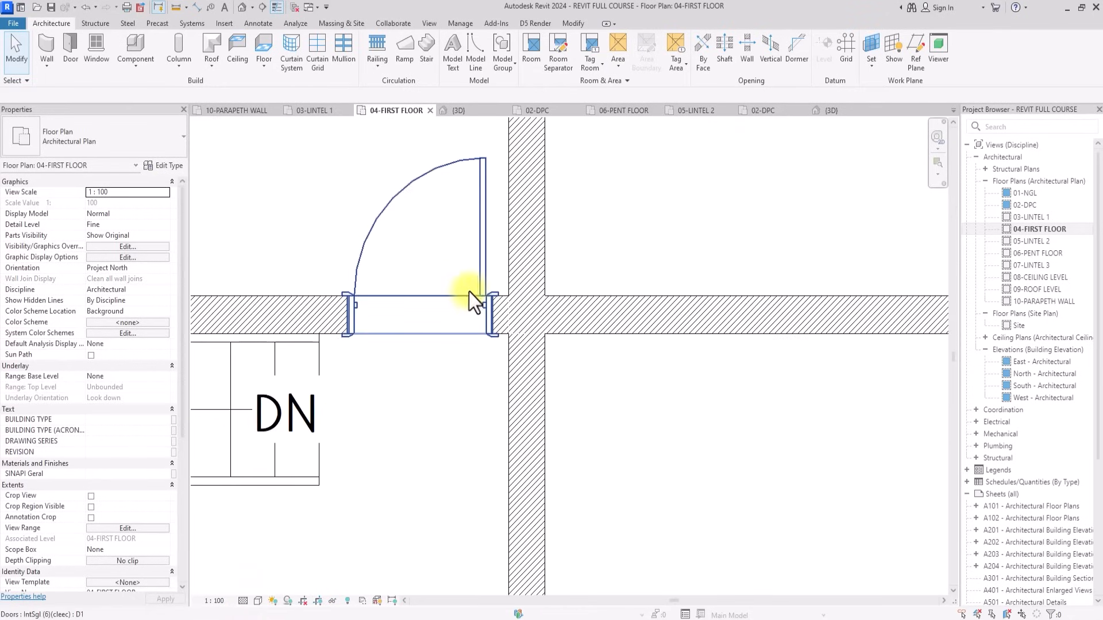
click(467, 285)
click(243, 66)
scroll(489, 286, up, 4)
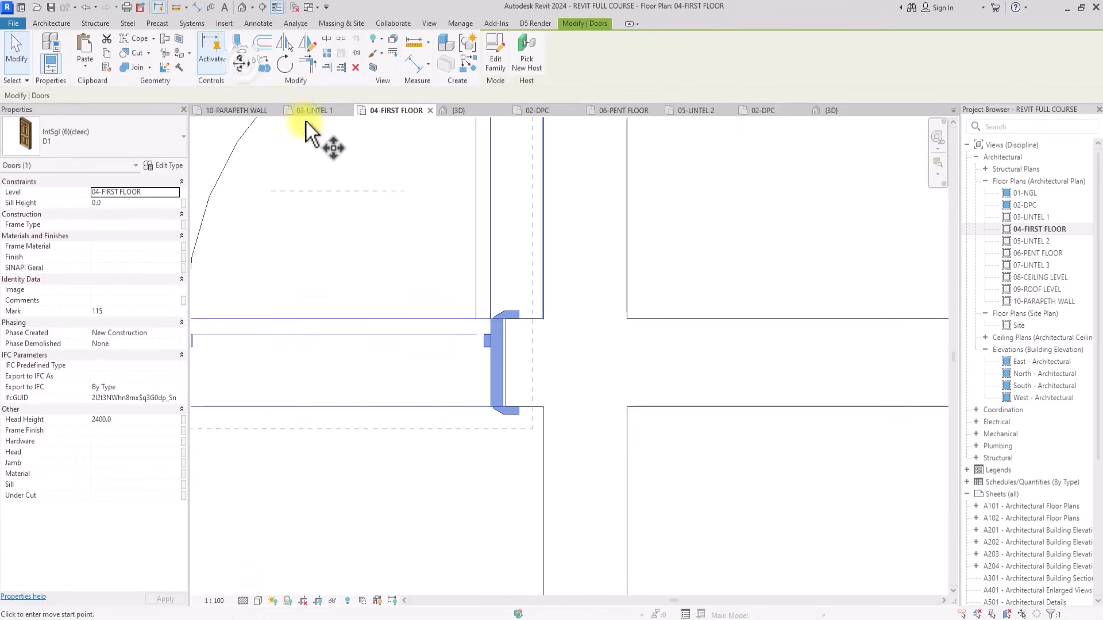
click(513, 314)
click(543, 315)
scroll(632, 270, down, 5)
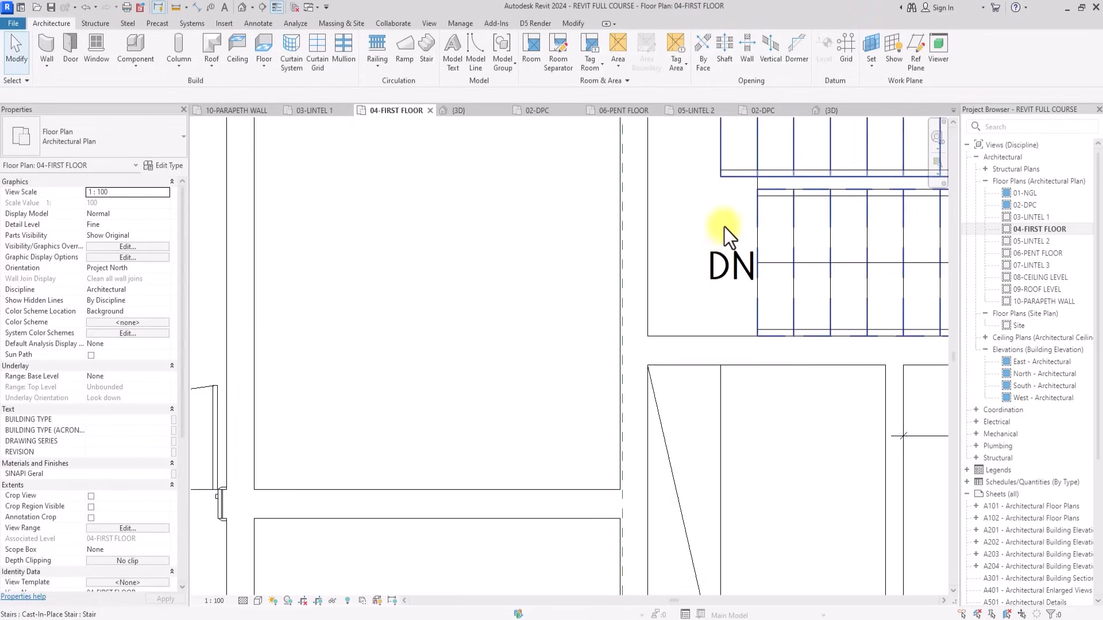
Edit the MY DPC SLAB 150 floor boundary, sketching landing edges from the wall above along the curved stair's upper end and across to the central wall.
scroll(756, 177, up, 2)
click(759, 180)
scroll(747, 183, down, 2)
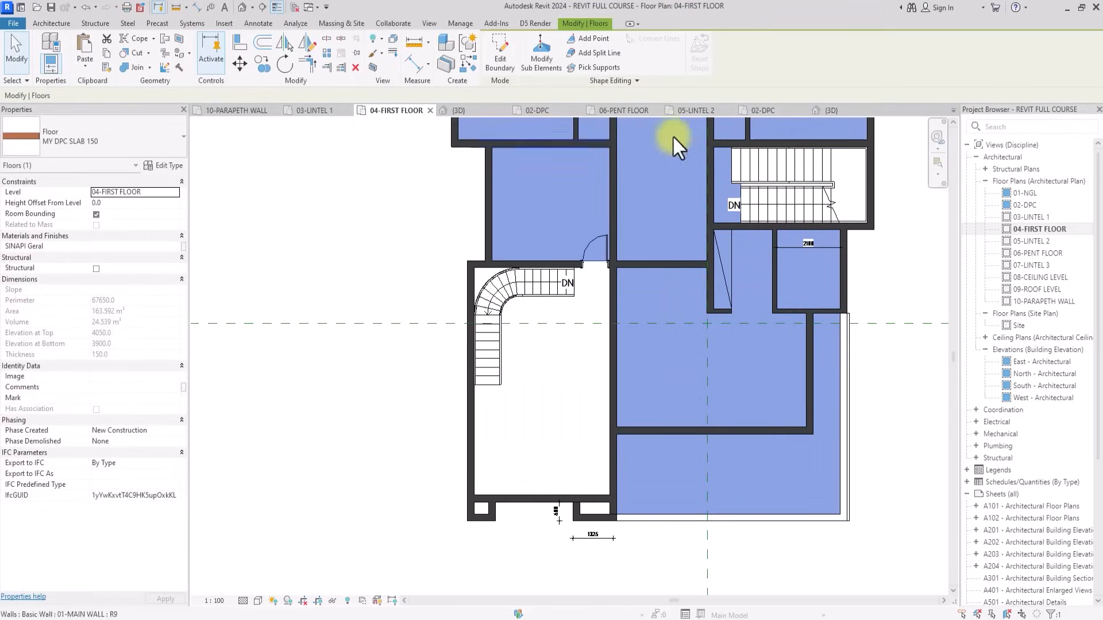
click(500, 58)
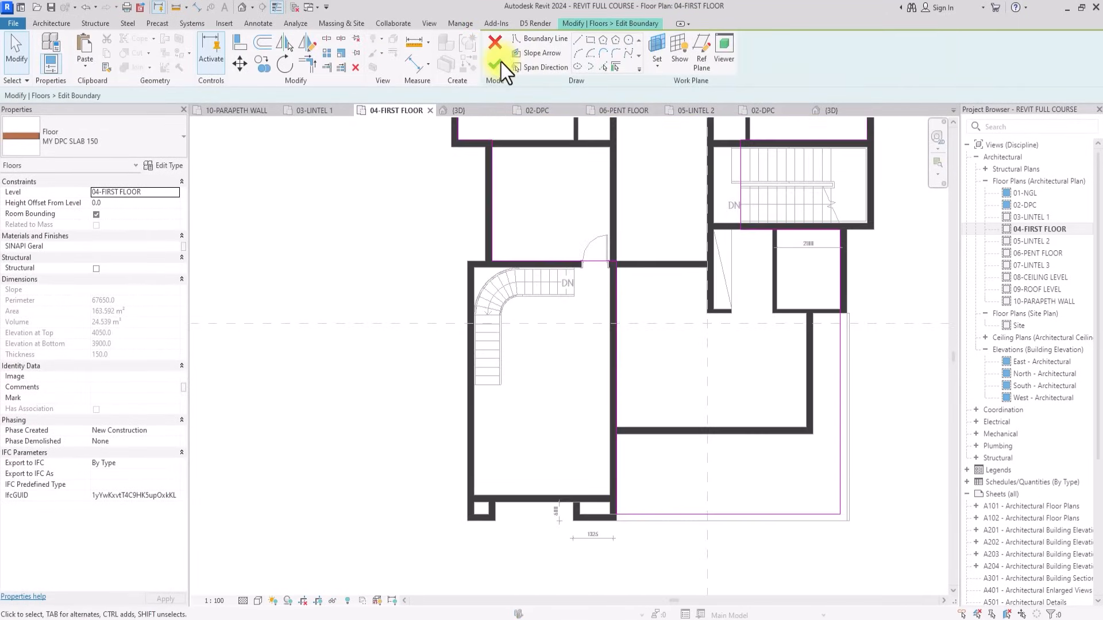
click(578, 38)
scroll(553, 231, up, 4)
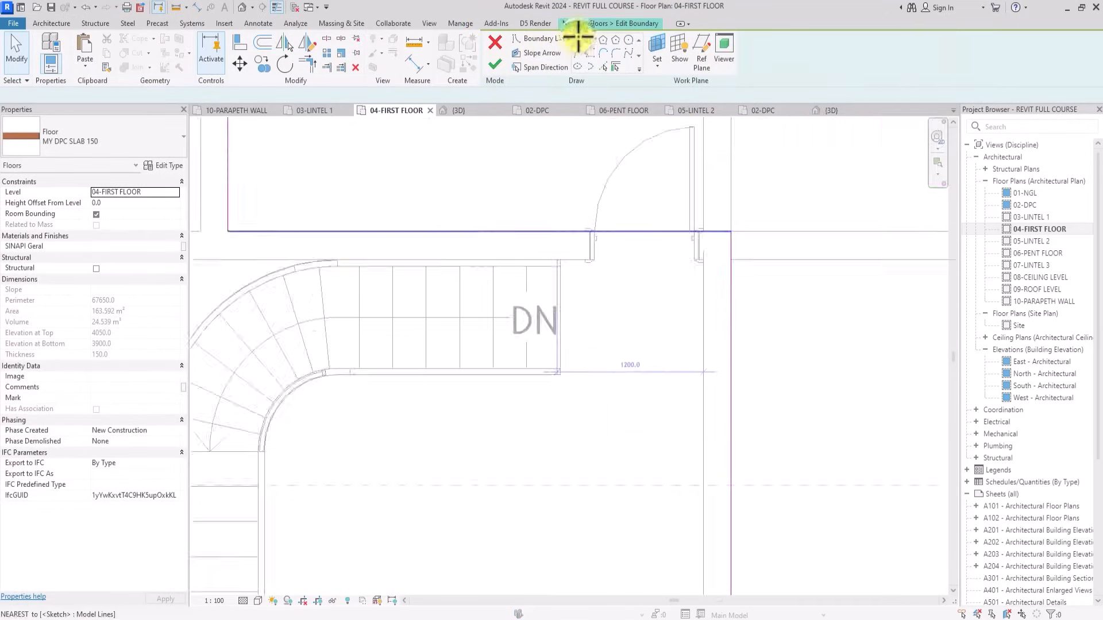
scroll(577, 389, up, 3)
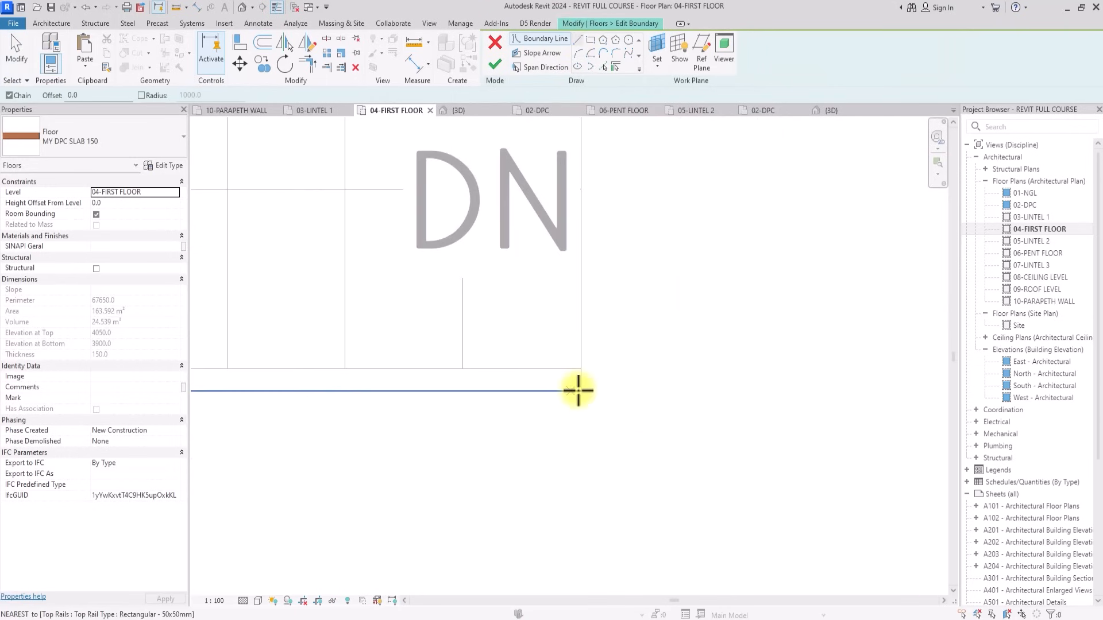
click(579, 391)
scroll(574, 387, down, 5)
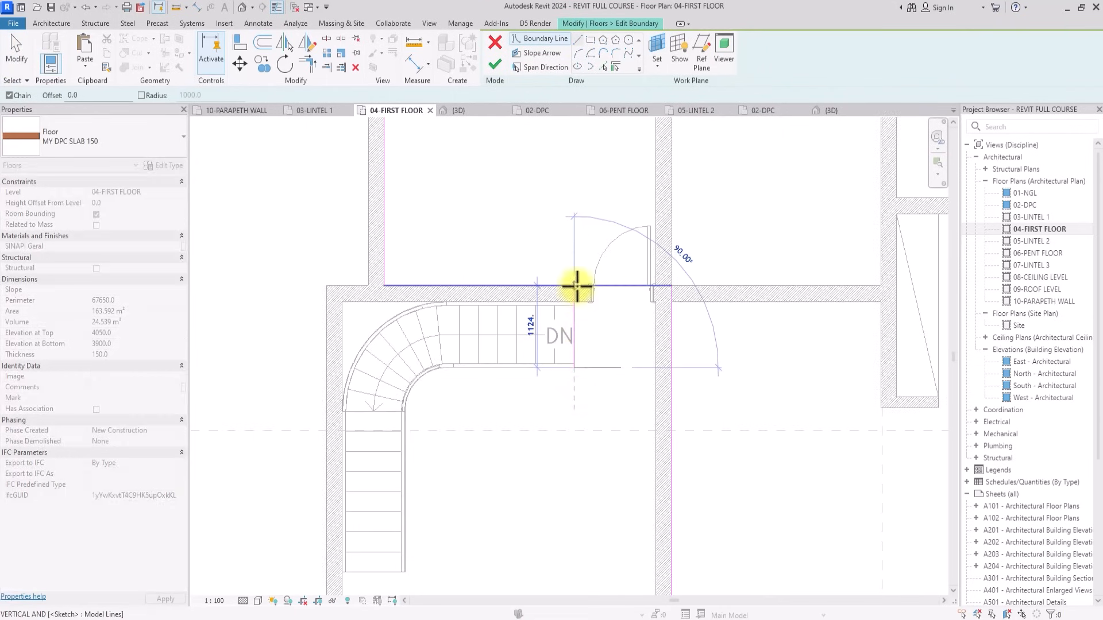
click(574, 367)
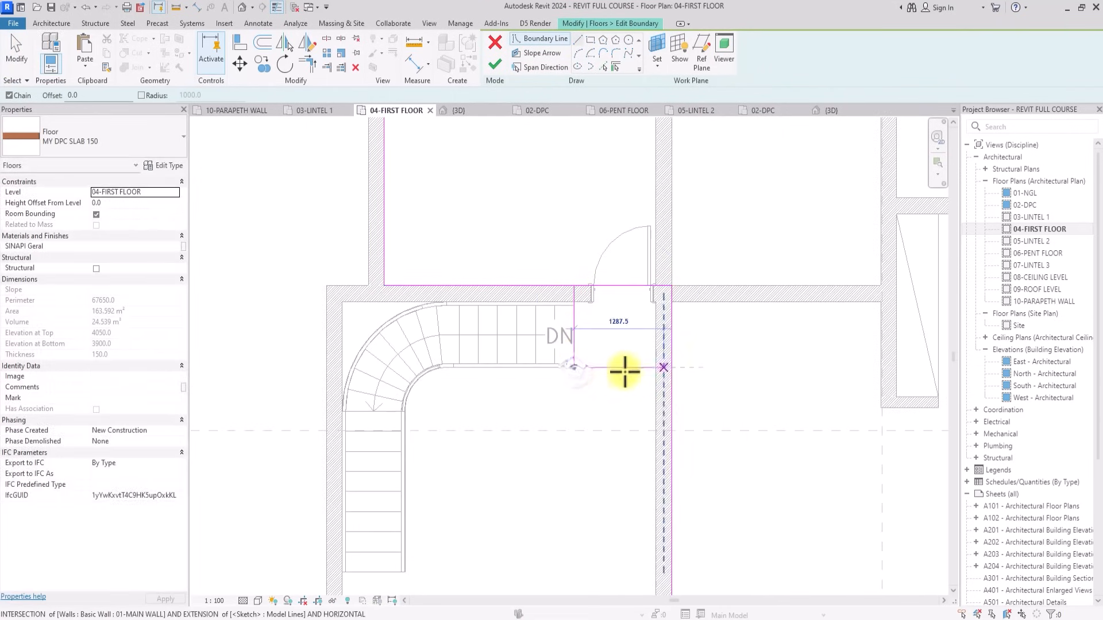
click(669, 369)
key(Escape)
key(Escape)
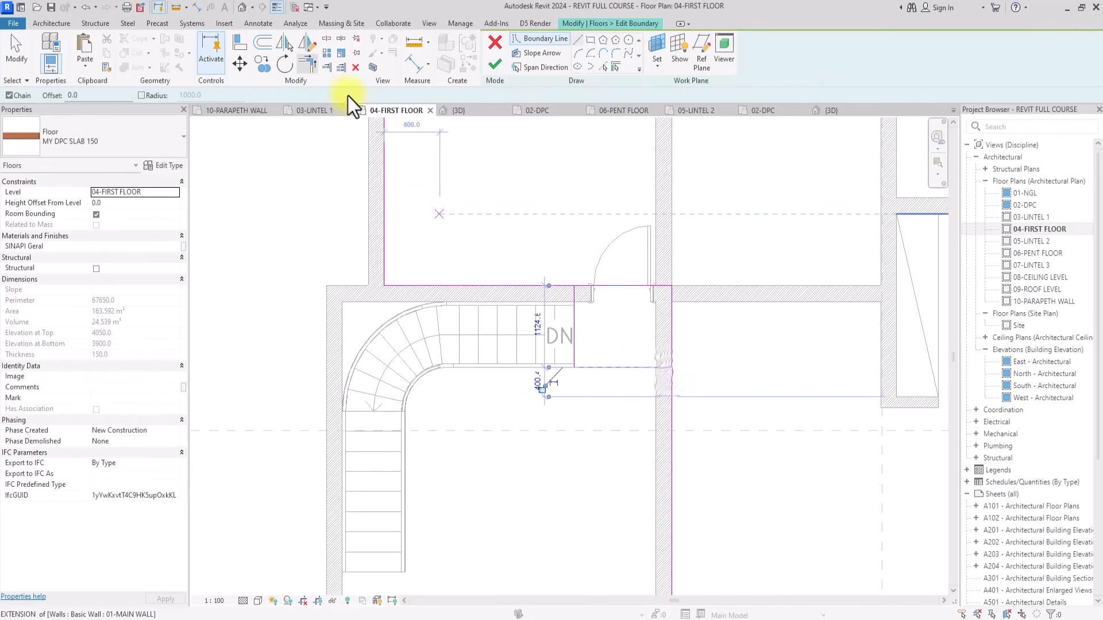
Trim the landing lines into the slab outline at both corners and finish the boundary without attaching the walls to the floor.
click(315, 68)
click(642, 368)
click(671, 376)
click(574, 313)
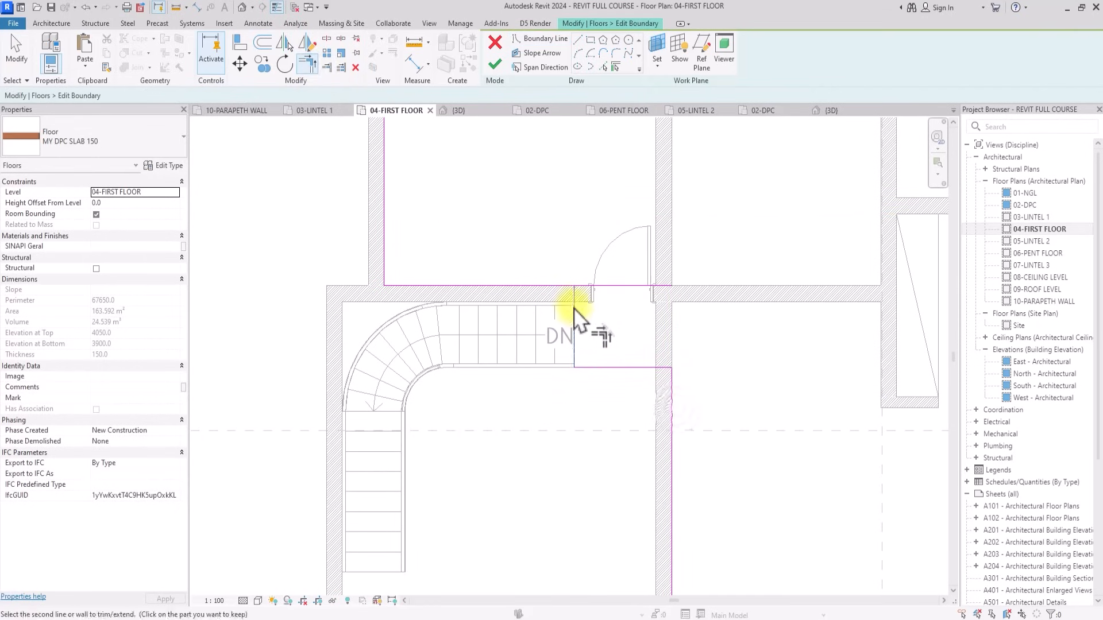
click(563, 285)
click(494, 64)
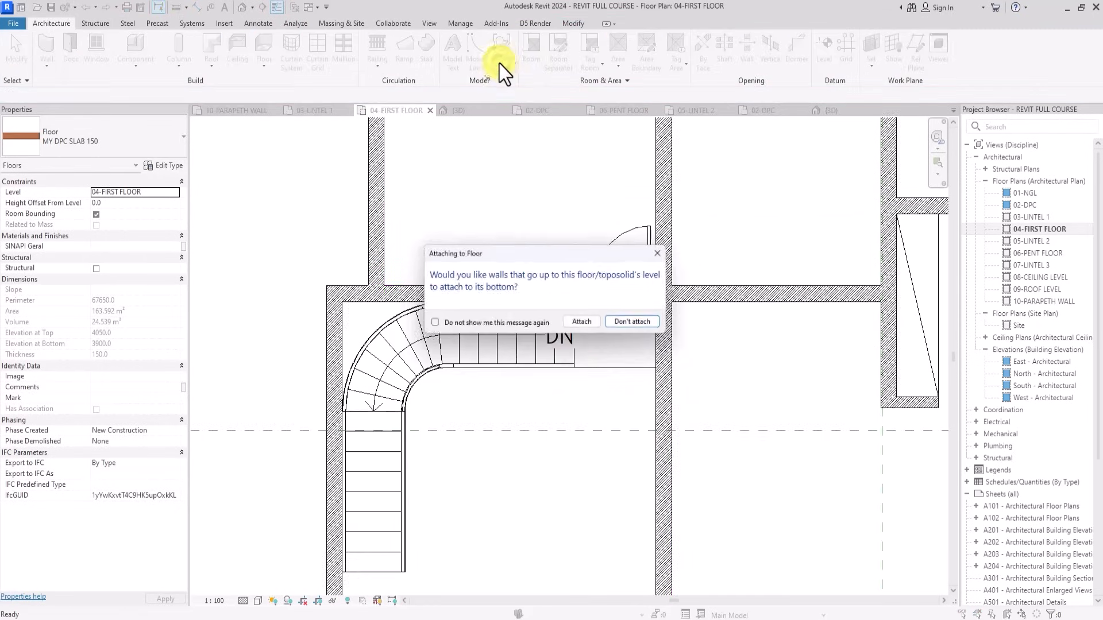
click(637, 324)
scroll(606, 358, down, 3)
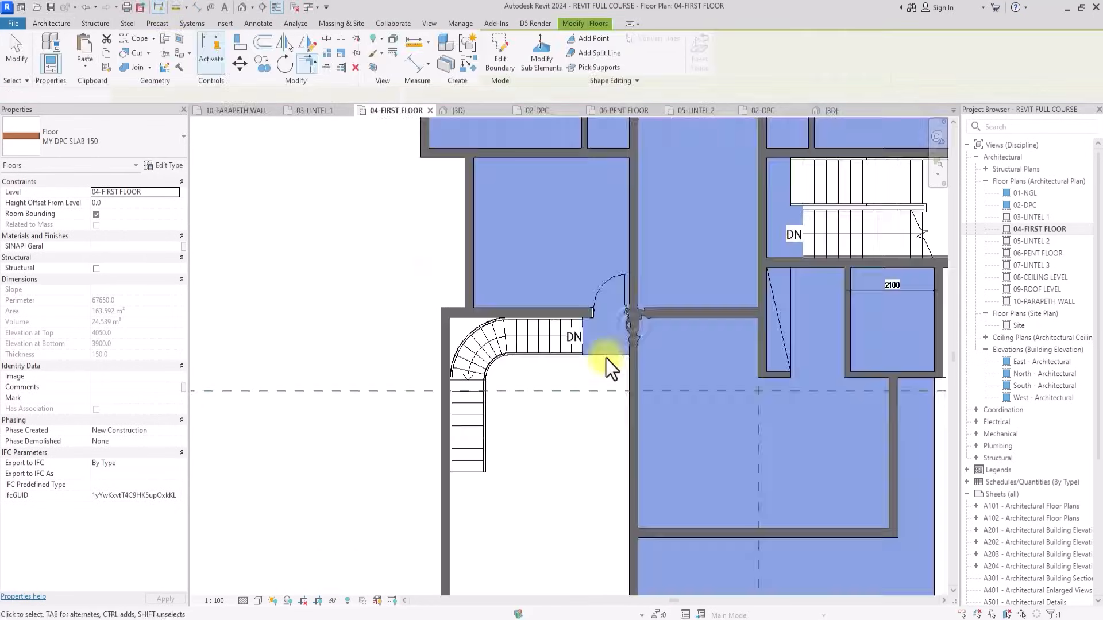
middle_drag(576, 466, 504, 481)
click(505, 481)
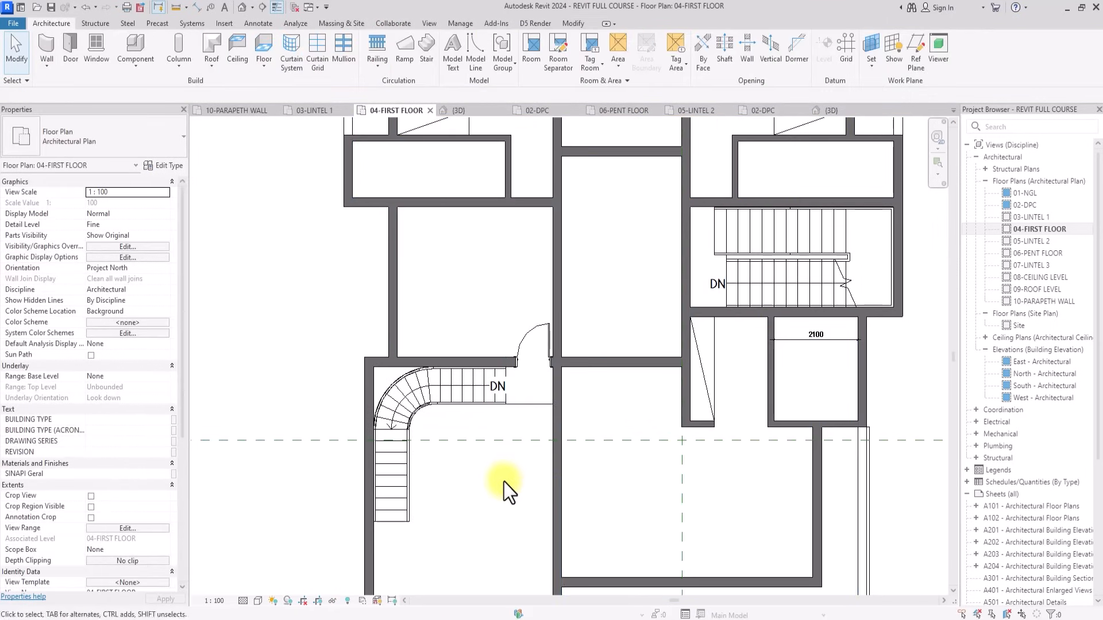
Examine the first-floor plan around the U-shaped stair, the central hall and the curved stair's landing.
scroll(504, 481, up, 2)
scroll(504, 482, down, 4)
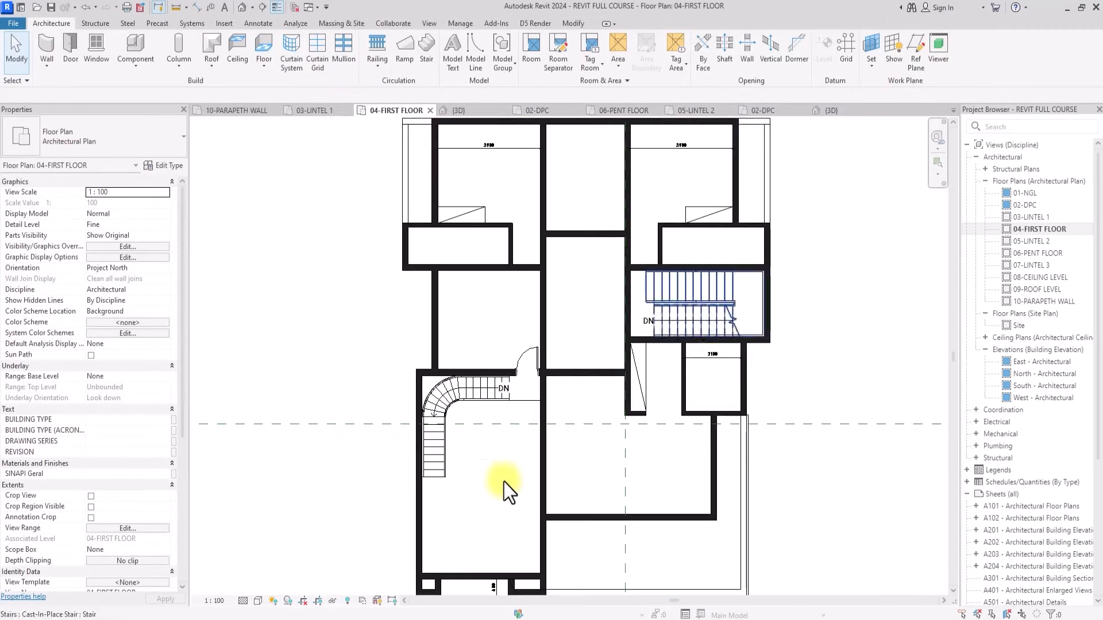
scroll(504, 482, up, 4)
scroll(504, 481, up, 2)
scroll(504, 482, down, 1)
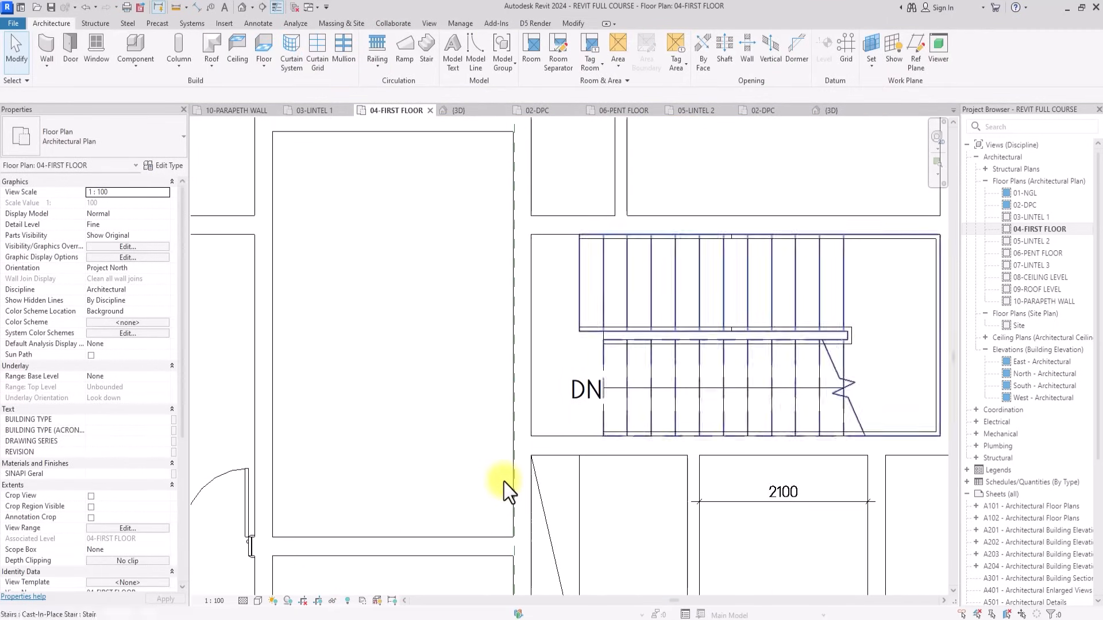
scroll(505, 481, up, 1)
scroll(505, 481, down, 2)
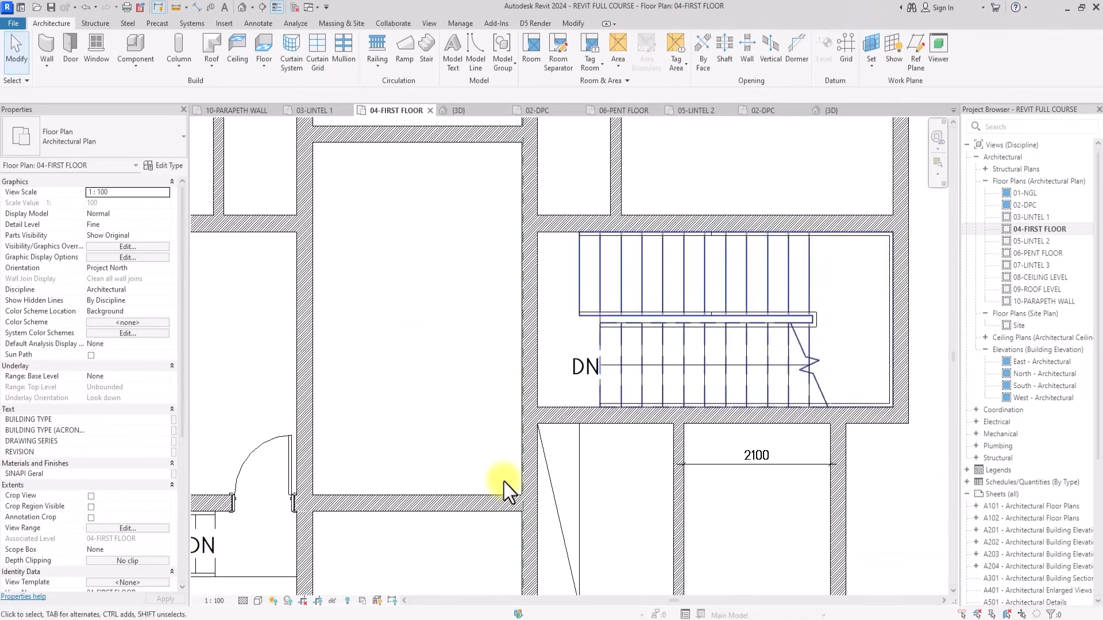
scroll(506, 486, down, 2)
middle_drag(511, 475, 575, 330)
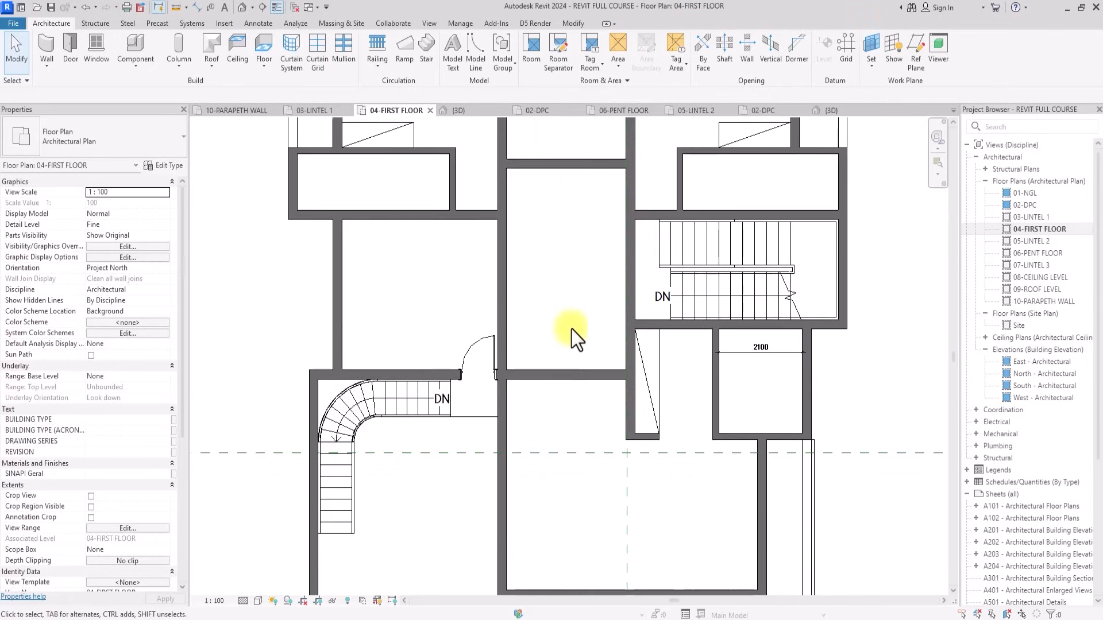
scroll(506, 322, up, 3)
scroll(580, 324, down, 2)
scroll(600, 288, up, 2)
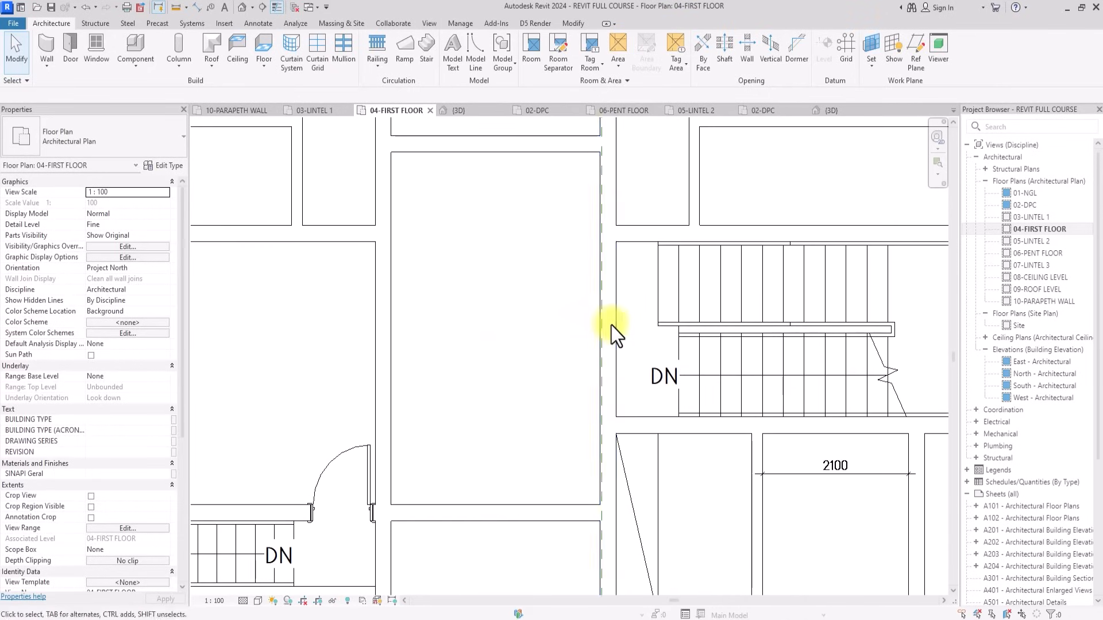
scroll(610, 328, down, 3)
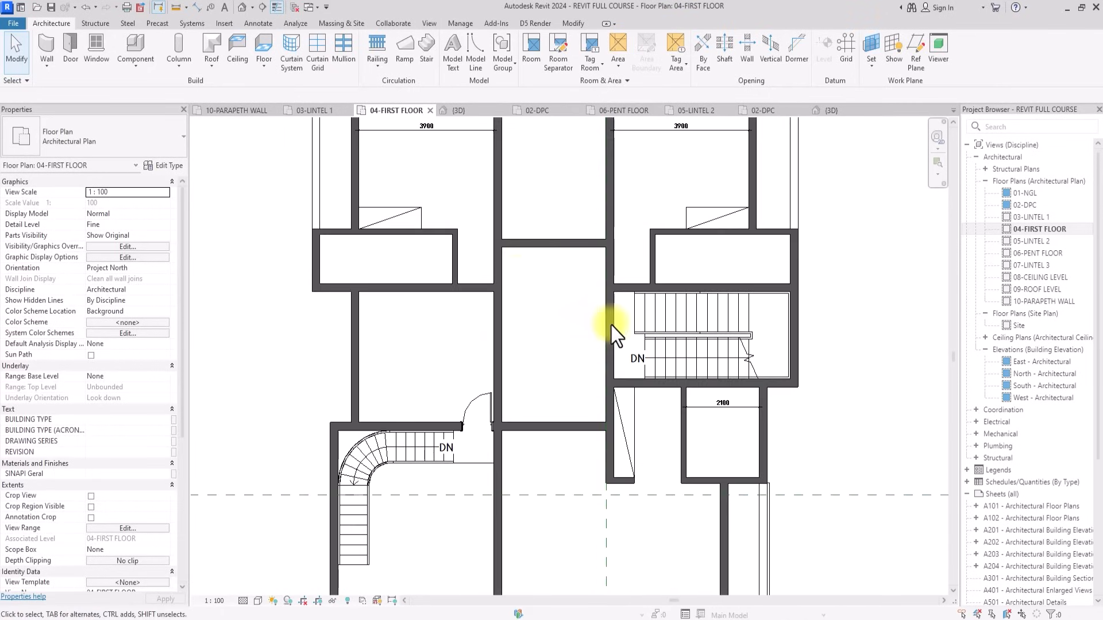
Place an IntSgl (6)(cleec) D1 door in the hall wall at the U-shaped stair, 100 mm from the stairwell's lower wall, swinging towards the stair.
click(70, 51)
scroll(74, 48, up, 3)
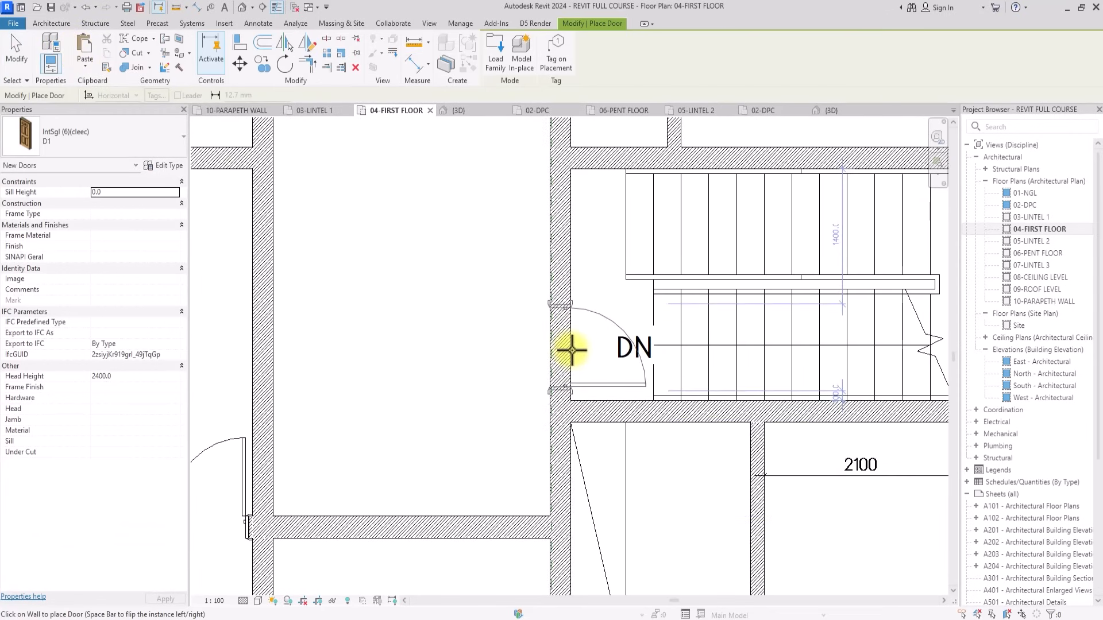
scroll(572, 350, down, 3)
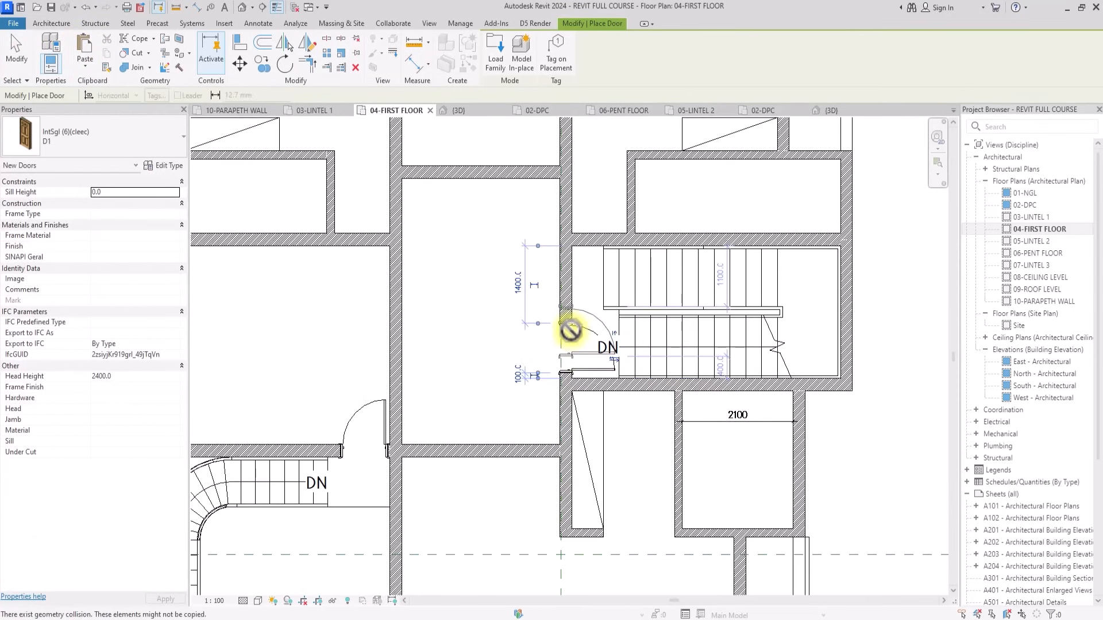
click(568, 338)
key(Escape)
scroll(570, 332, down, 2)
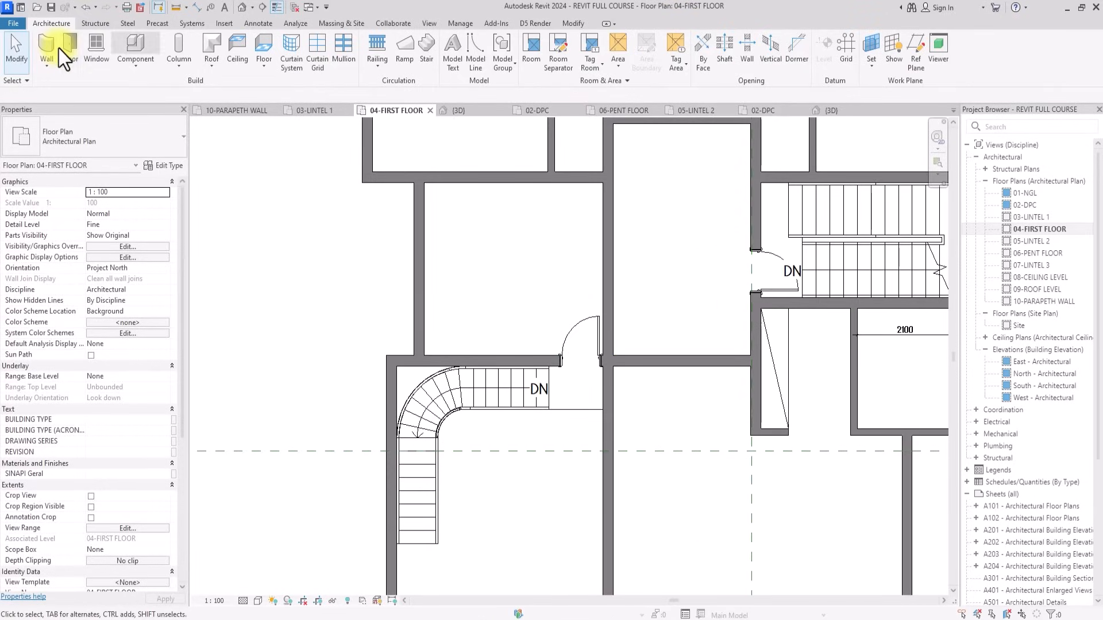
click(73, 39)
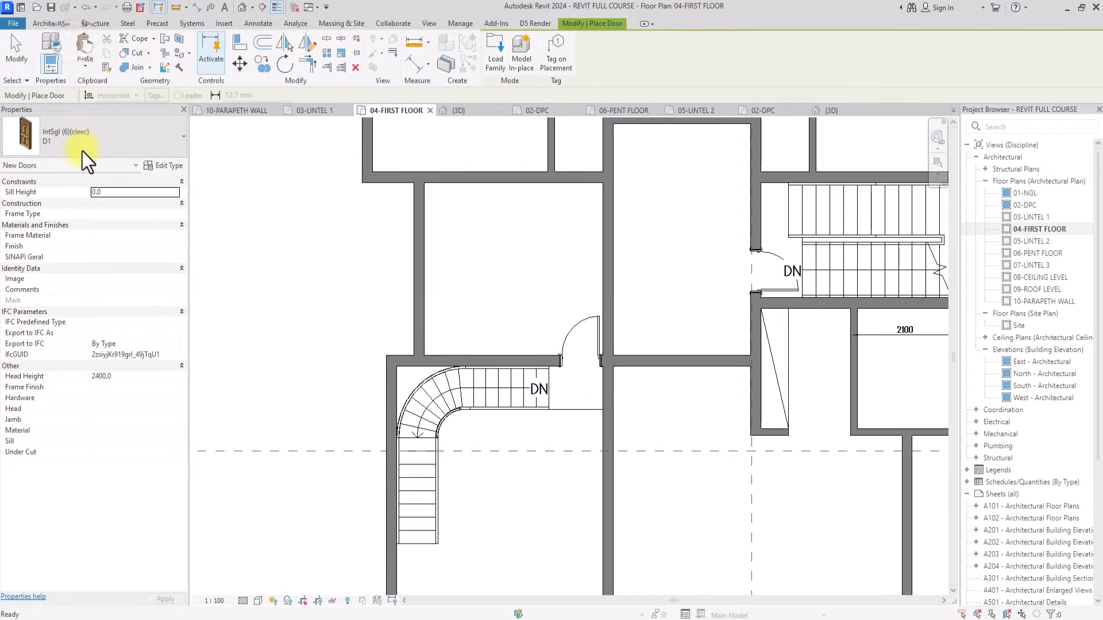
click(81, 151)
scroll(74, 359, down, 5)
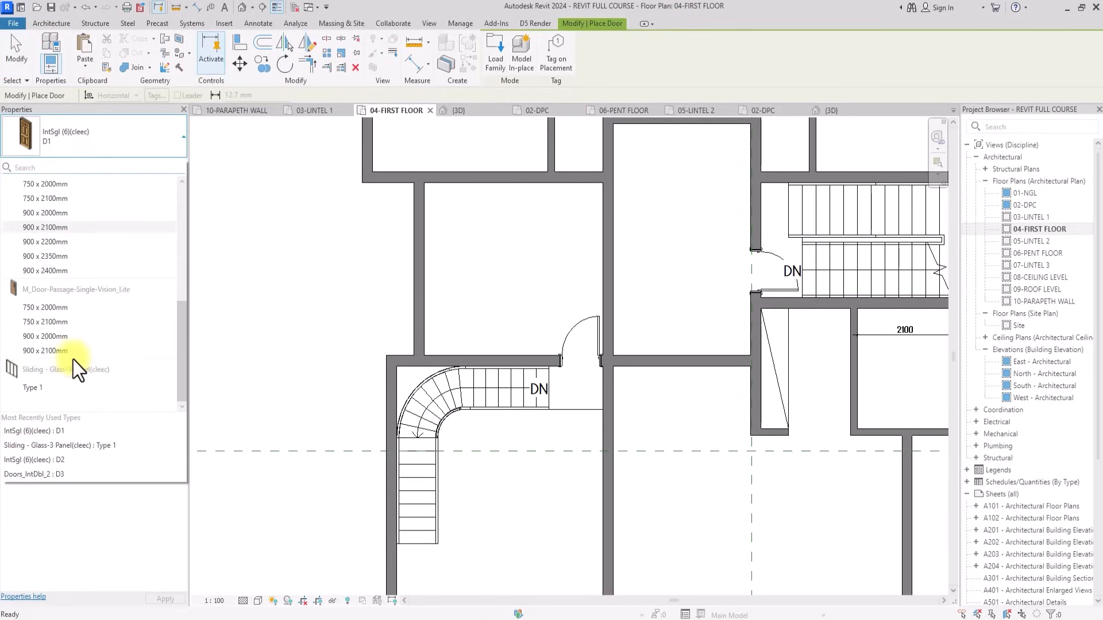
click(40, 389)
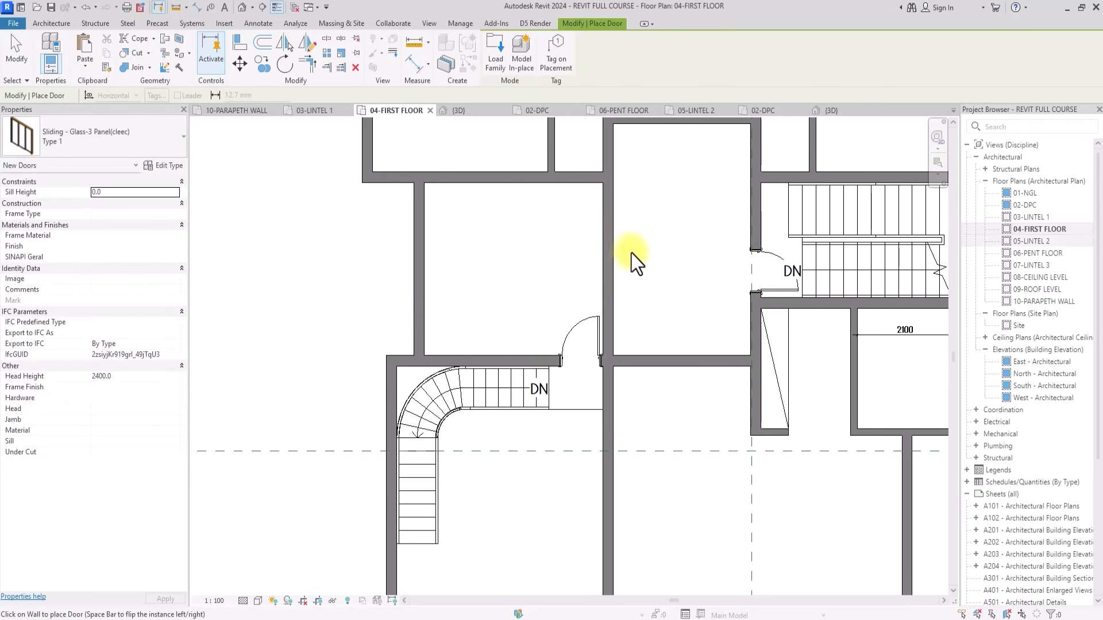
key(Escape)
key(Escape)
In the 02-DPC plan, copy the Sliding - Glass-3 Panel(cleec) door beside the hall and paste it aligned to level 04-FIRST FLOOR.
double_click(1028, 205)
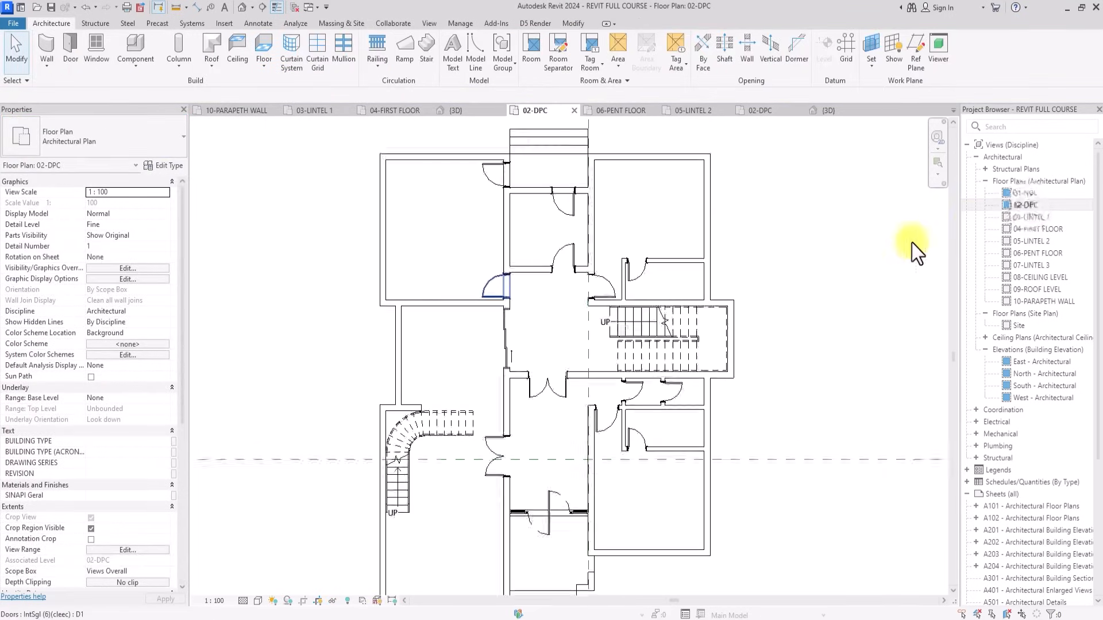
click(504, 366)
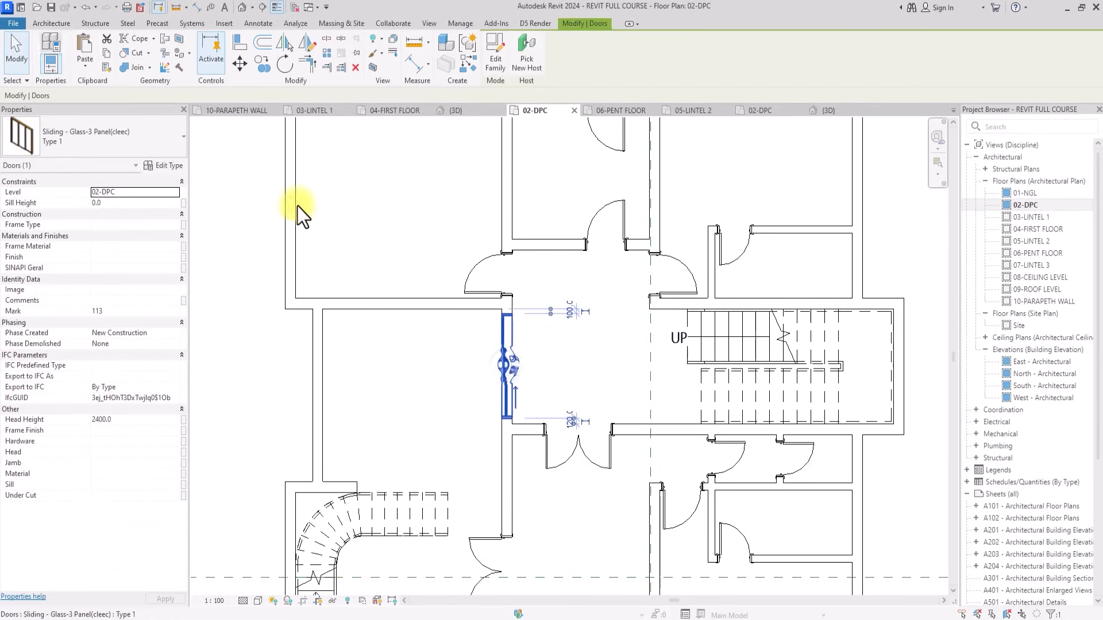
click(105, 54)
click(84, 66)
click(136, 112)
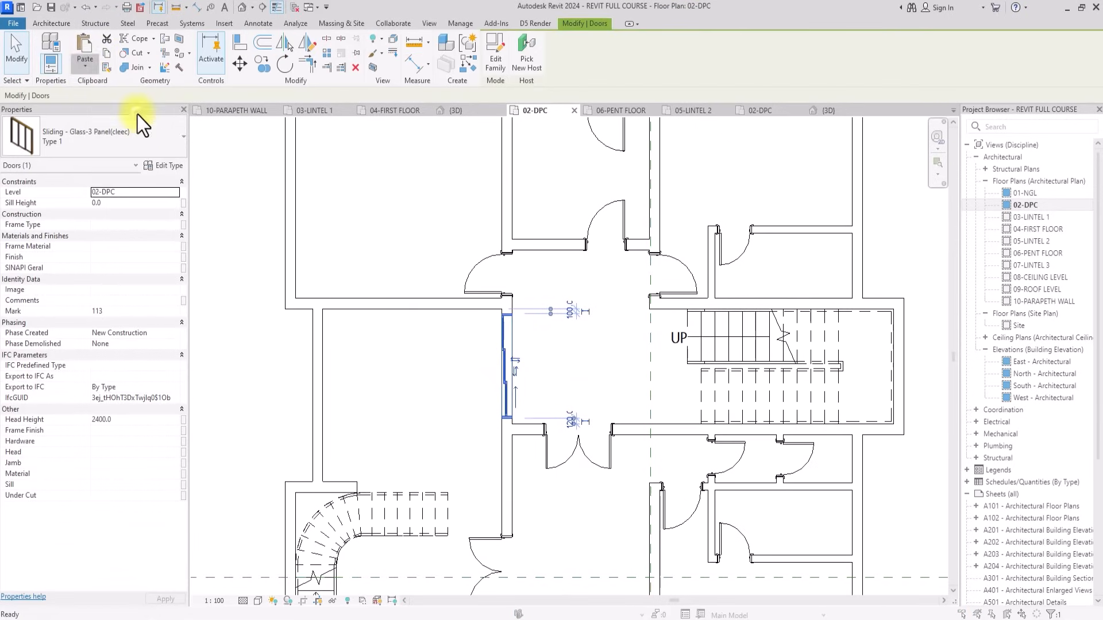
click(515, 263)
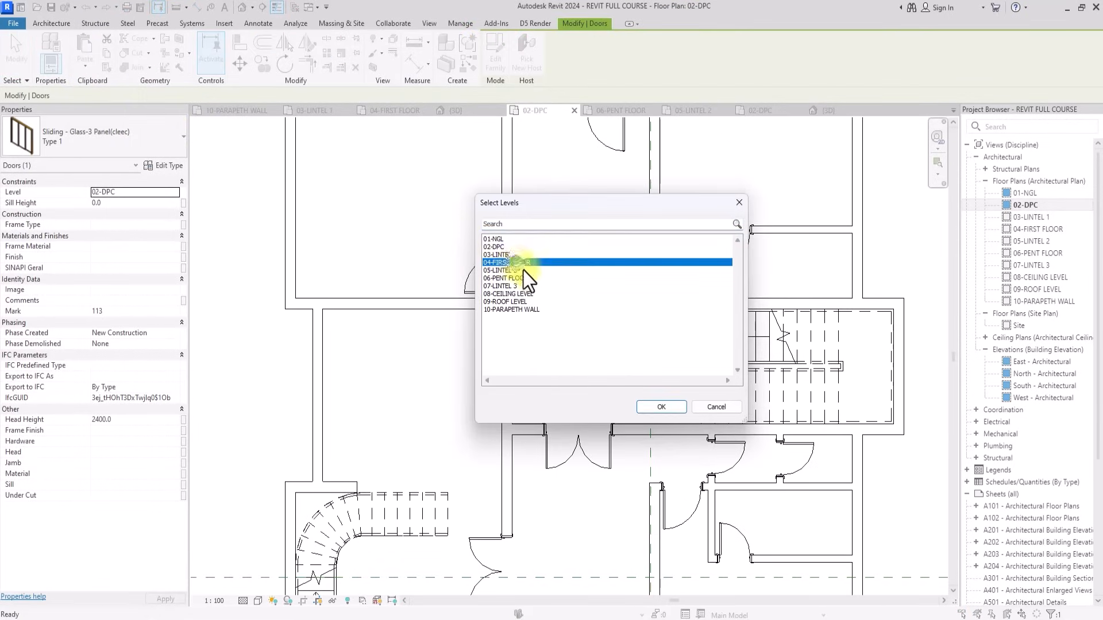
click(660, 406)
Return to the 04-FIRST FLOOR plan and check the pasted sliding door's position between the hall and the adjoining room.
click(1032, 240)
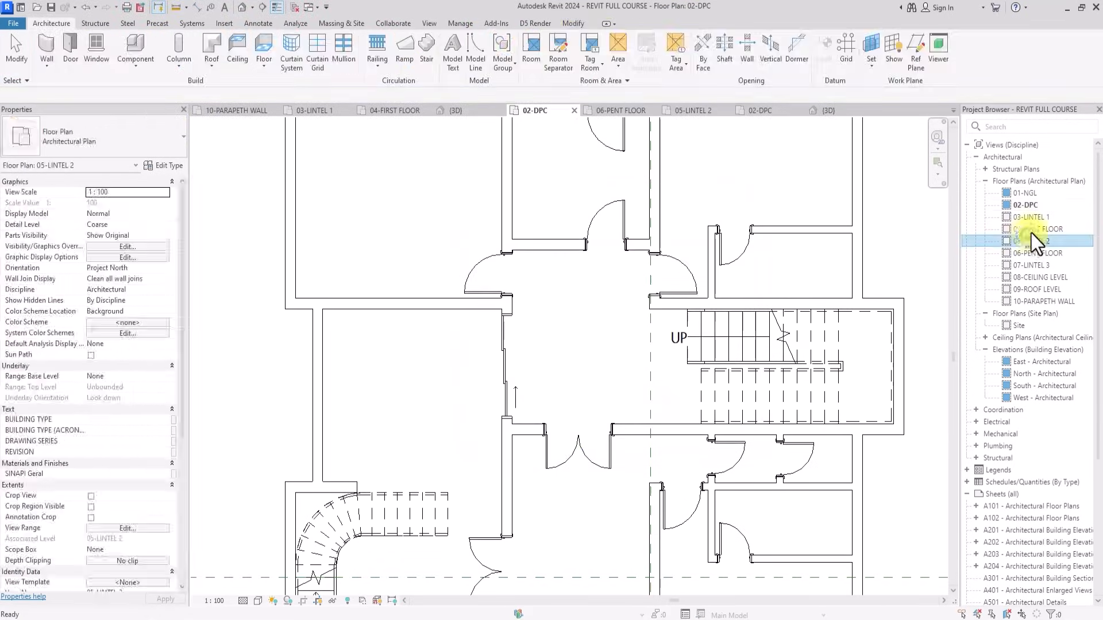
double_click(1032, 232)
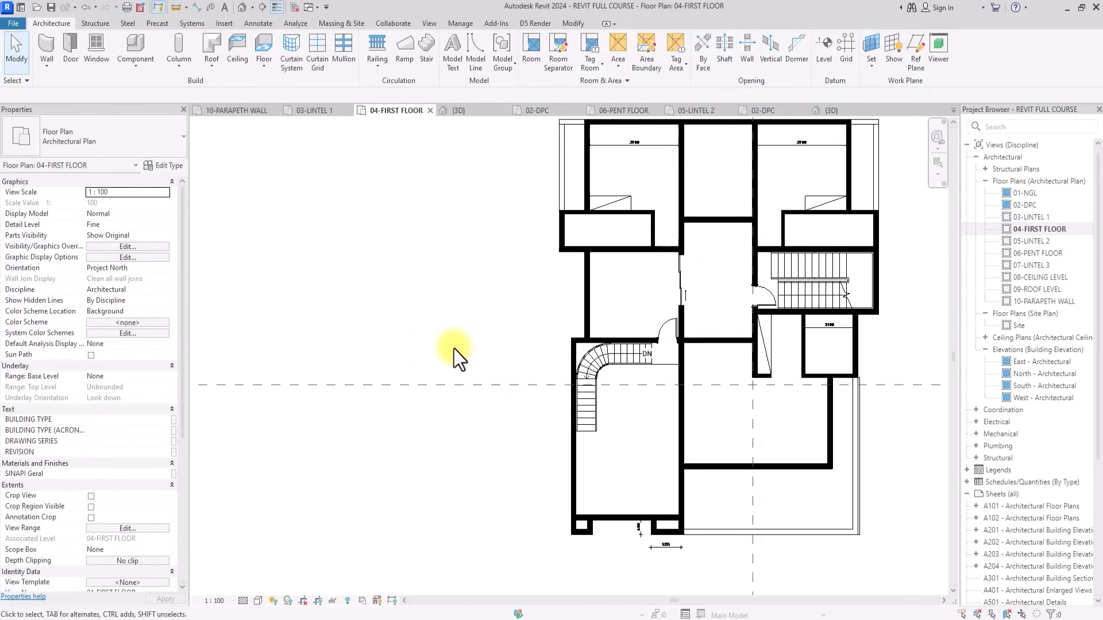
middle_drag(454, 349, 361, 400)
scroll(454, 349, up, 3)
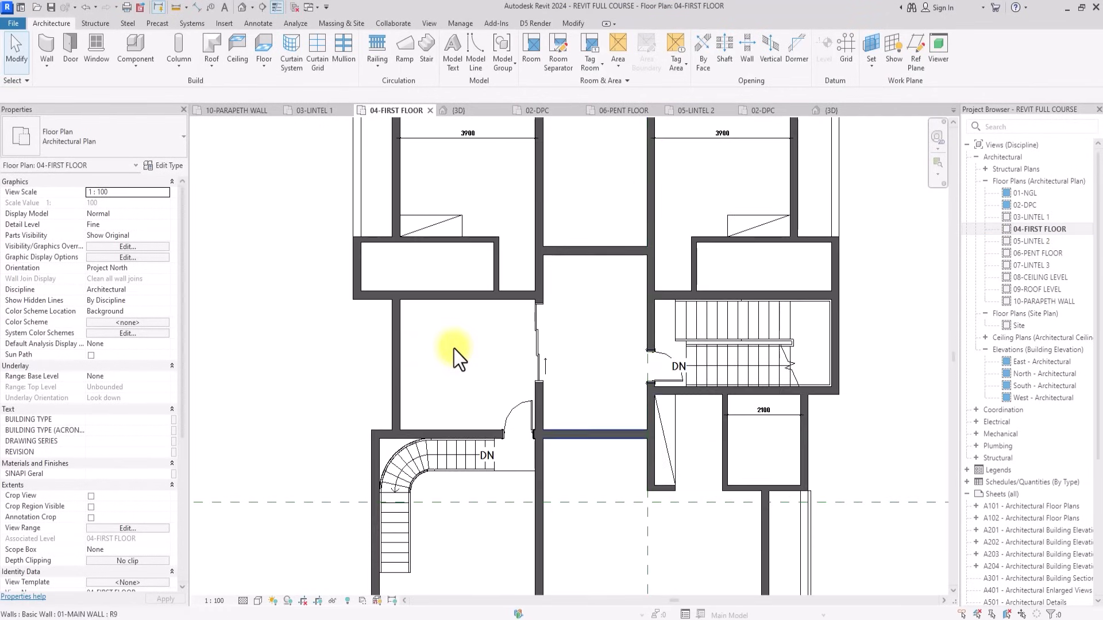
middle_drag(454, 349, 450, 286)
scroll(454, 350, down, 2)
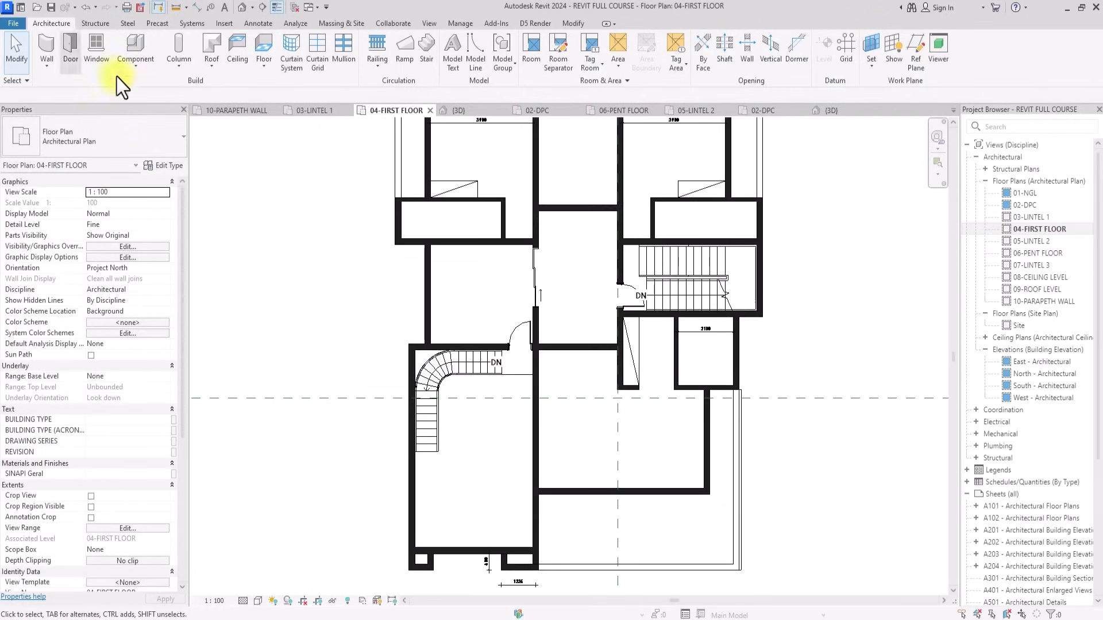
Place a Doors_IntDbl_2 D3 double door centred in the central hall's lower wall, 750 mm from each side, swinging out of the hall.
click(71, 41)
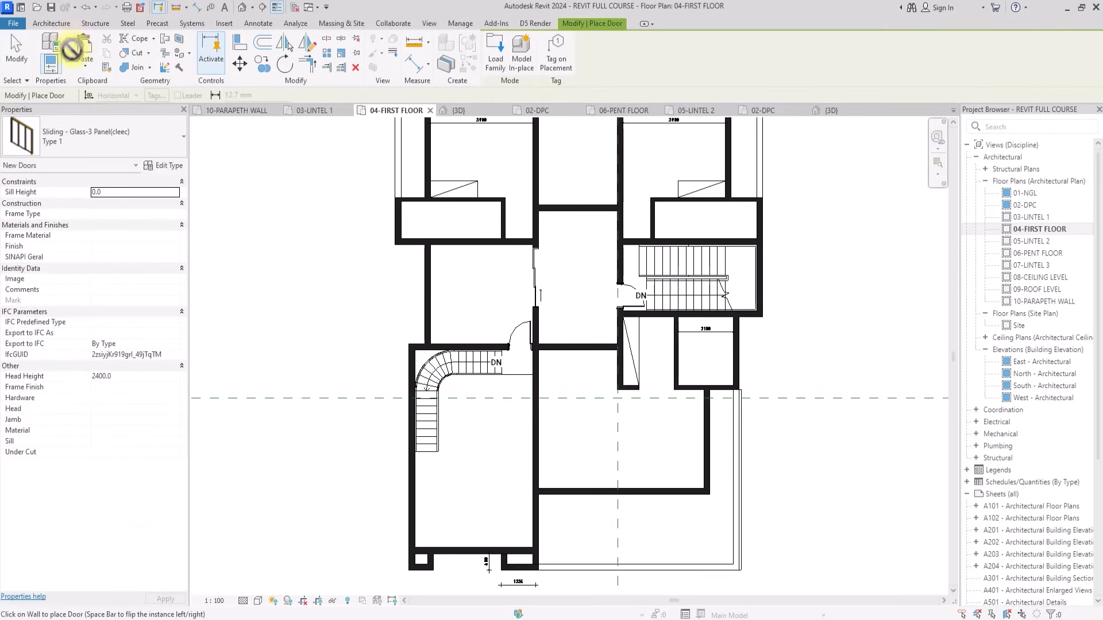
click(74, 136)
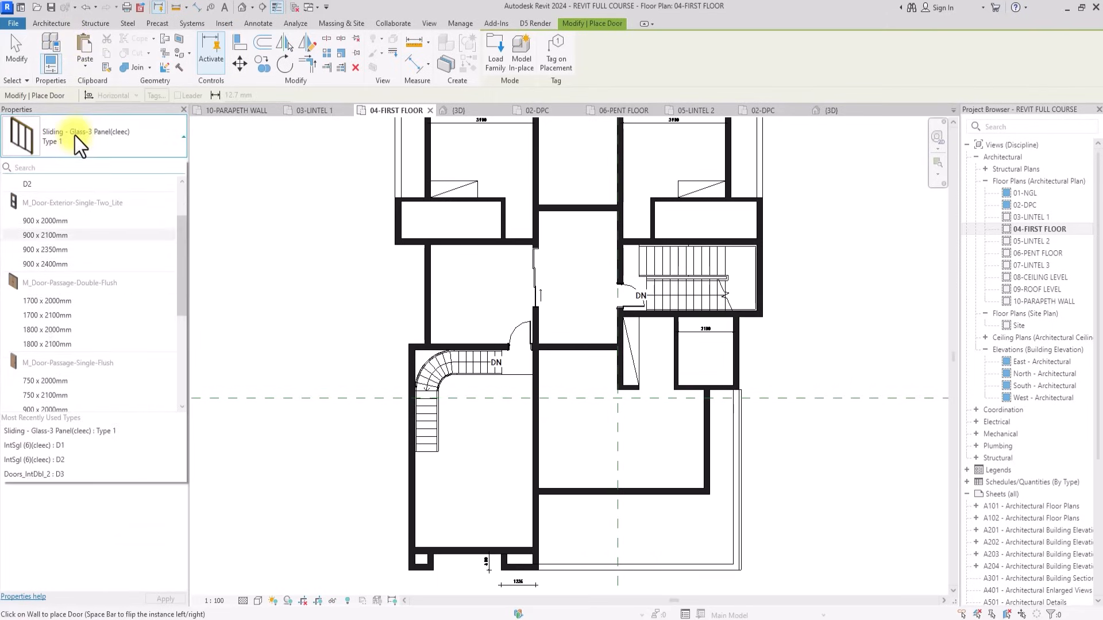
click(43, 208)
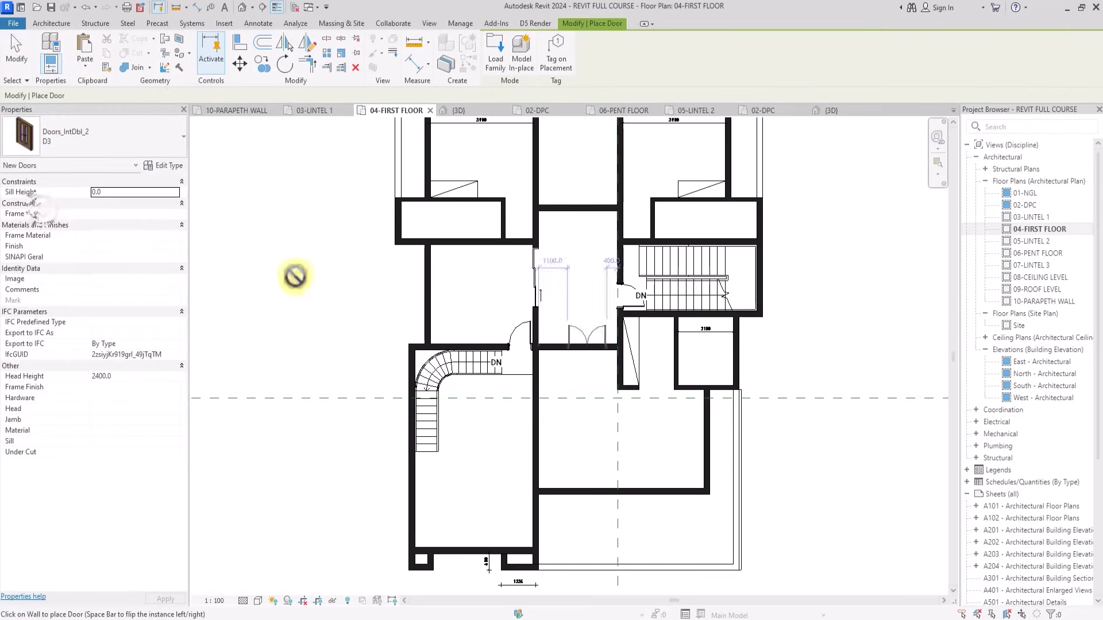
scroll(575, 351, up, 1)
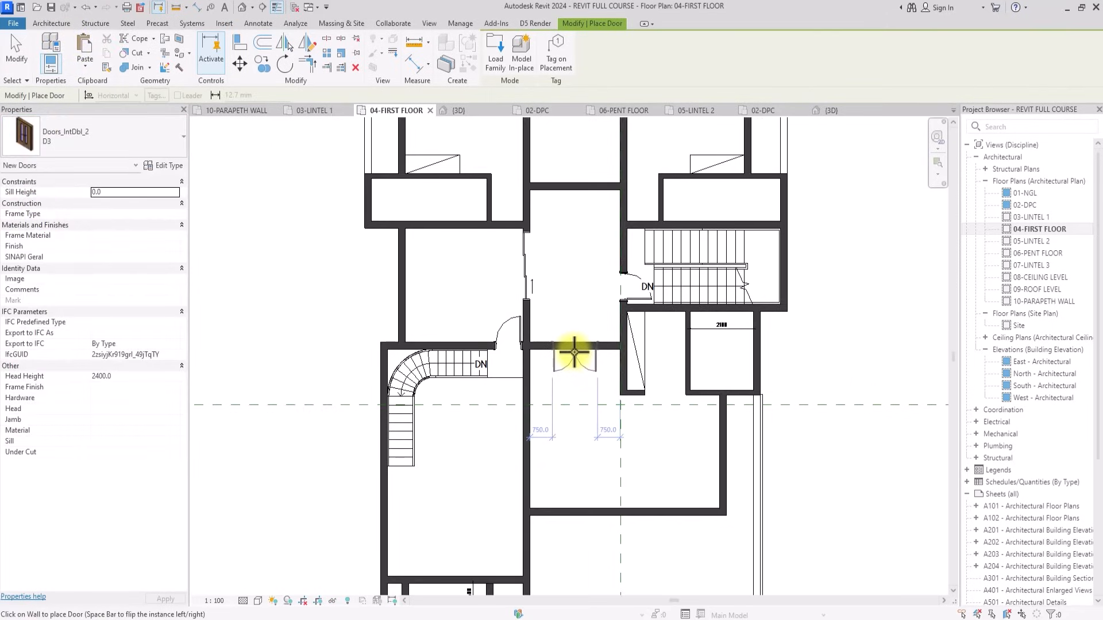
click(575, 351)
scroll(574, 352, down, 1)
middle_drag(574, 352, 545, 478)
scroll(508, 323, up, 3)
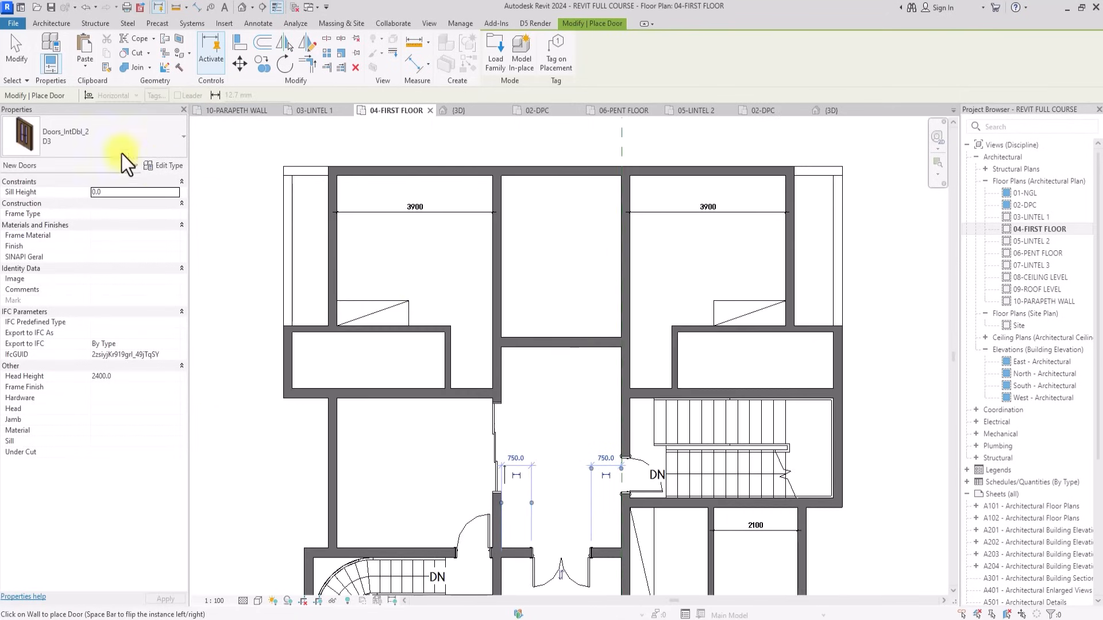
Place a matching Doors_IntDbl_2 D3 double door centred in the hall's upper wall, 750 mm from each side, swinging into the room above.
click(60, 128)
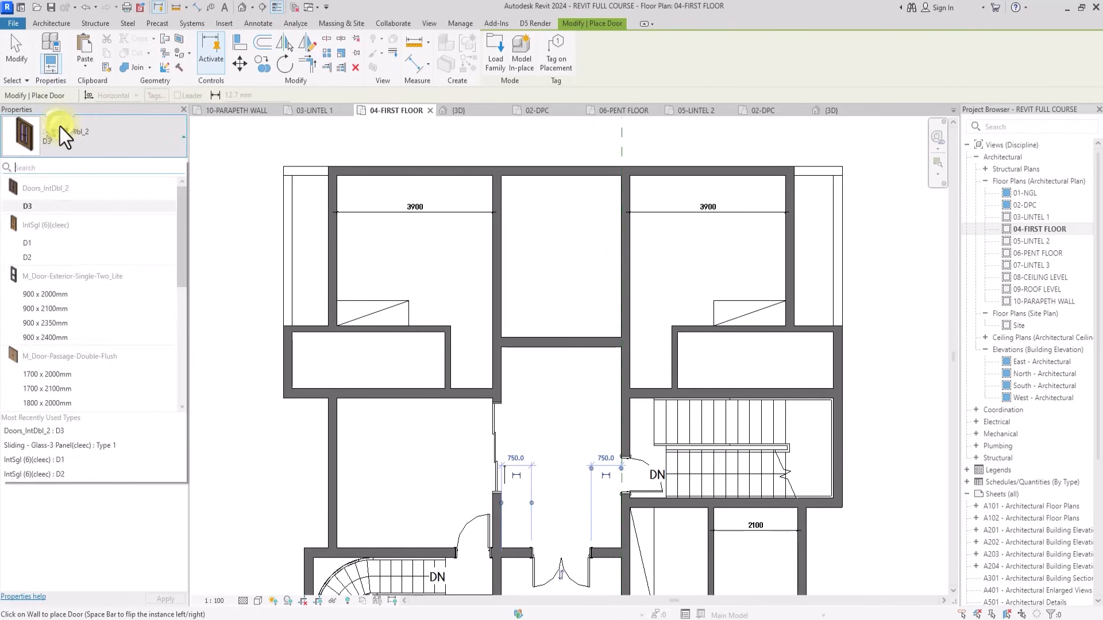
click(53, 205)
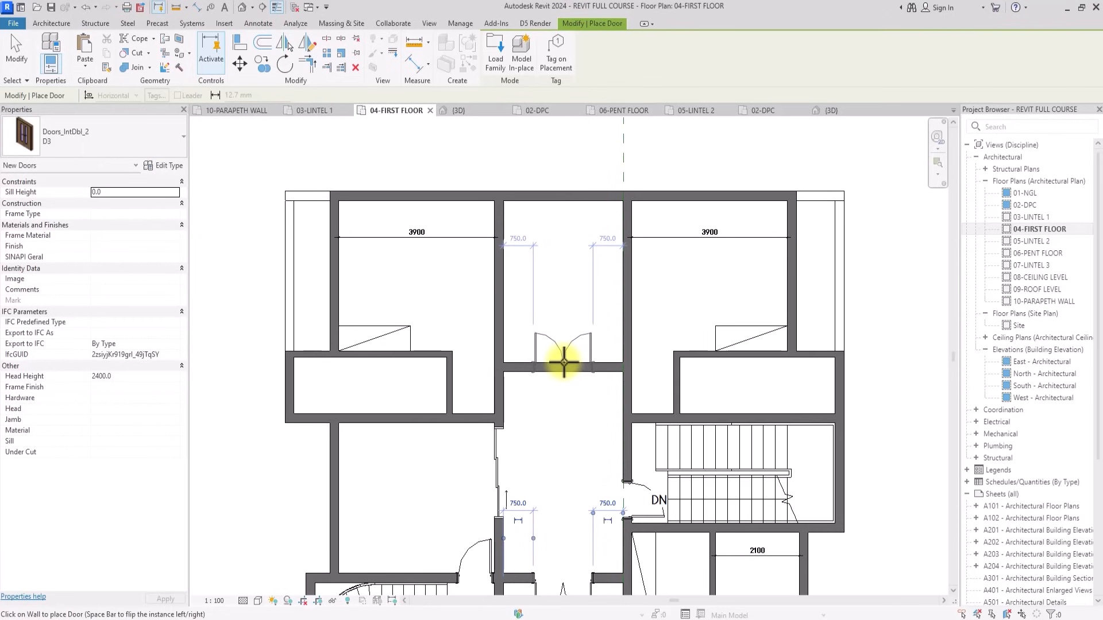
click(564, 362)
scroll(564, 362, down, 3)
scroll(499, 332, up, 2)
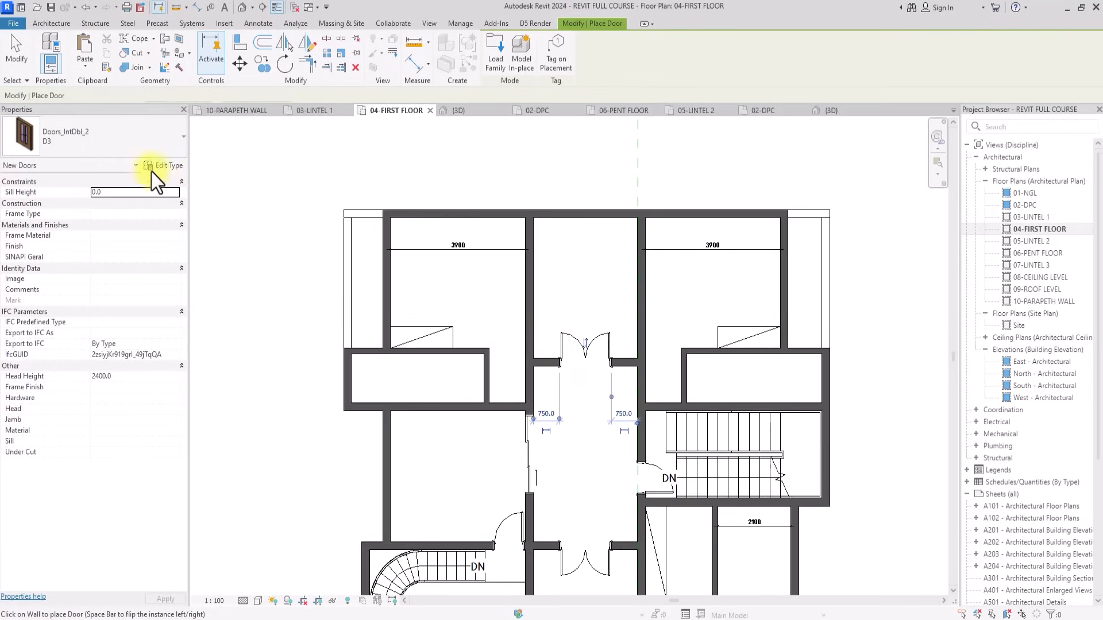
Place an IntSgl (6)(cleec) D1 door in the hall's left wall at its upper end, 50 mm clear on each side, swinging into the bedroom.
click(98, 147)
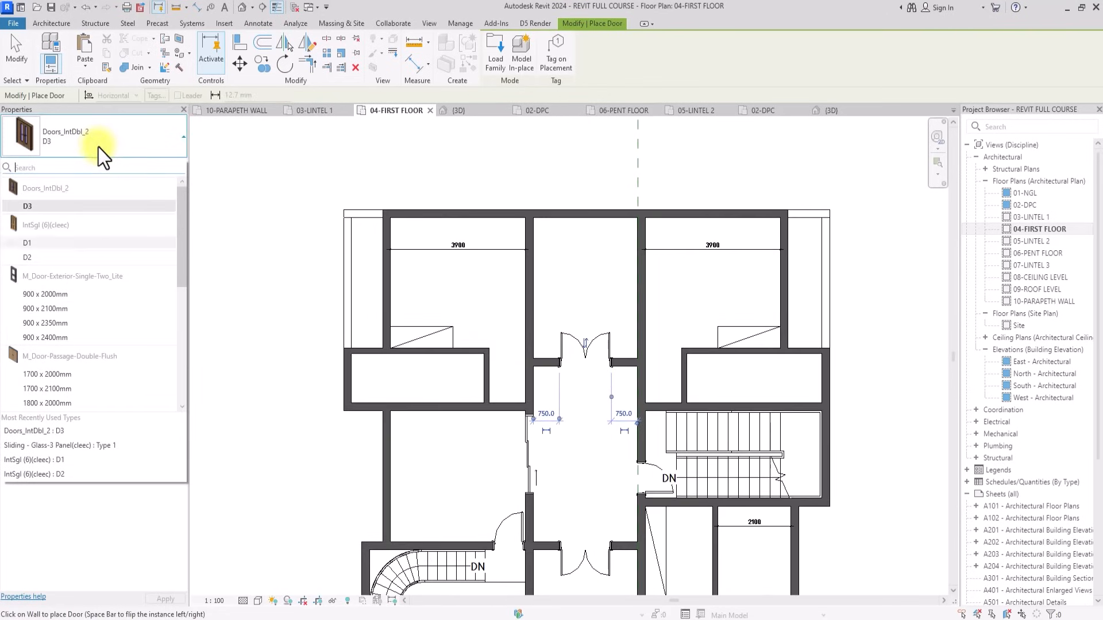
click(34, 244)
scroll(524, 389, up, 2)
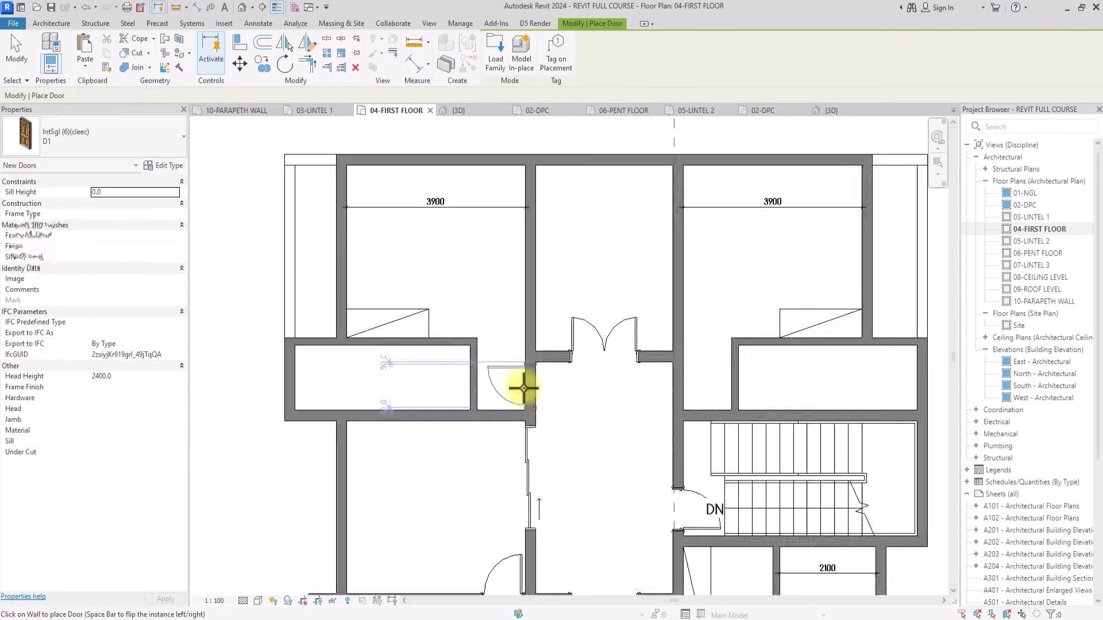
scroll(524, 388, up, 3)
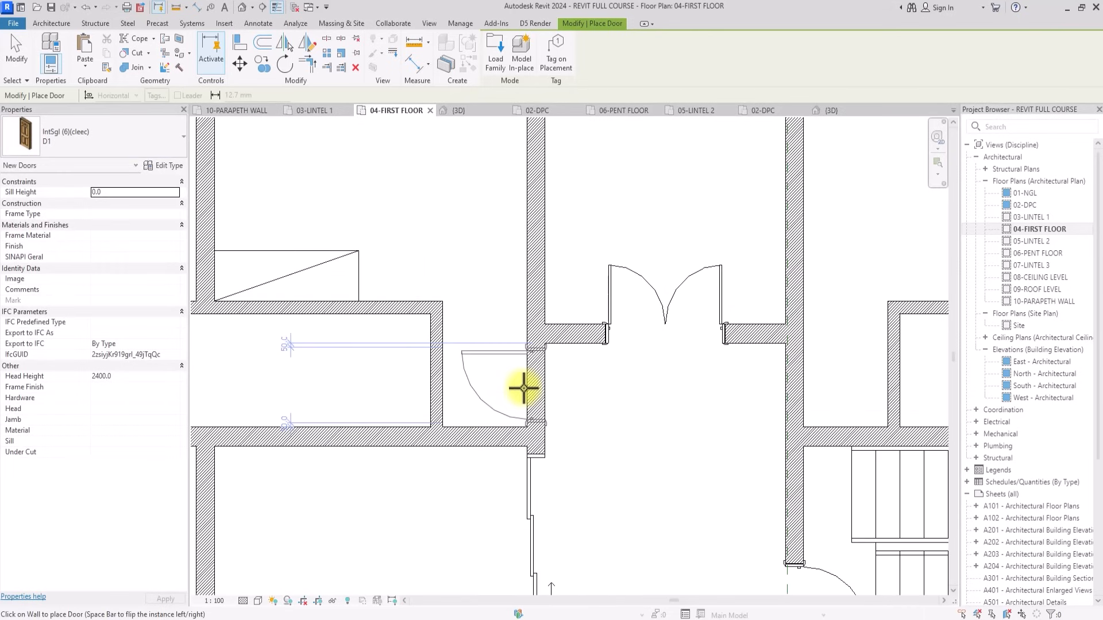
click(524, 388)
scroll(597, 381, down, 2)
Place the opposite D1 door in the hall's right wall at its upper end, 50 mm clear on each side, swinging into the right bedroom.
scroll(695, 450, up, 2)
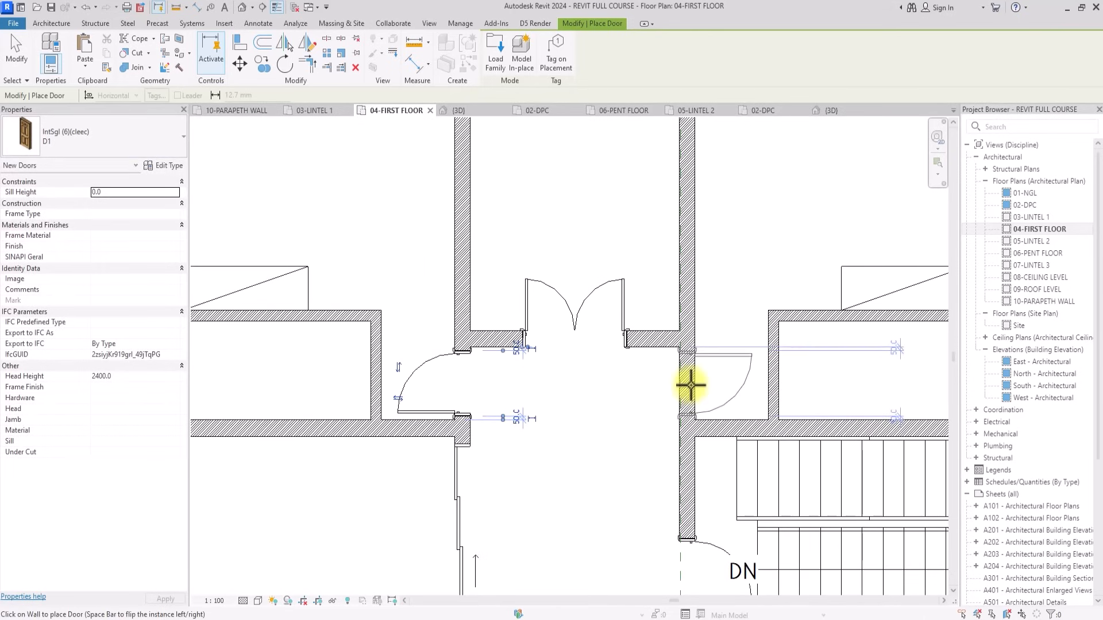
click(691, 385)
scroll(692, 385, down, 3)
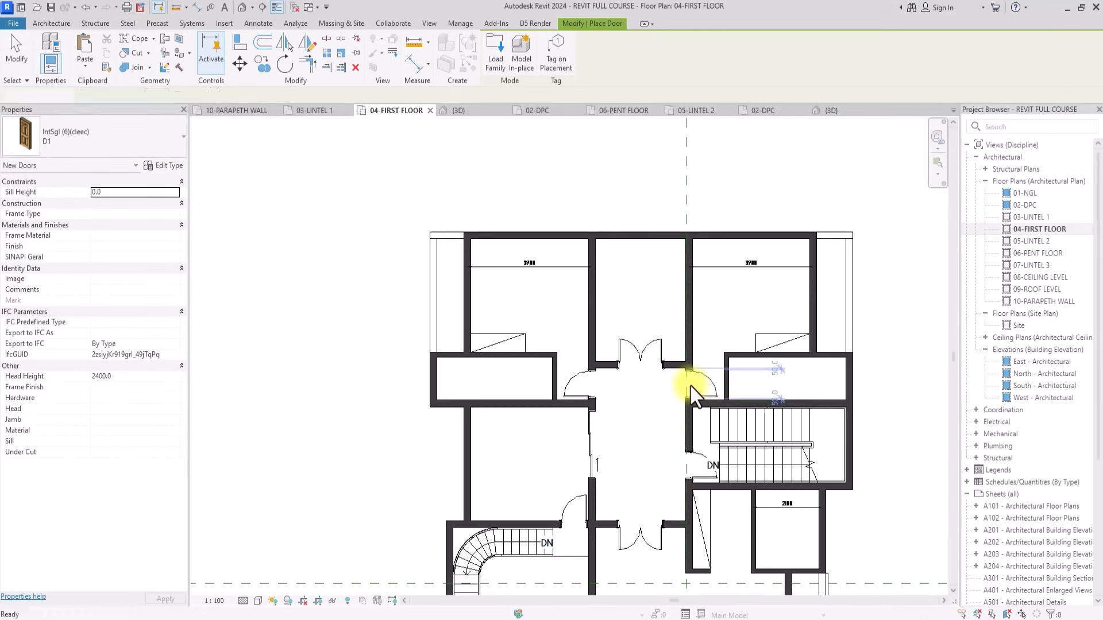
key(Escape)
key(Escape)
scroll(689, 389, down, 2)
scroll(729, 428, up, 2)
scroll(556, 391, up, 1)
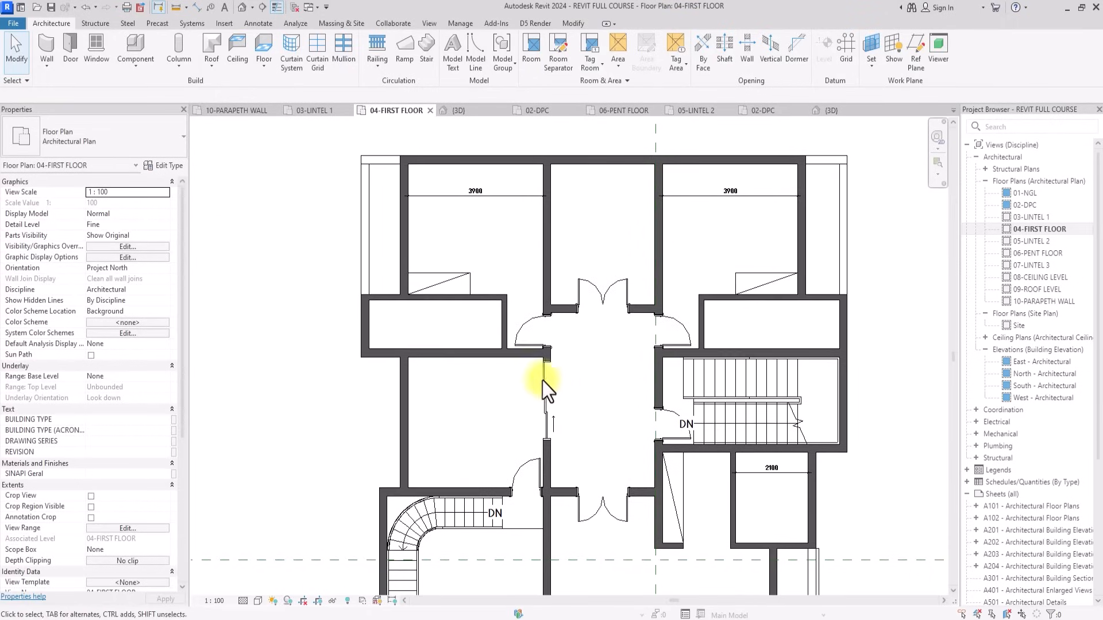
Place an IntSgl (6)(cleec) D2 door beside the left bedroom's wardrobe, 100 mm from the partition, swinging into the small room below.
click(78, 44)
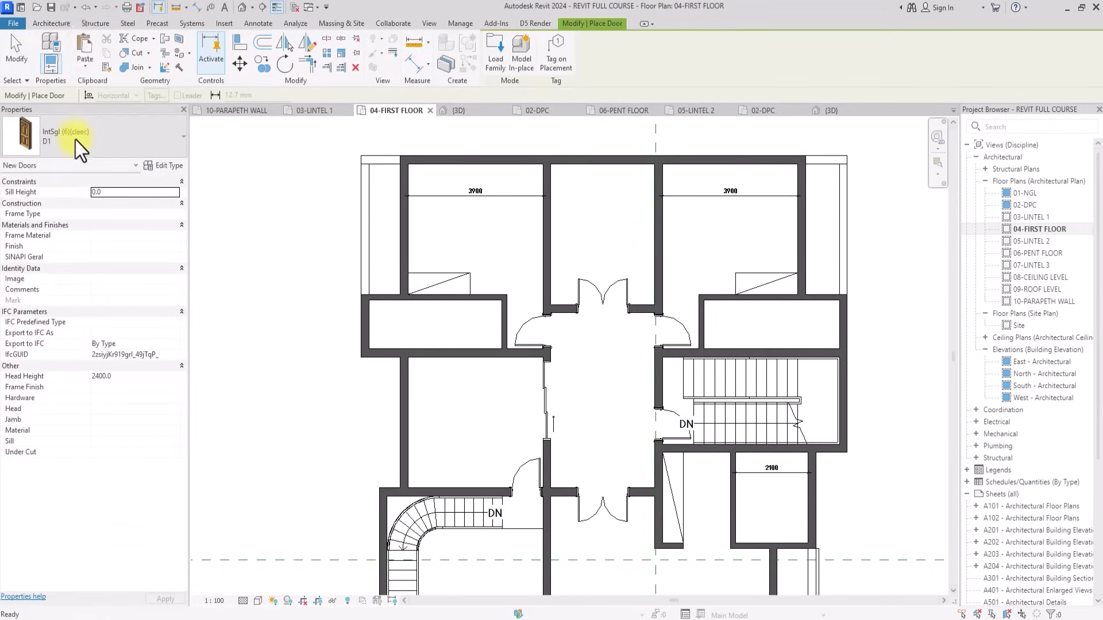
click(75, 141)
click(44, 222)
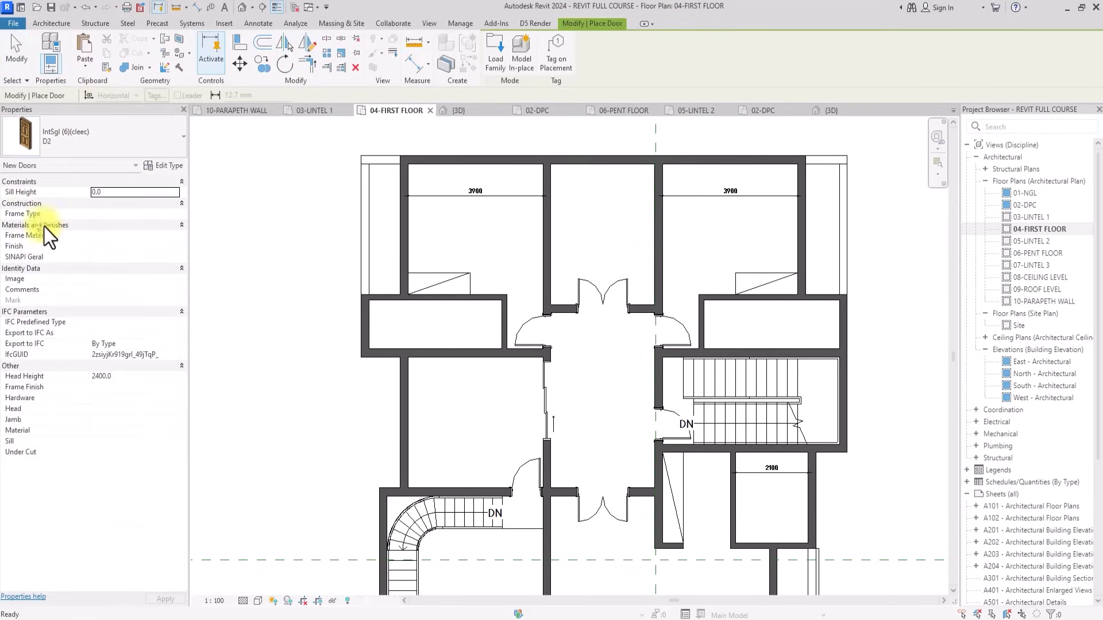
scroll(516, 302, up, 4)
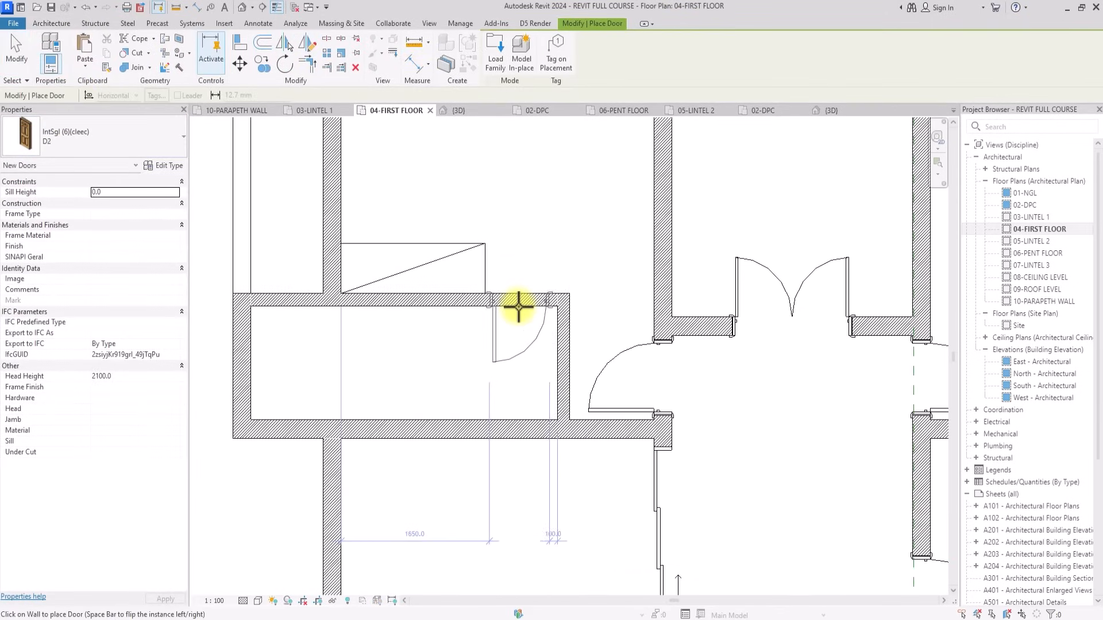
click(519, 307)
scroll(538, 308, down, 1)
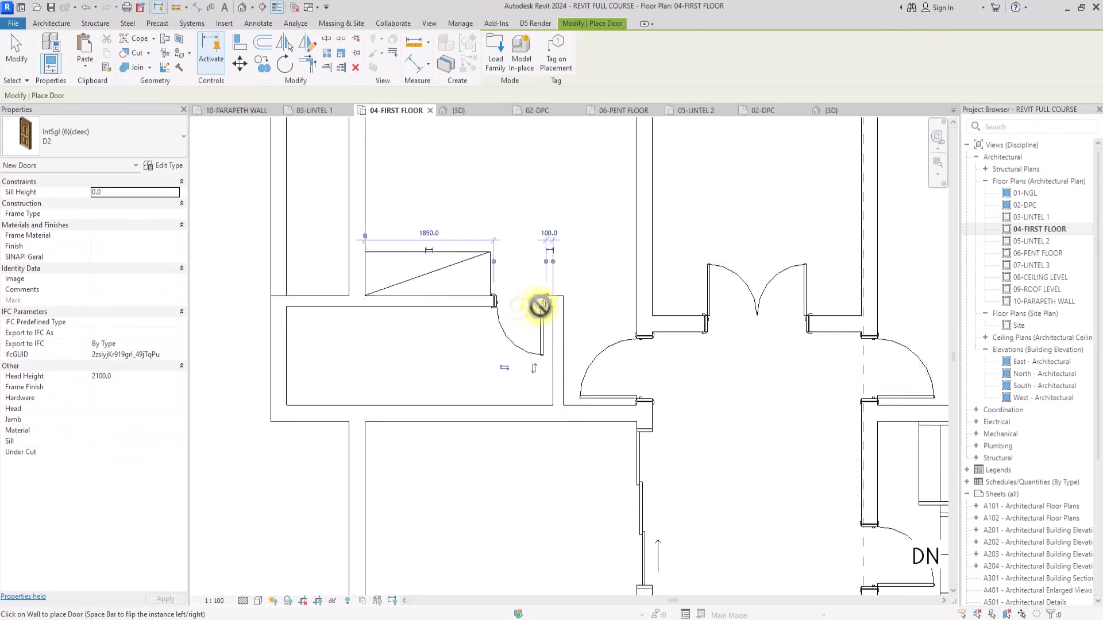
Place a D2 door beside the right bedroom's wardrobe, 20 mm from the partition, swinging into the small room below.
scroll(575, 307, down, 1)
middle_drag(916, 307, 719, 310)
scroll(737, 308, up, 1)
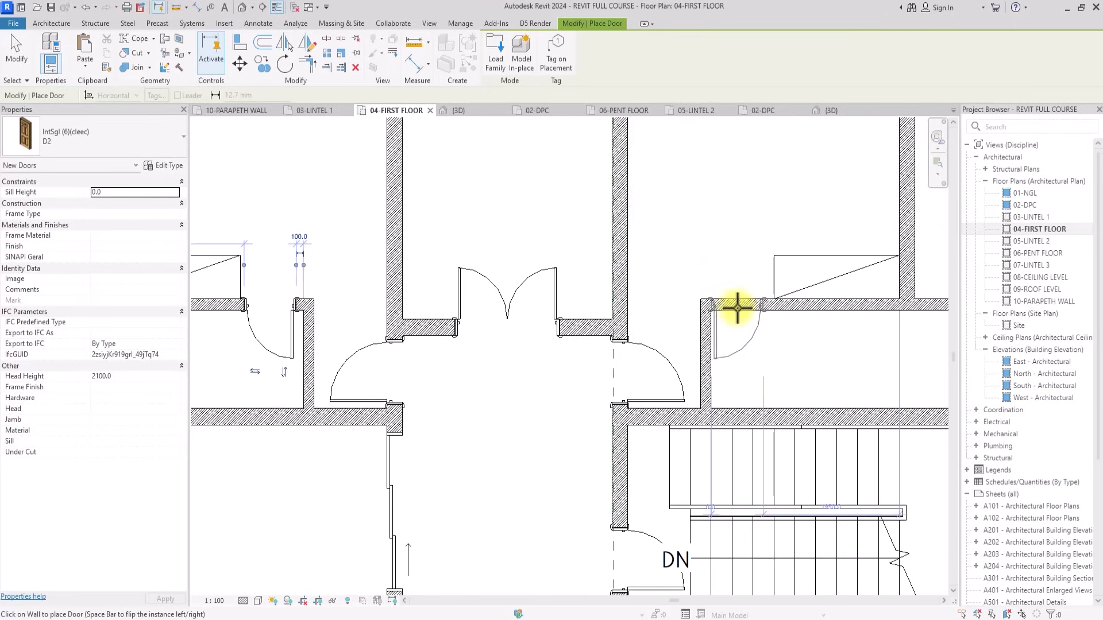
scroll(737, 309, up, 2)
scroll(737, 309, down, 2)
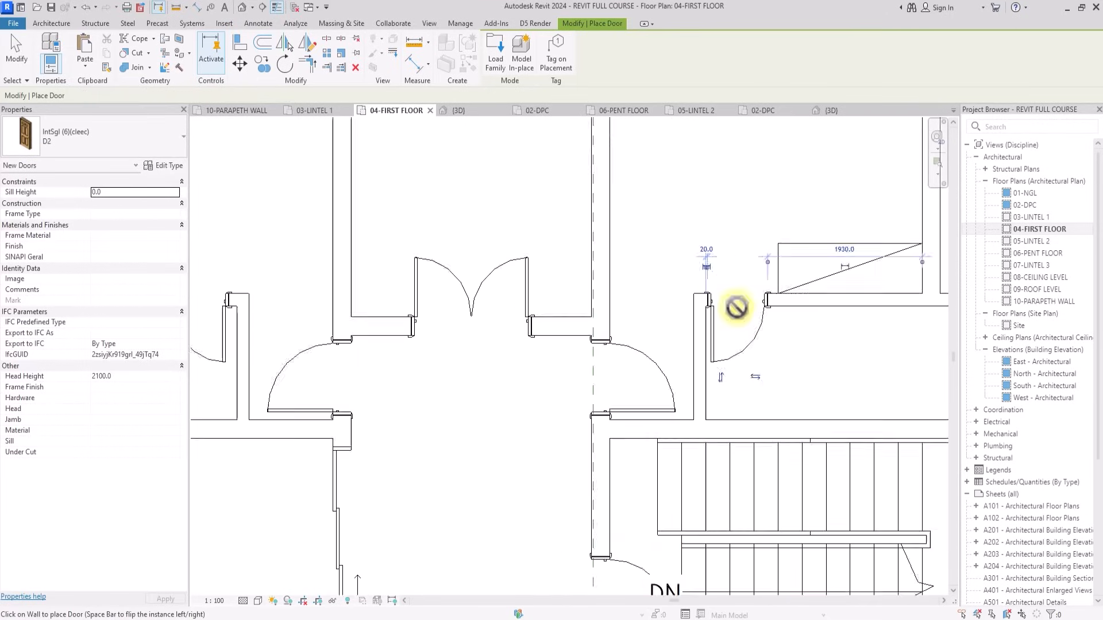
scroll(741, 316, down, 1)
click(741, 316)
key(Escape)
key(Escape)
Move the D2 door beside the right bedroom's wardrobe to 35 mm from the partition, so its frame meets the partition's inner face.
click(744, 320)
middle_drag(743, 320, 743, 320)
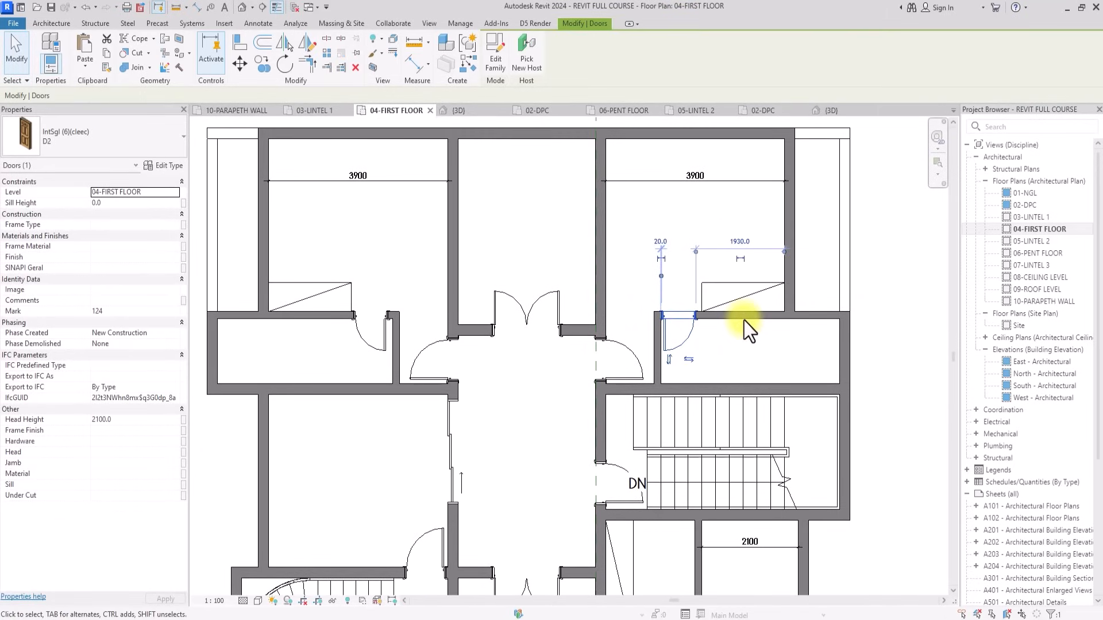
scroll(702, 320, up, 4)
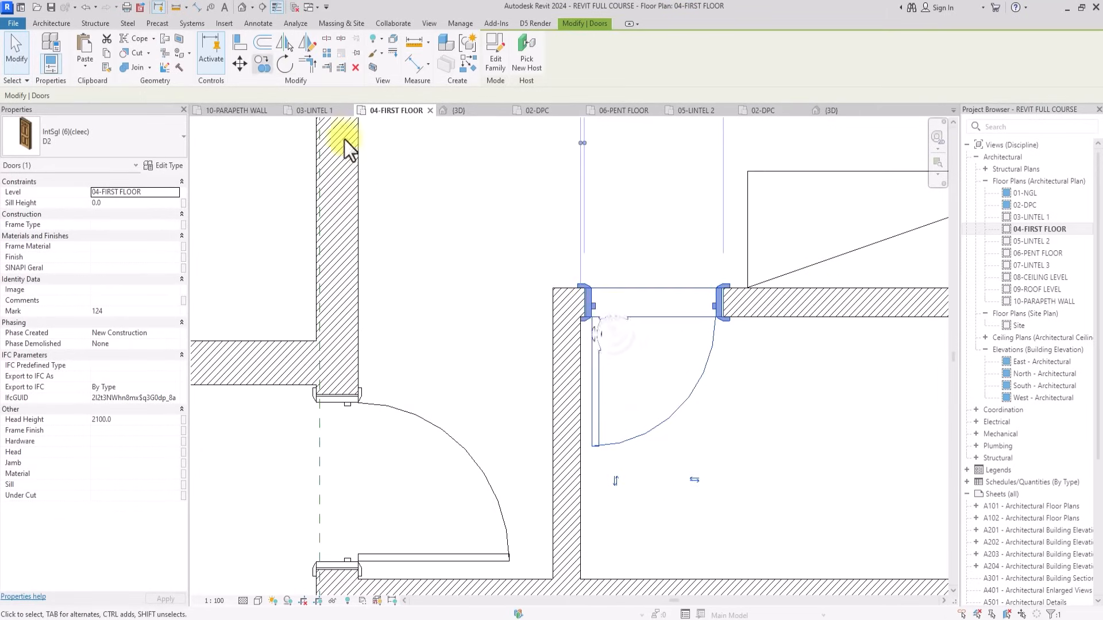
scroll(576, 288, up, 5)
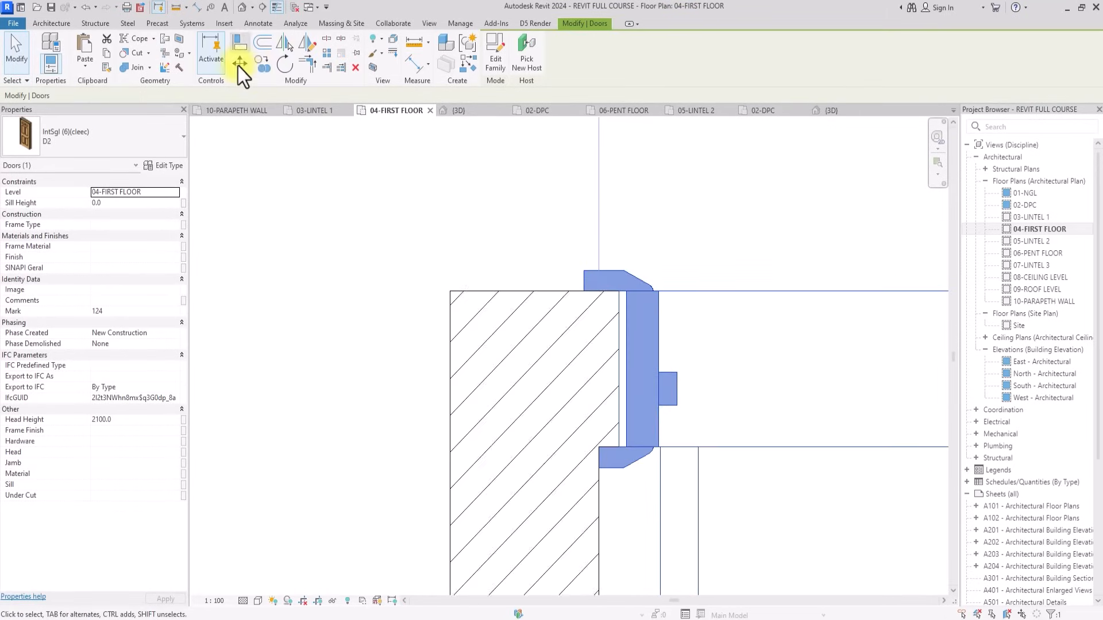
click(240, 66)
click(527, 526)
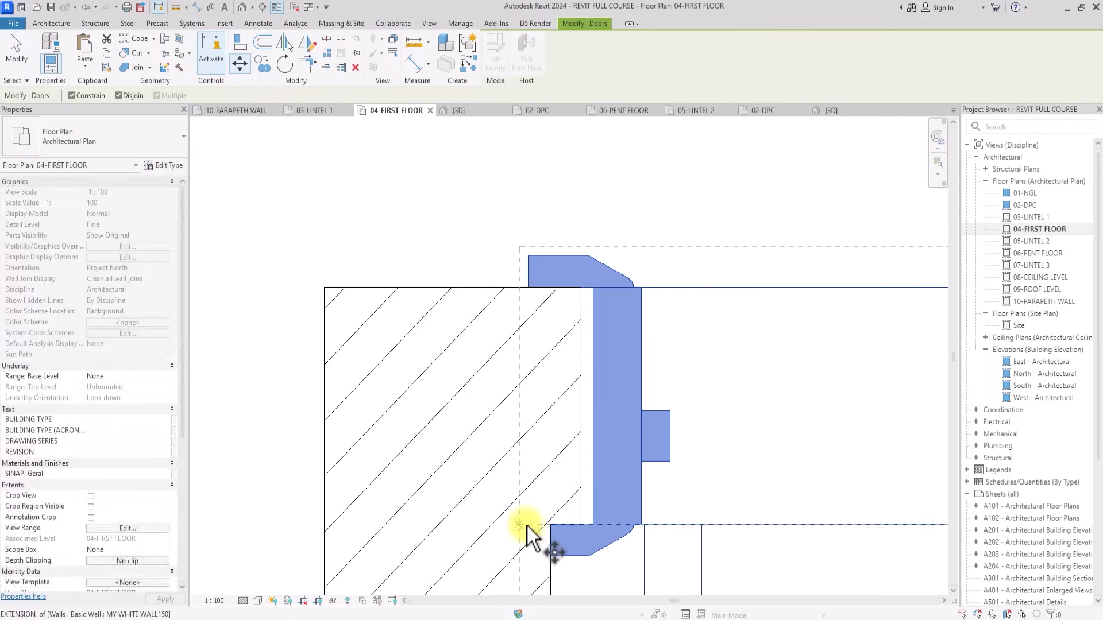
scroll(553, 525, down, 5)
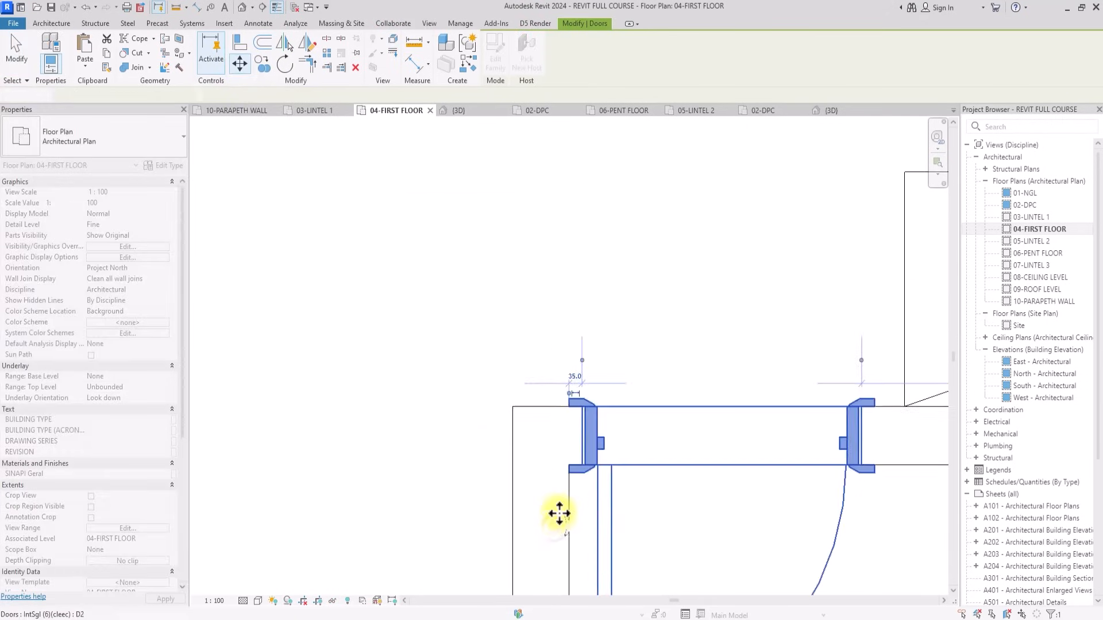
click(560, 515)
scroll(566, 508, up, 6)
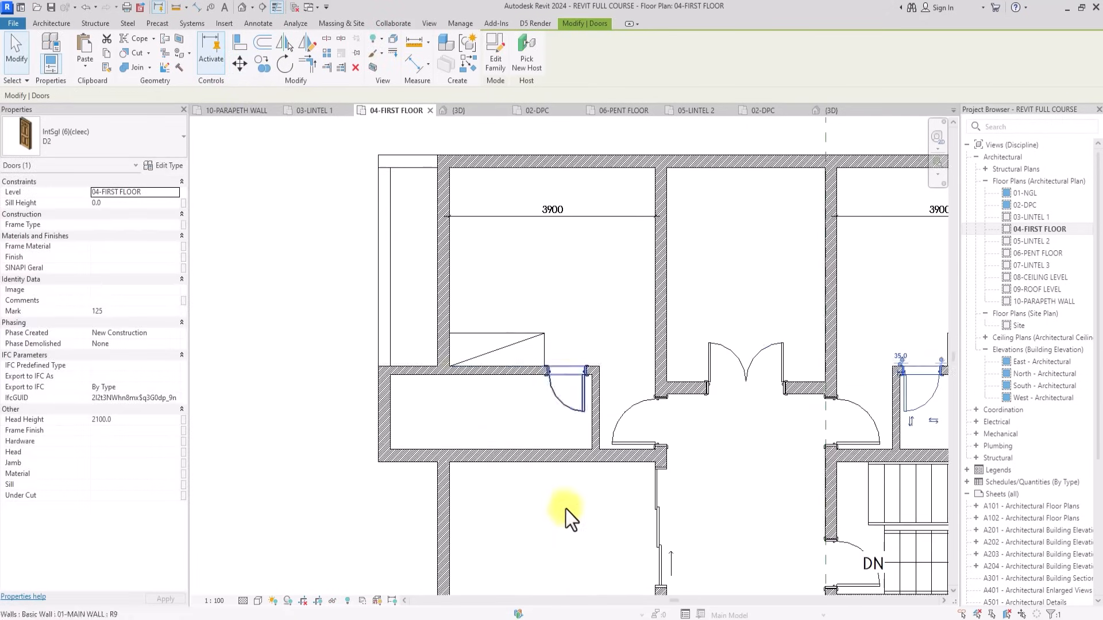
Move the D2 door beside the left bedroom's wardrobe towards the partition, so its frame meets the partition's inner face.
click(686, 416)
click(240, 63)
scroll(320, 115, up, 5)
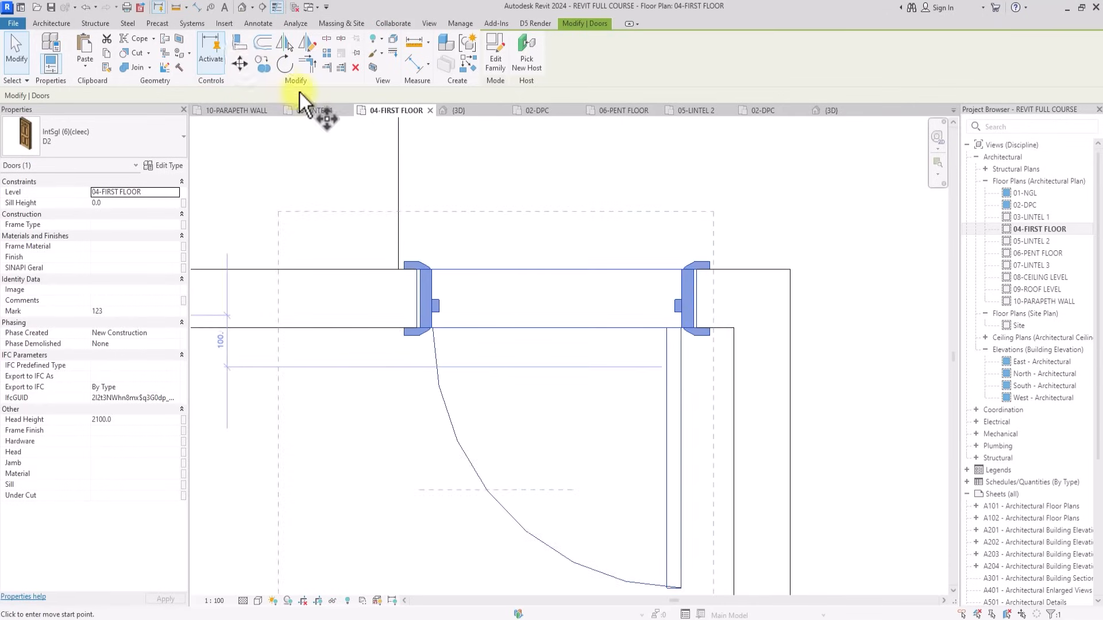
click(691, 301)
click(732, 302)
scroll(732, 303, down, 6)
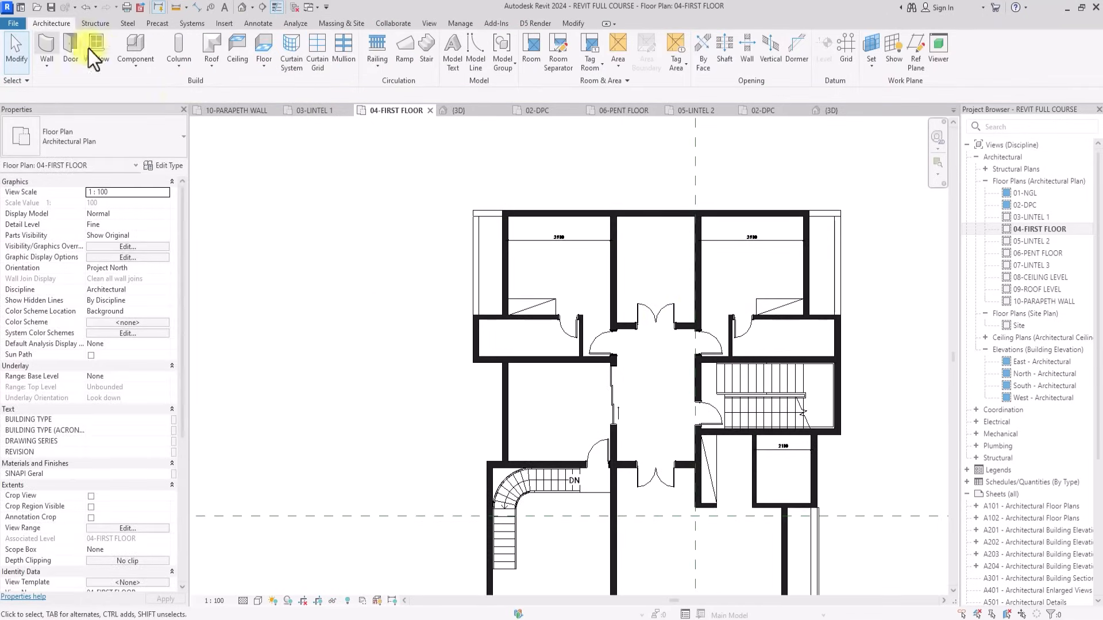
Place D2 doors in the outer side walls of both upper bedrooms, just above the wardrobes and 700 mm from the lower walls, swinging inwards.
click(67, 41)
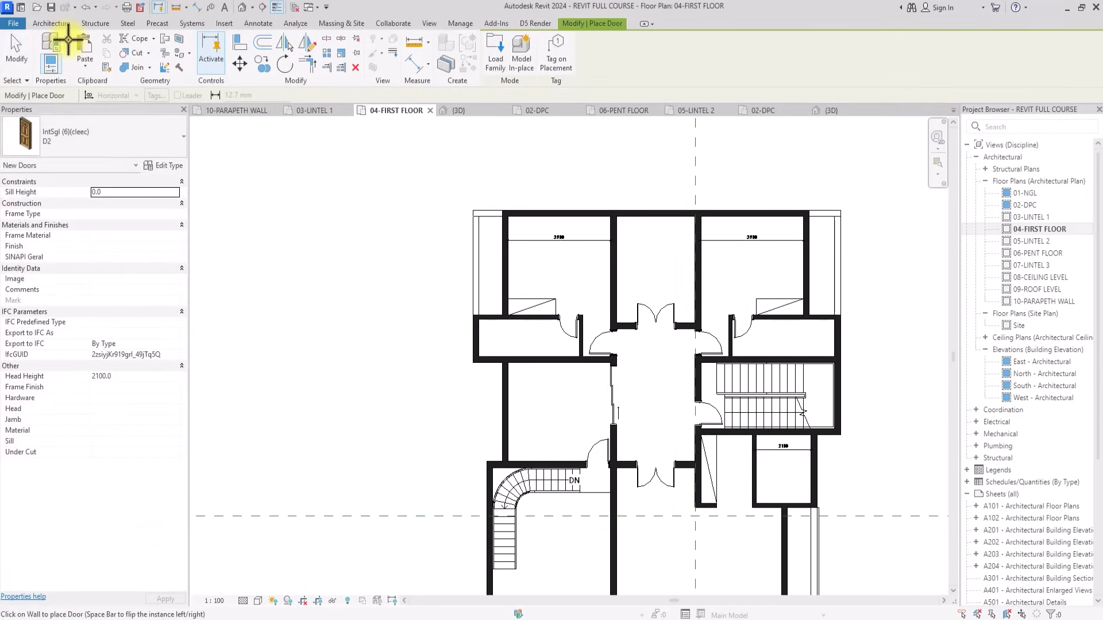
scroll(535, 313, up, 5)
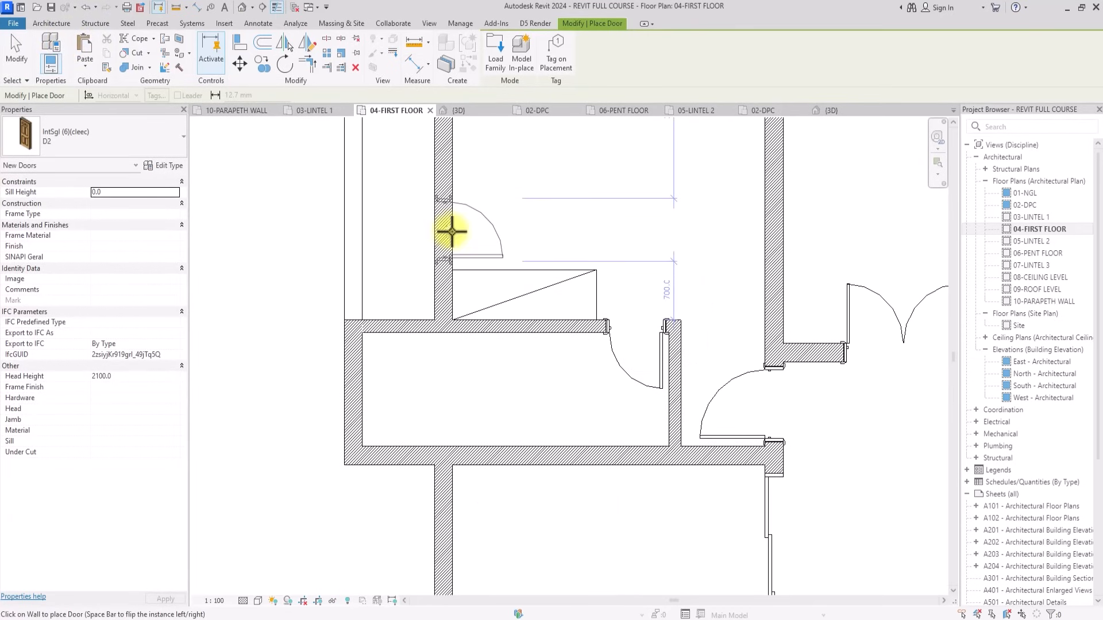
scroll(483, 241, down, 4)
scroll(615, 275, up, 2)
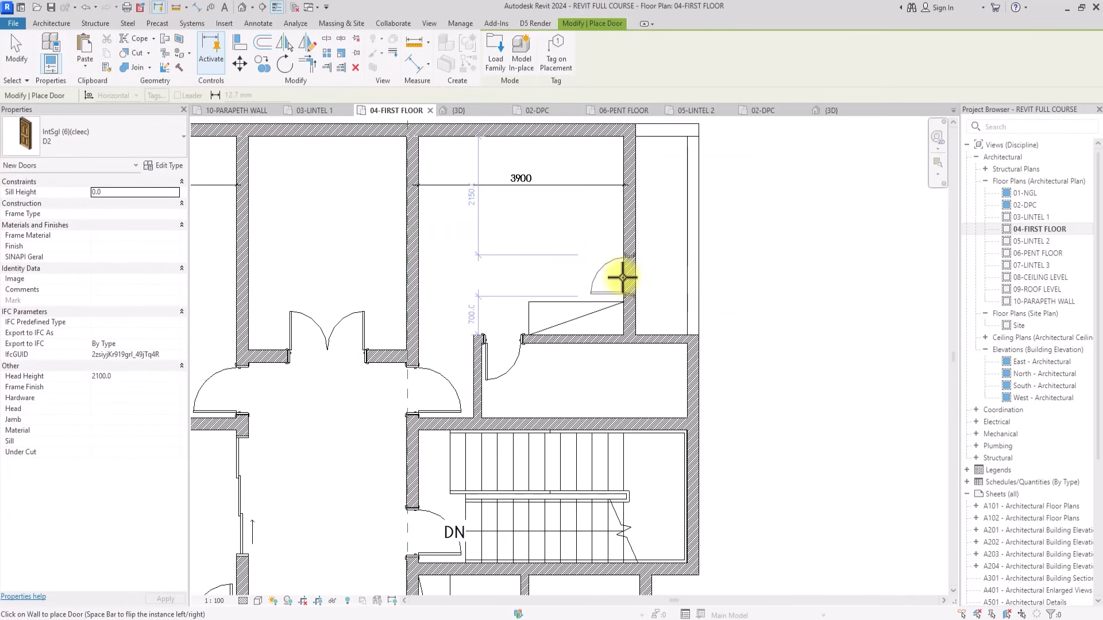
click(623, 278)
scroll(623, 278, down, 3)
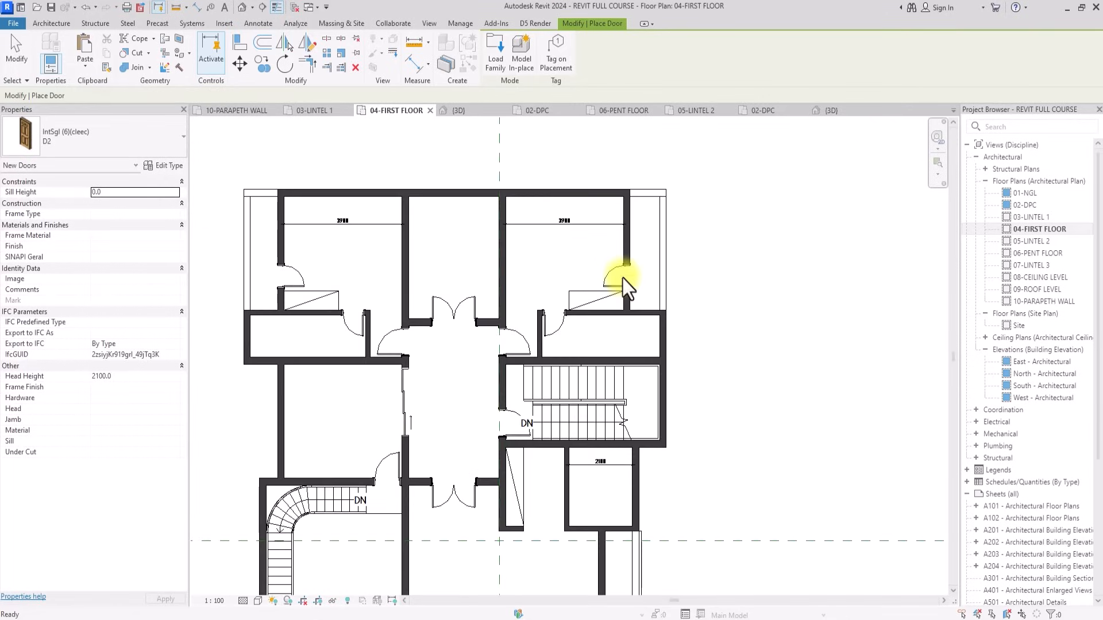
key(Escape)
key(Escape)
Move the right bedroom's outer D2 door down so its frame meets the wardrobe's corner, 635 mm from the lower wall.
scroll(623, 277, up, 5)
click(624, 278)
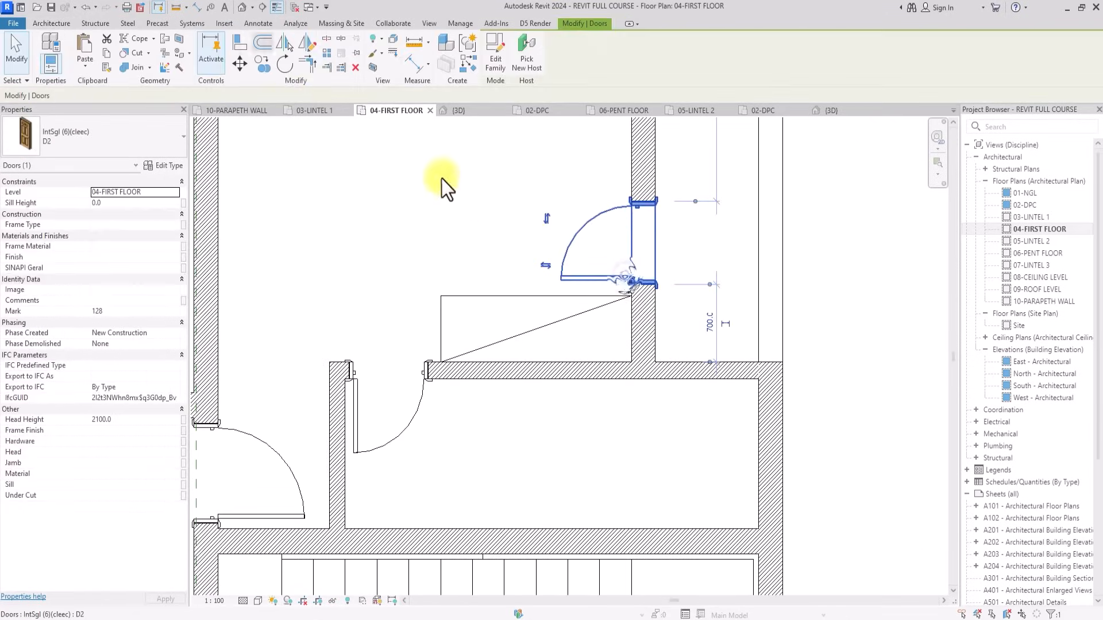
click(242, 64)
scroll(636, 305, up, 2)
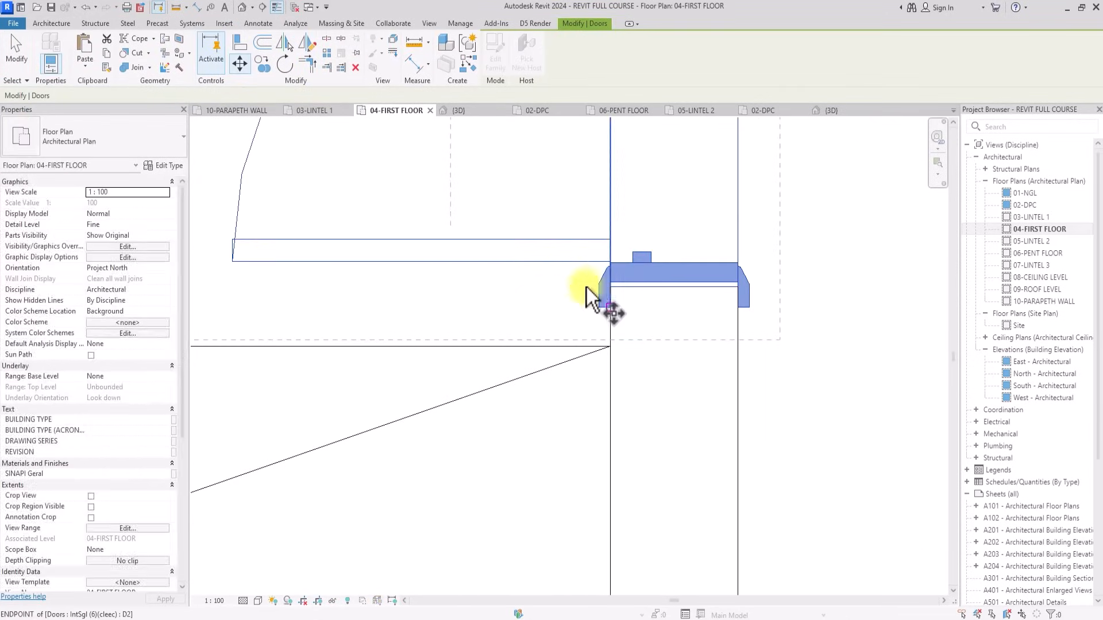
click(612, 305)
click(612, 344)
scroll(613, 345, down, 3)
scroll(612, 345, down, 5)
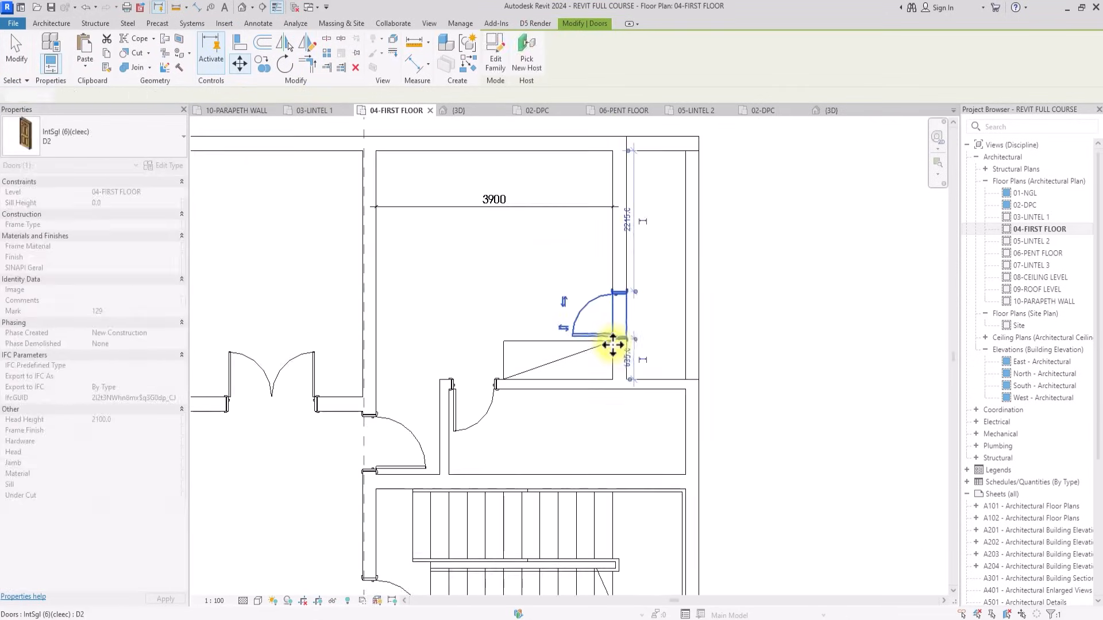
Move the left bedroom's outer D2 door down so its frame meets the wardrobe's upper corner.
scroll(492, 332, up, 4)
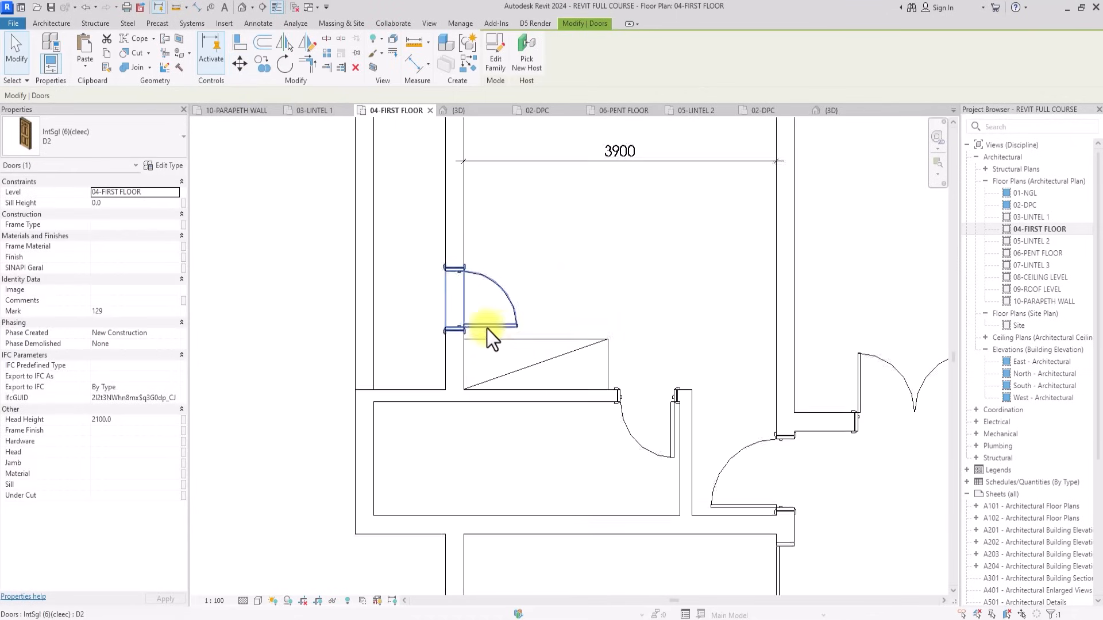
click(242, 63)
scroll(467, 319, up, 6)
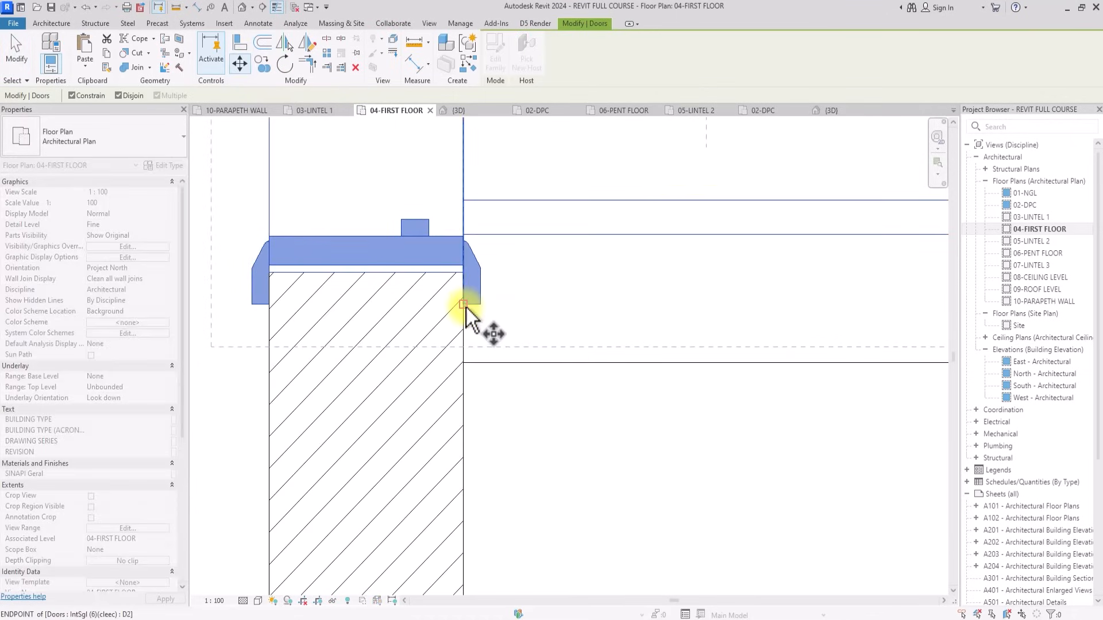
click(467, 313)
click(466, 359)
scroll(465, 360, down, 5)
scroll(465, 359, down, 5)
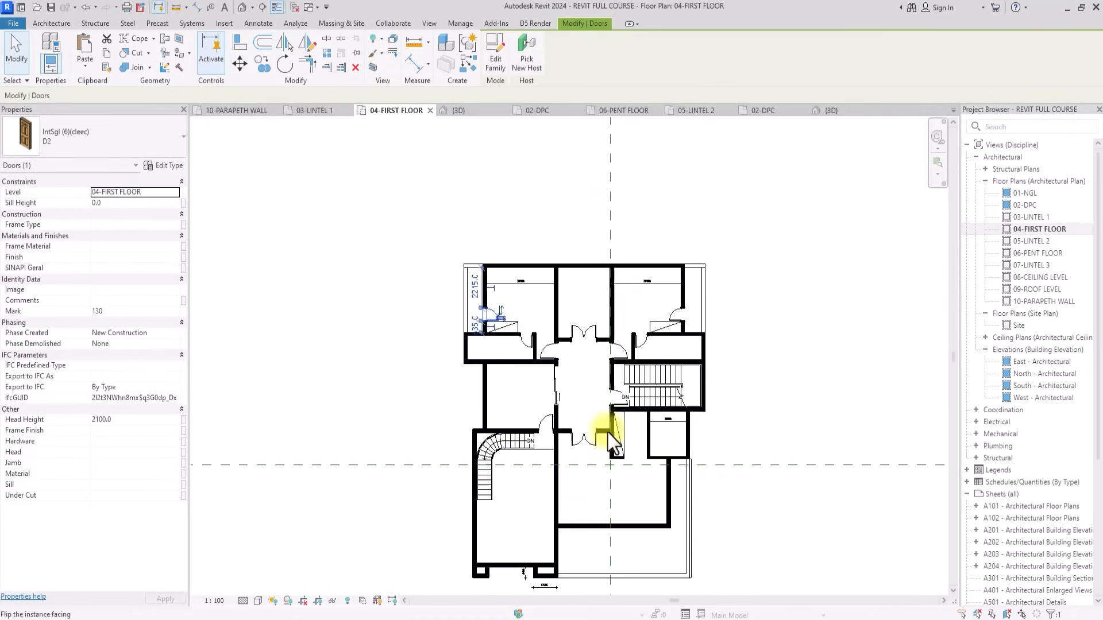
click(759, 508)
Draw detail lines 975 mm along the lower central room's bottom wall from its right inner corner and 225 mm across the wall's thickness.
scroll(758, 509, up, 4)
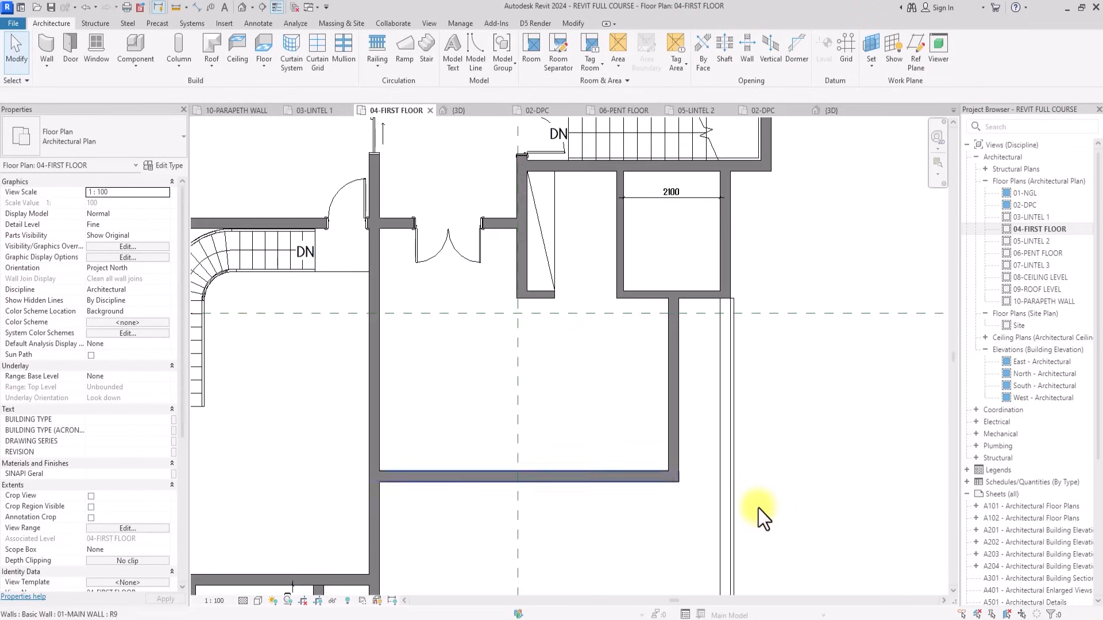
scroll(758, 508, down, 3)
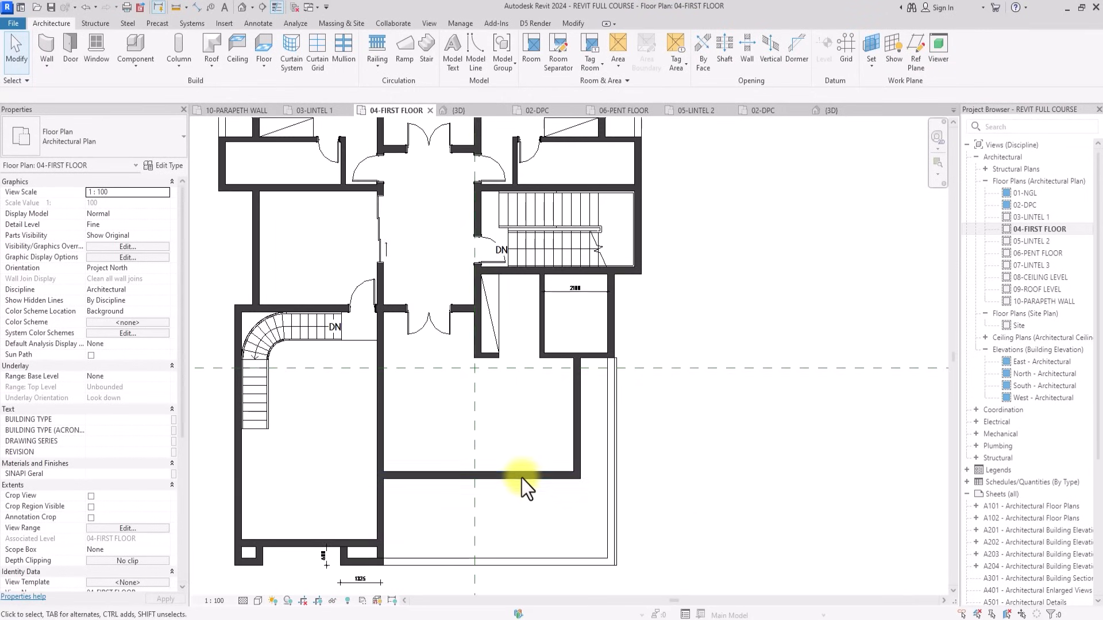
scroll(522, 478, down, 2)
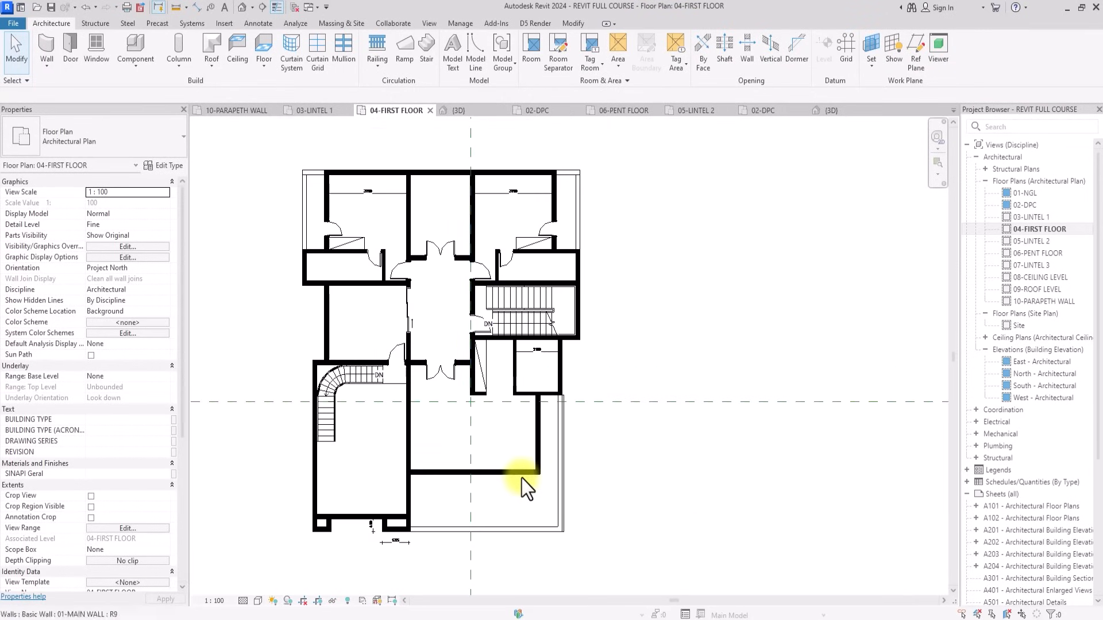
scroll(522, 478, up, 3)
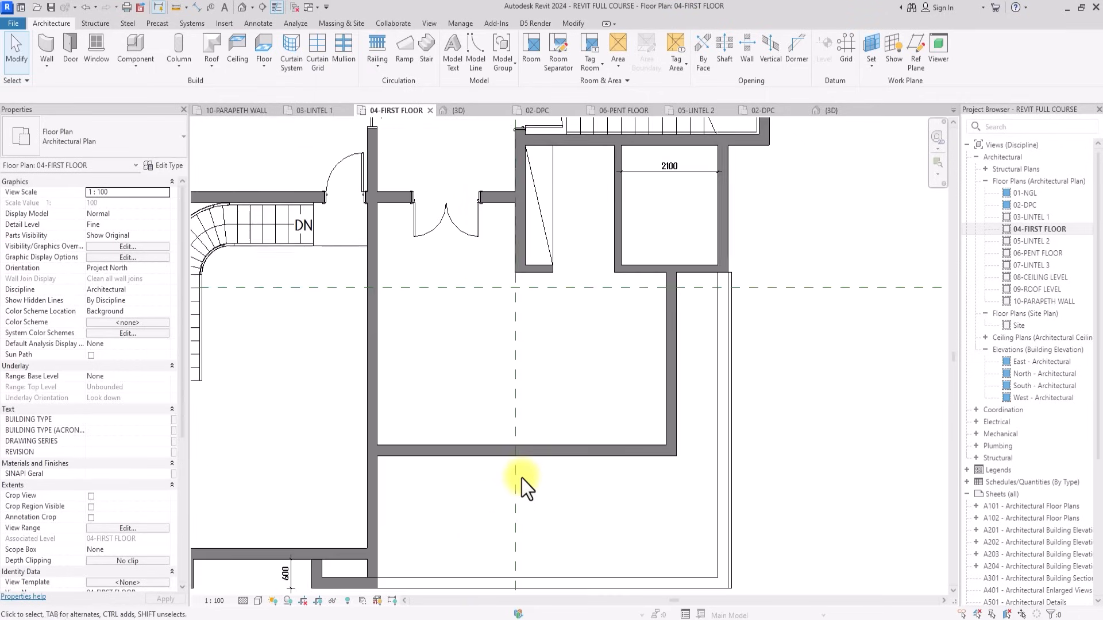
click(259, 24)
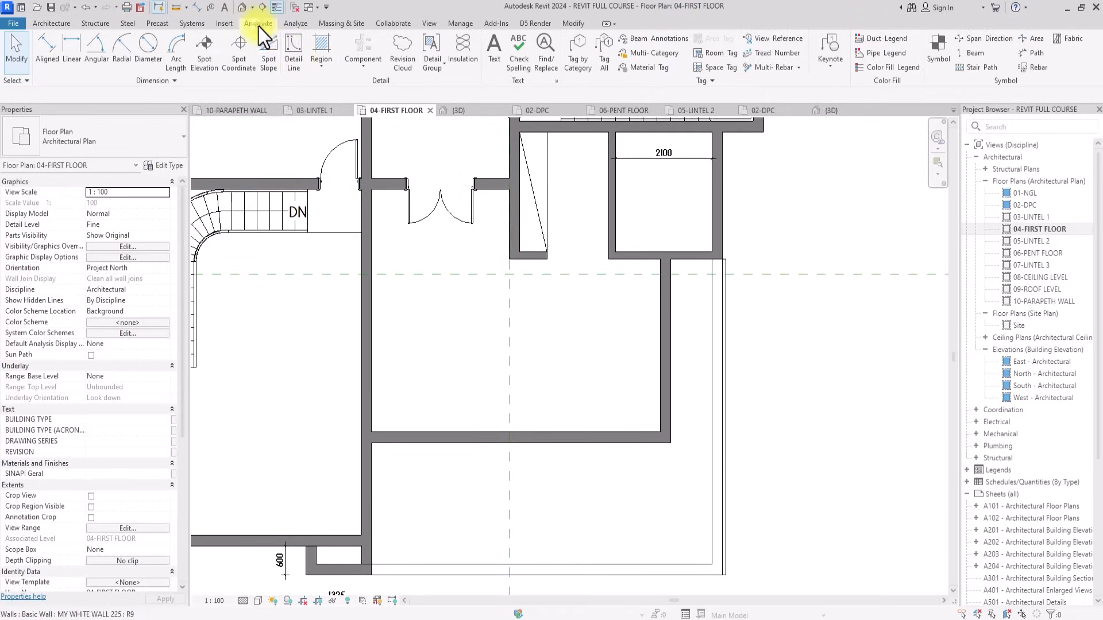
click(295, 64)
scroll(333, 260, up, 4)
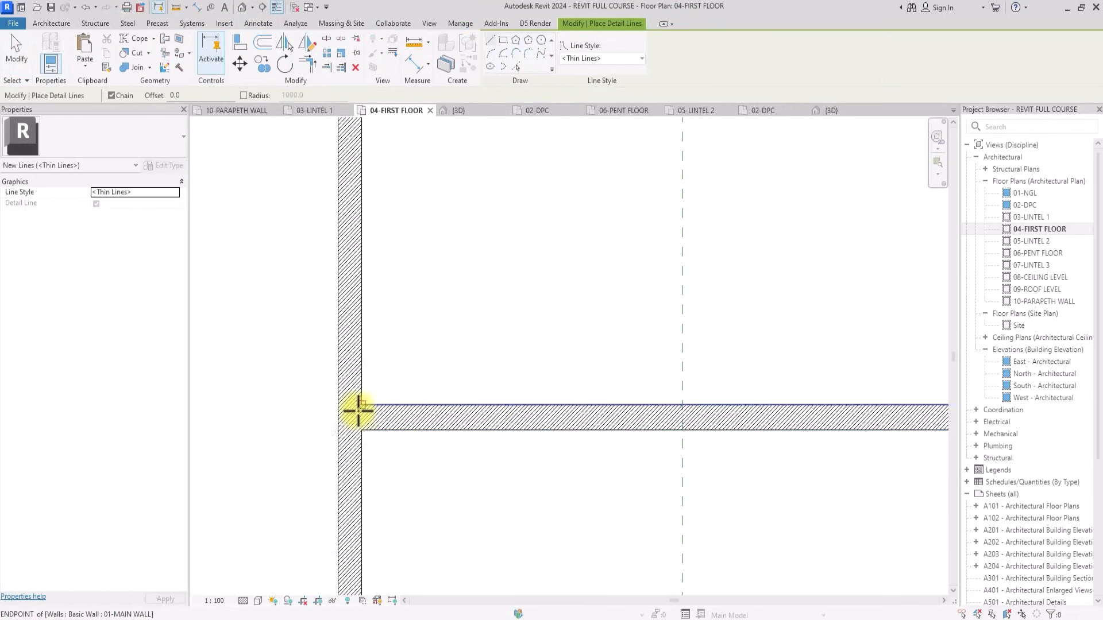
scroll(361, 431, down, 4)
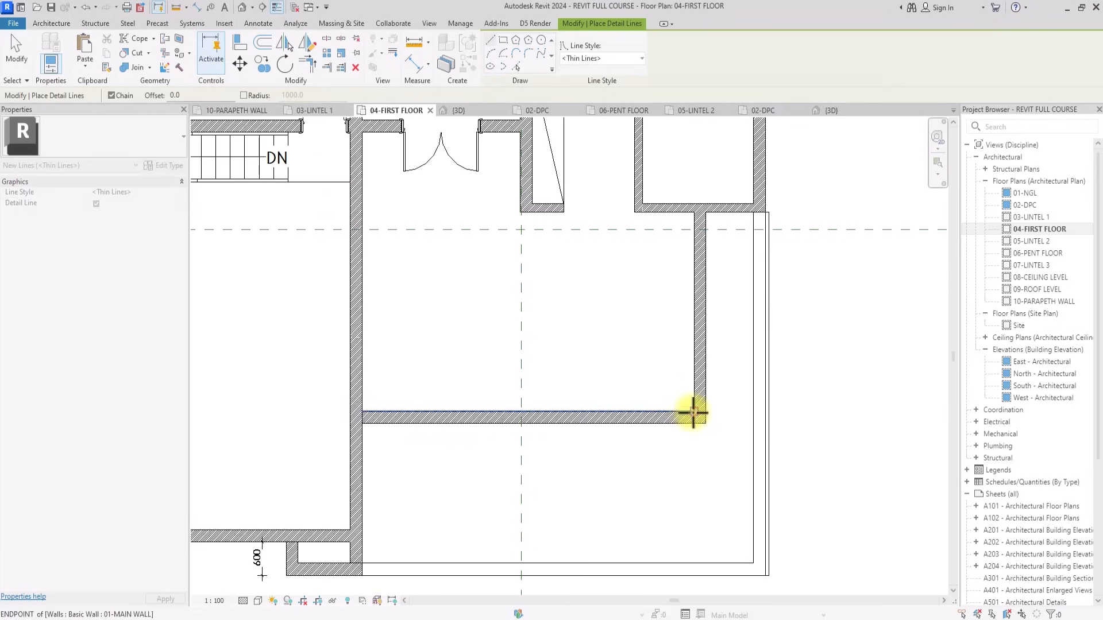
click(693, 411)
scroll(639, 411, up, 3)
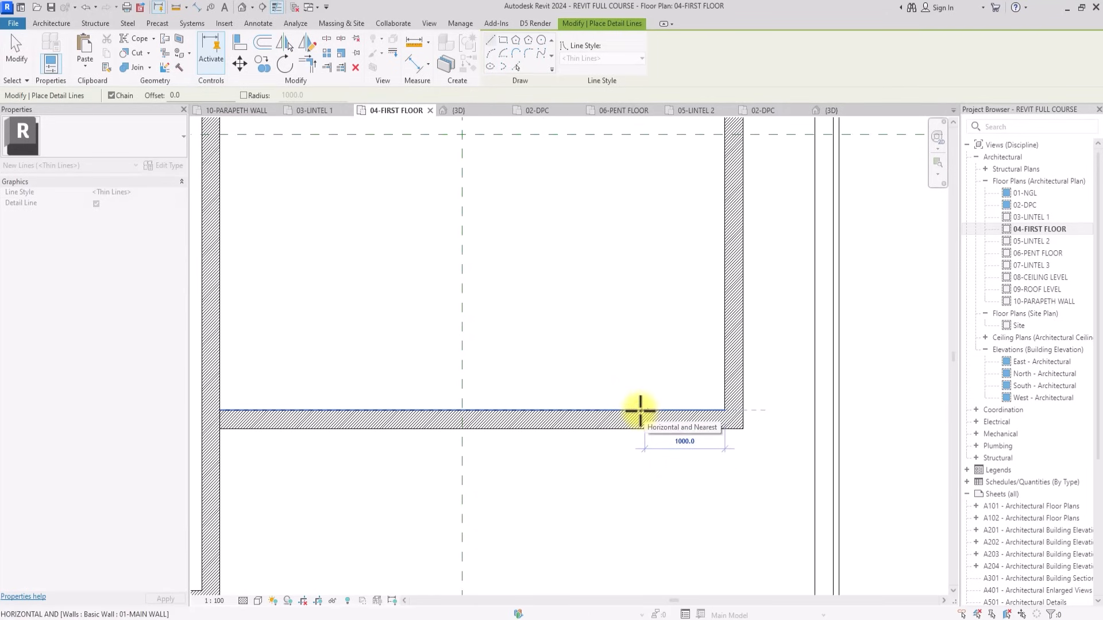
text(1)
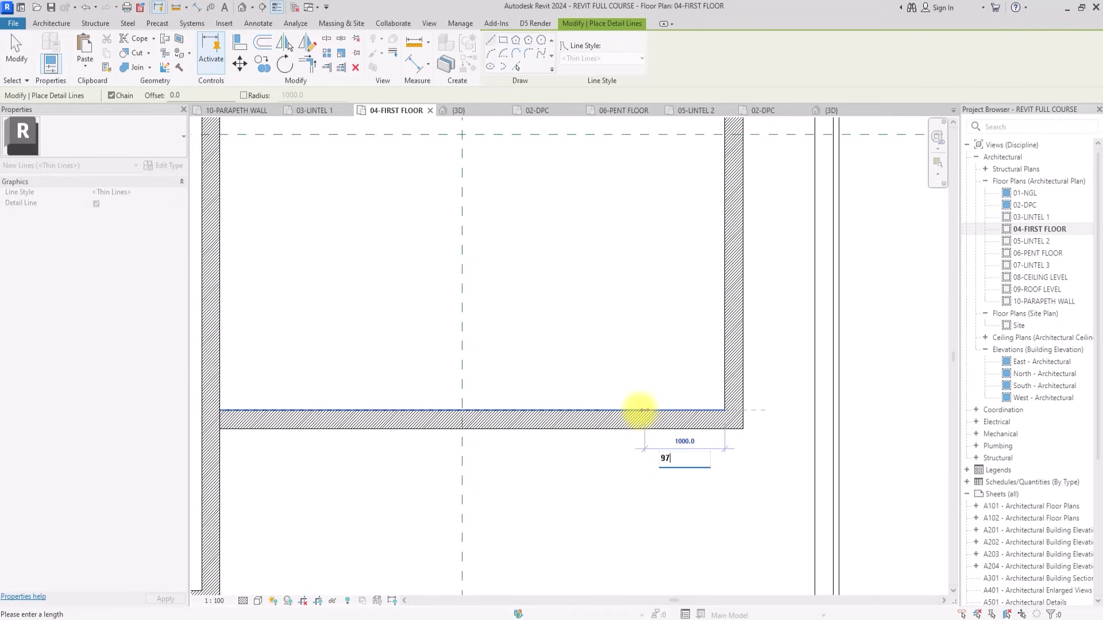
key(Return)
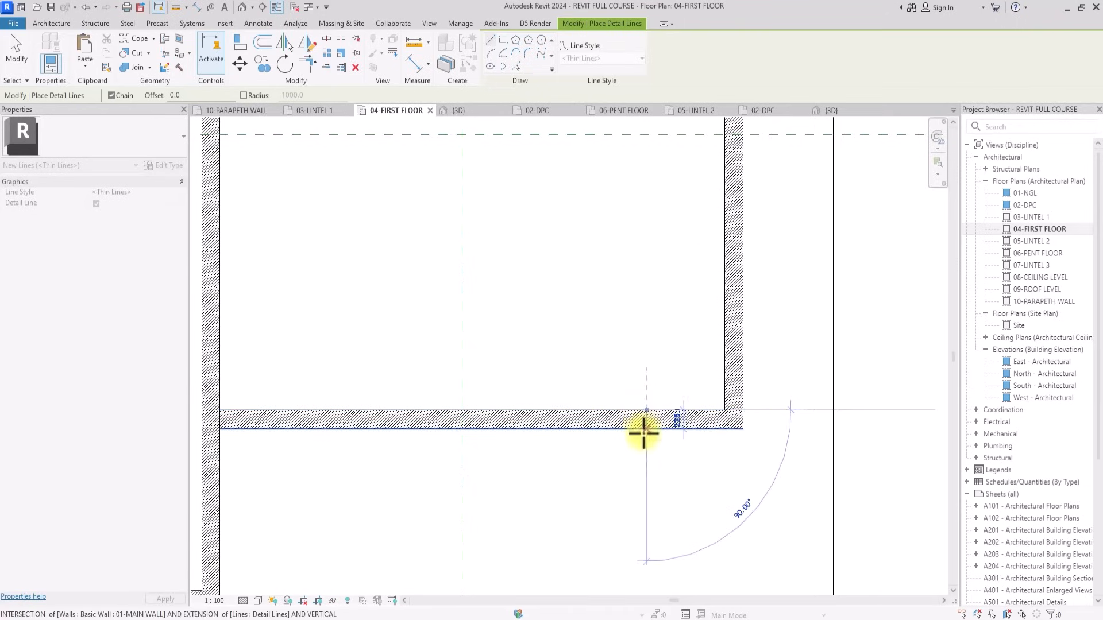
key(Escape)
key(Escape)
scroll(641, 422, down, 3)
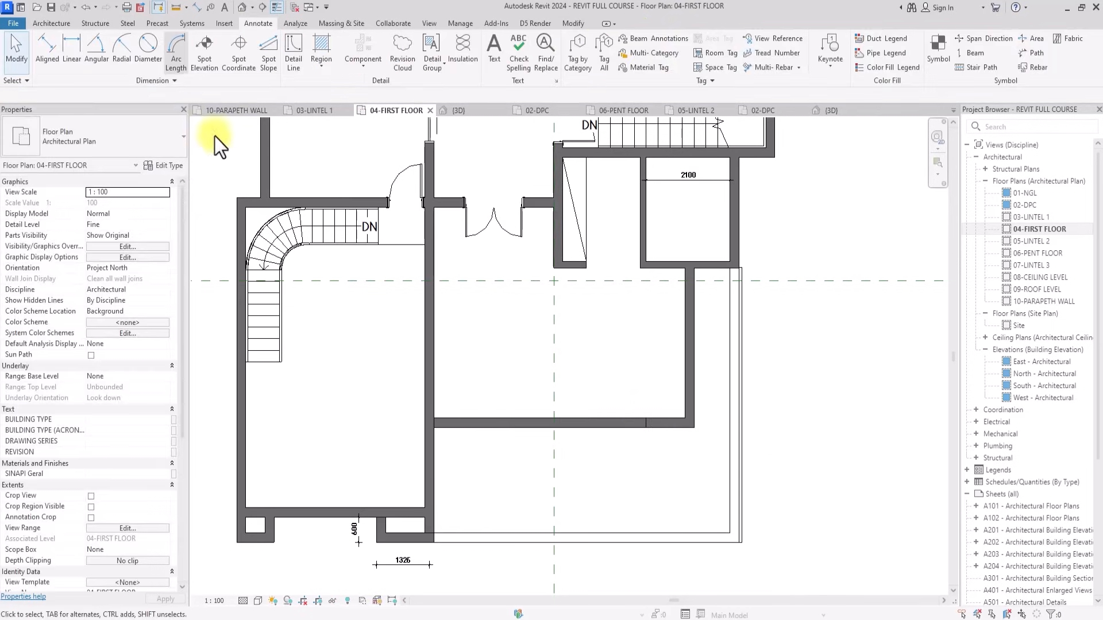
Set up a new wall of type Curtain Wall with a top offset of -450 from the 06-PENT FLOOR level.
click(45, 23)
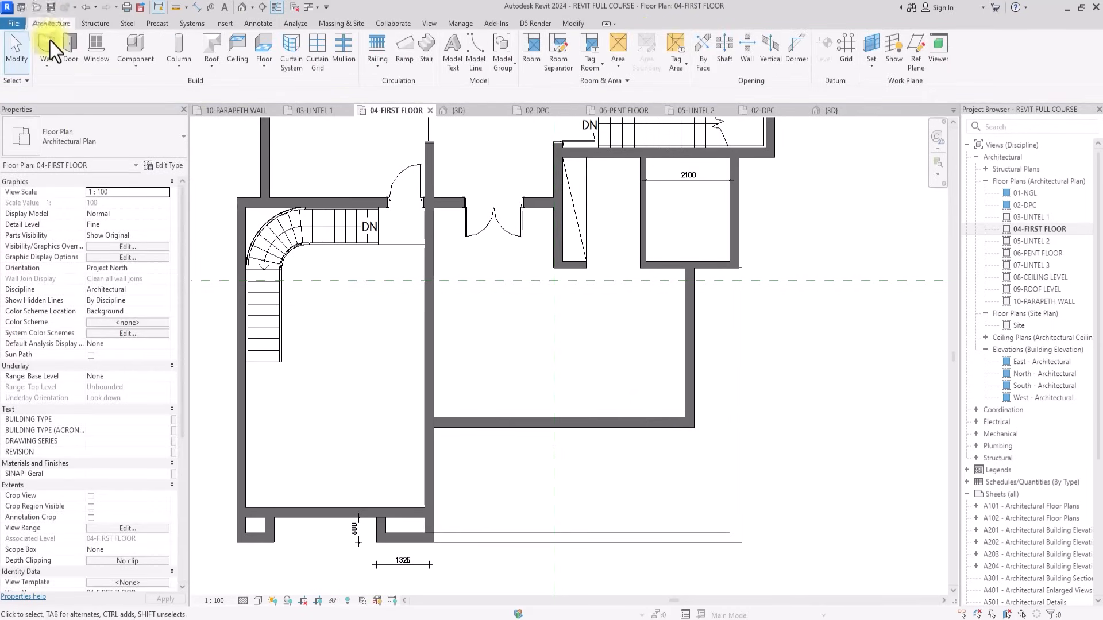
click(50, 42)
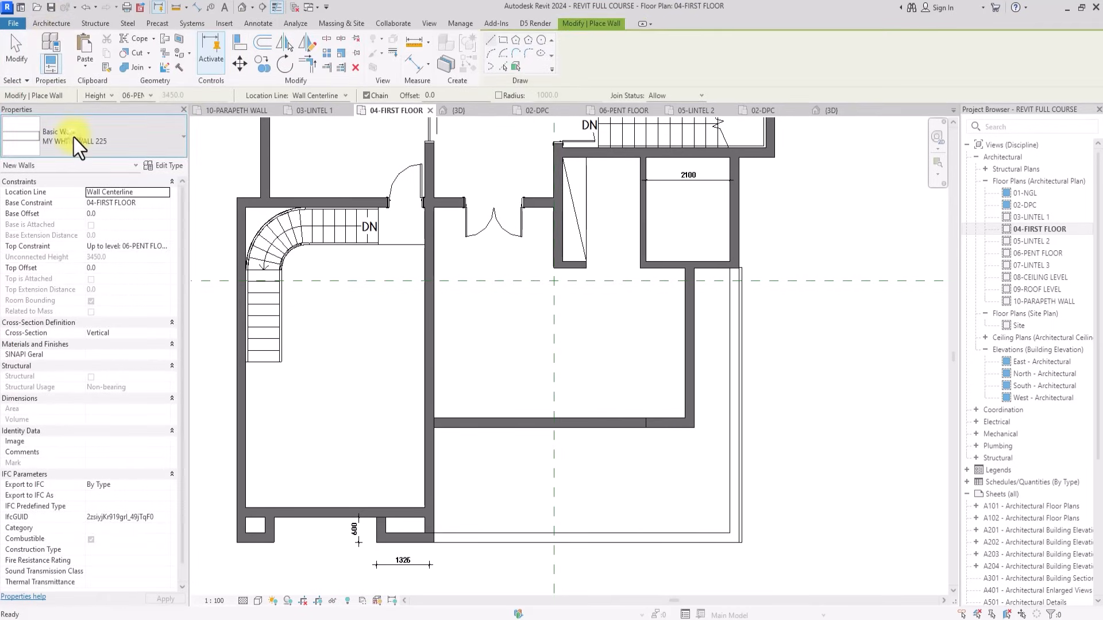
click(75, 144)
scroll(75, 146, down, 5)
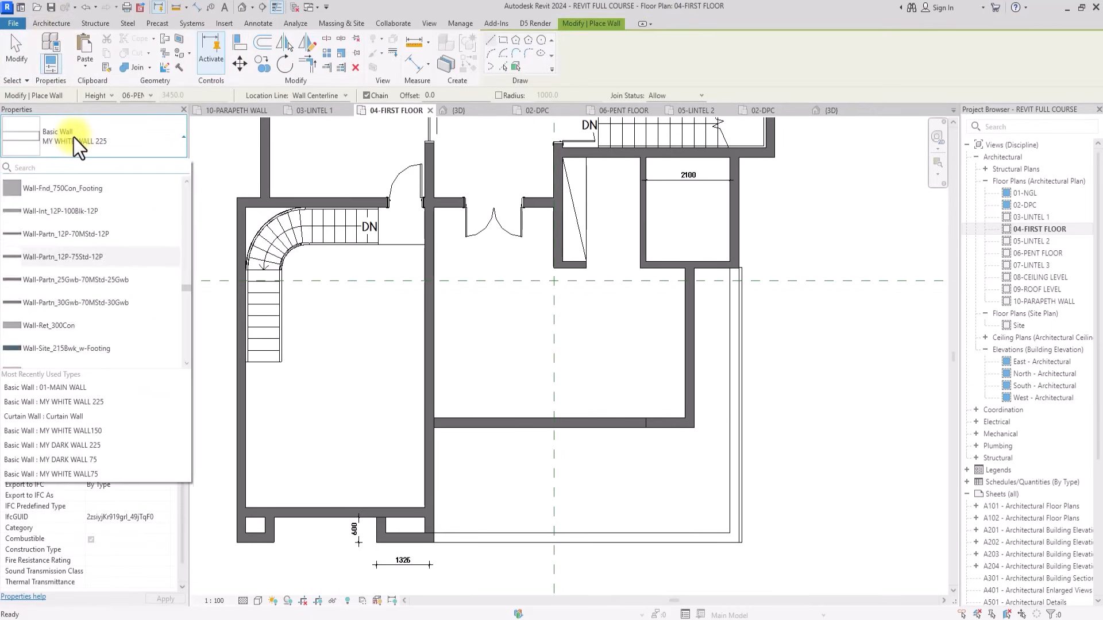
scroll(75, 143, down, 6)
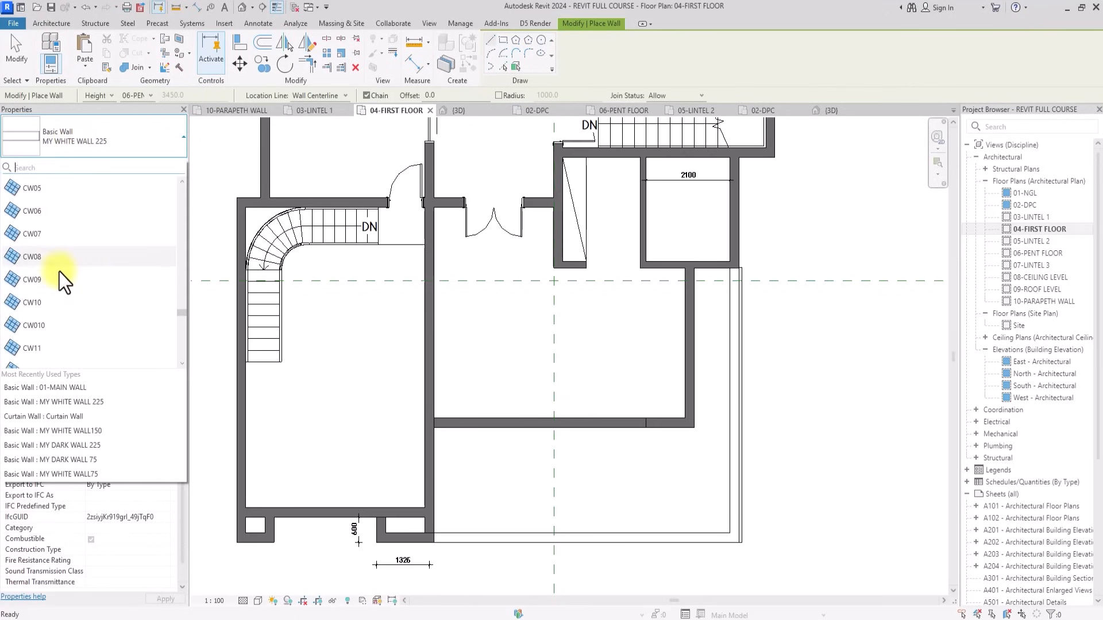
scroll(60, 271, up, 4)
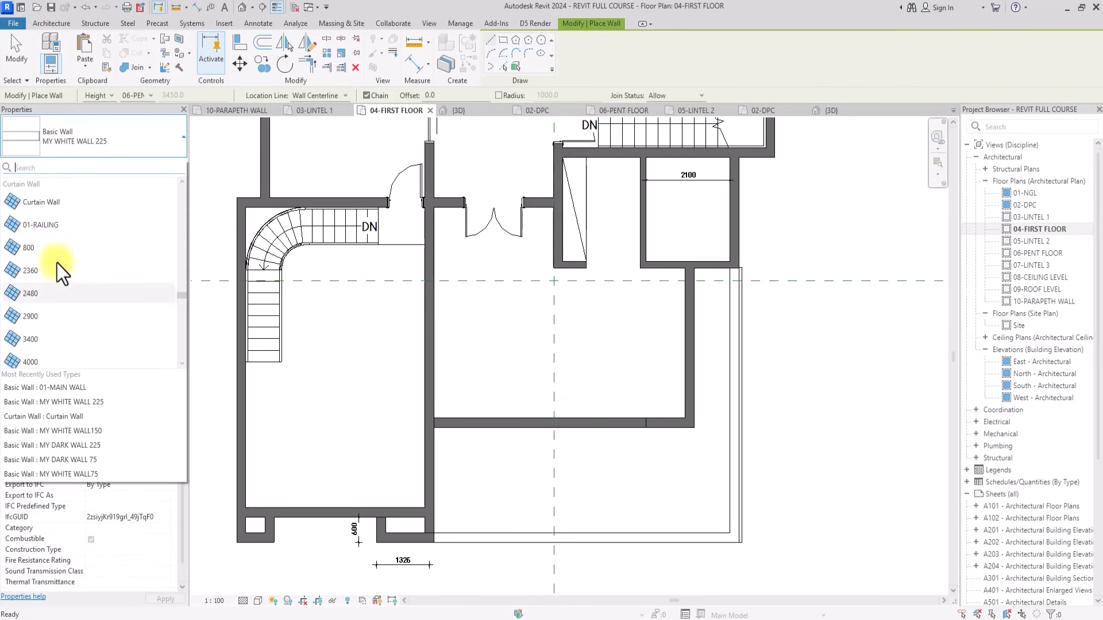
click(42, 202)
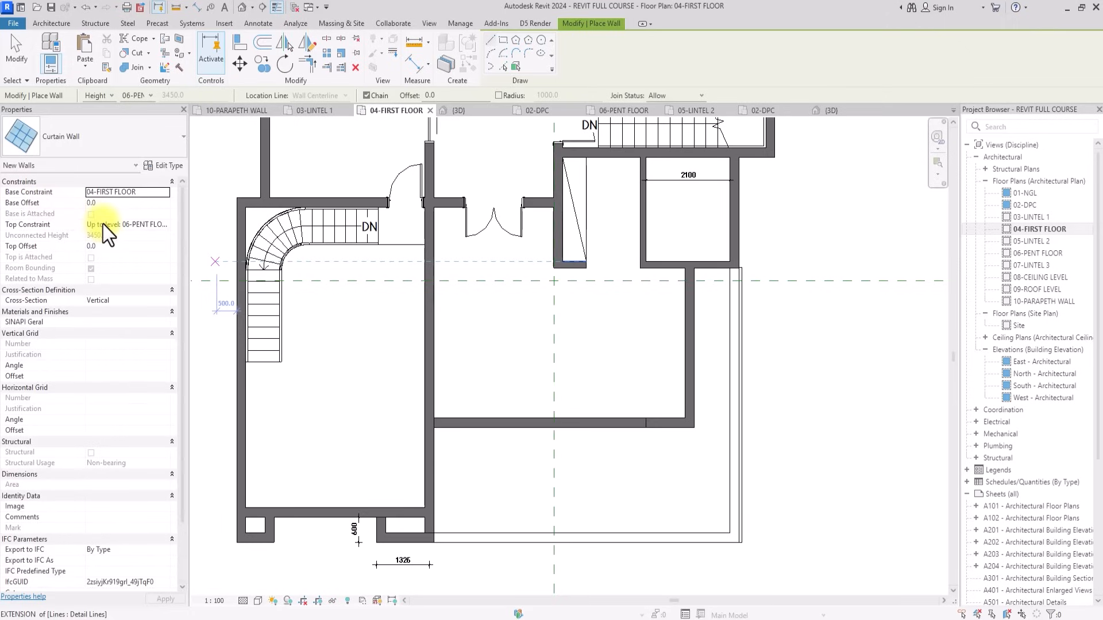
click(112, 248)
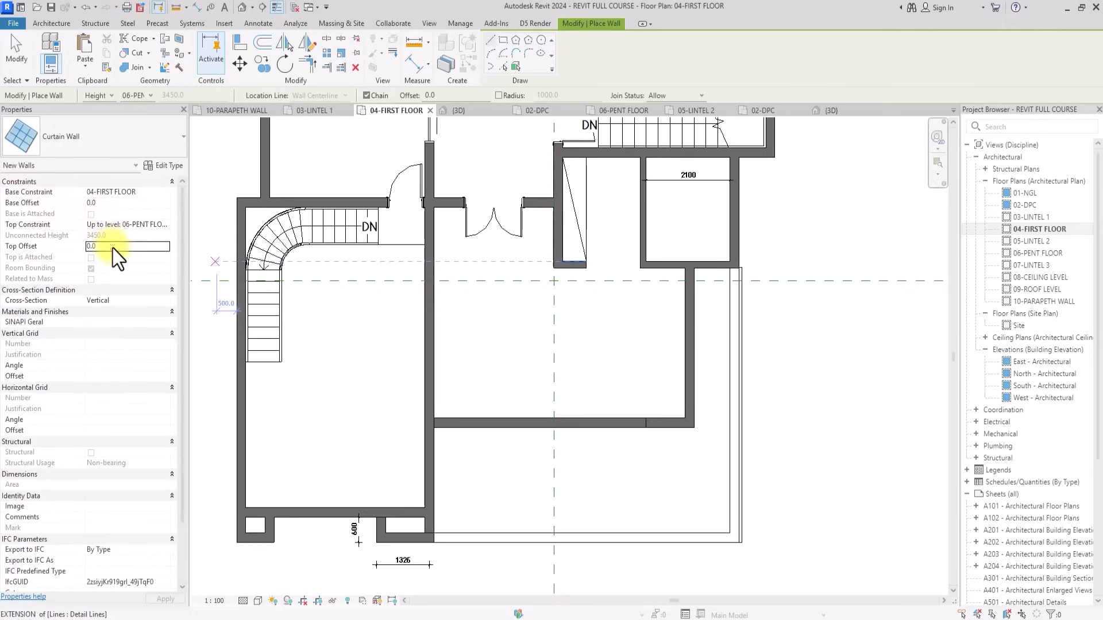
text(-450)
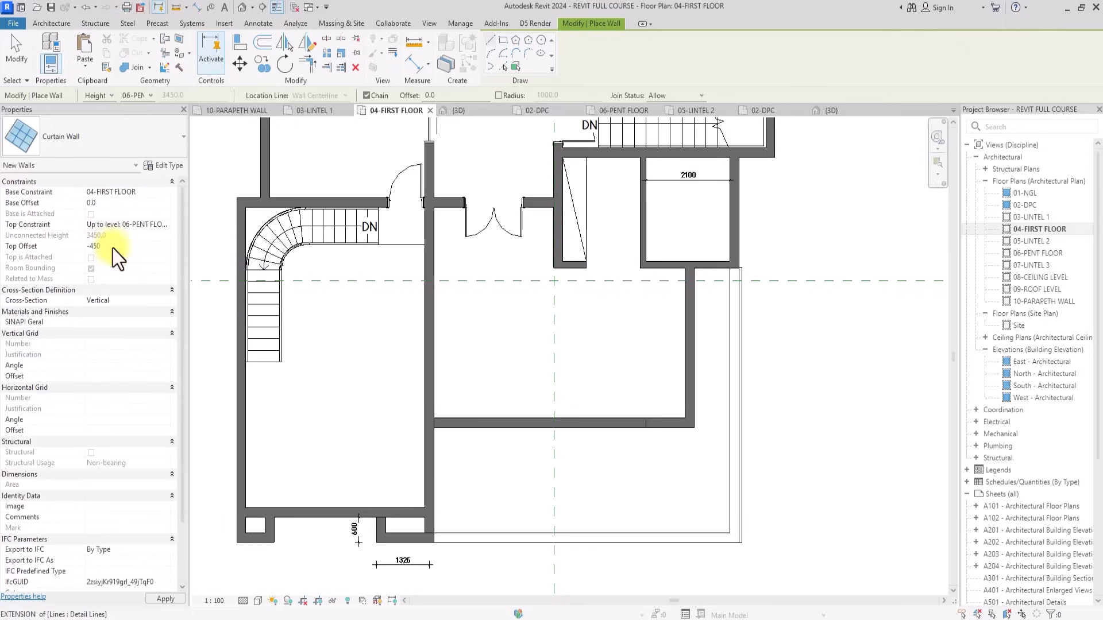
key(Return)
Draw the 5325 mm curtain wall within the lower central room's bottom wall, from the left wall to the detail line.
scroll(482, 441, up, 3)
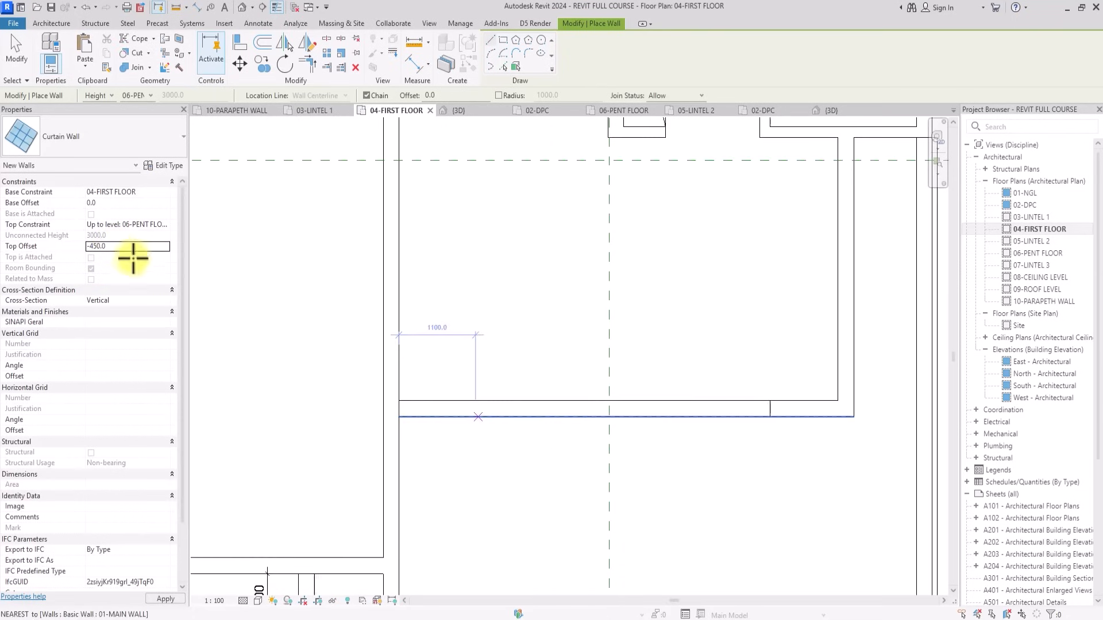
click(403, 407)
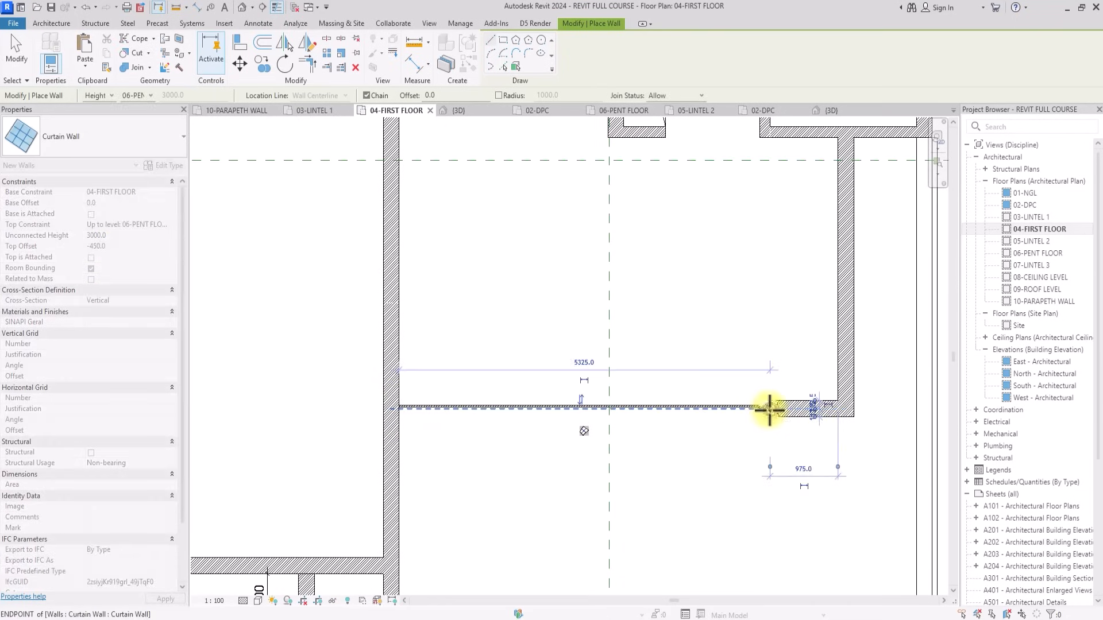
click(770, 410)
key(Escape)
key(Escape)
scroll(770, 412, down, 3)
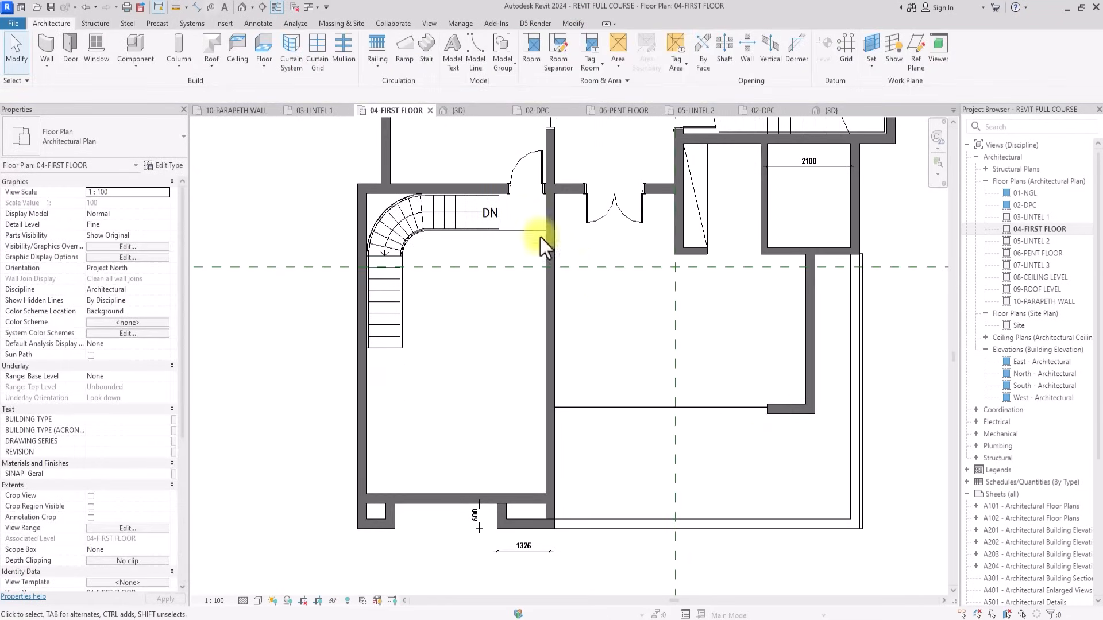
In the 3D front view, divide the first-floor curtain wall with five vertical grid lines, three at 900 mm and two at 875 mm spacing from the left.
click(242, 8)
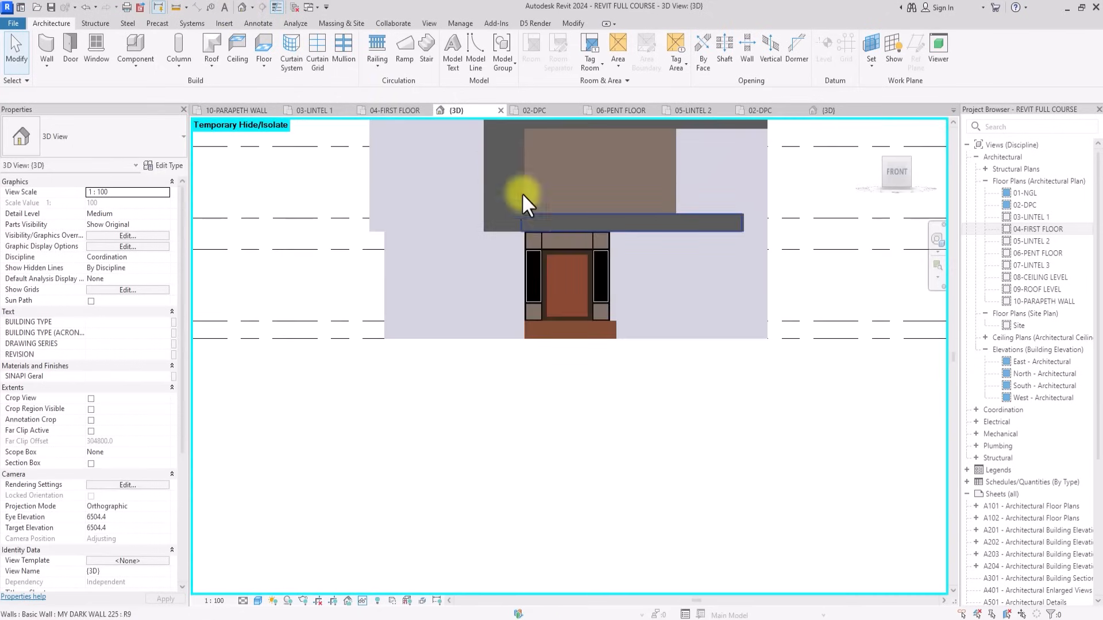
middle_drag(523, 195, 482, 309)
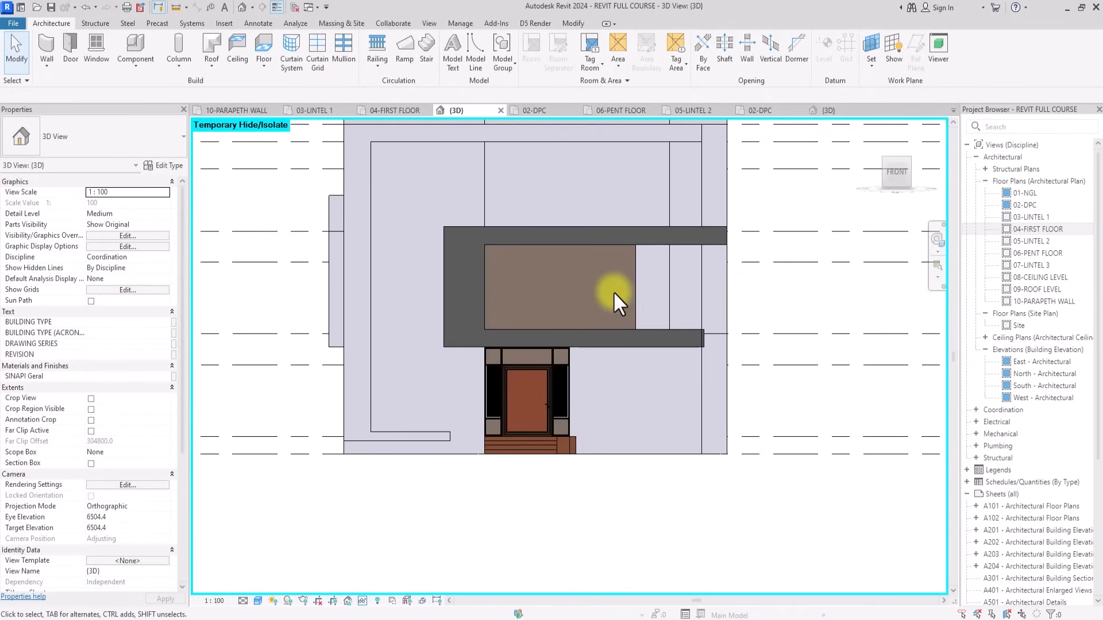
click(320, 46)
scroll(386, 153, up, 4)
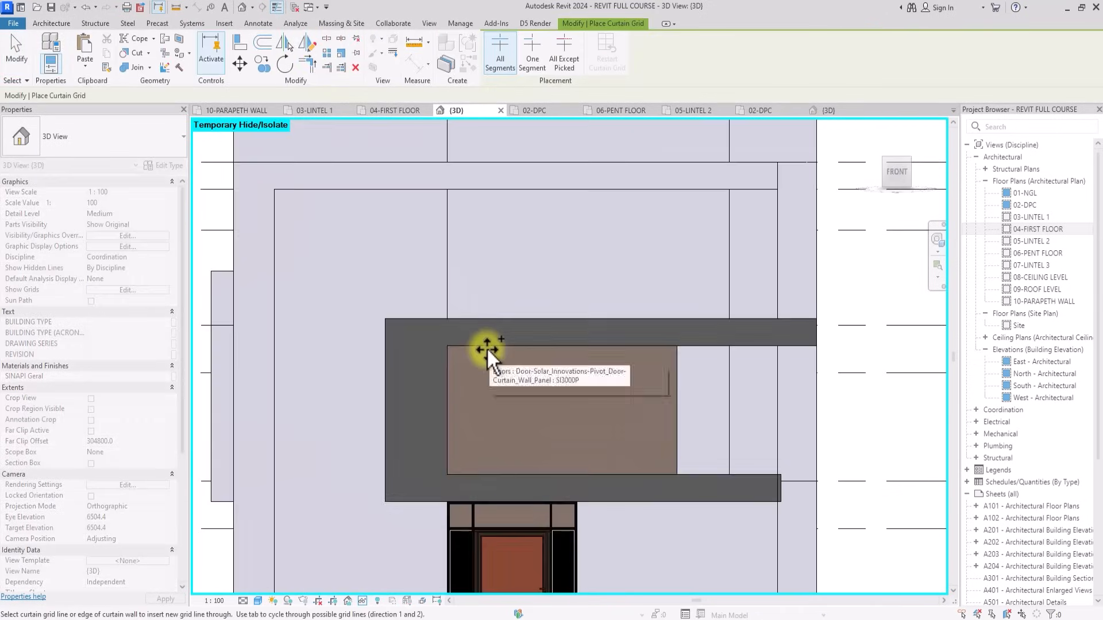
scroll(487, 347, up, 1)
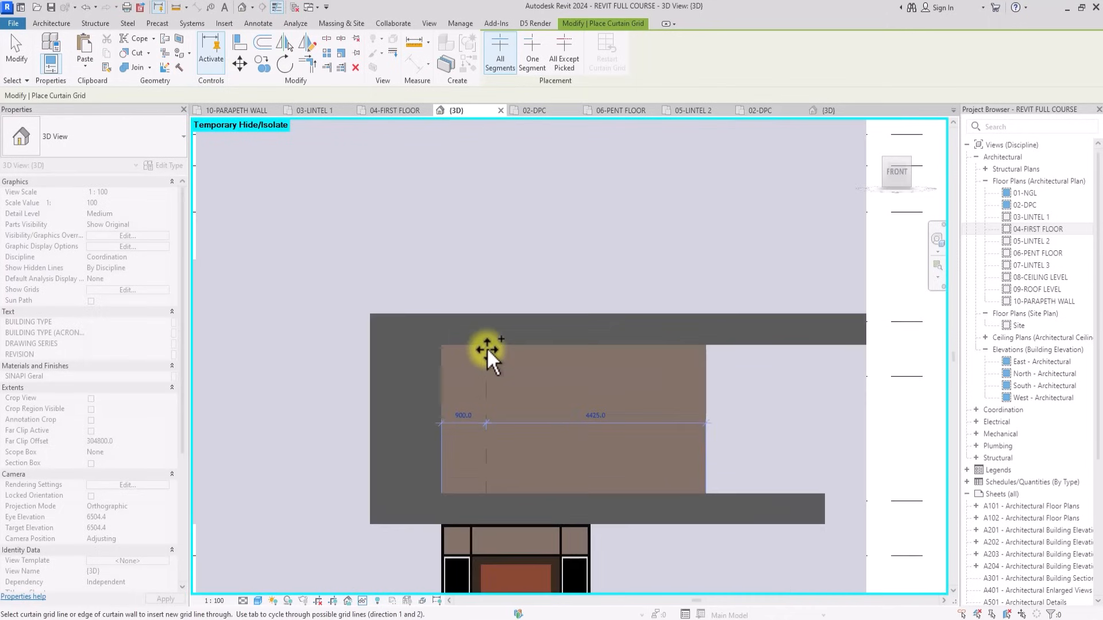
click(487, 347)
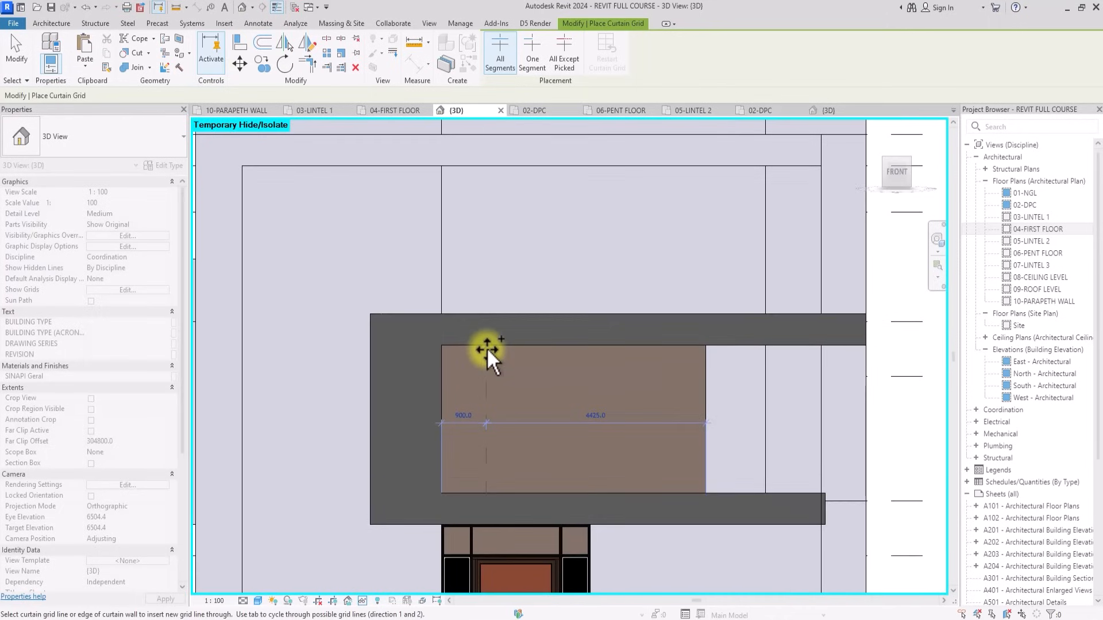
click(532, 347)
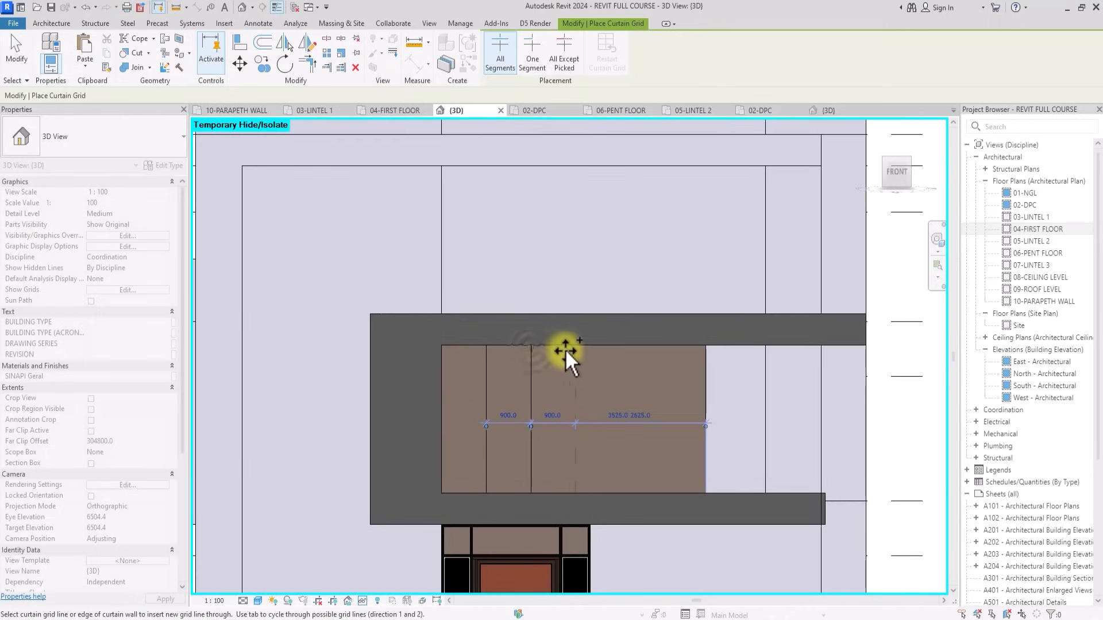
click(575, 348)
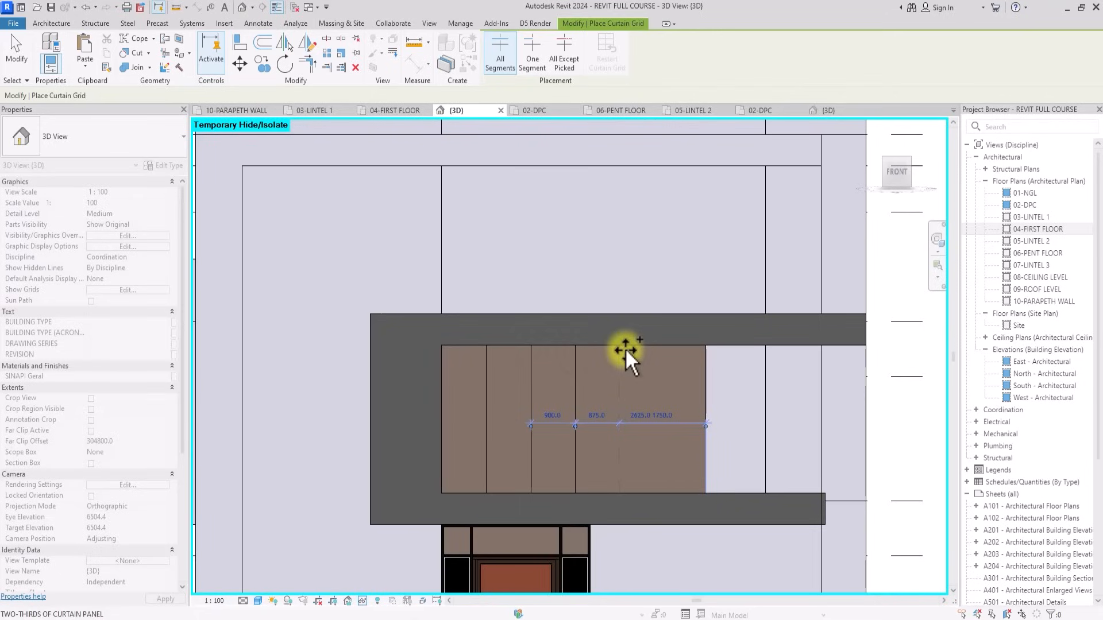
click(625, 348)
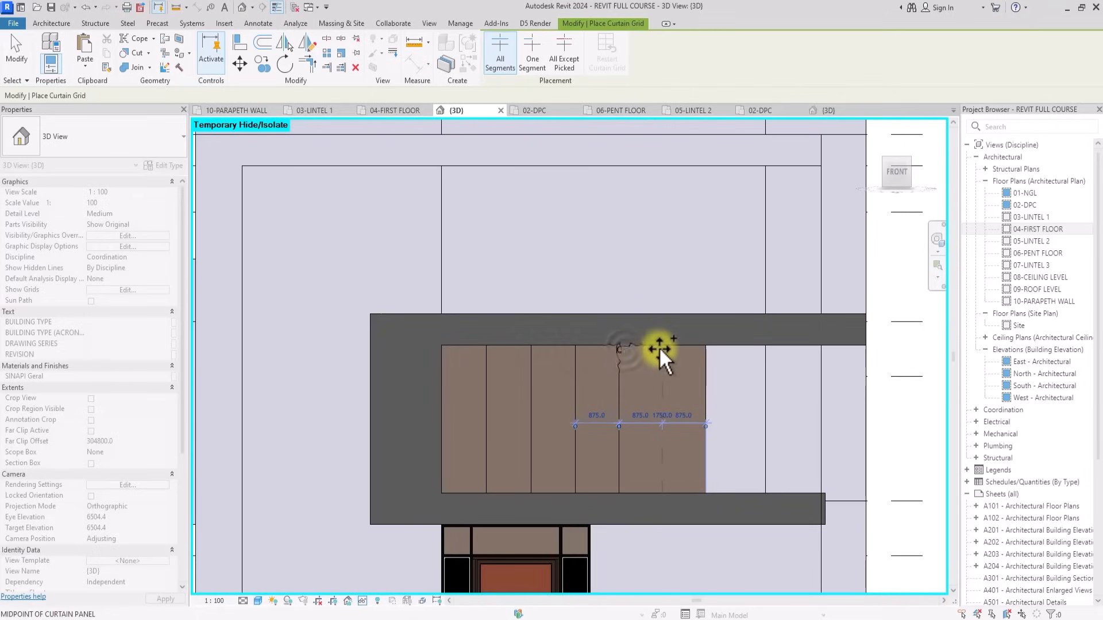
click(660, 347)
key(Escape)
Set the spacing between the third and fourth vertical grid lines of the curtain wall to 900 mm.
click(619, 373)
click(596, 415)
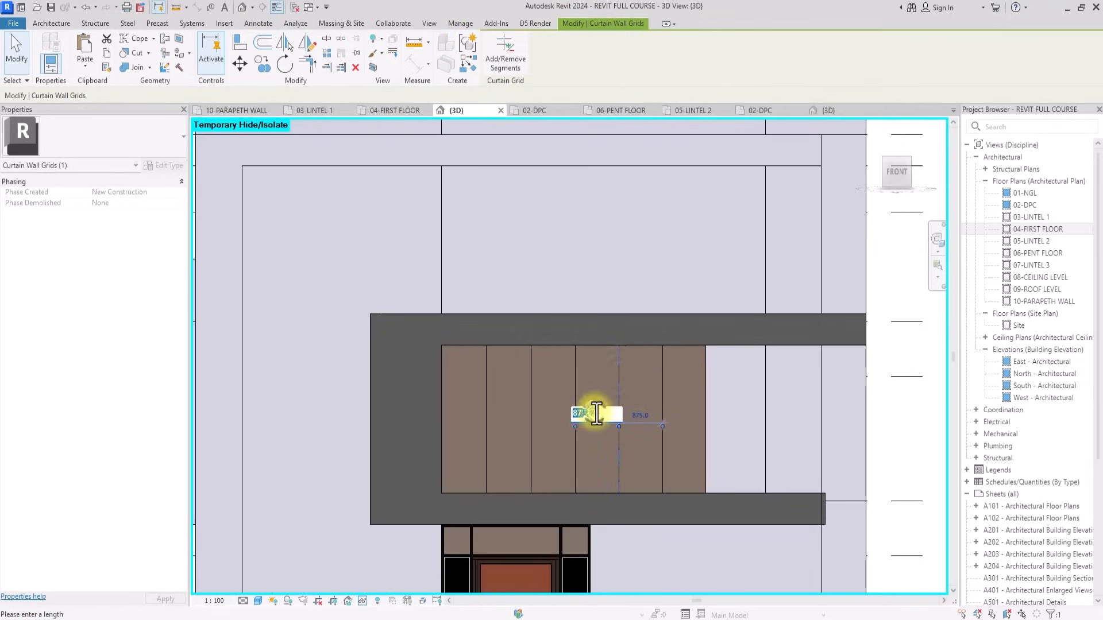
text(900)
key(Return)
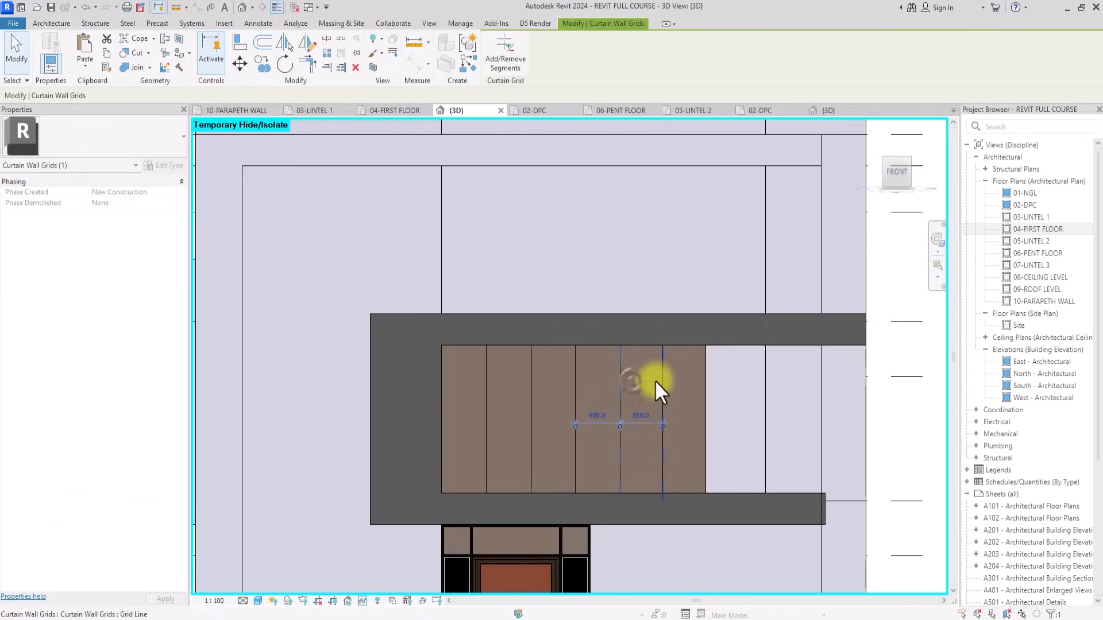
Set the spacing between the fourth and fifth vertical grid lines of the first-floor curtain wall to 900 mm.
click(662, 381)
click(641, 414)
text(900)
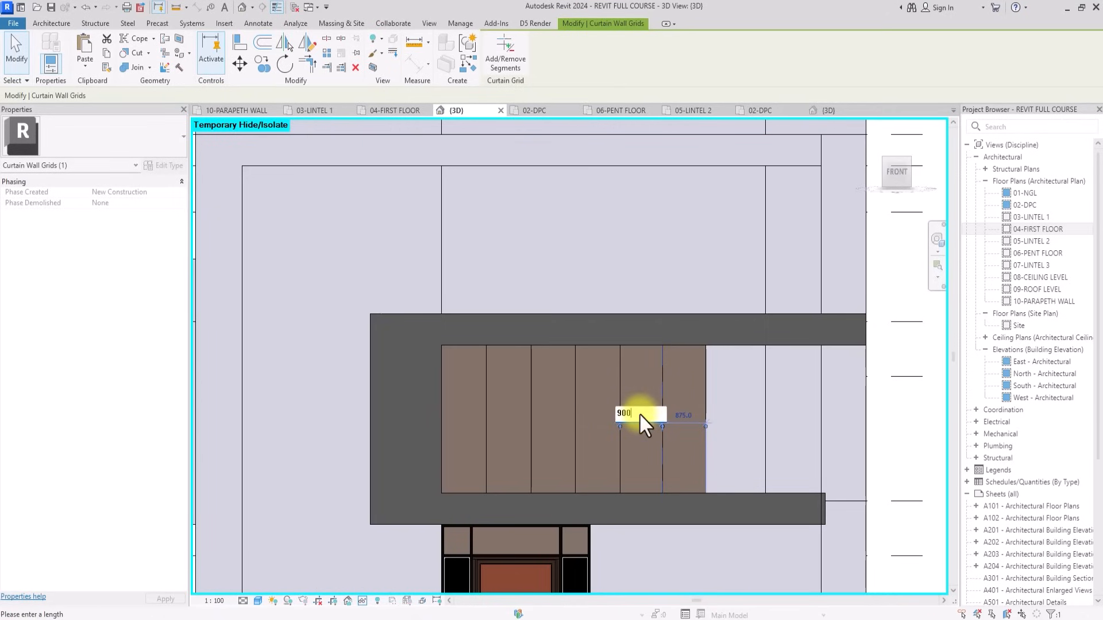
key(Return)
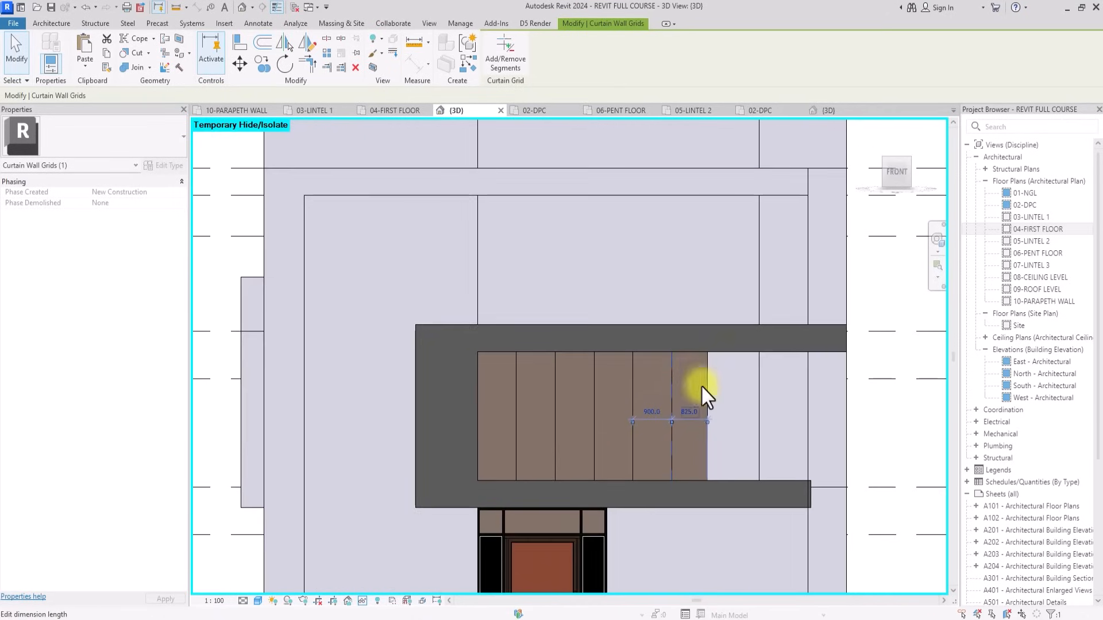
scroll(701, 385, down, 3)
click(807, 415)
scroll(763, 381, up, 3)
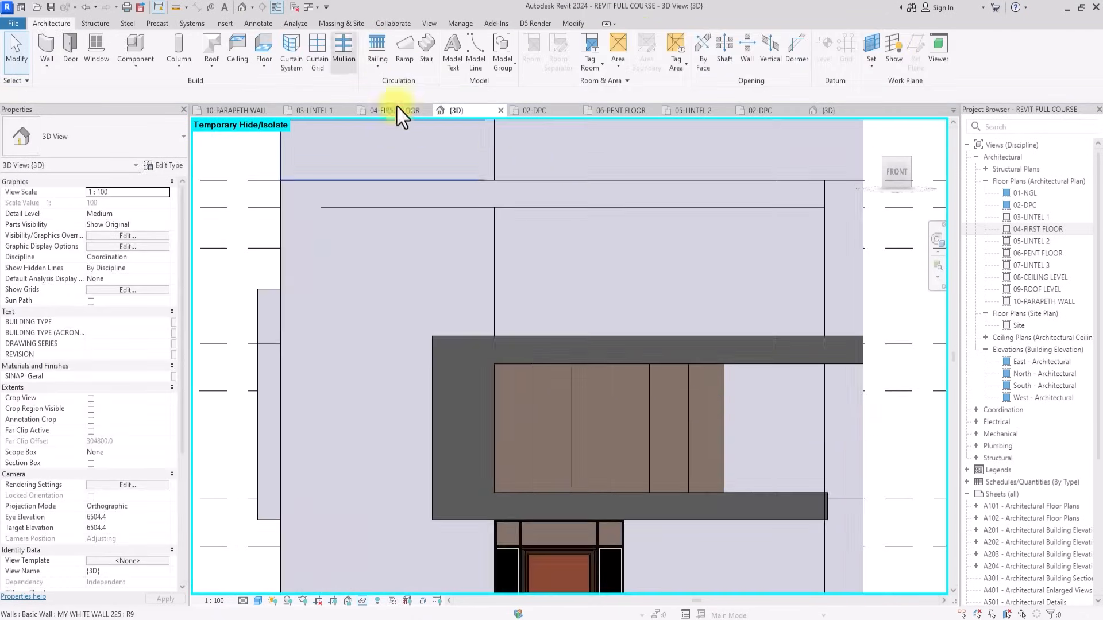
Add one horizontal grid line across all segments of the first-floor curtain wall, close to its upper edge.
click(319, 50)
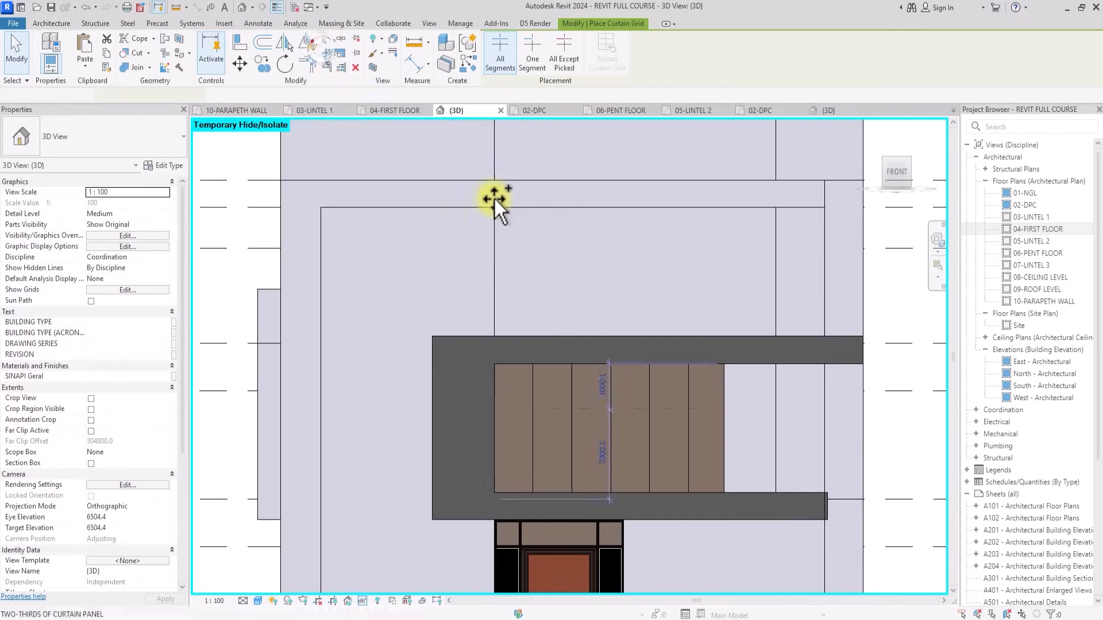
click(723, 396)
key(Escape)
key(Escape)
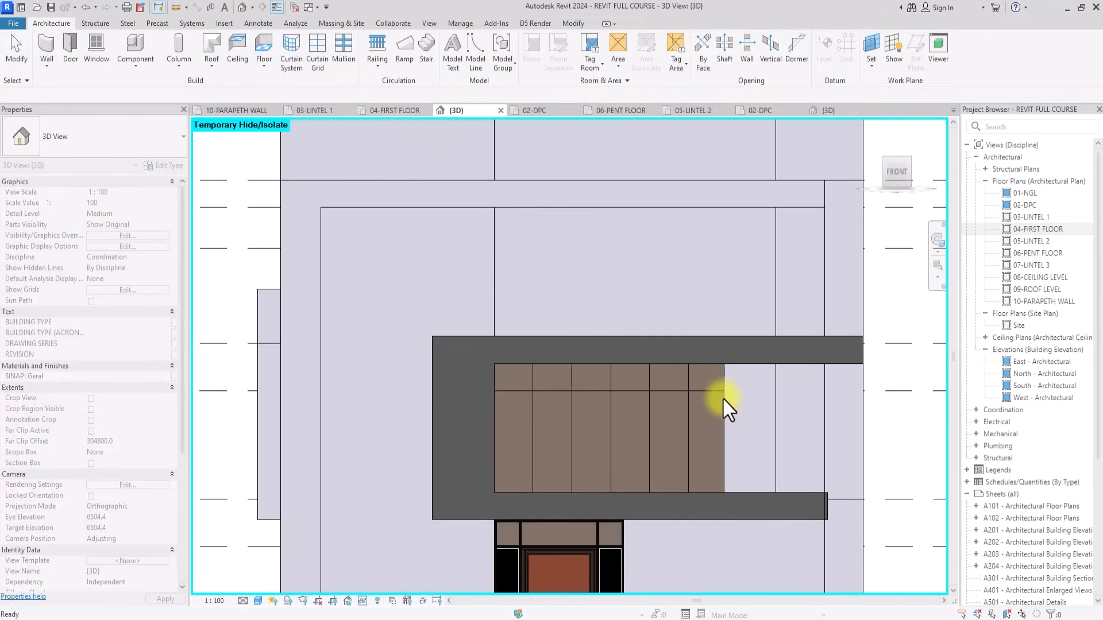
scroll(758, 349, down, 2)
mouse_move(886, 185)
mouse_down()
mouse_move(867, 209)
mouse_move(850, 171)
mouse_move(848, 195)
mouse_move(907, 178)
mouse_up()
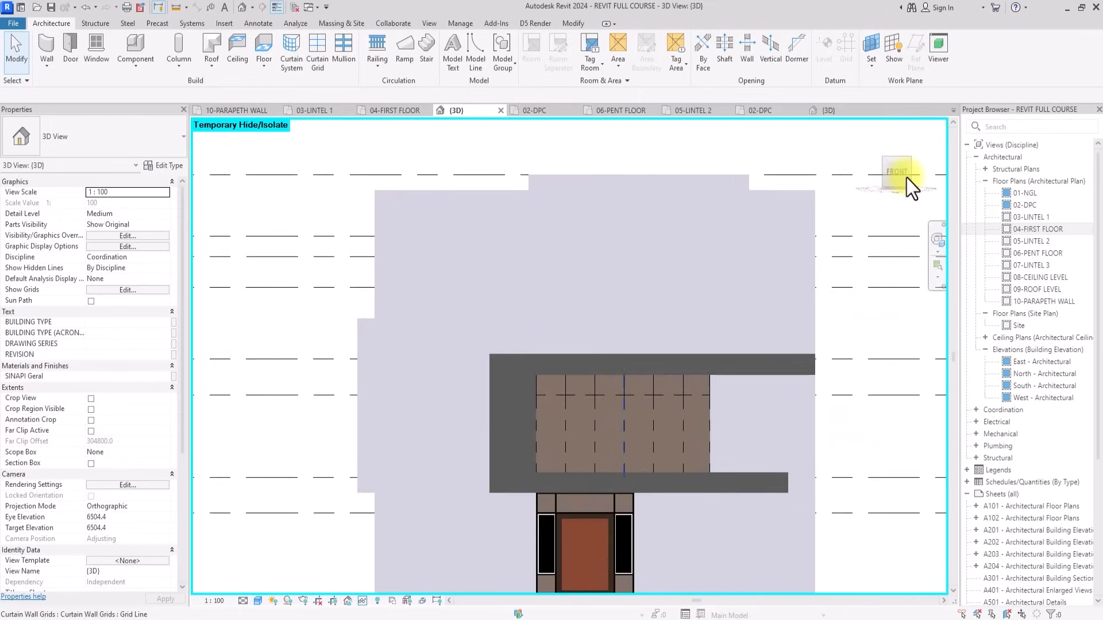
scroll(526, 428, up, 2)
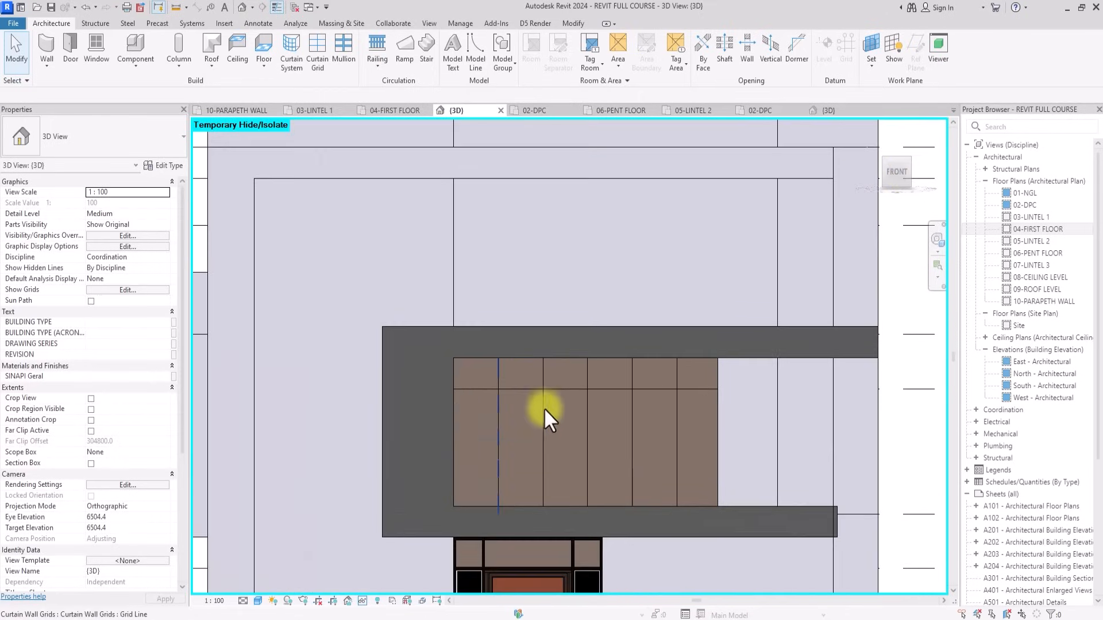
Set the first vertical grid line 1000 mm from the curtain wall's left edge and the second 1000 mm from the first.
click(496, 438)
click(474, 427)
text(1000)
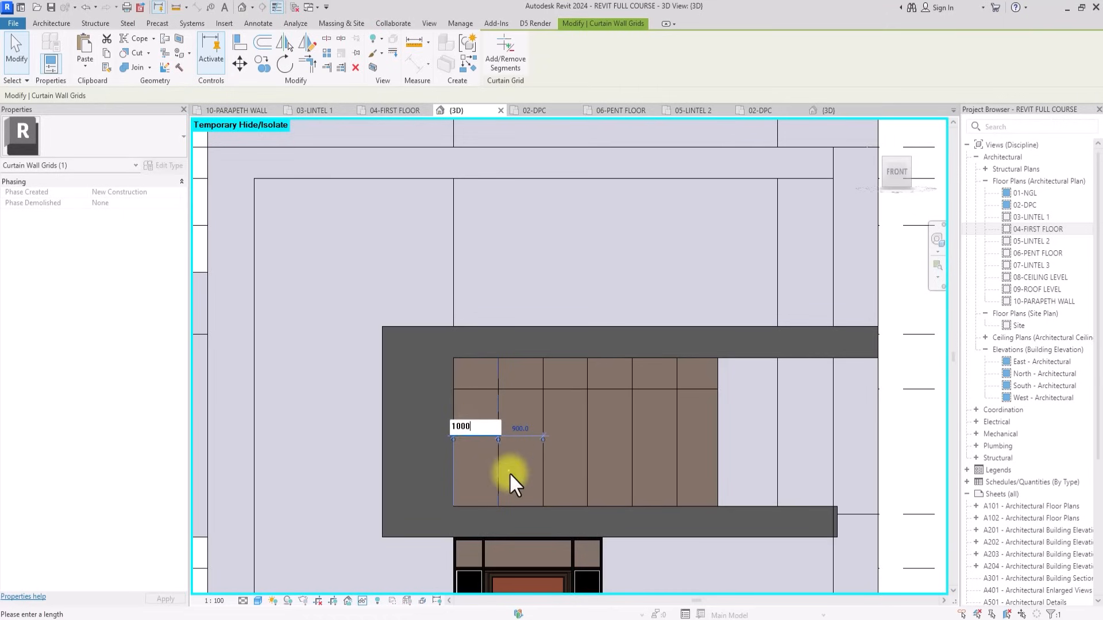
key(Return)
click(525, 427)
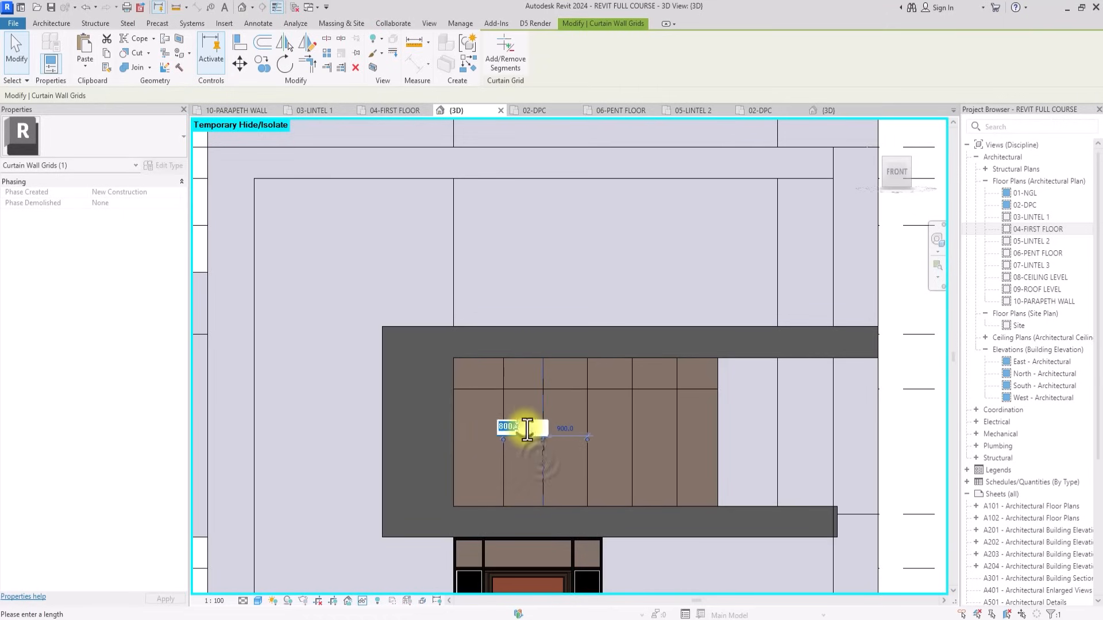
text(1000)
key(Return)
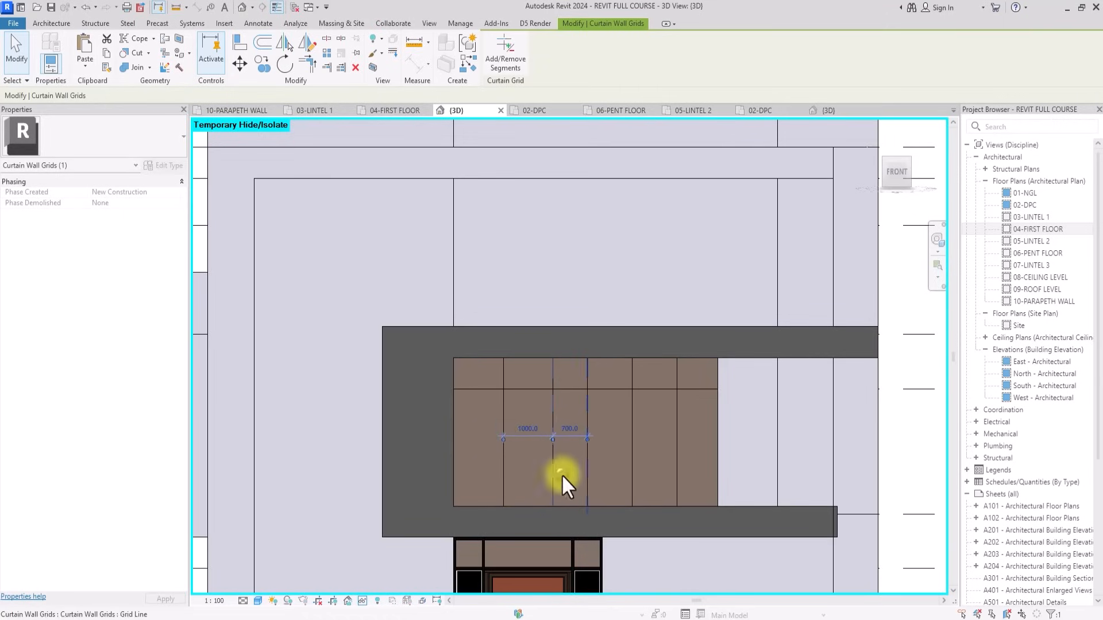
Space the third and fourth vertical grid lines of the curtain wall 1000 mm from their left-hand neighbours.
click(575, 427)
text(1000)
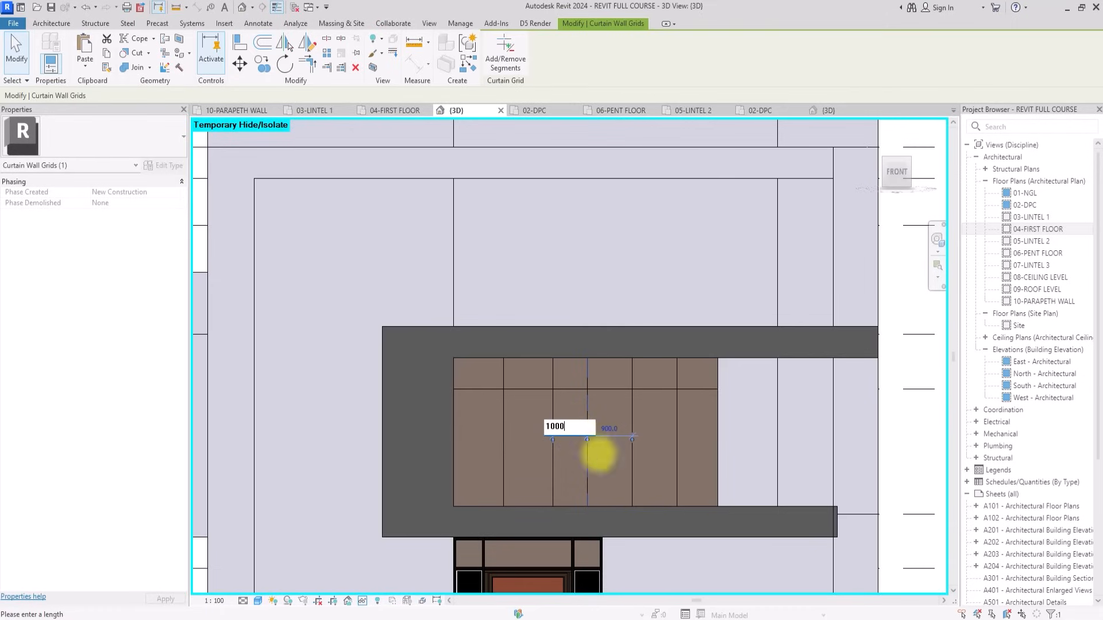
key(Return)
click(629, 460)
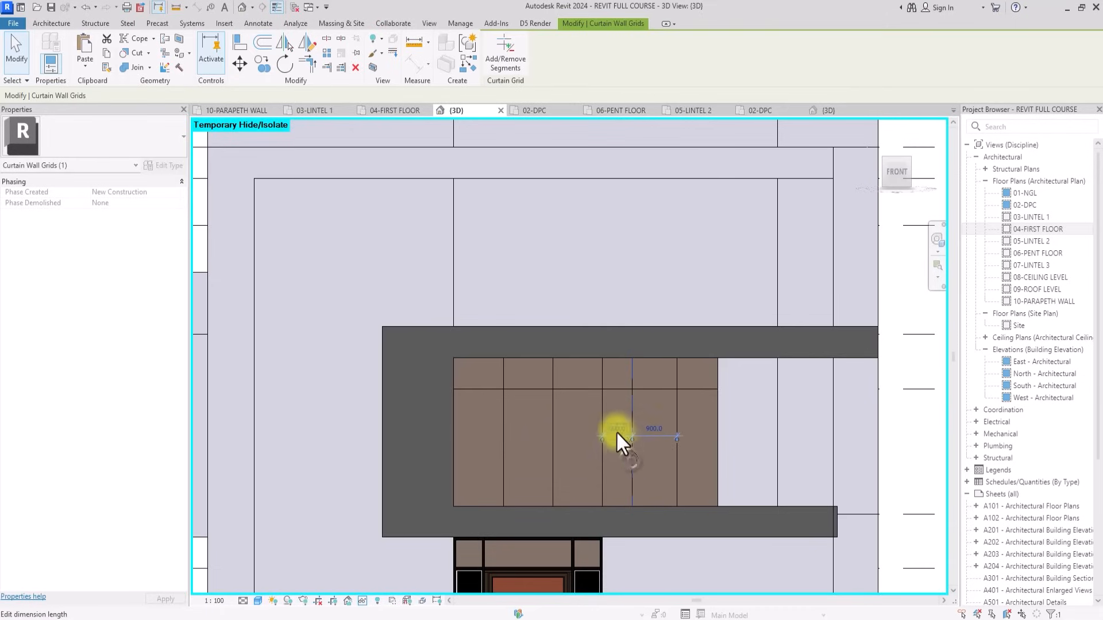
click(615, 430)
text(1000)
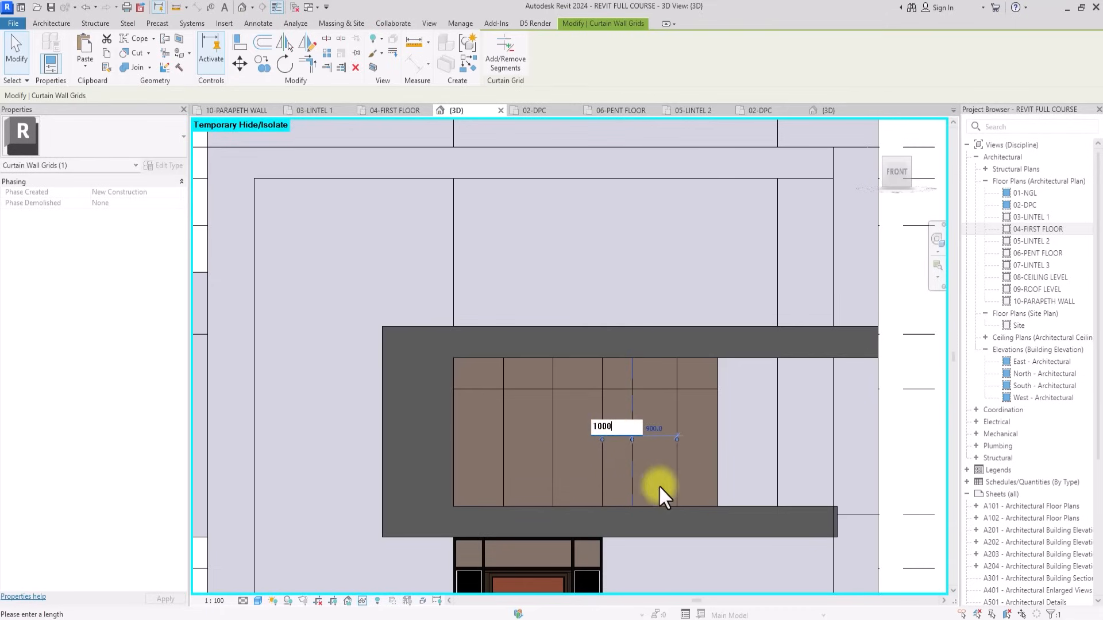
key(Return)
Set the spacing between the fourth and fifth vertical grid lines of the curtain wall to 1000 mm.
click(676, 454)
click(665, 429)
text(1)
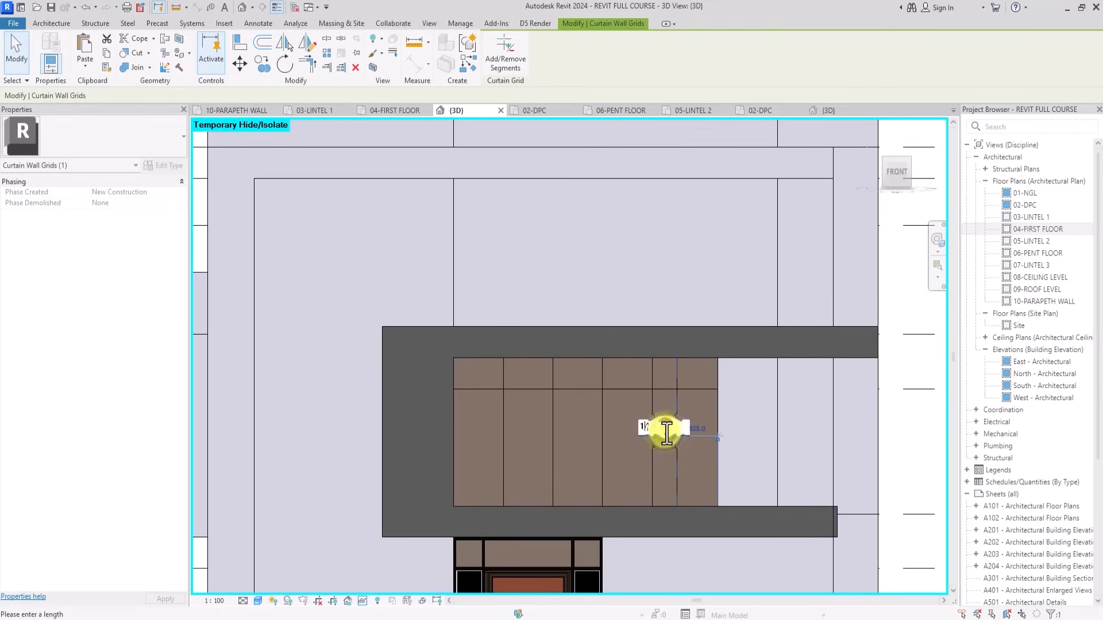
text(000)
key(Return)
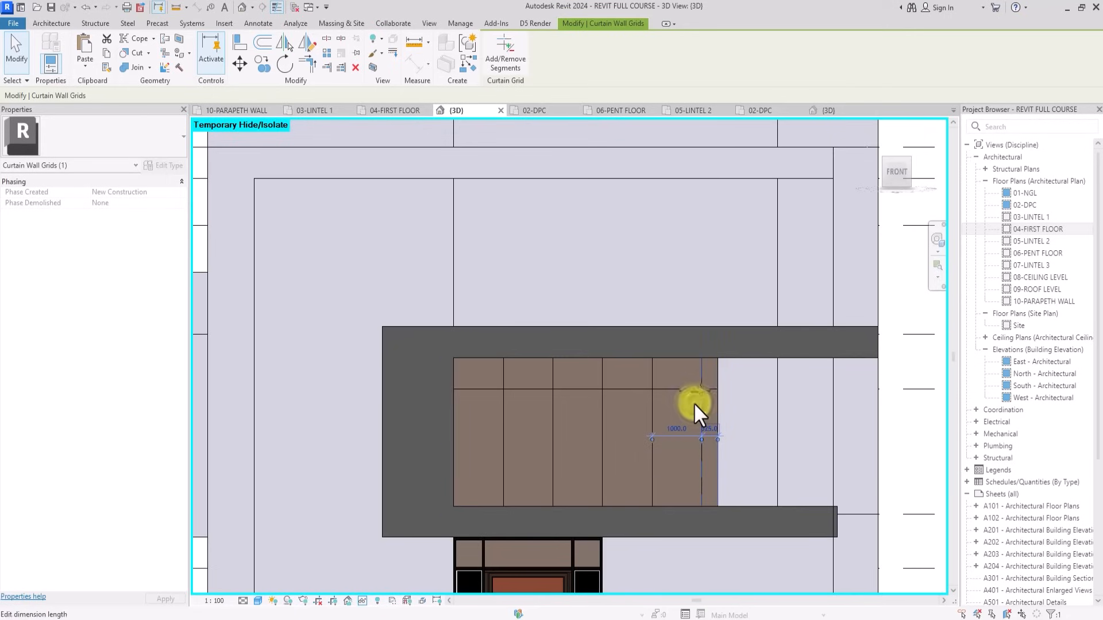
Delete the rightmost vertical grid line so the curtain wall's last two bays become one.
scroll(694, 402, down, 3)
click(836, 423)
scroll(810, 421, up, 3)
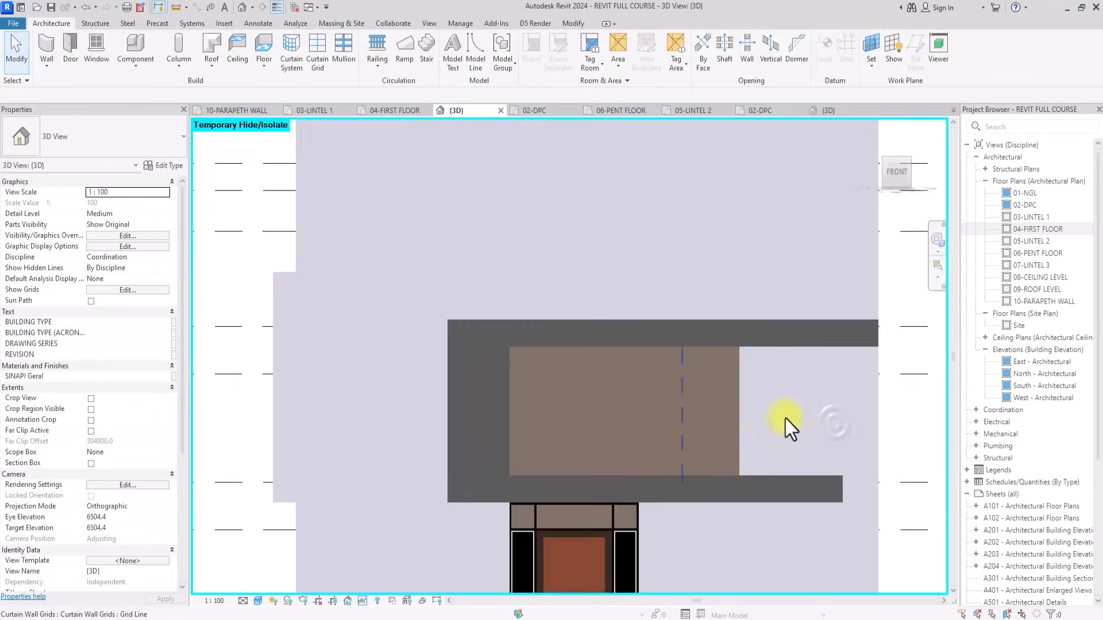
click(726, 409)
key(Escape)
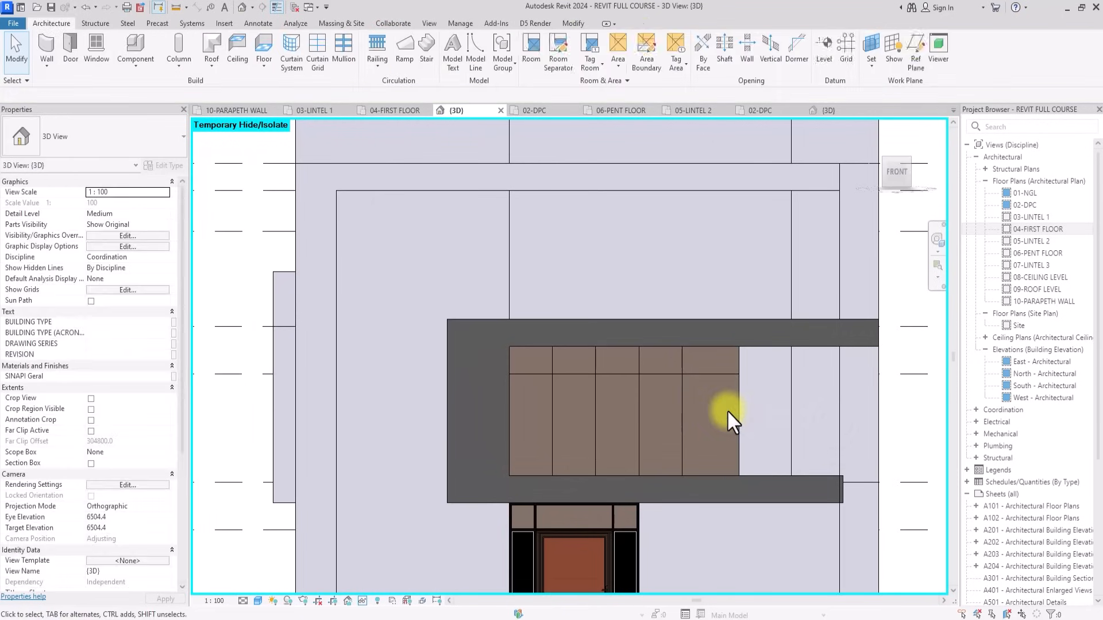
Place MULLION MAIN rectangular mullions on all grid lines of the first-floor curtain wall.
scroll(726, 409, down, 3)
scroll(706, 391, up, 1)
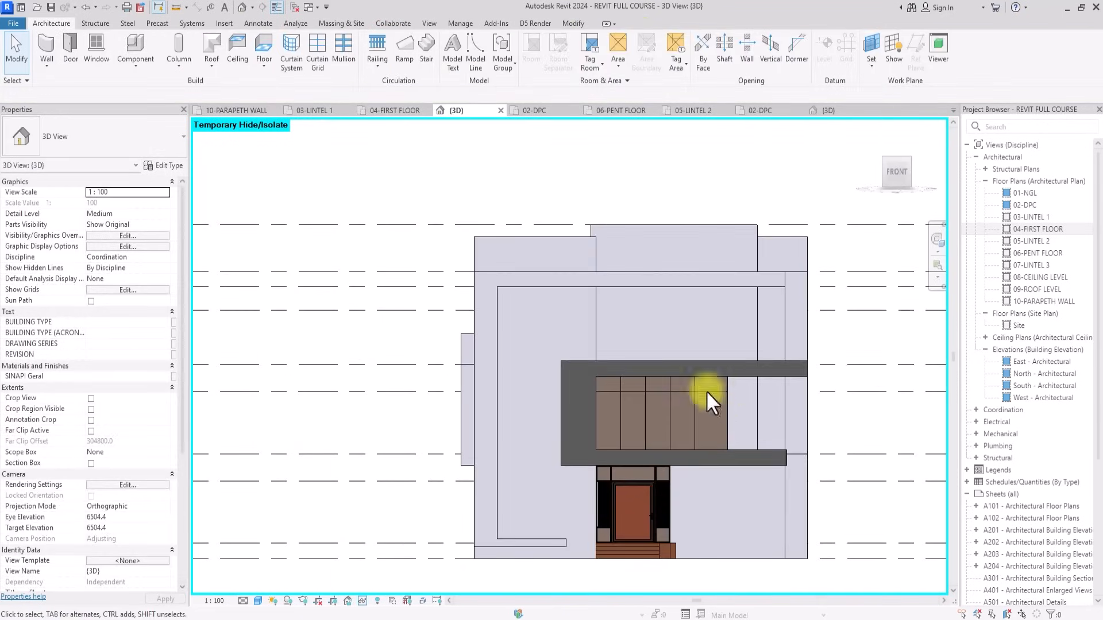
click(343, 52)
click(556, 58)
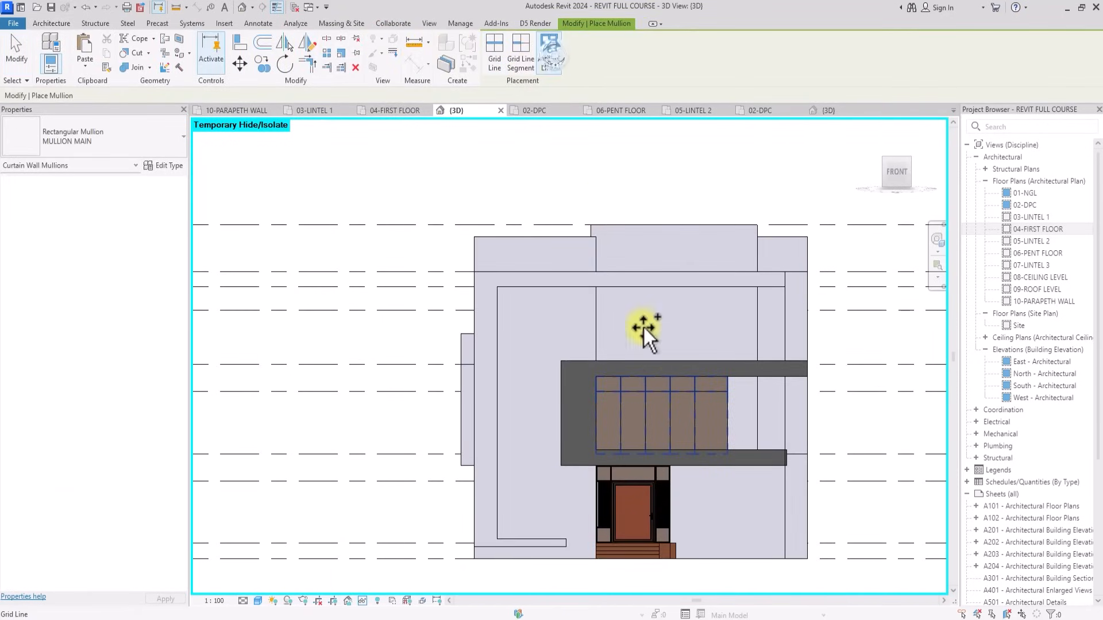
click(666, 396)
key(Escape)
Examine the first-floor curtain wall's mullions up close from the front and from an angled 3D view.
scroll(615, 387, up, 2)
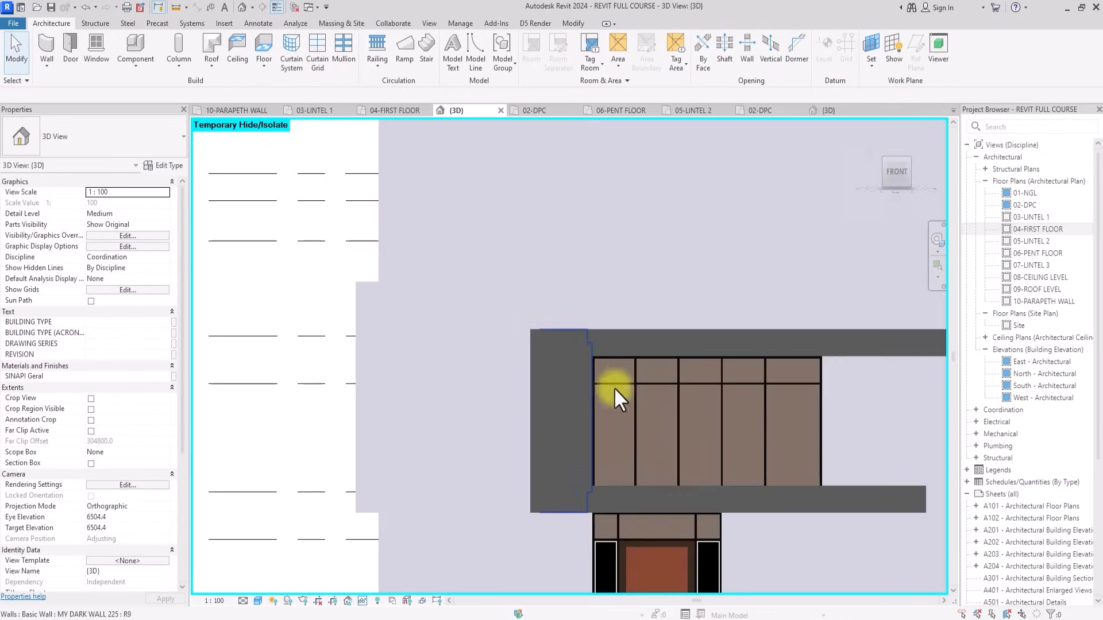
scroll(597, 385, up, 2)
scroll(594, 383, down, 3)
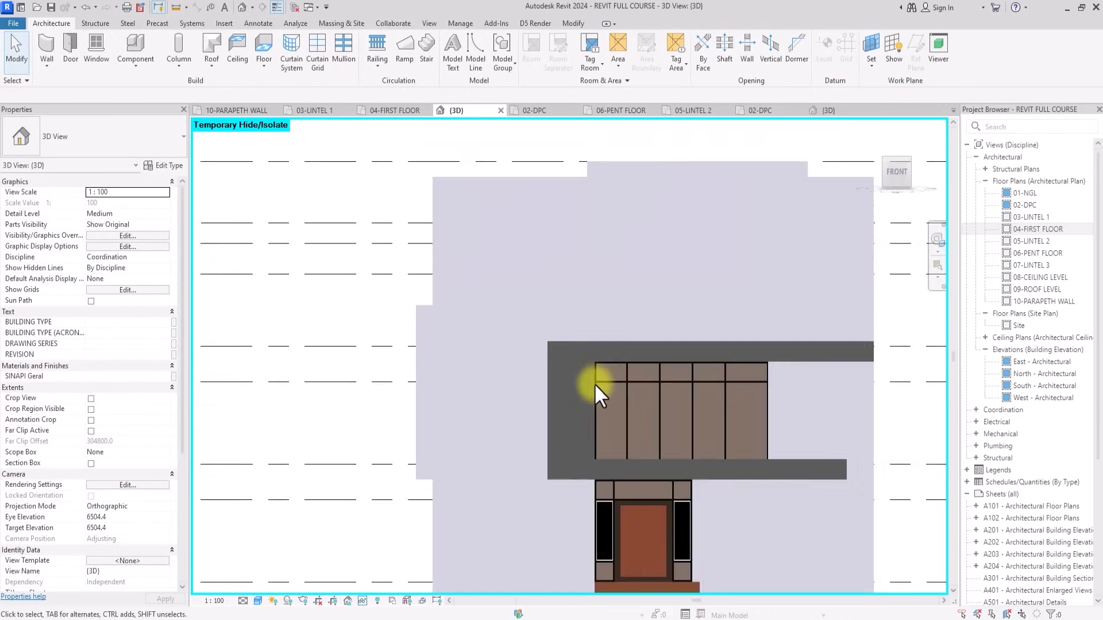
scroll(595, 385, down, 3)
drag(891, 198, 877, 180)
scroll(867, 187, up, 5)
scroll(867, 187, down, 2)
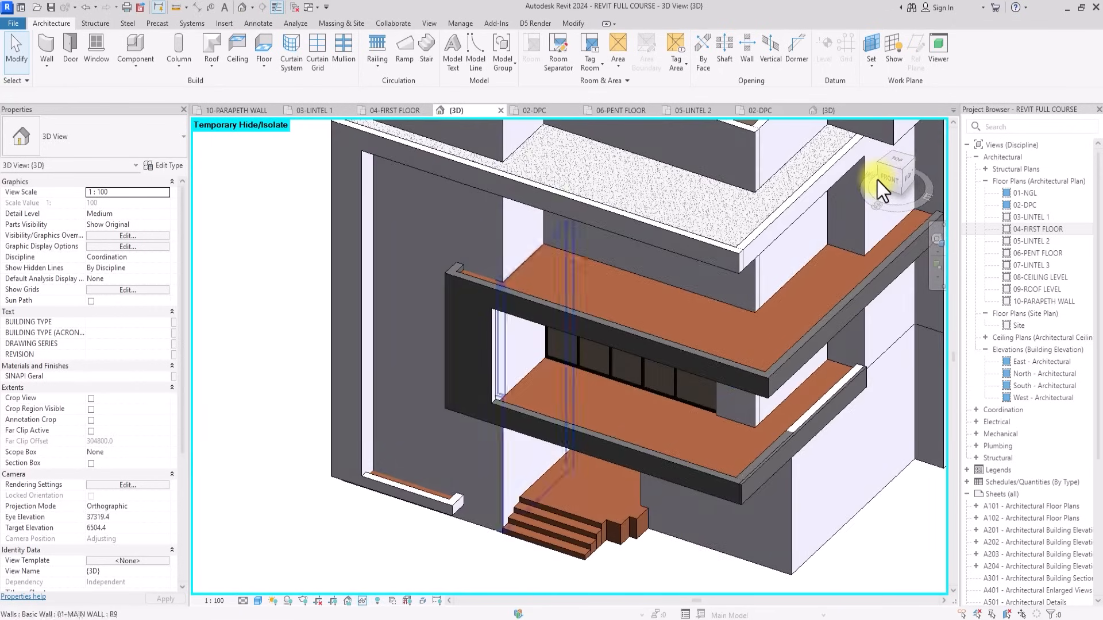
click(877, 180)
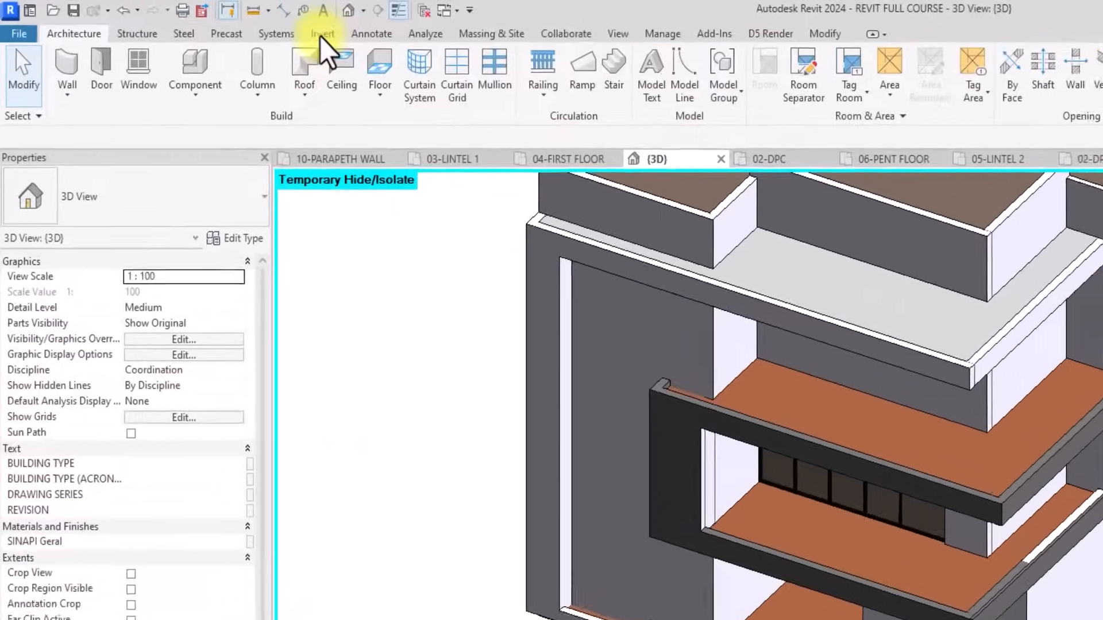
Load the Doors_Sgl_Glass_1.rfa door family from the Curtain Wall Panels library folder.
click(224, 23)
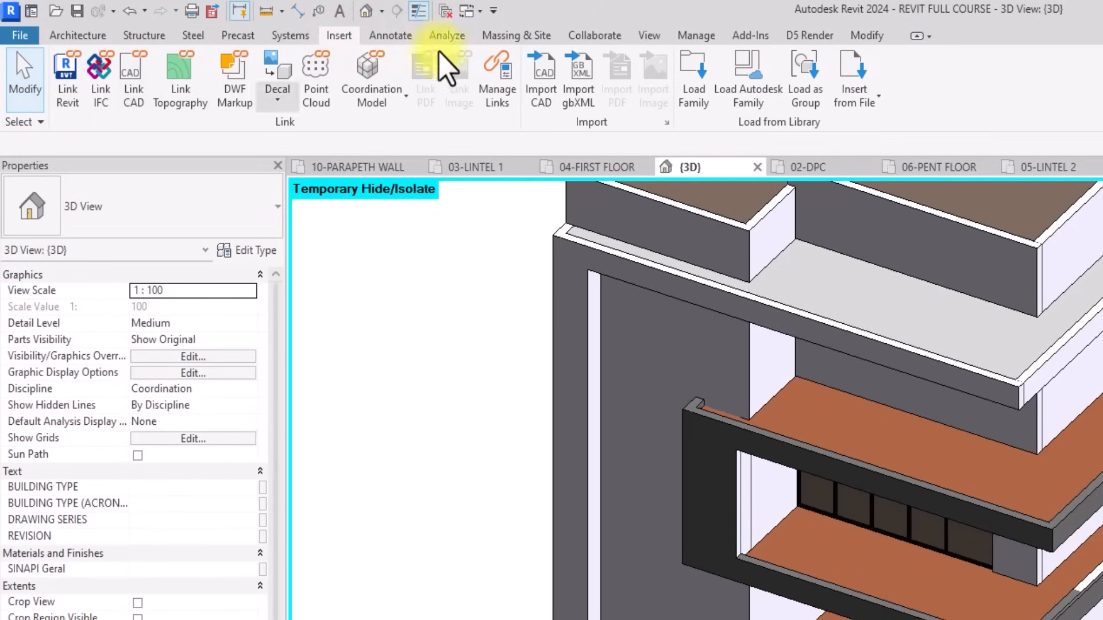
click(695, 97)
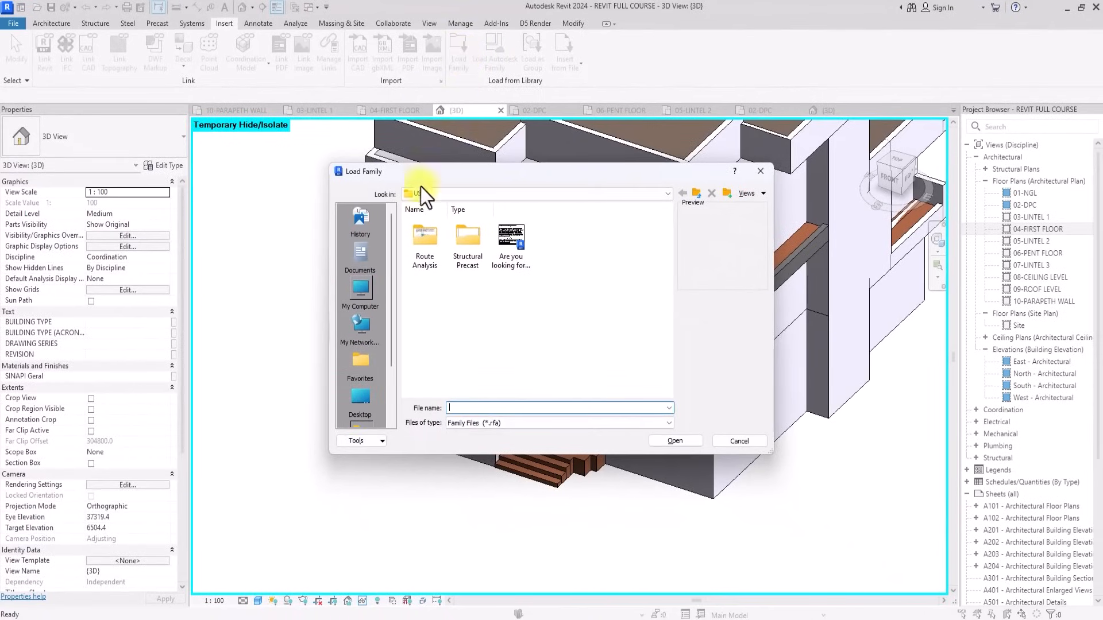
scroll(367, 350, down, 2)
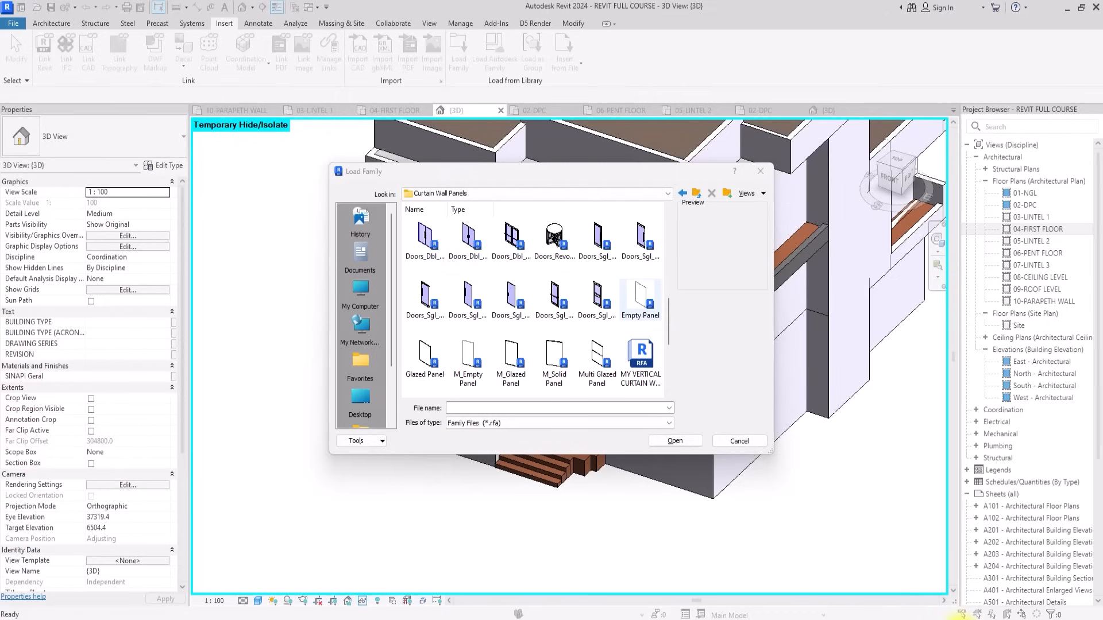
click(595, 243)
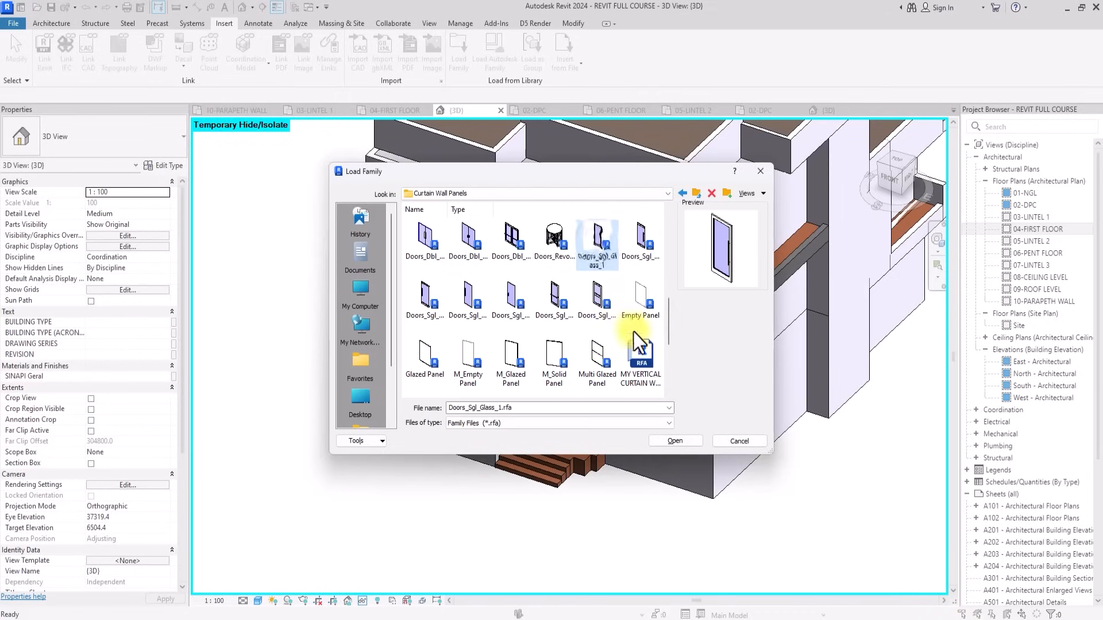
click(680, 441)
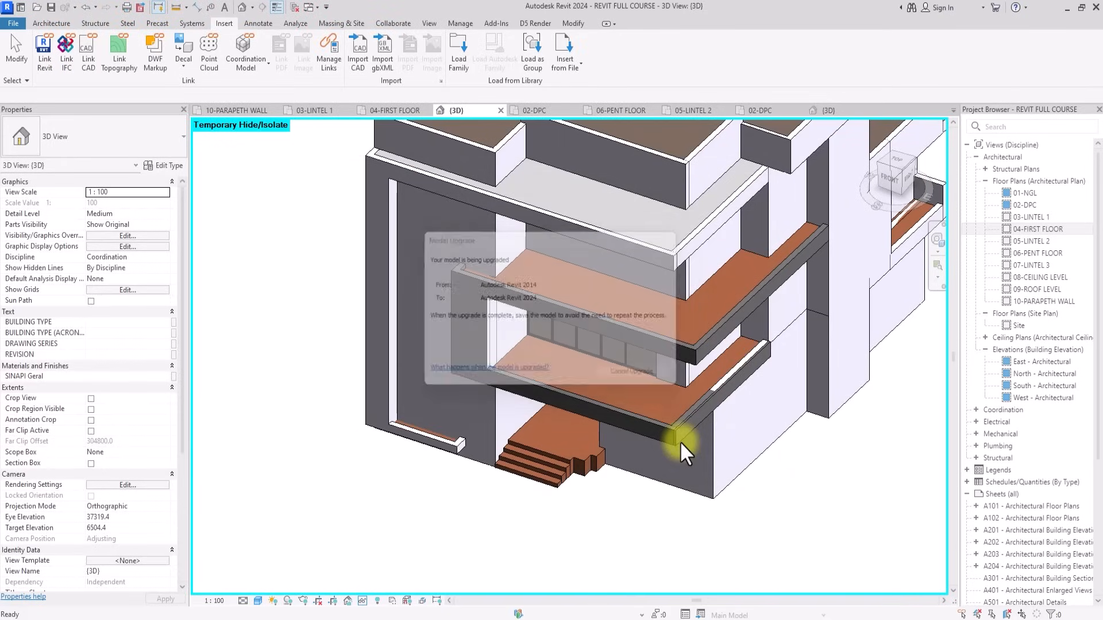
Unpin the leftmost tall glazed panel of the first-floor curtain wall and change its type to Doors_Sgl_Glass_1 Glass_Panel-12mm_Thickness.
click(901, 178)
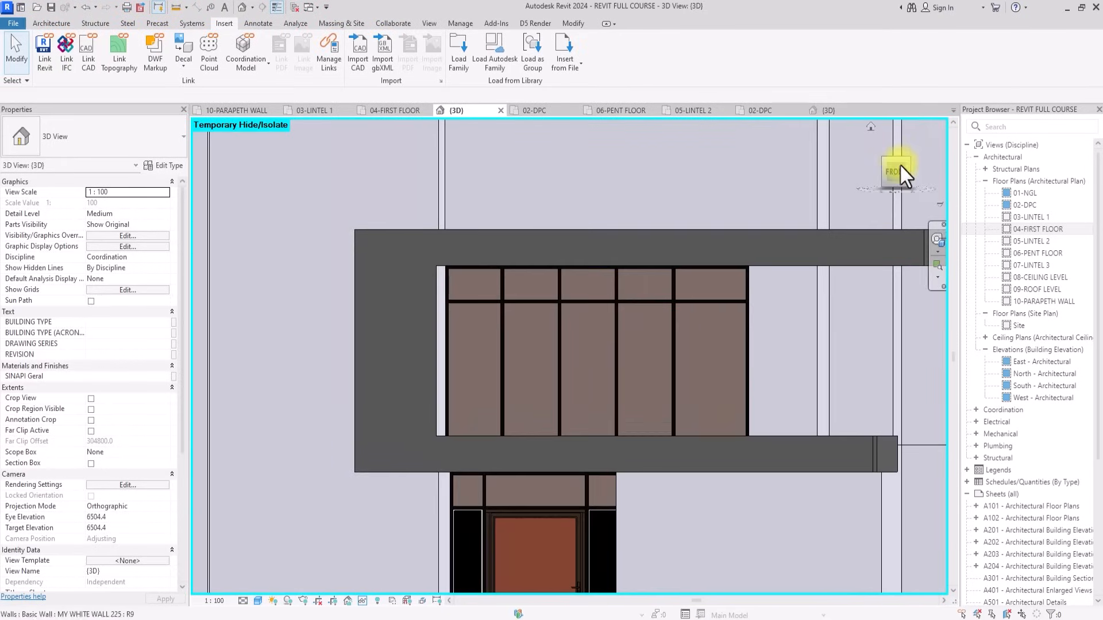
drag(900, 165, 888, 190)
scroll(438, 397, up, 3)
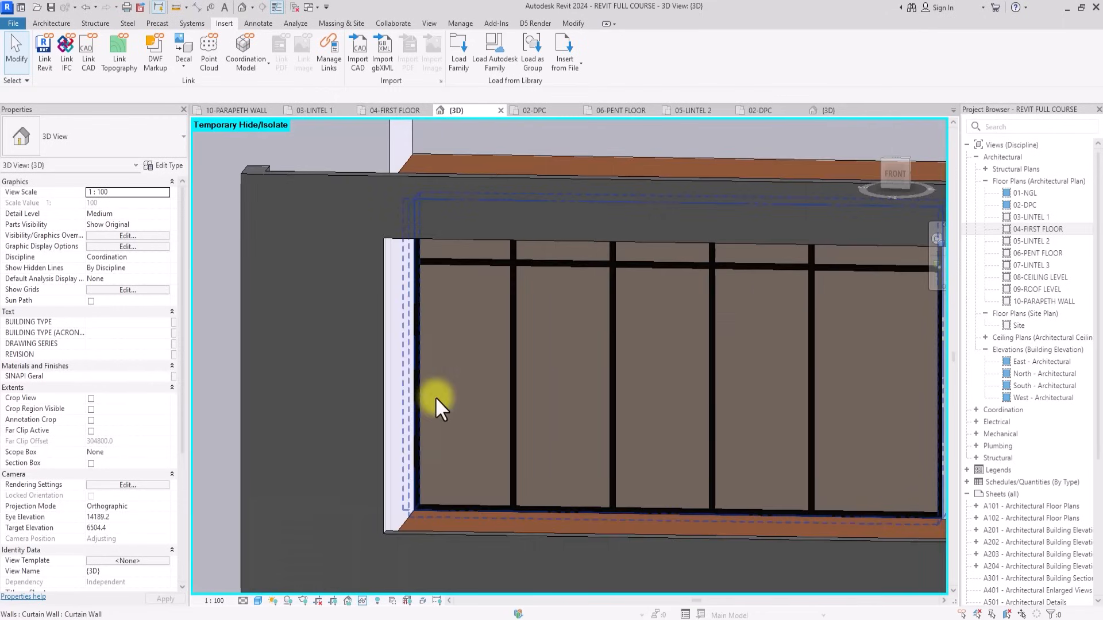
key(Tab)
scroll(435, 397, up, 3)
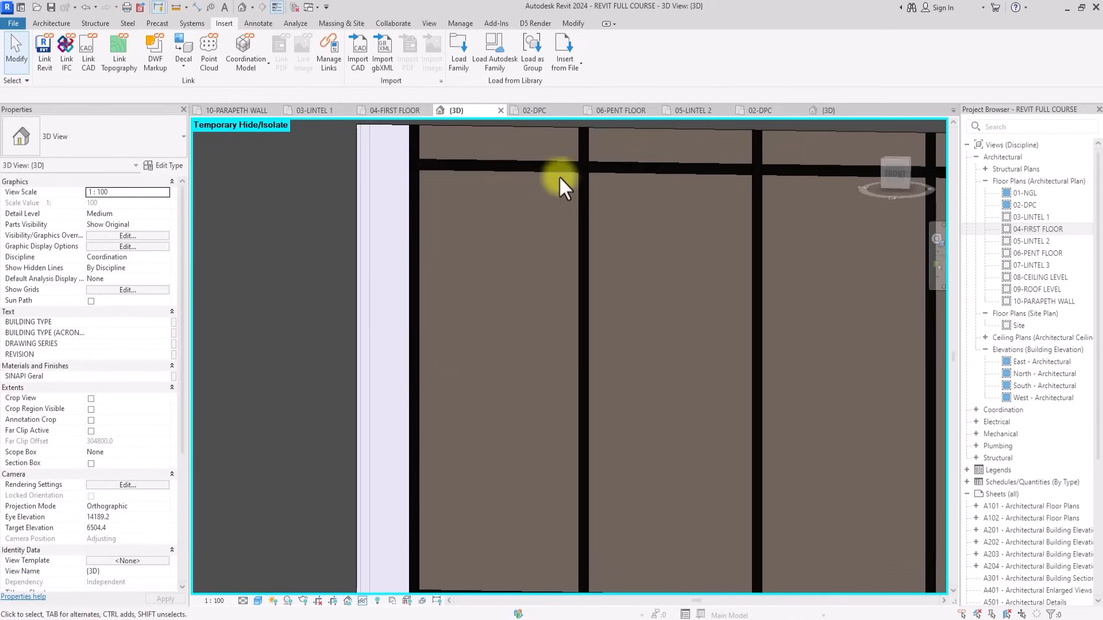
key(Tab)
key(Tab)
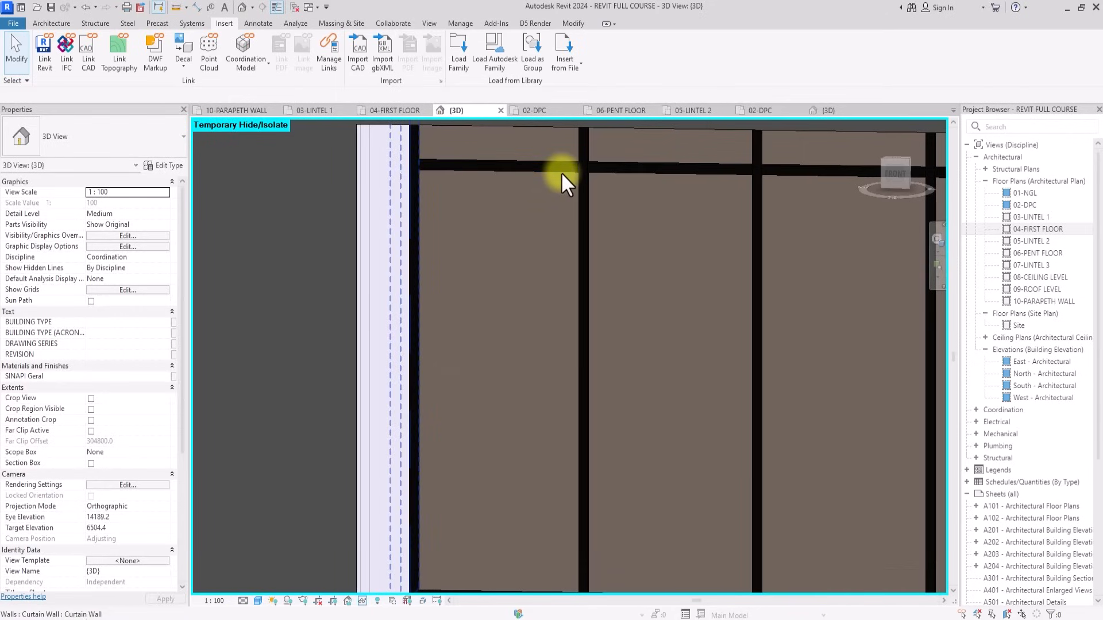
click(562, 173)
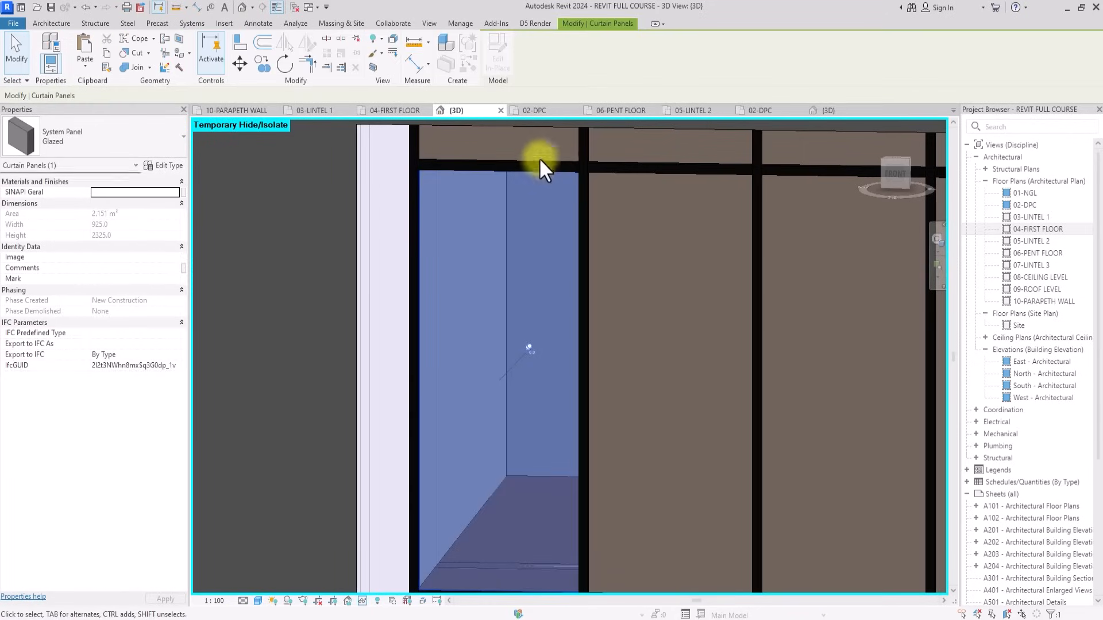
click(356, 40)
click(122, 134)
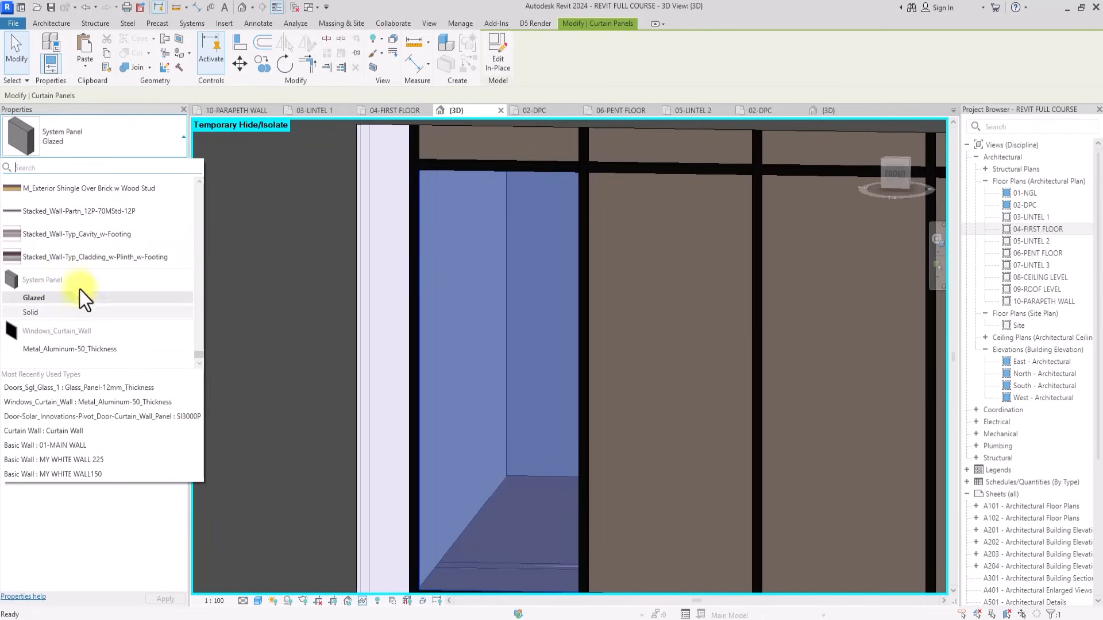
click(52, 388)
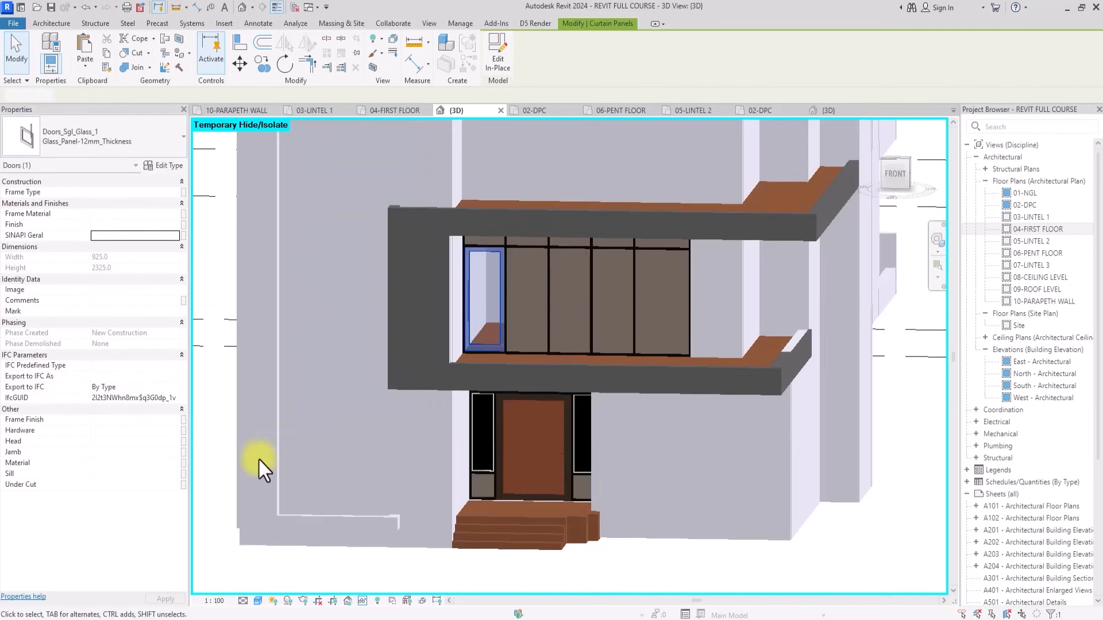
Delete the bottom mullion beneath the glass door panel in the first-floor curtain wall.
click(554, 559)
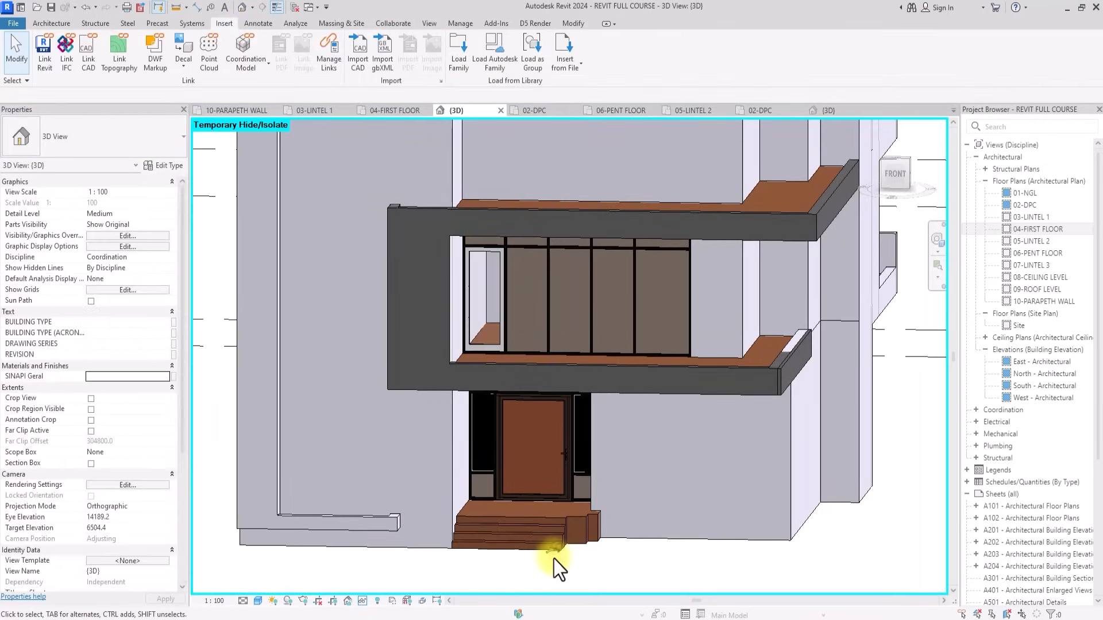
scroll(488, 443, up, 2)
scroll(474, 416, up, 5)
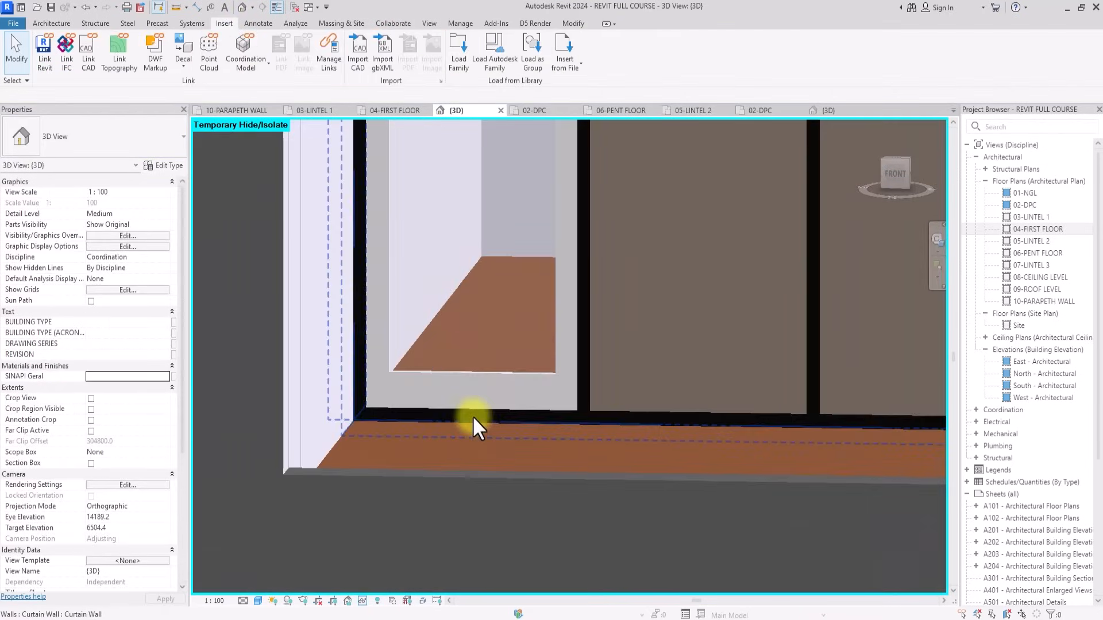
click(472, 419)
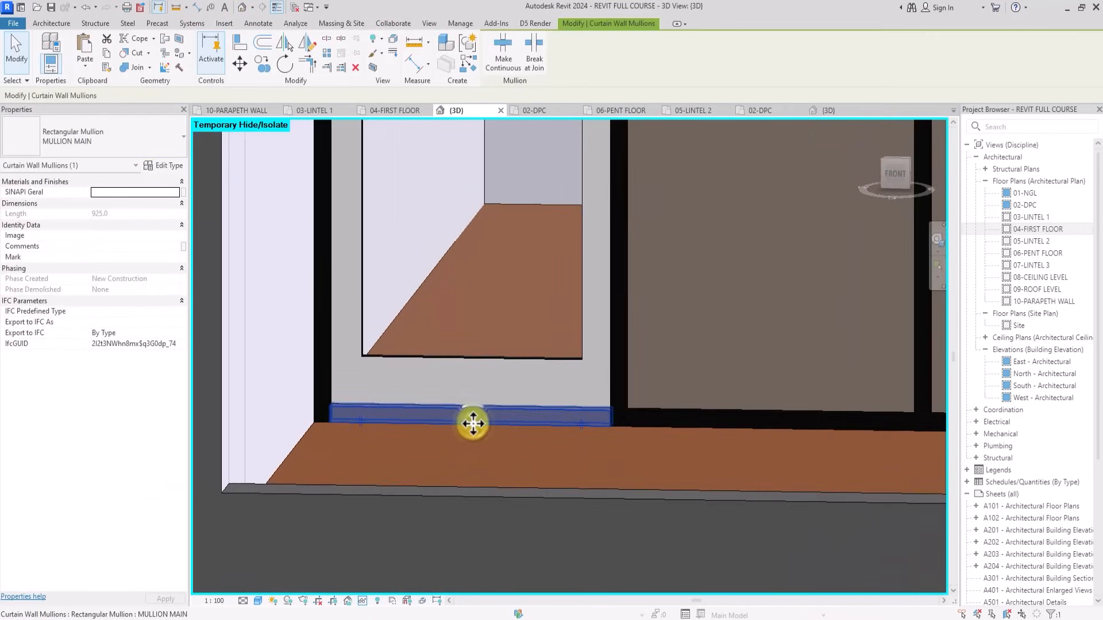
key(Delete)
scroll(477, 421, down, 3)
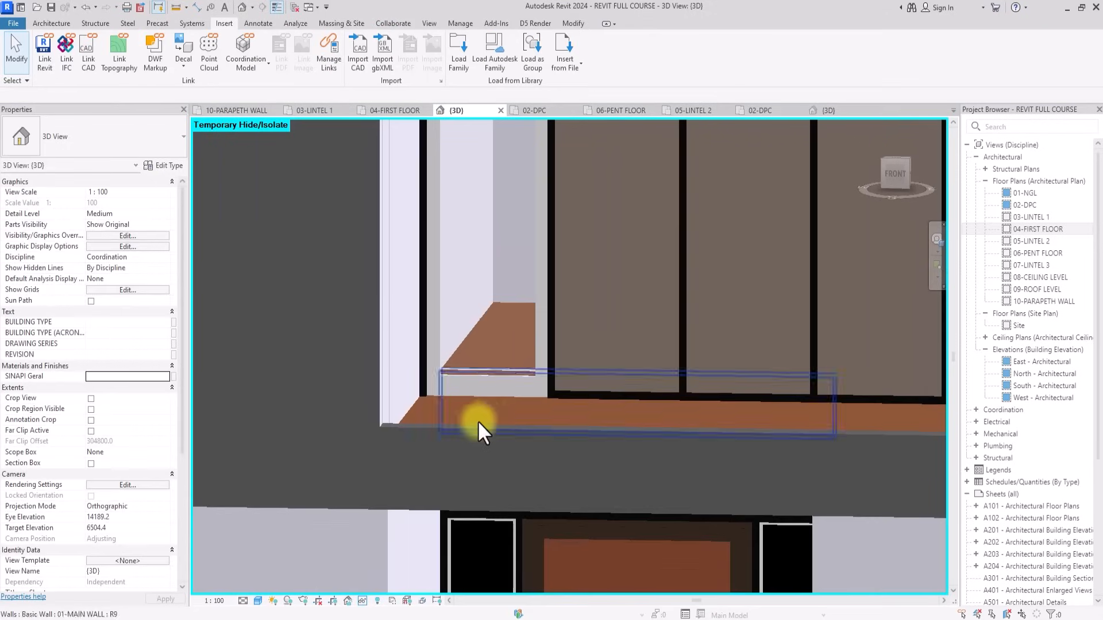
Examine the curtain wall glass door's swing and the remaining door positions in the 04-FIRST FLOOR plan.
double_click(1025, 228)
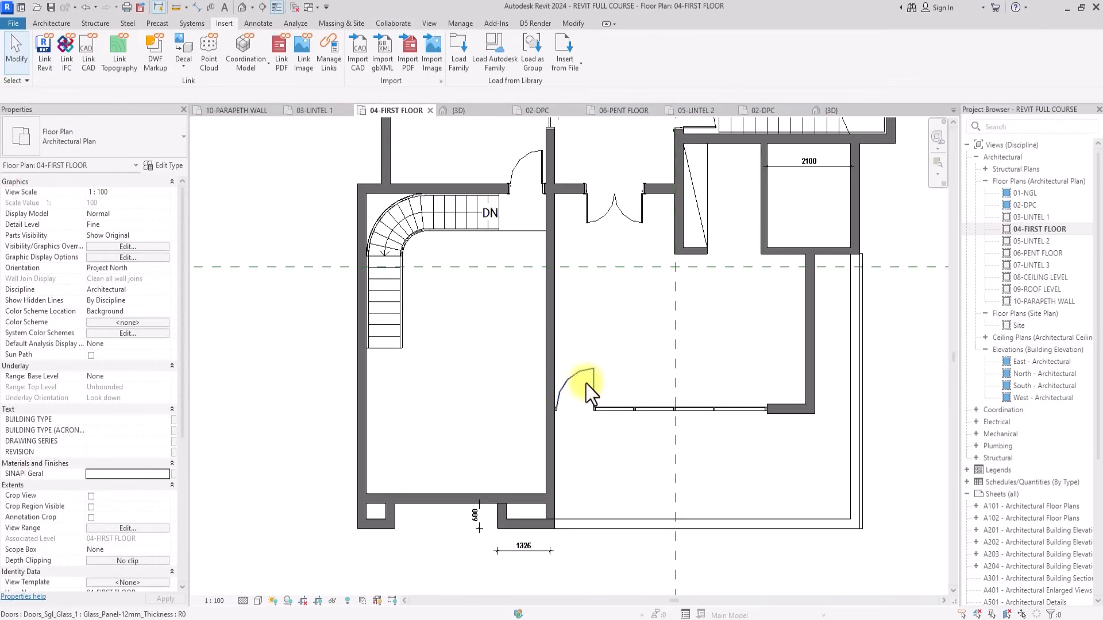
click(585, 383)
scroll(592, 384, up, 2)
click(607, 386)
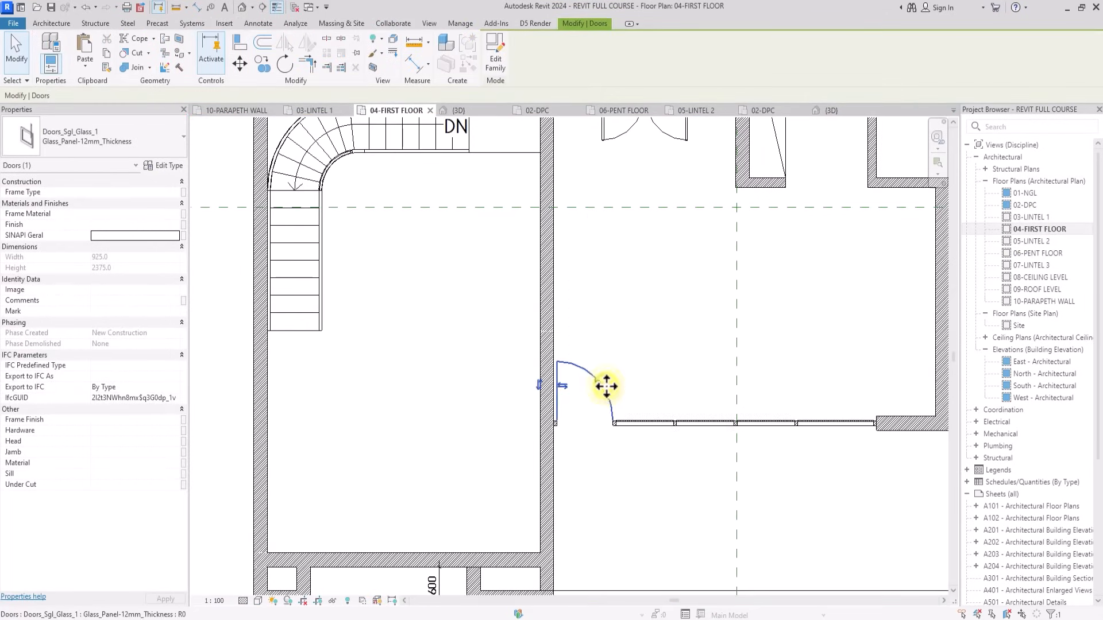
scroll(606, 387, down, 2)
middle_drag(605, 387, 576, 403)
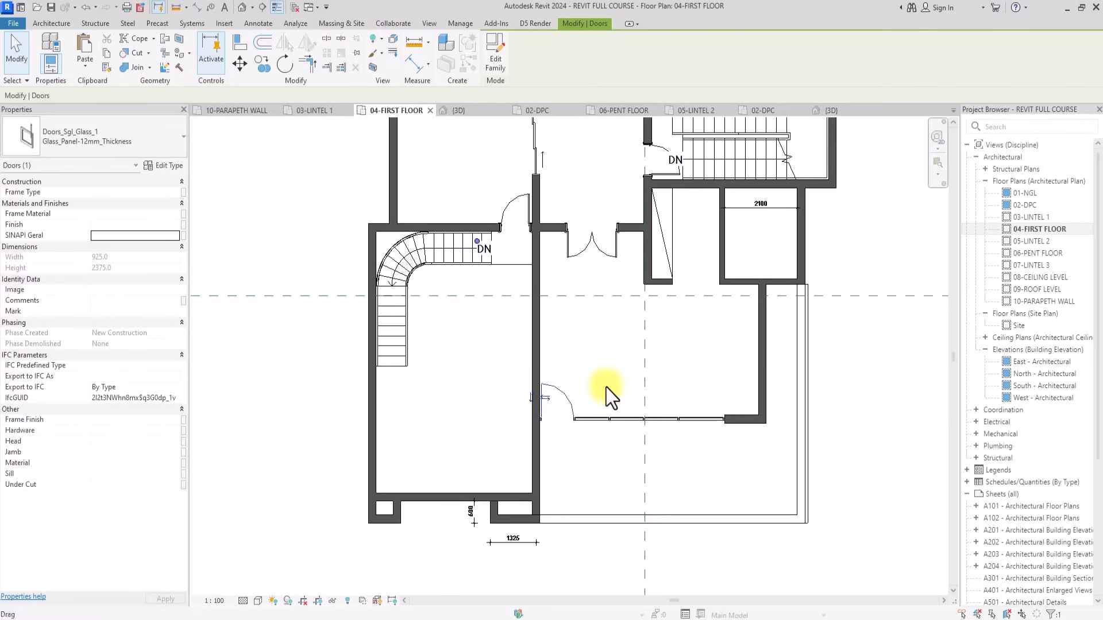
scroll(606, 387, down, 2)
scroll(607, 391, up, 3)
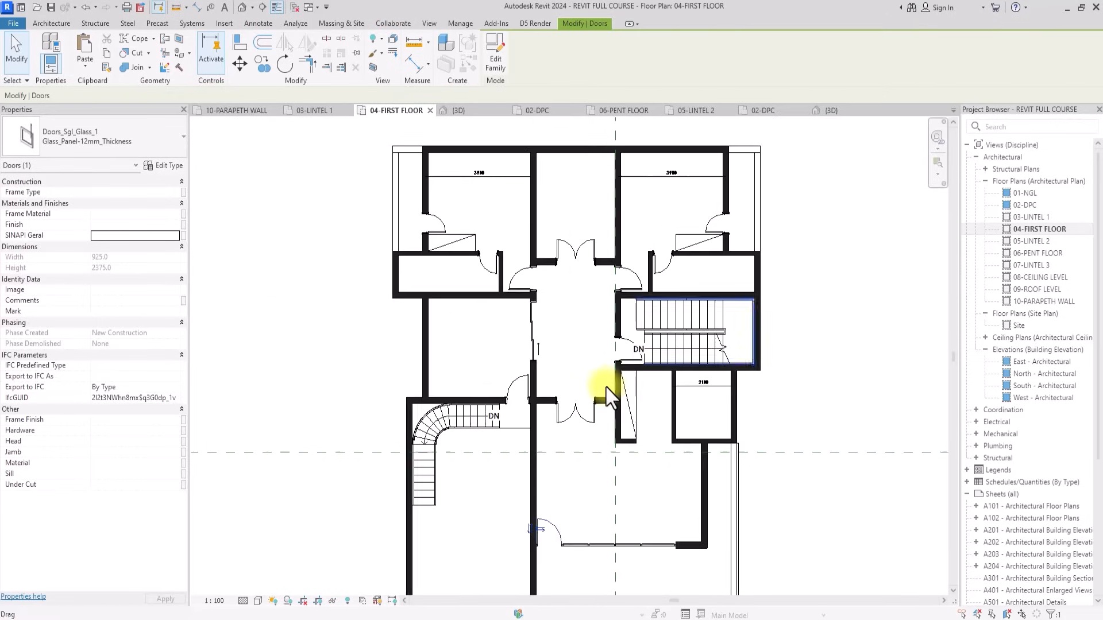
scroll(609, 396, up, 1)
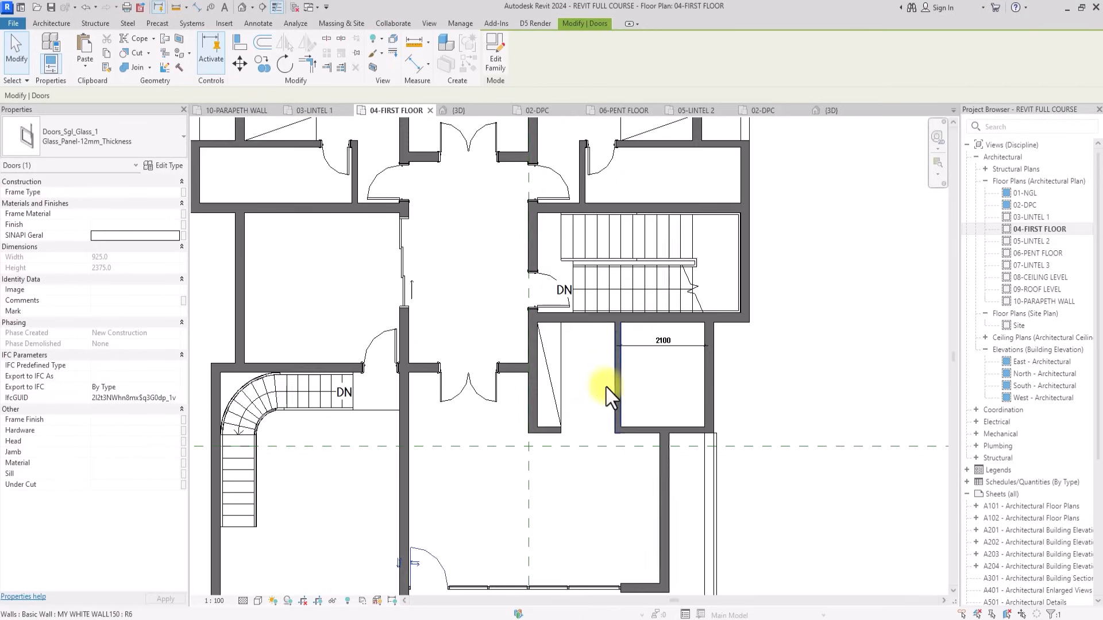
Place an IntSgl (6)(cleec) D2 door near the lower end of the left wall of the 2100 mm wide room.
click(54, 25)
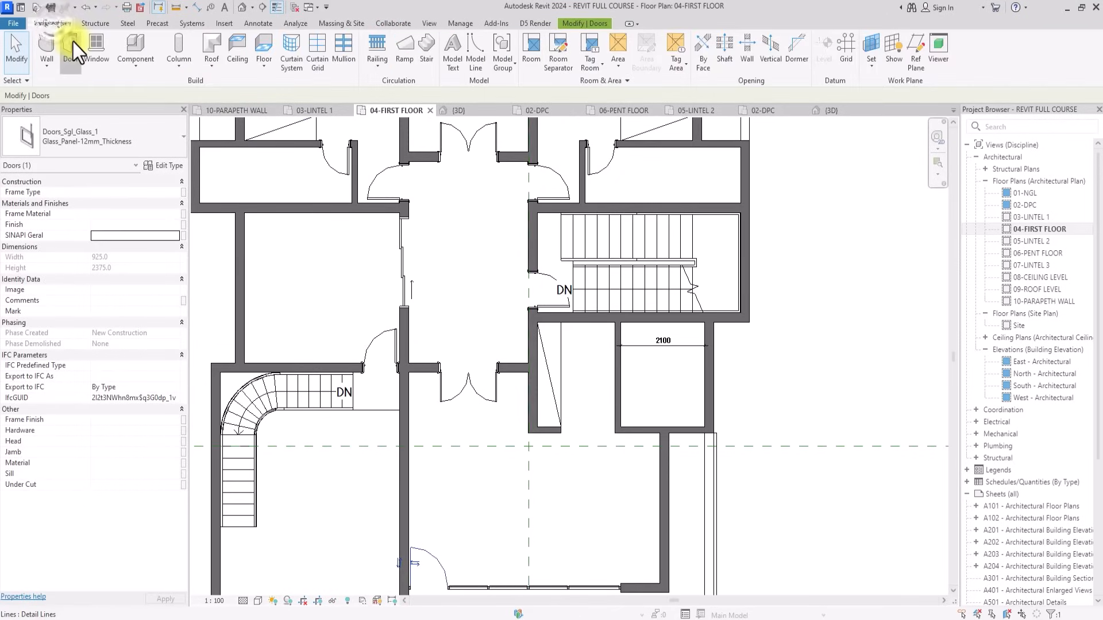
click(74, 43)
scroll(543, 396, up, 5)
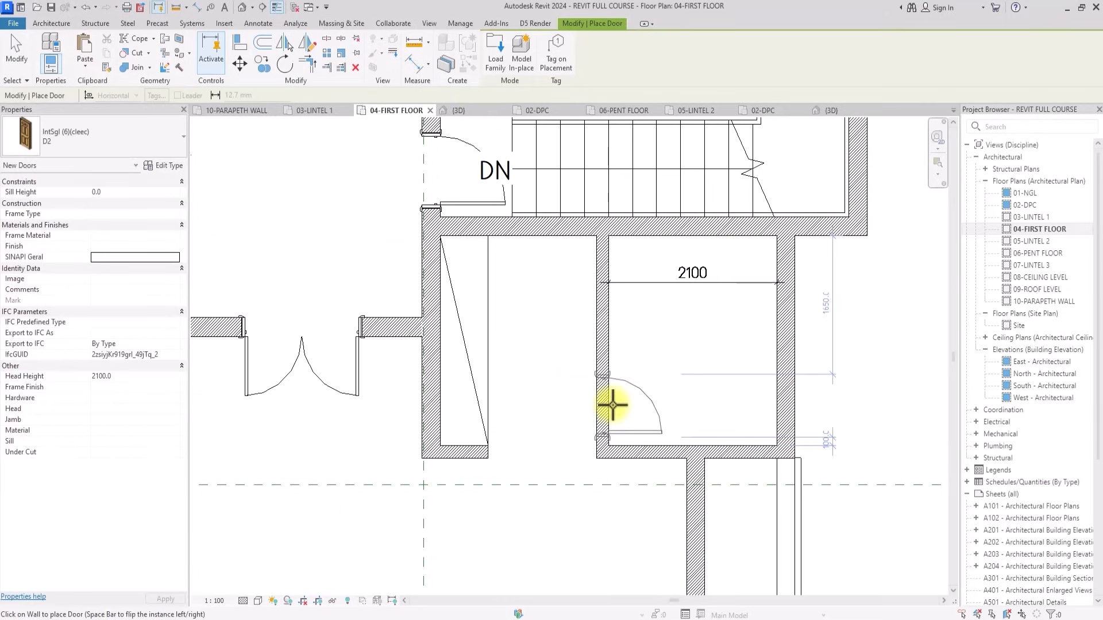
click(613, 405)
key(Escape)
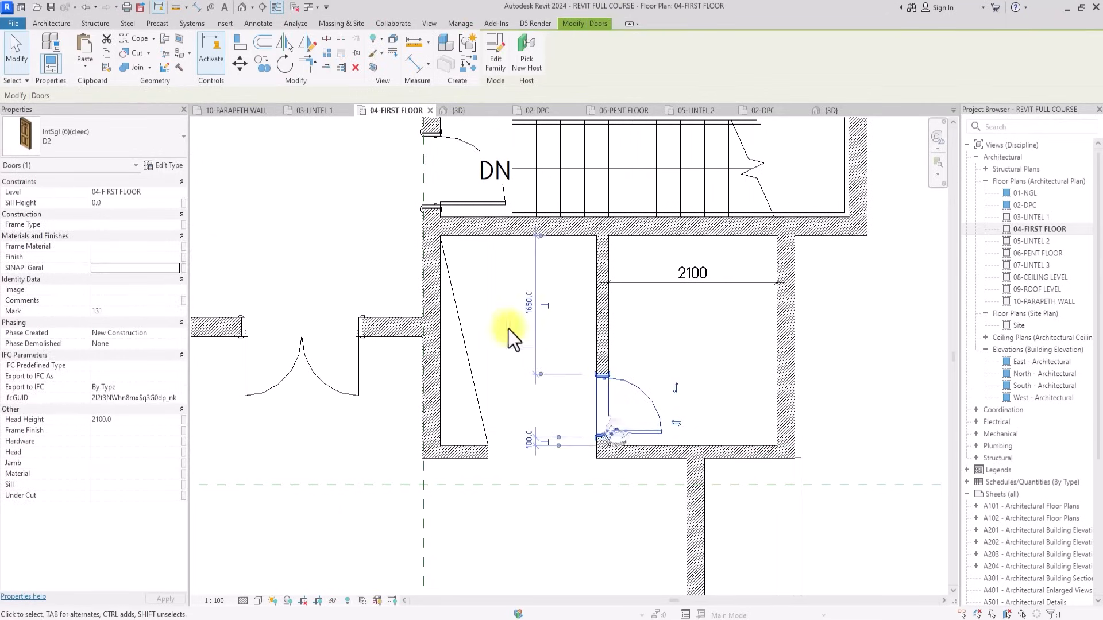
Move the new D2 door down so that its frame sits against the room's lower wall.
click(230, 65)
scroll(413, 247, up, 3)
scroll(594, 431, up, 3)
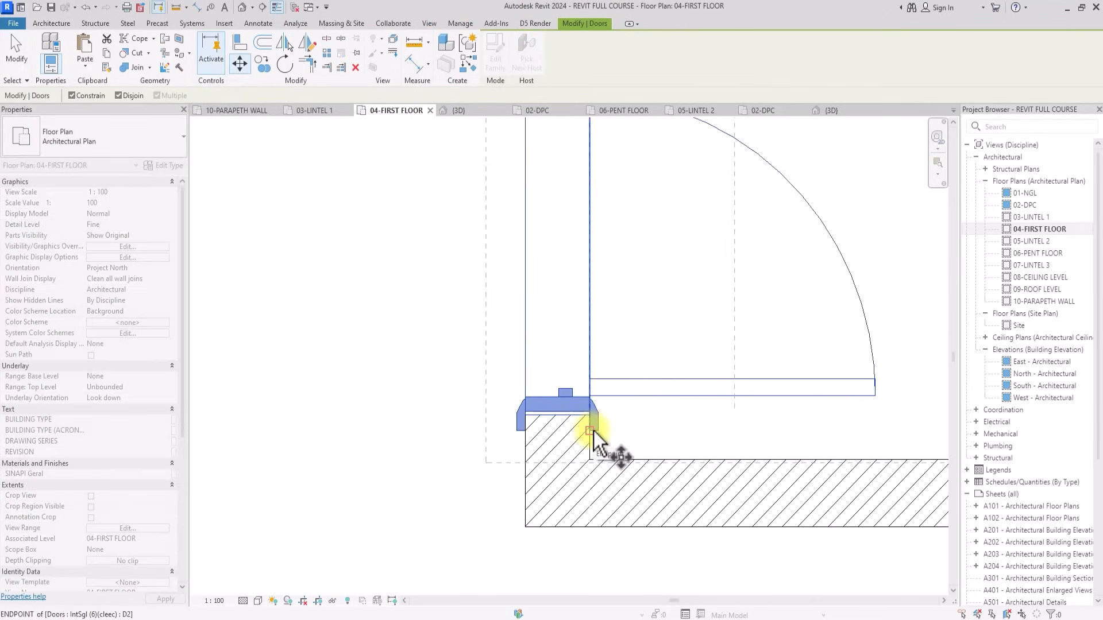
click(592, 441)
scroll(589, 456, down, 6)
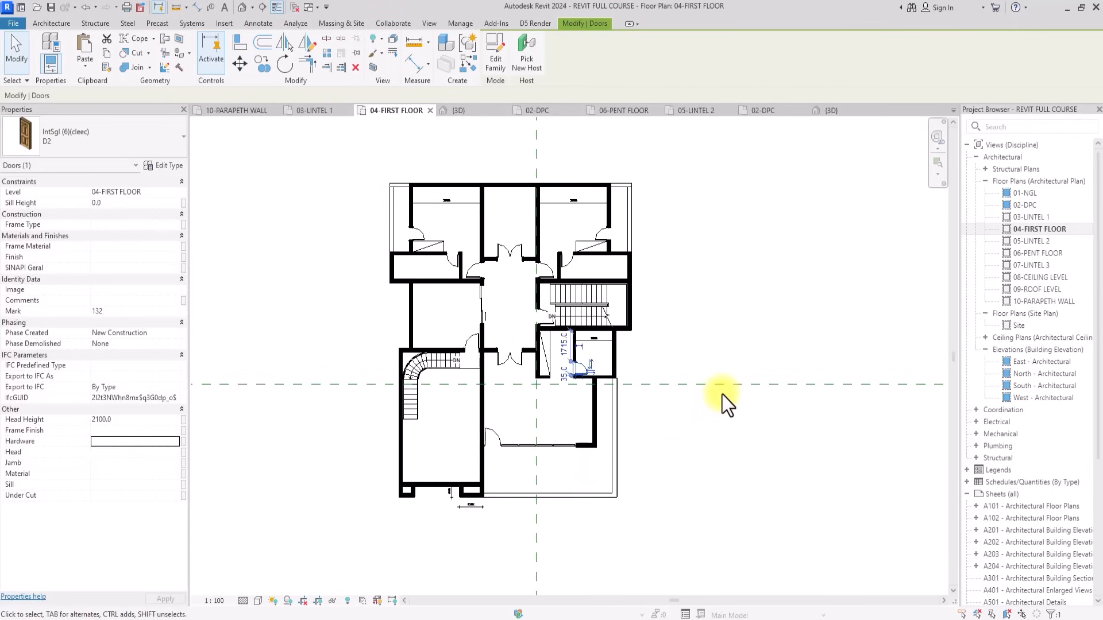
key(Escape)
middle_drag(652, 392, 722, 394)
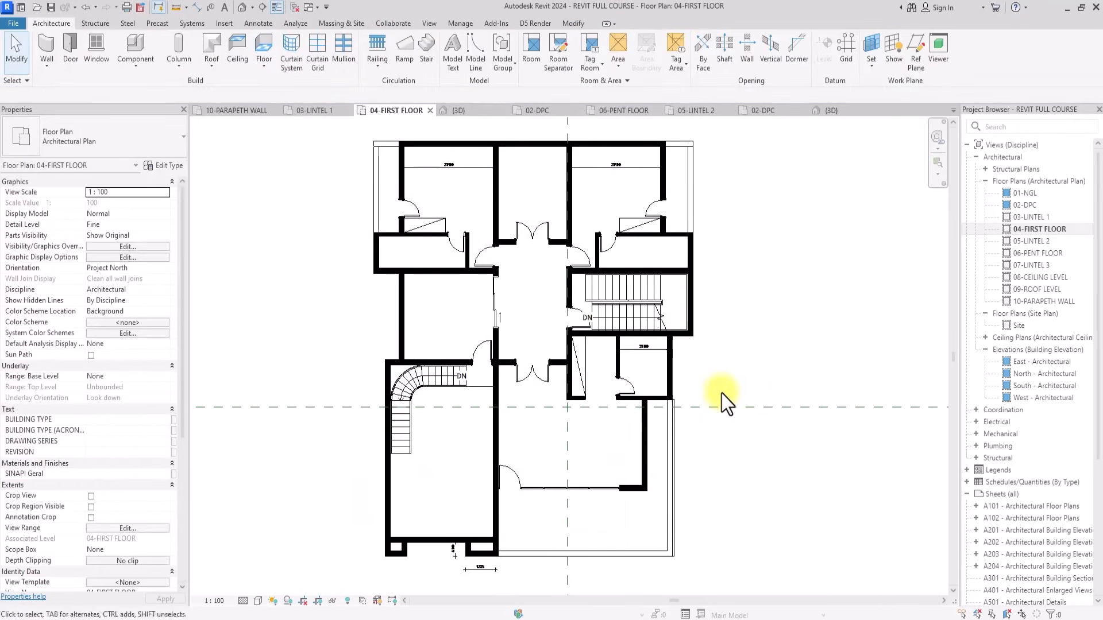
scroll(721, 394, up, 2)
scroll(722, 394, down, 3)
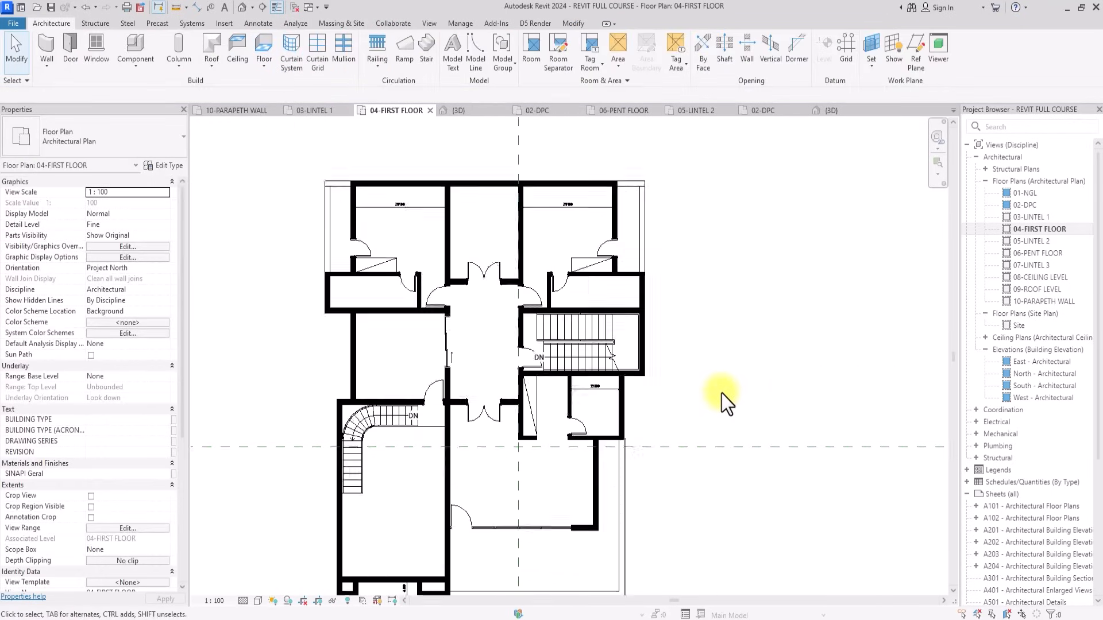
middle_drag(722, 394, 783, 310)
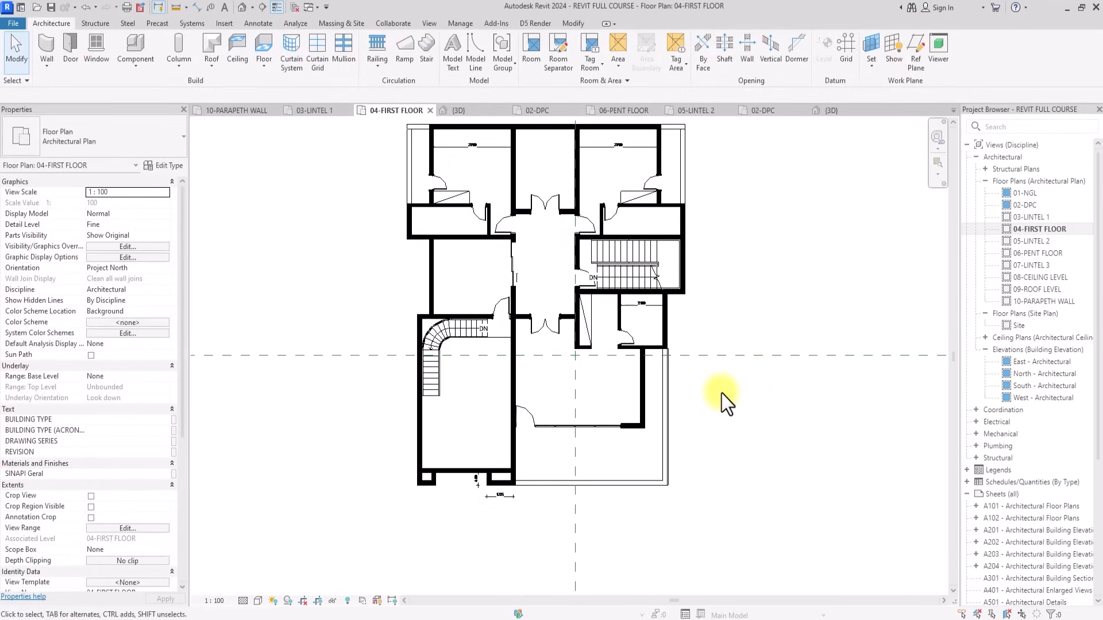
Draw two crossing Thin Lines detail lines between the corners of the small left duct in the stair hall's front wall.
scroll(721, 394, up, 2)
middle_drag(721, 394, 516, 230)
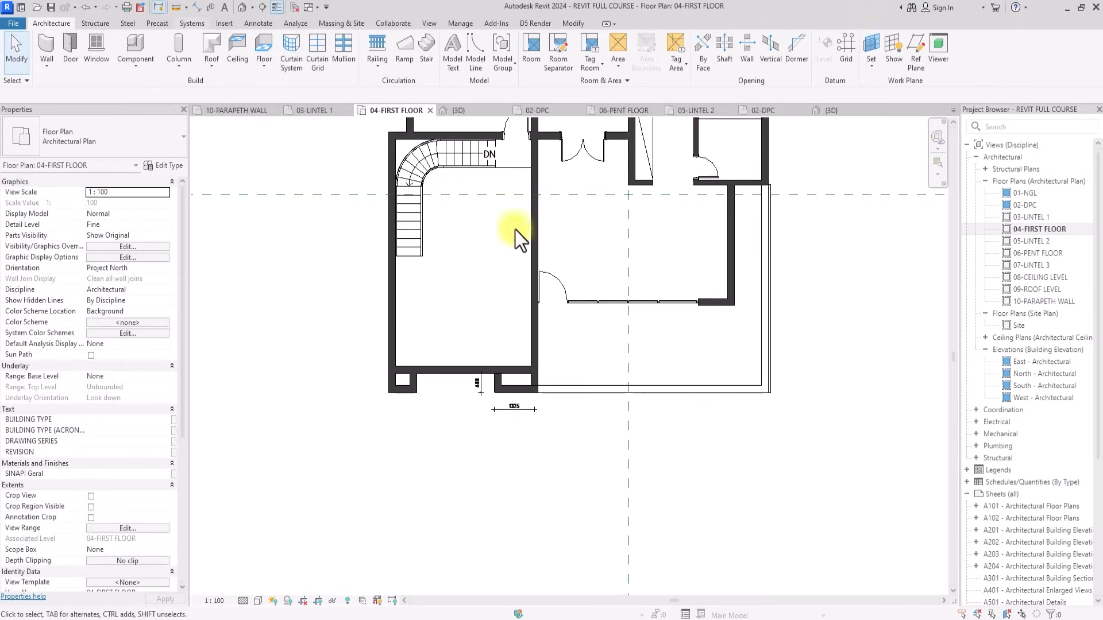
click(259, 24)
click(292, 55)
scroll(413, 357, up, 5)
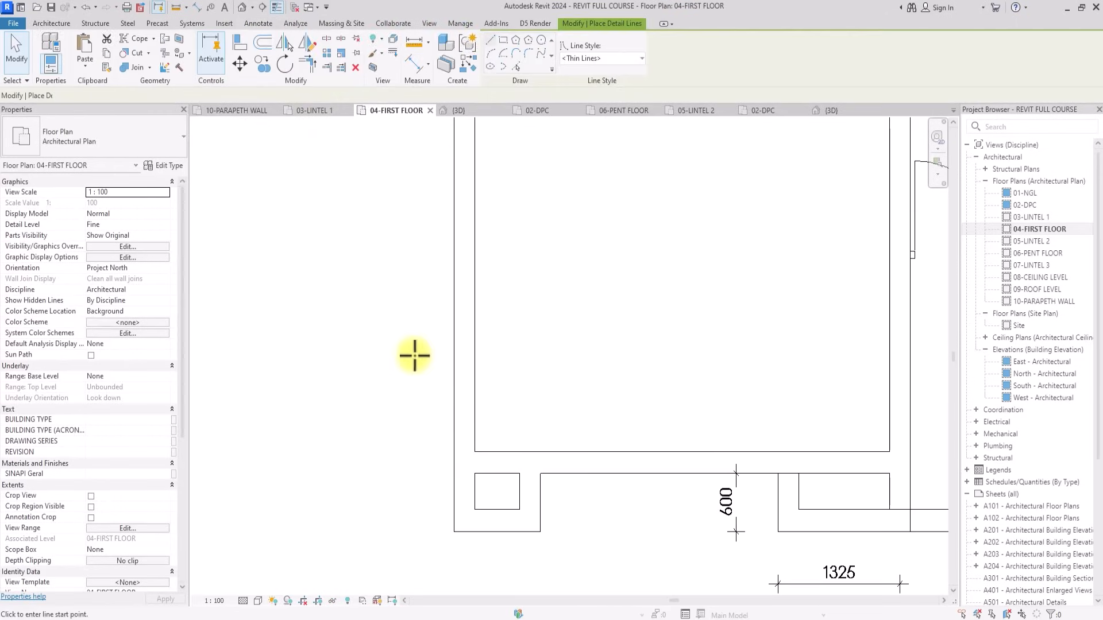
click(475, 509)
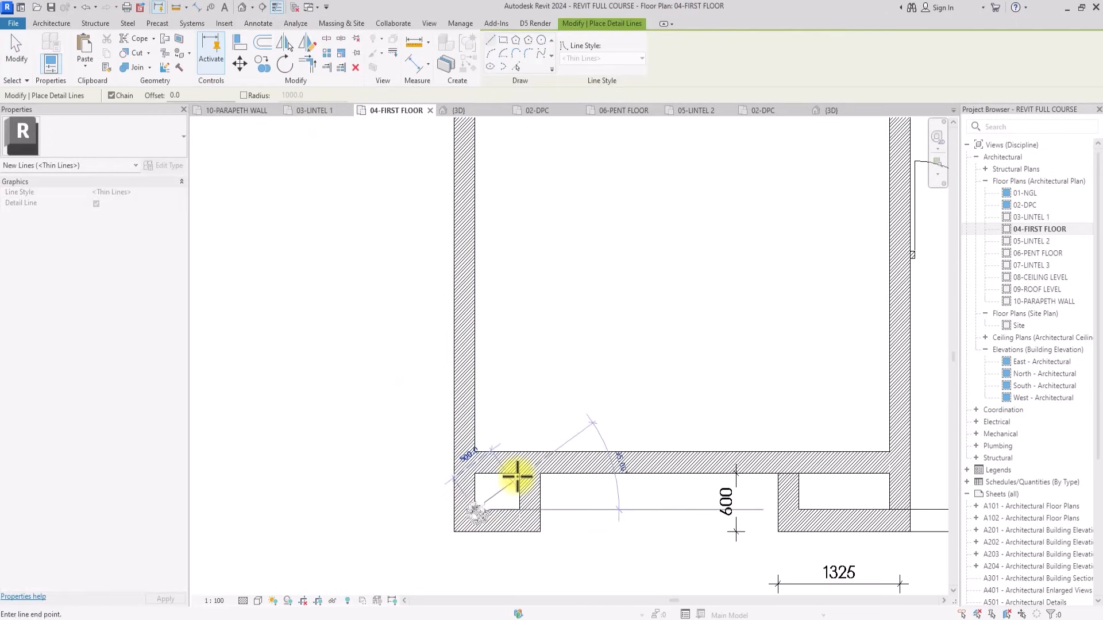
click(519, 474)
key(Escape)
click(518, 509)
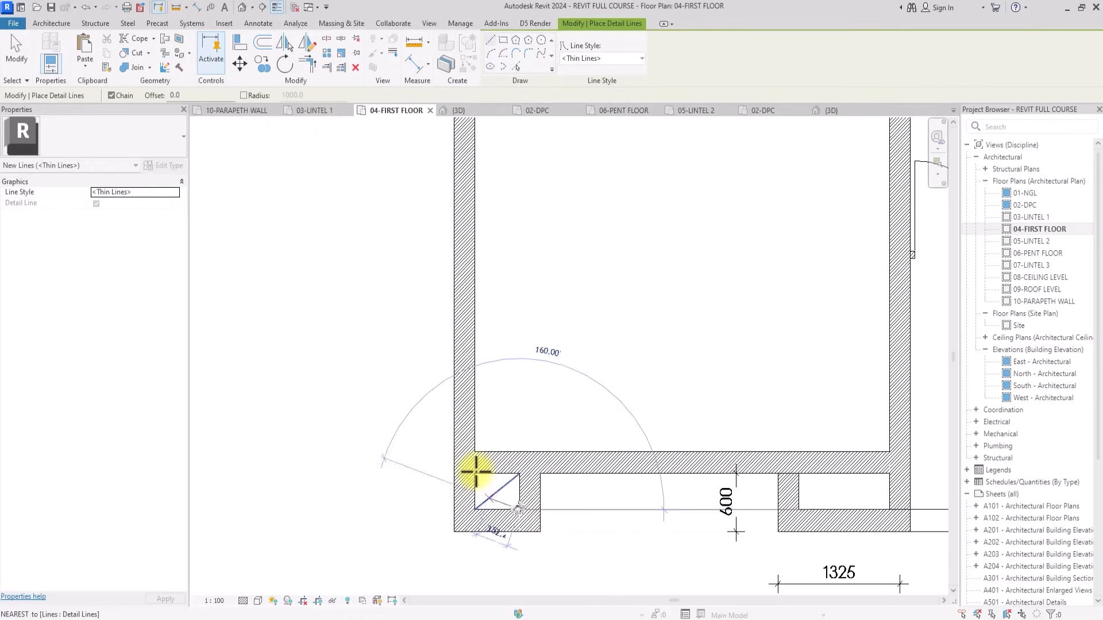
scroll(476, 472, up, 2)
click(476, 471)
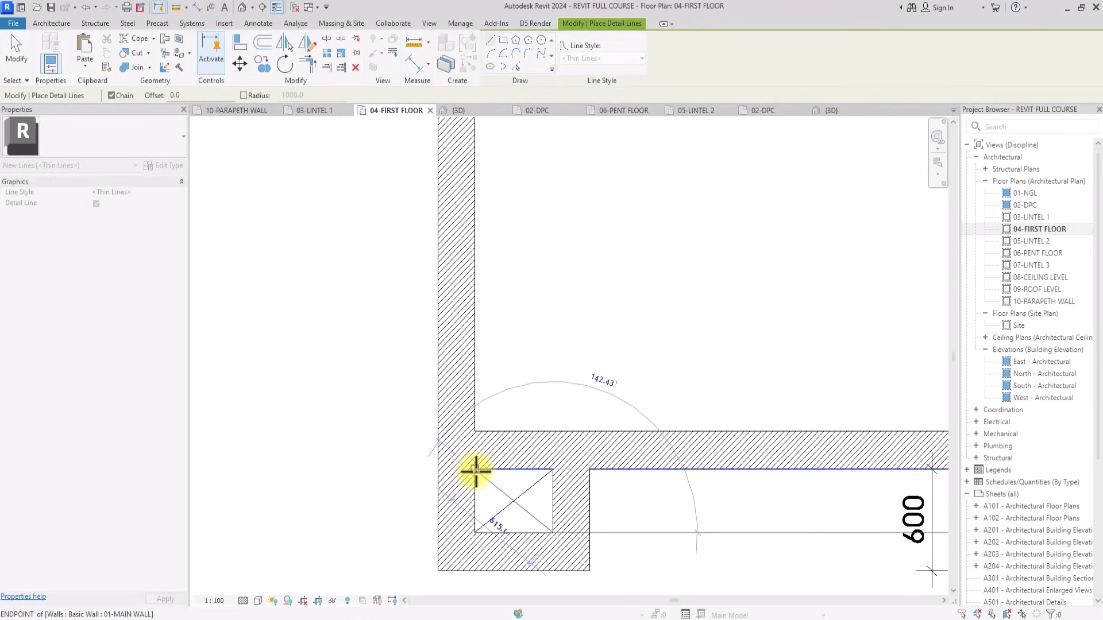
Draw crossing diagonal detail lines over the stair hall void, from the landing edge and upper-left corner to the front corners.
scroll(475, 471, down, 5)
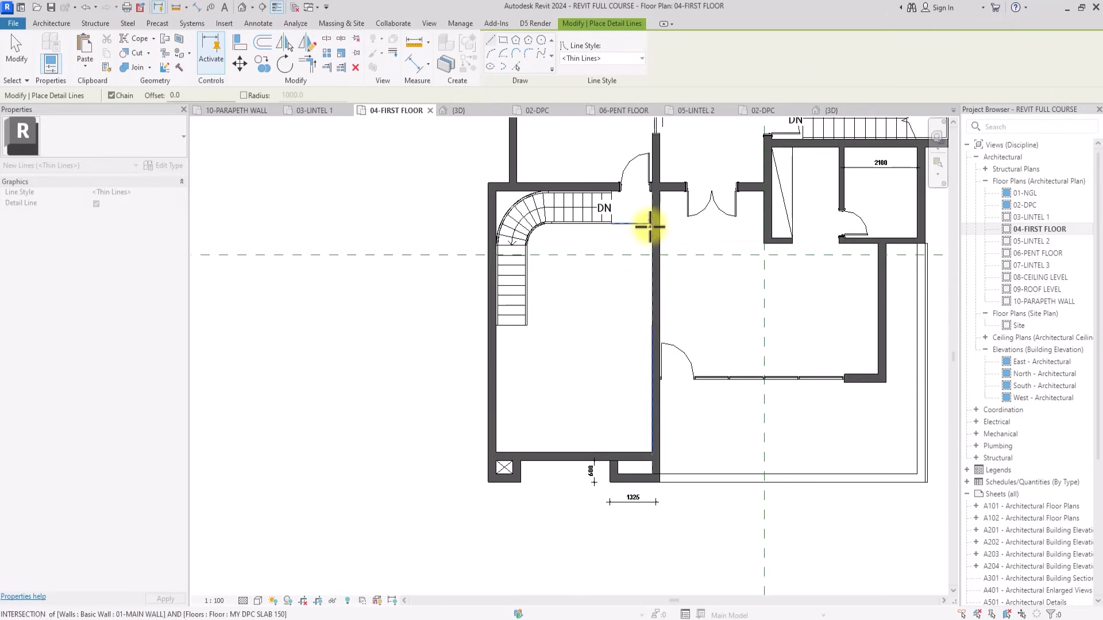
click(651, 224)
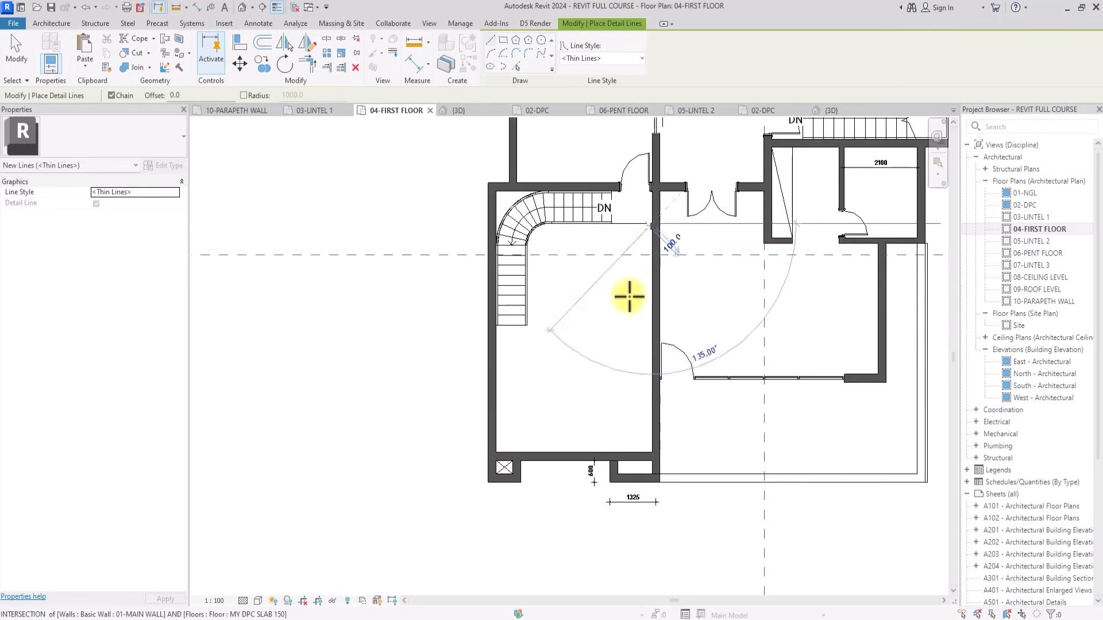
click(496, 452)
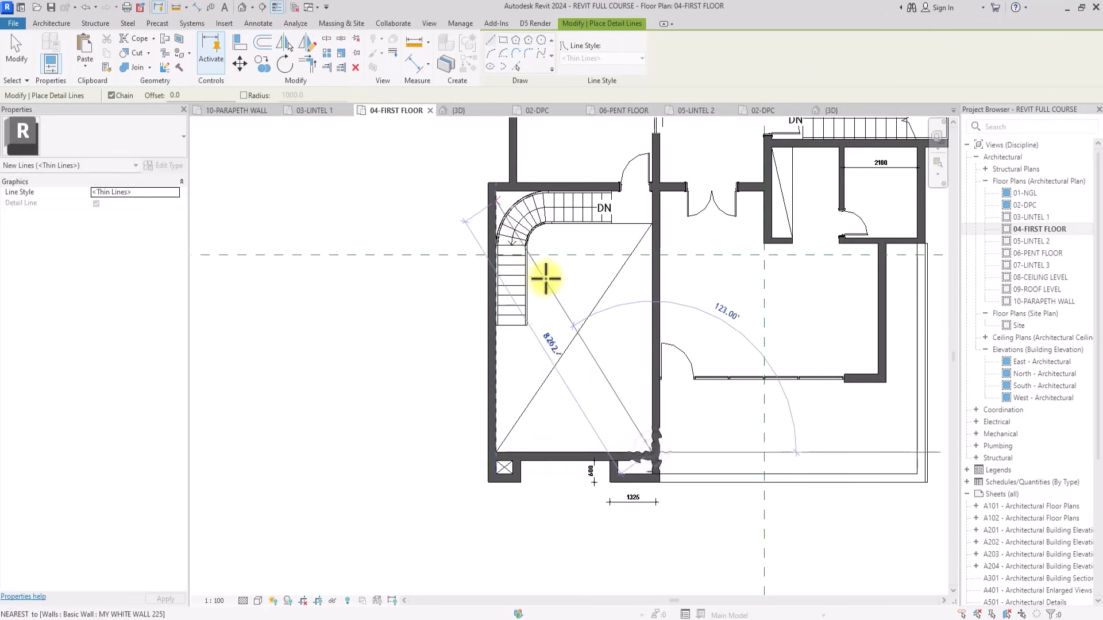
click(497, 197)
key(Escape)
Draw crossing diagonal detail lines in the right duct of the front wall, above the 1325 dimension.
scroll(521, 253, up, 4)
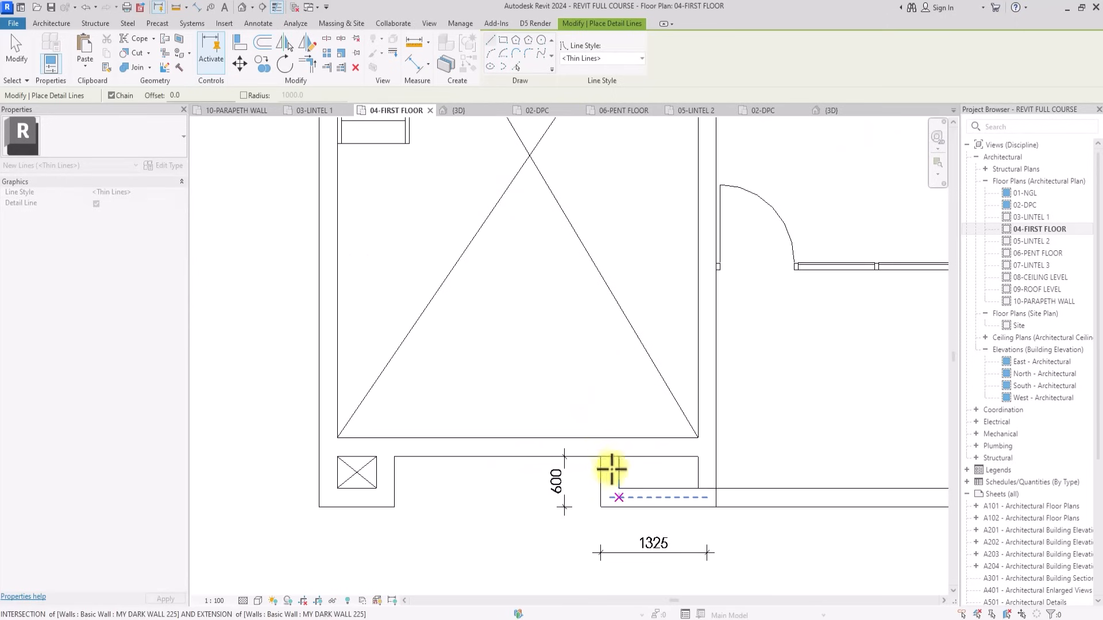
click(619, 488)
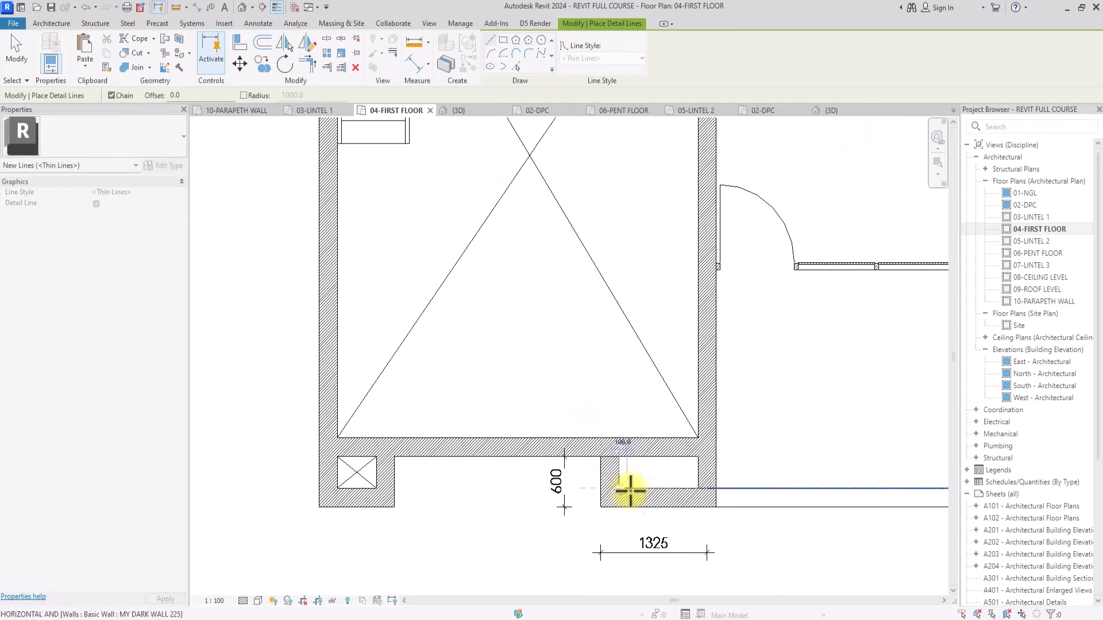
click(698, 488)
click(619, 458)
key(Escape)
scroll(622, 464, down, 4)
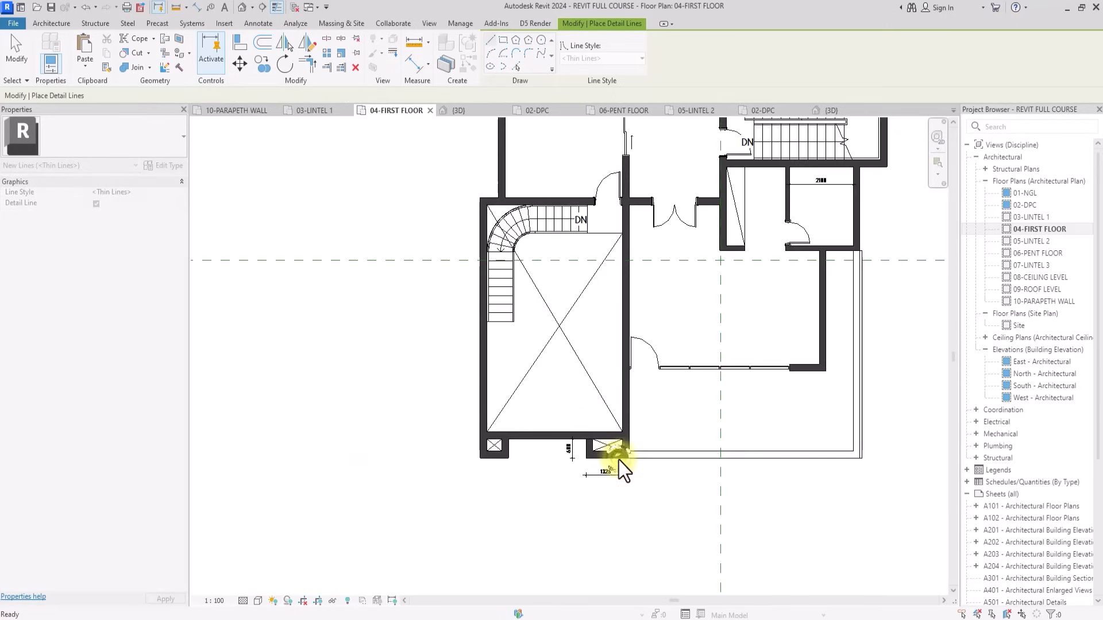
Create a 900mm Pipe railing about 1193 mm long along the stair landing's edge, from the top stair riser to the right wall.
scroll(624, 471, up, 5)
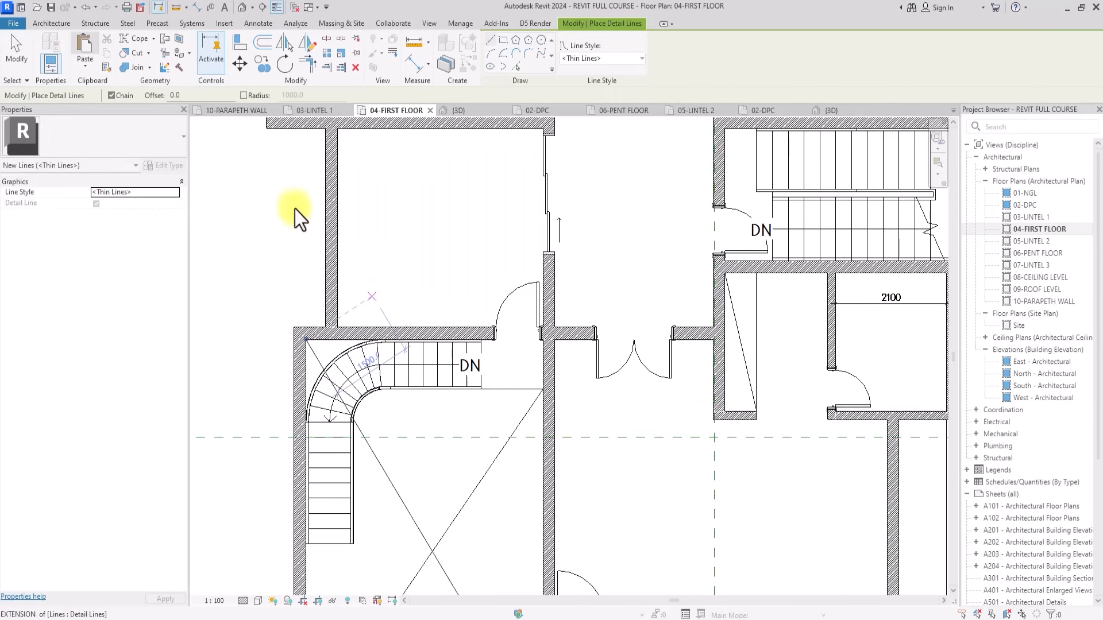
click(57, 24)
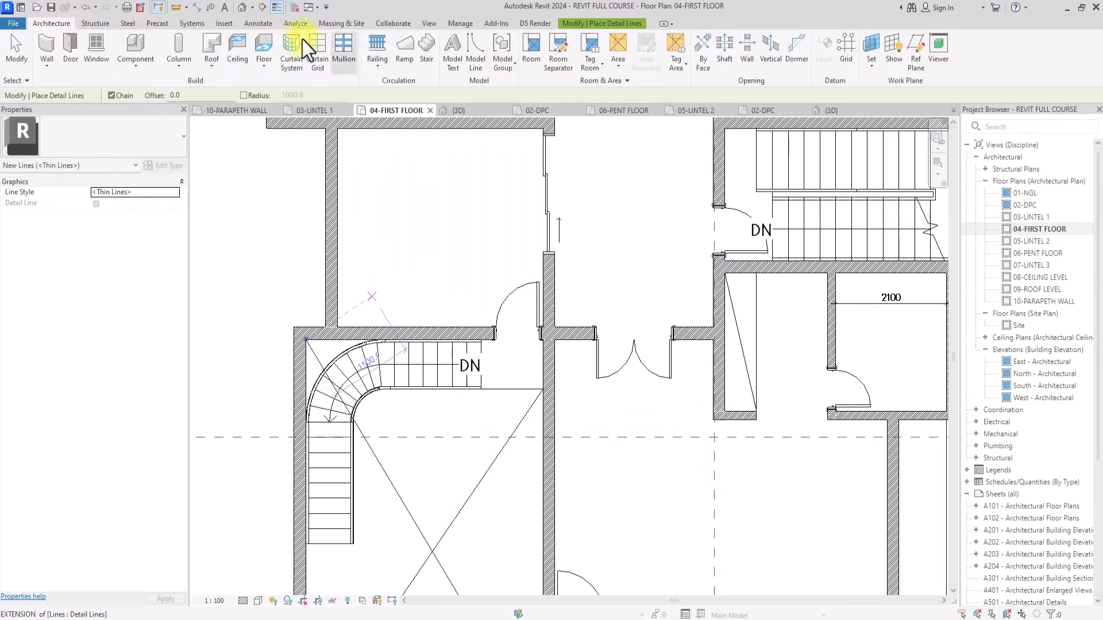
click(378, 44)
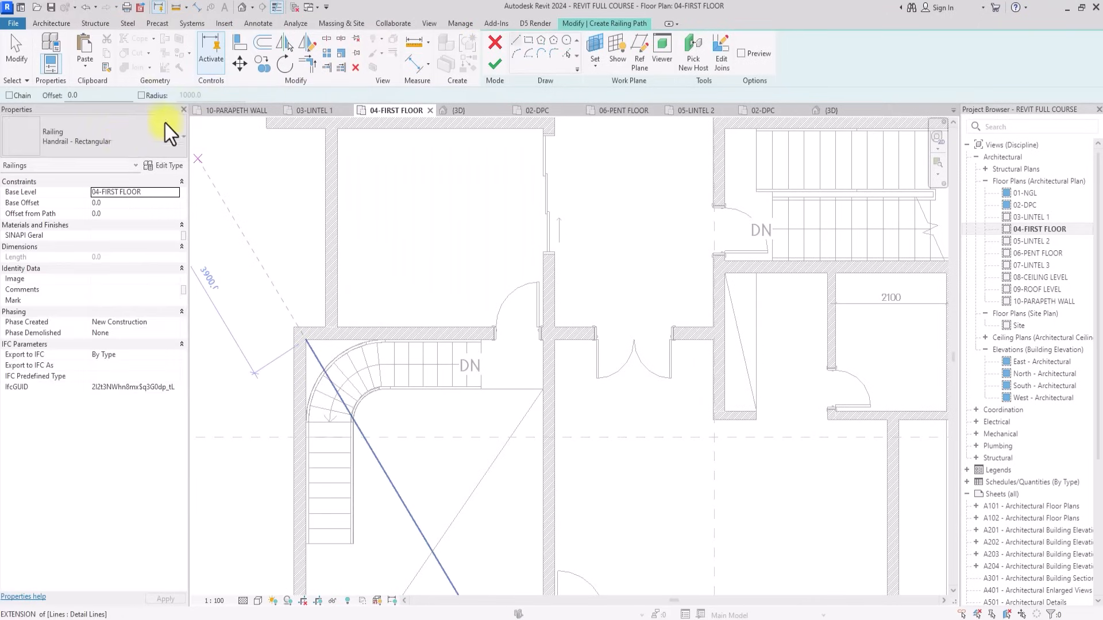
click(112, 142)
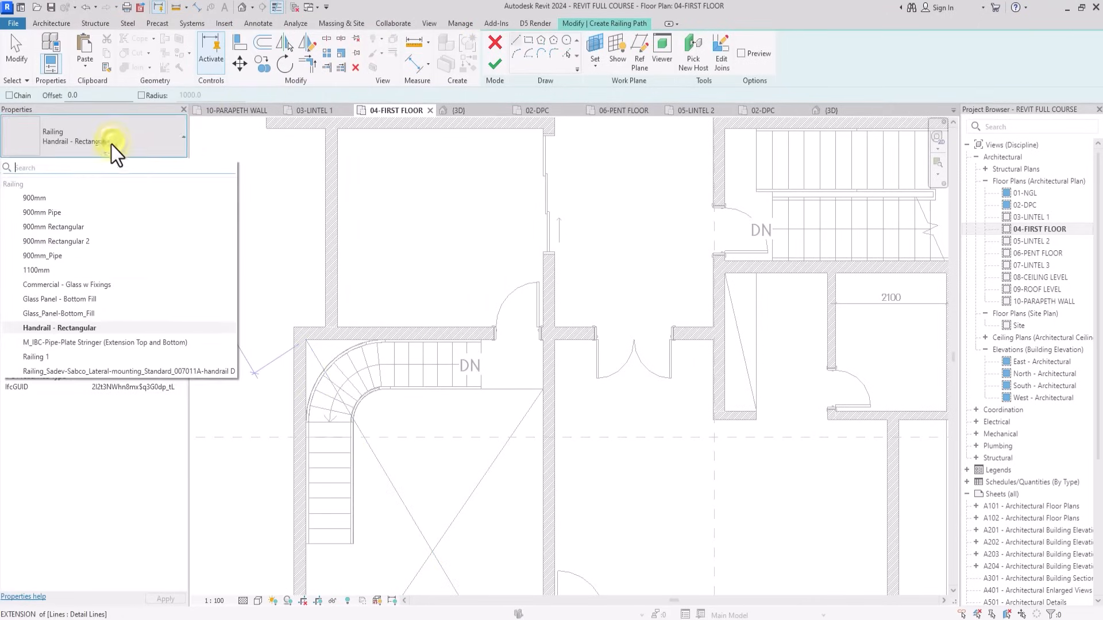
click(54, 211)
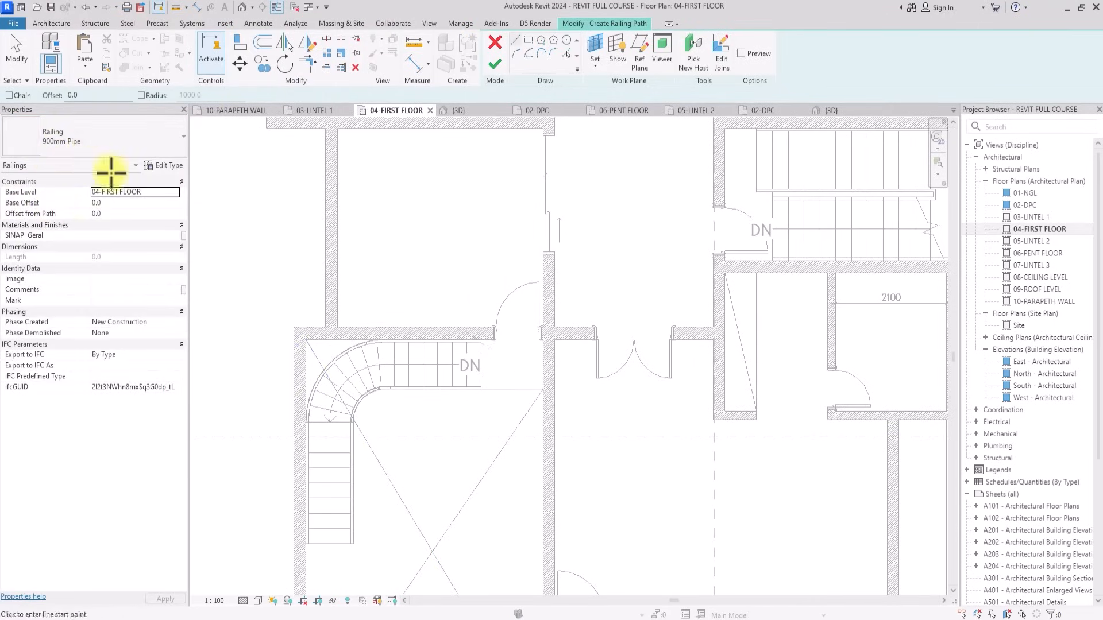
scroll(448, 413, up, 4)
scroll(501, 316, up, 2)
click(558, 335)
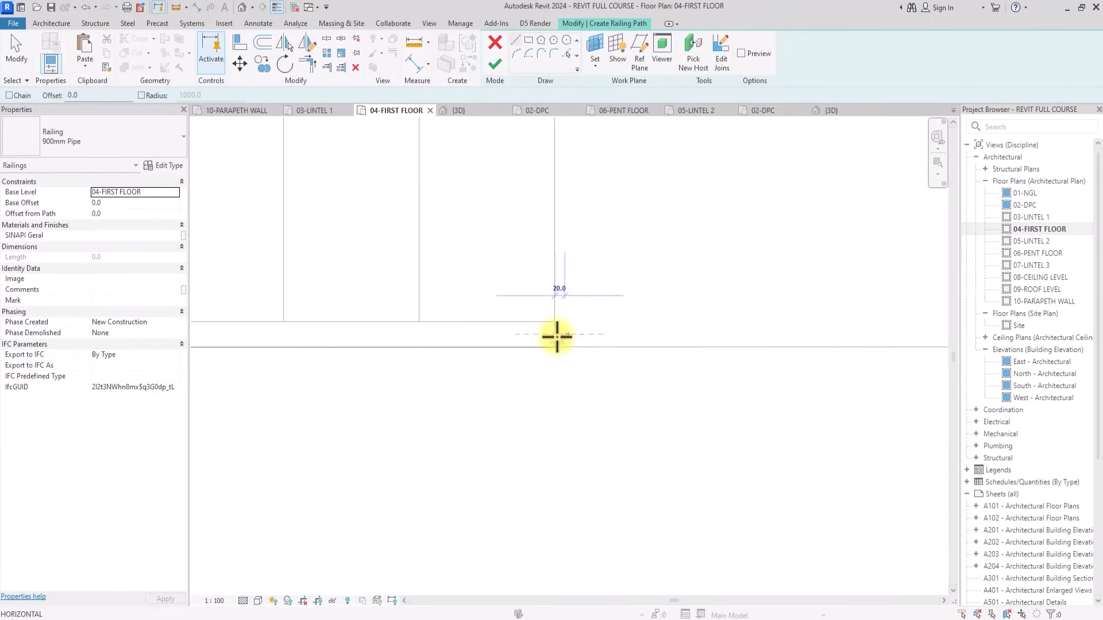
scroll(778, 338, up, 3)
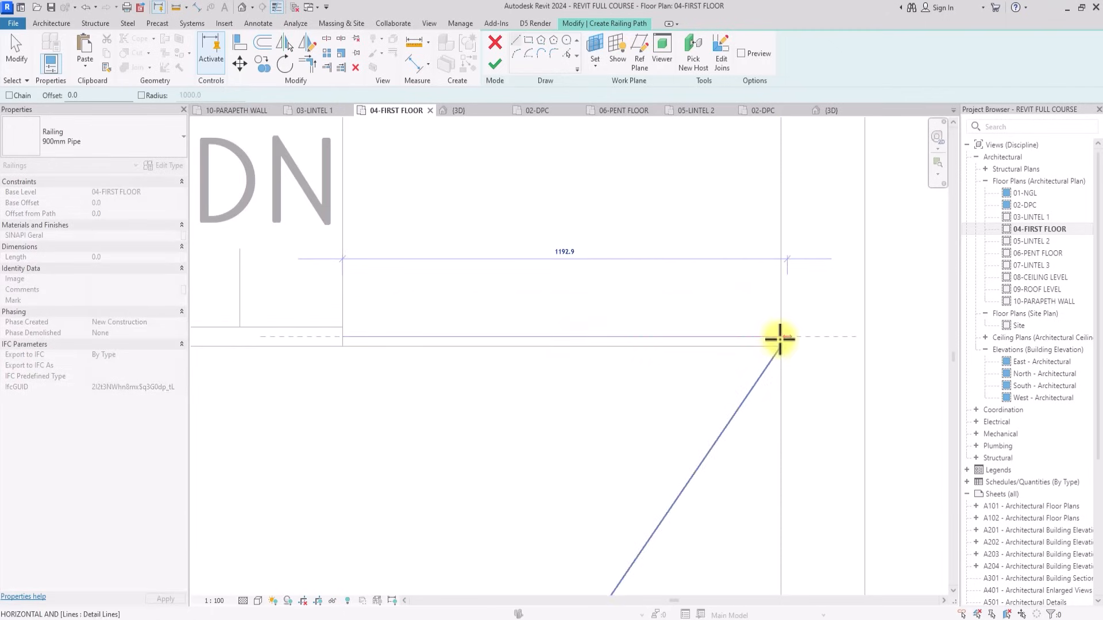
click(779, 338)
scroll(777, 337, down, 10)
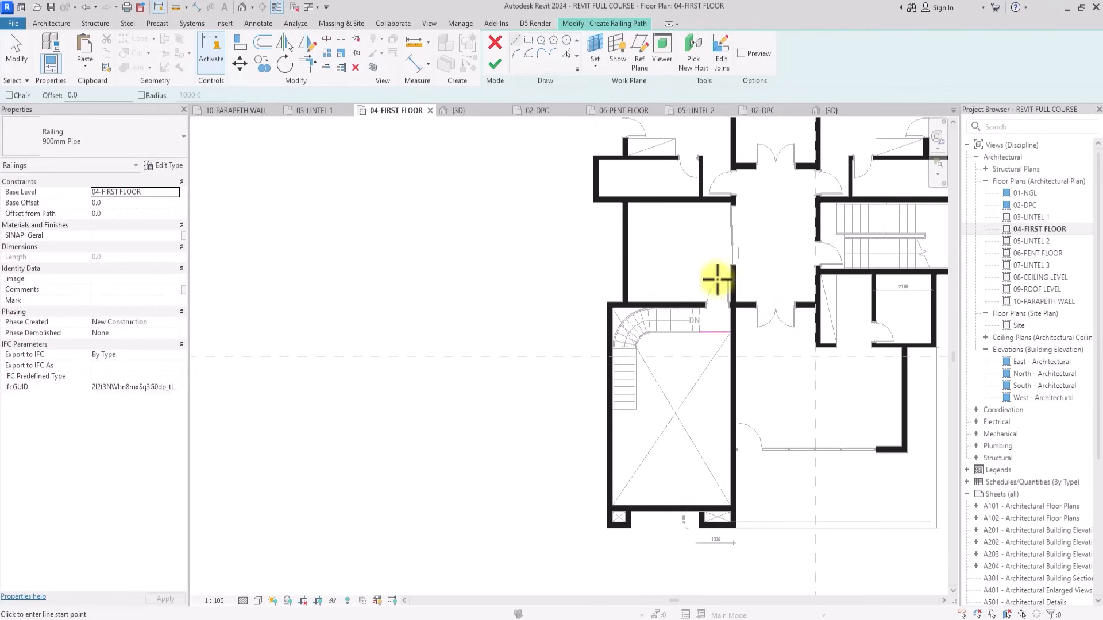
click(494, 67)
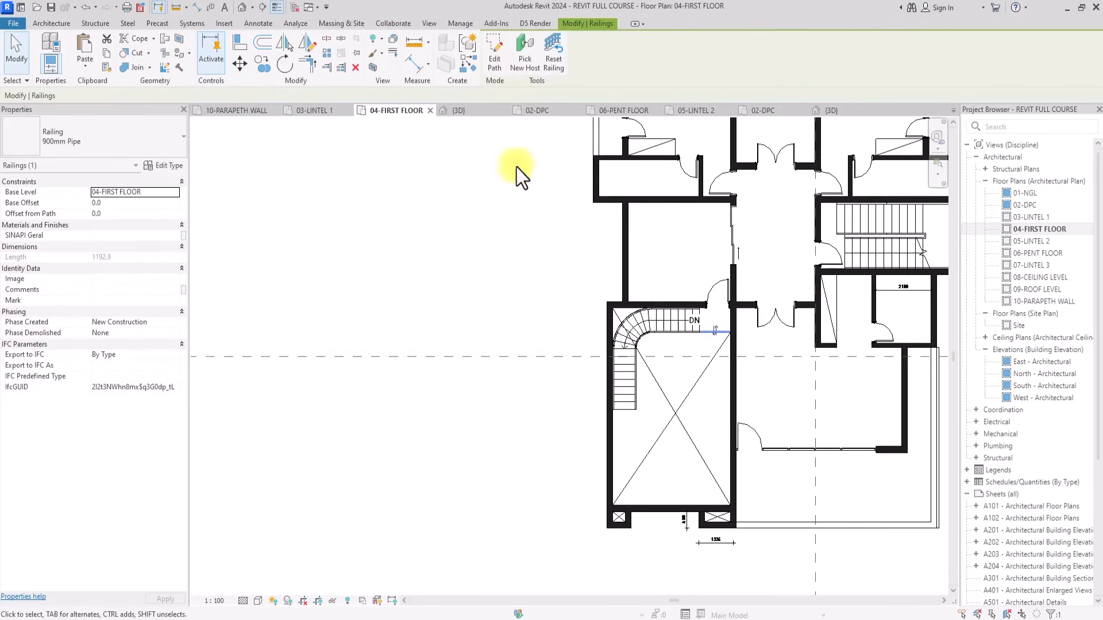
middle_drag(769, 540, 588, 491)
click(594, 518)
Start a Railing_Sadev-Sabco_Lateral-mounting_Standard_007011A-handrail D railing and sketch its path about 7538 mm along the front balcony's front edge from the duct wall.
scroll(594, 518, down, 3)
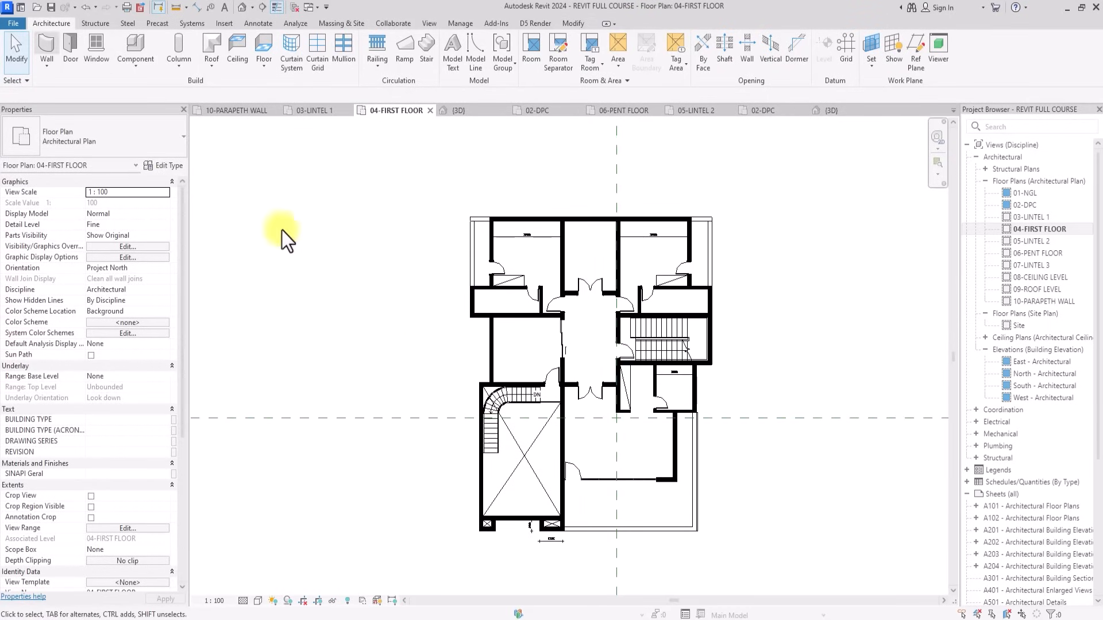
click(376, 46)
click(101, 135)
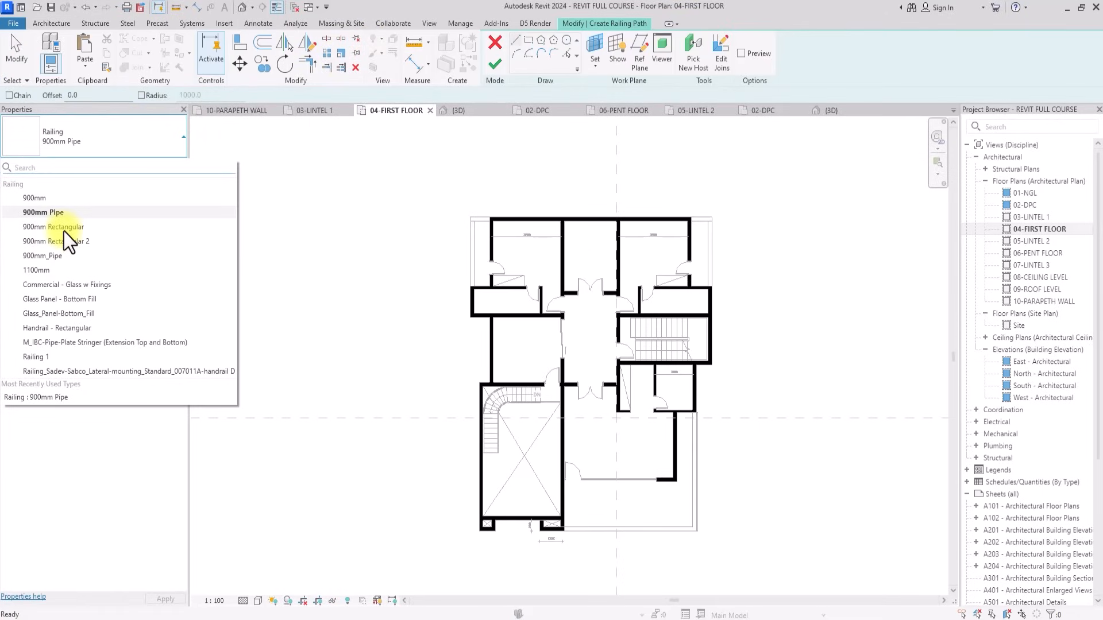
click(68, 372)
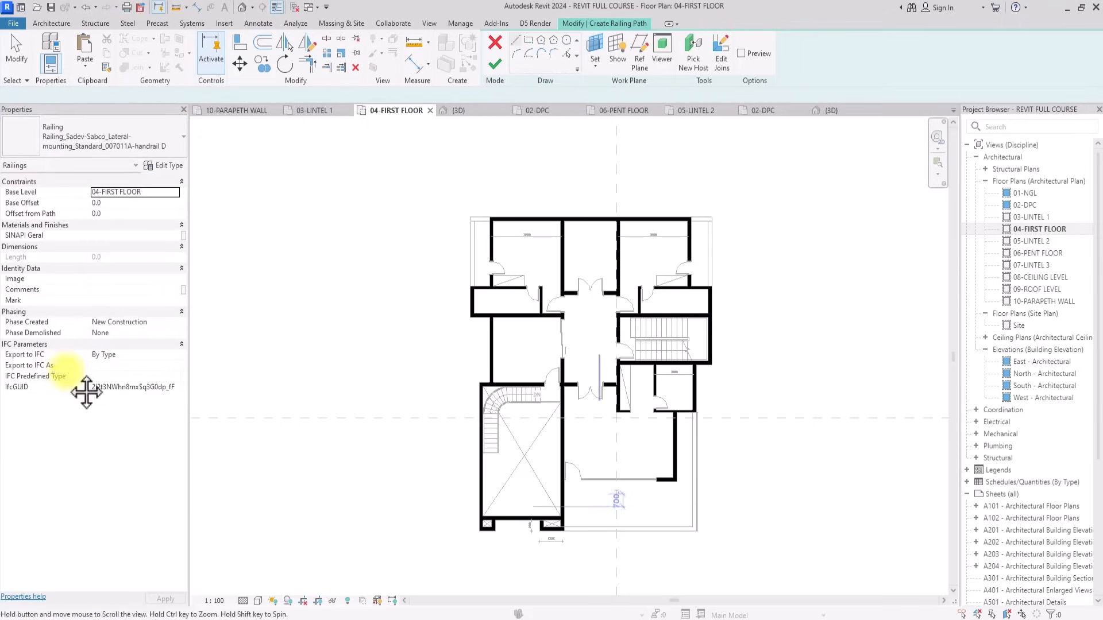
scroll(668, 558, up, 5)
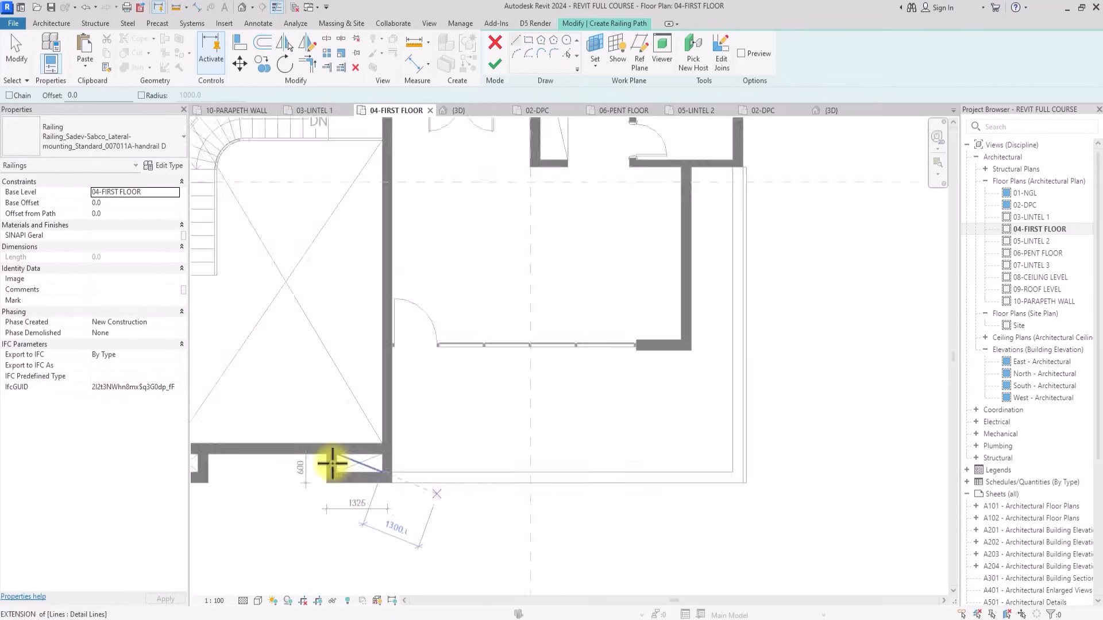
scroll(402, 487, up, 2)
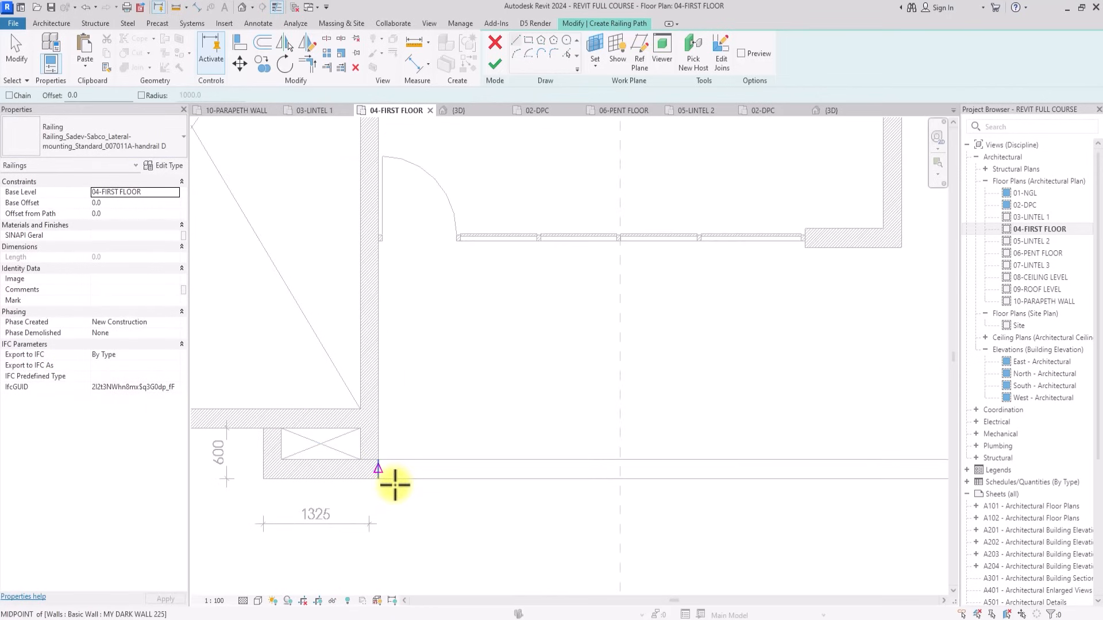
click(377, 468)
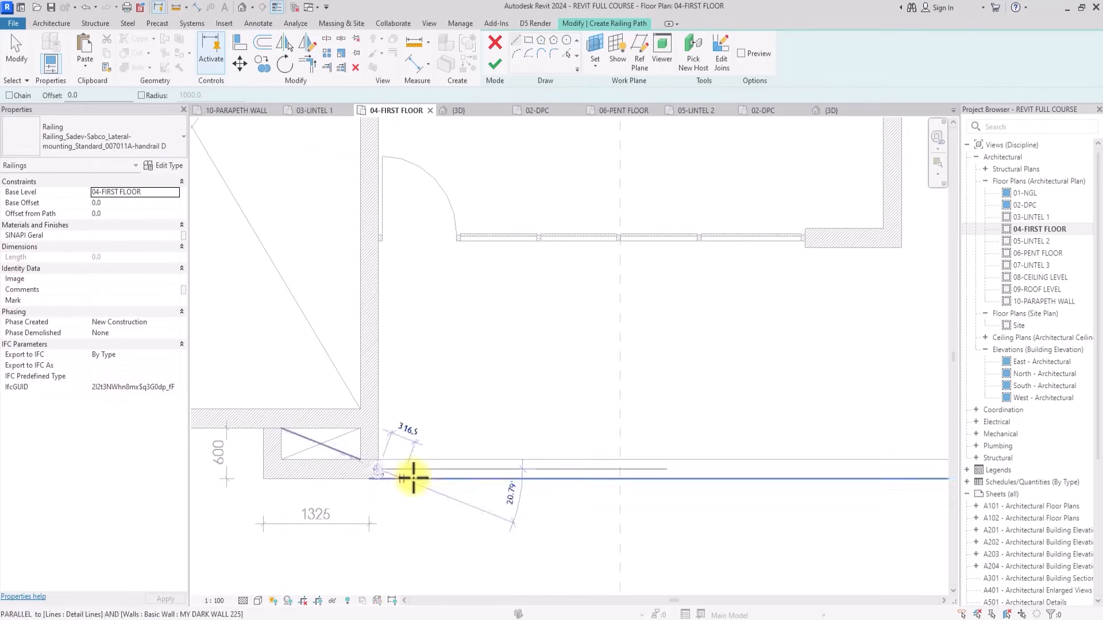
scroll(411, 475, down, 1)
scroll(413, 476, down, 2)
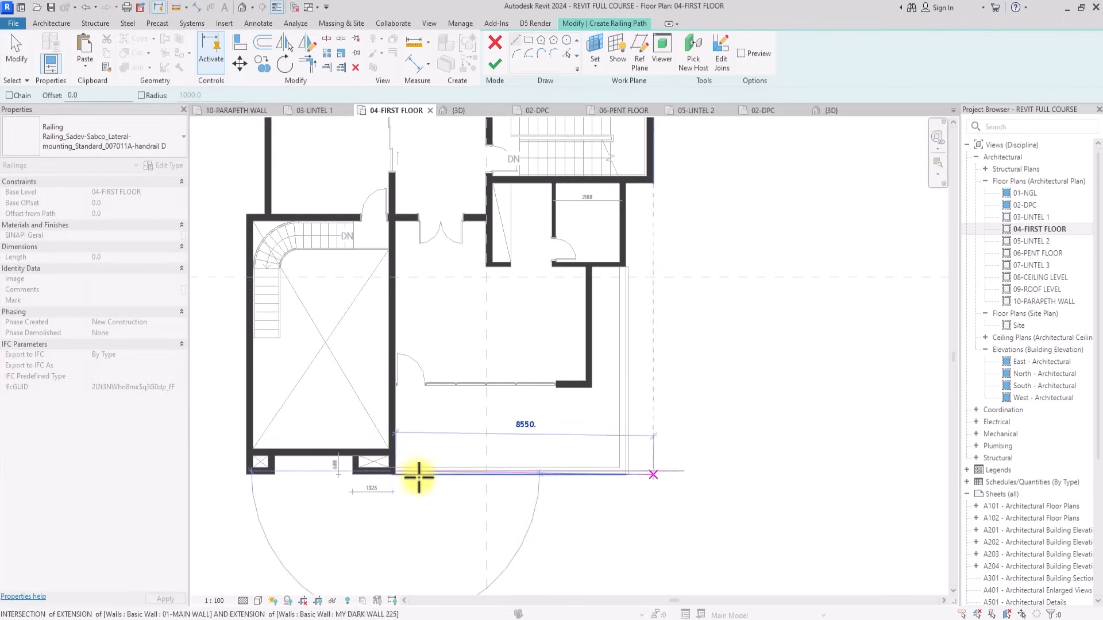
scroll(424, 475, up, 4)
click(604, 463)
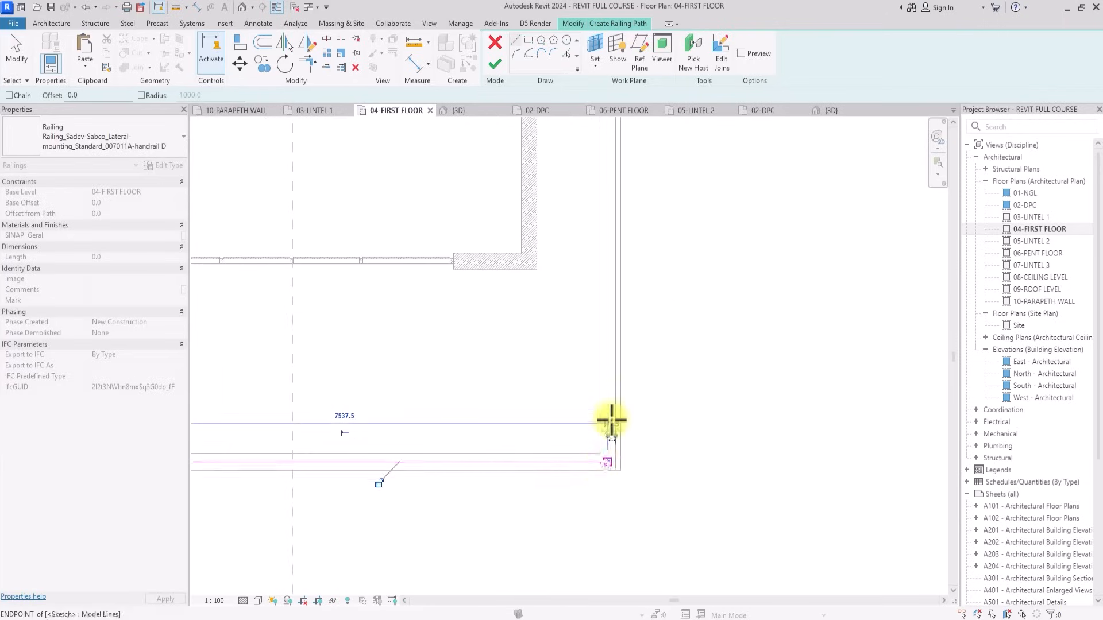
Continue the path up the front balcony's right edge to the room wall, totalling about 14000 mm, and finish the railing.
scroll(608, 419, down, 2)
scroll(608, 419, up, 3)
click(611, 419)
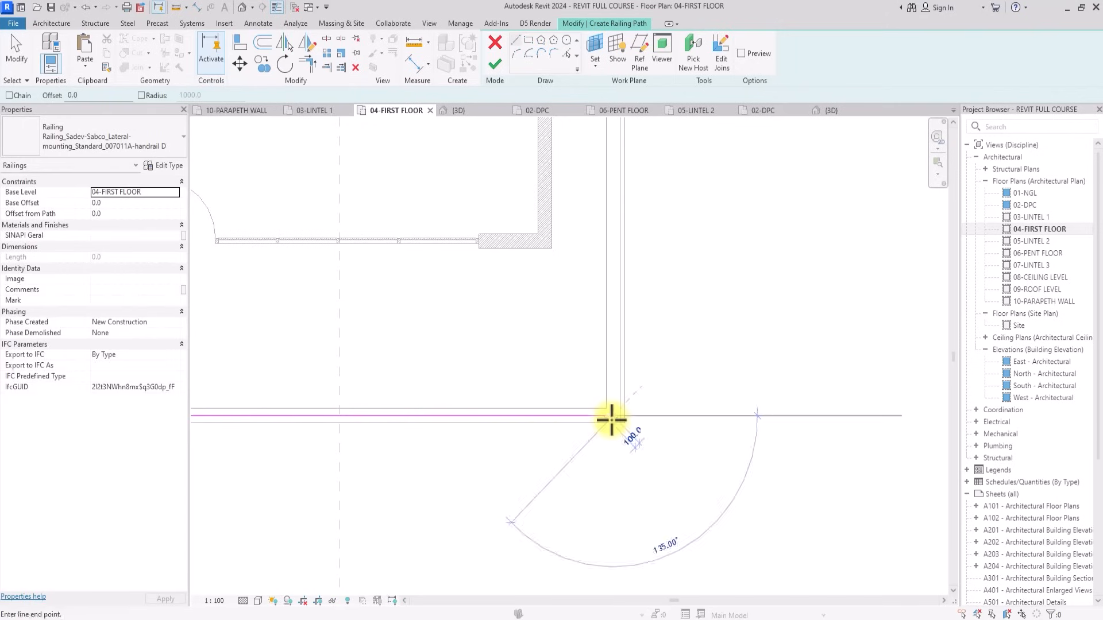
scroll(607, 418, down, 3)
scroll(579, 339, up, 3)
key(Escape)
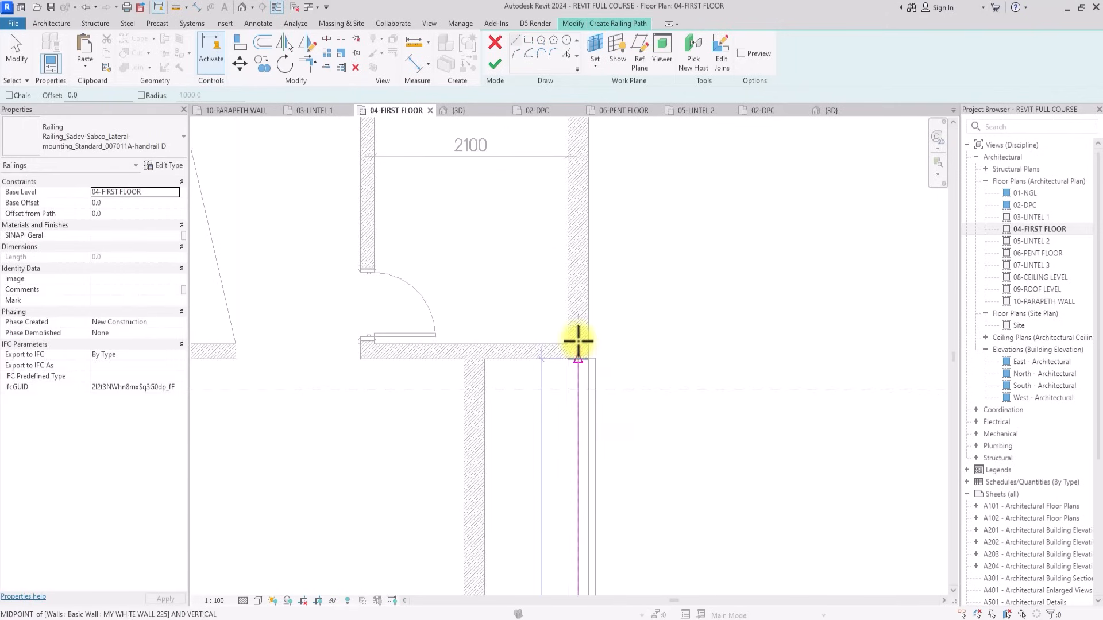
key(Escape)
scroll(579, 356, down, 4)
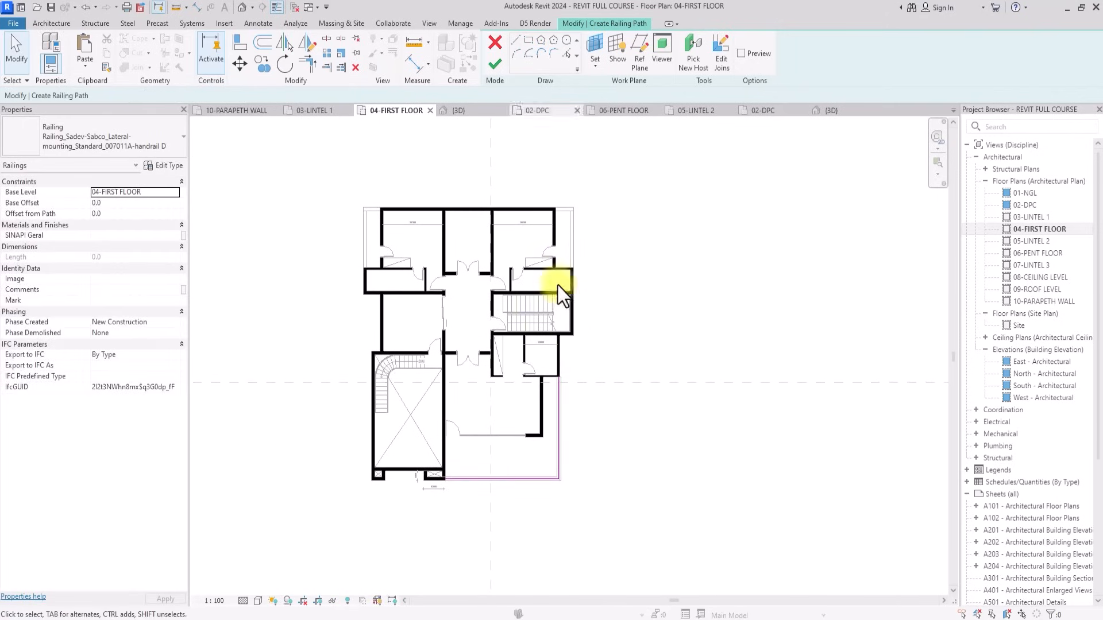
click(495, 64)
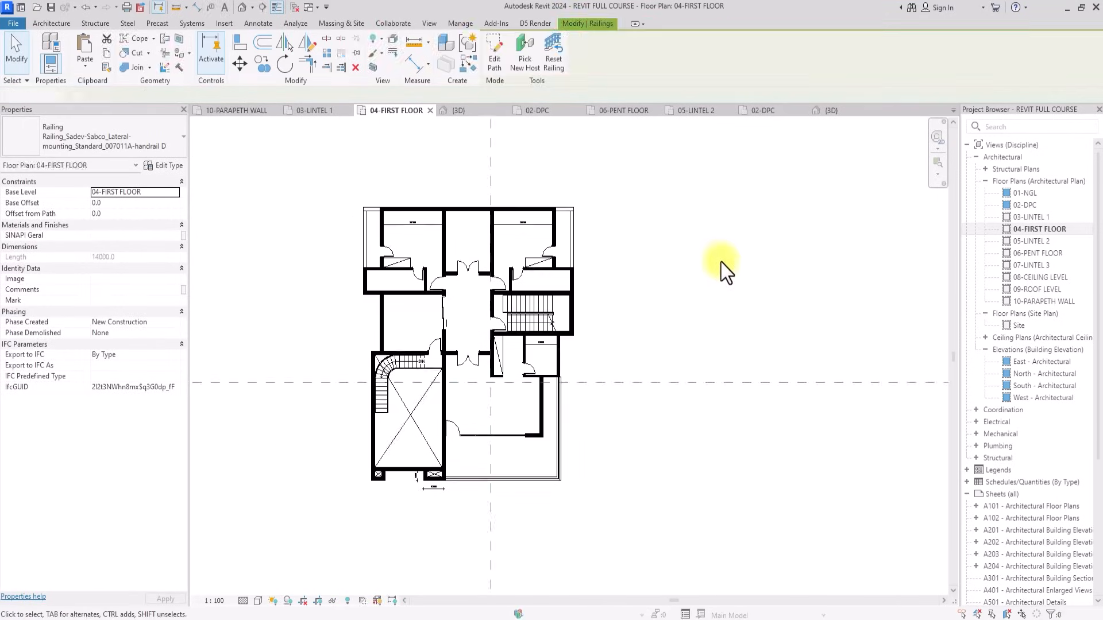
click(722, 262)
Examine the front balcony's new glass railing in the 3D view from several angles.
click(242, 7)
scroll(531, 322, down, 5)
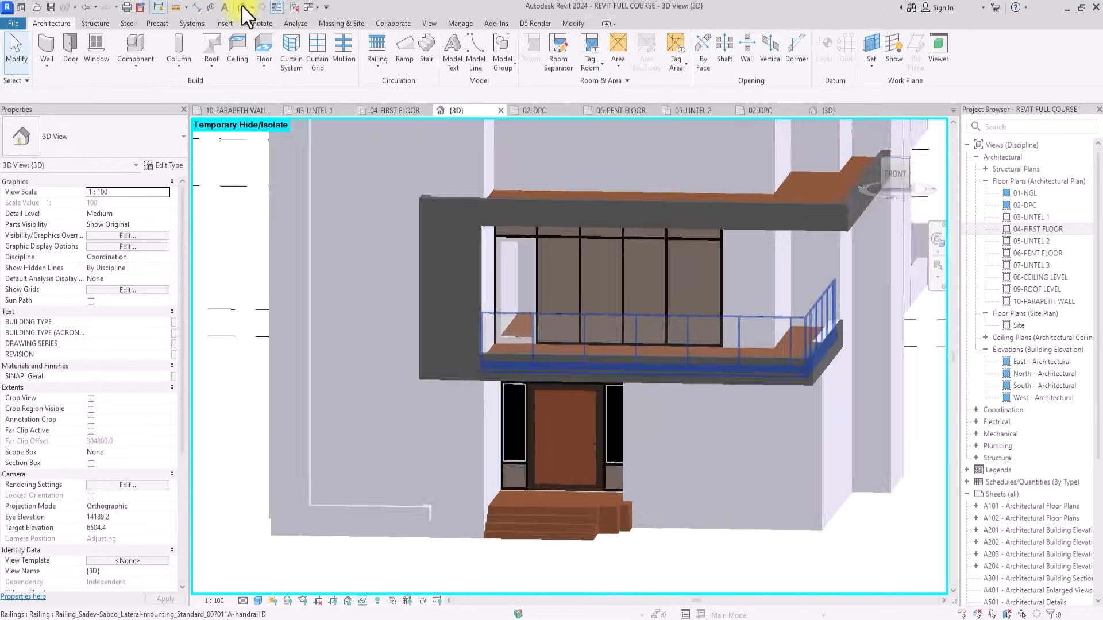
drag(888, 170, 748, 203)
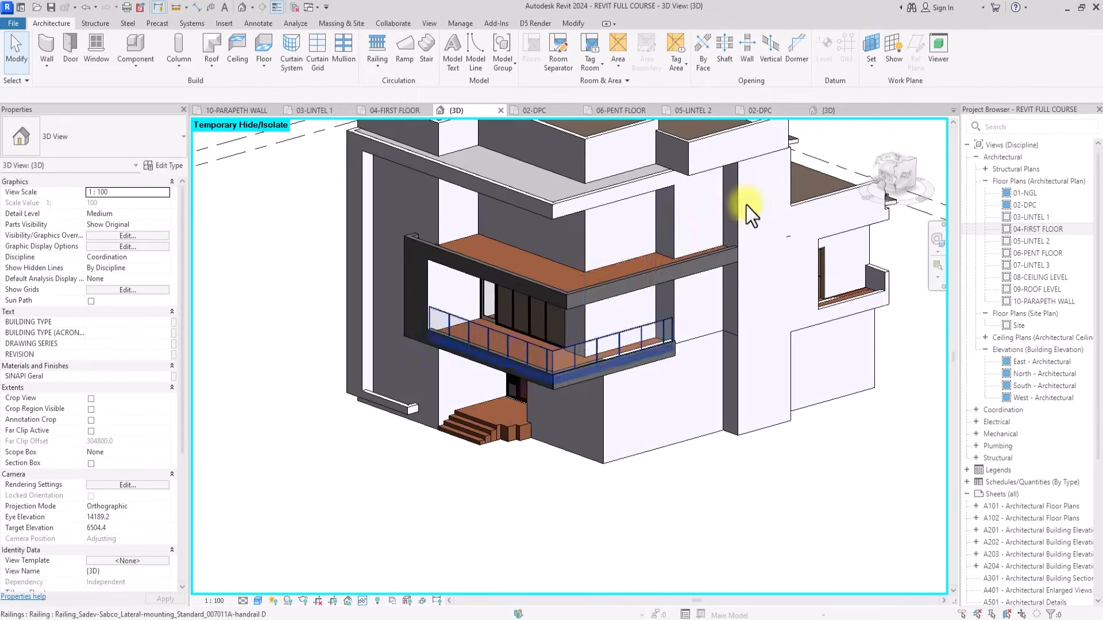
scroll(556, 335, up, 3)
scroll(556, 336, down, 2)
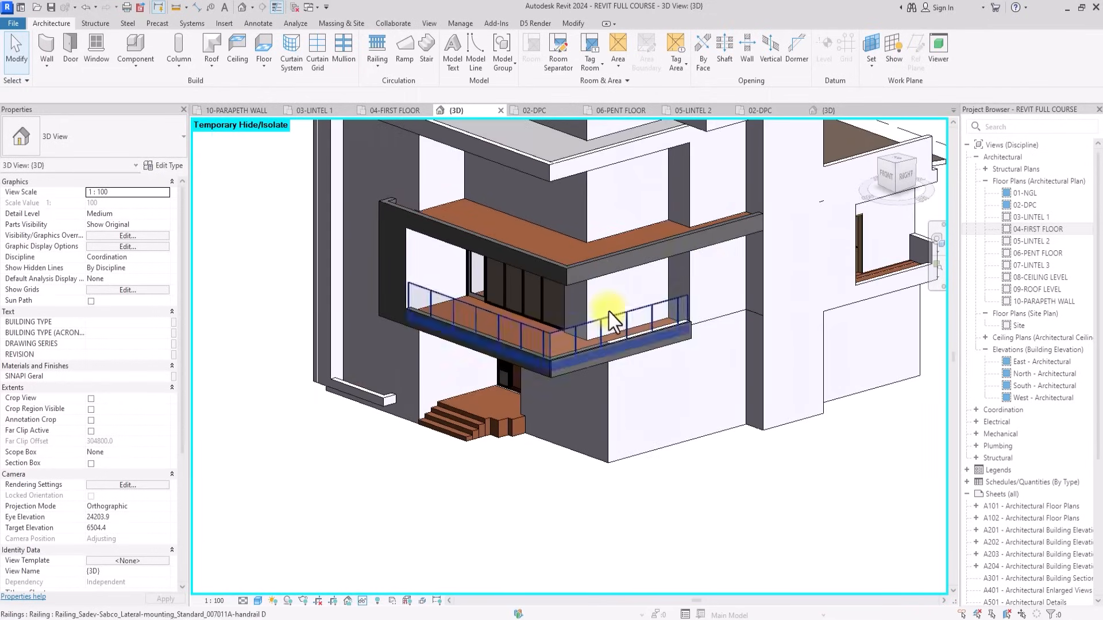
mouse_move(879, 184)
mouse_down()
mouse_move(276, 209)
mouse_move(930, 201)
mouse_move(926, 192)
mouse_move(953, 203)
mouse_up()
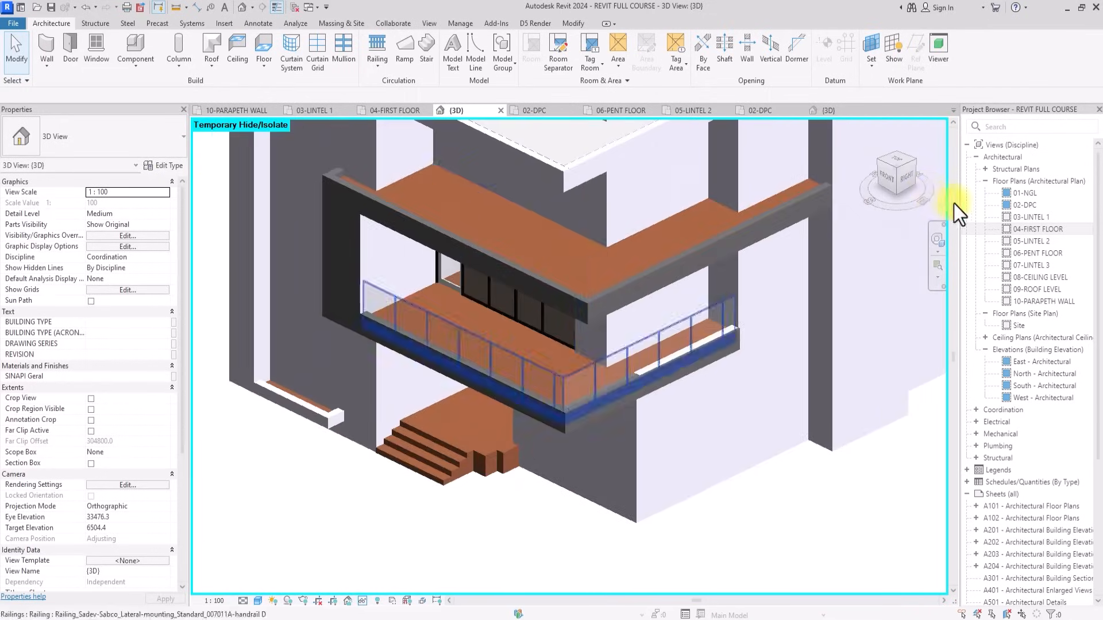
In the 04-FIRST FLOOR plan, create a straight railing of the same Sadev type about 3600 mm long along the right rear balcony's outer edge.
double_click(1034, 231)
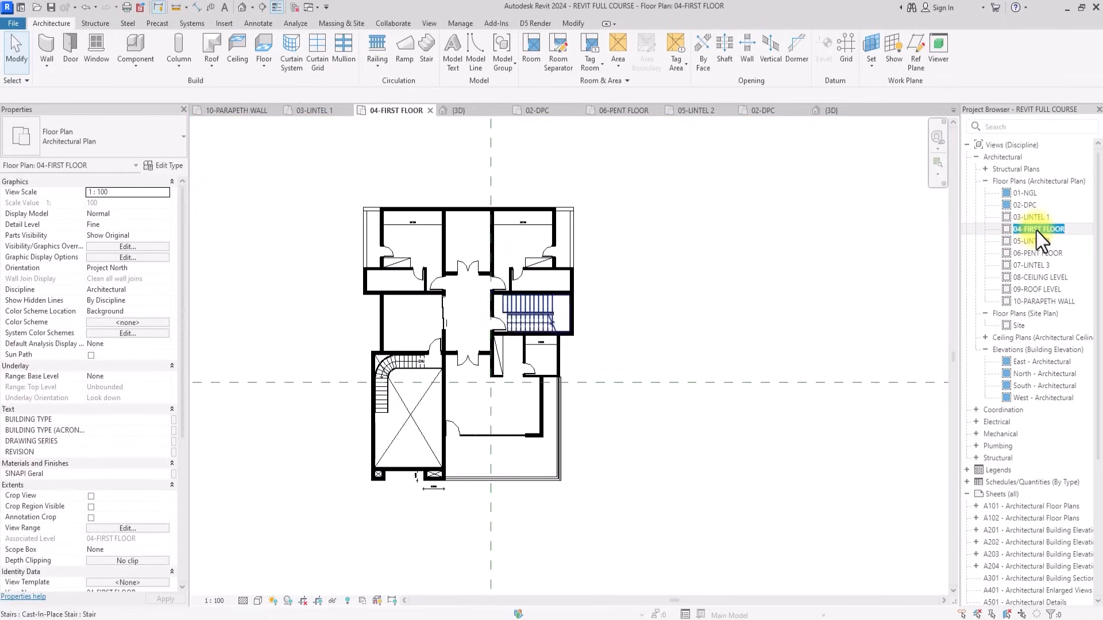
scroll(482, 210, up, 3)
middle_drag(481, 210, 651, 270)
middle_drag(1056, 250, 1036, 231)
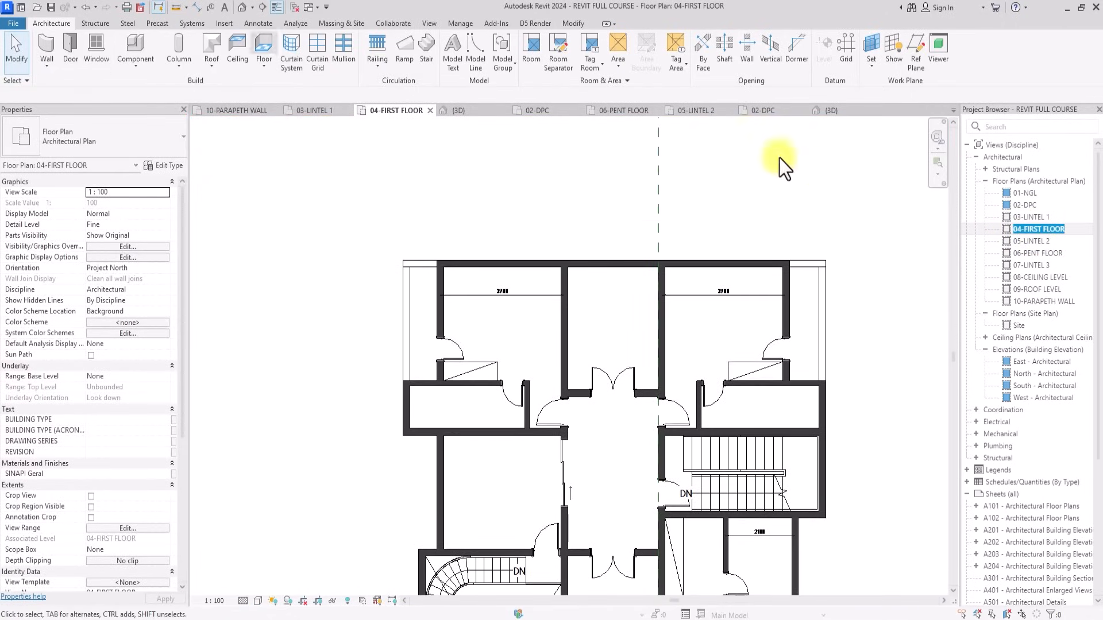
click(383, 46)
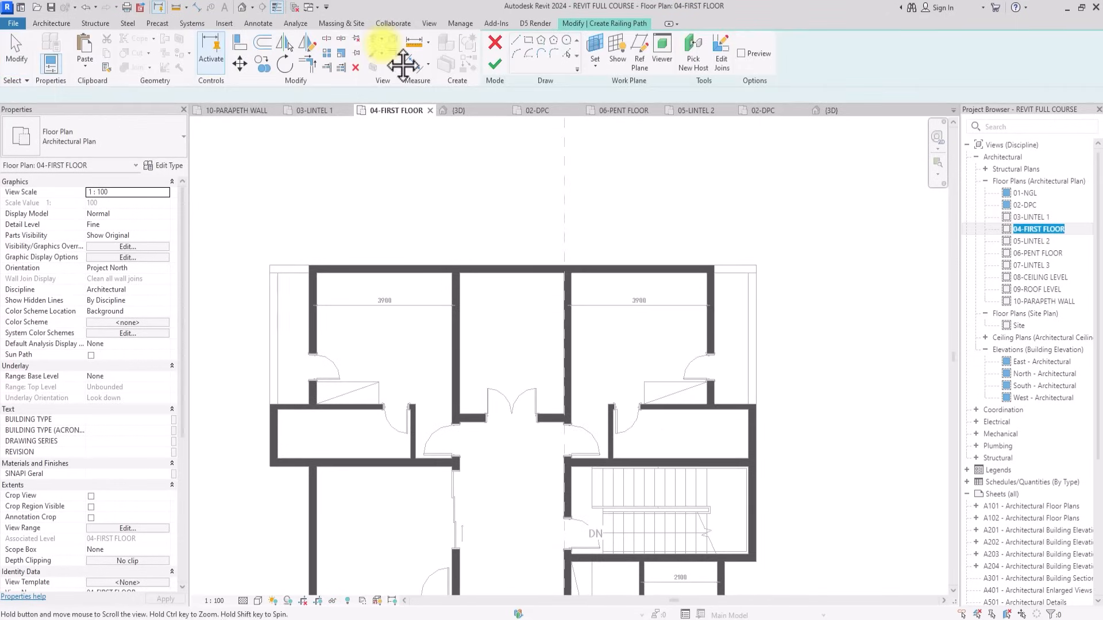
scroll(548, 402, up, 1)
scroll(747, 276, up, 3)
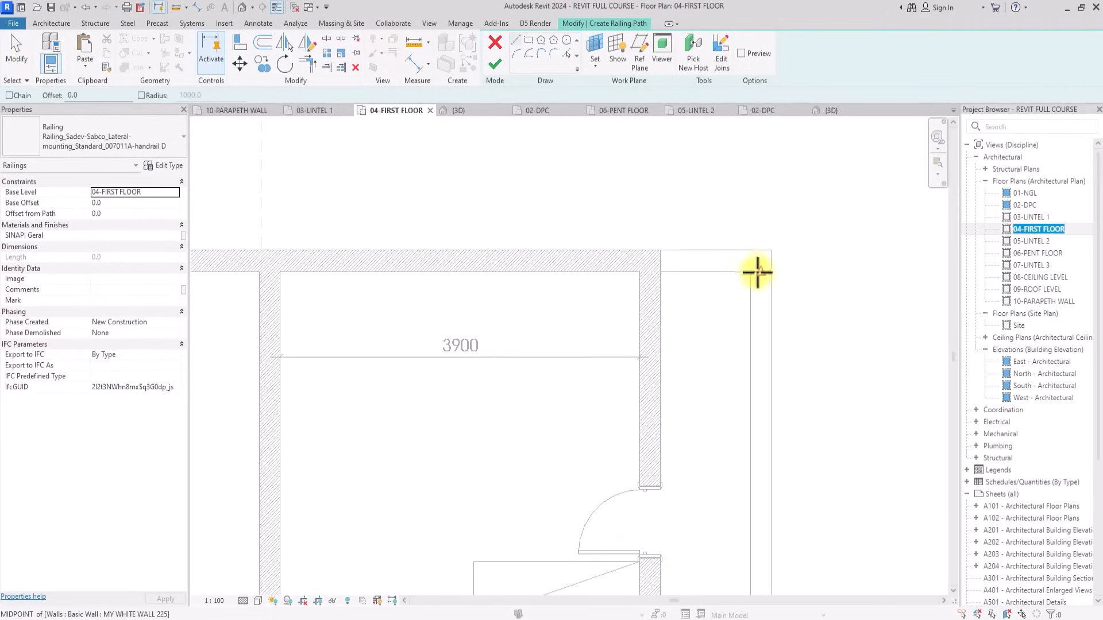
click(759, 273)
middle_drag(788, 345, 774, 193)
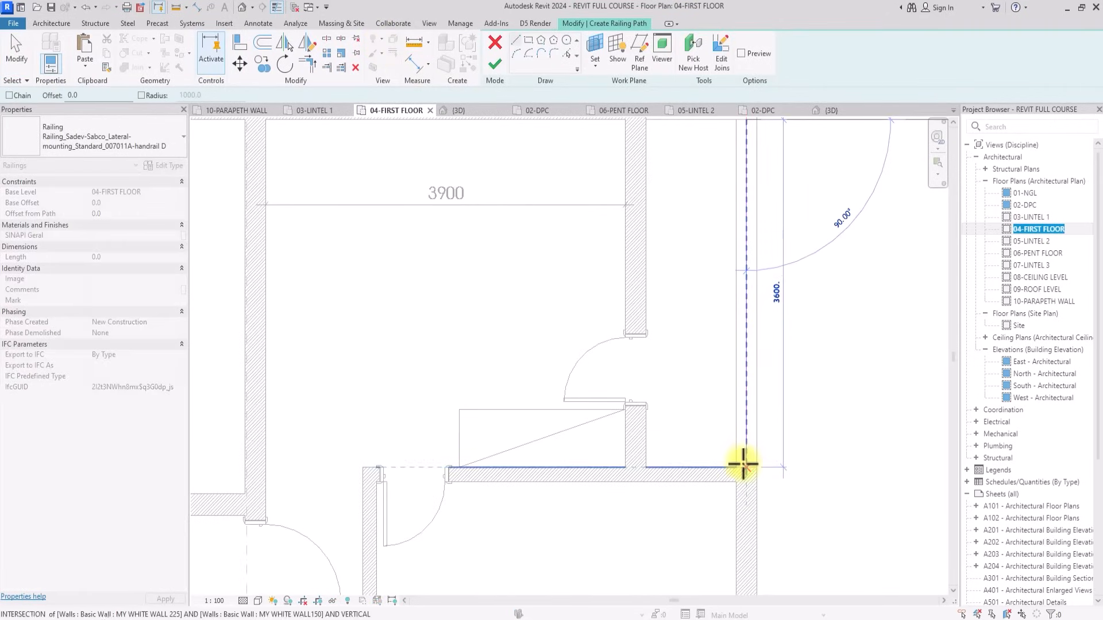
click(743, 457)
scroll(743, 458, down, 4)
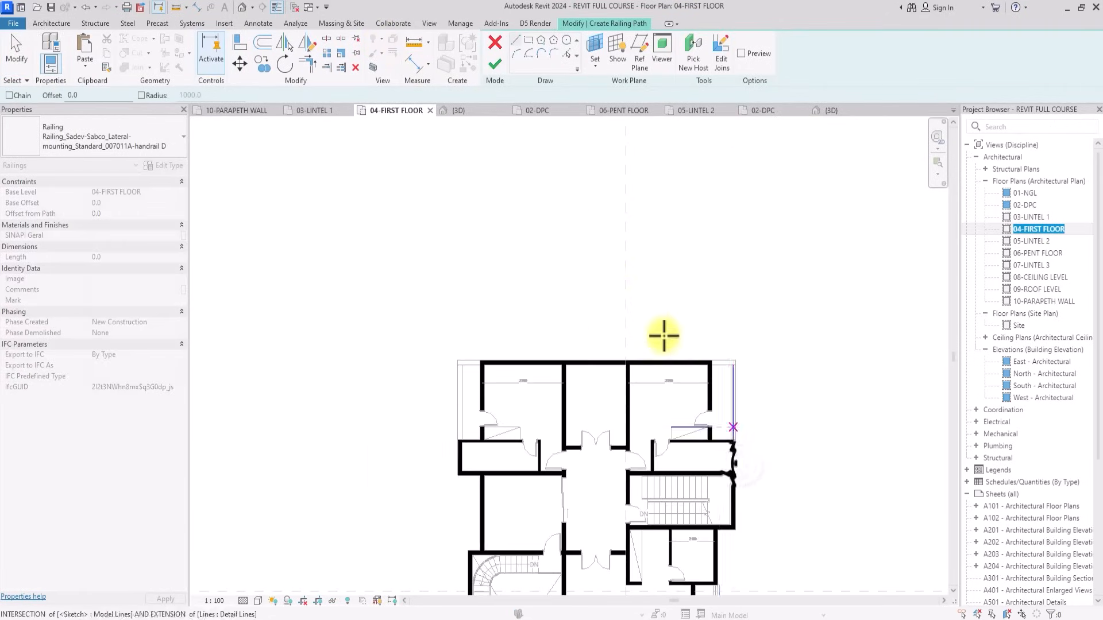
click(495, 64)
scroll(416, 267, up, 3)
key(Escape)
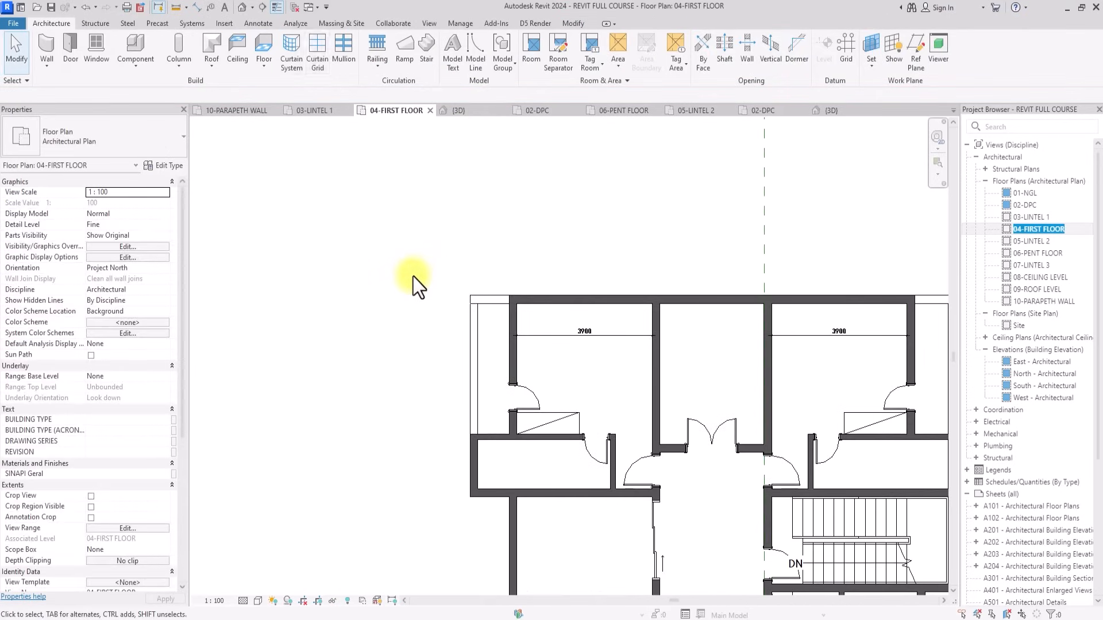
Create a matching Sadev railing about 3600 mm long along the left rear balcony's outer edge.
click(377, 55)
scroll(482, 319, up, 2)
scroll(481, 316, up, 3)
middle_drag(480, 315, 495, 388)
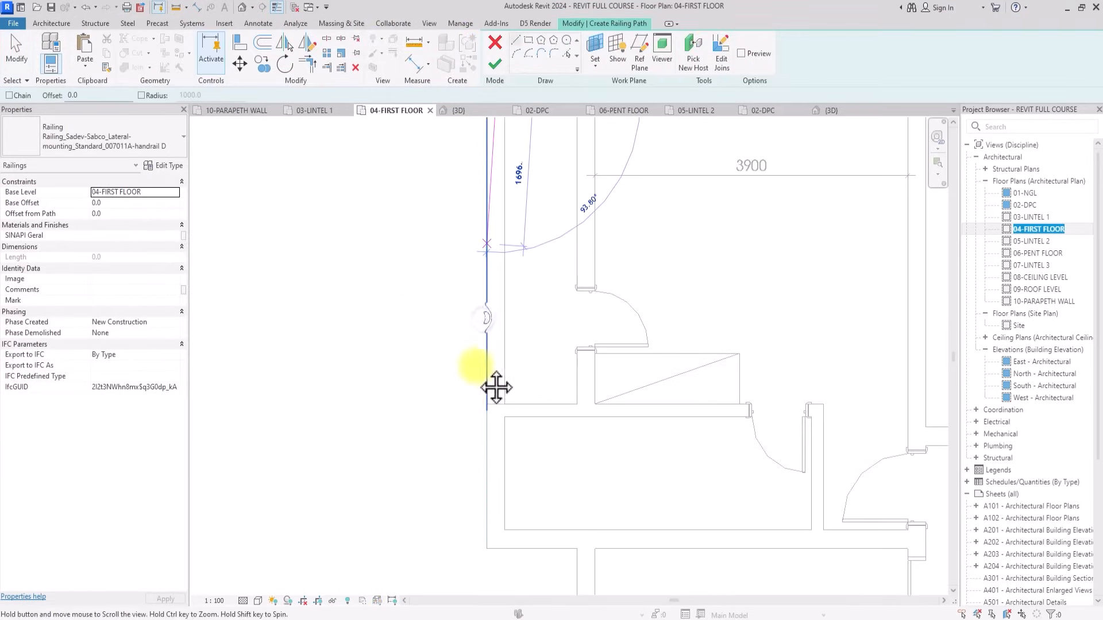
scroll(491, 393, down, 5)
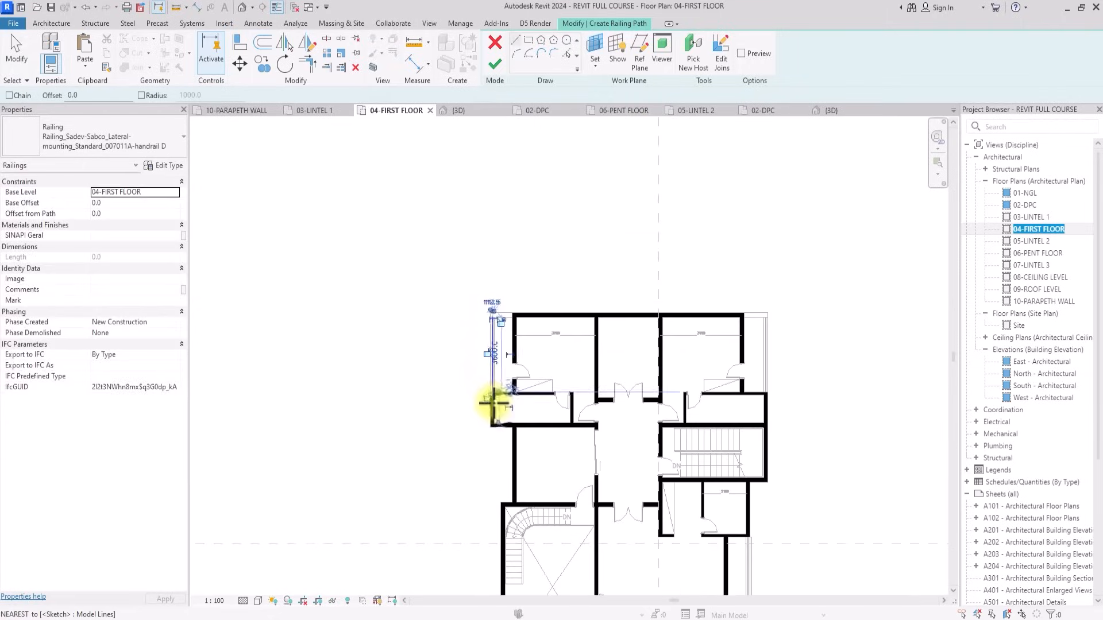
click(496, 64)
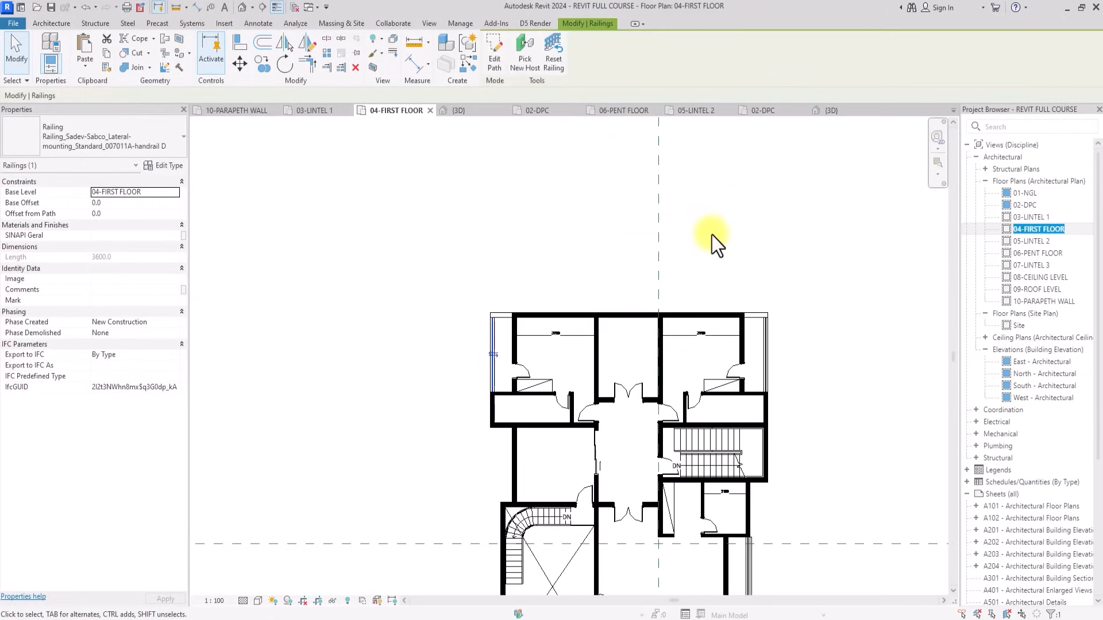
Deselect the new balcony railing and open the 06-PENT FLOOR floor plan.
click(712, 235)
scroll(711, 235, down, 5)
scroll(711, 235, up, 5)
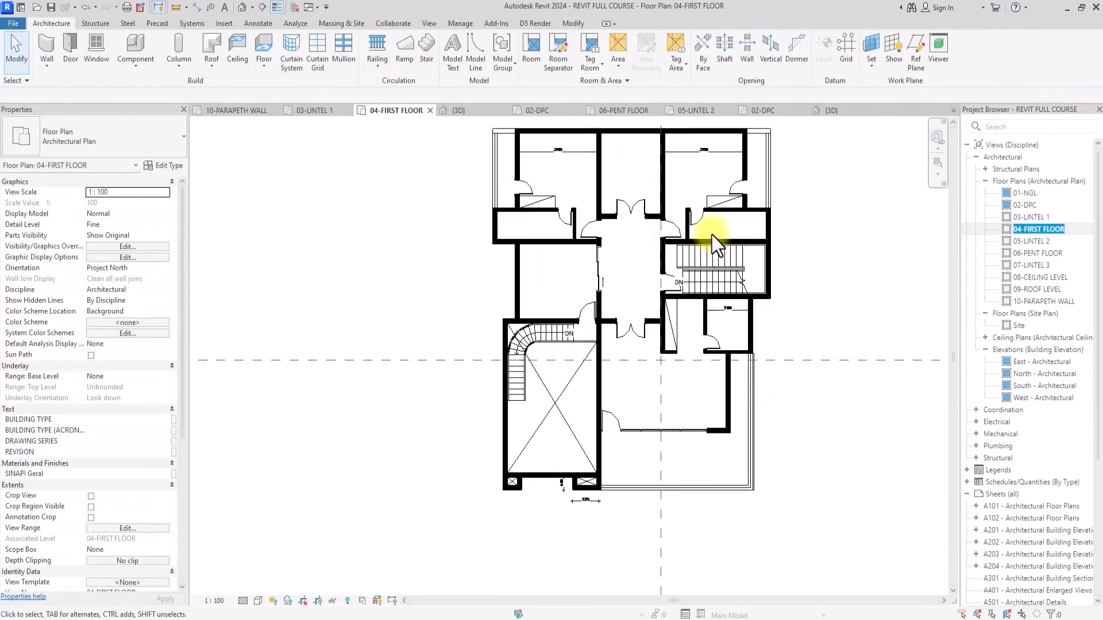
scroll(712, 235, up, 1)
middle_drag(712, 236, 578, 299)
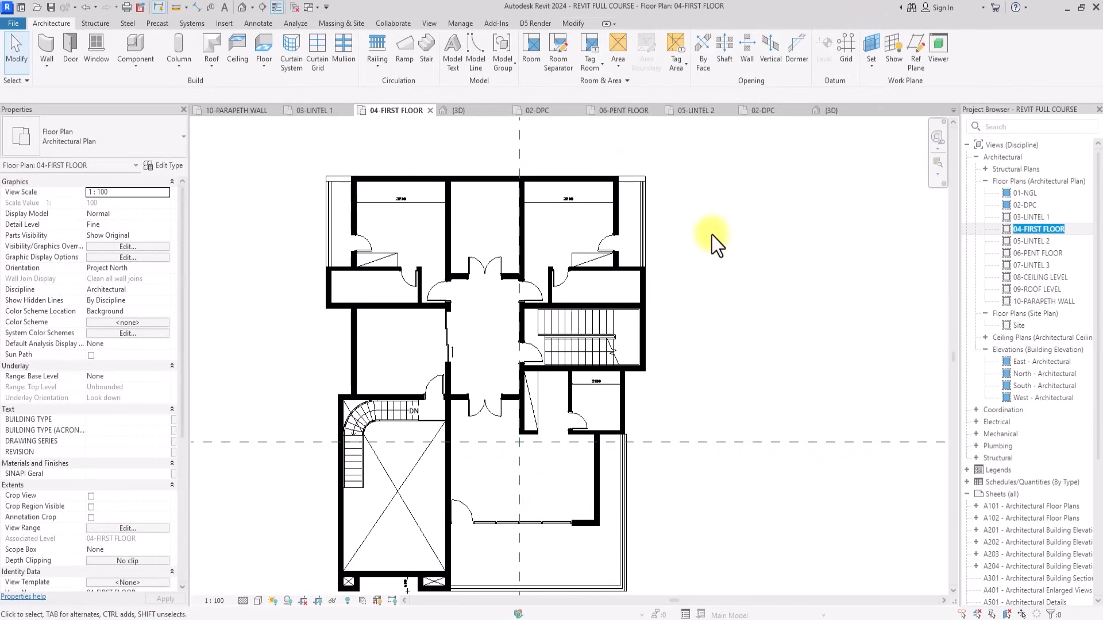
double_click(1033, 254)
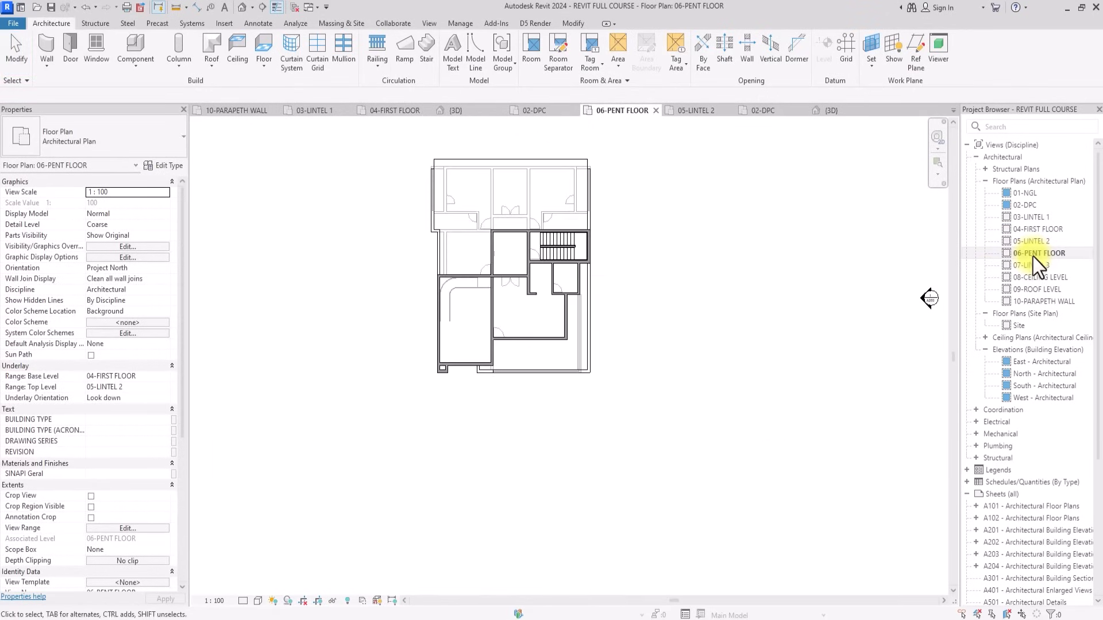
Examine the pent floor's wall layout around the stairwell, rooms and front terrace.
click(522, 231)
scroll(454, 365, up, 1)
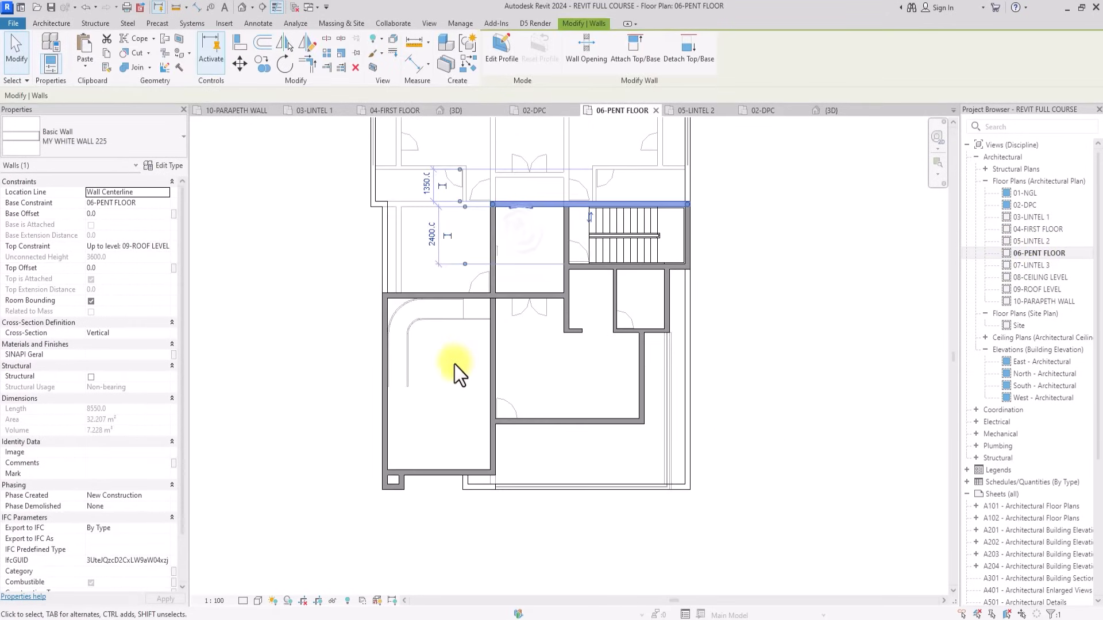
key(Escape)
scroll(453, 364, up, 1)
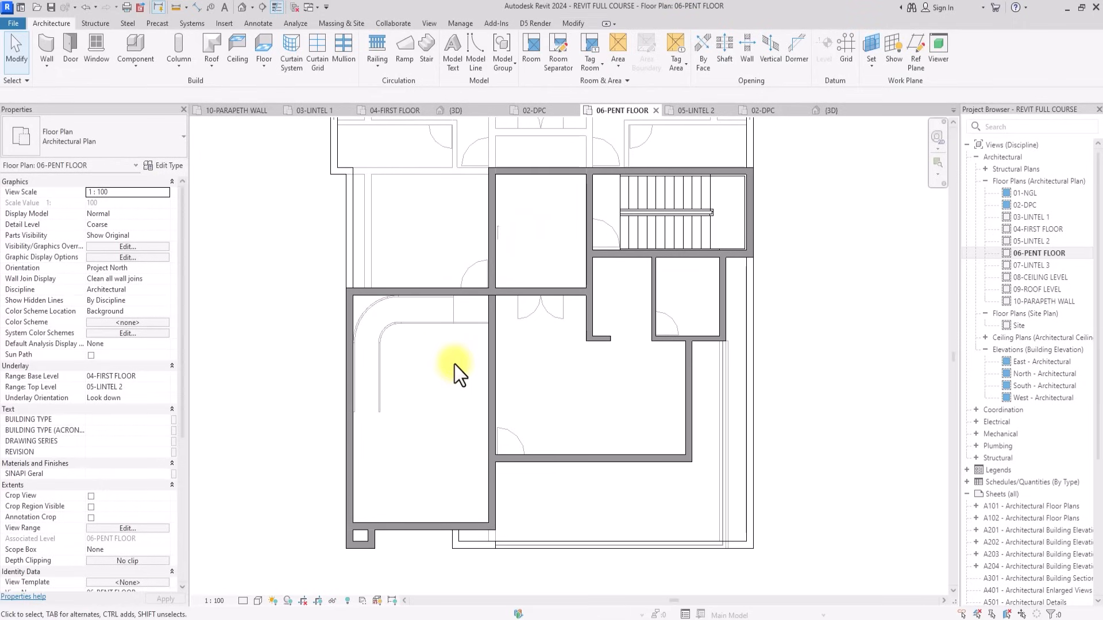
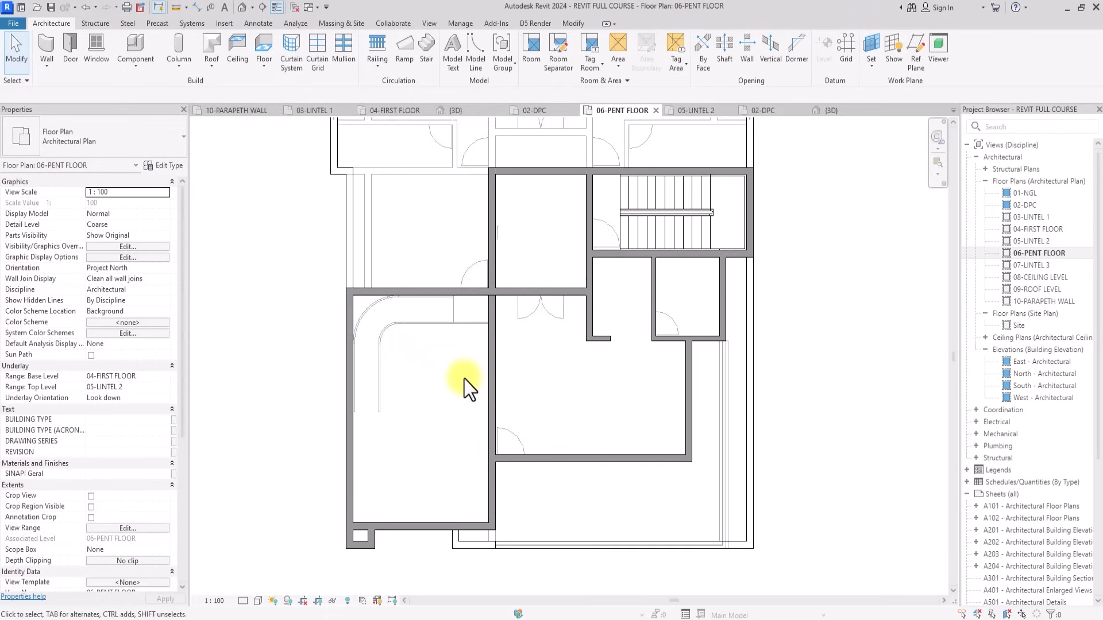
scroll(464, 379, down, 2)
scroll(464, 379, up, 4)
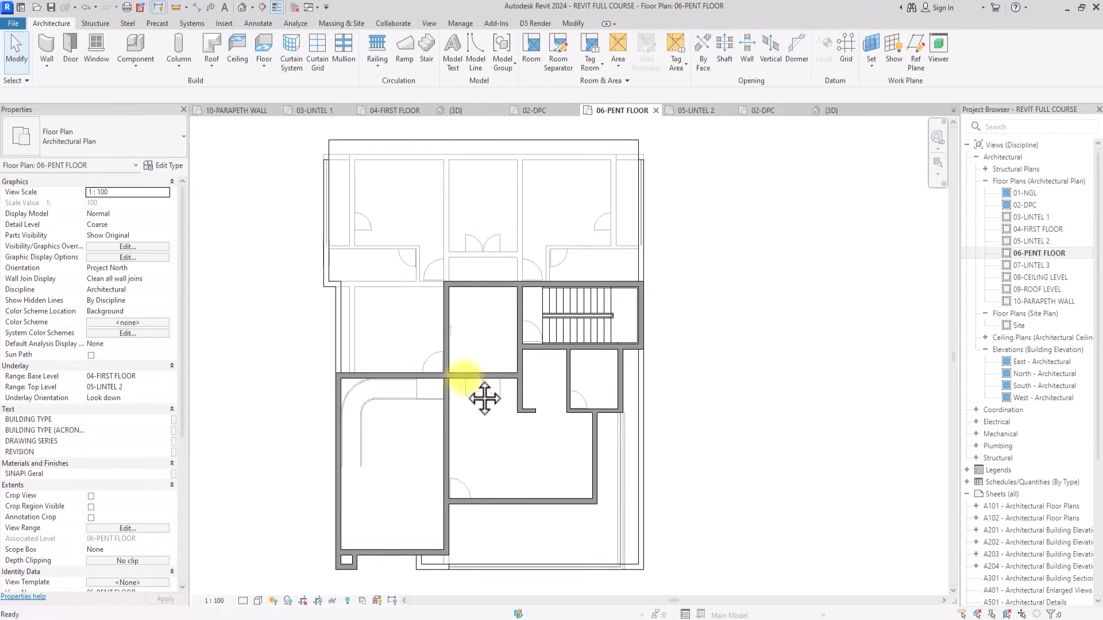
scroll(468, 349, down, 1)
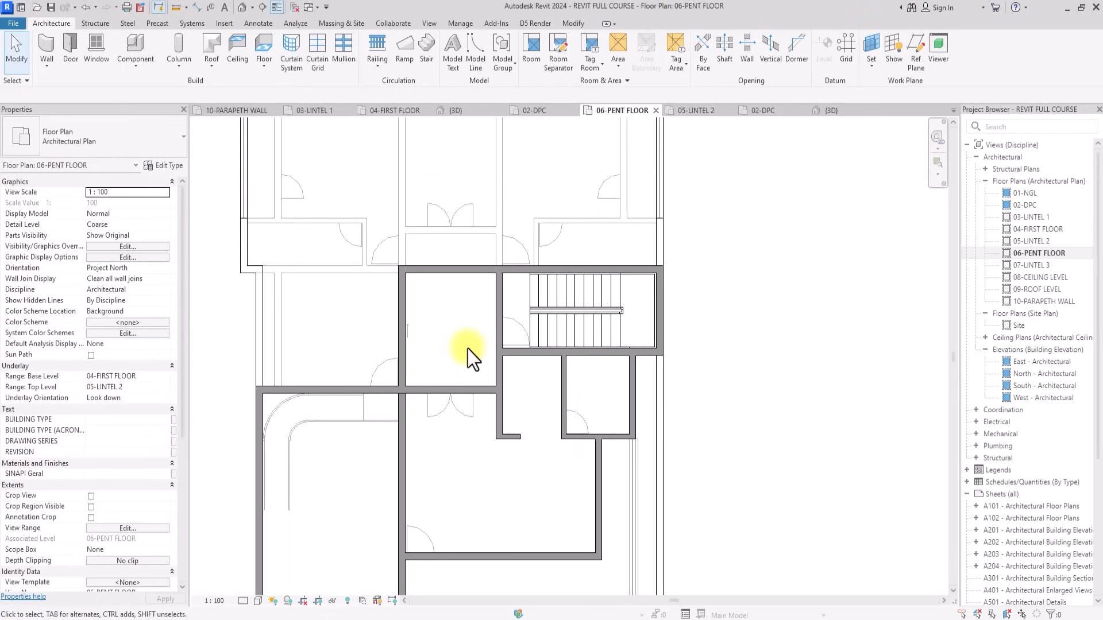
scroll(468, 349, down, 1)
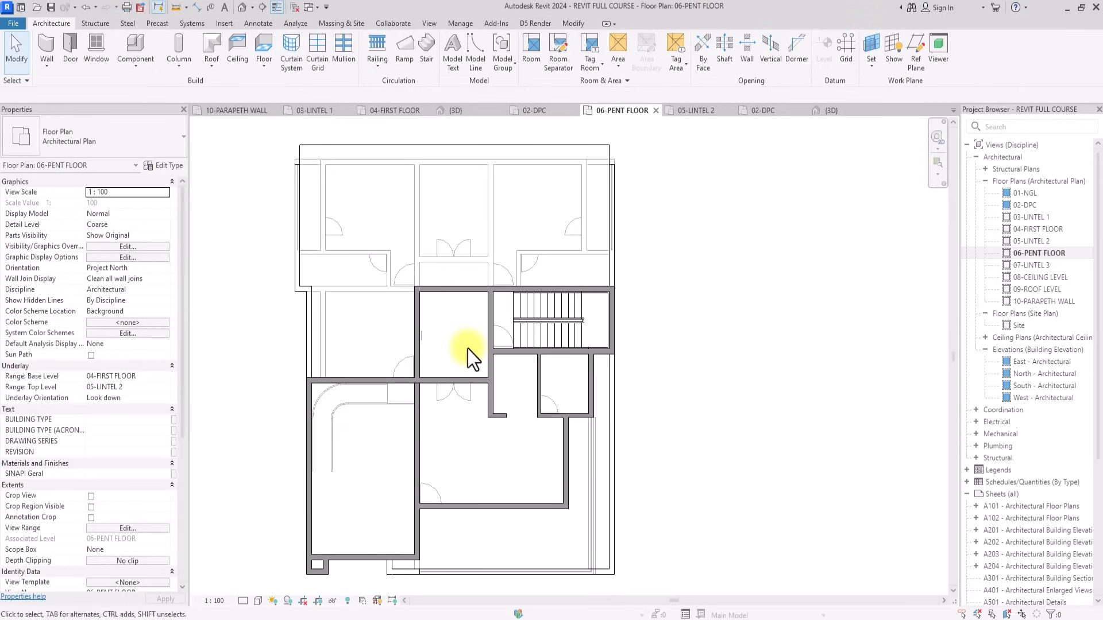
middle_drag(468, 349, 467, 367)
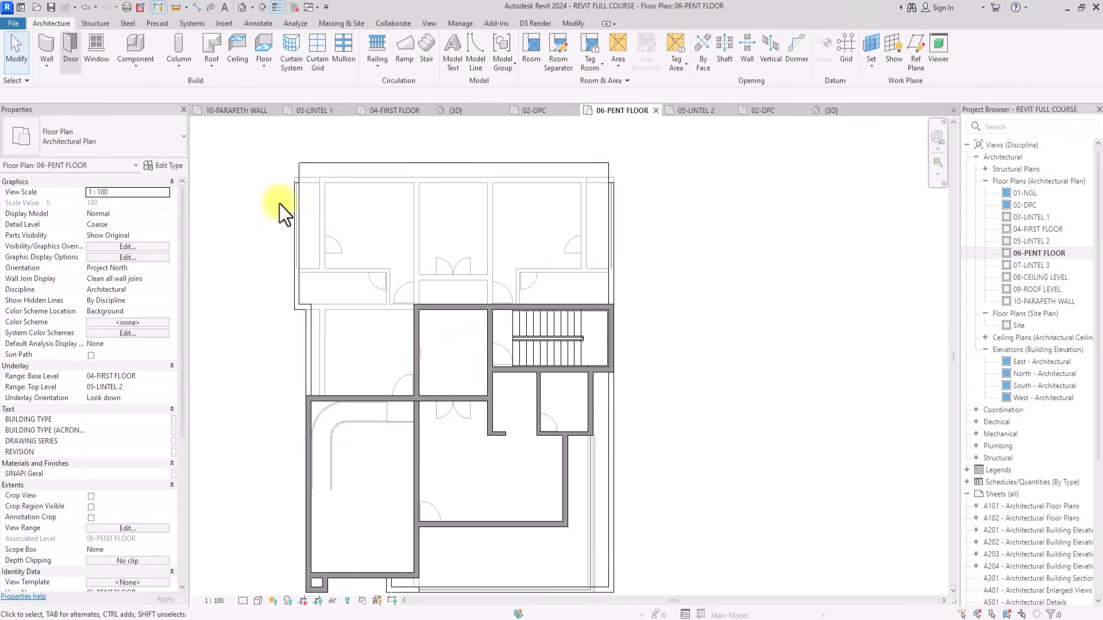
Place an IntSgl (6)(cleec) D1 door in the stairwell's left wall, matching the underlaid first-floor door and opening toward the stairs.
click(73, 45)
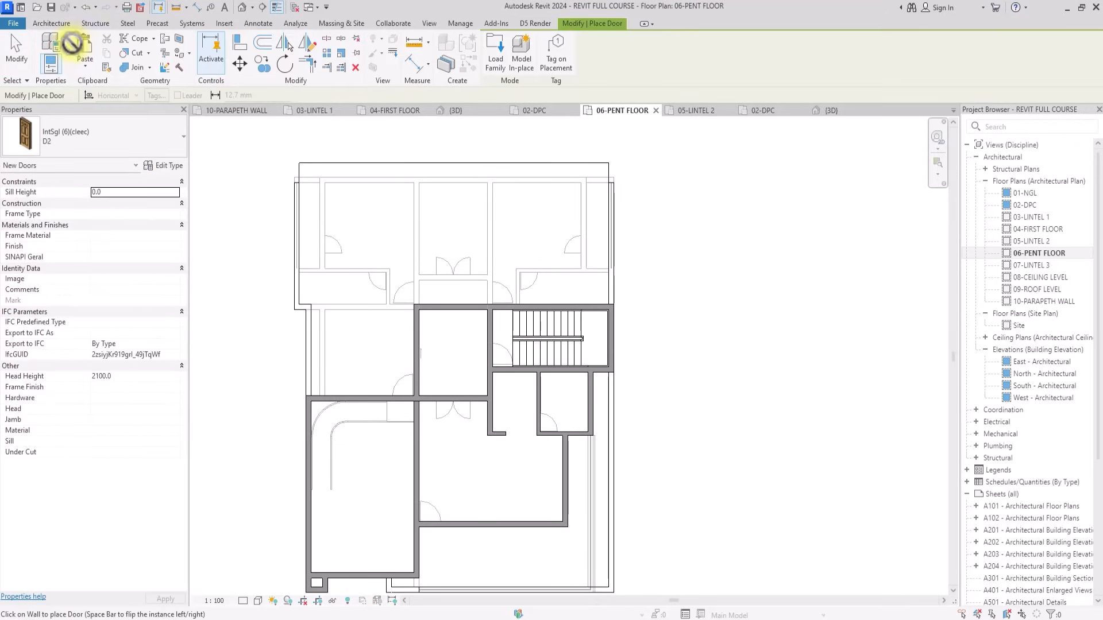
scroll(529, 407, up, 1)
click(65, 127)
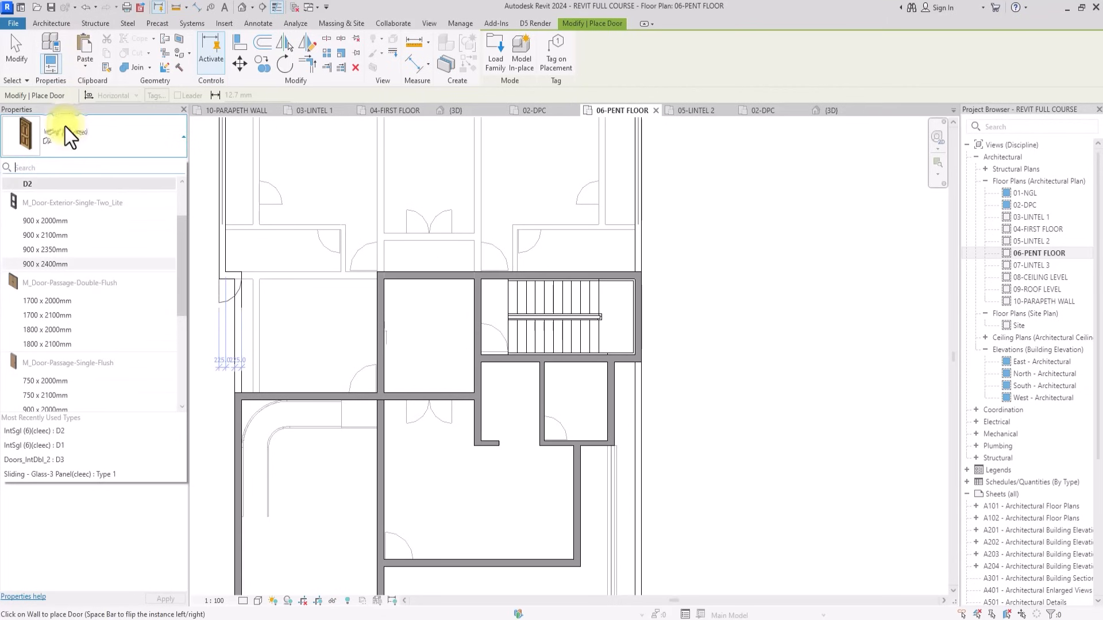
click(32, 243)
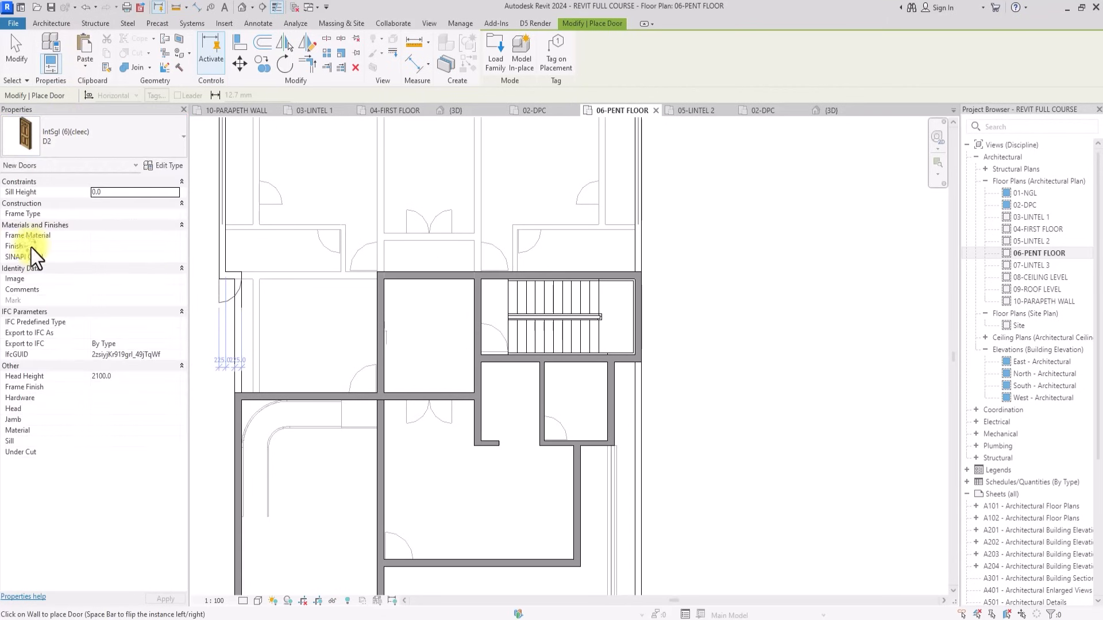
scroll(193, 276, up, 2)
scroll(535, 336, up, 1)
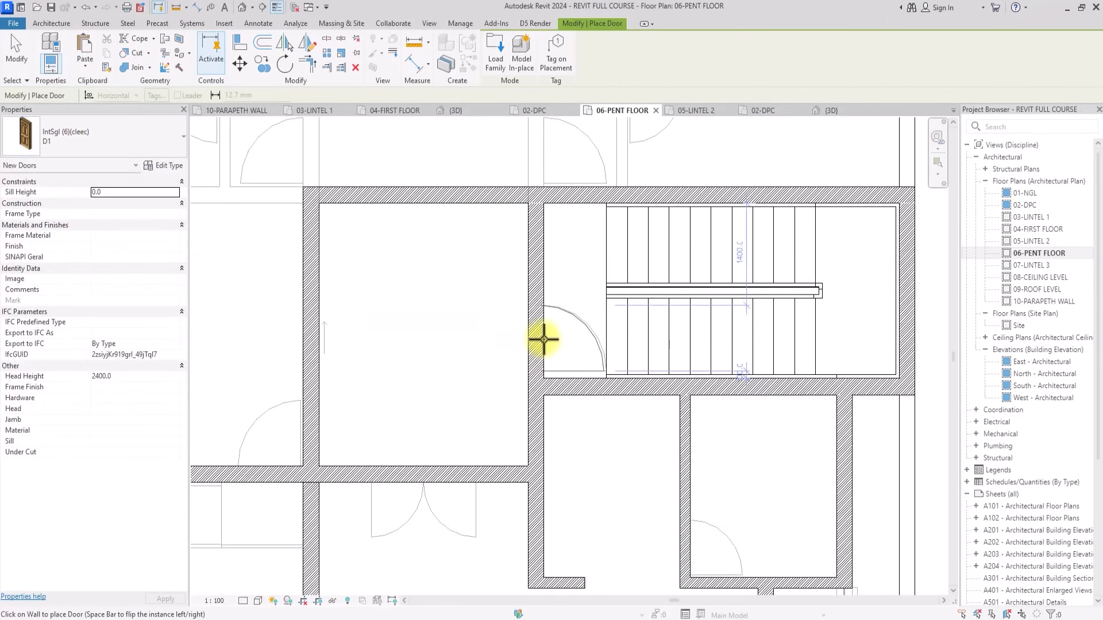
click(545, 341)
key(Escape)
key(Escape)
scroll(561, 344, down, 2)
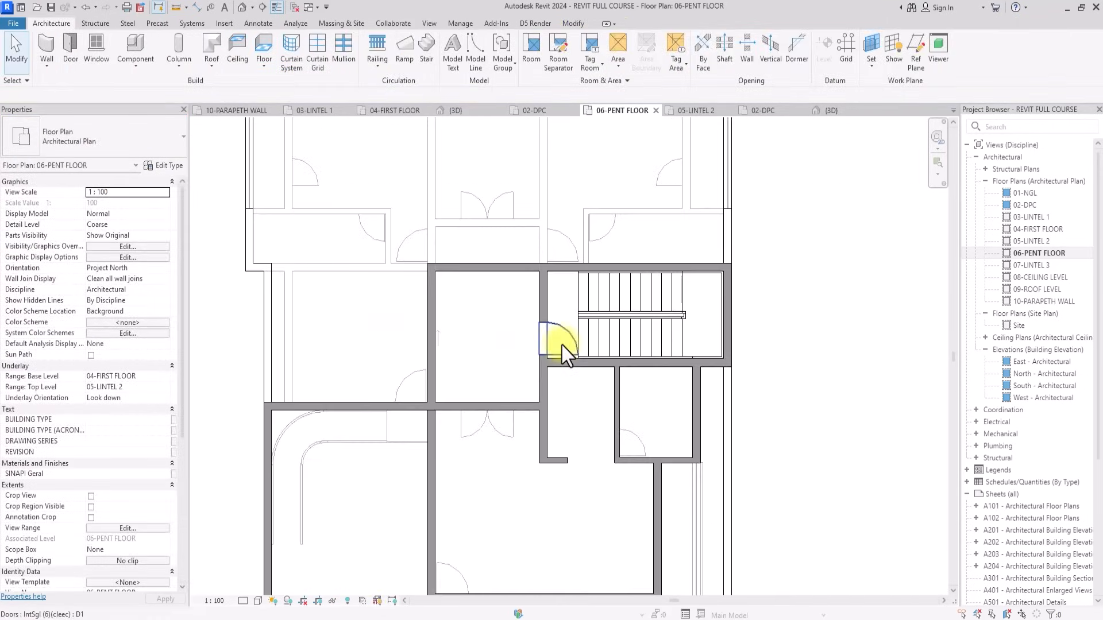
Set the pent floor plan's detail level to Fine.
click(243, 601)
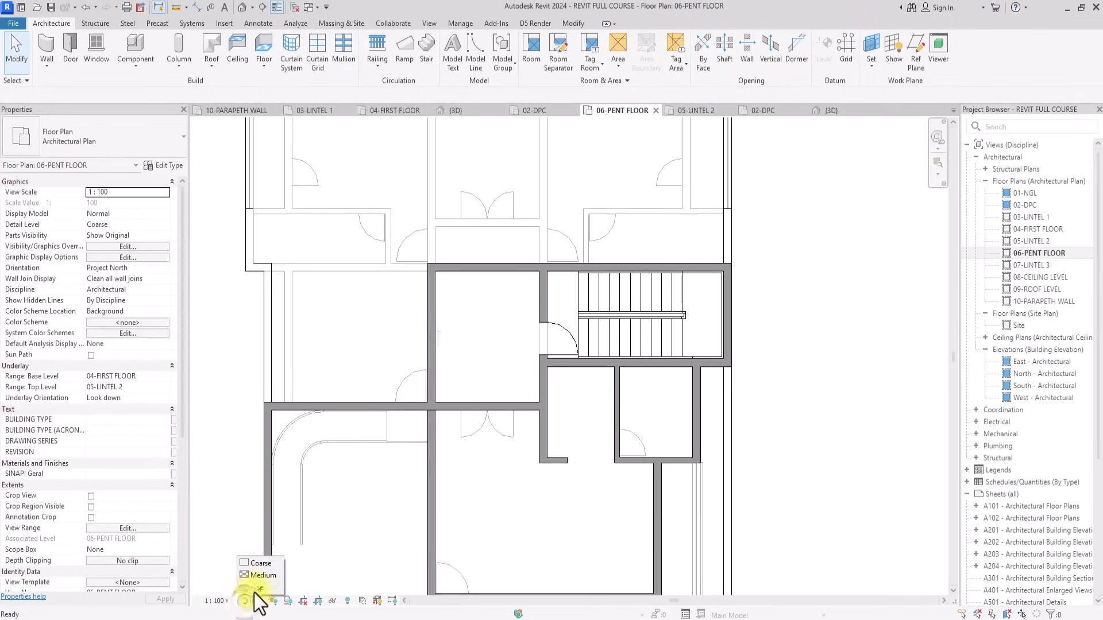
click(256, 589)
scroll(798, 439, down, 2)
scroll(818, 434, up, 3)
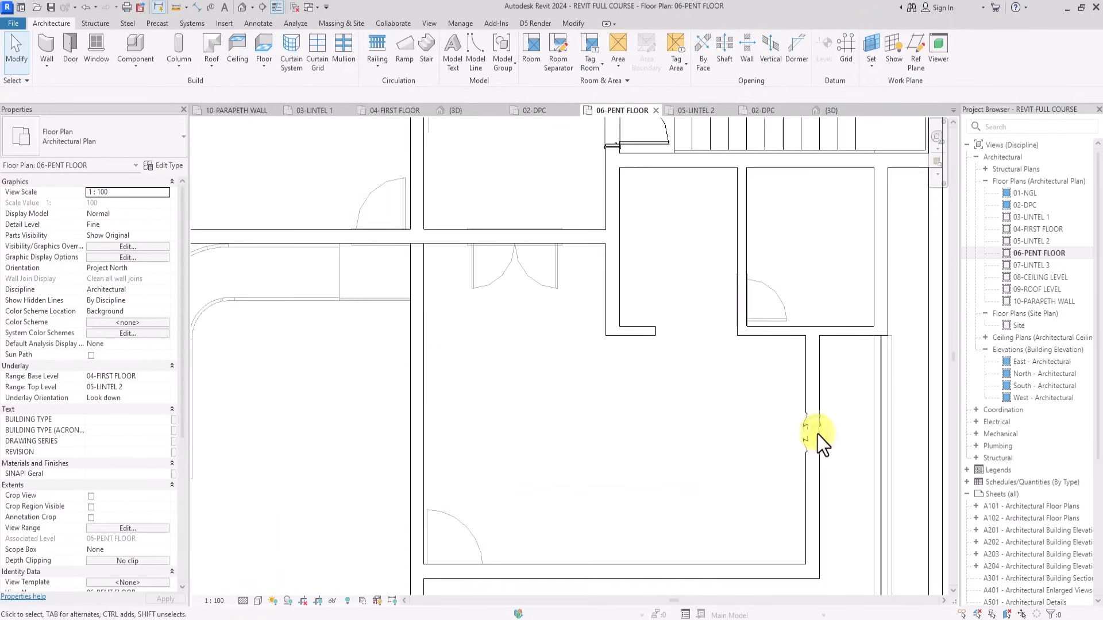
Sketch a Sadev-Sabco lateral-mounting railing path from the room wall down about 487 mm, along the front terrace parapet's centreline to its right corner.
scroll(818, 434, down, 2)
scroll(817, 434, up, 4)
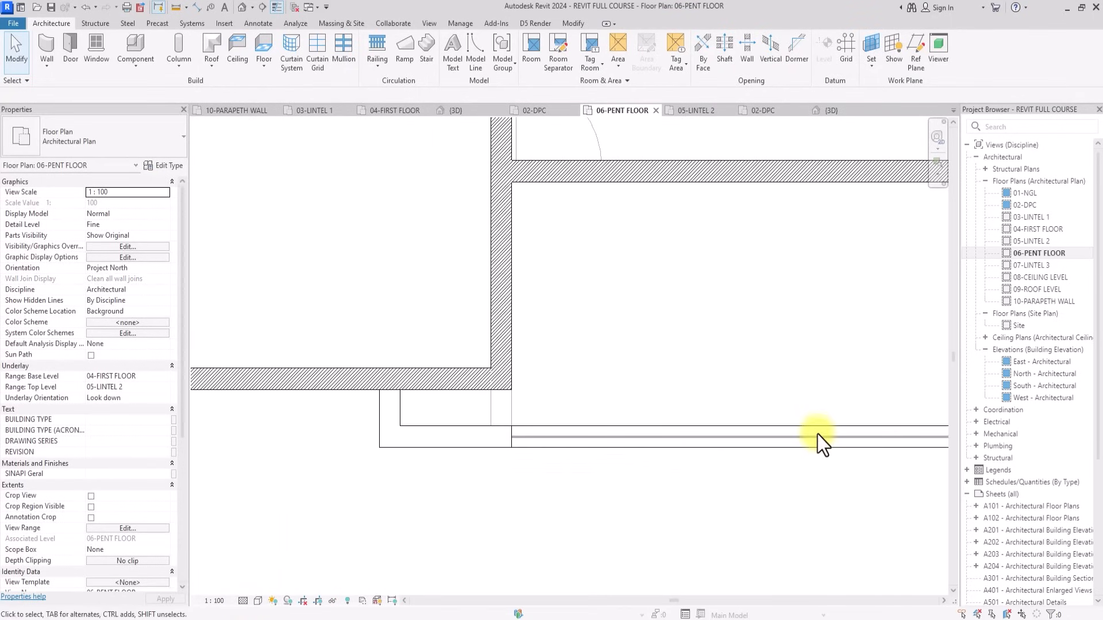
scroll(818, 434, down, 3)
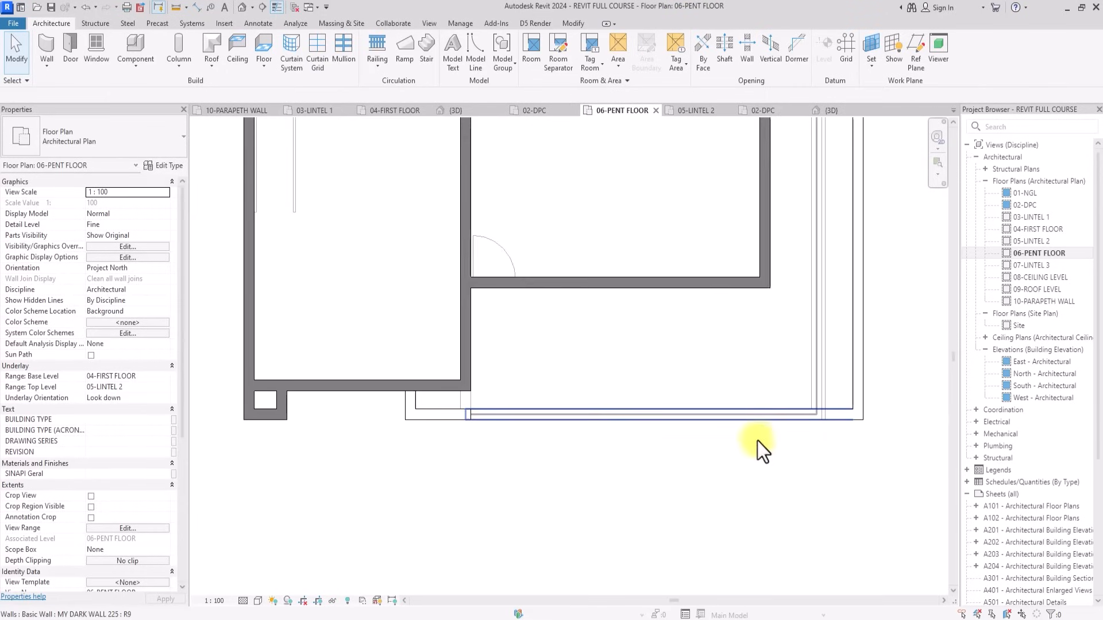
scroll(459, 473, down, 2)
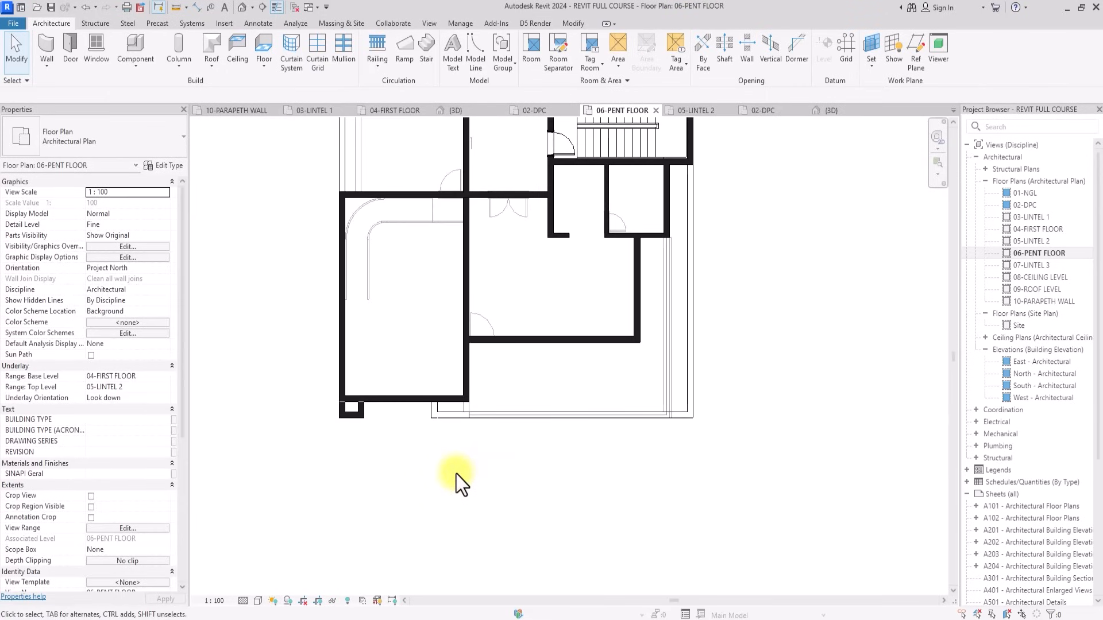
scroll(455, 473, up, 1)
mouse_move(456, 473)
middle_down()
mouse_move(430, 558)
mouse_move(390, 619)
mouse_move(571, 310)
mouse_move(404, 531)
mouse_move(456, 477)
middle_up()
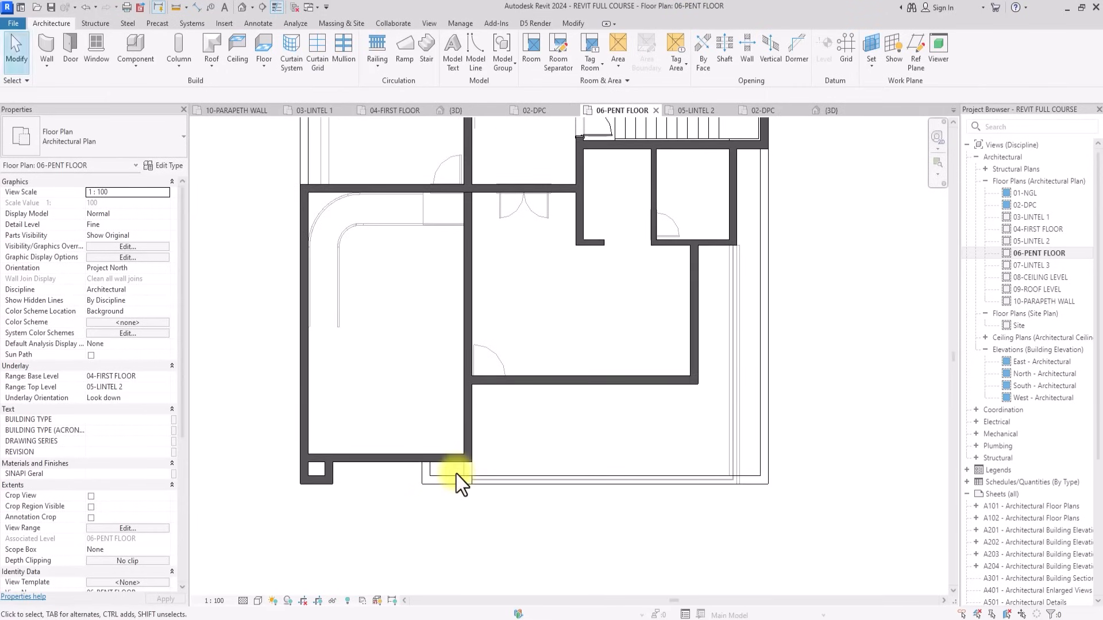
click(375, 46)
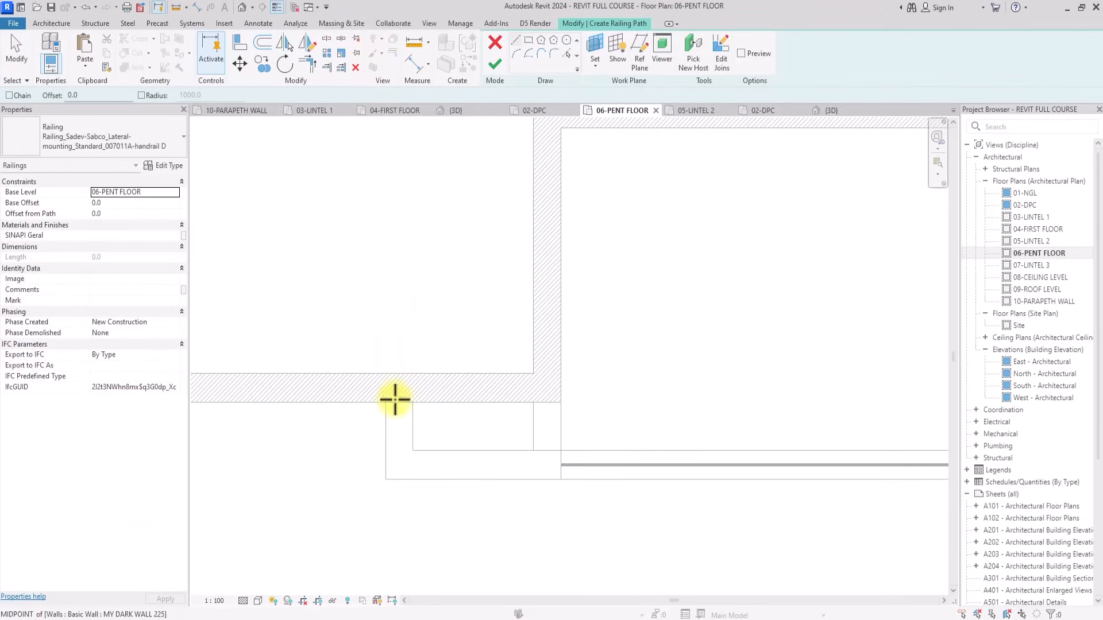
click(396, 401)
click(397, 465)
scroll(406, 466, down, 3)
scroll(402, 466, down, 2)
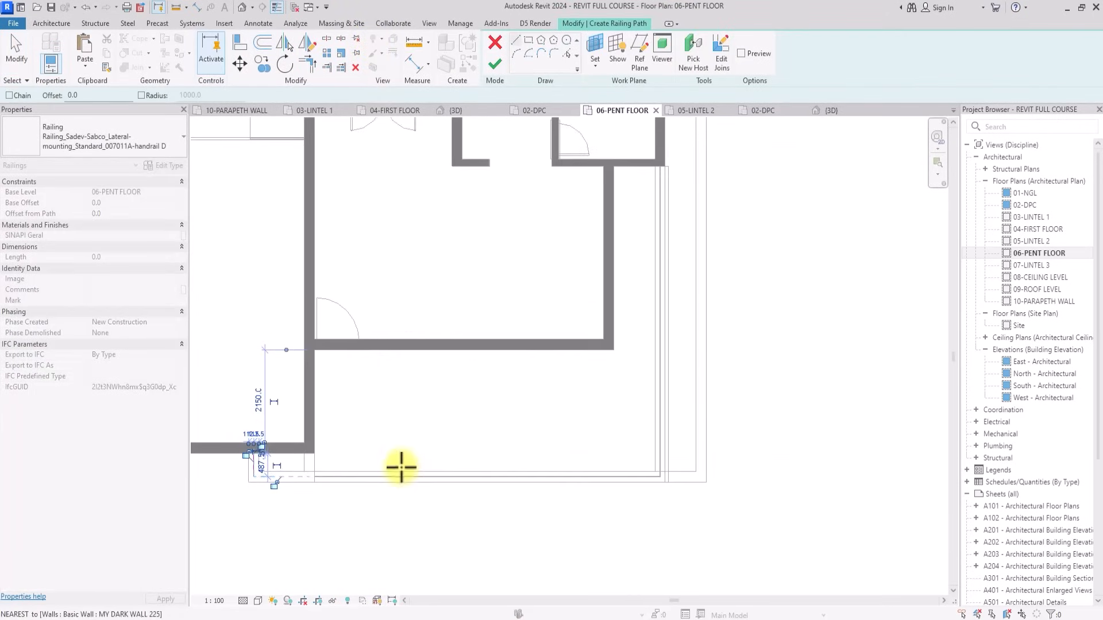
scroll(307, 493, up, 6)
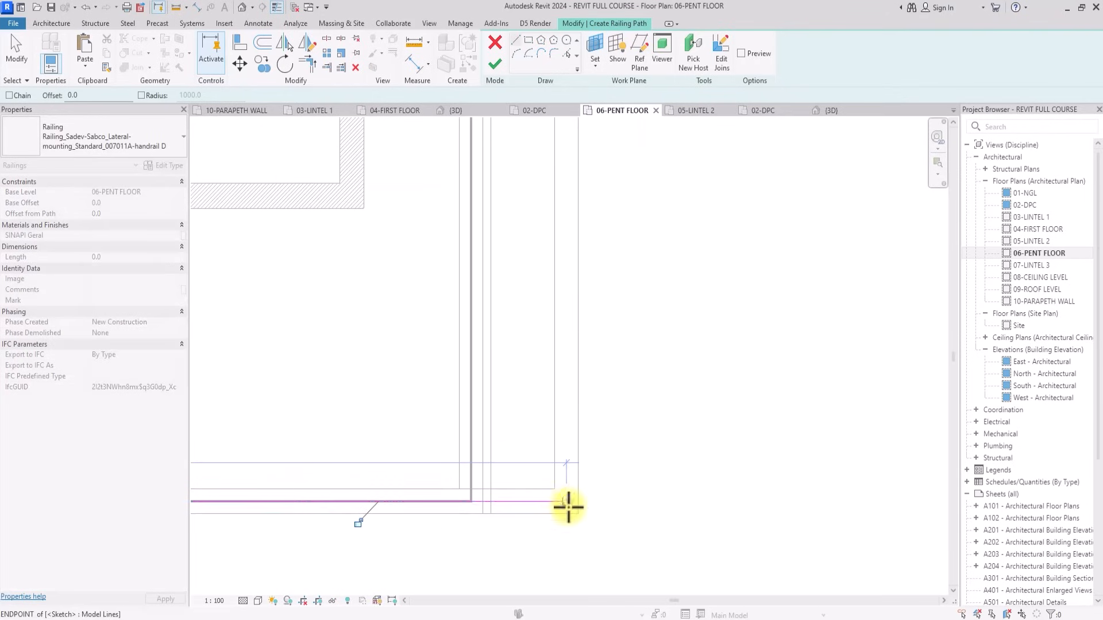
click(568, 502)
Continue the railing path about 9100 mm up the terrace's right parapet to the stairwell wall and finish the railing.
scroll(568, 504, down, 2)
middle_drag(570, 508, 548, 575)
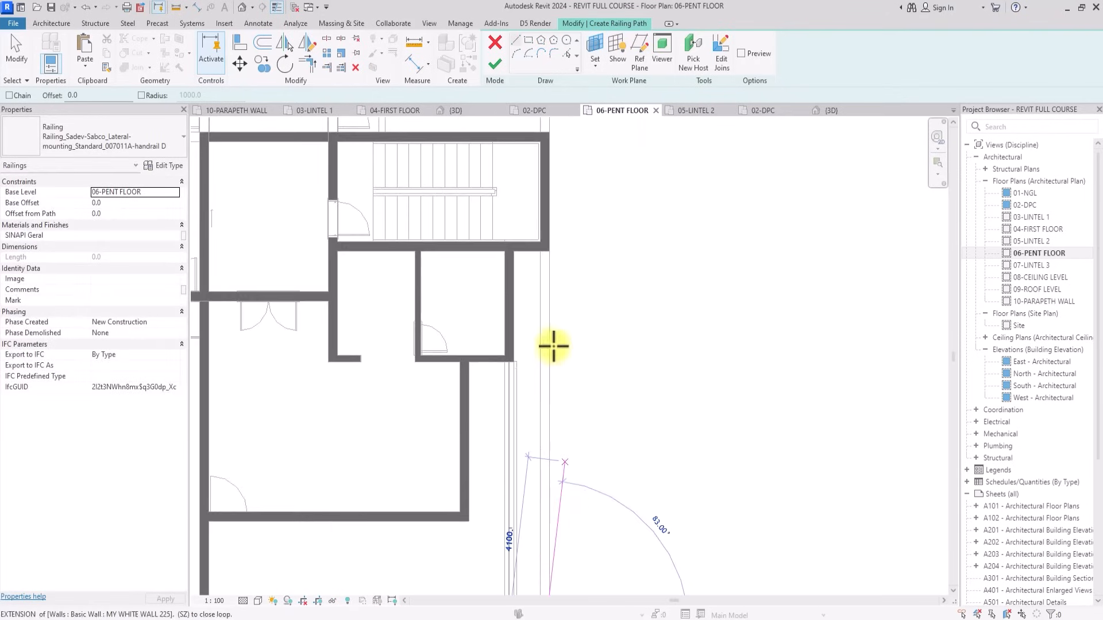
scroll(542, 282, up, 3)
click(540, 209)
scroll(536, 204, down, 2)
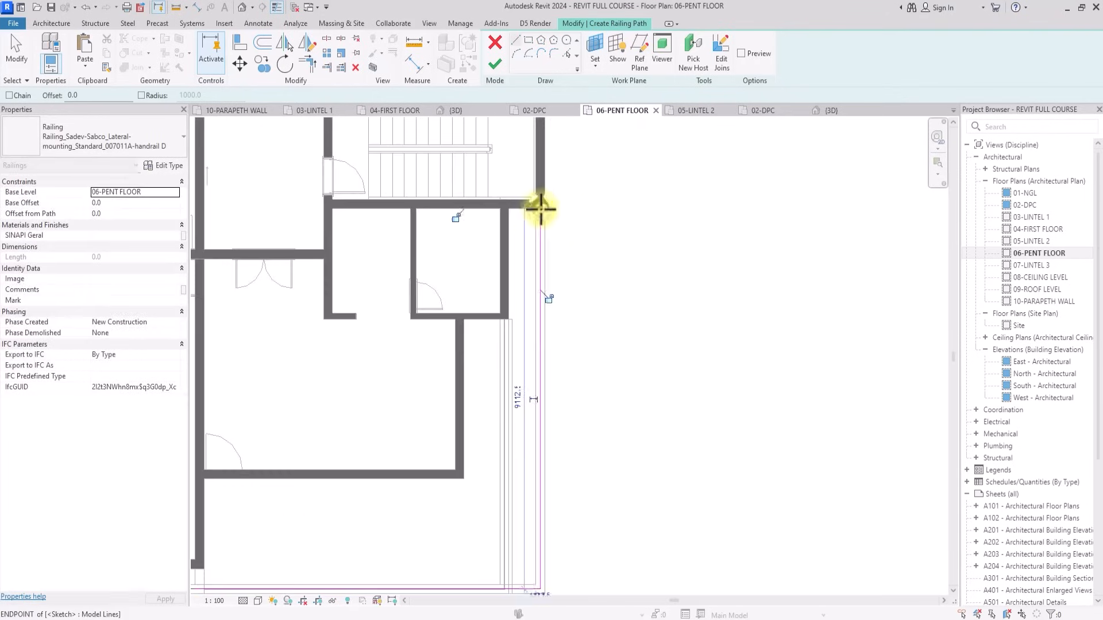
click(496, 65)
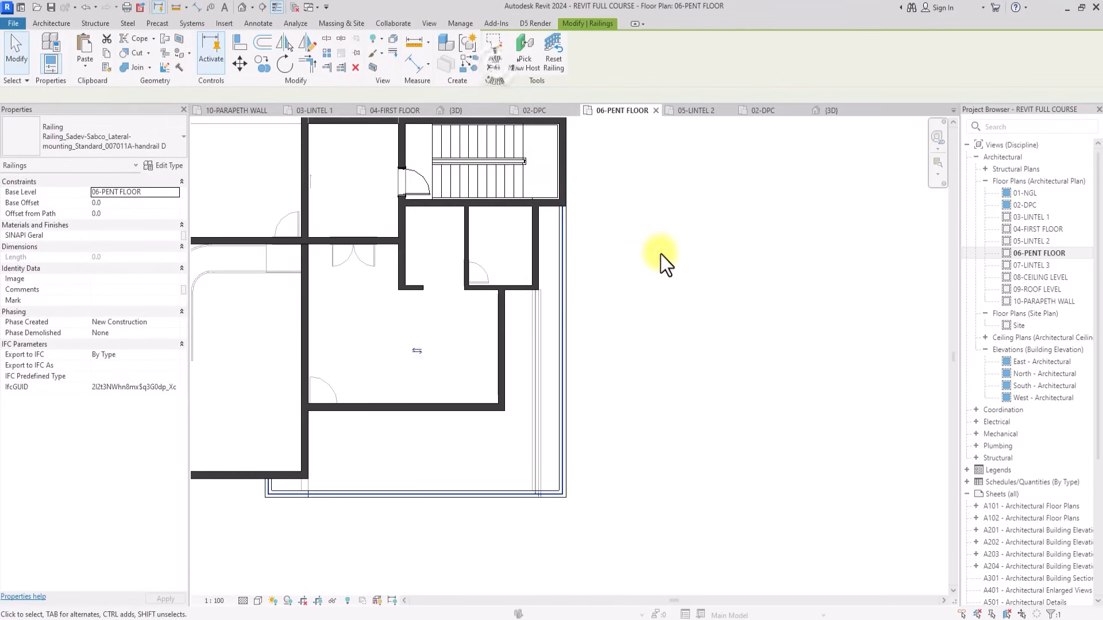
Turn off the pent floor plan's underlay by setting its base level range to None.
scroll(496, 482, down, 3)
scroll(455, 535, up, 3)
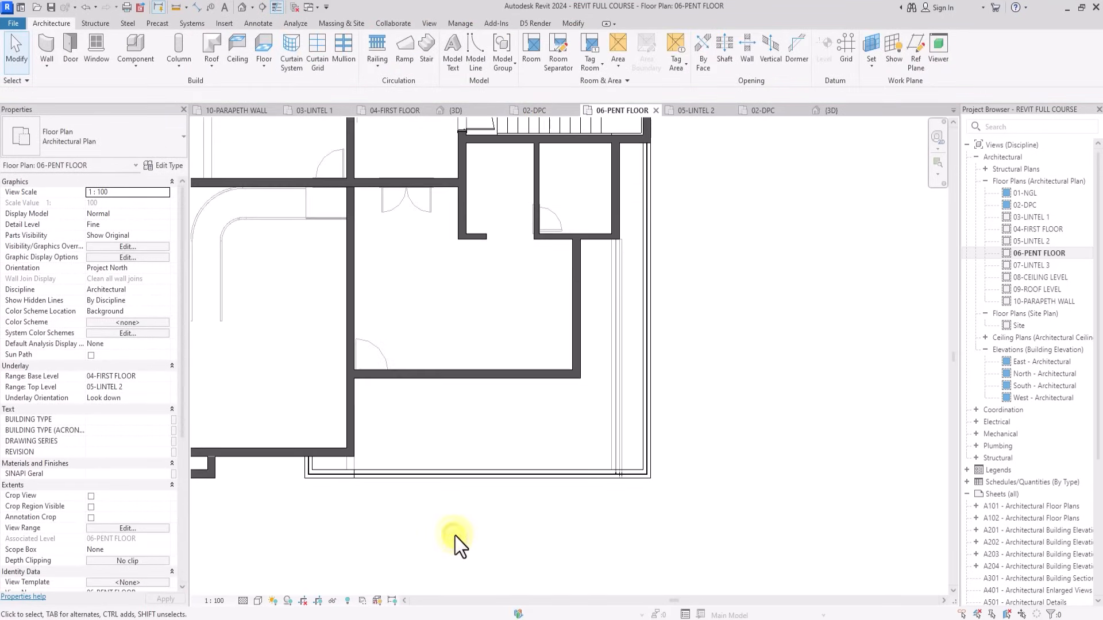
scroll(455, 536, down, 3)
scroll(455, 536, up, 1)
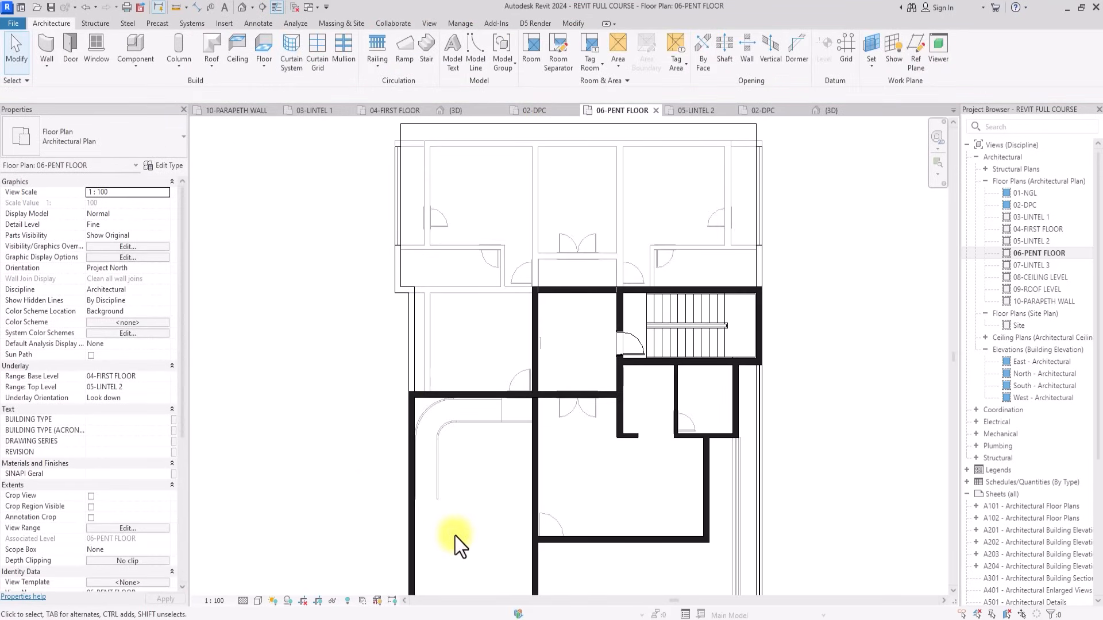
click(164, 379)
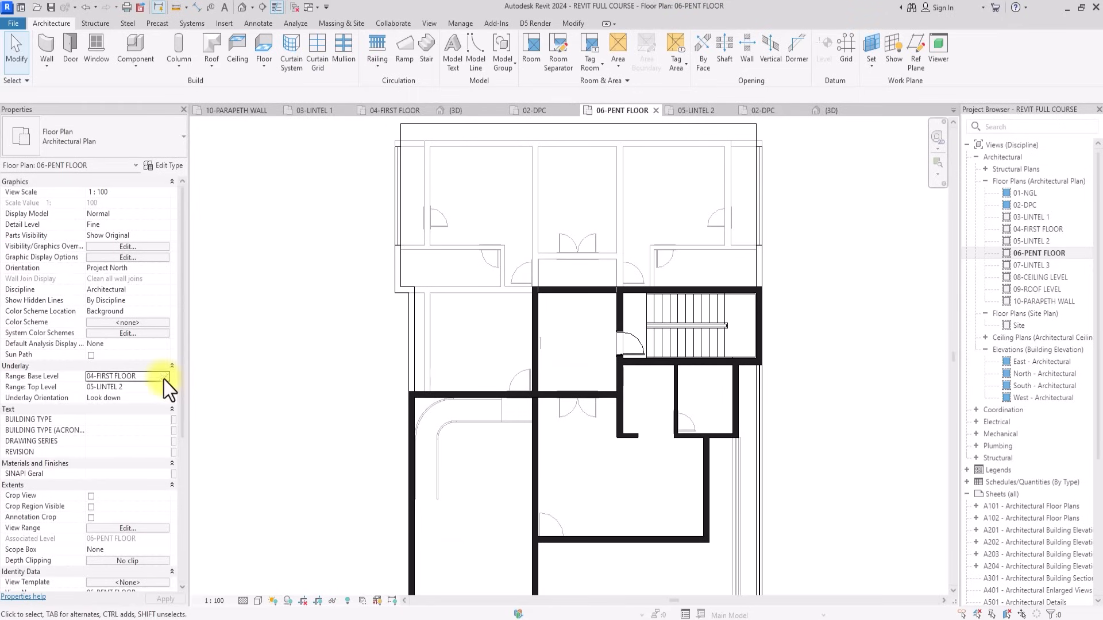
click(165, 376)
click(103, 391)
scroll(390, 489, down, 3)
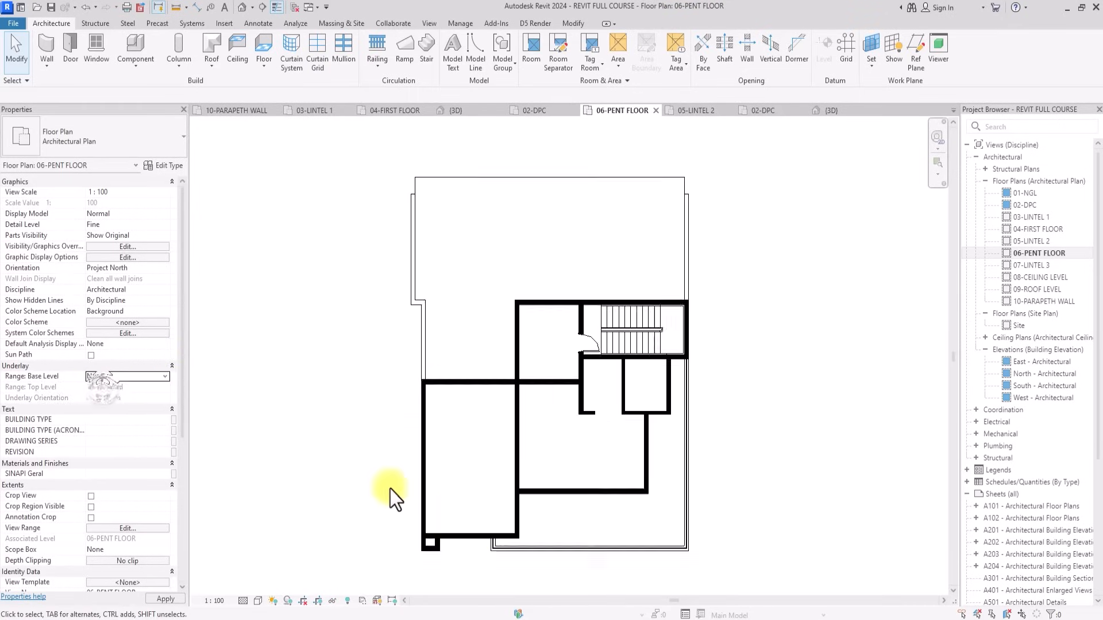
click(465, 514)
scroll(485, 561, up, 2)
click(484, 564)
Place a Doors_IntDbl_2 D3 double door midway along the short wall between the stair lobby and the central room, about 750 mm from each side.
scroll(485, 564, up, 2)
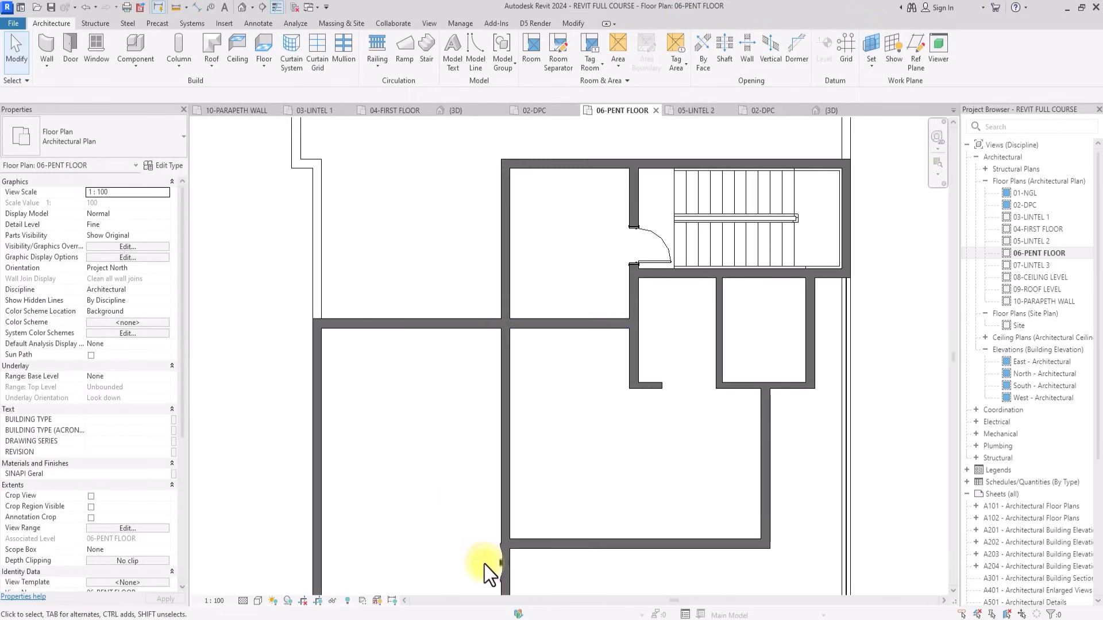
scroll(484, 564, down, 2)
scroll(485, 565, up, 2)
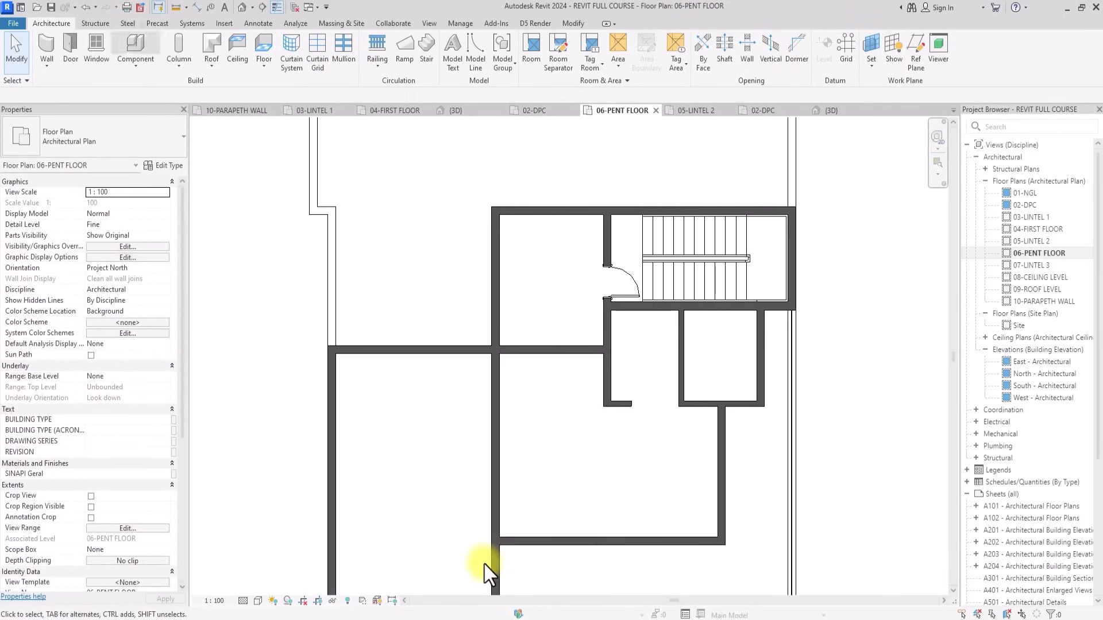
click(71, 43)
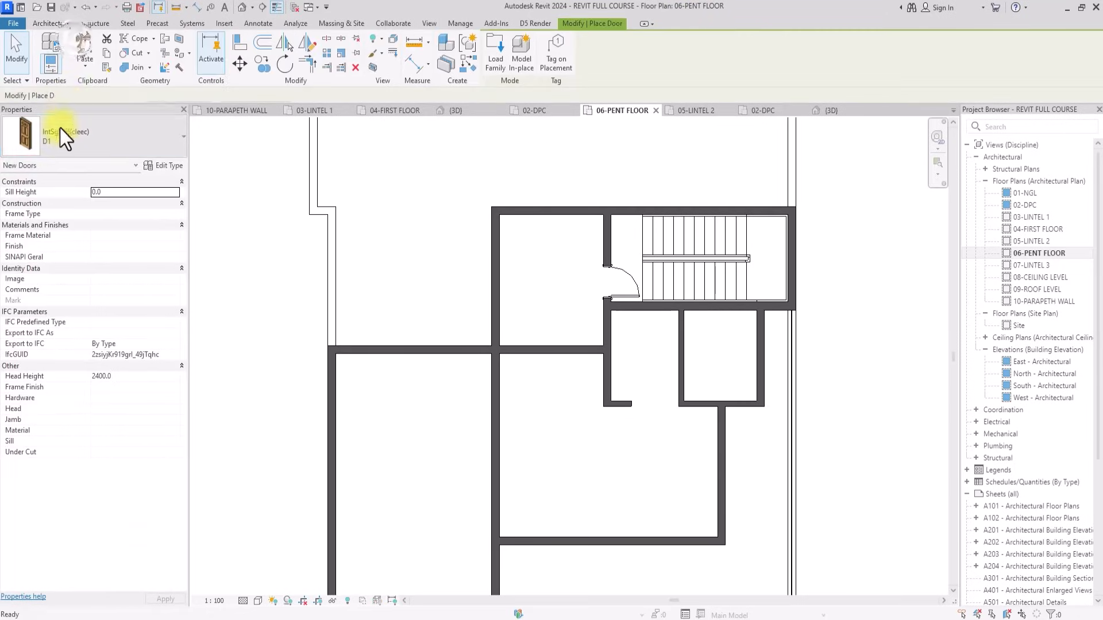
click(59, 133)
scroll(51, 161, up, 1)
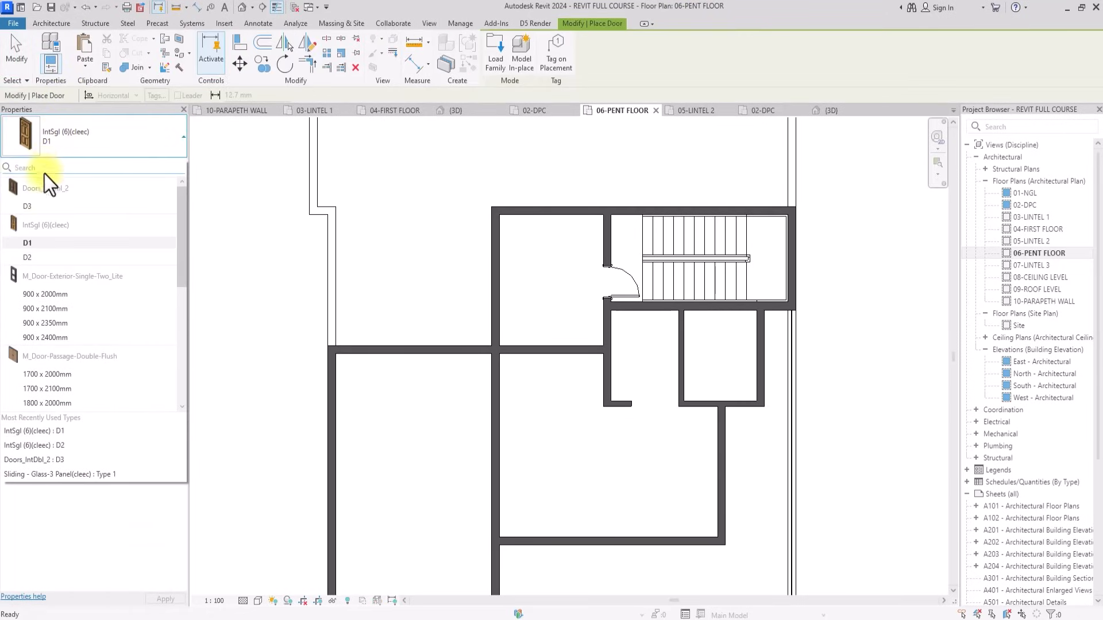
click(31, 207)
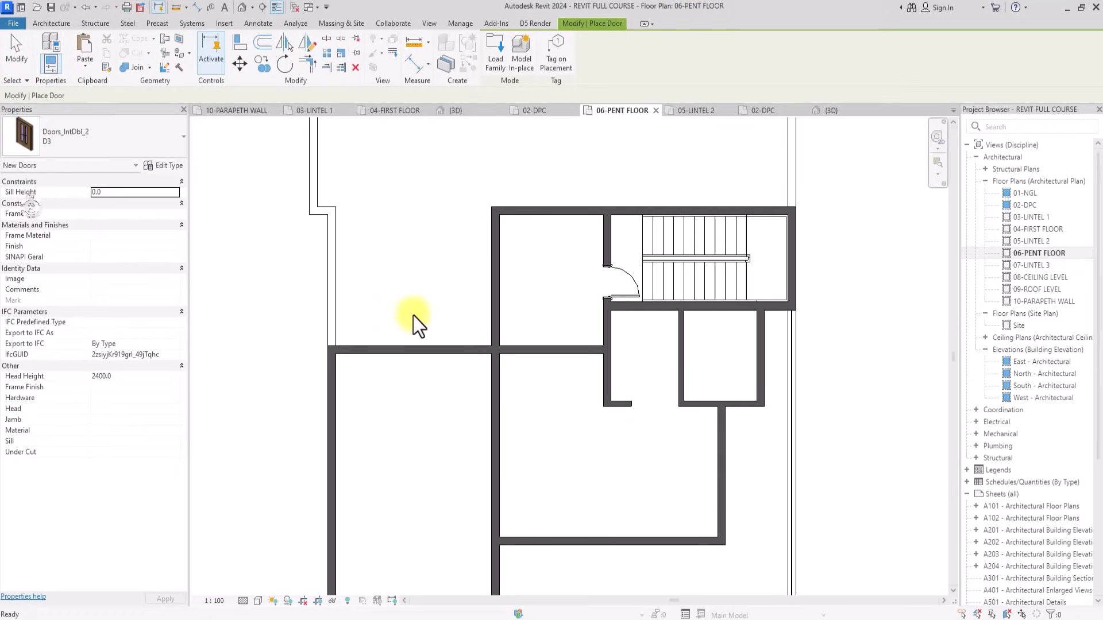
click(557, 358)
scroll(475, 384, down, 2)
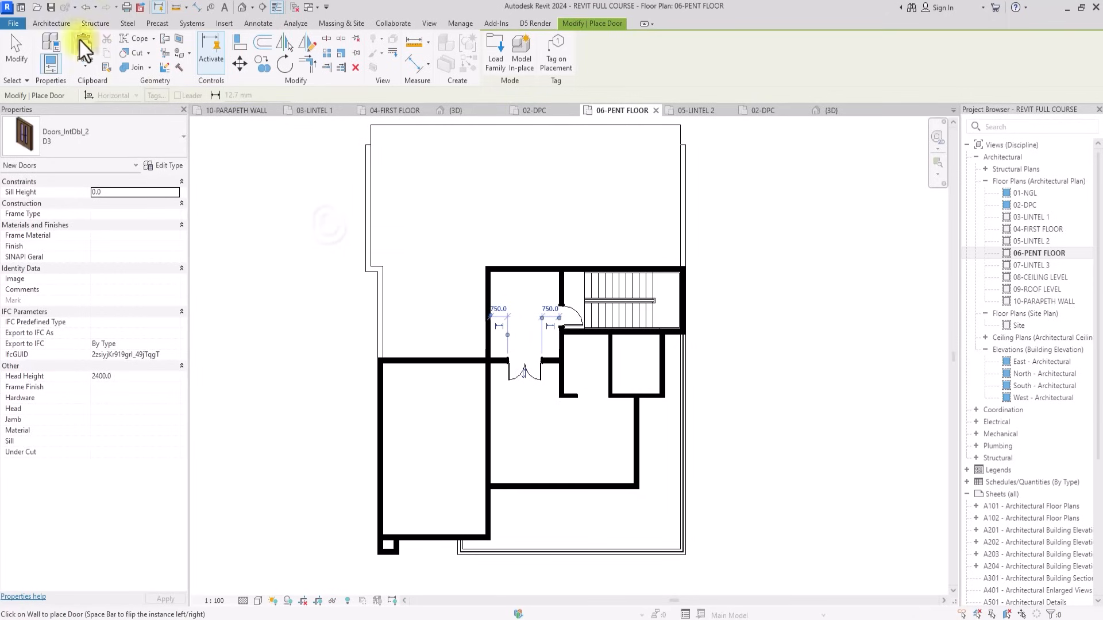
Choose the Sliding - Glass-3 Panel(cleec) Type 1 door for placement in the central room's walls on the pent floor.
click(53, 23)
click(65, 44)
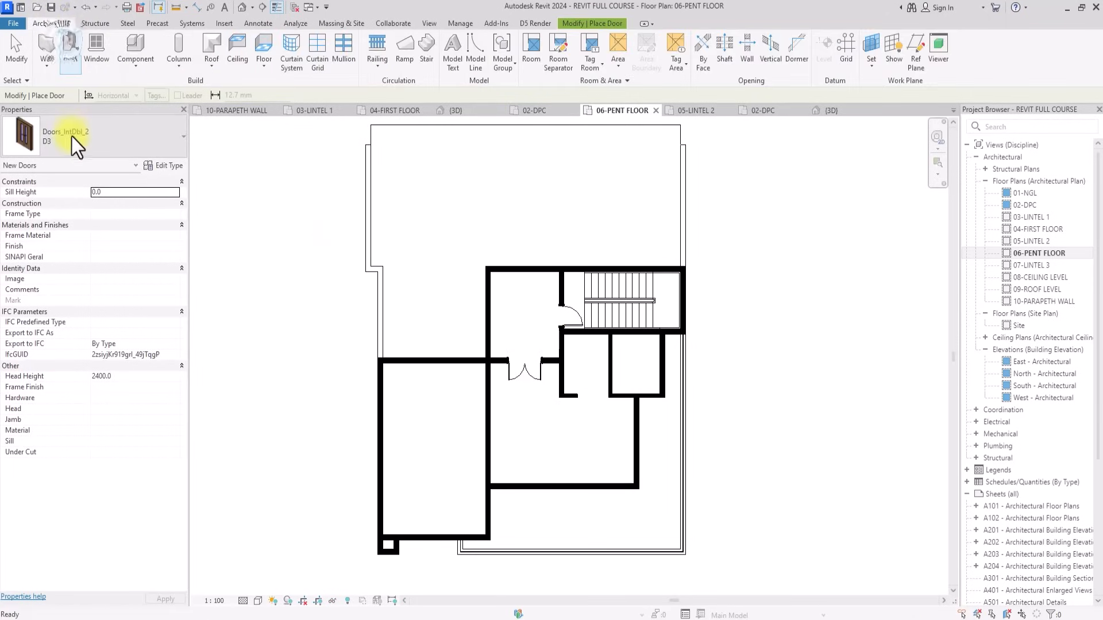
click(72, 139)
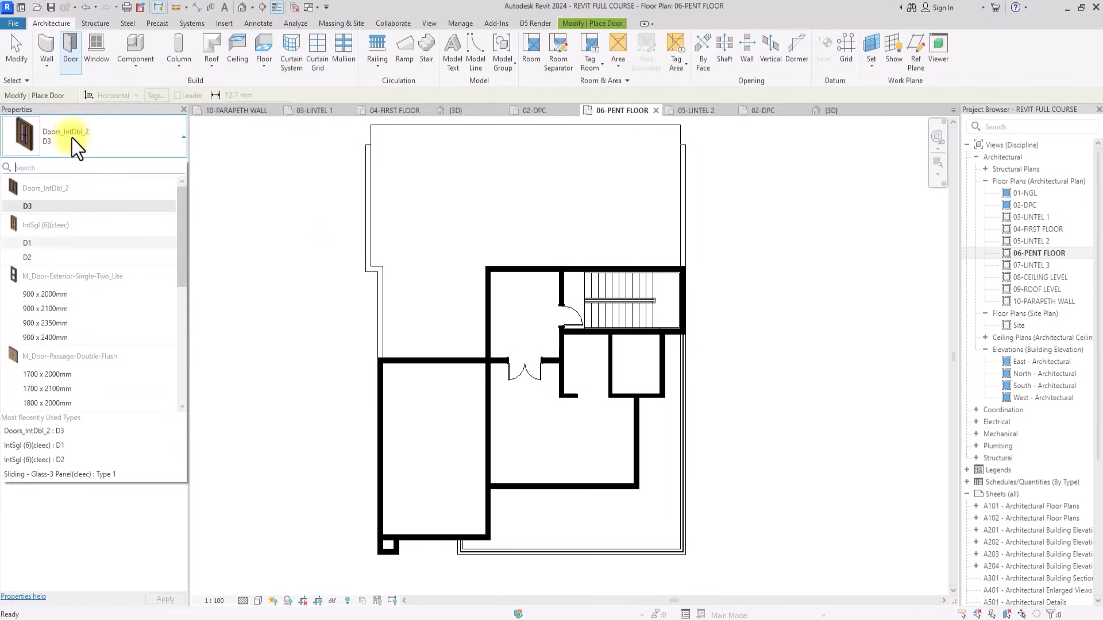
scroll(72, 139, down, 10)
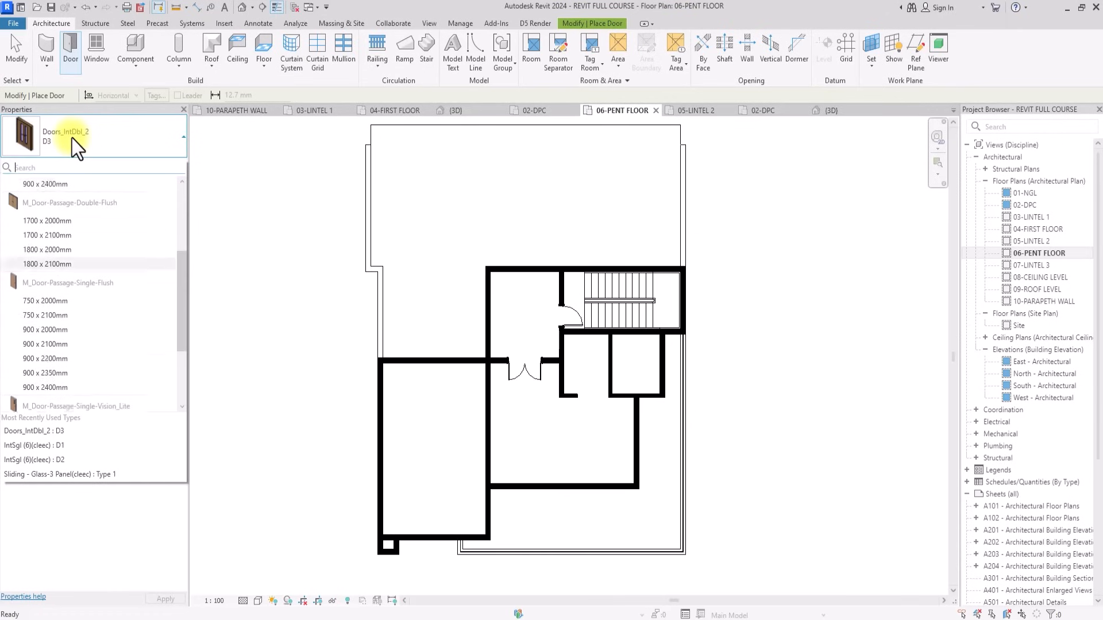
click(27, 379)
scroll(485, 406, up, 5)
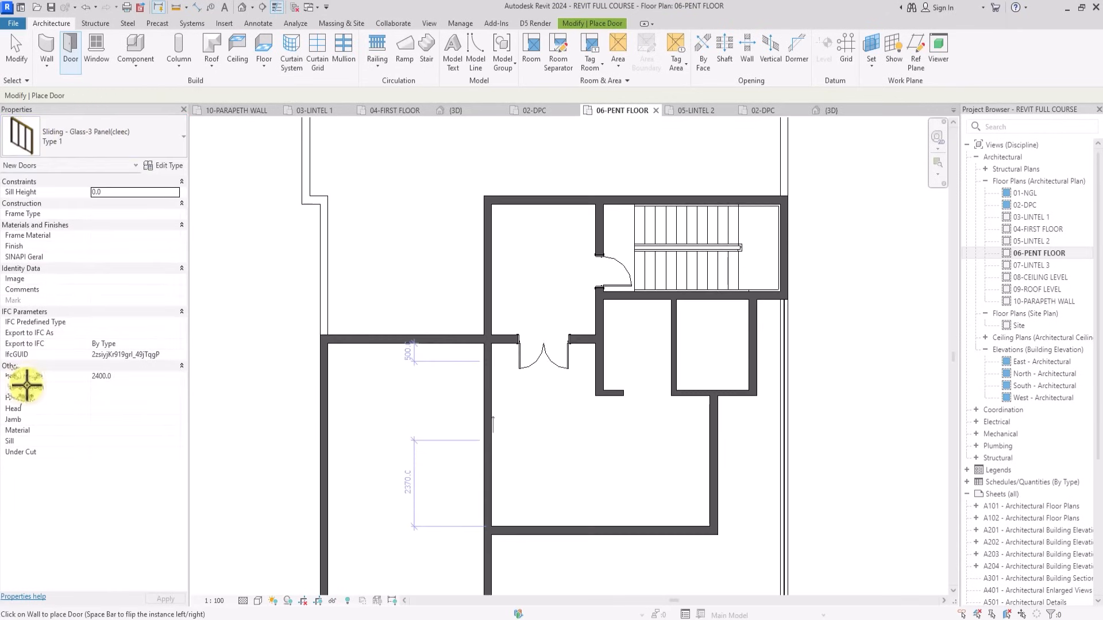
scroll(485, 408, down, 2)
middle_drag(484, 410, 491, 286)
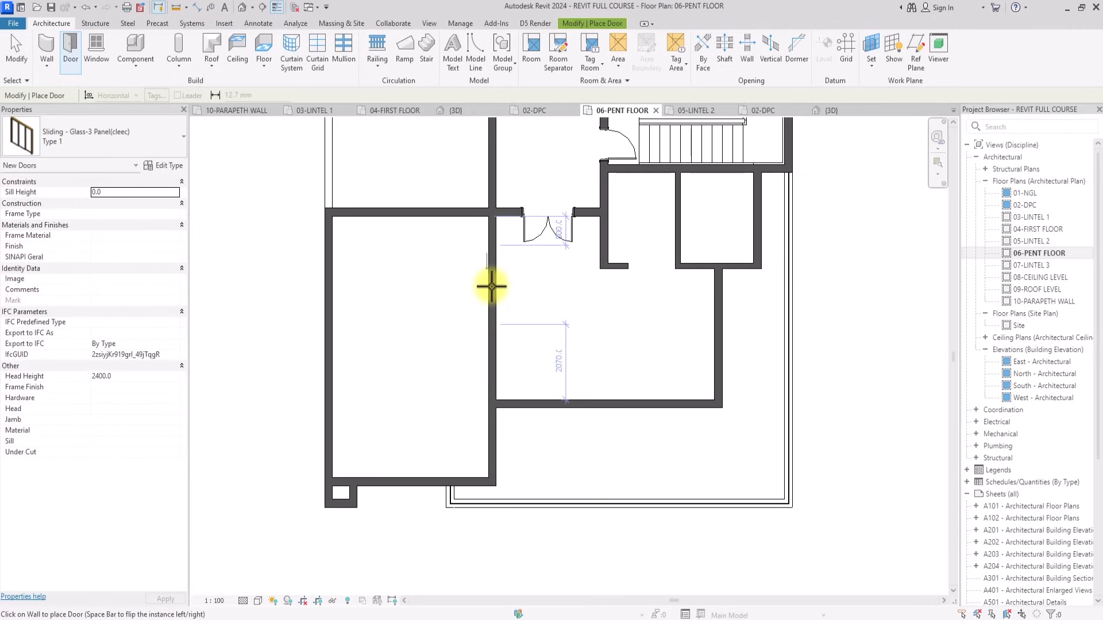
Place a Sliding - Glass-3 Panel(cleec) Type 1 door in the wall beside the double door, about 800 mm from the upper cross wall.
click(491, 286)
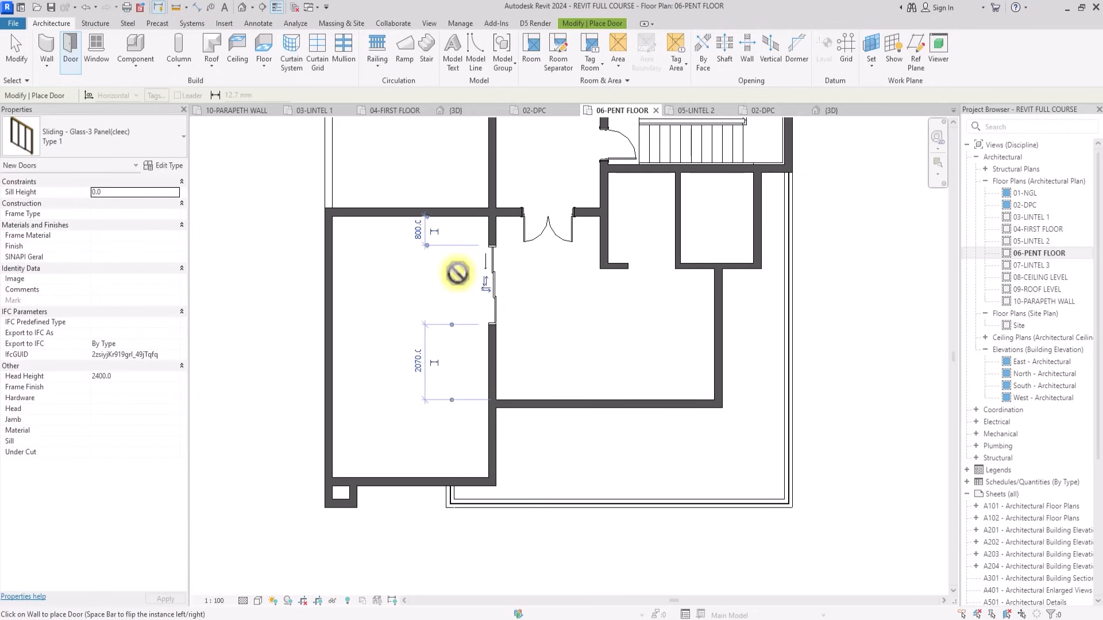
key(Escape)
key(Escape)
middle_drag(458, 274, 460, 323)
scroll(458, 275, down, 4)
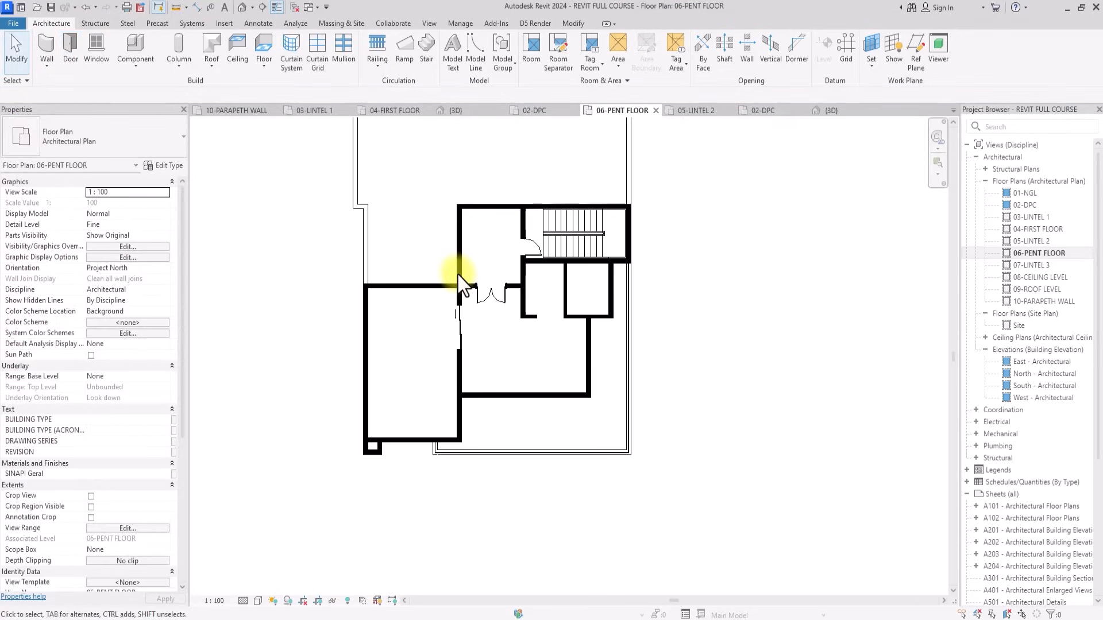
Place an IntSgl (6)(cleec) D2 door in the wall between the two small rooms below the staircase, about 100 mm from the lower wall.
scroll(457, 275, up, 3)
middle_drag(526, 415, 513, 420)
scroll(577, 433, up, 5)
middle_drag(578, 437, 518, 366)
scroll(573, 325, down, 2)
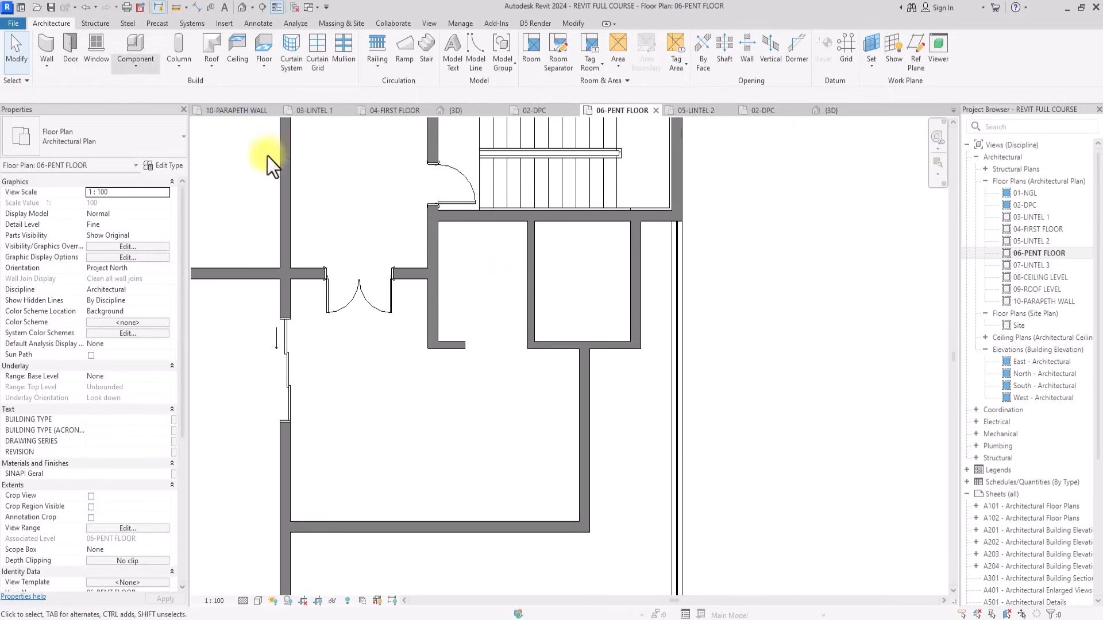
click(68, 46)
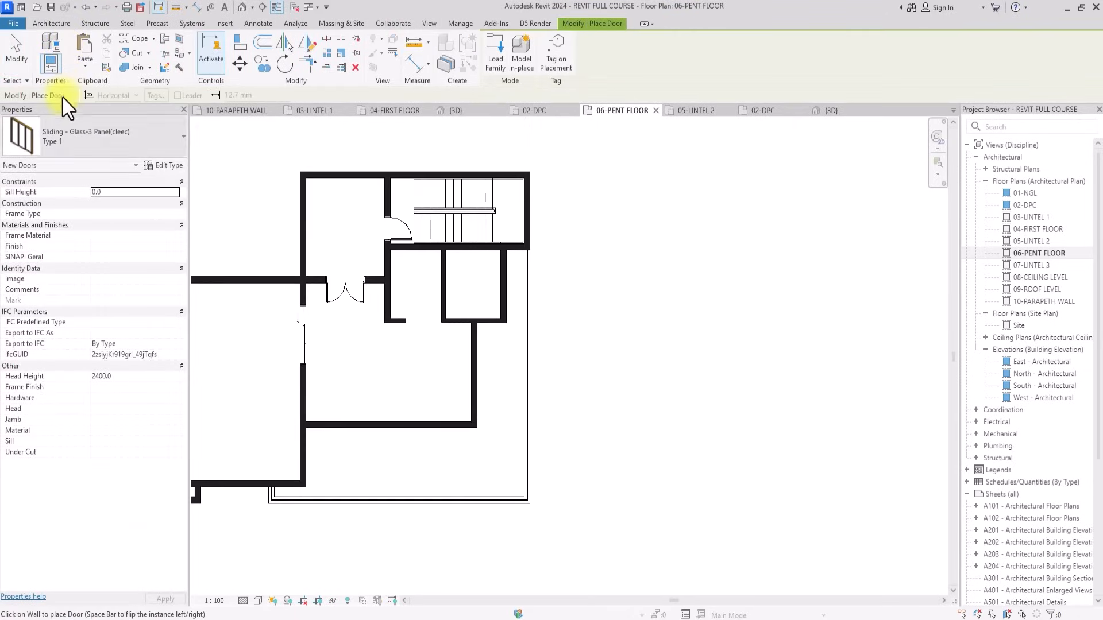
click(52, 139)
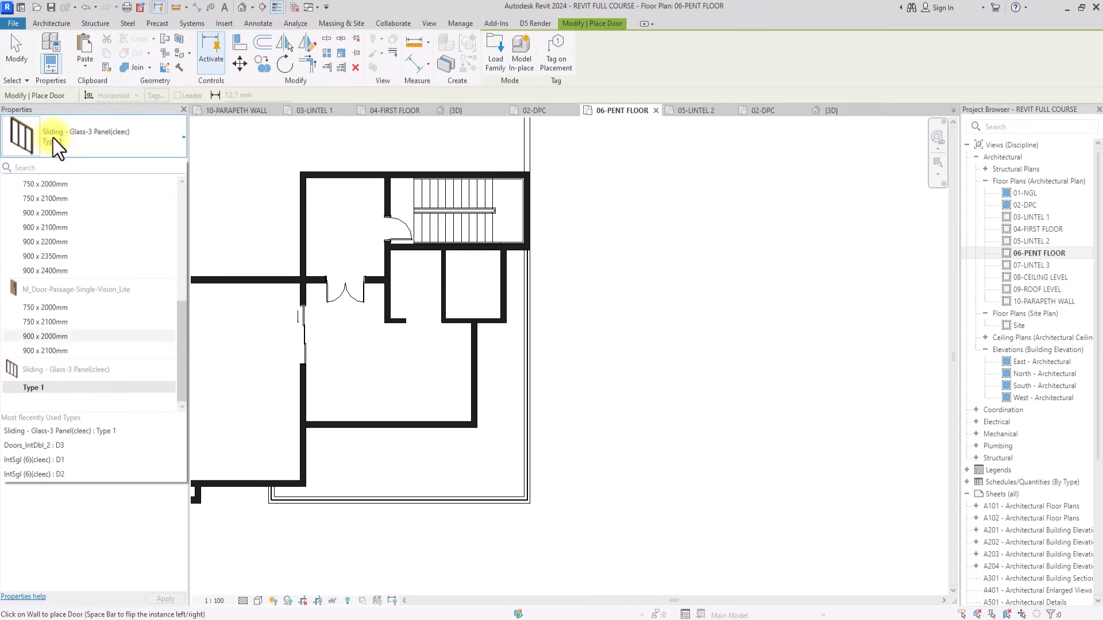
scroll(45, 171, up, 2)
click(36, 234)
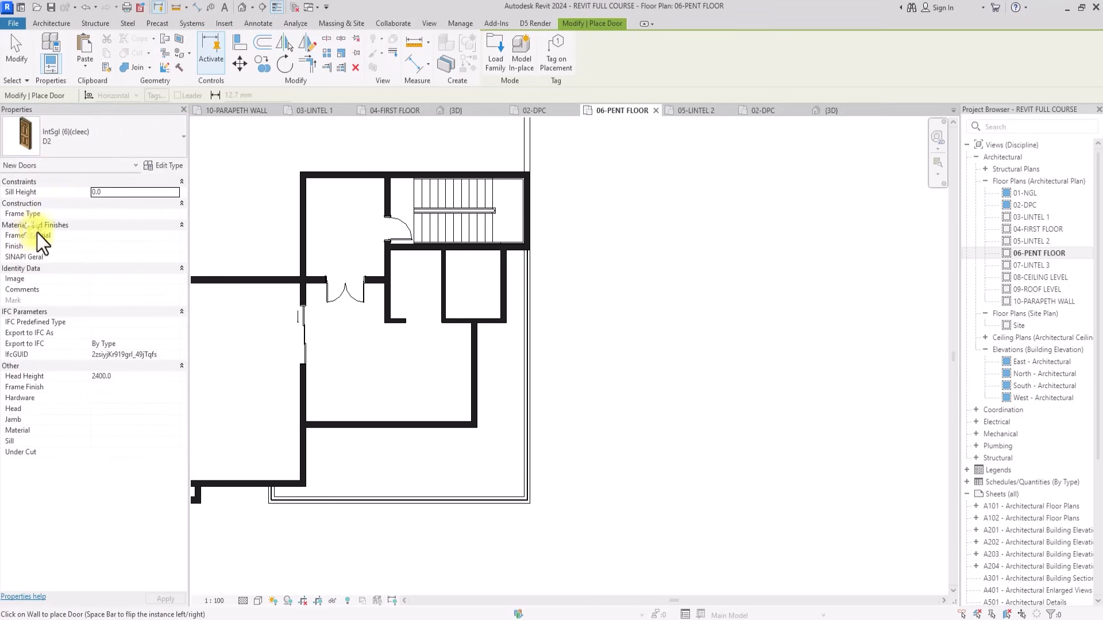
scroll(402, 325, up, 2)
scroll(449, 299, up, 2)
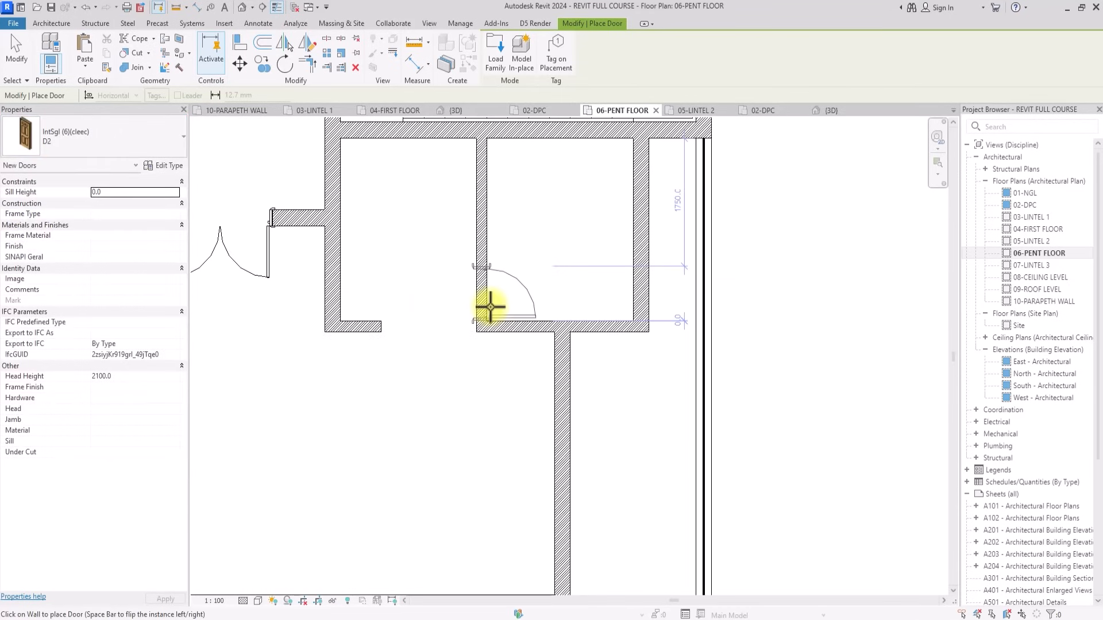
click(492, 292)
key(Escape)
Move the new D2 door down so its frame sits against the face of the lower wall.
click(490, 302)
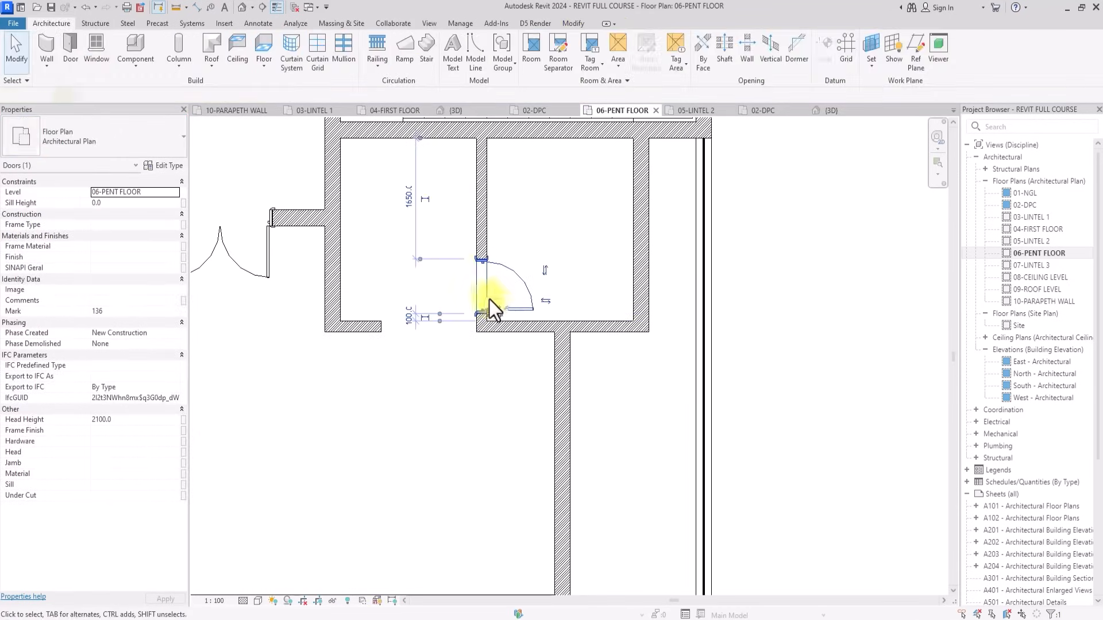
click(238, 63)
scroll(510, 384, up, 4)
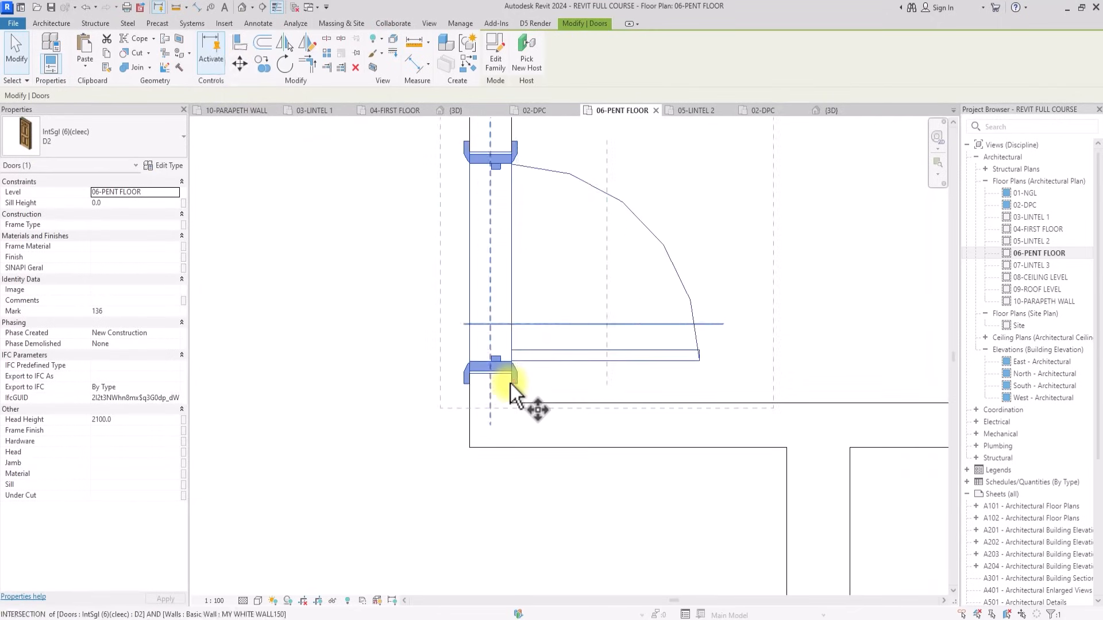
click(510, 386)
click(510, 407)
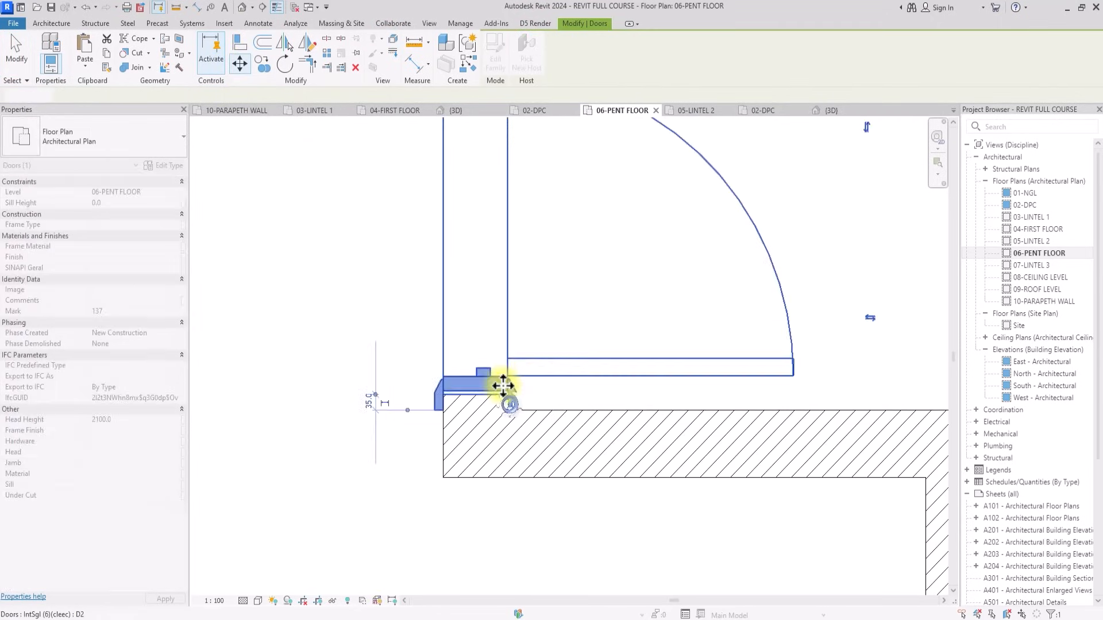
scroll(502, 387, down, 5)
key(Escape)
scroll(503, 388, down, 3)
middle_drag(502, 388, 566, 329)
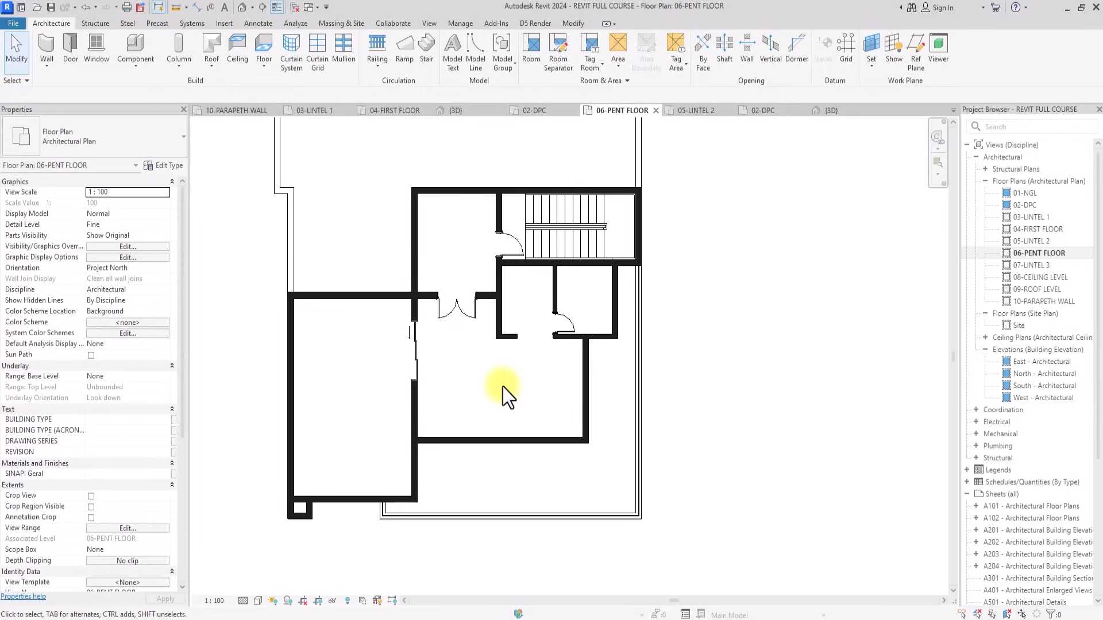
Examine the front of the building in the 3D view, especially the penthouse facade.
click(240, 8)
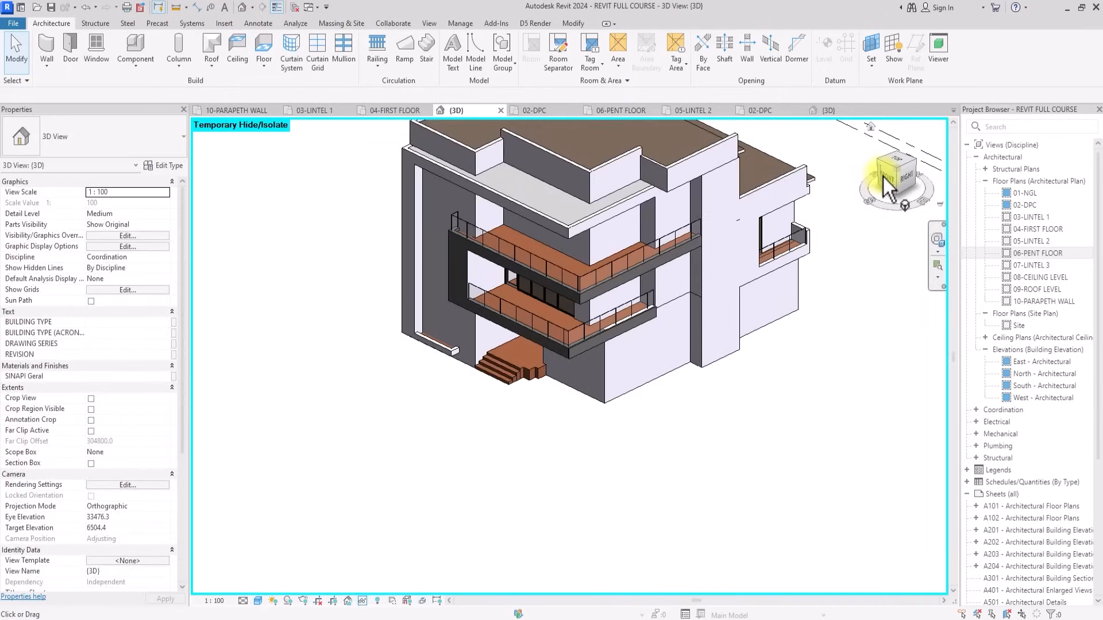
click(883, 177)
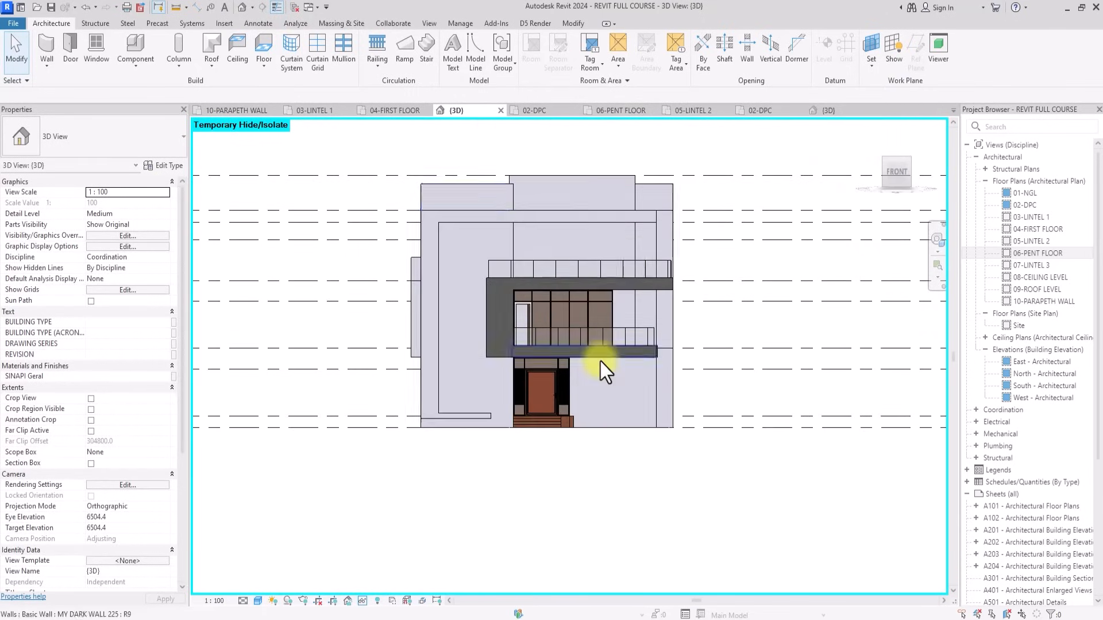
scroll(598, 360, up, 2)
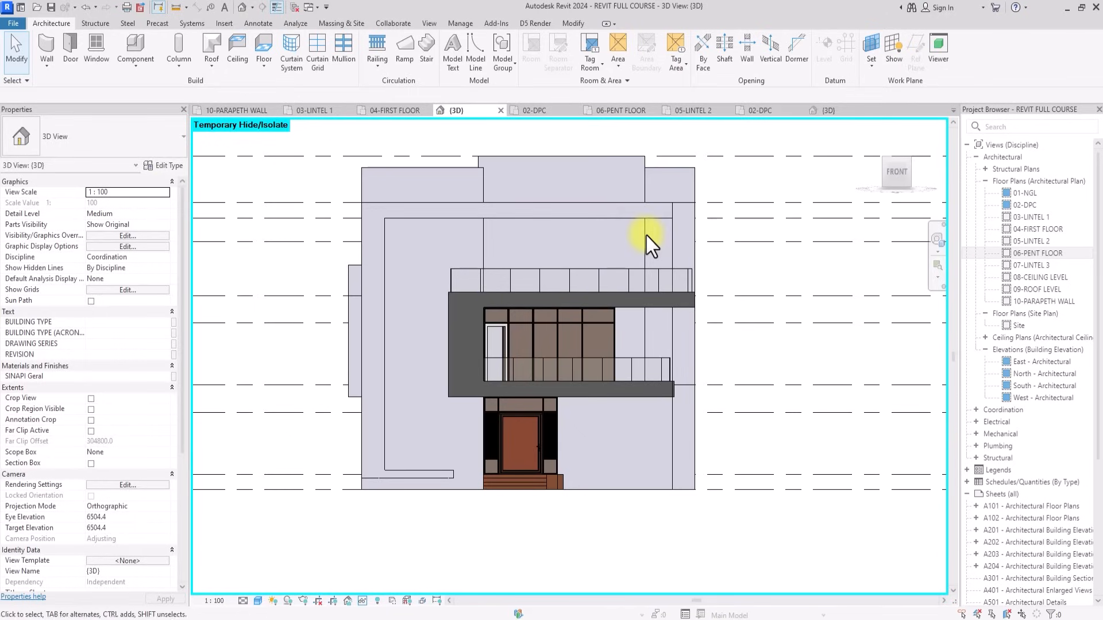
Copy the curtain wall on the 04-FIRST FLOOR plan and paste it aligned to the 06-PENT FLOOR level.
double_click(1030, 254)
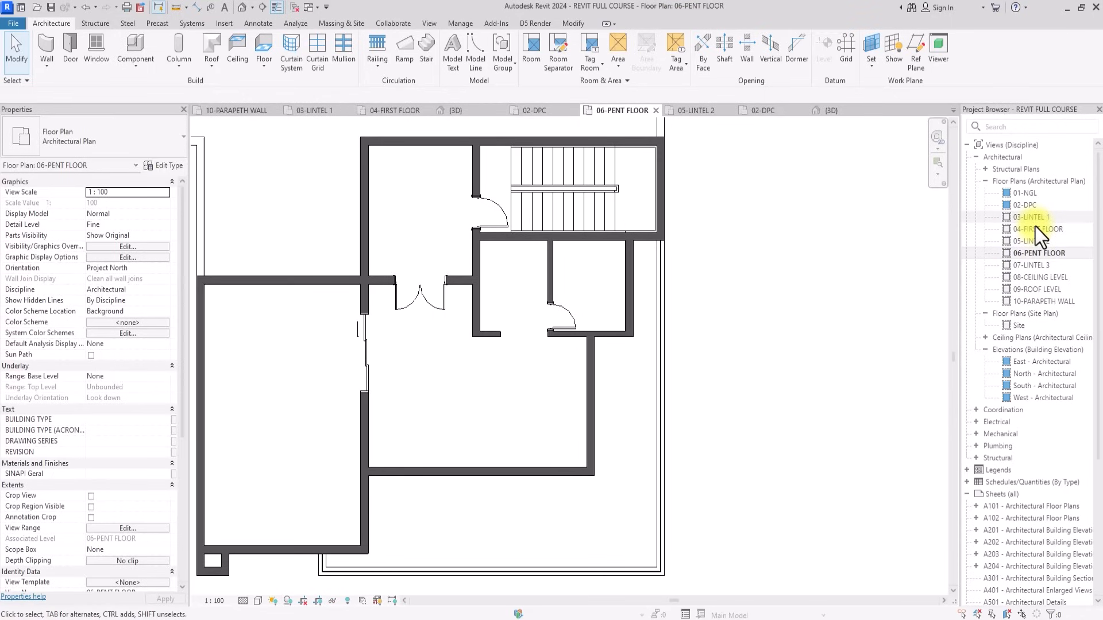
double_click(1033, 231)
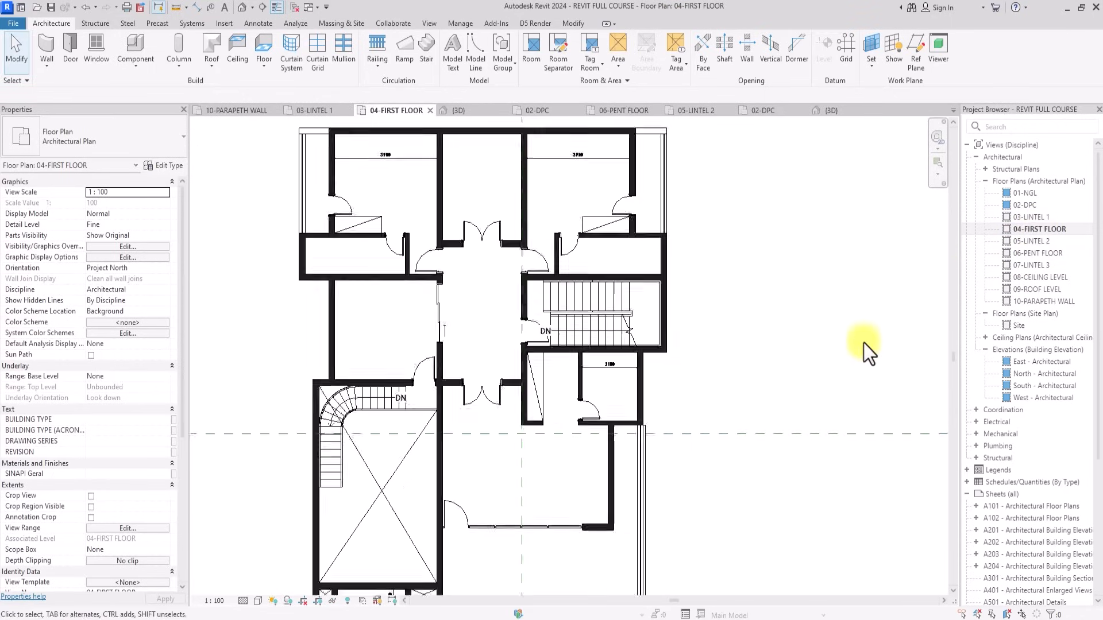
click(588, 533)
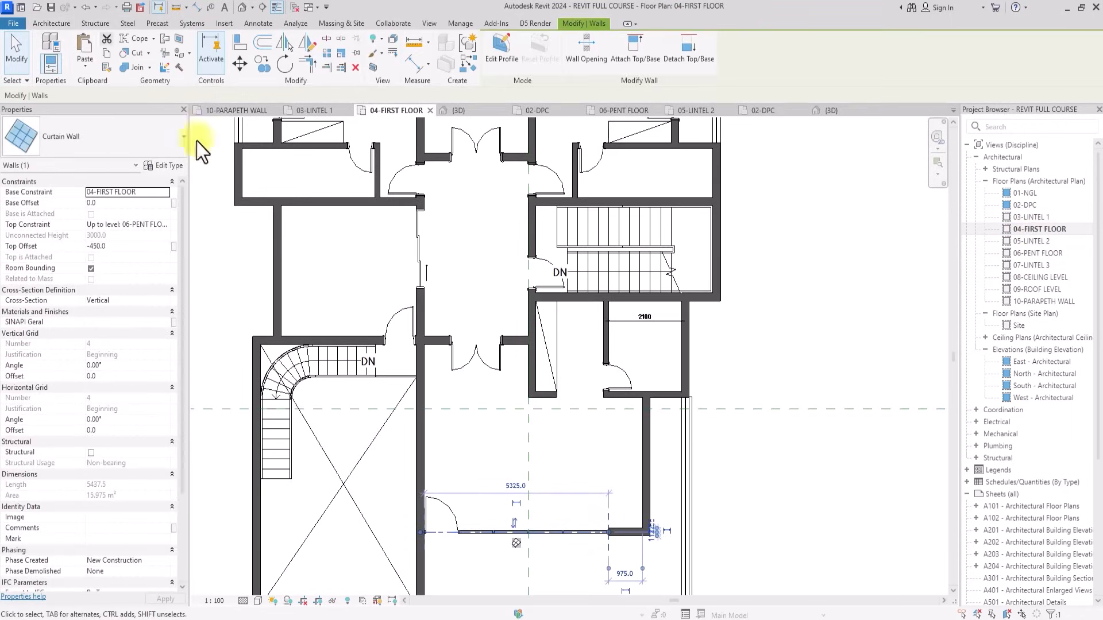
click(108, 53)
click(85, 65)
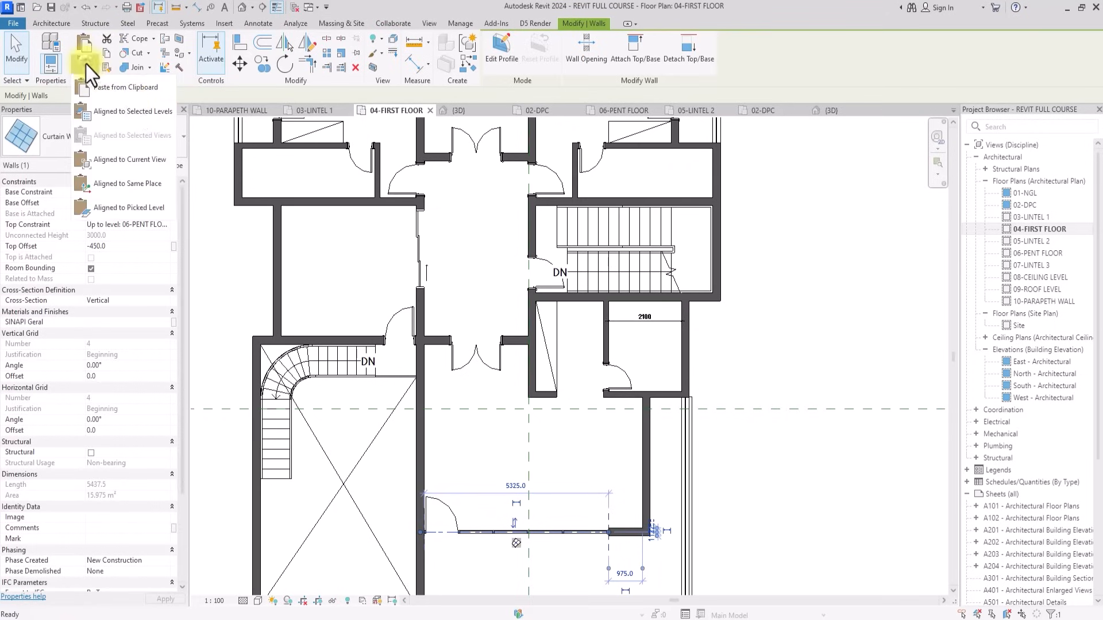
click(140, 111)
click(508, 279)
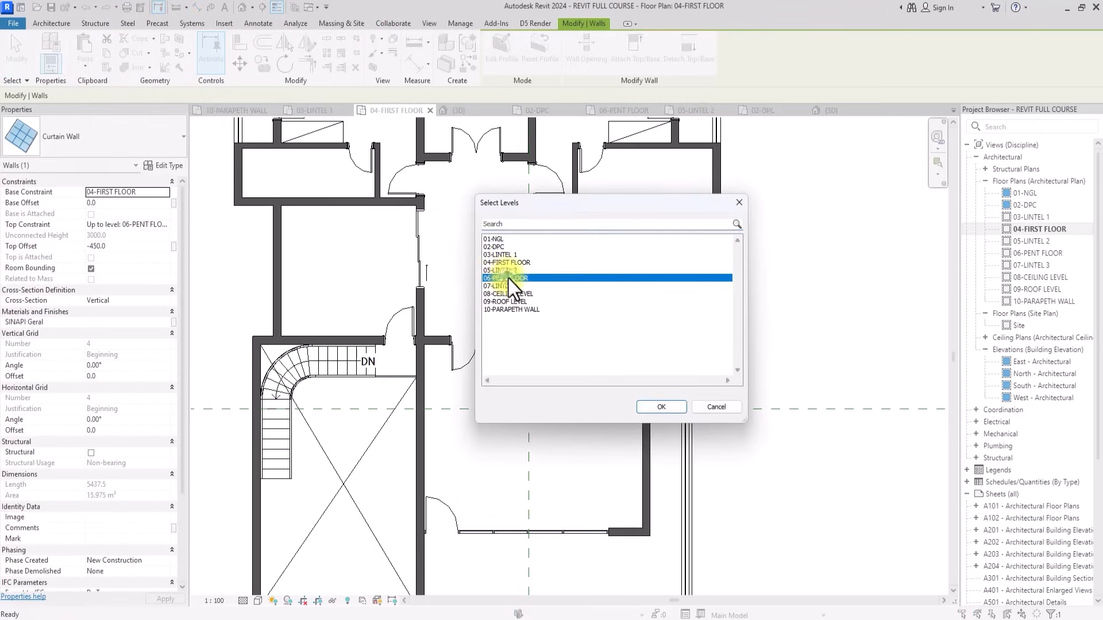
click(660, 406)
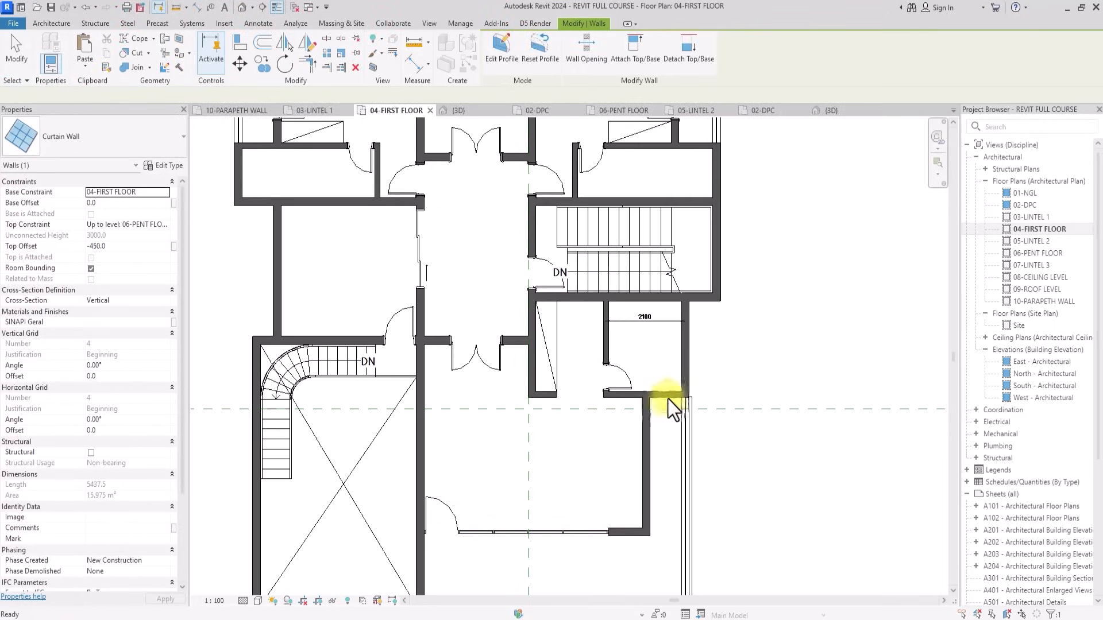
scroll(733, 348, down, 5)
click(754, 332)
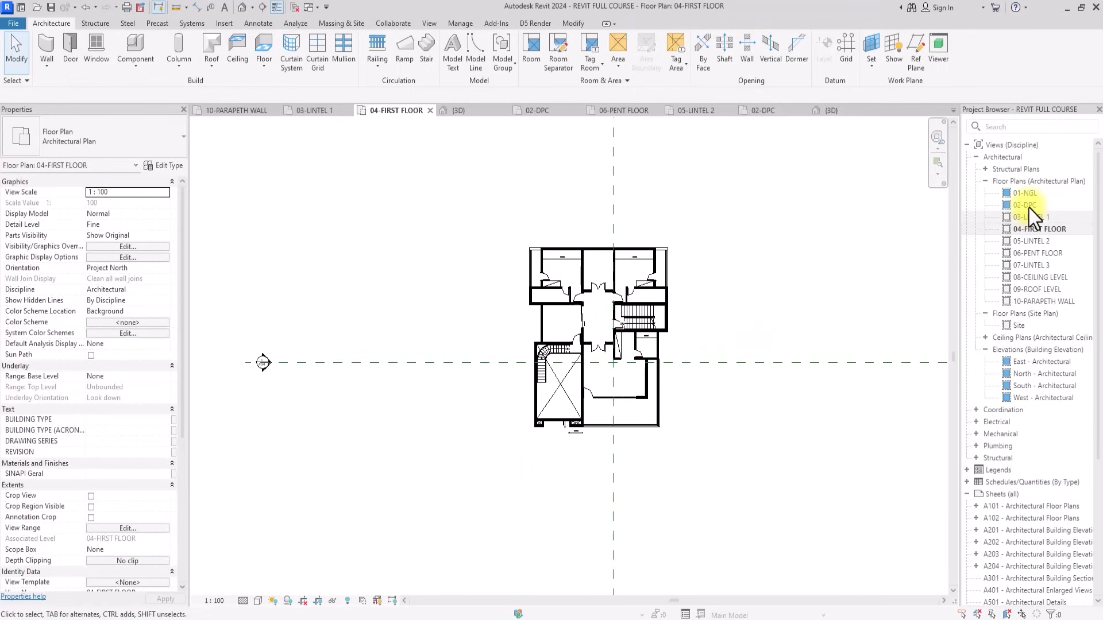
Check the pasted curtain wall on the front facade in the 3D view.
double_click(1024, 207)
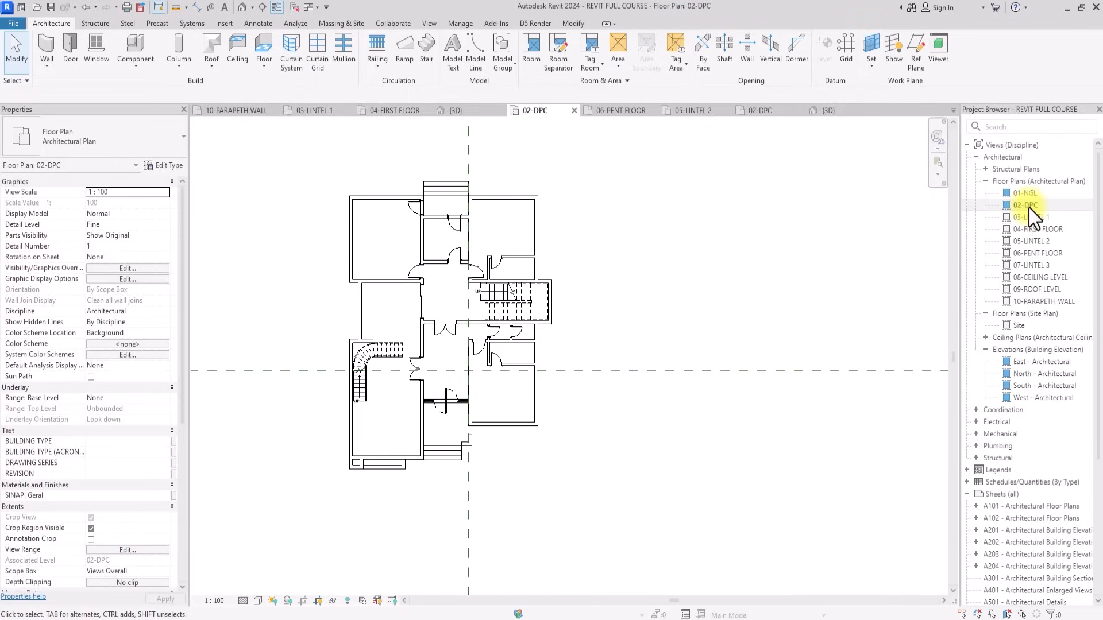
click(242, 5)
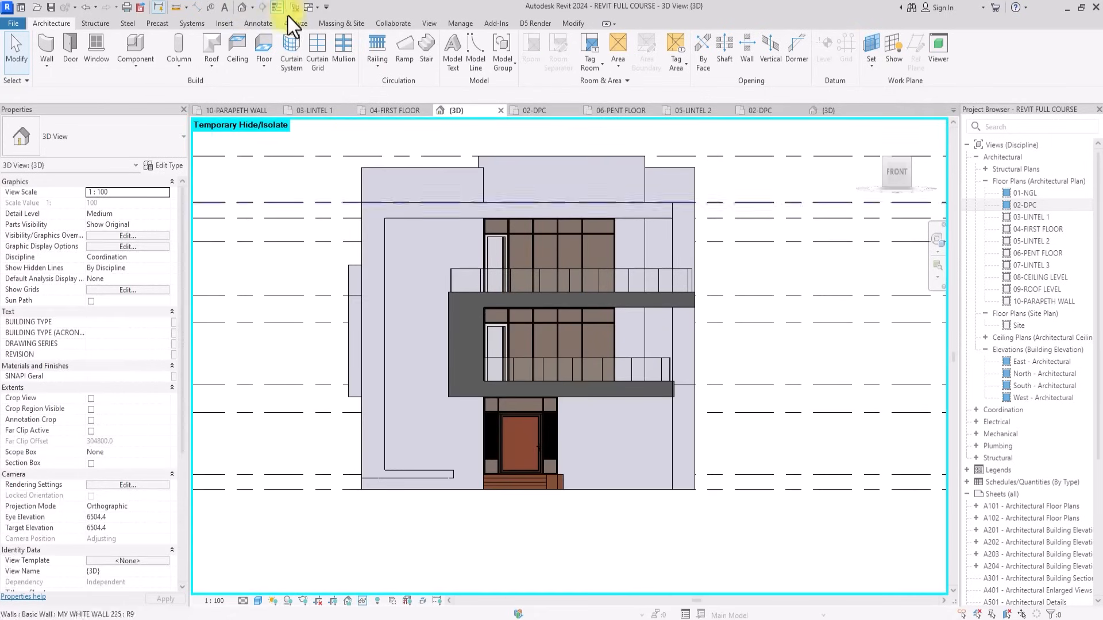
mouse_move(900, 175)
mouse_down()
mouse_move(818, 211)
mouse_move(823, 243)
mouse_move(911, 200)
mouse_move(943, 198)
mouse_up()
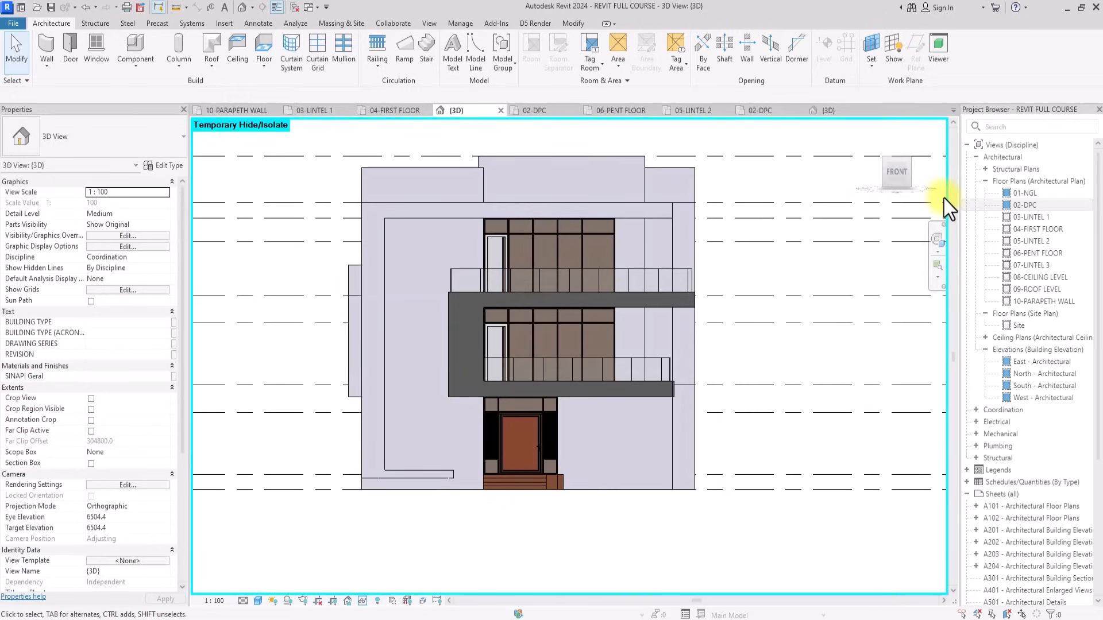
Open the 02-DPC floor plan at the front room beside the entrance steps.
double_click(1023, 208)
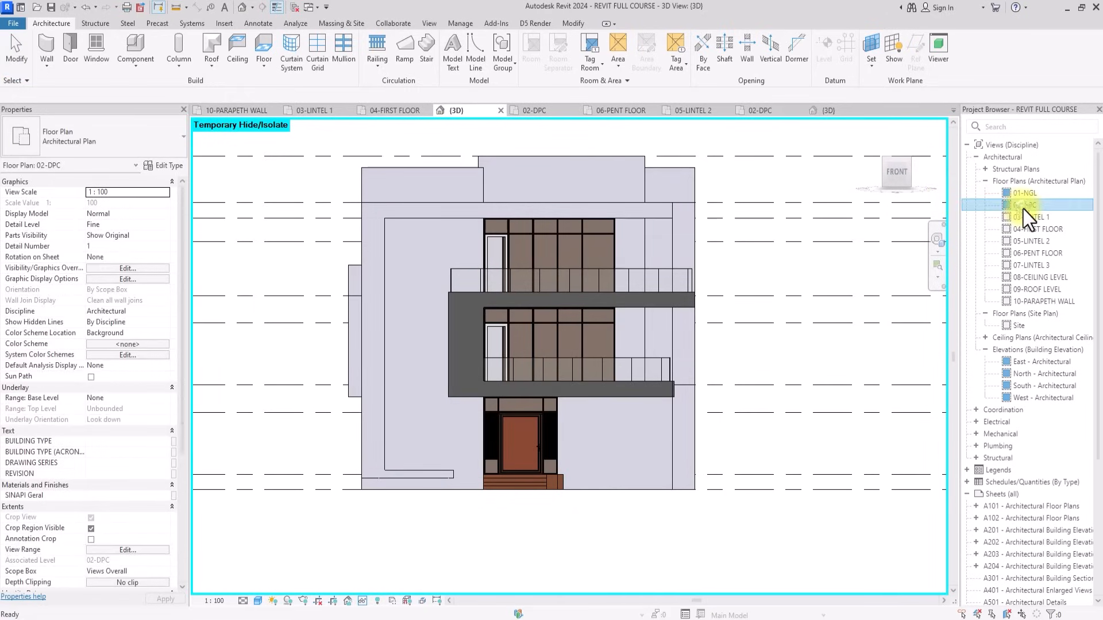
scroll(373, 491, up, 1)
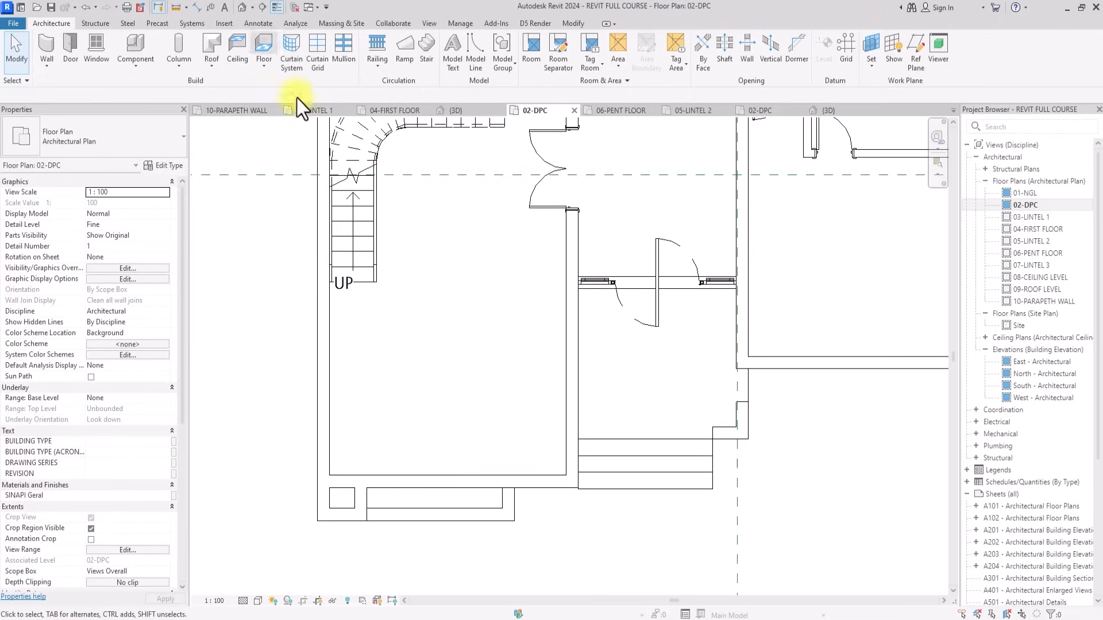
click(262, 21)
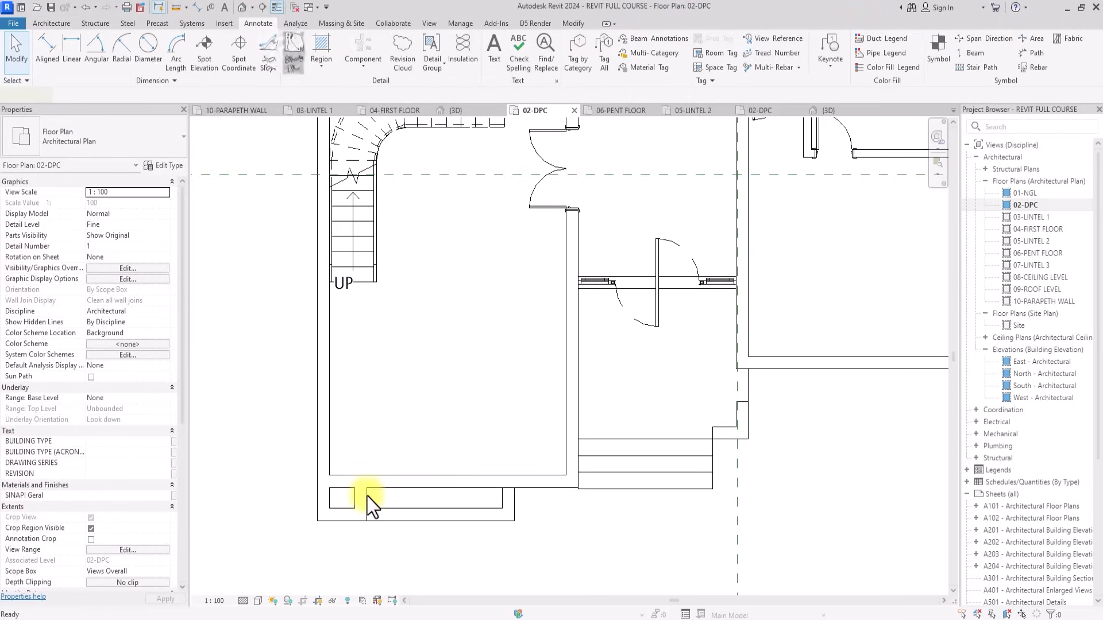
scroll(367, 493, up, 3)
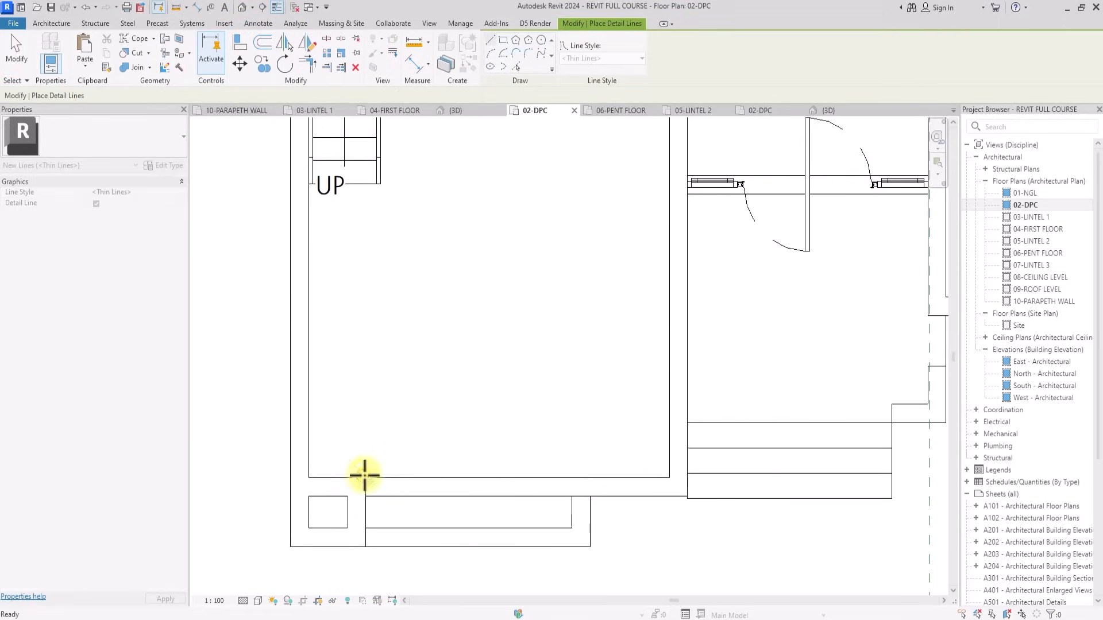
scroll(365, 476, down, 2)
key(Escape)
Set up a new curtain wall with base offset 150, top constraint 08-CEILING LEVEL and top offset 0.
click(44, 23)
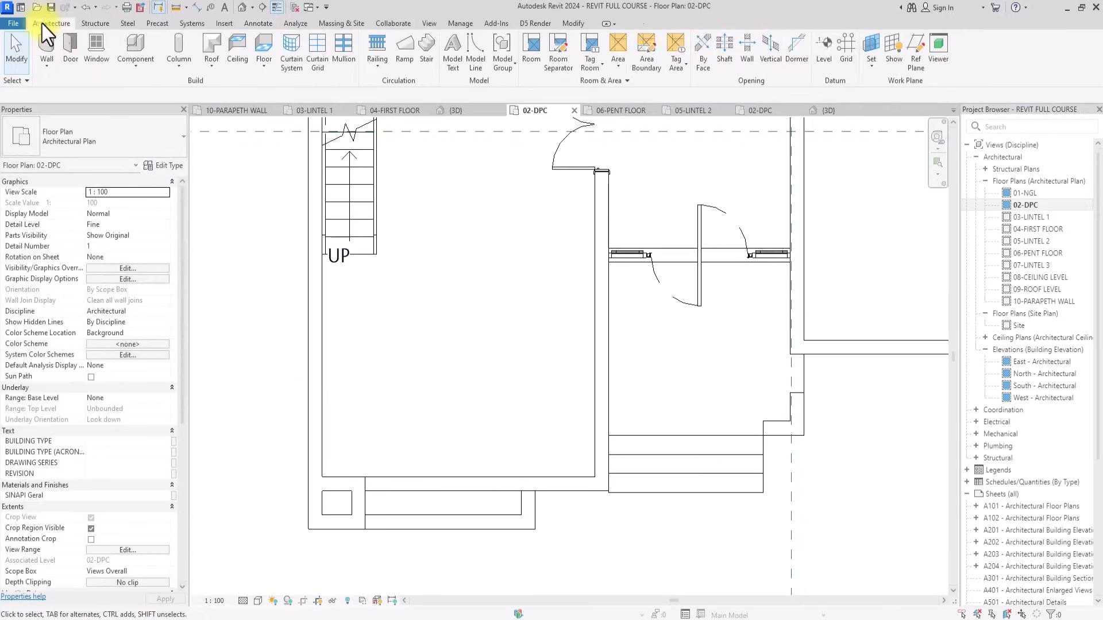
click(51, 43)
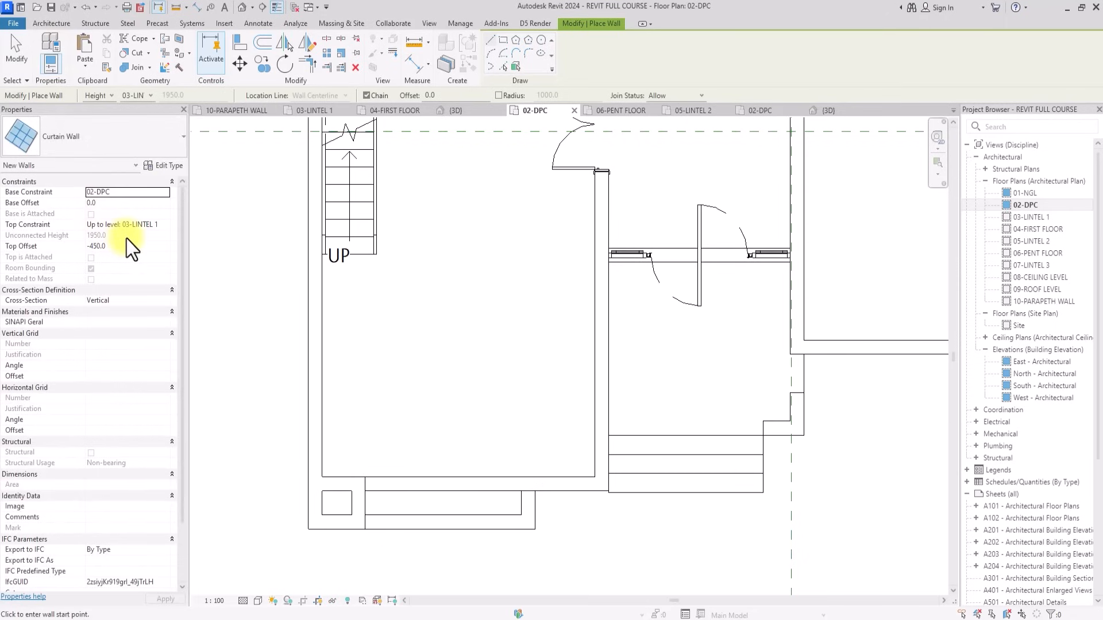
click(163, 227)
click(163, 224)
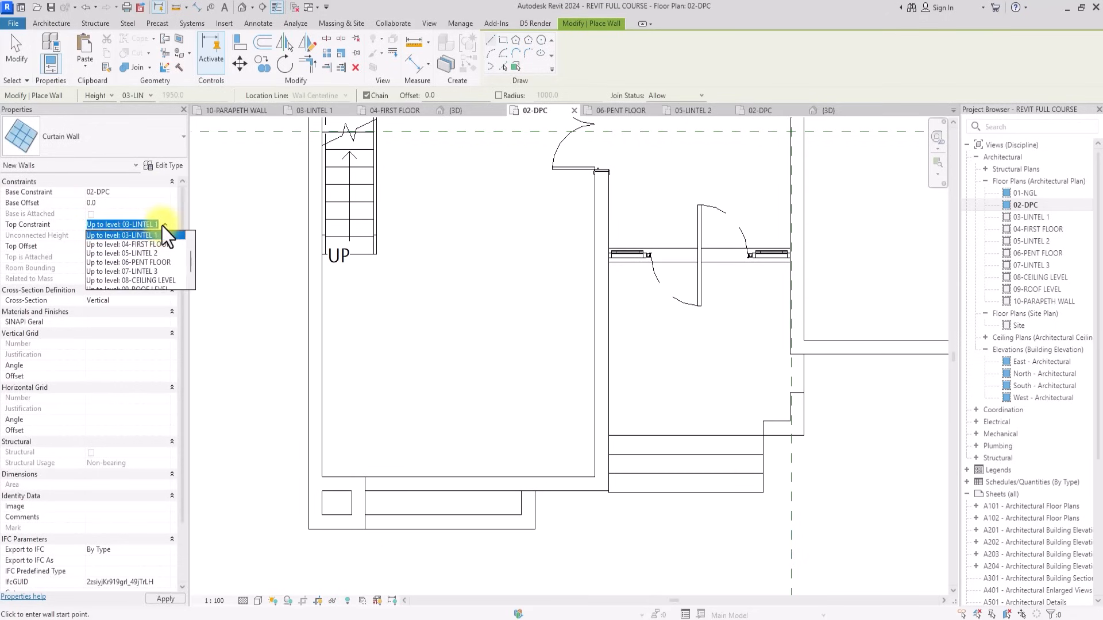
scroll(140, 264, down, 1)
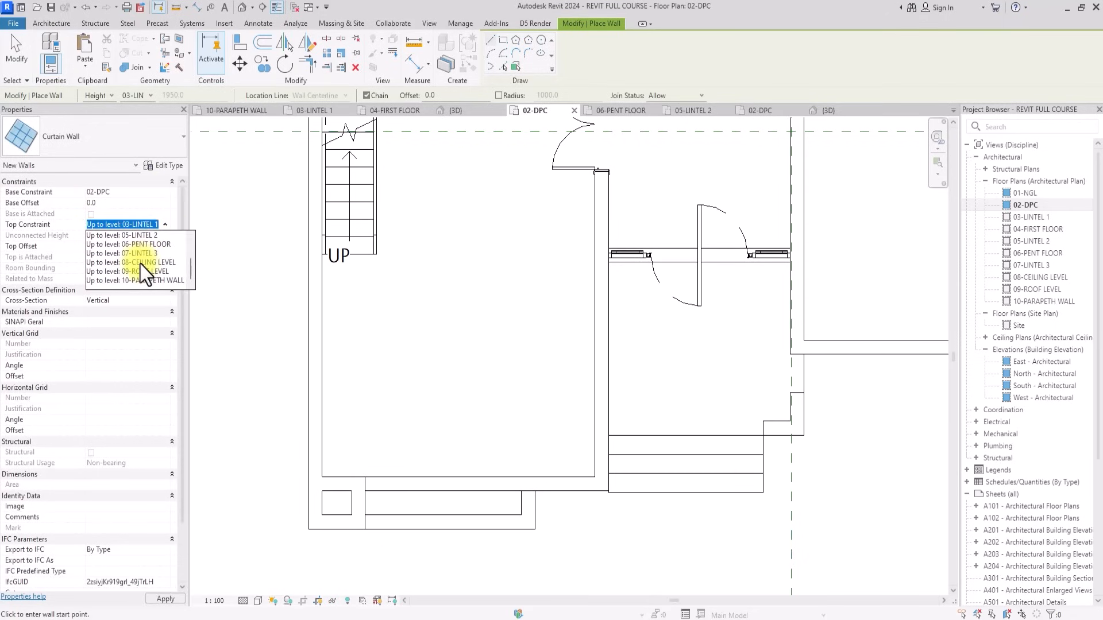
click(144, 263)
click(117, 248)
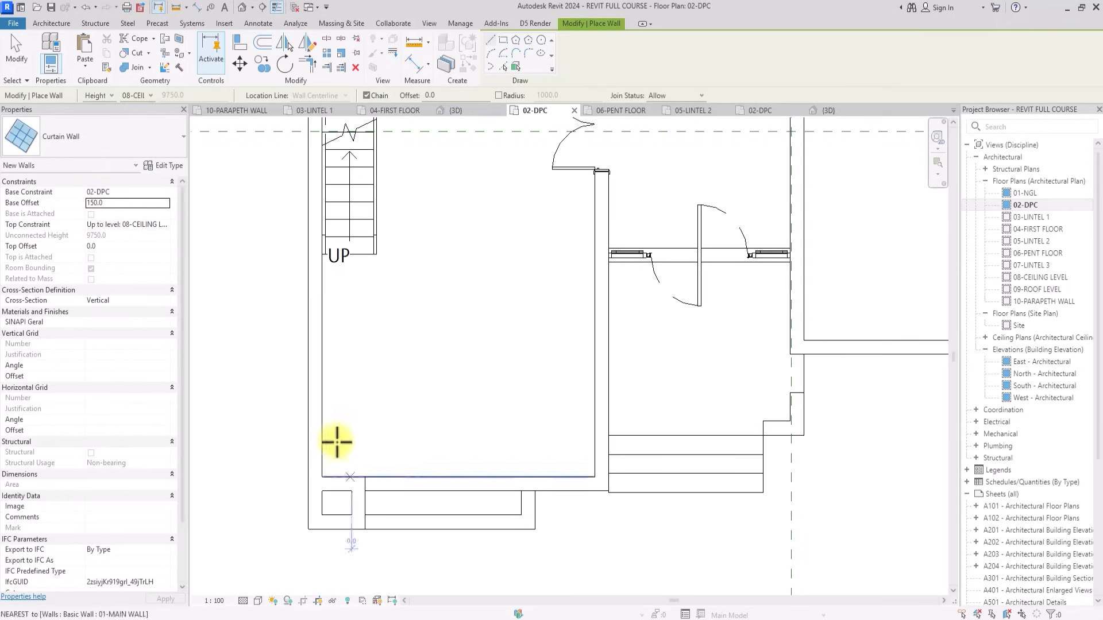
Draw an 1800 mm long curtain wall in the front room's front wall, starting at the planter corner, and show it in 3D.
click(365, 482)
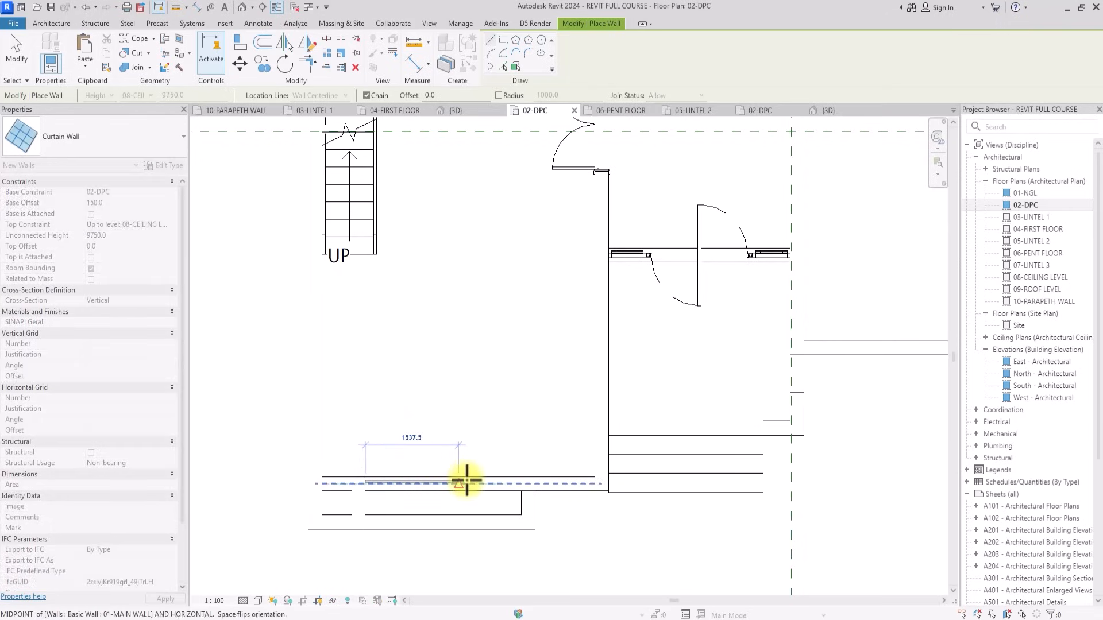
scroll(466, 480, up, 2)
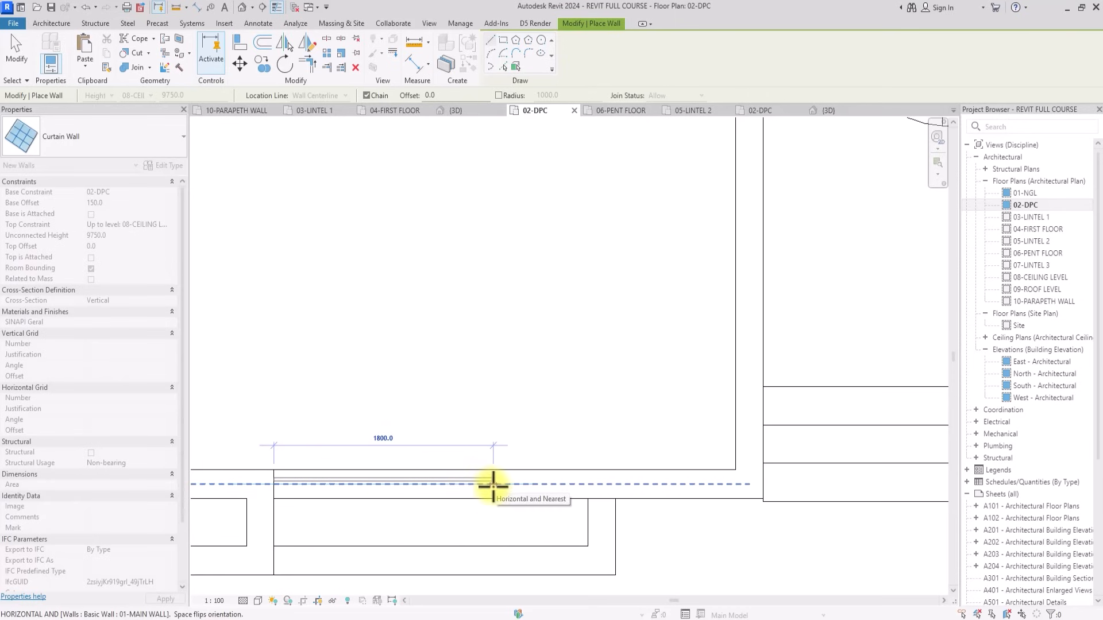
click(493, 484)
key(Escape)
key(Escape)
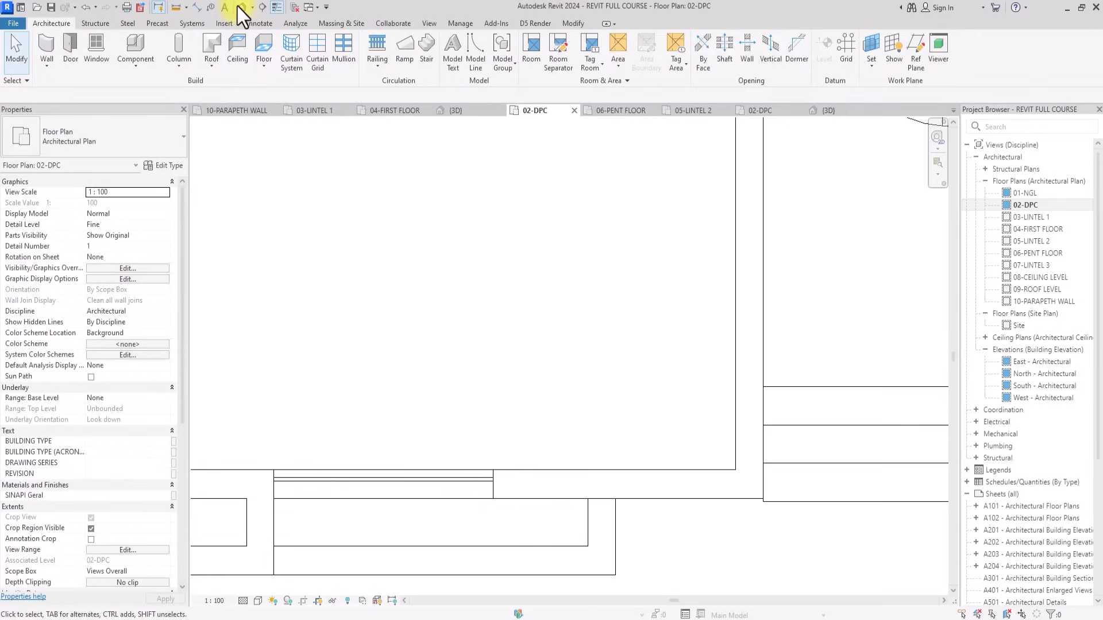
click(241, 7)
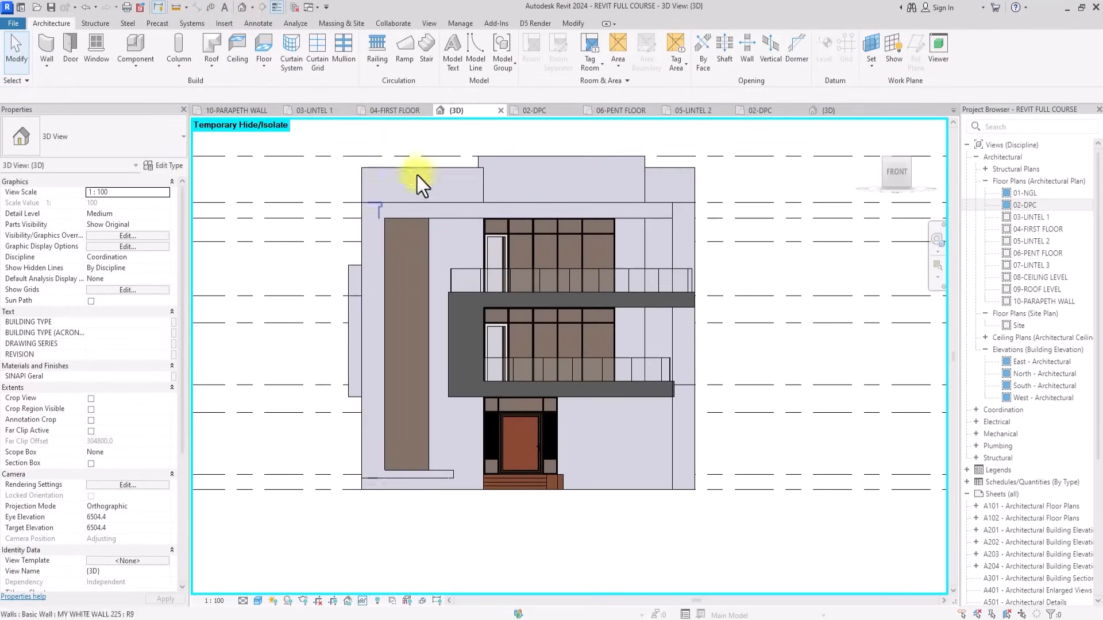
middle_drag(423, 243, 499, 253)
Try widening the tall front curtain wall to 2575 mm, up to the edge of the dark balcony wall.
click(500, 253)
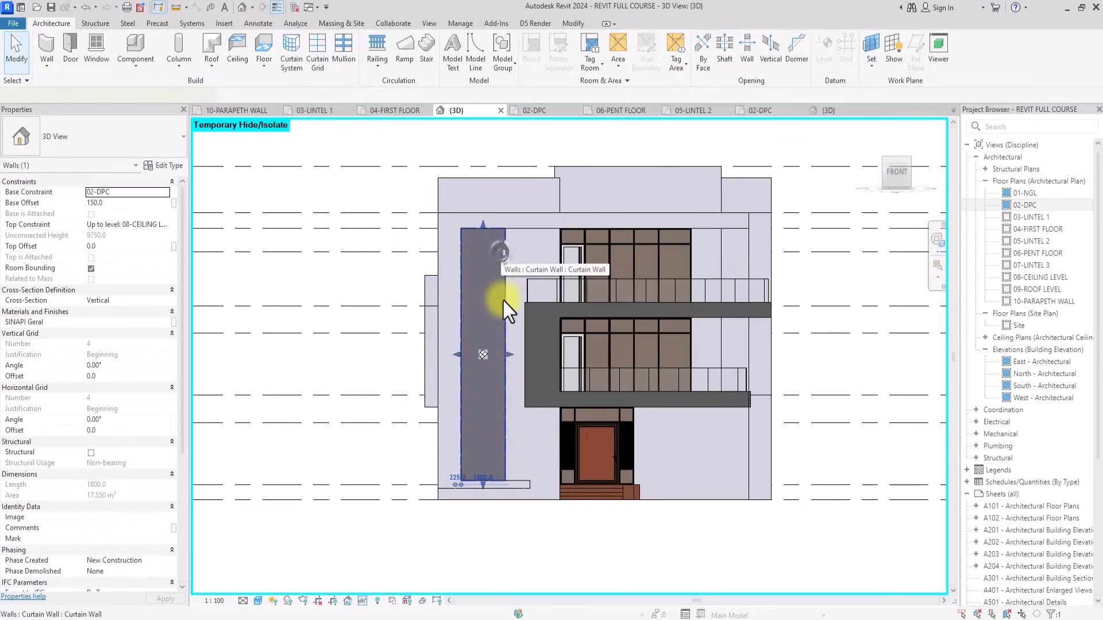
scroll(505, 354, up, 3)
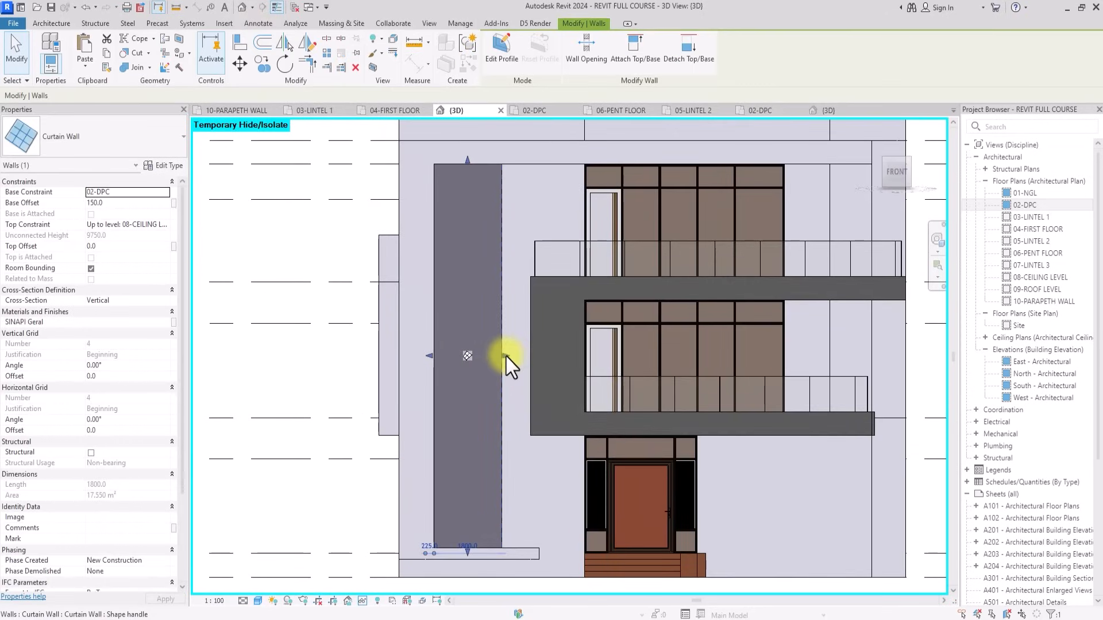
drag(506, 357, 527, 354)
scroll(534, 345, down, 2)
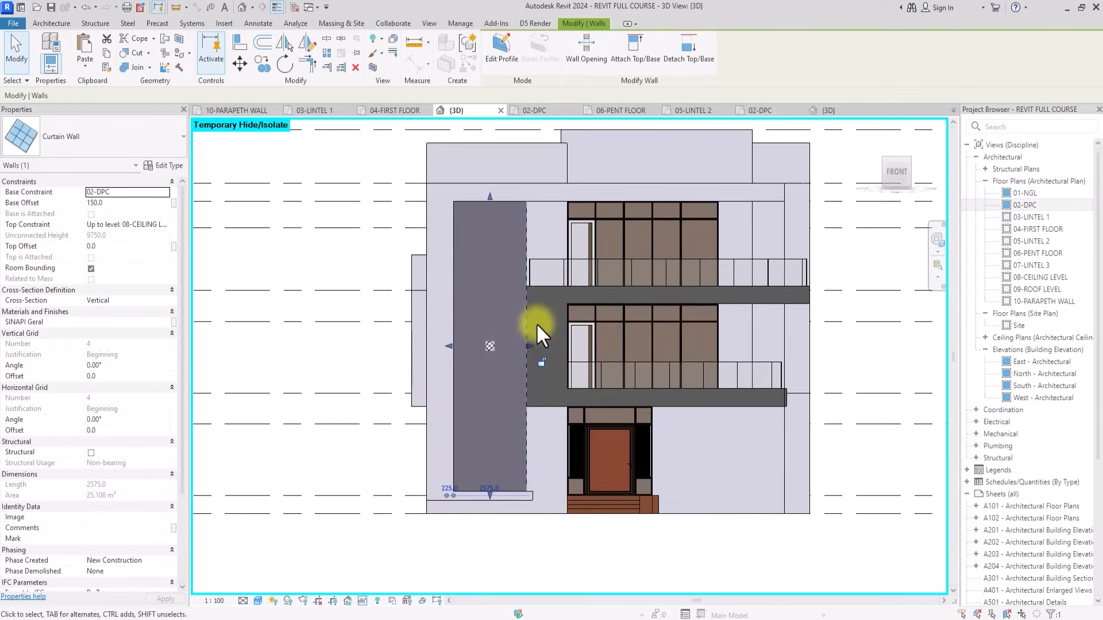
scroll(537, 324, up, 3)
drag(540, 307, 539, 308)
key(Escape)
scroll(534, 370, down, 1)
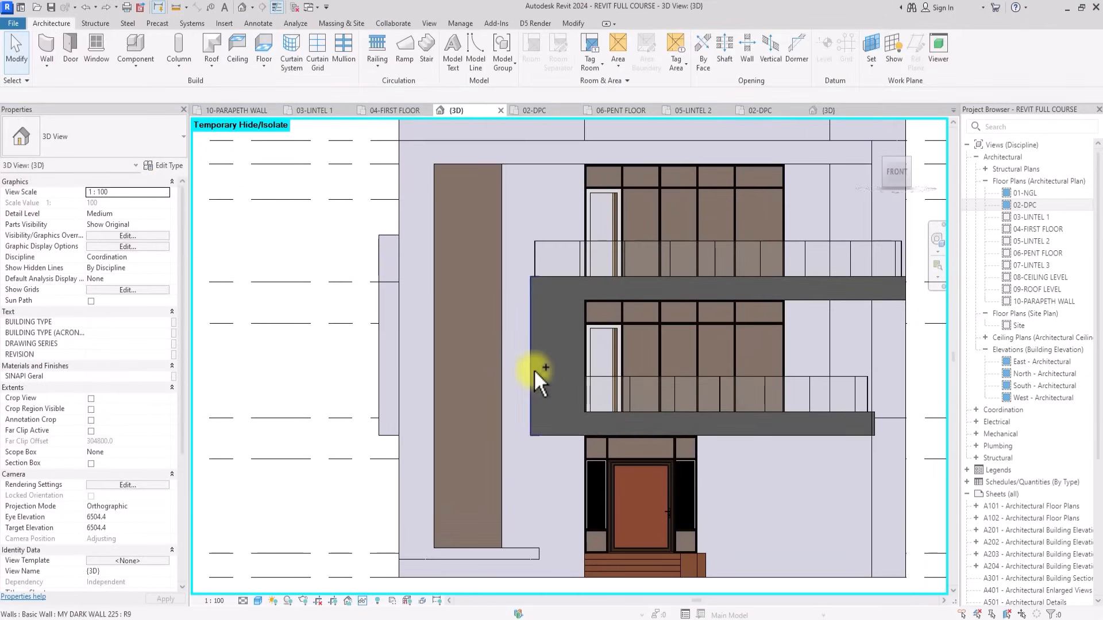
click(497, 296)
scroll(497, 294, down, 3)
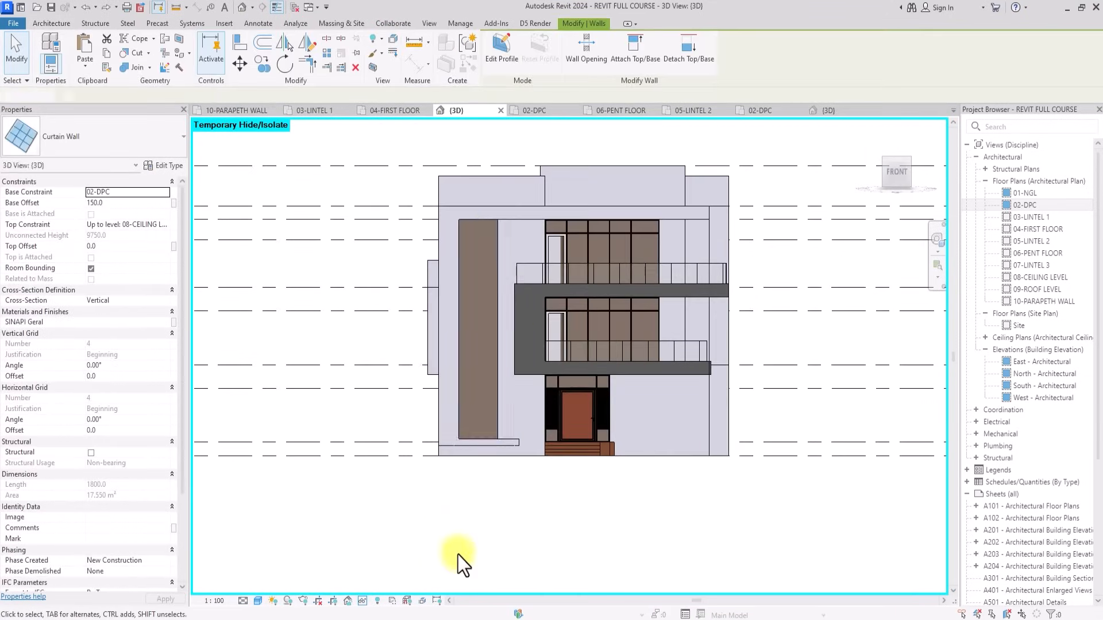
key(Escape)
scroll(457, 555, up, 1)
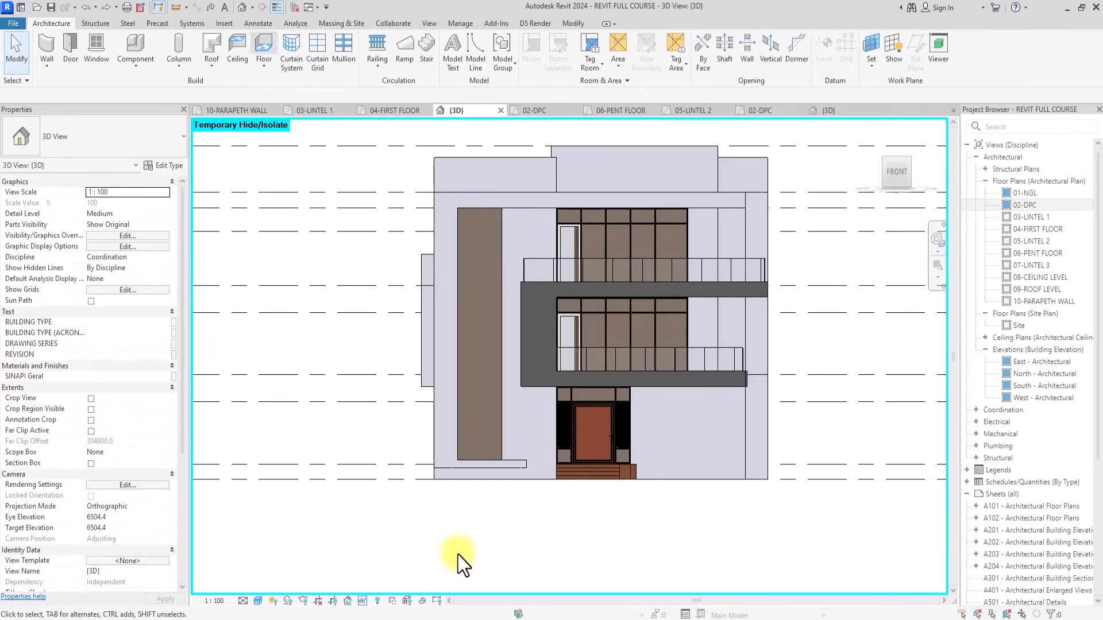
Divide the tall front curtain wall into three equal bays with two vertical curtain grid lines 600 mm apart.
click(318, 49)
scroll(466, 226, up, 2)
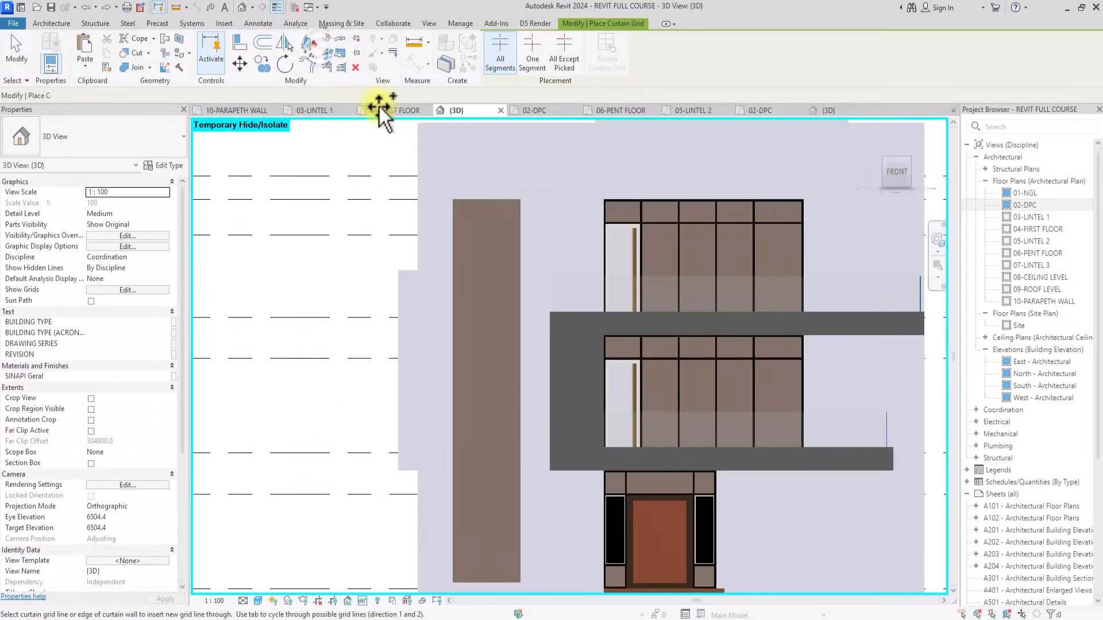
click(500, 203)
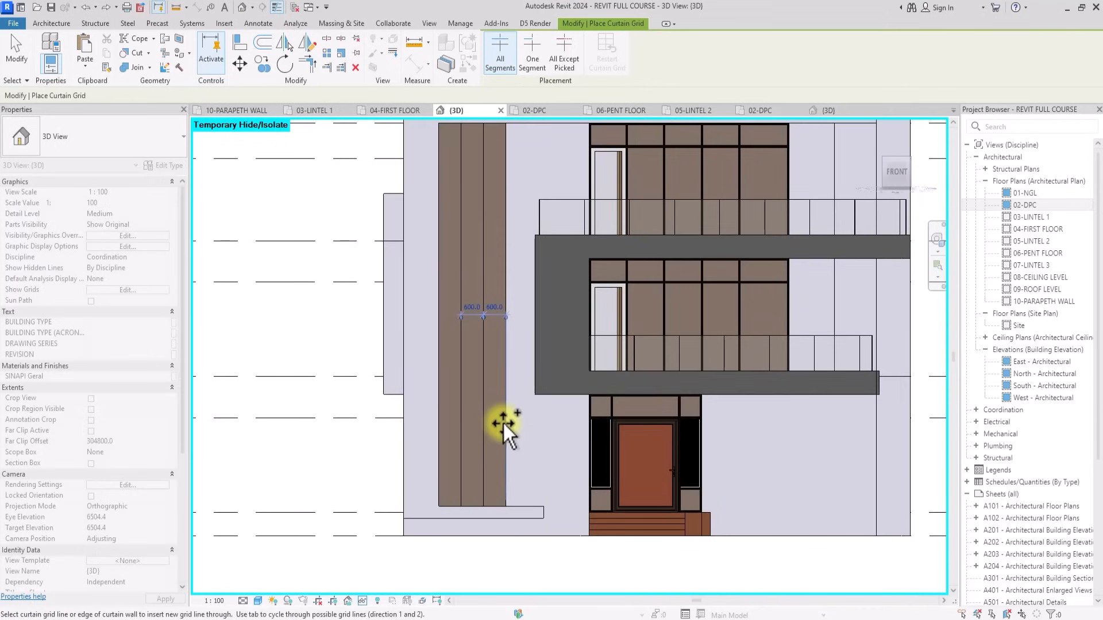
Add horizontal curtain grid lines to the tall curtain wall at the three lintel levels.
key(Tab)
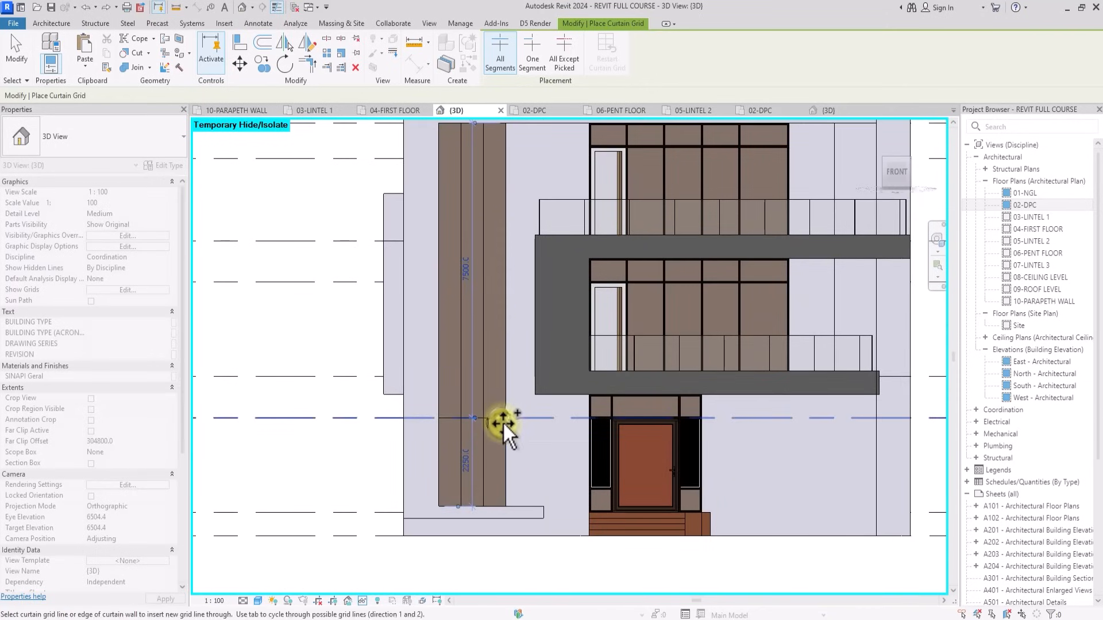
click(503, 420)
click(500, 283)
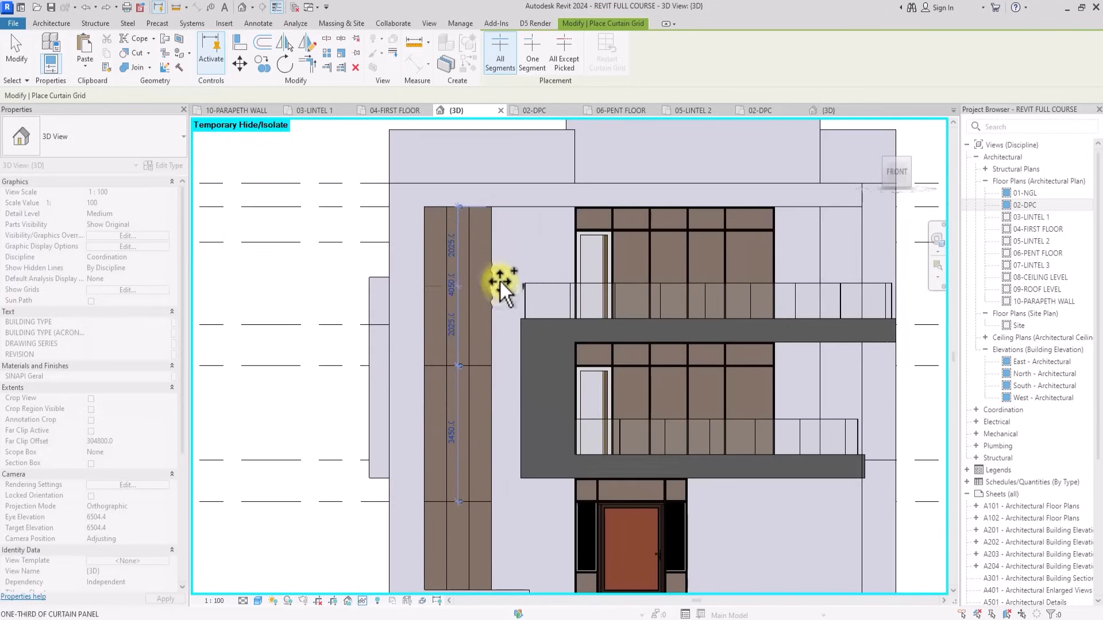
click(491, 243)
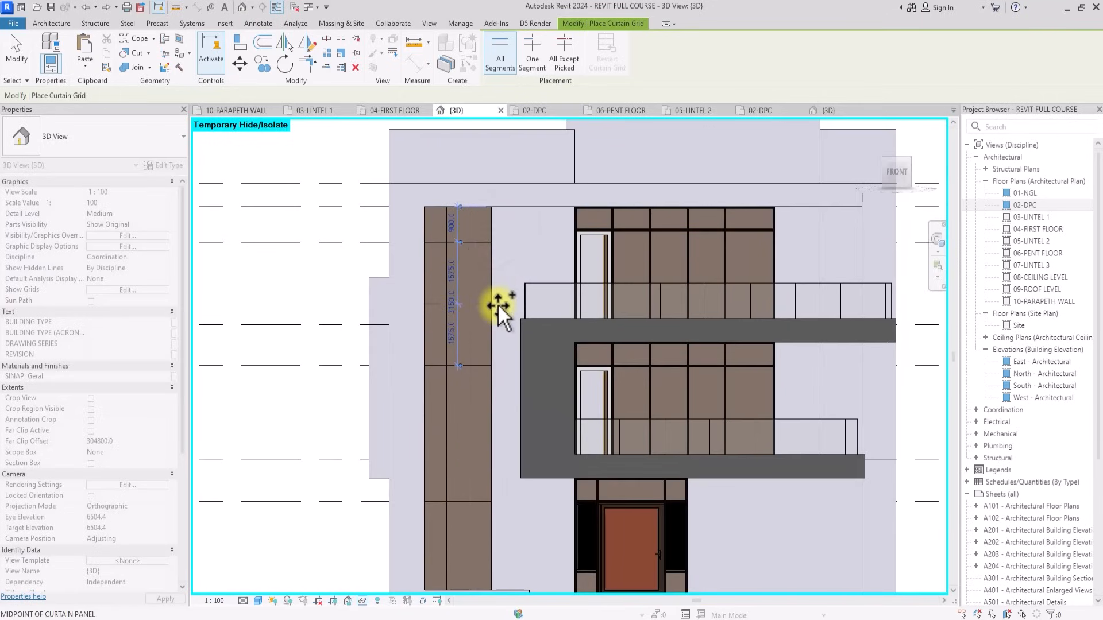
scroll(498, 303, up, 4)
scroll(497, 303, down, 4)
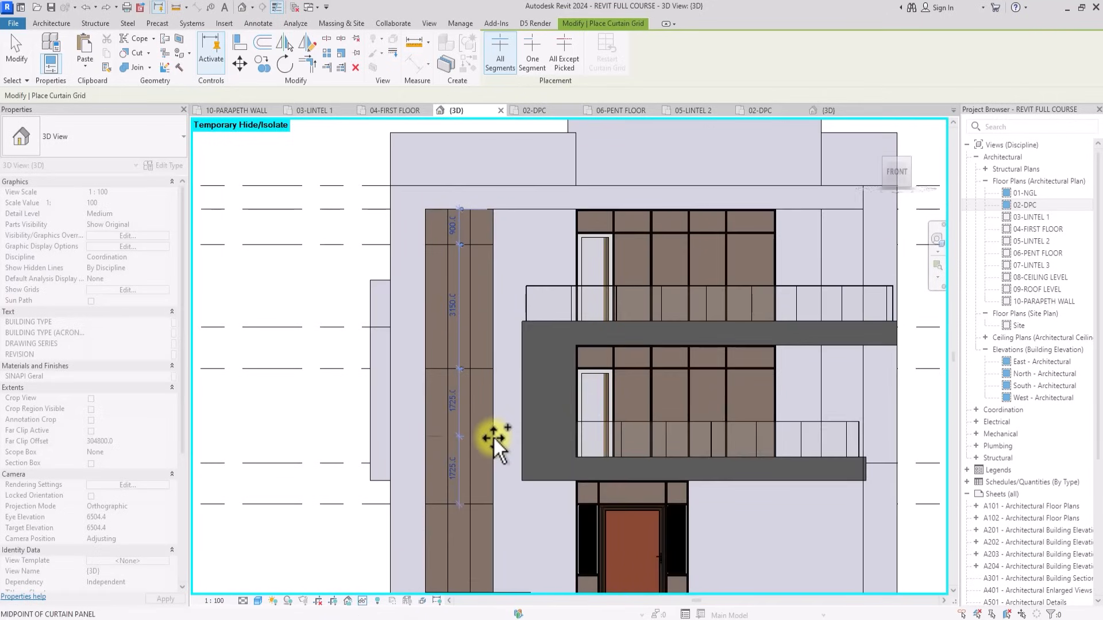
Add horizontal grid lines at the midpoints of the two spans between lintel levels and one 750 mm above the curtain wall's base.
click(494, 436)
click(490, 300)
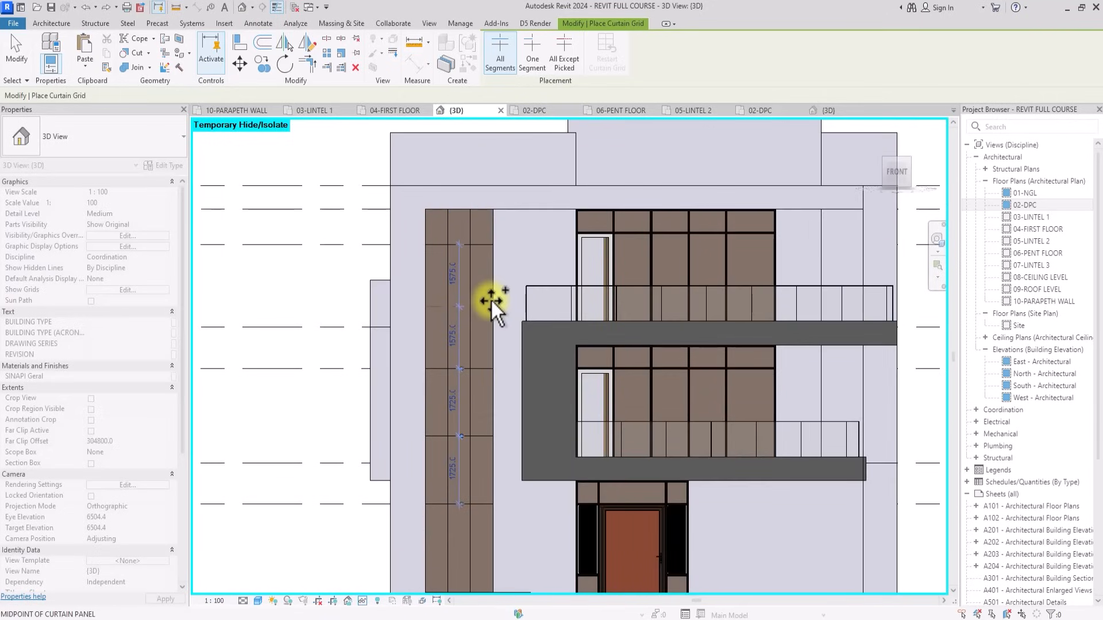
middle_drag(490, 299, 510, 329)
scroll(494, 398, up, 2)
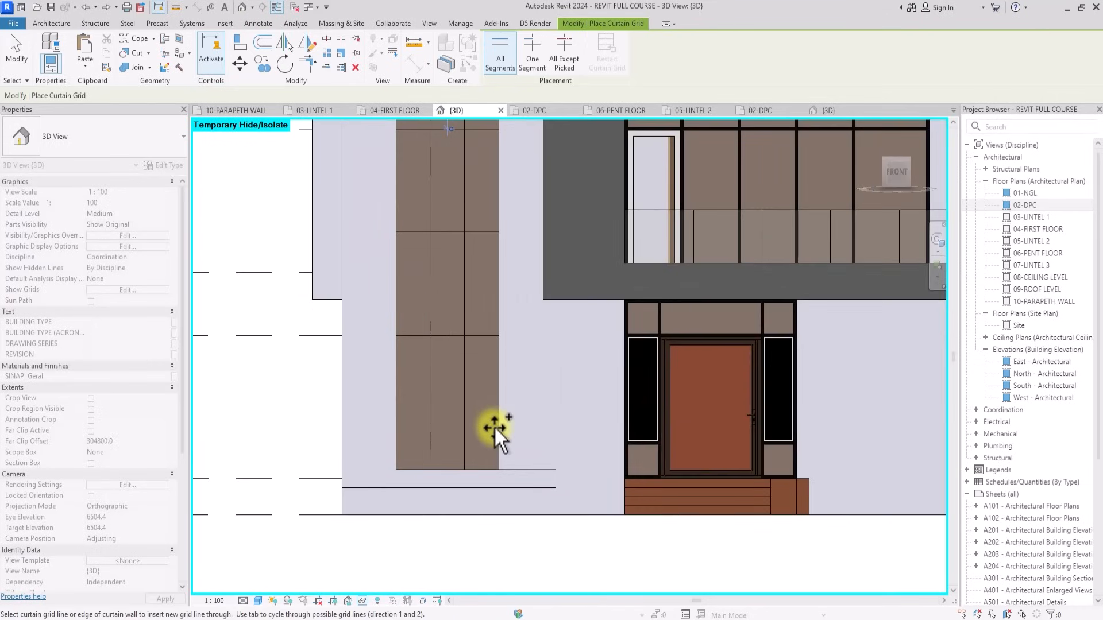
click(494, 425)
scroll(494, 425, down, 4)
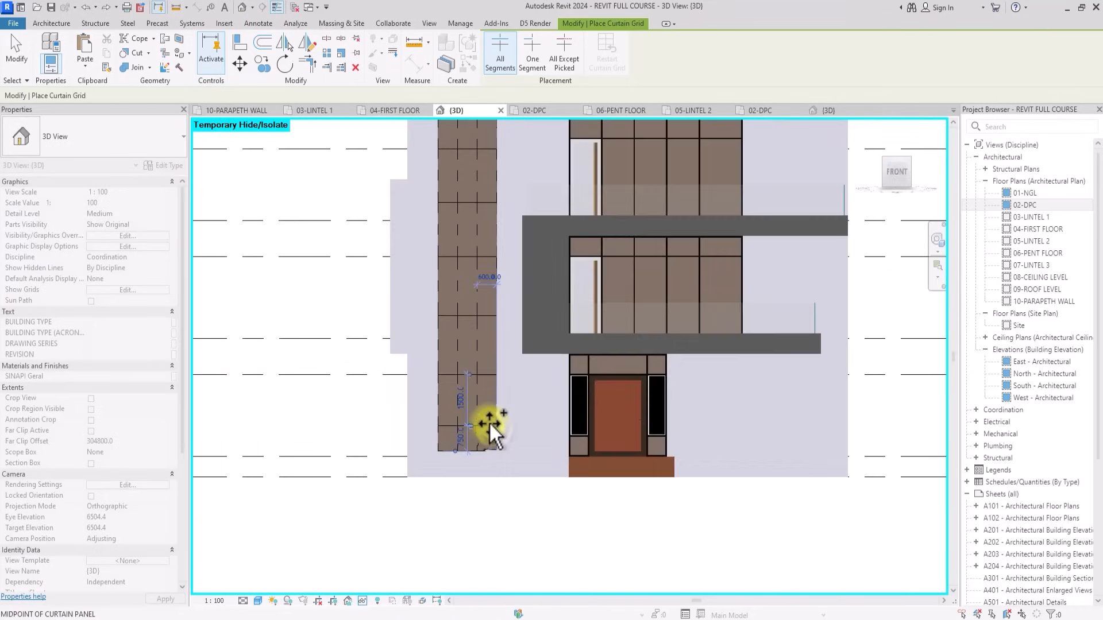
key(Escape)
Place MULLION MAIN rectangular mullions on all grid lines of the tall curtain wall.
scroll(481, 301, up, 2)
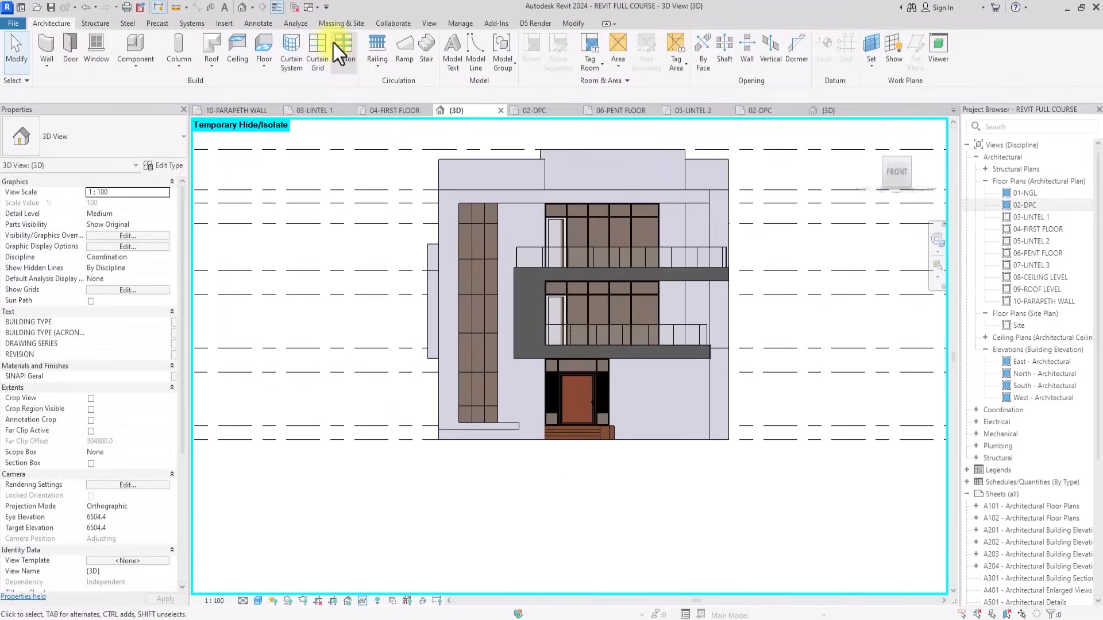
click(334, 44)
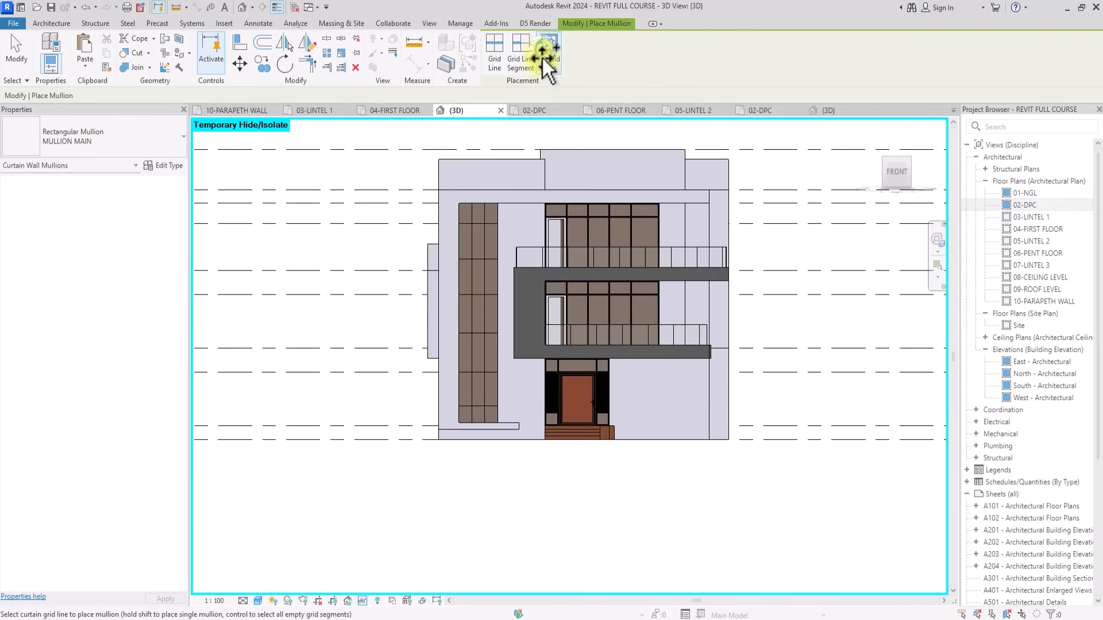
click(499, 246)
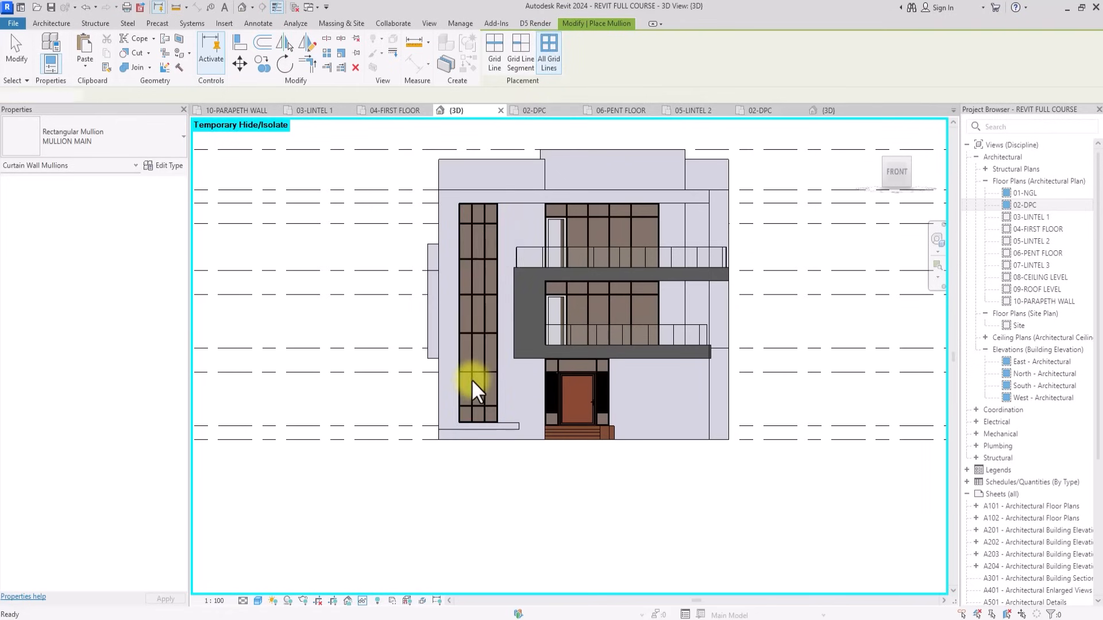
key(Escape)
Change the three glazed panels in the second row from the curtain wall's base to Windows_Curtain_Wall Metal_Aluminum-50_Thickness.
scroll(472, 379, up, 5)
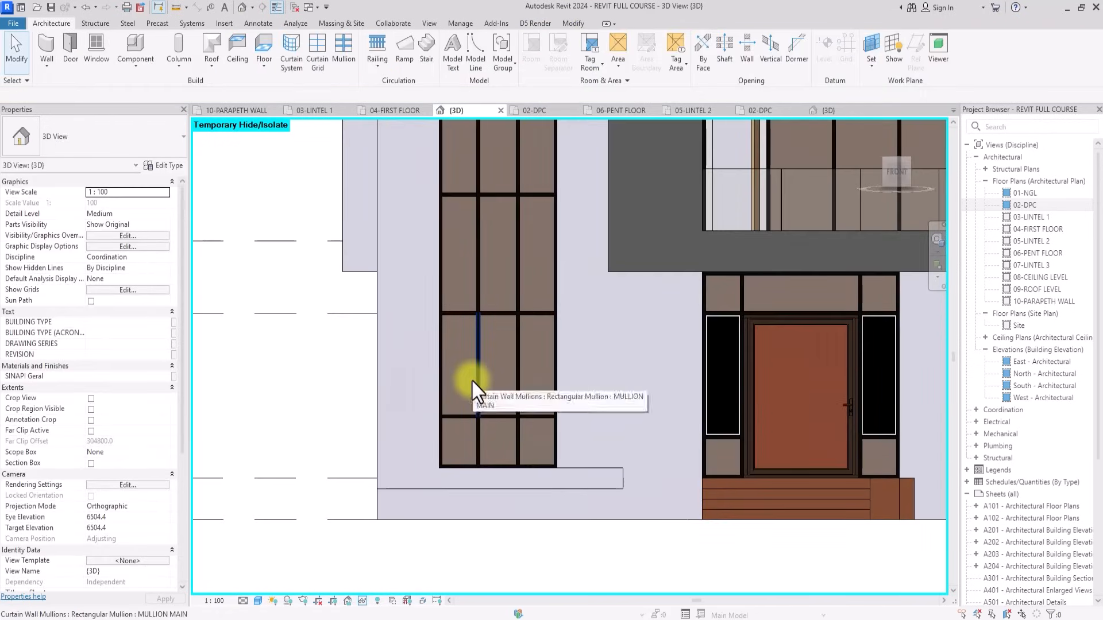
click(471, 380)
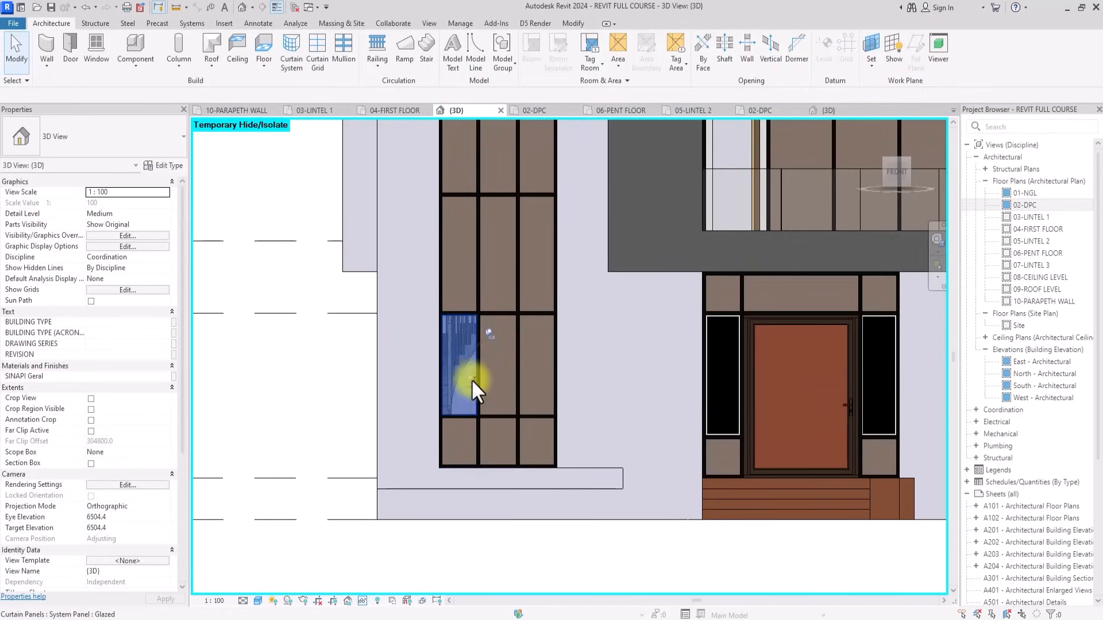
ctrl+click(510, 355)
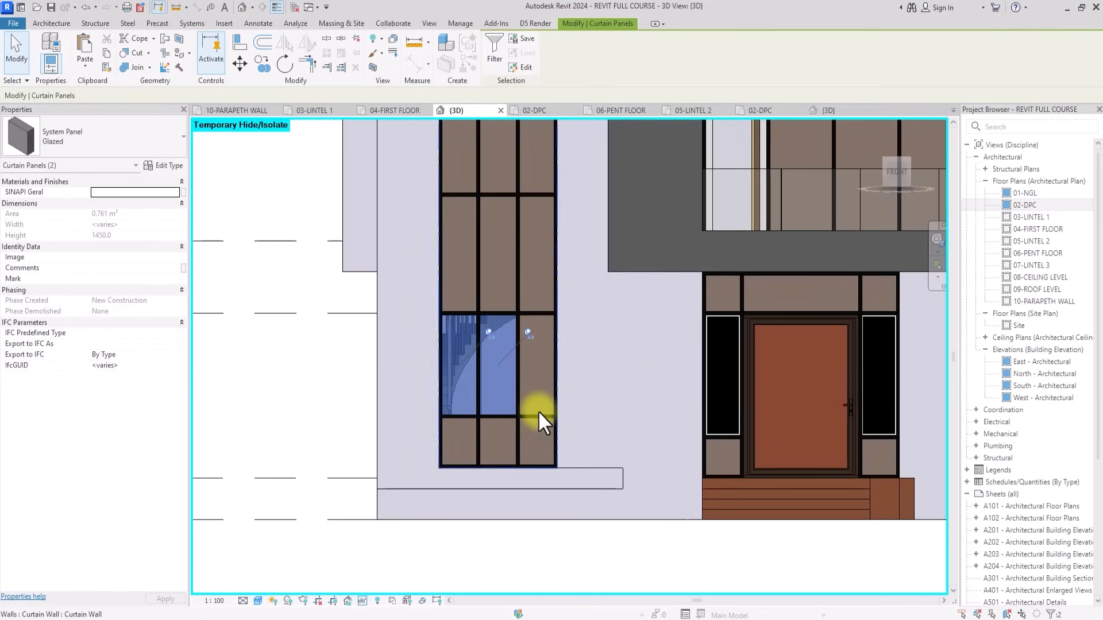
ctrl+click(538, 412)
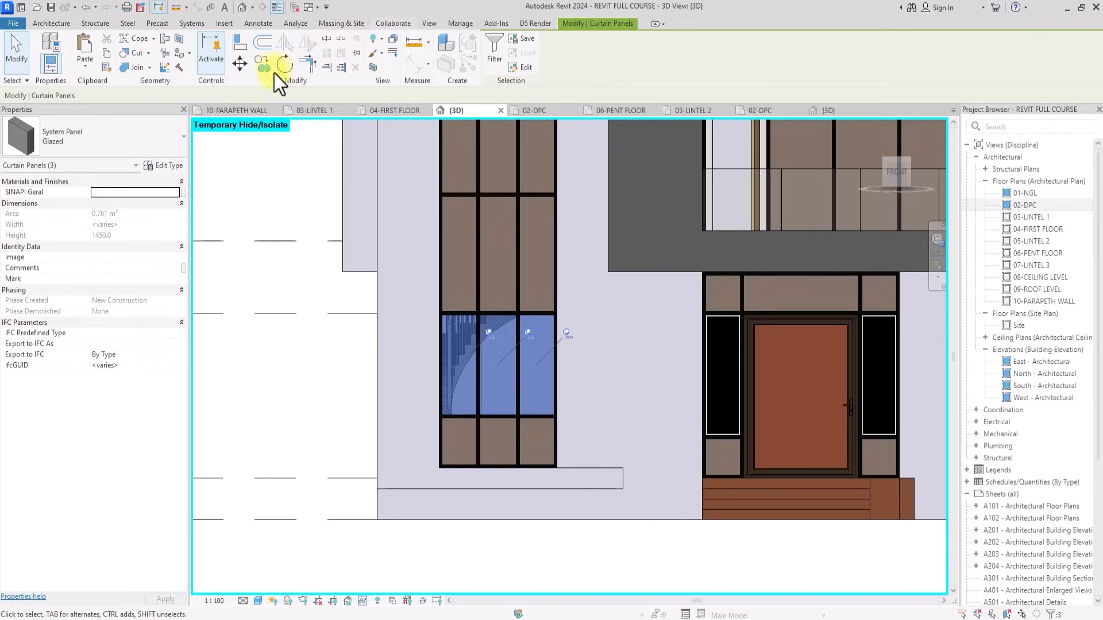
click(94, 148)
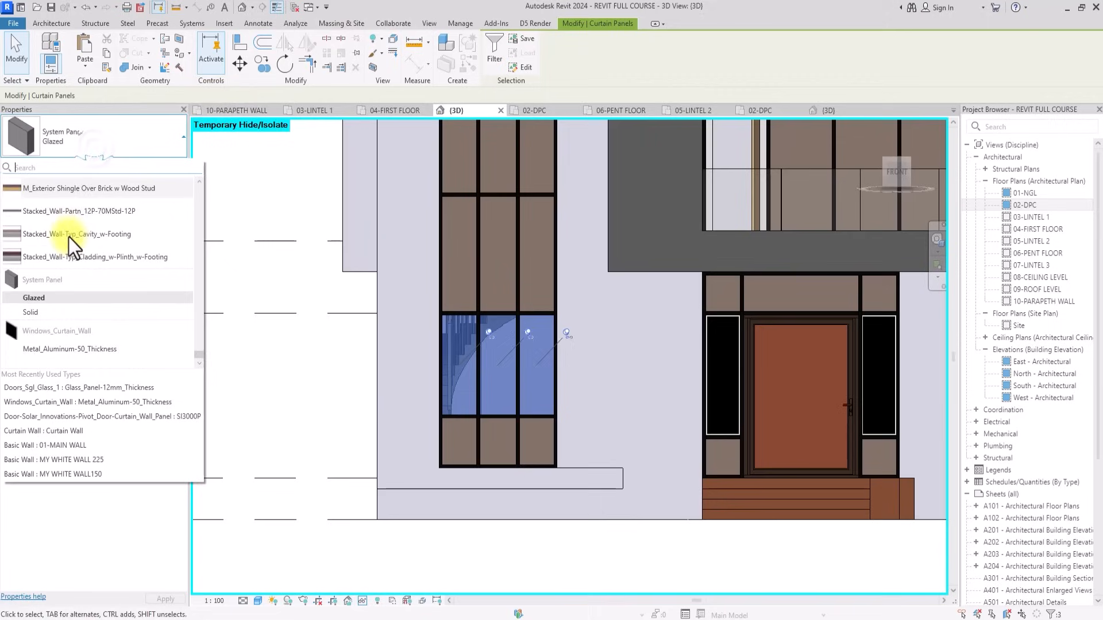
click(36, 350)
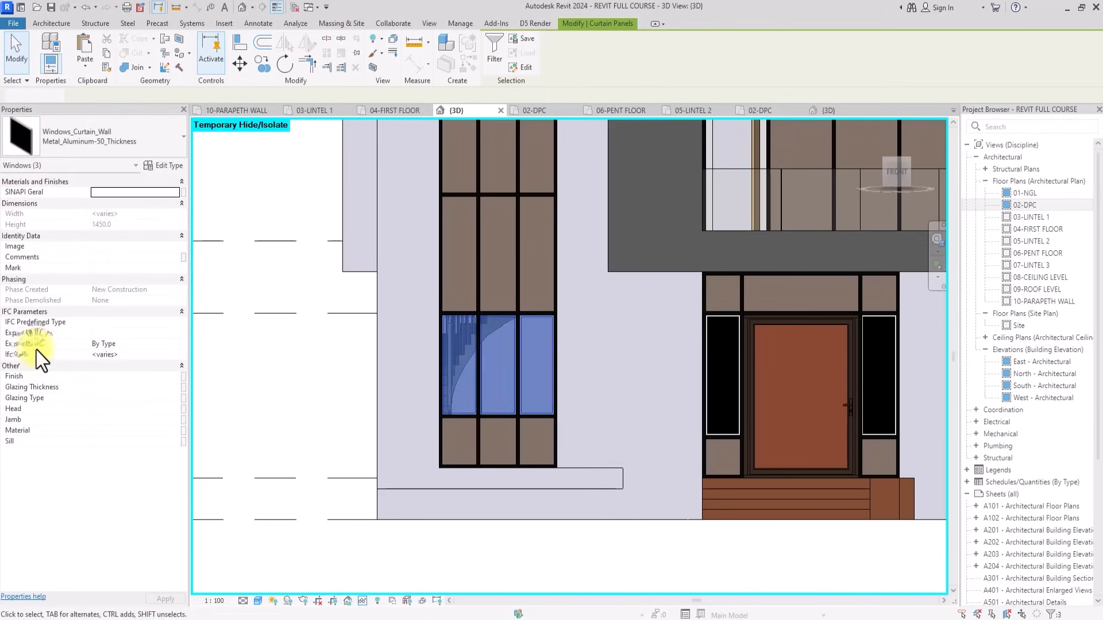
Change the three glazed panels in the second row below the curtain wall's head to Windows_Curtain_Wall Metal_Aluminum-50_Thickness.
scroll(36, 349, up, 3)
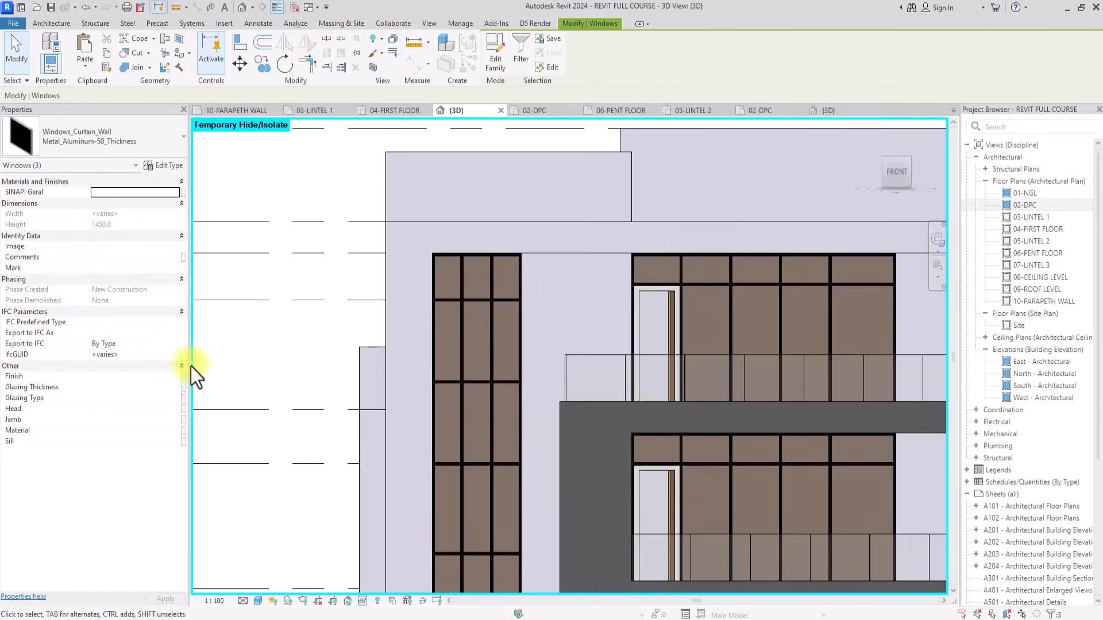
scroll(452, 395, up, 2)
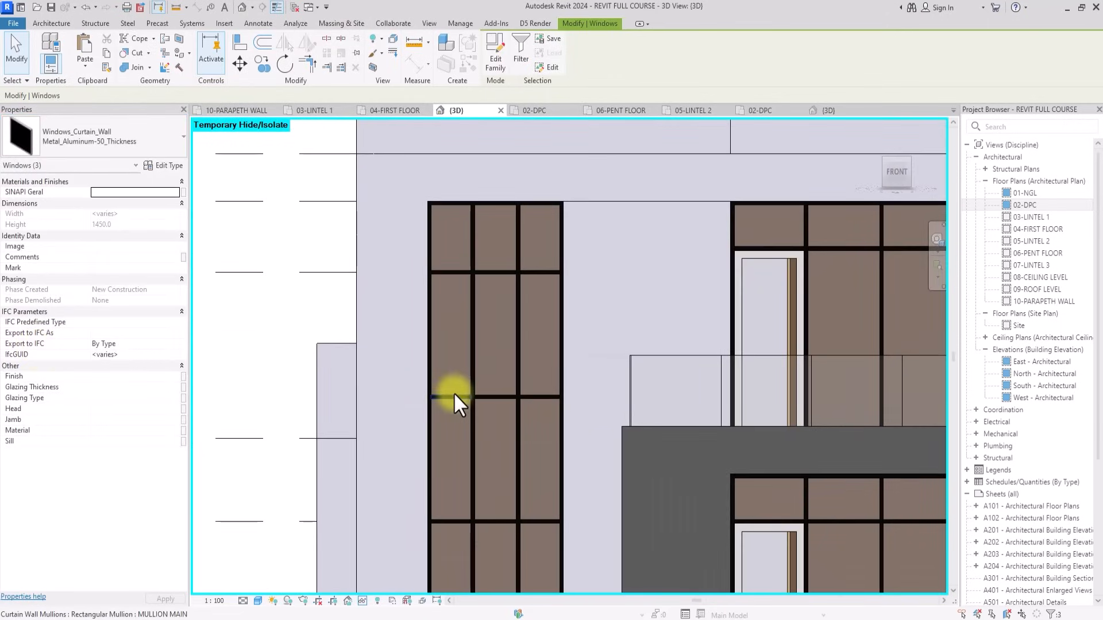
key(Tab)
click(453, 392)
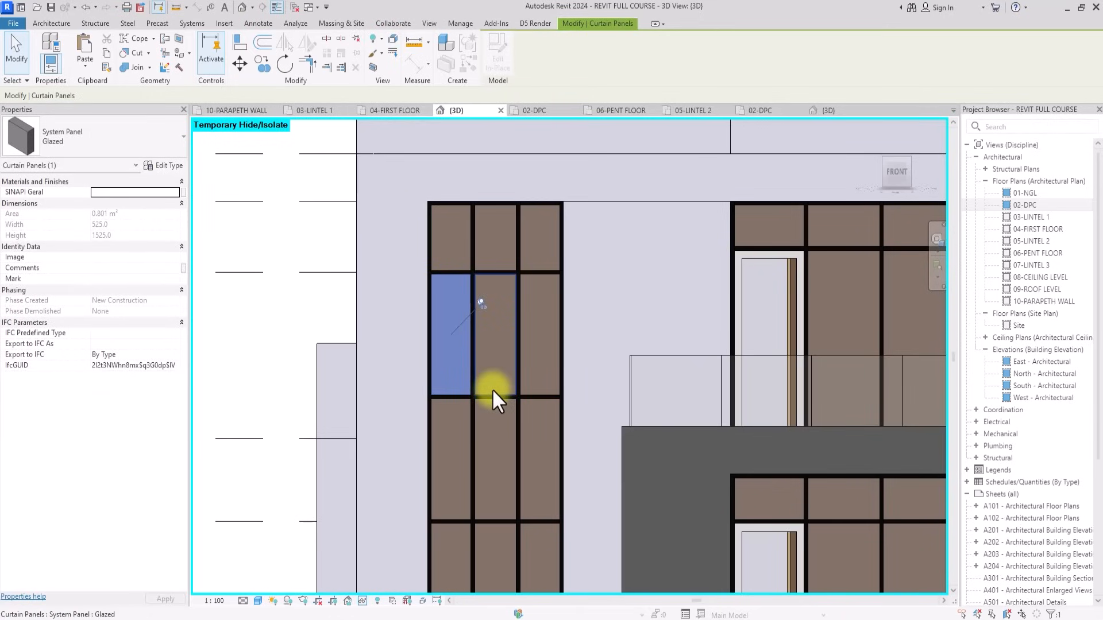
ctrl+click(492, 391)
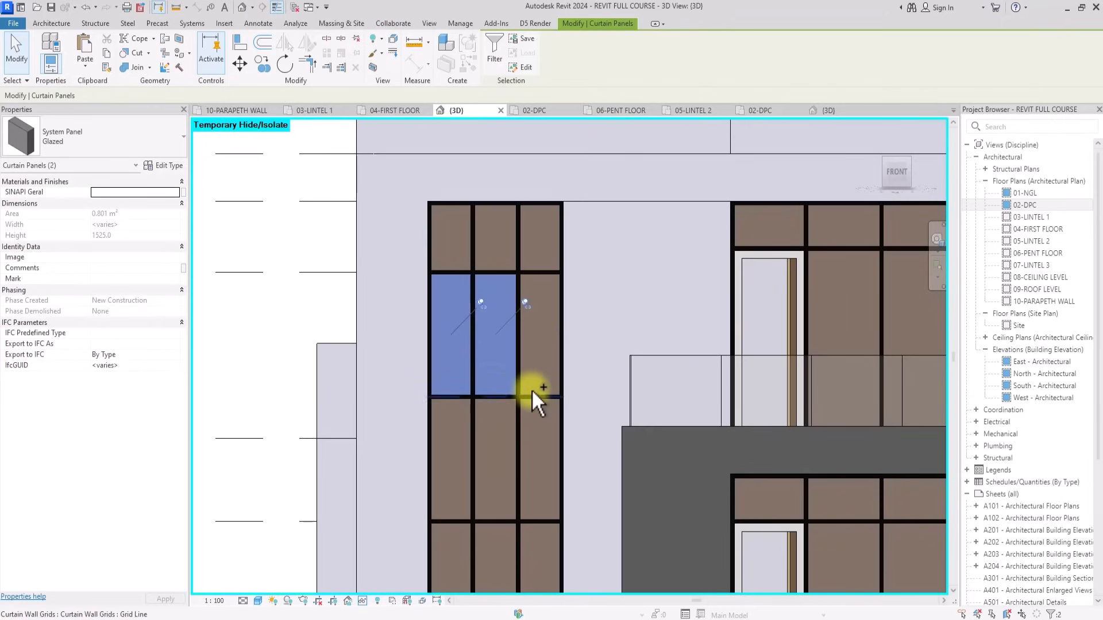
ctrl+click(530, 390)
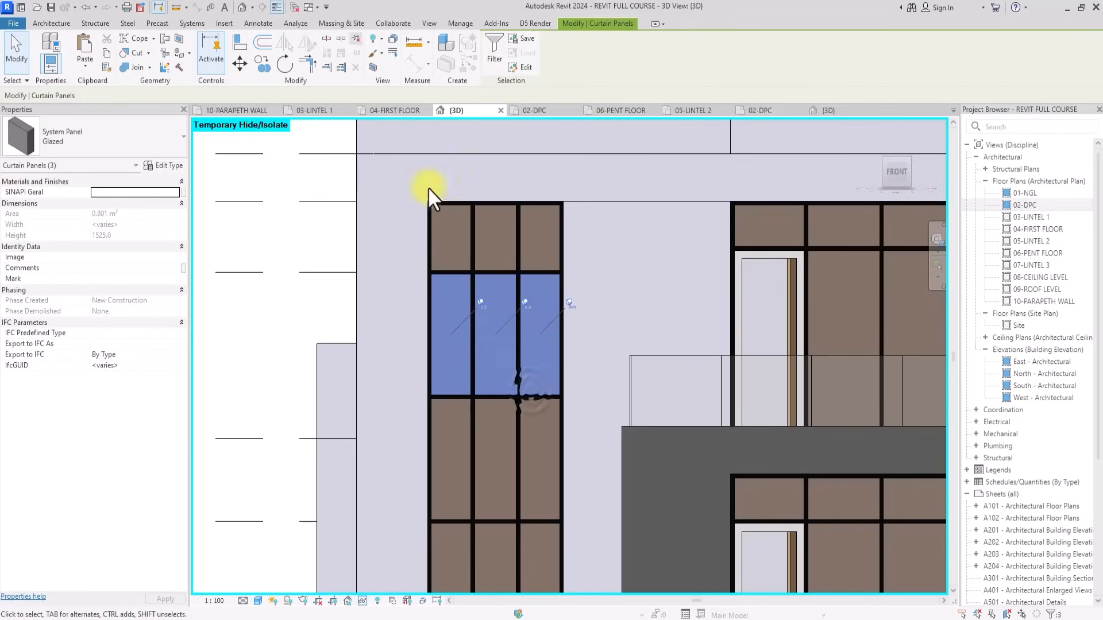
click(93, 139)
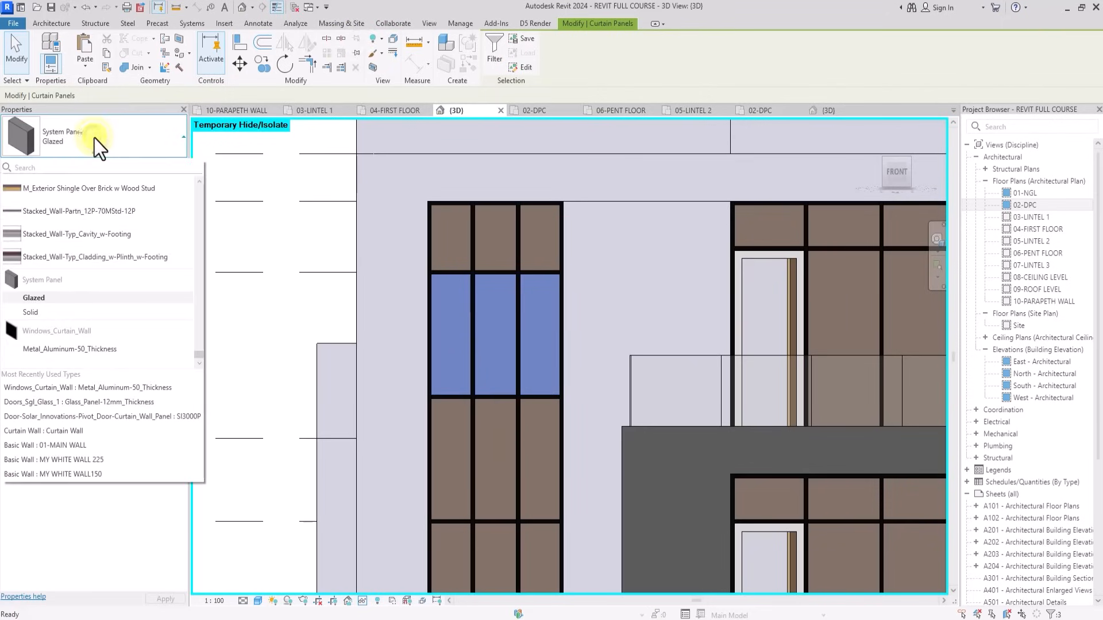
click(37, 349)
scroll(295, 433, down, 5)
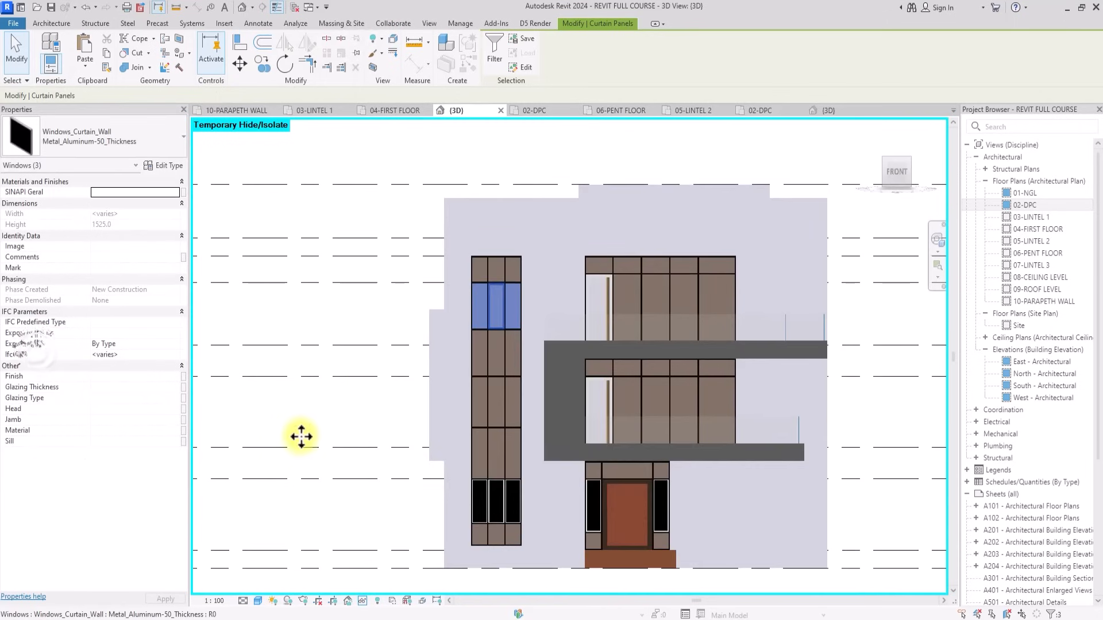
Examine the front facade from above, below and the front corner, focusing on the walls around the tall curtain wall.
click(485, 497)
drag(890, 171, 763, 192)
scroll(441, 321, up, 5)
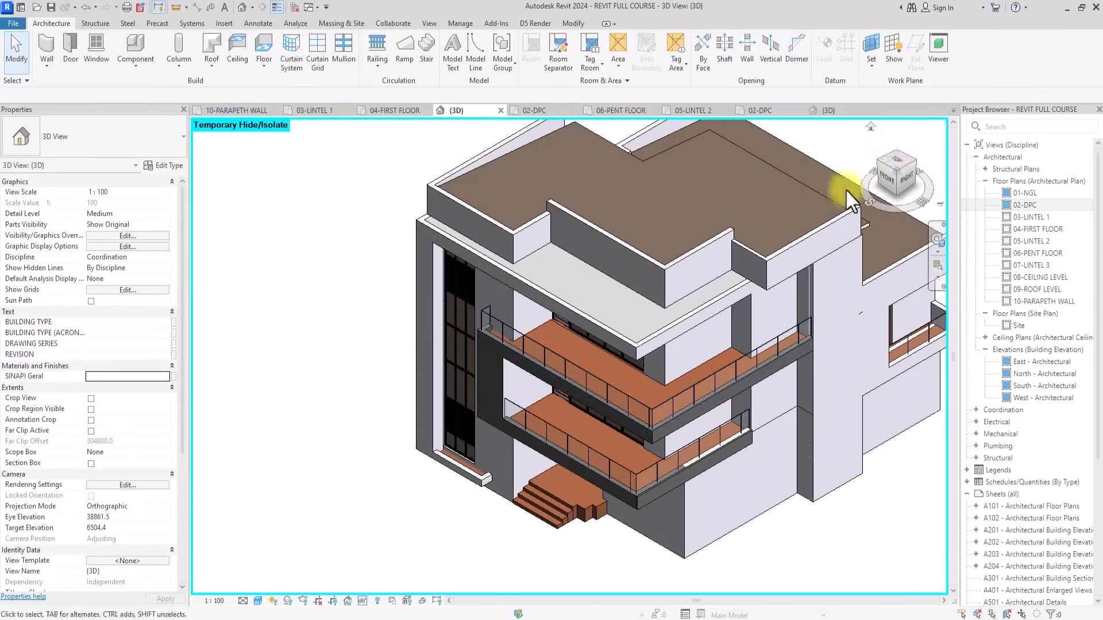
drag(901, 118, 908, 530)
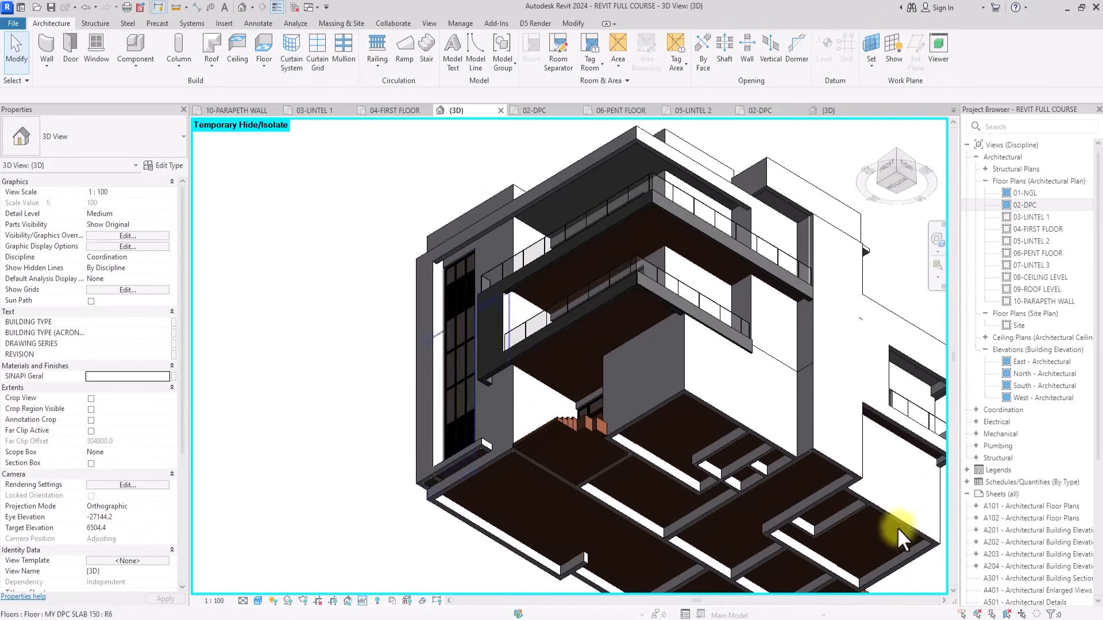
click(495, 461)
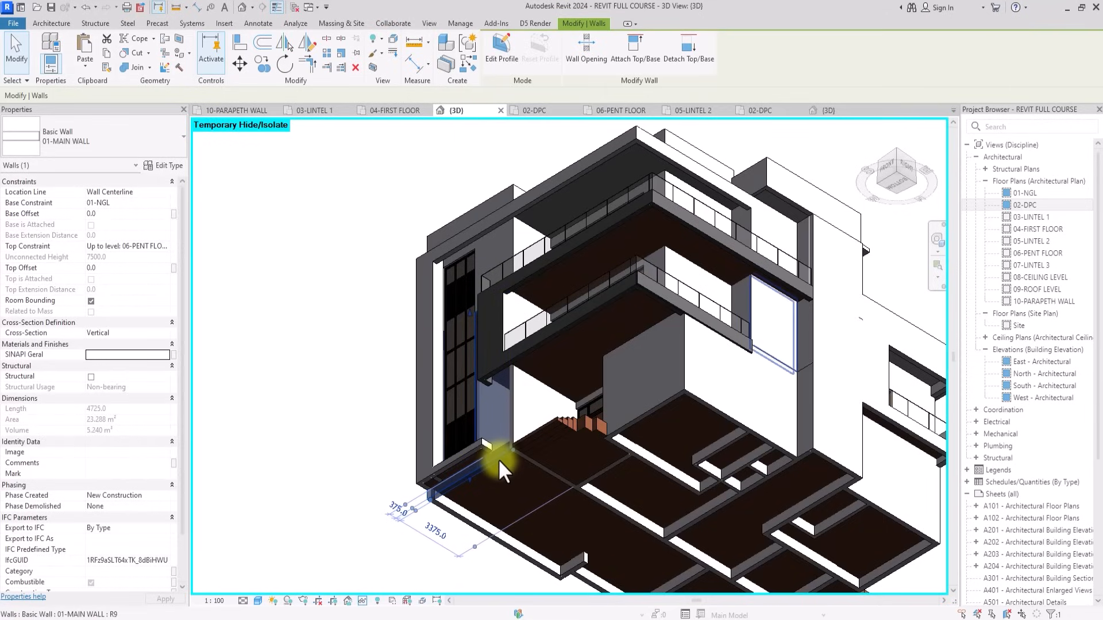
shift+middle_drag(596, 367, 438, 313)
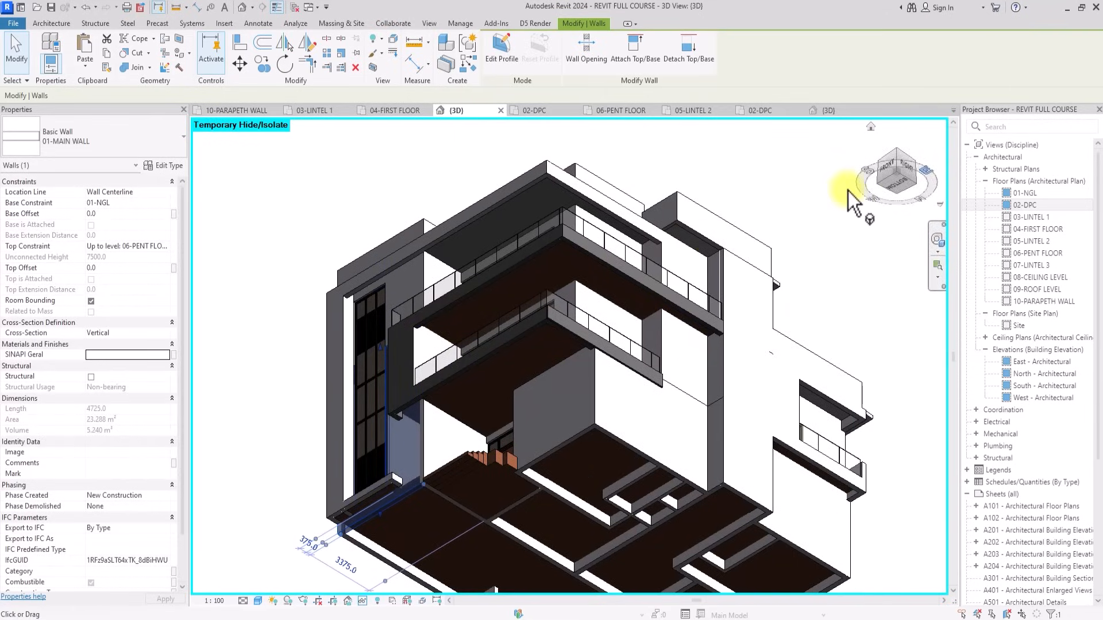
shift+middle_drag(918, 228, 933, 314)
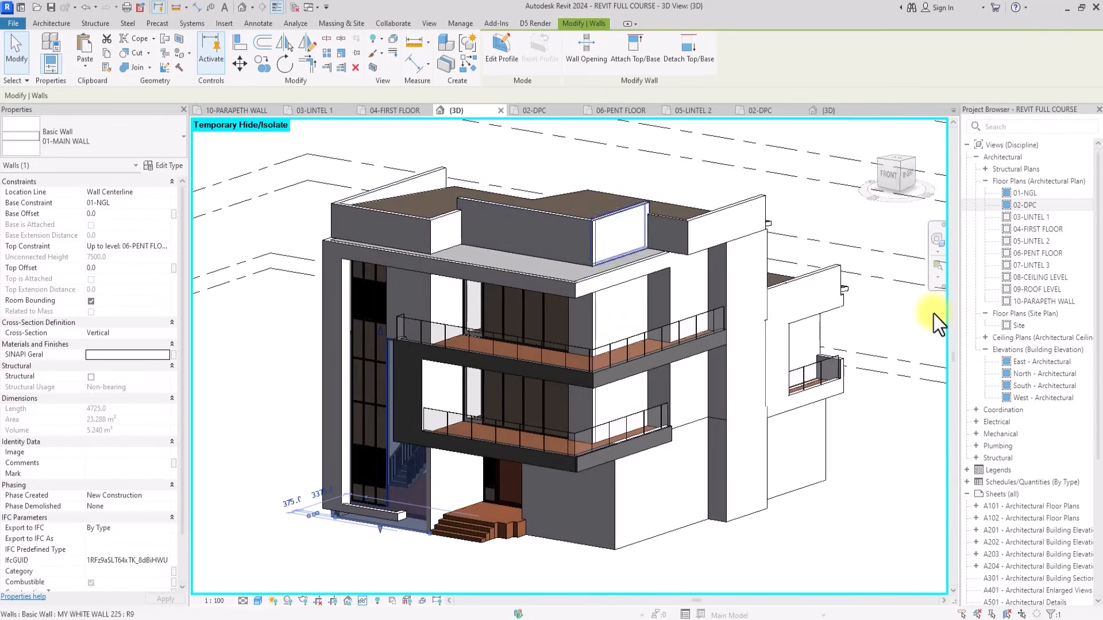
scroll(933, 314, up, 3)
scroll(933, 315, up, 2)
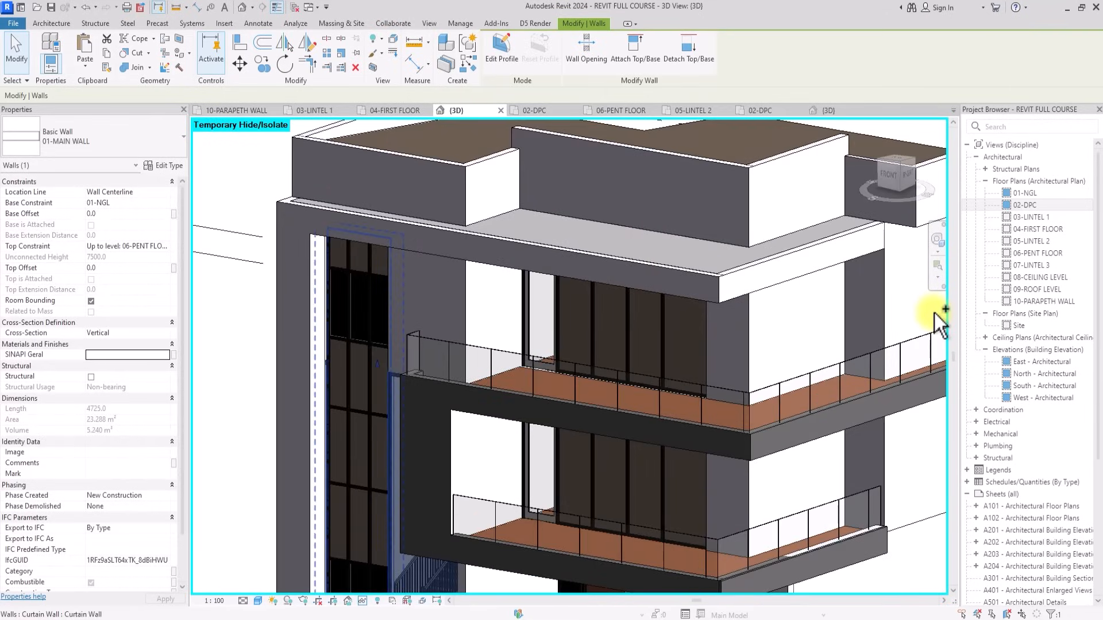
scroll(402, 203, up, 3)
Change the lower front wall and the pent floor wall around the tall curtain wall to MY DARK WALL 225.
click(379, 390)
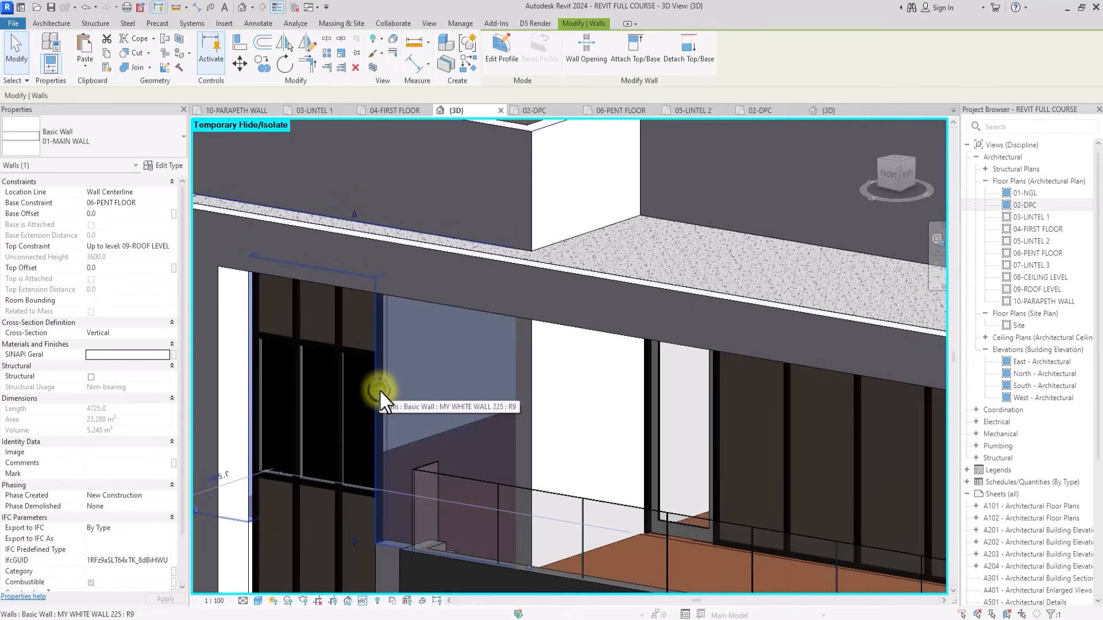
scroll(401, 390, down, 4)
scroll(416, 393, up, 4)
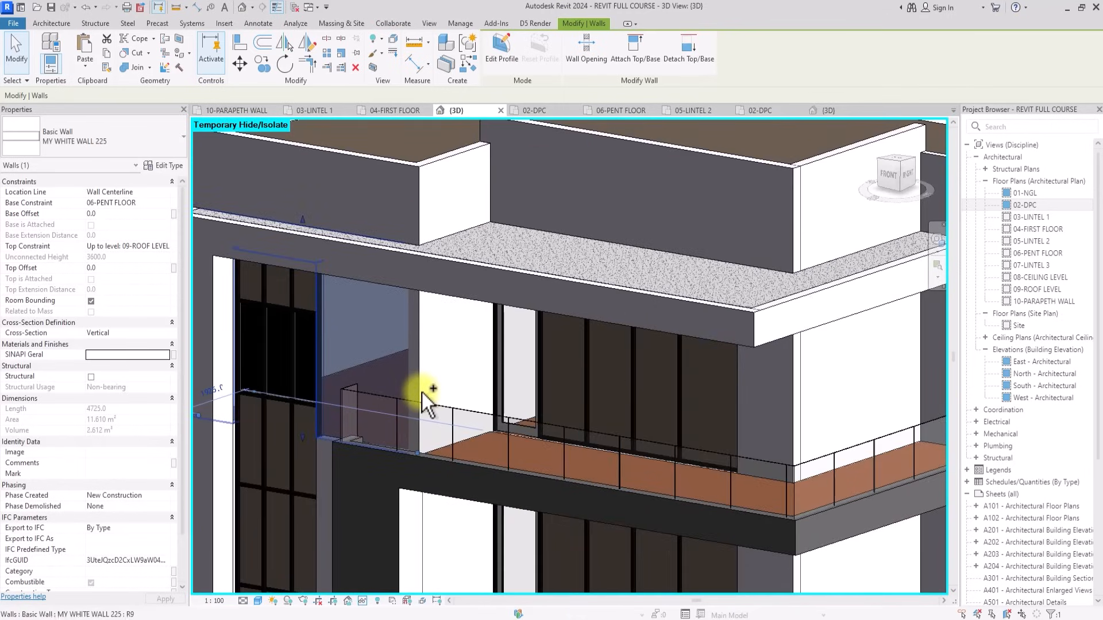
scroll(422, 393, down, 4)
scroll(423, 402, up, 5)
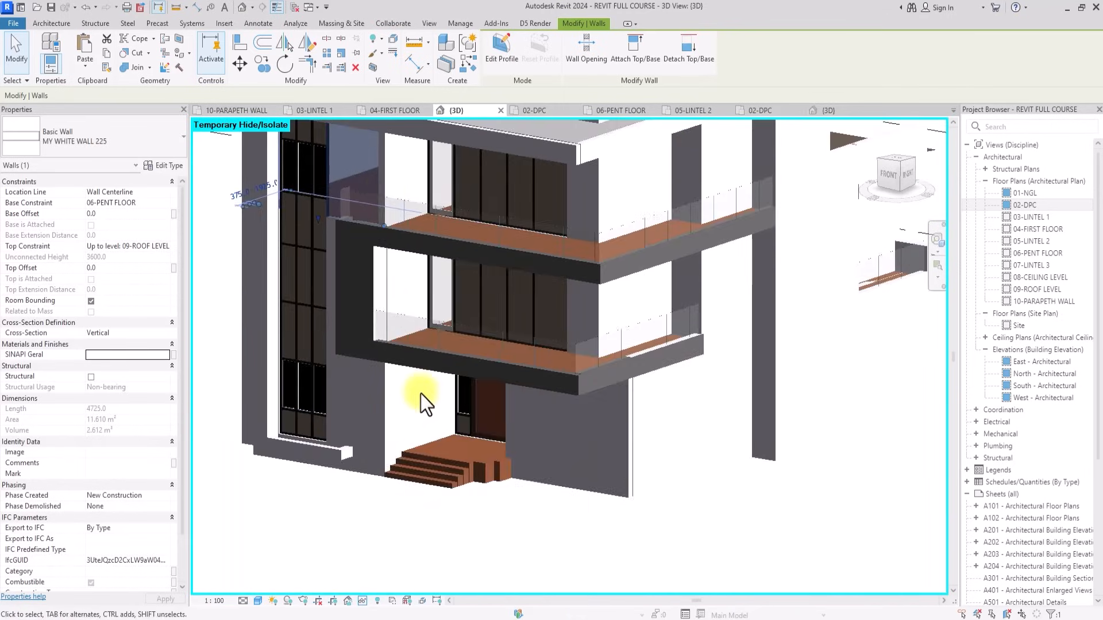
ctrl+click(354, 475)
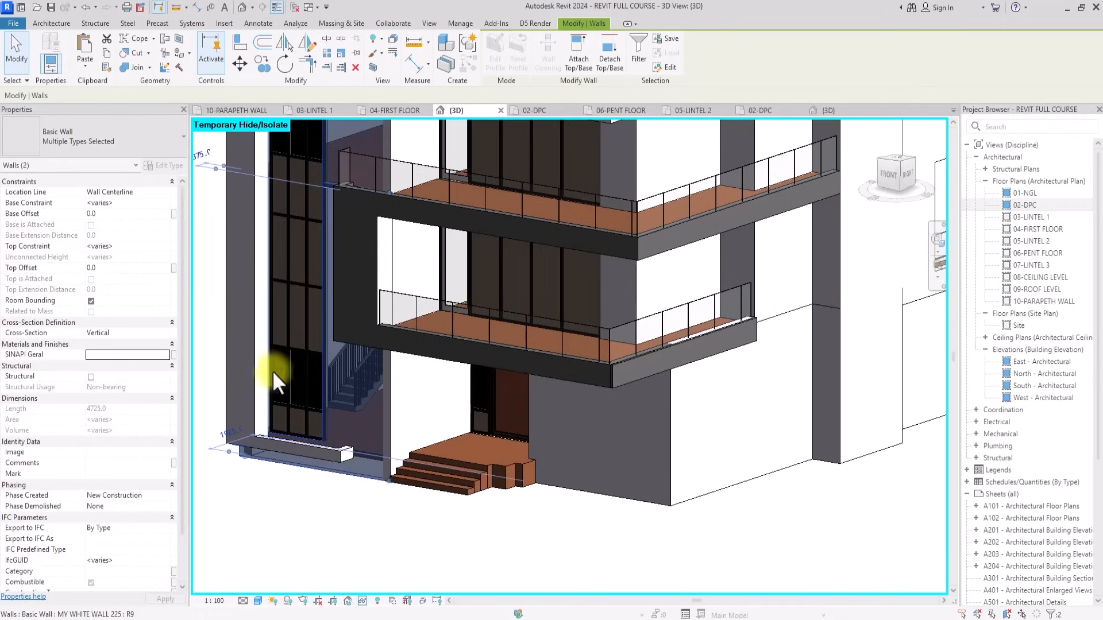
click(86, 139)
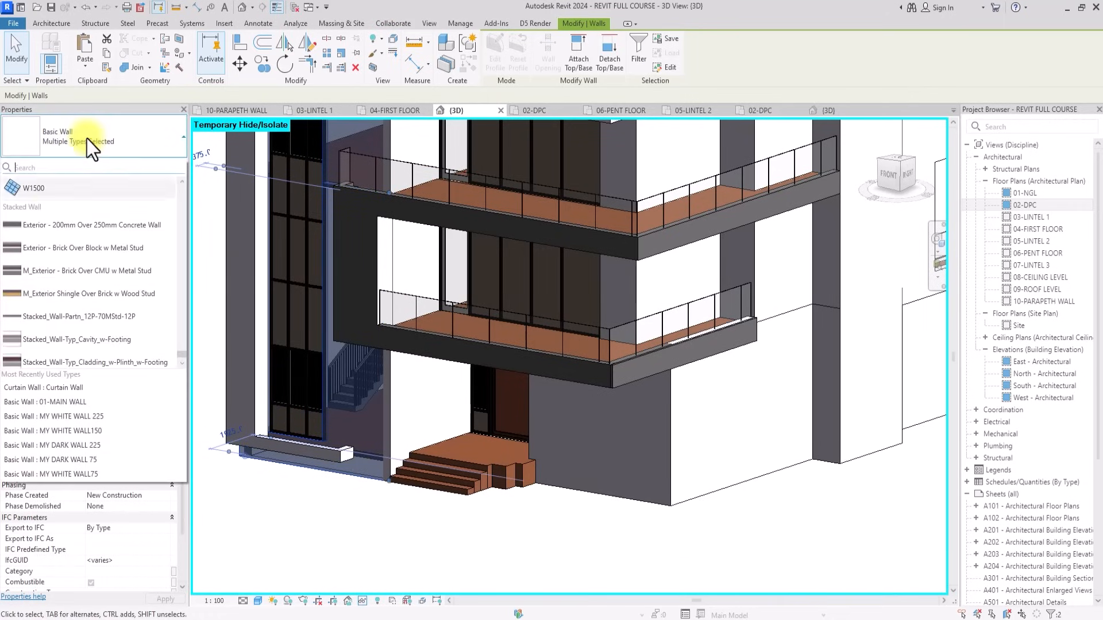
scroll(34, 247, down, 5)
scroll(34, 246, up, 10)
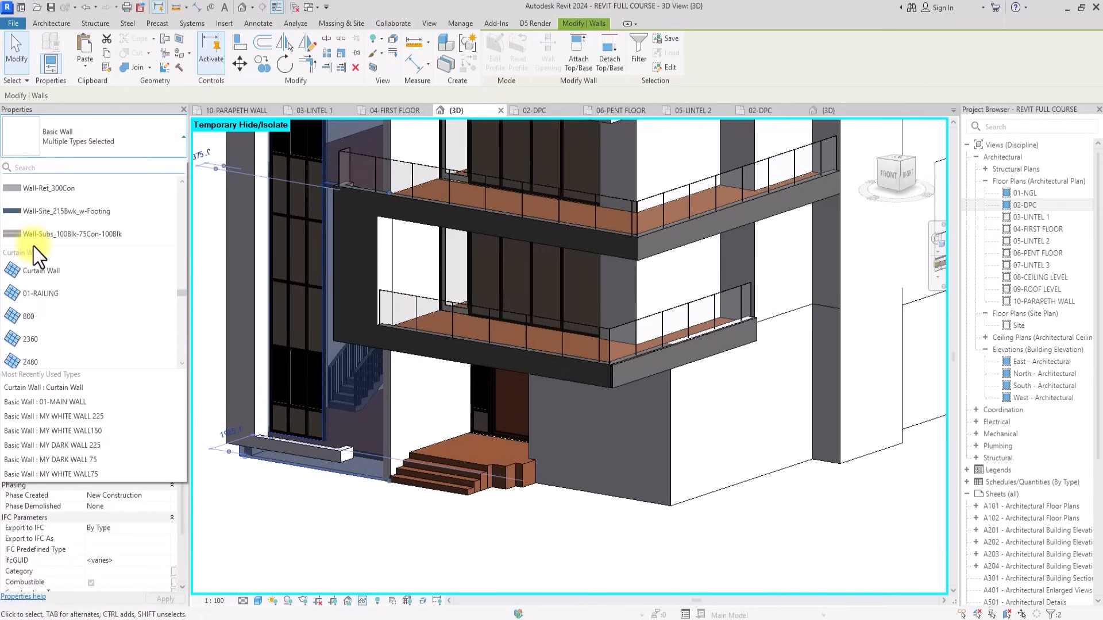
scroll(34, 247, up, 5)
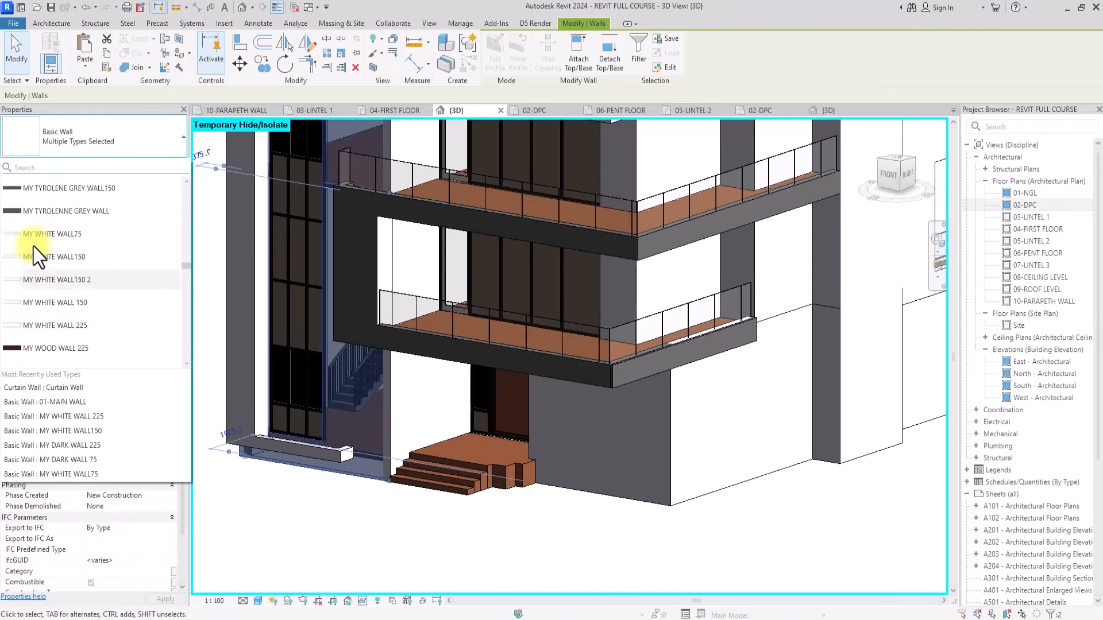
click(56, 279)
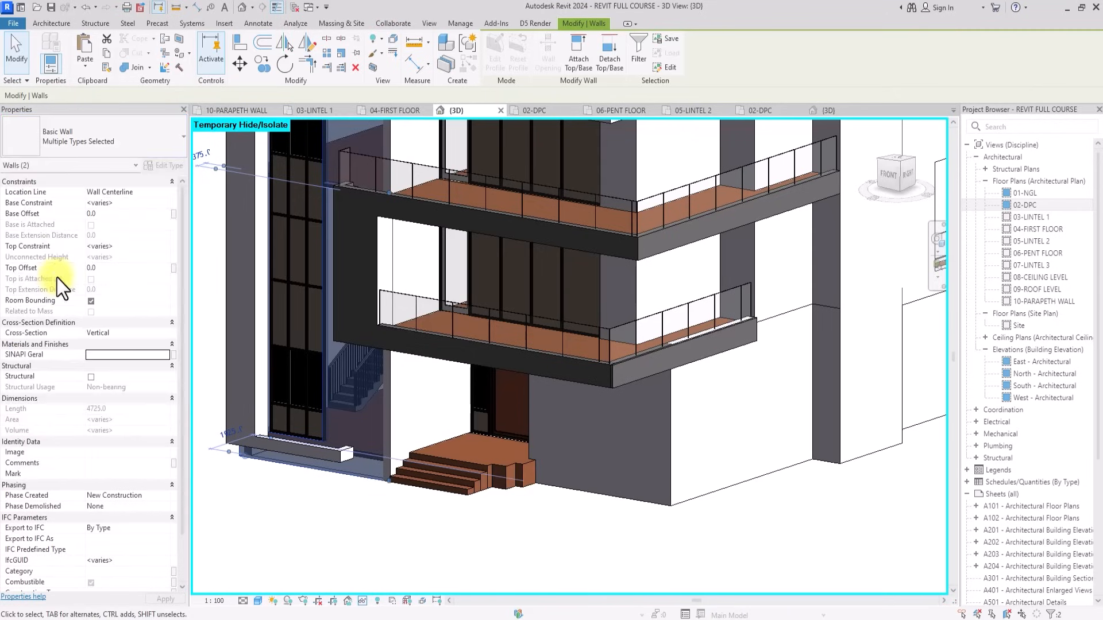
click(311, 578)
scroll(312, 578, down, 4)
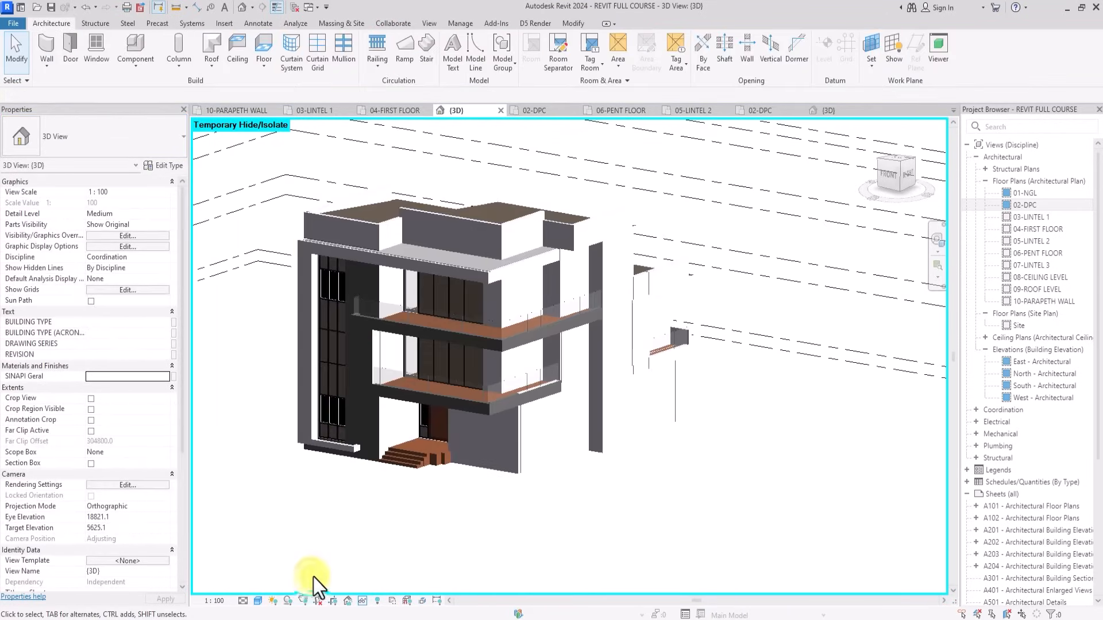
In the 02-DPC floor plan, change the wall between the stair room and the entrance porch to MY DARK WALL 225.
double_click(1032, 207)
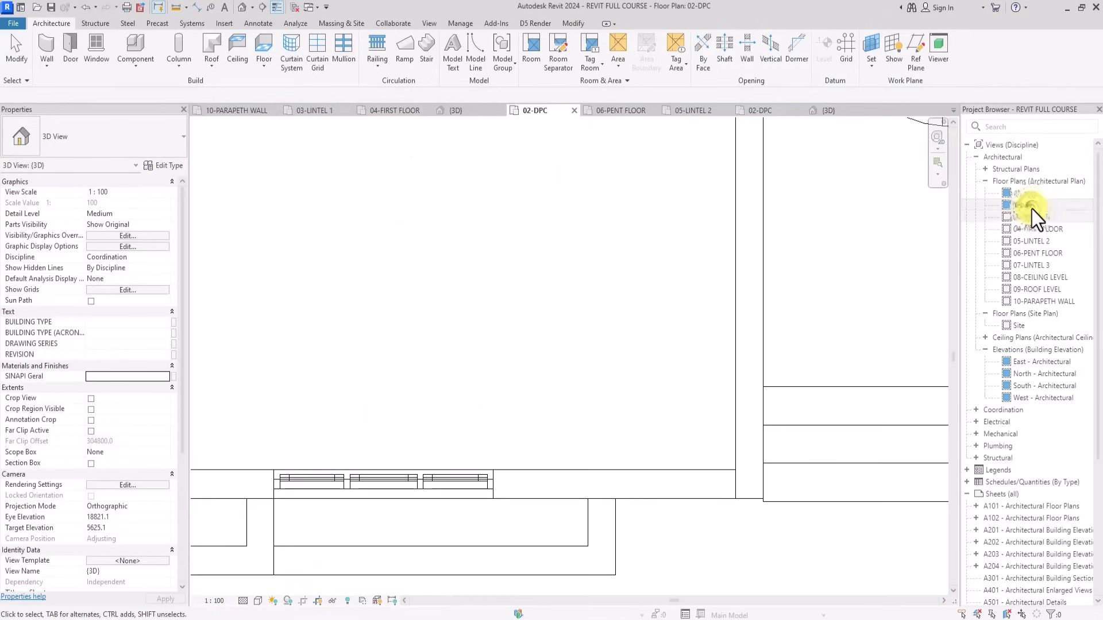
middle_drag(832, 245, 760, 321)
scroll(521, 371, down, 3)
click(521, 371)
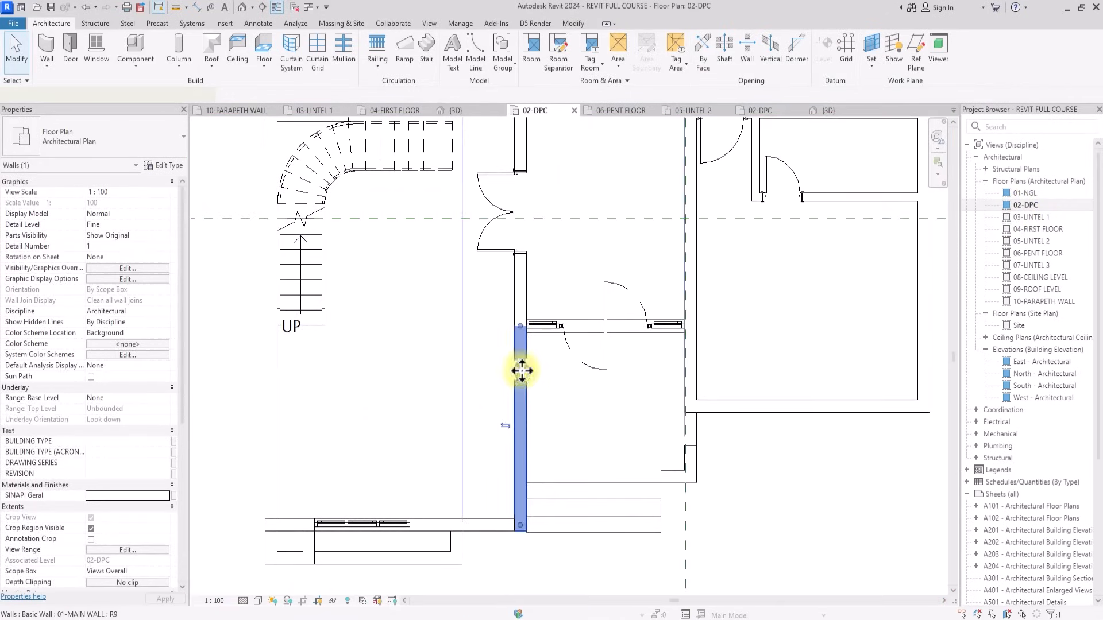
click(110, 148)
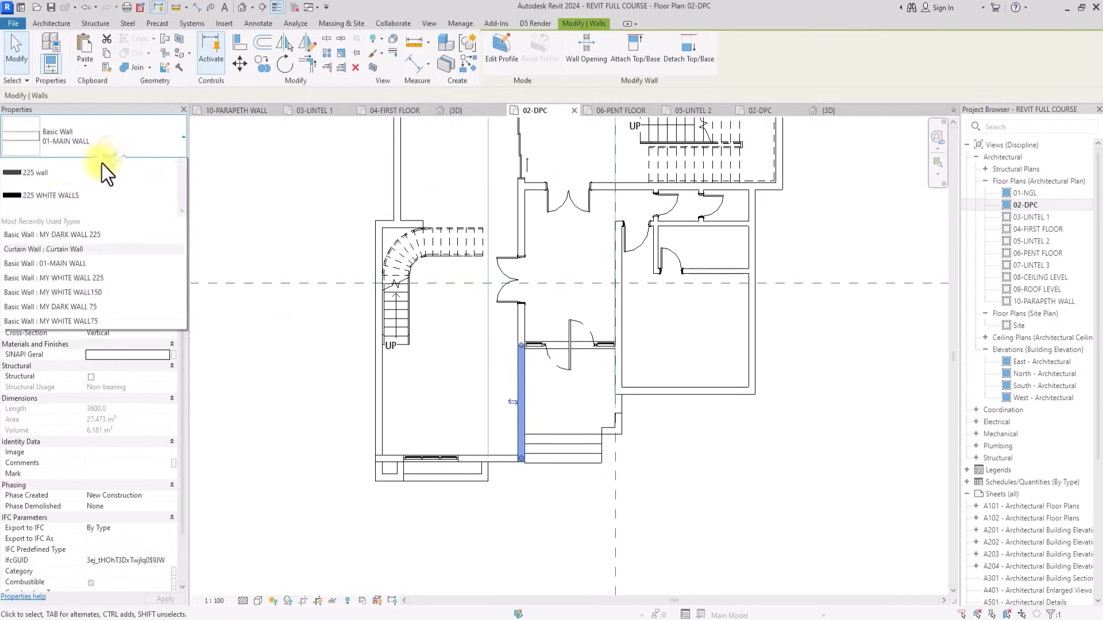
scroll(62, 234, up, 2)
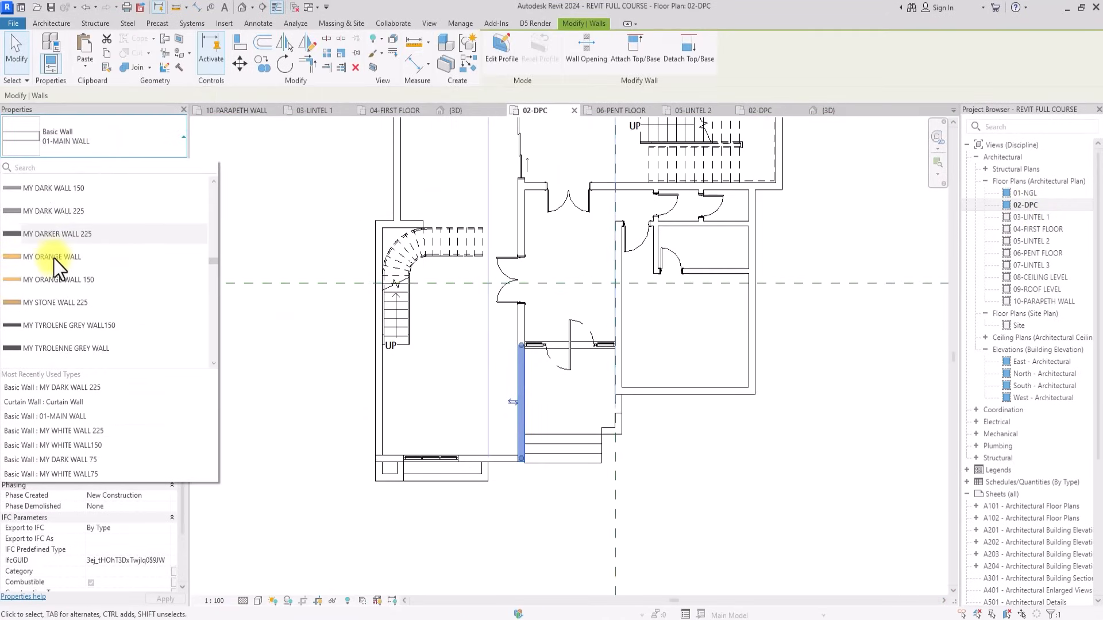
click(70, 211)
click(565, 502)
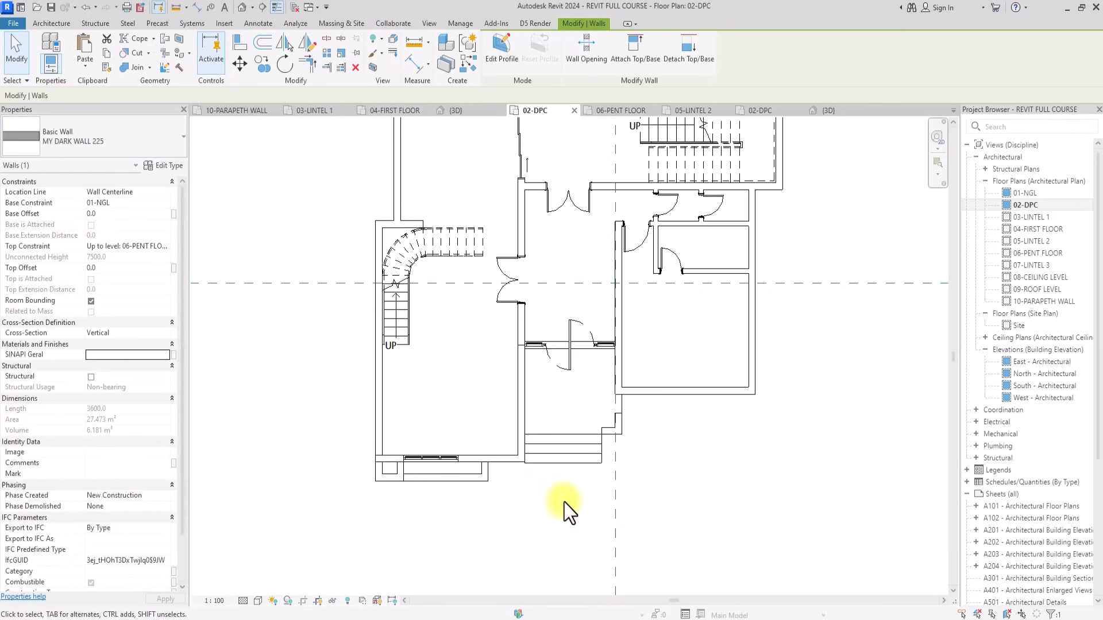
In the 04-FIRST FLOOR plan, check the type of the wall between the stair void and the front balcony.
click(1031, 230)
double_click(1030, 232)
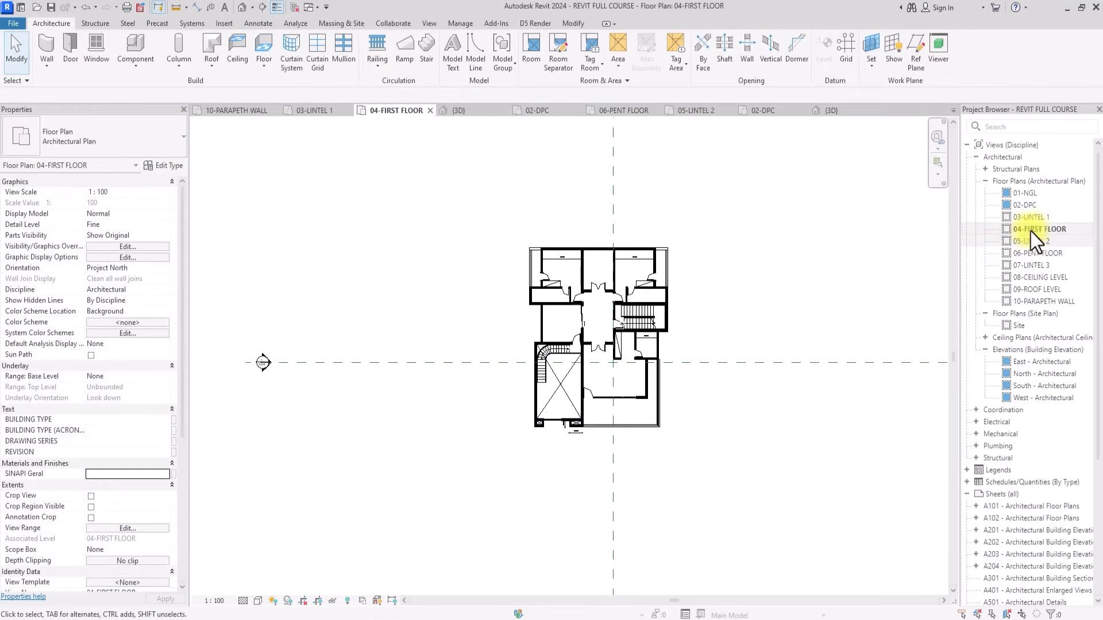
scroll(737, 356, up, 5)
click(440, 480)
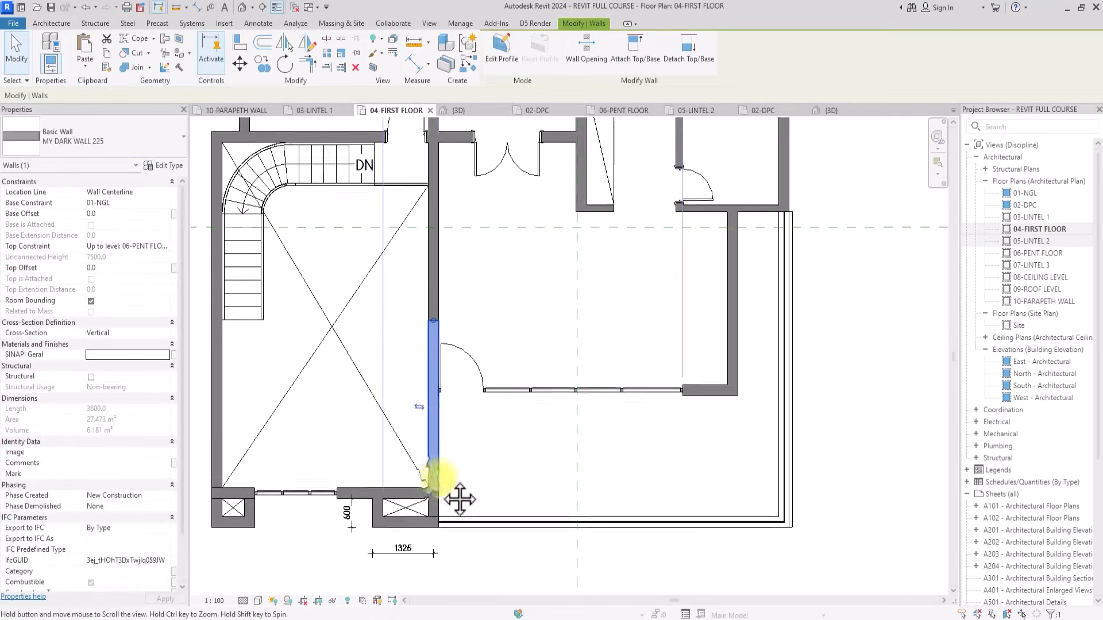
scroll(440, 479, up, 2)
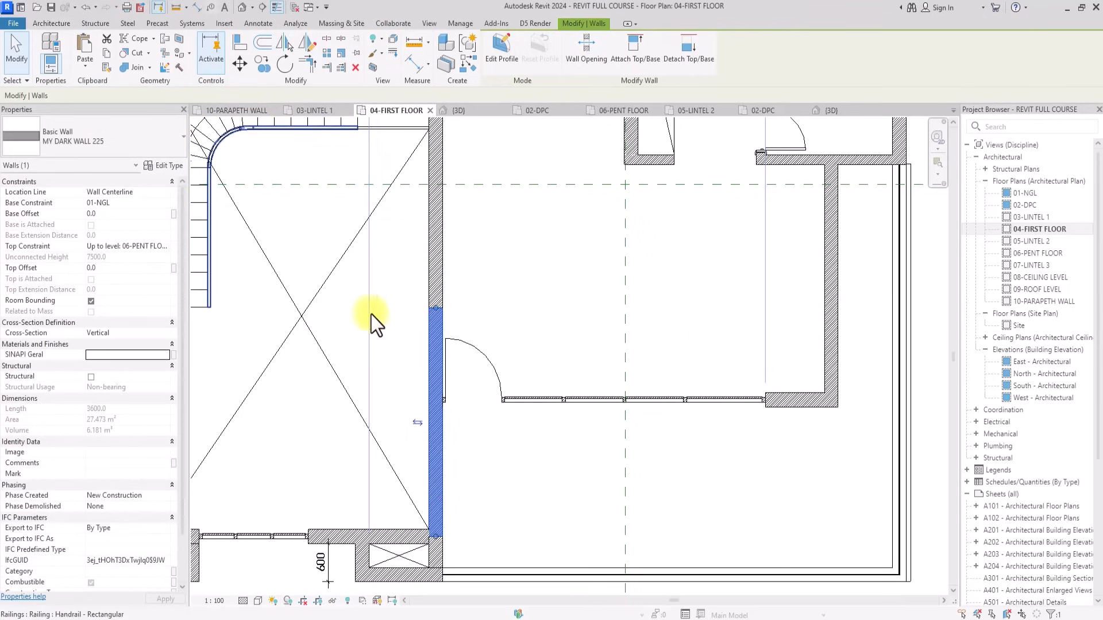
In the 3D view, change the short first-floor wall at the balcony's end to MY DARK WALL 225.
click(242, 8)
scroll(308, 206, up, 2)
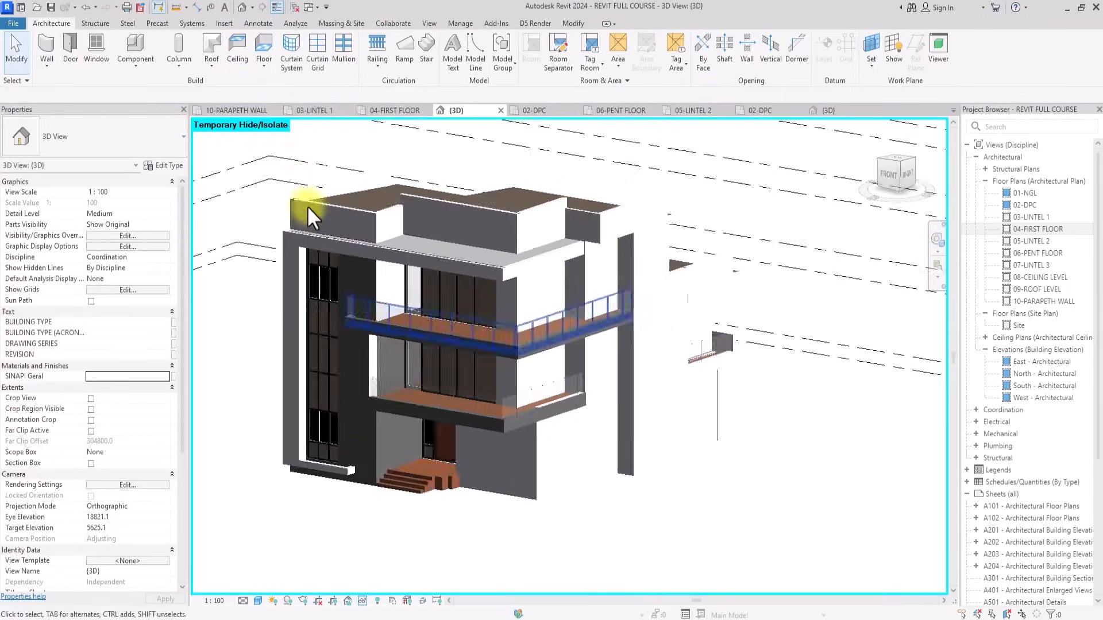
scroll(365, 383, up, 2)
scroll(364, 383, up, 2)
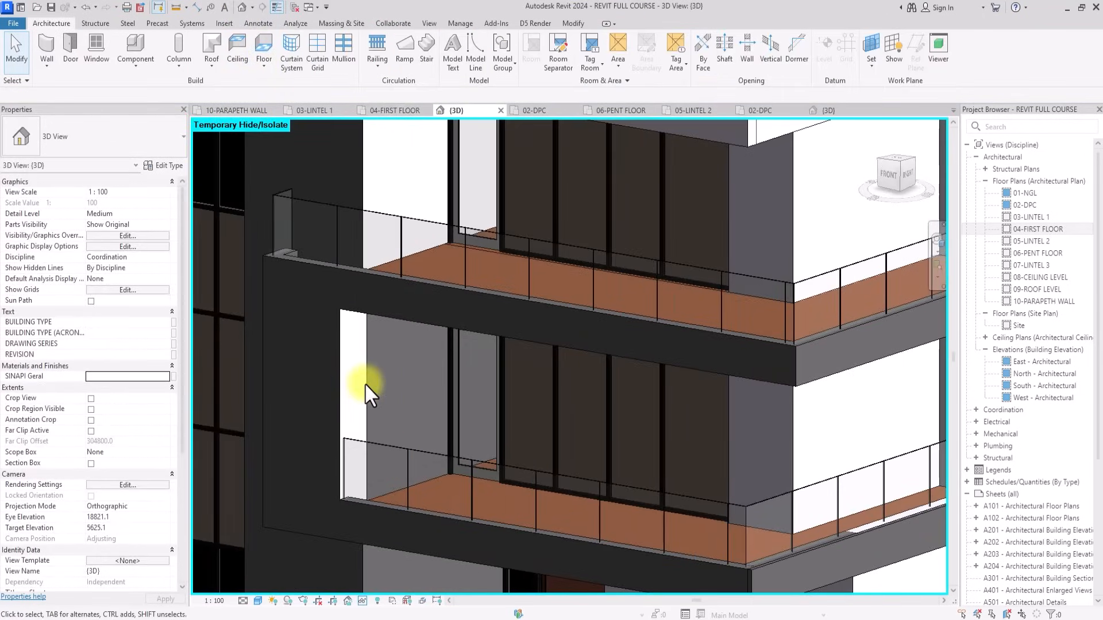
click(365, 383)
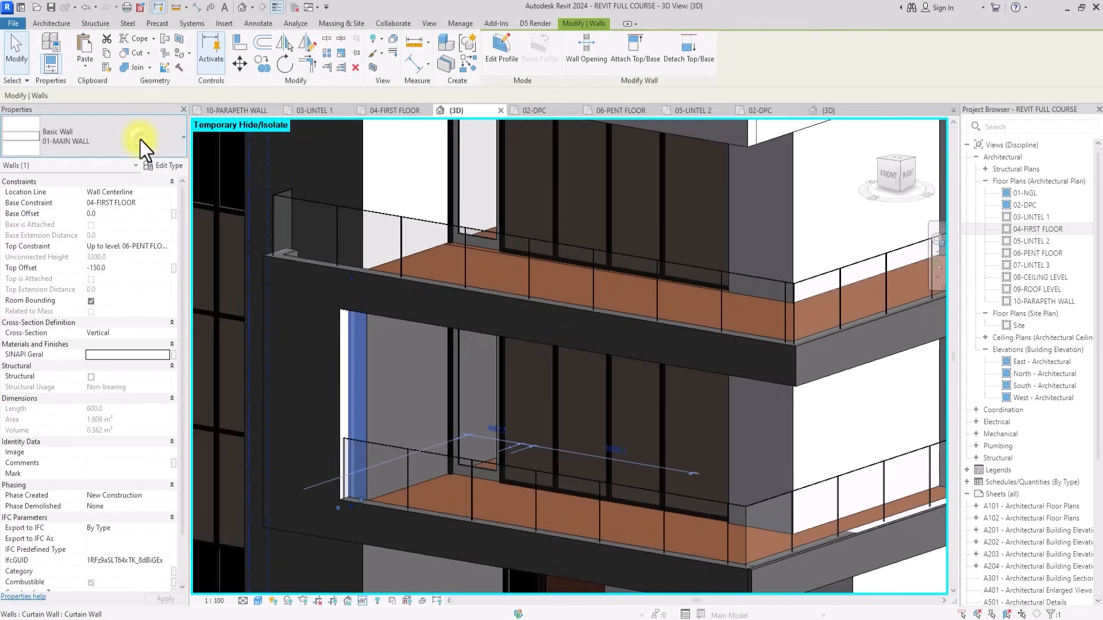
click(140, 140)
scroll(405, 293, down, 5)
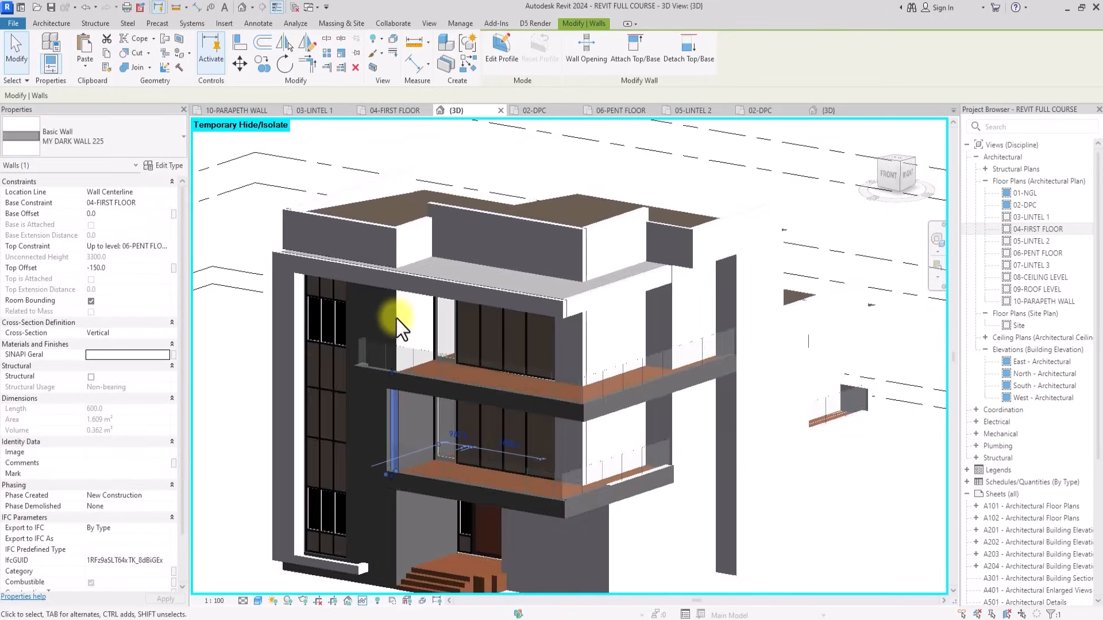
In the 06-PENT FLOOR plan, split the wall beside the balcony at the glazed wall's line and detach its missed targets.
click(396, 319)
scroll(396, 317, down, 3)
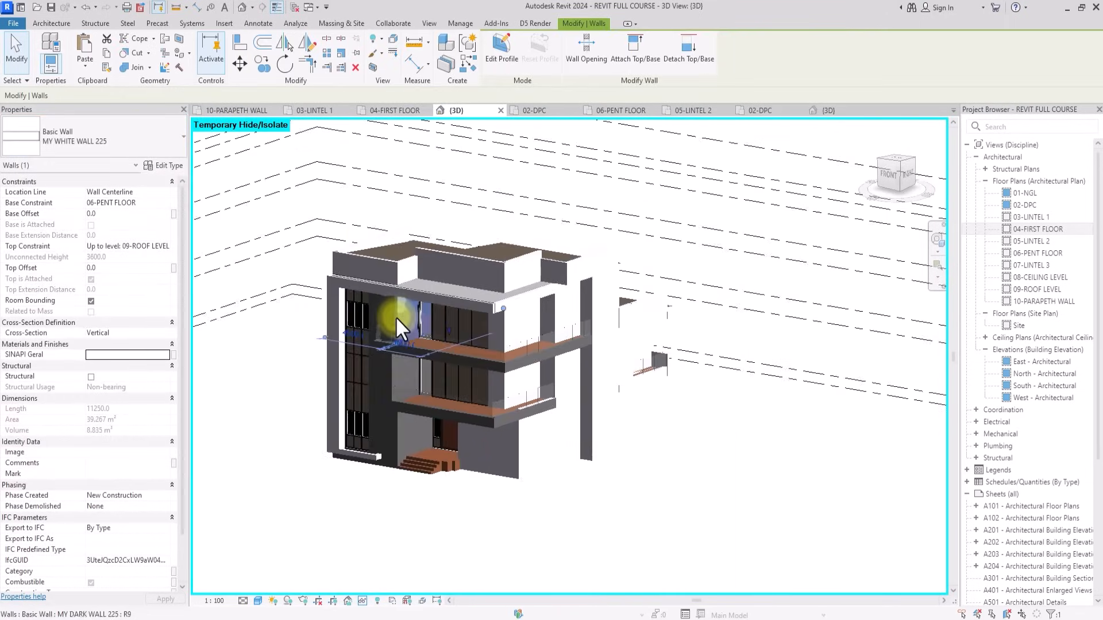
scroll(395, 316, up, 5)
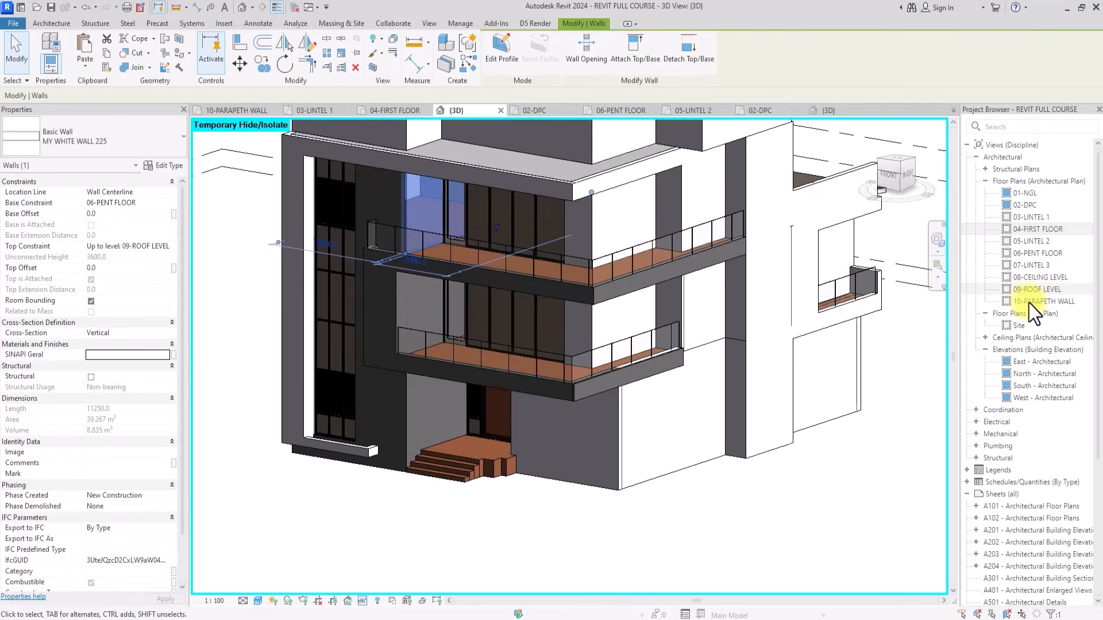
double_click(1036, 252)
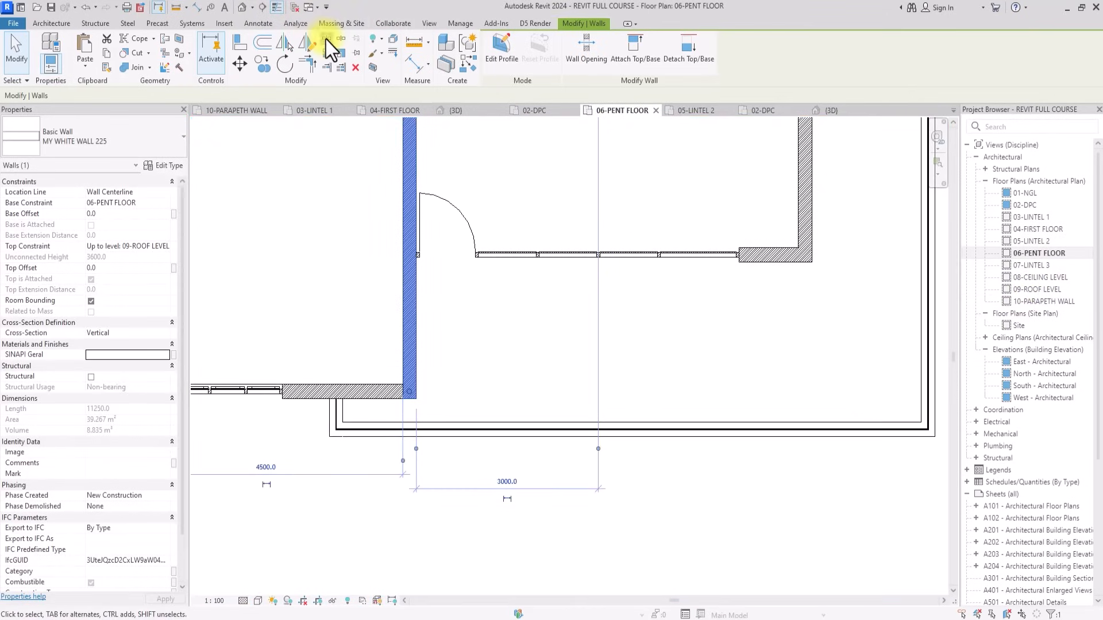
click(326, 40)
scroll(411, 240, up, 2)
click(407, 240)
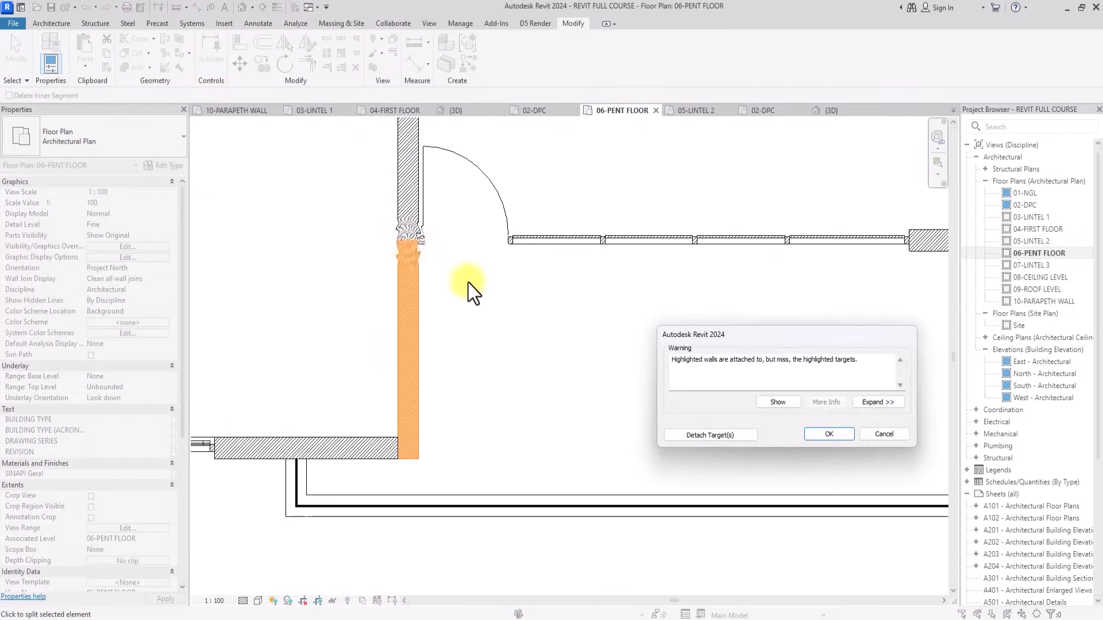
click(705, 433)
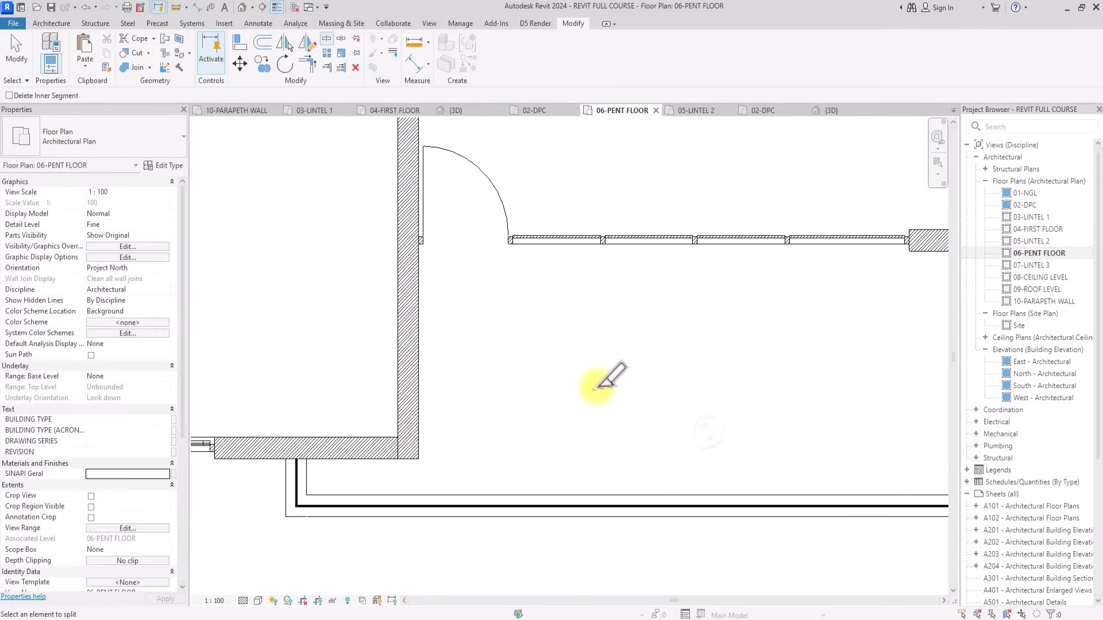
In the 3D view, change the split-off pent-floor wall beside the upper front balcony to MY DARK WALL 225.
click(411, 313)
click(243, 10)
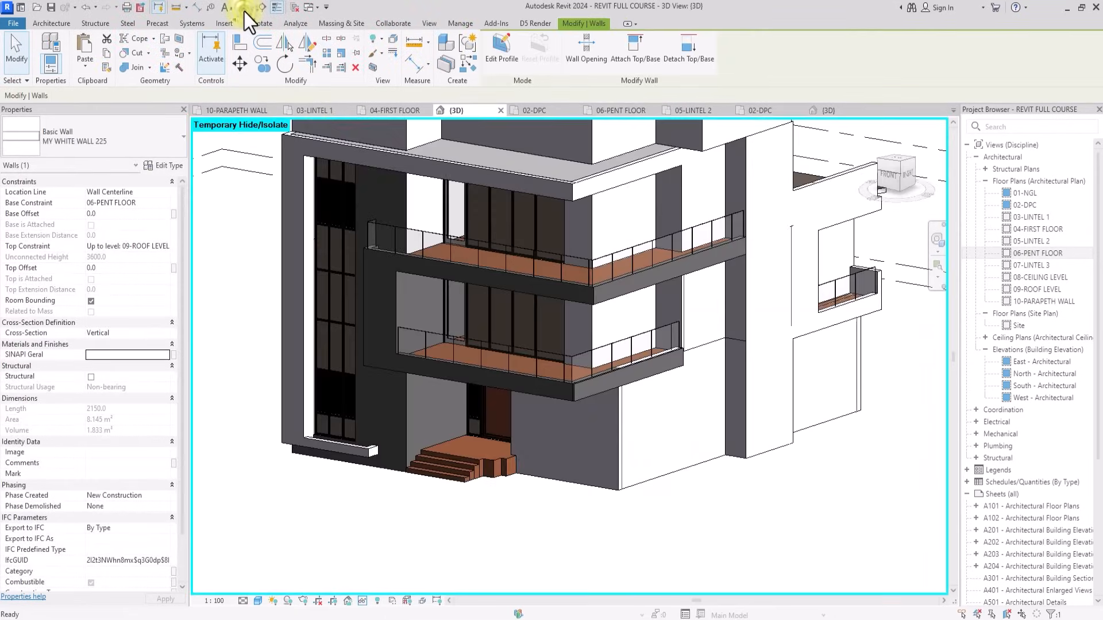
click(408, 205)
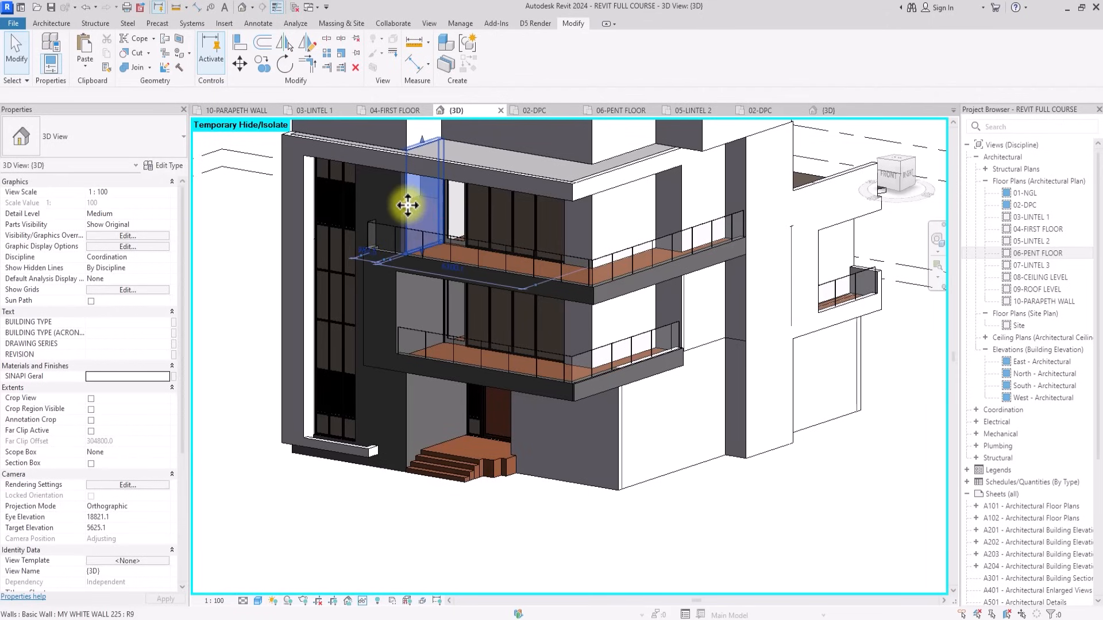
click(101, 151)
scroll(76, 188, up, 3)
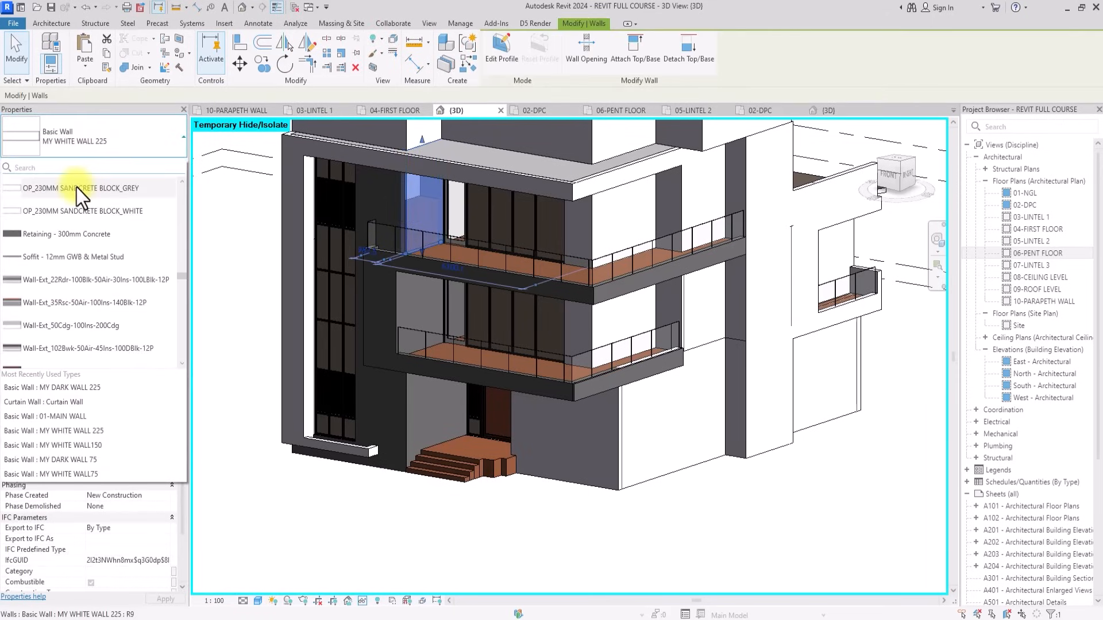
click(76, 187)
key(Escape)
Examine the front facade and the fascia walls around the two balconies.
scroll(399, 571, down, 3)
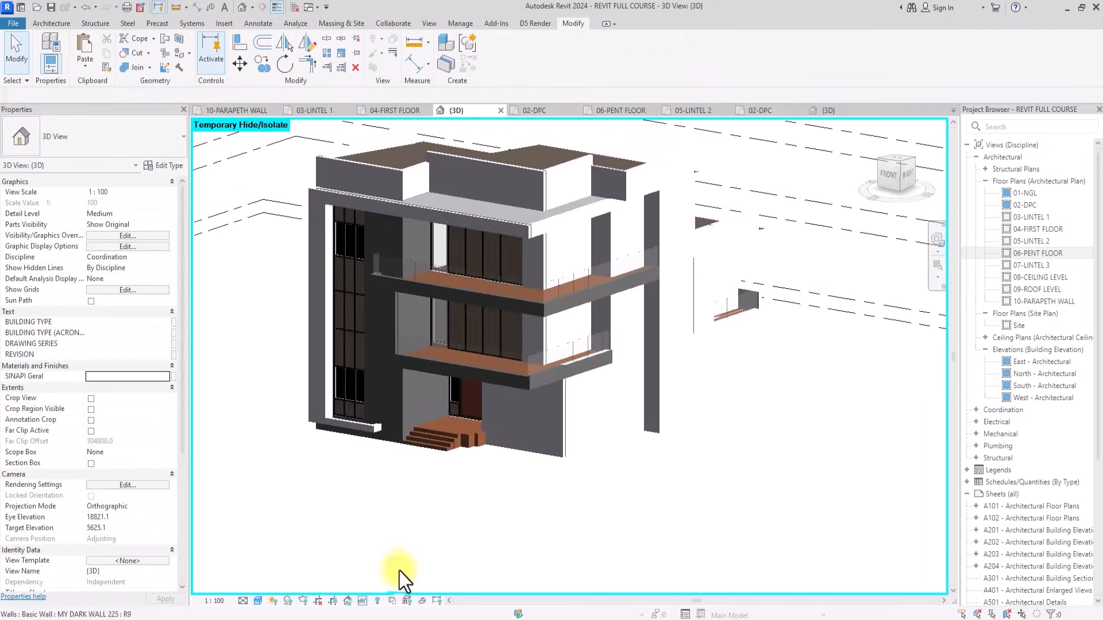
scroll(399, 571, up, 5)
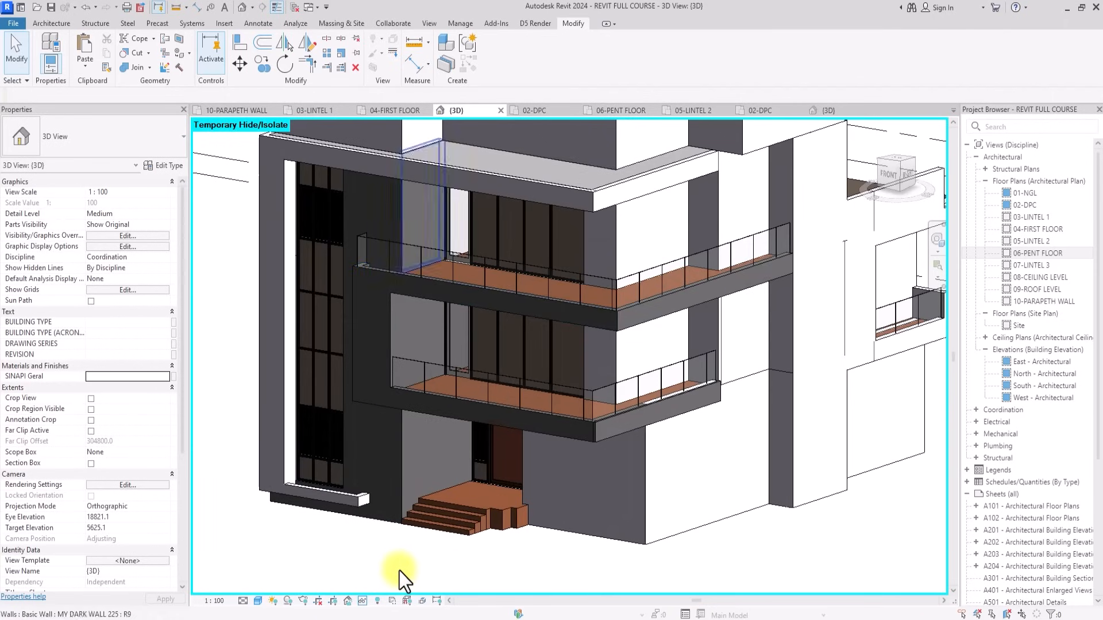
scroll(399, 572, down, 1)
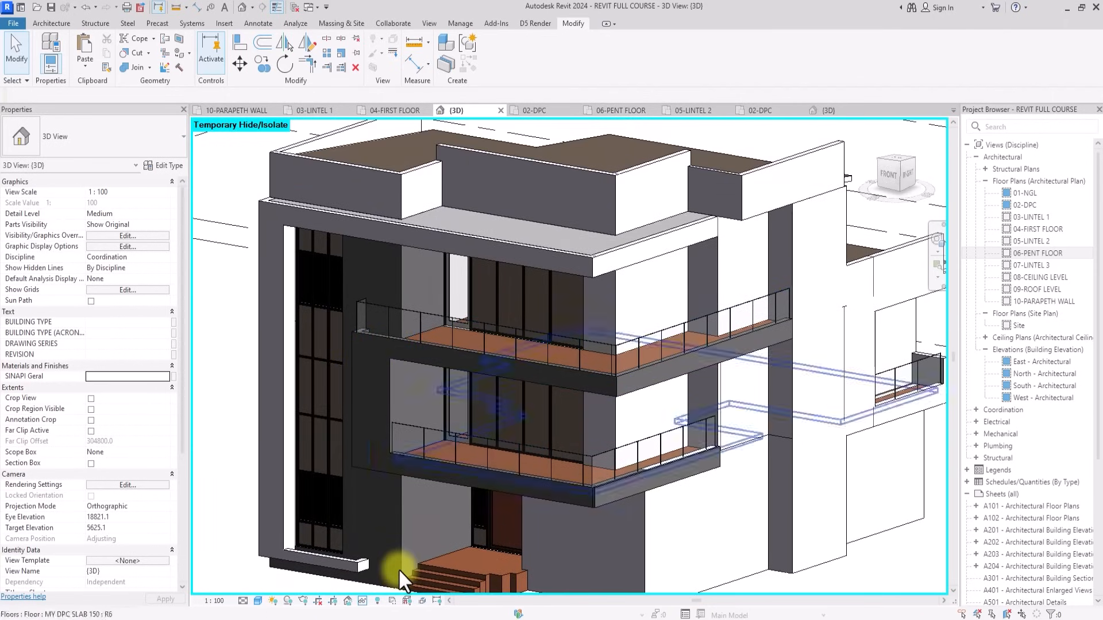
key(Tab)
key(Tab)
key(Tab)
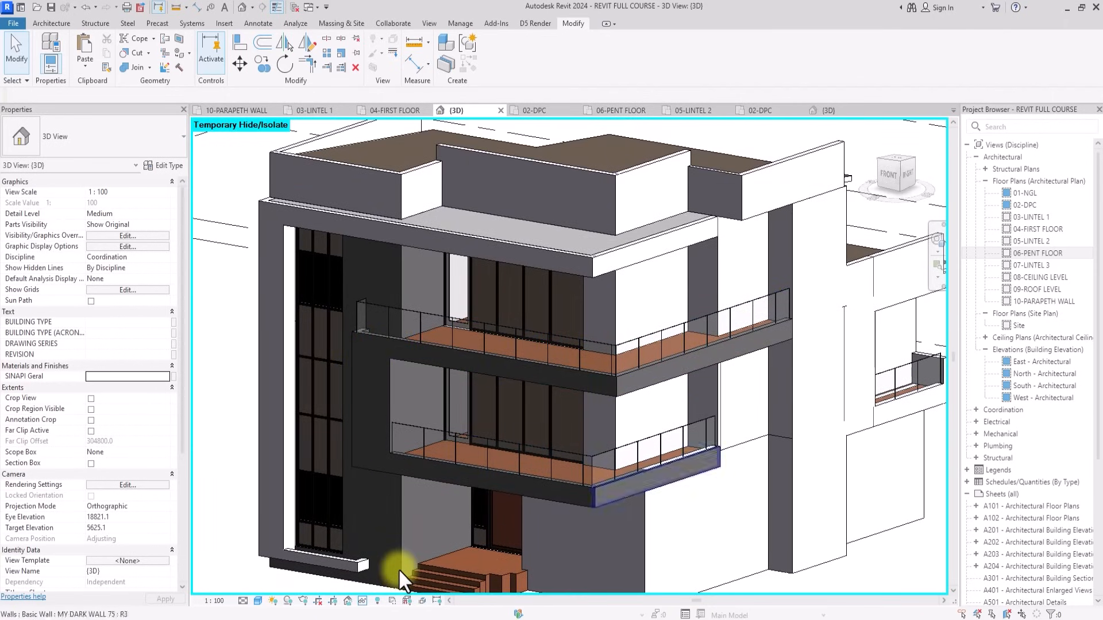
scroll(730, 195, down, 2)
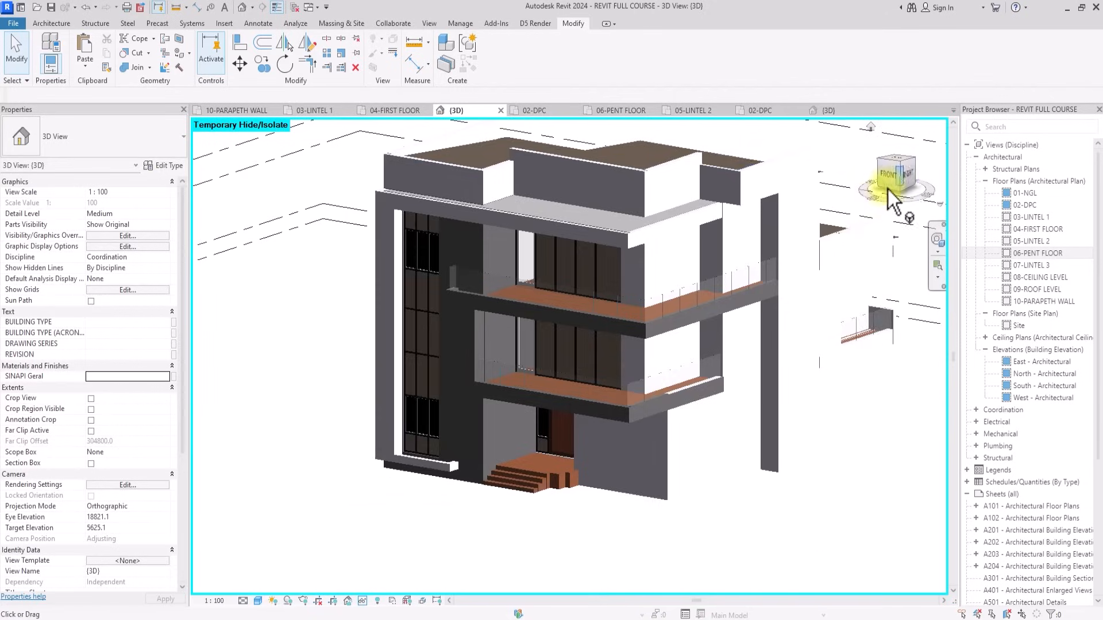
Change the six walls framing the front balconies, including the vertical end wall and the 225 mm front and side fascias, to MY WHITE WALL 225.
mouse_move(887, 188)
mouse_down()
mouse_move(201, 134)
mouse_move(300, 590)
mouse_move(307, 548)
mouse_up()
scroll(315, 536, up, 6)
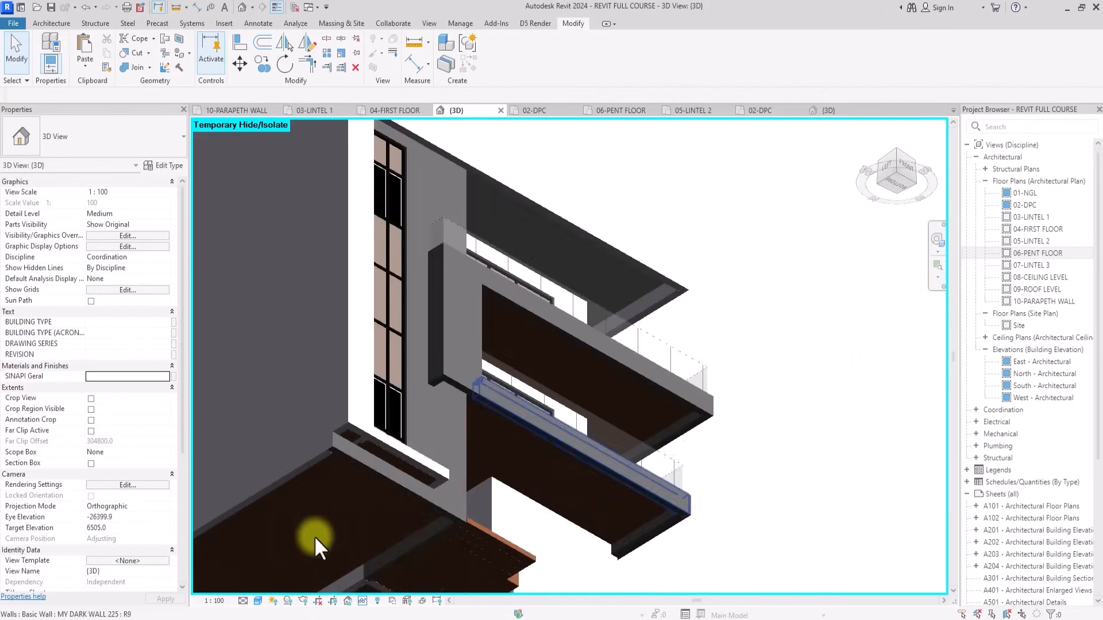
click(416, 373)
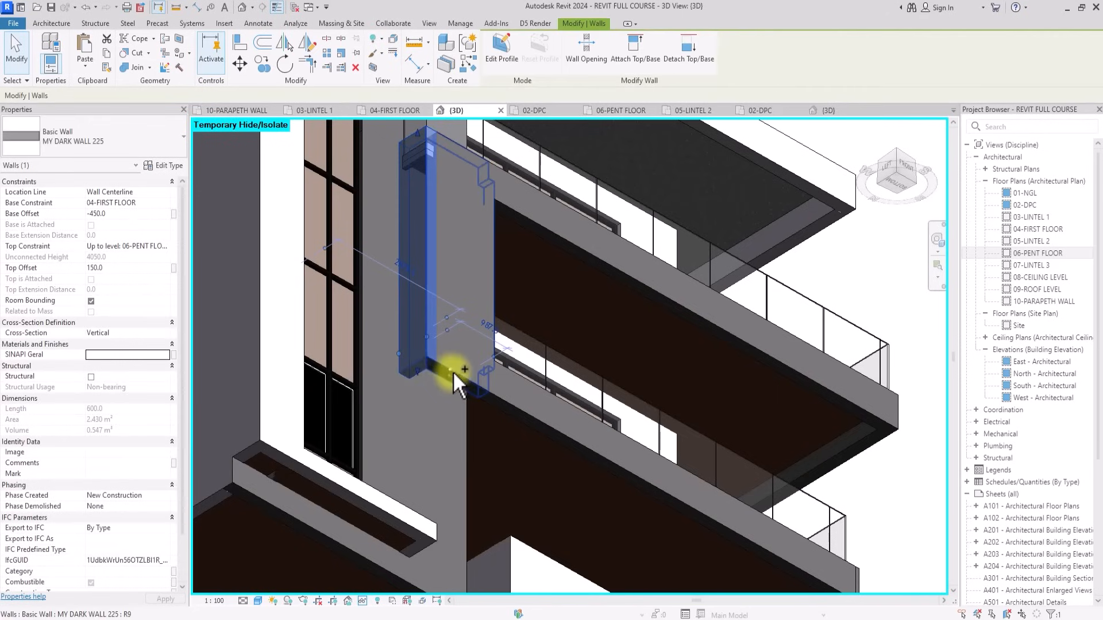
ctrl+click(453, 371)
ctrl+click(537, 372)
ctrl+click(572, 251)
scroll(590, 246, down, 3)
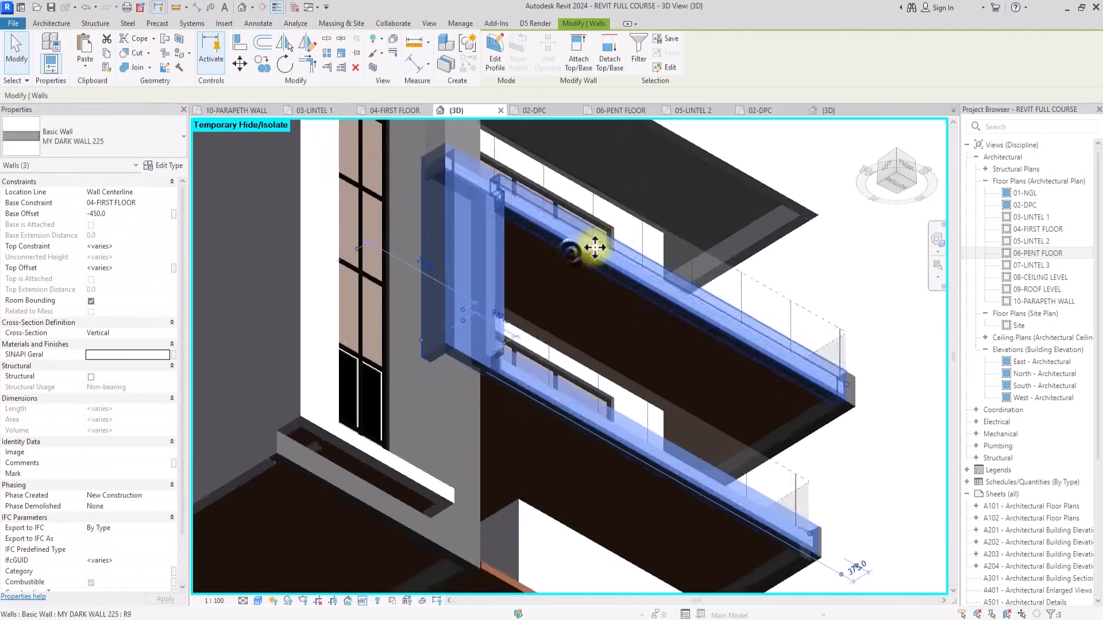
drag(895, 171, 663, 255)
ctrl+click(664, 254)
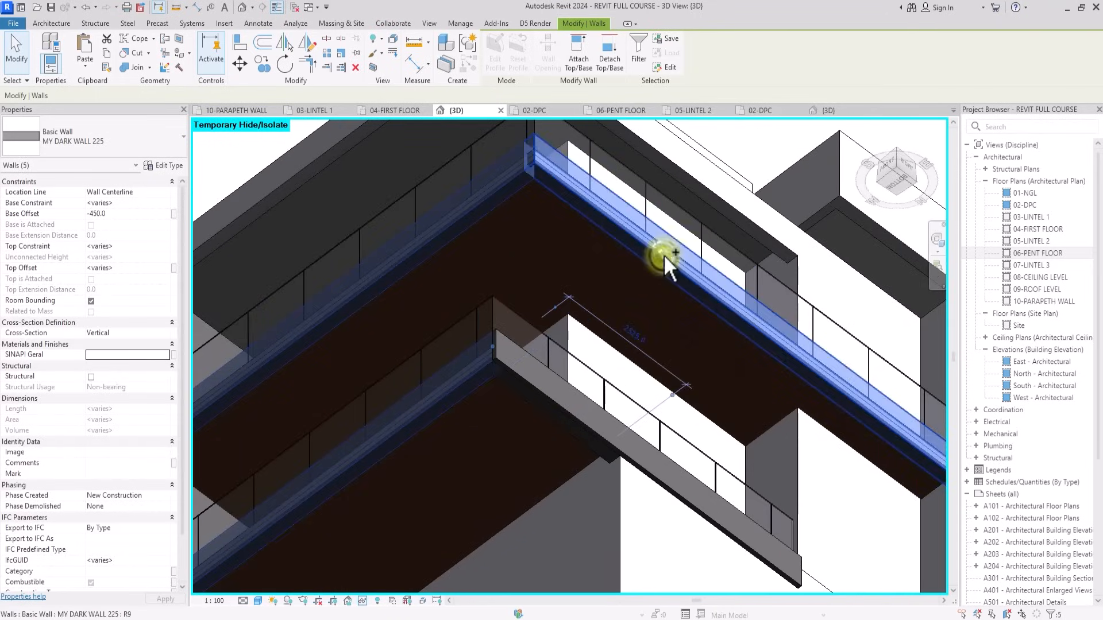
shift+middle_drag(664, 255, 501, 292)
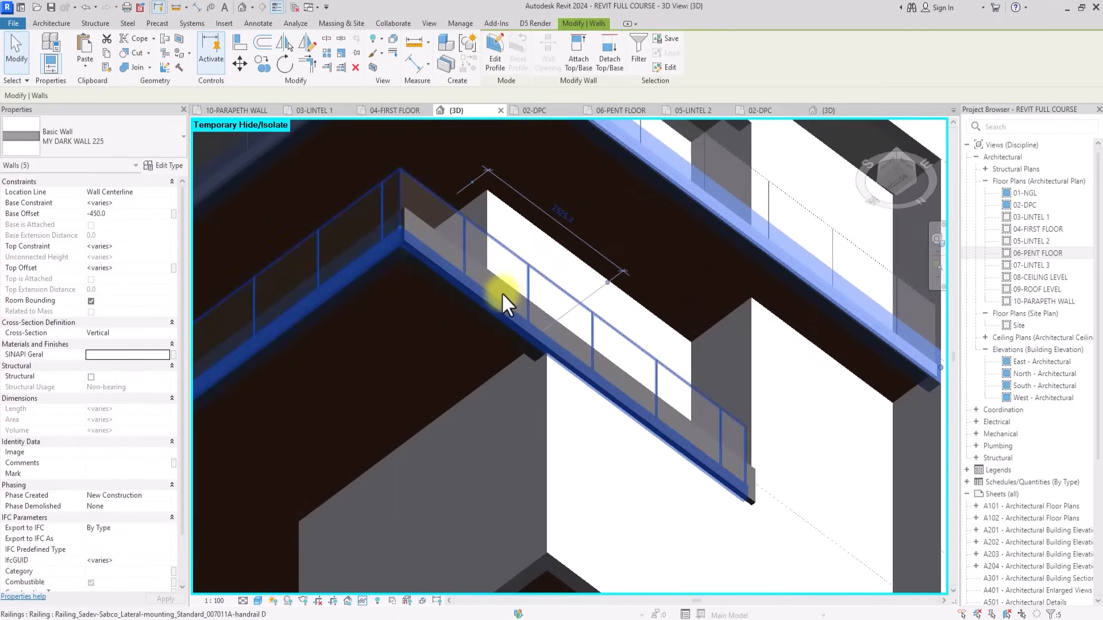
ctrl+click(452, 303)
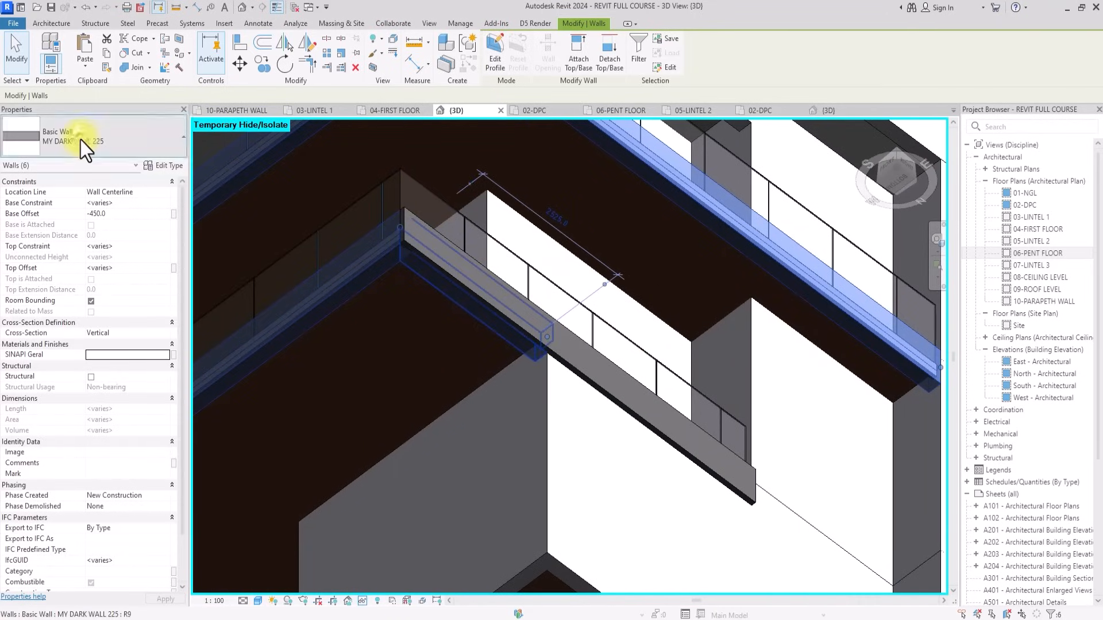
click(80, 141)
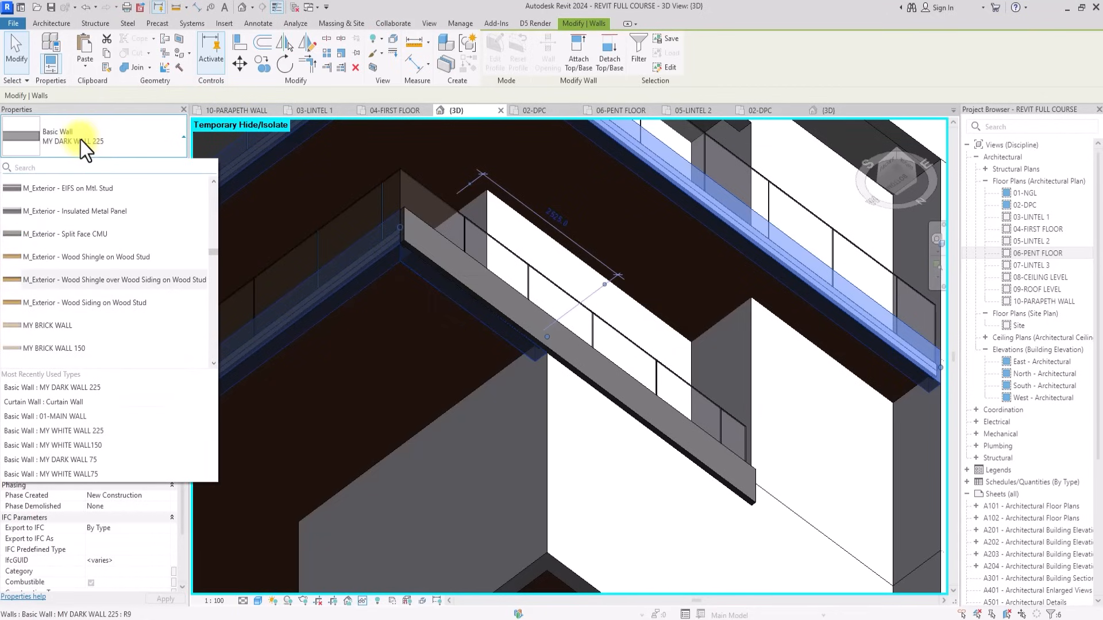
scroll(103, 280, down, 7)
scroll(103, 280, up, 1)
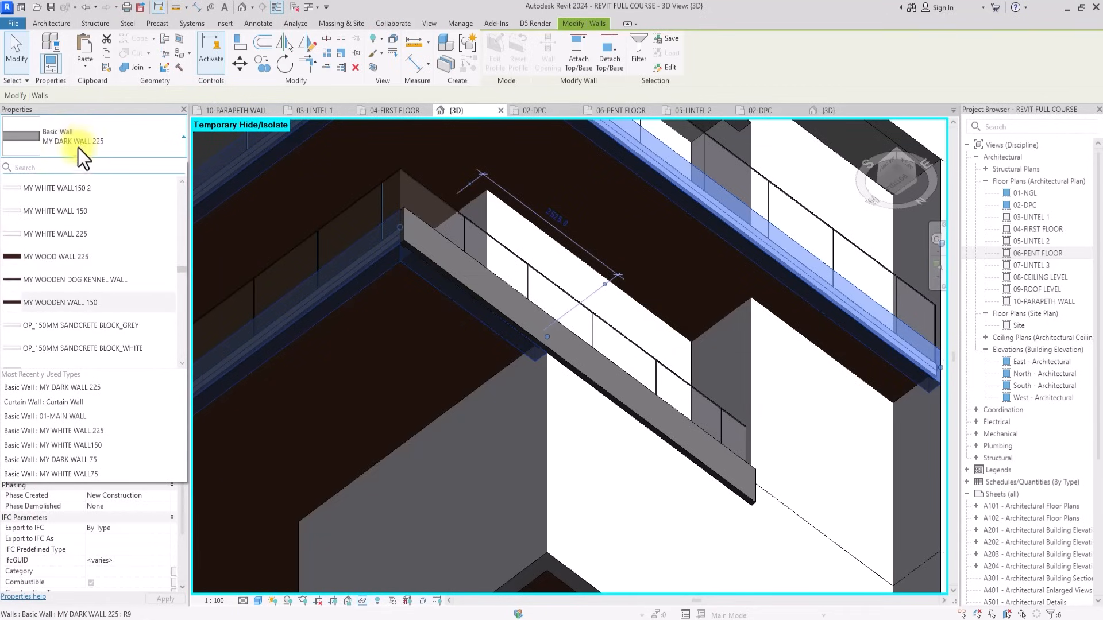
click(52, 233)
scroll(578, 336, down, 5)
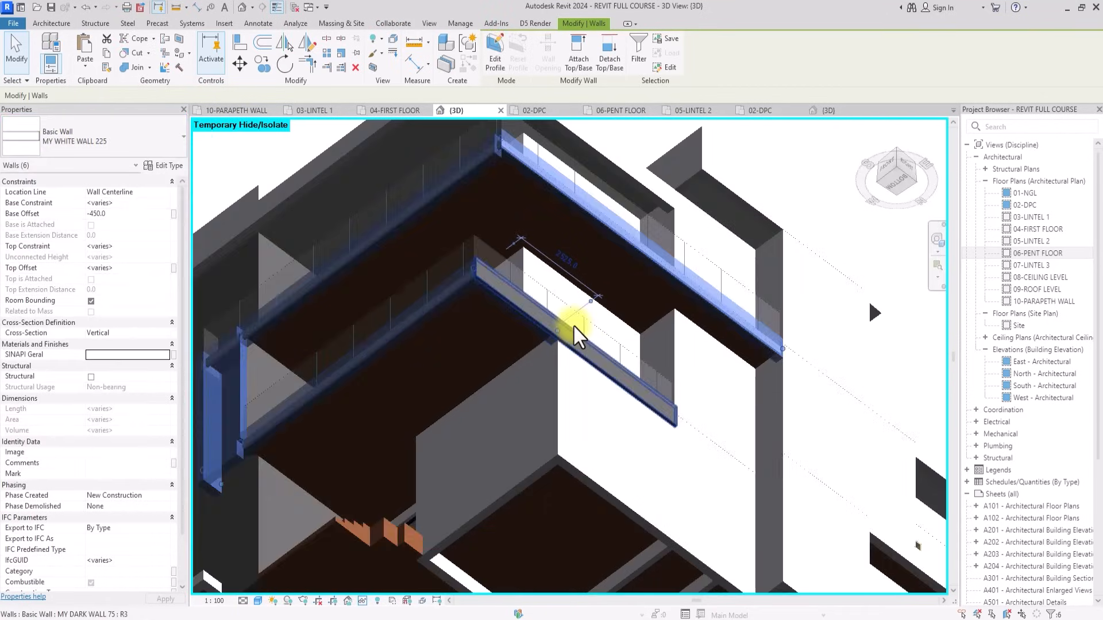
click(685, 203)
scroll(685, 203, up, 3)
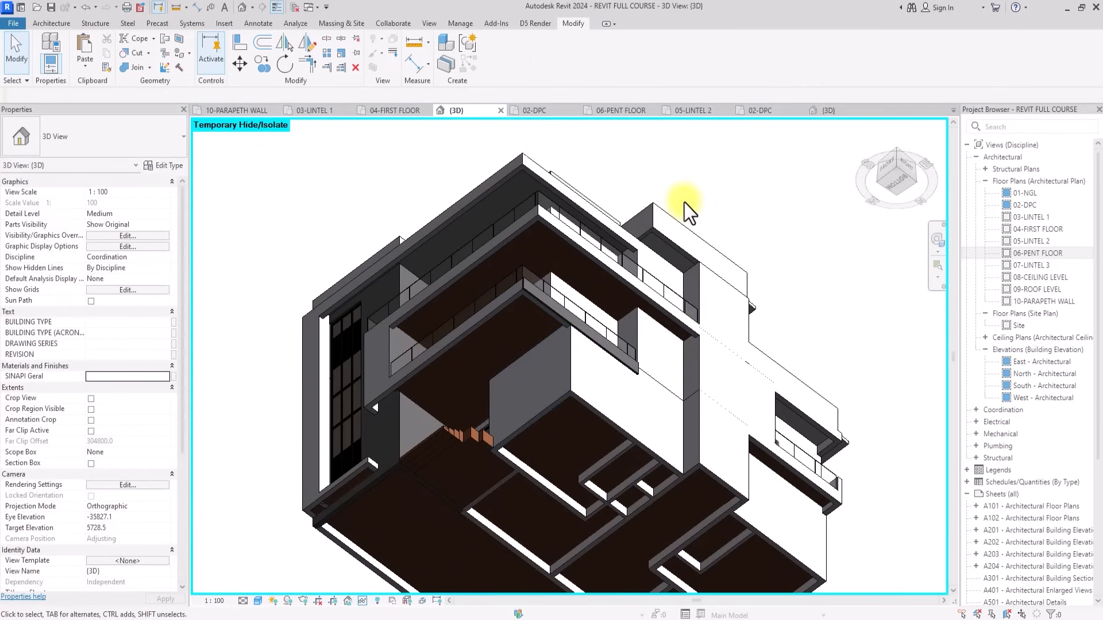
click(552, 395)
scroll(552, 394, up, 2)
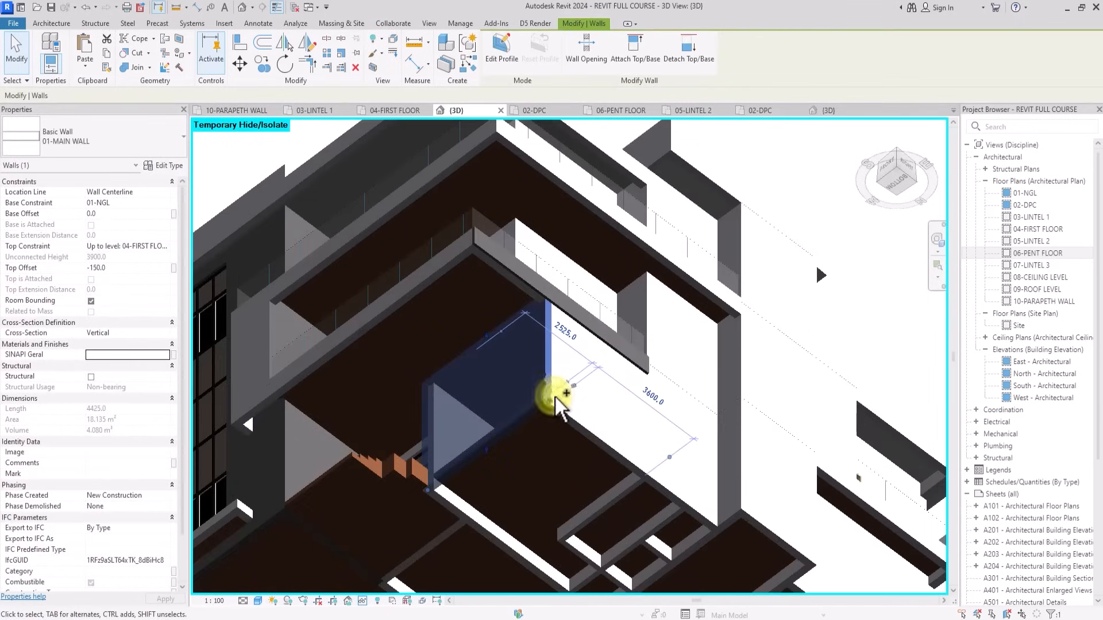
ctrl+click(632, 286)
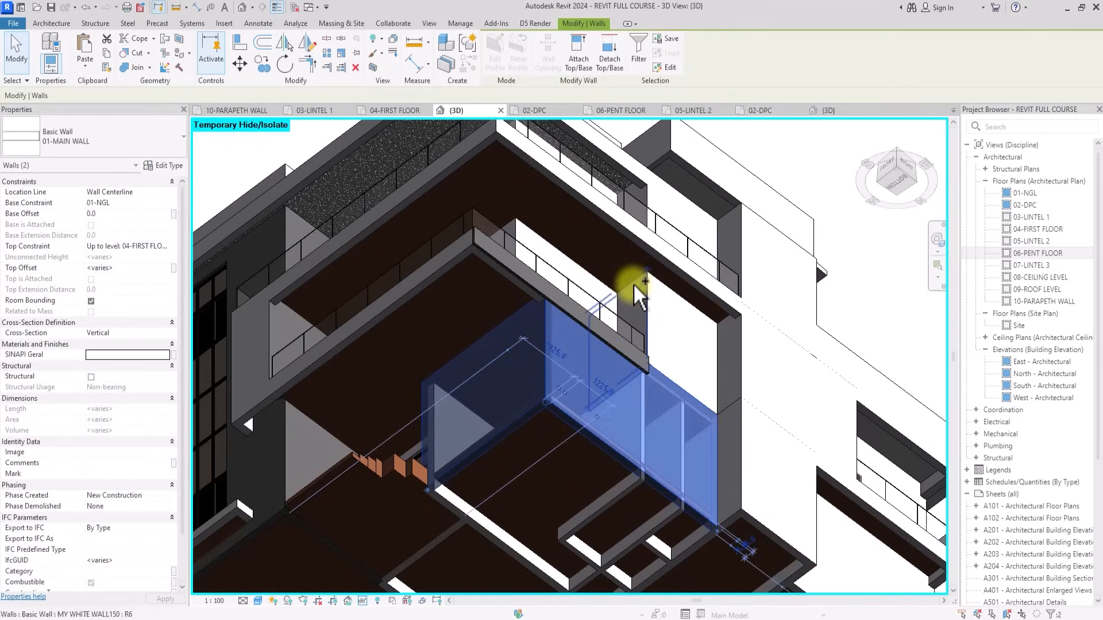
ctrl+click(671, 291)
ctrl+click(672, 293)
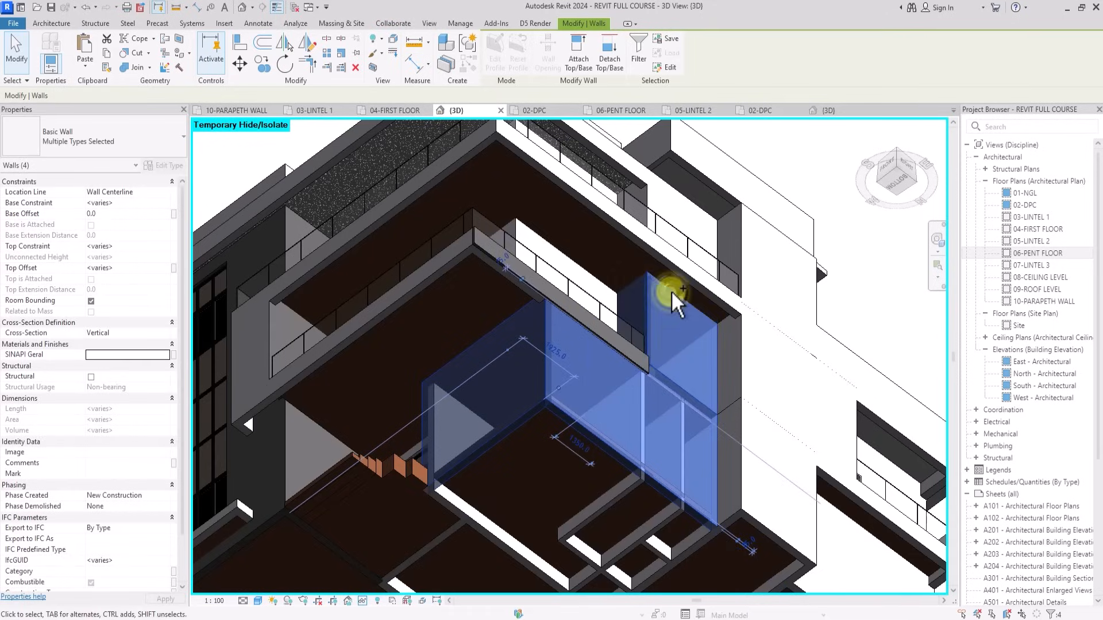
scroll(672, 292, down, 2)
scroll(671, 291, up, 1)
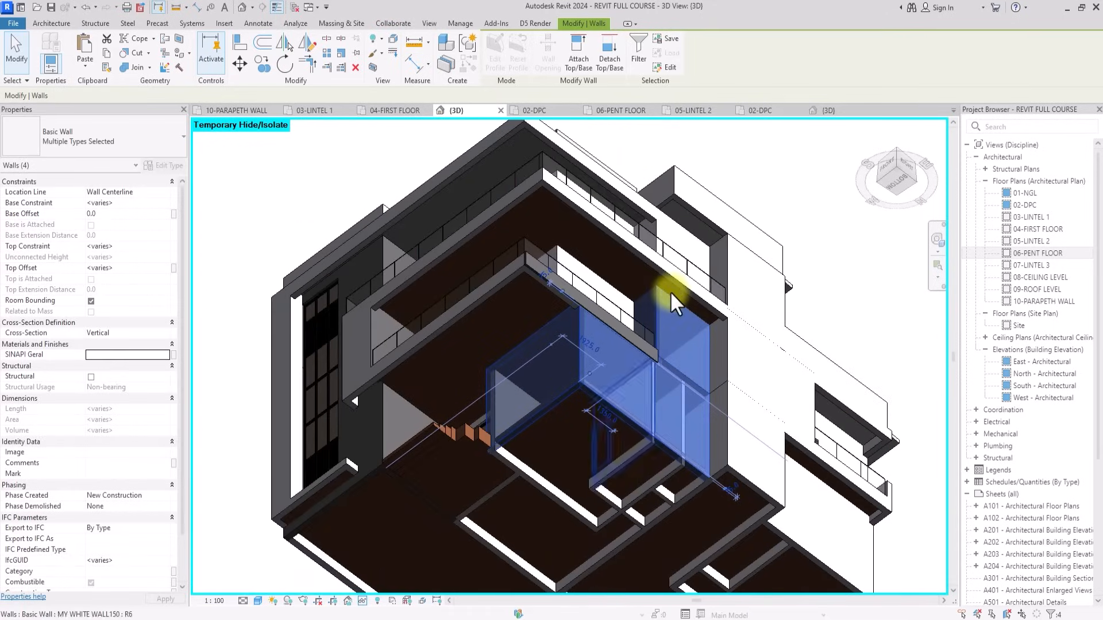
scroll(671, 292, up, 4)
scroll(666, 279, down, 2)
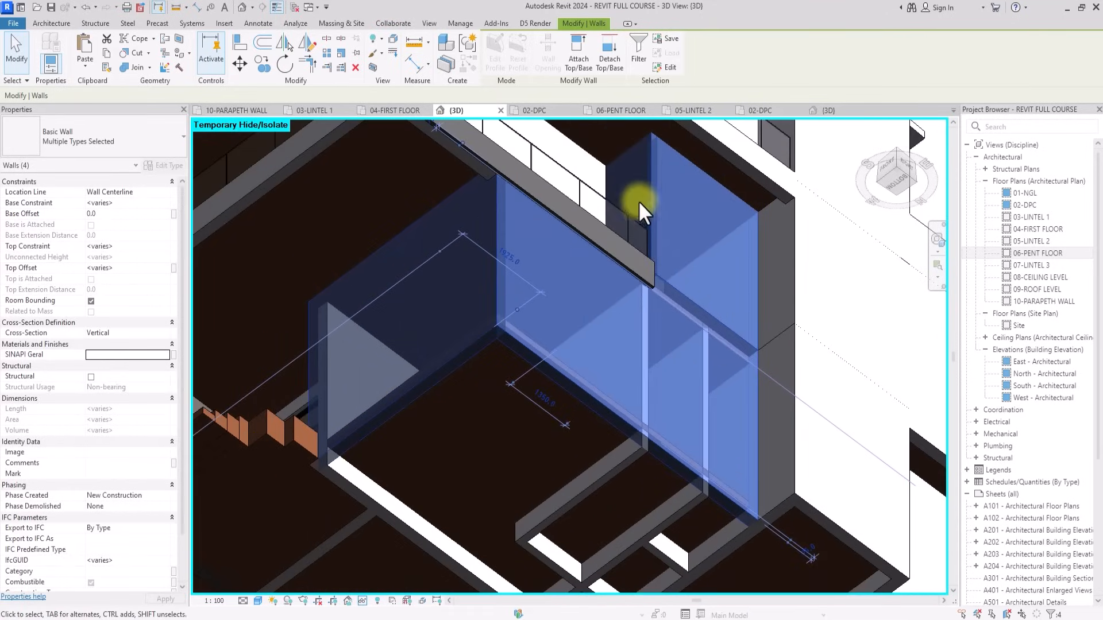
key(Escape)
click(627, 151)
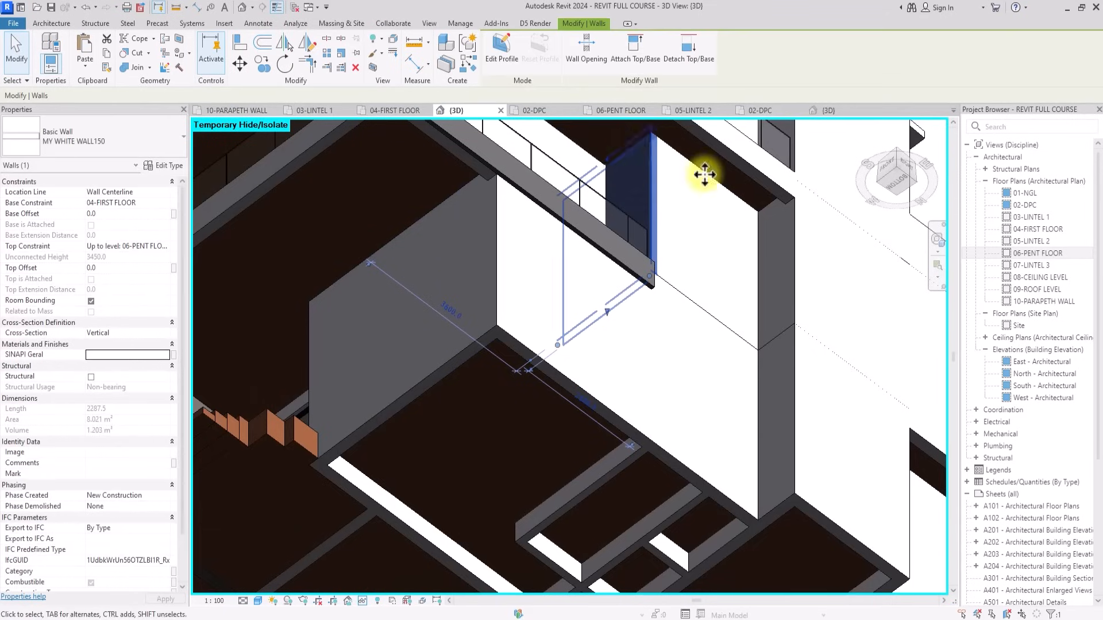
key(Escape)
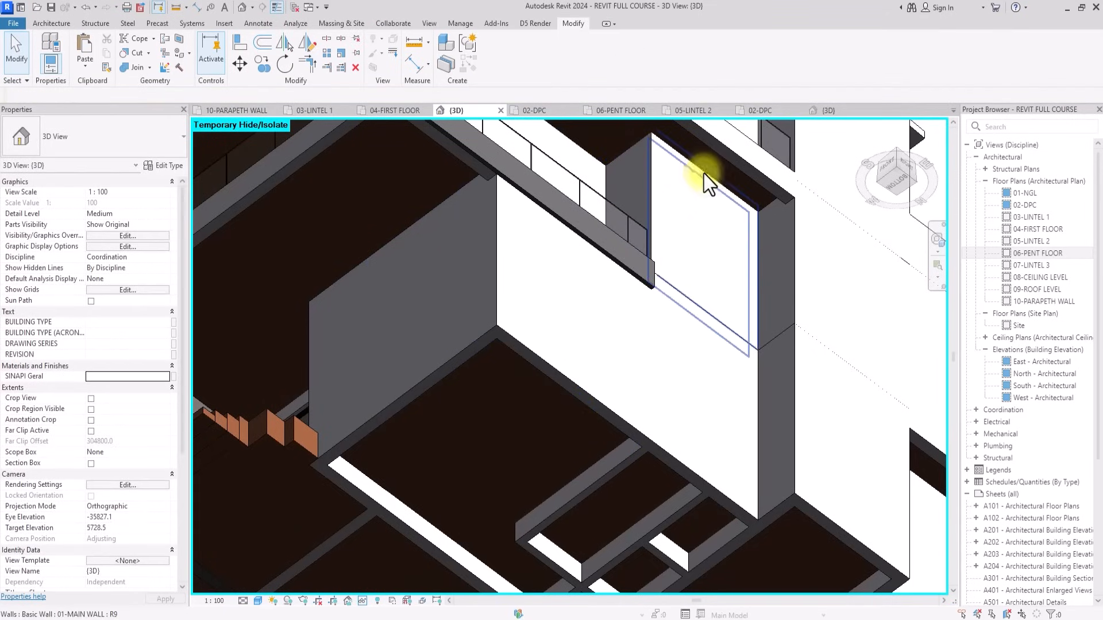
Change the ground-floor wall beside the entrance and the ground- and first-floor side walls near the balcony to MY DARK WALL 225.
click(706, 179)
ctrl+click(603, 407)
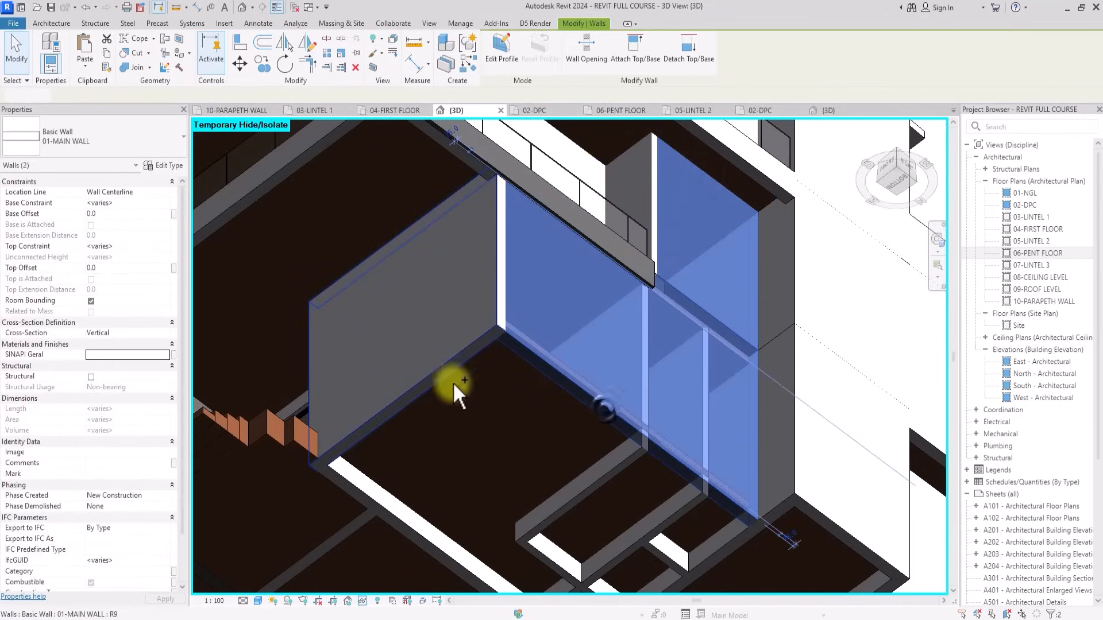
ctrl+click(434, 379)
click(64, 137)
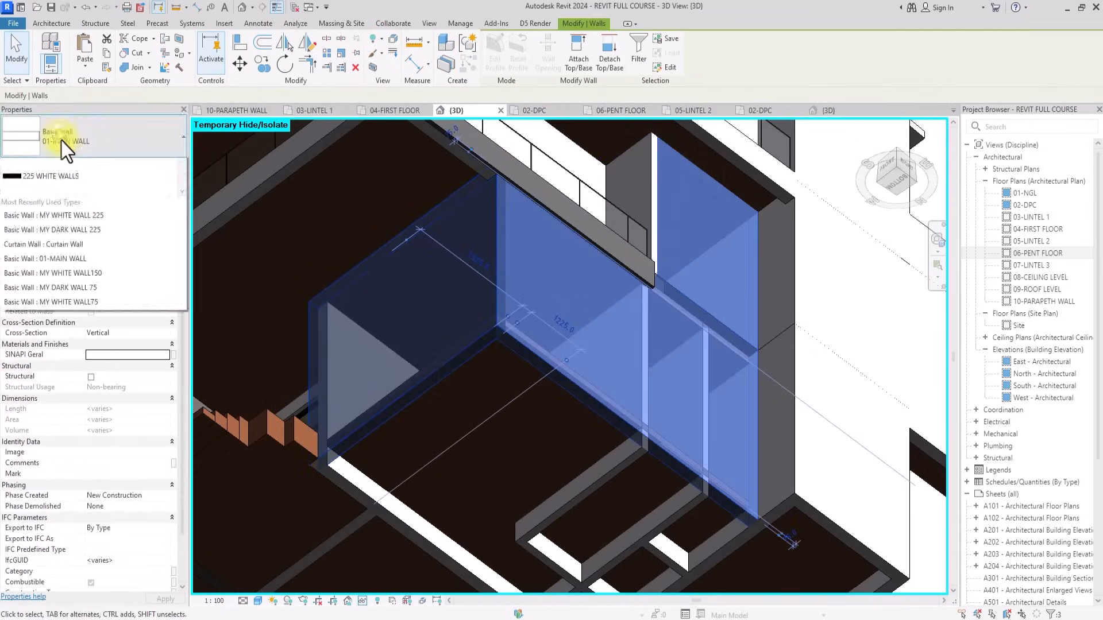
scroll(108, 277, down, 8)
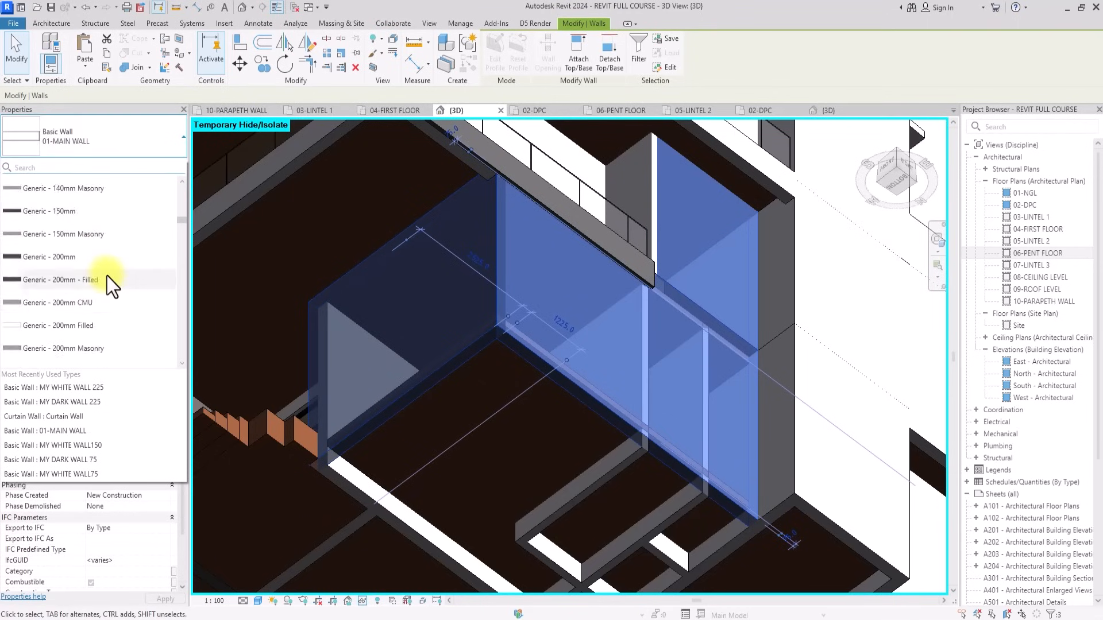
scroll(107, 277, down, 4)
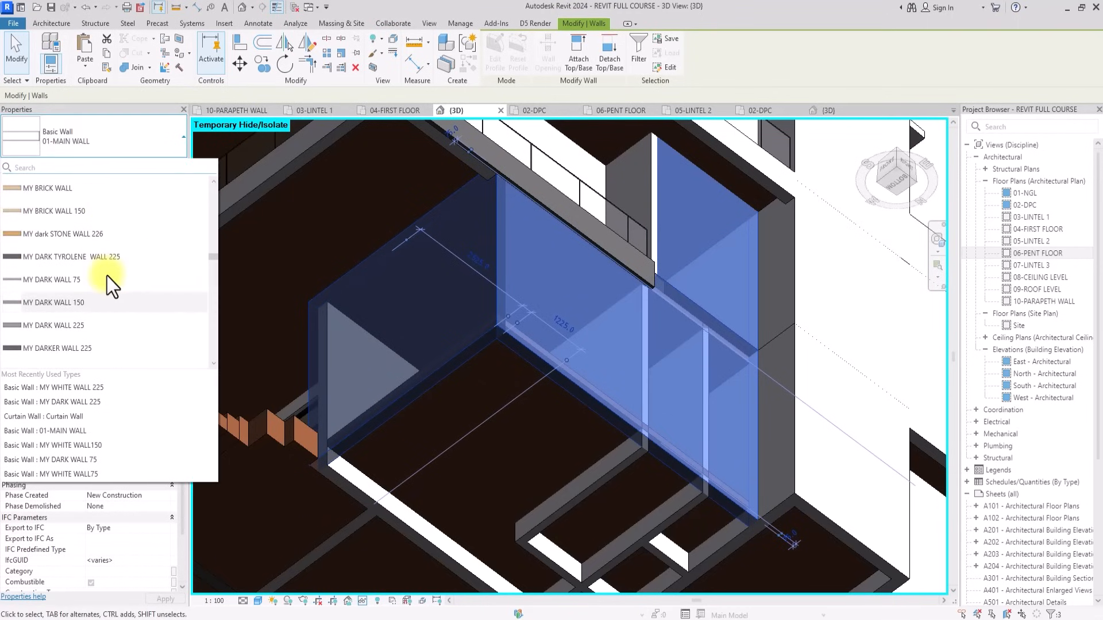
click(60, 331)
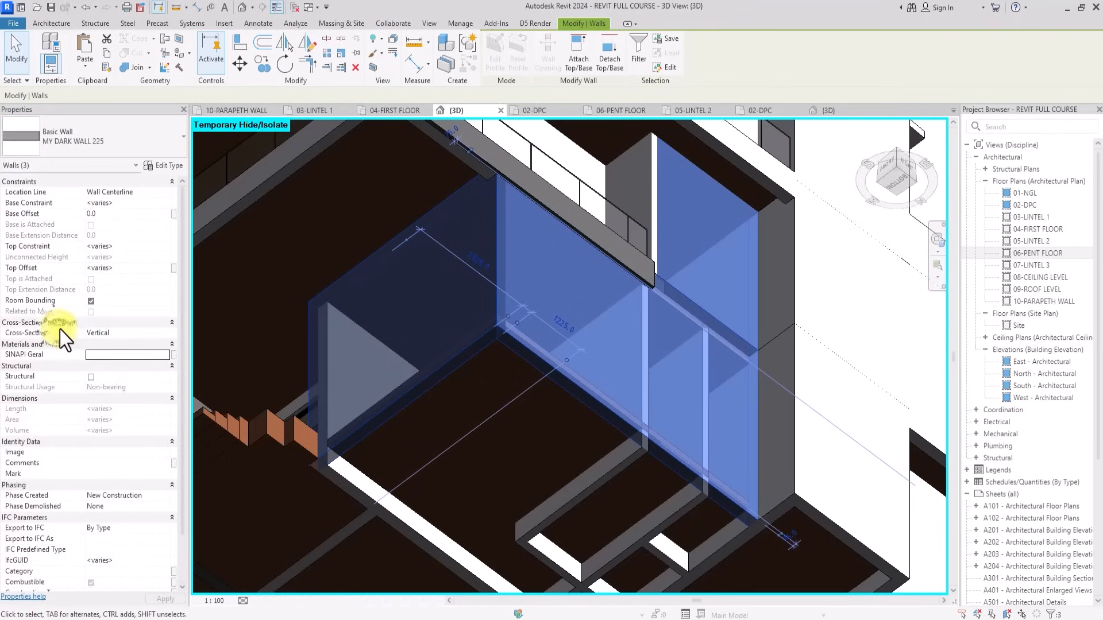
scroll(450, 256, down, 6)
click(764, 213)
Change the thin side fascia wall of the first-floor balcony to MY WHITE WALL75.
scroll(573, 270, up, 6)
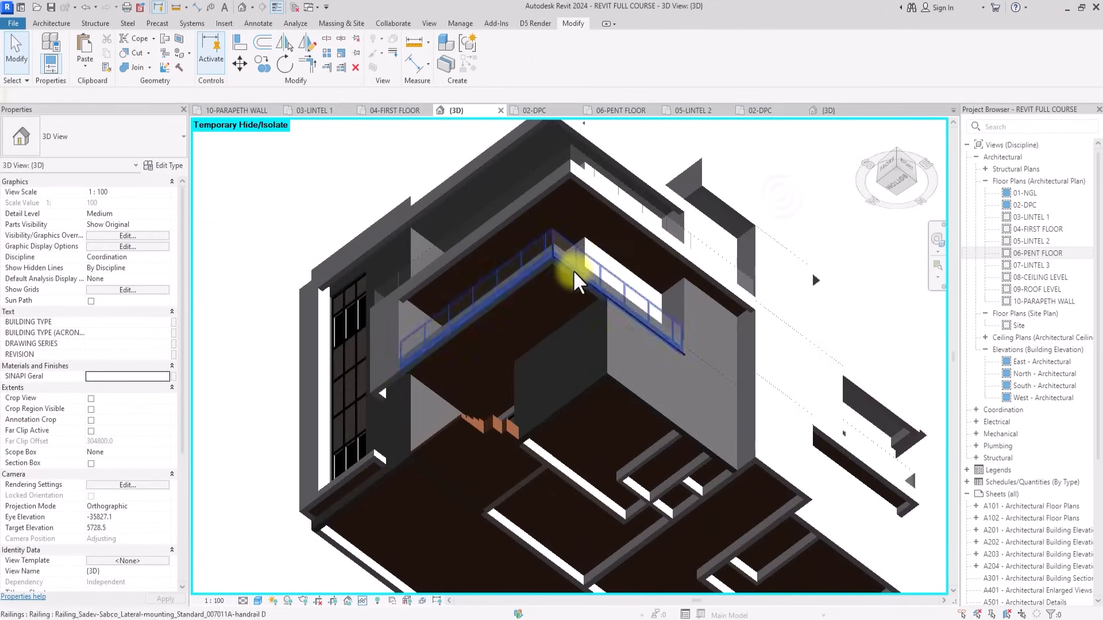
click(572, 270)
scroll(560, 267, down, 3)
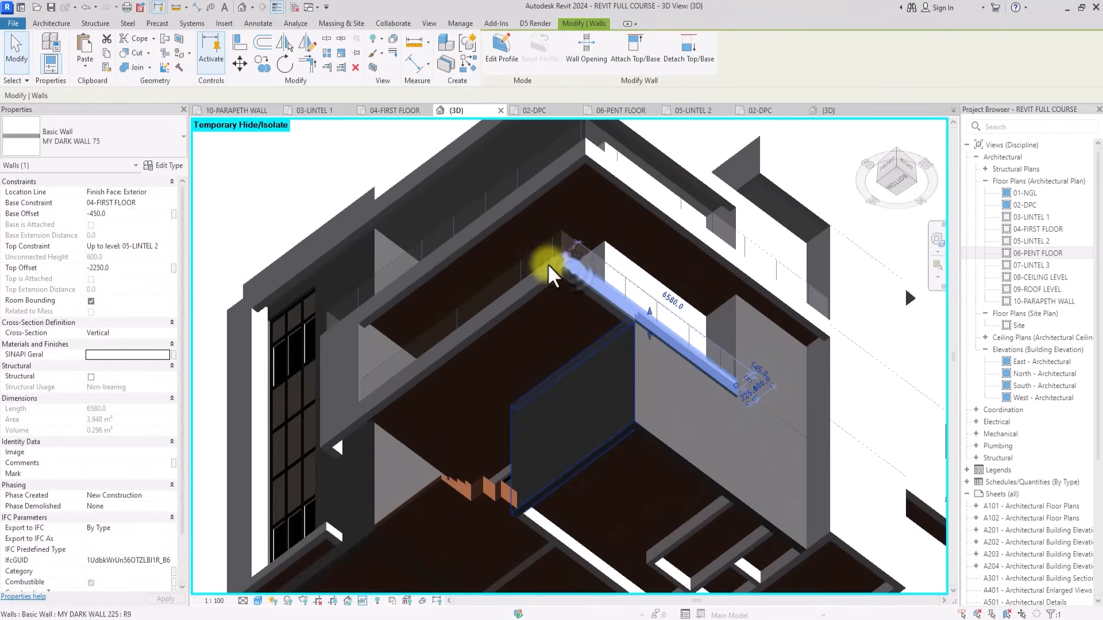
click(102, 146)
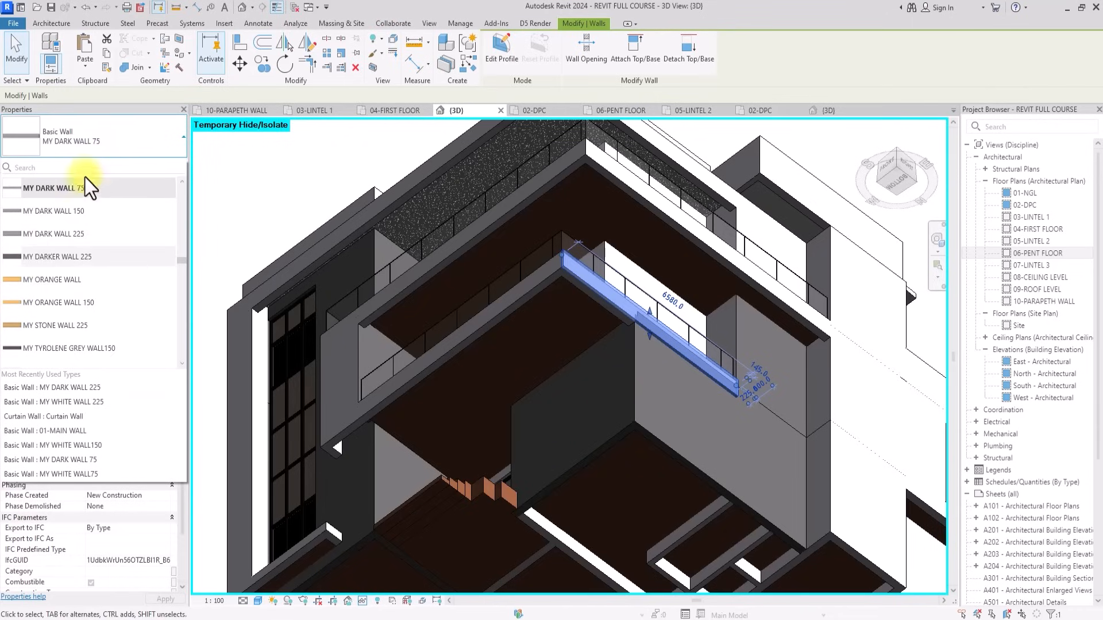
scroll(37, 264, down, 2)
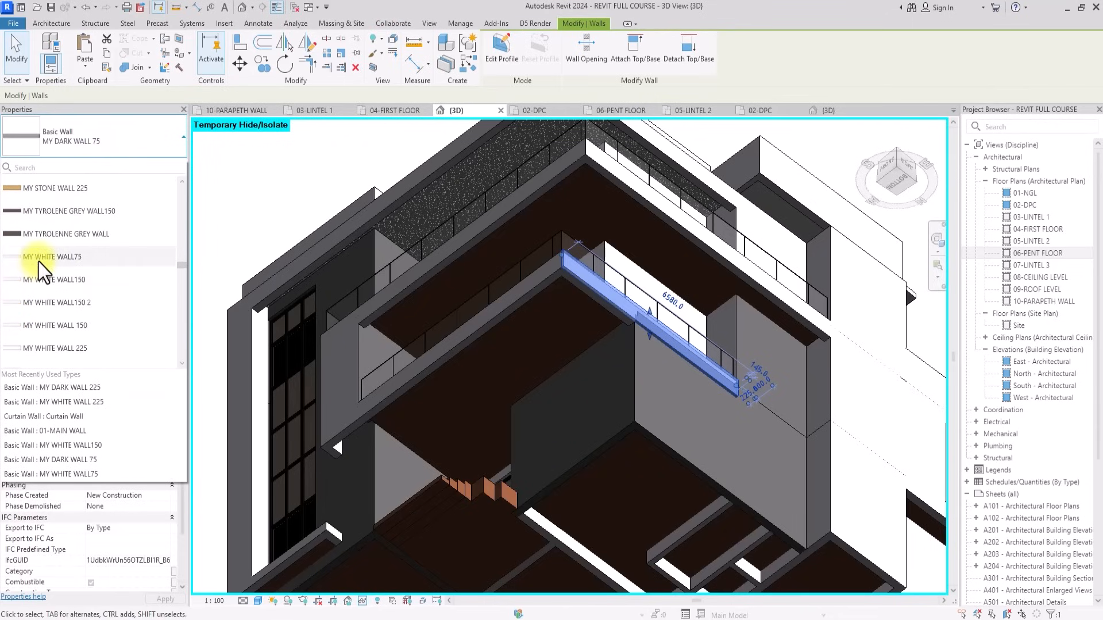
click(39, 260)
scroll(679, 186, up, 2)
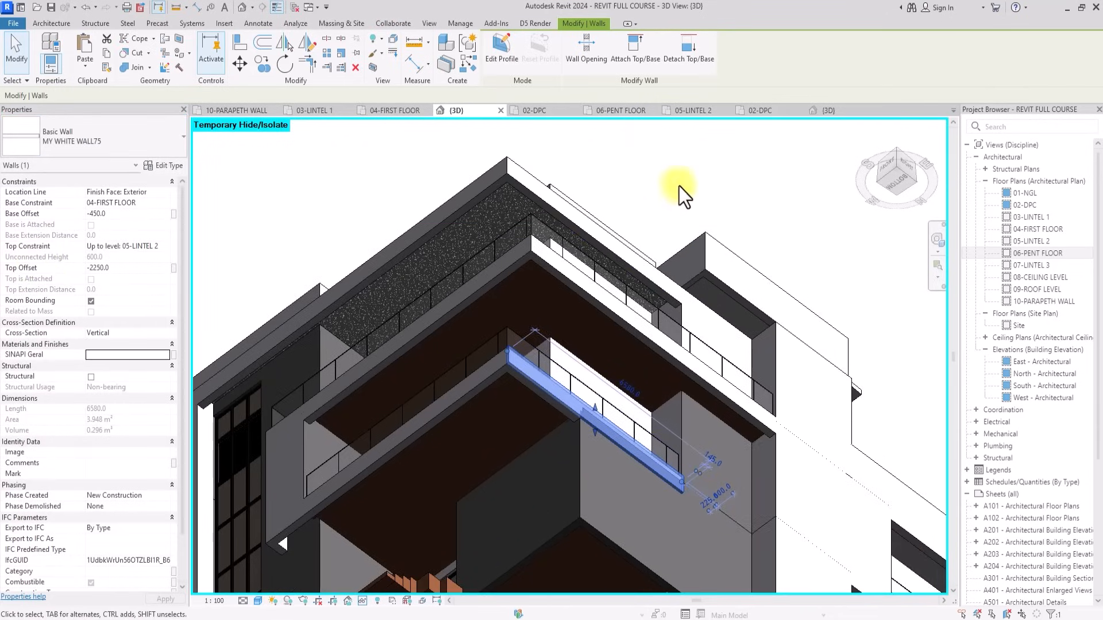
Examine the recoloured balcony fascias and the entrance wall from the front and at an angle.
click(679, 186)
scroll(677, 186, up, 4)
scroll(678, 186, down, 3)
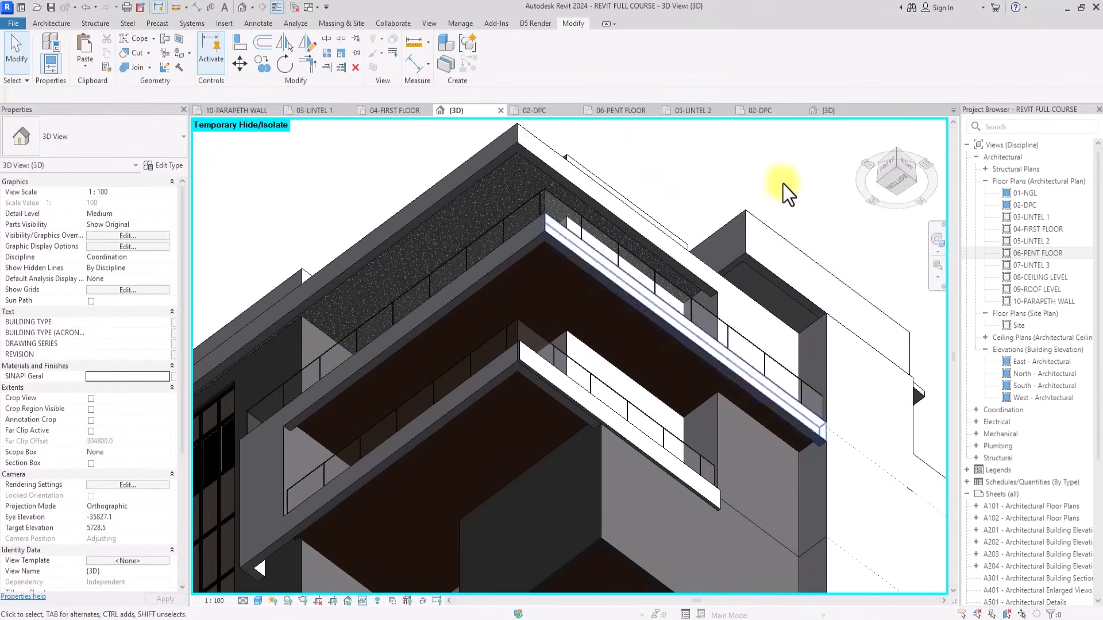
click(896, 182)
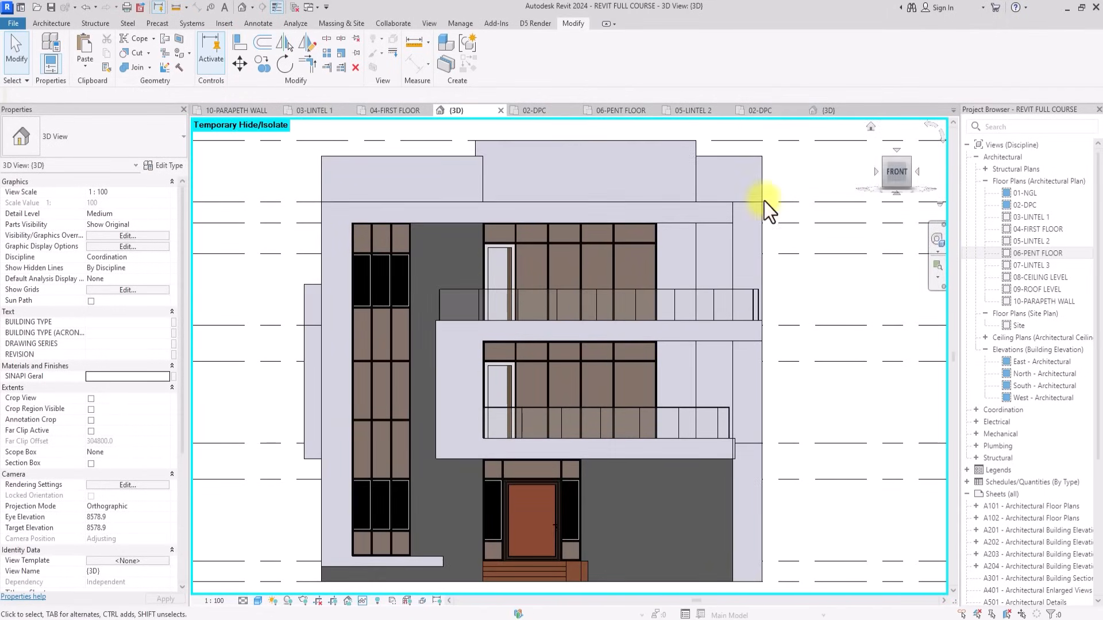
mouse_move(896, 174)
mouse_down()
mouse_move(841, 171)
mouse_move(897, 173)
mouse_up()
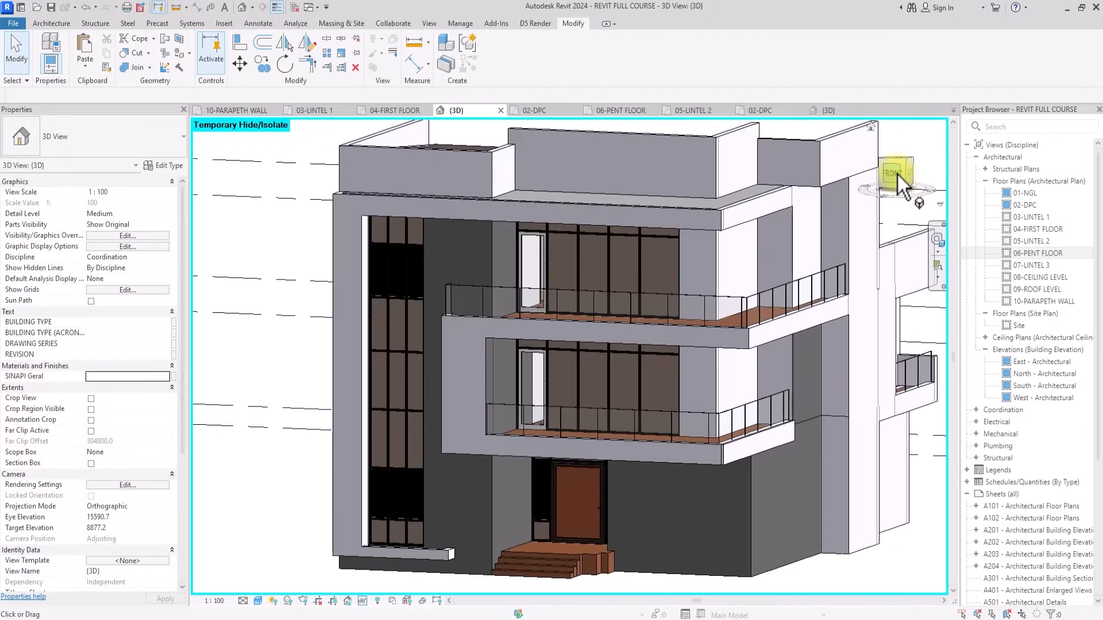
scroll(617, 545, up, 3)
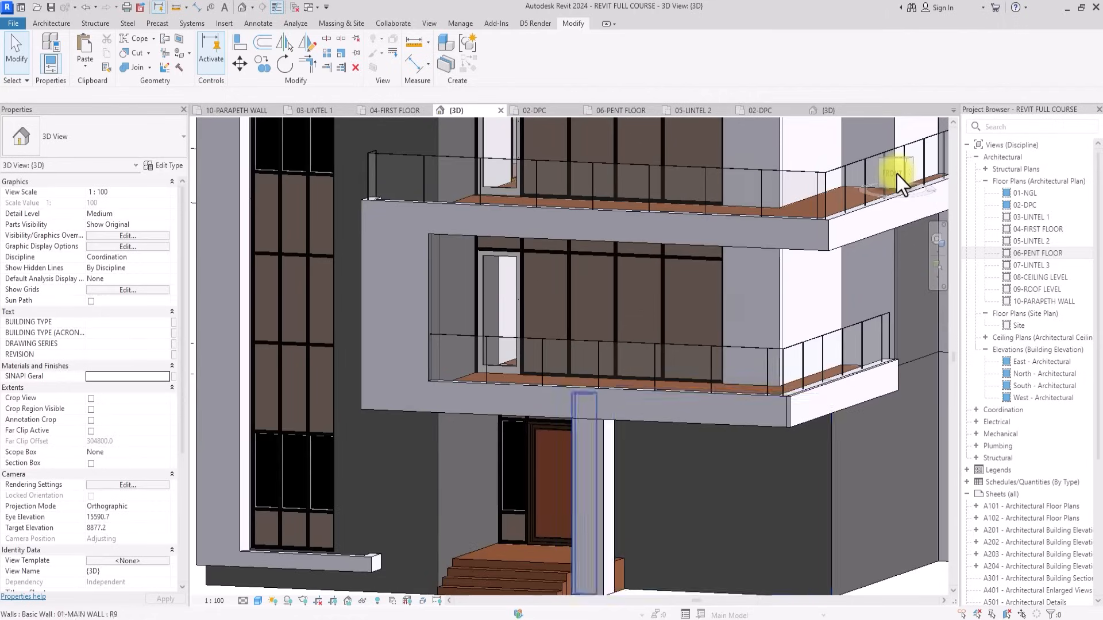
click(897, 173)
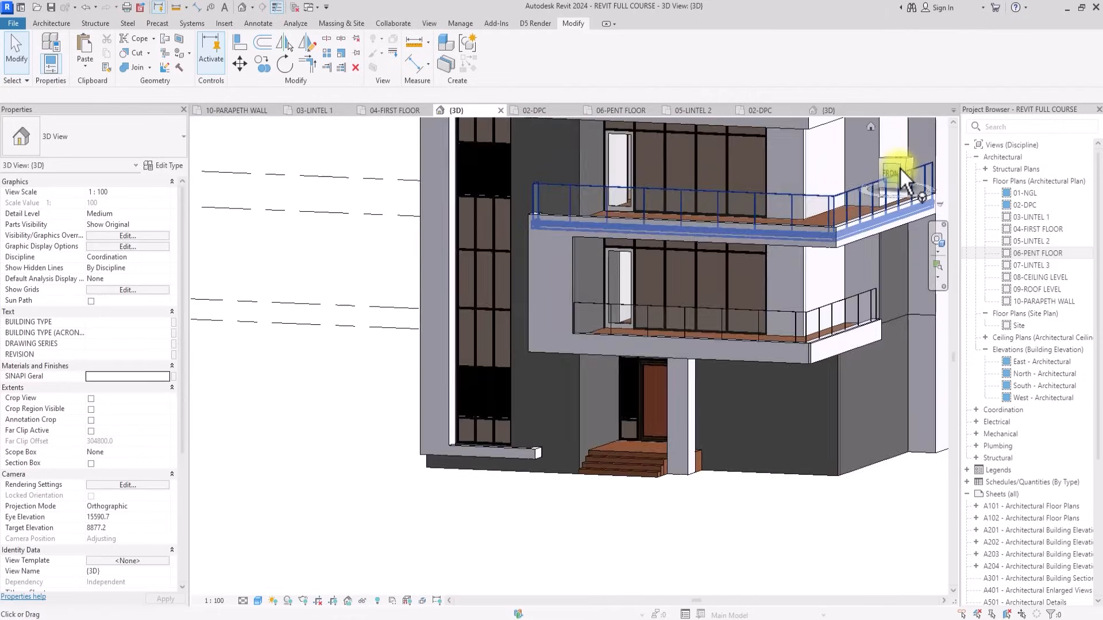
scroll(675, 371, up, 1)
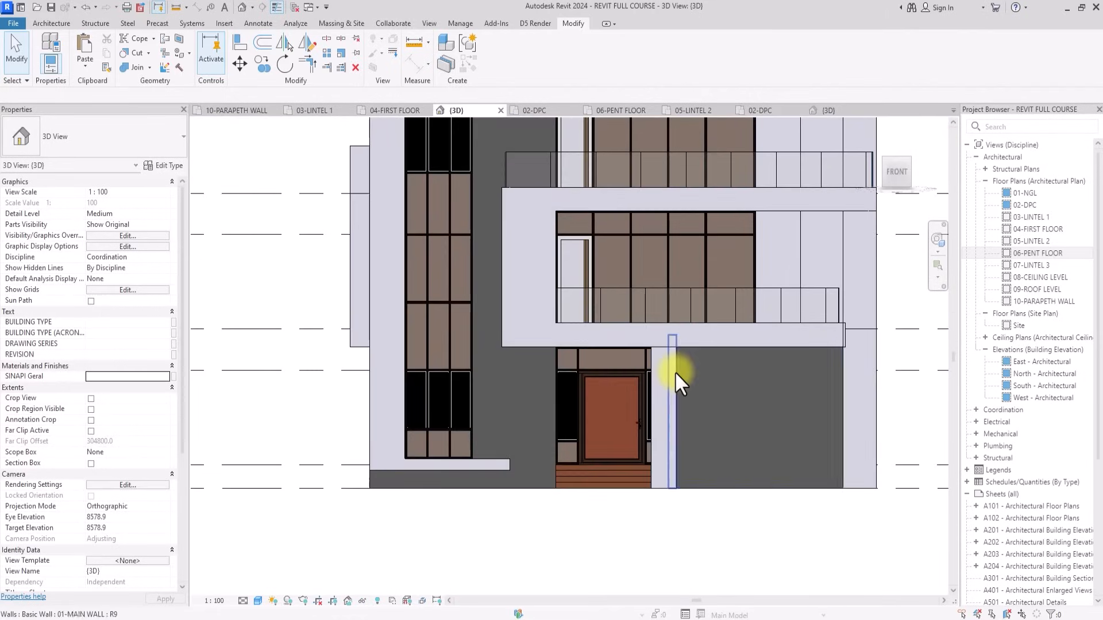
middle_drag(675, 372, 583, 370)
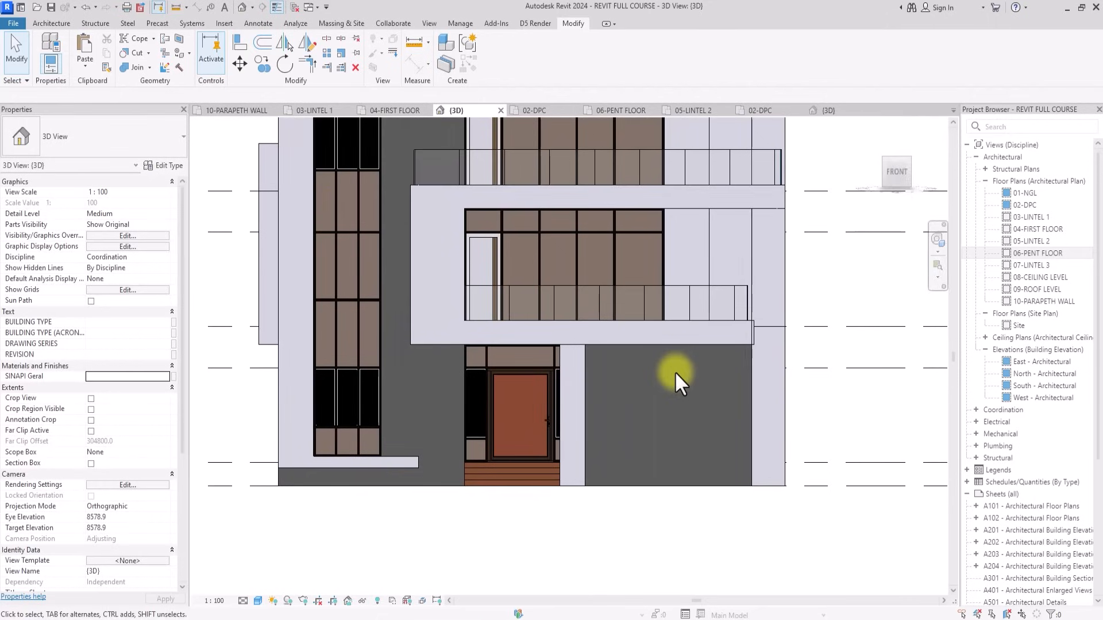
scroll(674, 371, down, 3)
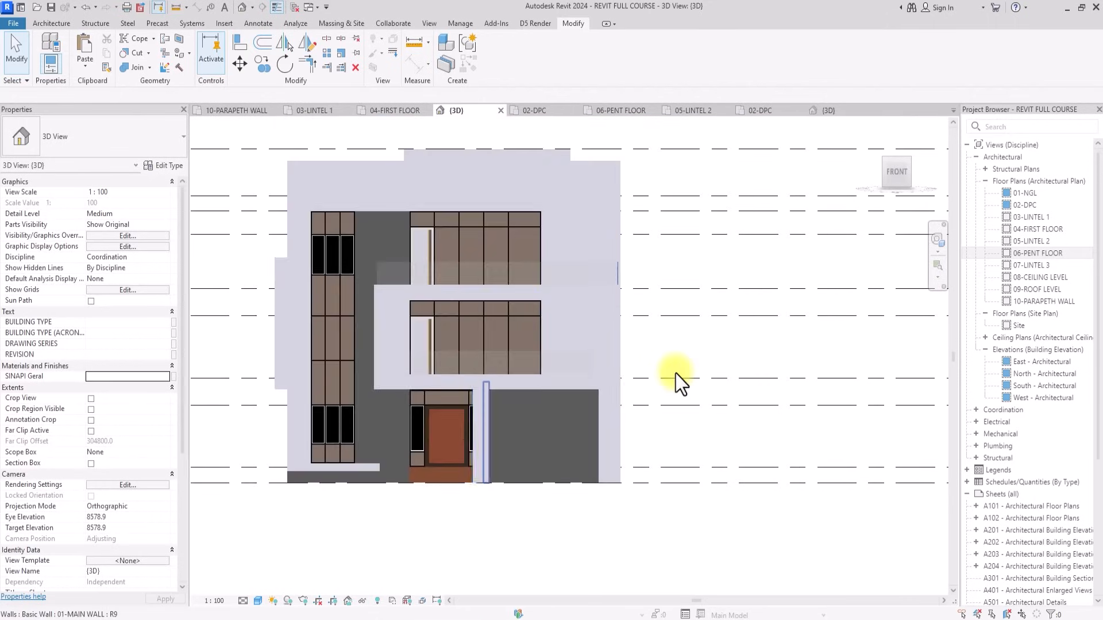
In the 02-DPC floor plan, move the short porch return wall beside the entrance steps 900 mm outward, away from the entrance.
double_click(1026, 207)
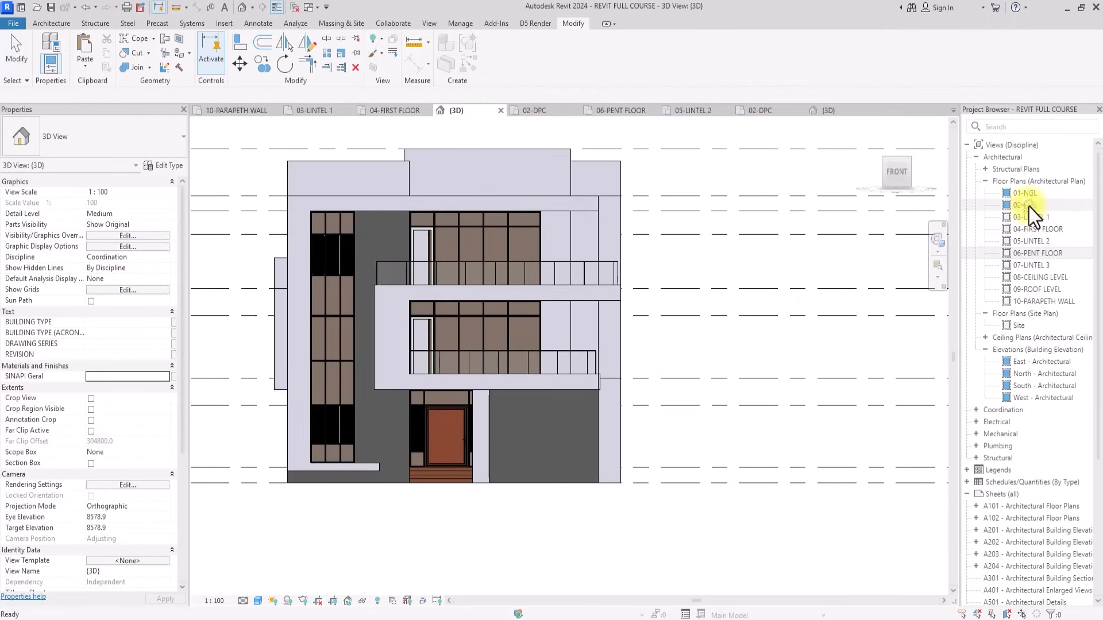
scroll(625, 403, up, 4)
mouse_move(624, 396)
middle_down()
mouse_move(536, 420)
mouse_move(421, 423)
middle_up()
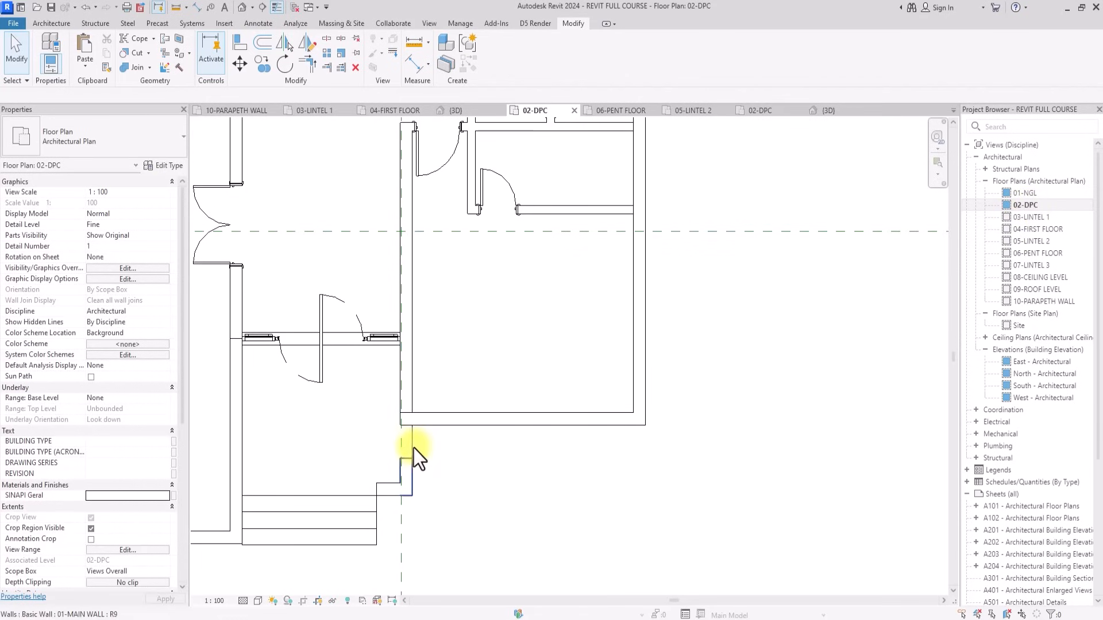
click(406, 478)
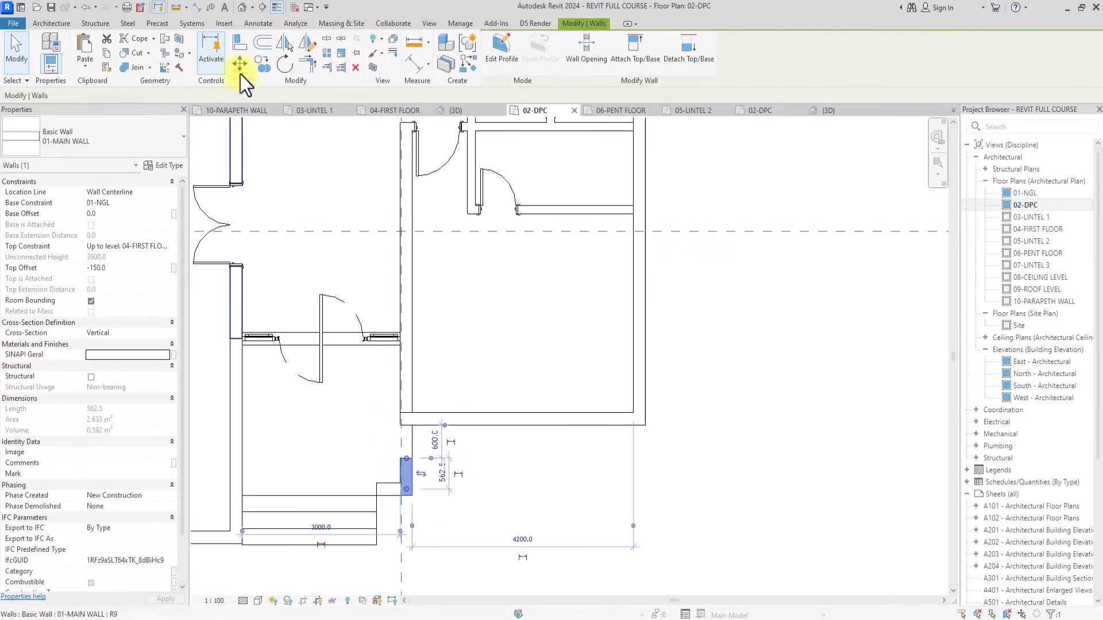
scroll(274, 150, up, 2)
click(413, 444)
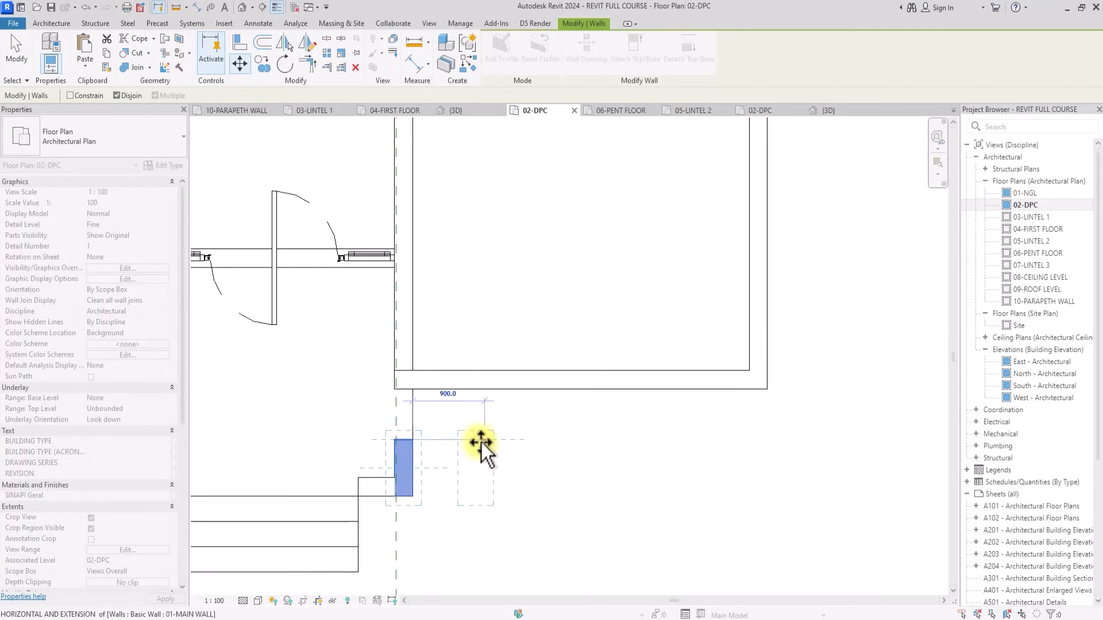
click(485, 442)
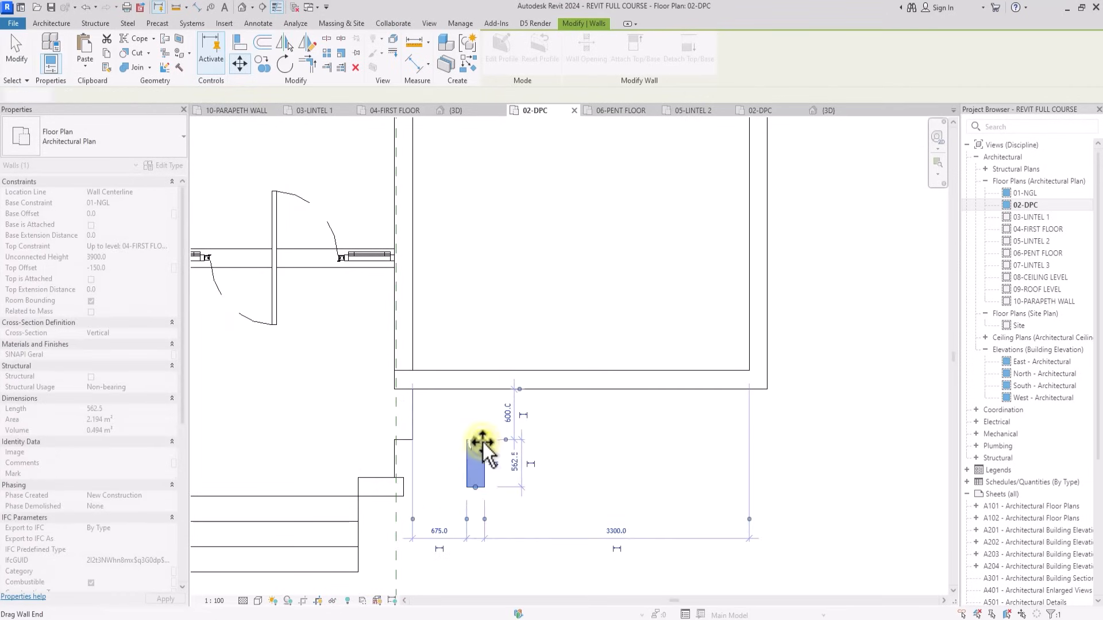
Extend the porch's front wall beside the steps to meet the relocated return wall.
click(406, 441)
click(397, 489)
drag(401, 490, 473, 492)
scroll(473, 491, down, 3)
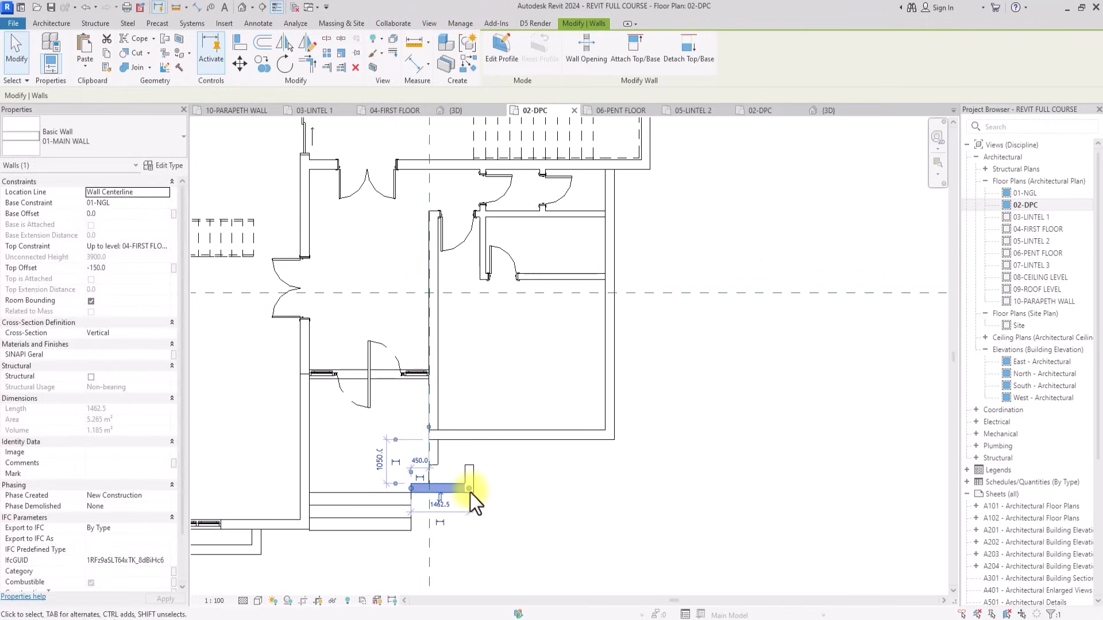
scroll(432, 508, up, 3)
scroll(432, 509, down, 1)
key(Escape)
Edit the porch floor slab's boundary and move its three stepped edge lines 900 mm outward to the relocated return wall.
click(423, 519)
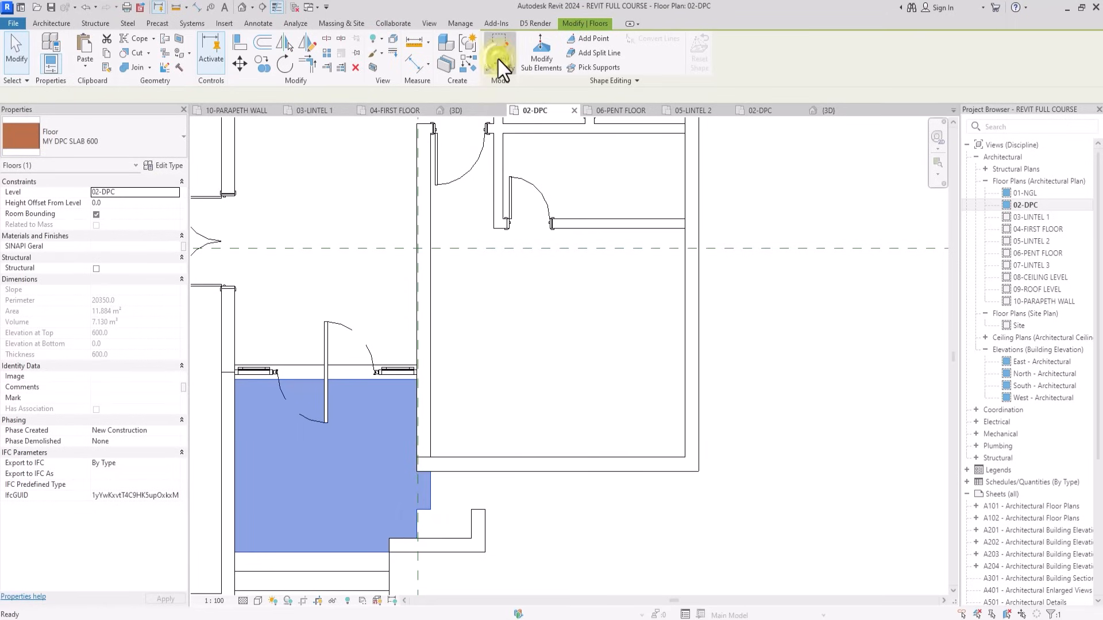
click(499, 59)
drag(422, 525, 403, 533)
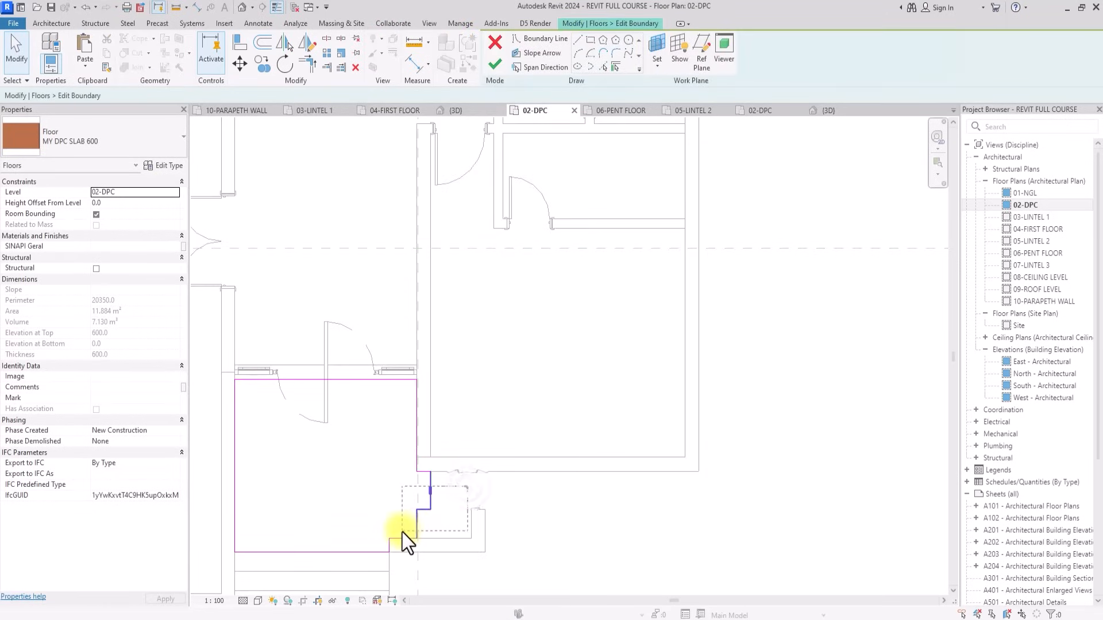
click(240, 62)
scroll(268, 142, up, 3)
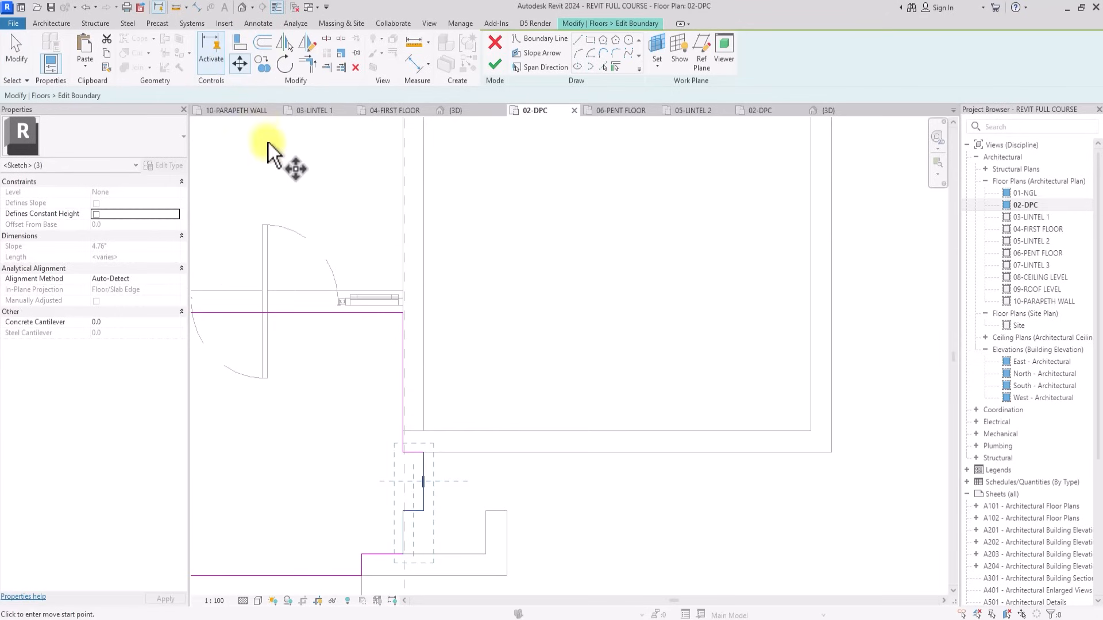
scroll(393, 481, down, 1)
click(403, 513)
click(486, 514)
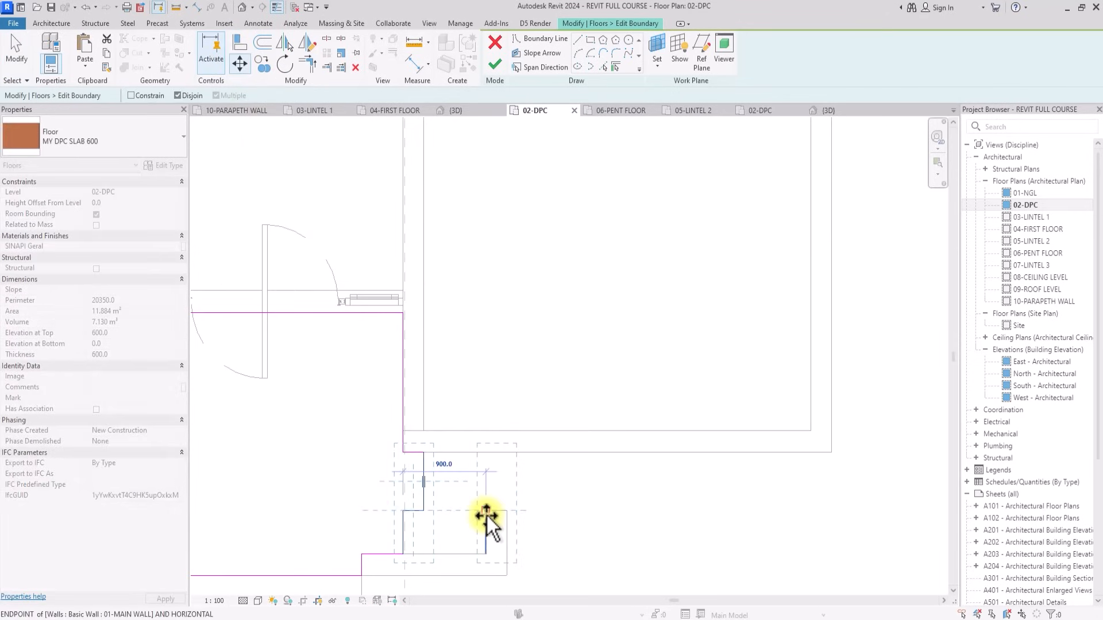
click(487, 514)
scroll(544, 506, down, 2)
click(563, 504)
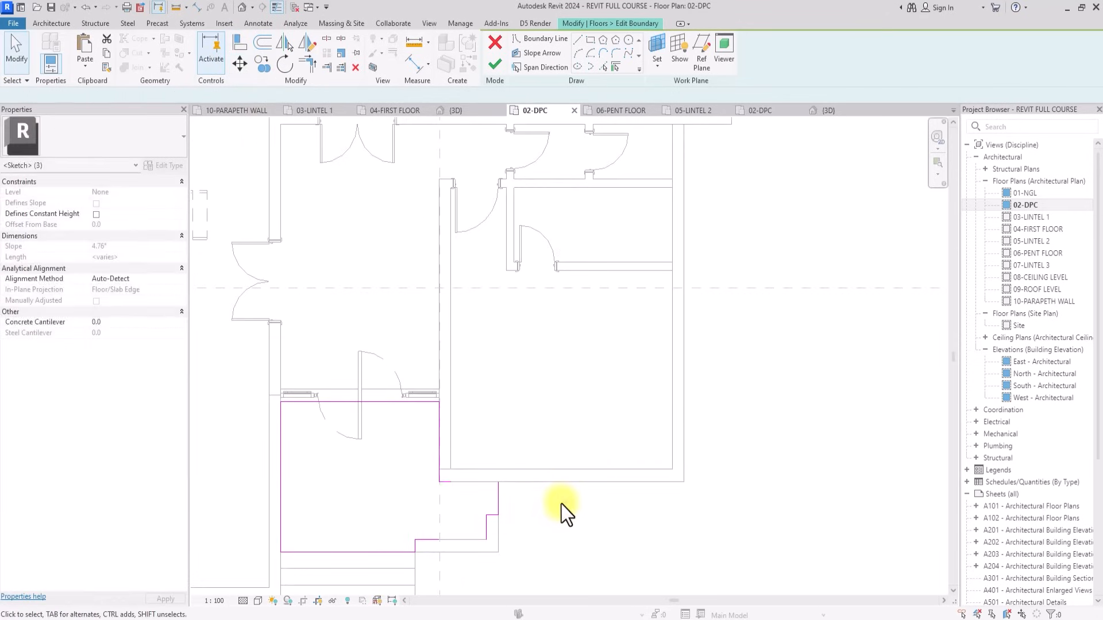
Trim the slab's outer edge line to a corner with the line along the house wall and finish the boundary sketch.
click(309, 64)
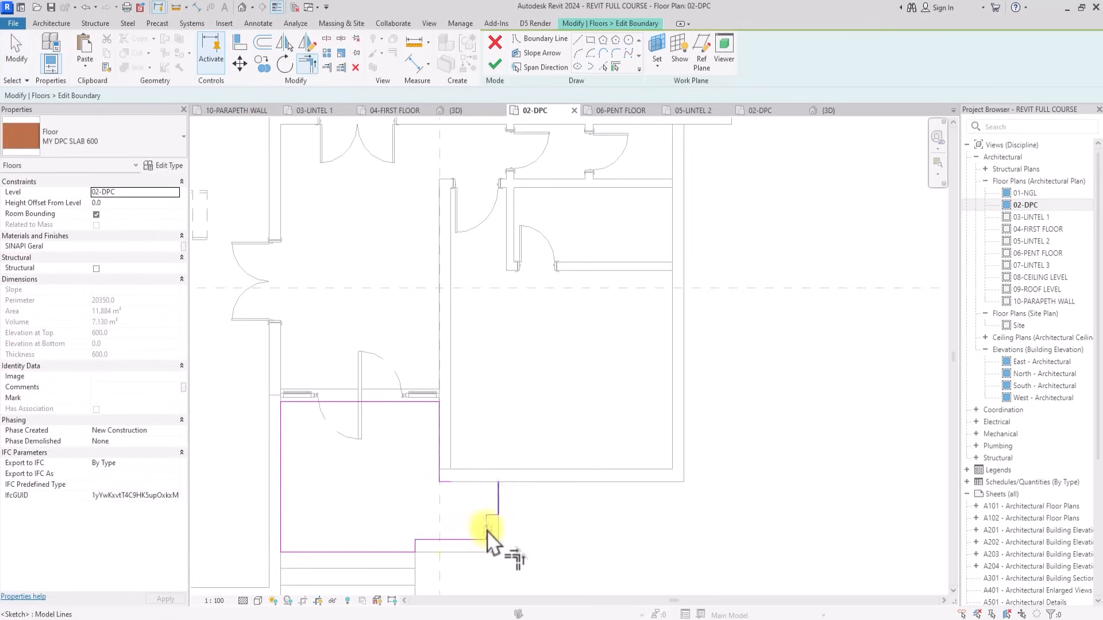
click(499, 498)
click(444, 482)
scroll(460, 498, down, 2)
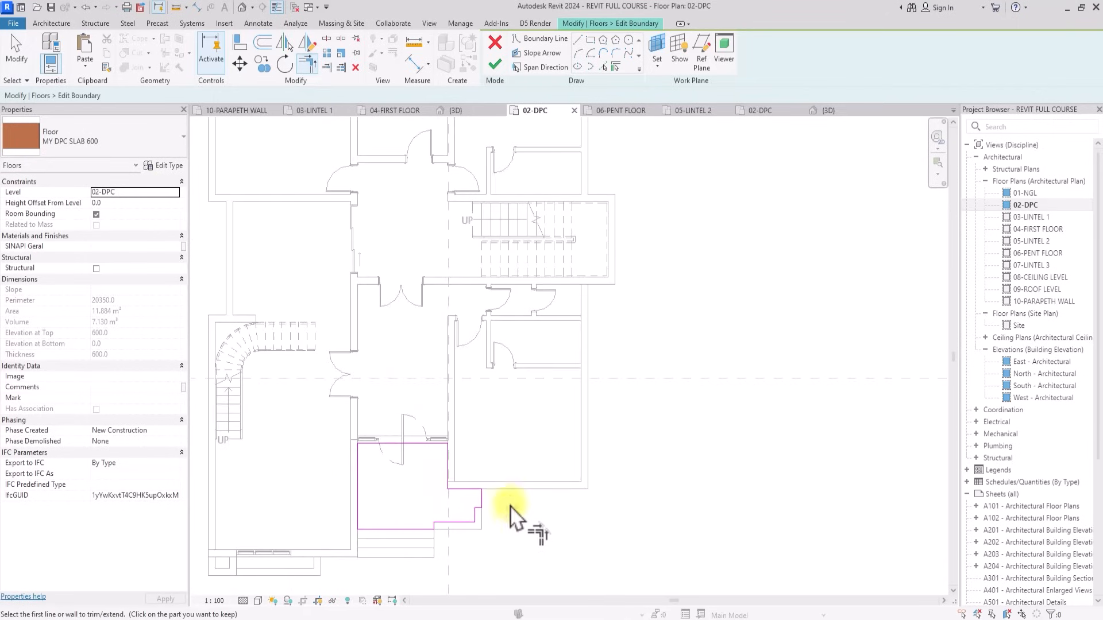
click(494, 64)
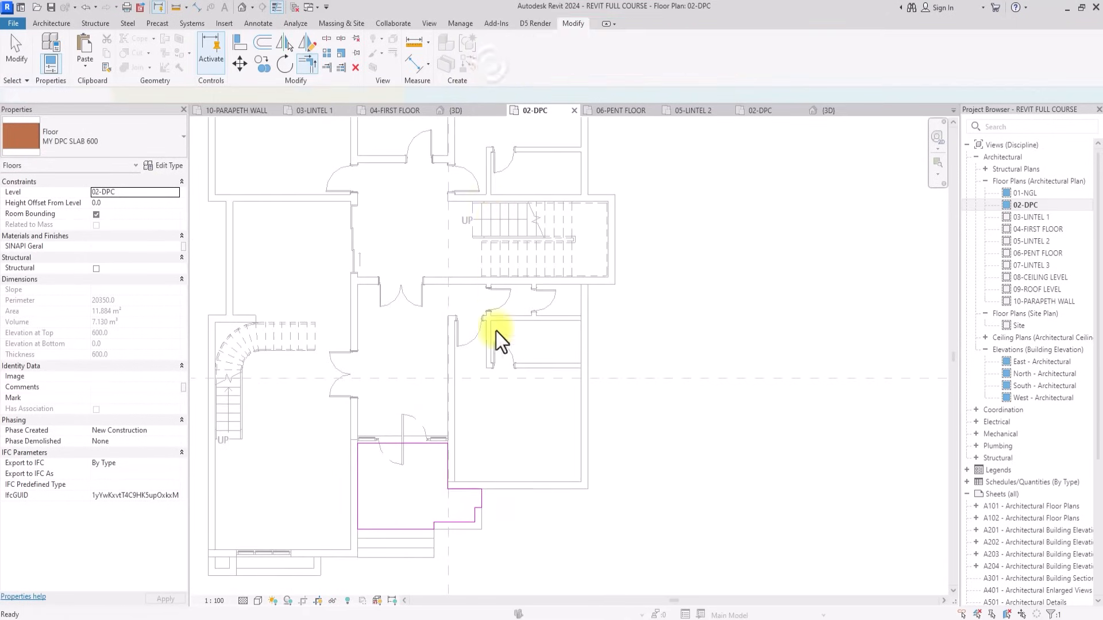
click(501, 552)
Straighten the porch slab's outer edge along the return wall's inner face, delete the two leftover notch lines and finish the boundary.
scroll(501, 553, up, 3)
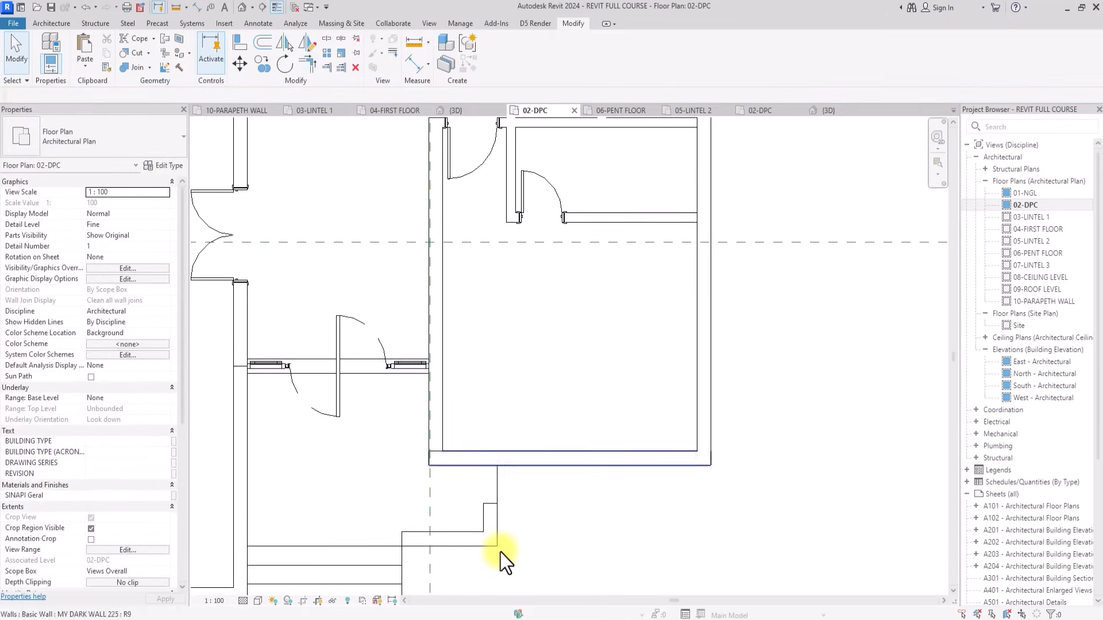
click(493, 489)
scroll(493, 491, up, 3)
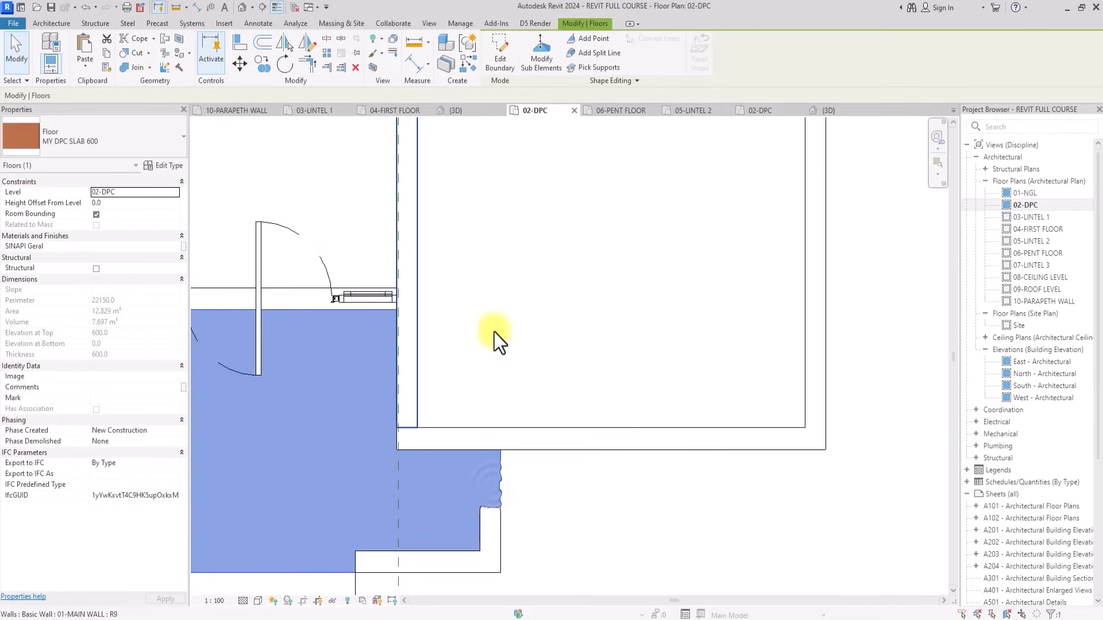
click(496, 72)
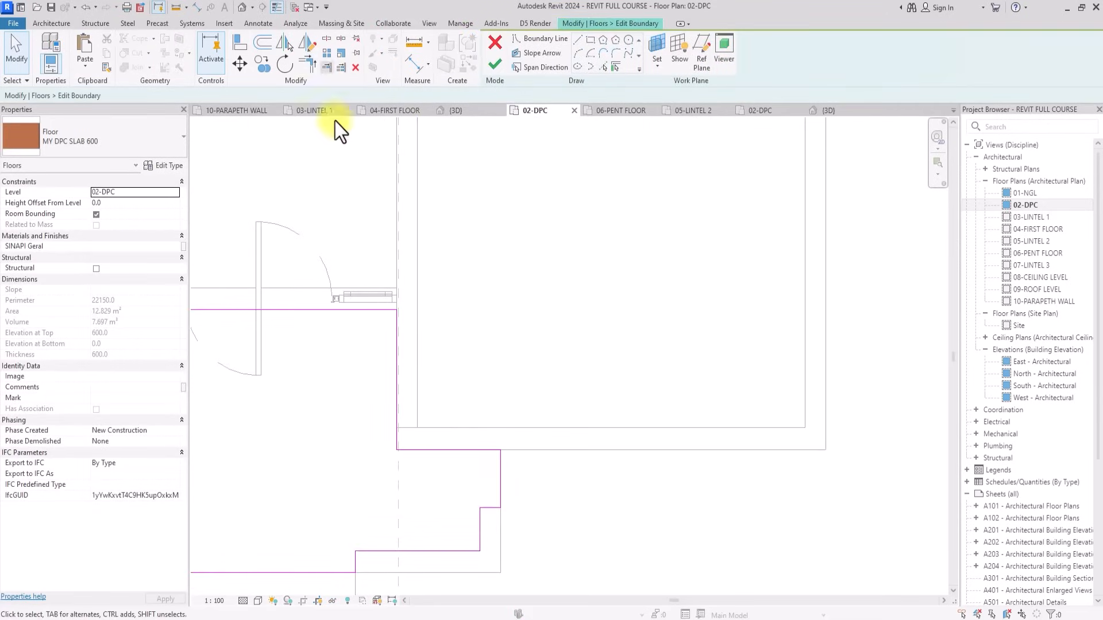
click(314, 67)
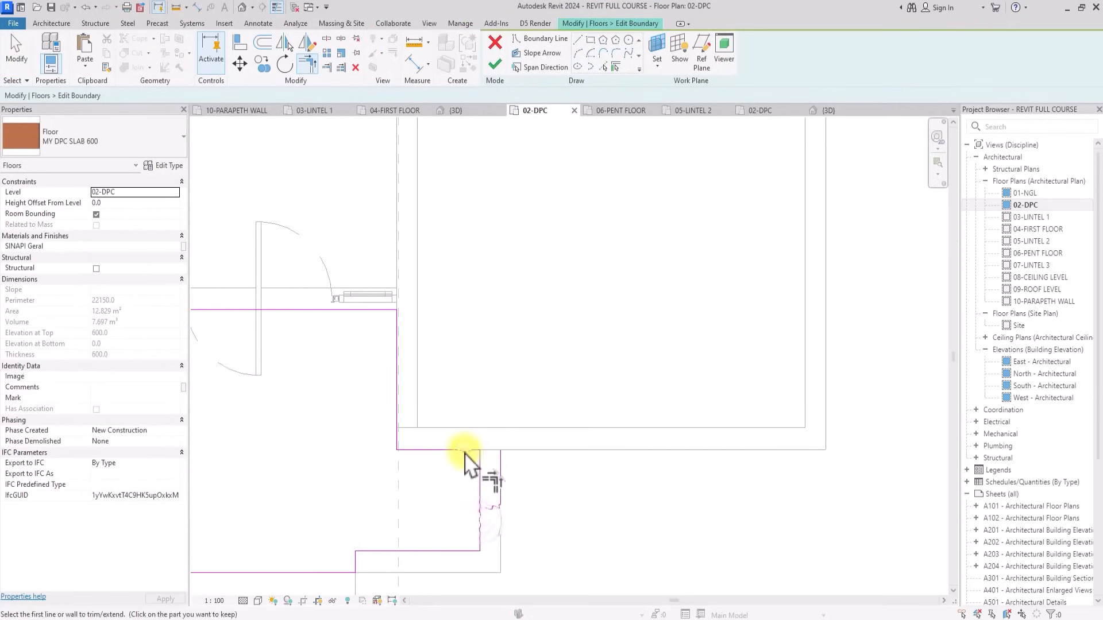
drag(522, 469, 492, 528)
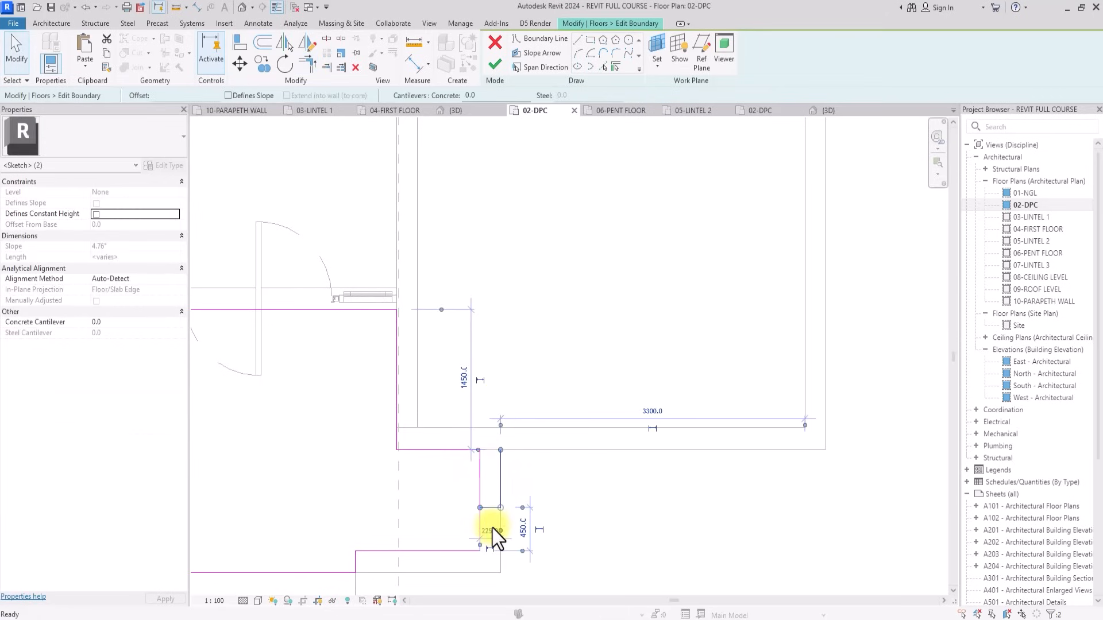
key(Delete)
click(487, 65)
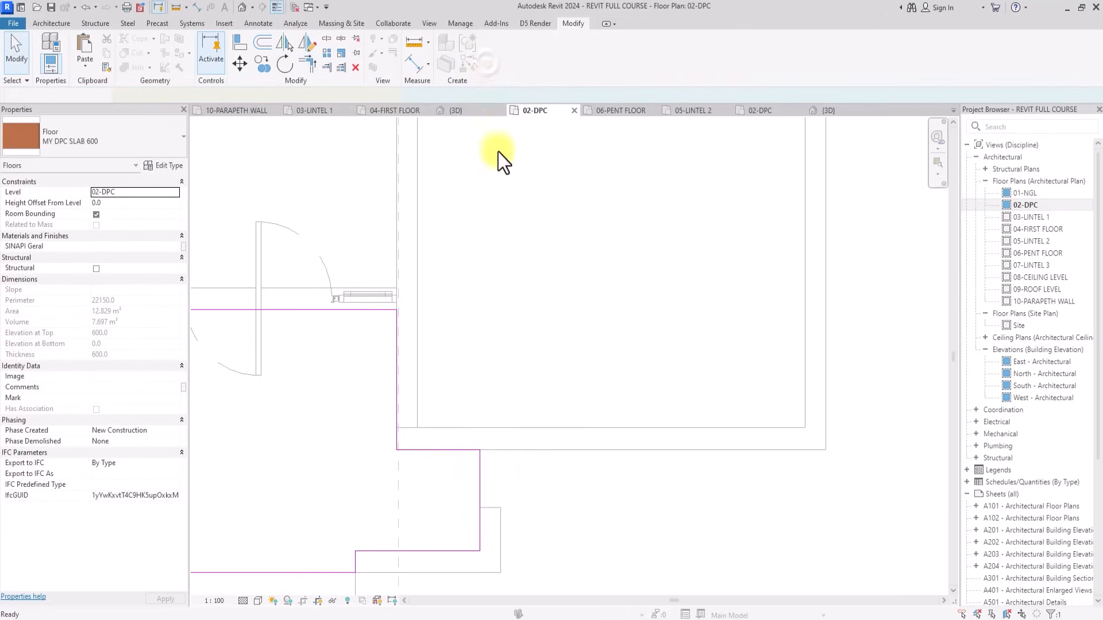
scroll(540, 490, down, 3)
click(542, 492)
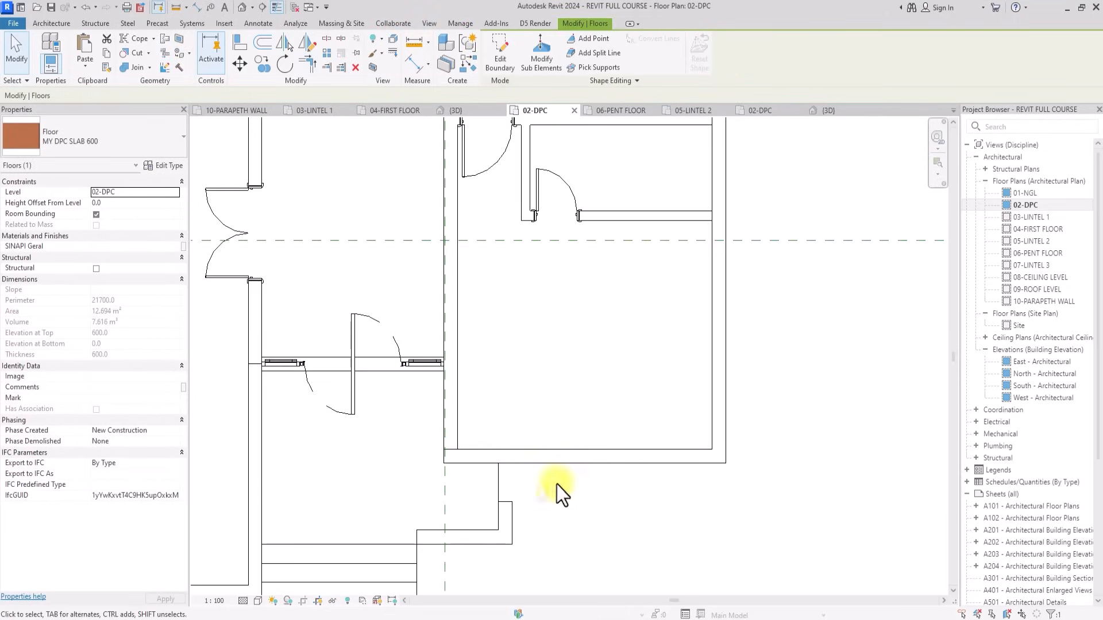
On the 01-NGL plan, set up a new wall of type MY BRICK WALL with a base offset of 0.
double_click(1024, 194)
scroll(387, 518, up, 6)
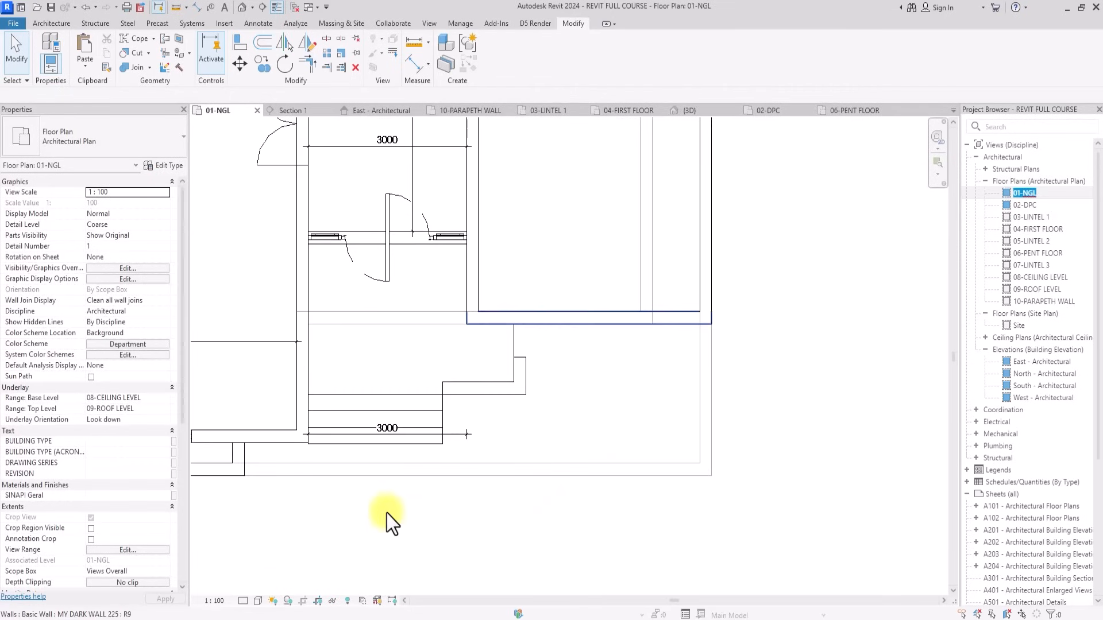
click(47, 25)
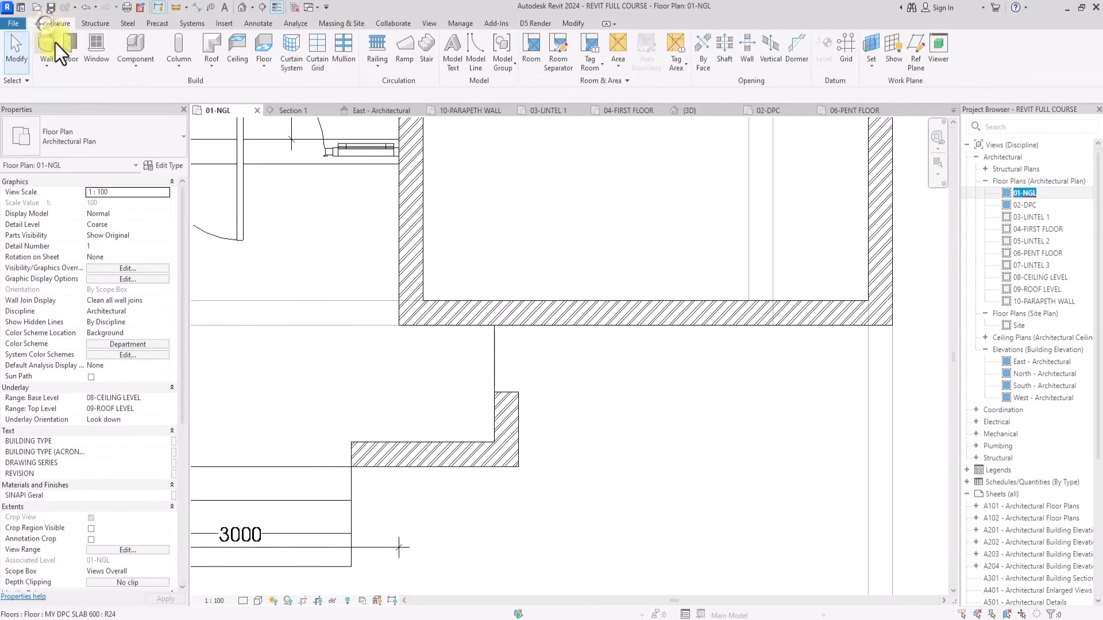
click(55, 43)
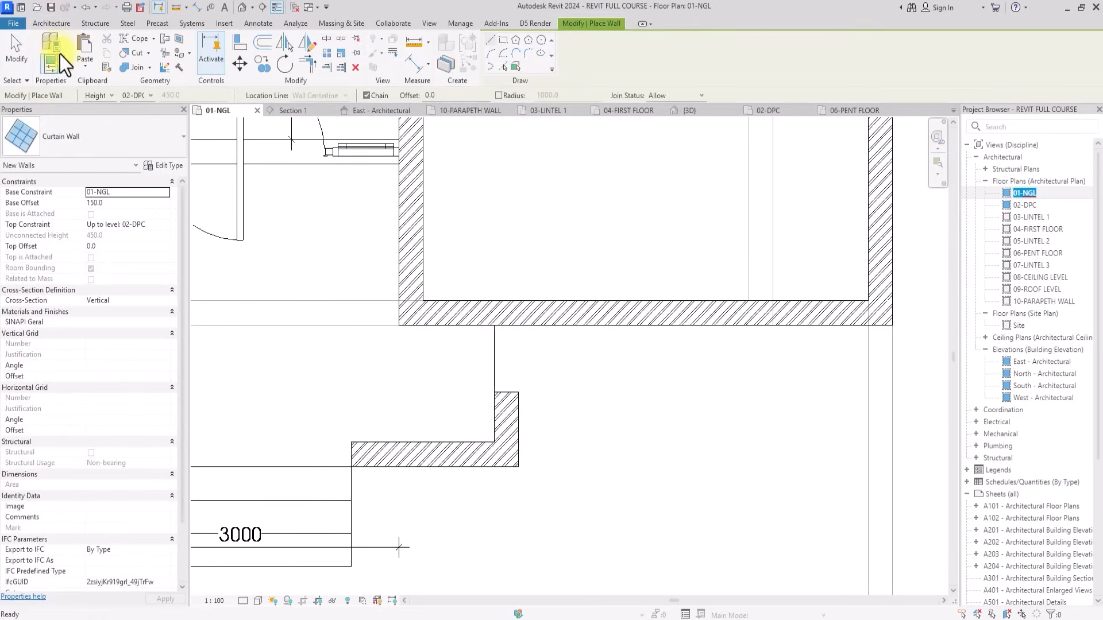
click(122, 205)
text(0)
key(Return)
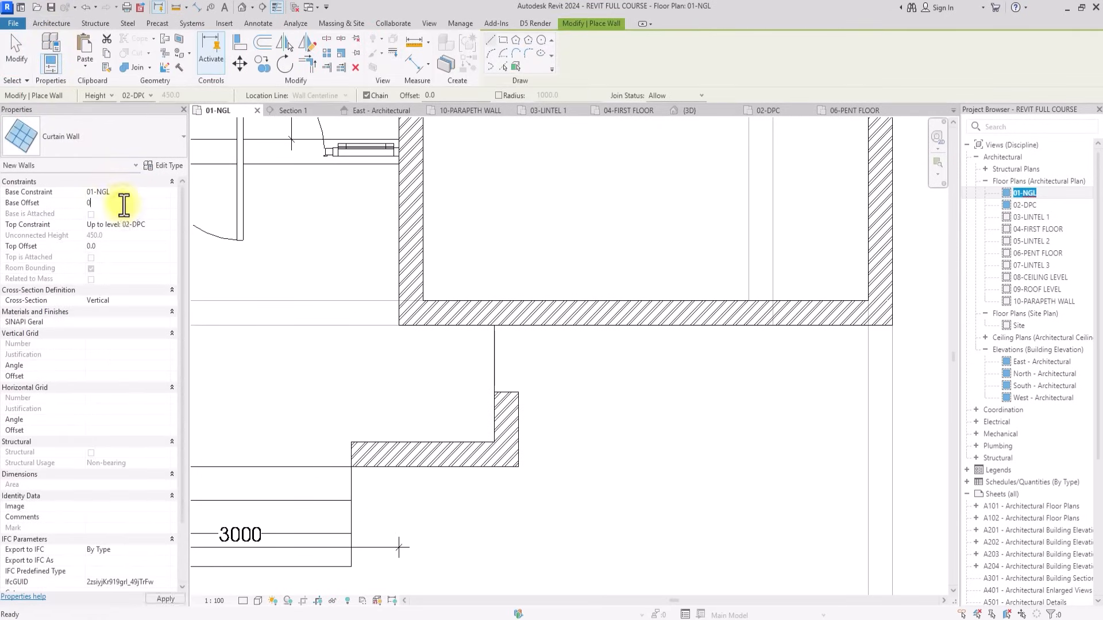
click(153, 137)
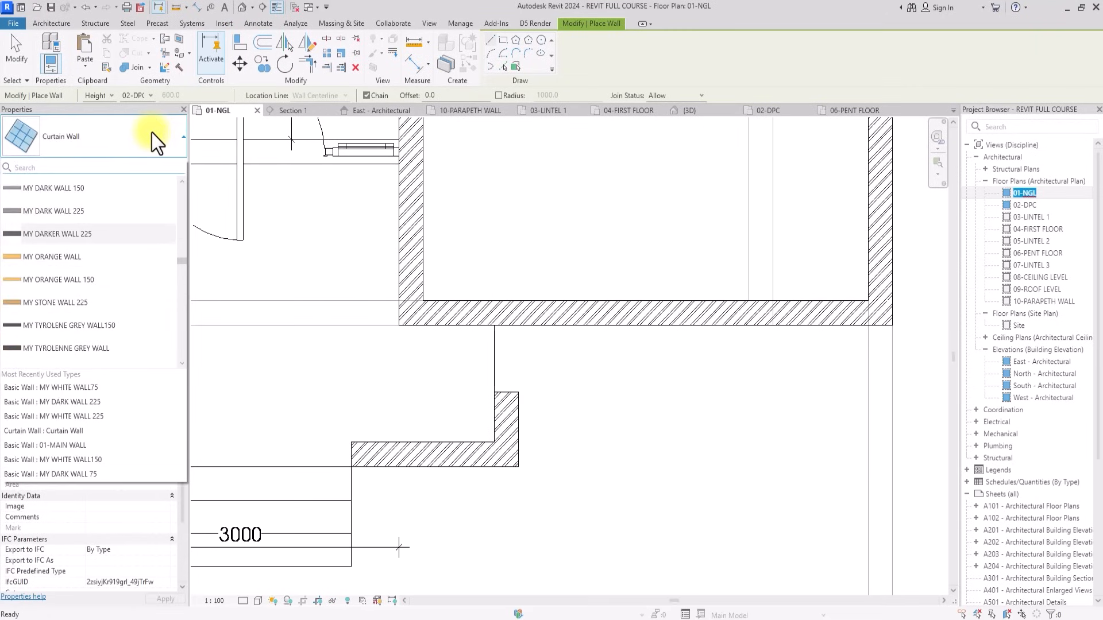
scroll(151, 133, up, 3)
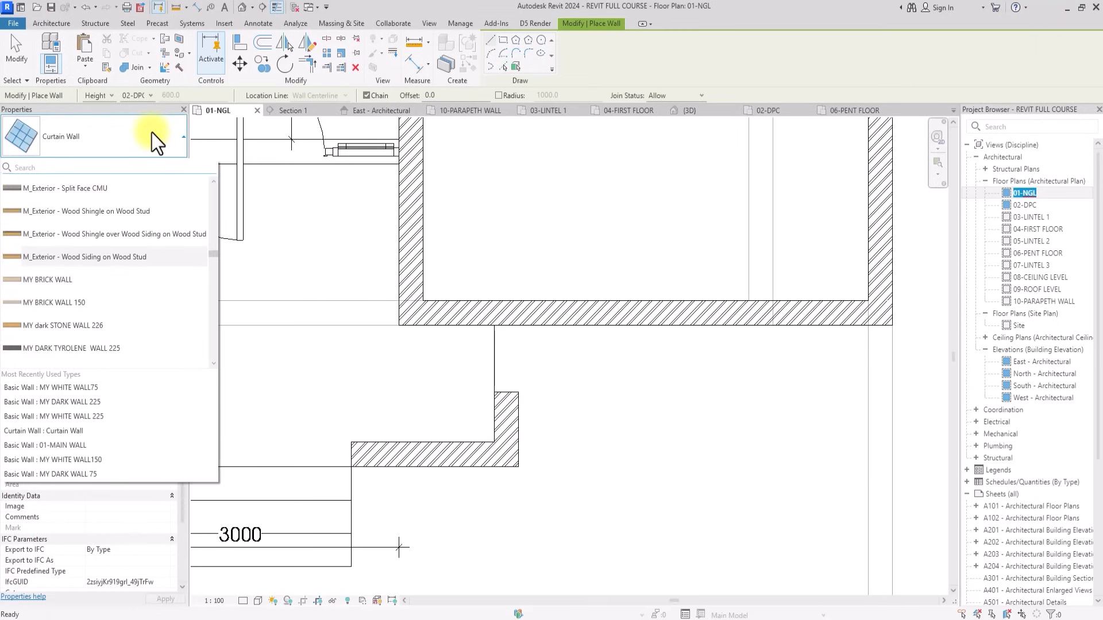
scroll(151, 133, down, 2)
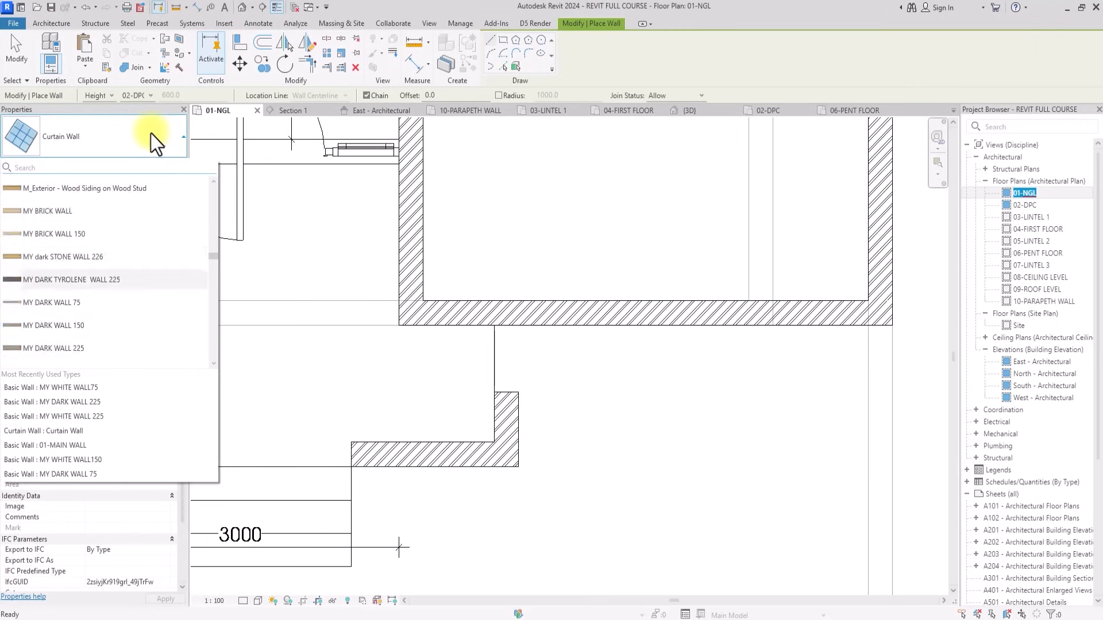
click(51, 213)
scroll(520, 395, up, 1)
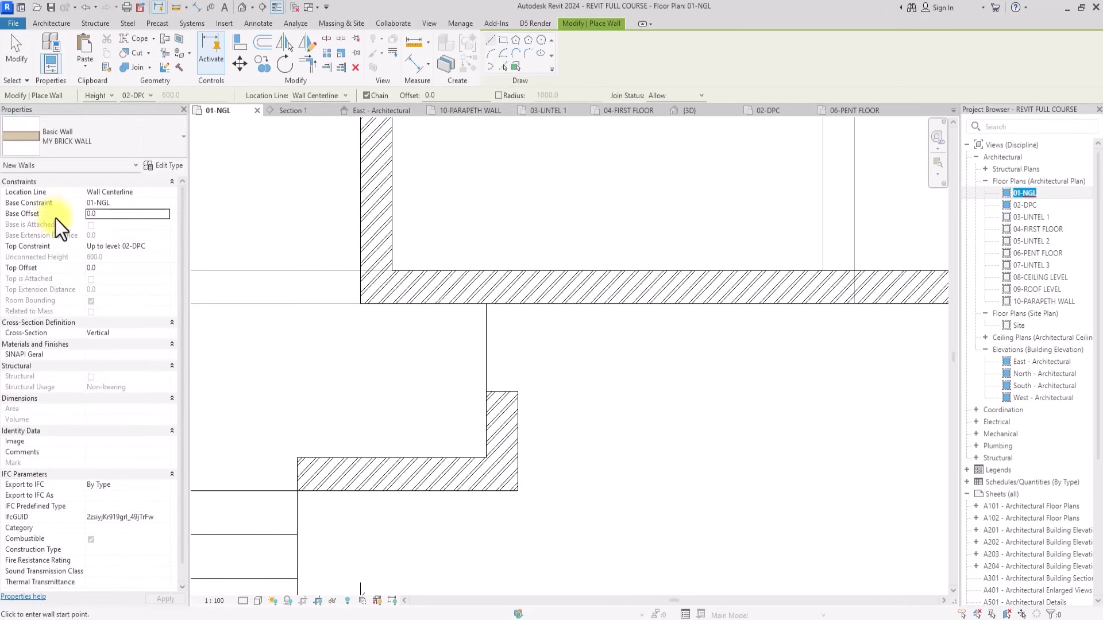
Set the new wall's top offset to 75 and draw it across the gap between the porch return wall's end and the house wall.
click(116, 268)
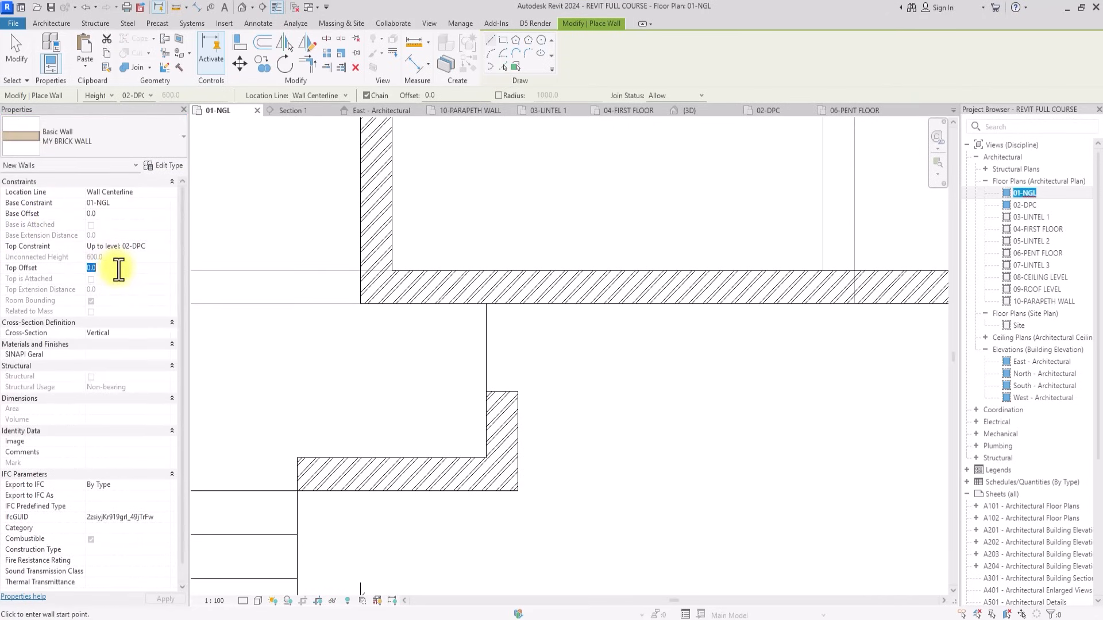
text(1)
text(5)
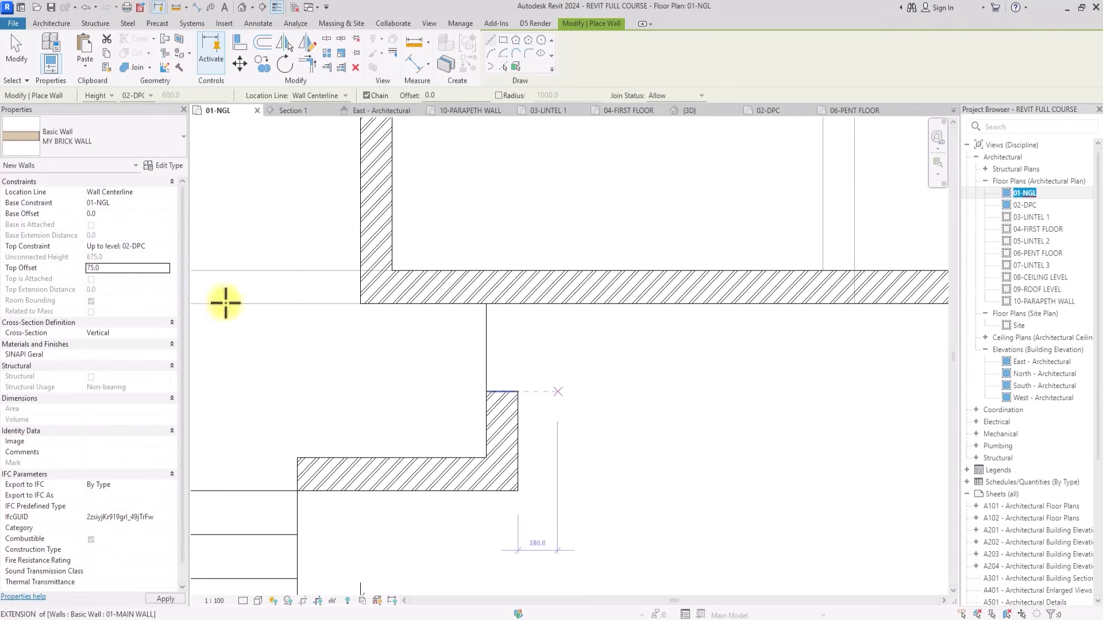
click(501, 394)
click(497, 305)
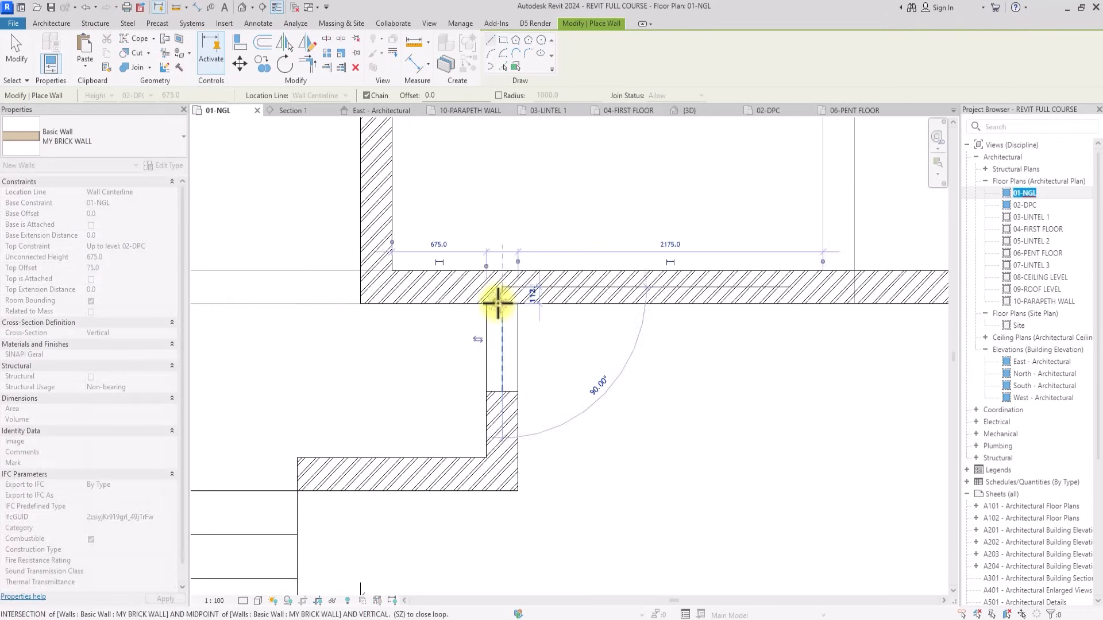
scroll(490, 296, down, 3)
key(Escape)
key(Escape)
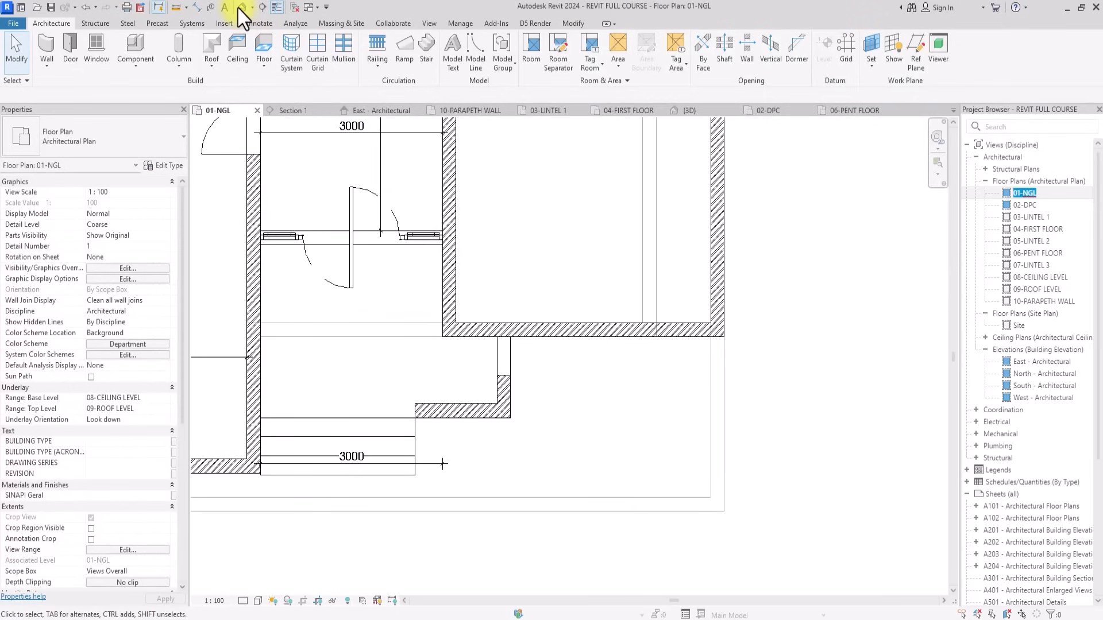
In the 3D view, change the porch's full-height front wall and return wall to type MY BRICK WALL.
click(240, 8)
drag(893, 171, 825, 114)
scroll(680, 298, up, 6)
click(555, 459)
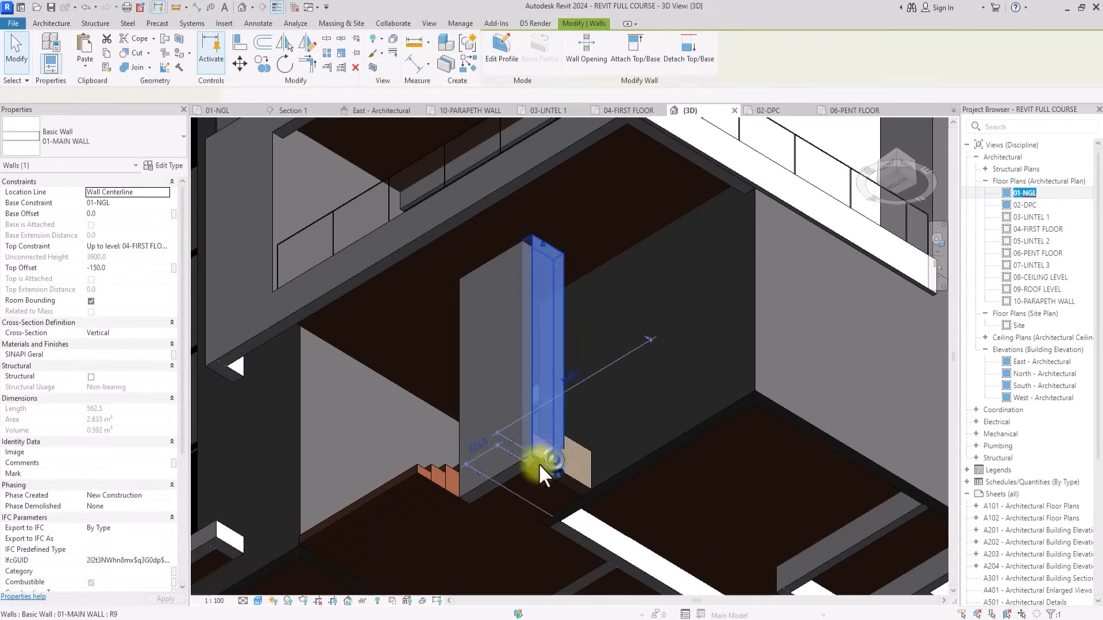
ctrl+click(505, 472)
click(111, 141)
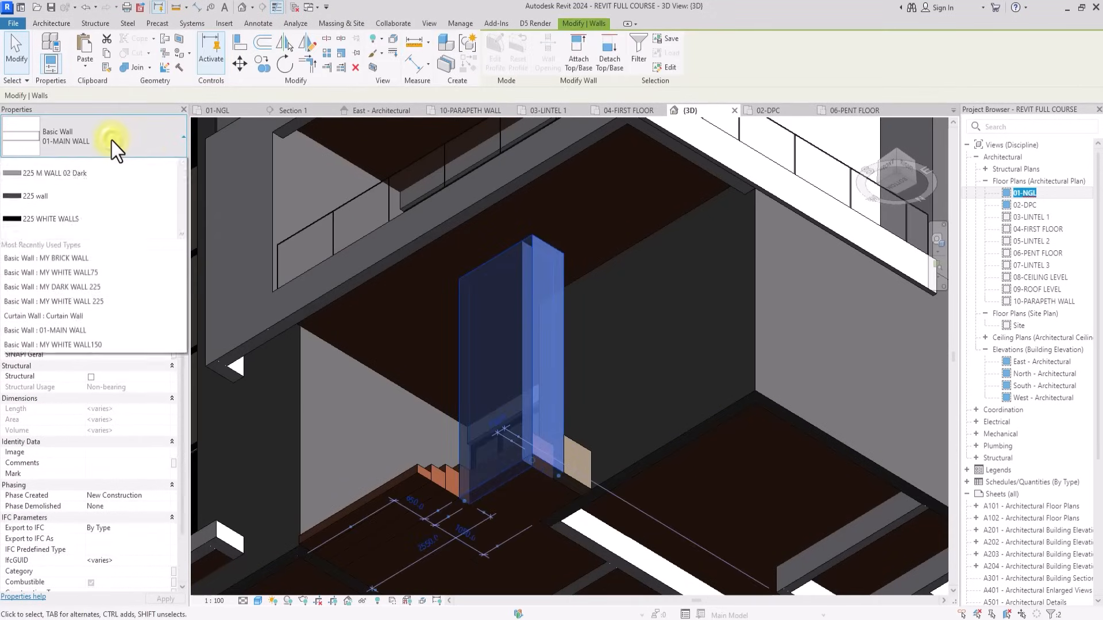
scroll(76, 243, up, 2)
scroll(75, 244, down, 5)
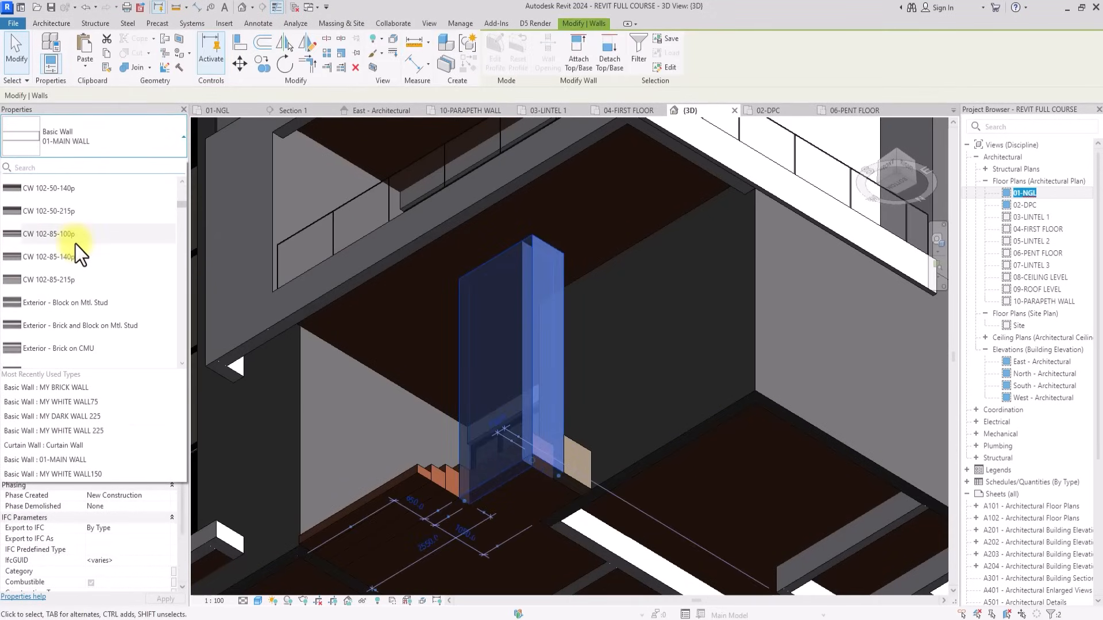
scroll(74, 243, down, 6)
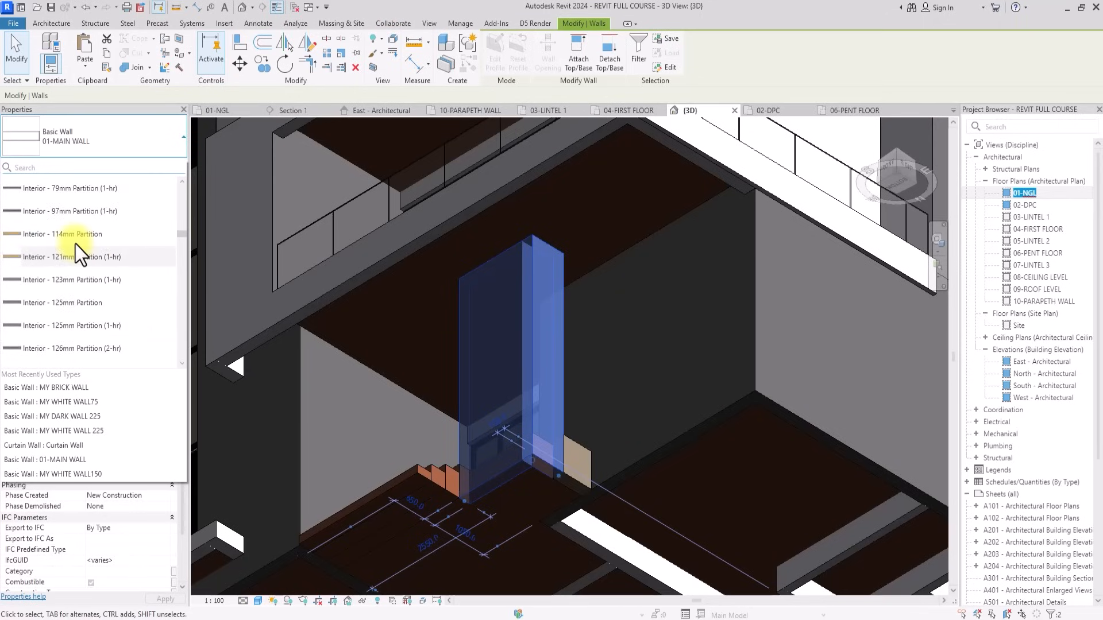
scroll(75, 245, down, 8)
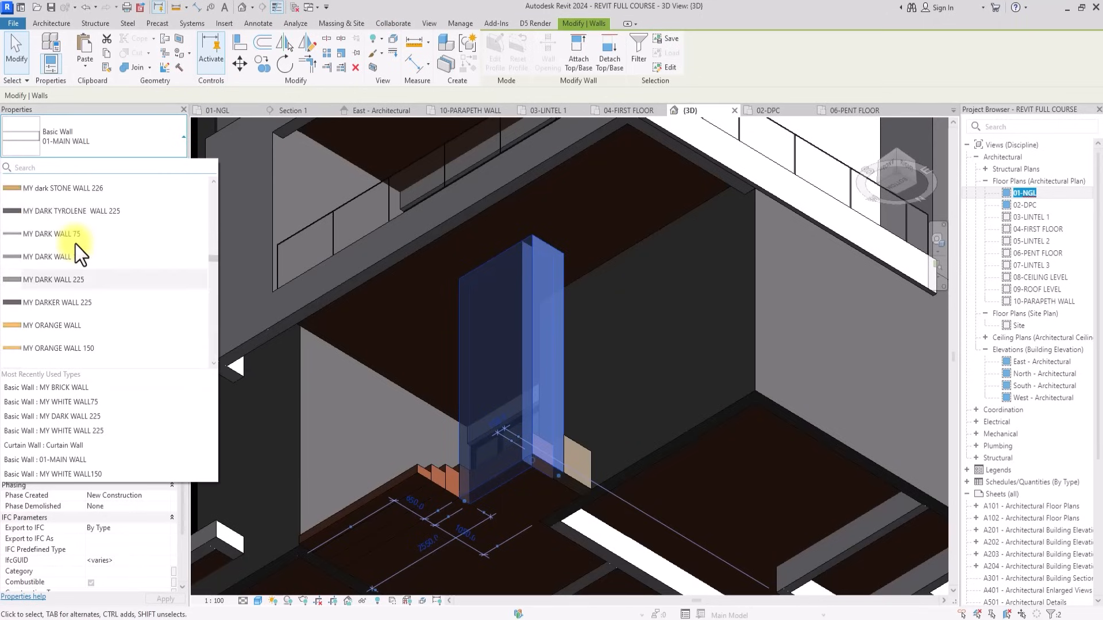
scroll(75, 245, up, 2)
click(62, 282)
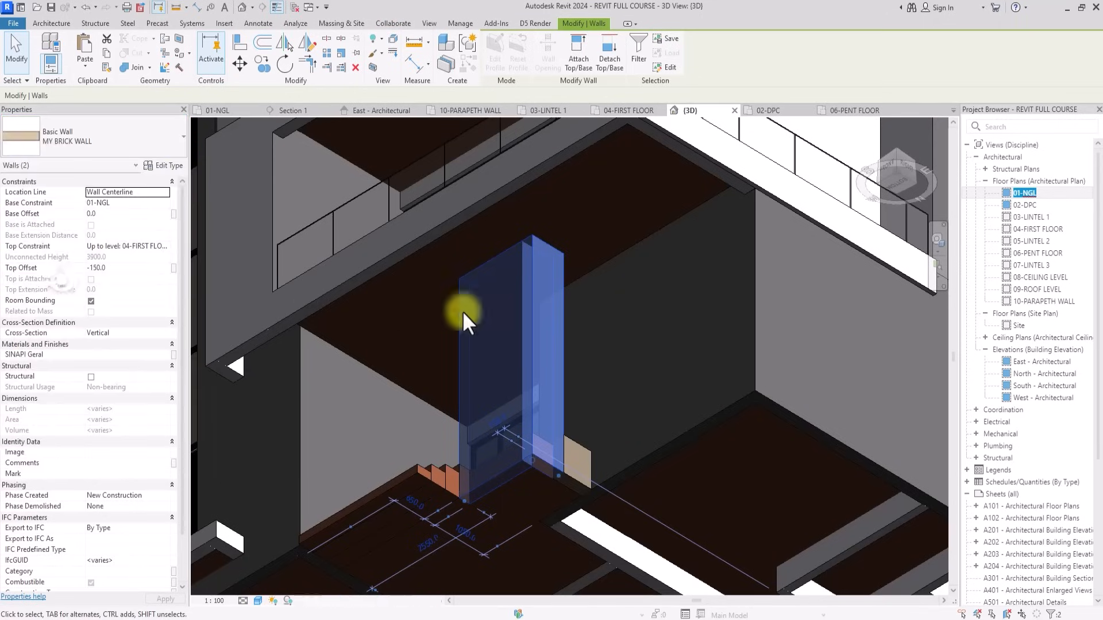
click(633, 324)
scroll(634, 325, down, 3)
drag(888, 168, 920, 216)
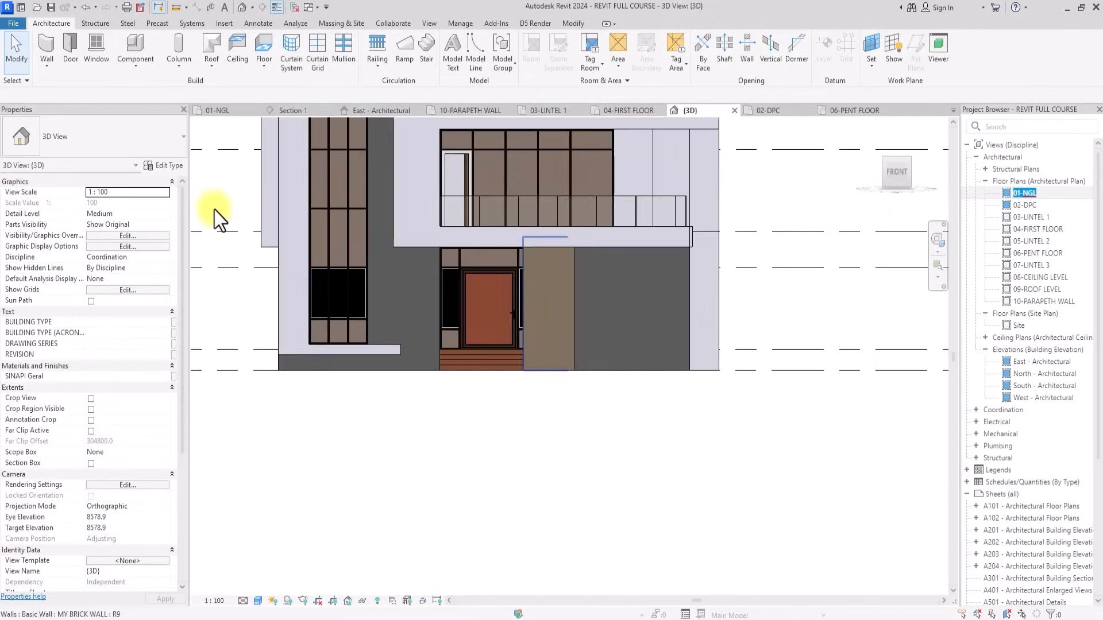
scroll(215, 209, down, 1)
middle_drag(214, 210, 234, 363)
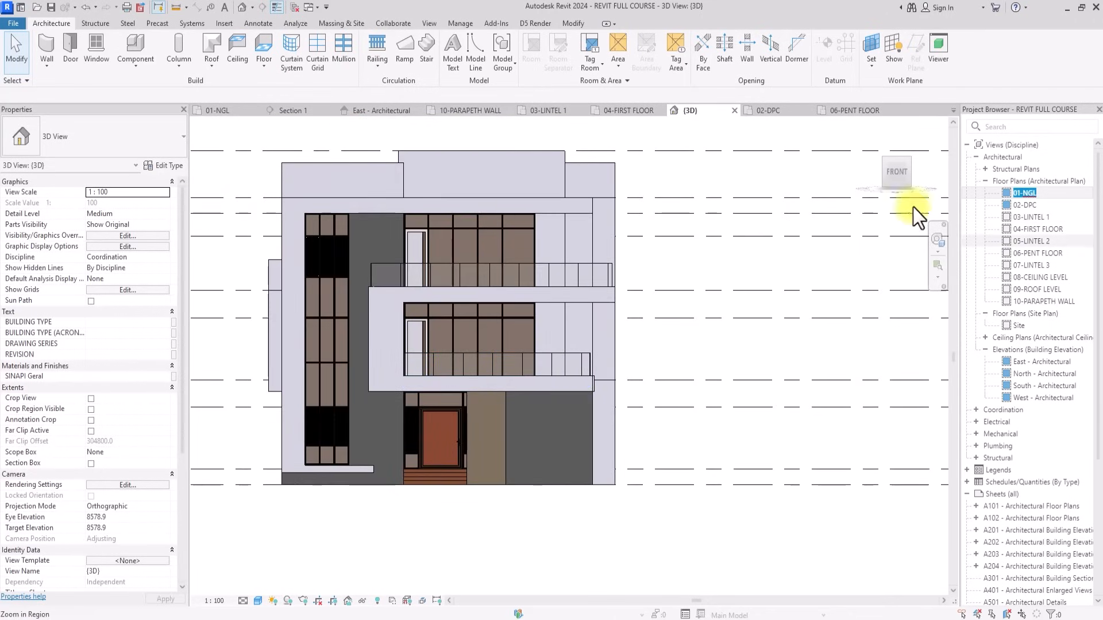
On the 02-DPC plan, add a 600 mm railing along the centre of the low brick wall, from the house wall to the return wall.
double_click(1025, 195)
double_click(1026, 208)
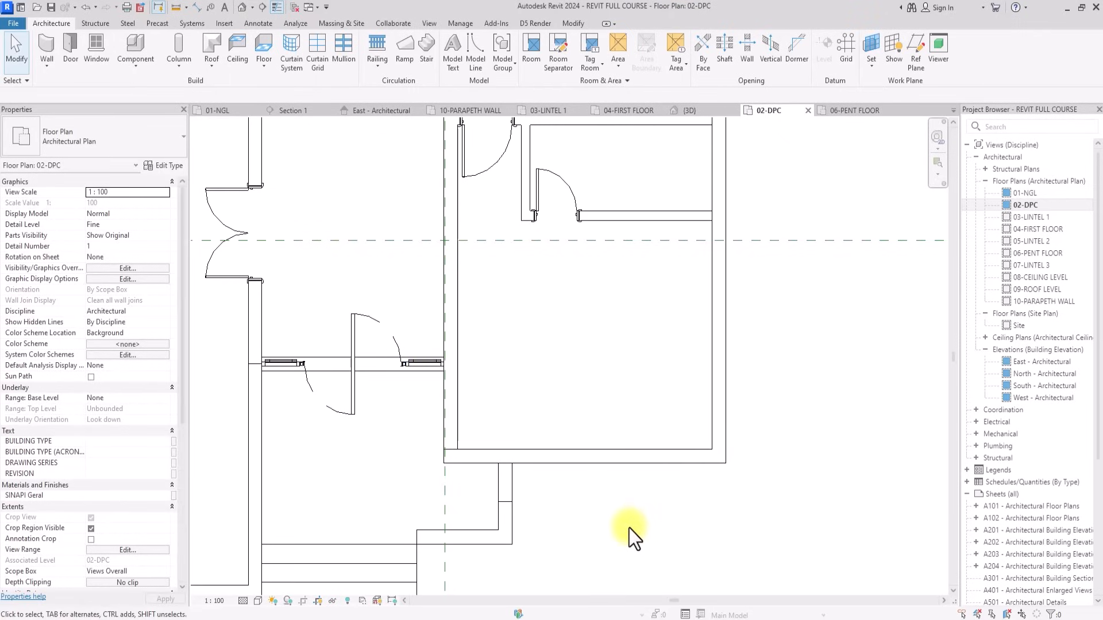
click(376, 44)
scroll(447, 242, up, 1)
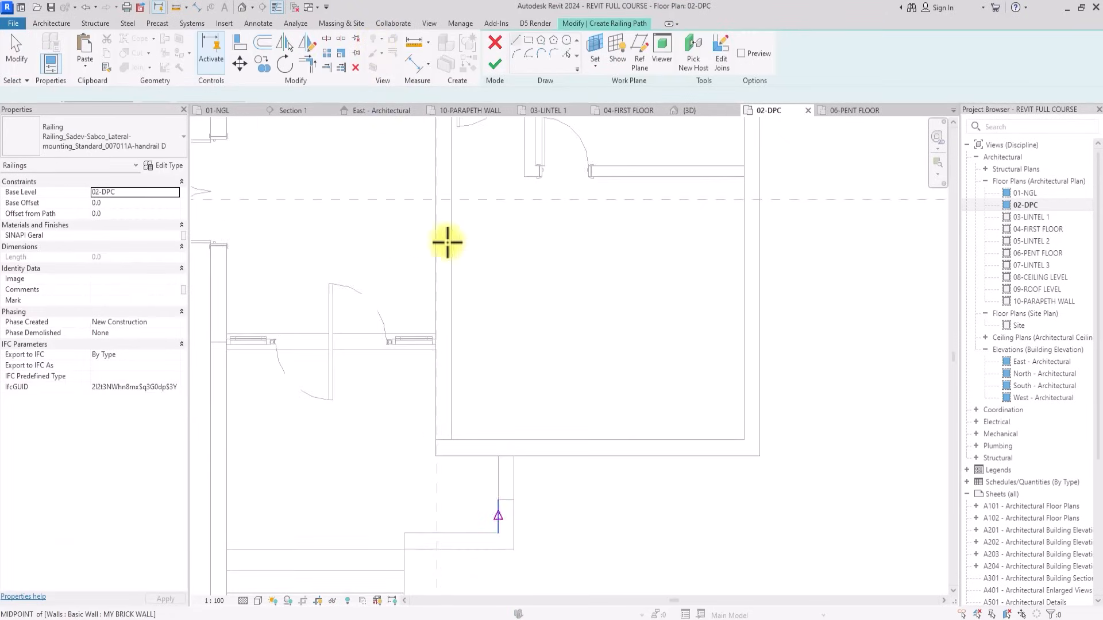
scroll(508, 501, up, 3)
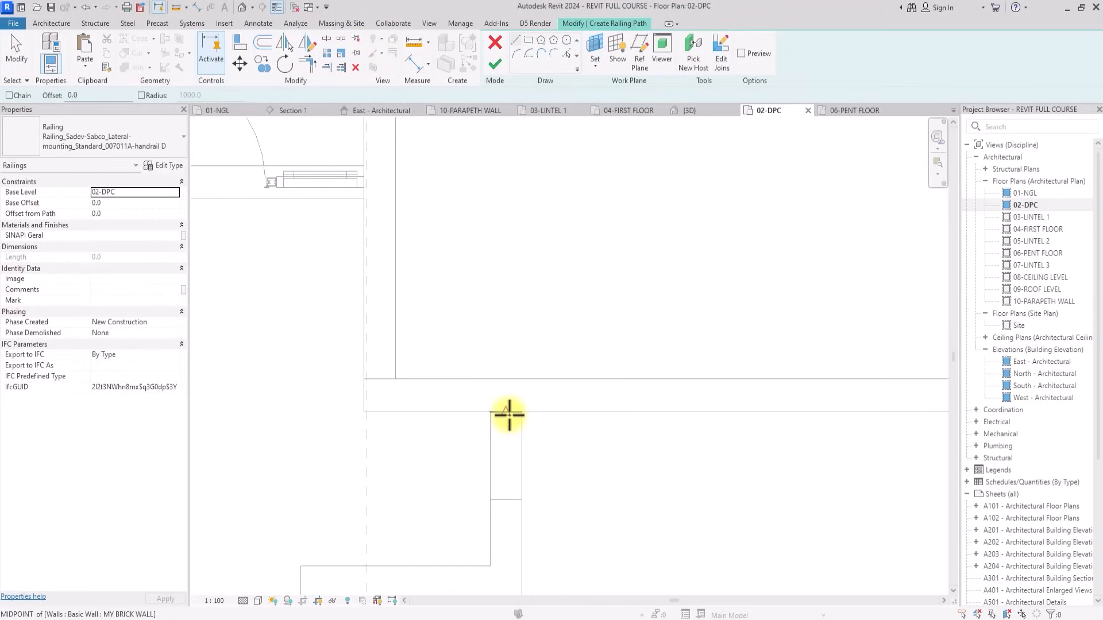
click(509, 415)
click(509, 500)
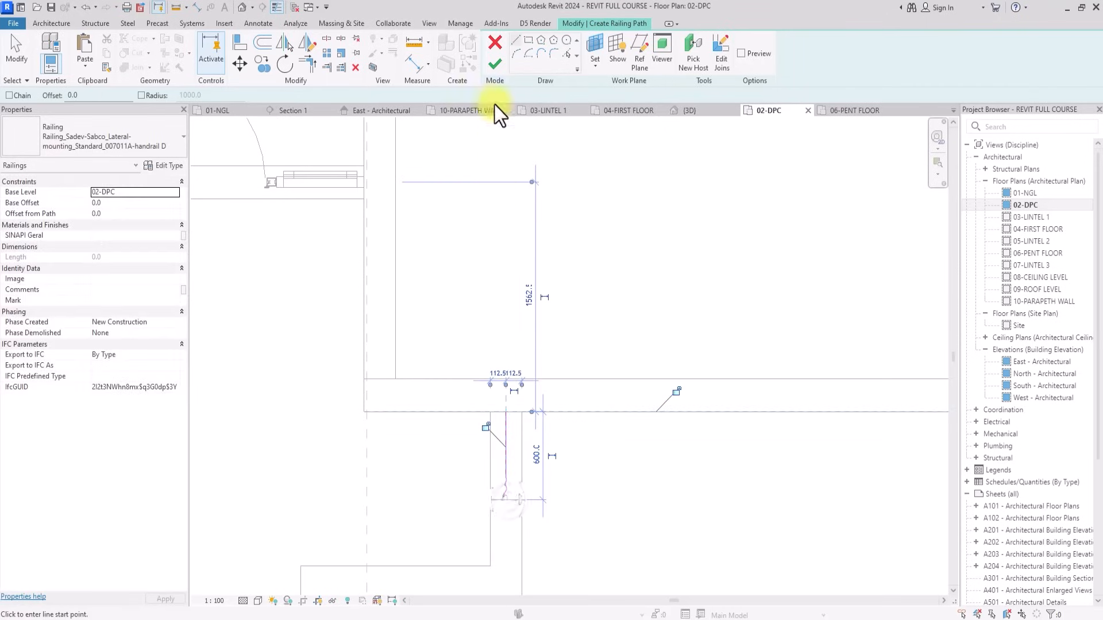
click(494, 63)
click(583, 485)
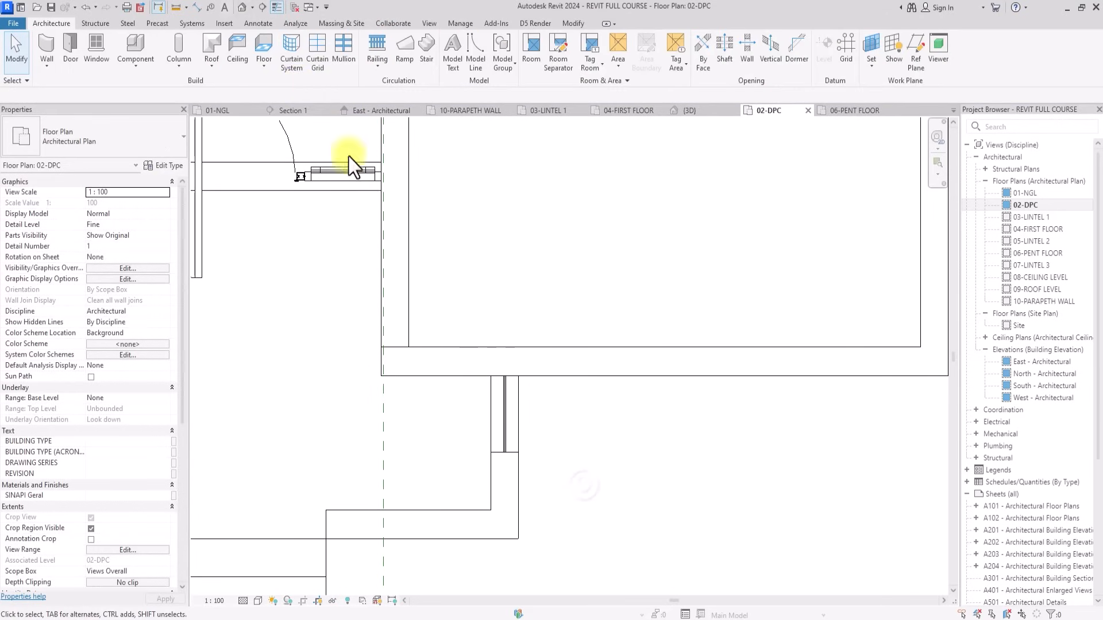
In the 3D view, change the white wall at the end of the first-floor balcony to type MY DARK WALL 150.
click(243, 9)
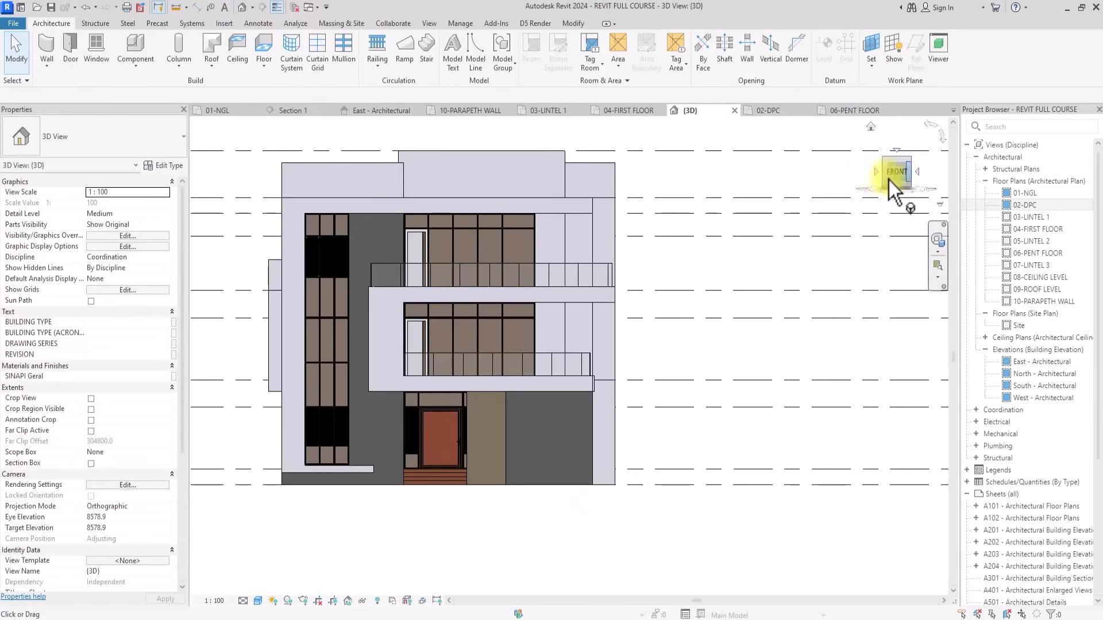
drag(888, 181, 771, 564)
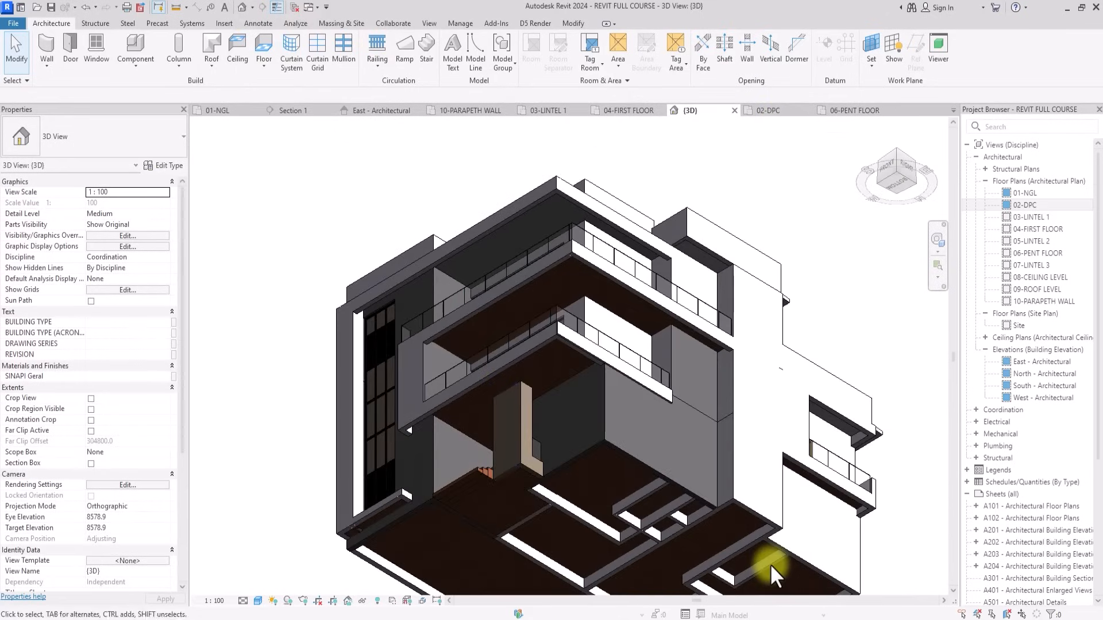
mouse_move(772, 565)
middle_down()
mouse_move(790, 586)
mouse_move(772, 567)
middle_up()
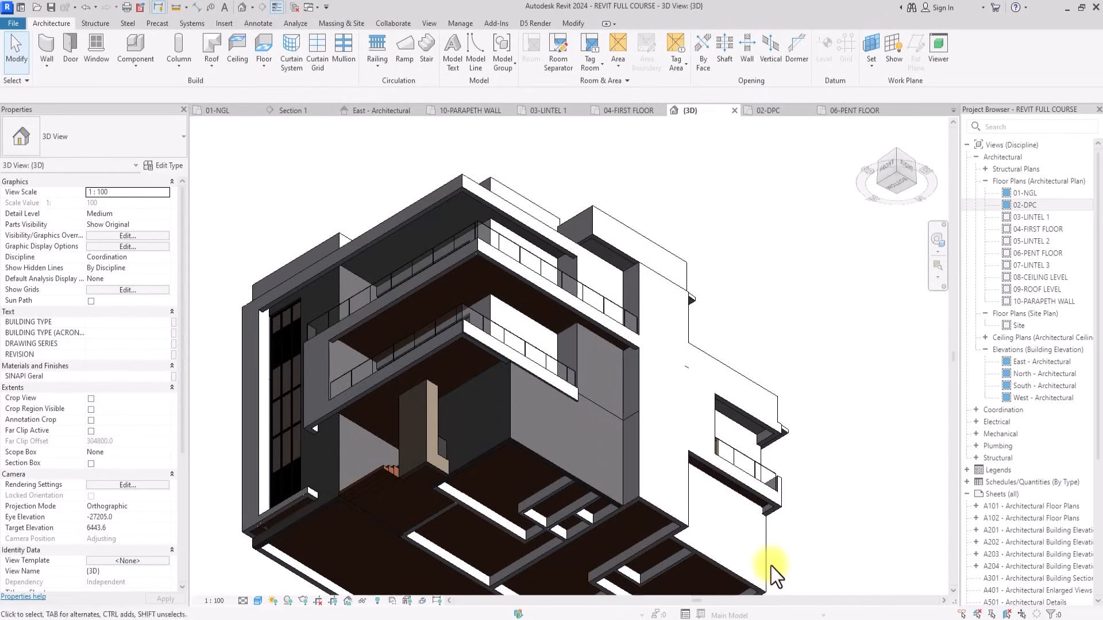
scroll(552, 332, up, 3)
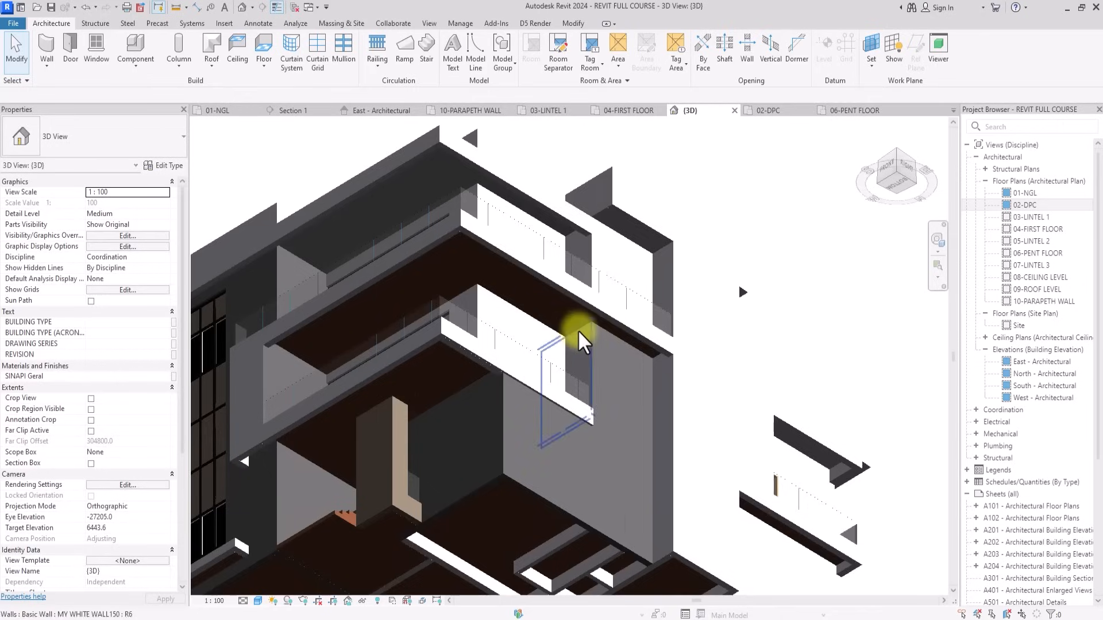
scroll(578, 331, down, 1)
click(578, 331)
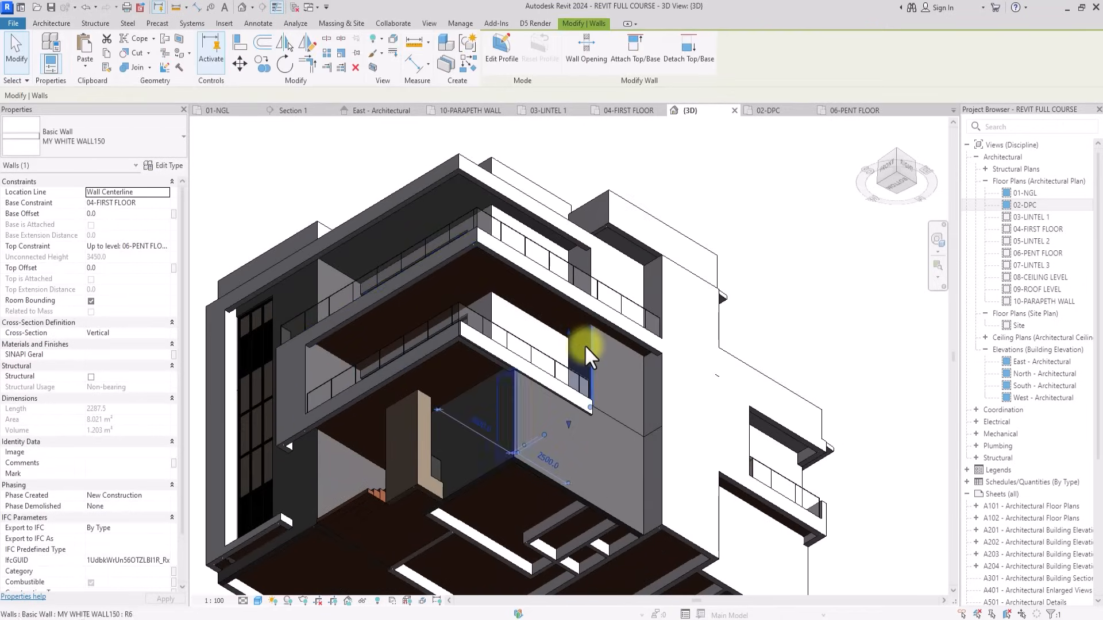
scroll(584, 345, up, 1)
click(81, 142)
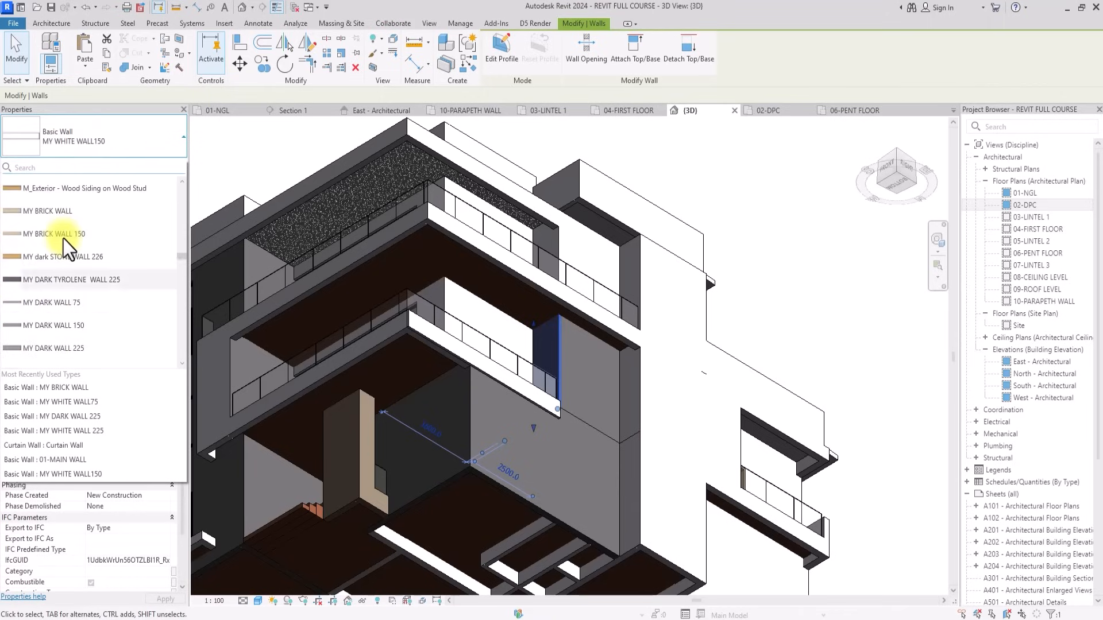
click(54, 325)
click(754, 195)
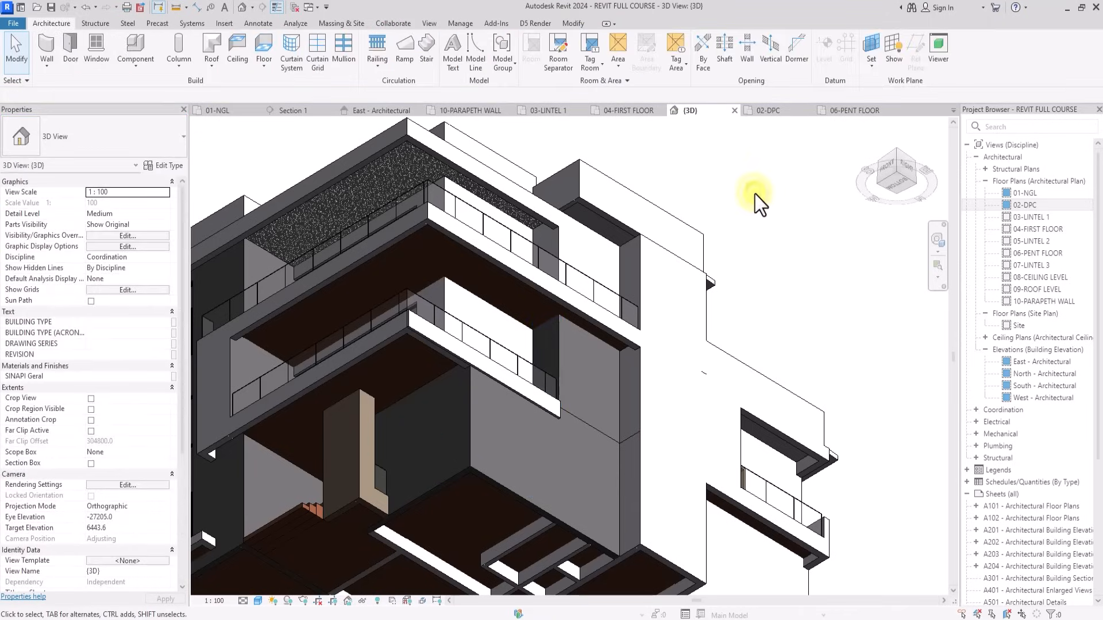
Examine the updated facade from the front, including the brick porch walls and the dark balcony wall.
scroll(755, 194, down, 5)
click(897, 198)
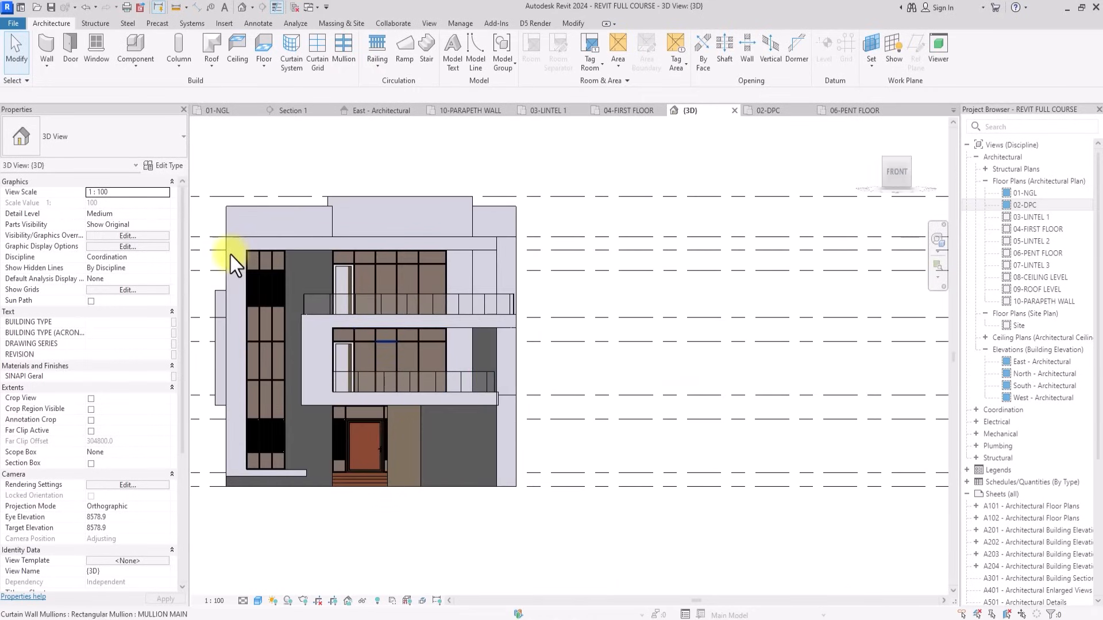
key(Tab)
key(Tab)
key(Tab)
key(Tab)
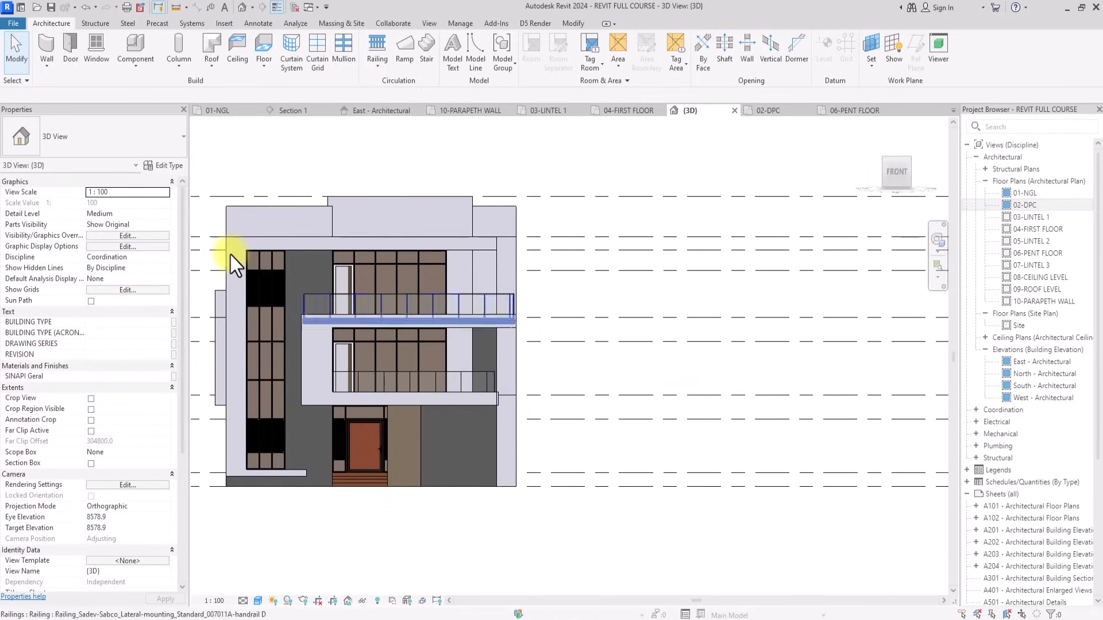
drag(899, 173, 676, 346)
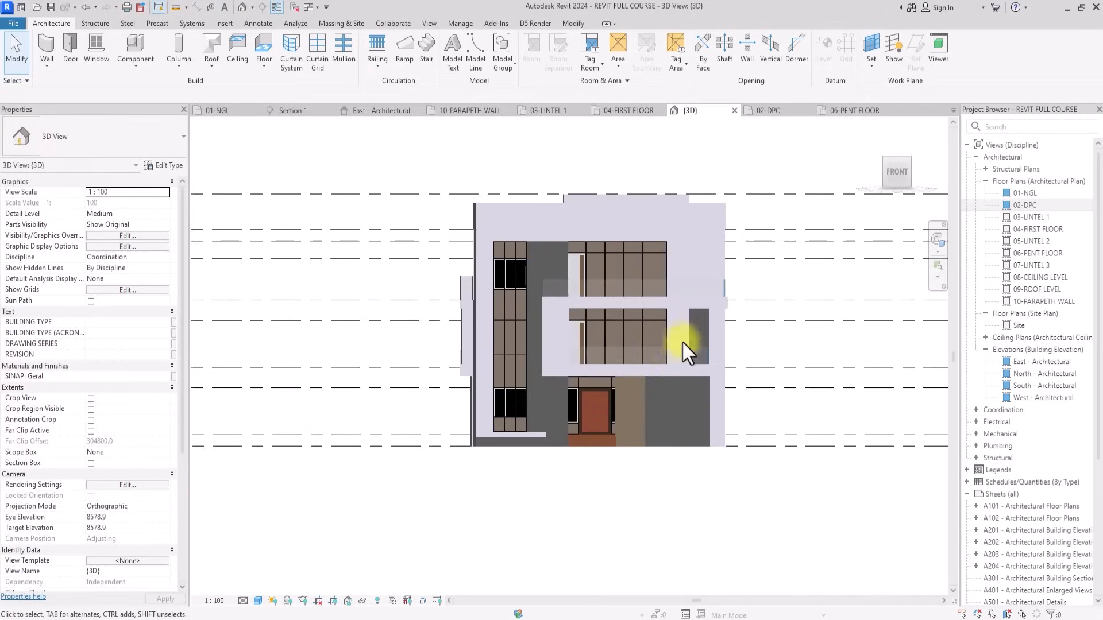
Open the 02-DPC floor plan.
mouse_move(893, 167)
mouse_down()
mouse_move(844, 198)
mouse_move(790, 190)
mouse_move(813, 239)
mouse_up()
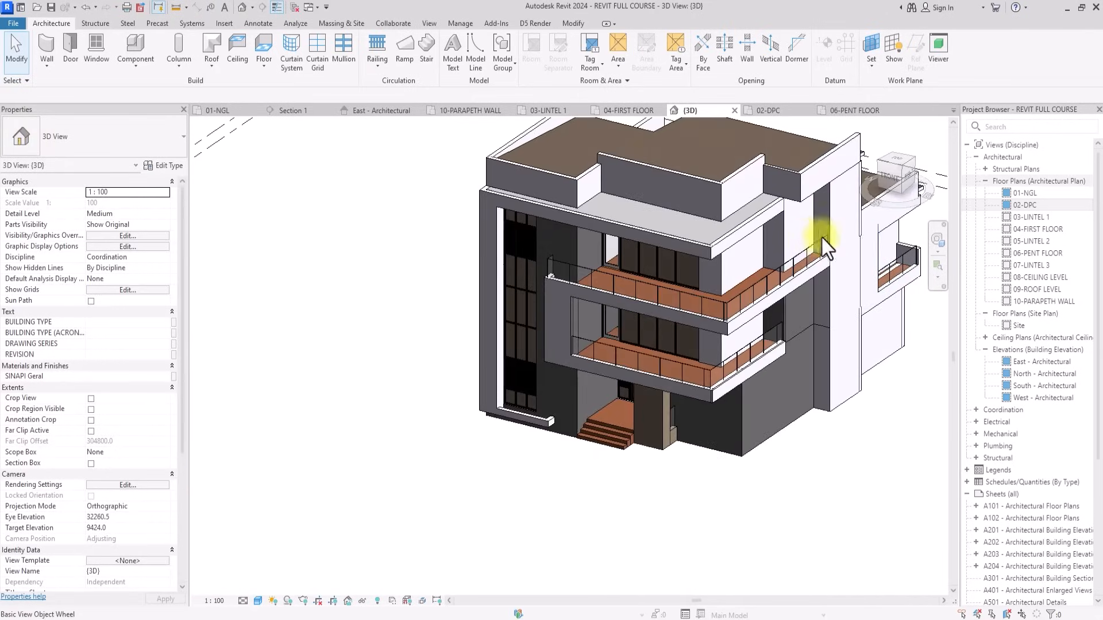
double_click(1027, 207)
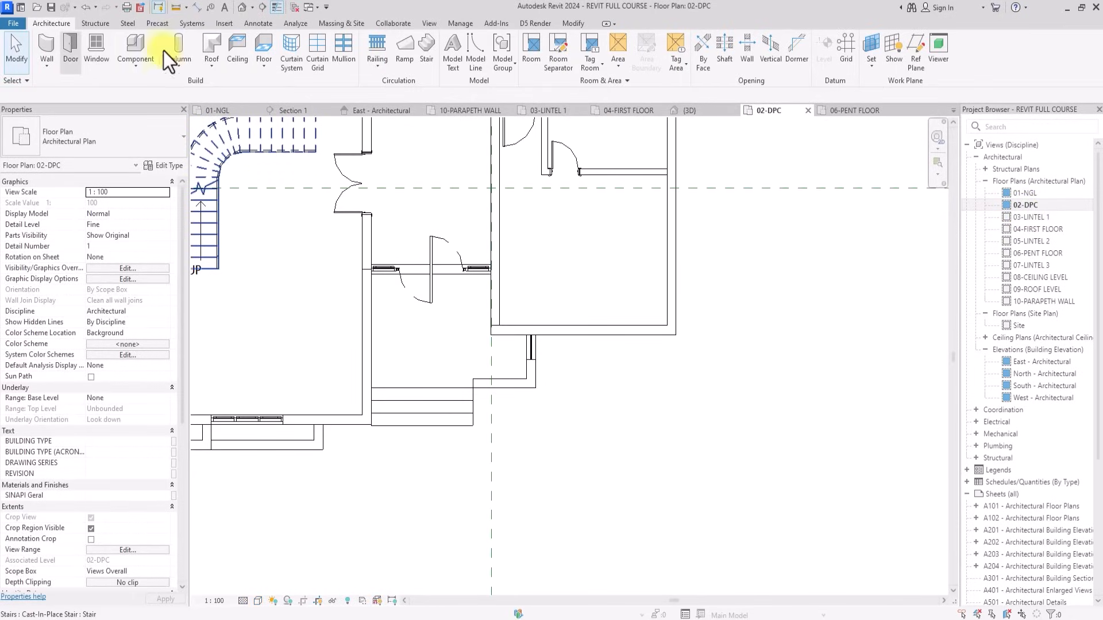
click(106, 43)
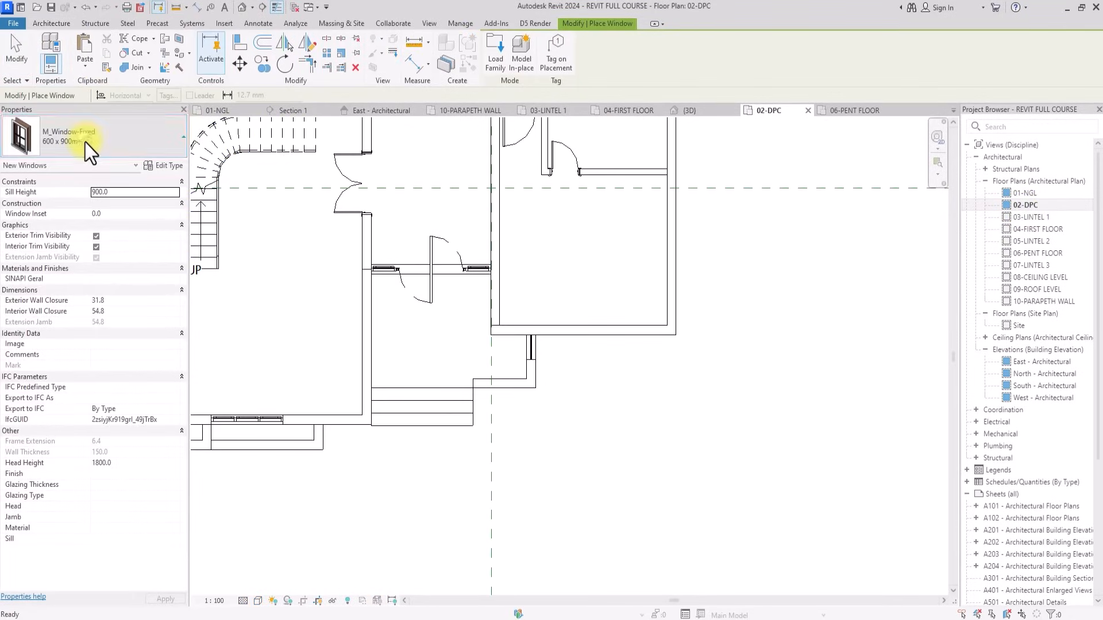
click(85, 142)
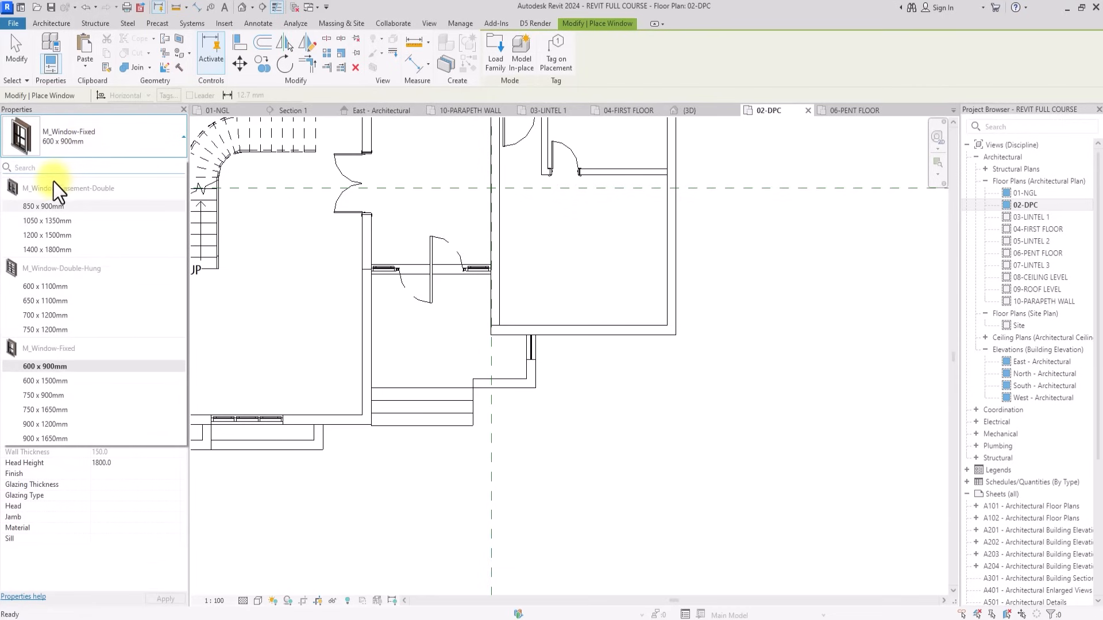
key(Escape)
key(Escape)
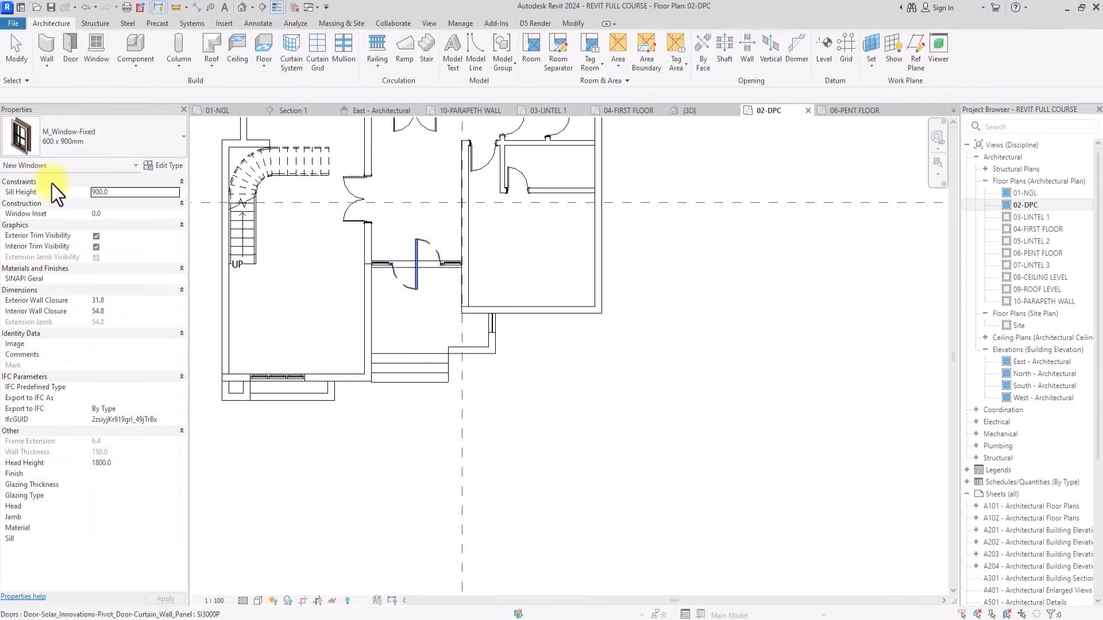
Draw a thin detail line across the front room's exterior wall, in line with the outer face of the porch's brick return wall.
scroll(470, 243, down, 2)
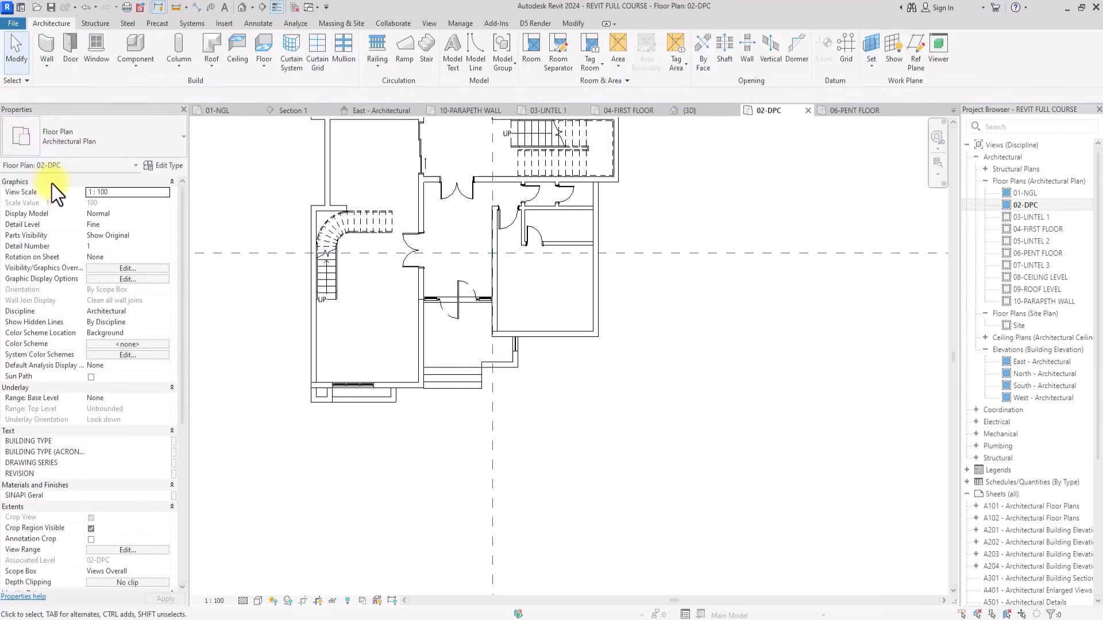
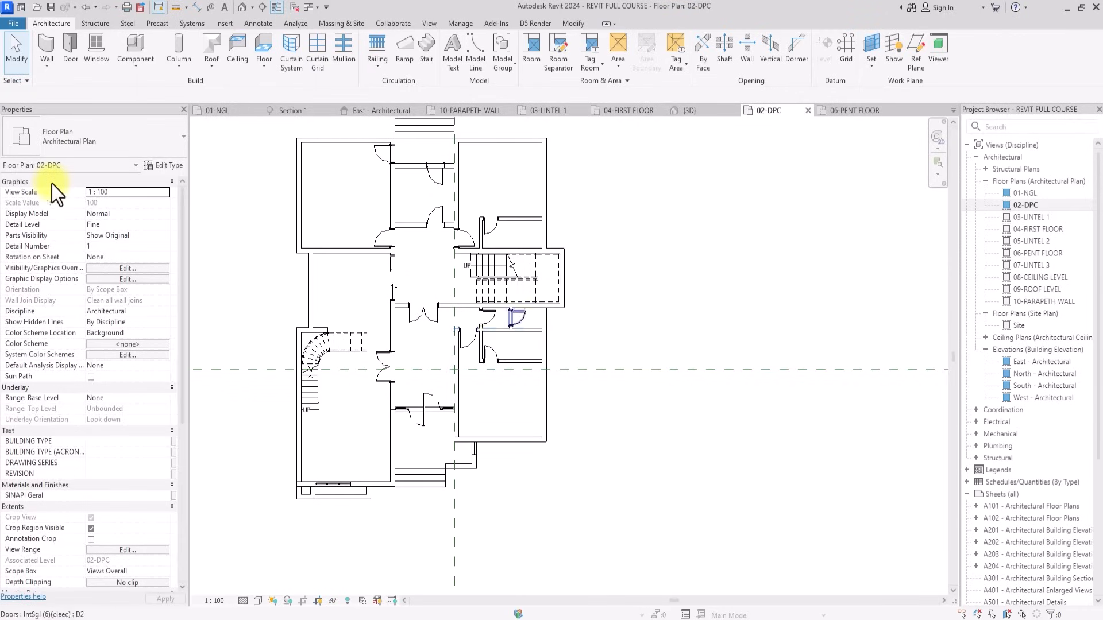
scroll(505, 316, up, 2)
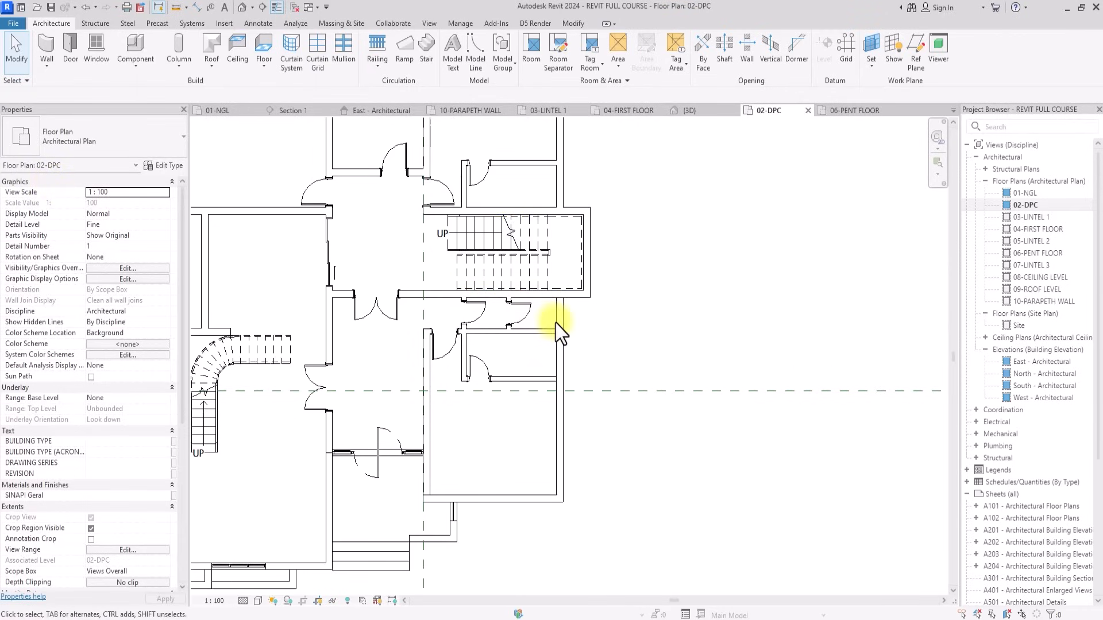
scroll(556, 324, down, 3)
scroll(556, 323, up, 3)
scroll(556, 323, up, 2)
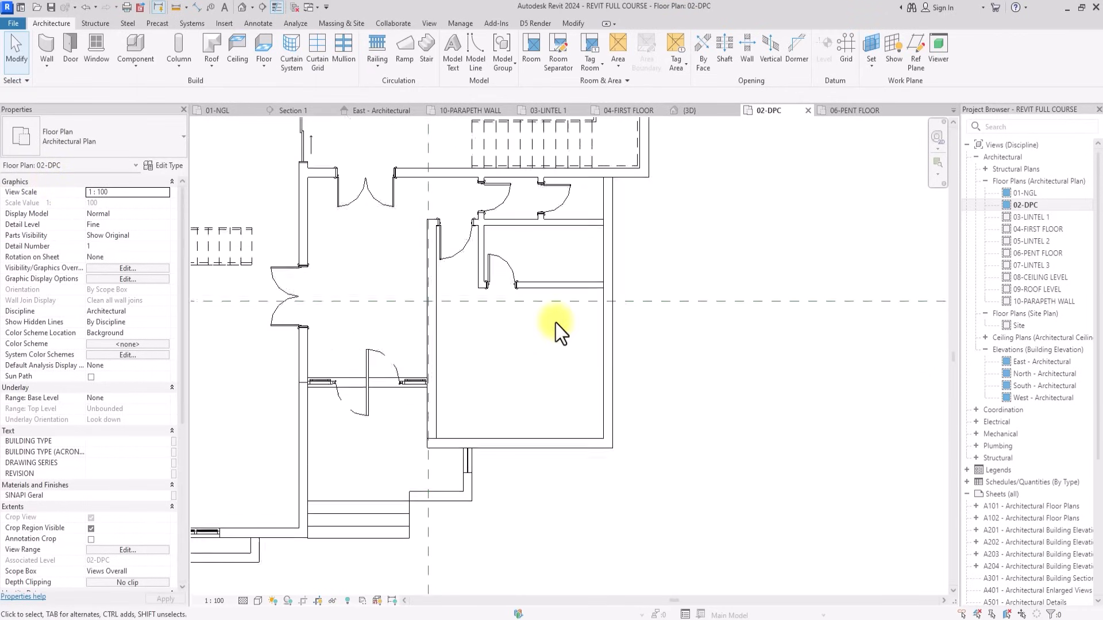
scroll(556, 323, down, 1)
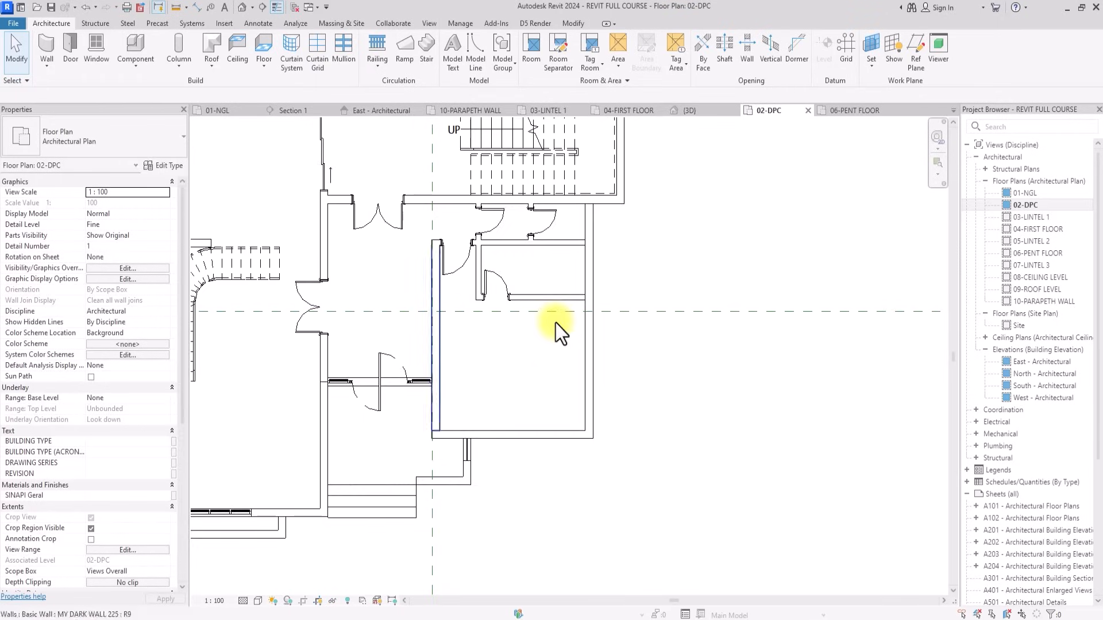
scroll(556, 323, down, 2)
scroll(556, 322, up, 1)
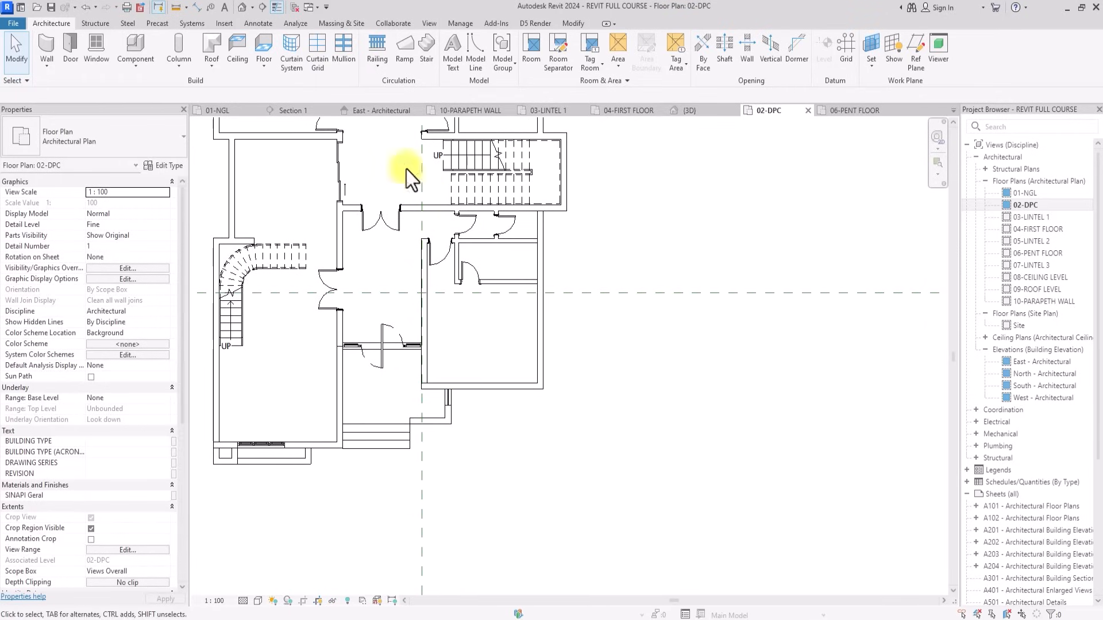
click(258, 23)
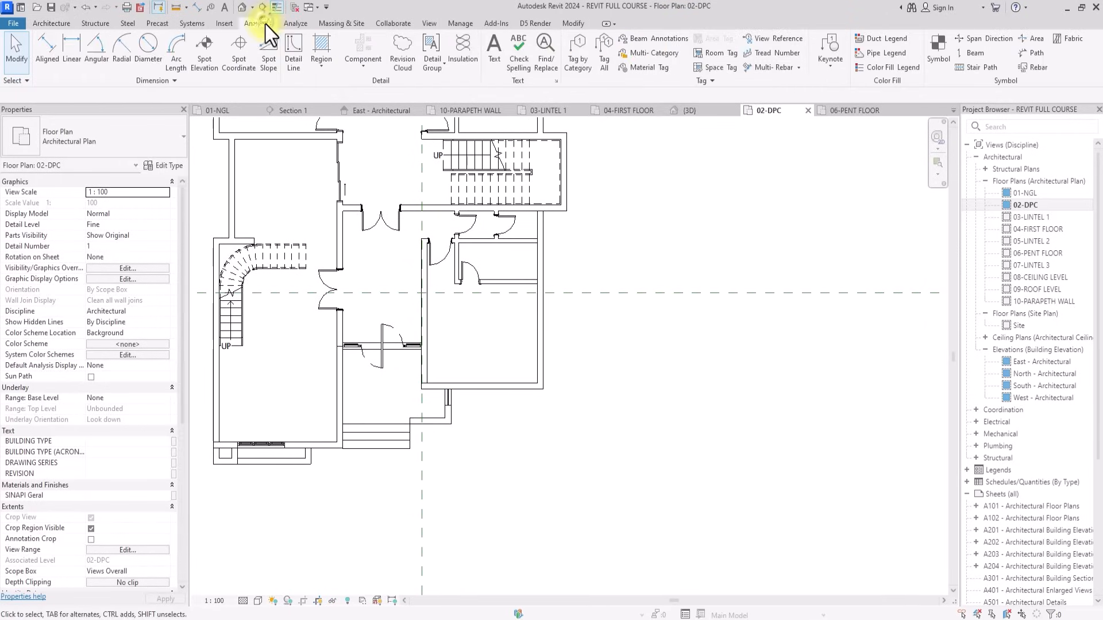
click(293, 58)
scroll(456, 400, up, 4)
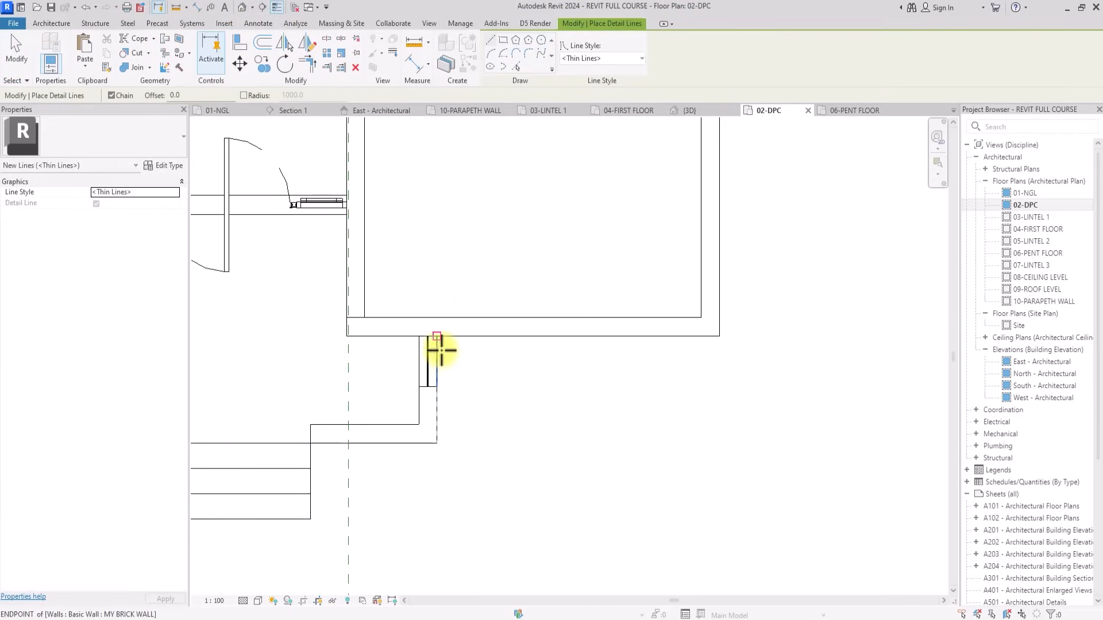
click(437, 336)
click(437, 317)
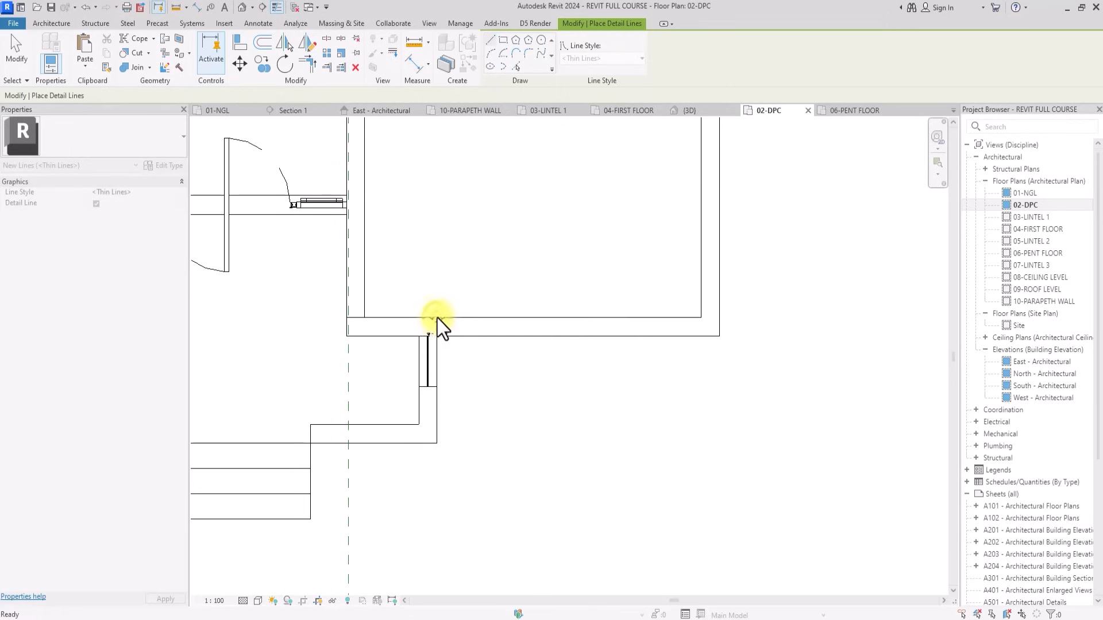
In the 3D view, examine the building's right side, including the dark walls at ground-floor and first-floor level.
scroll(436, 315, down, 3)
mouse_move(436, 315)
middle_down()
mouse_move(456, 338)
mouse_move(436, 313)
middle_up()
scroll(437, 317, down, 2)
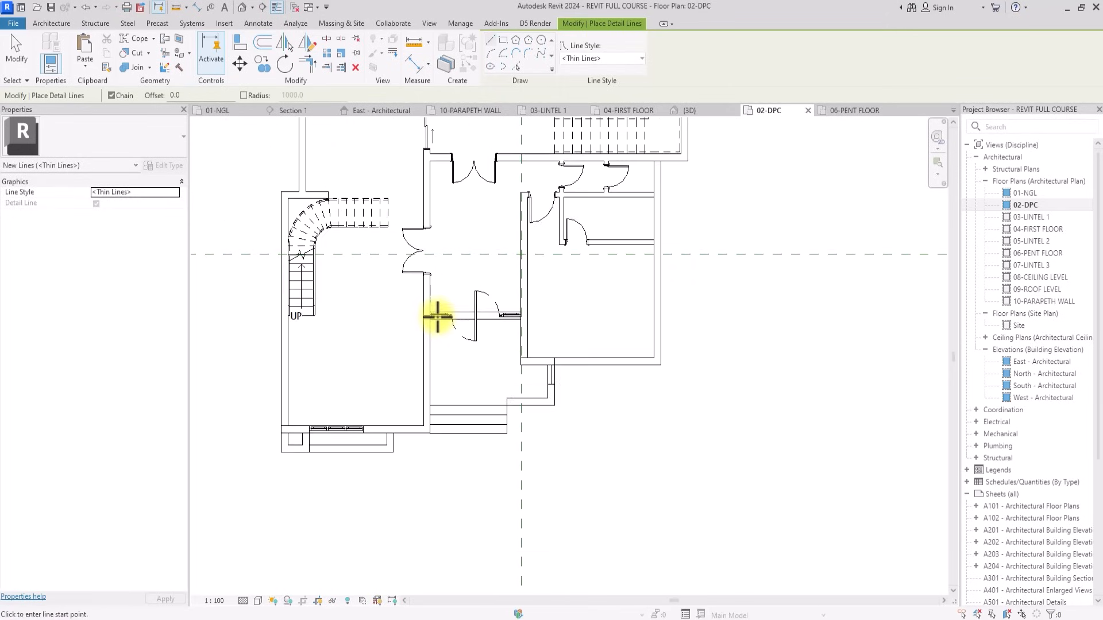
scroll(435, 314, down, 2)
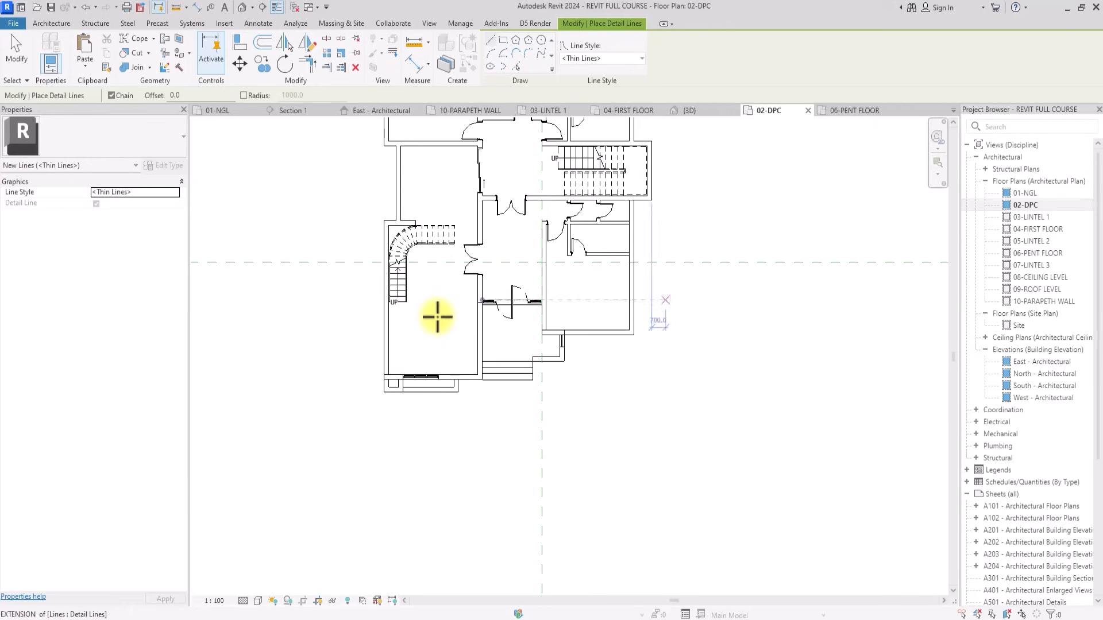
click(242, 7)
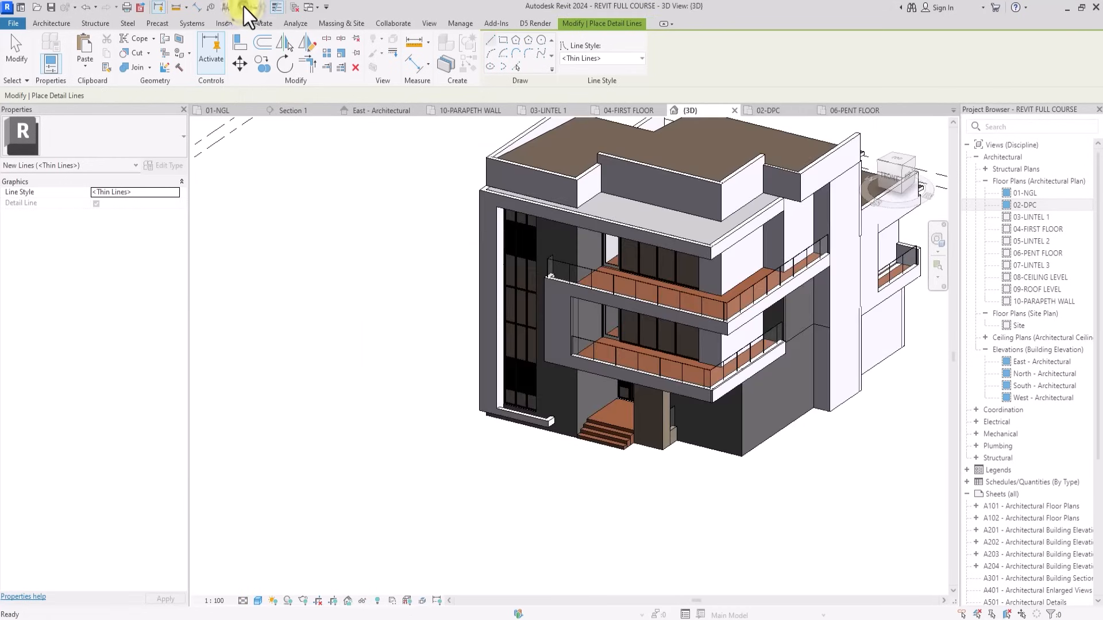
click(905, 182)
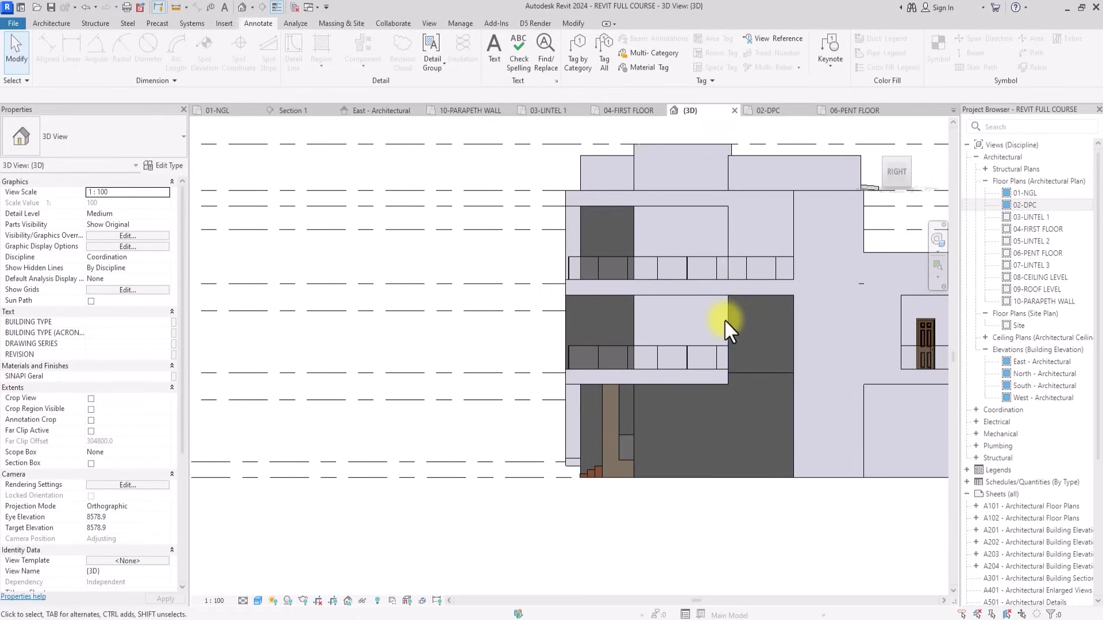
scroll(725, 320, up, 1)
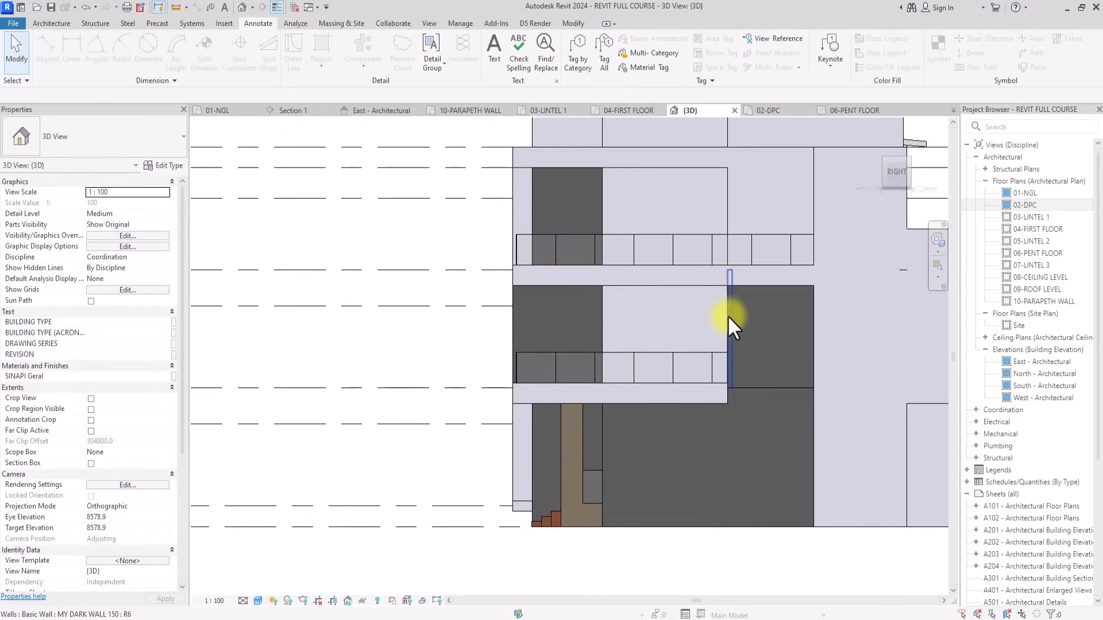
key(Tab)
key(Tab)
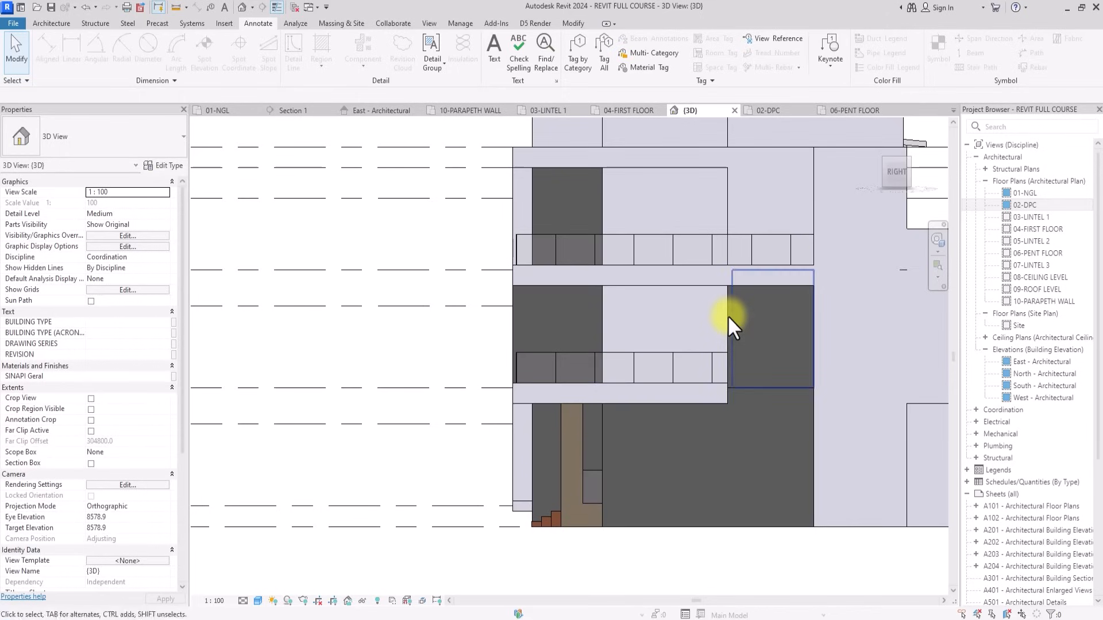
scroll(728, 316, down, 2)
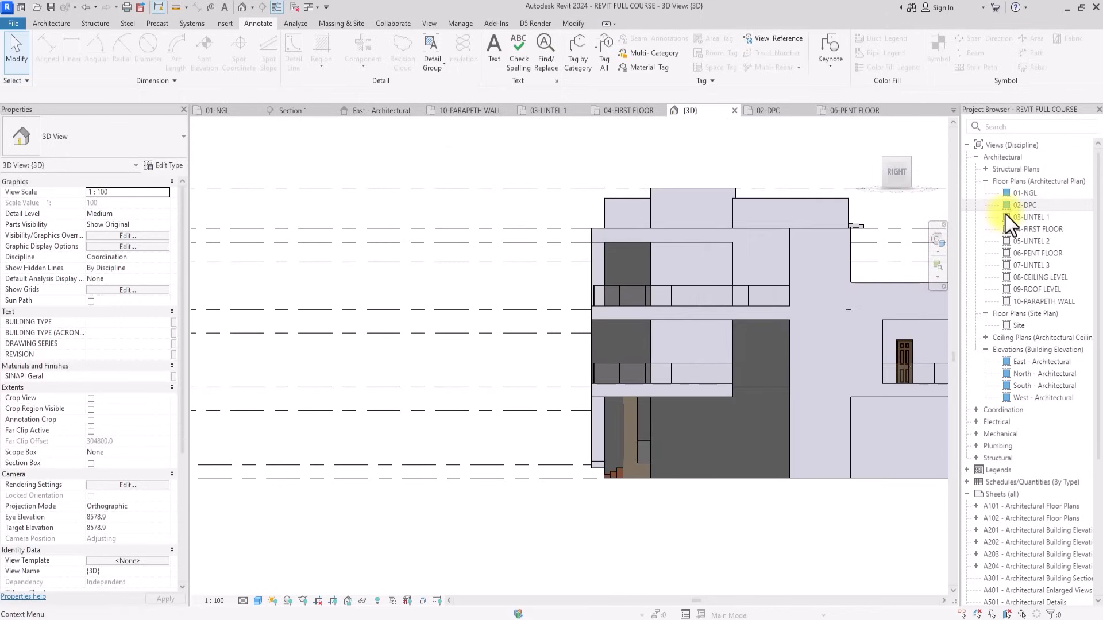
On the 02-DPC plan, embed a 2400 mm curtain wall along the front room's wall centreline from the detail line, up to 03-LINTEL 1 with top offset 0.
double_click(1022, 207)
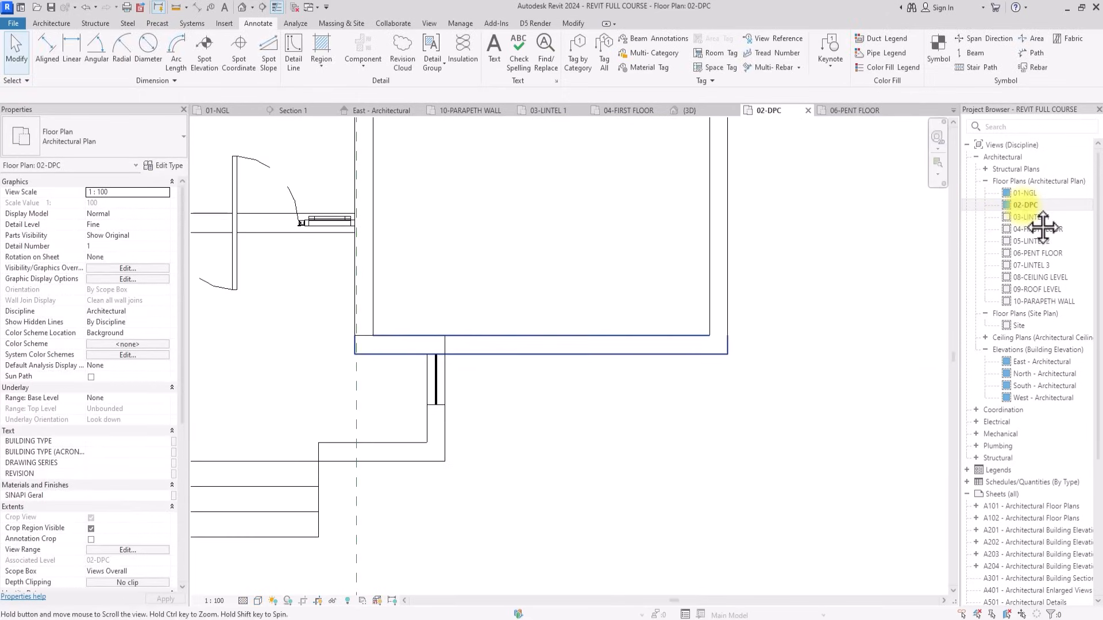
click(67, 26)
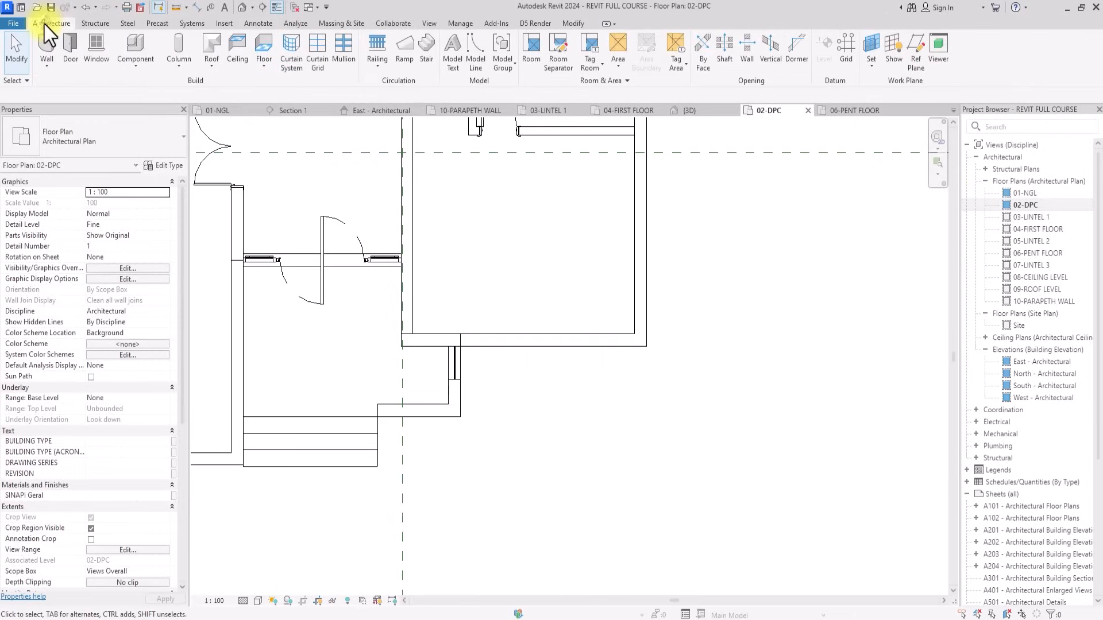
click(44, 40)
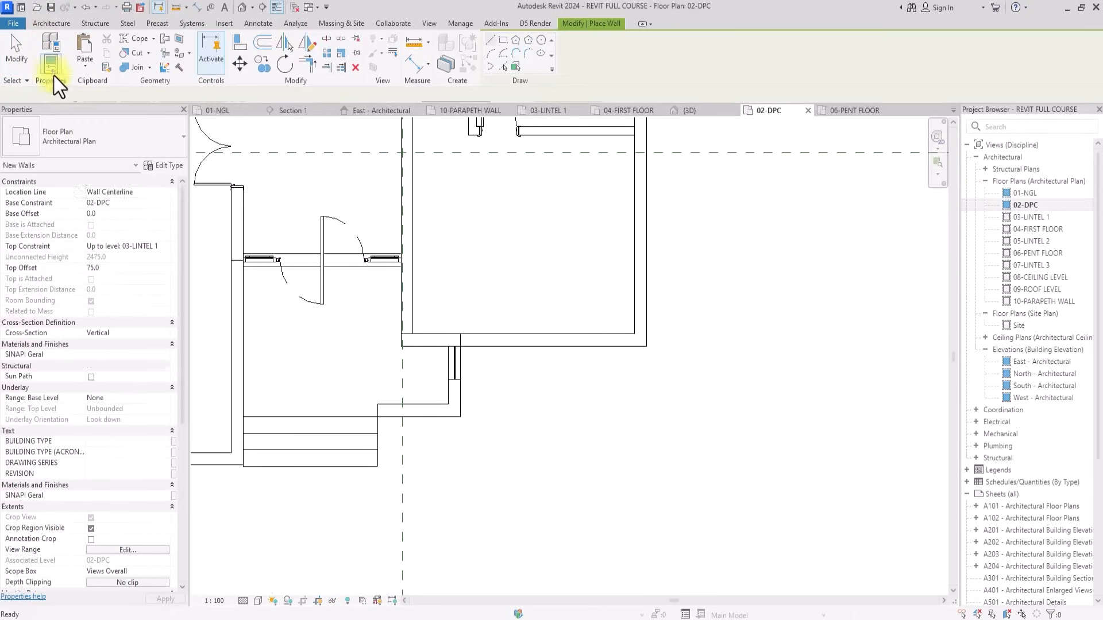
click(71, 140)
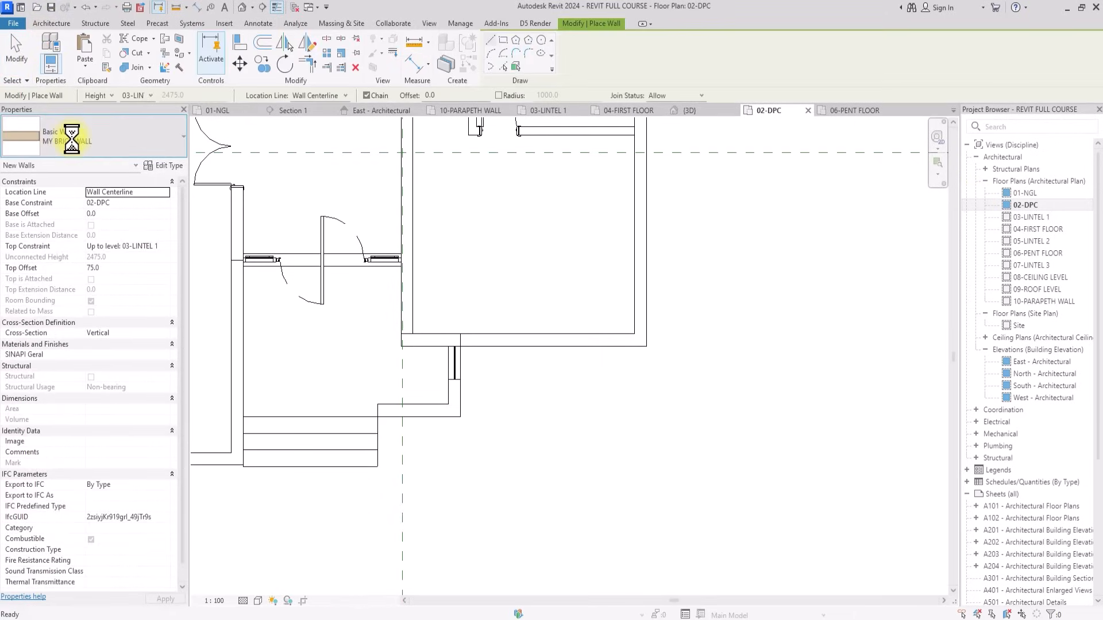
scroll(42, 276, down, 3)
scroll(39, 288, up, 5)
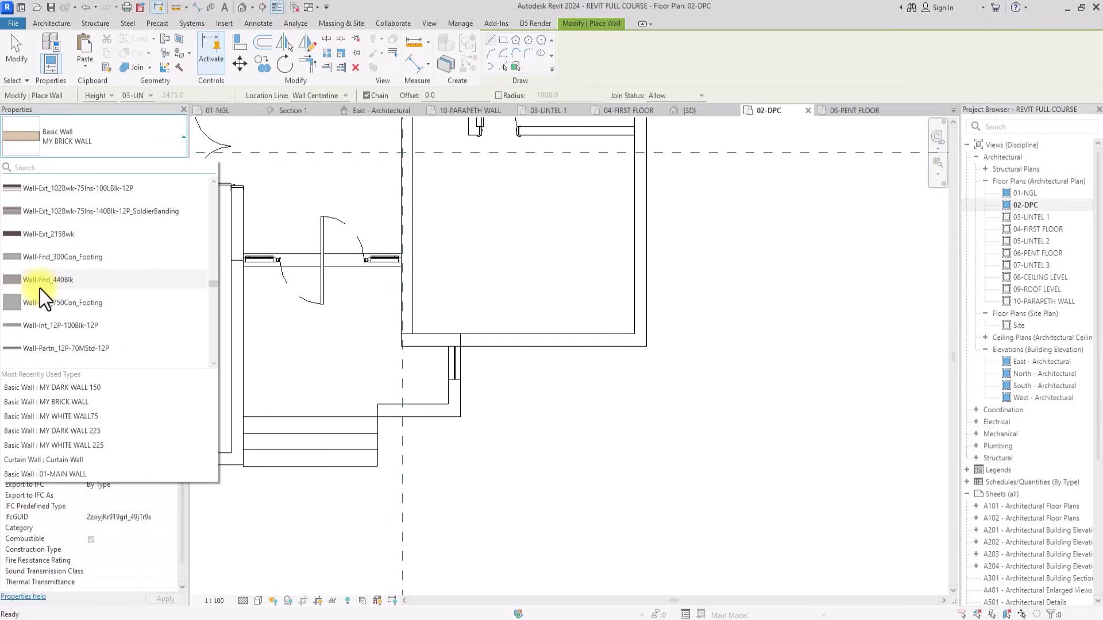
key(Escape)
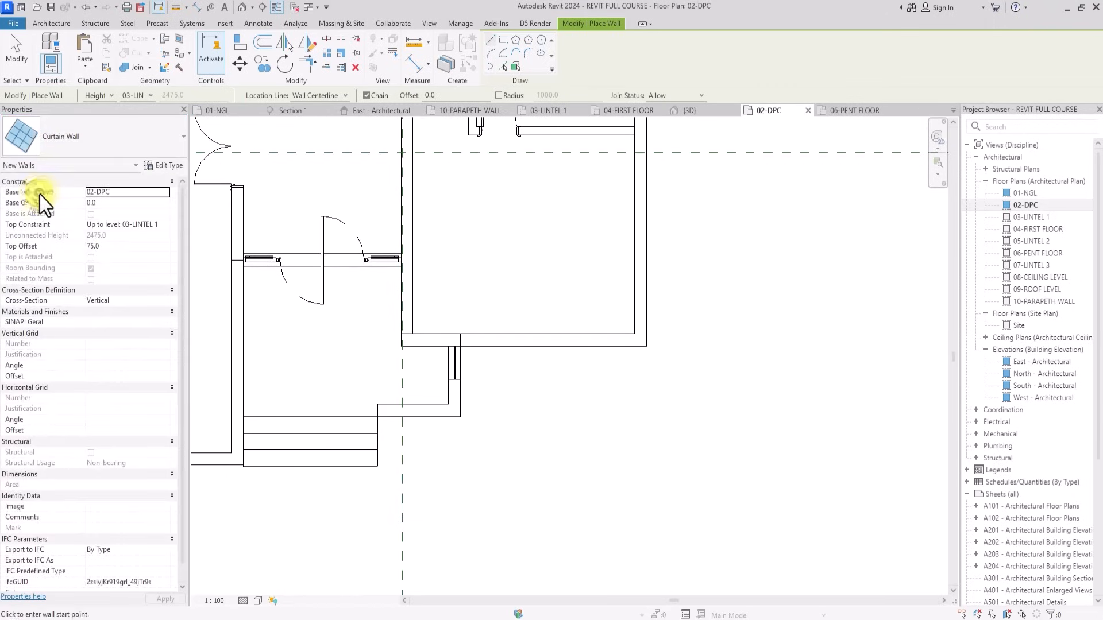
click(122, 250)
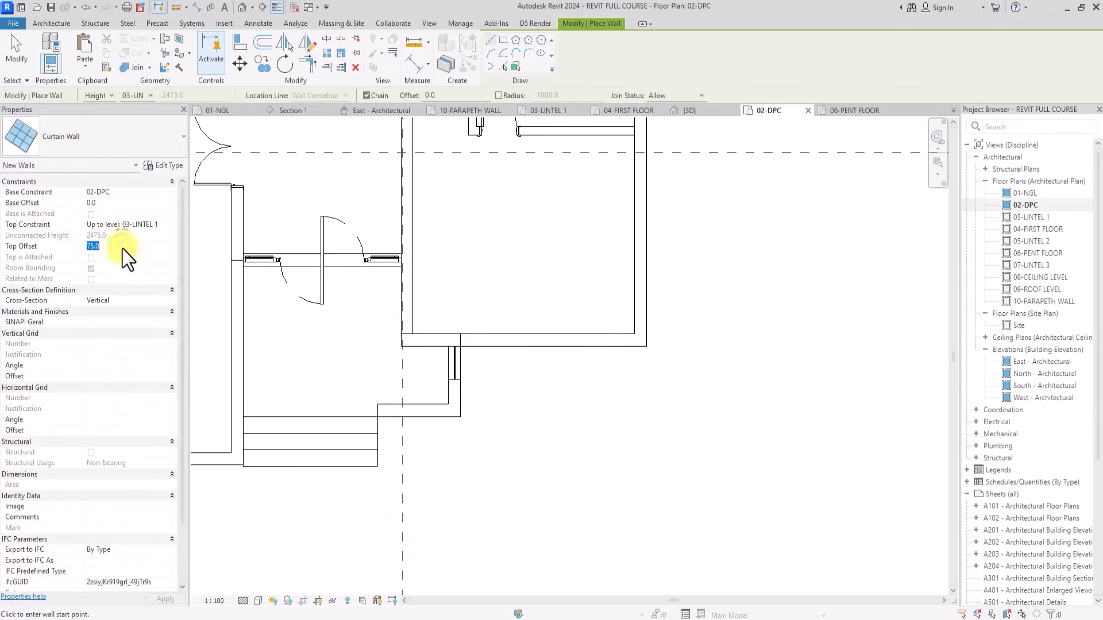
text(0)
key(Return)
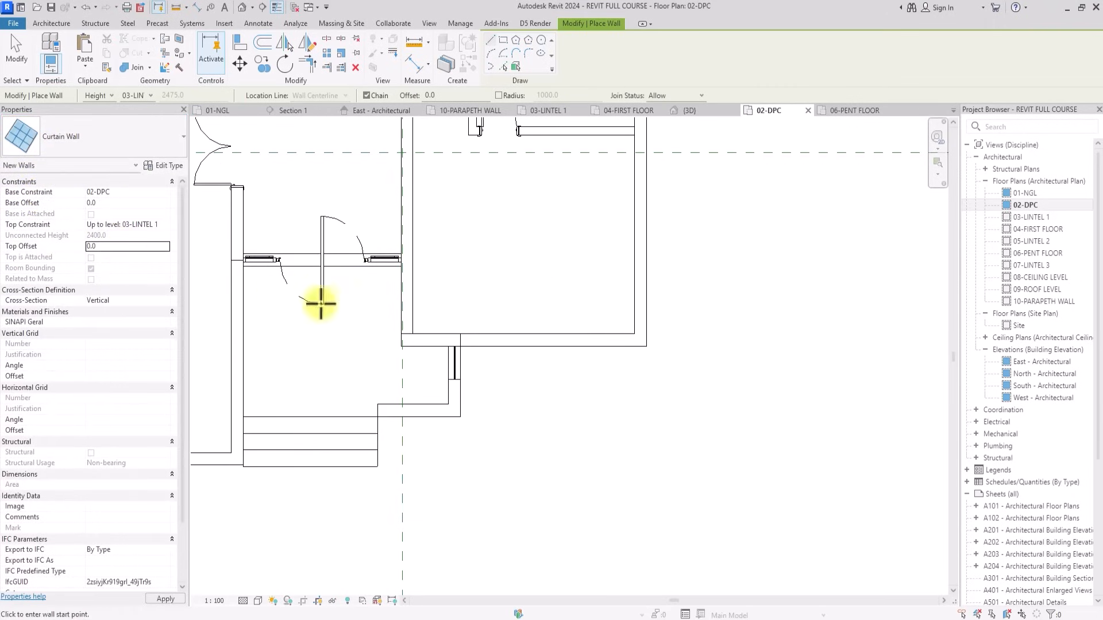
scroll(471, 346, up, 2)
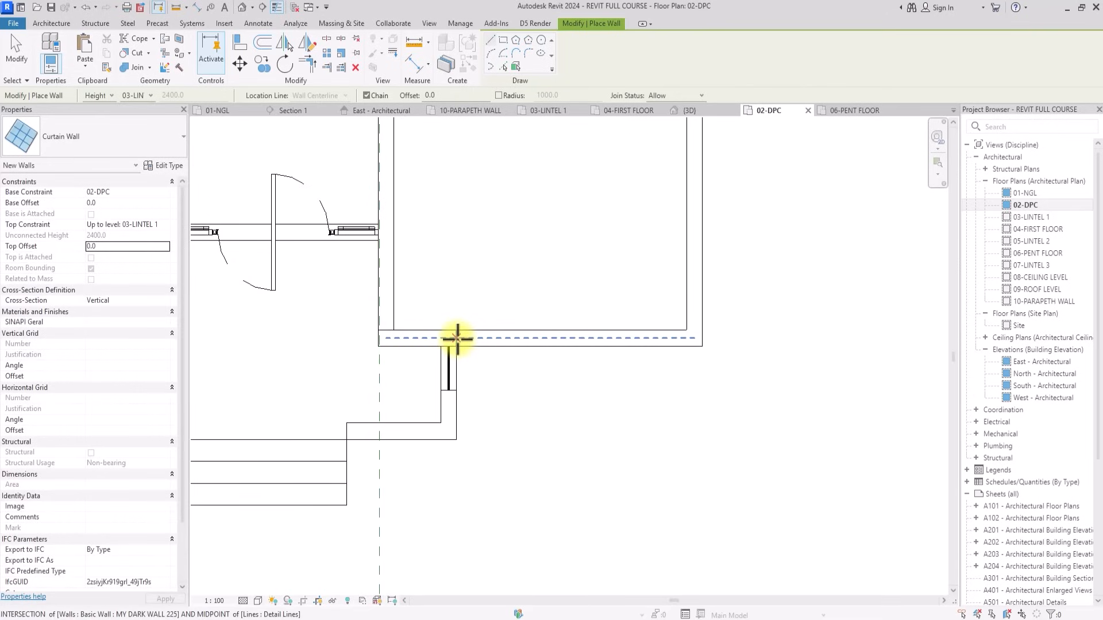
click(457, 339)
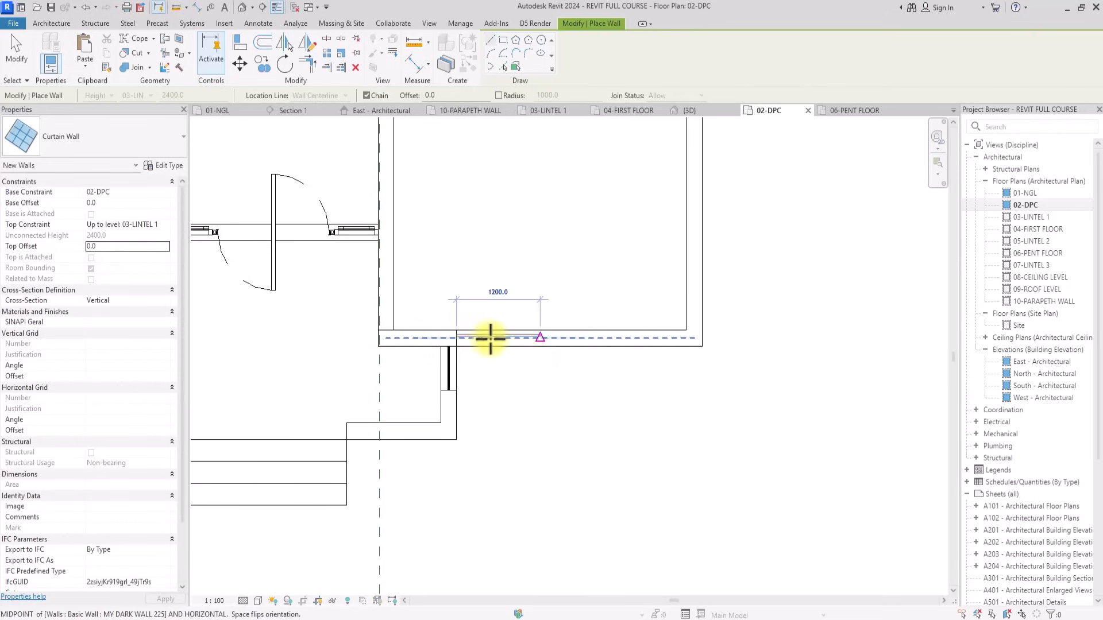
scroll(615, 338, down, 1)
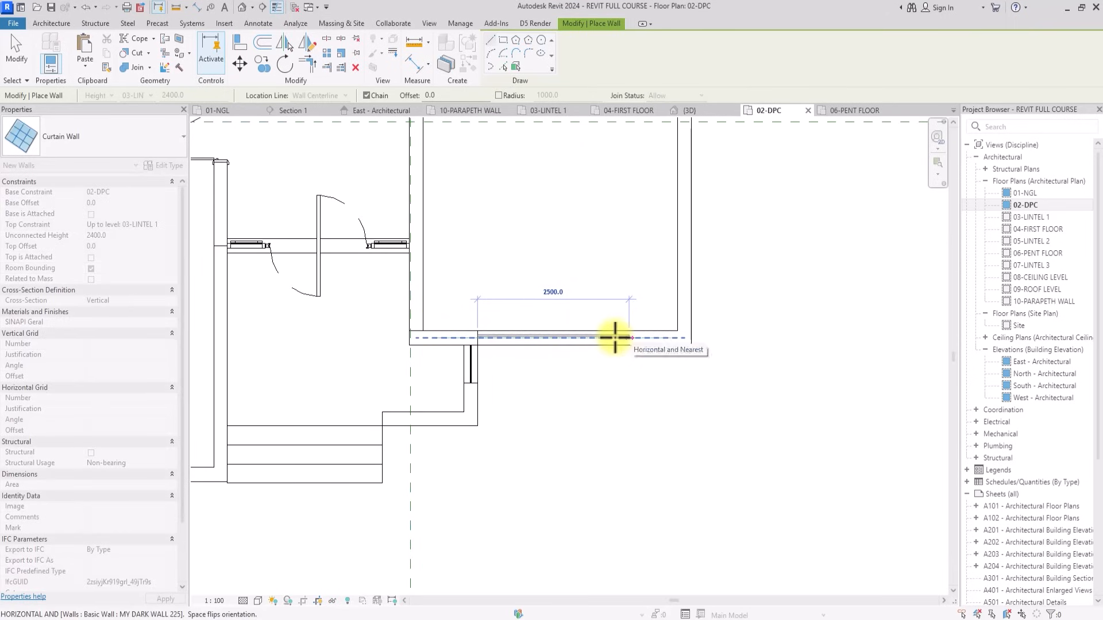
scroll(615, 337, up, 1)
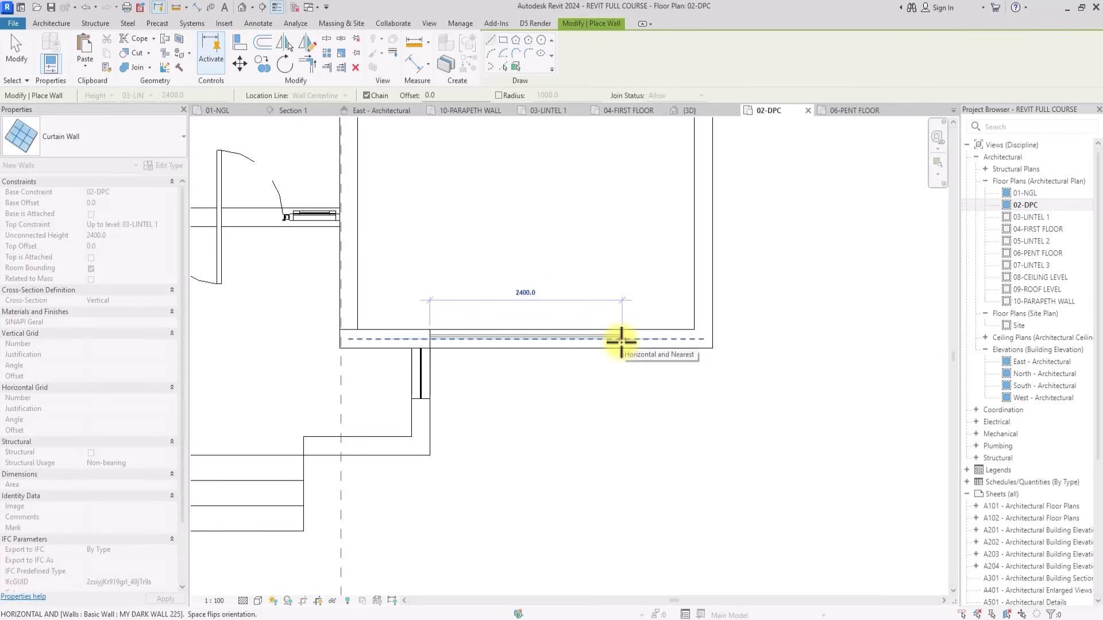
click(621, 339)
key(Escape)
key(Escape)
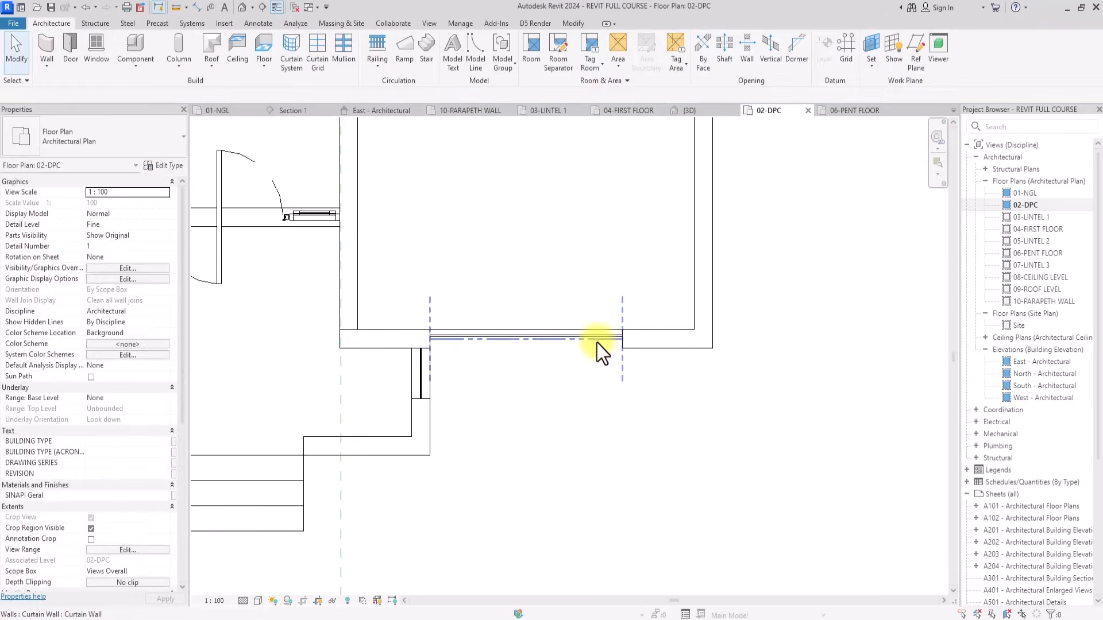
click(598, 341)
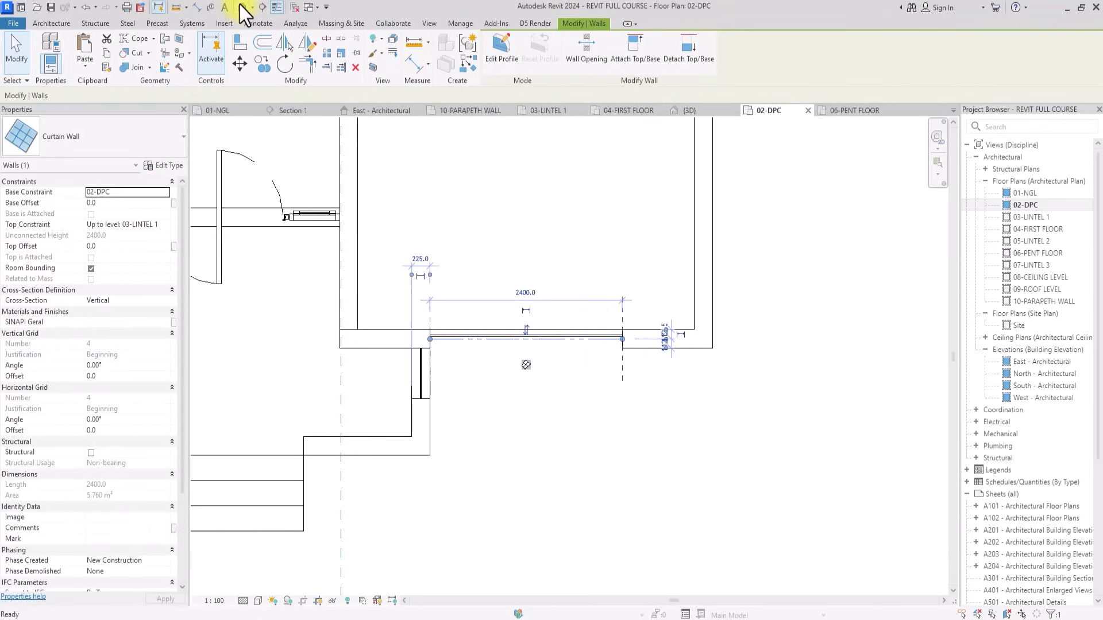
In the 3D view's front orientation, set the base offset of the front room's curtain wall to 300 mm.
click(240, 6)
drag(899, 170, 298, 153)
scroll(436, 258, up, 6)
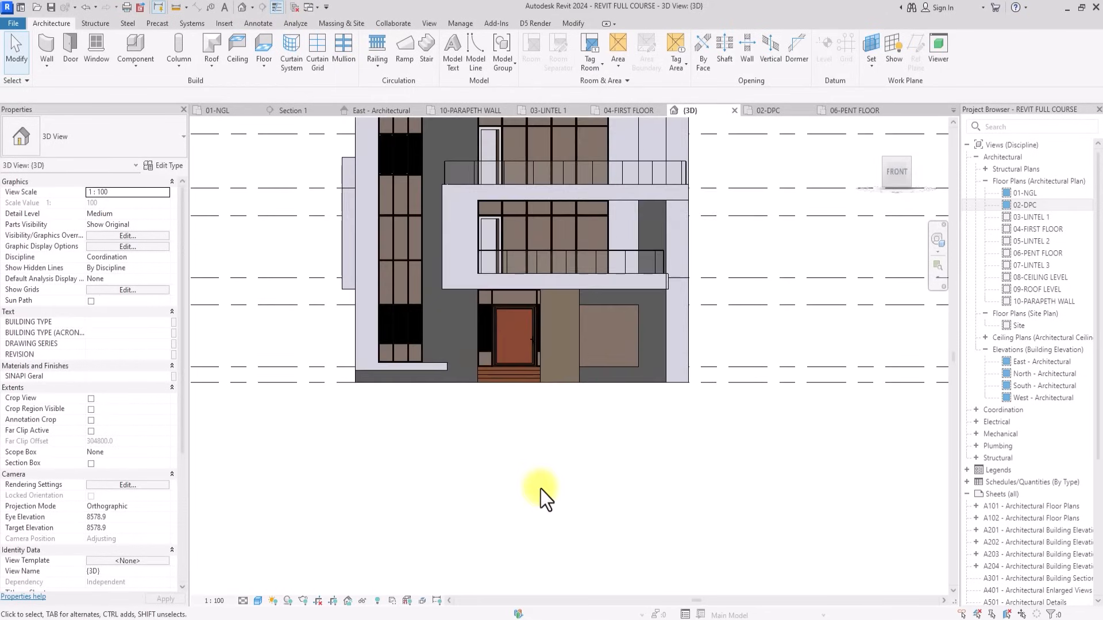
middle_drag(615, 252, 443, 308)
scroll(442, 307, up, 1)
scroll(443, 308, down, 2)
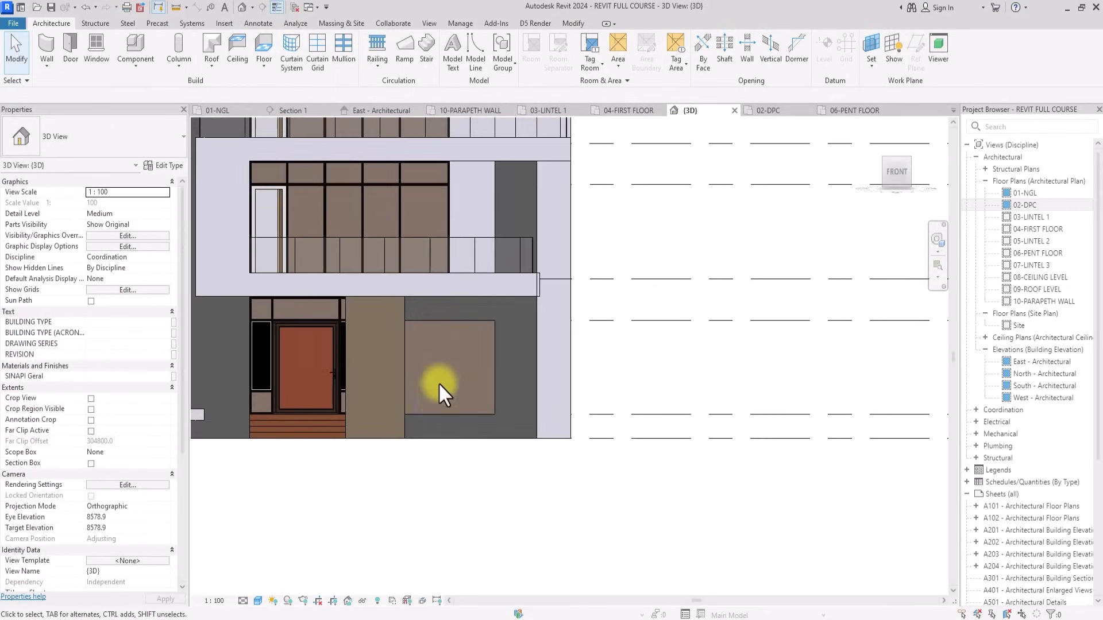
click(438, 411)
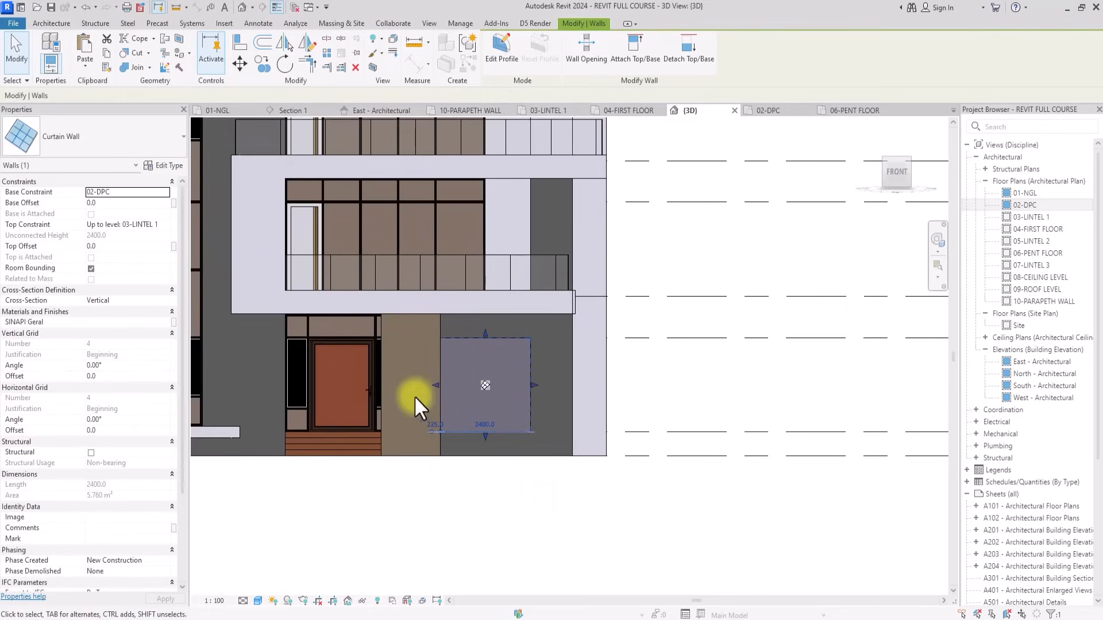
click(117, 204)
text(30)
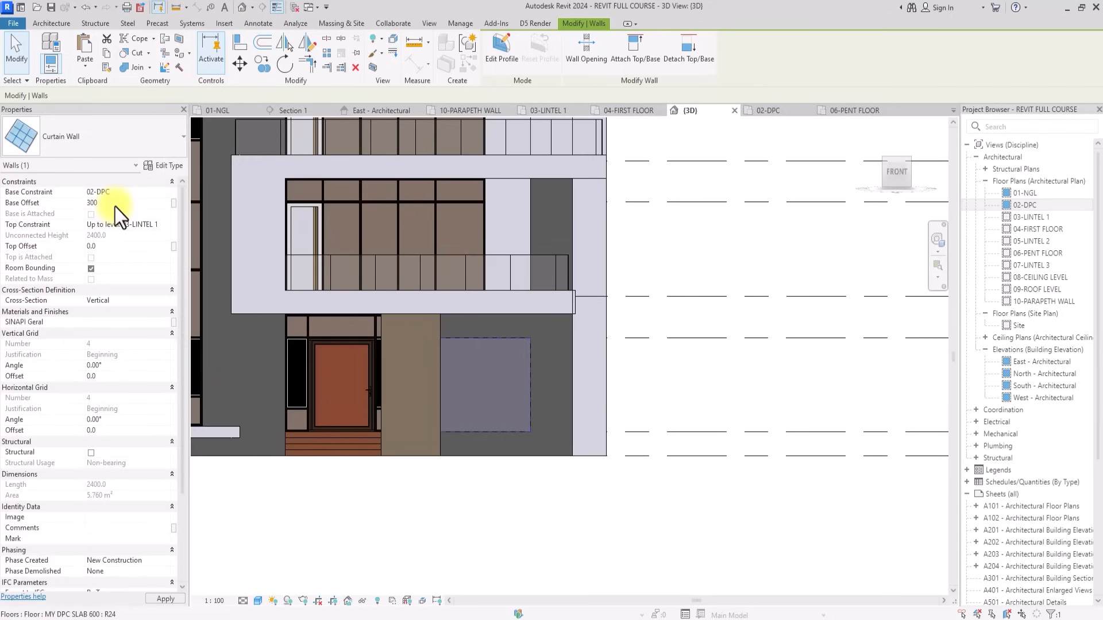
click(484, 534)
Divide the front room's curtain wall with two vertical grid lines spaced 800 mm apart and one horizontal grid line near the top.
click(318, 54)
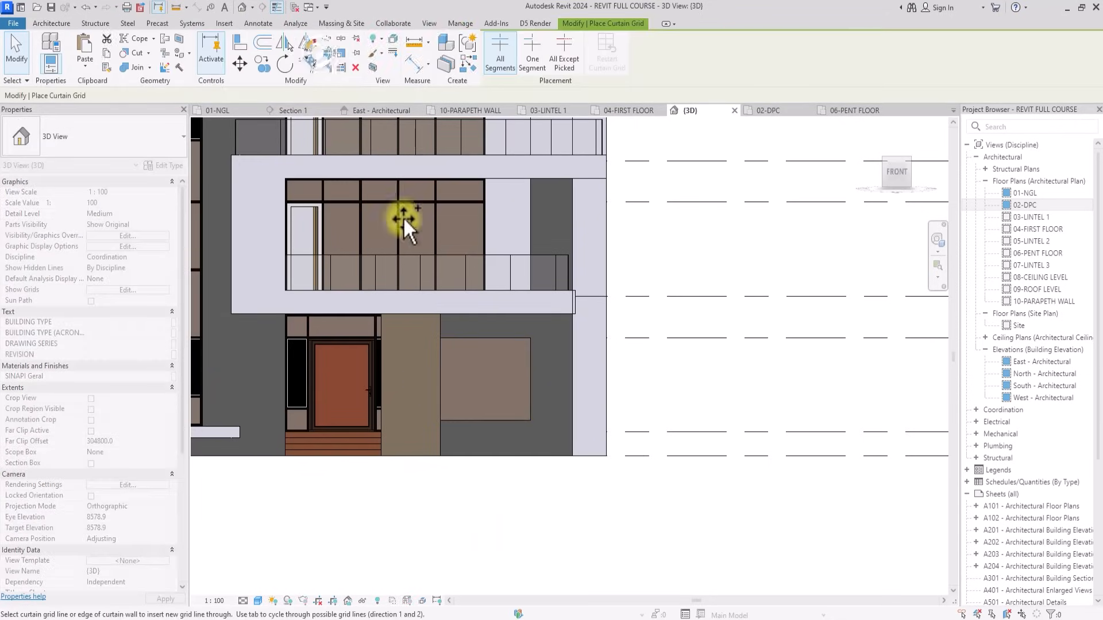
scroll(464, 334, up, 2)
scroll(464, 334, up, 2)
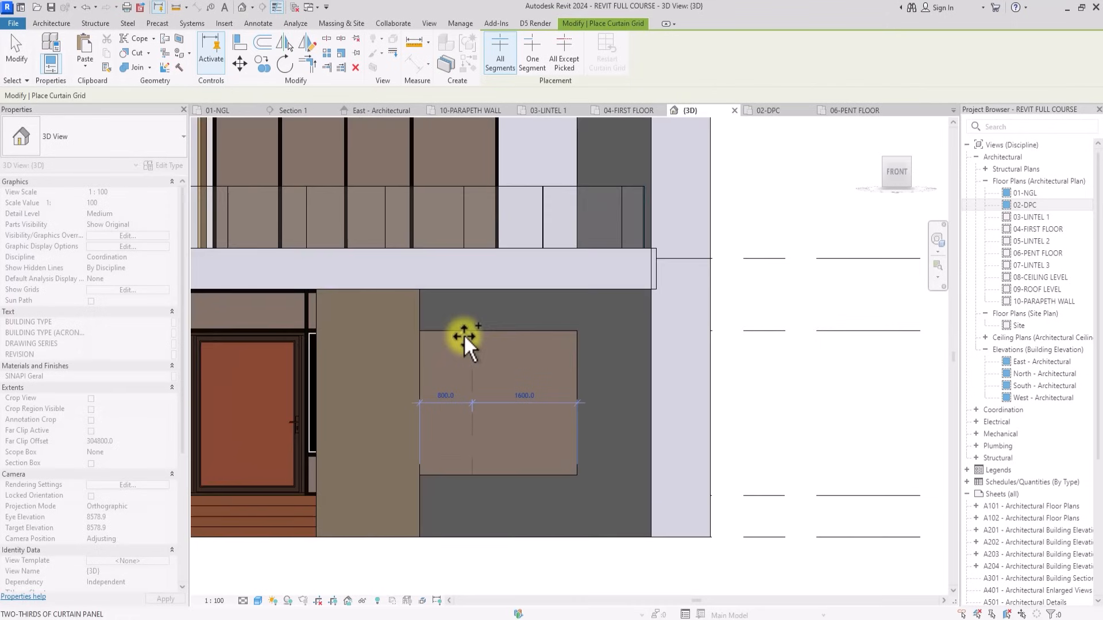
click(463, 334)
click(533, 330)
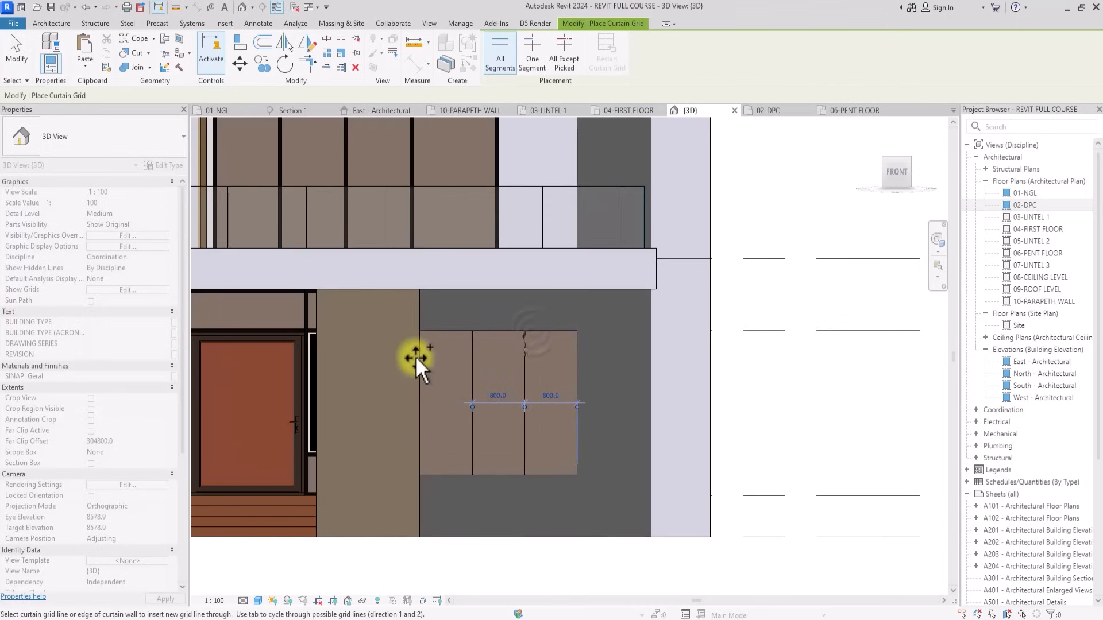
scroll(415, 356, up, 2)
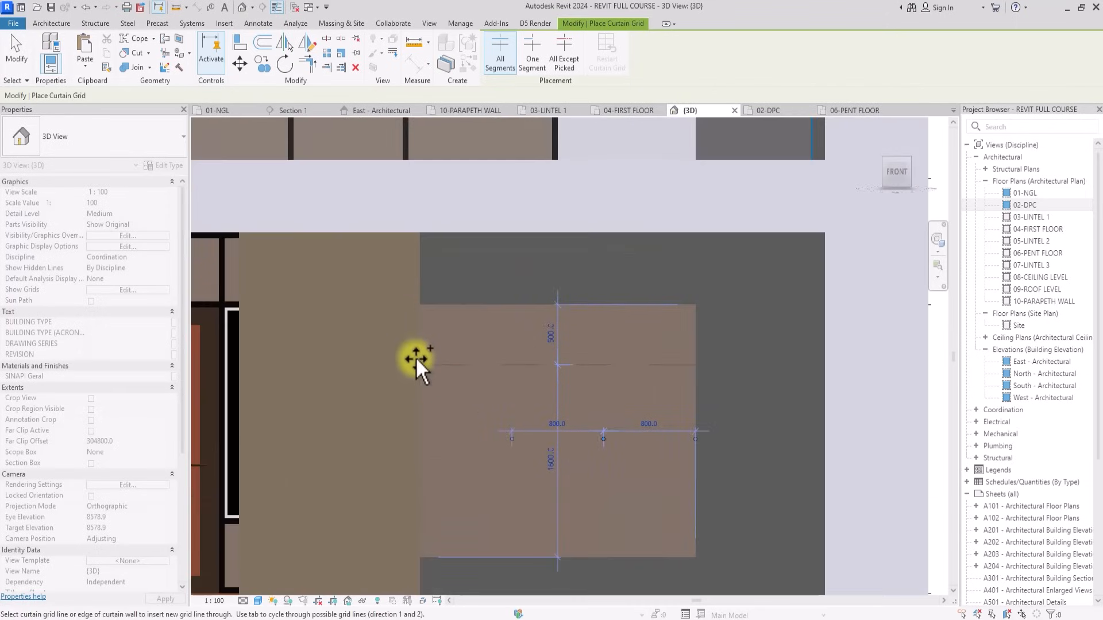
click(418, 373)
scroll(418, 373, down, 4)
key(Escape)
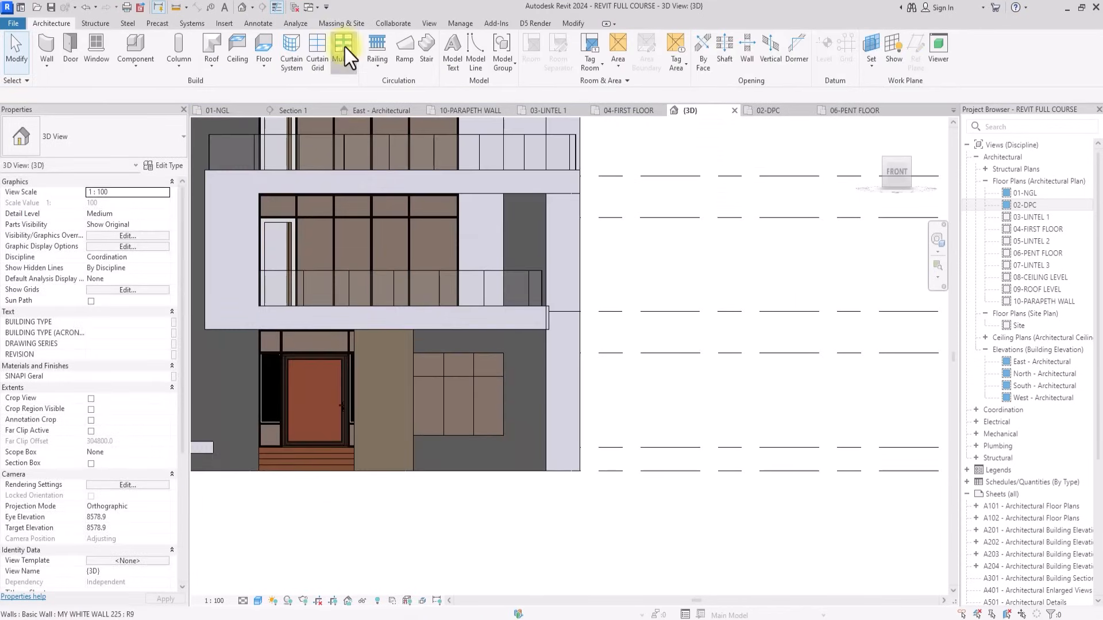
Place MULLION MAIN rectangular mullions on all grid lines of the front room's curtain wall.
click(343, 47)
click(548, 52)
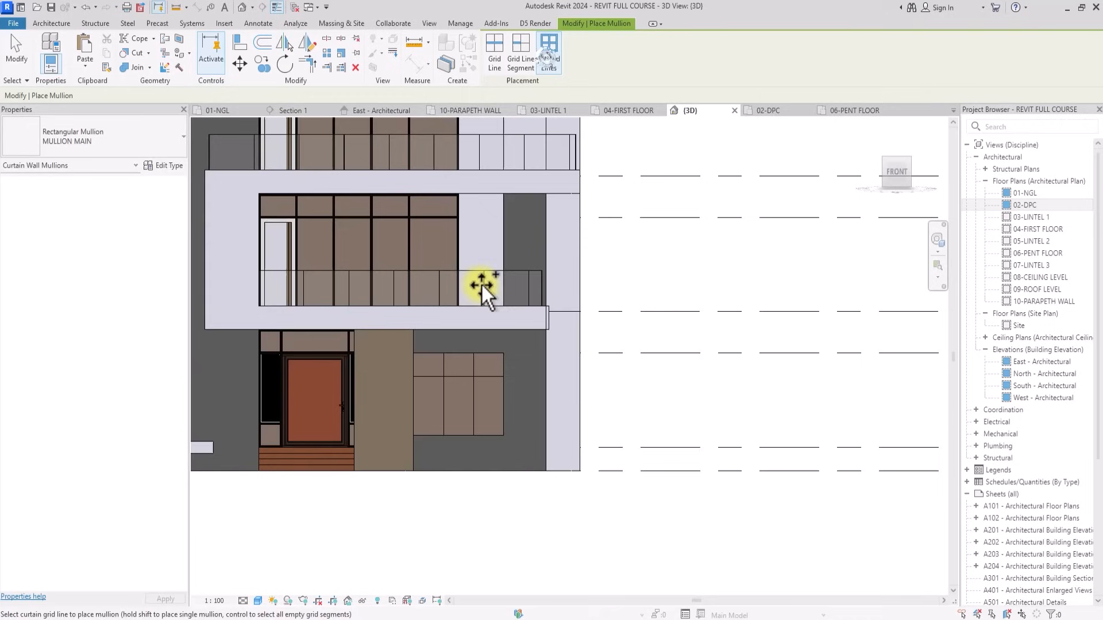
click(462, 350)
key(Escape)
Change the three lower glazed panels of the front room's curtain wall to Windows_Curtain_Wall Metal_Aluminum-50_Thickness.
scroll(462, 350, up, 4)
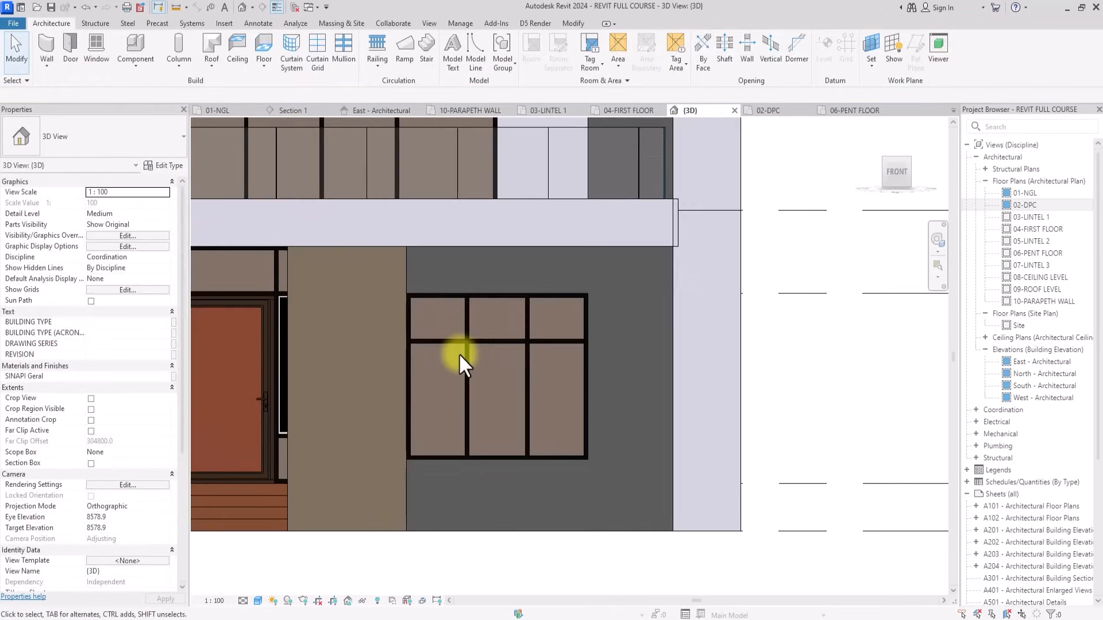
key(Tab)
key(Tab)
key(Tab)
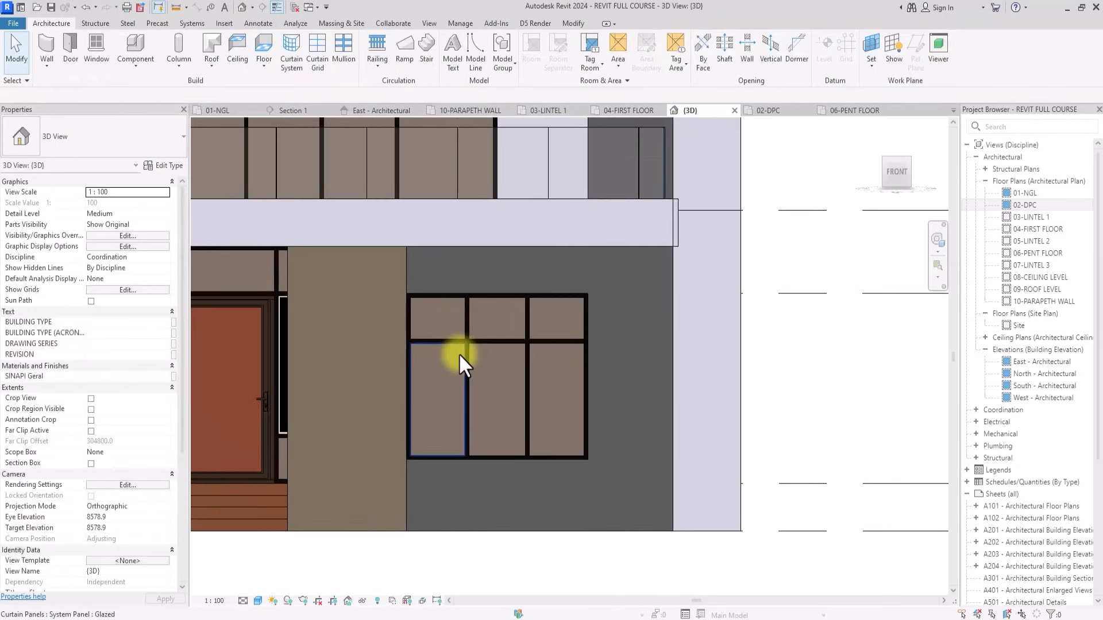
click(460, 354)
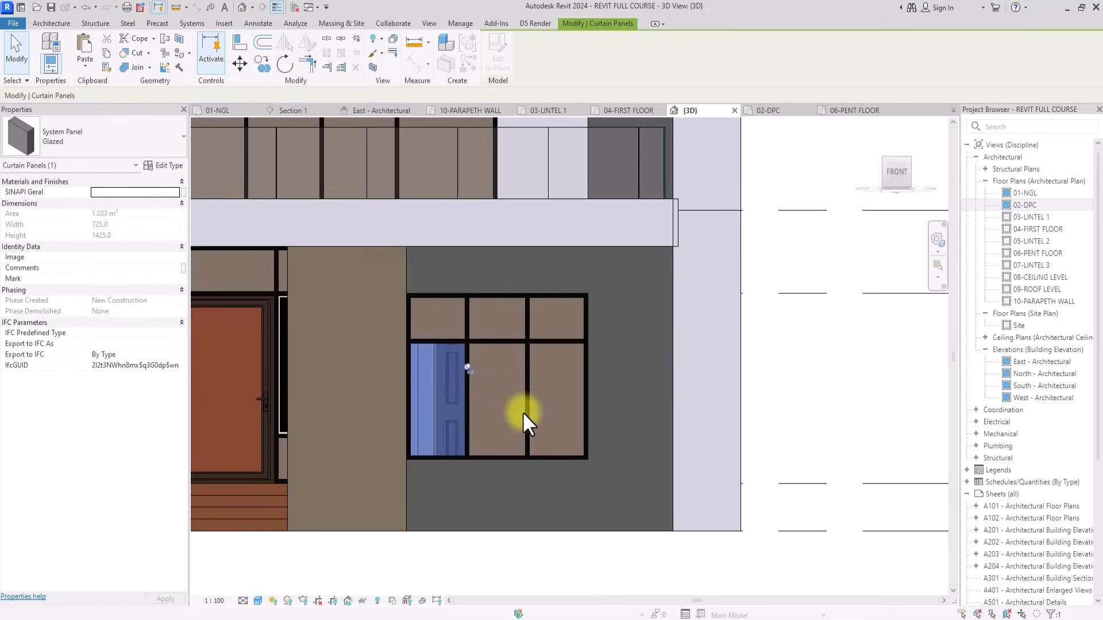
key(Tab)
ctrl+click(523, 412)
scroll(573, 411, up, 3)
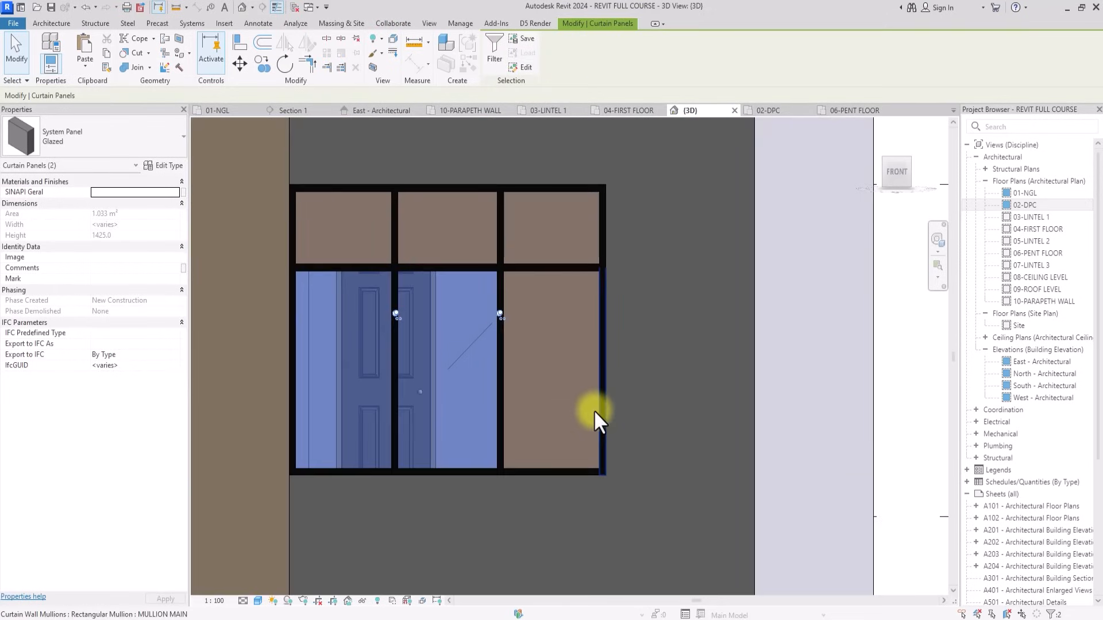
key(Tab)
ctrl+click(594, 410)
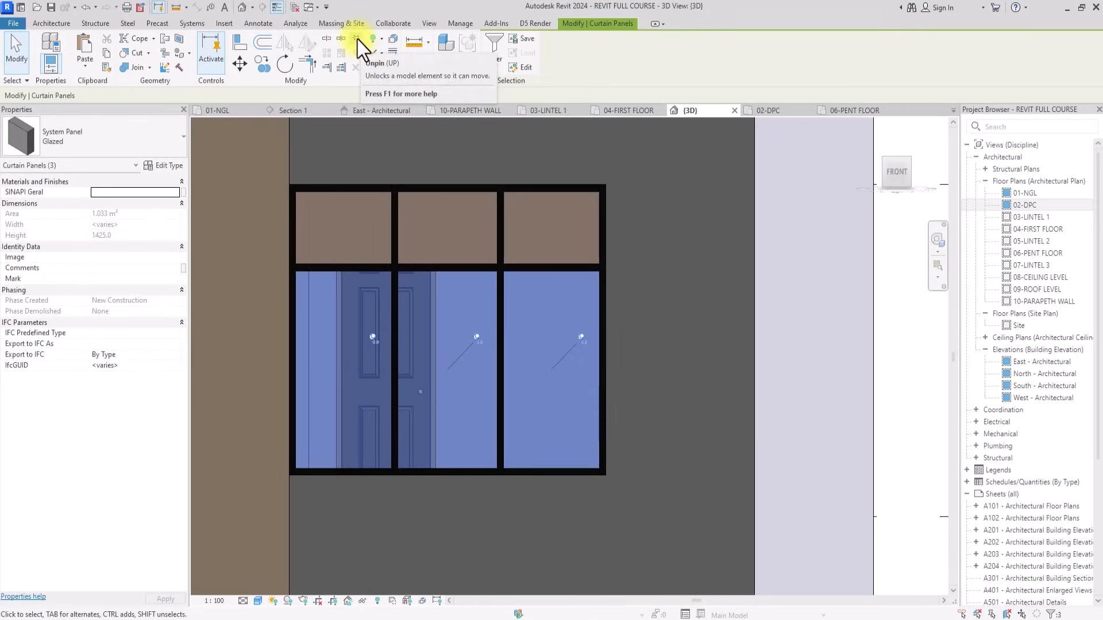
click(116, 136)
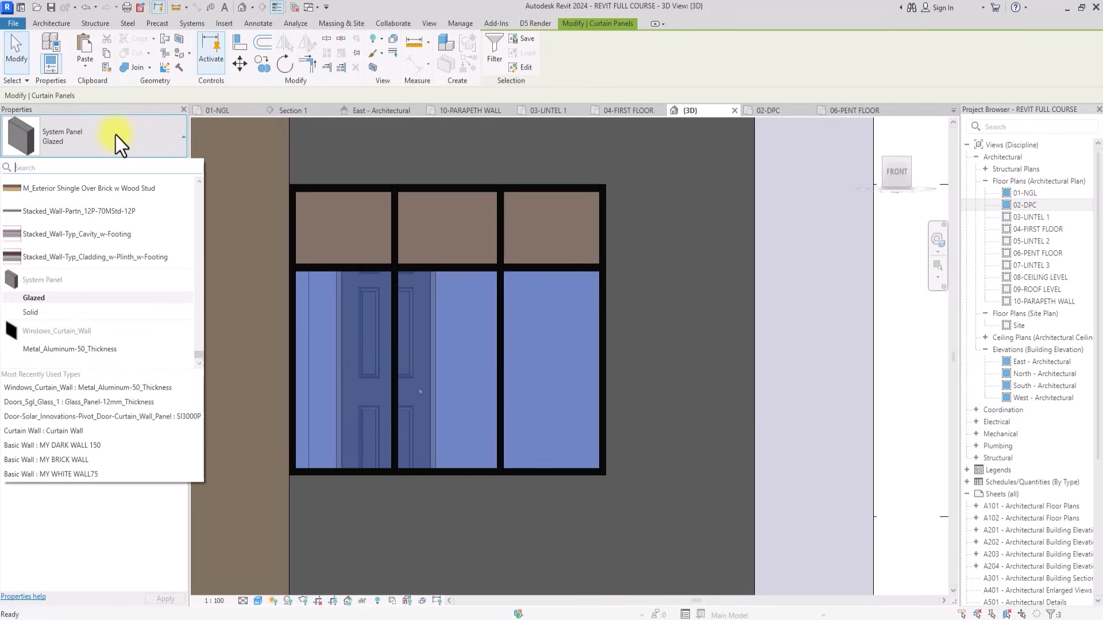
click(54, 350)
scroll(343, 452, down, 5)
click(343, 452)
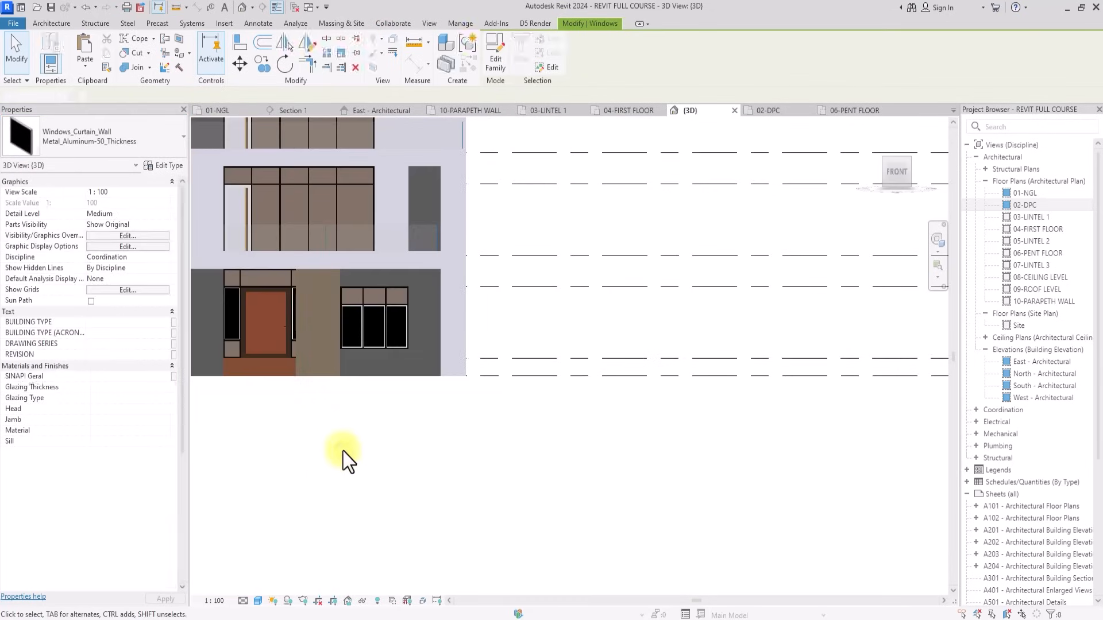
Open the 02-DPC floor plan at the front room's side exterior wall.
middle_drag(343, 452, 432, 420)
double_click(1038, 206)
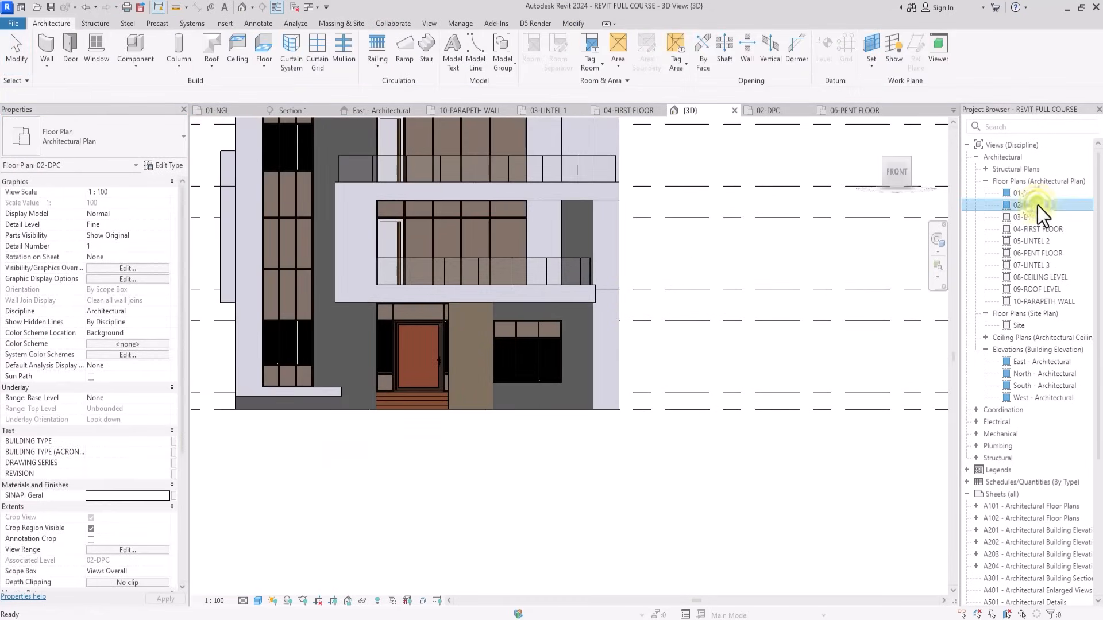
middle_drag(525, 275, 480, 454)
scroll(480, 454, down, 1)
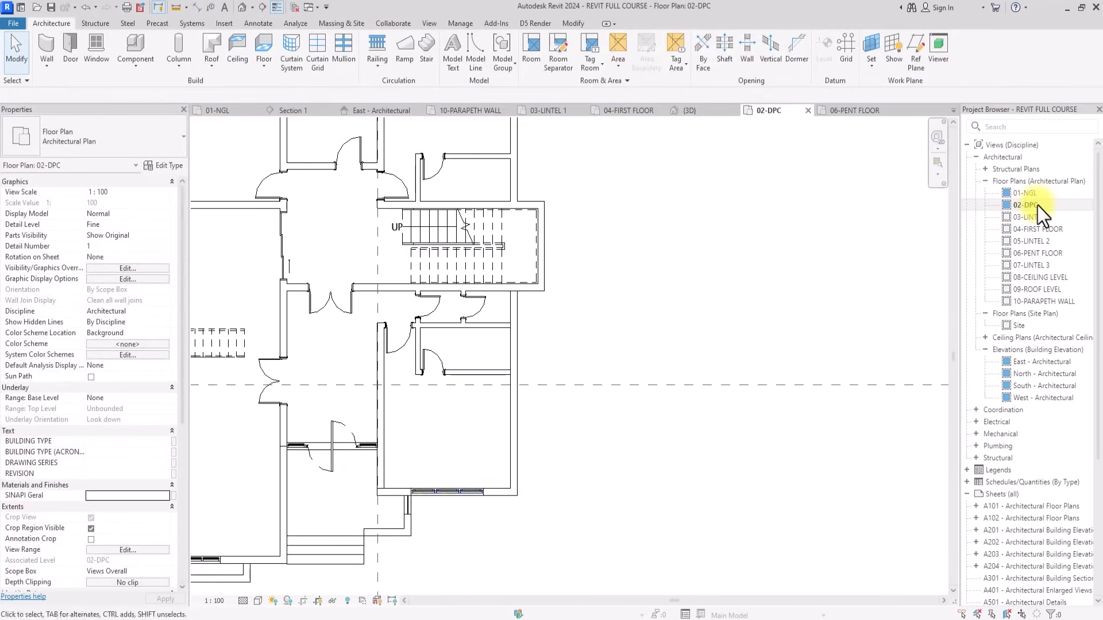
middle_drag(478, 493, 423, 545)
scroll(496, 476, up, 1)
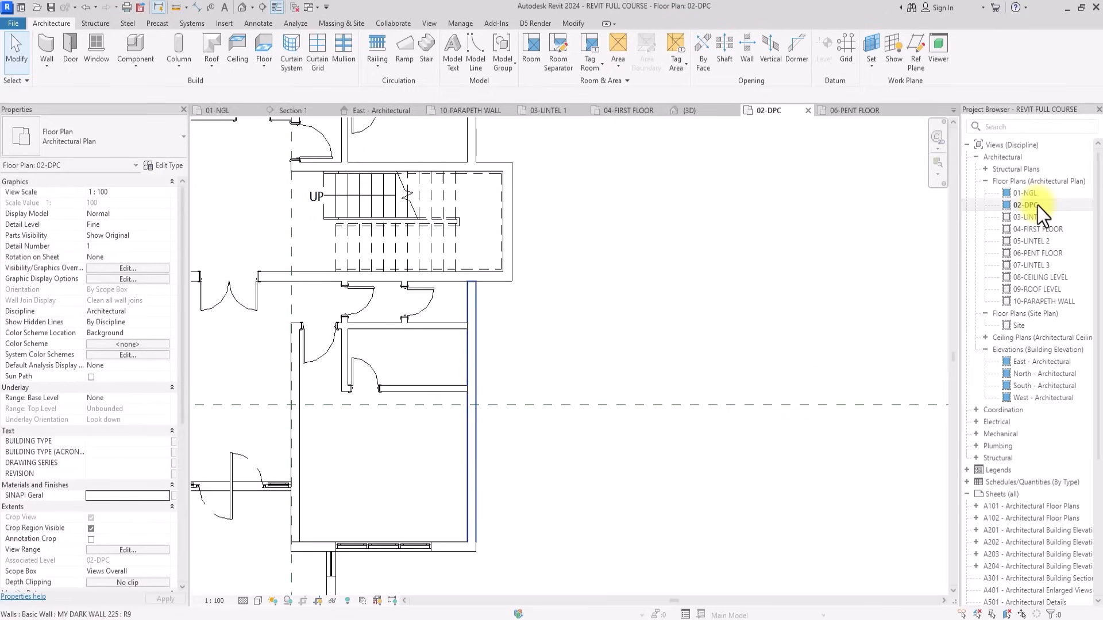
middle_drag(471, 459, 514, 423)
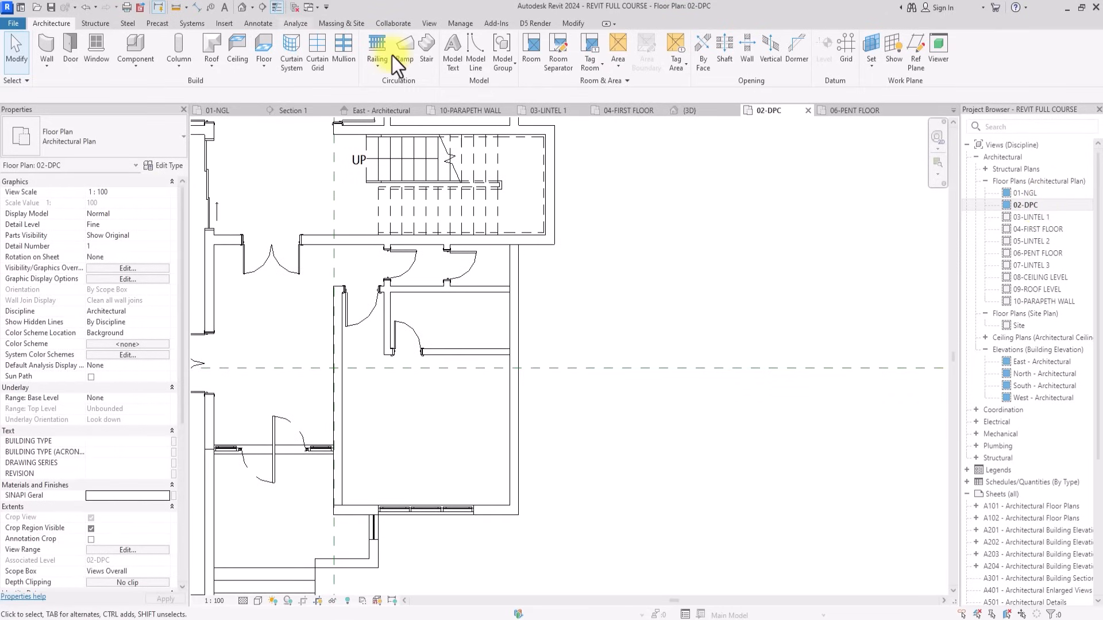
Draw a thin detail line along the side wall's inner face from the bathroom partition's corner, and across the wall thickness to its outer face.
click(264, 26)
click(296, 55)
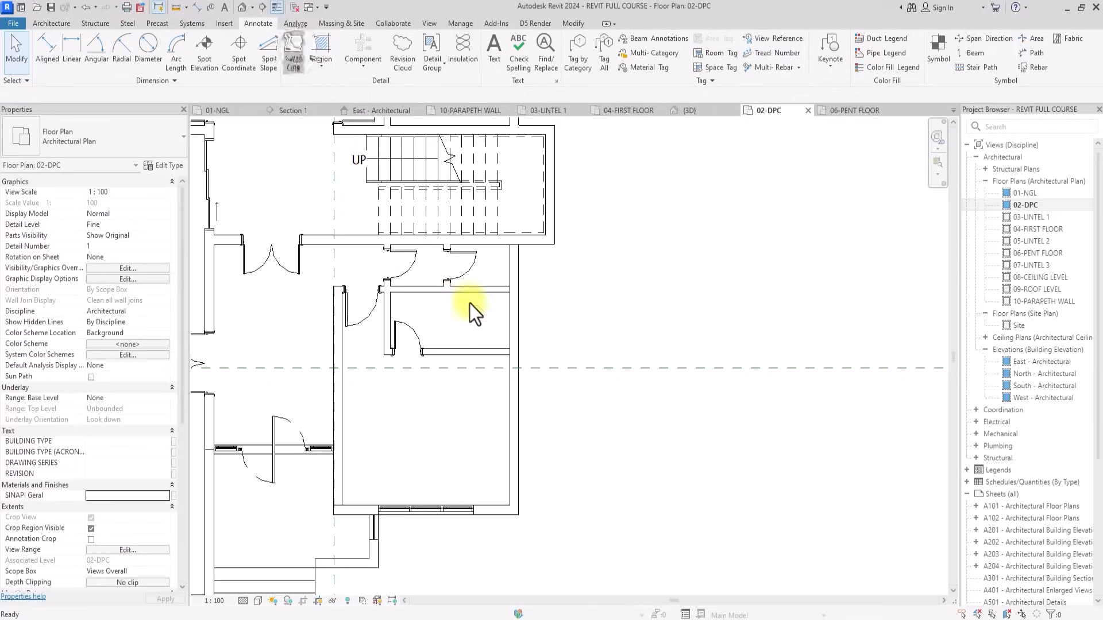
scroll(506, 355, up, 3)
click(505, 353)
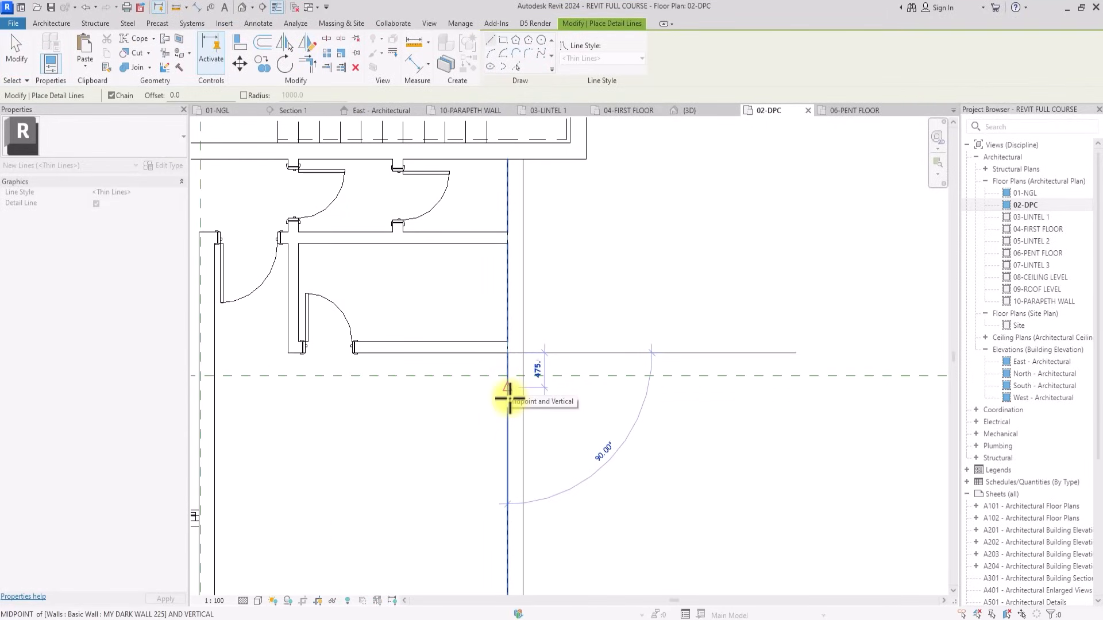
text(45)
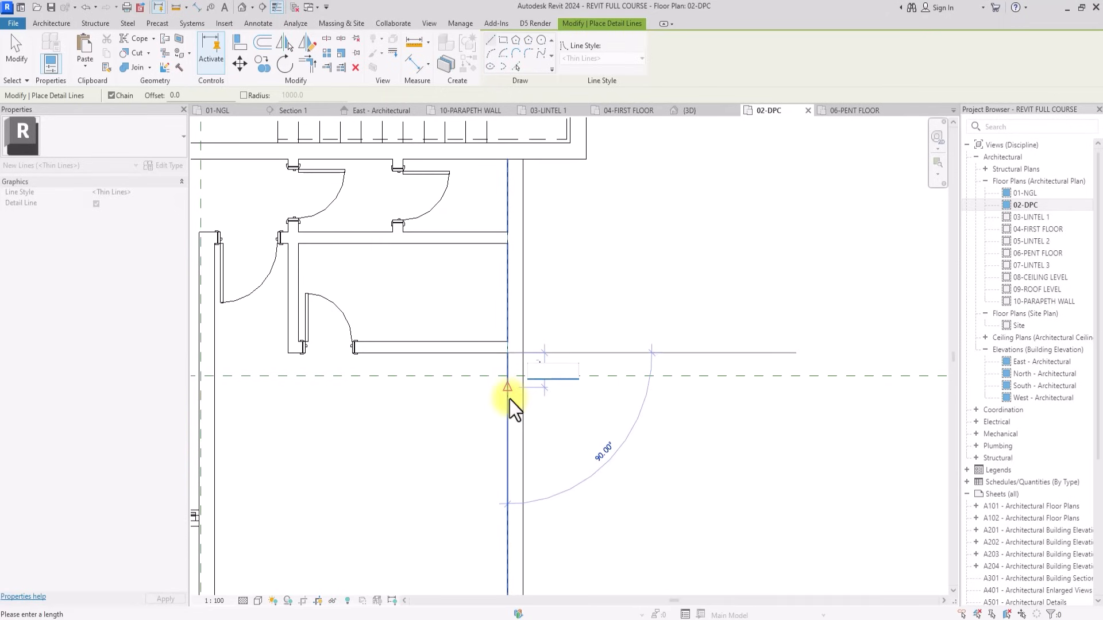
key(Return)
scroll(523, 376, up, 5)
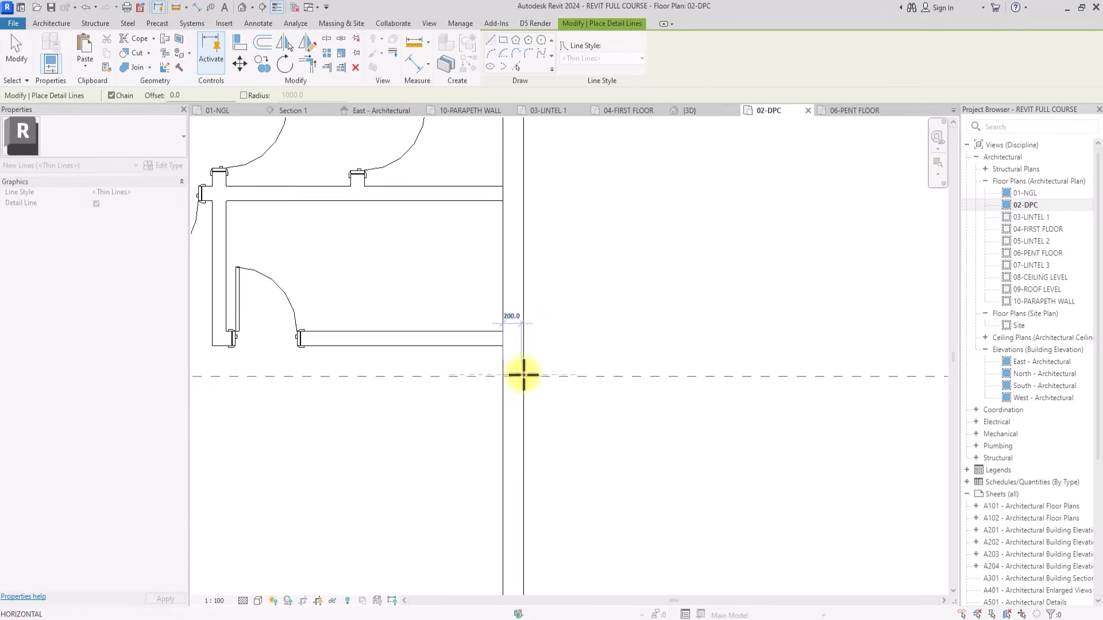
click(523, 379)
scroll(523, 380, down, 4)
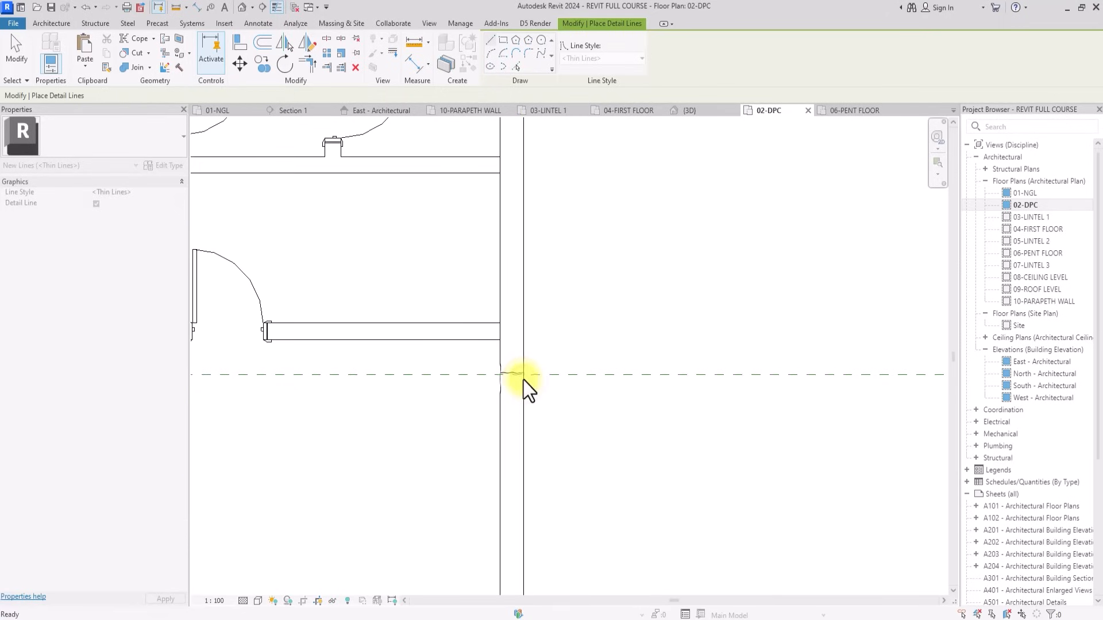
key(Escape)
key(Escape)
Hide the horizontal and vertical centre reference planes as elements in the 02-DPC plan view.
scroll(523, 380, down, 6)
click(564, 371)
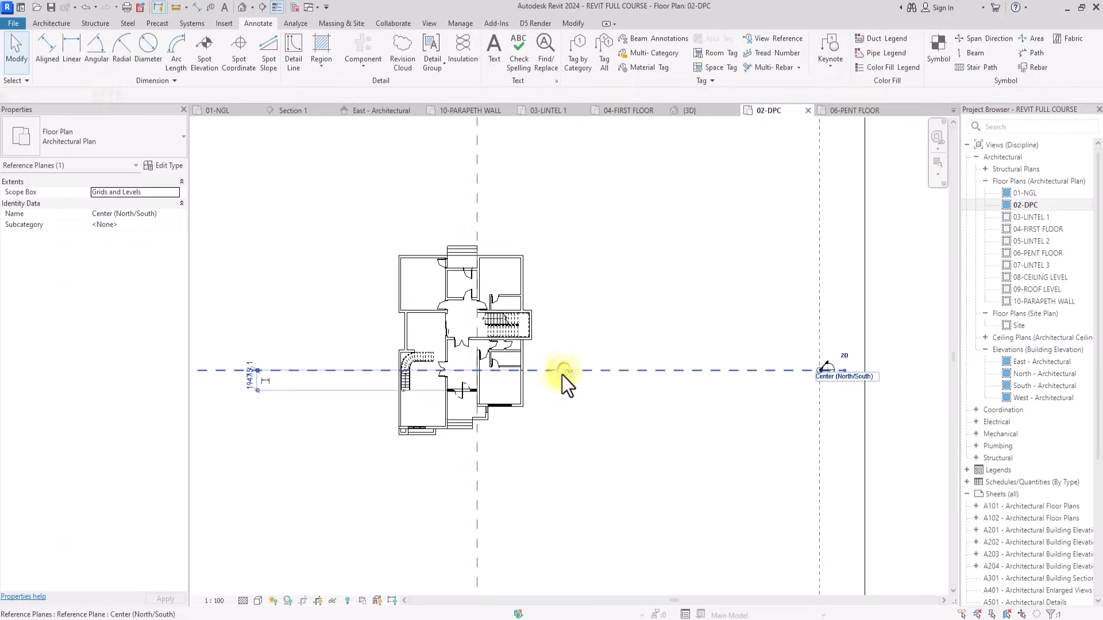
scroll(562, 373, down, 3)
ctrl+click(534, 422)
right_click(533, 423)
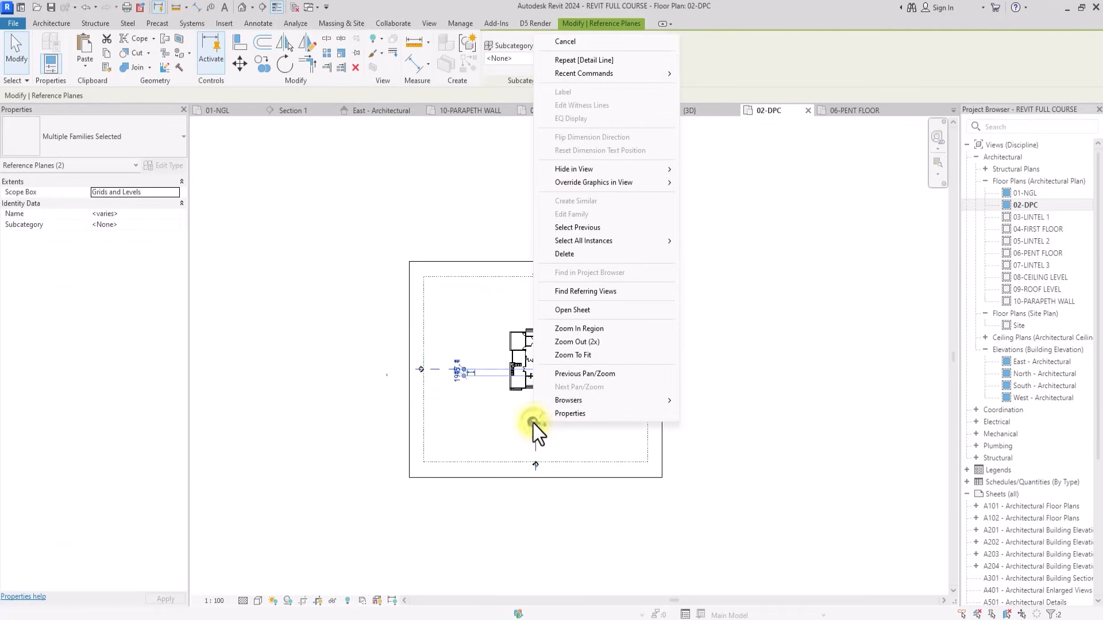
click(708, 170)
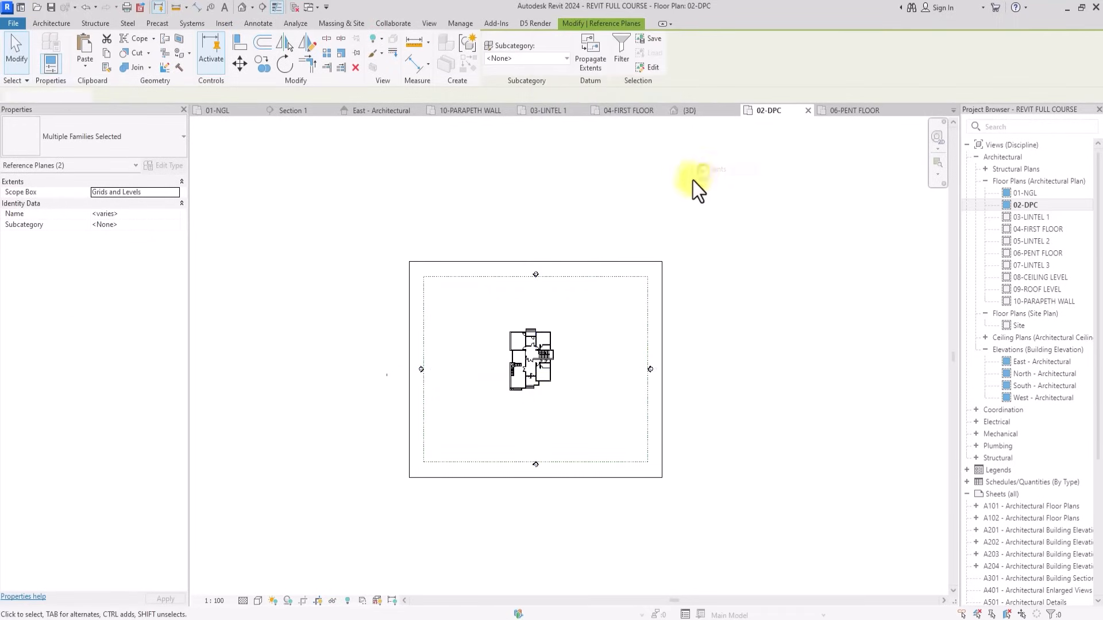
Hide the Grids and Levels scope box as an element in the 02-DPC plan view.
click(577, 278)
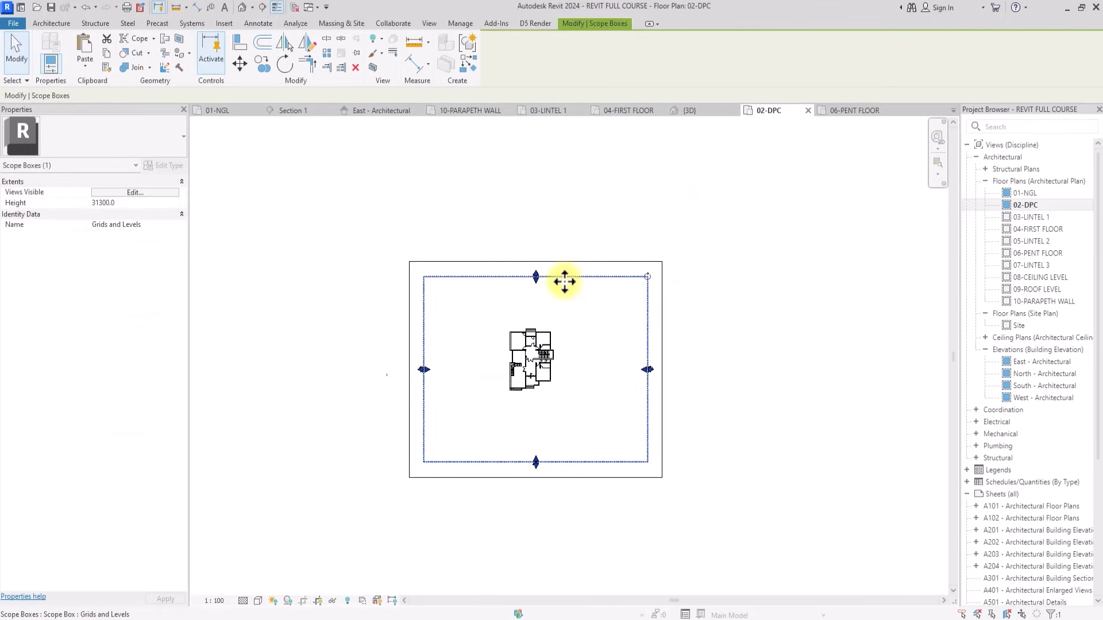
right_click(564, 280)
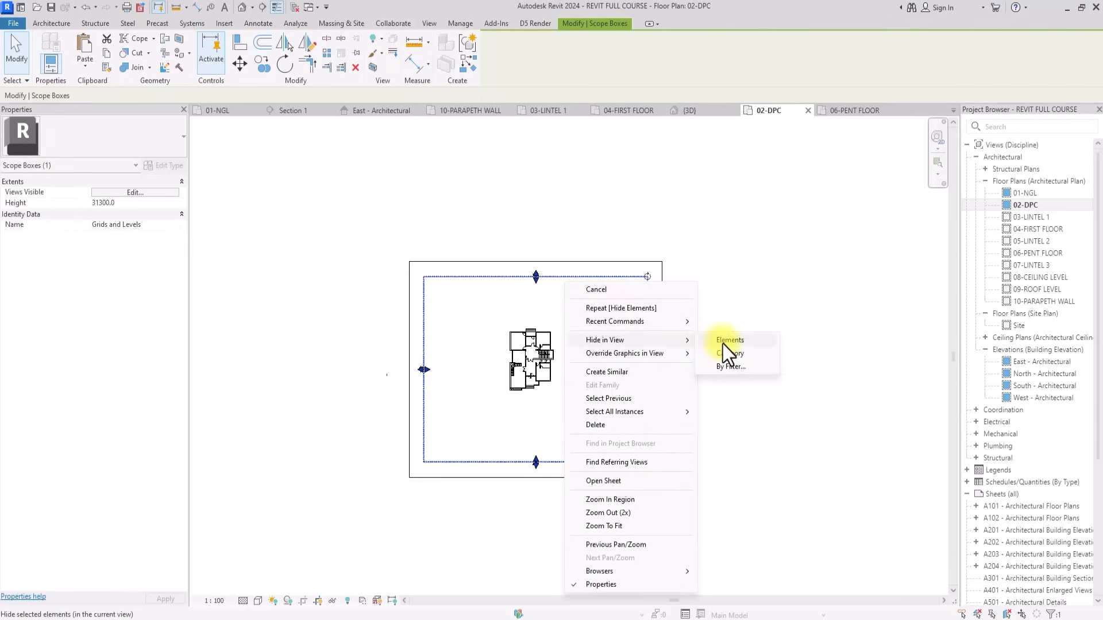
click(722, 341)
Turn off the visibility of the 02-DPC plan view's crop region.
click(545, 261)
right_click(545, 261)
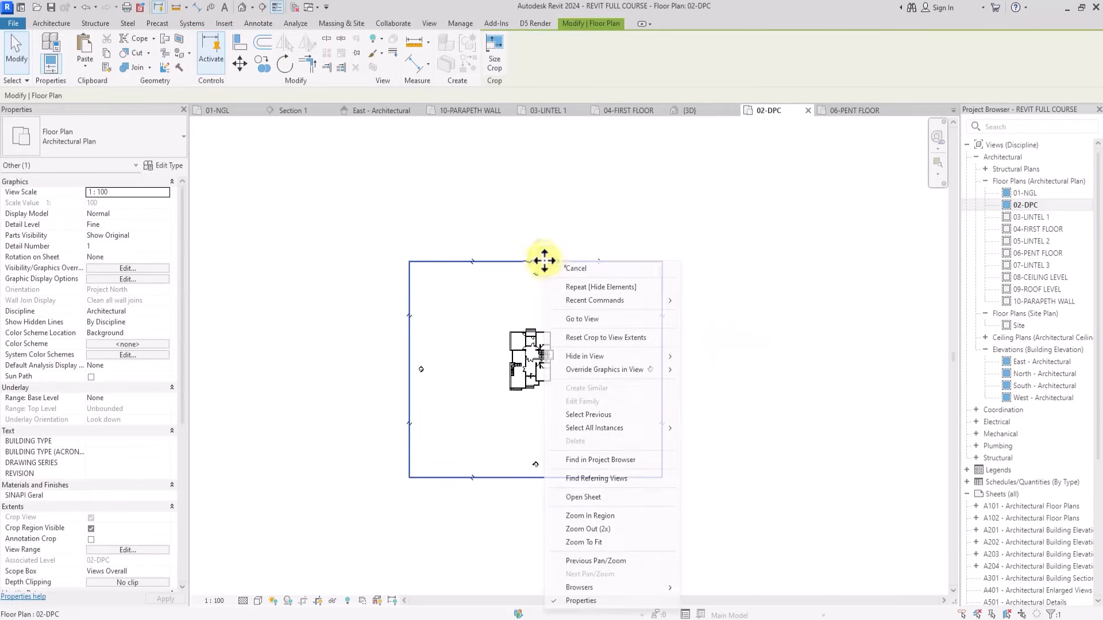
click(412, 523)
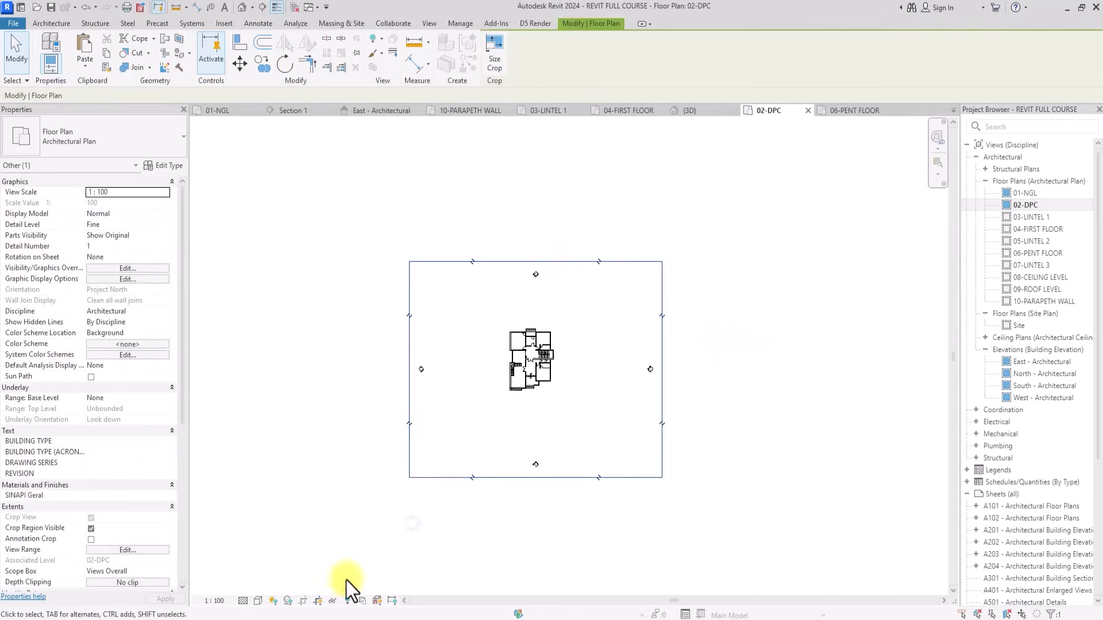
click(317, 601)
Hide the elevation markers by category in the 02-DPC plan view and fit the plan to the window.
scroll(667, 341, up, 2)
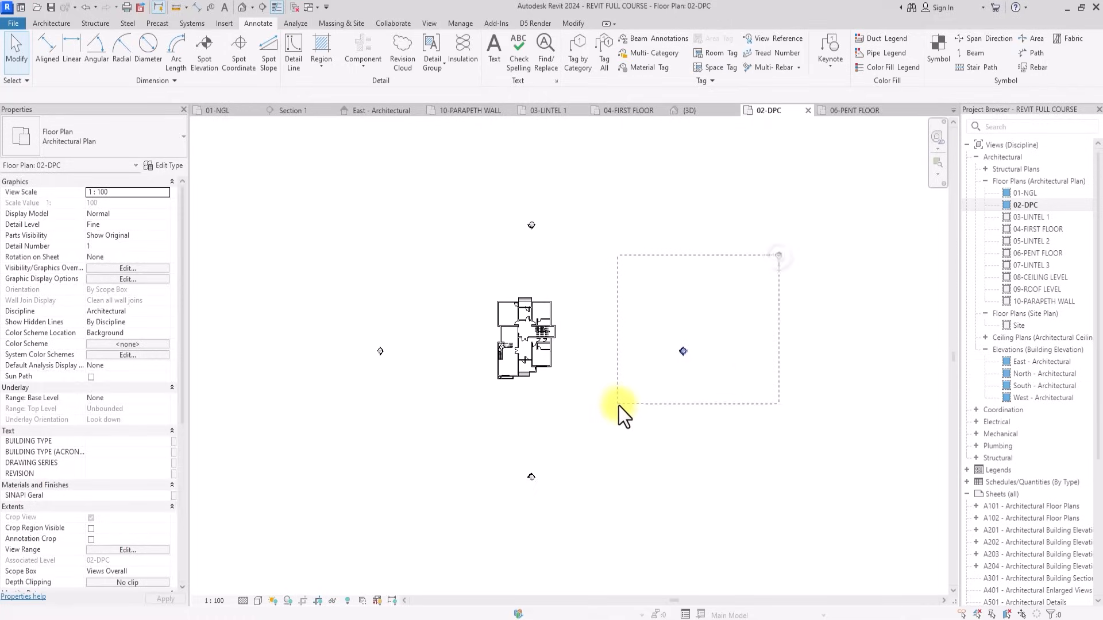
drag(619, 405, 618, 406)
right_click(681, 352)
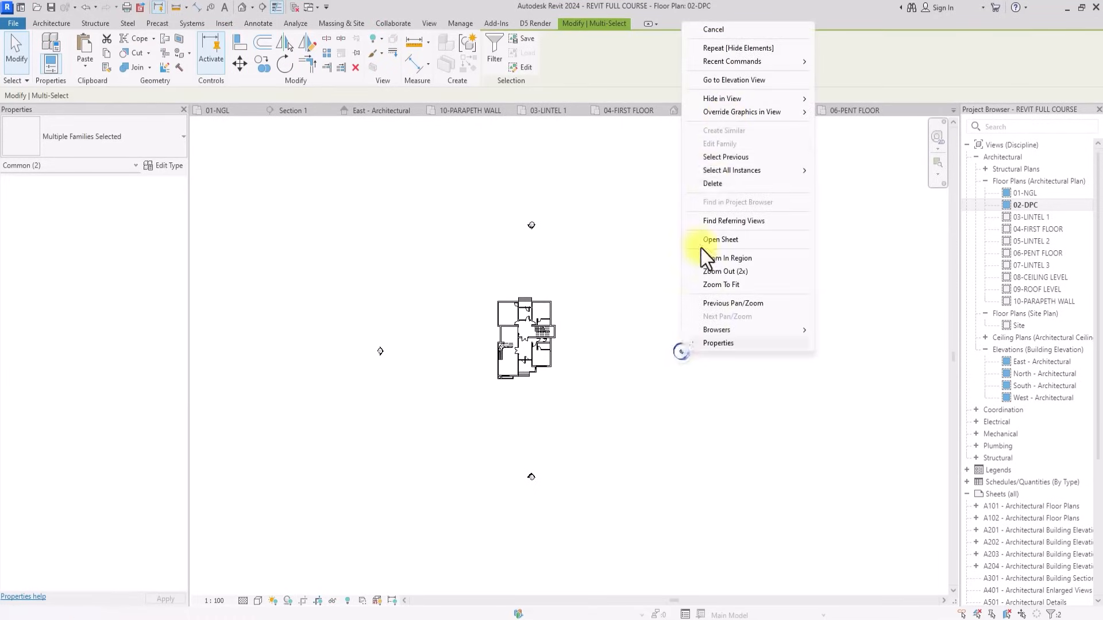
mouse_move(726, 116)
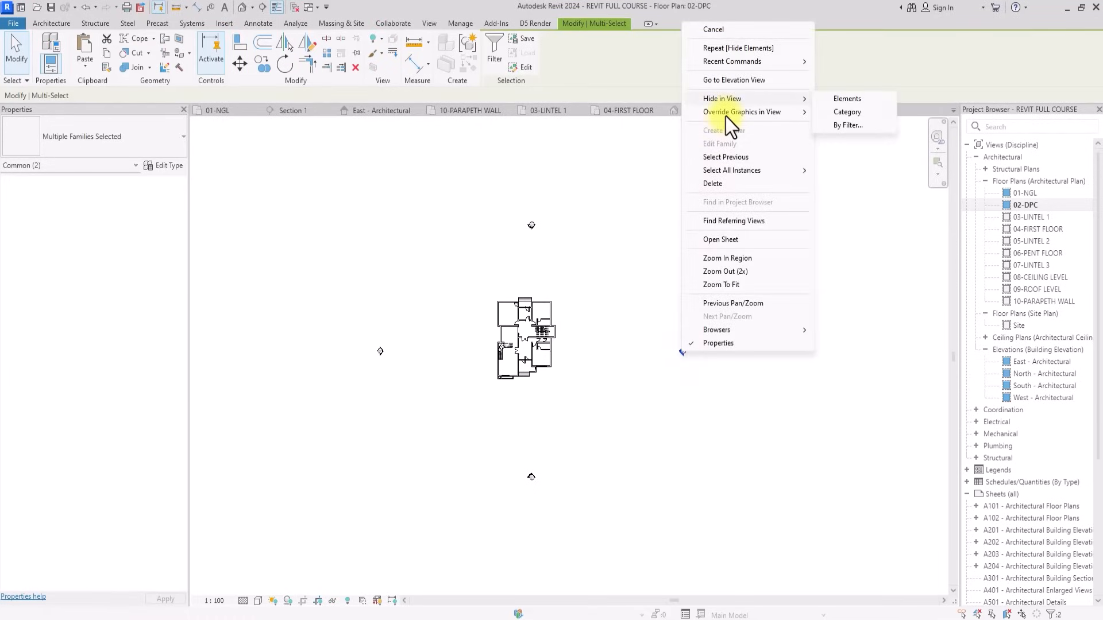
click(853, 114)
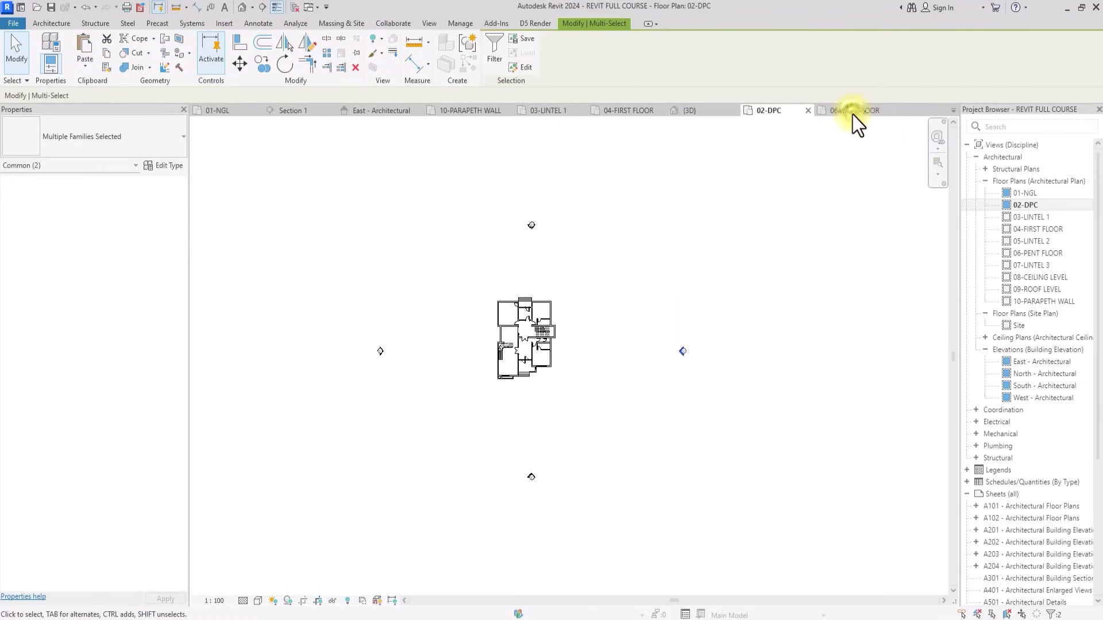
key(z)
key(f)
scroll(853, 115, up, 3)
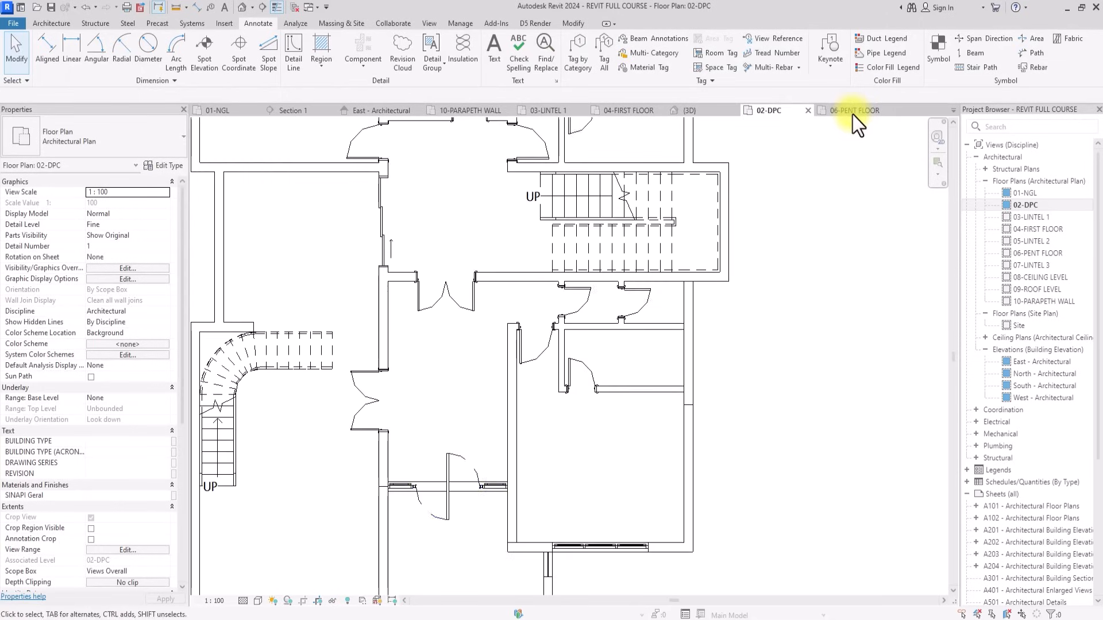
Open the 01-NGL floor plan at the small toilet beside the staircase.
middle_drag(852, 115, 853, 115)
scroll(852, 114, down, 3)
scroll(545, 322, up, 4)
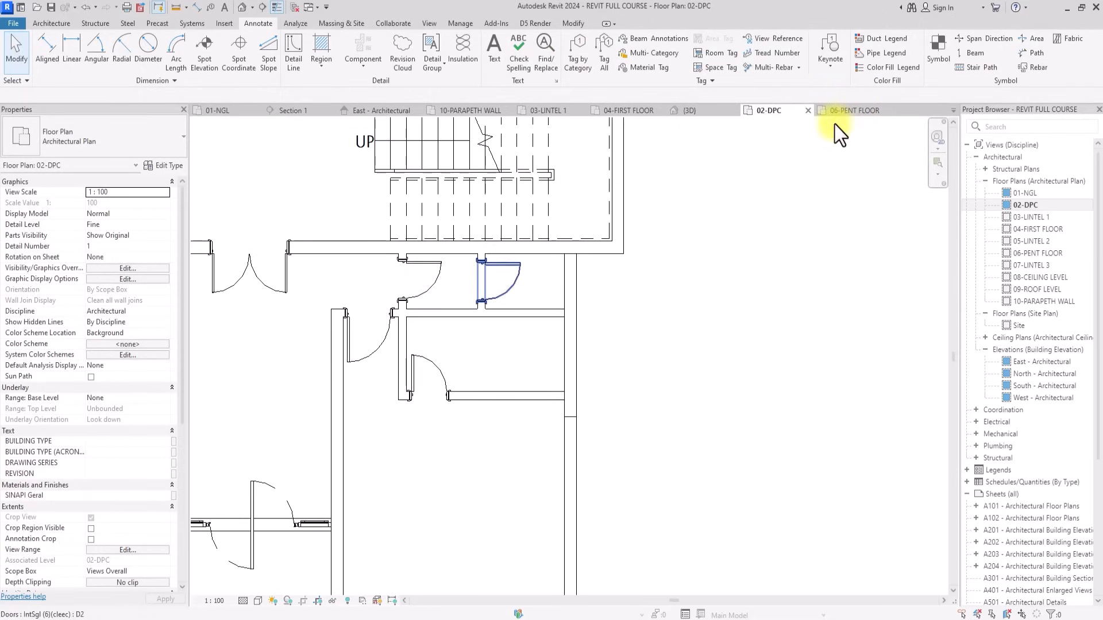
scroll(598, 251, down, 2)
scroll(525, 291, up, 3)
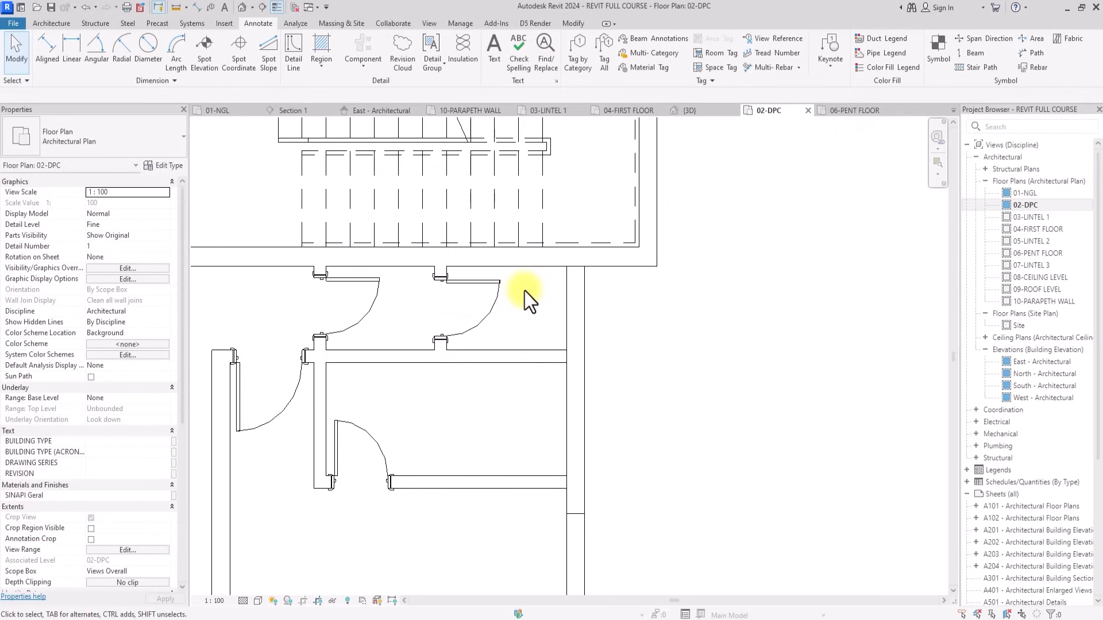
scroll(535, 294, down, 1)
double_click(1029, 194)
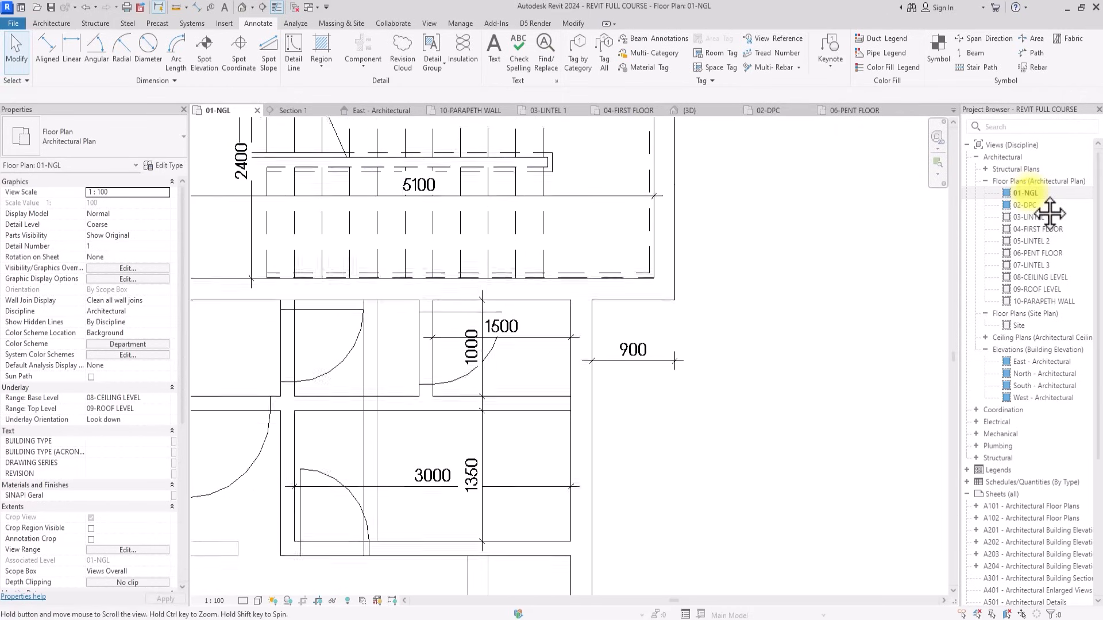
click(38, 20)
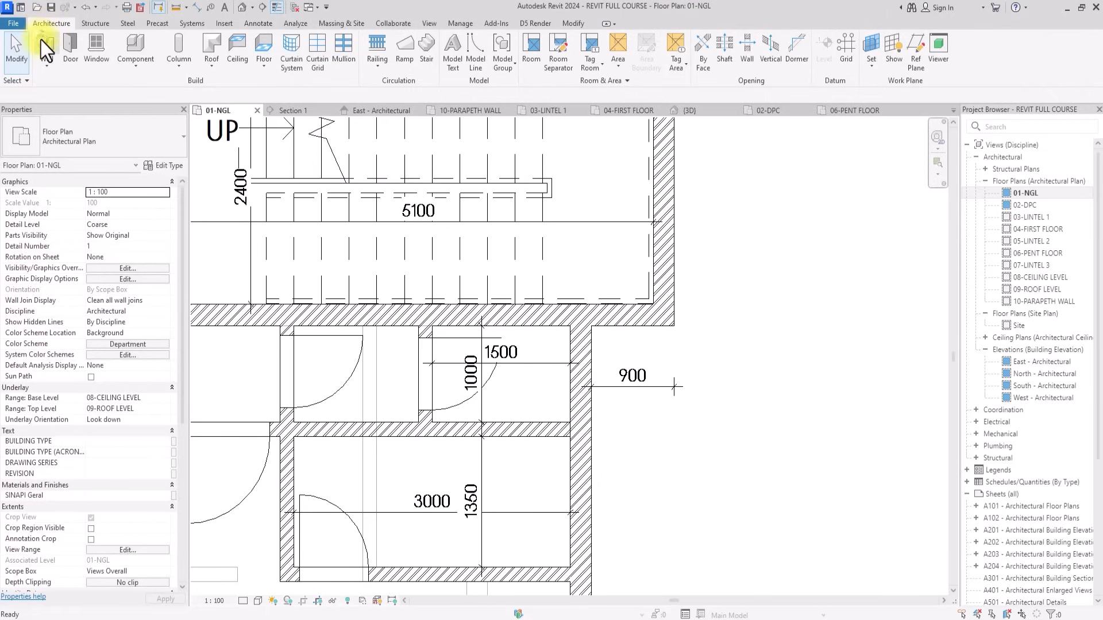
click(41, 40)
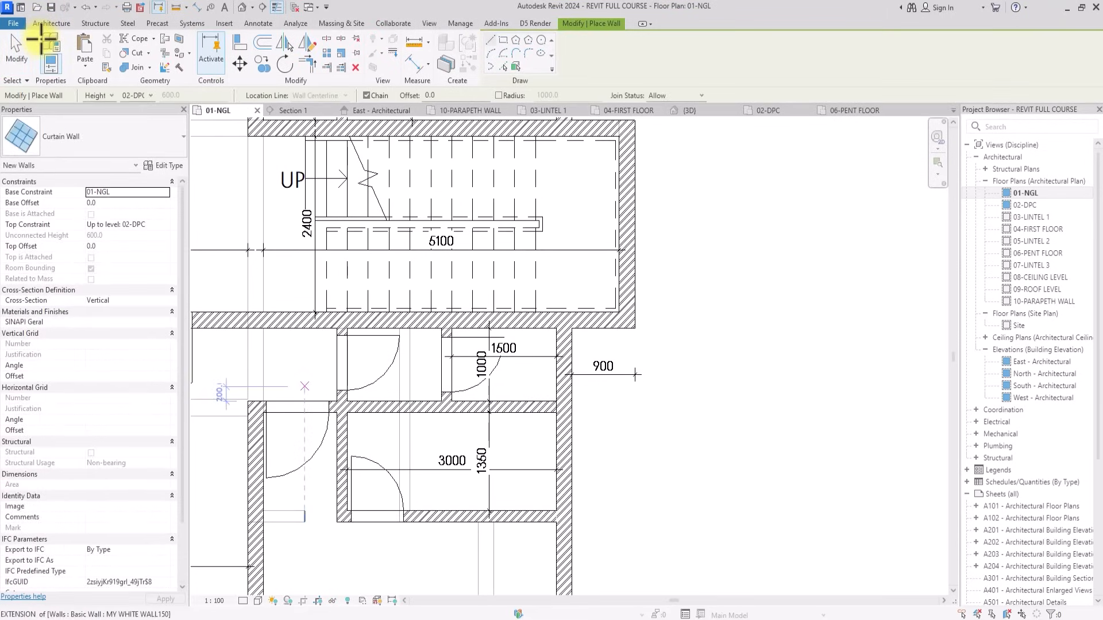
click(23, 45)
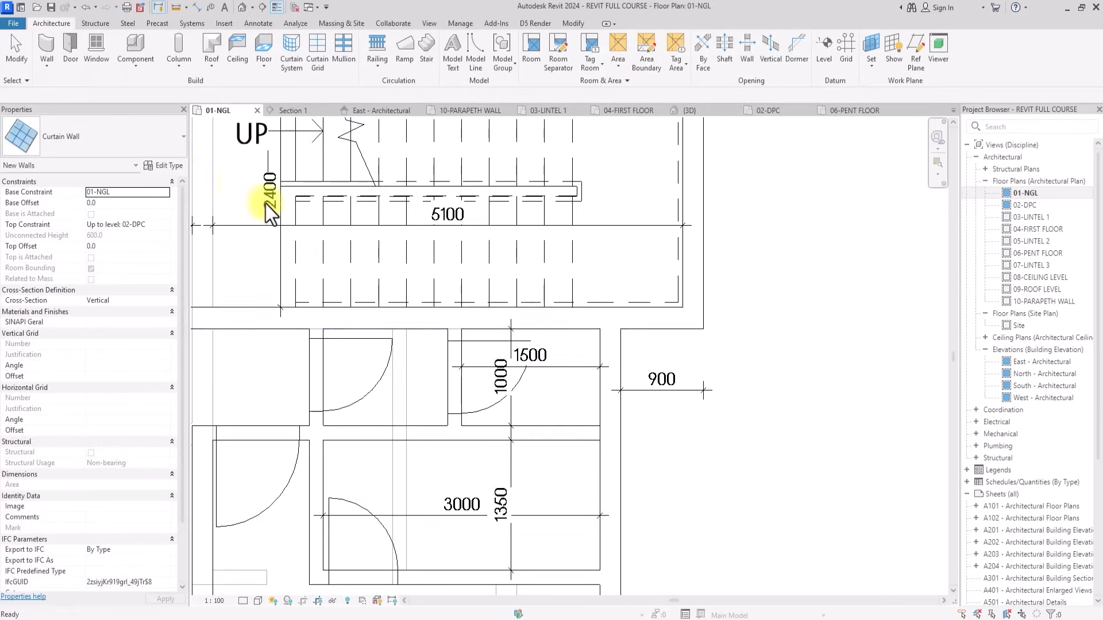
Set the small toilet's clear length to 1800 mm by repositioning the 150 mm wall that holds its door.
scroll(437, 323, up, 2)
click(460, 345)
scroll(464, 365, down, 1)
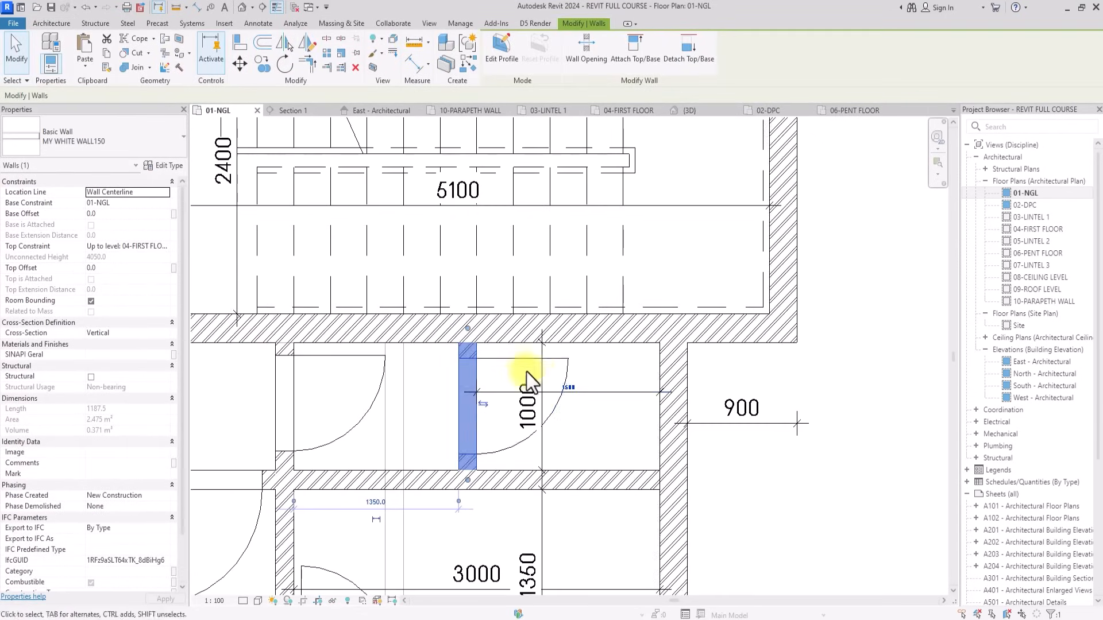
scroll(546, 381, up, 1)
click(535, 386)
scroll(529, 389, down, 1)
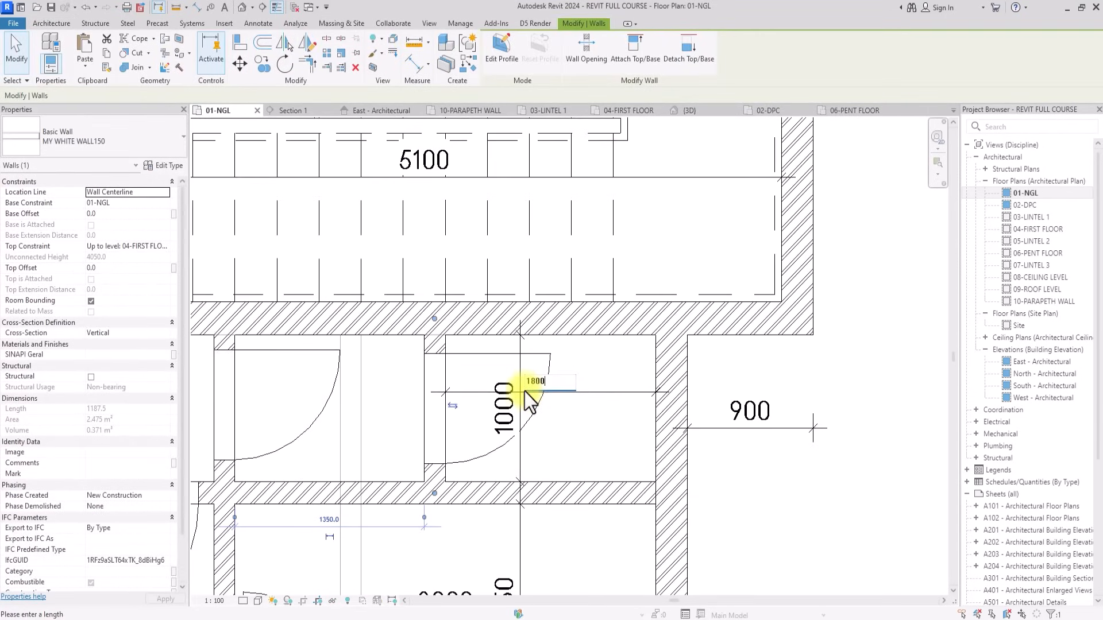
text(1800)
key(Return)
scroll(560, 425, down, 1)
click(664, 370)
scroll(664, 370, up, 5)
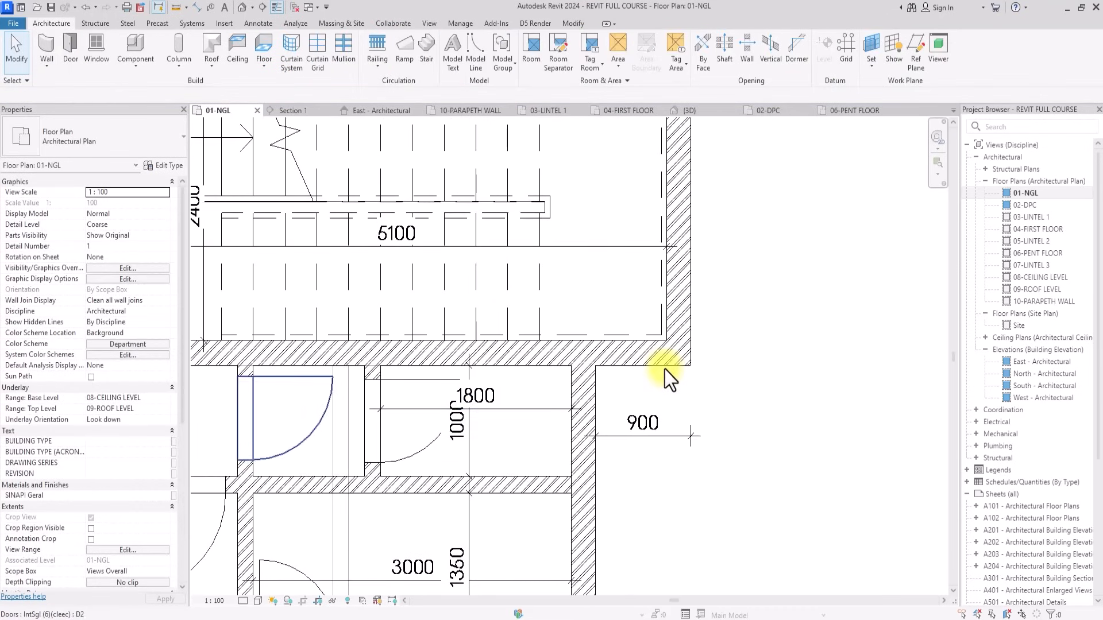
Set the clear distance between the toilet's door wall and the outer side wall to 1650 mm.
middle_drag(664, 370, 730, 356)
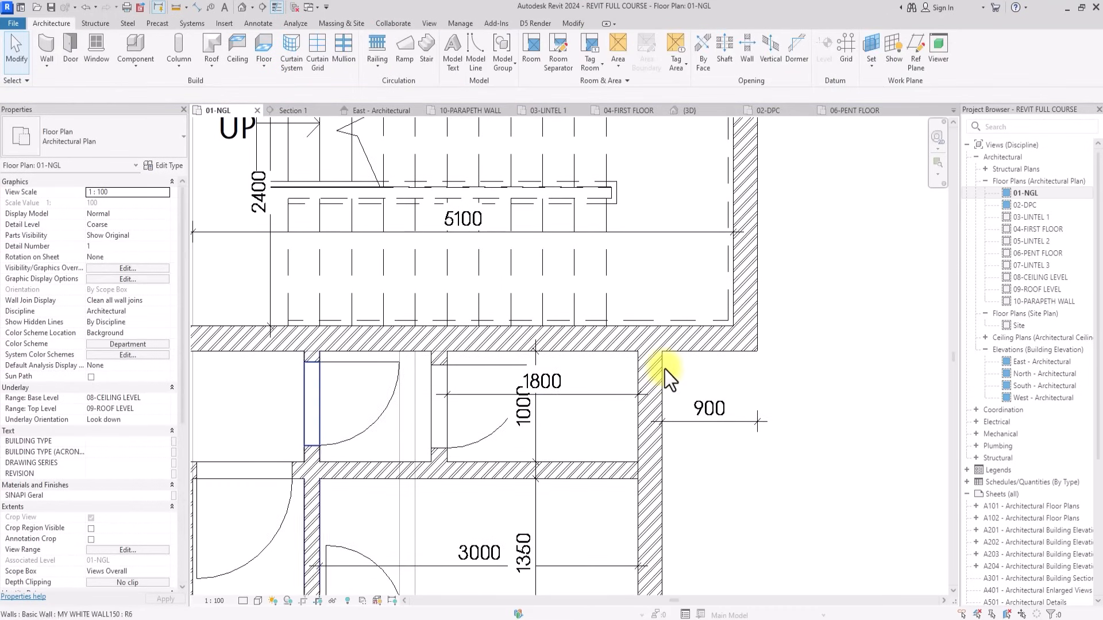
click(439, 456)
click(531, 384)
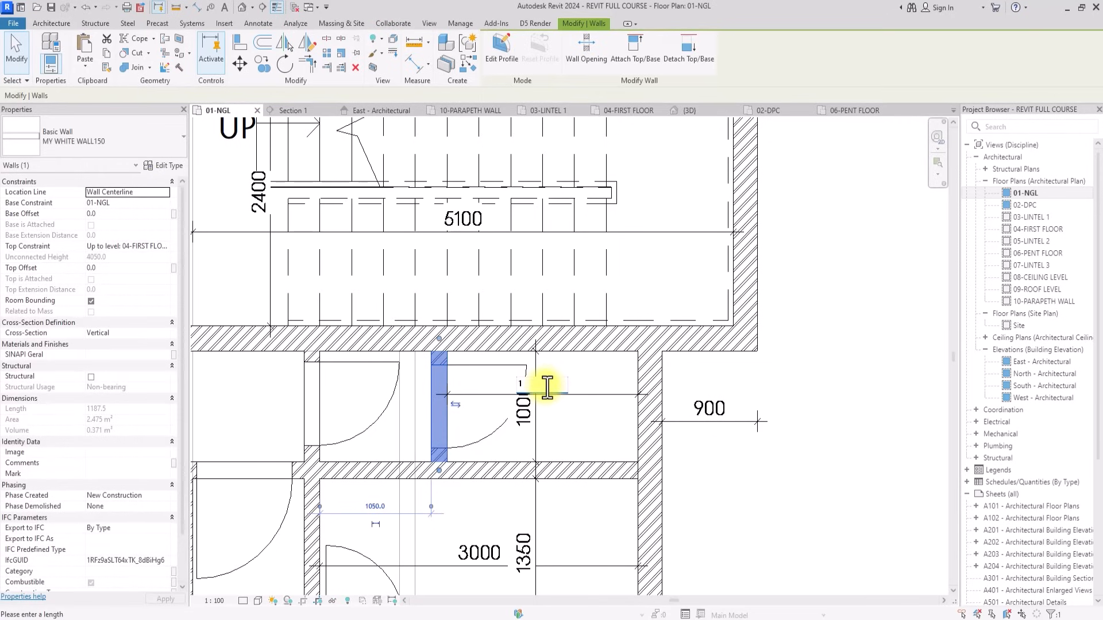
text(1650)
key(Return)
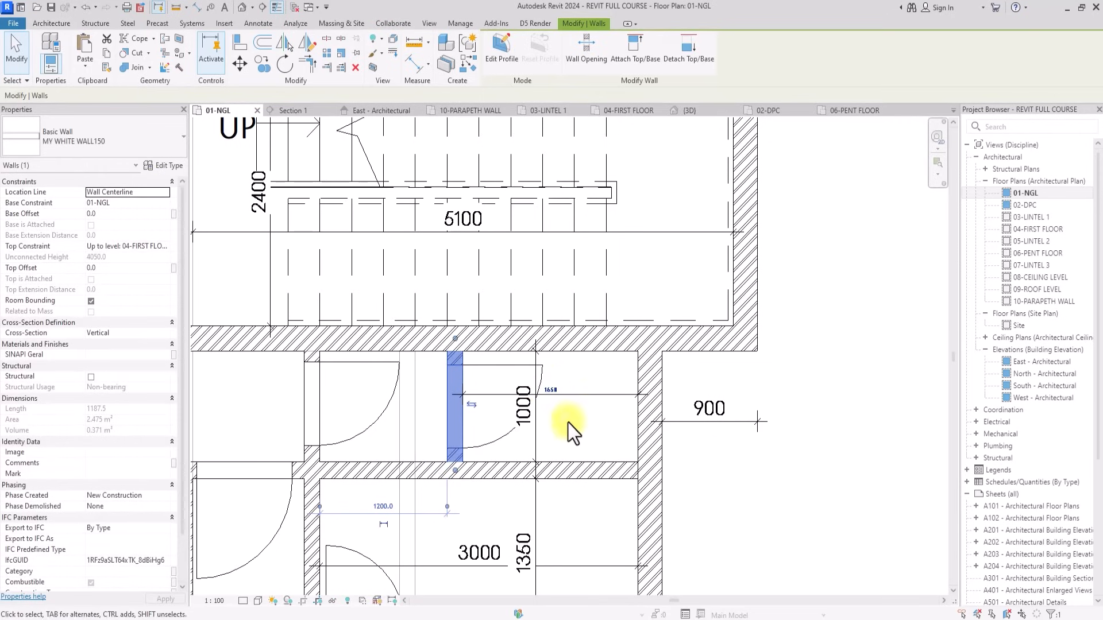
middle_drag(568, 423, 509, 436)
click(716, 360)
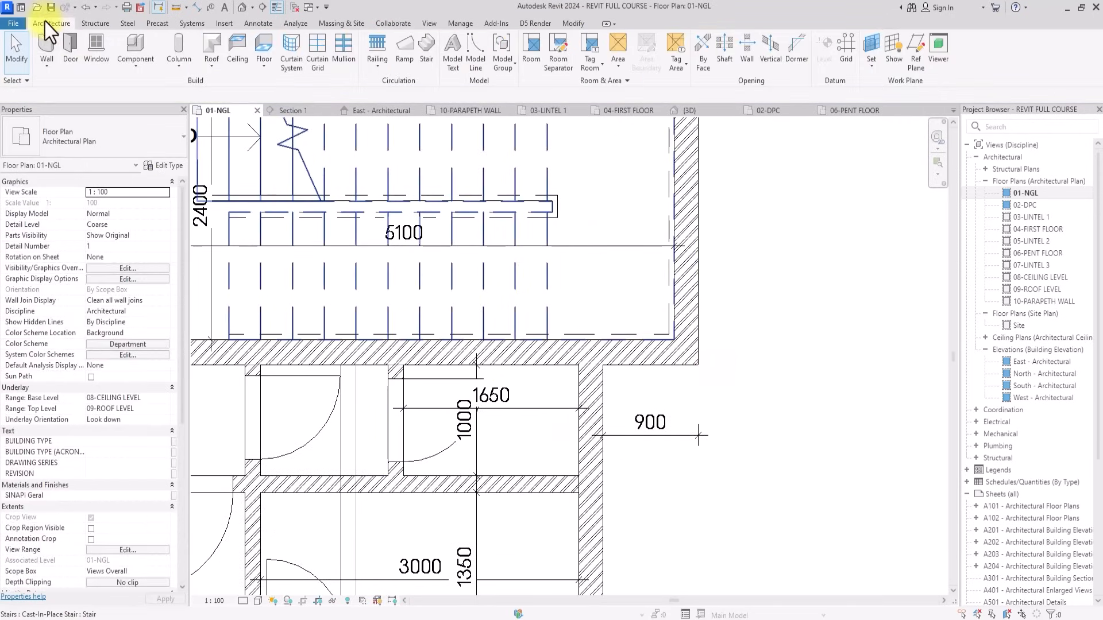
Draw an L-shaped MY WHITE WALL150 enclosure, about 325 by 325 mm inside, in the toilet's corner between the staircase and outer walls.
click(49, 39)
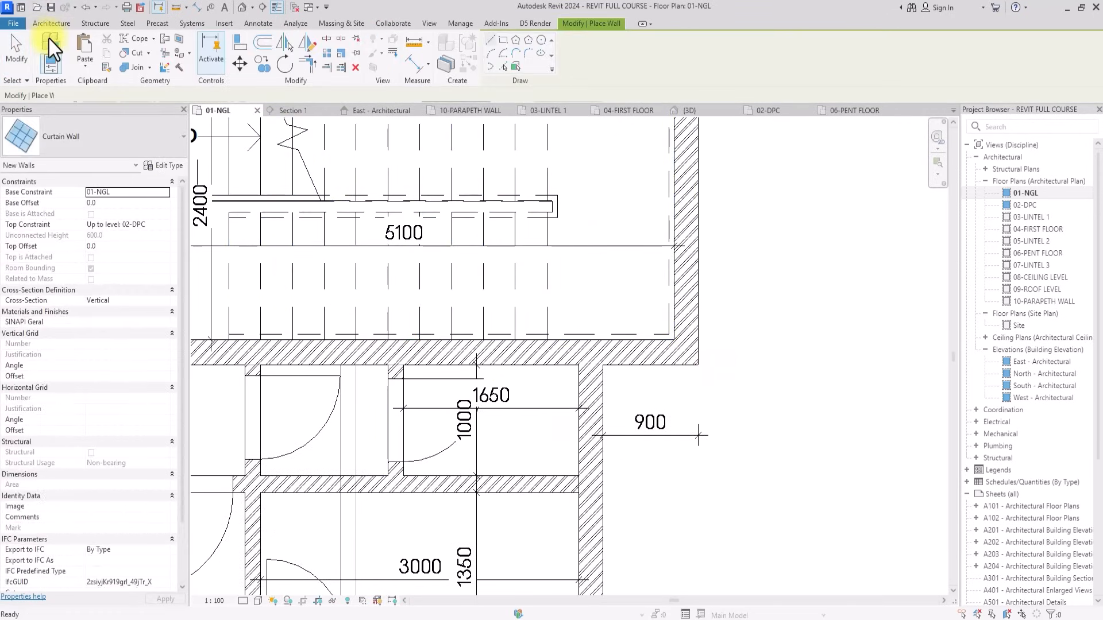
click(72, 151)
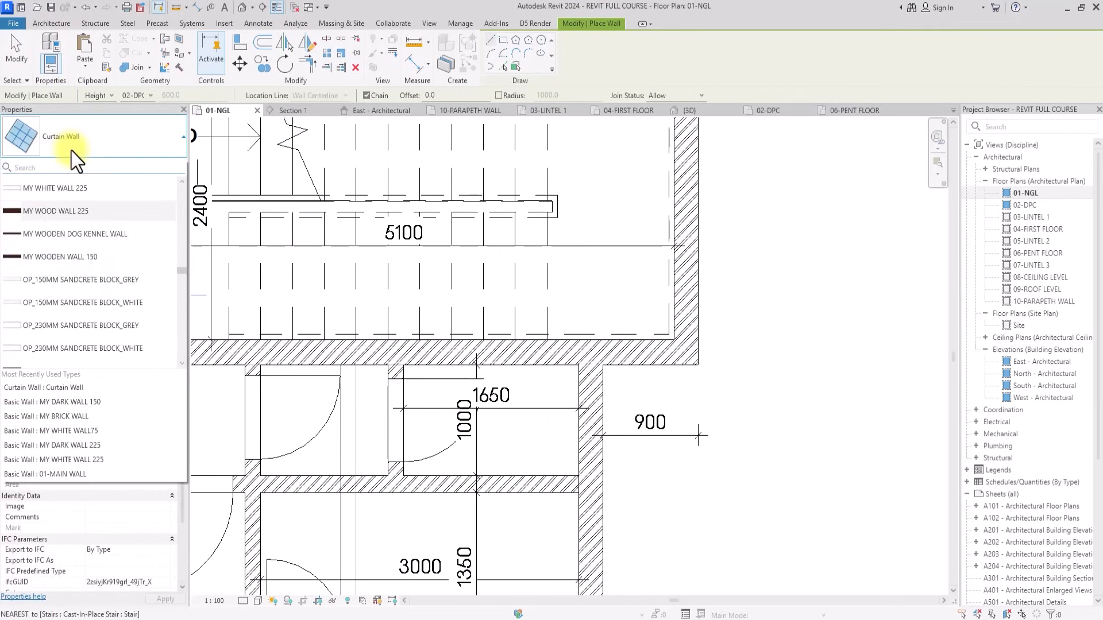
scroll(71, 152, up, 5)
click(82, 327)
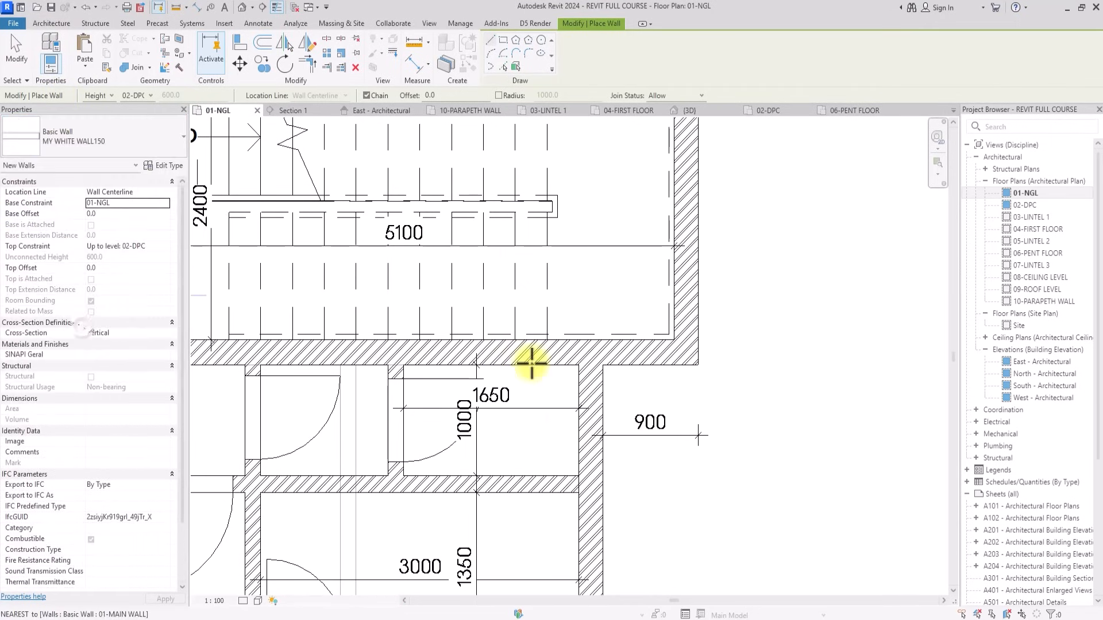
click(536, 364)
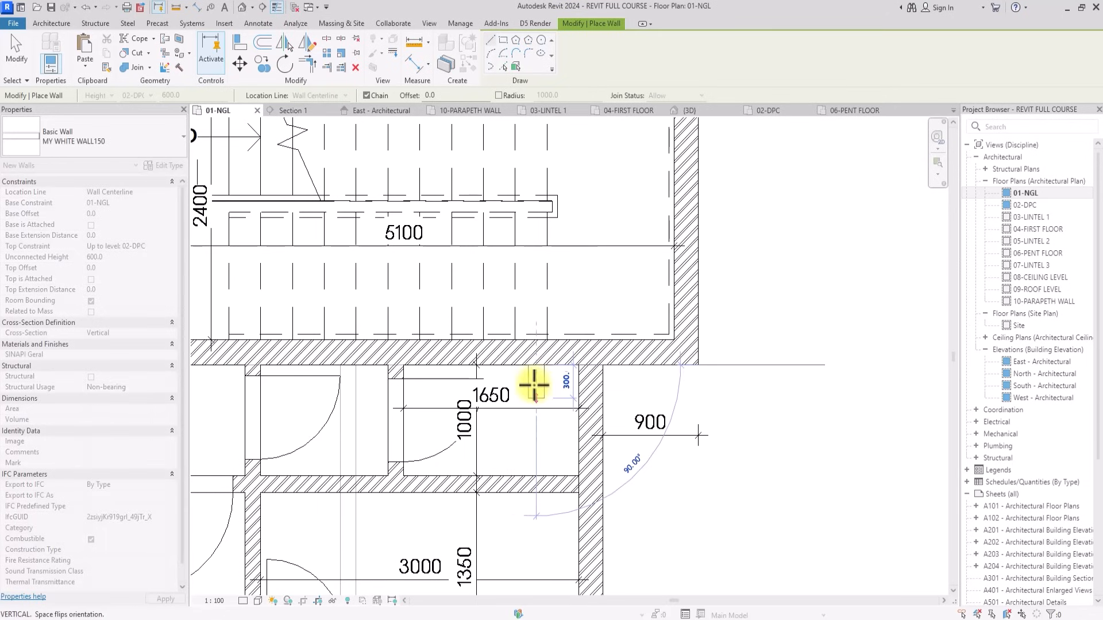
click(579, 408)
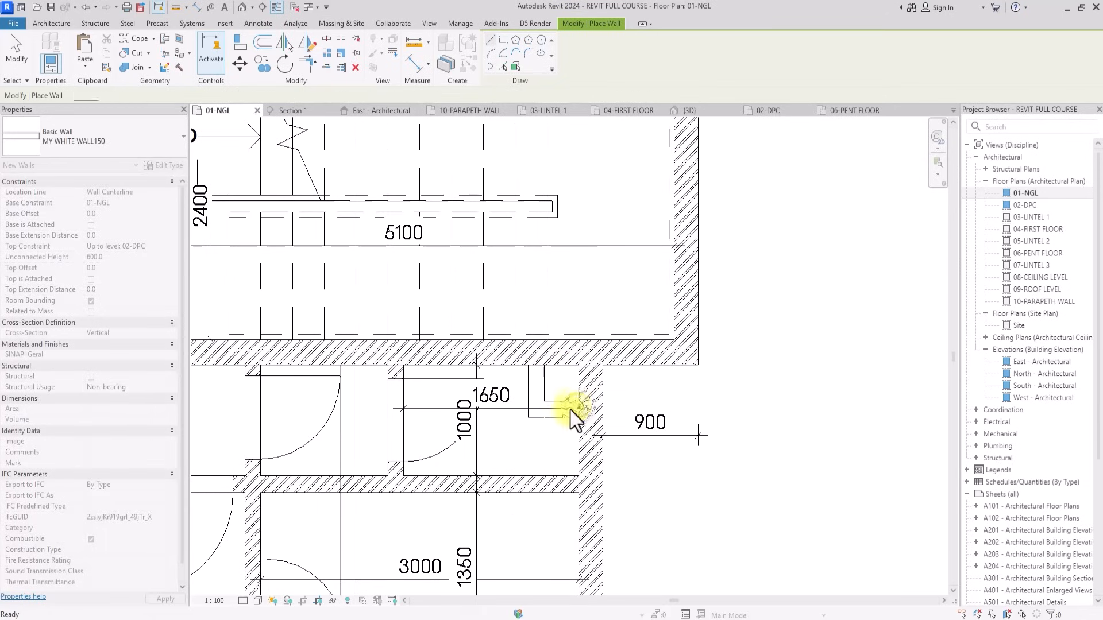
key(Escape)
Set the top constraint of both corner enclosure walls to Up to level: 06-PENT FLOOR.
click(536, 380)
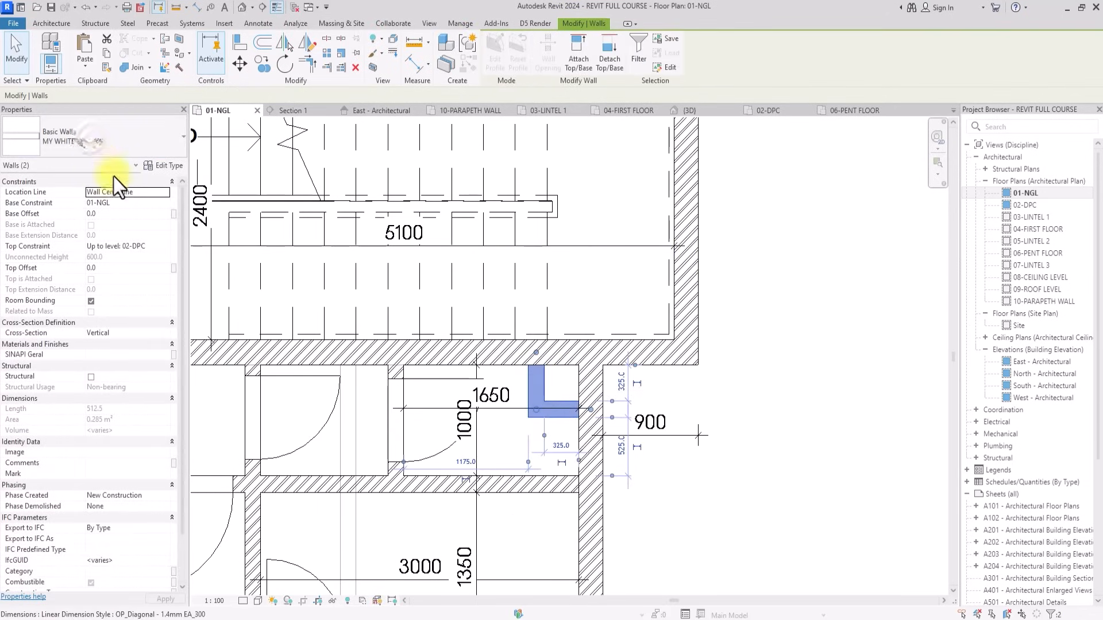
click(159, 249)
click(162, 248)
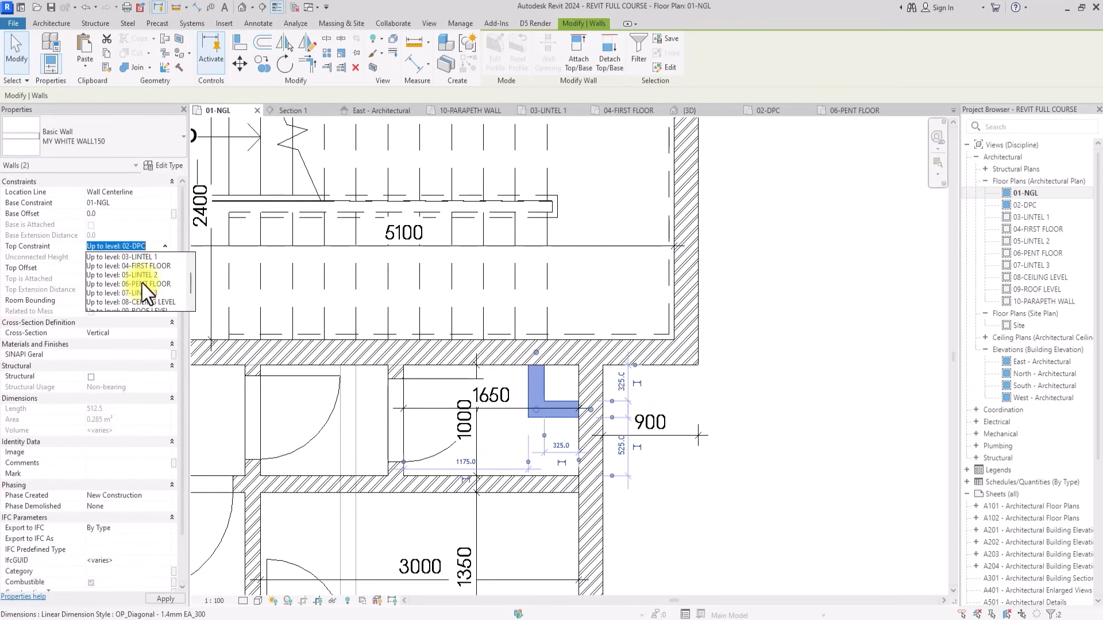
click(142, 283)
scroll(565, 371, down, 2)
click(731, 392)
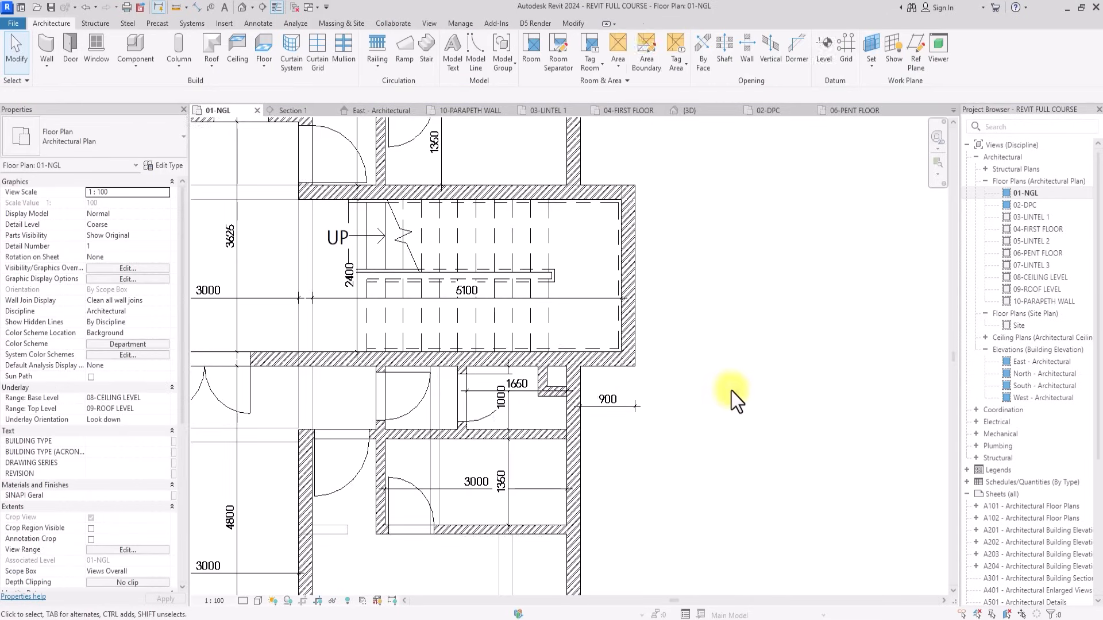
Add an aligned dimension for the corner enclosure's clear depth from the staircase wall, placed outside the side wall.
scroll(655, 393, up, 2)
mouse_move(655, 393)
middle_down()
mouse_move(735, 393)
mouse_move(666, 400)
middle_up()
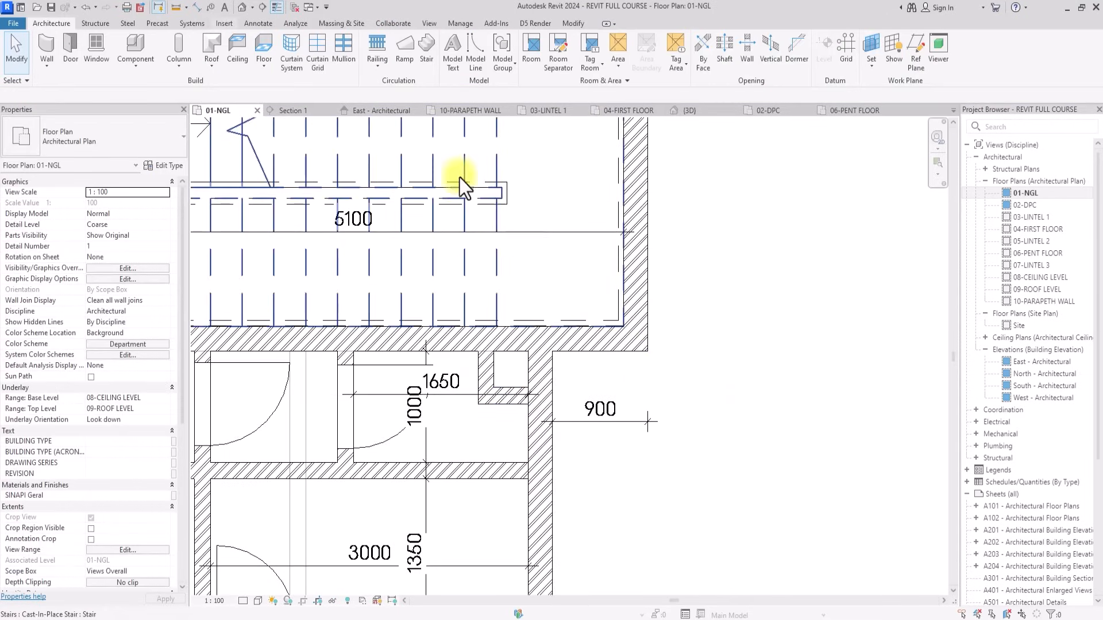
click(257, 23)
click(37, 52)
scroll(532, 382, up, 2)
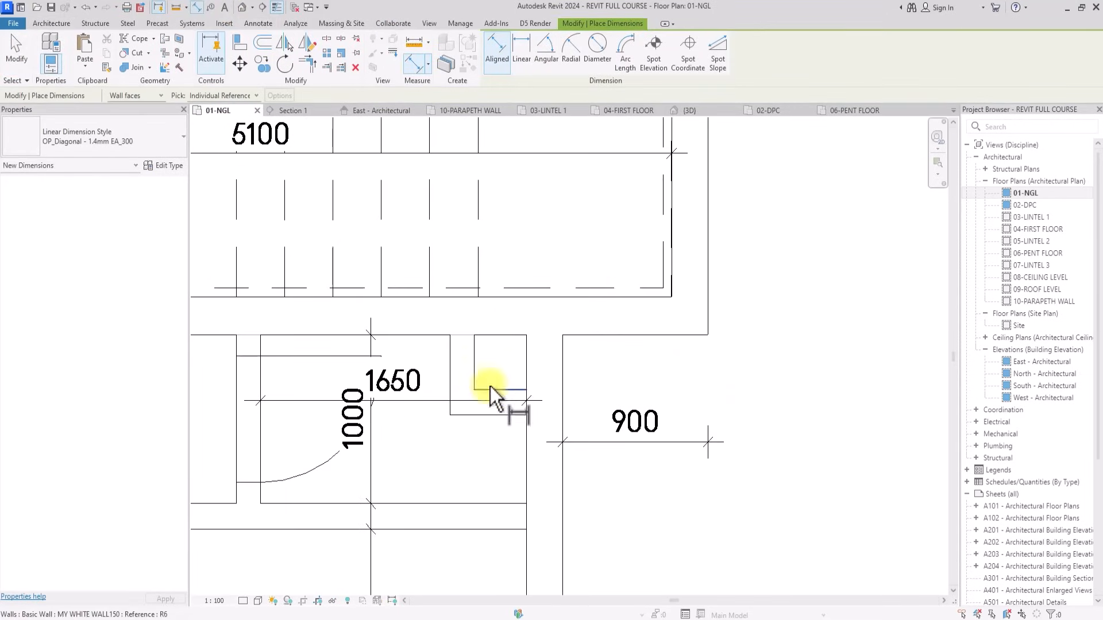
click(498, 391)
click(498, 335)
click(605, 367)
scroll(605, 366, up, 1)
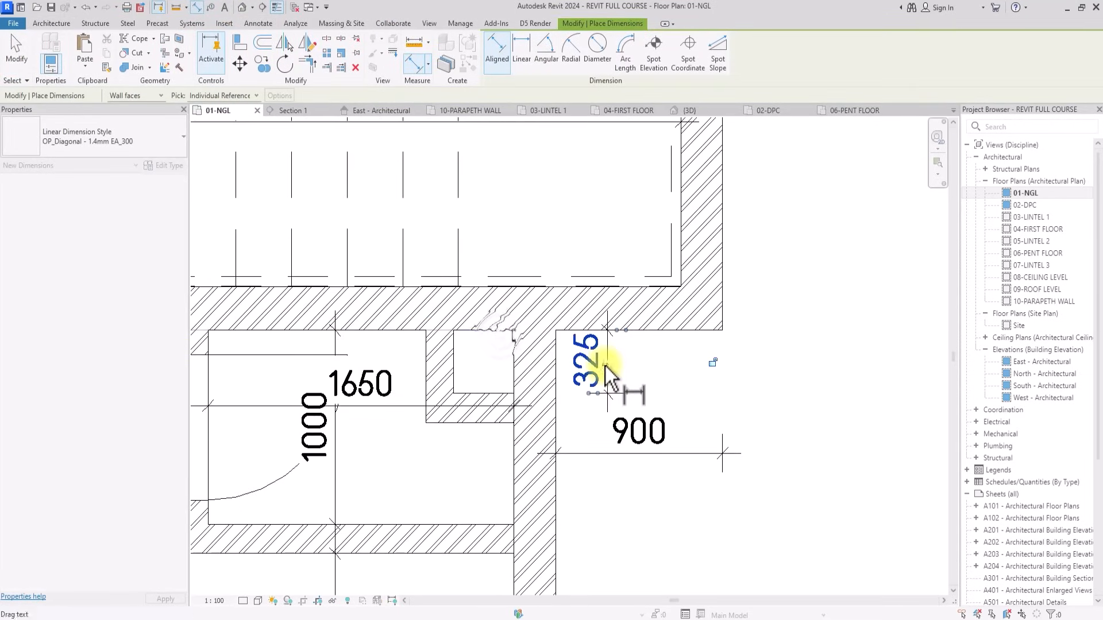
Add an aligned dimension for the corner enclosure's clear width up to the outer wall, placed over the staircase.
click(453, 366)
click(513, 373)
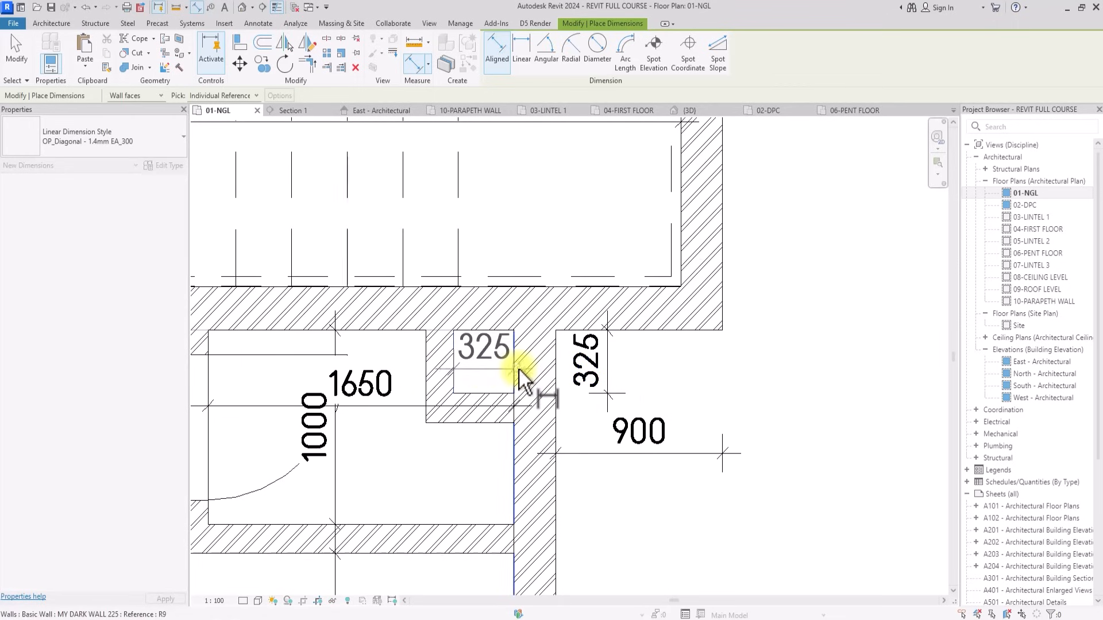
click(492, 244)
key(Escape)
key(Escape)
scroll(460, 345, down, 2)
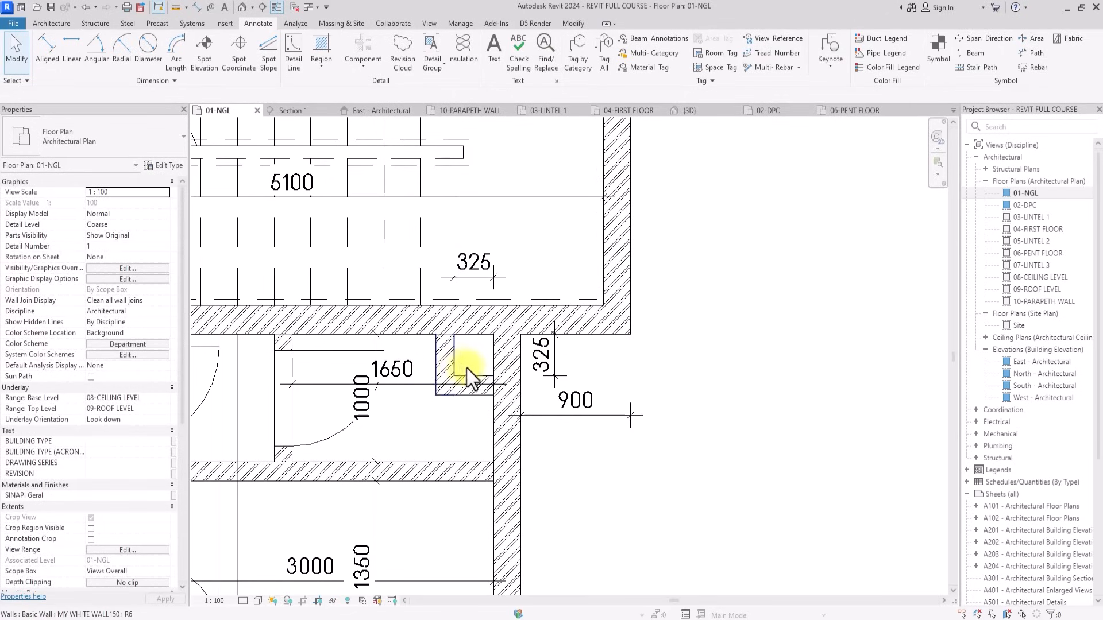
Set the corner enclosure's clear depth from the staircase wall to 300 mm.
click(471, 371)
click(550, 355)
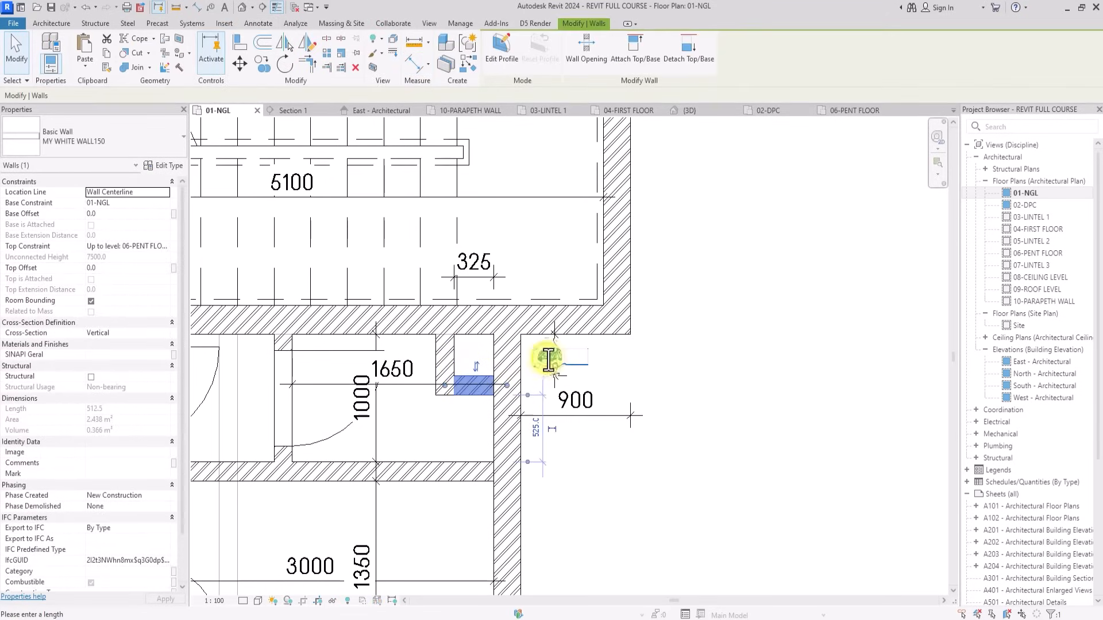
key(Return)
scroll(693, 352, down, 2)
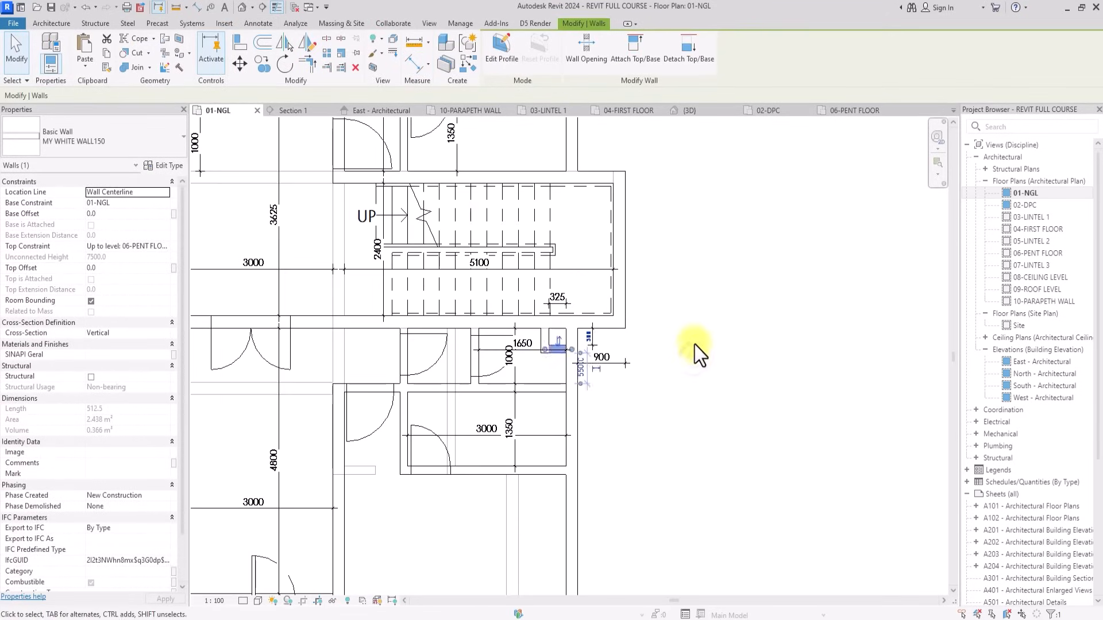
key(Escape)
In the 02-DPC floor plan, start a new wall using the curtain wall type GRILL PANELS.
double_click(1036, 206)
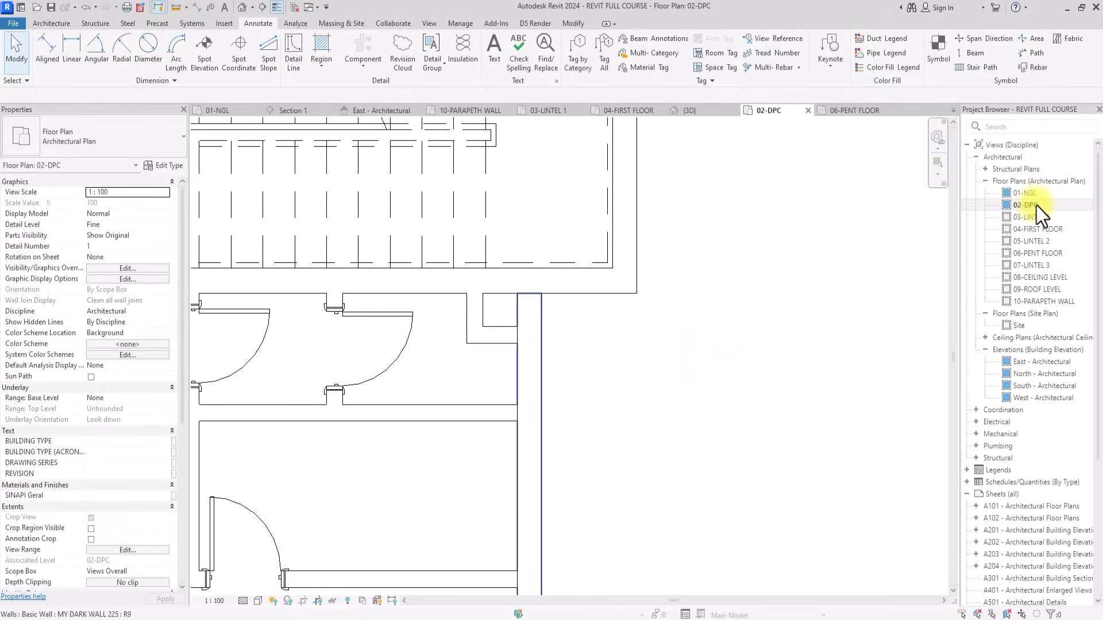
click(50, 25)
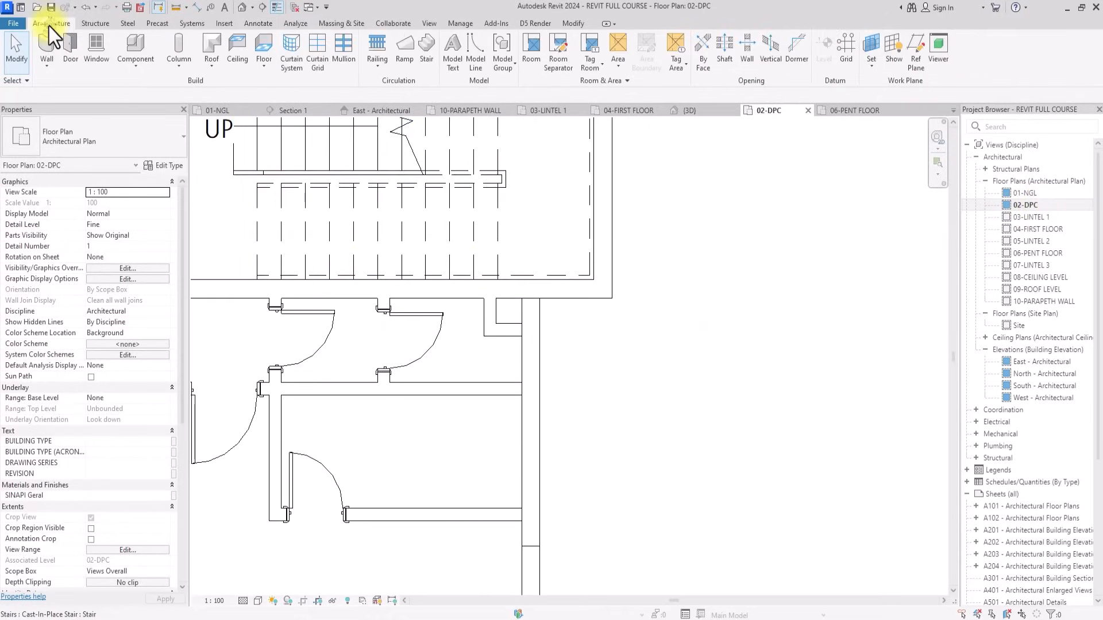
click(39, 47)
click(45, 138)
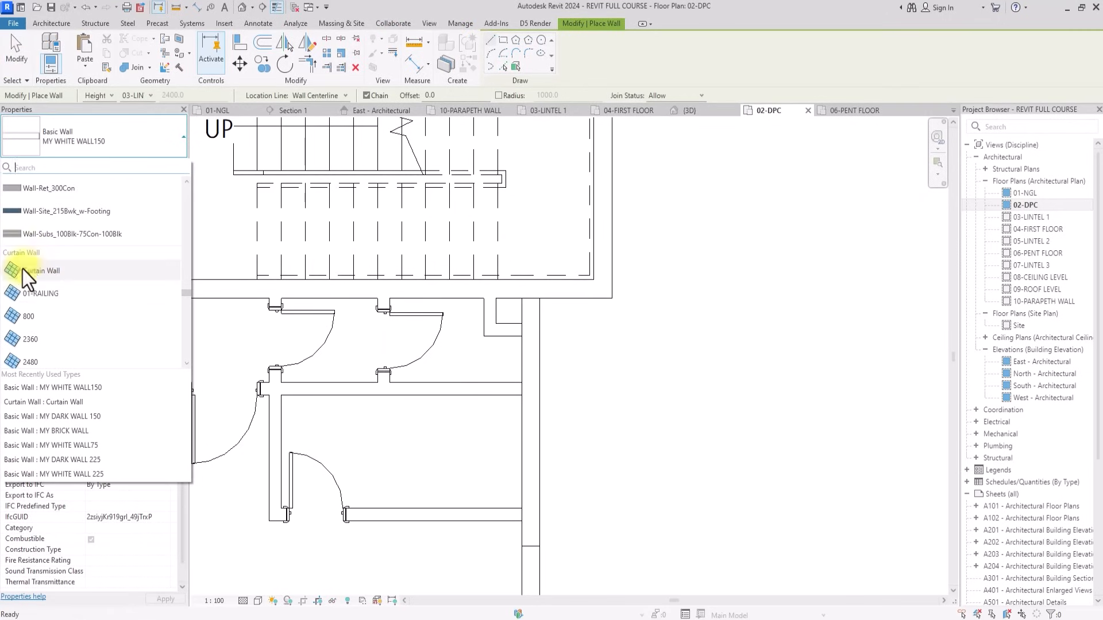
scroll(32, 265, down, 2)
scroll(32, 264, down, 3)
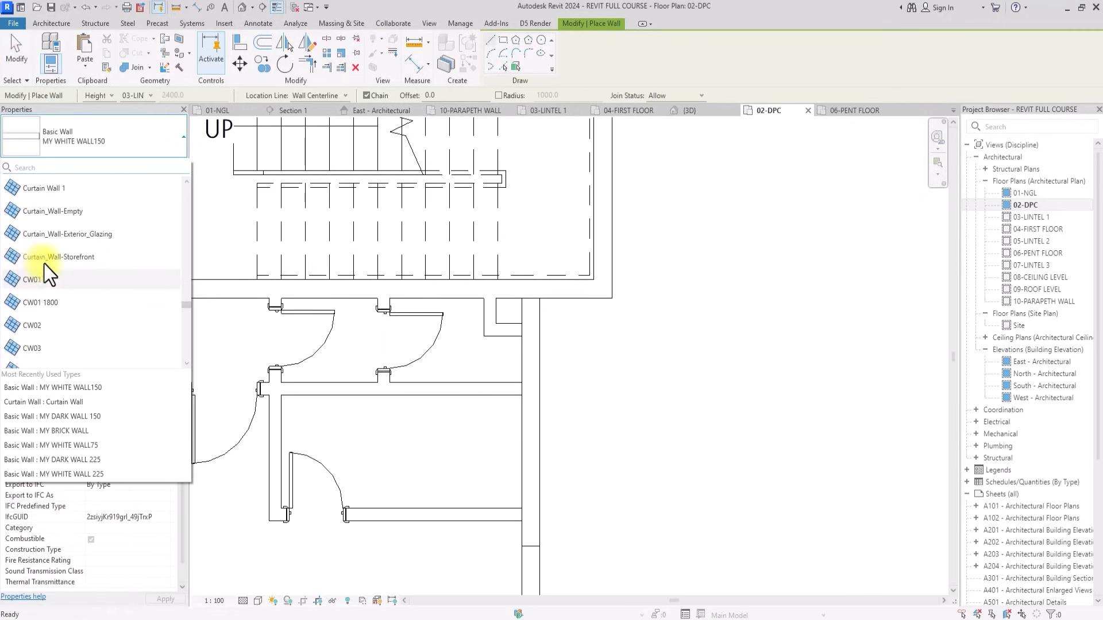
scroll(57, 265, down, 2)
scroll(57, 264, down, 3)
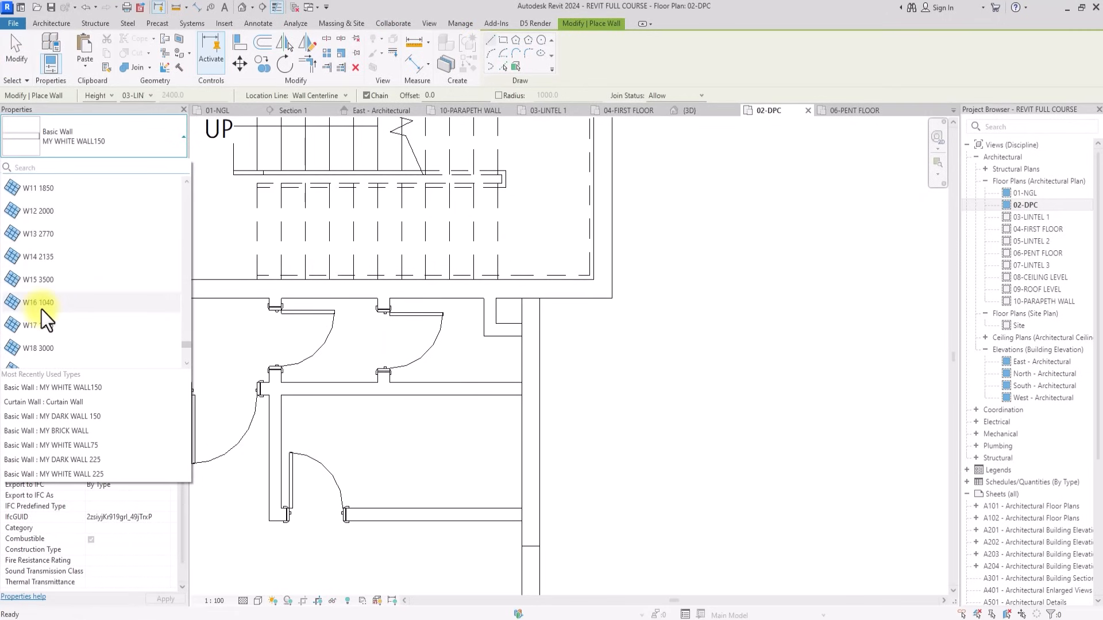
scroll(41, 309, down, 3)
scroll(41, 309, up, 2)
scroll(41, 309, up, 4)
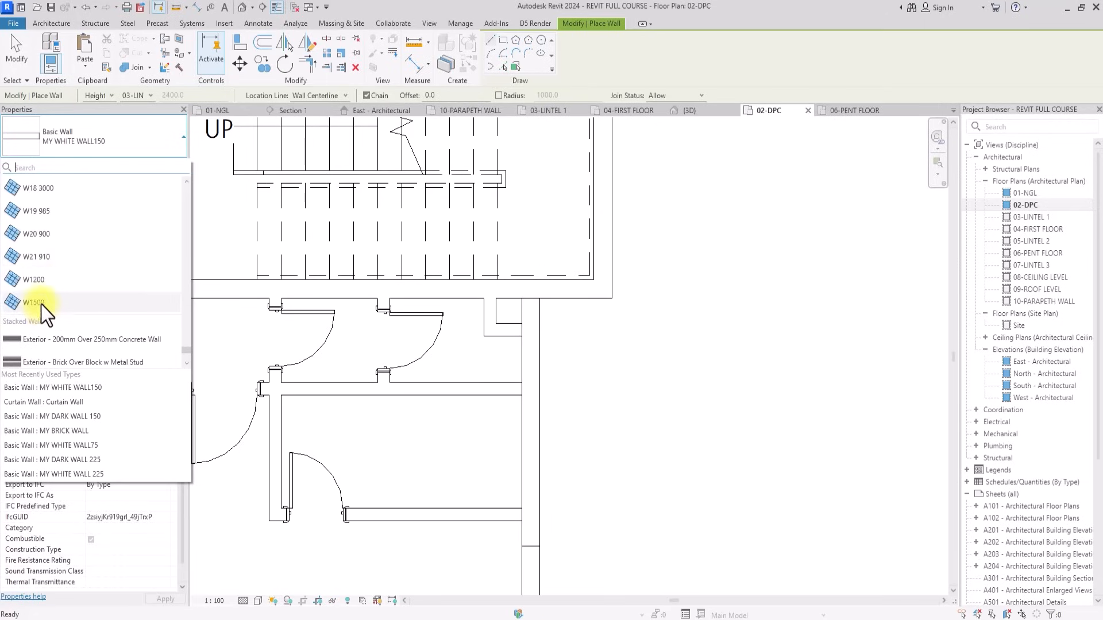
scroll(40, 278, up, 10)
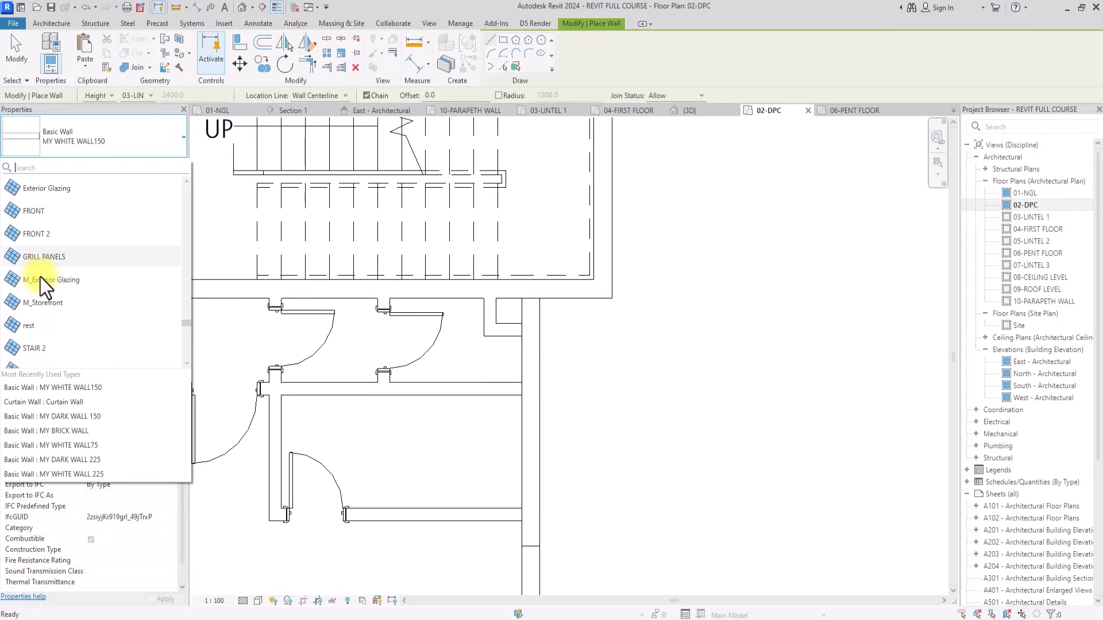
scroll(35, 242, up, 5)
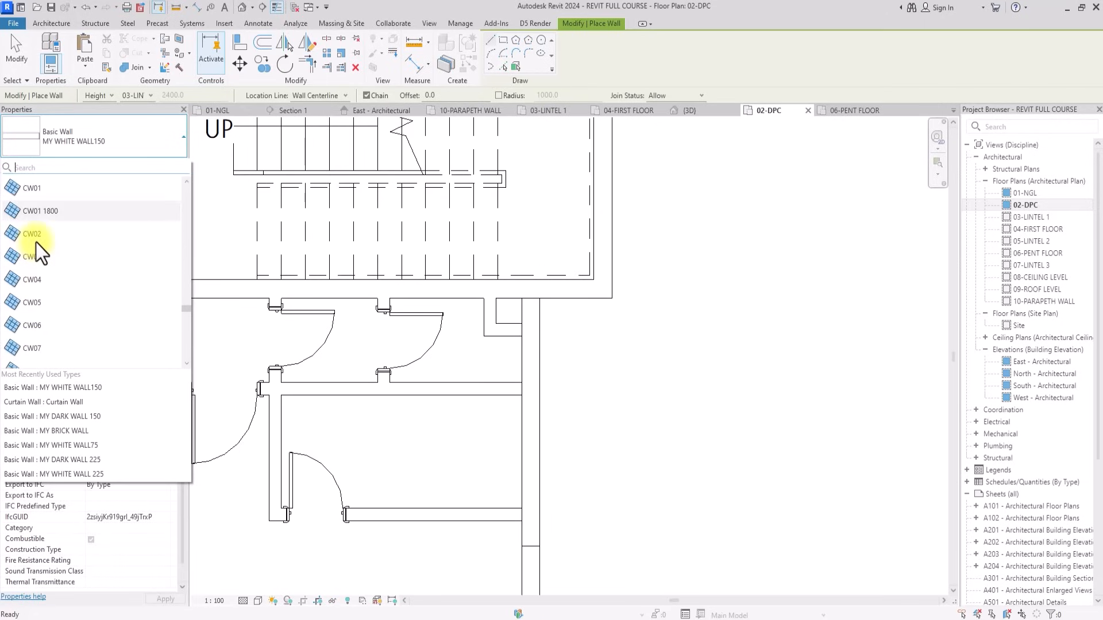
scroll(35, 240, down, 5)
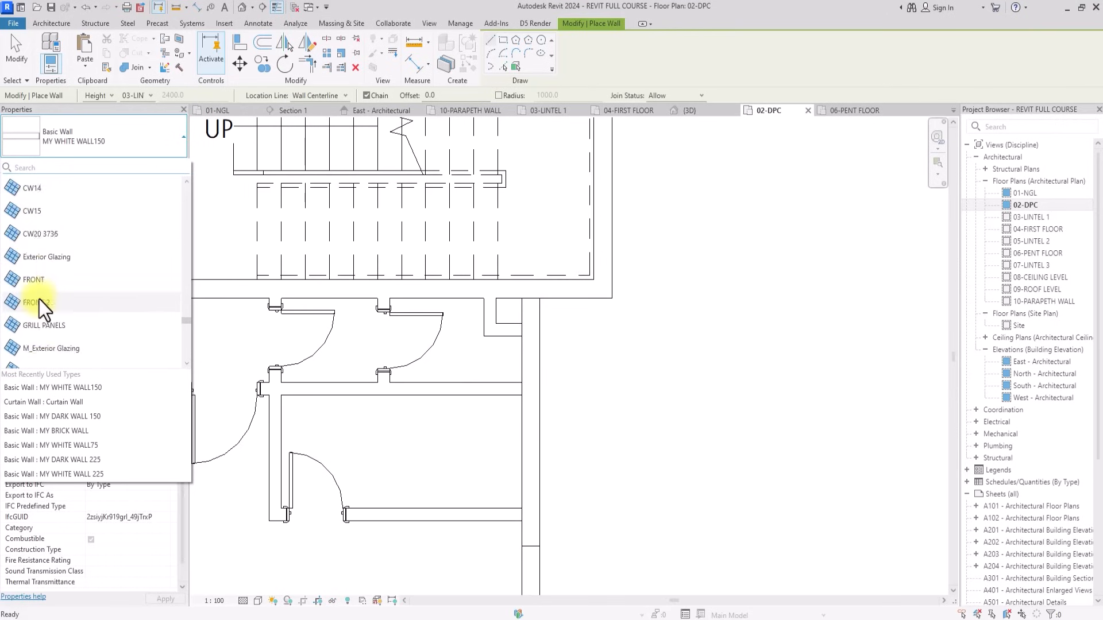
scroll(39, 299, down, 2)
click(32, 258)
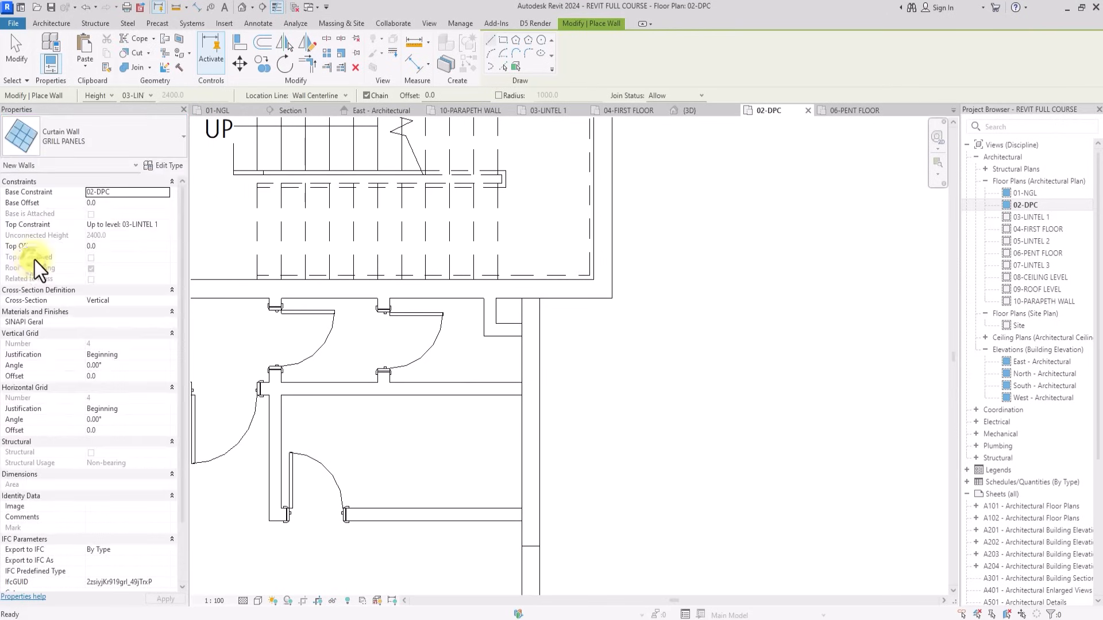
Set the new grill wall's top constraint to Up to level: 06-PENT FLOOR, top offset to -450 and base offset to 300.
click(166, 226)
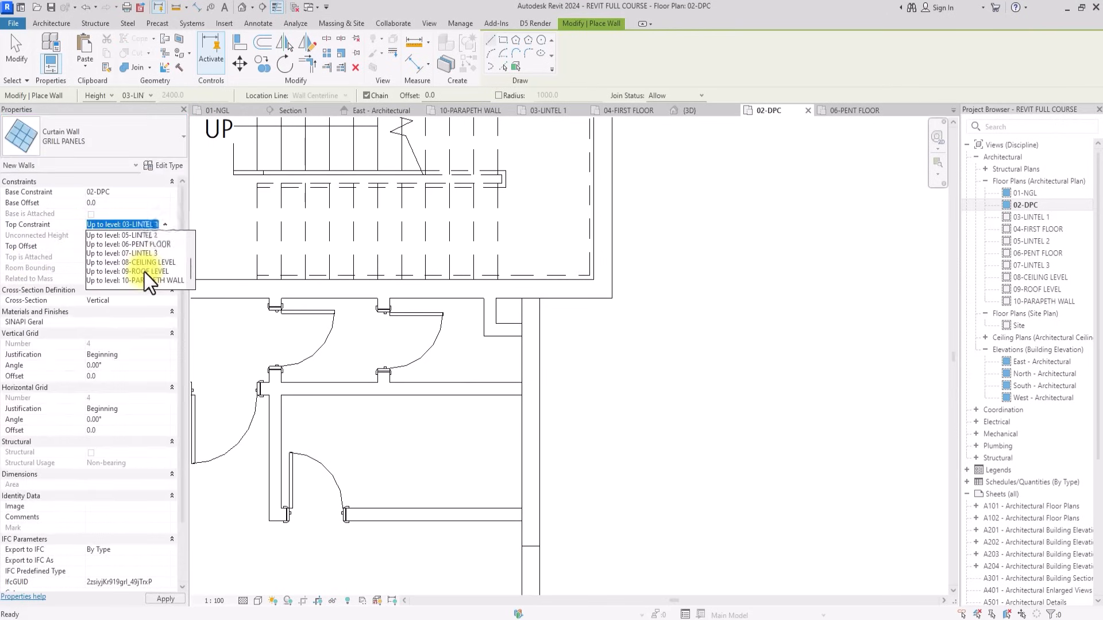
click(144, 271)
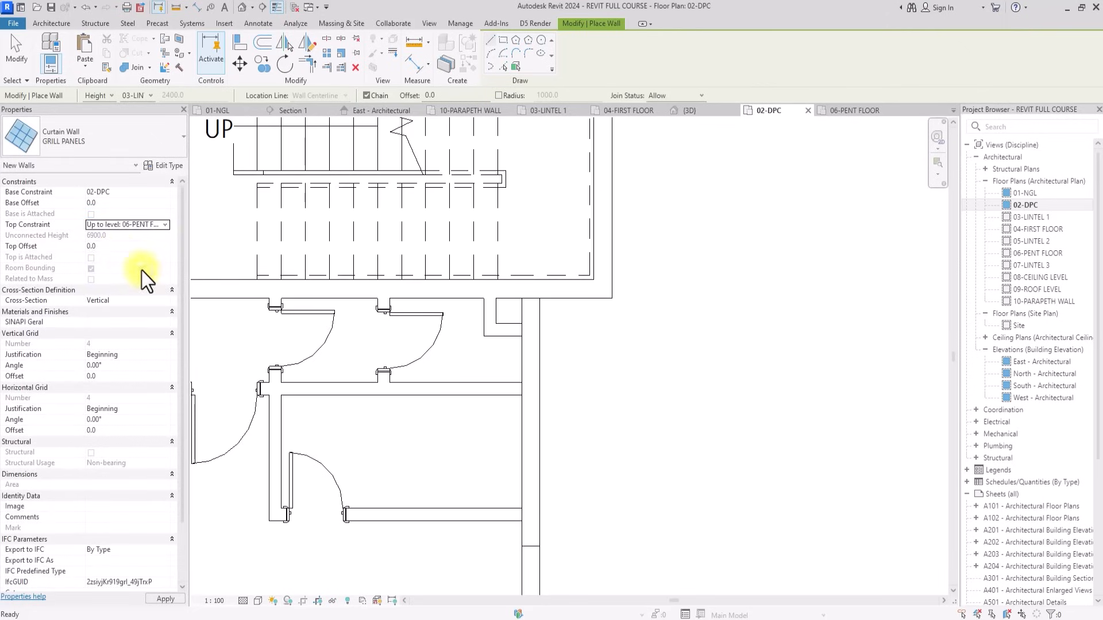
click(112, 247)
click(108, 202)
text(300)
key(Return)
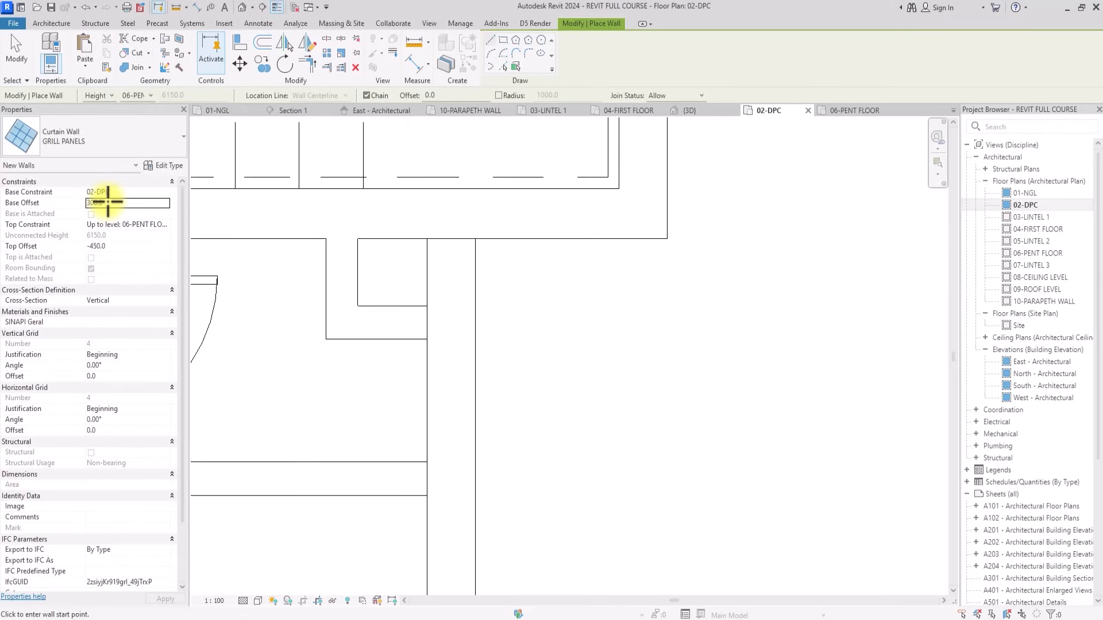
key(Escape)
key(Escape)
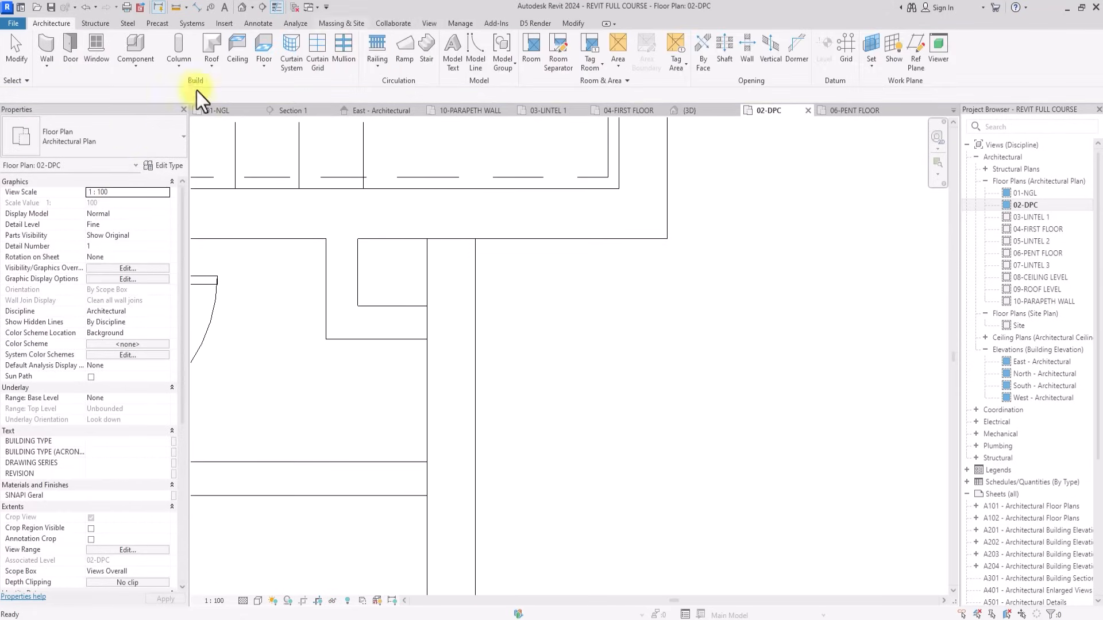
Draw a thin detail line across the side wall's thickness, continuing the inner face of the corner enclosure's 150 mm wall.
click(250, 23)
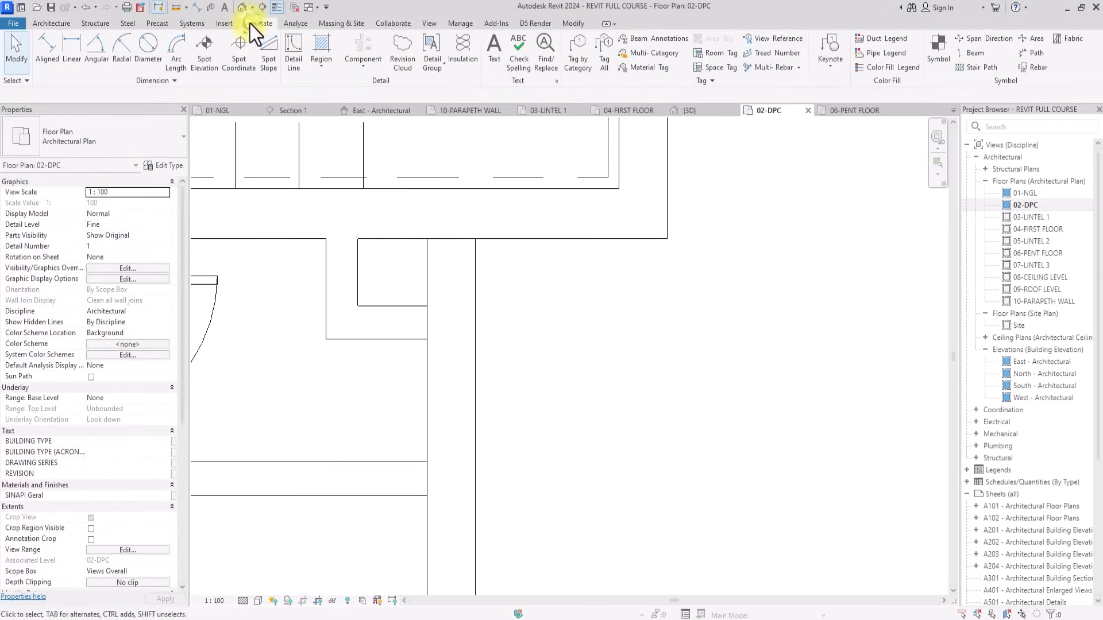
click(296, 61)
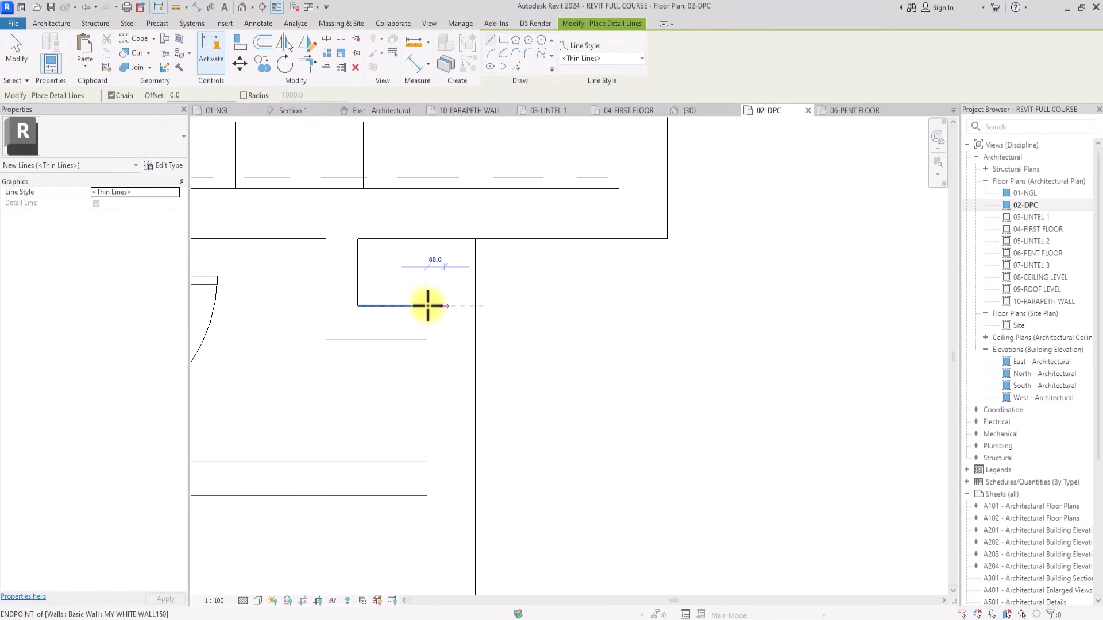
click(427, 306)
click(473, 305)
key(Escape)
key(Escape)
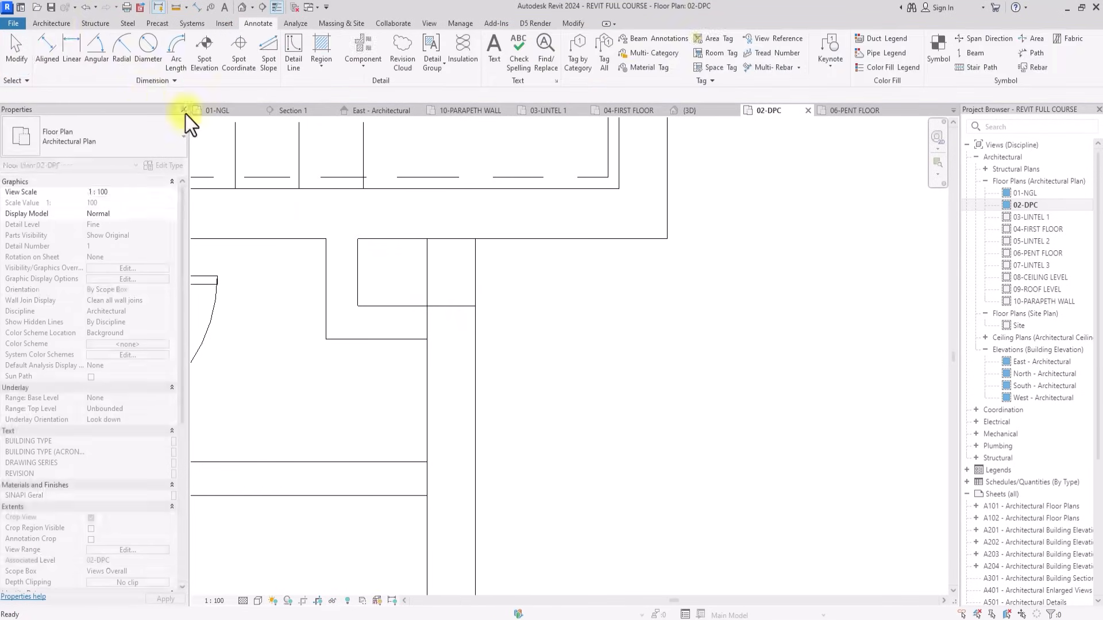
Draw a 300 mm GRILL PANELS wall along the side wall's centreline, from the detail line to the staircase wall, and inspect it in 3D.
click(51, 23)
click(47, 46)
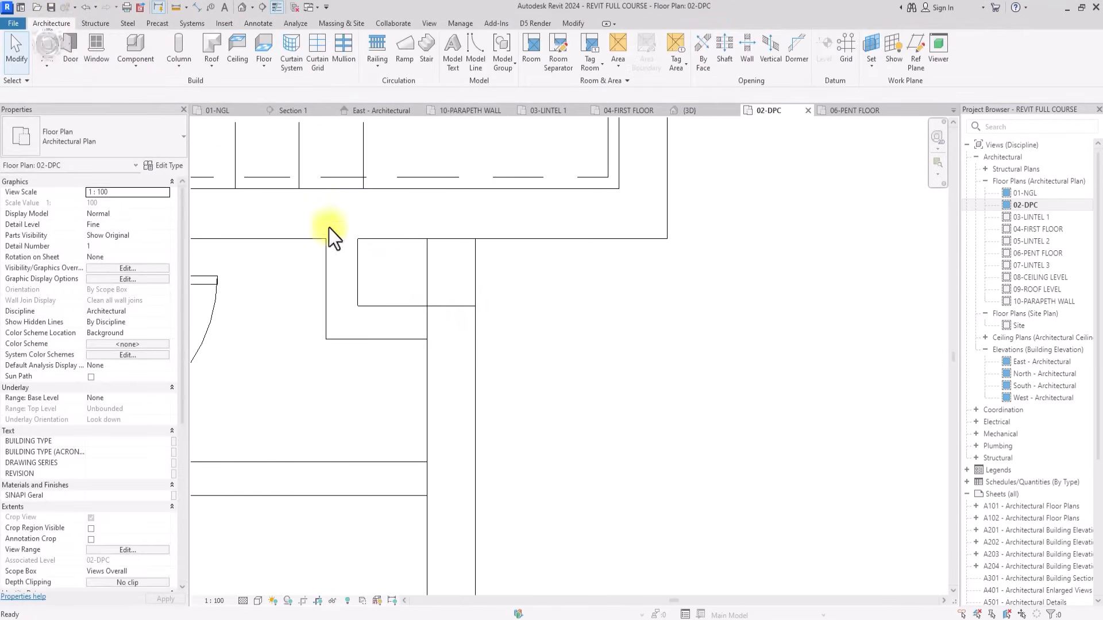
click(451, 306)
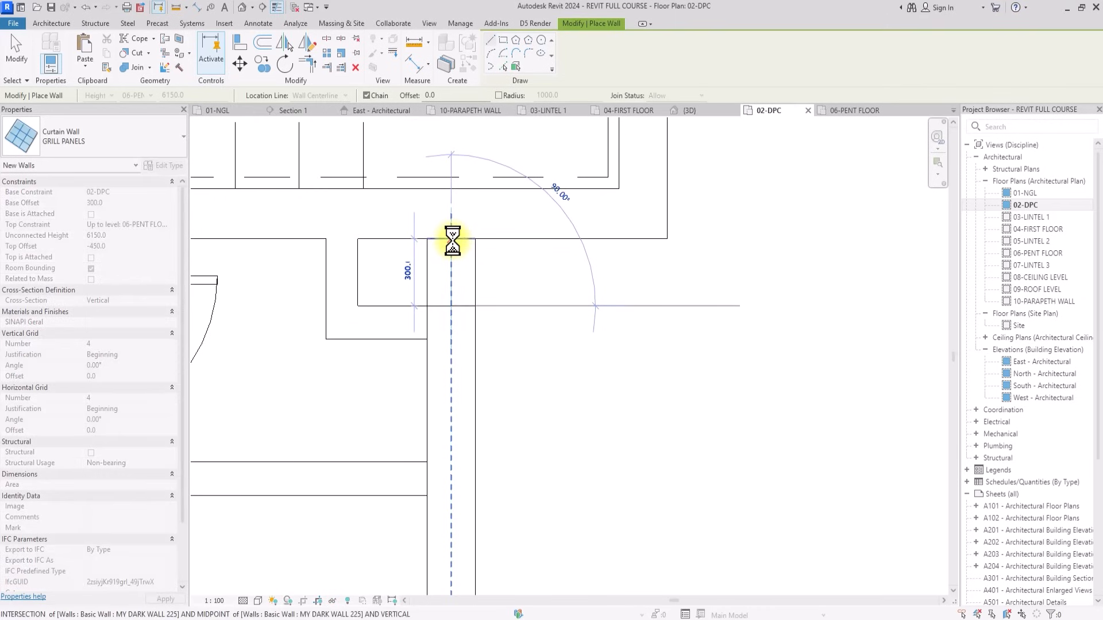
click(453, 240)
key(Escape)
key(Escape)
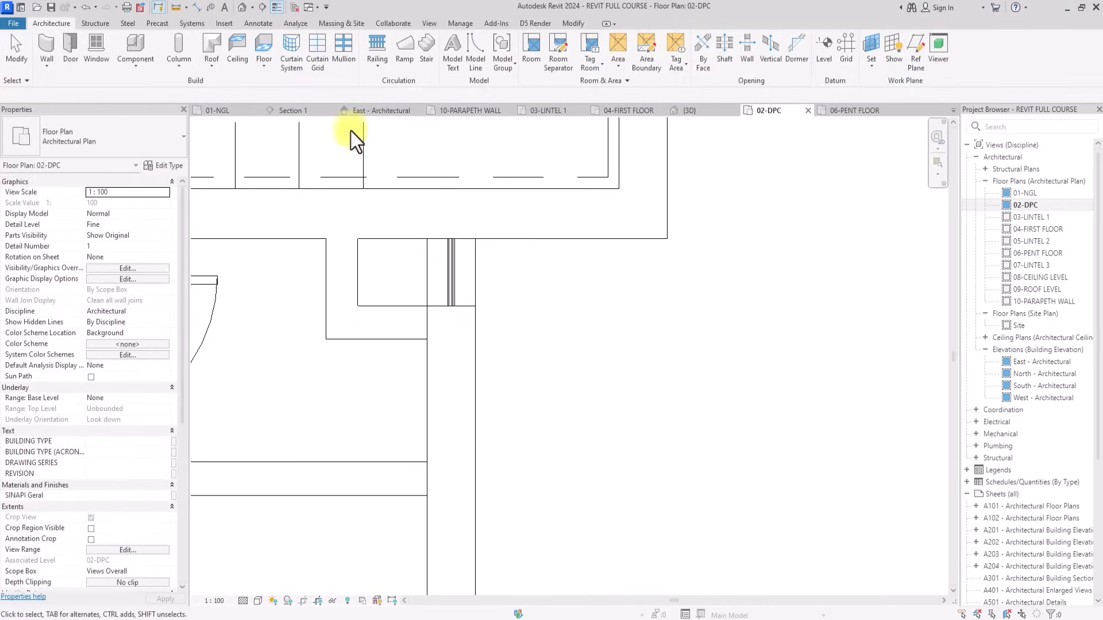
click(242, 7)
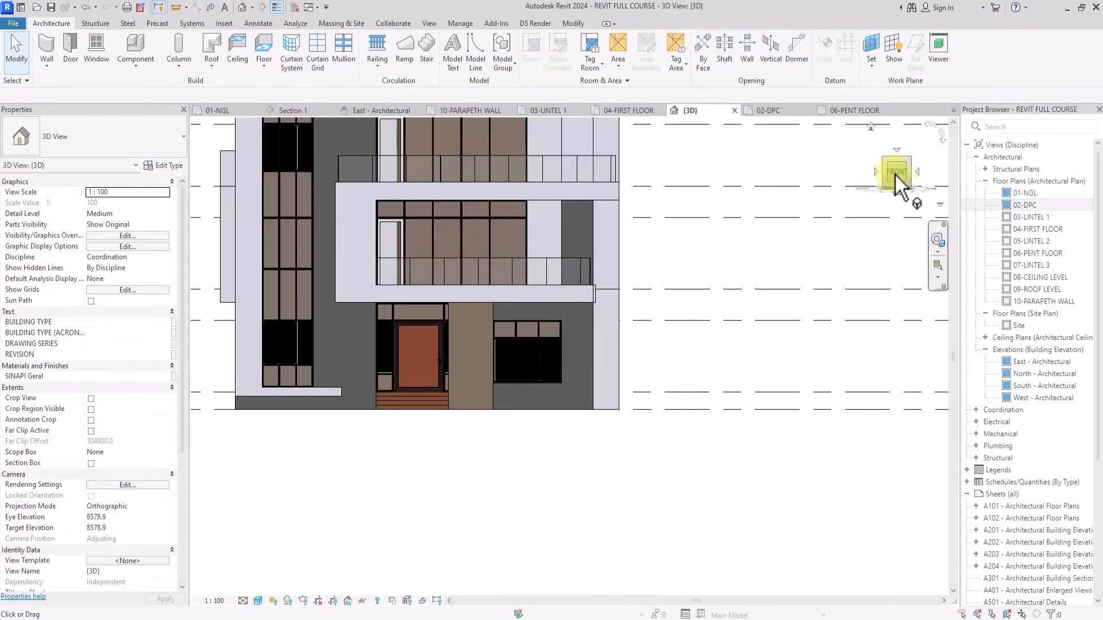
drag(895, 174, 775, 204)
scroll(769, 204, up, 8)
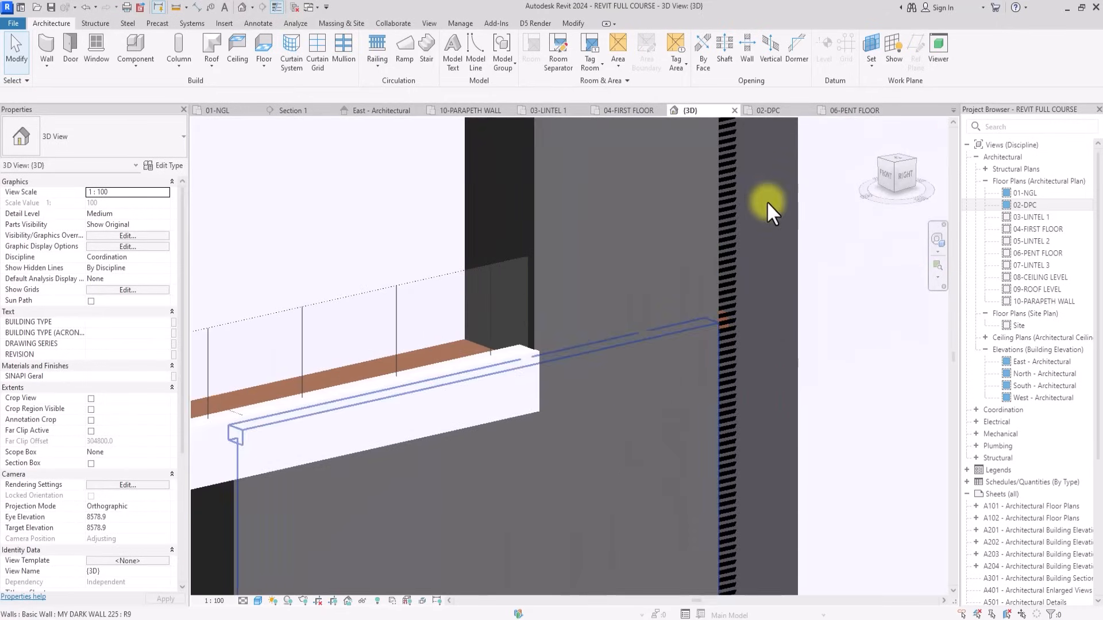
scroll(768, 203, down, 6)
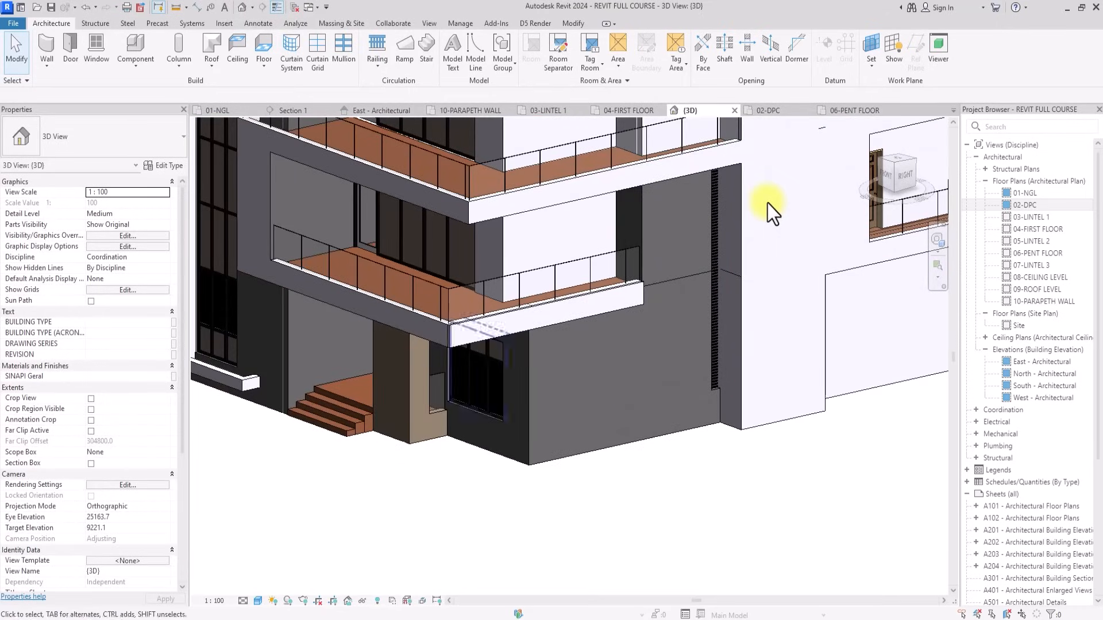
Return to the 02-DPC floor plan and start a new wall using the plain Curtain Wall type.
double_click(1025, 204)
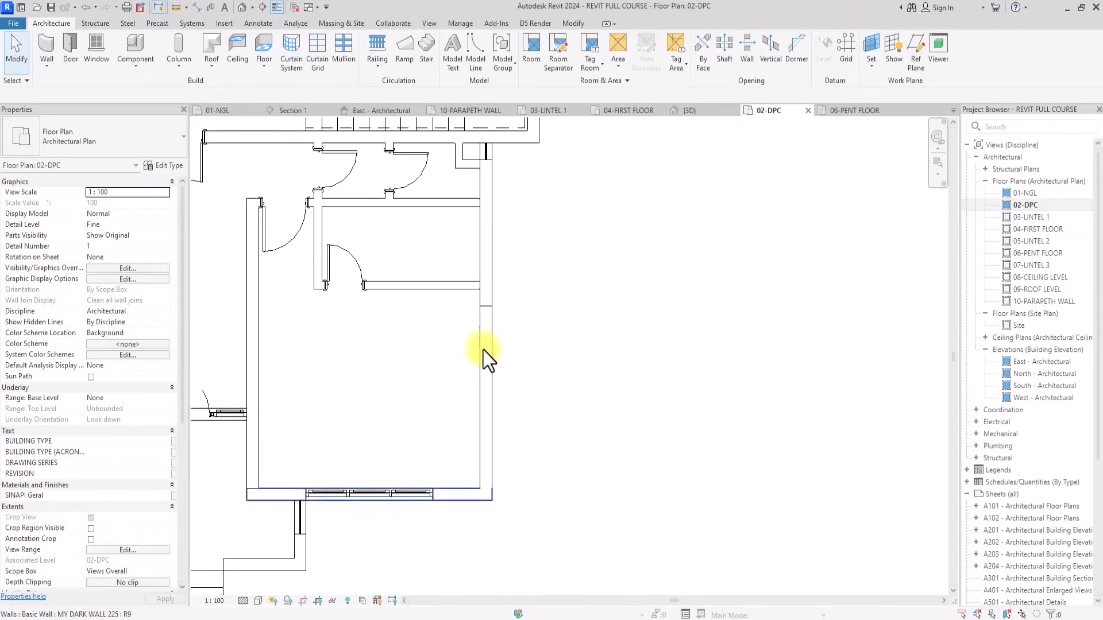
scroll(484, 466, up, 1)
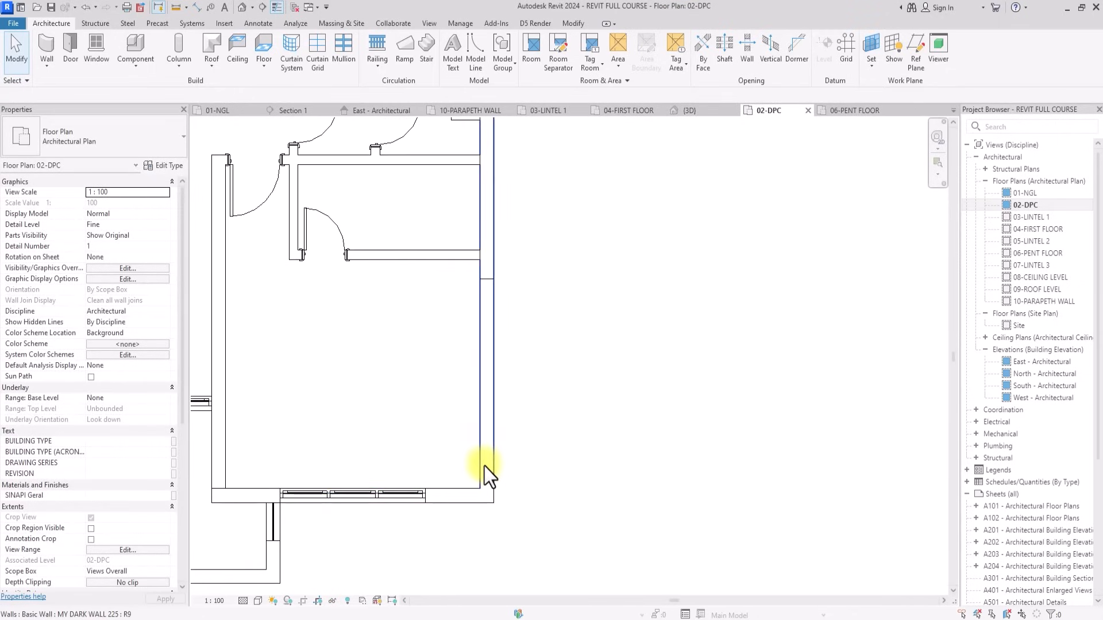
click(50, 41)
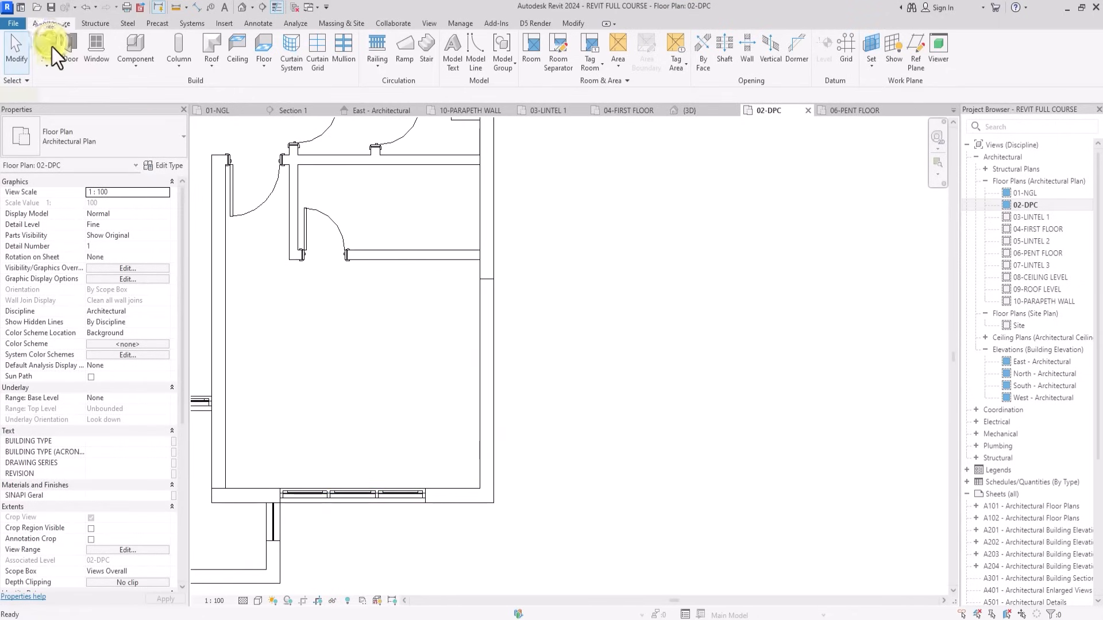
click(78, 133)
scroll(78, 133, up, 8)
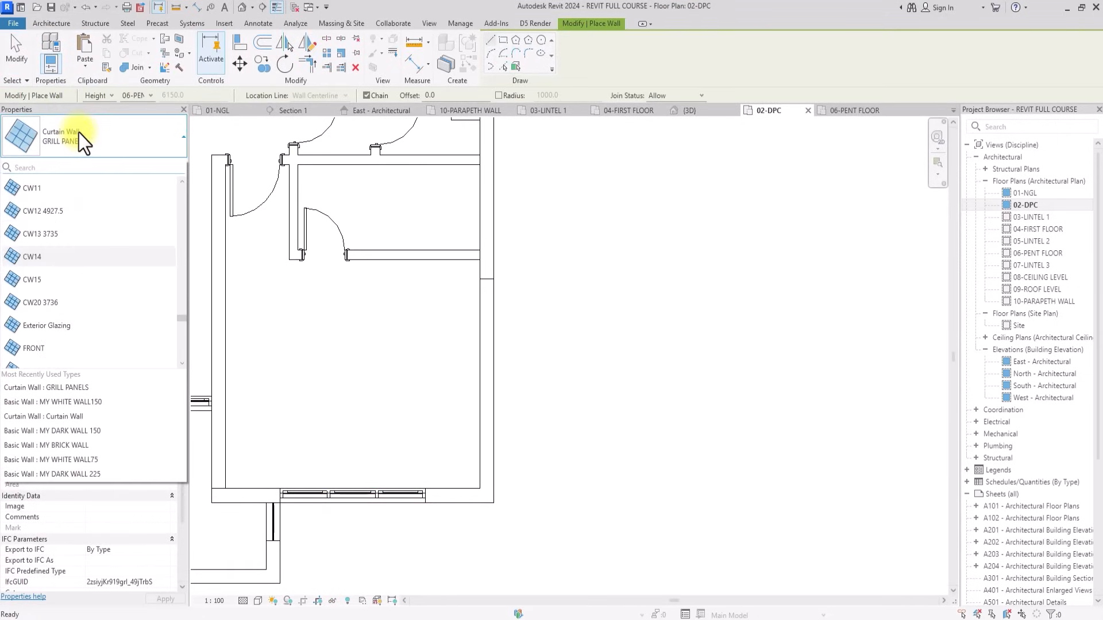
scroll(180, 286, down, 10)
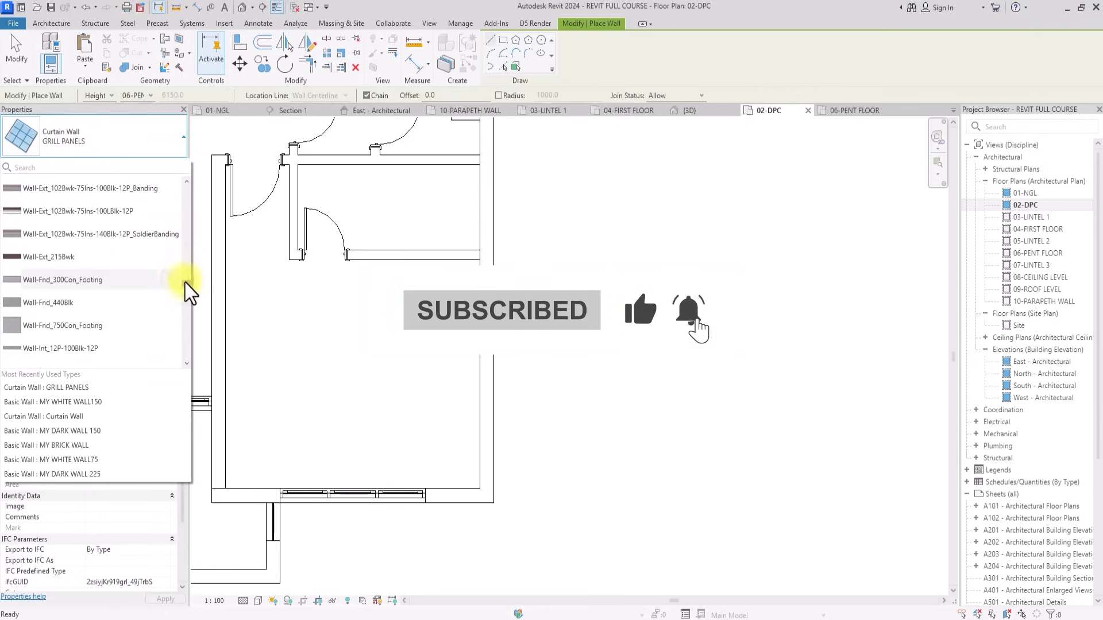
drag(185, 282, 182, 182)
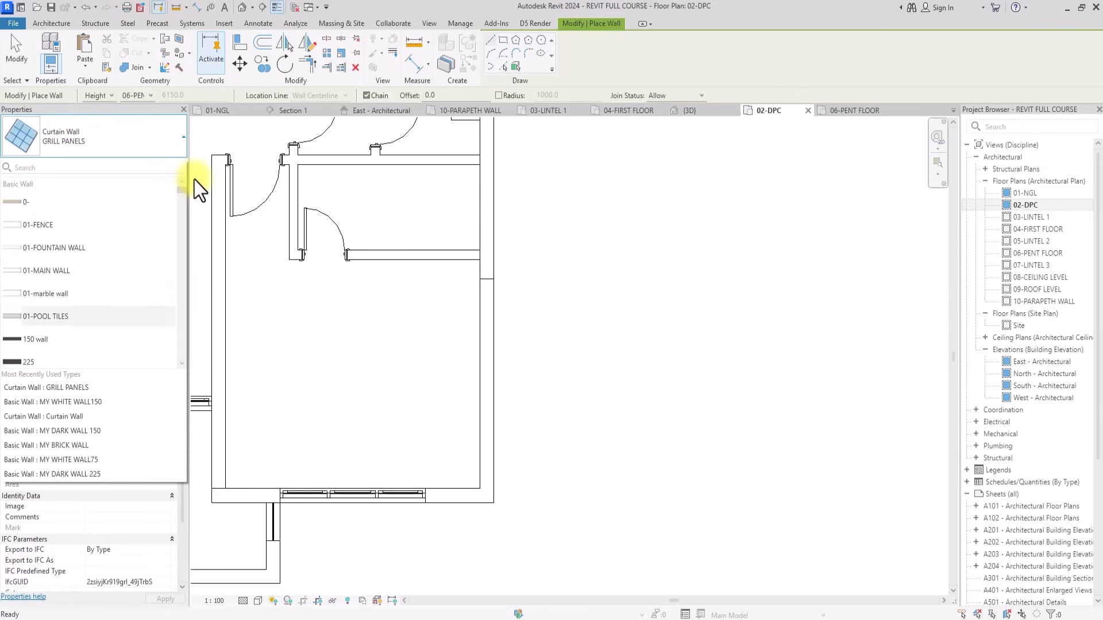
scroll(194, 180, down, 6)
scroll(194, 181, up, 6)
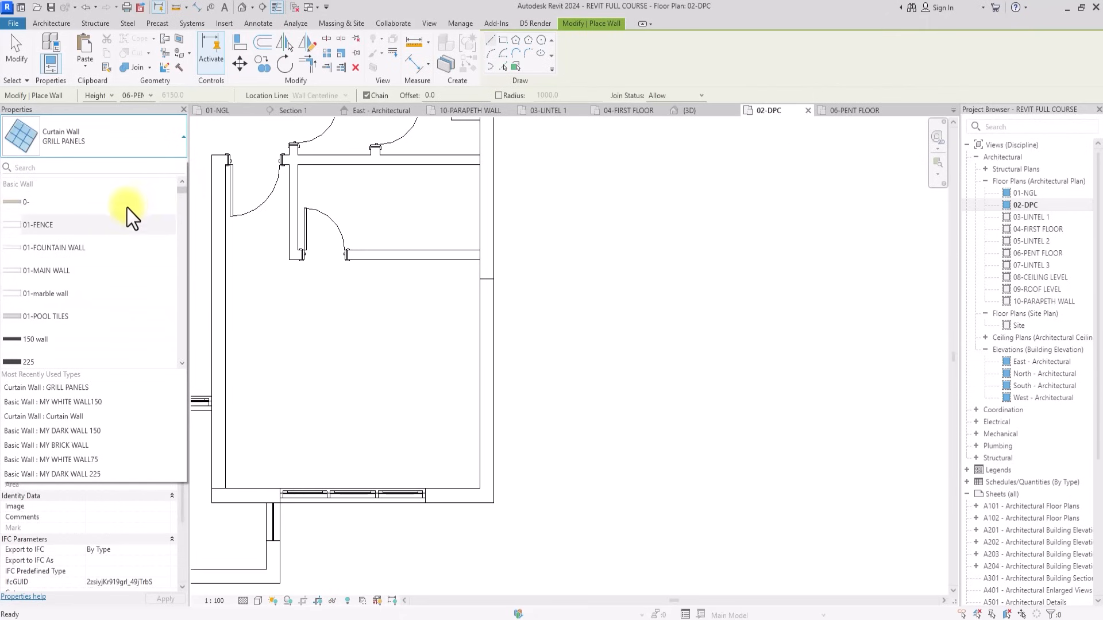
scroll(30, 290, down, 10)
click(32, 322)
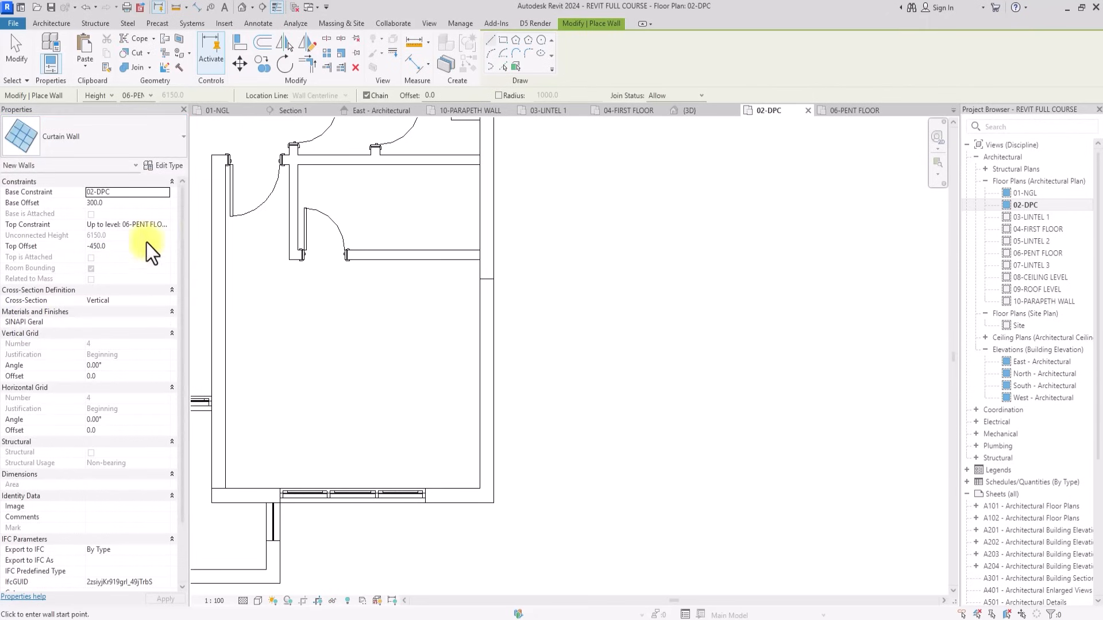
Set the new curtain wall's top constraint to Up to level: 03-LINTEL 1 and its top offset to 0.
click(167, 225)
click(166, 224)
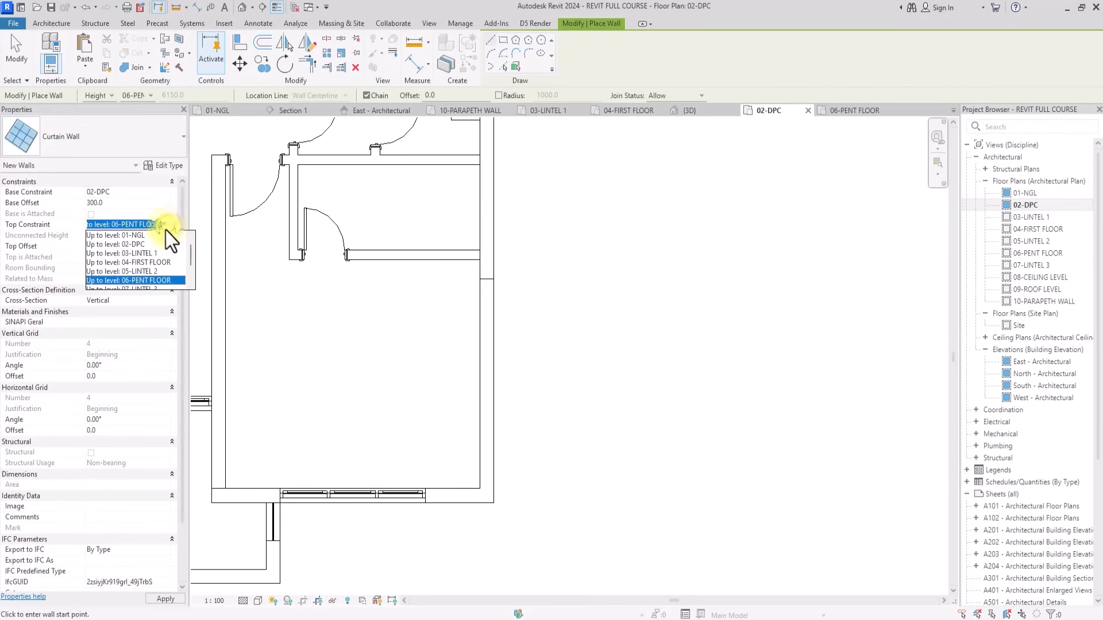
click(143, 256)
click(130, 249)
text(0)
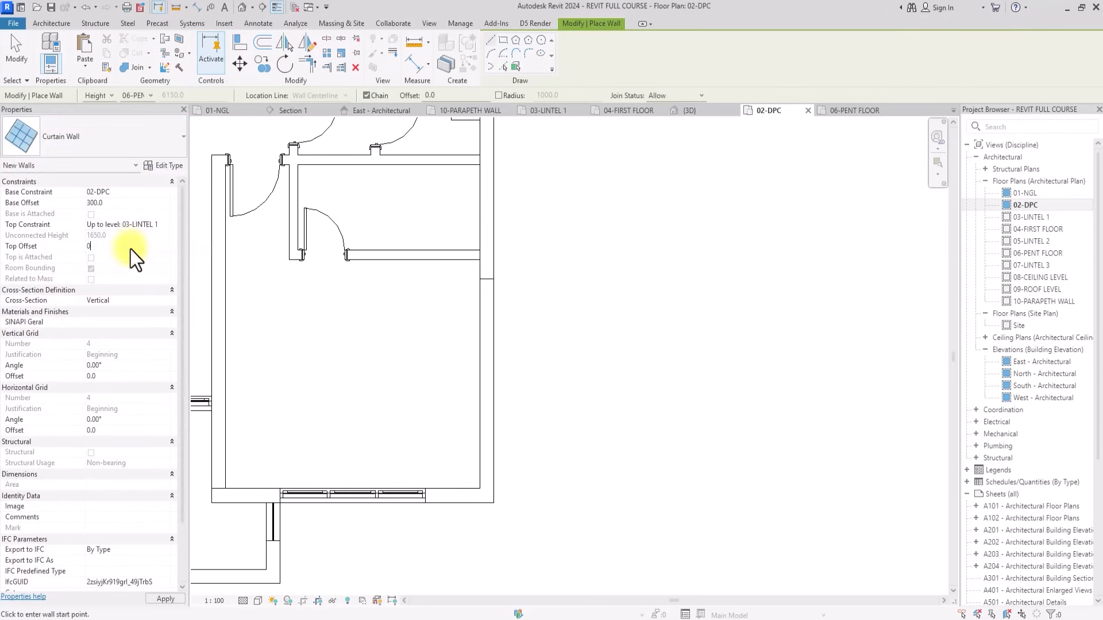
click(115, 204)
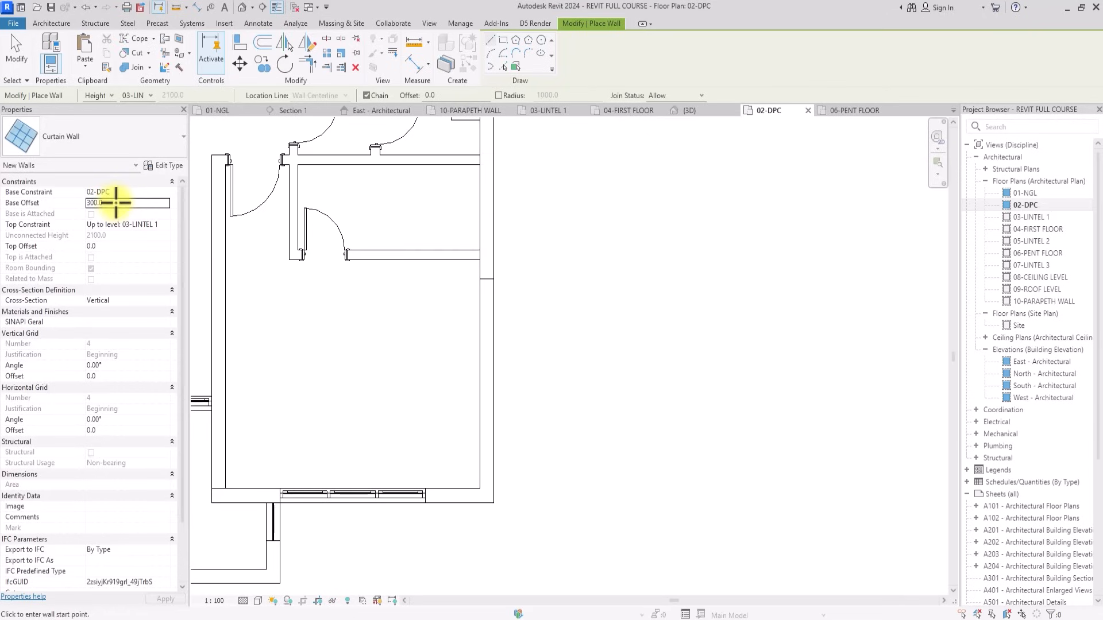
scroll(278, 235, up, 2)
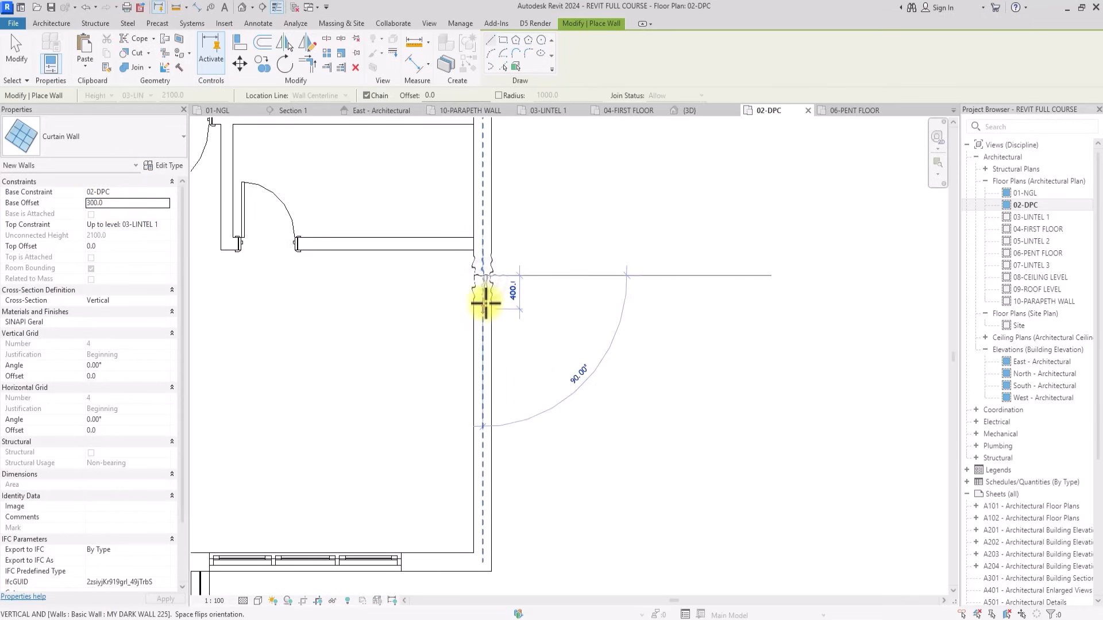
Draw a 600 mm curtain wall along the side wall's centreline, starting 300 mm from the interior partition.
click(485, 302)
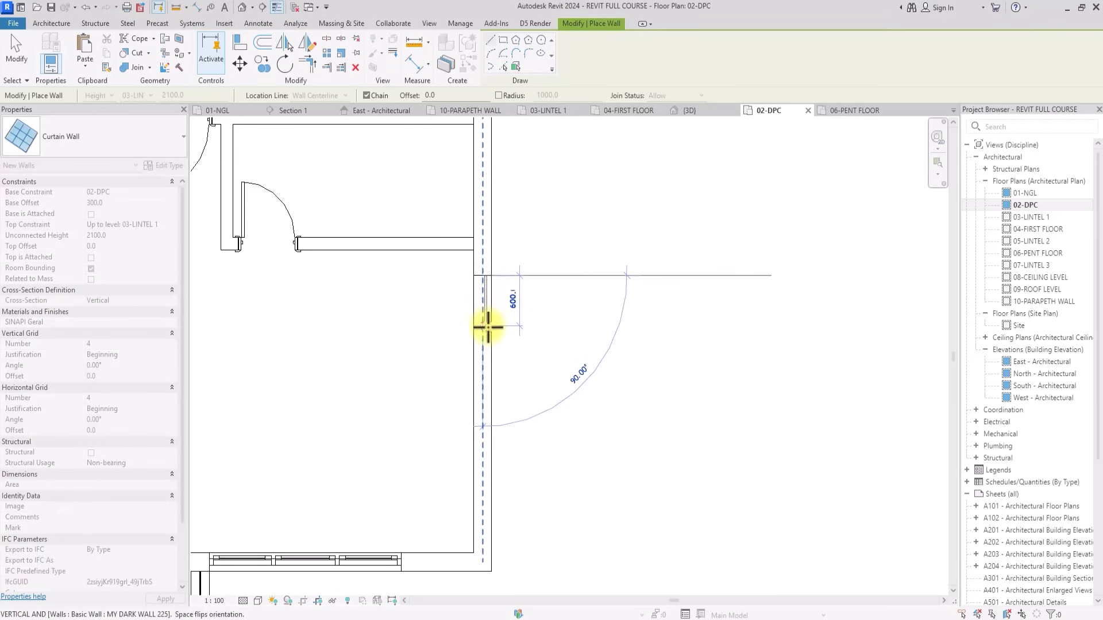
click(488, 328)
key(Escape)
key(Escape)
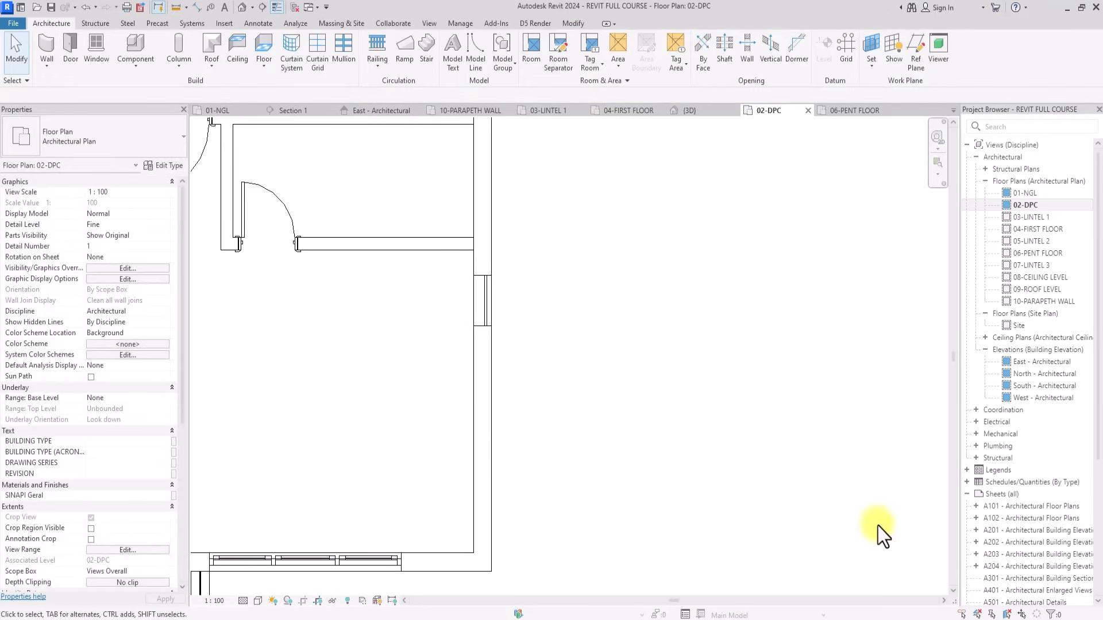
Flip the orientation of the new 600 mm curtain wall within the side wall.
scroll(482, 321, up, 1)
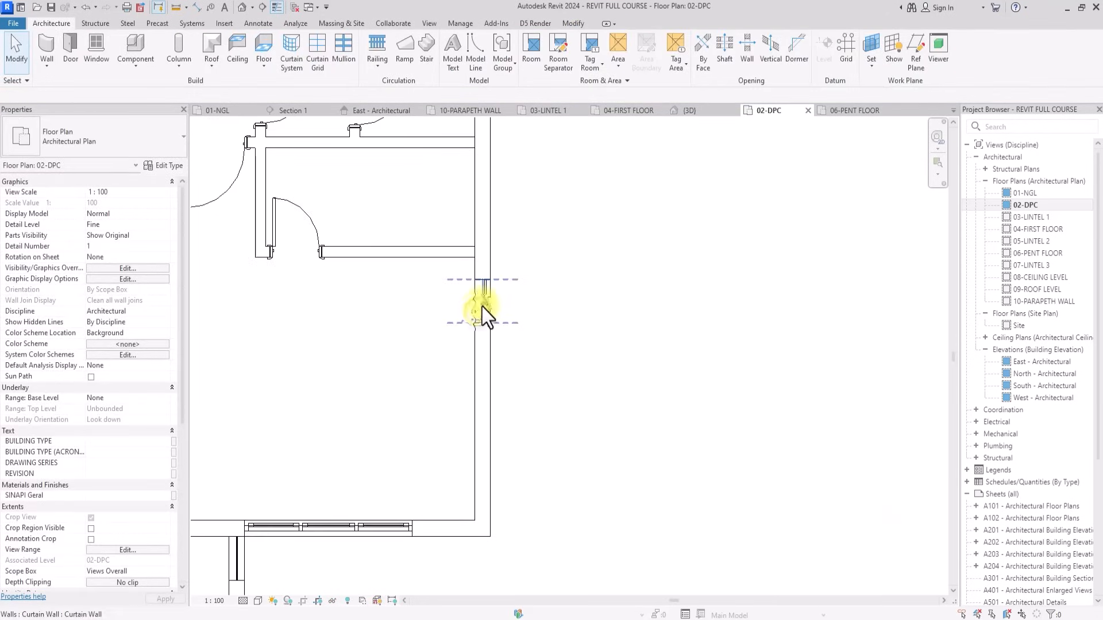
click(481, 306)
click(492, 300)
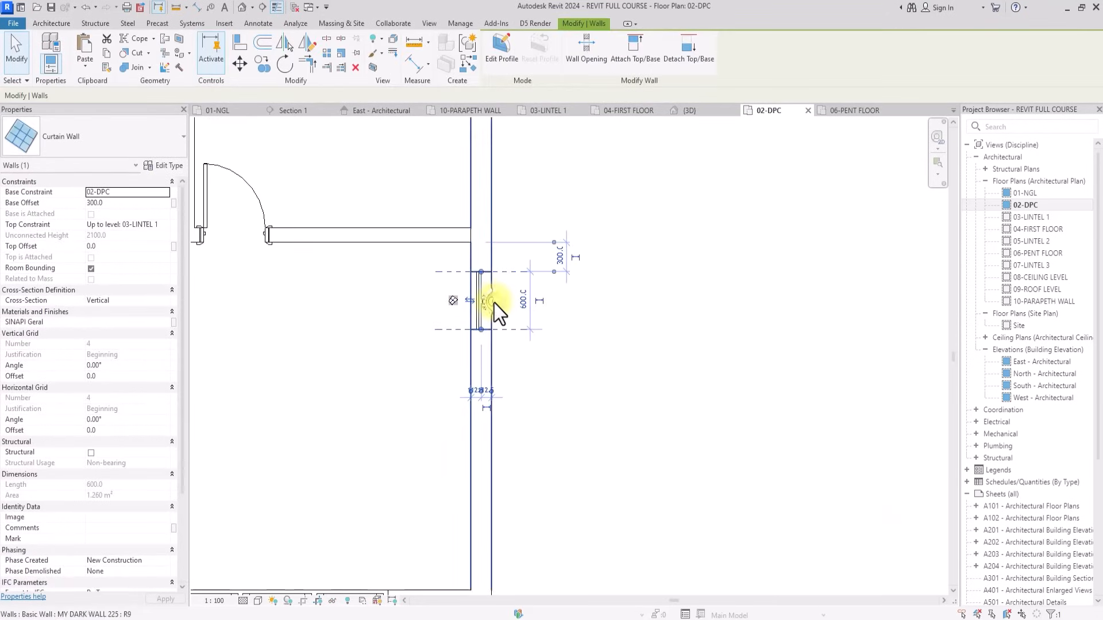
scroll(494, 303, up, 1)
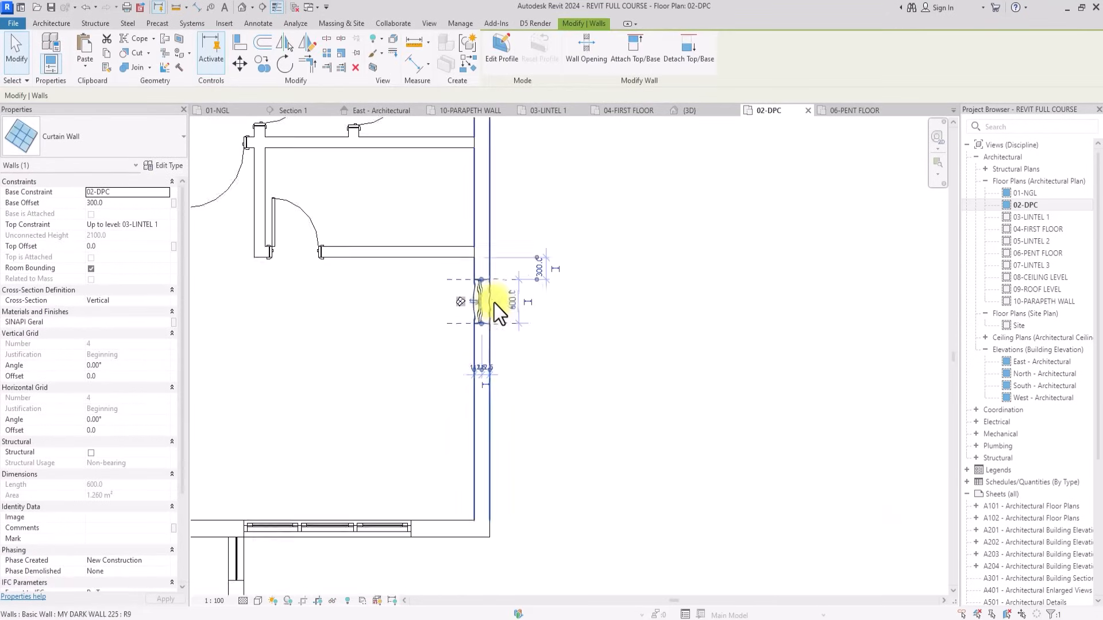
click(647, 366)
click(462, 306)
click(588, 310)
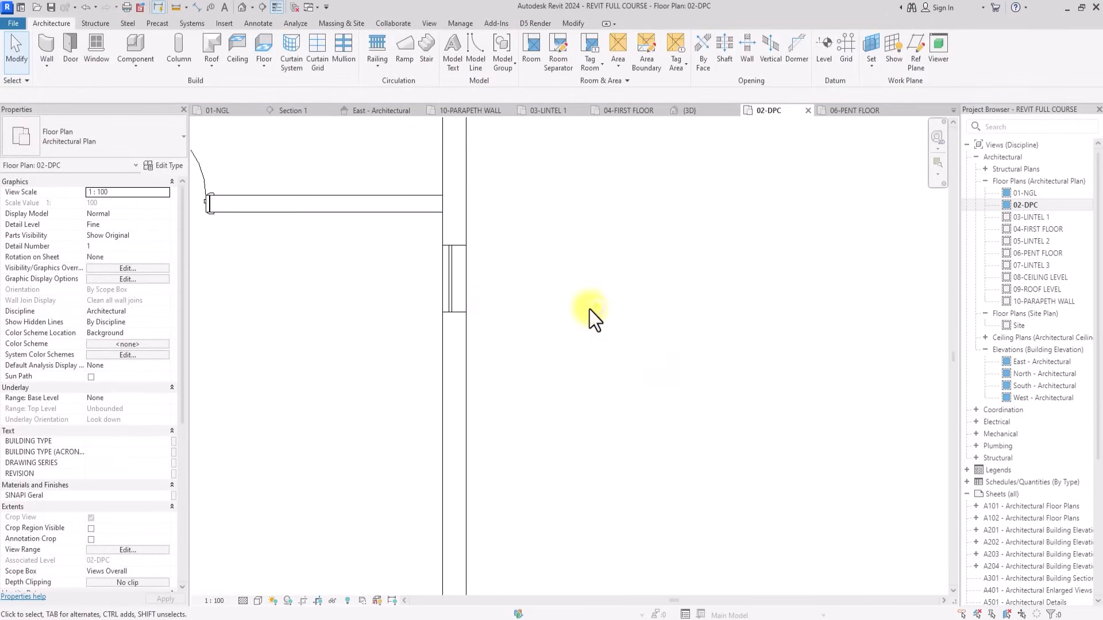
click(451, 292)
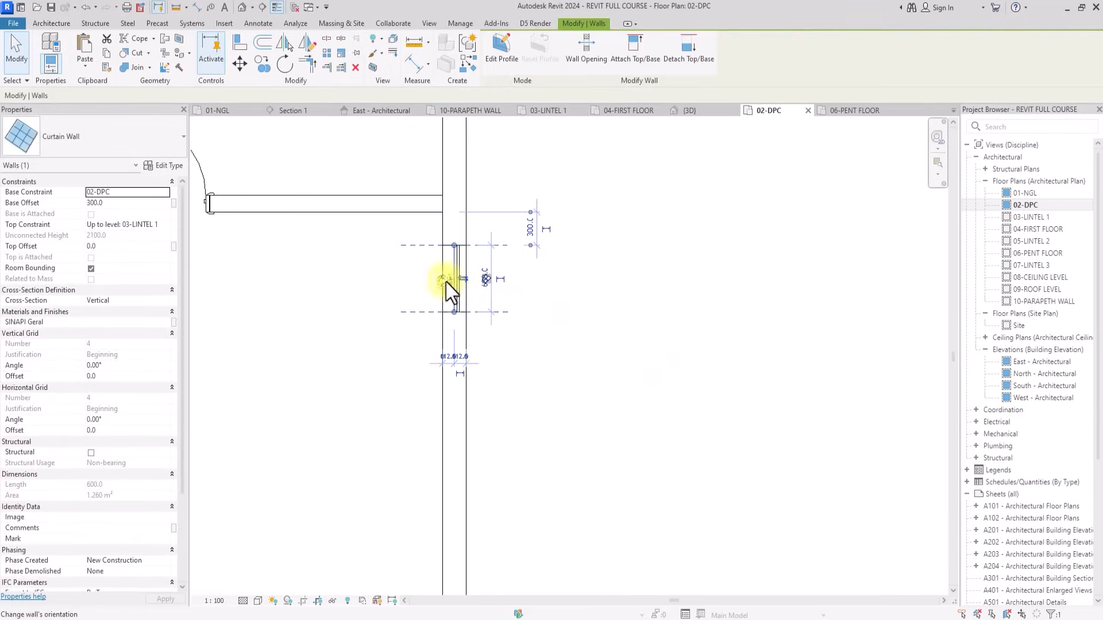
scroll(501, 311, down, 3)
click(525, 331)
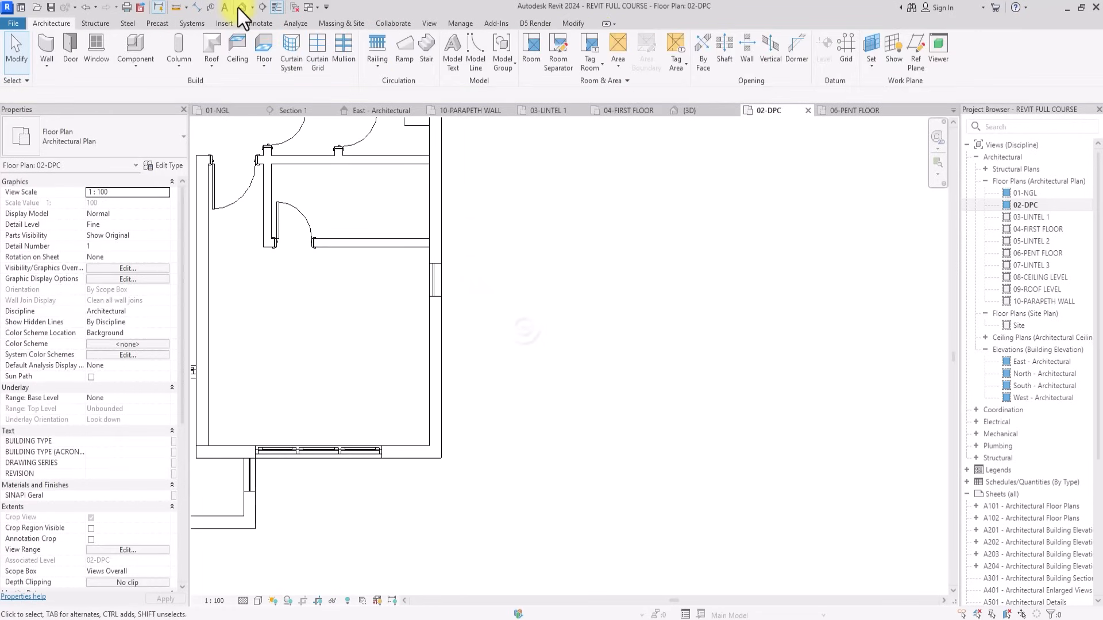
In the 3D view, face the right side and divide the new curtain wall with a horizontal curtain grid line at mid-height.
click(242, 8)
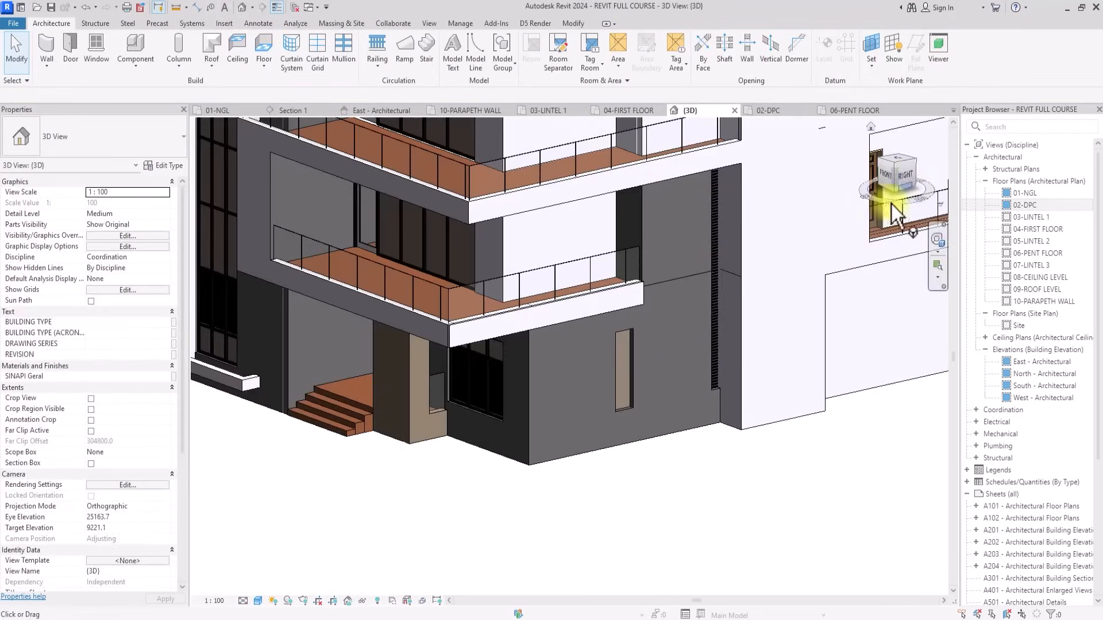
click(907, 178)
scroll(528, 281, up, 4)
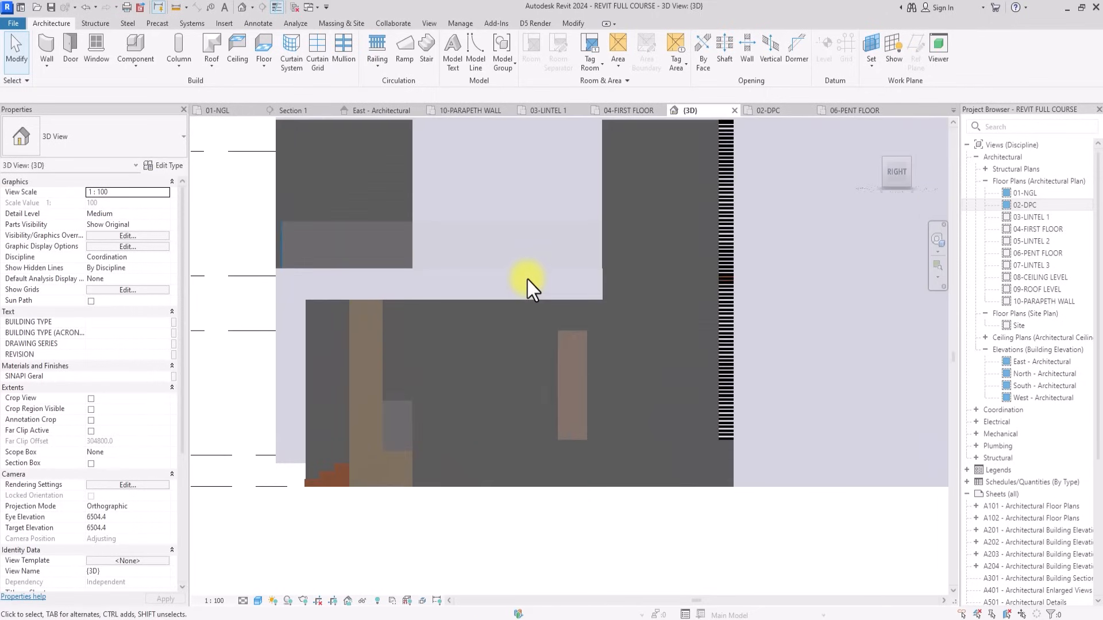
middle_drag(527, 280, 546, 299)
scroll(527, 277, down, 4)
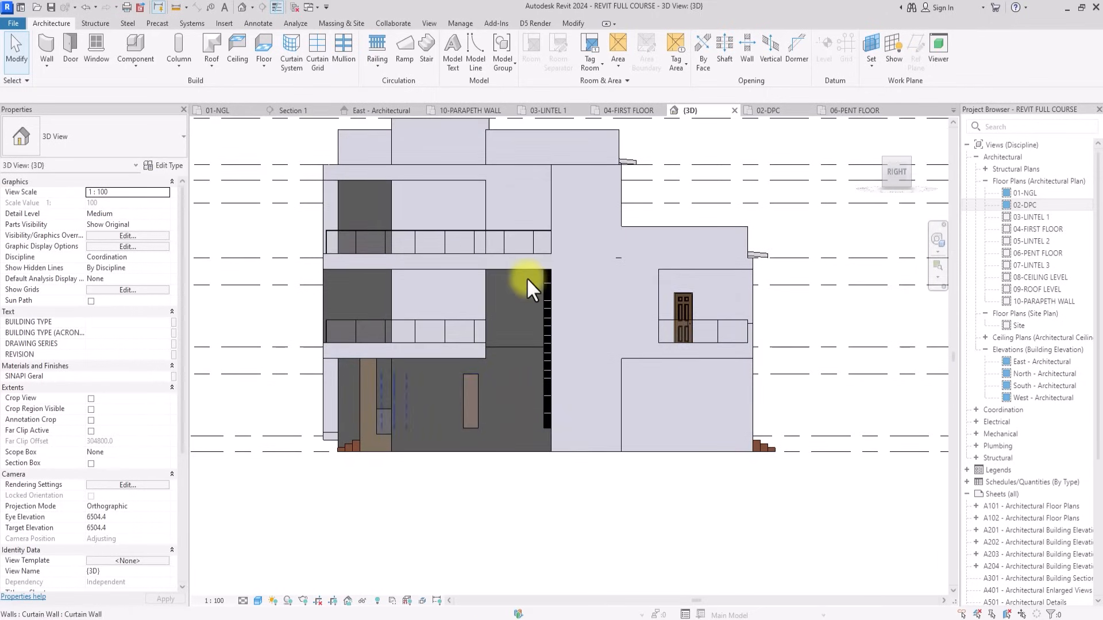
scroll(527, 277, up, 2)
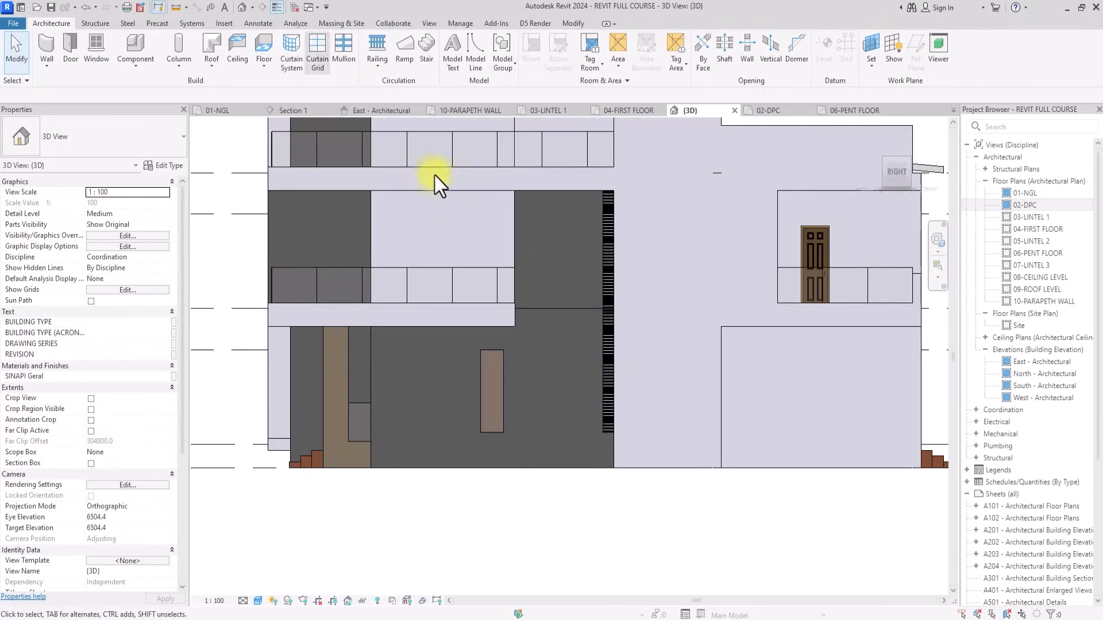
click(320, 46)
scroll(503, 412, up, 2)
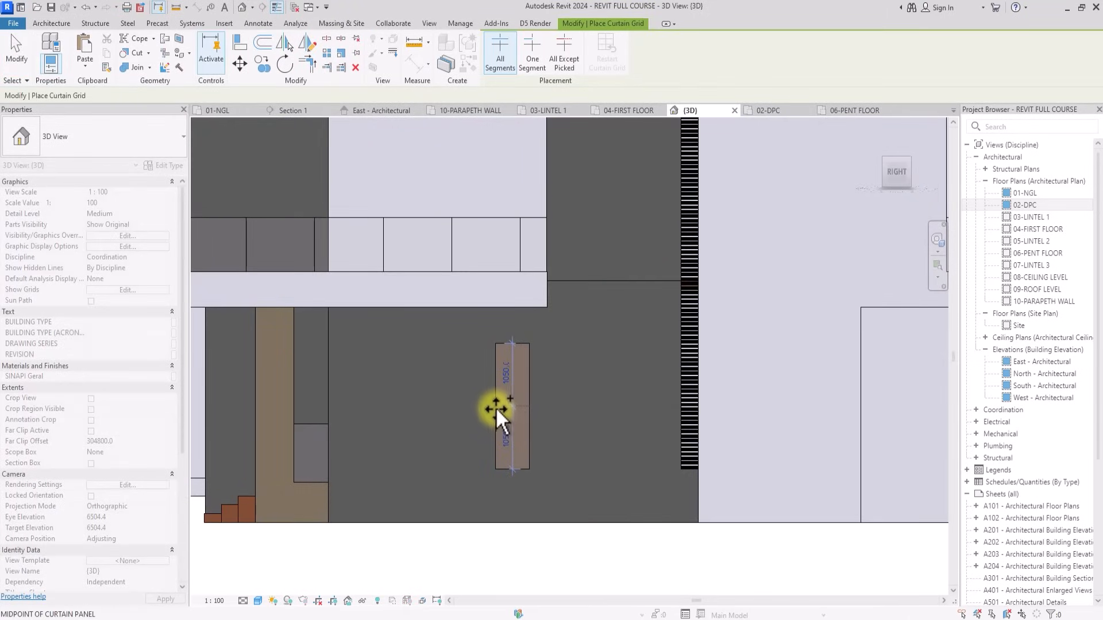
click(494, 407)
Add MULLION MAIN rectangular mullions to all grid lines of the new curtain wall.
click(62, 24)
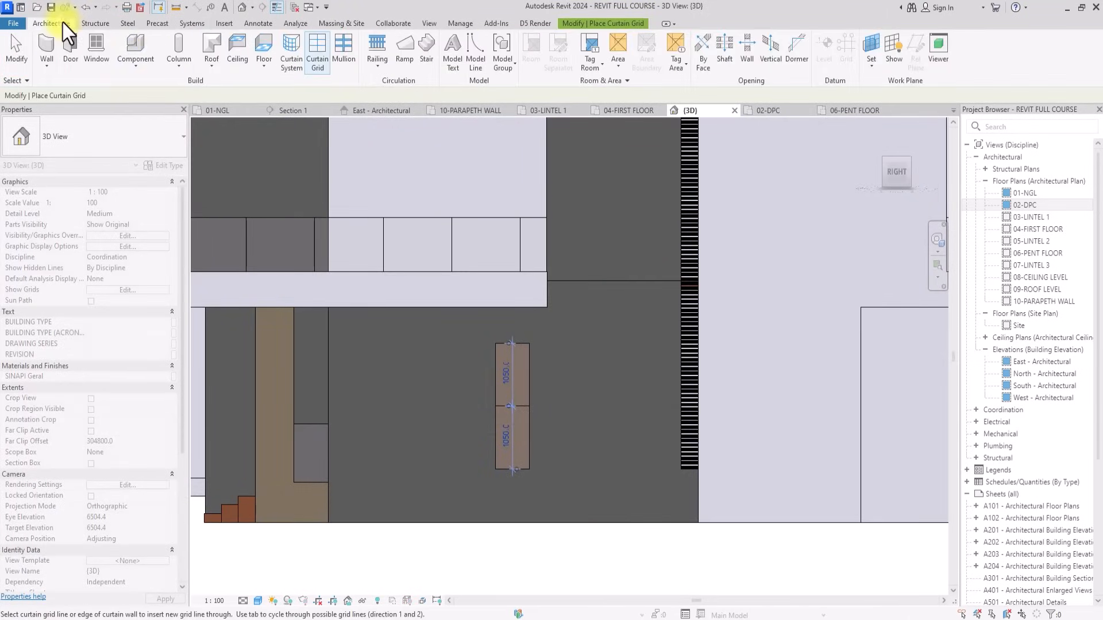
click(338, 51)
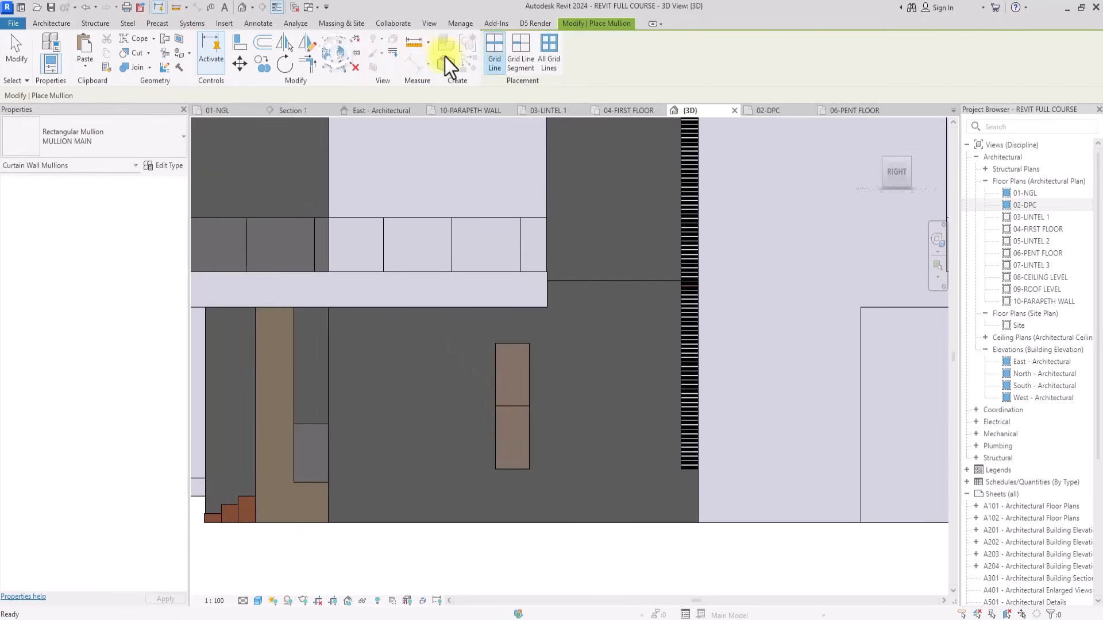
click(550, 57)
click(530, 382)
scroll(522, 389, up, 3)
key(Escape)
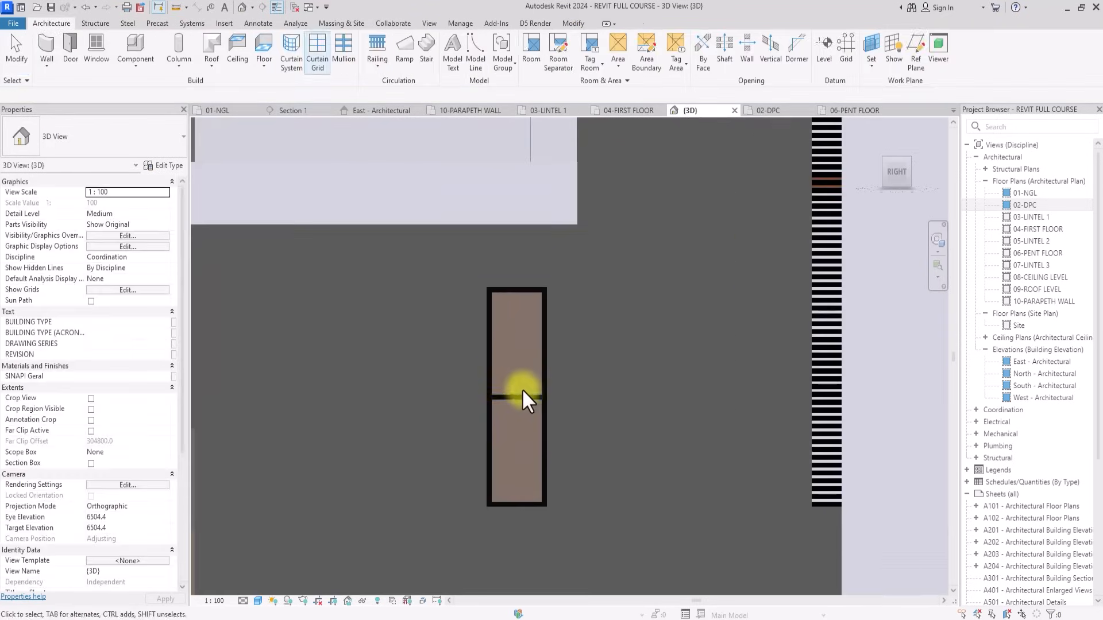
Change both glazed panels of the curtain wall to the Windows_Curtain_Wall type Metal_Aluminum-50_Thickness.
key(Tab)
key(Tab)
key(Tab)
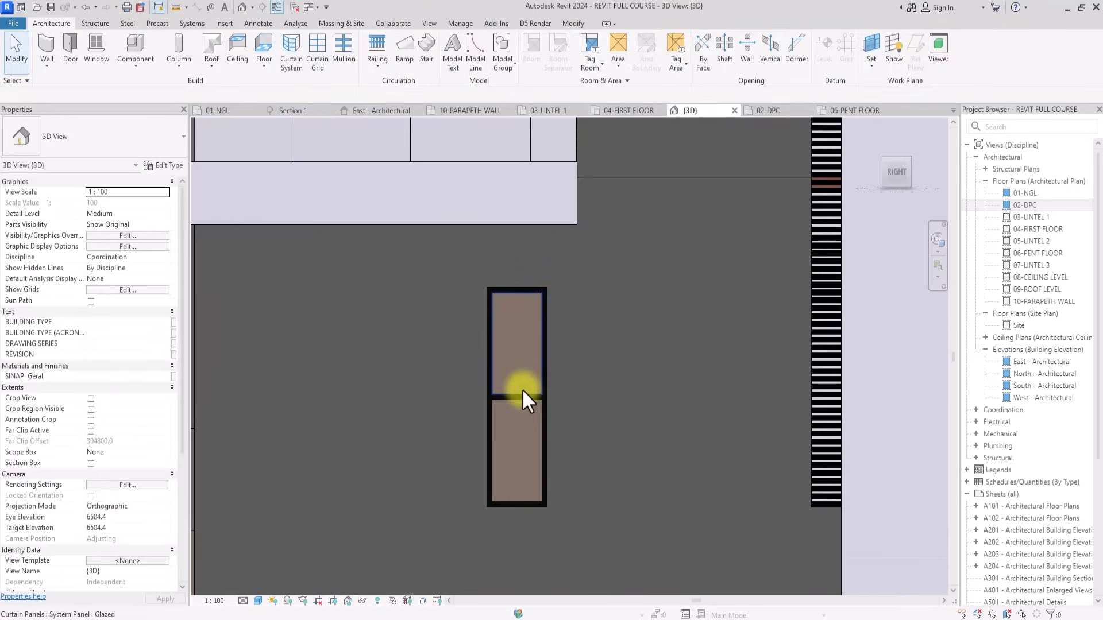
click(523, 390)
scroll(498, 474, up, 3)
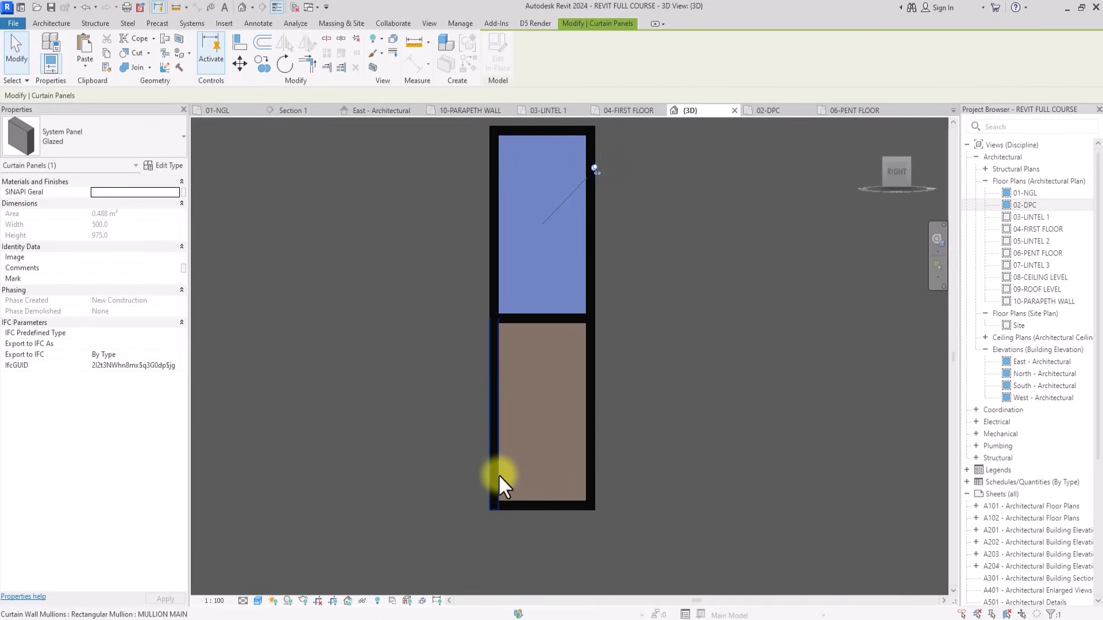
ctrl+click(498, 474)
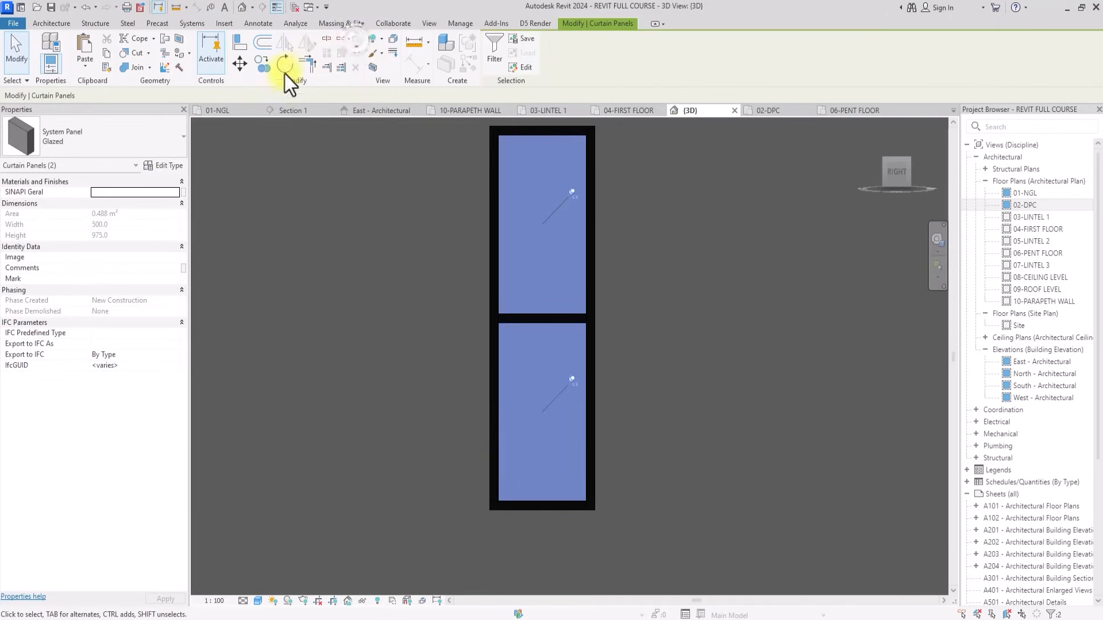
click(140, 140)
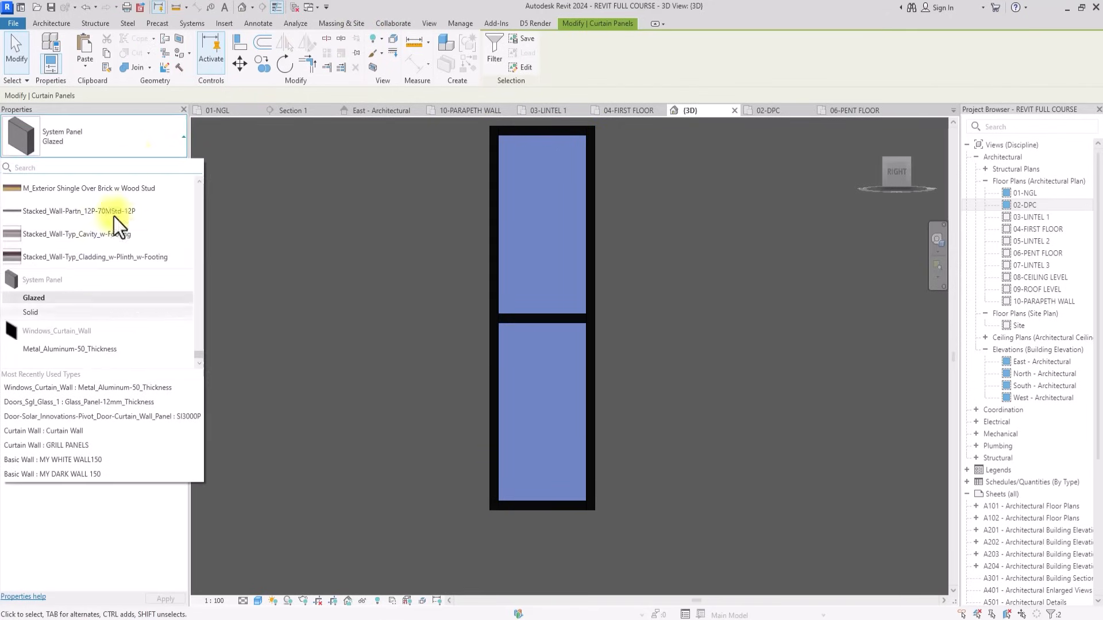
click(63, 350)
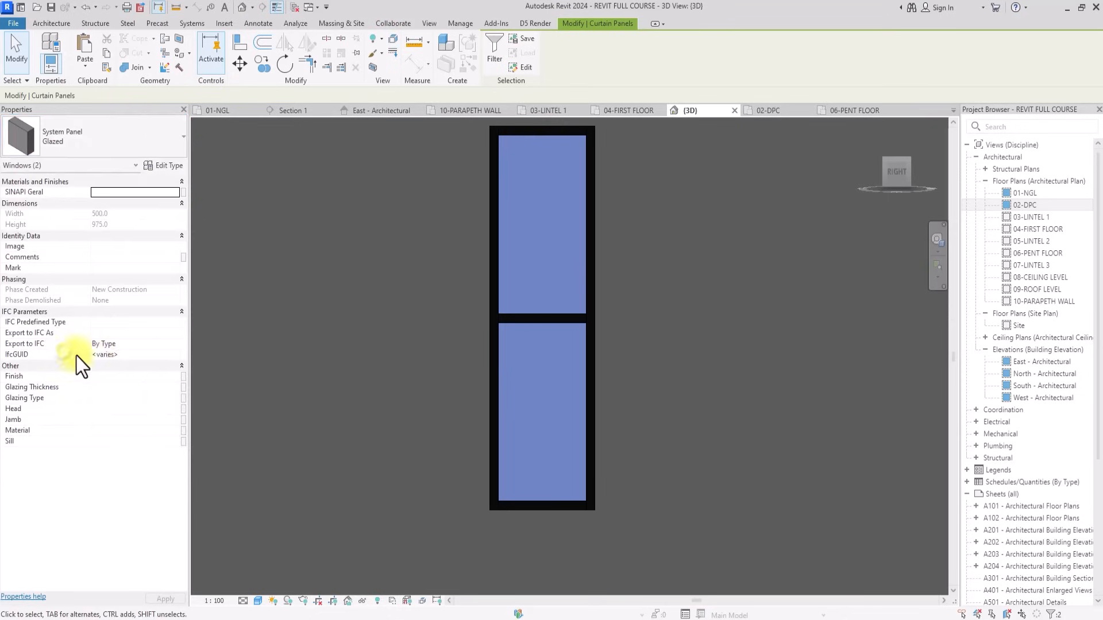
scroll(456, 483, down, 4)
click(564, 522)
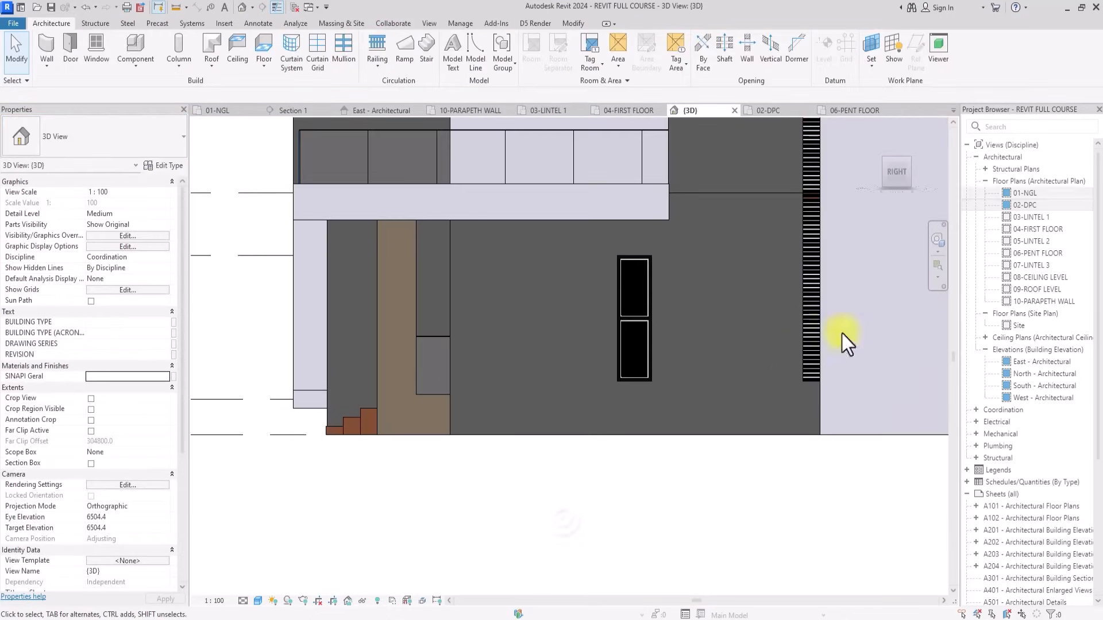
Return to the 02-DPC floor plan and draw a thin detail line across the side wall's 225 mm thickness near the room's front inner corner.
double_click(1025, 206)
scroll(438, 290, up, 2)
click(432, 279)
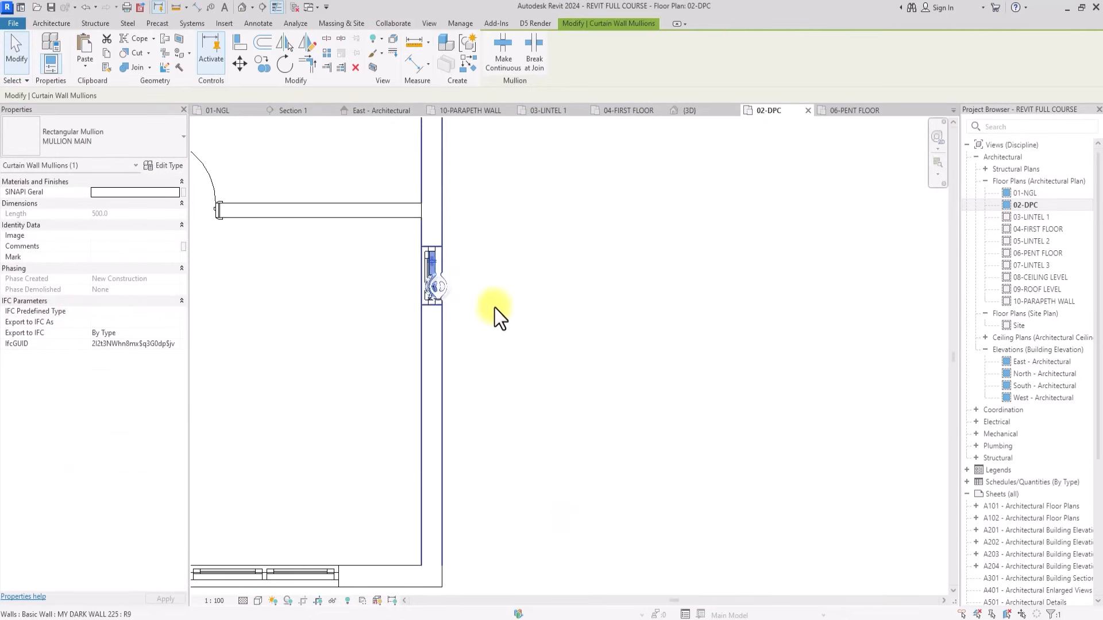
click(496, 314)
scroll(492, 313, down, 2)
click(259, 23)
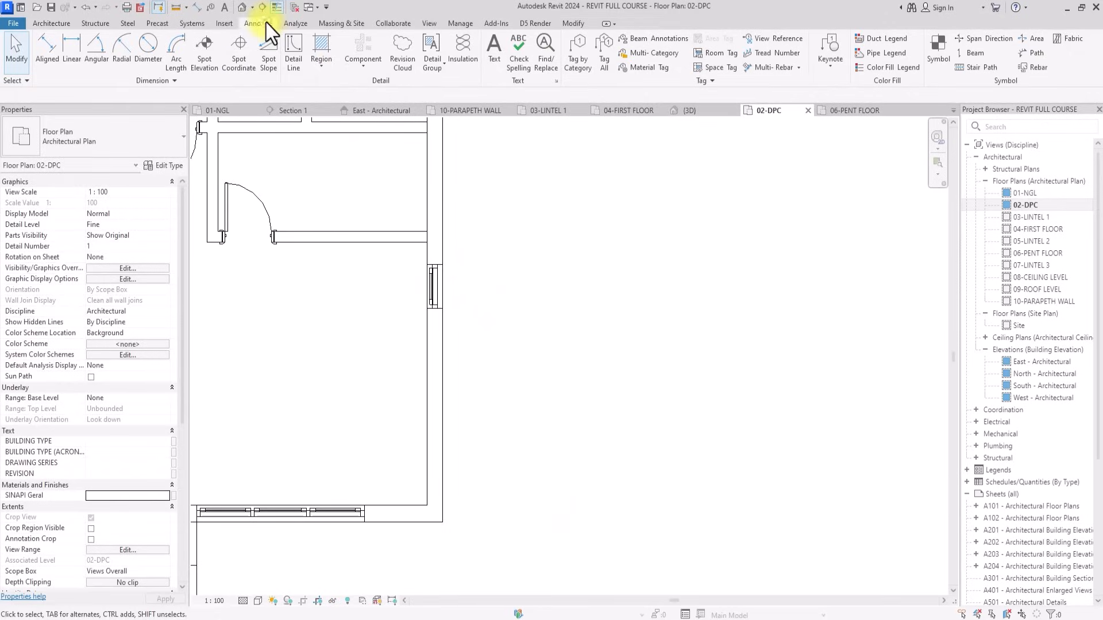
click(287, 56)
click(431, 510)
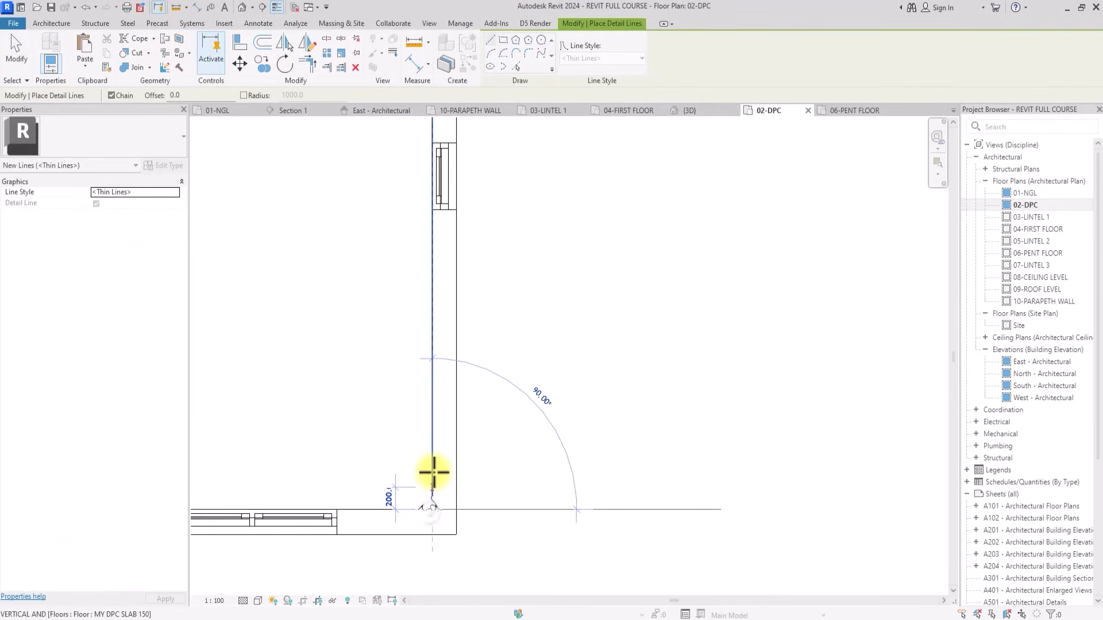
click(435, 472)
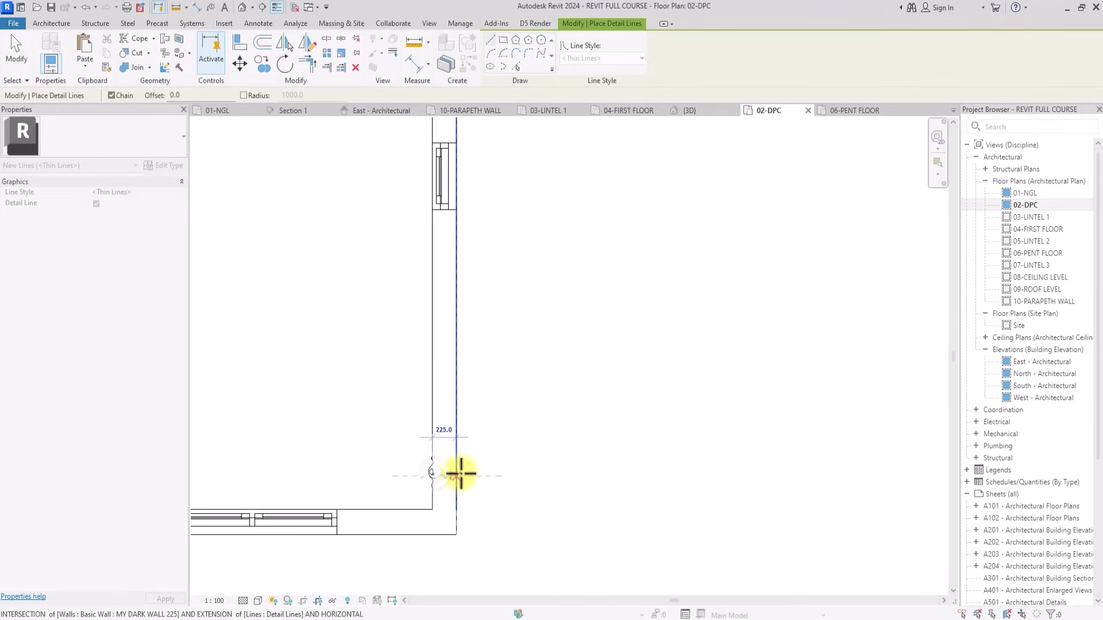
click(460, 474)
key(Escape)
key(Escape)
scroll(461, 473, down, 3)
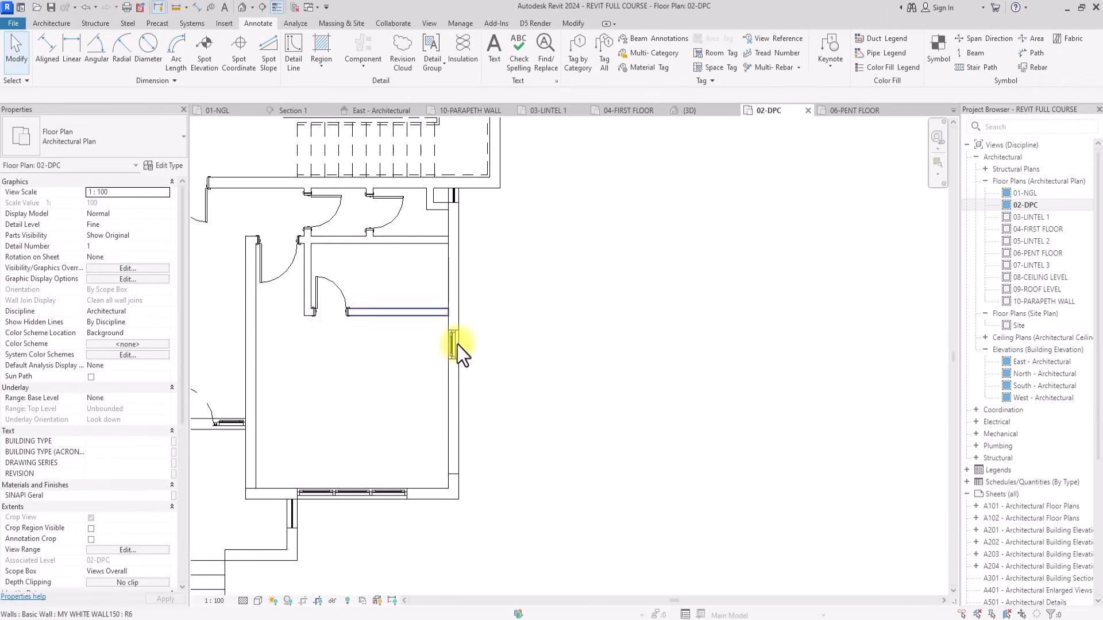
Copy the curtain wall window along the side wall so that its front end meets the detail line.
click(455, 345)
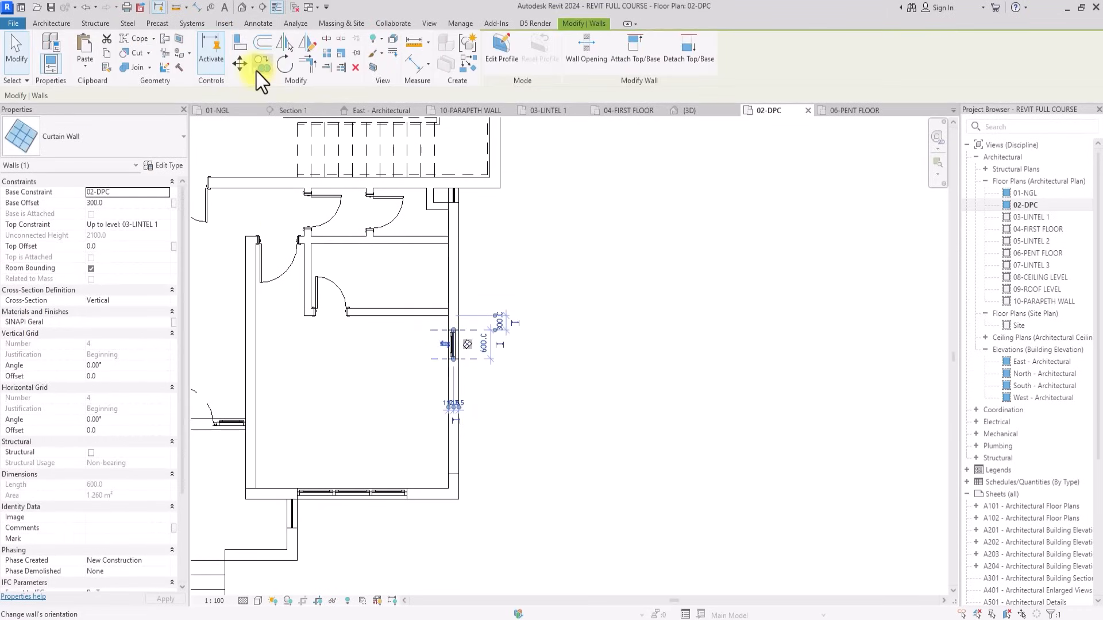
click(257, 77)
scroll(381, 241, up, 3)
click(454, 333)
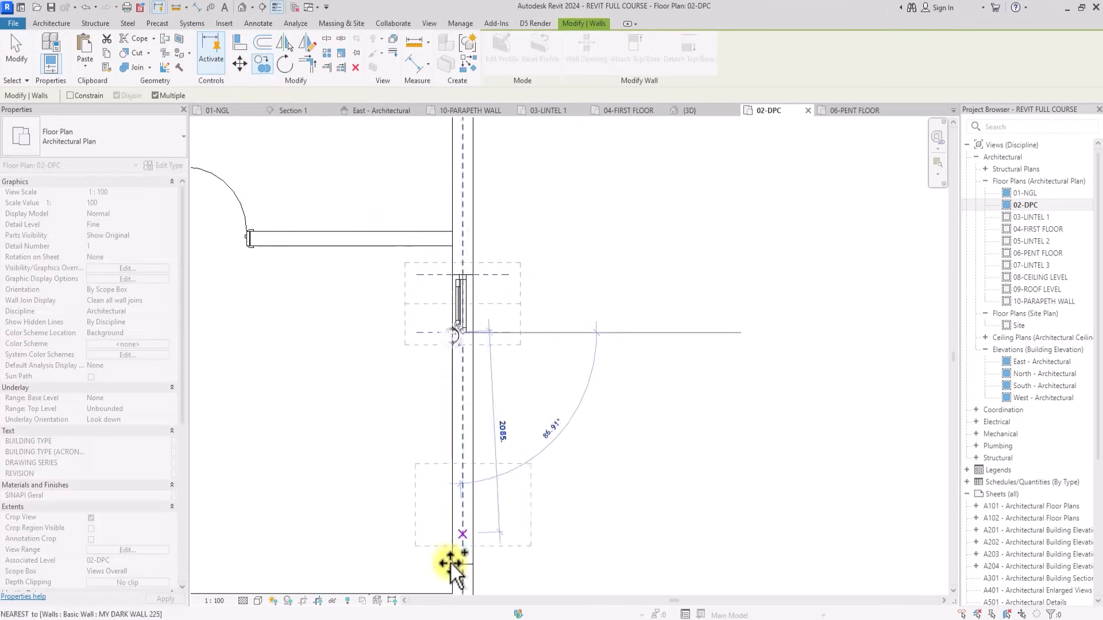
click(450, 564)
key(Escape)
scroll(450, 563, down, 4)
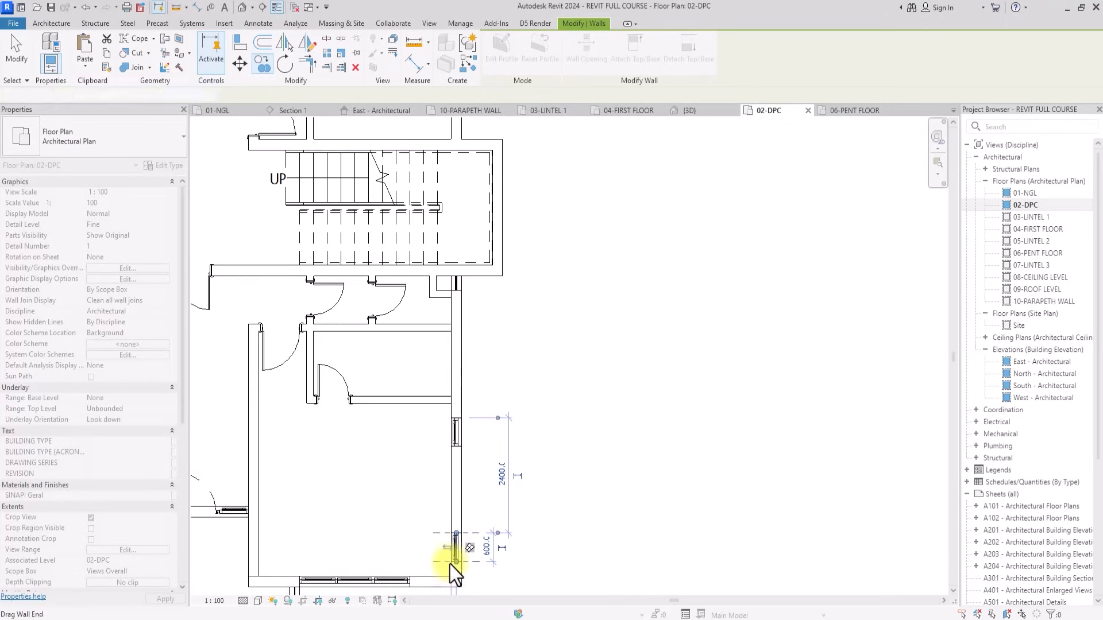
key(Escape)
scroll(450, 564, up, 4)
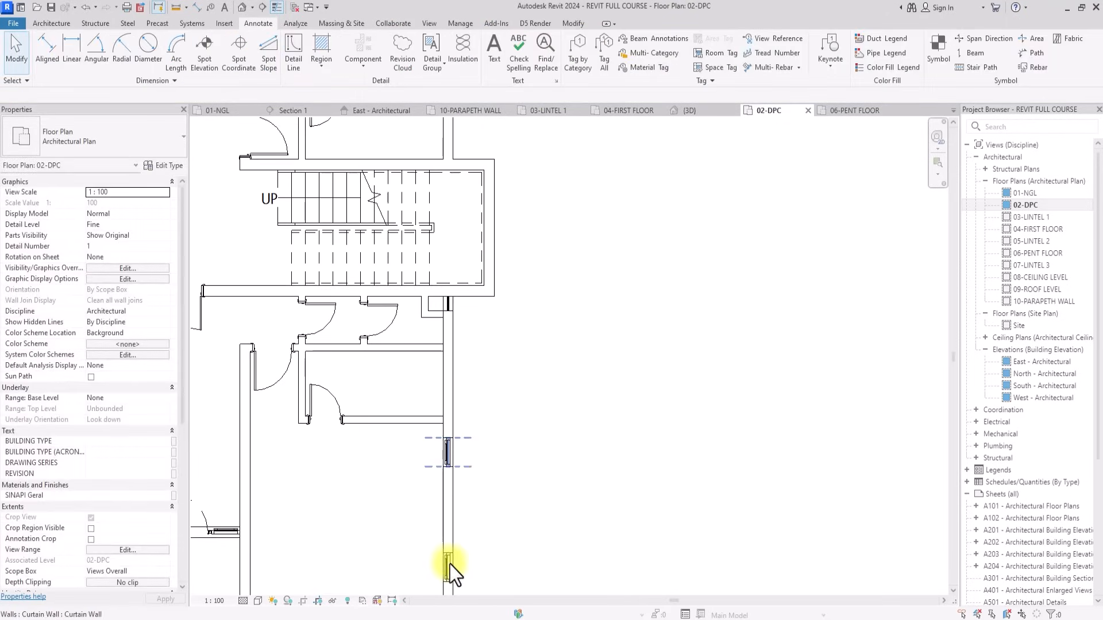
Inspect the side wall in 3D, then select both ground-floor curtain wall windows and copy them to the clipboard.
click(243, 7)
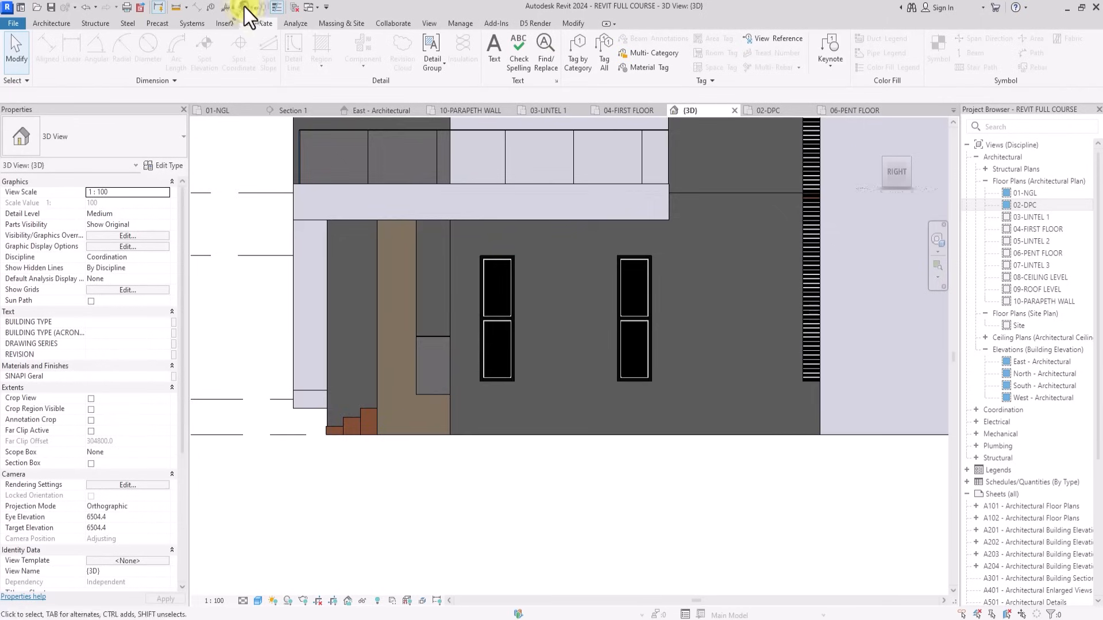
mouse_move(894, 185)
mouse_down()
mouse_move(936, 234)
mouse_move(222, 227)
mouse_move(249, 193)
mouse_move(255, 256)
mouse_up()
scroll(428, 444, up, 3)
scroll(429, 444, up, 2)
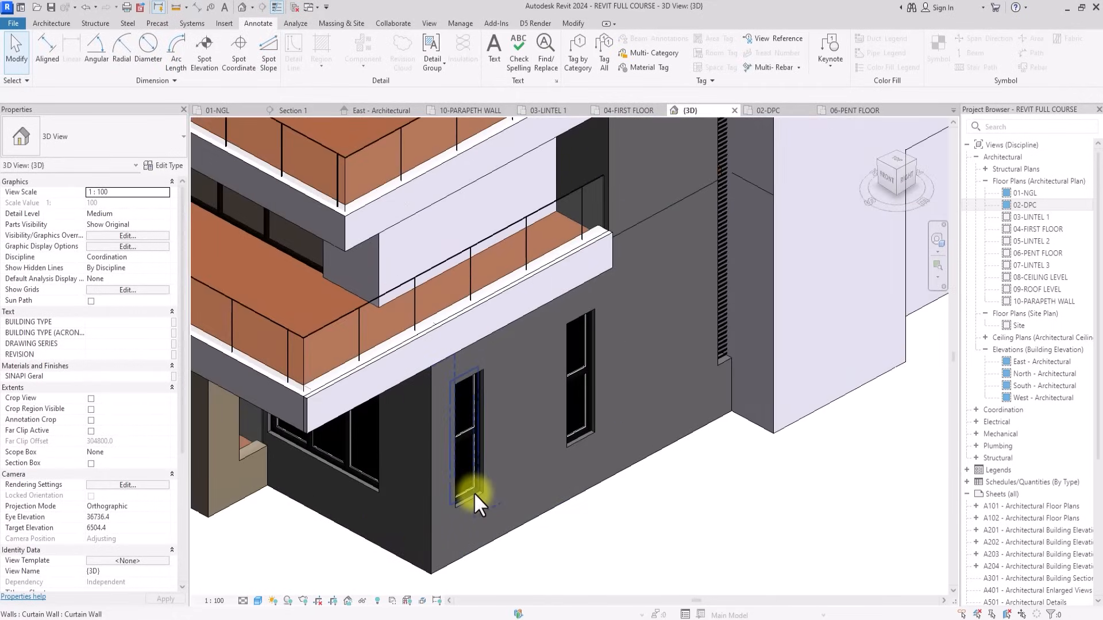
click(473, 491)
ctrl+click(583, 436)
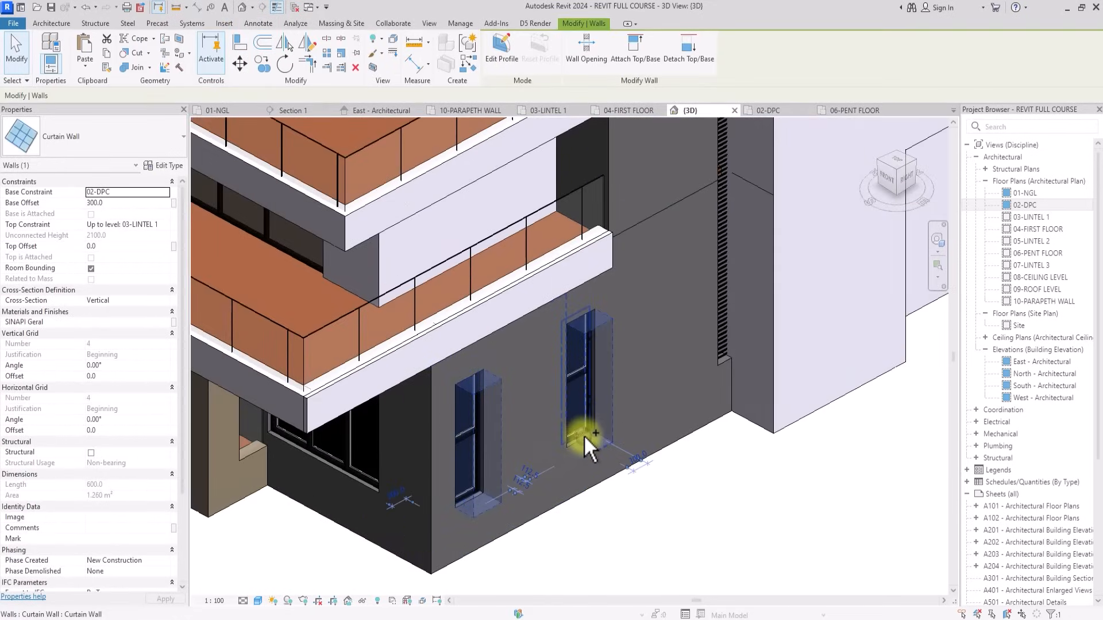
click(104, 55)
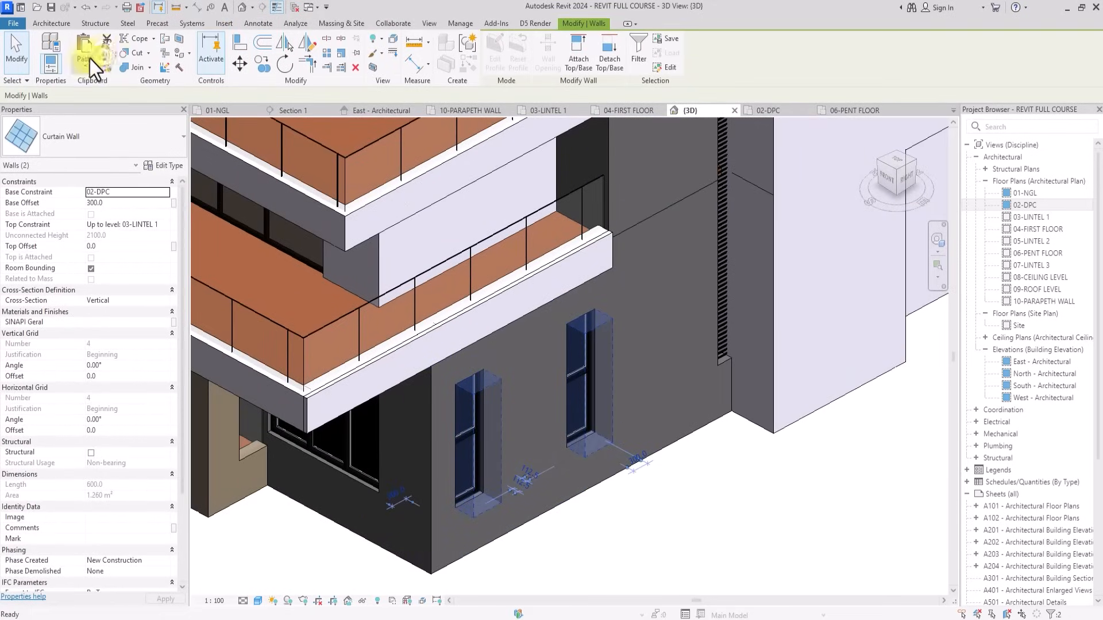
Paste the copied curtain wall windows aligned to the 04-FIRST FLOOR level.
click(83, 60)
click(143, 114)
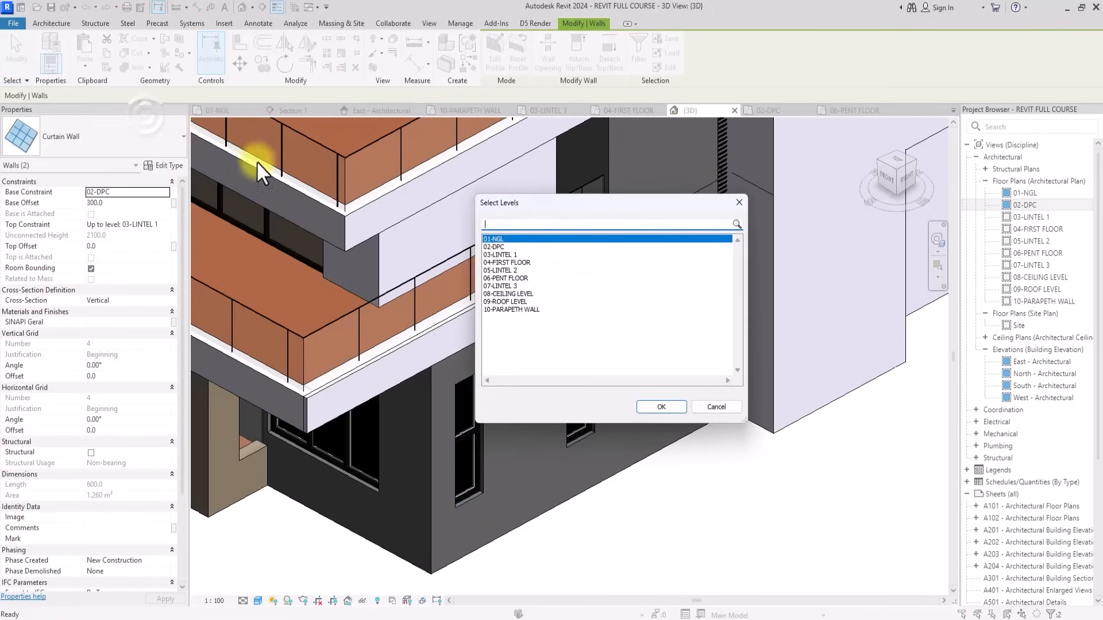
click(508, 264)
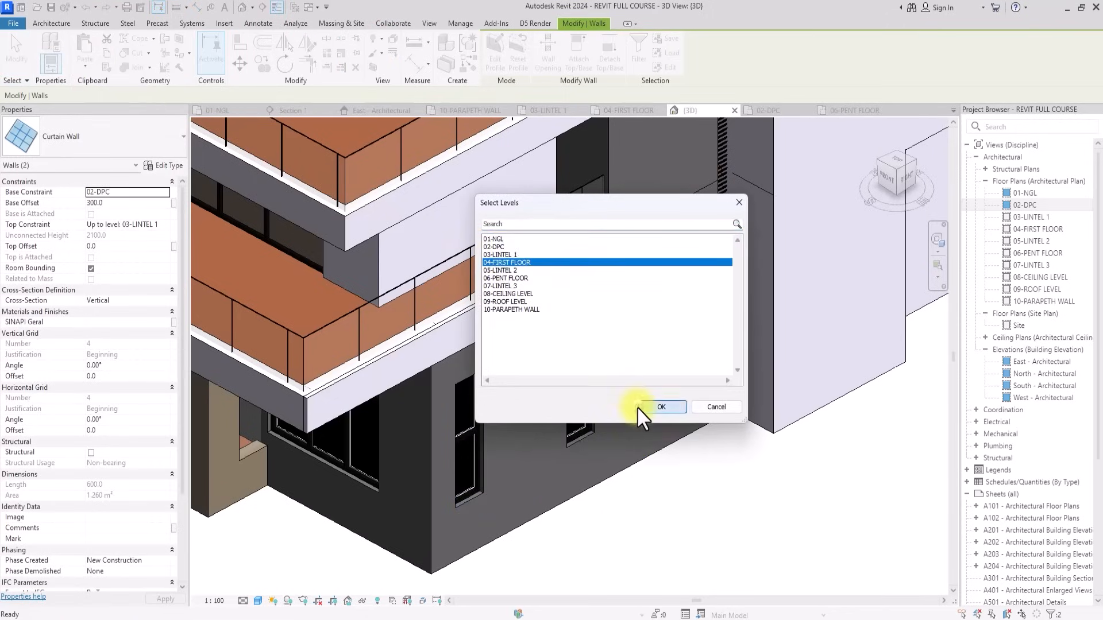
click(641, 407)
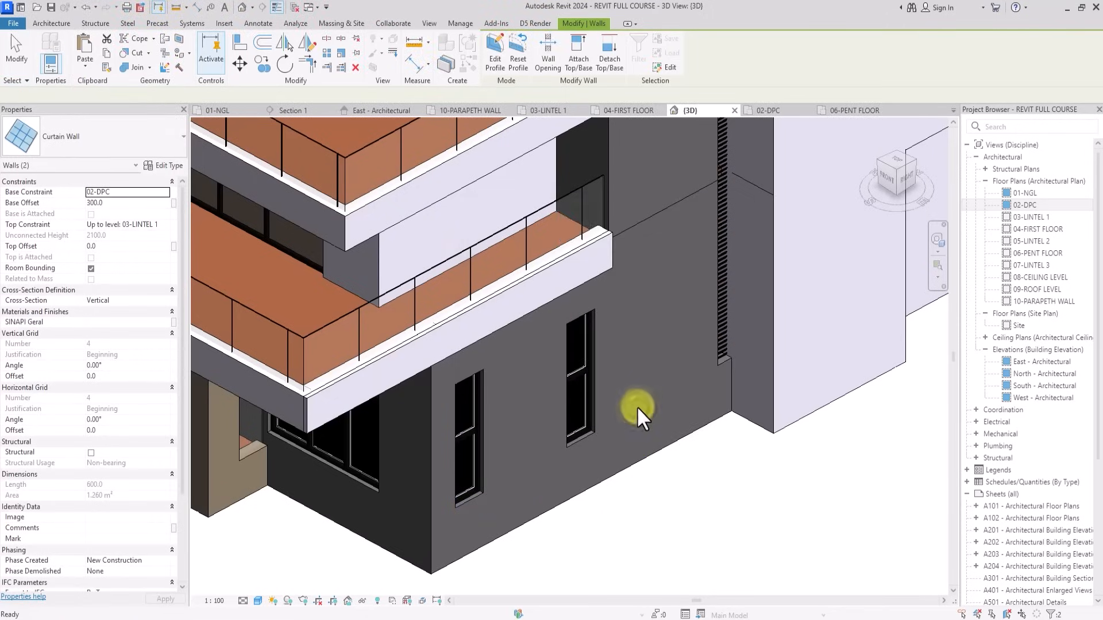
In the 04-FIRST FLOOR plan, move both pasted windows about 1125 mm horizontally inward onto the centreline of the recessed side wall.
double_click(1039, 229)
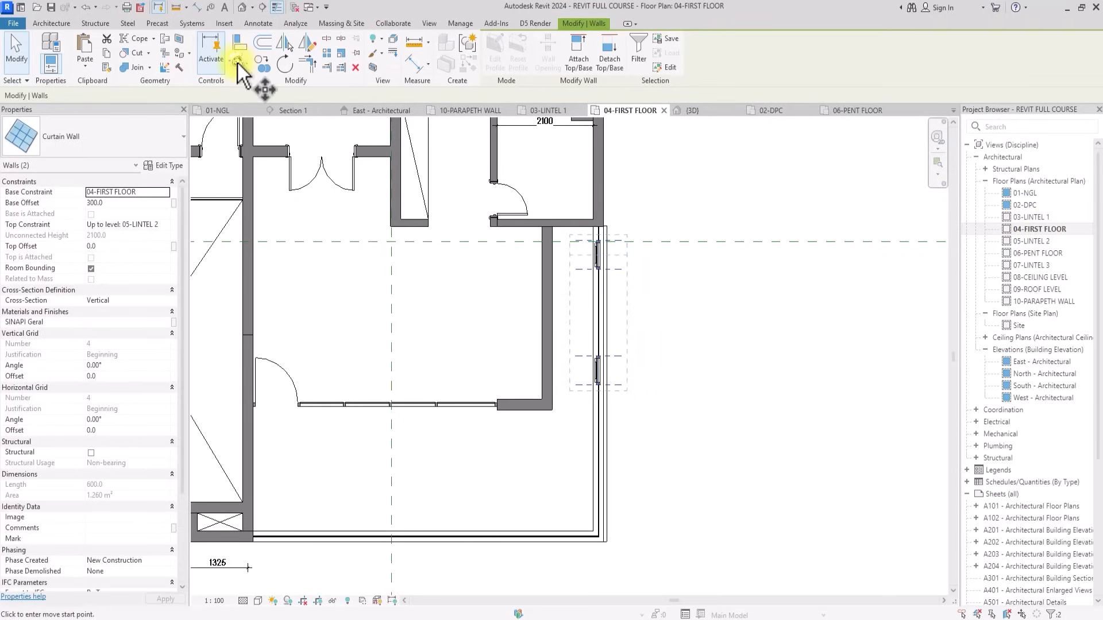
click(239, 63)
scroll(665, 408, up, 5)
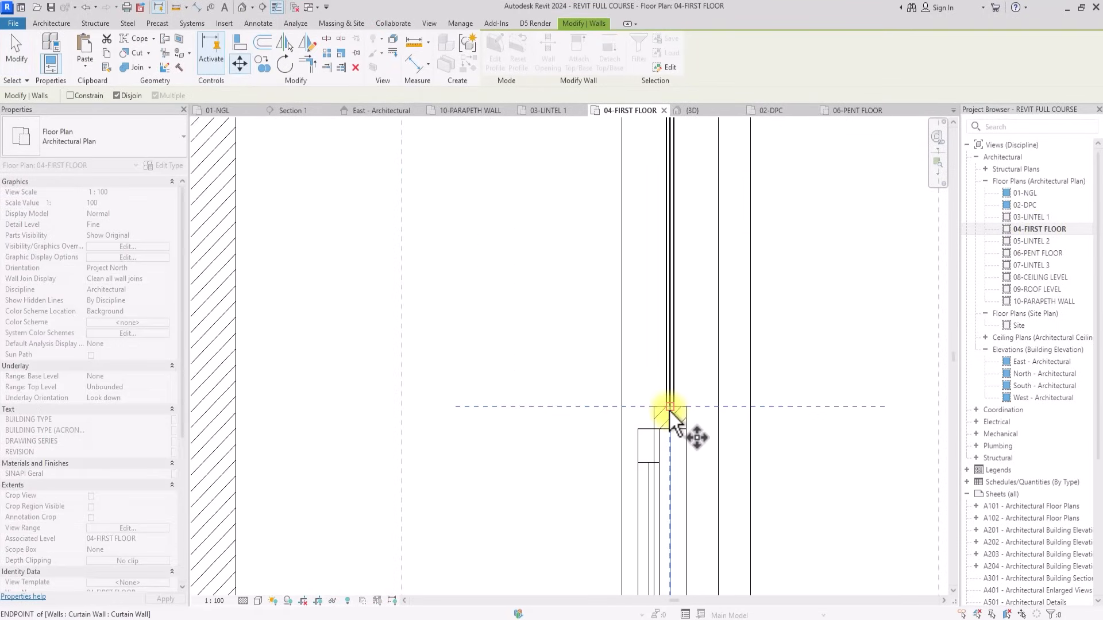
click(670, 411)
scroll(669, 409, down, 2)
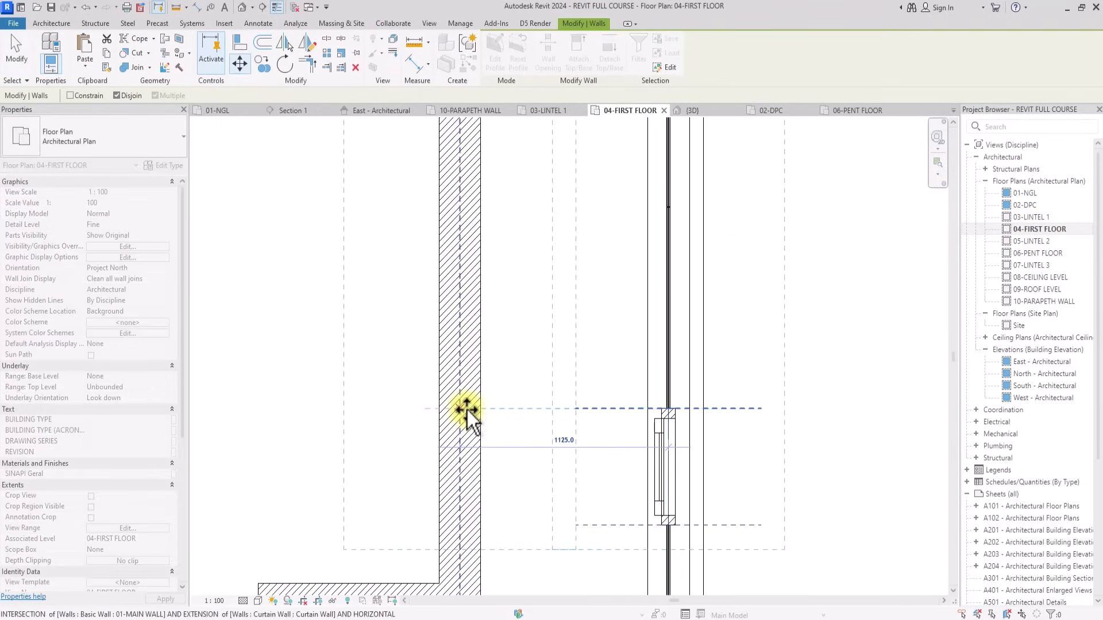
scroll(464, 409, down, 3)
key(Escape)
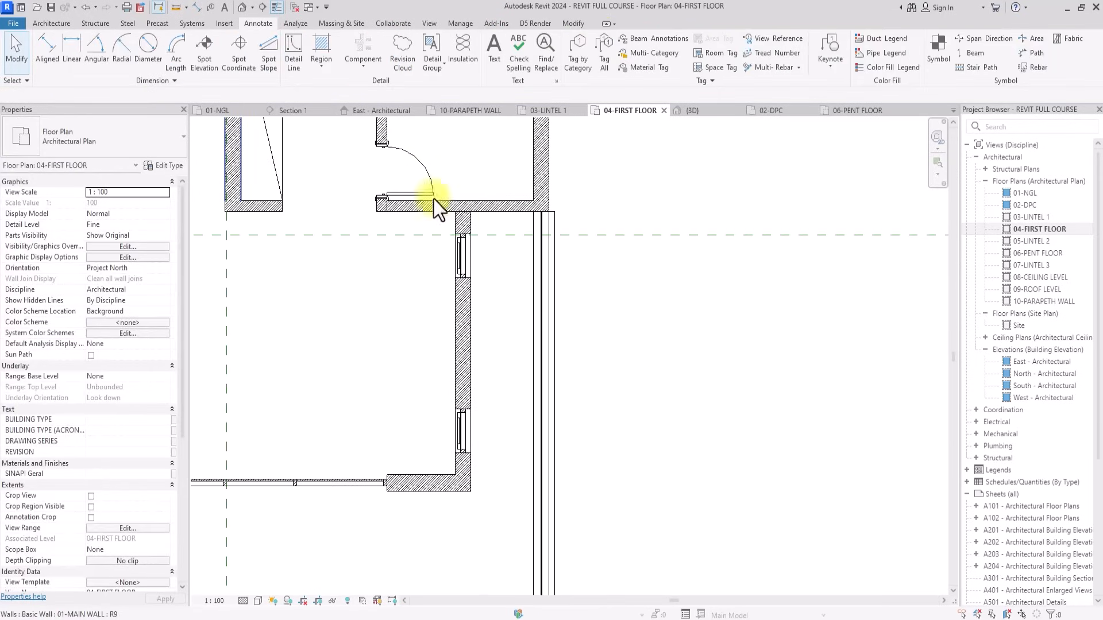
Check the first-floor windows in 3D, viewing the house from its right side.
click(240, 8)
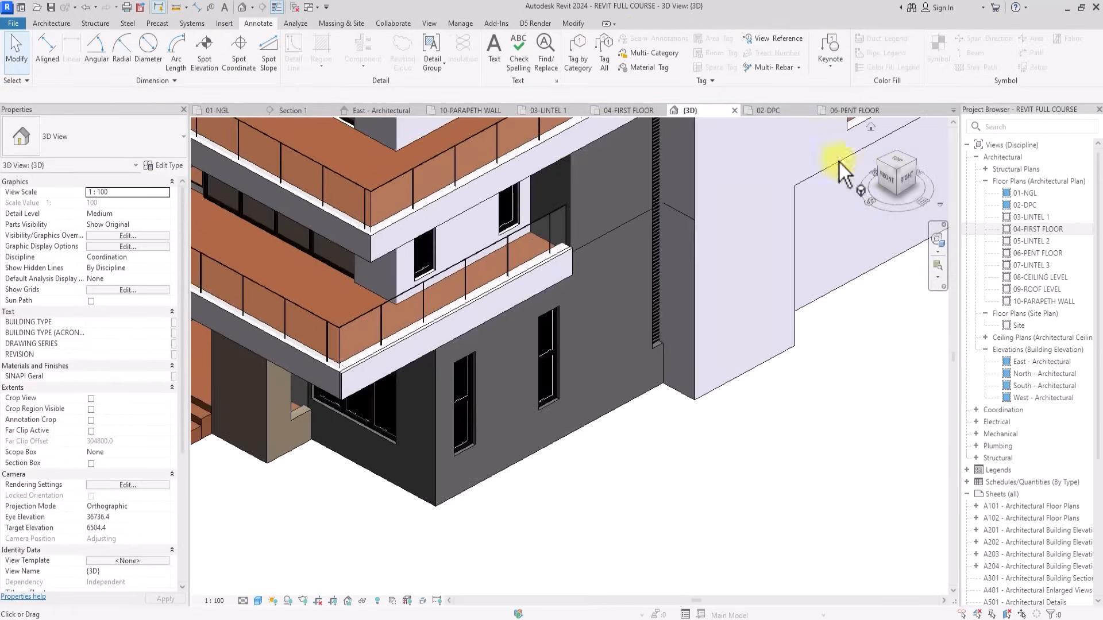
scroll(825, 132, down, 3)
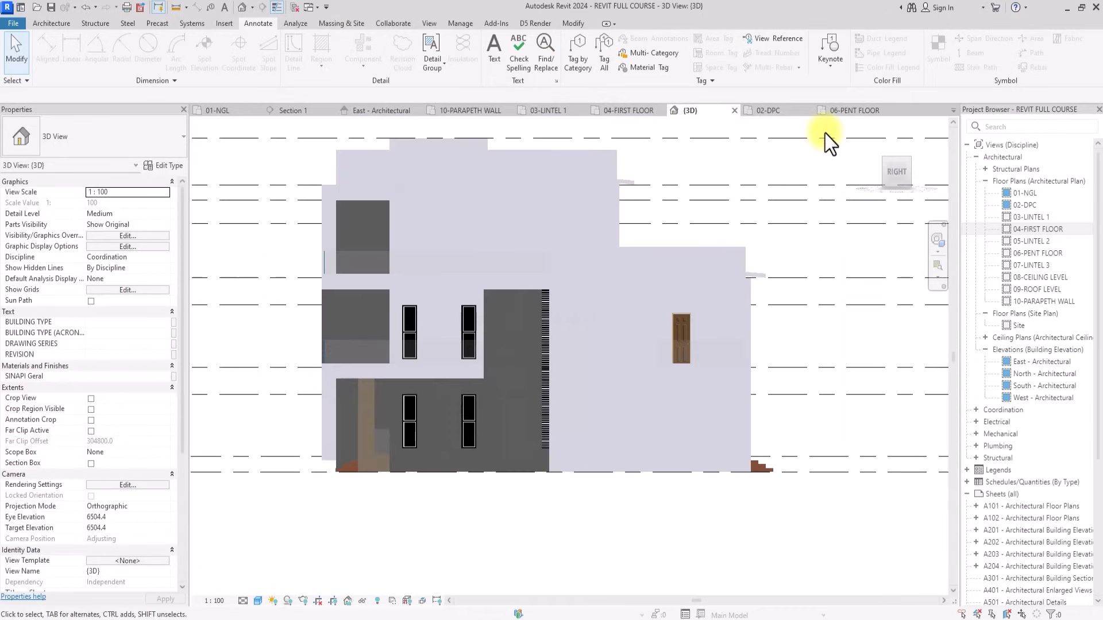
Return to the 04-FIRST FLOOR plan at the small room's outer wall corner, beside the side balcony.
double_click(1036, 233)
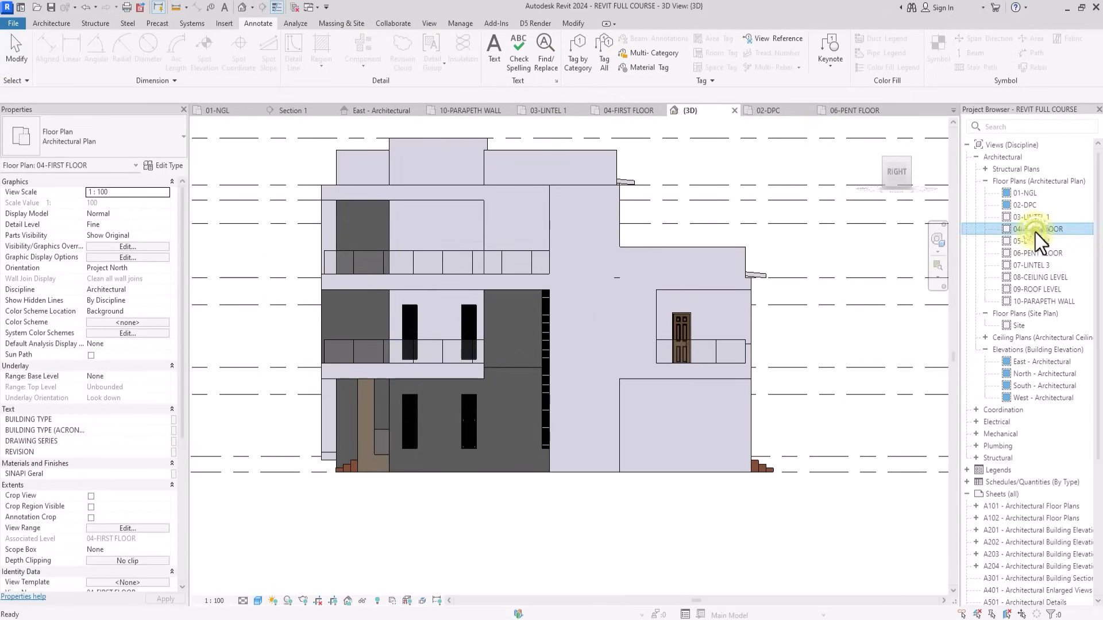
middle_drag(769, 311, 796, 553)
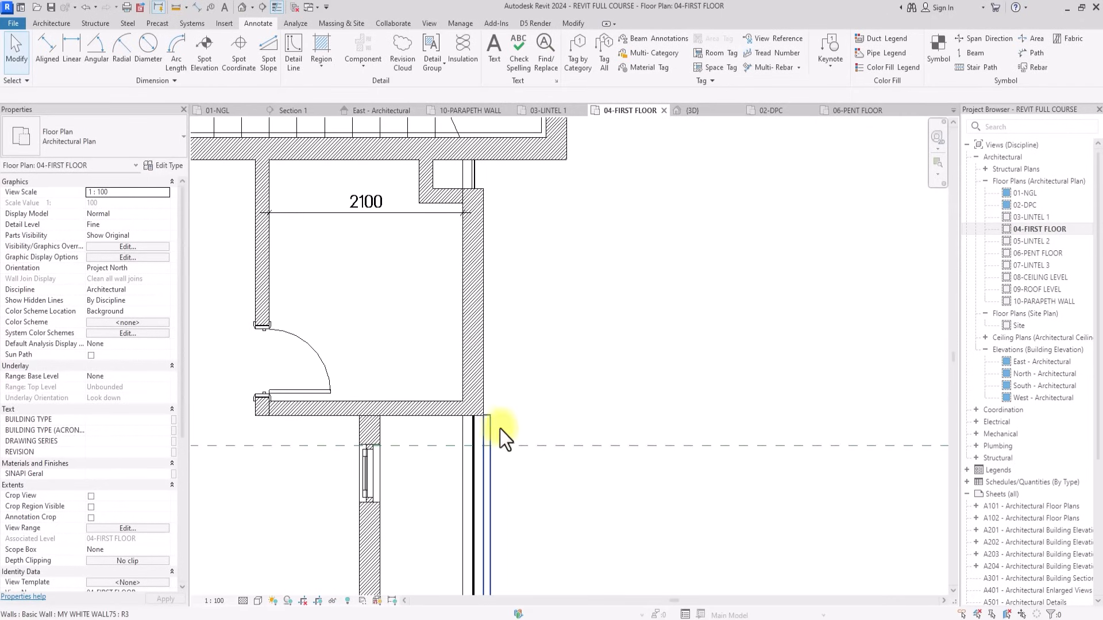
click(500, 430)
click(608, 345)
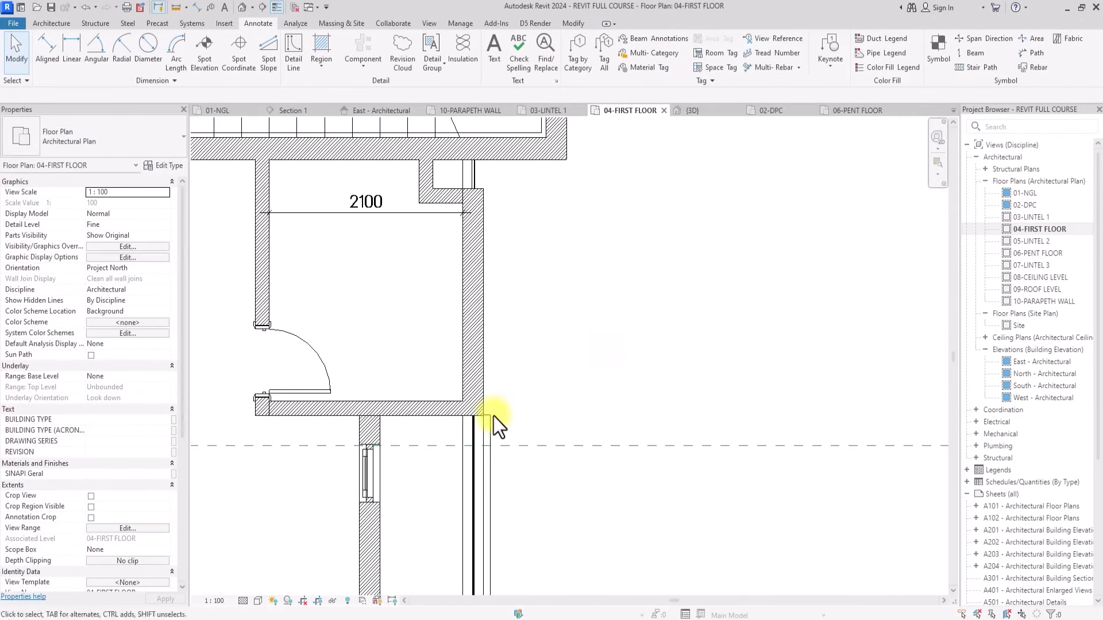
scroll(494, 416, down, 2)
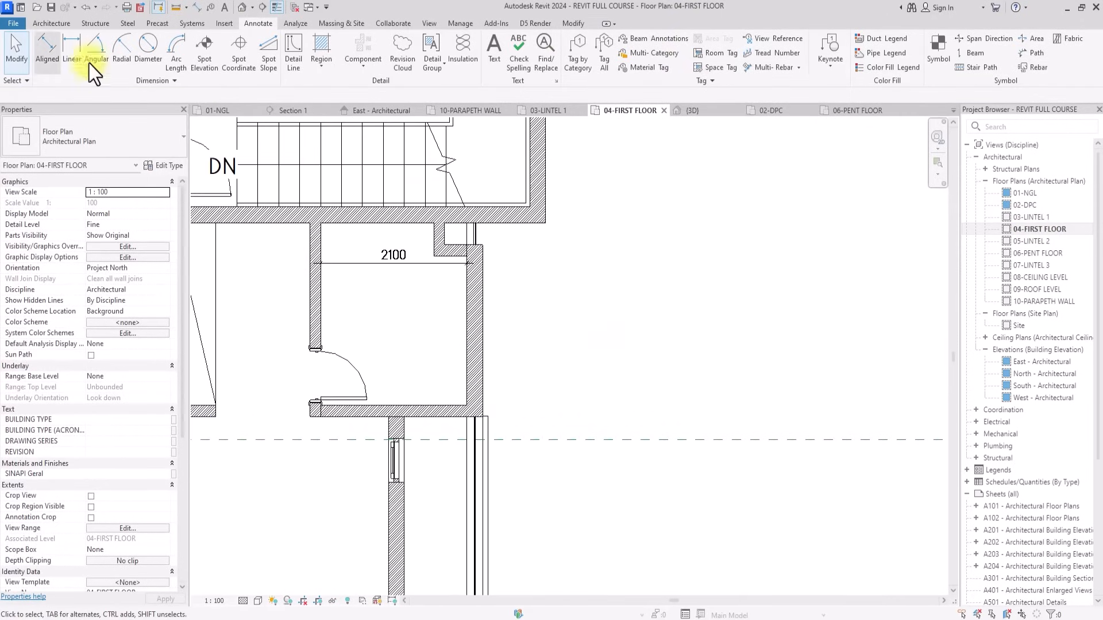
Start a new architectural wall using the Basic Wall type MY WHITE WALL75.
click(51, 23)
click(50, 34)
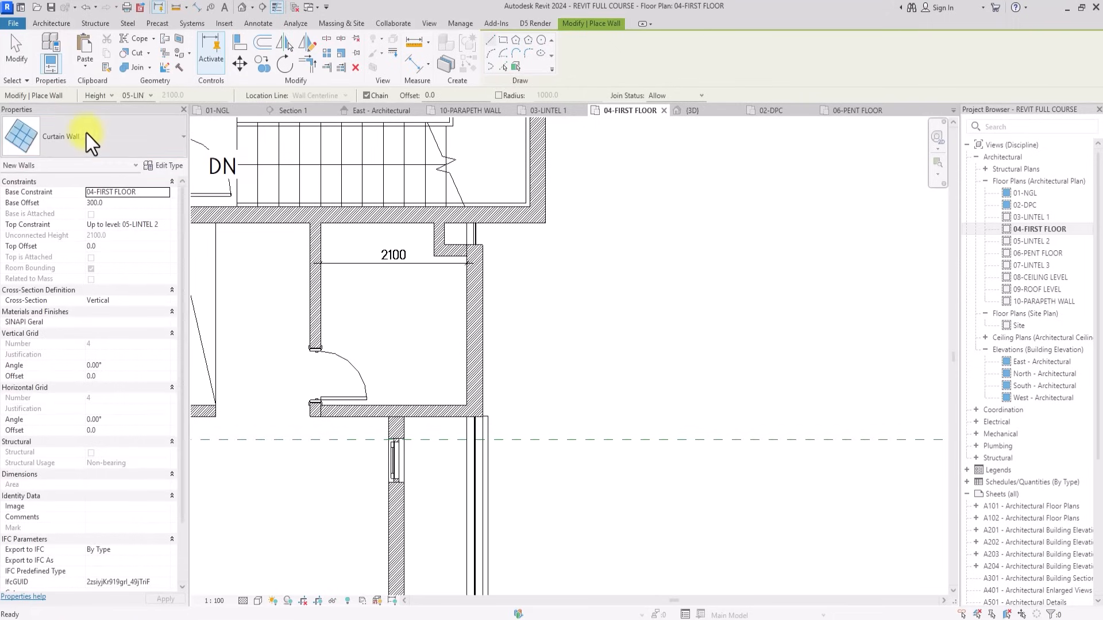
click(85, 133)
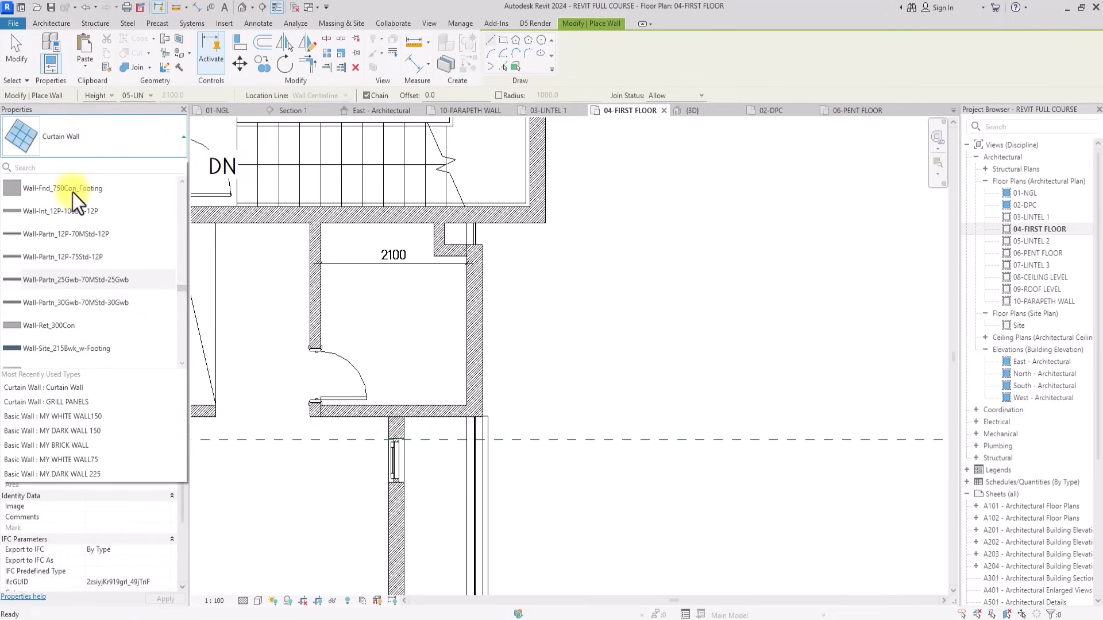
scroll(60, 253, up, 5)
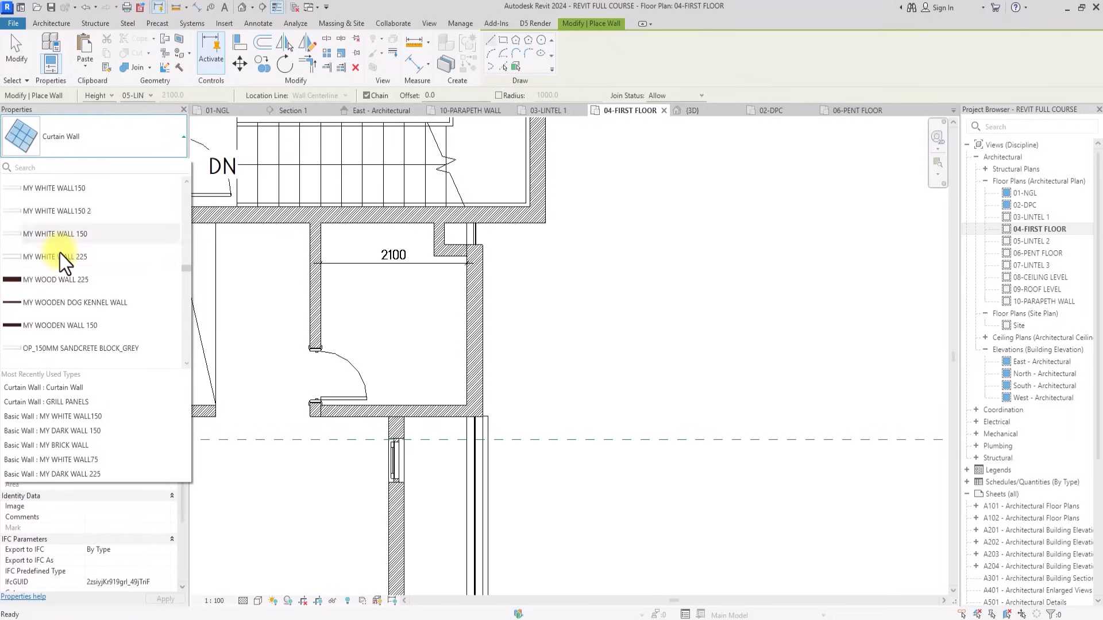
scroll(60, 253, up, 2)
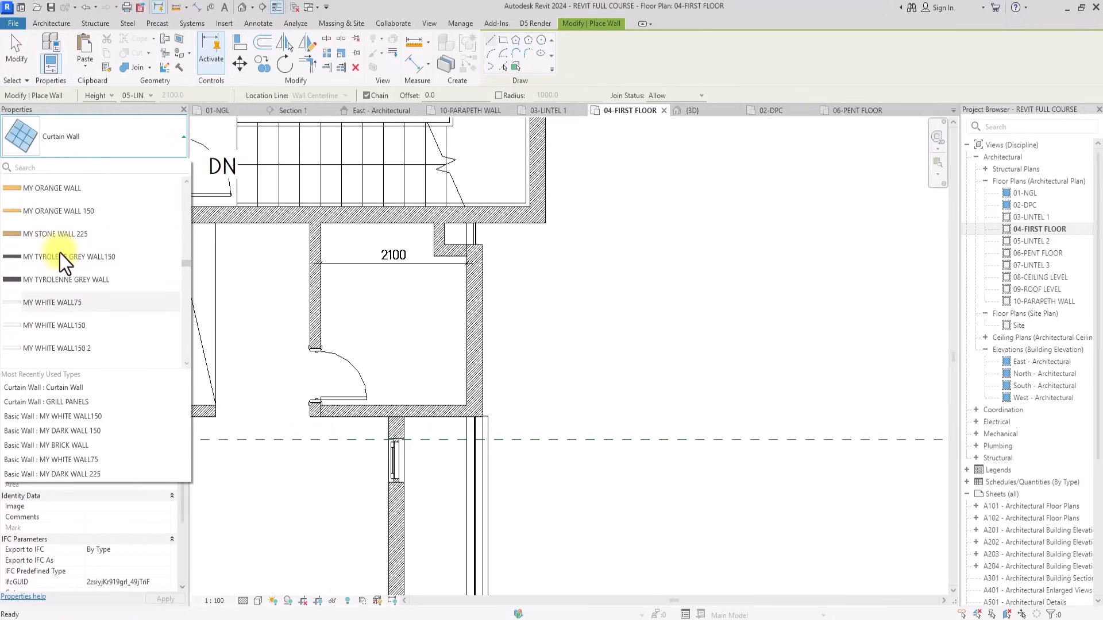
click(60, 304)
Set the new wall's location line to Finish Face: Exterior and its base offset to -450.
click(163, 194)
click(165, 193)
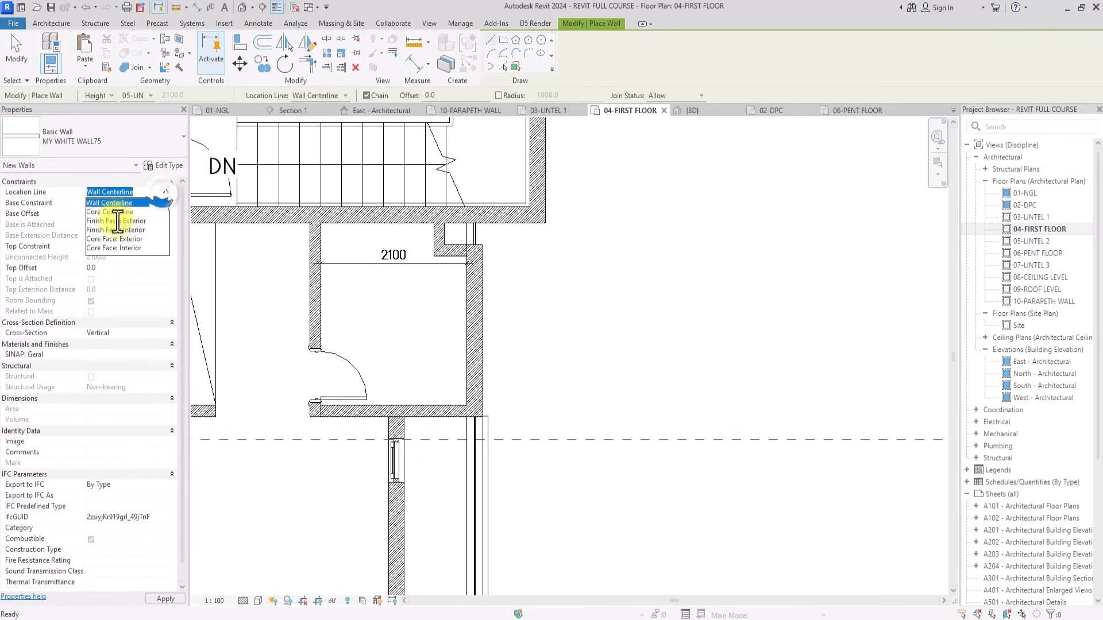
click(115, 222)
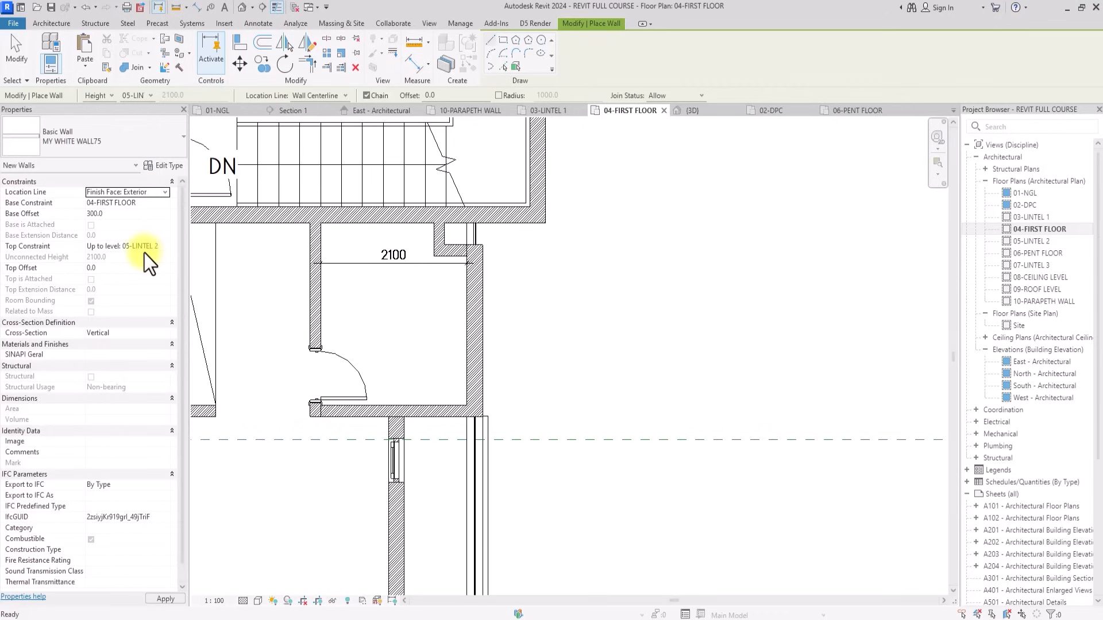
click(114, 215)
text(-)
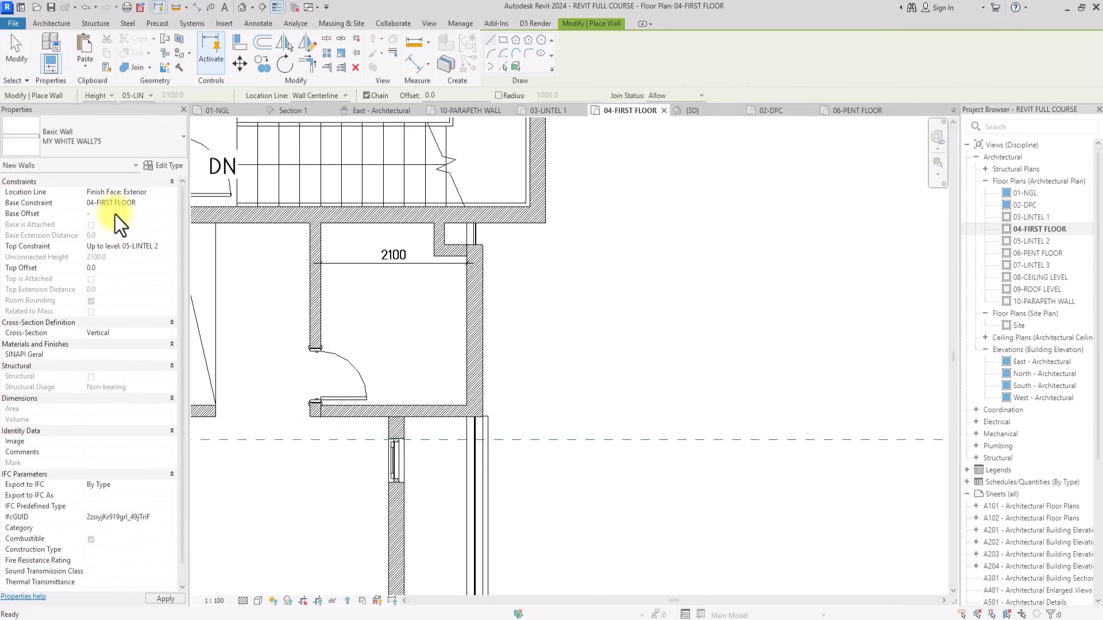
text(450)
key(Return)
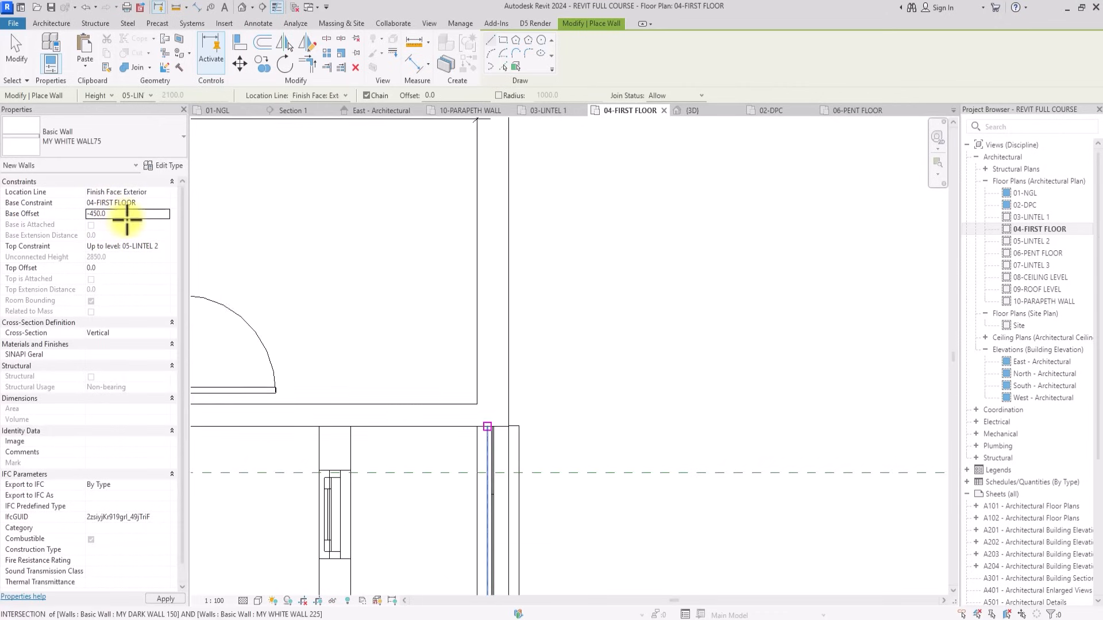
Draw a 750 mm wall upward from the small room's lower outer corner along the exterior wall face, and view it in 3D.
click(510, 425)
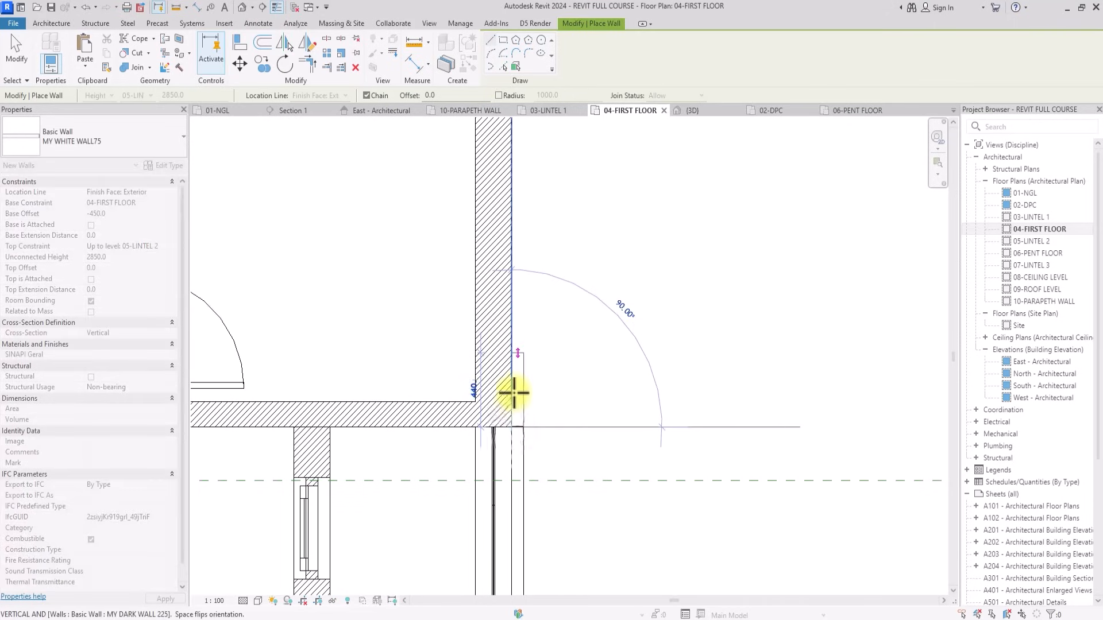
scroll(513, 313, down, 2)
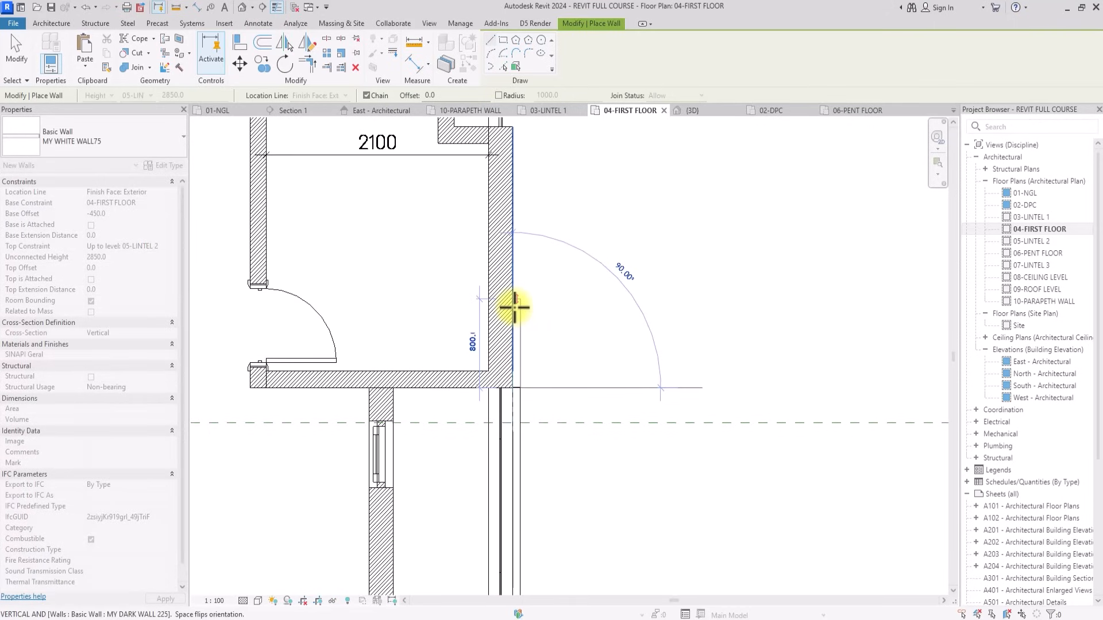
text(750)
key(Return)
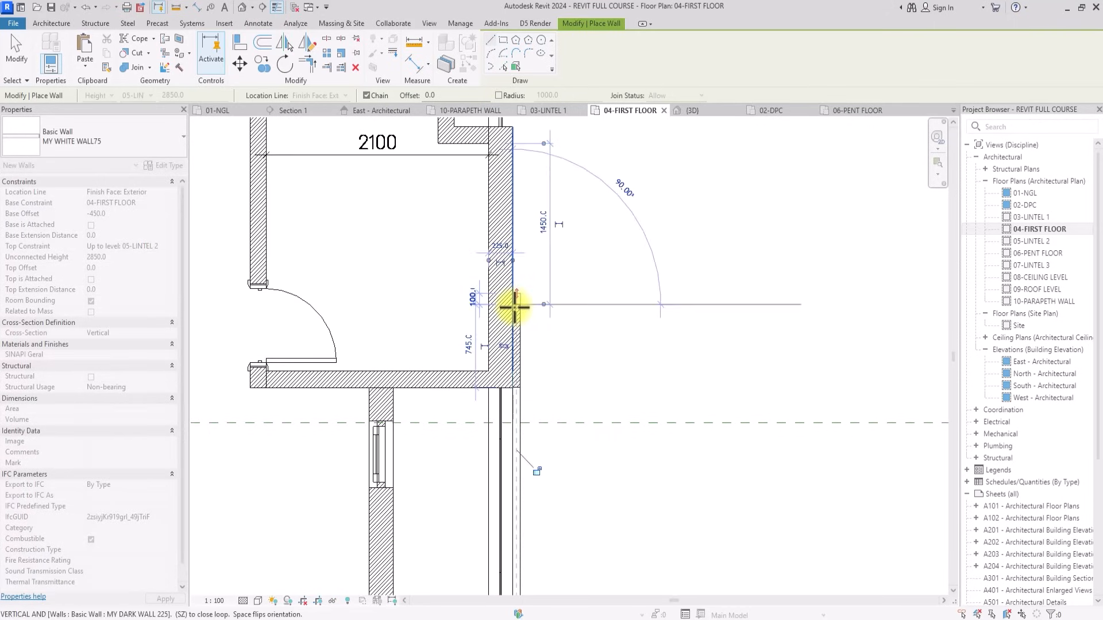
key(Escape)
key(Escape)
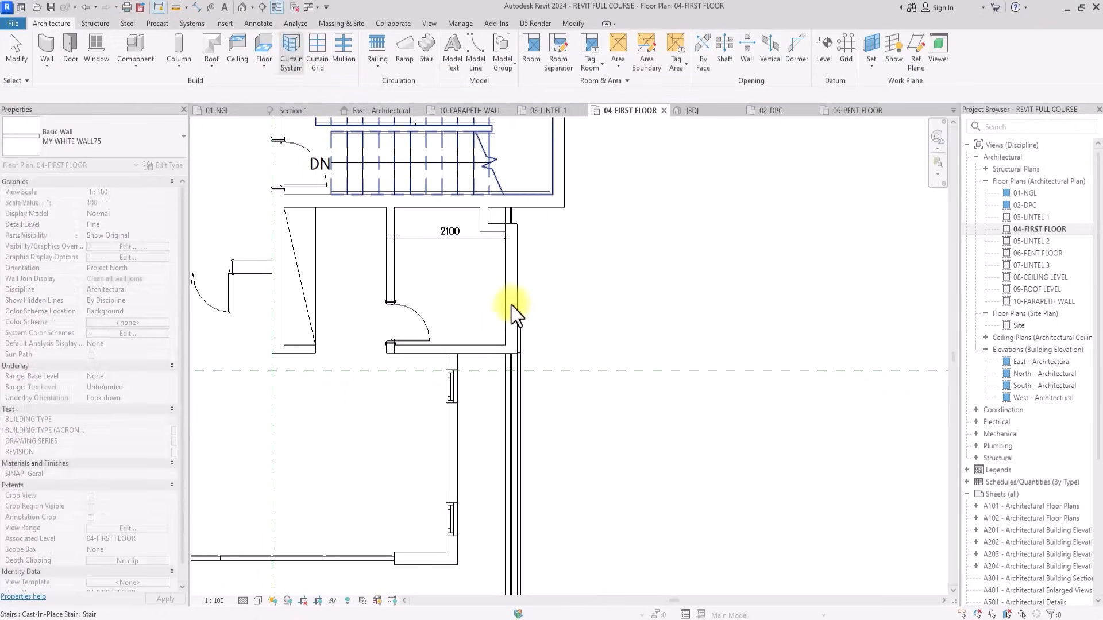
click(242, 8)
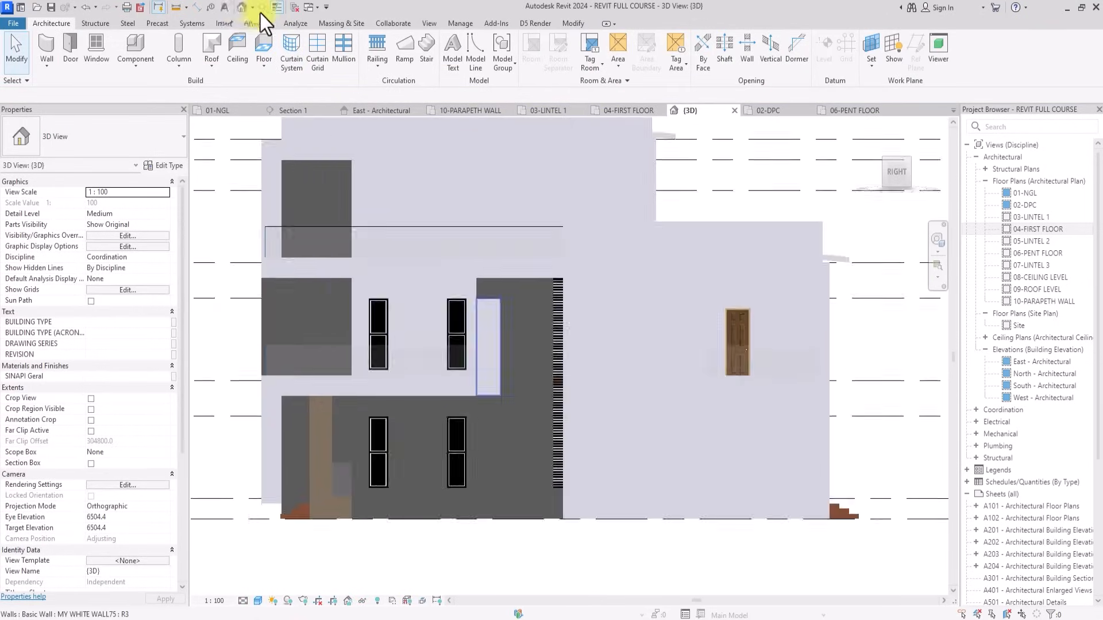
drag(897, 170, 260, 129)
middle_drag(575, 365, 448, 417)
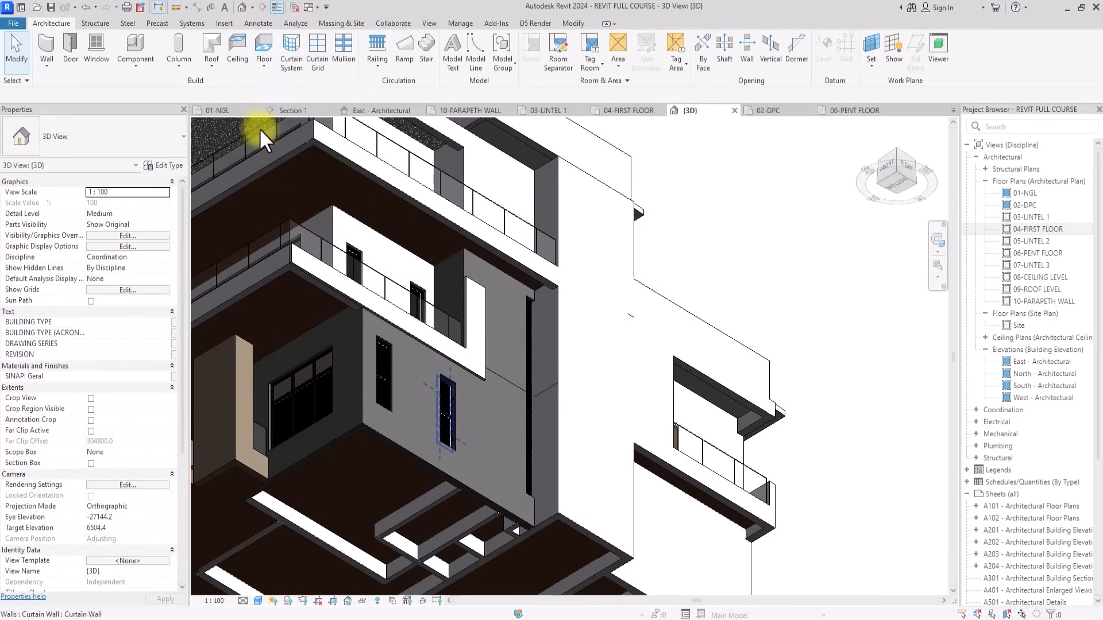
On the 04-FIRST FLOOR plan, copy the upper curtain-wall window into the small room's exterior wall, level with the new wall's upper end.
double_click(1032, 228)
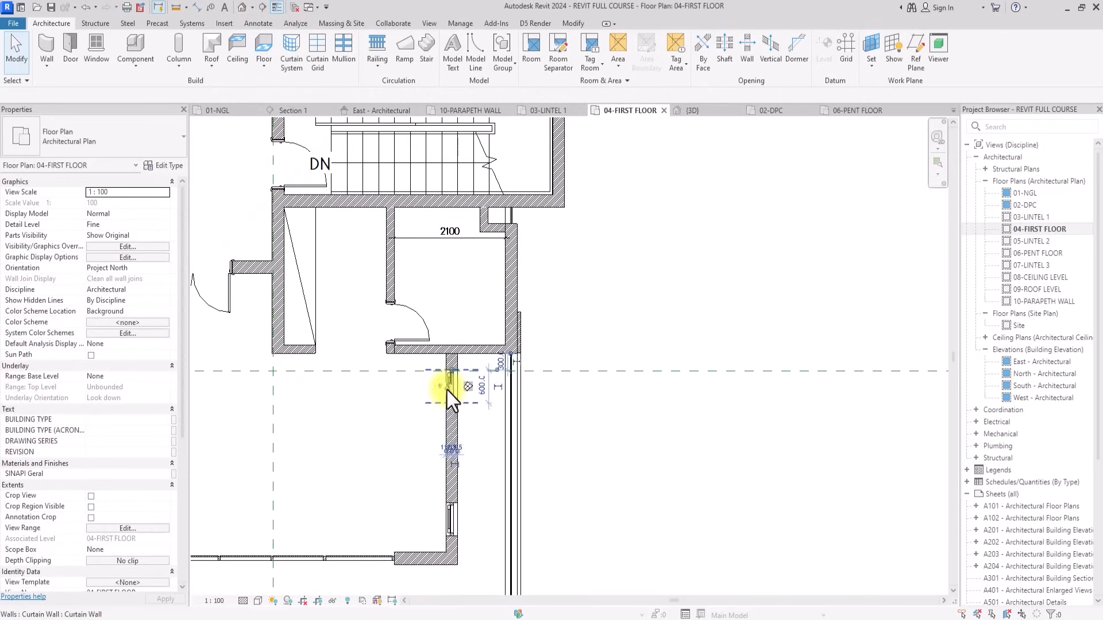
click(451, 397)
scroll(367, 246, up, 2)
click(264, 64)
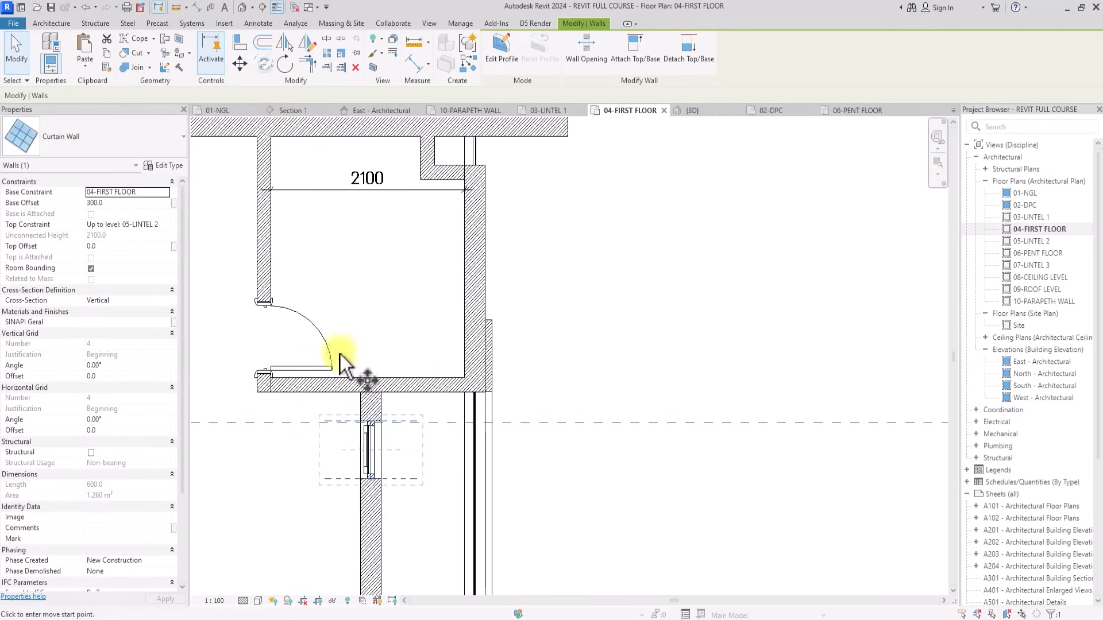
scroll(377, 494, up, 3)
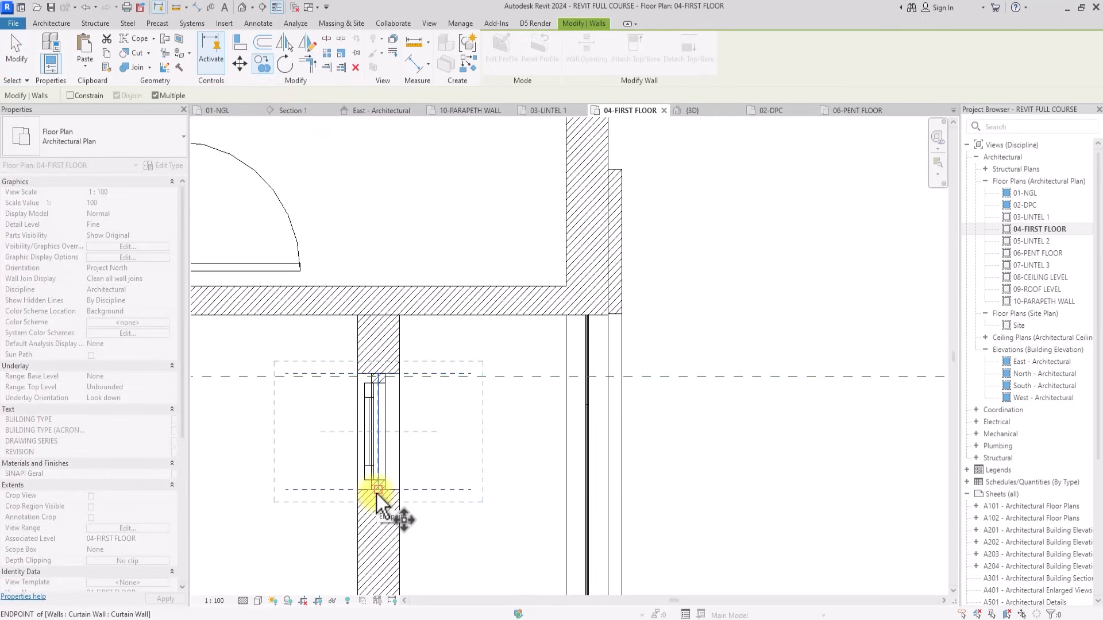
click(377, 491)
scroll(377, 491, down, 3)
scroll(463, 388, up, 3)
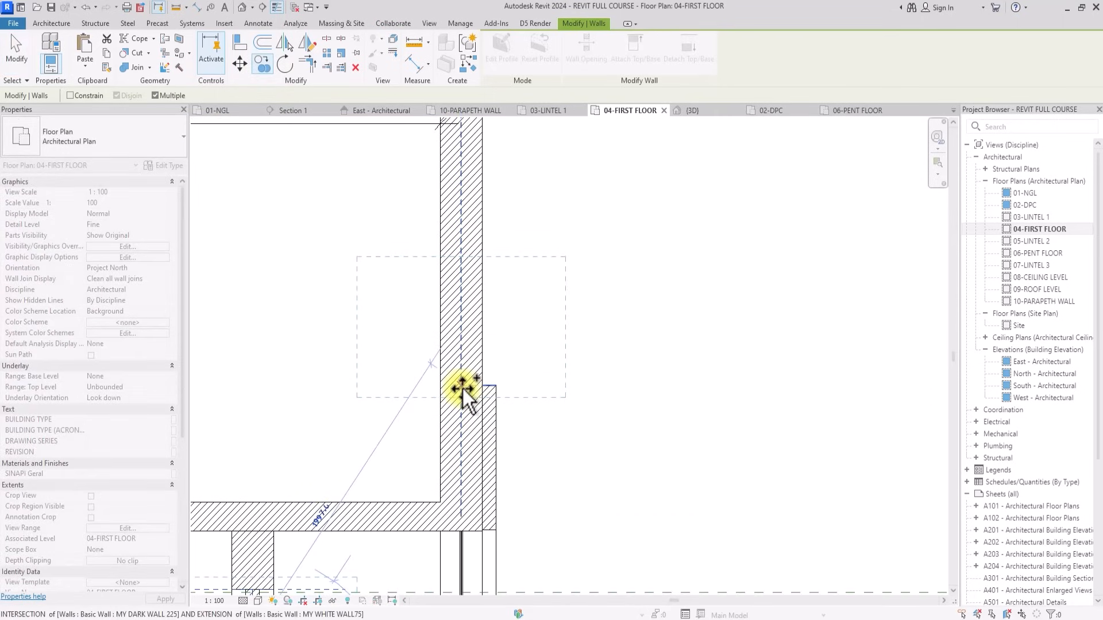
click(461, 387)
scroll(462, 389, down, 2)
key(Escape)
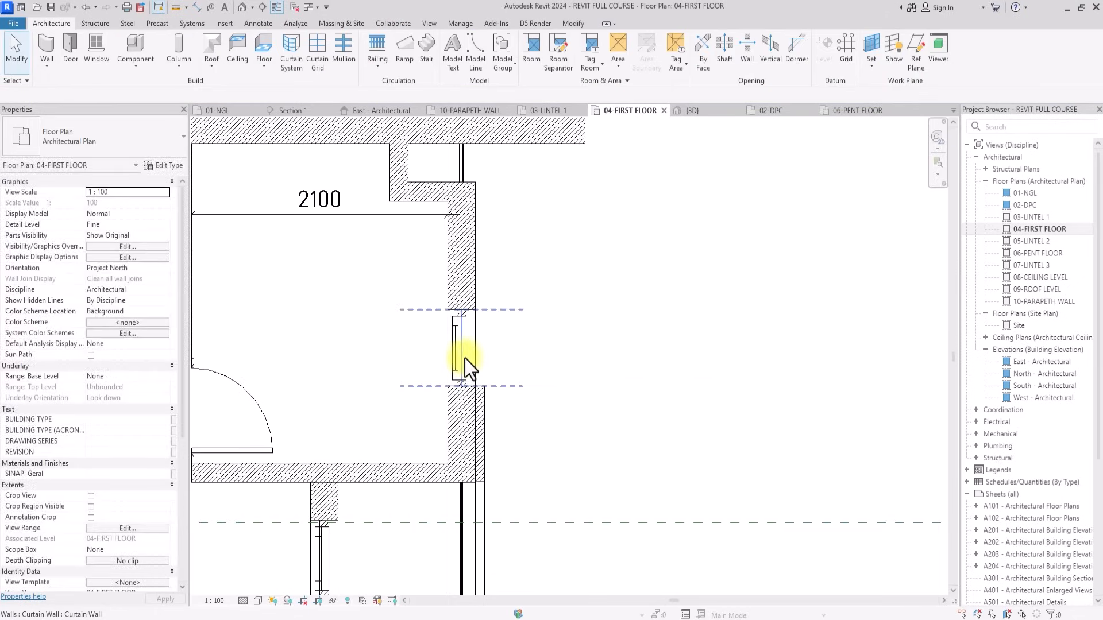
In the 3D view seen from the right side, set the copied curtain-wall window's base offset to 1200.
click(467, 368)
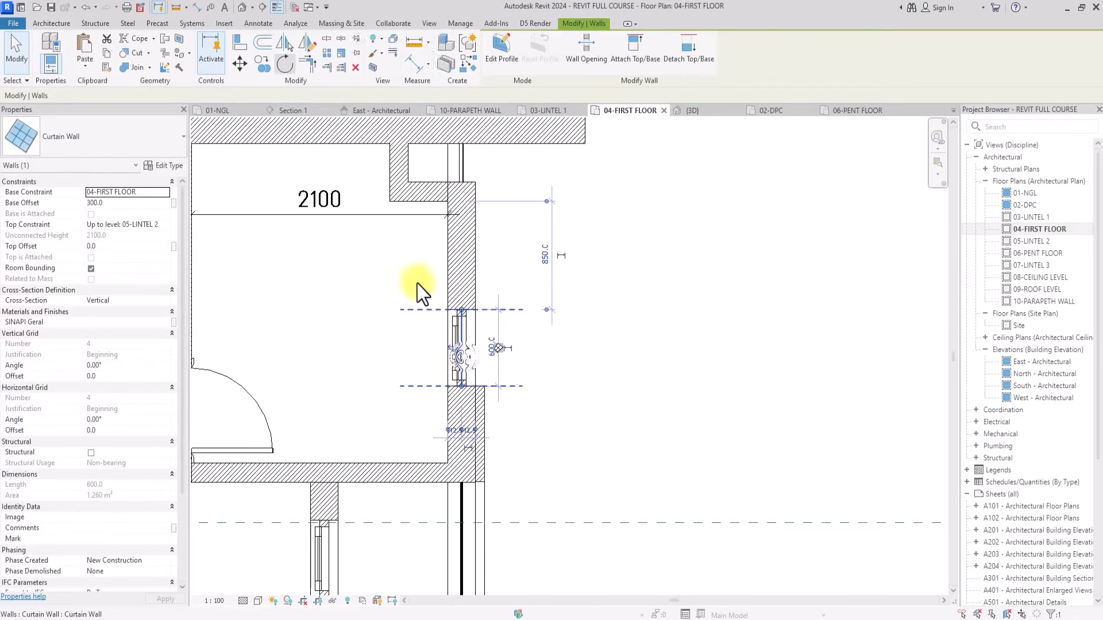
click(244, 8)
scroll(451, 343, up, 5)
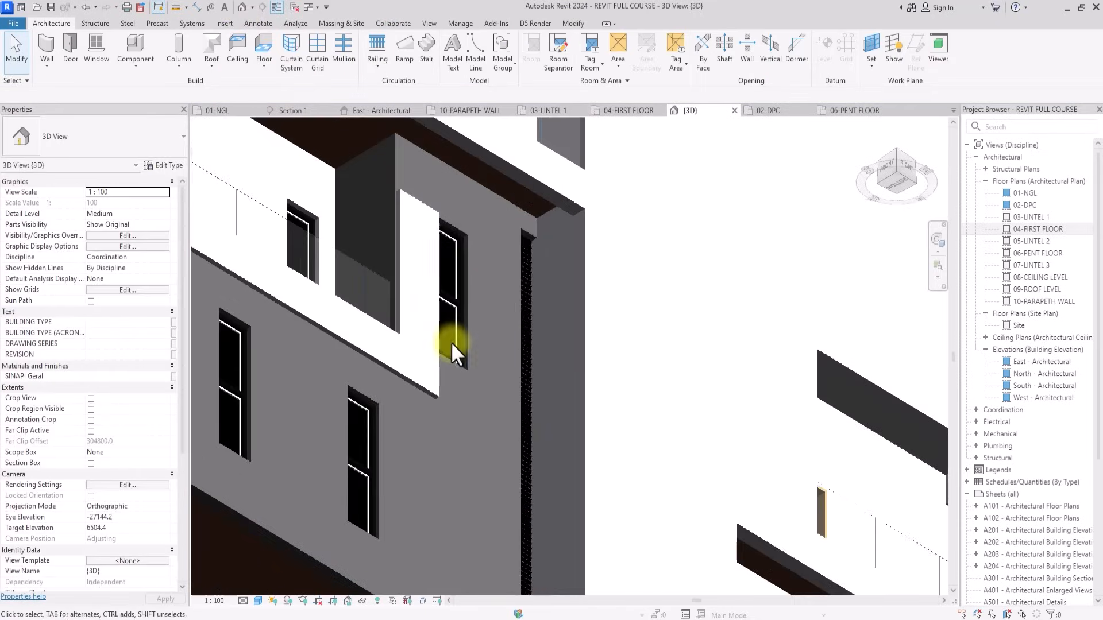
click(450, 343)
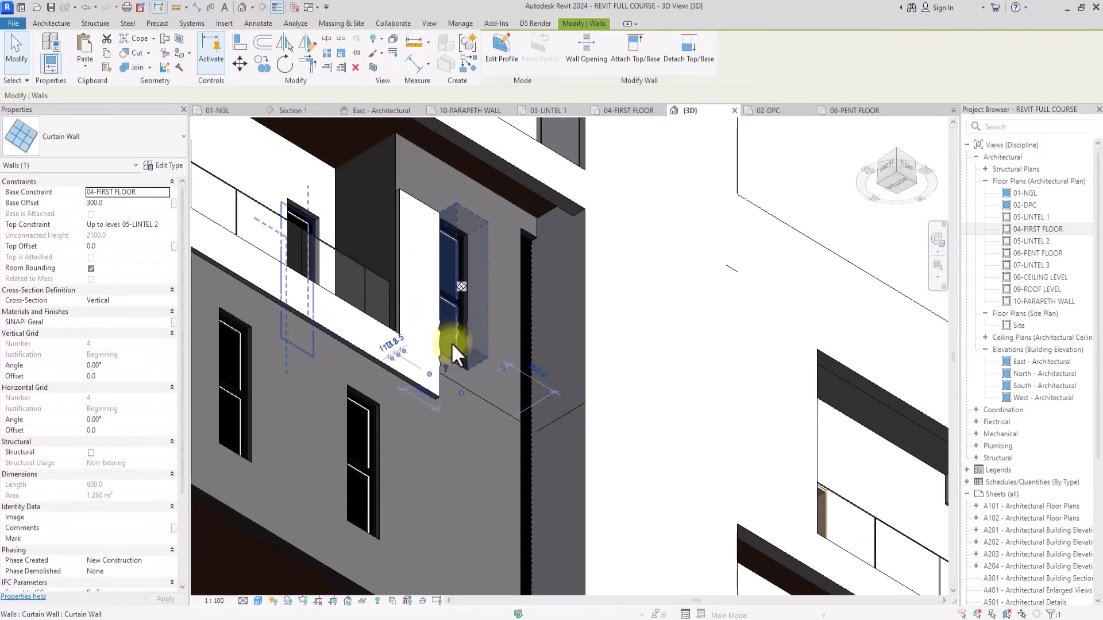
scroll(555, 301, down, 3)
click(904, 166)
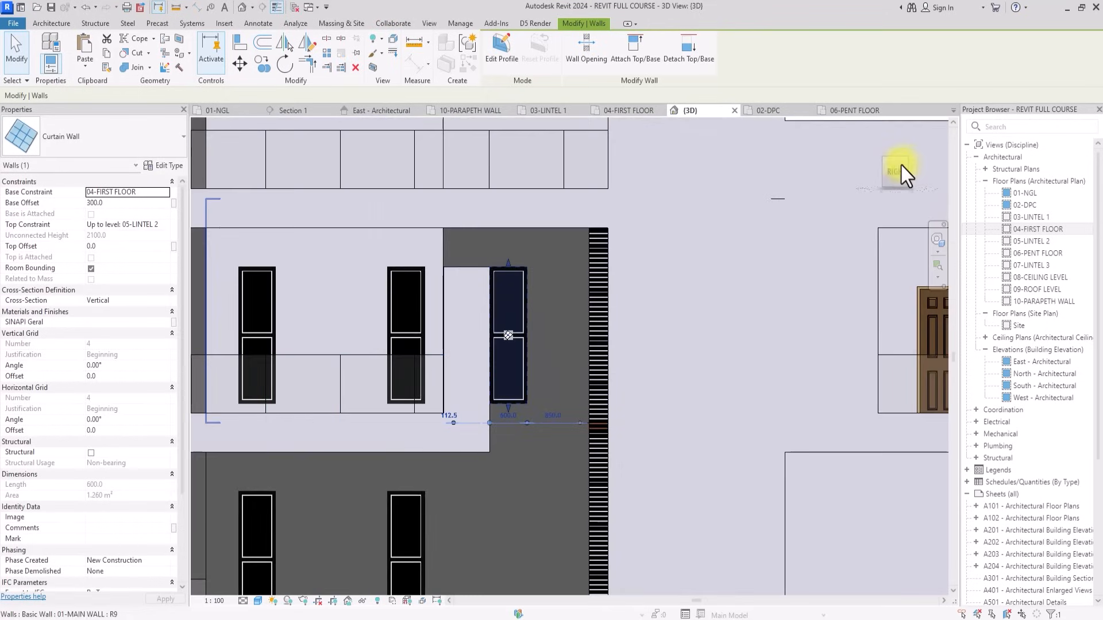
click(122, 205)
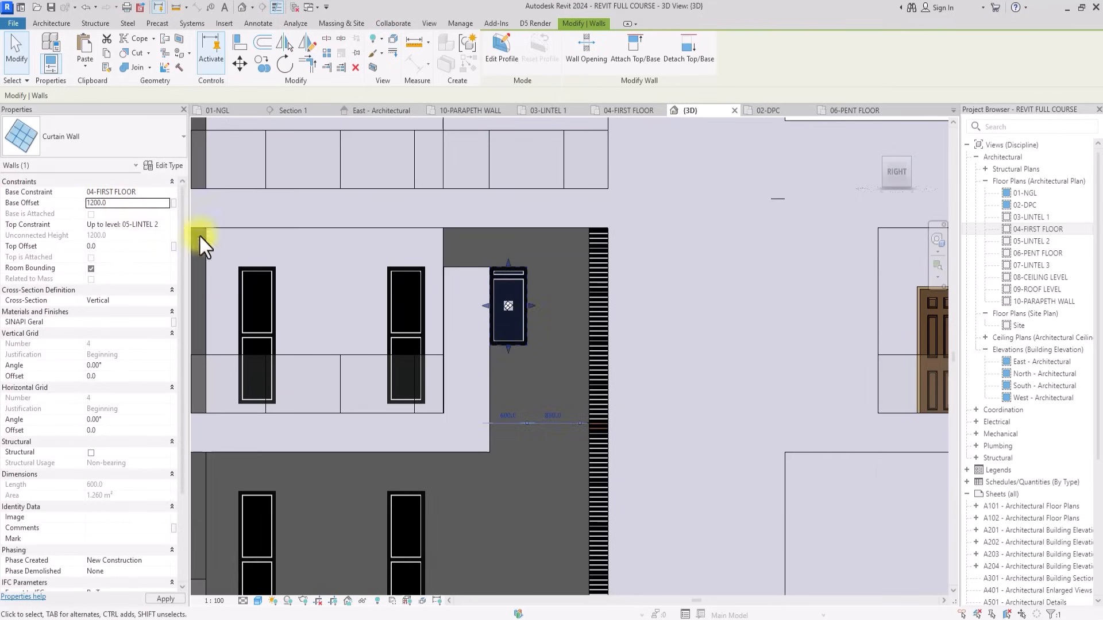
Delete the horizontal curtain grid line near the top of the shortened window to leave a single panel.
scroll(487, 346, down, 1)
scroll(514, 356, up, 3)
click(514, 356)
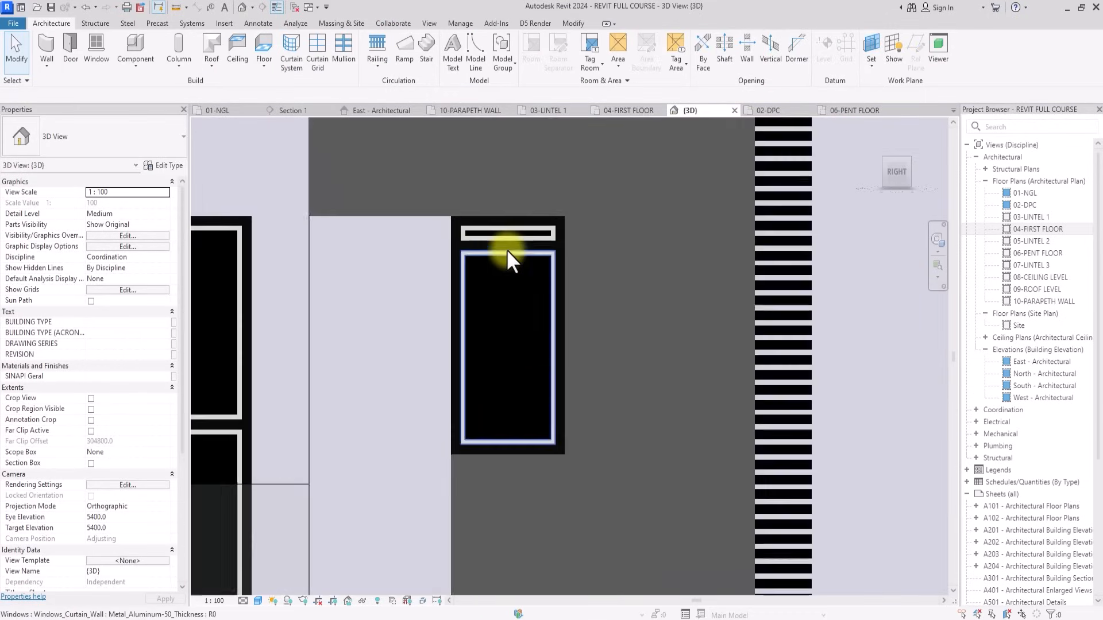
scroll(506, 249, up, 3)
click(506, 249)
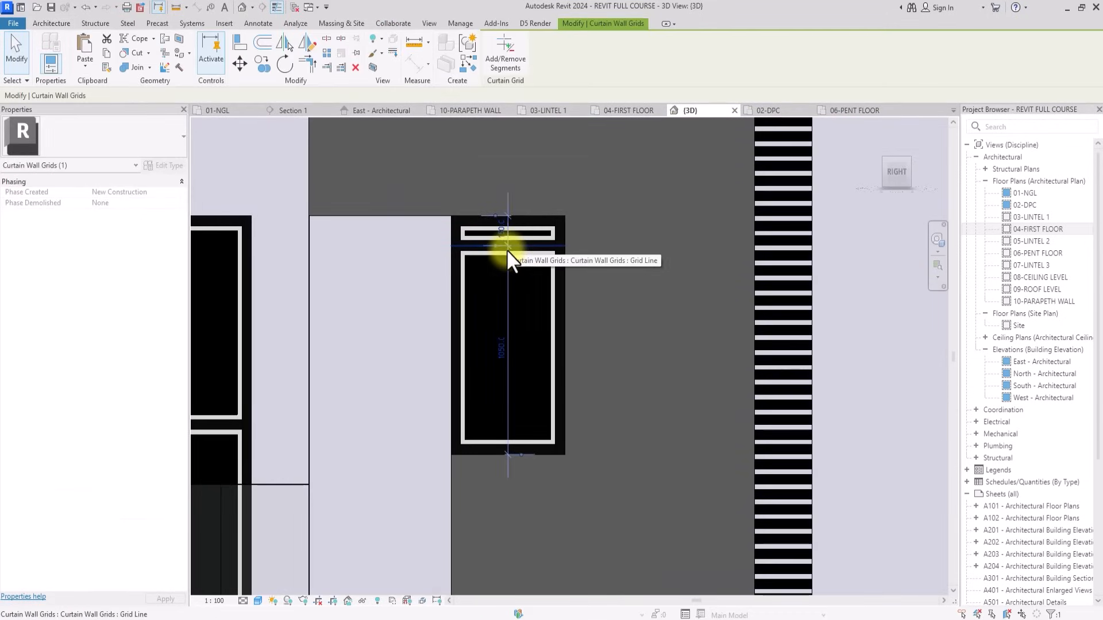
key(Escape)
scroll(507, 249, down, 5)
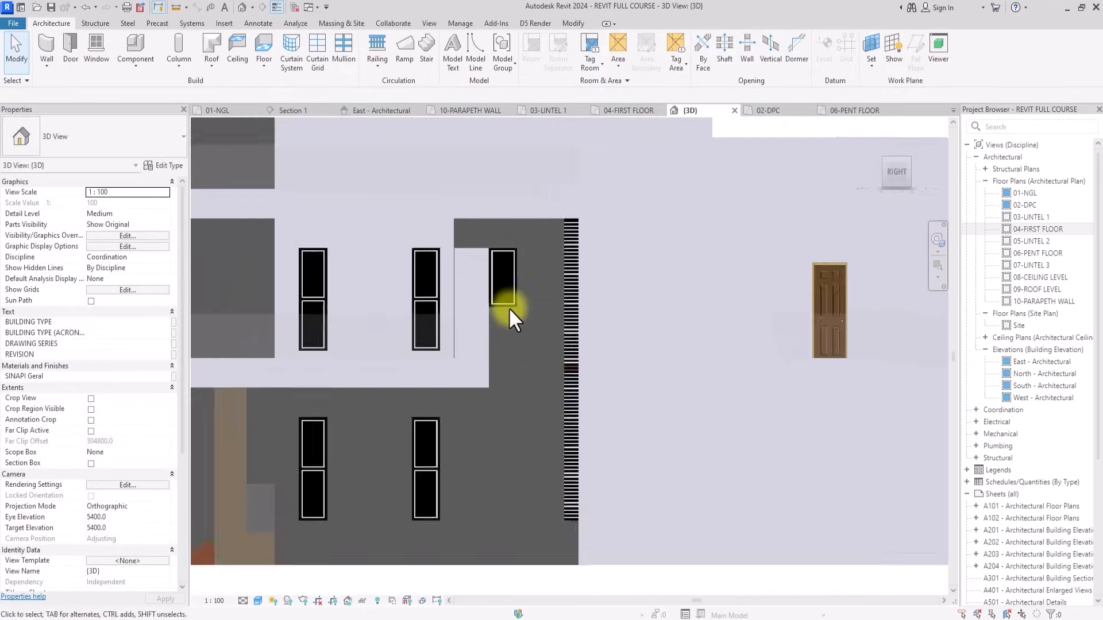
Copy the shortened curtain-wall window to the clipboard and paste it aligned to level 02-DPC.
scroll(508, 308, down, 2)
click(509, 304)
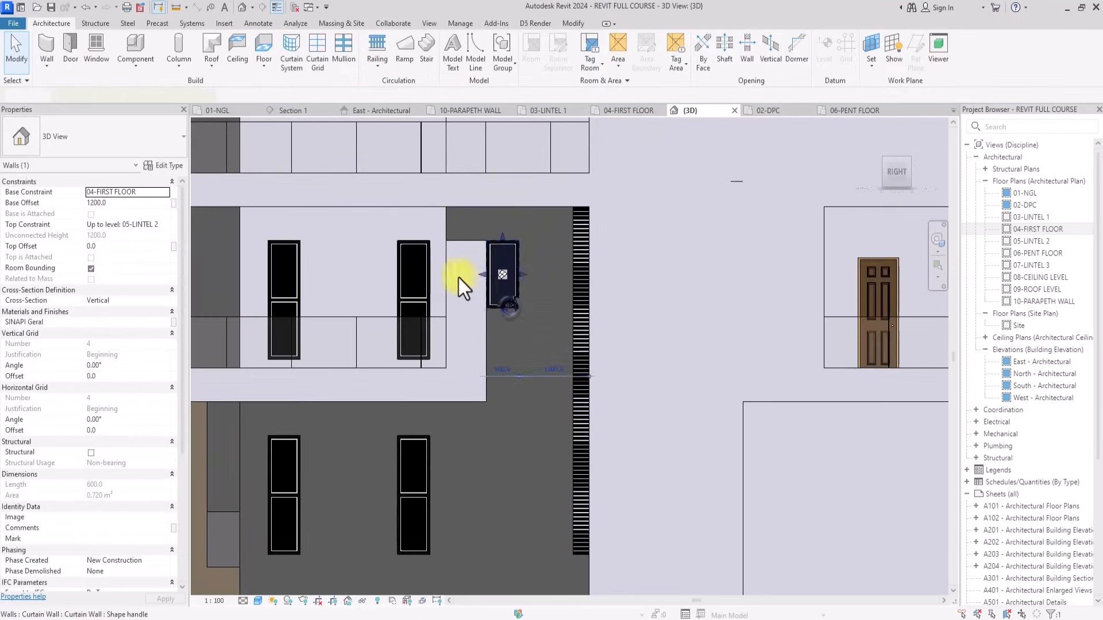
click(106, 55)
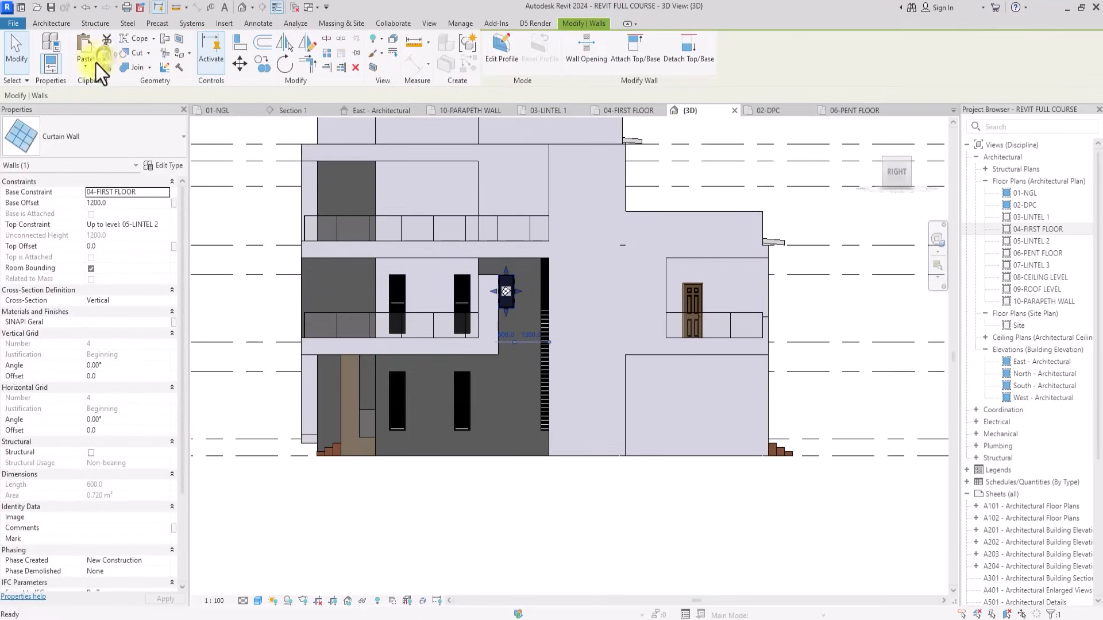
click(88, 67)
click(125, 112)
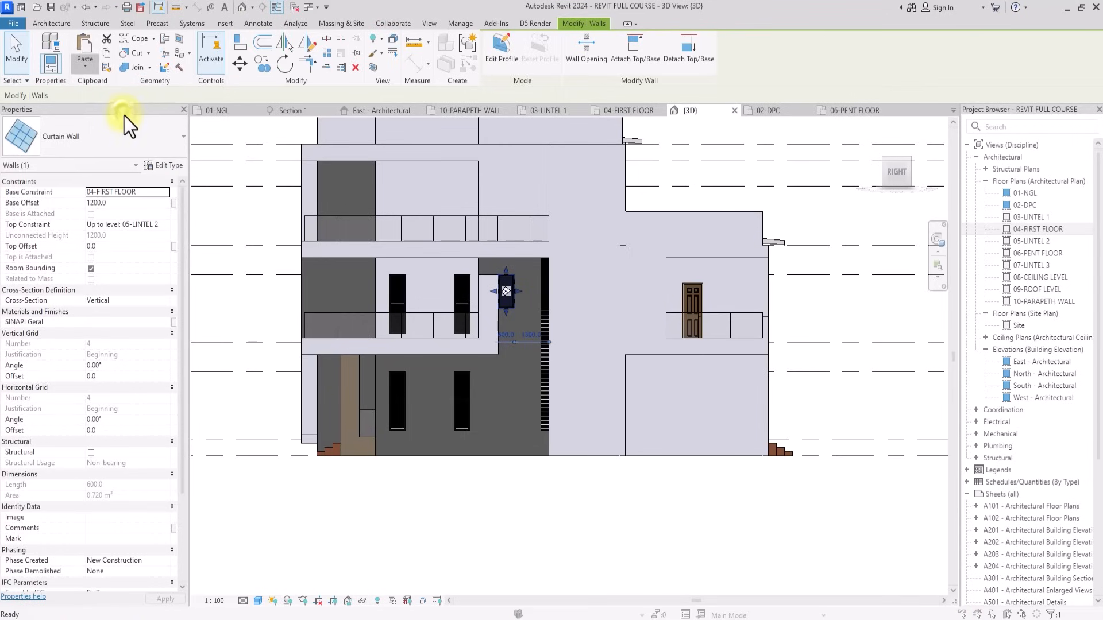
click(494, 248)
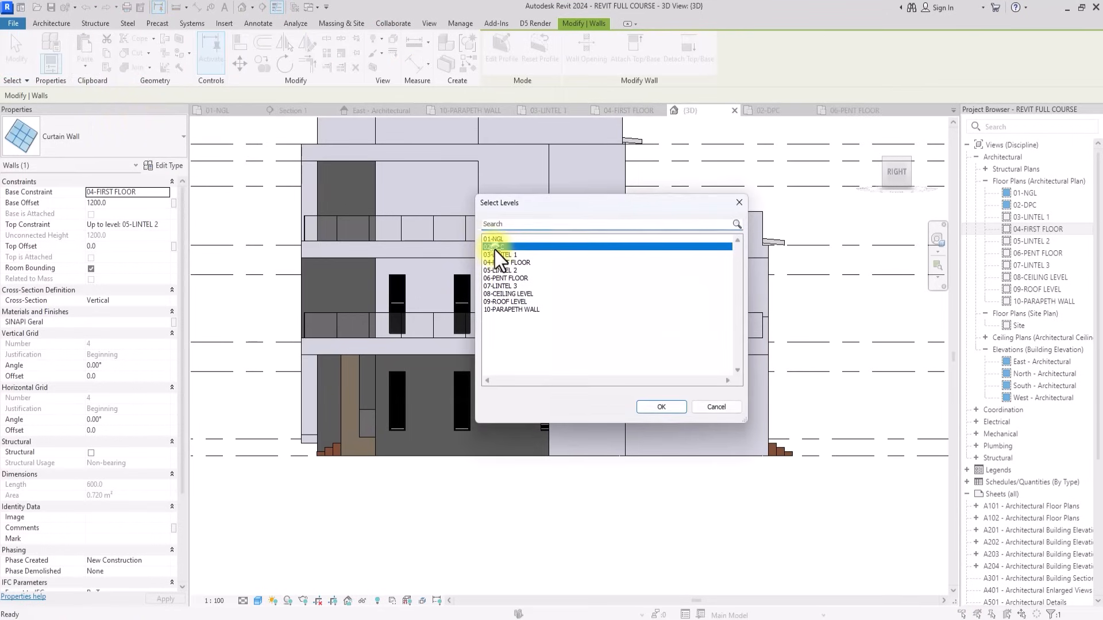
click(673, 407)
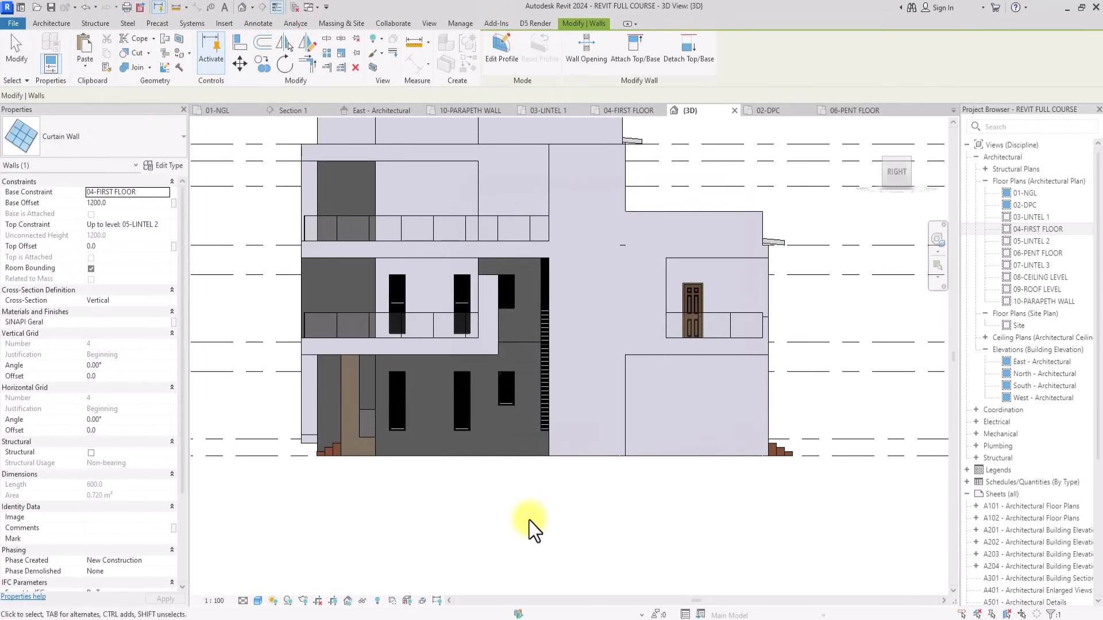
click(529, 520)
On the 02-DPC plan, copy the pasted curtain-wall window into the adjacent small room's exterior wall, starting at the small corner duct's lower face.
double_click(1027, 206)
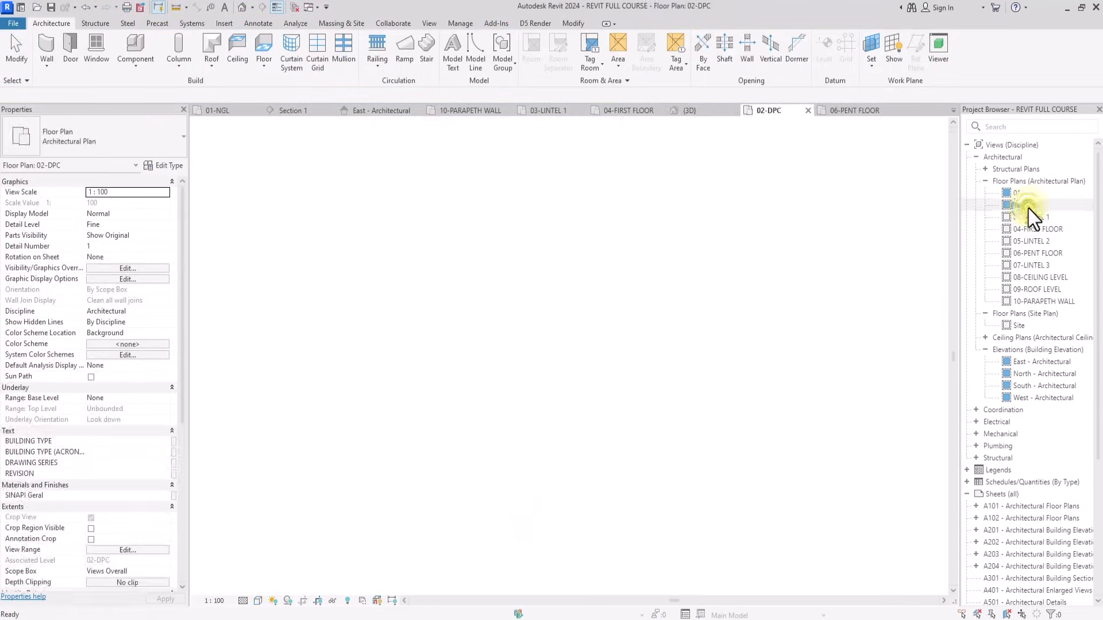
scroll(451, 376, up, 1)
middle_drag(456, 384, 561, 382)
click(562, 382)
scroll(562, 381, down, 2)
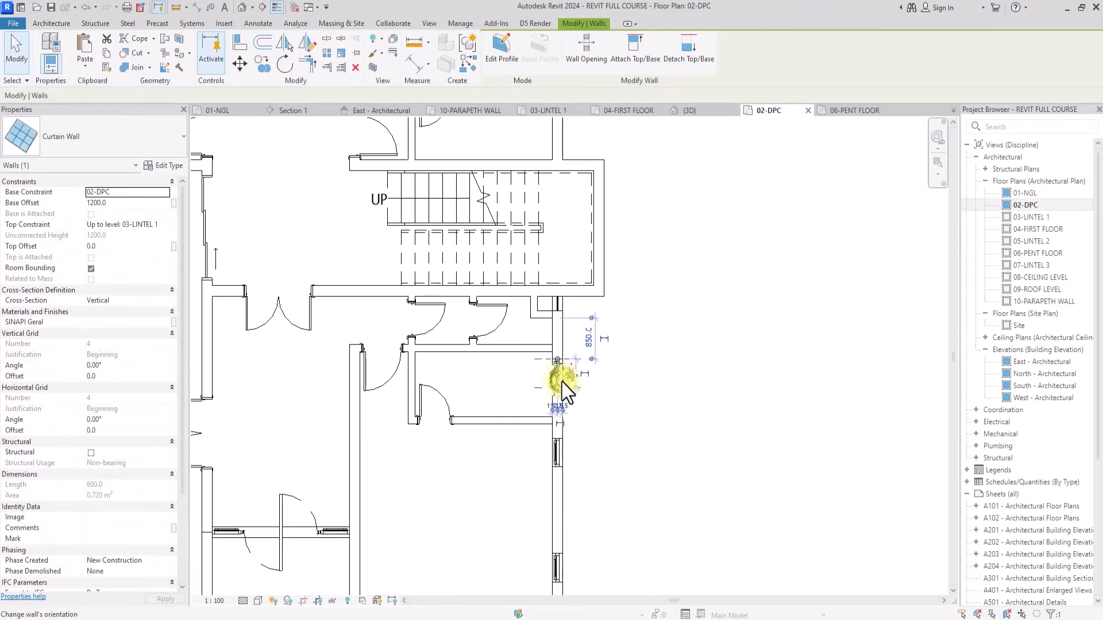
scroll(562, 381, up, 4)
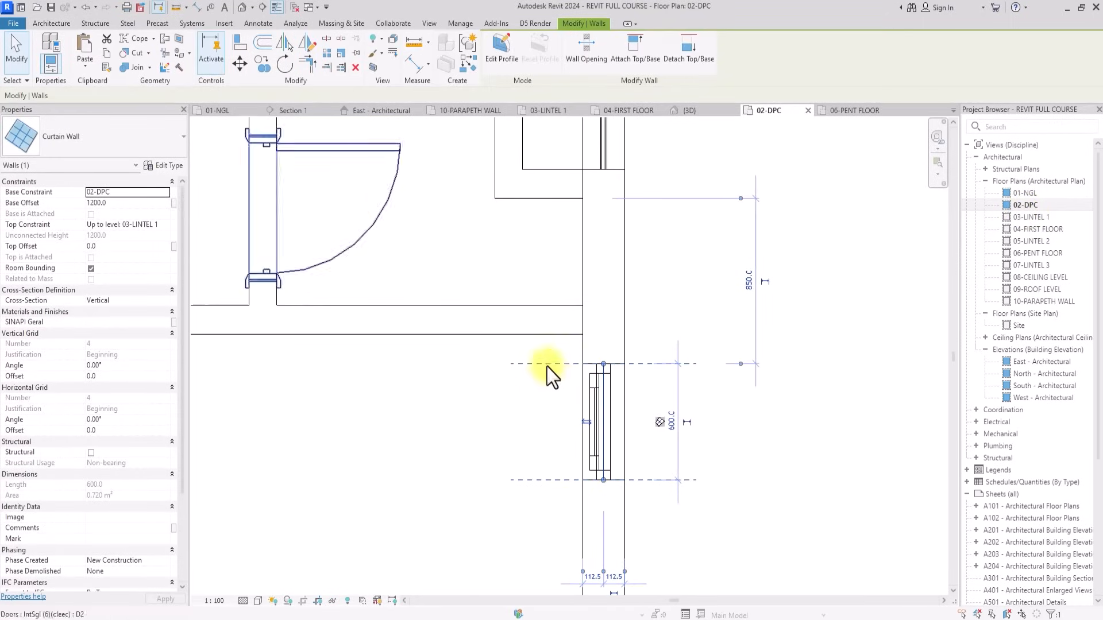
click(259, 71)
scroll(660, 367, up, 2)
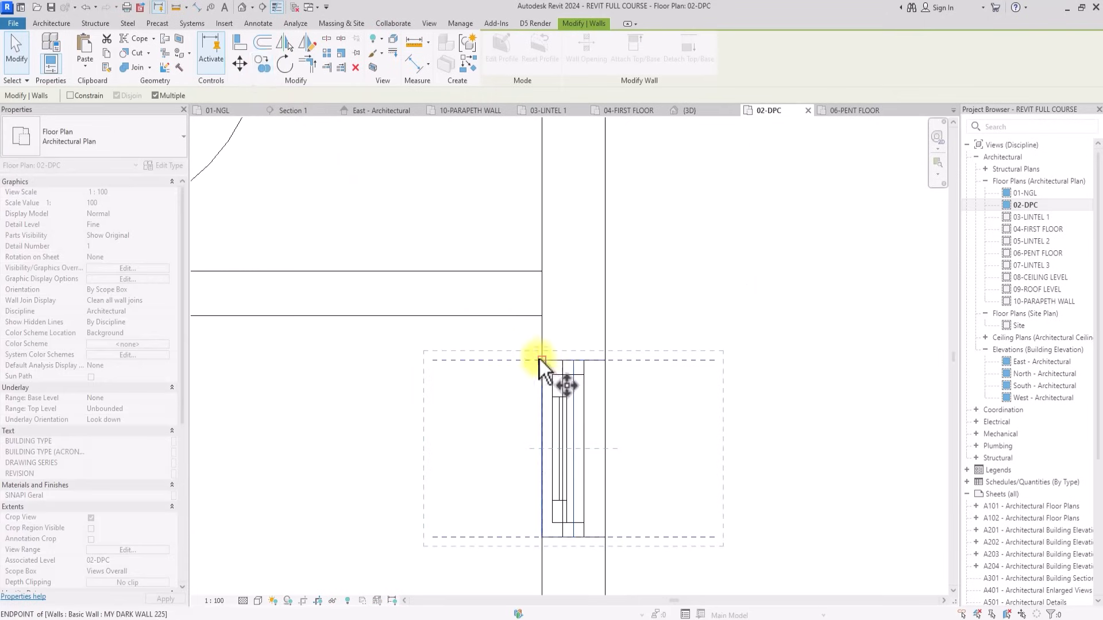
click(542, 360)
middle_drag(543, 119, 508, 398)
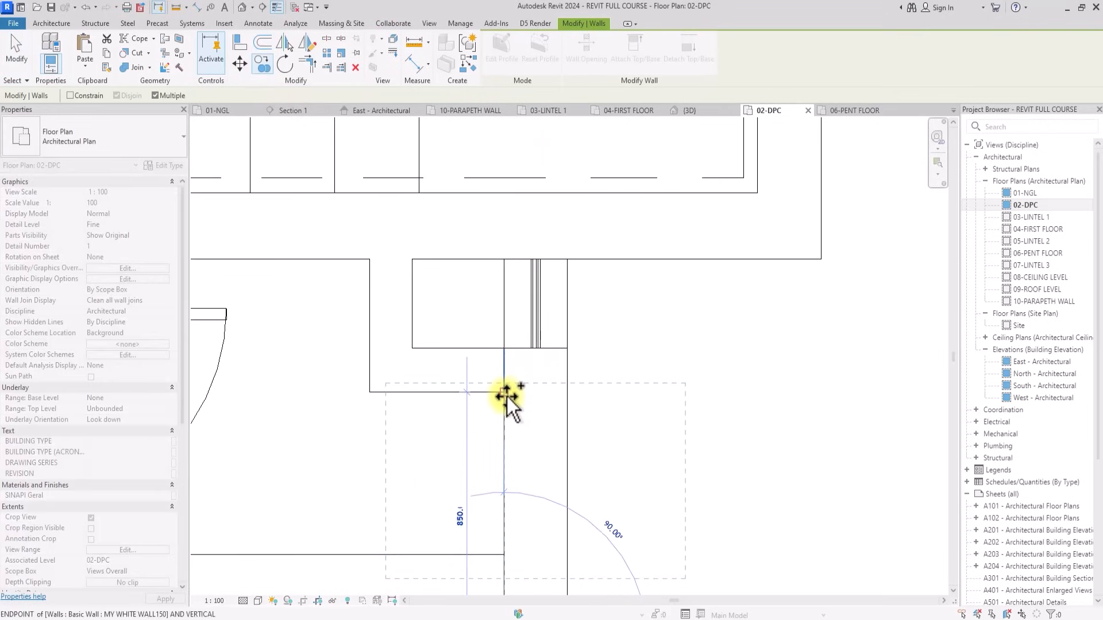
click(506, 397)
scroll(507, 397, down, 3)
key(Escape)
middle_drag(506, 396, 579, 376)
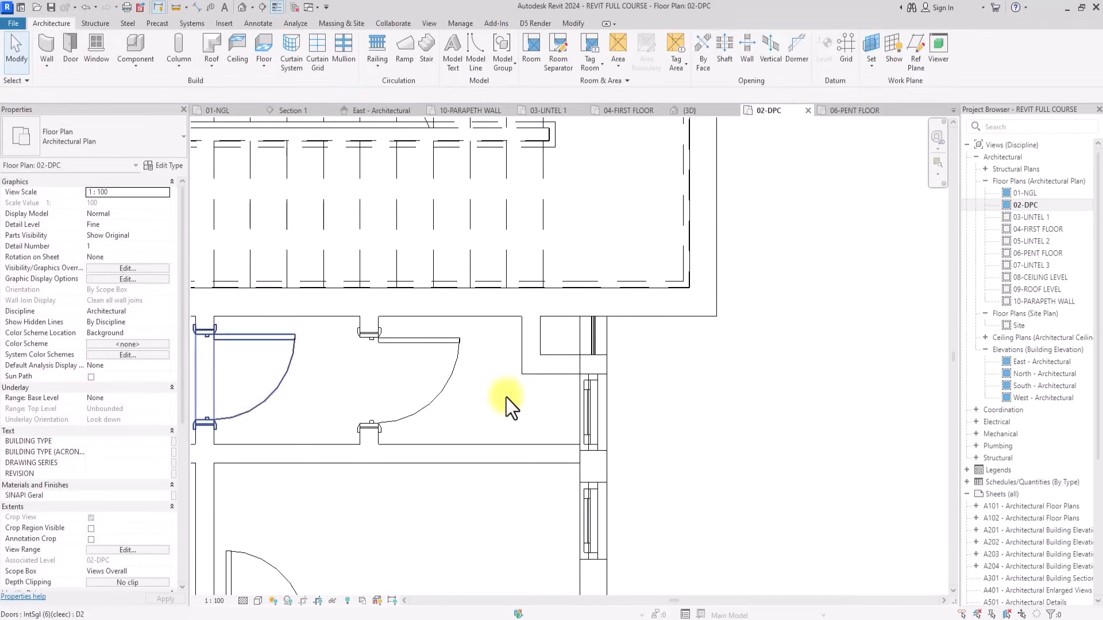
Move the MY WHITE WALL150 partition between the two small rooms so its upper face aligns with the copied window's lower end.
middle_drag(367, 471, 473, 397)
scroll(465, 397, down, 1)
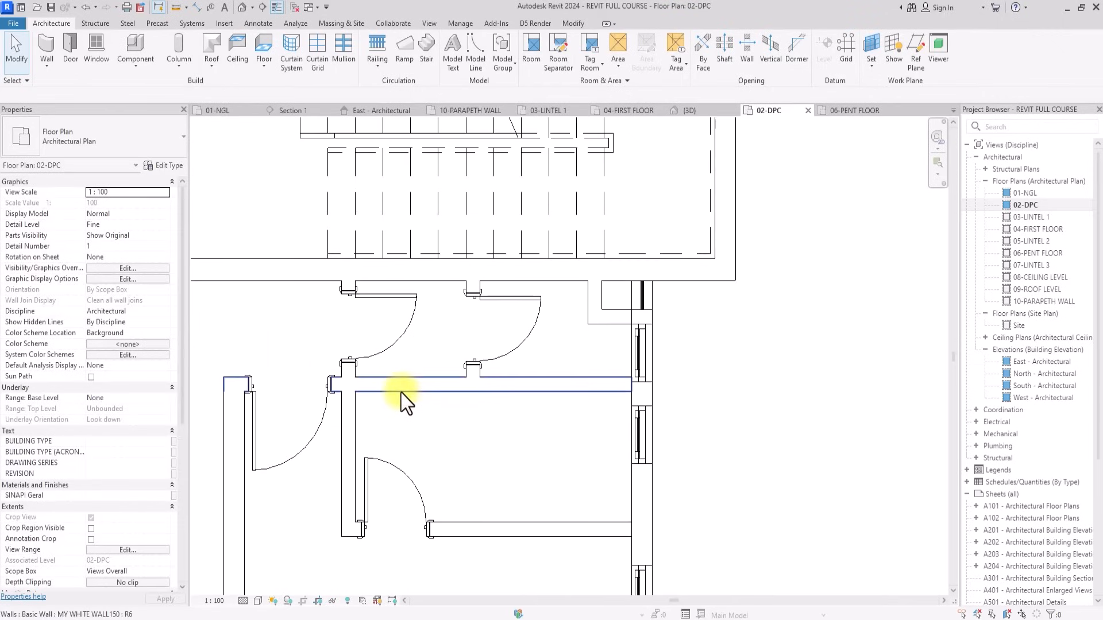
click(401, 393)
scroll(401, 393, down, 2)
scroll(401, 393, up, 3)
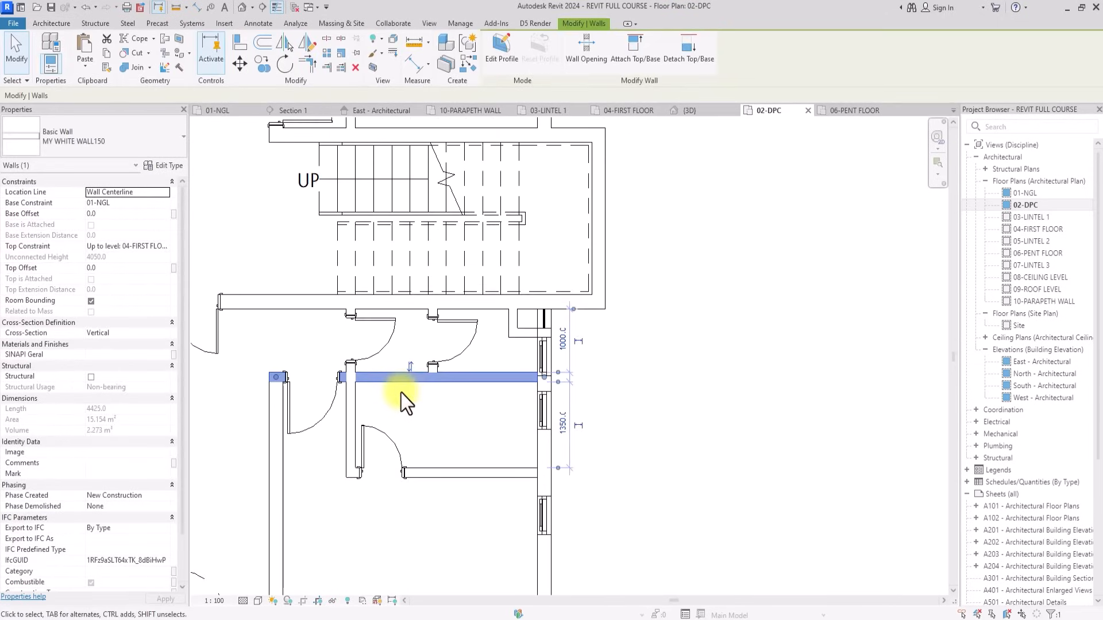
scroll(401, 393, up, 5)
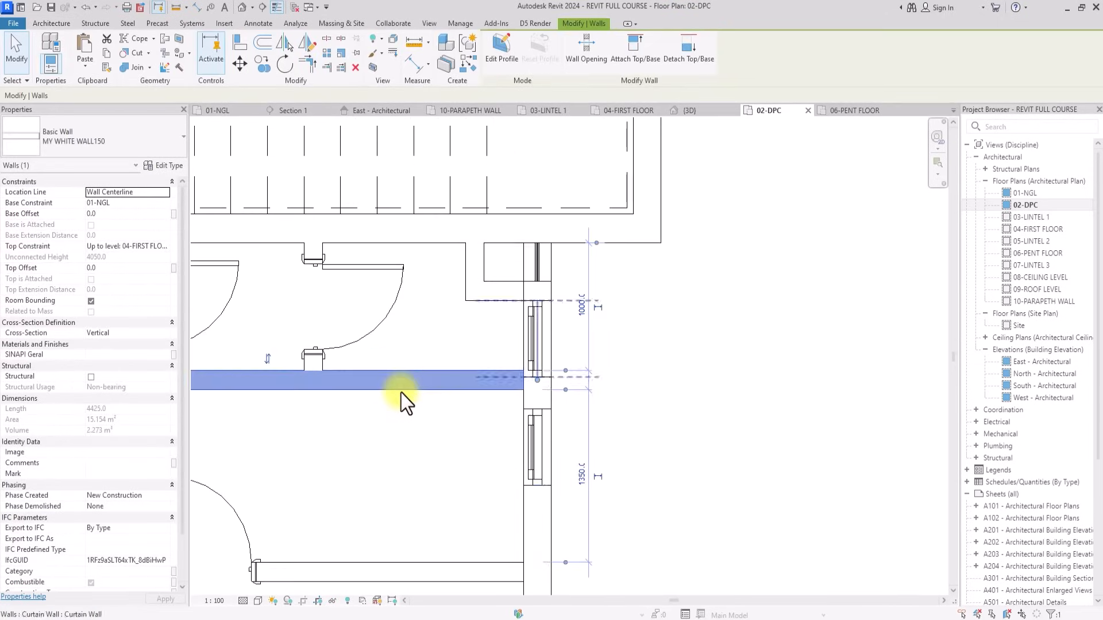
click(240, 62)
scroll(505, 329, up, 2)
click(505, 329)
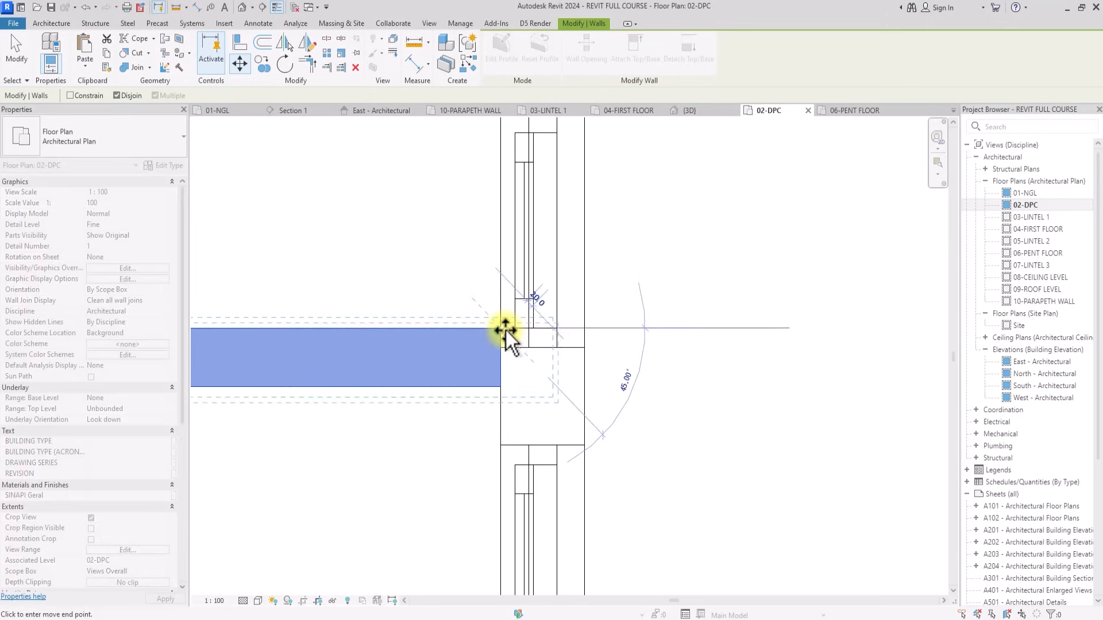
click(503, 349)
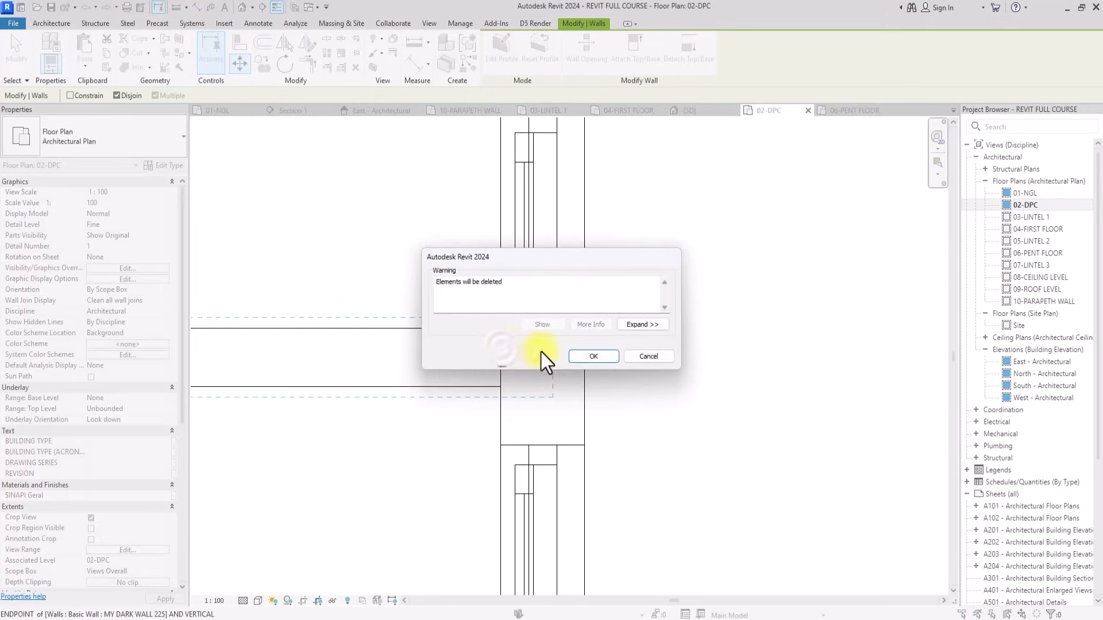
click(583, 355)
scroll(584, 356, down, 3)
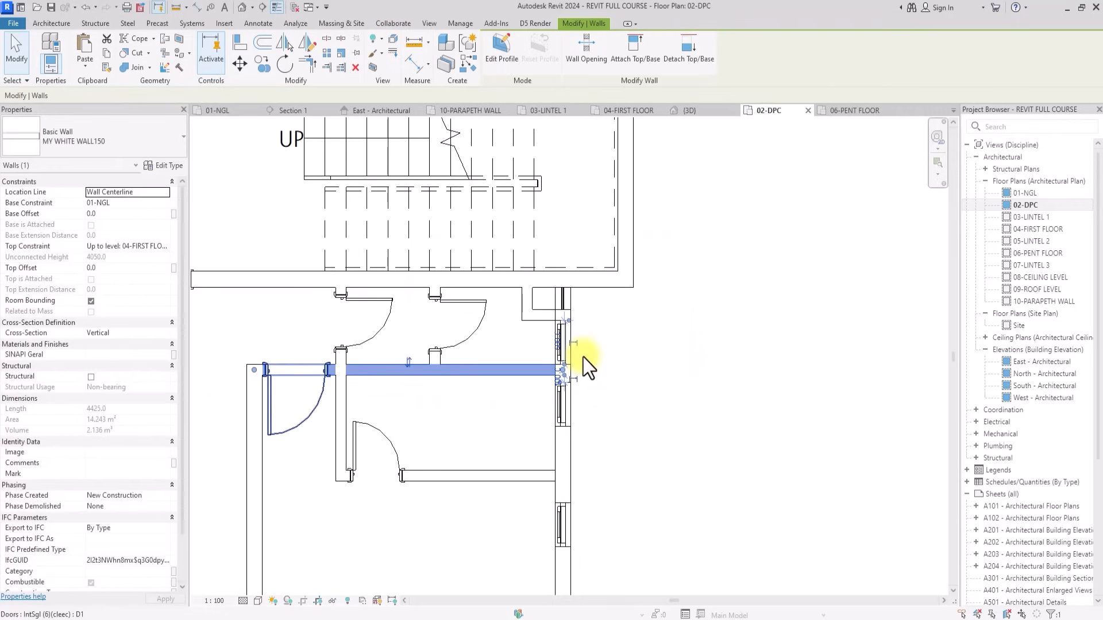
scroll(584, 358, down, 2)
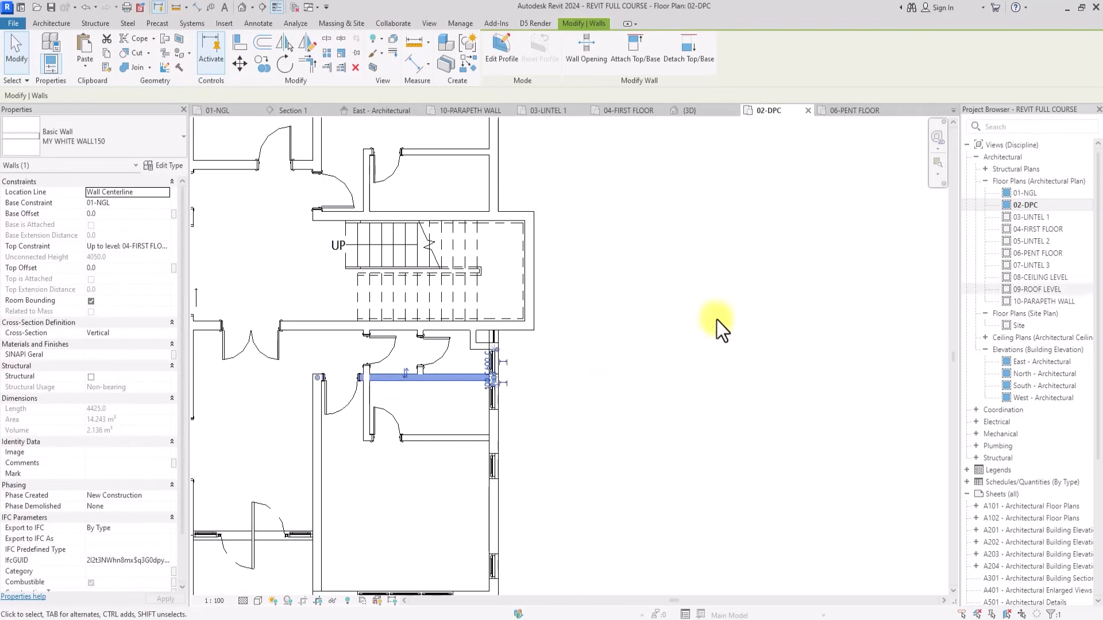
On the 04-FIRST FLOOR plan, open the boundary sketch of the MY DPC SLAB 150 floor for editing.
double_click(1039, 229)
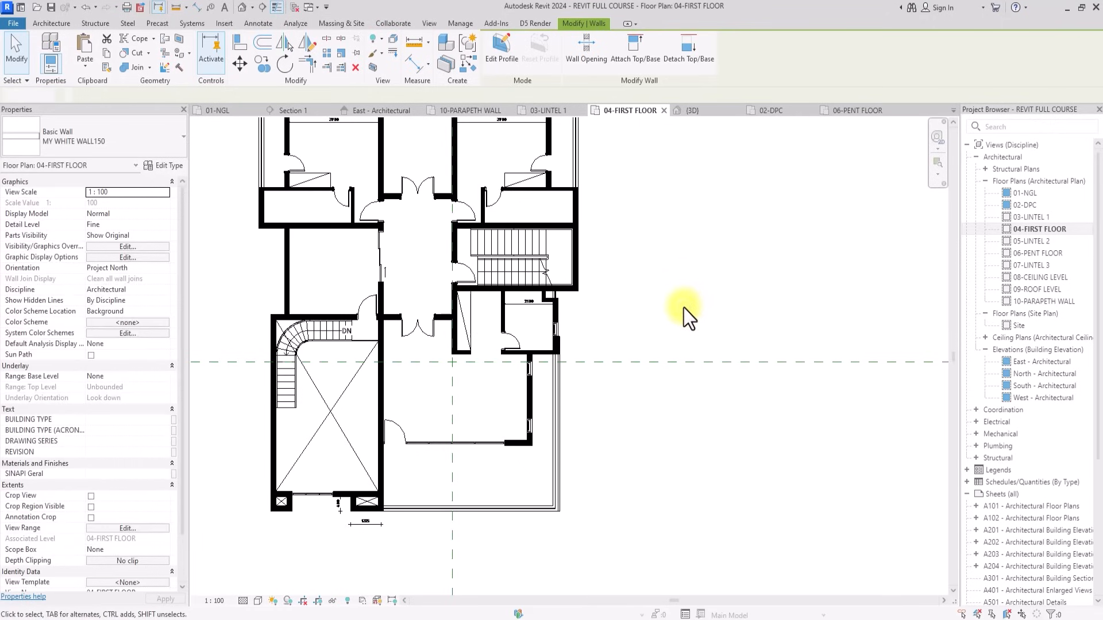
scroll(684, 308, up, 4)
scroll(684, 308, down, 2)
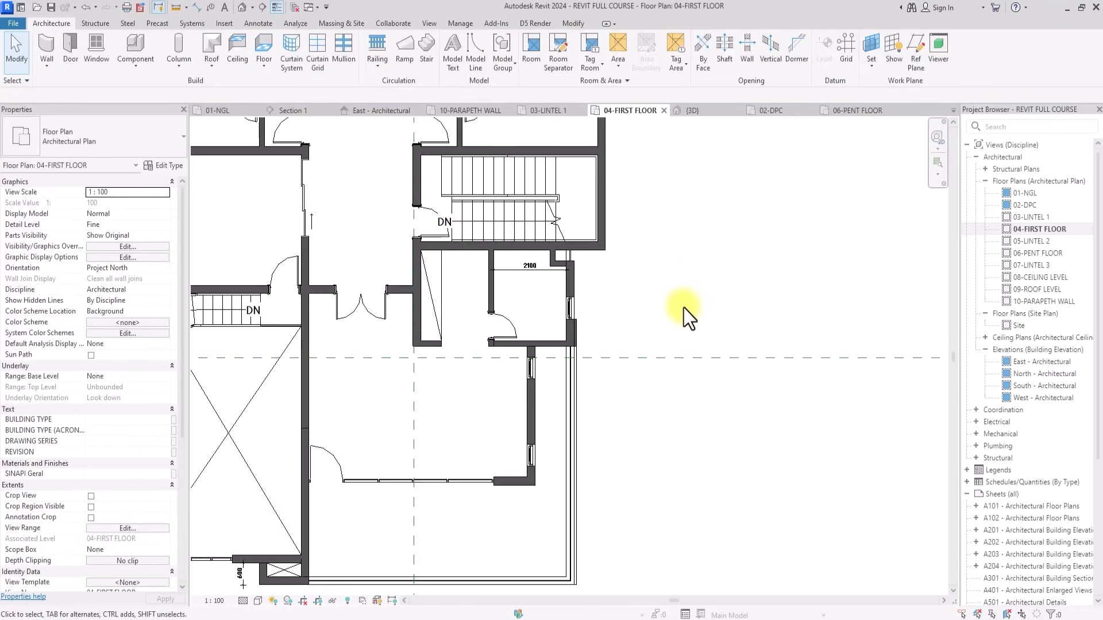
scroll(683, 308, down, 3)
scroll(684, 308, up, 2)
scroll(524, 246, up, 4)
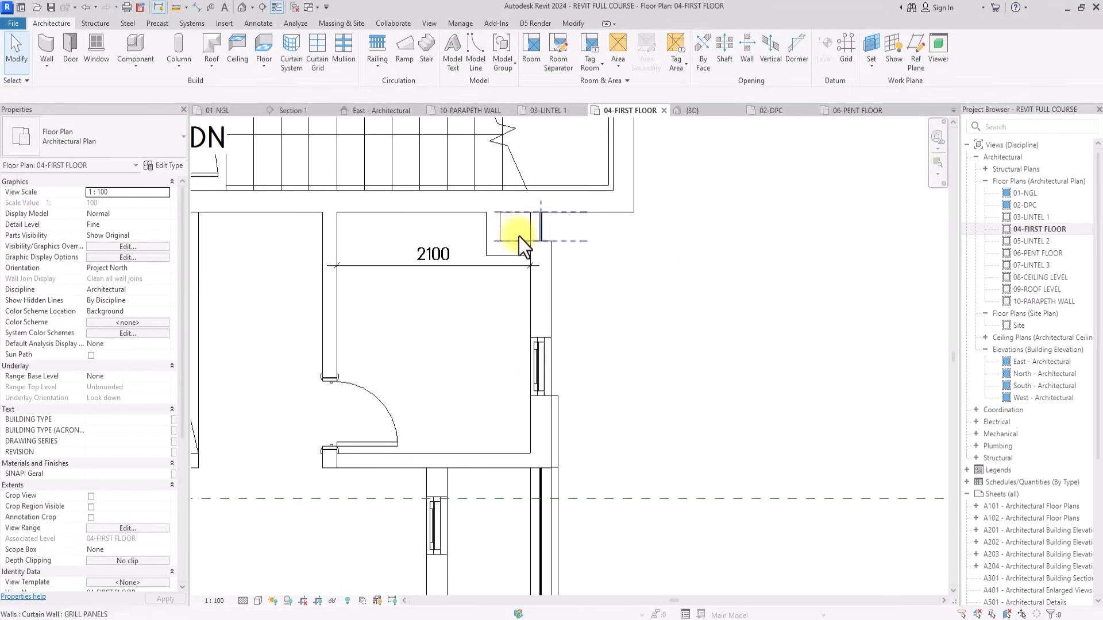
scroll(506, 231, up, 2)
click(505, 231)
scroll(506, 230, down, 2)
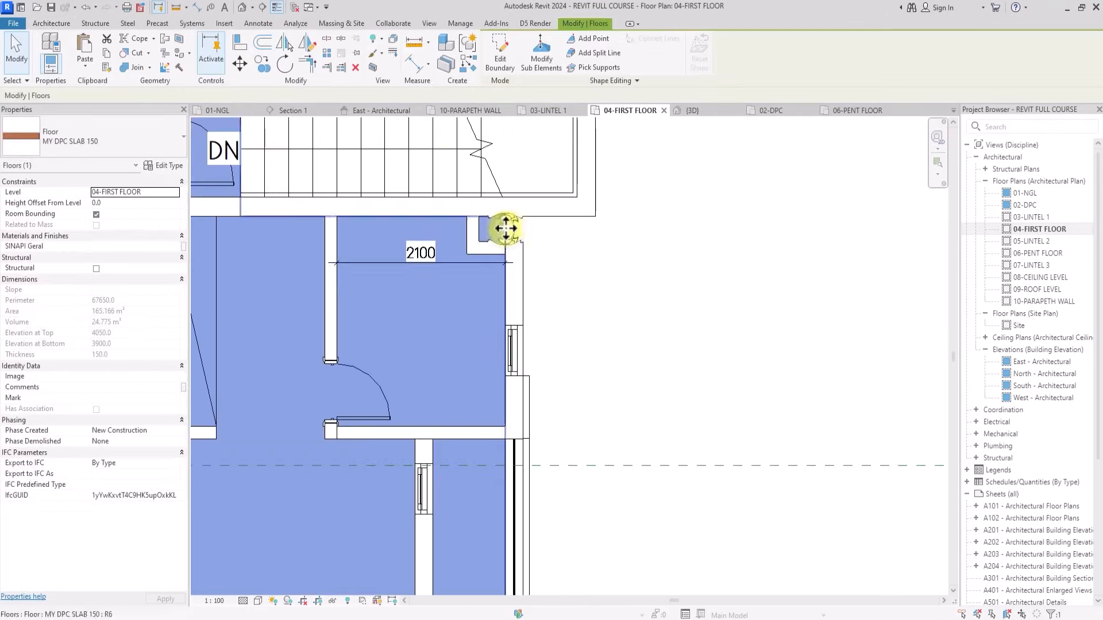
scroll(505, 228, down, 2)
scroll(499, 125, up, 2)
click(496, 64)
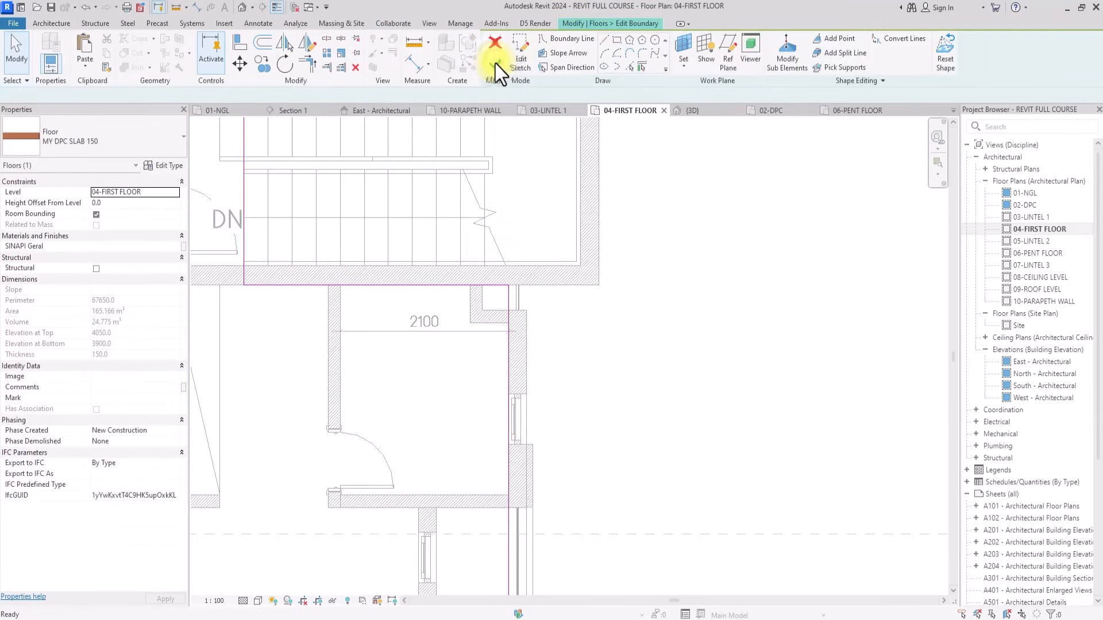
Add floor boundary lines along the corner duct's inner wall faces, trim them to the existing boundary to exclude the duct, and finish the sketch.
click(603, 67)
scroll(467, 301, up, 2)
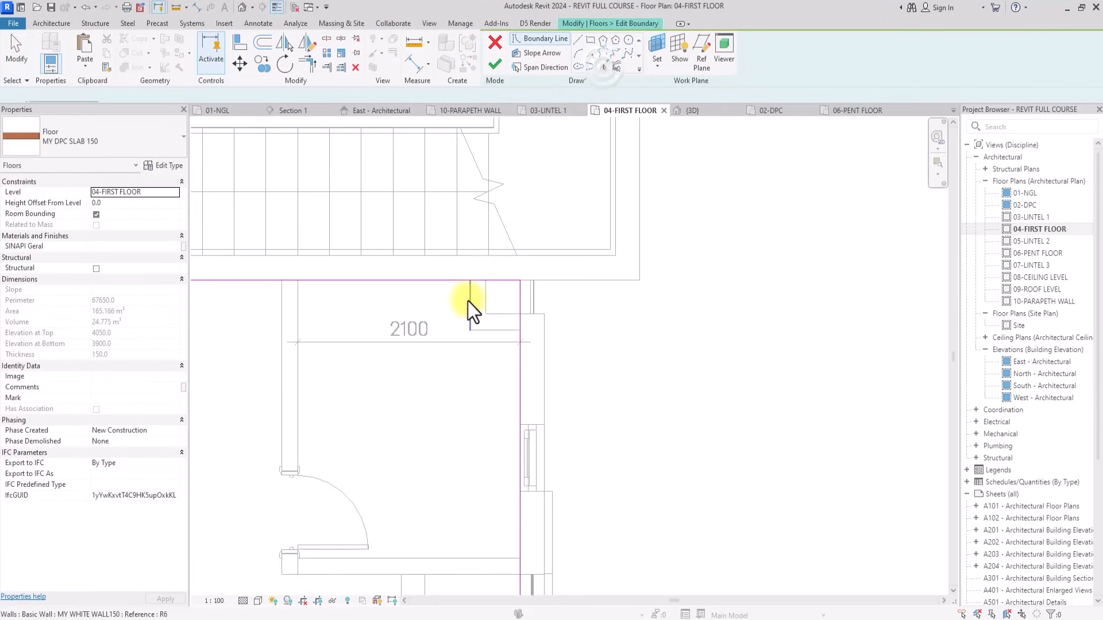
click(308, 65)
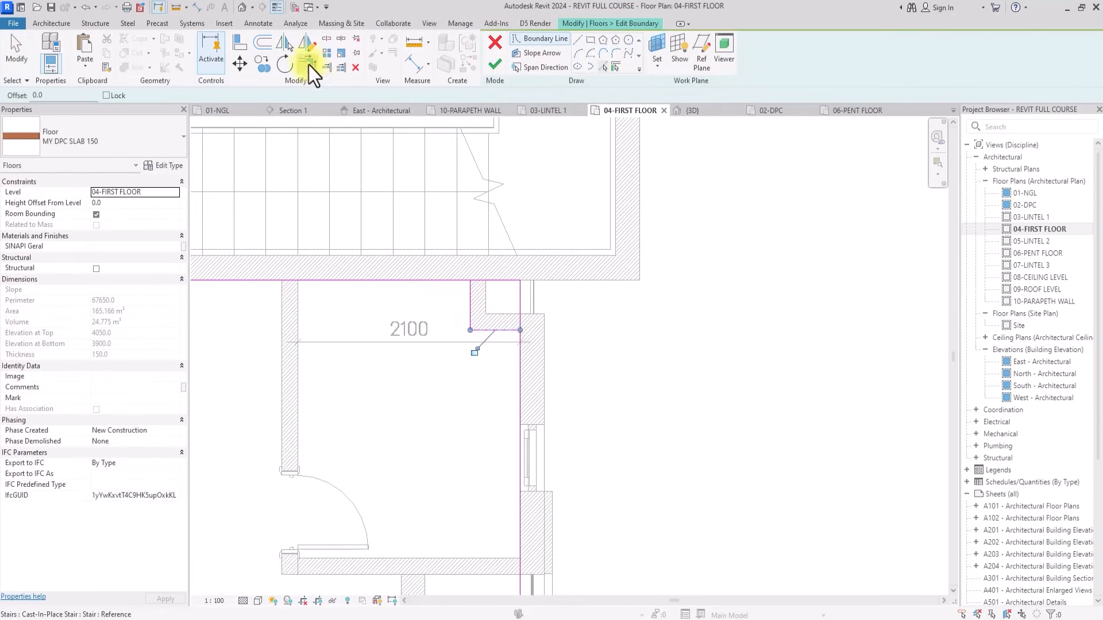
click(469, 298)
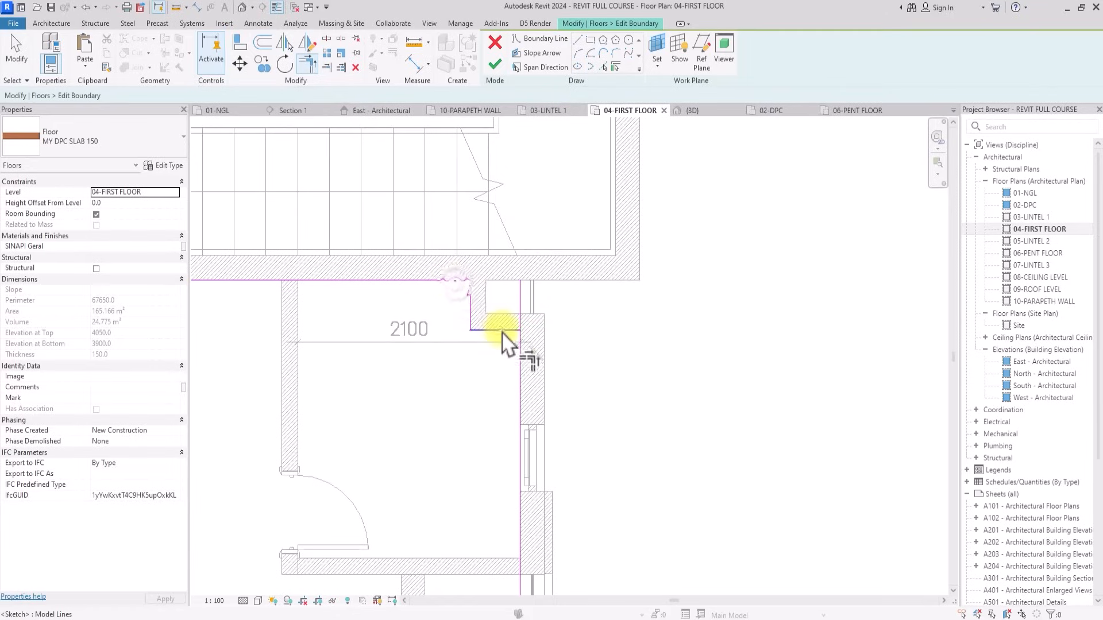
click(521, 353)
scroll(520, 298, down, 5)
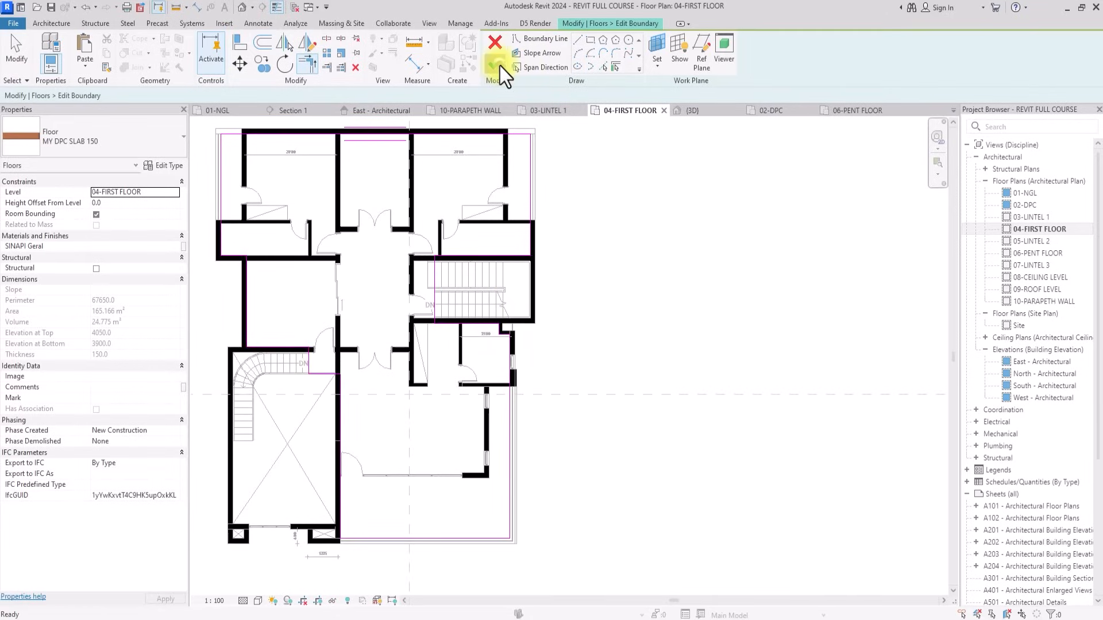
click(497, 65)
click(637, 324)
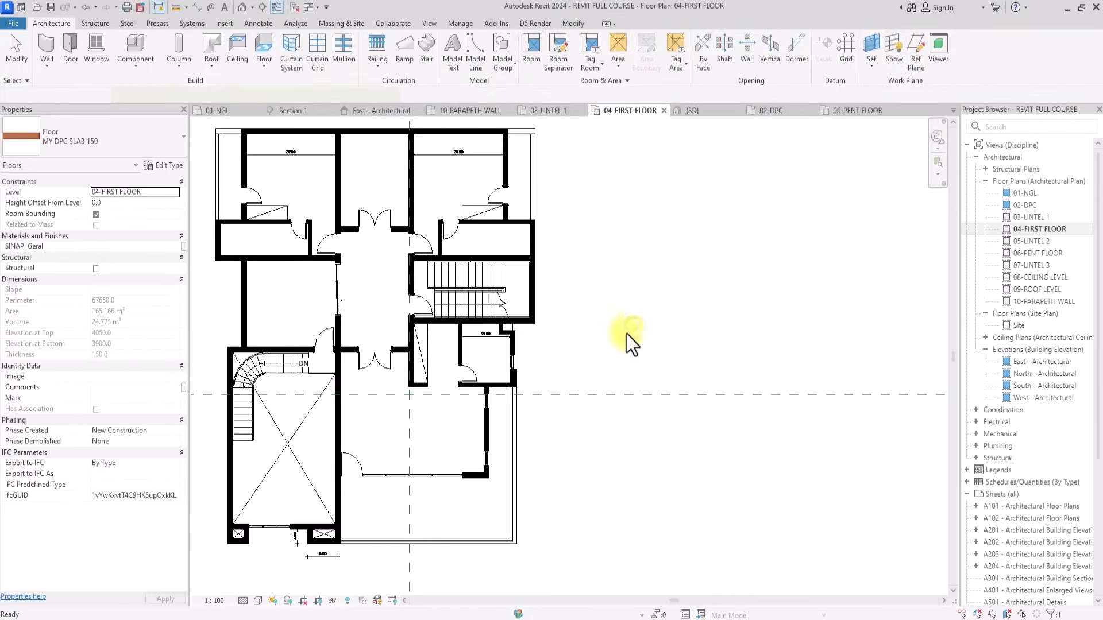
click(598, 360)
Examine the right-side windows and the plain walls of the left facade in the 3D view.
mouse_move(599, 360)
middle_down()
mouse_move(619, 378)
mouse_move(599, 359)
middle_up()
scroll(599, 359, down, 2)
scroll(599, 360, up, 3)
scroll(598, 360, down, 2)
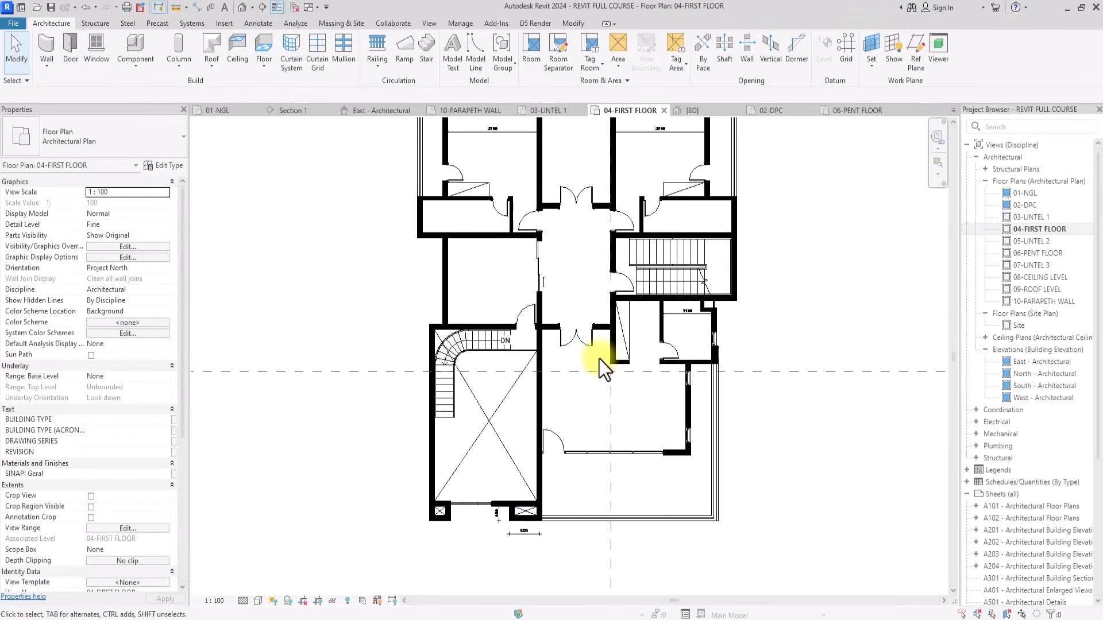
click(242, 7)
drag(882, 167, 948, 267)
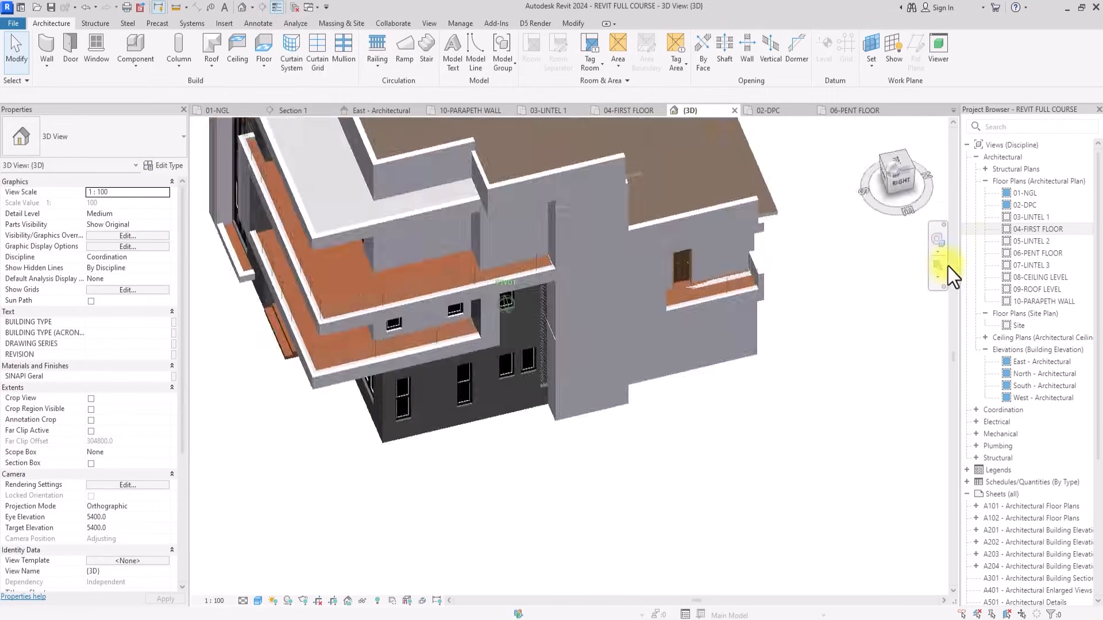
mouse_move(505, 299)
shift+middle_down()
mouse_move(488, 218)
mouse_move(524, 270)
mouse_move(453, 286)
mouse_move(474, 307)
mouse_move(455, 287)
shift+middle_up()
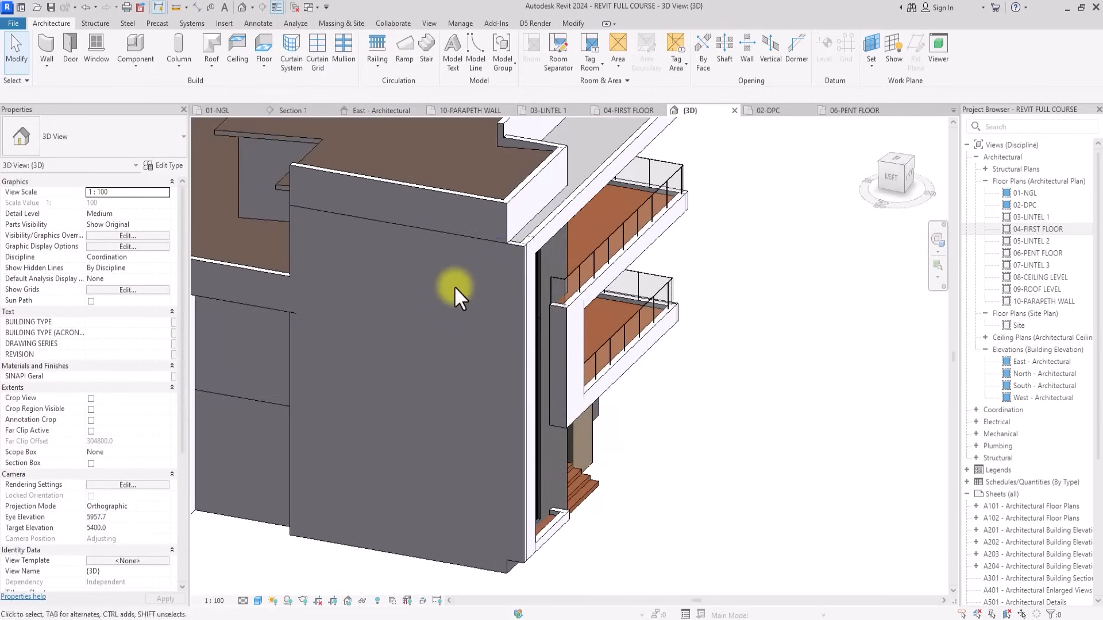
scroll(461, 527, down, 2)
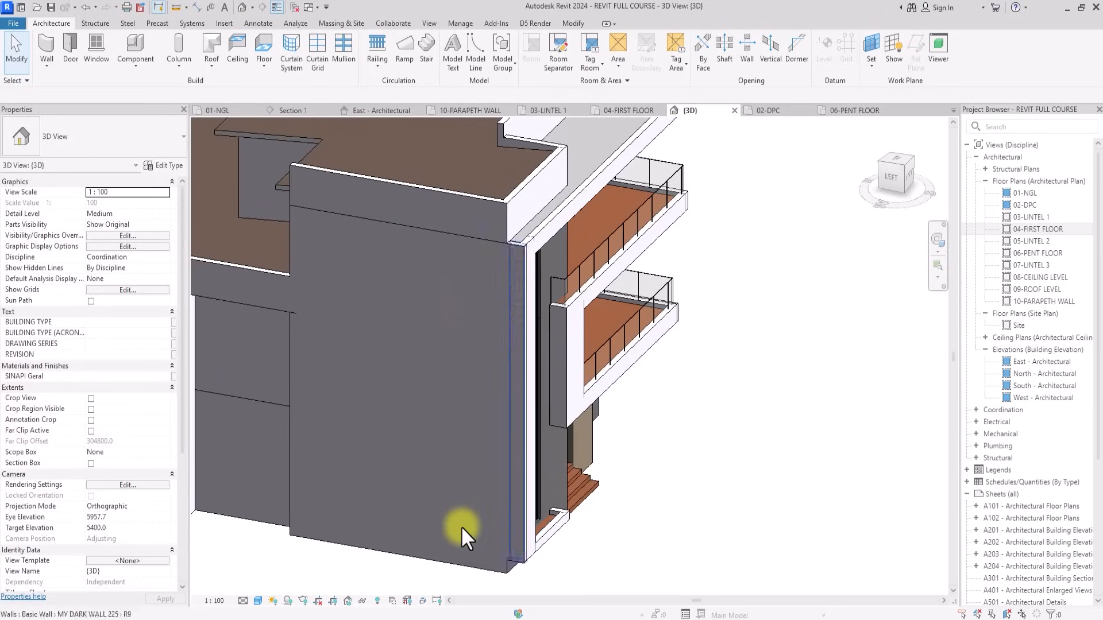
scroll(591, 372, up, 4)
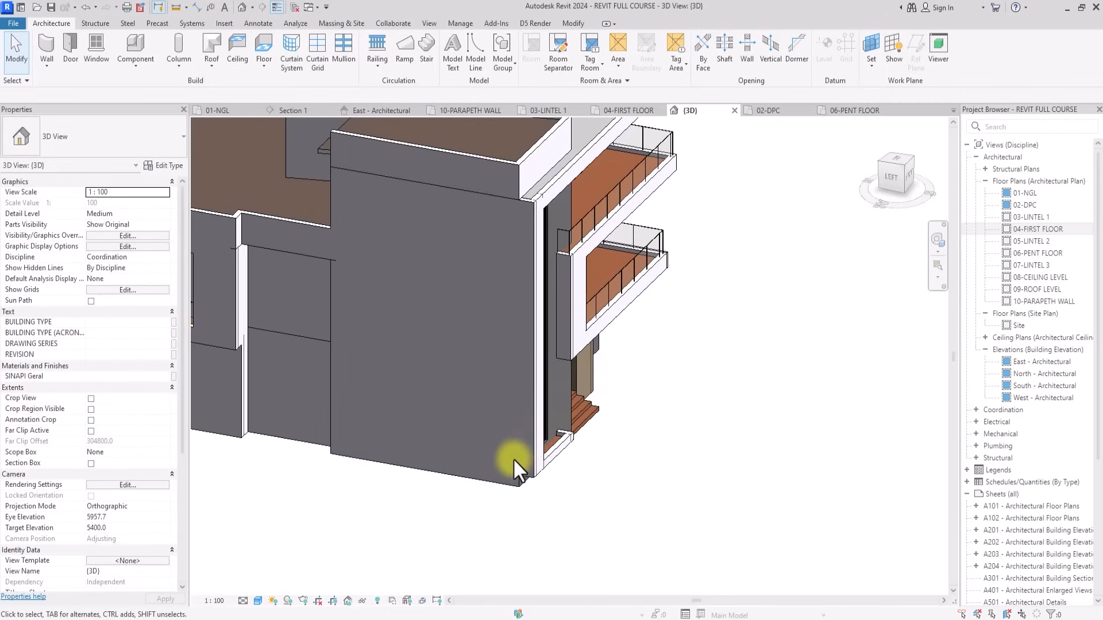
Change the two stacked exterior walls enclosing the curved-stair hall on the left facade to type MY DARK WALL 225.
click(440, 477)
scroll(463, 305, up, 3)
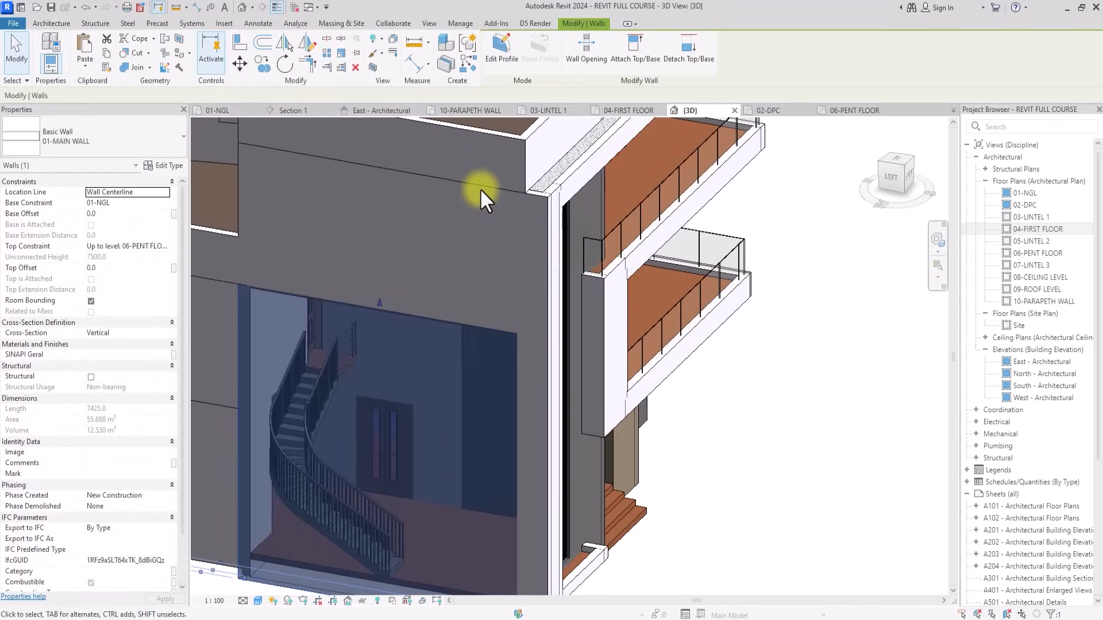
ctrl+click(480, 194)
scroll(480, 190, down, 2)
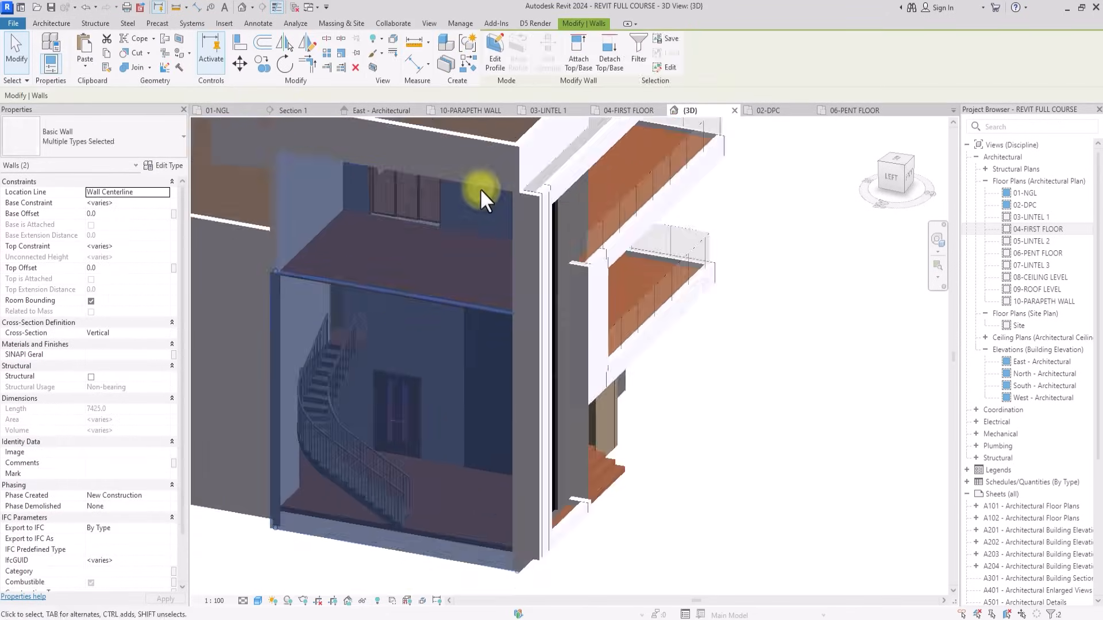
middle_drag(481, 186, 500, 209)
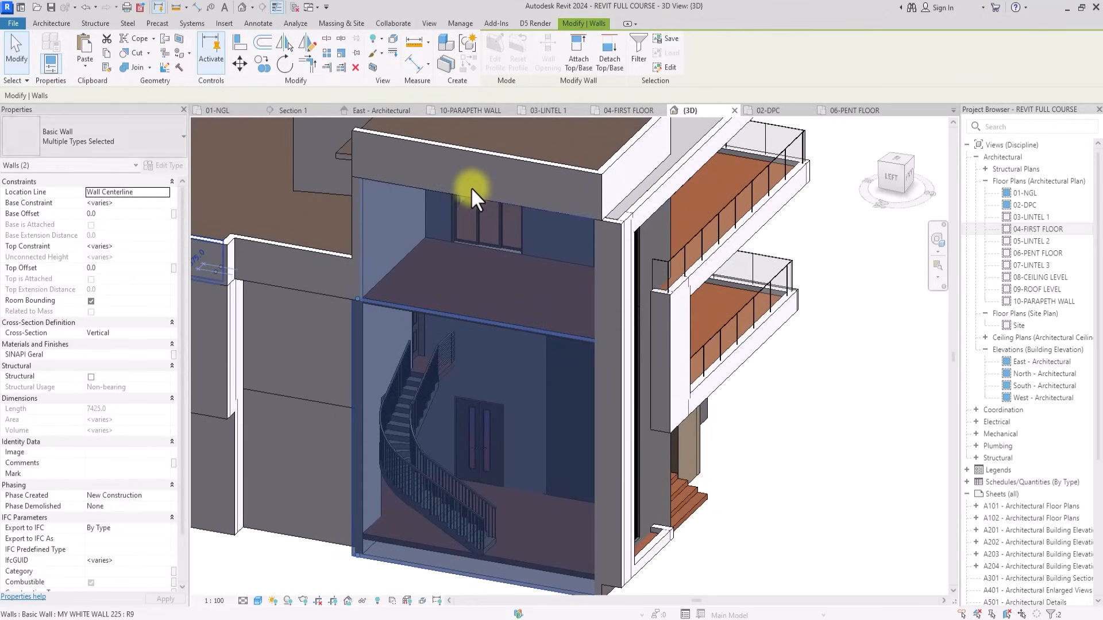
click(118, 143)
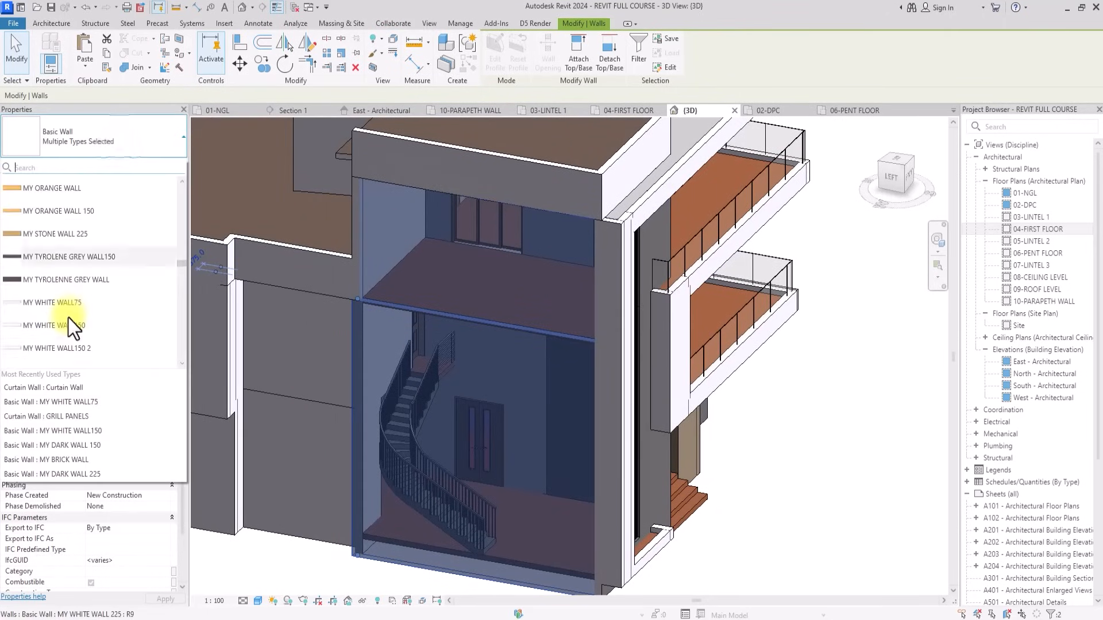
scroll(68, 319, up, 3)
scroll(68, 319, up, 1)
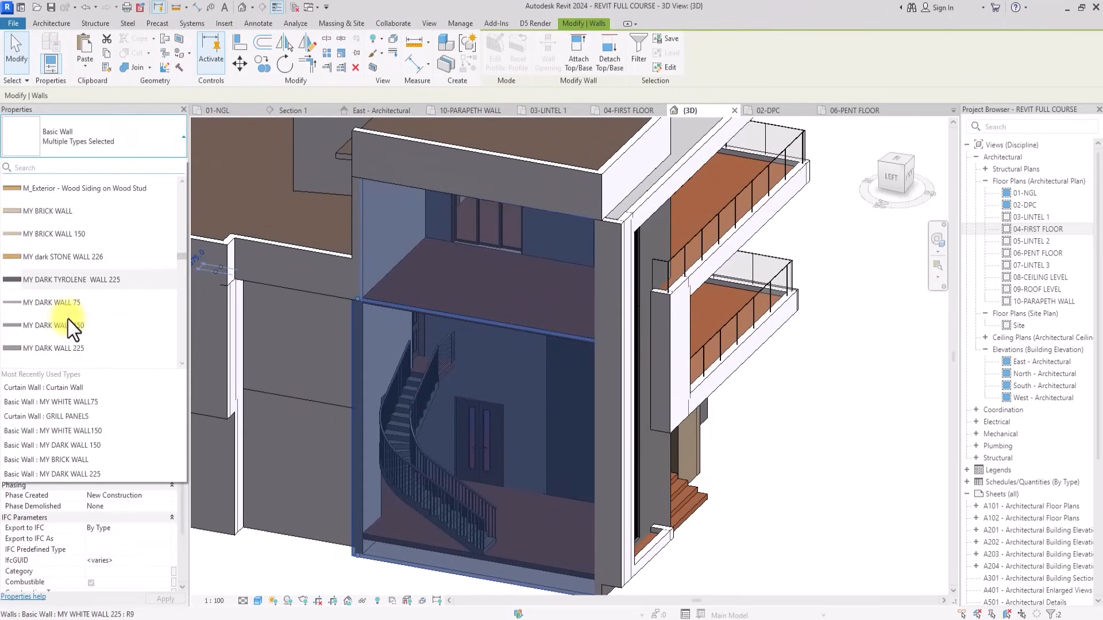
click(62, 350)
scroll(347, 565, down, 2)
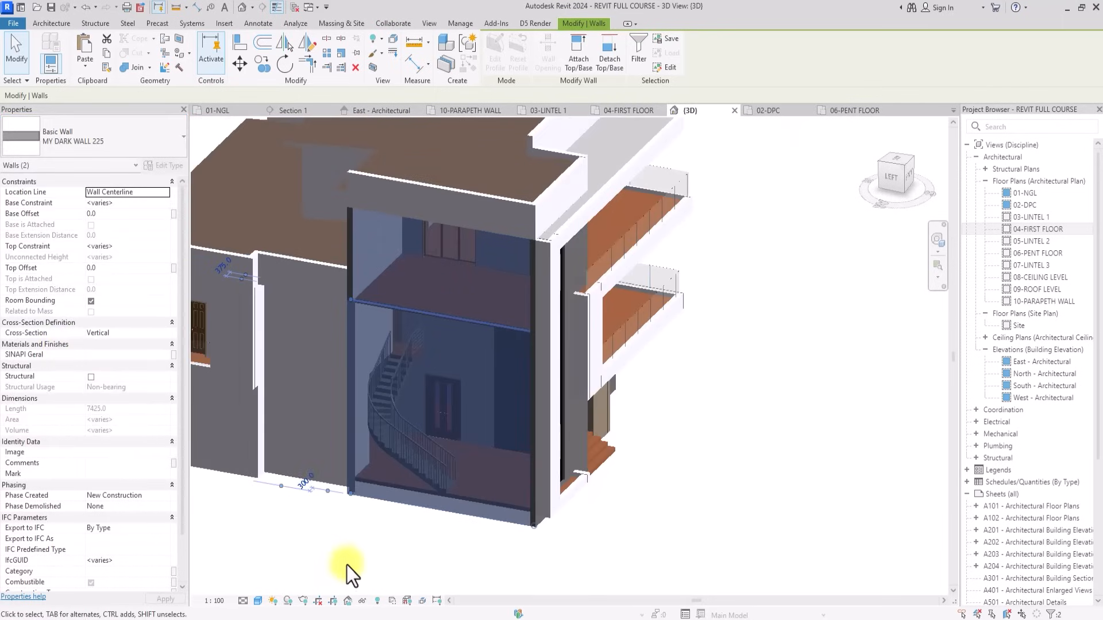
click(352, 570)
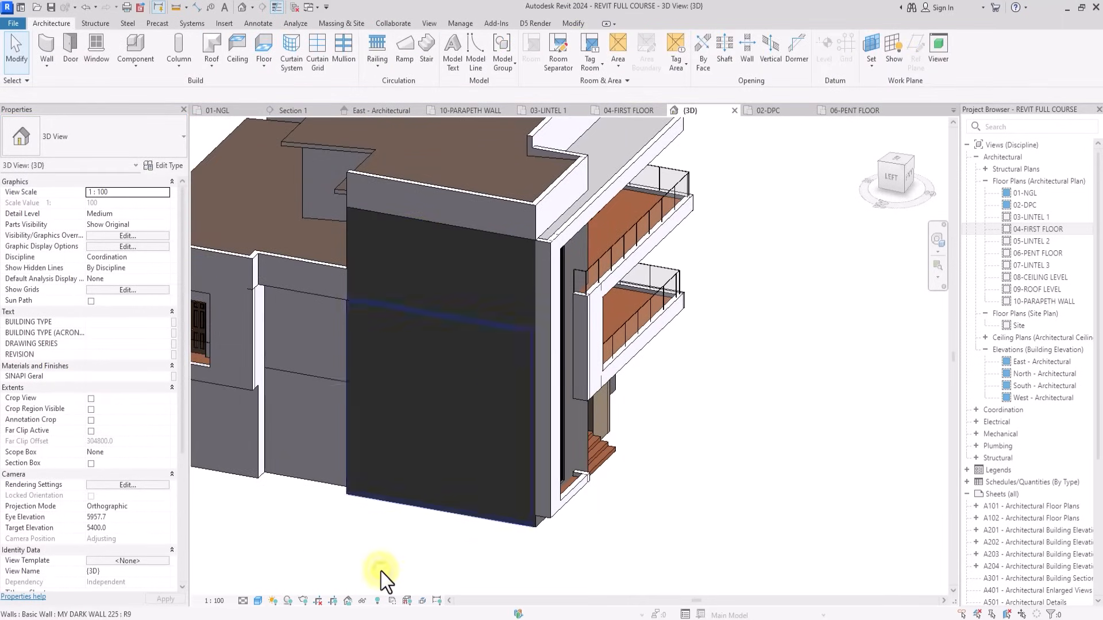
Inspect the left facade and front corner in the 3D view, and open the 02-DPC floor plan.
scroll(381, 571, up, 2)
scroll(381, 571, down, 4)
drag(894, 186, 804, 170)
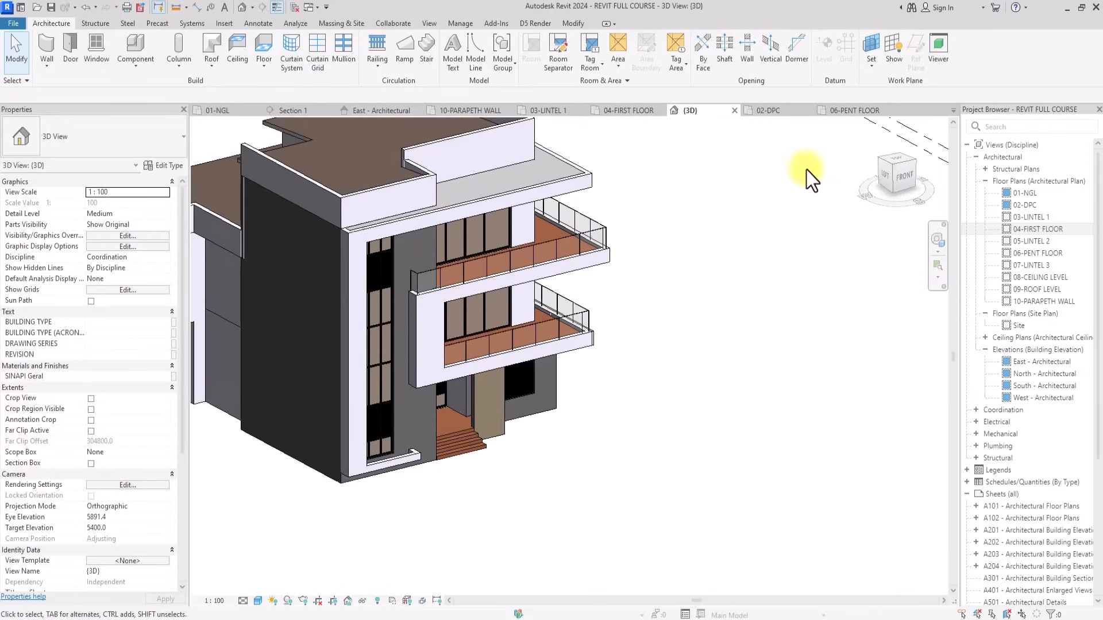
double_click(1025, 205)
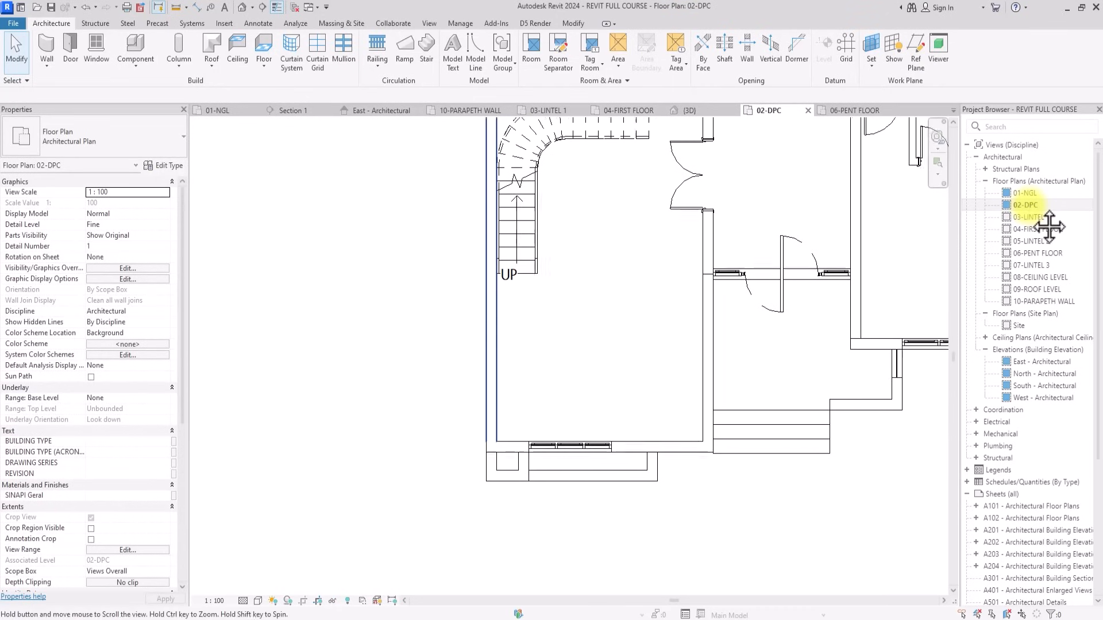
Draw a detail line up the left wall's outer face from the front corner and end it with a 100 mm outward tick.
click(266, 25)
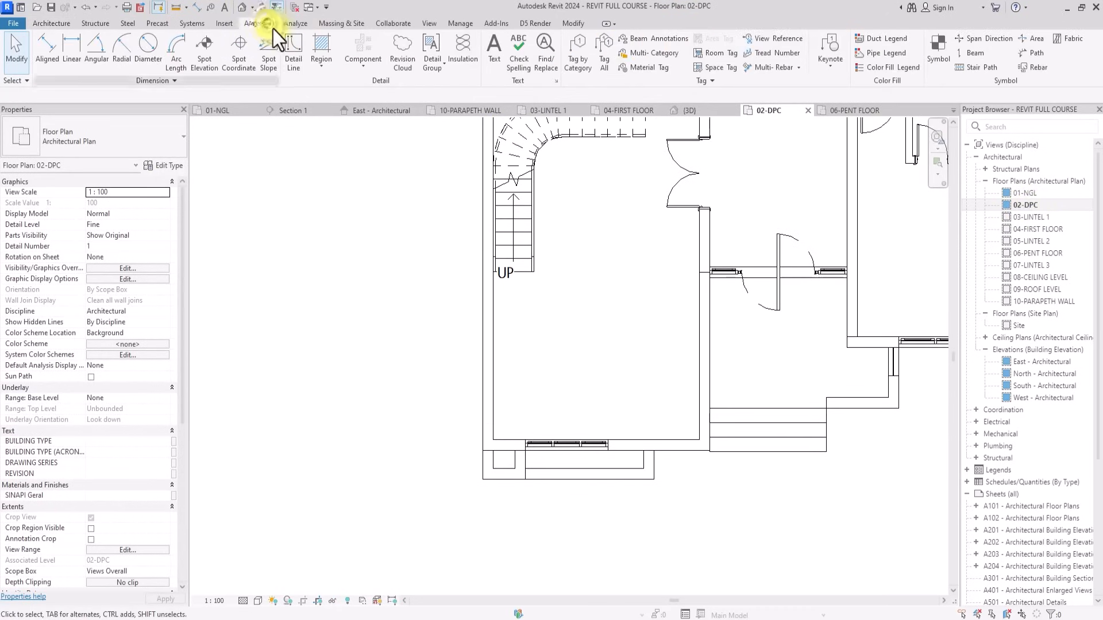
click(293, 50)
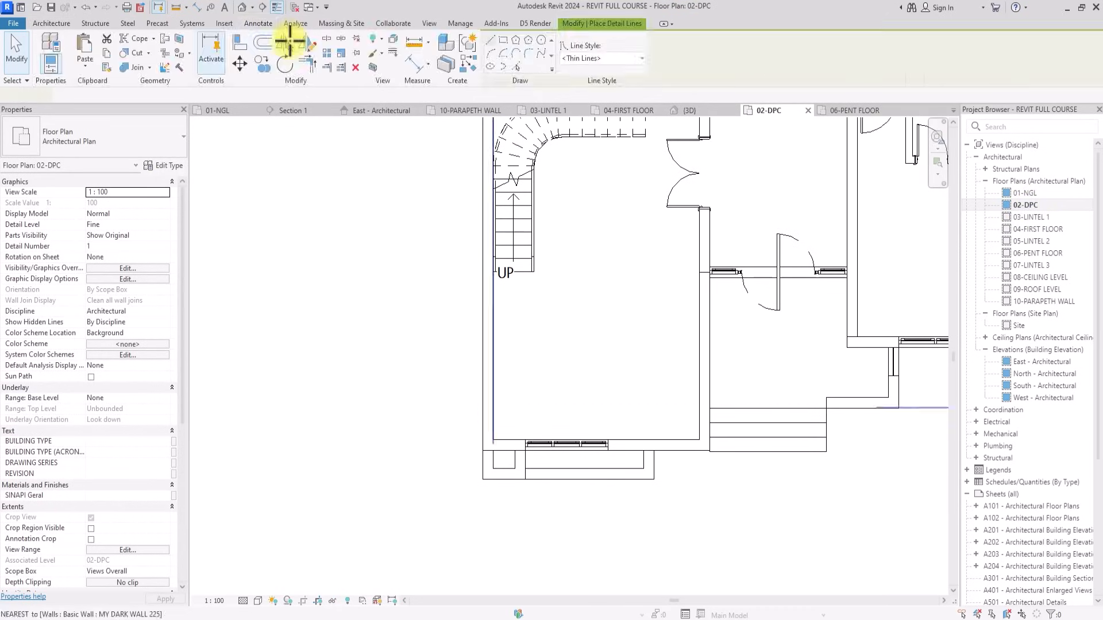
click(476, 554)
scroll(472, 543, down, 2)
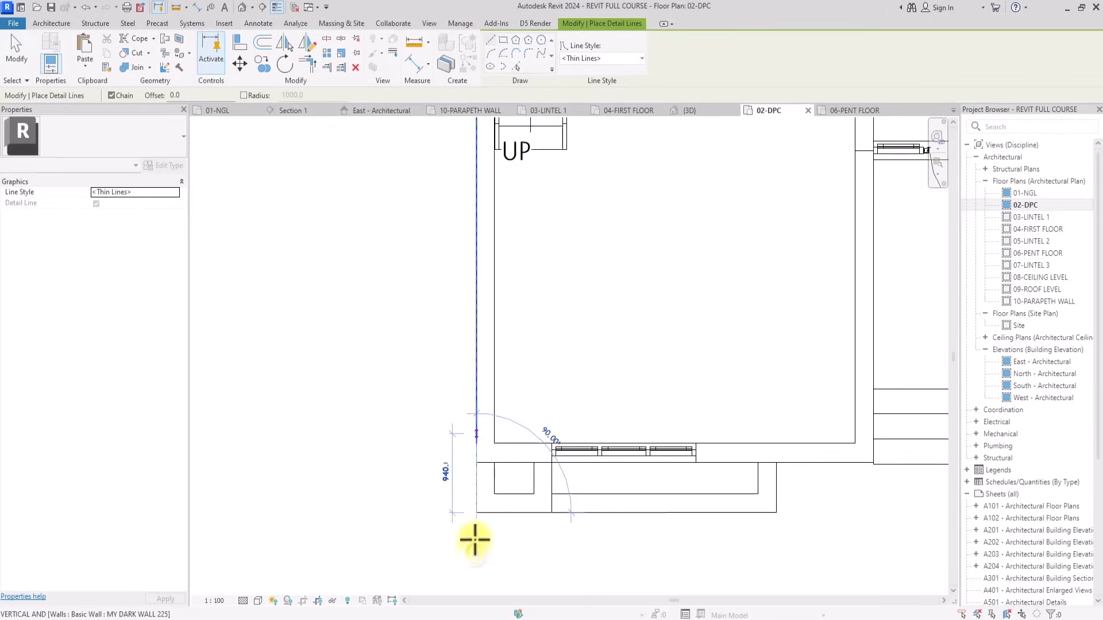
click(476, 389)
scroll(476, 388, up, 1)
scroll(476, 386, up, 2)
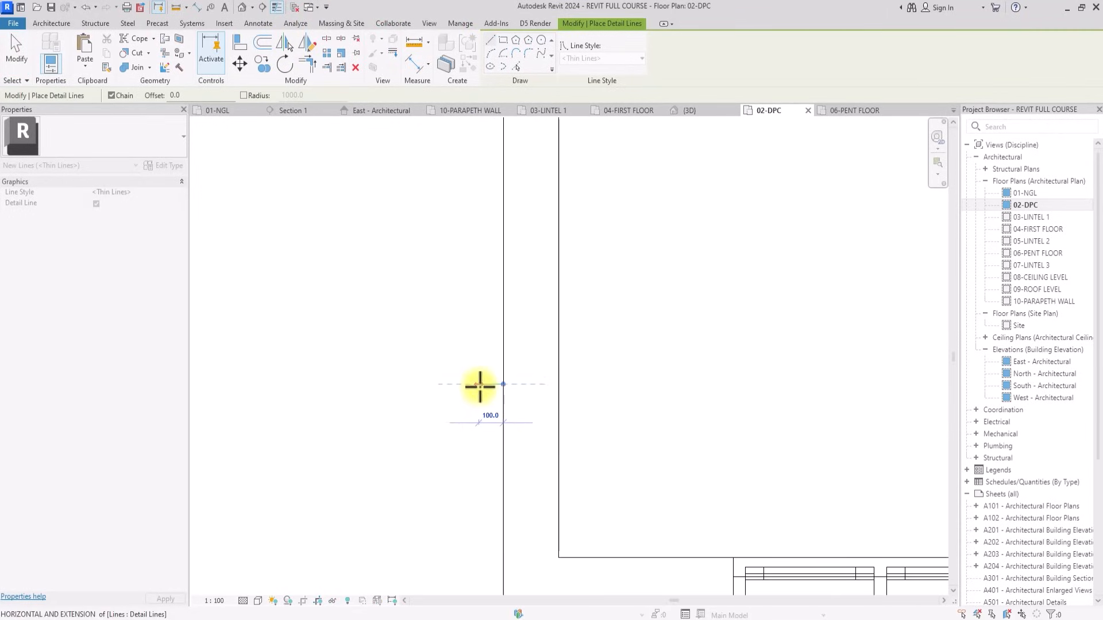
key(Escape)
scroll(490, 386, down, 2)
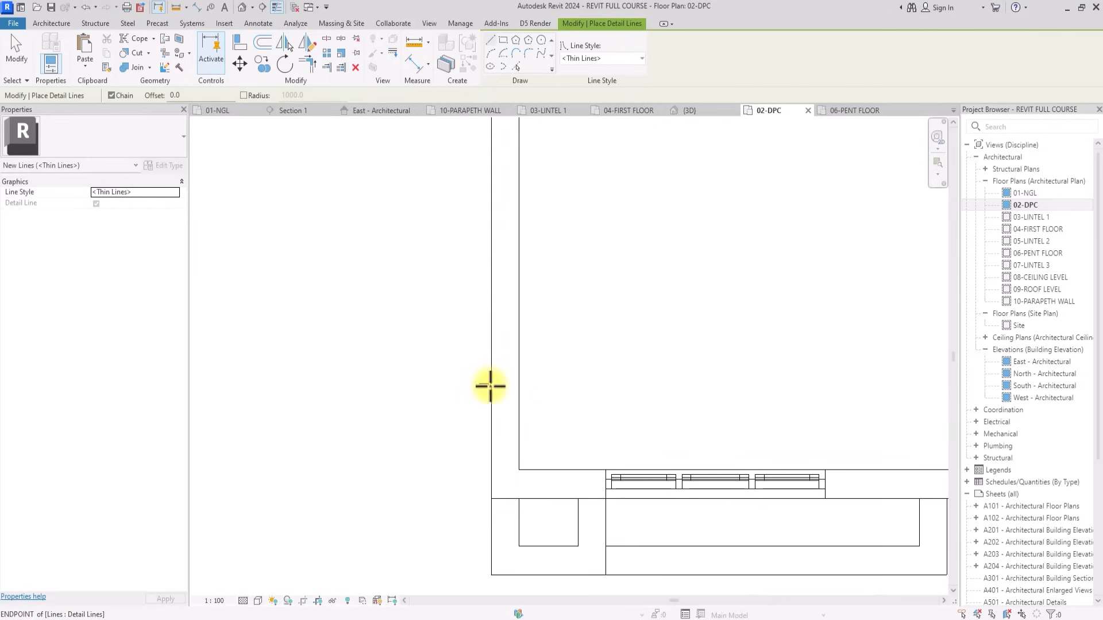
Continue the detail line from the first tick along the wall face by a shorter interval and add a second outward tick.
click(490, 386)
scroll(489, 310, down, 2)
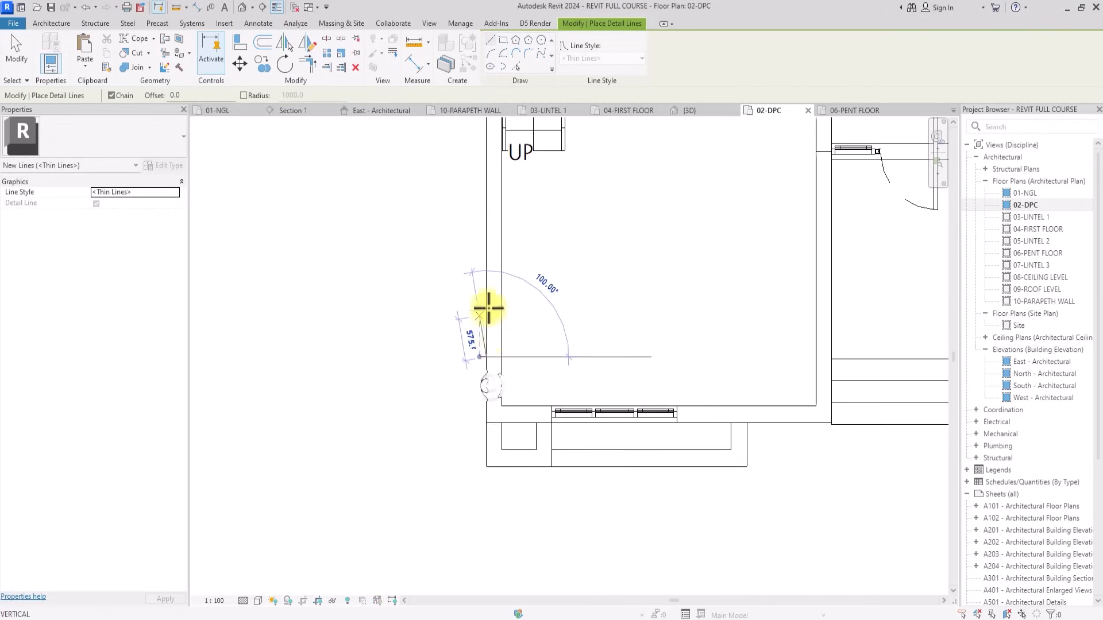
click(488, 278)
scroll(496, 287, up, 3)
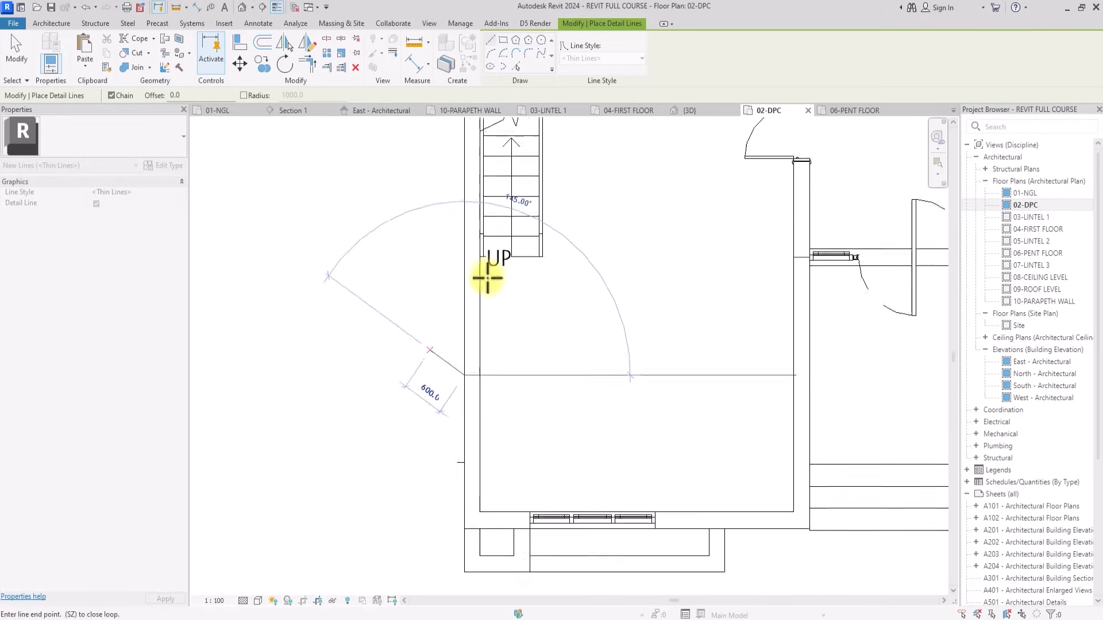
key(Escape)
key(Escape)
scroll(472, 381, up, 2)
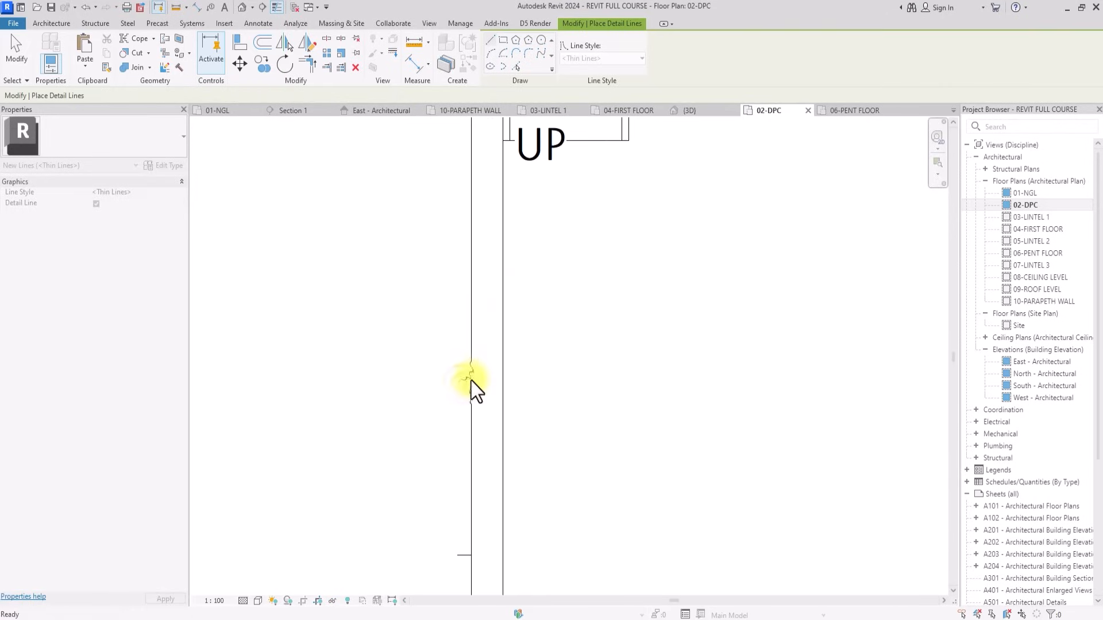
Extend the detail line from the second tick to near the foot of the stair and add a 100 mm outward tick.
click(469, 378)
scroll(468, 423, down, 3)
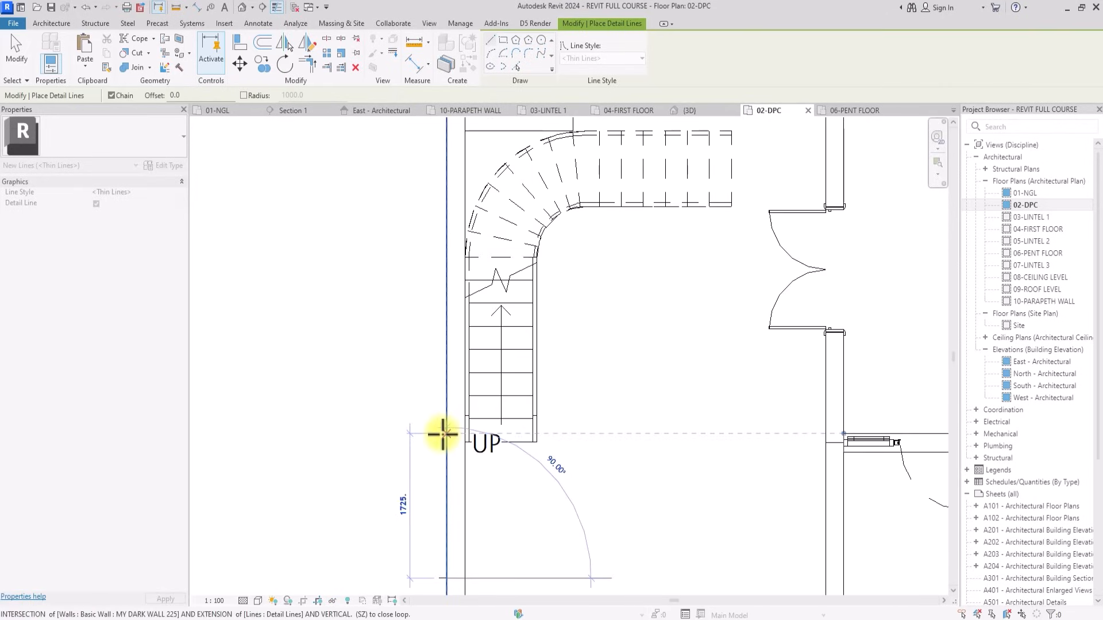
click(442, 450)
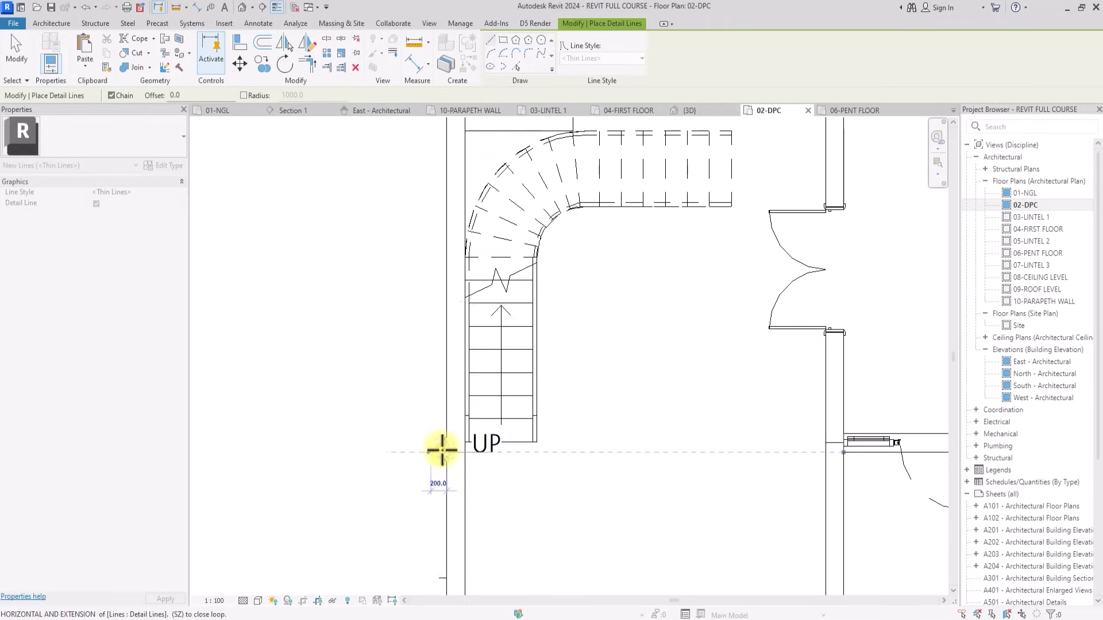
scroll(442, 450, up, 2)
scroll(445, 426, down, 2)
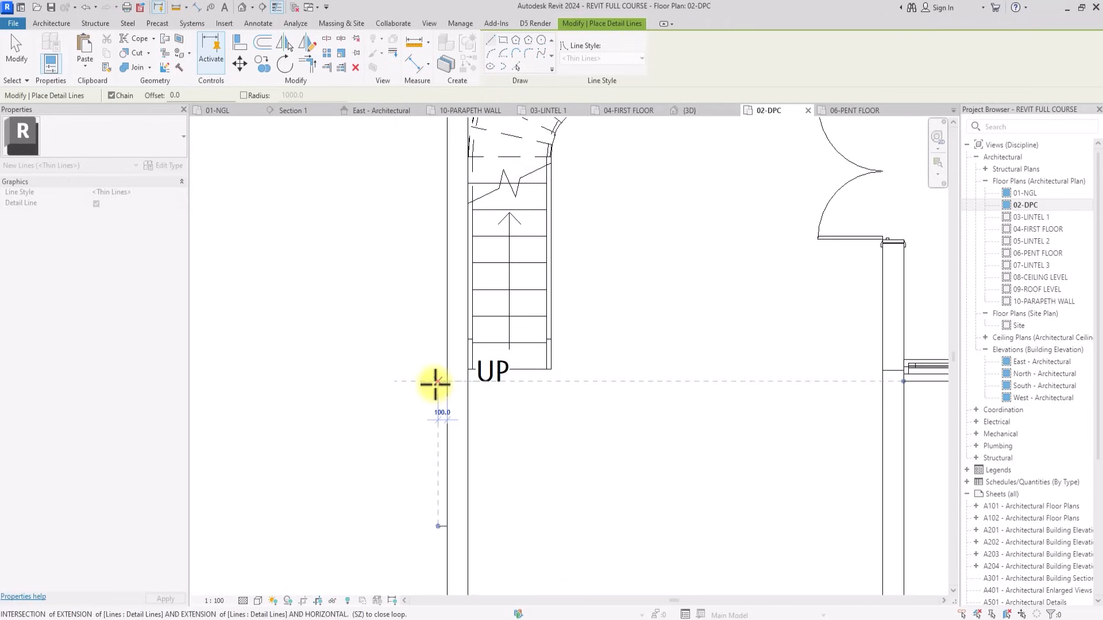
click(436, 382)
key(Escape)
Mark the fourth division on the outer wall face with a detail line and tick beside the straight stair flight.
click(446, 381)
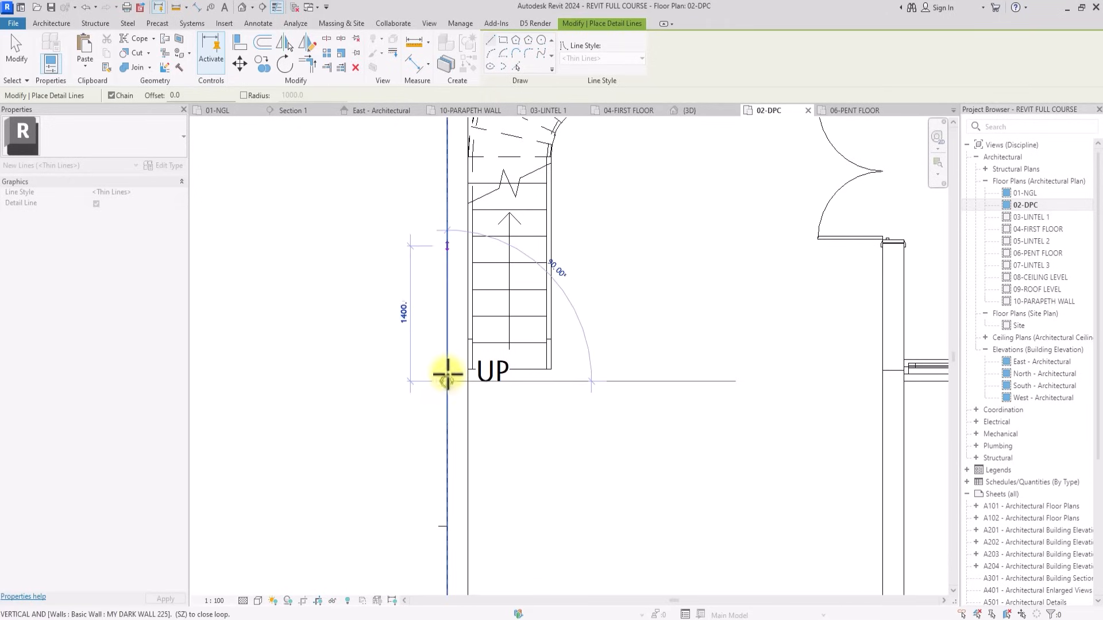
click(447, 264)
scroll(446, 263, up, 2)
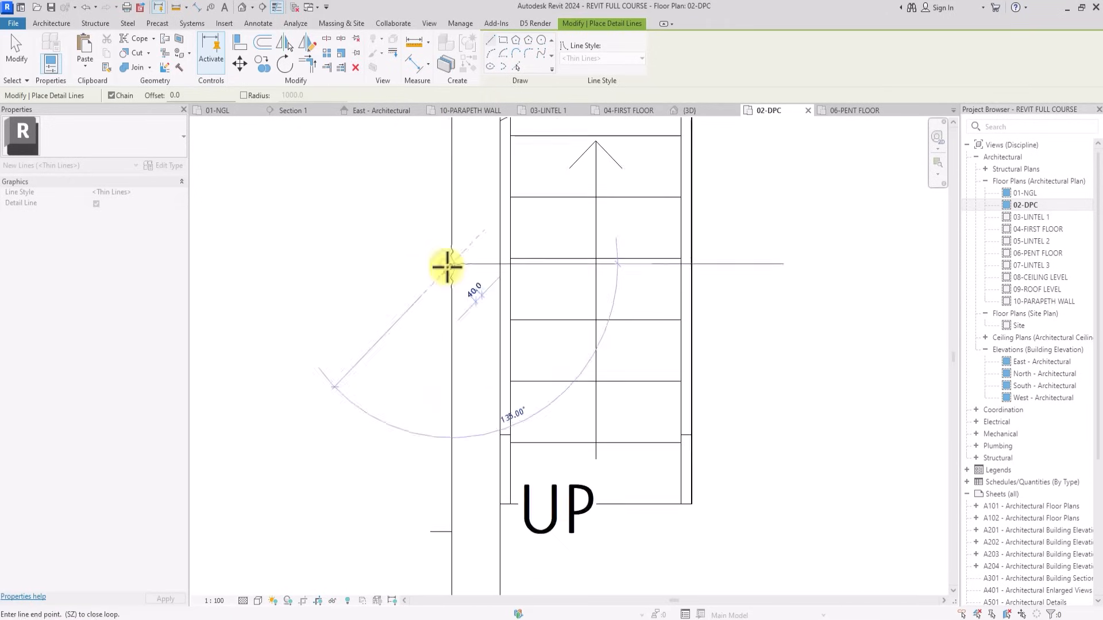
scroll(436, 267, down, 2)
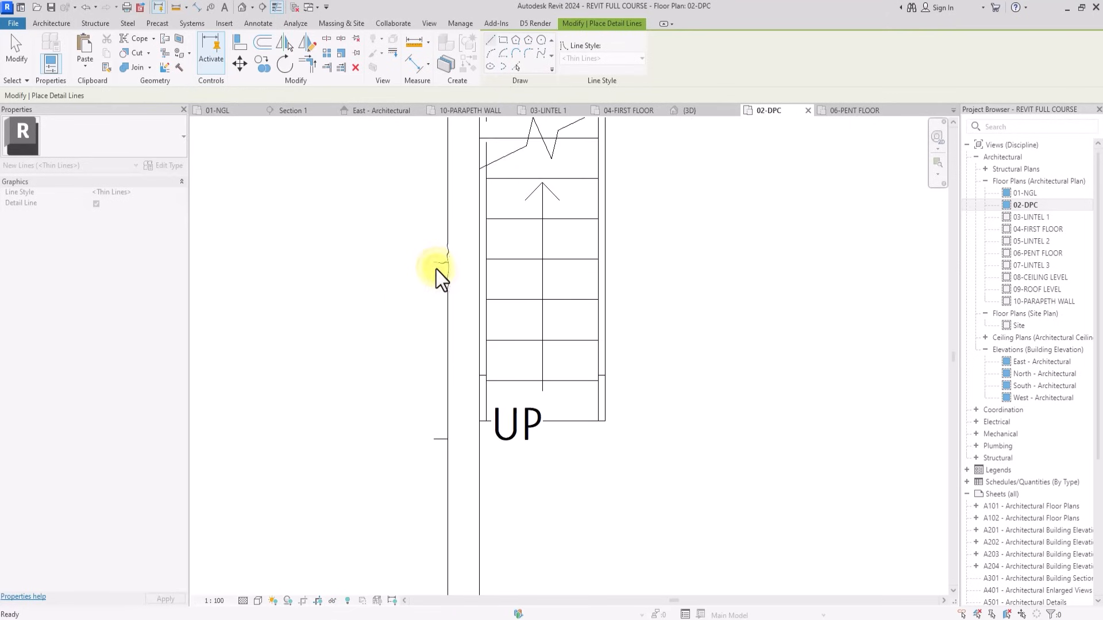
scroll(435, 271, down, 1)
Mark the fifth division on the outer wall face with a detail line and tick beside the stair's curved turn.
click(431, 432)
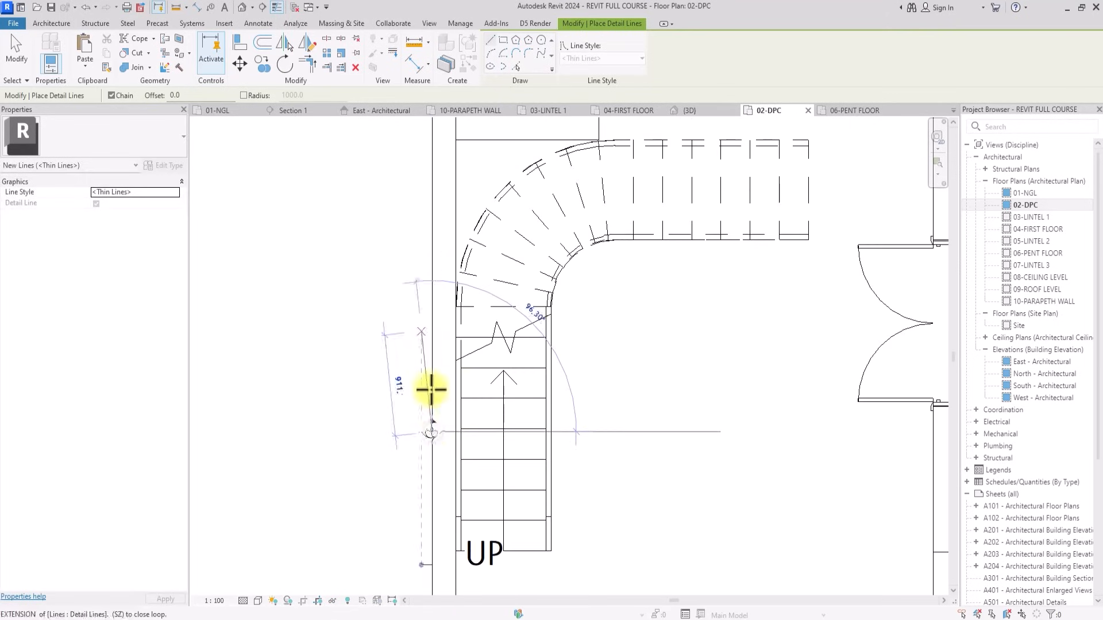
scroll(431, 306, down, 1)
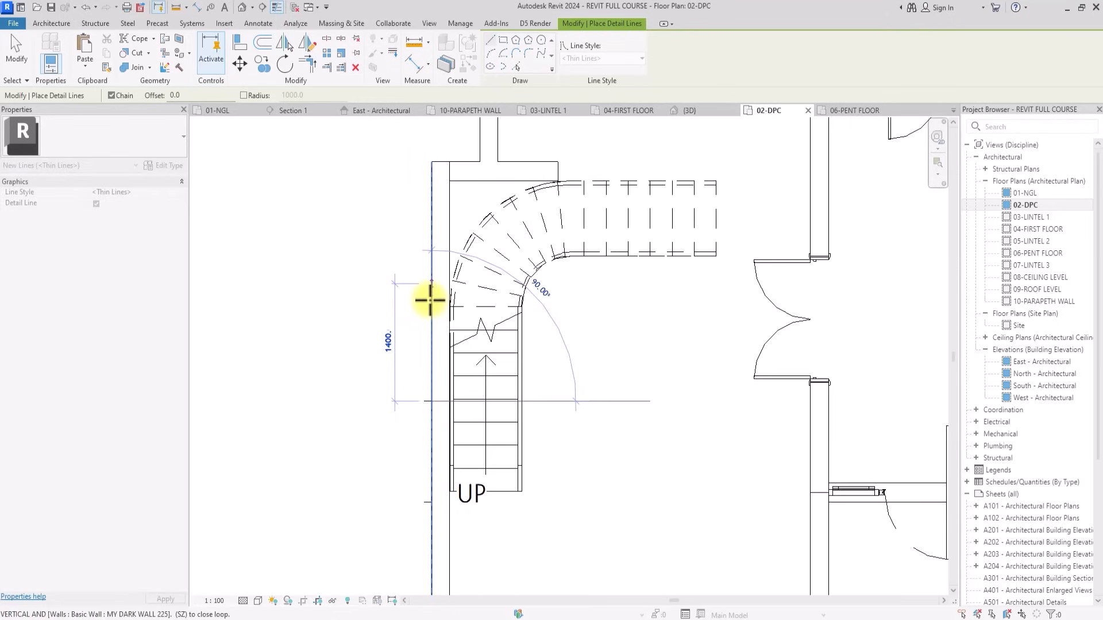
click(428, 276)
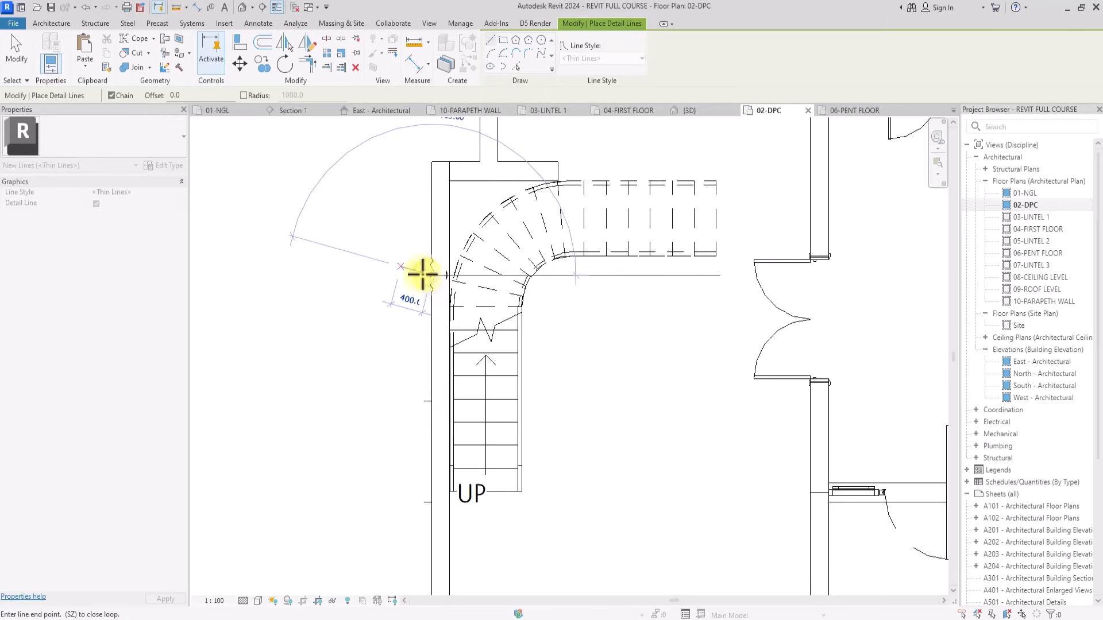
scroll(423, 276, up, 1)
scroll(423, 277, down, 3)
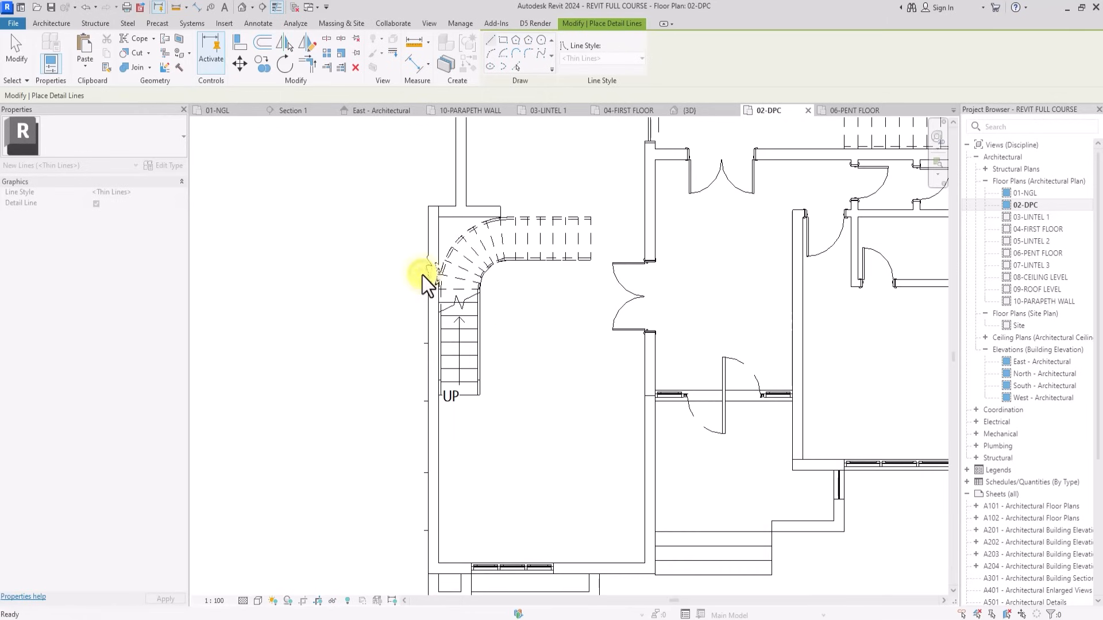
key(Escape)
key(Escape)
scroll(425, 281, up, 1)
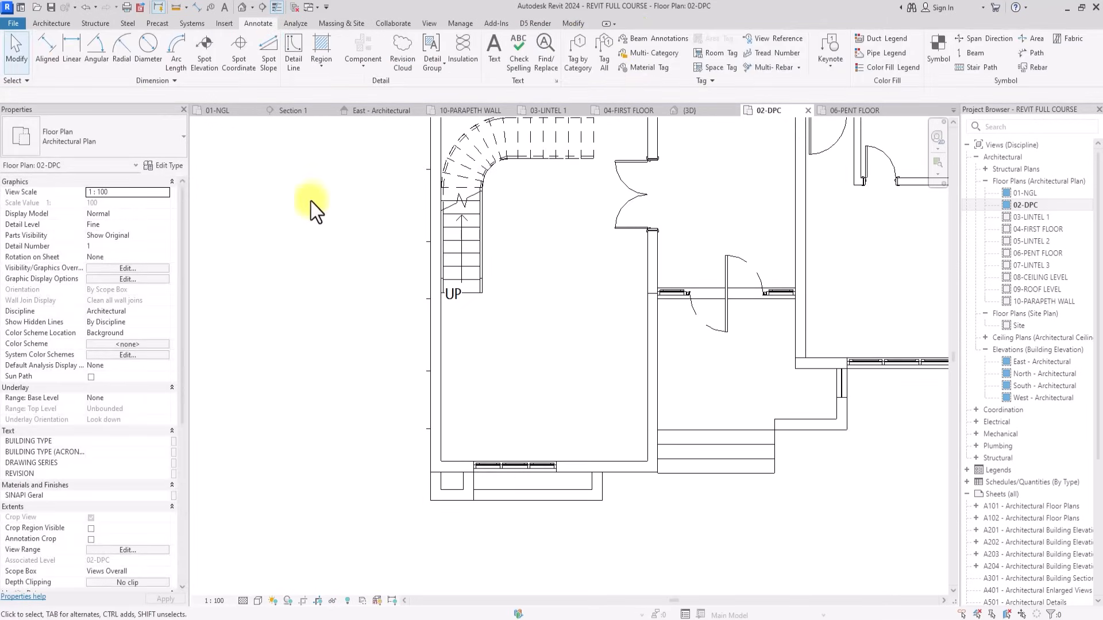
Start a new MY WHITE WALL75 wall based on 02-DPC and set its base offset to -150.
click(50, 23)
click(47, 42)
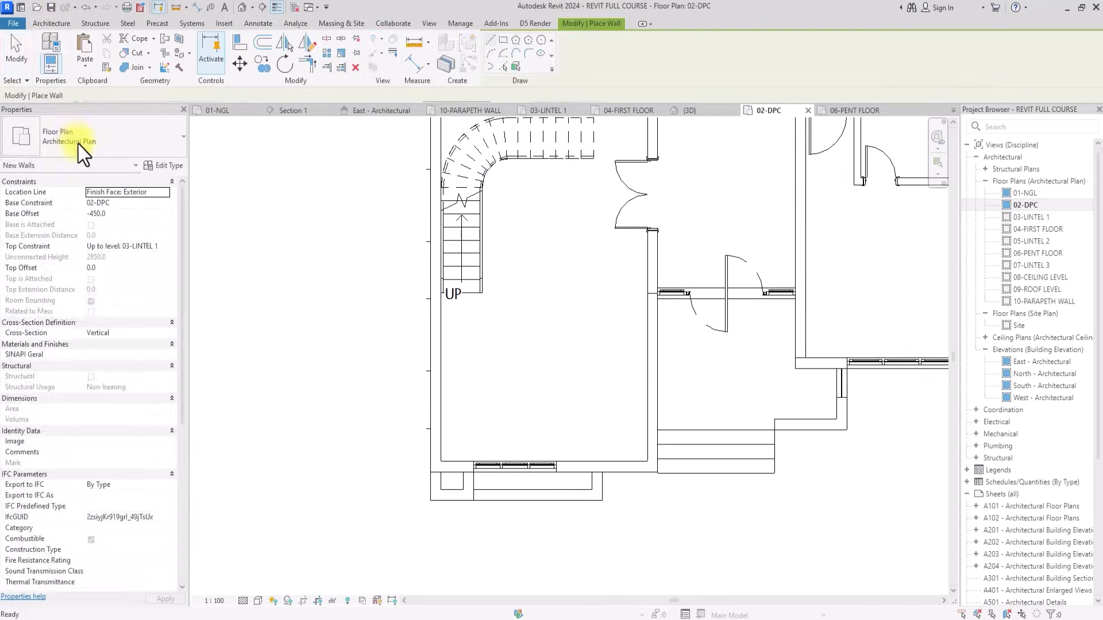
click(133, 215)
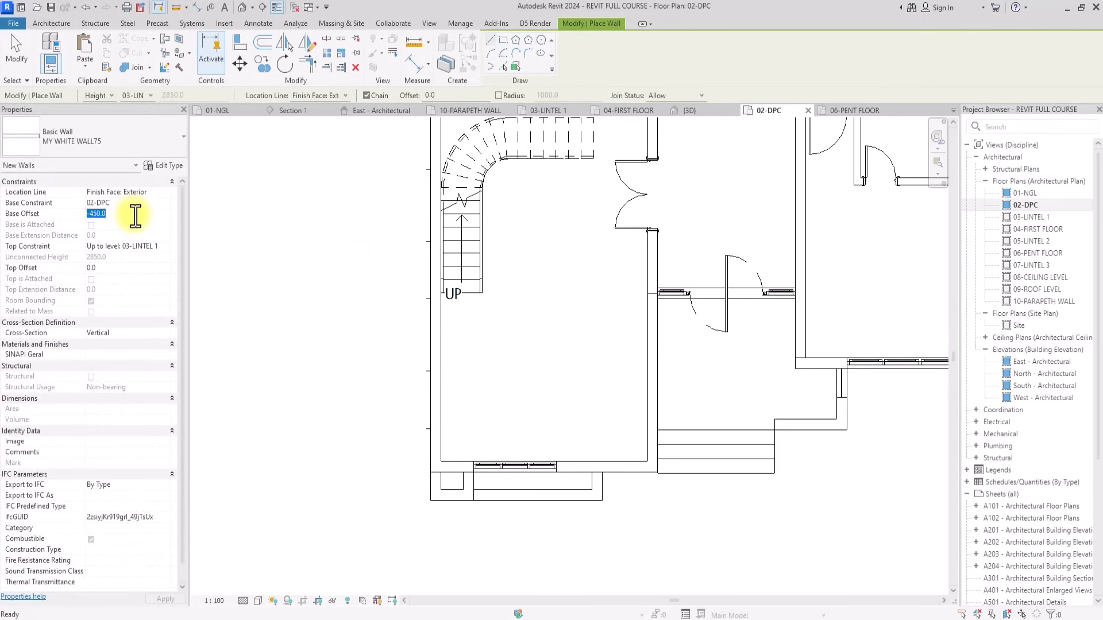
click(159, 247)
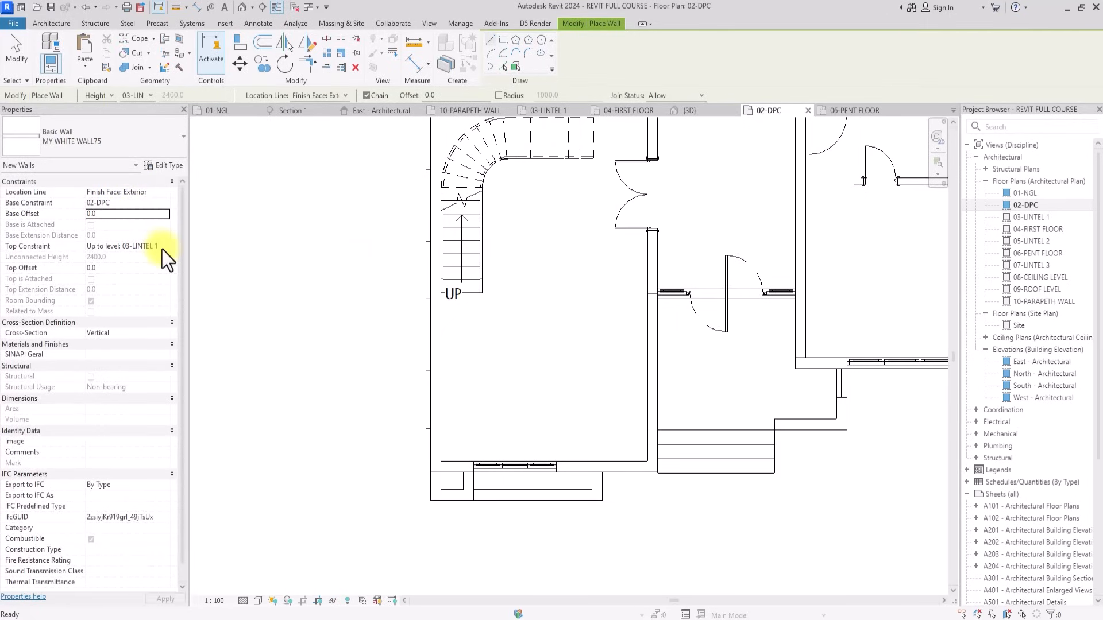
click(160, 247)
click(125, 214)
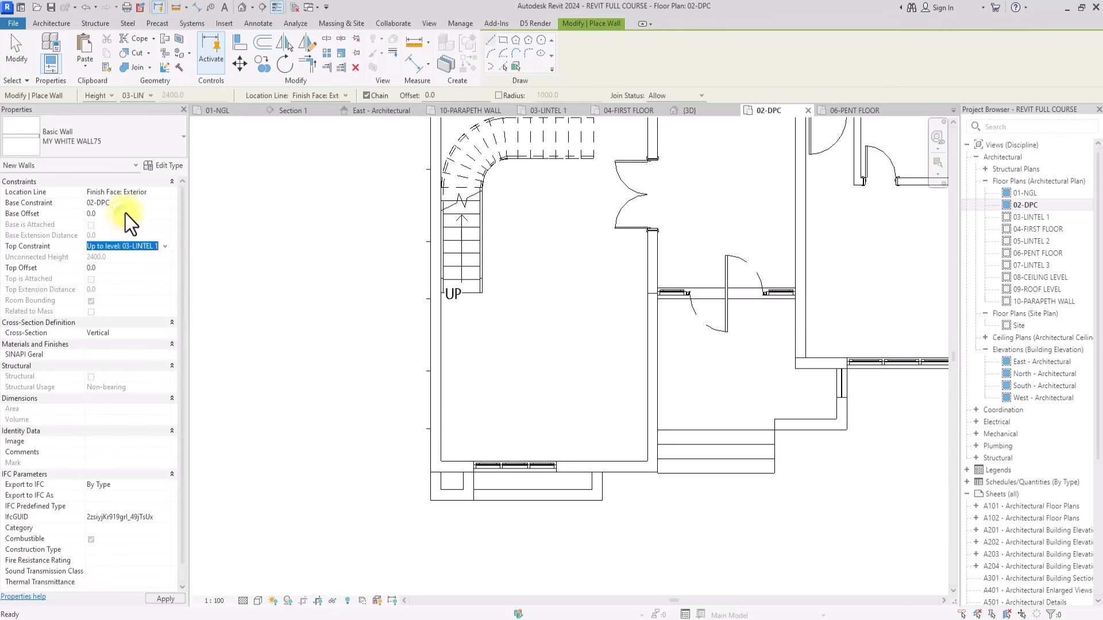
click(125, 213)
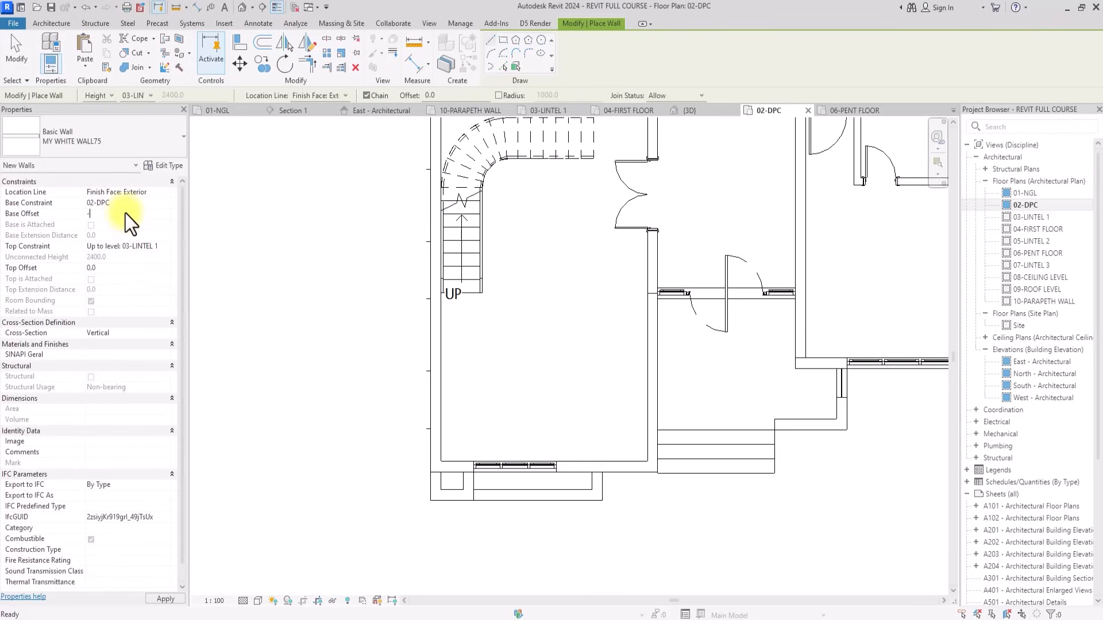
text(-150)
key(Return)
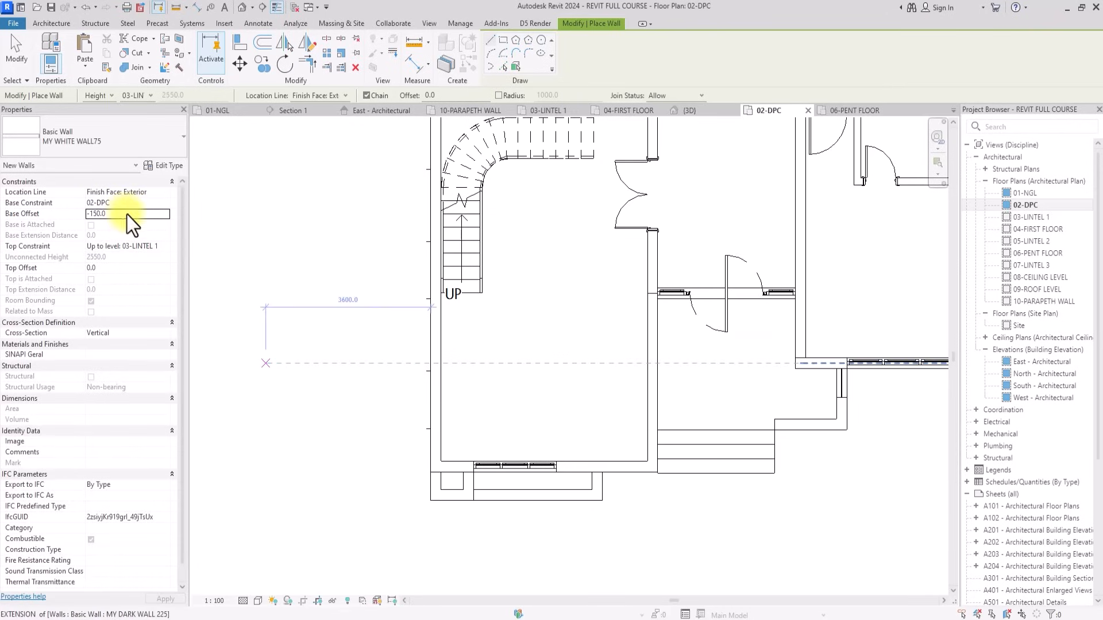
Set the new wall's top constraint to level 09-ROOF LEVEL.
click(165, 246)
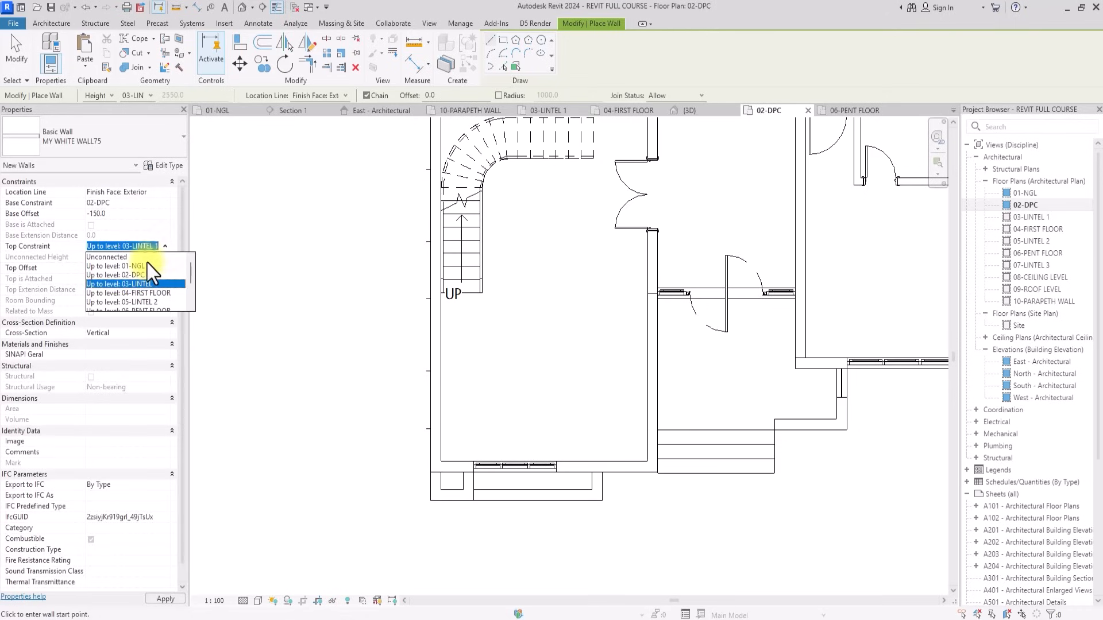
click(889, 523)
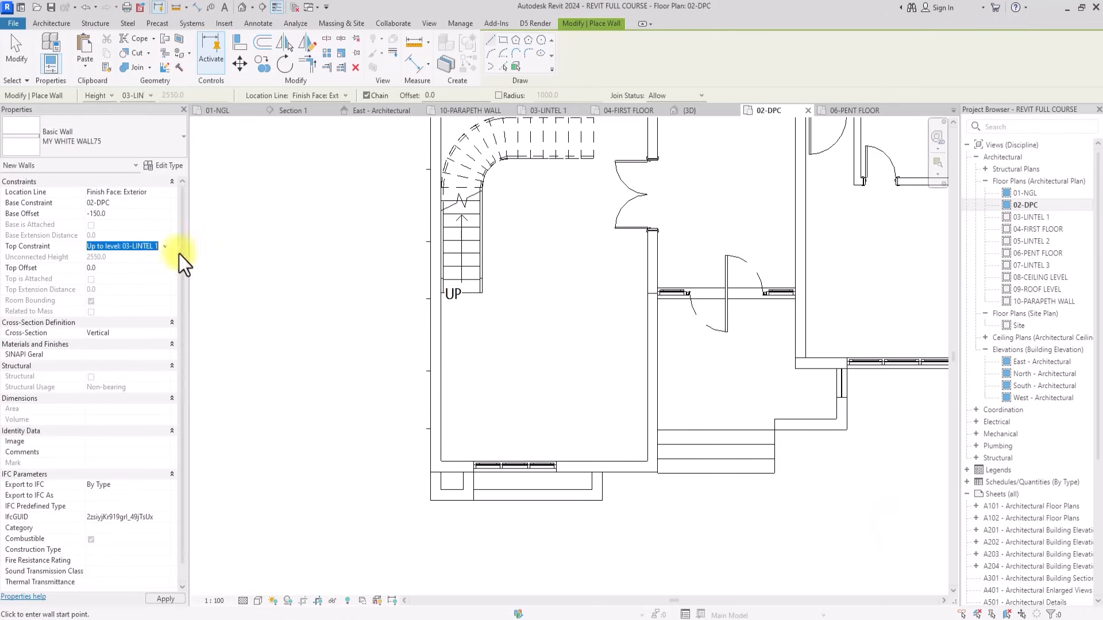
click(165, 245)
scroll(155, 276, down, 2)
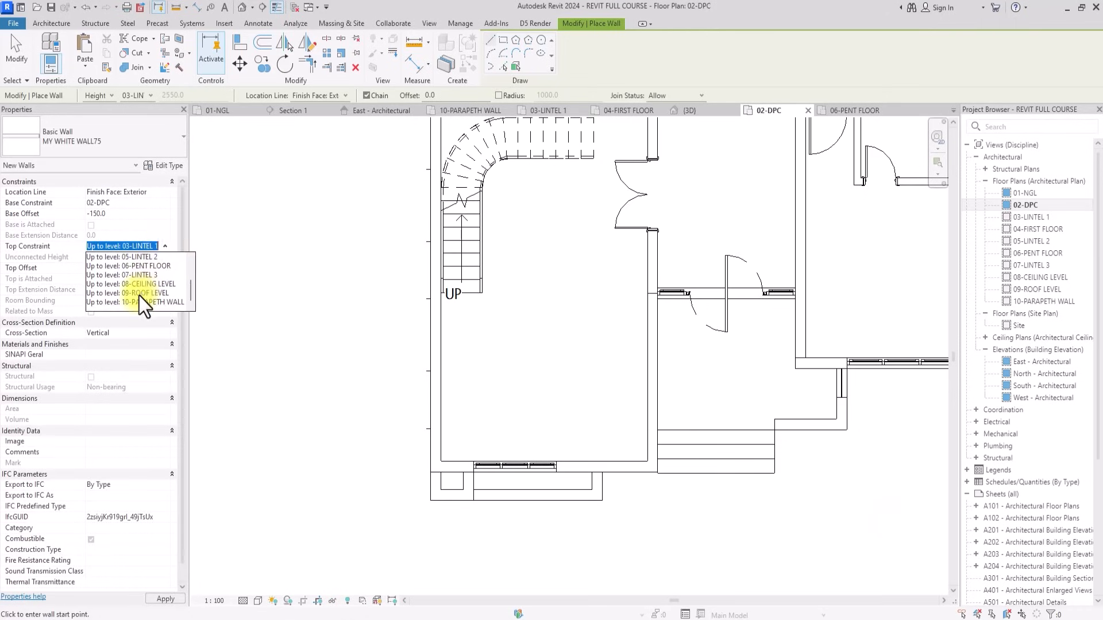
click(139, 294)
Draw the white wall along the left outer face from the first tick to the front frame's corner, and inspect it in the 3D view.
scroll(432, 398, up, 2)
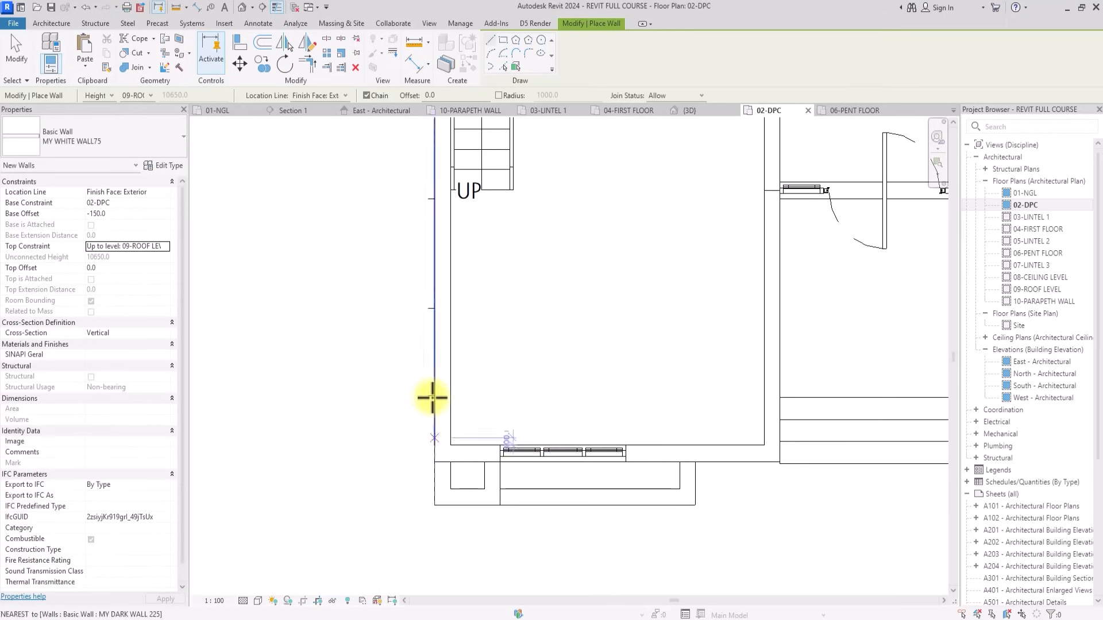
click(432, 398)
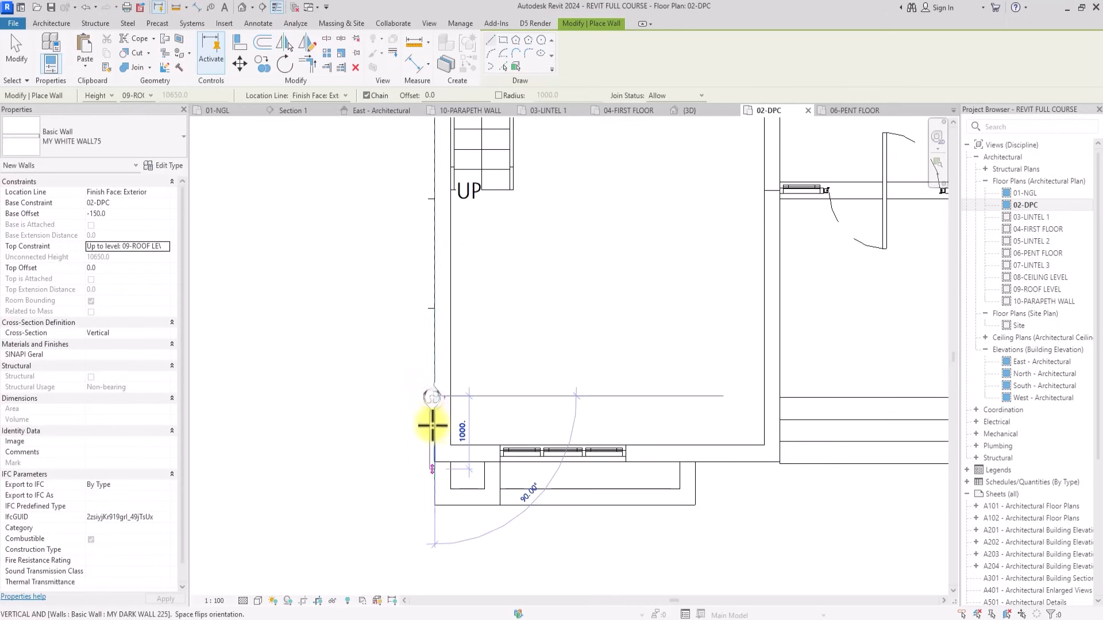
click(432, 504)
key(Escape)
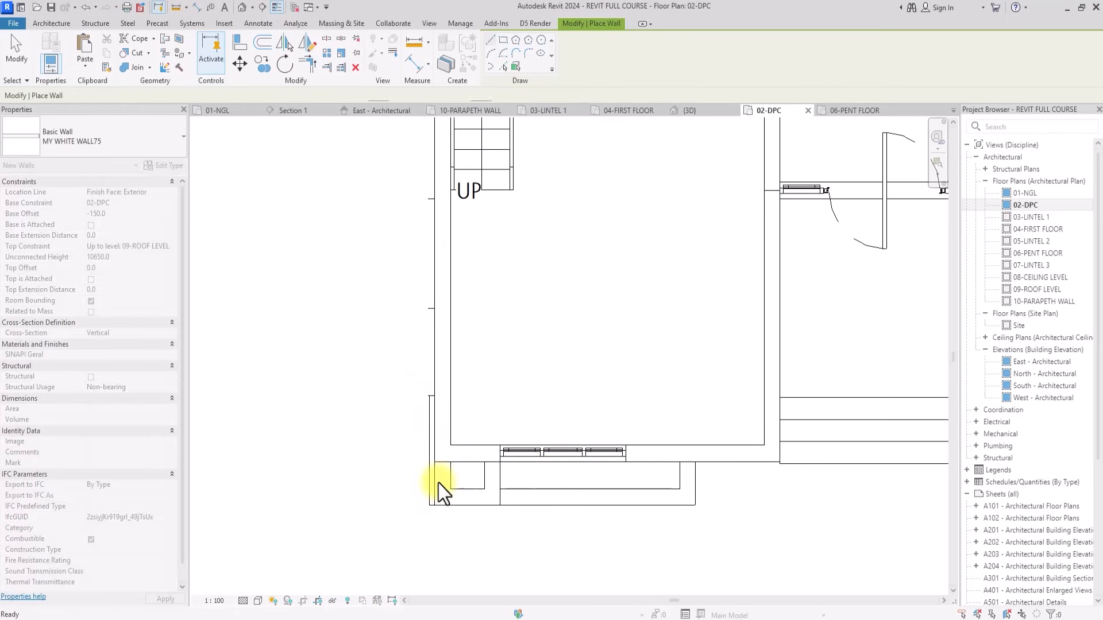
scroll(439, 483, down, 2)
key(Escape)
click(242, 9)
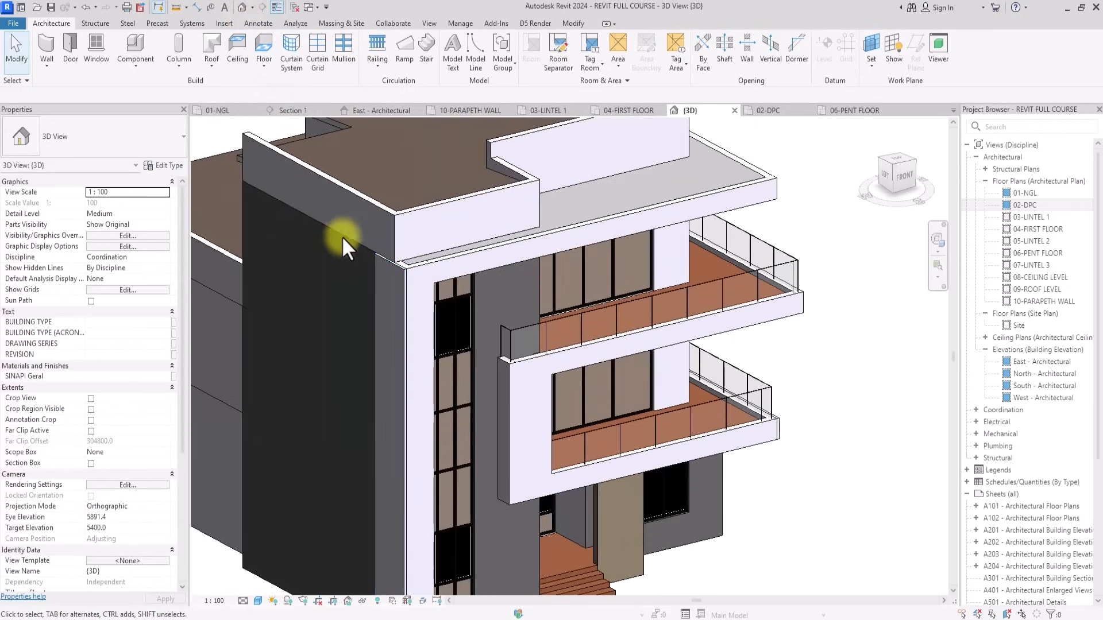
scroll(350, 254, down, 2)
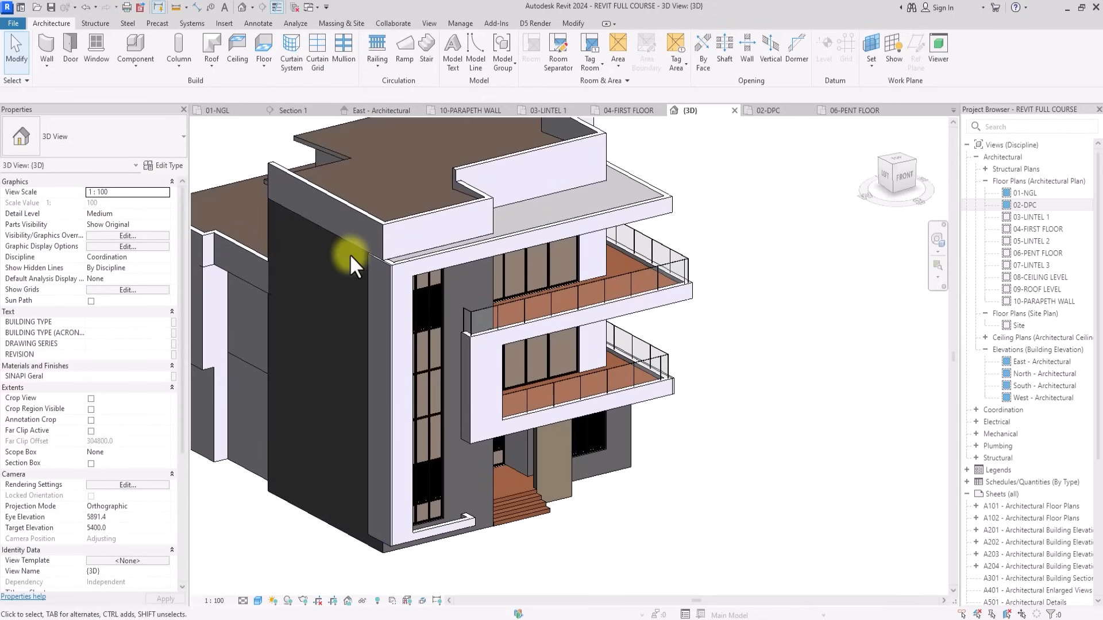
In the 02-DPC plan, draw a 1500 mm MY WHITE WALL75 strip along the outer face between the two ticks just below the stair's start.
double_click(1026, 205)
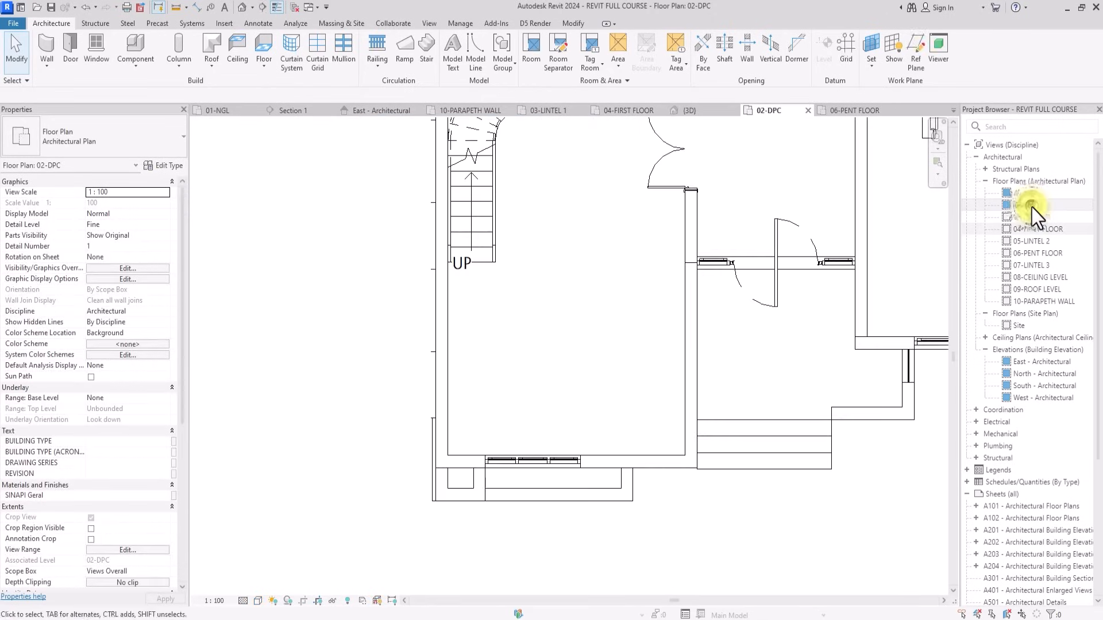
middle_drag(477, 399, 563, 458)
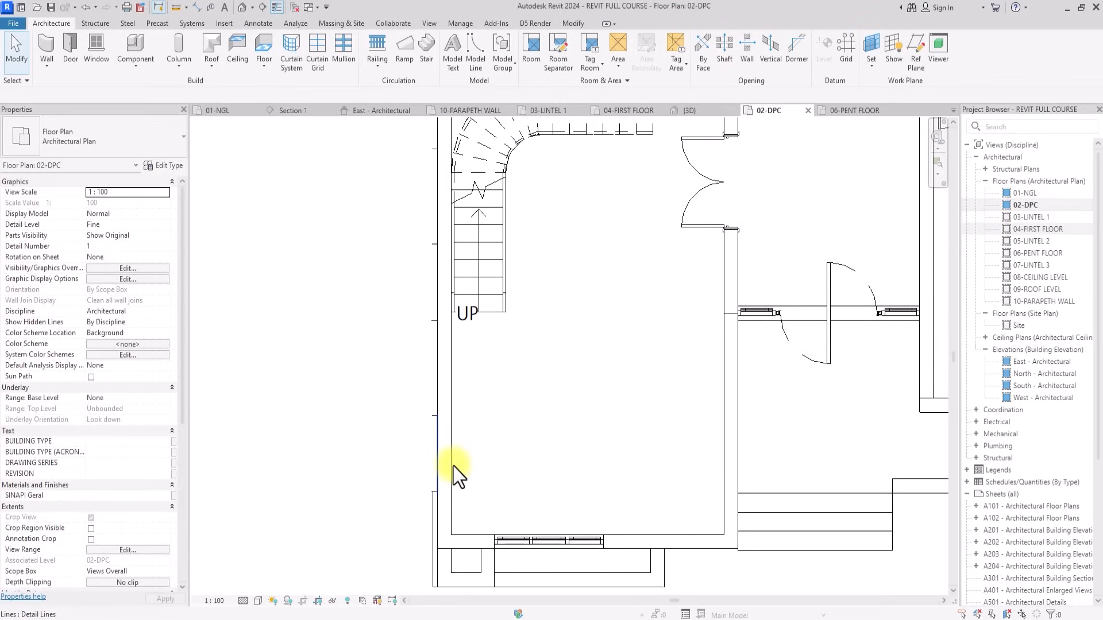
middle_drag(453, 466, 449, 512)
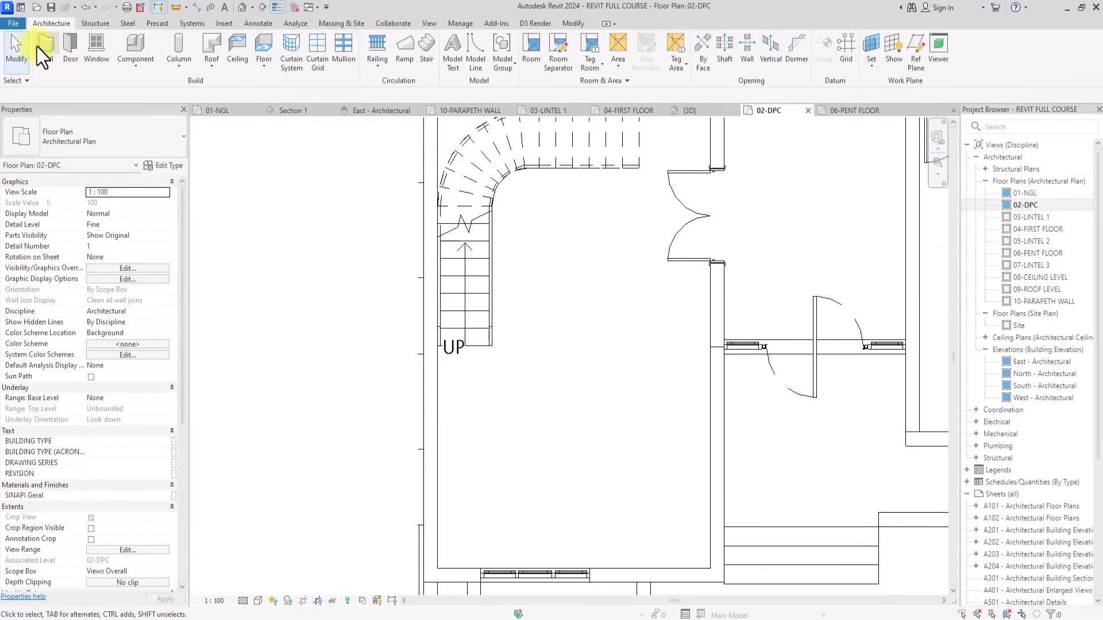
key(w)
key(a)
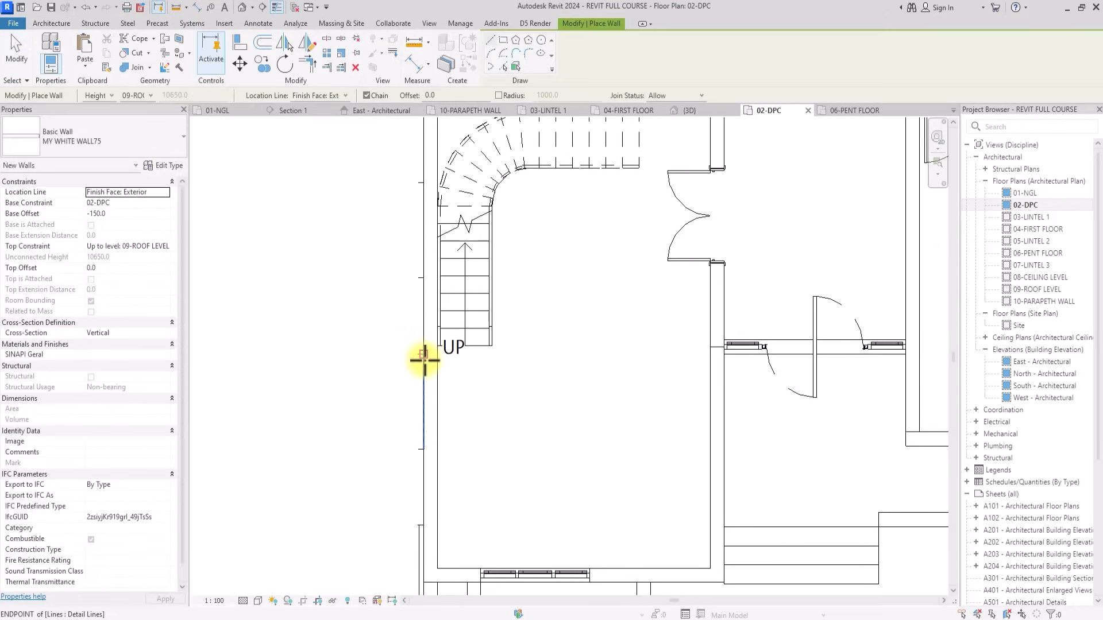
click(424, 355)
click(426, 448)
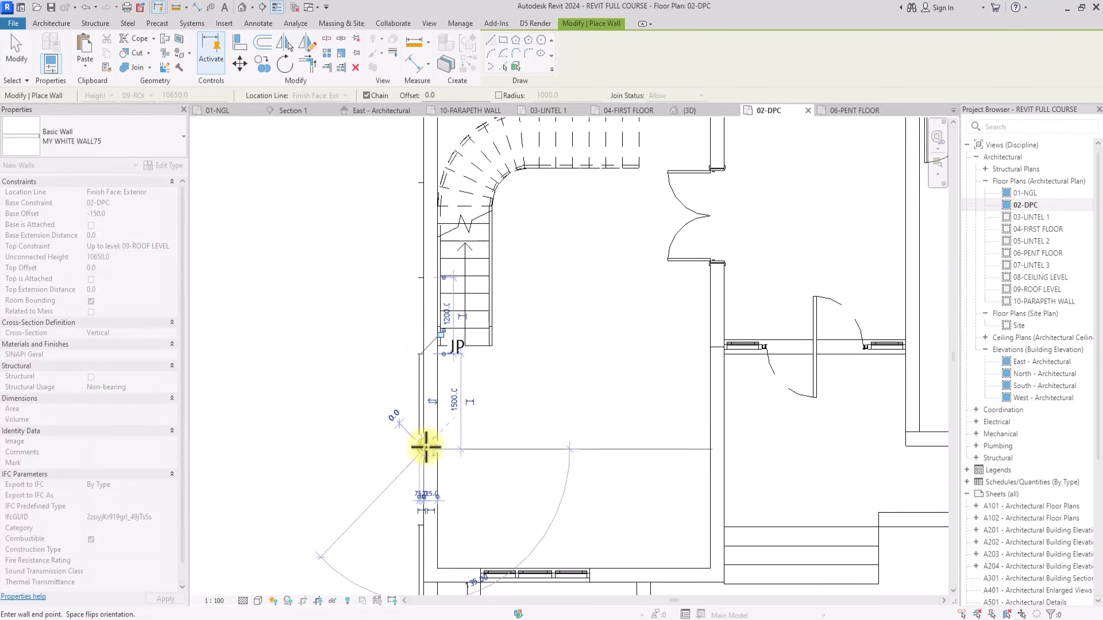
key(Escape)
Draw another white wall strip between the next two ticks beside the stair's curved turn, and inspect the left facade in the 3D view.
scroll(434, 297, up, 1)
middle_drag(434, 297, 445, 464)
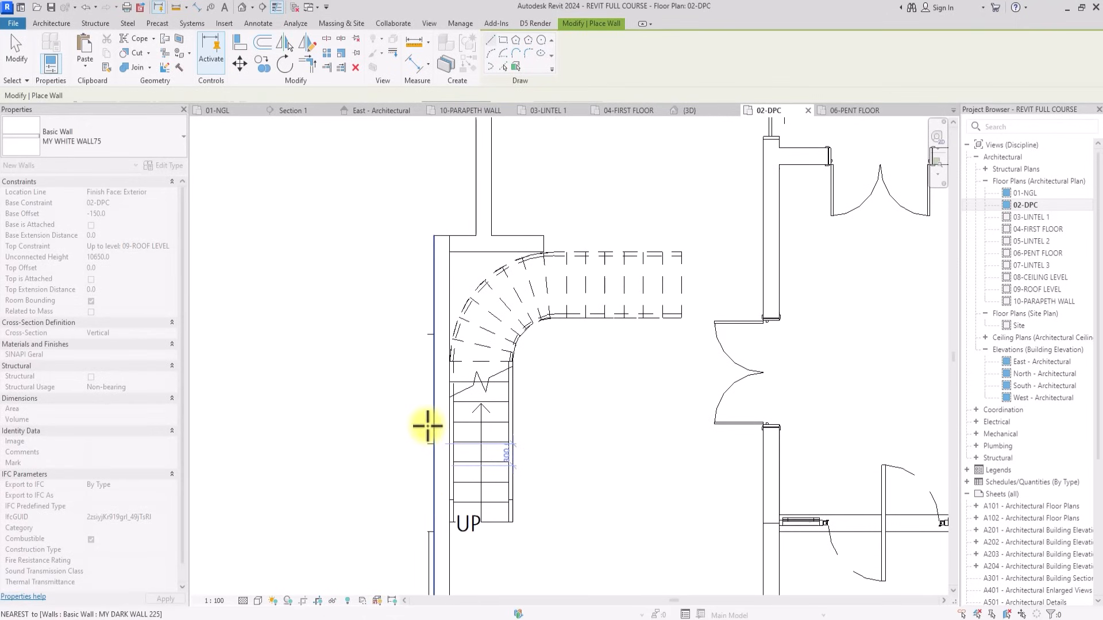
click(435, 333)
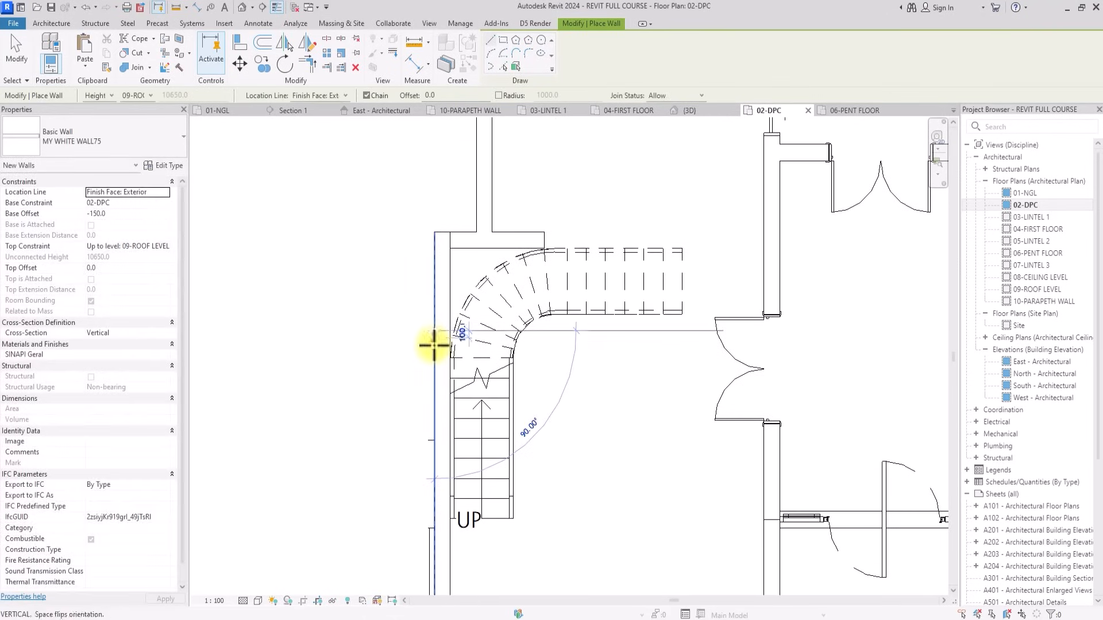
click(436, 440)
key(Escape)
scroll(446, 425, down, 2)
key(Escape)
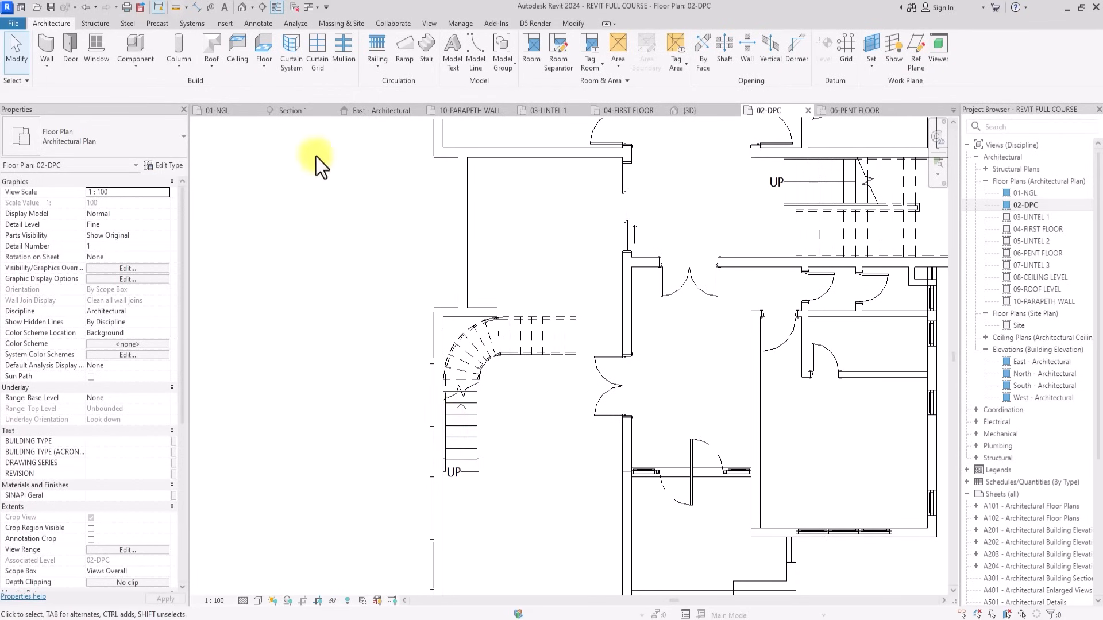
click(243, 8)
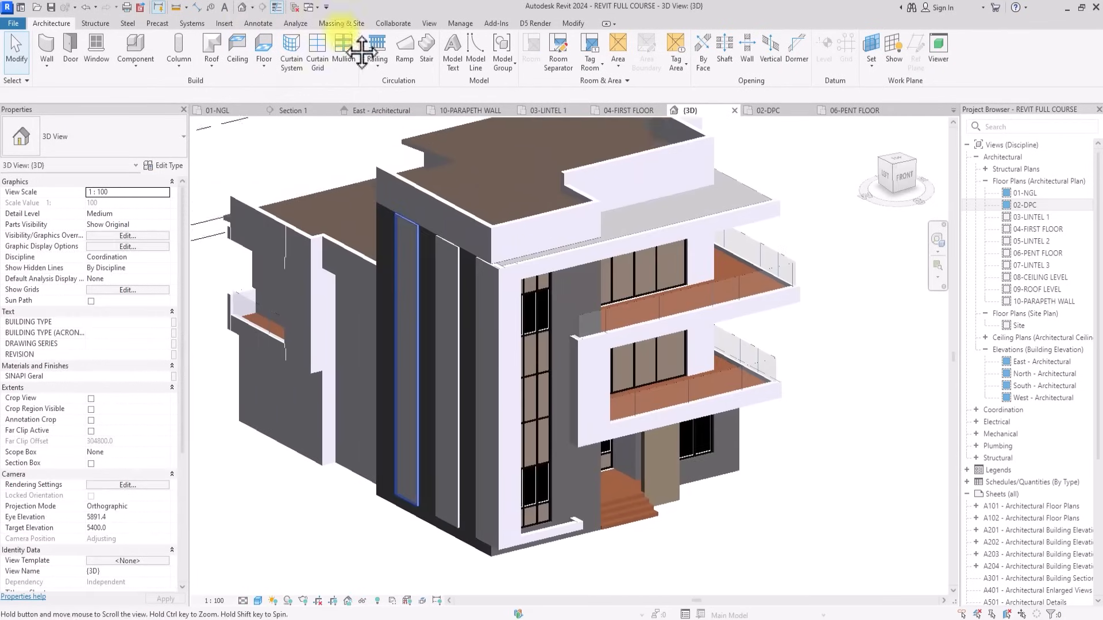
drag(893, 171, 926, 201)
middle_drag(647, 325, 590, 209)
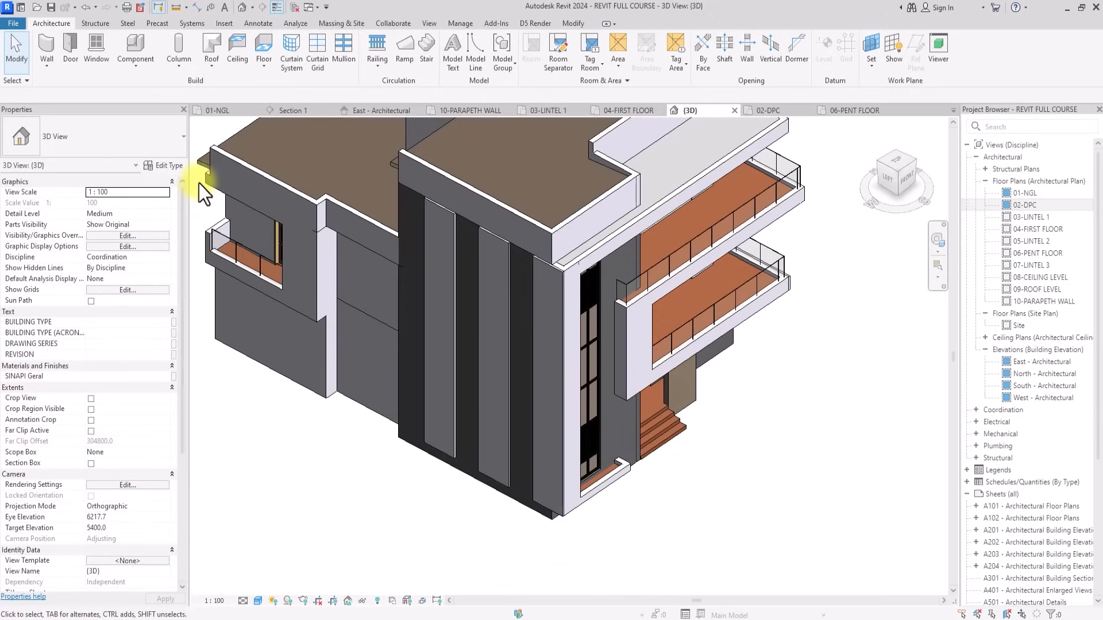
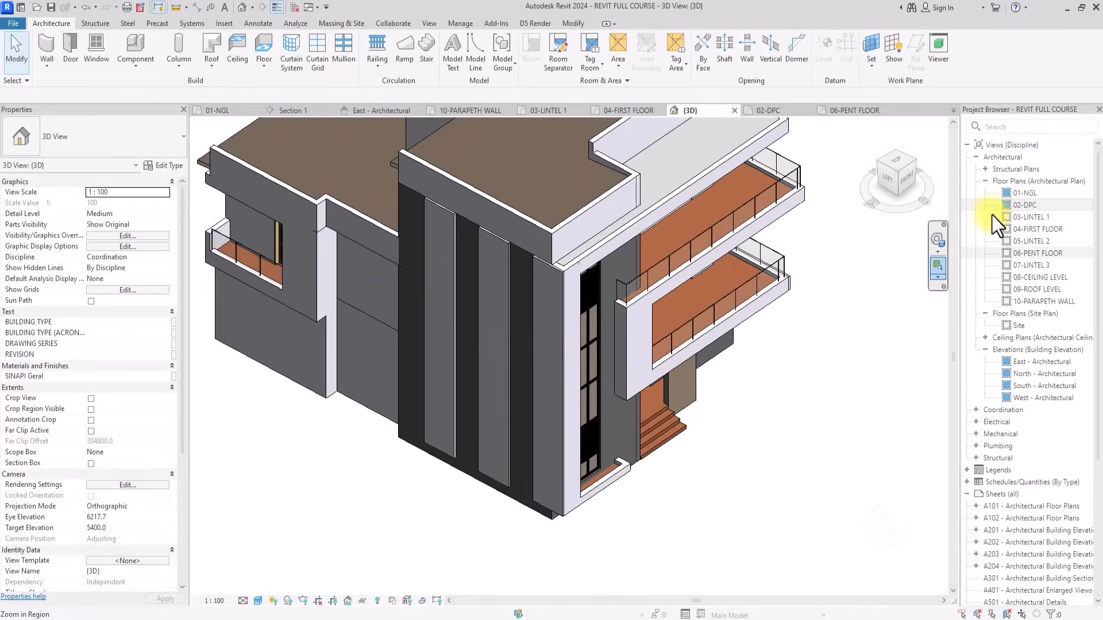
Start a new MY WHITE WALL75 wall in the 02-DPC plan with its top constraint set to level 03-LINTEL 1.
click(1028, 207)
double_click(1028, 208)
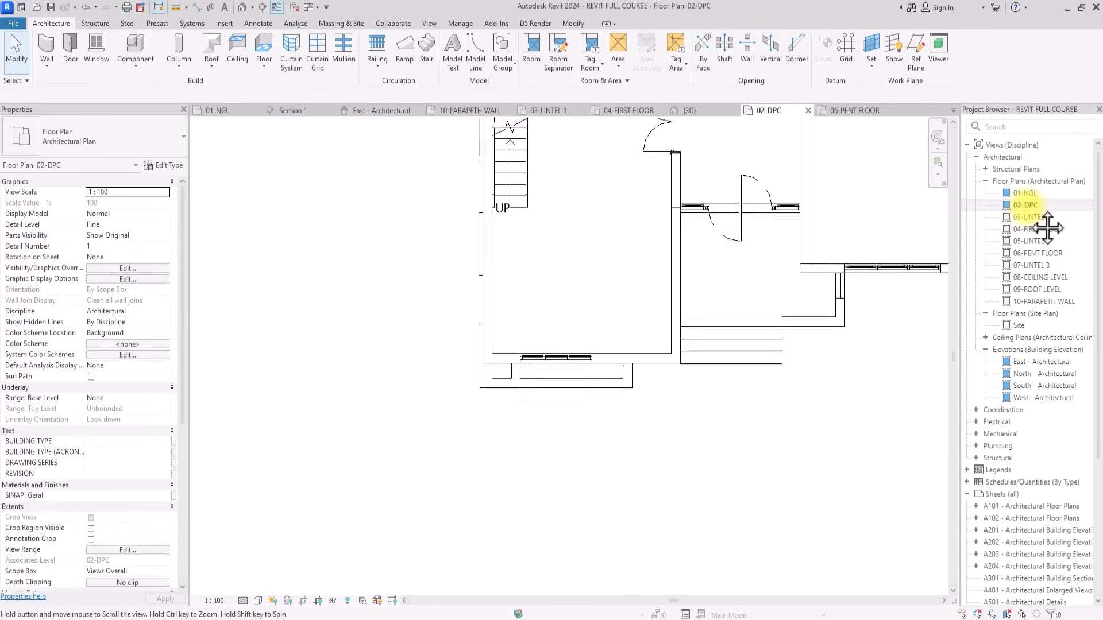
click(45, 46)
click(43, 44)
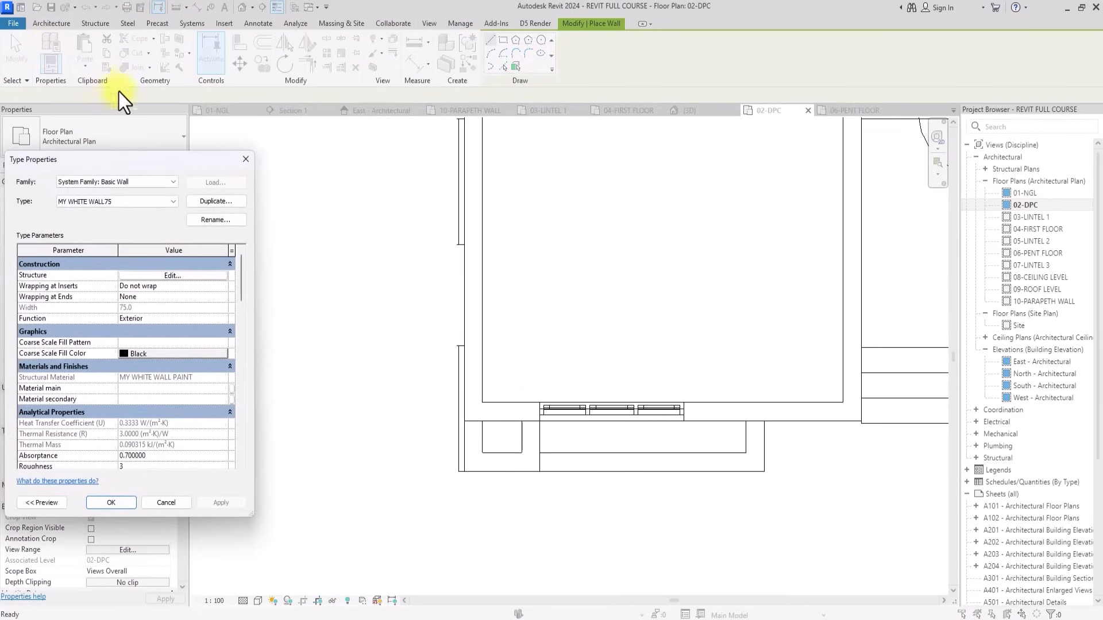
click(244, 161)
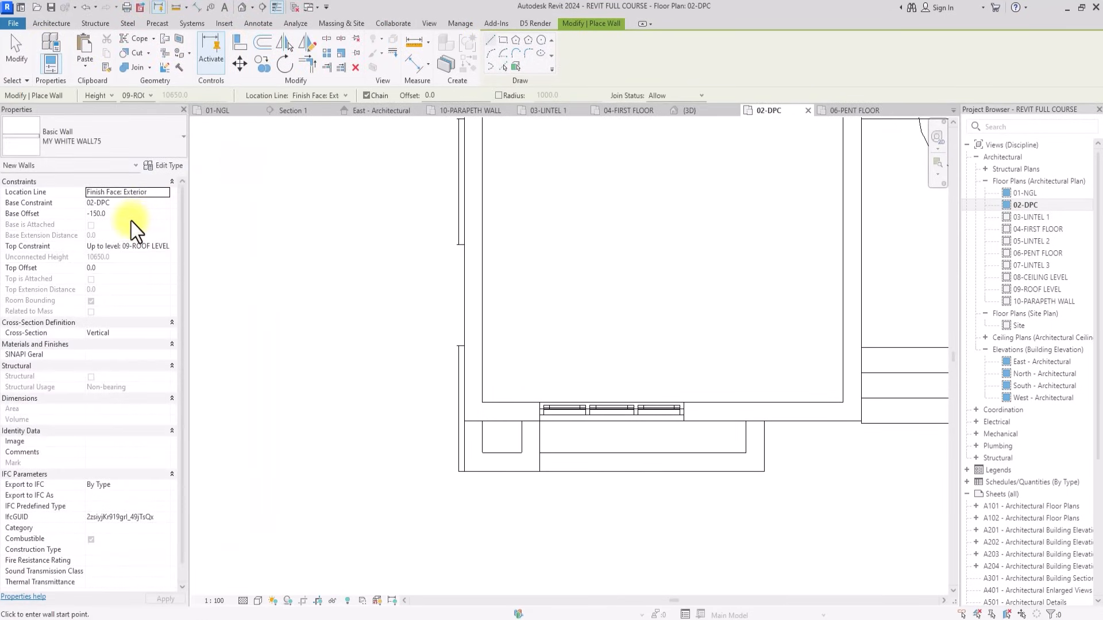
click(167, 247)
click(165, 246)
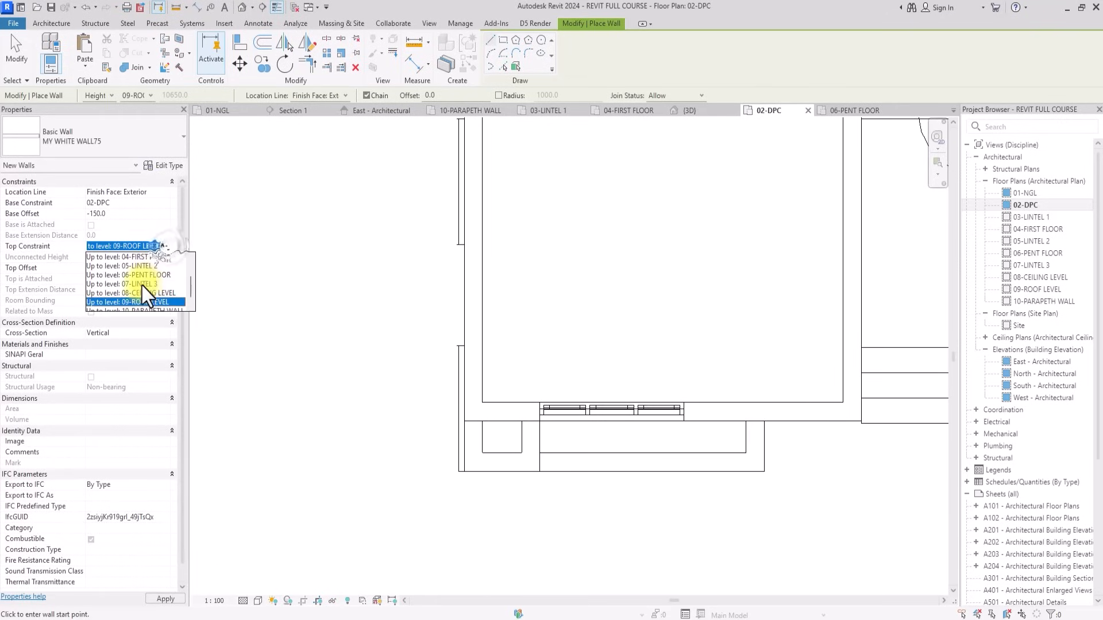
click(142, 284)
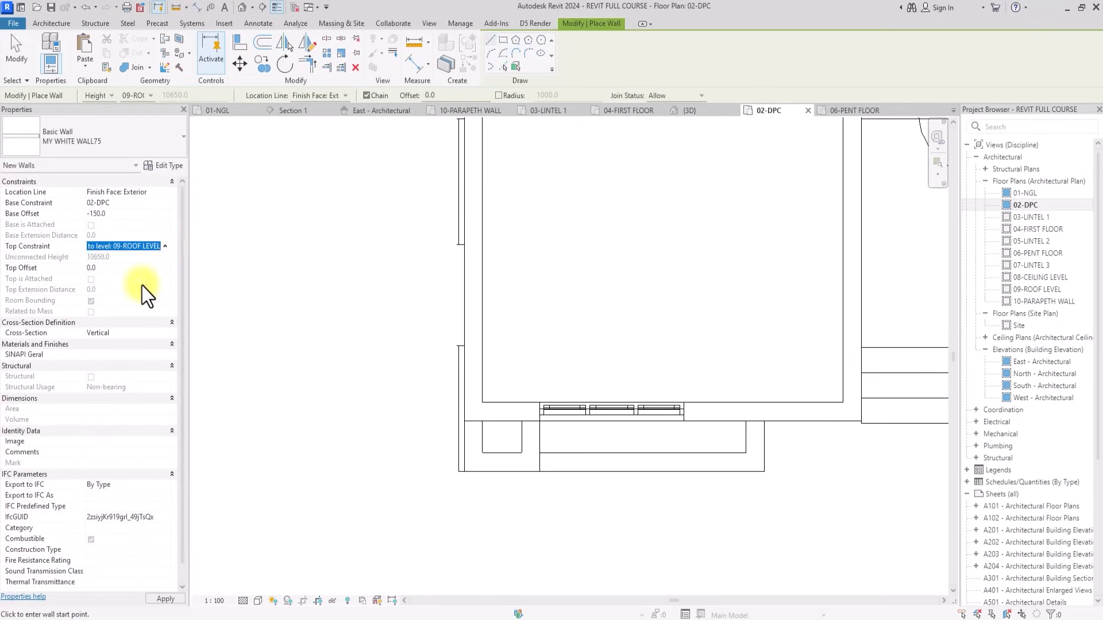
Set the new wall's top offset to -1050.
click(120, 273)
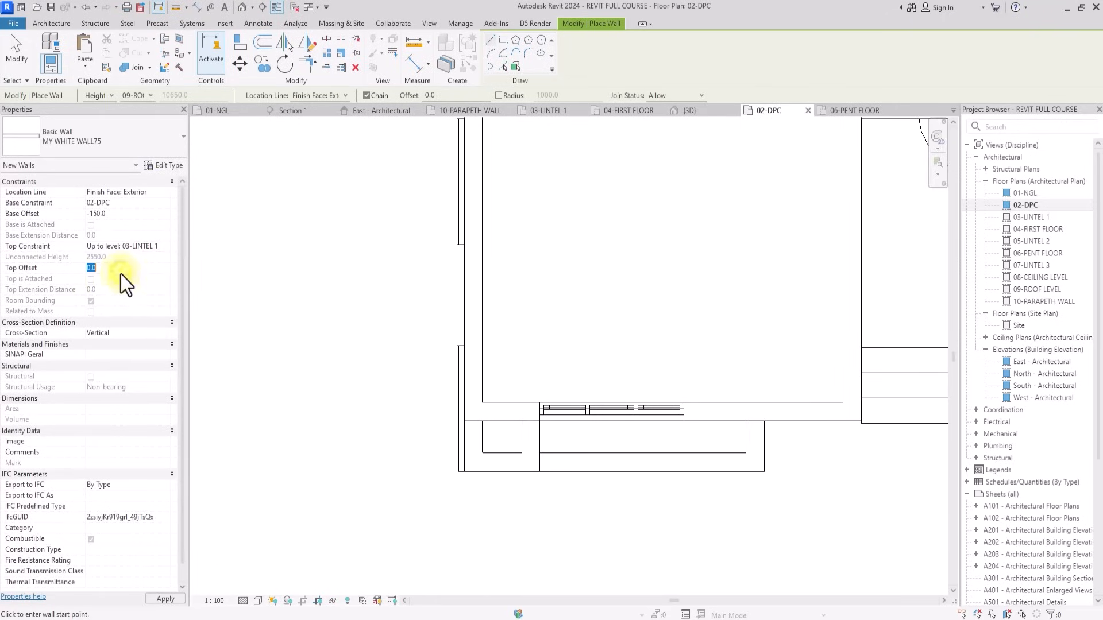
text(-15)
key(Return)
click(117, 273)
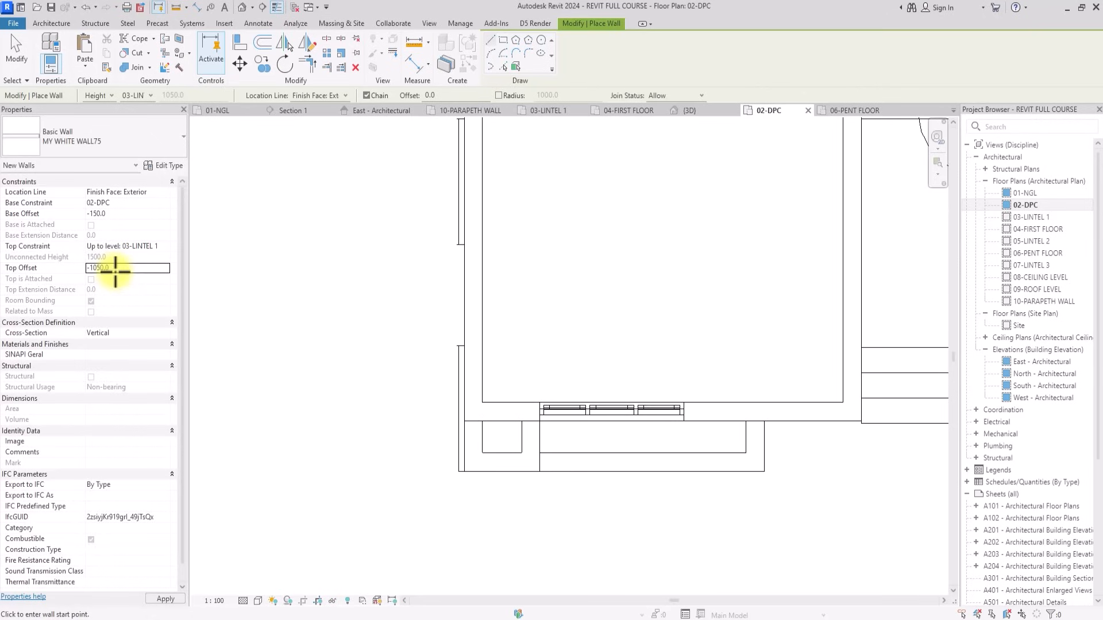
Draw the low white wall across the gap between the front strip and the middle strip, and check it in the 3D view.
scroll(229, 246, up, 2)
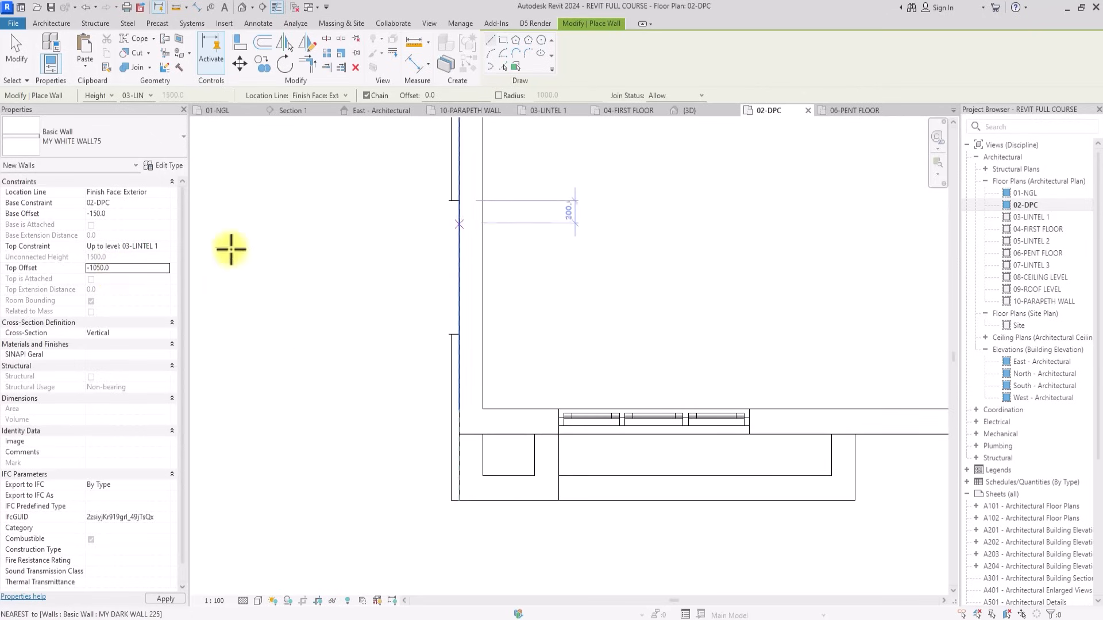
click(457, 203)
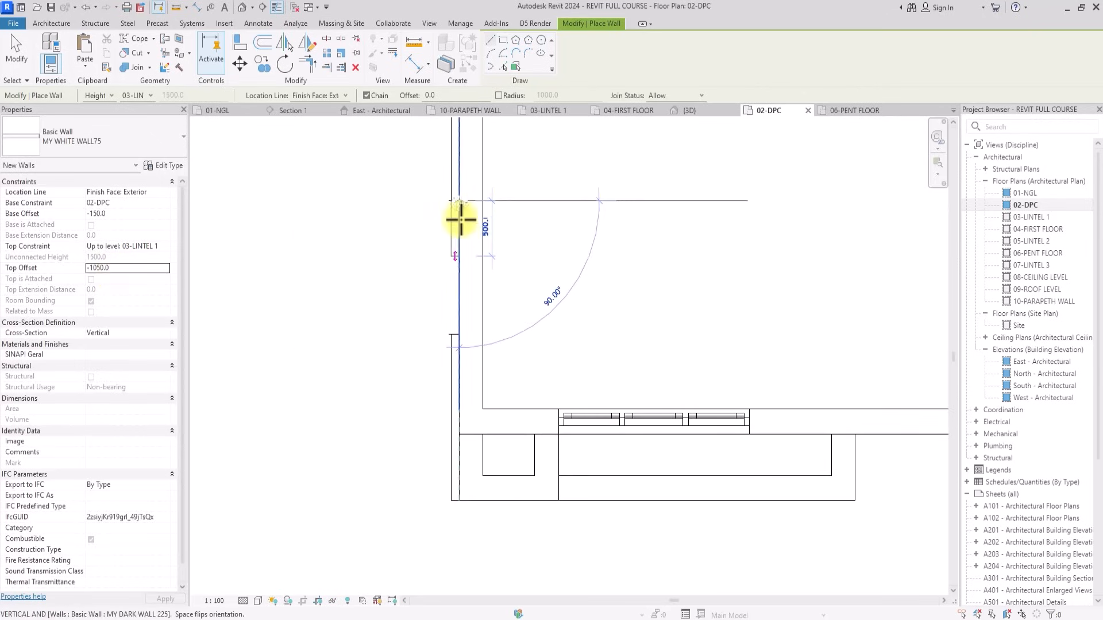
click(460, 331)
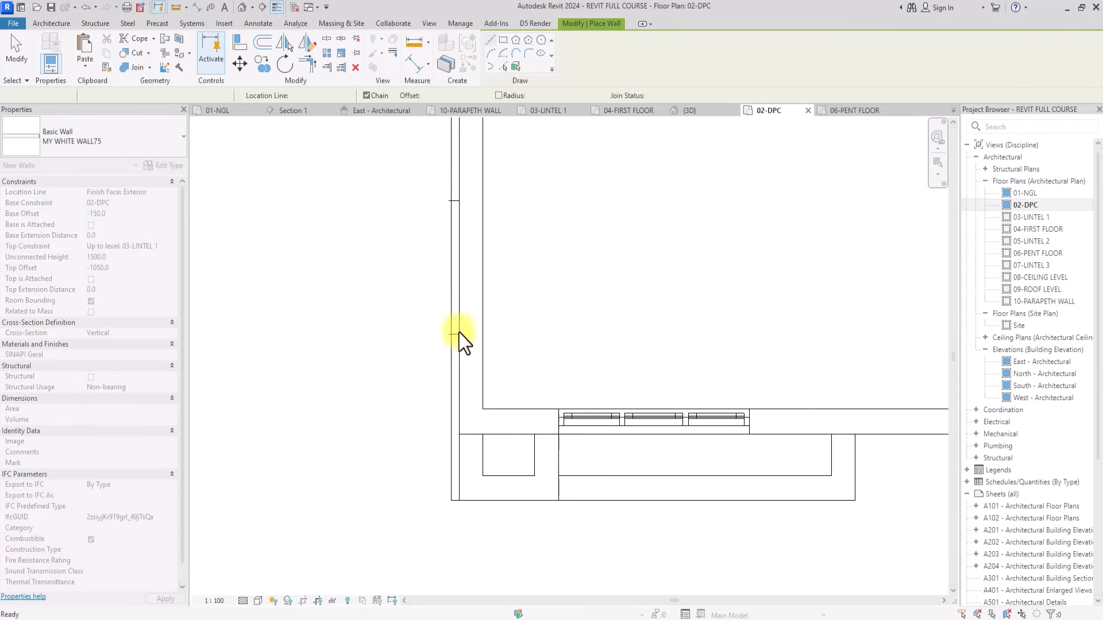
key(Escape)
key(Escape)
scroll(457, 328, down, 2)
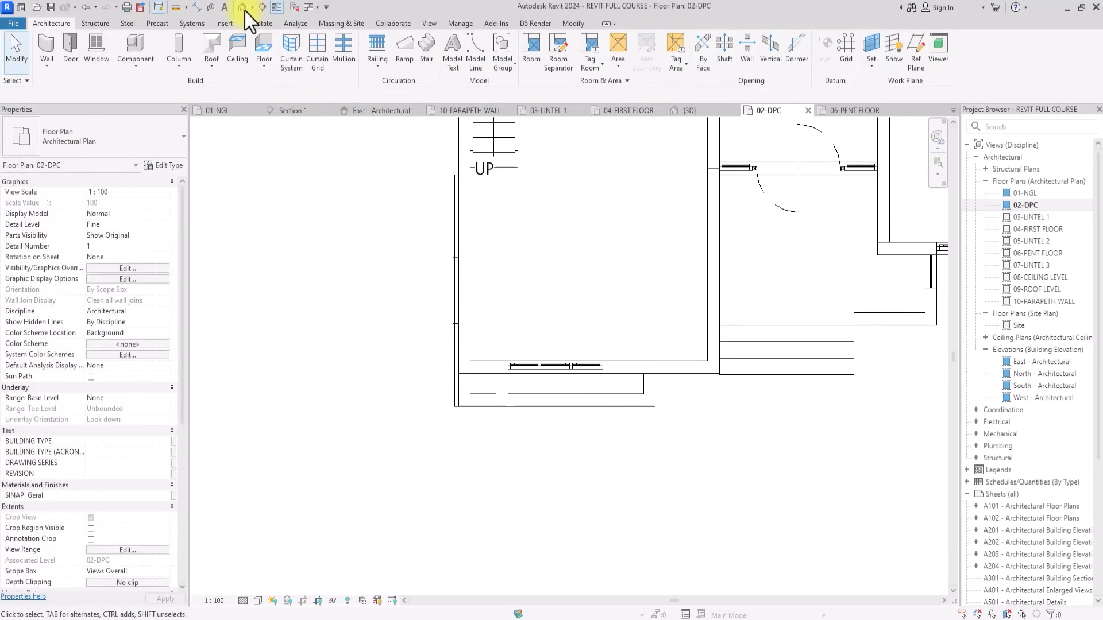
click(245, 11)
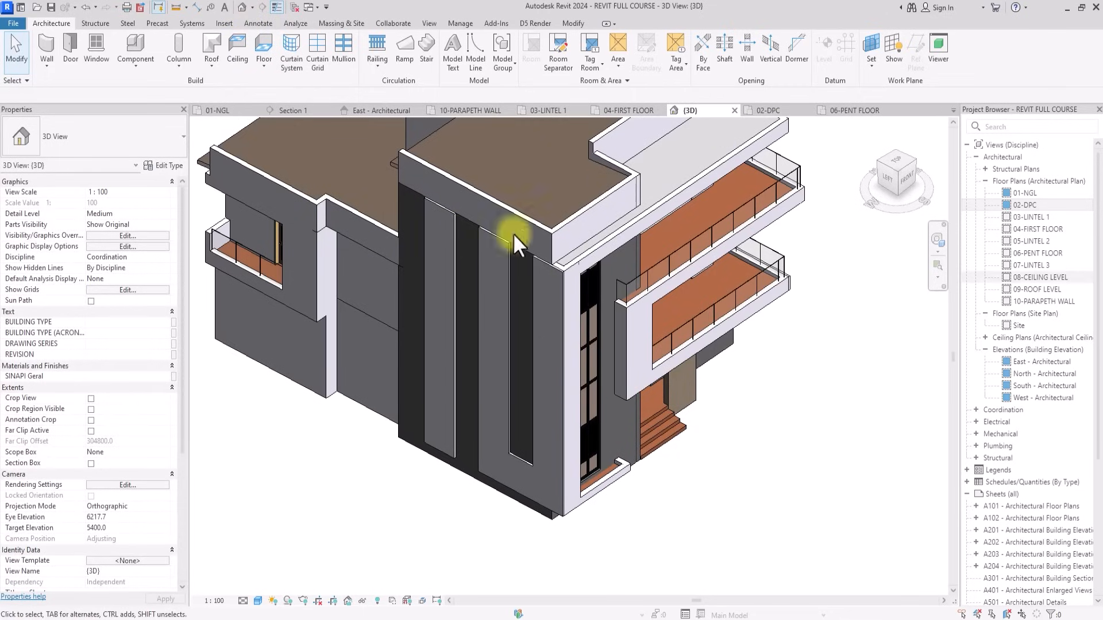
Start a MY WHITE WALL75 wall in the 07-LINTEL 3 plan, up to 08-CEILING LEVEL, with a top offset of 0.
double_click(1032, 266)
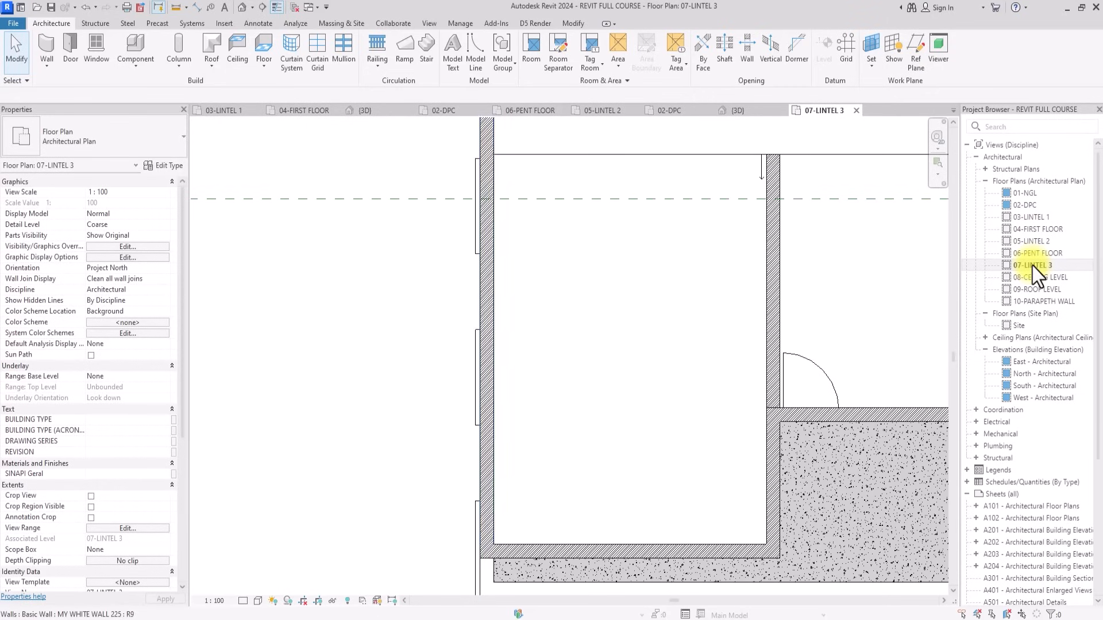
click(45, 42)
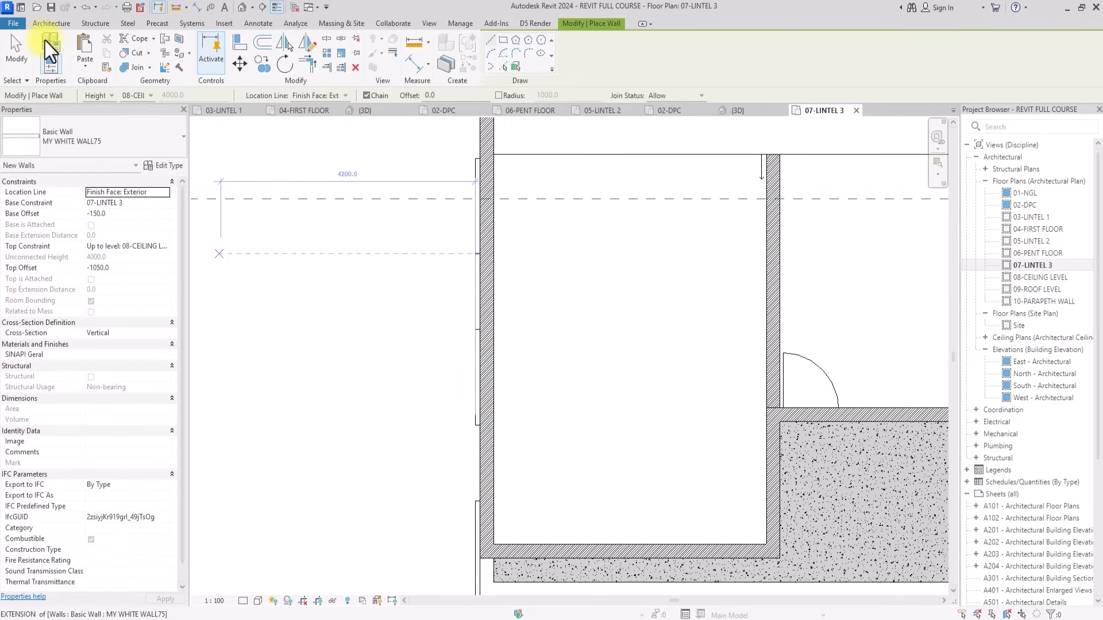
click(130, 272)
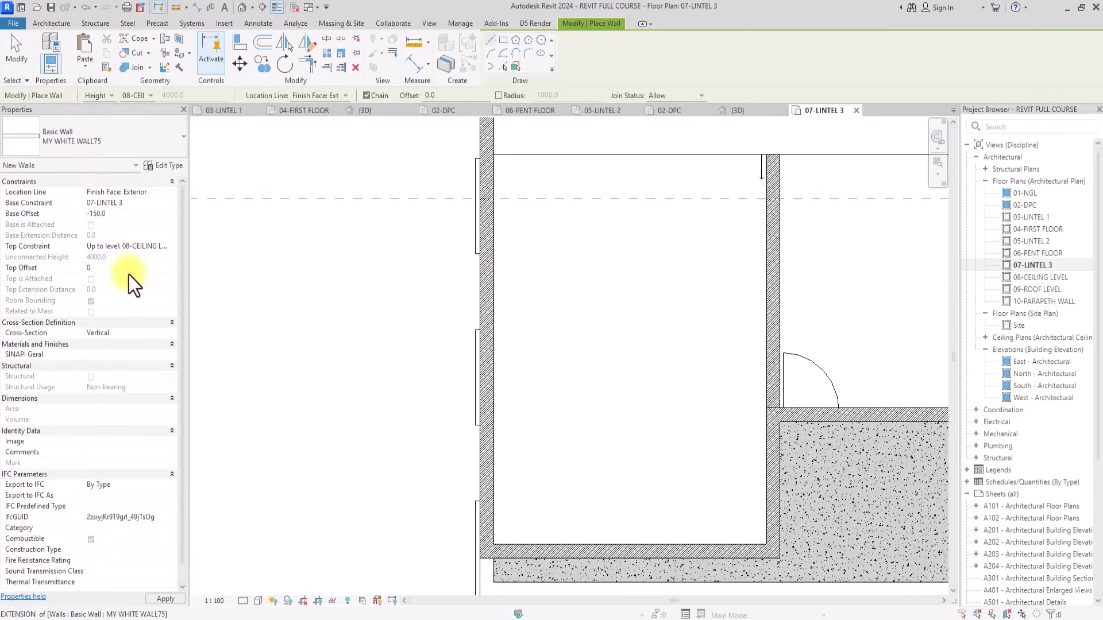
key(Return)
Set the new wall's base offset to -600.
click(132, 215)
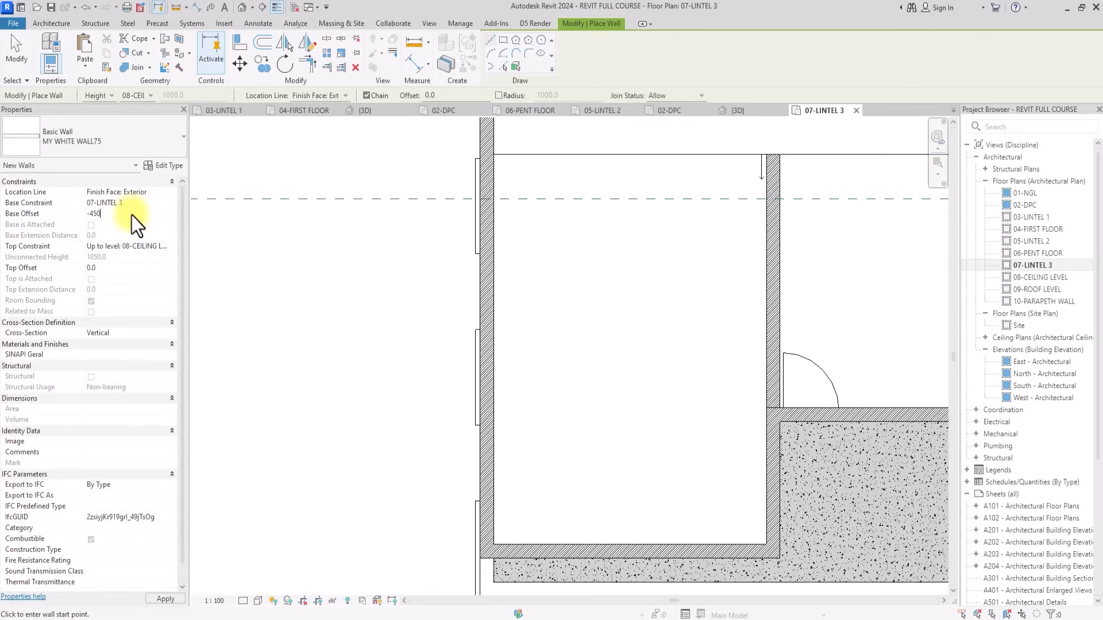
key(Return)
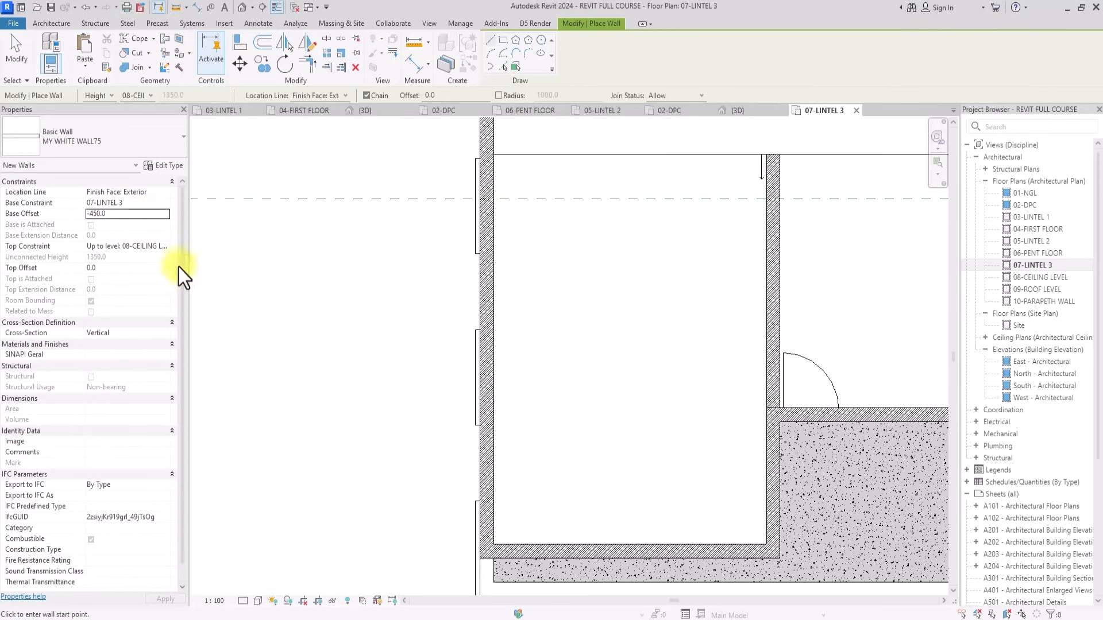
click(123, 218)
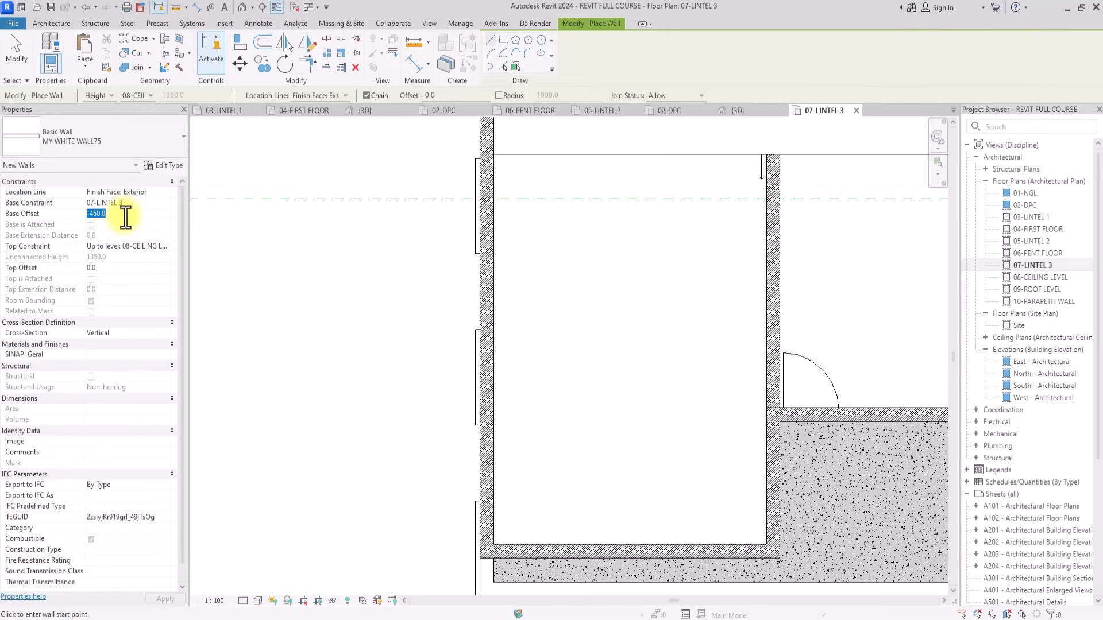
text(-)
key(Return)
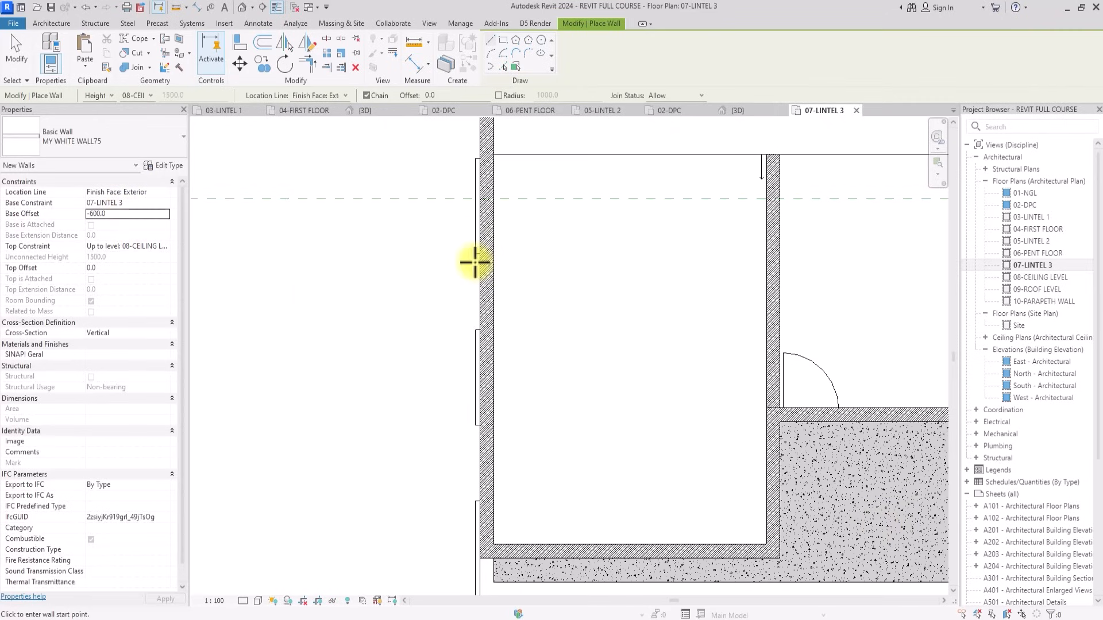
Draw the short upper white wall along the outer face across the gap between the middle strip and the rear strip.
scroll(474, 262, up, 4)
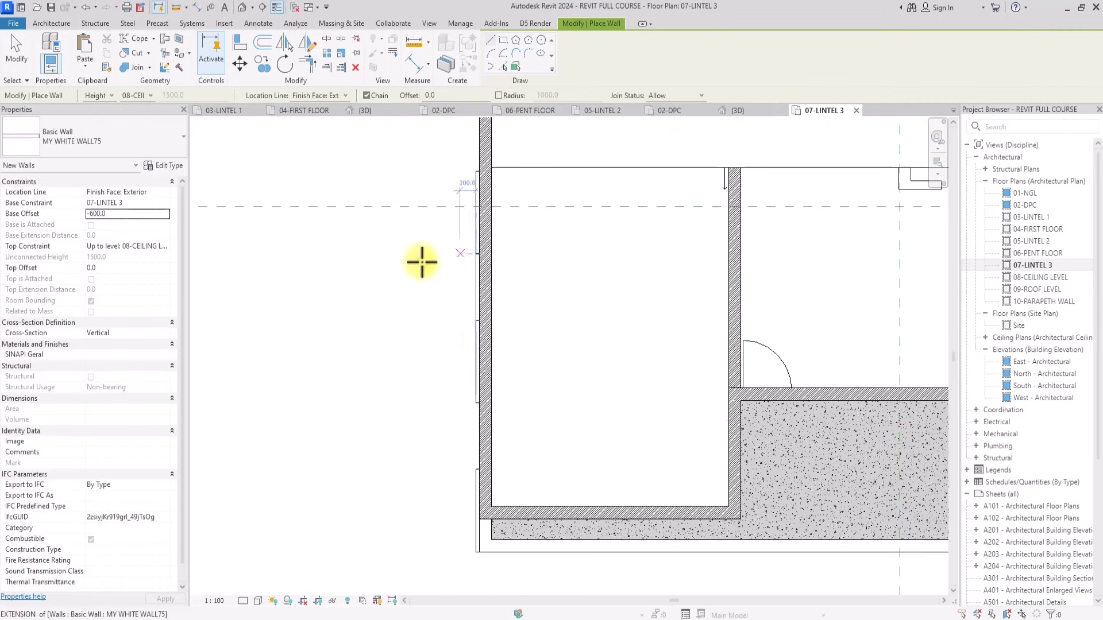
click(487, 250)
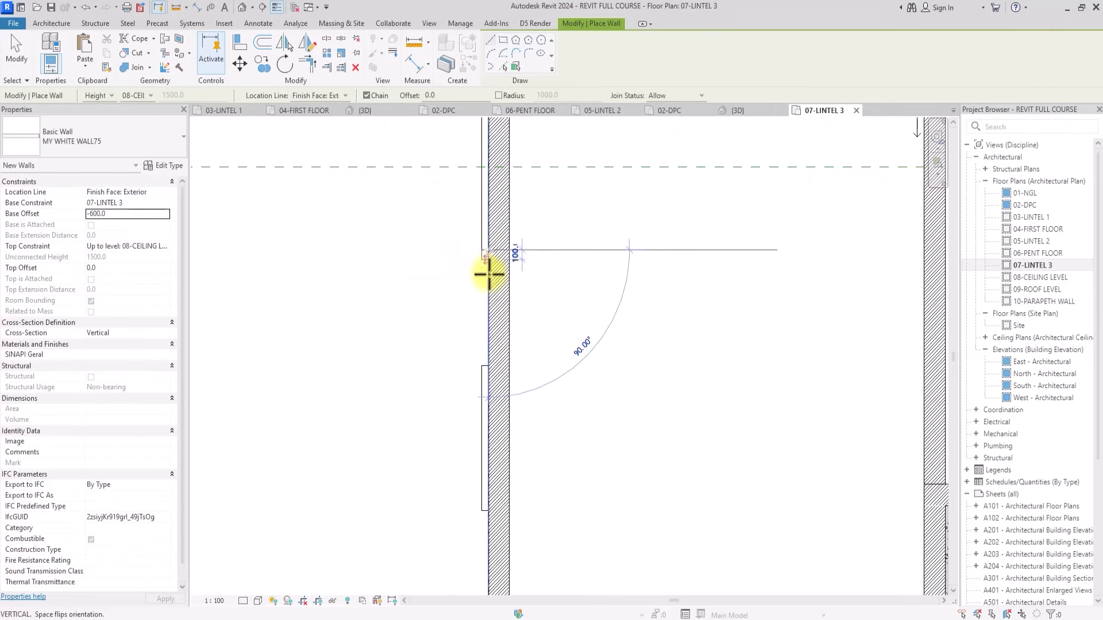
click(489, 363)
key(Escape)
key(Escape)
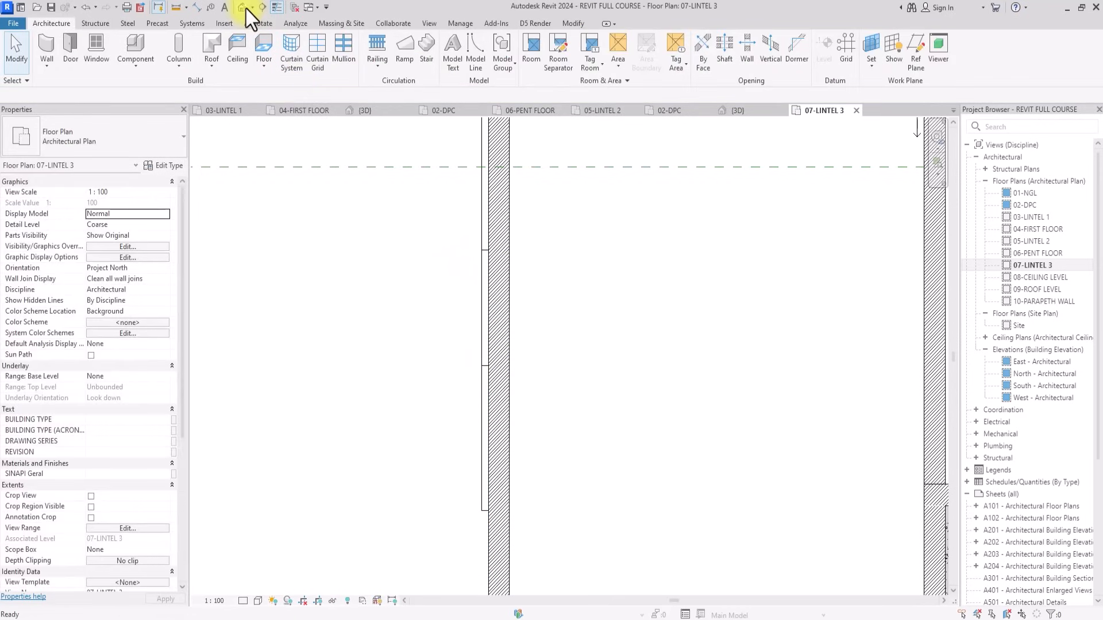
In the 3D view, set the short upper white wall's top constraint to 09-ROOF LEVEL and its base offset to 0.
click(245, 8)
scroll(401, 166, up, 5)
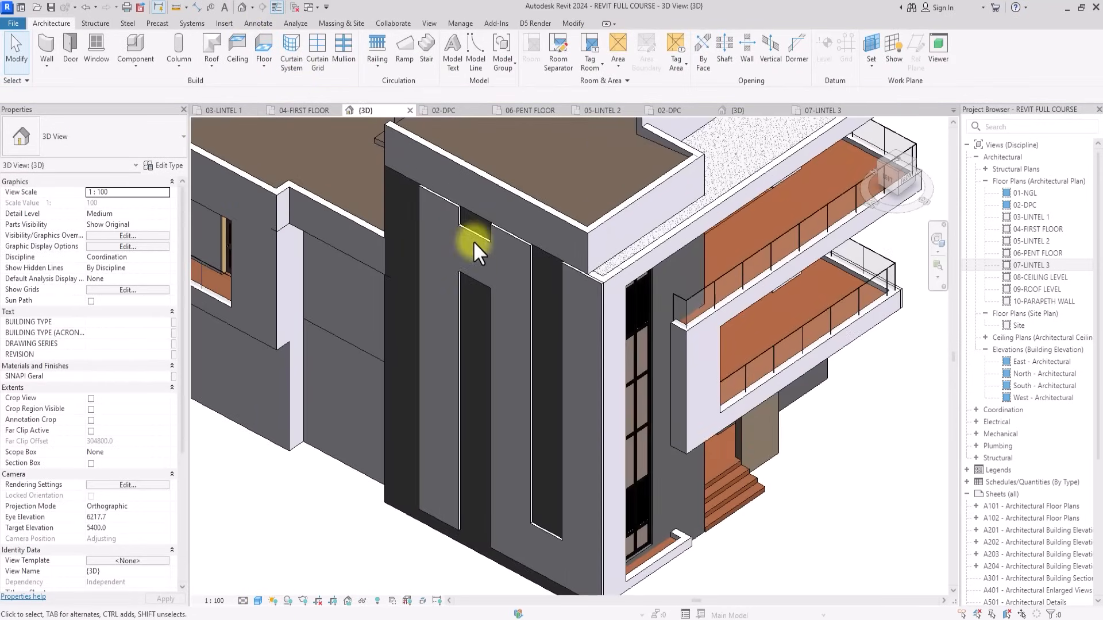
click(477, 232)
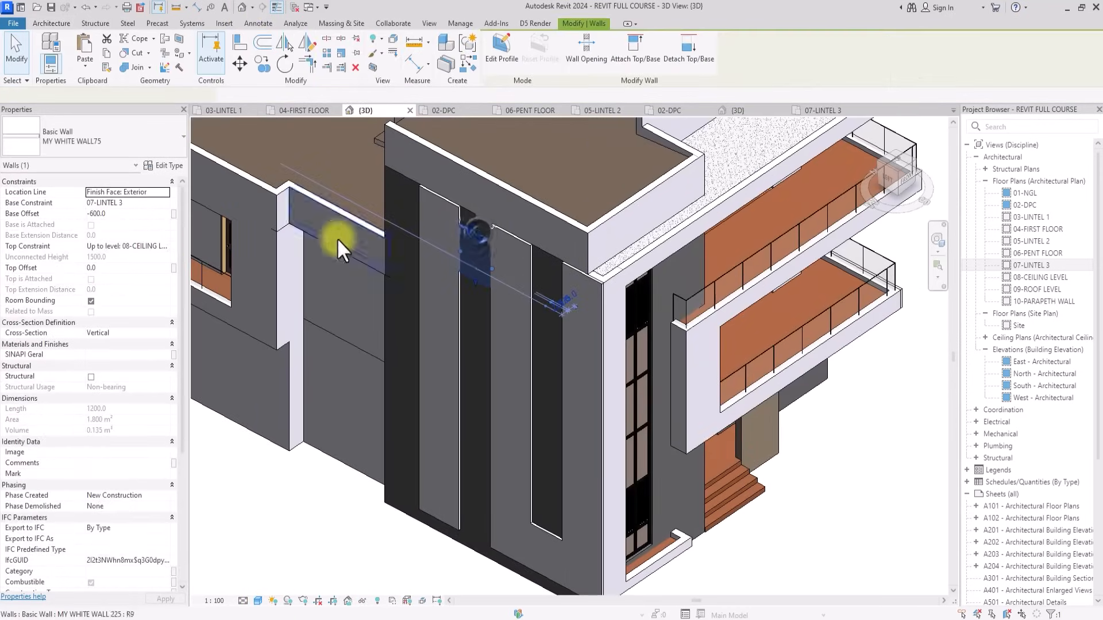
click(163, 247)
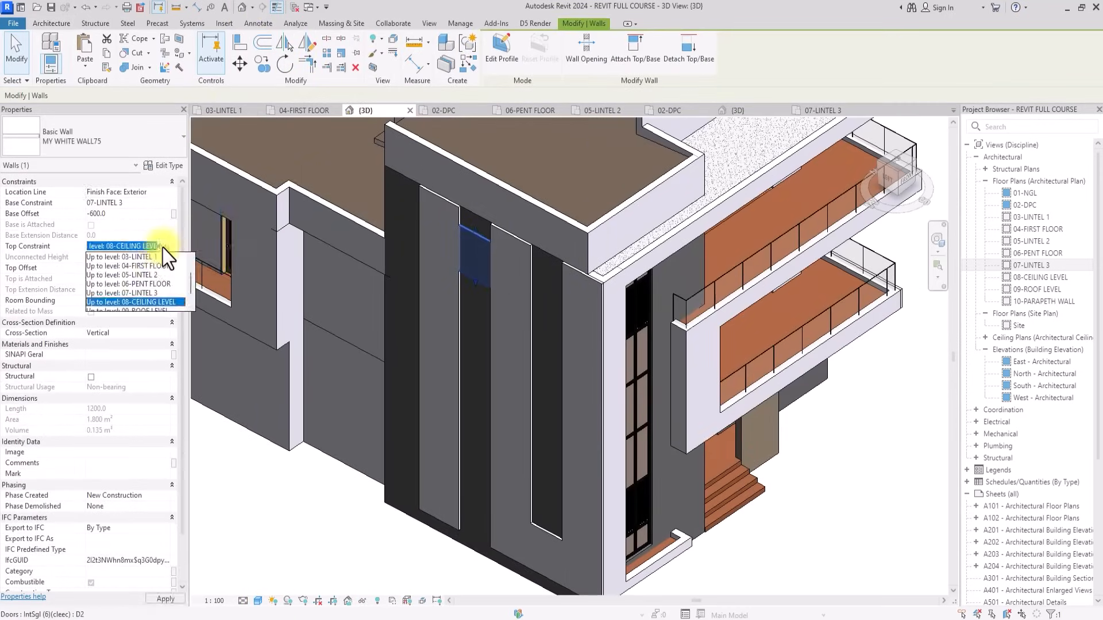
scroll(143, 295, down, 1)
click(143, 293)
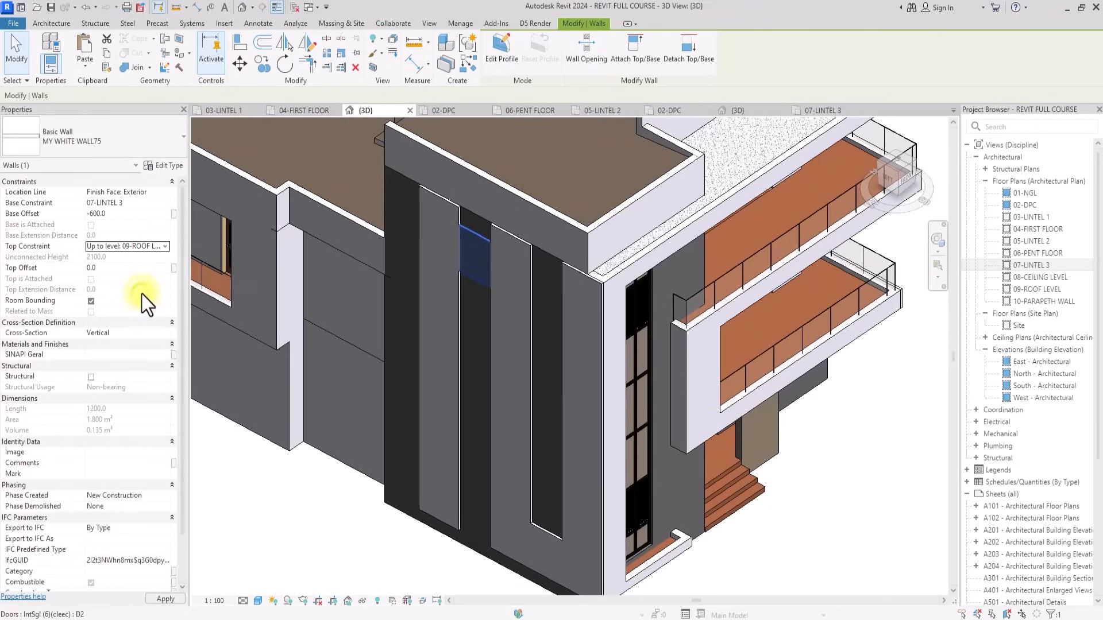
click(129, 216)
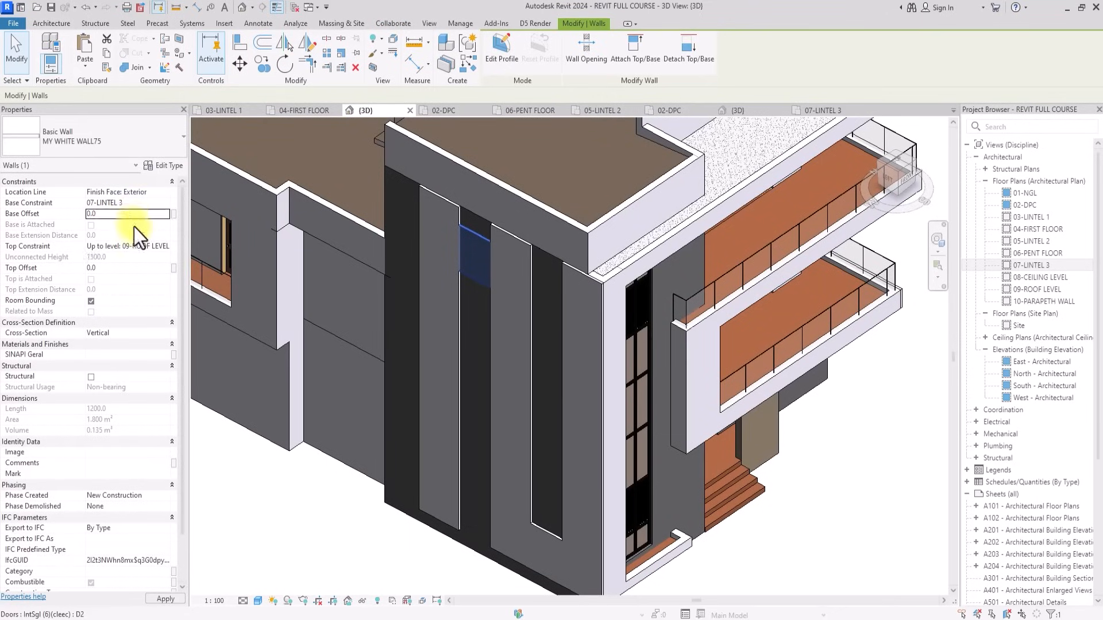
click(288, 533)
scroll(287, 533, down, 3)
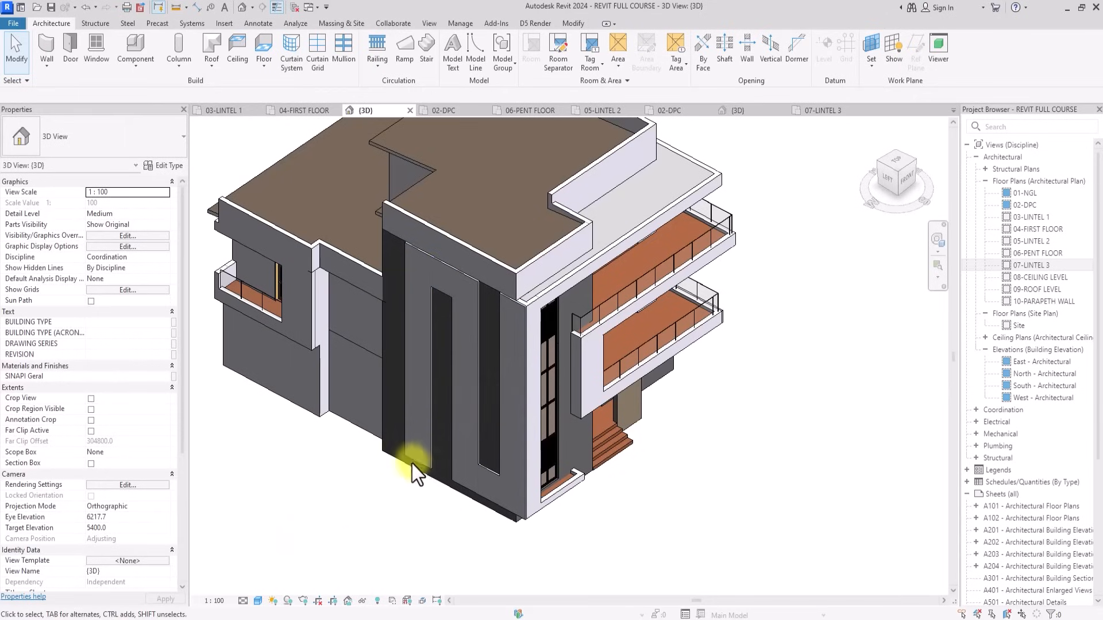
Look at the 02-DPC plan, return to the 3D view and dismiss the save reminder without saving.
double_click(1023, 205)
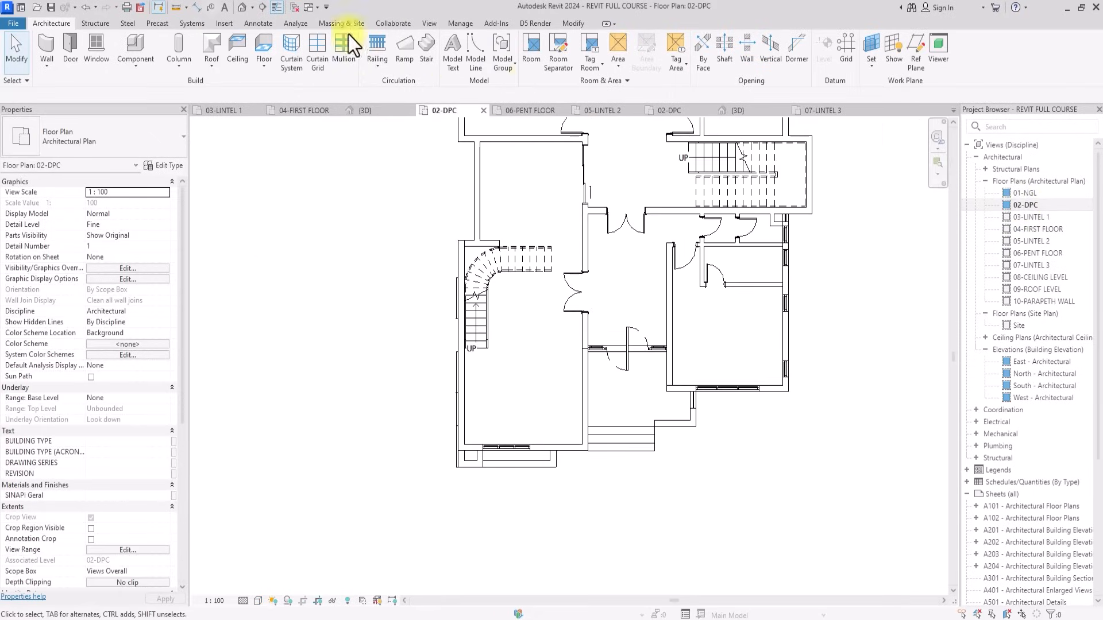
click(242, 8)
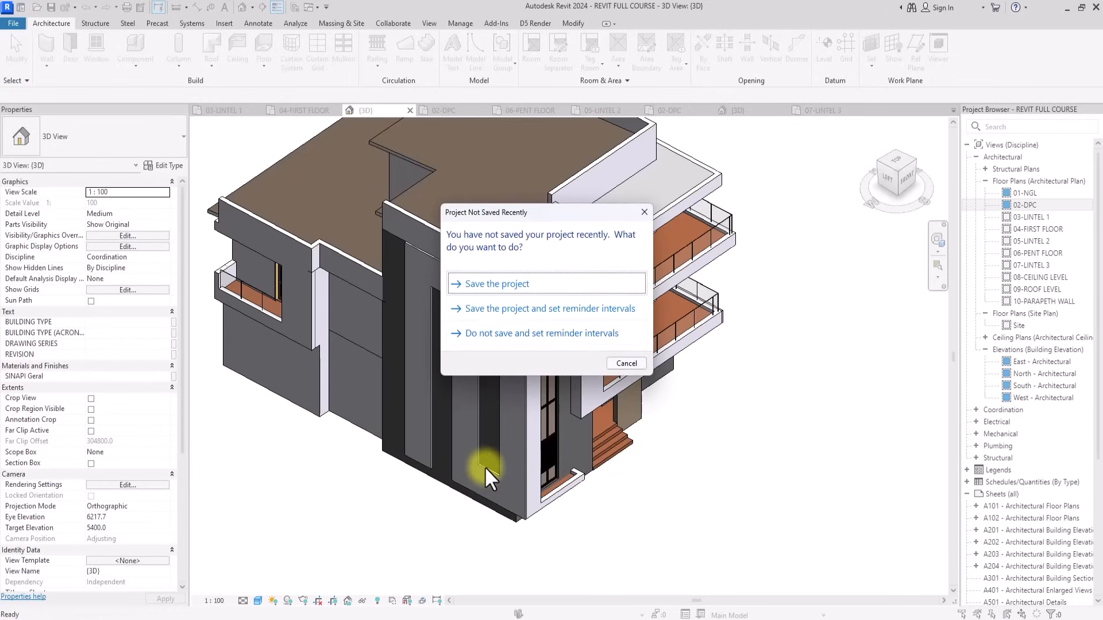
click(626, 363)
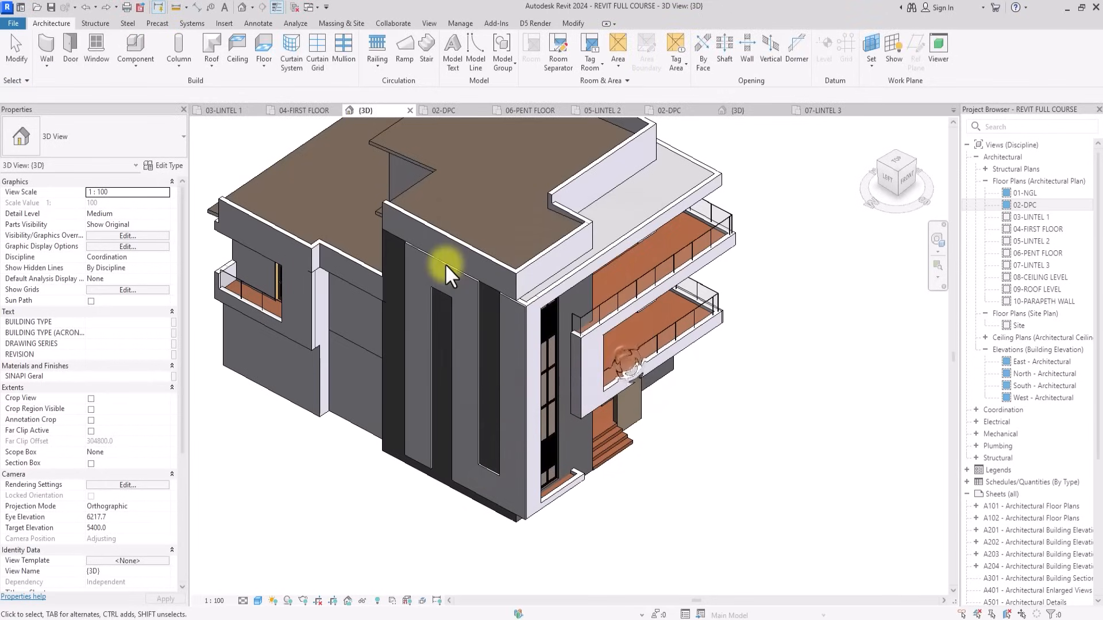
Copy the short upper wall into the gap between the front and middle strips from the top view, and delete the original in the rear gap.
click(446, 264)
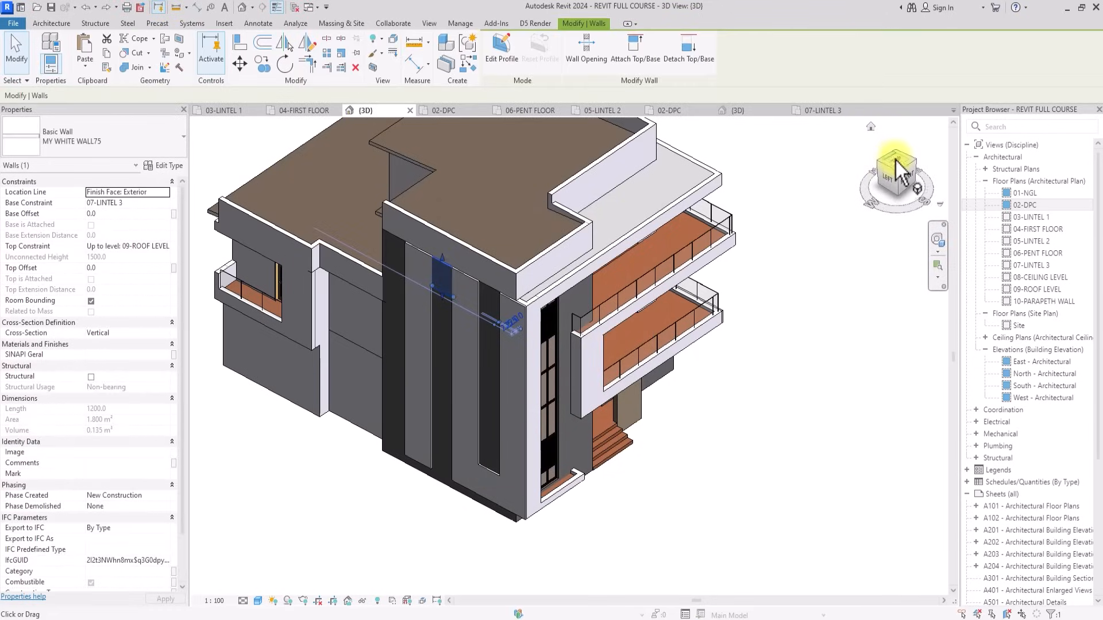
click(896, 168)
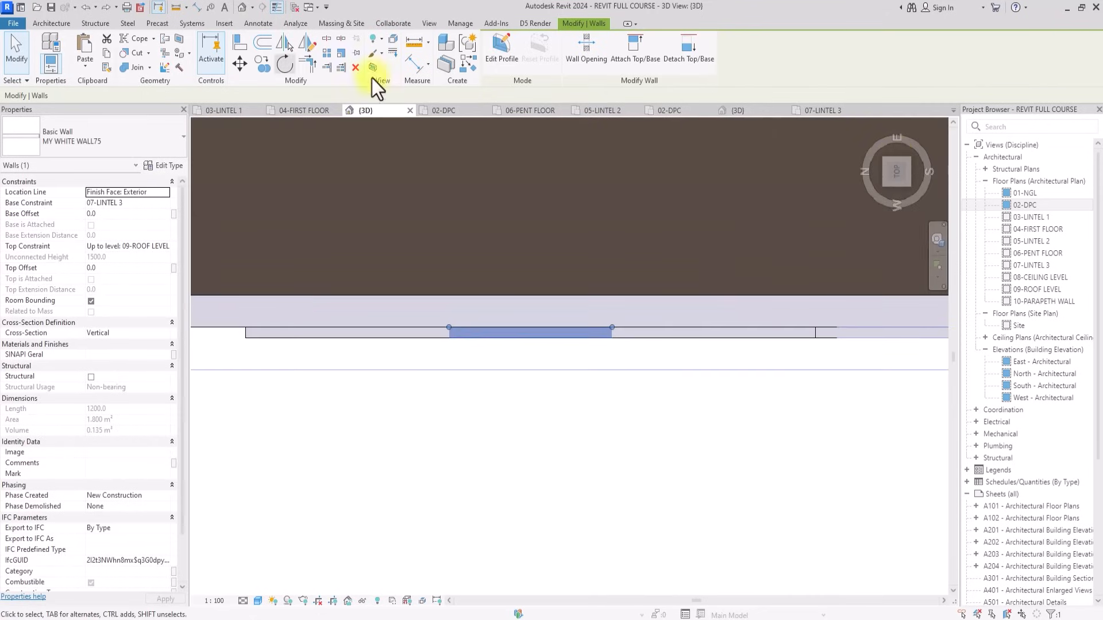
click(264, 65)
click(452, 330)
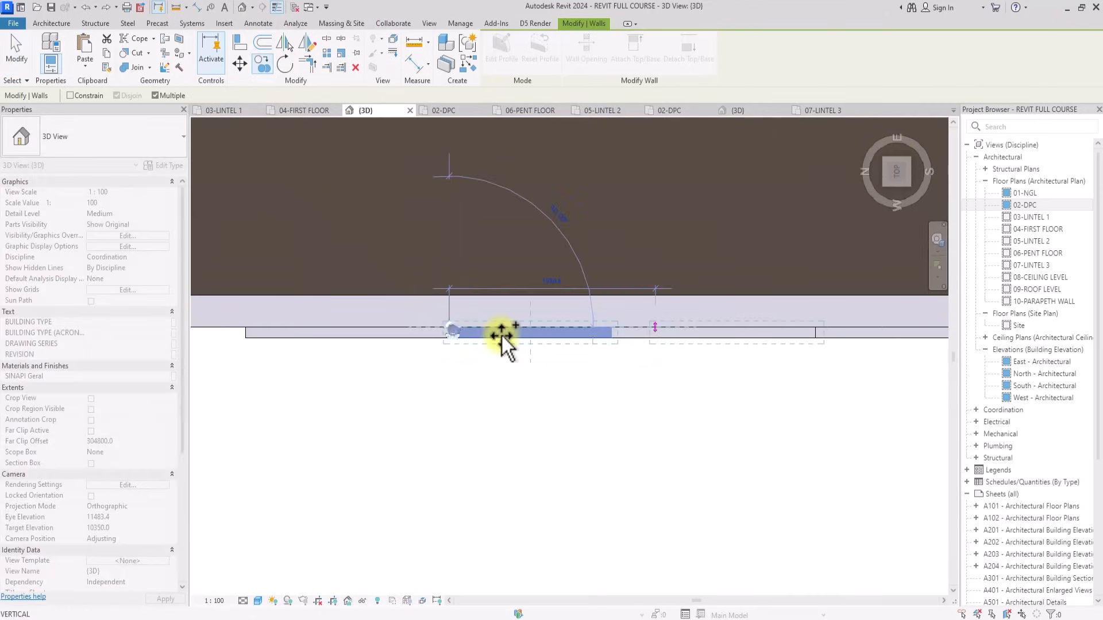
click(650, 333)
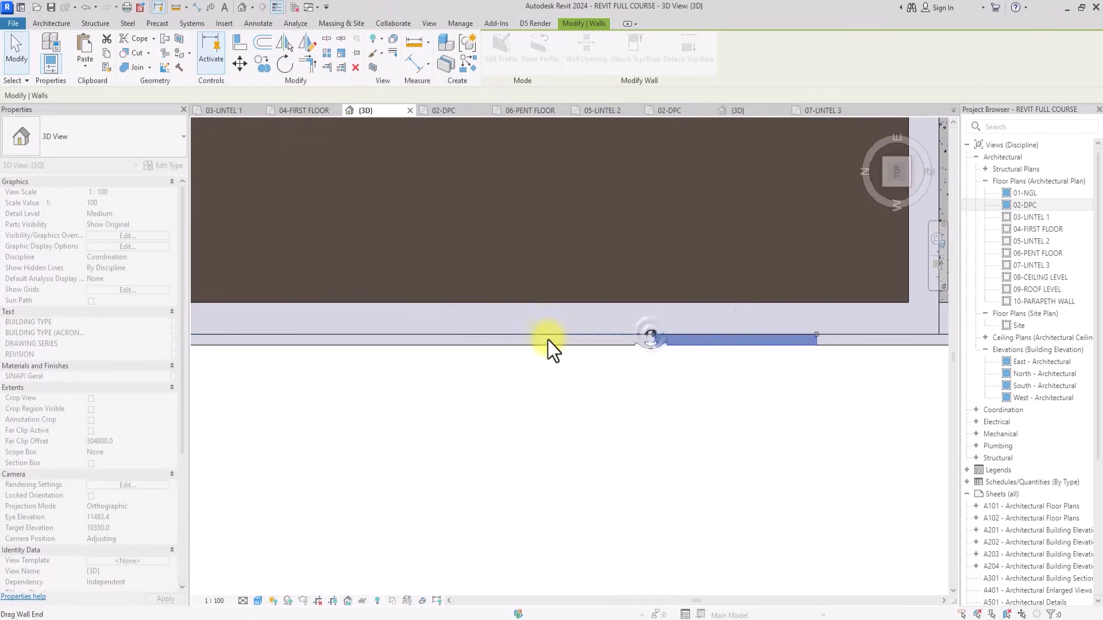
key(Escape)
click(386, 346)
key(Delete)
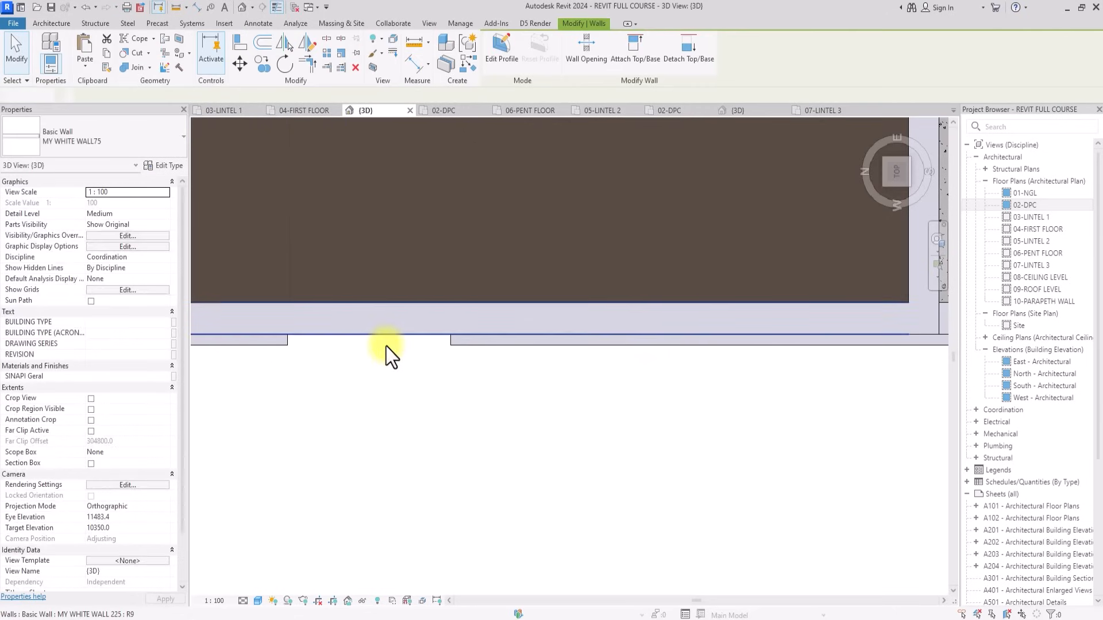
In the 02-DPC plan, copy the low white wall into the gap between the middle and rear strips and remove the original in the front gap.
double_click(1018, 206)
scroll(610, 383, up, 4)
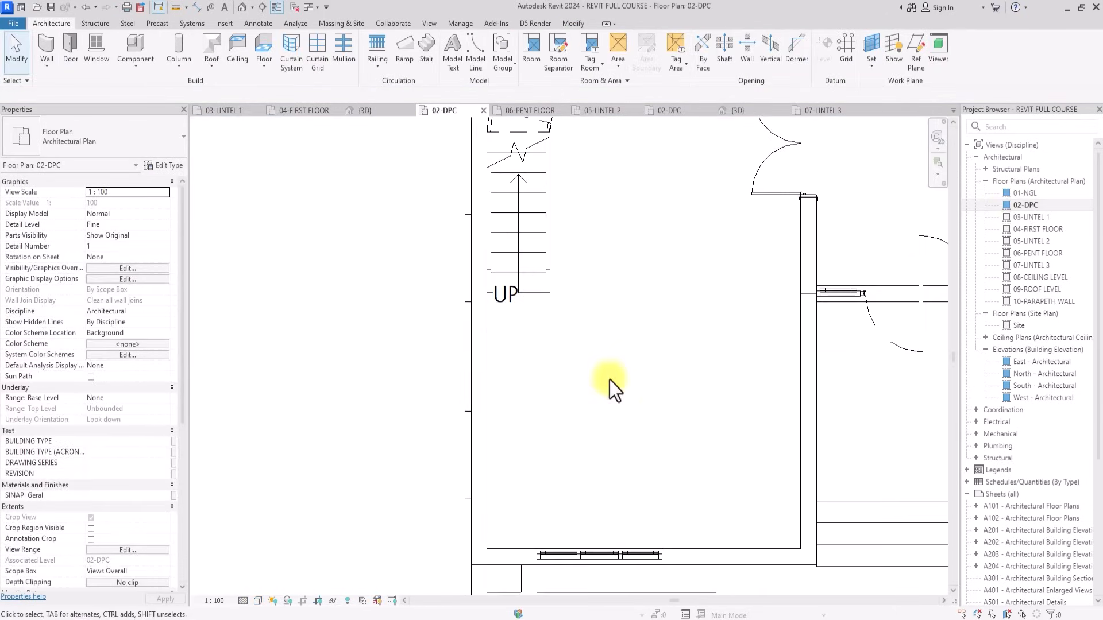
click(461, 444)
click(264, 65)
scroll(468, 405, up, 2)
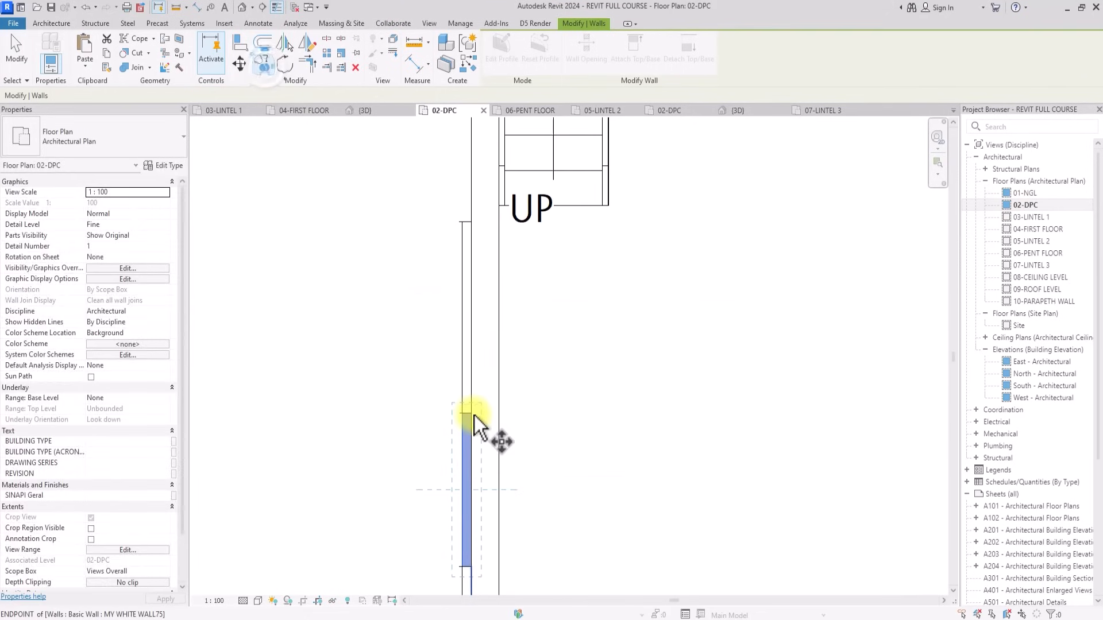
click(474, 416)
middle_drag(501, 124, 473, 397)
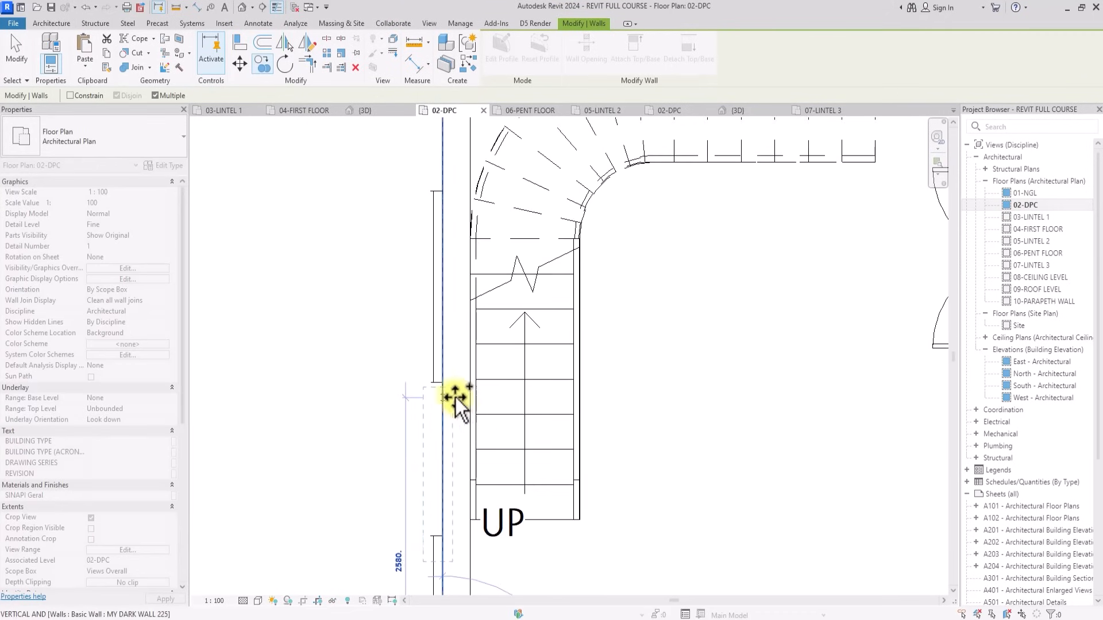
key(Escape)
scroll(441, 386, down, 5)
key(Escape)
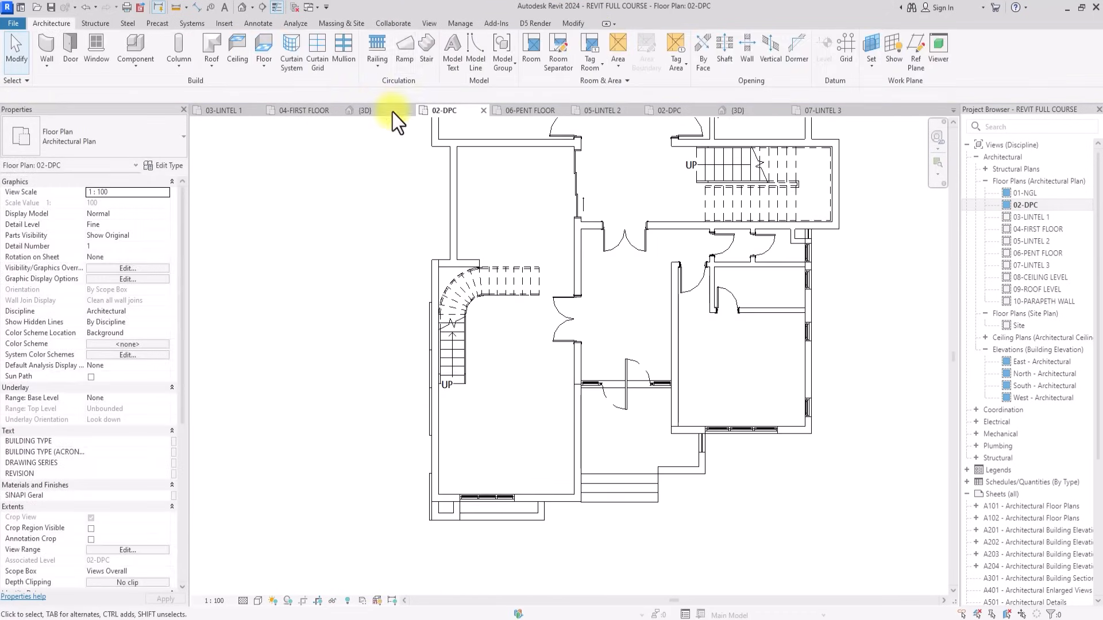
Check the arrangement of the swapped short walls on the left facade in the 3D view.
click(240, 7)
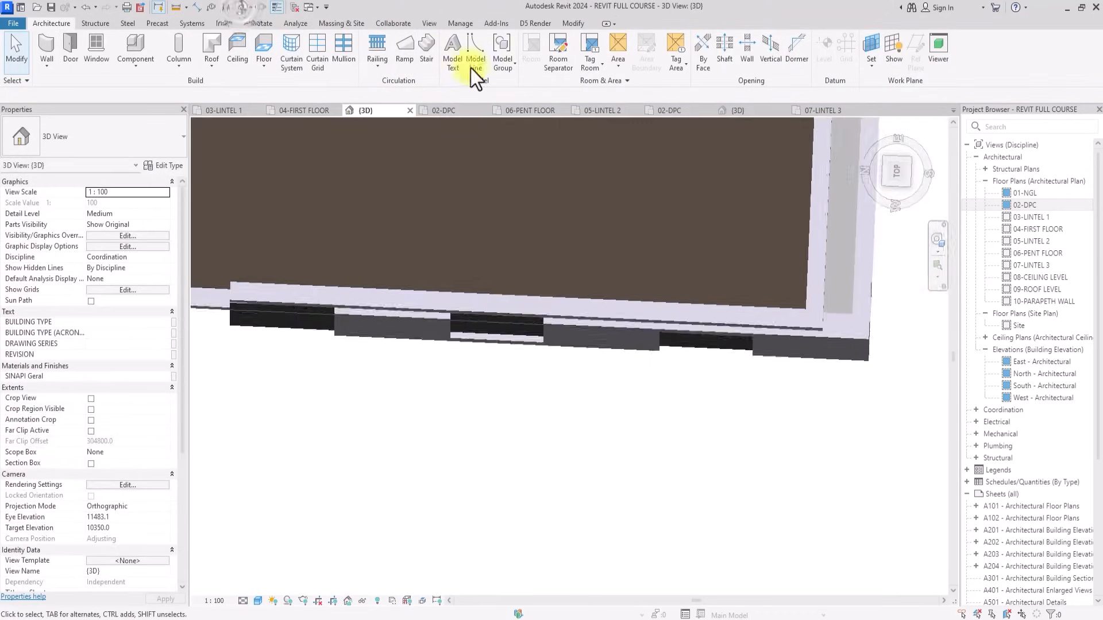
mouse_move(884, 175)
shift+middle_down()
mouse_move(850, 585)
mouse_move(836, 577)
shift+middle_up()
scroll(831, 566, down, 5)
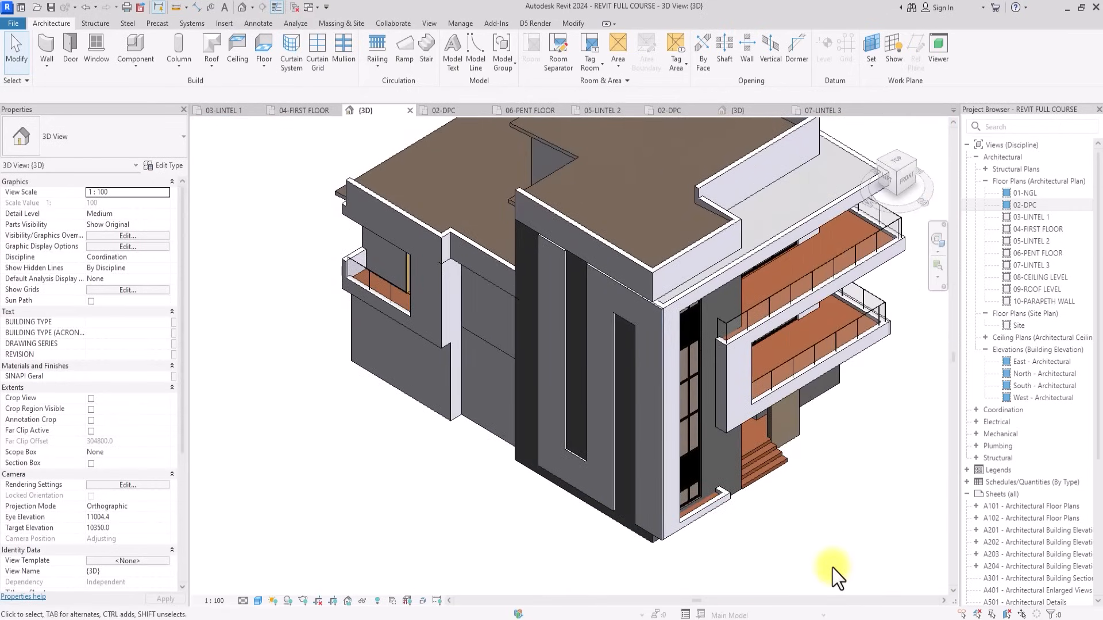
scroll(833, 568, down, 2)
scroll(833, 567, up, 2)
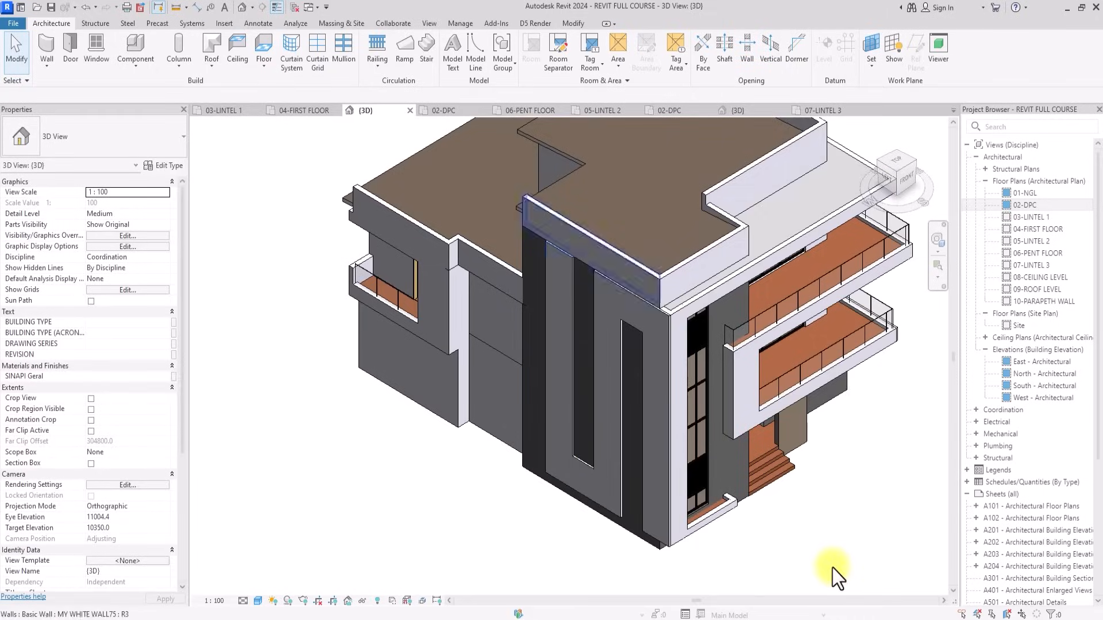
Copy the MY WHITE WALL 225 pent-floor wall behind the rear strip outward against its own outer face, using the top view.
click(898, 161)
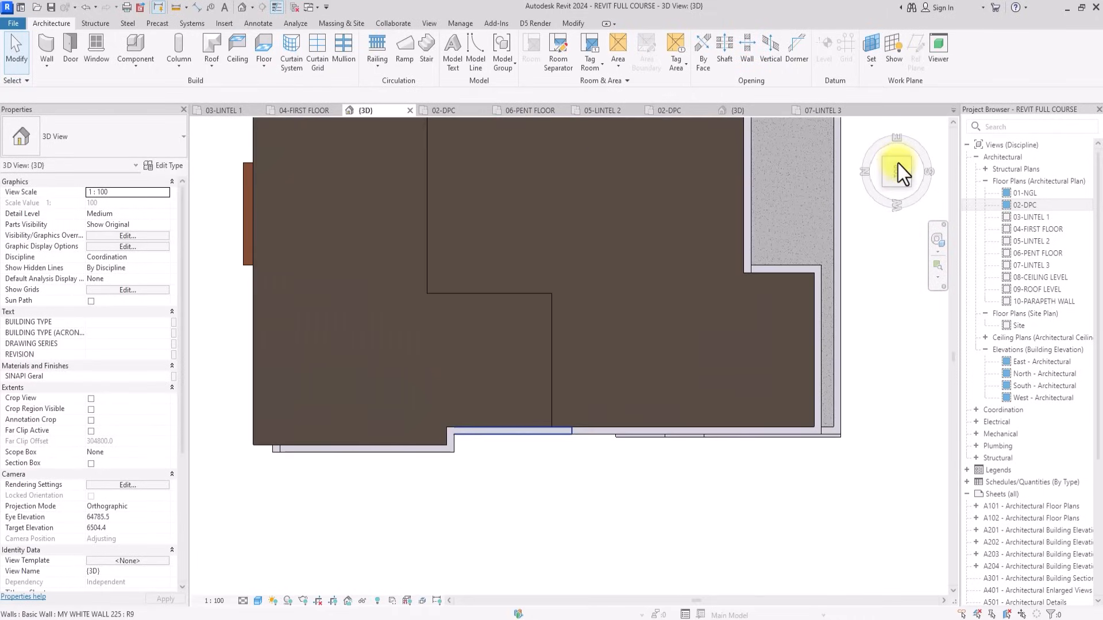
click(528, 432)
scroll(528, 436, up, 3)
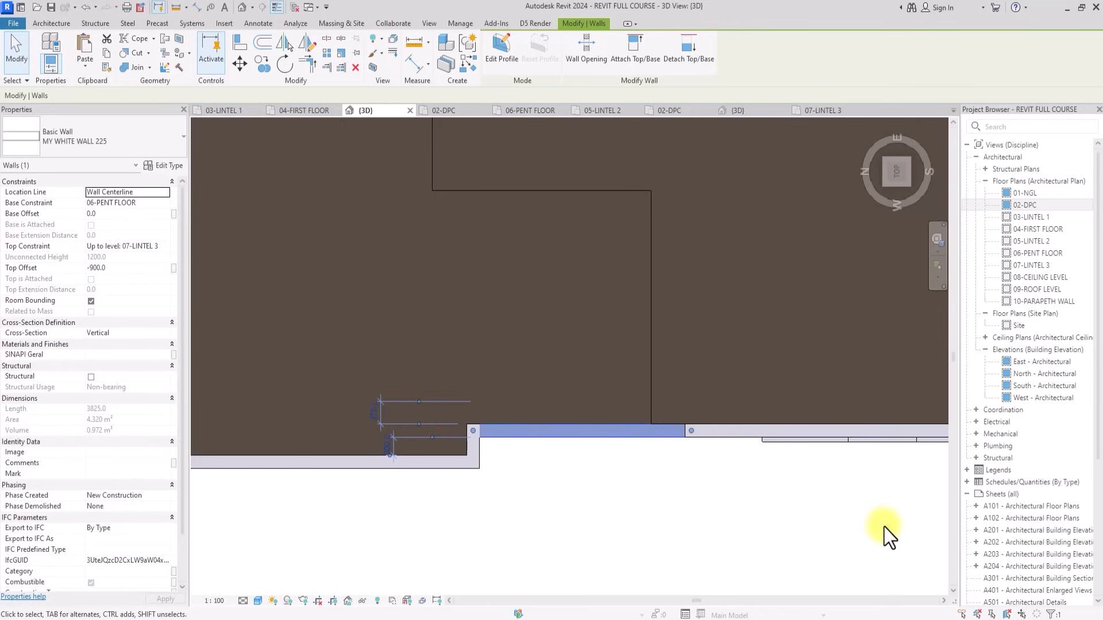
middle_drag(884, 527, 815, 501)
click(261, 62)
scroll(408, 390, up, 2)
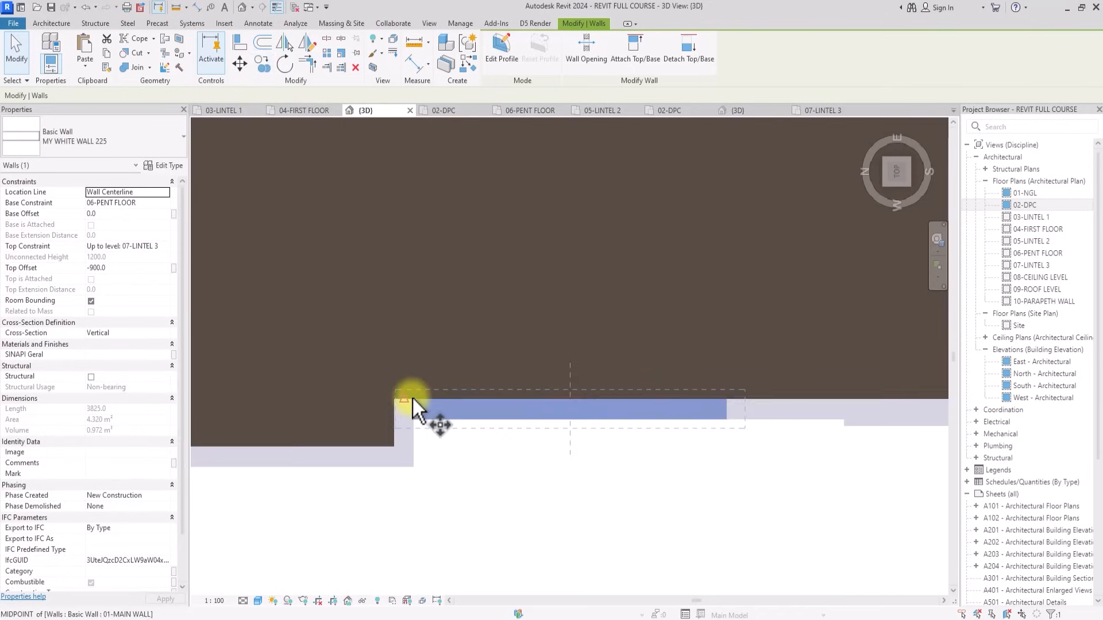
click(411, 396)
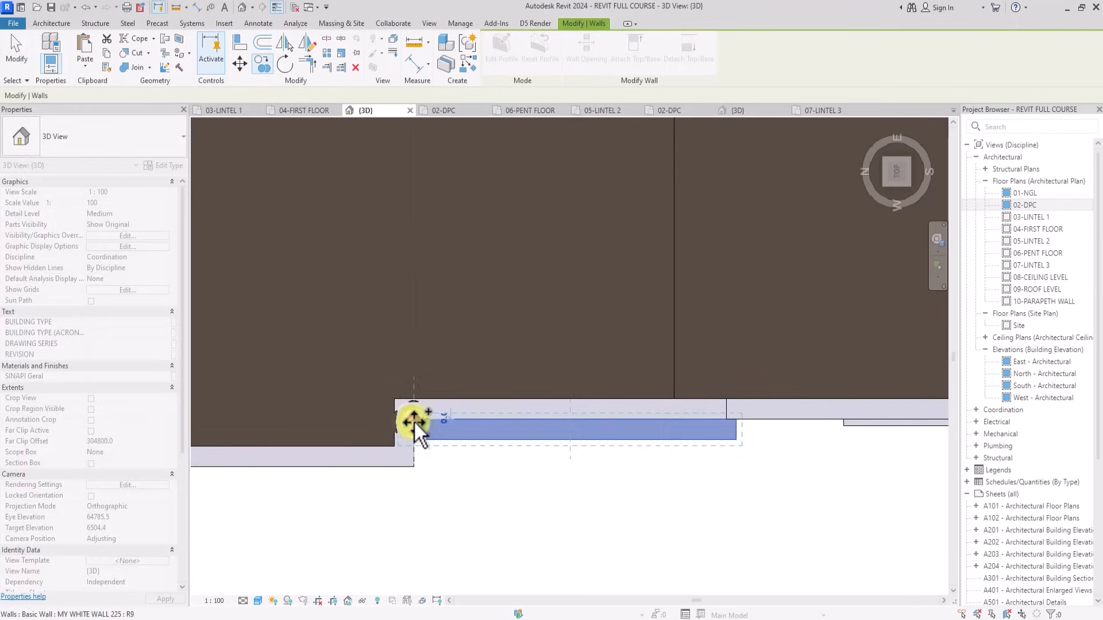
click(414, 421)
key(Escape)
key(Escape)
Change the copied pent-floor wall's type to MY WHITE WALL75.
click(499, 439)
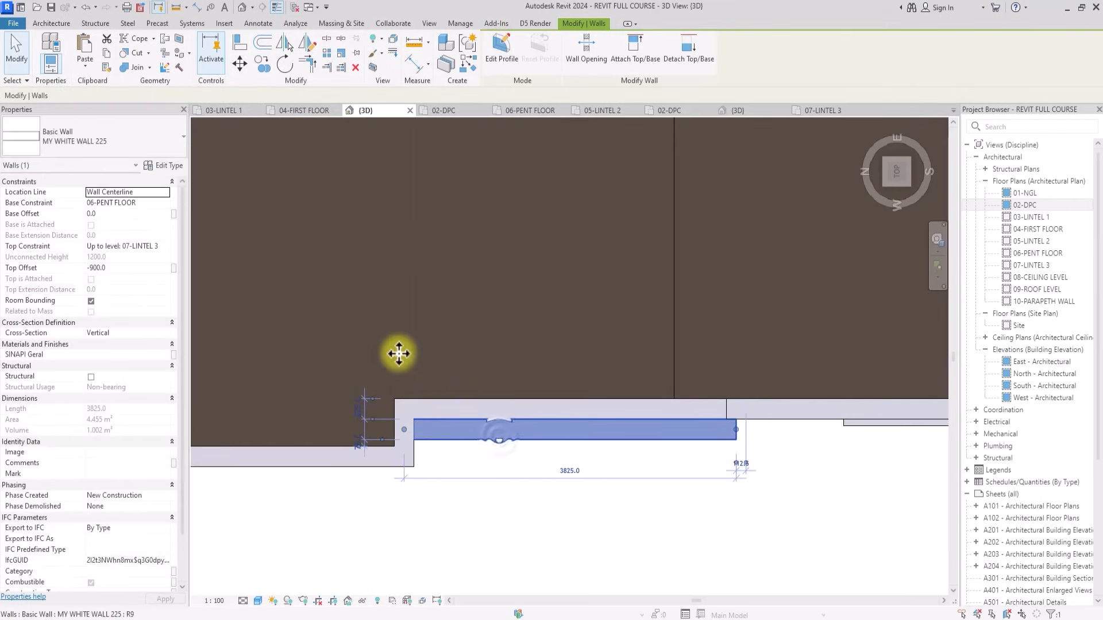
click(138, 140)
scroll(138, 144, down, 3)
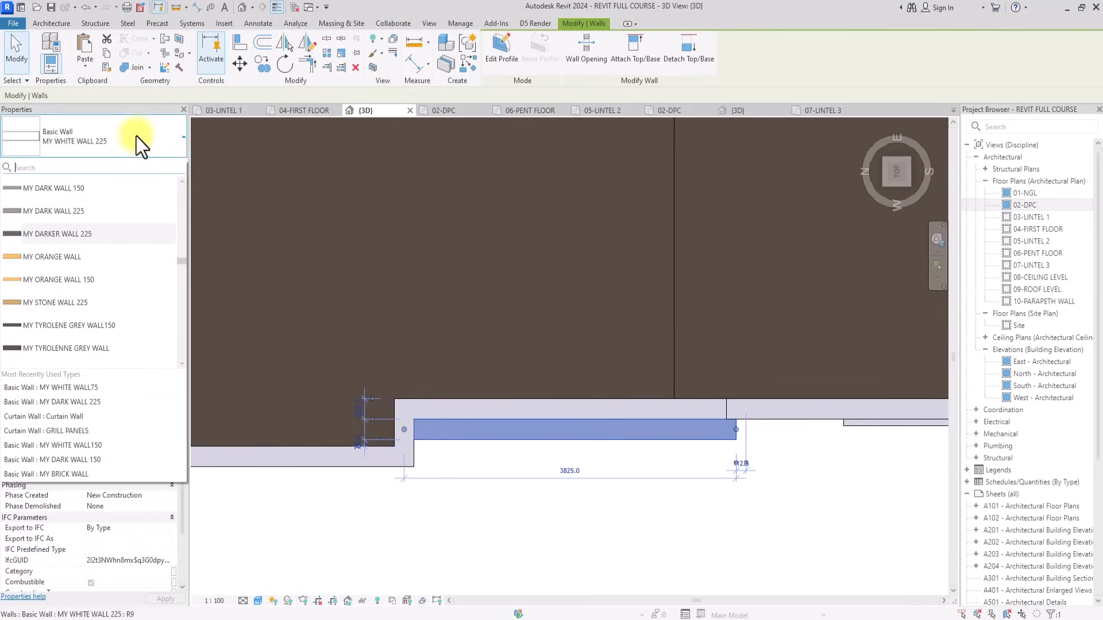
scroll(136, 137, up, 3)
scroll(136, 137, down, 3)
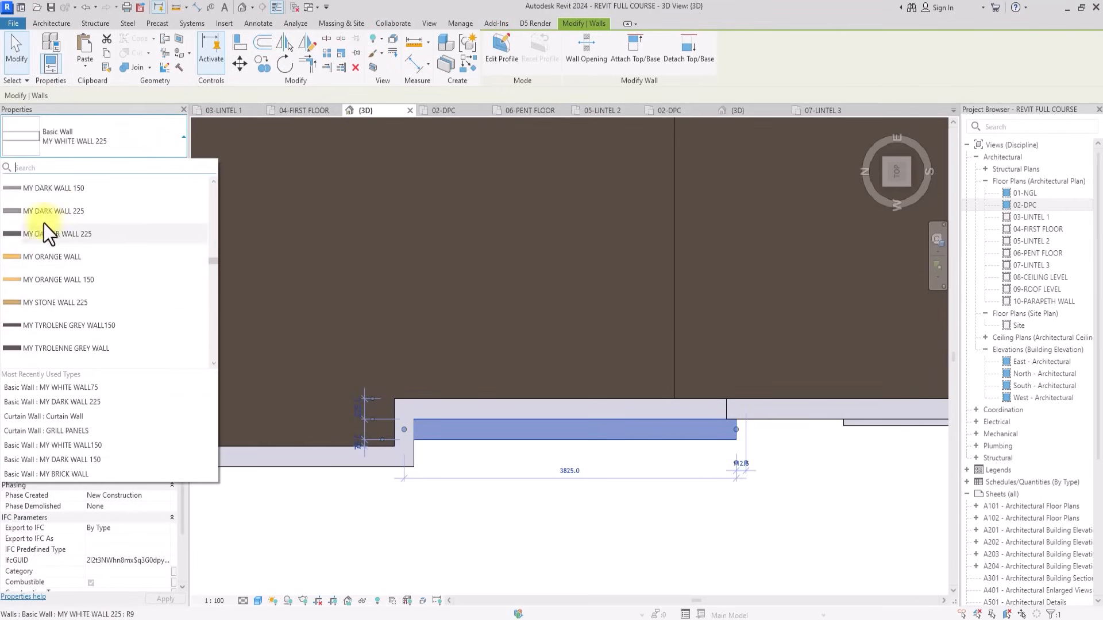
scroll(23, 246, up, 2)
scroll(22, 244, down, 5)
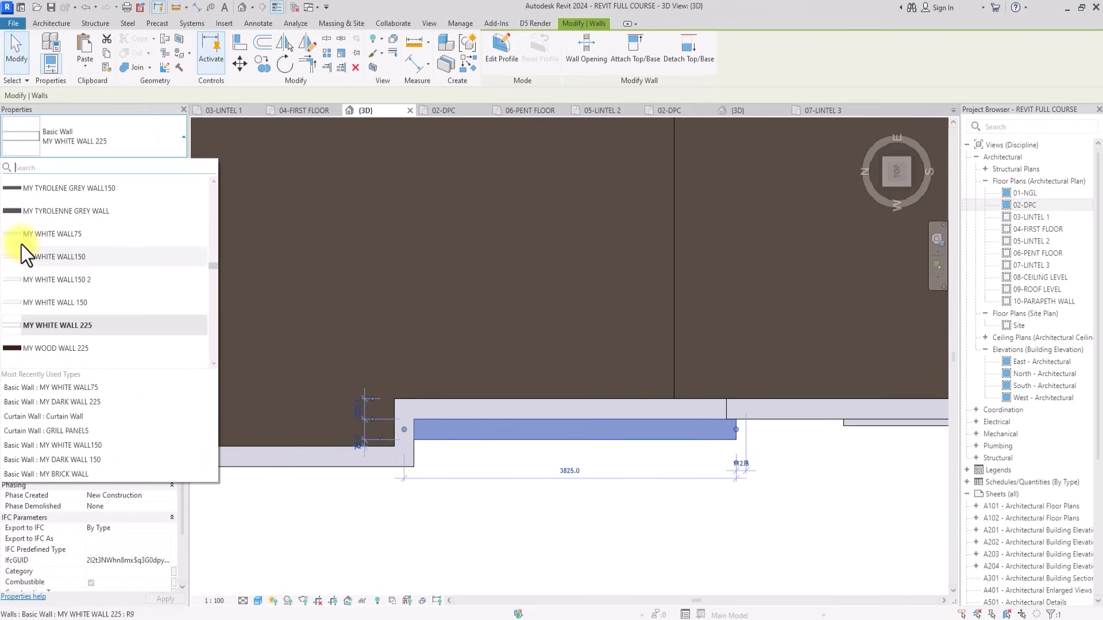
click(58, 235)
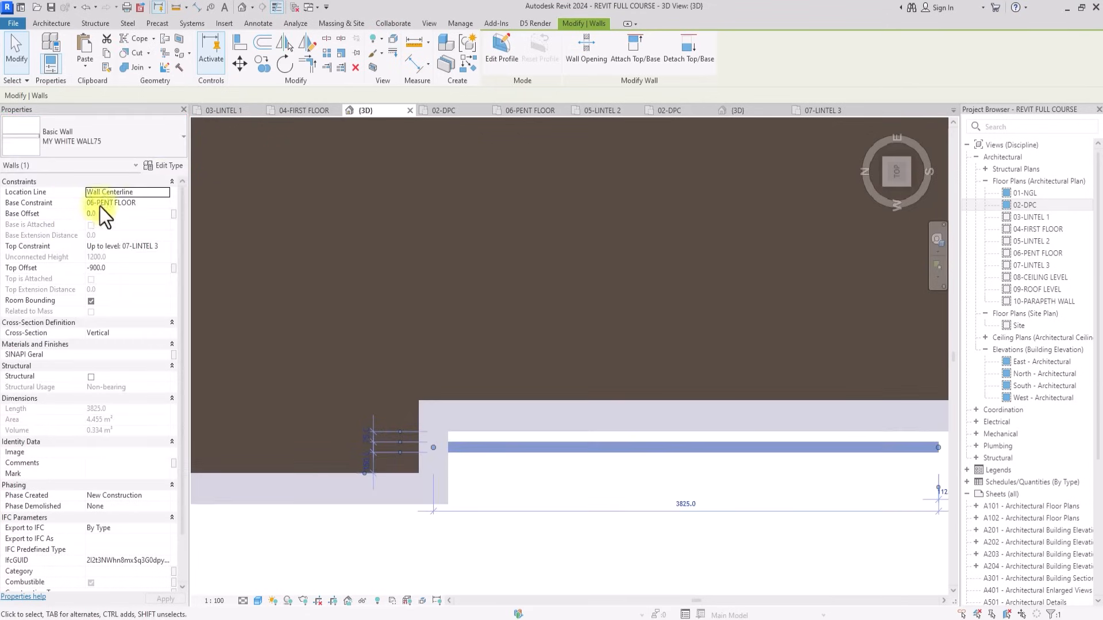
Move the thin copied wall inward until it sits flush against the original wall's outer face.
click(239, 63)
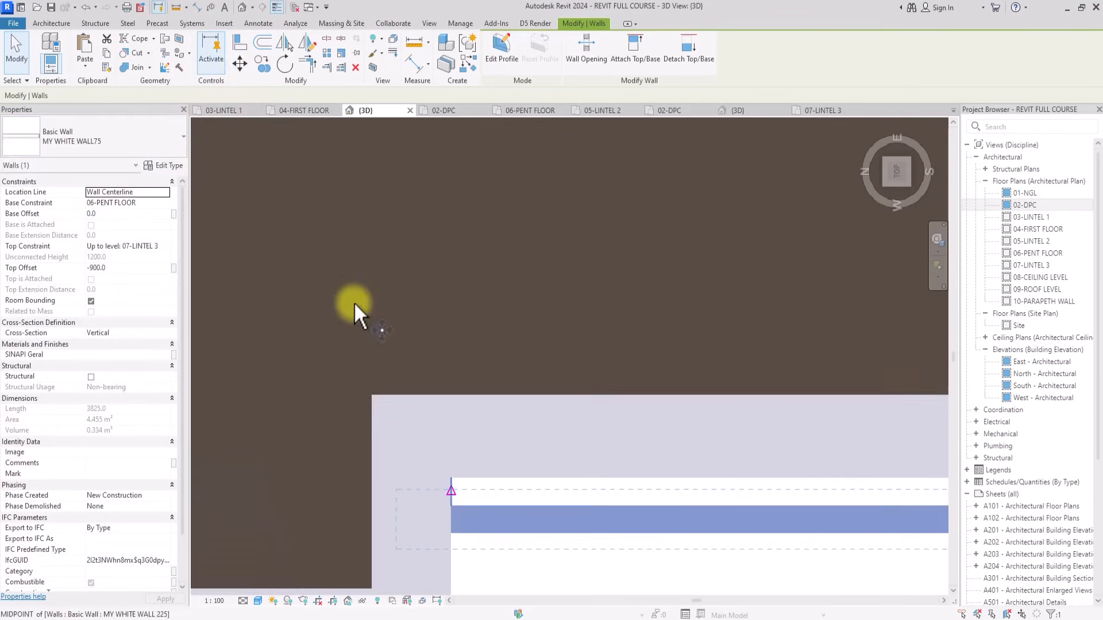
click(450, 504)
click(455, 481)
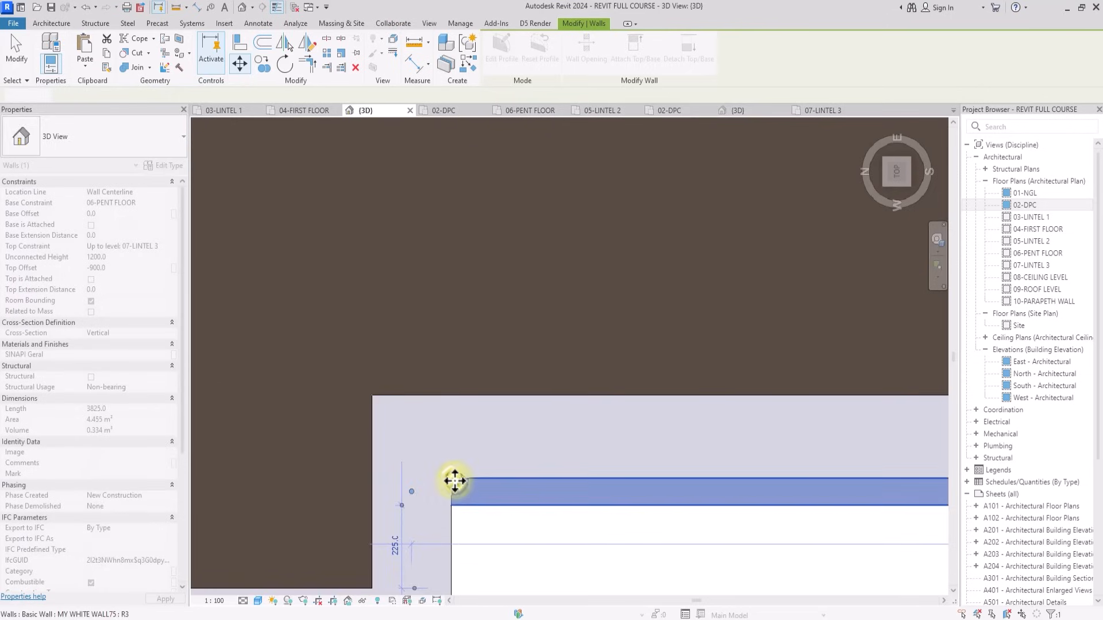
key(Escape)
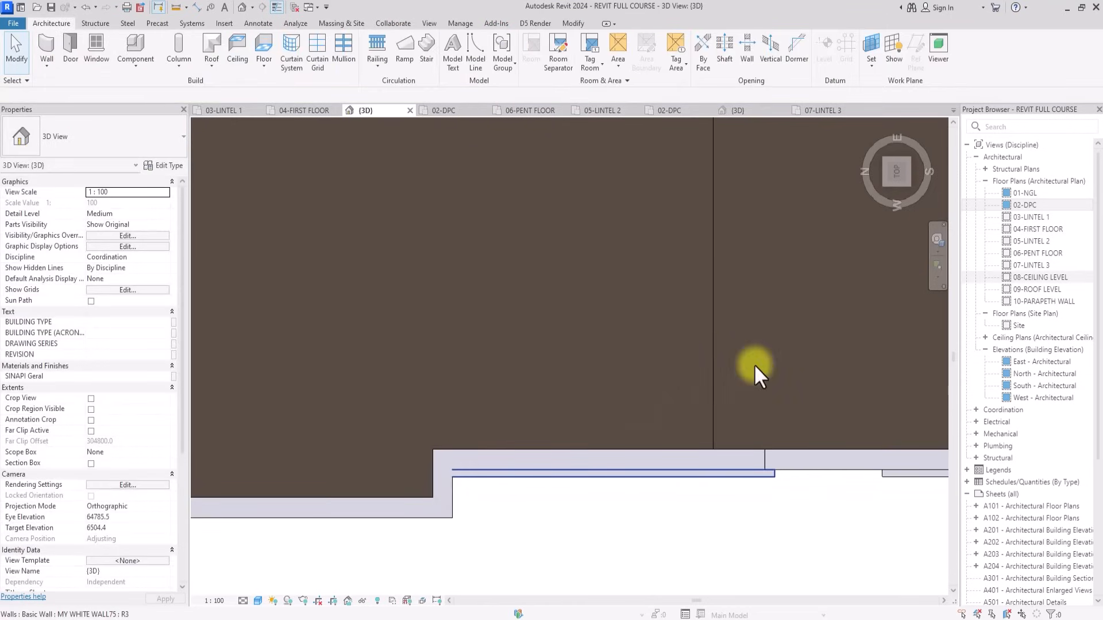
In the 06-PENT FLOOR plan, extend the thin white wall forward to the end of the rear strip, about 5062.5 mm long.
double_click(1039, 253)
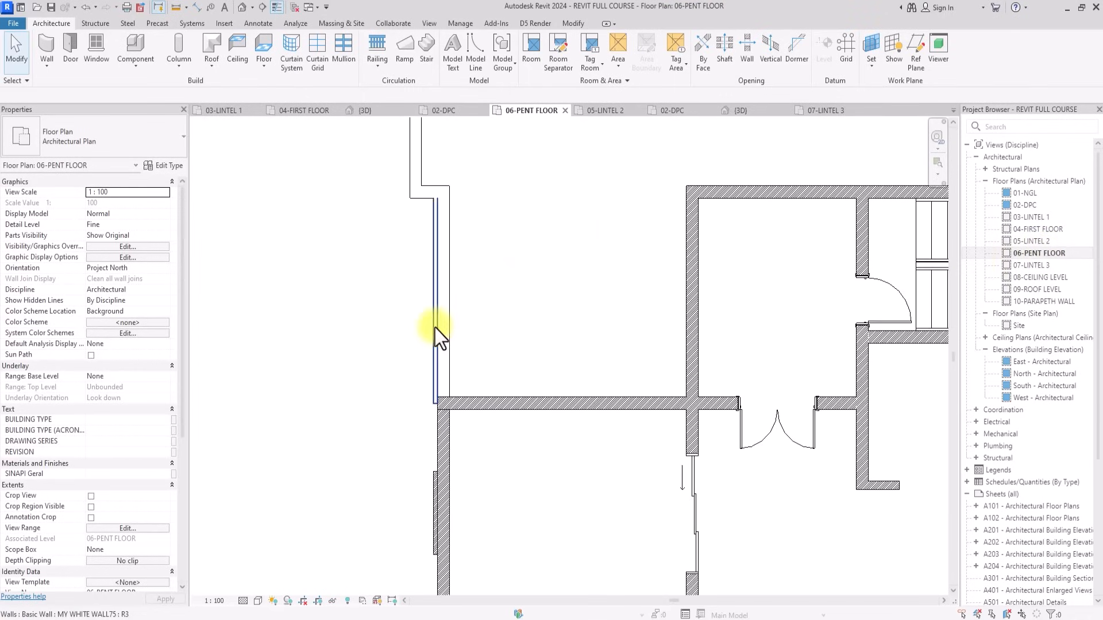
click(435, 328)
scroll(435, 334, up, 2)
scroll(436, 406, up, 1)
drag(436, 406, 432, 510)
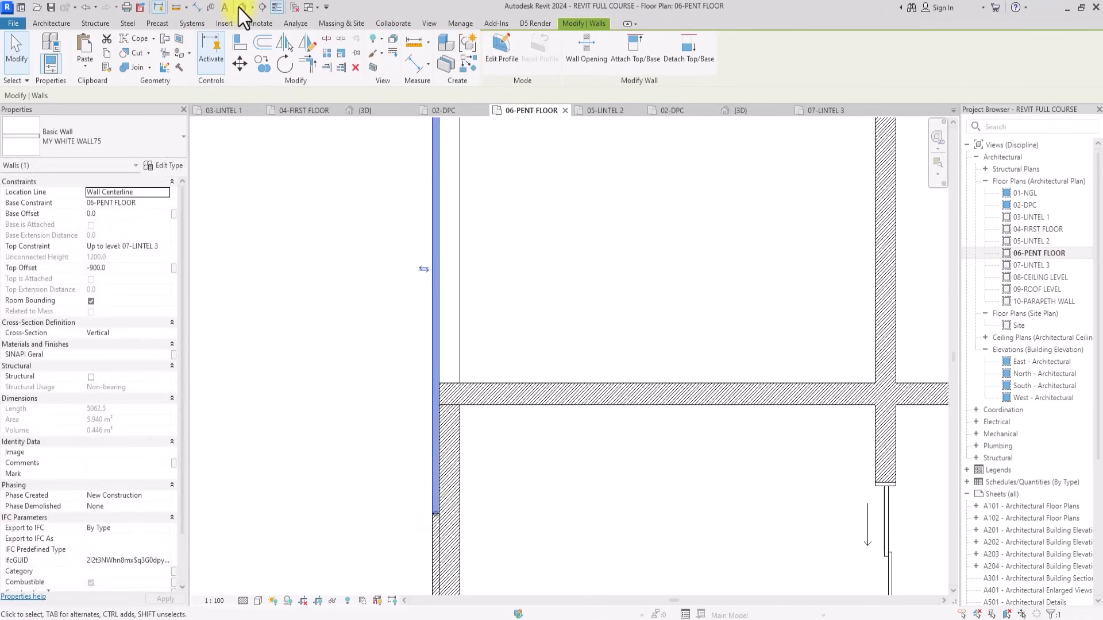
In the left 3D view, lower the top of the MY WHITE WALL75 strip beside the pent-floor band to about the band's top edge.
click(241, 7)
click(904, 176)
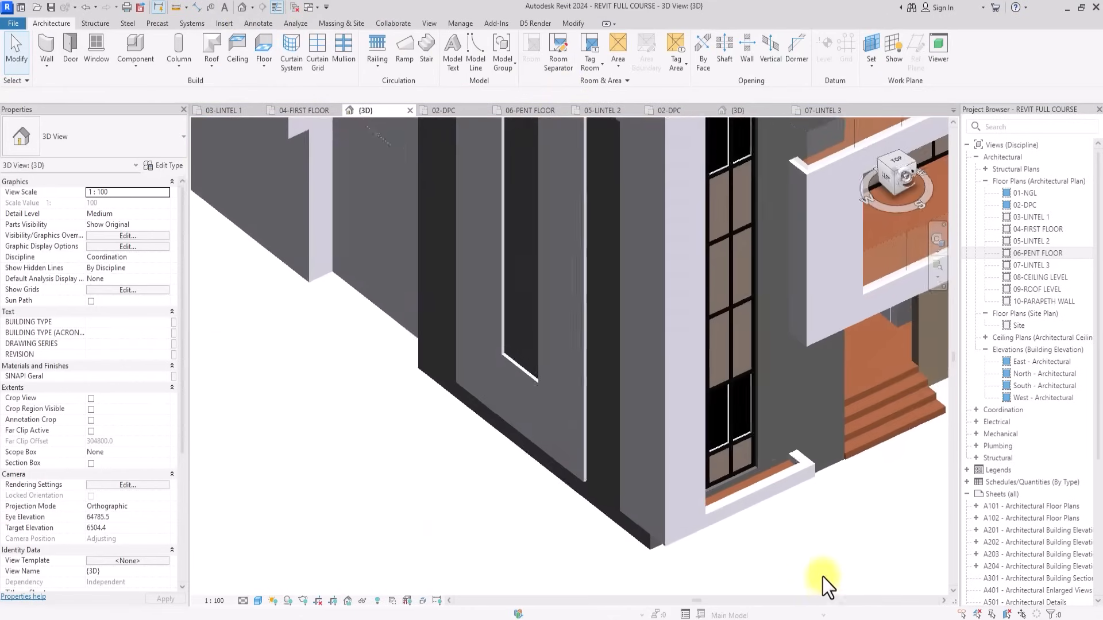
scroll(822, 568, up, 4)
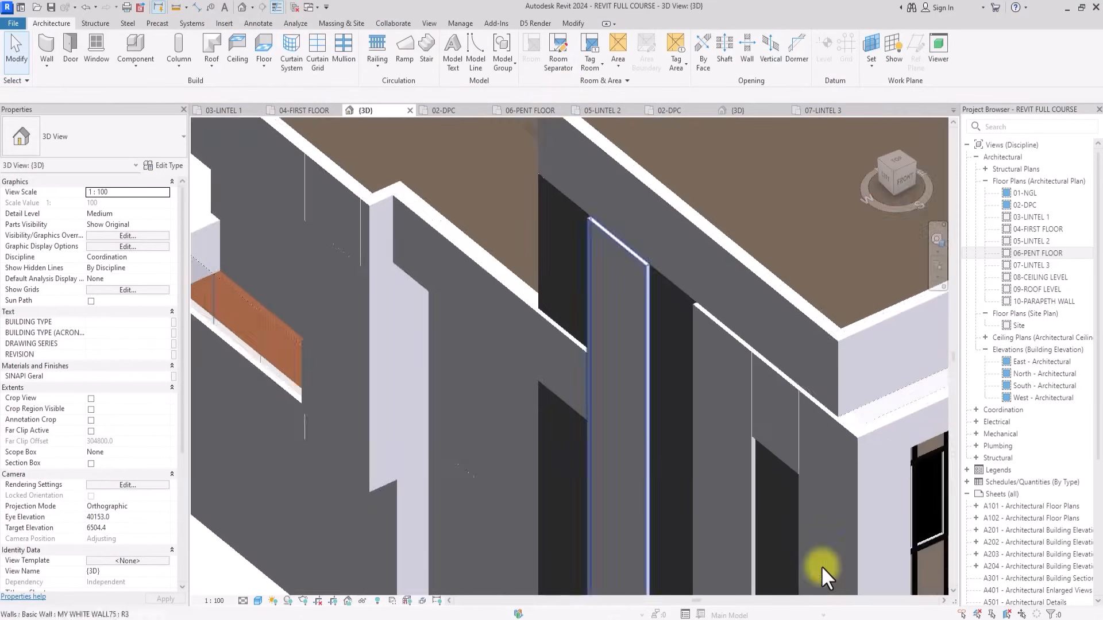
scroll(821, 566, down, 4)
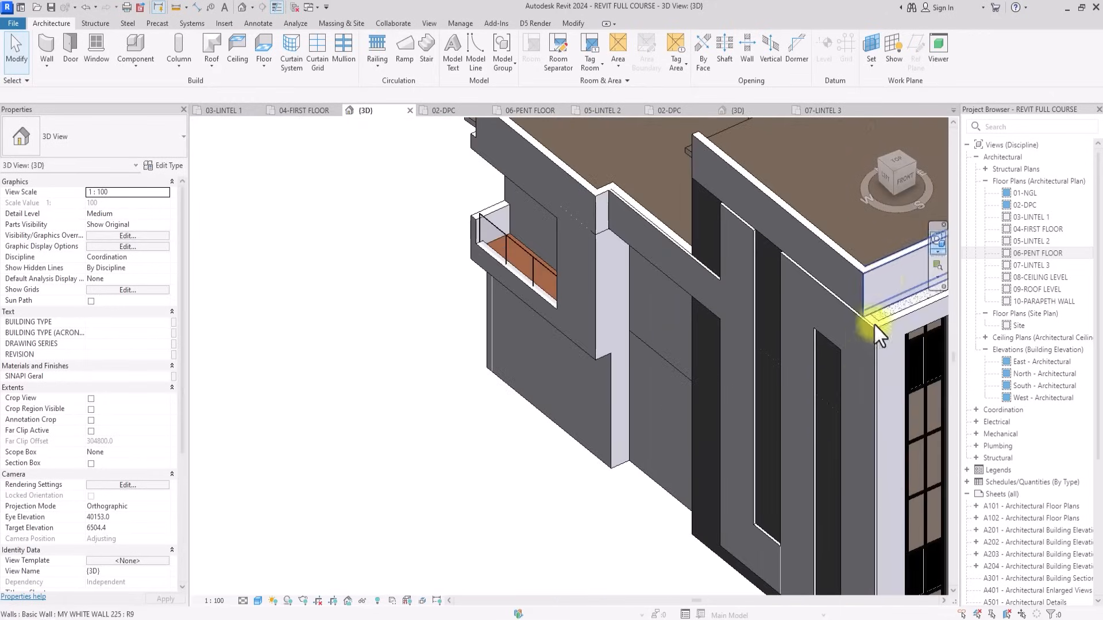
click(894, 185)
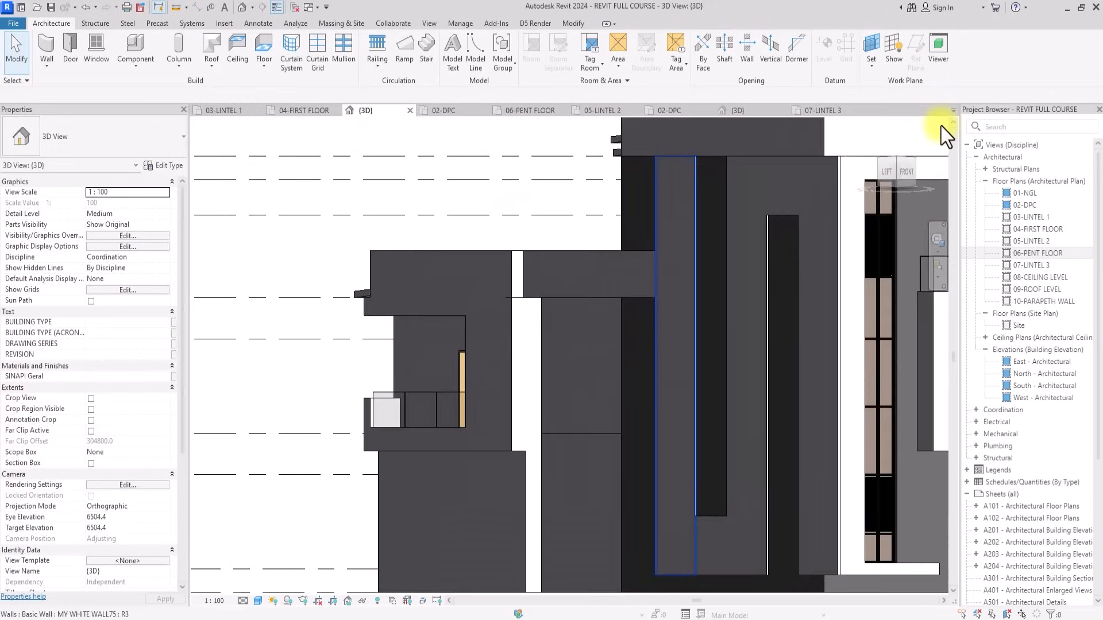
drag(905, 174, 608, 288)
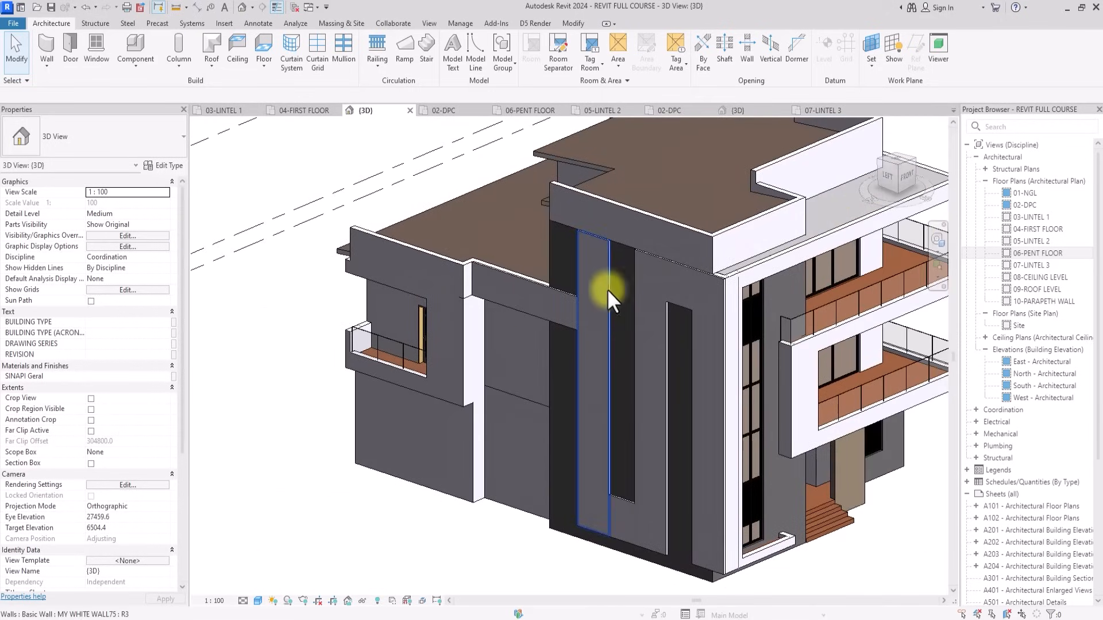
click(608, 288)
scroll(604, 290, up, 4)
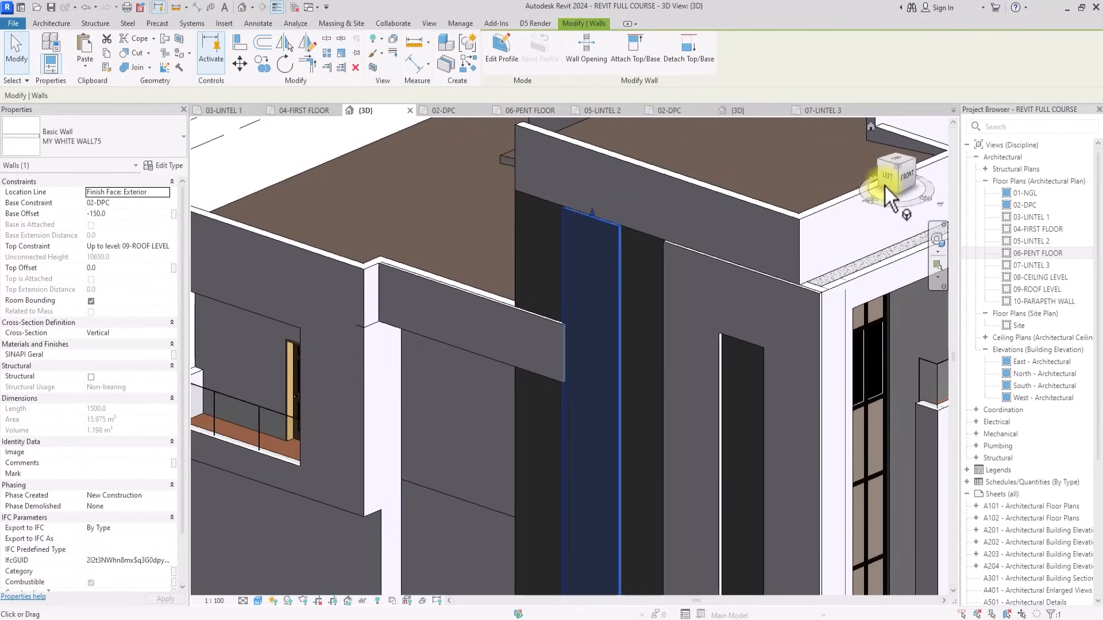
click(887, 183)
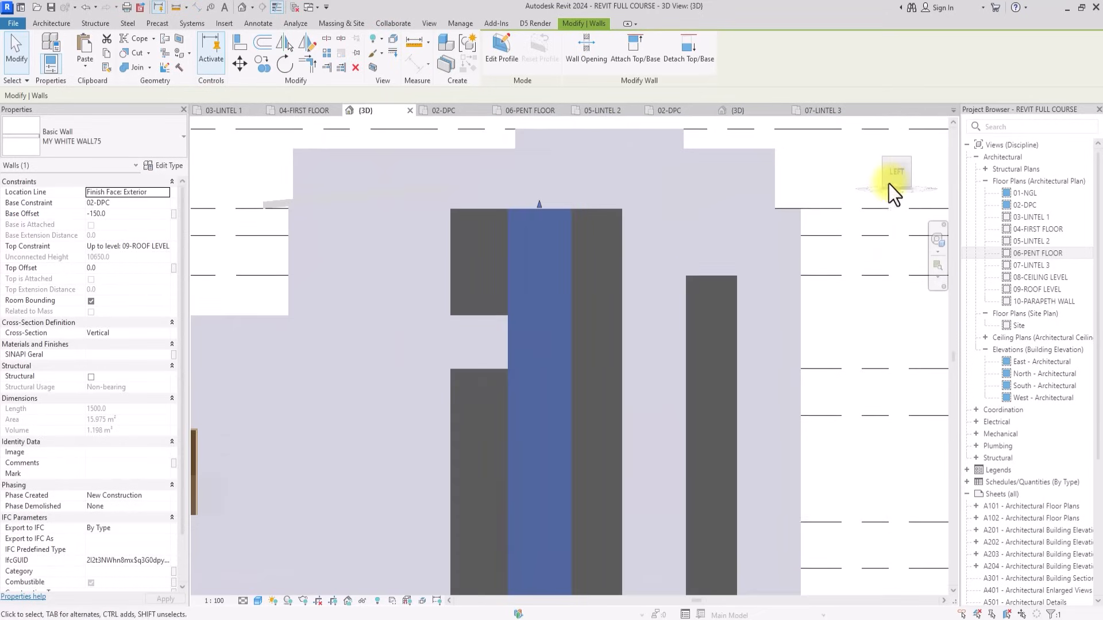
click(540, 205)
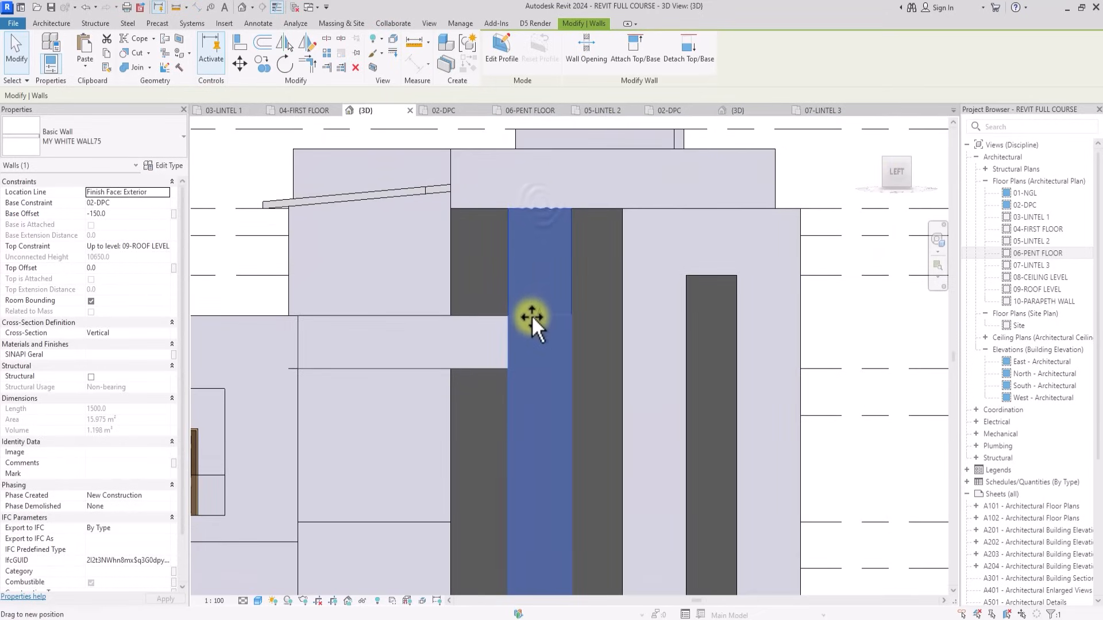
drag(533, 318, 529, 316)
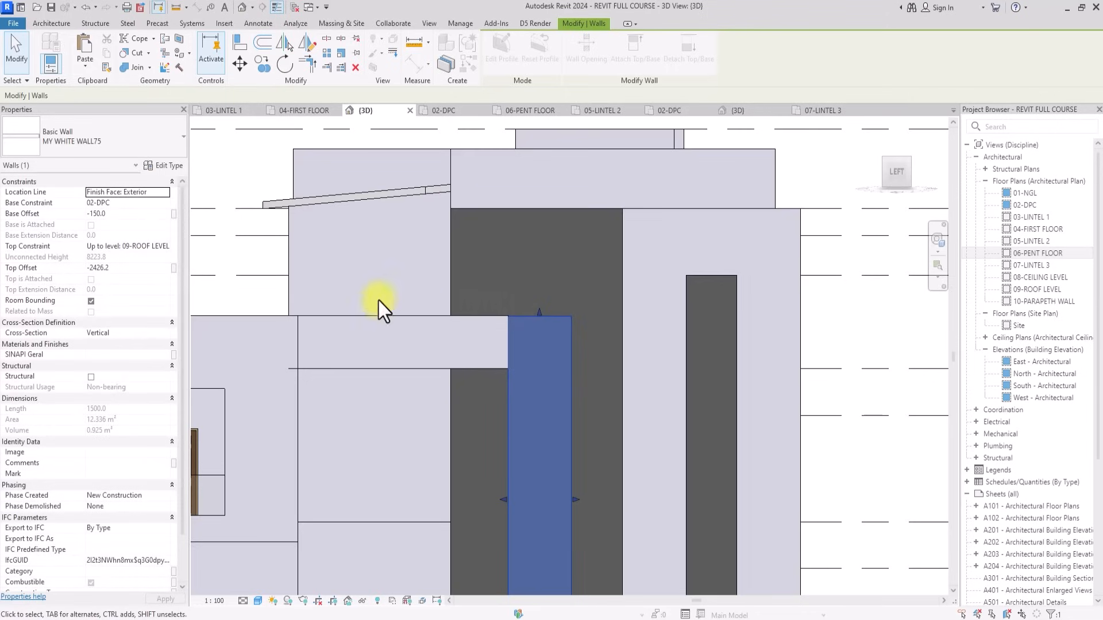
Refine the lowered strip's top offset from 09-ROOF LEVEL, trying -2475 and settling on -2400.
click(133, 269)
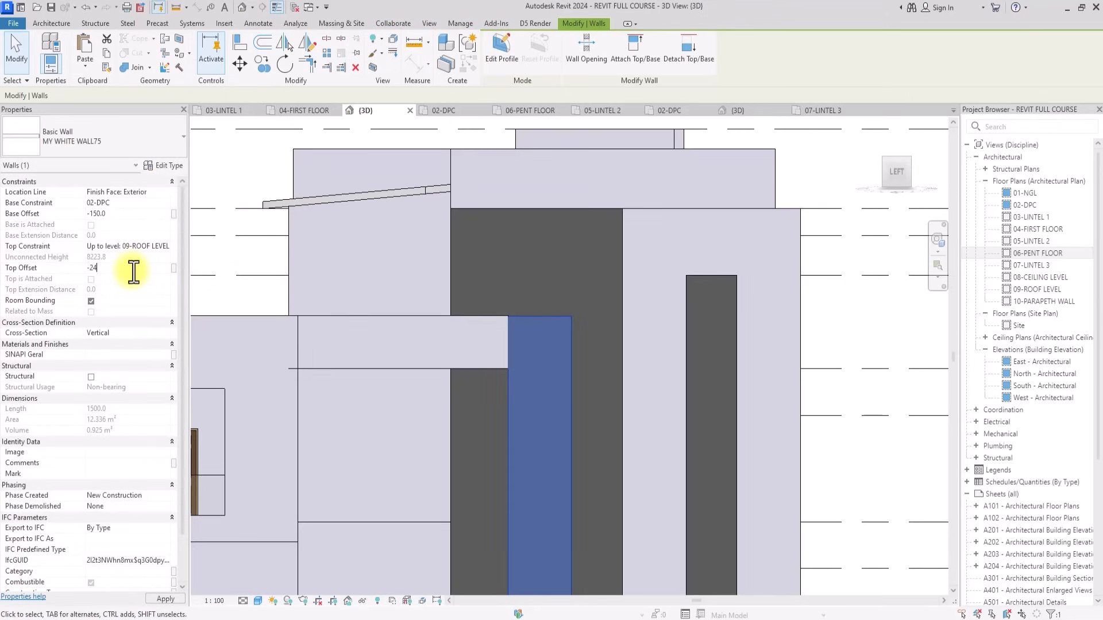
text(-2475)
key(Return)
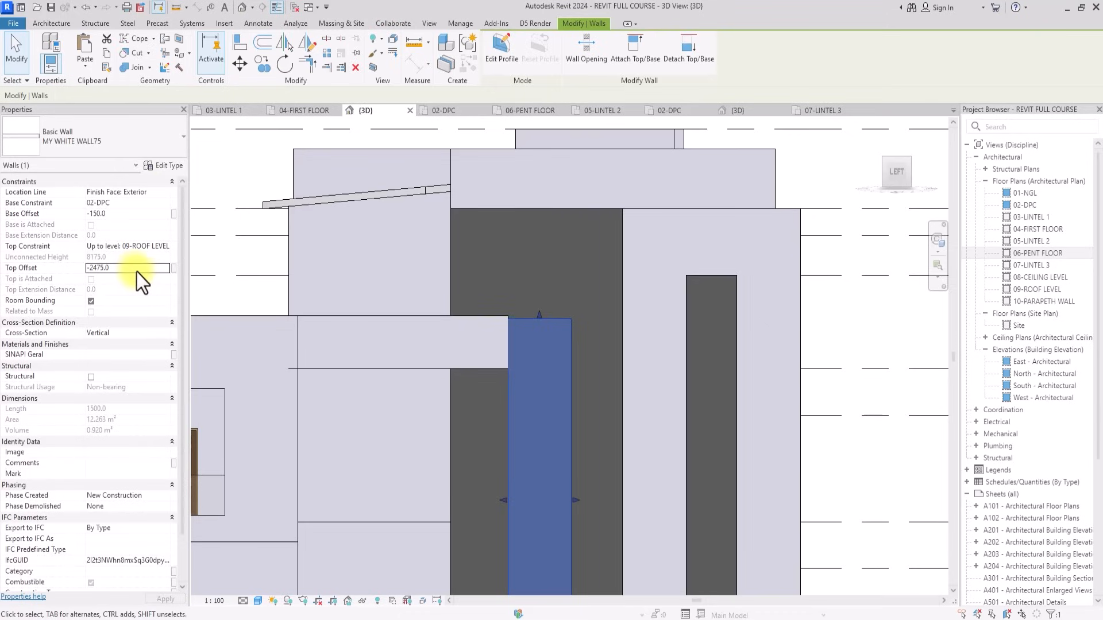
click(145, 272)
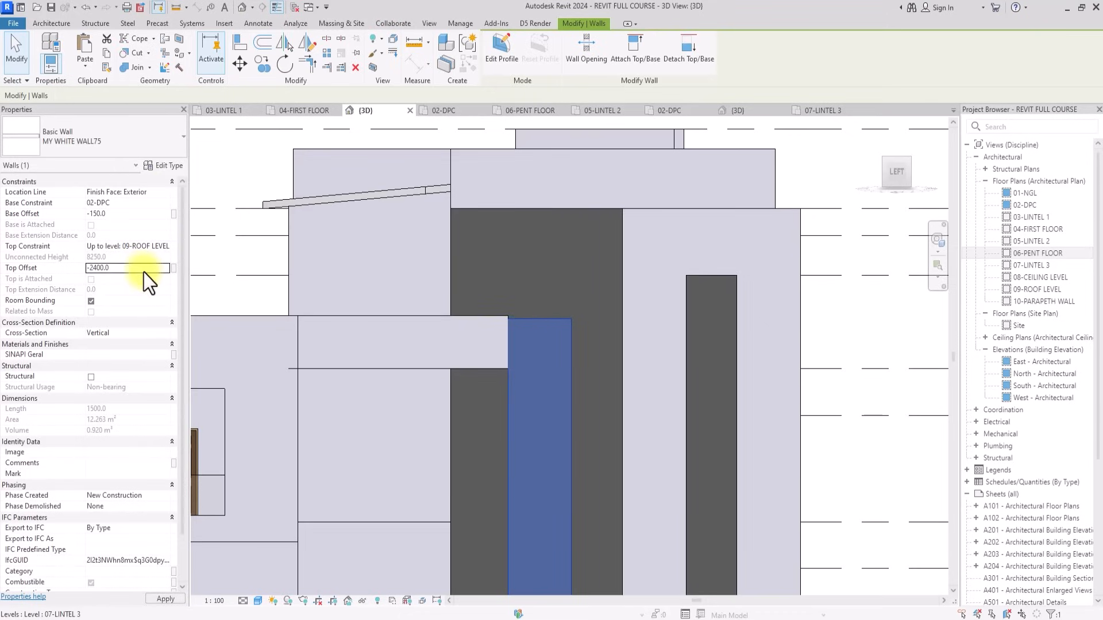
click(536, 255)
scroll(536, 255, down, 2)
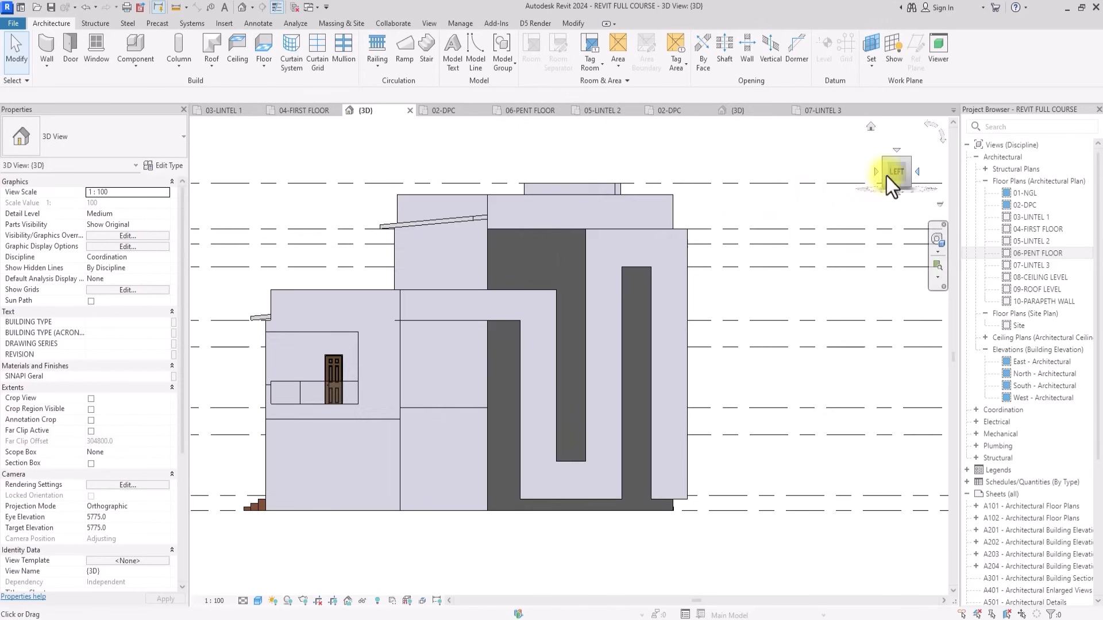
drag(888, 178, 809, 210)
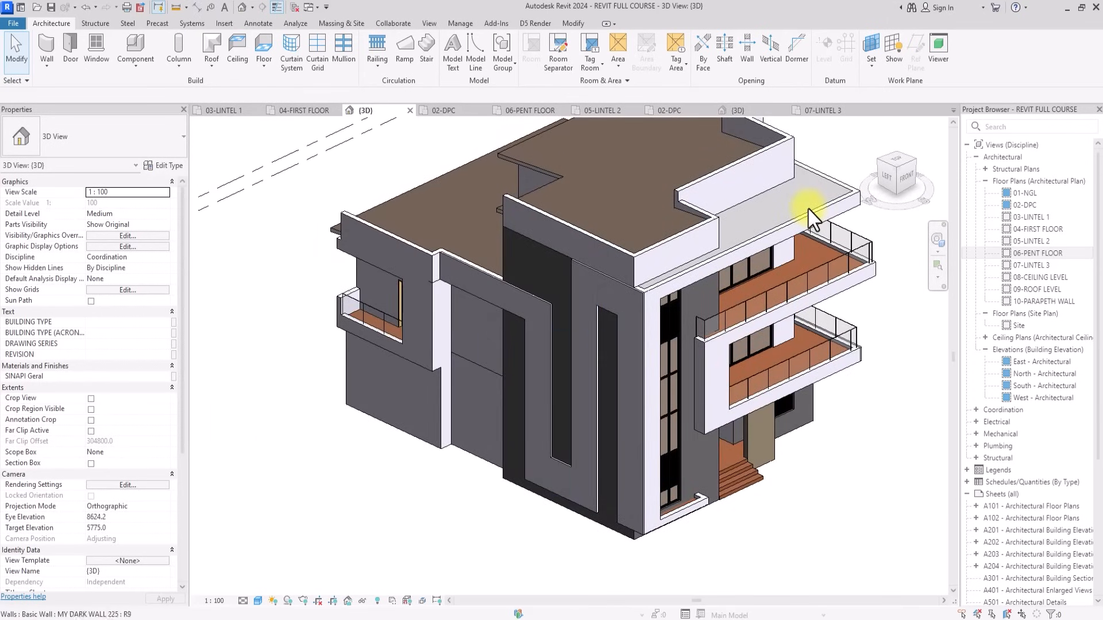
In the 02-DPC plan, set up a new Curtain Wall with base offset 300 and top constraint 07-LINTEL 3.
double_click(1024, 205)
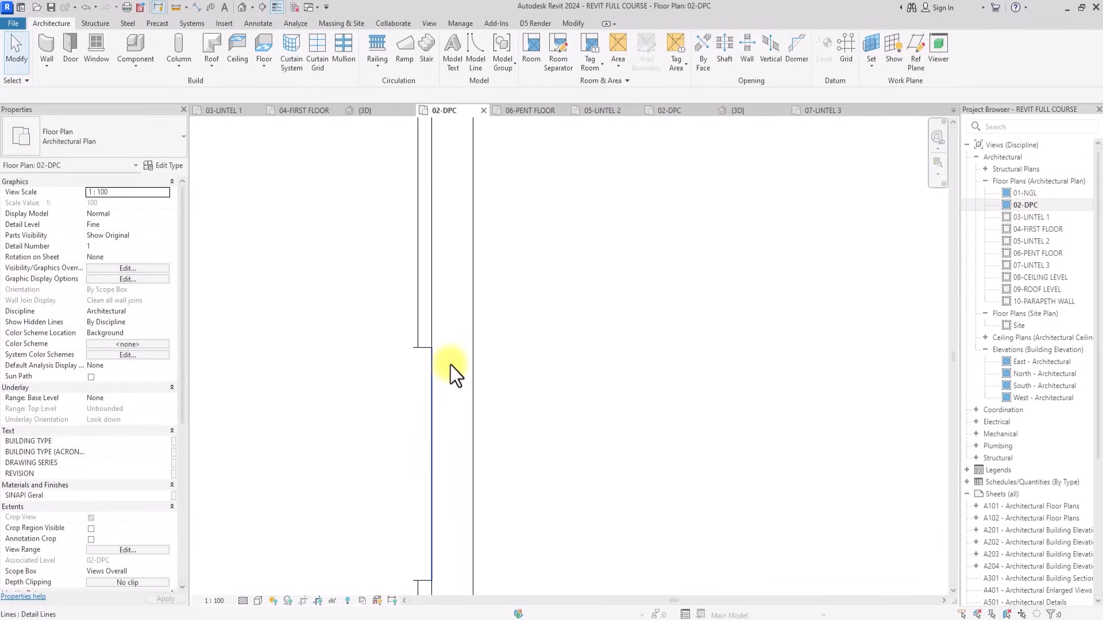
click(54, 54)
click(81, 135)
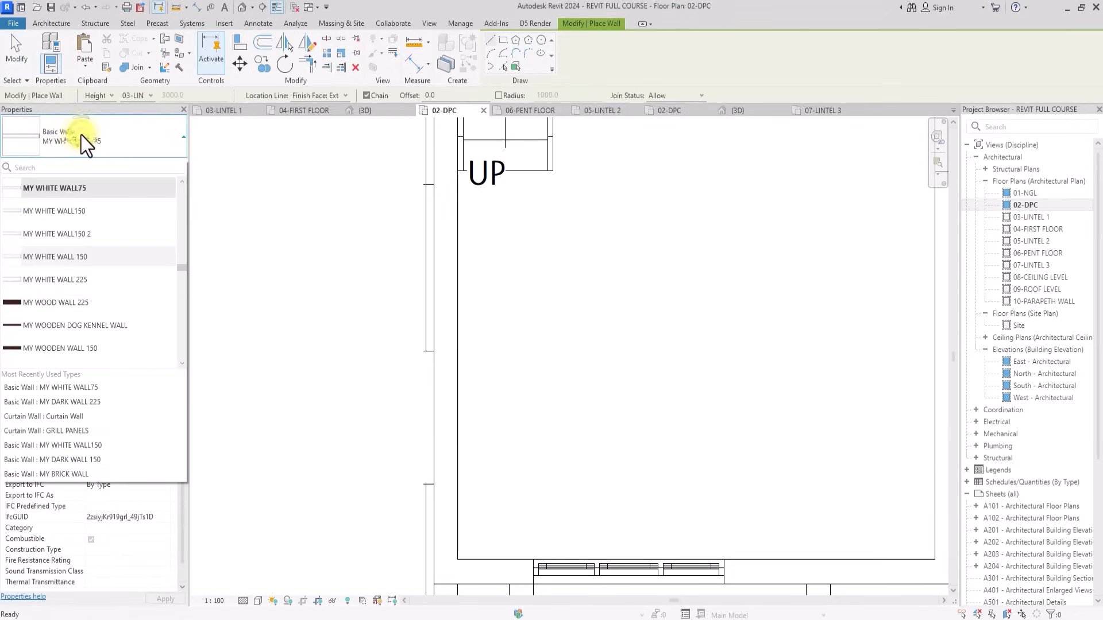
scroll(74, 180, down, 3)
click(58, 288)
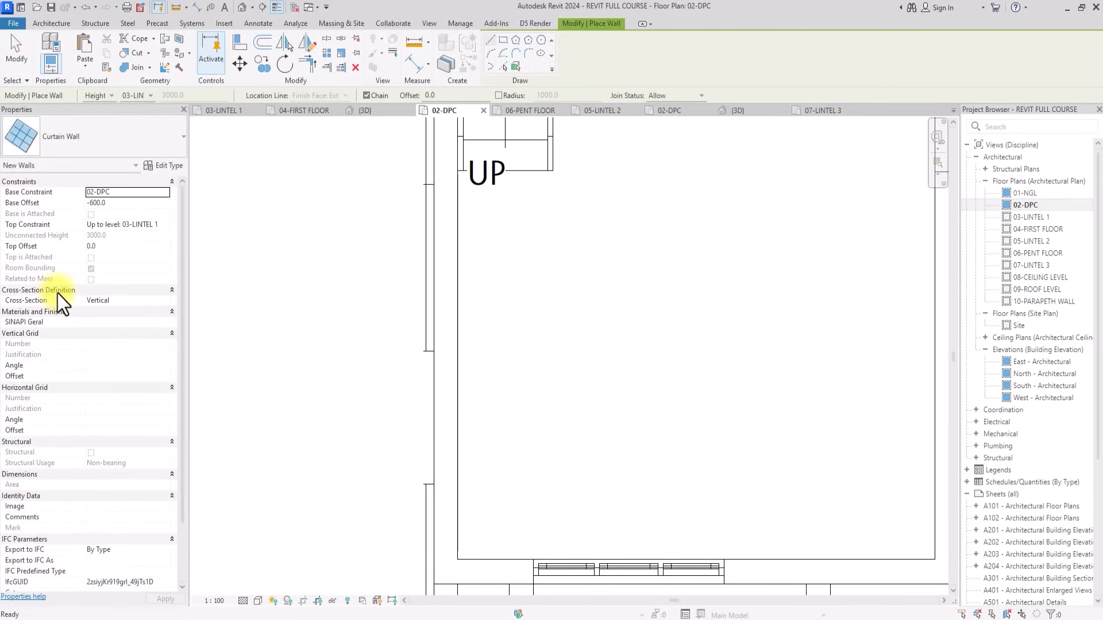
click(127, 203)
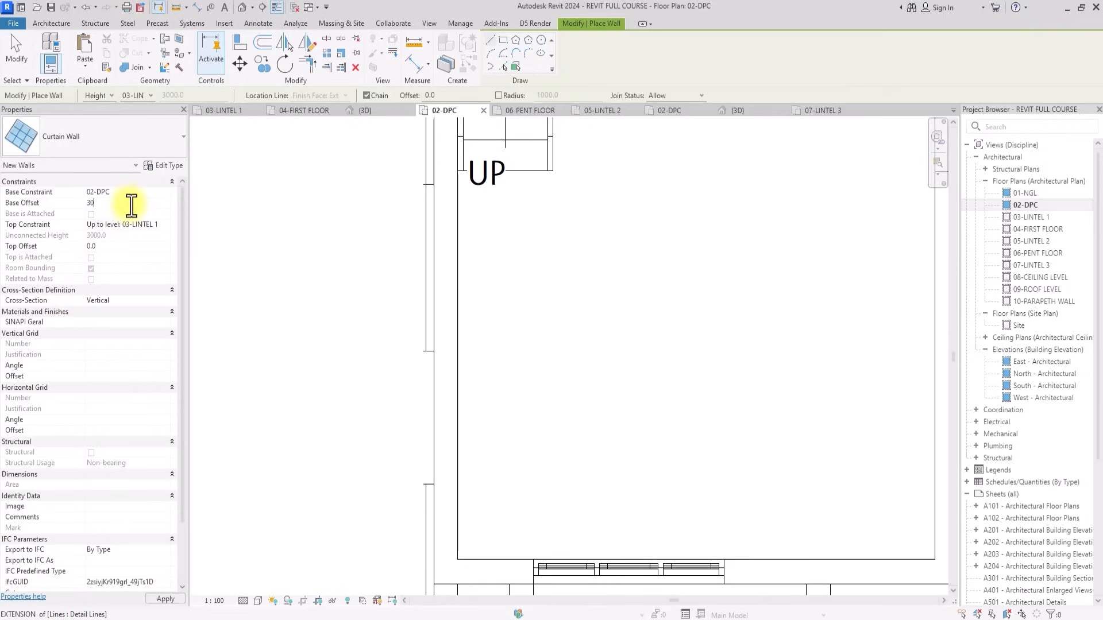
key(Return)
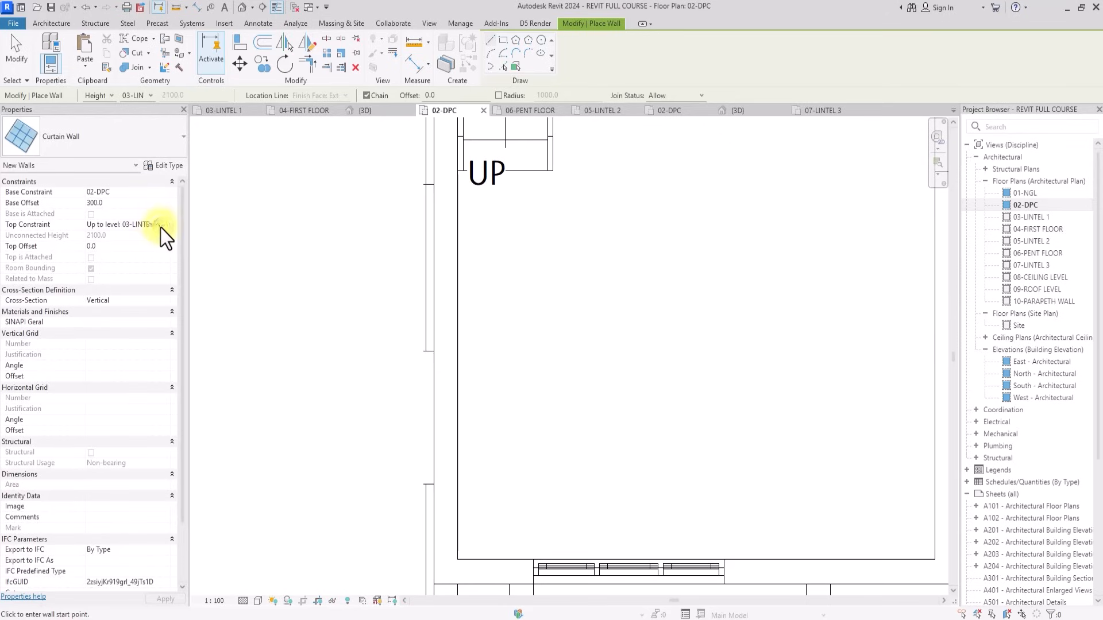
click(164, 227)
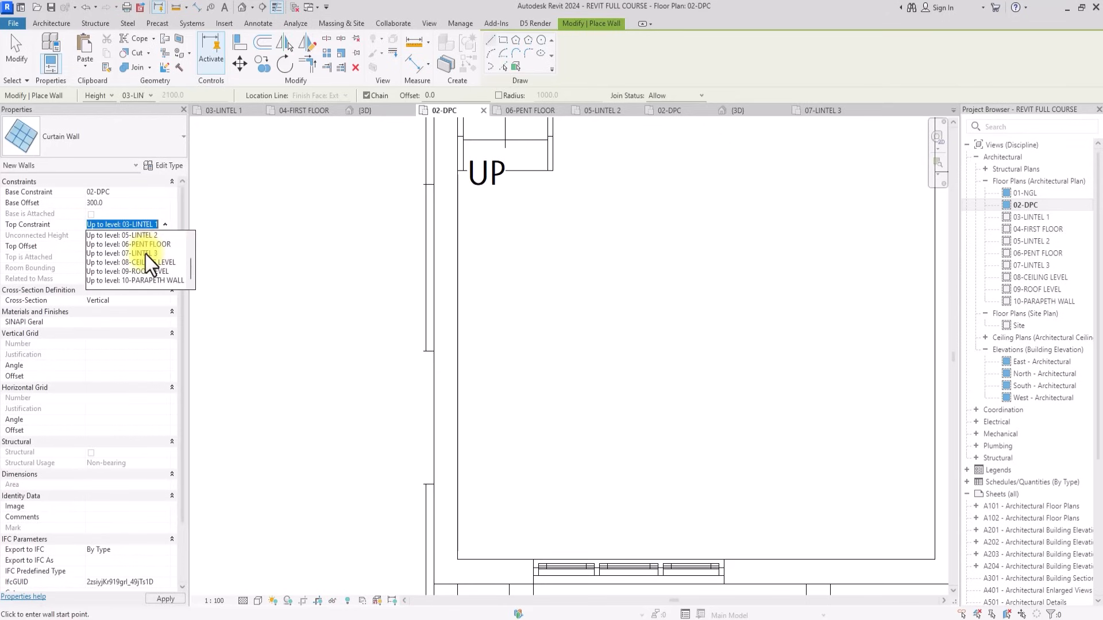
click(146, 254)
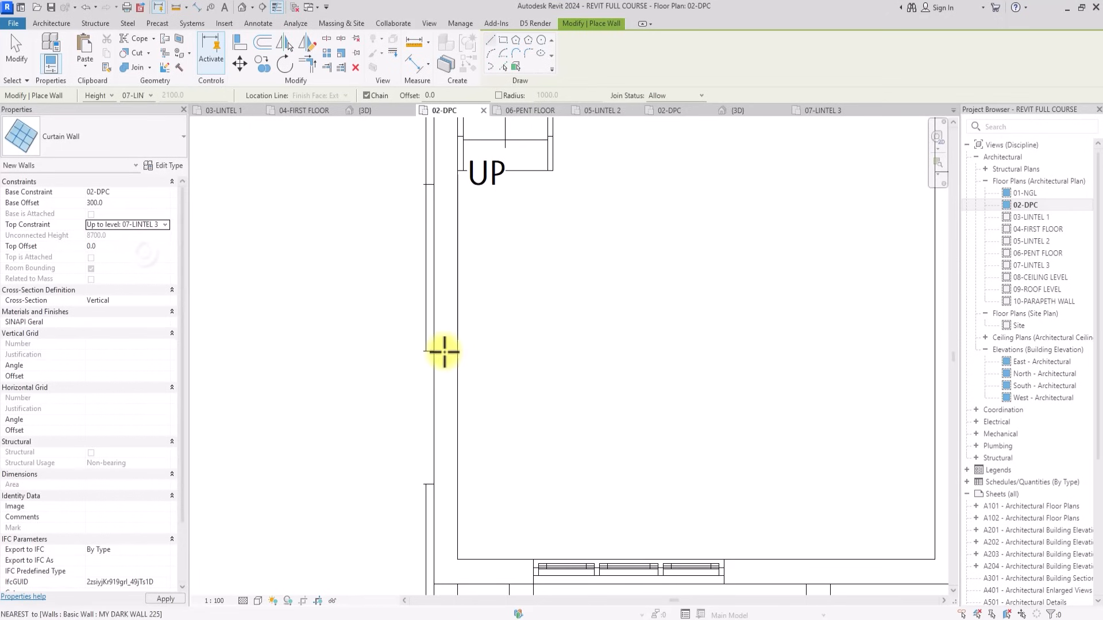
Draw the curtain wall along the middle of the dark wall across the front gap between the white strips, 1200 mm long.
click(445, 351)
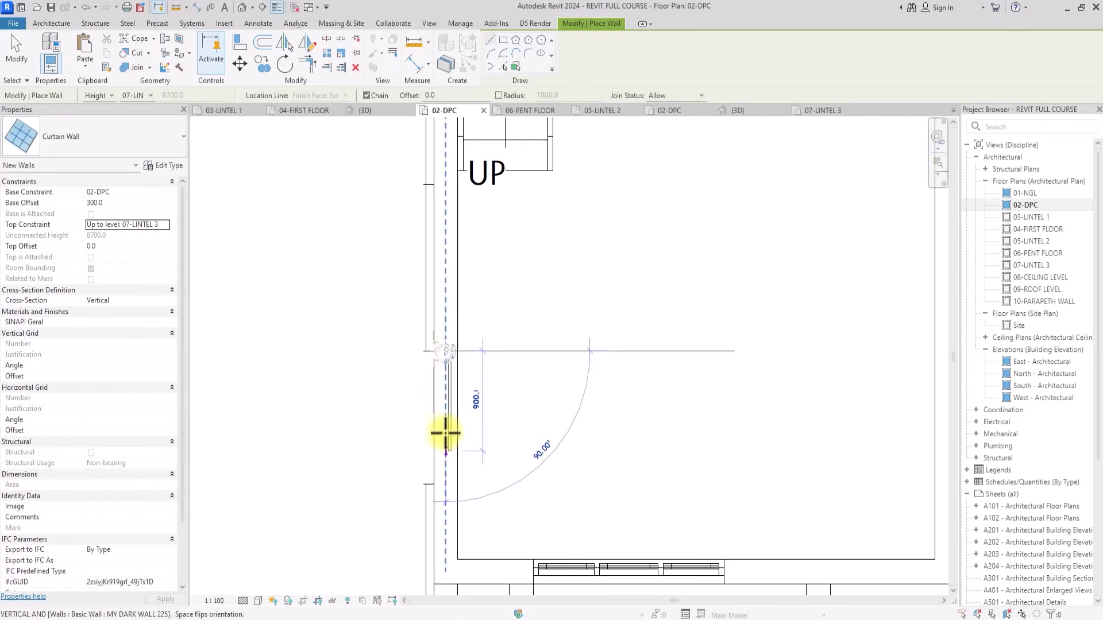
click(446, 483)
key(Escape)
key(Escape)
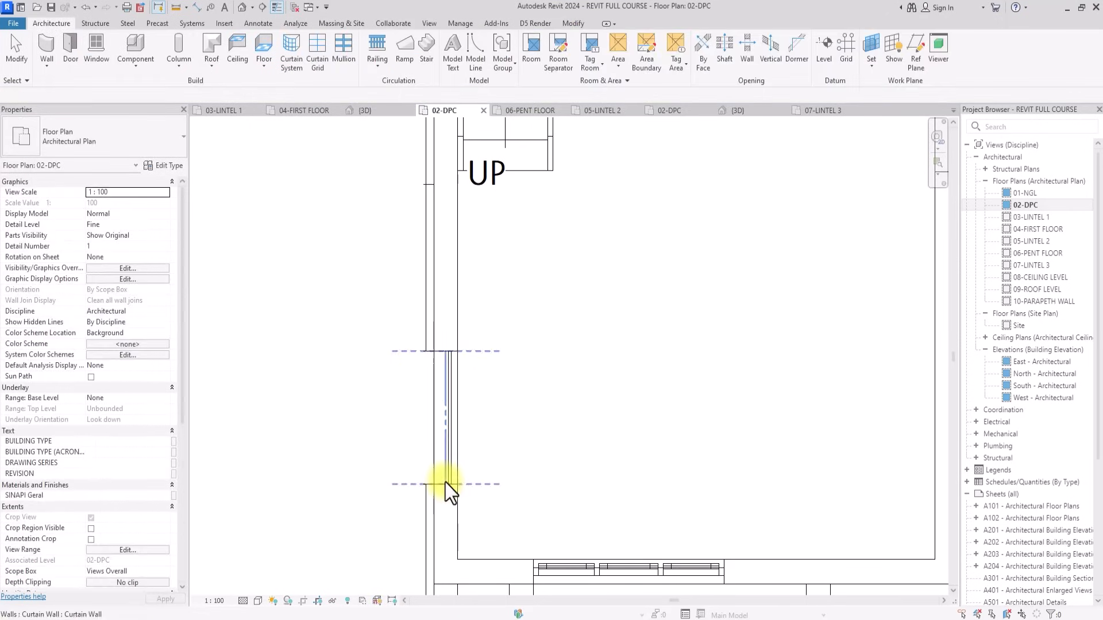
Examine the new curtain wall in the left facade's front gap in the 3D view, including straight from the left.
click(244, 8)
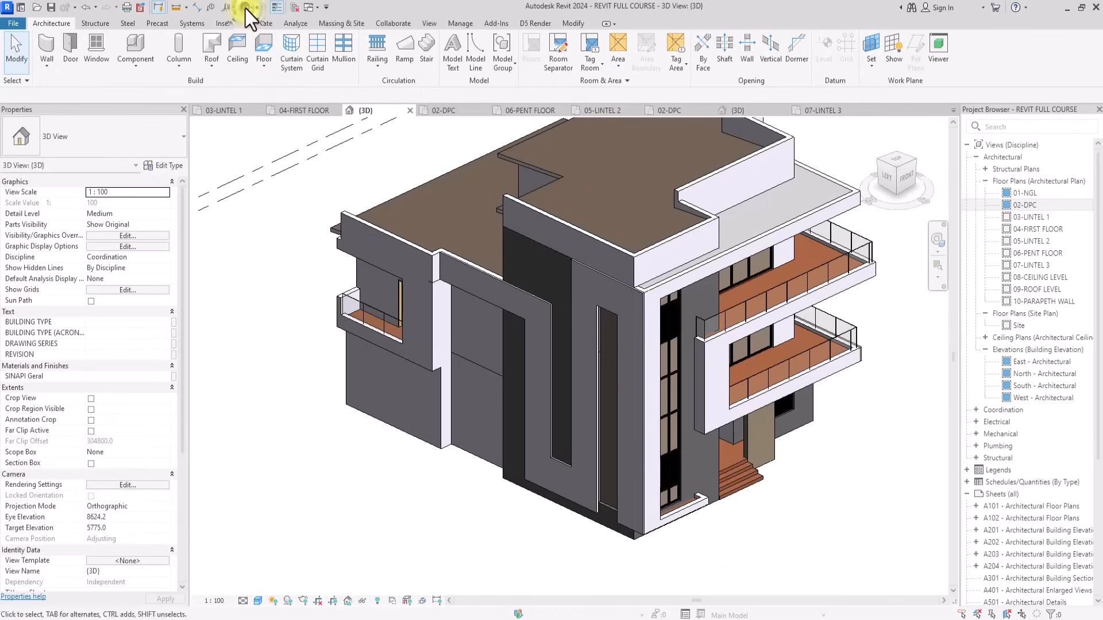
click(586, 489)
scroll(593, 499, up, 5)
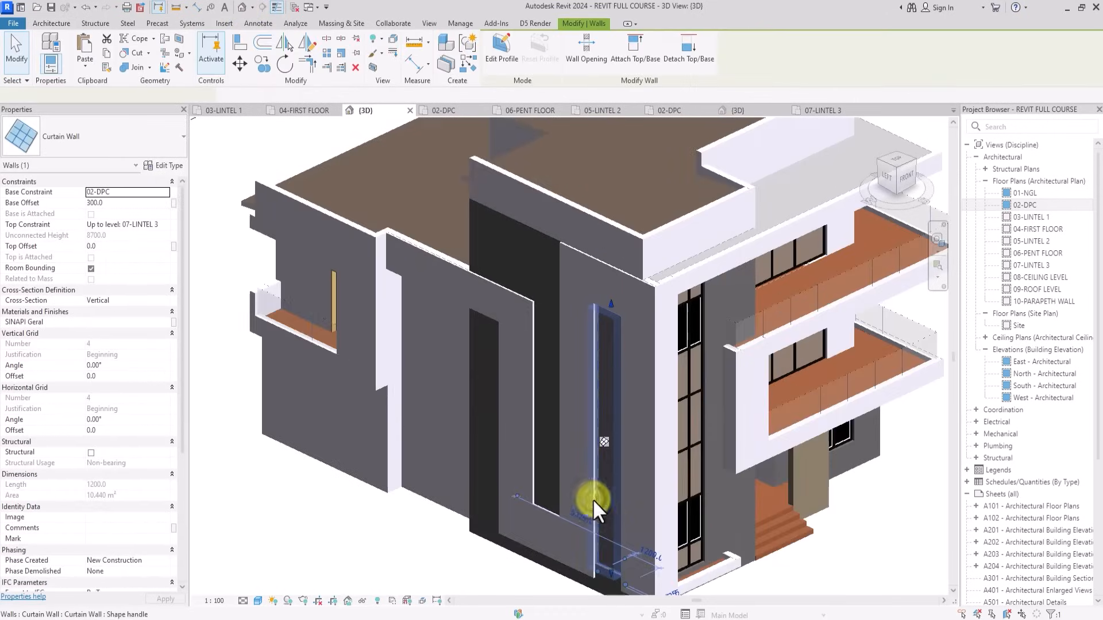
click(886, 178)
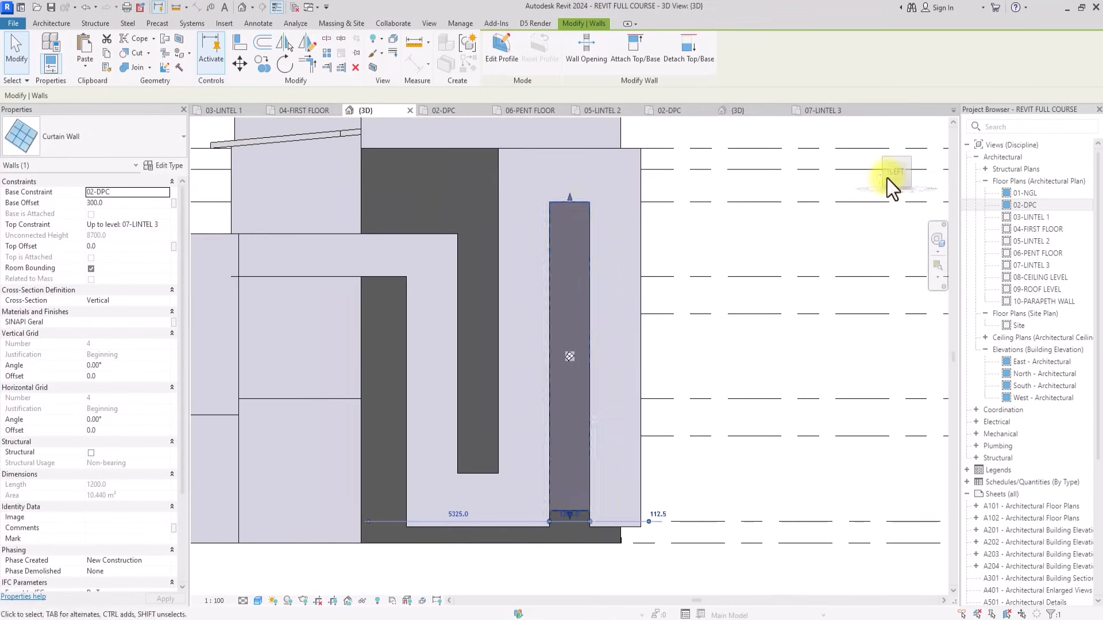
scroll(544, 547, down, 3)
click(547, 552)
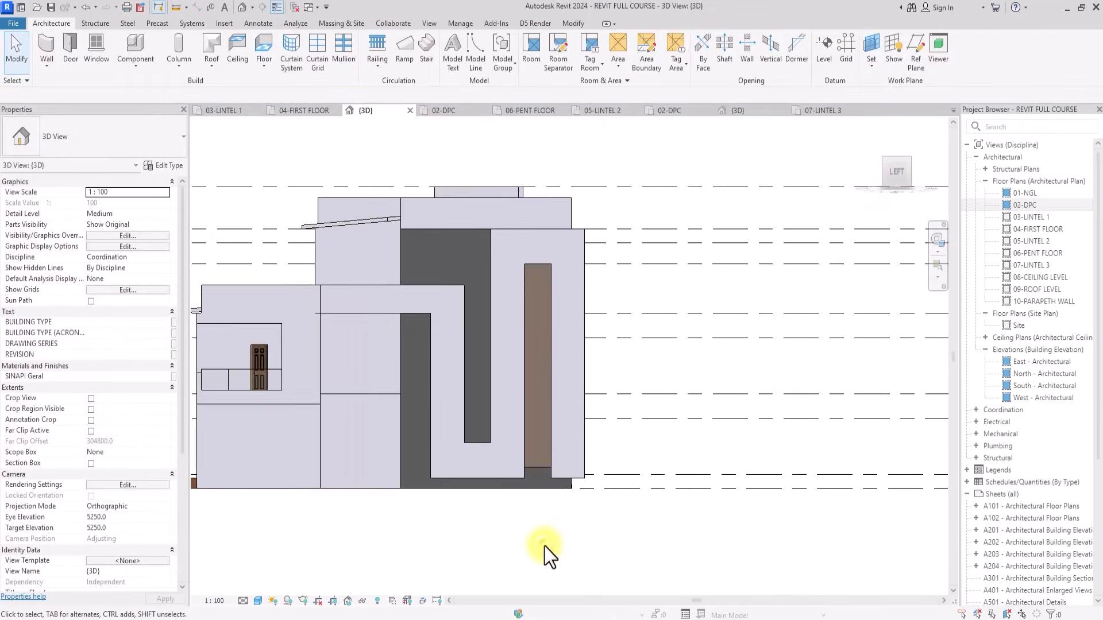
scroll(545, 549, up, 2)
click(535, 512)
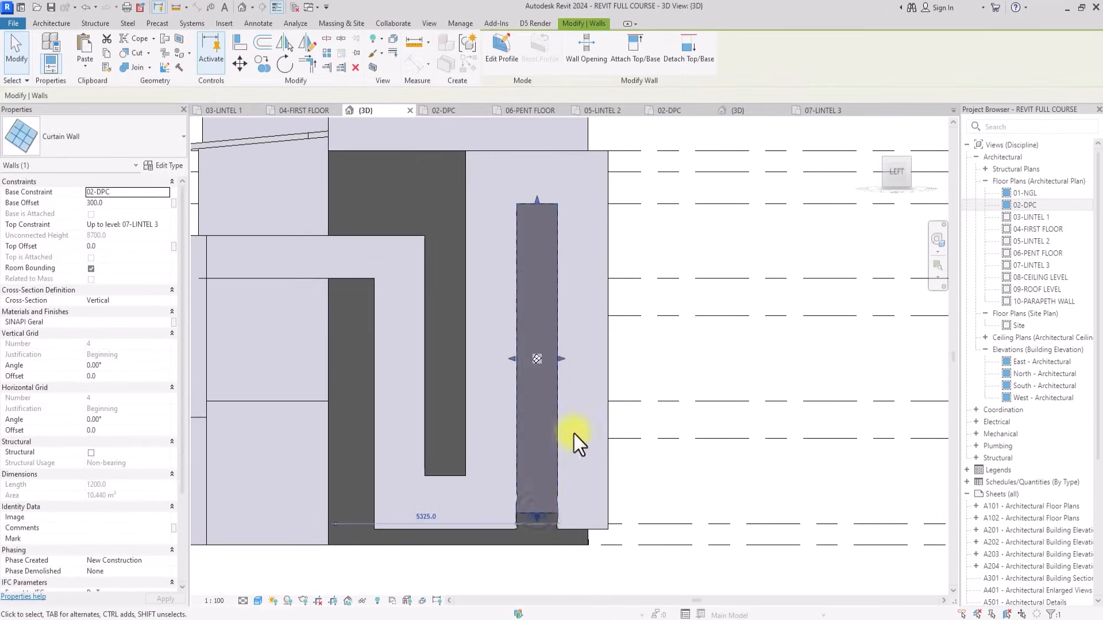
scroll(649, 273, down, 2)
click(651, 270)
scroll(650, 270, up, 3)
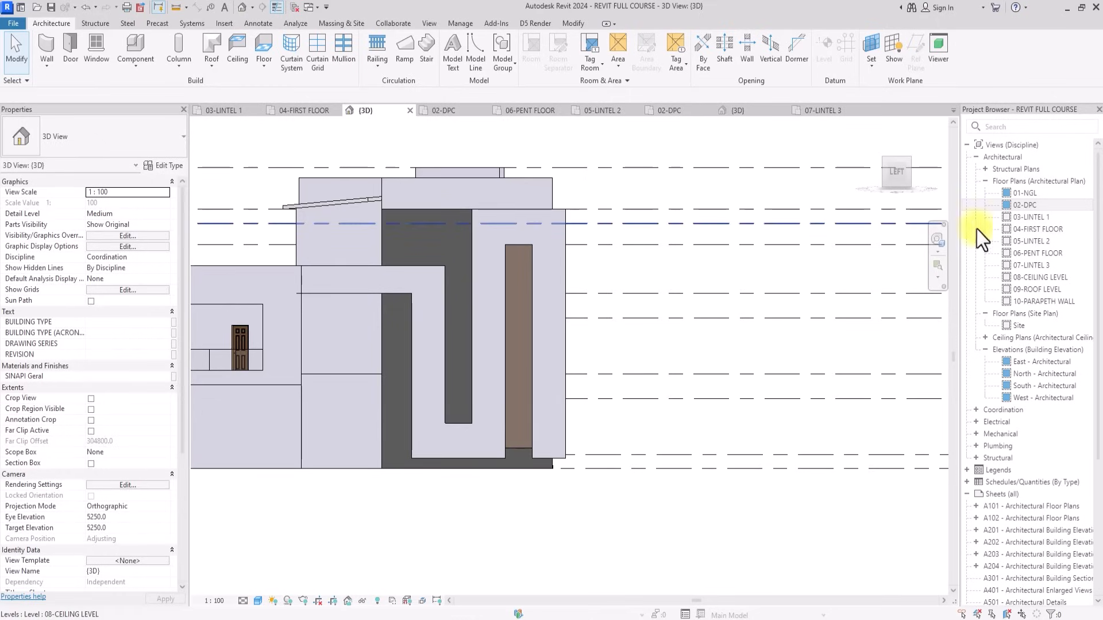
In the 02-DPC plan, inspect the height constraints of the low white wall in the gap beside the curved stair.
double_click(1026, 205)
middle_drag(425, 250, 430, 347)
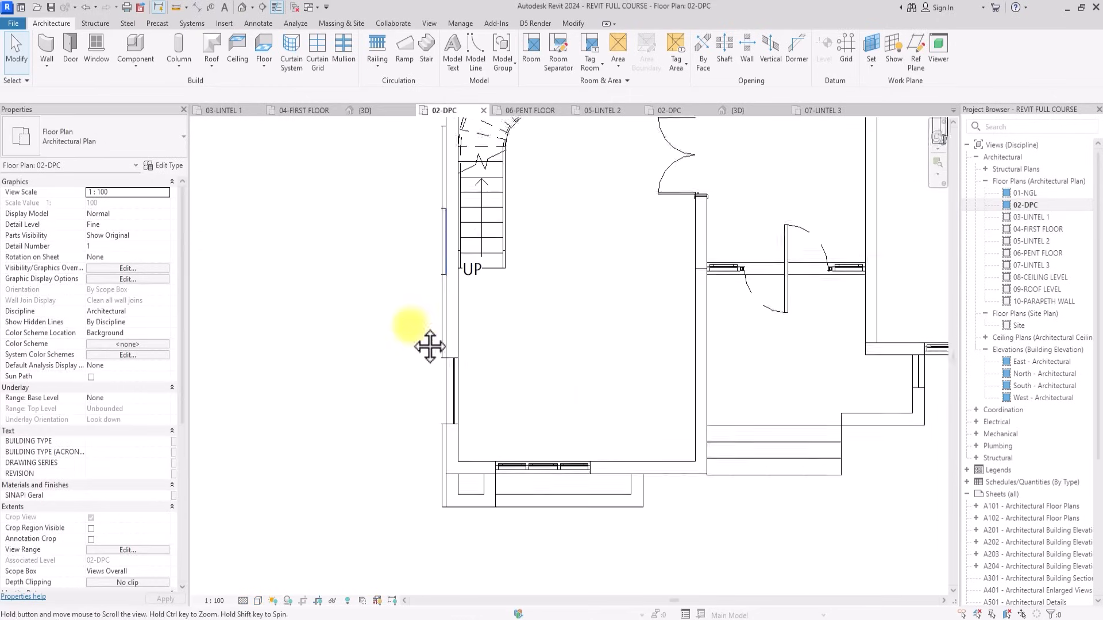
scroll(410, 331, up, 5)
click(415, 326)
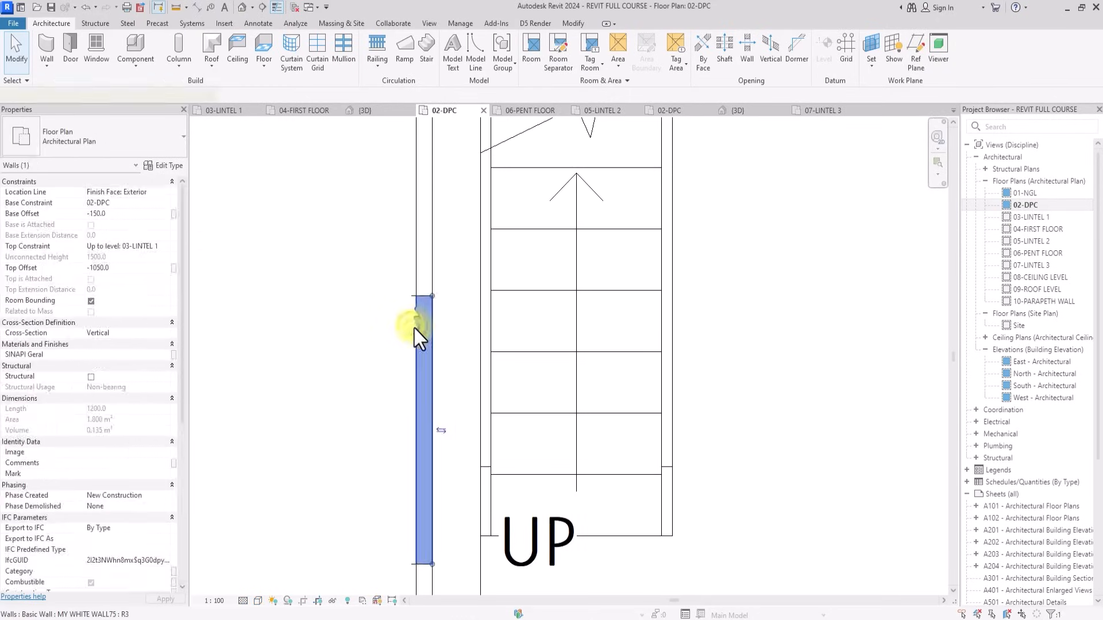
scroll(415, 328, down, 3)
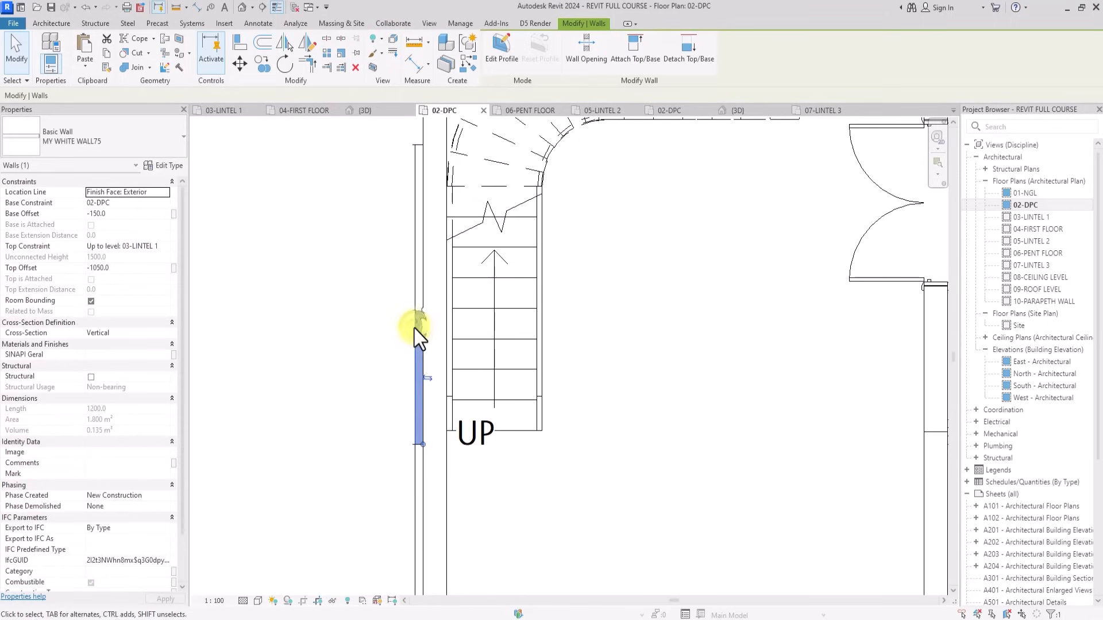
click(323, 405)
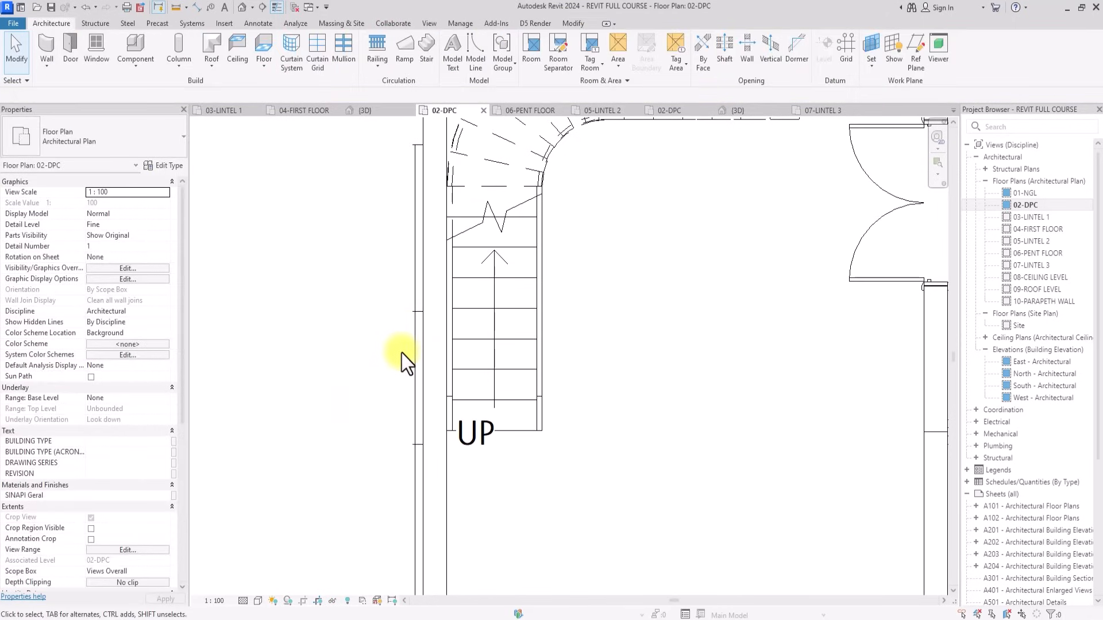
mouse_move(402, 354)
middle_down()
mouse_move(412, 364)
mouse_move(348, 334)
middle_up()
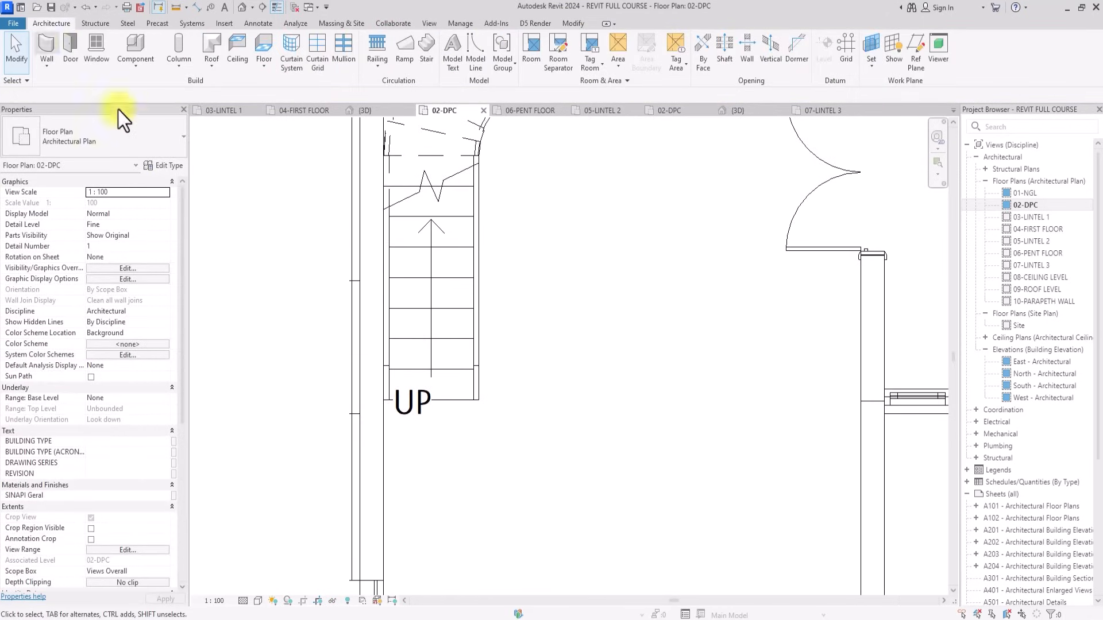
Set up a new Curtain Wall with base offset 1200 from 02-DPC and top constraint 08-CEILING LEVEL.
click(46, 44)
click(50, 63)
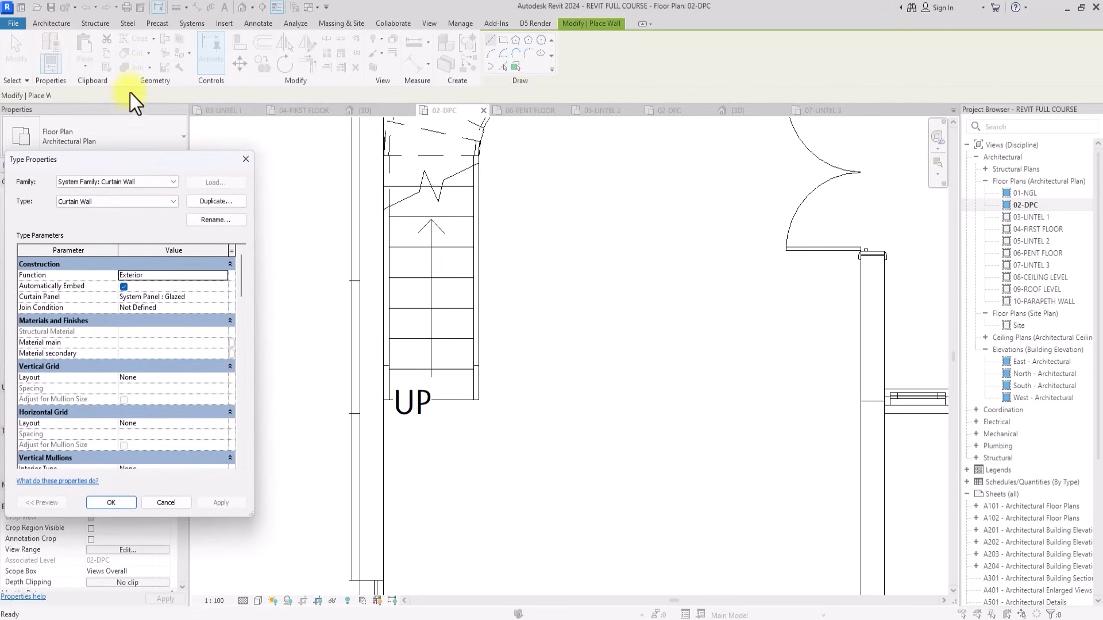
click(245, 159)
click(52, 23)
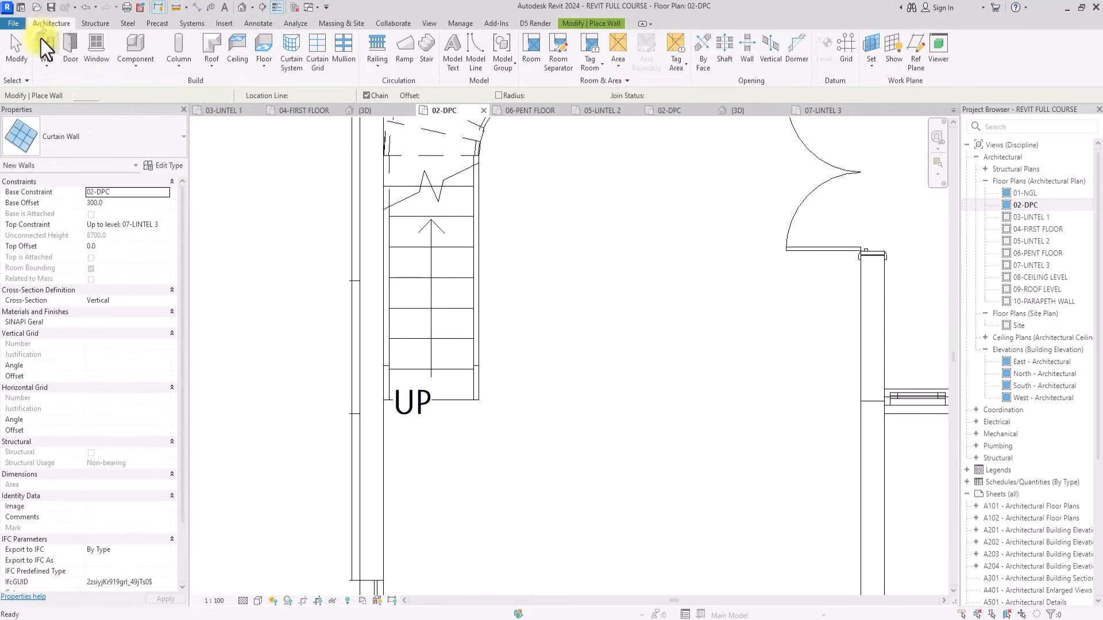
click(41, 39)
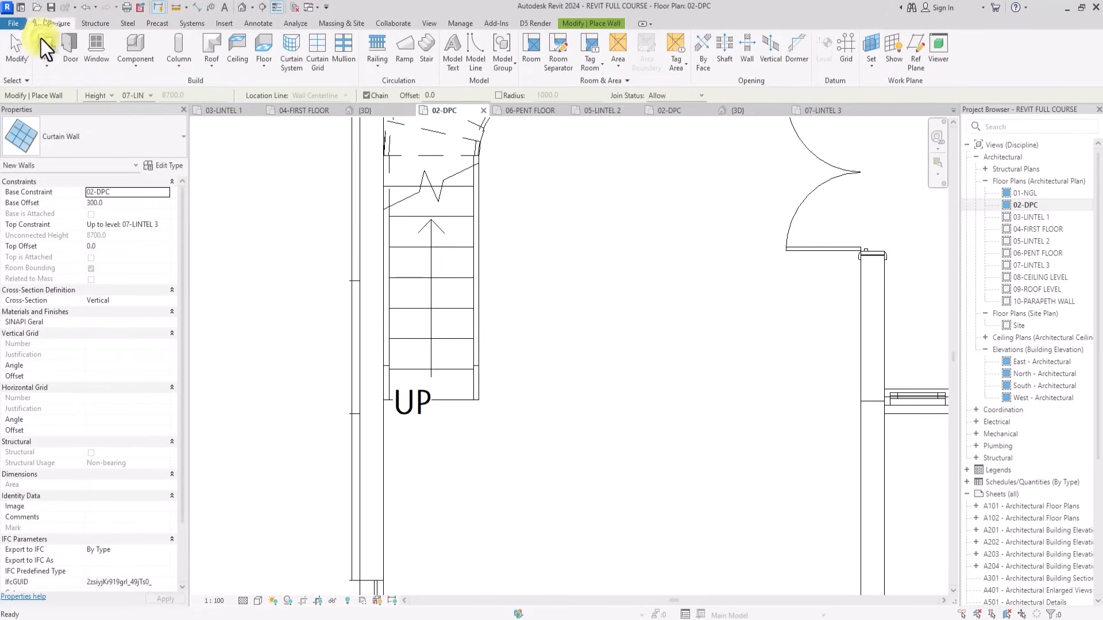
click(161, 225)
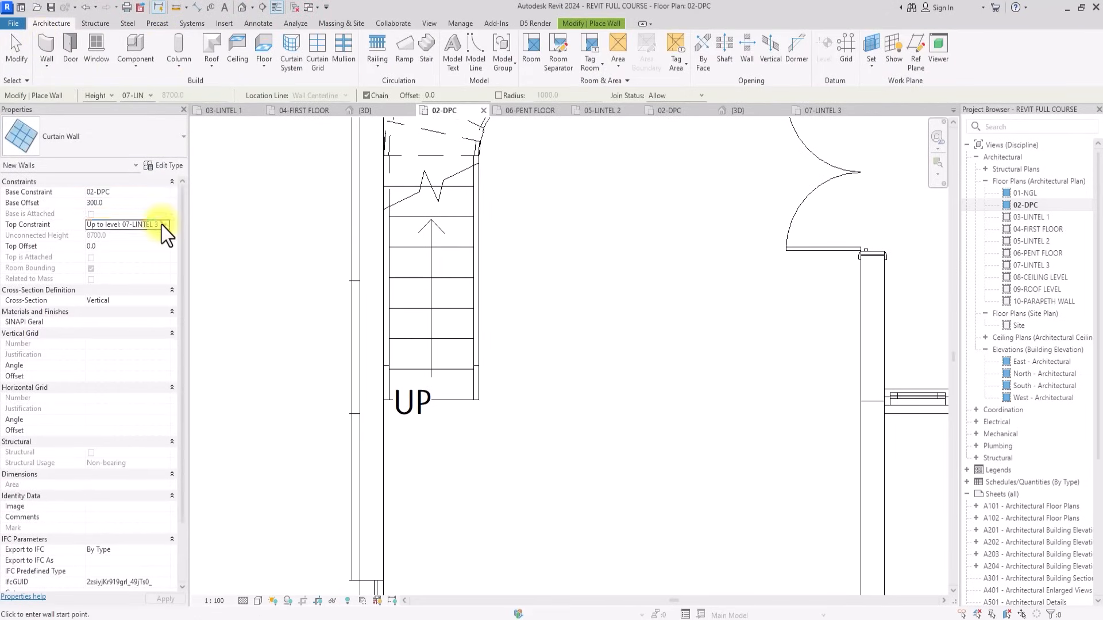
click(163, 225)
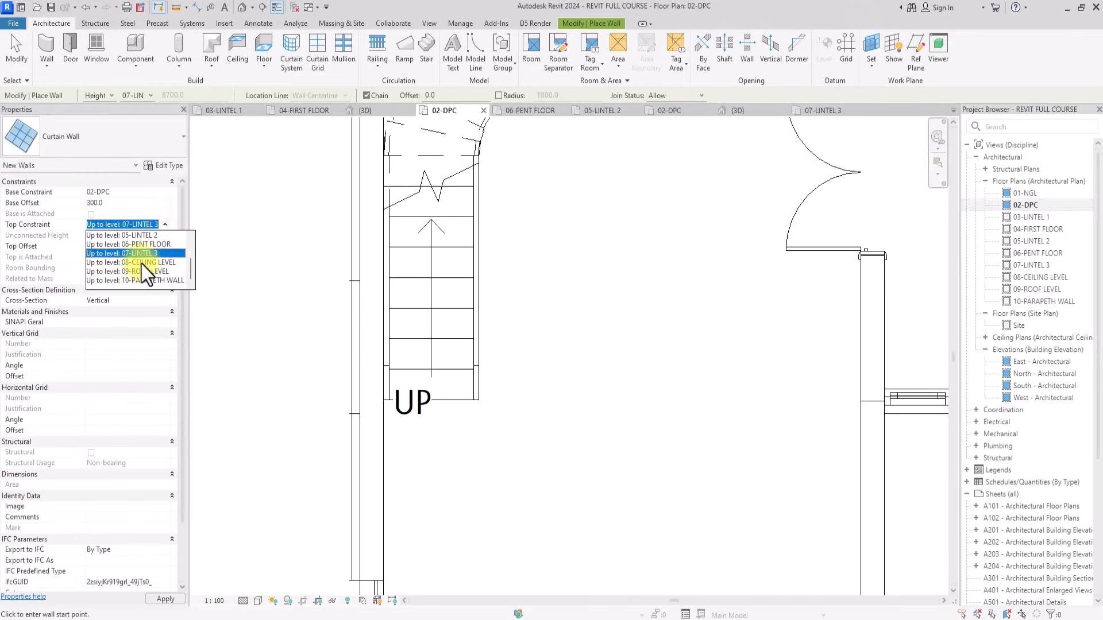
click(142, 262)
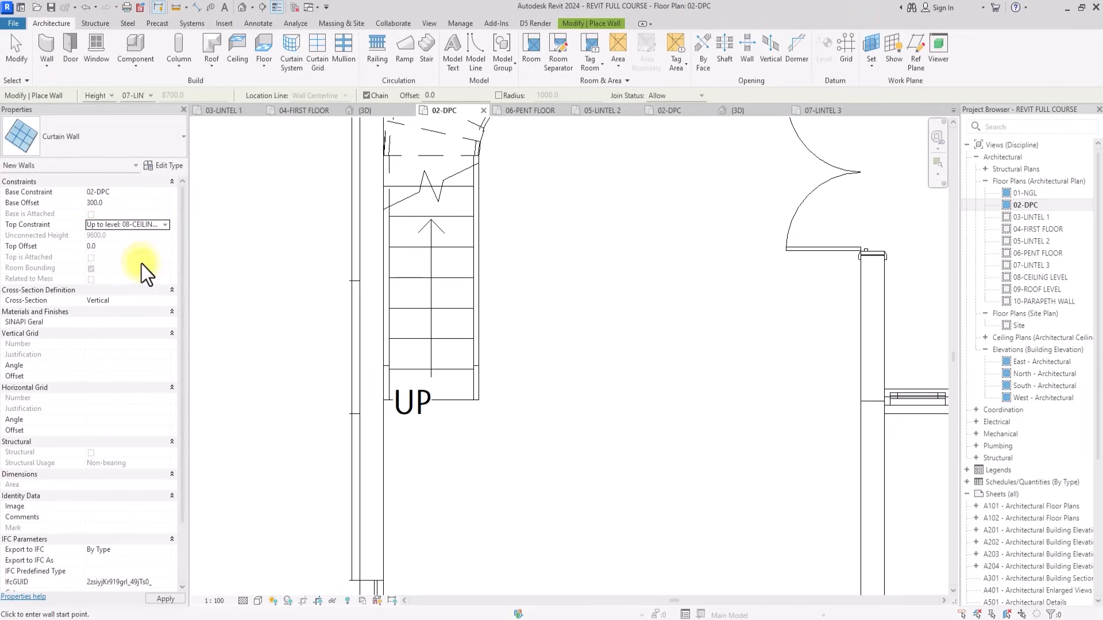
click(125, 203)
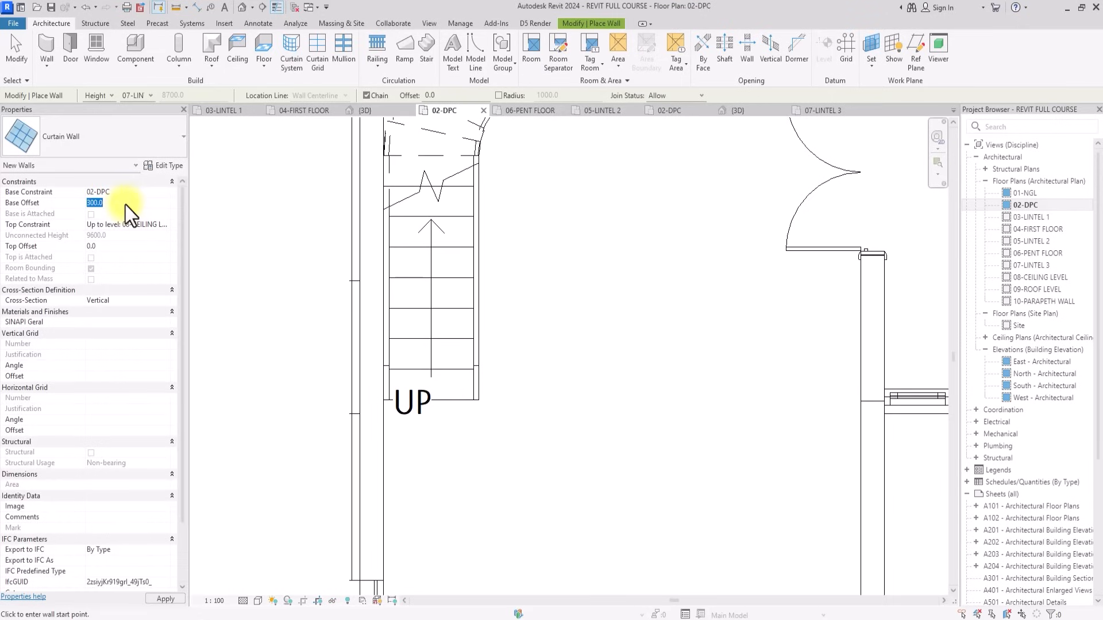
text(1200)
key(Return)
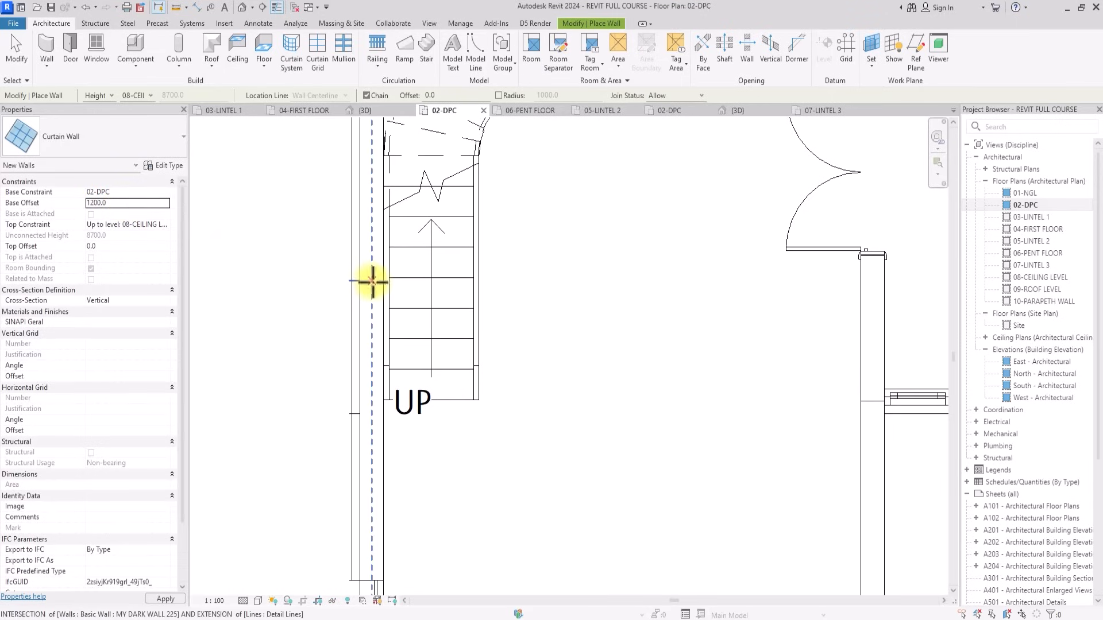
Draw the curtain wall along the middle of the dark wall beside the stair, 1200 mm long across the rear gap.
click(372, 282)
click(370, 410)
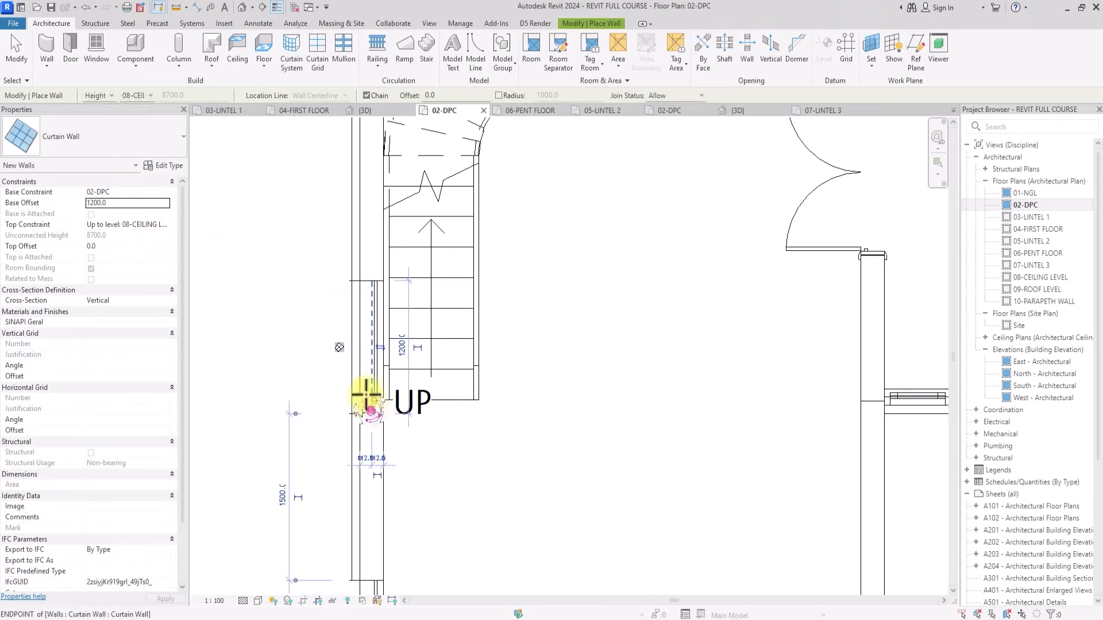
key(Escape)
key(Escape)
In the 3D view, set the rear-gap curtain wall's base offset to 1350 and check the facade from an angle.
click(242, 7)
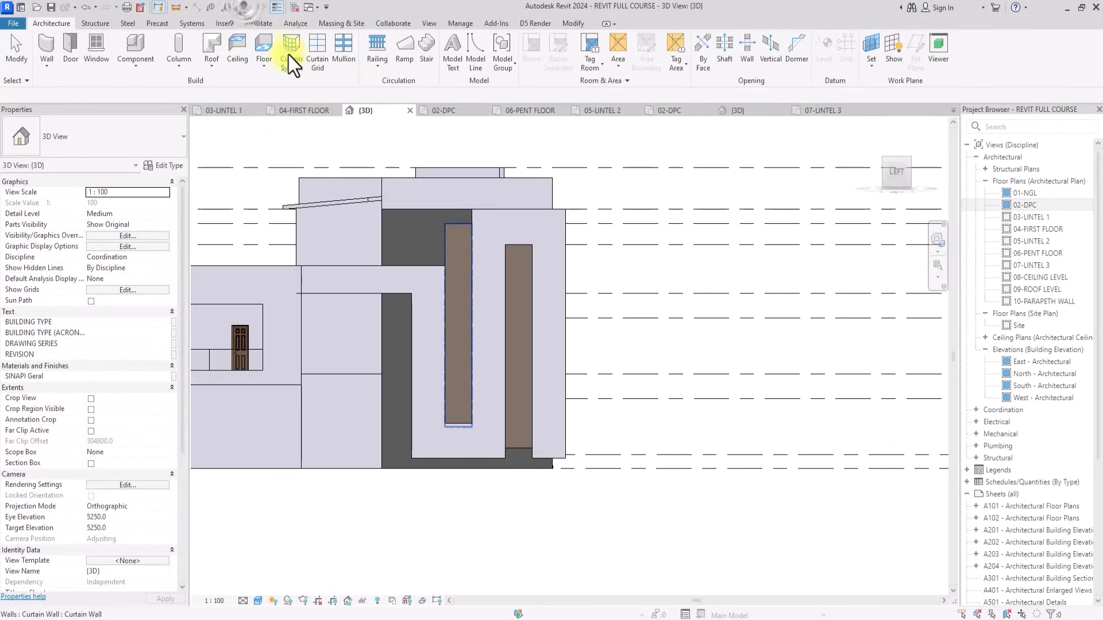
click(448, 232)
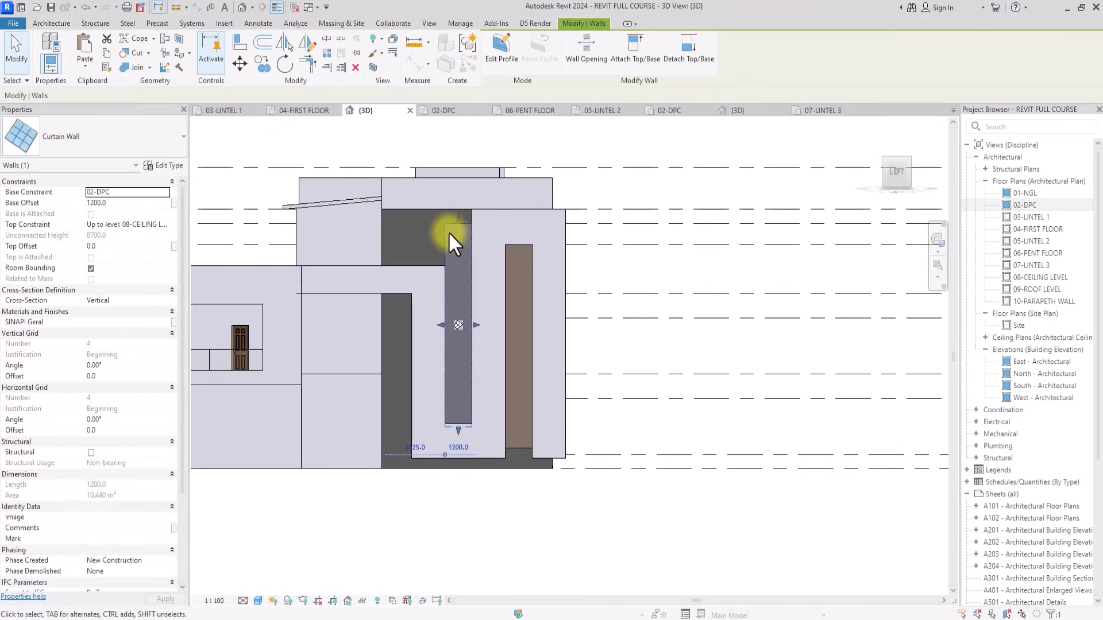
scroll(448, 232, up, 2)
scroll(402, 316, down, 1)
click(128, 204)
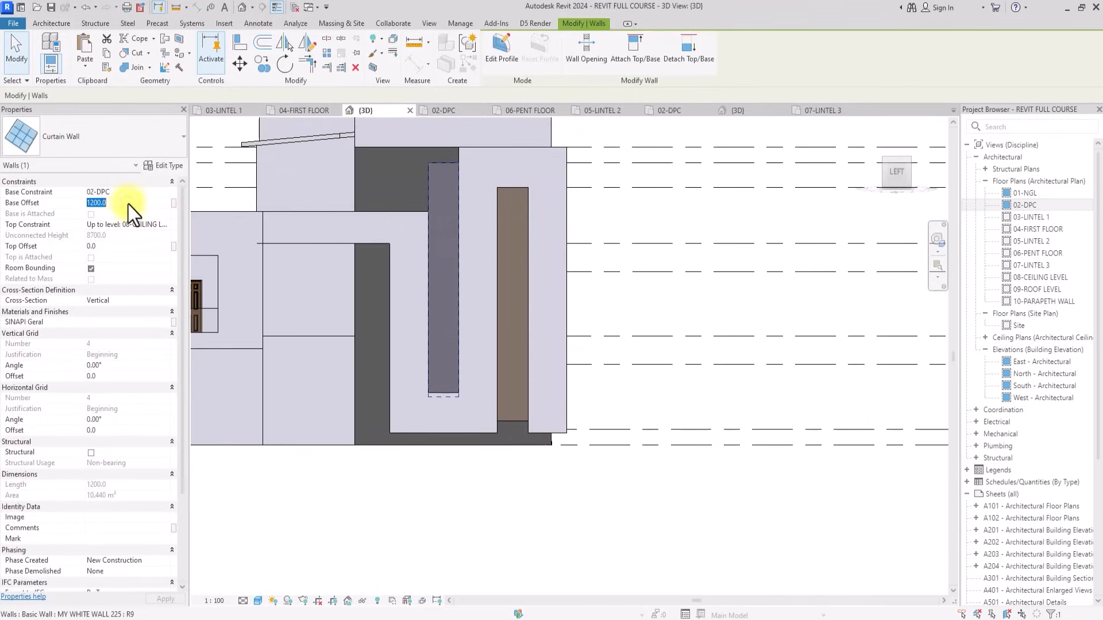
text(1350)
click(453, 526)
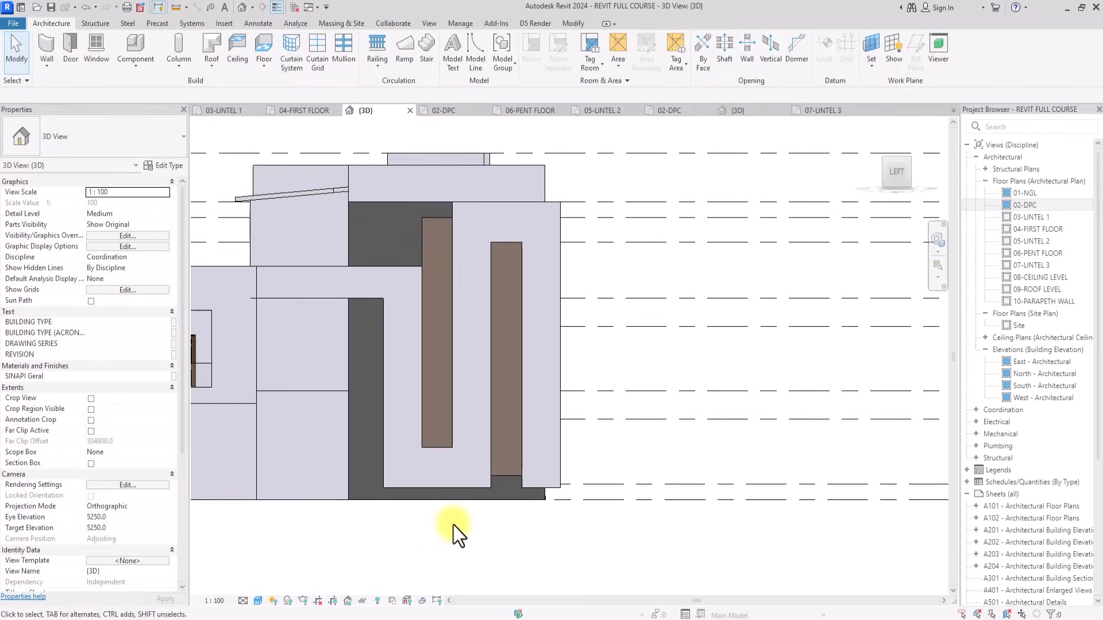
scroll(454, 526, down, 1)
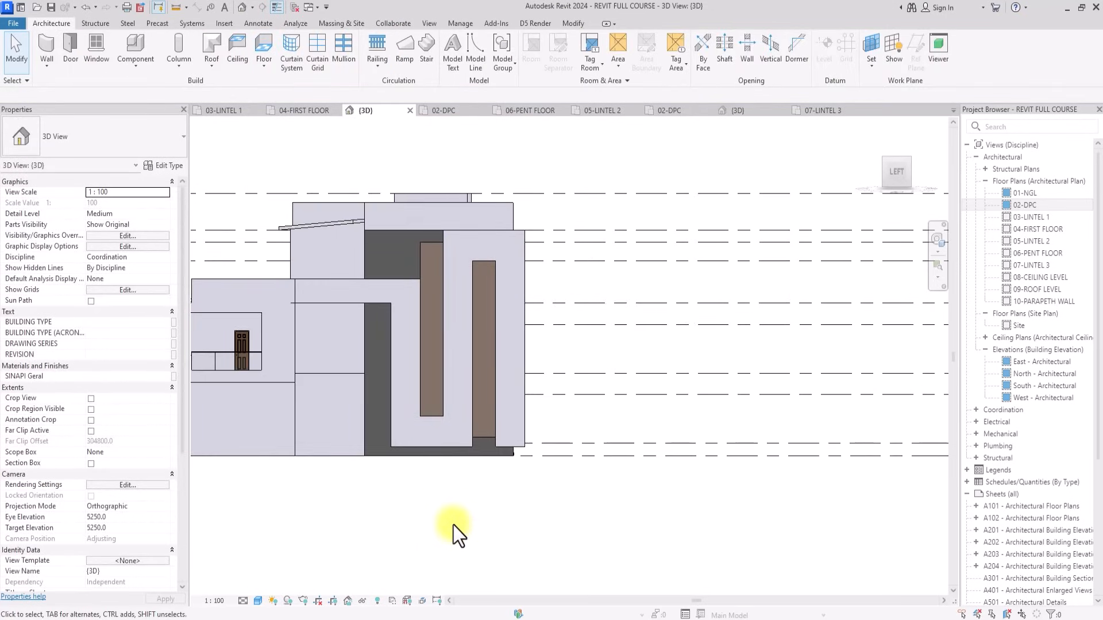
drag(895, 179, 809, 212)
Set the cut plane offset in the 02-DPC plan's view range to 1800.
click(1018, 202)
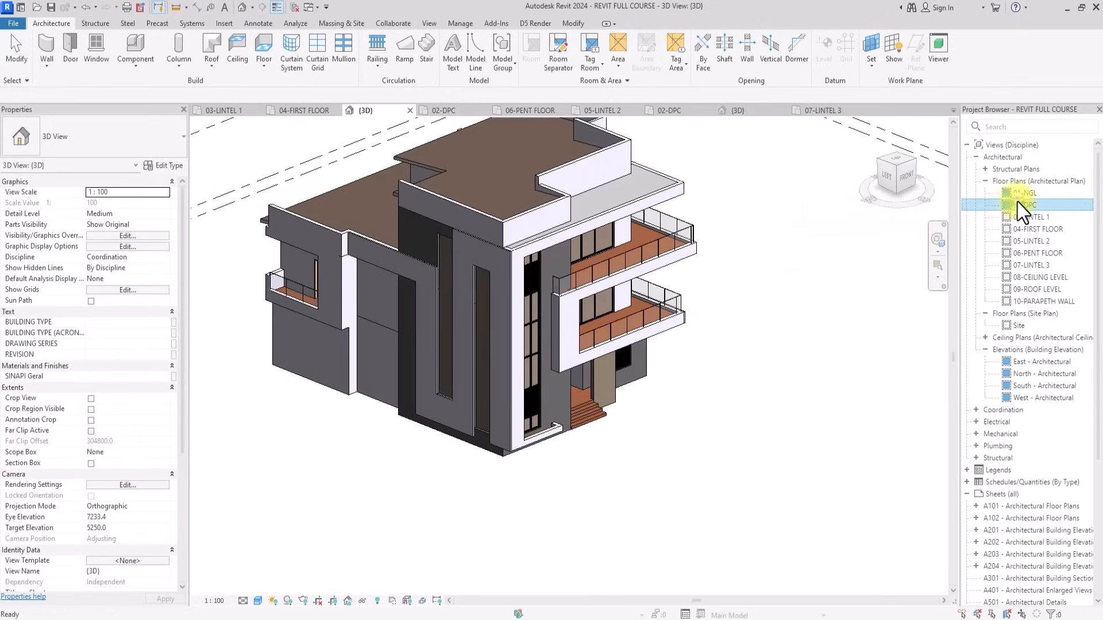
double_click(1018, 202)
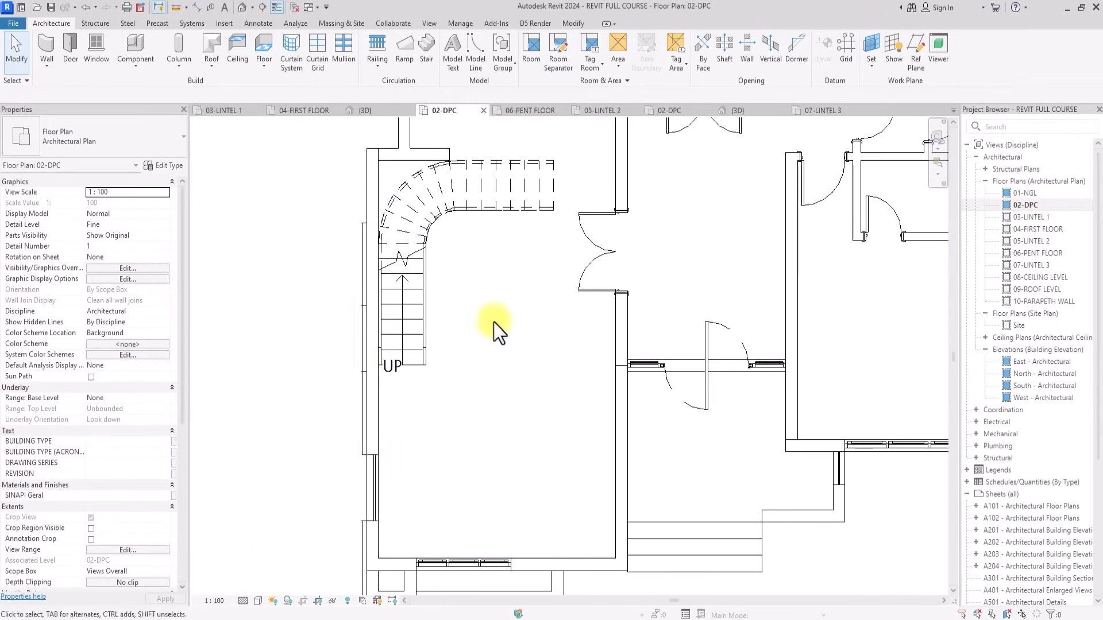
scroll(370, 351, up, 2)
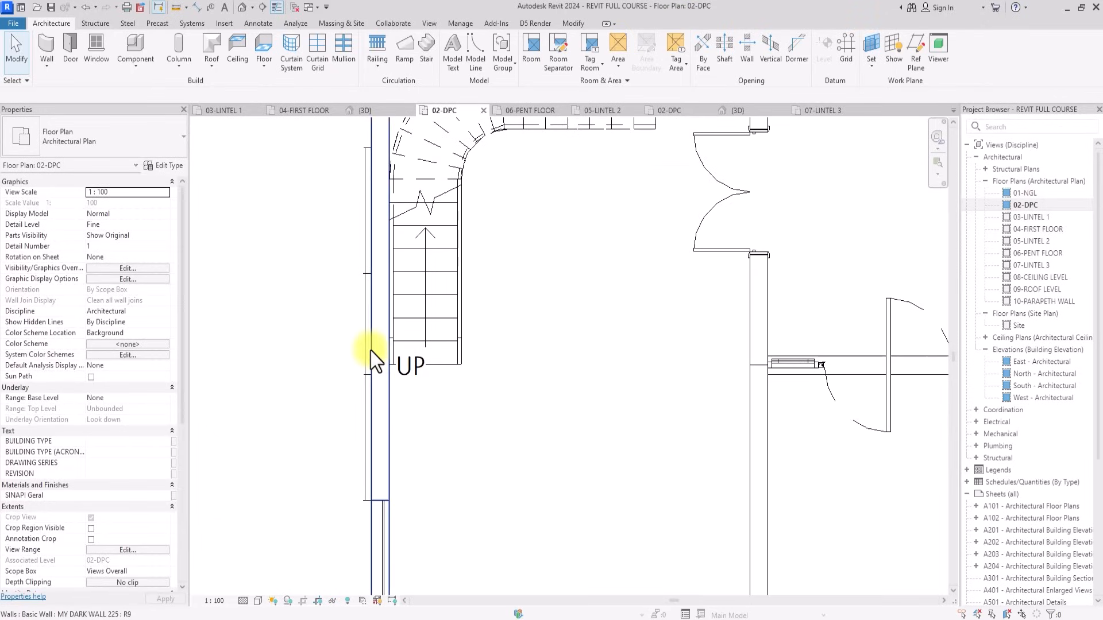
scroll(260, 374, down, 1)
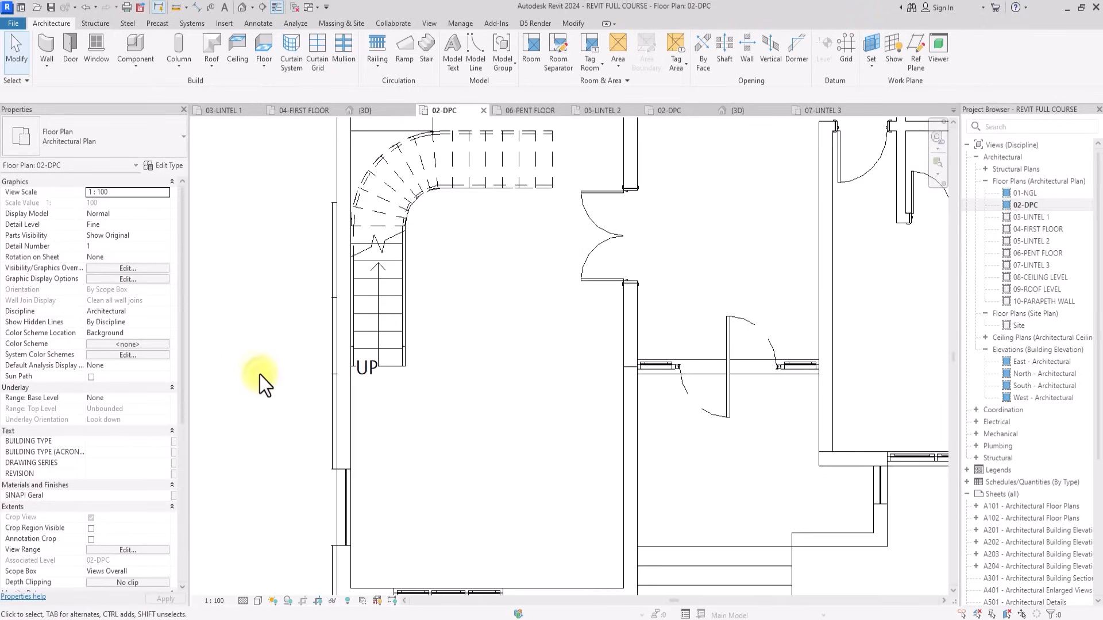
scroll(260, 374, down, 1)
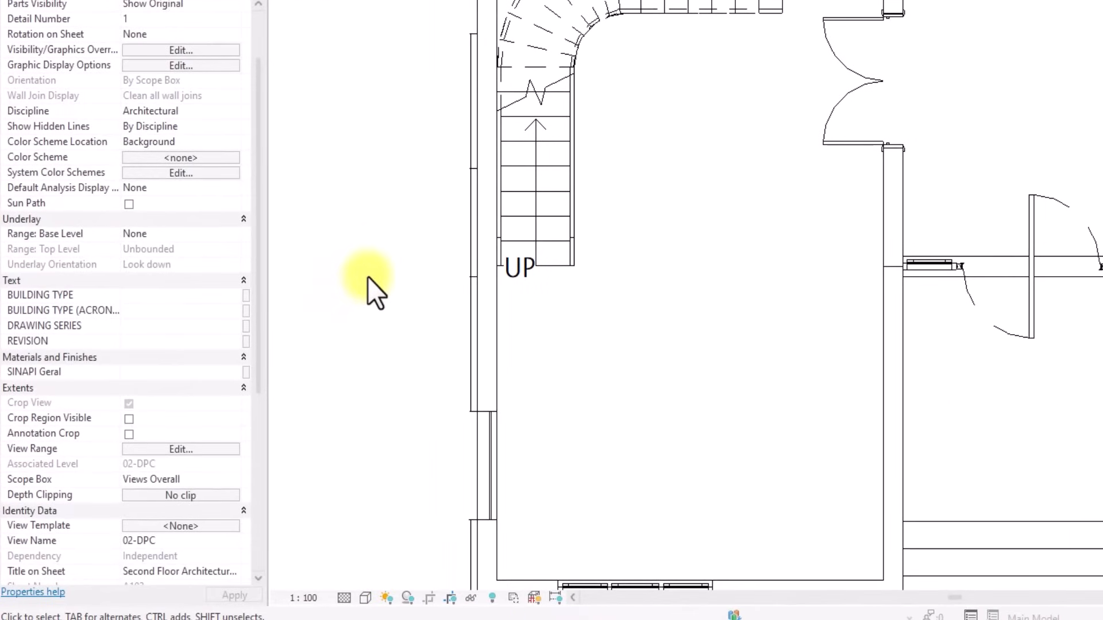
scroll(368, 276, up, 1)
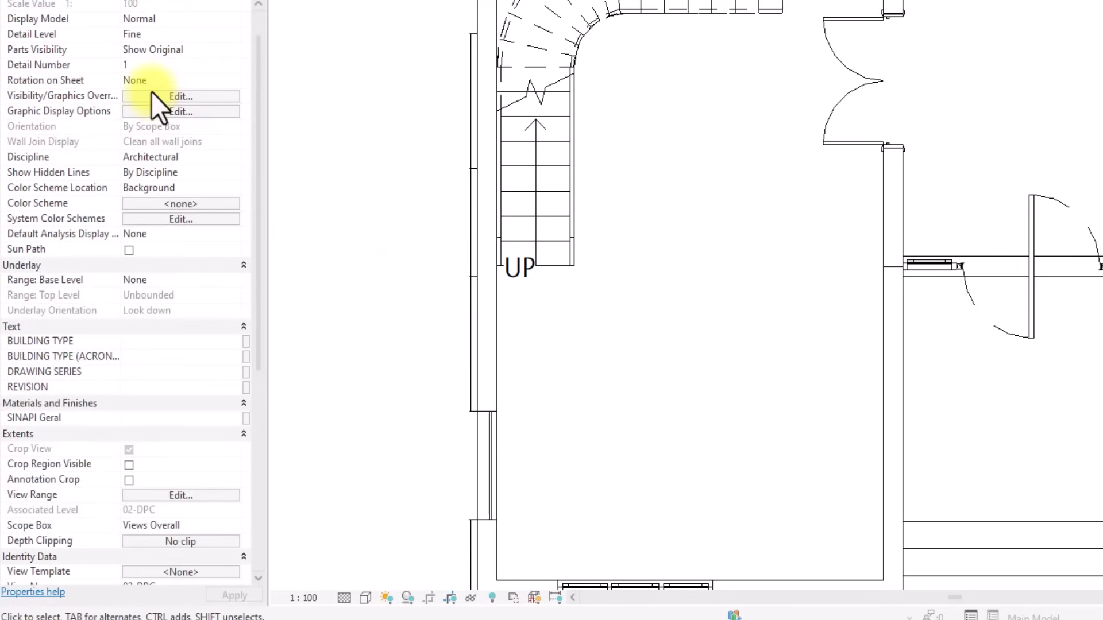
scroll(150, 92, down, 1)
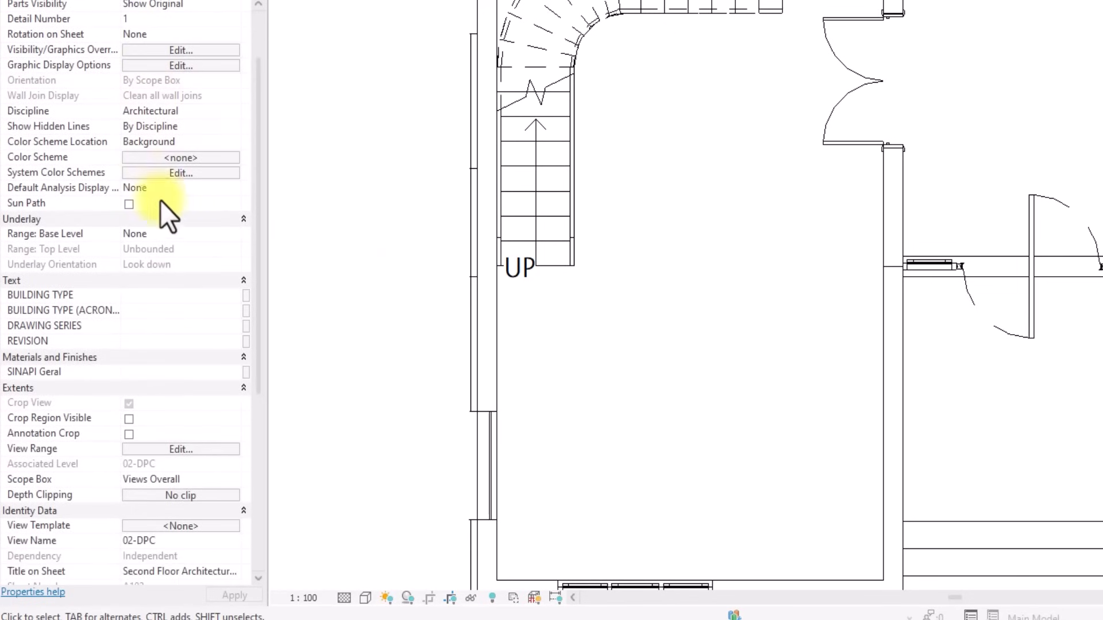
click(180, 449)
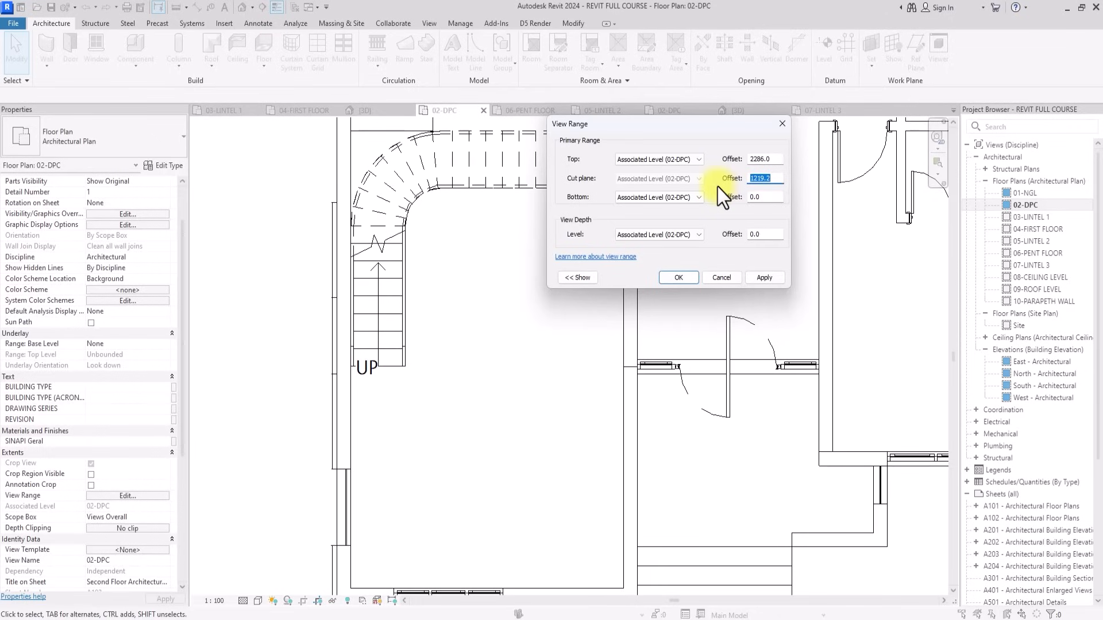
text(1800)
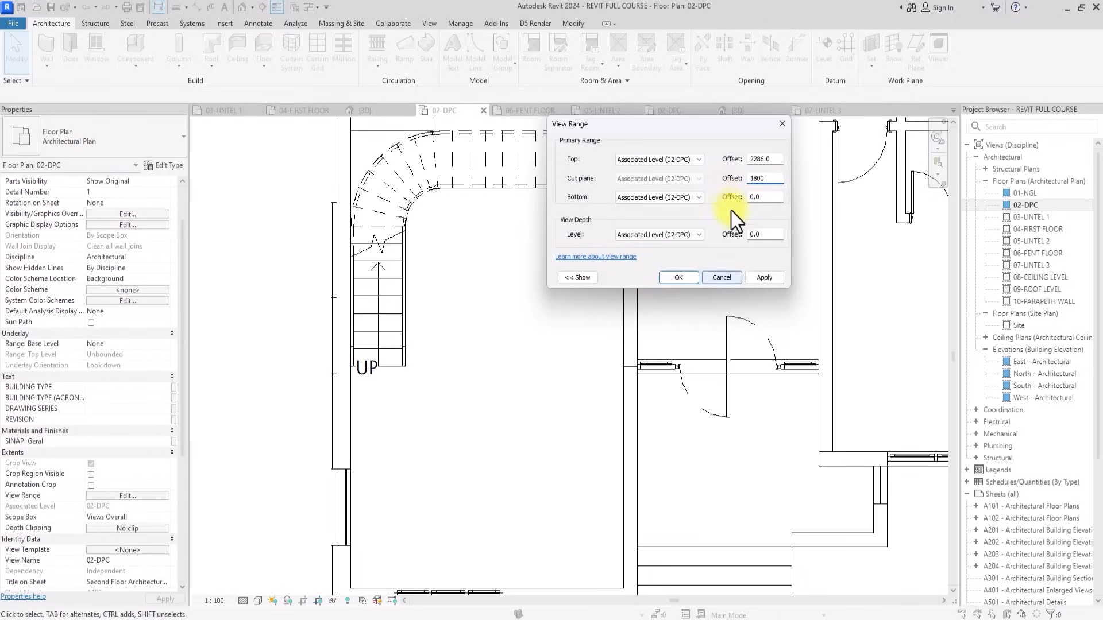
click(766, 278)
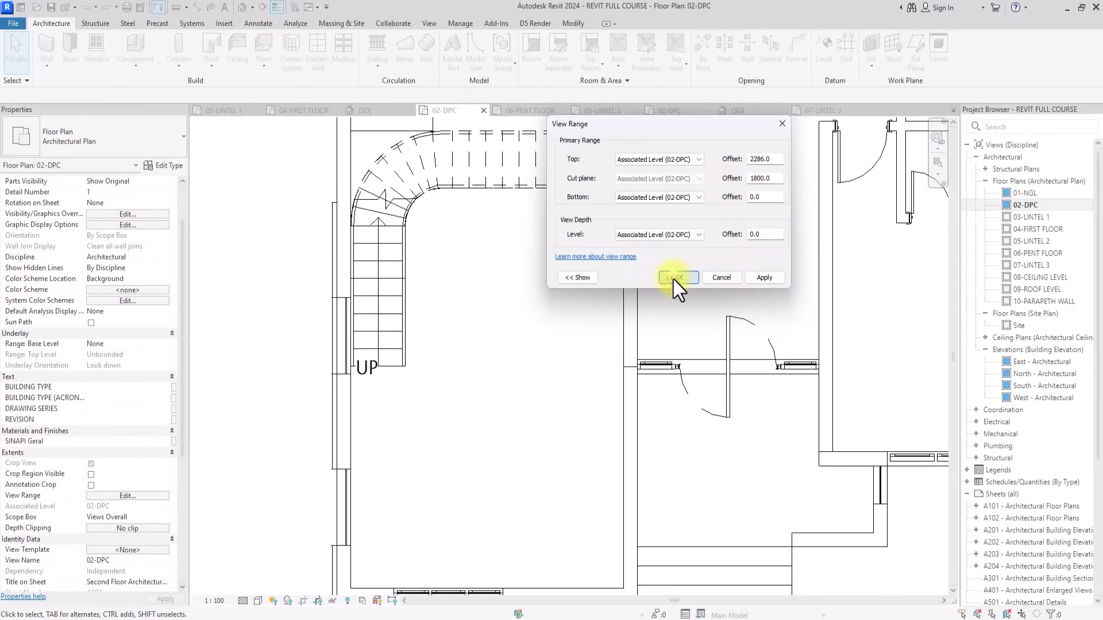
click(675, 279)
scroll(345, 348, down, 3)
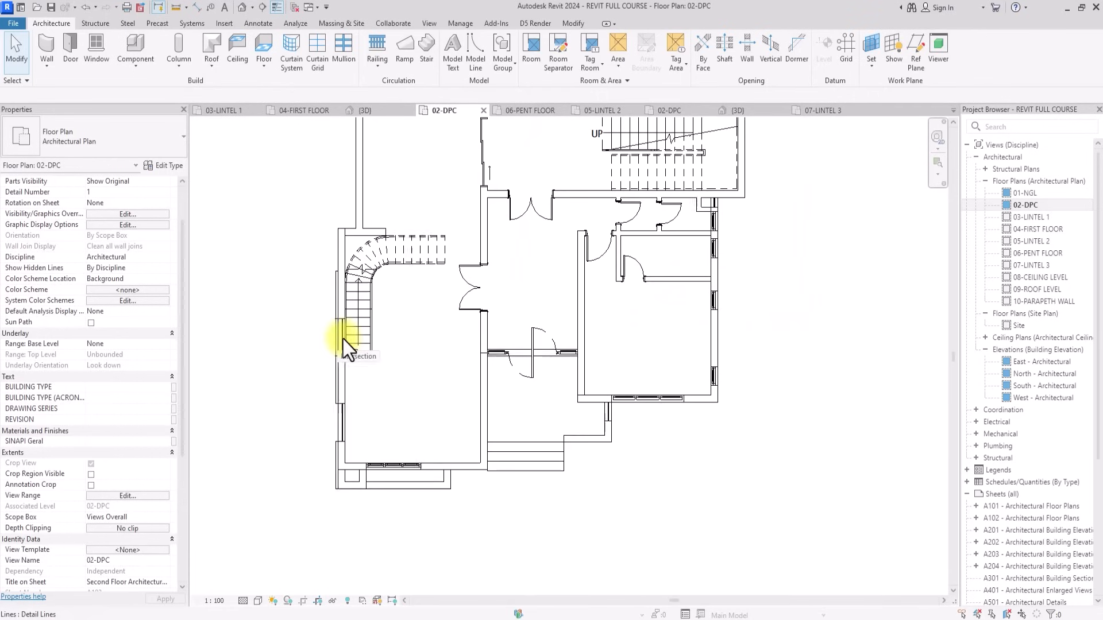
View the 3D model from the left and add a centred vertical curtain grid line to both tall curtain walls, 600 mm from each side.
click(239, 7)
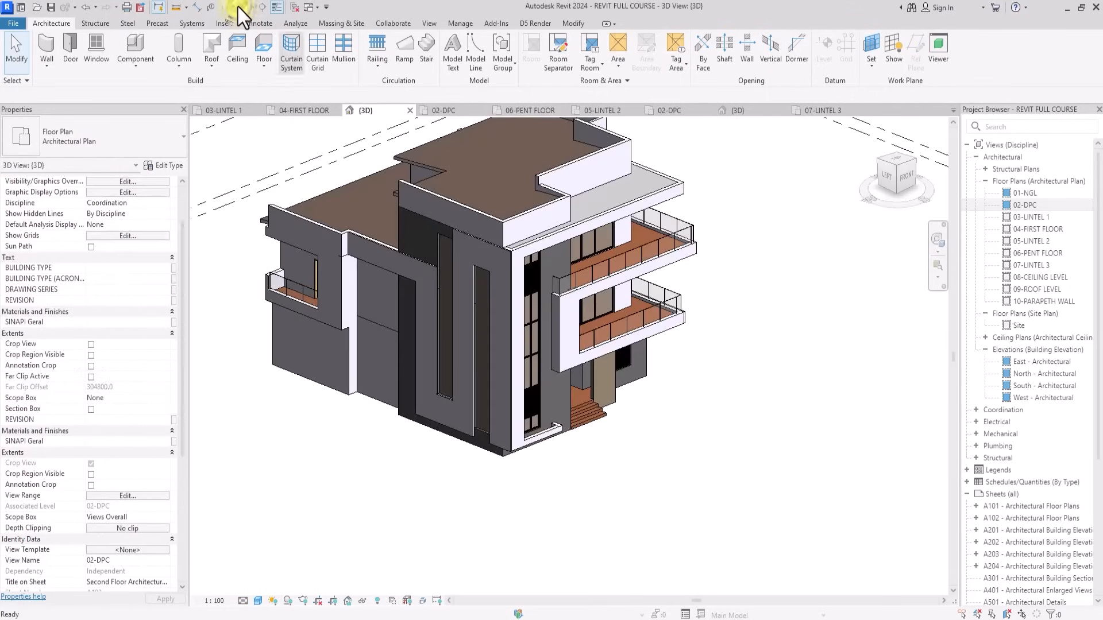
click(888, 179)
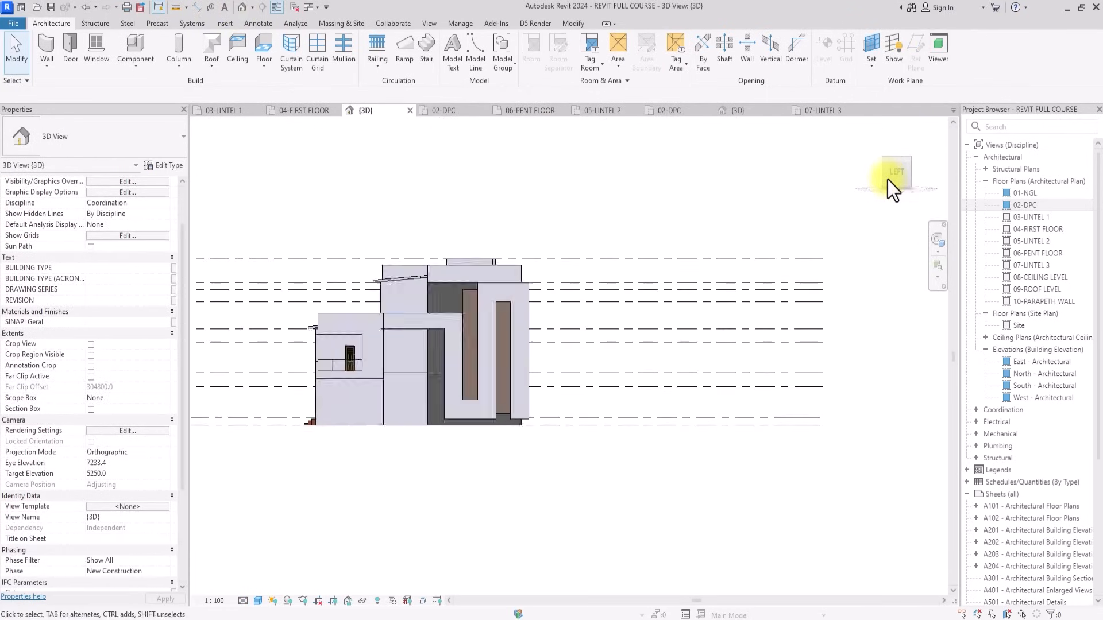
click(319, 46)
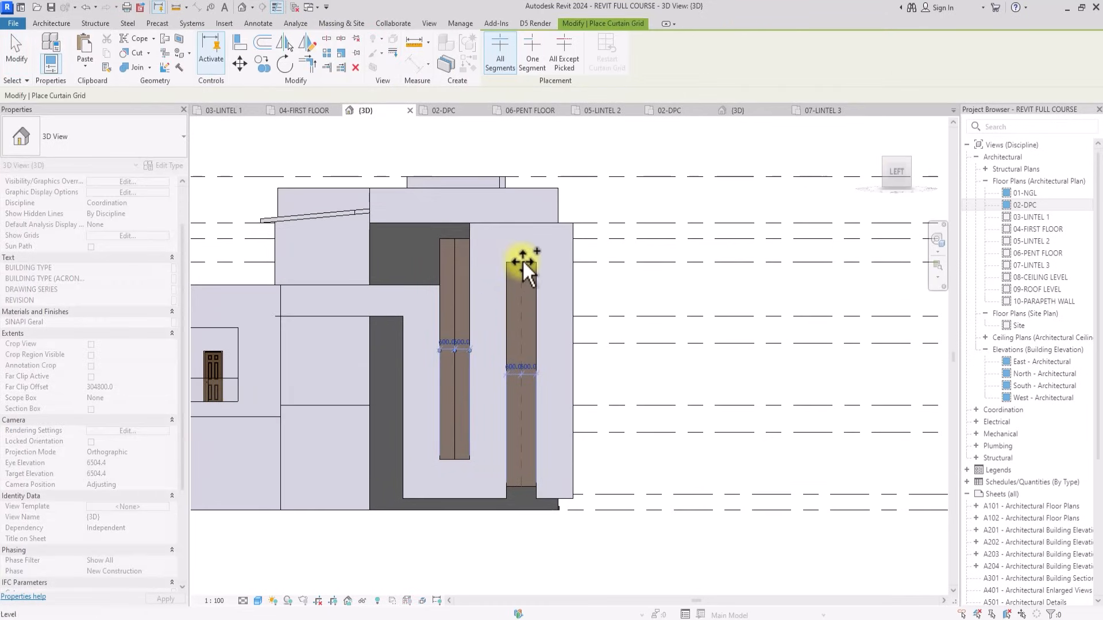
scroll(534, 356, up, 3)
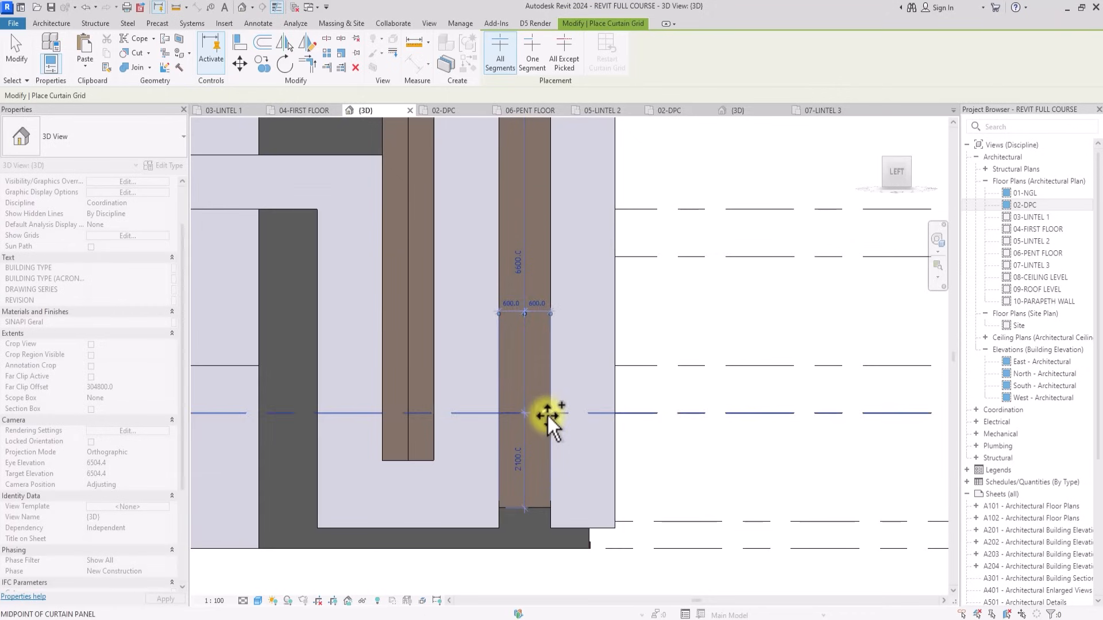
Add horizontal curtain grid lines 2100 mm above the front curtain wall's base and 1050 mm above the rear one's base.
click(547, 414)
click(436, 409)
scroll(436, 409, down, 1)
middle_drag(436, 409, 389, 486)
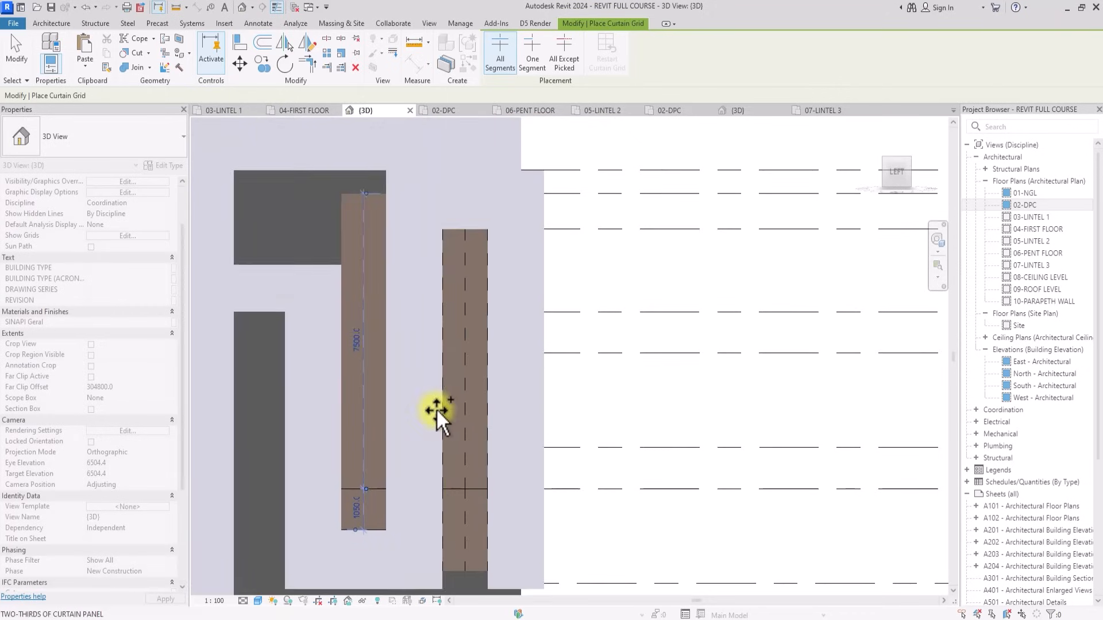
Add horizontal curtain grid lines to the front curtain wall 3150 mm below its top and midway through the panels above and below, at 1575 and 1725 mm.
click(487, 351)
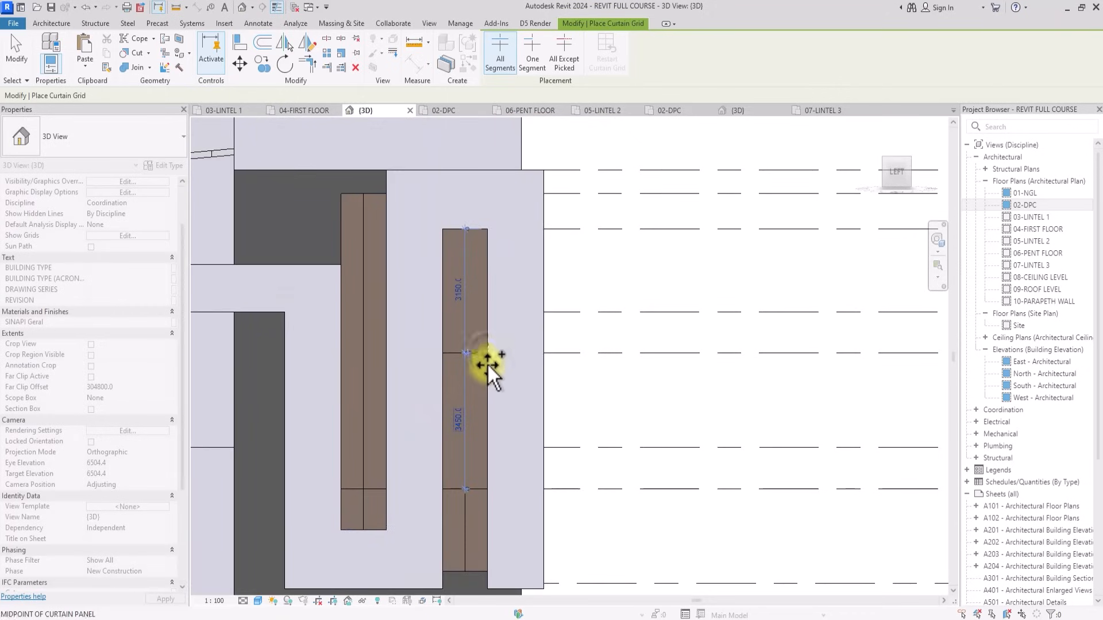
click(486, 422)
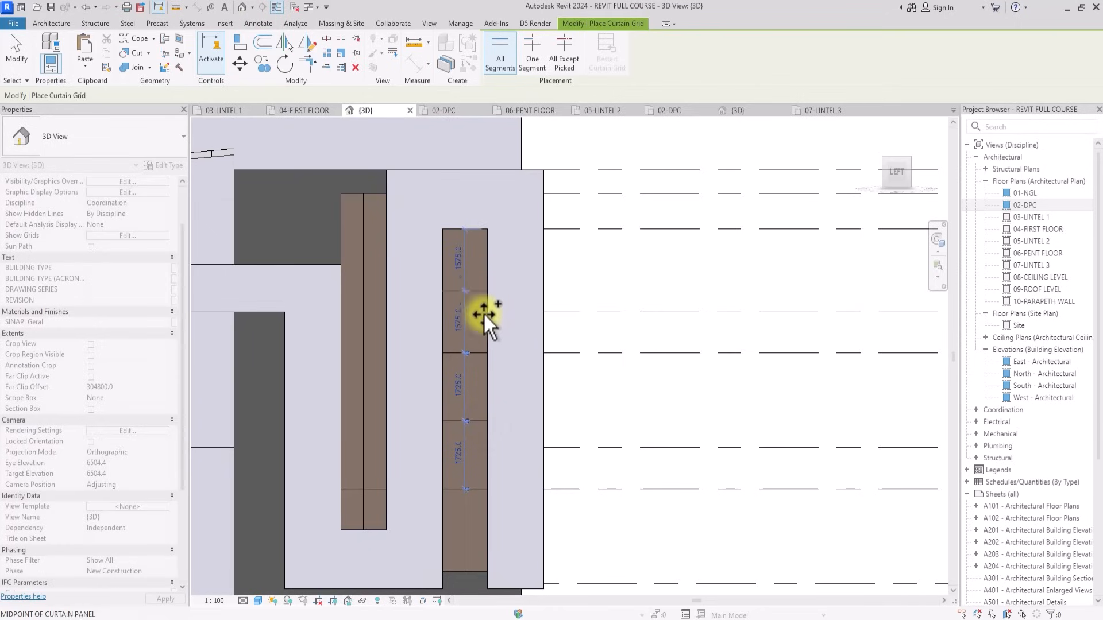
click(482, 283)
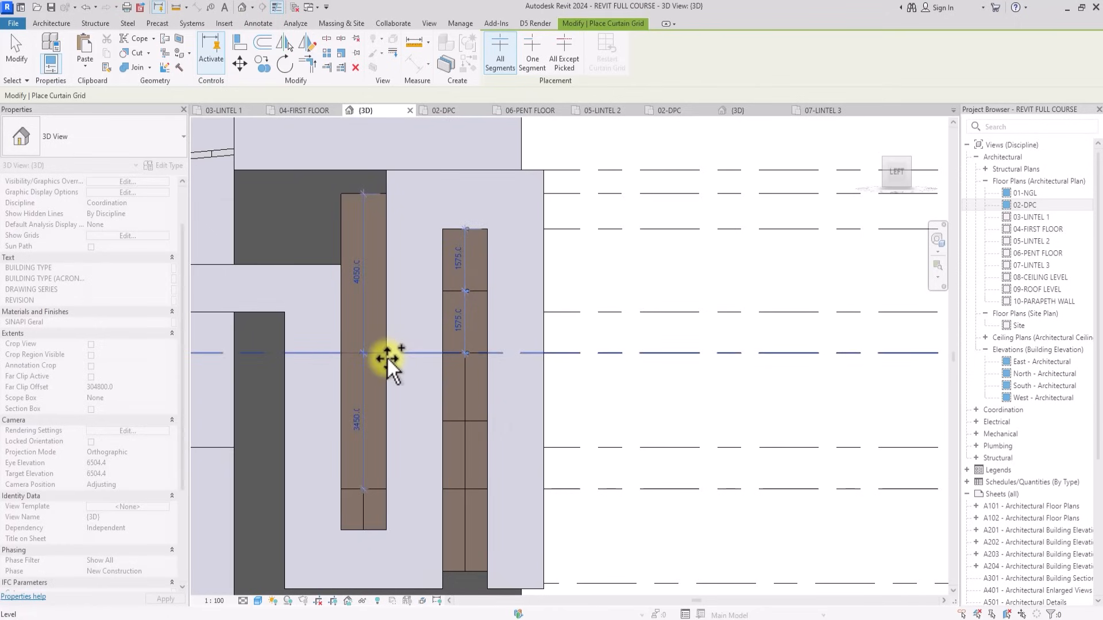
Add horizontal grid lines to the rear curtain wall 3450 mm above its existing one and 900 mm below the top, halving the sections at 1725 and 1575 mm.
click(388, 356)
click(383, 421)
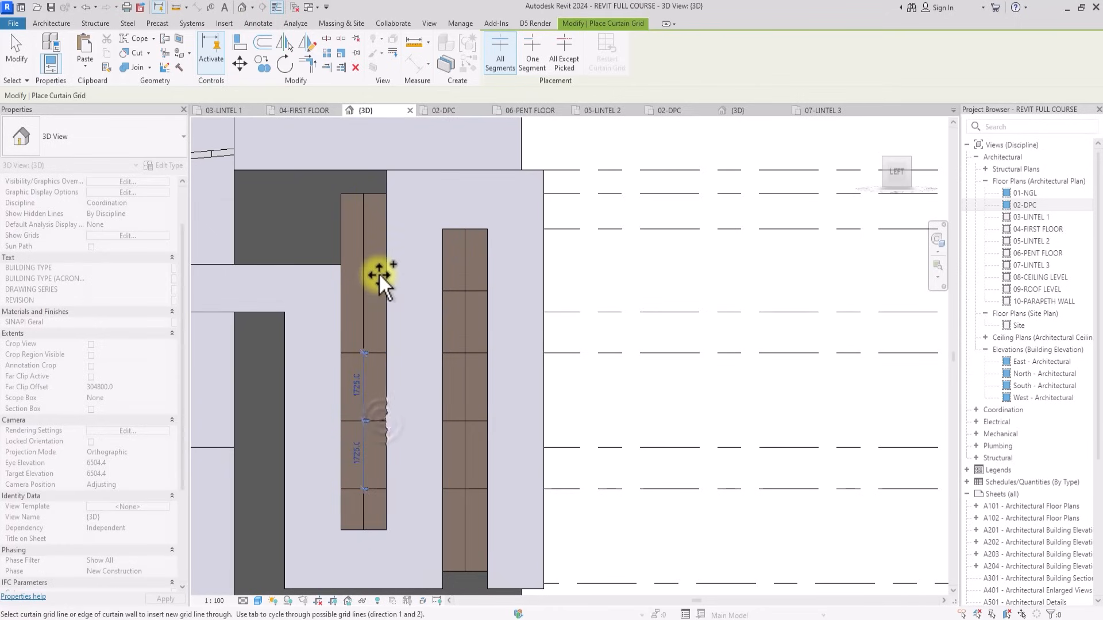
click(383, 230)
scroll(382, 285, up, 2)
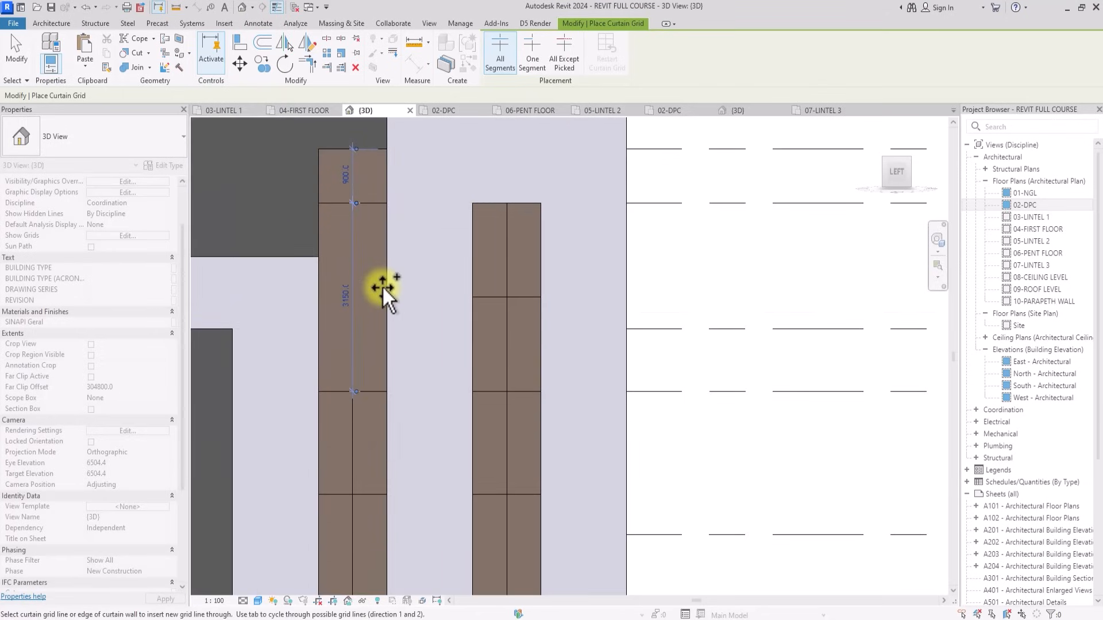
click(382, 285)
scroll(381, 285, down, 4)
key(Escape)
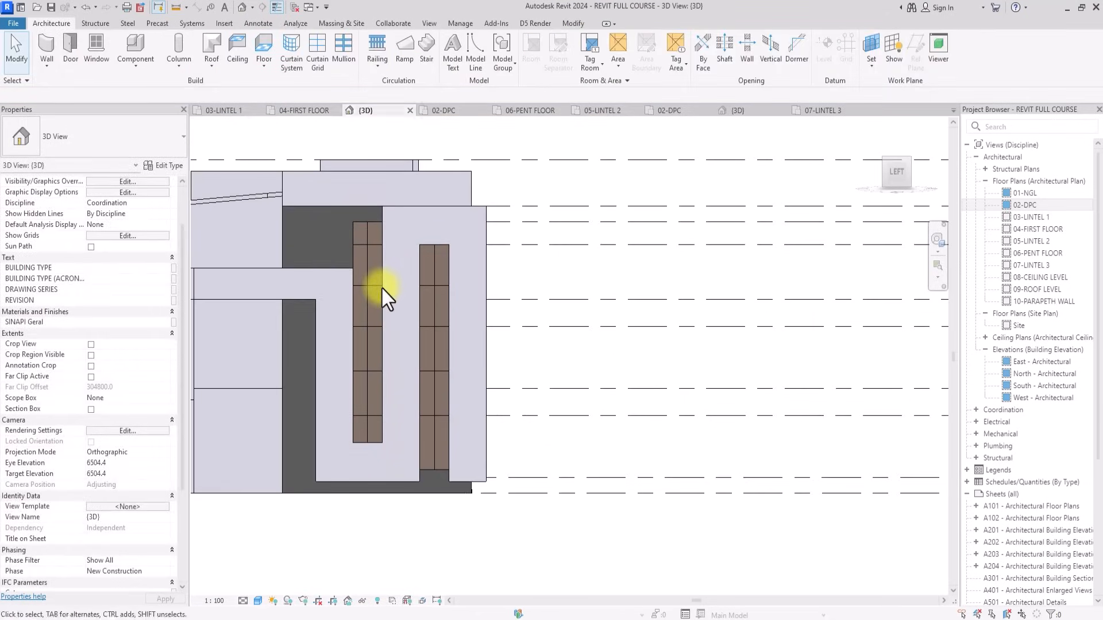
Place MULLION MAIN rectangular mullions on all grid lines of both tall curtain walls.
click(344, 49)
click(547, 51)
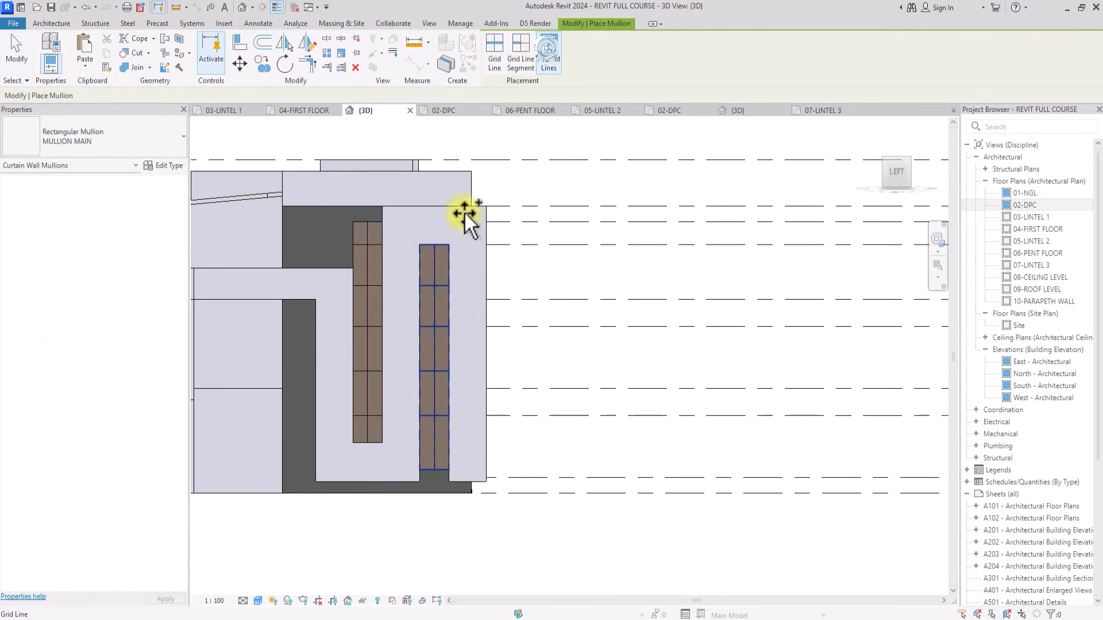
click(428, 286)
click(356, 250)
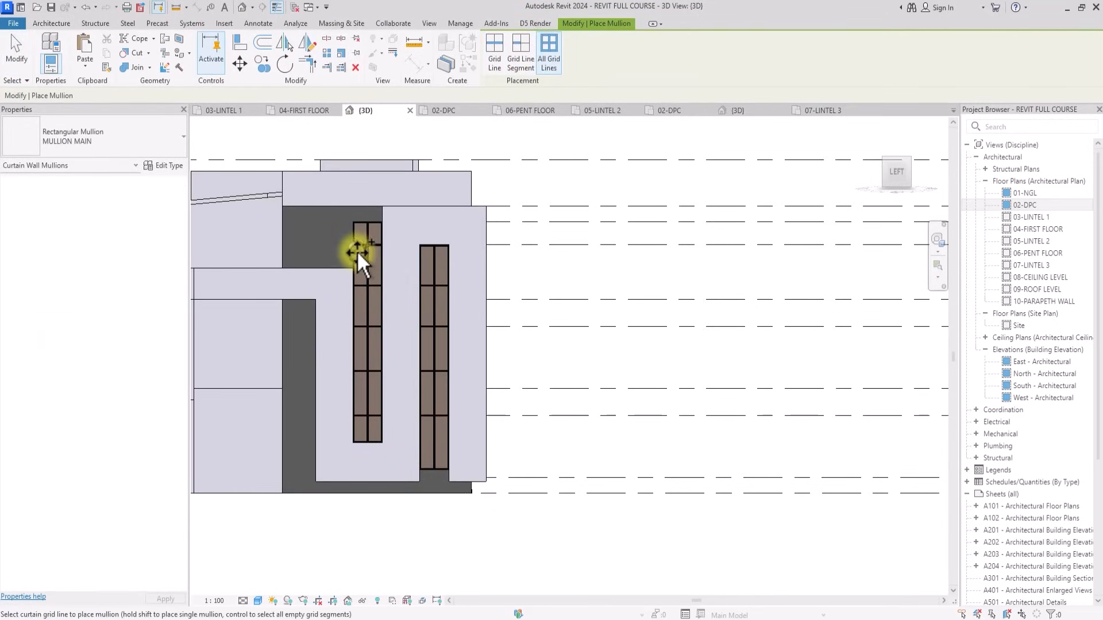
key(Escape)
key(Escape)
Change the two lowest and two uppermost glazed panels of the front curtain wall to Windows_Curtain_Wall Metal_Aluminum-50_Thickness.
scroll(403, 331, up, 5)
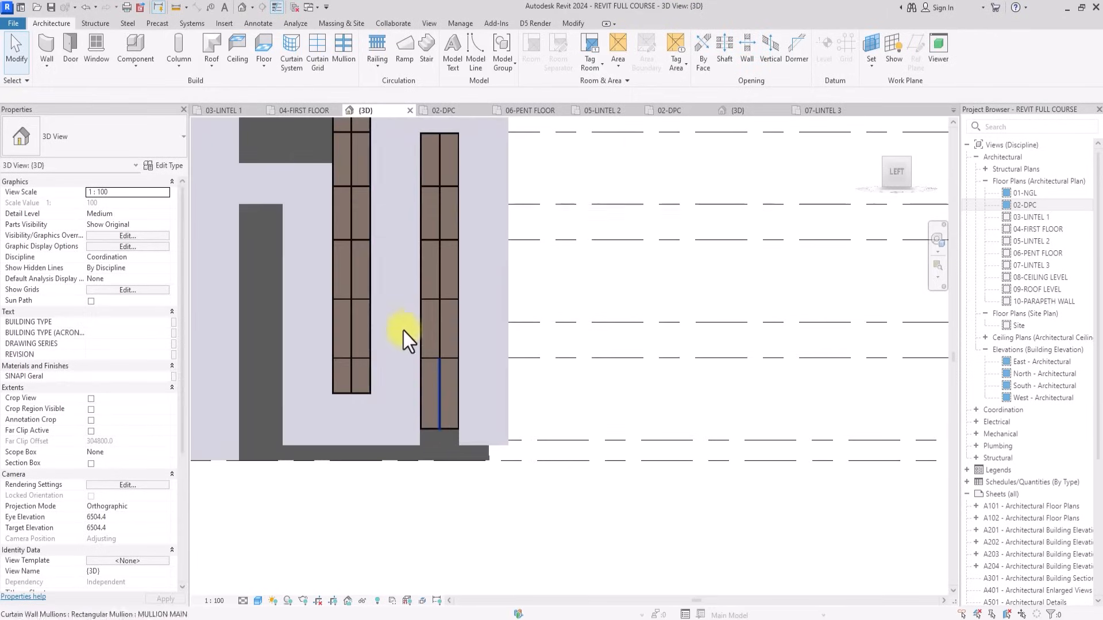
scroll(419, 356, up, 1)
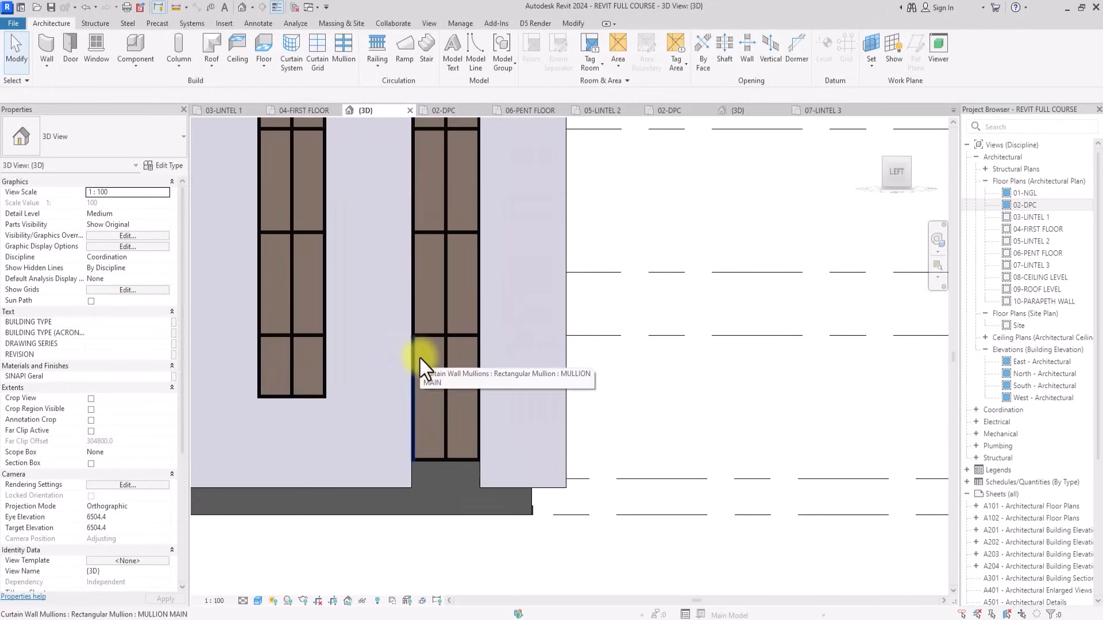
click(418, 357)
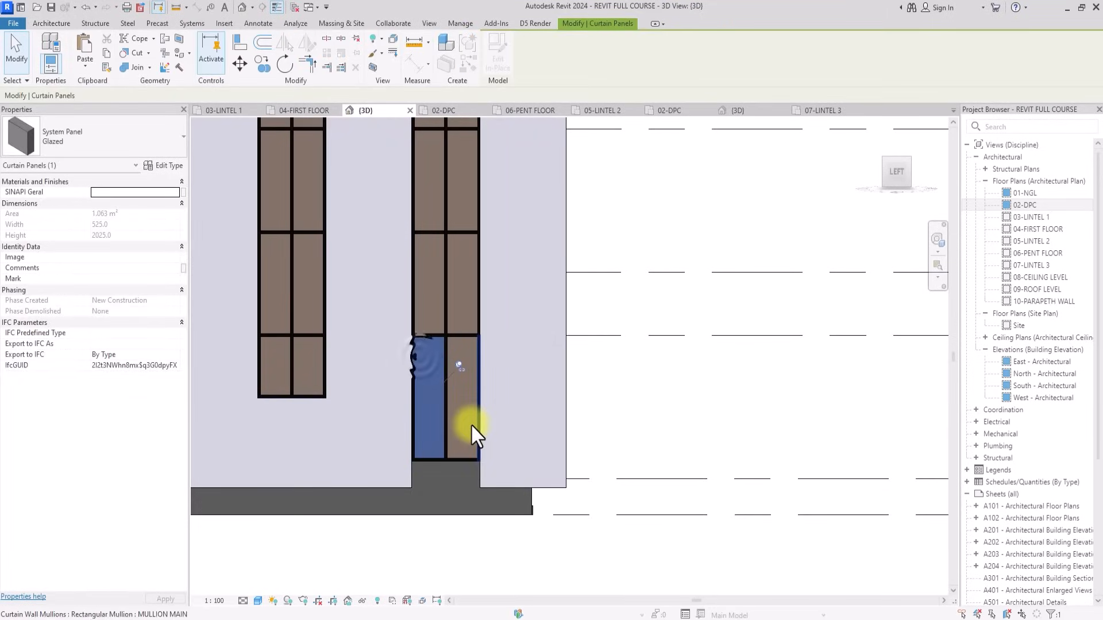
key(Tab)
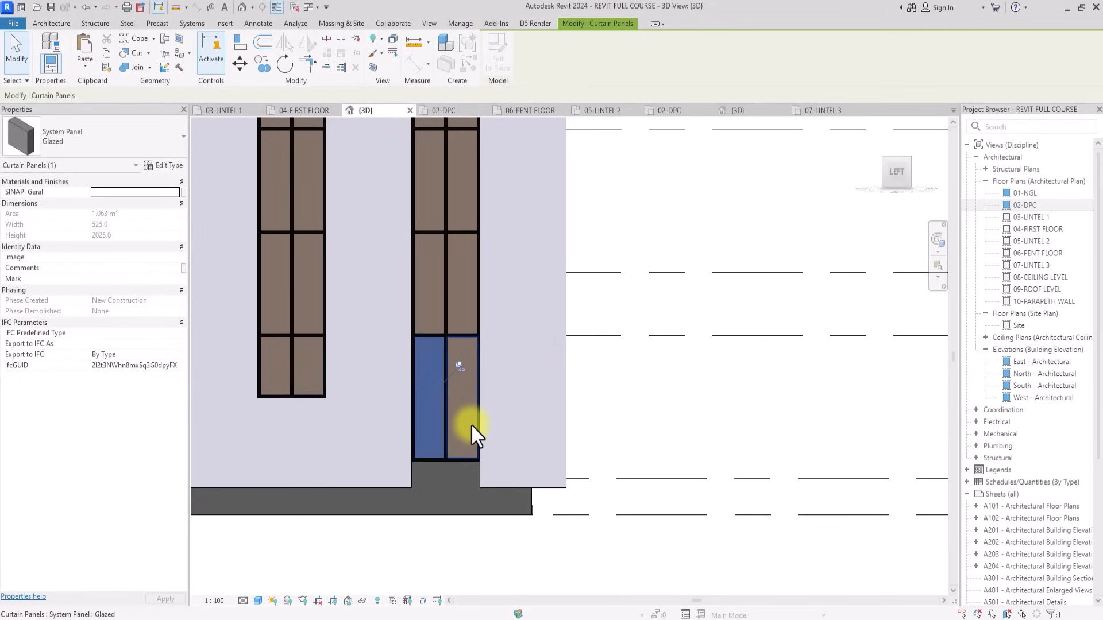
ctrl+click(470, 423)
scroll(453, 306, down, 3)
scroll(444, 250, up, 4)
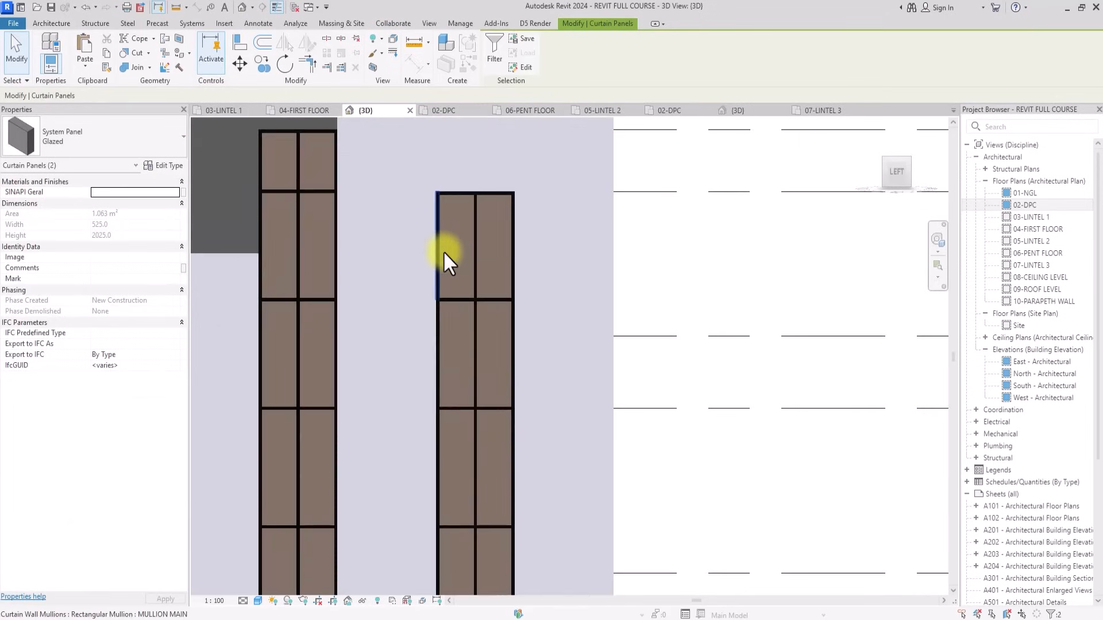
key(Tab)
ctrl+click(443, 250)
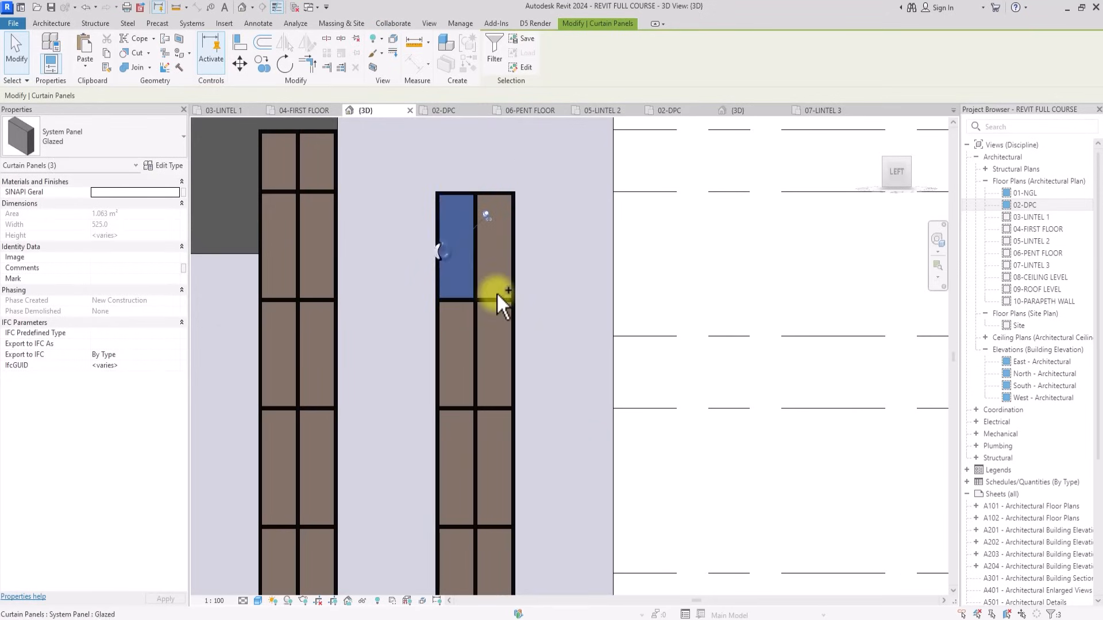
key(Tab)
ctrl+click(497, 293)
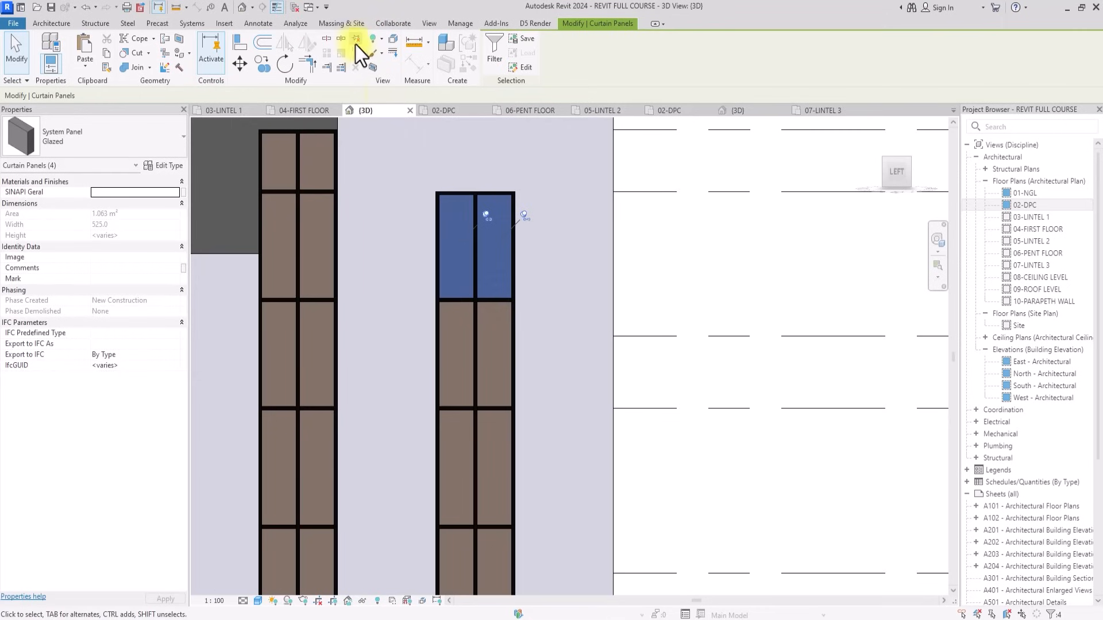
click(108, 144)
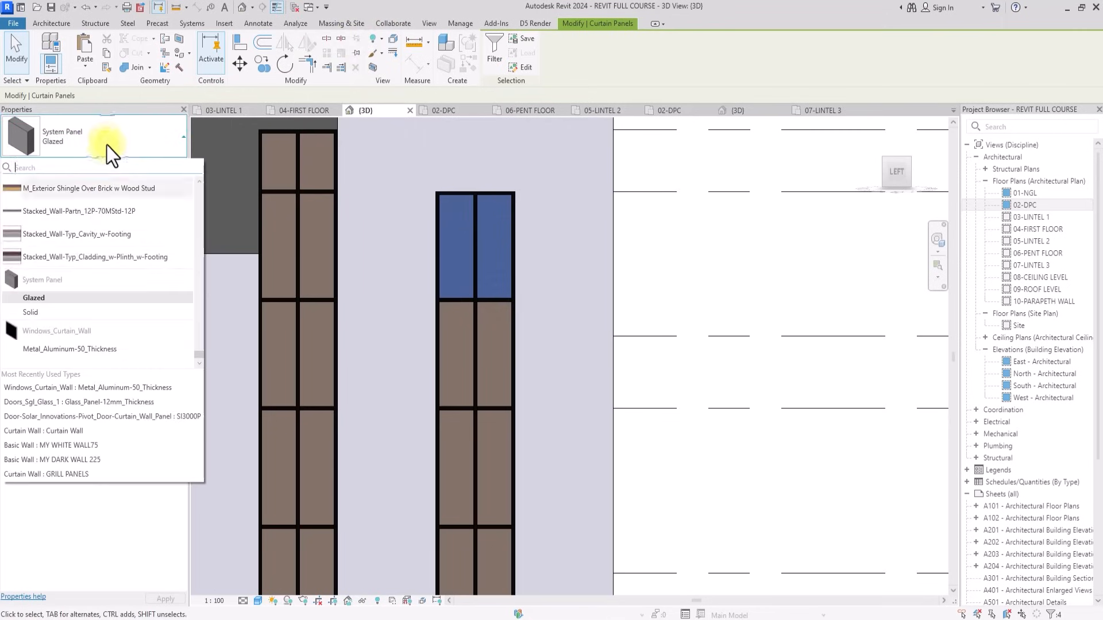
click(43, 348)
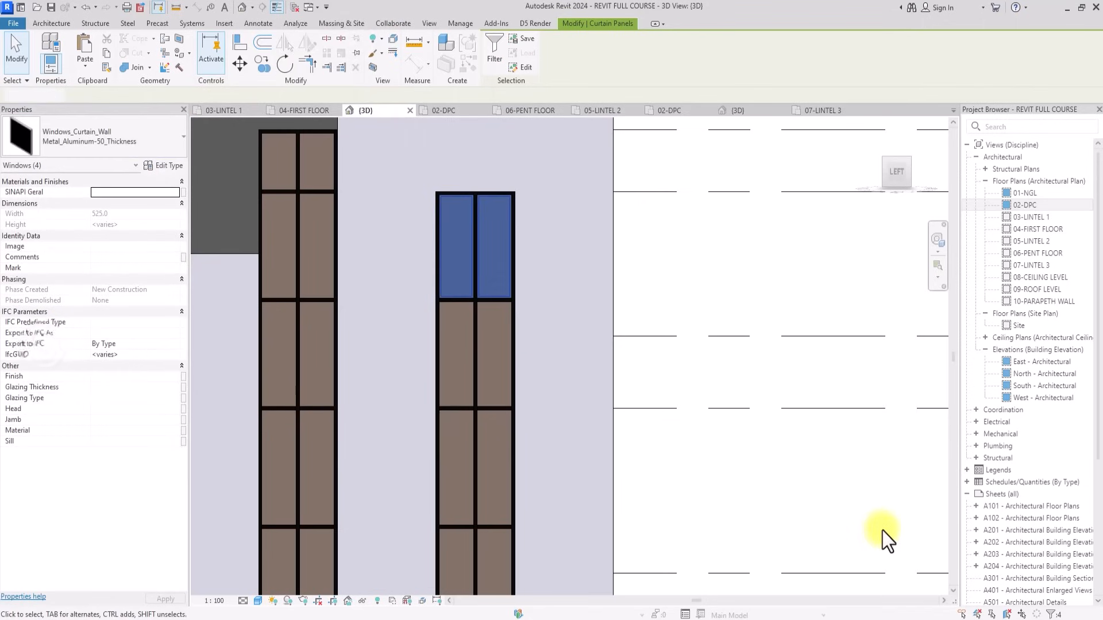
scroll(629, 291, down, 2)
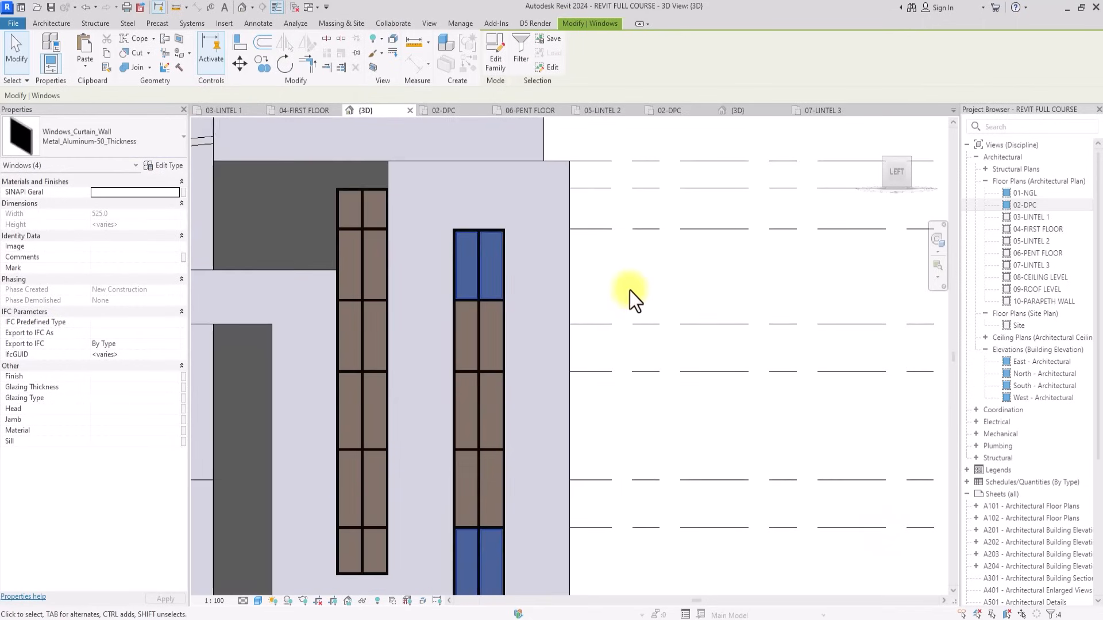
click(695, 264)
Change the rear curtain wall's two uppermost and two lowest panels to Windows_Curtain_Wall Metal_Aluminum-50_Thickness and check the whole house from an angle.
scroll(695, 265, down, 2)
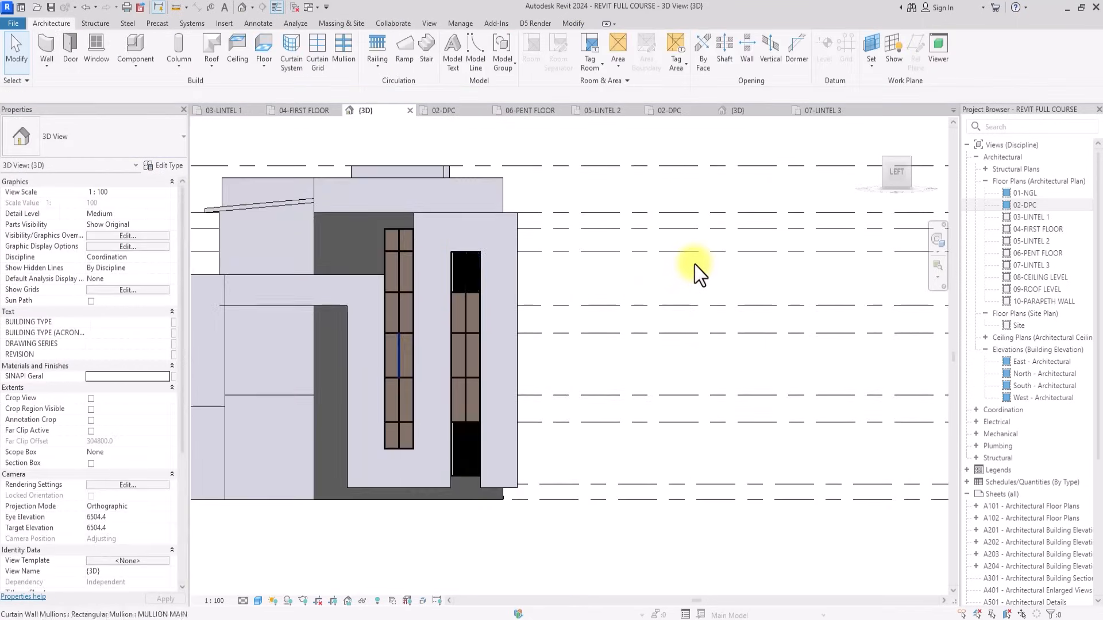
scroll(694, 264, up, 2)
scroll(695, 264, down, 2)
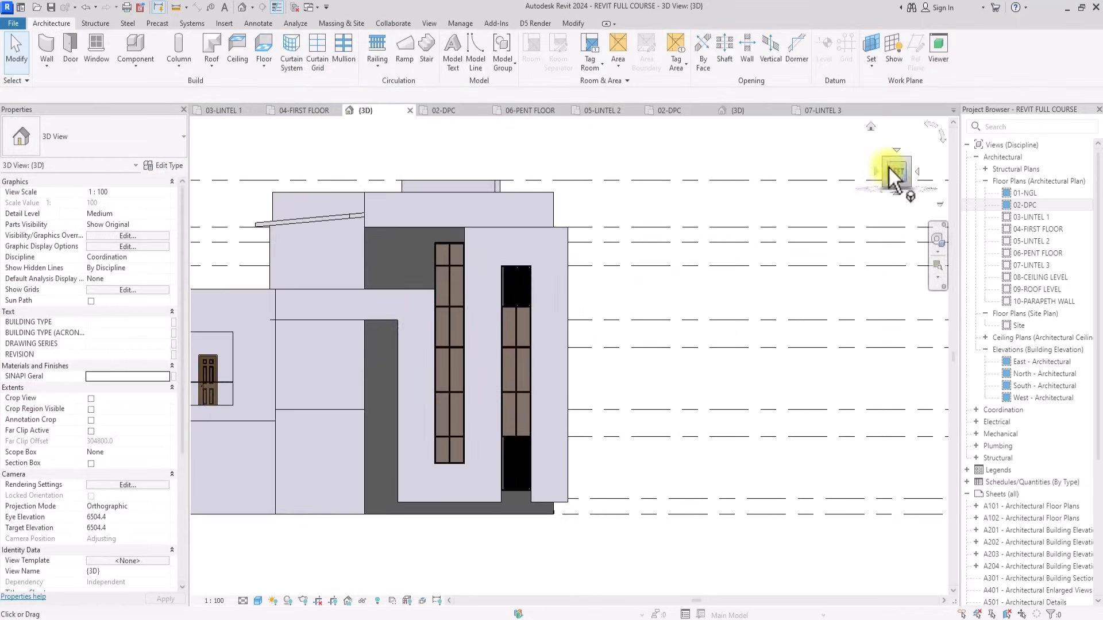
mouse_move(889, 168)
mouse_down()
mouse_move(815, 187)
mouse_move(942, 183)
mouse_move(687, 243)
mouse_move(552, 205)
mouse_move(515, 256)
mouse_move(601, 232)
mouse_move(865, 218)
mouse_move(862, 164)
mouse_up()
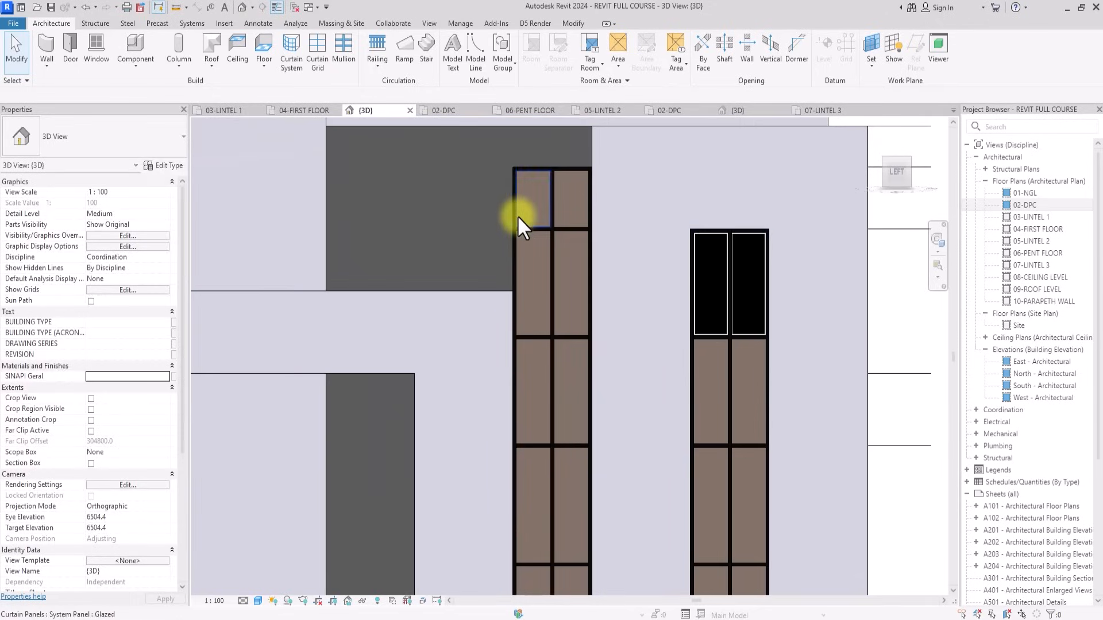
click(562, 224)
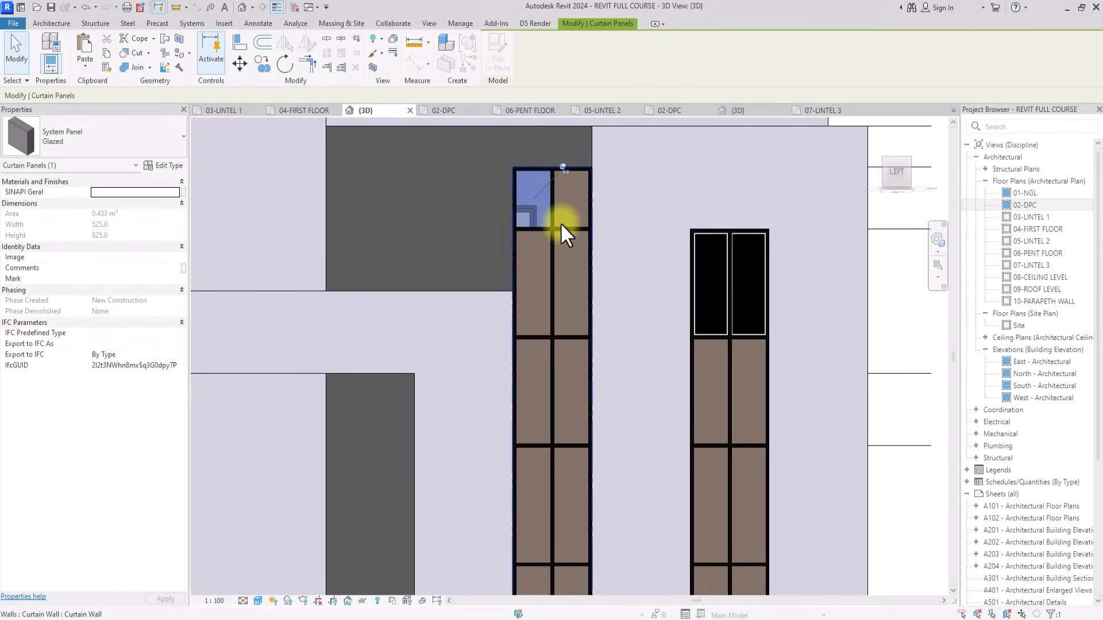
ctrl+click(561, 224)
scroll(572, 253, down, 5)
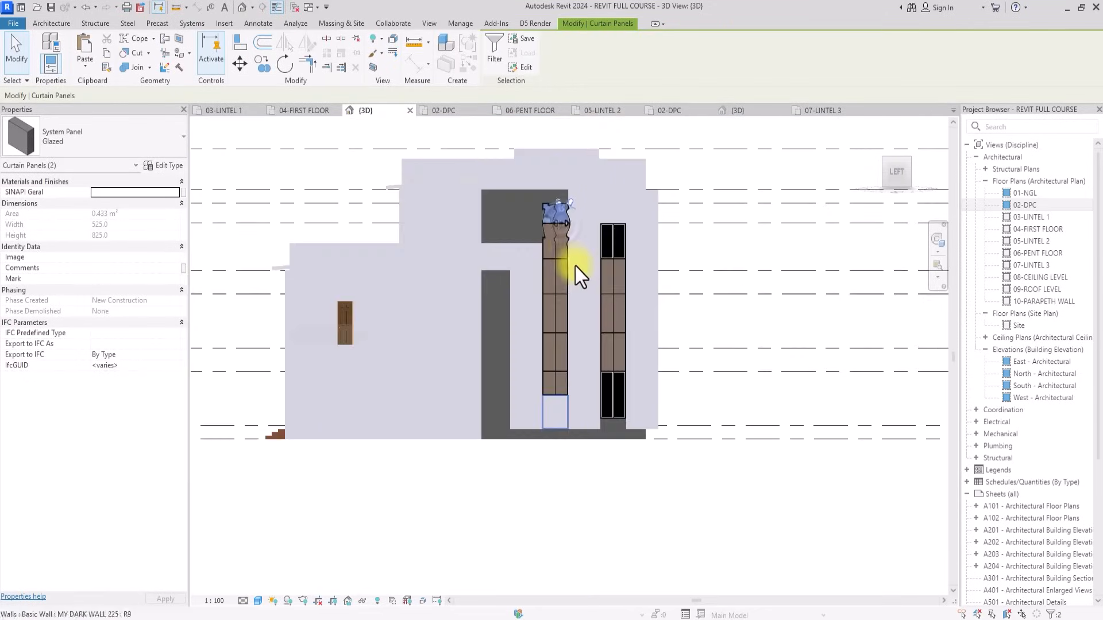
scroll(583, 287, up, 6)
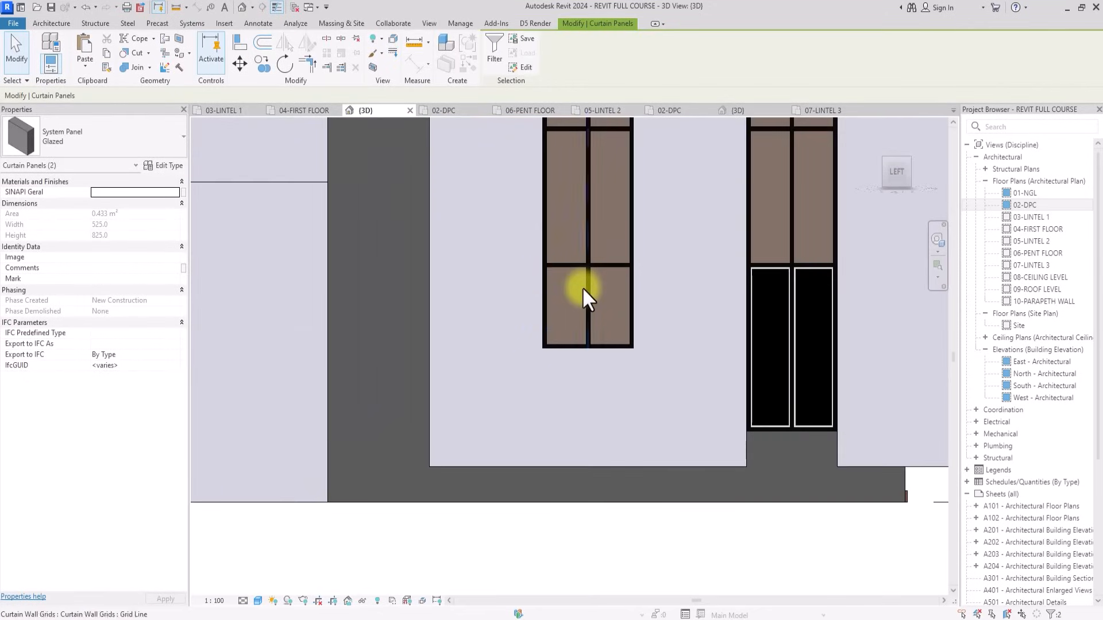
ctrl+click(582, 287)
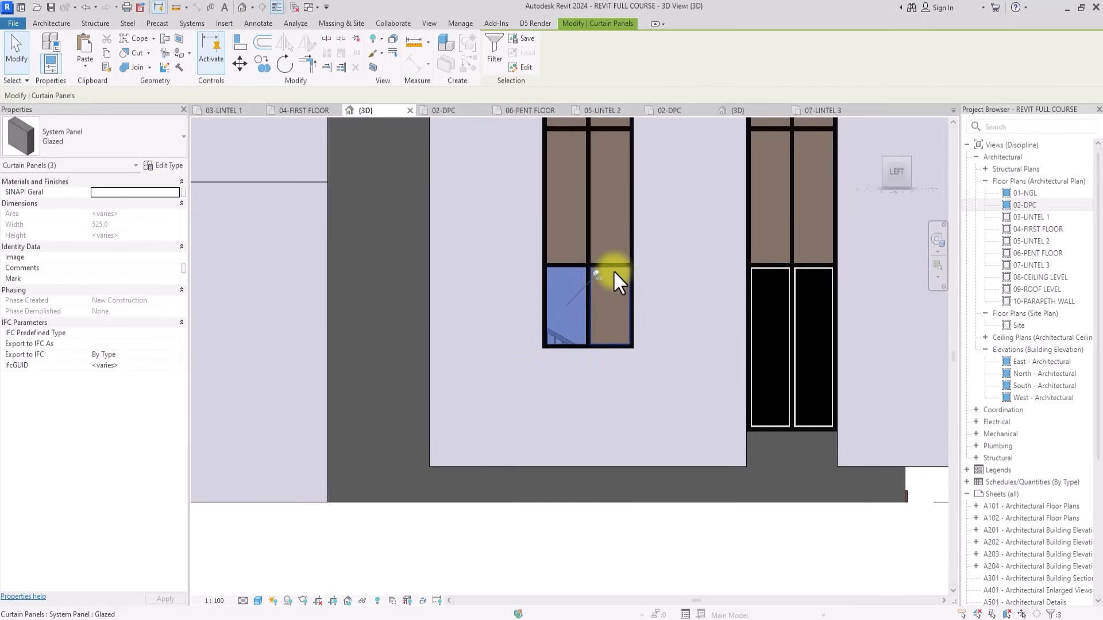
ctrl+click(613, 272)
scroll(614, 273, down, 2)
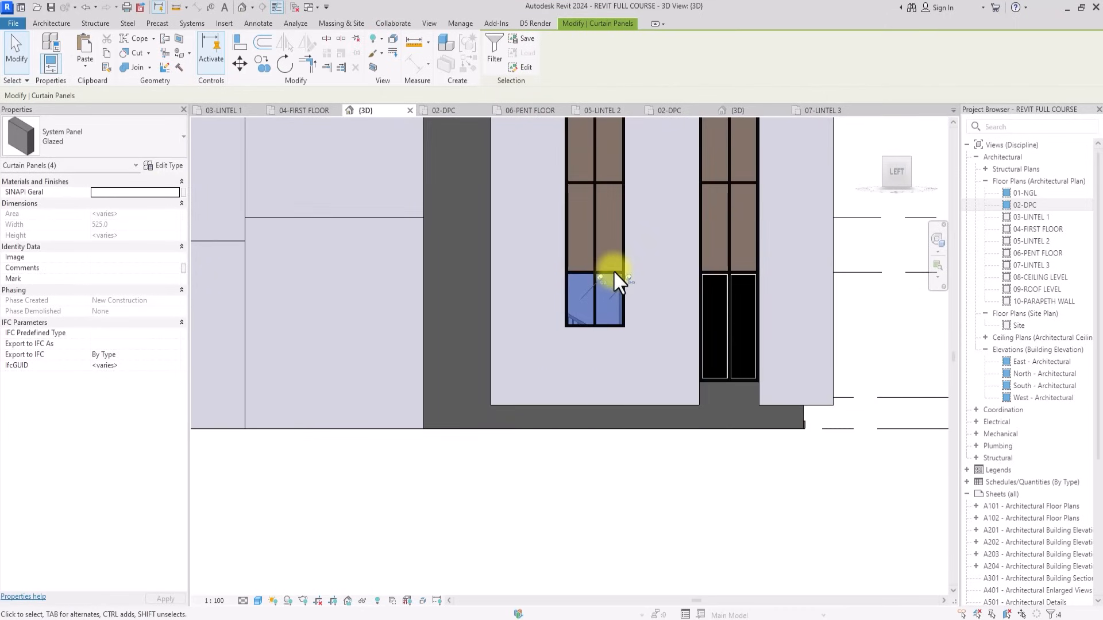
click(99, 135)
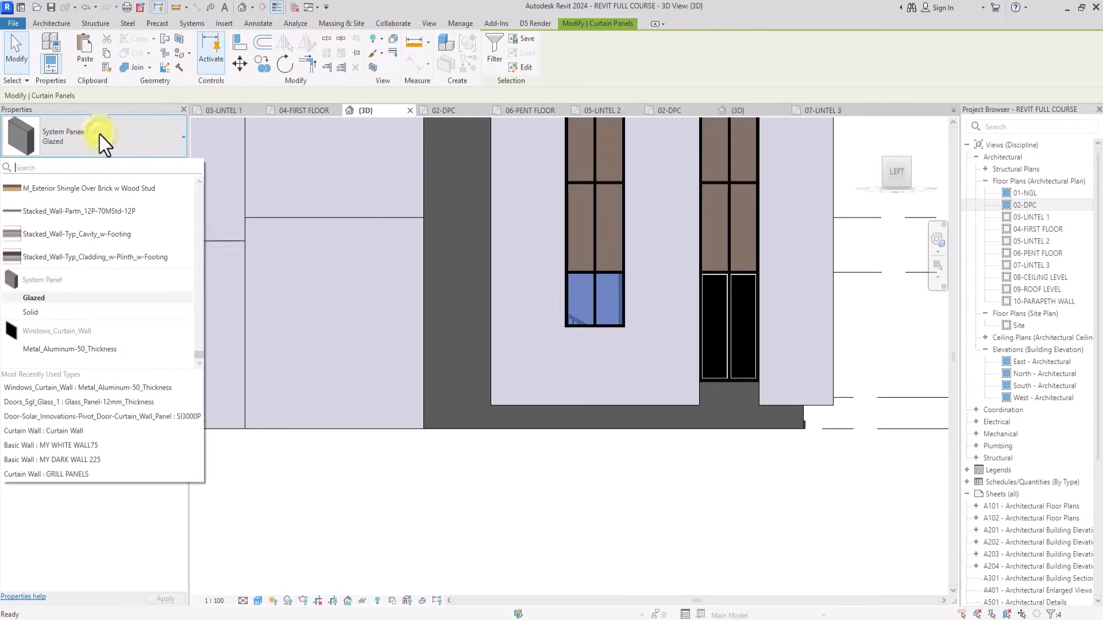
click(58, 348)
key(z)
key(f)
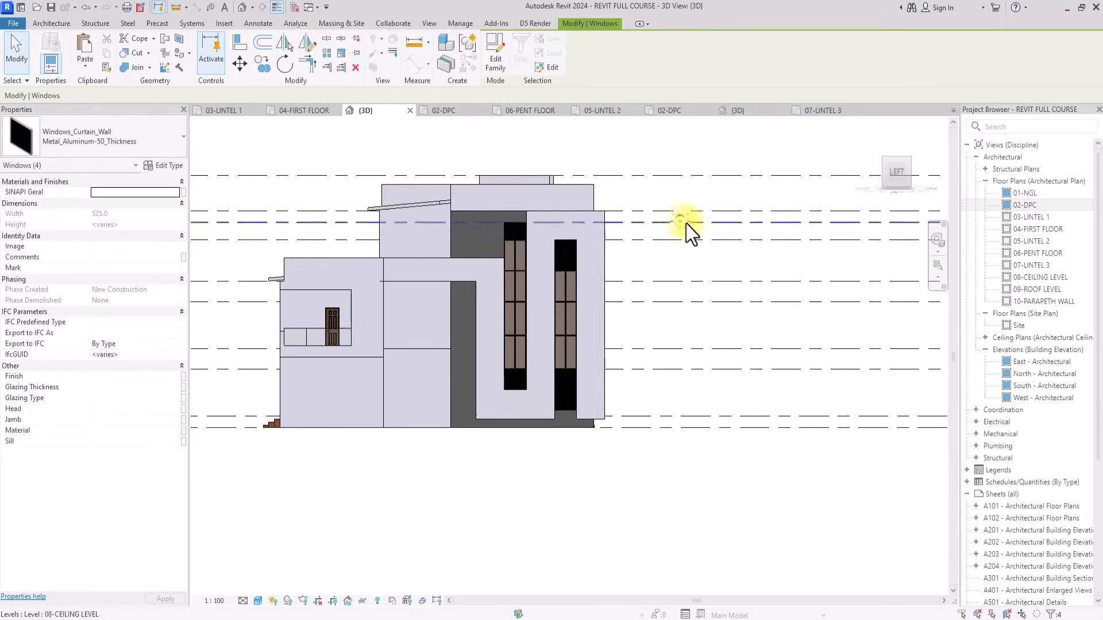
click(766, 258)
click(906, 161)
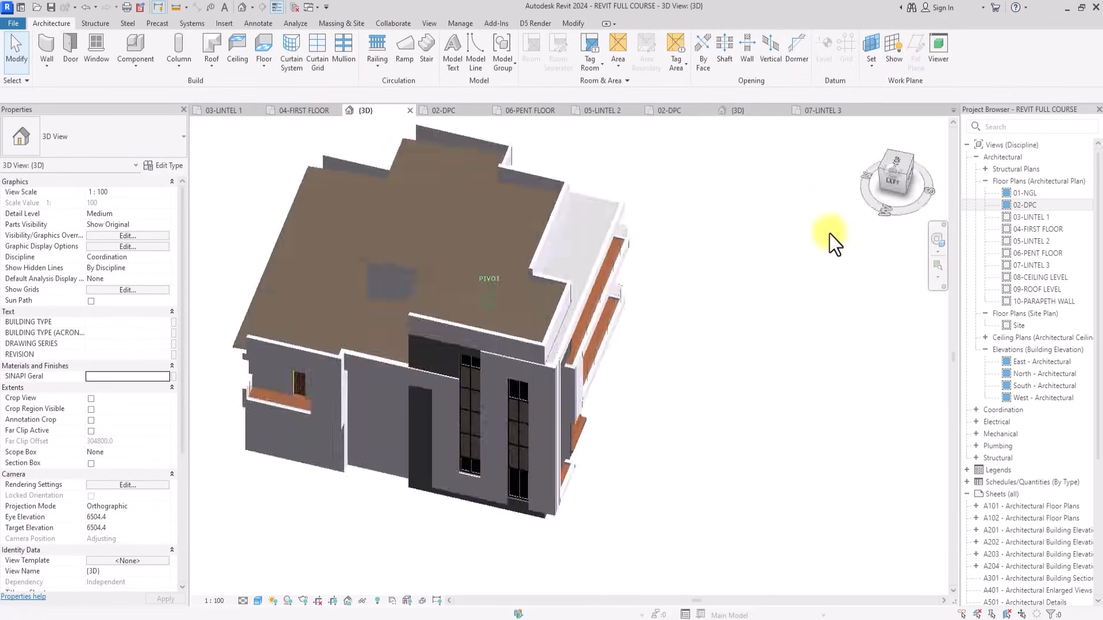
In the 02-DPC floor plan, copy the front room's 2400 mm curtain wall into the empty space left of the house.
double_click(1032, 206)
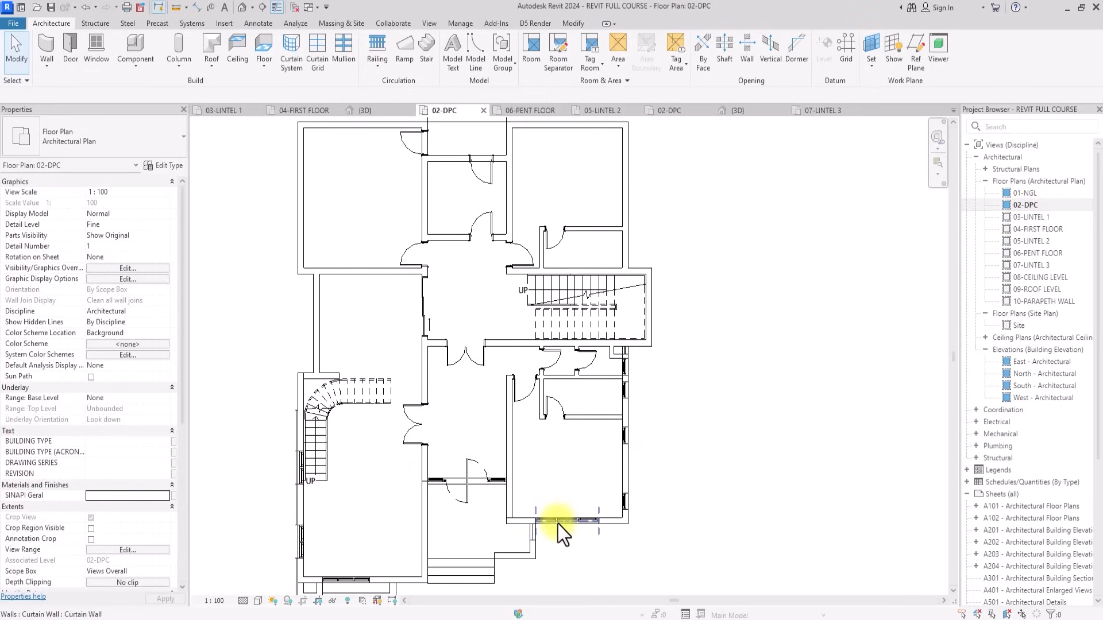
click(557, 524)
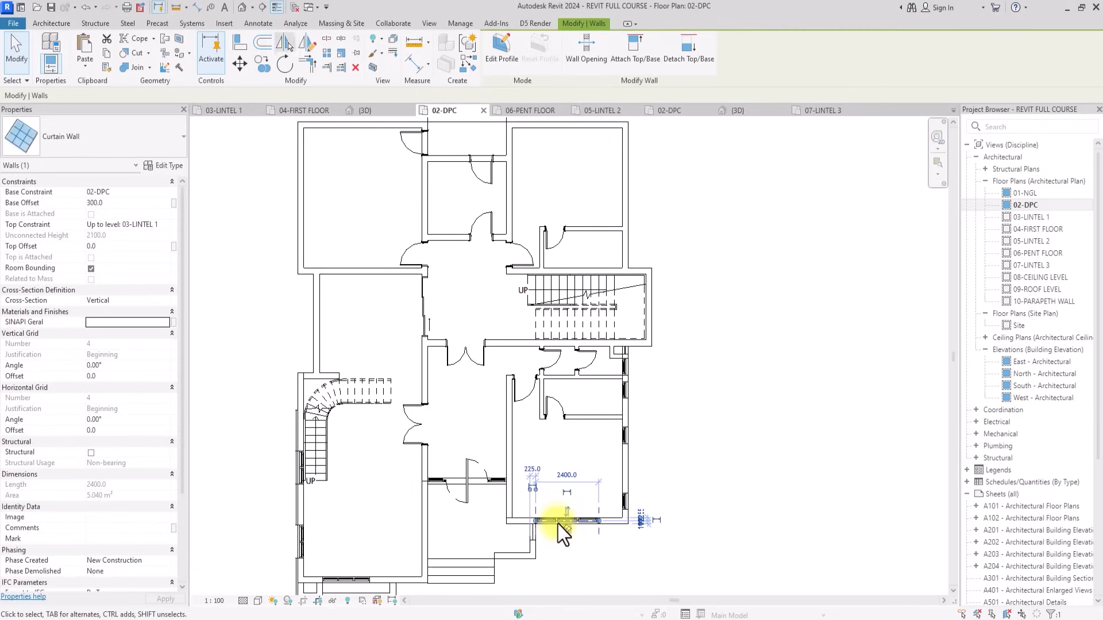
click(262, 63)
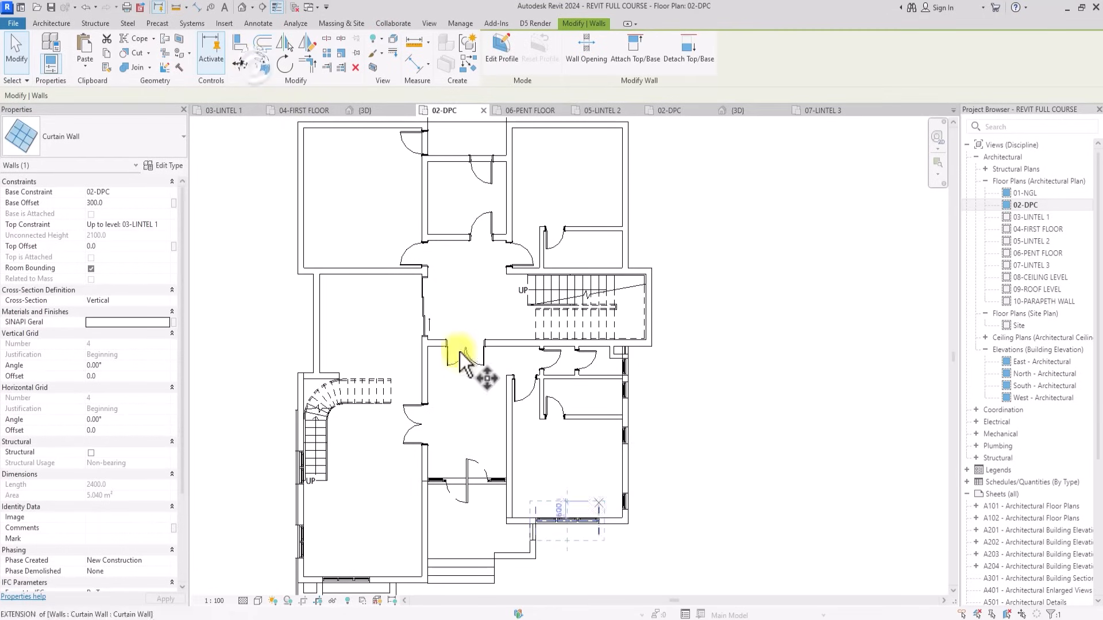
click(560, 552)
middle_drag(230, 318, 394, 370)
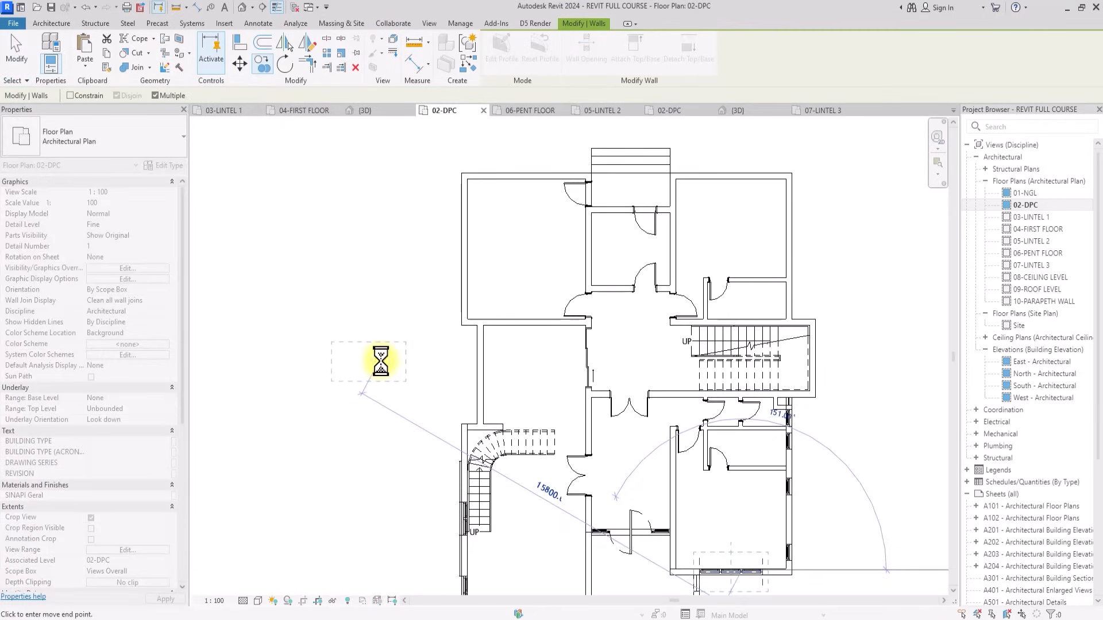
click(321, 353)
key(Escape)
Measure the outer face of the recessed left wall beside the stairs with a detail line.
scroll(381, 365, up, 2)
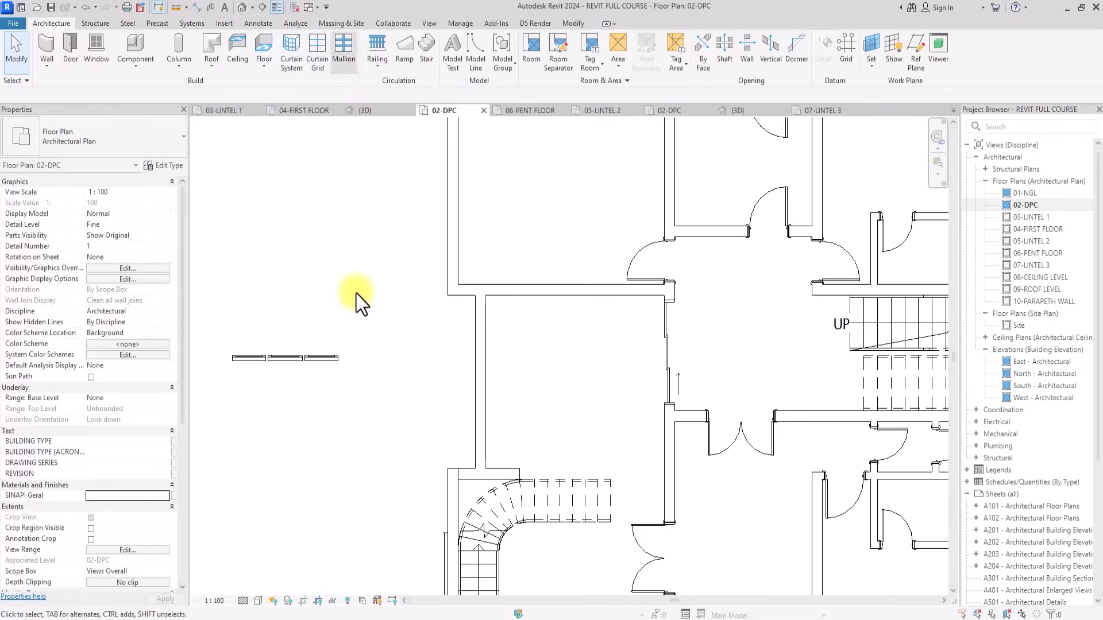
click(258, 23)
click(294, 48)
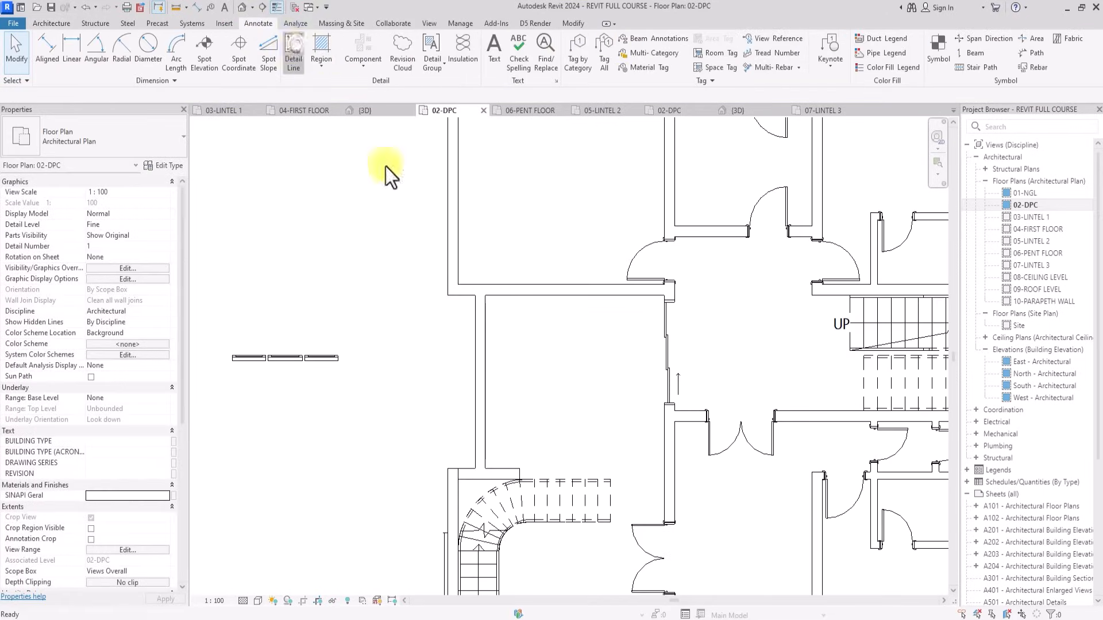
scroll(490, 302, up, 2)
click(466, 303)
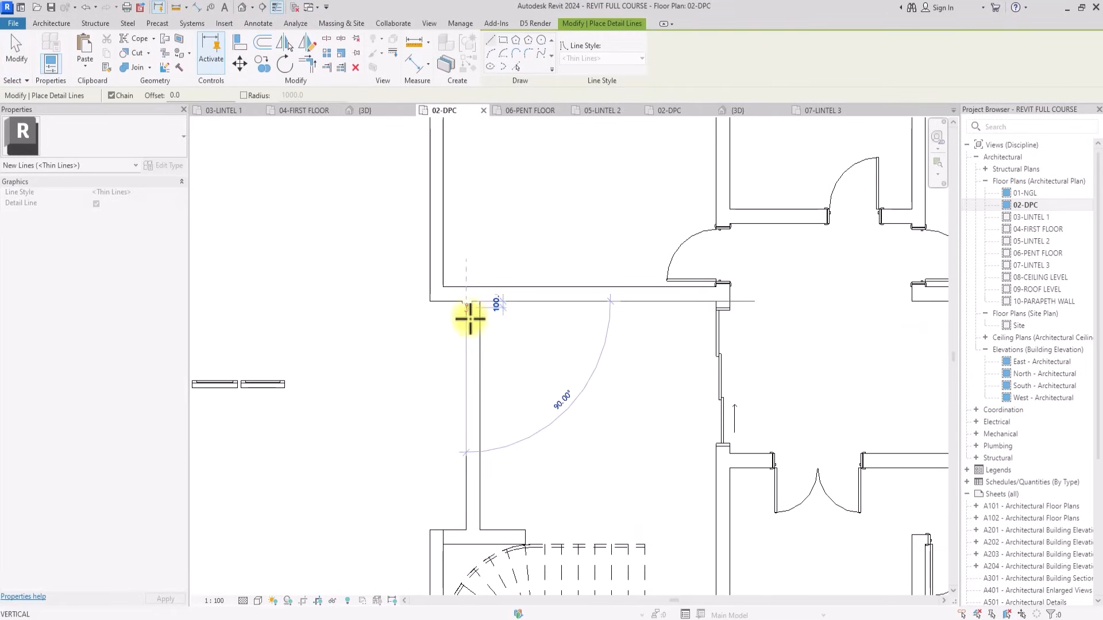
click(451, 532)
scroll(333, 431, down, 5)
key(Escape)
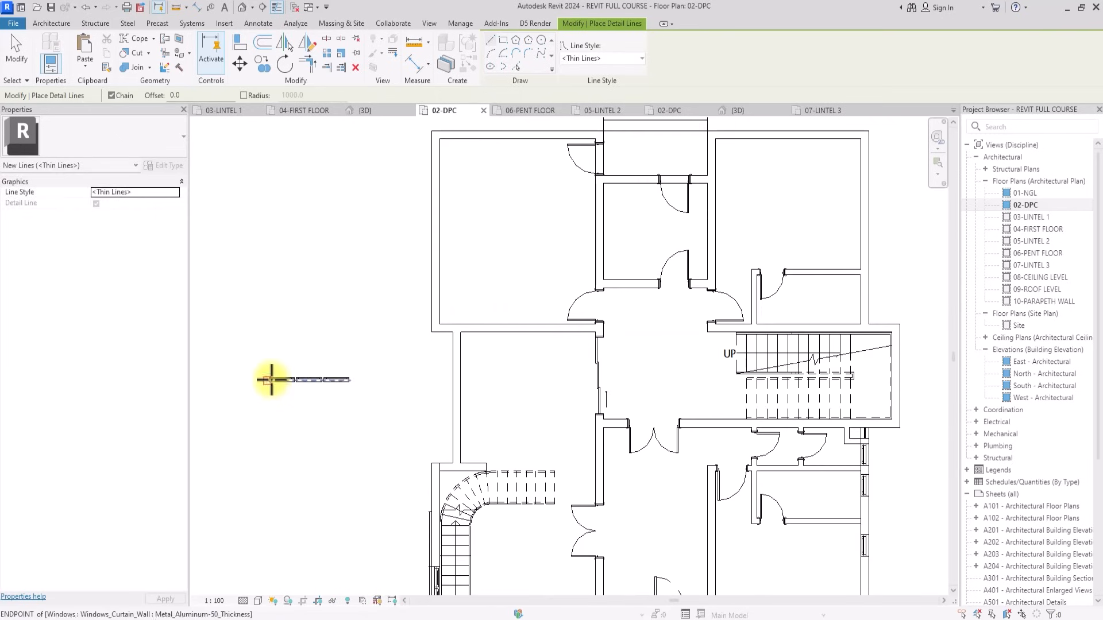
scroll(269, 378, up, 5)
scroll(247, 371, down, 2)
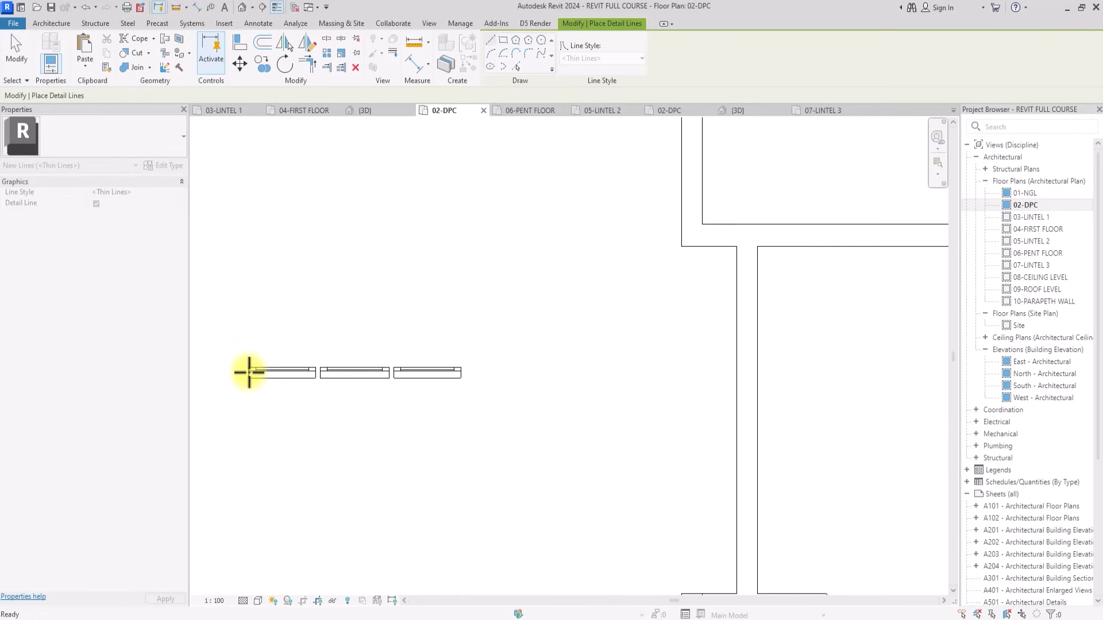
key(Escape)
Check the lengths of the front room's curtain wall and of its copy left of the house.
scroll(253, 376, down, 5)
scroll(433, 467, up, 3)
scroll(500, 501, up, 2)
click(520, 501)
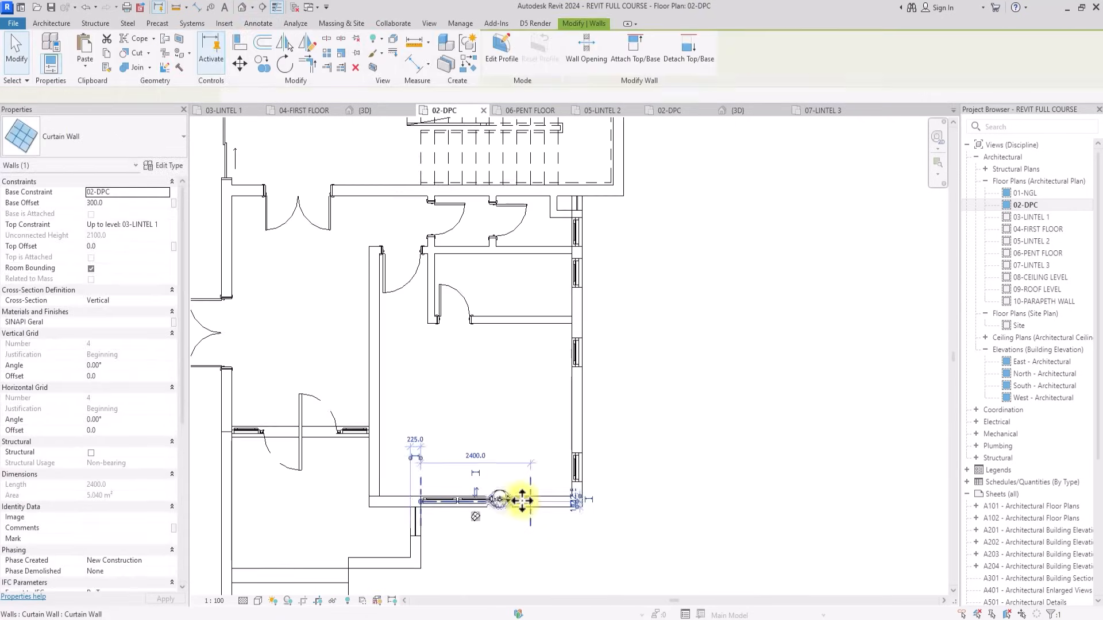
scroll(522, 501, down, 5)
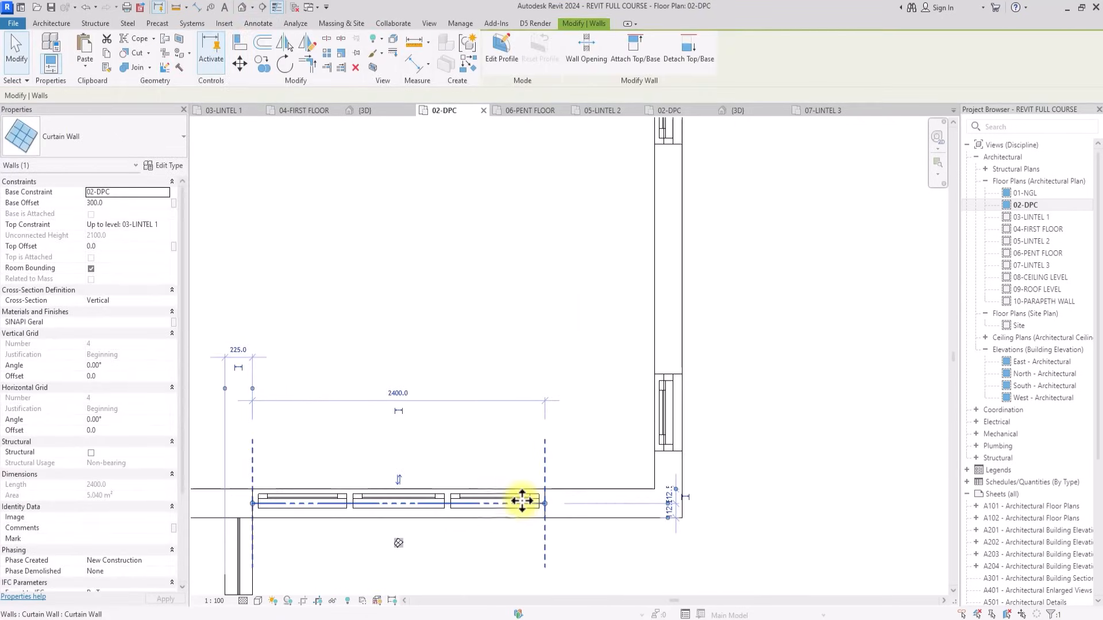
click(240, 343)
scroll(237, 343, up, 1)
scroll(229, 340, down, 3)
middle_drag(229, 339, 366, 363)
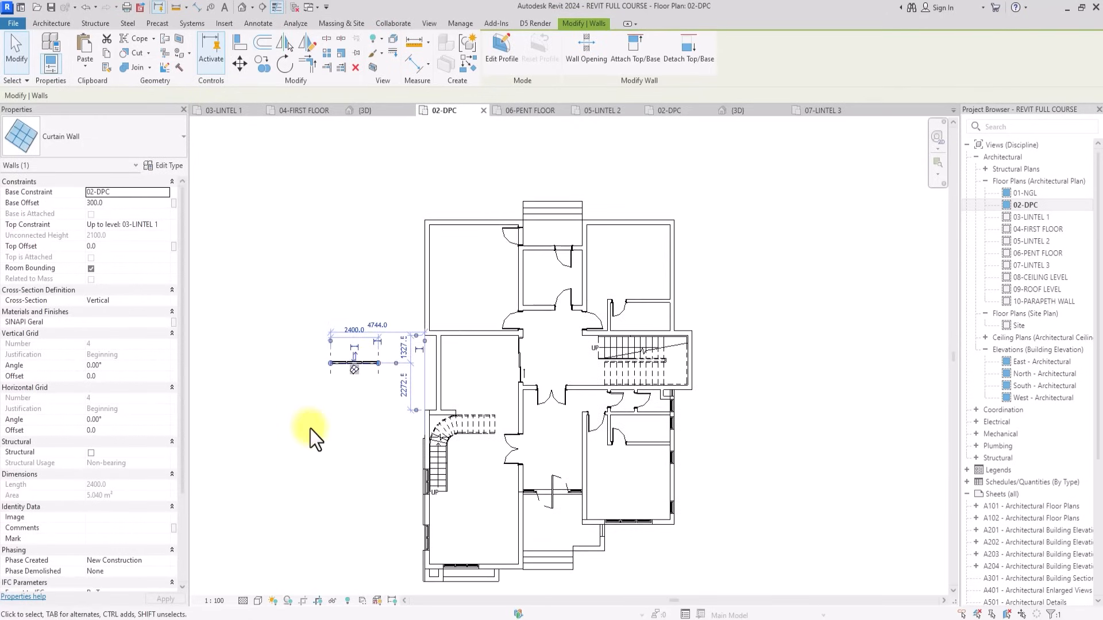
click(311, 429)
Draw detail lines along the recessed left wall's inner face and across the wall 600 mm from each end to mark the window position.
scroll(310, 429, up, 3)
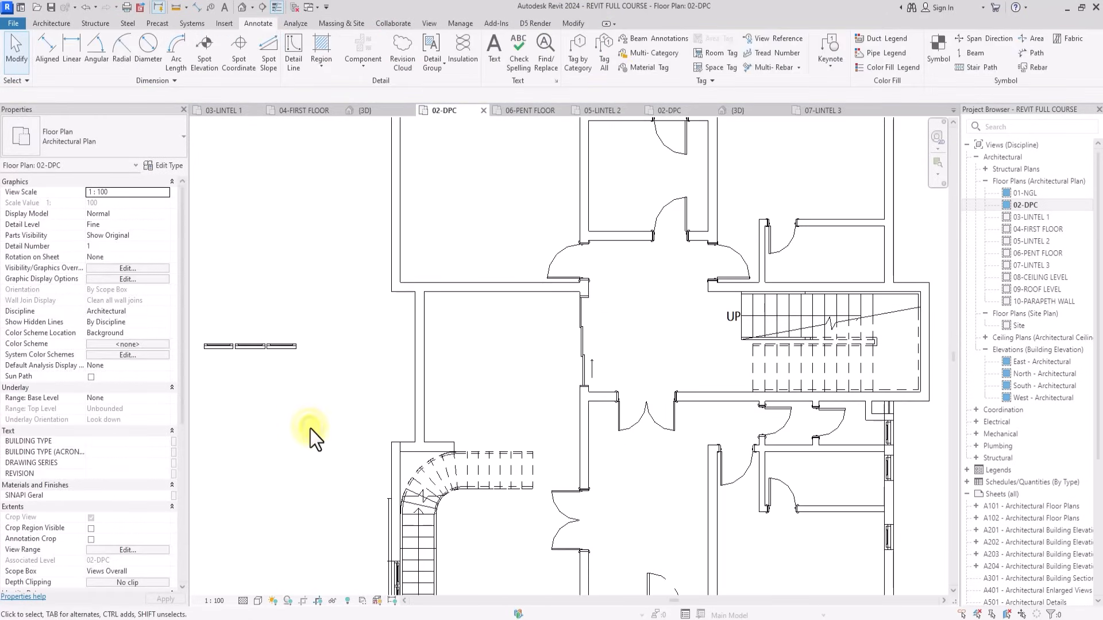
click(291, 58)
click(427, 294)
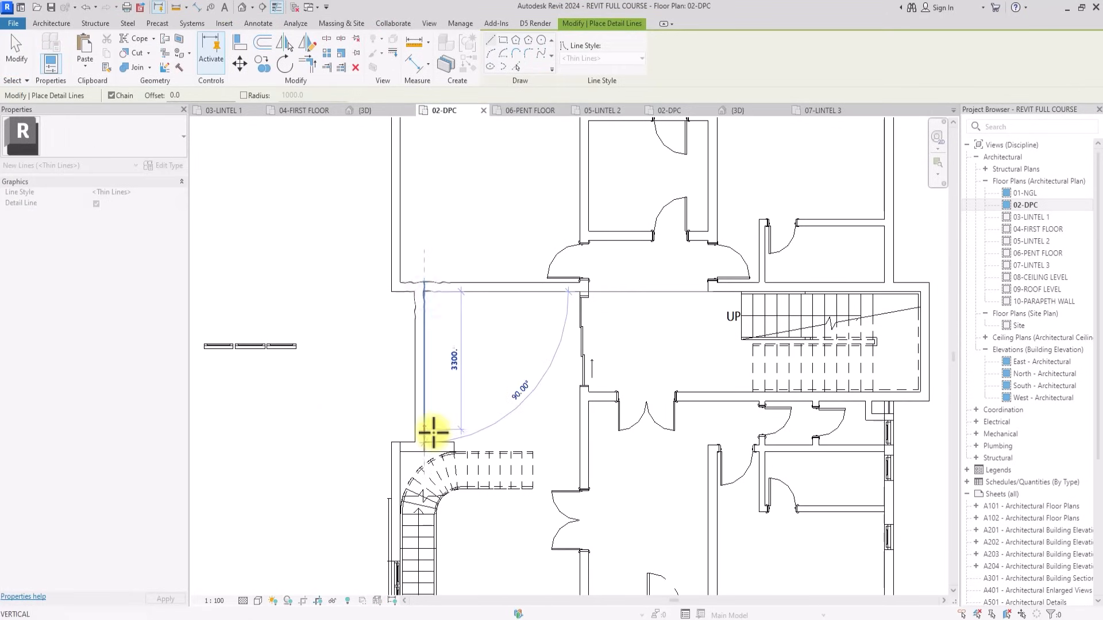
click(433, 432)
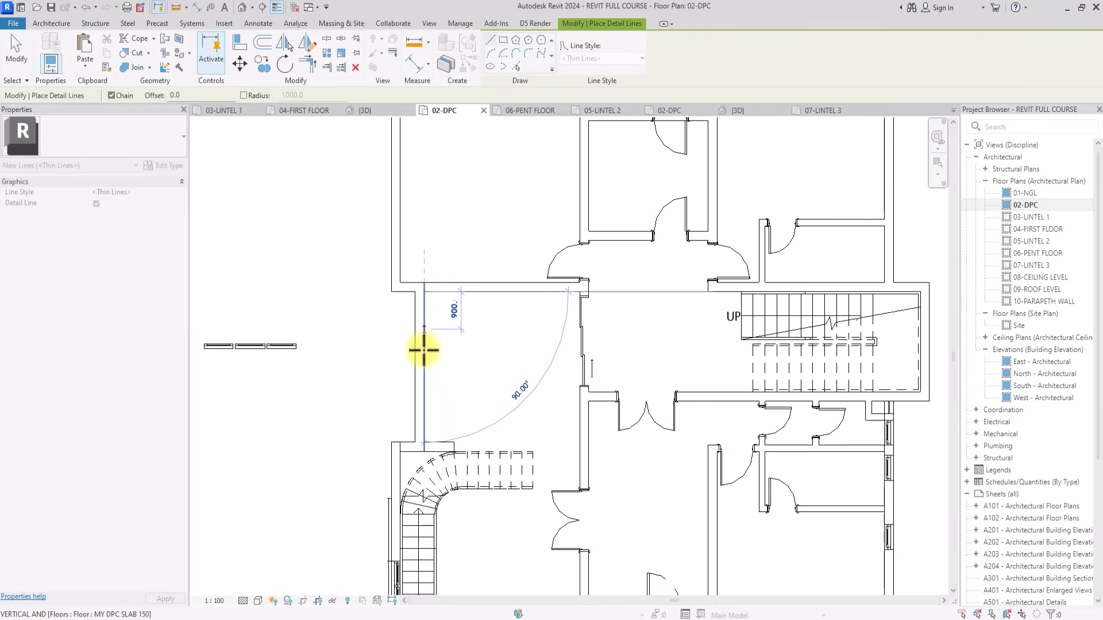
click(412, 315)
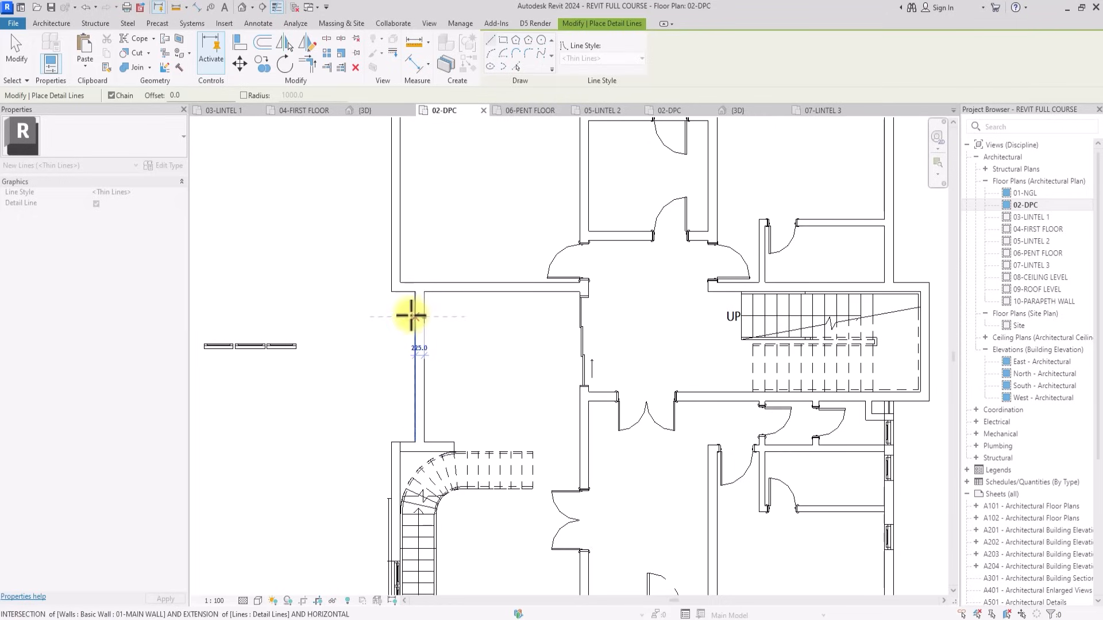
scroll(412, 316, up, 3)
click(421, 467)
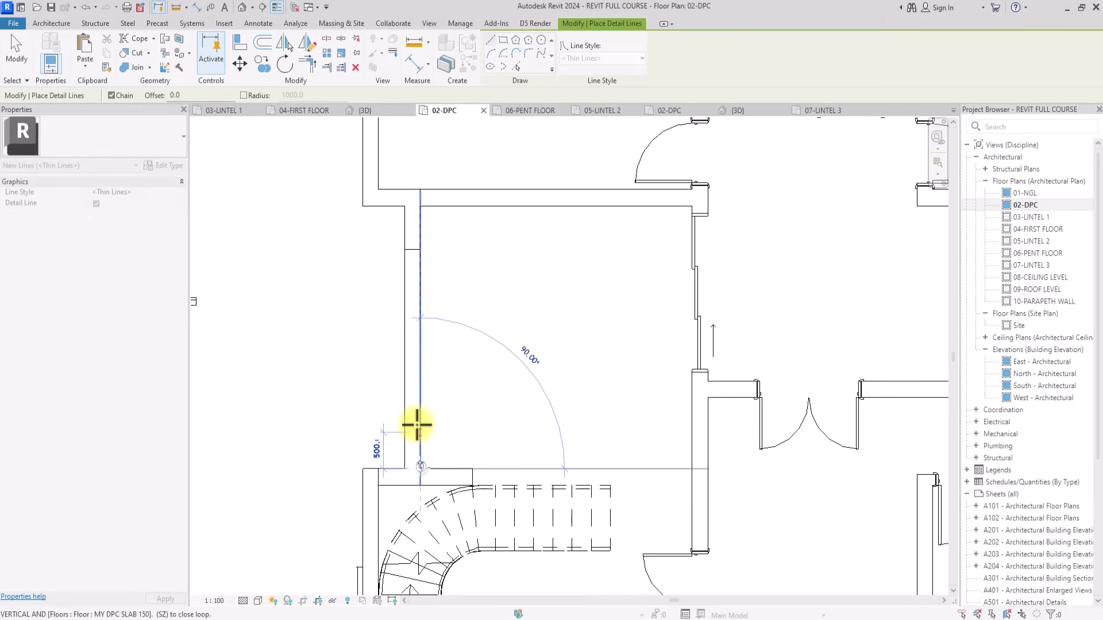
click(410, 426)
click(403, 426)
scroll(402, 426, down, 3)
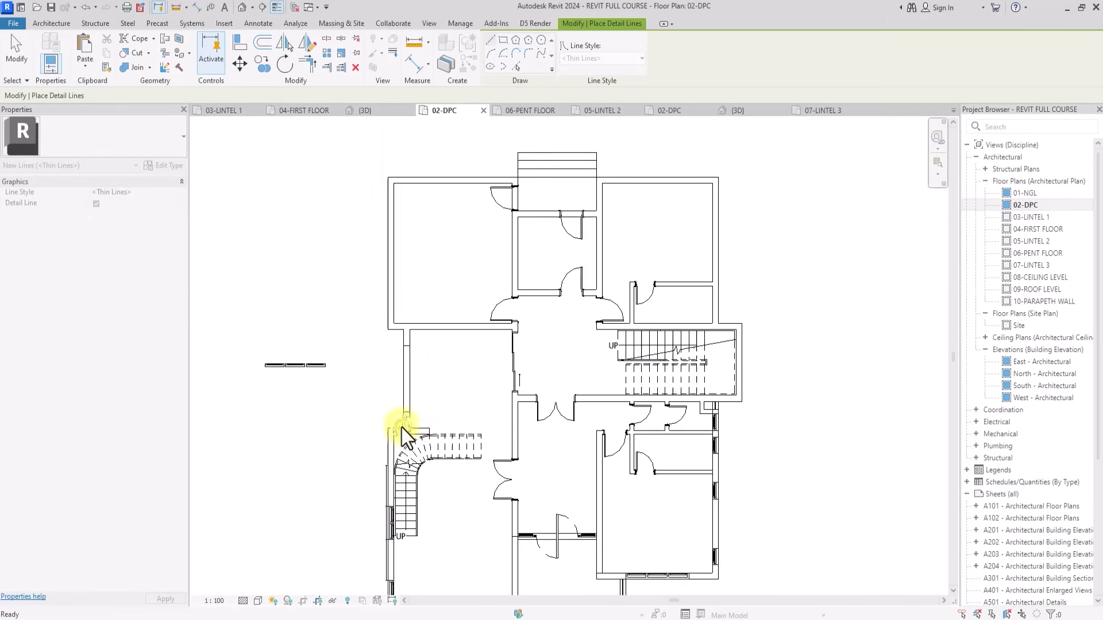
key(Escape)
key(Escape)
Rotate the curtain wall copy left of the house by 90 degrees.
click(277, 366)
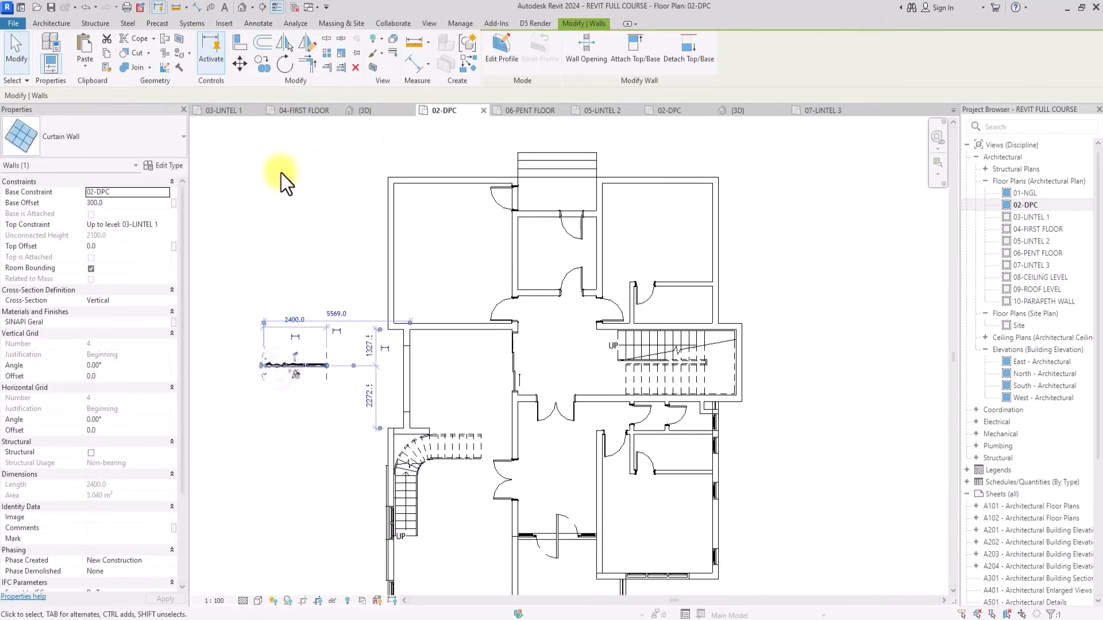
click(285, 64)
click(377, 367)
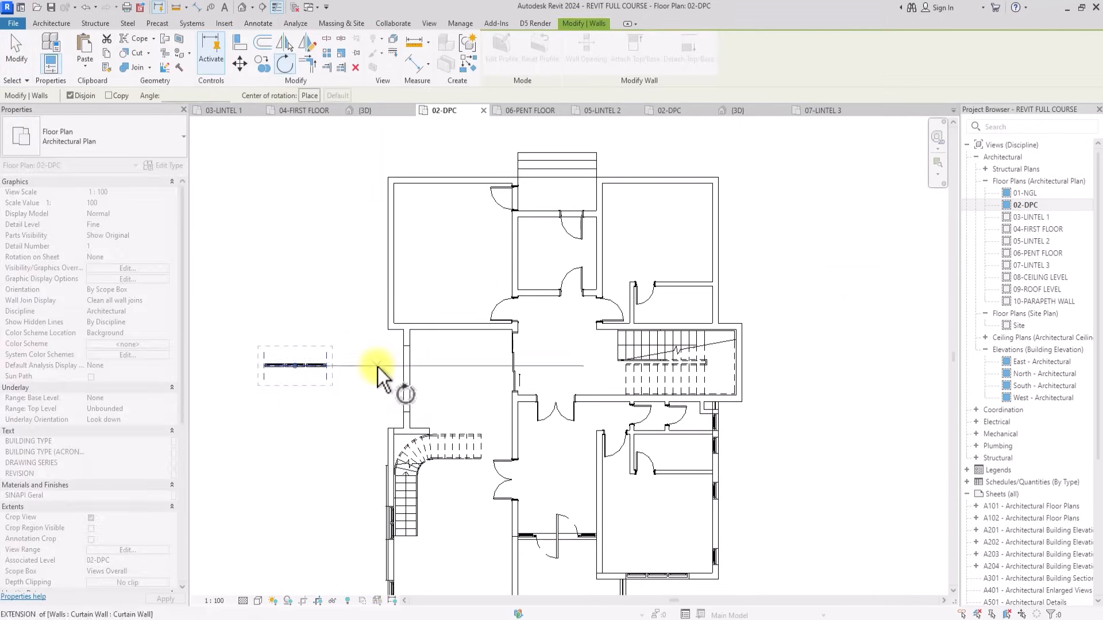
text(90)
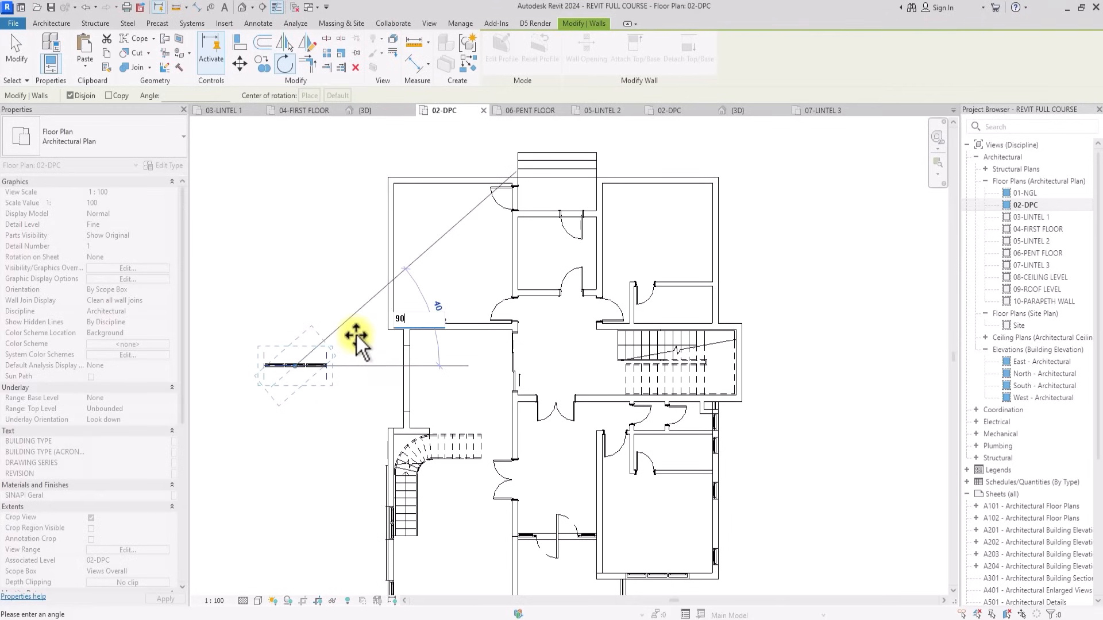
key(Return)
scroll(298, 364, up, 3)
Move the rotated curtain wall by its upper endpoint into the recessed left wall, centred at the upper detail line.
click(298, 364)
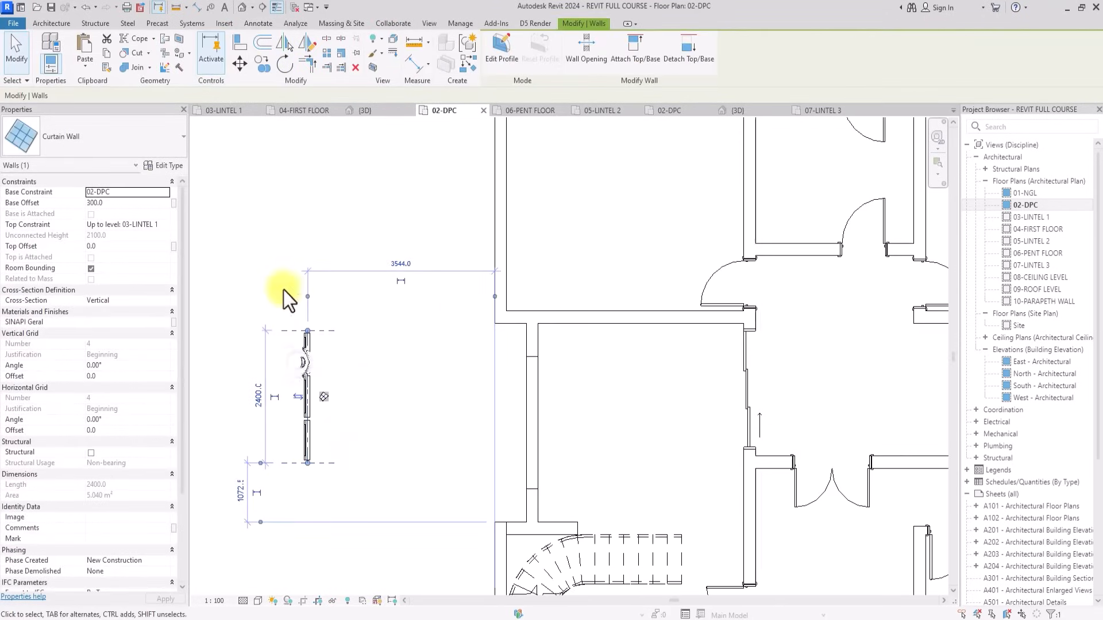
click(239, 63)
scroll(333, 276, up, 5)
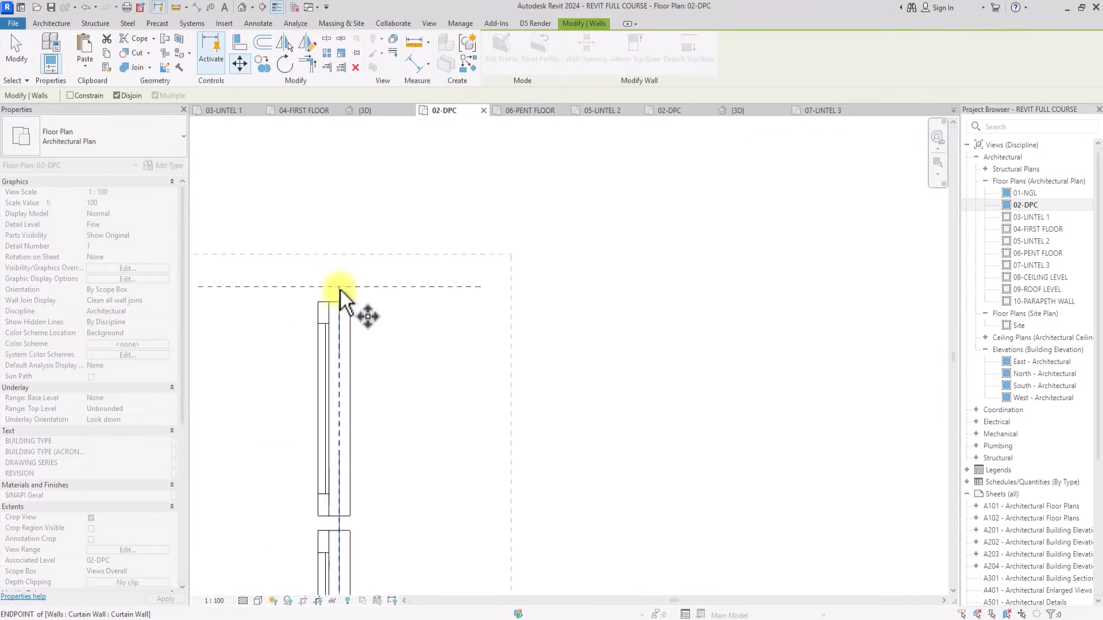
click(340, 289)
scroll(365, 314, down, 4)
scroll(367, 315, up, 3)
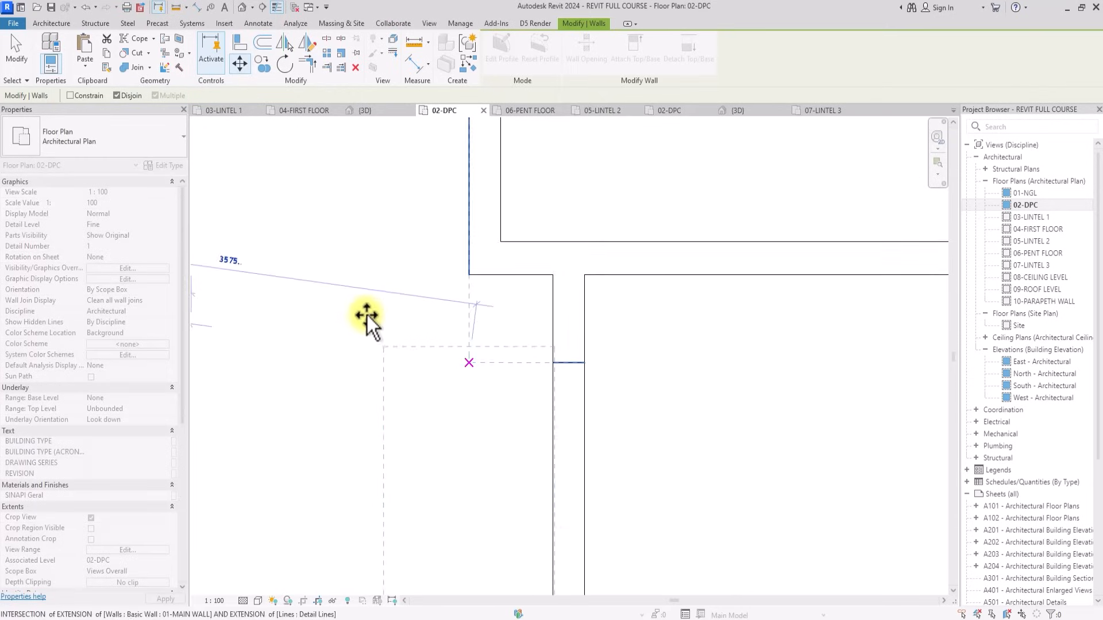
click(581, 373)
scroll(585, 423, down, 2)
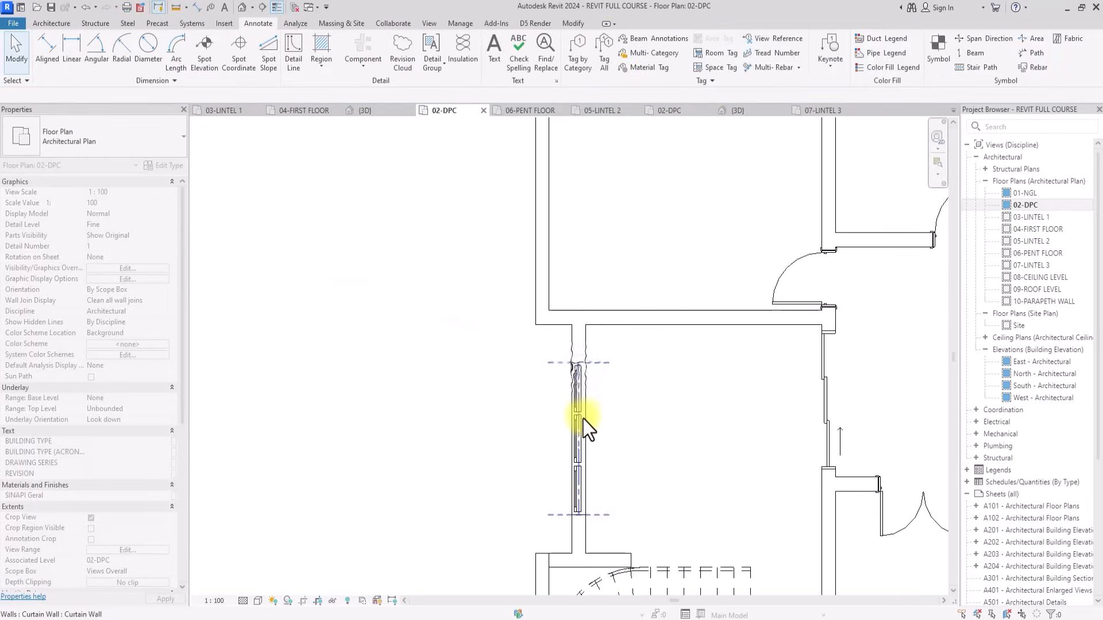
Flip the orientation of the curtain wall in the recessed left wall.
scroll(571, 458, up, 1)
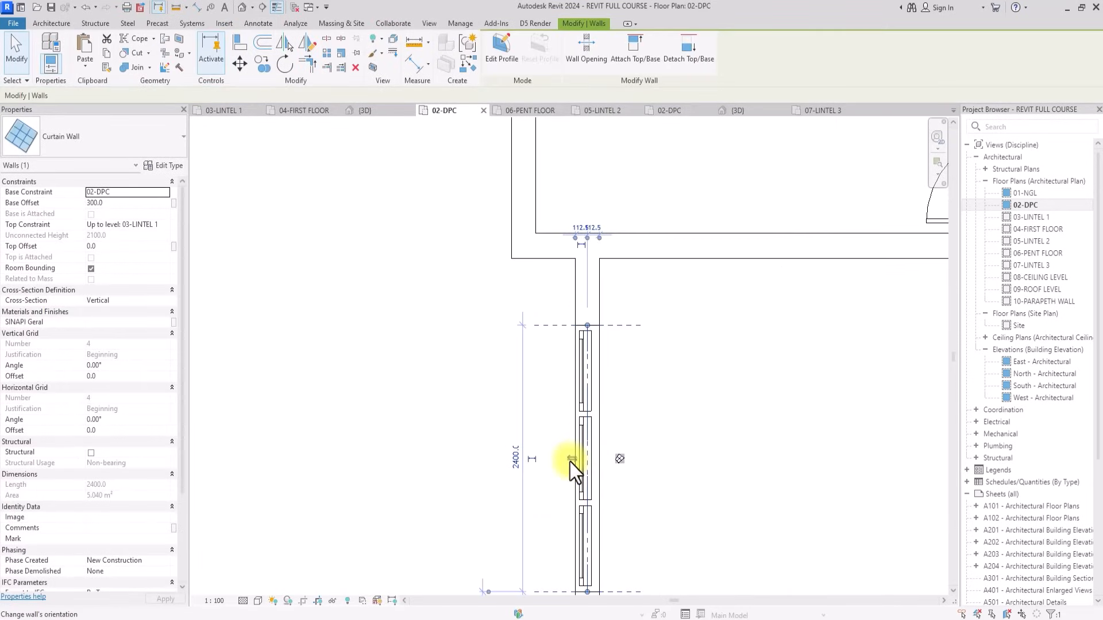
scroll(569, 460, down, 1)
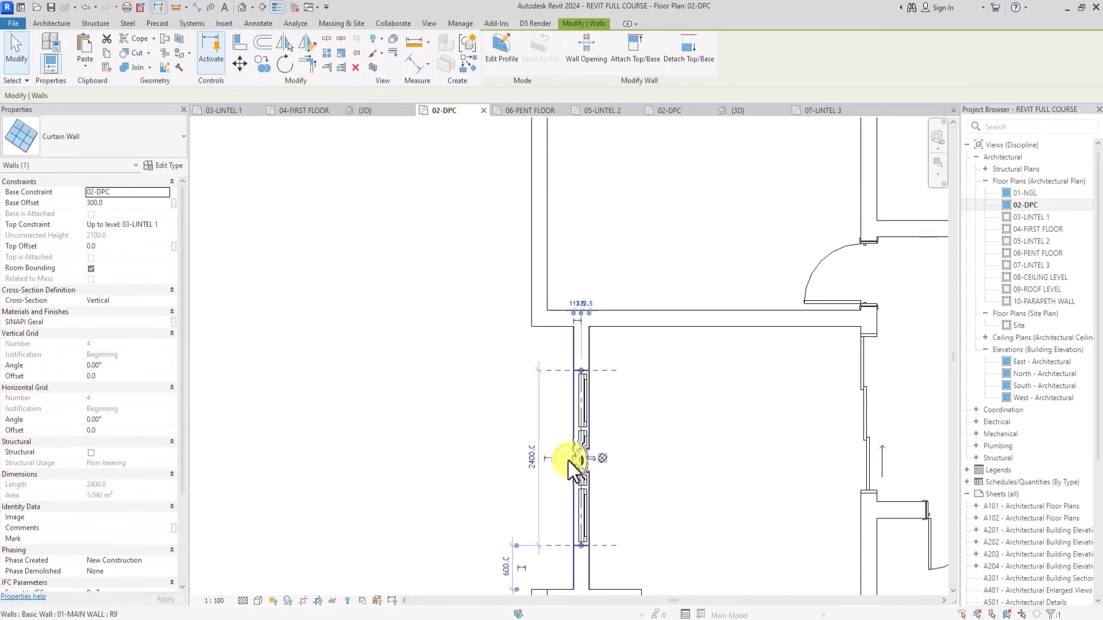
click(491, 415)
In the 3D view's left side, copy the new ground-floor curtain wall and paste it aligned to level 04-FIRST FLOOR.
click(242, 8)
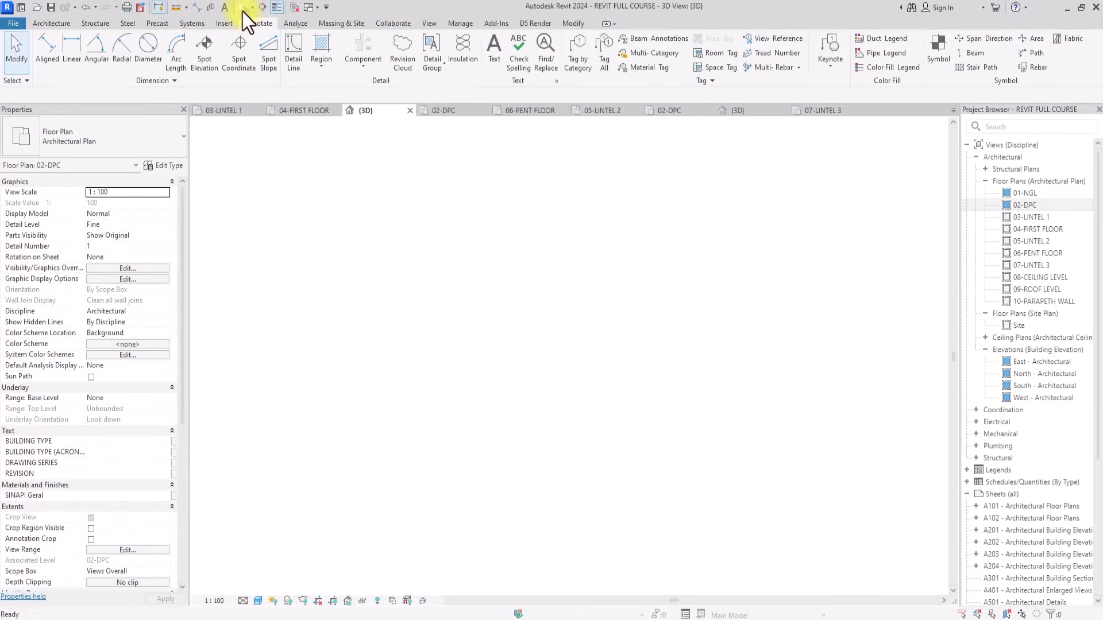
click(909, 175)
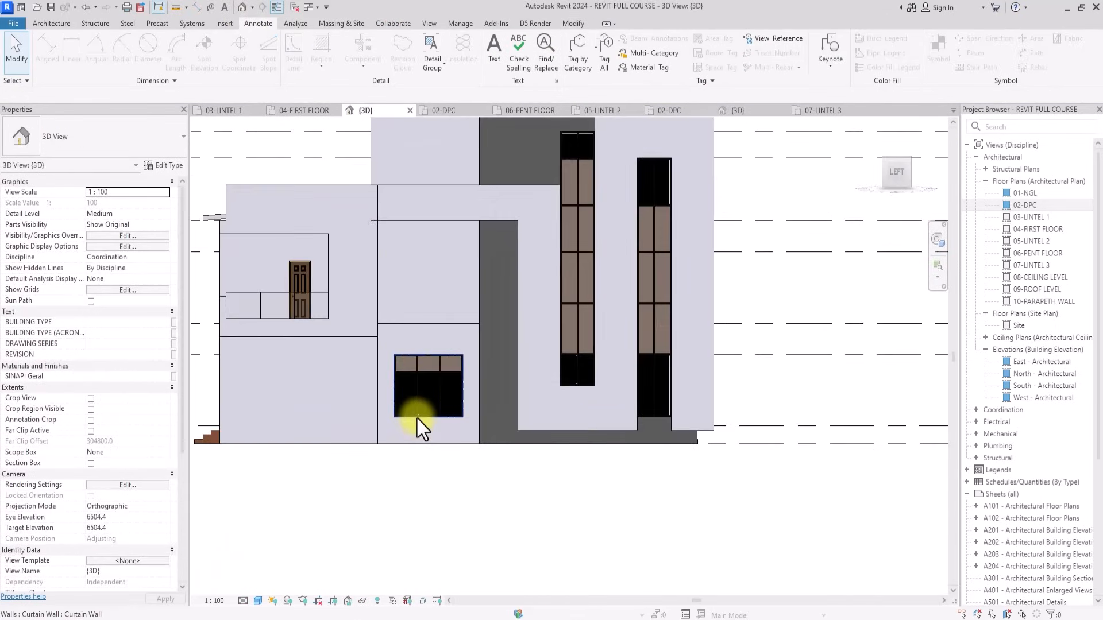
click(417, 418)
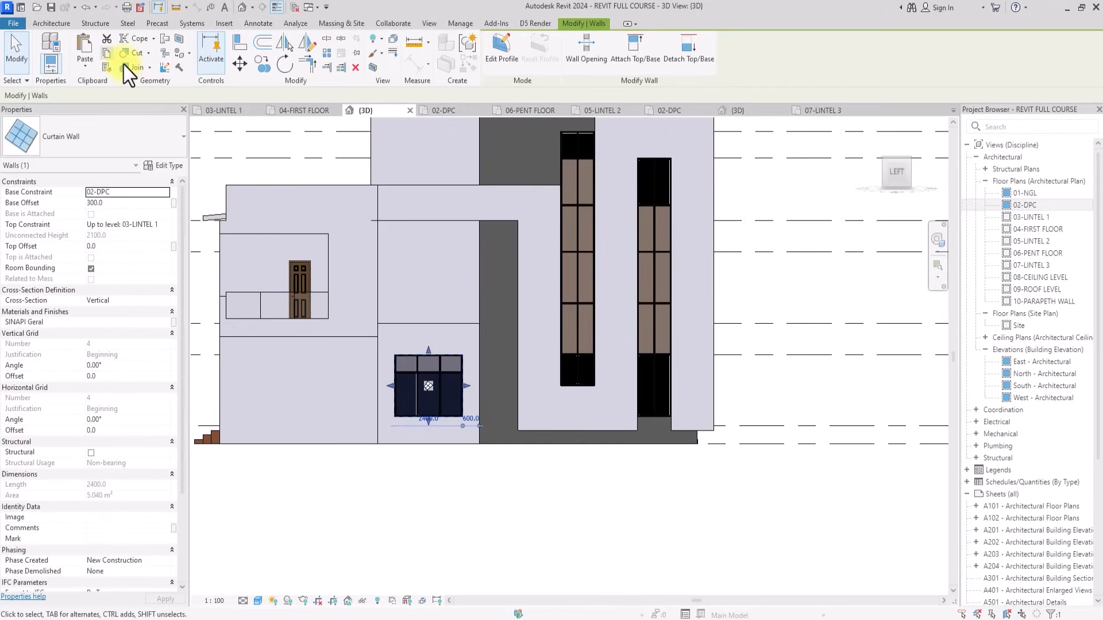
click(84, 67)
click(113, 112)
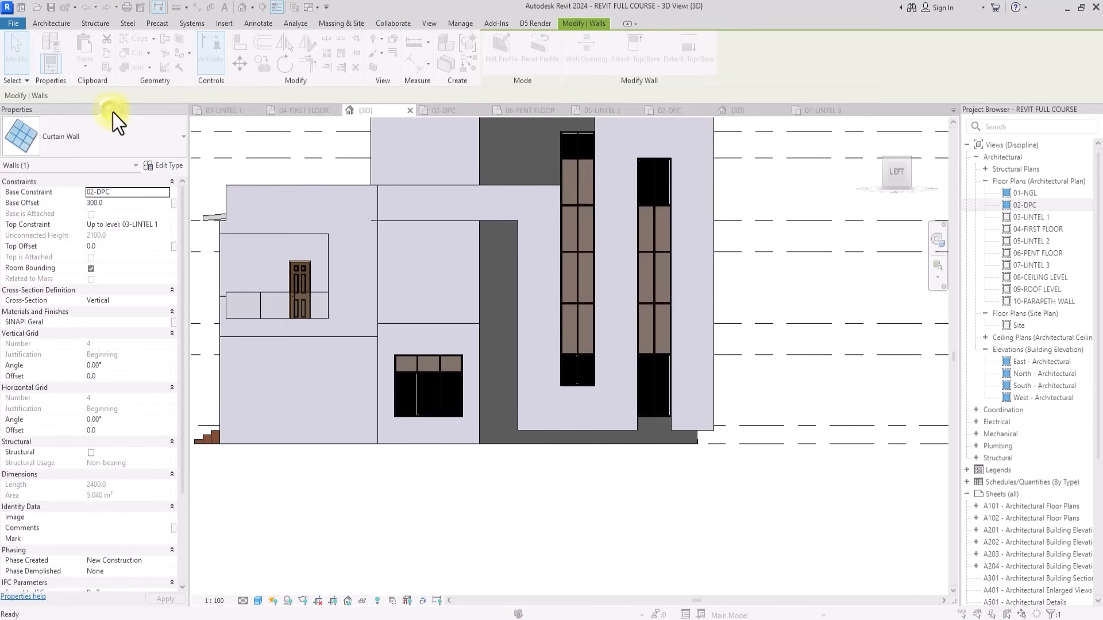
click(508, 263)
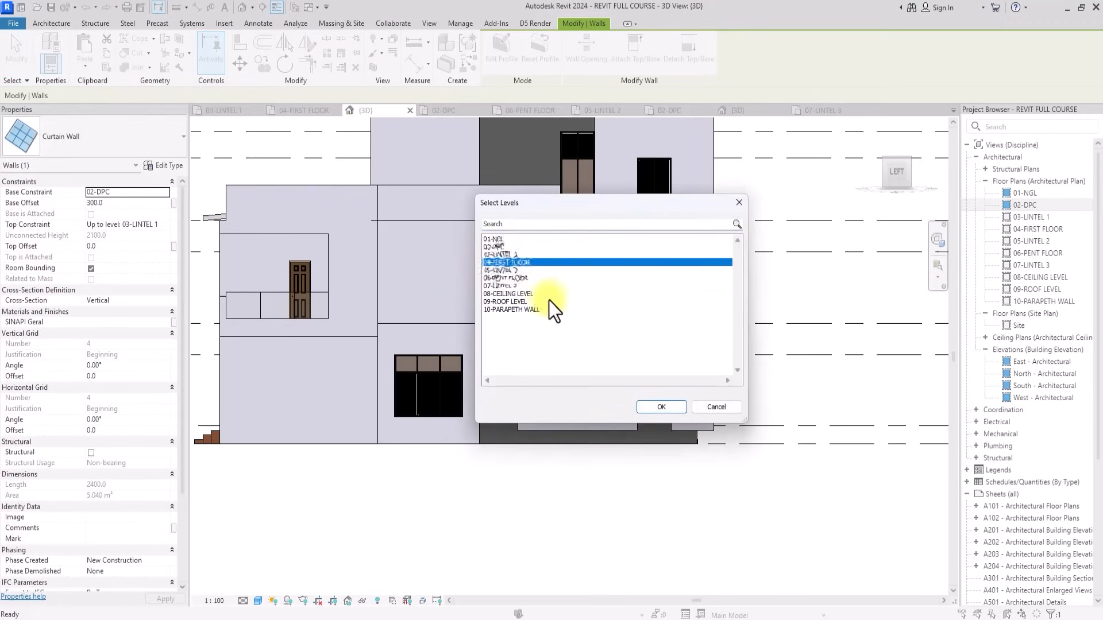
click(667, 407)
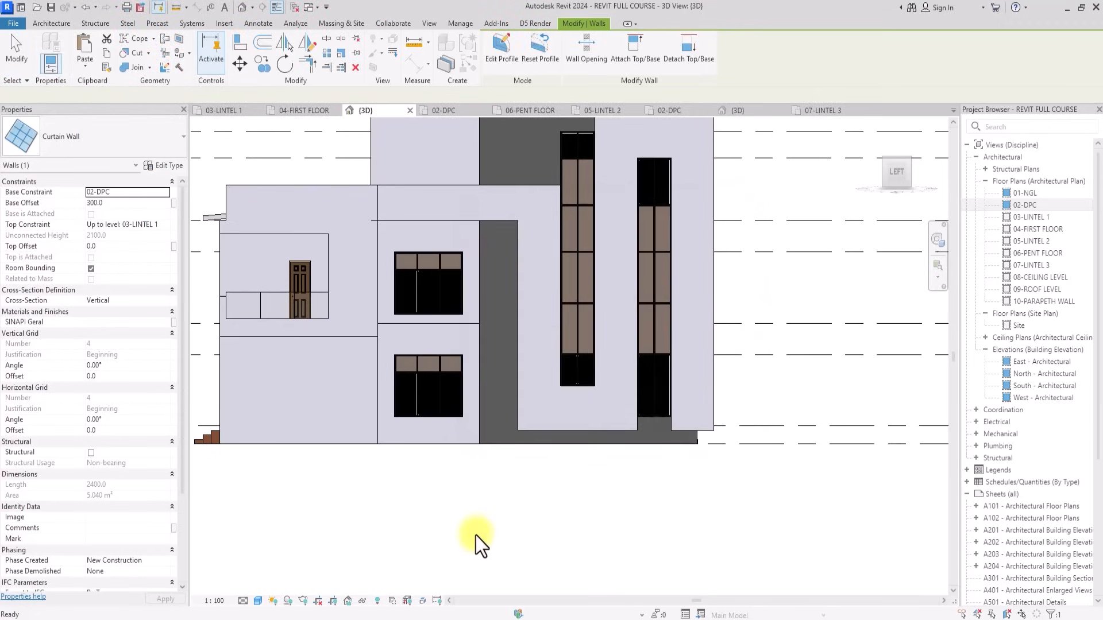
Change both storeys' recessed left walls around the new windows to the MY BRICK WALL type.
mouse_move(885, 192)
mouse_down()
mouse_move(826, 212)
mouse_move(839, 140)
mouse_move(878, 124)
mouse_move(867, 149)
mouse_up()
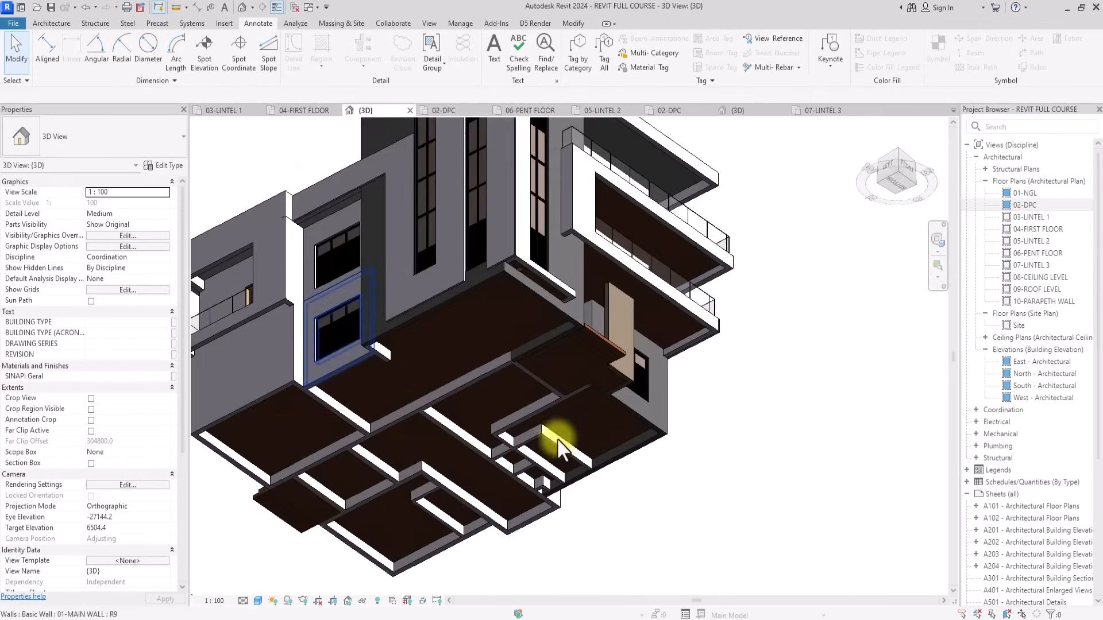
scroll(518, 475, up, 5)
click(516, 475)
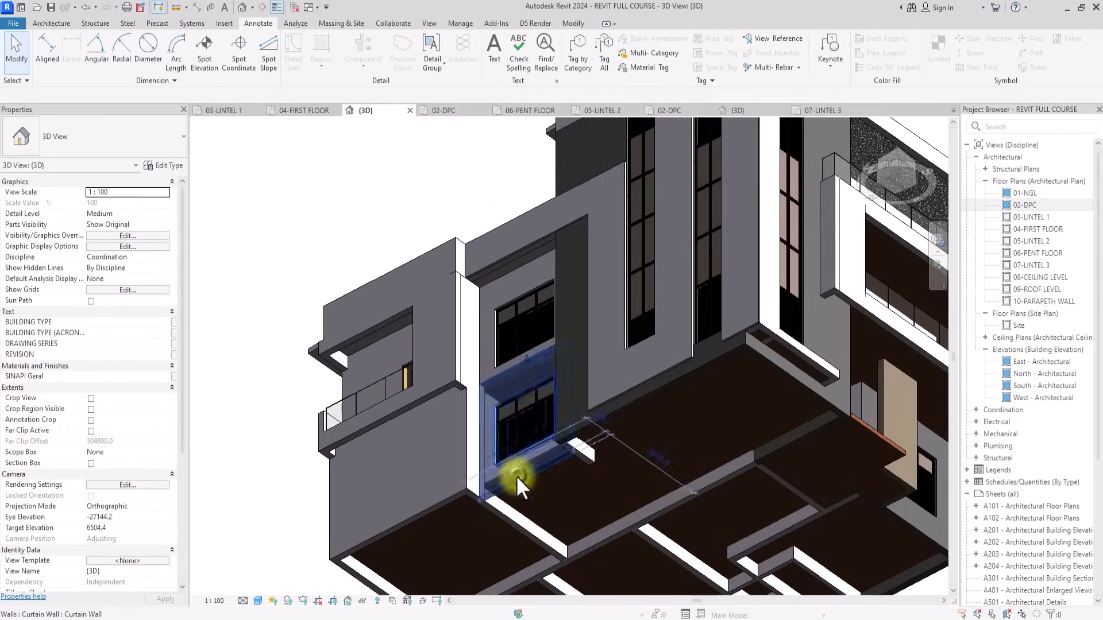
scroll(516, 476, up, 4)
ctrl+click(490, 236)
scroll(491, 235, down, 3)
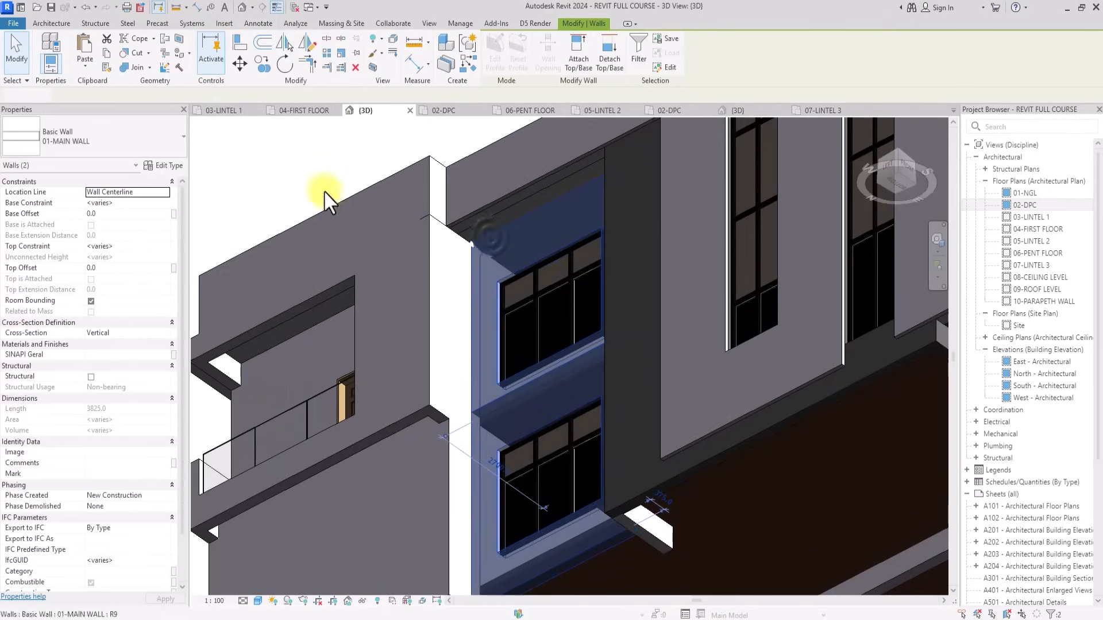
click(99, 130)
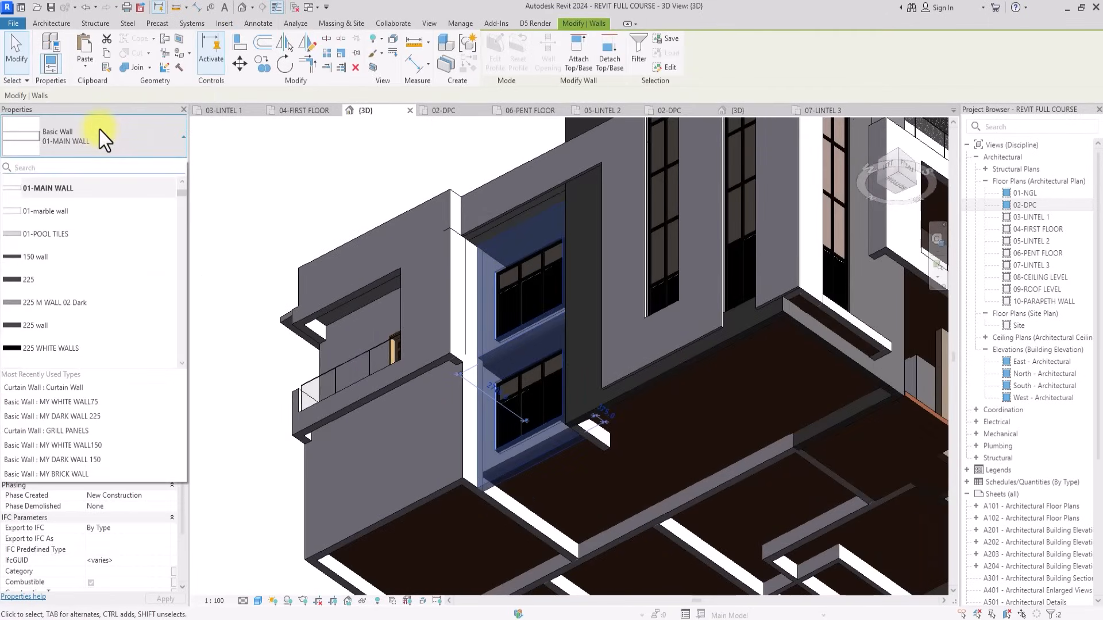
scroll(60, 264, down, 10)
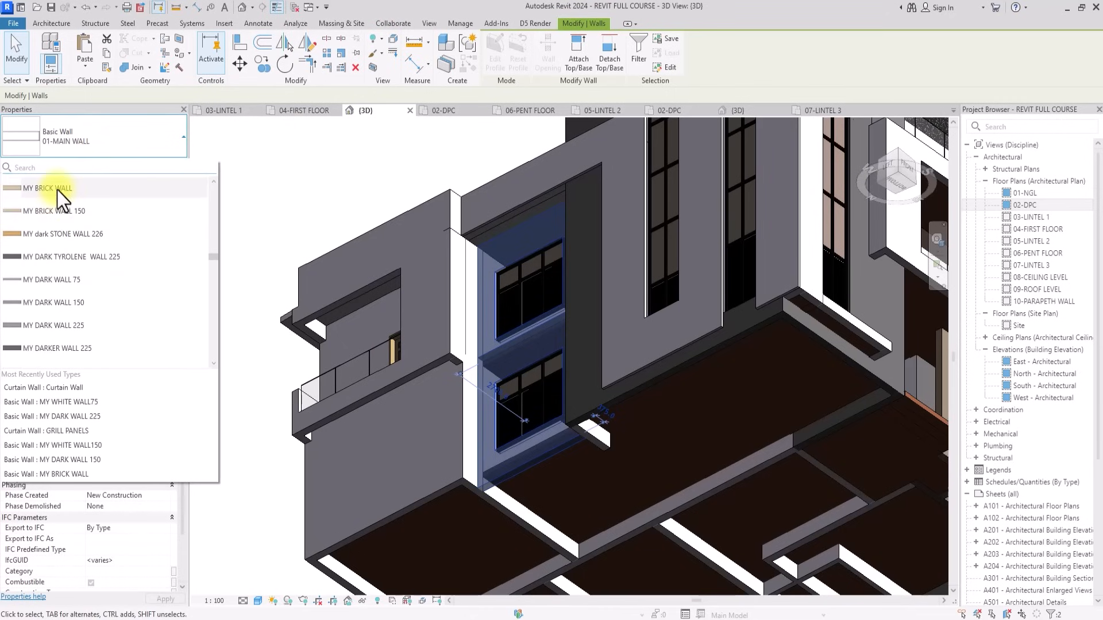
click(61, 188)
scroll(370, 189, down, 4)
key(Escape)
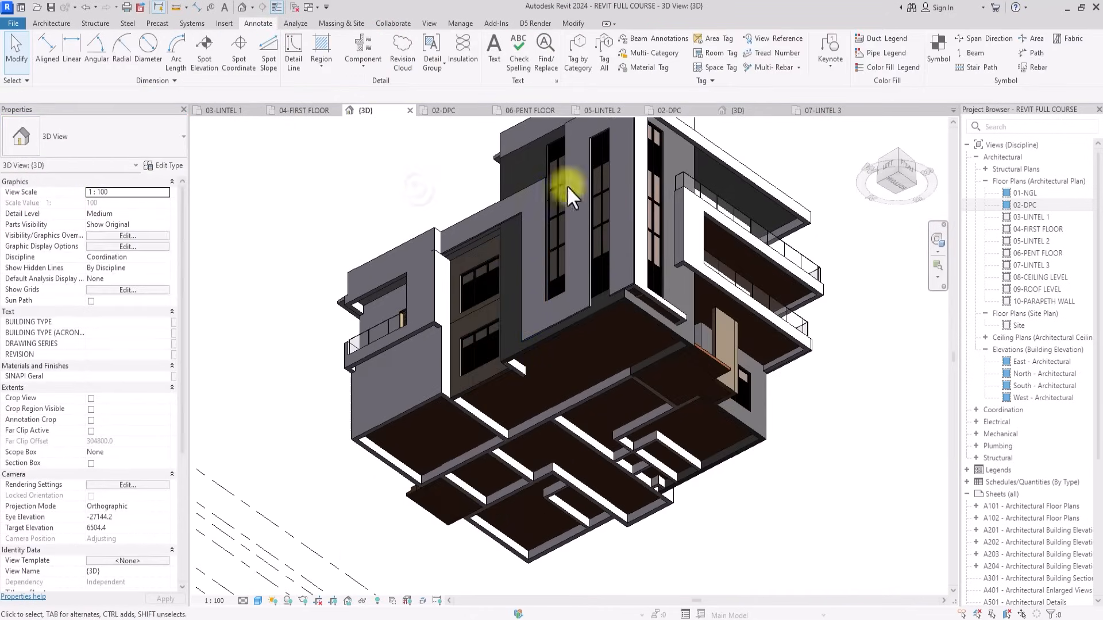
Open the 06-PENT FLOOR plan at the balcony edge on the house's right side.
mouse_move(896, 184)
mouse_down()
mouse_move(869, 240)
mouse_move(557, 226)
mouse_up()
scroll(557, 226, up, 2)
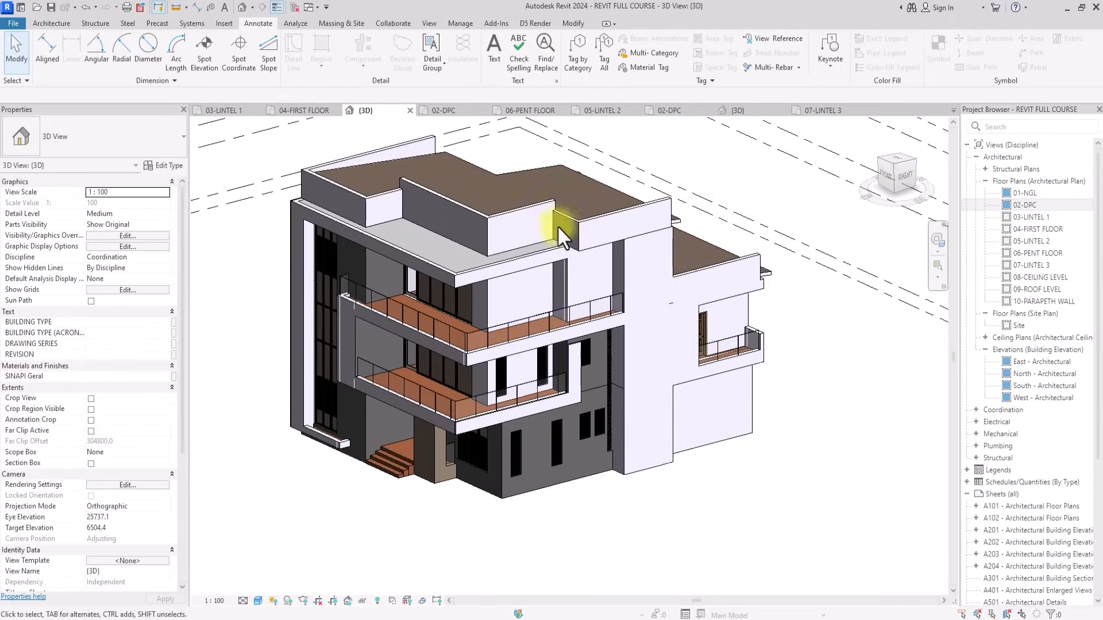
mouse_move(895, 184)
mouse_down()
mouse_move(847, 202)
mouse_move(905, 193)
mouse_up()
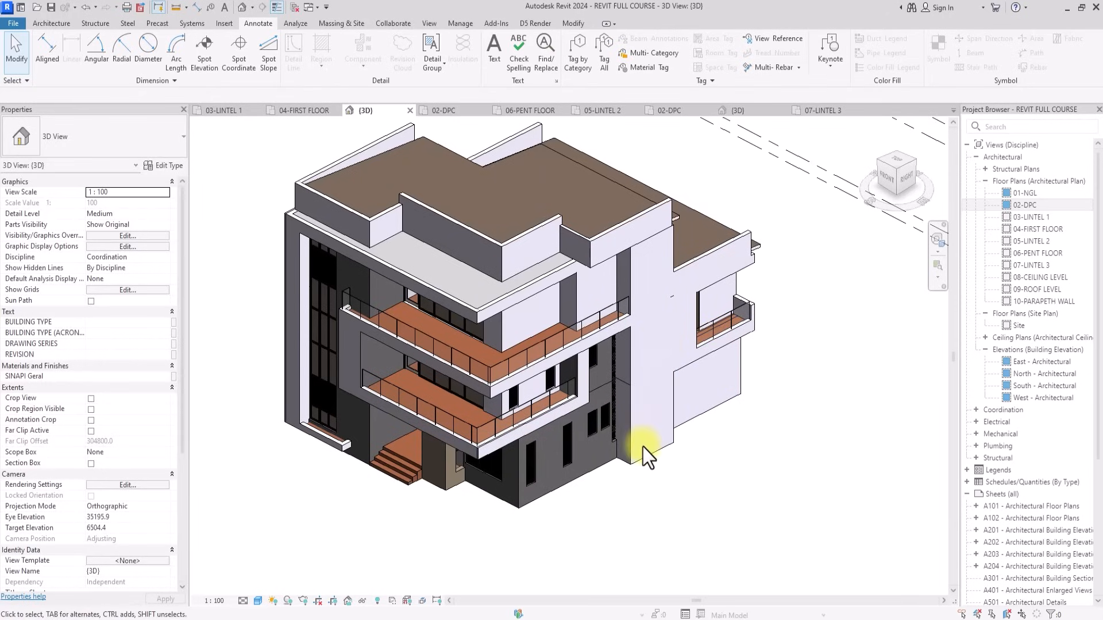
scroll(642, 447, up, 3)
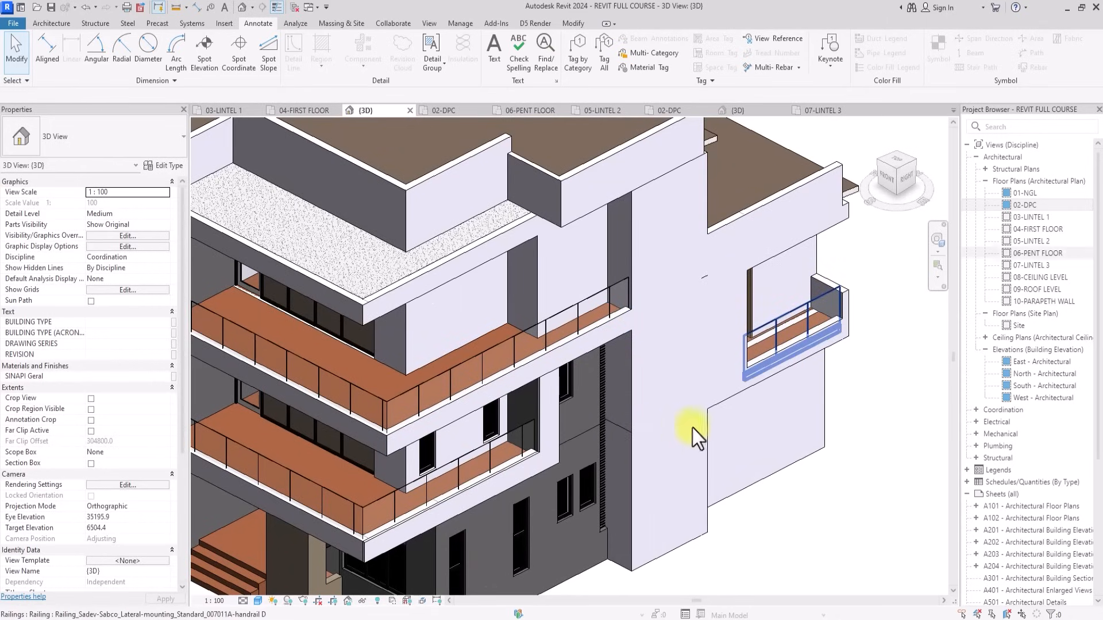
double_click(1037, 253)
scroll(766, 298, up, 3)
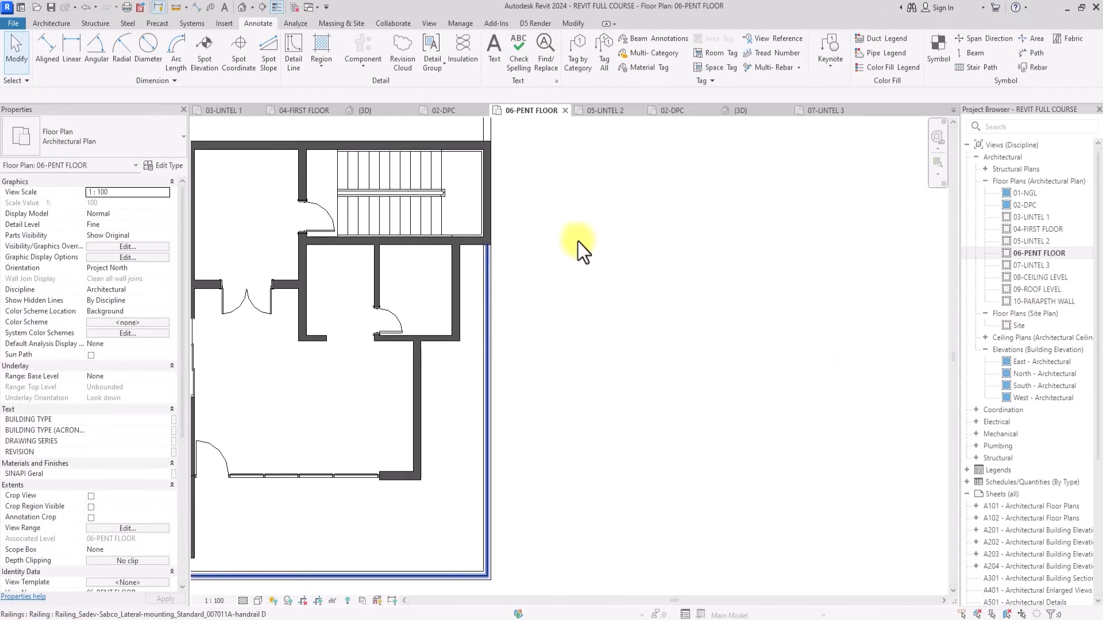
scroll(491, 216, up, 2)
scroll(492, 216, down, 3)
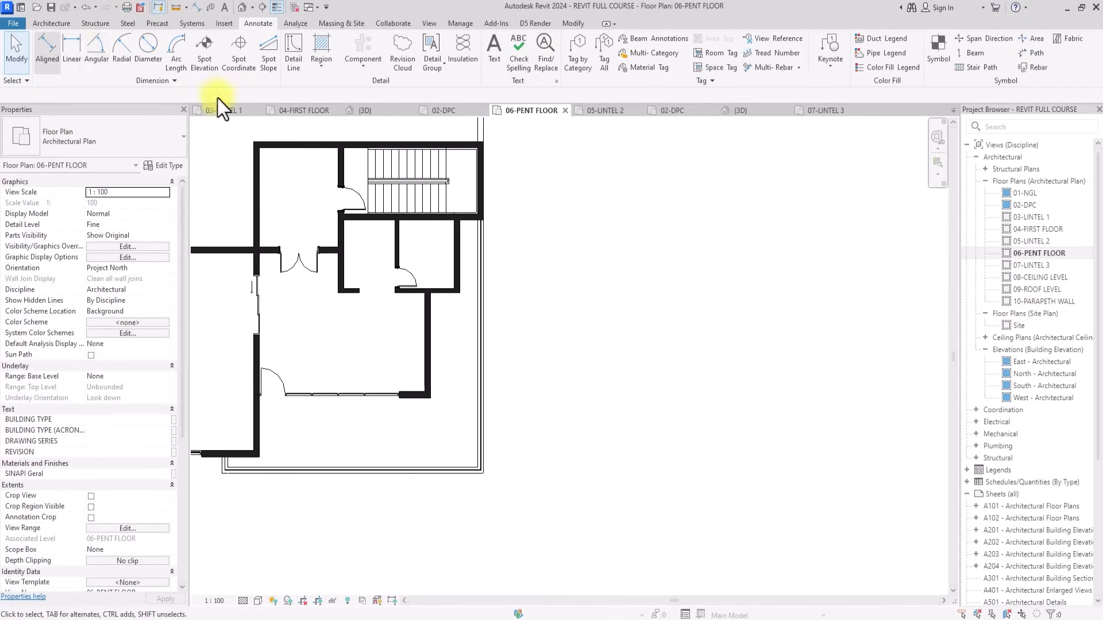
Start a new wall of the MY WHITE WALL75 type with a base offset of -450.
click(54, 27)
click(48, 38)
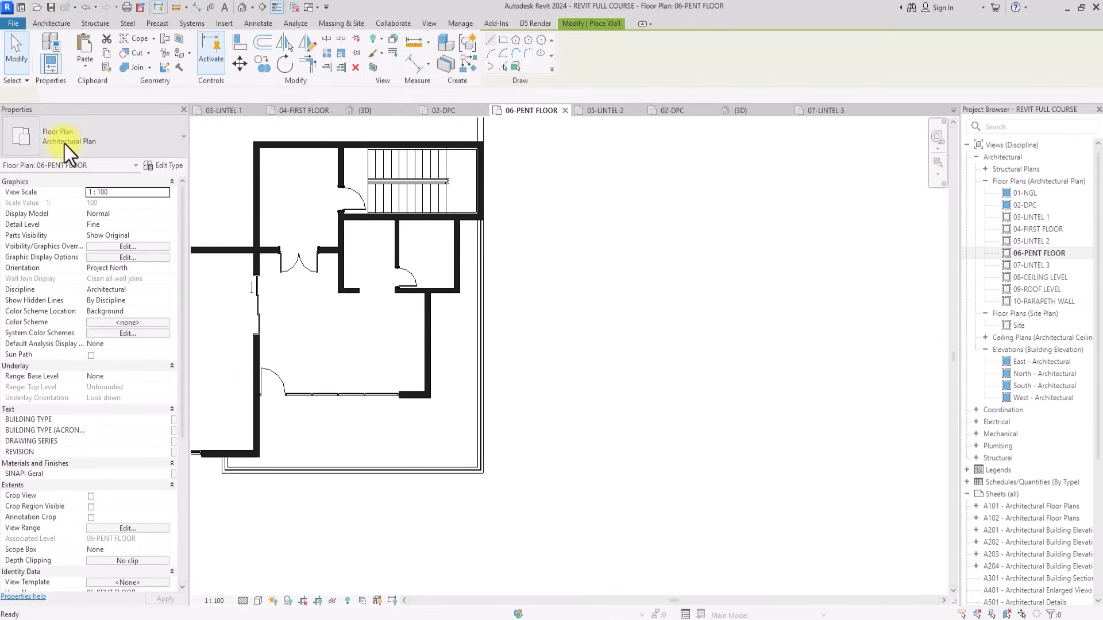
click(56, 131)
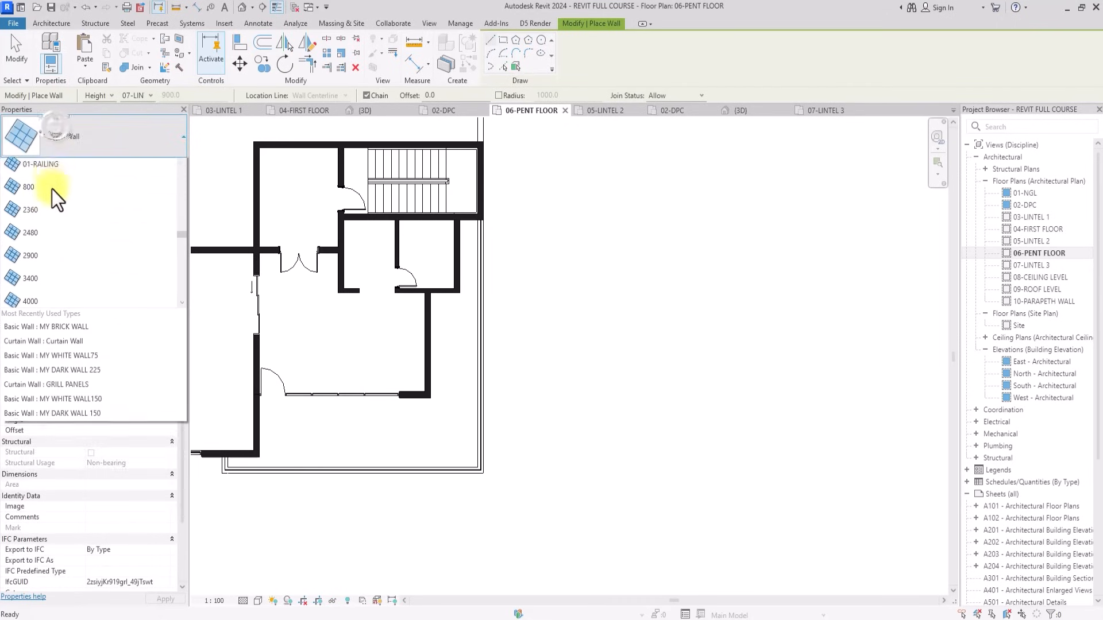
scroll(47, 257, down, 5)
scroll(47, 256, up, 4)
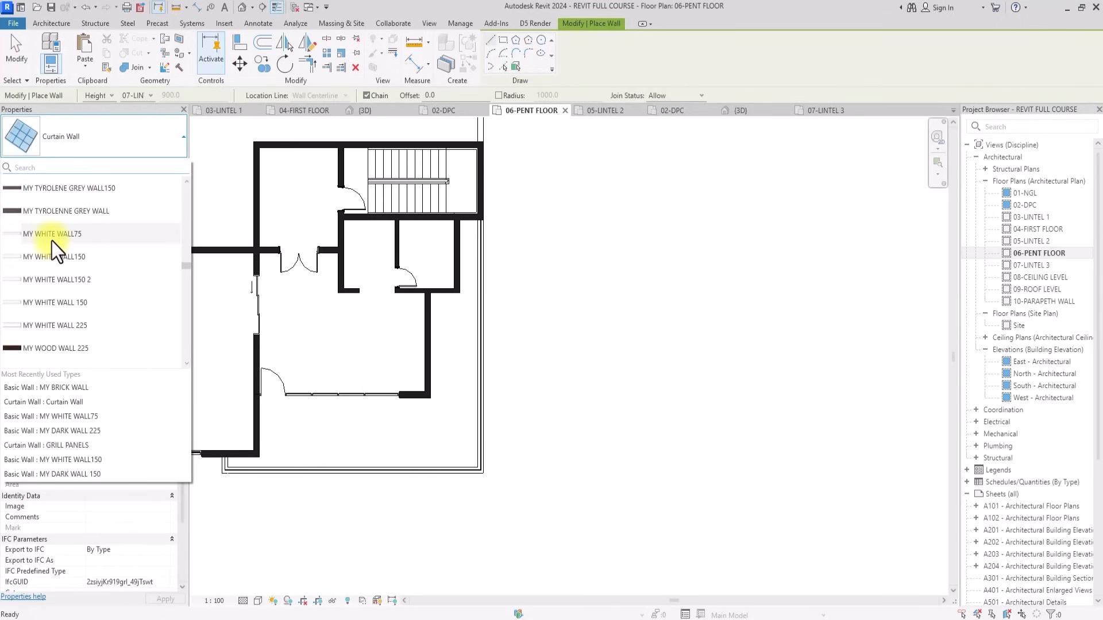
click(52, 234)
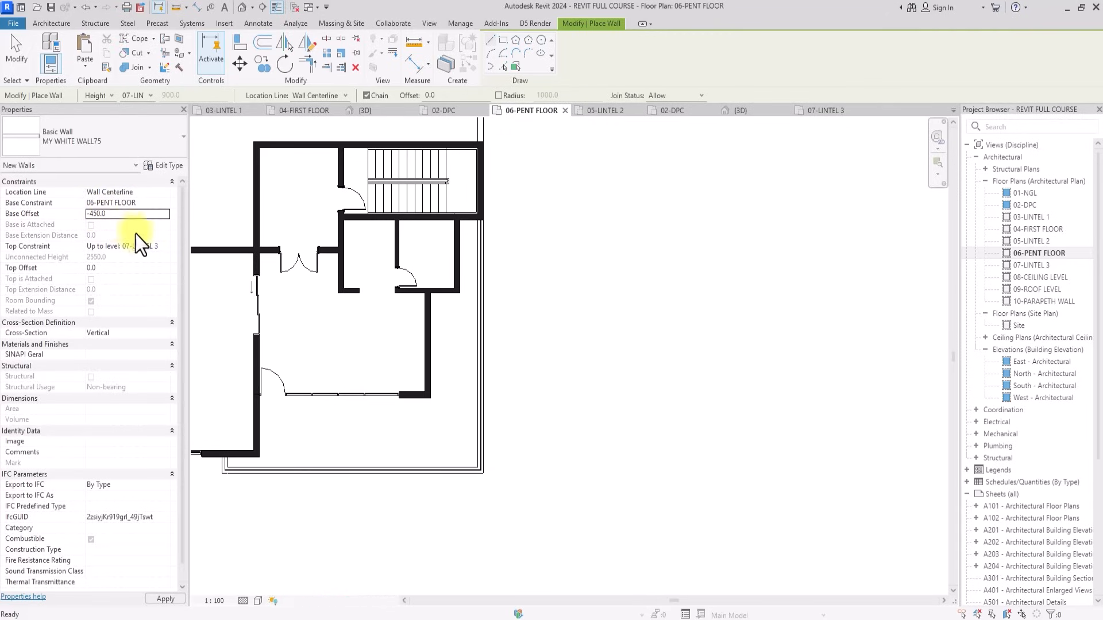
Set the new wall's top offset to -2250 and its location line to Finish Face: Exterior.
click(164, 249)
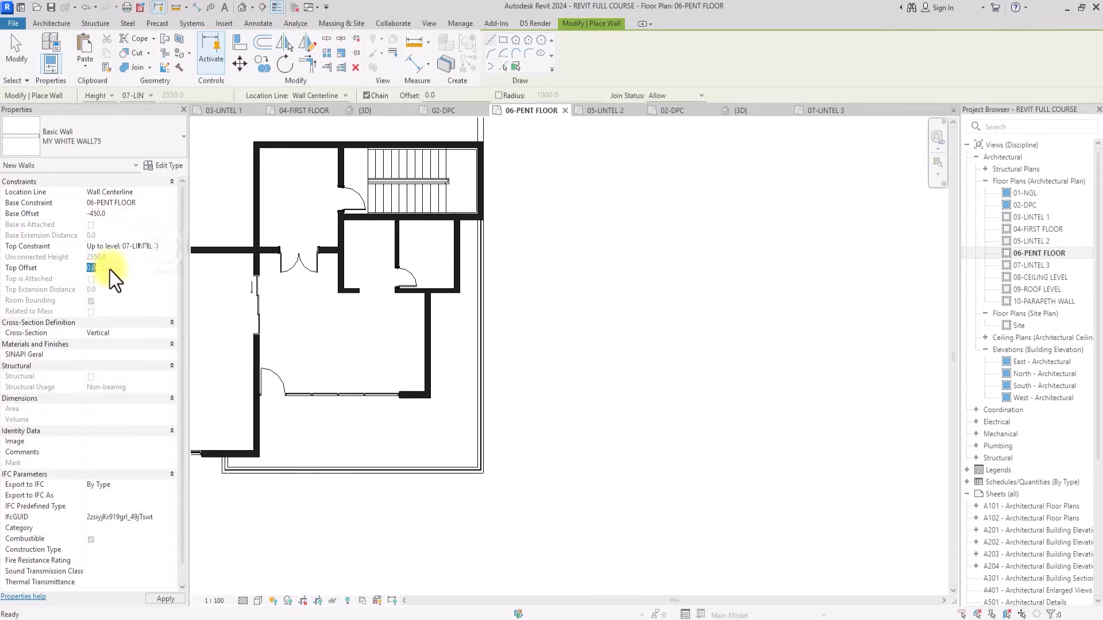
click(109, 268)
text(-2250)
key(Return)
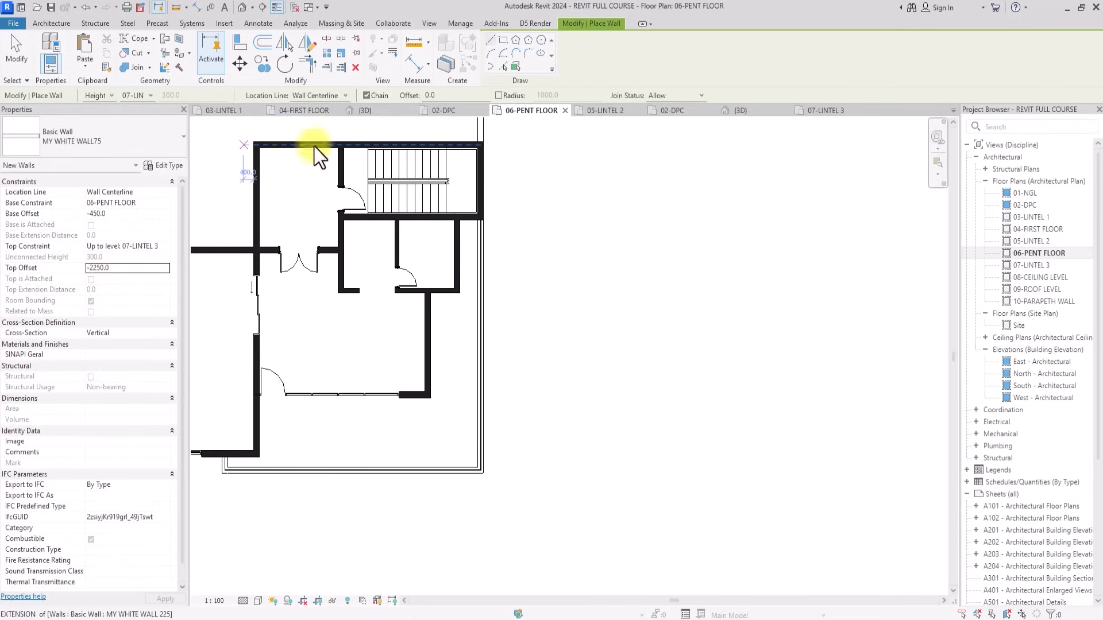
click(489, 41)
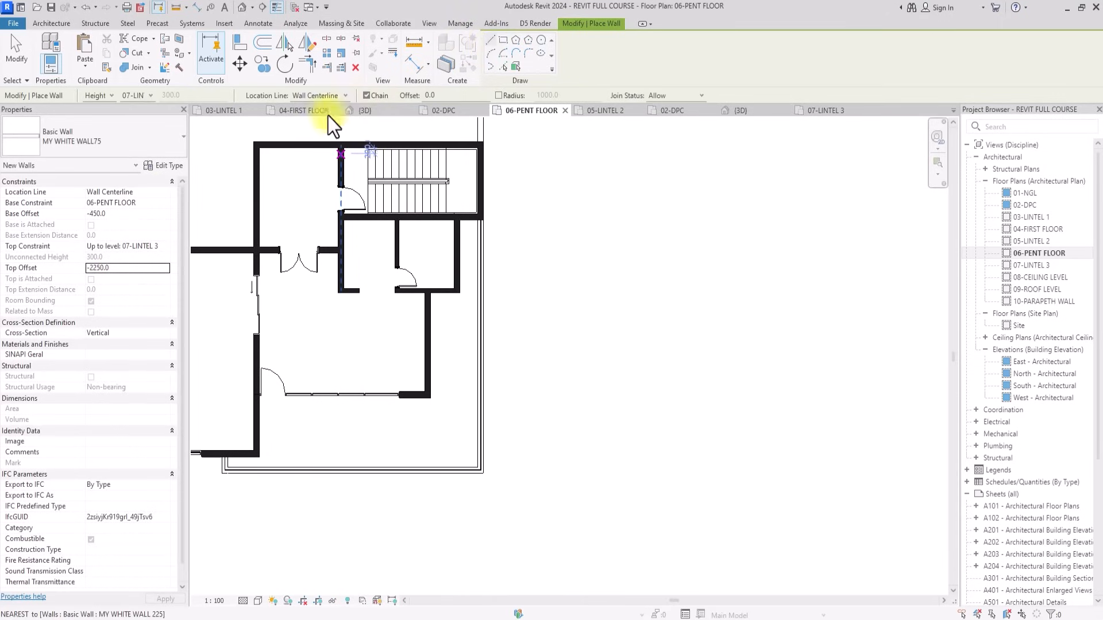
click(164, 192)
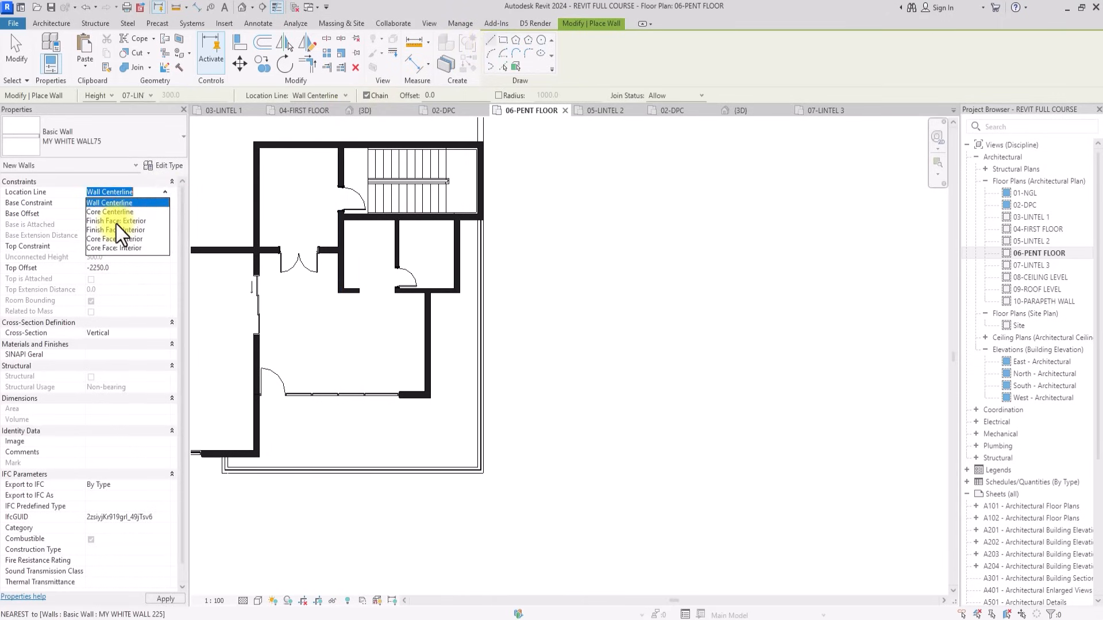
click(117, 222)
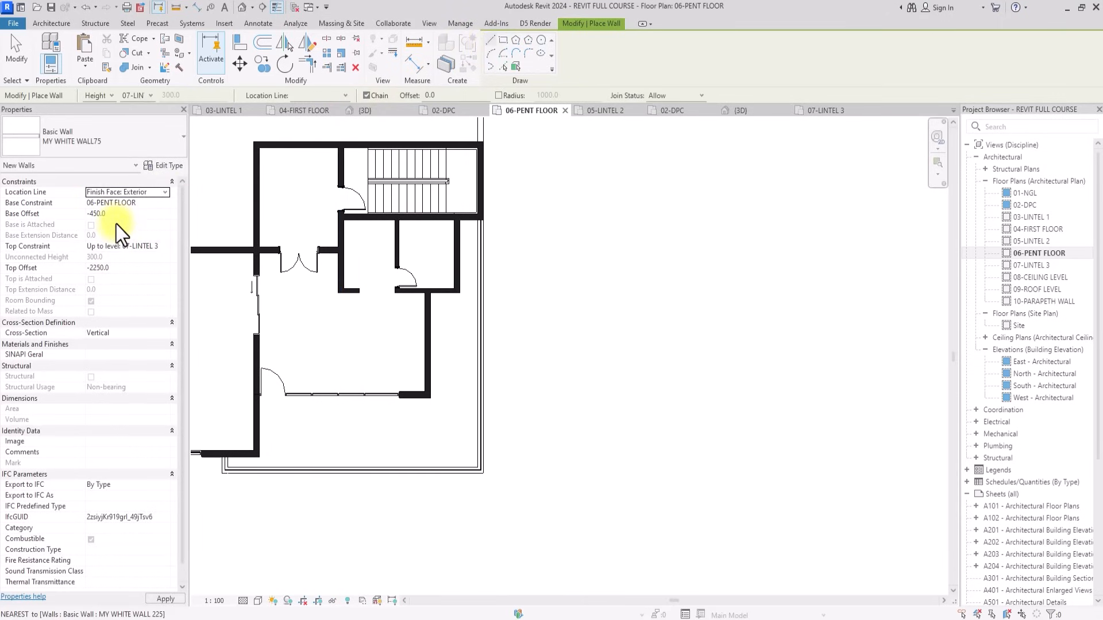
scroll(217, 217, up, 5)
scroll(469, 207, up, 3)
click(473, 204)
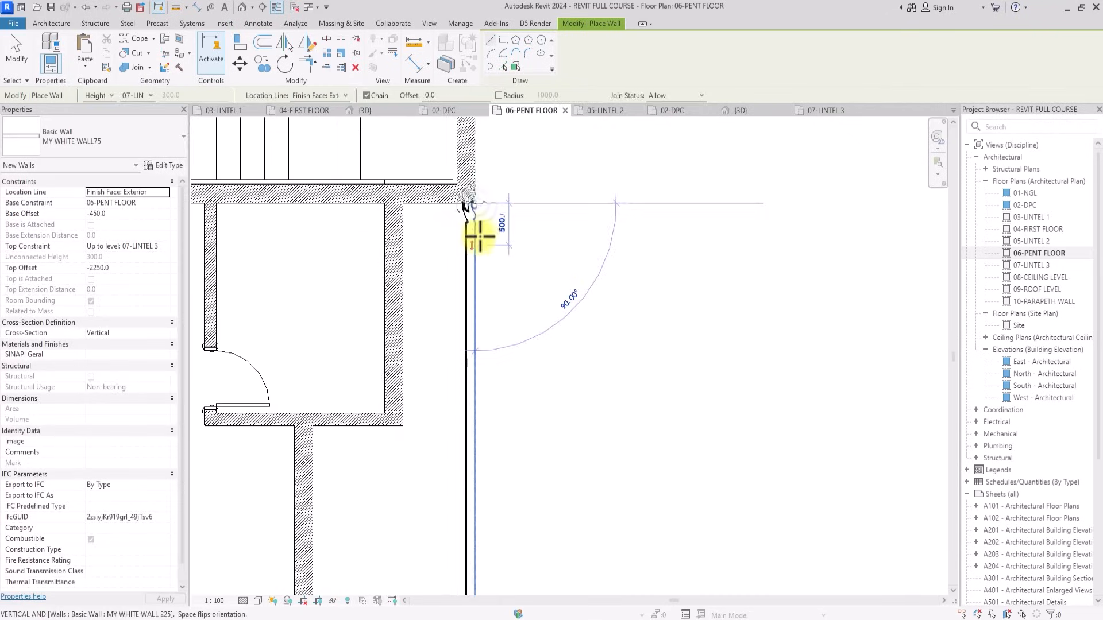
key(Escape)
Set the top offset to -1950 and draw the wall along the balcony's outer edge from its lower-right corner to the stairwell wall.
scroll(480, 237, down, 2)
middle_drag(492, 385, 470, 237)
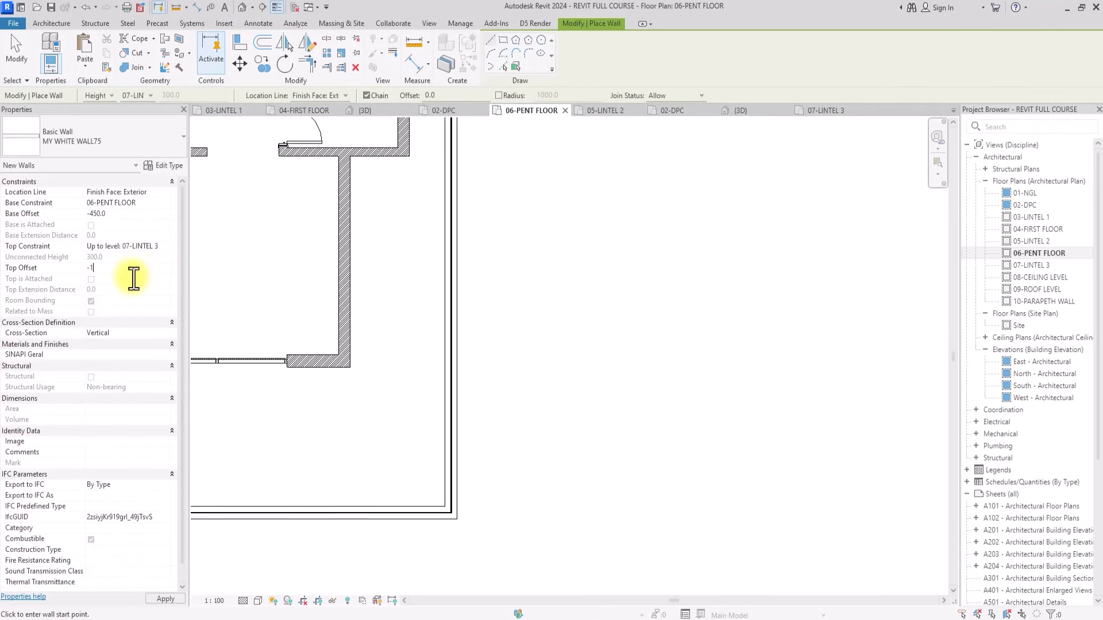
text(-1950)
key(Return)
scroll(455, 520, up, 2)
click(461, 520)
scroll(458, 440, down, 2)
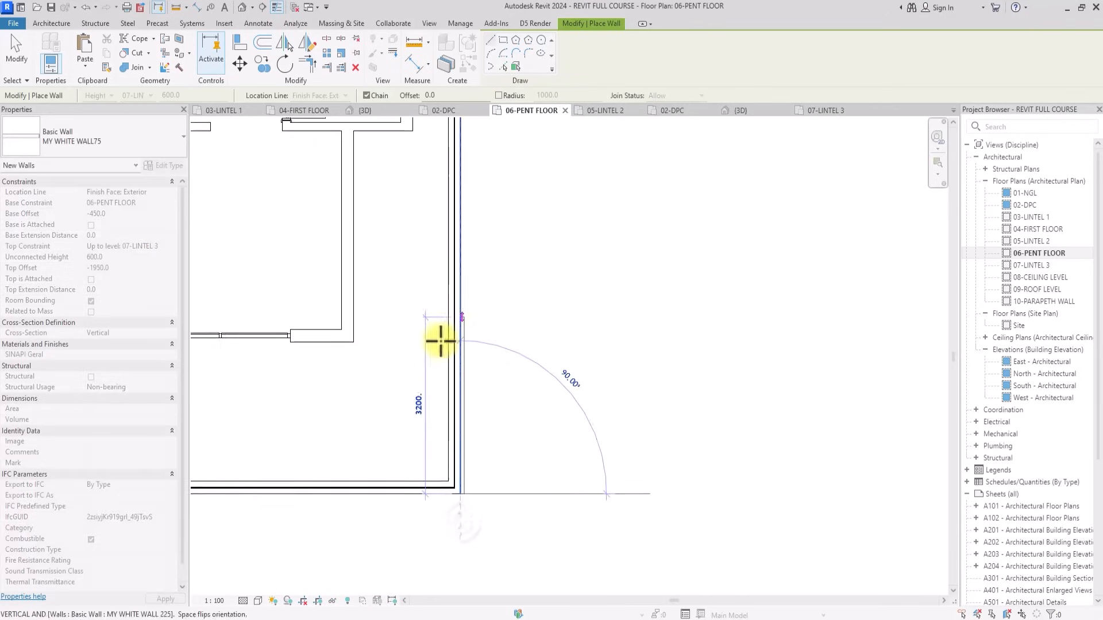
middle_drag(457, 135, 433, 278)
scroll(433, 278, up, 2)
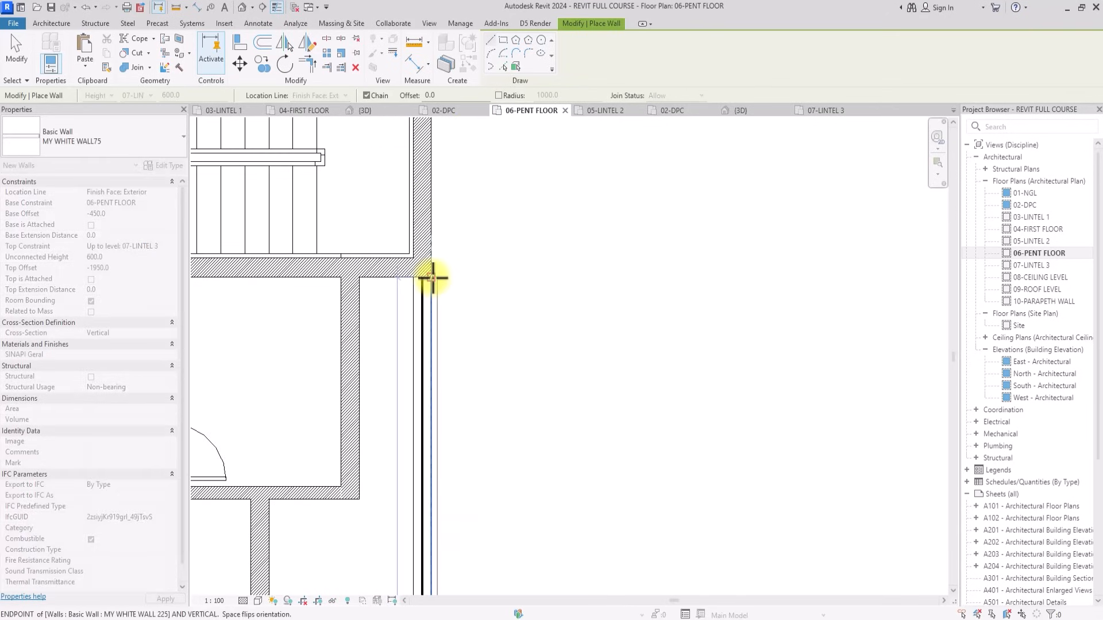
click(432, 279)
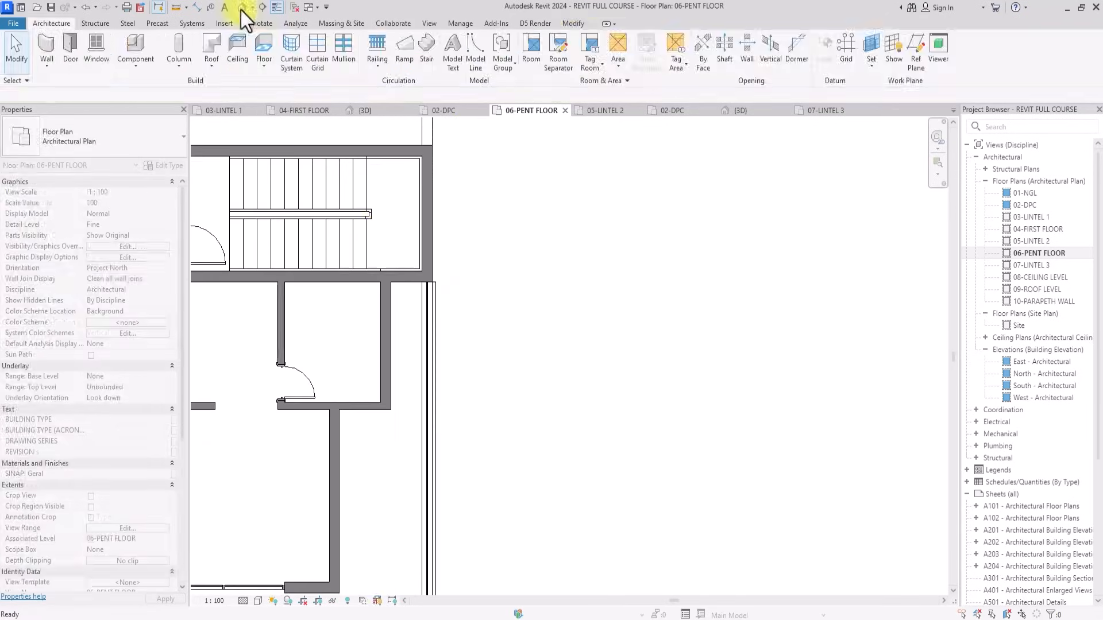
In the 06-PENT FLOOR plan, extend the front balcony wall's end to meet the new side wall at the corner.
click(242, 9)
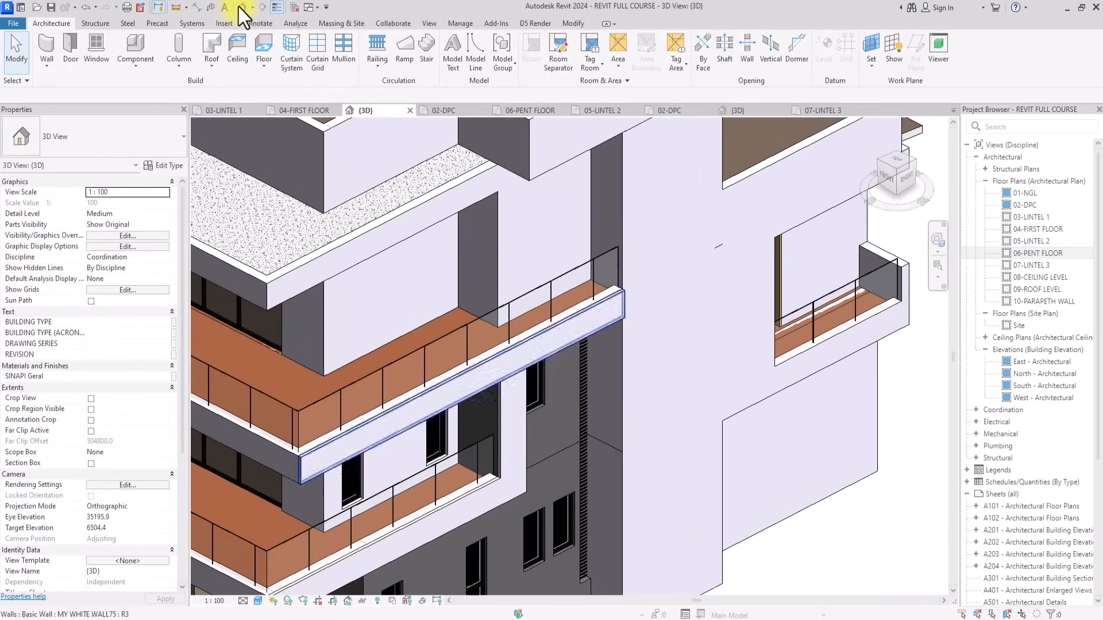
scroll(621, 270, down, 2)
middle_drag(621, 270, 574, 216)
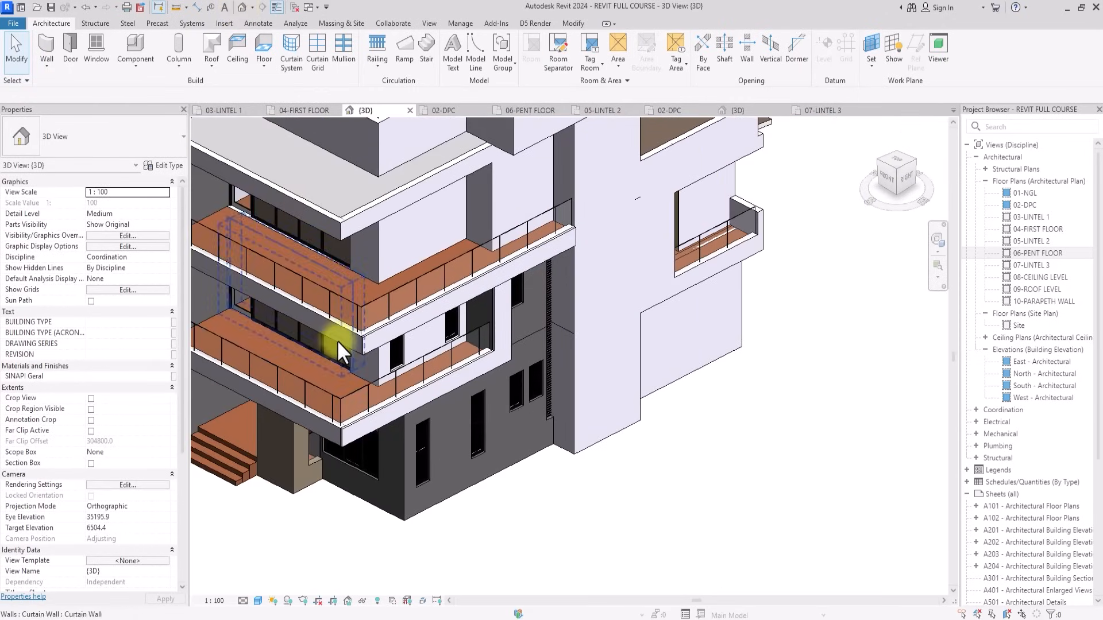
scroll(336, 340, up, 2)
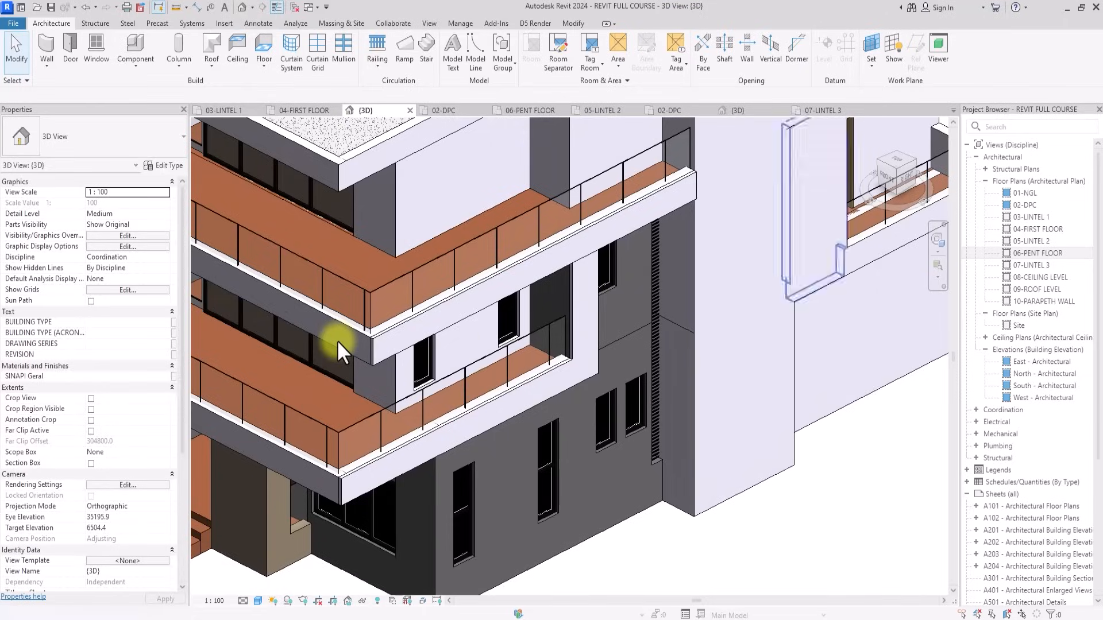
double_click(1020, 253)
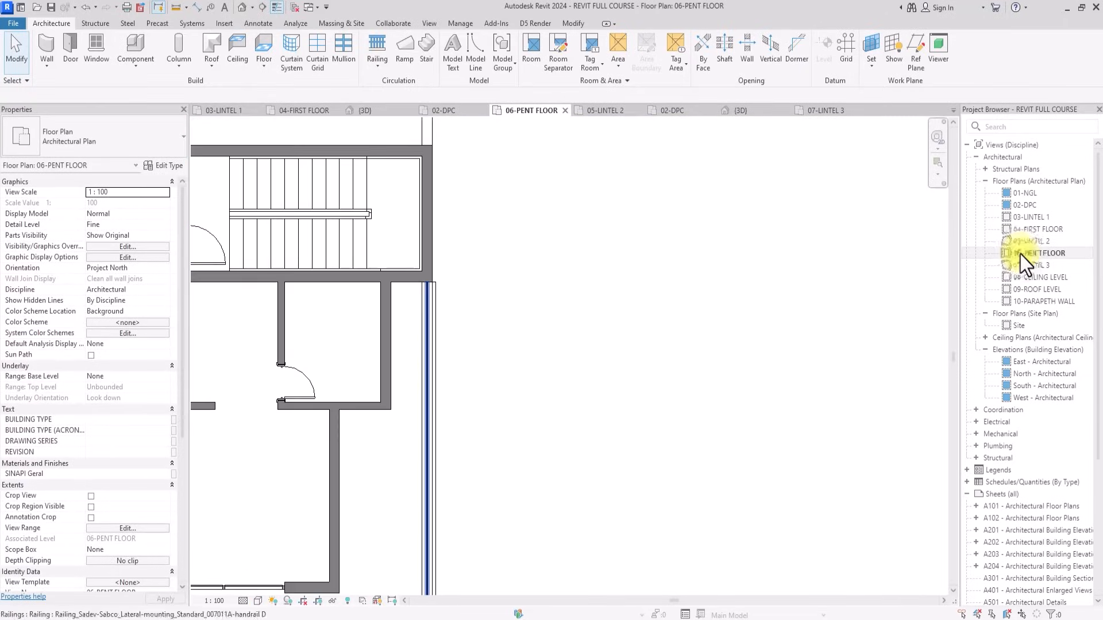
scroll(750, 357, up, 2)
scroll(443, 481, up, 2)
click(444, 474)
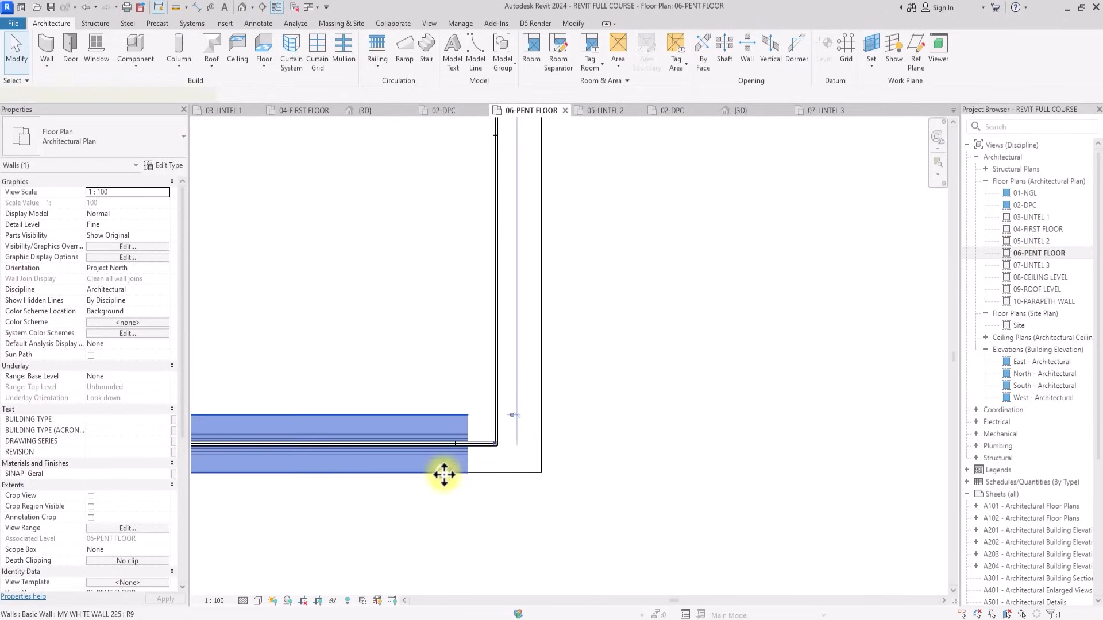
key(r)
key(s)
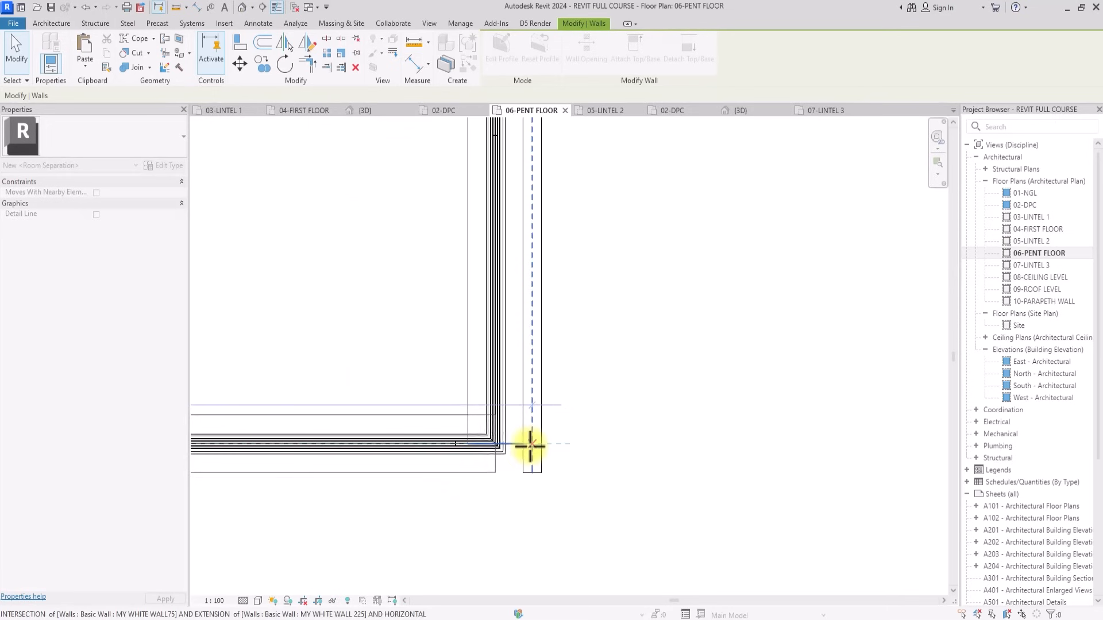
drag(530, 446, 530, 446)
scroll(637, 369, down, 2)
click(660, 352)
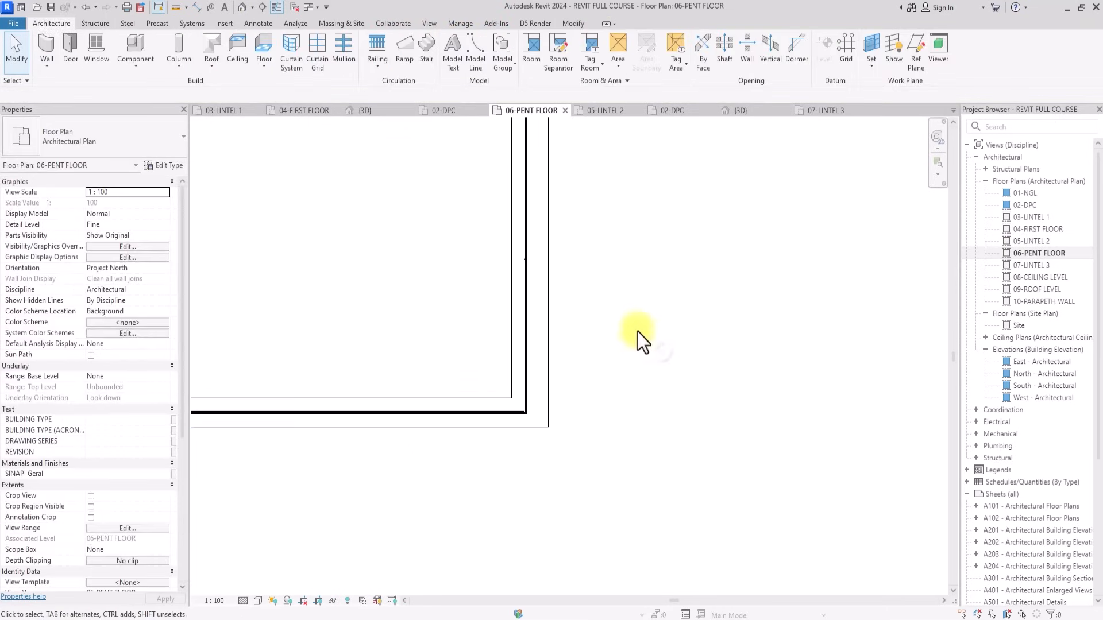
Examine the joined balcony corner and the right facade in the 3D view.
click(241, 7)
scroll(469, 311, up, 4)
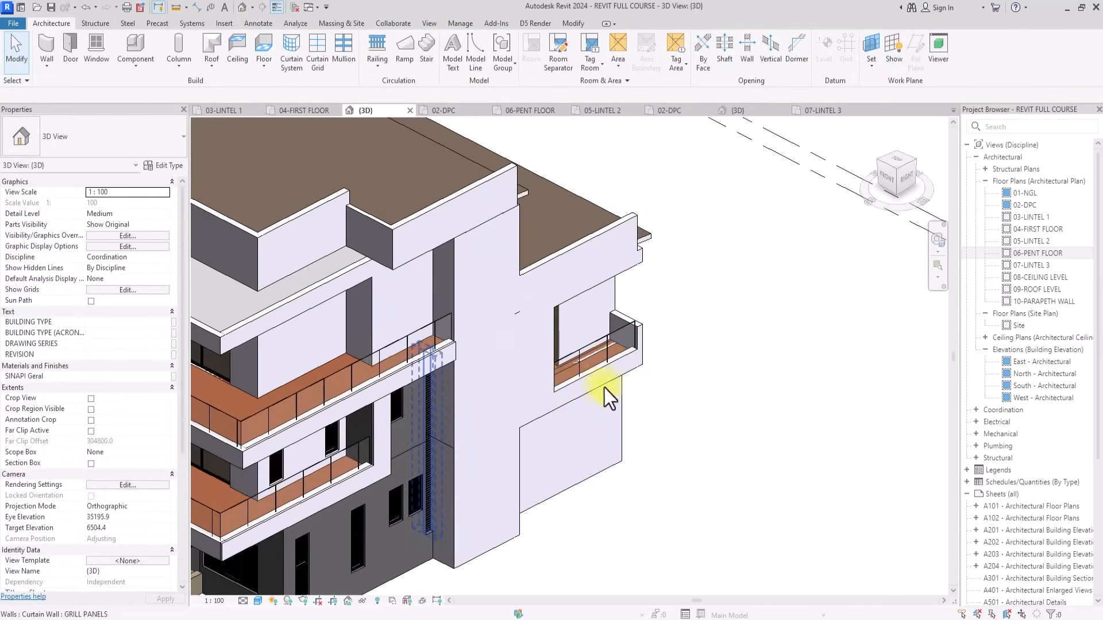
scroll(521, 366, down, 3)
scroll(522, 367, up, 5)
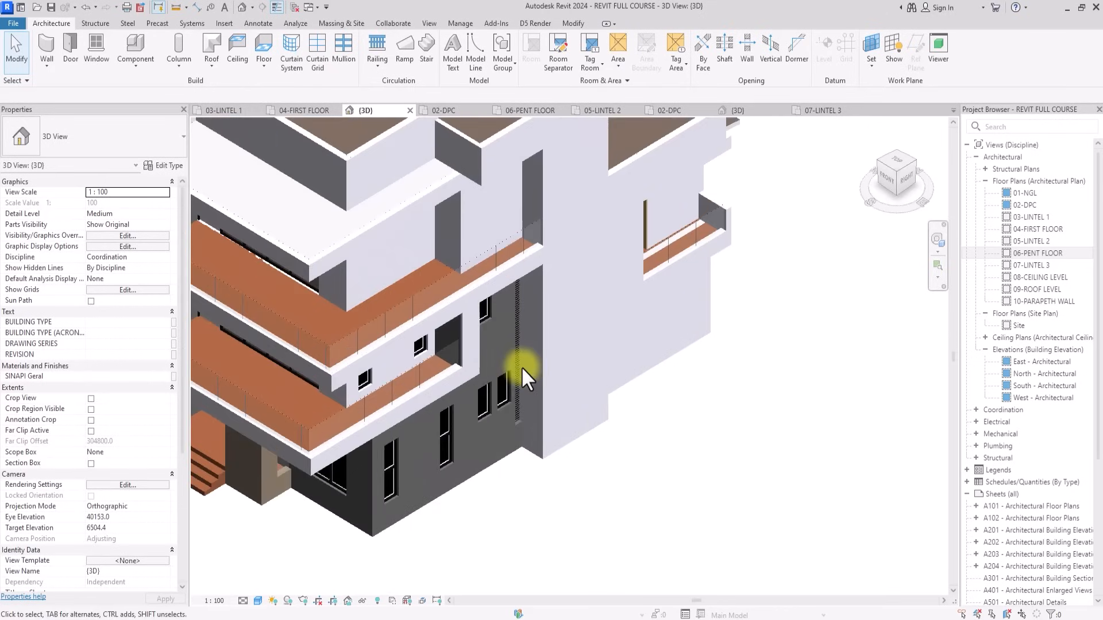
scroll(521, 366, down, 3)
scroll(521, 366, up, 4)
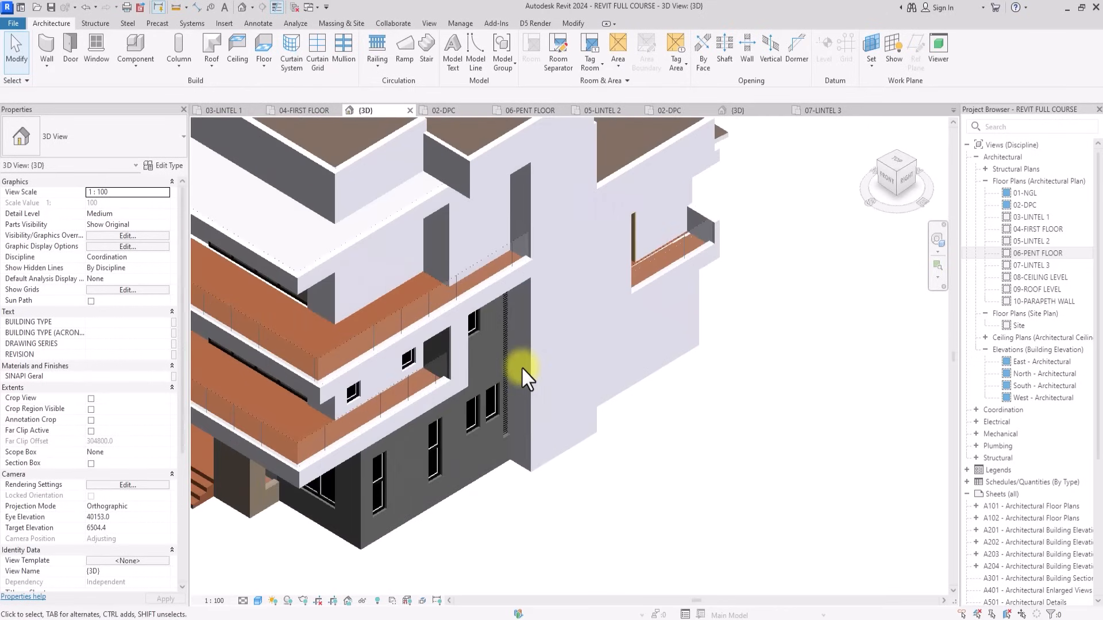
scroll(522, 367, down, 2)
scroll(521, 367, up, 1)
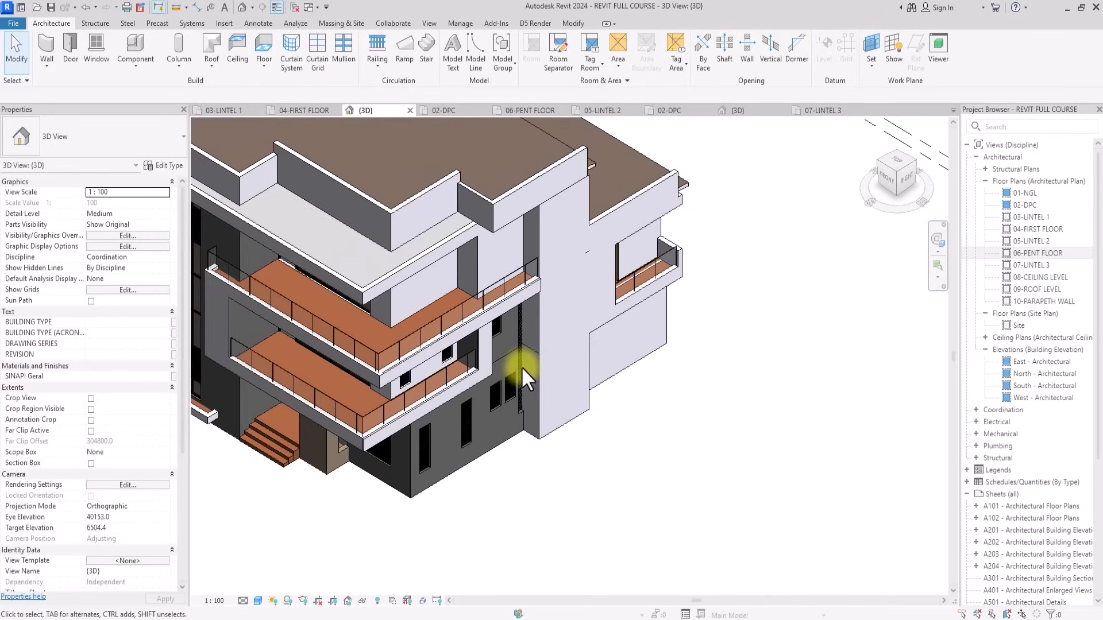
In the 02-DPC plan, draw detail lines 600 mm up the stairwell's outer wall from its lower corner and across its thickness.
double_click(1027, 205)
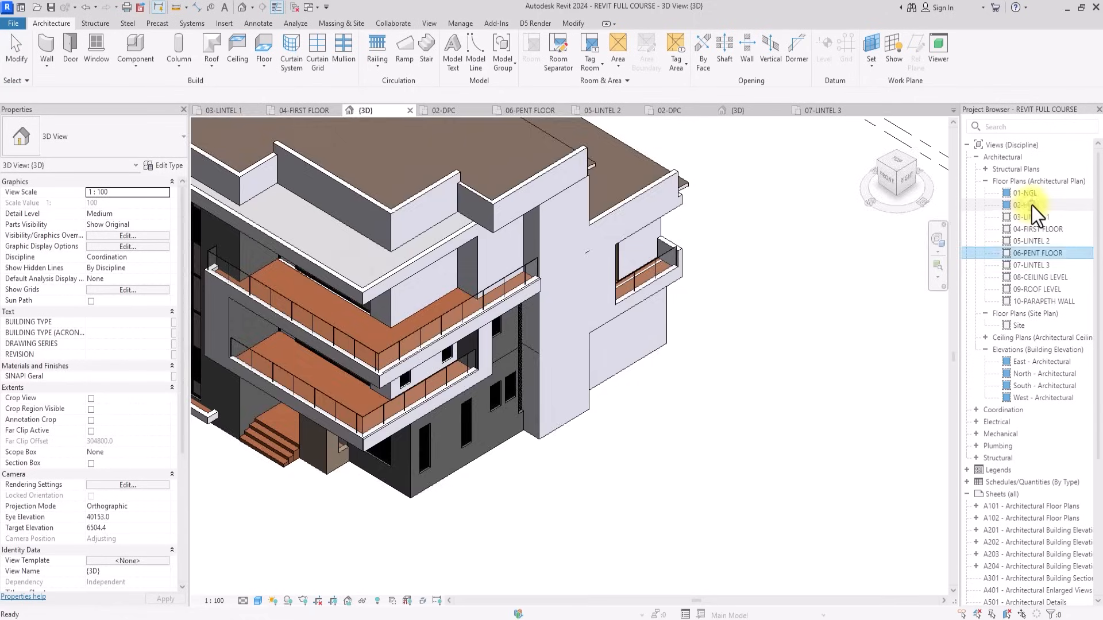
scroll(554, 313, down, 4)
middle_drag(748, 346, 603, 368)
scroll(603, 367, up, 4)
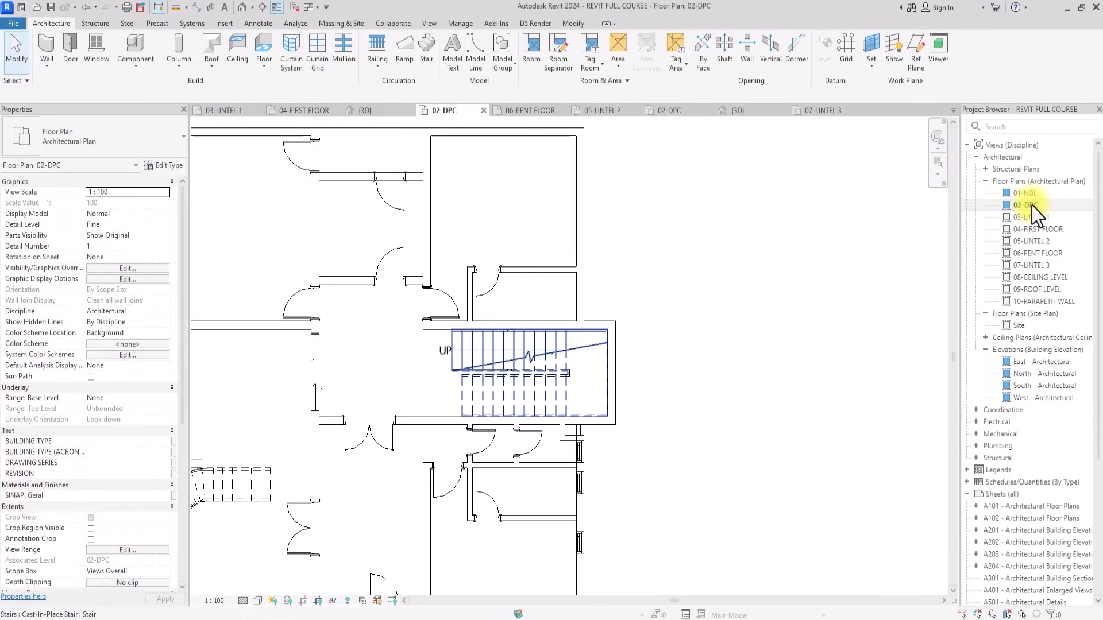
scroll(443, 493, down, 2)
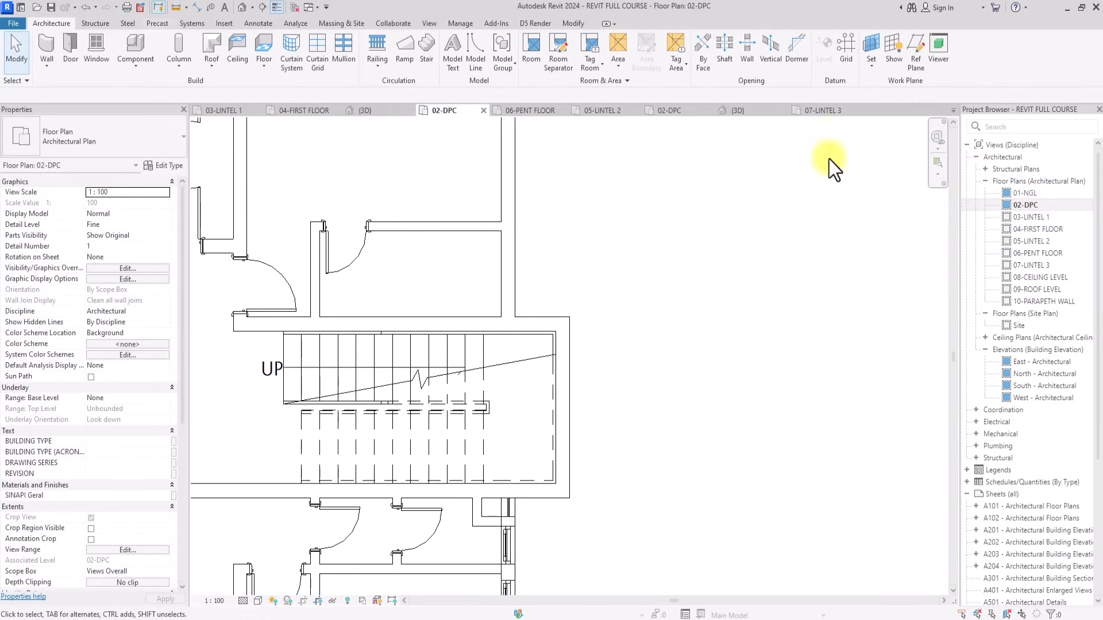
click(253, 25)
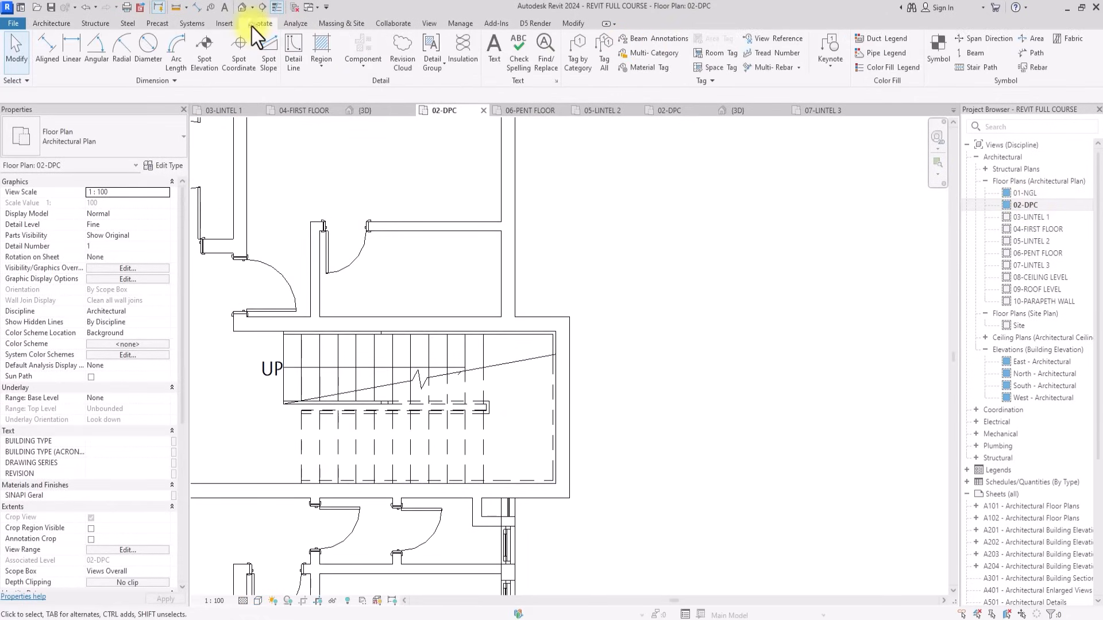
click(295, 42)
scroll(345, 137, up, 2)
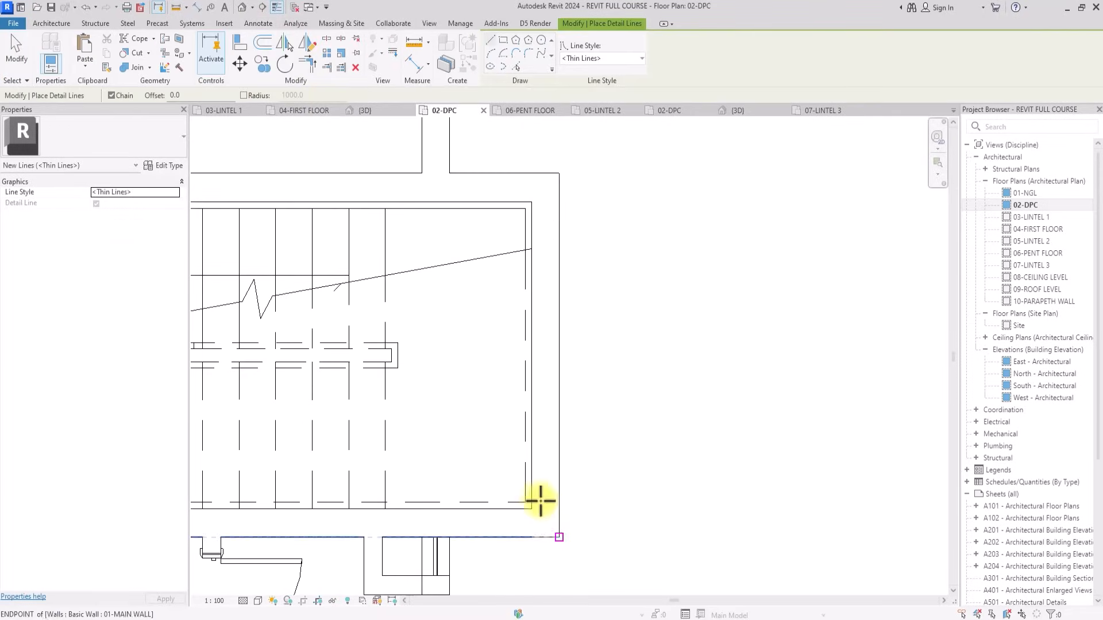
click(559, 538)
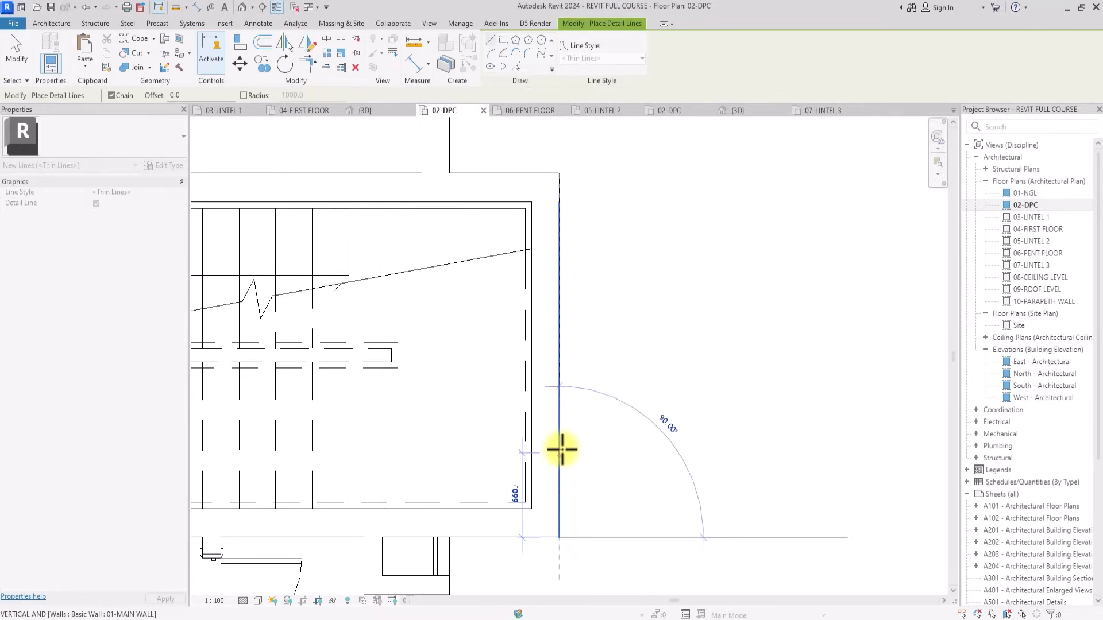
text(6)
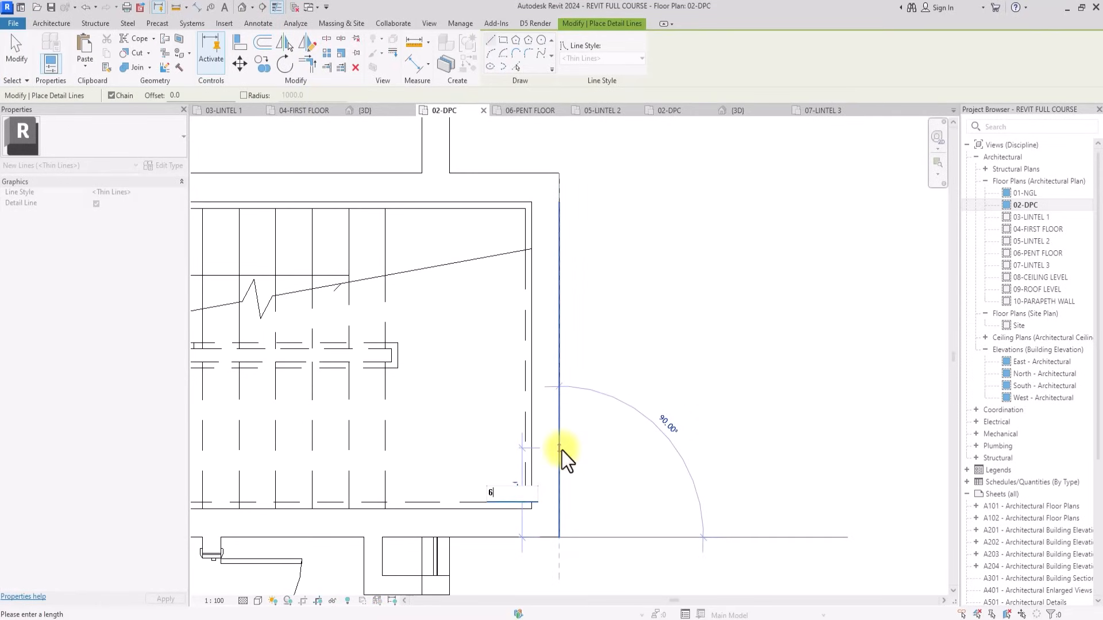
text(00)
key(Return)
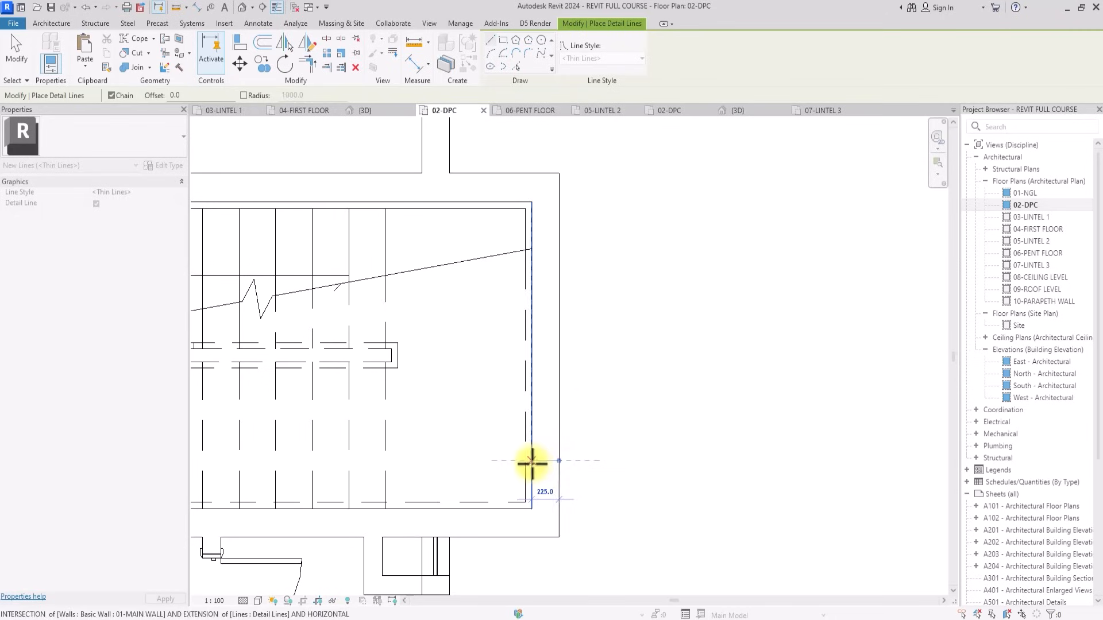
Mark the same distance down from the stairwell wall's upper outer corner with detail lines ending across the wall.
click(558, 173)
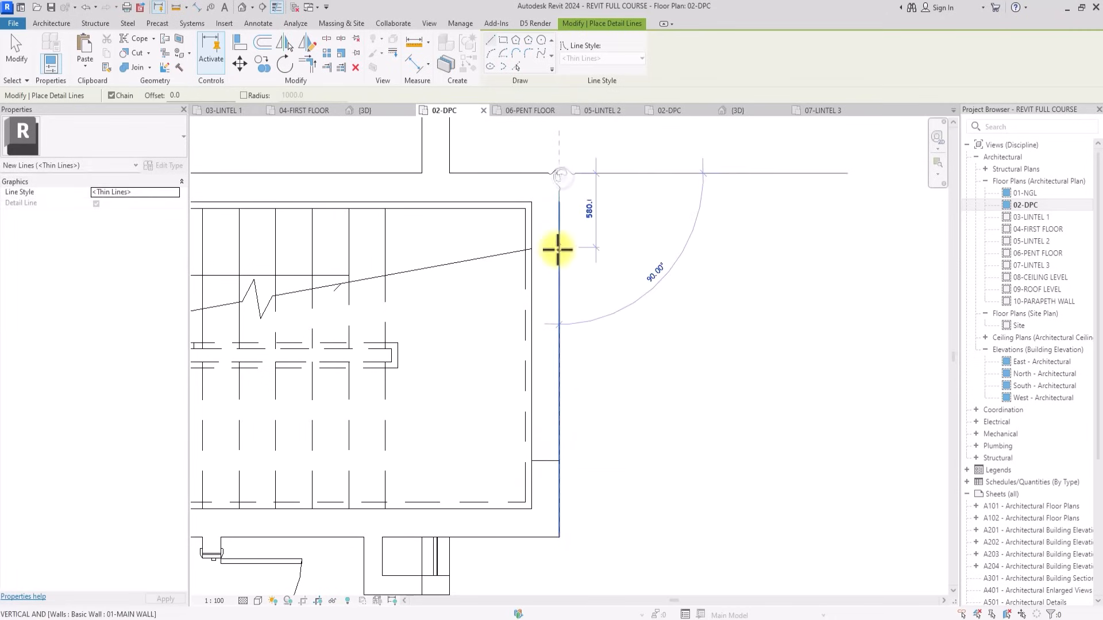
key(Escape)
key(Escape)
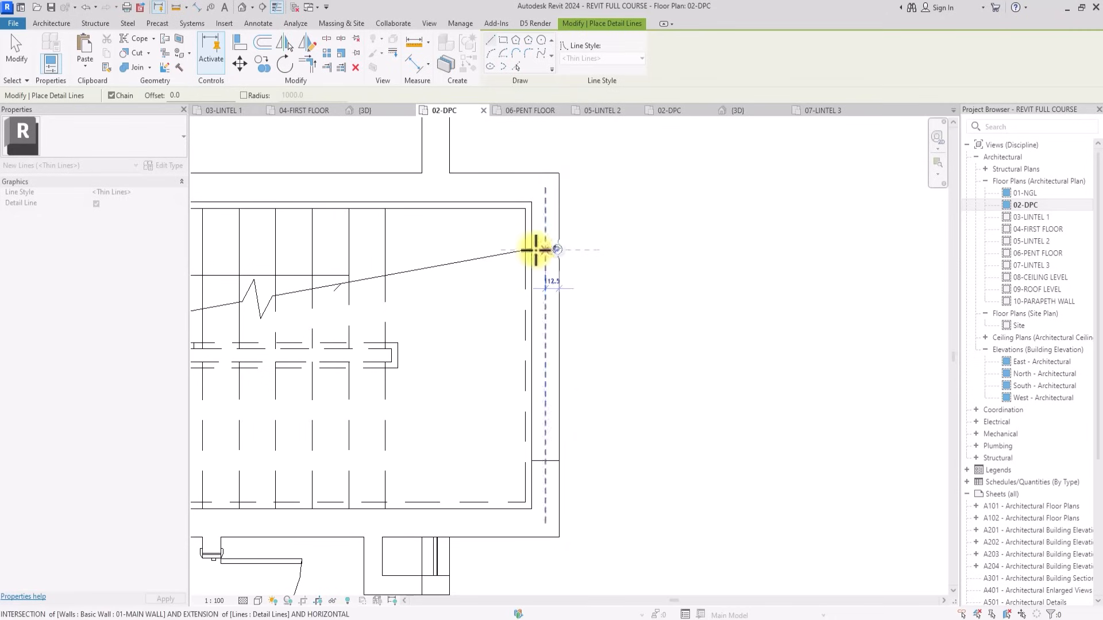
scroll(535, 251, down, 3)
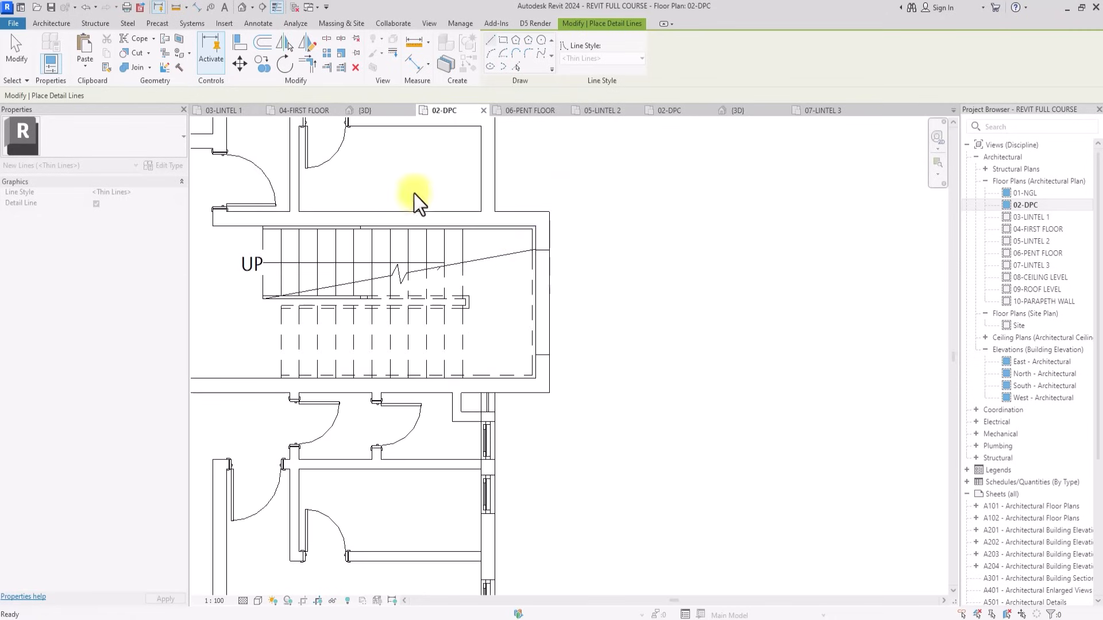
Set up a new Curtain Wall with base offset 300, top constraint 08-CEILING LEVEL and top offset 0.
click(52, 23)
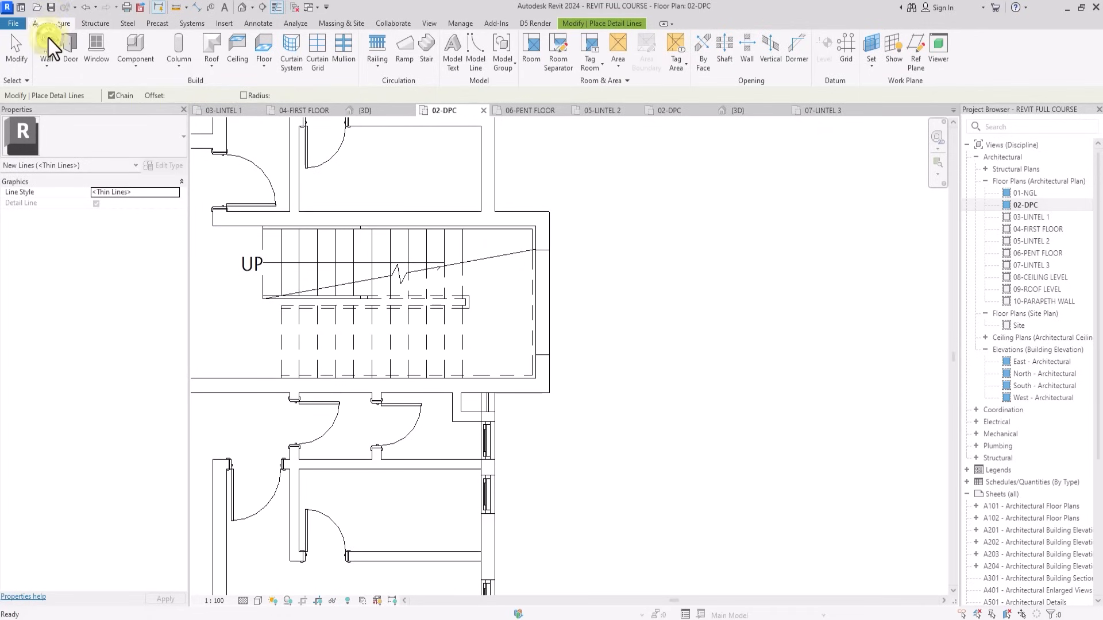
click(48, 39)
click(109, 143)
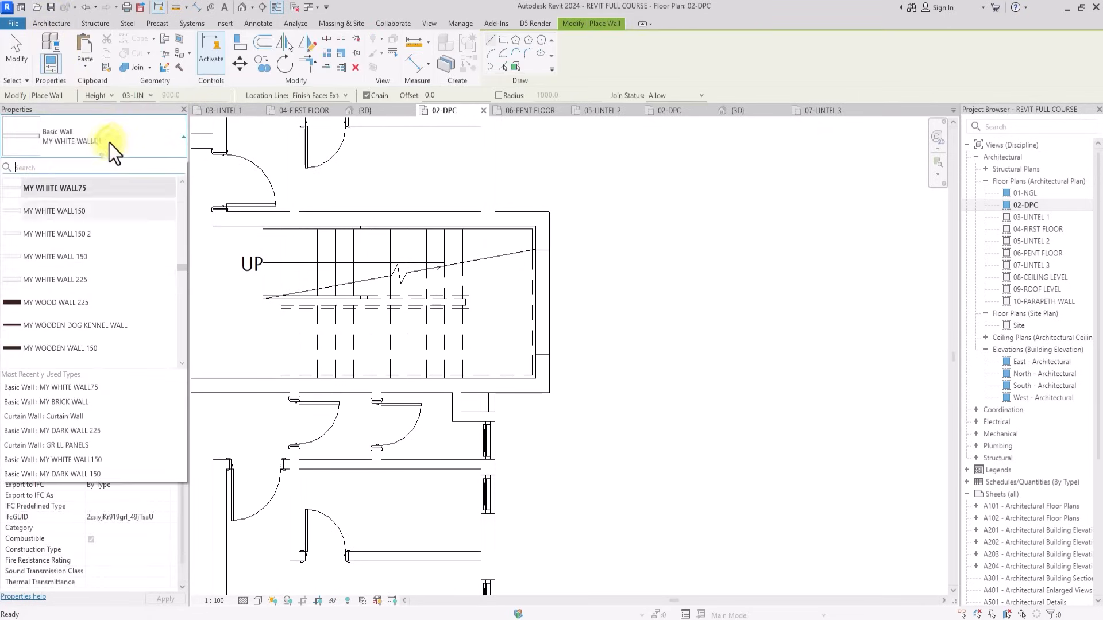
scroll(109, 143, down, 10)
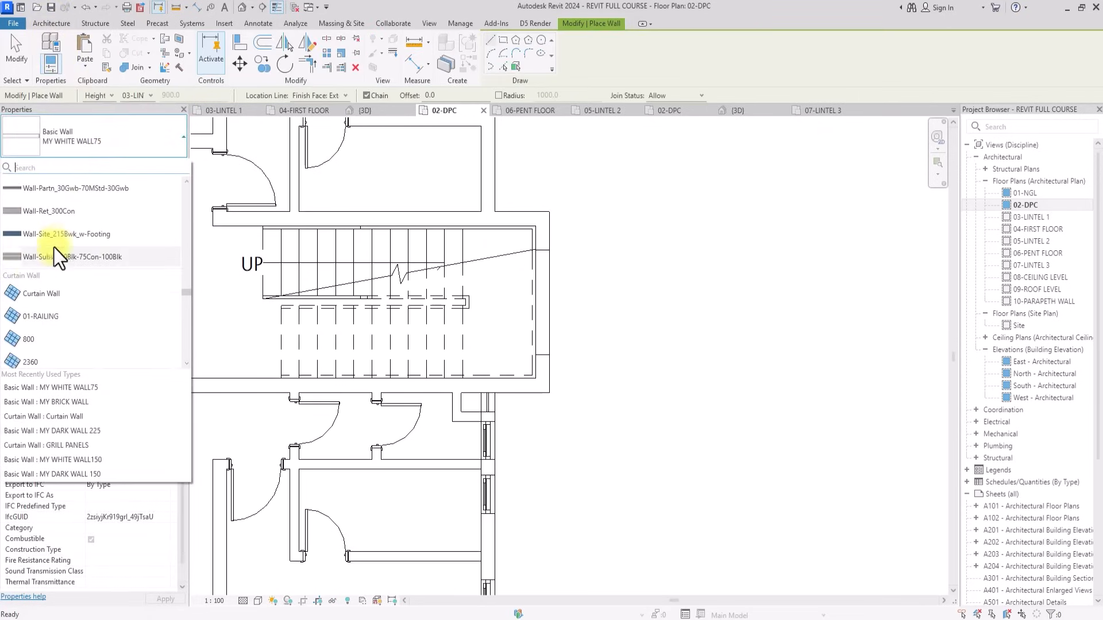
click(32, 292)
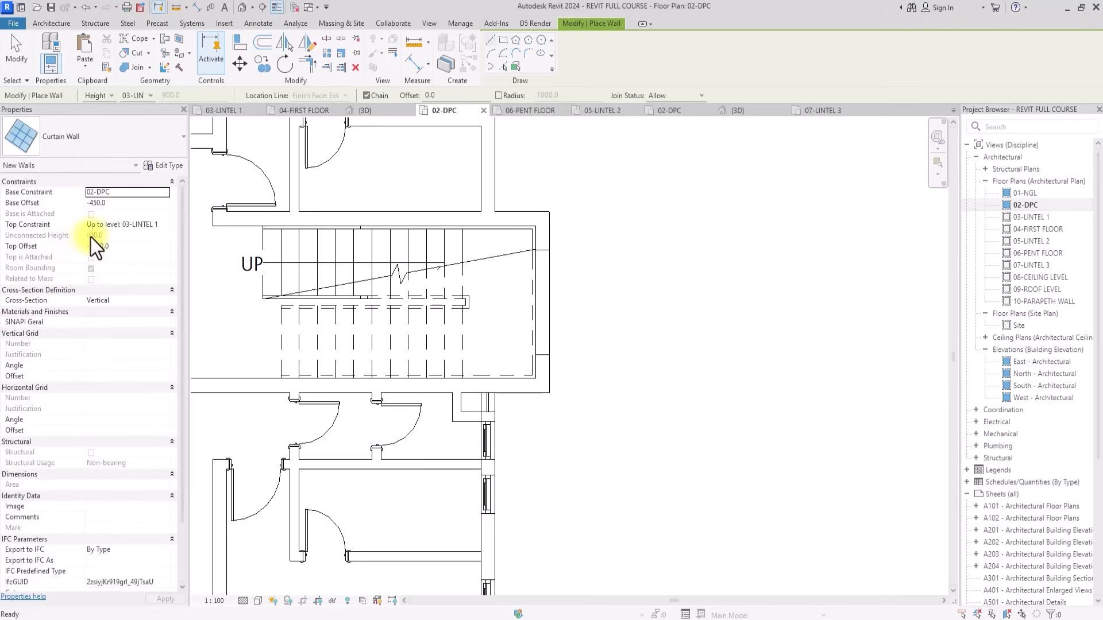
click(129, 204)
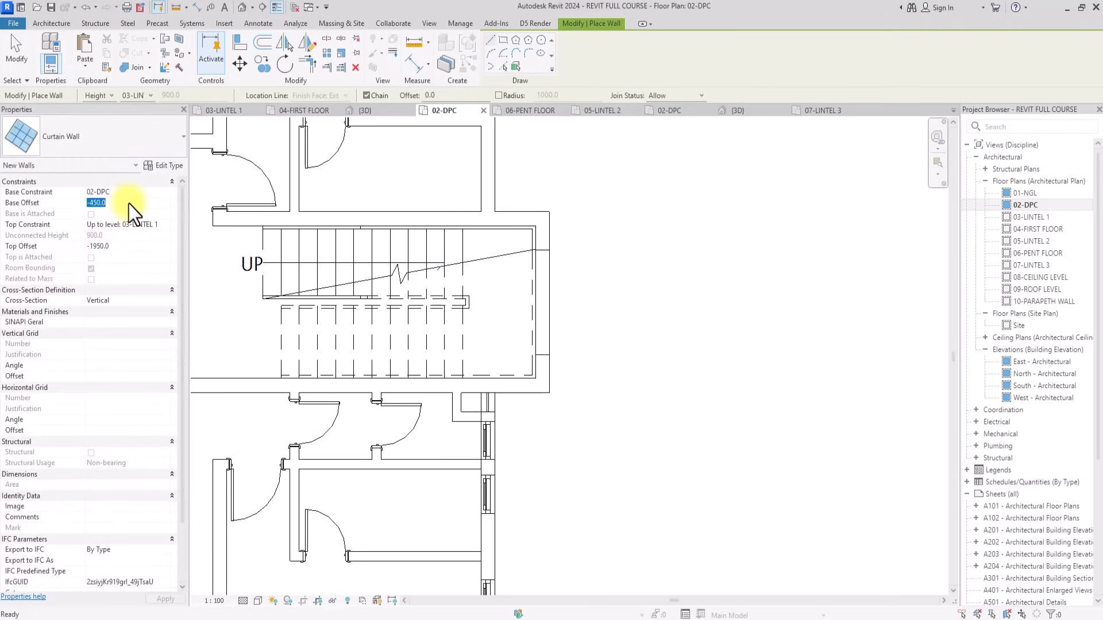
text(30)
click(163, 228)
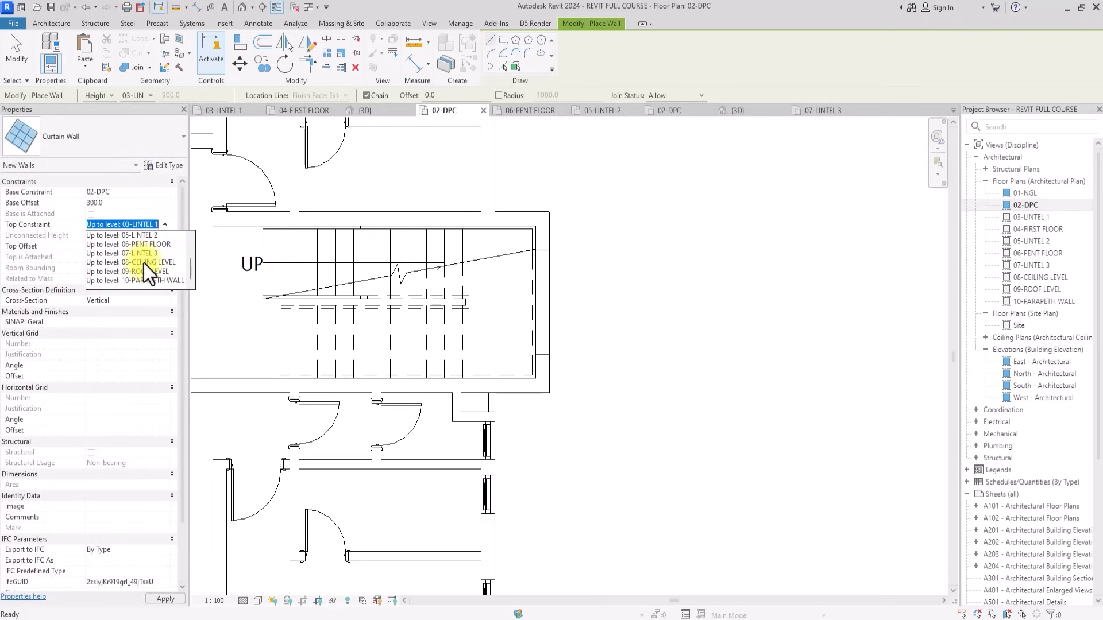
click(148, 262)
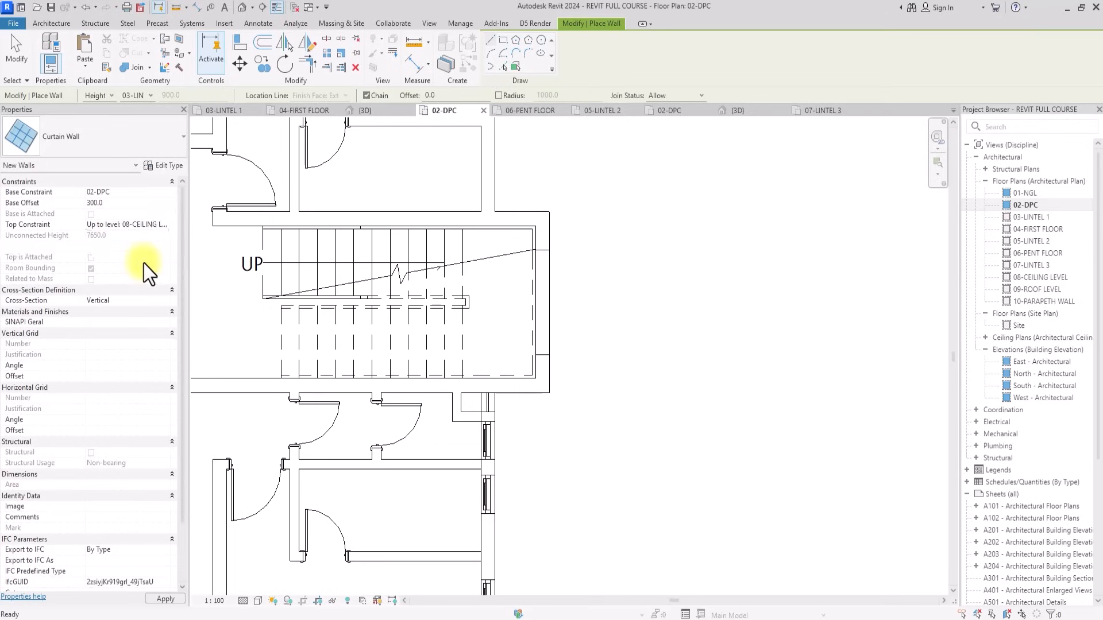
click(129, 247)
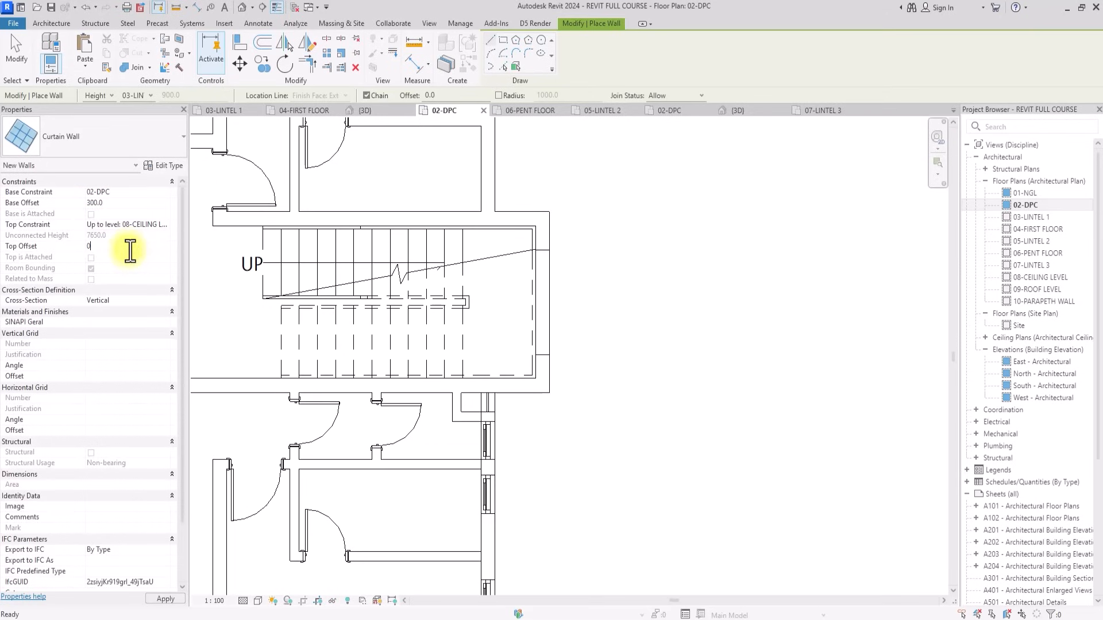
text(0)
Draw a 450 mm curtain wall segment upward along the stairwell wall's centreline from the lower detail line.
scroll(505, 345, up, 2)
click(543, 350)
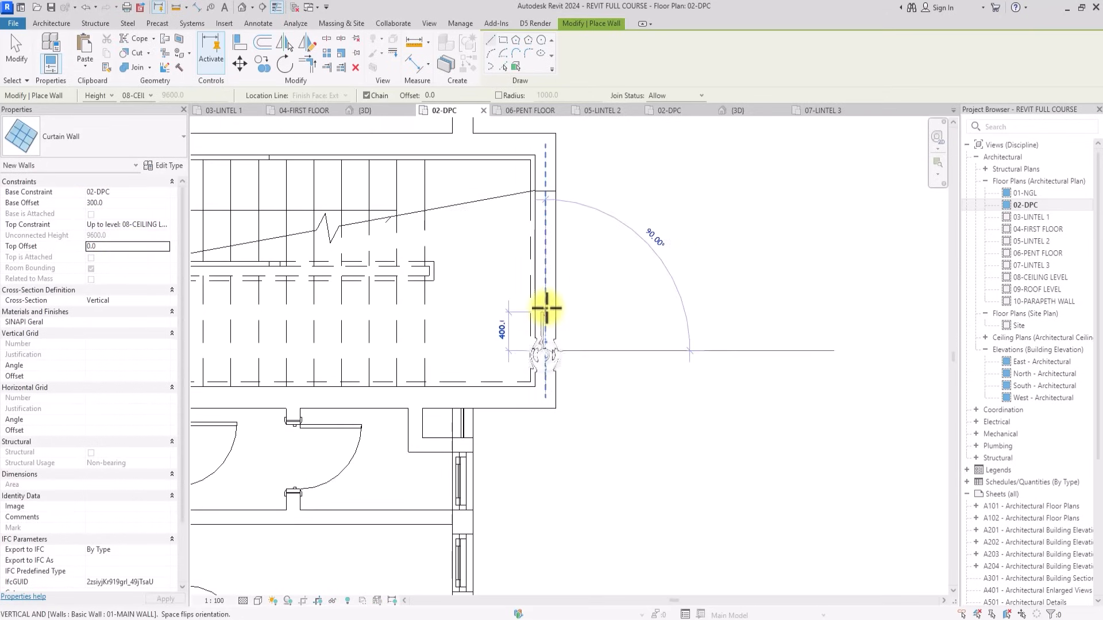
scroll(547, 308, up, 2)
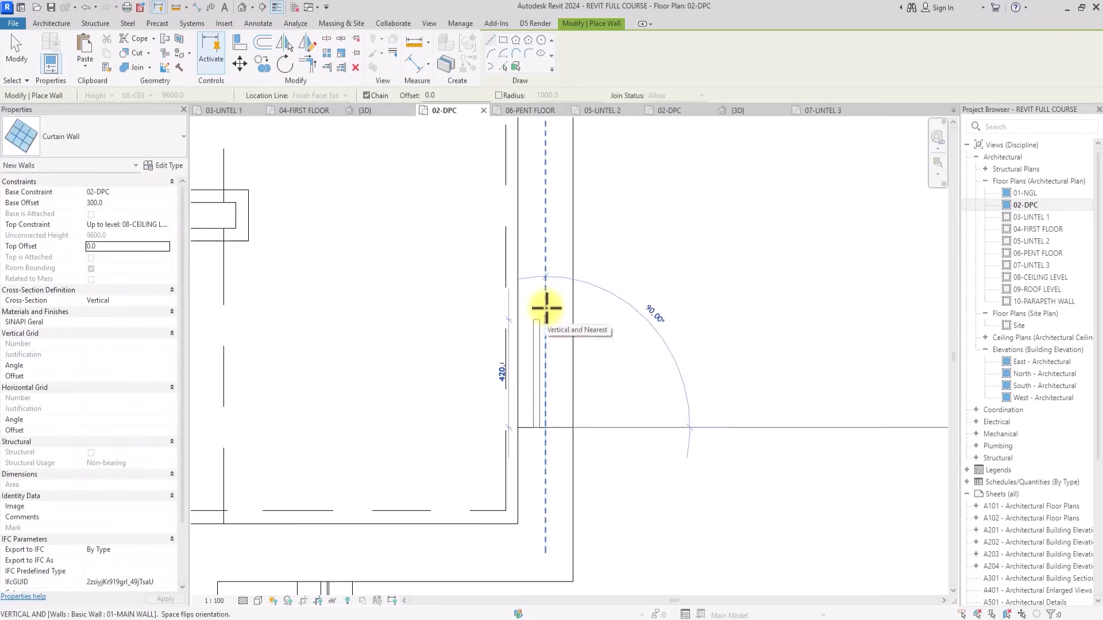
scroll(546, 309, up, 2)
scroll(546, 308, up, 2)
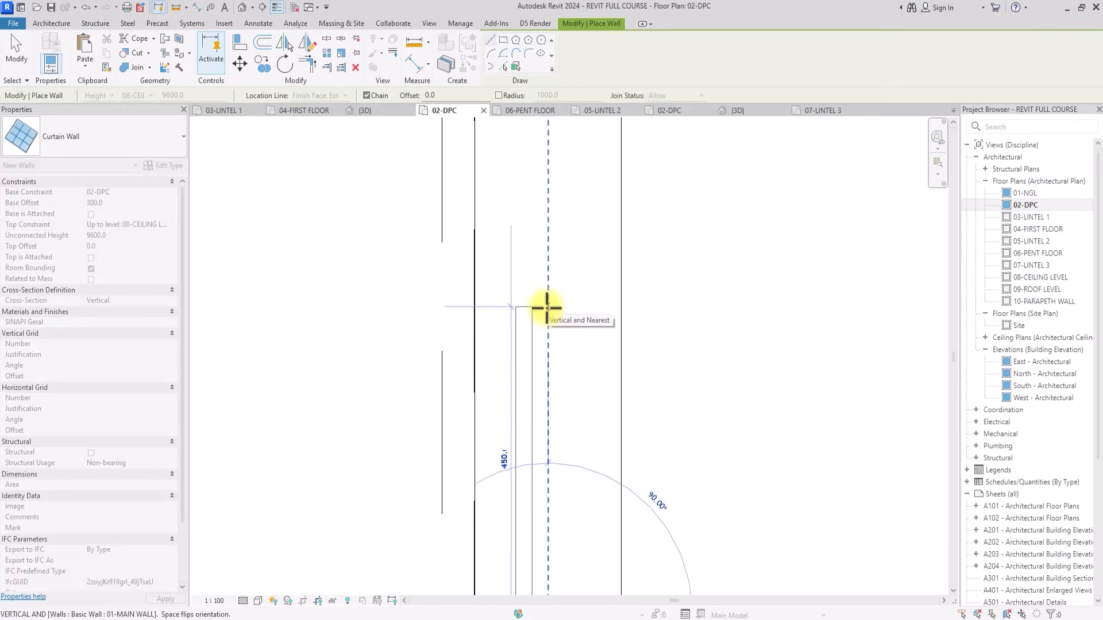
scroll(547, 309, down, 4)
key(Escape)
key(Escape)
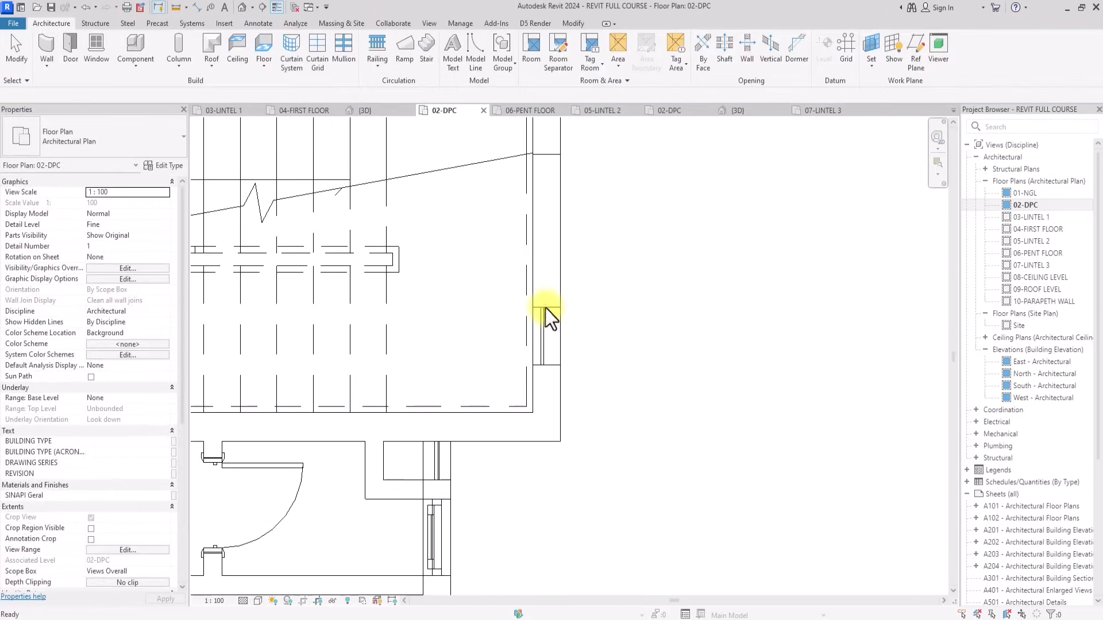
In the 3D view's right side, place MULLION MAIN mullions on all grid lines of the tall stairwell curtain wall.
click(242, 8)
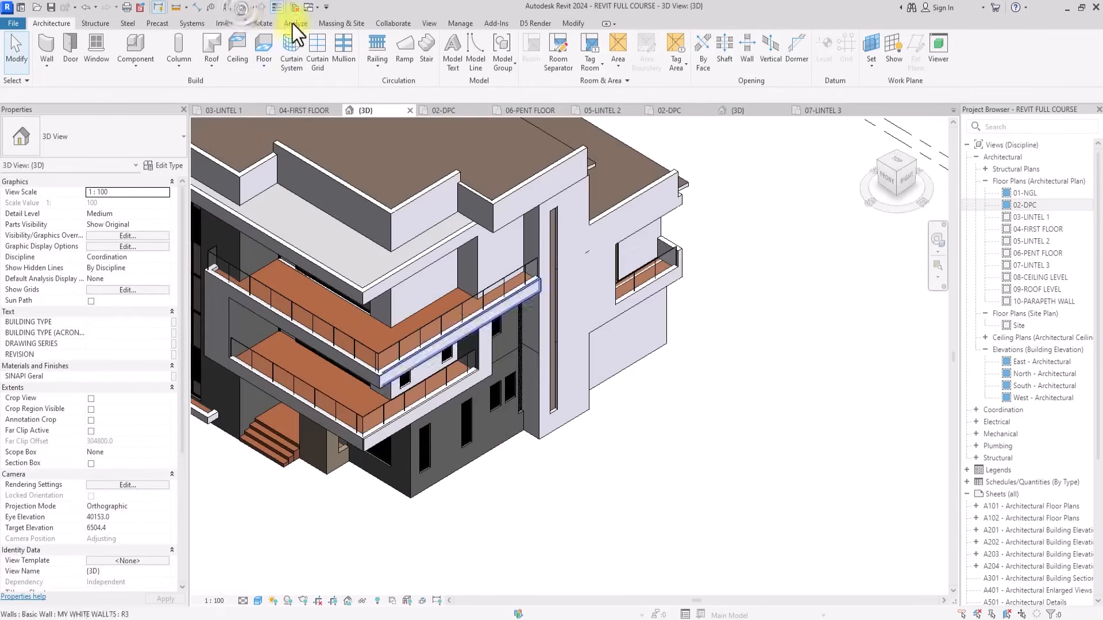
click(906, 183)
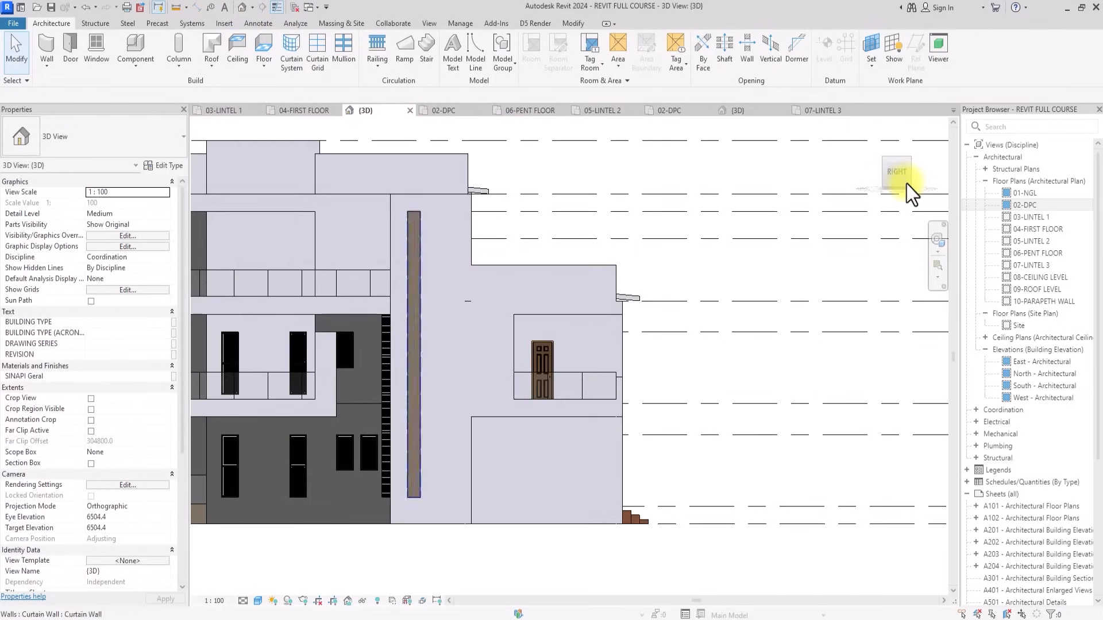
click(344, 54)
click(548, 55)
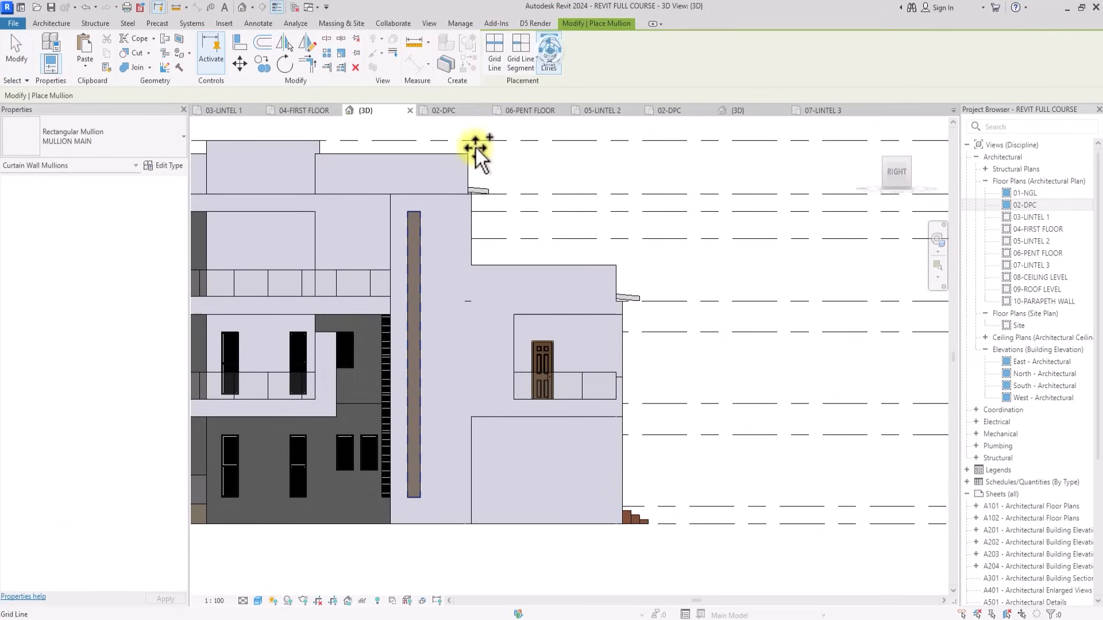
click(412, 225)
key(Escape)
key(Escape)
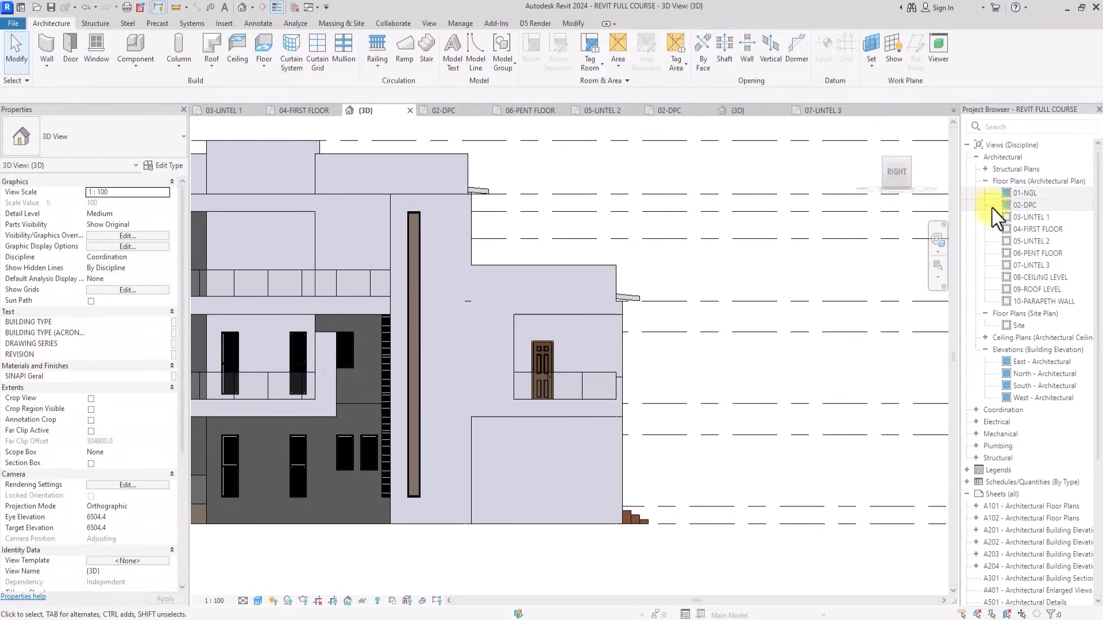
In the 02-DPC plan, copy the stairwell curtain wall vertically so its upper end meets the upper detail line.
double_click(1034, 206)
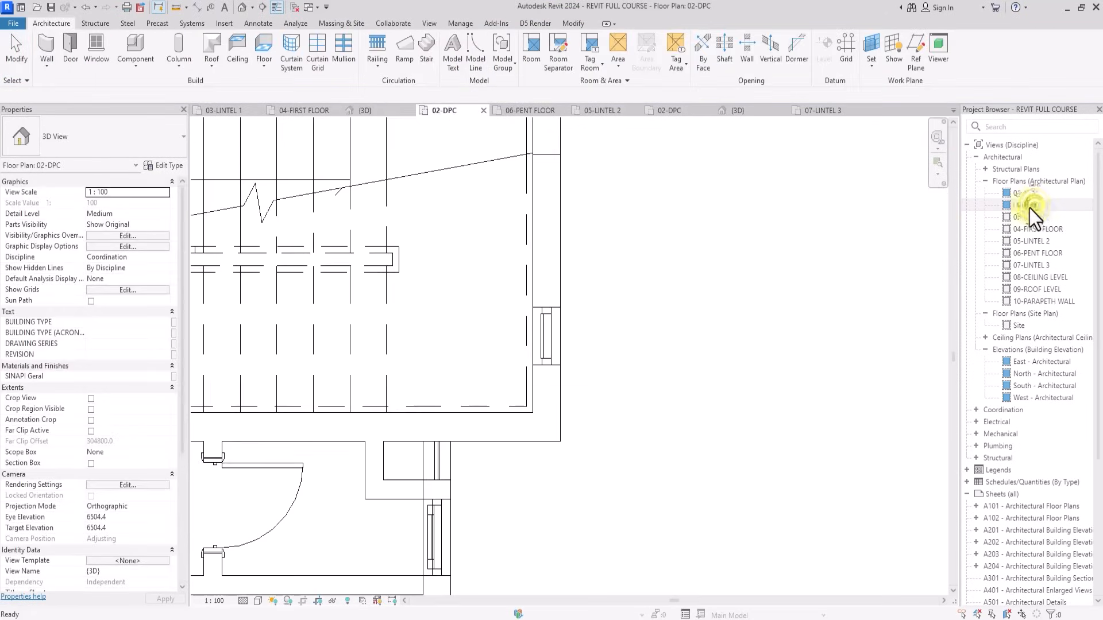
click(549, 349)
scroll(546, 347, up, 1)
middle_drag(547, 347, 442, 521)
scroll(375, 190, down, 4)
click(261, 68)
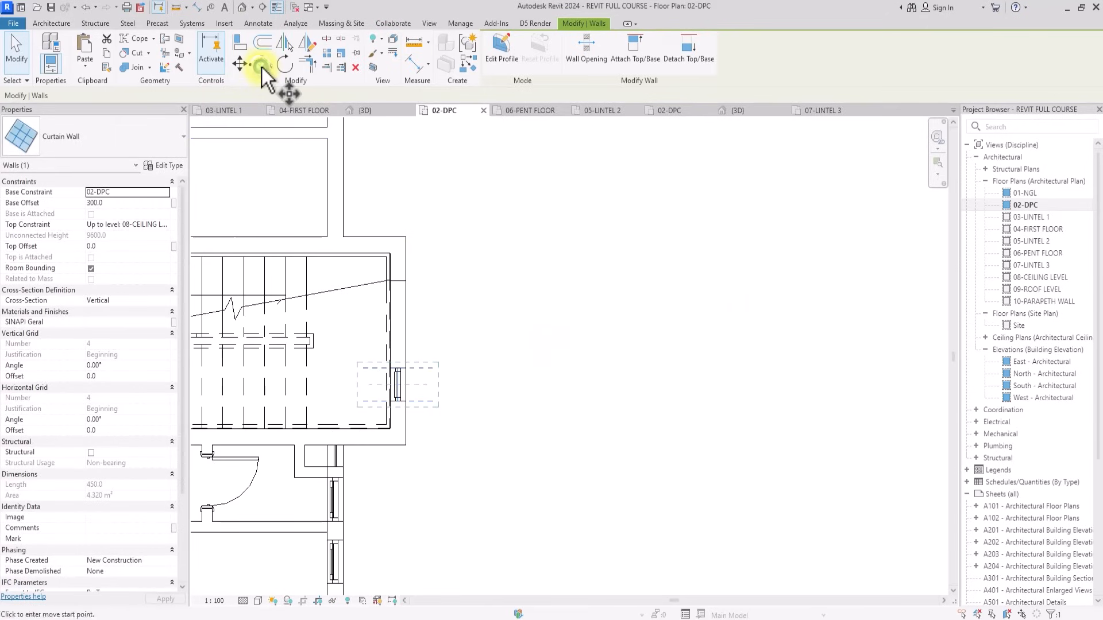
scroll(337, 236, up, 2)
click(429, 441)
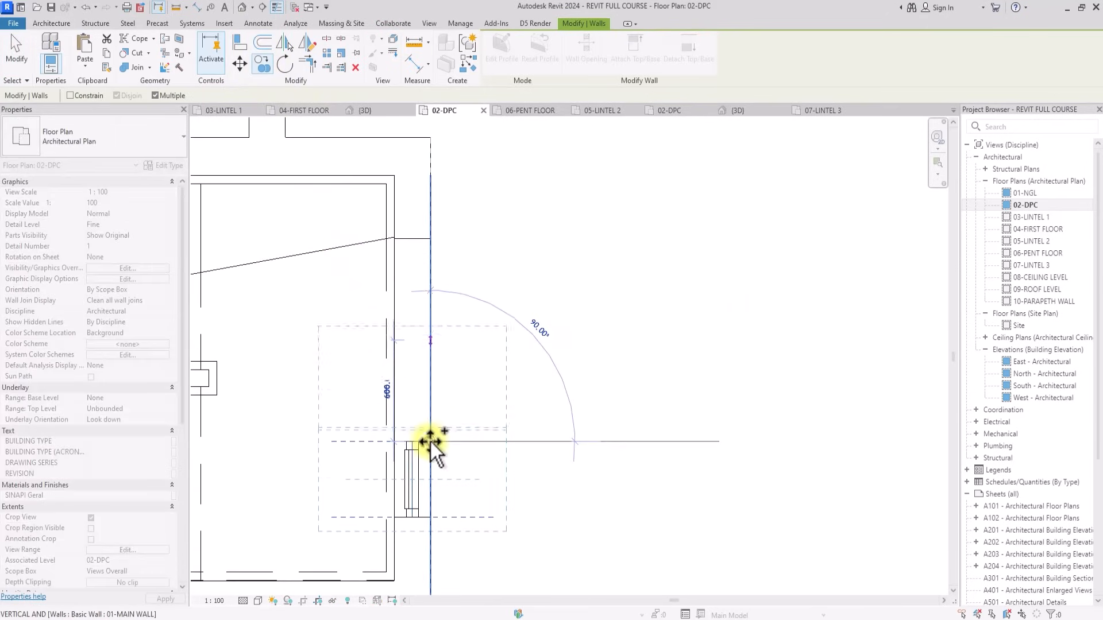
click(433, 244)
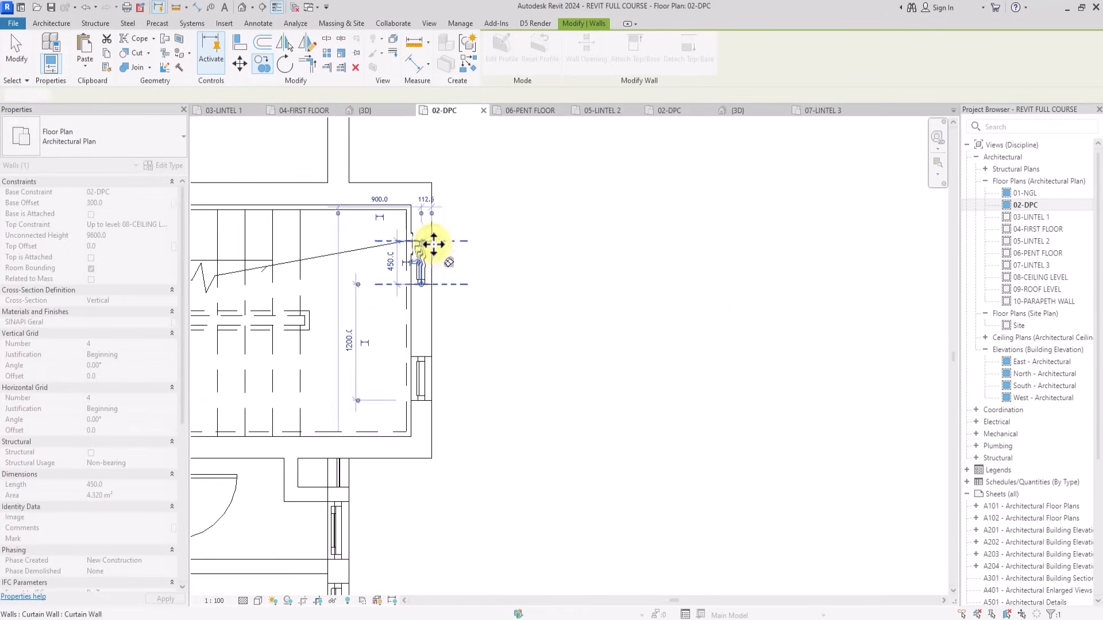
key(Escape)
Examine the pair of tall stairwell windows and the surrounding right facade in the 3D view.
click(242, 8)
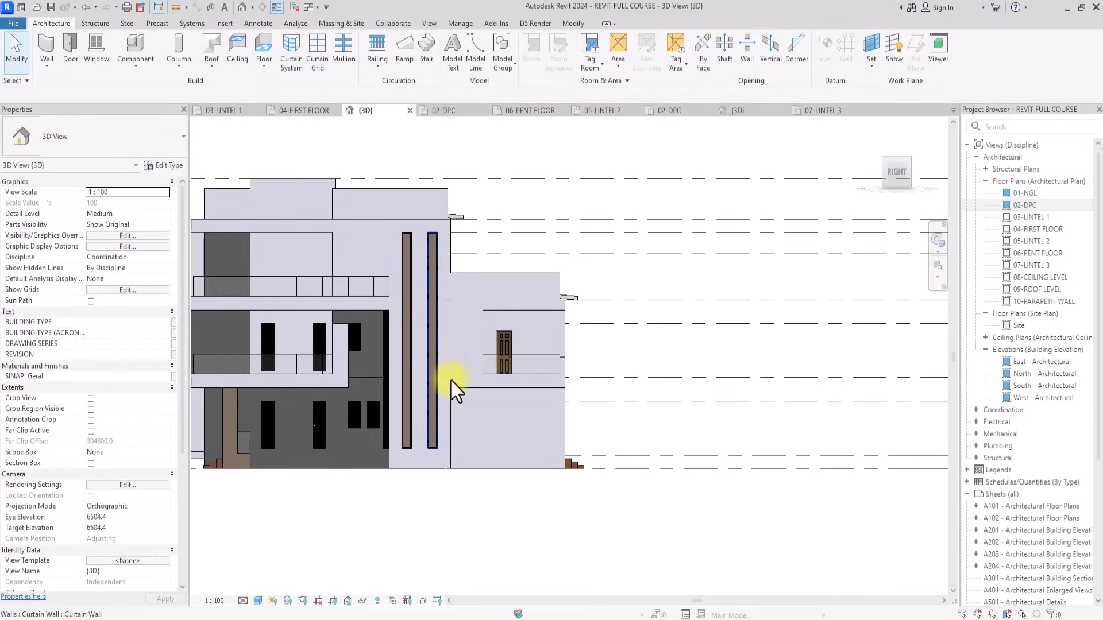
scroll(450, 381, up, 2)
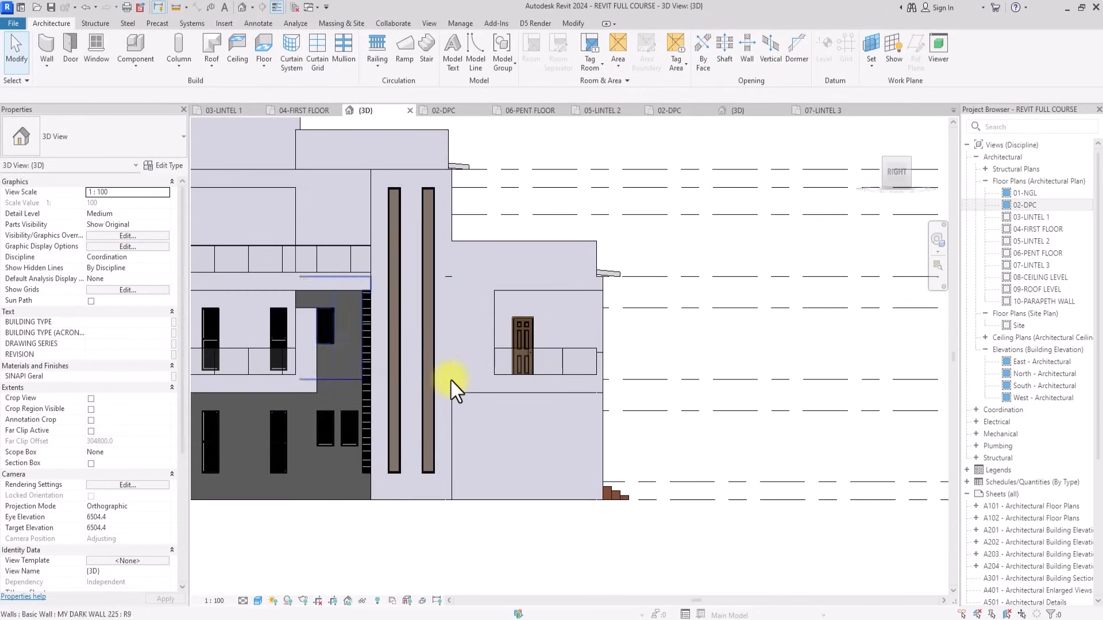
middle_drag(364, 301, 450, 381)
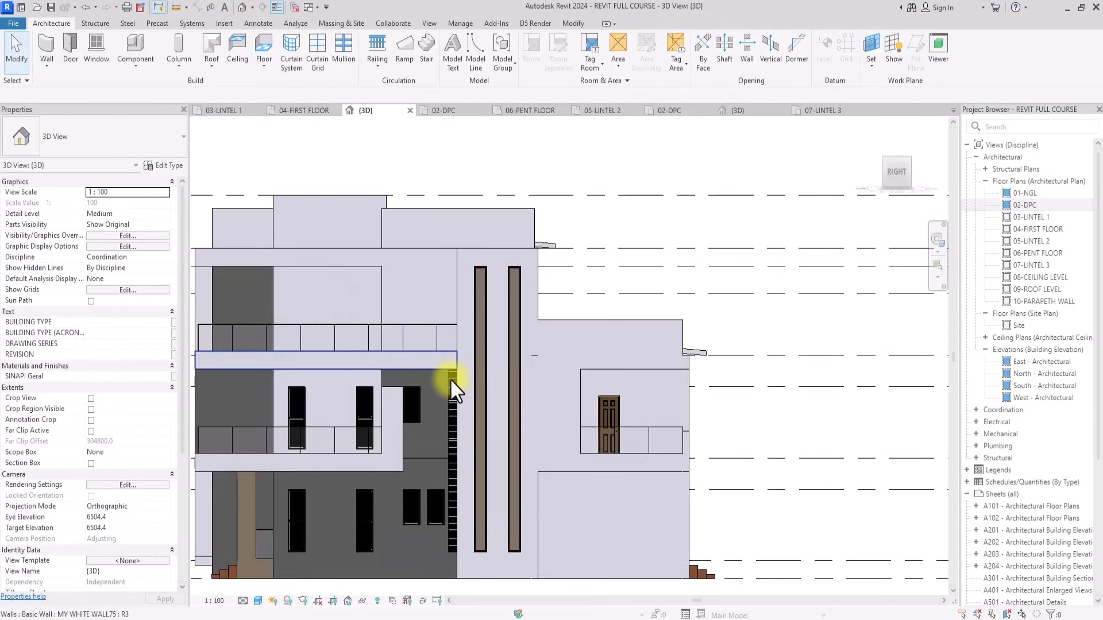
key(Tab)
key(Tab)
key(Tab)
key(Tab)
key(Tab)
key(Tab)
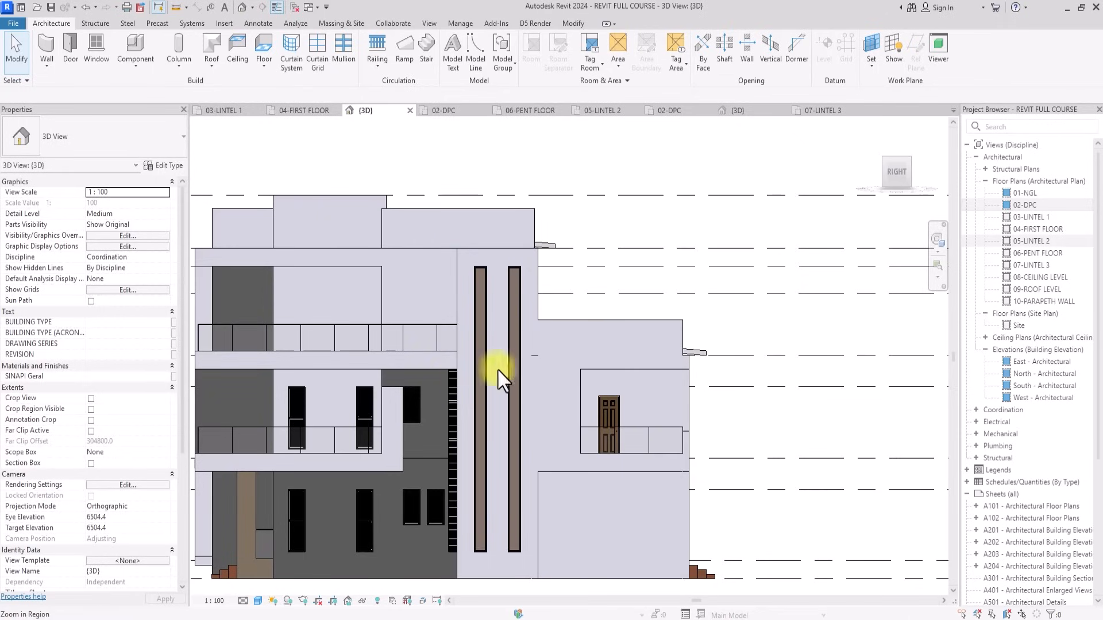
In the 06-PENT FLOOR plan, start a MY WHITE WALL75 wall with a base offset of -450.
double_click(1034, 253)
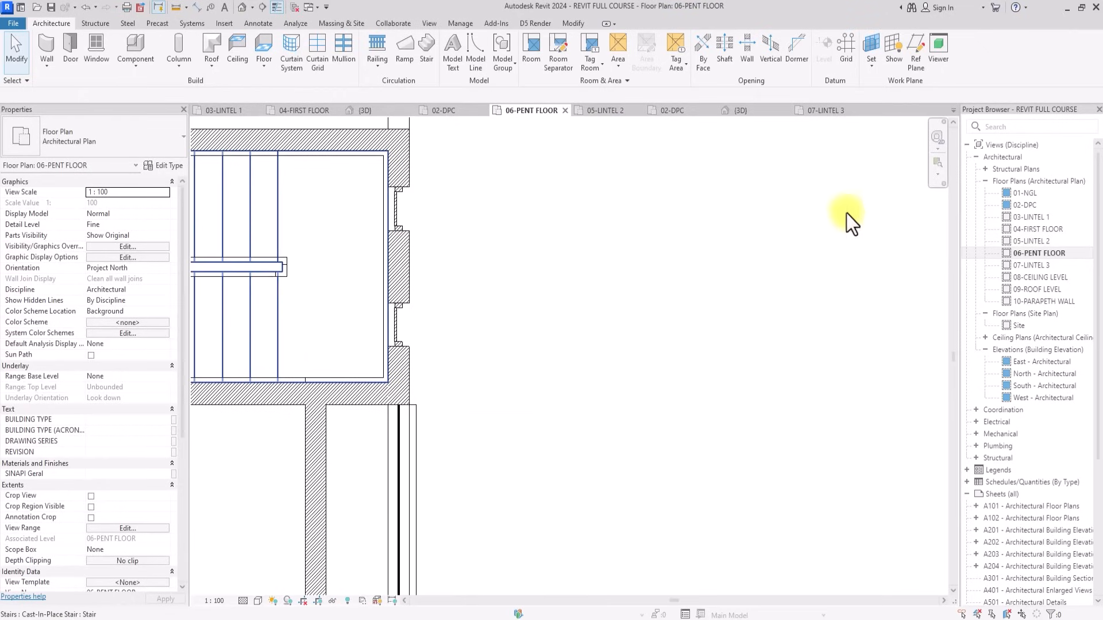
click(41, 44)
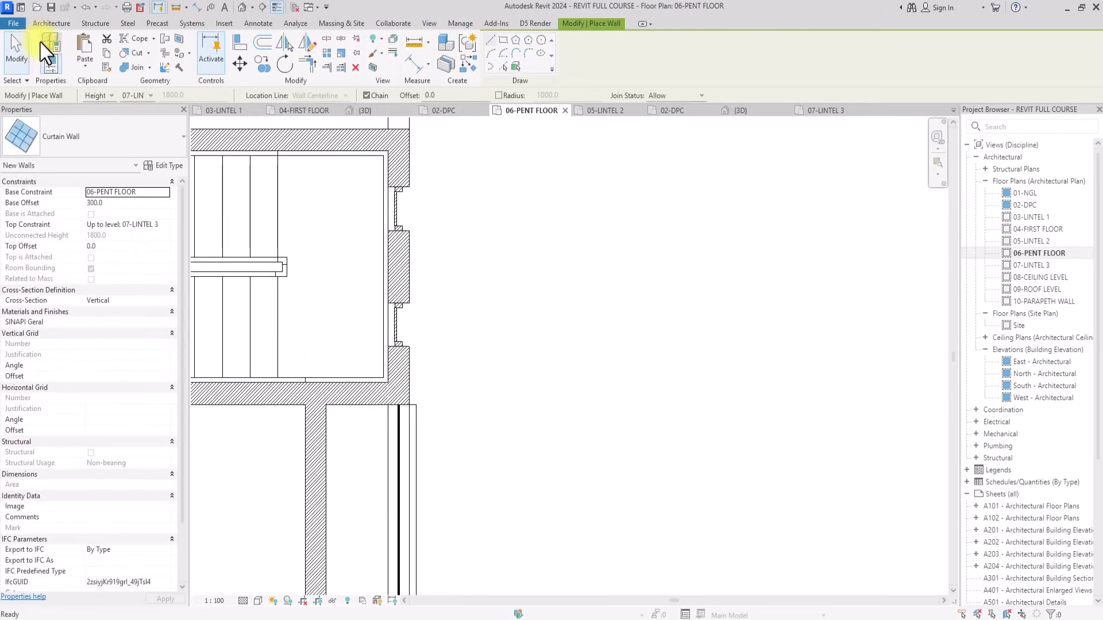
click(84, 142)
scroll(84, 142, up, 5)
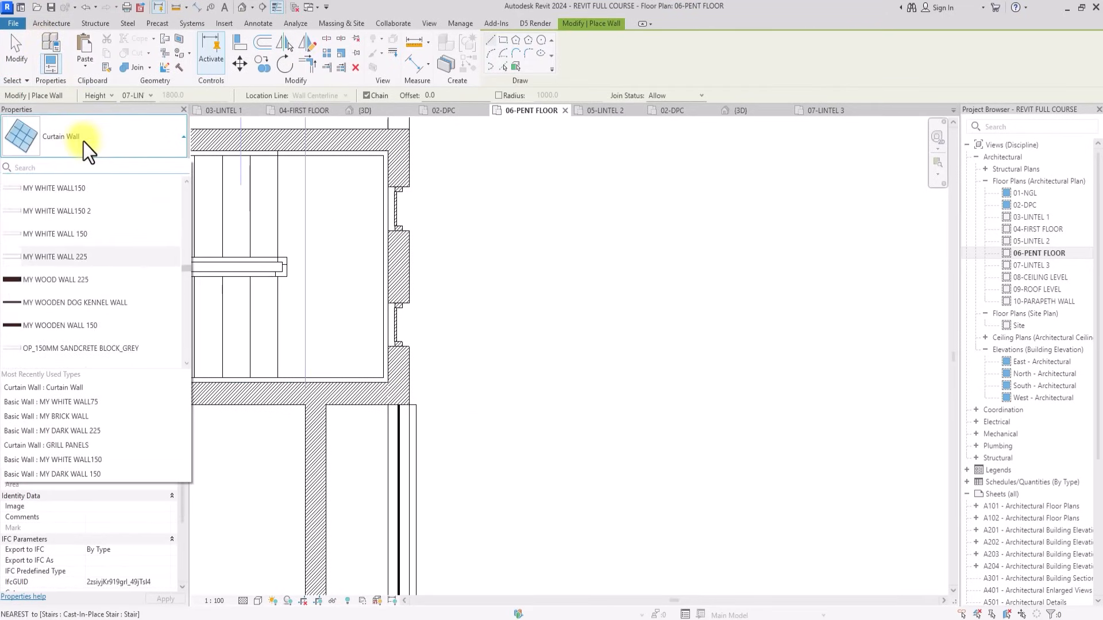
click(70, 242)
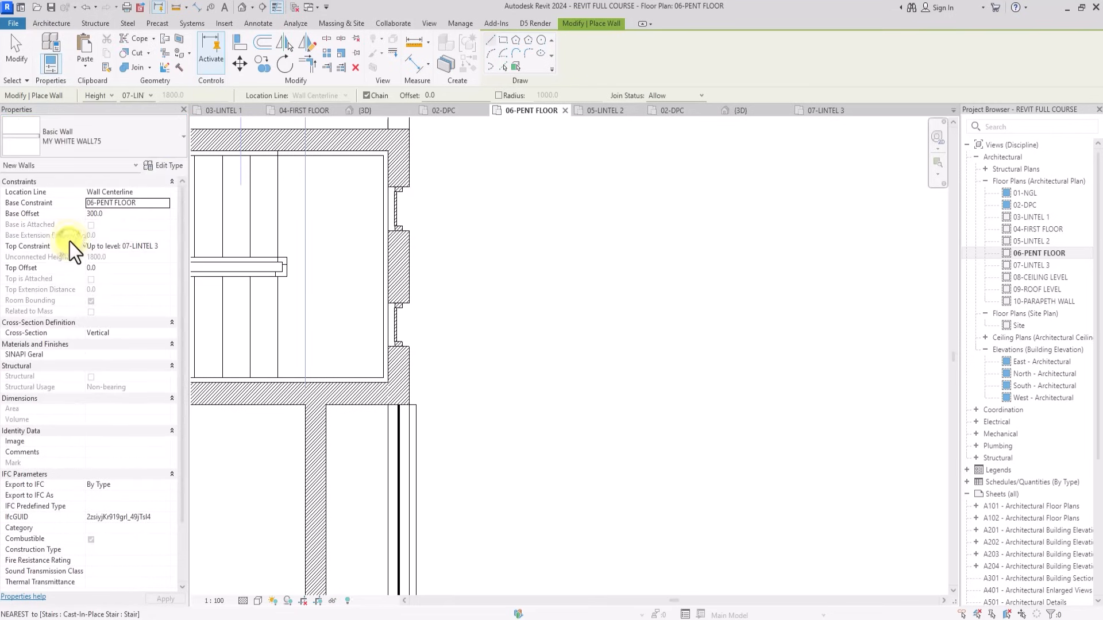
click(138, 215)
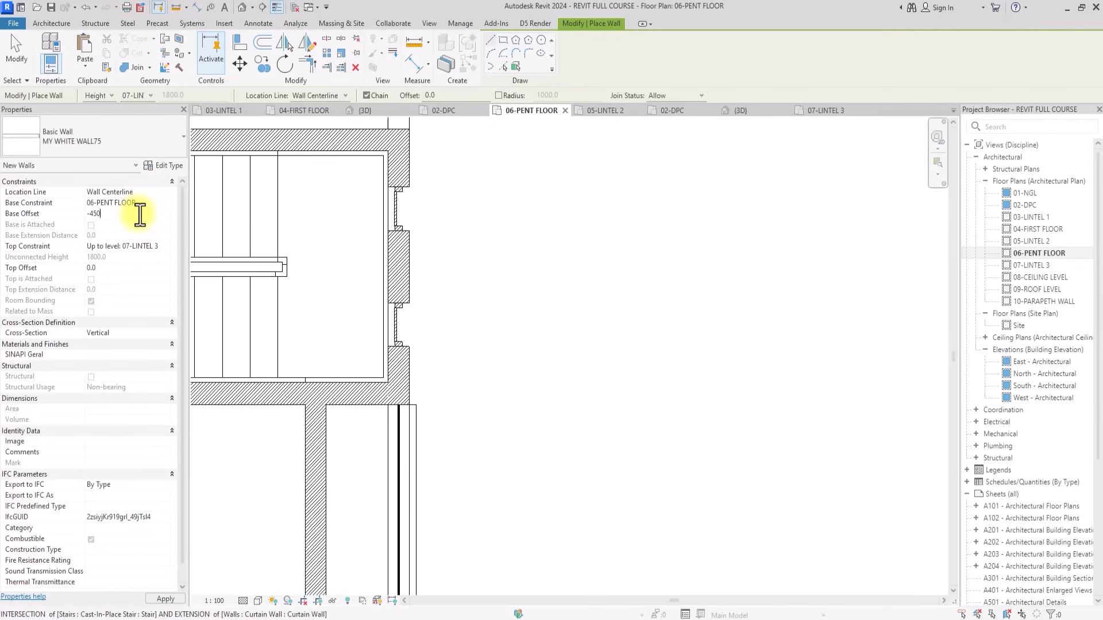
text(-450)
key(Return)
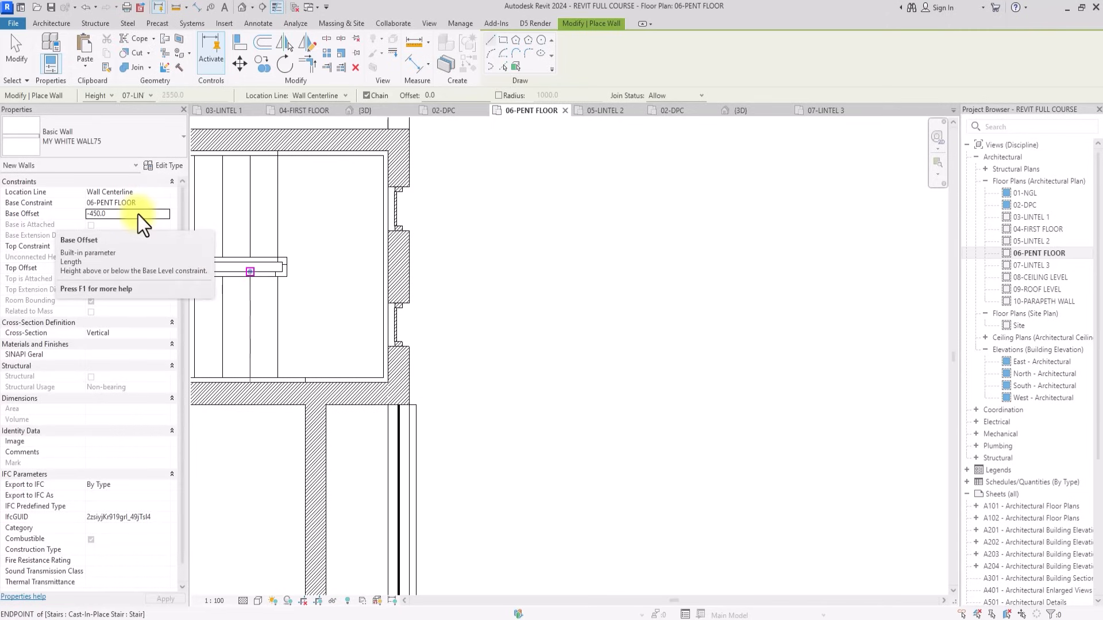
Set the new wall's top constraint to 09-ROOF LEVEL and its location line to Finish Face: Exterior.
click(160, 246)
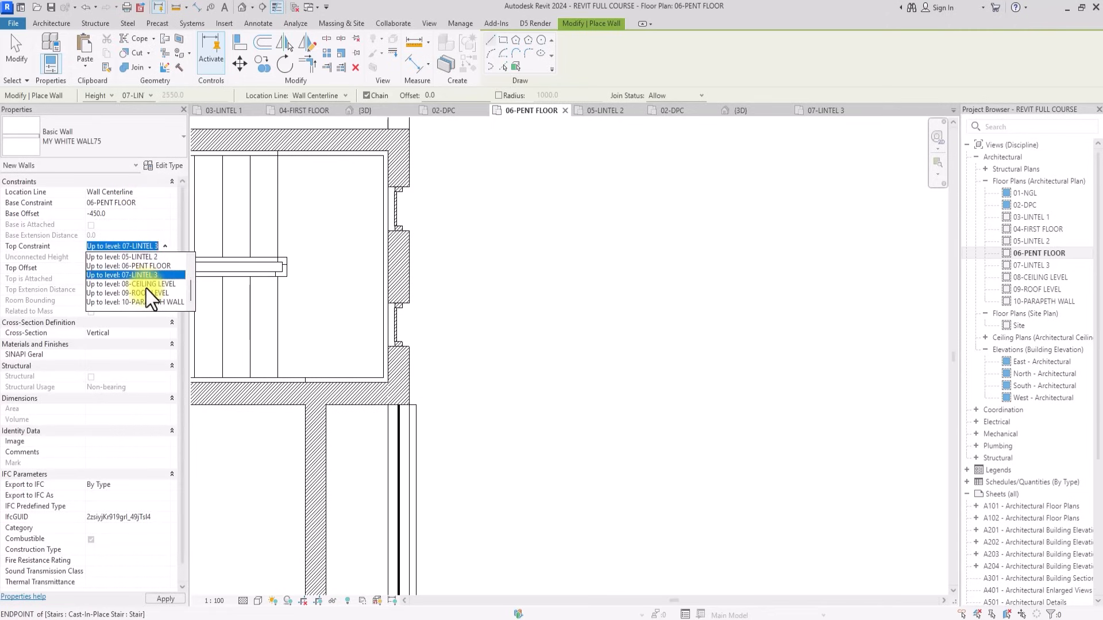
click(146, 286)
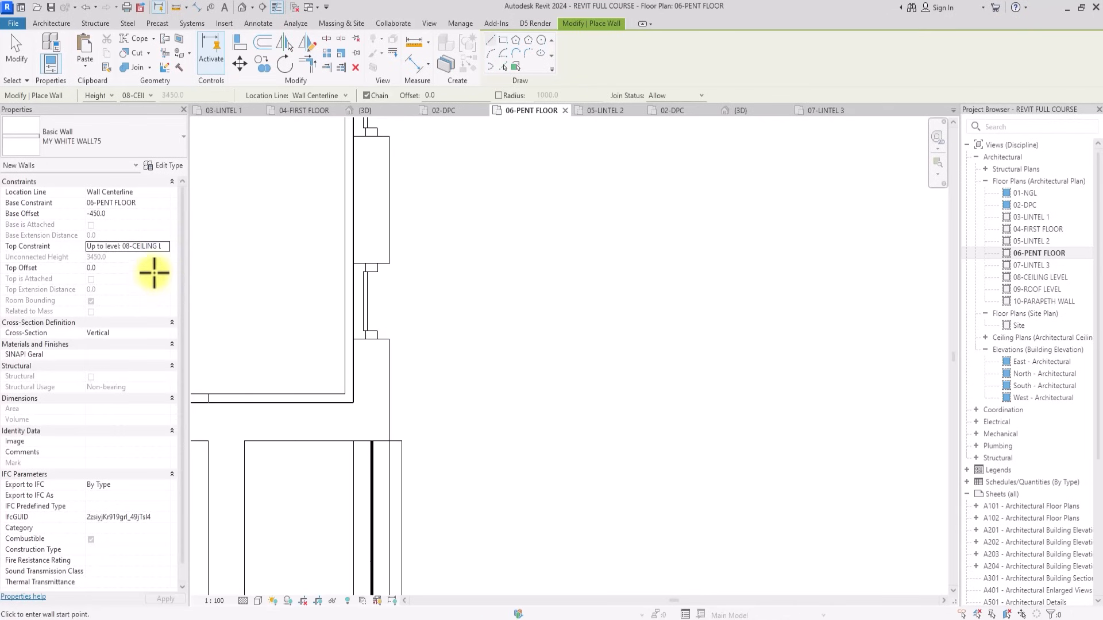
click(168, 247)
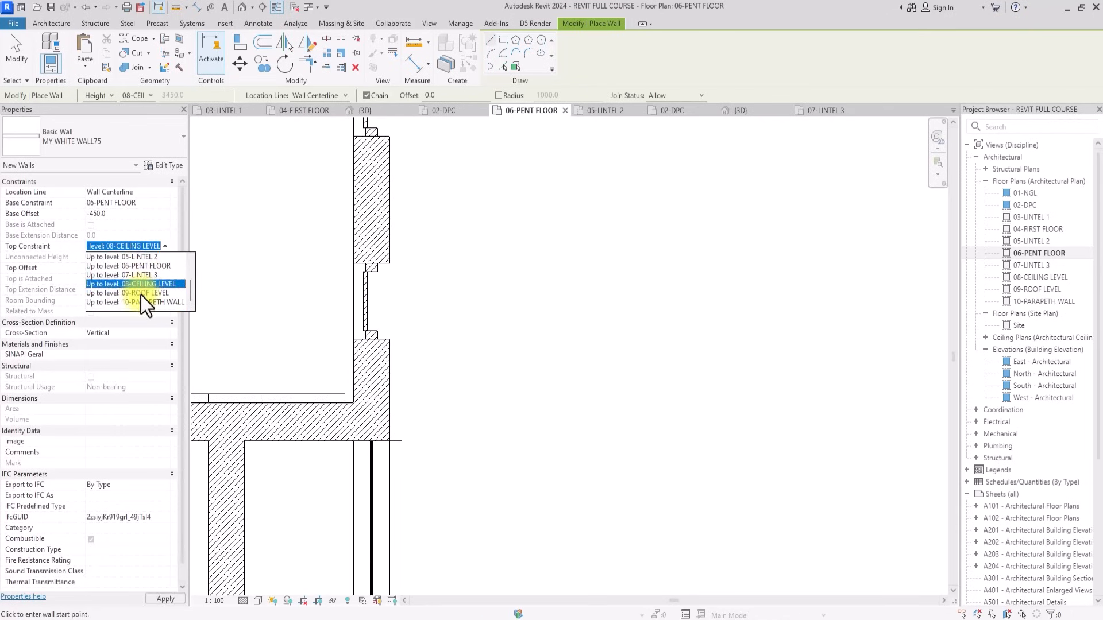
click(143, 304)
click(164, 193)
click(164, 193)
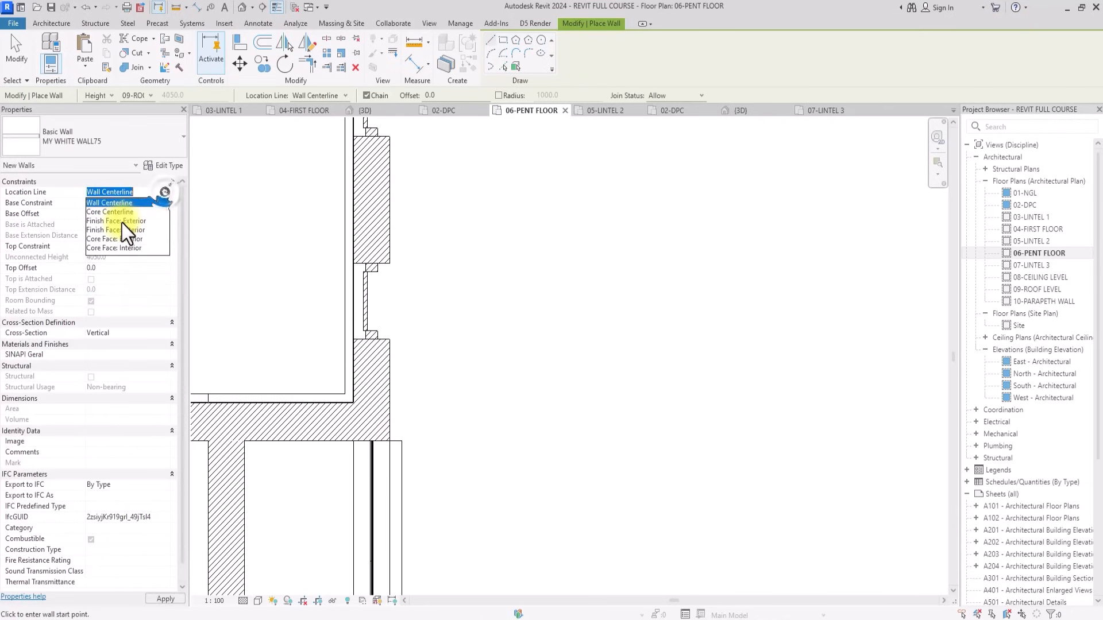
click(122, 222)
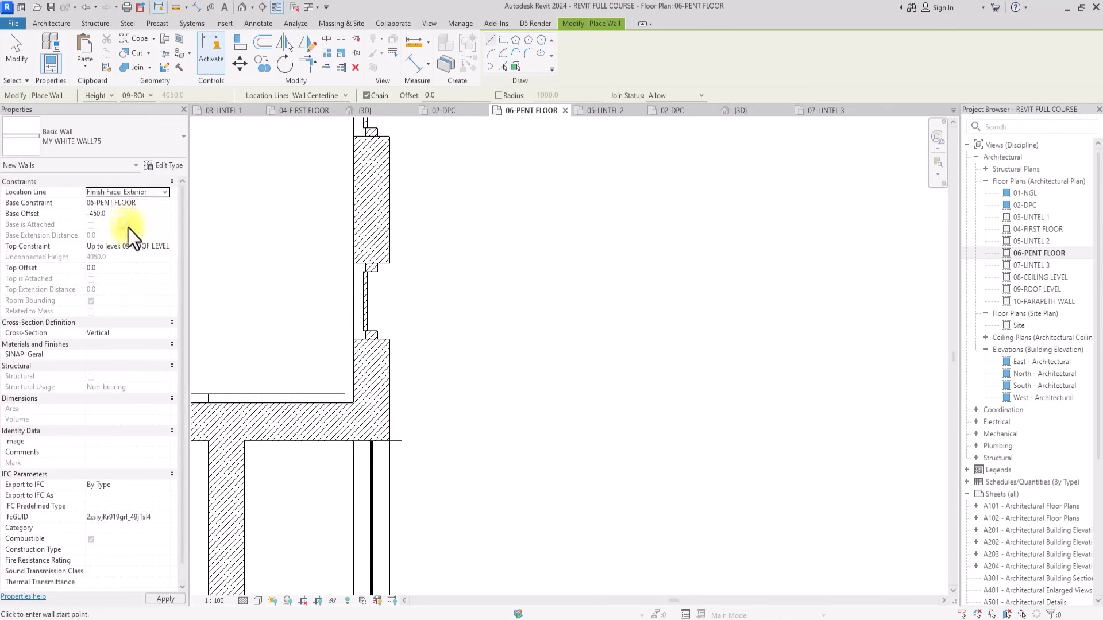
Draw the wall along the stairwell's outer face from its lower outer corner up to the nearest window edge, and inspect it in 3D.
click(389, 438)
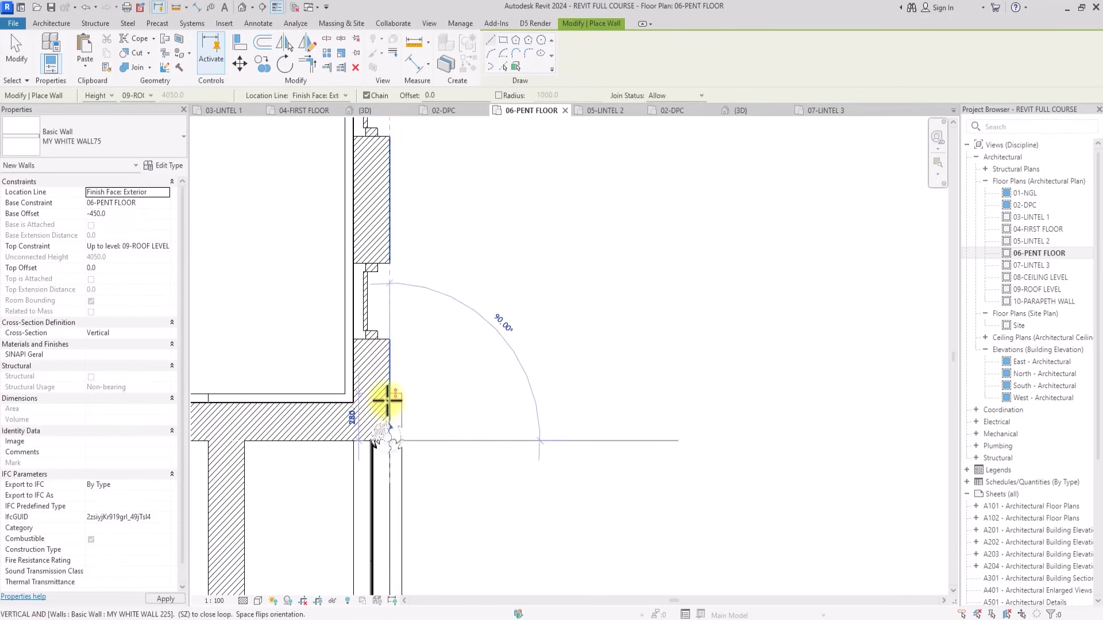
click(385, 340)
click(242, 6)
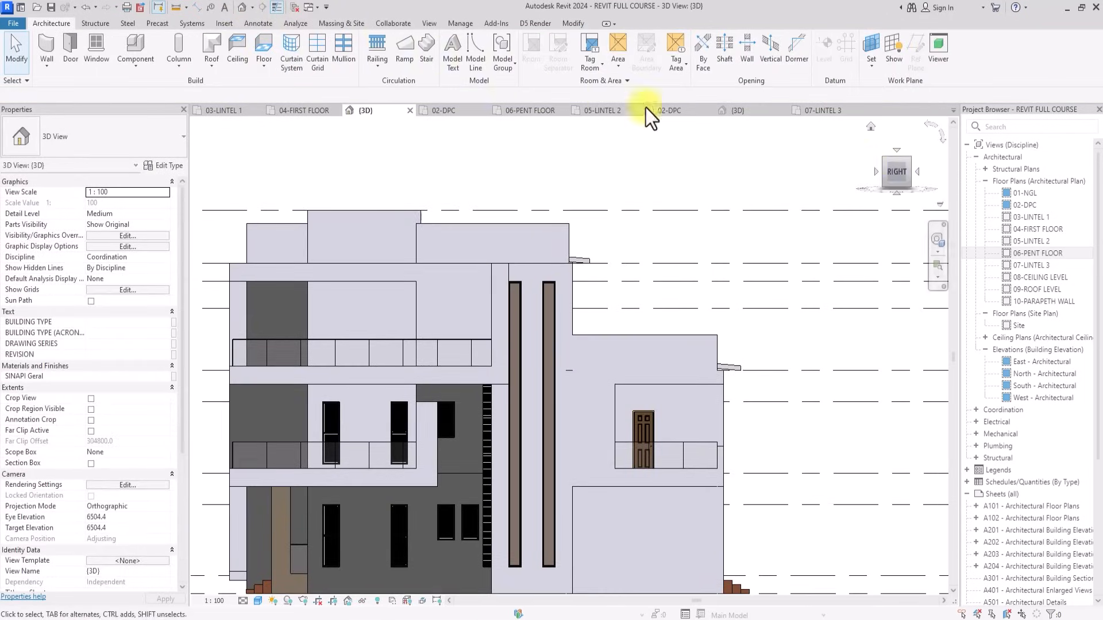
drag(891, 170, 932, 208)
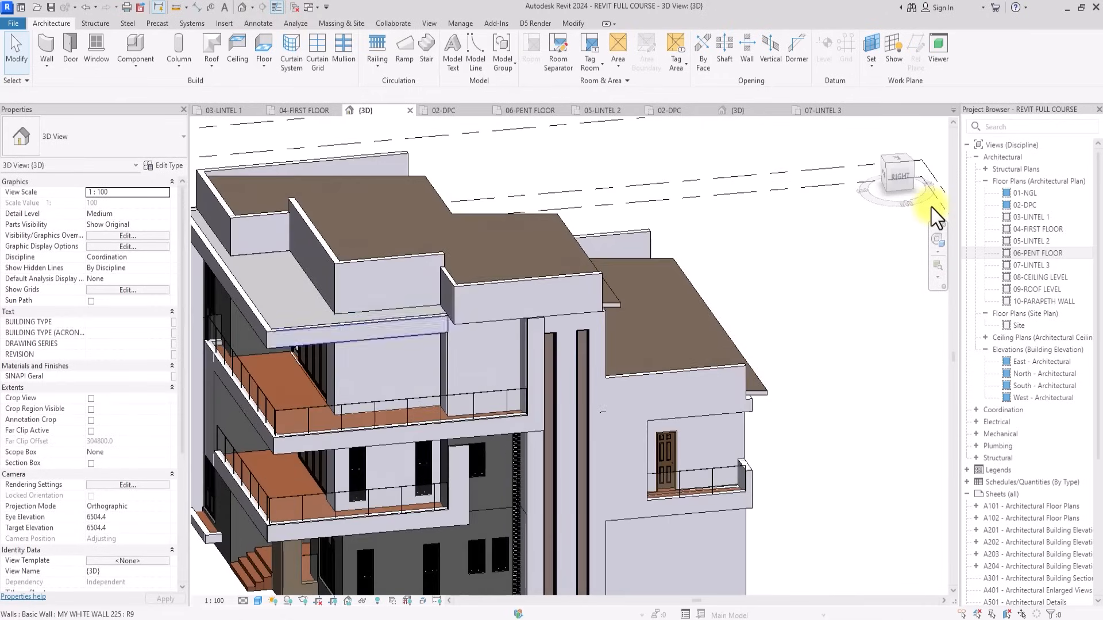
scroll(501, 335, up, 1)
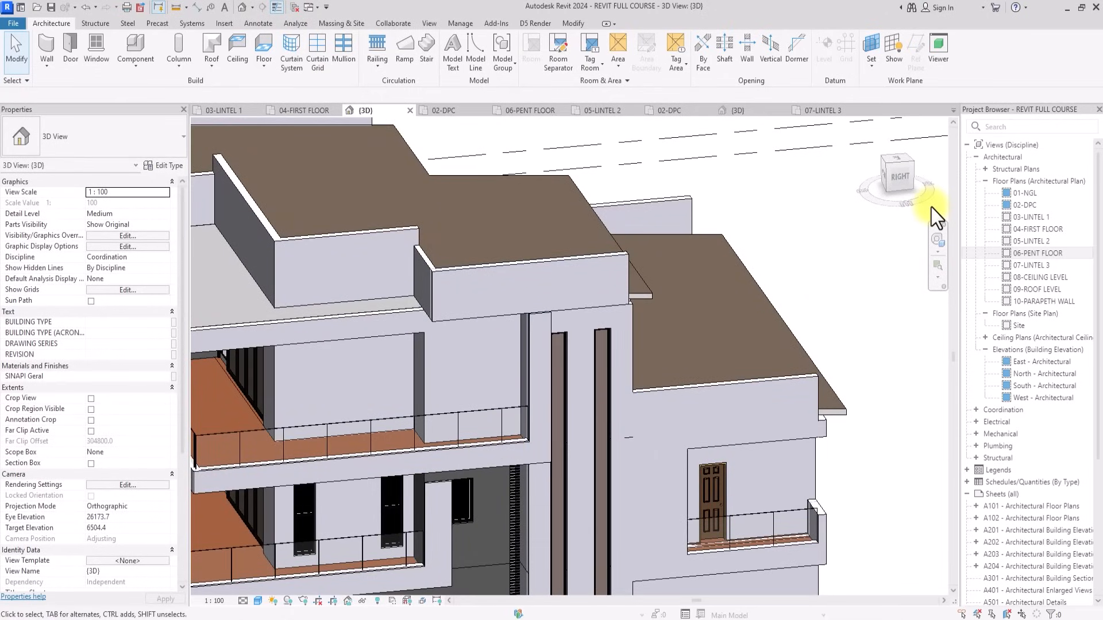
Constrain the top of the narrow wall strip beside the tall windows to 10-PARAPETH WALL with a top offset of -450.
click(544, 316)
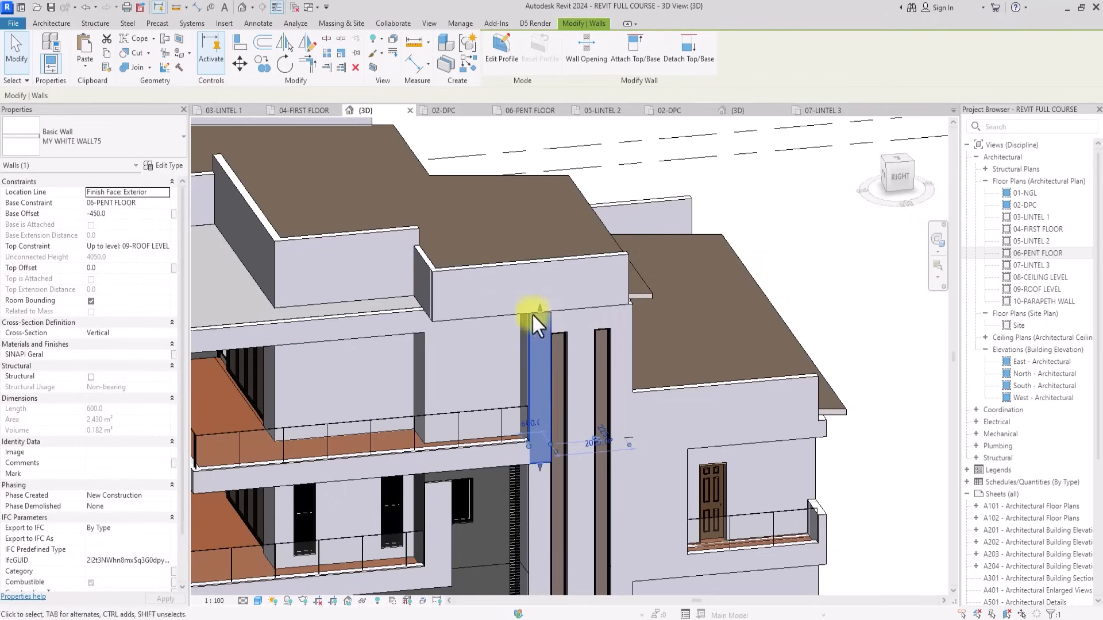
click(167, 247)
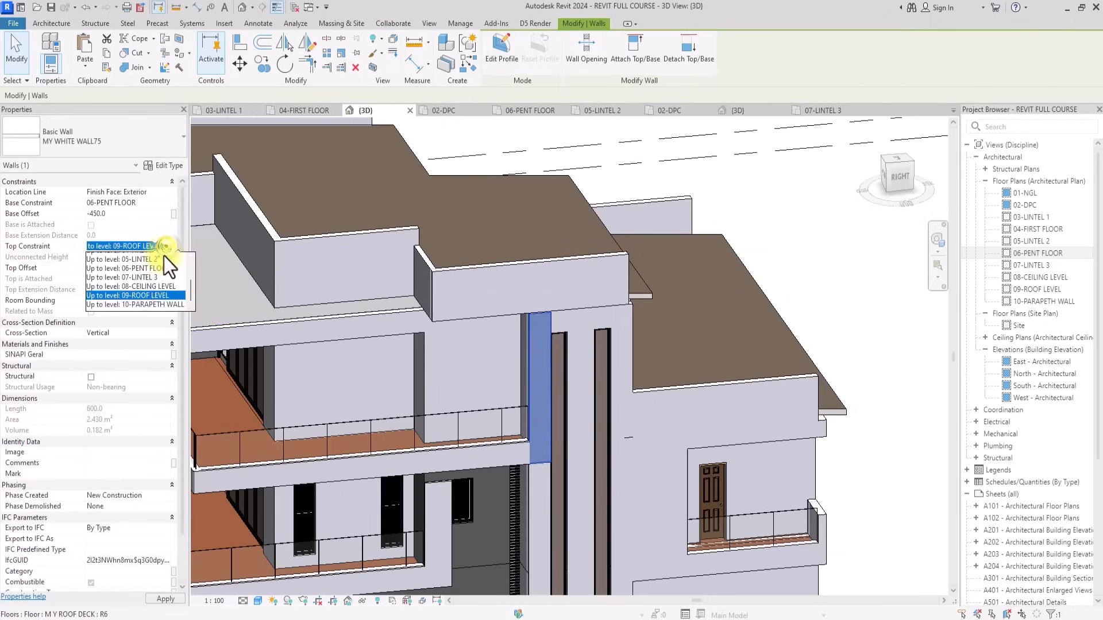
click(150, 299)
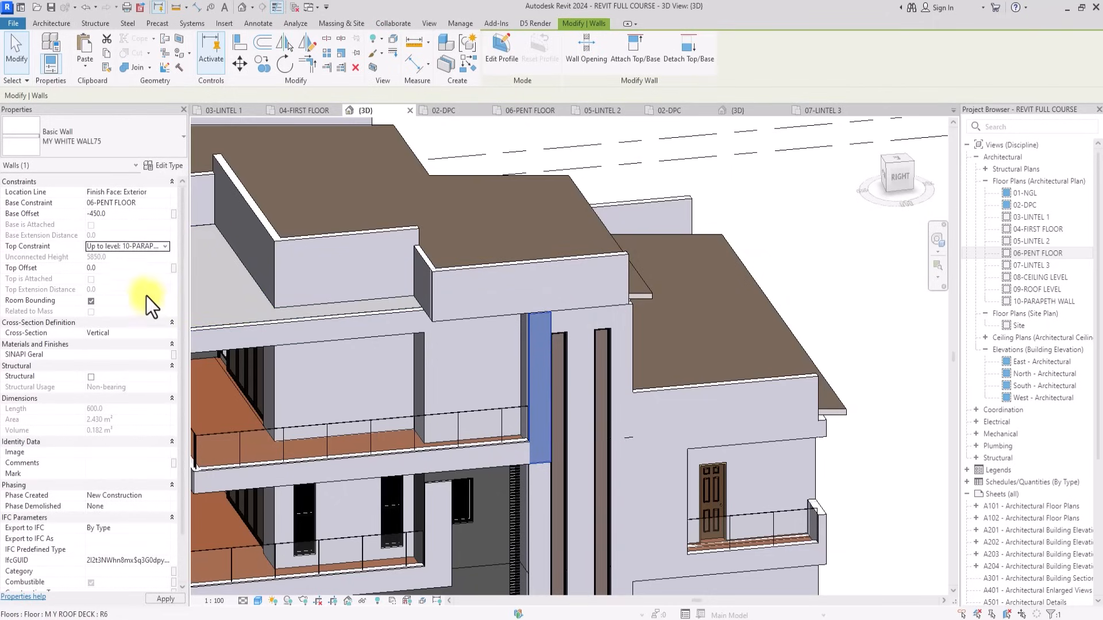
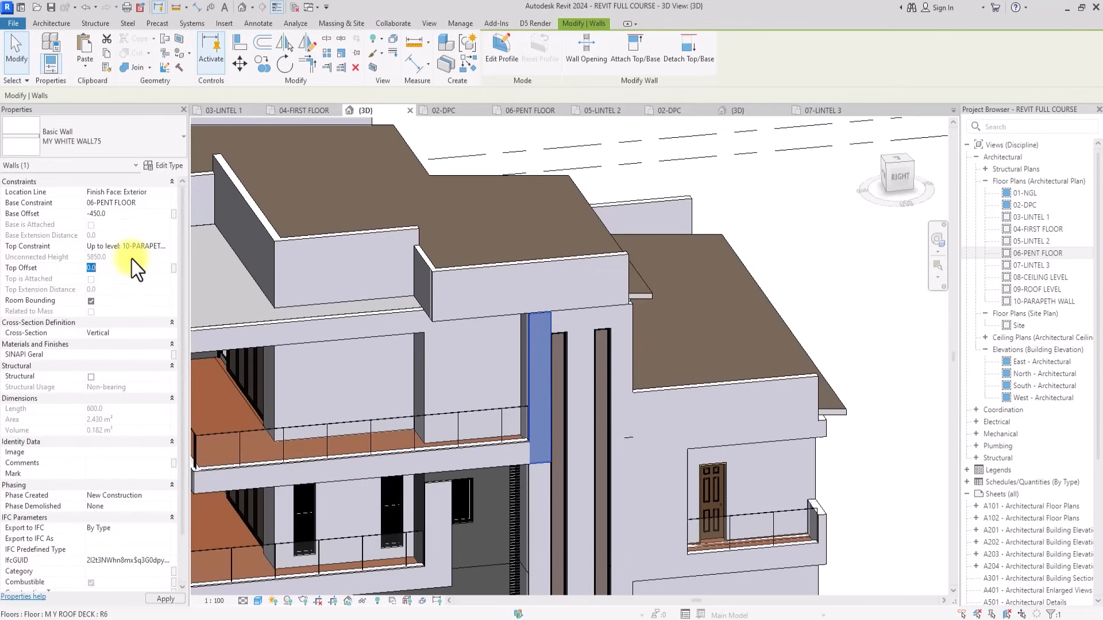
text(-450)
click(850, 253)
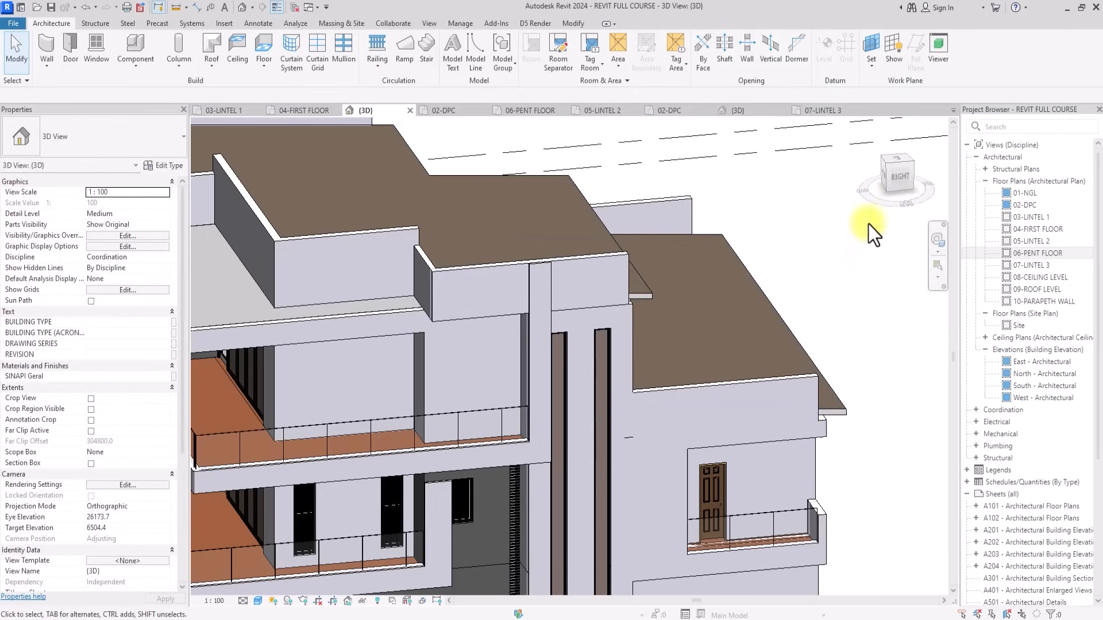
Start a MY WHITE WALL75 wall from the top view with base constraint 08-CEILING LEVEL and base offset 0.
click(905, 169)
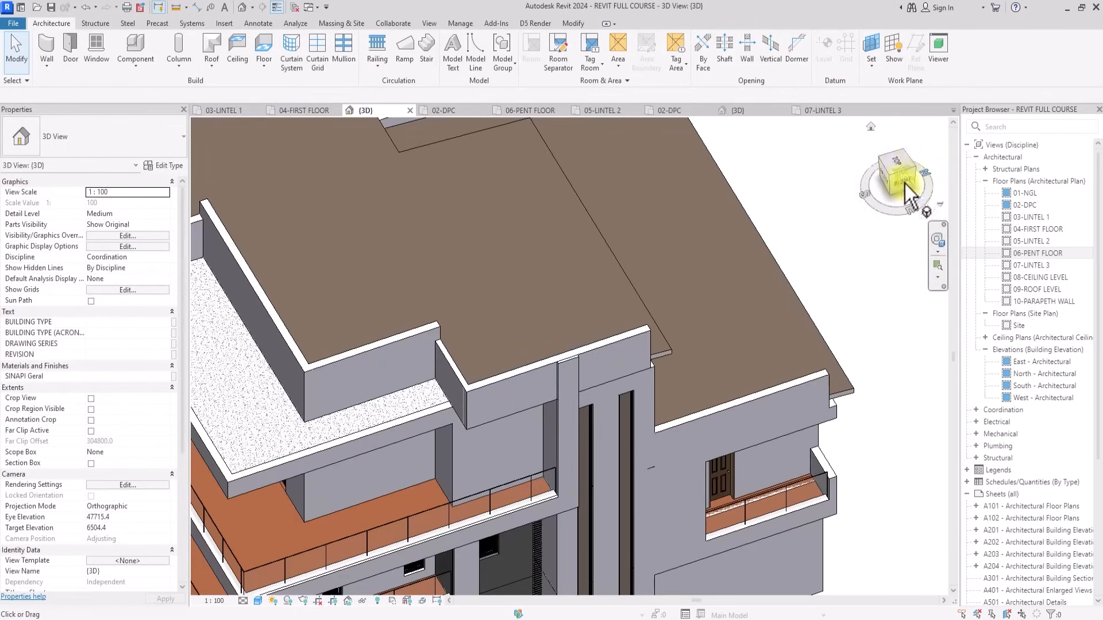
click(897, 167)
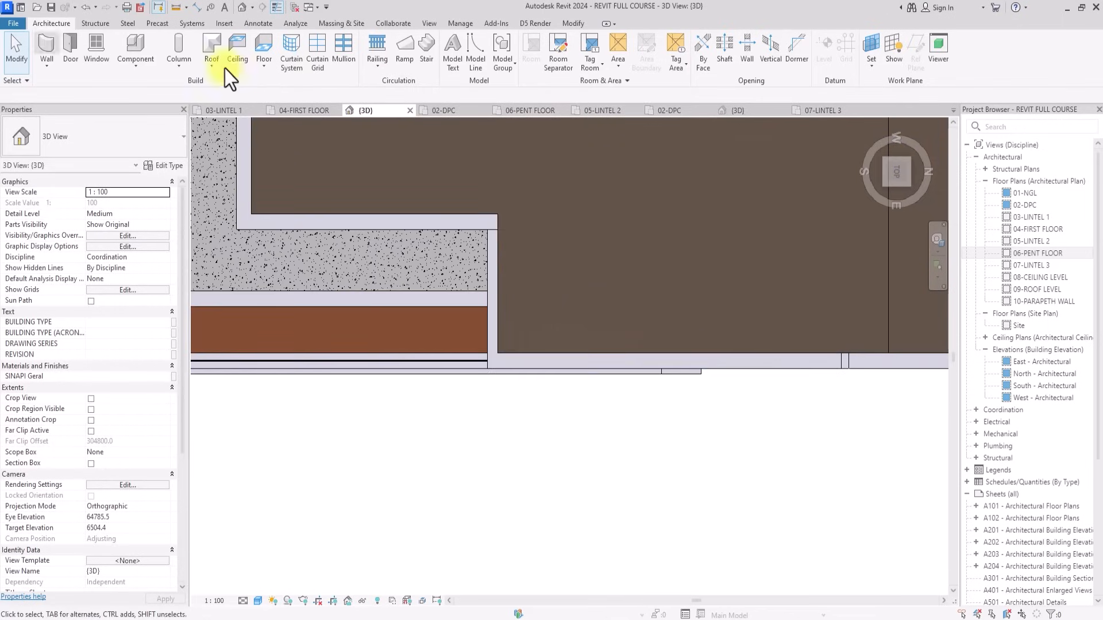
click(41, 43)
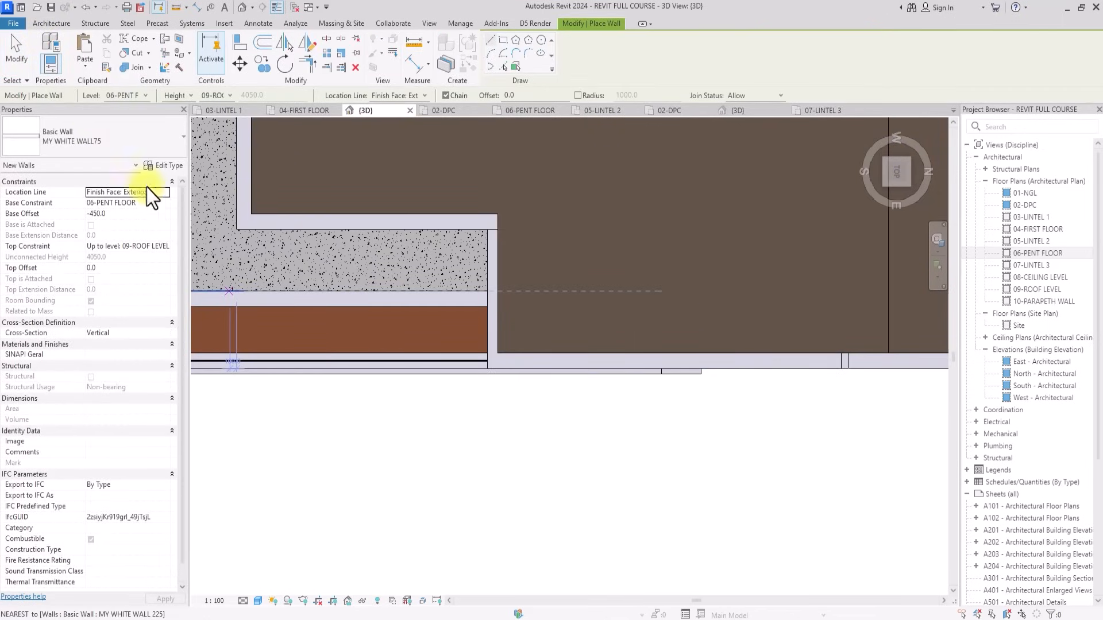
click(159, 205)
click(158, 203)
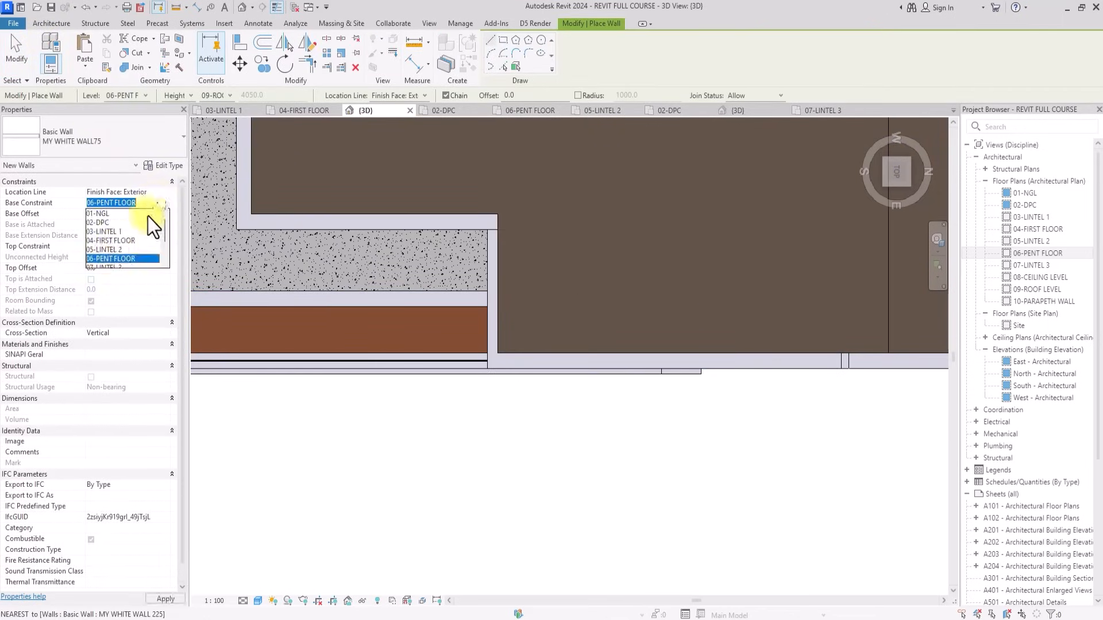
scroll(117, 259, down, 1)
click(117, 259)
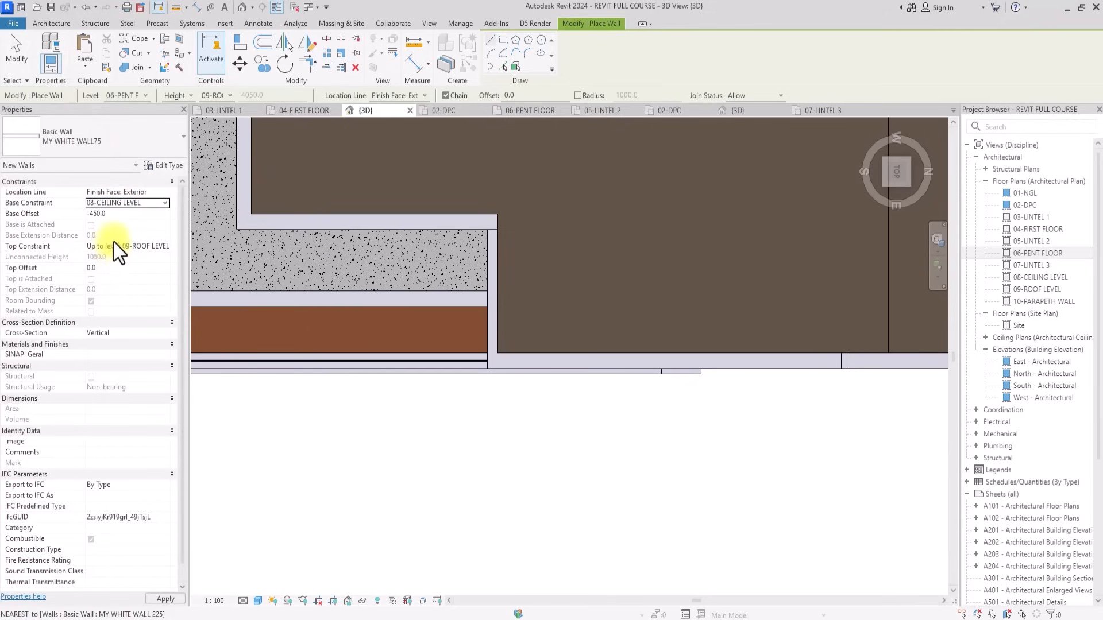
click(122, 214)
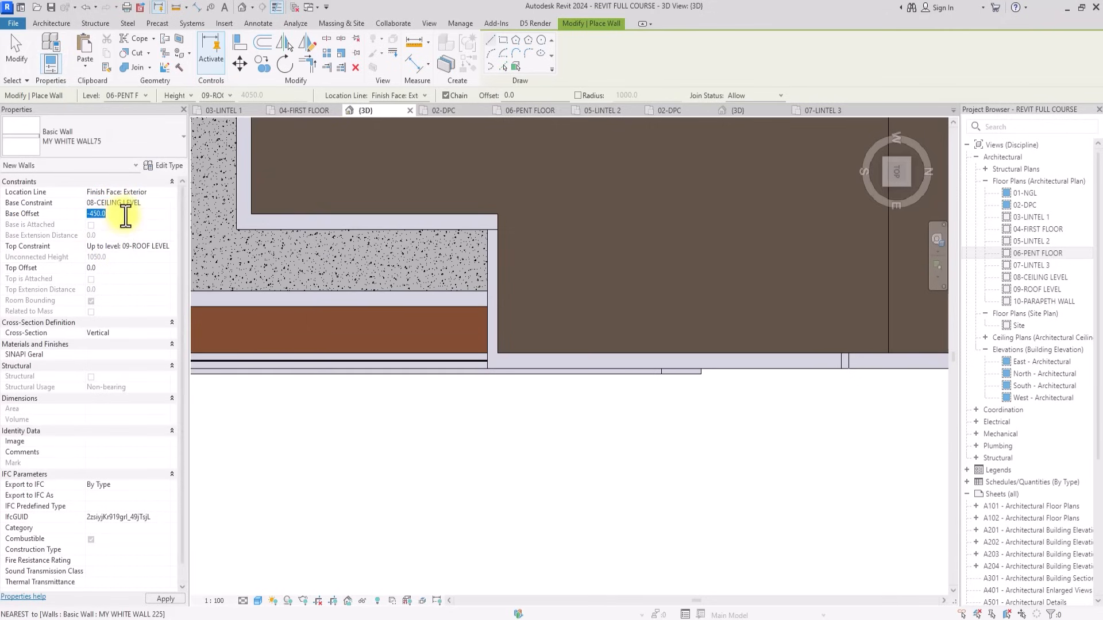
text(0)
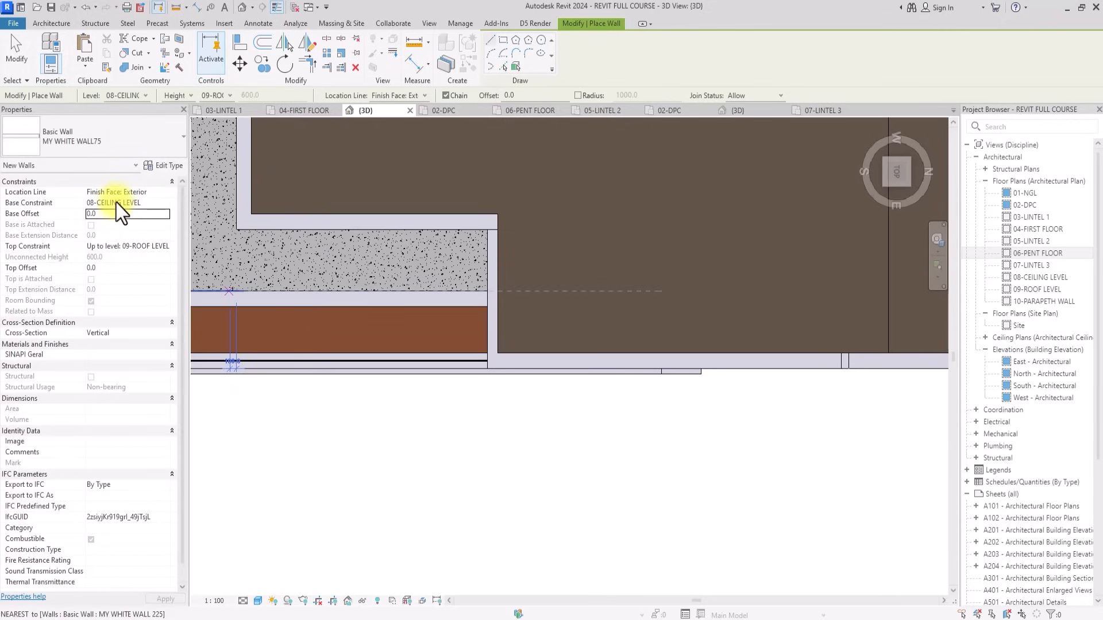
Set the new wall's top constraint to 10-PARAPETH WALL and its base constraint to 09-ROOF LEVEL.
click(165, 248)
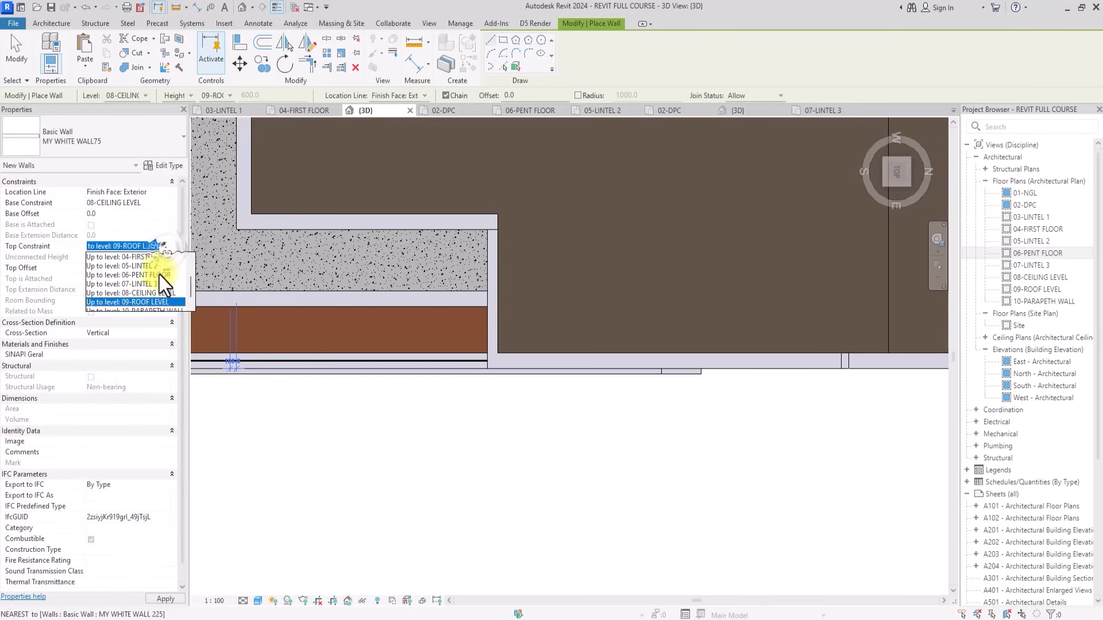
click(150, 300)
click(163, 250)
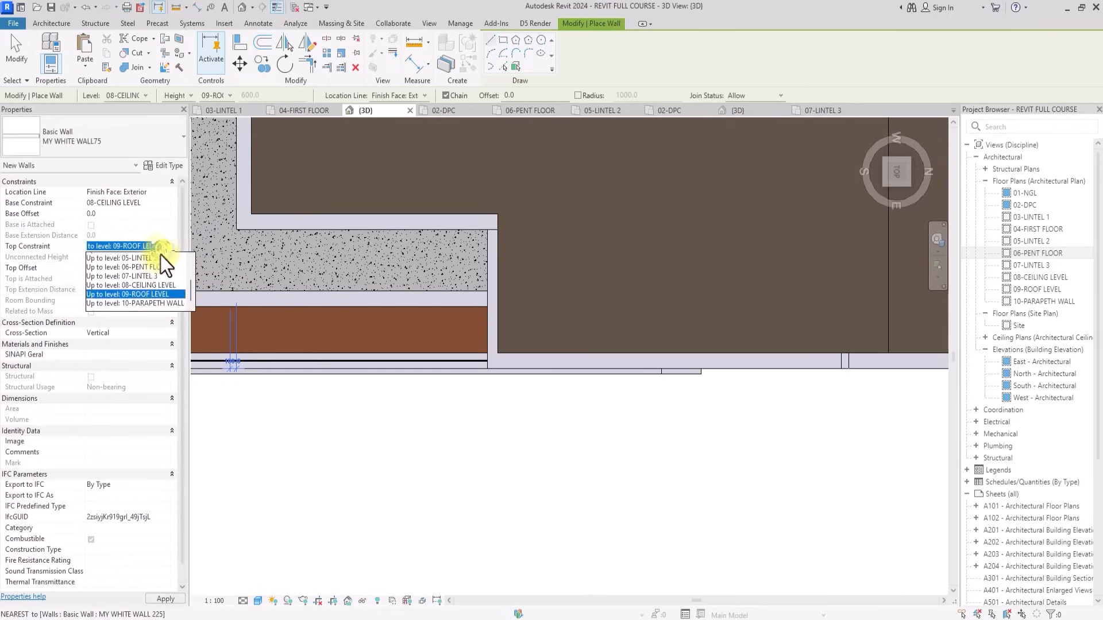
click(138, 304)
click(158, 204)
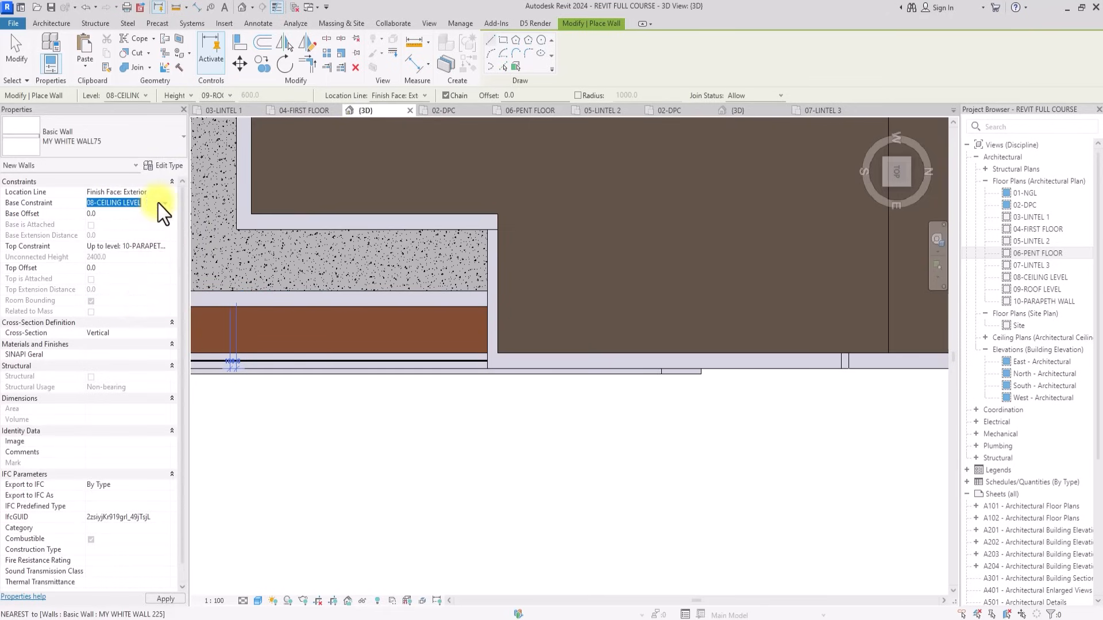
click(160, 207)
click(164, 206)
click(118, 250)
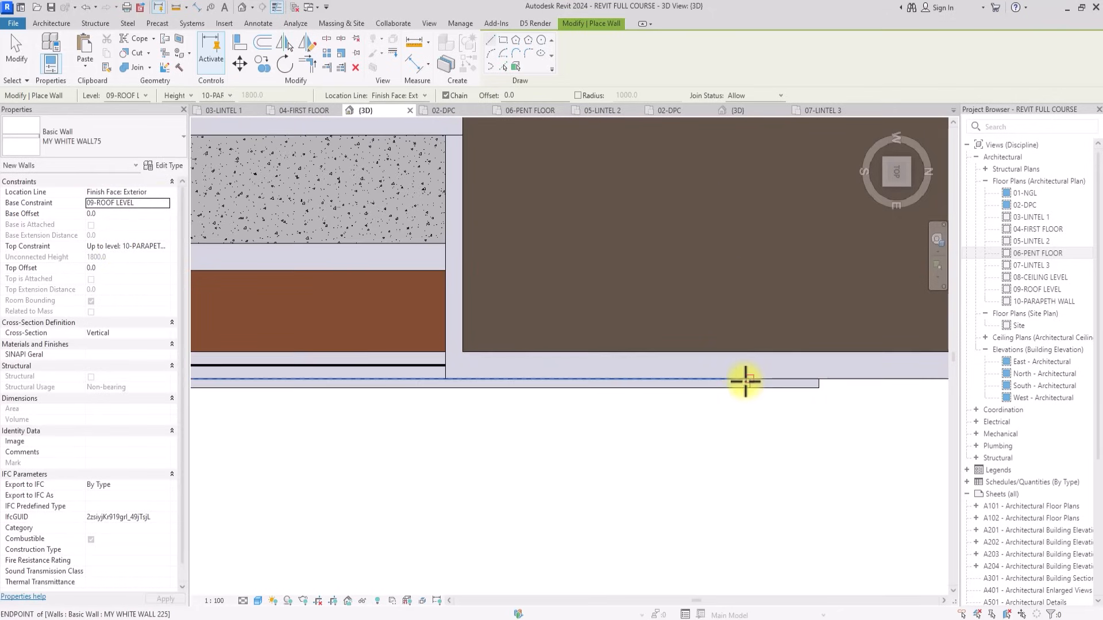
Draw a wall about 2575 mm long along the parapet's outer face, ending at the parapet corner beside the balcony.
click(749, 380)
click(471, 375)
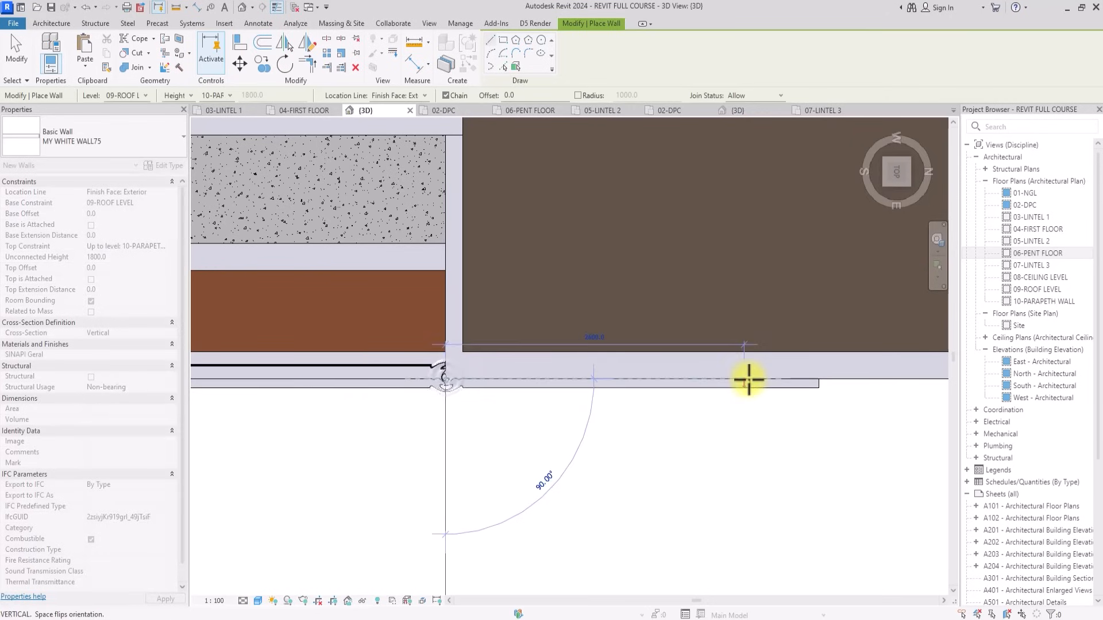
key(Escape)
key(Escape)
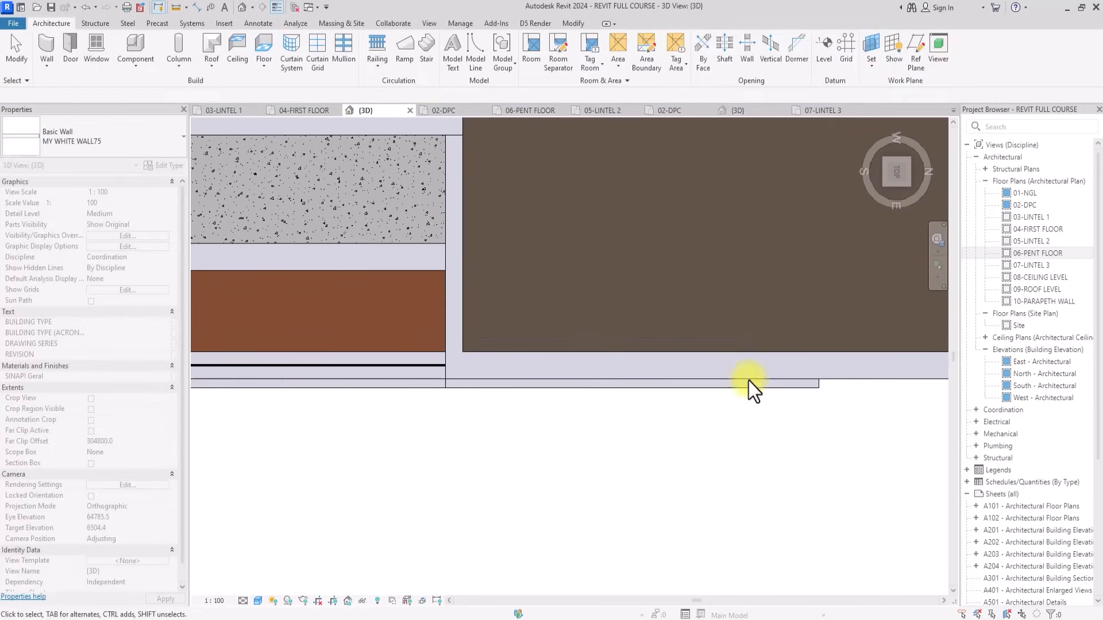
Extend the outer end of the short 150 mm parapet return wall into the new facing wall, to a length of 2175 mm.
drag(884, 178, 898, 167)
click(897, 165)
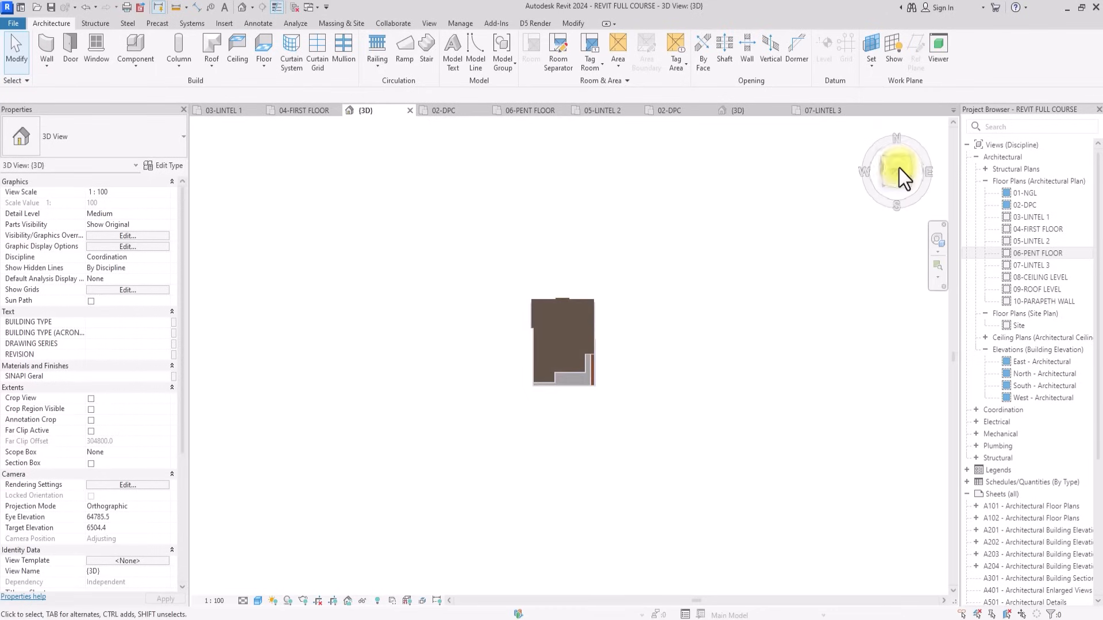
scroll(794, 239, up, 5)
click(631, 346)
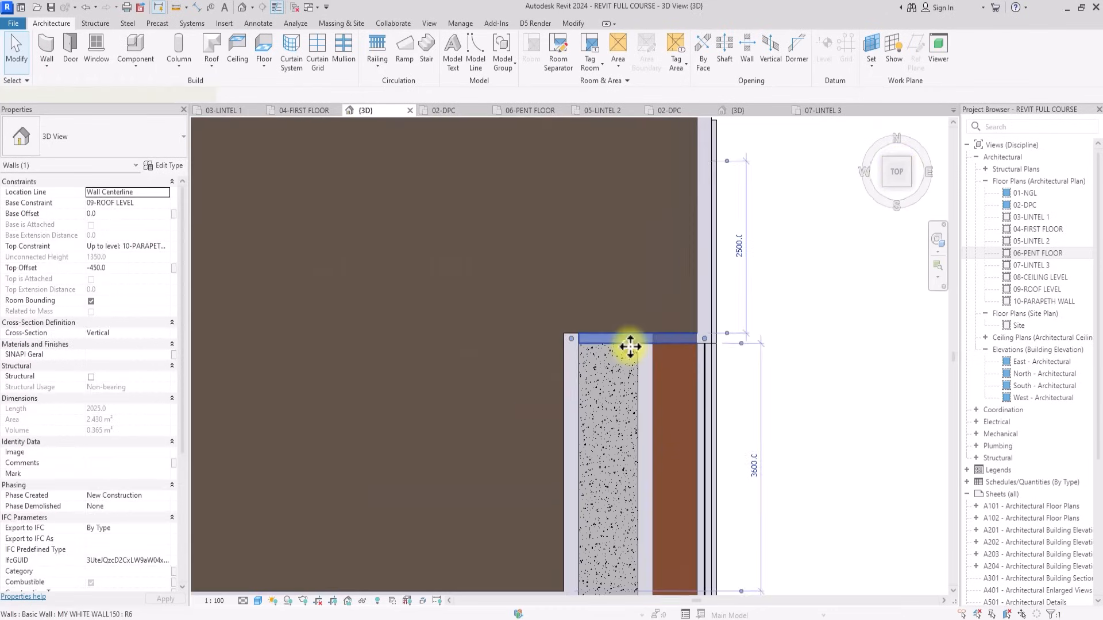
scroll(695, 345, up, 2)
key(r)
key(s)
key(Escape)
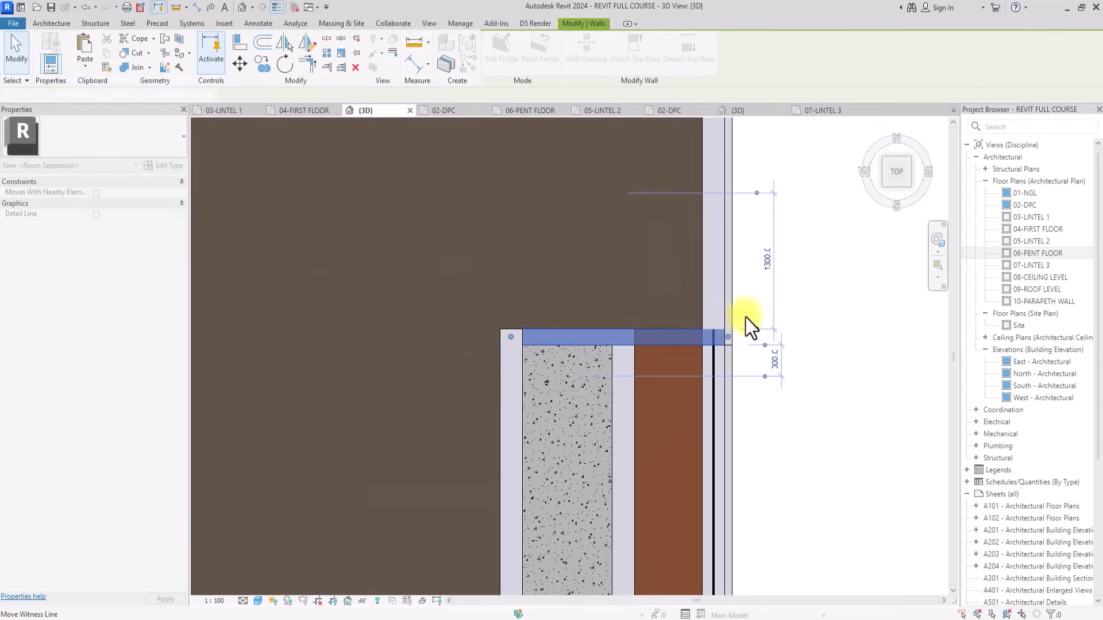
Set the top offset of the new facing wall at roof level to -450.
drag(894, 168, 848, 585)
shift+middle_drag(849, 585, 809, 515)
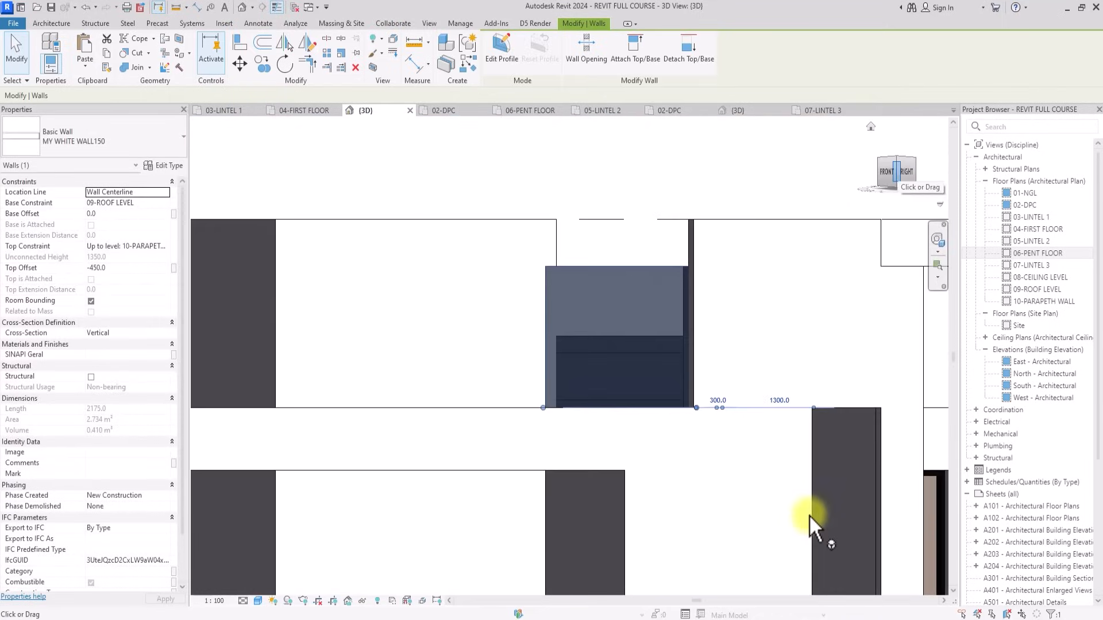
click(718, 225)
click(125, 267)
text(-)
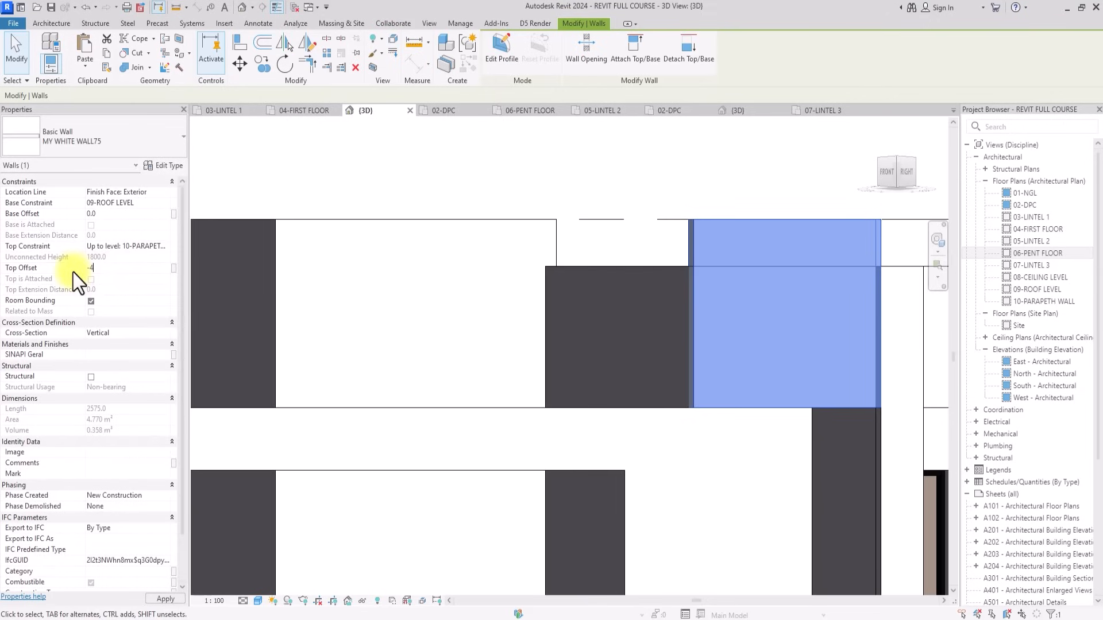
text(450.0)
click(606, 166)
scroll(609, 170, down, 2)
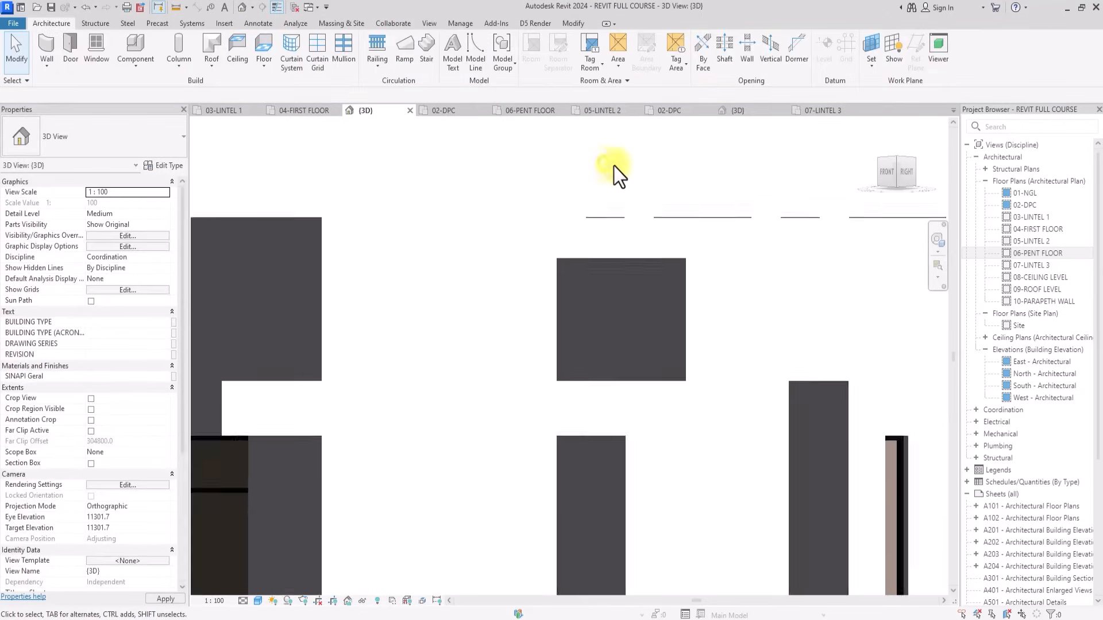
Change the seven walls framing the side balcony, including its parapet and return pieces, to the wall type MY DARK WALL 225.
click(902, 171)
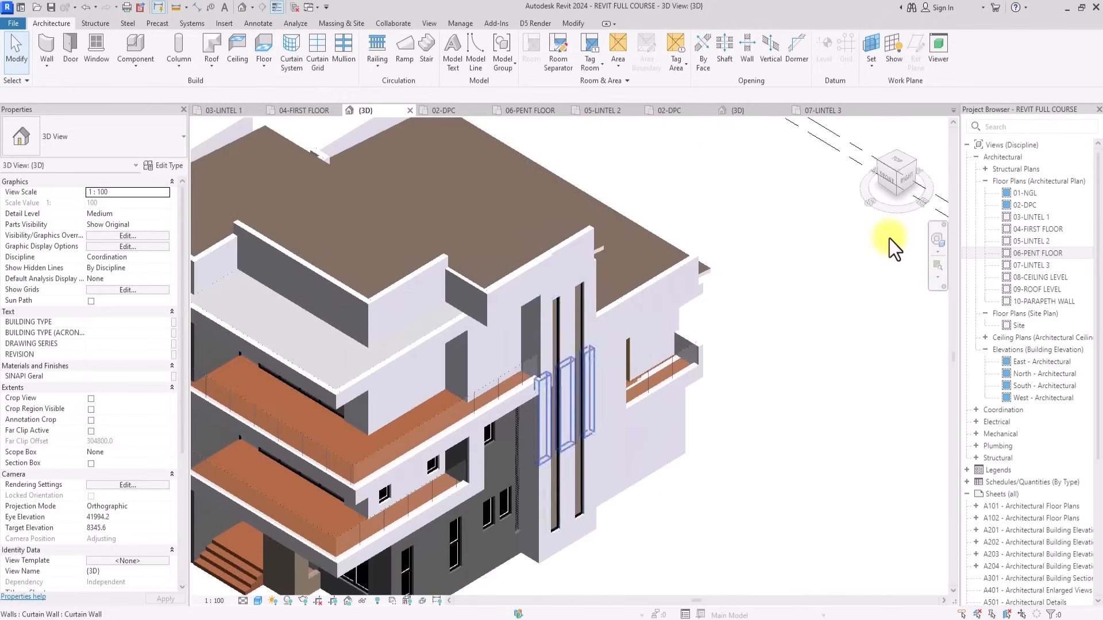
scroll(798, 285, up, 4)
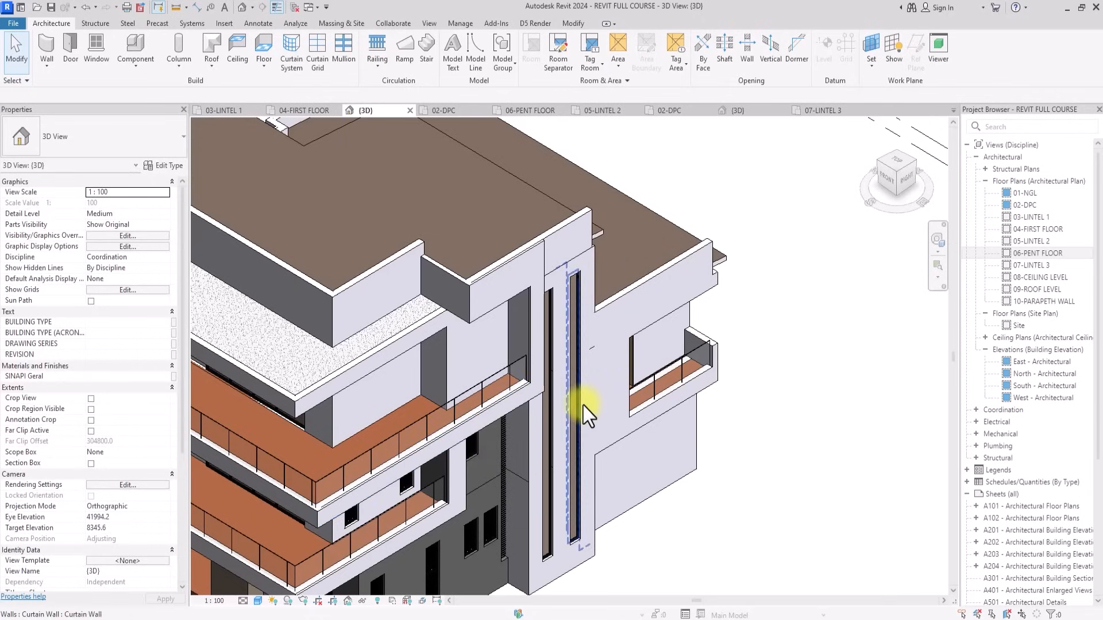
scroll(583, 406, up, 3)
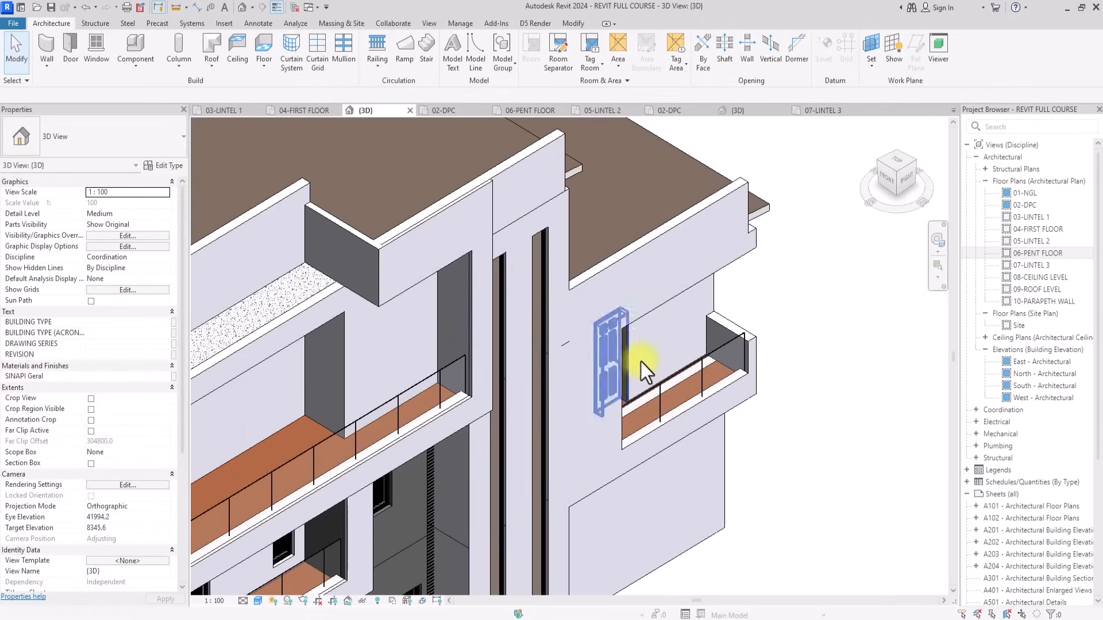
drag(864, 194, 657, 167)
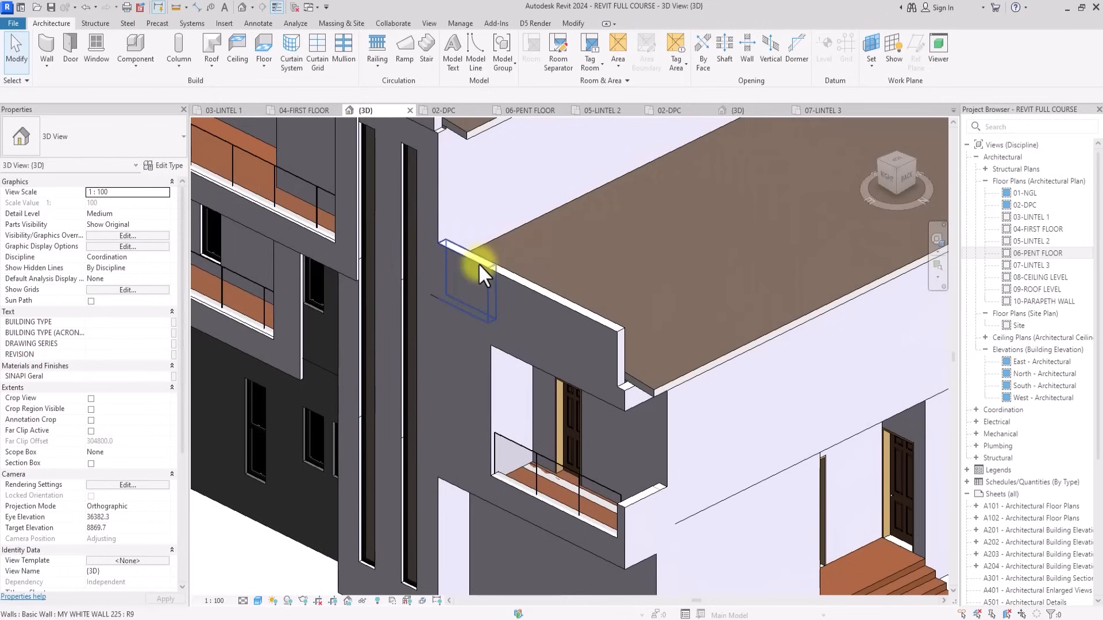
click(478, 263)
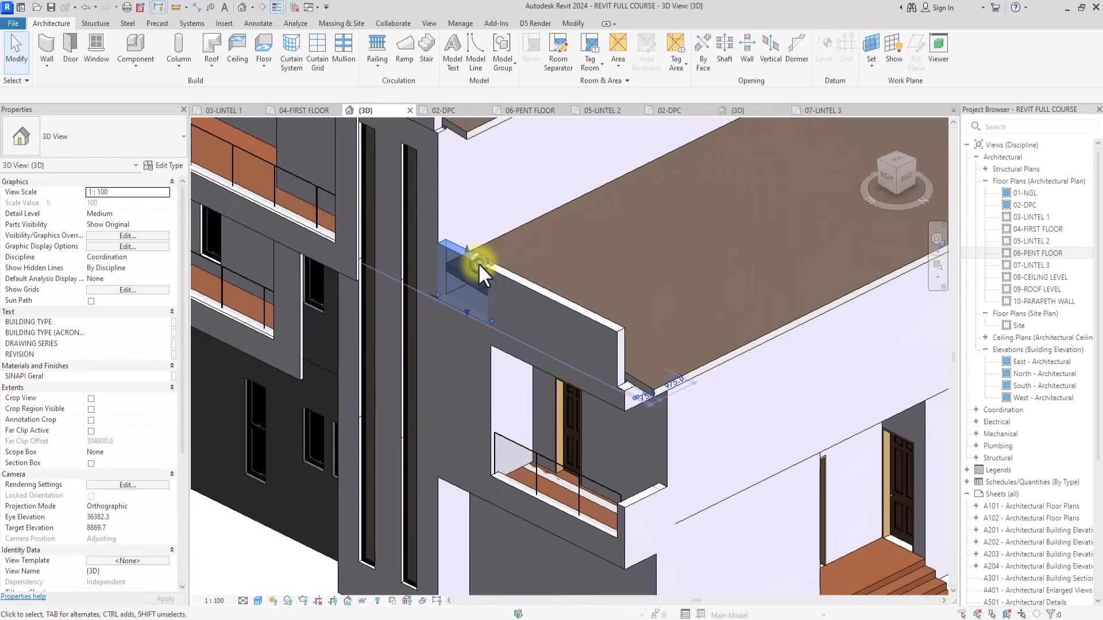
ctrl+click(454, 480)
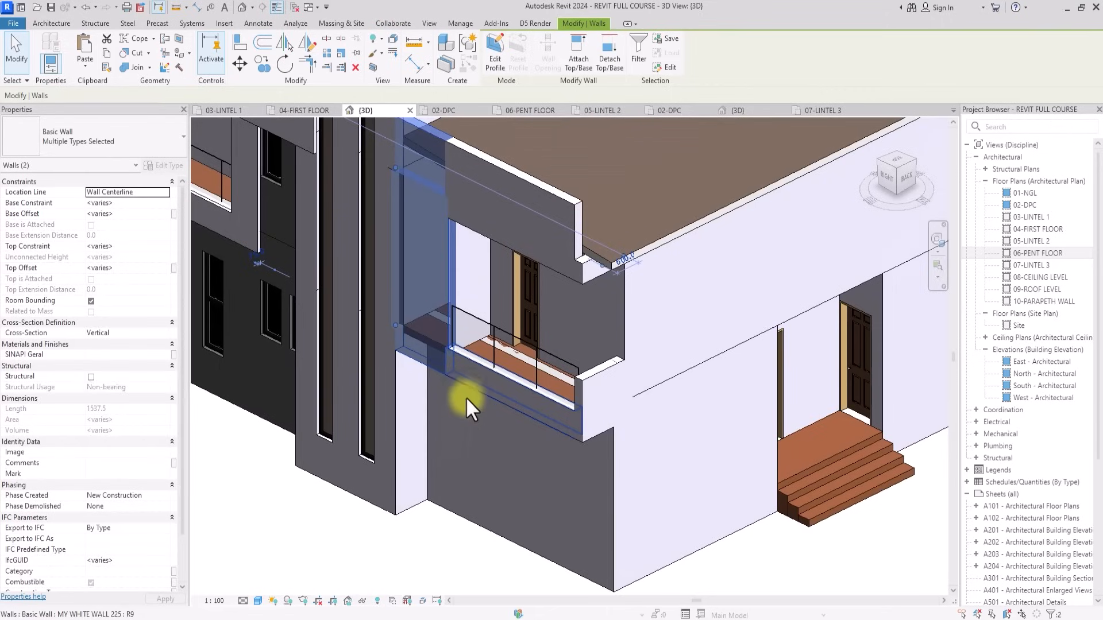
ctrl+click(469, 381)
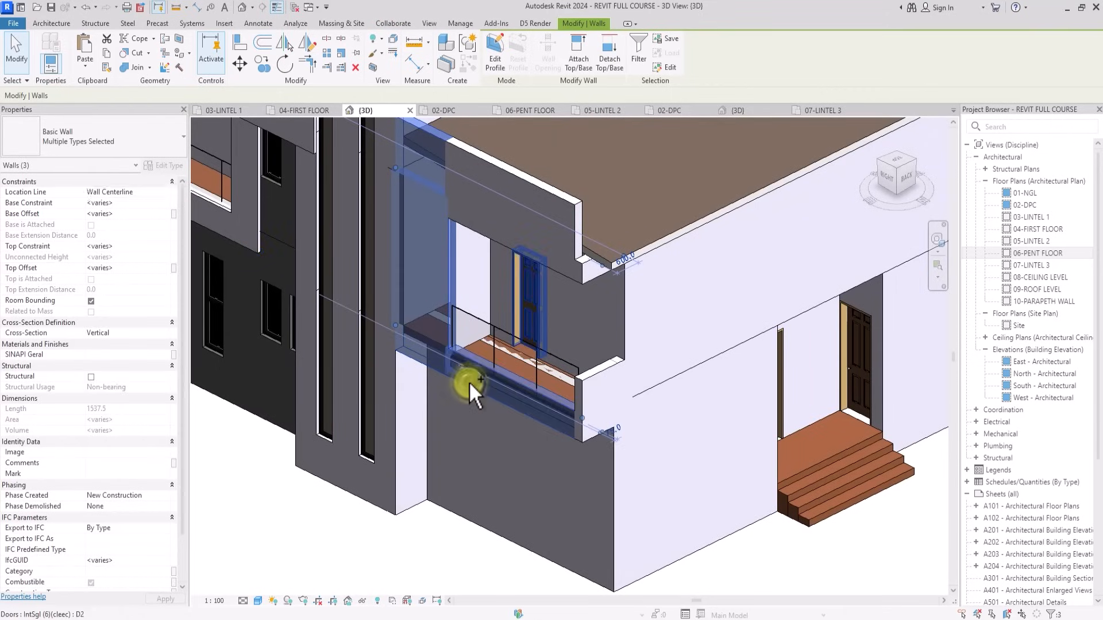
ctrl+click(532, 173)
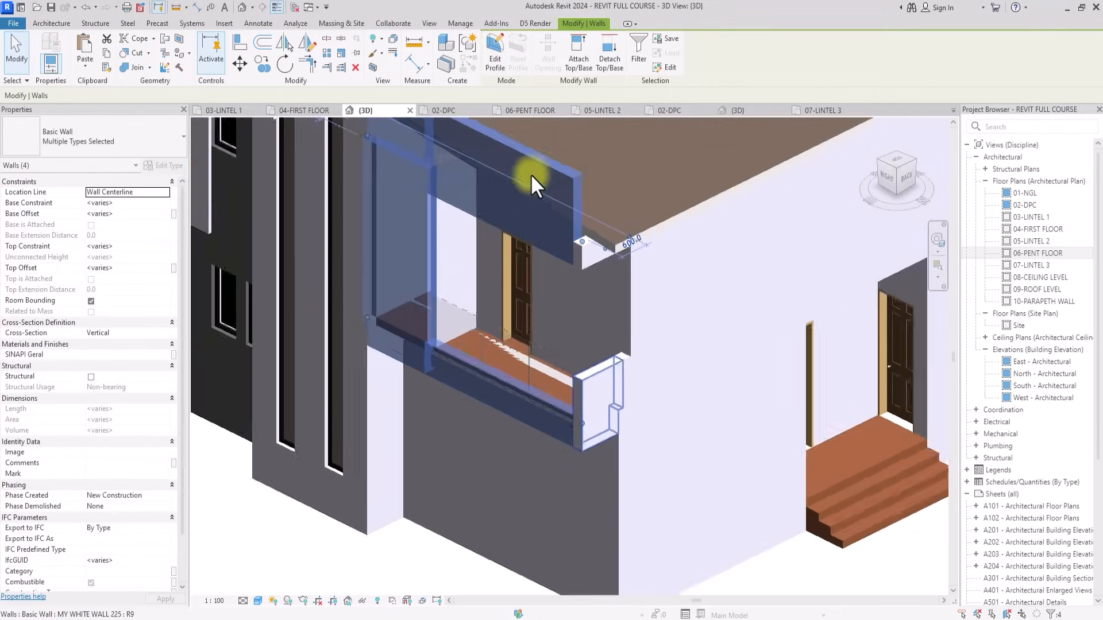
ctrl+click(605, 247)
ctrl+click(617, 367)
scroll(632, 356, up, 2)
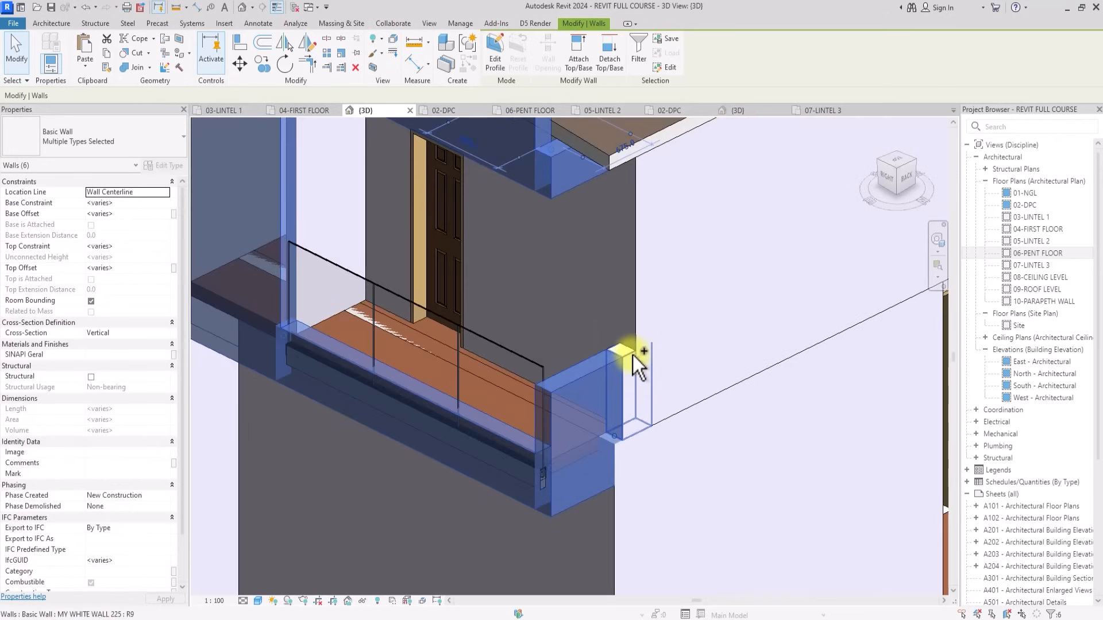
scroll(633, 355, down, 3)
ctrl+click(634, 358)
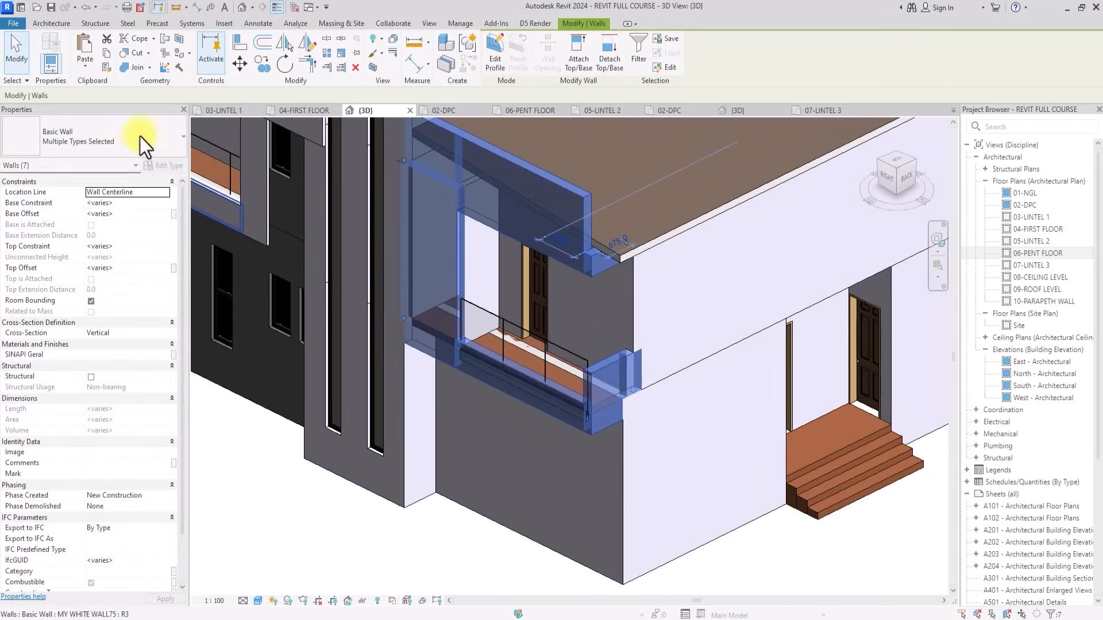
click(119, 126)
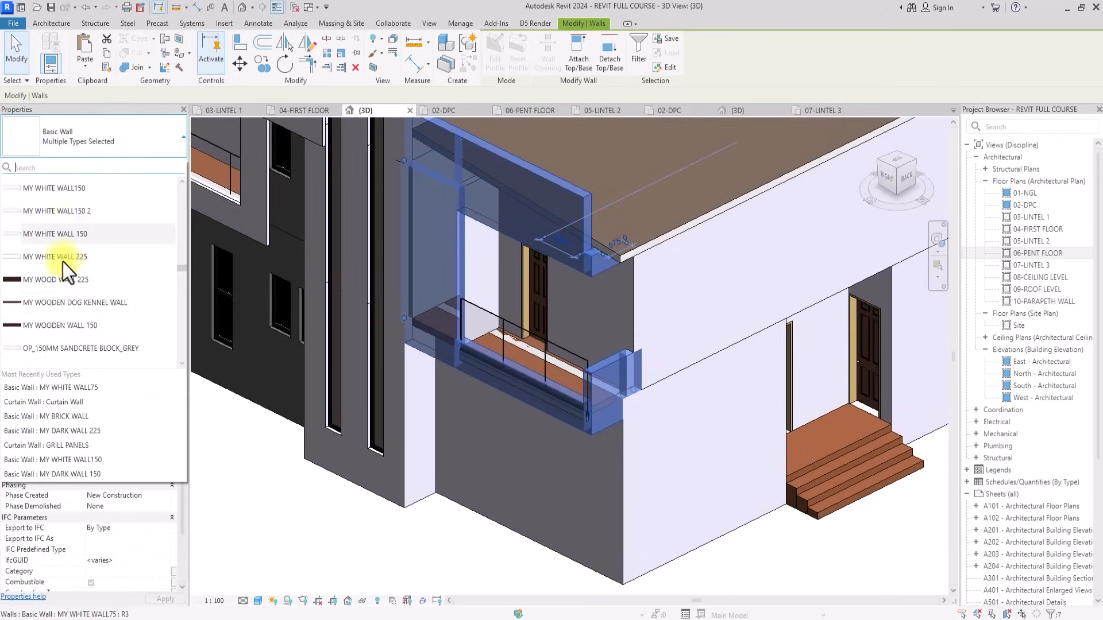
scroll(61, 266, up, 2)
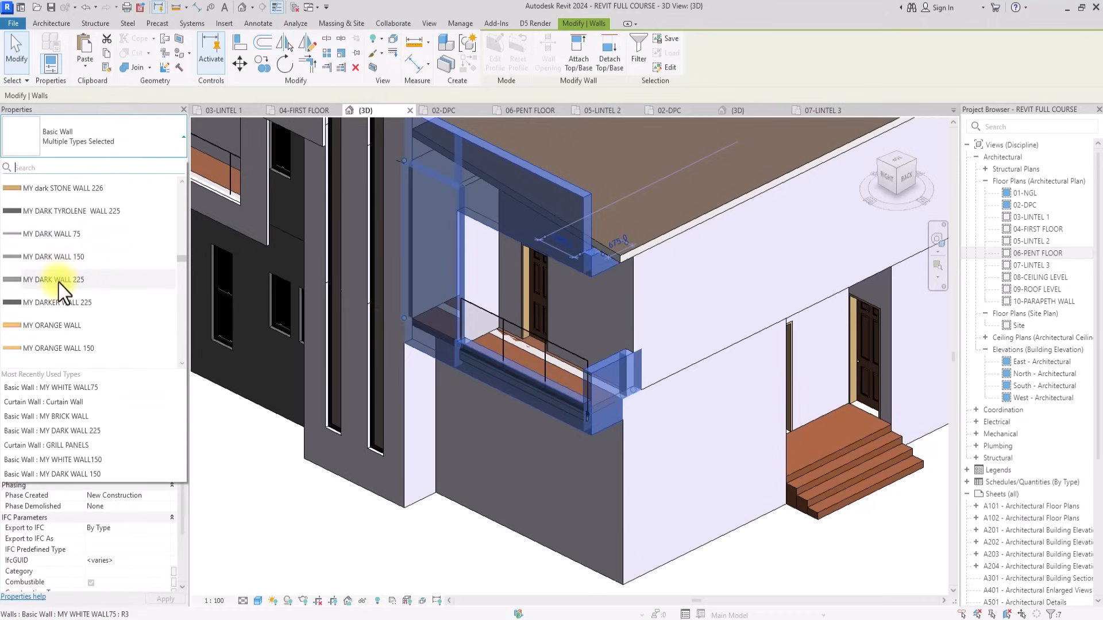
click(57, 286)
click(402, 588)
Open the 04-FIRST FLOOR plan and locate the small room with the 2100 dimension beside the staircase.
scroll(333, 558, up, 2)
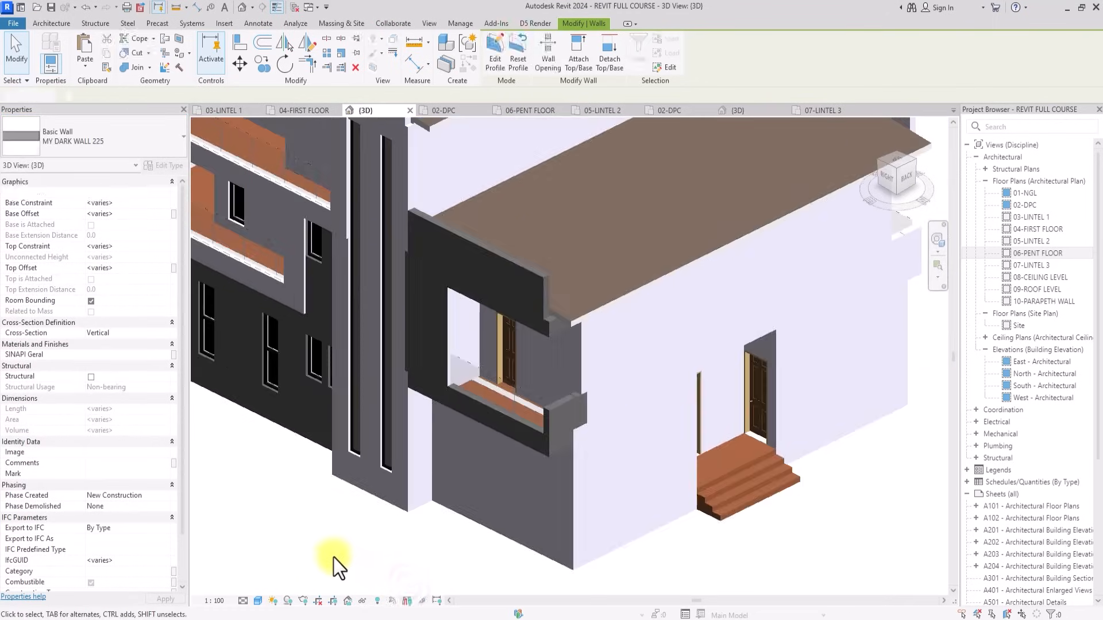
scroll(319, 552, up, 4)
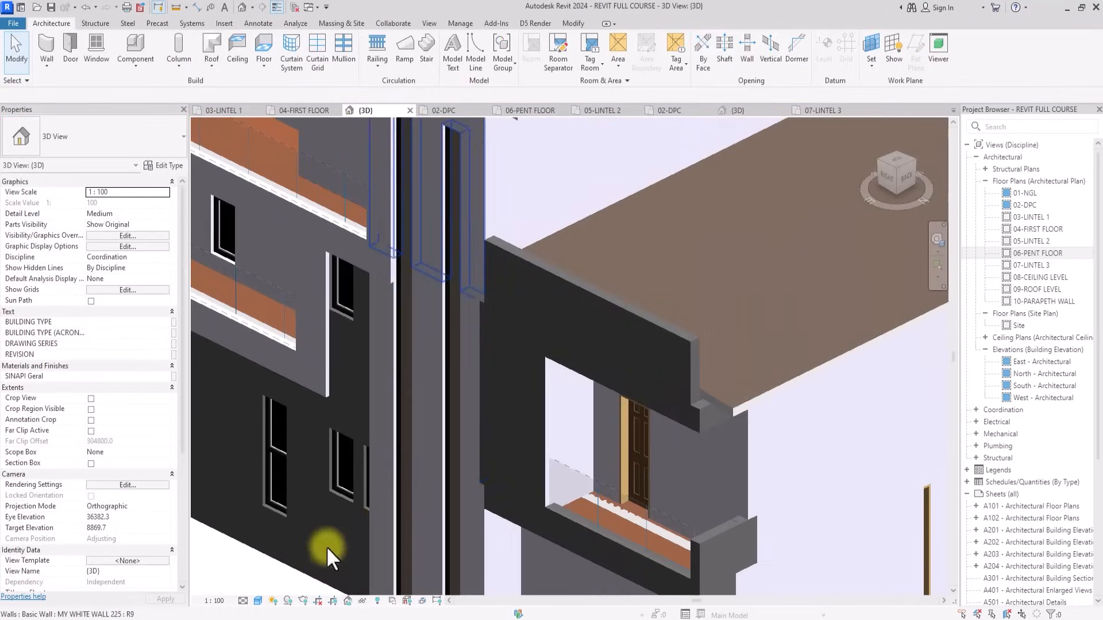
scroll(477, 474, down, 2)
middle_drag(478, 475, 425, 347)
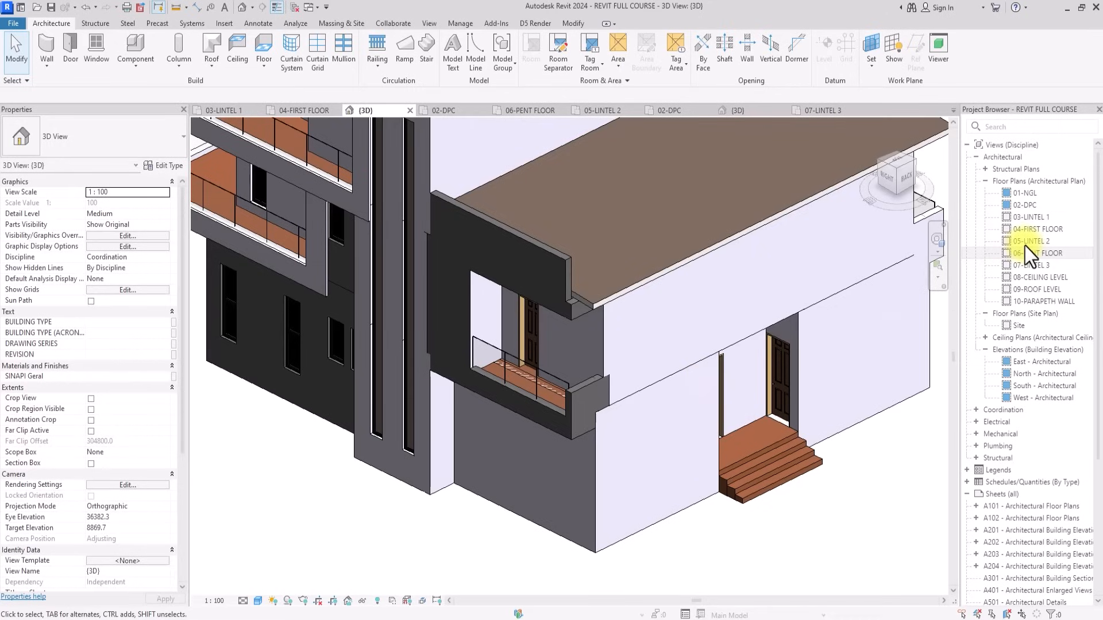
double_click(1040, 229)
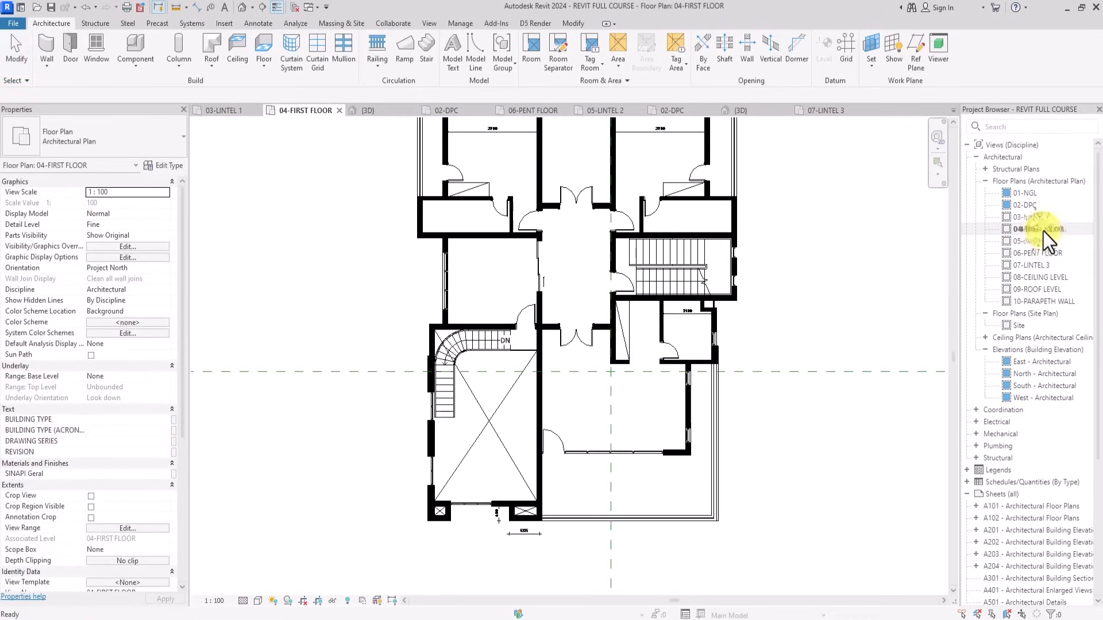
mouse_move(732, 218)
middle_down()
mouse_move(540, 436)
mouse_move(488, 425)
middle_up()
scroll(598, 369, up, 4)
scroll(488, 422, down, 3)
scroll(493, 431, up, 3)
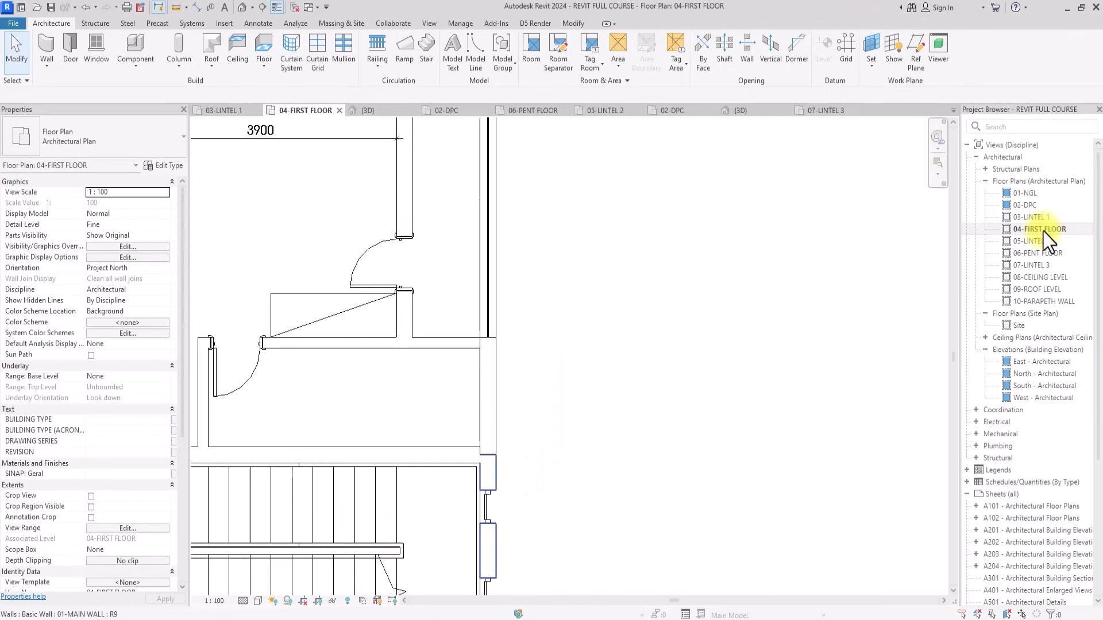
scroll(498, 423, down, 2)
mouse_move(402, 557)
middle_down()
mouse_move(367, 425)
mouse_move(380, 350)
middle_up()
scroll(382, 391, down, 1)
scroll(382, 402, up, 1)
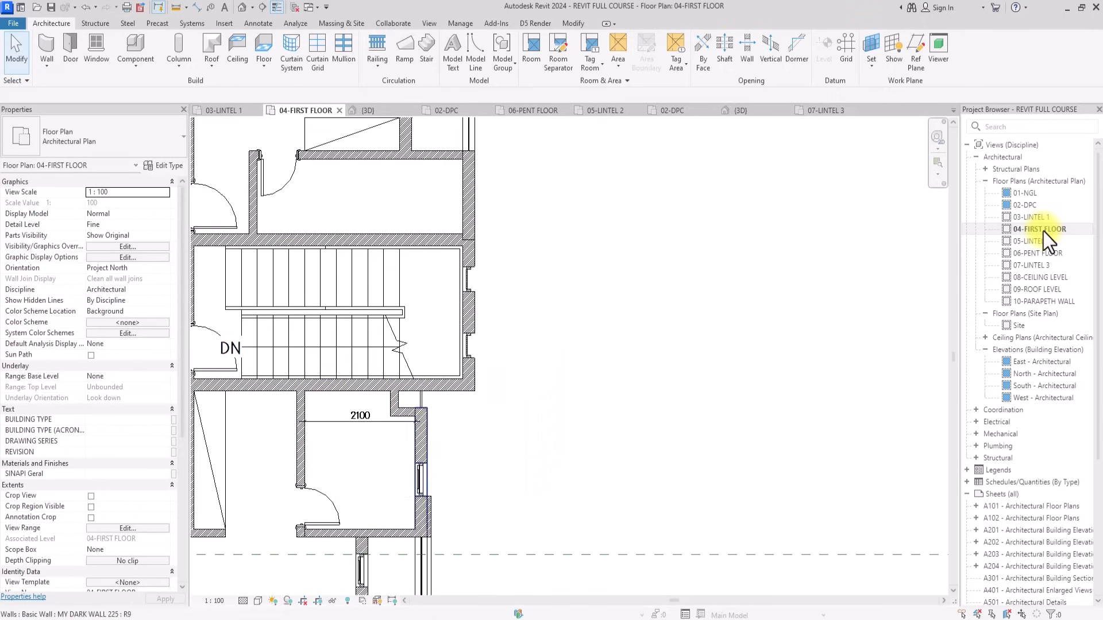
scroll(480, 218, up, 2)
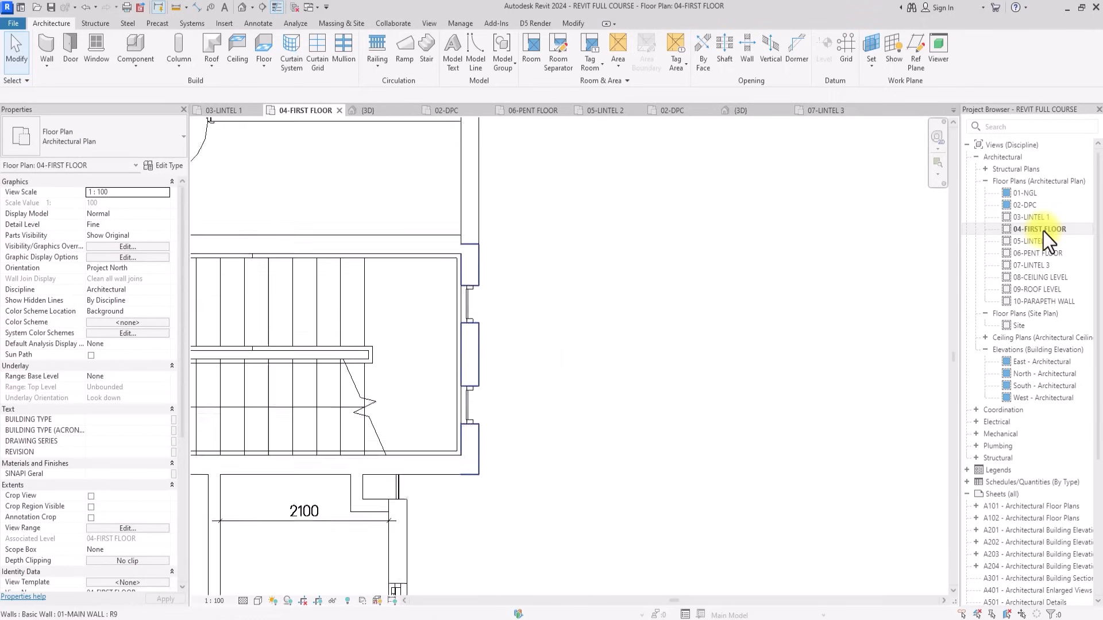
scroll(453, 242, down, 1)
Copy the 600 mm curtain wall window of the 2100 mm room into the outer wall of the room between staircase and balcony.
click(409, 525)
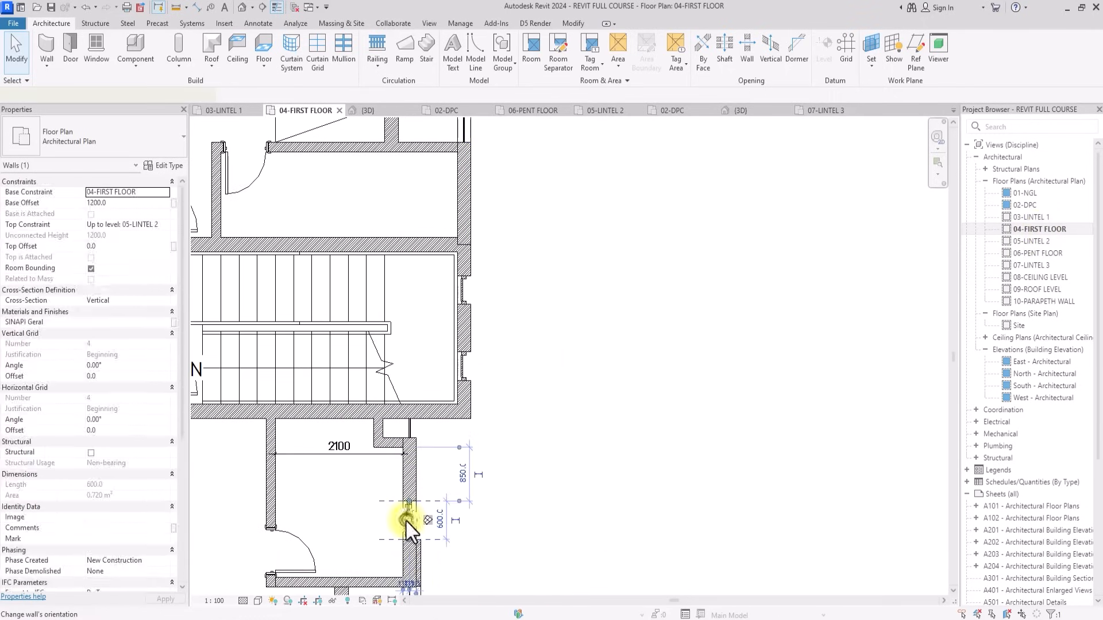
scroll(409, 529, down, 2)
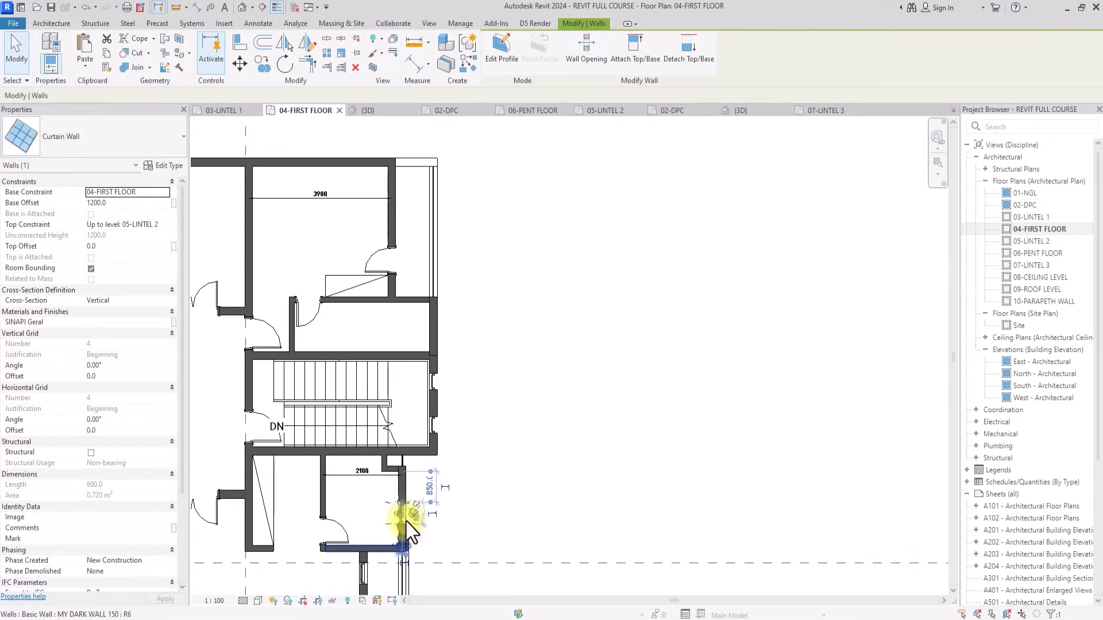
click(263, 67)
scroll(405, 449, up, 6)
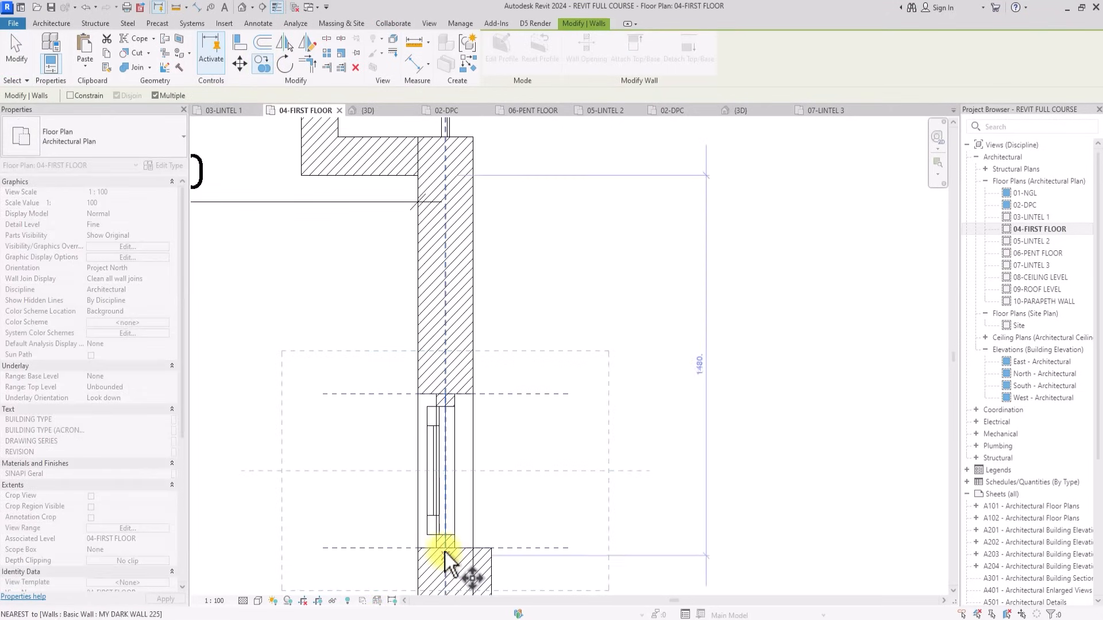
click(445, 552)
scroll(462, 550, down, 6)
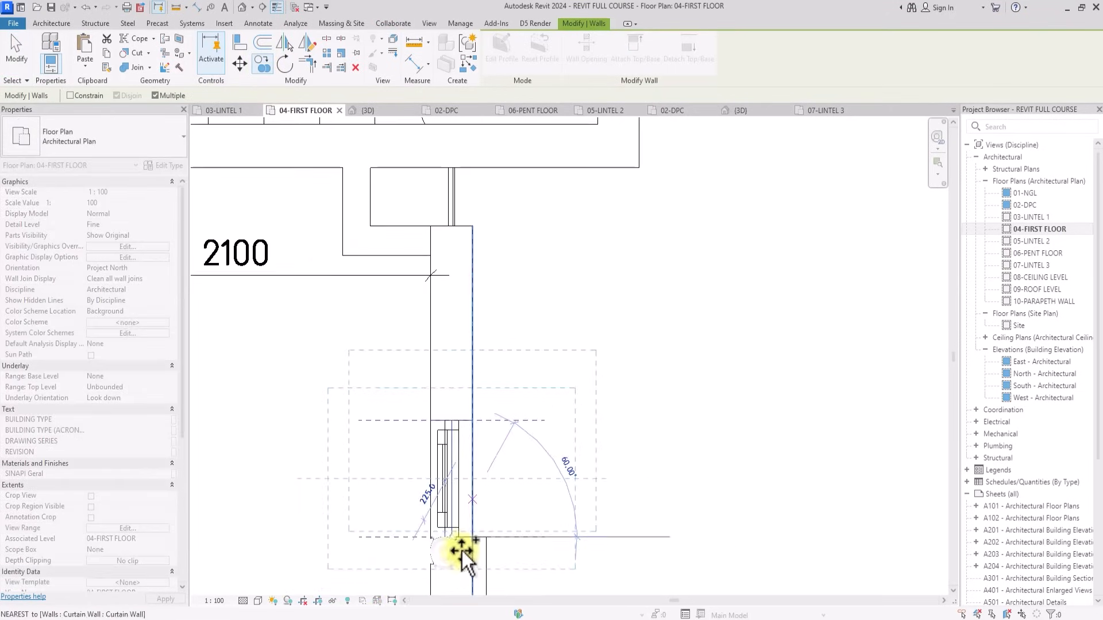
scroll(436, 444, up, 4)
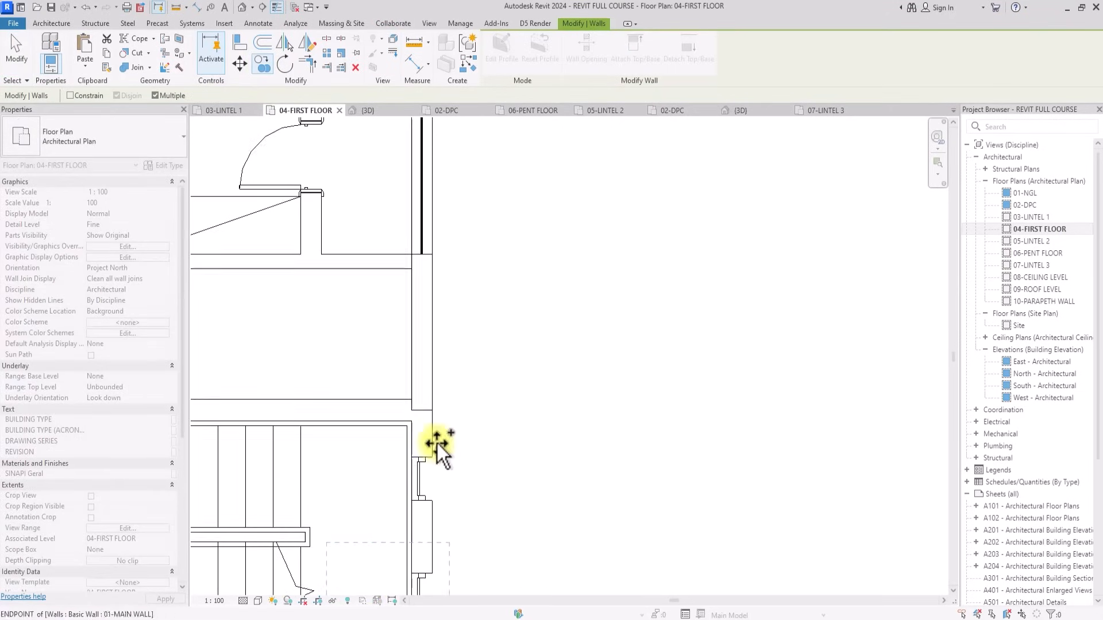
click(425, 393)
scroll(425, 393, down, 2)
key(Escape)
scroll(425, 392, down, 2)
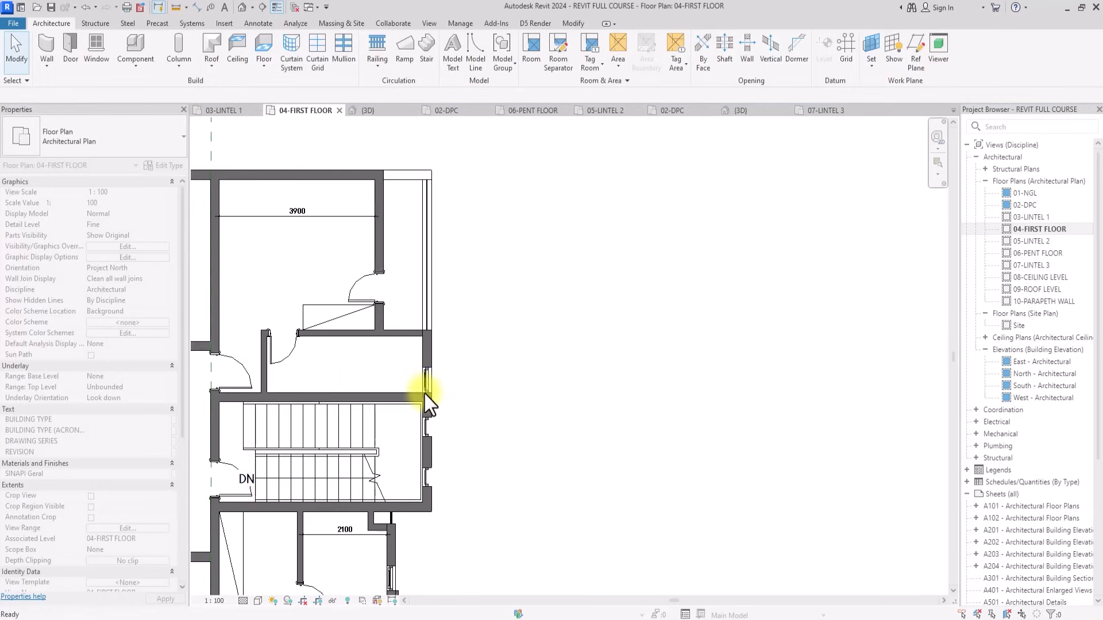
scroll(416, 374, up, 2)
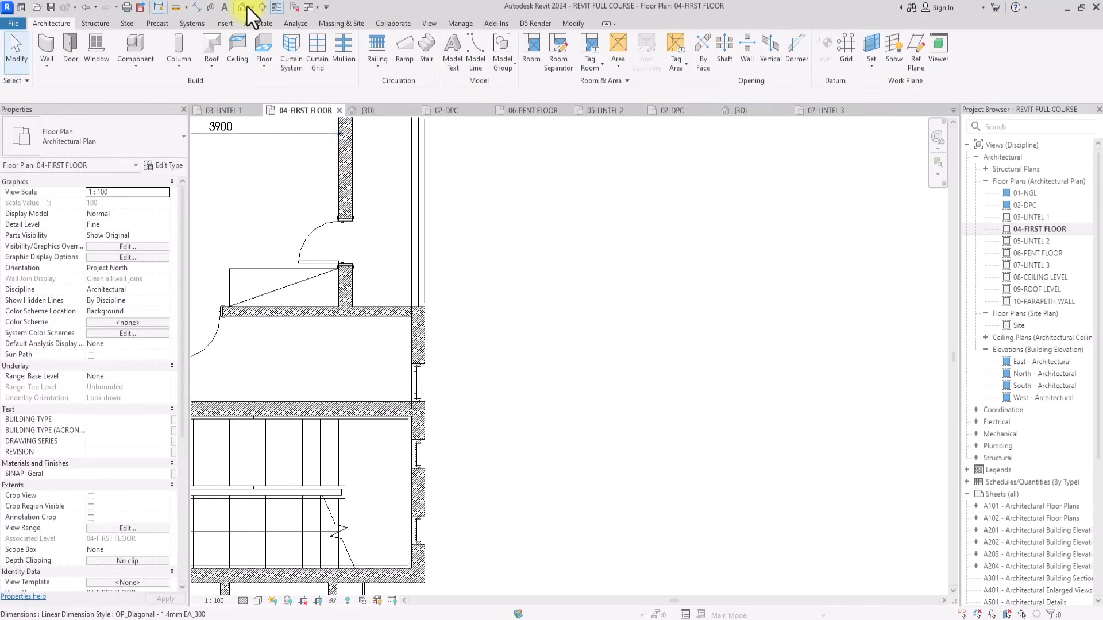
In the 3D view, change the wall containing the copied window beside the balcony to MY WHITE WALL 225.
click(242, 7)
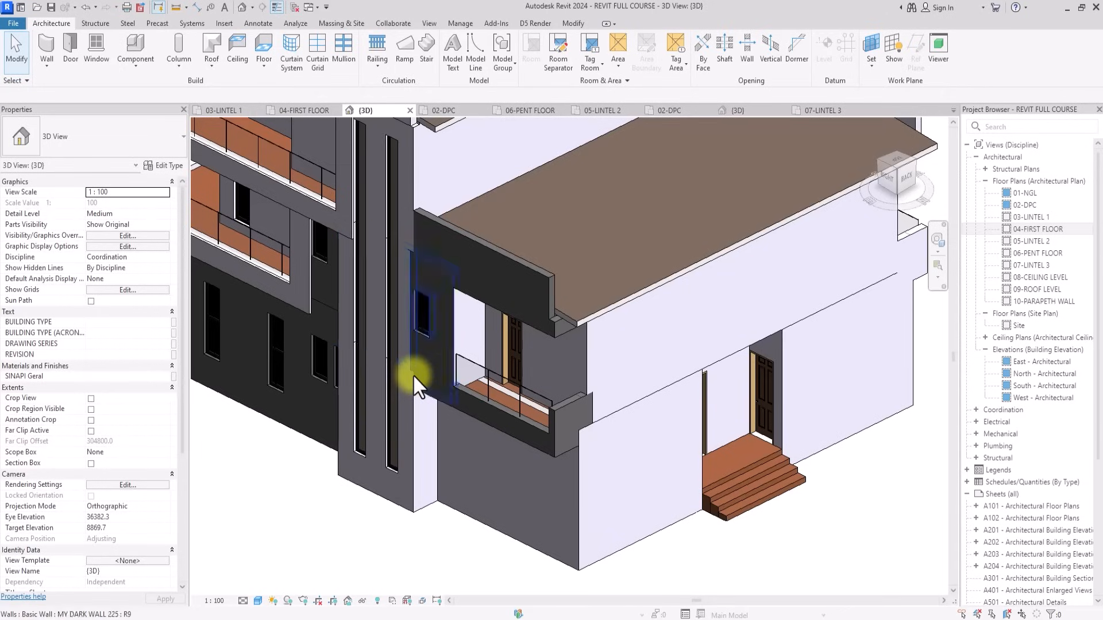
scroll(413, 374, up, 3)
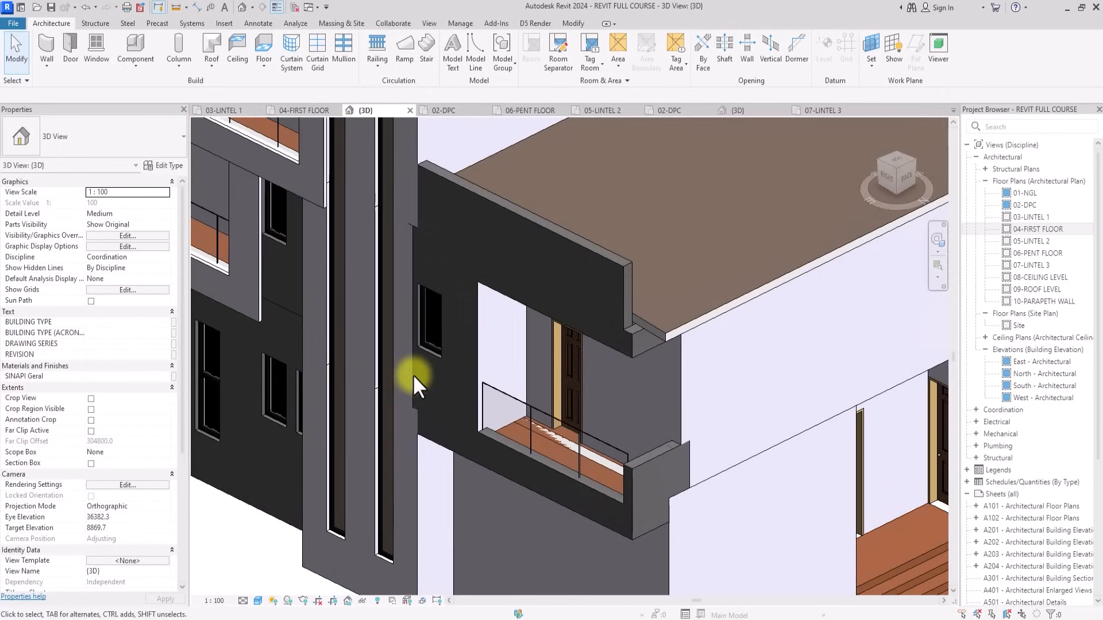
click(427, 434)
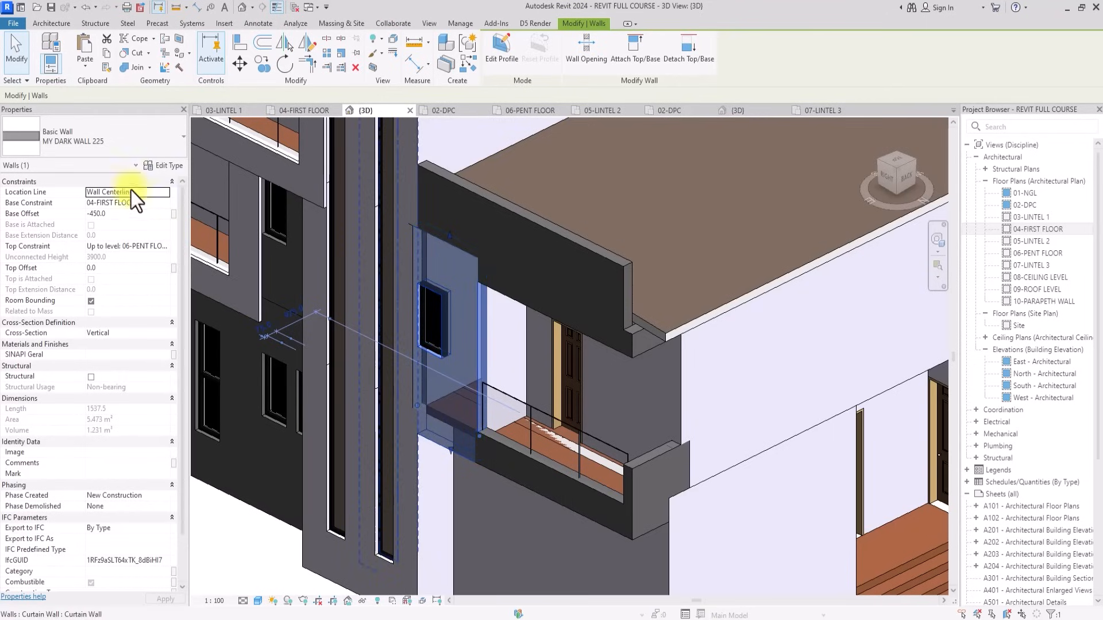
click(71, 142)
scroll(71, 141, down, 2)
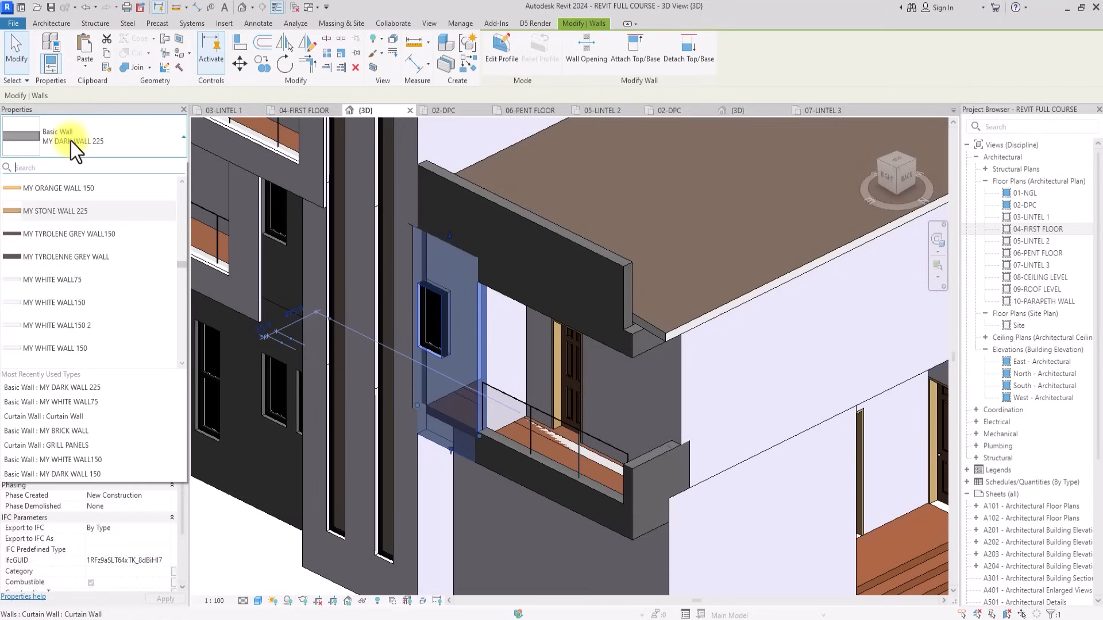
click(76, 305)
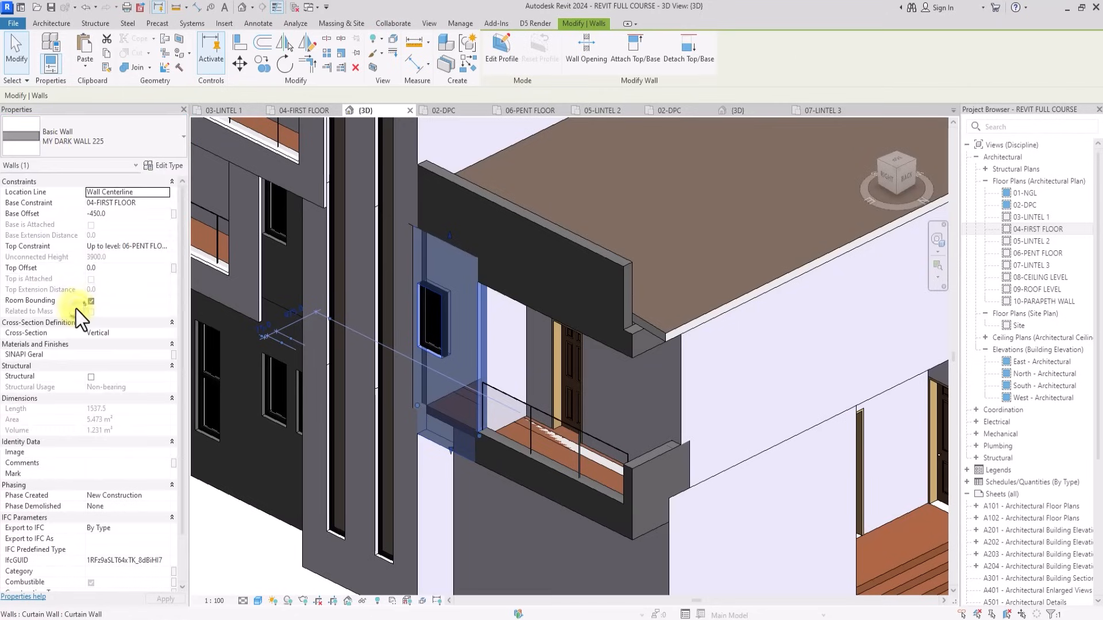
In the 04-FIRST FLOOR plan, copy the side balcony's long parapet wall outward, beside its outer face.
double_click(1029, 230)
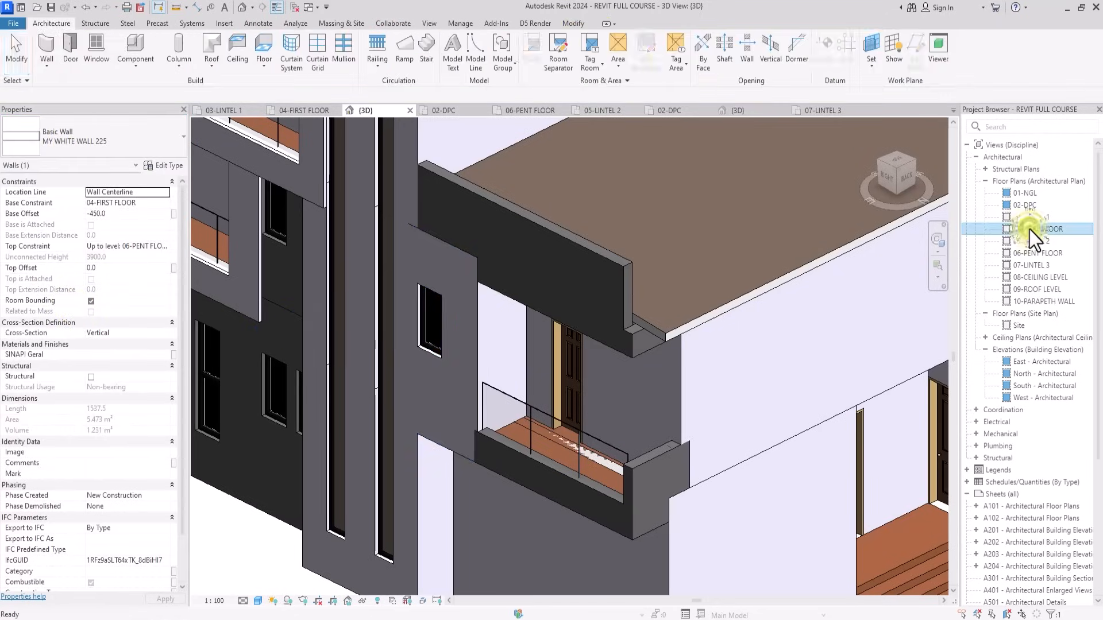
click(535, 340)
scroll(509, 346, down, 1)
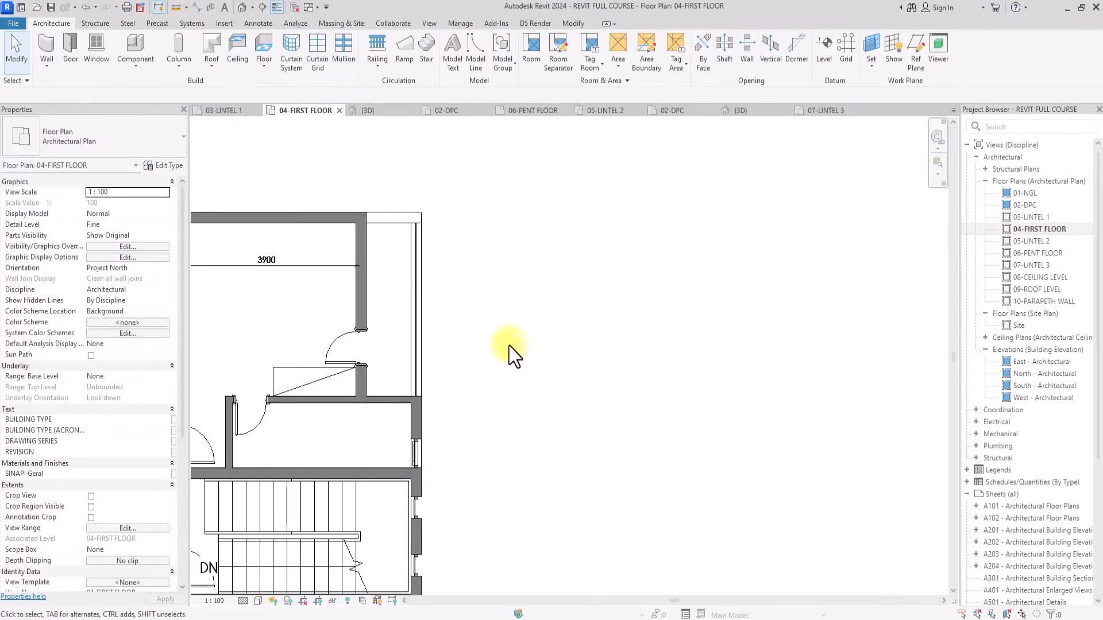
scroll(509, 346, up, 2)
middle_drag(509, 346, 486, 205)
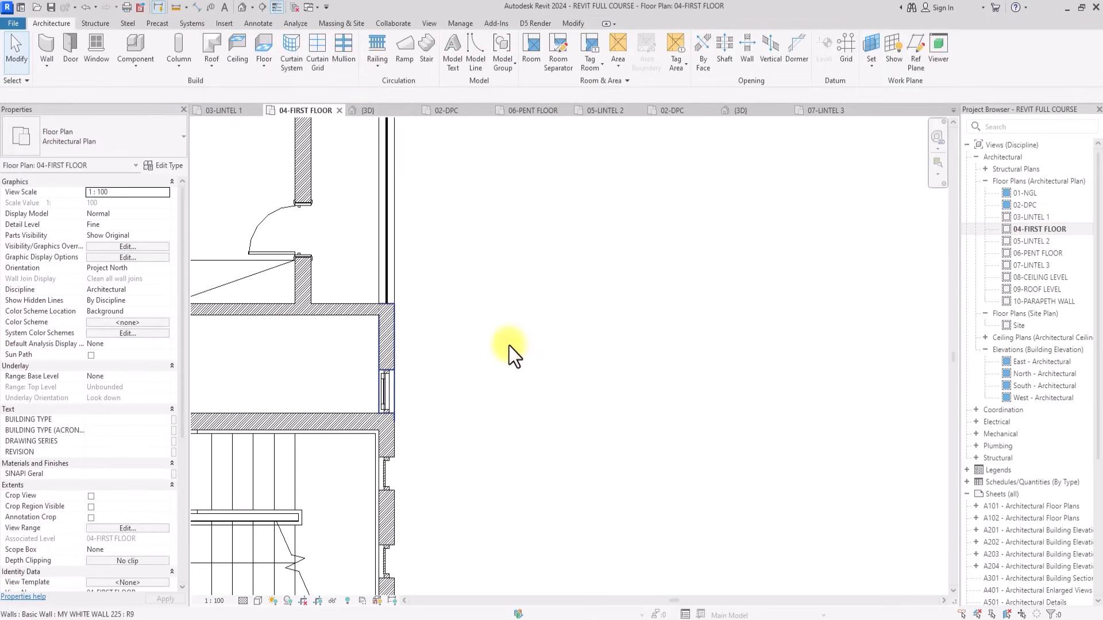
scroll(464, 168, up, 1)
middle_drag(464, 168, 475, 319)
click(394, 258)
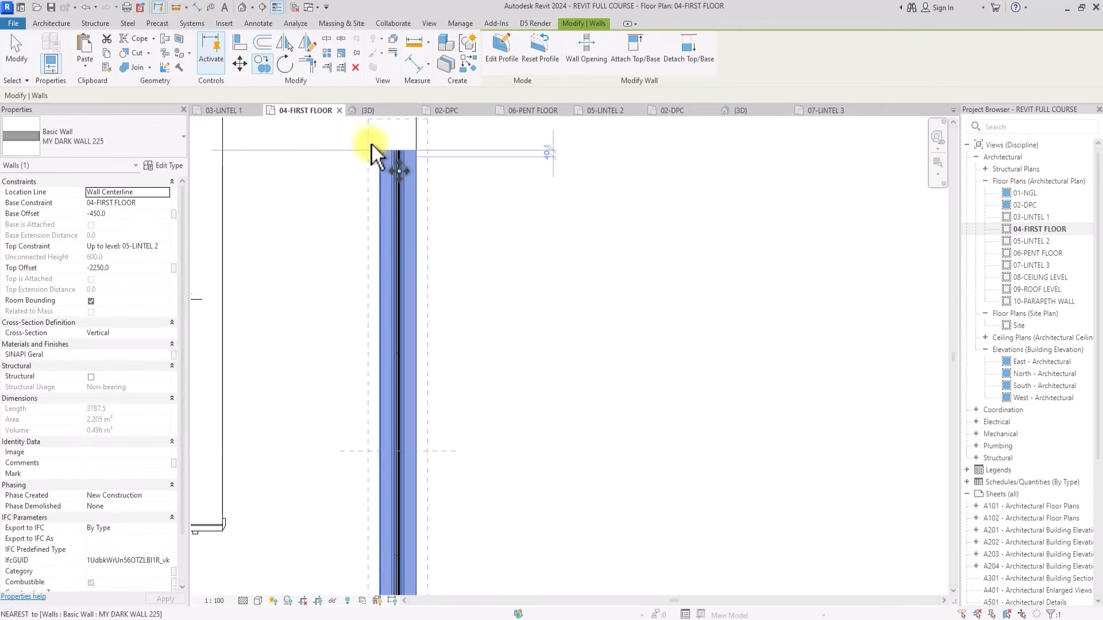
scroll(435, 152, up, 1)
click(436, 153)
key(Escape)
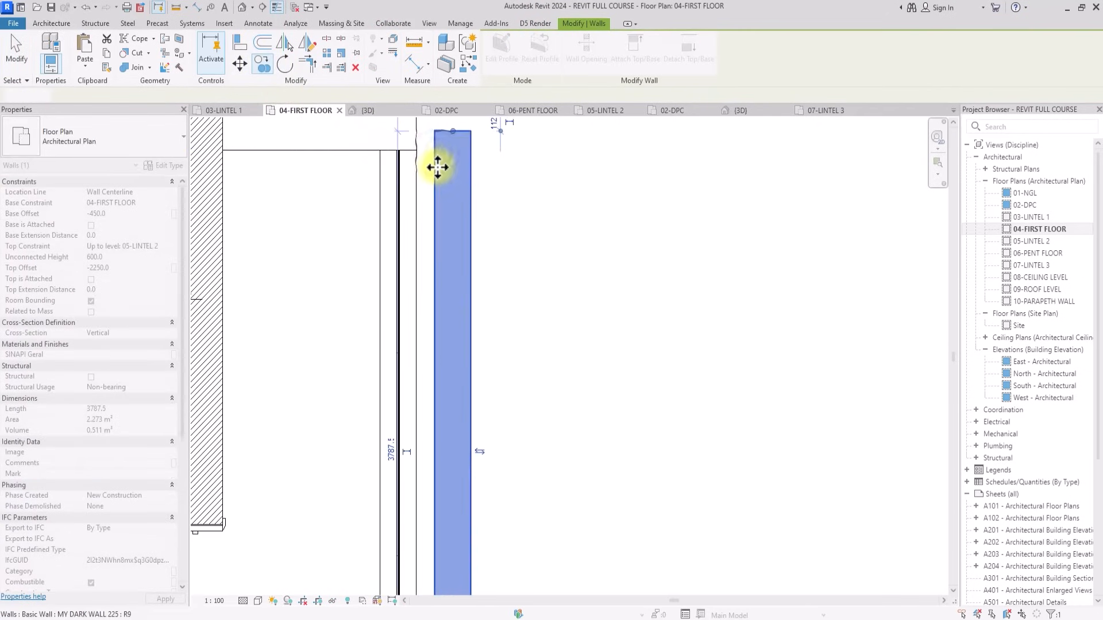
Change the copied wall to type MY DARK WALL 75 with its location line at Finish Face: Exterior.
click(98, 138)
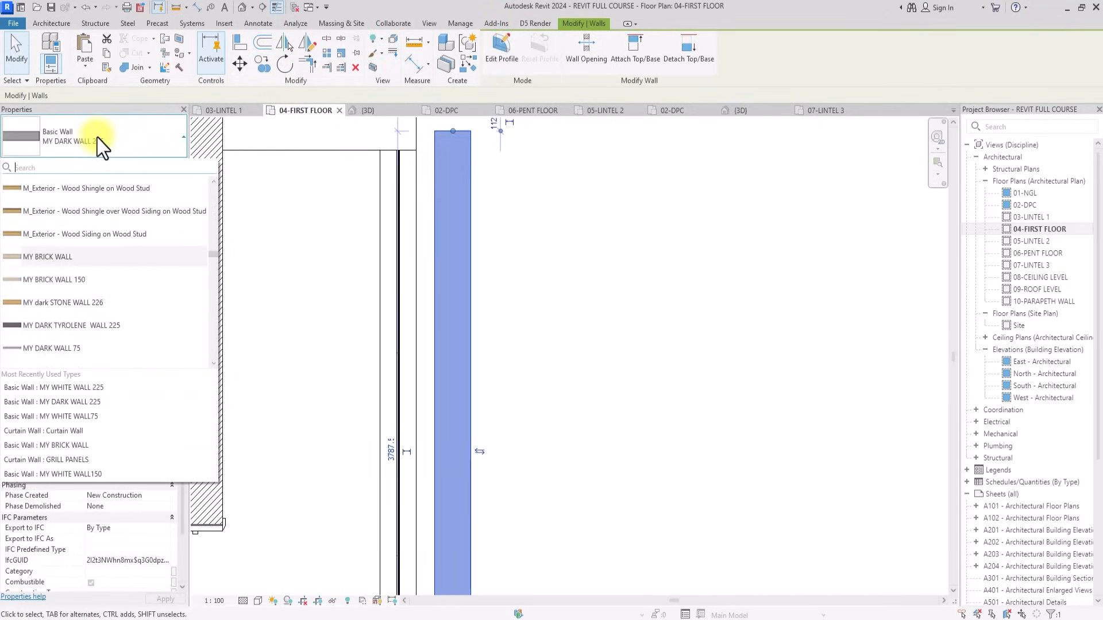
scroll(94, 164, down, 3)
click(67, 280)
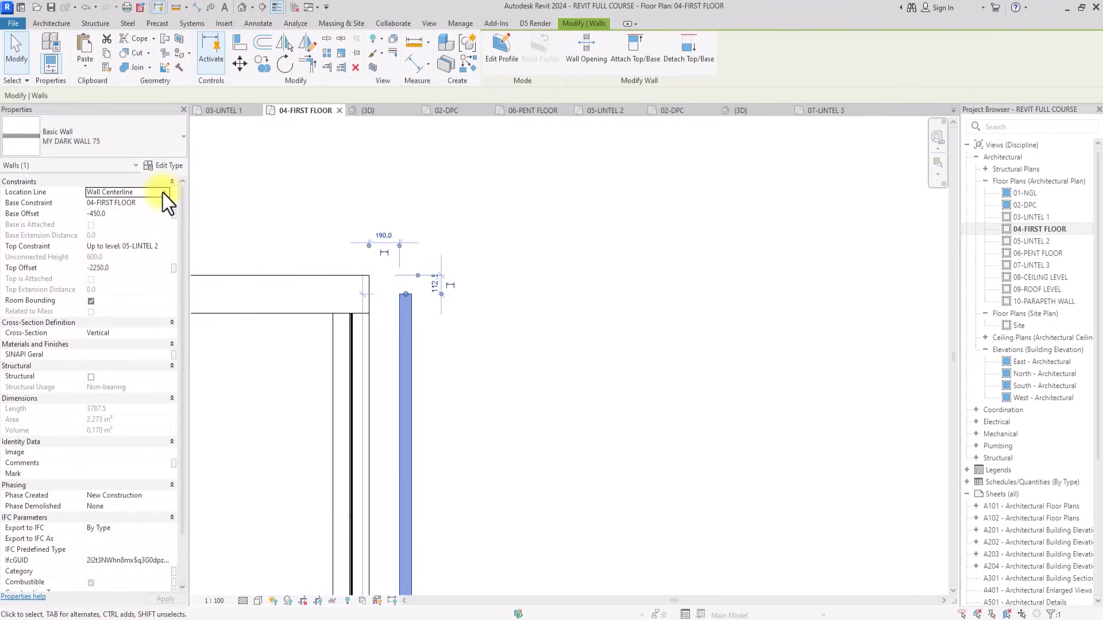
click(163, 193)
click(134, 221)
click(170, 165)
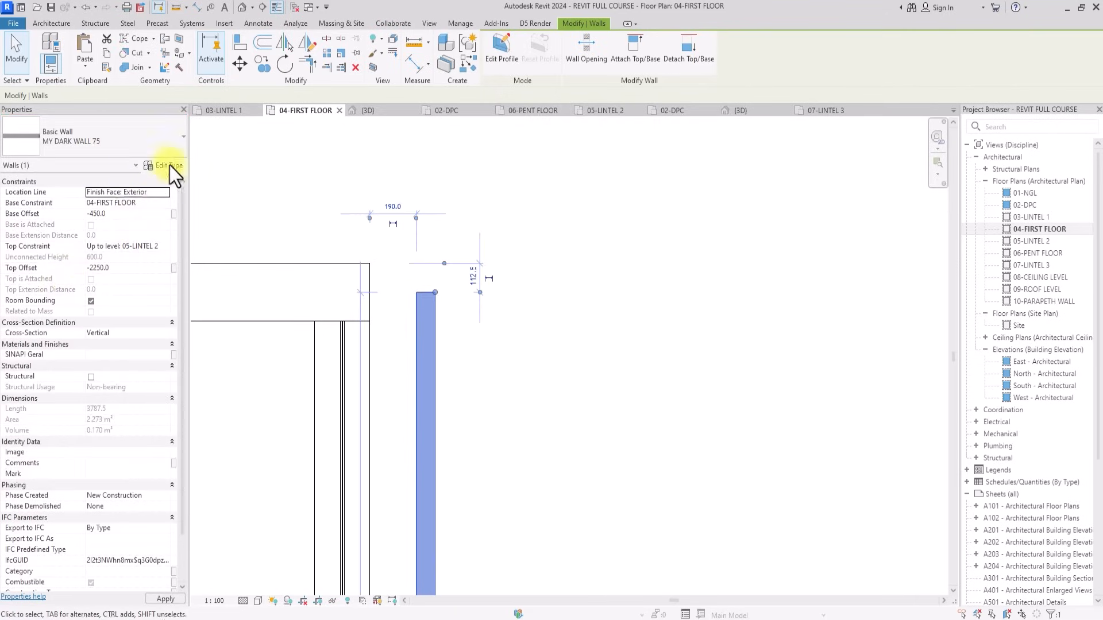
Move the 75 mm wall against the parapet's outer face and pull its end back to the return wall's inner corner.
click(239, 62)
click(416, 291)
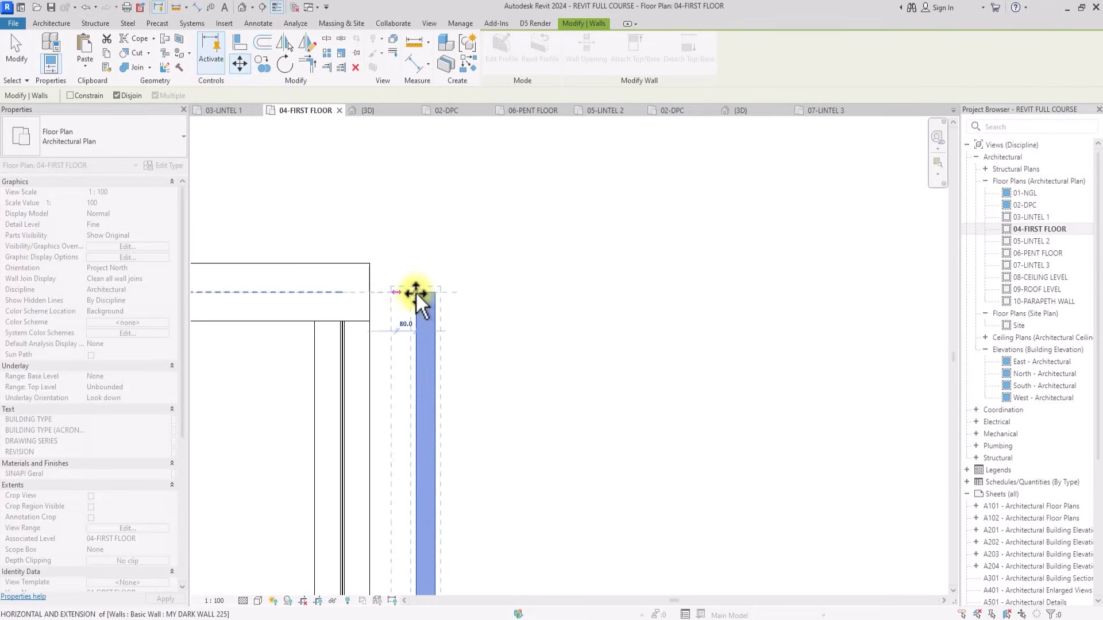
click(374, 291)
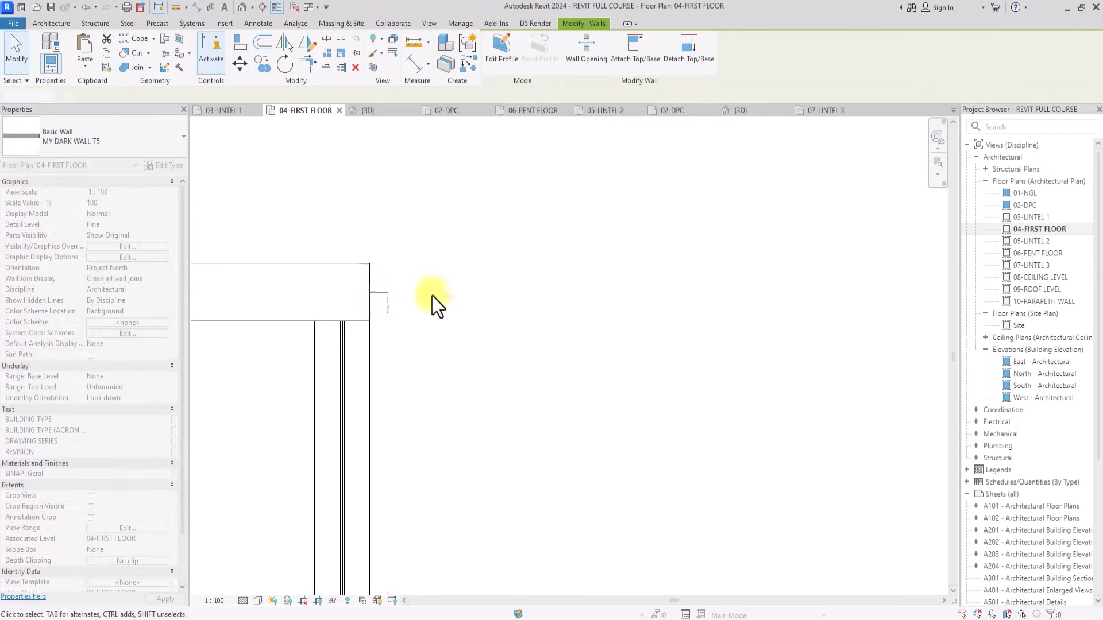
click(432, 295)
click(383, 294)
drag(384, 294, 386, 323)
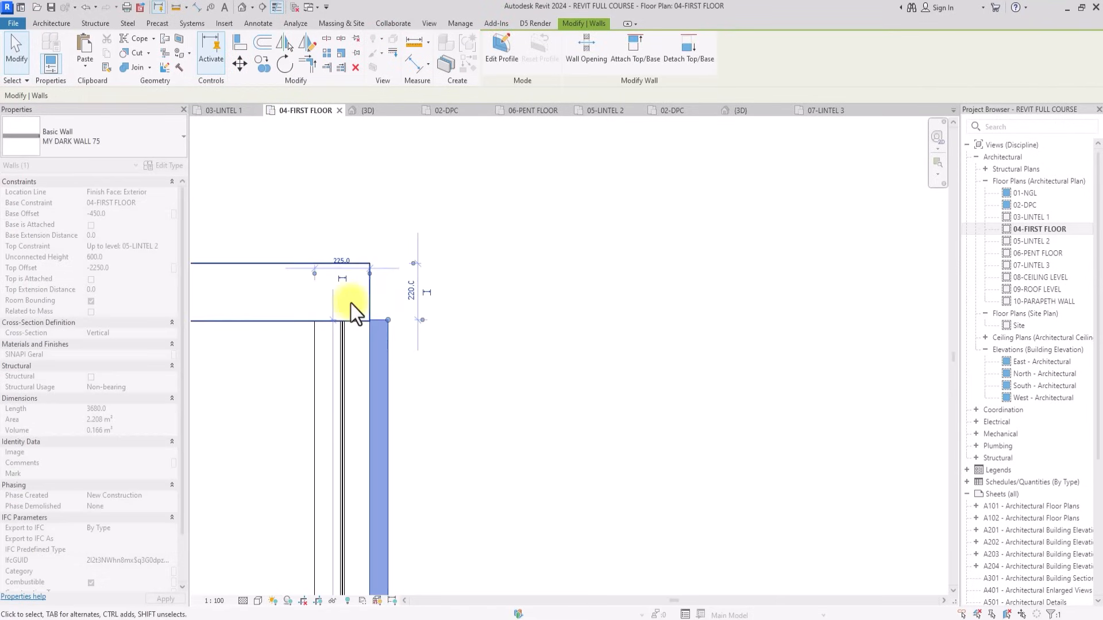
Set the facing wall's location line to Finish Face: Interior and adjust its end to the return wall's inner face.
click(164, 193)
click(122, 228)
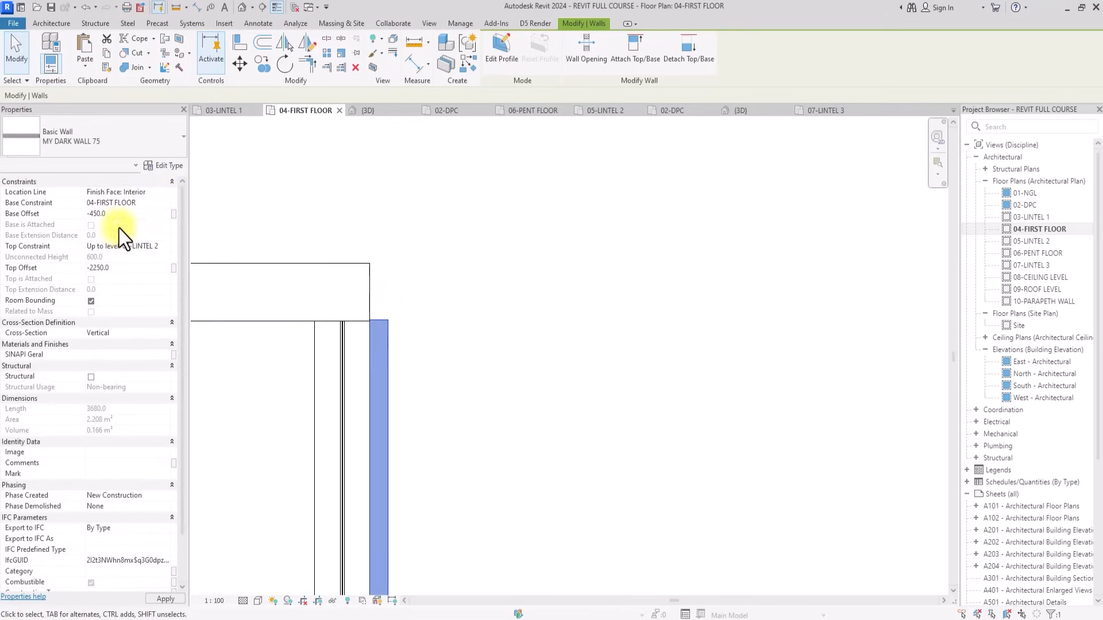
scroll(367, 320, up, 2)
drag(374, 347, 375, 321)
Extend the balcony's return wall to a length of 1100 mm, just past the facing wall's outer face.
click(358, 232)
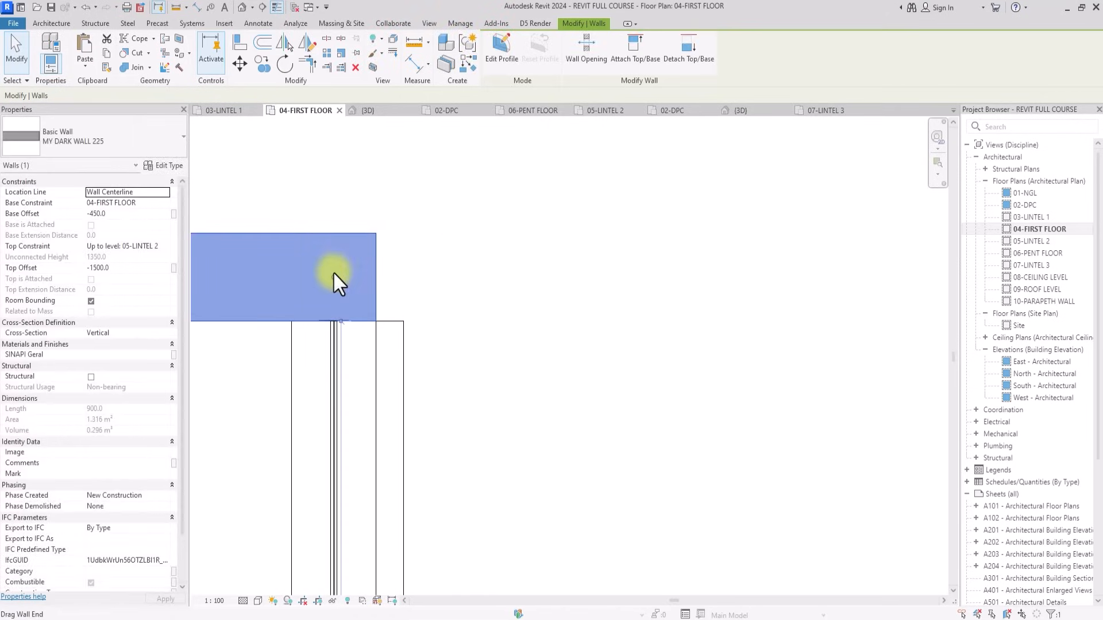
key(r)
key(s)
key(Escape)
click(405, 281)
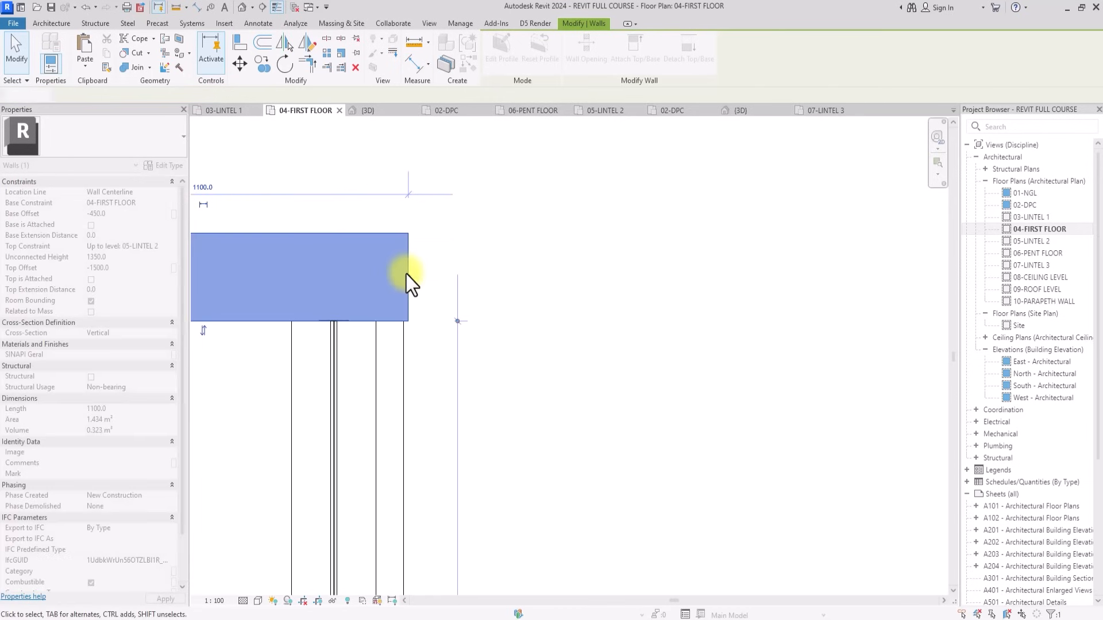
Draw a thin detail line from the facing wall's outer end corner straight across the return wall.
scroll(402, 267, up, 2)
click(258, 24)
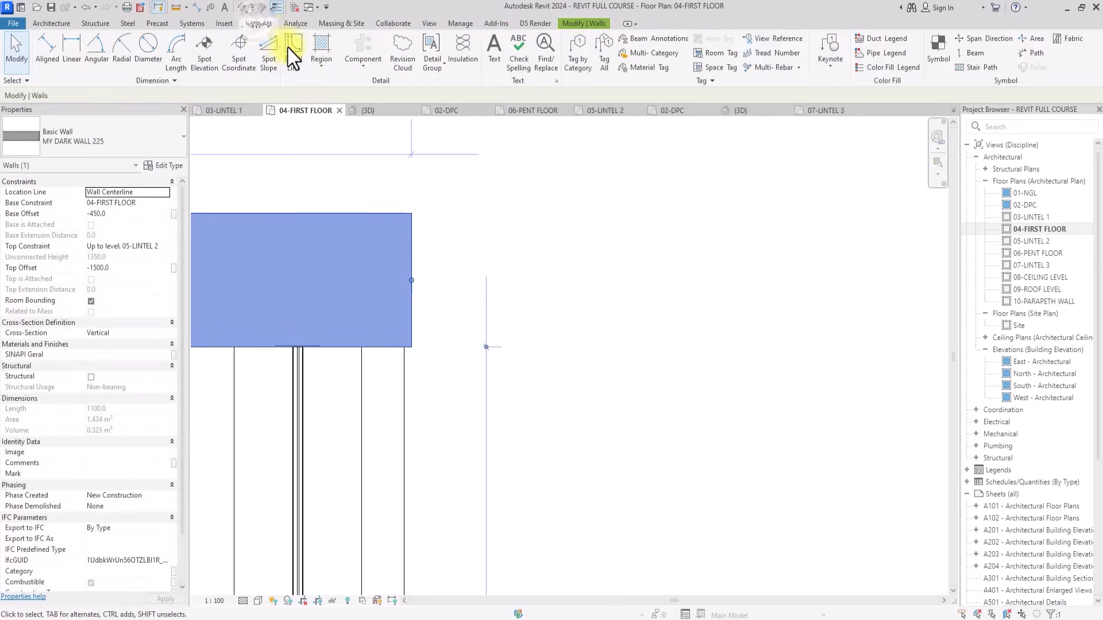
key(d)
key(l)
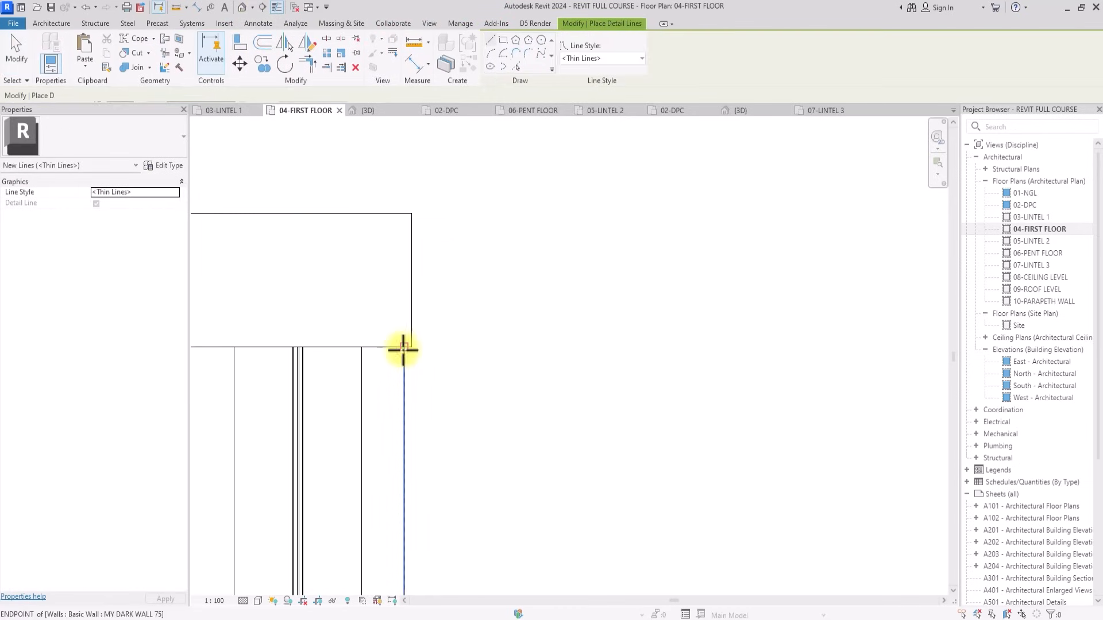
click(404, 347)
click(401, 270)
key(Escape)
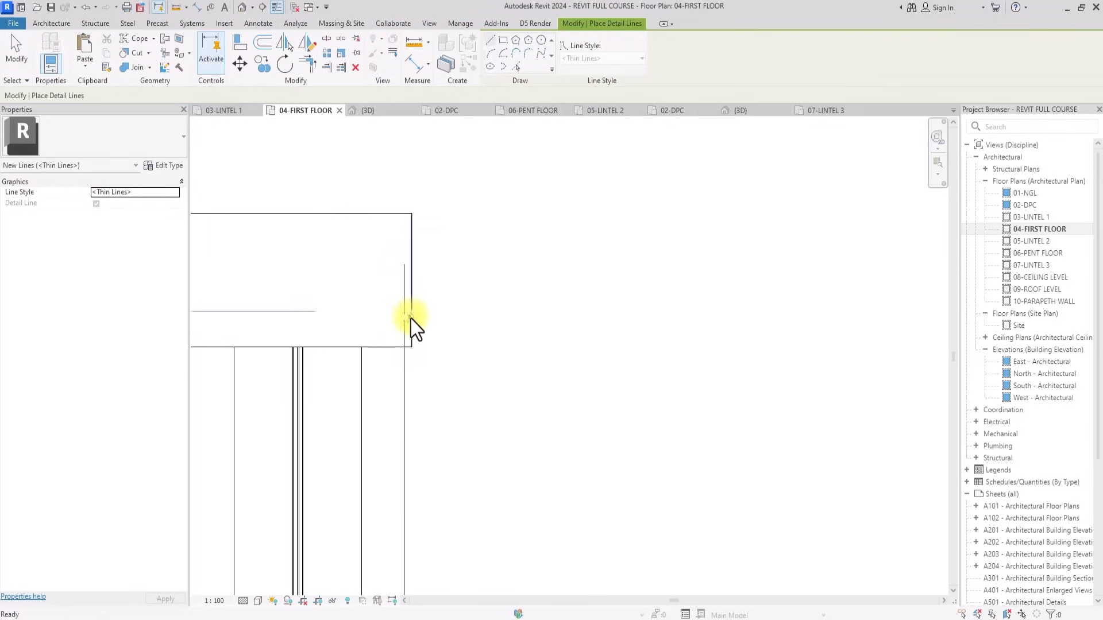
Pull the return wall's end back to the detail line, flush with the facing wall's outer face.
key(Escape)
click(411, 293)
drag(411, 291, 404, 281)
click(398, 361)
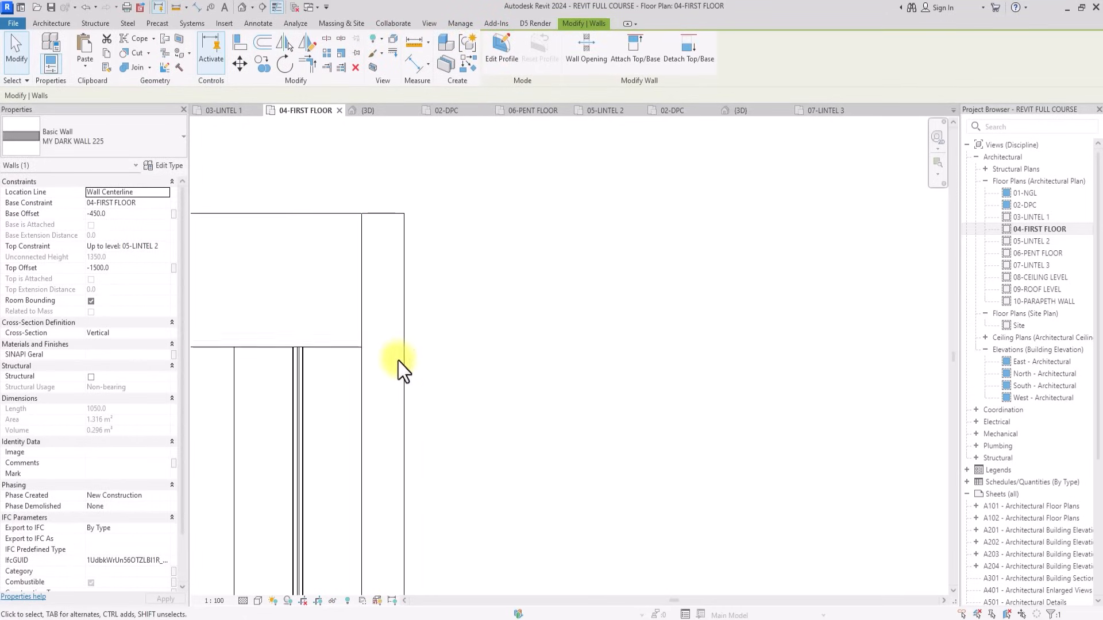
Shorten the facing wall to butt against the return wall's inner face, keeping the return wall's end flush with its outer face.
click(405, 233)
scroll(403, 379, down, 4)
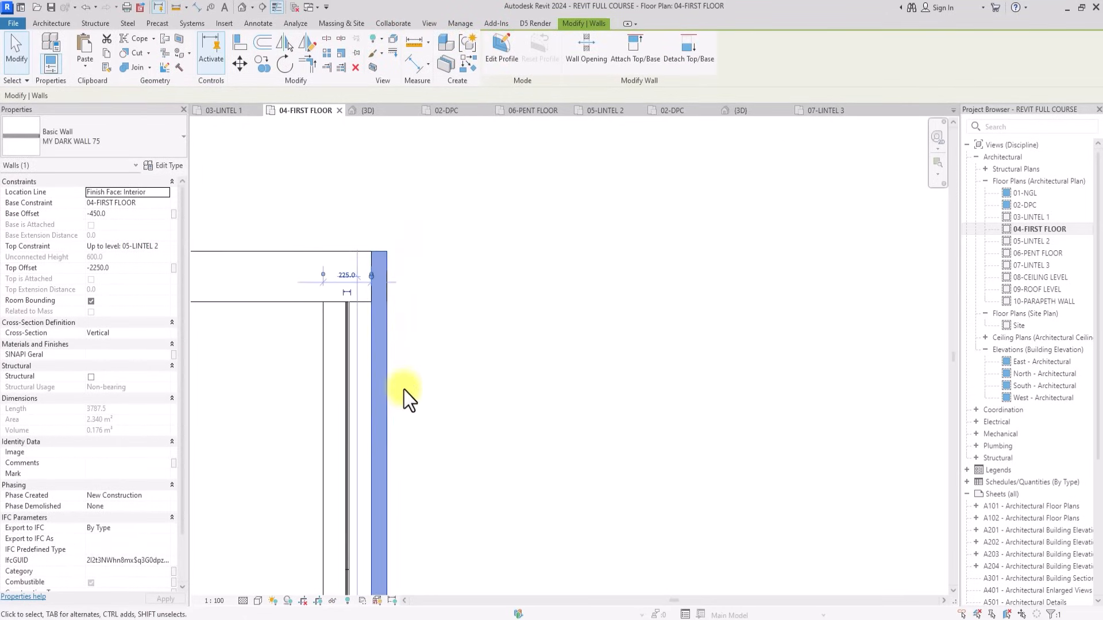
click(404, 393)
click(383, 388)
scroll(375, 281, up, 1)
drag(373, 275, 374, 310)
scroll(380, 307, up, 2)
click(381, 306)
drag(390, 250, 408, 255)
click(408, 335)
drag(372, 316, 372, 307)
click(490, 347)
scroll(489, 345, down, 3)
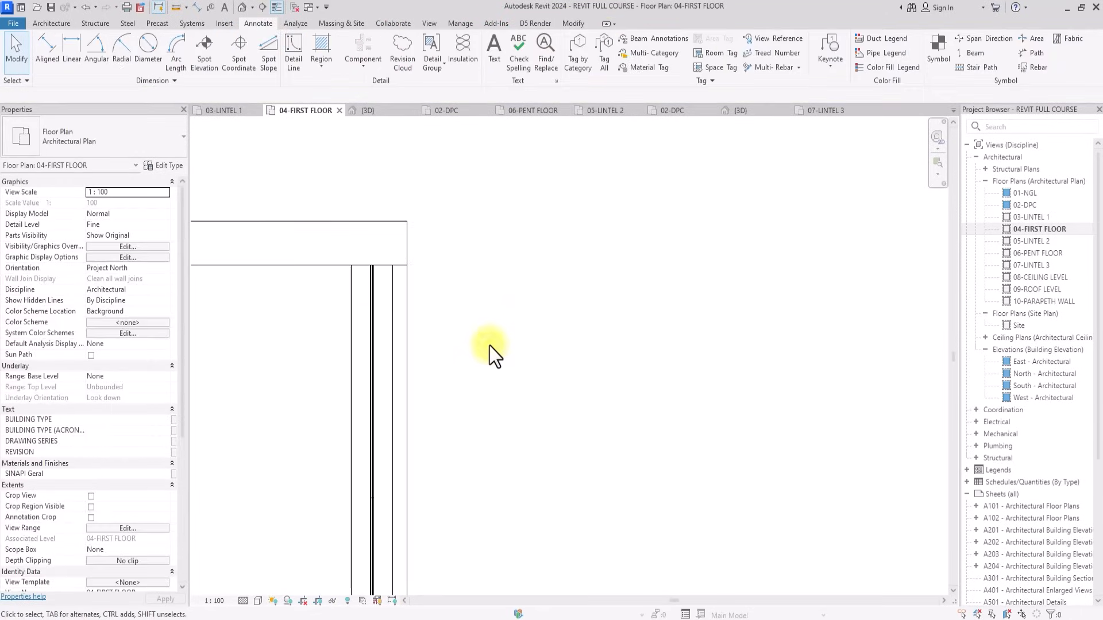
Shorten the facing wall's opposite end to align with the corner of the white wall containing the copied window.
scroll(490, 346, down, 2)
middle_drag(490, 345, 454, 154)
scroll(489, 346, up, 2)
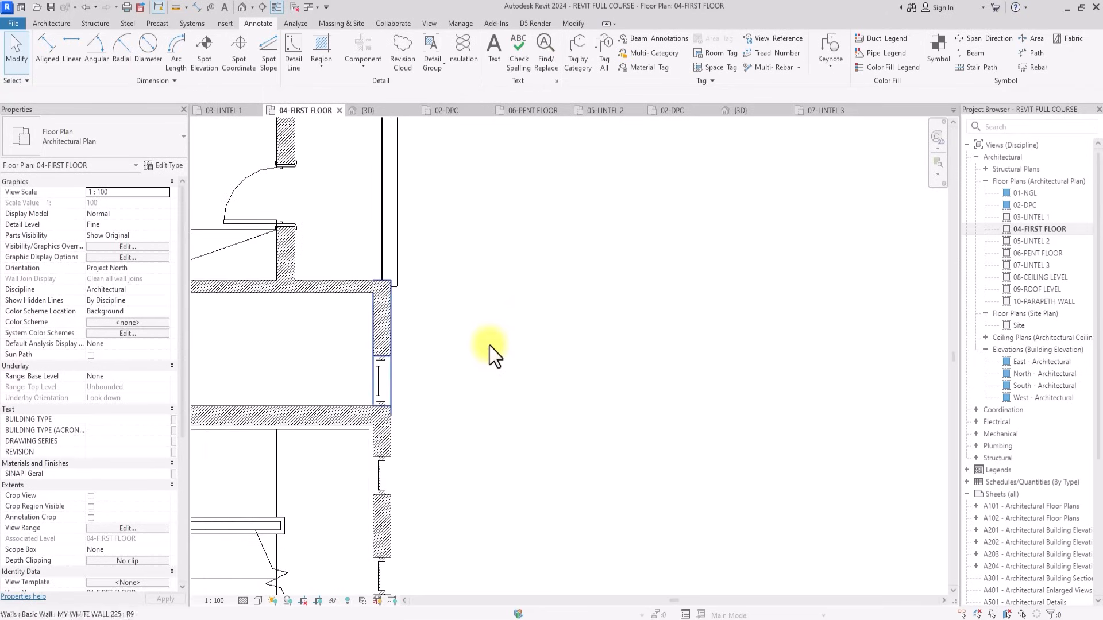
scroll(490, 346, up, 2)
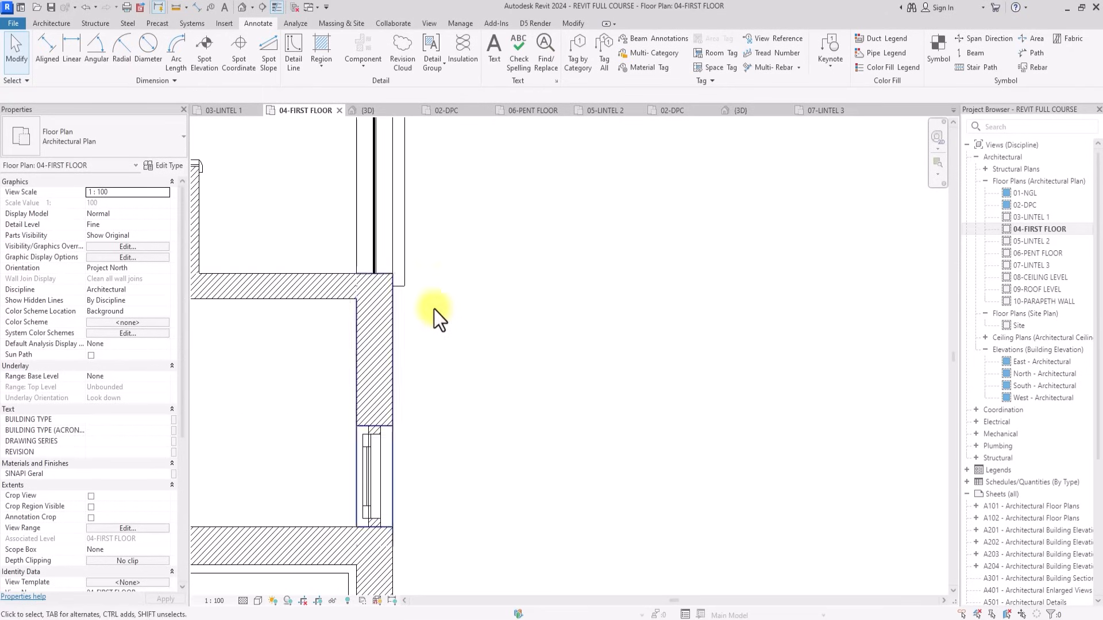
click(397, 287)
scroll(395, 286, up, 2)
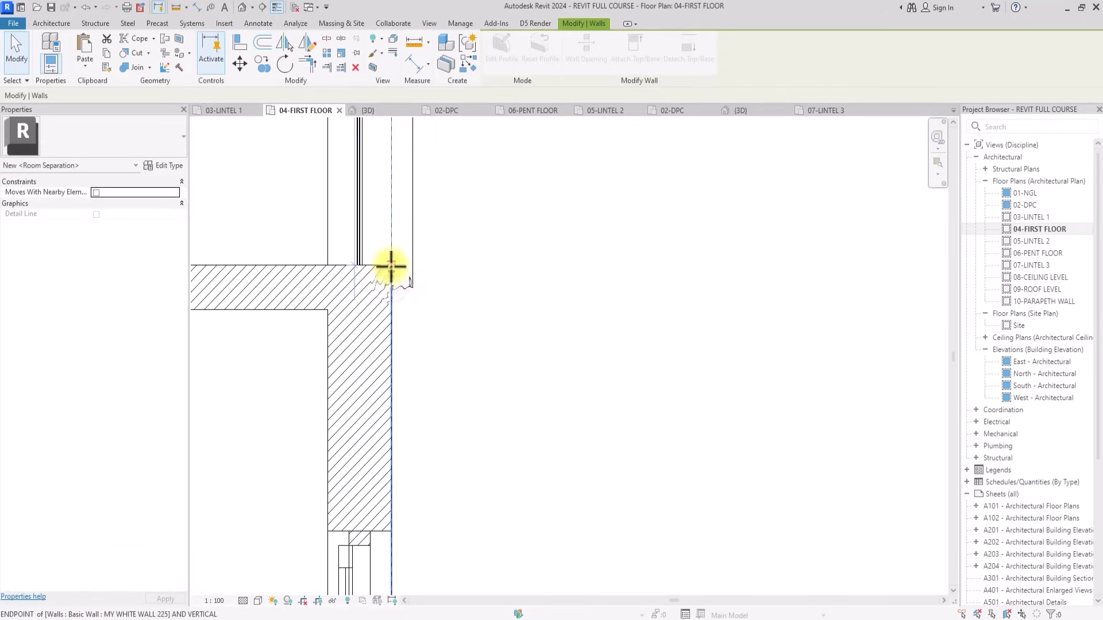
click(443, 329)
click(442, 330)
scroll(381, 372, down, 3)
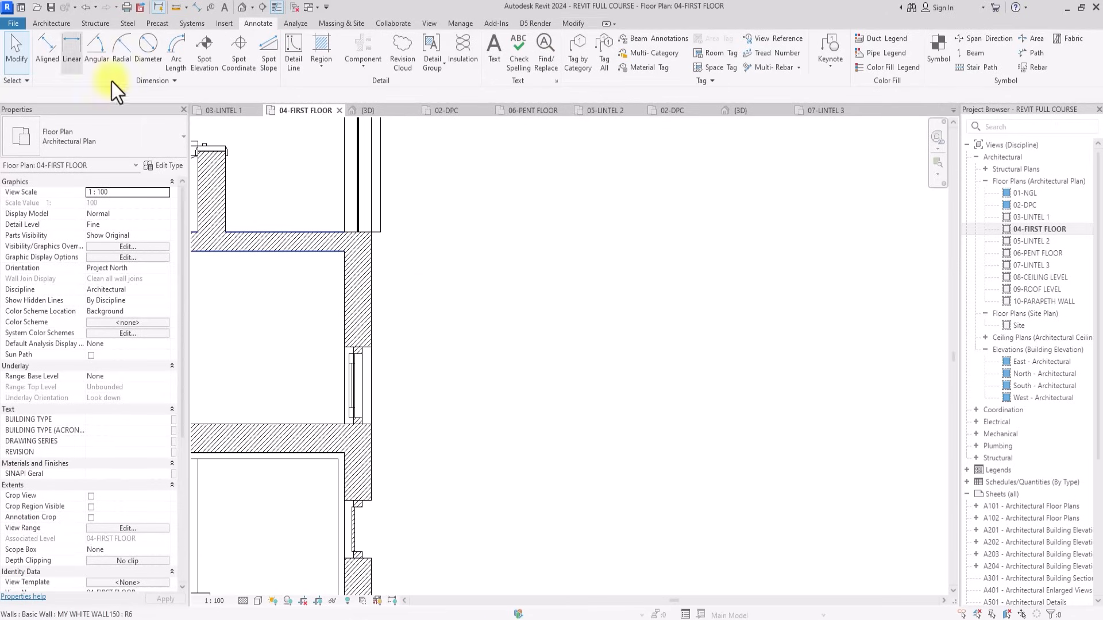
Start a new MY DARK WALL 75 wall reaching up to level 06-PENT FLOOR with a top offset of 1200.
click(54, 22)
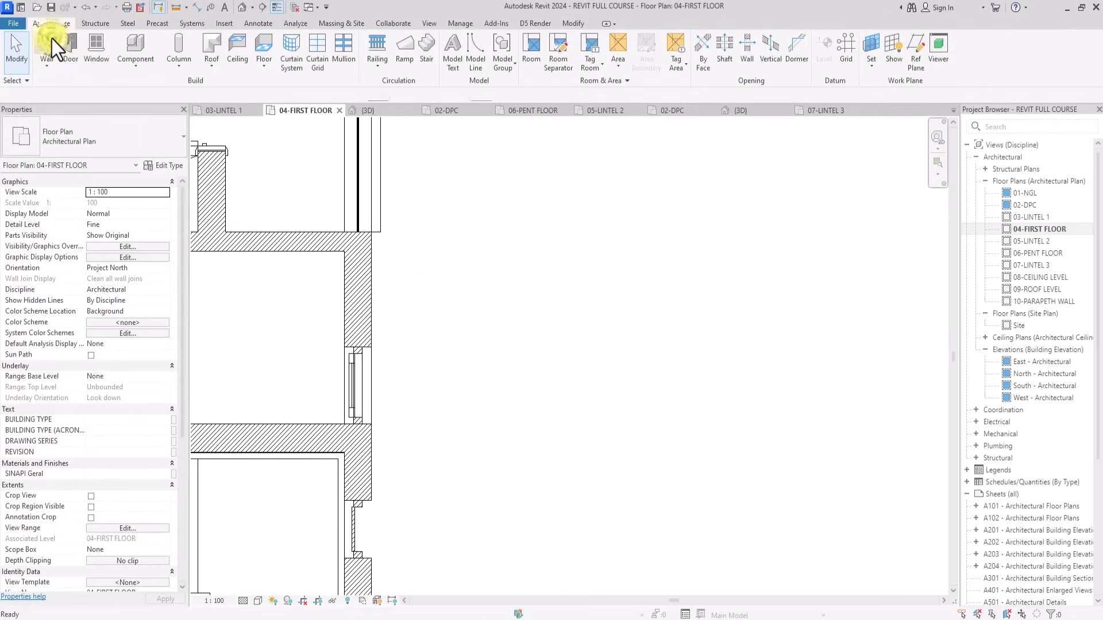
click(52, 40)
click(92, 138)
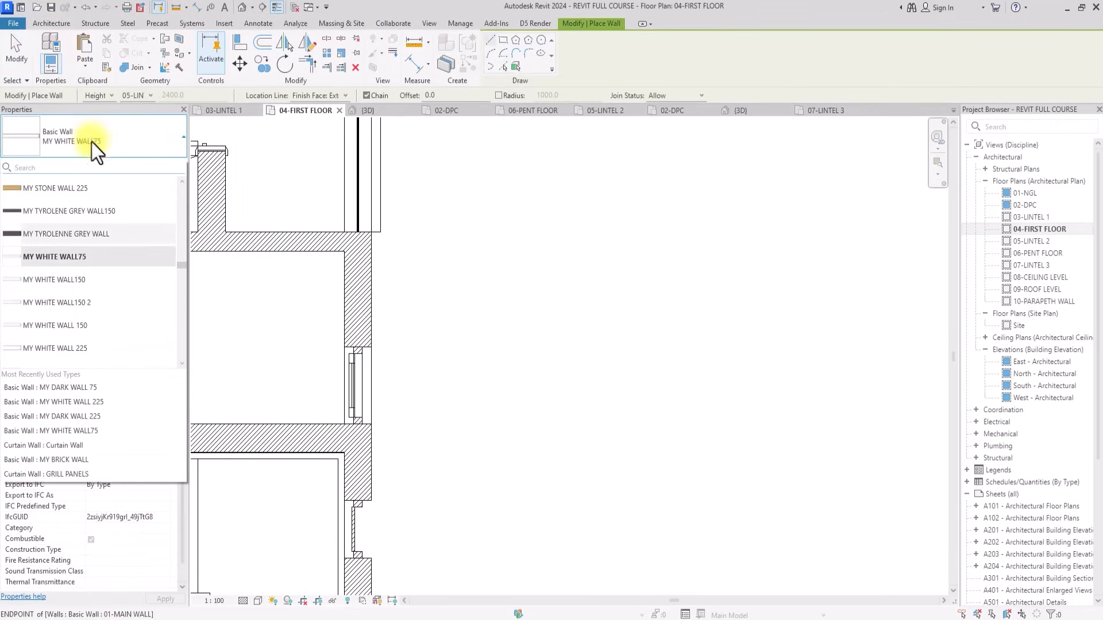
click(68, 258)
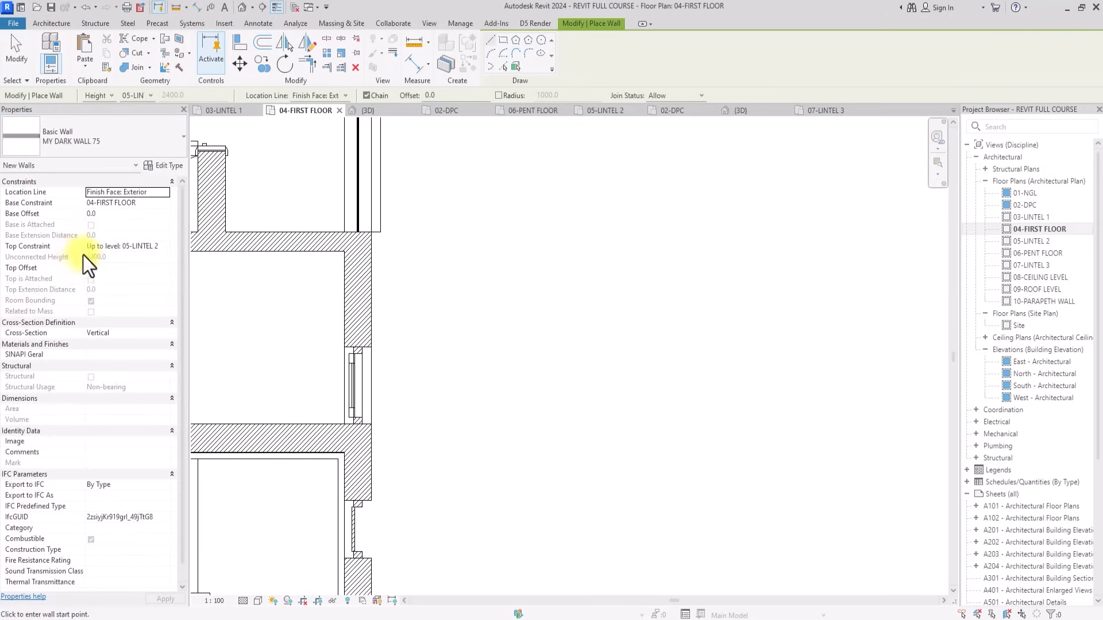
click(169, 244)
click(166, 246)
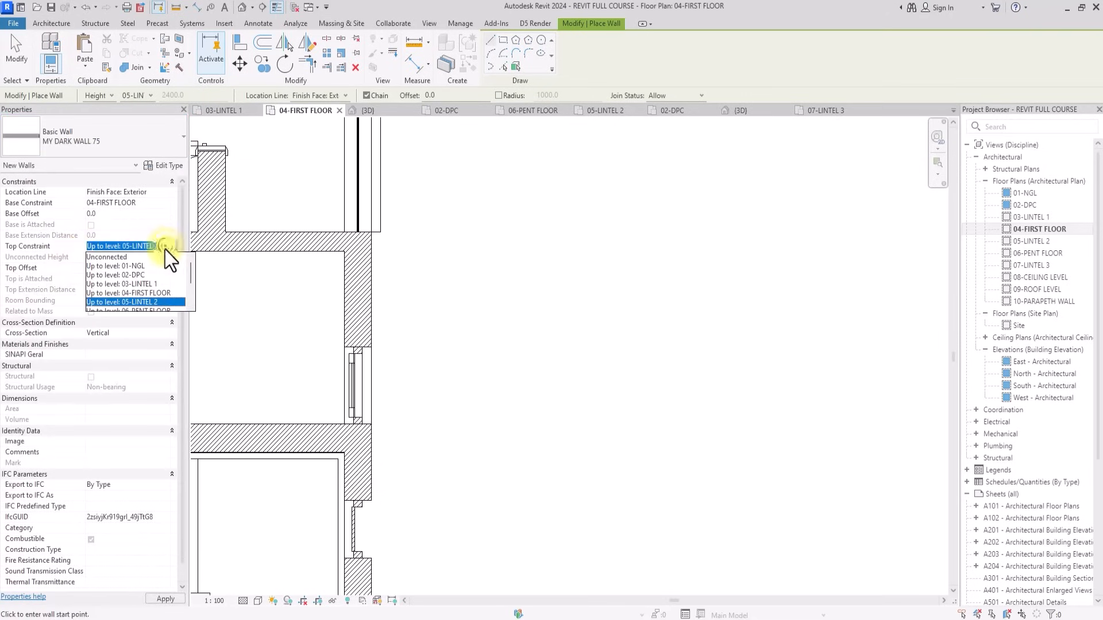
click(157, 284)
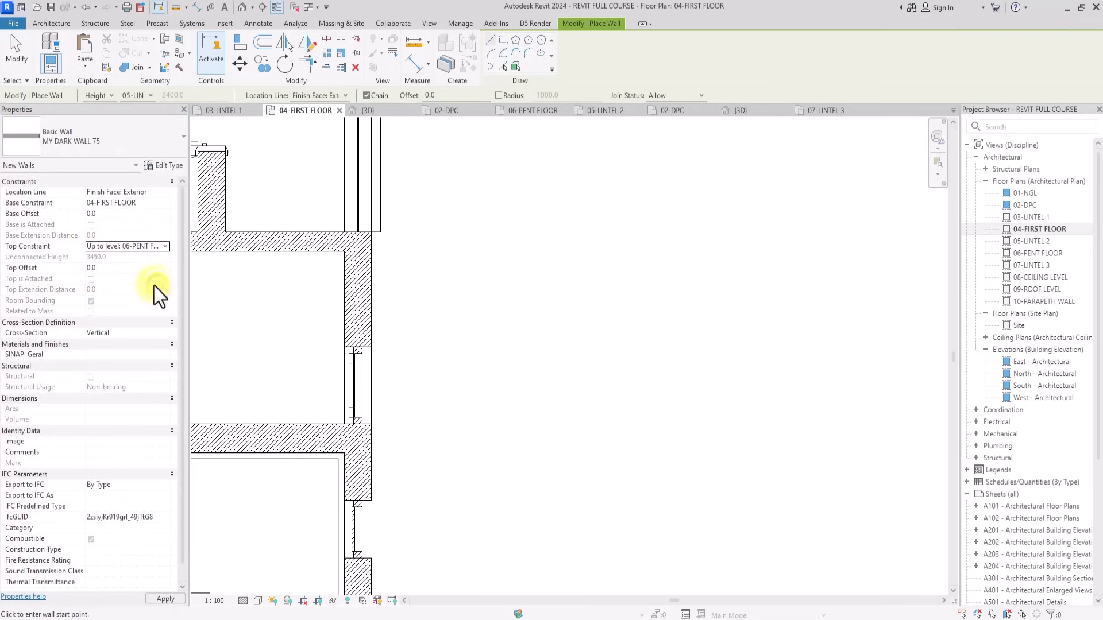
click(112, 270)
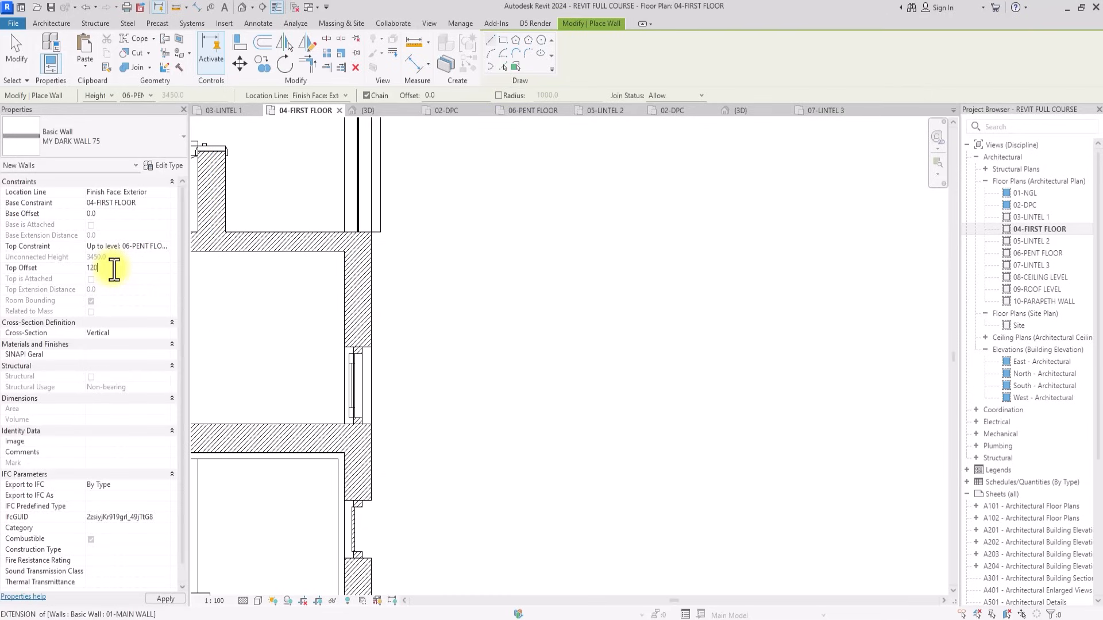
key(Return)
Draw the facing wall along the white wall's outer face, from the copied window's near edge to the balcony corner.
scroll(372, 246, up, 1)
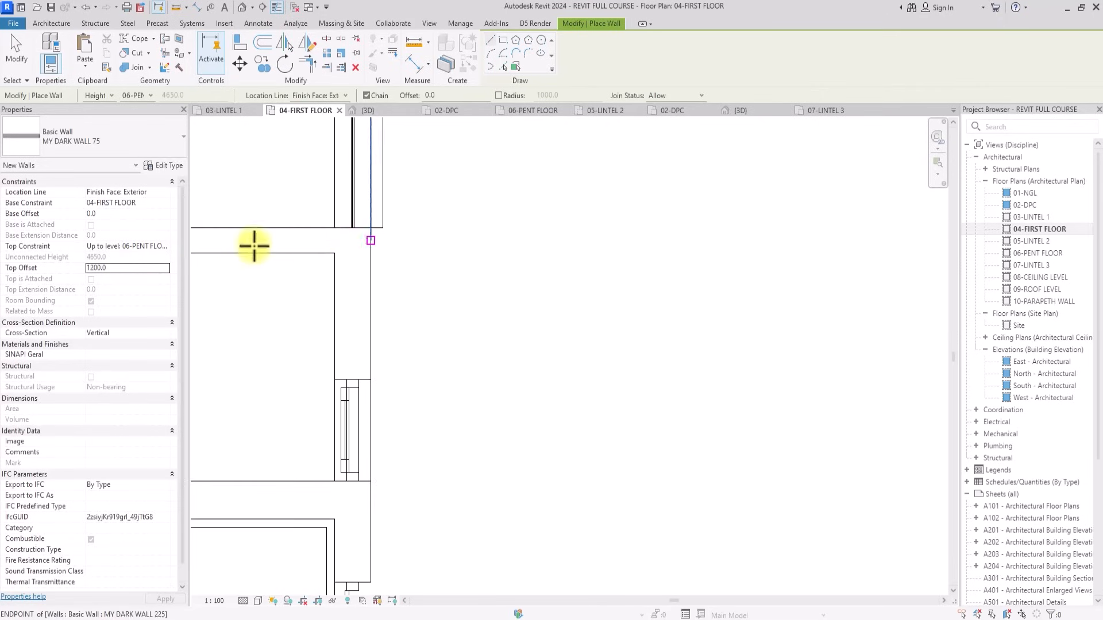
click(372, 228)
key(Escape)
key(Escape)
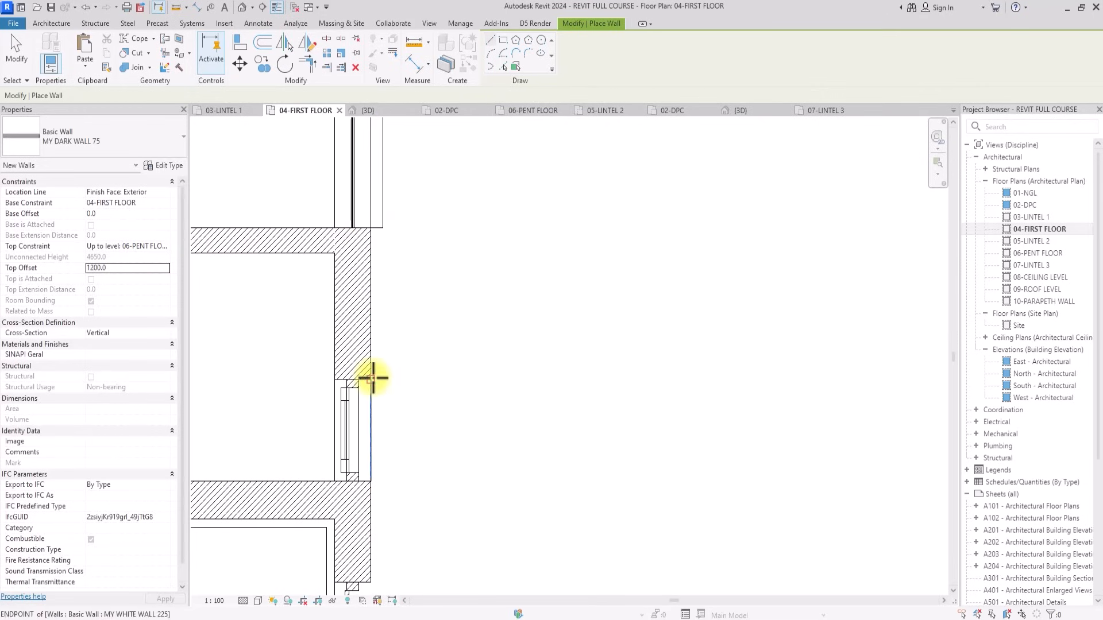
click(374, 378)
click(370, 230)
key(Escape)
key(Escape)
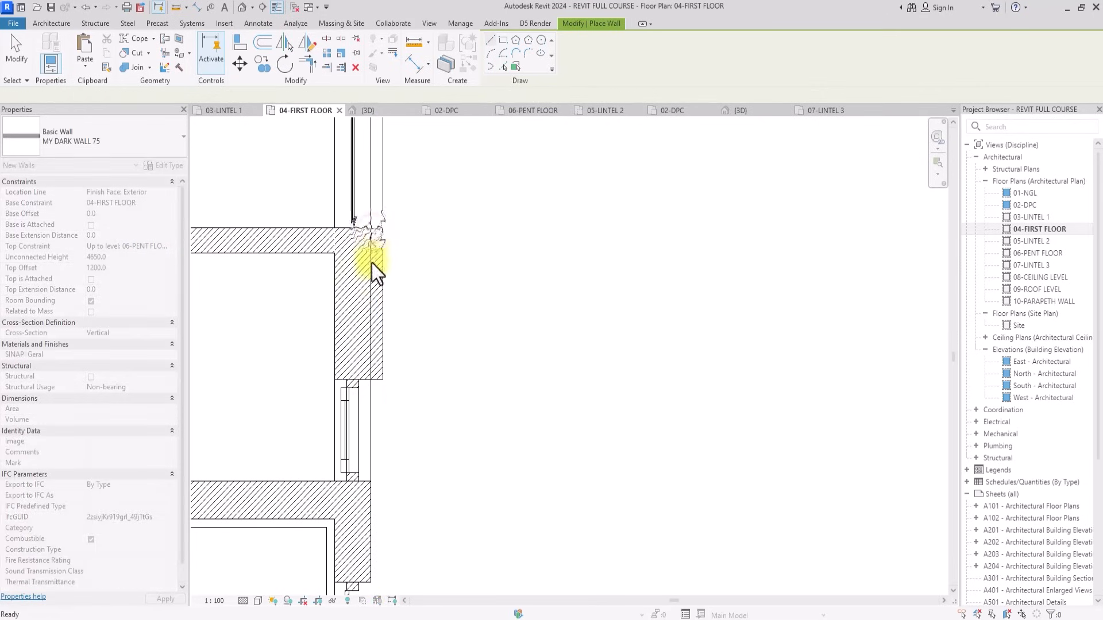
Draw a second facing wall between the copied window and the adjacent staircase window, and open the 3D view.
middle_drag(372, 582, 367, 535)
click(366, 534)
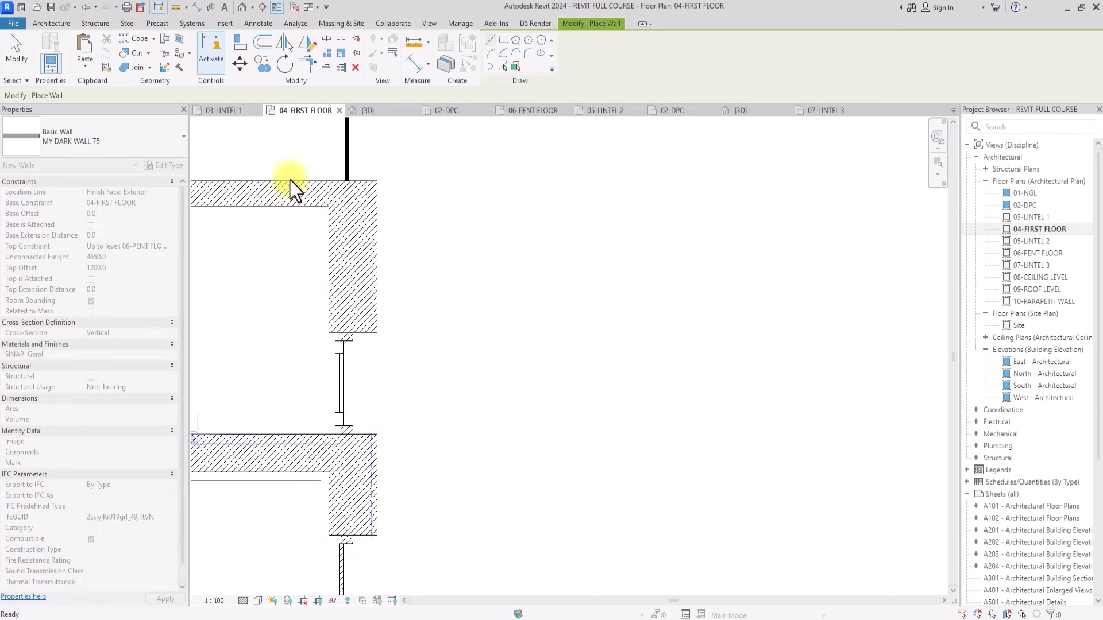
click(239, 7)
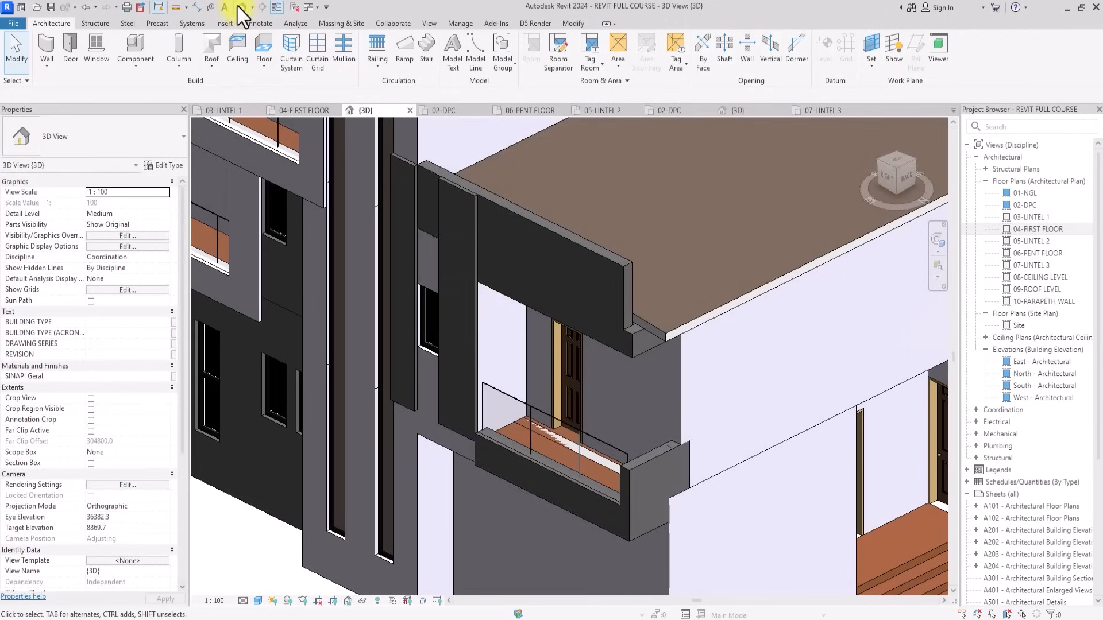
Set the base offset of both facing walls beside the copied window to -450.
click(407, 252)
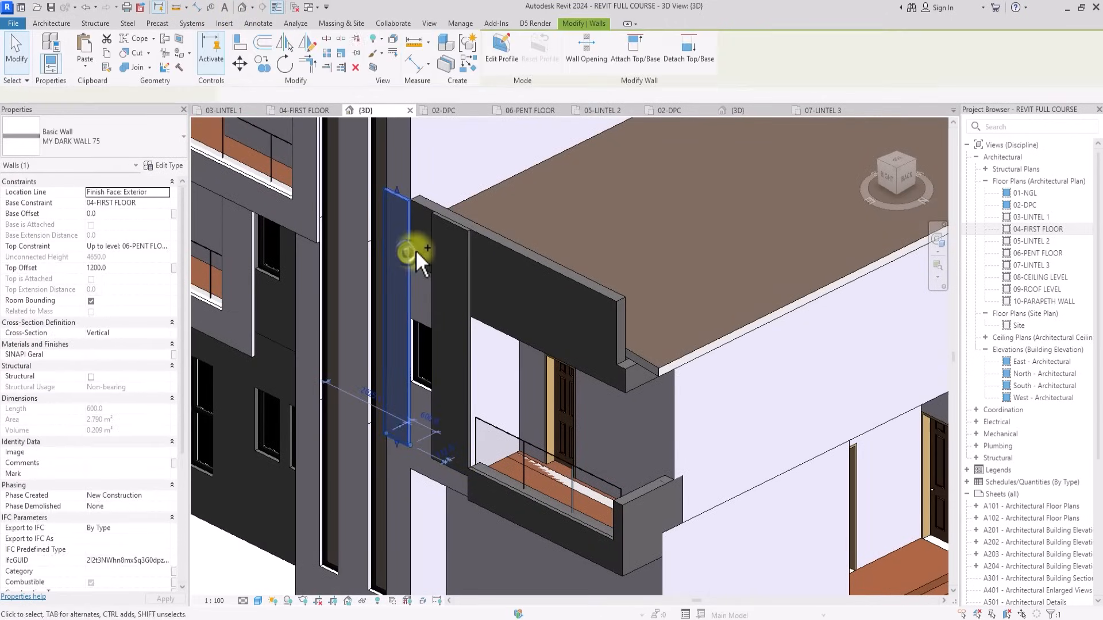
ctrl+click(432, 248)
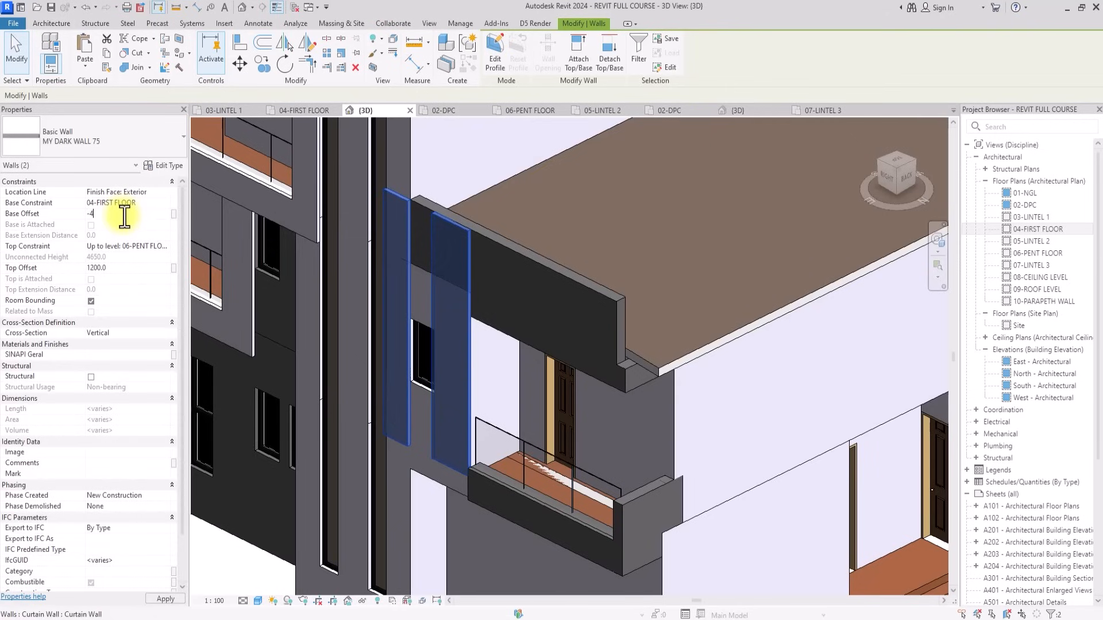
key(Return)
scroll(139, 247, down, 3)
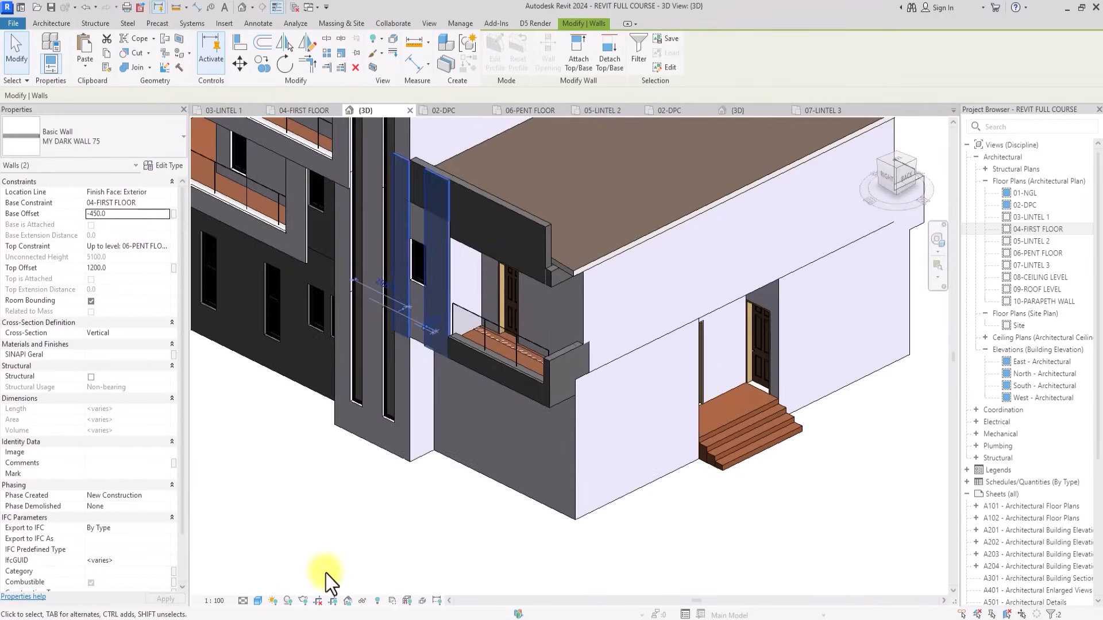
click(326, 572)
scroll(325, 570, up, 5)
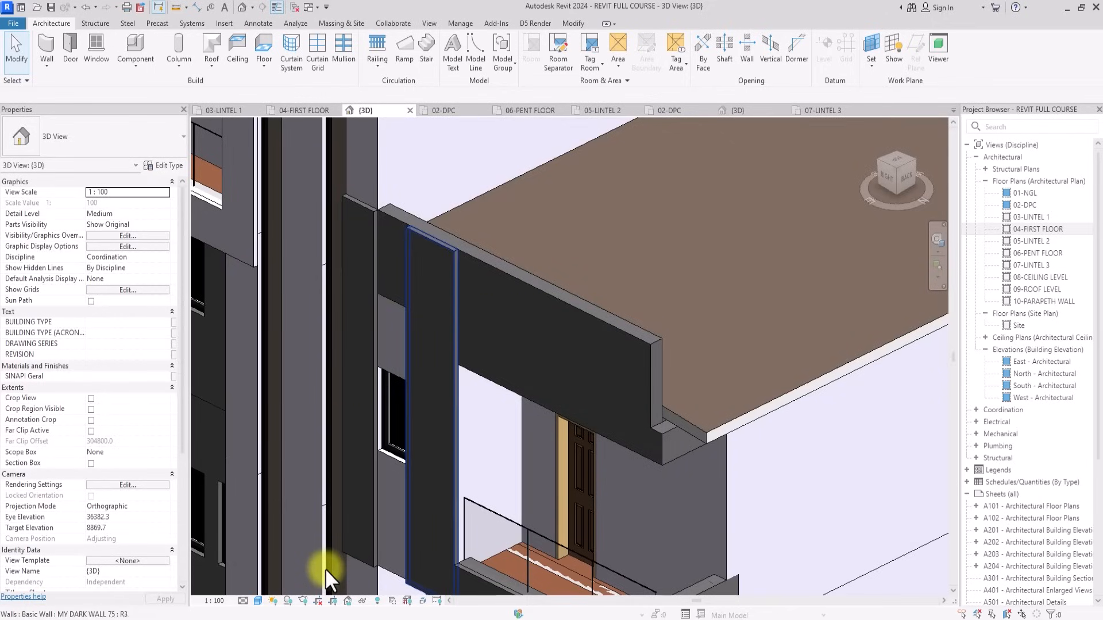
scroll(325, 568, down, 2)
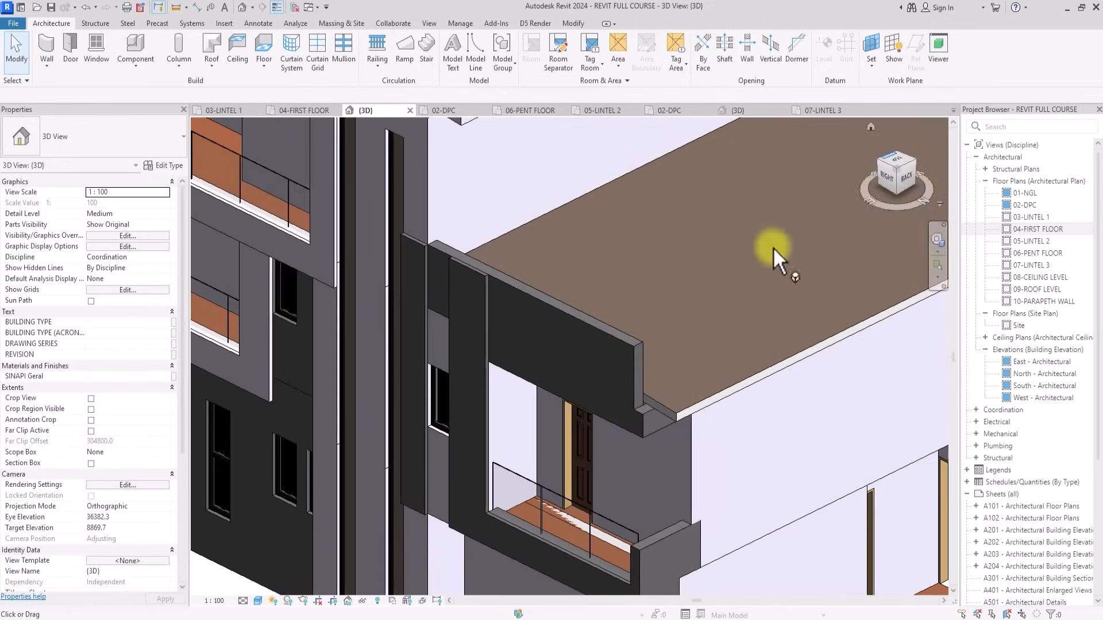
Check the level constraints and offsets of the dark 225 wall above the balcony opening and view the model from the top.
click(895, 162)
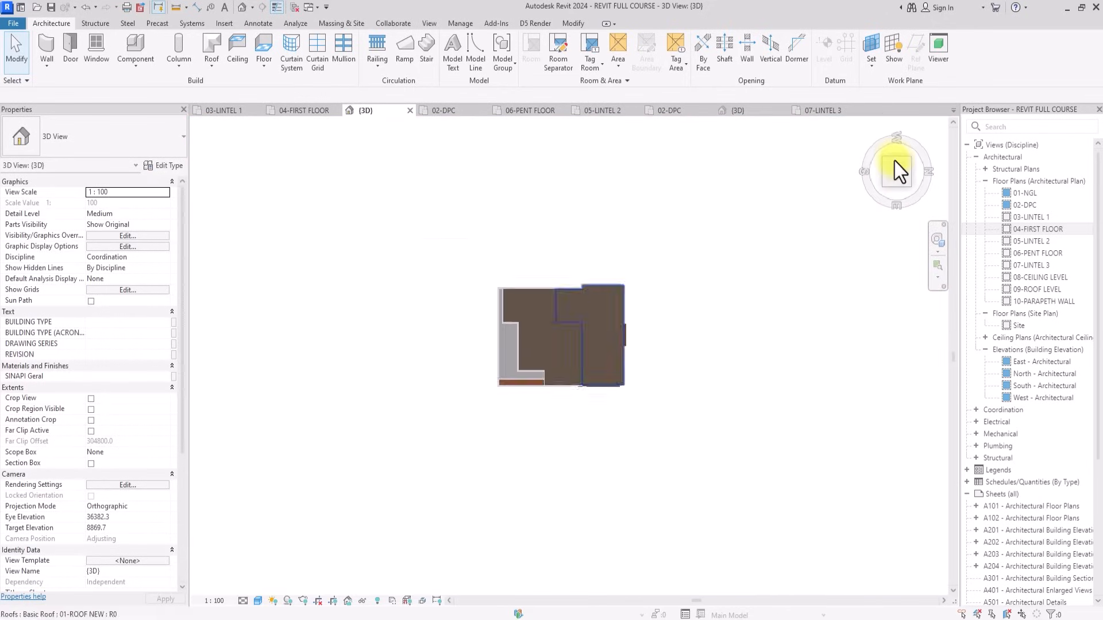
drag(894, 167, 857, 120)
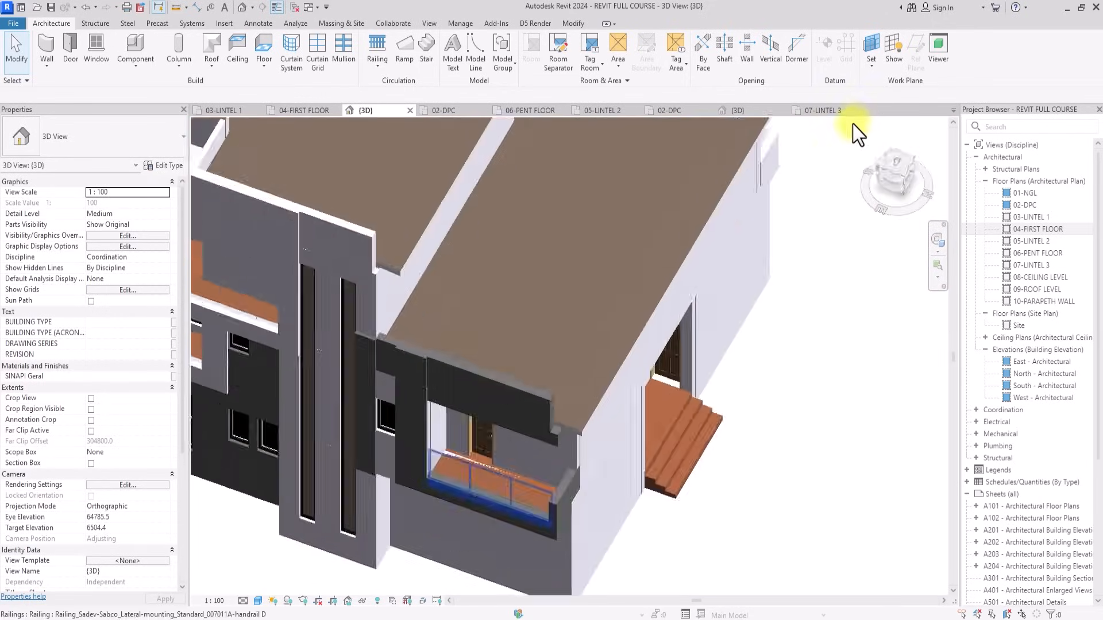
scroll(639, 266, up, 3)
click(527, 343)
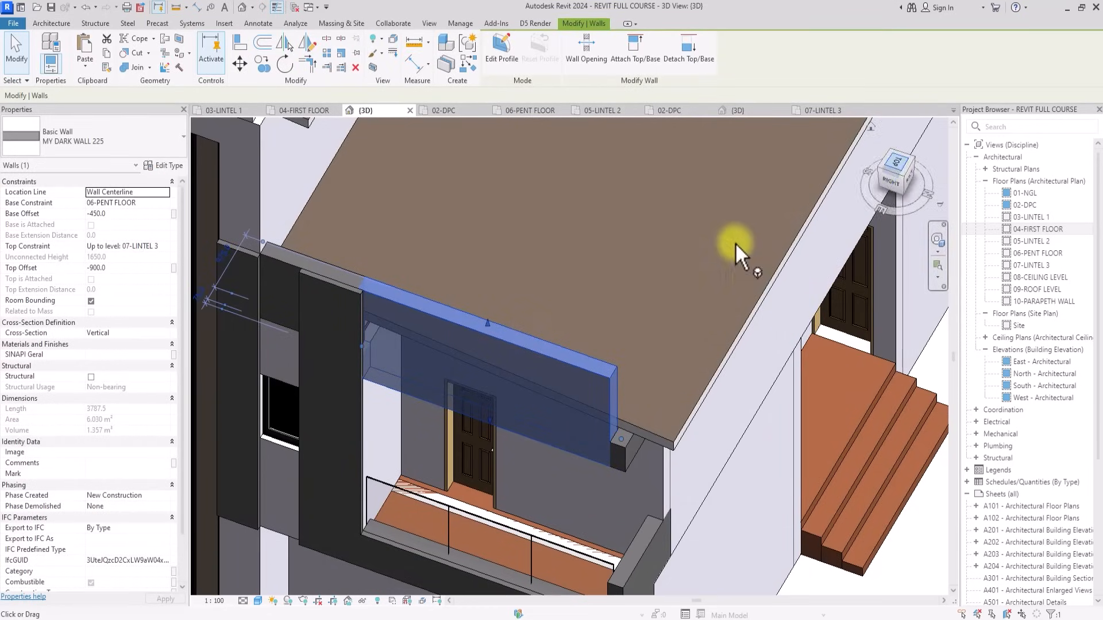
click(904, 171)
click(899, 166)
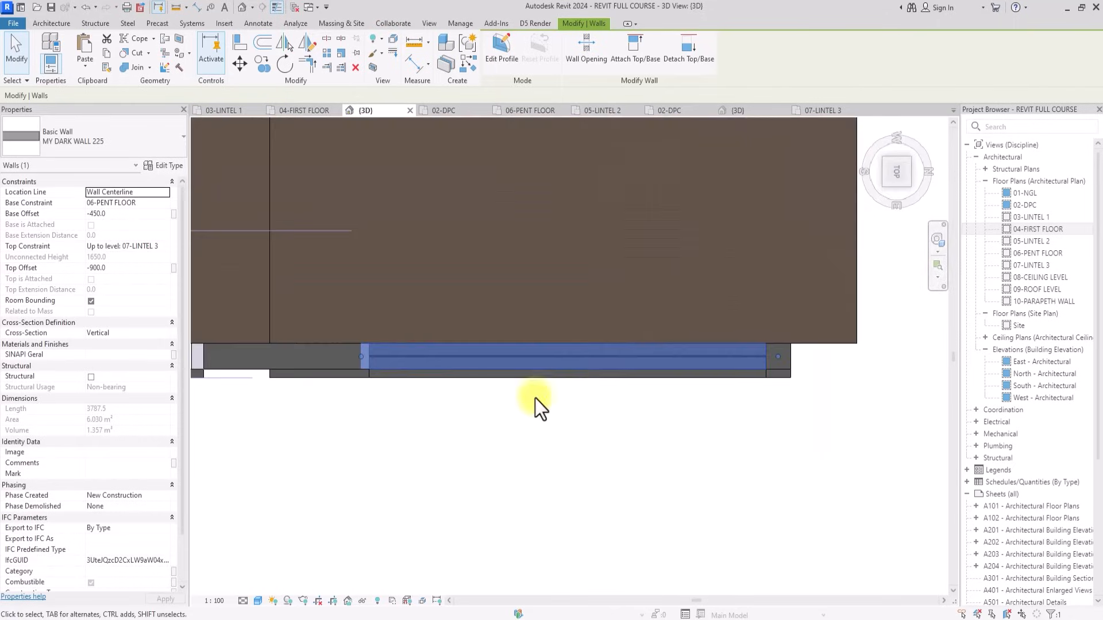
click(477, 436)
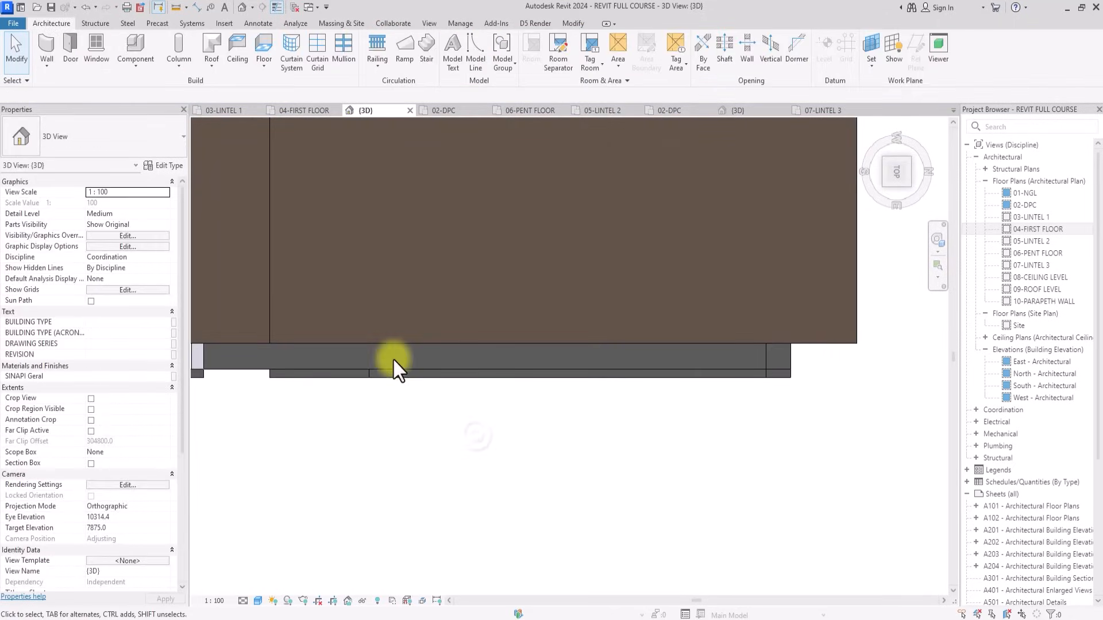
Start a new MY DARK WALL 75 wall from 06-PENT FLOOR with base offset -450 up to 07-LINTEL 3 with top offset -1200.
click(46, 40)
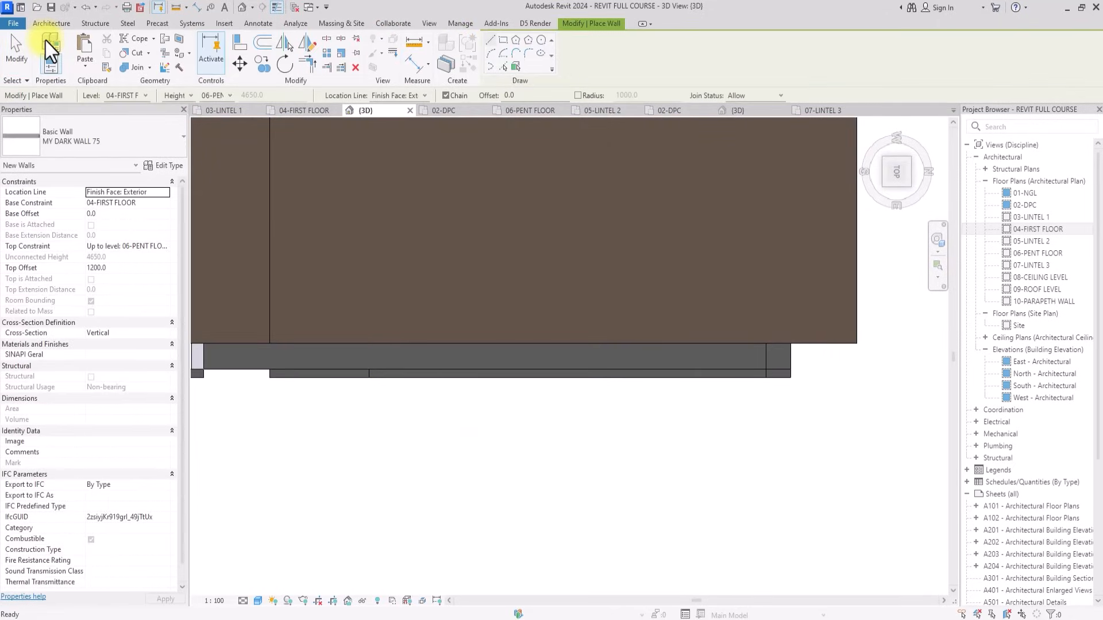
click(164, 247)
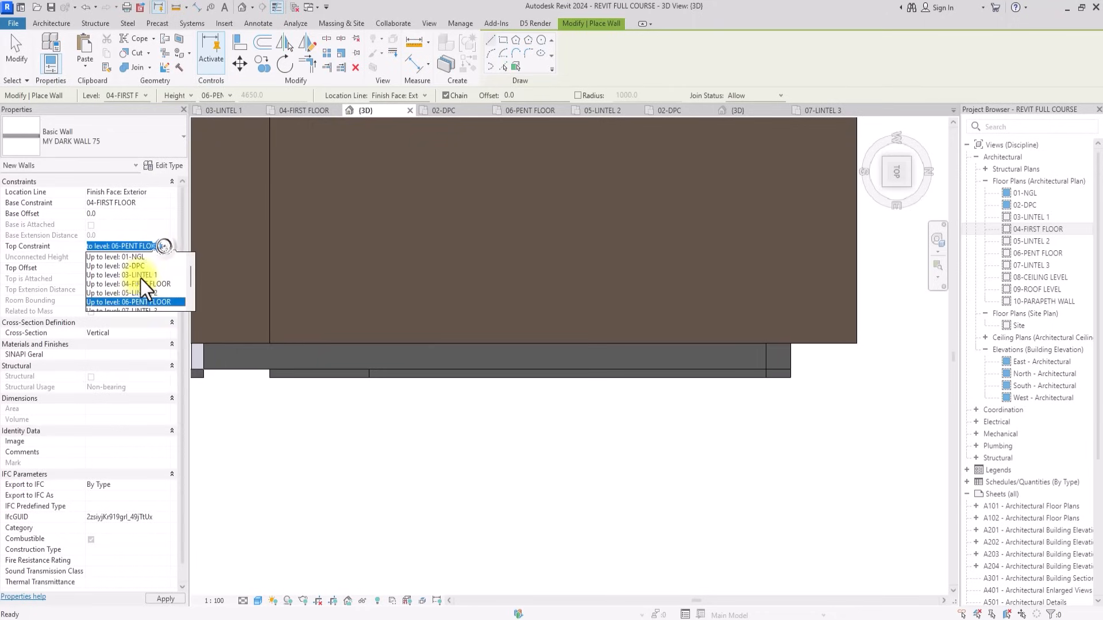
click(135, 284)
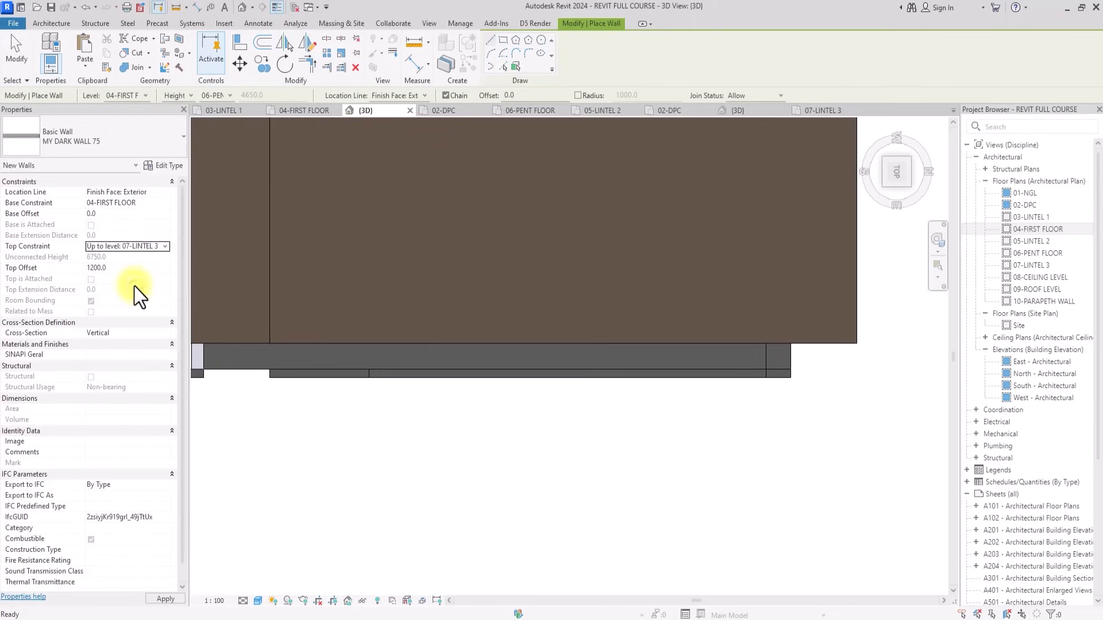
click(127, 267)
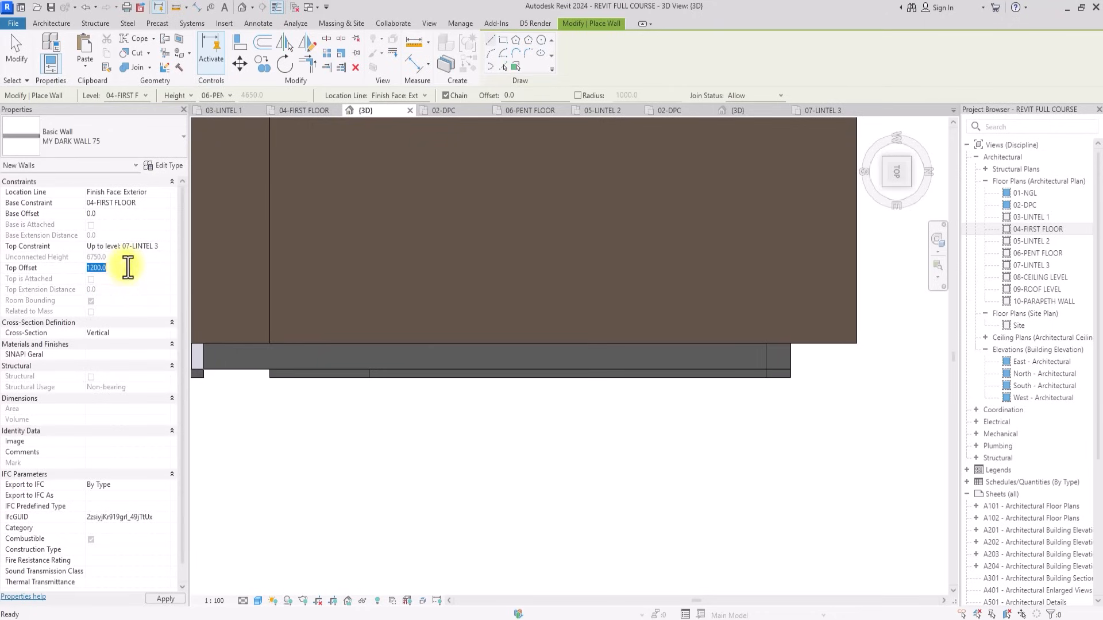
click(155, 204)
click(159, 200)
click(165, 204)
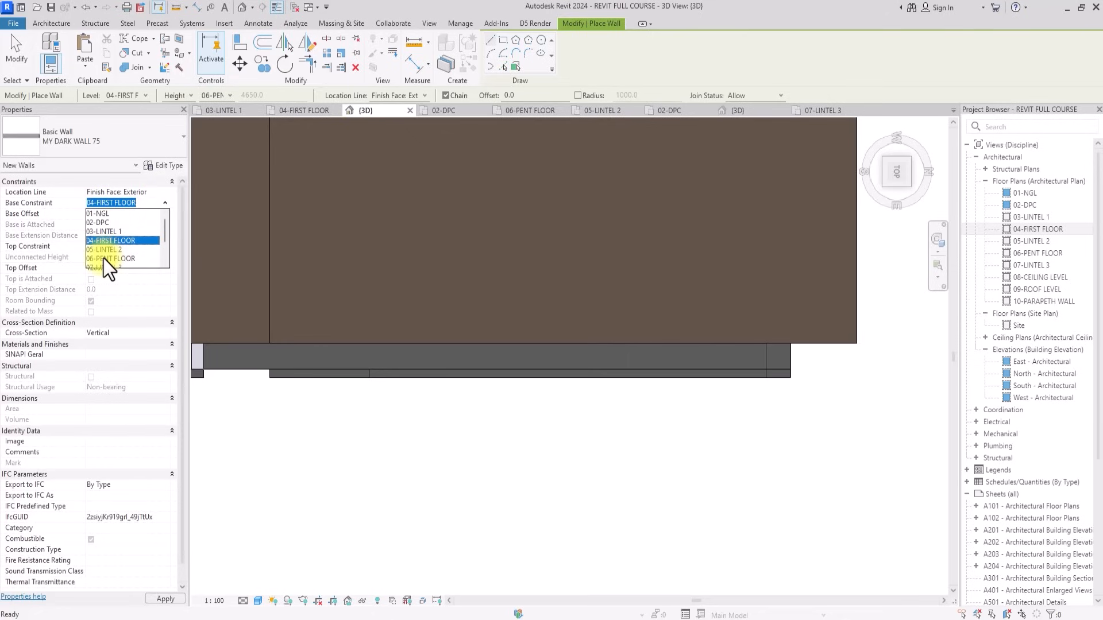
click(103, 259)
click(124, 214)
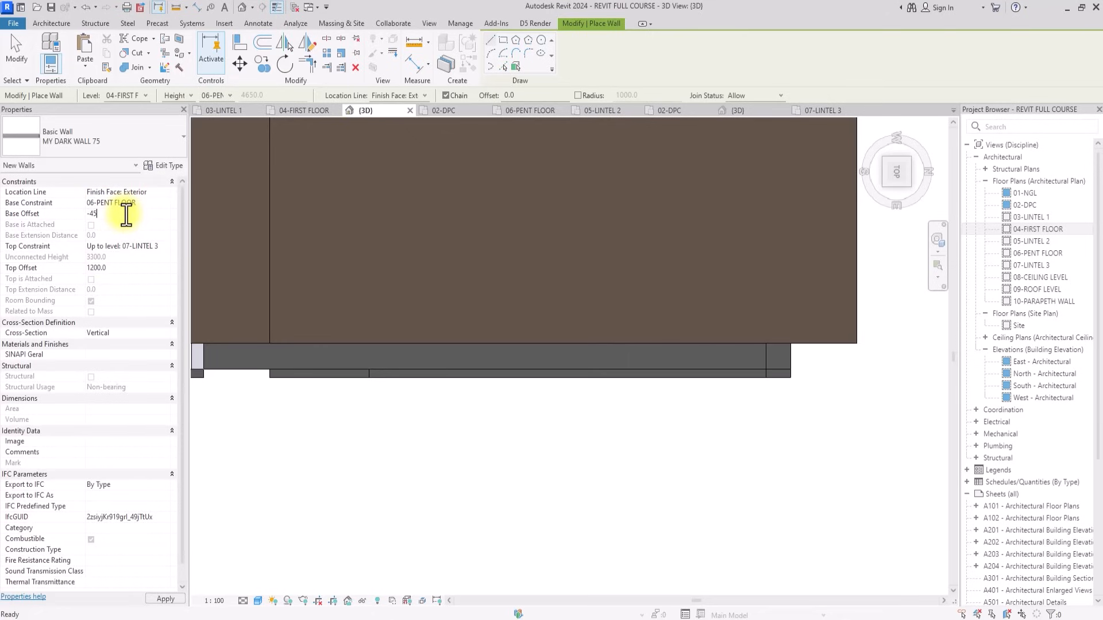
click(128, 271)
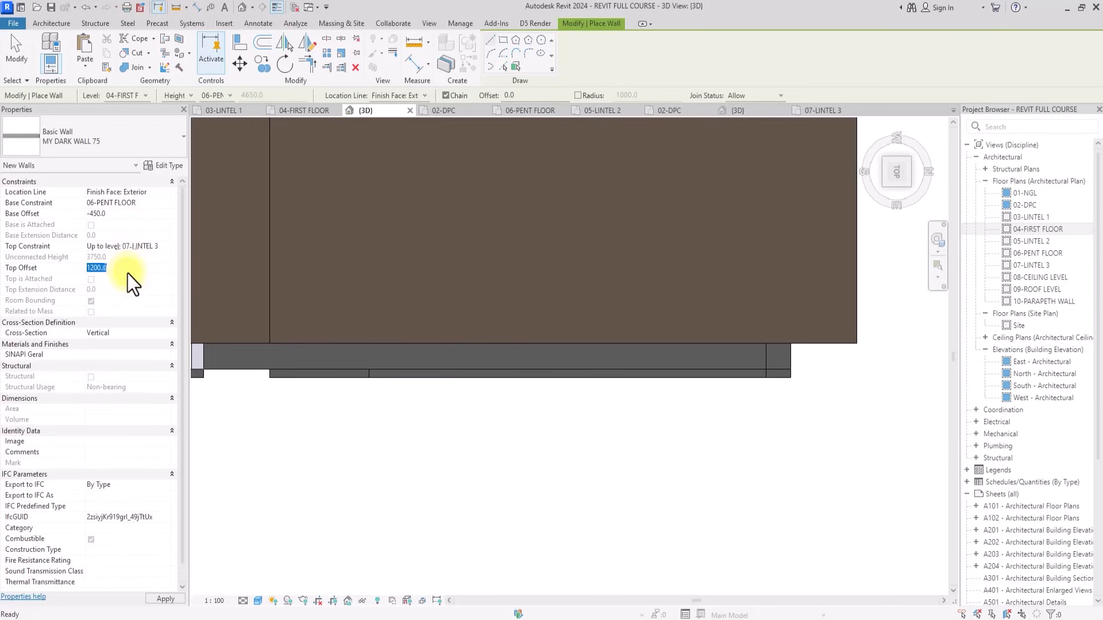
text(-12)
key(Return)
Draw a facing wall about 3600 mm long along the dark parapet's outer face, from the existing facing wall's end to the parapet's far end.
scroll(379, 386, up, 2)
click(368, 364)
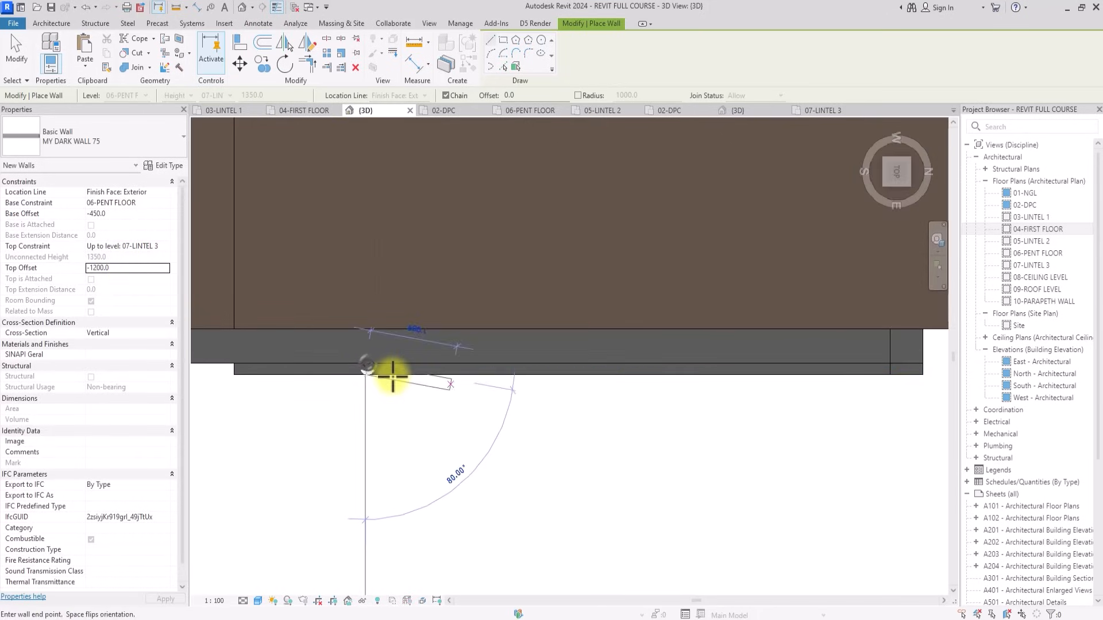
scroll(395, 374, down, 2)
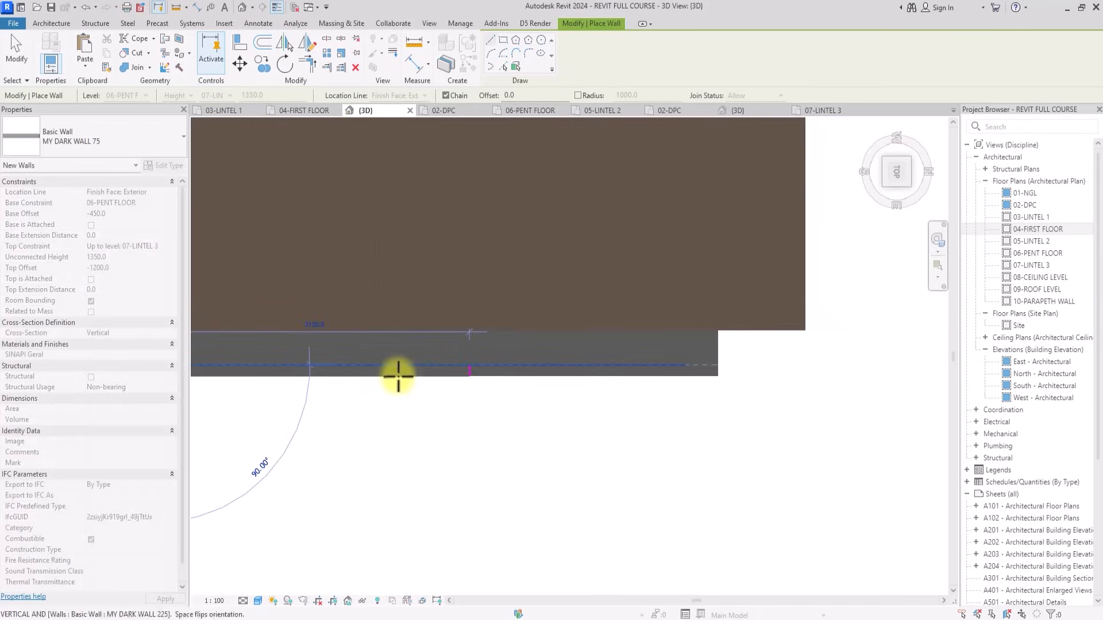
click(684, 364)
key(Escape)
key(Escape)
Set the top offset of the facing wall above the balcony opening to -900.
drag(880, 151, 863, 591)
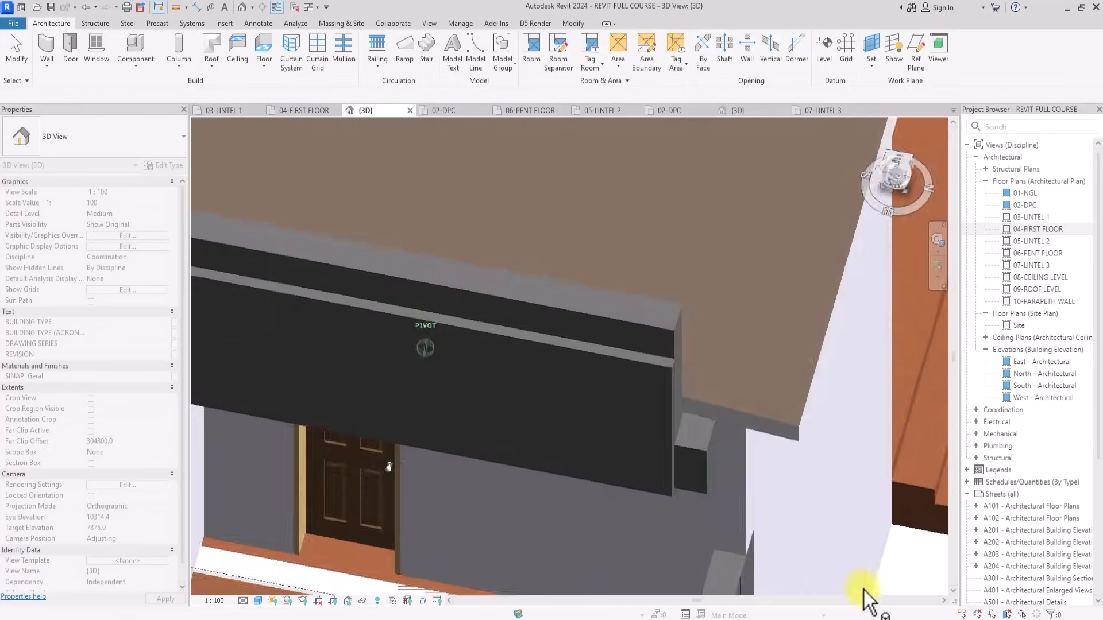
middle_drag(863, 590, 633, 411)
scroll(863, 590, down, 2)
scroll(862, 590, down, 3)
scroll(632, 412, up, 2)
click(523, 329)
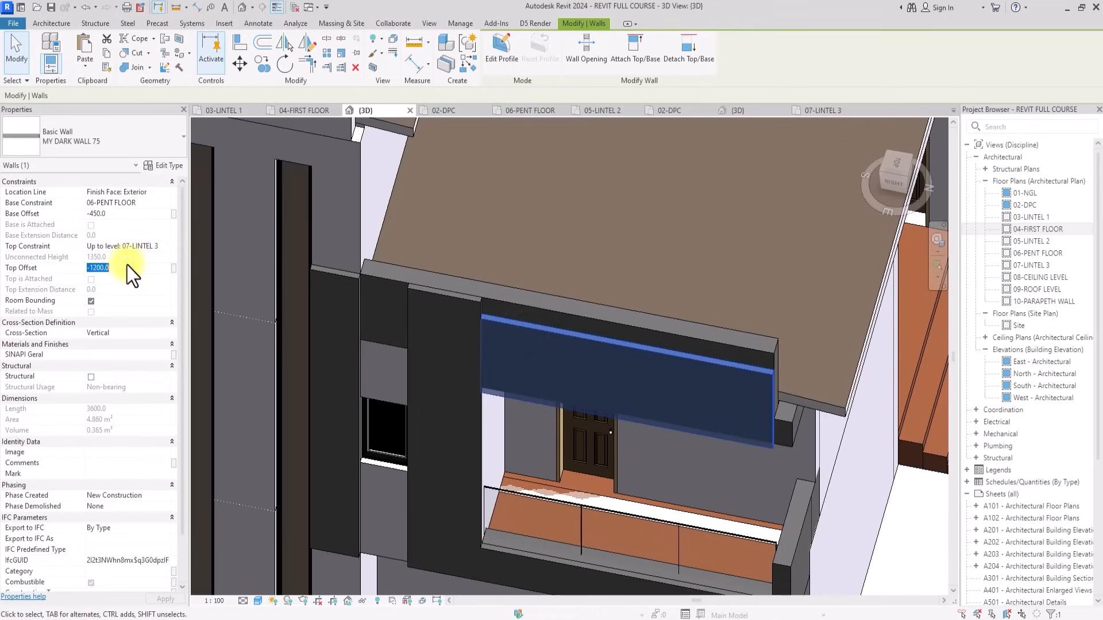
text(-)
text(900)
scroll(451, 296, down, 4)
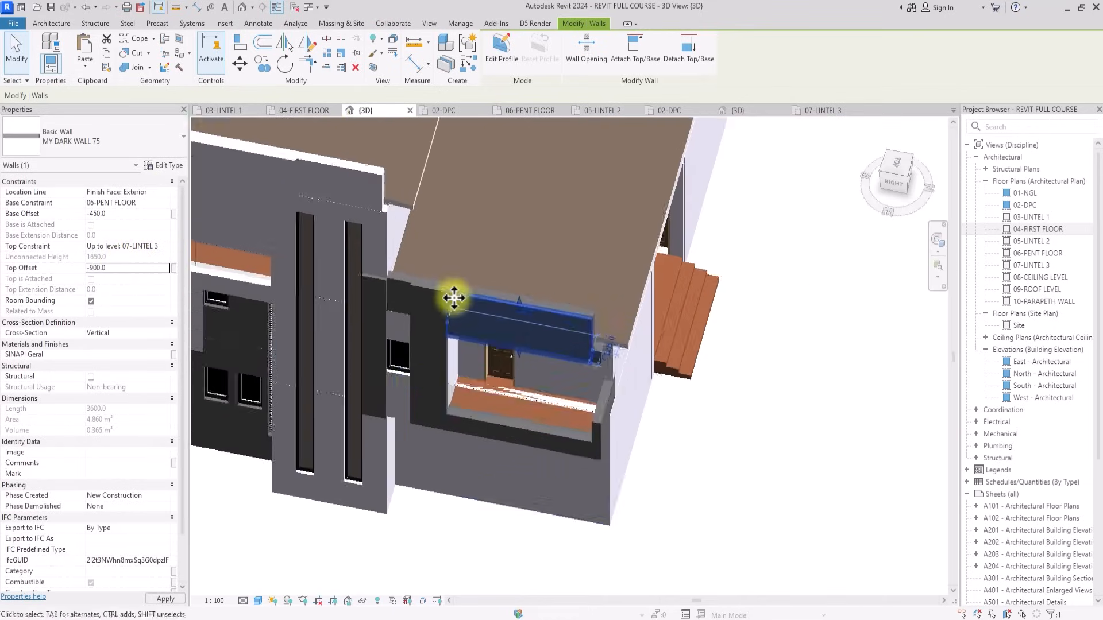
click(440, 518)
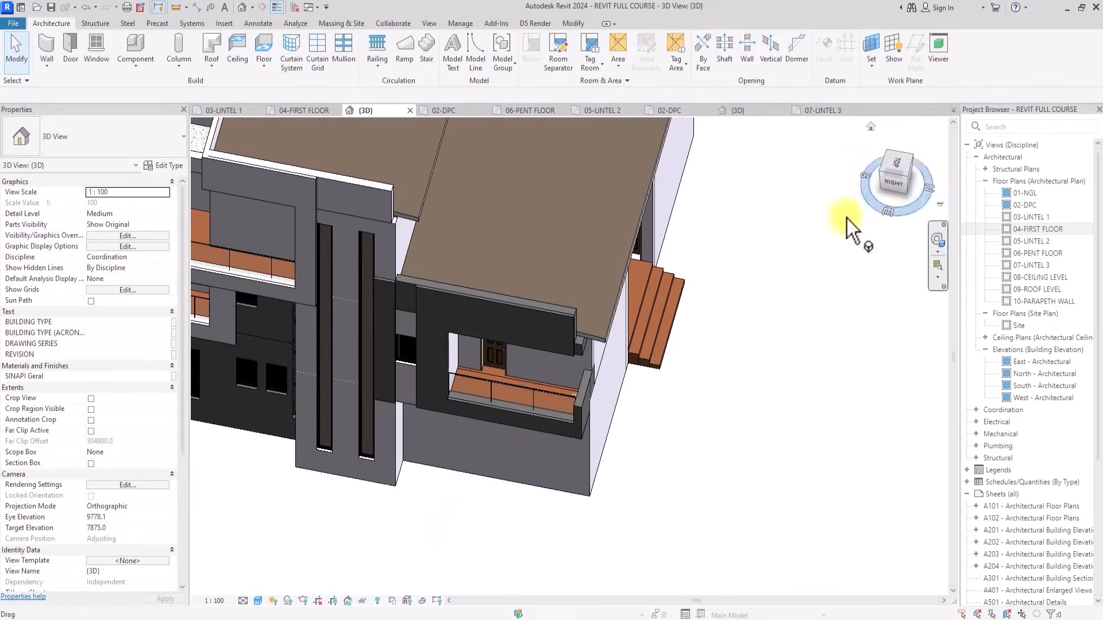
Copy the facing wall above the balcony from its near corner into the empty space in front of the facade.
drag(889, 179, 871, 162)
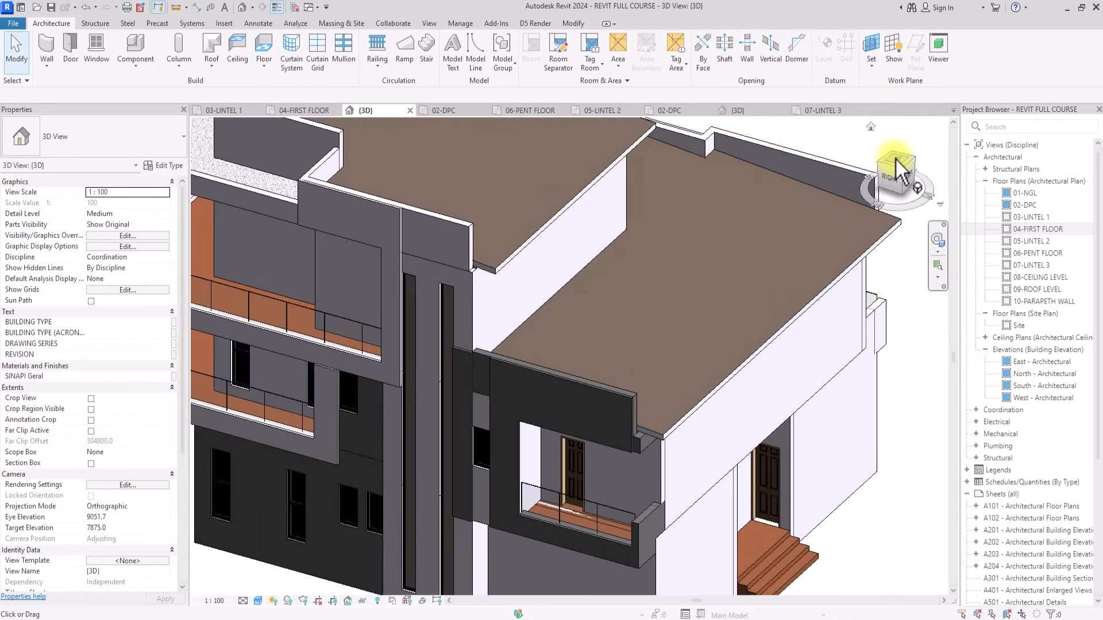
click(895, 159)
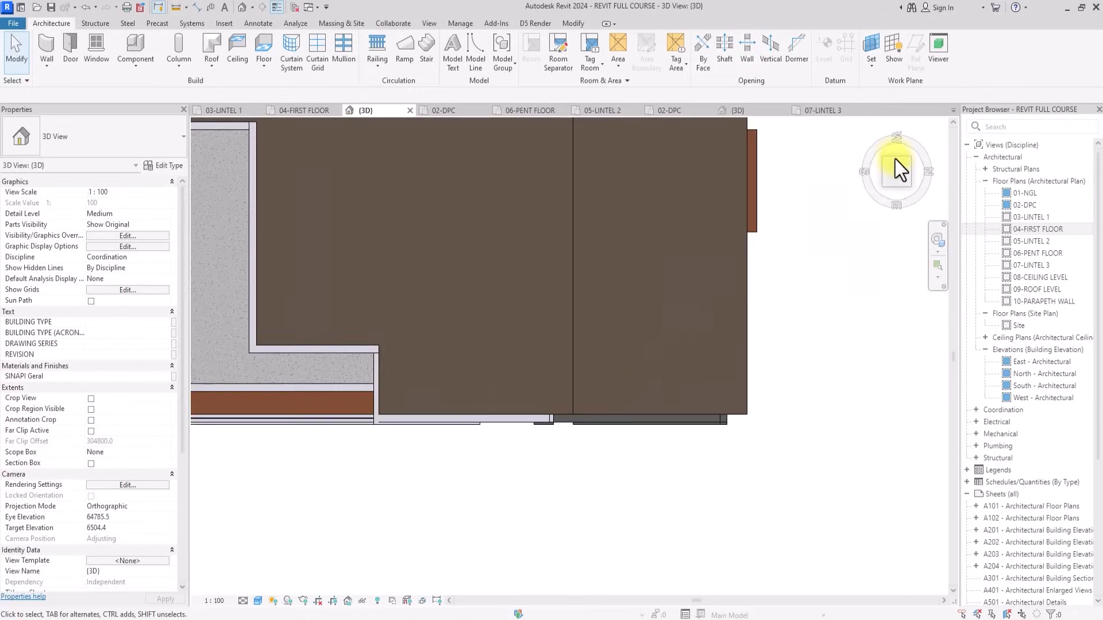
click(708, 396)
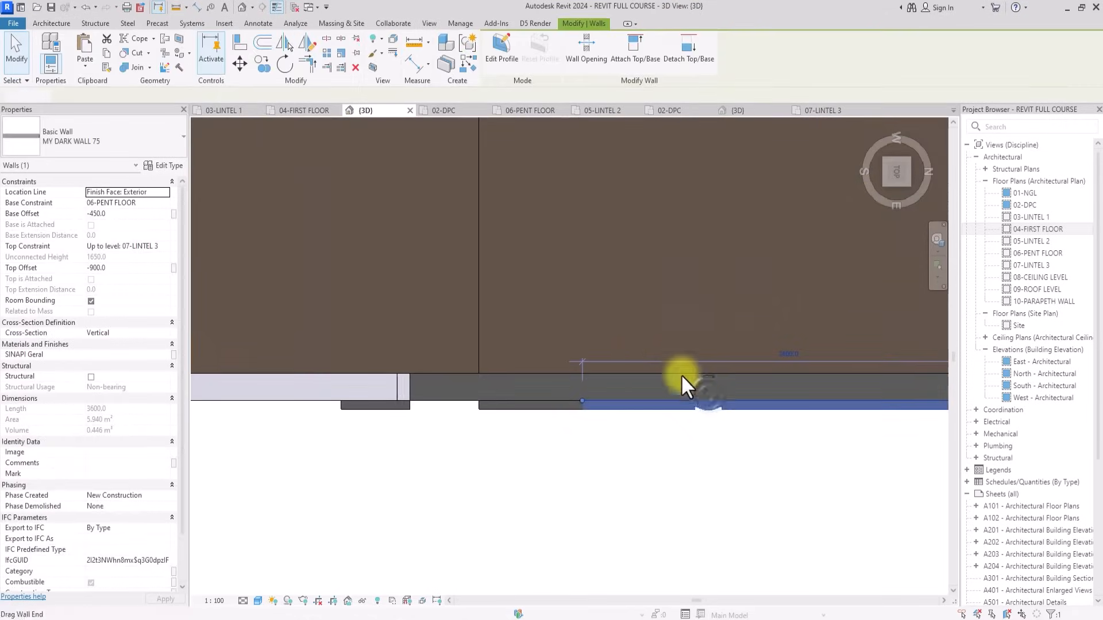
click(263, 62)
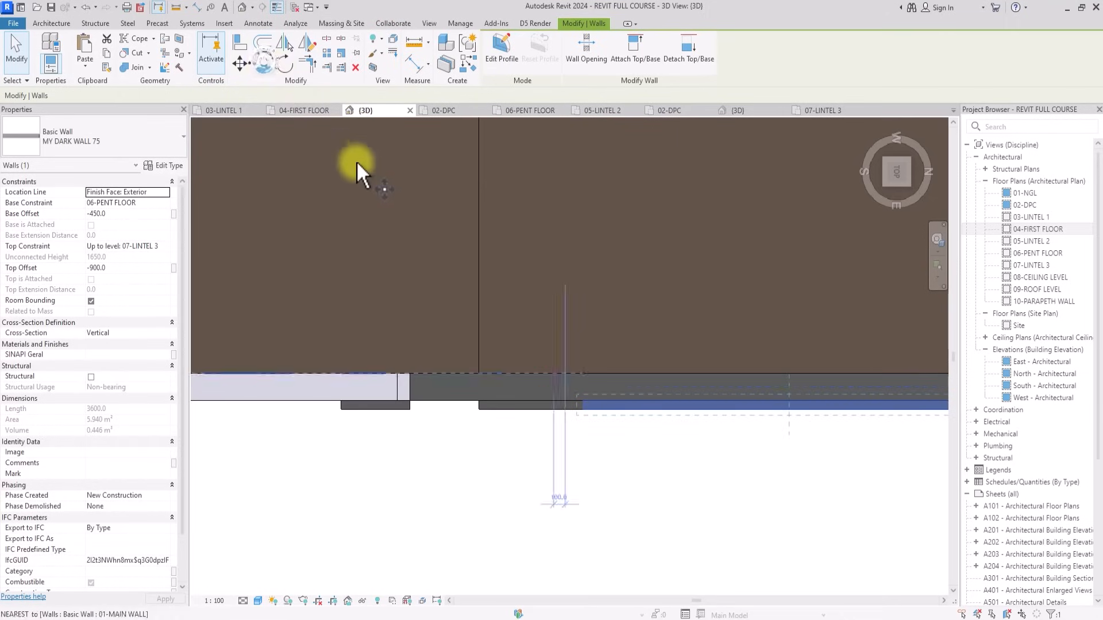
click(581, 400)
click(420, 496)
key(Escape)
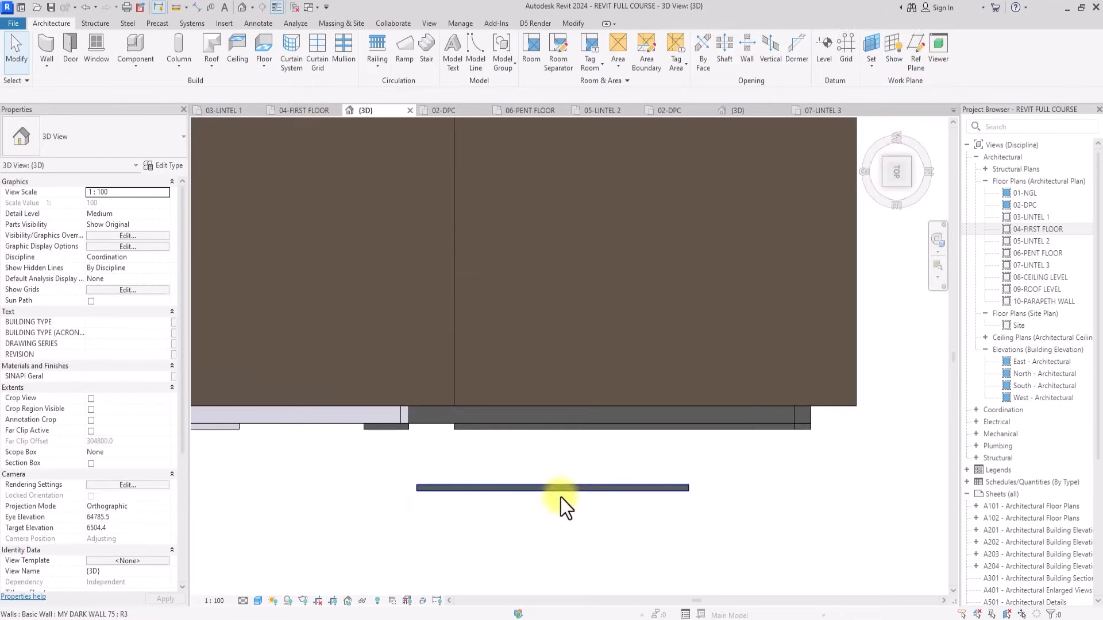
Shorten the copied wall to about 499 mm and move its corner onto the white wall's outer corner at the gap above the window.
click(594, 489)
drag(680, 486, 451, 487)
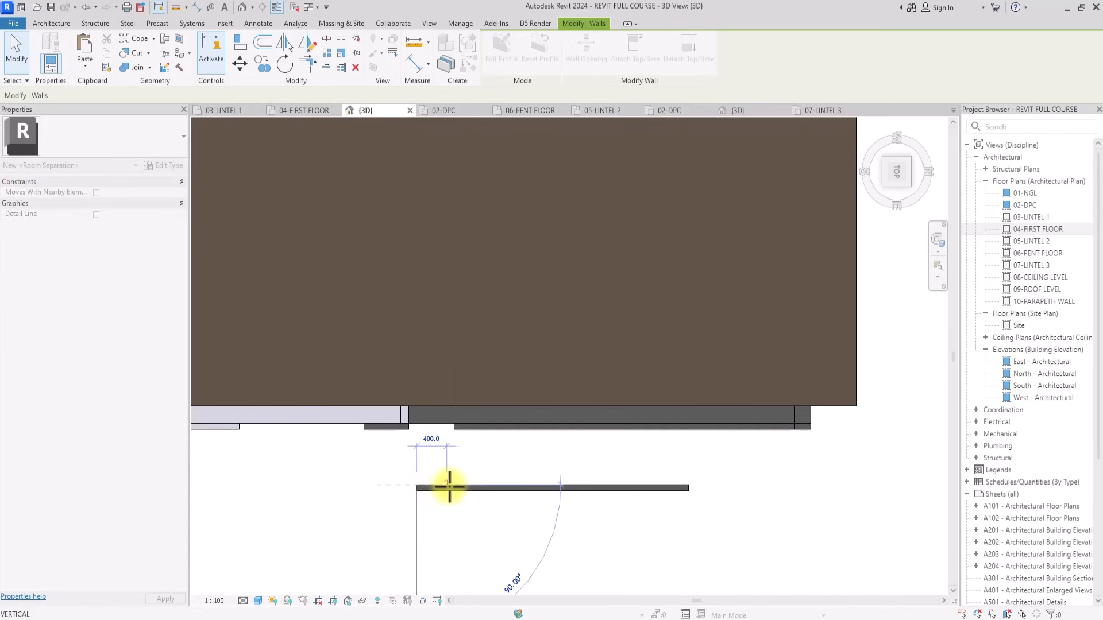
scroll(452, 487, up, 3)
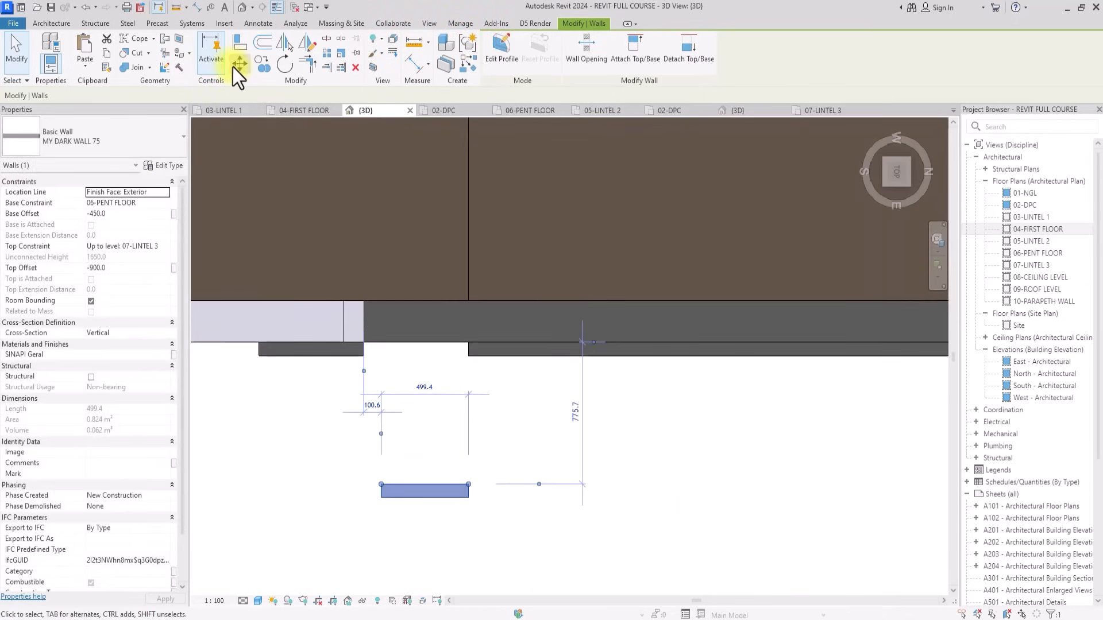
click(232, 67)
click(381, 488)
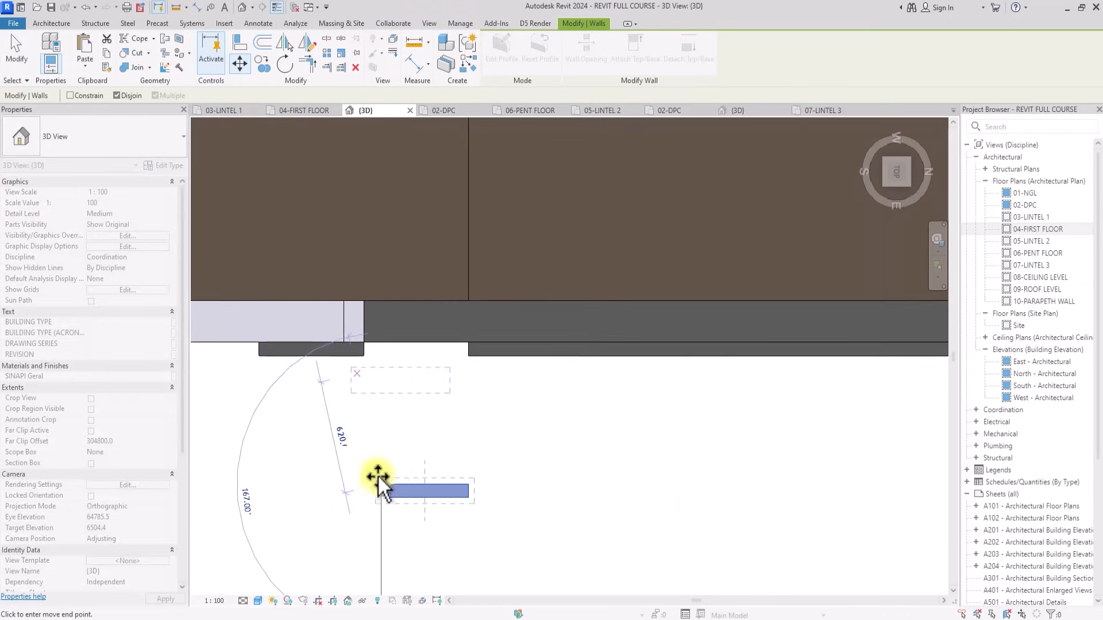
scroll(377, 474, up, 2)
click(370, 321)
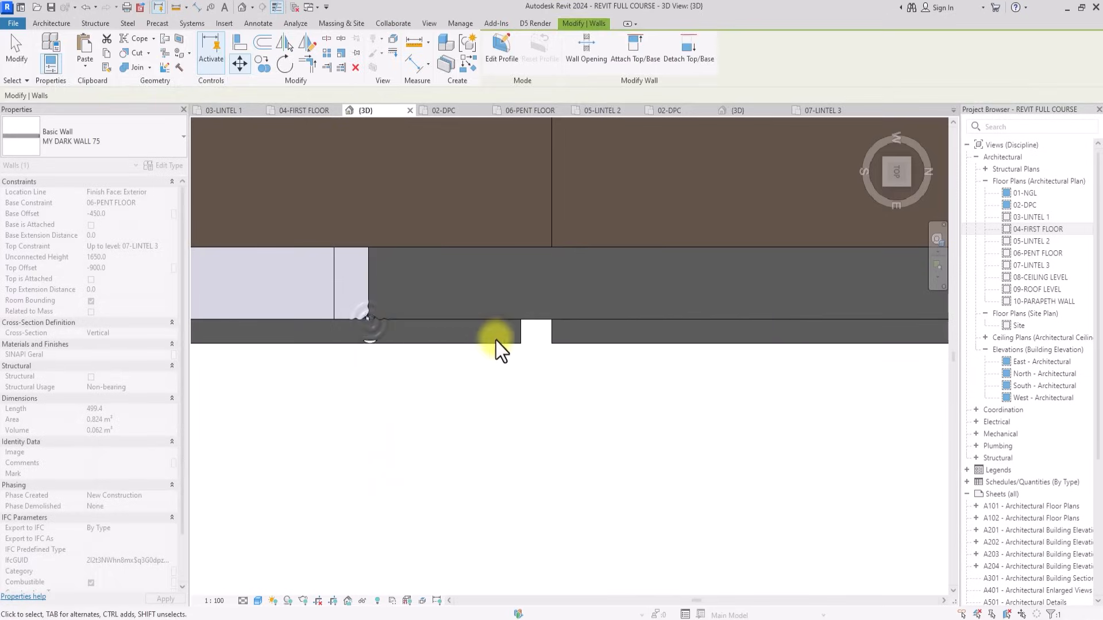
Extend the short facing wall's free end to meet the neighbouring facing wall, and open the 04-FIRST FLOOR plan.
drag(521, 319, 552, 320)
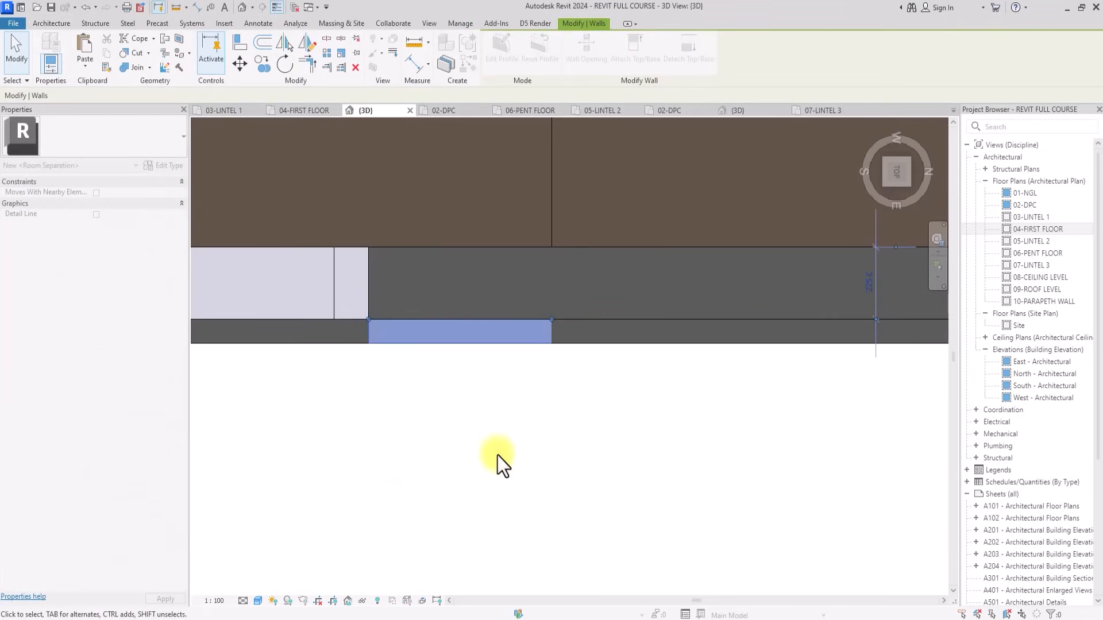
click(498, 456)
click(889, 131)
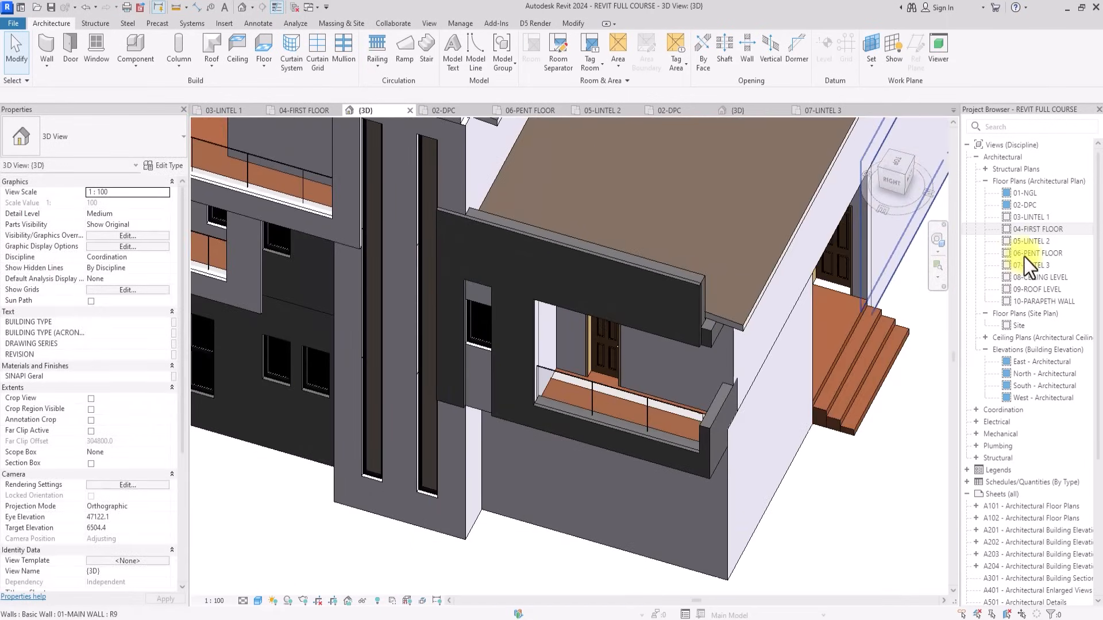
double_click(1037, 230)
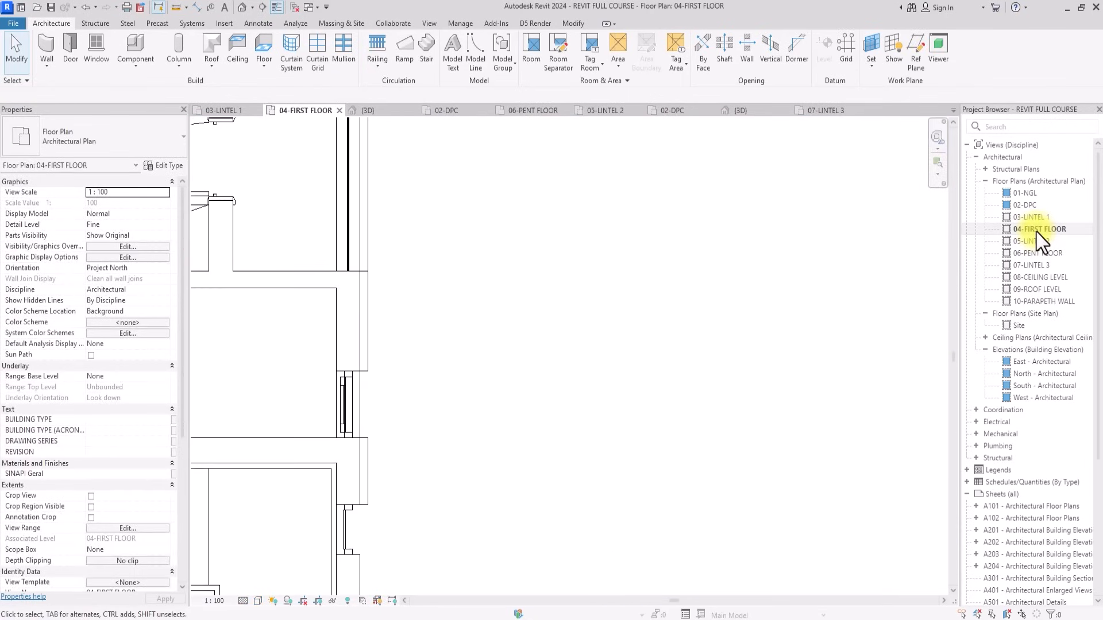
Draw a MY DARK WALL 75 wall about 600 mm long across the recess in front of the window, with top offset -2250.
click(46, 44)
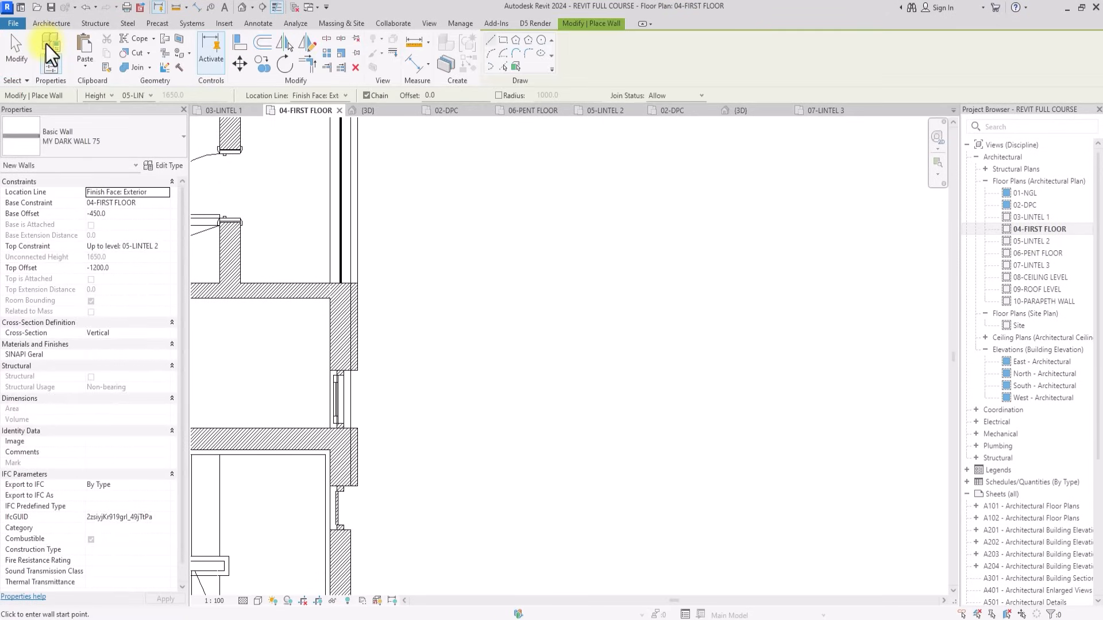
click(136, 270)
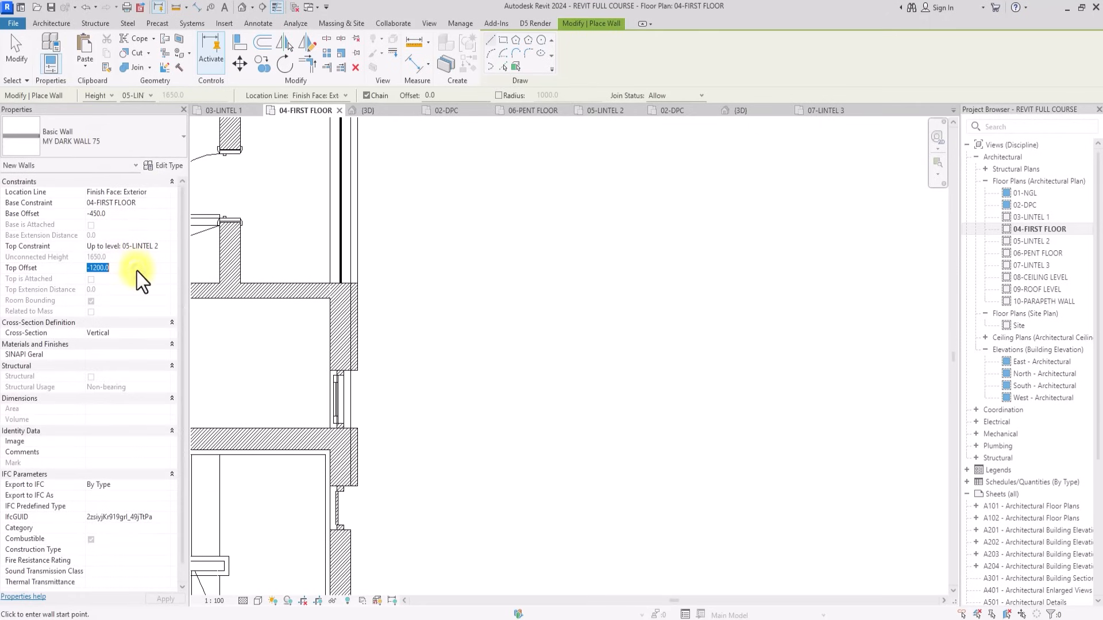
text(-2250)
key(Return)
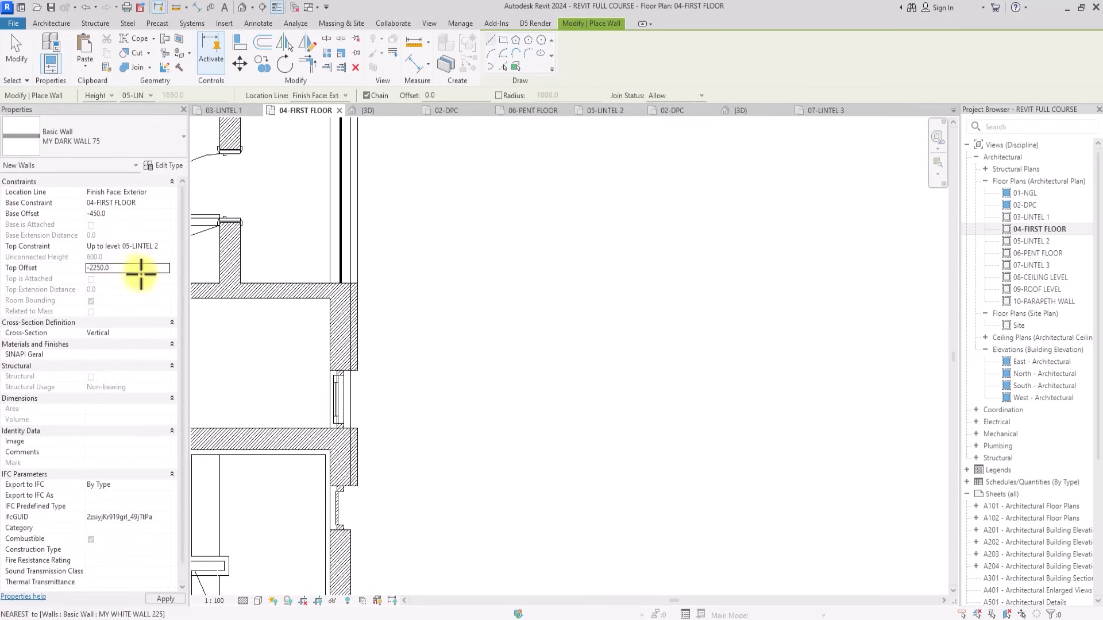
scroll(338, 402, up, 5)
click(369, 328)
click(368, 465)
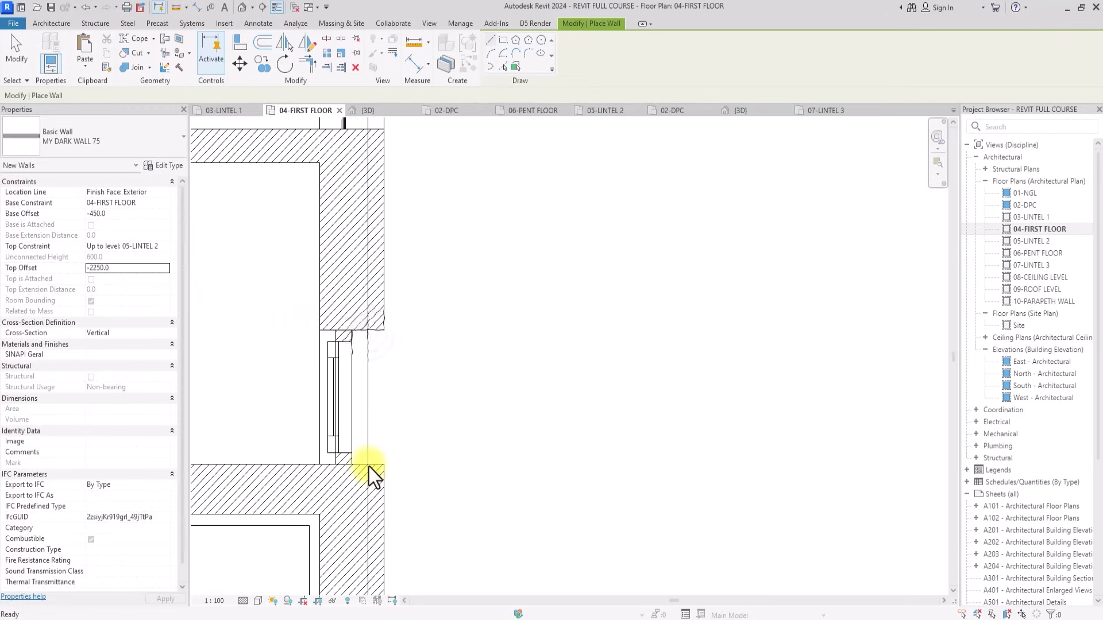
click(368, 465)
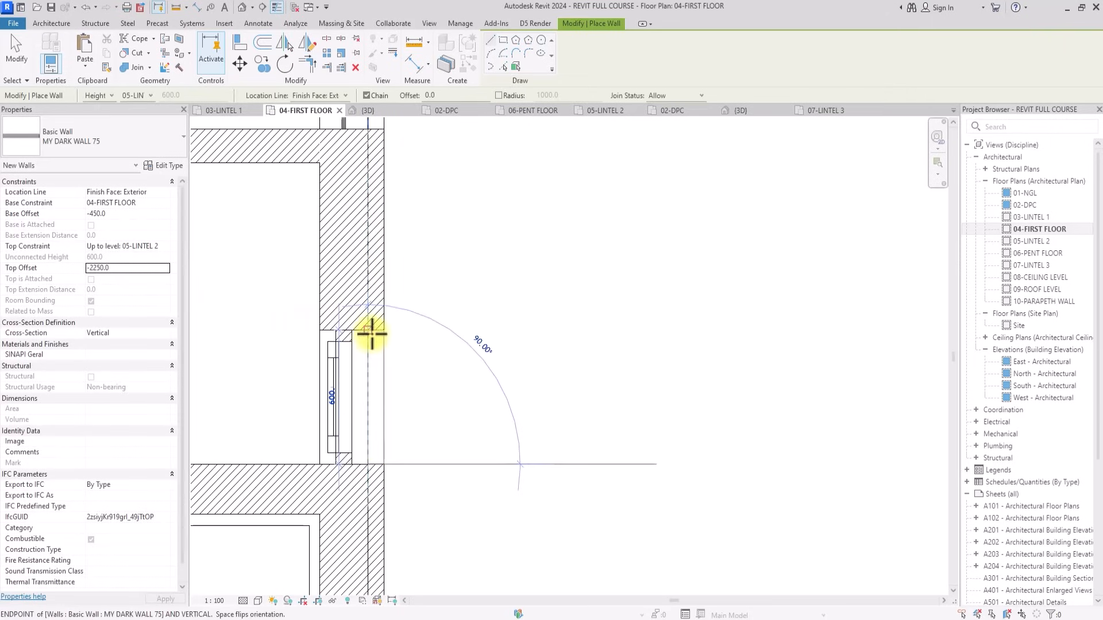
key(Escape)
key(Escape)
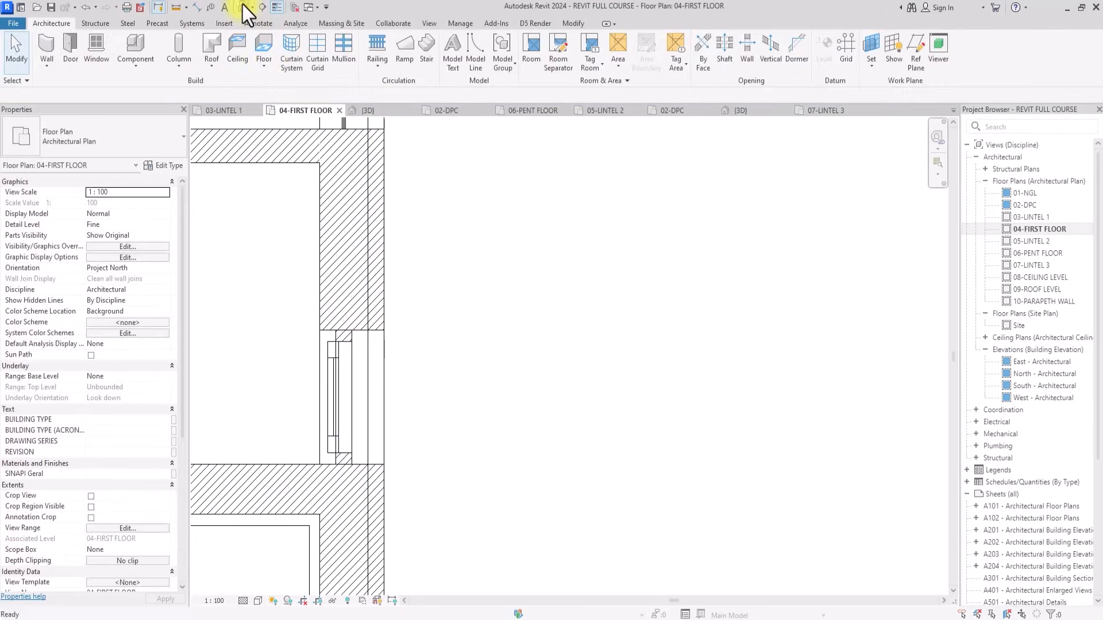
Examine the side facade and balcony in the 3D view from several sides, and check the stair area in the 02-DPC plan.
click(242, 6)
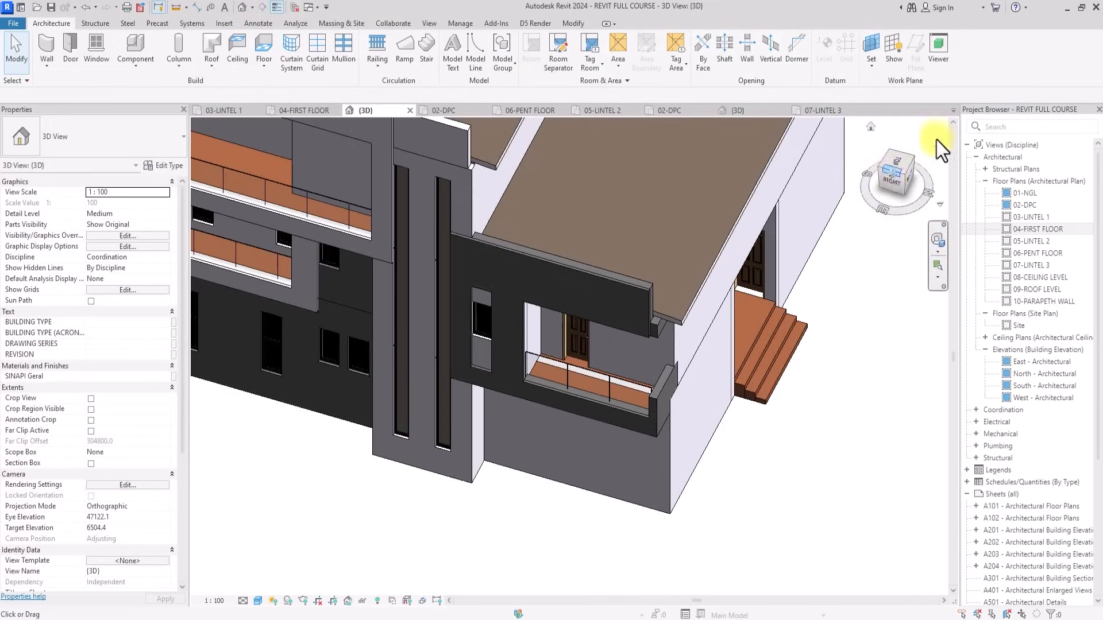
drag(901, 172, 295, 164)
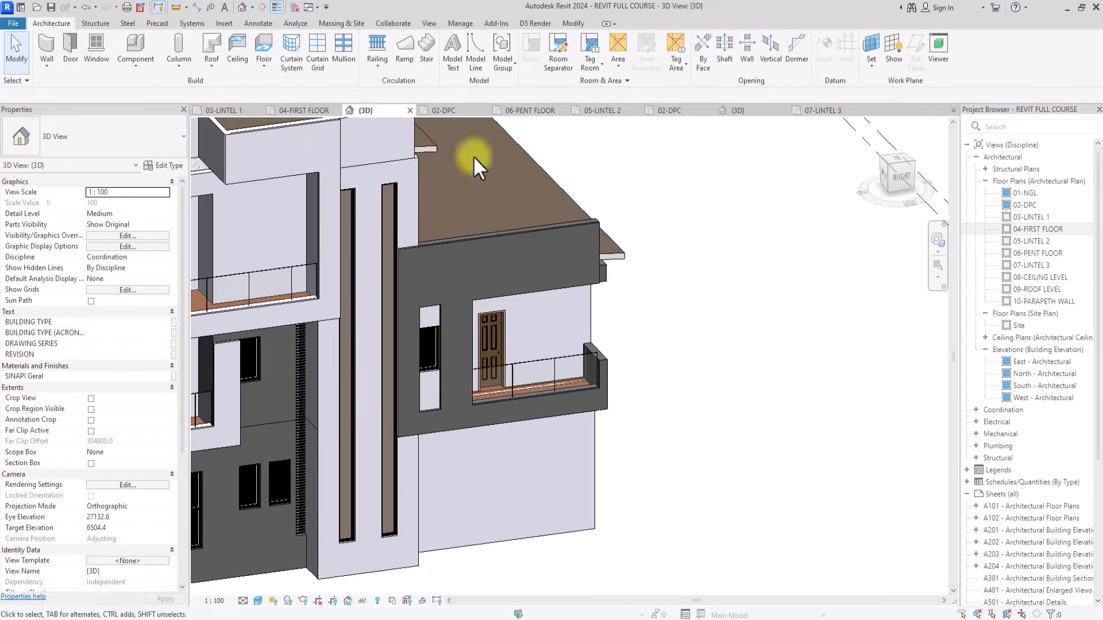
click(890, 183)
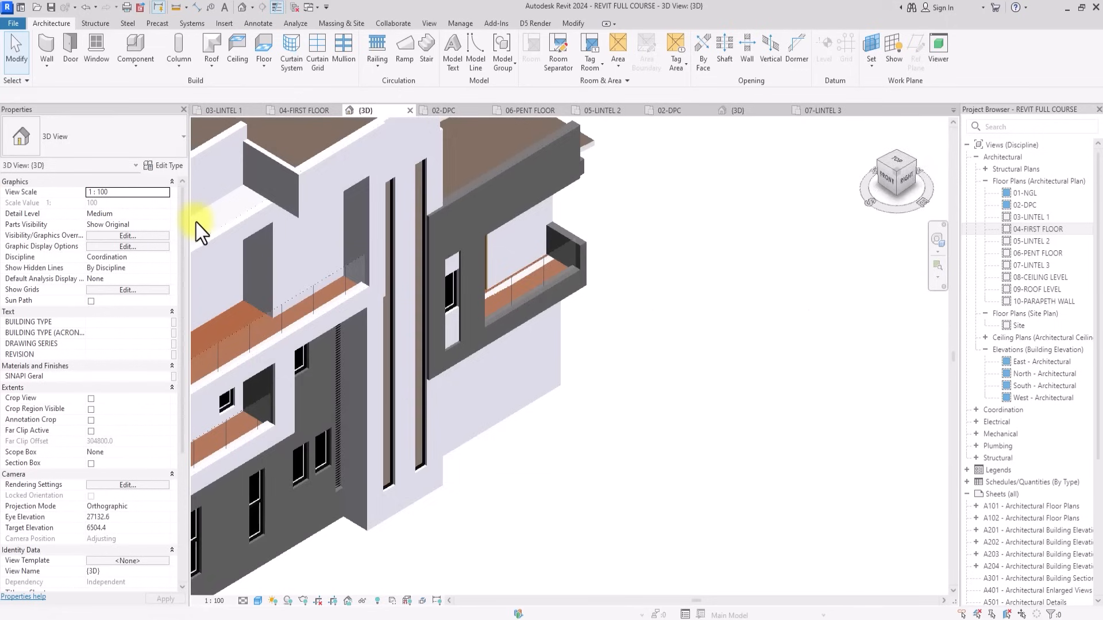
mouse_move(197, 222)
middle_down()
mouse_move(215, 241)
mouse_move(195, 222)
middle_up()
scroll(195, 222, down, 3)
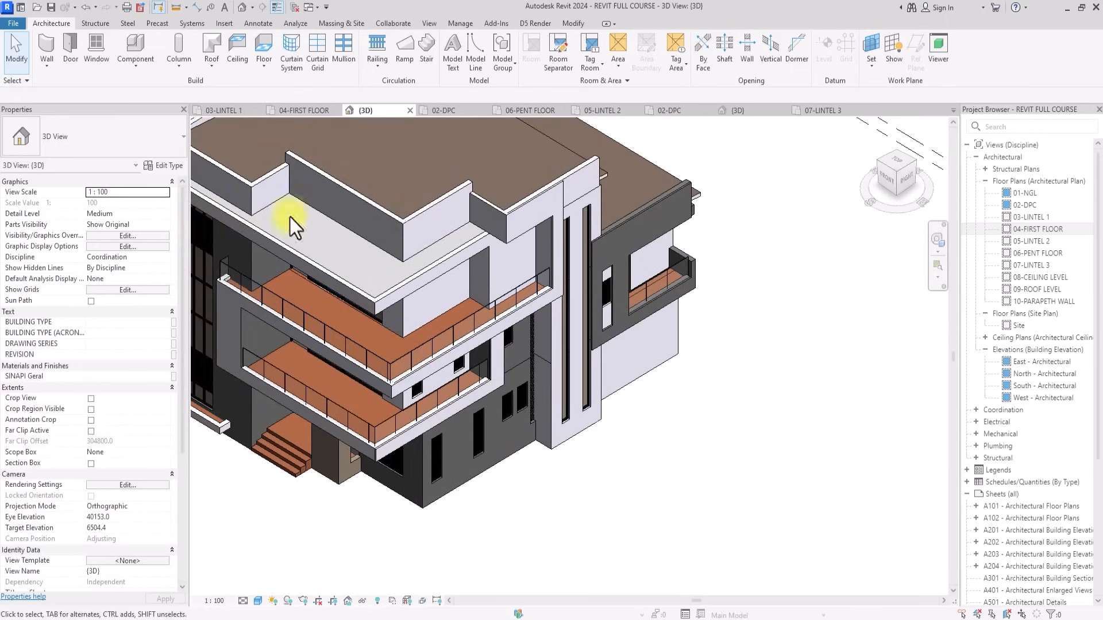
click(862, 192)
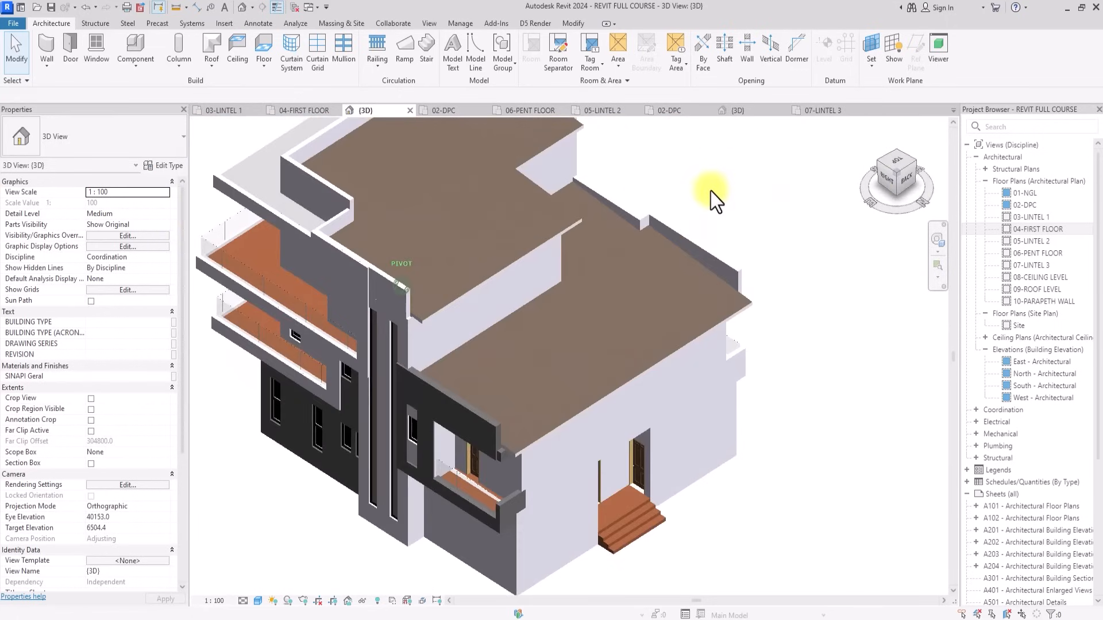
middle_drag(714, 191, 861, 136)
scroll(643, 396, down, 2)
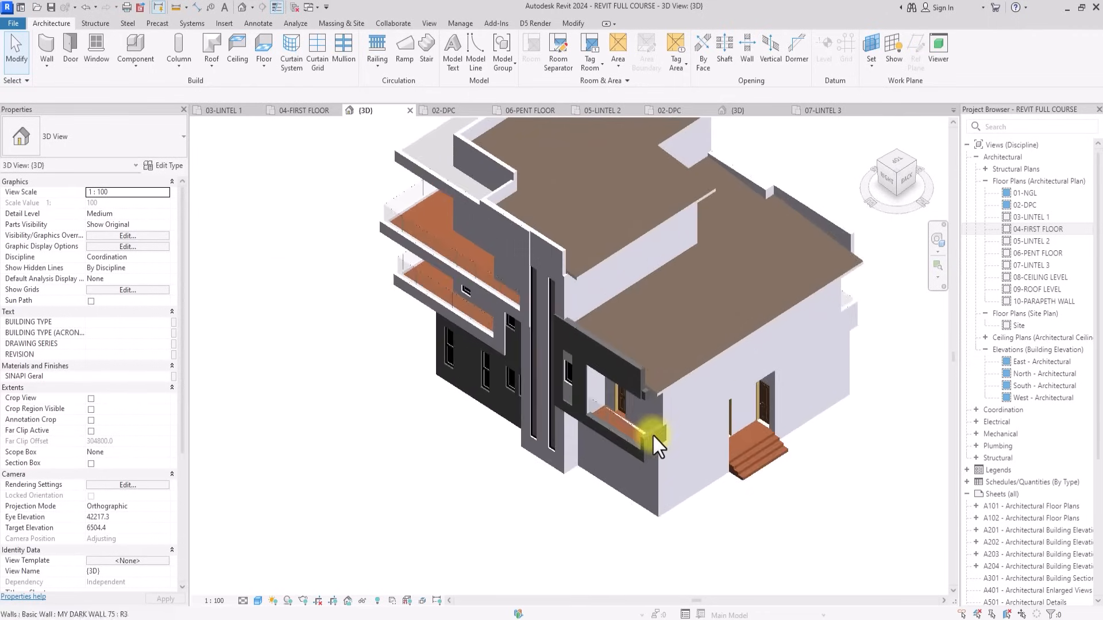
scroll(653, 436, up, 3)
scroll(653, 436, up, 2)
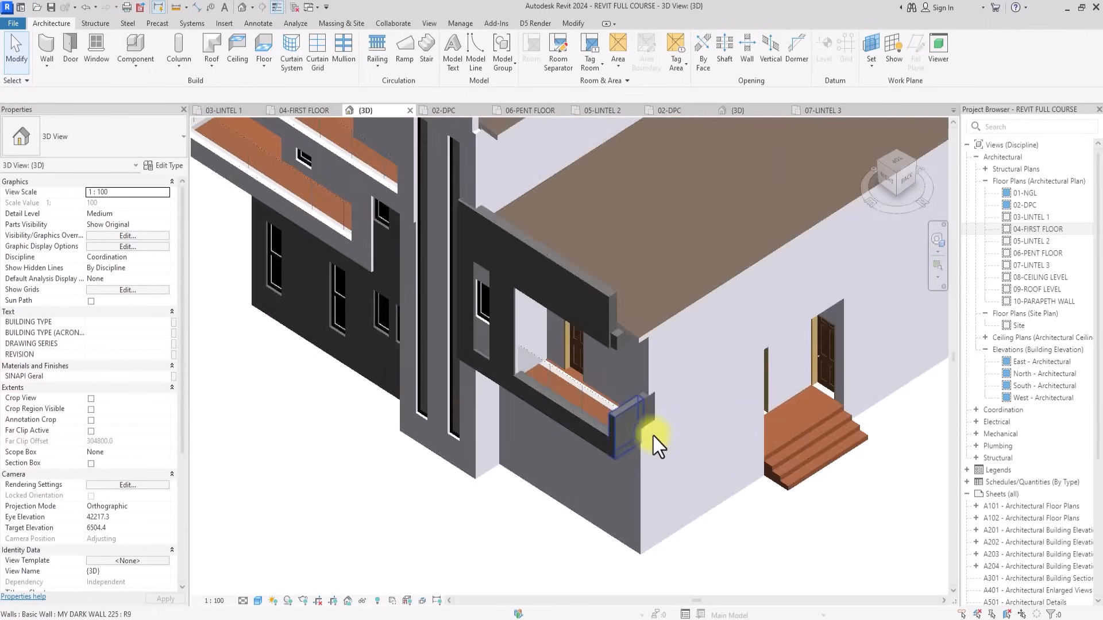
click(1030, 207)
double_click(1032, 209)
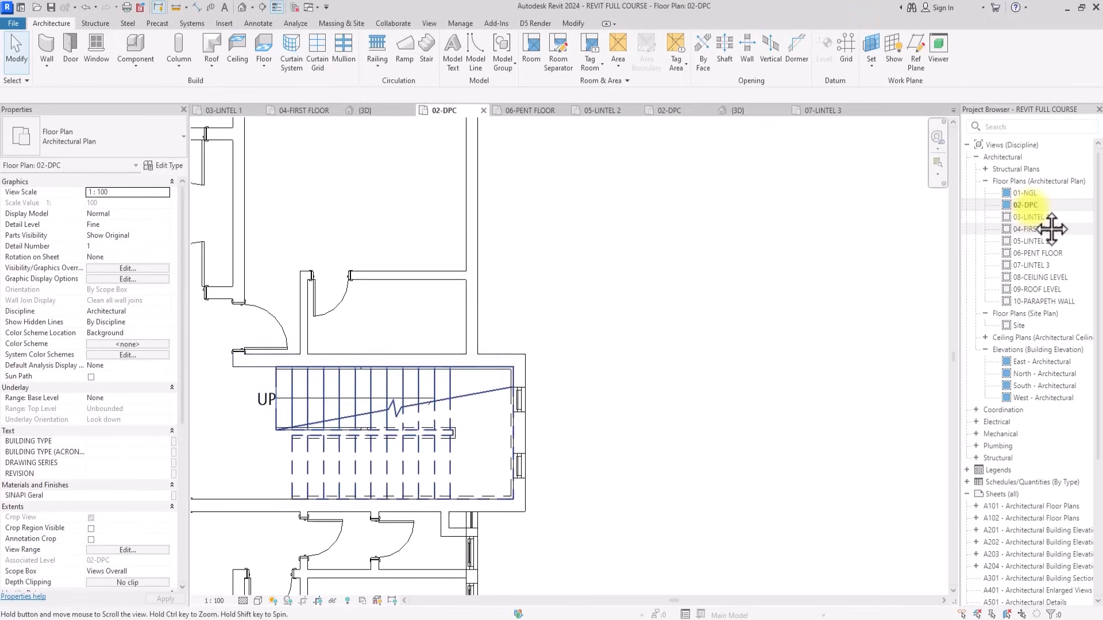
middle_drag(452, 368, 477, 352)
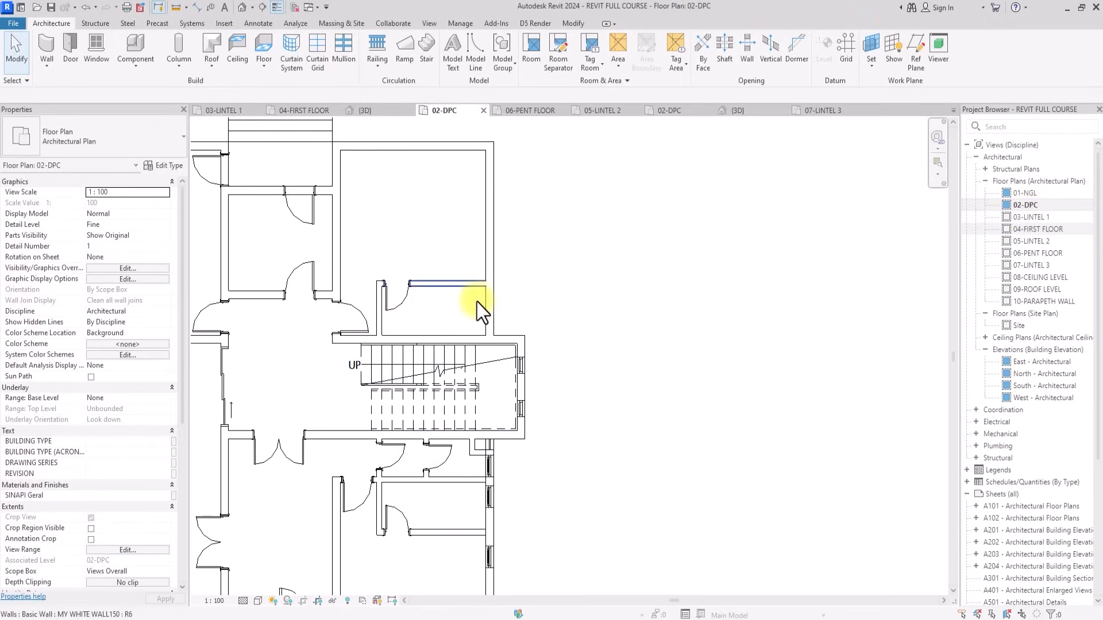
scroll(478, 301, up, 1)
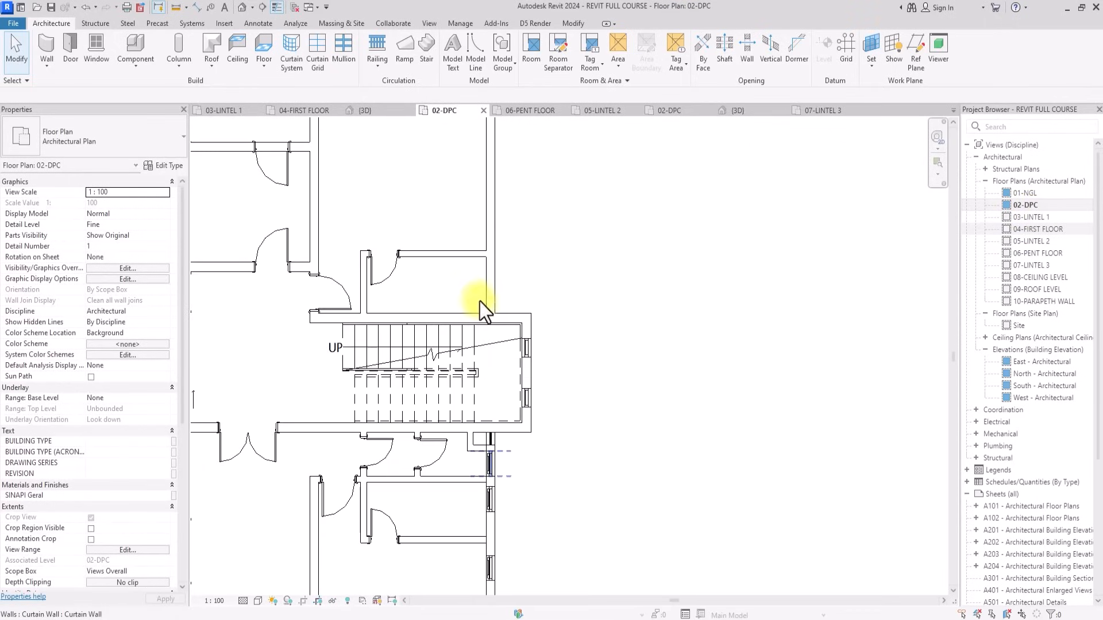
Copy the curtain wall window in the 04-FIRST FLOOR plan's side recess and paste it aligned to level 02-DPC.
double_click(1039, 228)
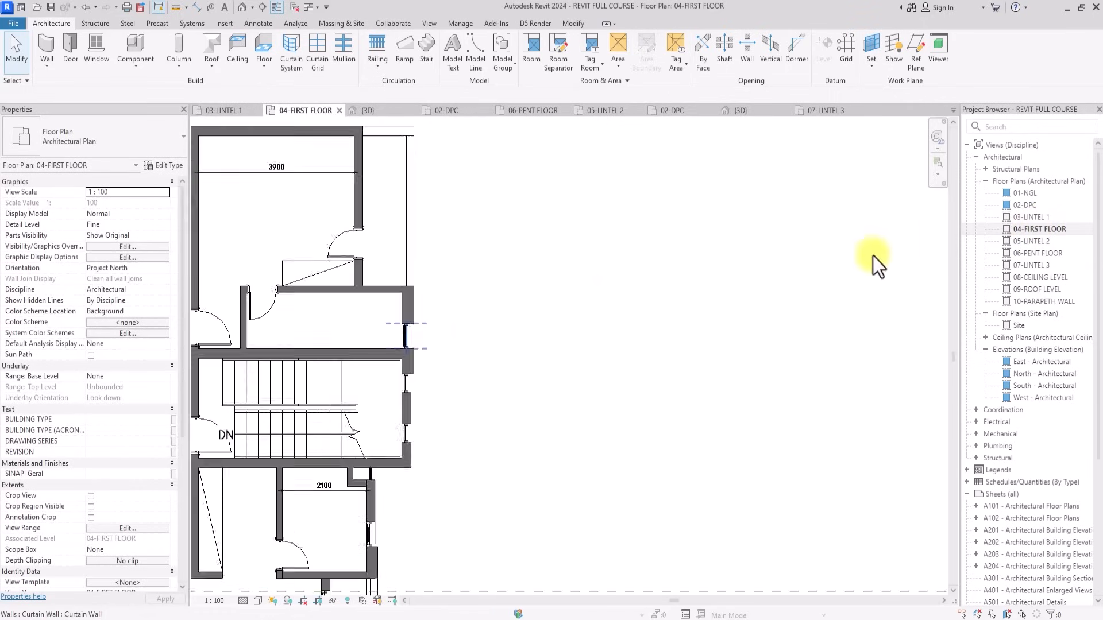
scroll(430, 333, up, 3)
click(409, 344)
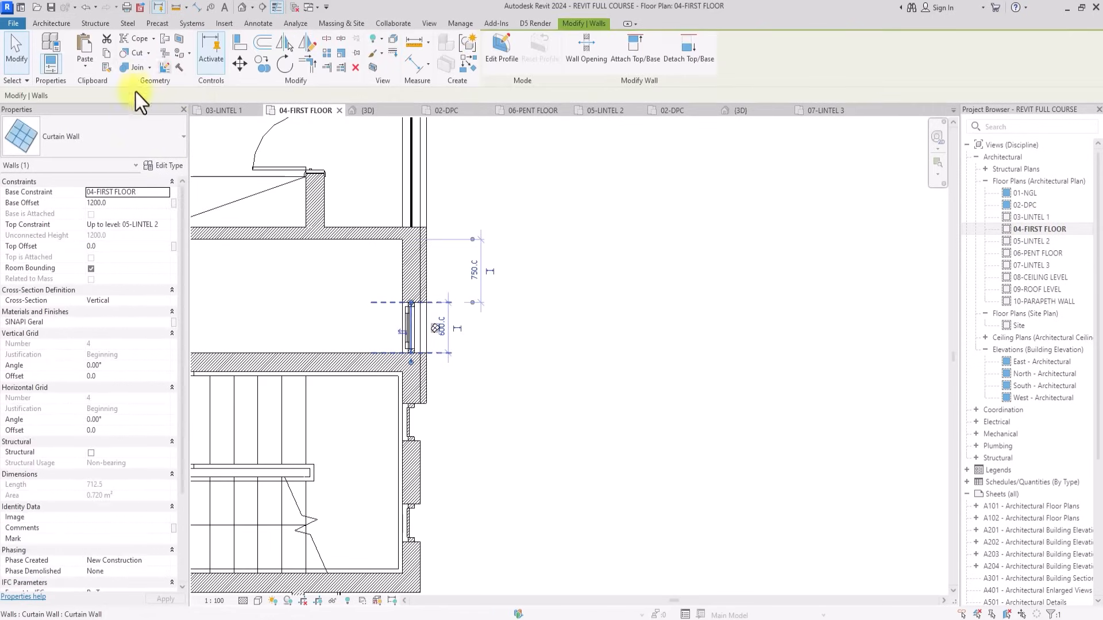
click(109, 56)
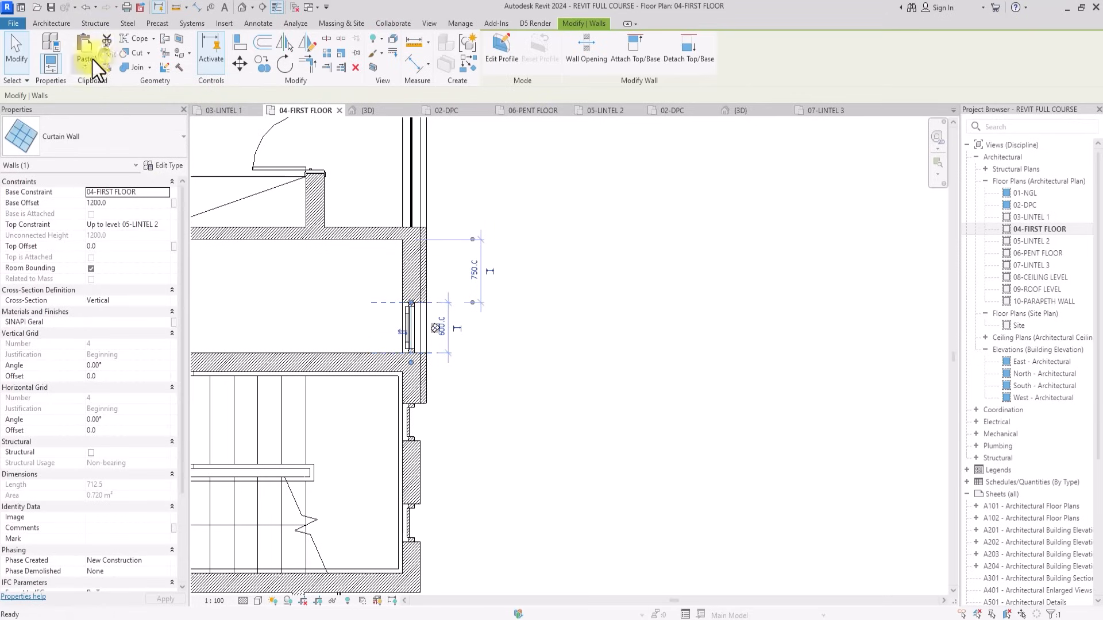
click(86, 61)
click(122, 112)
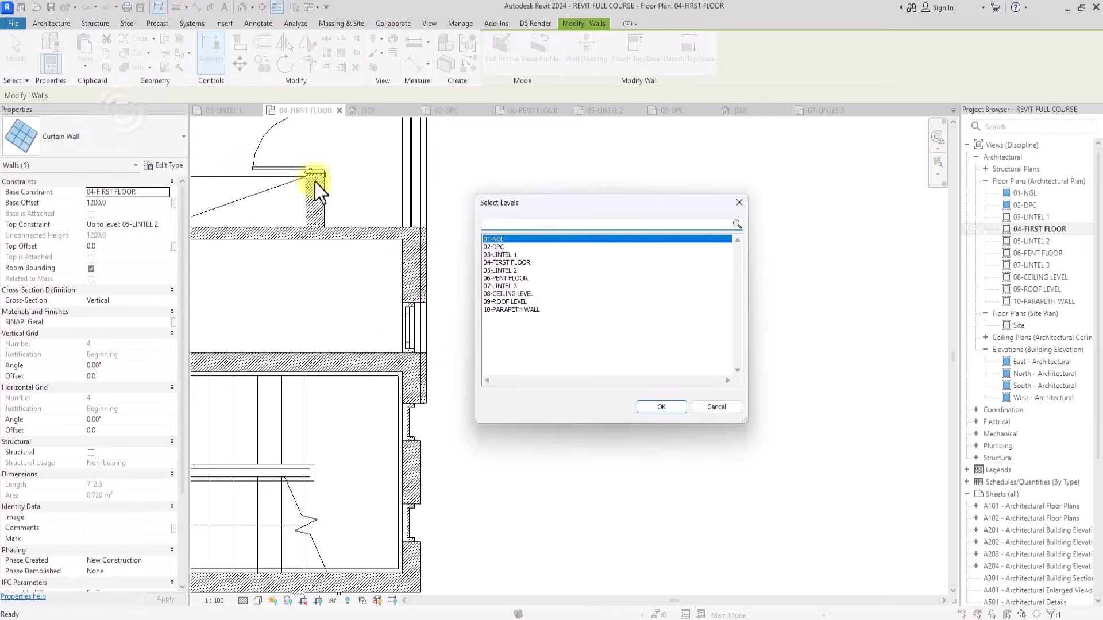
click(495, 247)
click(660, 407)
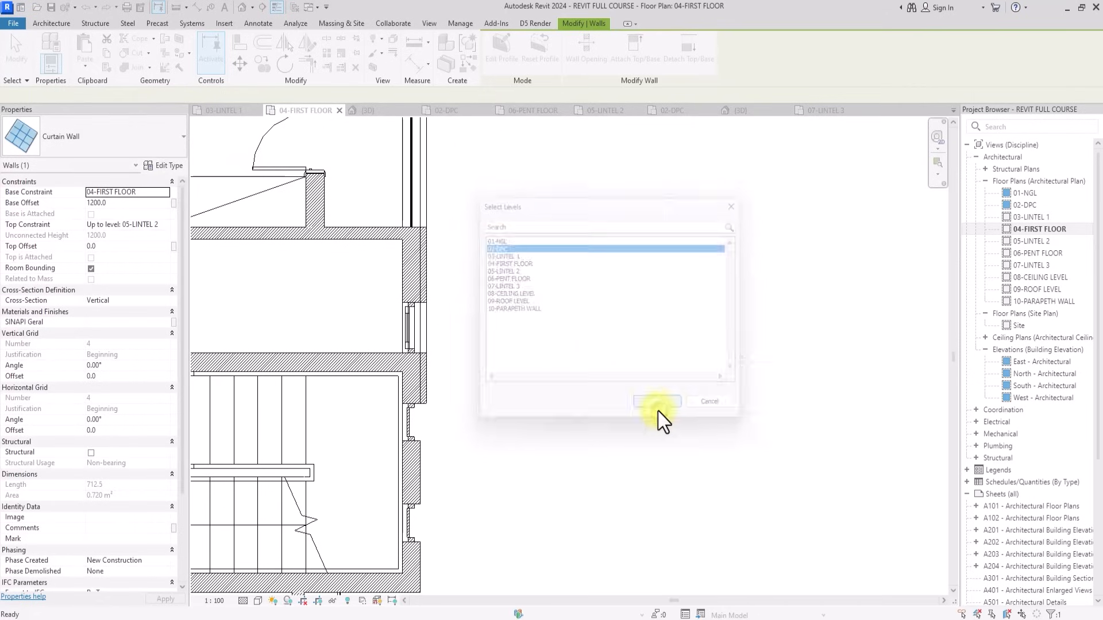
In the 02-DPC plan, copy the pasted window horizontally into the exterior main wall next to the staircase.
double_click(1028, 206)
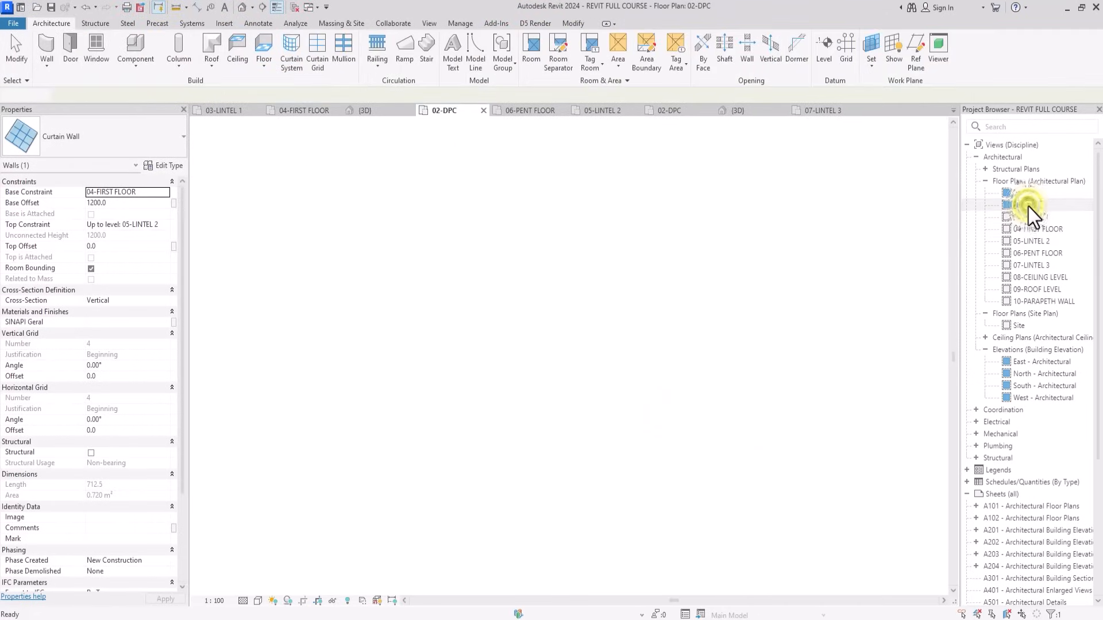
scroll(584, 319, up, 5)
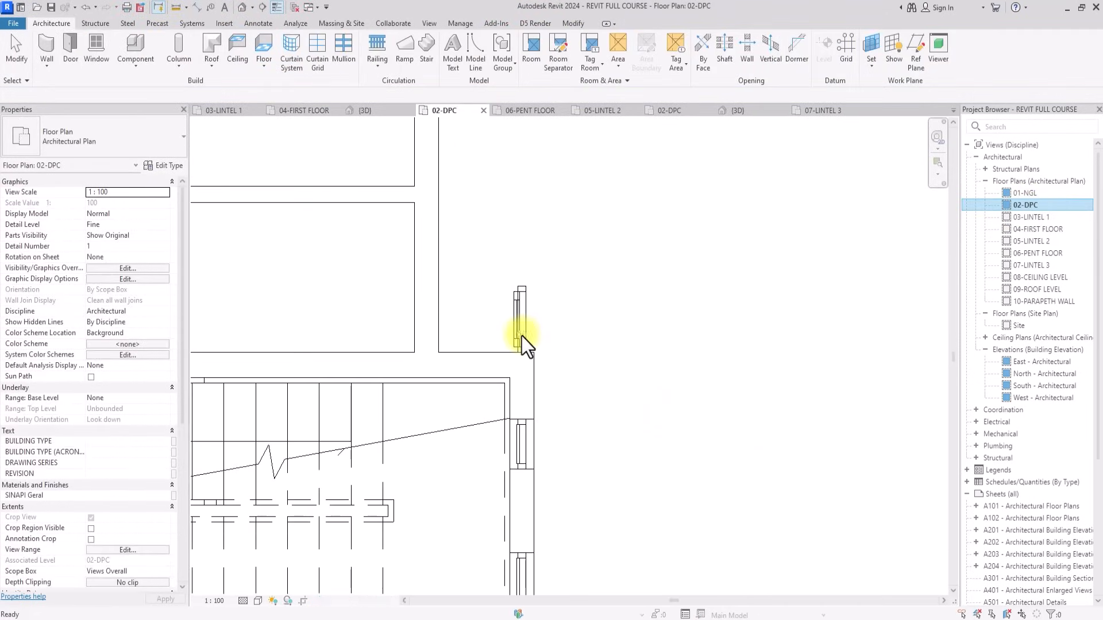
click(521, 308)
scroll(540, 316, down, 4)
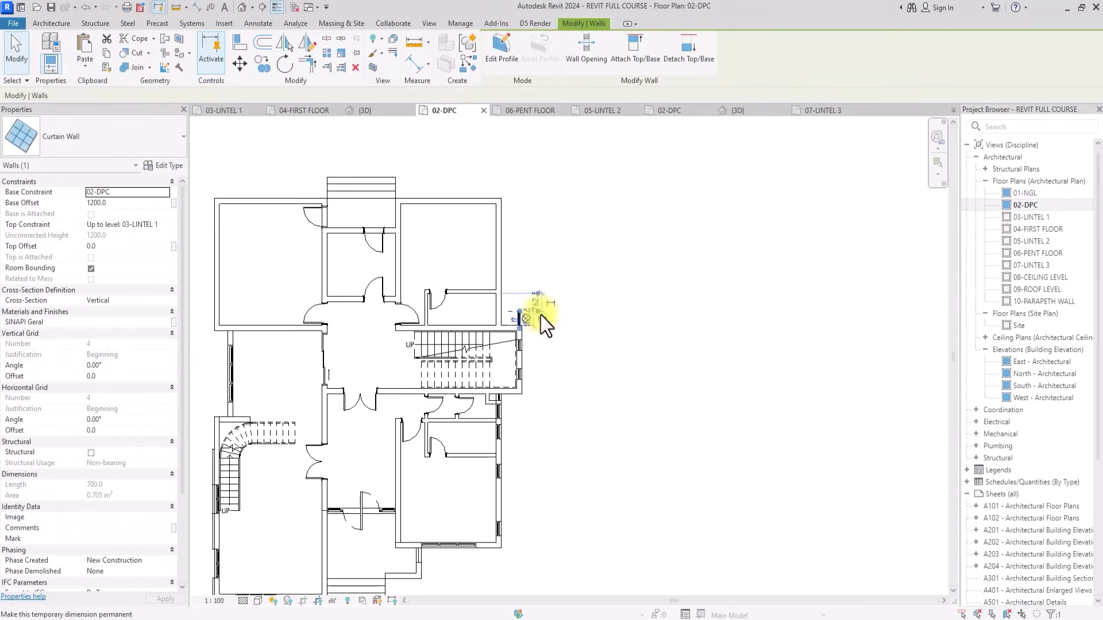
scroll(540, 315, up, 4)
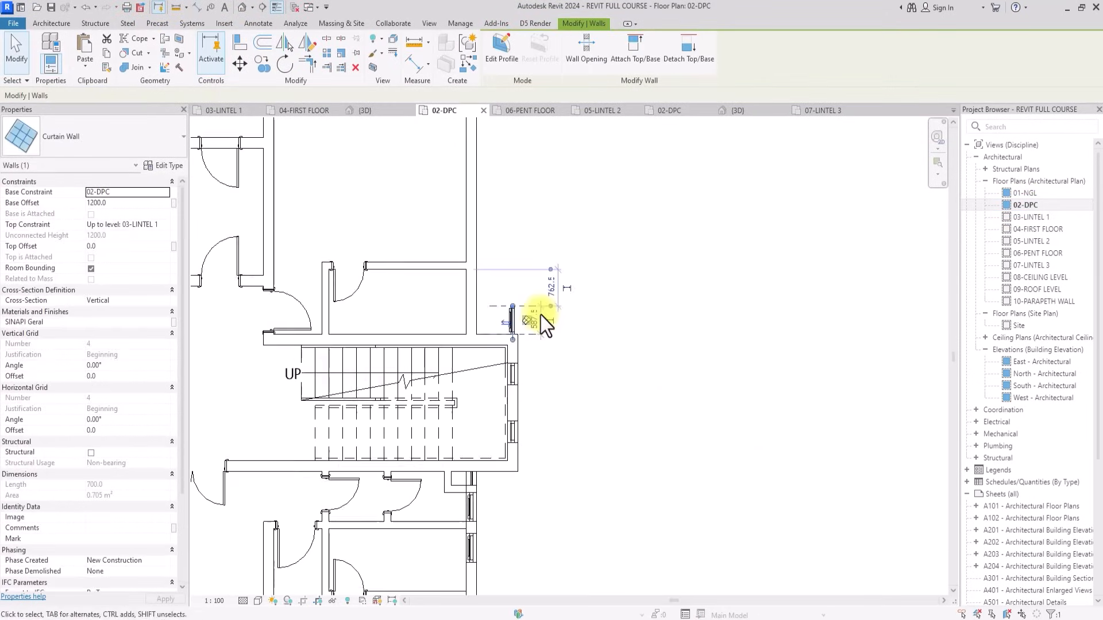
click(263, 64)
scroll(492, 280, up, 4)
click(562, 356)
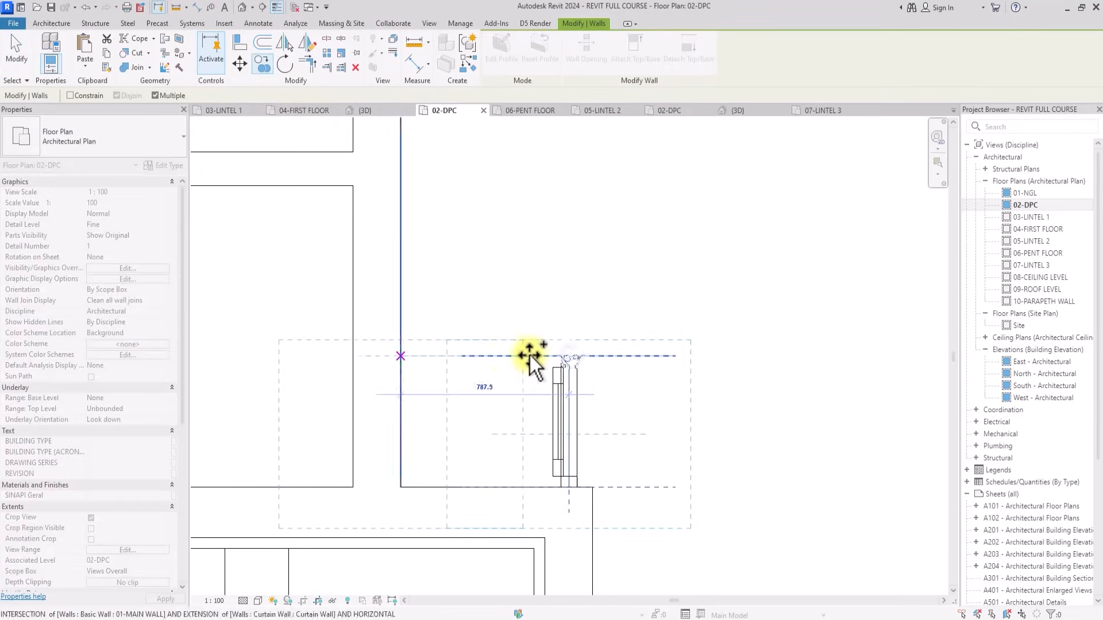
scroll(379, 354, down, 5)
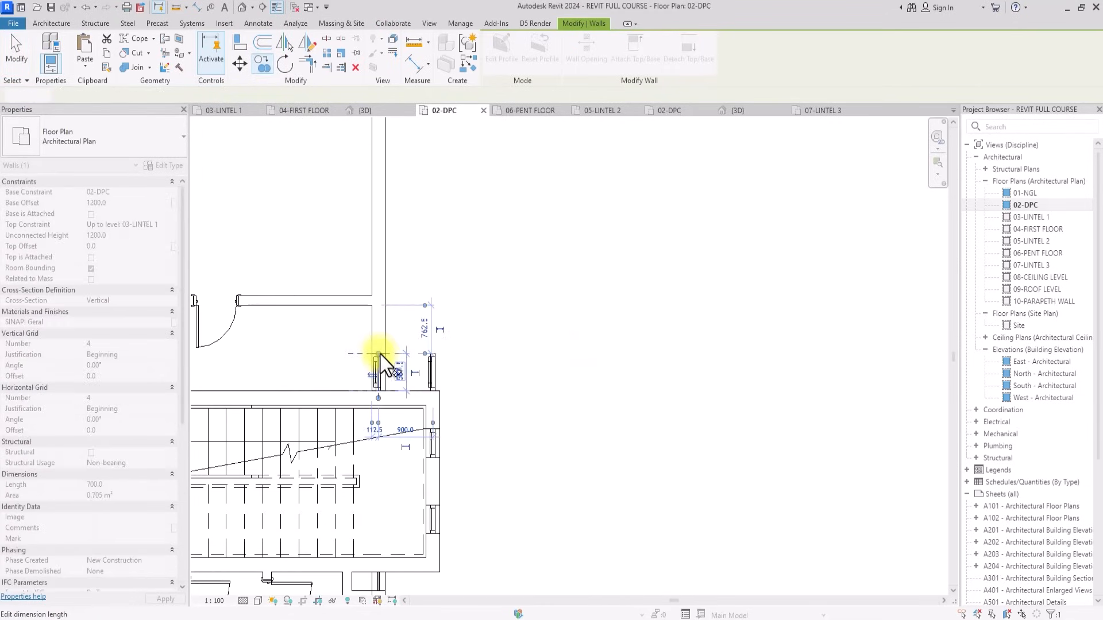
key(Escape)
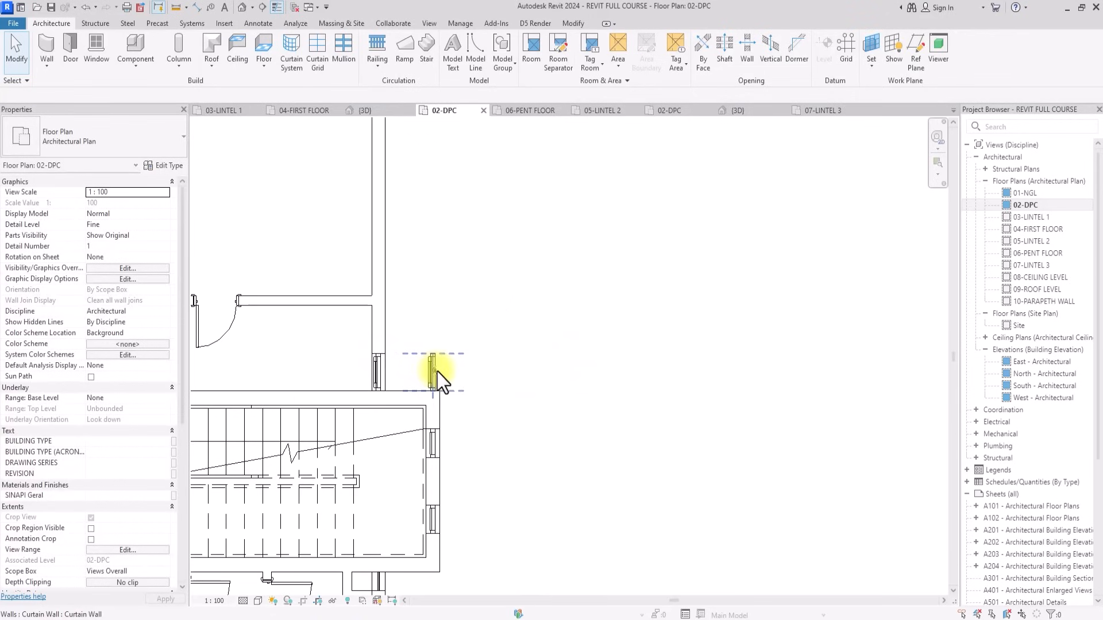
Delete the pasted curtain wall window standing outside the exterior wall.
click(436, 371)
scroll(437, 371, down, 5)
key(Escape)
scroll(437, 371, up, 3)
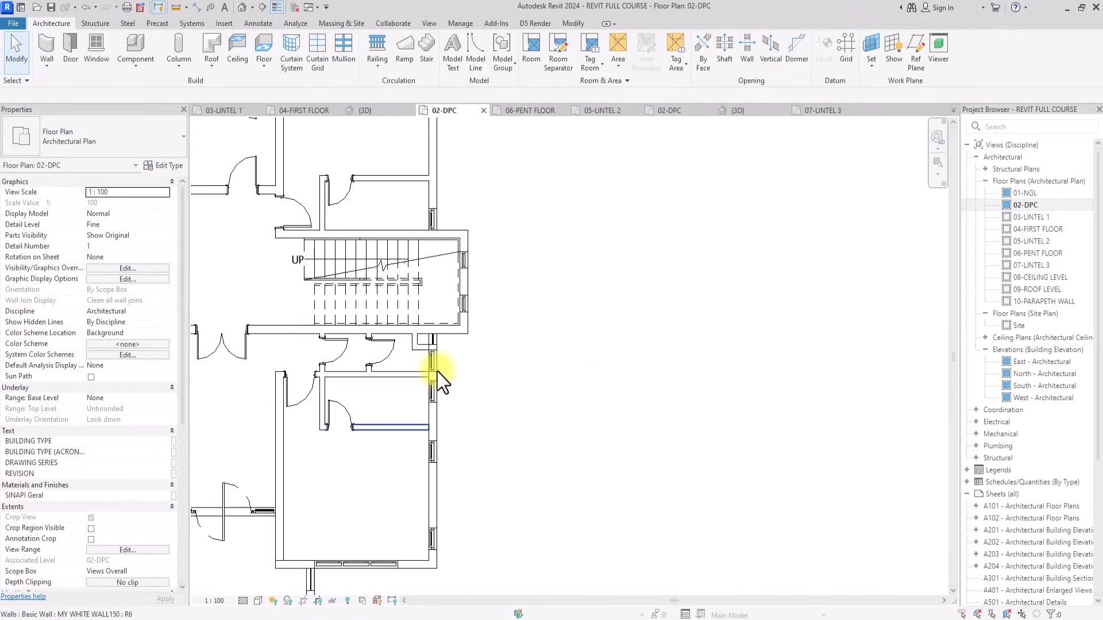
scroll(422, 454, up, 1)
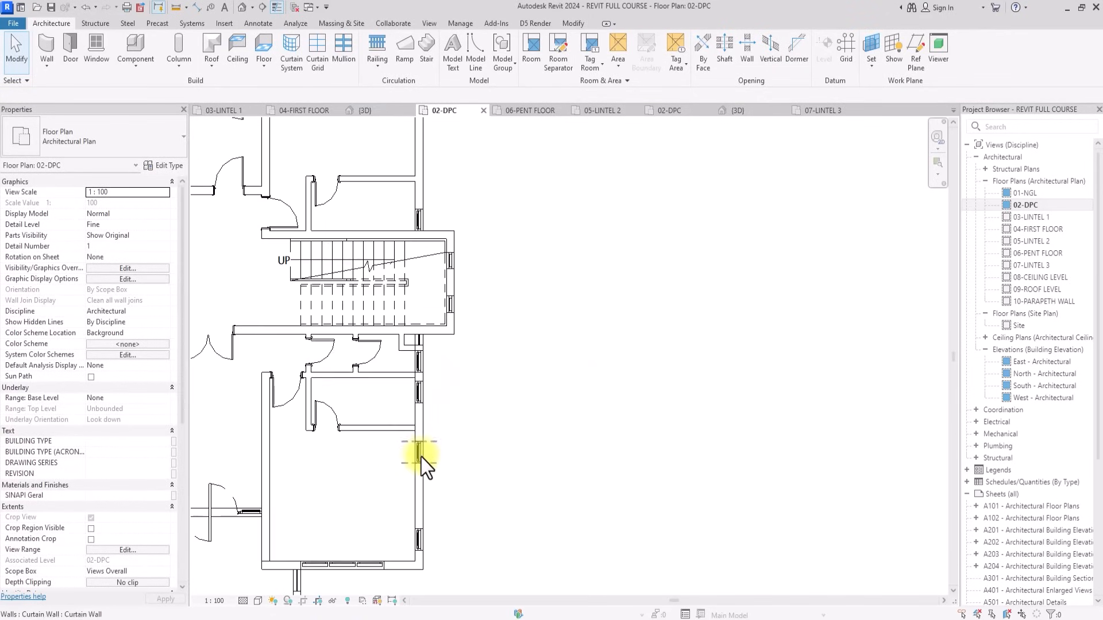
scroll(421, 457, up, 1)
click(422, 457)
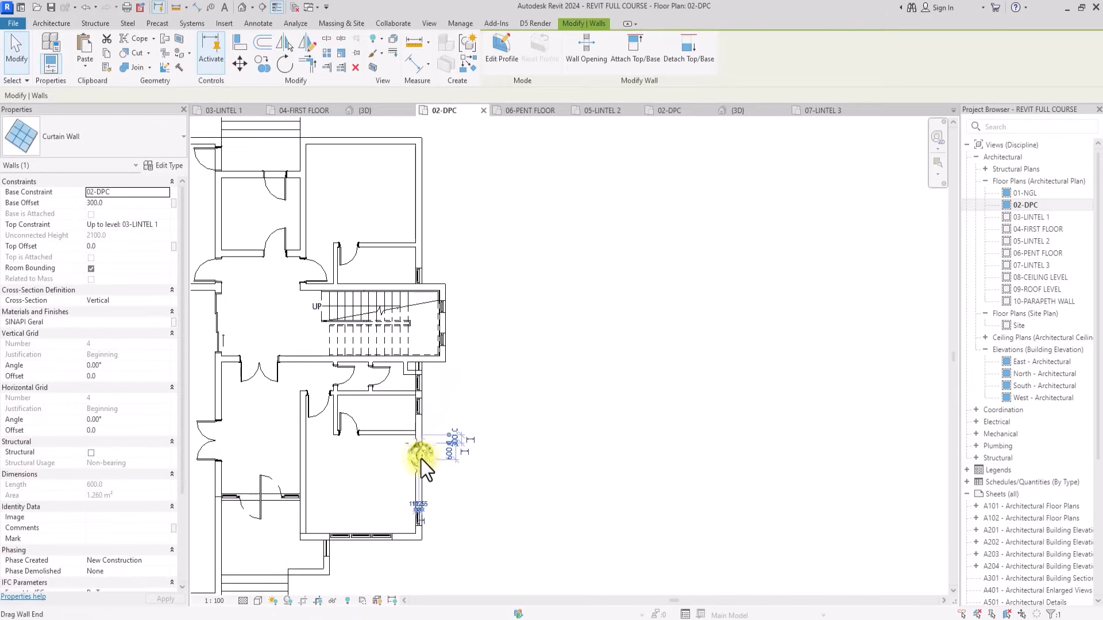
scroll(418, 517, up, 2)
scroll(419, 522, down, 2)
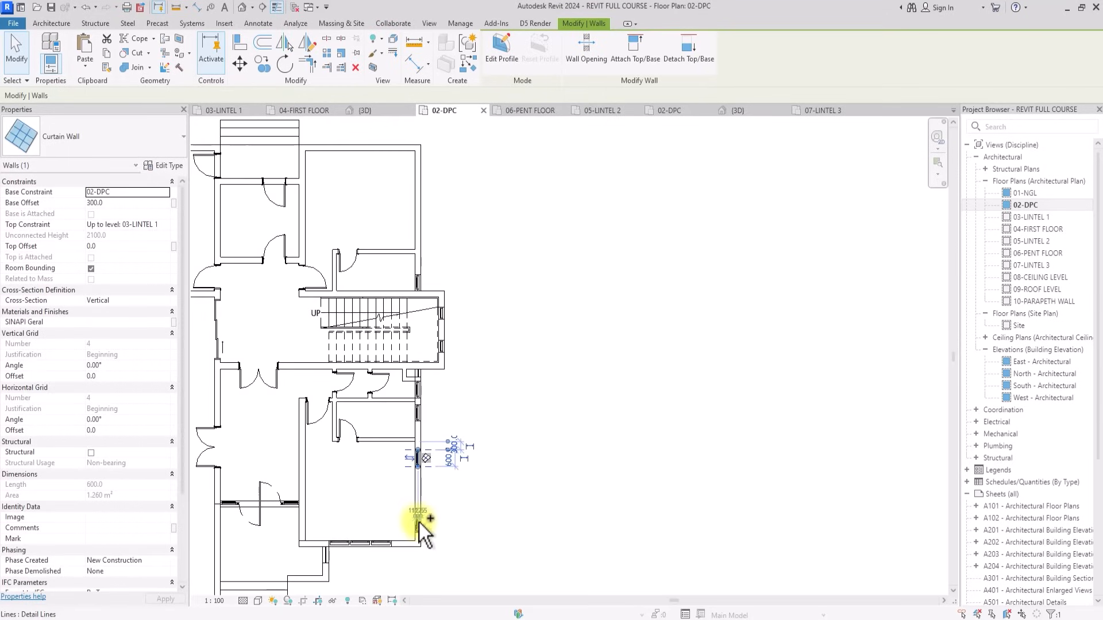
click(571, 313)
Draw thin guide detail lines outside the exterior wall in the 02-DPC plan, spanning between the two partition corners beside the staircase.
click(260, 24)
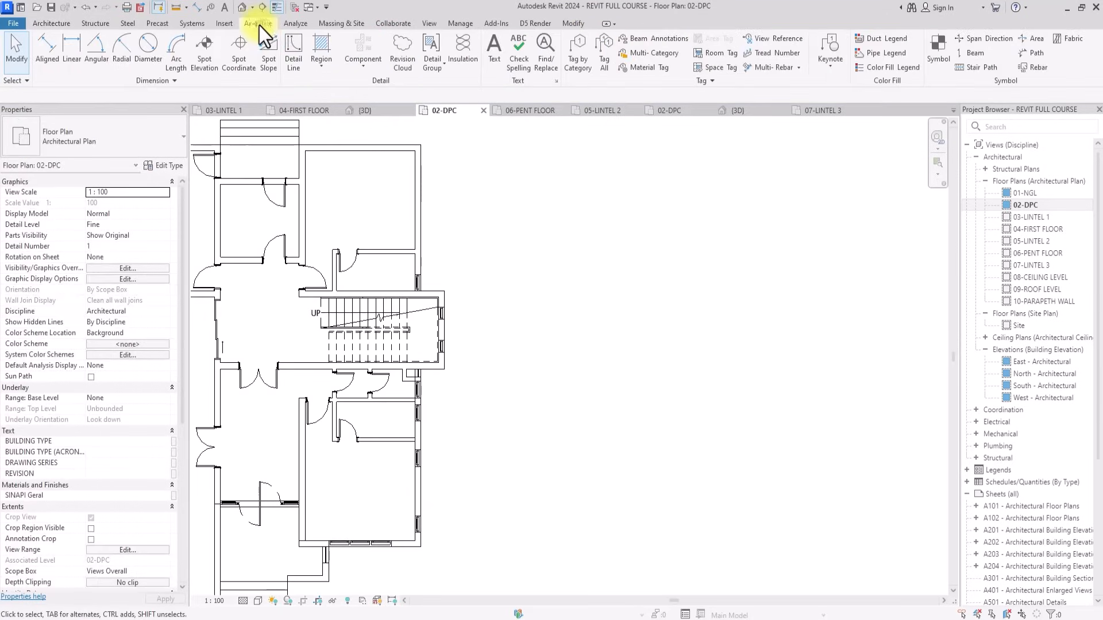
click(294, 58)
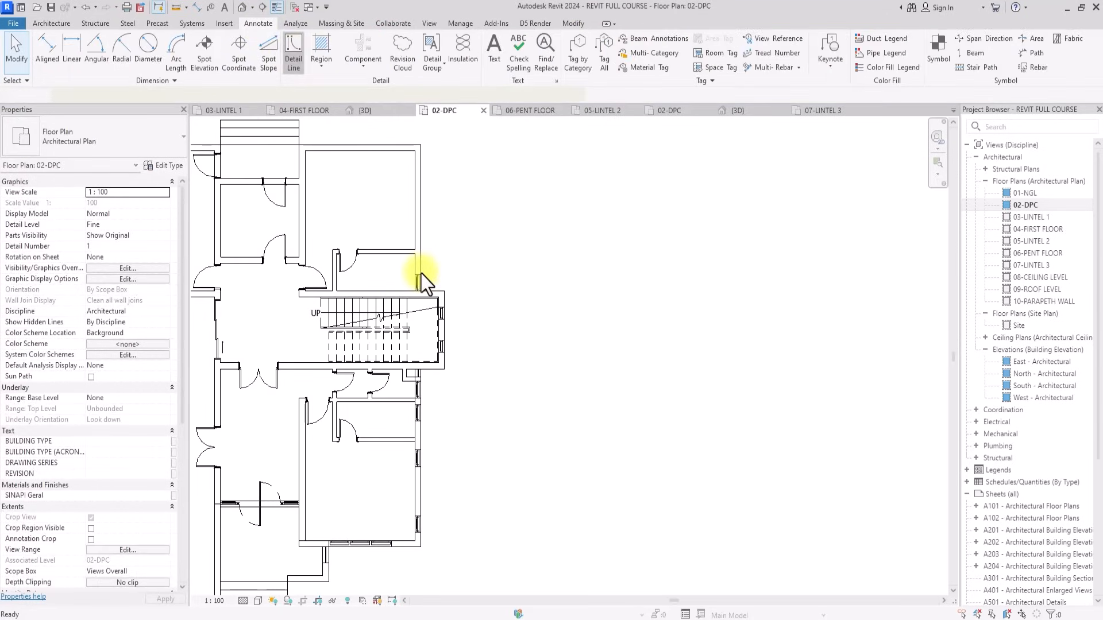
scroll(419, 276, up, 1)
scroll(423, 266, up, 1)
click(421, 251)
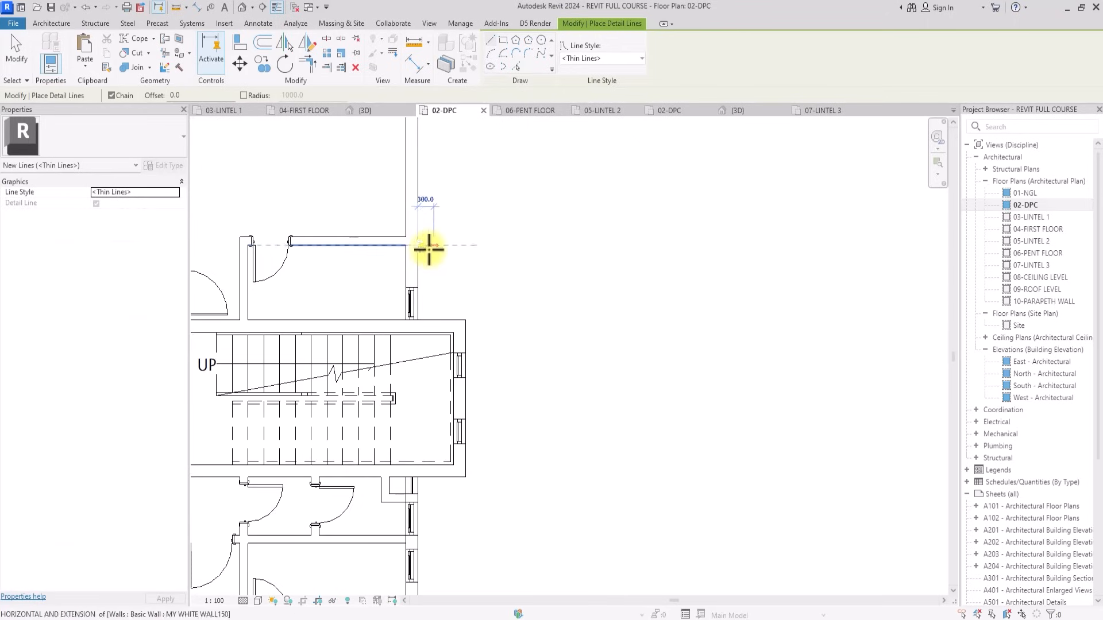
scroll(436, 250, down, 2)
click(472, 248)
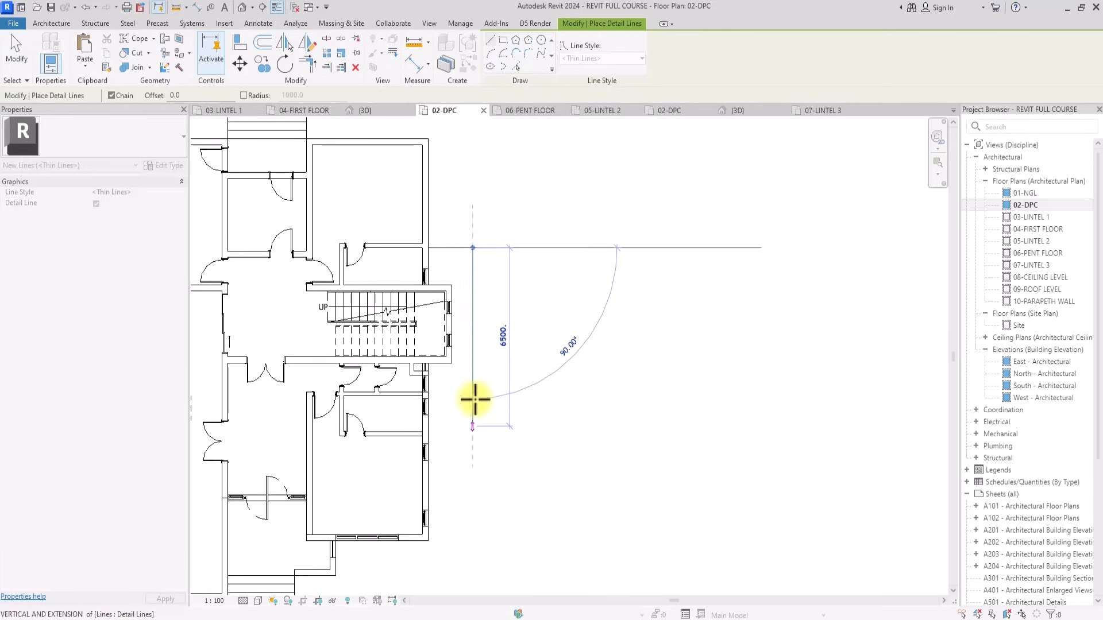
click(473, 432)
scroll(423, 442, up, 2)
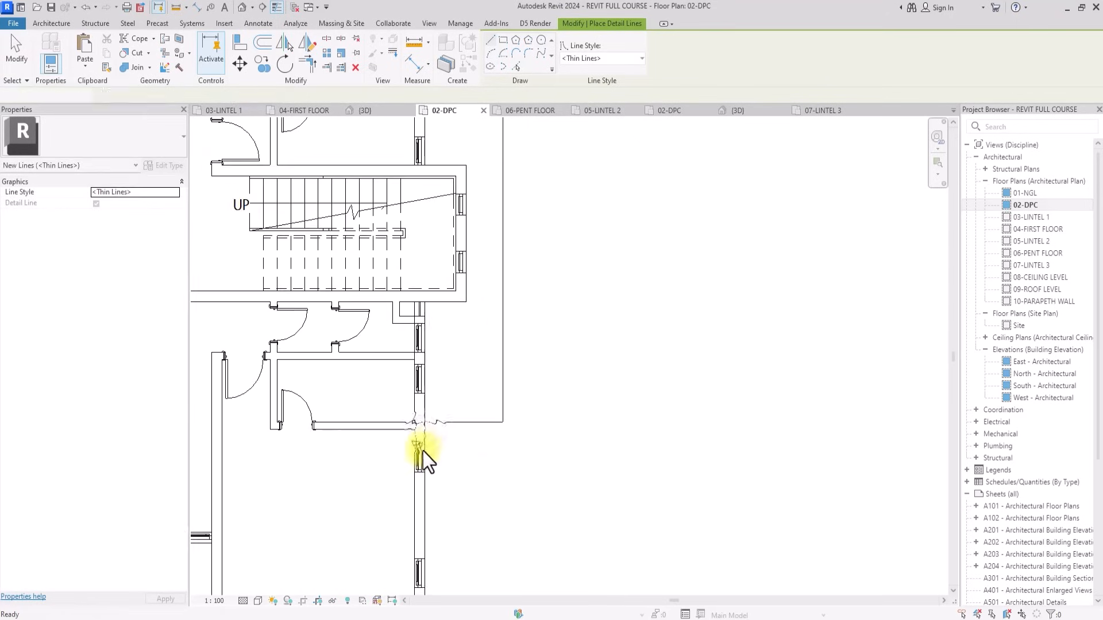
key(Escape)
key(Escape)
Mirror-copy the two lower curtain wall windows about a horizontal axis through the vertical guide's midpoint, and delete the guide lines.
click(421, 466)
scroll(428, 505, down, 2)
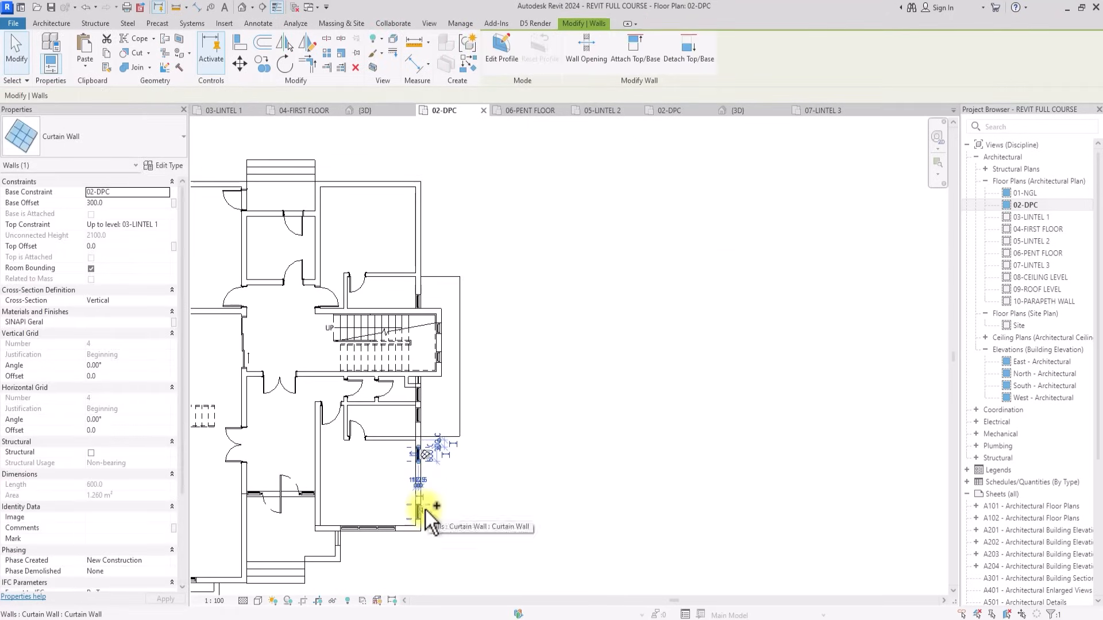
ctrl+click(425, 508)
click(306, 45)
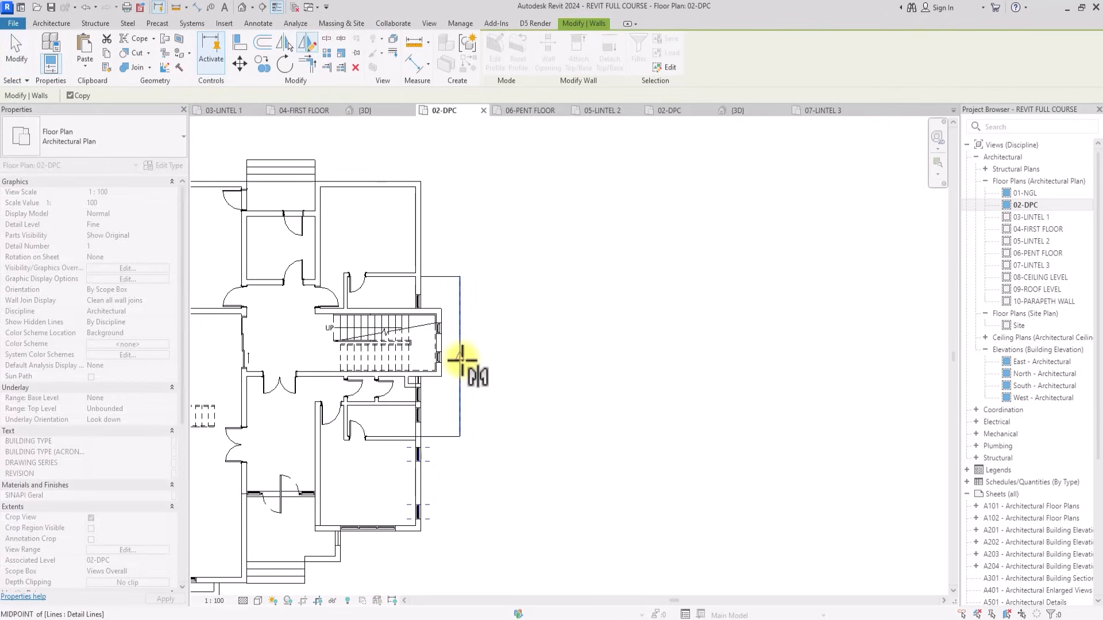
click(462, 361)
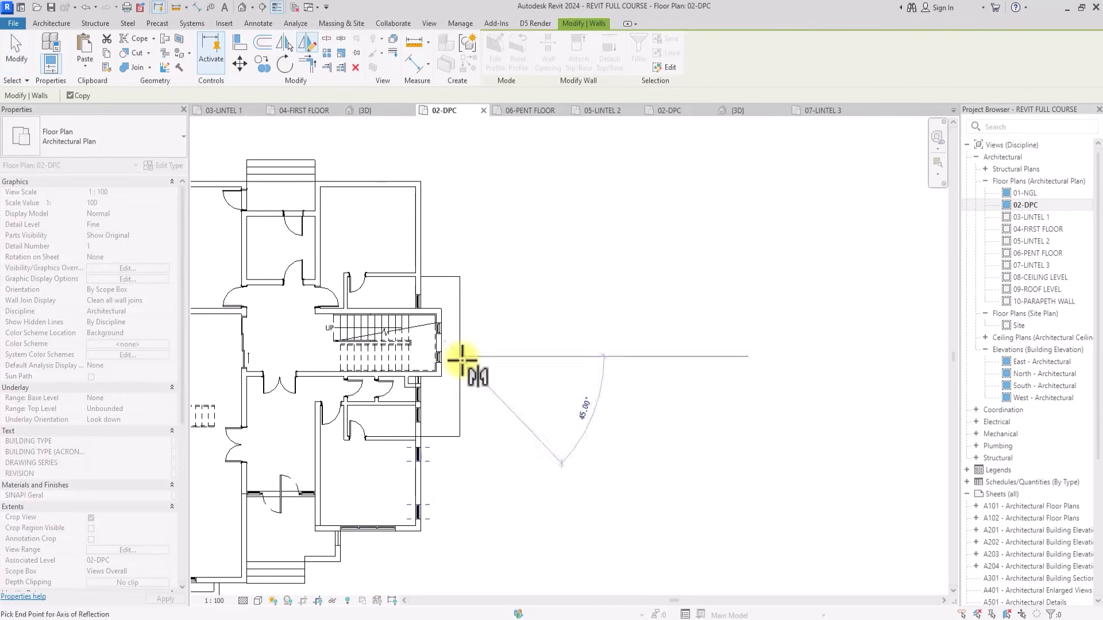
click(504, 358)
key(Escape)
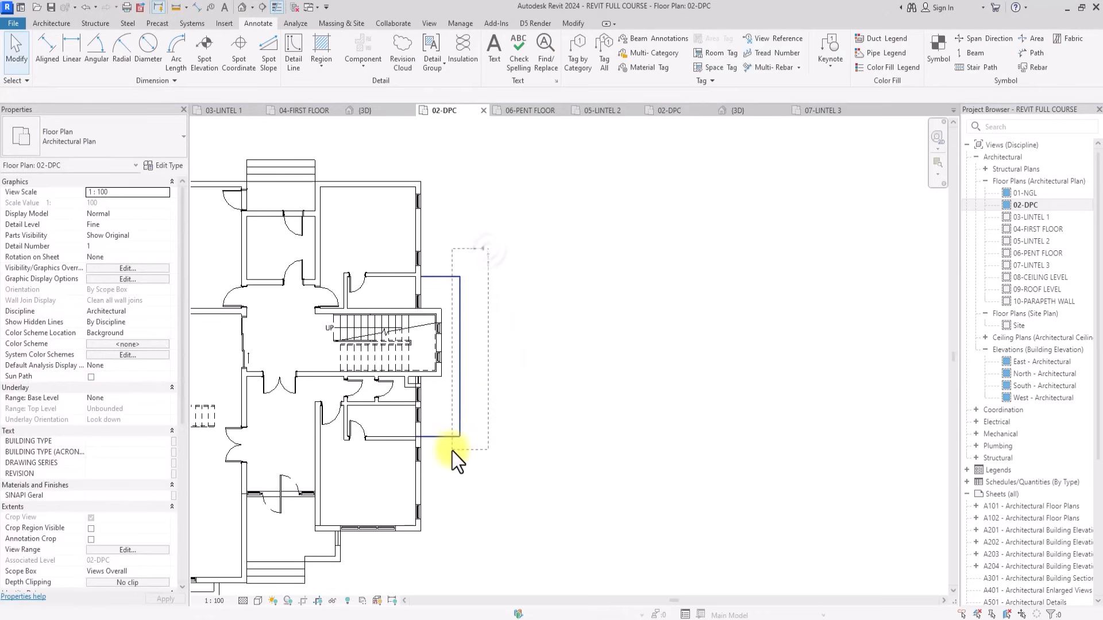
drag(453, 451, 452, 449)
key(Delete)
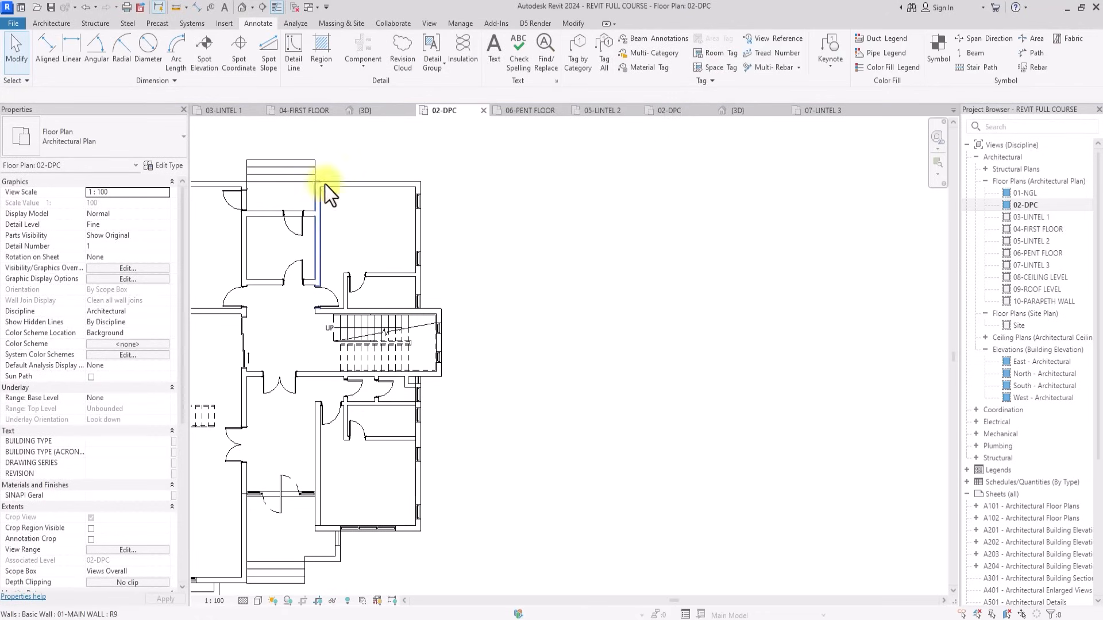
In the 3D view, copy the ground-floor curtain wall window nearest the rear corner and paste it aligned to level 04-FIRST FLOOR.
click(242, 8)
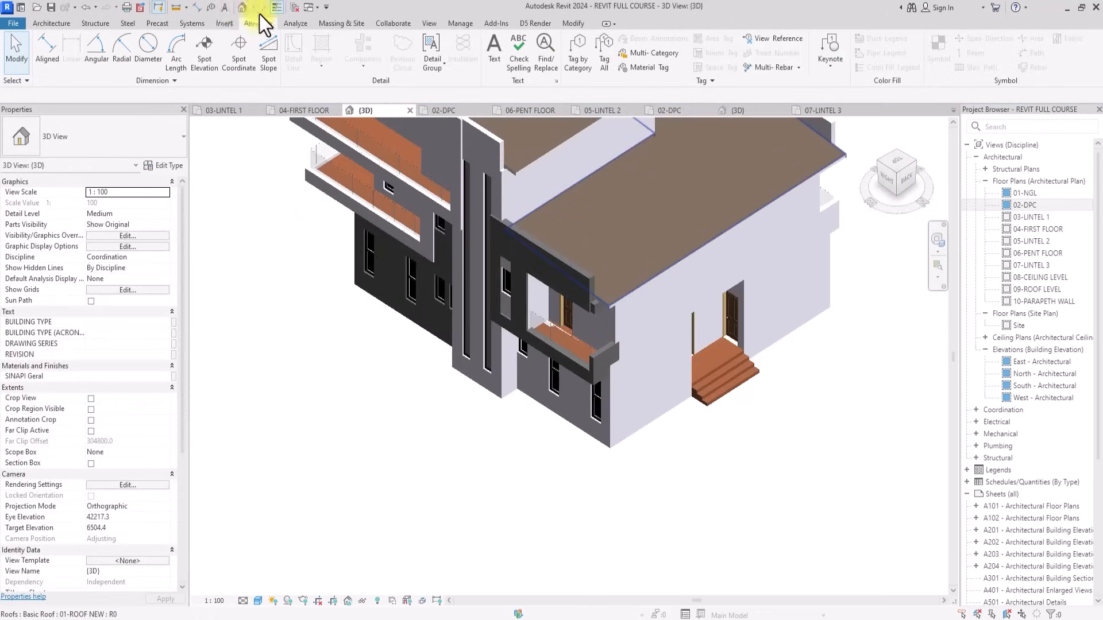
drag(884, 178, 281, 167)
middle_drag(653, 207, 483, 312)
scroll(560, 367, up, 2)
click(581, 398)
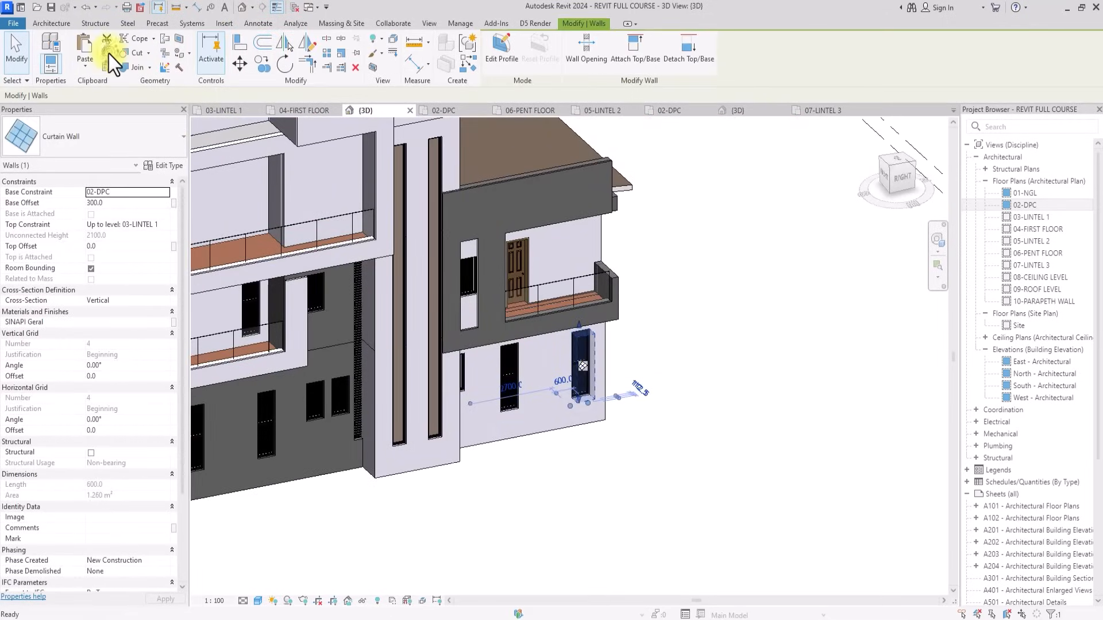
click(109, 54)
click(85, 65)
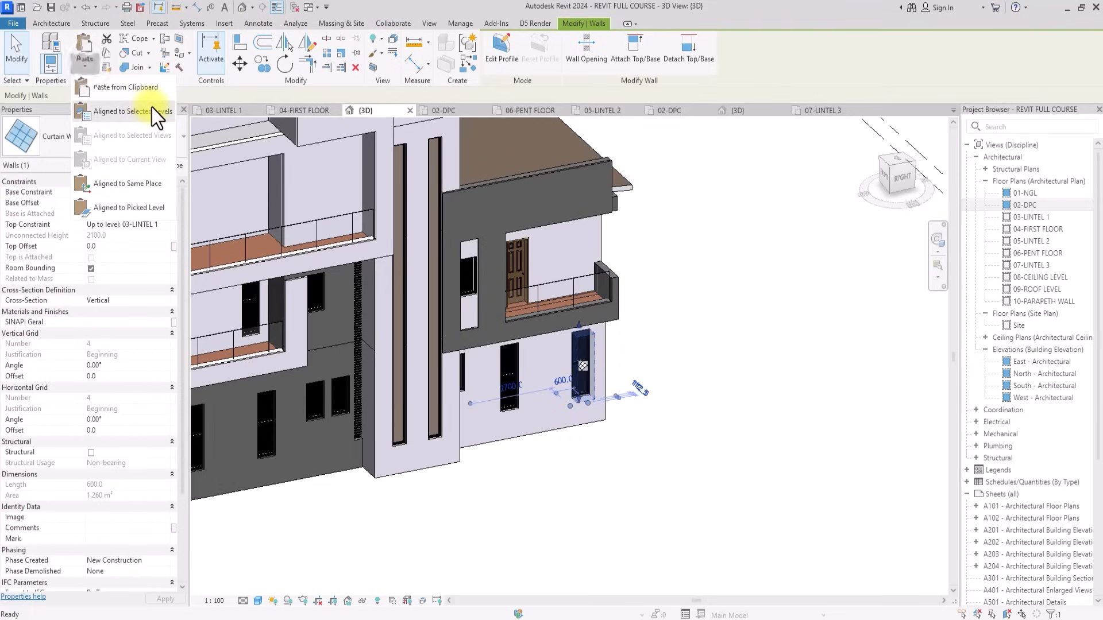
click(152, 110)
click(505, 263)
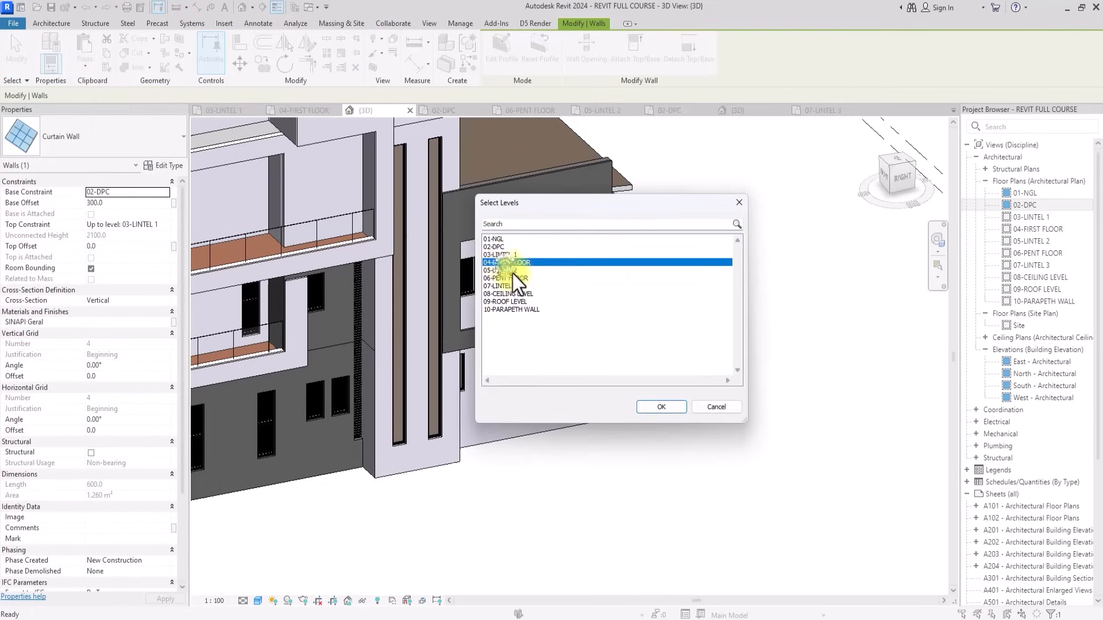
click(661, 406)
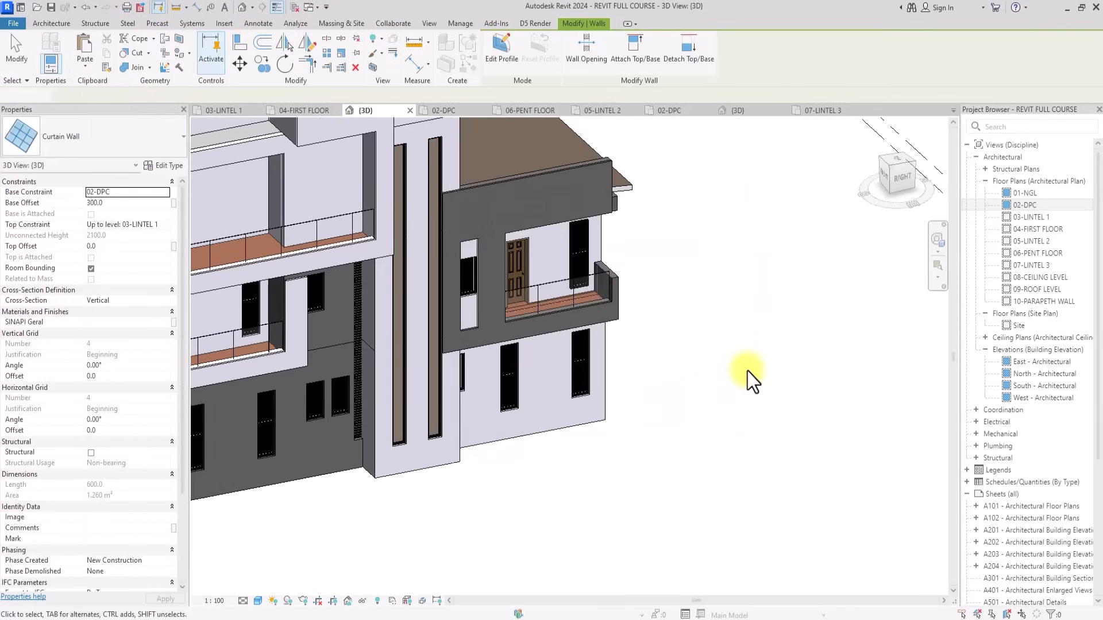
click(747, 371)
scroll(746, 371, down, 3)
scroll(746, 371, up, 3)
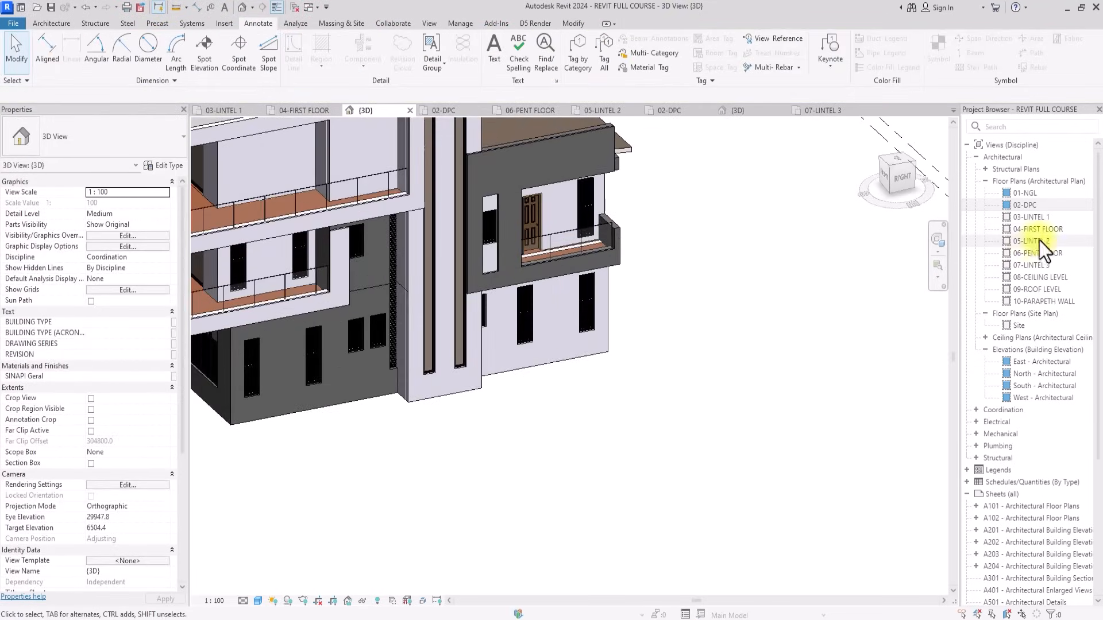
In the 04-FIRST FLOOR plan, move the pasted curtain wall window horizontally into the main wall beside the rear balcony.
double_click(1055, 229)
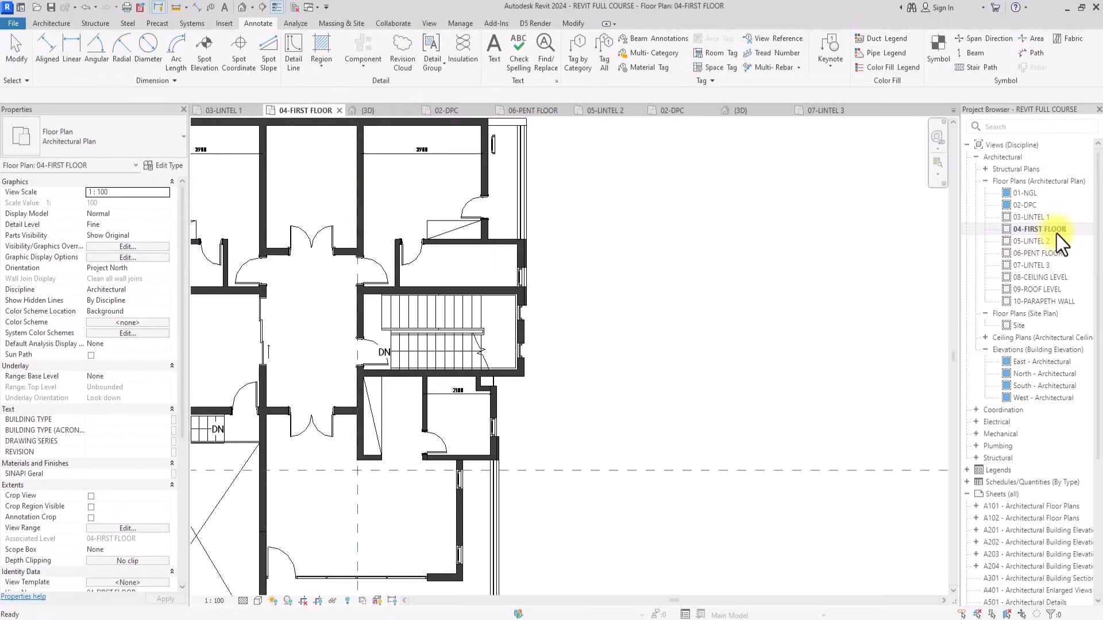
scroll(567, 263, up, 3)
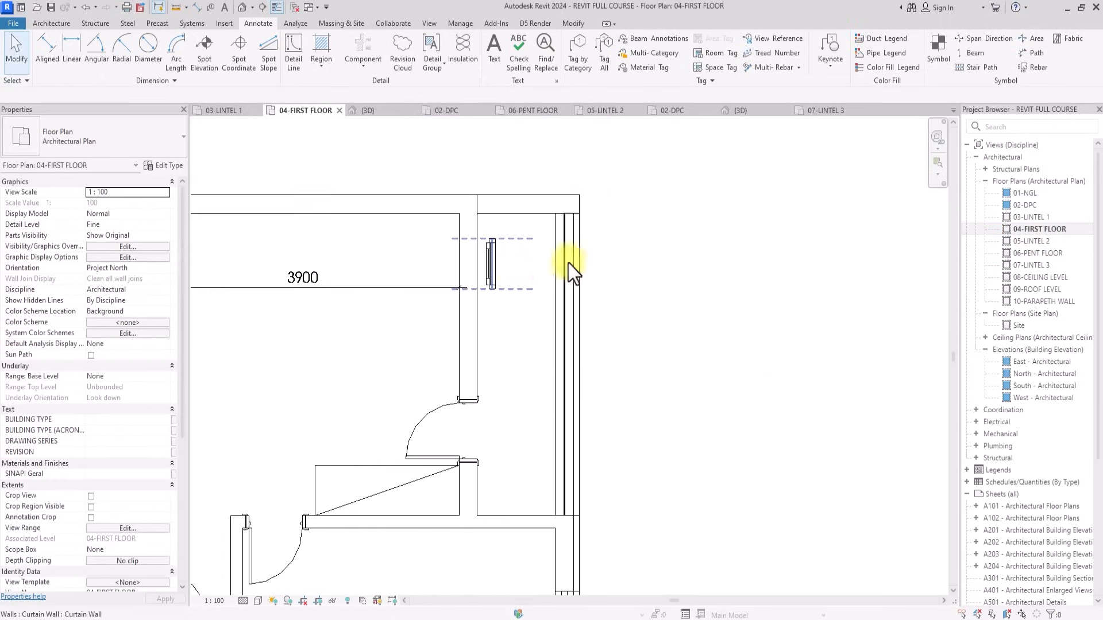
click(491, 268)
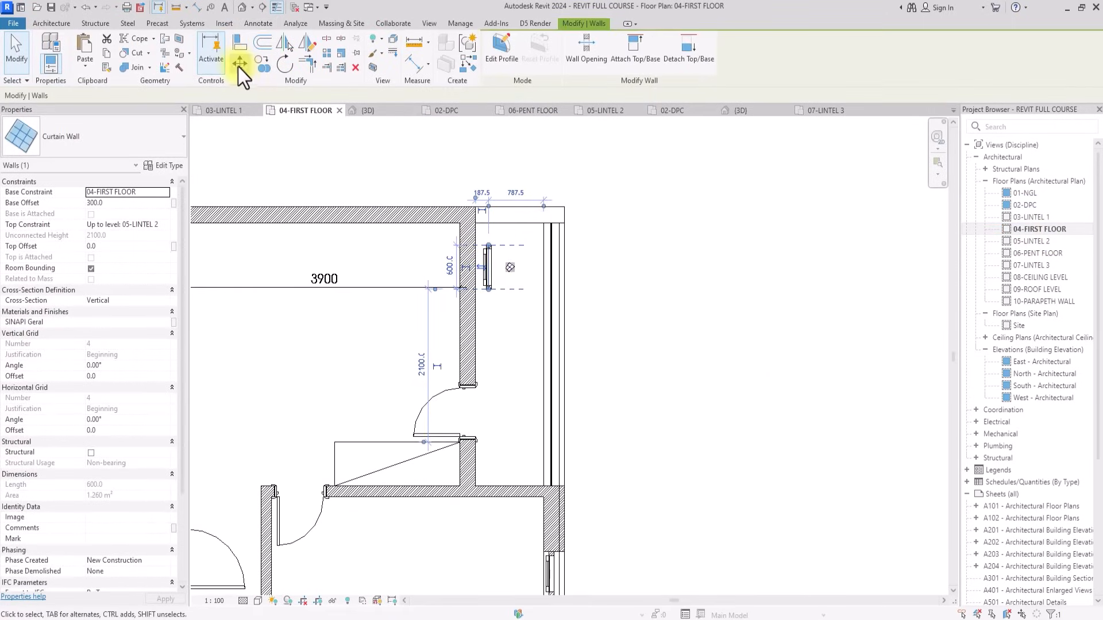
click(239, 63)
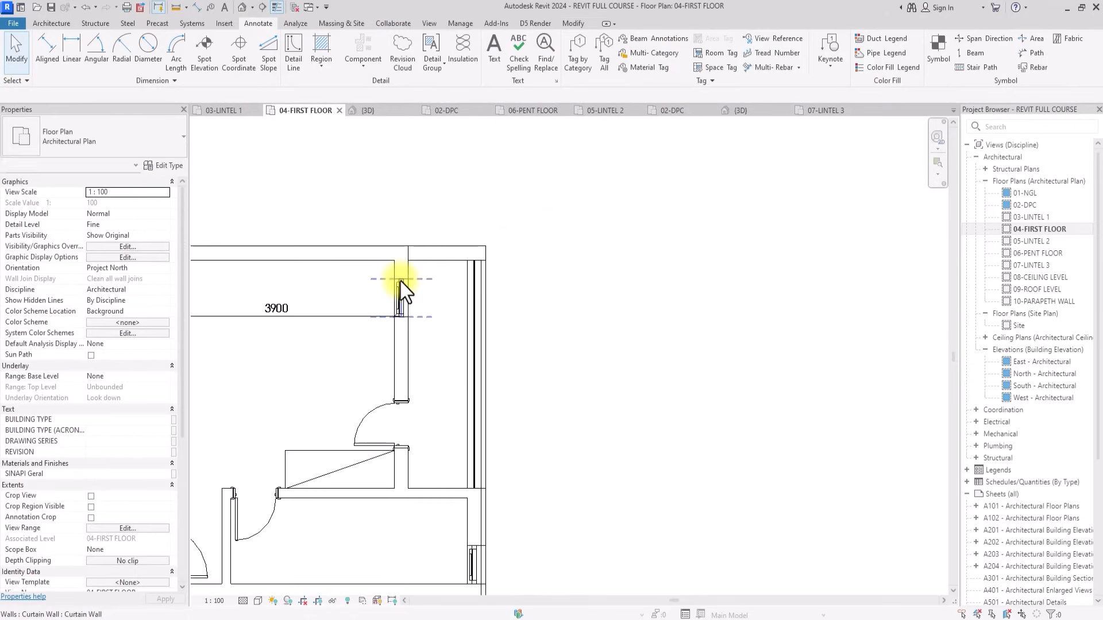
Move the curtain wall window 900 mm along the main wall toward the balcony door.
scroll(400, 319, up, 2)
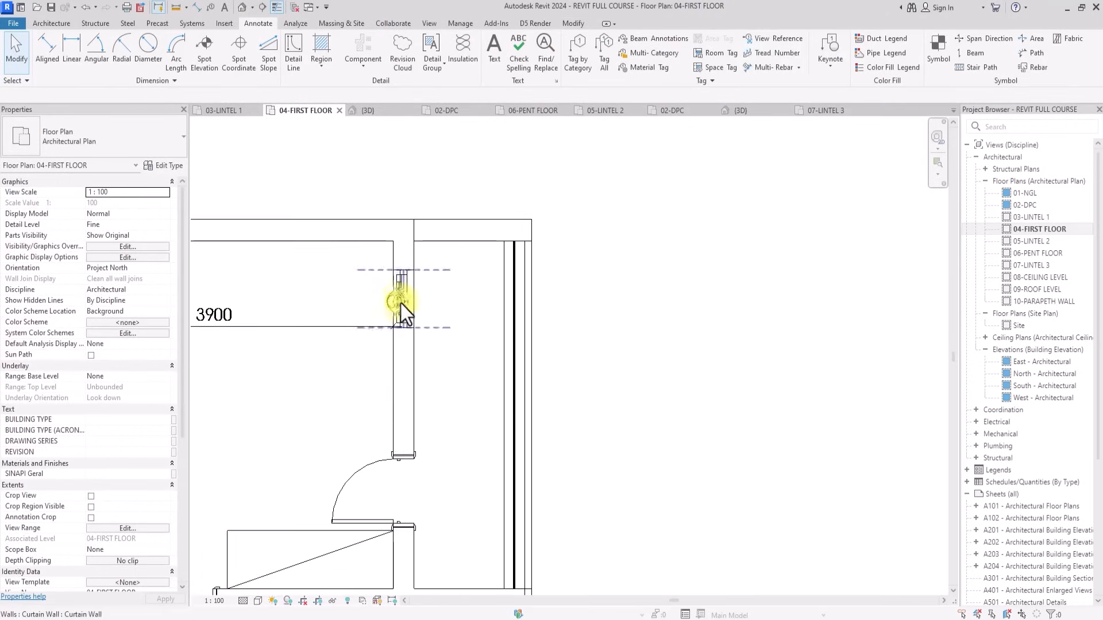
click(403, 304)
middle_drag(403, 304, 529, 300)
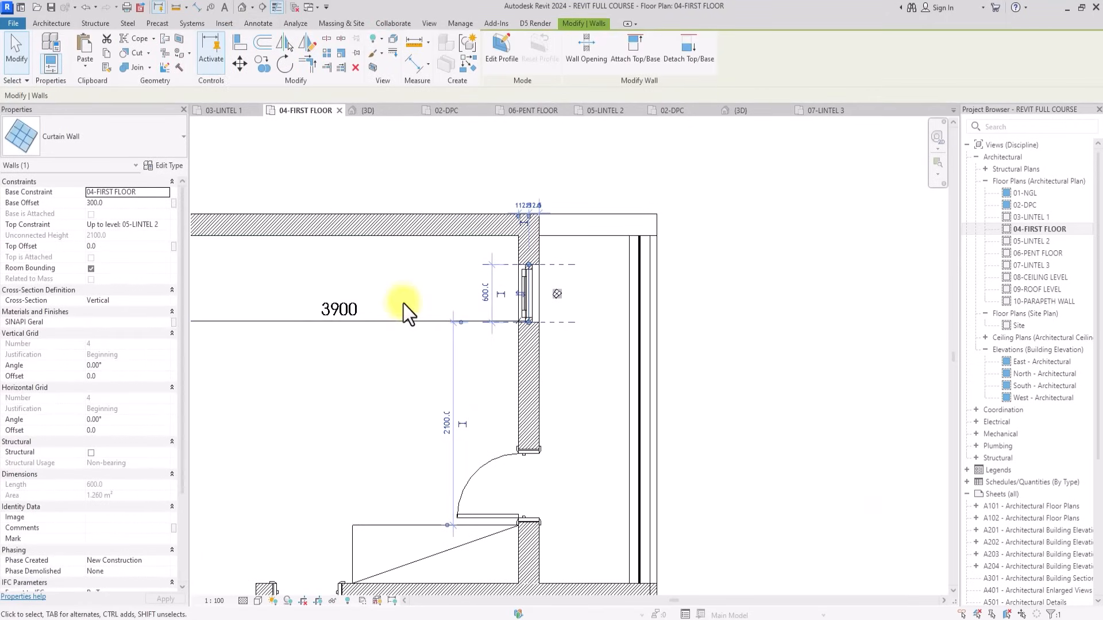
click(240, 63)
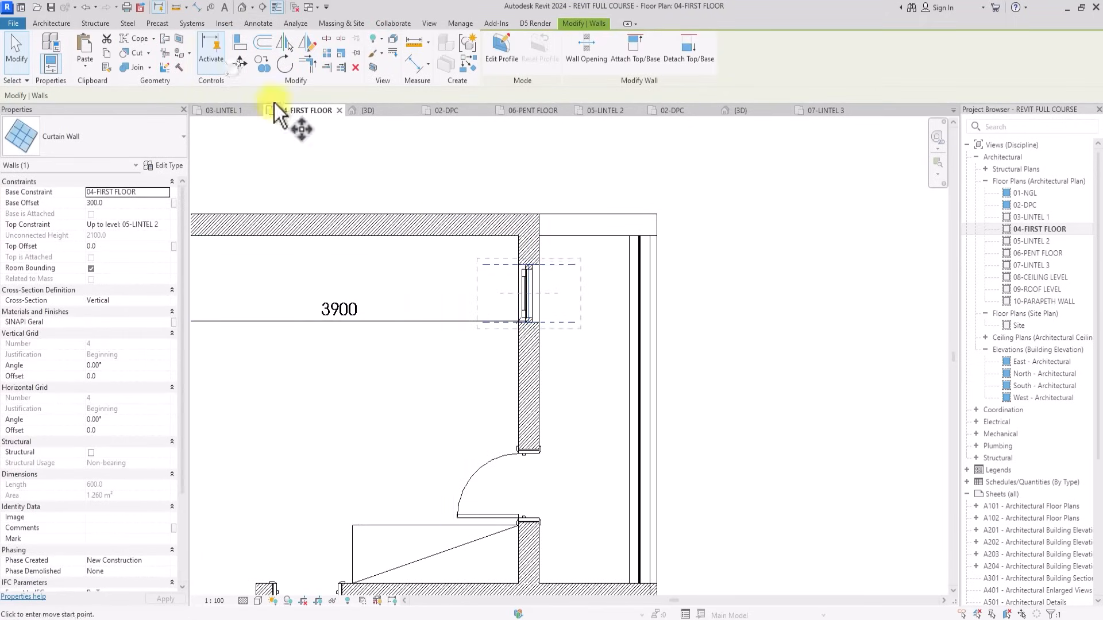
scroll(545, 327, up, 2)
click(545, 326)
scroll(544, 329, down, 2)
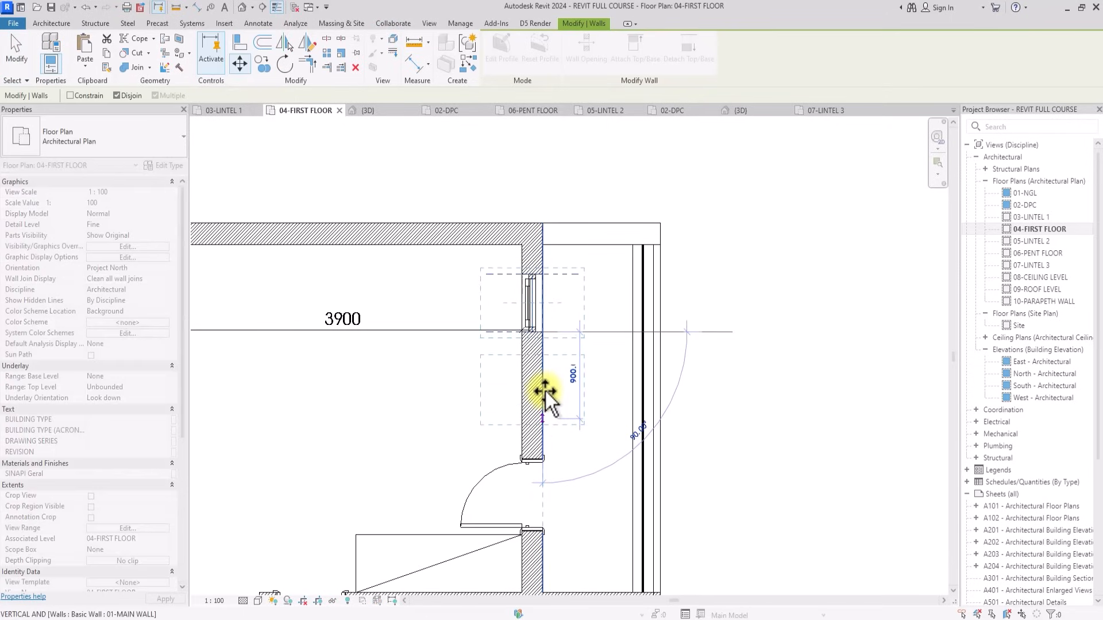
click(541, 417)
scroll(543, 417, down, 3)
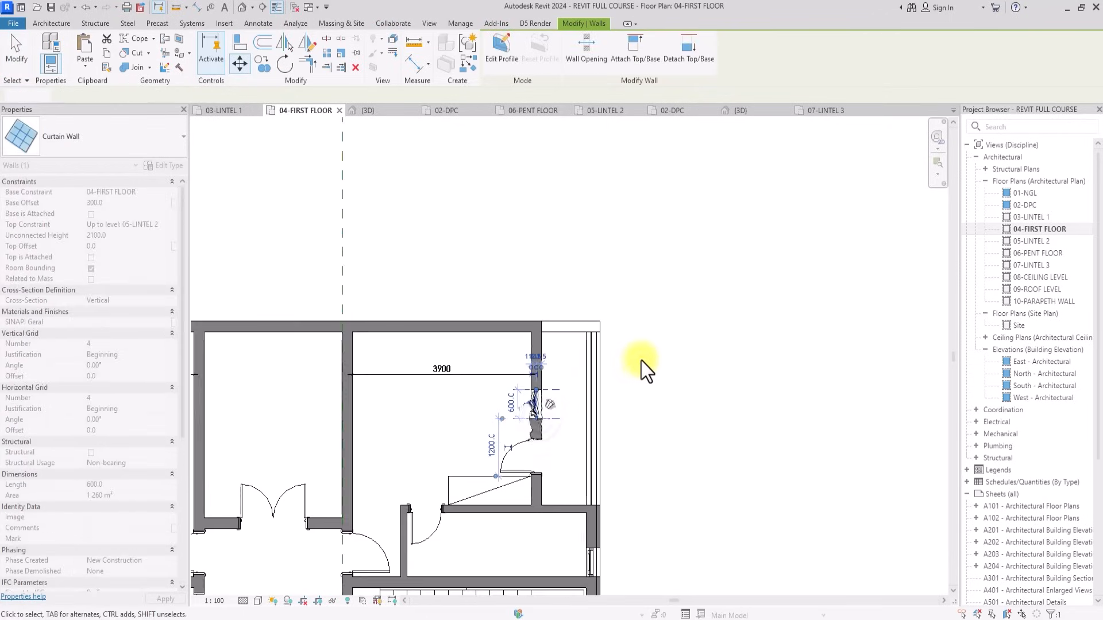
click(641, 360)
Mirror-copy the balcony wall's window about a diagonal axis through the room's outer corner, placing the copy in the rear wall.
scroll(643, 359, down, 3)
middle_drag(520, 465, 643, 360)
scroll(636, 320, up, 5)
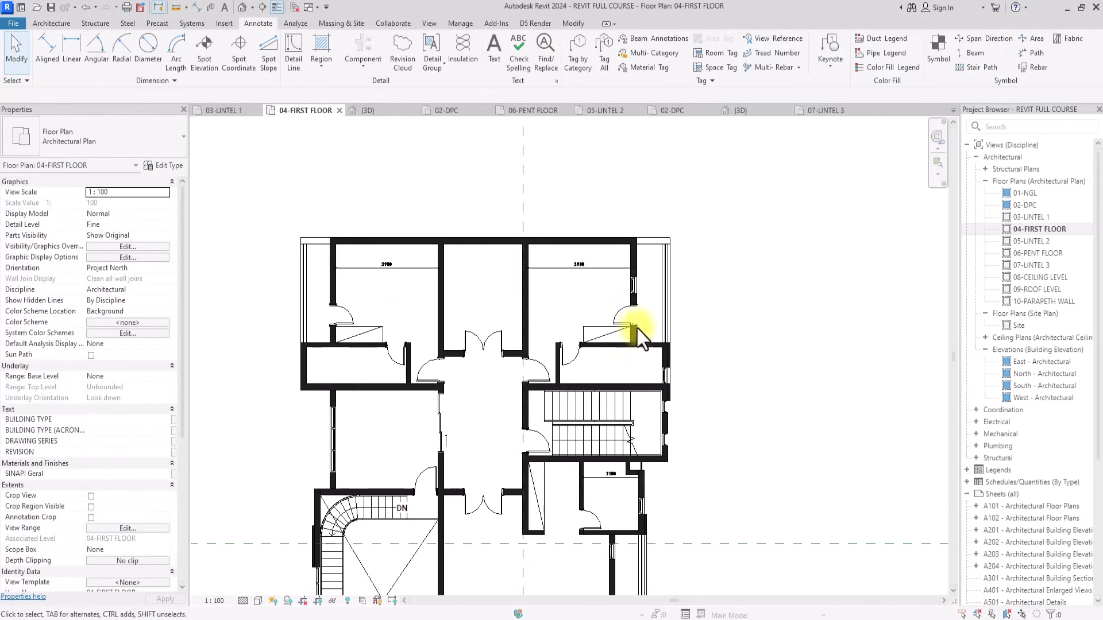
click(625, 244)
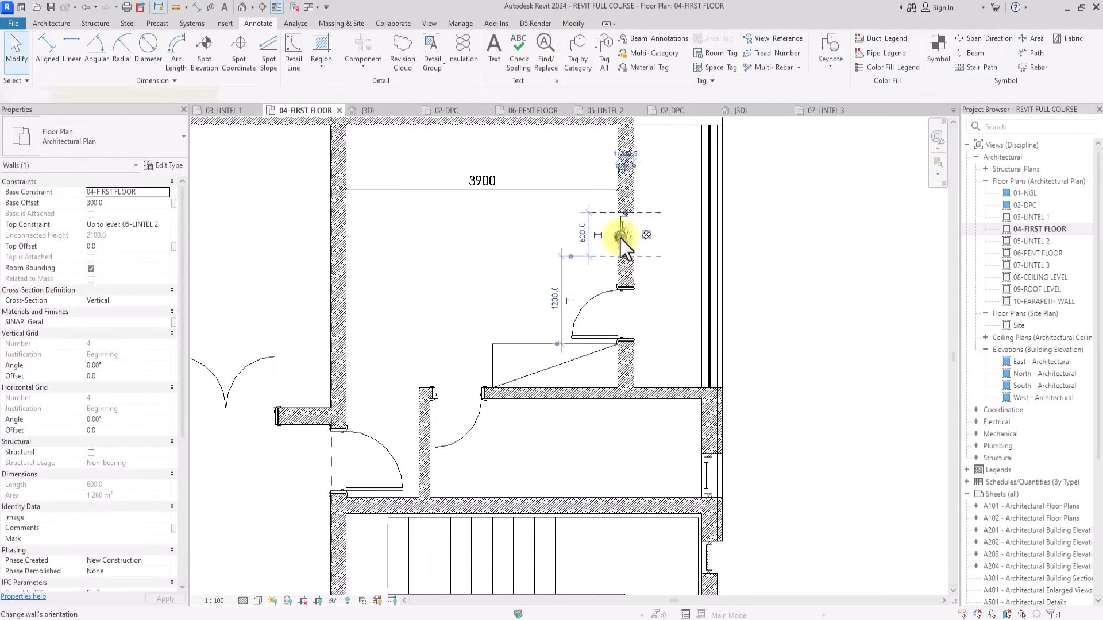
scroll(599, 225, up, 2)
click(311, 43)
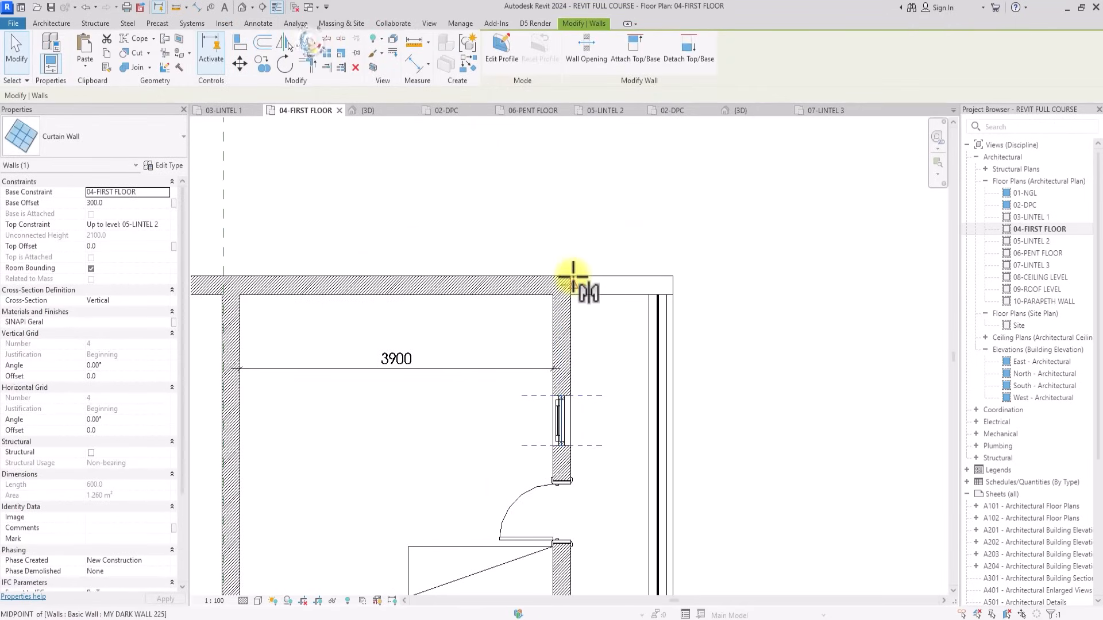
click(569, 277)
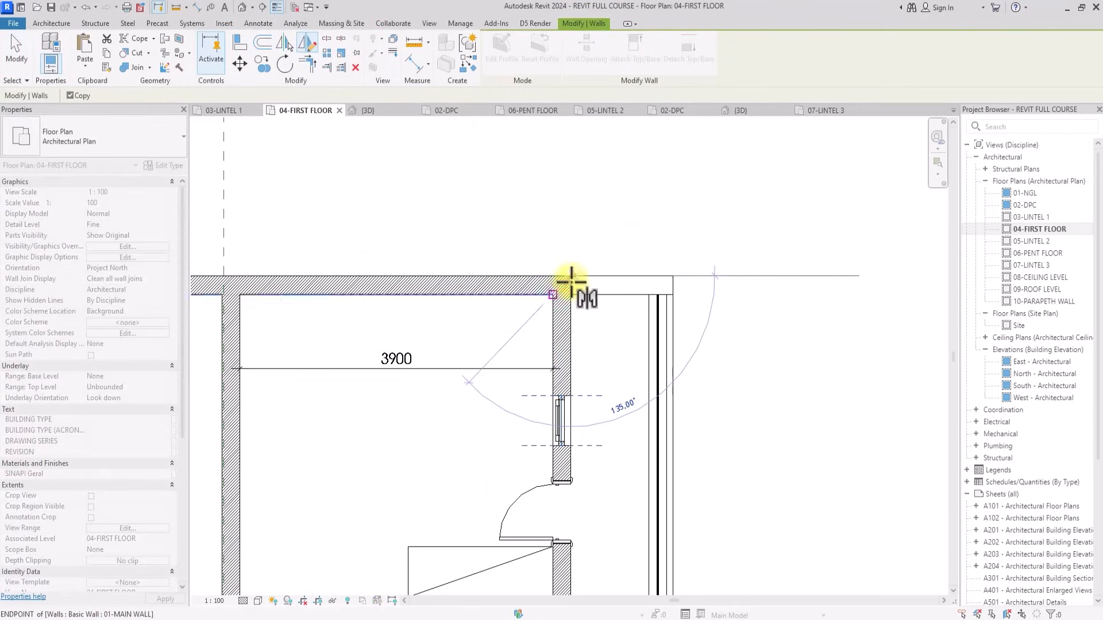
click(523, 326)
click(440, 291)
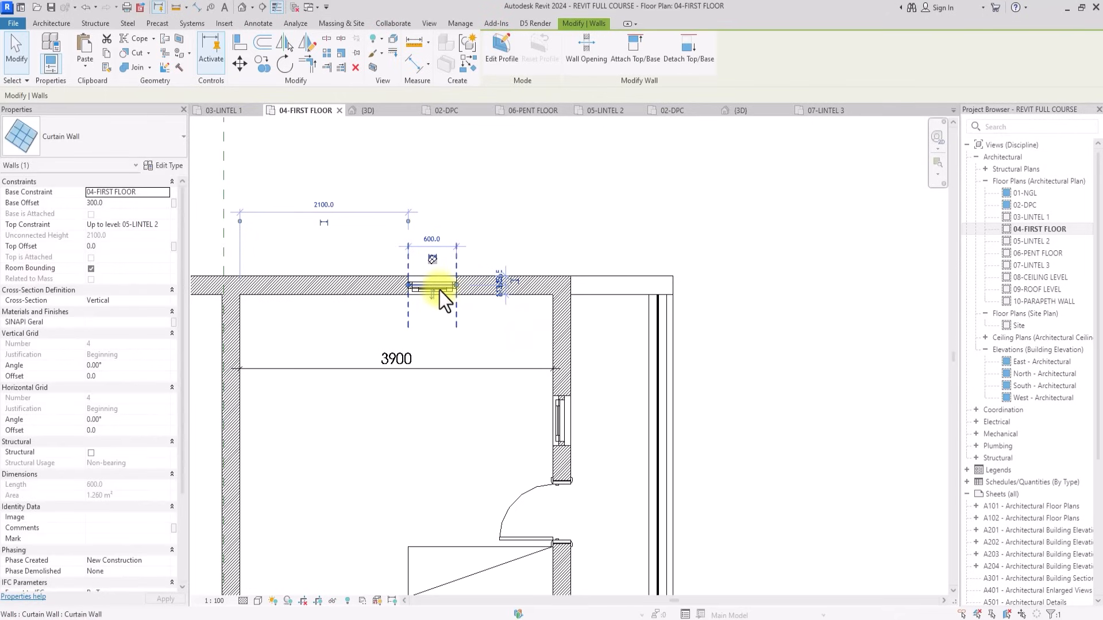
scroll(462, 201, down, 3)
click(461, 201)
scroll(462, 201, up, 3)
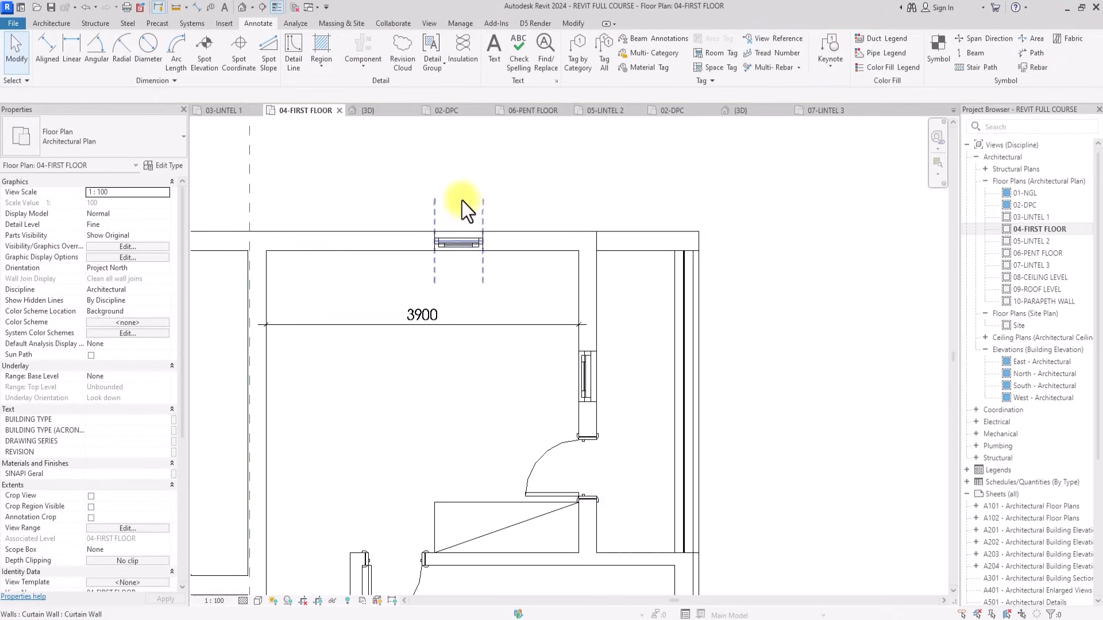
Move the rear wall's curtain wall window 900 mm horizontally toward the room's balcony-side corner.
scroll(462, 201, down, 5)
middle_drag(475, 205, 566, 239)
scroll(566, 239, up, 3)
click(584, 245)
scroll(584, 246, up, 2)
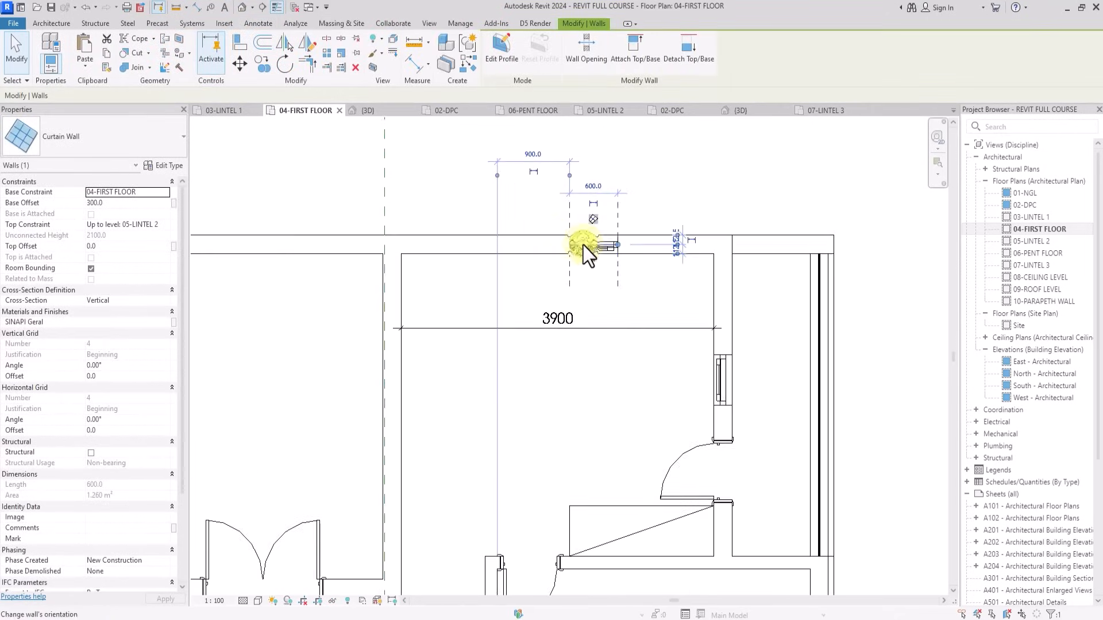
click(240, 68)
scroll(617, 260, up, 2)
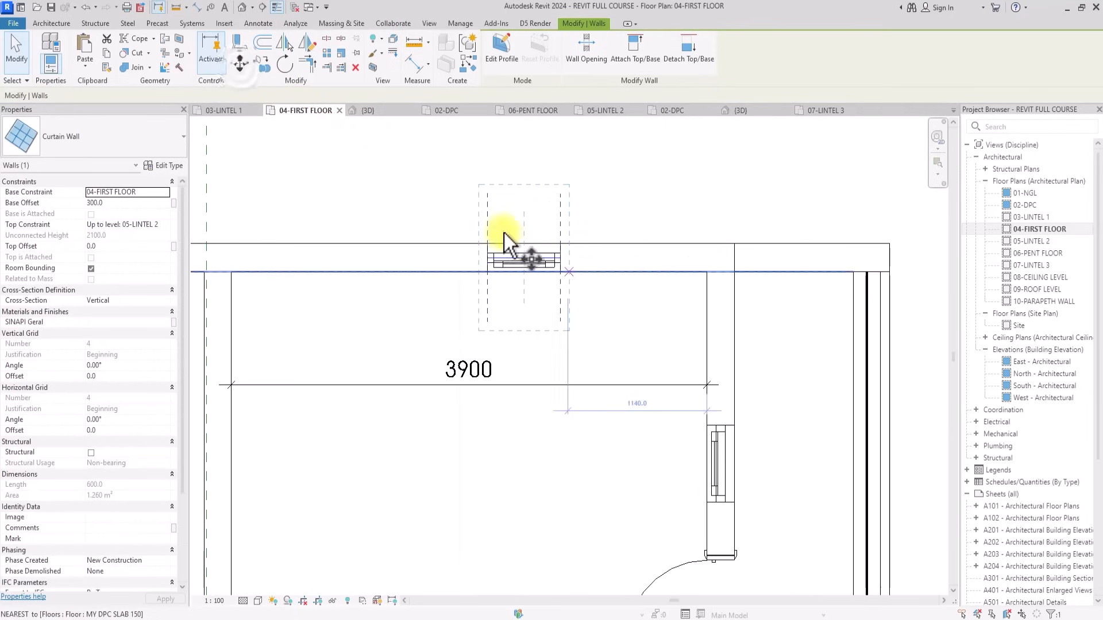
click(562, 271)
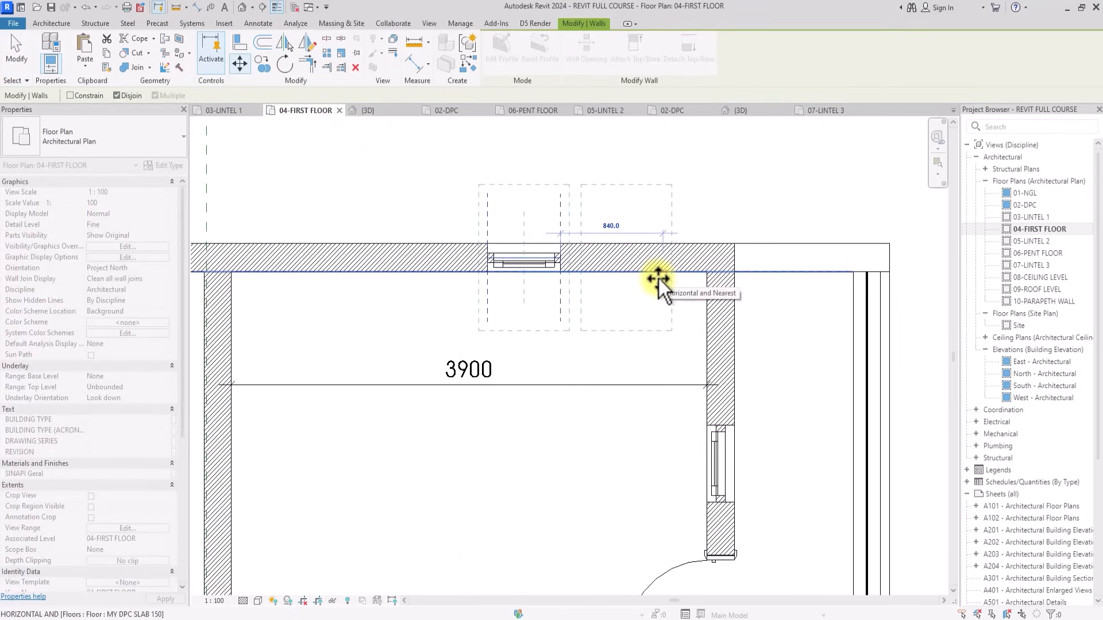
text(900)
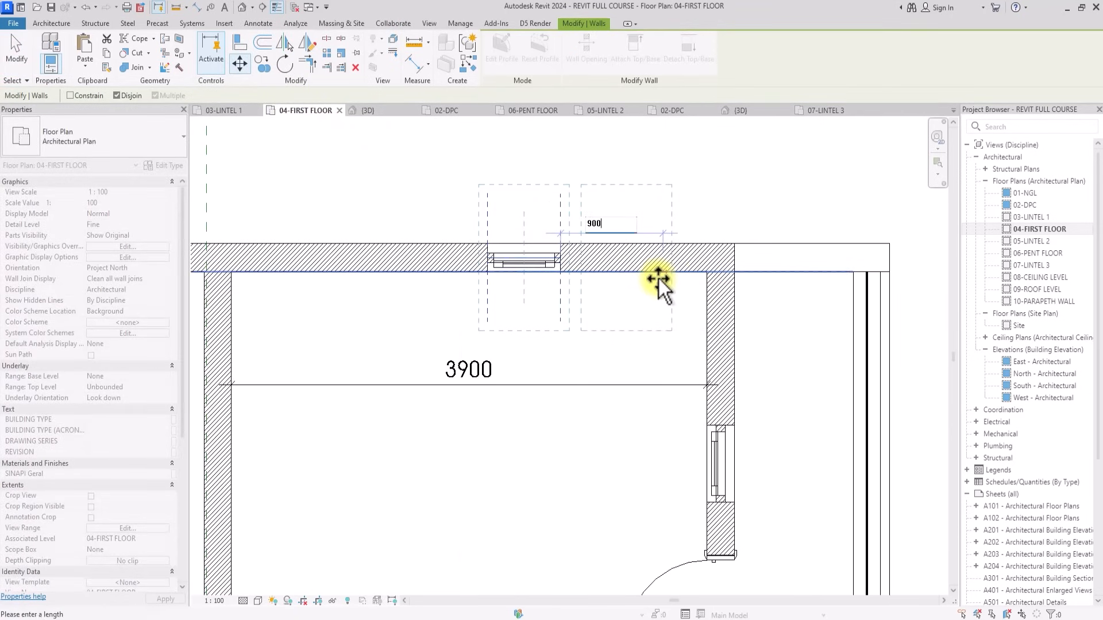
key(Return)
scroll(658, 278, down, 2)
scroll(658, 278, down, 1)
key(Escape)
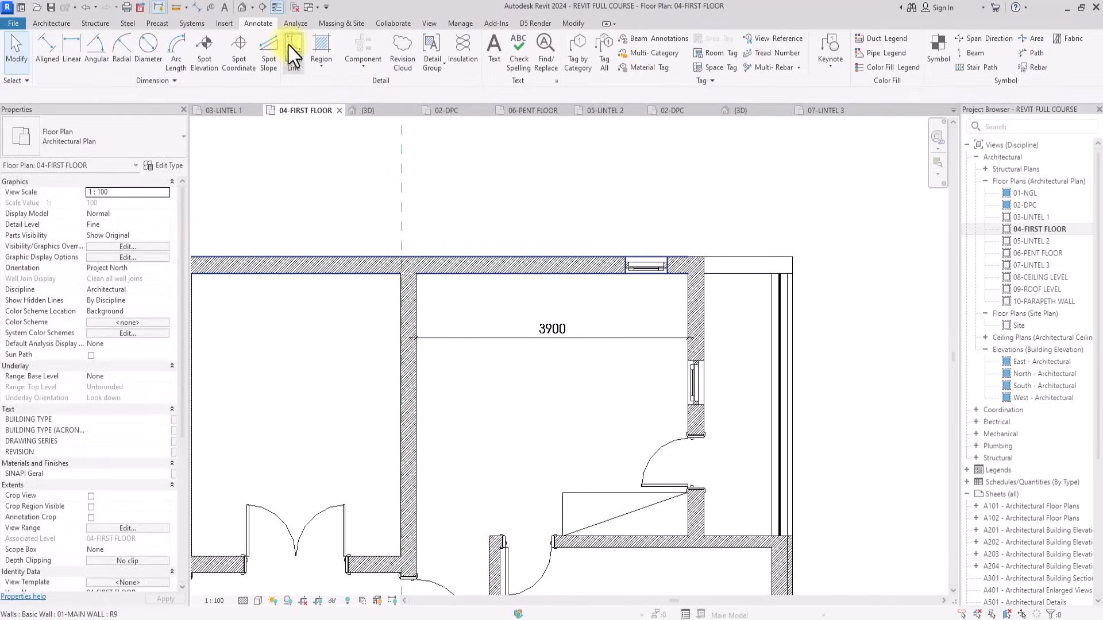
Draw a horizontal thin detail line 3900 mm long across the room, between the inner faces of its two side walls.
click(289, 47)
click(417, 310)
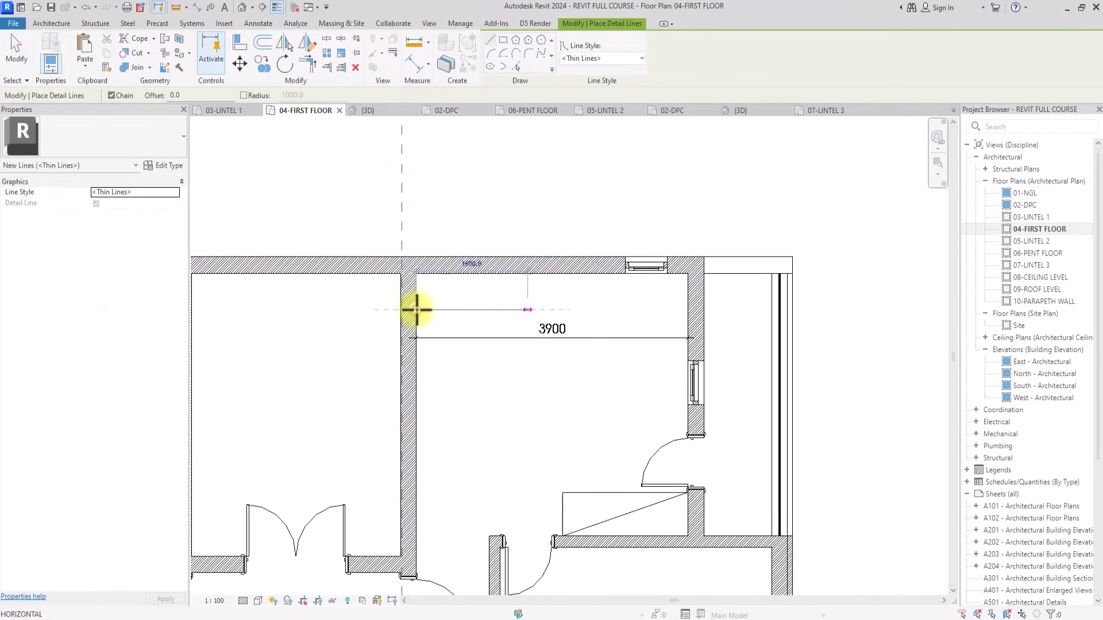
click(686, 310)
key(Escape)
key(Escape)
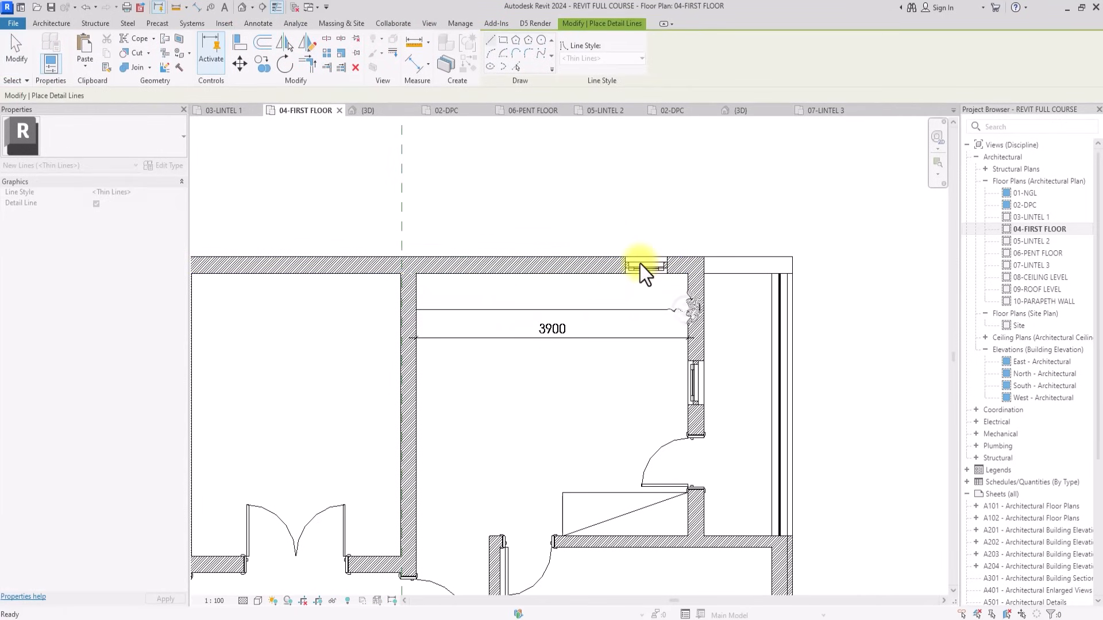
Mirror-copy the rear wall window about a vertical axis through the midpoint of the horizontal detail line.
click(641, 265)
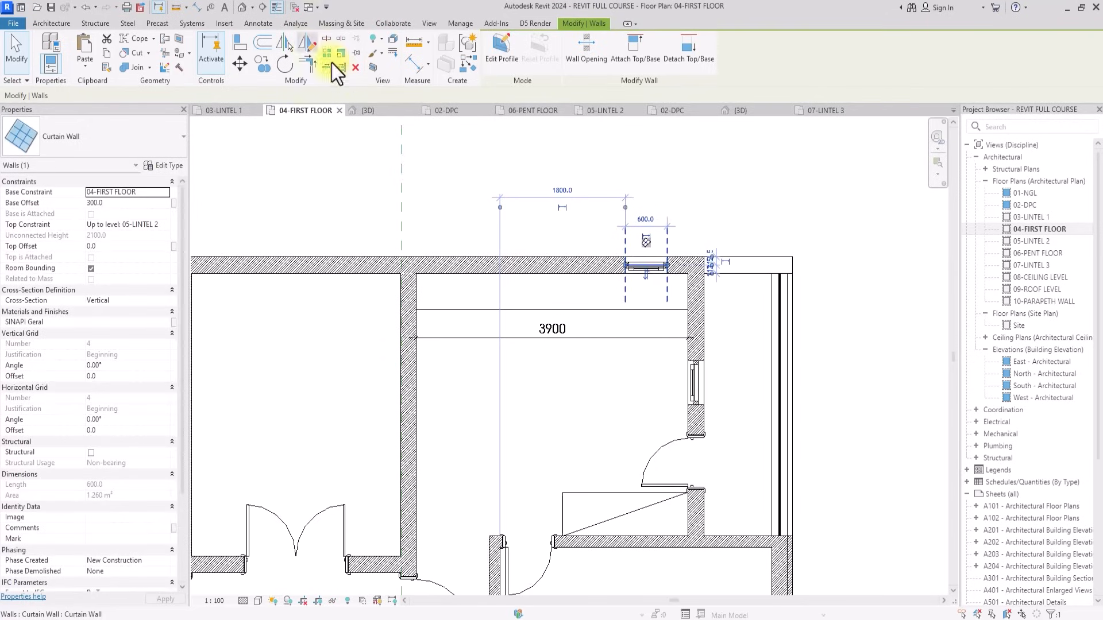
click(308, 44)
click(552, 310)
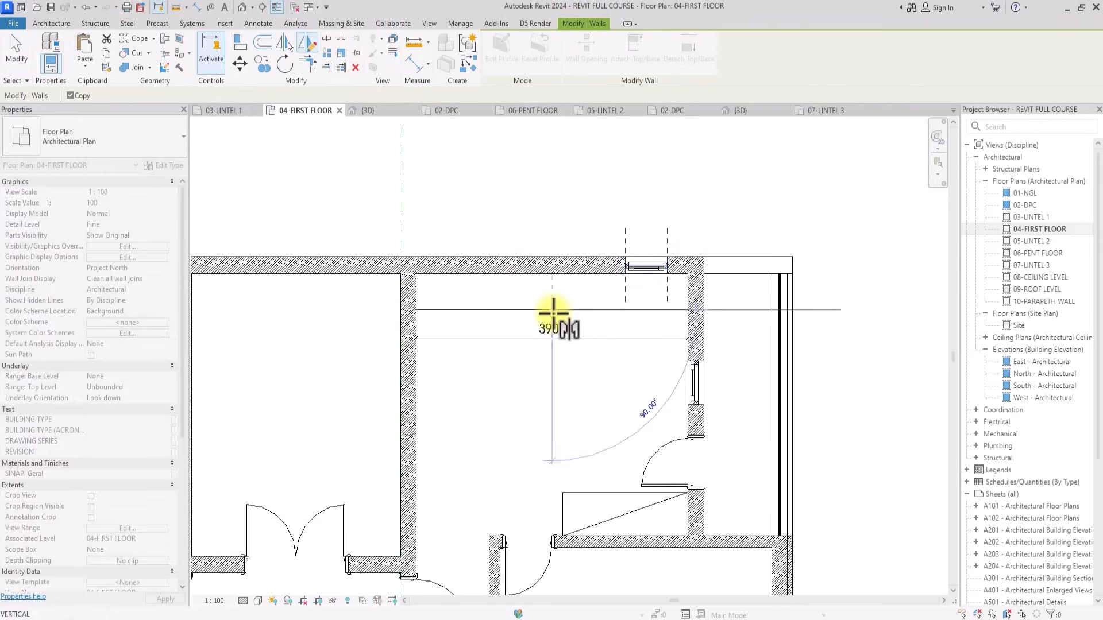
click(553, 226)
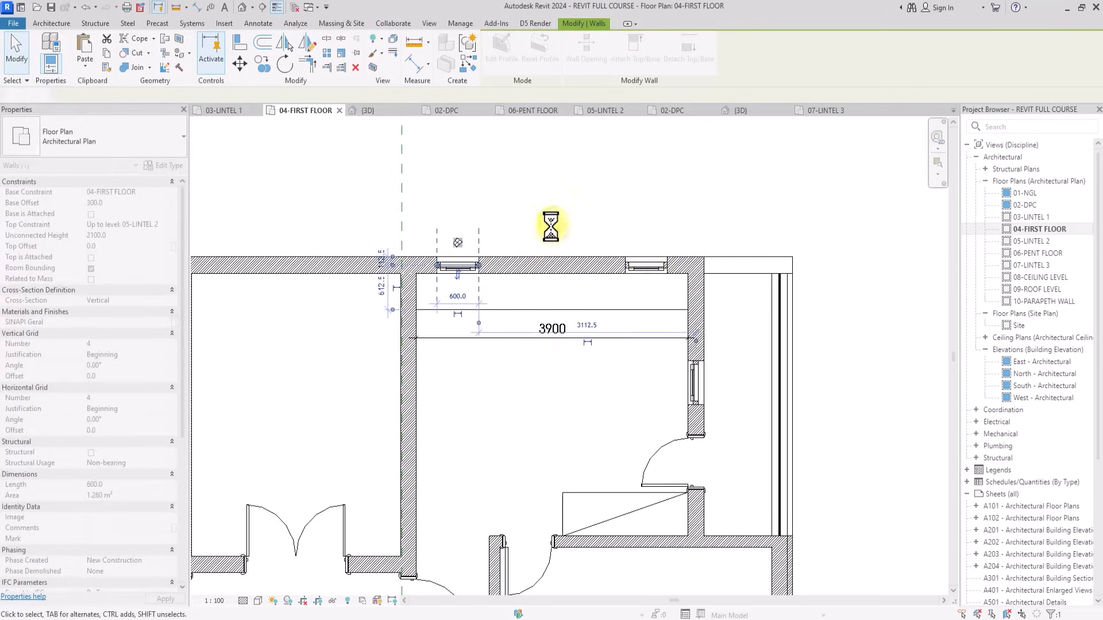
Delete the horizontal detail line that crosses the room below the two rear windows.
scroll(500, 299, down, 4)
click(495, 306)
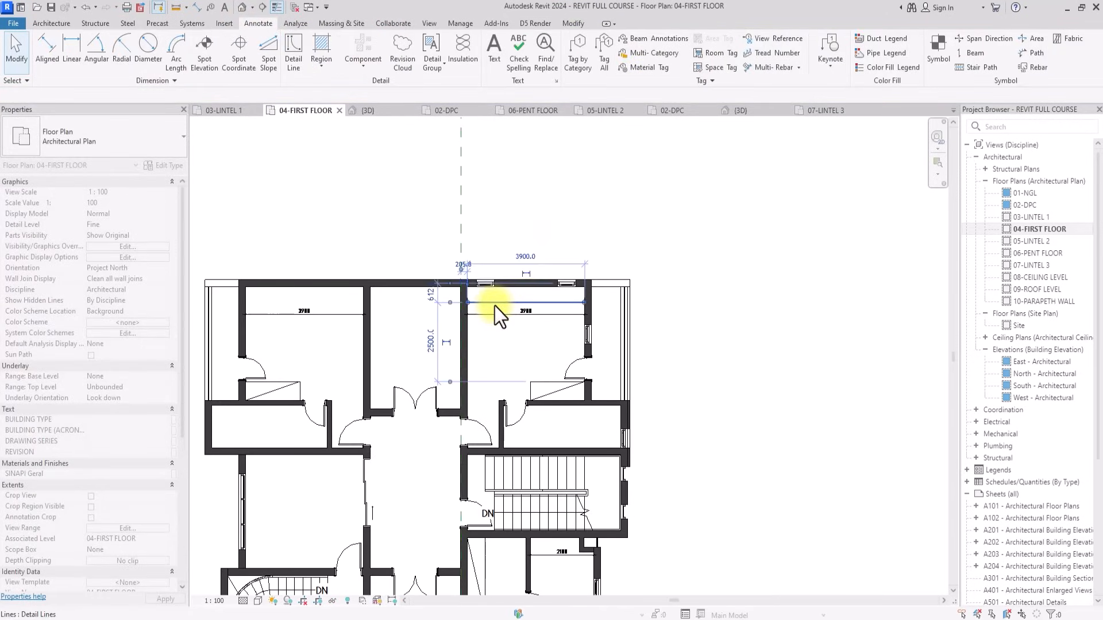
key(Escape)
scroll(495, 306, up, 3)
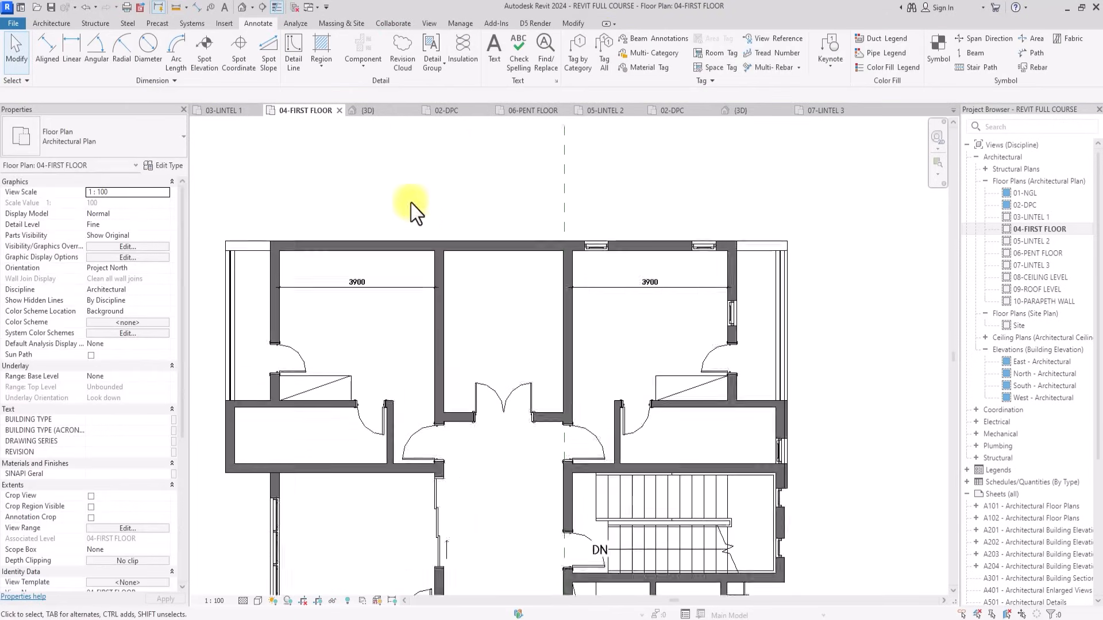
Draw a thin detail line along the inner face of the central room's rear wall, between its two side walls.
click(295, 61)
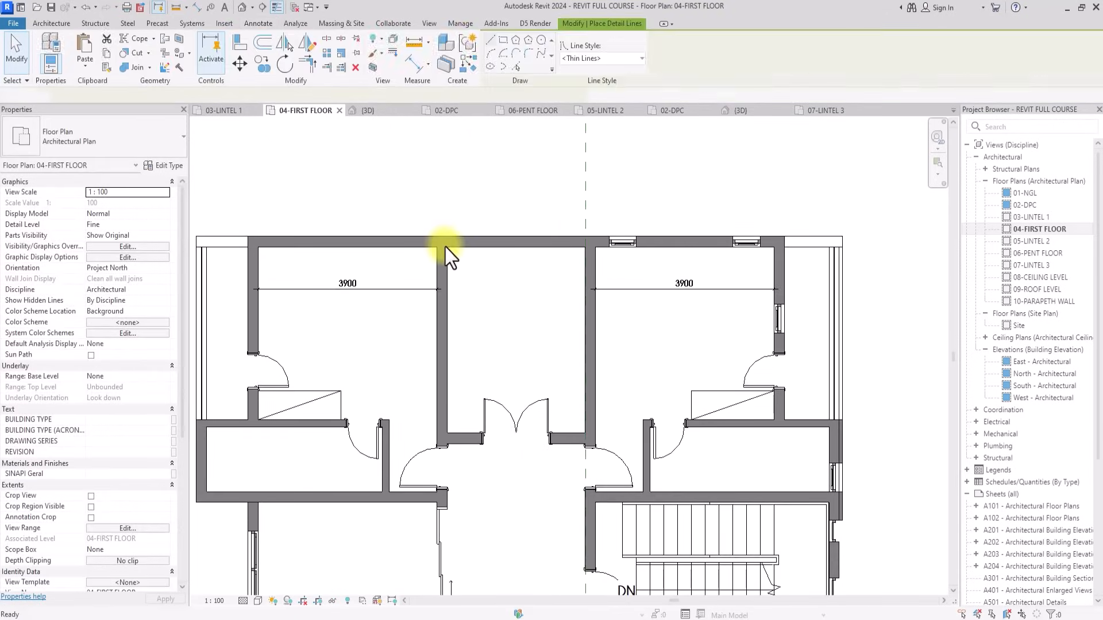
click(445, 247)
click(583, 249)
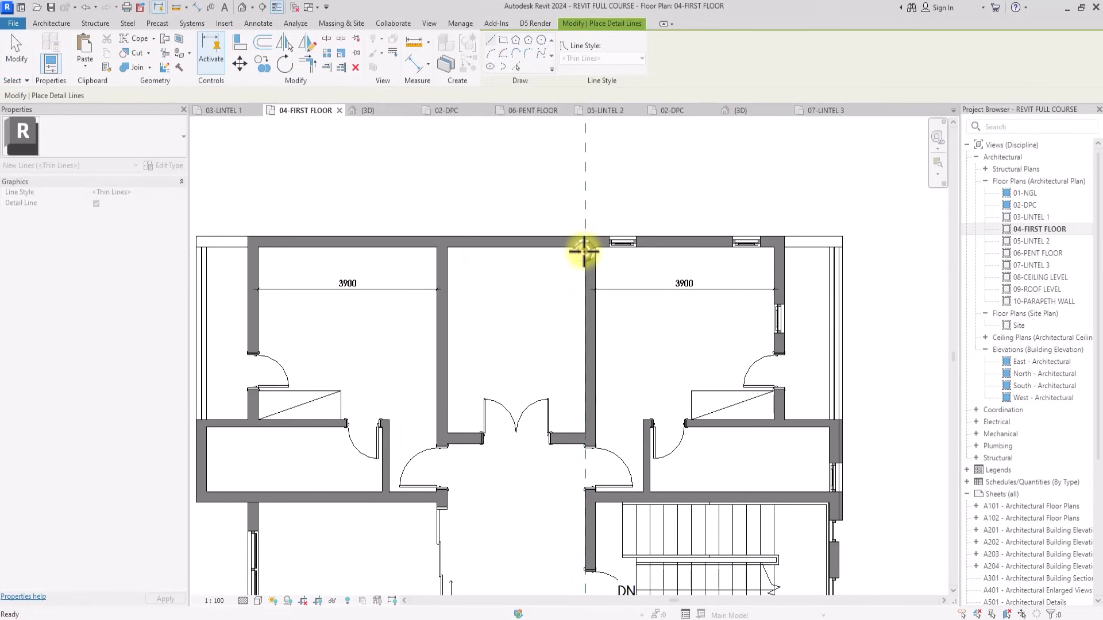
key(Escape)
key(Escape)
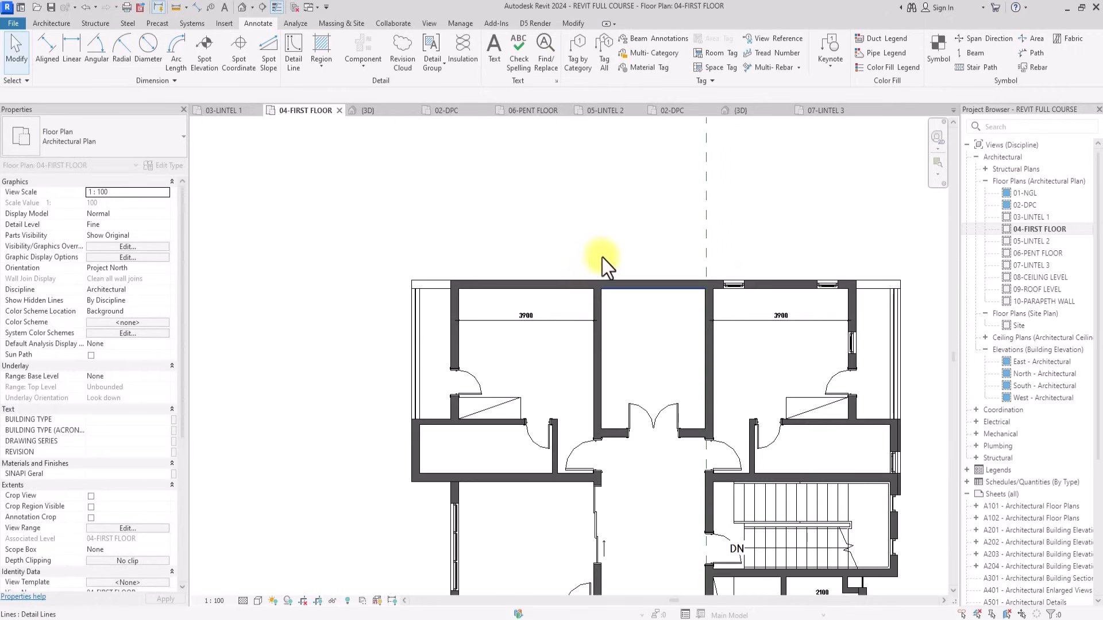
Mirror-copy the two rear wall windows and the balcony wall window to the opposite bedroom, about a vertical axis through the central room's rear wall midpoint.
scroll(710, 287, up, 3)
click(729, 291)
scroll(735, 233, down, 1)
click(735, 244)
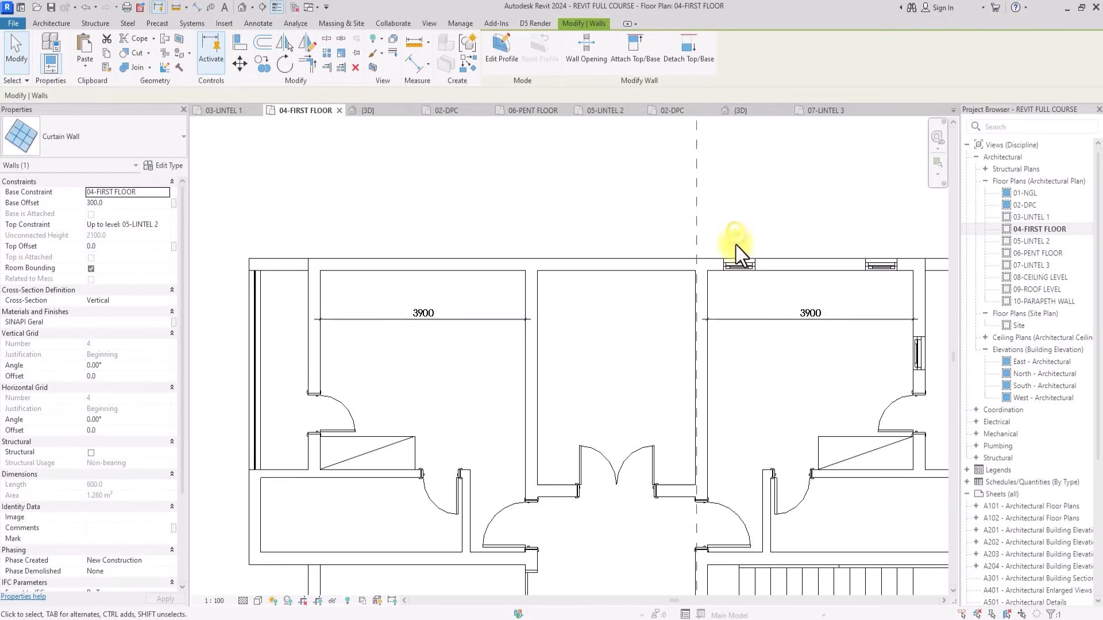
click(736, 263)
scroll(737, 264, down, 2)
click(723, 274)
scroll(718, 278, up, 2)
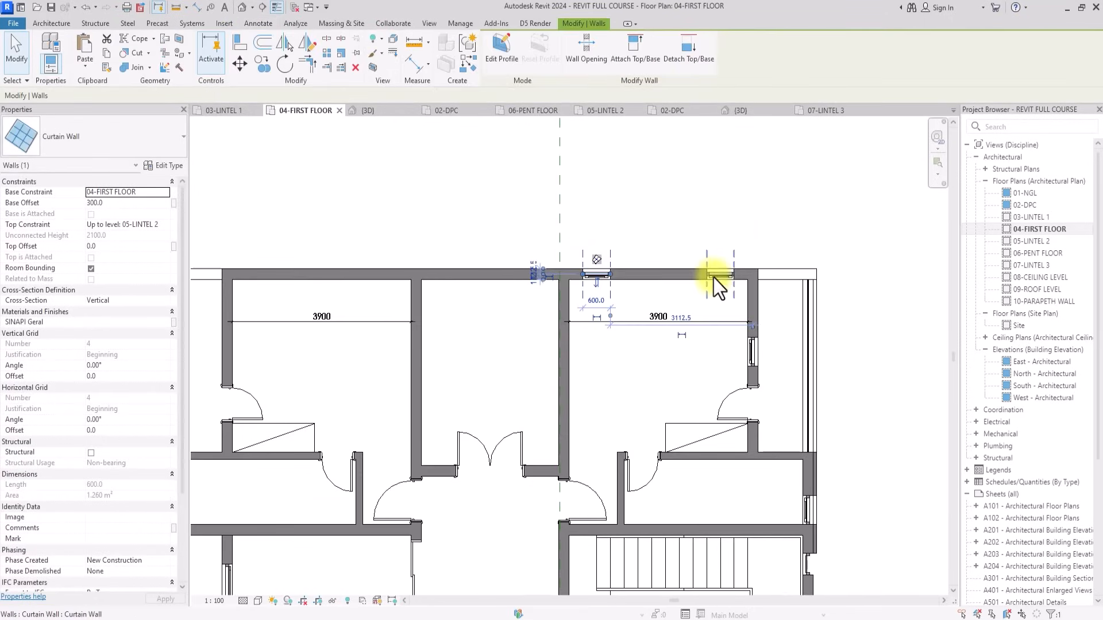
ctrl+click(753, 361)
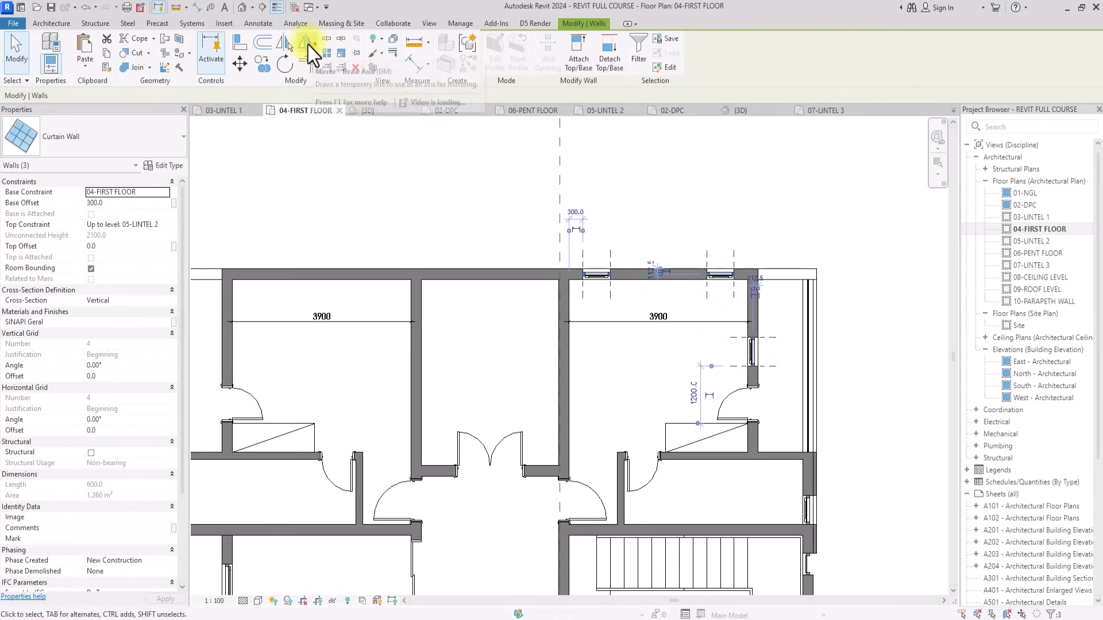
click(307, 44)
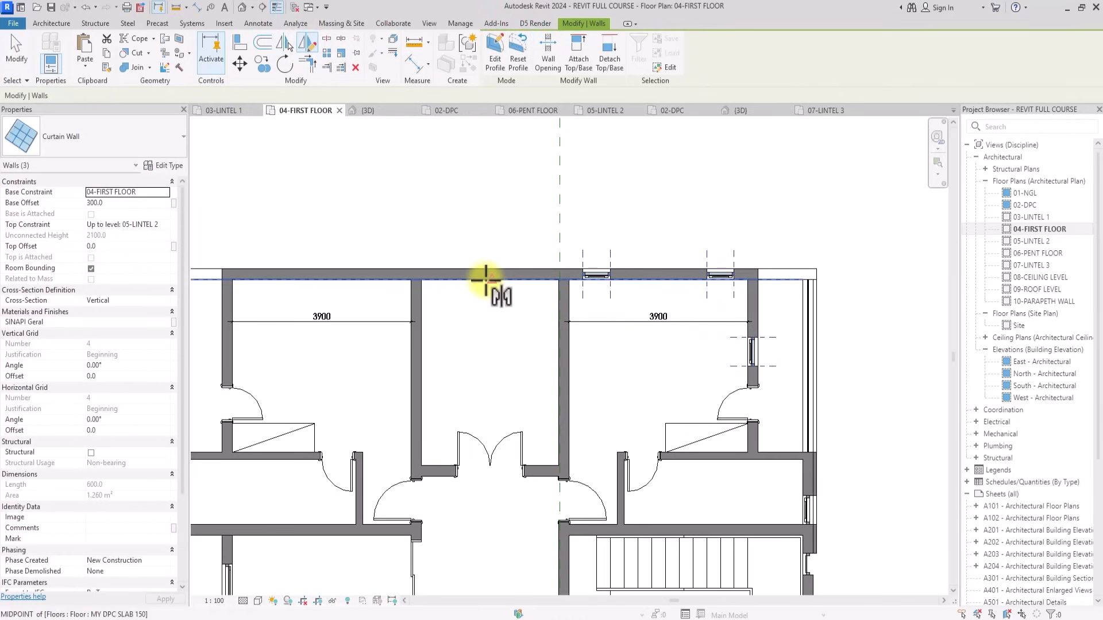
scroll(486, 282, up, 2)
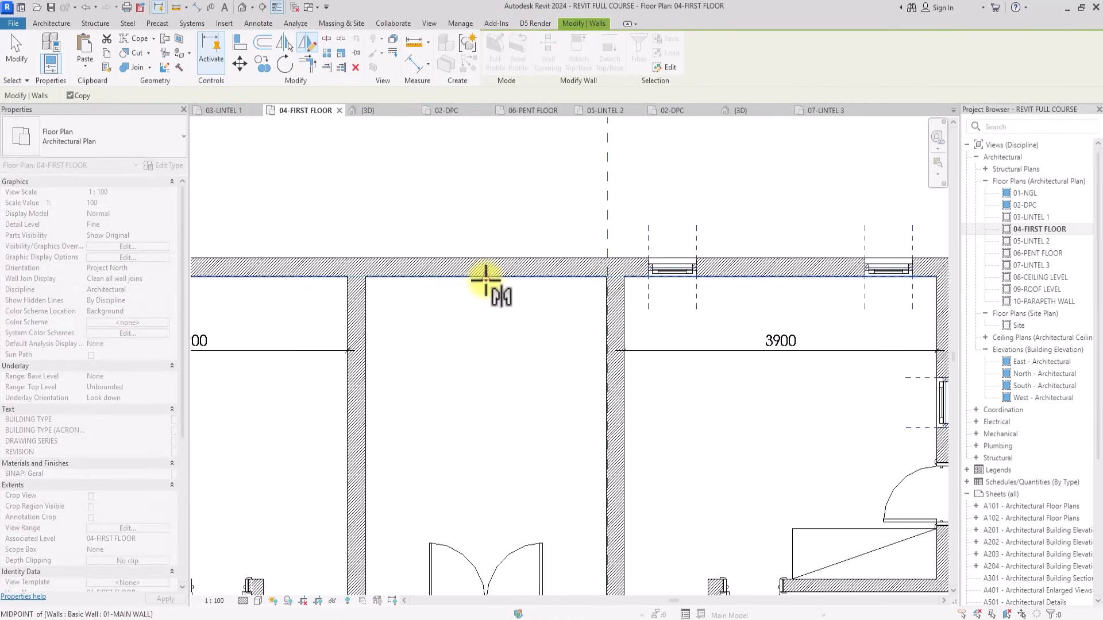
click(486, 282)
click(485, 337)
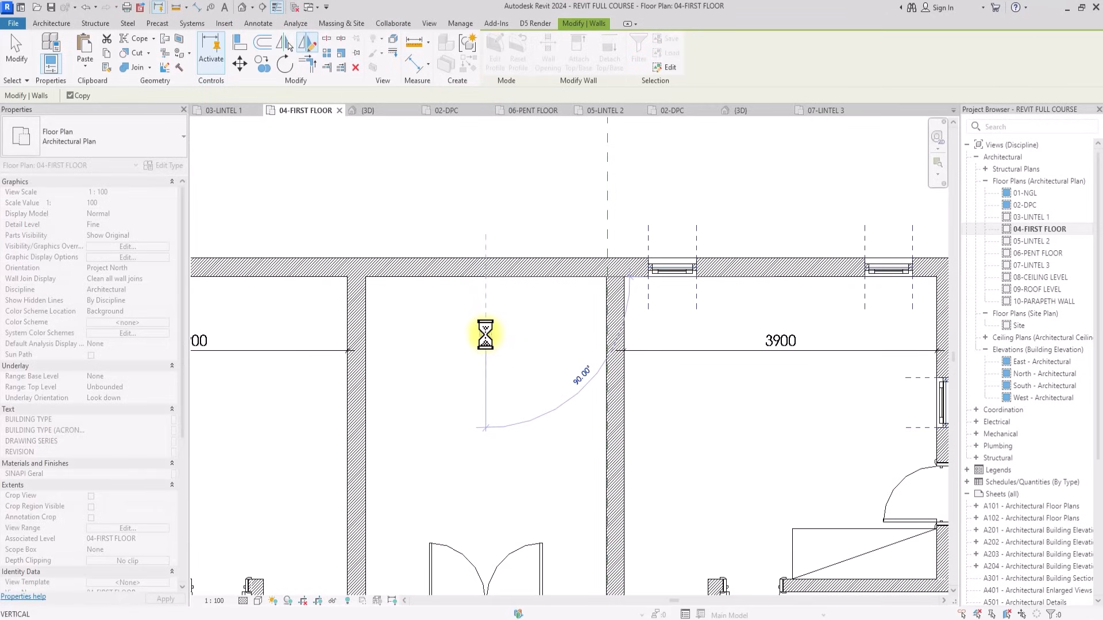
scroll(485, 339, down, 1)
scroll(479, 270, down, 3)
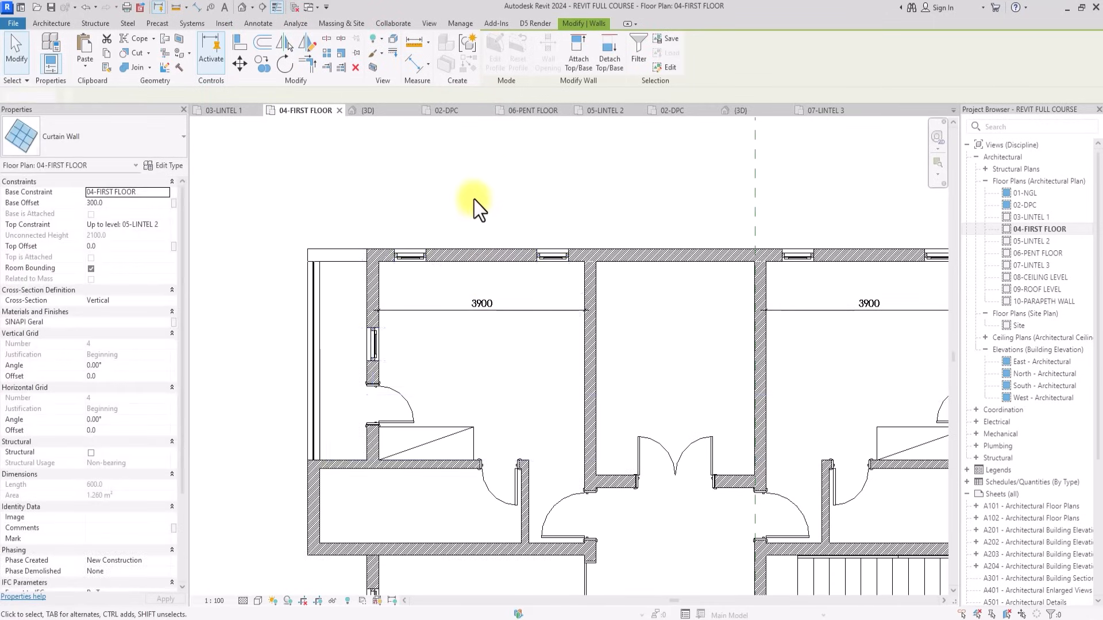
key(Escape)
Mirror-copy the small room's side wall window to the opposite side wall, about the vertical axis through the central room's rear wall midpoint.
middle_drag(580, 209, 492, 215)
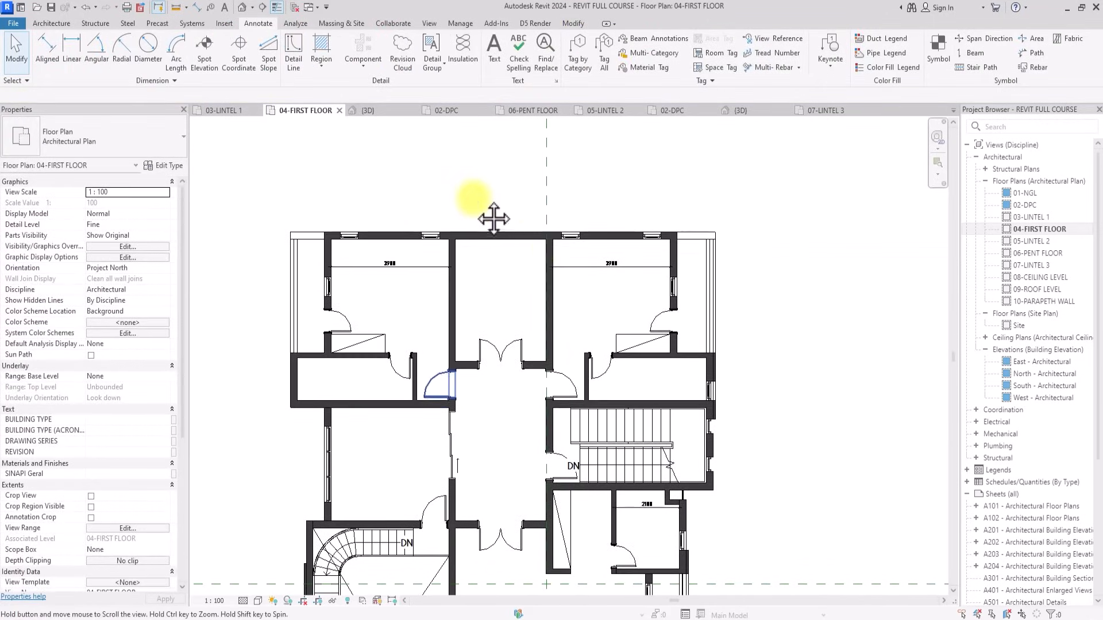
scroll(714, 394, up, 2)
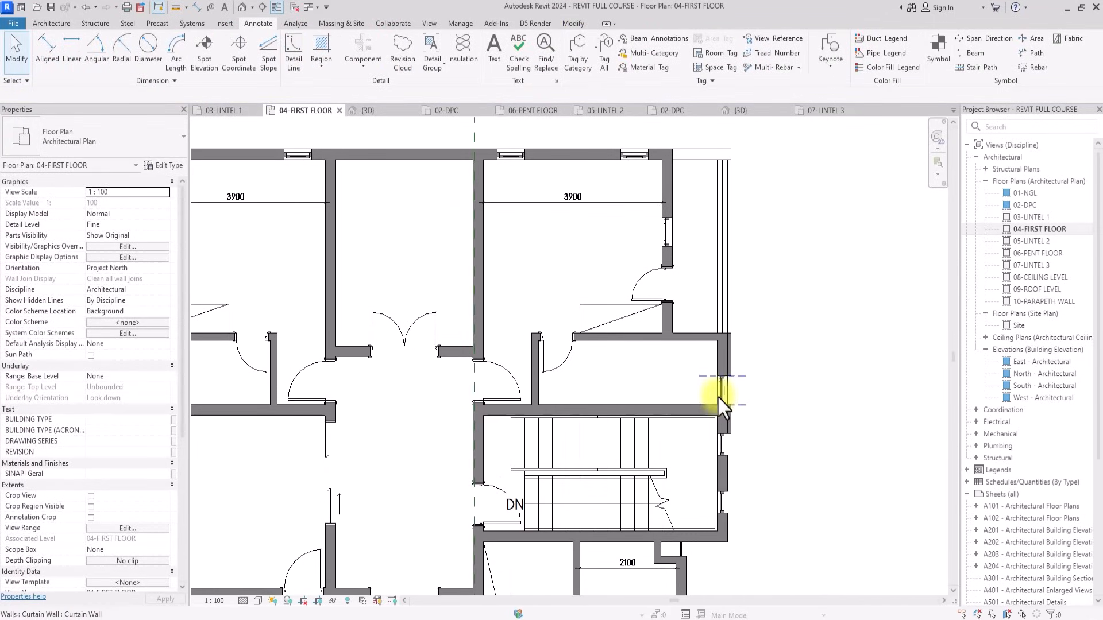
scroll(717, 395, down, 2)
click(715, 393)
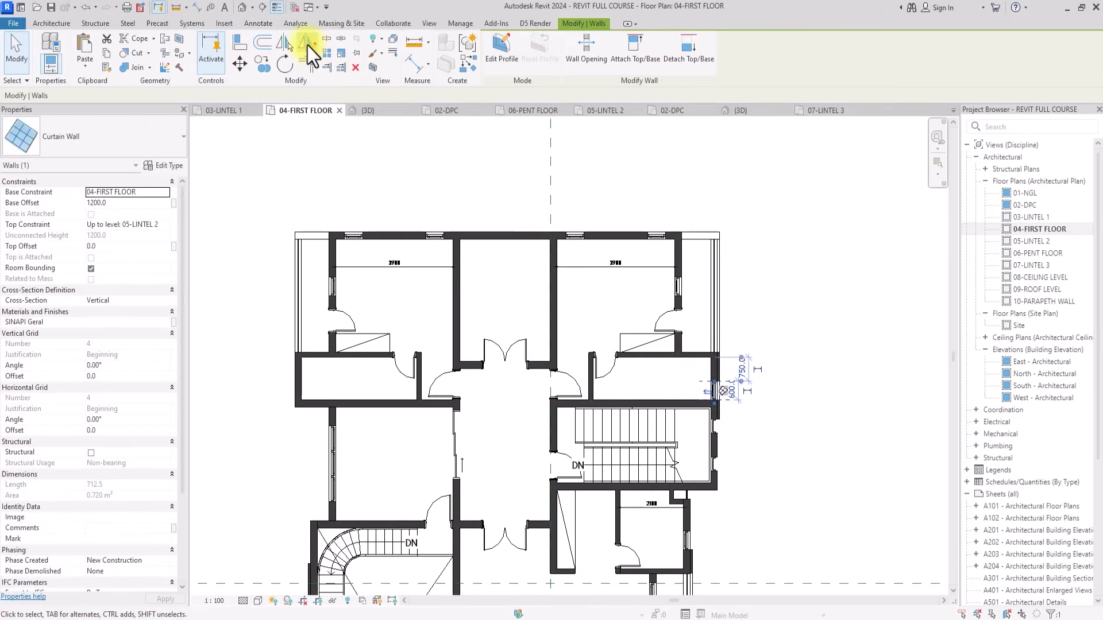
click(308, 45)
scroll(507, 236, up, 3)
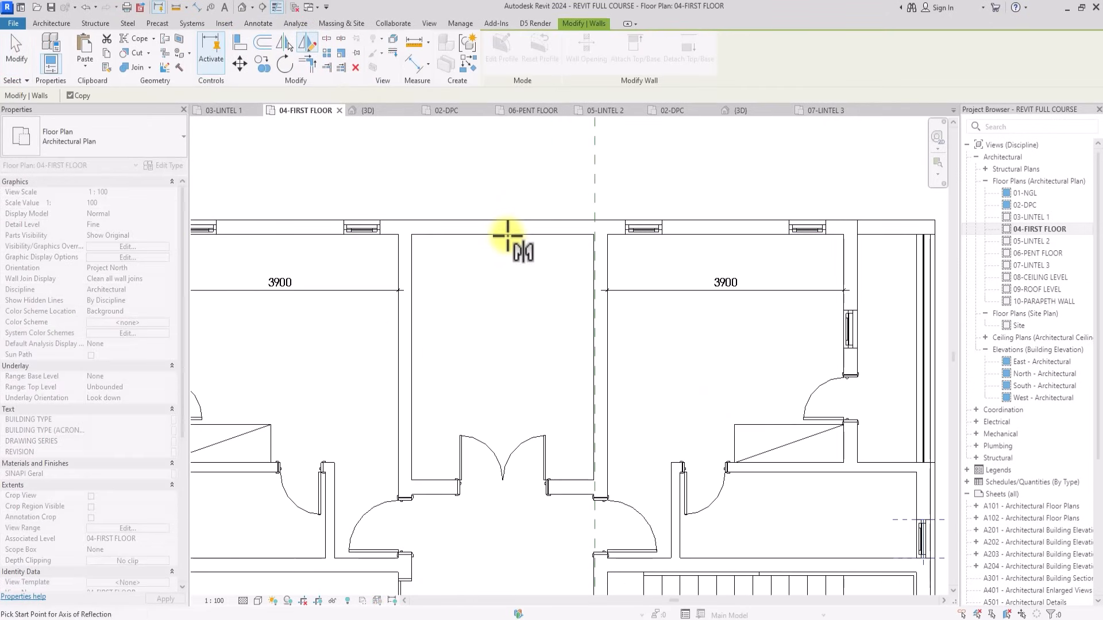
click(500, 236)
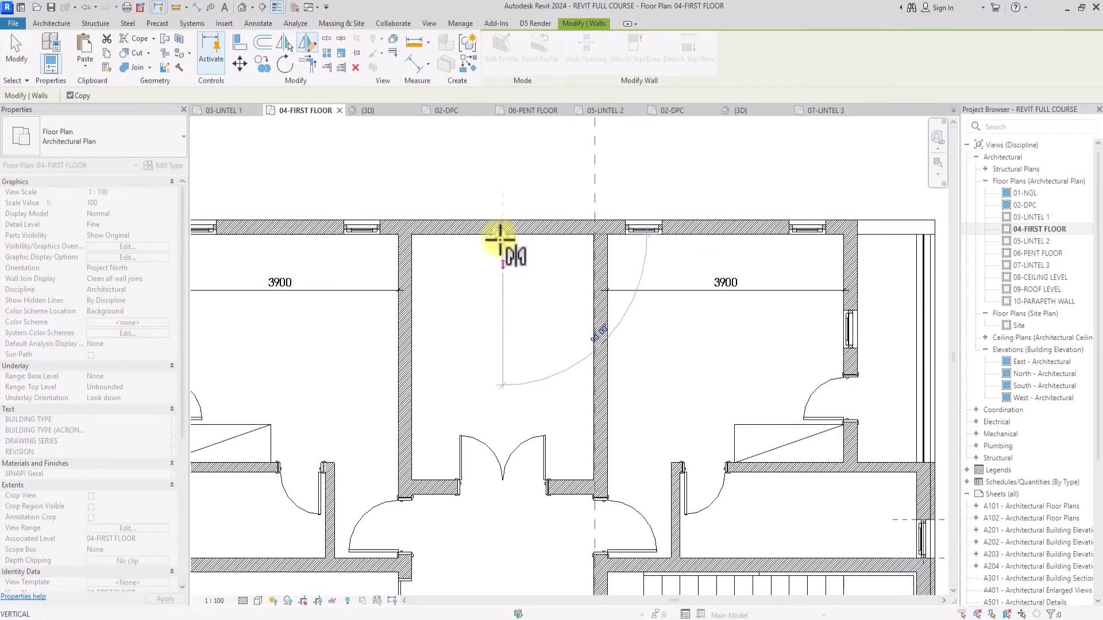
click(500, 276)
scroll(499, 267, down, 4)
key(Escape)
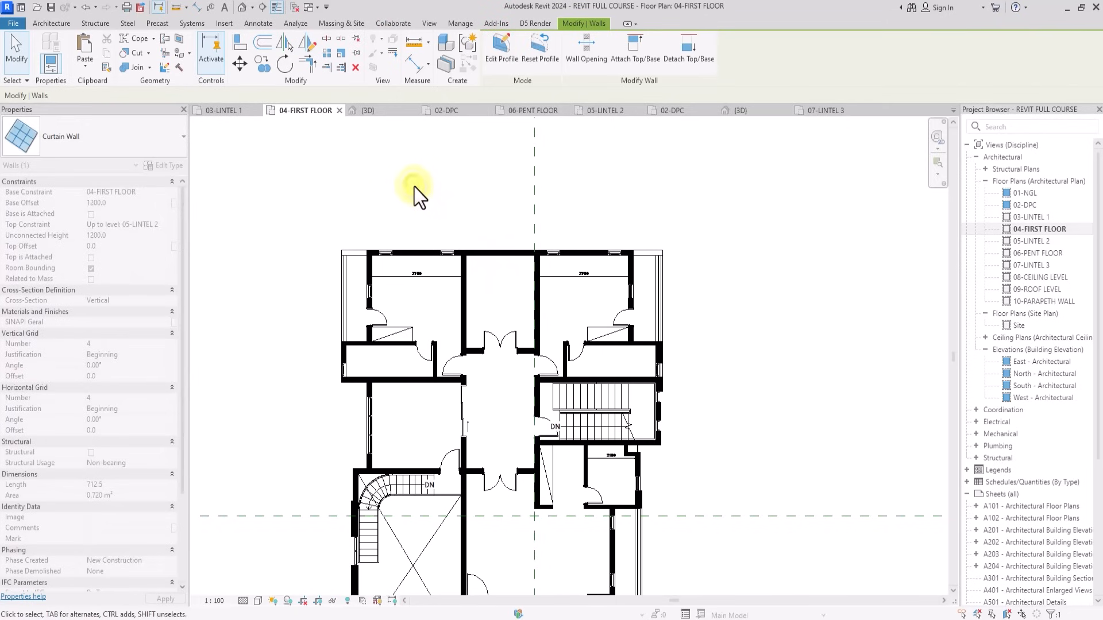
Move the mirrored small-room window 75 mm horizontally inward to the centreline of the side wall.
scroll(414, 187, up, 5)
middle_drag(594, 460, 457, 384)
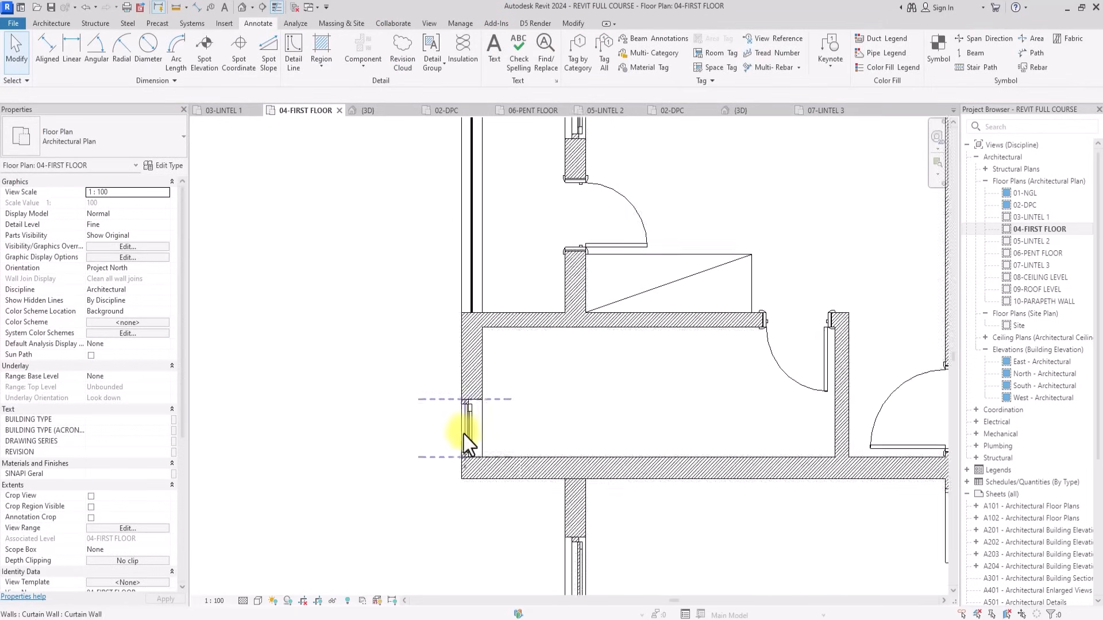
scroll(464, 439, up, 2)
key(Tab)
click(465, 440)
middle_drag(464, 440, 384, 308)
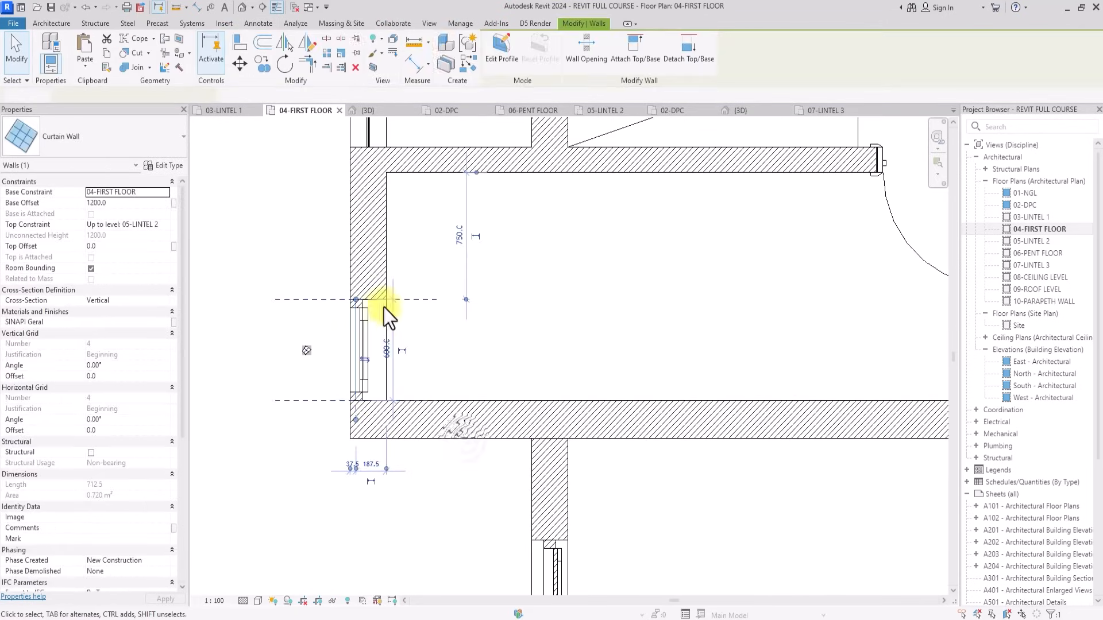
click(237, 64)
scroll(271, 125, up, 2)
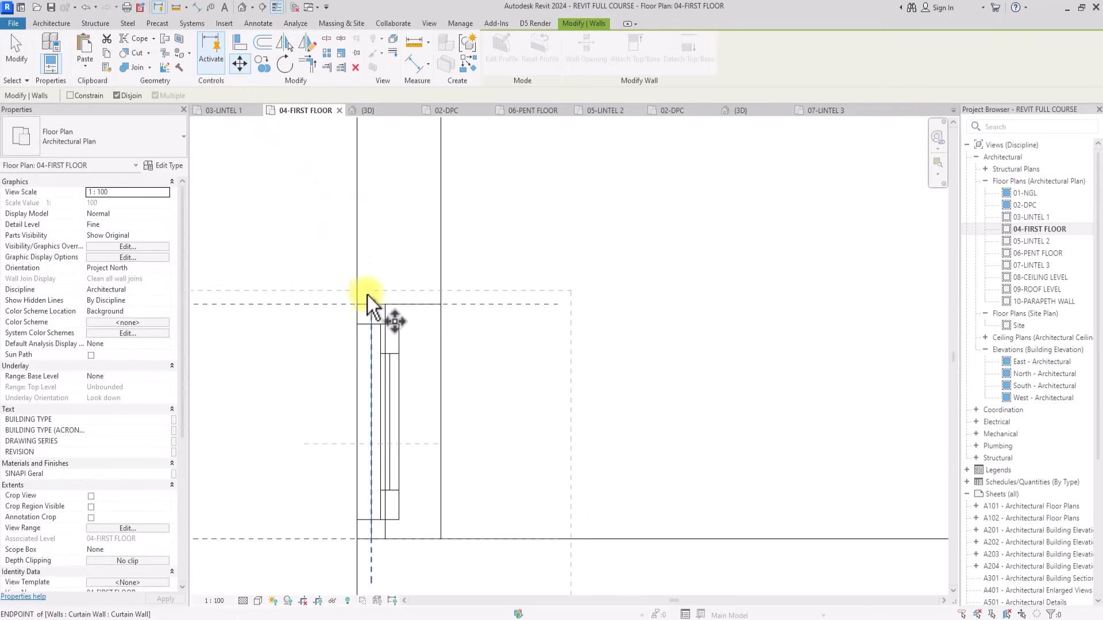
click(400, 305)
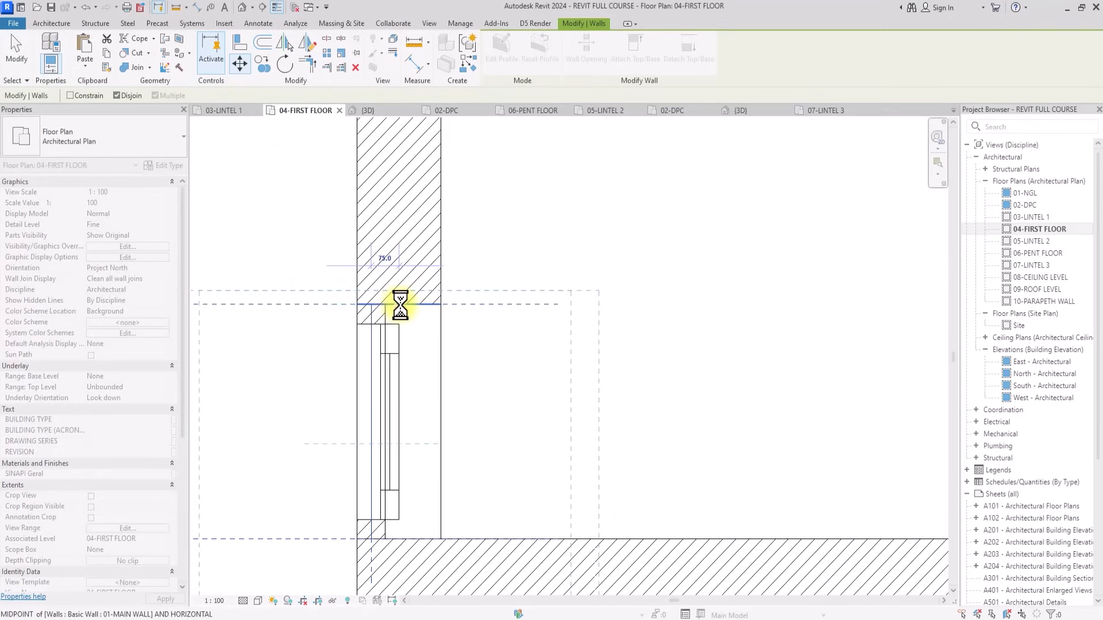
scroll(401, 305, down, 2)
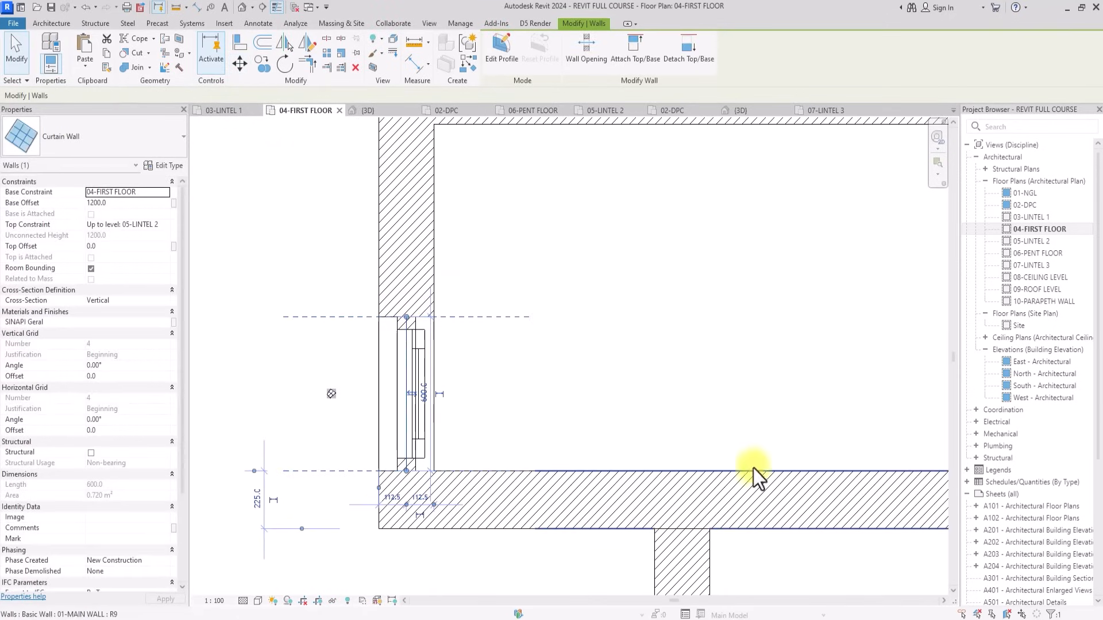
scroll(878, 526, down, 3)
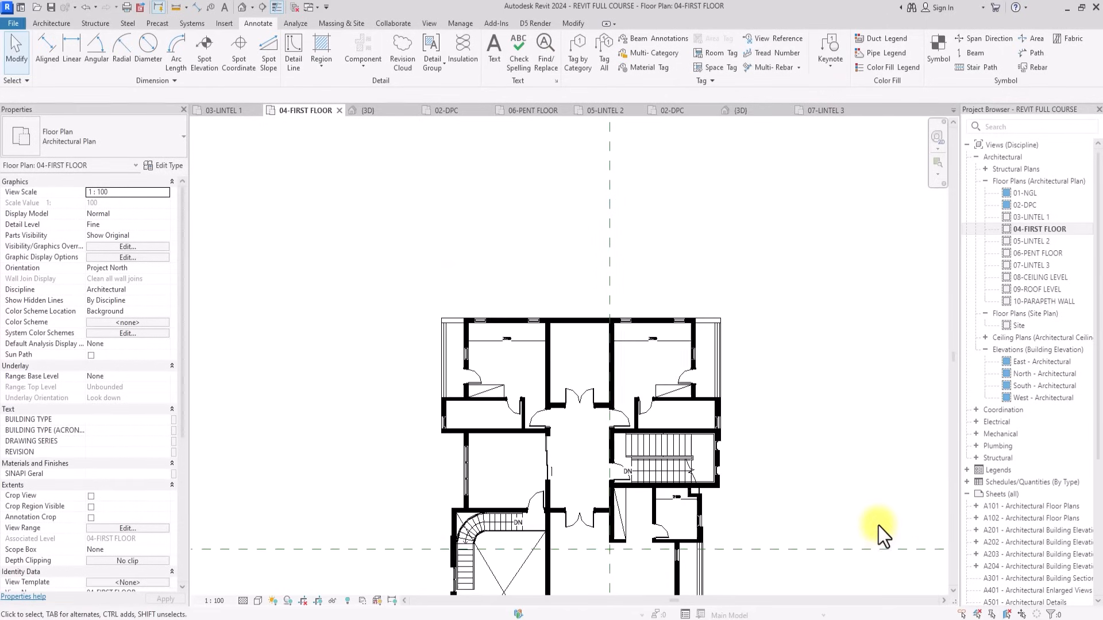
scroll(877, 526, up, 3)
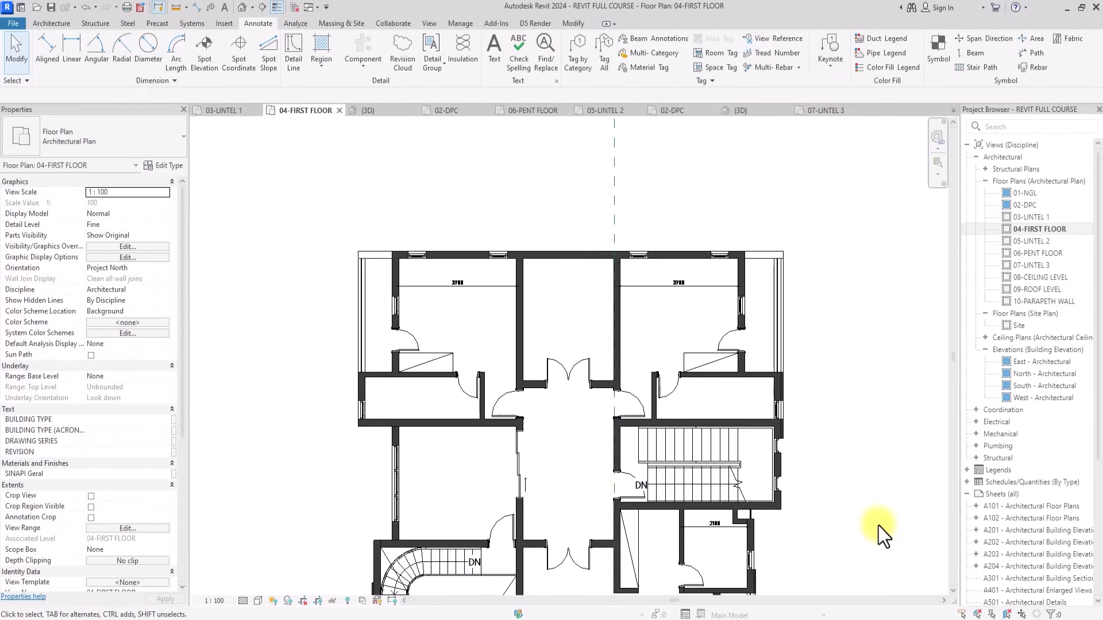
Examine the whole first-floor plan's window layout, and inspect the house's right-side facade and balconies in the default 3D view.
scroll(878, 526, down, 2)
scroll(877, 526, up, 3)
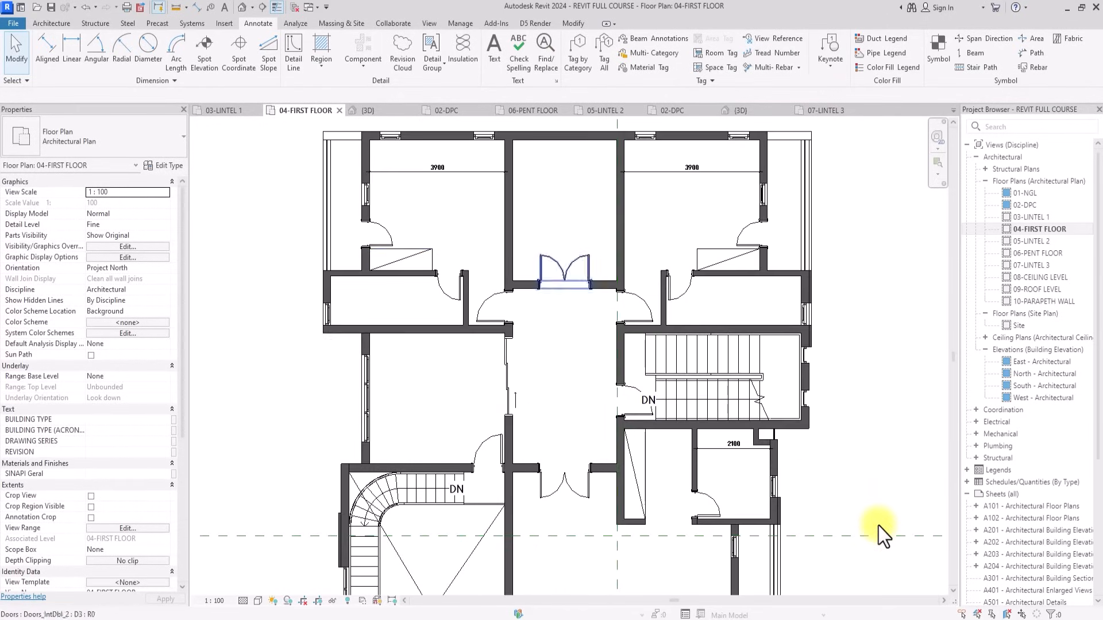
scroll(877, 526, down, 2)
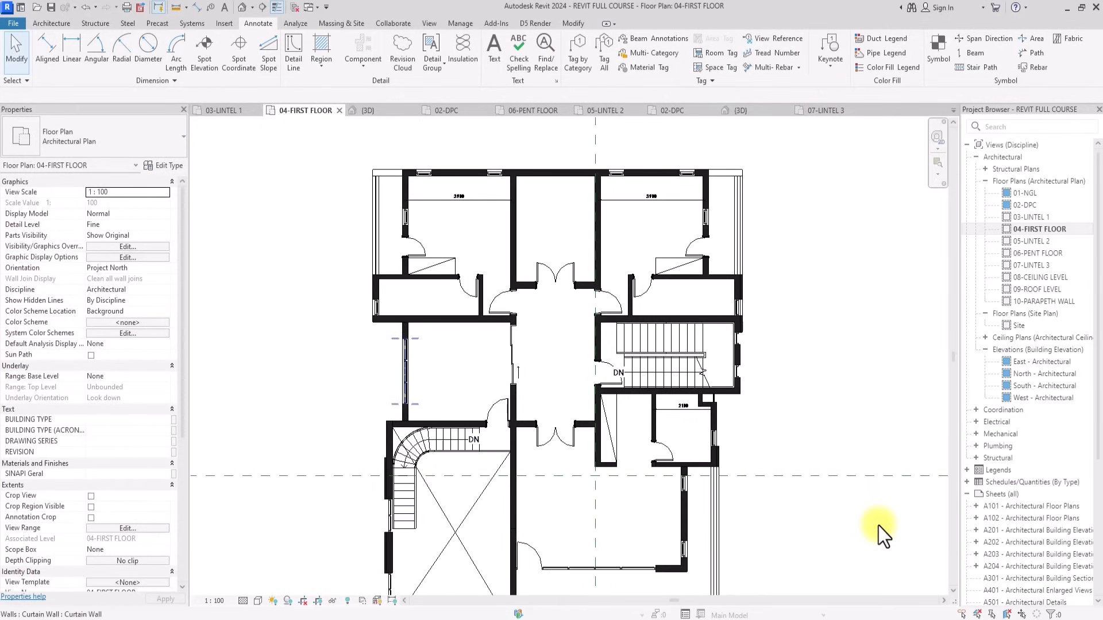
scroll(878, 526, down, 2)
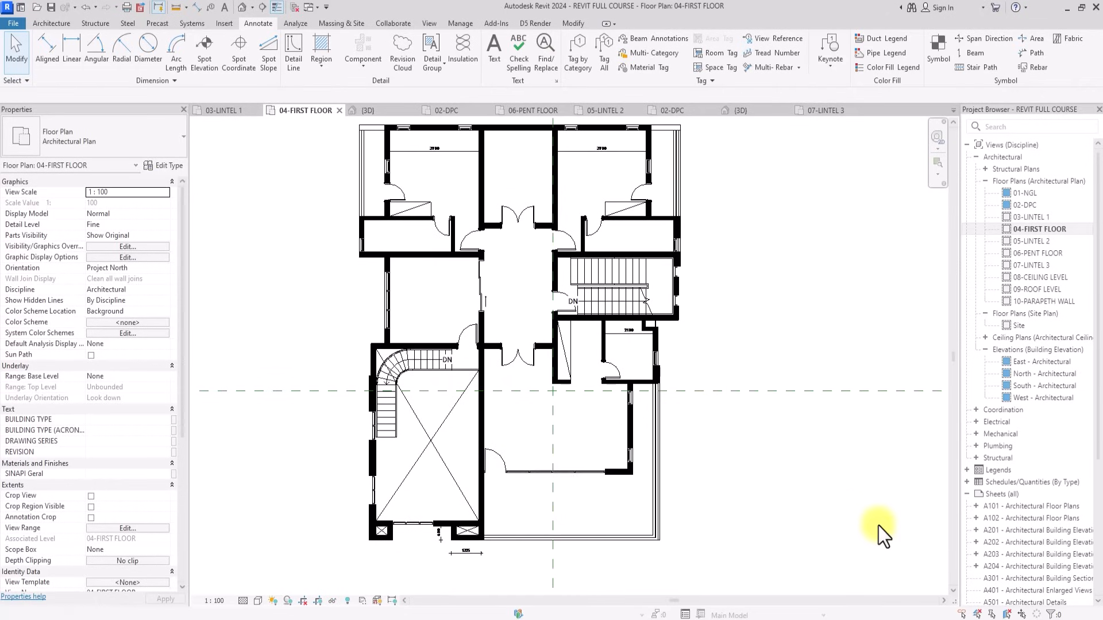
scroll(878, 526, down, 2)
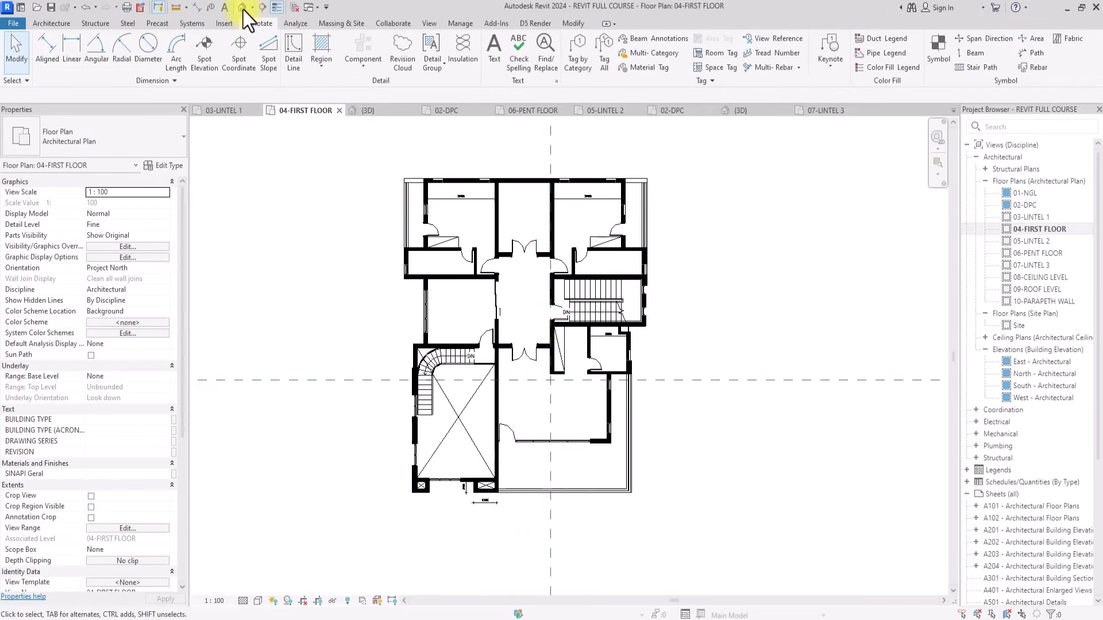
click(243, 9)
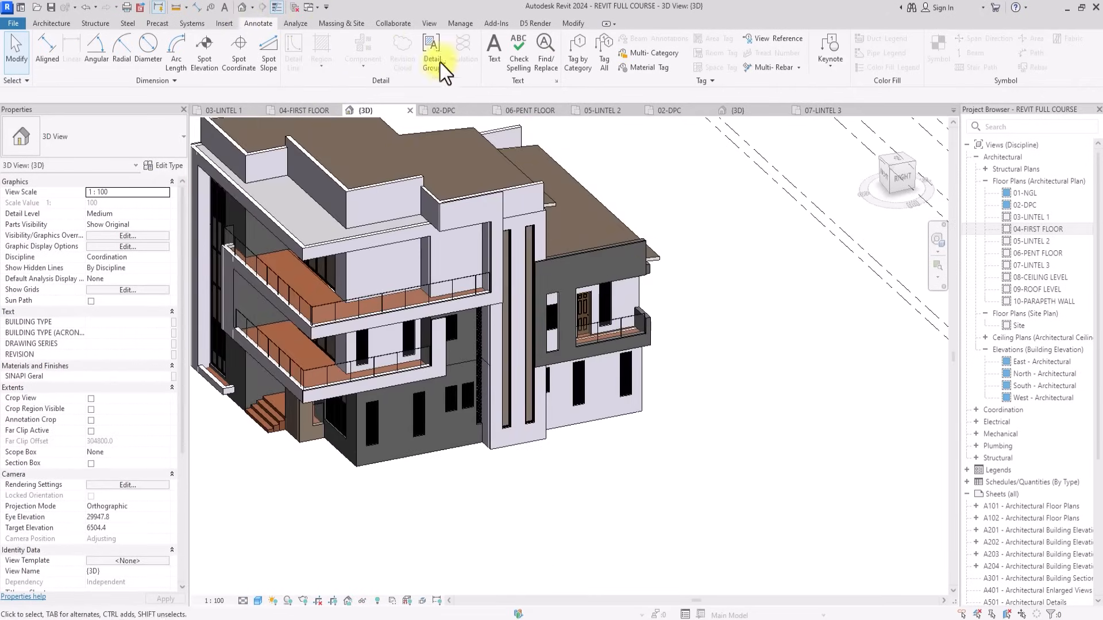
mouse_move(876, 178)
shift+middle_down()
mouse_move(953, 191)
mouse_move(447, 191)
mouse_move(554, 186)
mouse_move(278, 171)
mouse_move(901, 166)
shift+middle_up()
scroll(901, 165, up, 3)
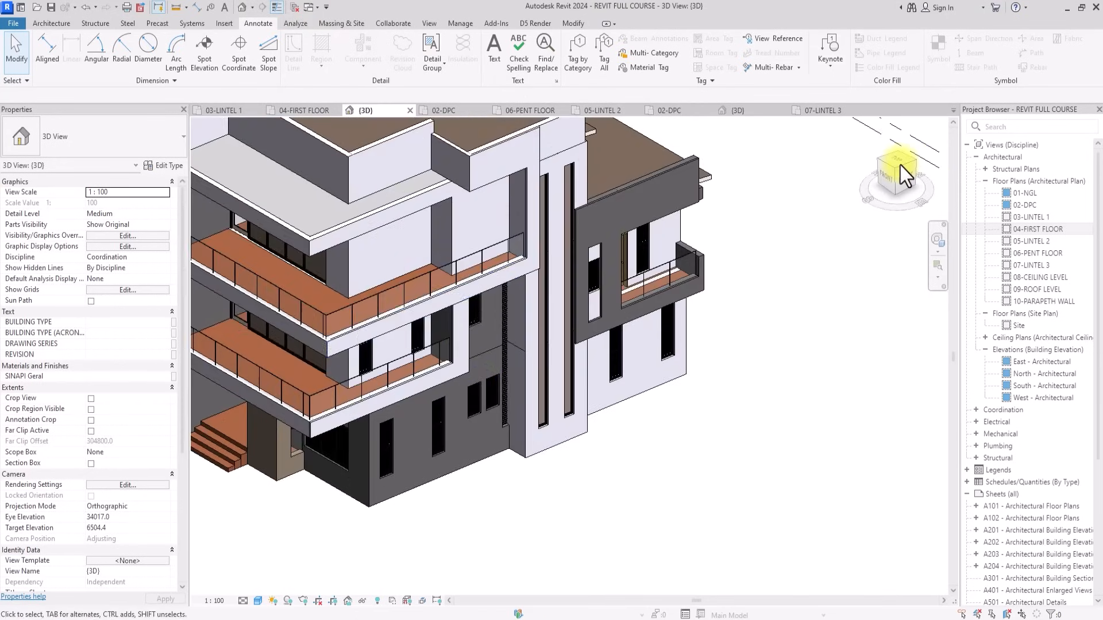
click(900, 165)
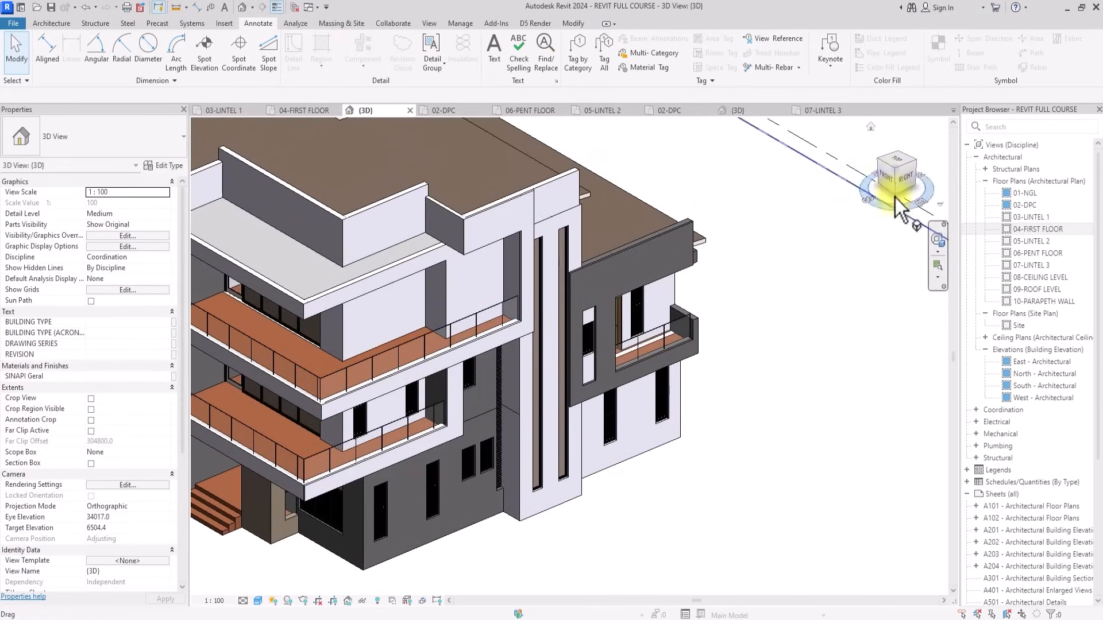
click(904, 178)
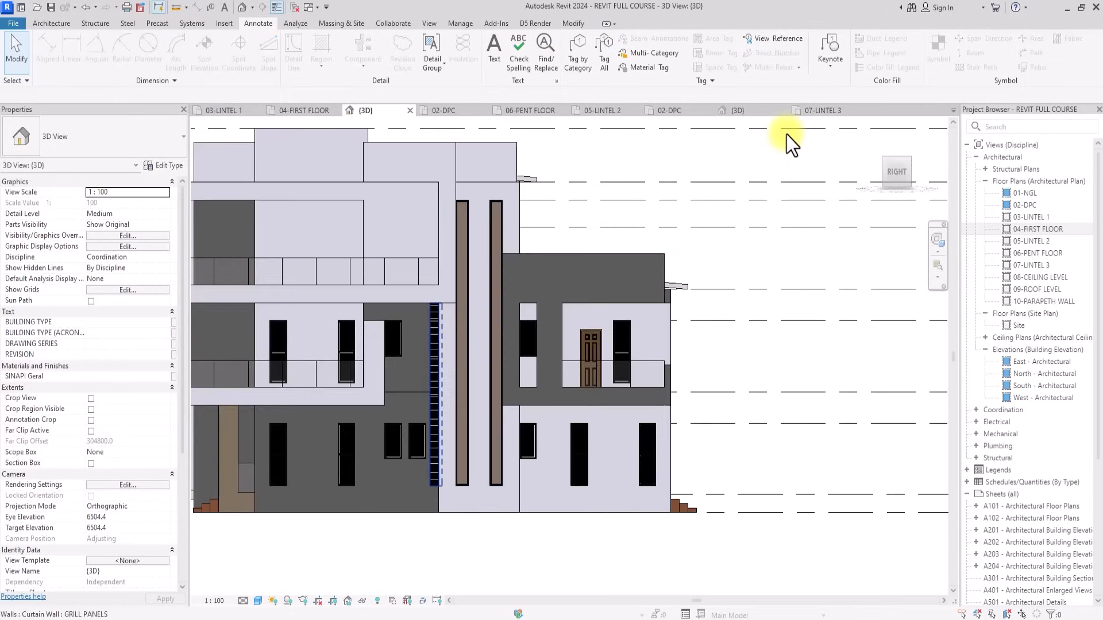
mouse_move(886, 176)
mouse_down()
mouse_move(909, 208)
mouse_move(935, 153)
mouse_move(895, 175)
mouse_up()
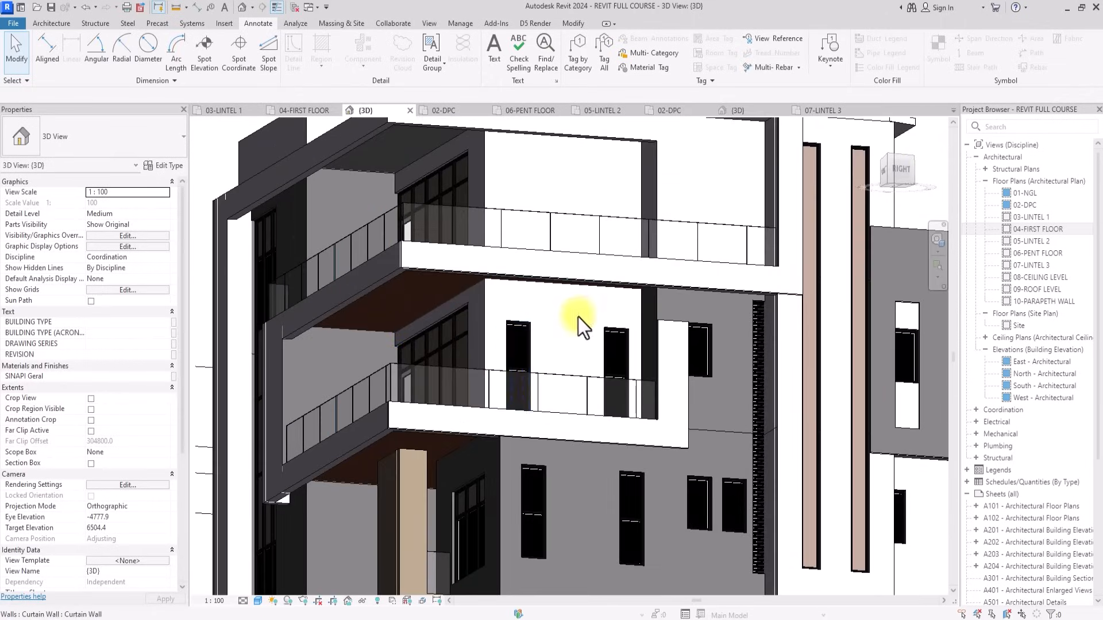
Copy the three first-floor curtain wall windows on the right-side facade and paste them aligned to level 06-PENT FLOOR.
click(512, 344)
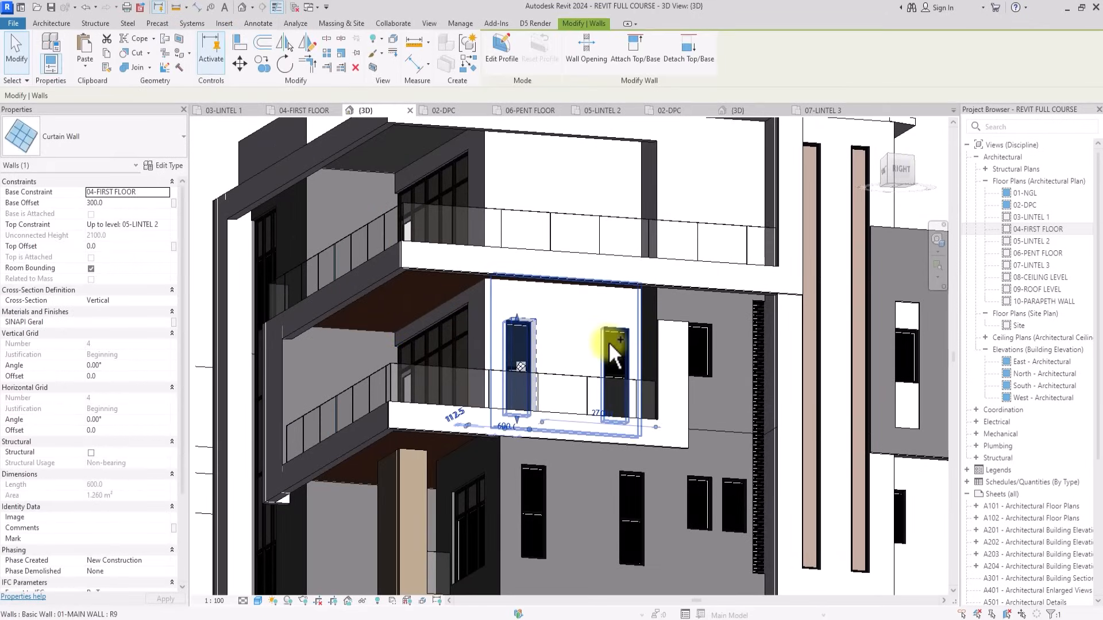
ctrl+click(608, 343)
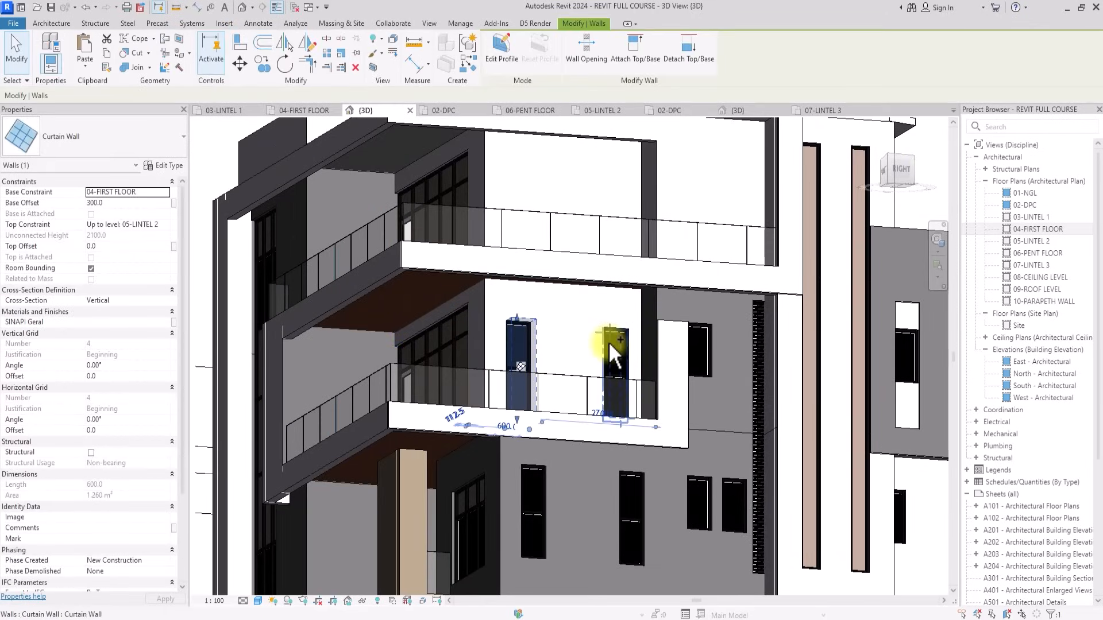
ctrl+click(709, 325)
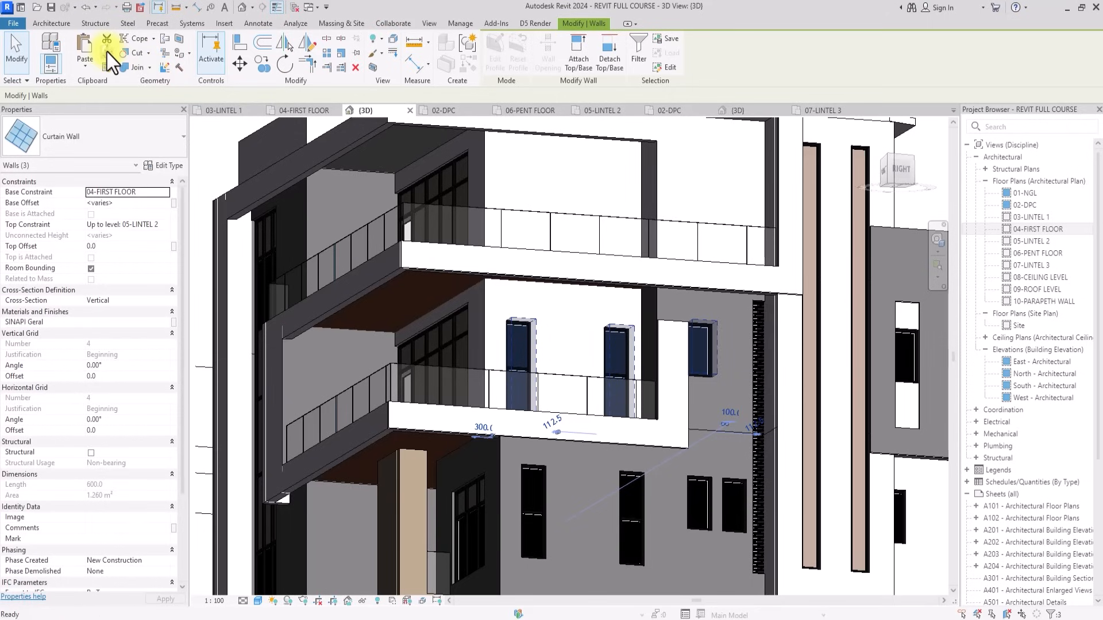
click(85, 65)
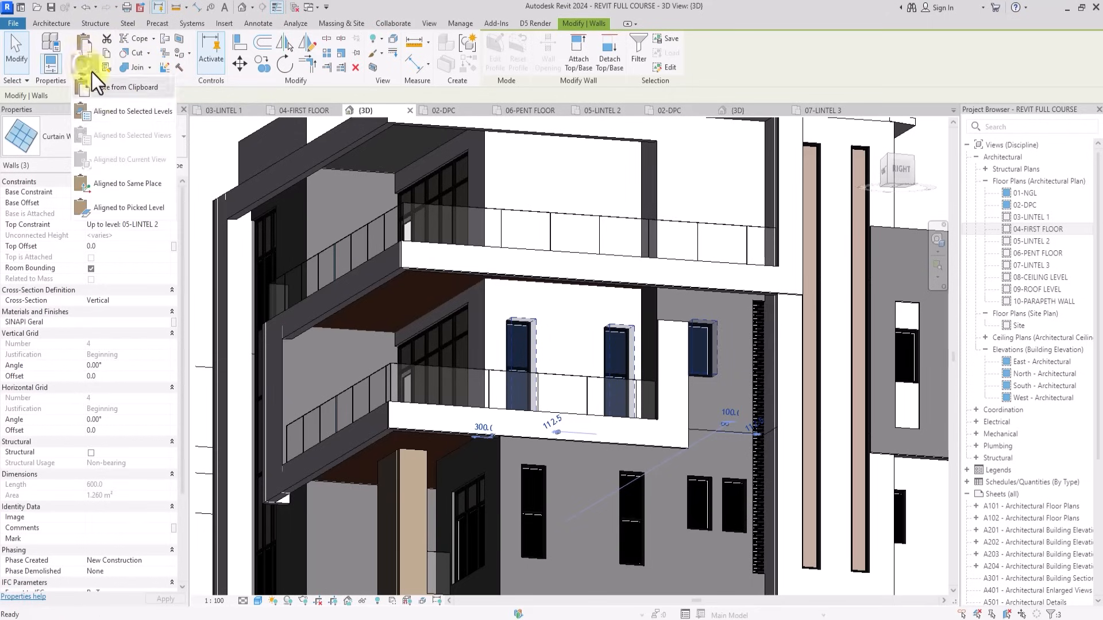
click(143, 116)
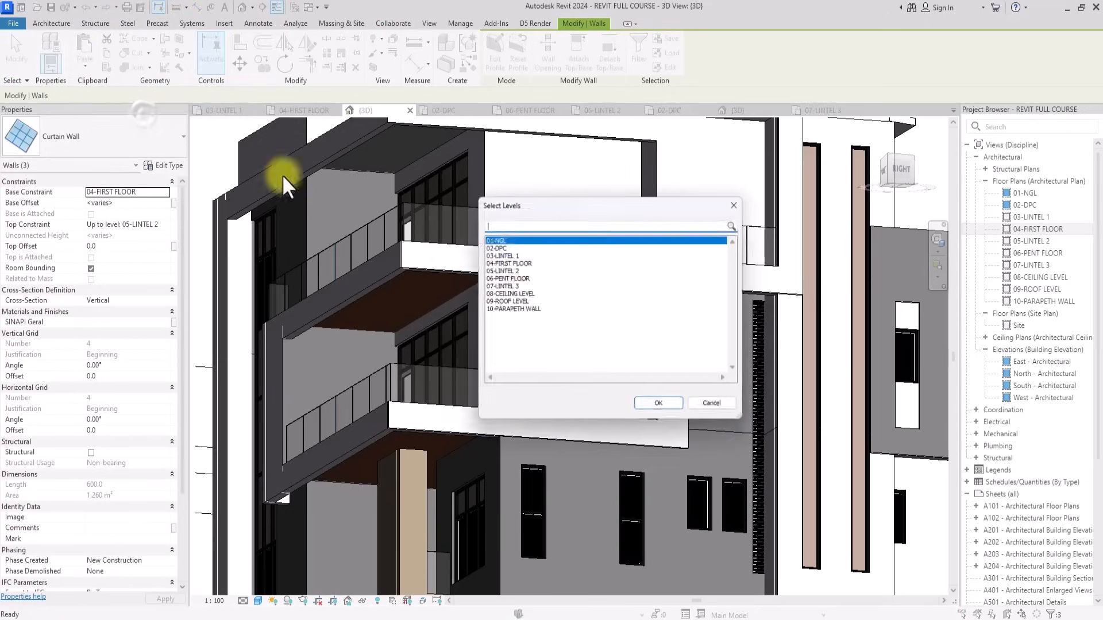
click(512, 278)
click(662, 408)
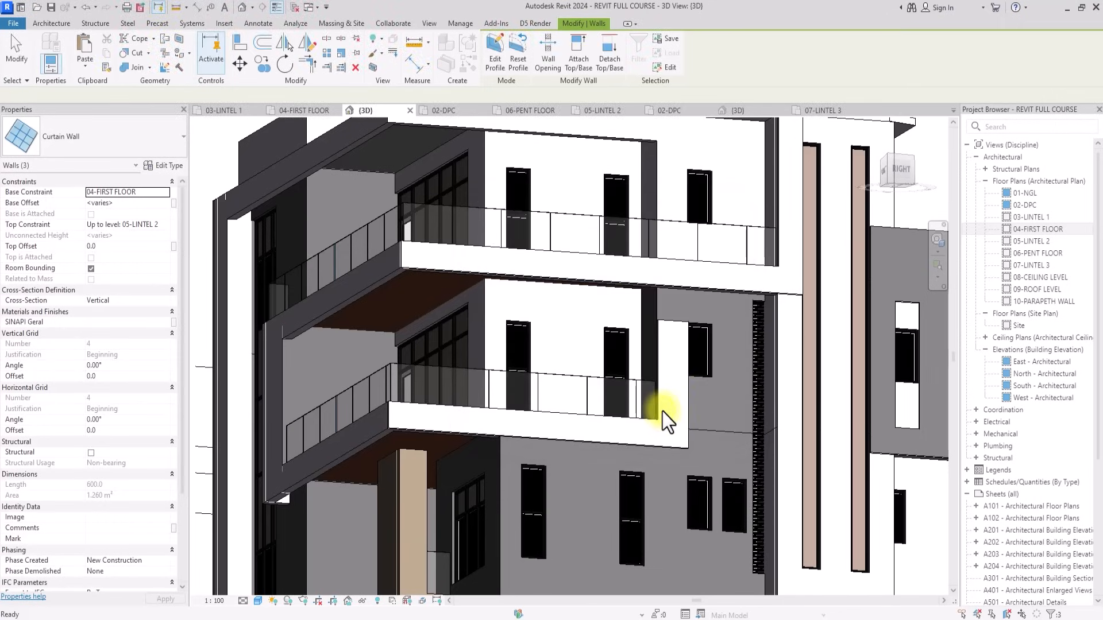
scroll(667, 270, up, 3)
scroll(665, 229, down, 3)
click(666, 184)
scroll(684, 184, up, 3)
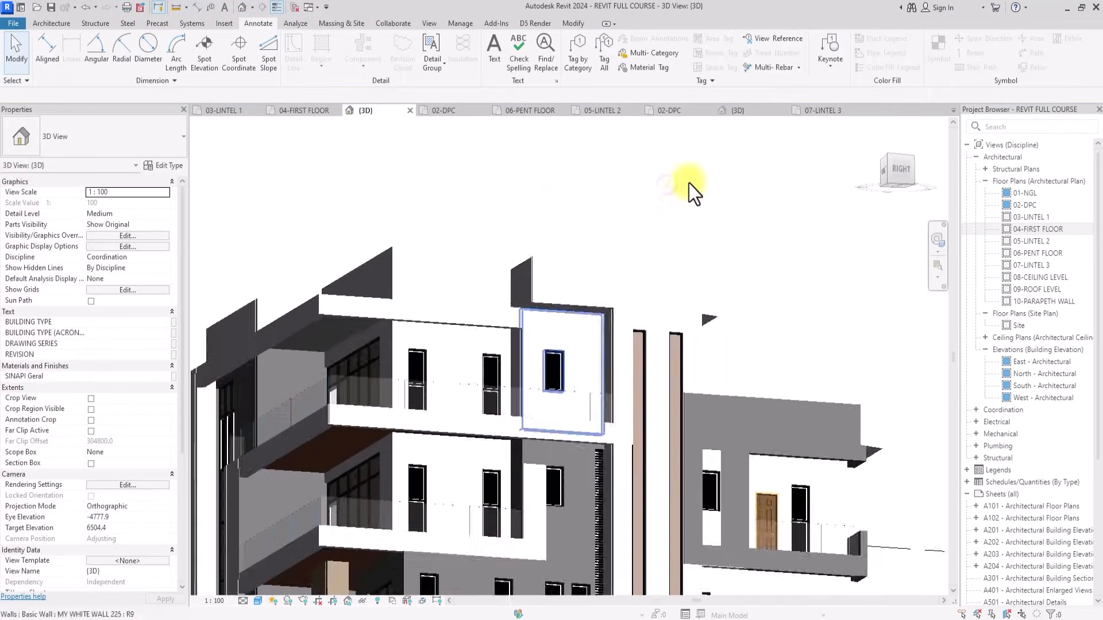
In the right-side view, set the top offset of the two tall pent-floor windows to 0.
click(904, 174)
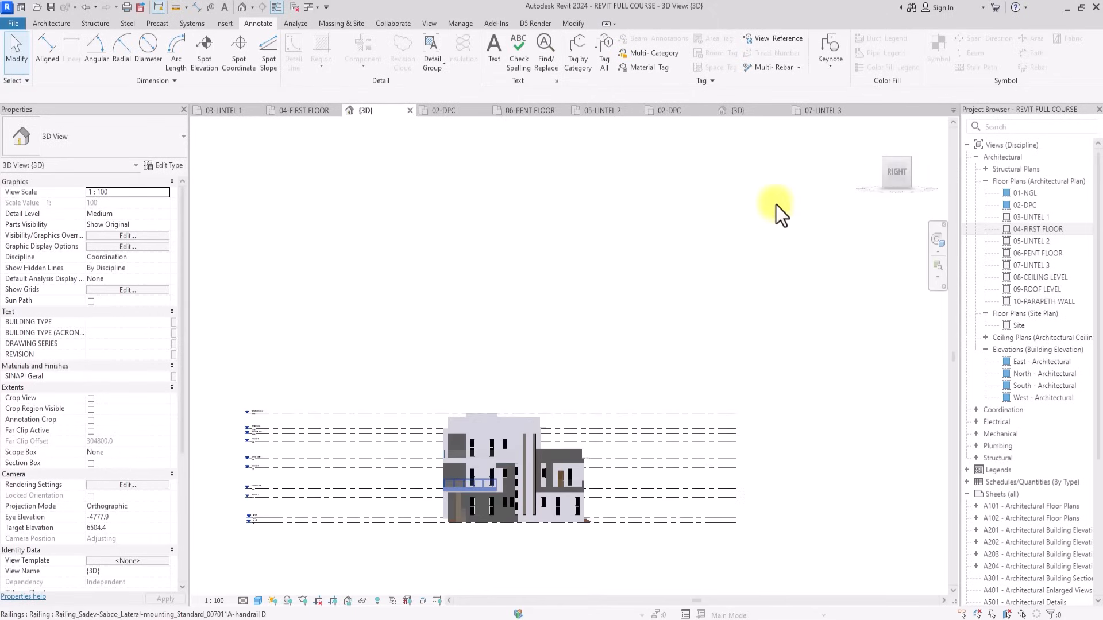
scroll(573, 257, up, 5)
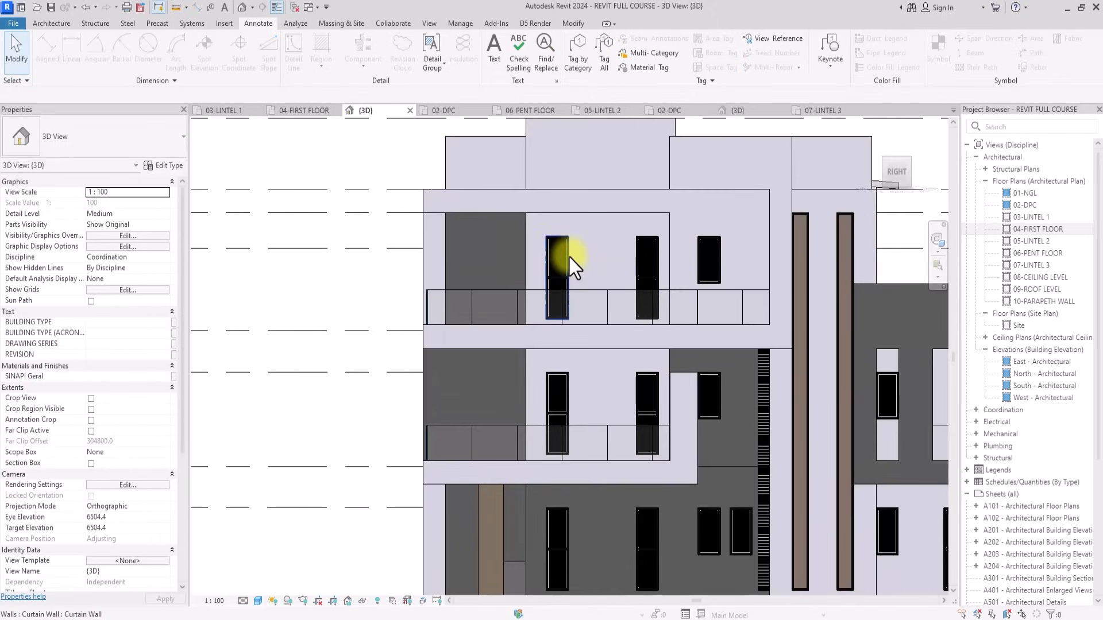
click(568, 255)
ctrl+click(646, 254)
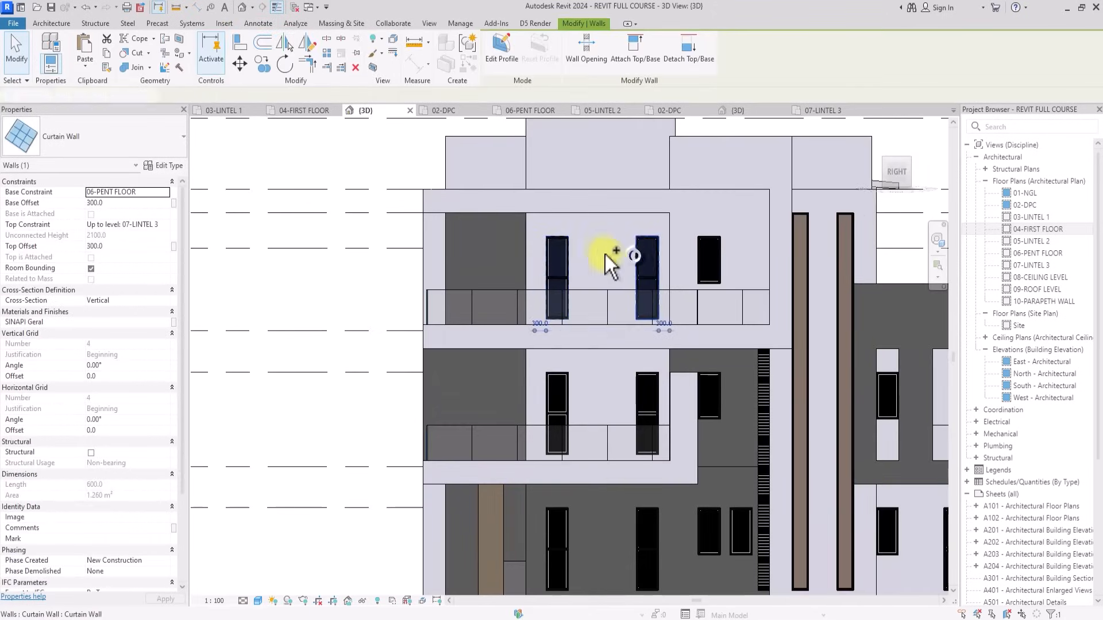
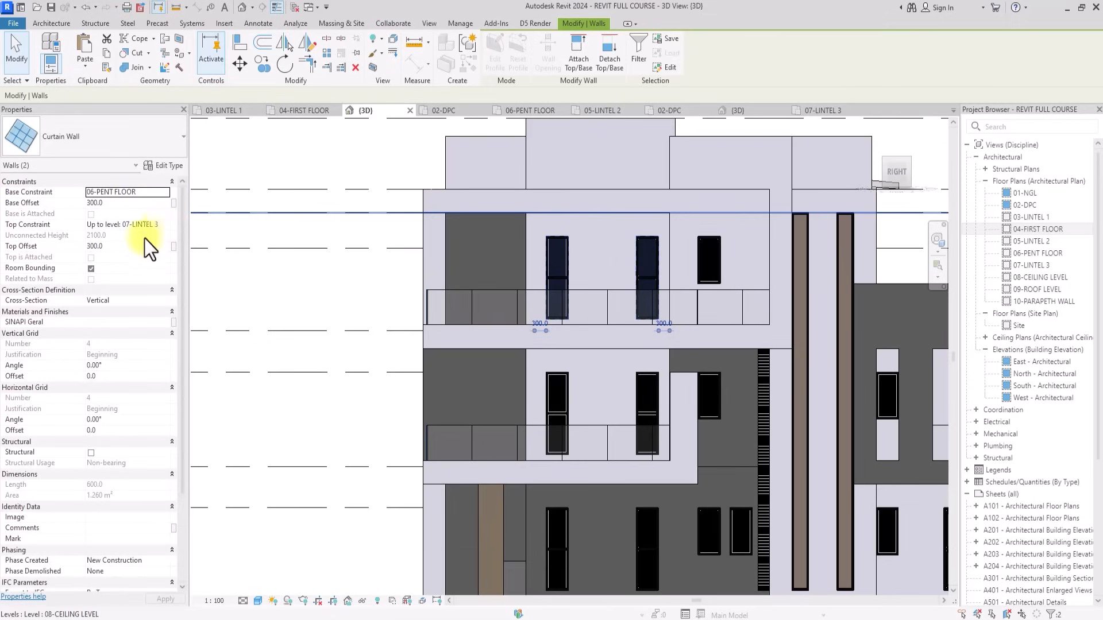
click(124, 250)
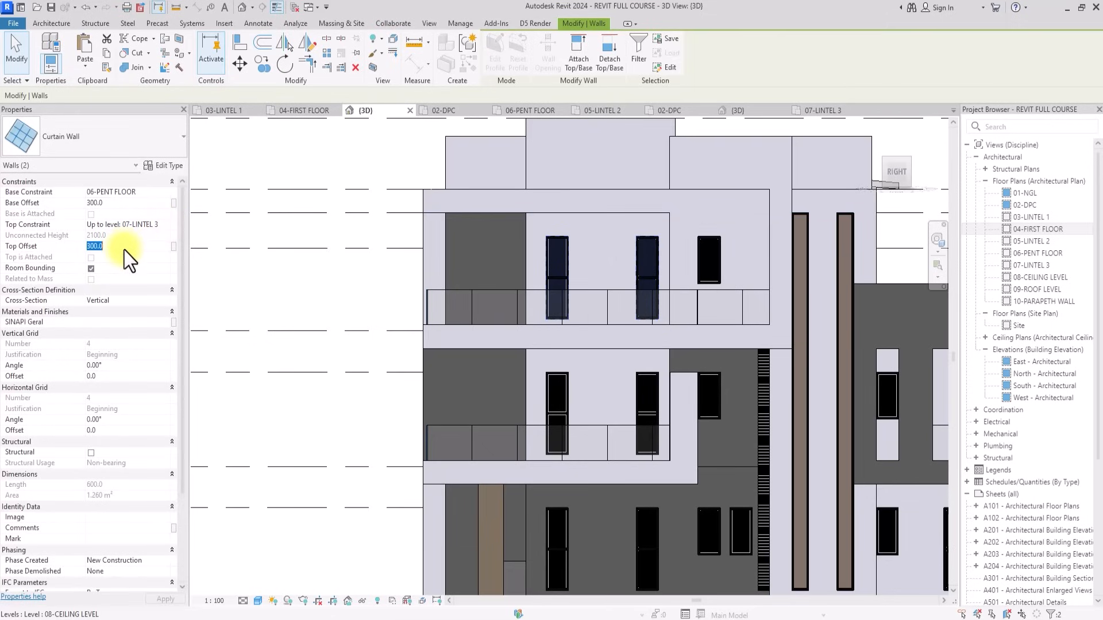
text(0)
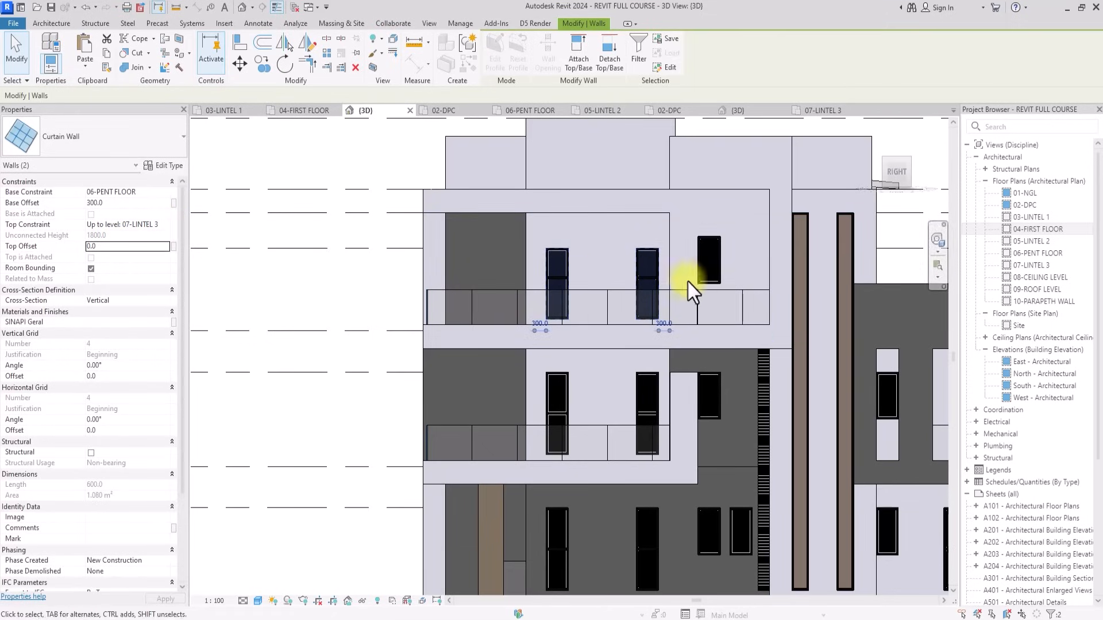
Set the top offset of the shorter pent-floor window to 0.
click(712, 283)
scroll(712, 284, up, 3)
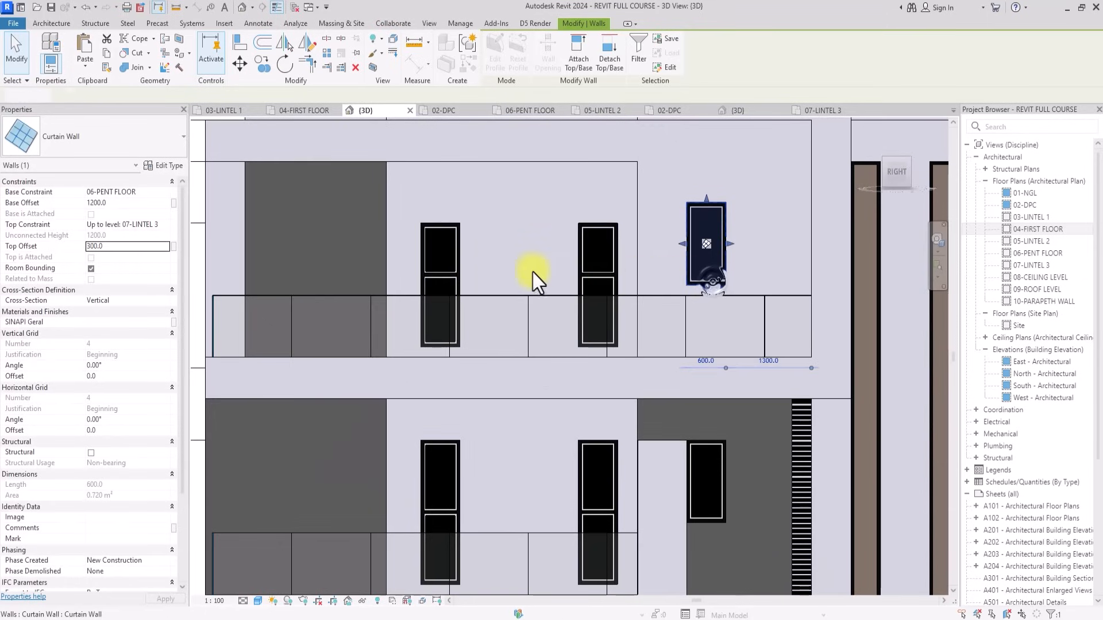
click(136, 249)
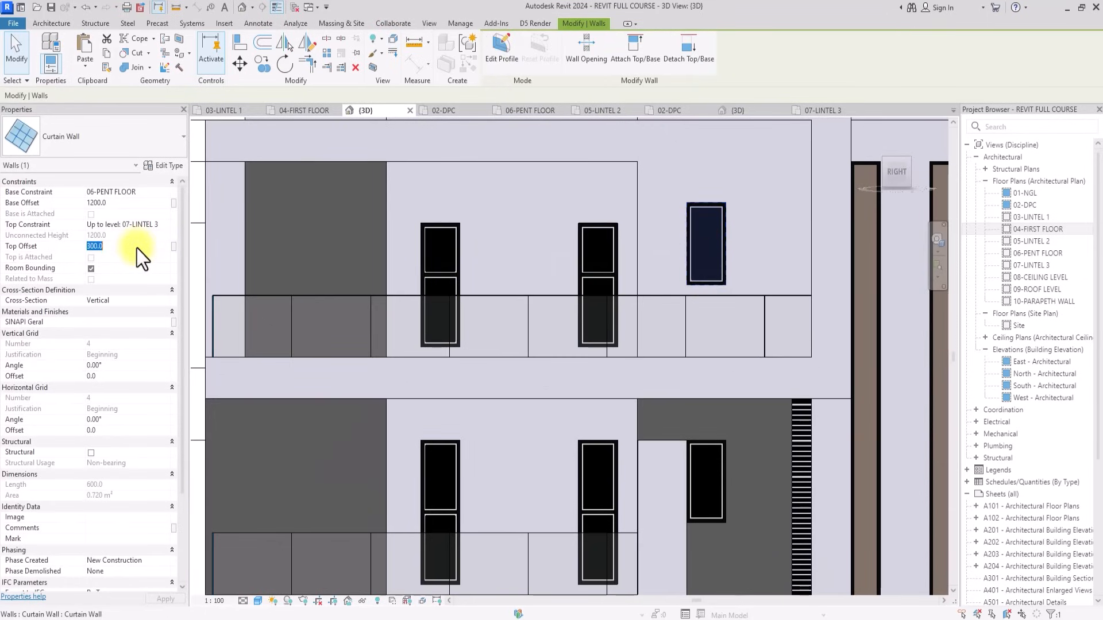
text(0)
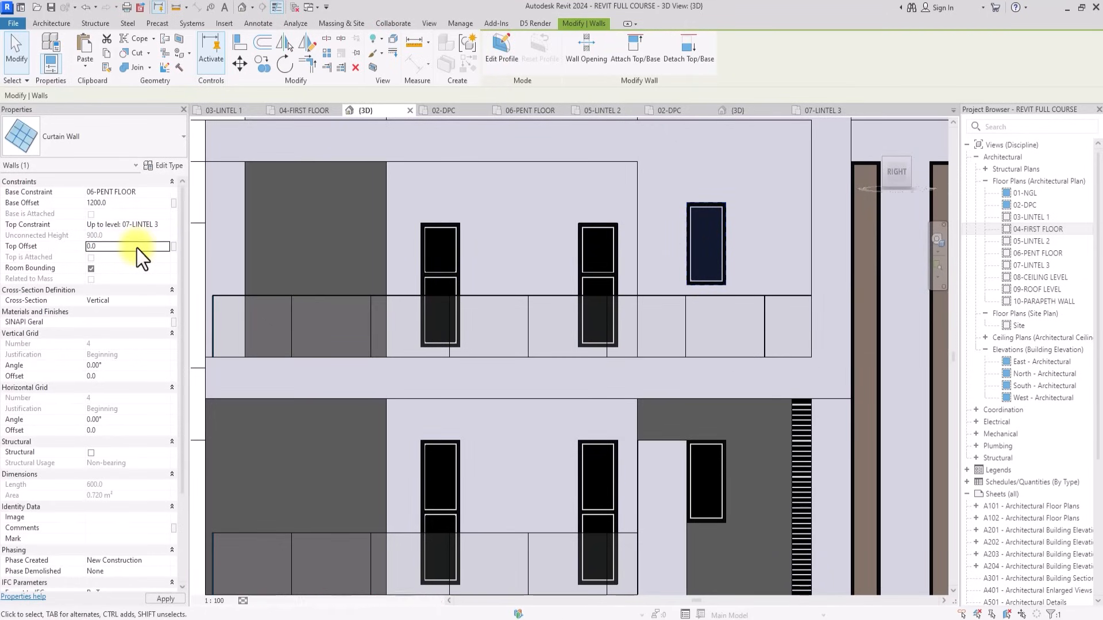
key(Return)
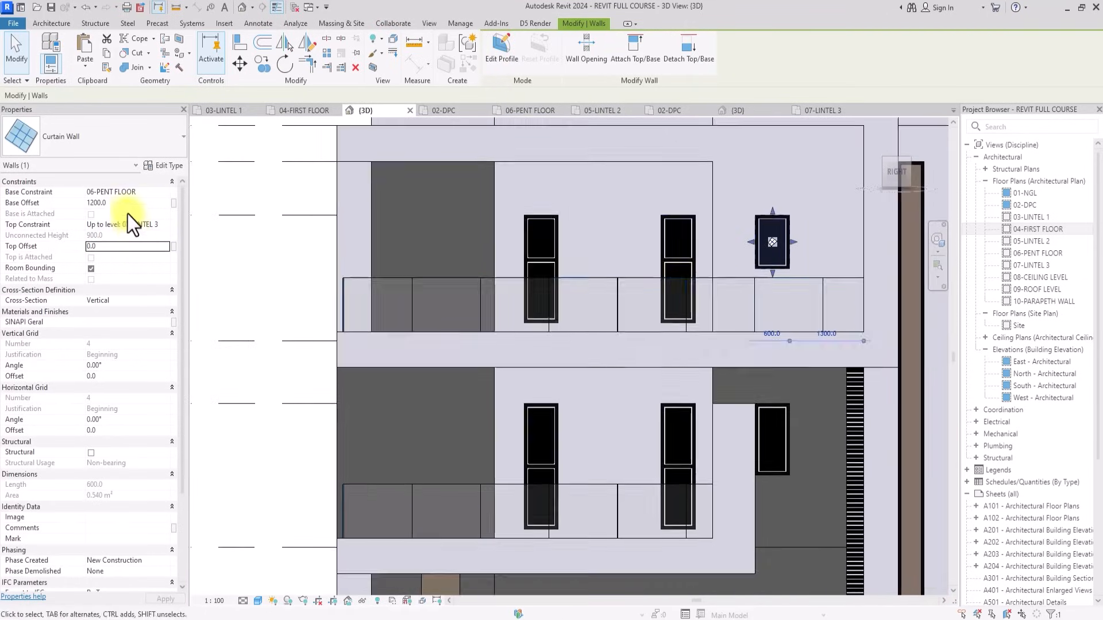
Try a base offset of 600 for the shorter pent-floor window, and settle on 900.
click(126, 204)
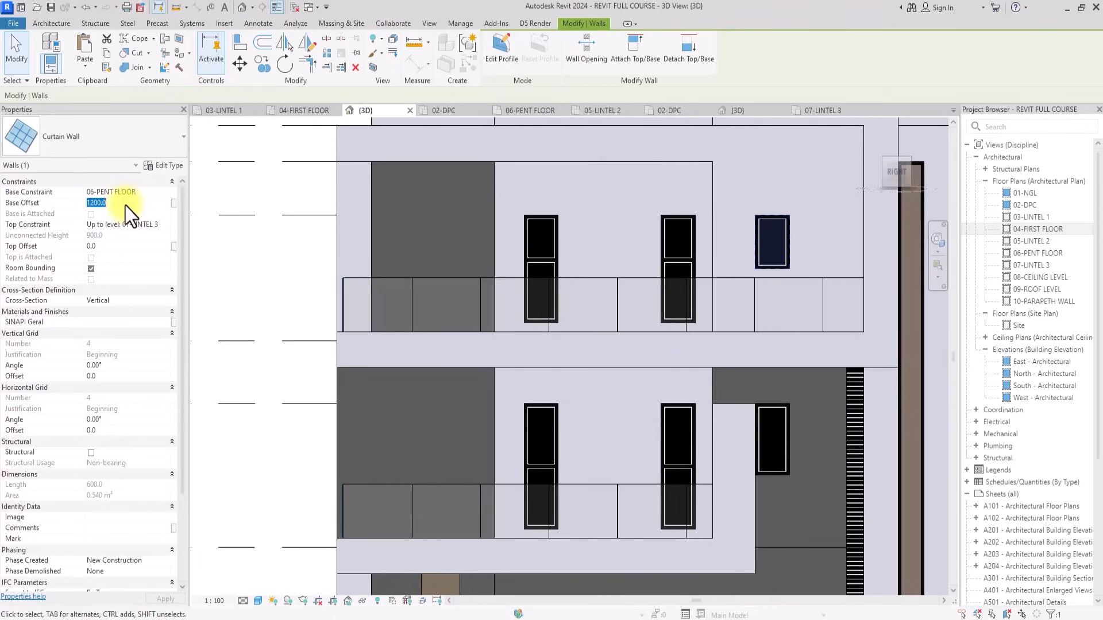
text(600)
key(Return)
key(Return)
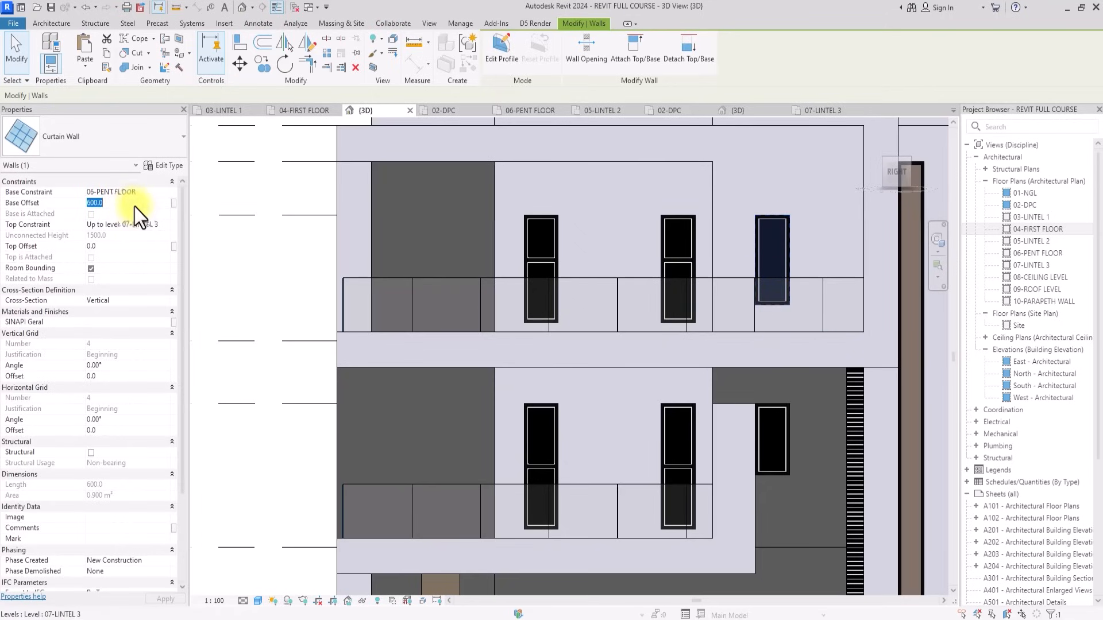
text(900)
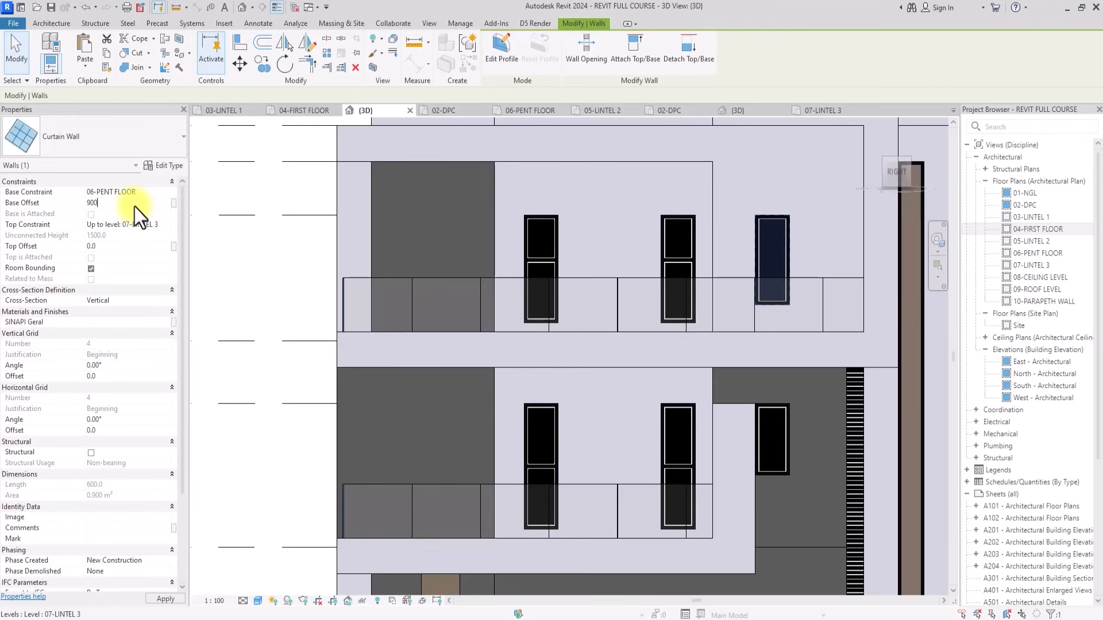
key(Return)
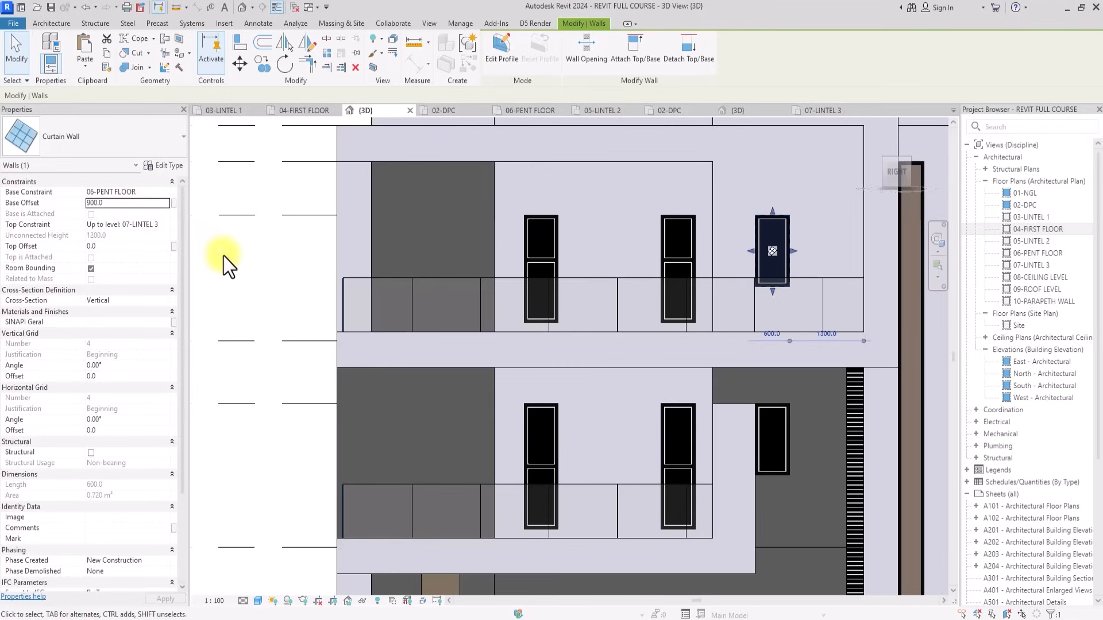
click(222, 256)
Place the horizontal curtain grid line of the first tall pent-floor window 900 mm below its top edge.
scroll(524, 260, up, 3)
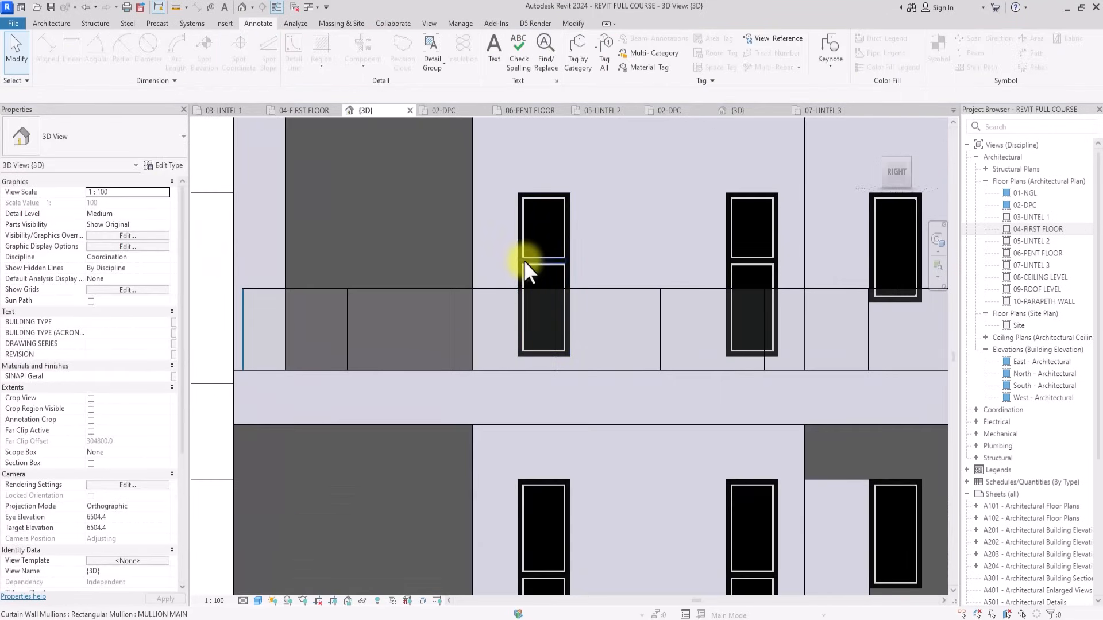
scroll(524, 260, up, 2)
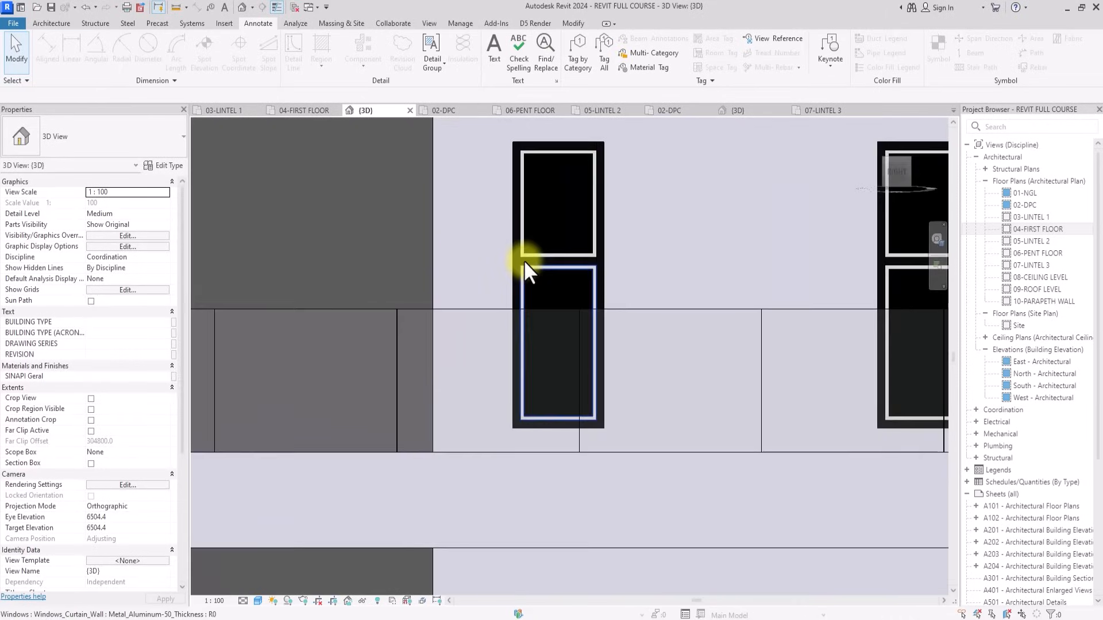
key(Tab)
click(524, 260)
click(551, 202)
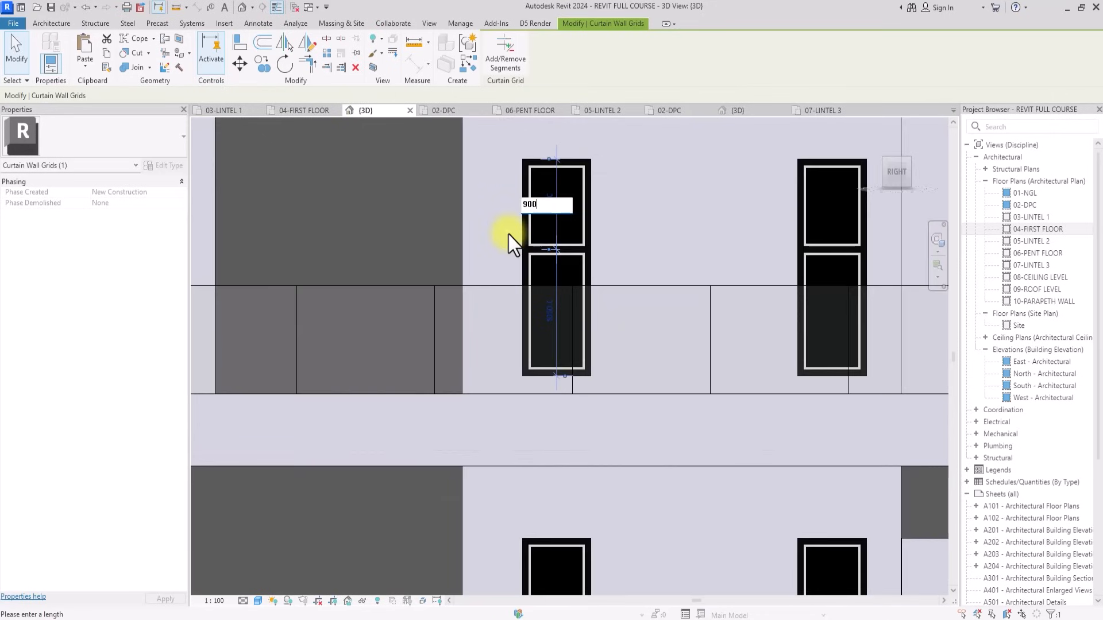
key(Return)
Place the horizontal curtain grid line of the second tall pent-floor window 900 mm below its top edge.
scroll(659, 264, down, 2)
scroll(658, 264, up, 2)
key(Tab)
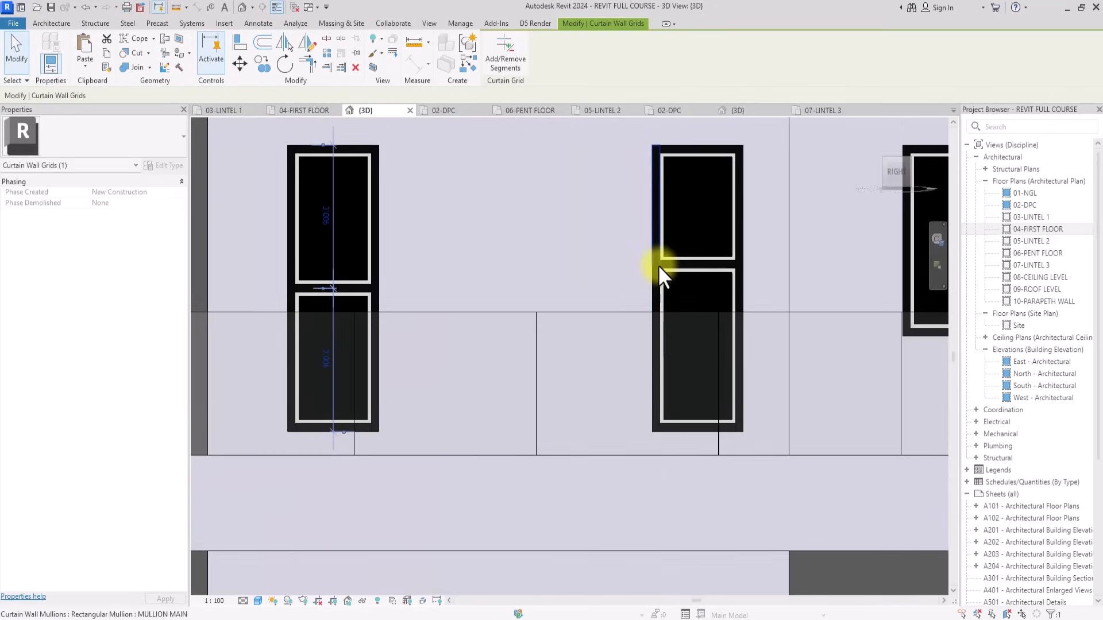
click(659, 266)
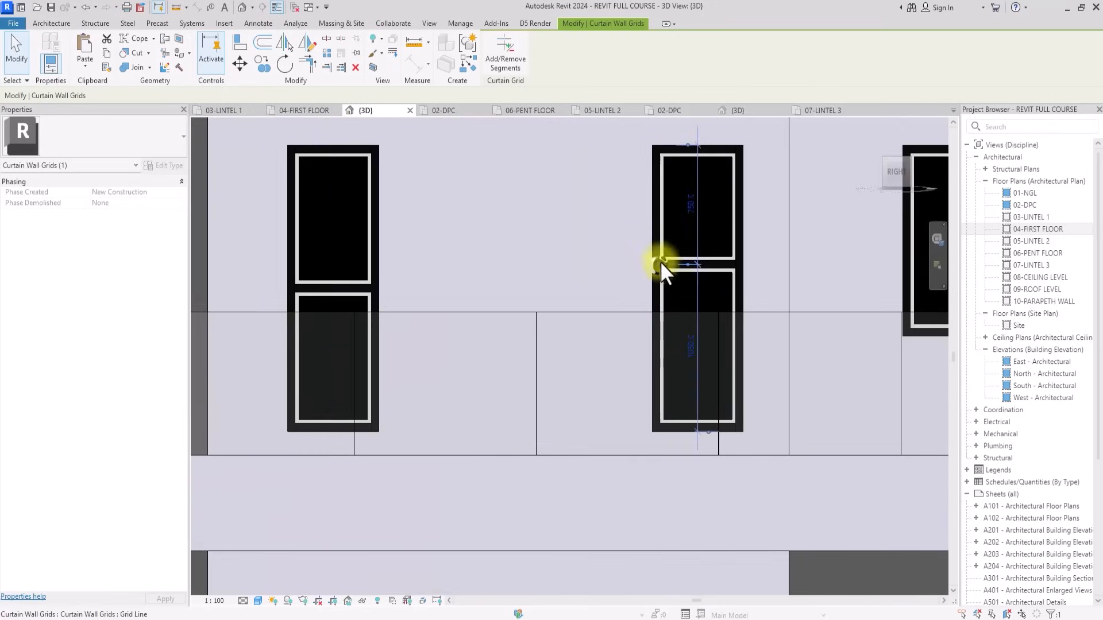
click(693, 205)
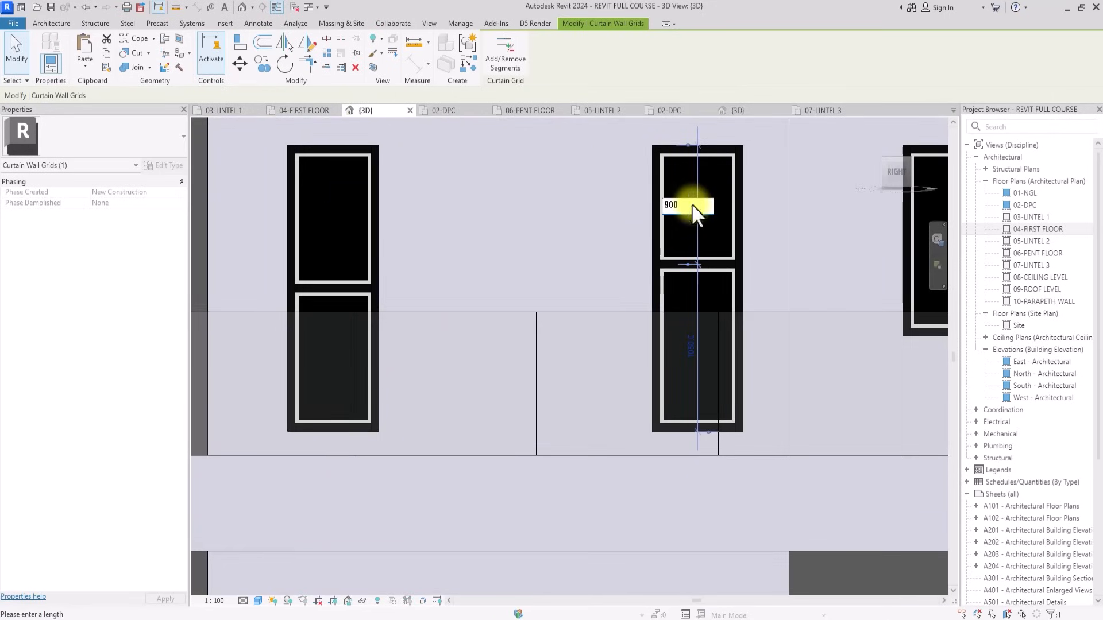
key(Return)
scroll(594, 231, down, 6)
key(Escape)
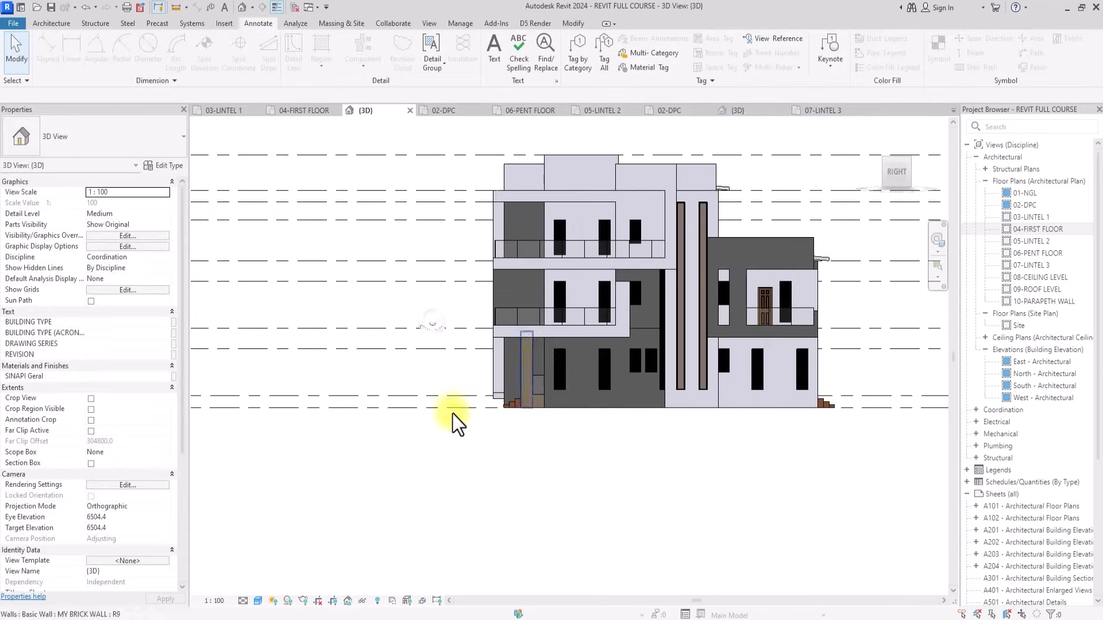
Inspect the house in 3D from several angles, comparing the first-floor balcony facade on the left side with the right side.
click(890, 166)
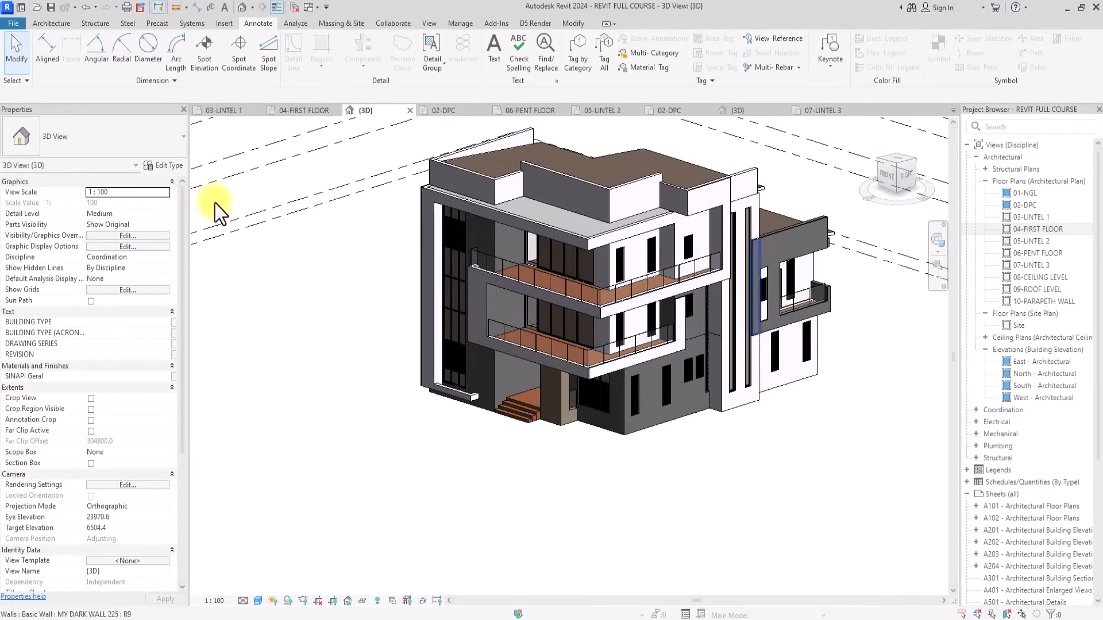
mouse_move(849, 184)
shift+middle_down()
mouse_move(207, 215)
mouse_move(440, 205)
mouse_move(317, 197)
mouse_move(379, 263)
shift+middle_up()
scroll(317, 198, up, 4)
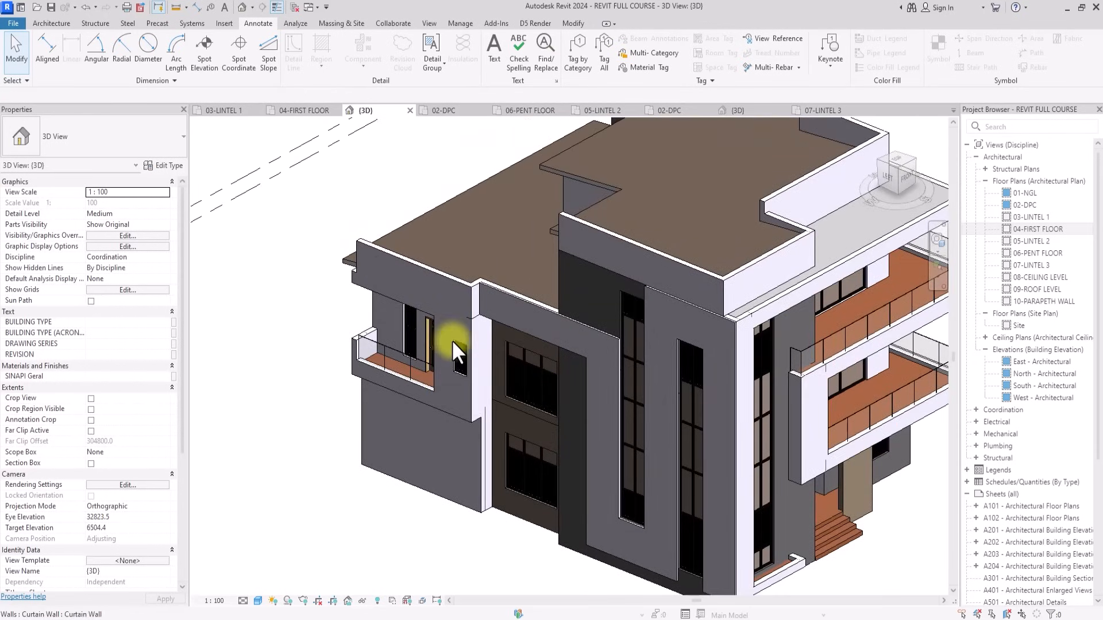
key(Tab)
key(Tab)
key(Tab)
key(Tab)
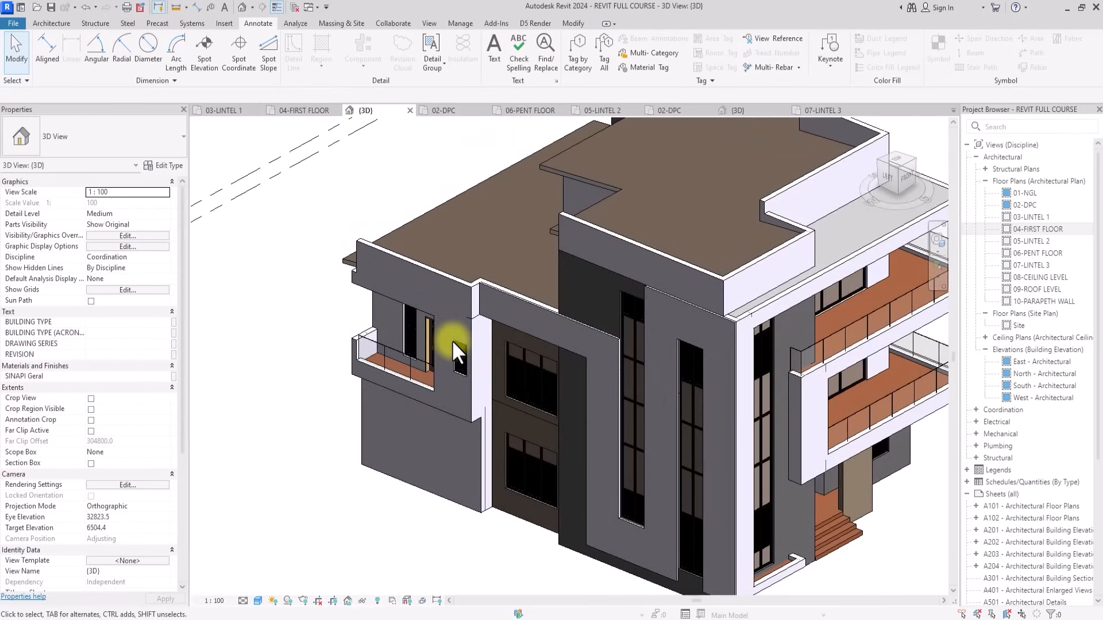
key(Tab)
key(Tab)
key(Tab)
key(Tab)
key(Tab)
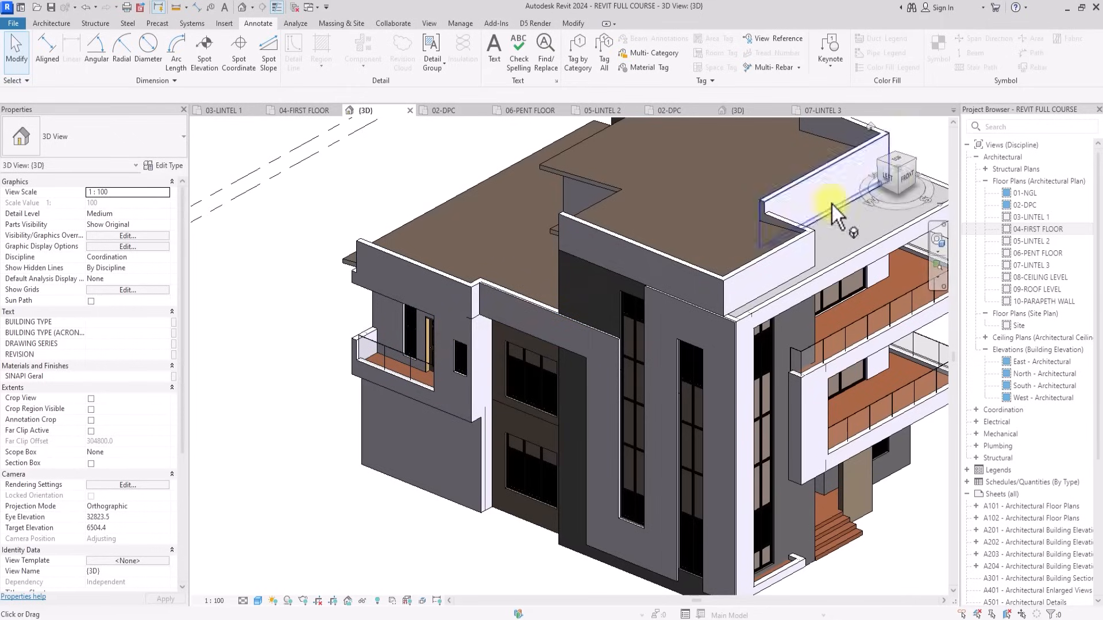
drag(819, 182, 504, 176)
middle_drag(810, 224, 502, 174)
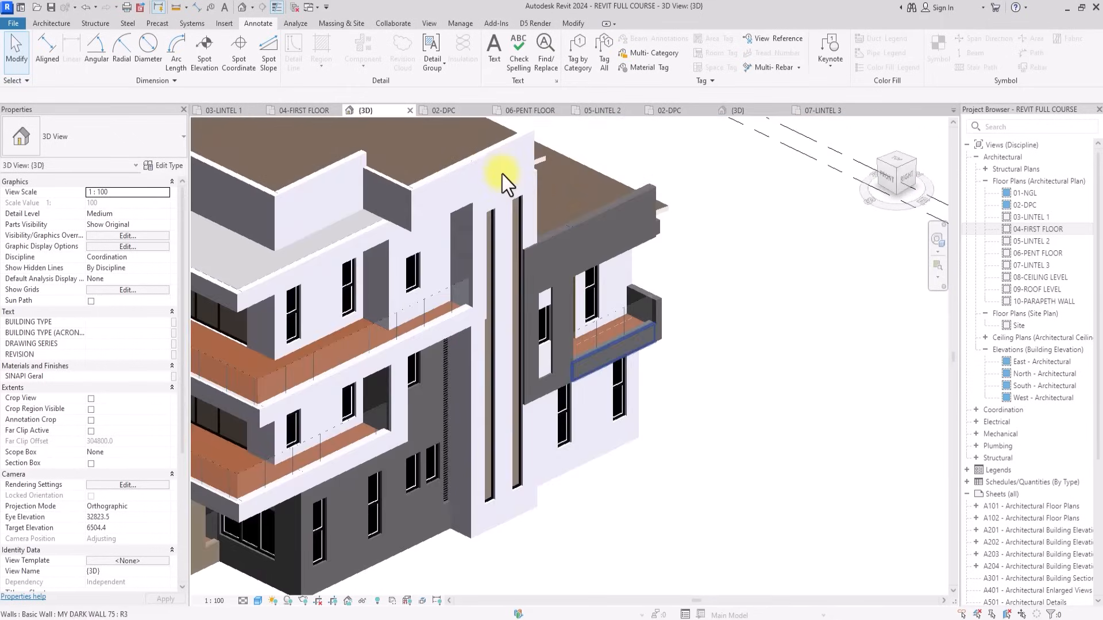
scroll(502, 174, up, 3)
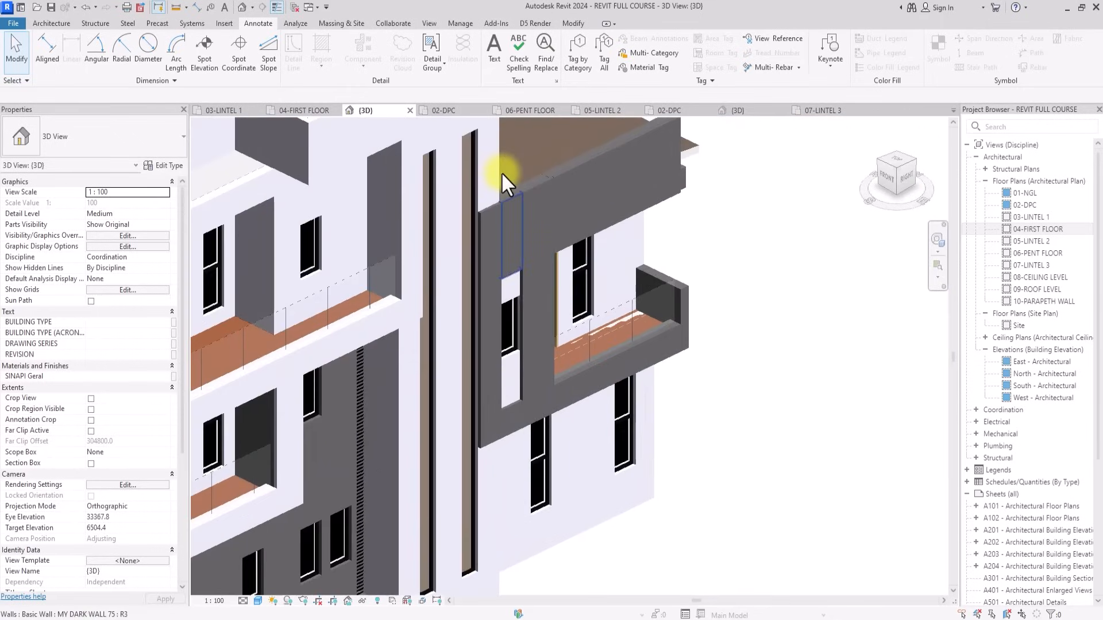
Mirror a copy of the right side's six MY DARK WALL 75 balcony frame walls about the rear wall's midpoint in the 04-FIRST FLOOR plan.
click(564, 177)
ctrl+click(496, 207)
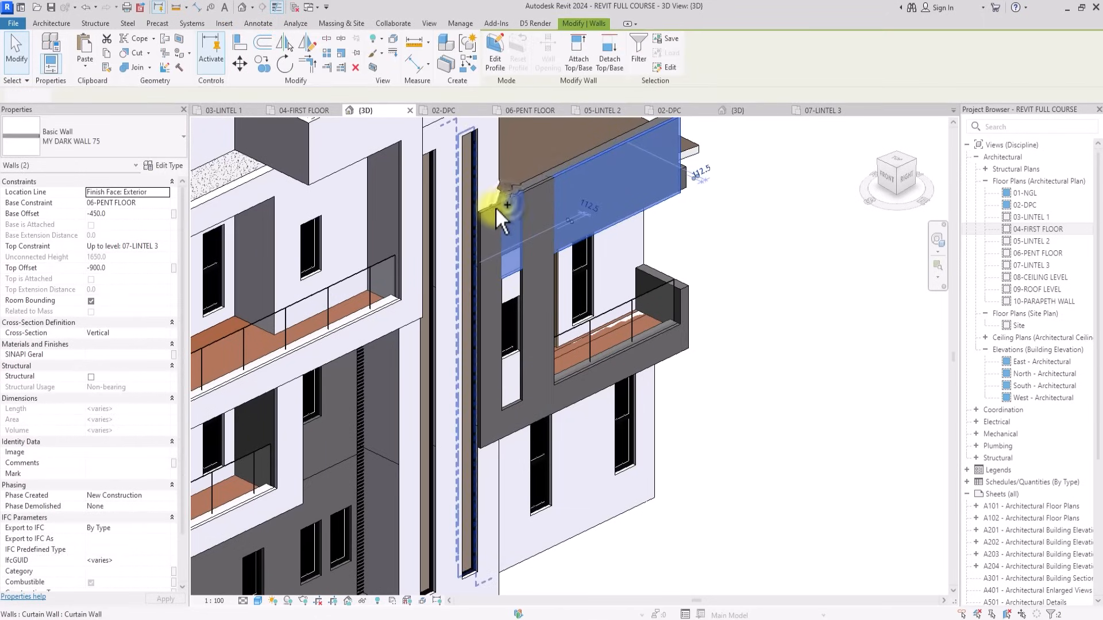
ctrl+click(495, 207)
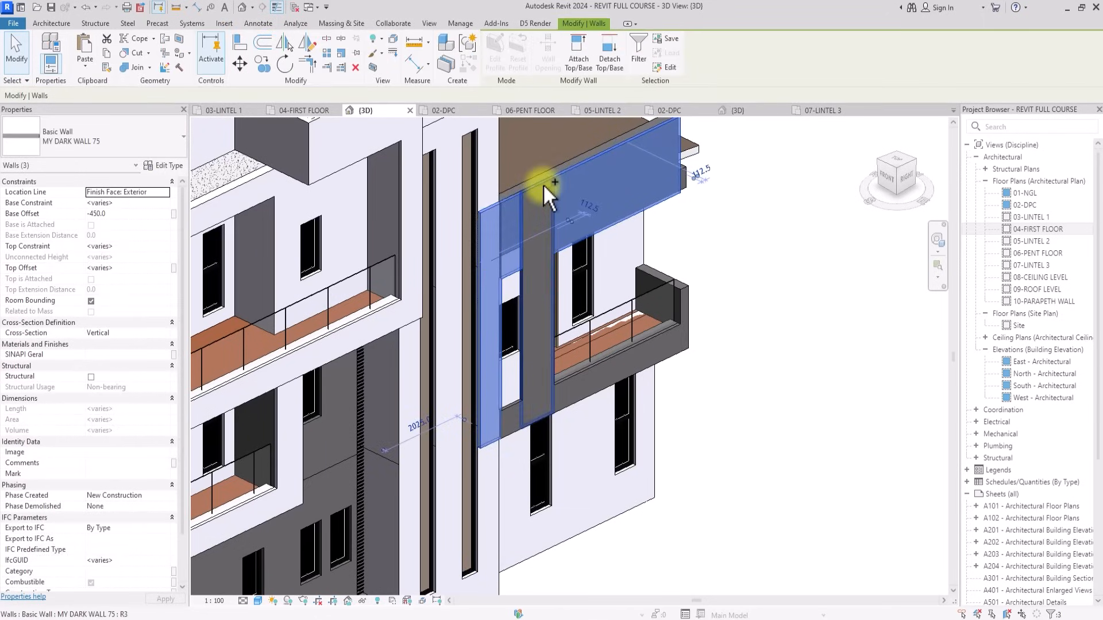
ctrl+click(544, 187)
ctrl+click(580, 374)
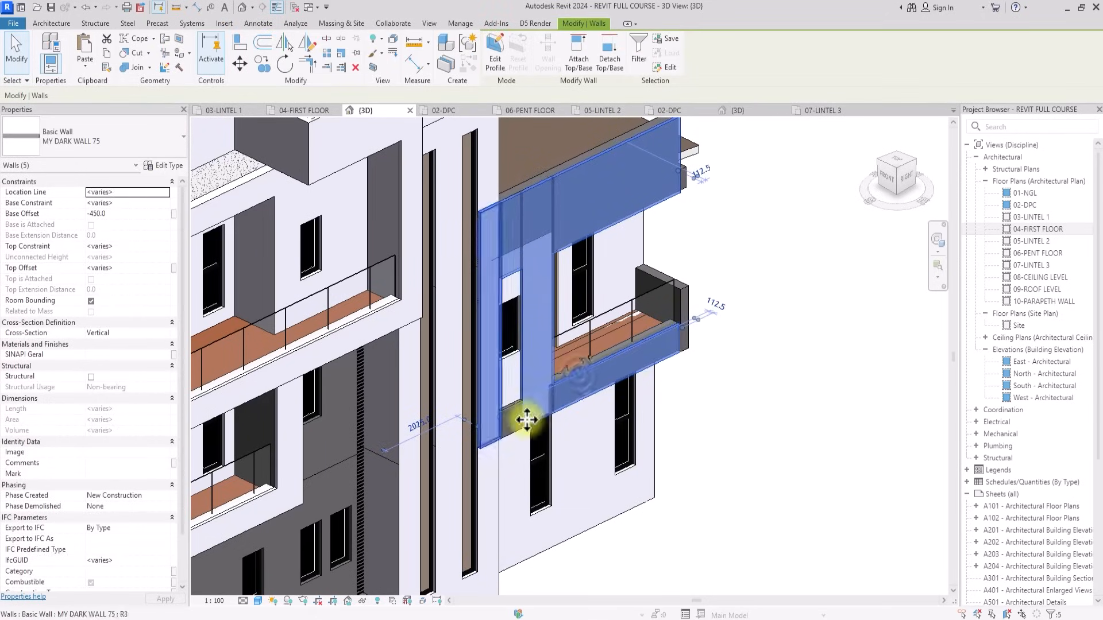
ctrl+click(512, 432)
scroll(518, 399, down, 3)
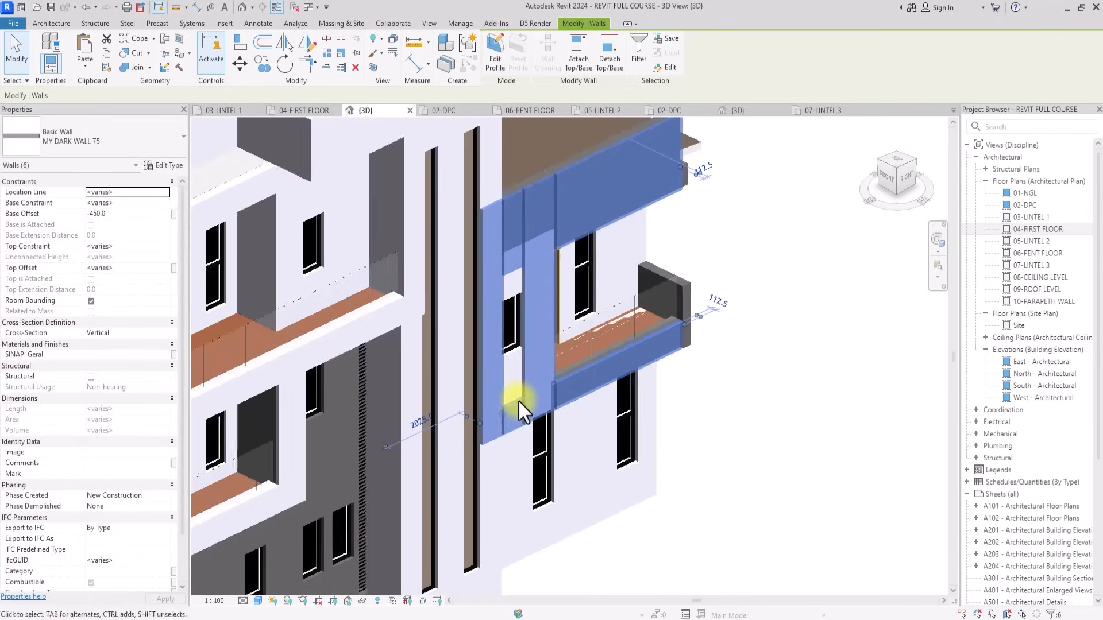
scroll(519, 402, up, 2)
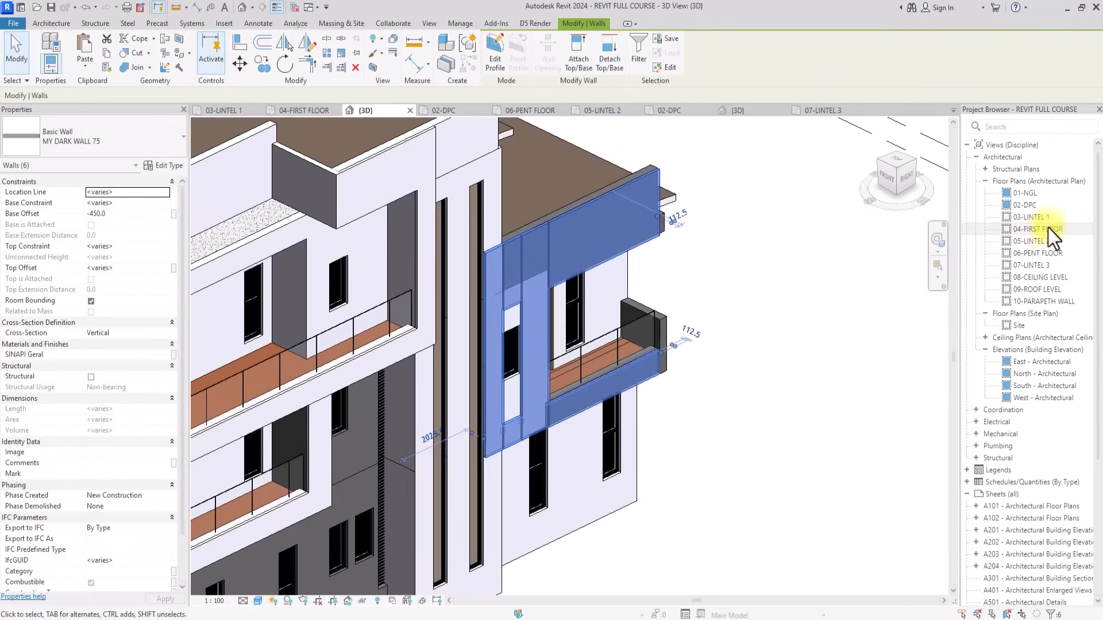
double_click(1050, 228)
scroll(543, 171, up, 5)
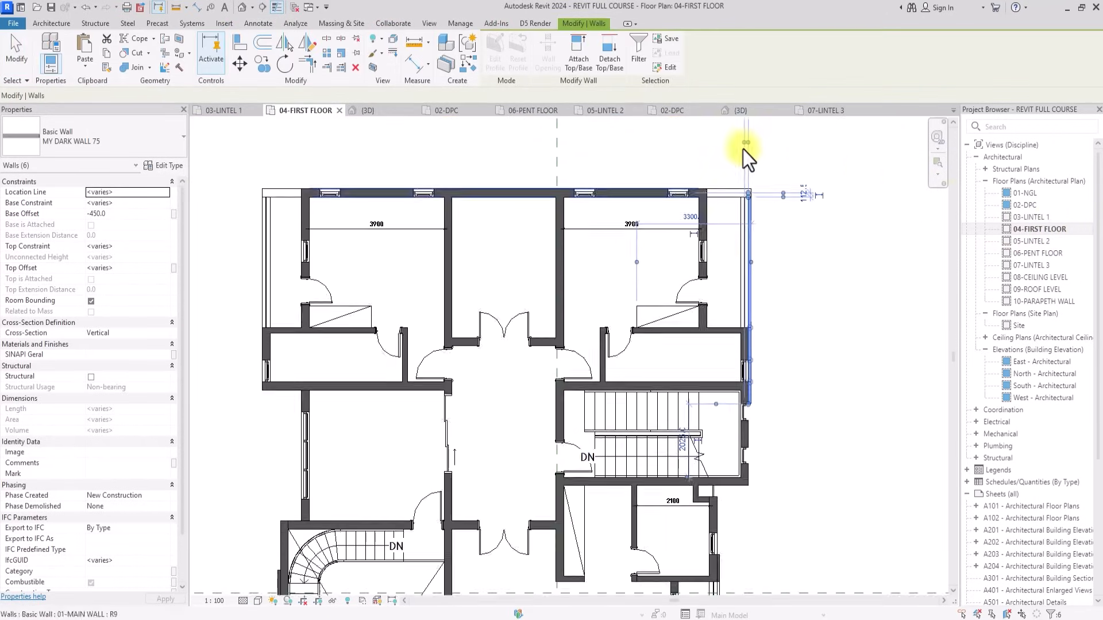
click(314, 43)
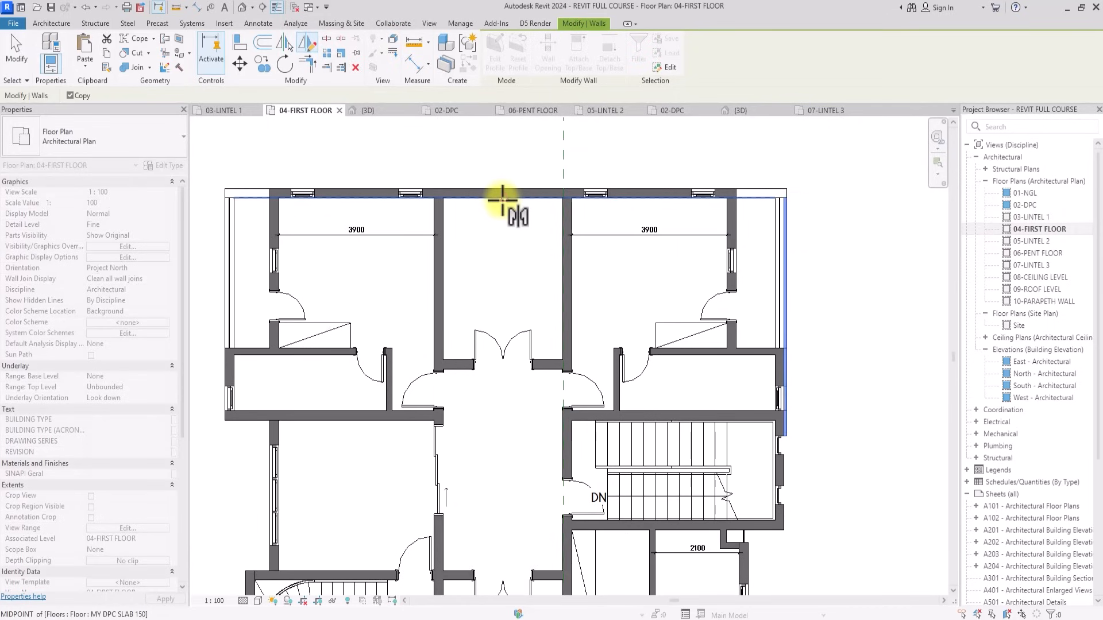
scroll(502, 201, up, 3)
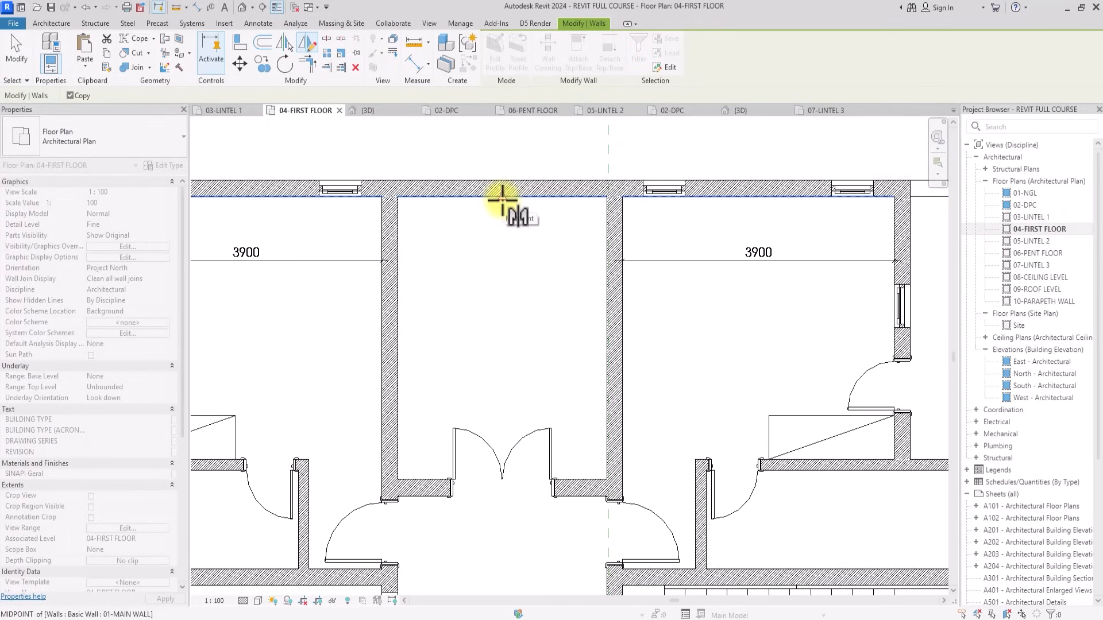
click(502, 202)
click(502, 236)
scroll(502, 235, down, 4)
Move the mirrored dark walls 75 mm inward so they sit flush against the outer face of the left building wall.
scroll(502, 235, up, 3)
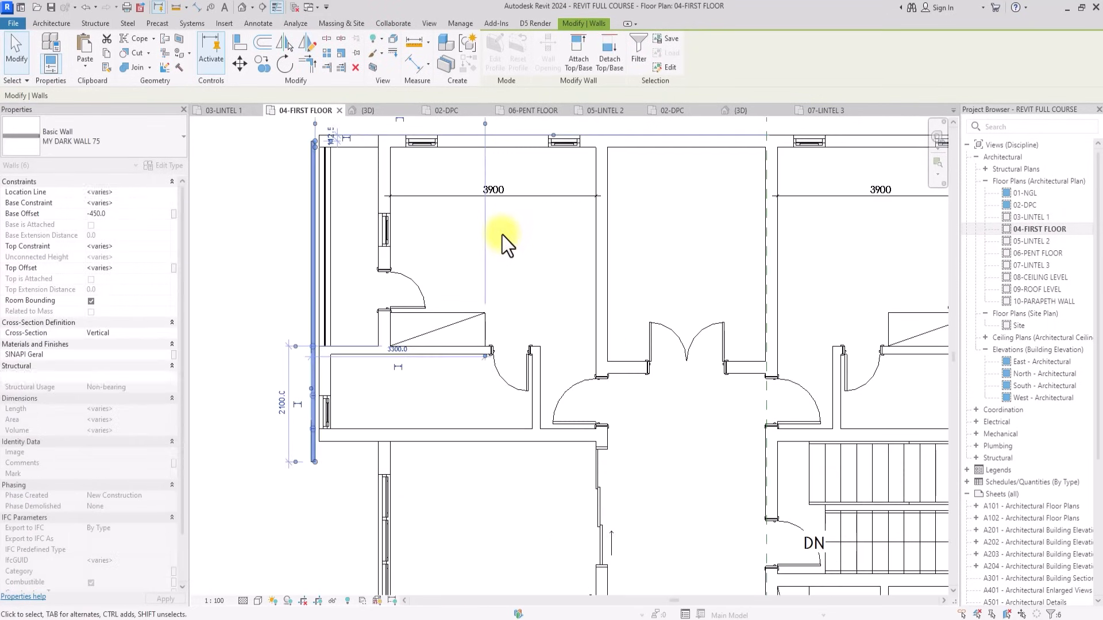
scroll(502, 236, up, 2)
scroll(502, 235, up, 3)
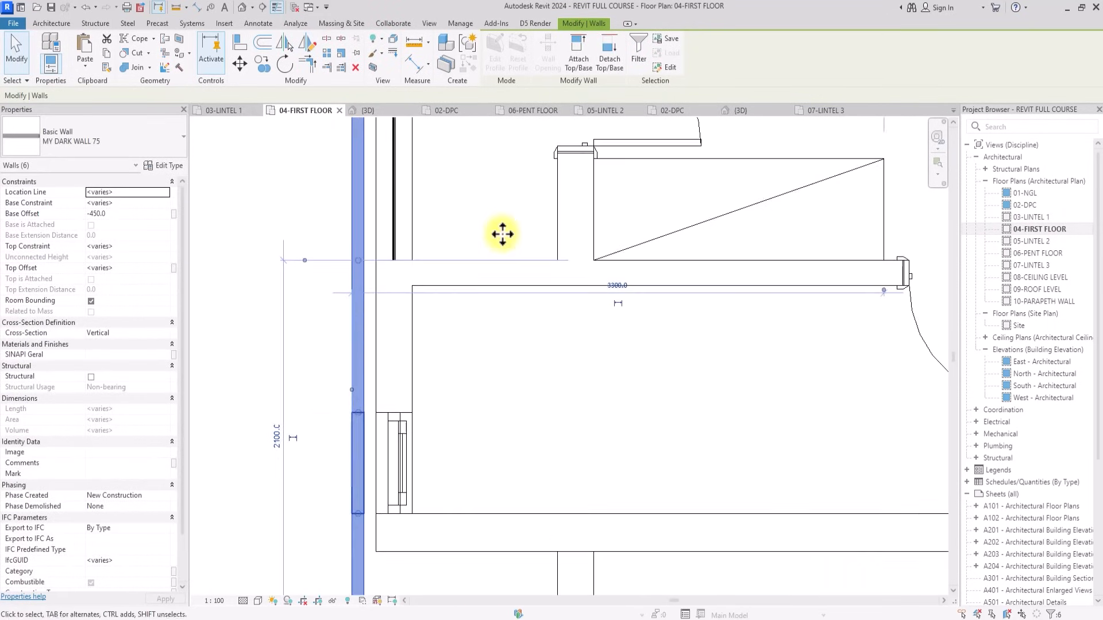
scroll(502, 236, down, 1)
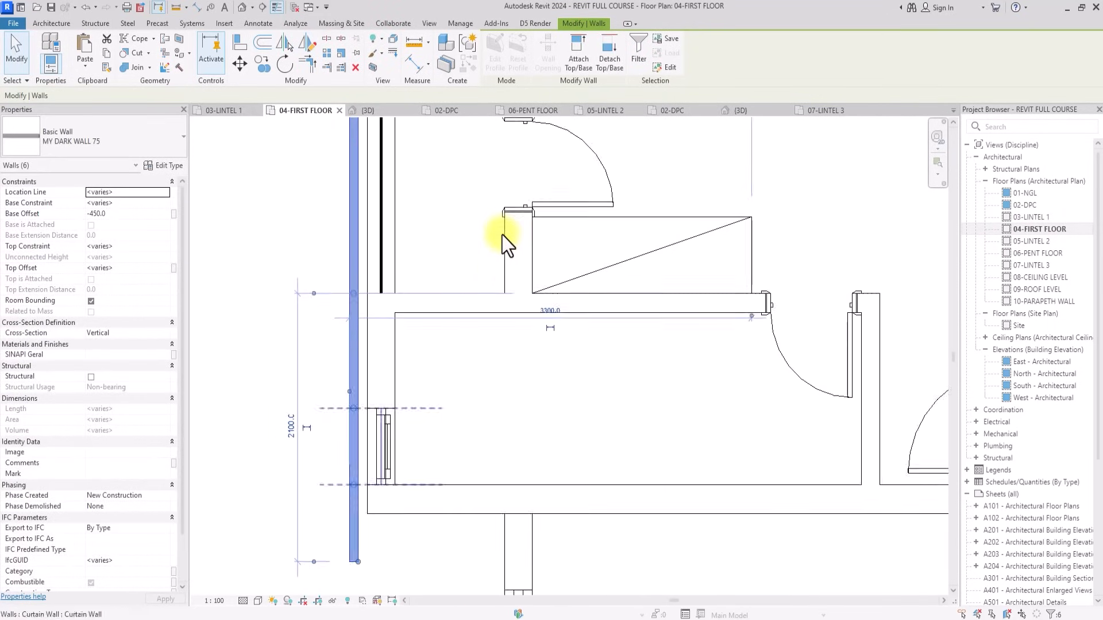
click(239, 63)
scroll(362, 287, up, 2)
click(361, 309)
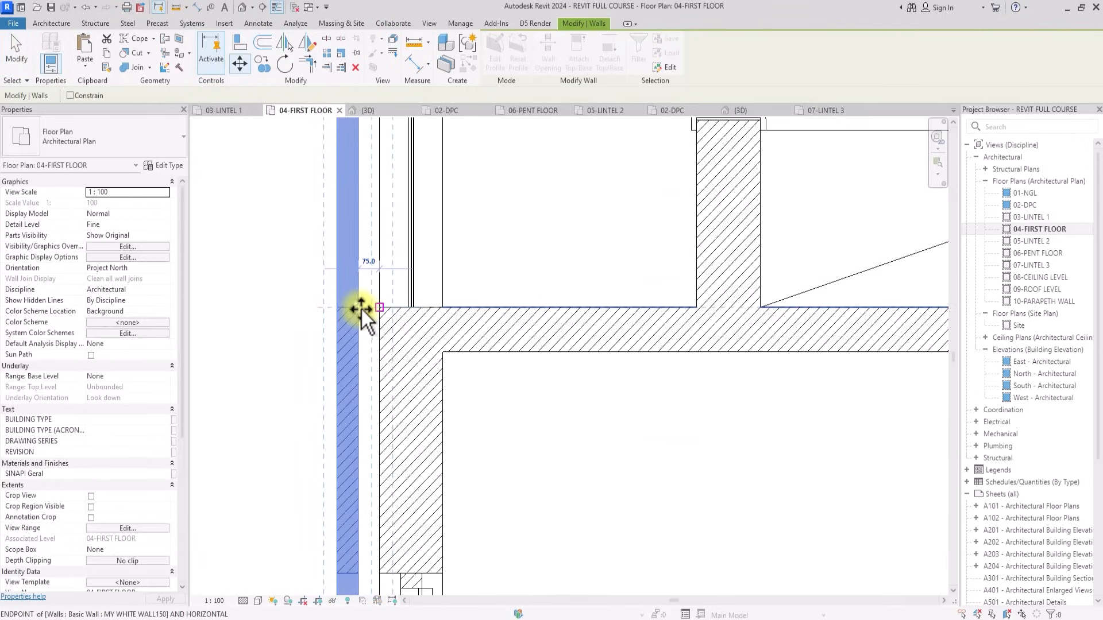
click(379, 308)
scroll(384, 308, down, 3)
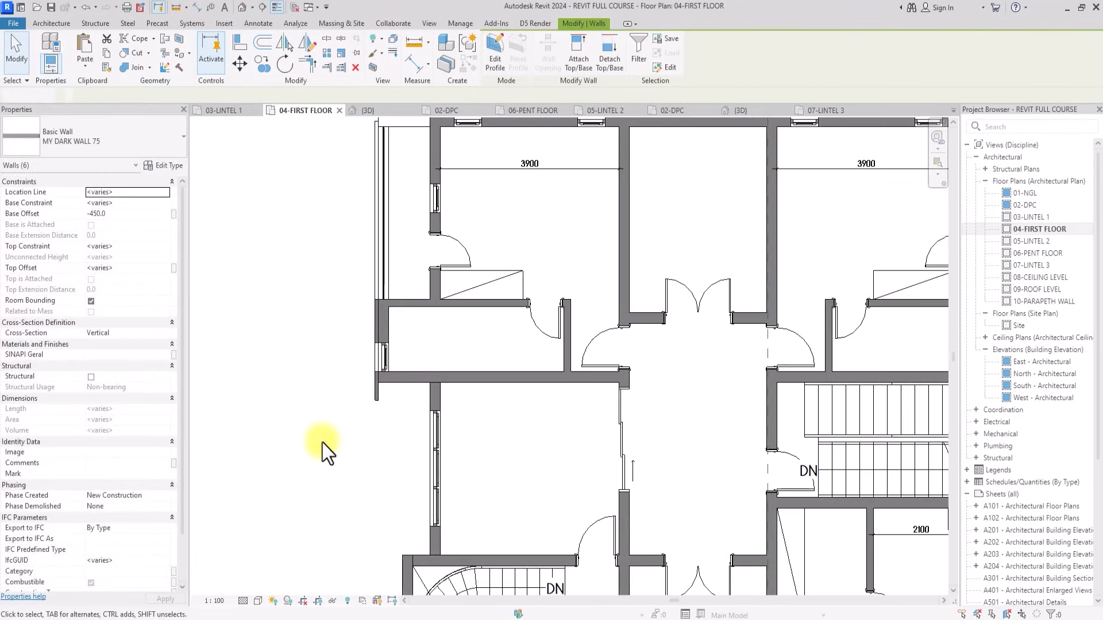
Shorten the overhanging lower end of the mirrored dark walls to the corner of the small left room.
scroll(380, 388, up, 3)
click(375, 397)
drag(376, 421, 376, 374)
click(385, 445)
scroll(385, 446, down, 4)
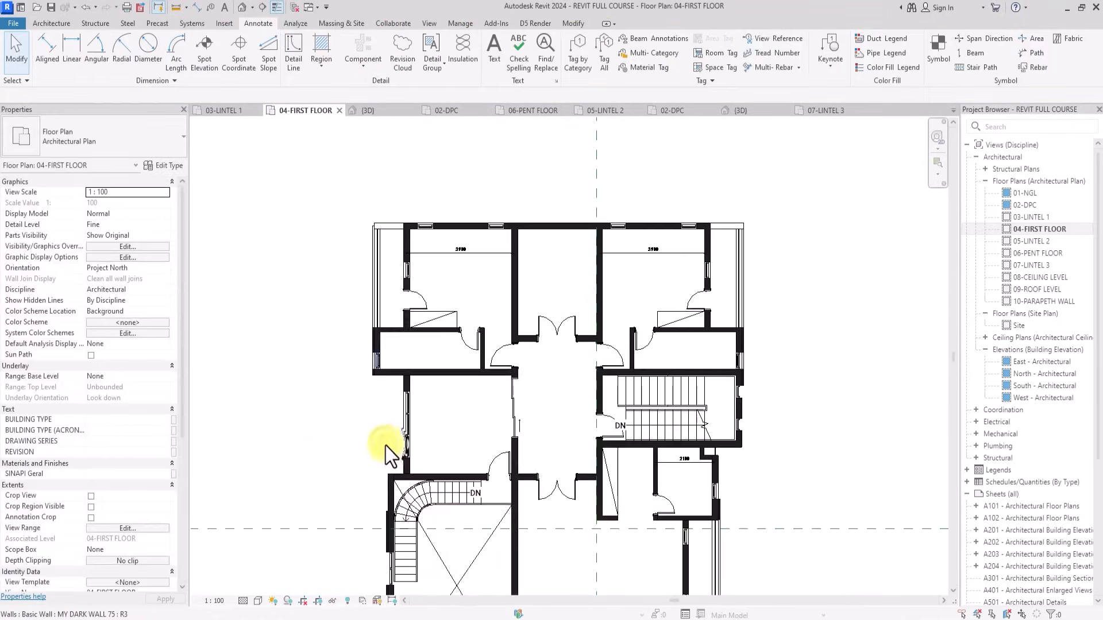
Shorten the dark balcony wall to the rear wall's inner face and extend the MY WHITE WALL 225 segment over its end.
scroll(385, 443, up, 6)
click(370, 224)
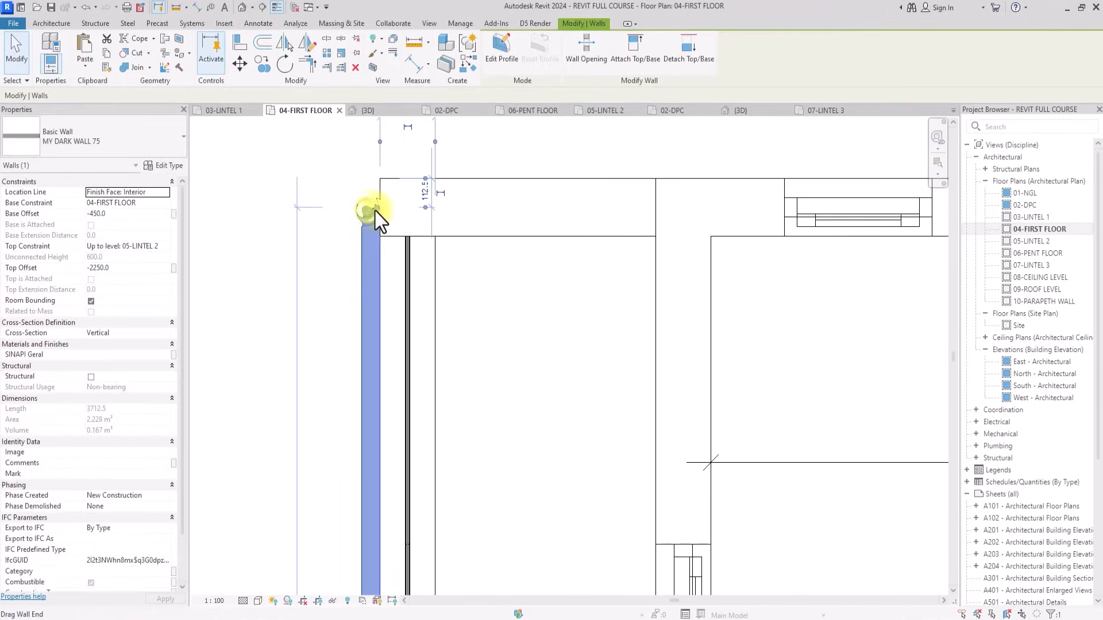
drag(376, 215, 378, 240)
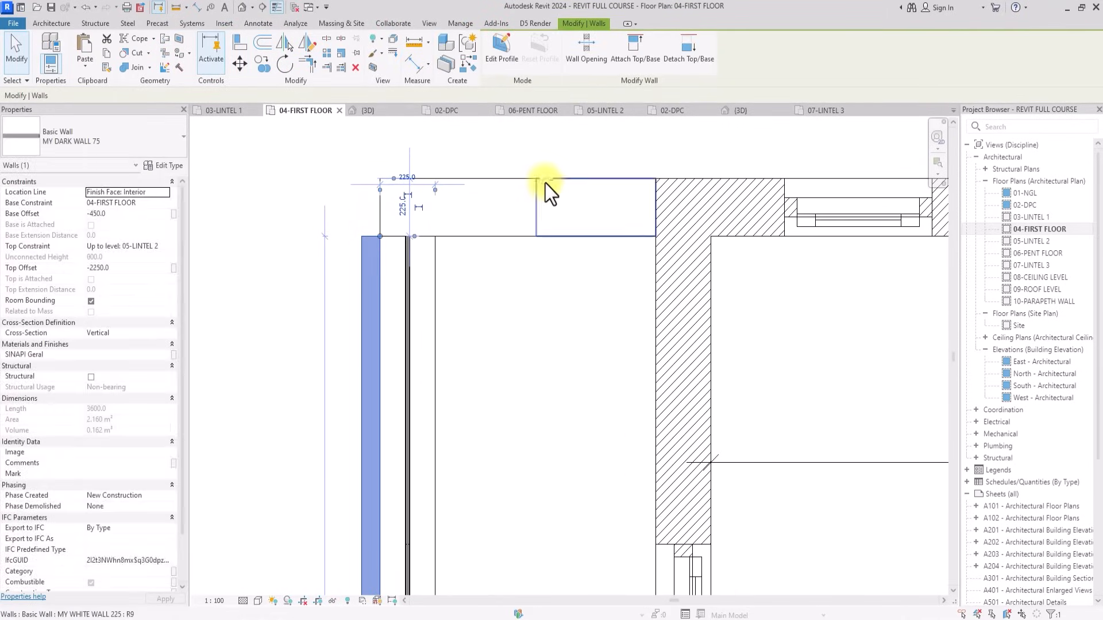
click(546, 184)
drag(537, 208, 361, 208)
scroll(361, 208, up, 5)
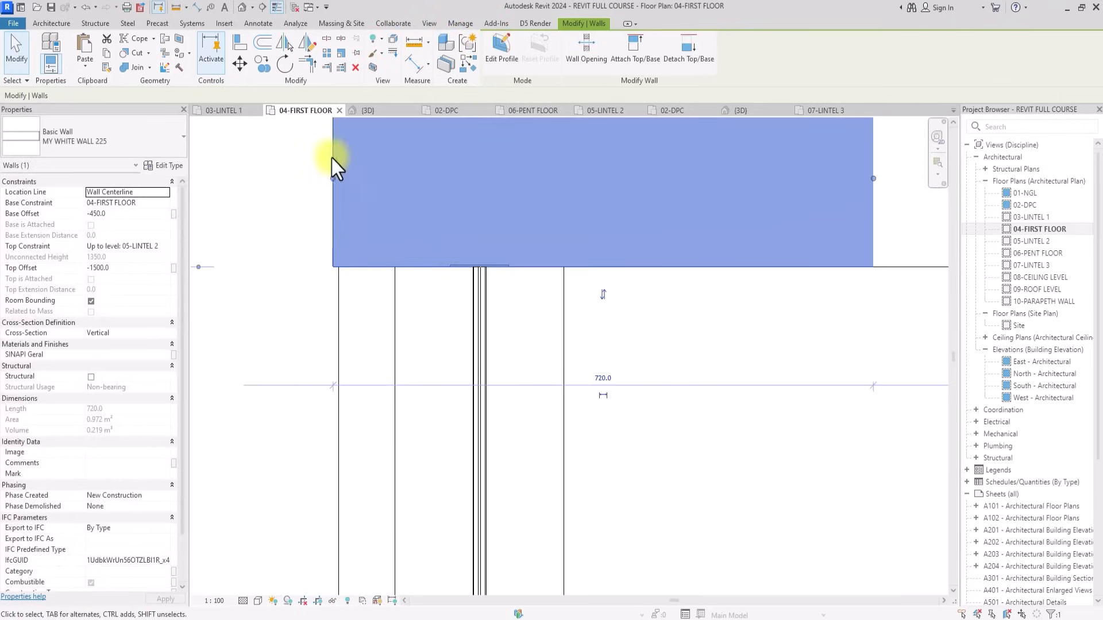
Draw a thin detail line across the white wall's end, continuing the outer face of the dark balcony wall.
click(257, 25)
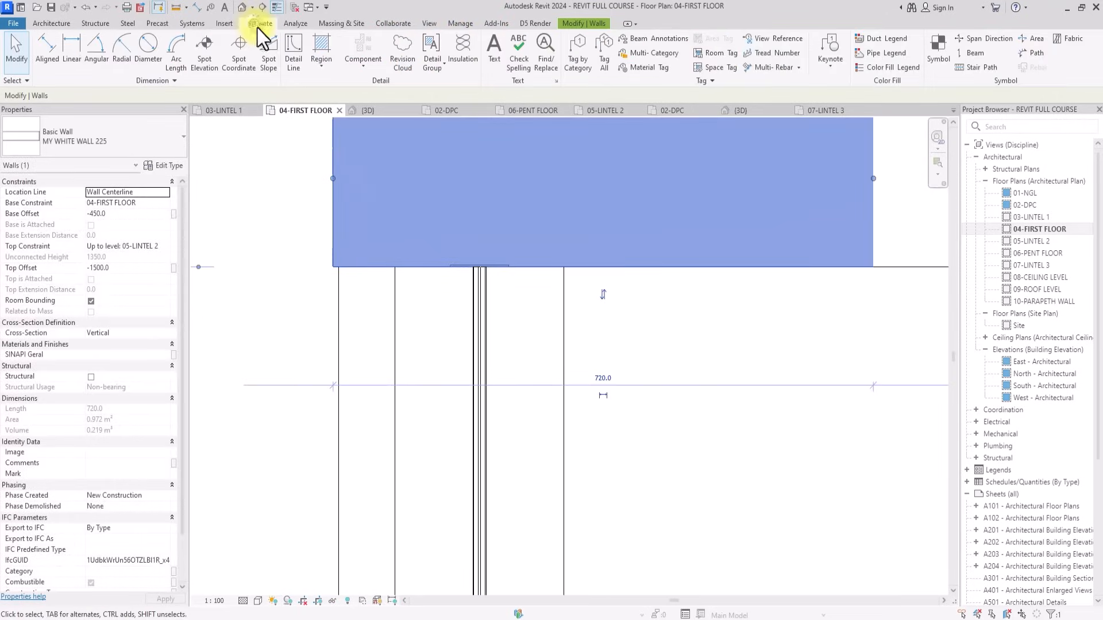
click(339, 273)
middle_drag(343, 173, 338, 288)
scroll(334, 241, up, 1)
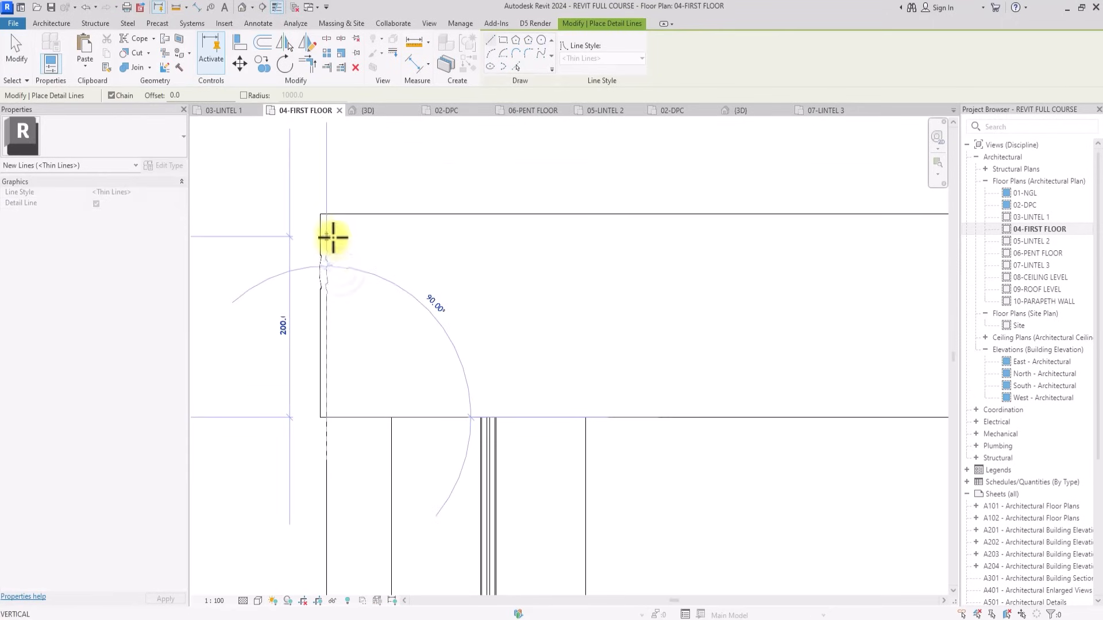
click(323, 217)
key(Escape)
key(Escape)
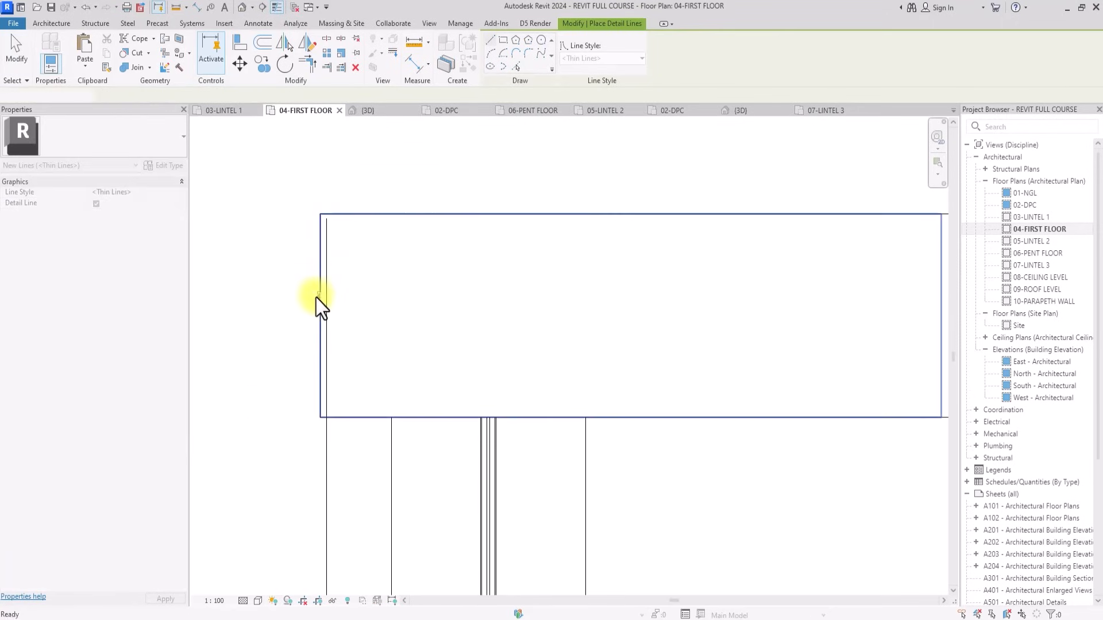
Bring the white wall's end onto the detail line and pull the dark wall's end 20 mm clear of the white wall.
click(319, 315)
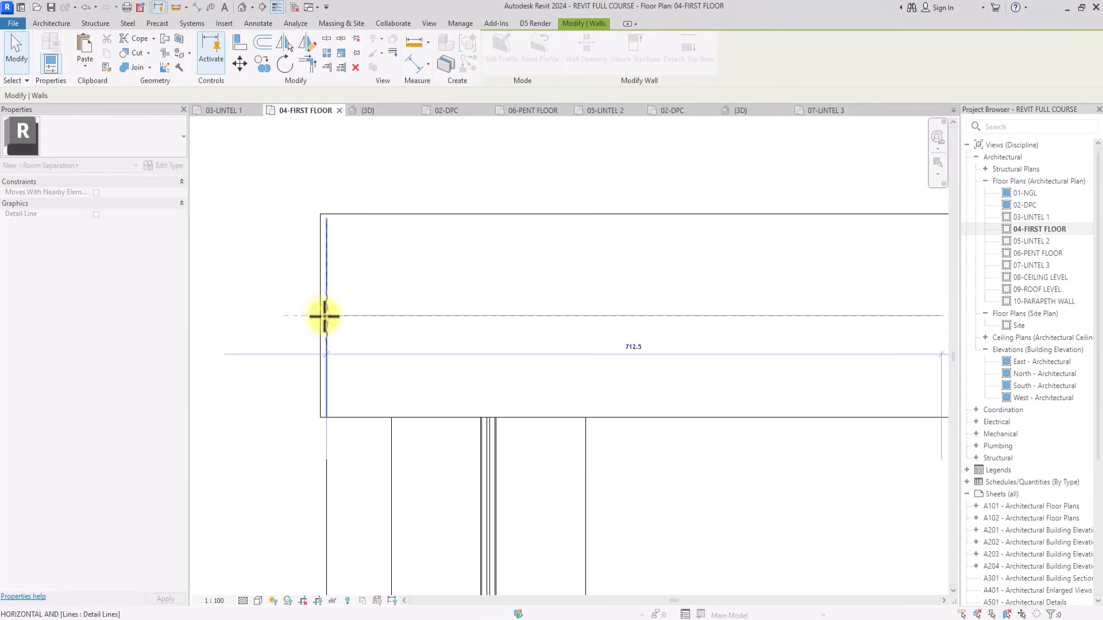
scroll(343, 345, down, 2)
click(374, 412)
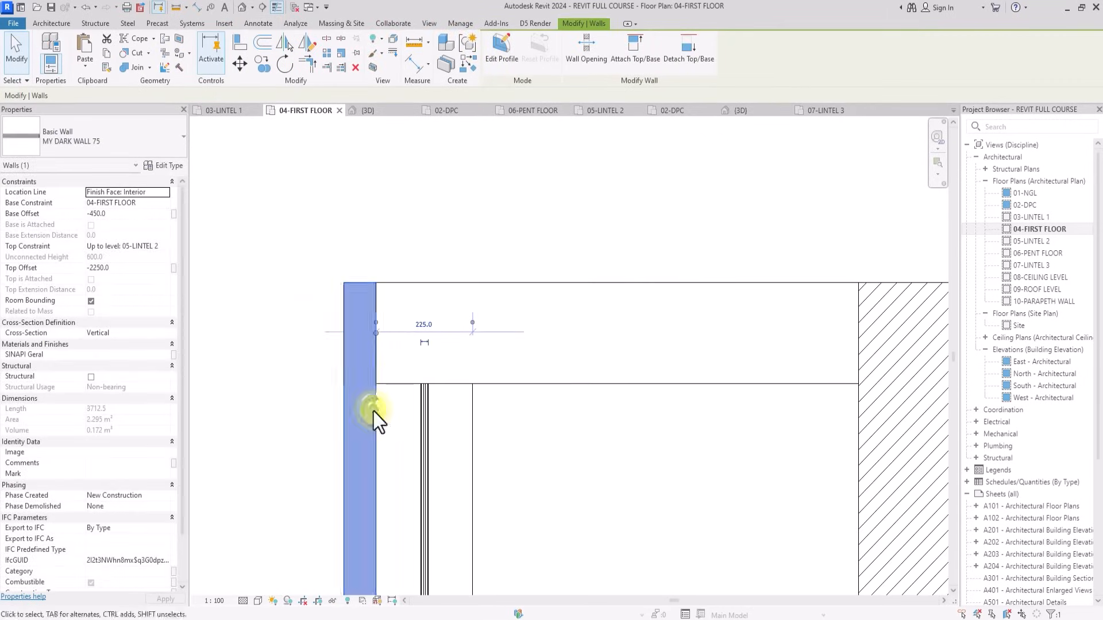
drag(378, 408, 376, 393)
Extend the white wall back out to the detail line and bring the dark wall's end flush with its inner face.
scroll(373, 387, up, 2)
click(364, 368)
click(354, 359)
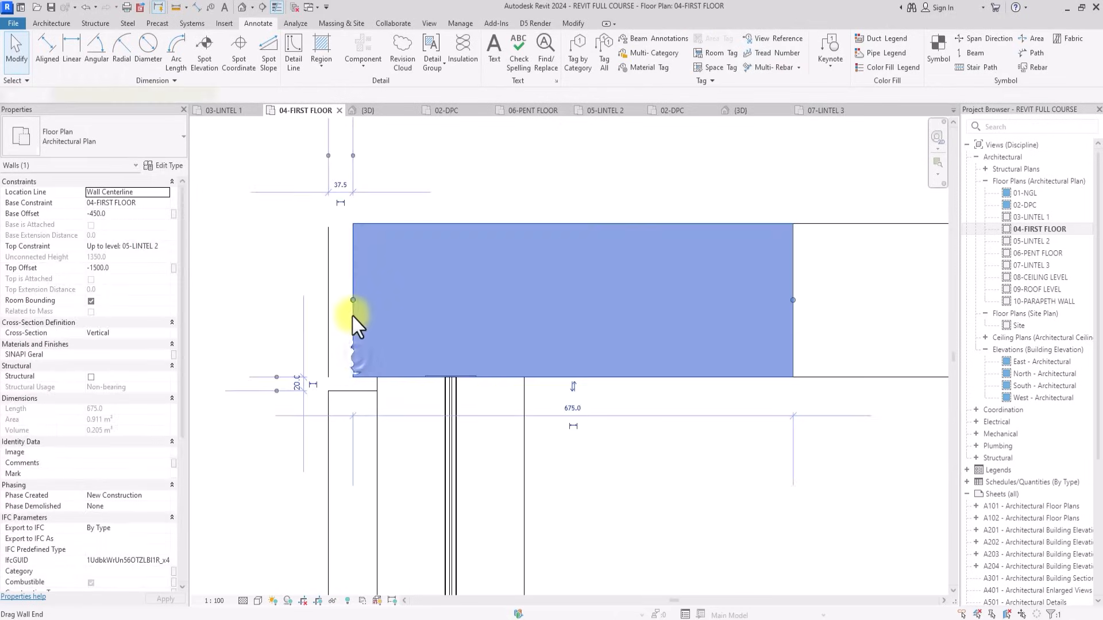
mouse_move(353, 300)
mouse_down()
mouse_move(331, 300)
mouse_move(337, 314)
mouse_up()
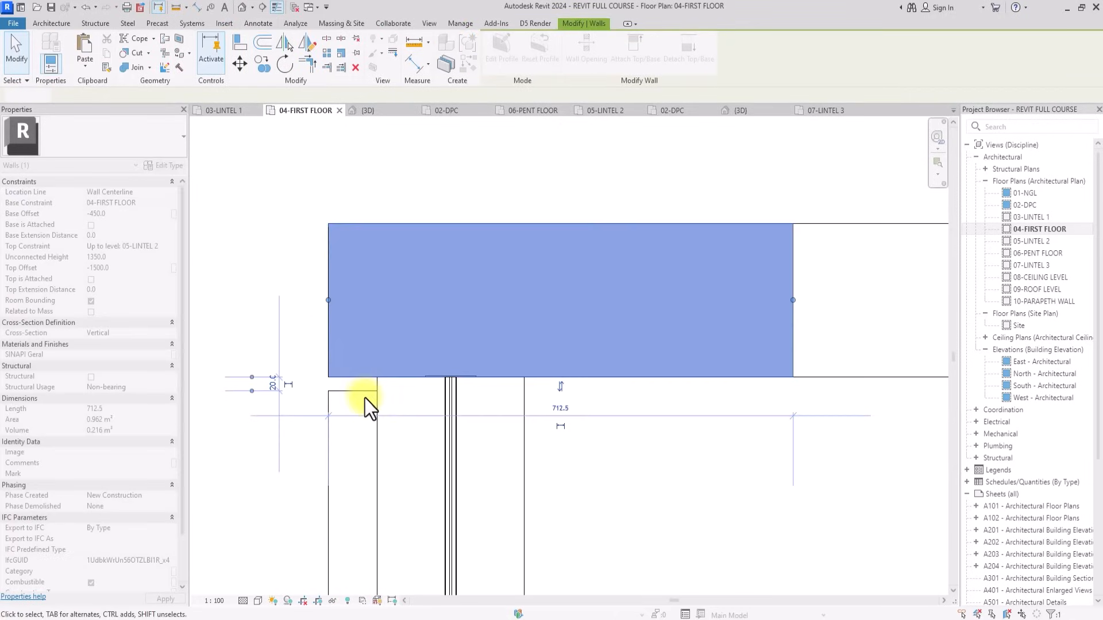
click(366, 395)
drag(377, 391, 377, 379)
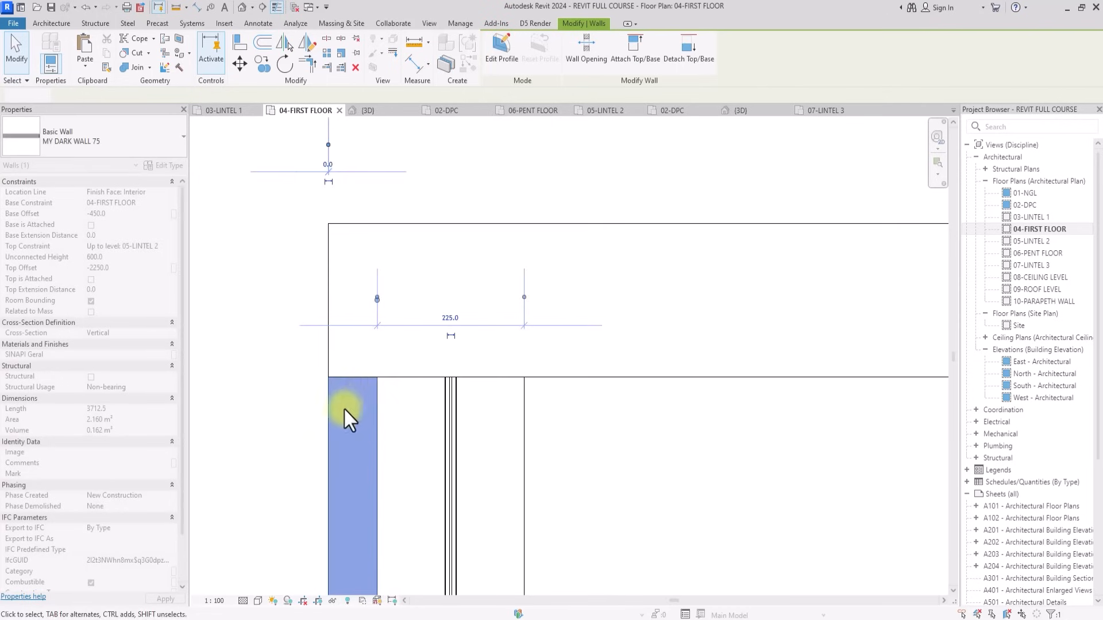
Check in the 3D view how the dark balcony frame walls meet the white walls at both rear corners of the house.
scroll(343, 408, down, 8)
click(305, 443)
click(237, 8)
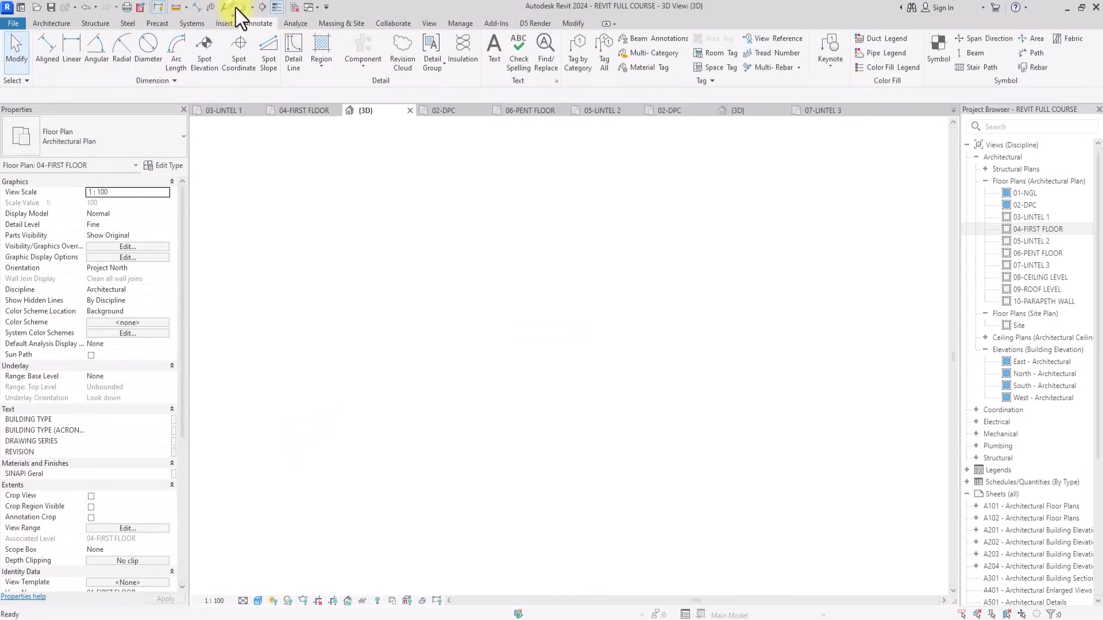
drag(898, 181, 797, 192)
scroll(404, 301, up, 5)
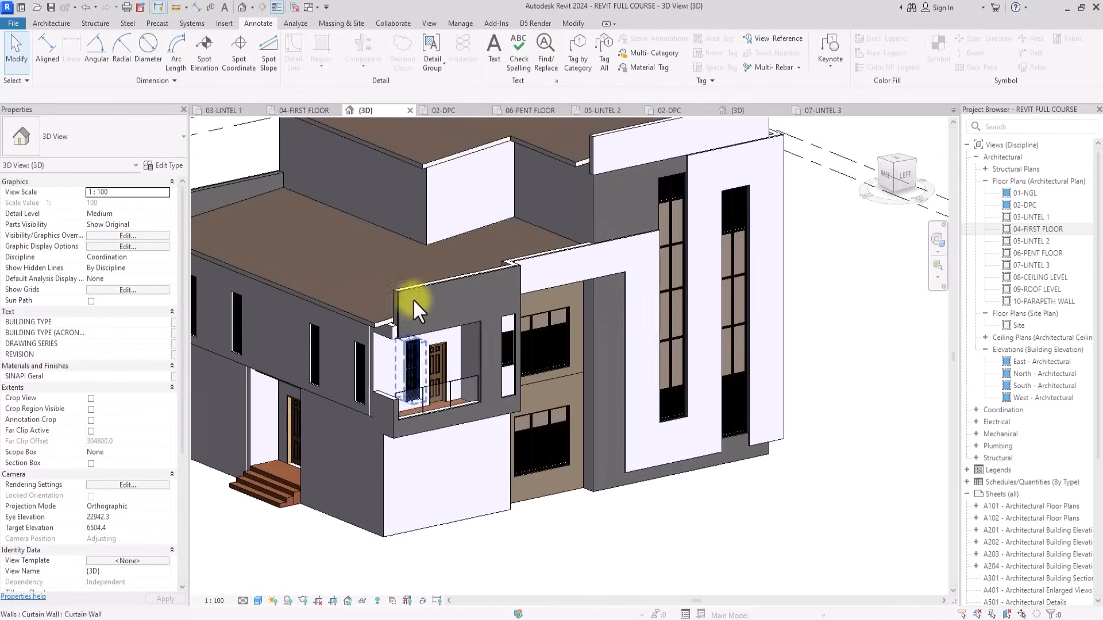
scroll(403, 302, down, 5)
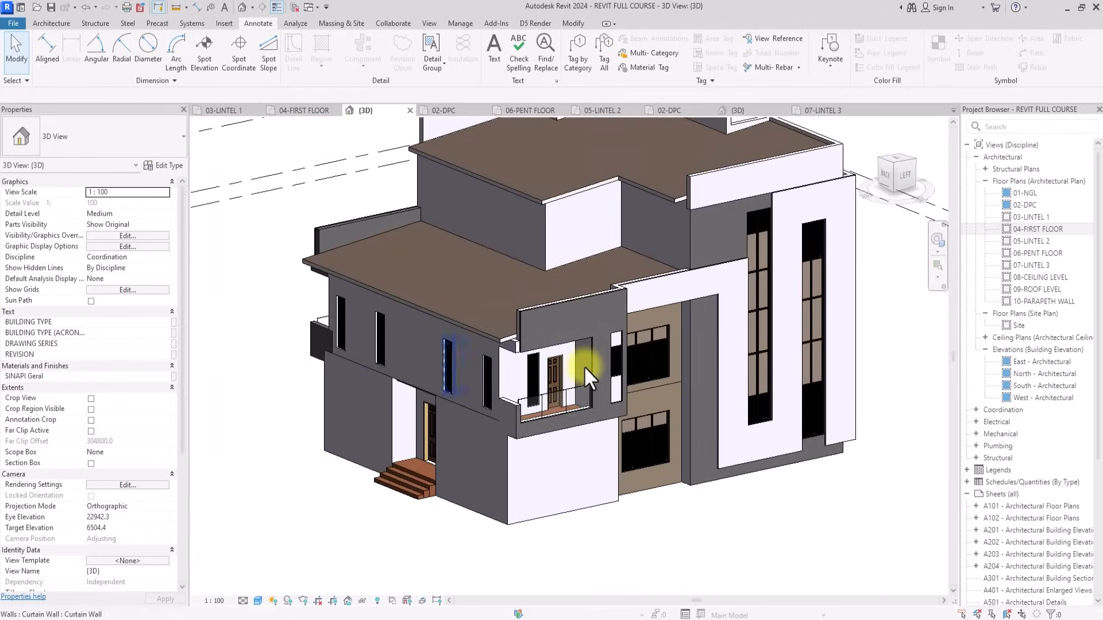
scroll(584, 366, up, 2)
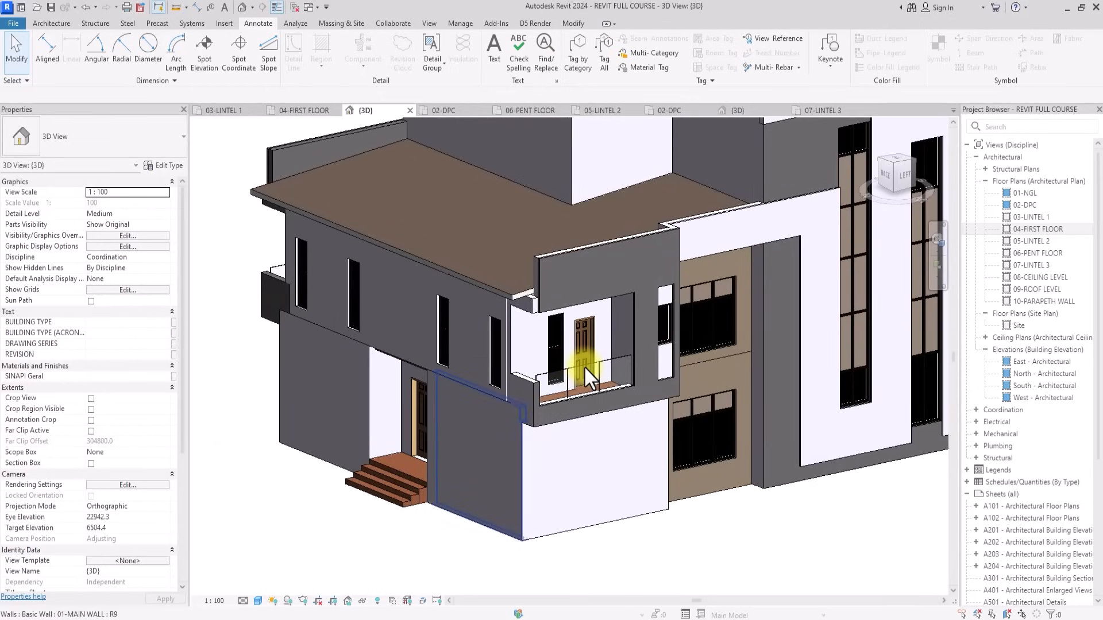
scroll(615, 347, down, 2)
drag(895, 185, 421, 185)
middle_drag(649, 324, 442, 205)
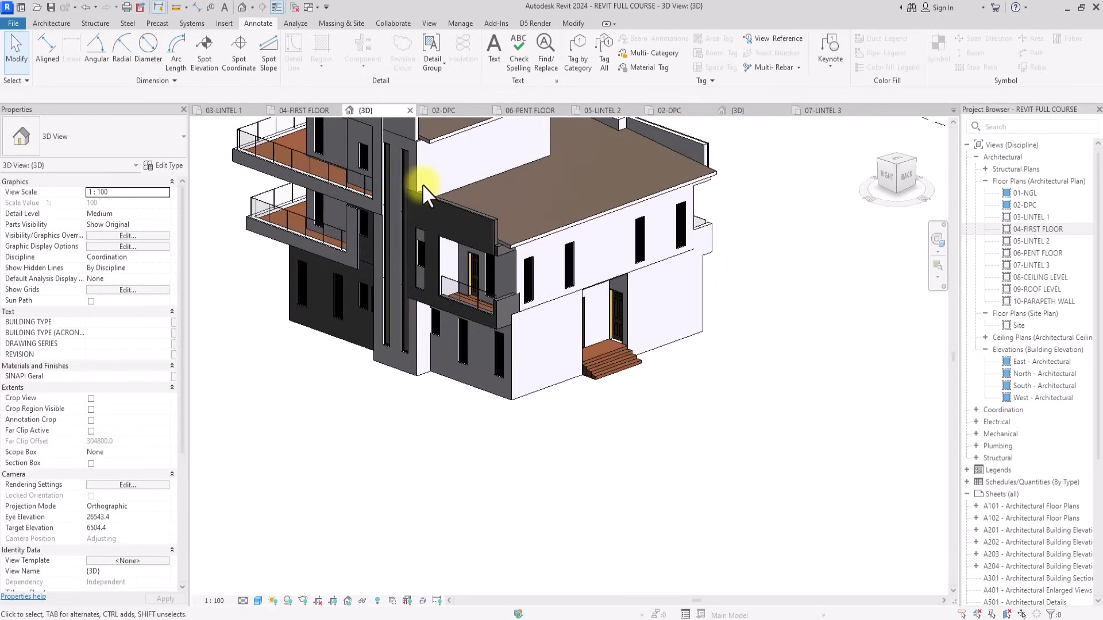
Copy the two first-floor curtain wall windows above the rear entrance's near side and paste them aligned to level 02-DPC.
scroll(422, 183, up, 4)
scroll(449, 292, up, 2)
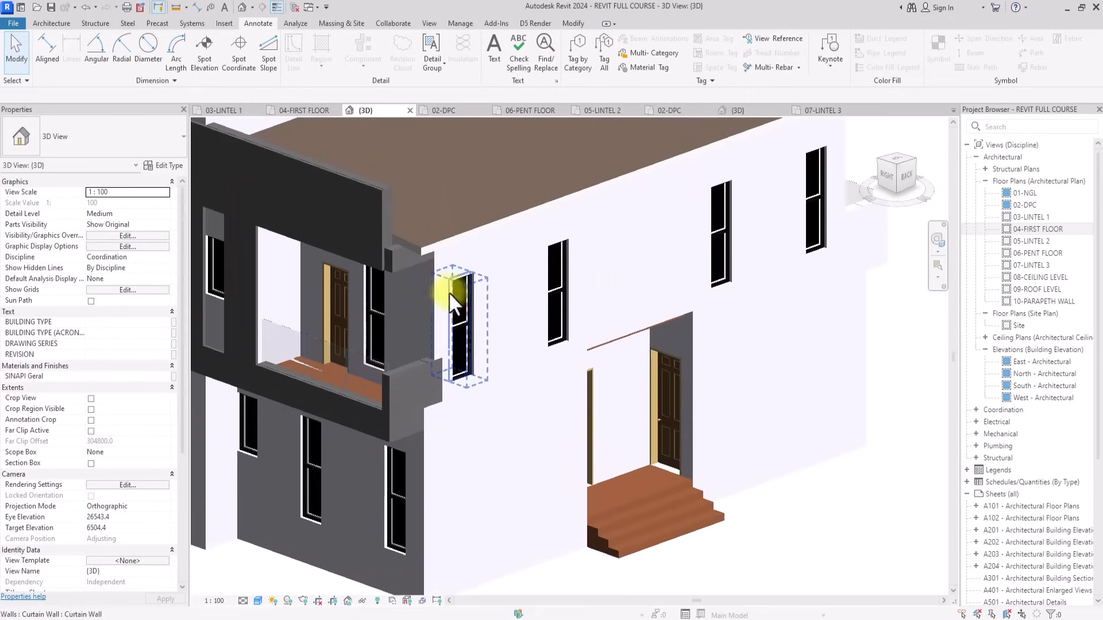
click(456, 322)
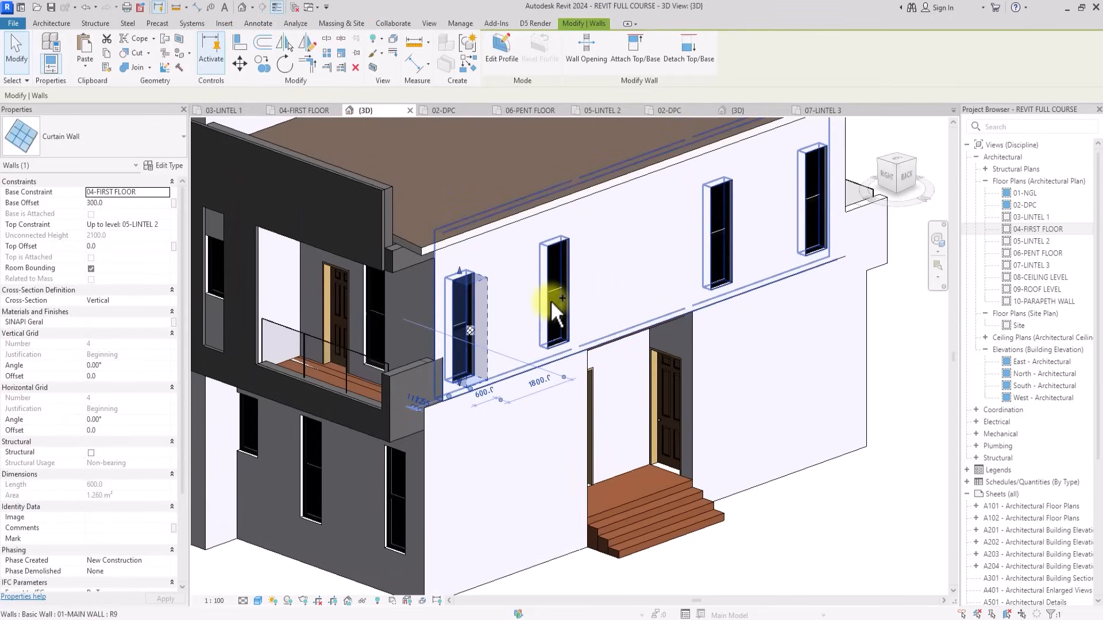
click(550, 299)
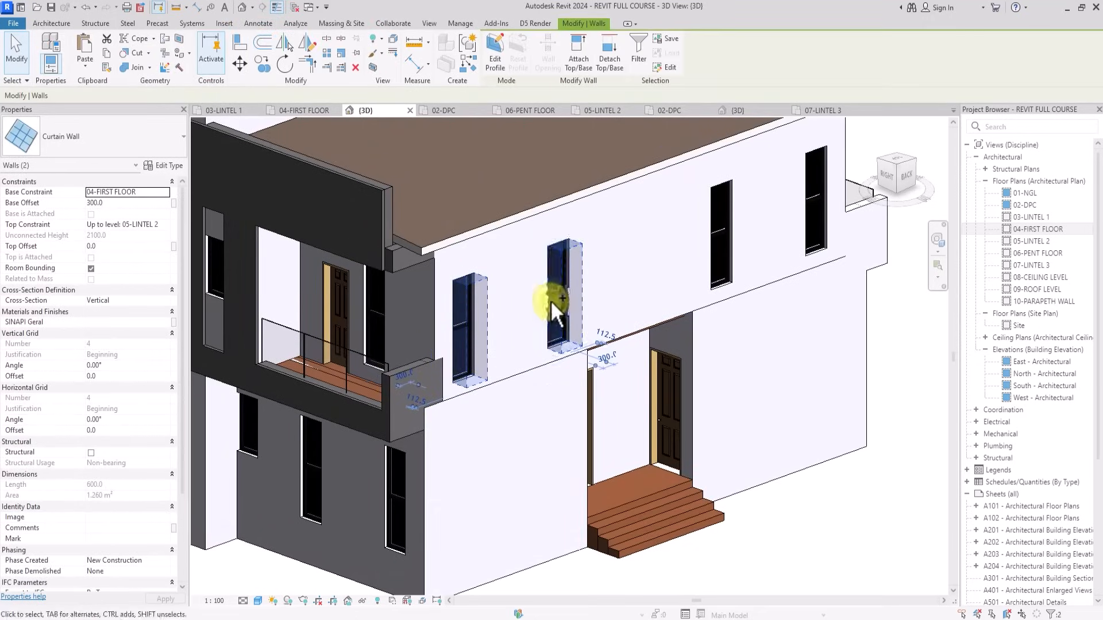
scroll(325, 240, down, 1)
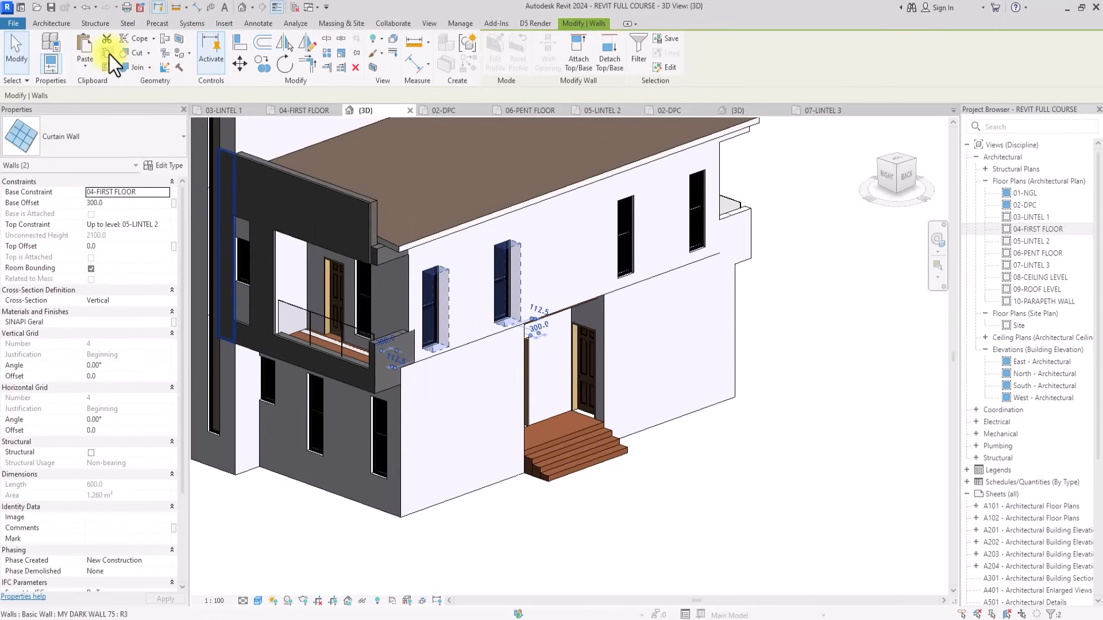
click(85, 66)
click(129, 112)
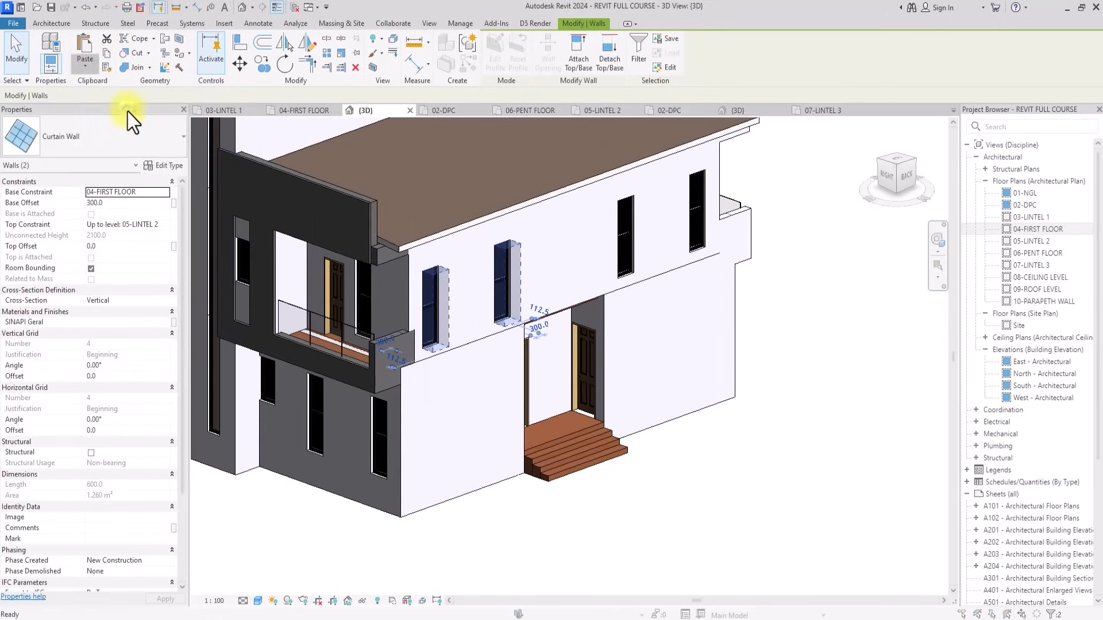
click(495, 247)
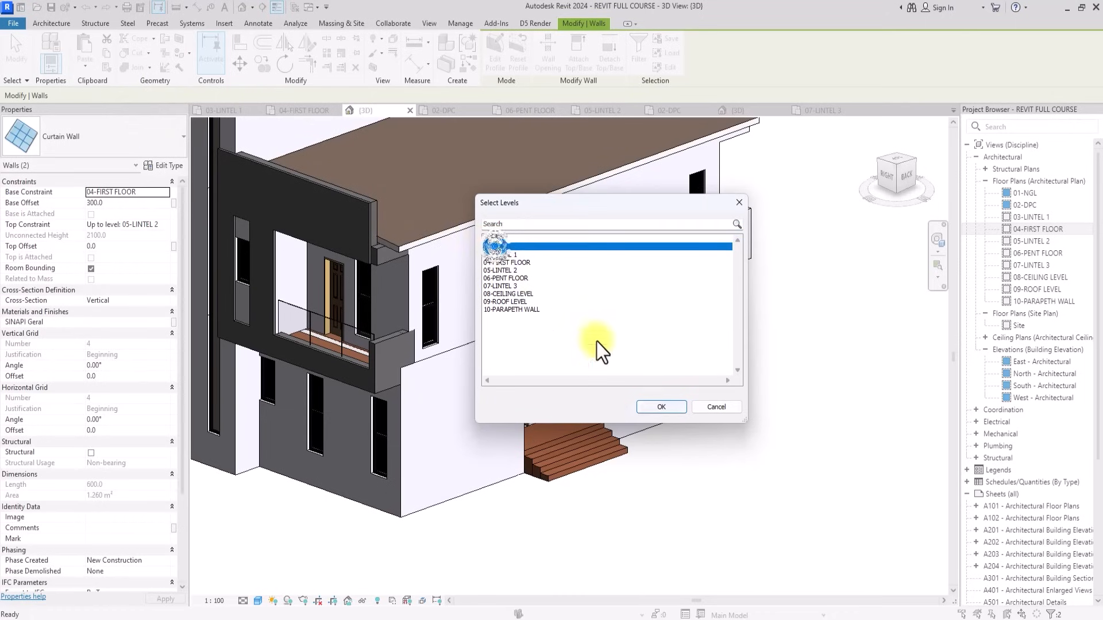
click(663, 407)
click(440, 543)
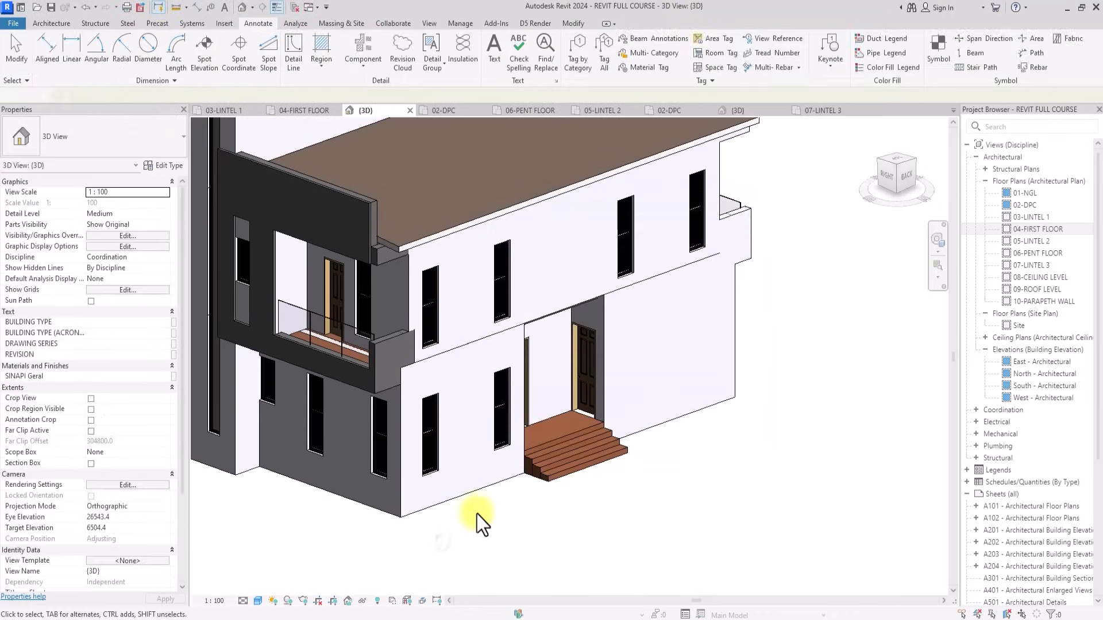
In the 04-FIRST FLOOR plan, split the rear main wall at the two partitions enclosing the middle bay.
drag(900, 182, 726, 178)
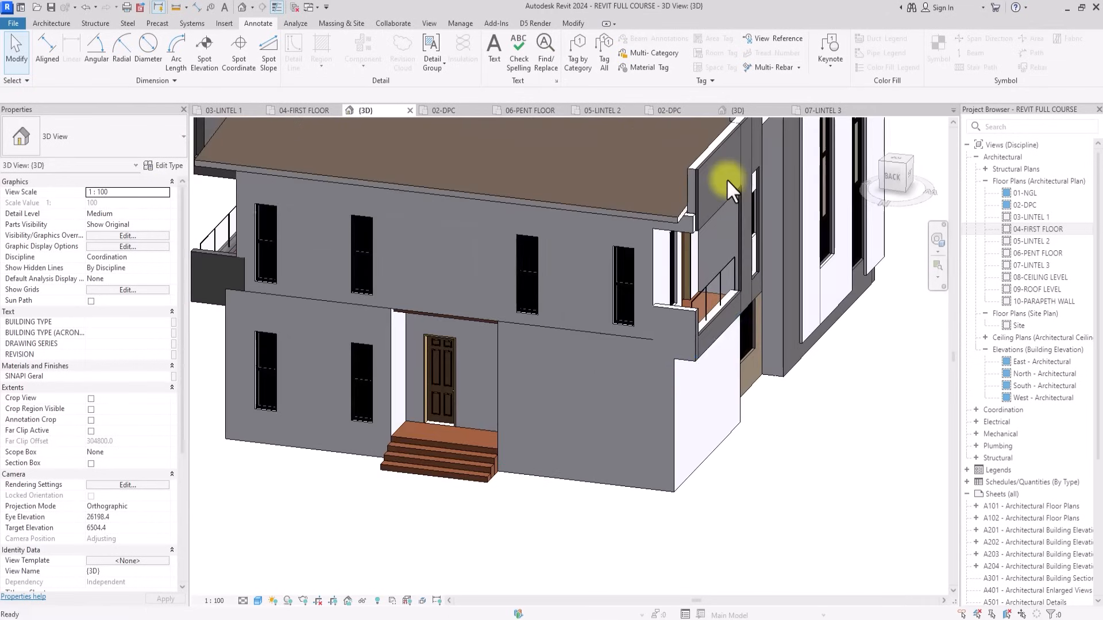
scroll(726, 178, up, 3)
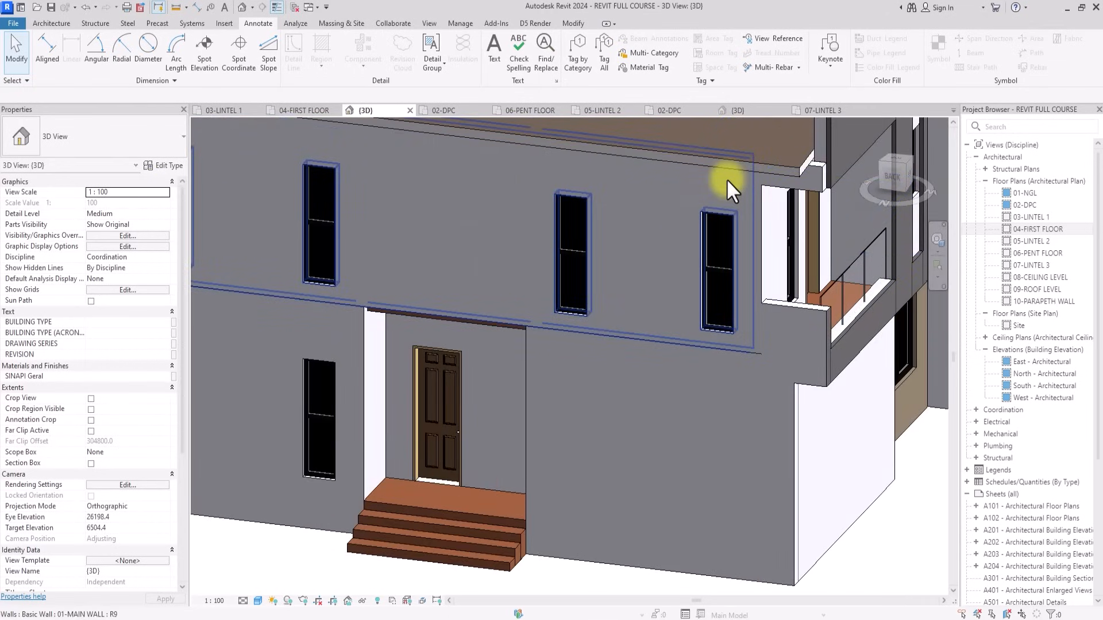
double_click(1043, 231)
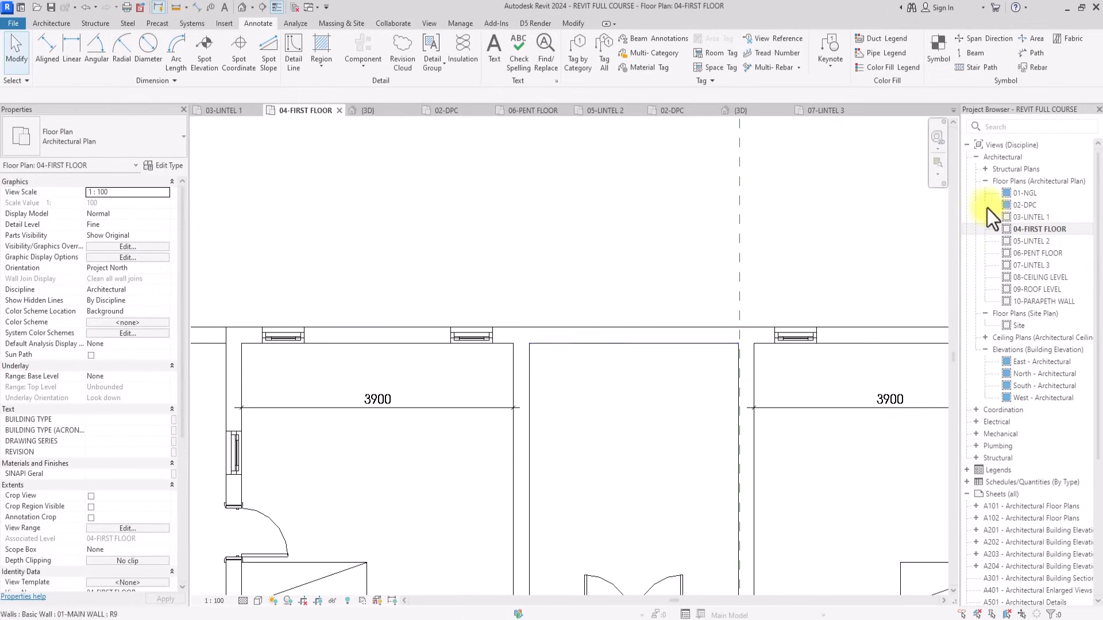
click(573, 24)
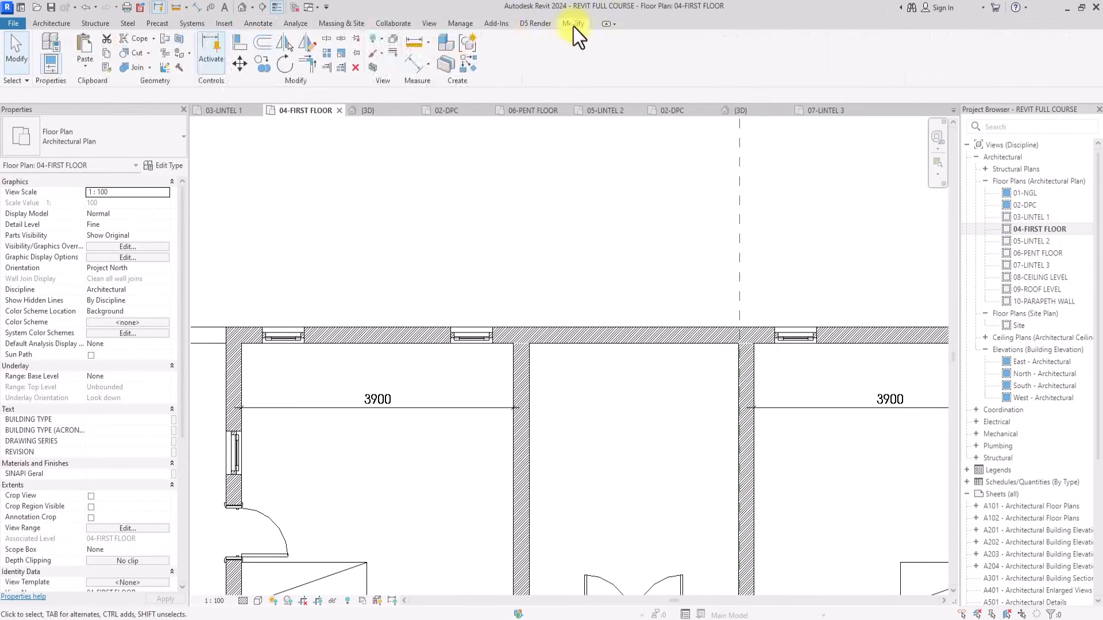
click(325, 40)
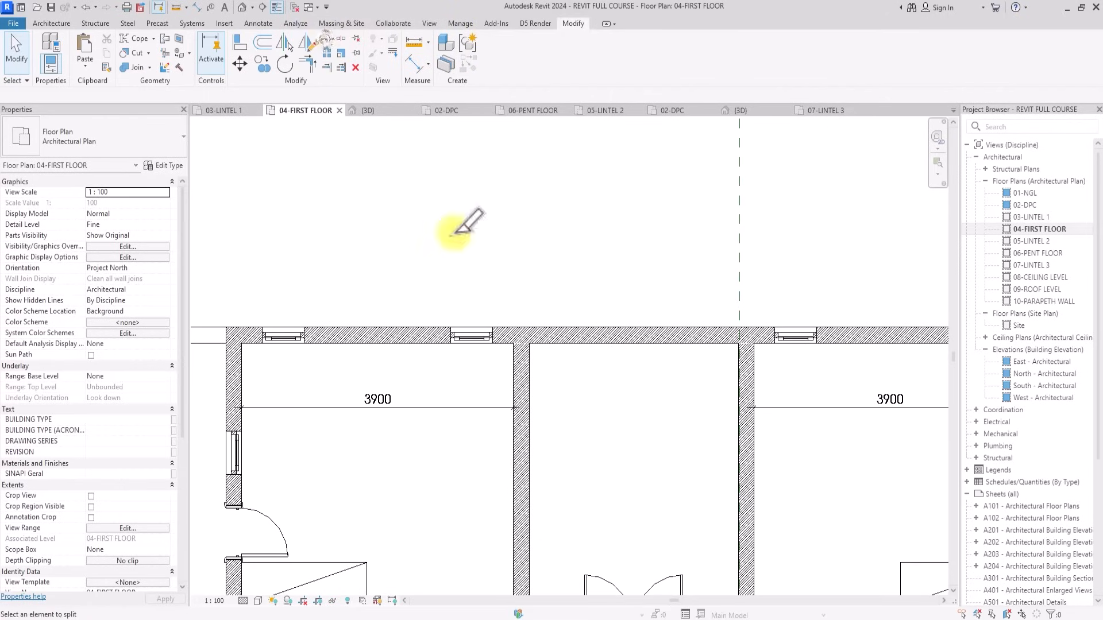
click(524, 336)
click(746, 336)
key(Escape)
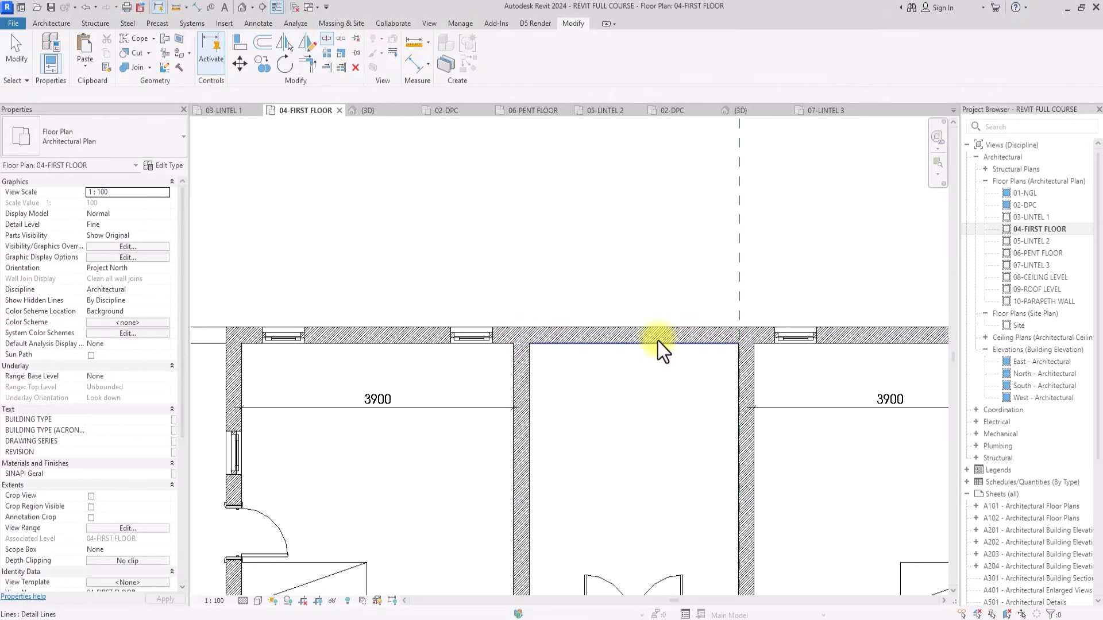
Set the base offset of the rear wall's middle segment to -450 mm.
click(643, 327)
scroll(643, 325, down, 2)
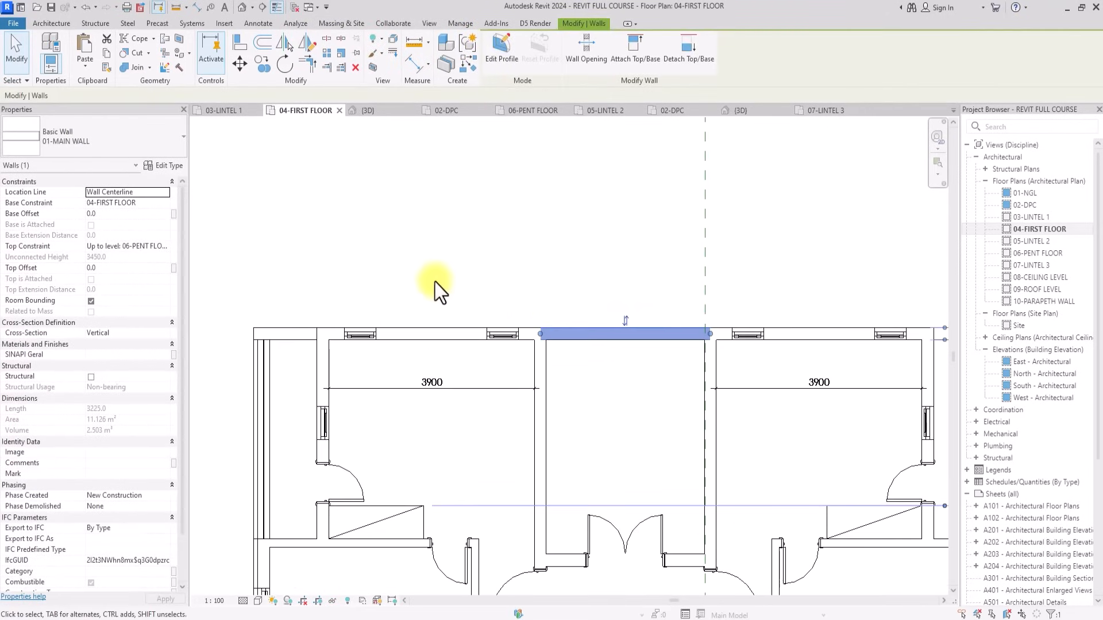
click(143, 216)
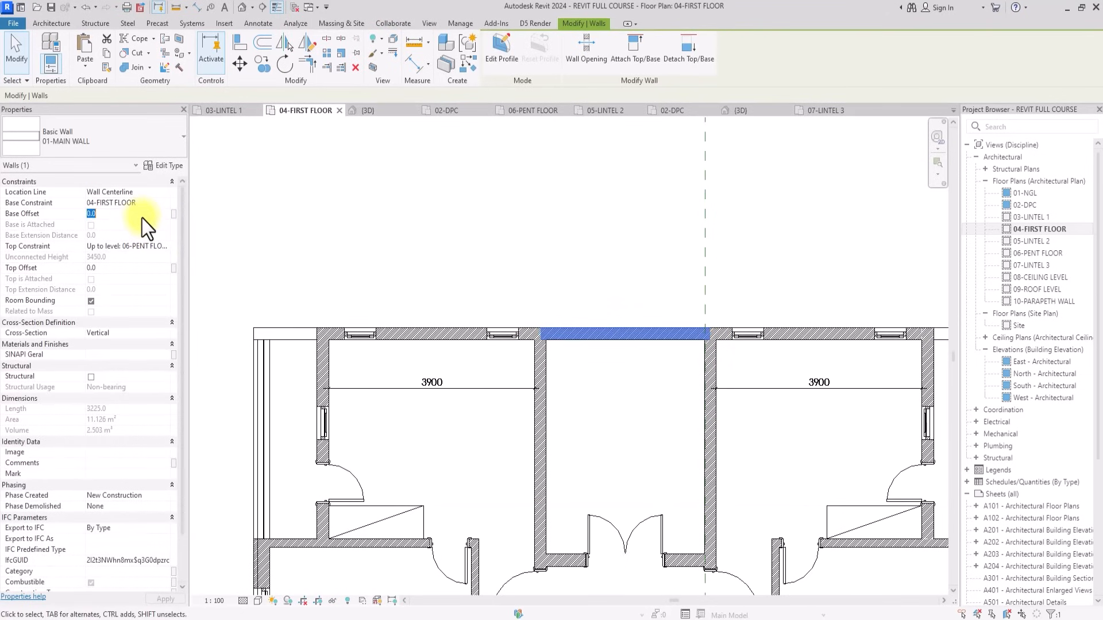
text(-450)
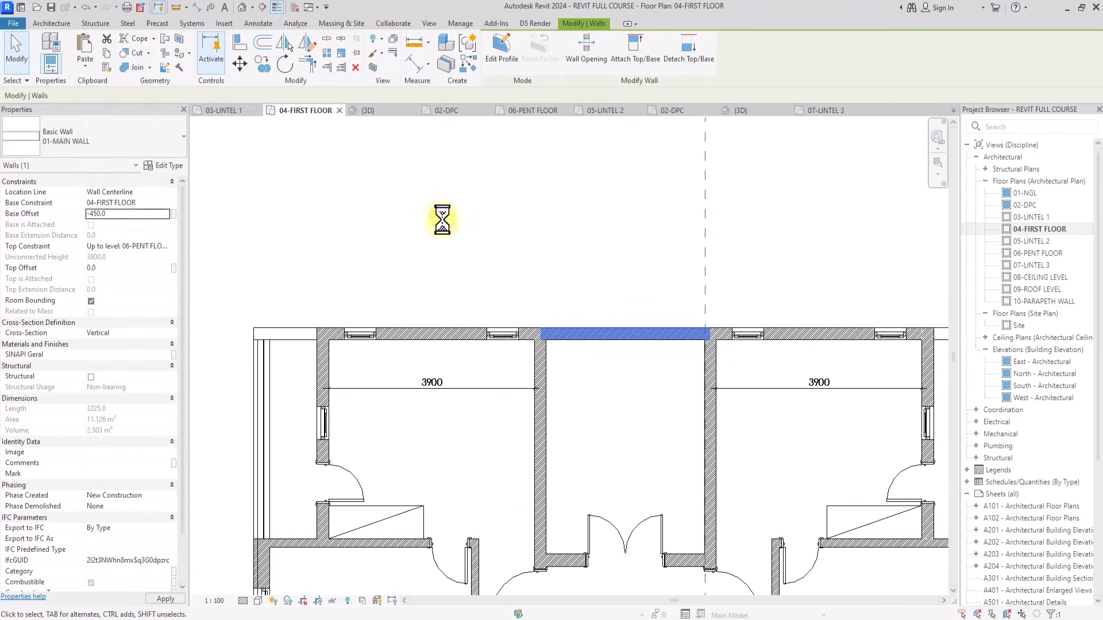
scroll(442, 221, down, 3)
click(442, 227)
Copy the 2400 mm curtain wall window from the side wall to the empty area outside the rear wall's middle bay.
scroll(426, 246, up, 5)
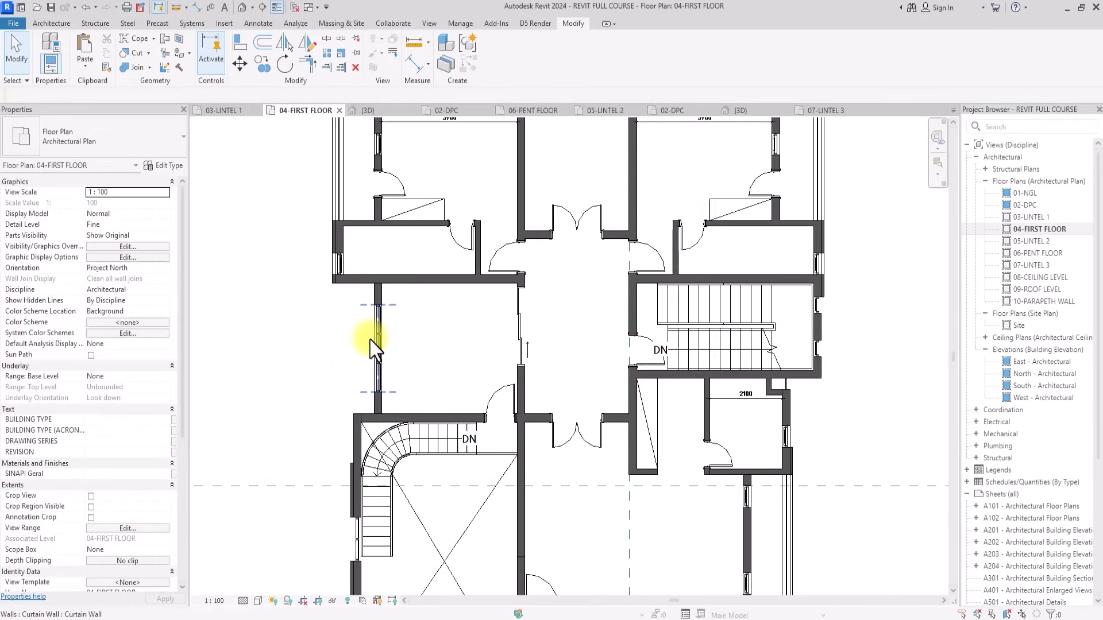
middle_drag(370, 340, 369, 360)
click(364, 420)
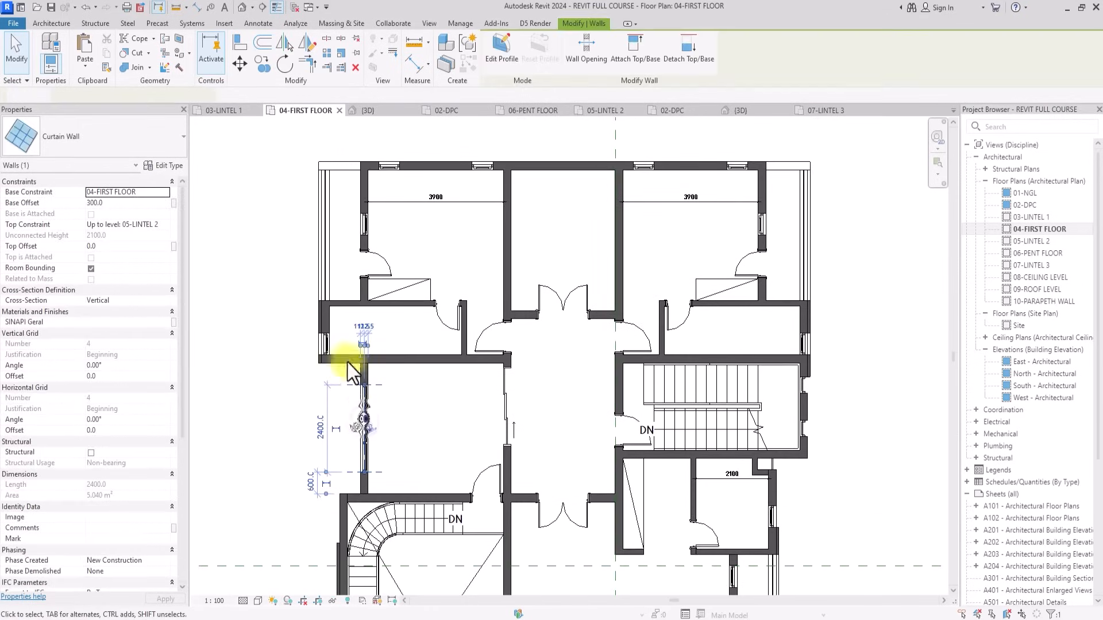
click(264, 68)
scroll(359, 390, up, 6)
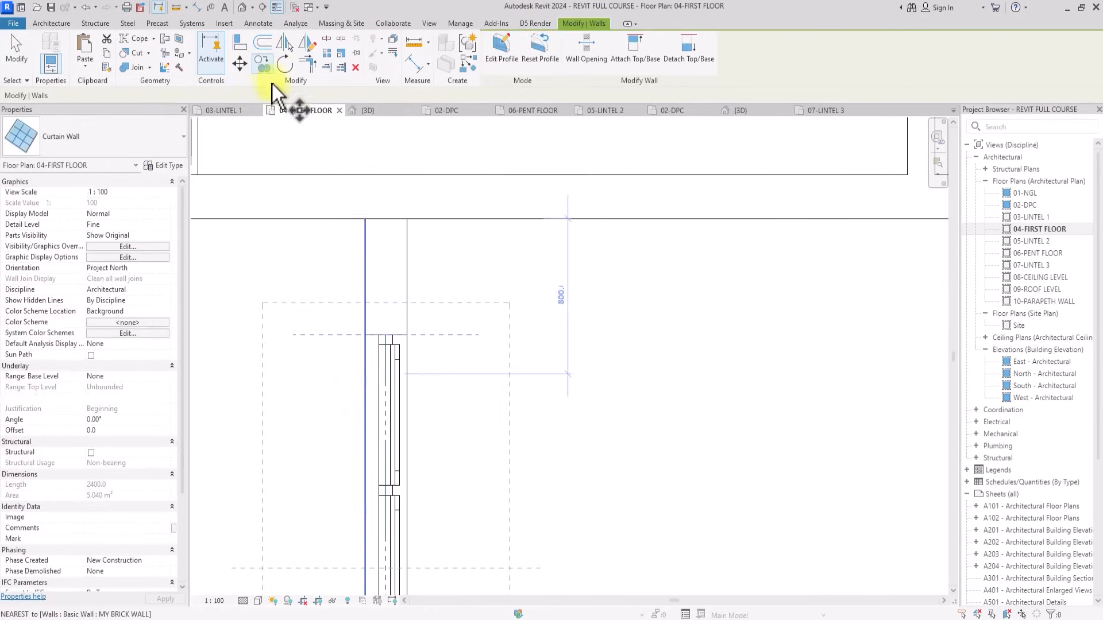
click(385, 338)
scroll(388, 336, down, 5)
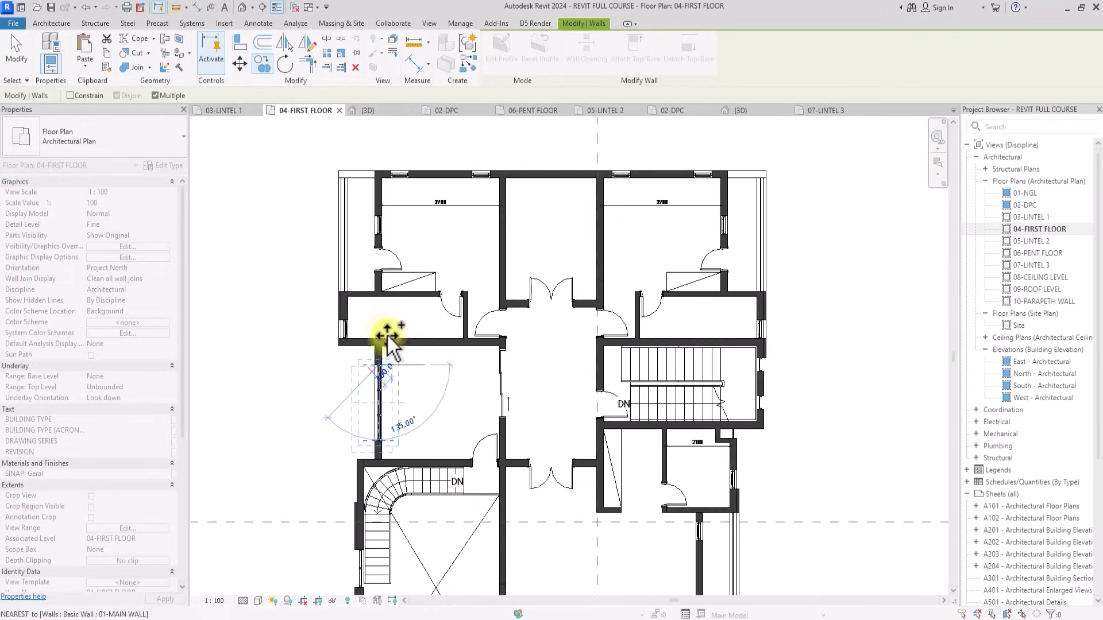
scroll(389, 335, up, 3)
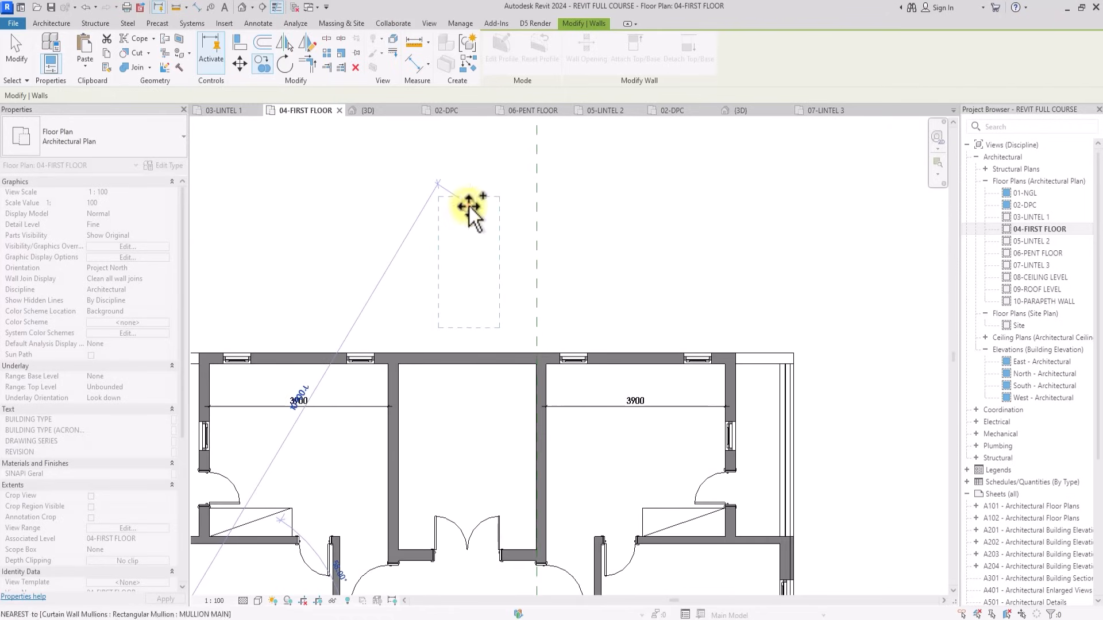
click(468, 207)
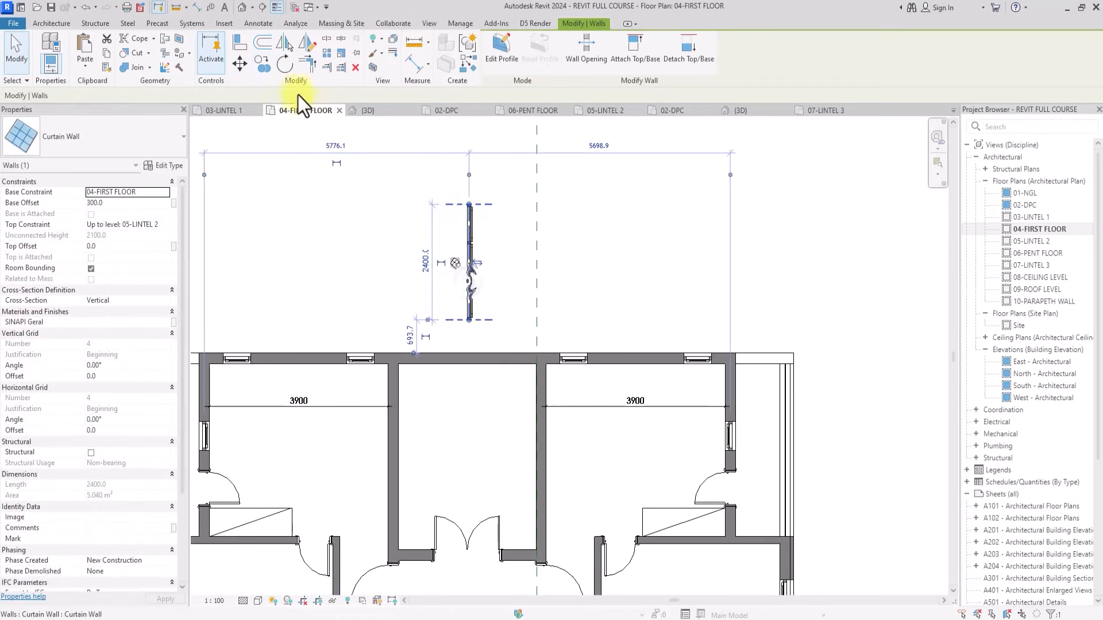
Rotate the copied curtain wall window 90° so it runs parallel to the rear wall.
click(283, 63)
click(408, 262)
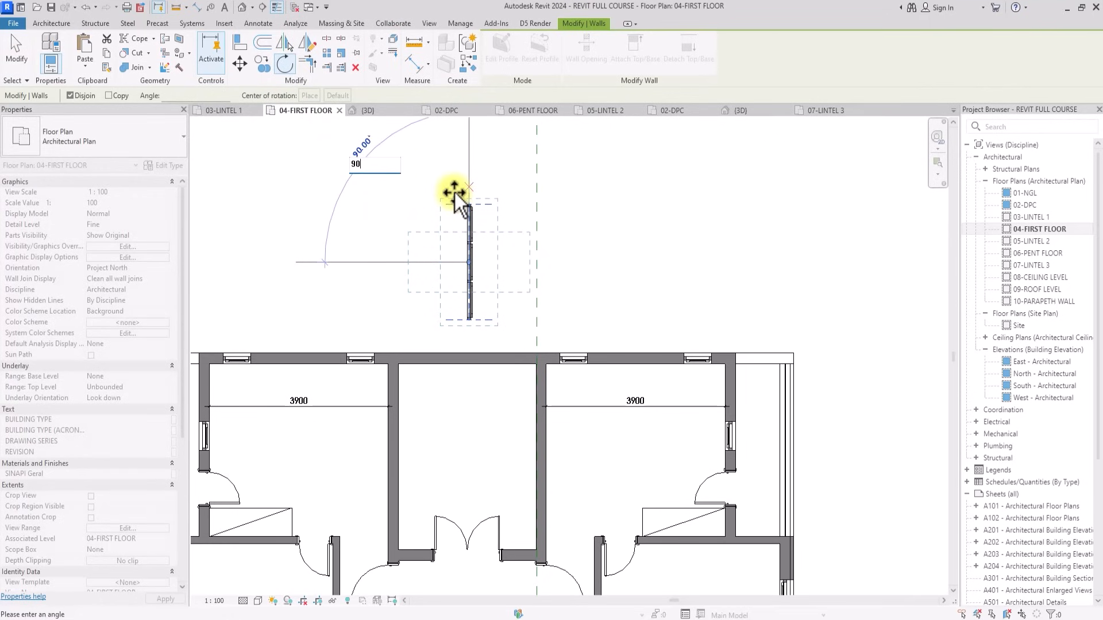
click(453, 194)
Draw a detail line 300 mm along the rear wall's inner face from the middle bay's corner and on across the wall.
scroll(454, 194, up, 2)
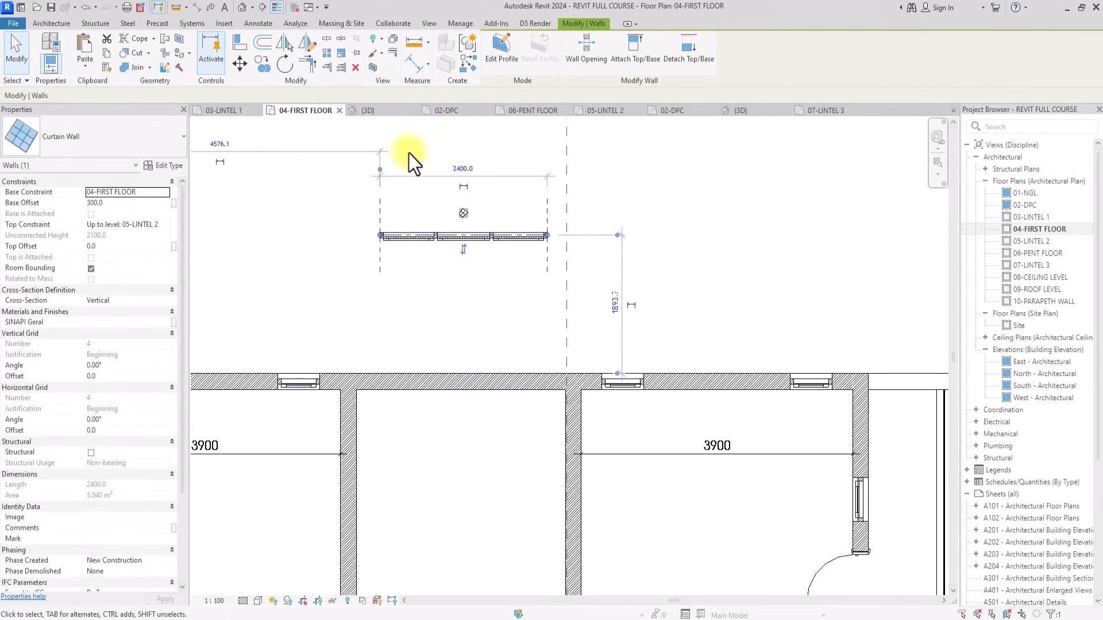
click(263, 24)
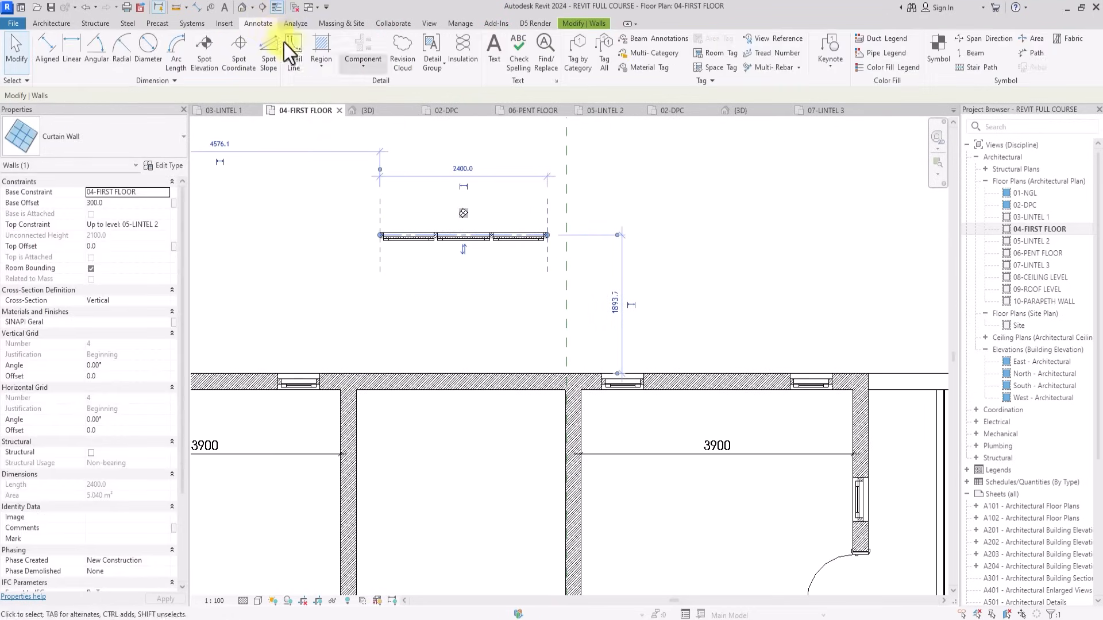
click(298, 55)
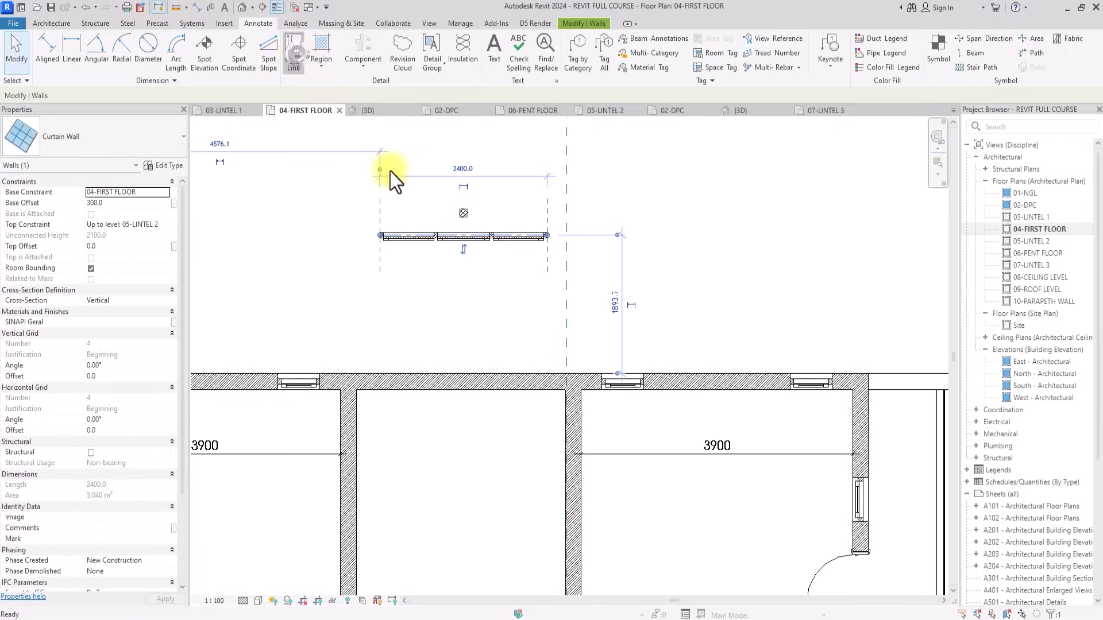
scroll(574, 399, up, 2)
click(574, 398)
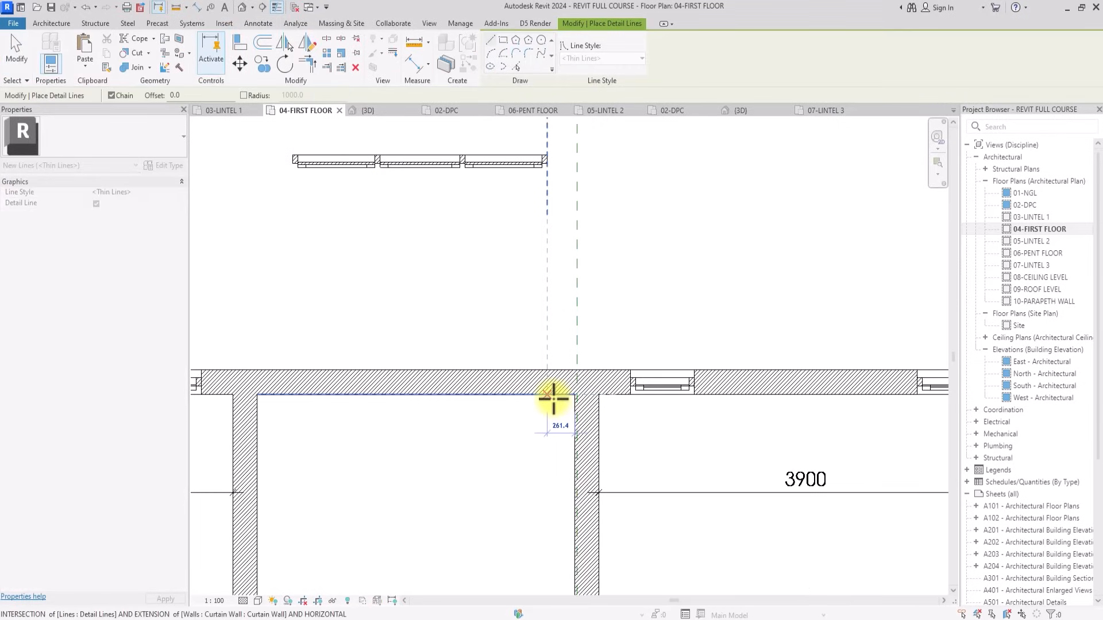
text(300)
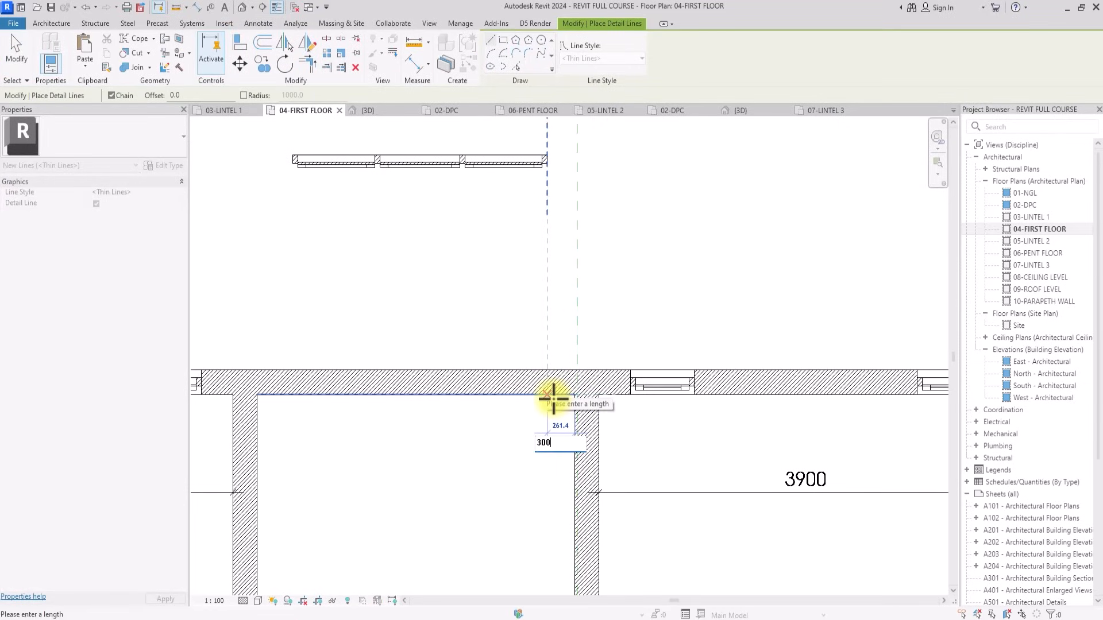
key(Return)
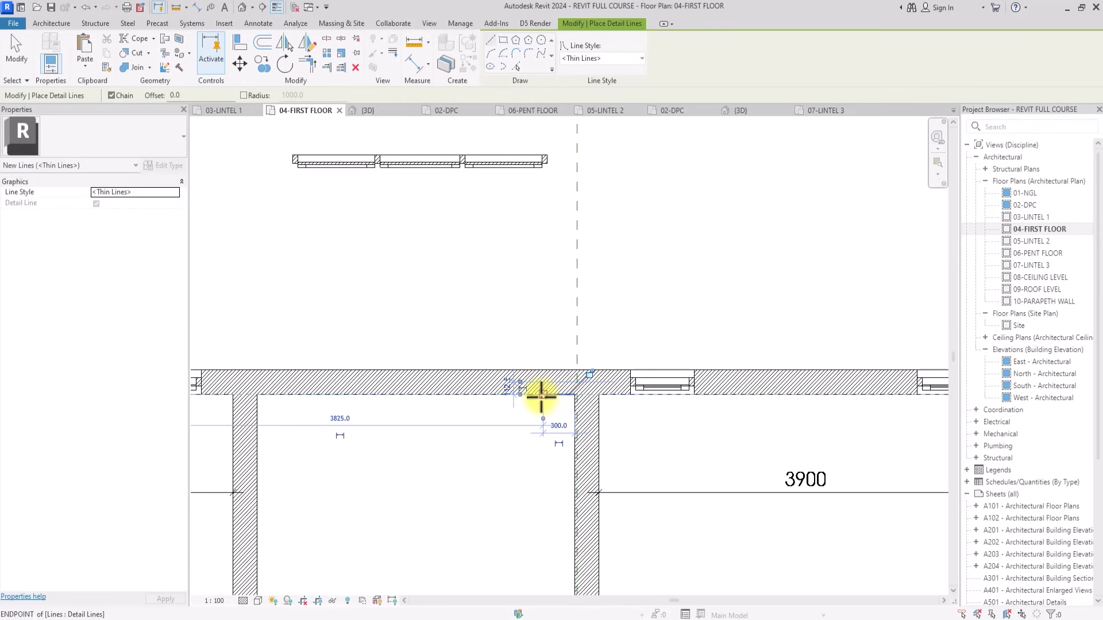
key(Escape)
key(Escape)
scroll(542, 377, down, 2)
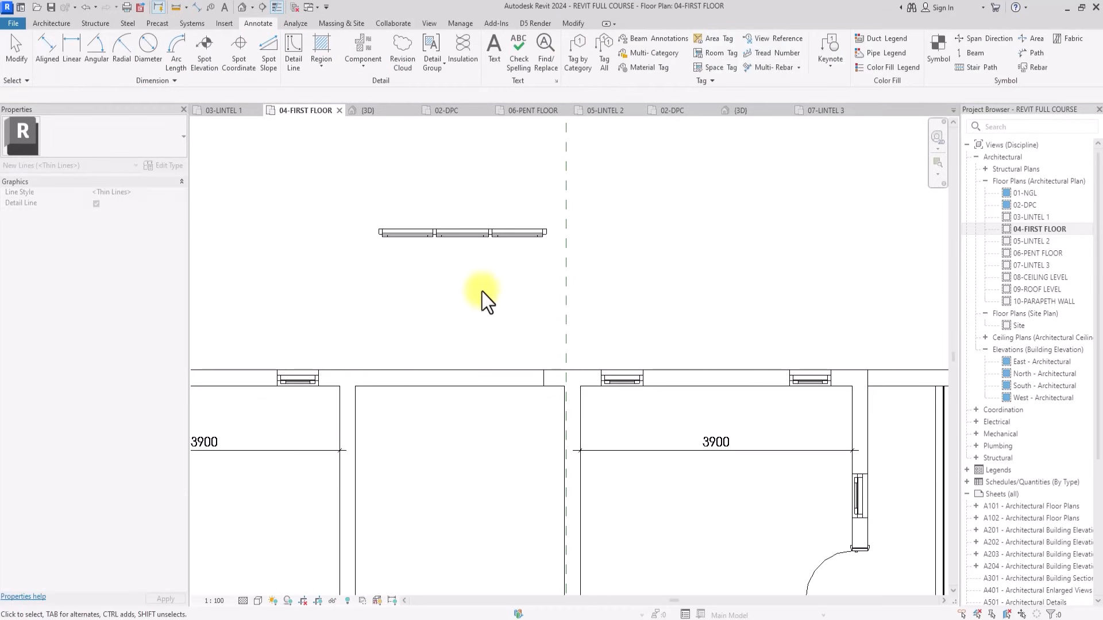
Move the rotated curtain wall window into the rear wall's middle bay, placing its end at the midpoint of the detail line across the wall.
click(436, 230)
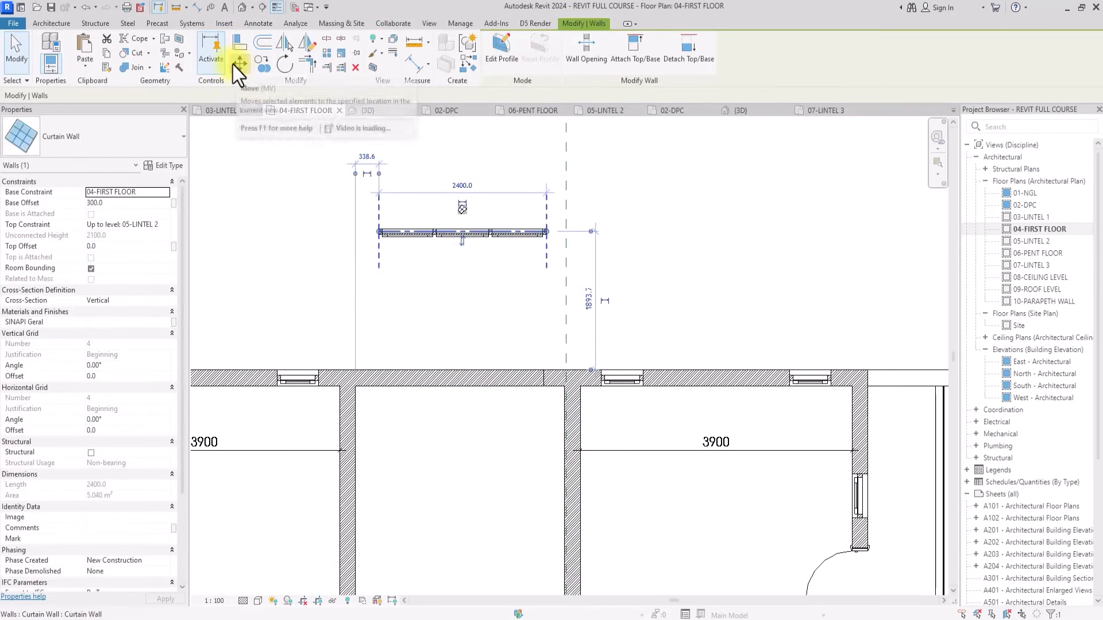
click(540, 235)
scroll(540, 251, up, 3)
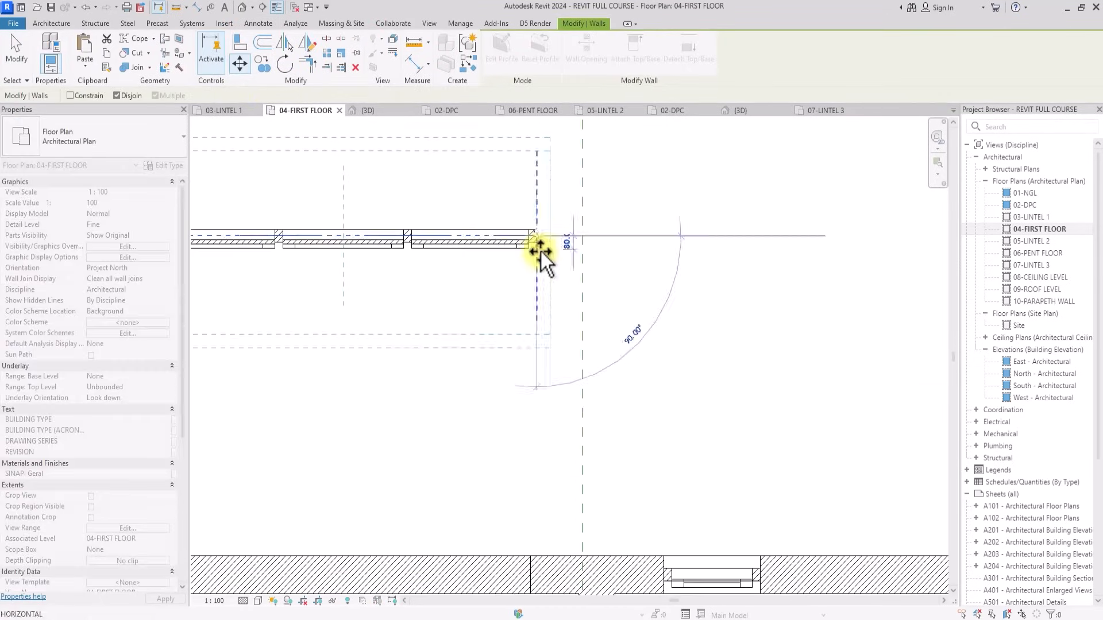
scroll(516, 443, up, 2)
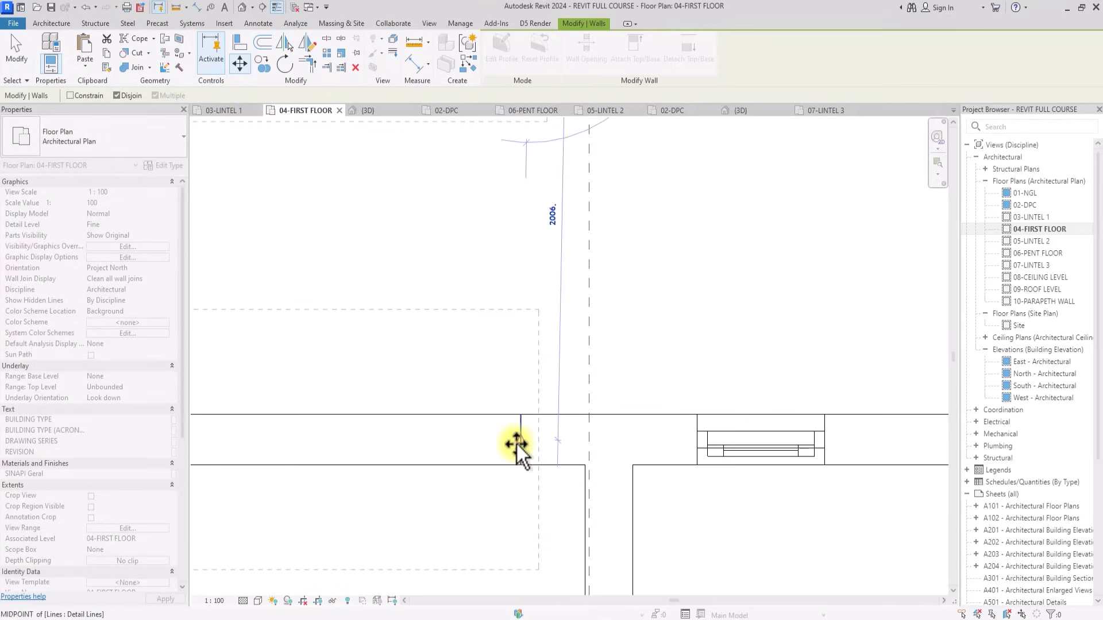
click(516, 443)
scroll(516, 445, down, 4)
key(Escape)
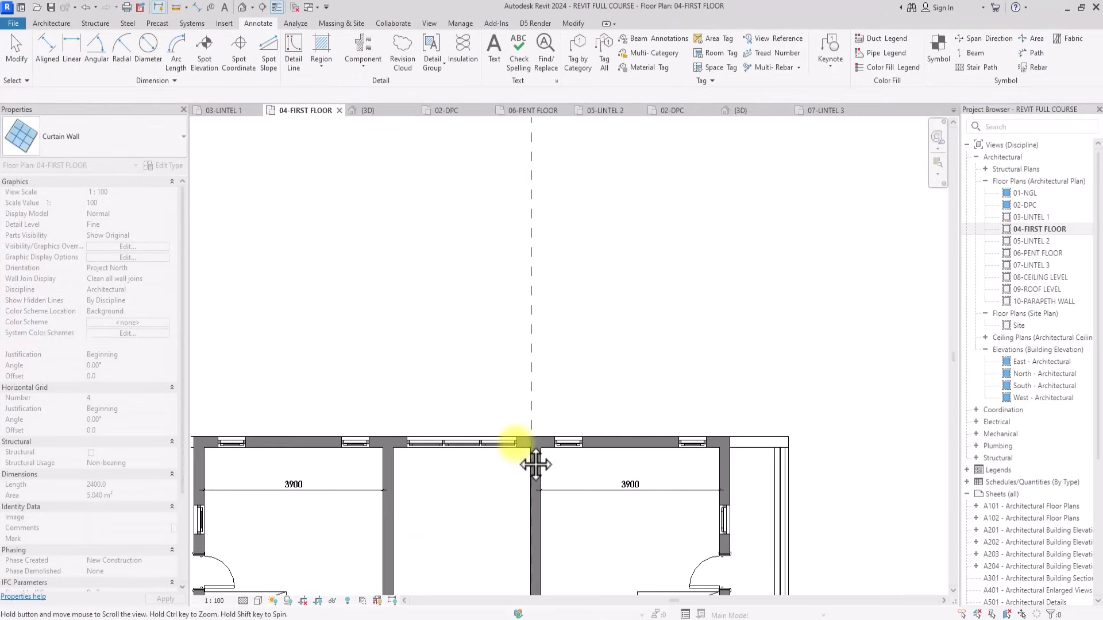
Save the project.
scroll(517, 445, down, 3)
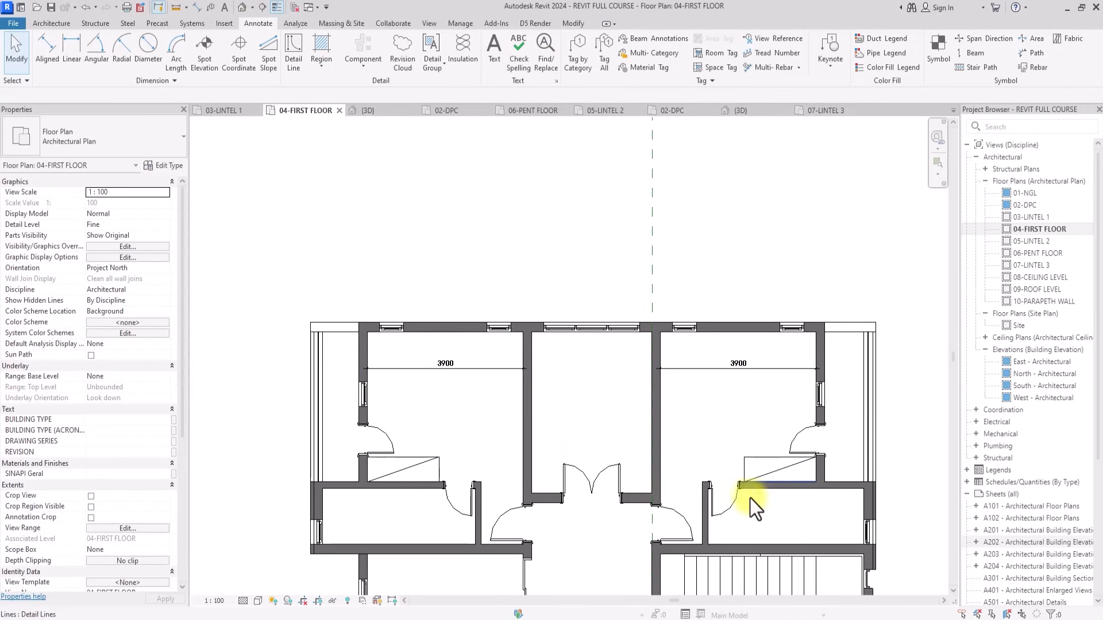
scroll(887, 530, down, 5)
scroll(887, 530, up, 3)
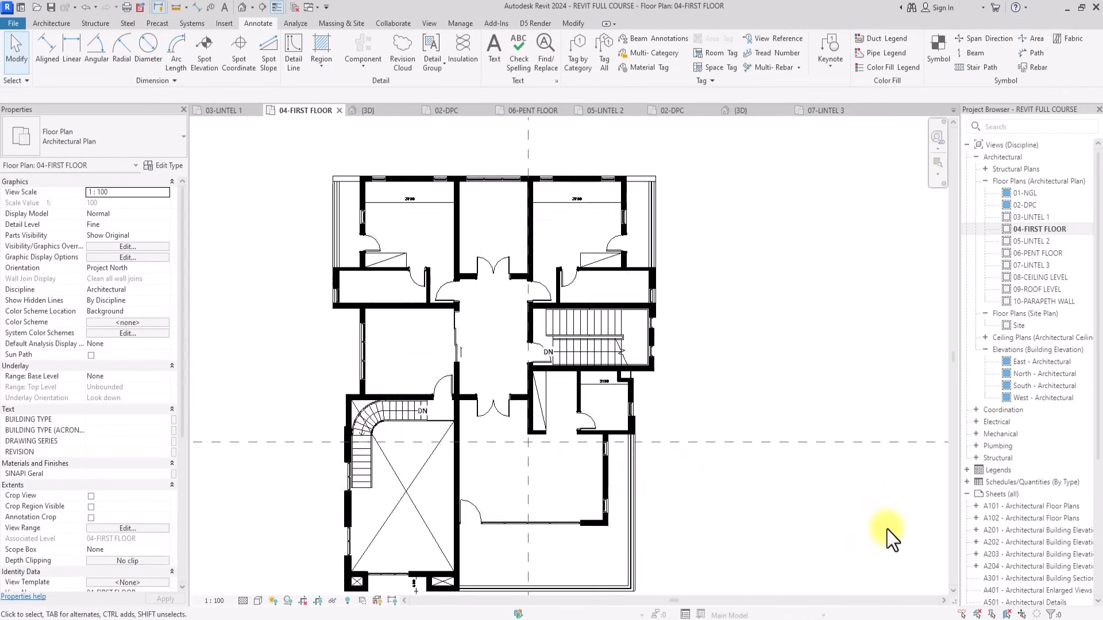
scroll(887, 530, up, 2)
scroll(542, 246, up, 2)
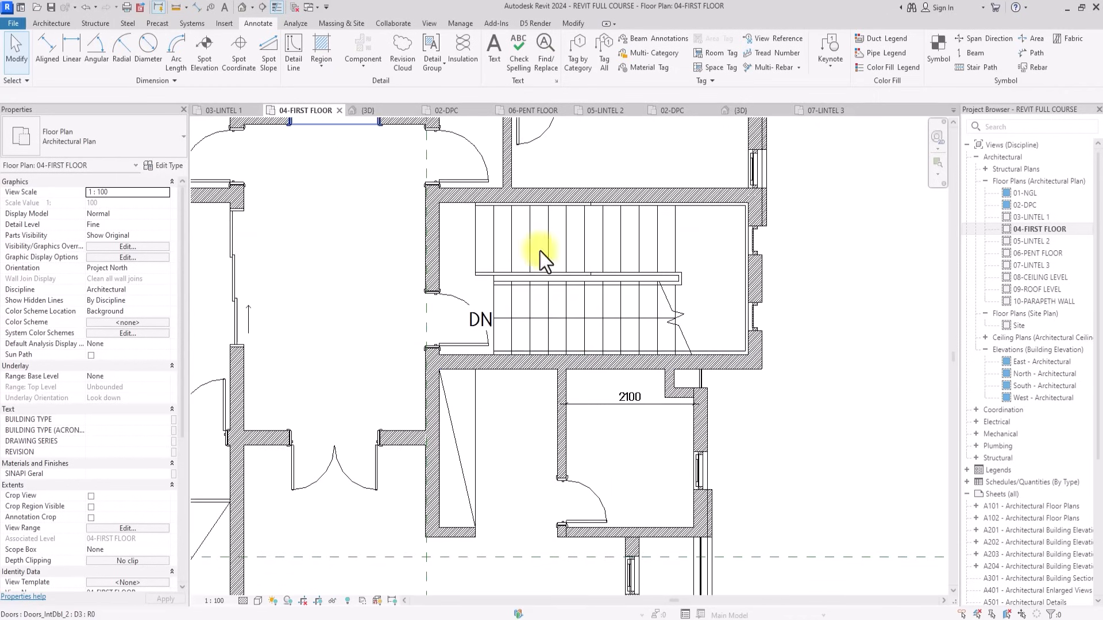
click(293, 54)
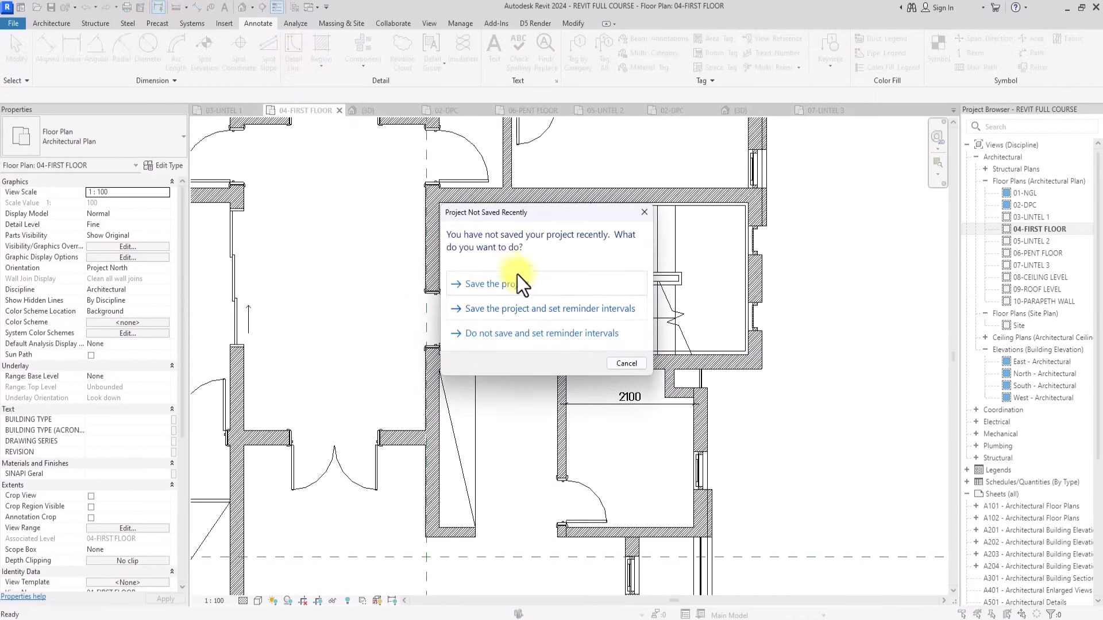
click(522, 281)
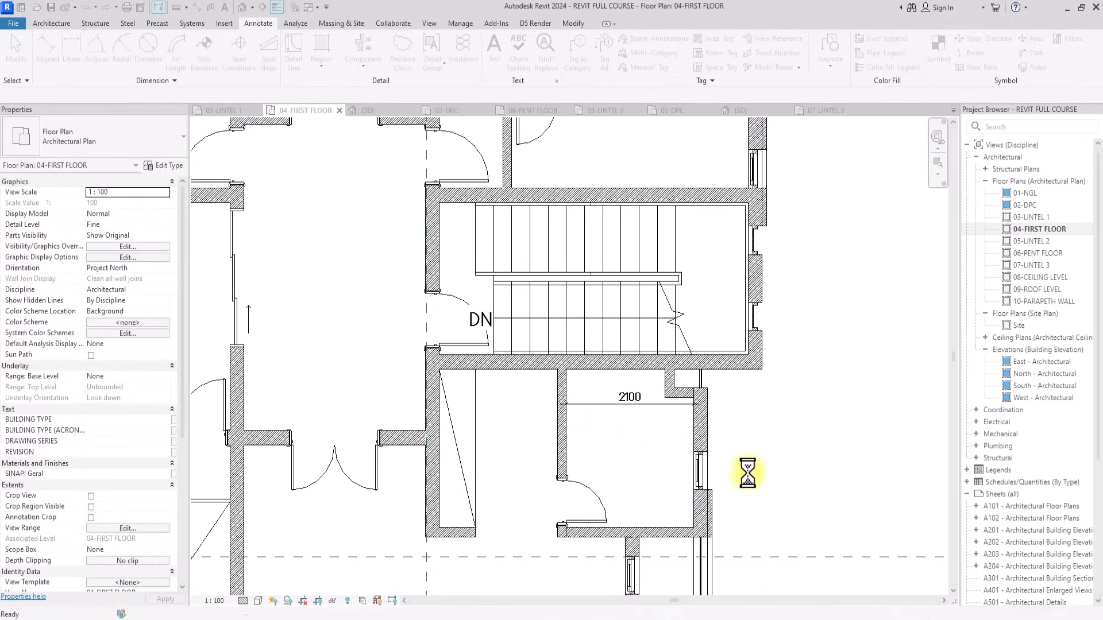
Draw two crossing diagonal detail lines over the small shaft between the staircase wall and the 2100 mm wide room.
key(d)
key(l)
scroll(888, 529, down, 2)
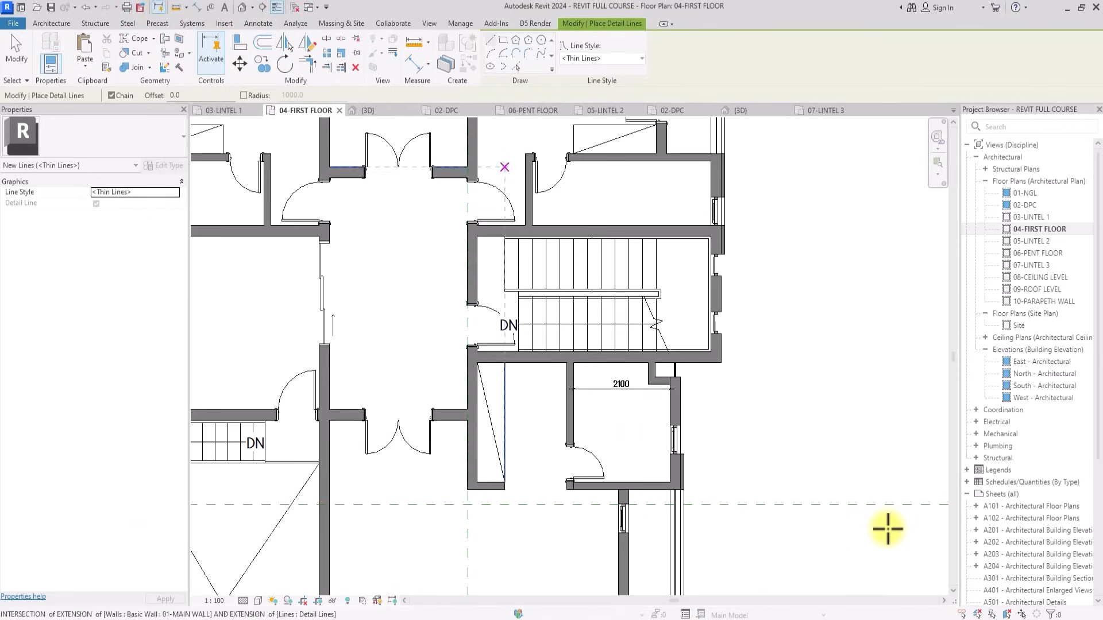
scroll(783, 443, up, 4)
click(678, 356)
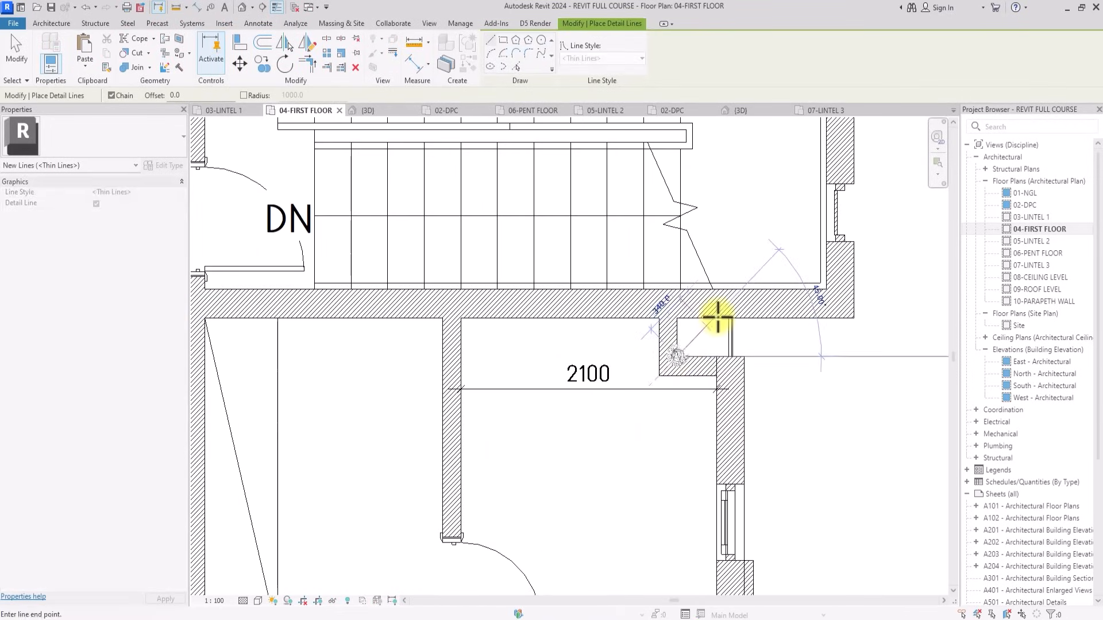
scroll(718, 317, up, 2)
click(715, 319)
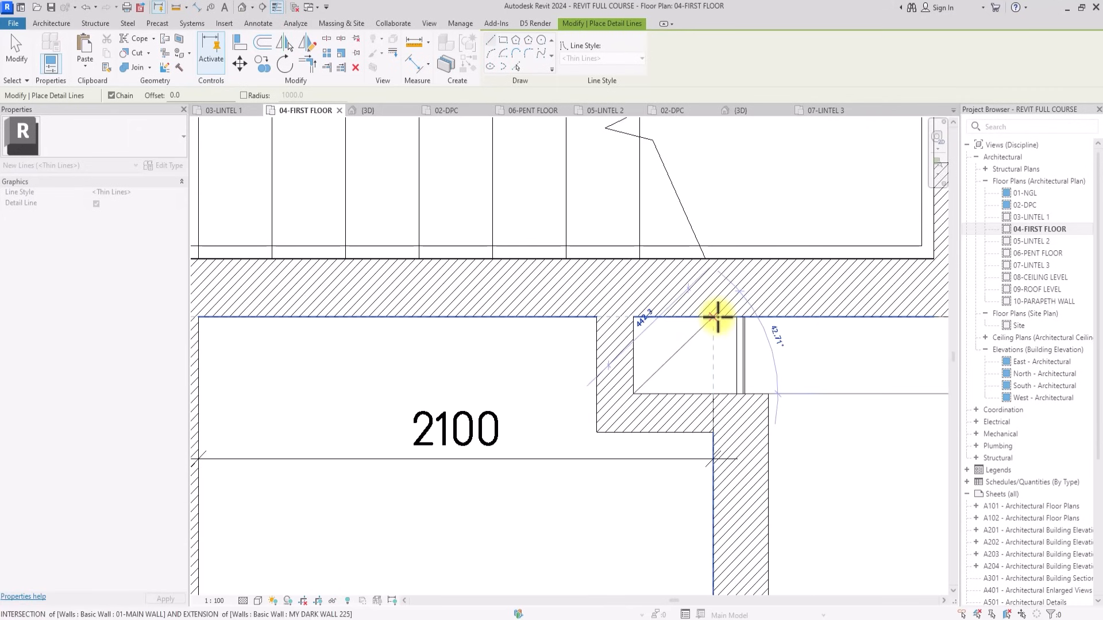
key(Escape)
key(Escape)
click(712, 394)
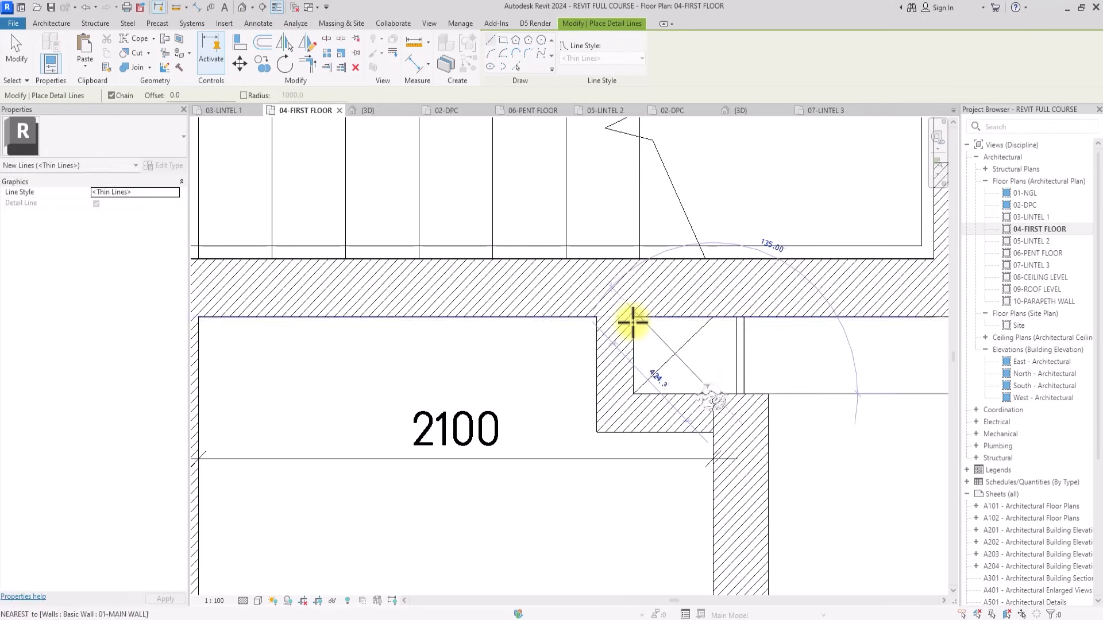
scroll(633, 323, down, 6)
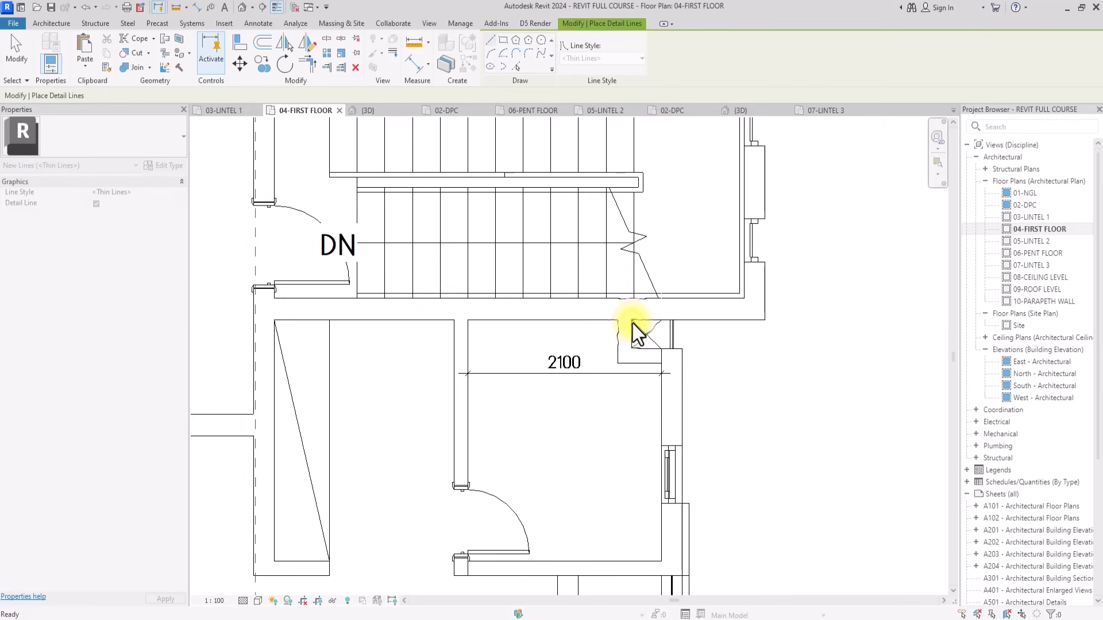
key(Escape)
key(Escape)
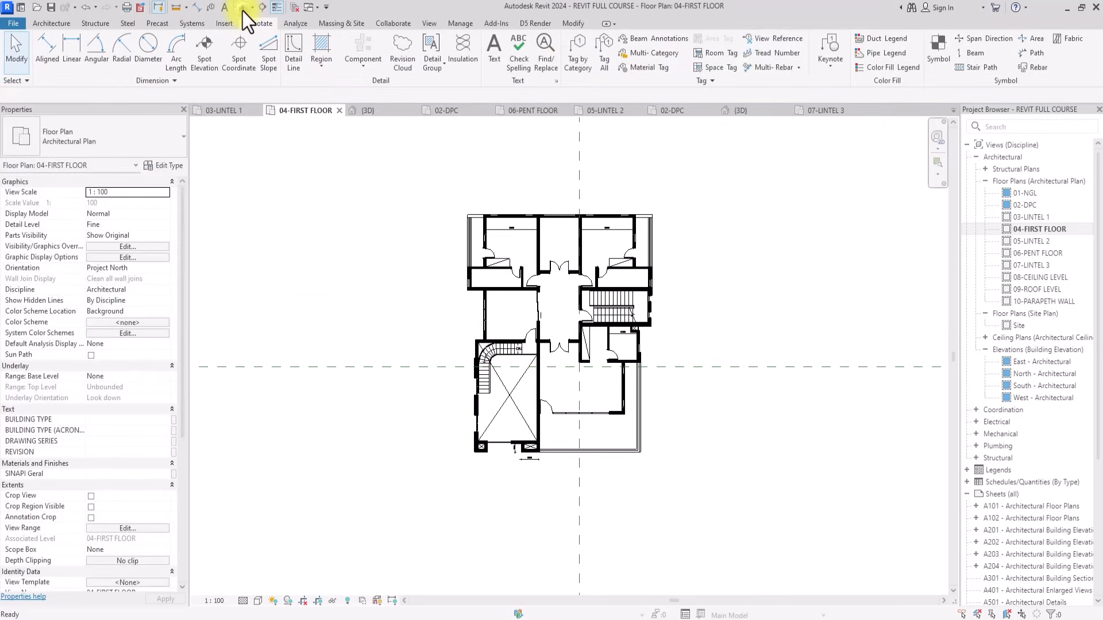
Inspect the rear and side facades in the 3D view and return to the 04-FIRST FLOOR plan.
click(243, 8)
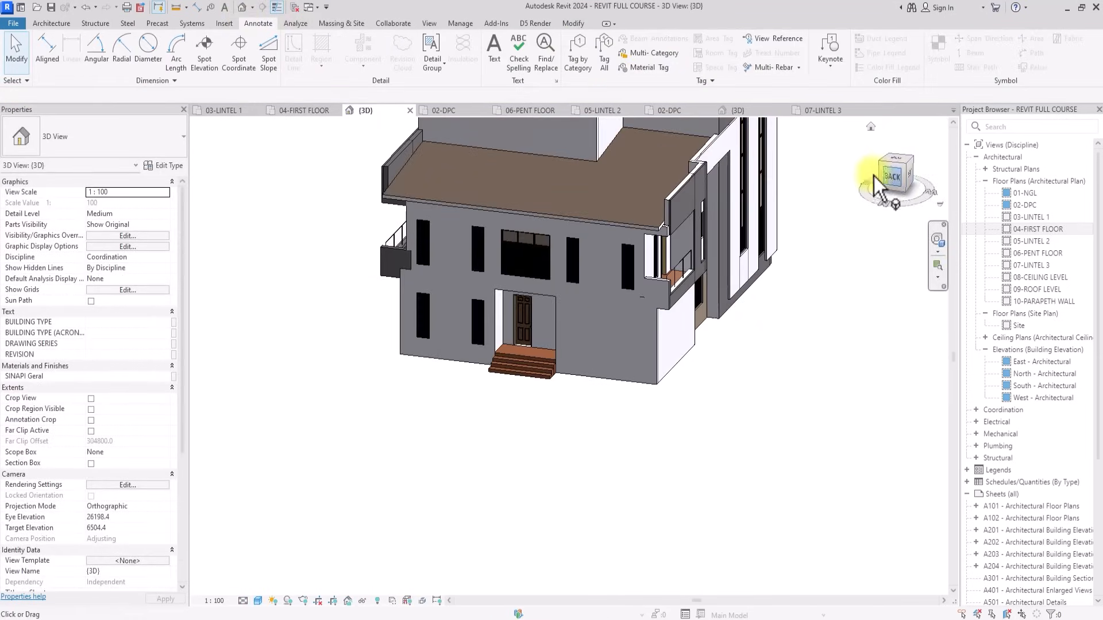
mouse_move(873, 174)
mouse_down()
mouse_move(785, 190)
mouse_move(515, 172)
mouse_move(677, 178)
mouse_move(580, 169)
mouse_move(402, 167)
mouse_move(479, 162)
mouse_move(452, 175)
mouse_move(229, 171)
mouse_up()
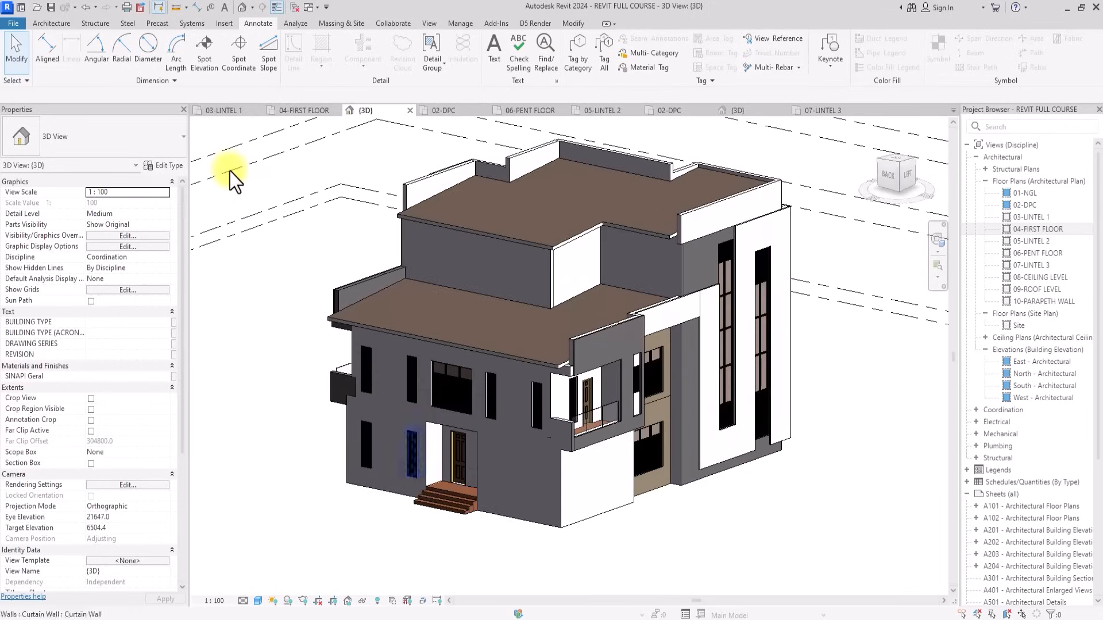
double_click(1037, 229)
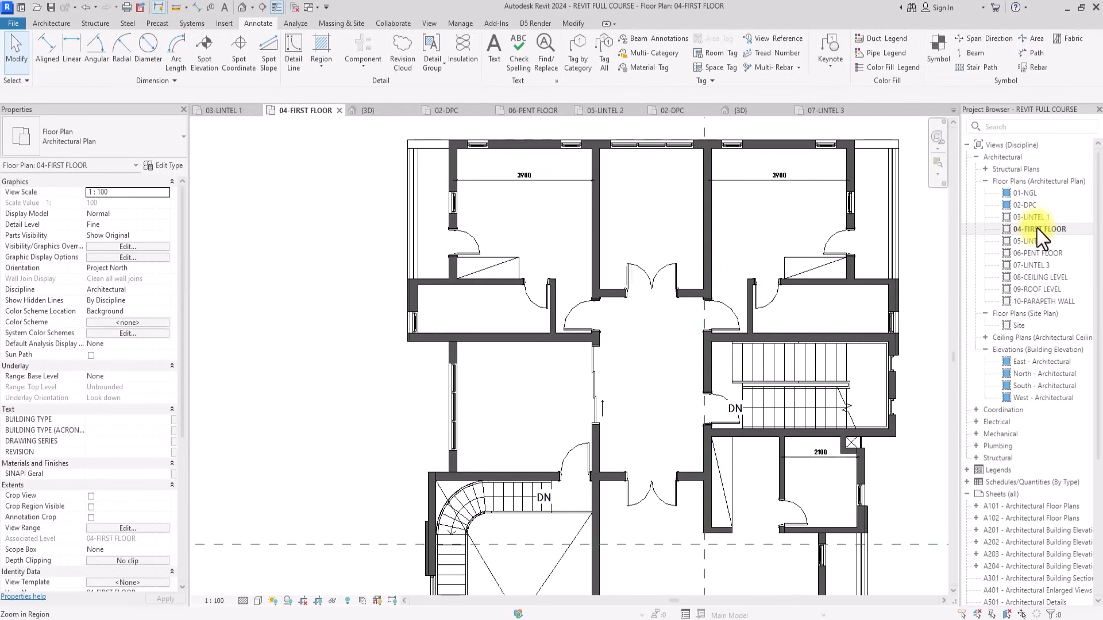
In the 02-DPC plan, copy the side wall's 2400 mm curtain wall window to the empty area outside the rear corner room.
double_click(1028, 204)
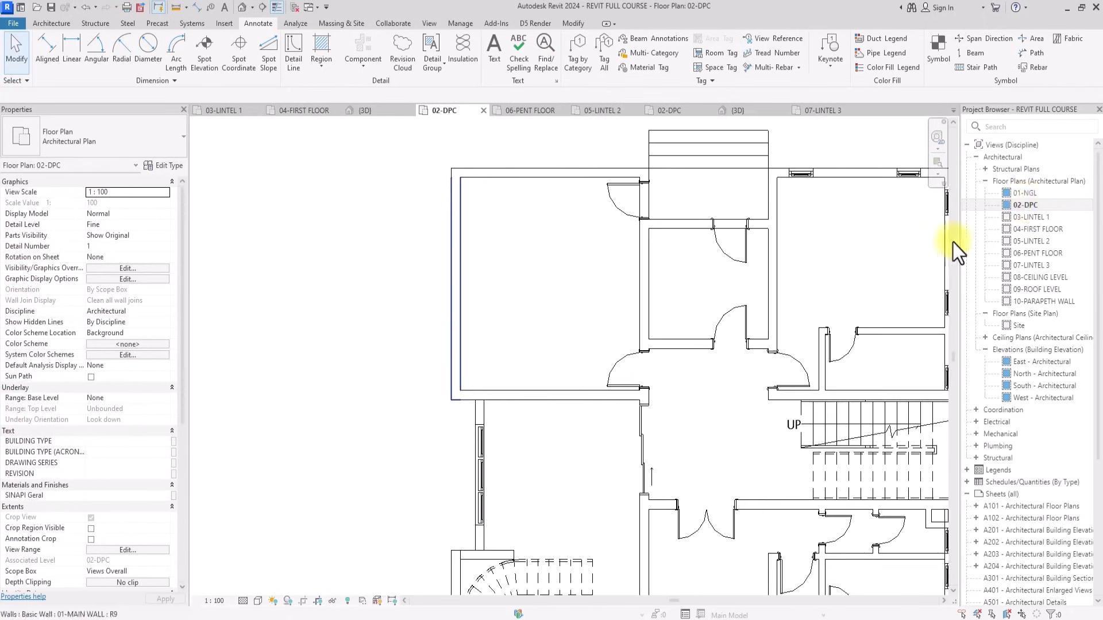
click(481, 481)
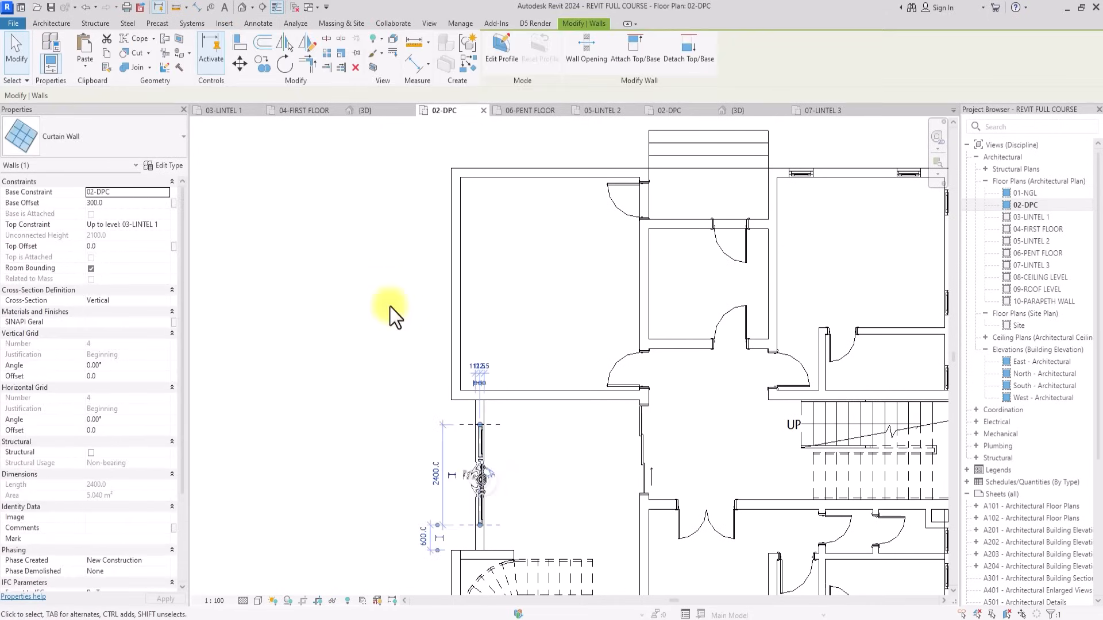
click(263, 64)
scroll(481, 529, up, 4)
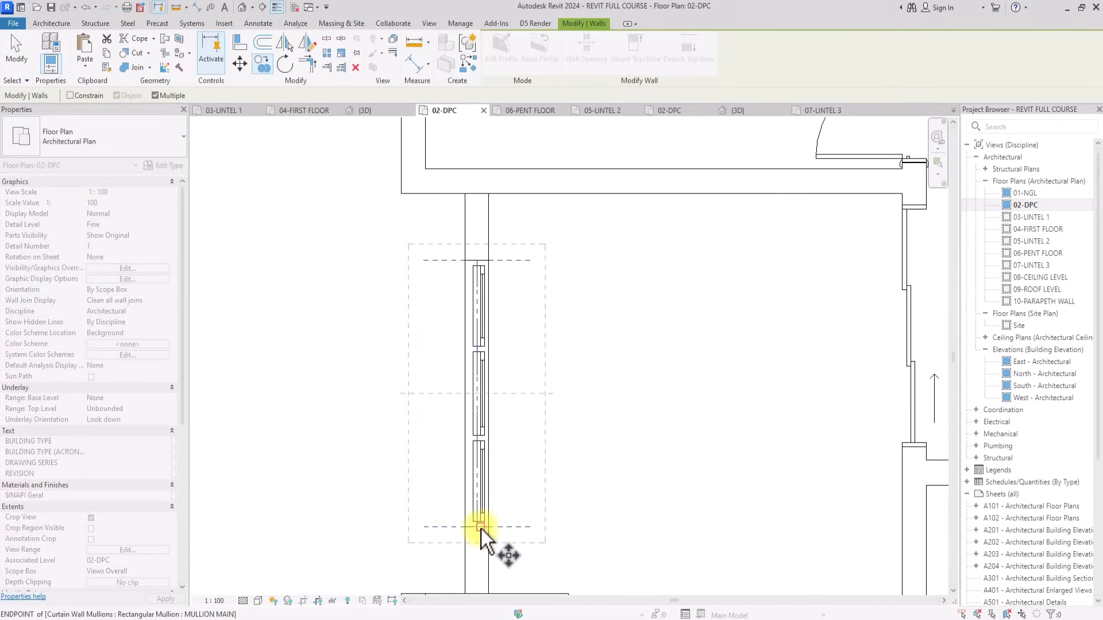
click(481, 529)
scroll(480, 531, down, 3)
scroll(433, 528, up, 2)
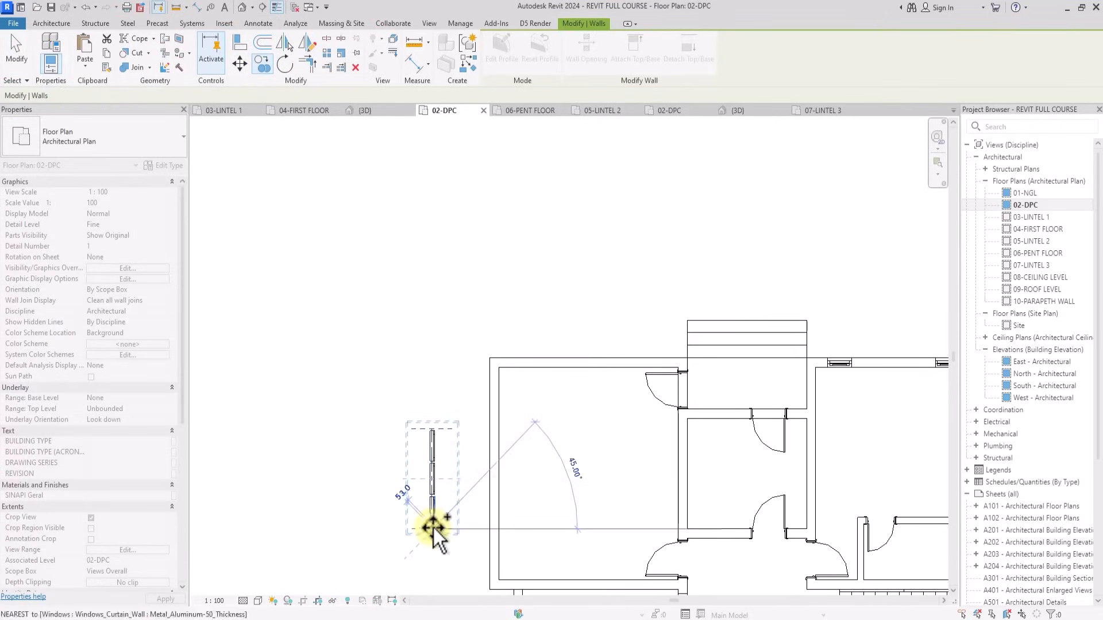
click(432, 526)
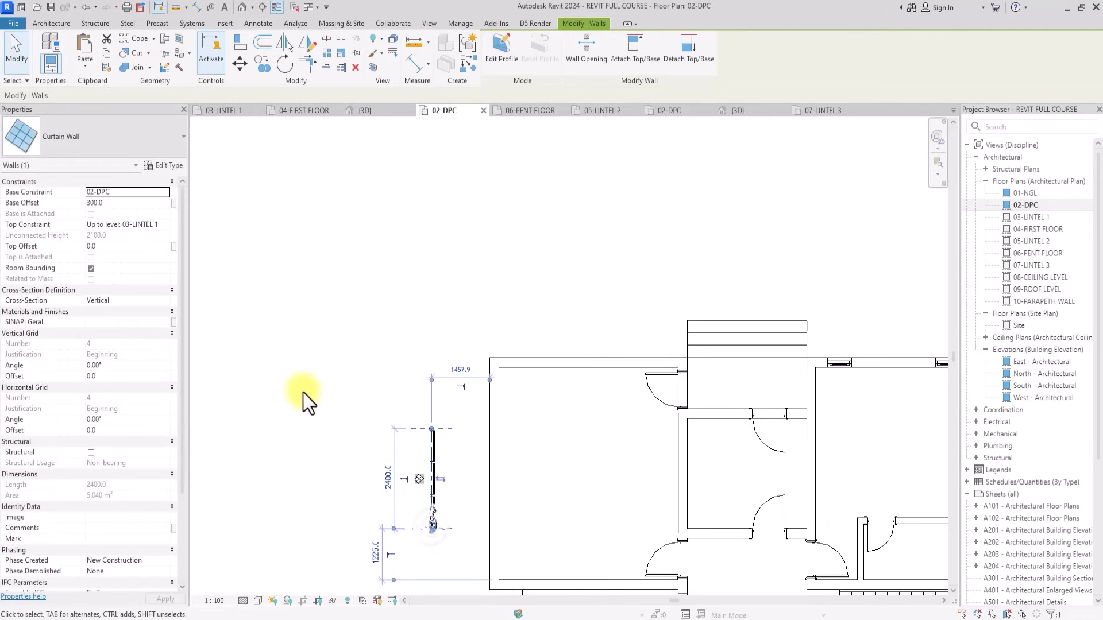
Set the base offset of the copied curtain wall window to 1000 mm.
click(131, 207)
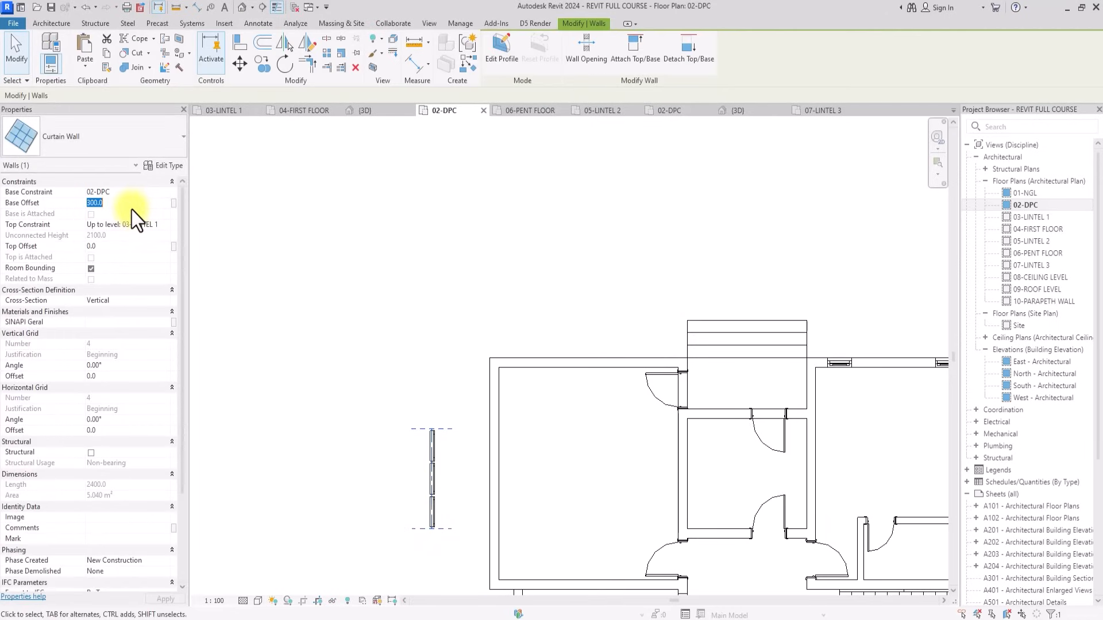
text(1000)
key(Return)
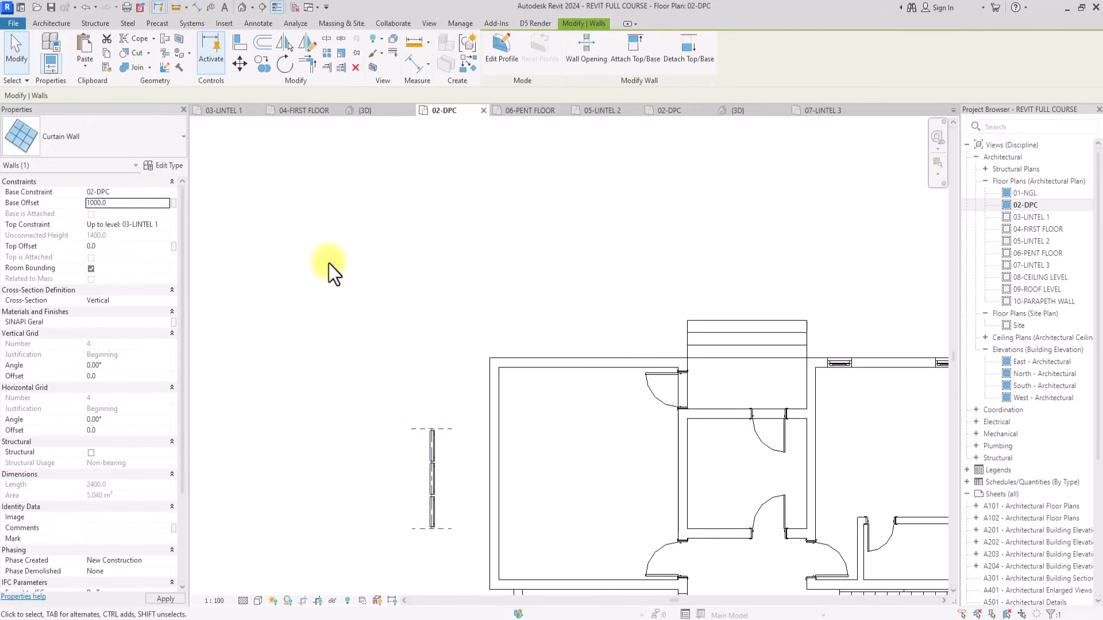
click(475, 359)
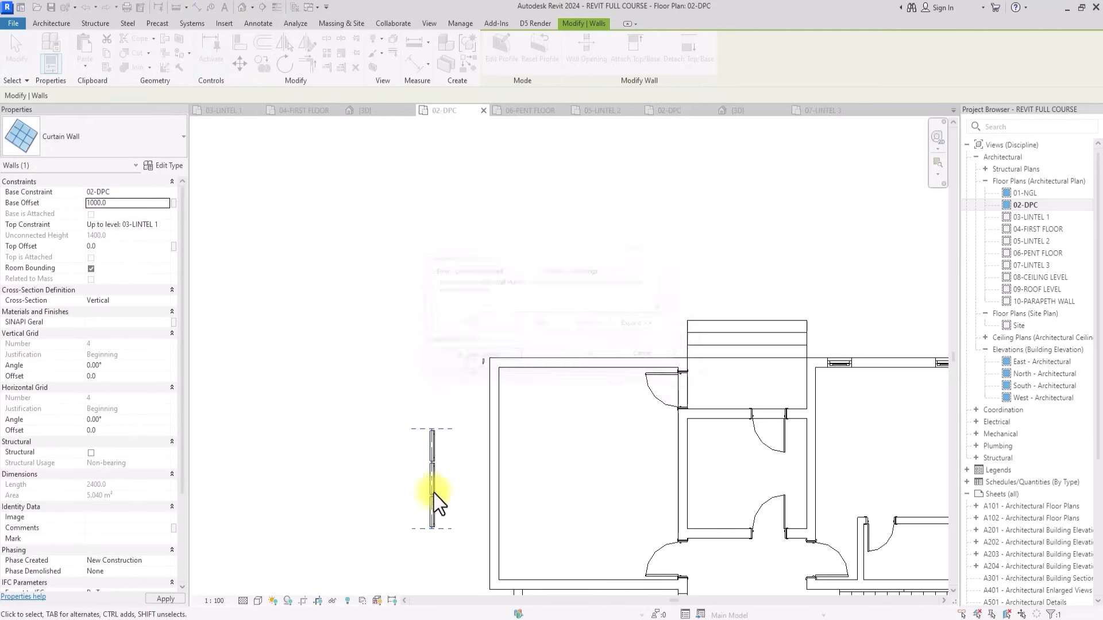
Shorten the copied curtain wall window to a length of 1500 mm.
scroll(434, 493, up, 2)
click(432, 503)
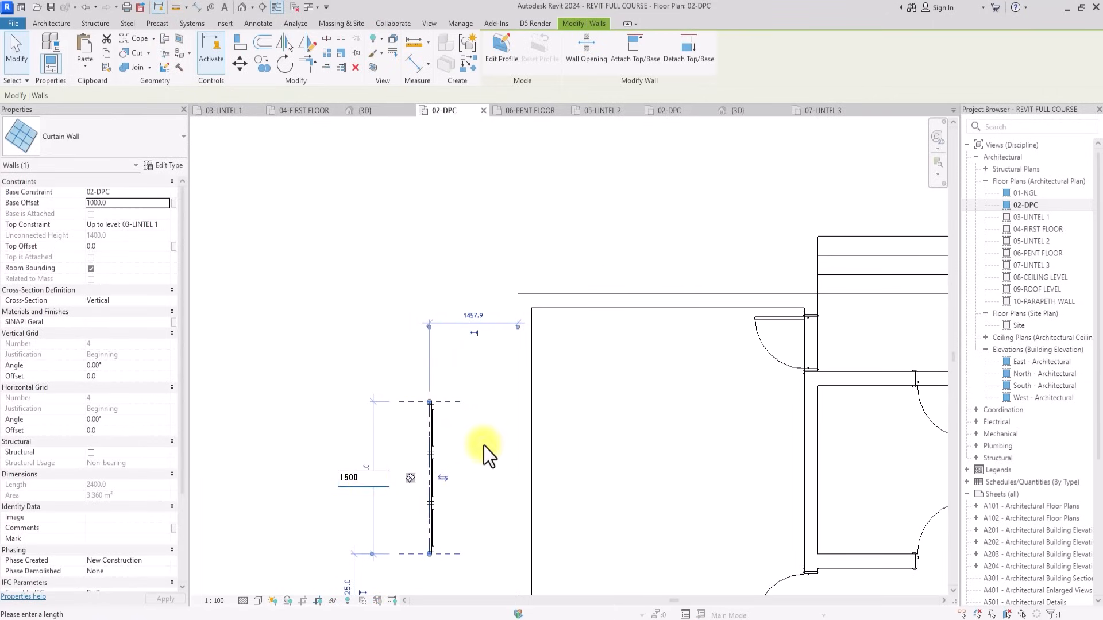
key(Return)
scroll(471, 500, up, 2)
key(Escape)
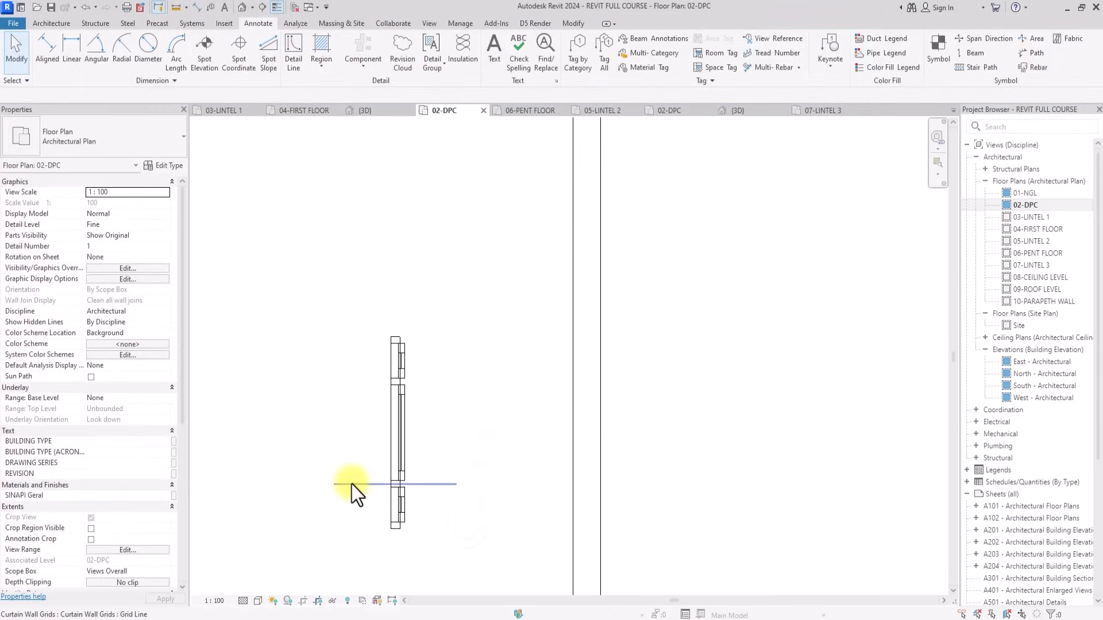
Space the copied window's two vertical grid lines 500 mm from its ends.
click(351, 485)
click(387, 510)
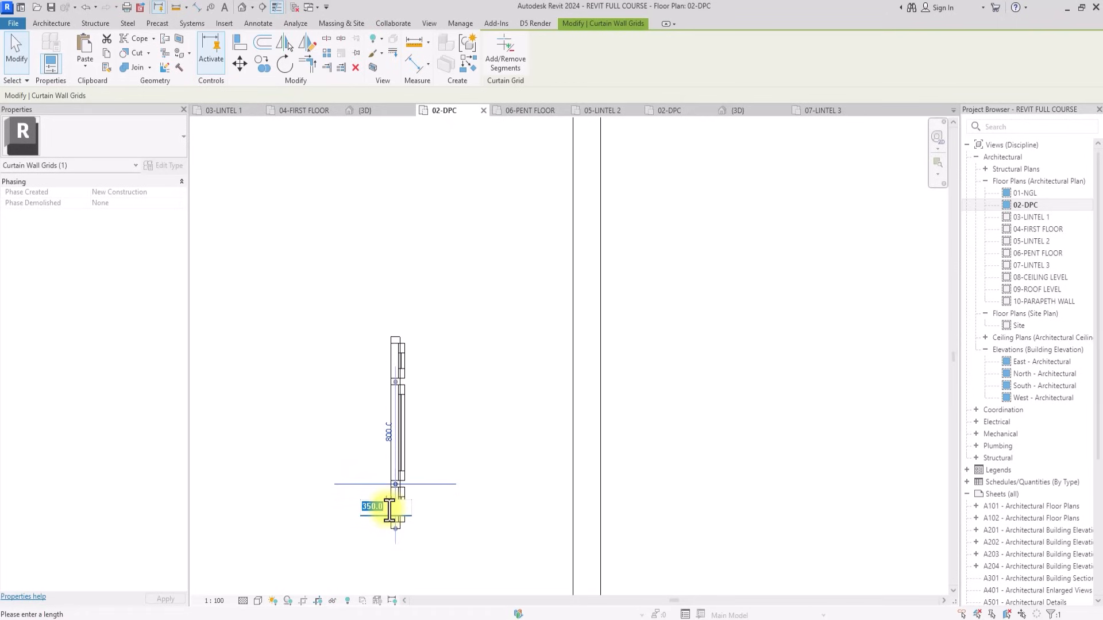
key(Return)
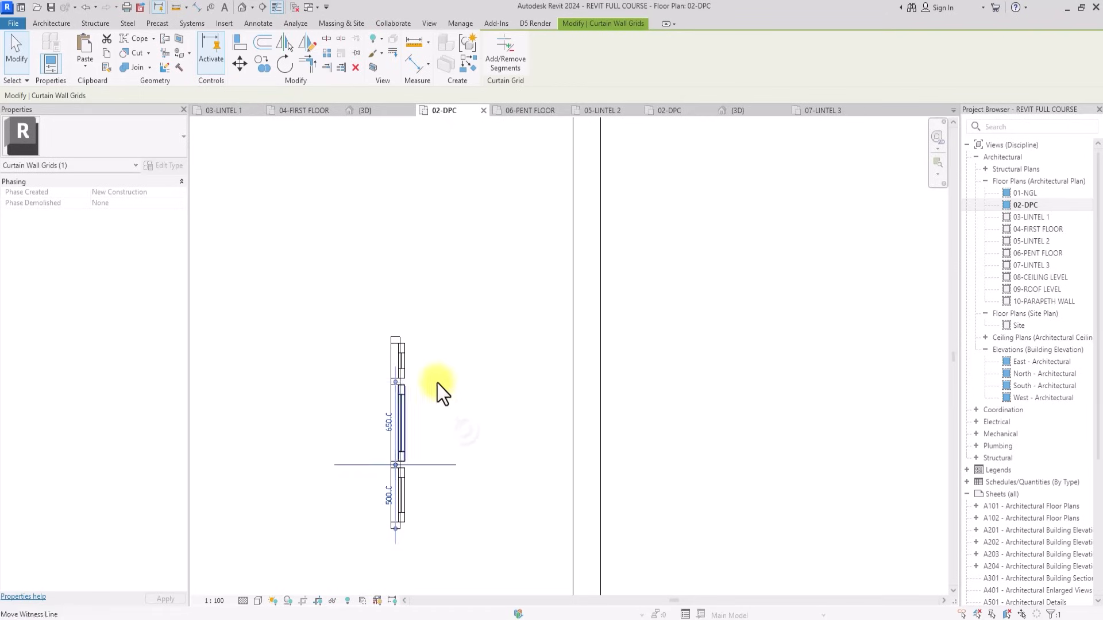
click(437, 382)
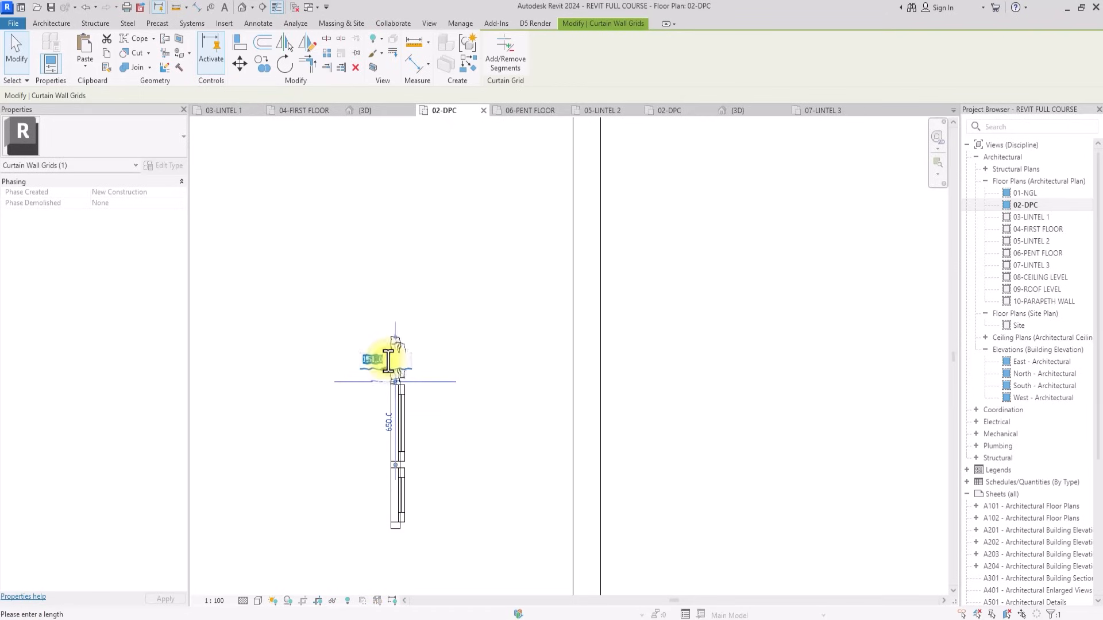
text(500)
key(Return)
scroll(460, 312, down, 2)
click(459, 312)
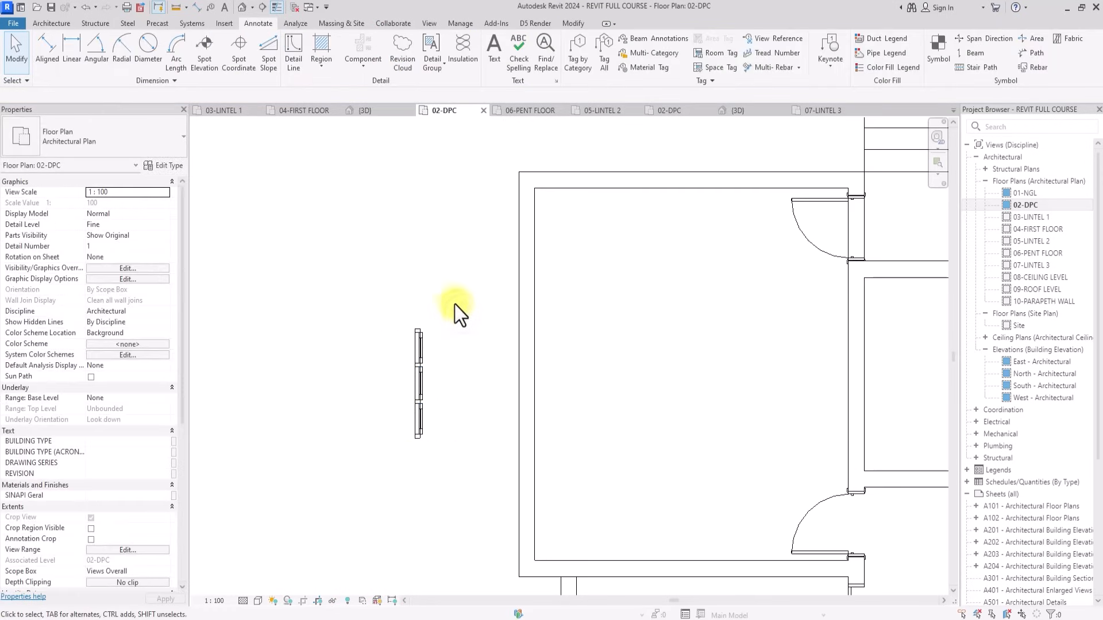
Draw detail lines across the corner room's side wall to mark points 600 mm from its two inner corners.
scroll(454, 305, down, 2)
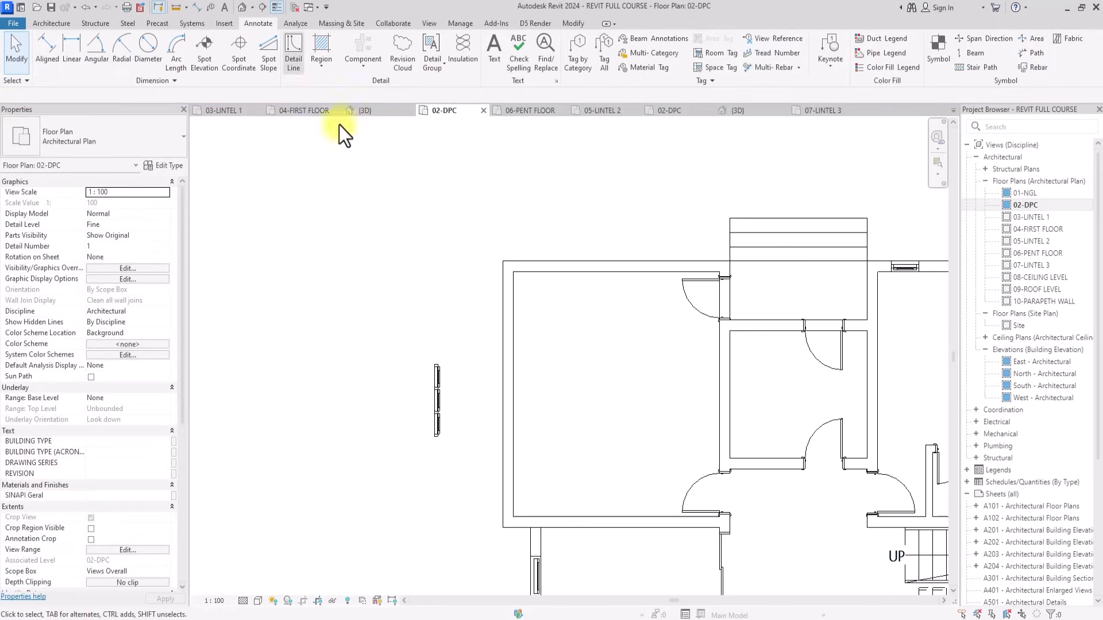
scroll(512, 520, up, 2)
click(512, 520)
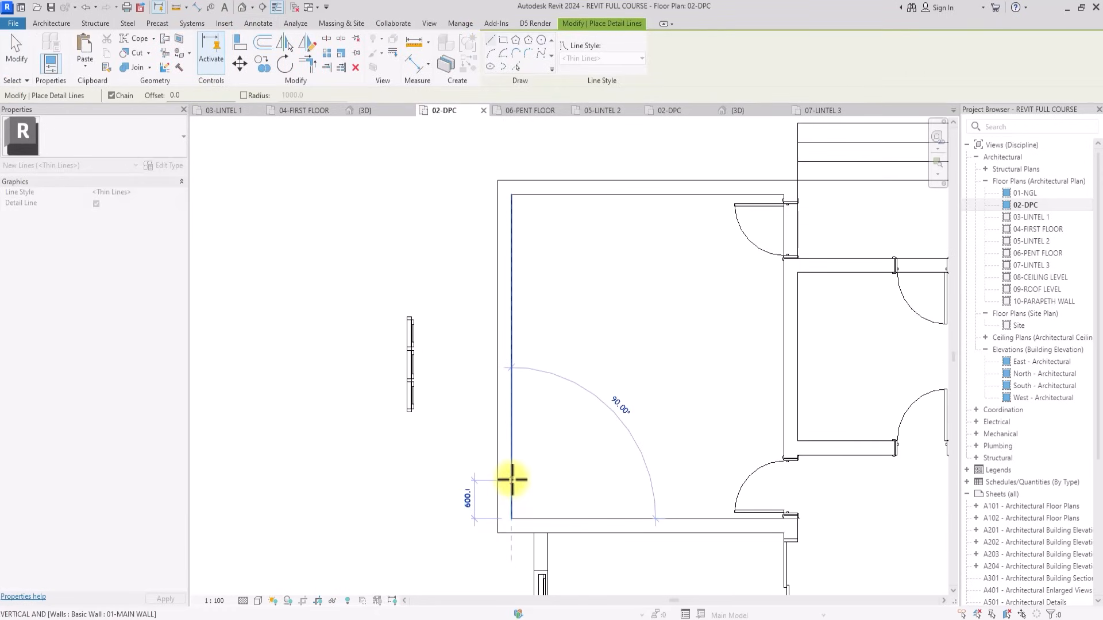
click(512, 480)
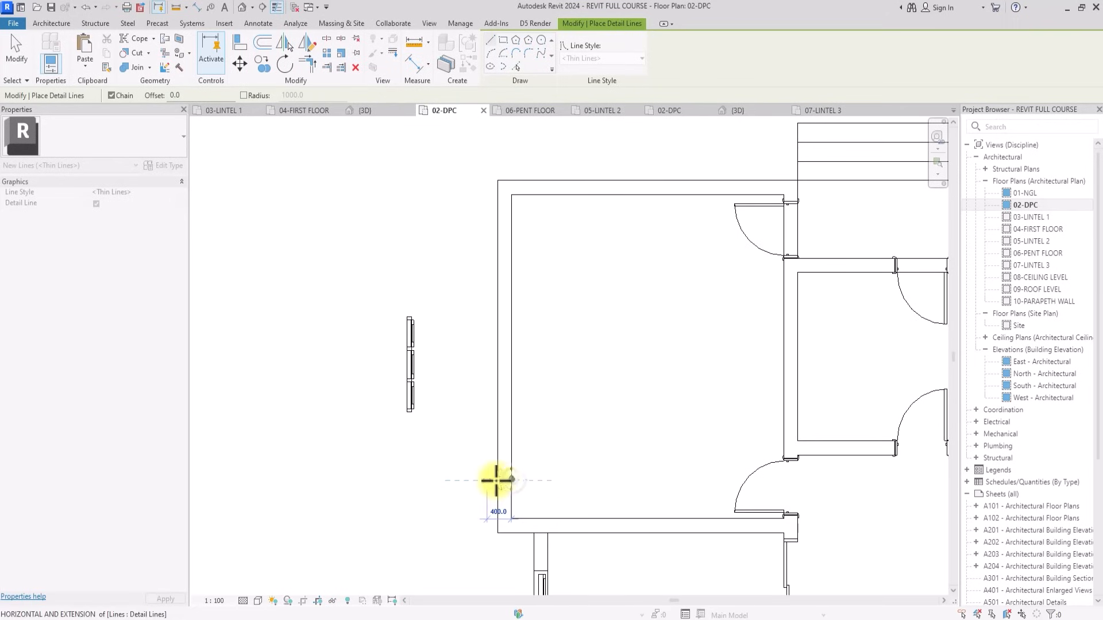
click(497, 480)
key(Escape)
key(Escape)
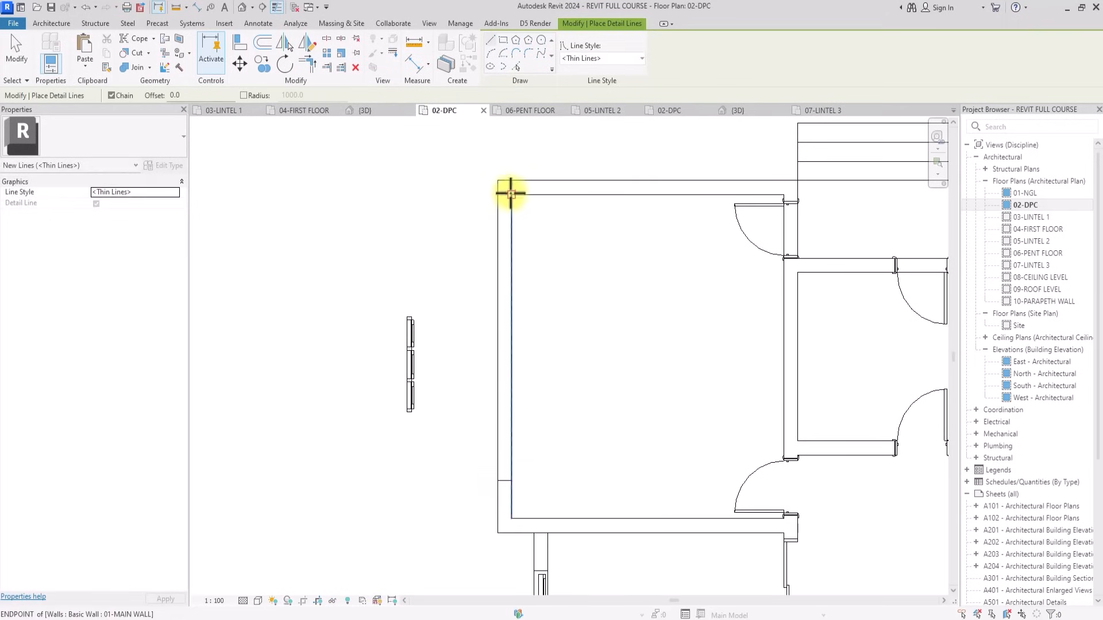
click(512, 196)
key(Escape)
key(Escape)
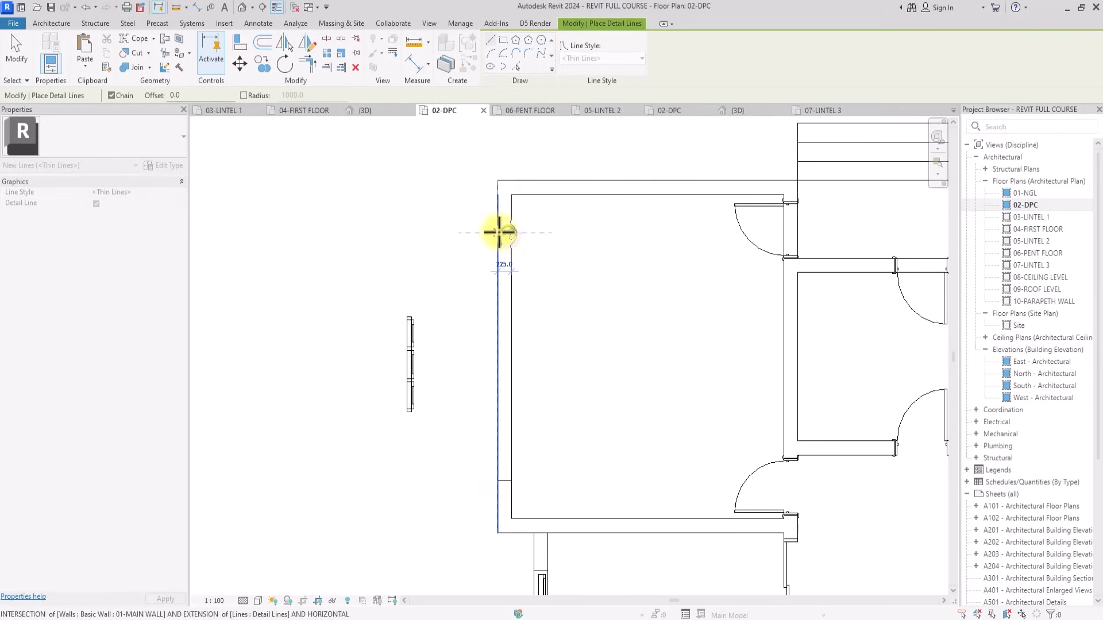
Move the 1500 mm curtain wall window into the side wall, aligning its end with the lower detail line.
click(411, 364)
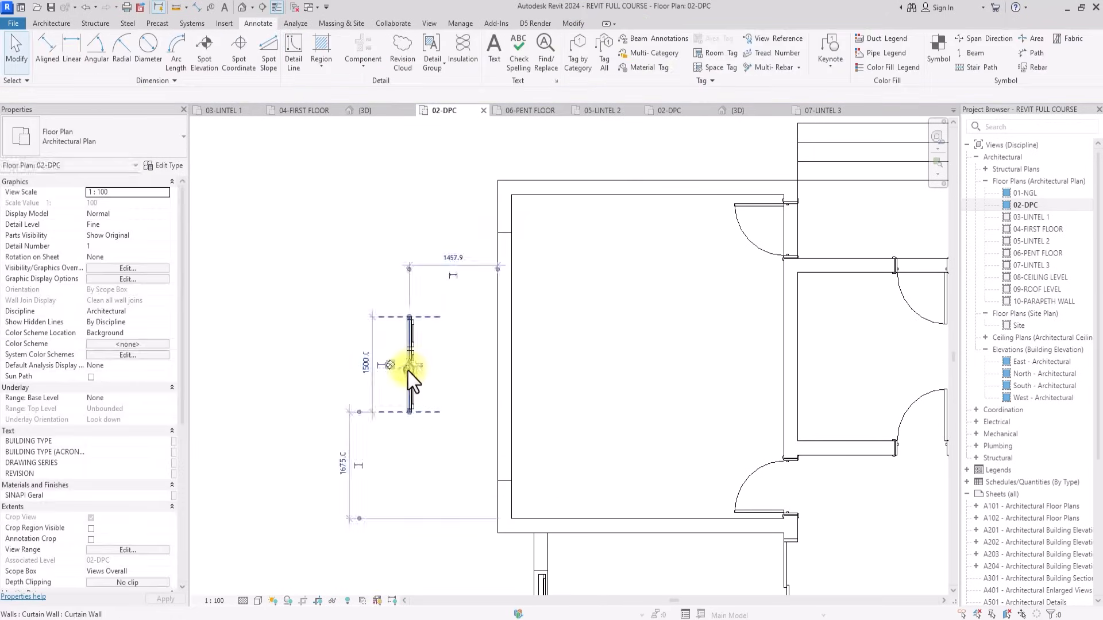
click(240, 62)
scroll(381, 399, up, 5)
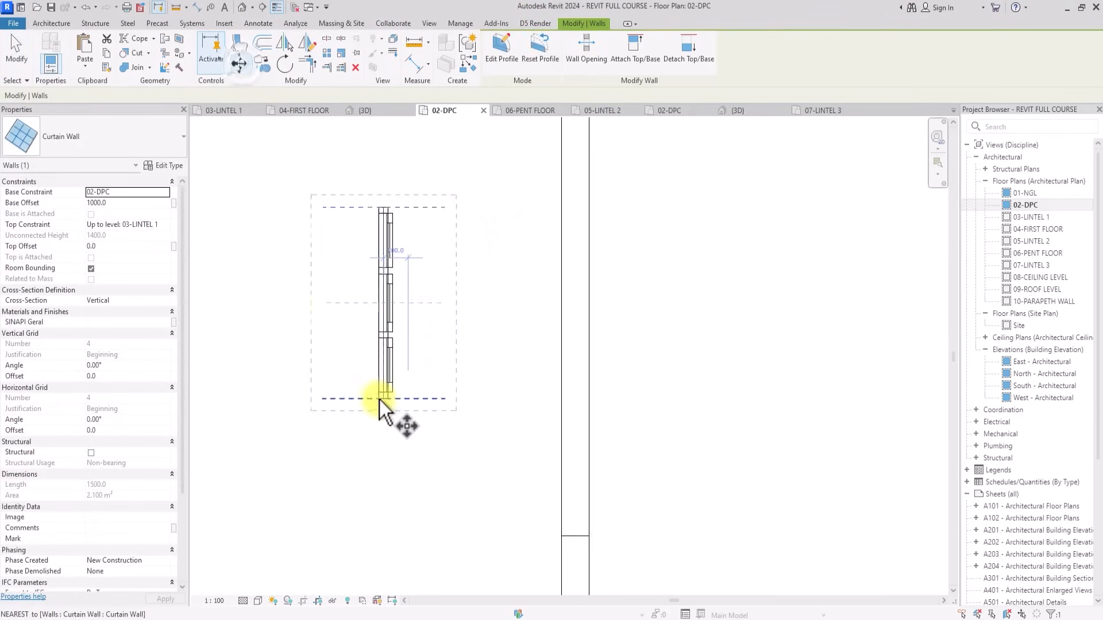
click(381, 400)
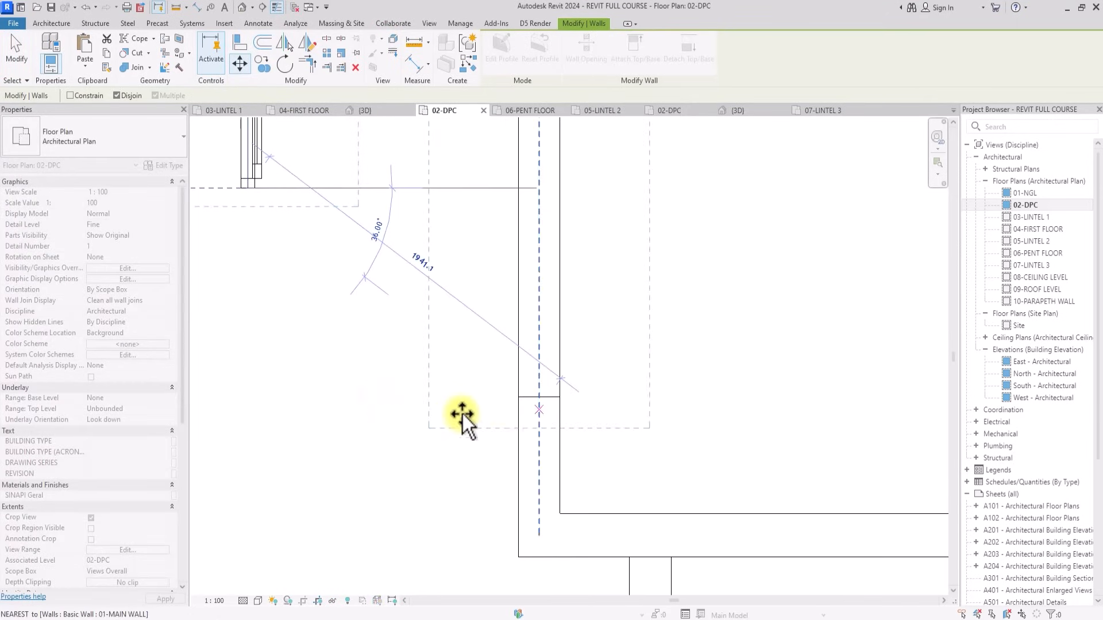
click(536, 396)
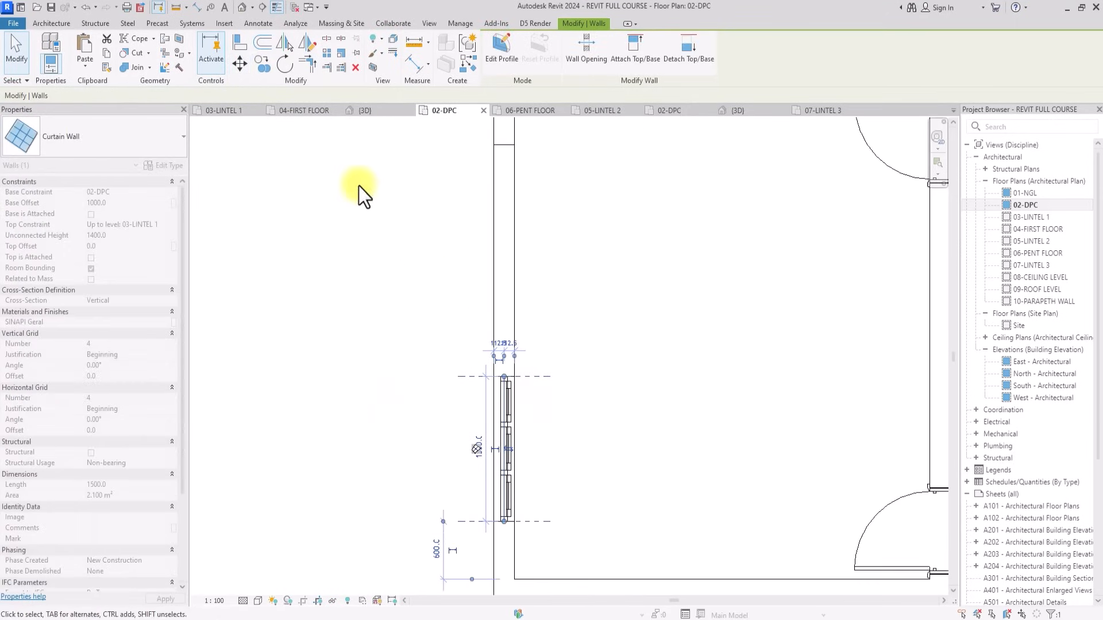
Copy the window along the side wall so its upper end meets the upper detail line.
click(260, 64)
scroll(398, 268, up, 3)
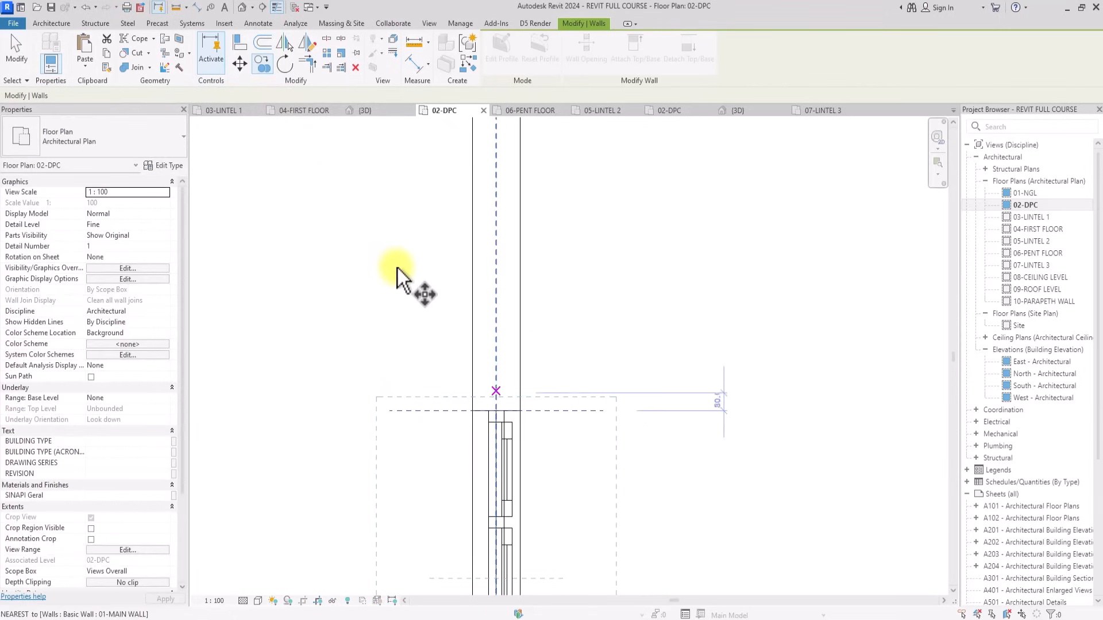
click(494, 411)
scroll(494, 412, down, 2)
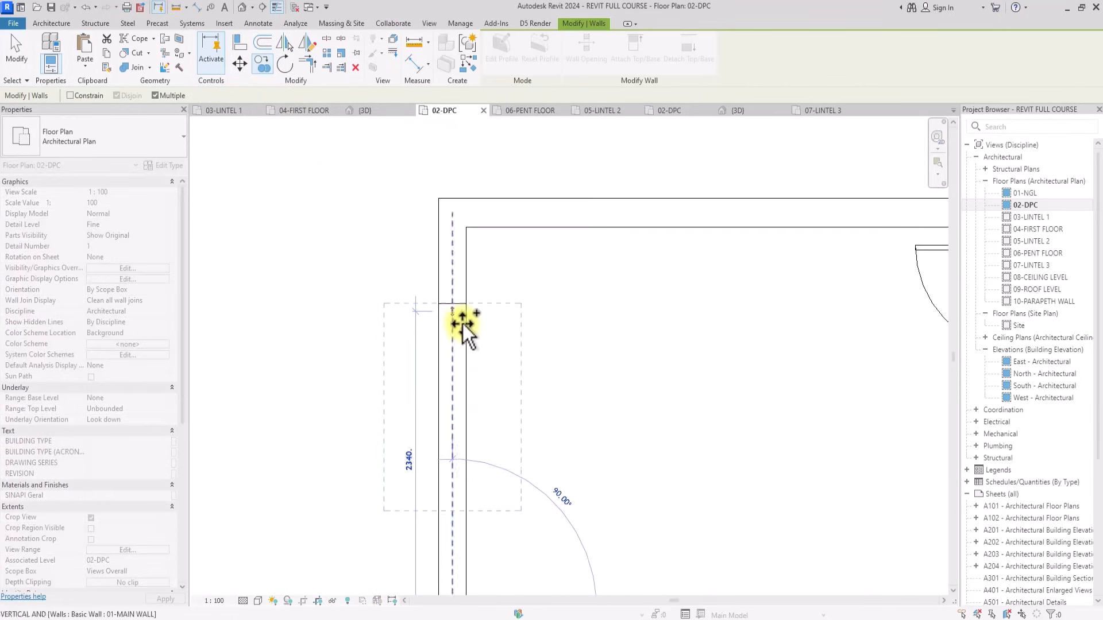
click(454, 303)
scroll(454, 302, down, 3)
key(Escape)
key(Escape)
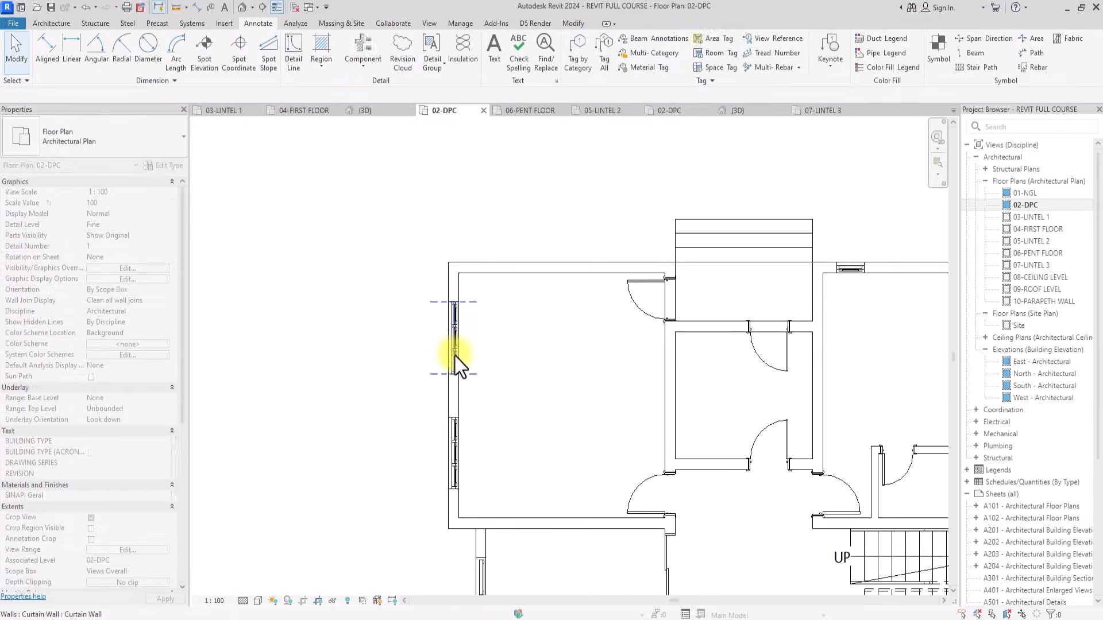
Mirror a copy of the upper side window about a 45° axis through the outer corner onto the adjoining wall.
click(455, 360)
middle_drag(523, 300, 451, 351)
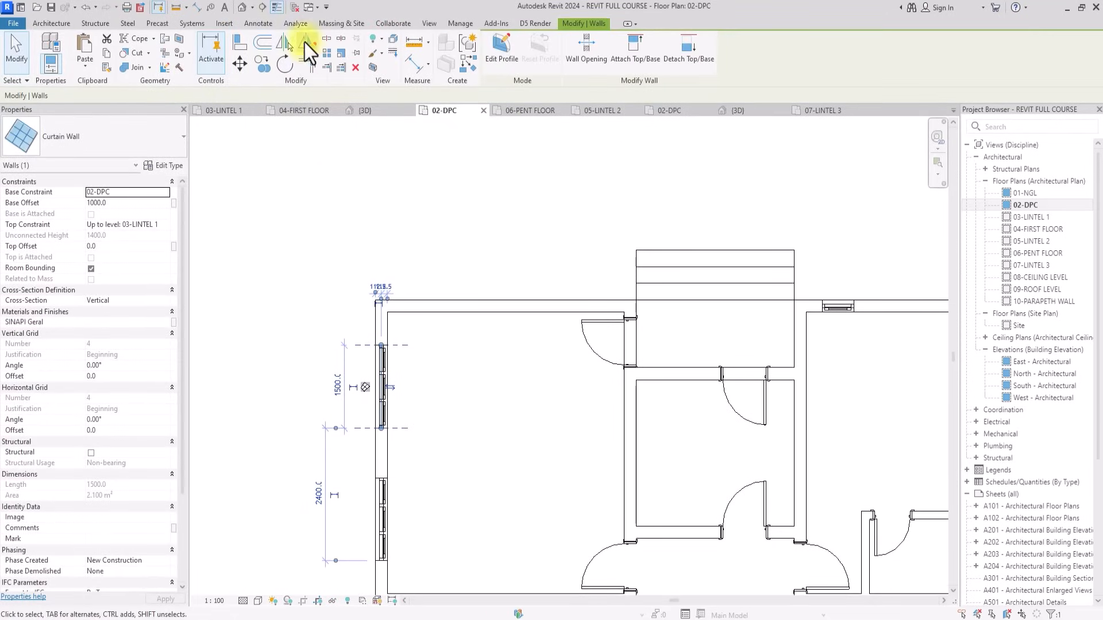
click(306, 43)
scroll(357, 217, up, 2)
click(369, 299)
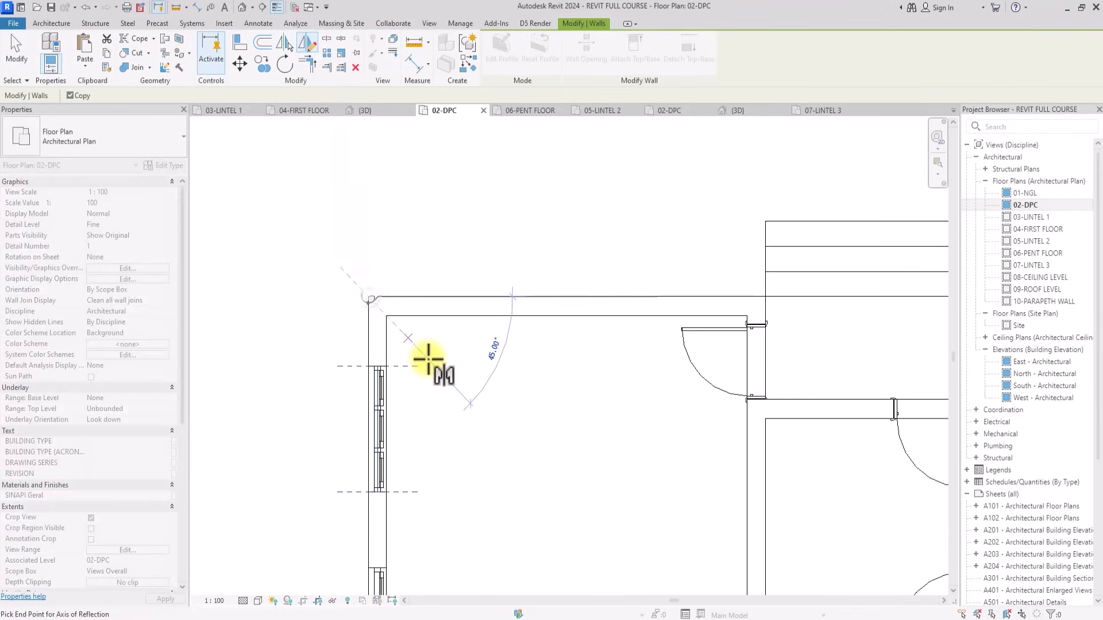
click(428, 360)
scroll(428, 360, down, 2)
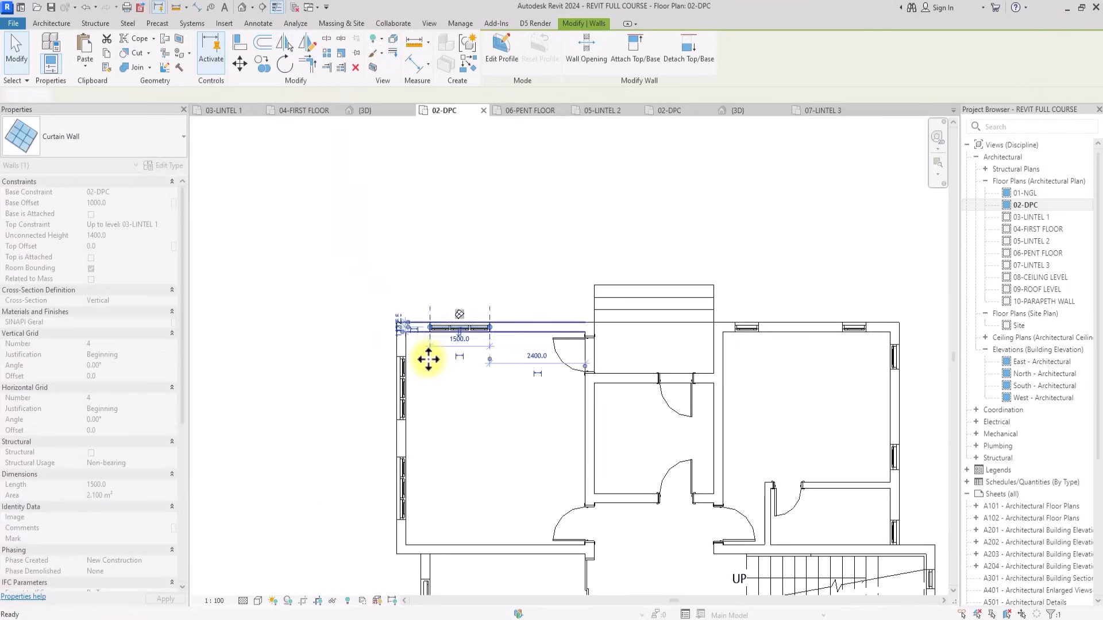
key(Escape)
scroll(429, 360, up, 2)
scroll(507, 333, down, 1)
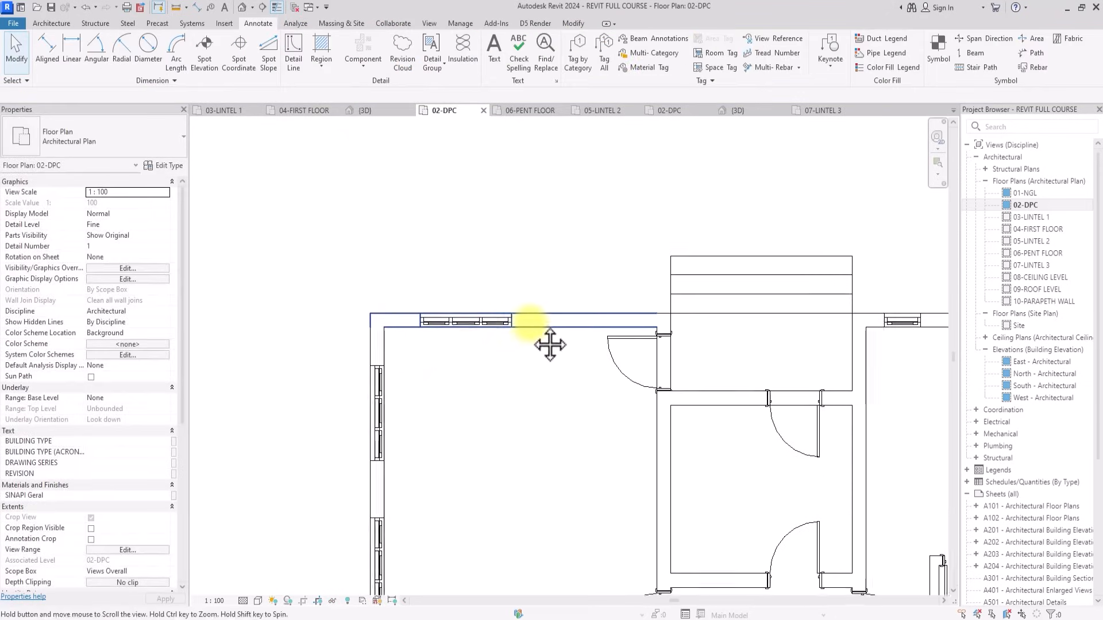
Add an aligned dimension string inside the room from the side wall's inner face across both window ends to the opposite wall.
scroll(492, 398, up, 1)
click(491, 398)
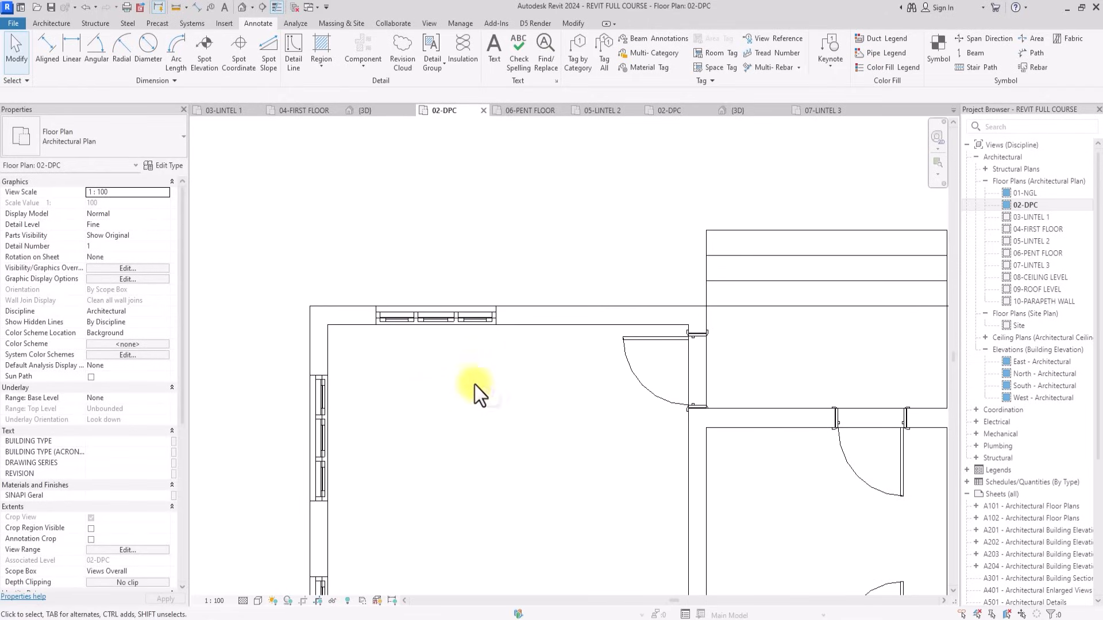
click(38, 53)
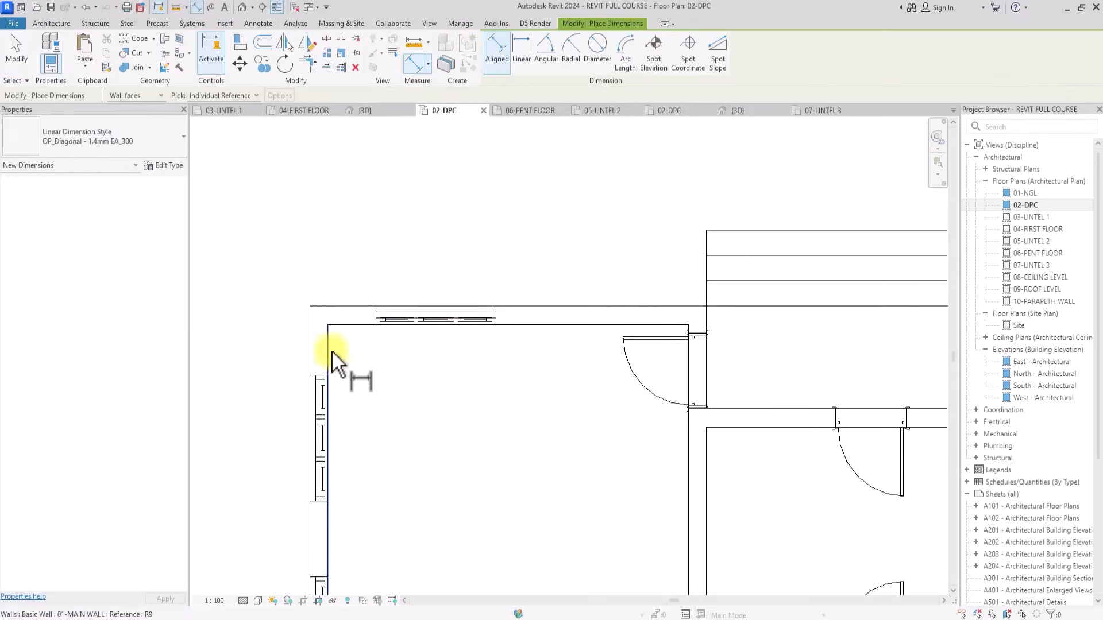
click(378, 334)
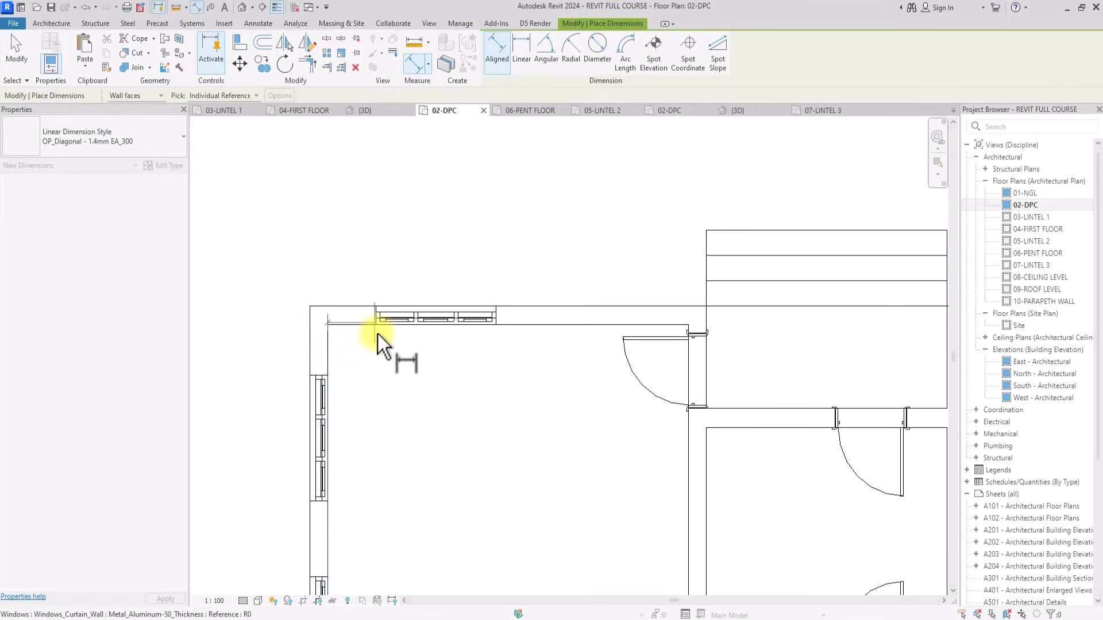
click(379, 334)
click(498, 325)
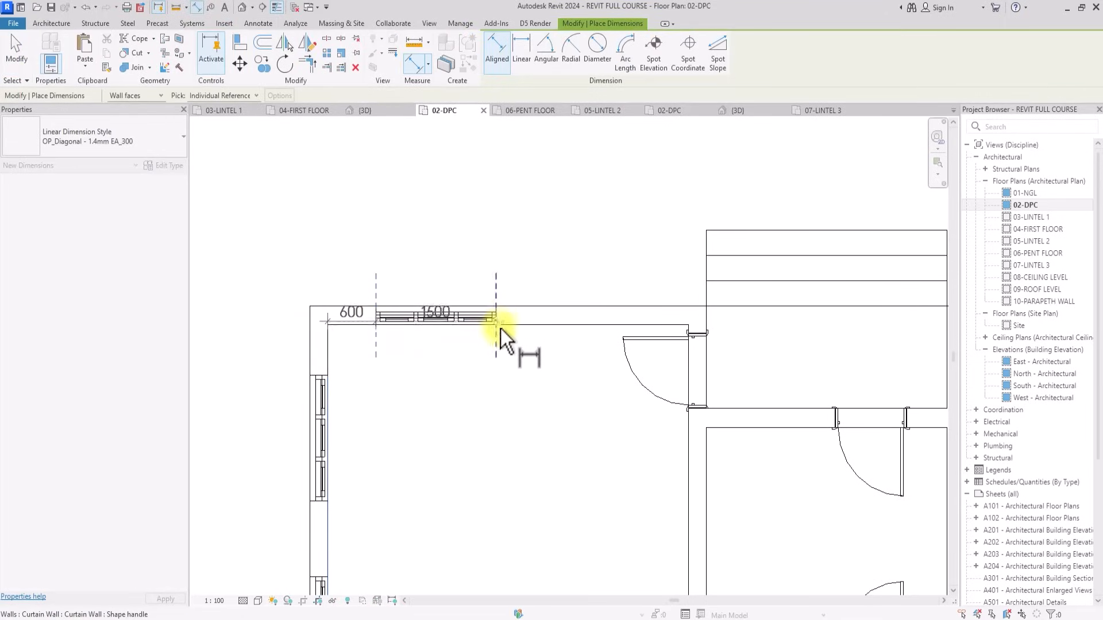
click(688, 432)
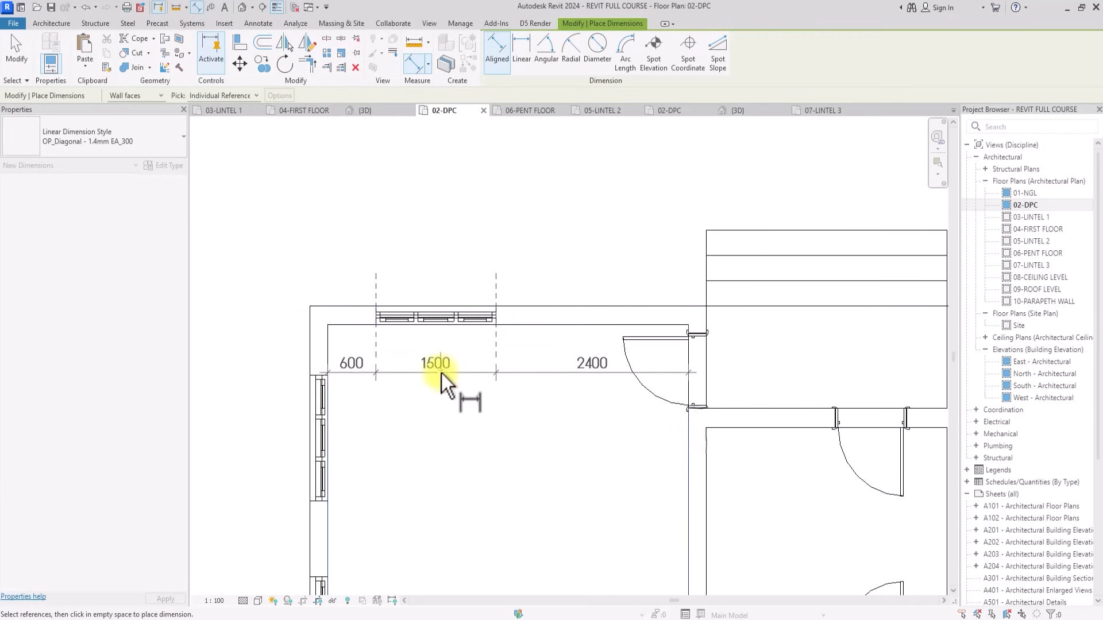
click(439, 372)
key(Escape)
Set the mirrored window's distance from the side wall's inner face to 1200 mm.
click(421, 318)
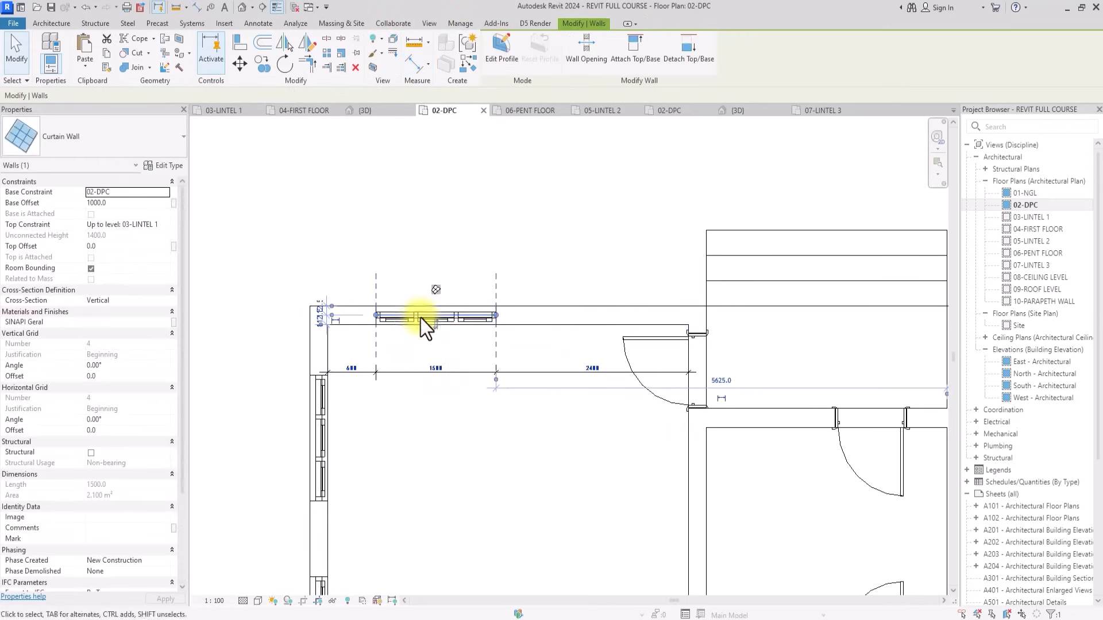
scroll(379, 348, up, 1)
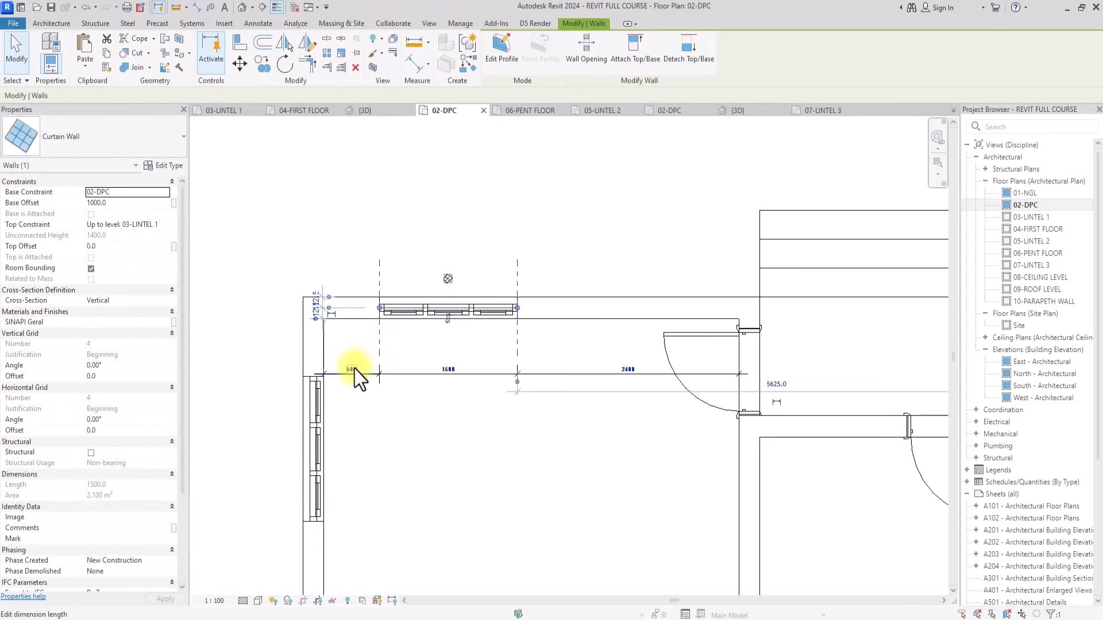
text(1200)
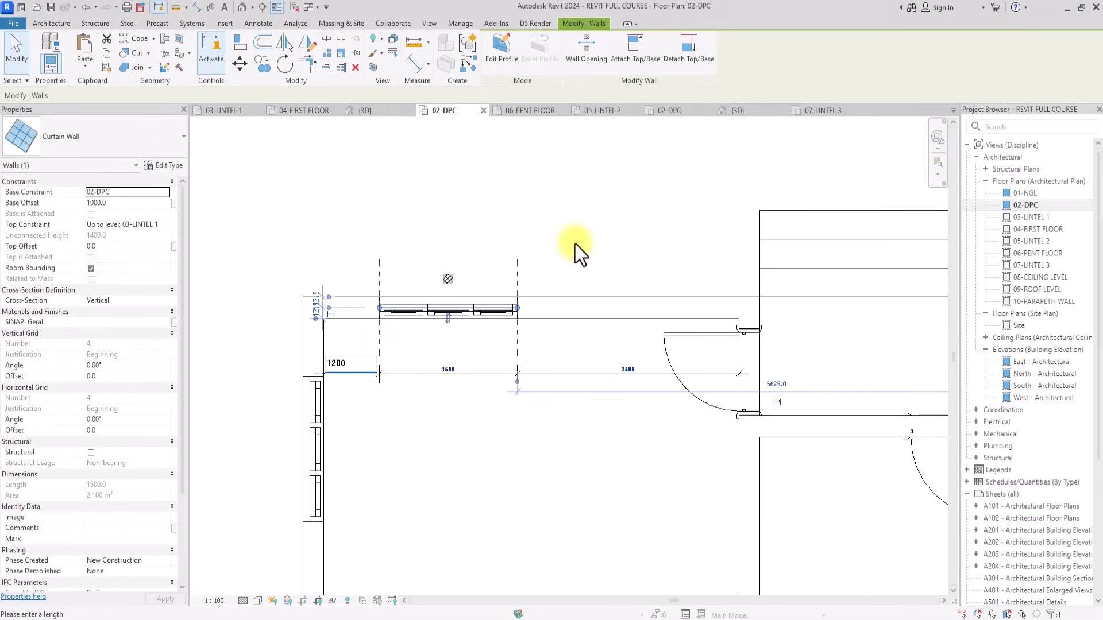
key(Return)
scroll(574, 244, down, 1)
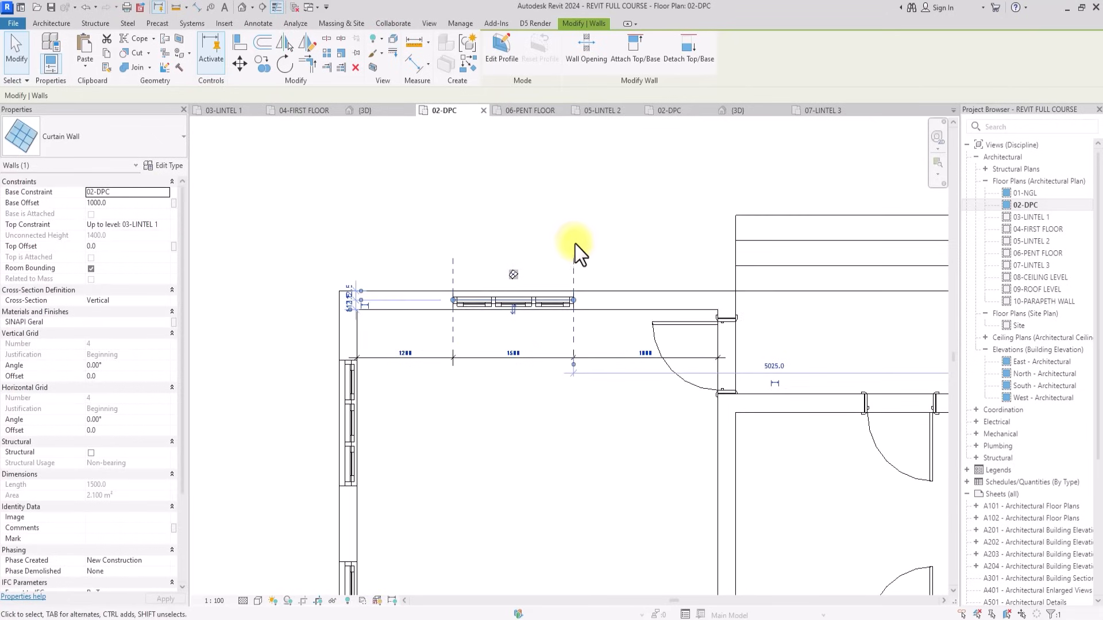
Position the upper-left room's curtain-wall window 1500 mm from the left wall and delete the dimension string beneath it.
click(400, 355)
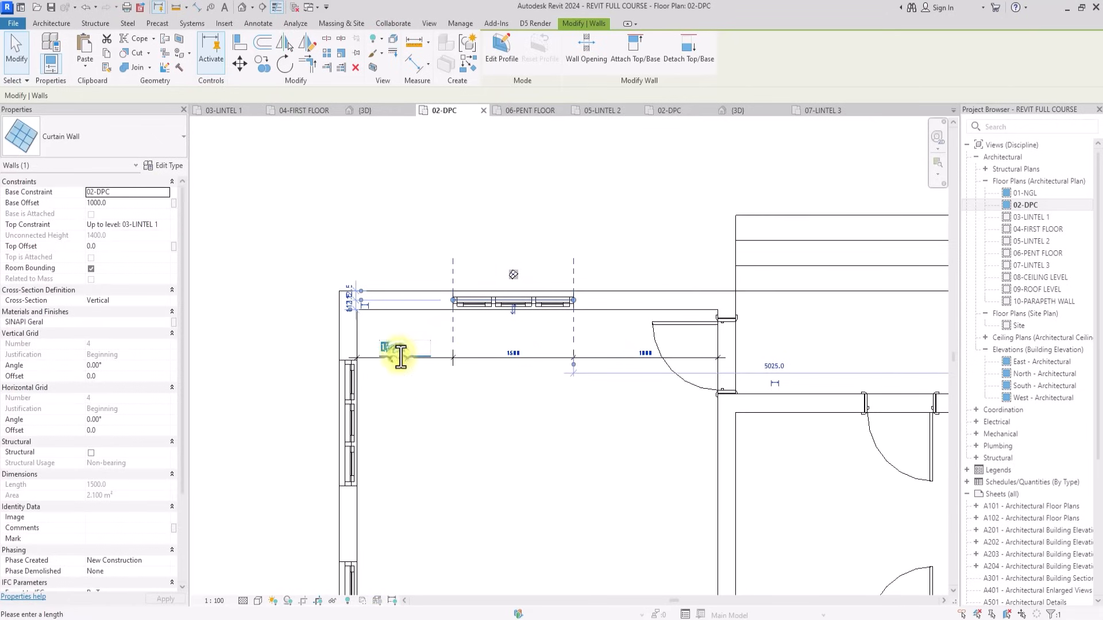
text(1500)
key(Return)
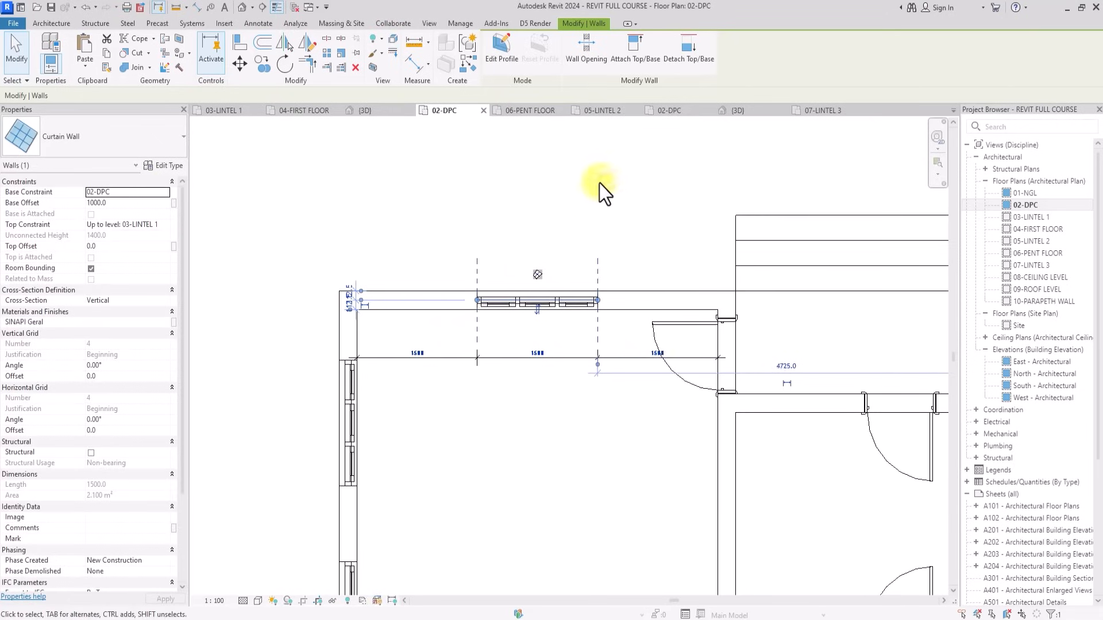
key(Escape)
key(Escape)
scroll(571, 194, down, 3)
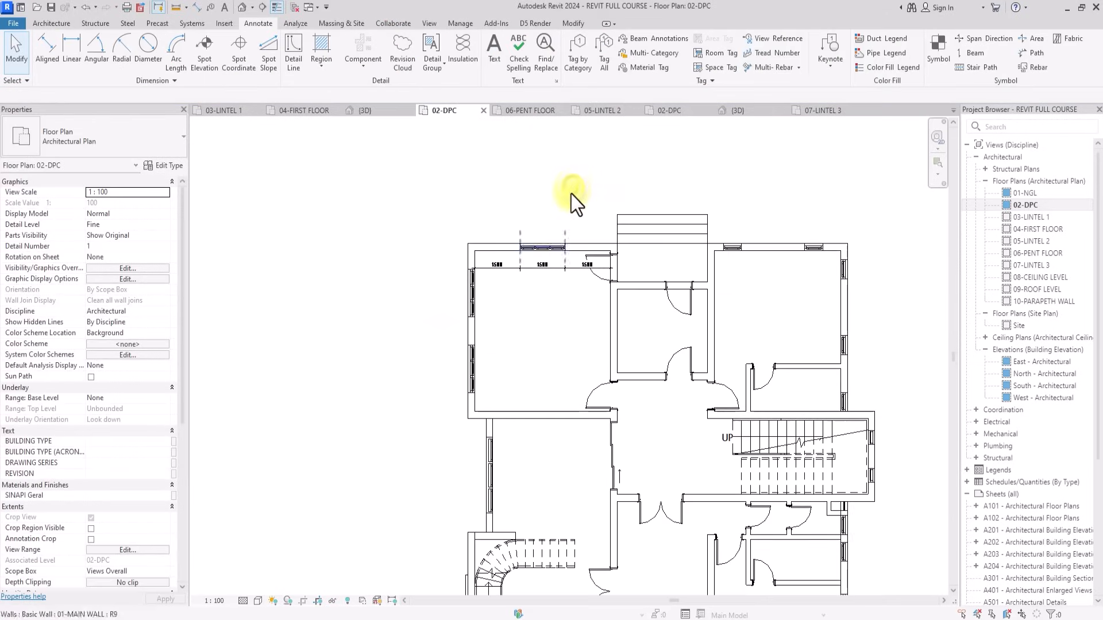
click(541, 270)
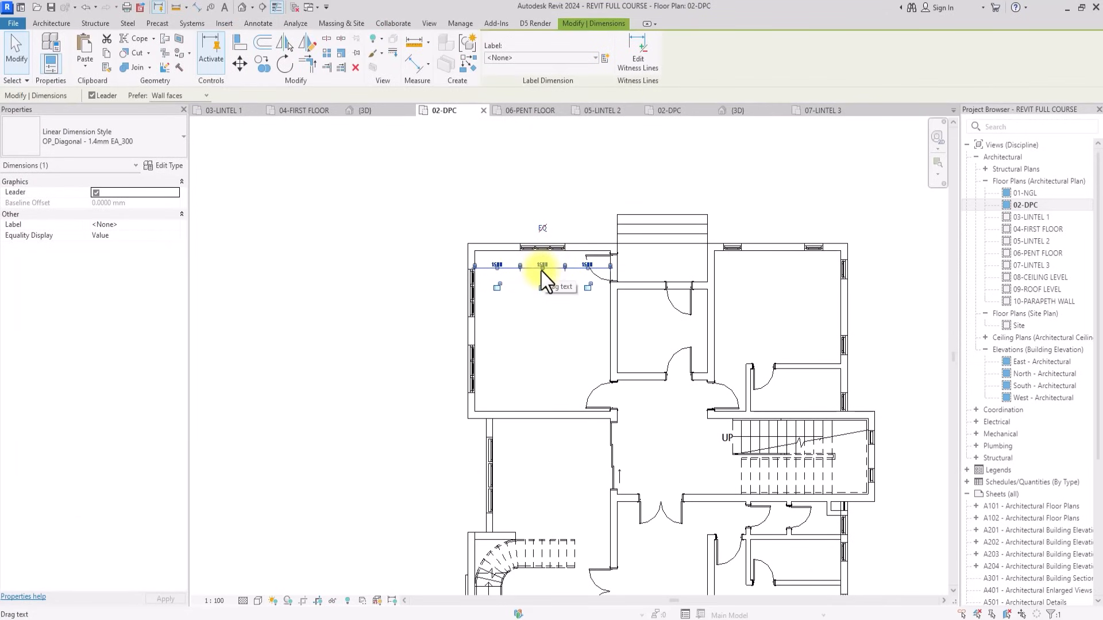
key(Delete)
Move the two facing D1 doors of the small central room together horizontally, up against the room's right-hand wall.
mouse_move(614, 301)
middle_down()
mouse_move(540, 273)
mouse_move(526, 305)
middle_up()
scroll(540, 272, up, 2)
scroll(526, 305, up, 2)
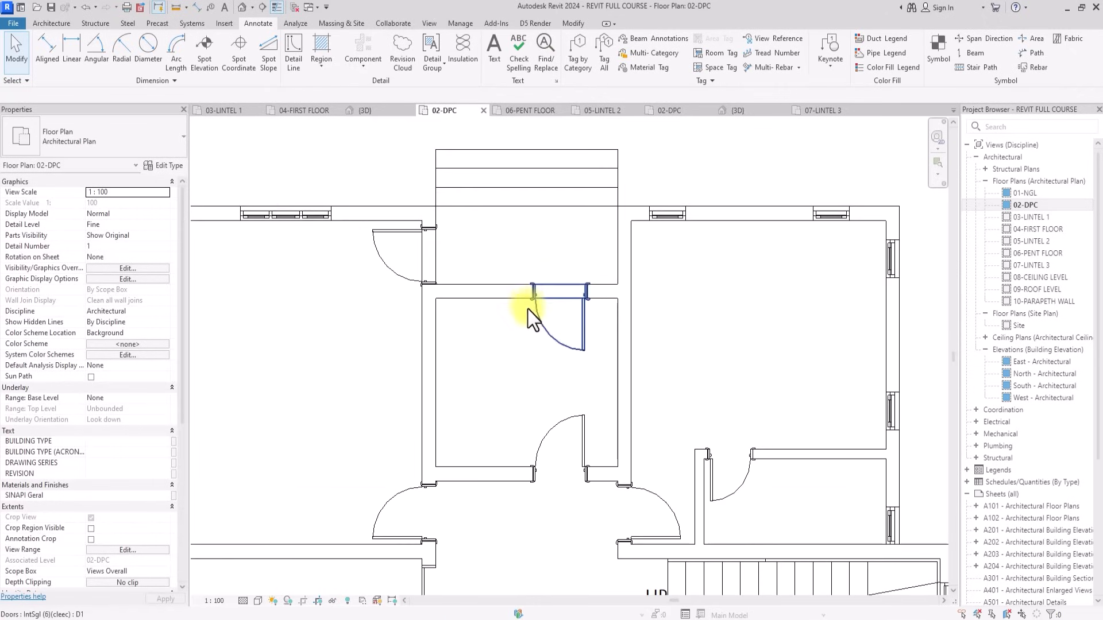
drag(528, 309, 557, 440)
middle_drag(557, 440, 509, 397)
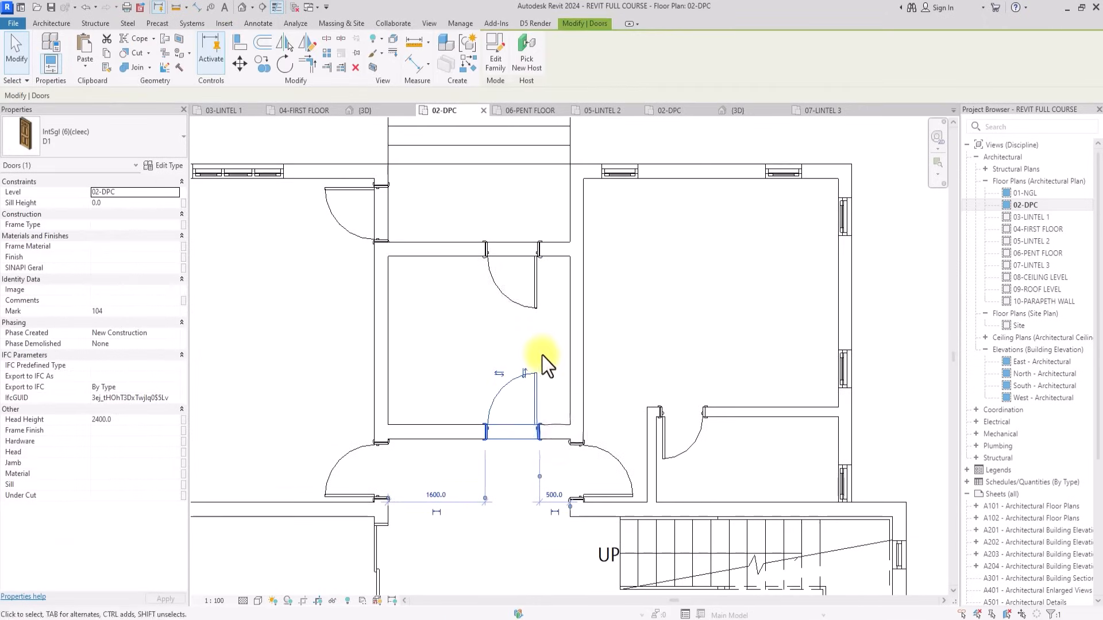
ctrl+click(501, 255)
click(242, 65)
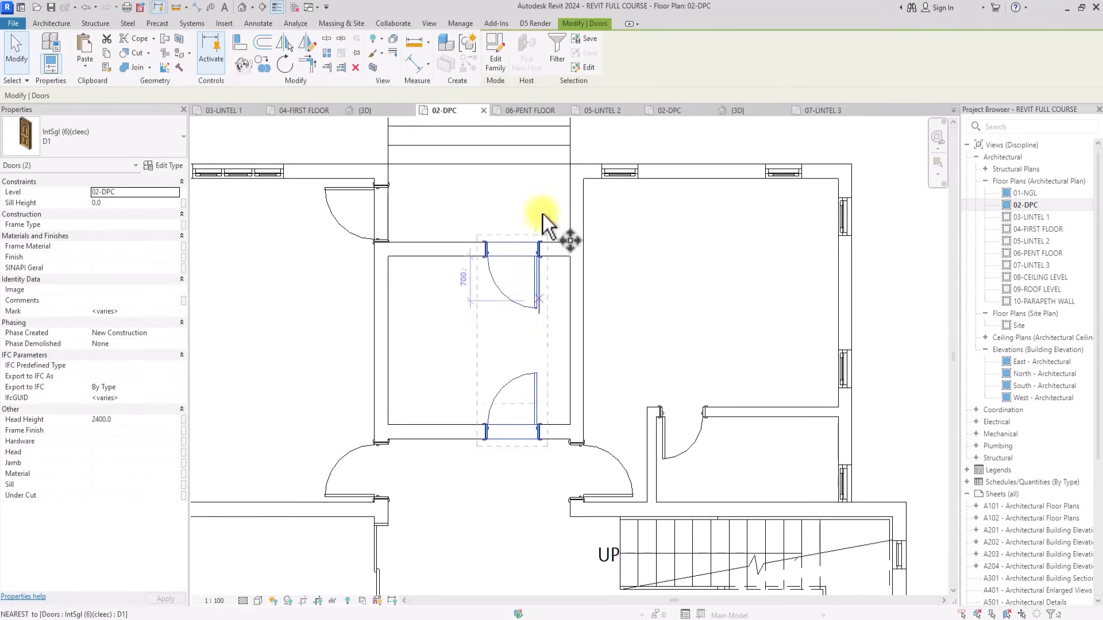
scroll(557, 224, up, 8)
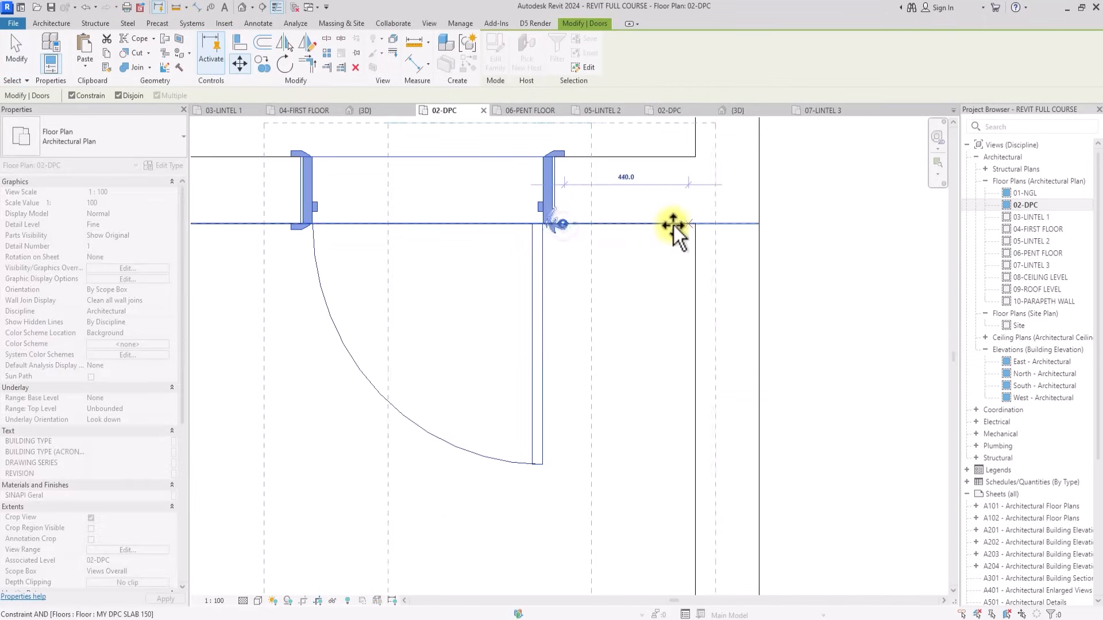
click(691, 224)
scroll(691, 224, down, 8)
middle_drag(692, 224, 750, 320)
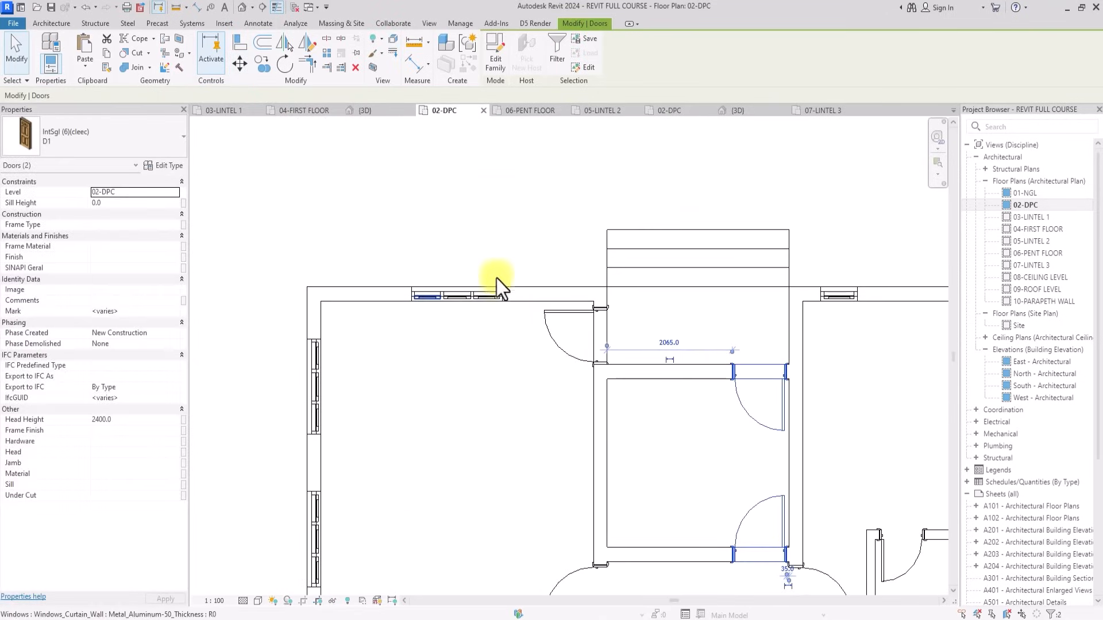
Copy the 1500 mm curtain-wall window into the central room's upper wall, starting at its left end beside the door.
click(429, 297)
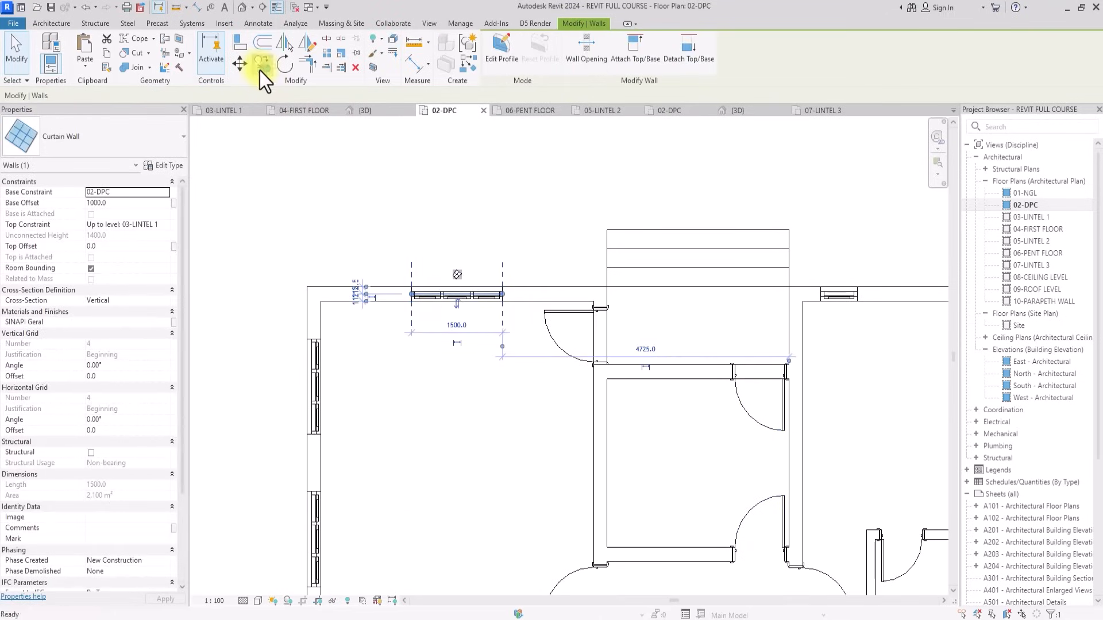
click(261, 69)
scroll(368, 269, up, 2)
scroll(425, 310, up, 7)
click(403, 275)
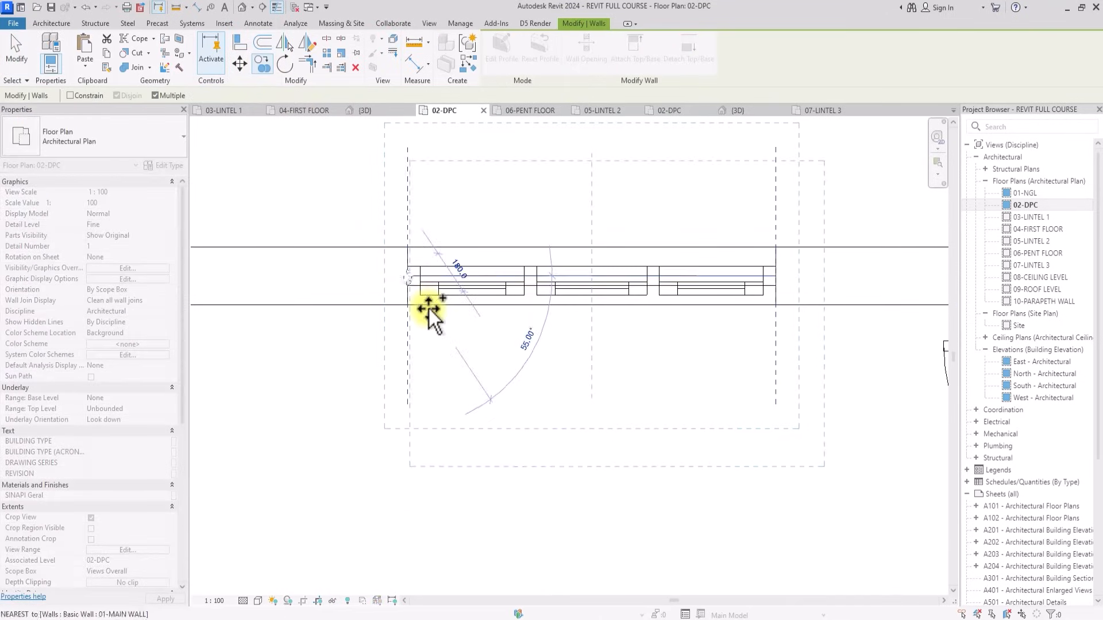
scroll(428, 308, down, 6)
mouse_move(428, 308)
middle_down()
mouse_move(447, 329)
mouse_move(429, 309)
middle_up()
scroll(429, 309, up, 5)
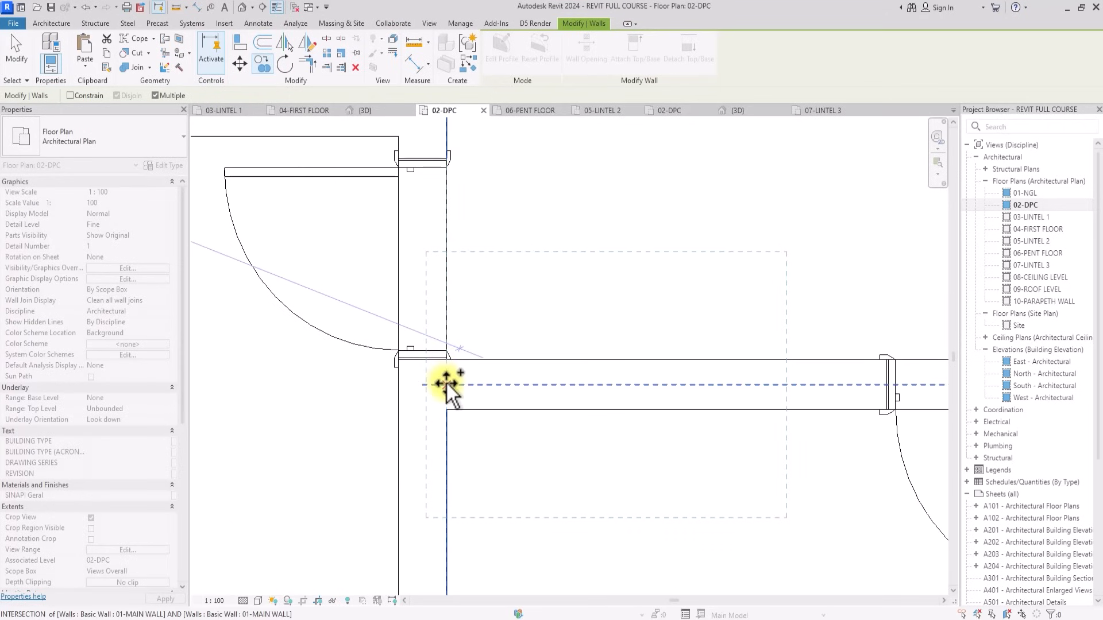
click(446, 384)
scroll(447, 370, down, 5)
key(Escape)
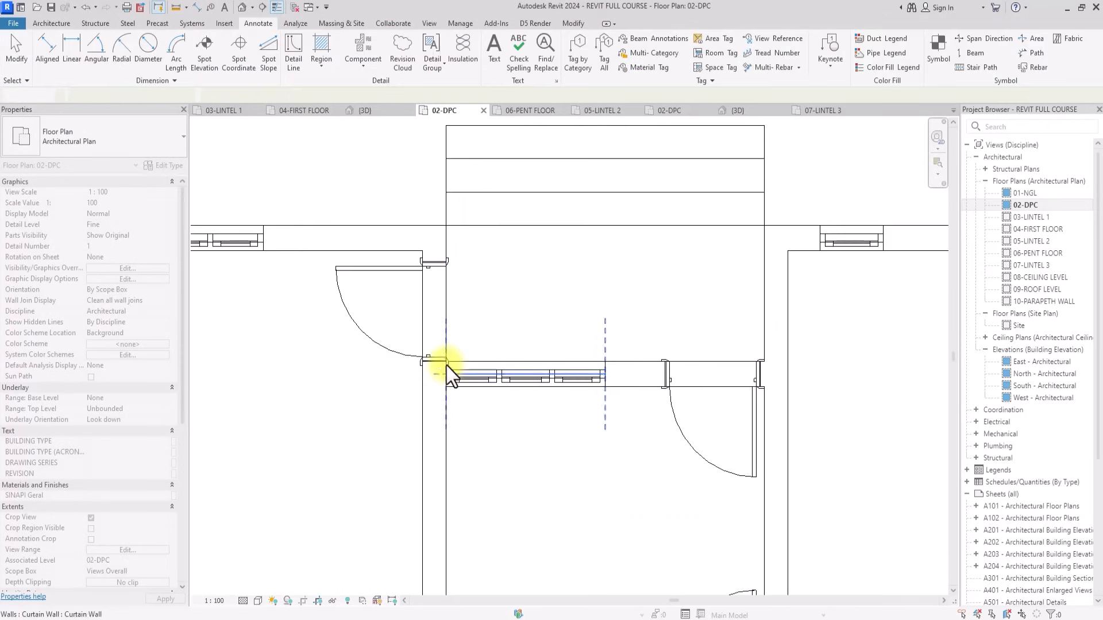
Examine the rest of the 02-DPC plan and compare the window layouts of the 04-FIRST FLOOR and 06-PENT FLOOR plans.
scroll(446, 365, down, 3)
middle_drag(462, 540, 537, 271)
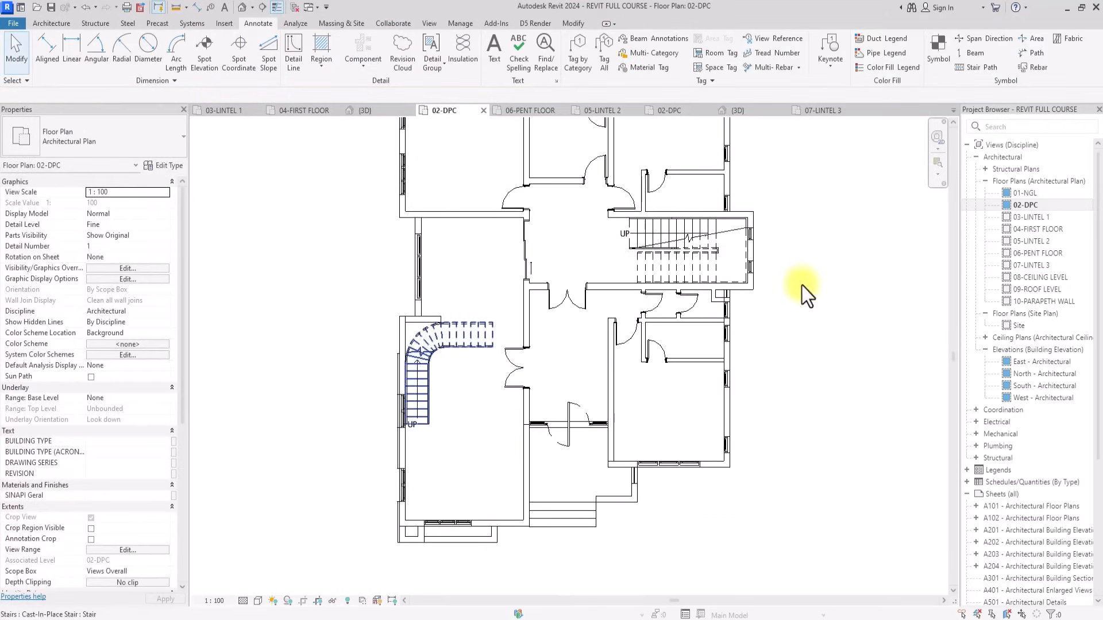
double_click(1032, 230)
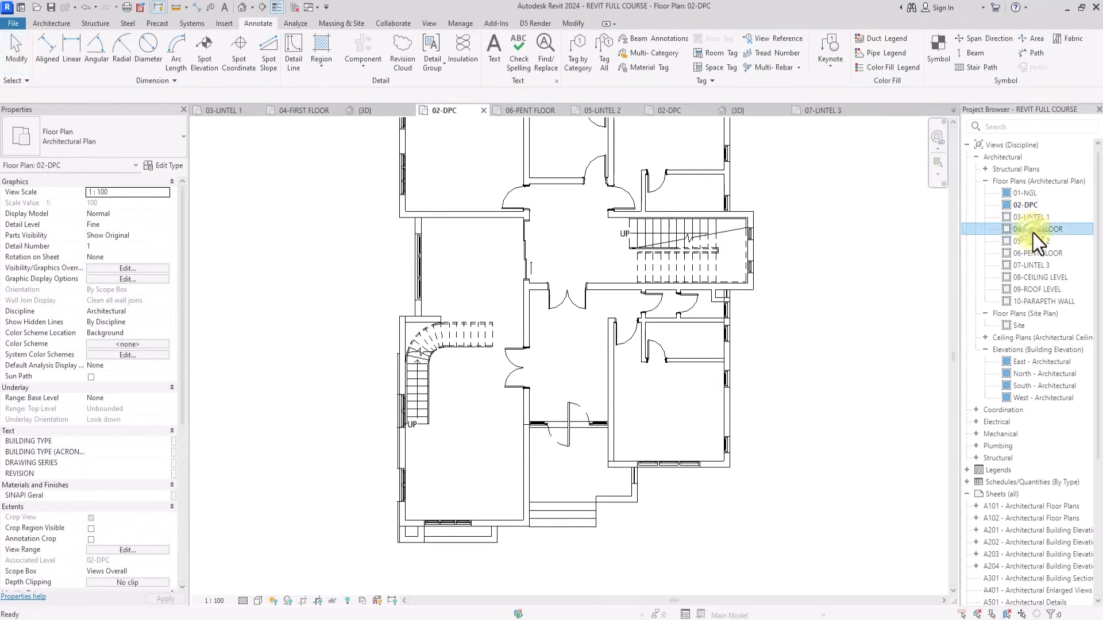
scroll(554, 357, down, 4)
scroll(526, 352, up, 2)
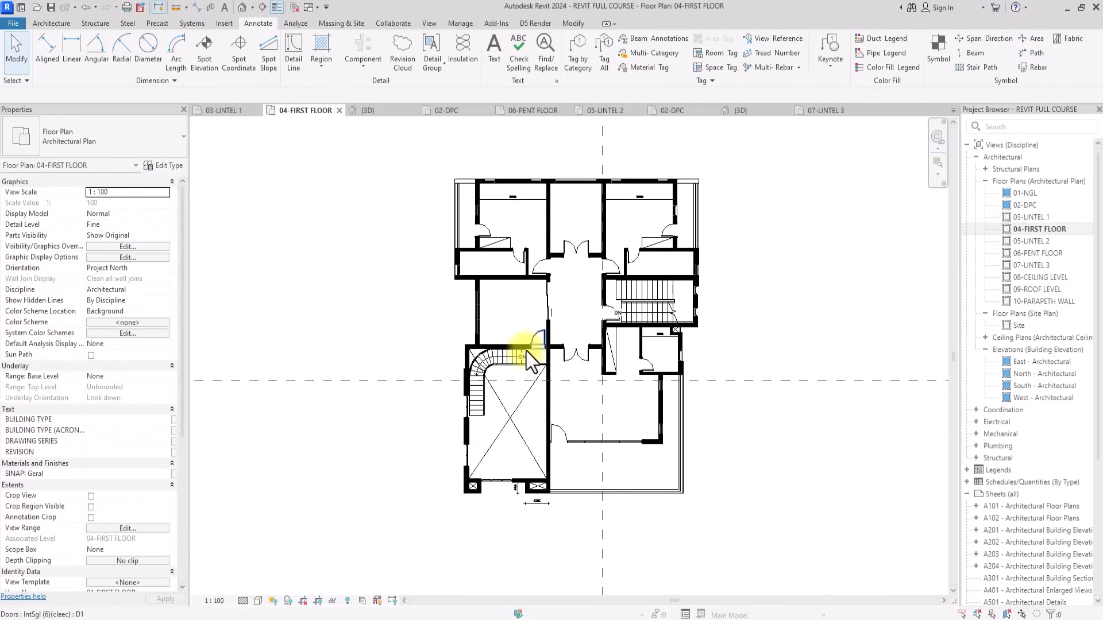
double_click(1028, 254)
scroll(395, 287, down, 6)
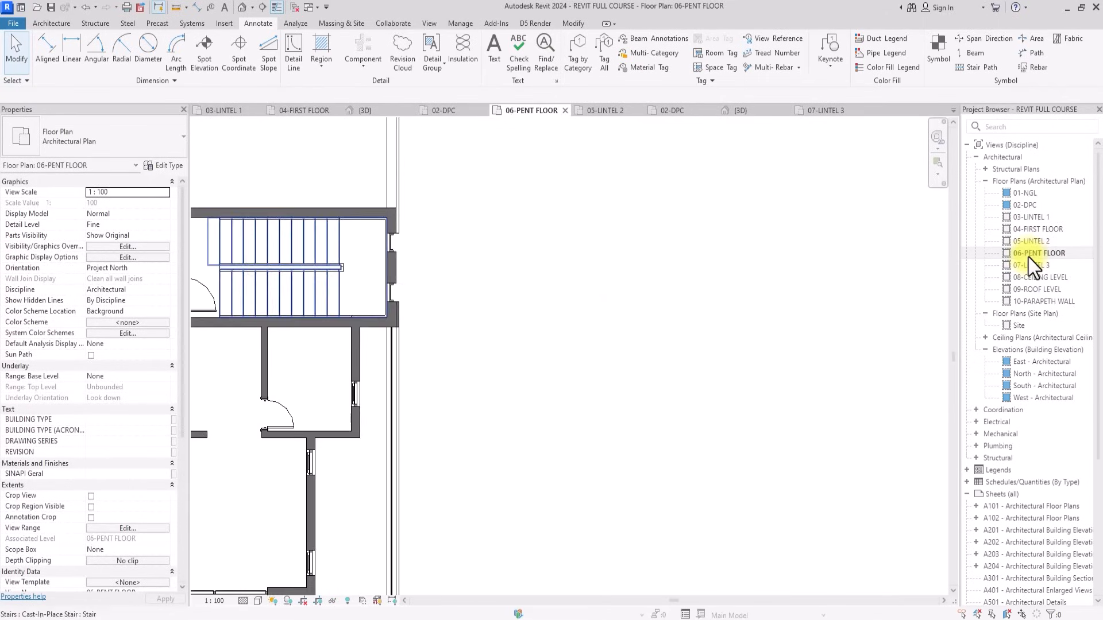
middle_drag(395, 287, 683, 303)
middle_drag(402, 351, 475, 400)
middle_drag(574, 345, 427, 241)
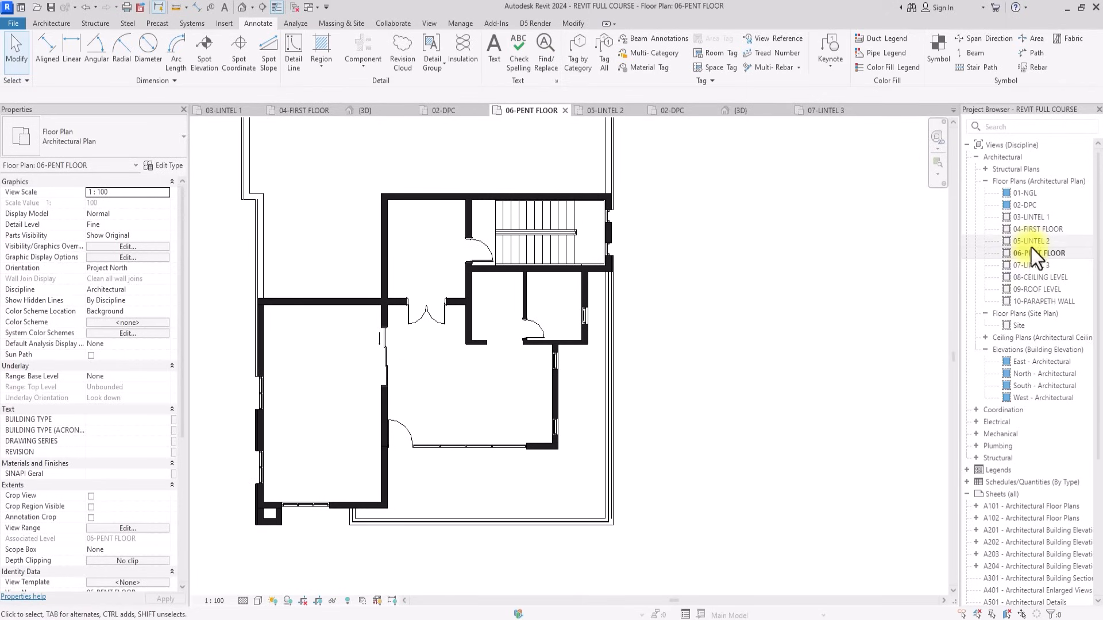
double_click(1036, 230)
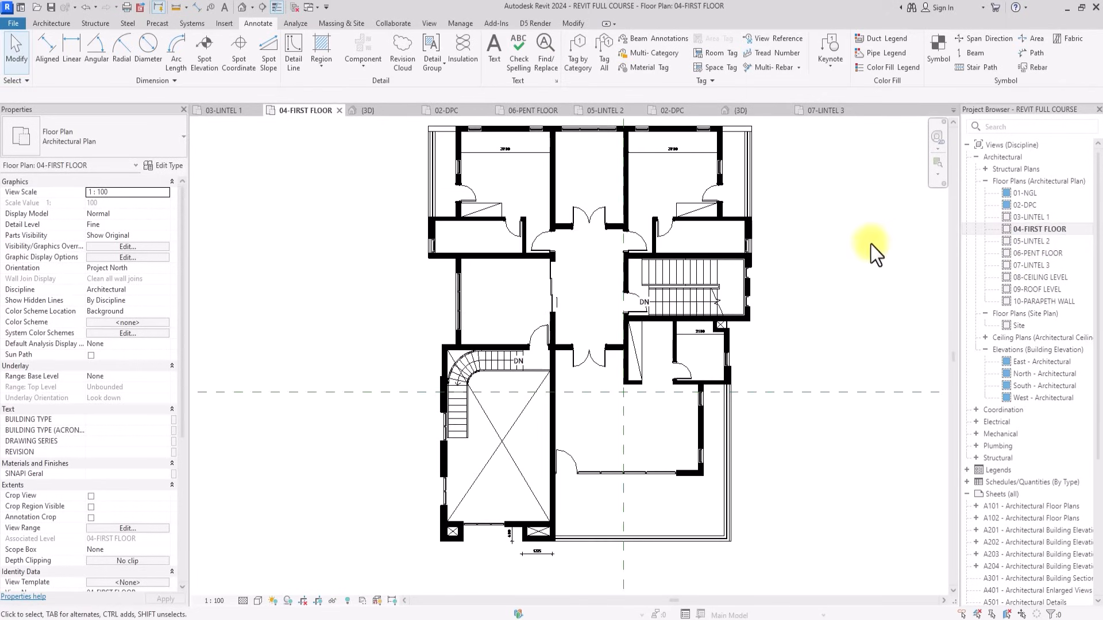
scroll(631, 150, up, 1)
middle_drag(631, 150, 566, 286)
scroll(538, 268, up, 3)
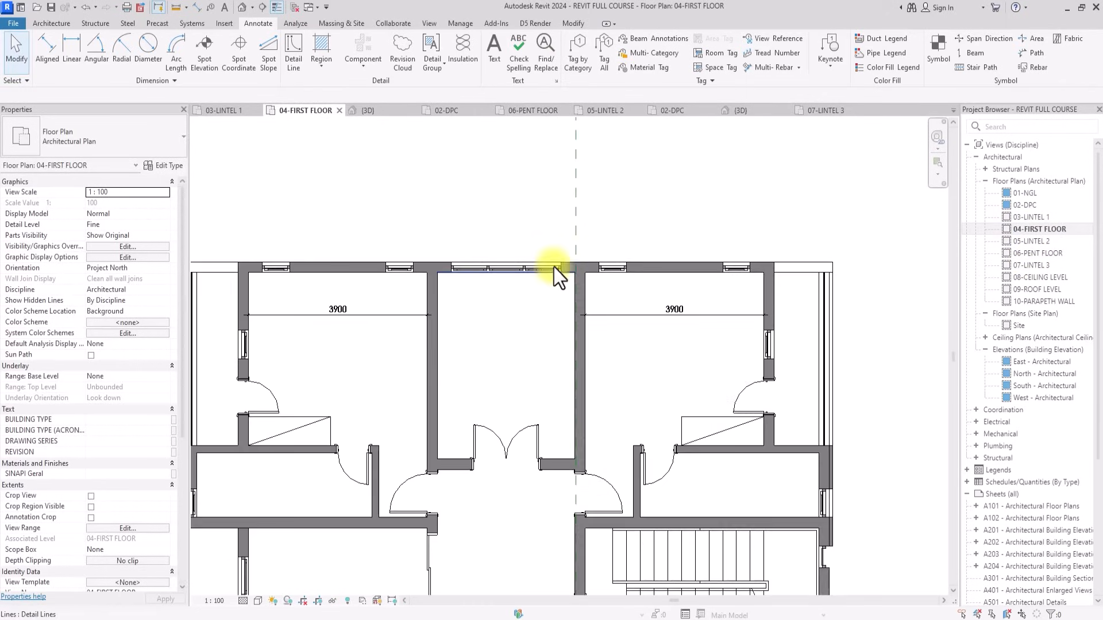
double_click(1038, 254)
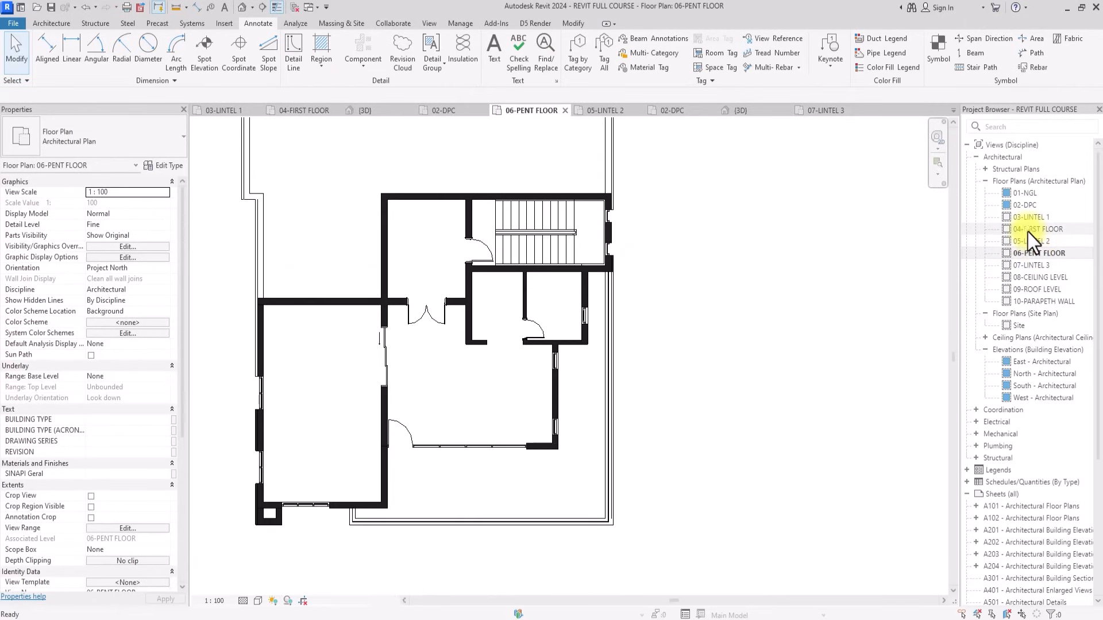
Copy the 2400 mm upper-wall curtain window from 04-FIRST FLOOR and paste it aligned to the 06-PENT FLOOR level.
double_click(1028, 231)
click(502, 267)
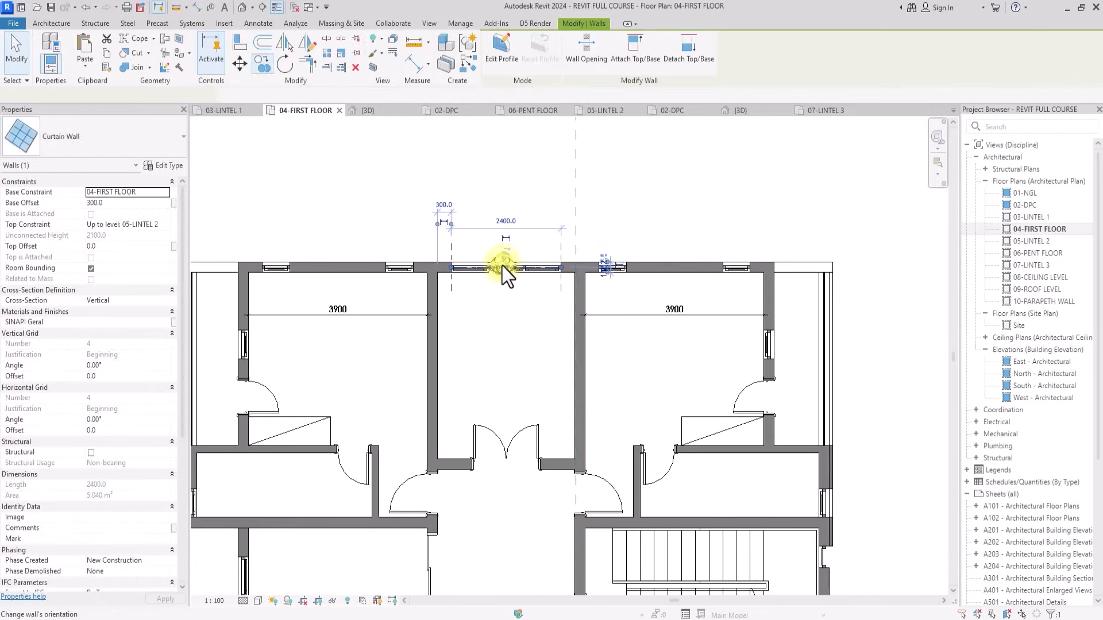
scroll(502, 267, down, 2)
click(107, 53)
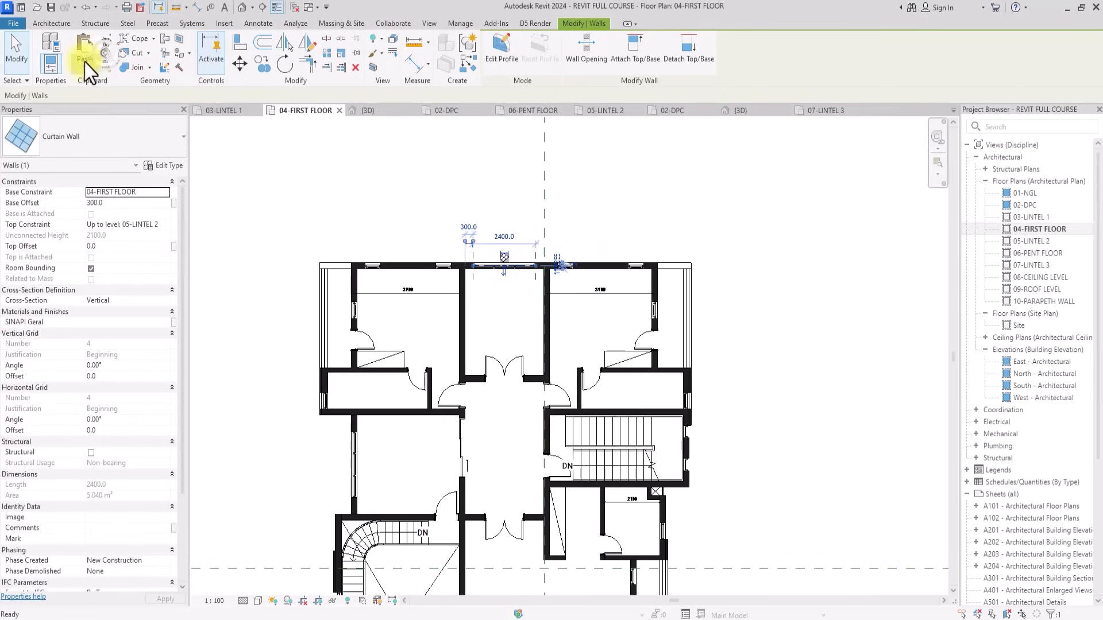
click(85, 64)
click(125, 109)
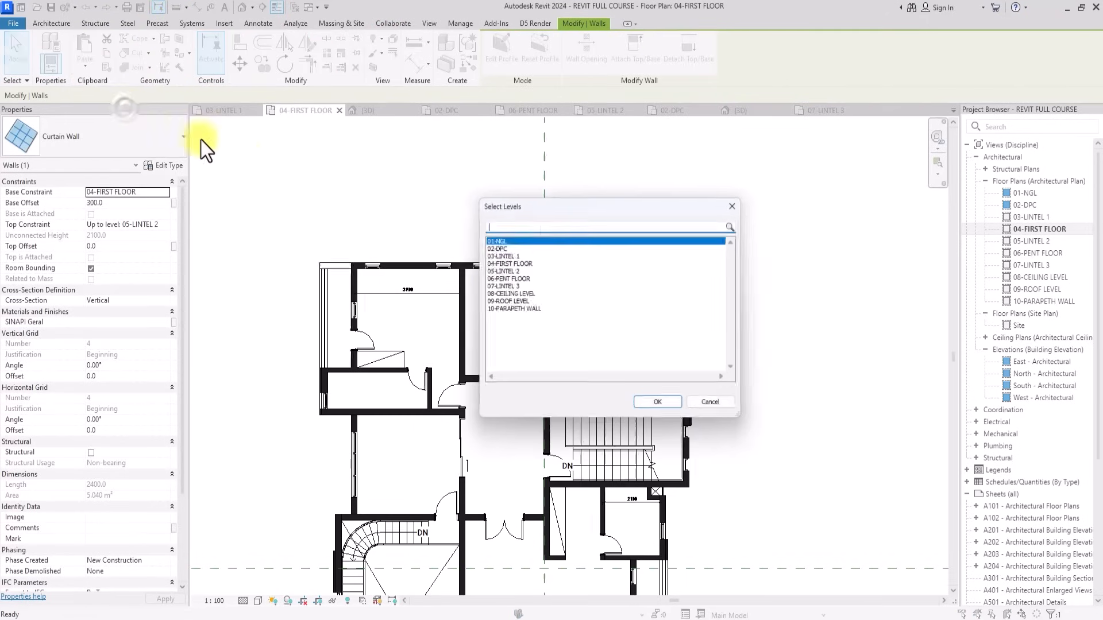
click(512, 263)
click(503, 280)
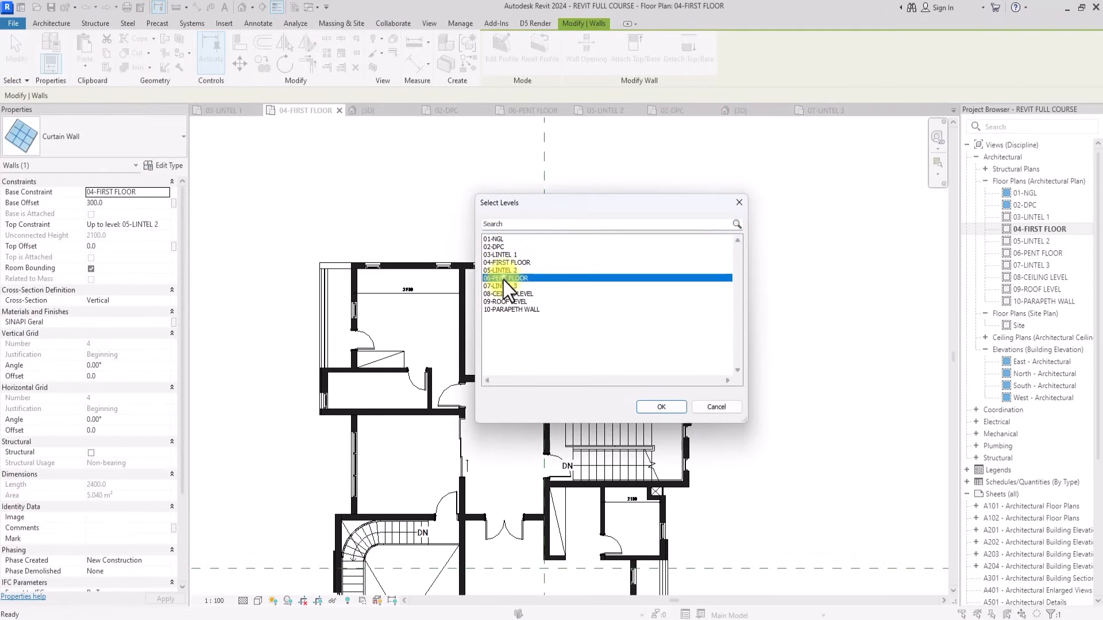
click(655, 406)
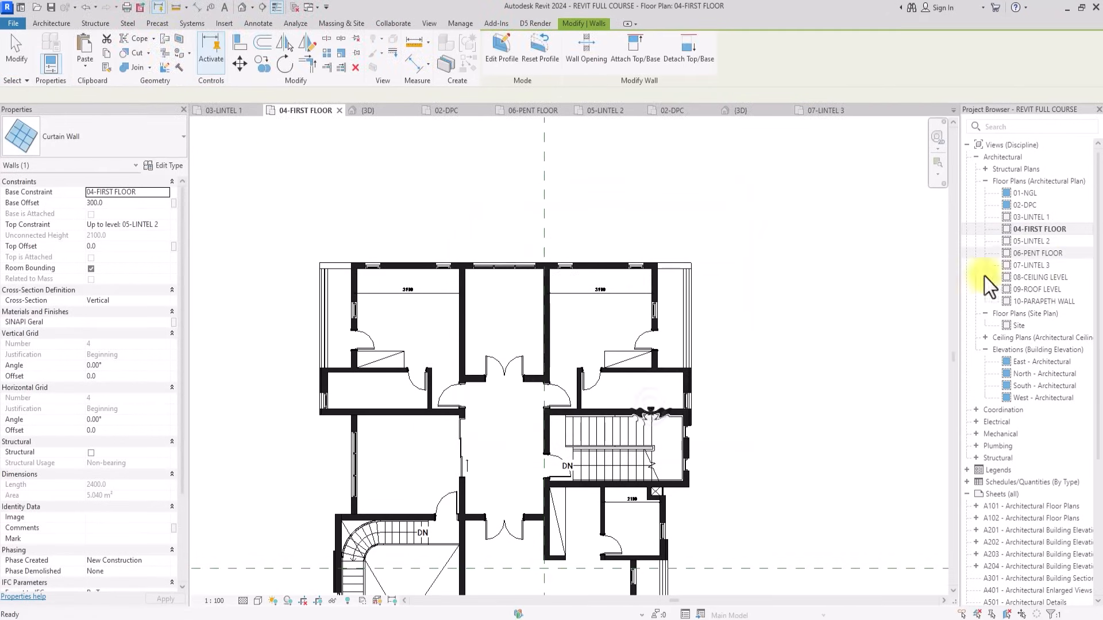
On the 06-PENT FLOOR plan, move the pasted window down into the upper wall of the room beside the staircase.
double_click(1039, 255)
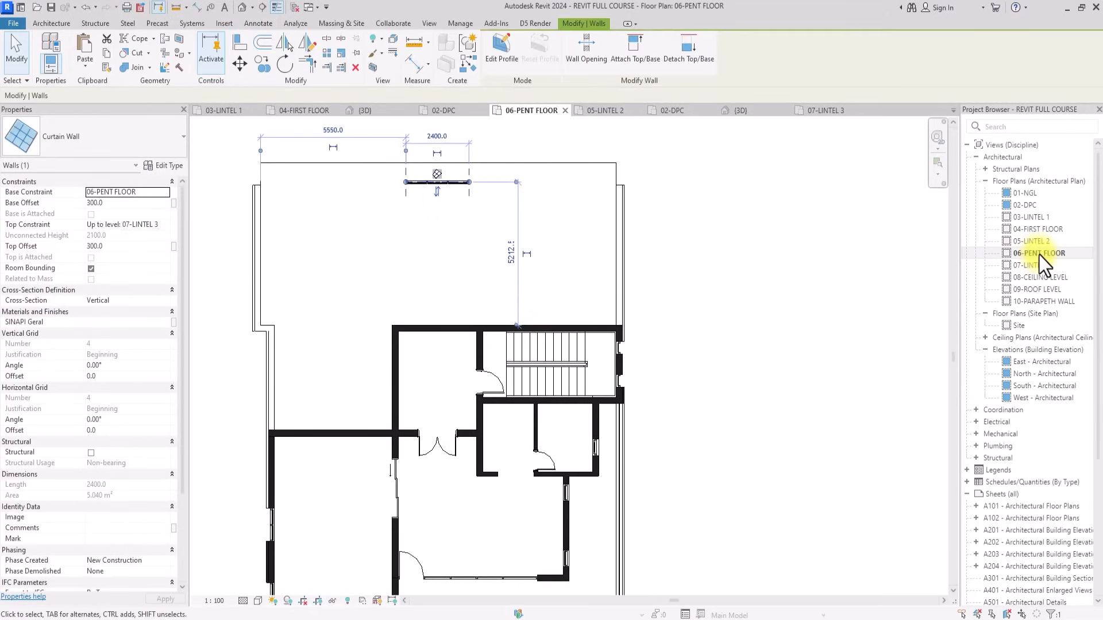
click(240, 63)
scroll(402, 172, up, 5)
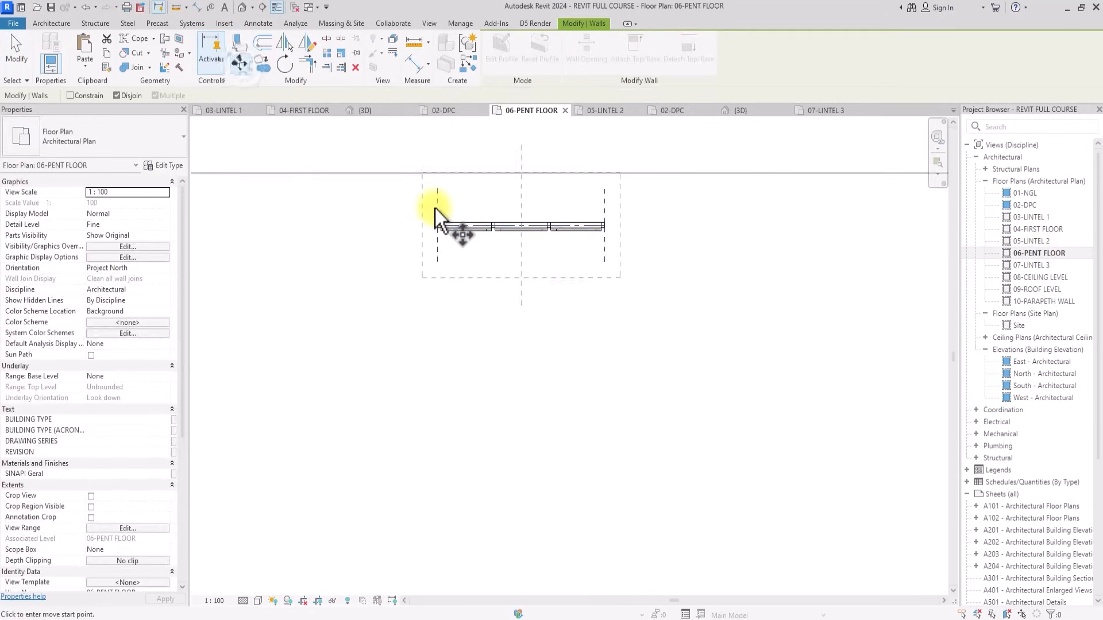
click(435, 208)
scroll(442, 244, down, 5)
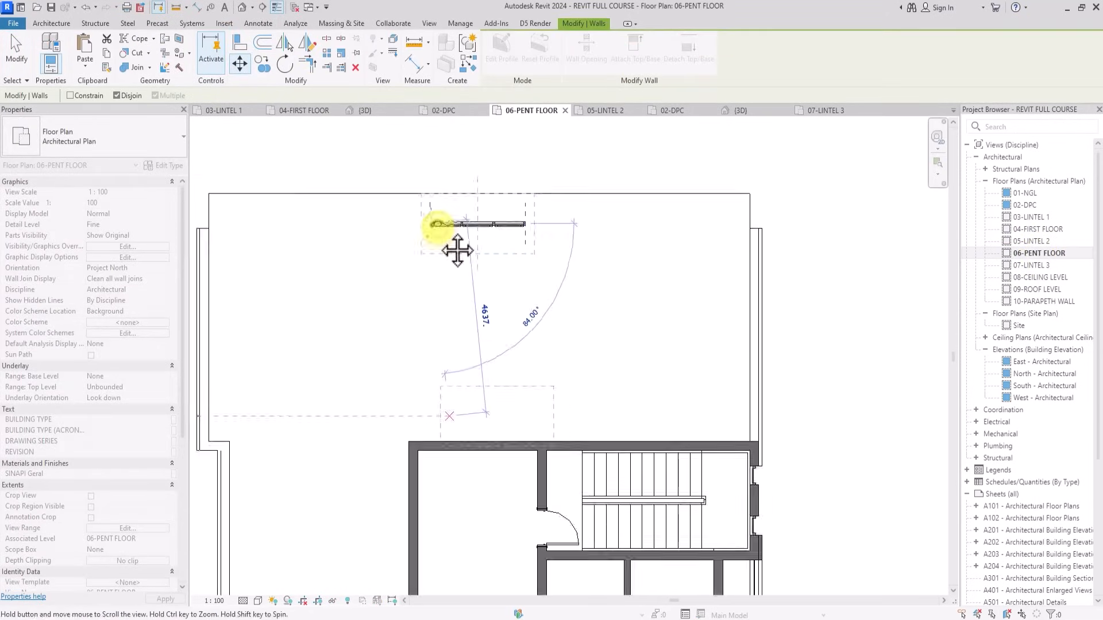
click(429, 342)
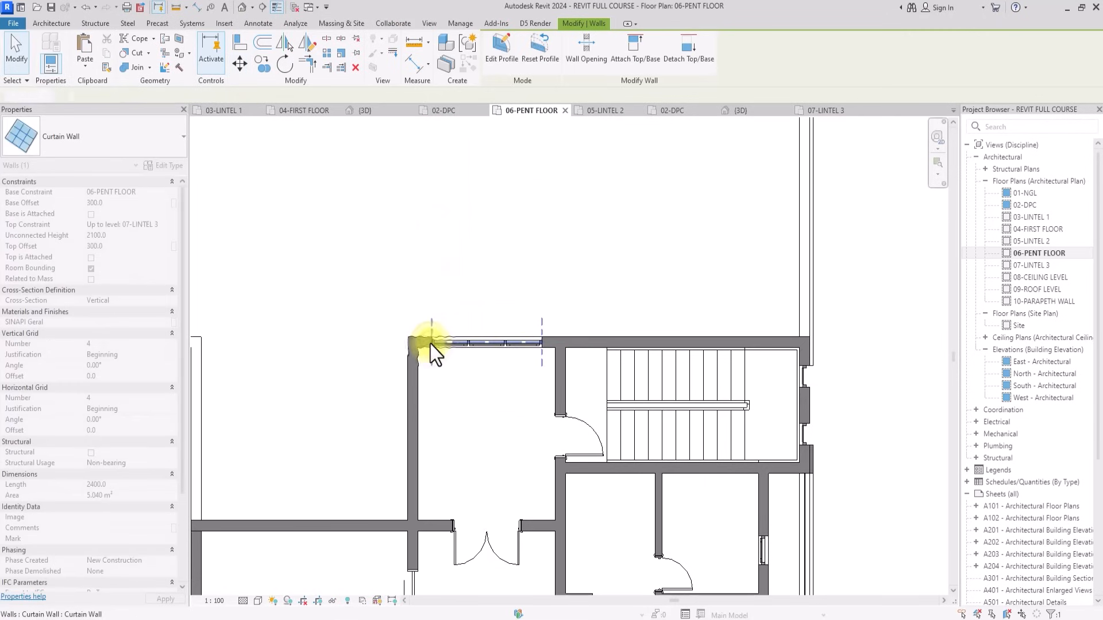
key(Escape)
scroll(432, 345, down, 3)
Set the pent-floor window's base offset to 1000 and resolve the mullion error by deleting the affected elements.
click(451, 348)
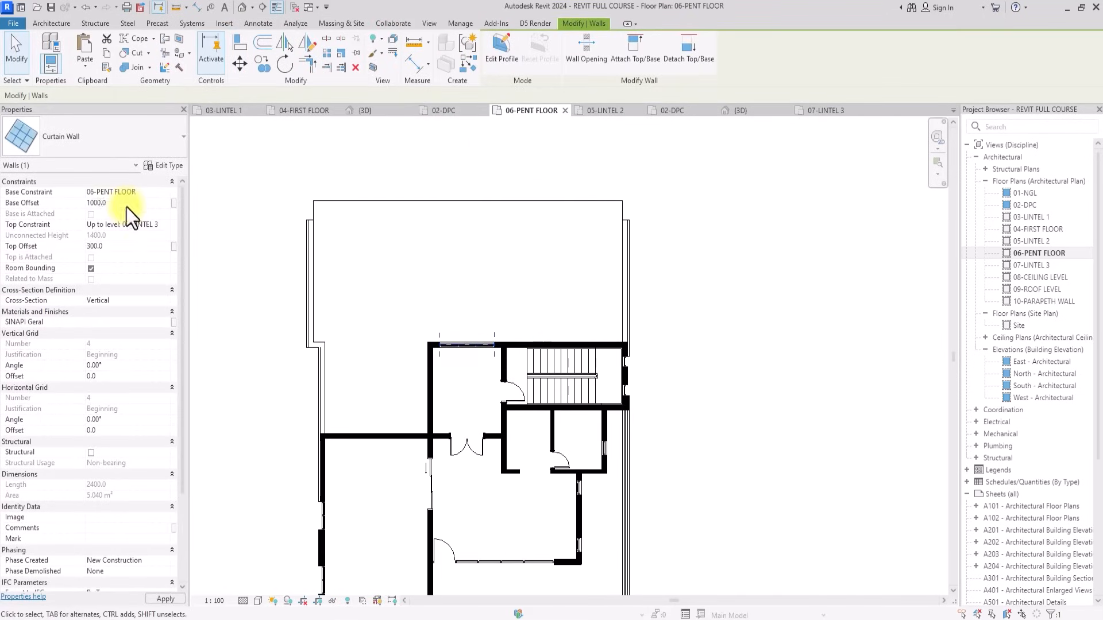
click(597, 154)
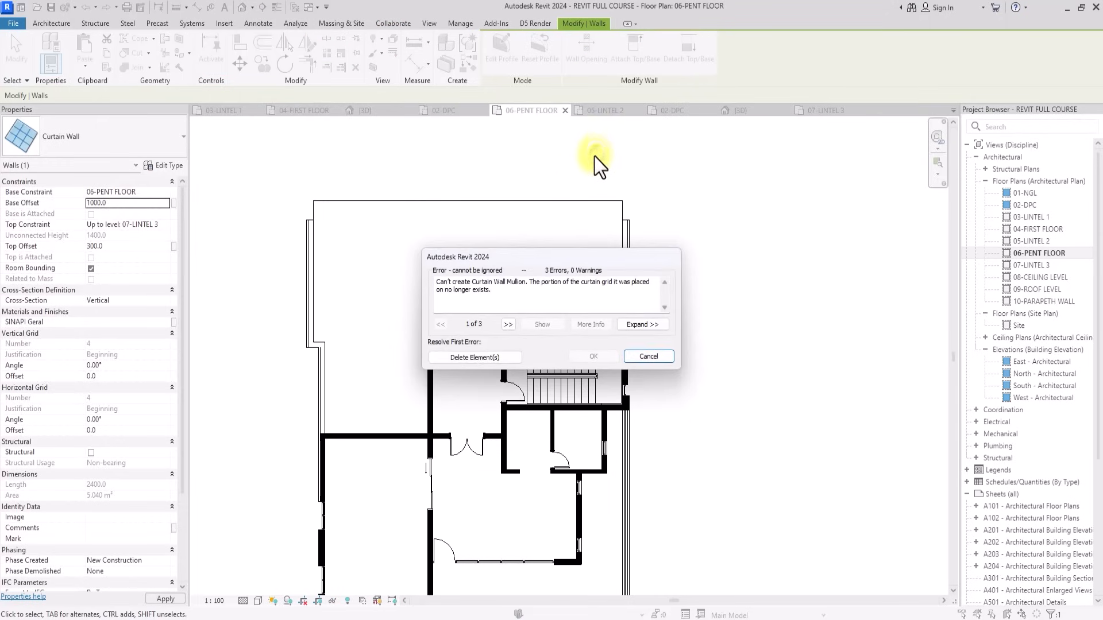
click(475, 359)
click(753, 429)
Draw detail lines in the small recess below the pent-floor staircase: a 2500 mm vertical edge closing it and a diagonal to the recess's upper corner.
scroll(753, 428, up, 2)
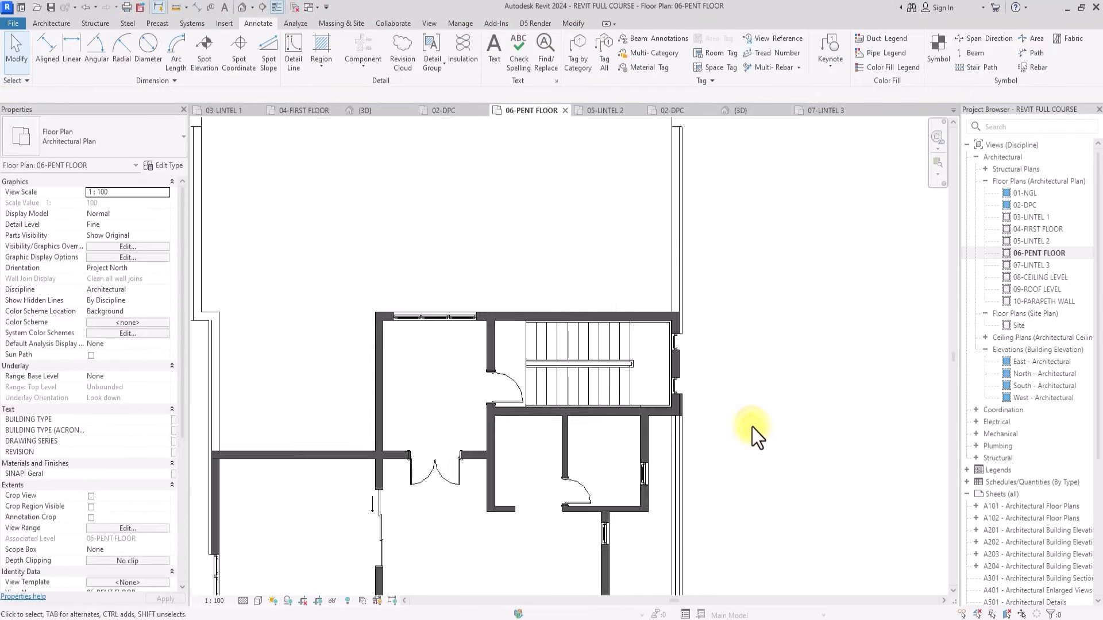
scroll(752, 427, down, 2)
middle_drag(753, 427, 746, 364)
middle_drag(721, 315, 668, 288)
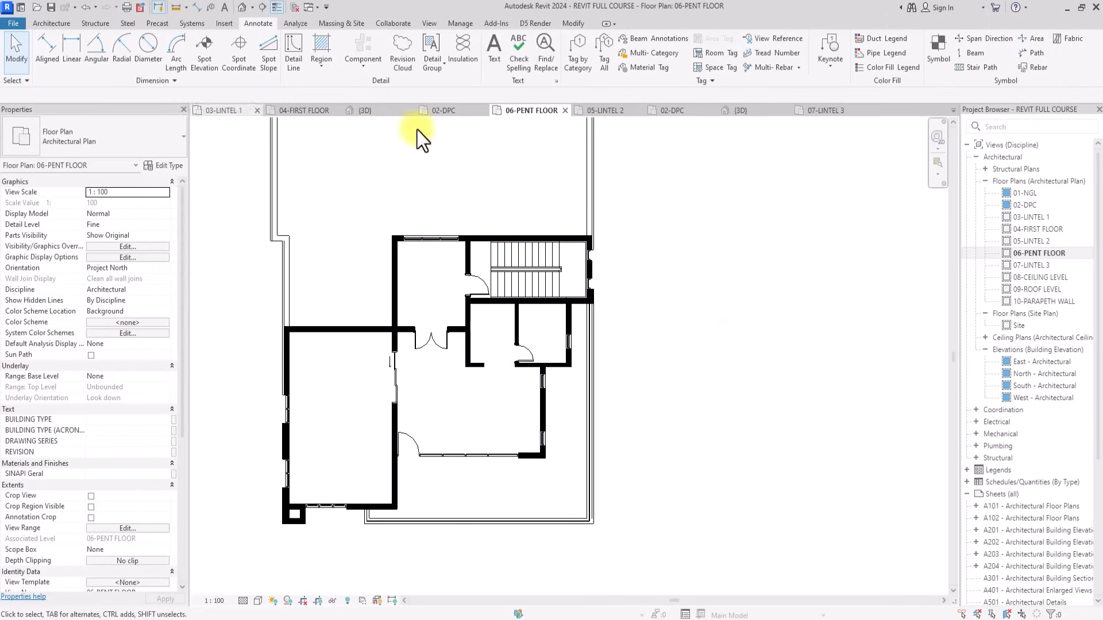
click(295, 58)
scroll(423, 367, up, 4)
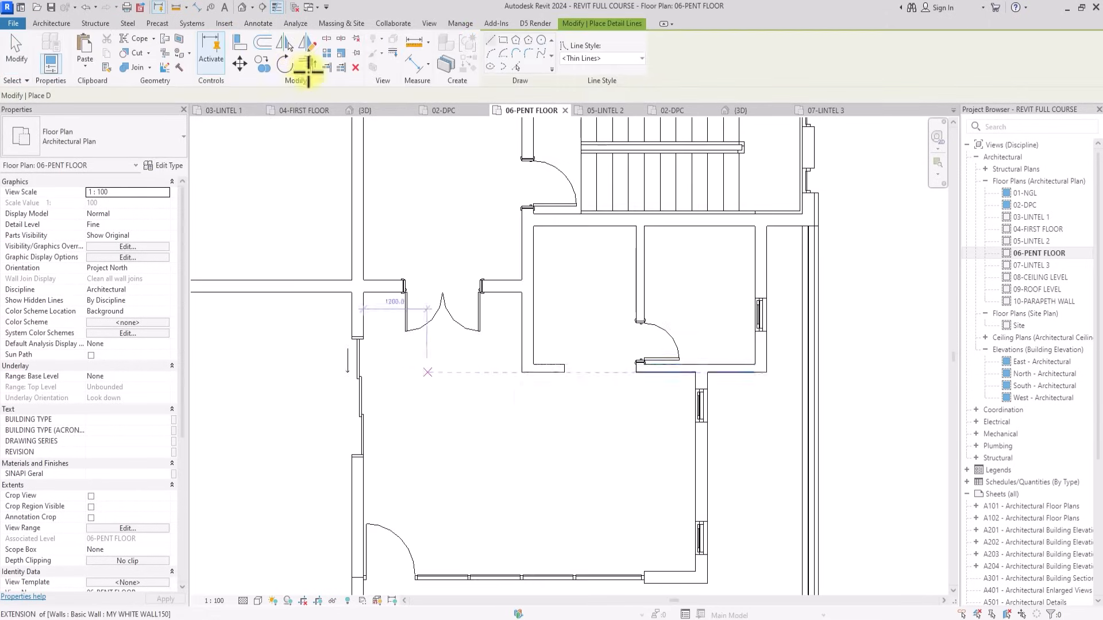
click(564, 364)
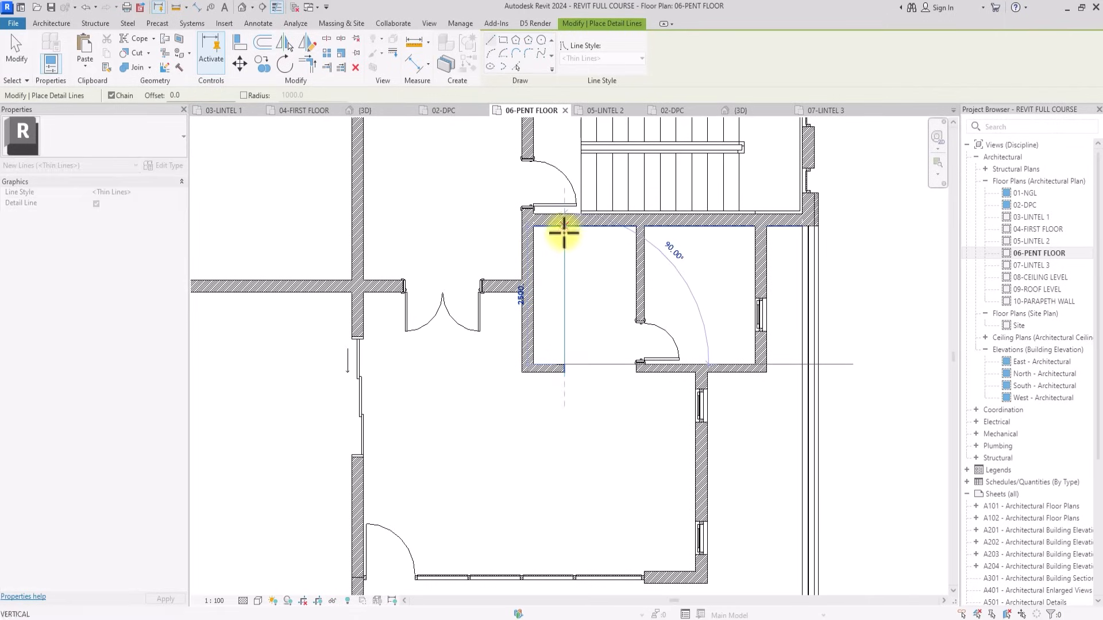
click(564, 229)
click(563, 363)
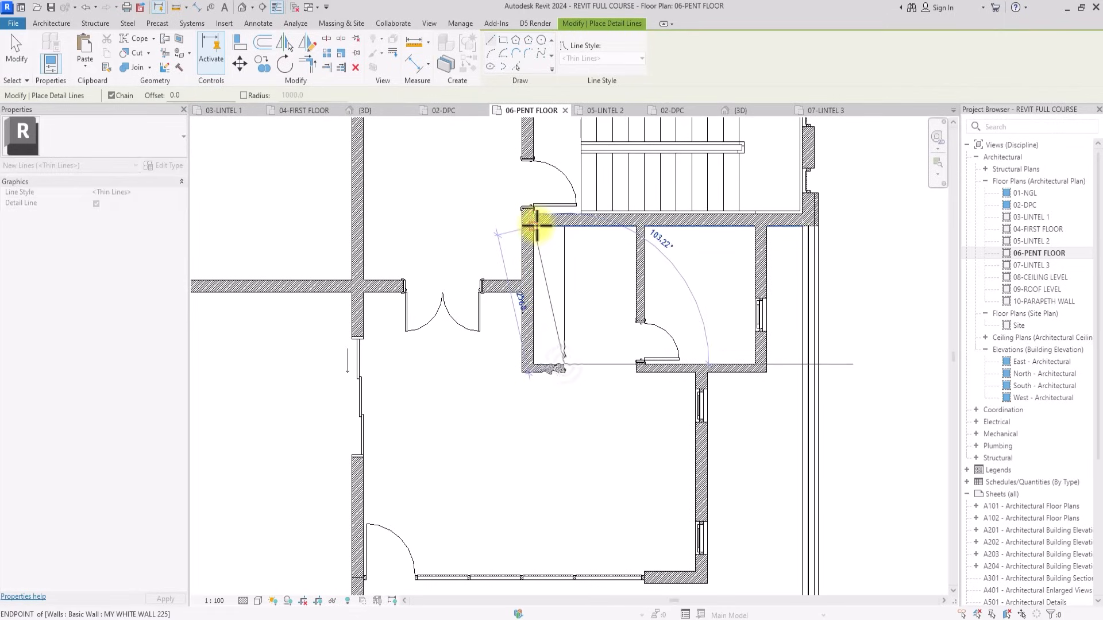
click(536, 226)
scroll(537, 226, down, 3)
key(Escape)
key(Escape)
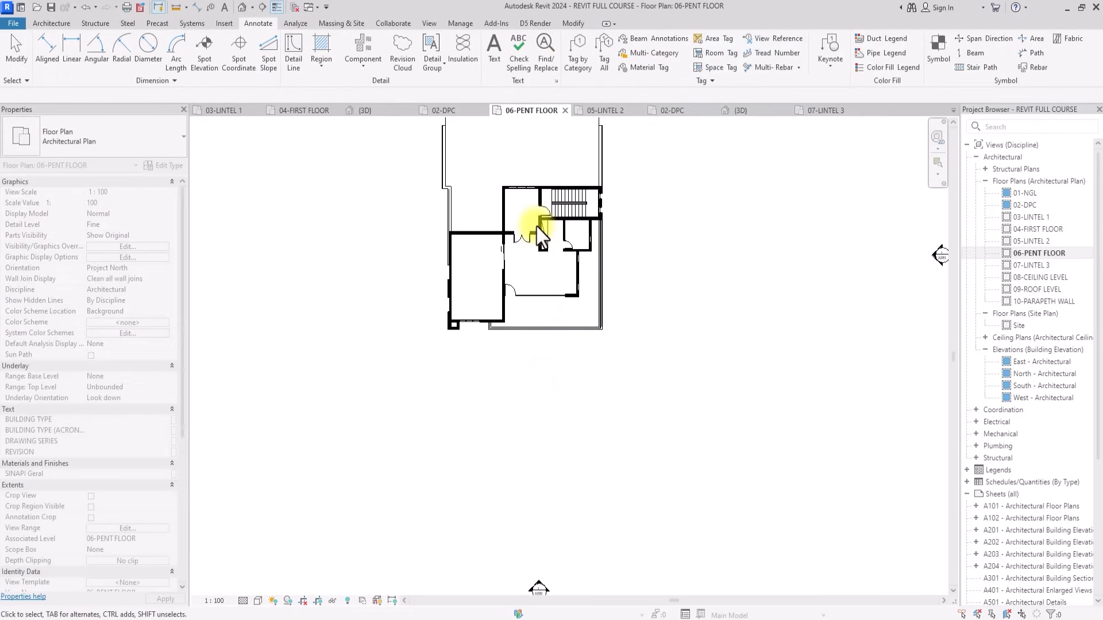
middle_drag(536, 226, 518, 341)
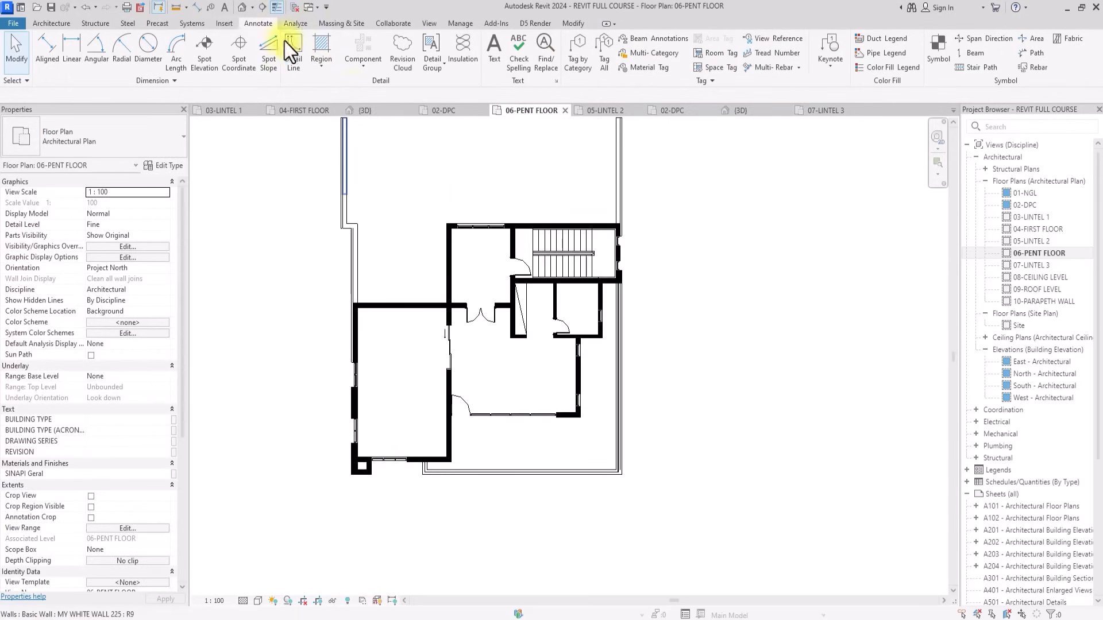
Open the 3D view and examine the house from its front corners, checking the balconies, windows and roof parapets.
click(242, 8)
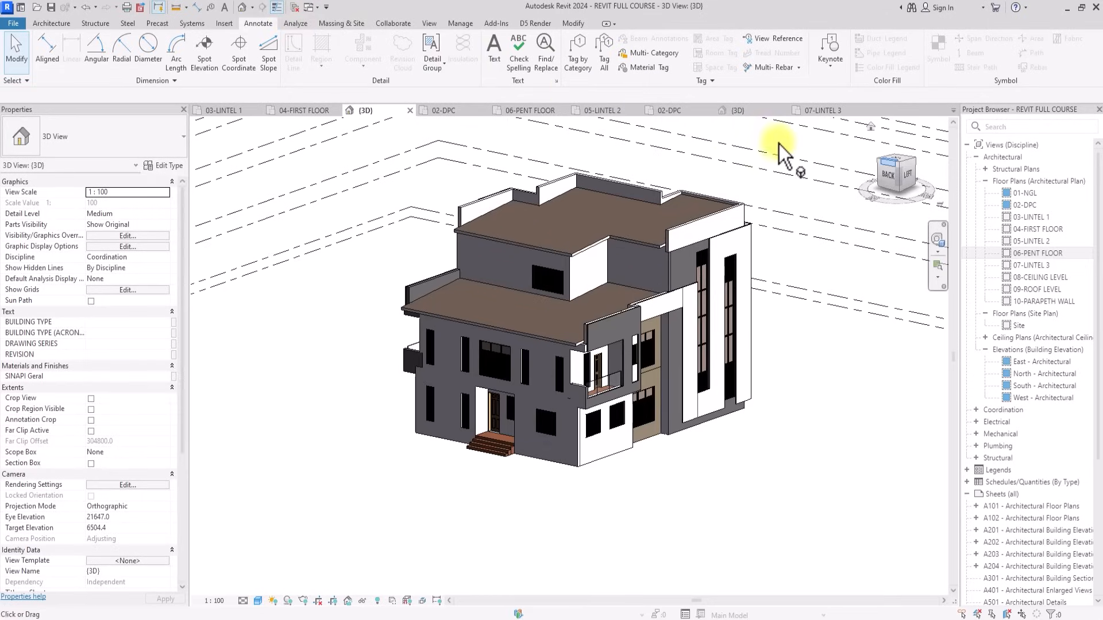
mouse_move(893, 172)
mouse_down()
mouse_move(636, 180)
mouse_move(468, 146)
mouse_move(533, 187)
mouse_move(680, 198)
mouse_move(513, 201)
mouse_move(217, 178)
mouse_move(608, 180)
mouse_move(541, 167)
mouse_move(411, 173)
mouse_move(418, 554)
mouse_move(474, 557)
mouse_move(533, 590)
mouse_move(571, 155)
mouse_up()
scroll(571, 154, up, 3)
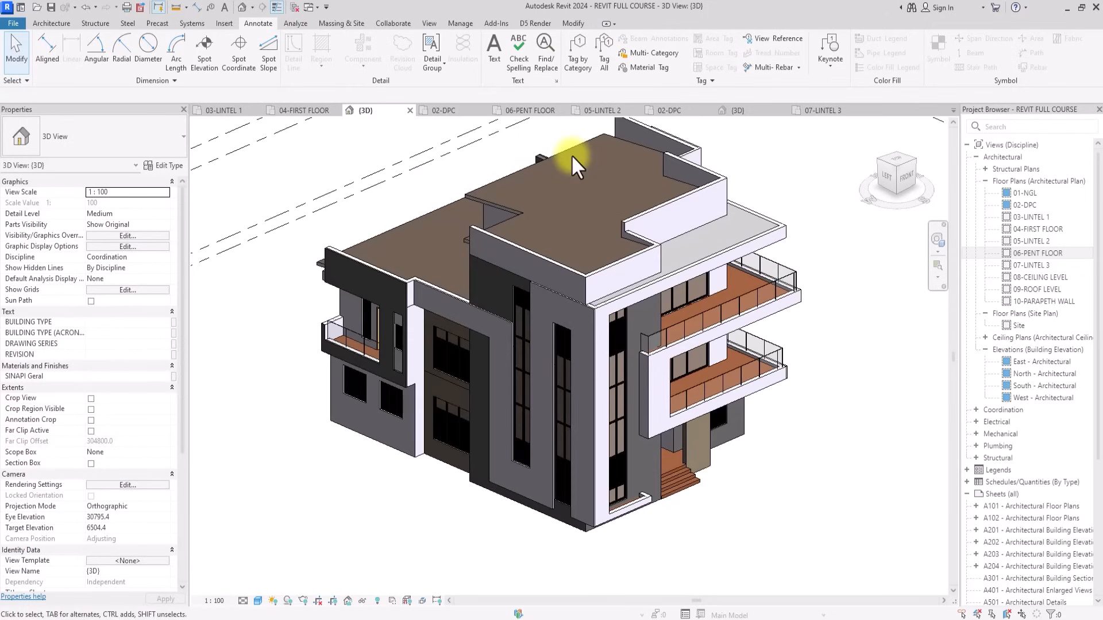
click(914, 166)
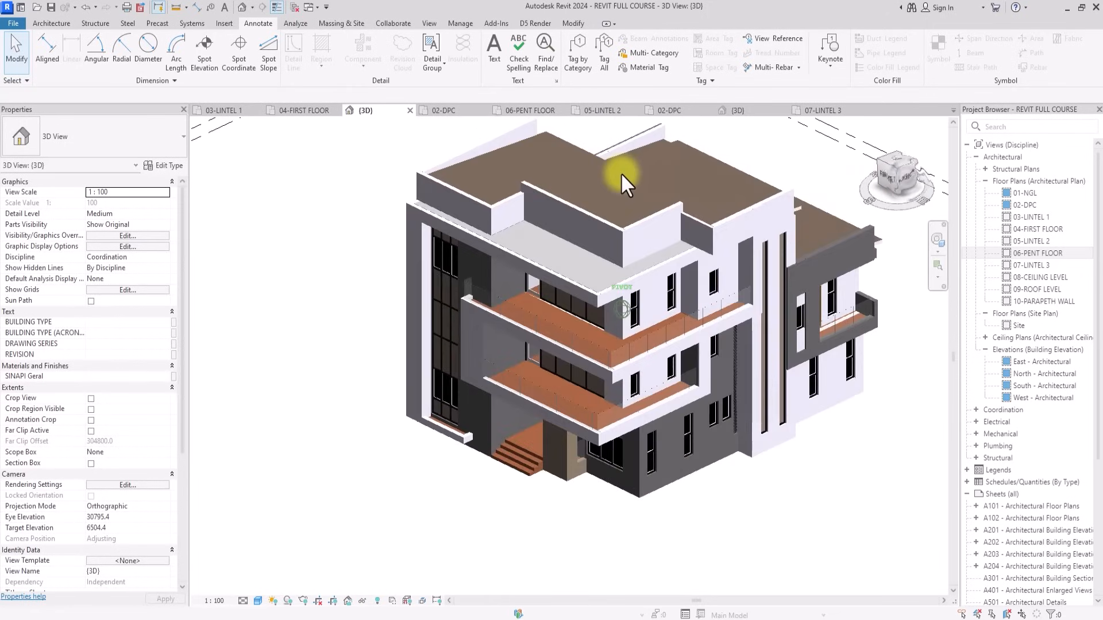
scroll(622, 173, up, 3)
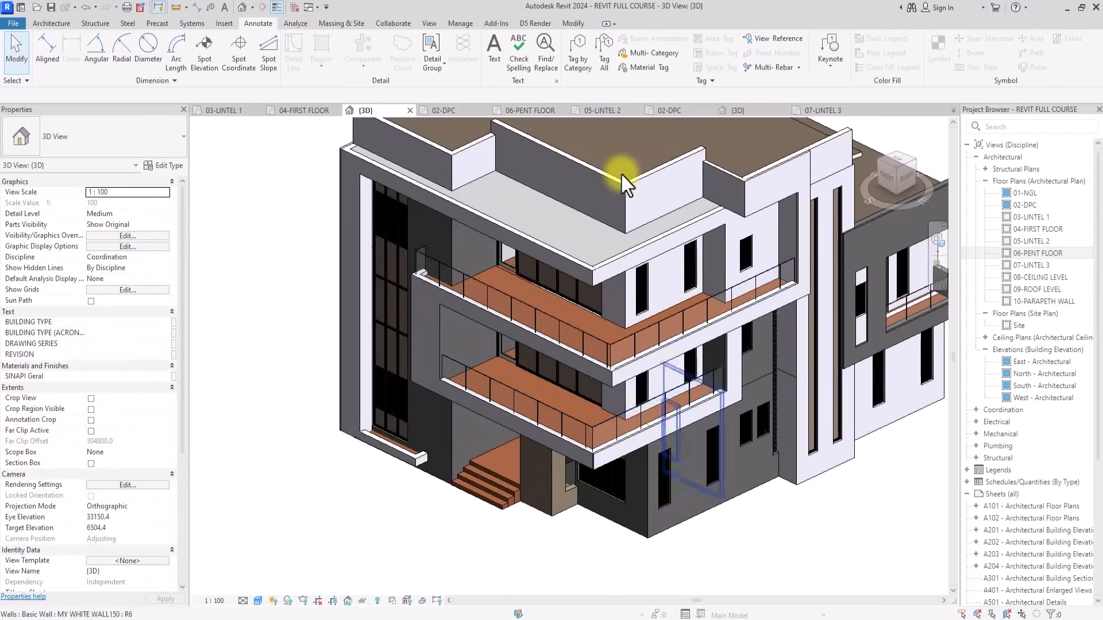
scroll(621, 174, down, 3)
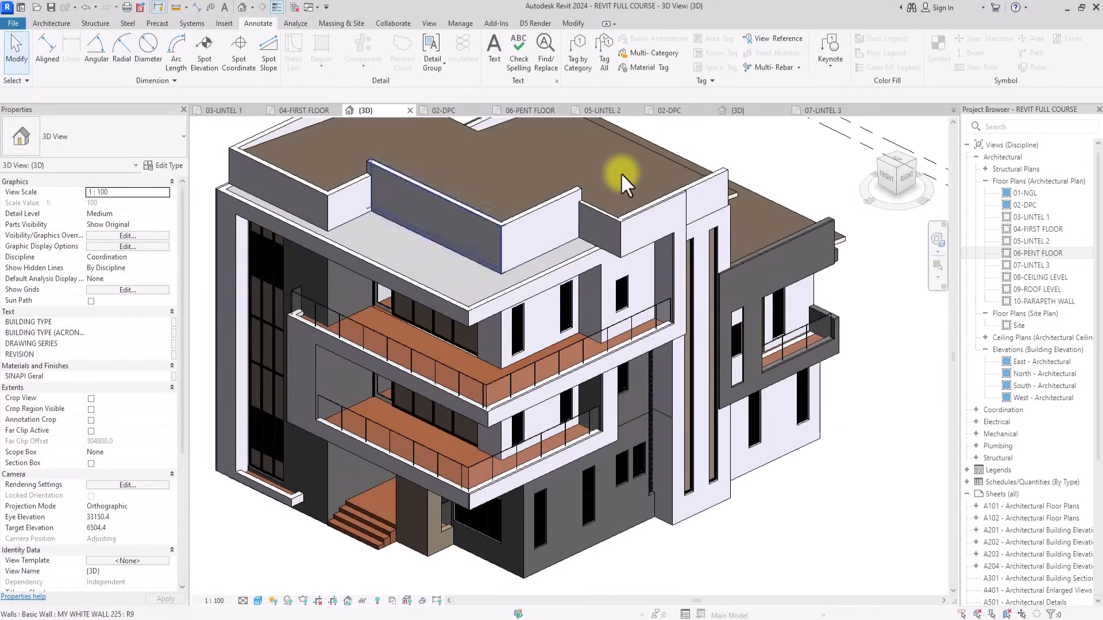
scroll(664, 517, down, 4)
scroll(467, 433, up, 3)
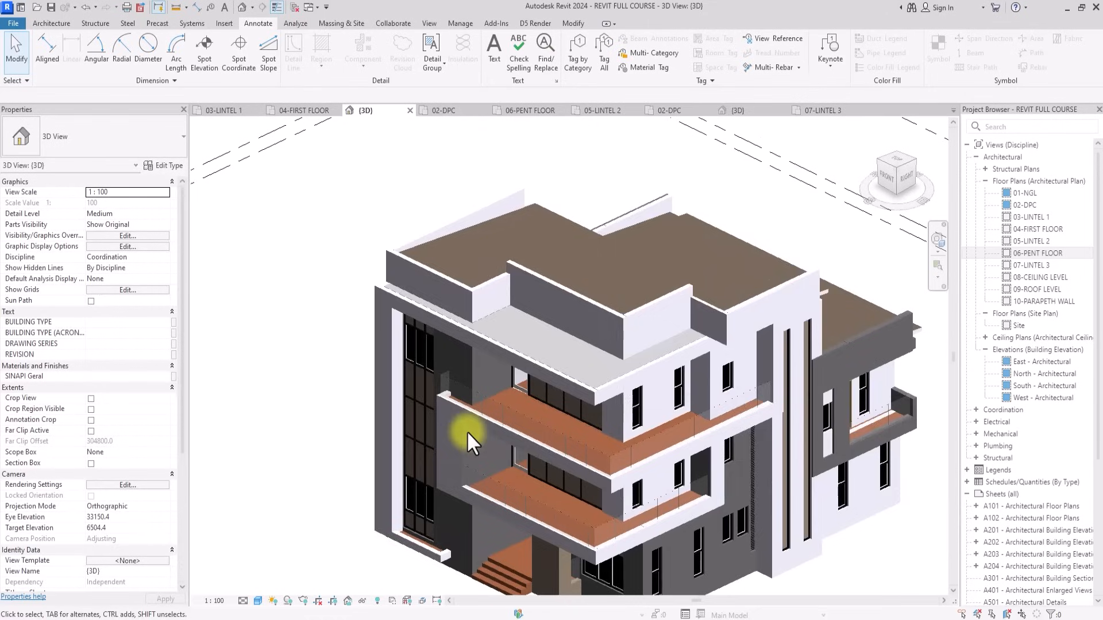
scroll(466, 431, down, 2)
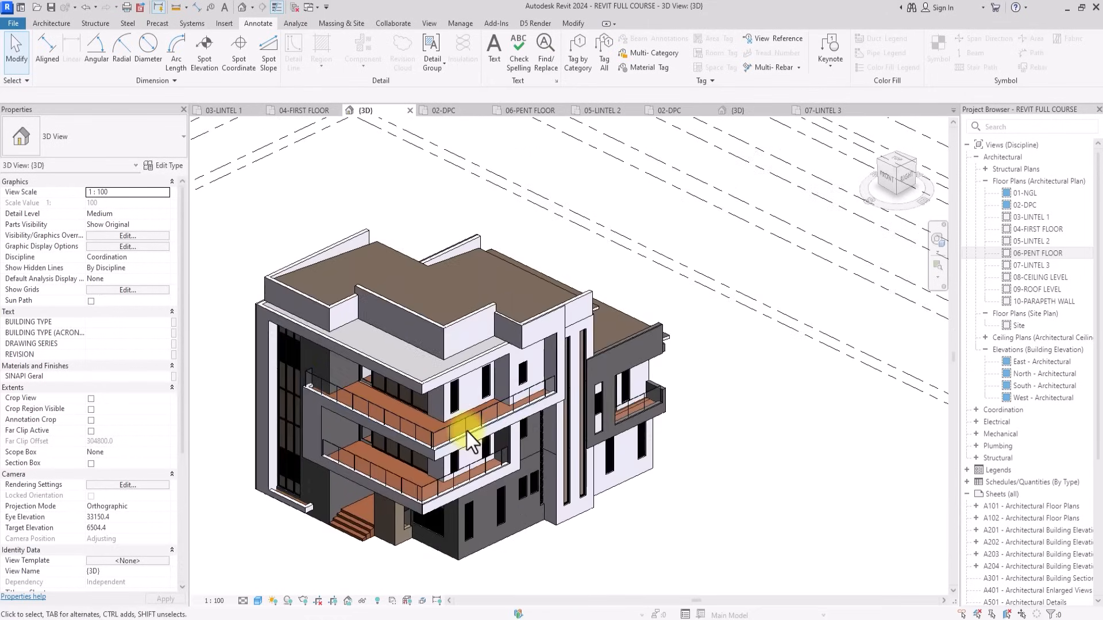
scroll(405, 322, up, 2)
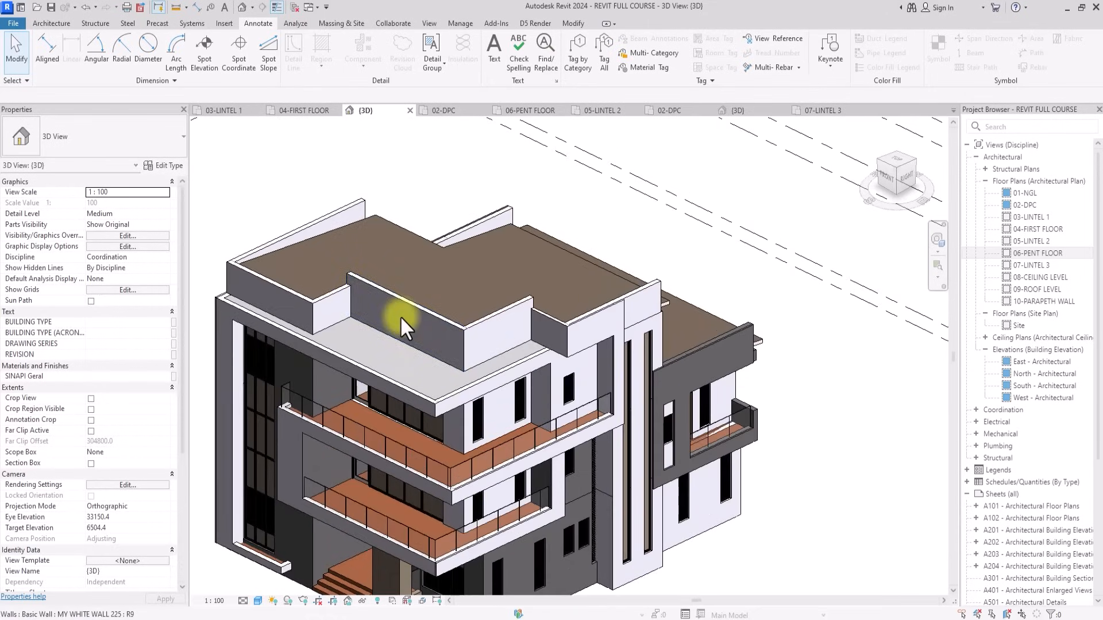
scroll(391, 316, down, 1)
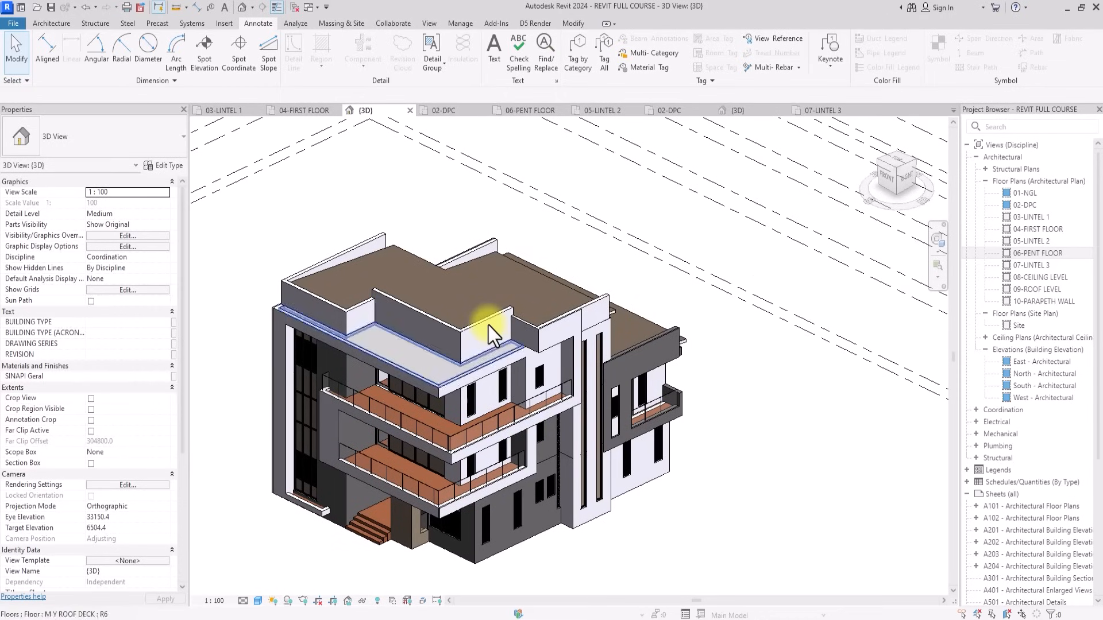
middle_drag(488, 325, 470, 325)
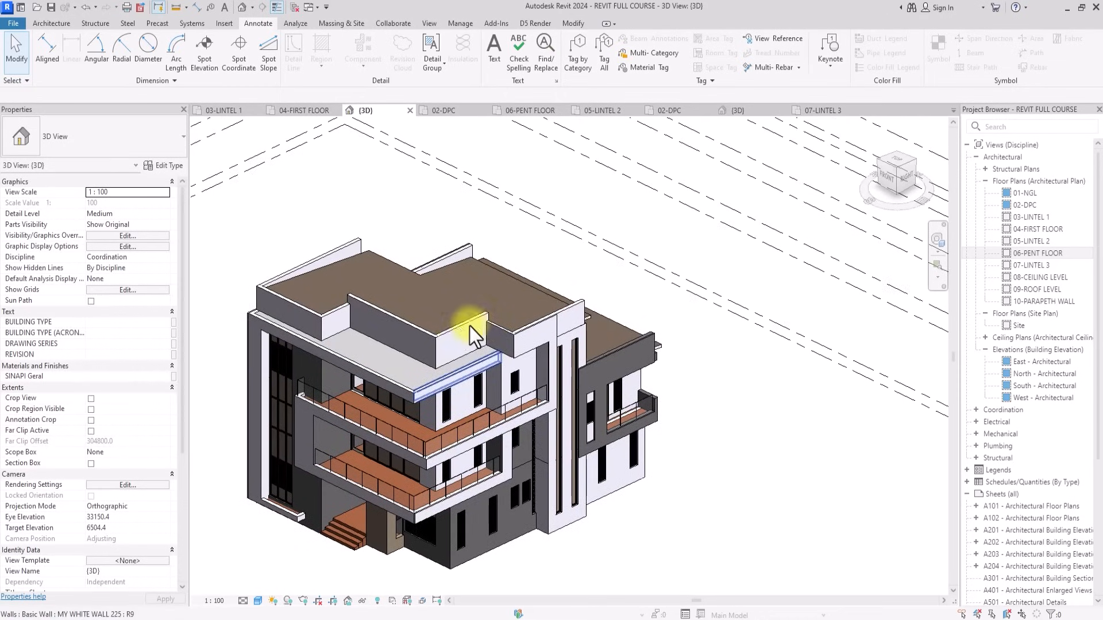
Change the two adjoining parapet walls above the front balcony roof to the MY DARK WALL 225 type.
click(404, 327)
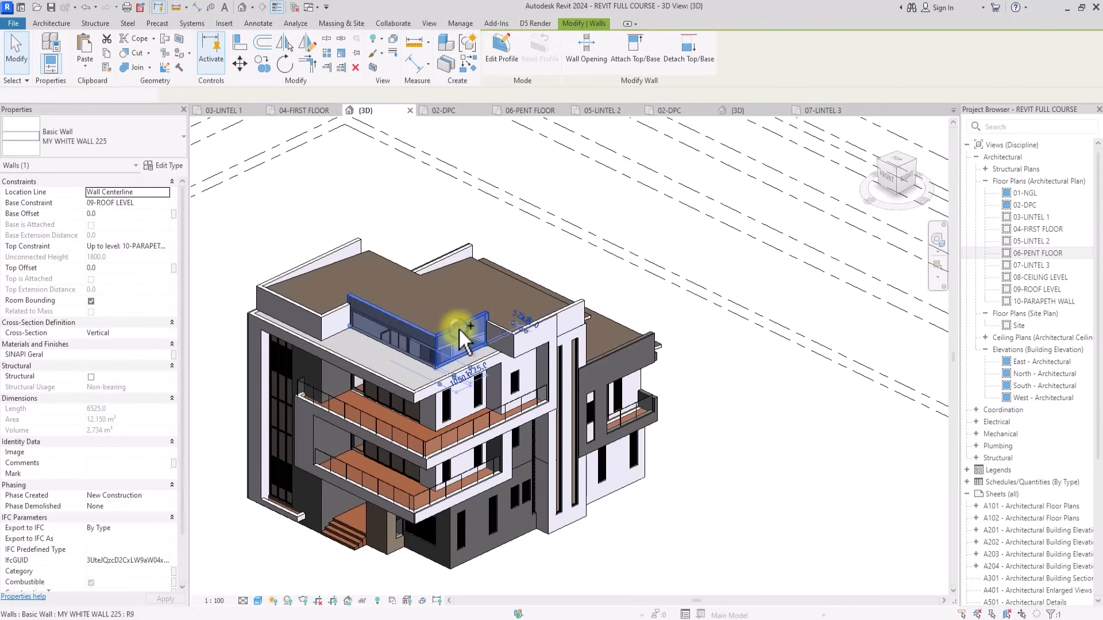
ctrl+click(458, 328)
scroll(457, 328, up, 3)
scroll(457, 328, down, 4)
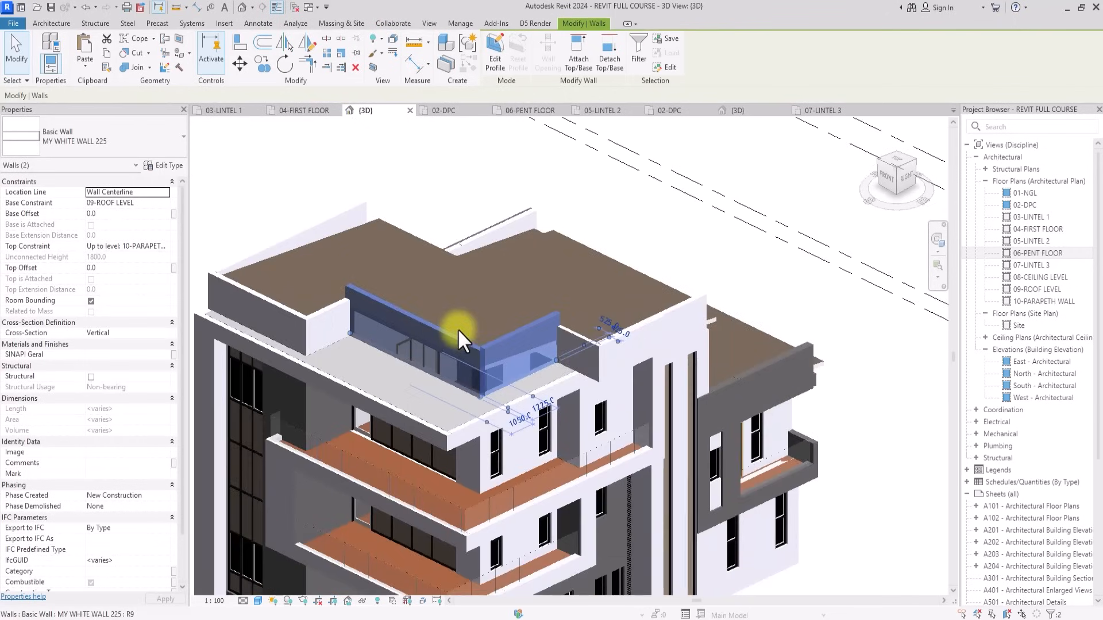
click(102, 139)
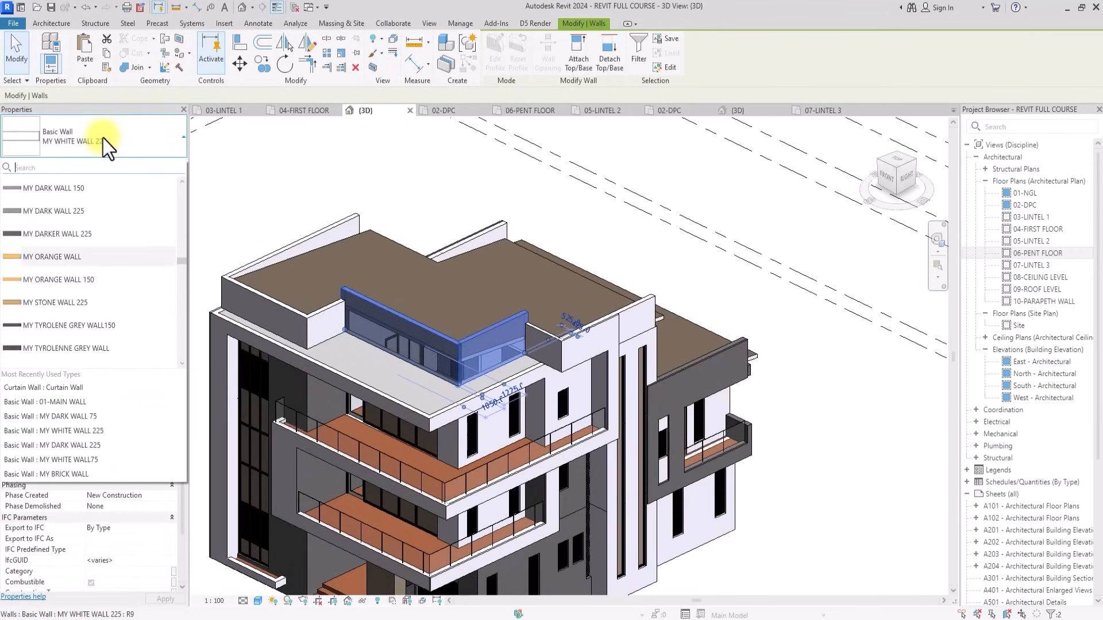
click(61, 212)
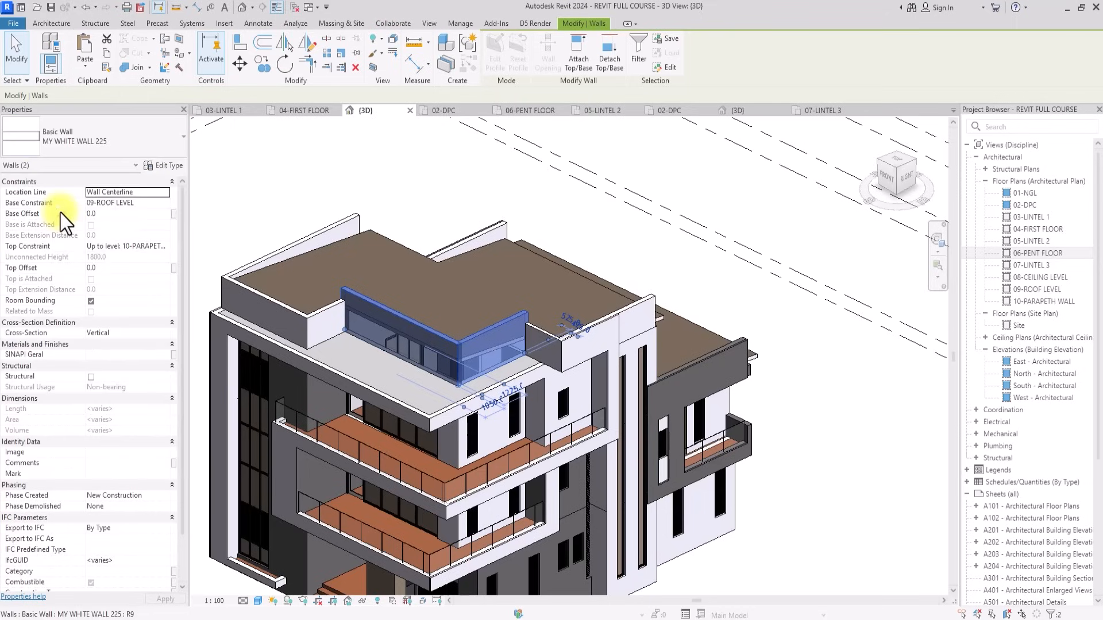
click(652, 202)
scroll(676, 211, down, 1)
scroll(789, 256, down, 1)
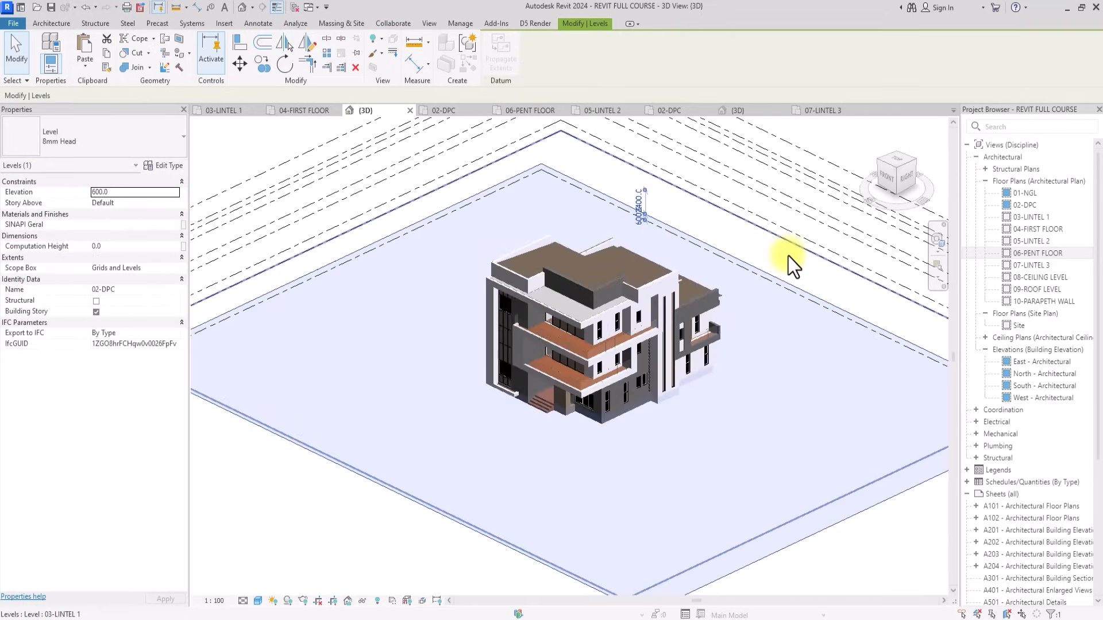
key(Escape)
Examine the side façade in 3D and the outer walls around the staircase on the 02-DPC plan.
scroll(788, 257, up, 2)
scroll(788, 256, up, 3)
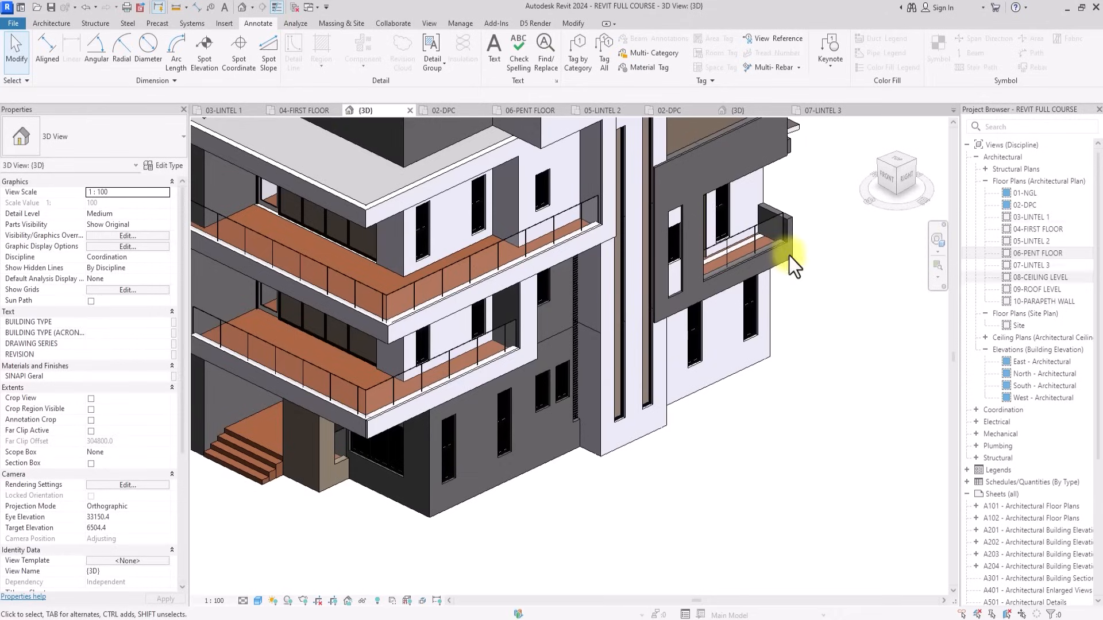
double_click(1020, 205)
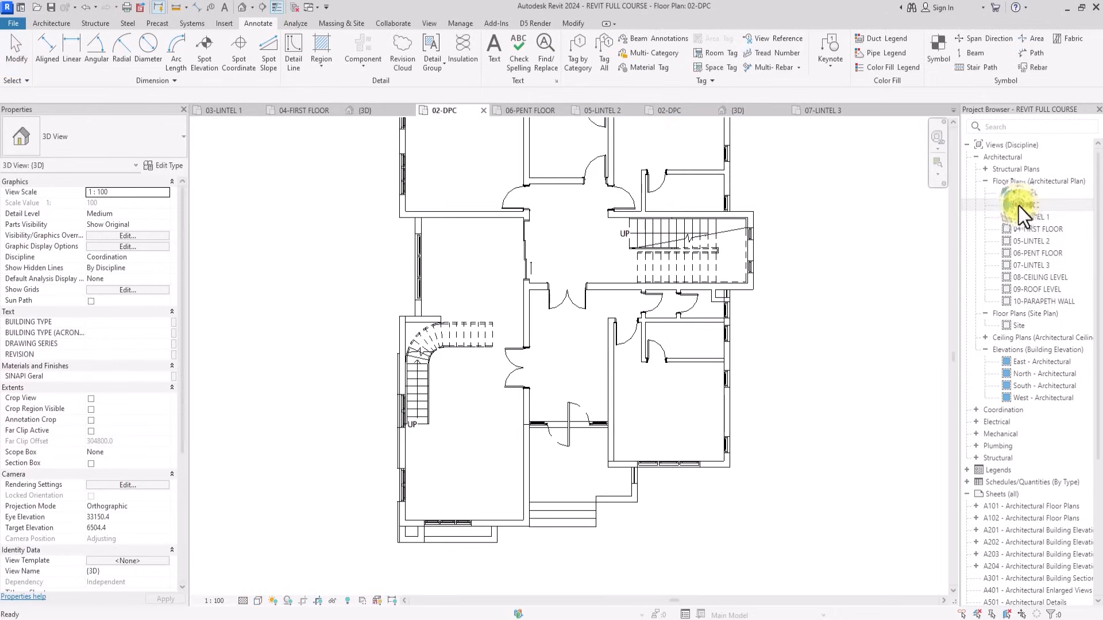
scroll(574, 339, up, 3)
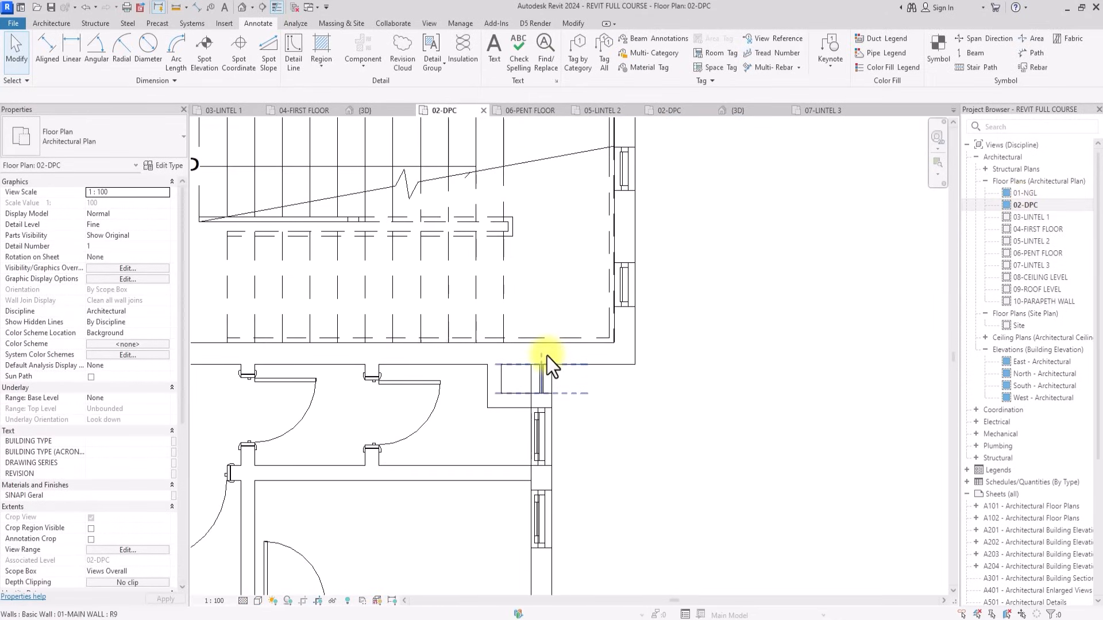
middle_drag(547, 357, 504, 492)
scroll(546, 356, down, 4)
scroll(546, 356, up, 3)
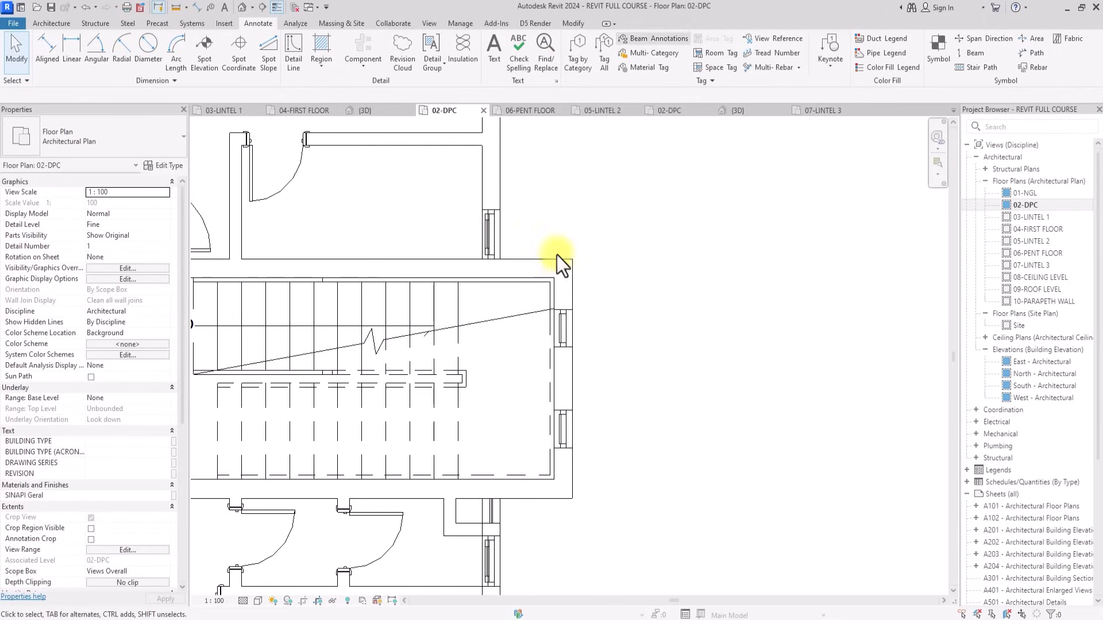
click(575, 23)
click(322, 41)
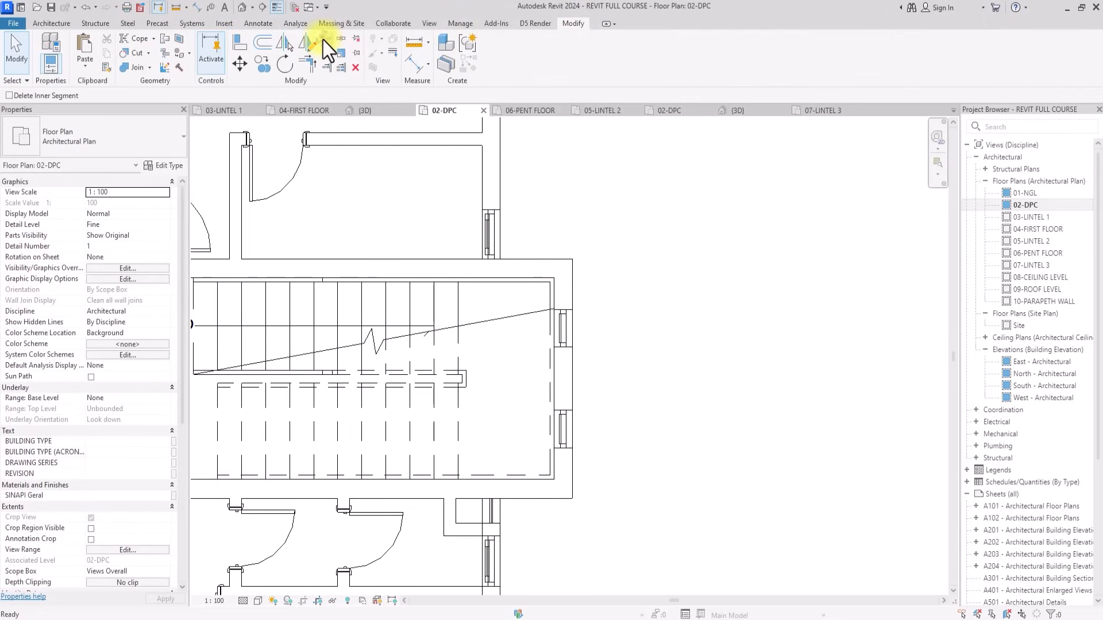
On the 04-FIRST FLOOR plan, split the staircase's lower wall in line with the outer edge of the duct below it.
double_click(1036, 229)
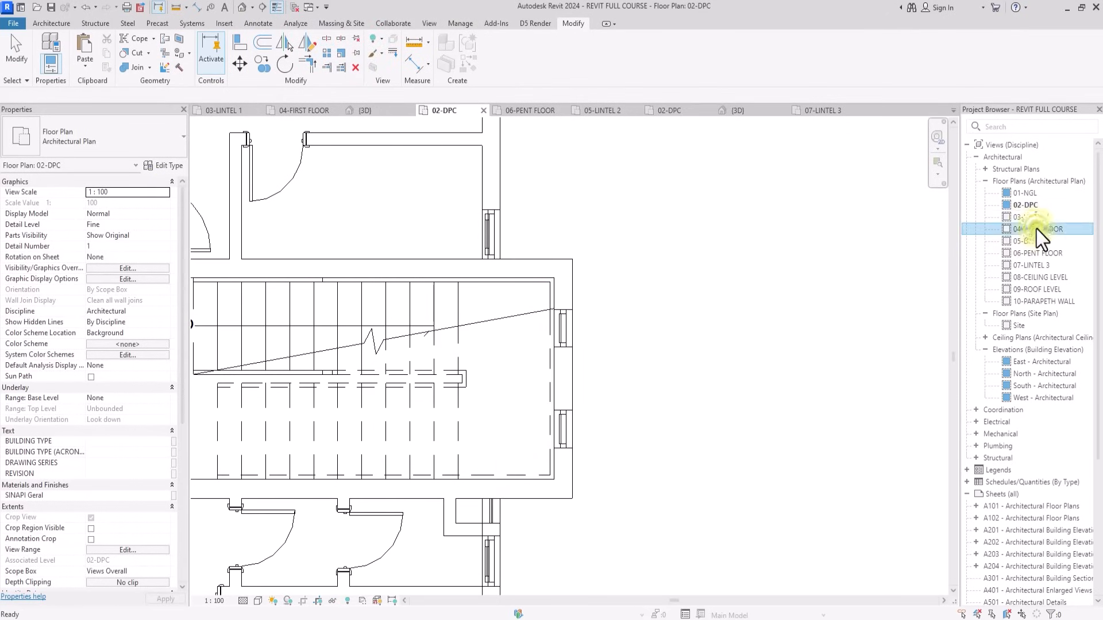
click(329, 39)
scroll(667, 398, up, 6)
middle_drag(667, 397, 545, 286)
scroll(519, 319, up, 3)
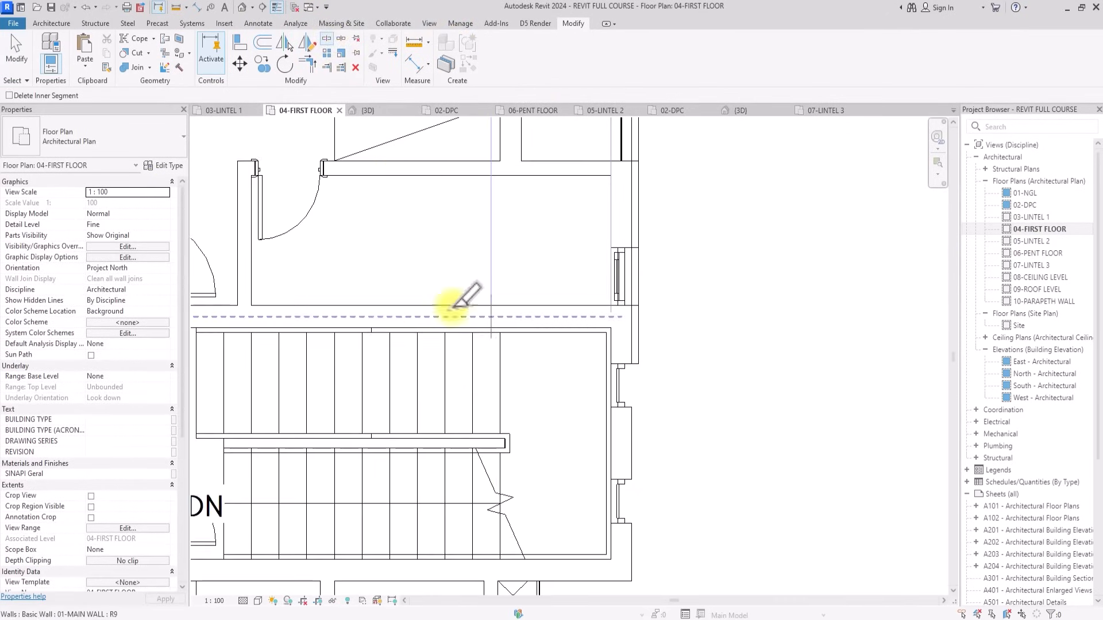
scroll(453, 308, down, 2)
scroll(529, 480, up, 3)
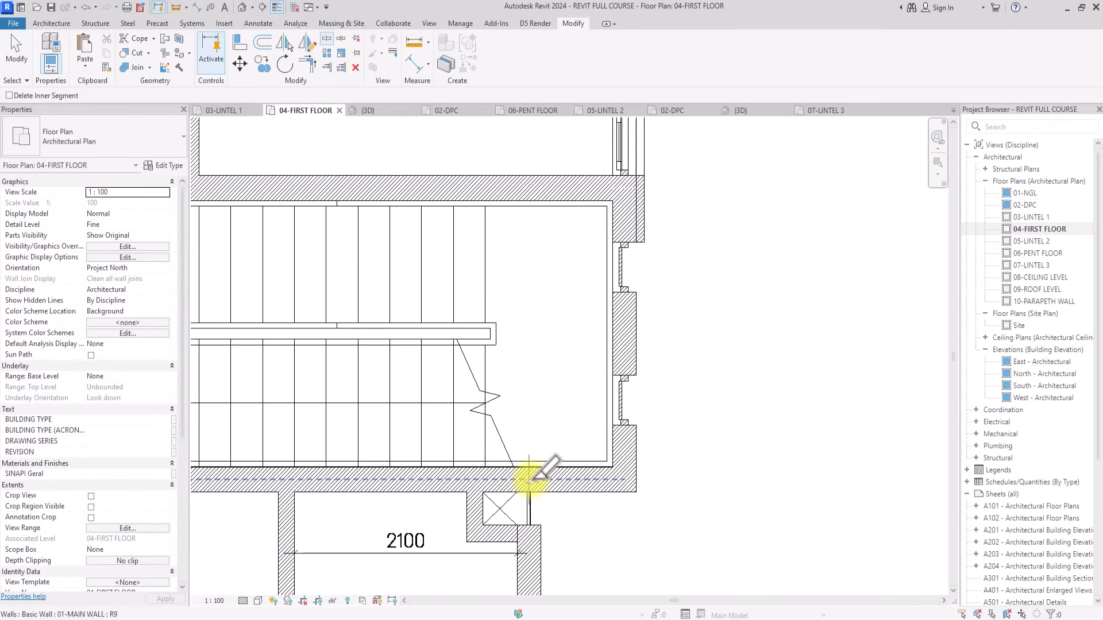
click(529, 481)
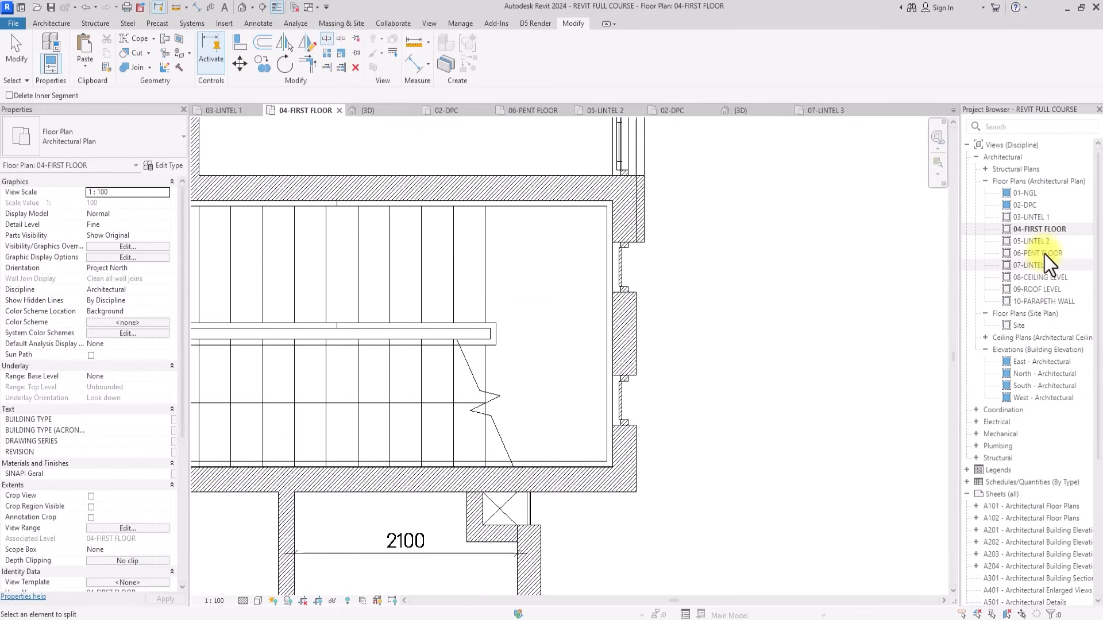
On the 06-PENT FLOOR plan, split the staircase's lower wall where the small room's outer wall meets it, and return to the 3D view.
double_click(1045, 254)
double_click(1044, 254)
scroll(622, 271, up, 7)
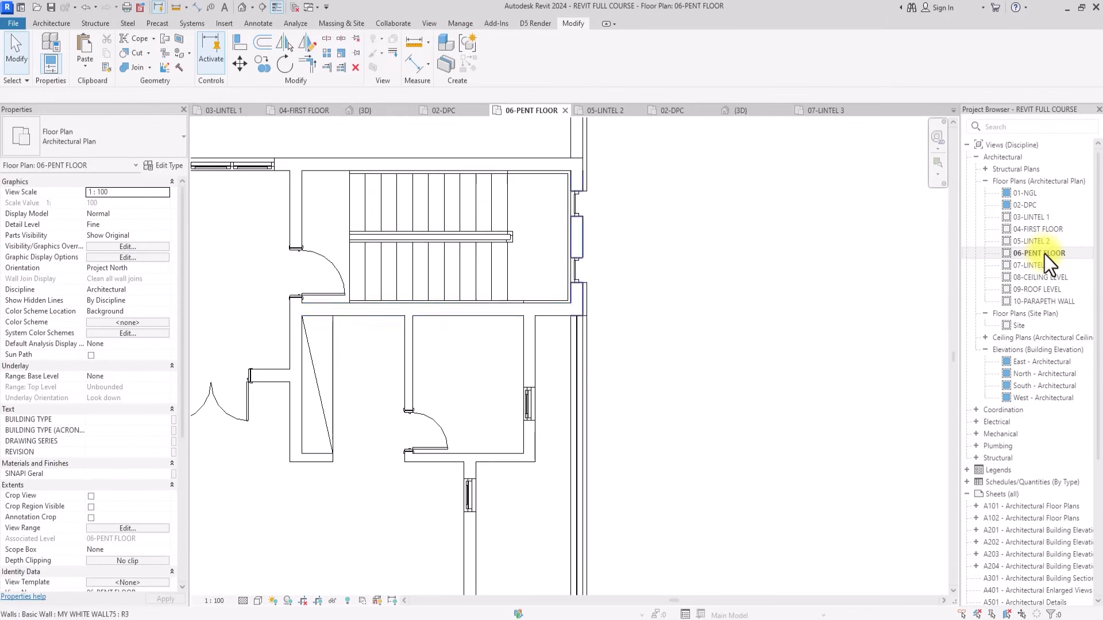
middle_drag(534, 213, 558, 366)
scroll(512, 361, down, 2)
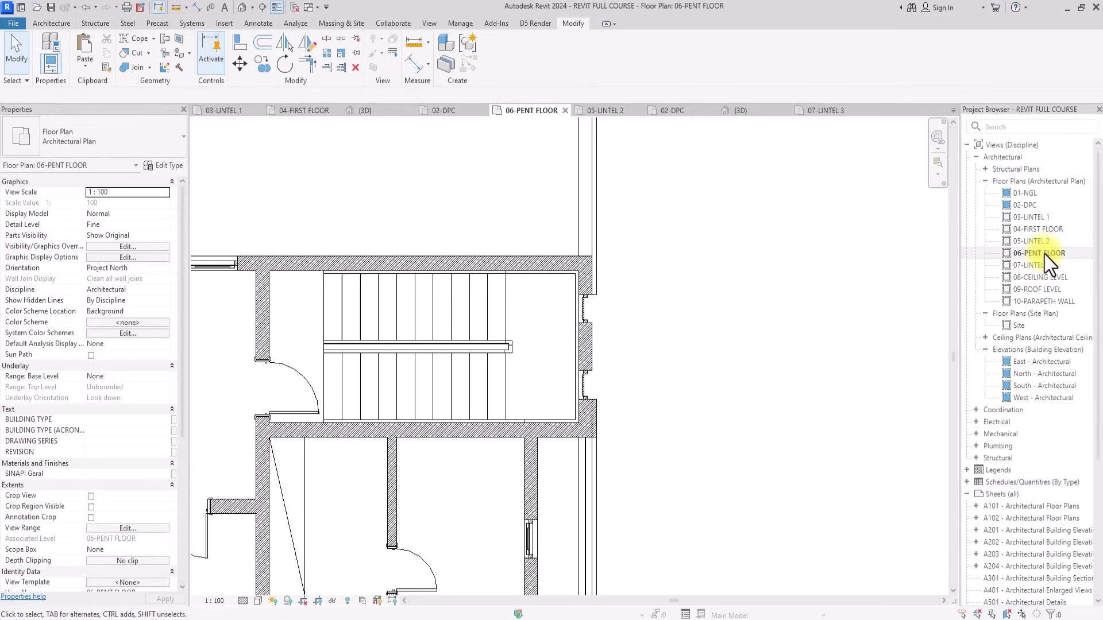
scroll(542, 373, up, 2)
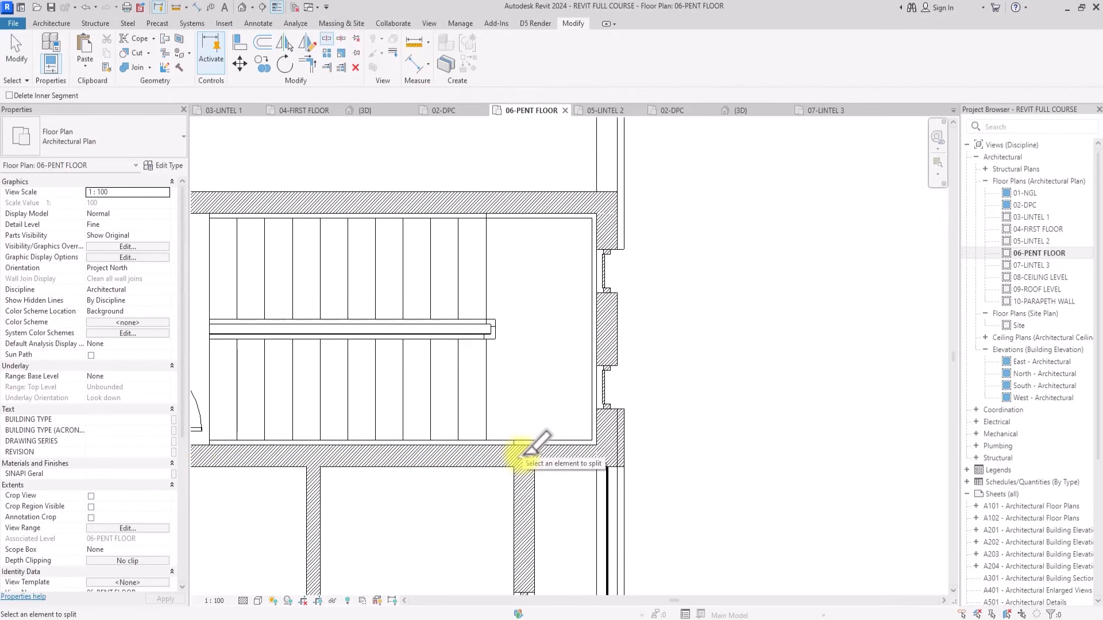
click(241, 8)
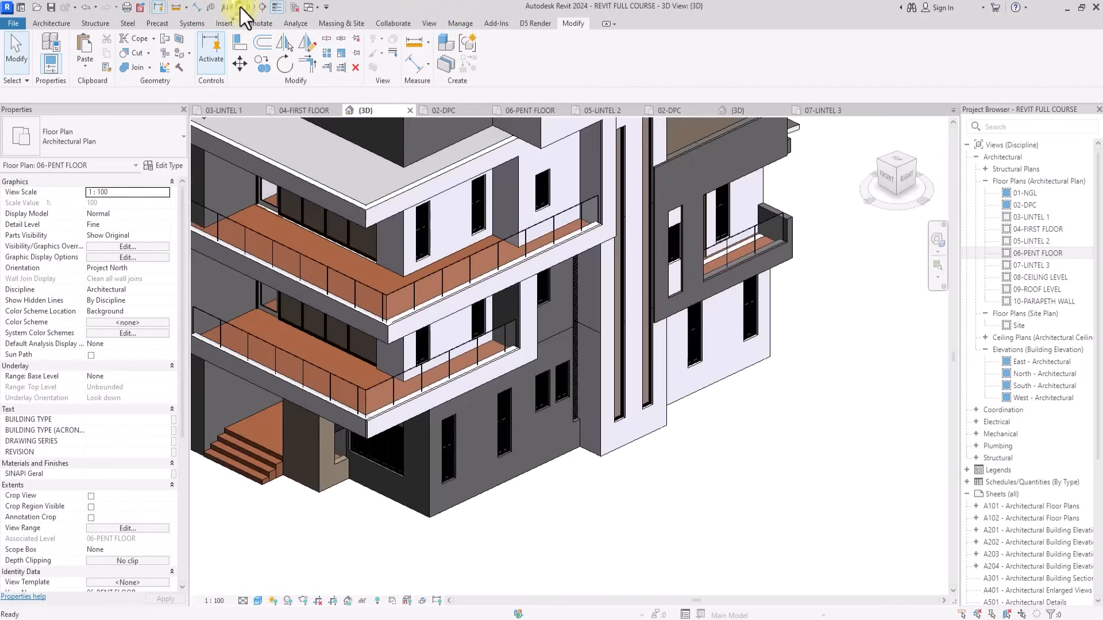
middle_drag(627, 258, 554, 377)
middle_drag(429, 376, 354, 285)
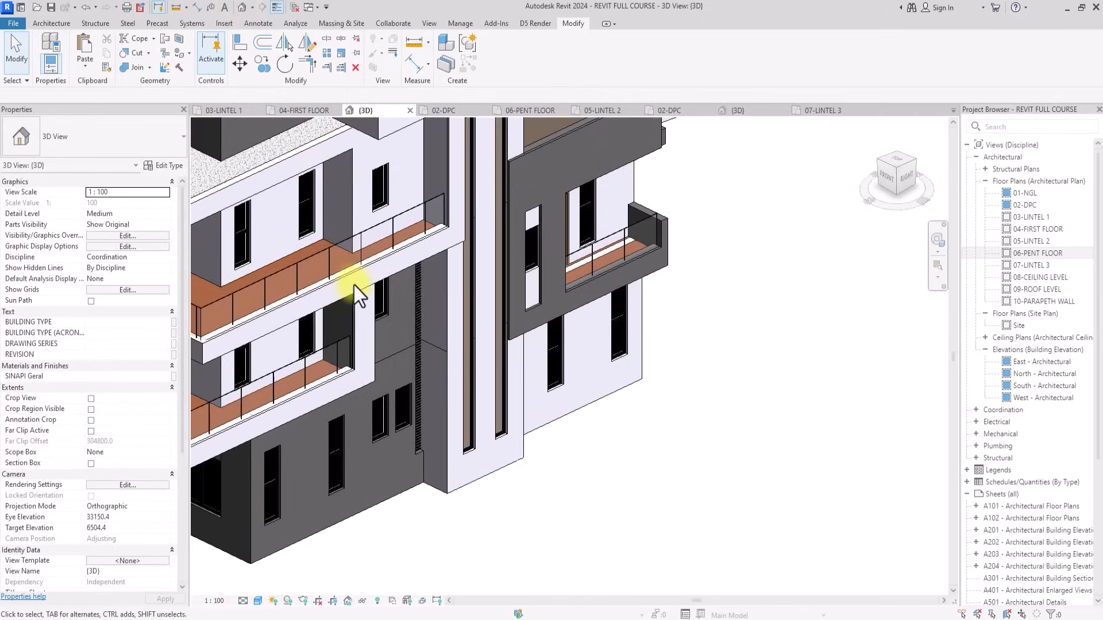
click(436, 313)
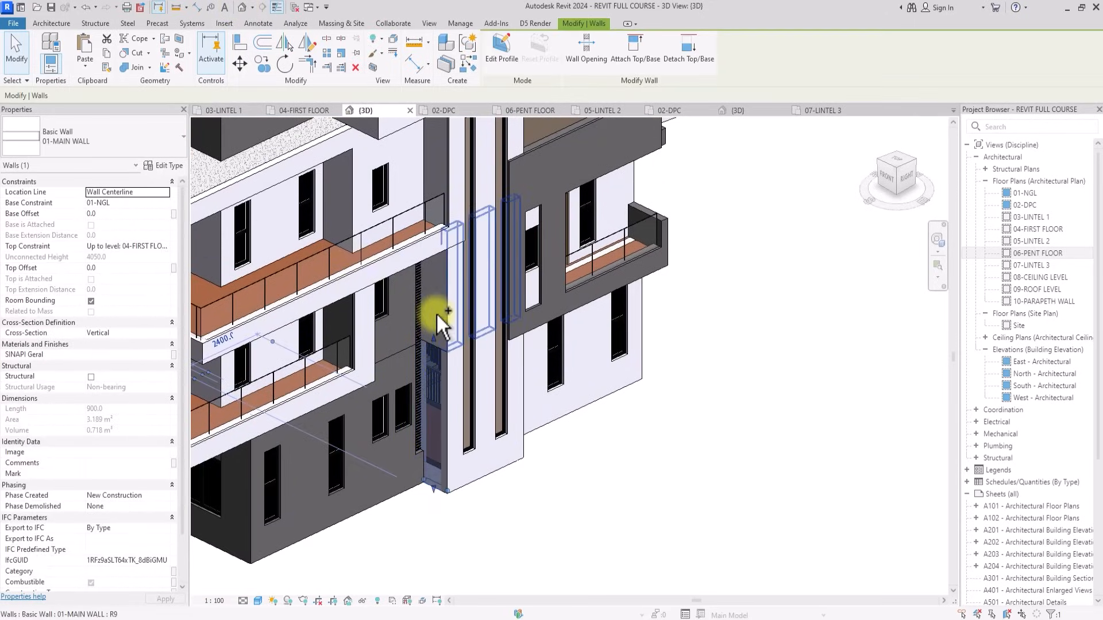
scroll(436, 312, up, 5)
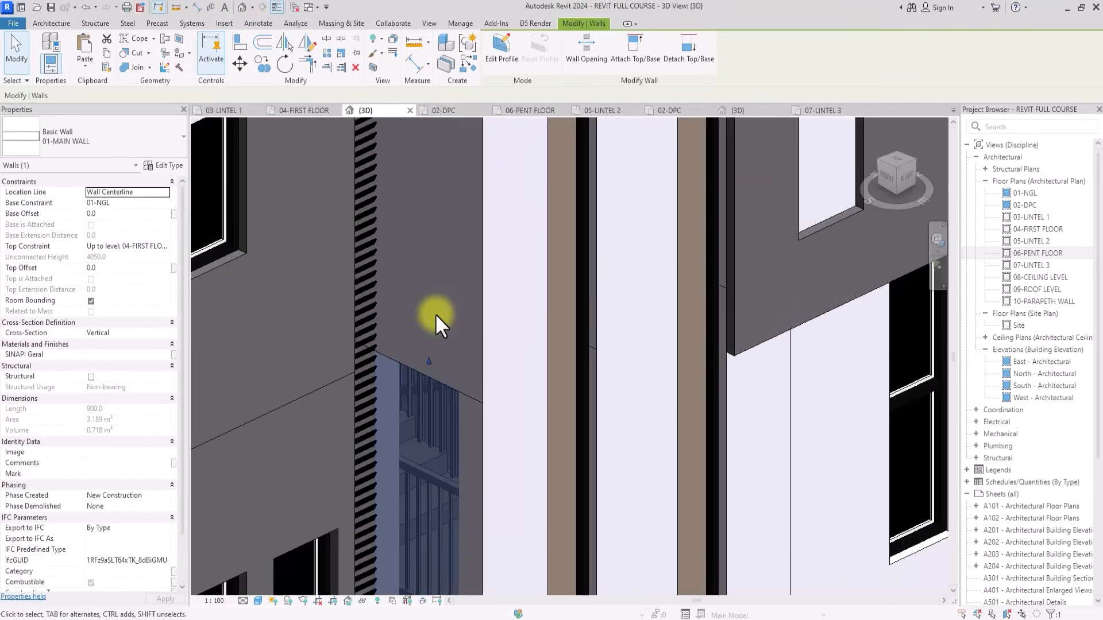
middle_drag(436, 314, 450, 332)
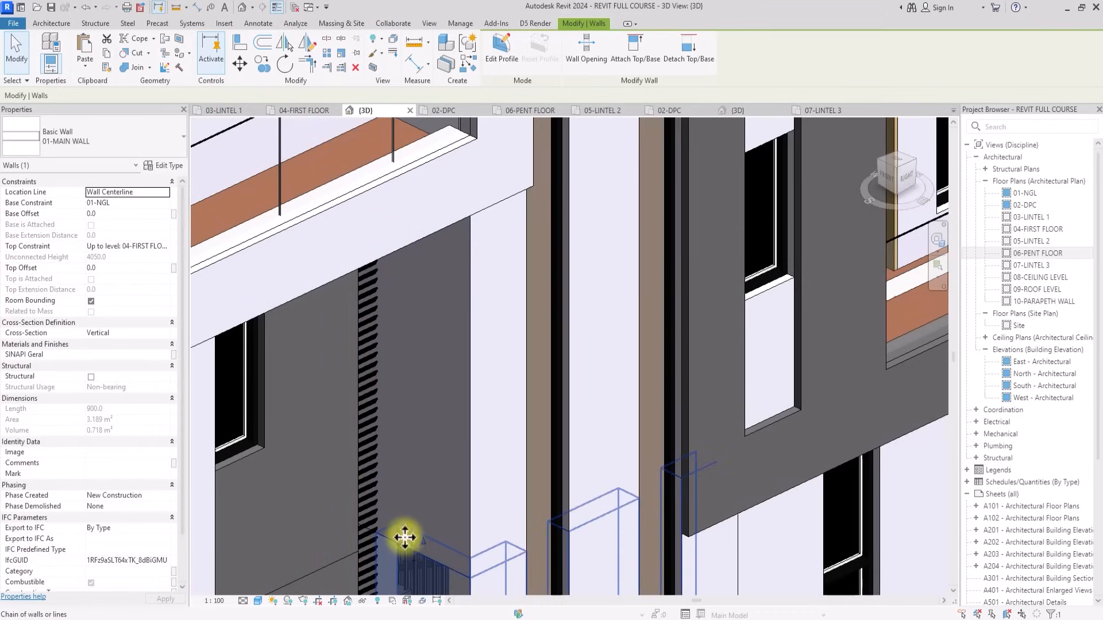
click(448, 483)
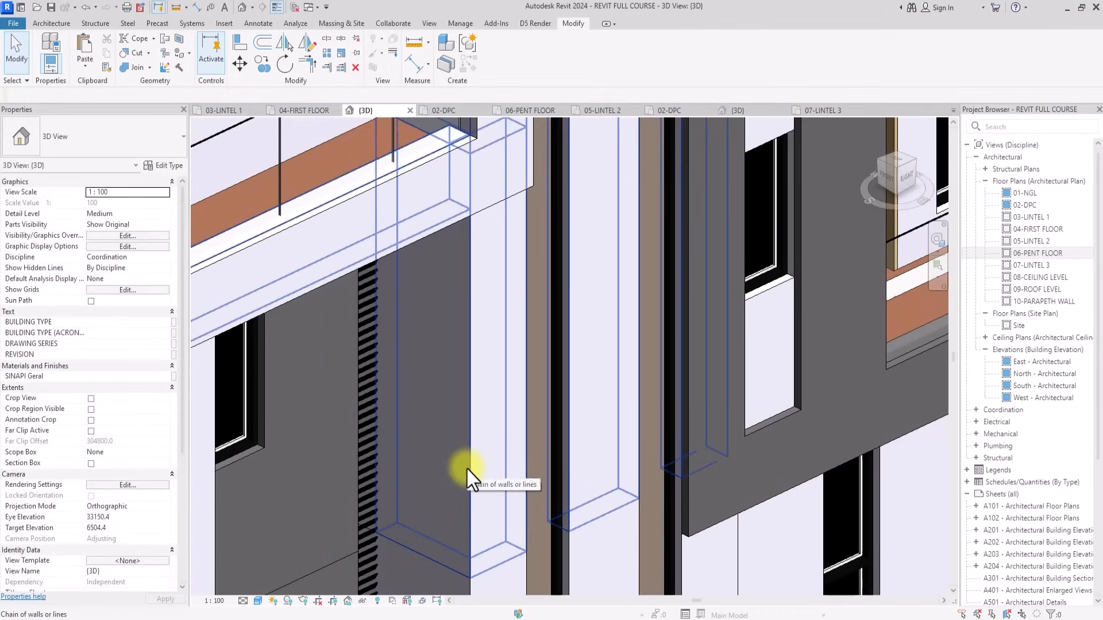
click(467, 468)
scroll(466, 467, down, 4)
middle_drag(493, 514, 435, 322)
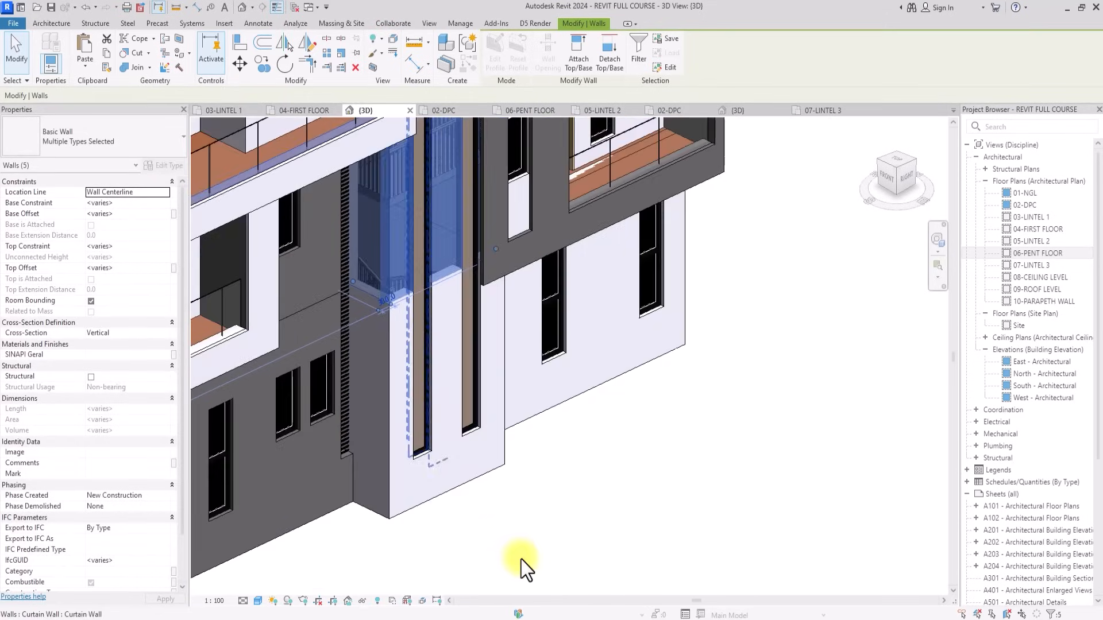
click(522, 560)
Change the six outer walls of the staircase tower, from the ground floor up through the pent floor, to the MY BRICK WALL type.
scroll(375, 287, up, 3)
click(374, 287)
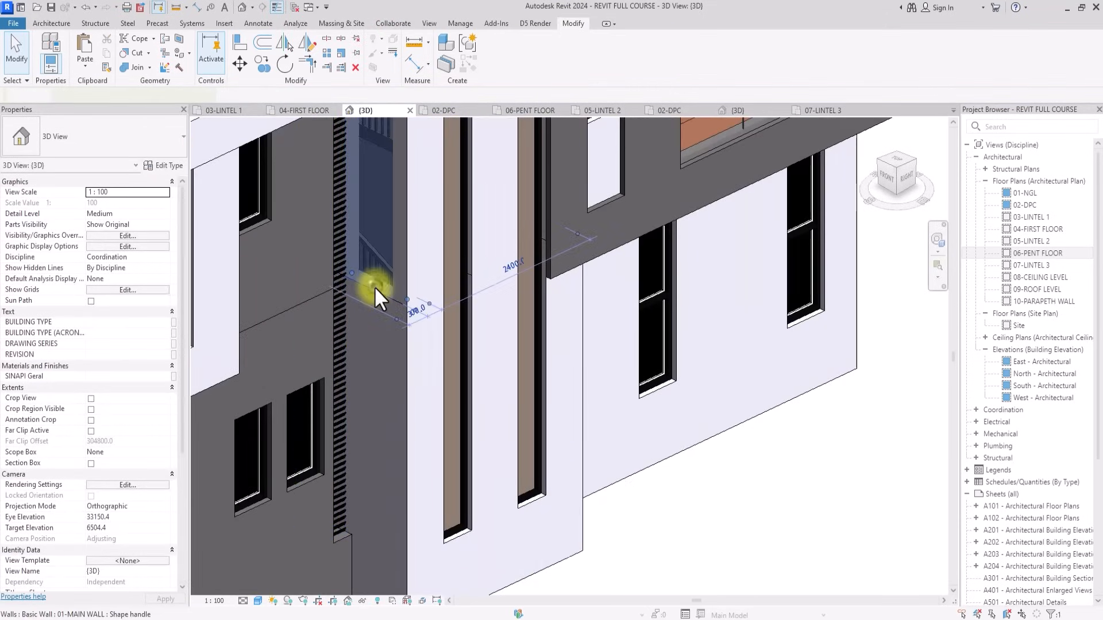
scroll(375, 305, down, 3)
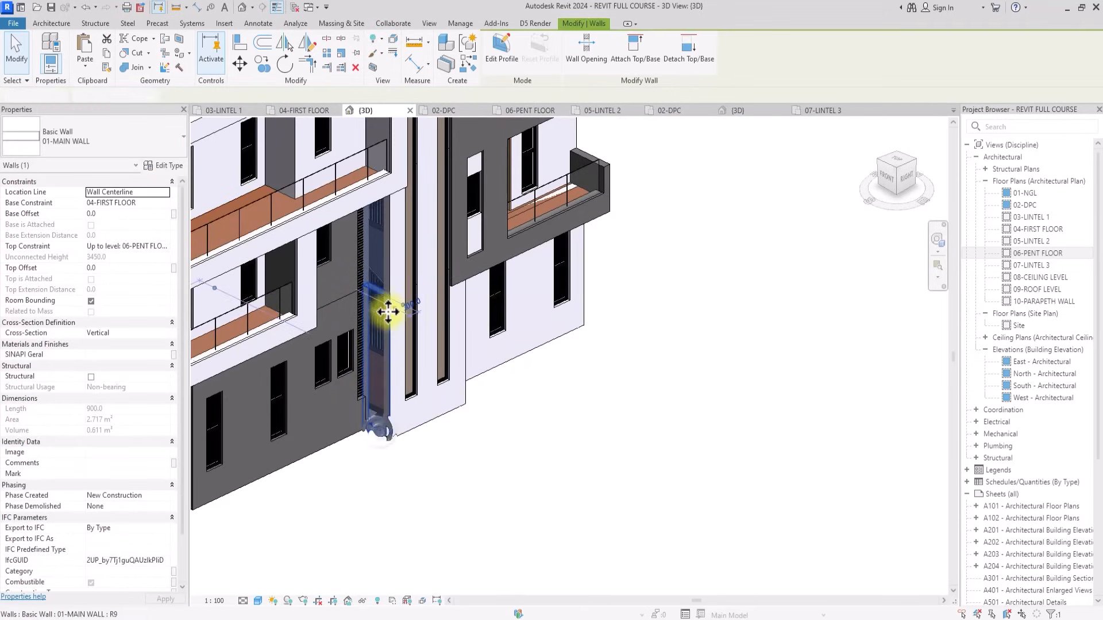
ctrl+click(390, 258)
scroll(391, 260, up, 2)
ctrl+click(392, 258)
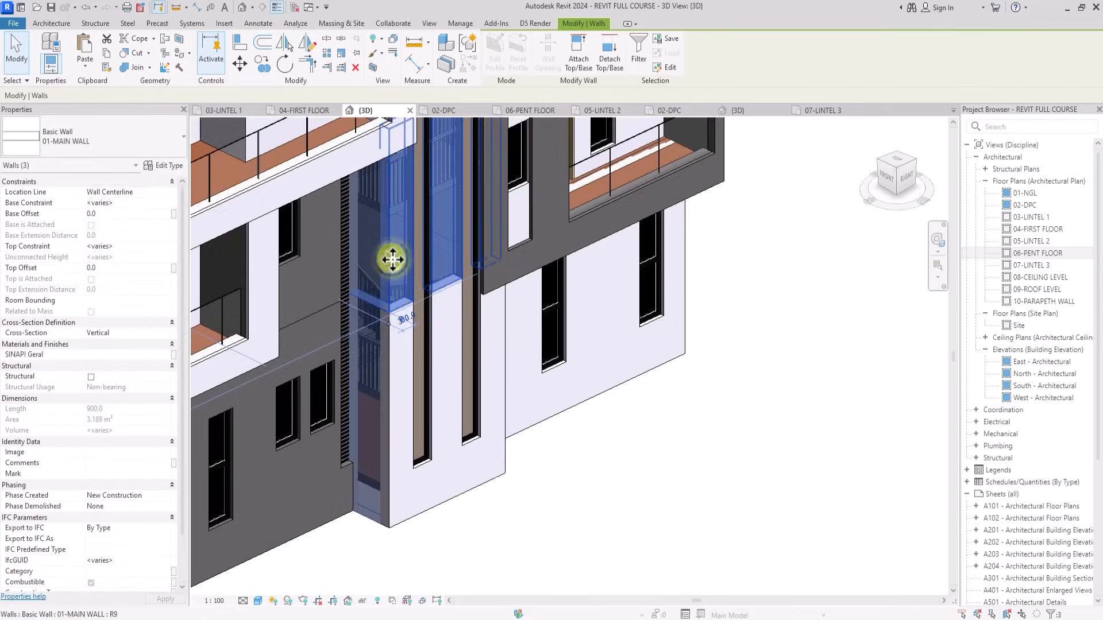
scroll(393, 261, down, 2)
scroll(422, 285, up, 3)
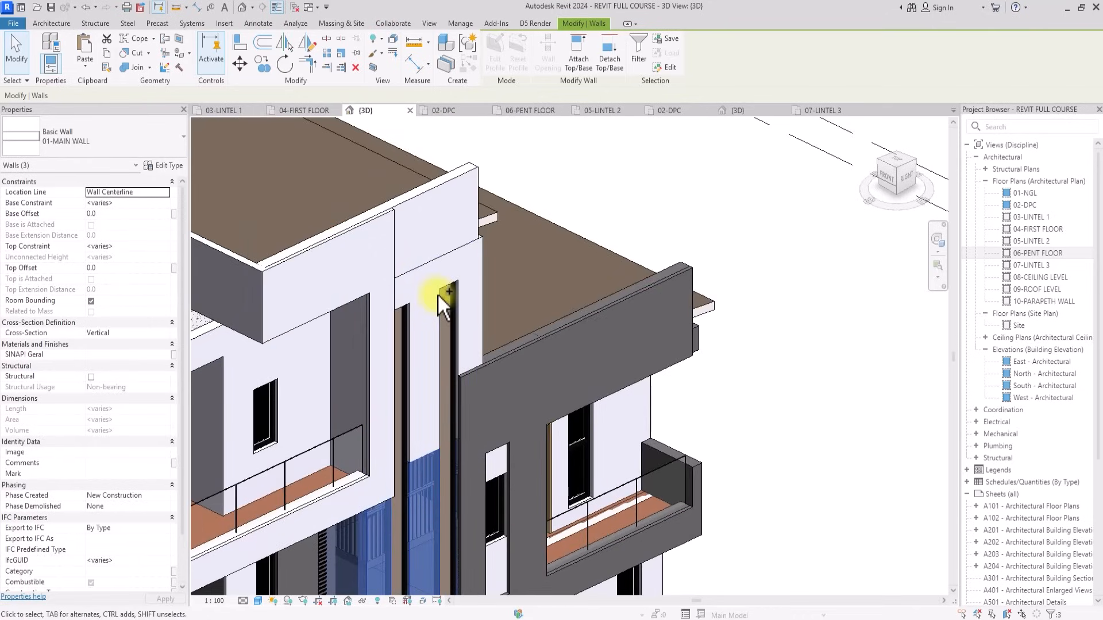
ctrl+click(476, 268)
scroll(481, 273, down, 1)
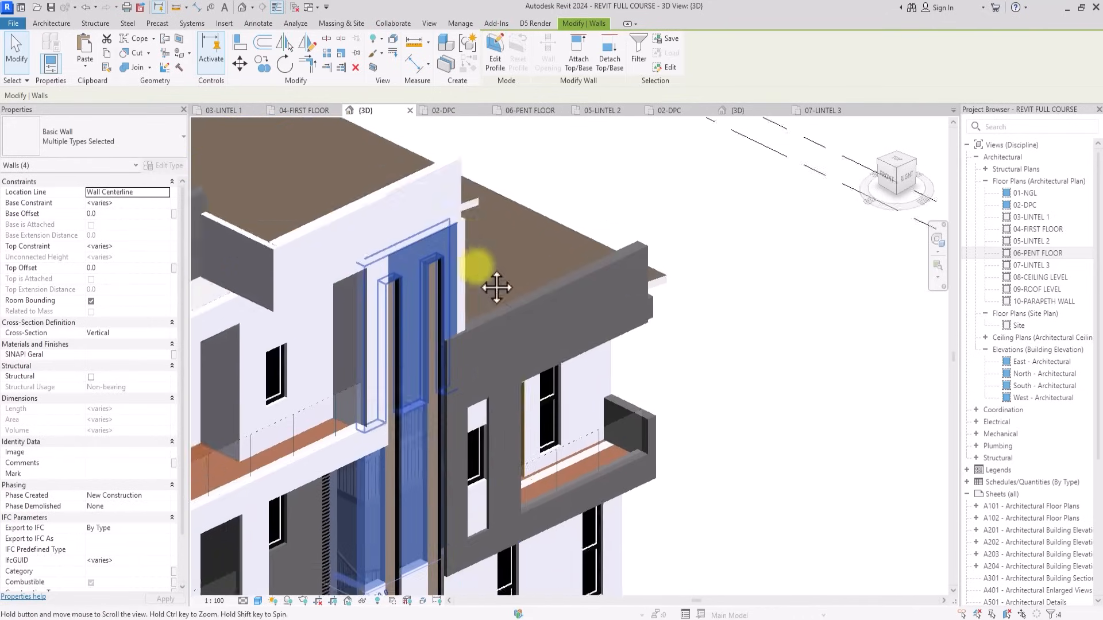
middle_drag(529, 509, 474, 271)
ctrl+click(383, 534)
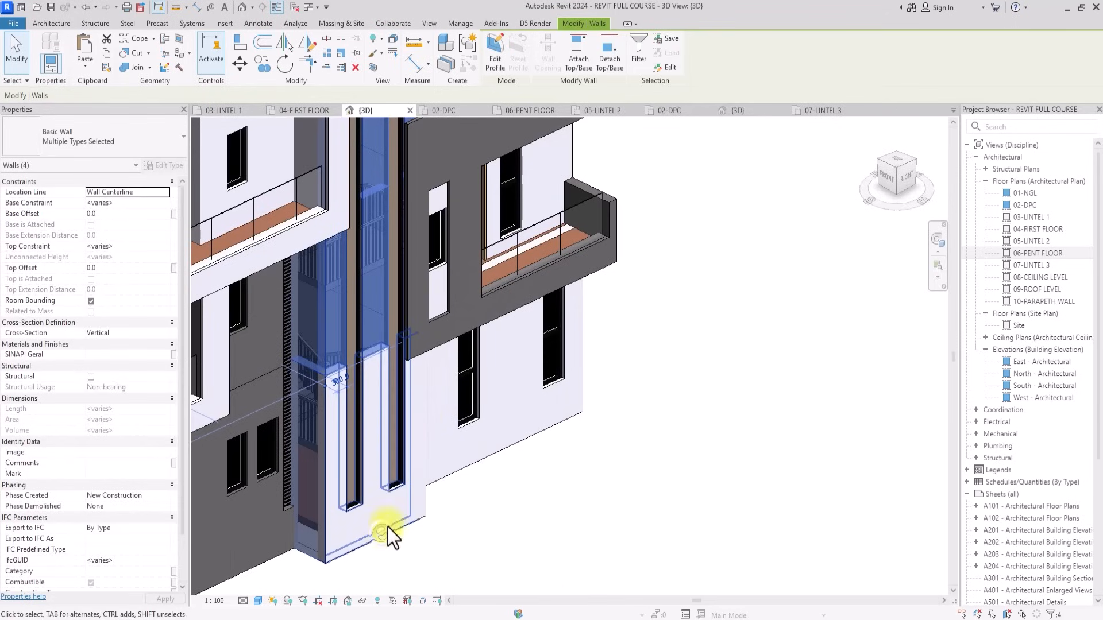
ctrl+scroll(402, 505, up, 4)
ctrl+click(406, 502)
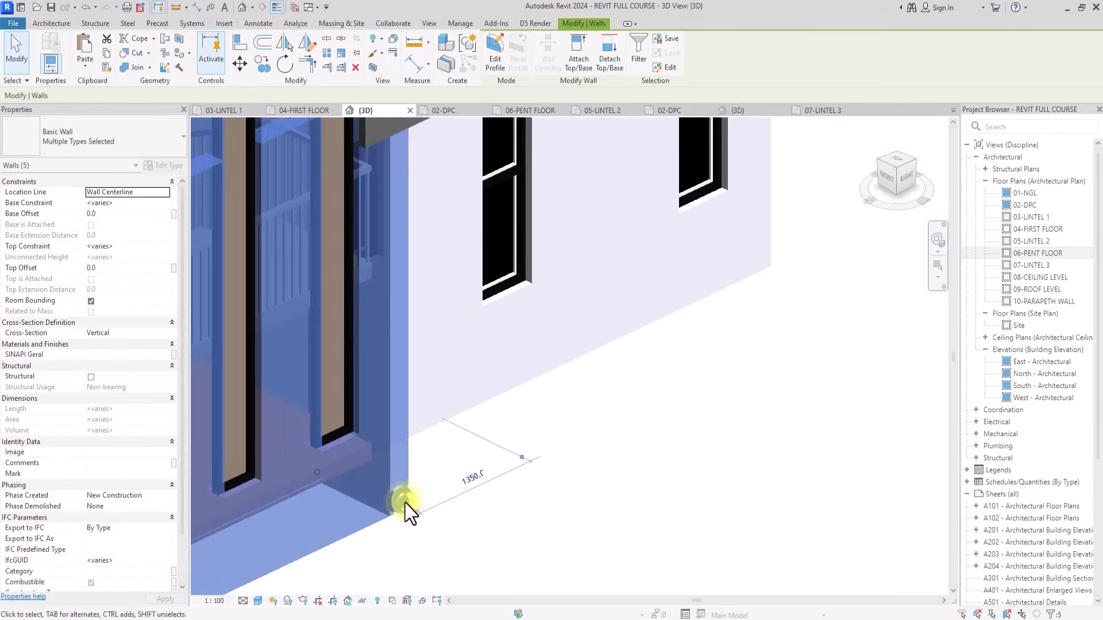
ctrl+scroll(402, 504, down, 6)
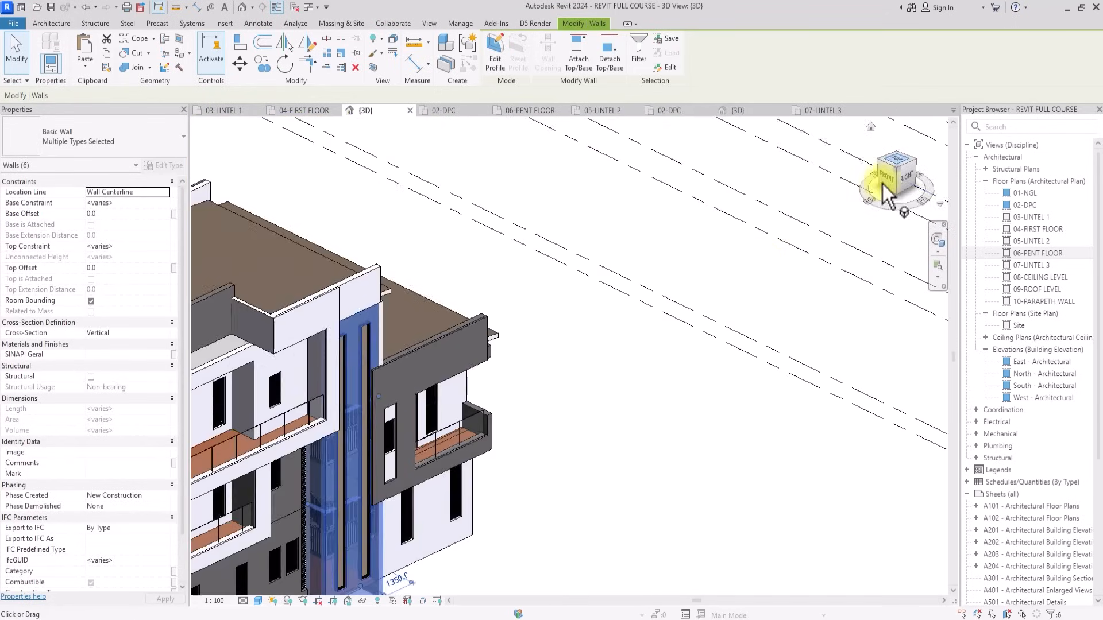
drag(882, 184, 624, 171)
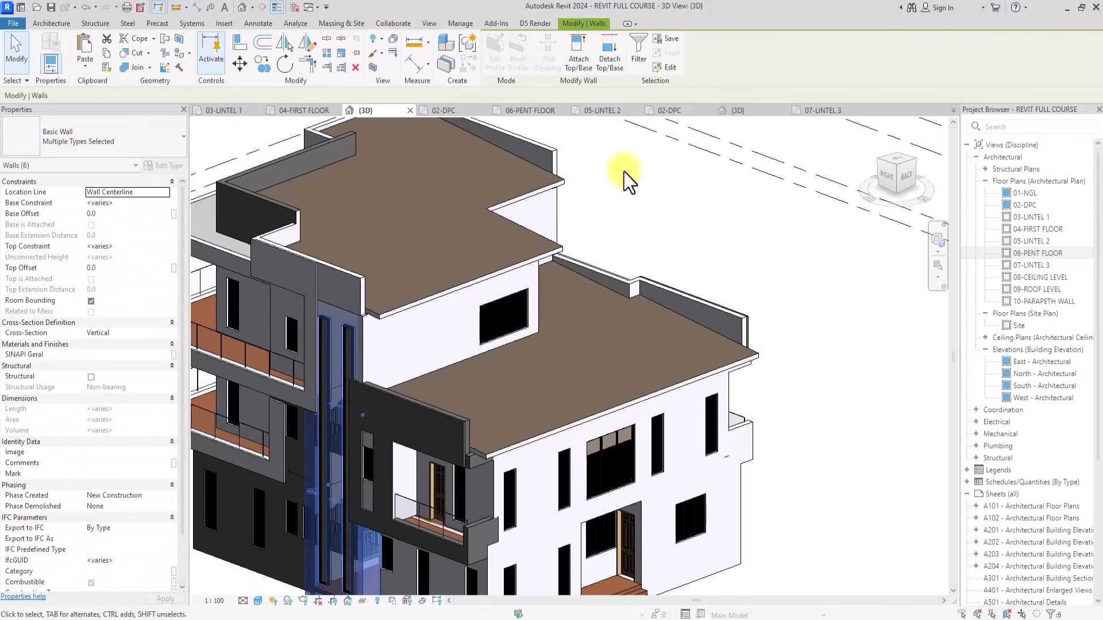
scroll(624, 171, up, 2)
scroll(367, 150, up, 3)
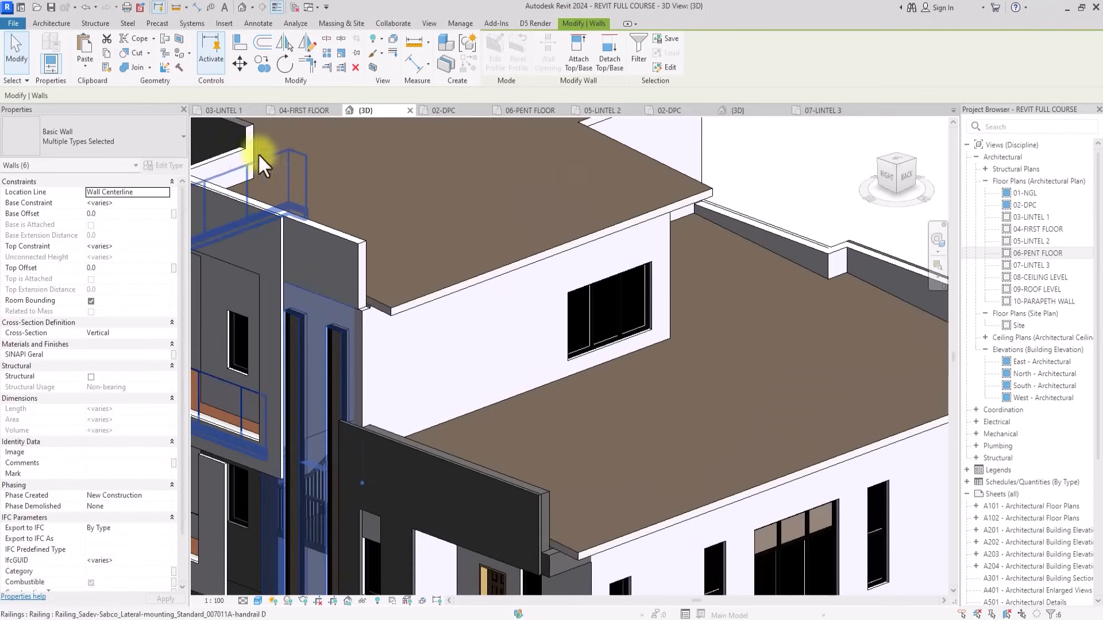
click(131, 150)
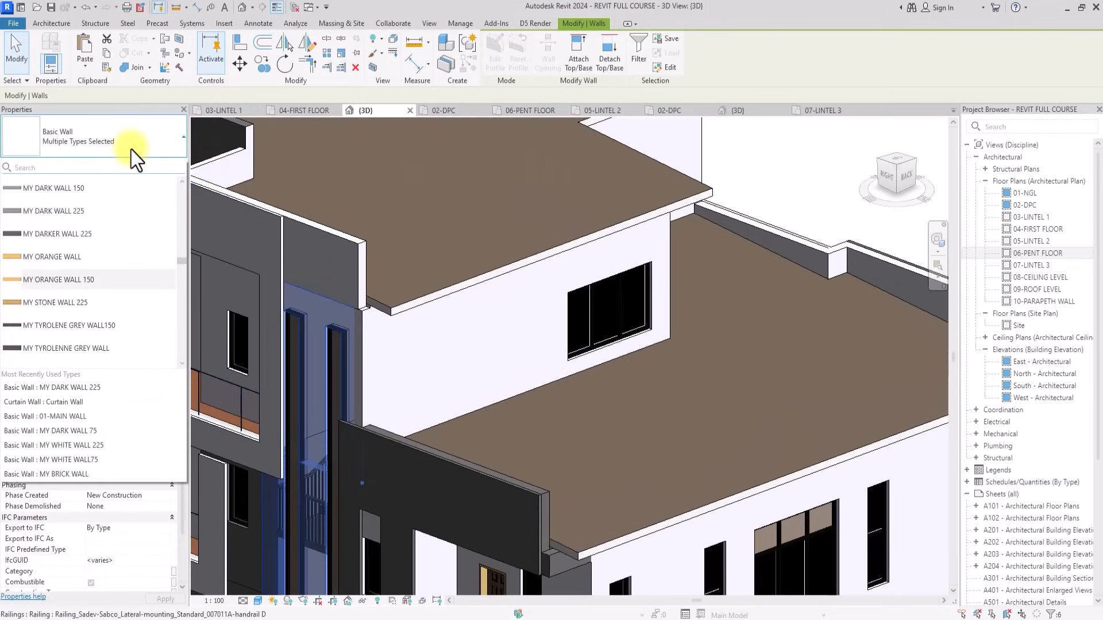
scroll(131, 150, down, 4)
click(131, 149)
scroll(274, 347, up, 4)
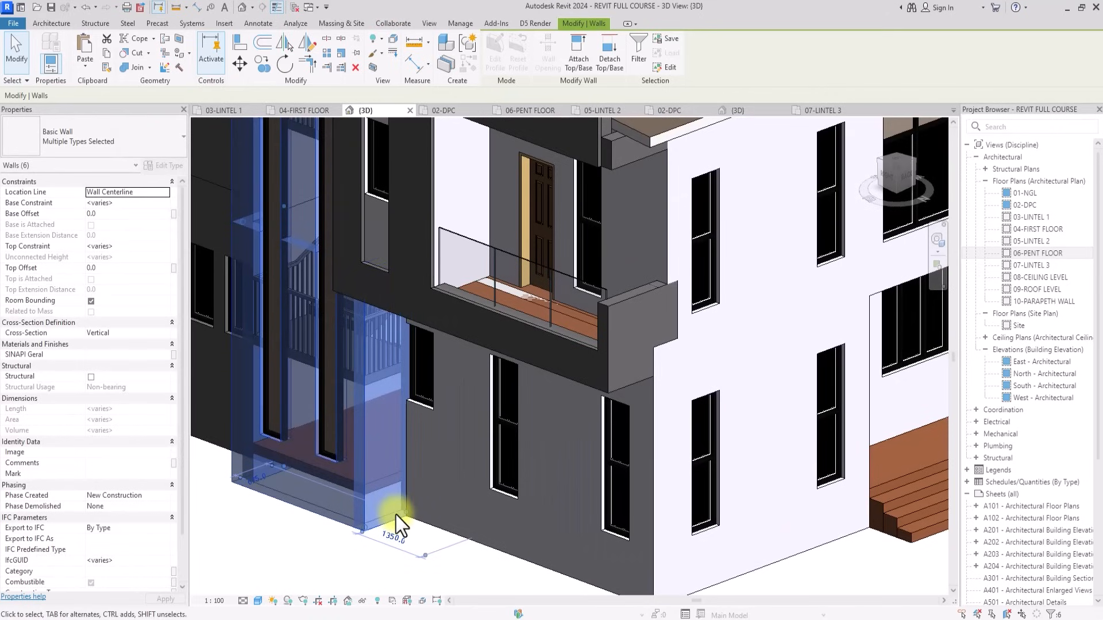
click(69, 147)
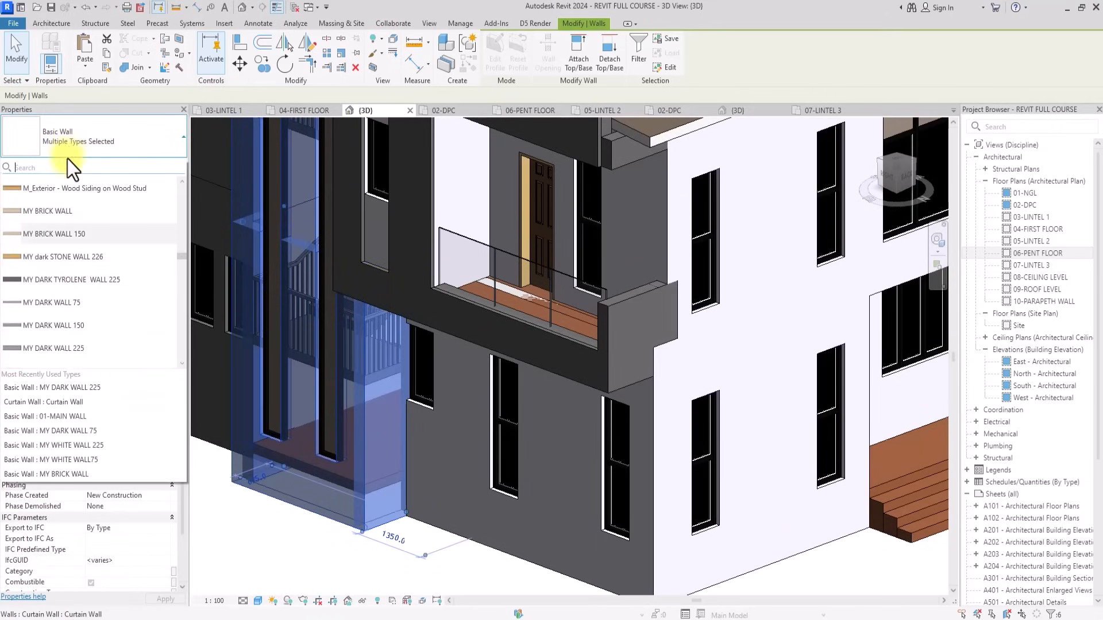
click(60, 211)
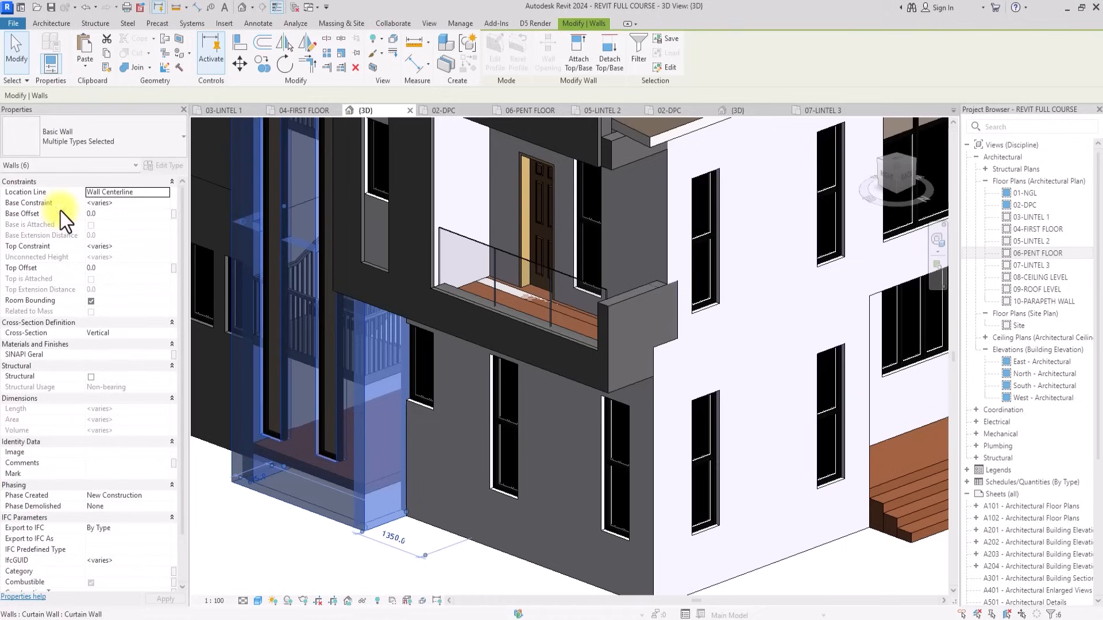
click(271, 573)
scroll(272, 573, down, 3)
middle_drag(451, 324, 525, 404)
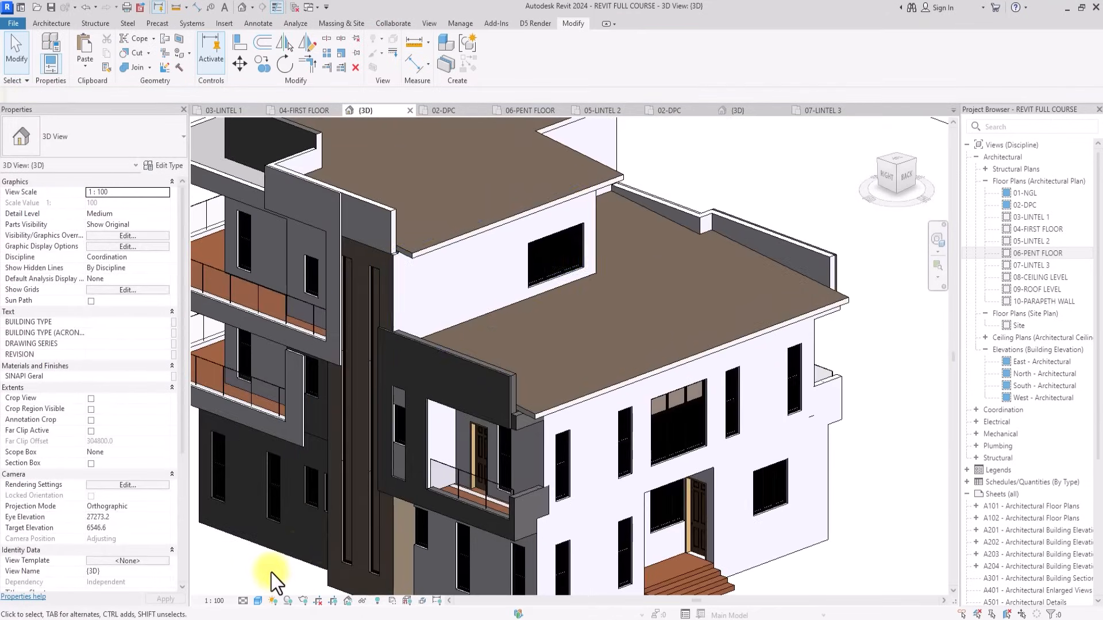
Split the white roof parapet wall above the staircase tower in line with the end of the adjoining outer wall.
click(883, 172)
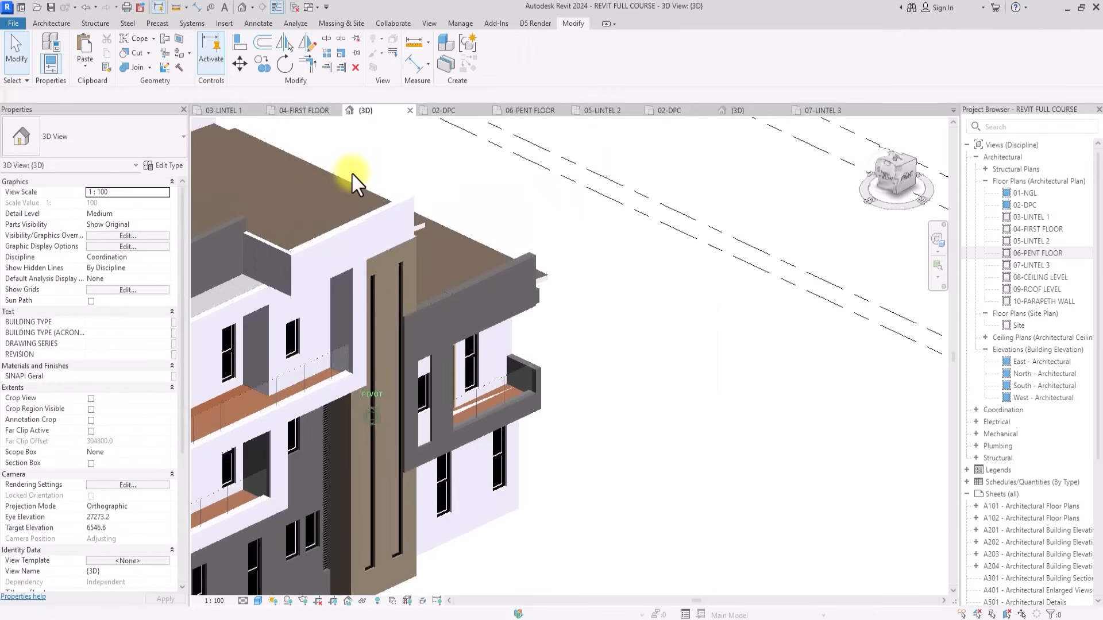
scroll(353, 174, down, 3)
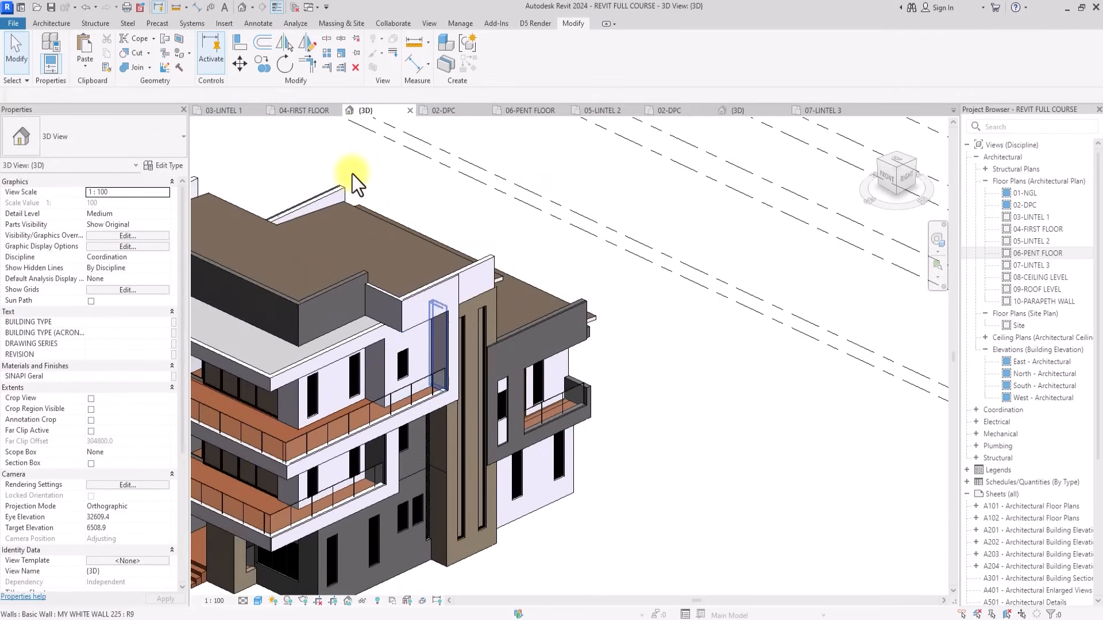
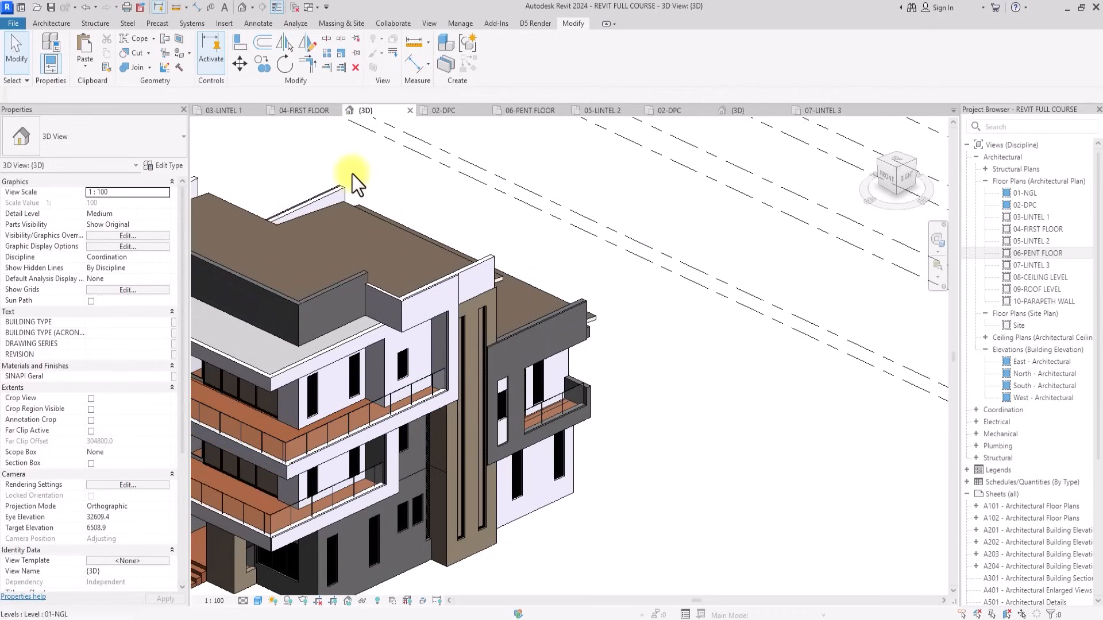
mouse_move(353, 174)
shift+middle_down()
mouse_move(716, 169)
mouse_move(656, 160)
shift+middle_up()
scroll(658, 158, down, 2)
scroll(542, 243, up, 3)
scroll(474, 304, up, 2)
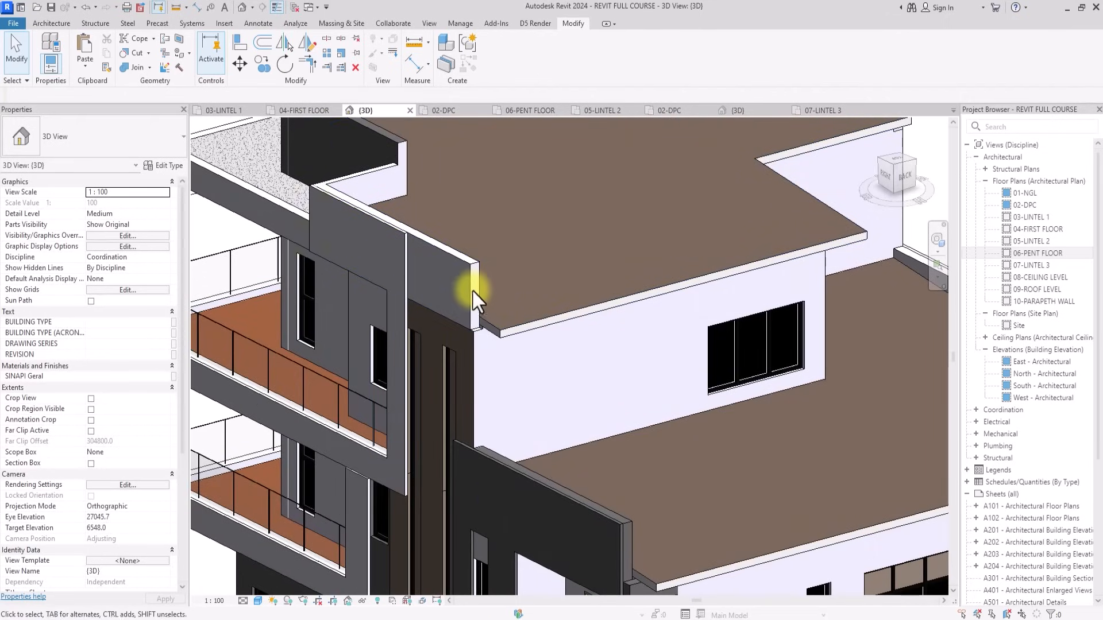
click(469, 271)
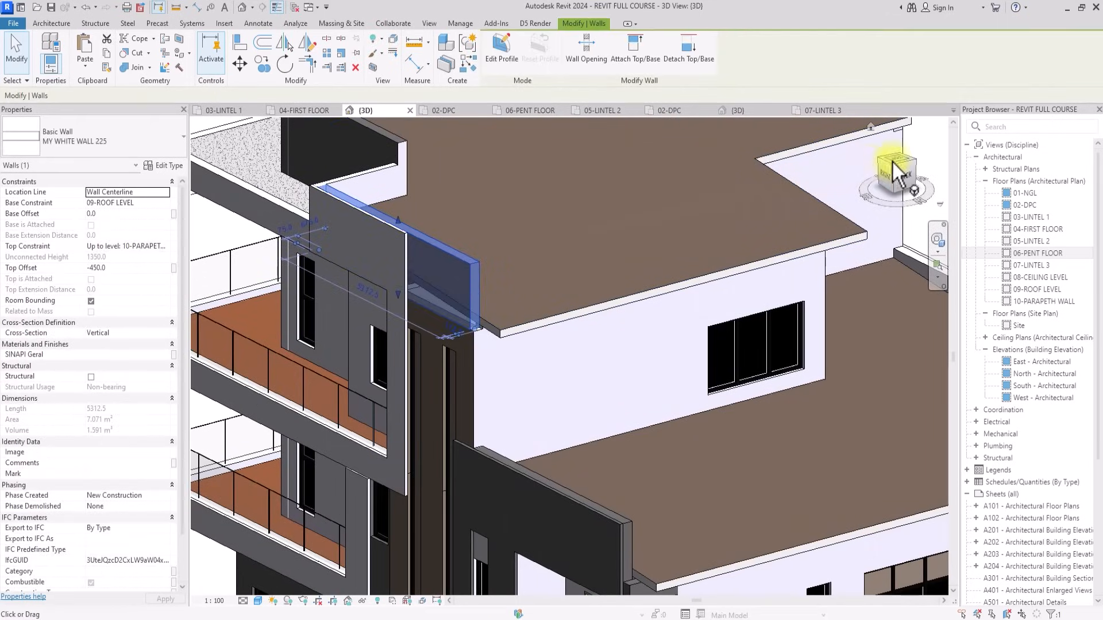
drag(898, 176, 902, 172)
click(895, 162)
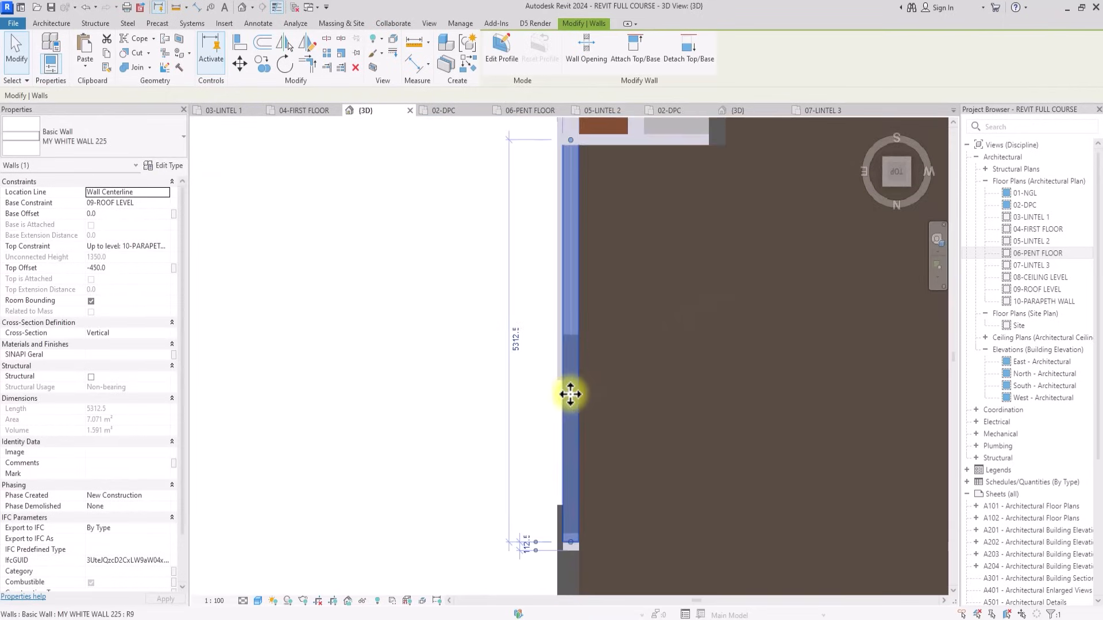
scroll(571, 399, up, 2)
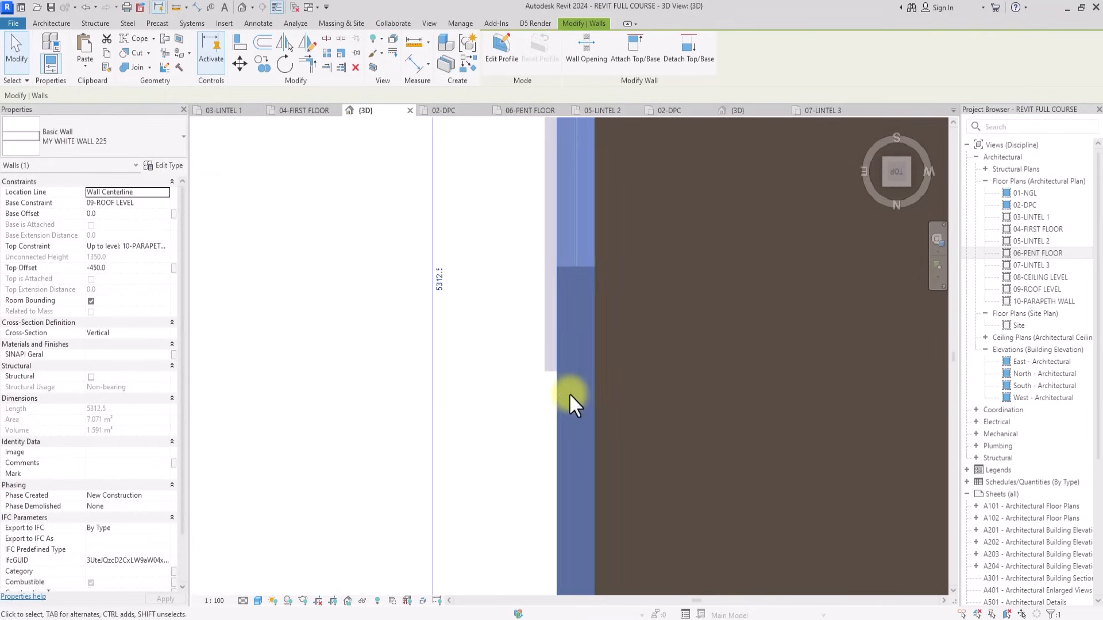
click(326, 40)
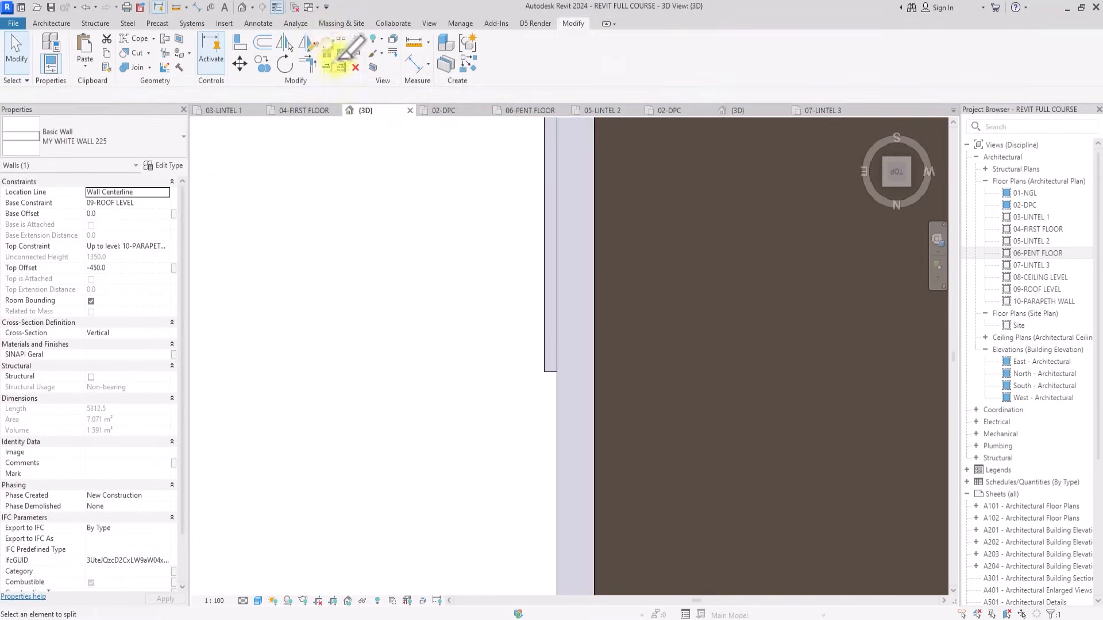
click(573, 374)
key(Escape)
Change the split-off parapet segment directly above the staircase tower to the MY BRICK WALL type.
scroll(584, 367, down, 5)
drag(895, 177, 442, 226)
click(667, 329)
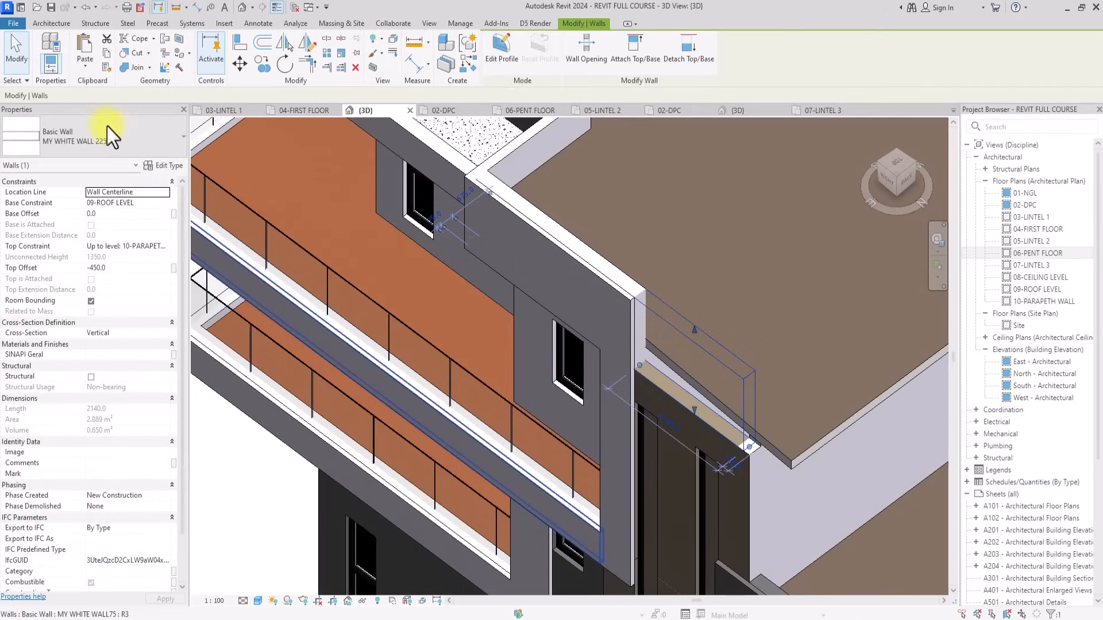
click(106, 136)
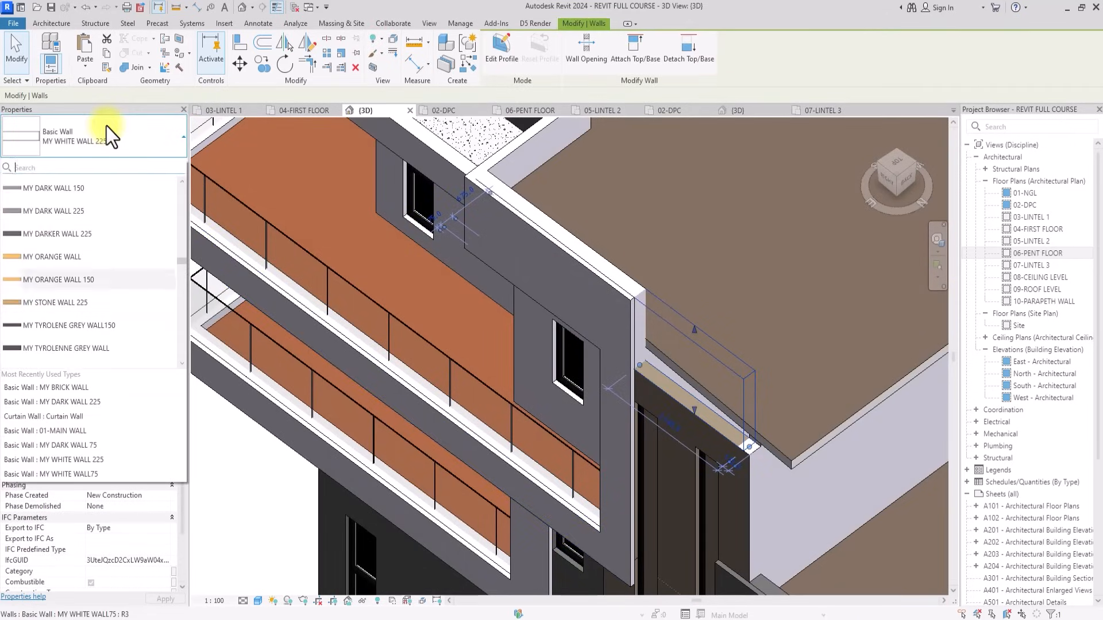
click(62, 284)
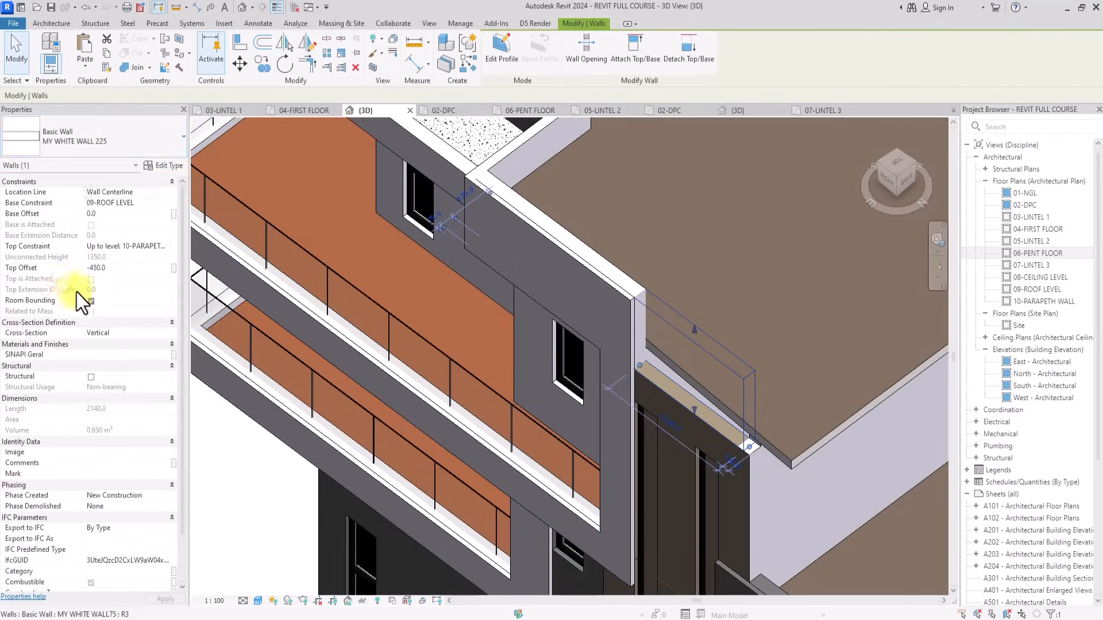
scroll(592, 270, down, 2)
scroll(381, 426, down, 3)
click(457, 441)
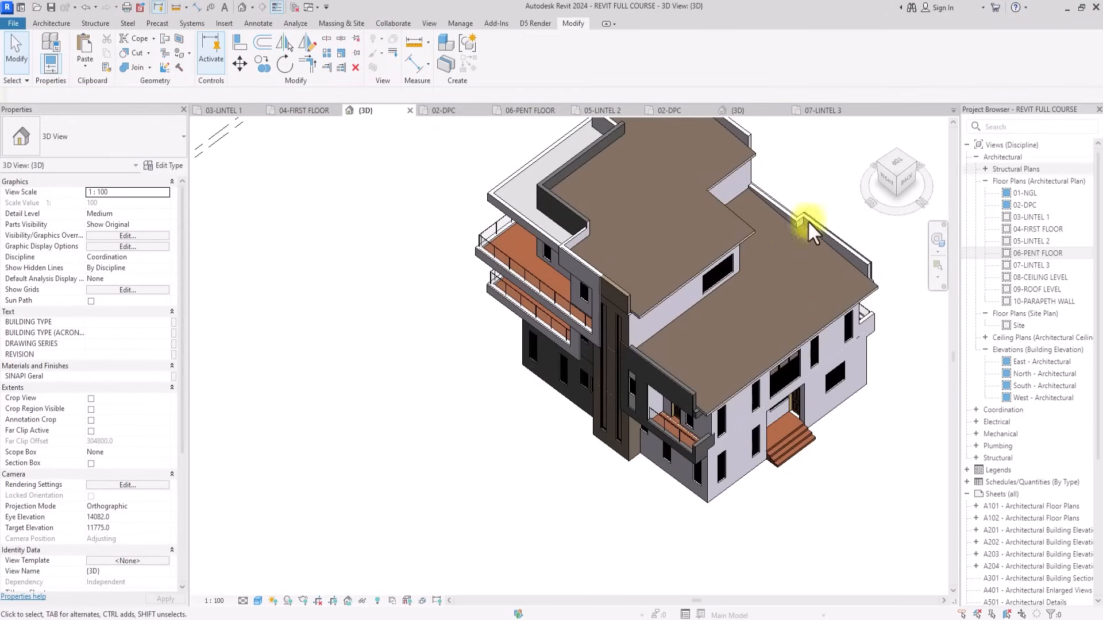
Start an in-place model in the Casework category for the roof parapet, keeping the default name.
drag(909, 186, 330, 560)
shift+middle_drag(367, 523, 378, 183)
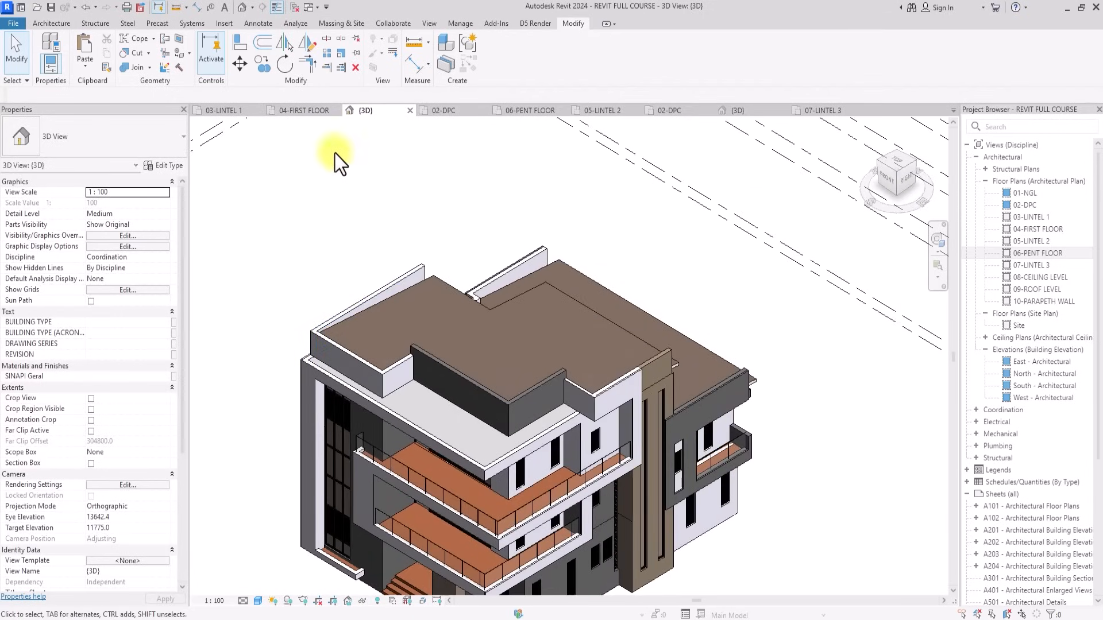
click(59, 28)
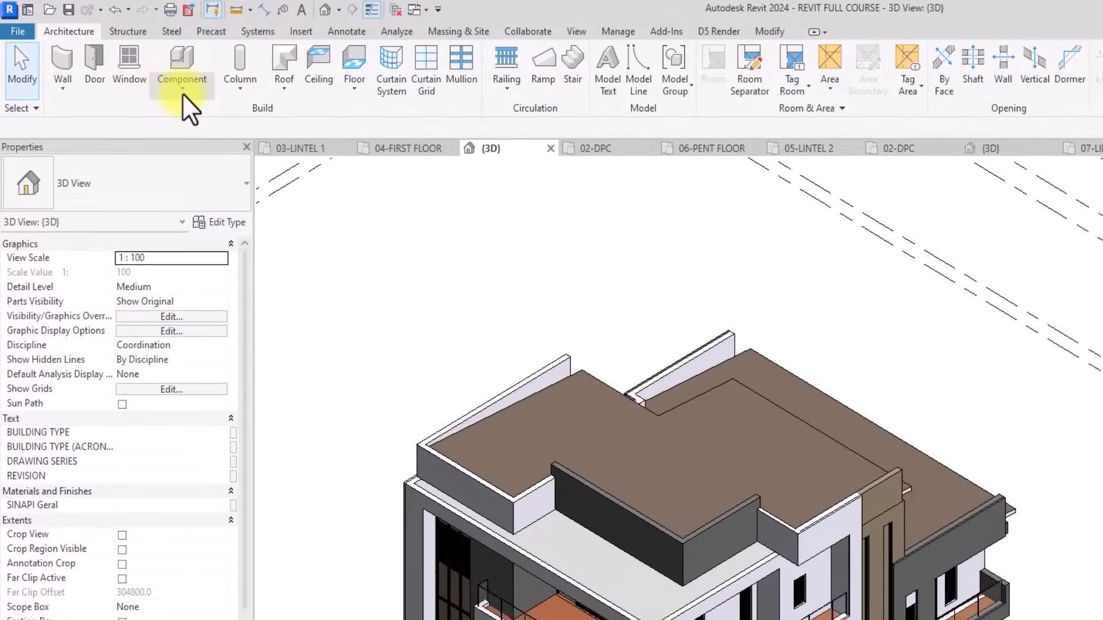
click(182, 93)
click(193, 159)
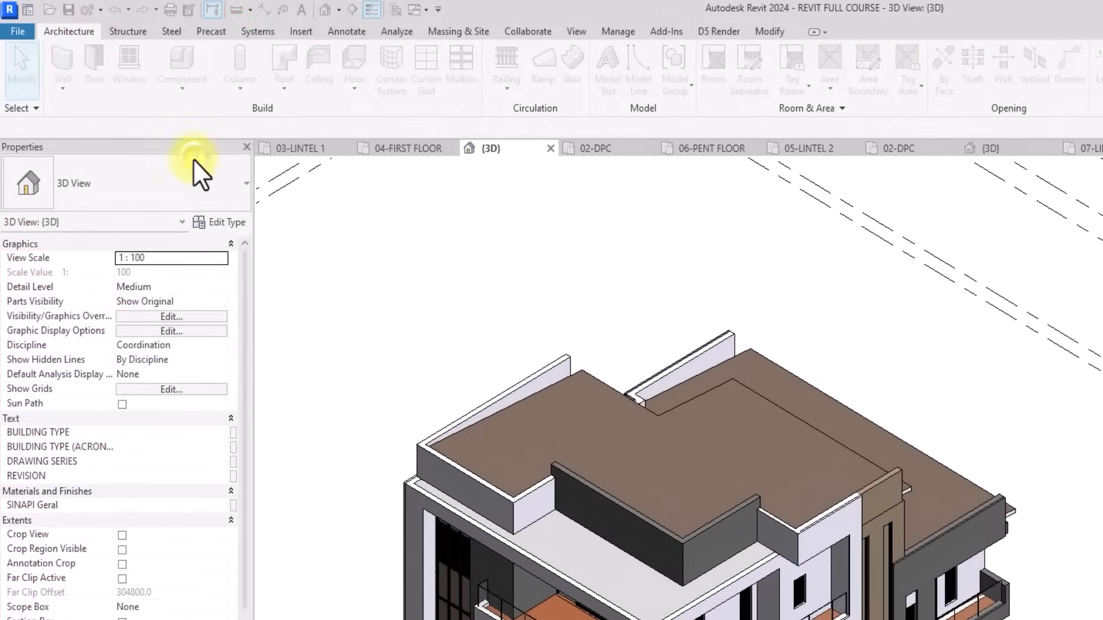
click(664, 363)
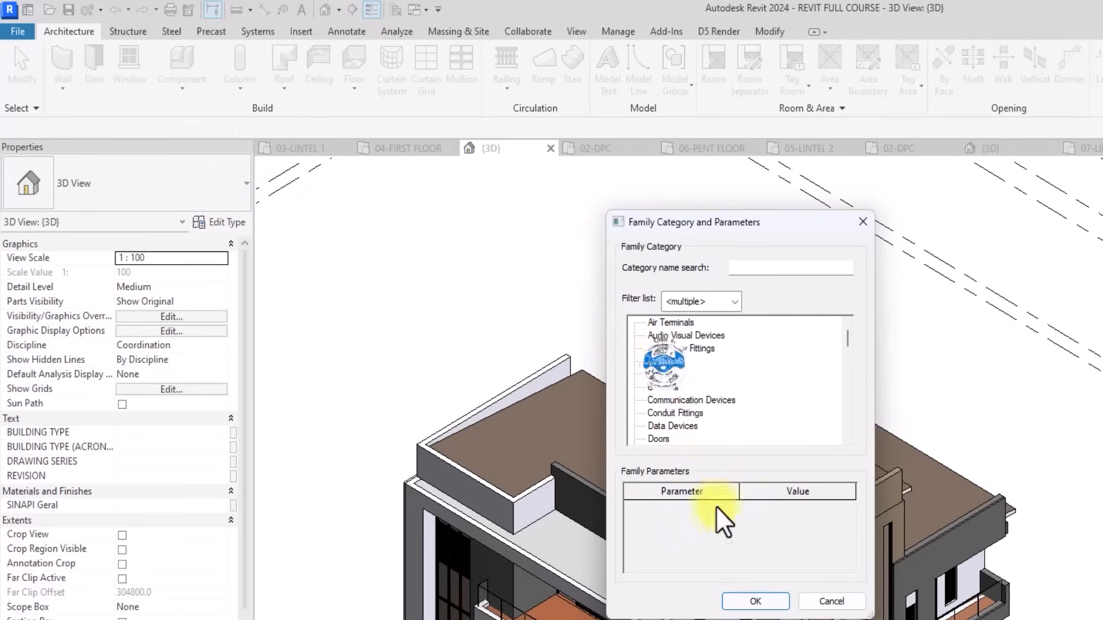
click(752, 599)
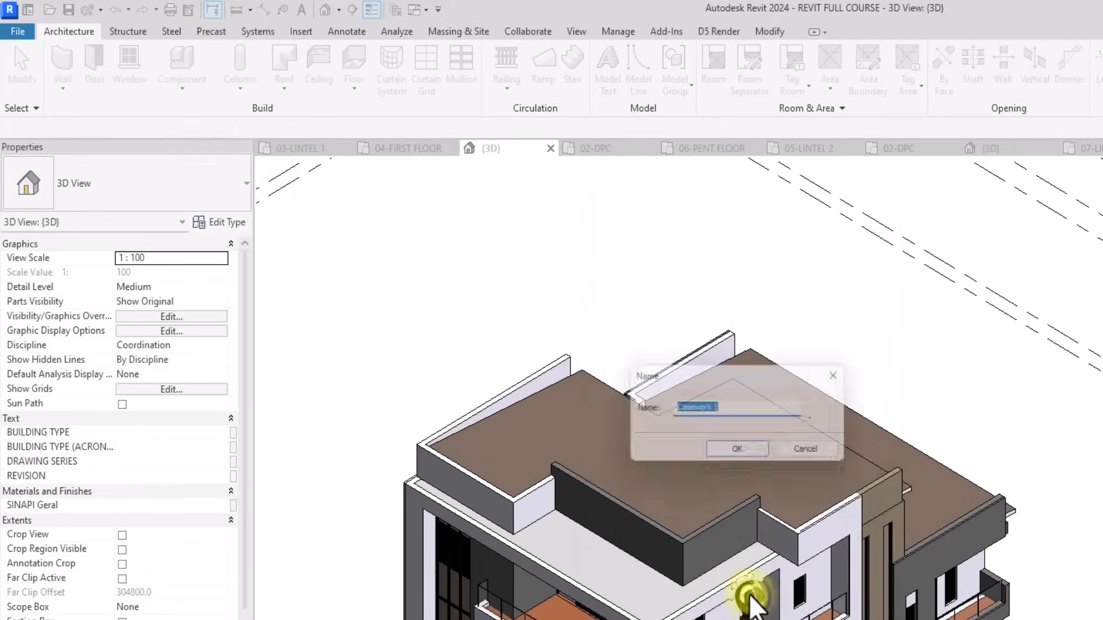
click(740, 453)
scroll(611, 507, up, 2)
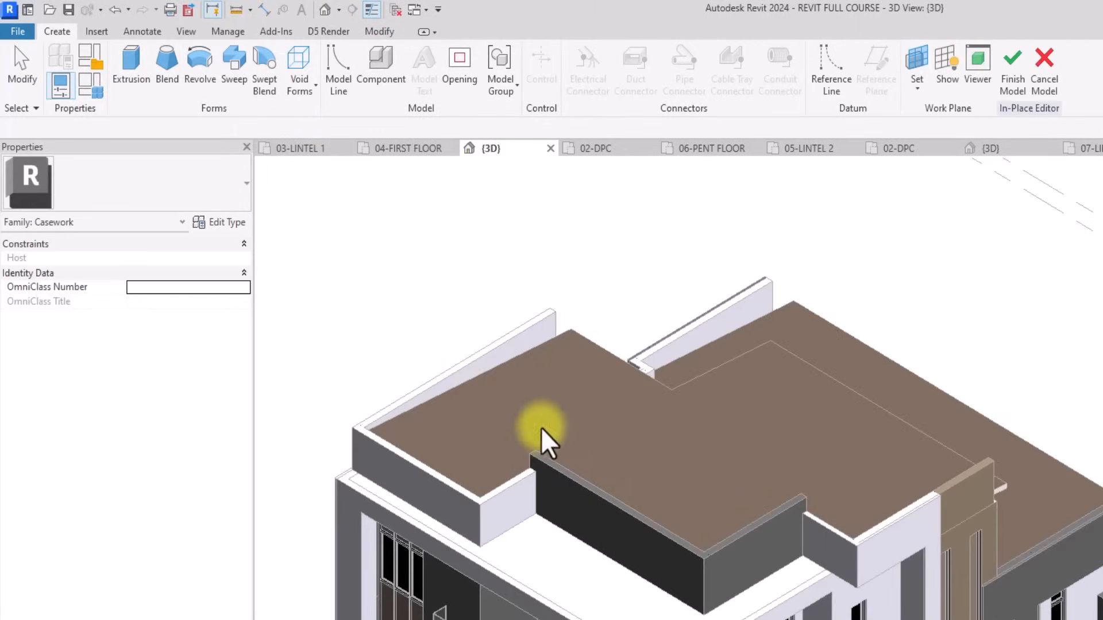
Start a Sweep with a sketched path and set its work plane to Level : 10-PARAPETH WALL.
click(235, 75)
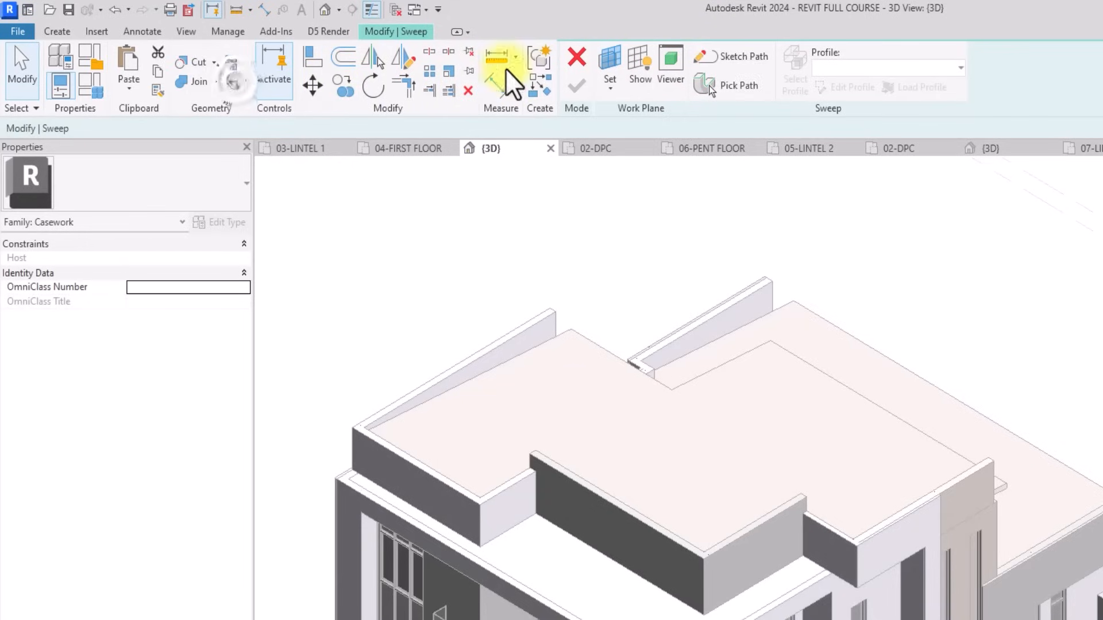
click(742, 57)
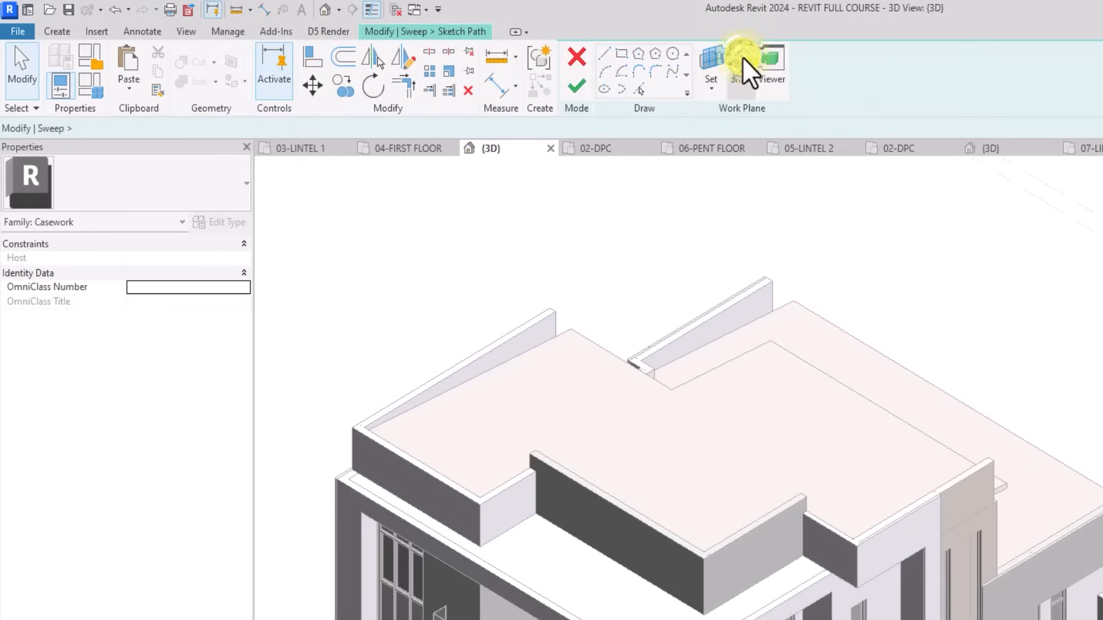
click(708, 91)
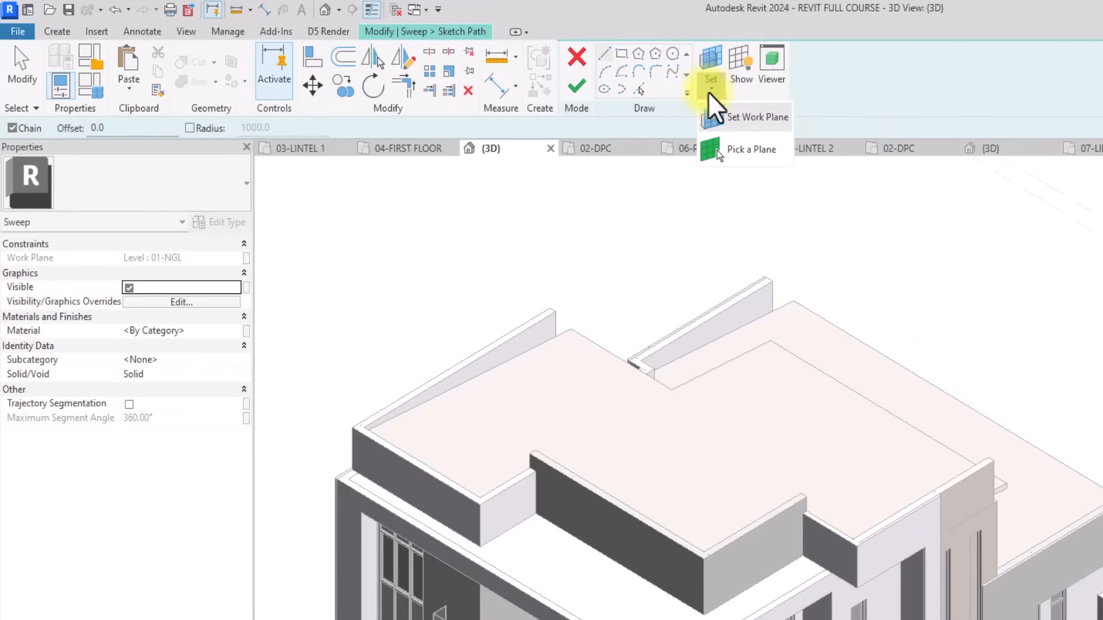
click(747, 117)
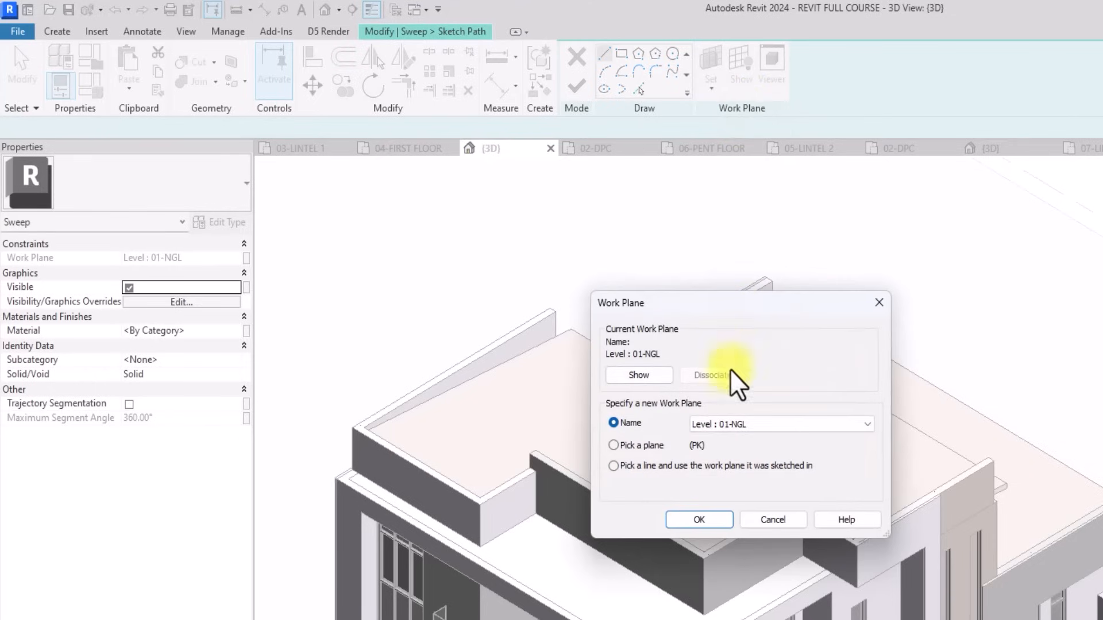
click(728, 425)
scroll(728, 425, down, 7)
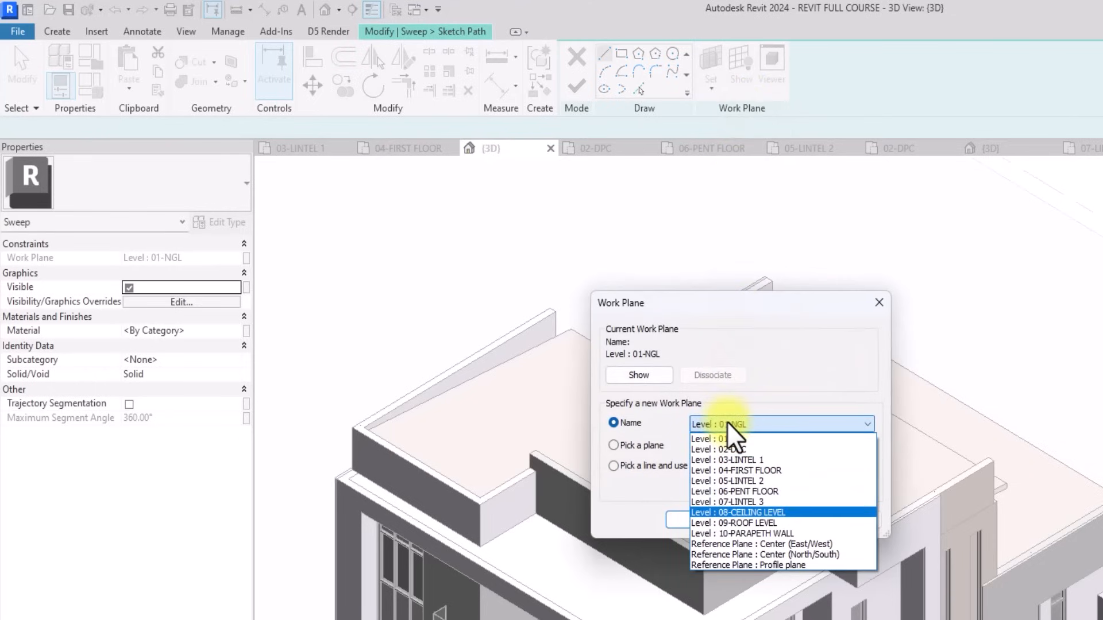
click(725, 533)
click(699, 520)
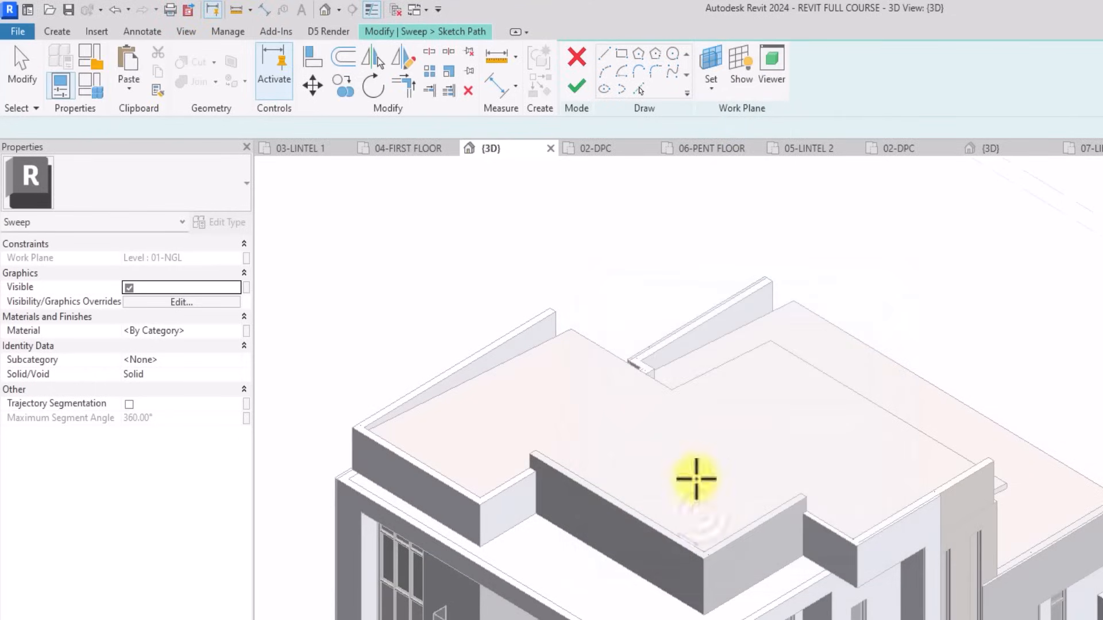
Create the sweep path from the outer top edges of the two adjoining dark parapet walls on the roof.
scroll(697, 475, up, 5)
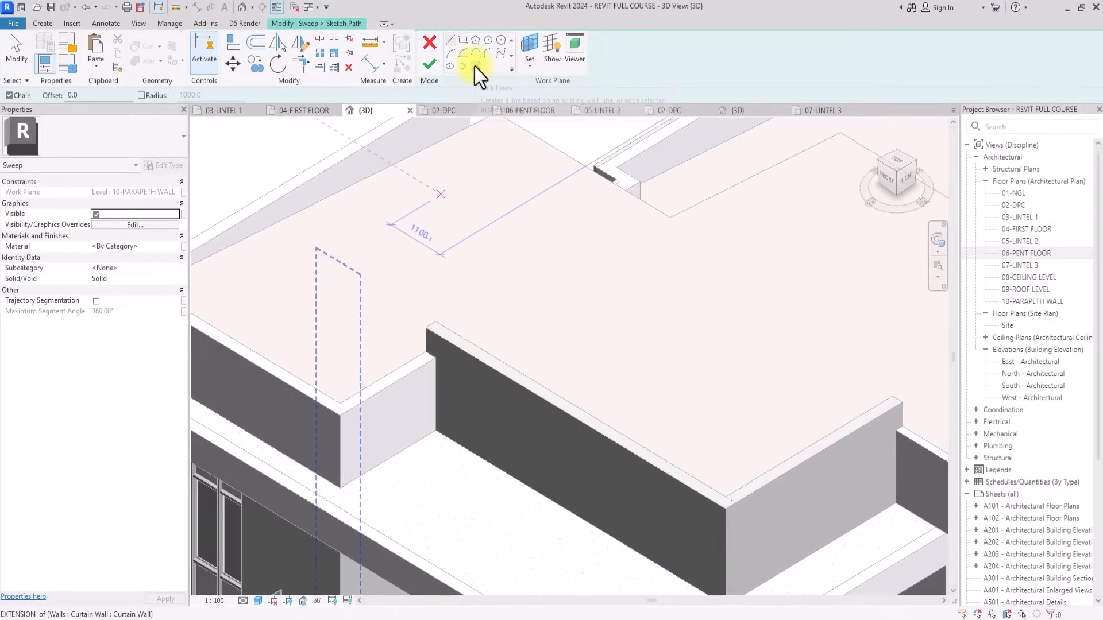
click(492, 68)
click(512, 381)
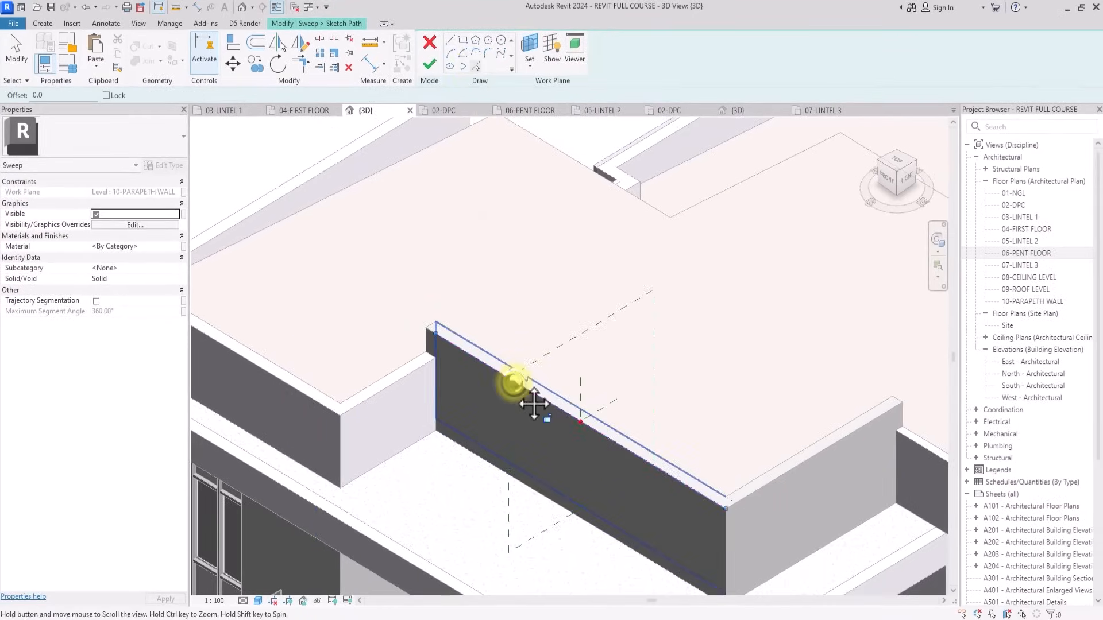
middle_drag(739, 466, 536, 426)
click(553, 446)
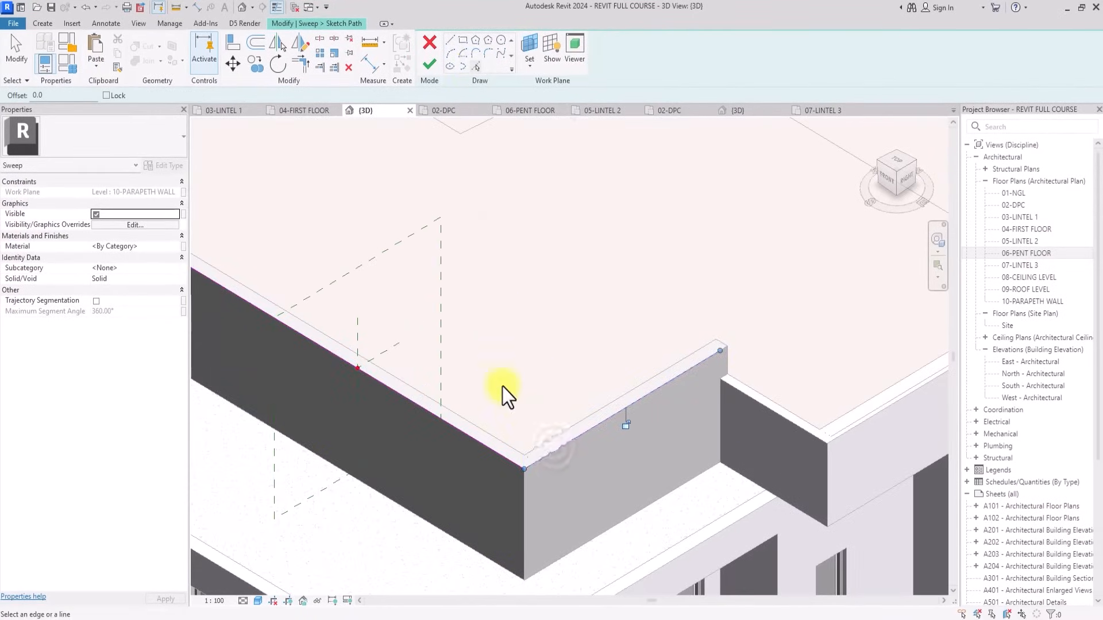
middle_drag(501, 385, 748, 401)
scroll(421, 289, up, 1)
scroll(424, 296, down, 2)
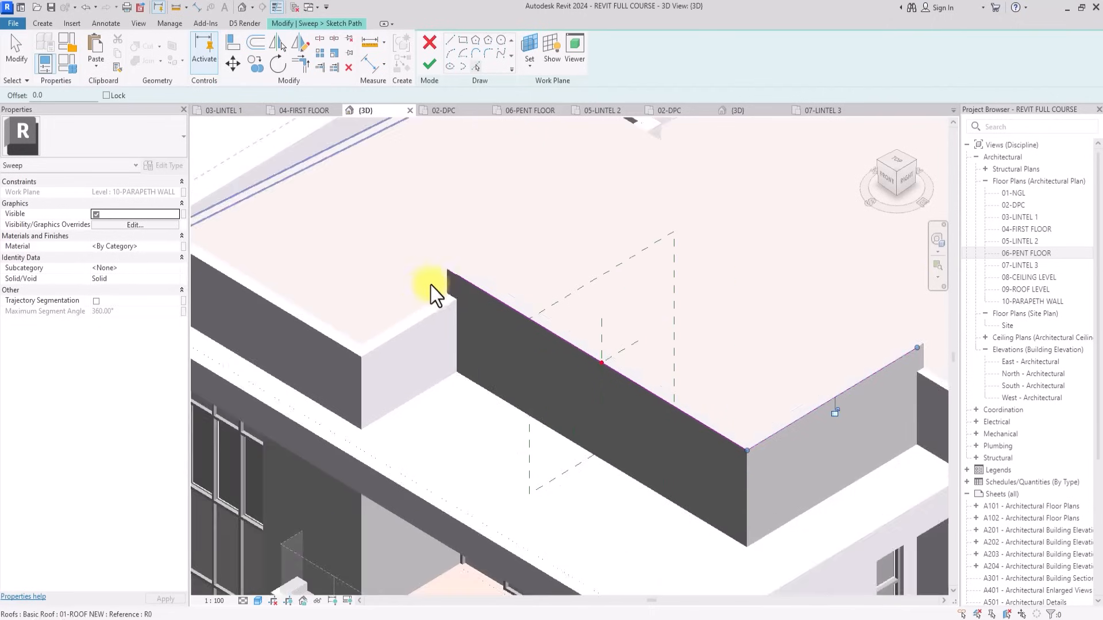
In the top view, extend the free ends of both path lines to the ends of the dark parapet walls, and finish the path.
click(895, 161)
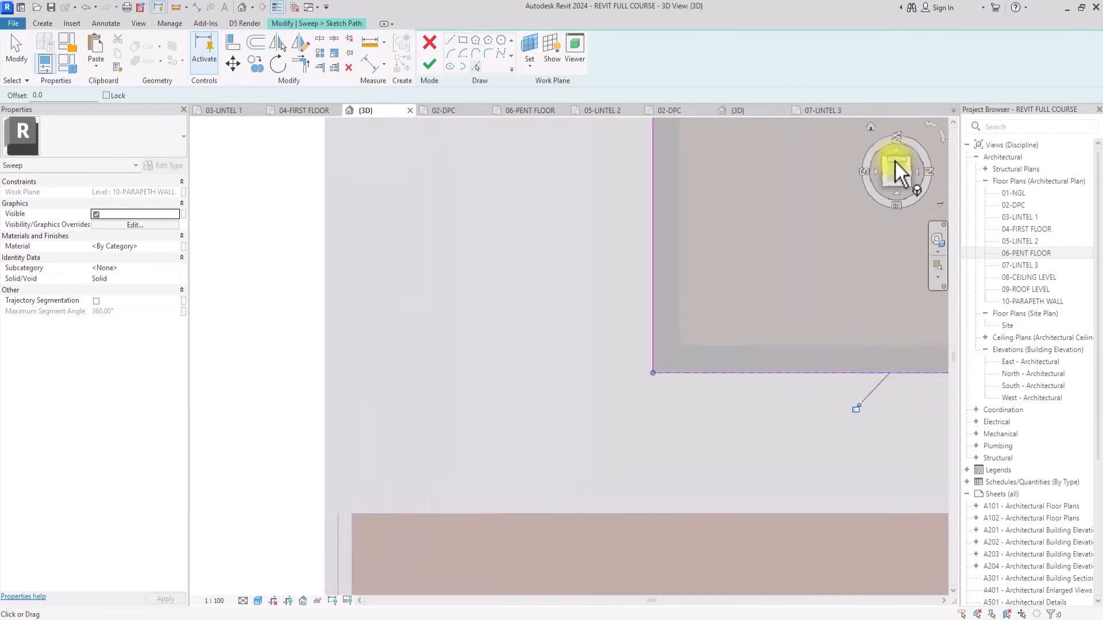
key(Escape)
click(704, 342)
scroll(732, 342, up, 2)
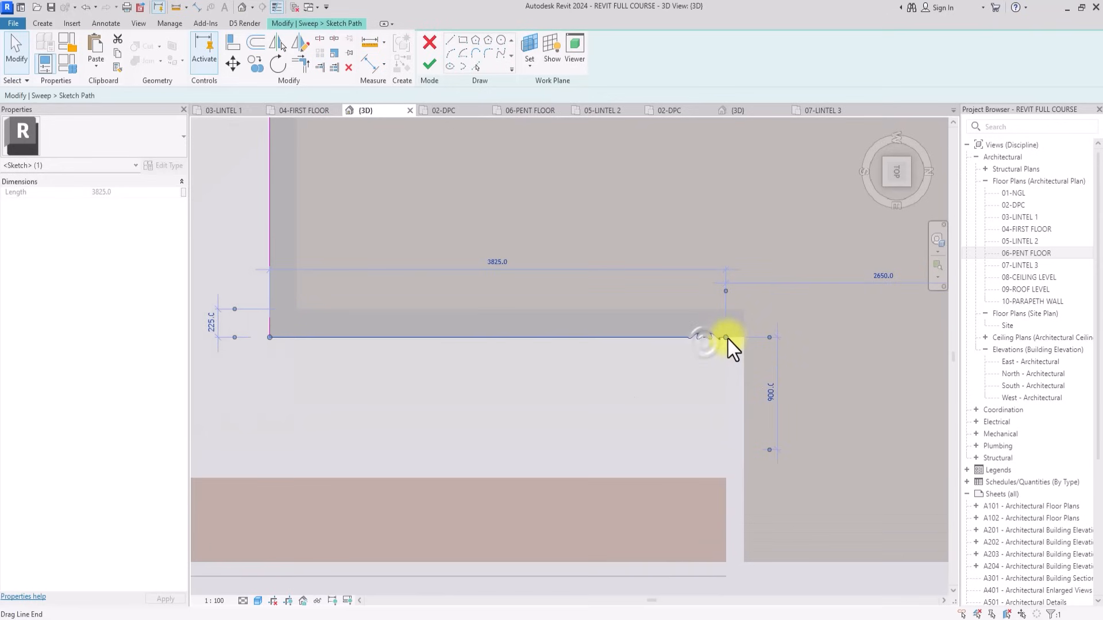
drag(727, 338, 747, 338)
scroll(724, 337, down, 3)
middle_drag(491, 155, 488, 525)
click(470, 309)
drag(469, 308, 470, 293)
scroll(470, 292, down, 2)
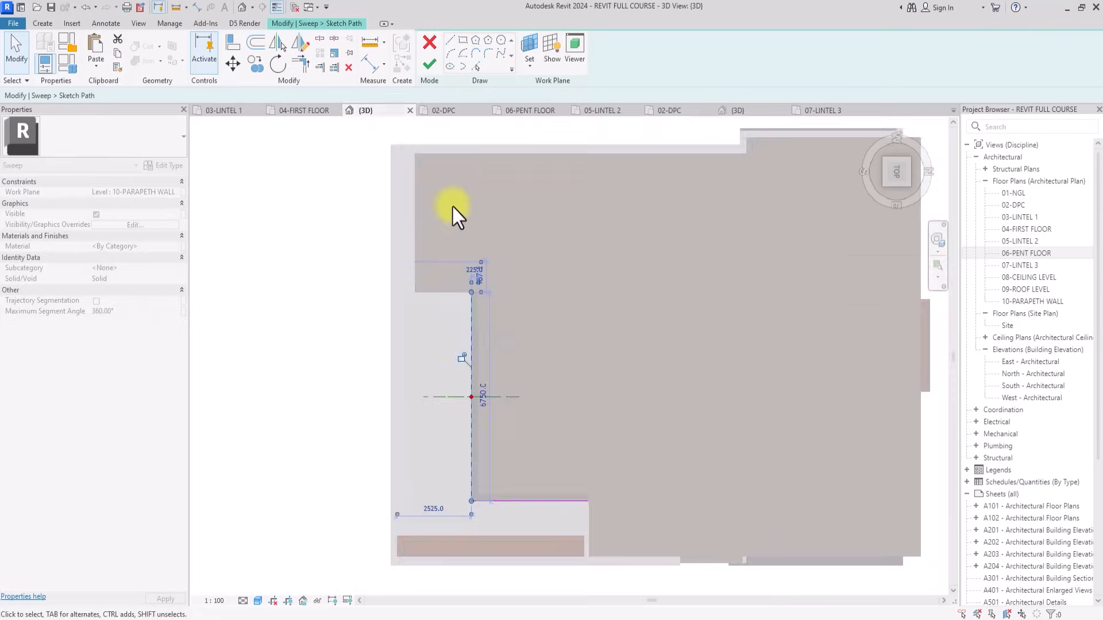
click(428, 63)
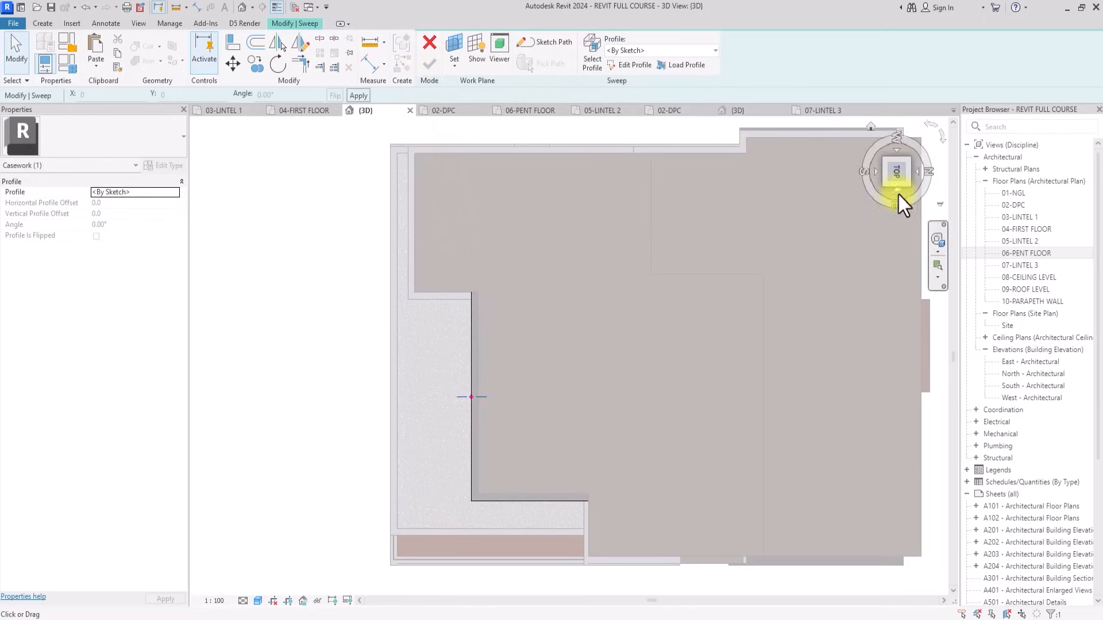
In the right view, sketch the profile's cap across the parapet's thickness, 25 mm high, with its top line extended 100 mm past the outer face.
click(898, 195)
click(632, 65)
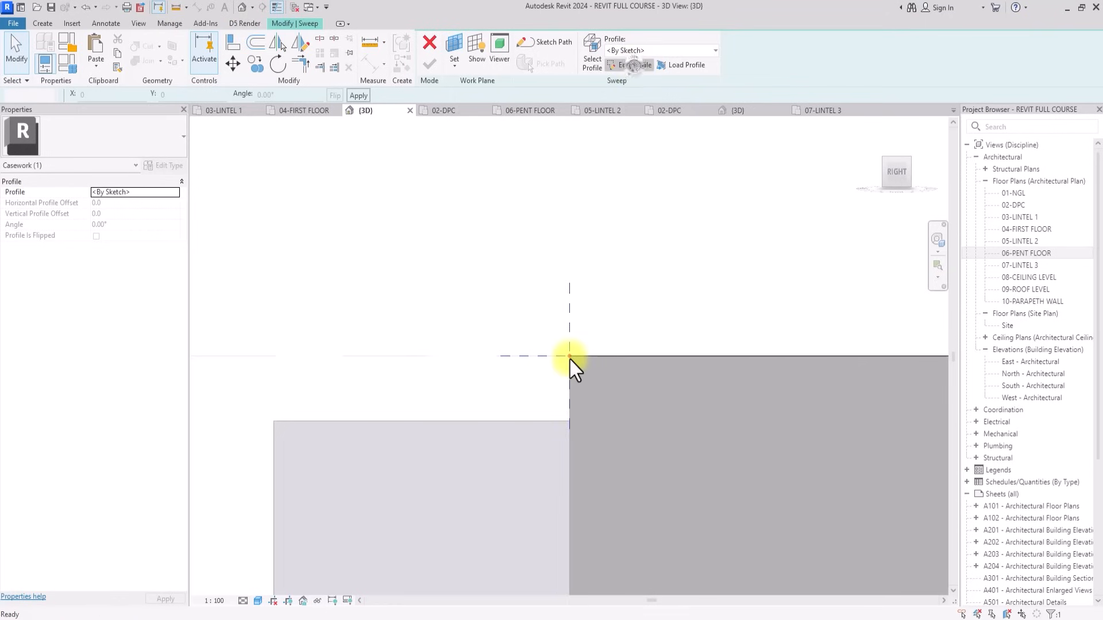
click(569, 356)
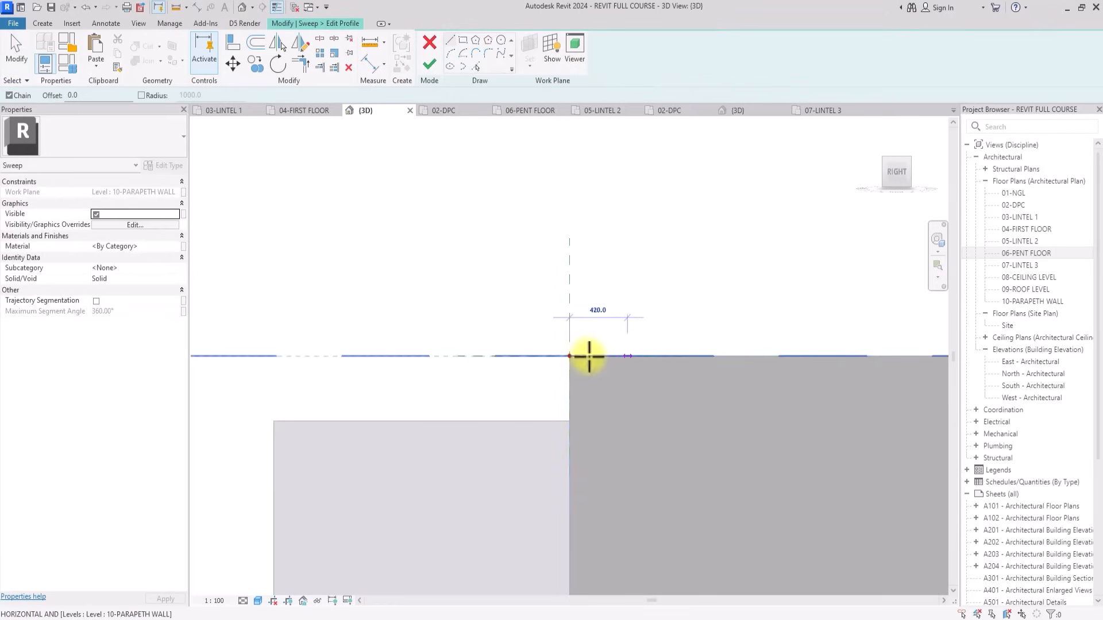
click(604, 359)
scroll(604, 359, up, 5)
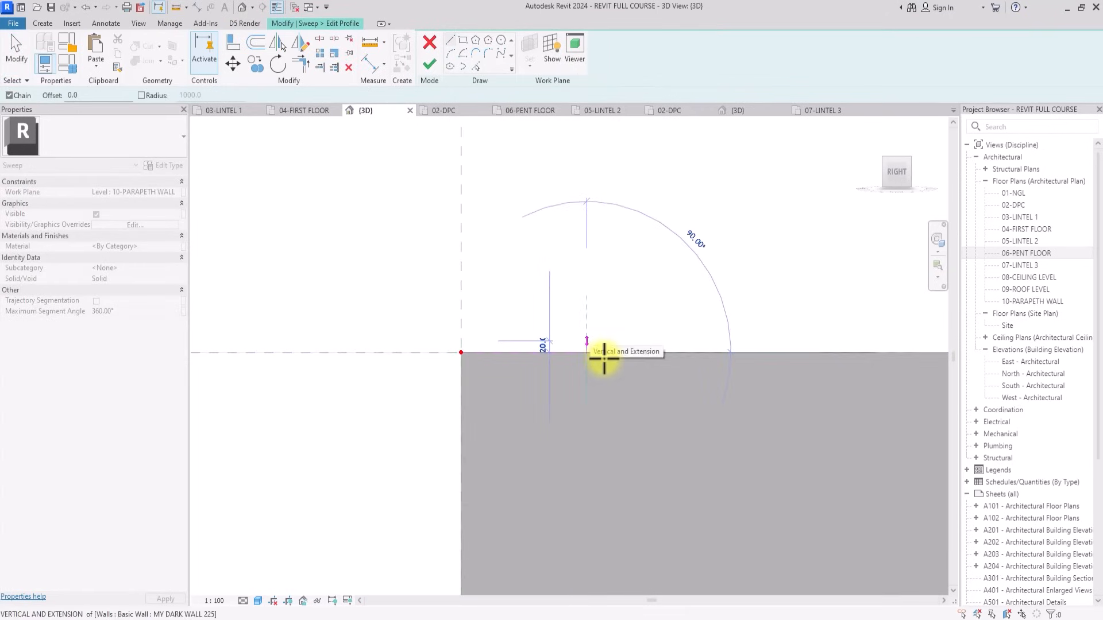
text(25)
key(Return)
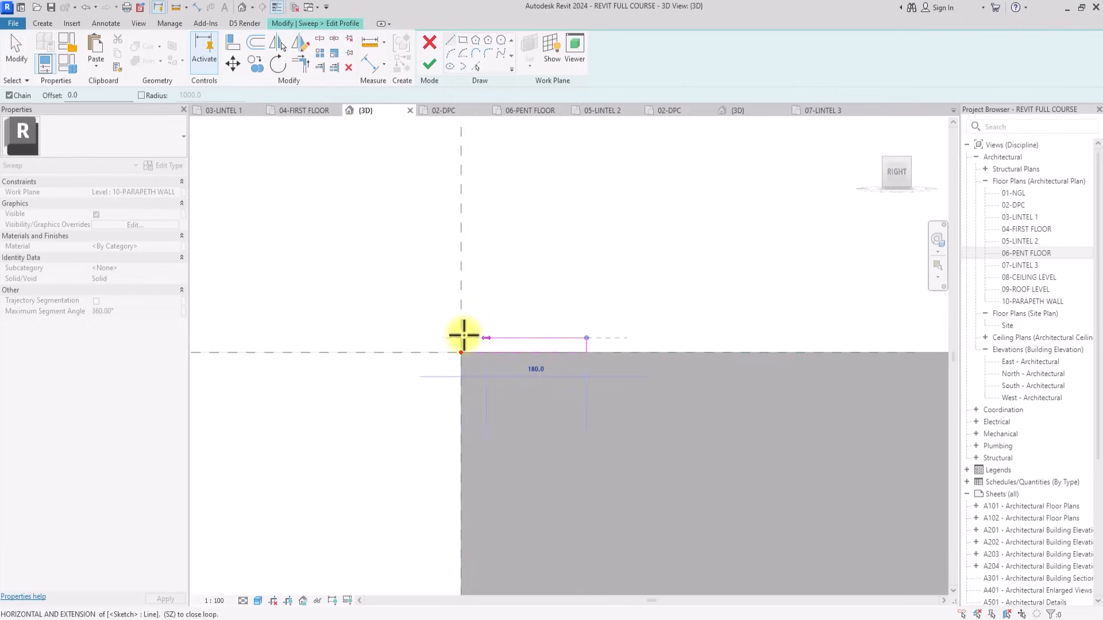
click(463, 335)
middle_drag(414, 360, 413, 326)
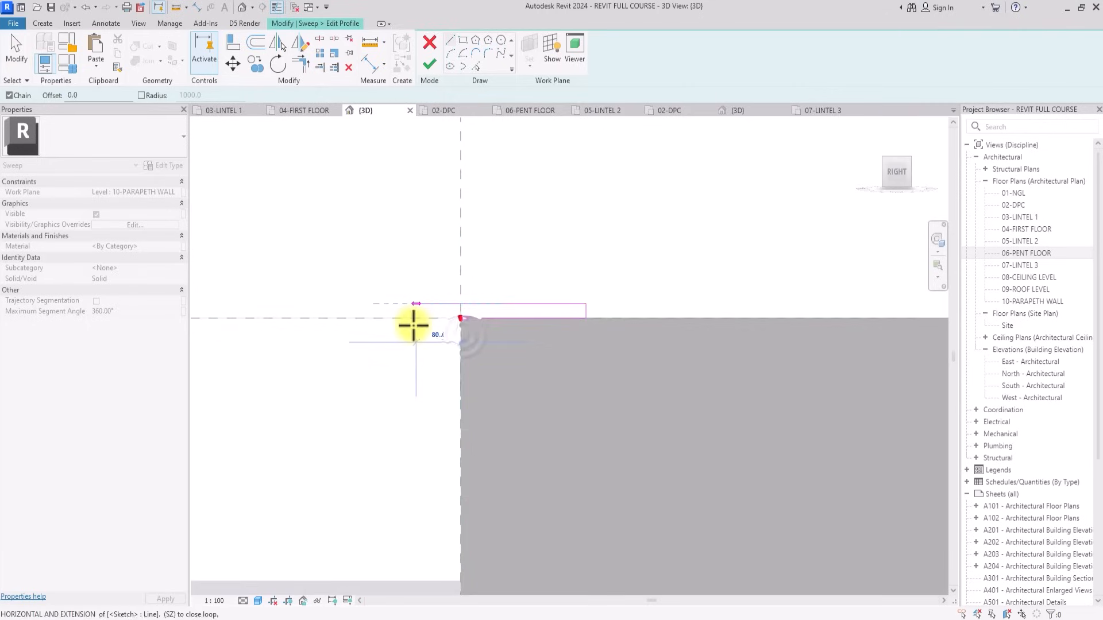
text(100)
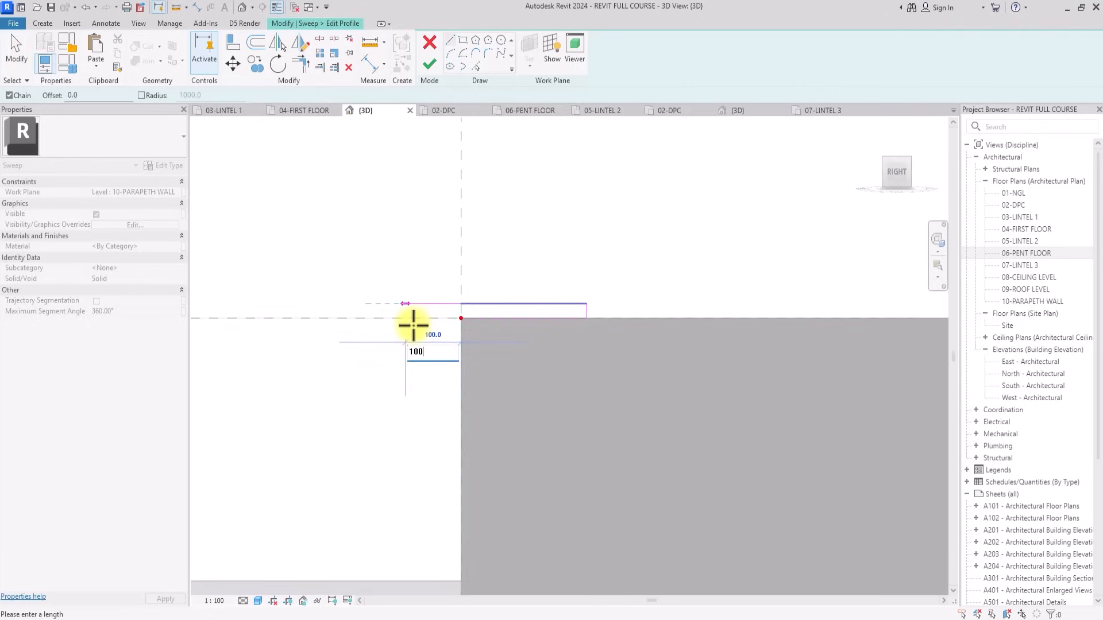
key(Return)
key(Escape)
Close the profile with lines 125 mm down the parapet's outer face, 50 mm outward, diagonally up, and vertically to the cap's overhanging end.
click(461, 320)
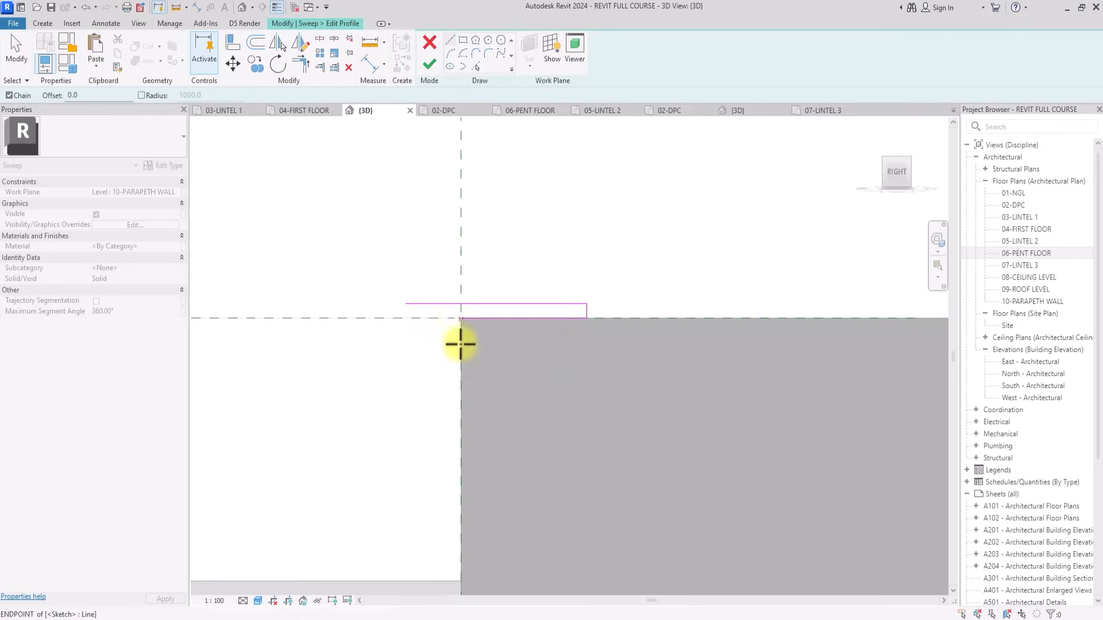
text(125)
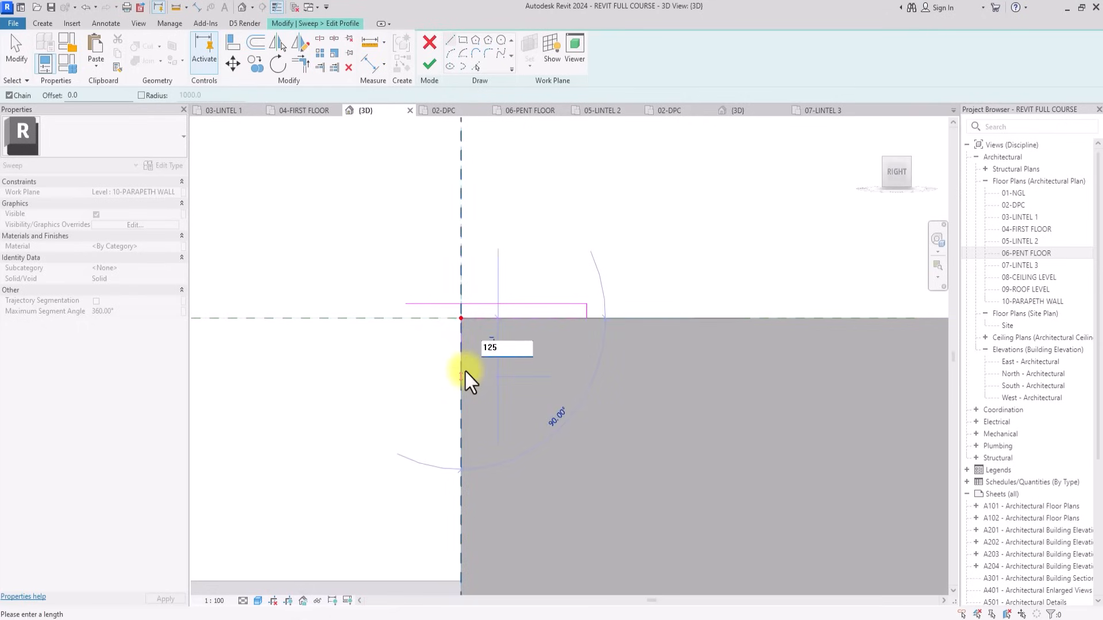
key(Return)
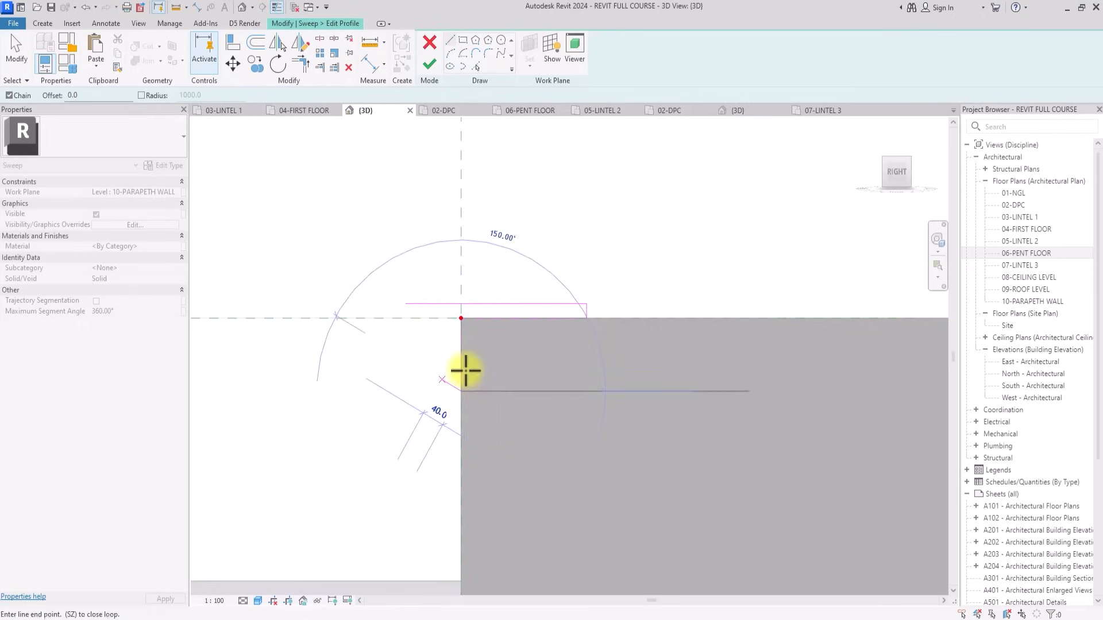
text(5)
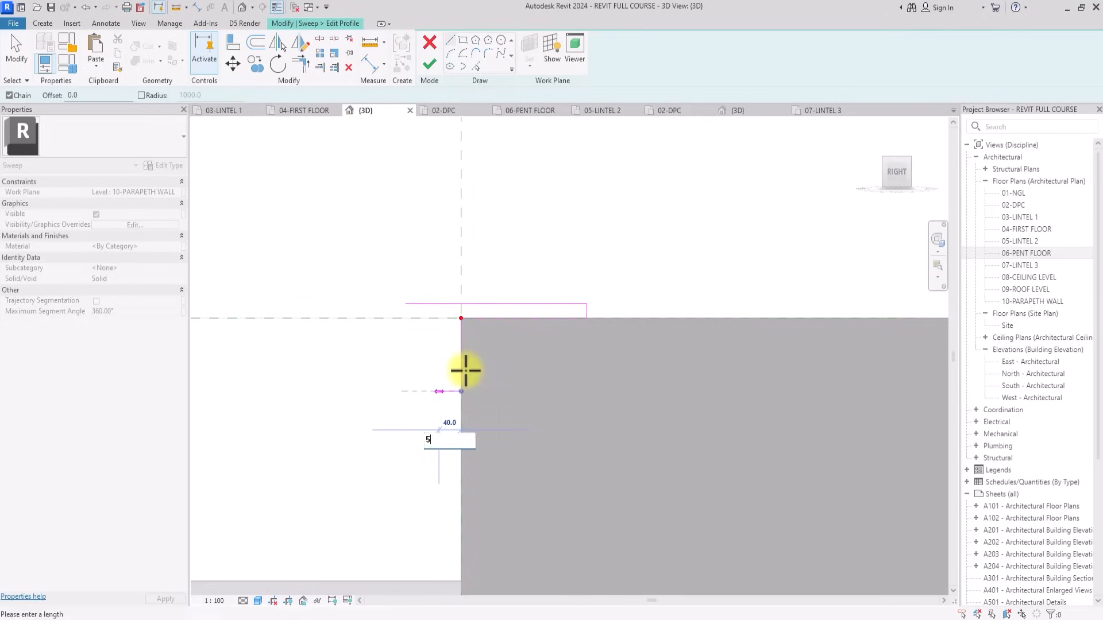
text(0)
key(Return)
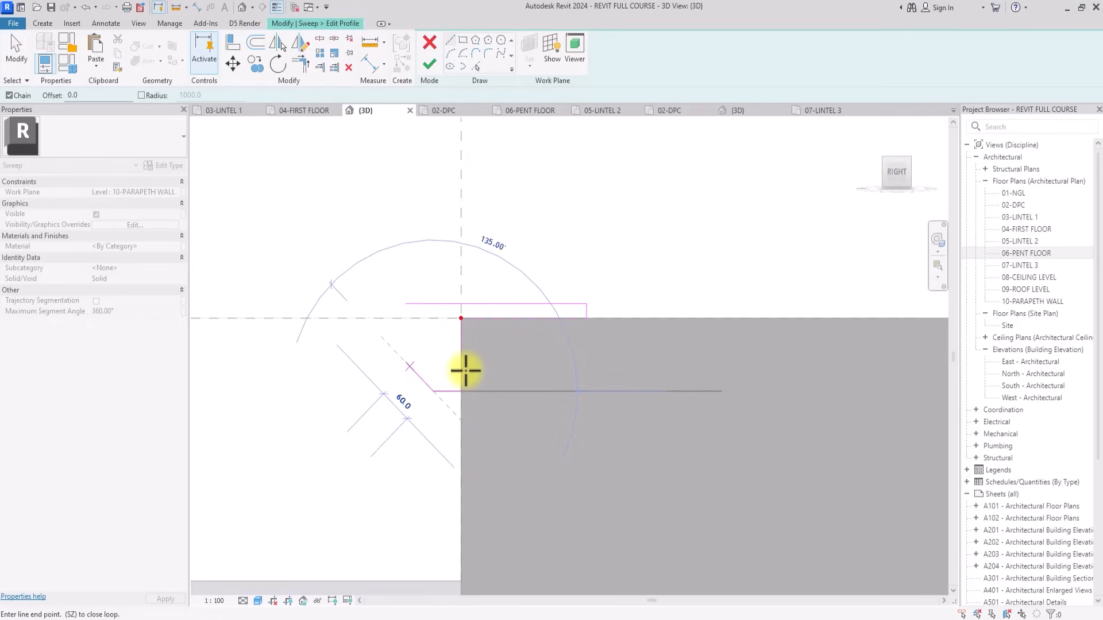
click(407, 361)
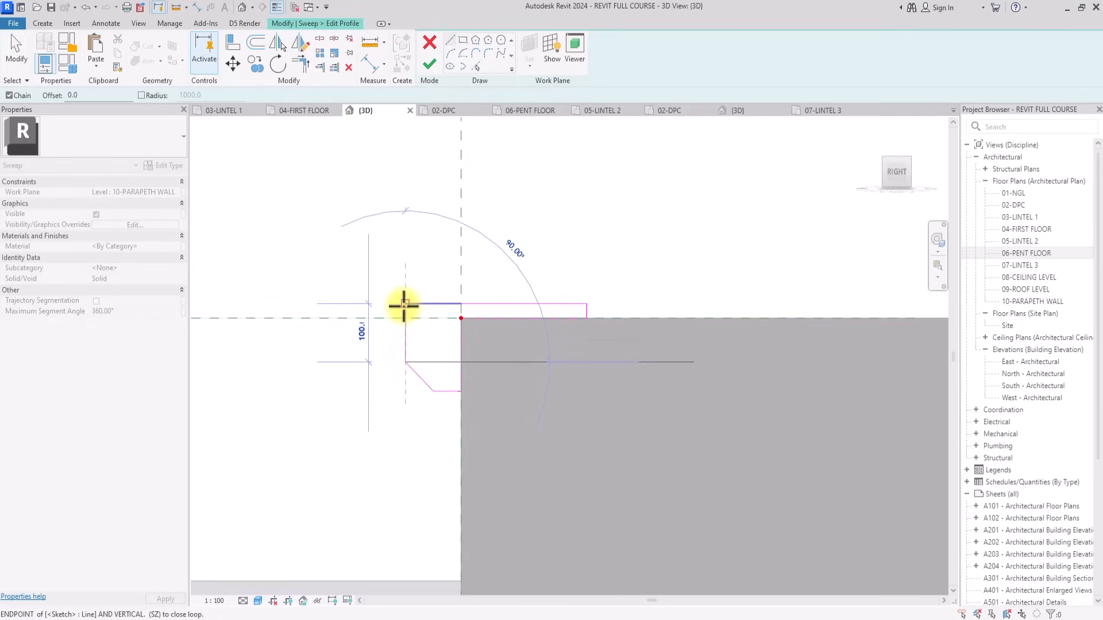
click(405, 304)
key(Escape)
scroll(423, 332, down, 4)
key(Escape)
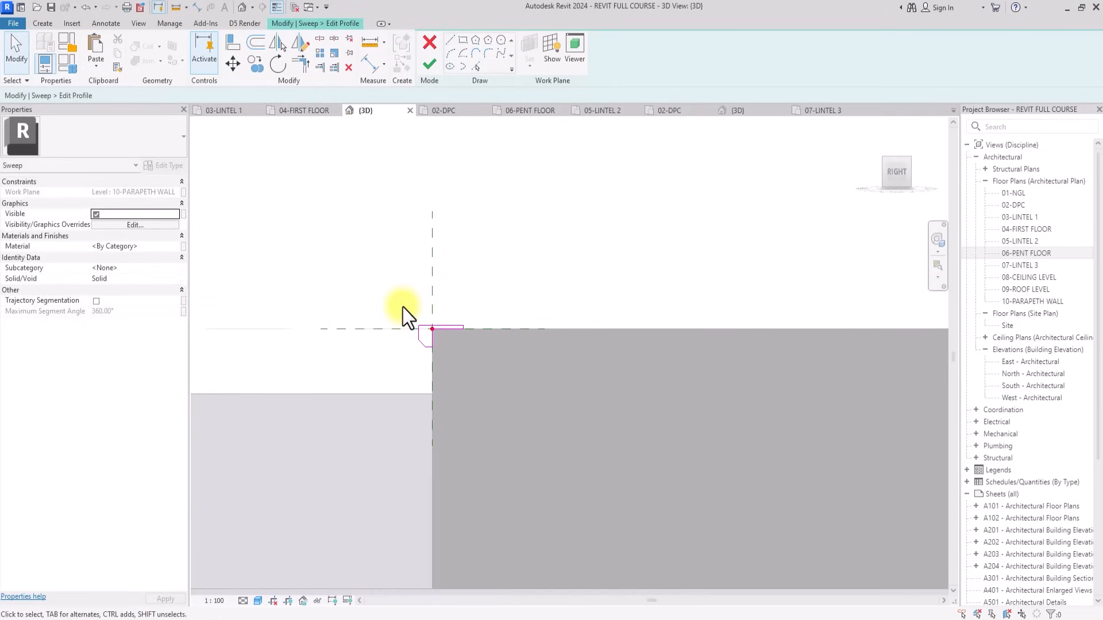
Assign the MY WHITE PLASTER material to the sweep, then finish its profile and the sweep.
click(175, 247)
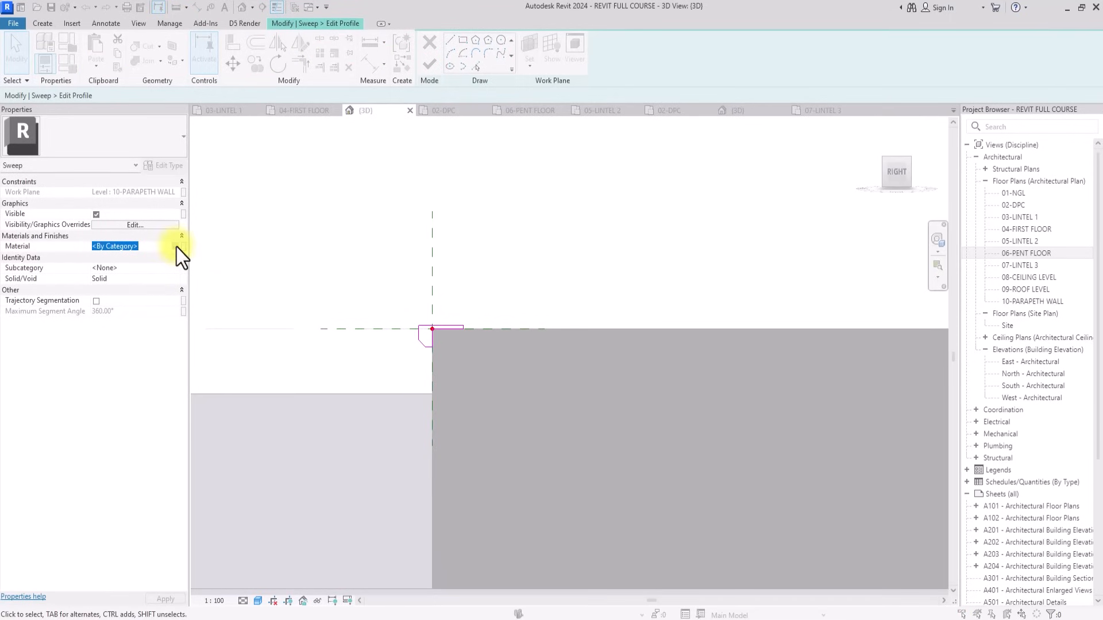
click(177, 247)
click(177, 247)
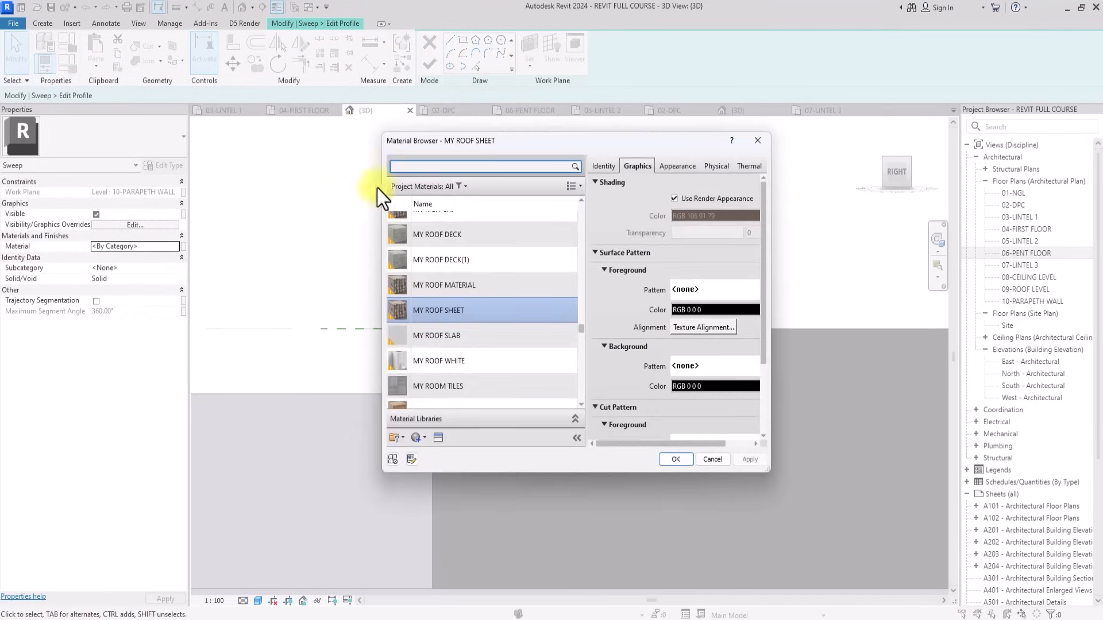
text(PL)
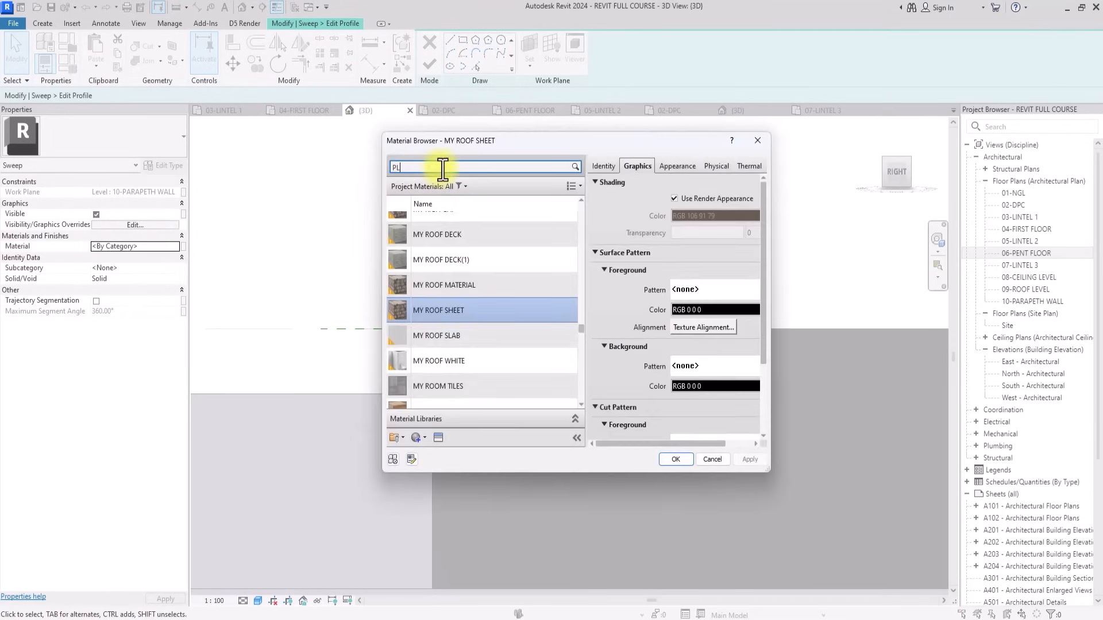
text(ASTER)
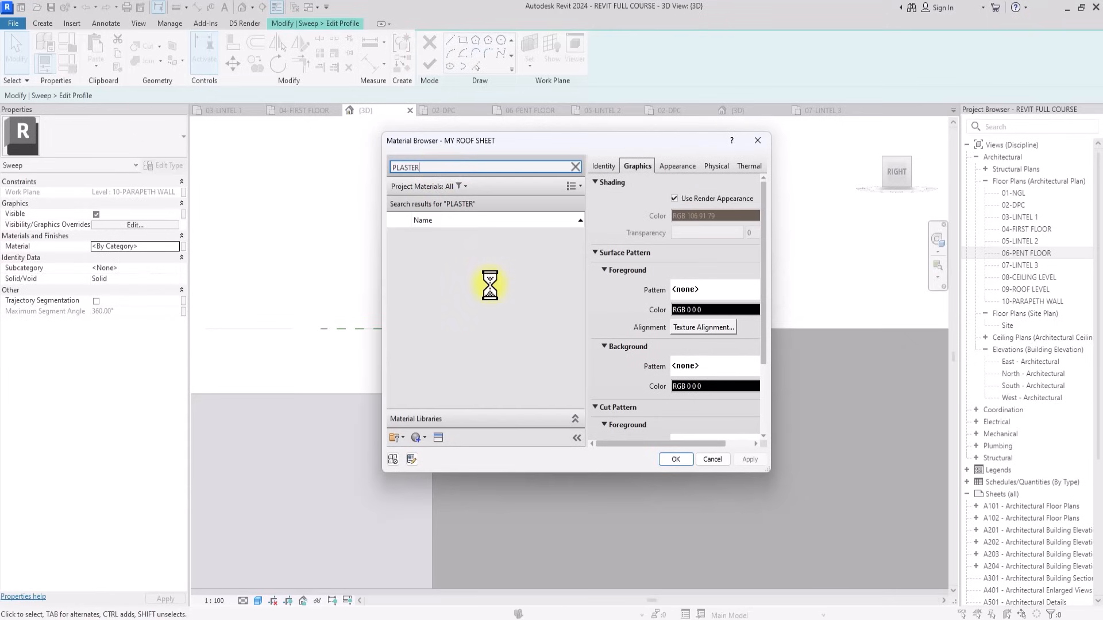
scroll(423, 350, up, 1)
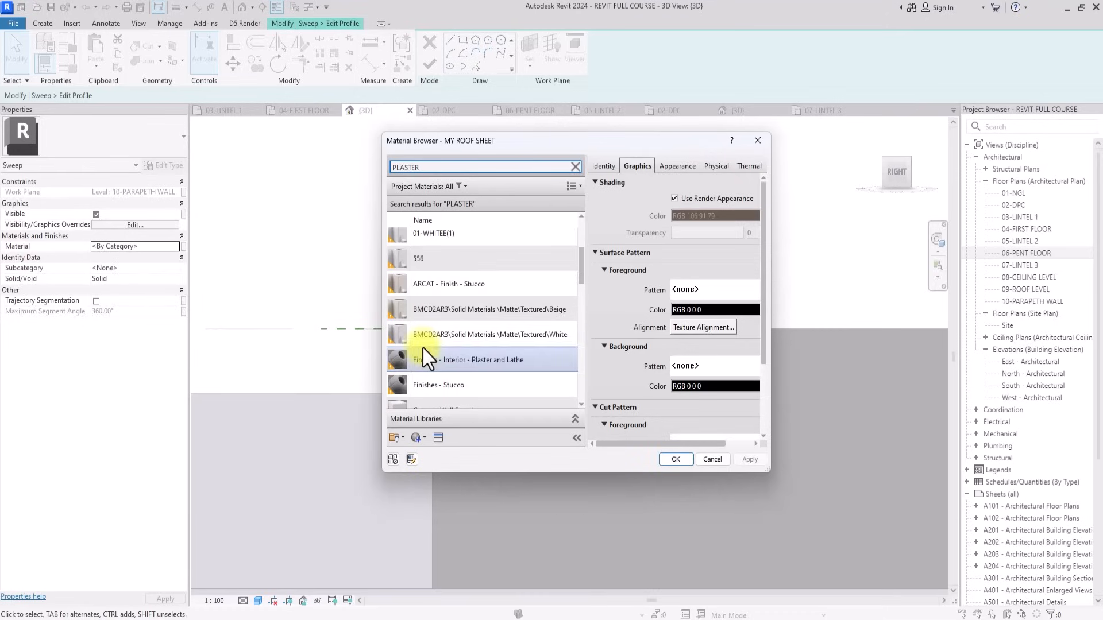
scroll(425, 301, down, 8)
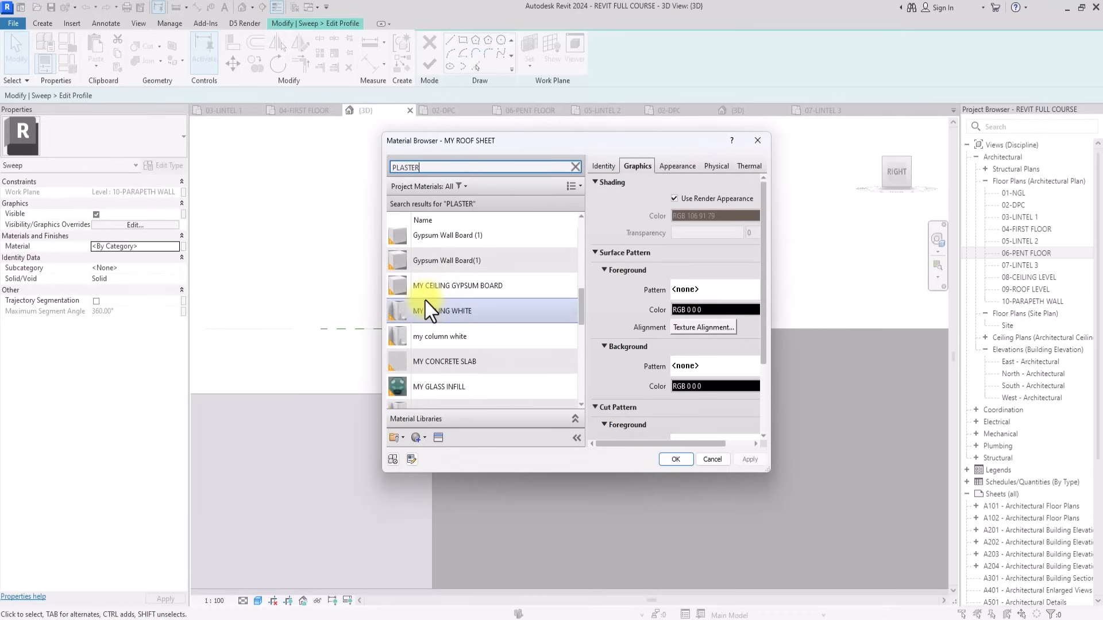
scroll(425, 301, up, 2)
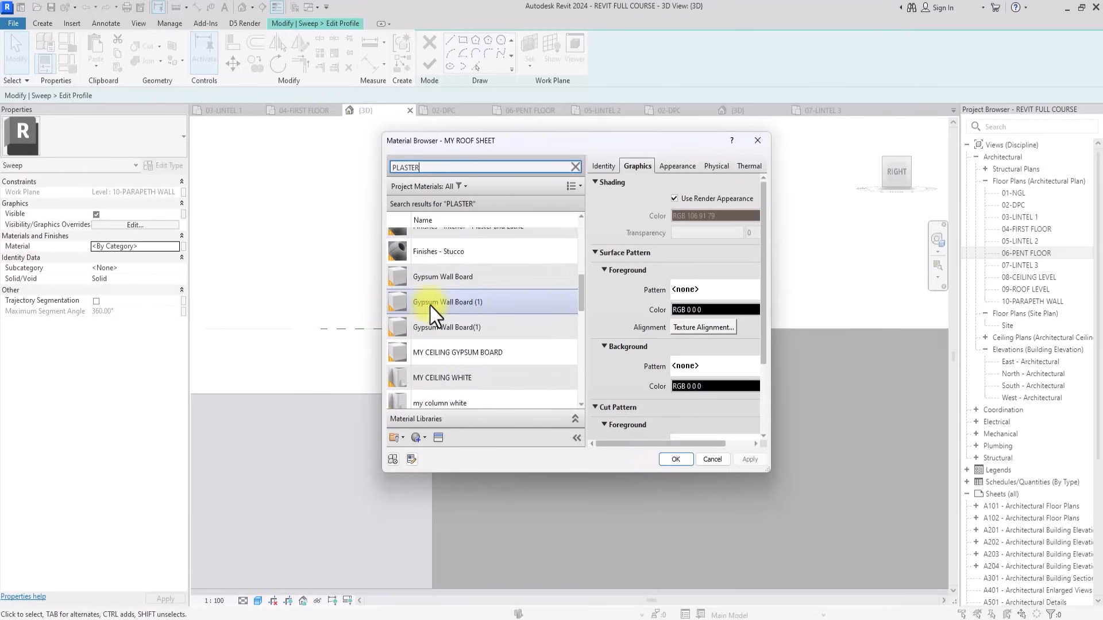
scroll(430, 306, down, 5)
click(491, 259)
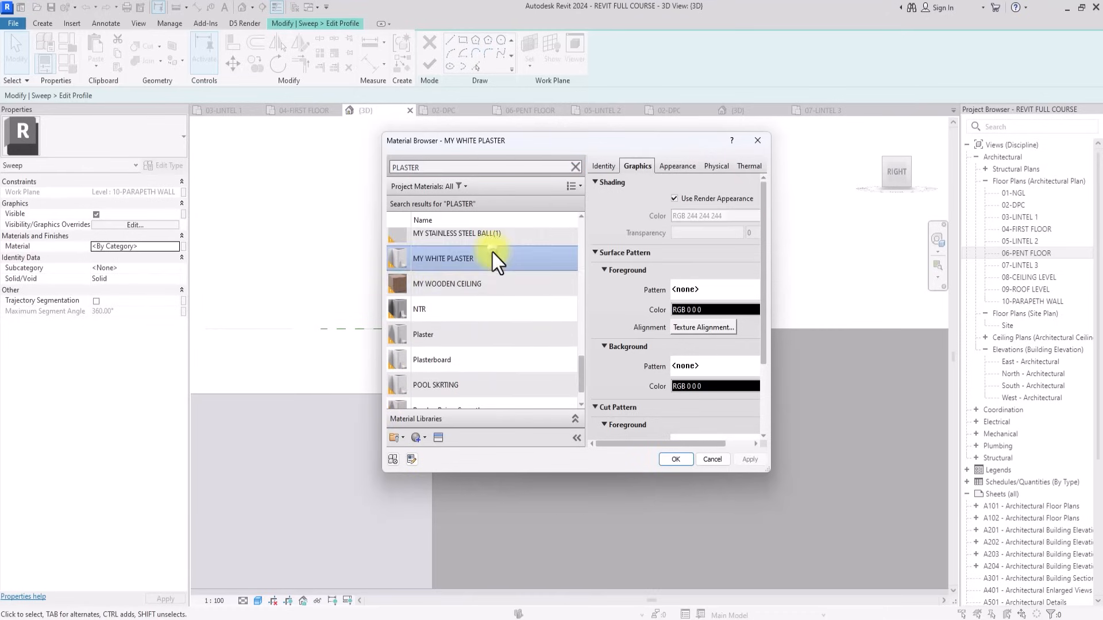
click(667, 458)
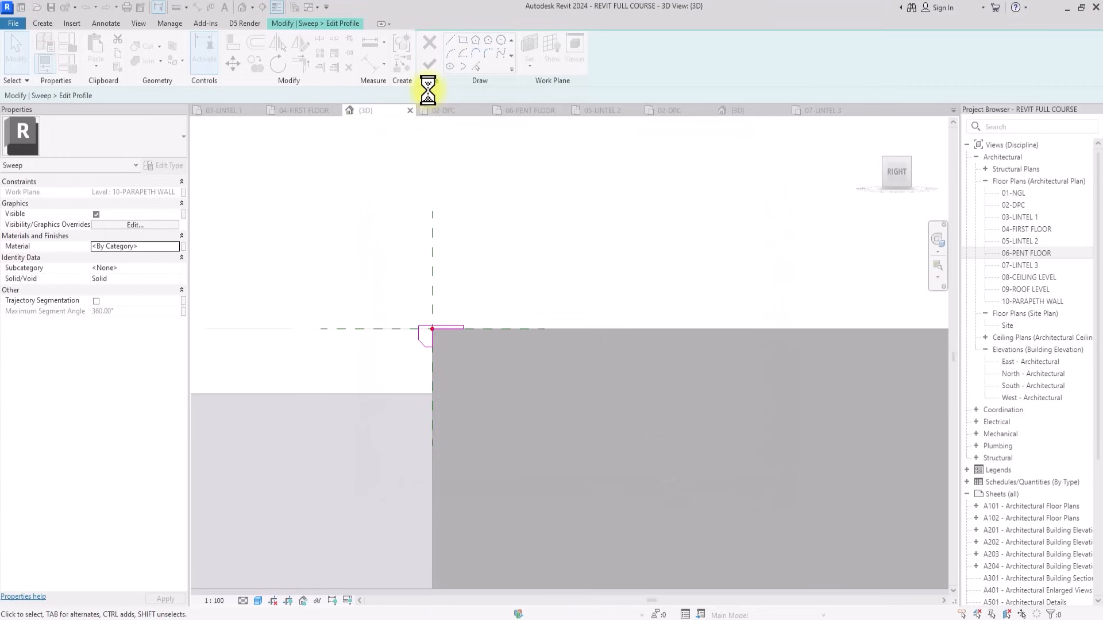
click(431, 67)
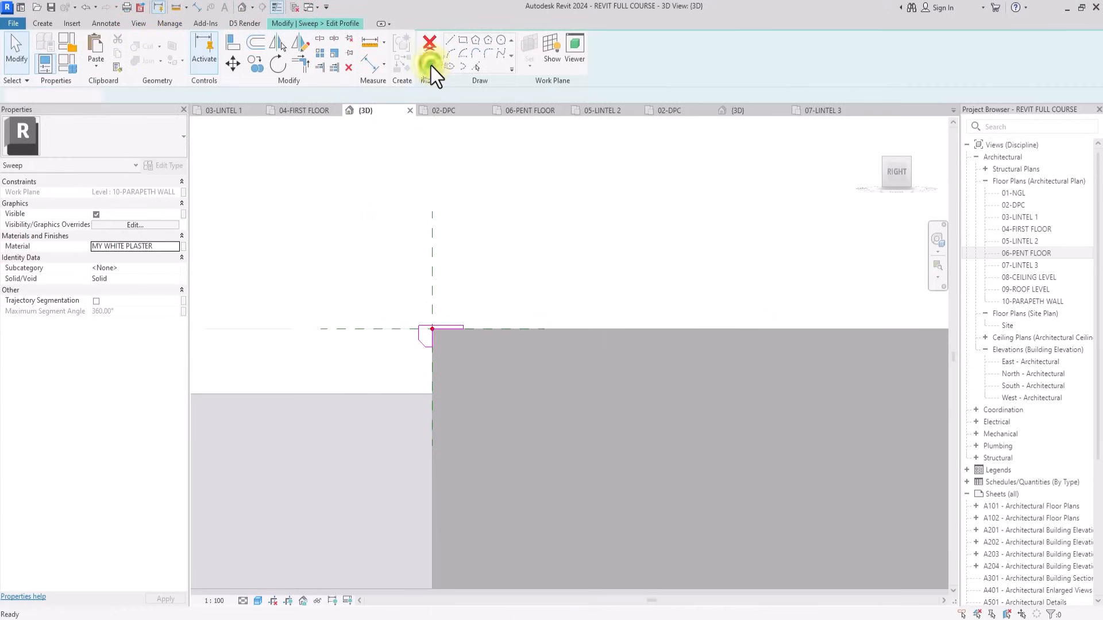
click(429, 67)
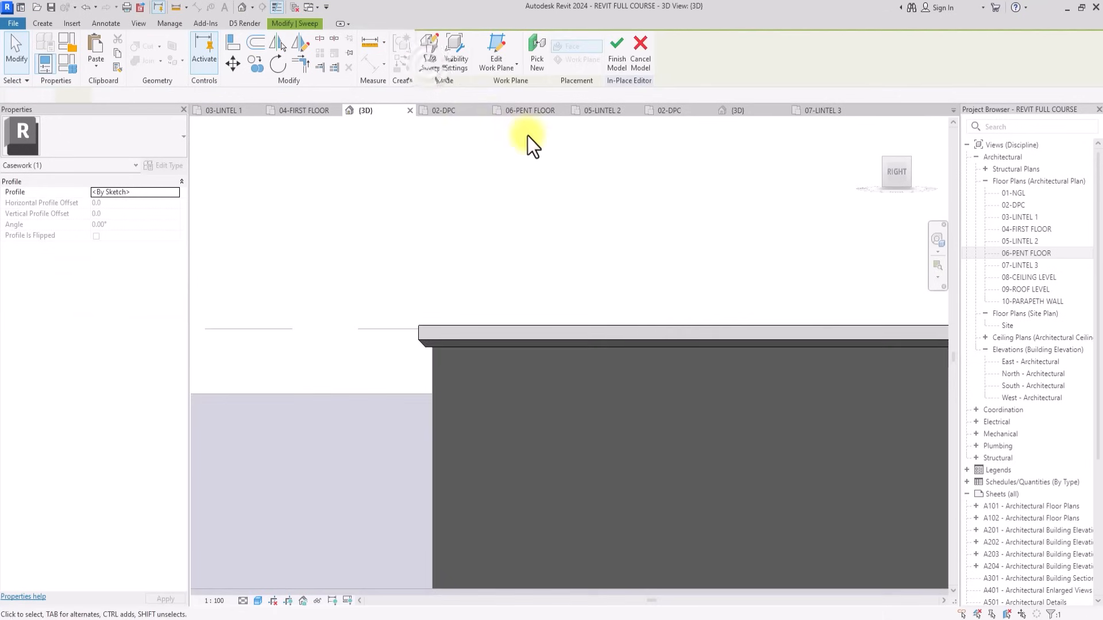
In the top view, copy the finished parapet coping sweep to the west side of the roof.
click(896, 172)
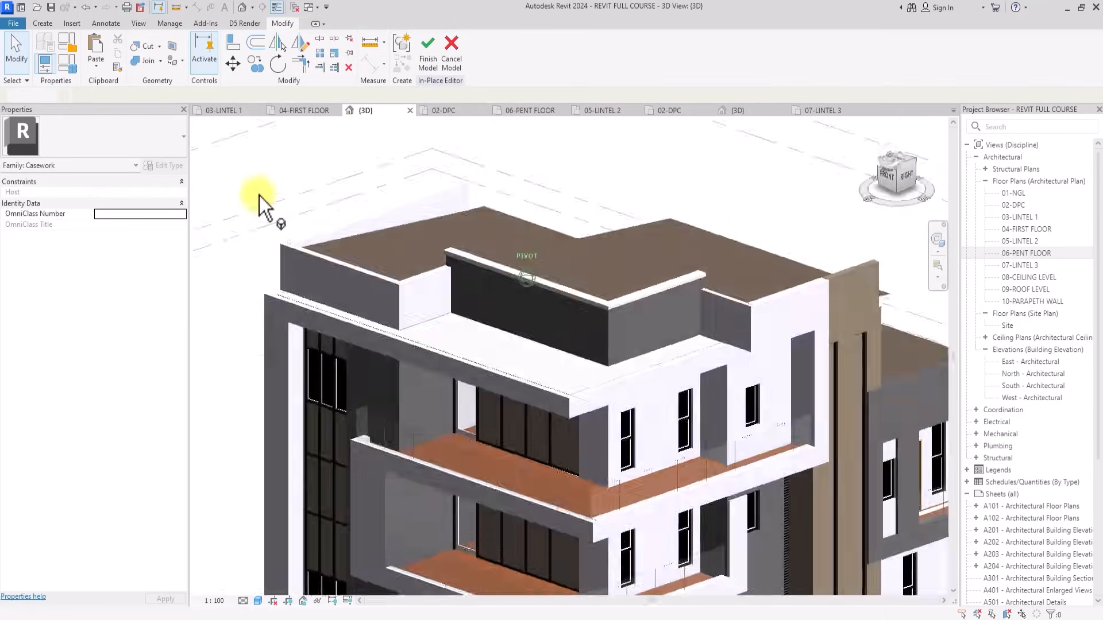
scroll(356, 175, up, 2)
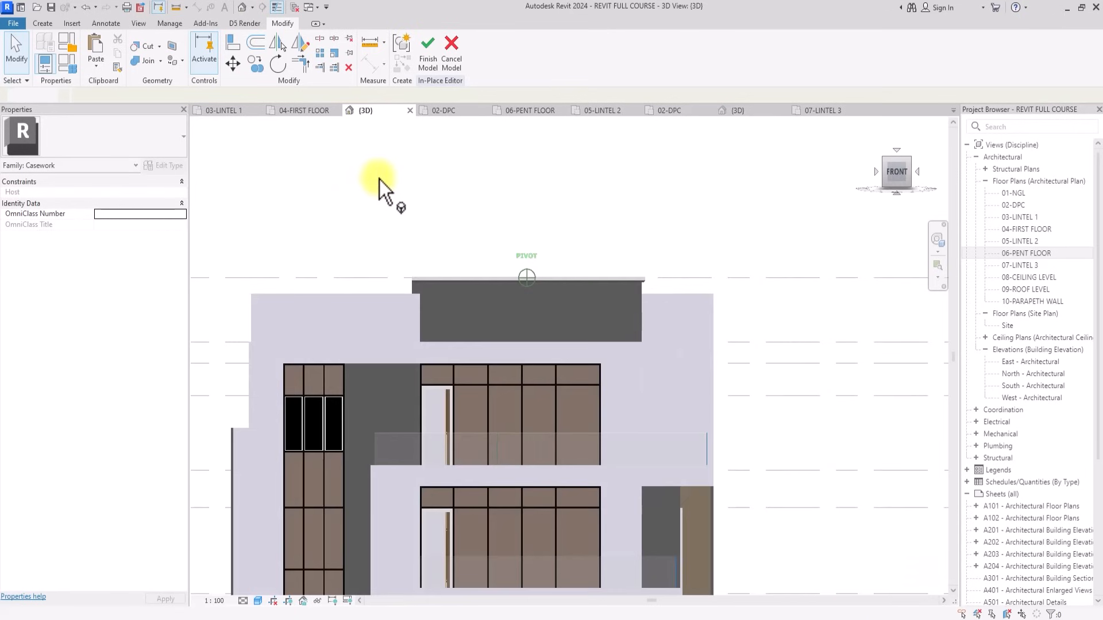
click(448, 285)
drag(896, 172, 822, 240)
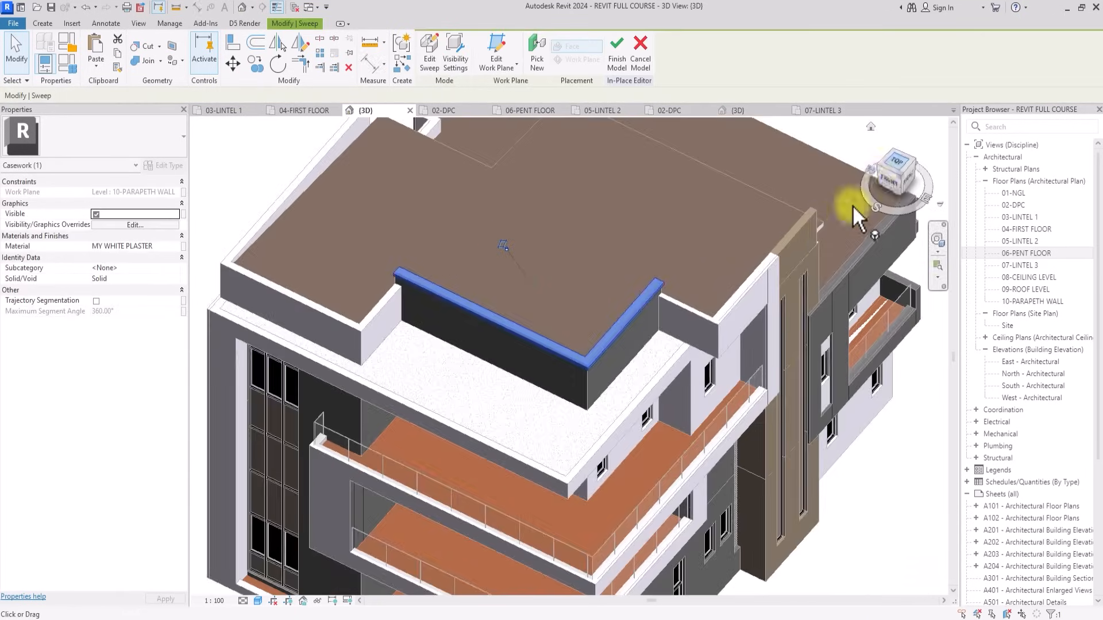
drag(894, 161, 860, 177)
click(865, 178)
scroll(468, 397, down, 3)
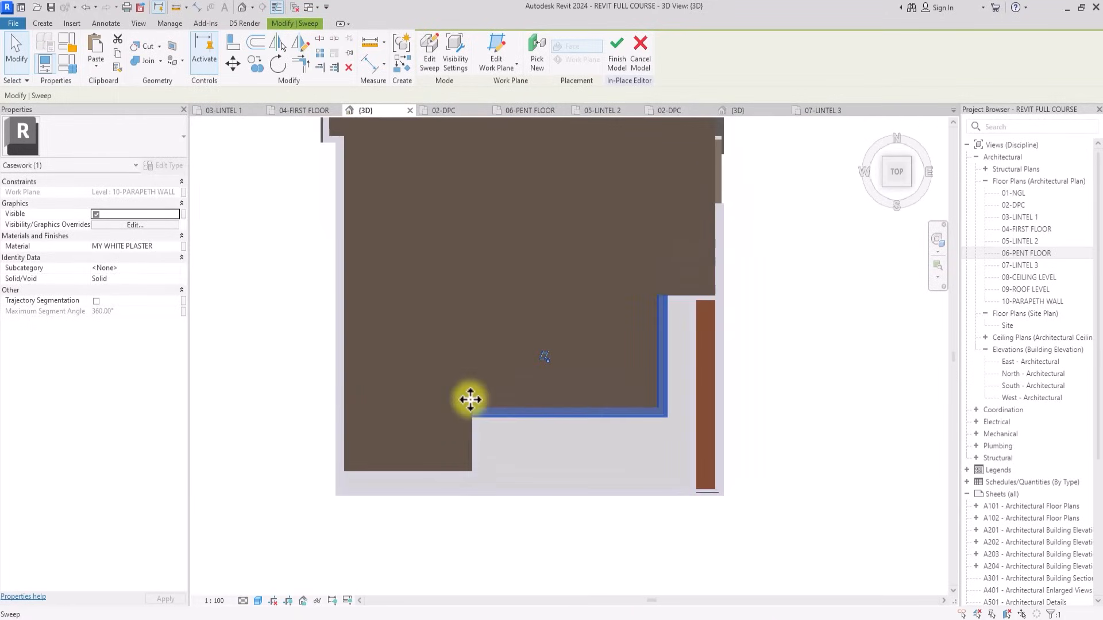
click(257, 65)
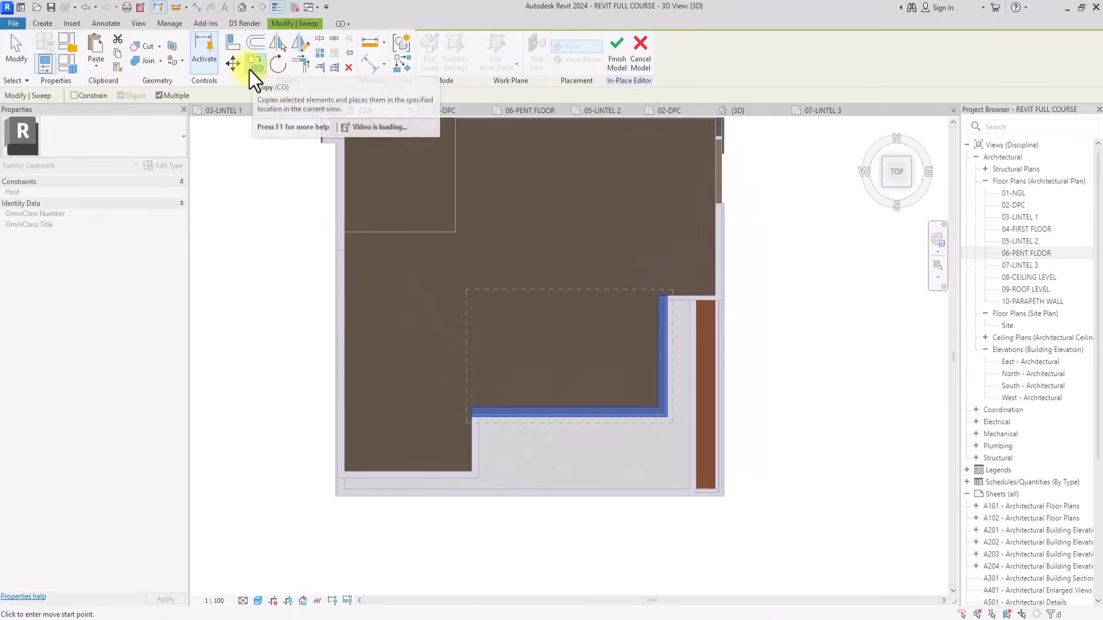
click(320, 278)
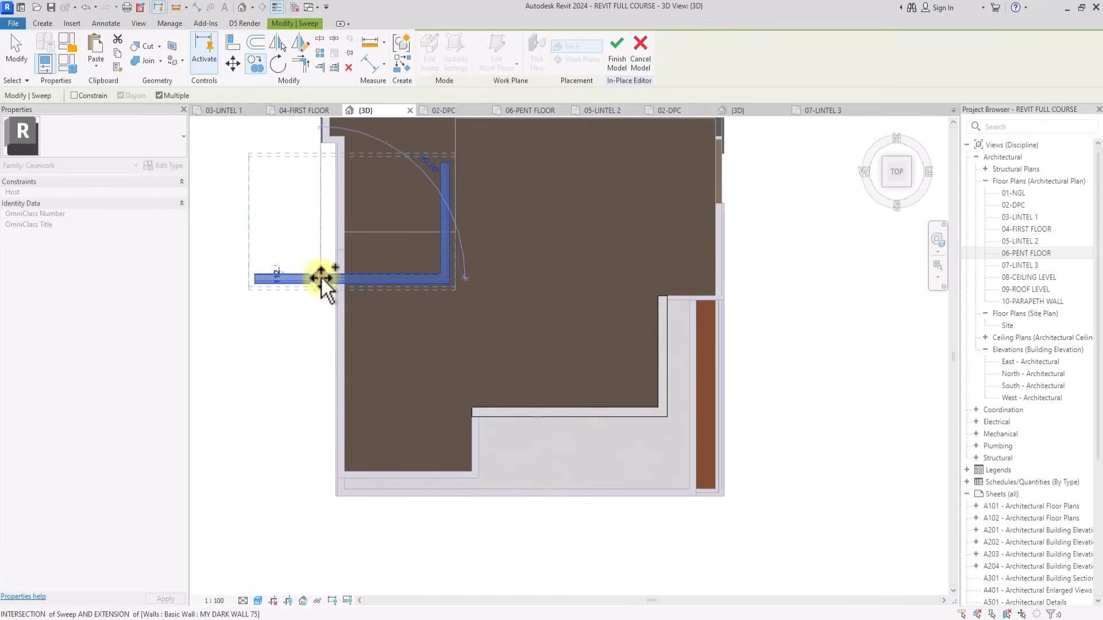
middle_drag(321, 278, 428, 354)
key(Escape)
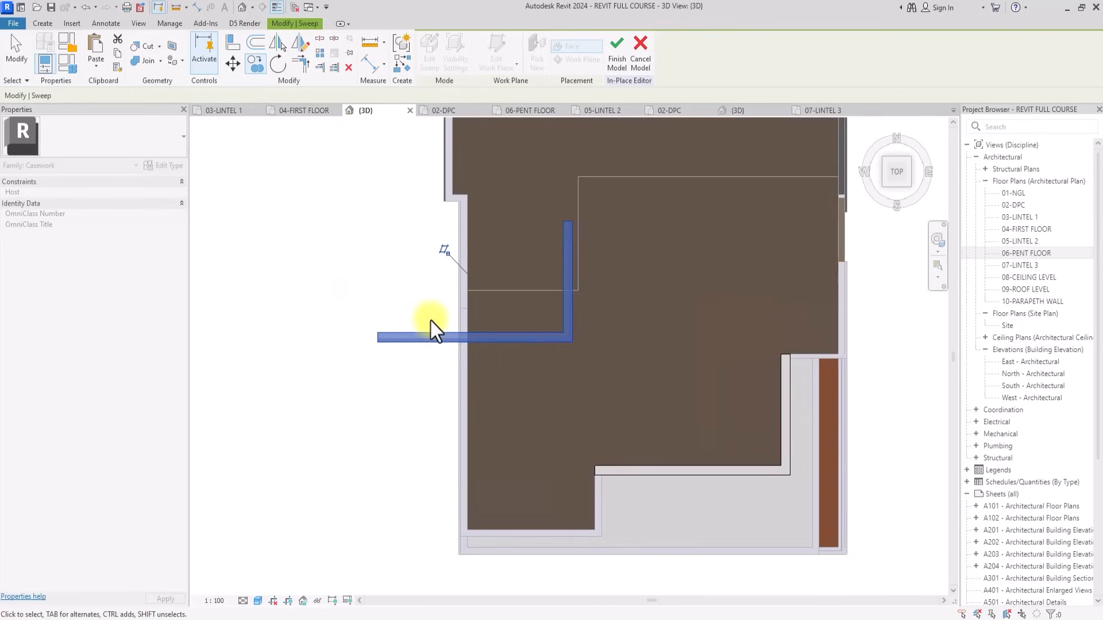
Edit the copied sweep's path and set its work plane to the top face of the west white parapet wall.
click(480, 338)
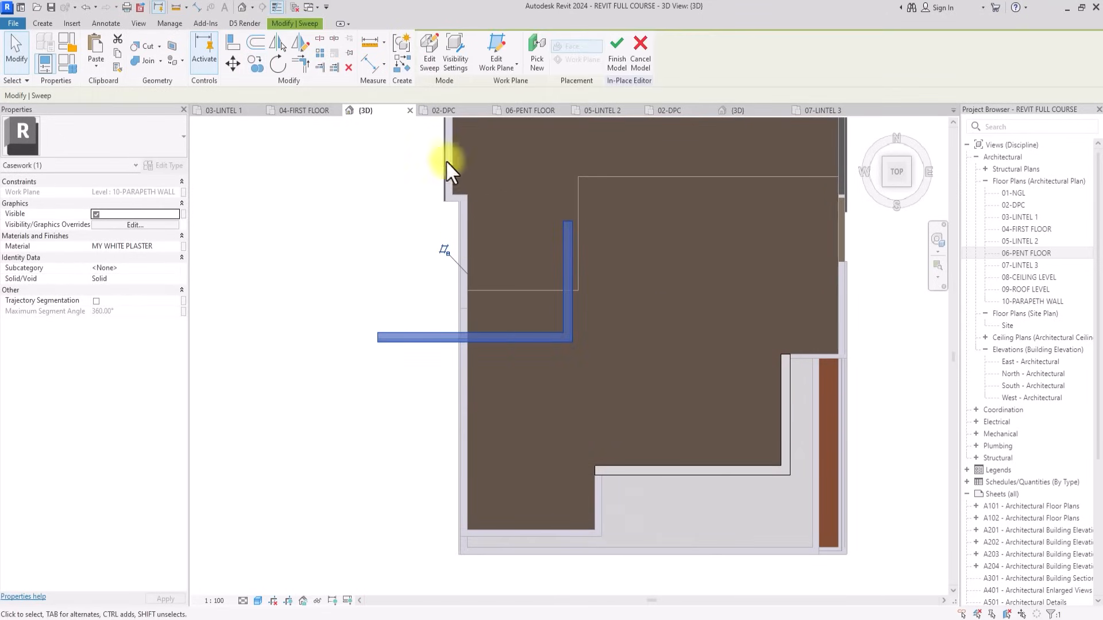
click(429, 64)
click(483, 329)
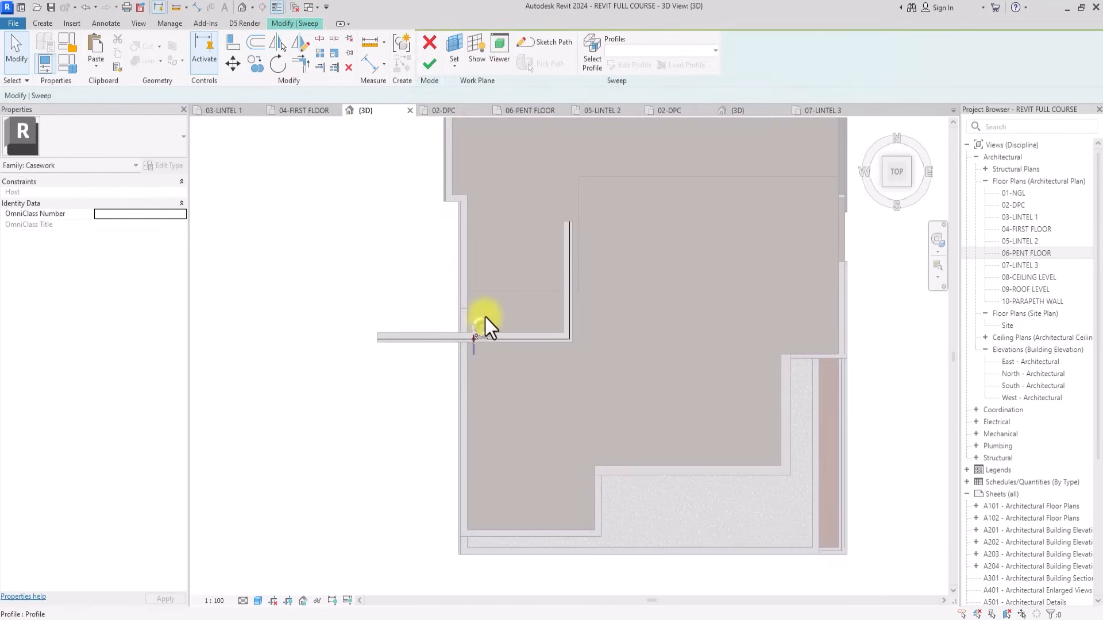
click(545, 42)
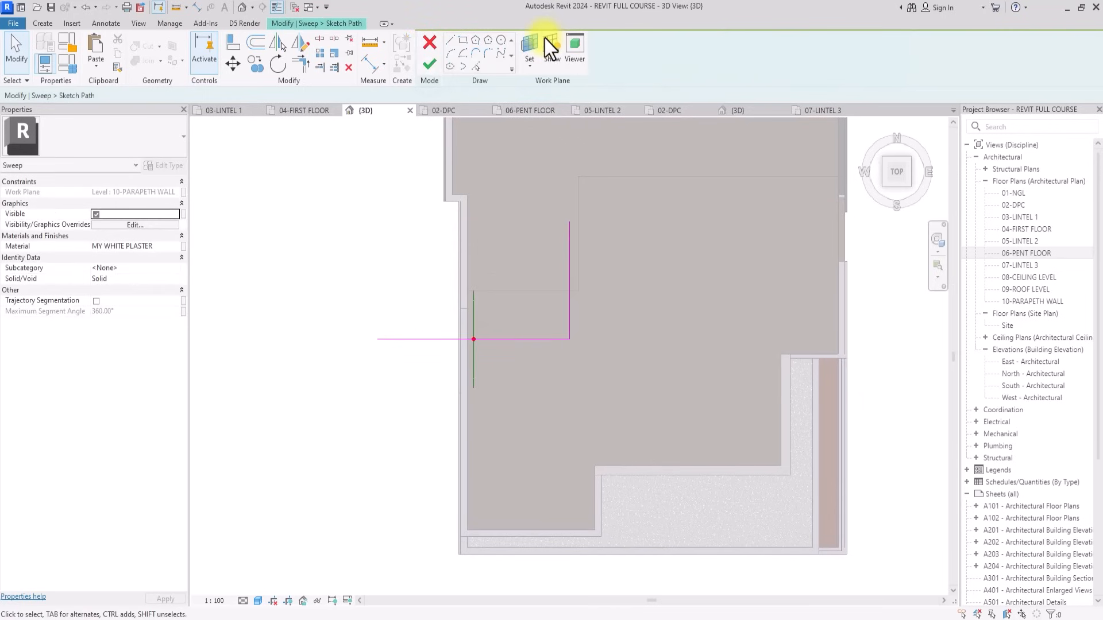
drag(898, 178, 922, 122)
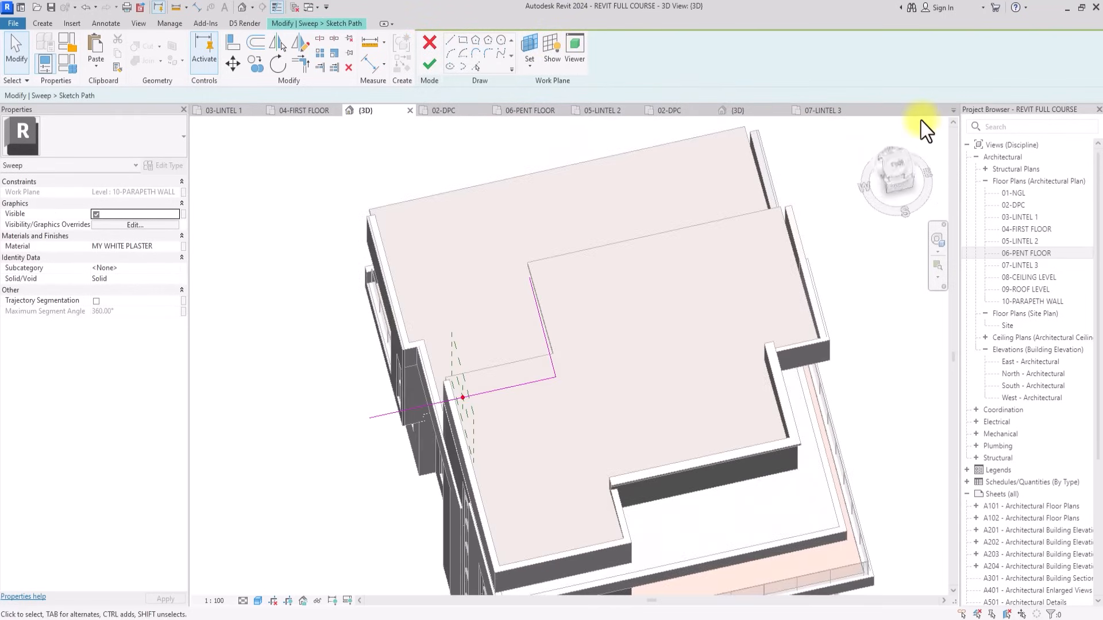
click(529, 62)
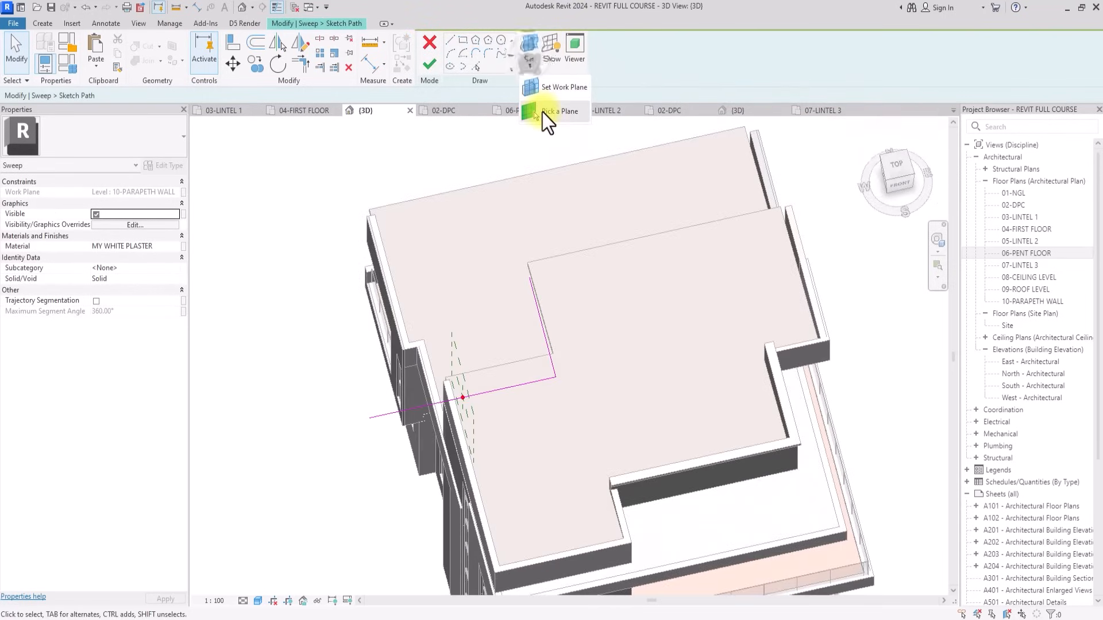
click(534, 111)
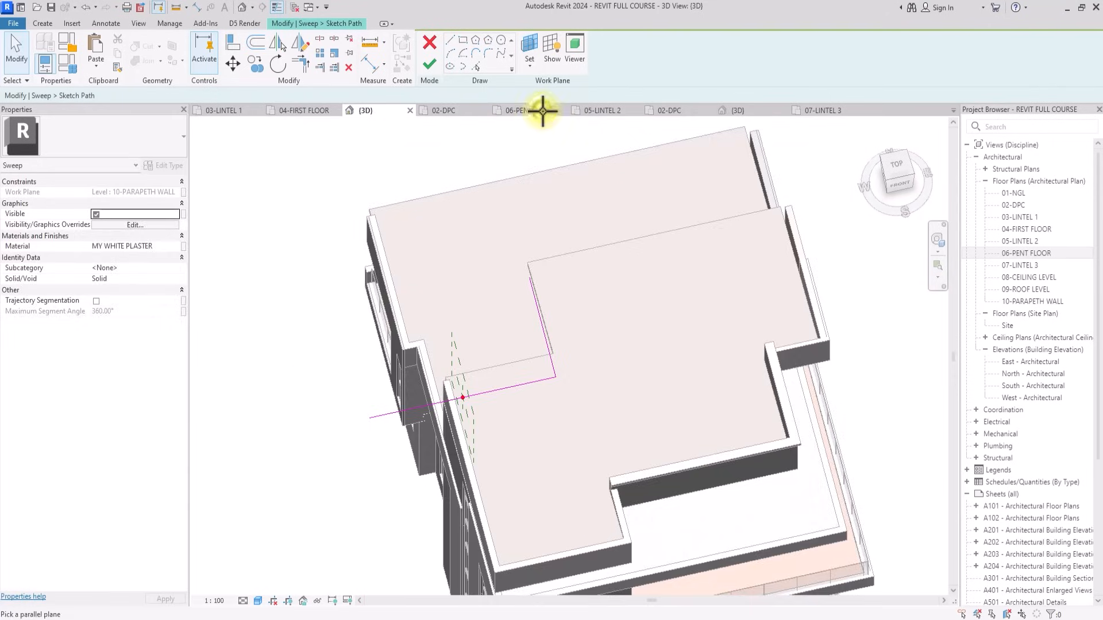
scroll(530, 140, up, 4)
scroll(459, 354, up, 3)
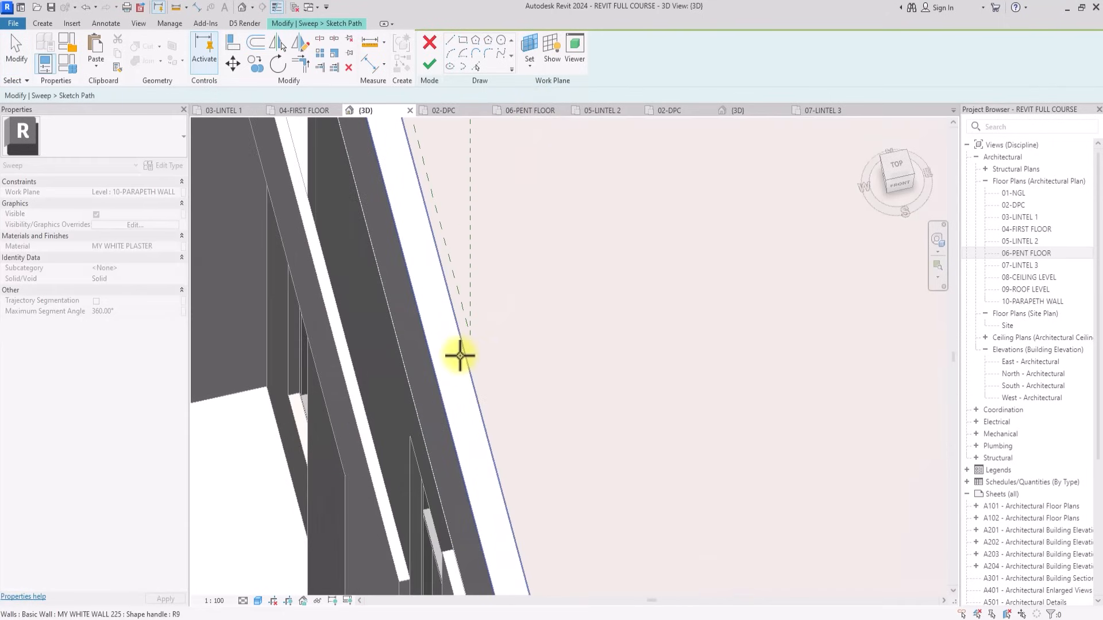
click(460, 356)
scroll(459, 356, down, 5)
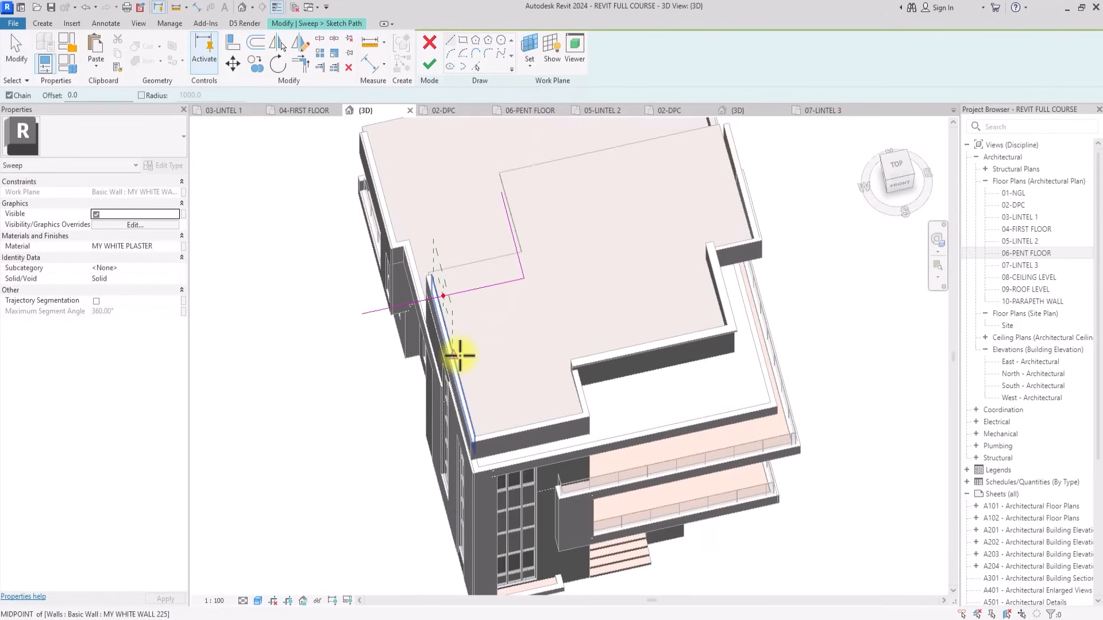
In the top view, move the path's horizontal line onto the front white parapet's outer edge and bring its free end to the west outer corner.
click(894, 166)
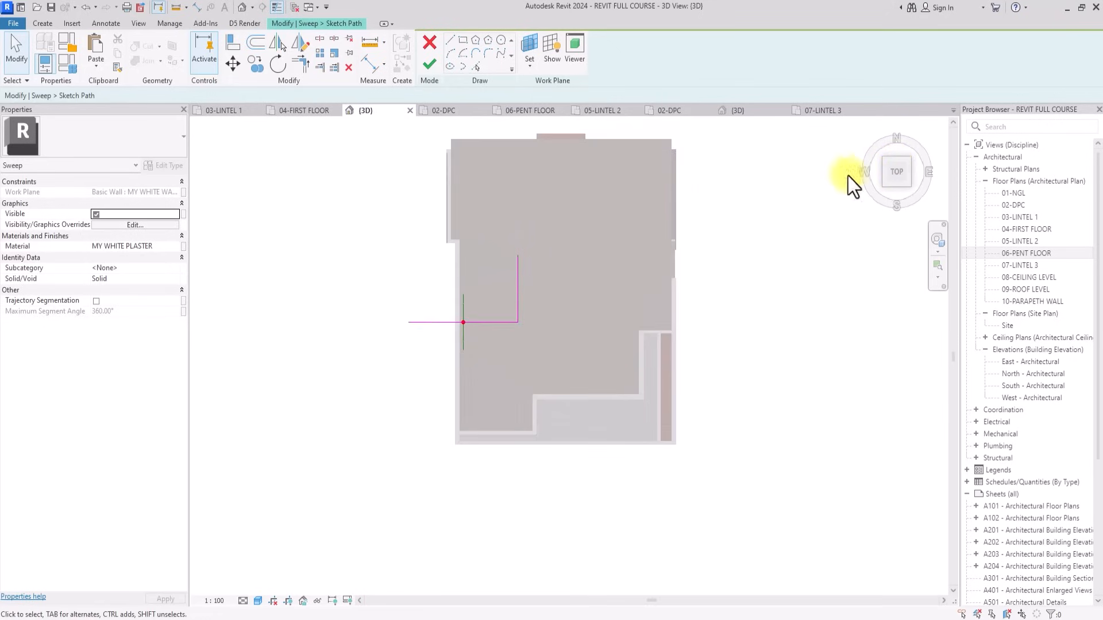
scroll(543, 233, up, 4)
click(488, 248)
drag(456, 444, 415, 447)
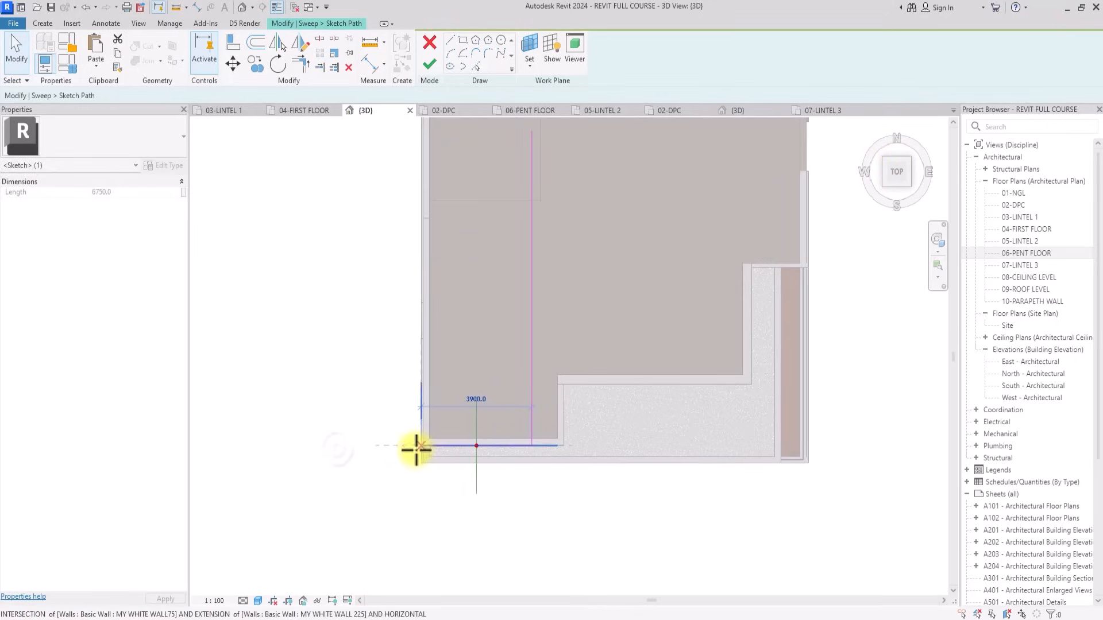
scroll(423, 454, up, 3)
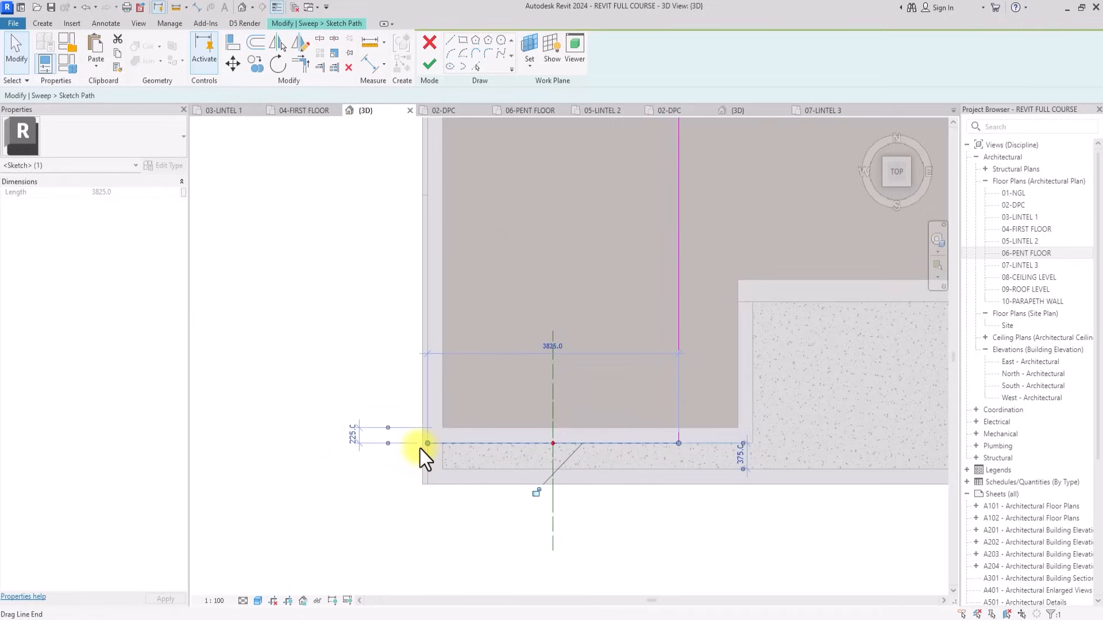
scroll(421, 450, down, 2)
Move the path's vertical line to the white return wall's outer face and shorten it to 2150 mm, ending at the dark parapet.
click(606, 354)
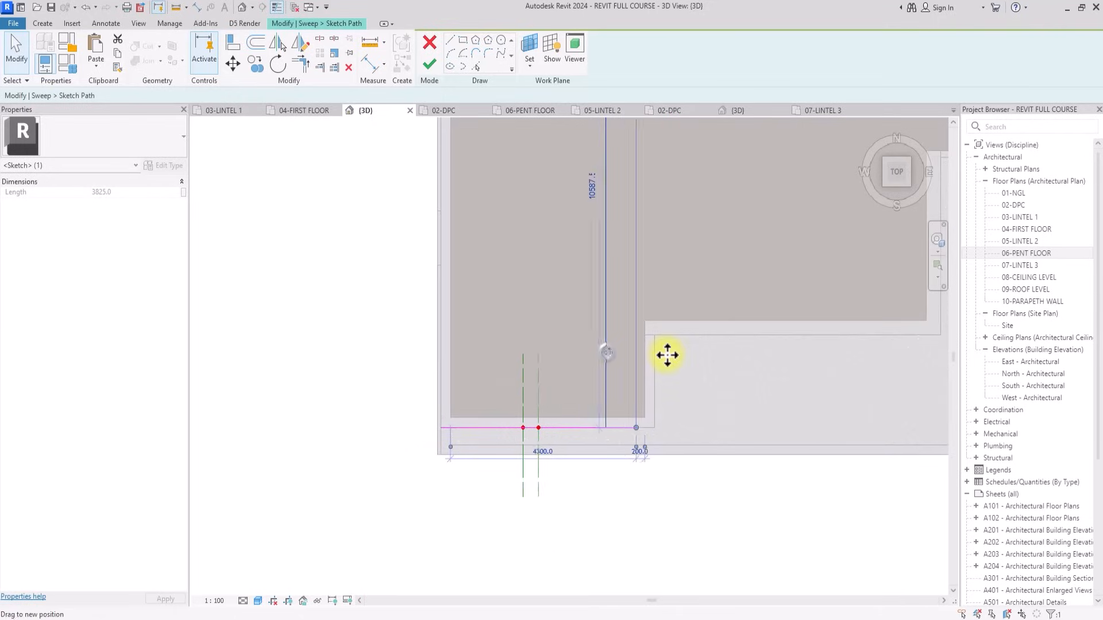
scroll(659, 353, up, 2)
scroll(654, 344, down, 2)
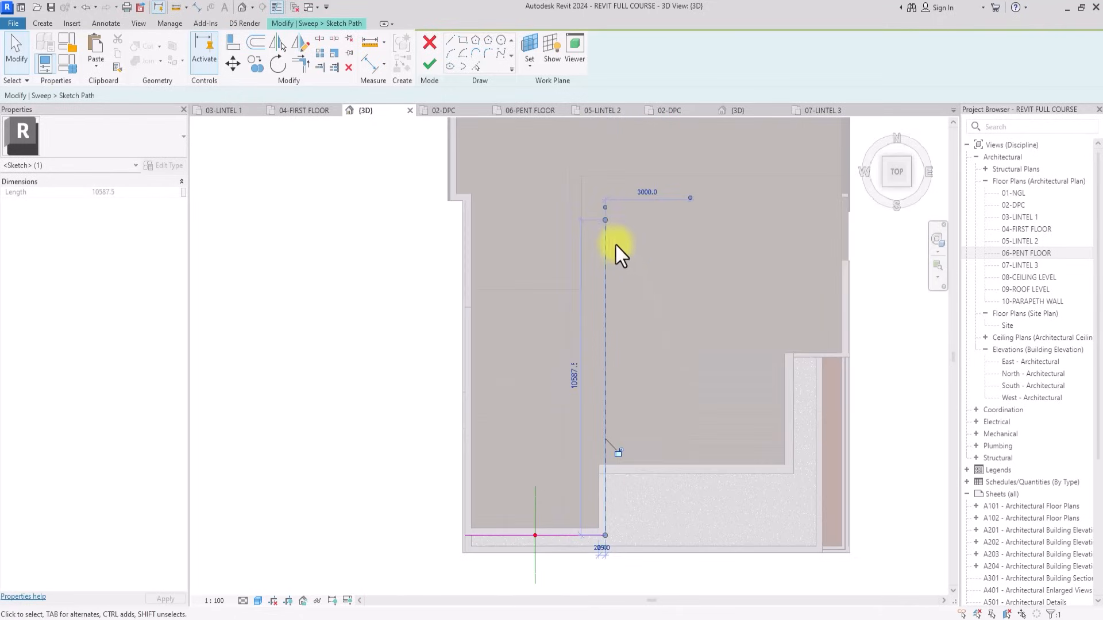
drag(605, 240, 608, 470)
scroll(610, 472, up, 2)
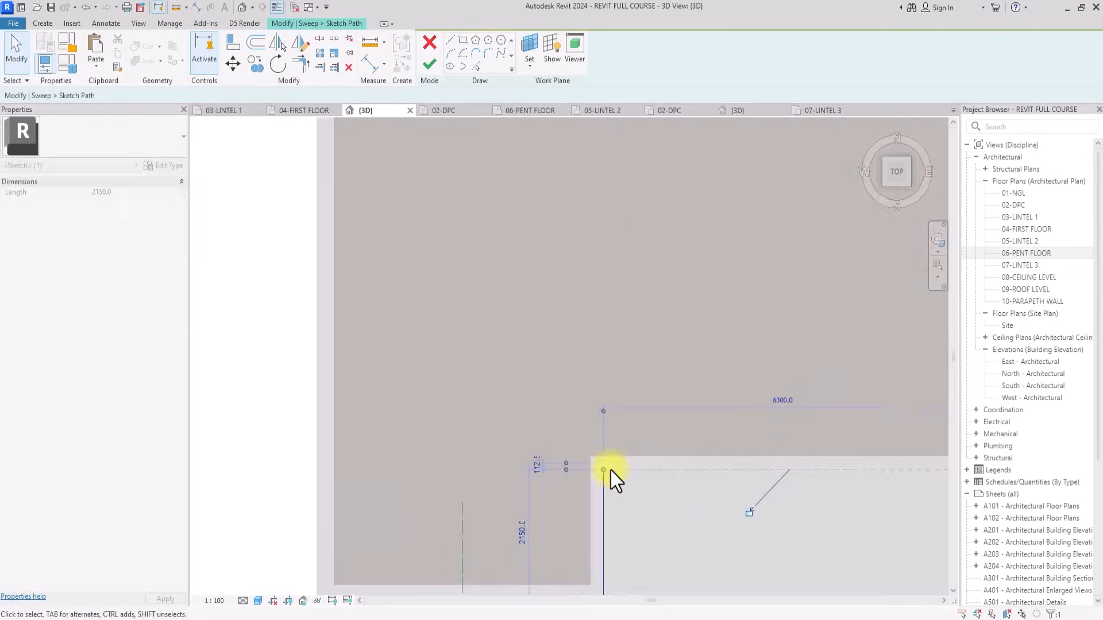
scroll(606, 456, down, 2)
Draw a path line about 7650 mm long on the west white parapet's outer edge, ending at the front corner, and finish the sweep.
click(451, 40)
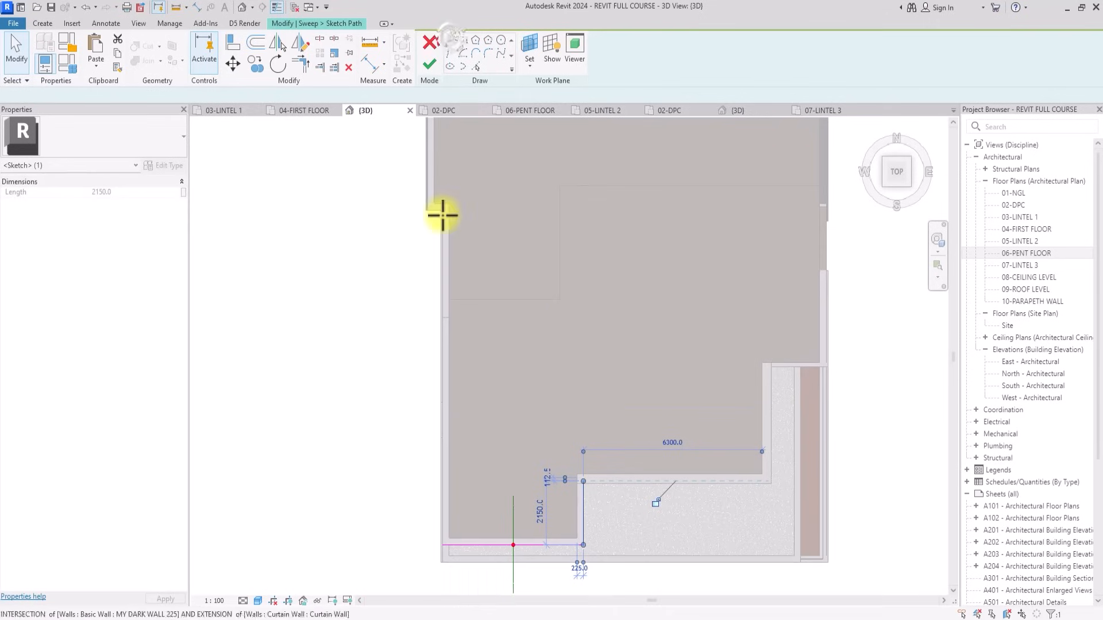
scroll(442, 217, up, 3)
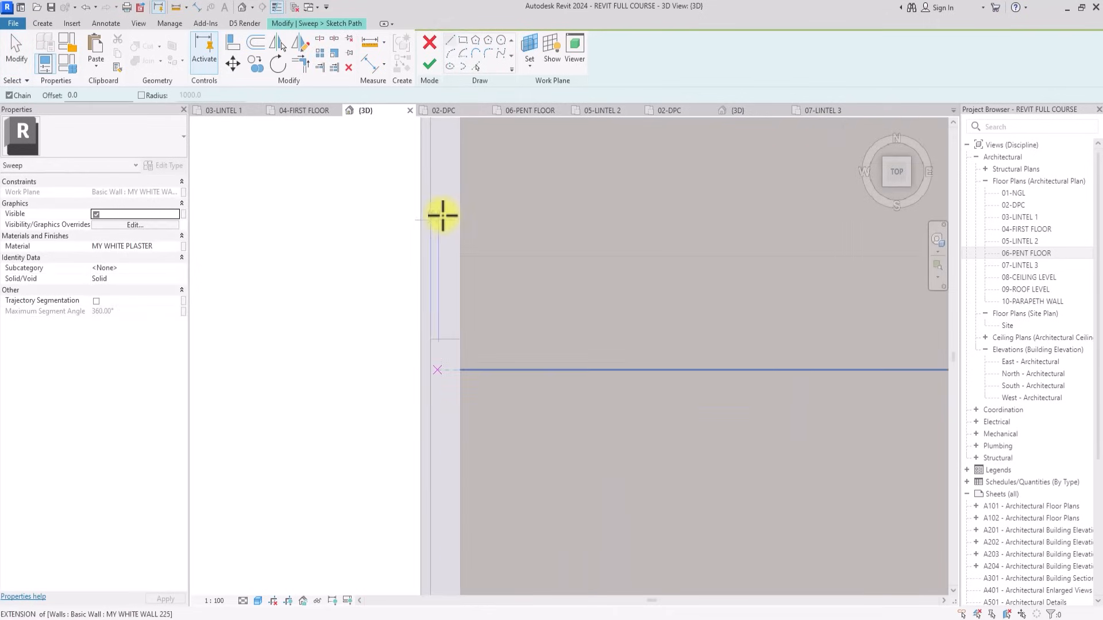
click(434, 340)
scroll(443, 382, down, 4)
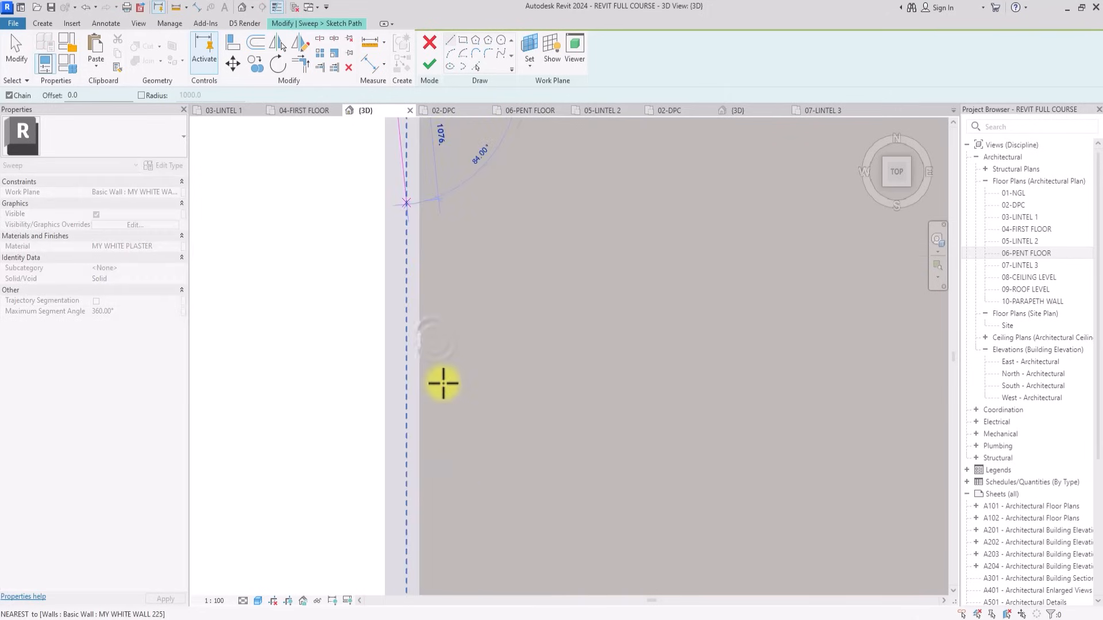
key(Escape)
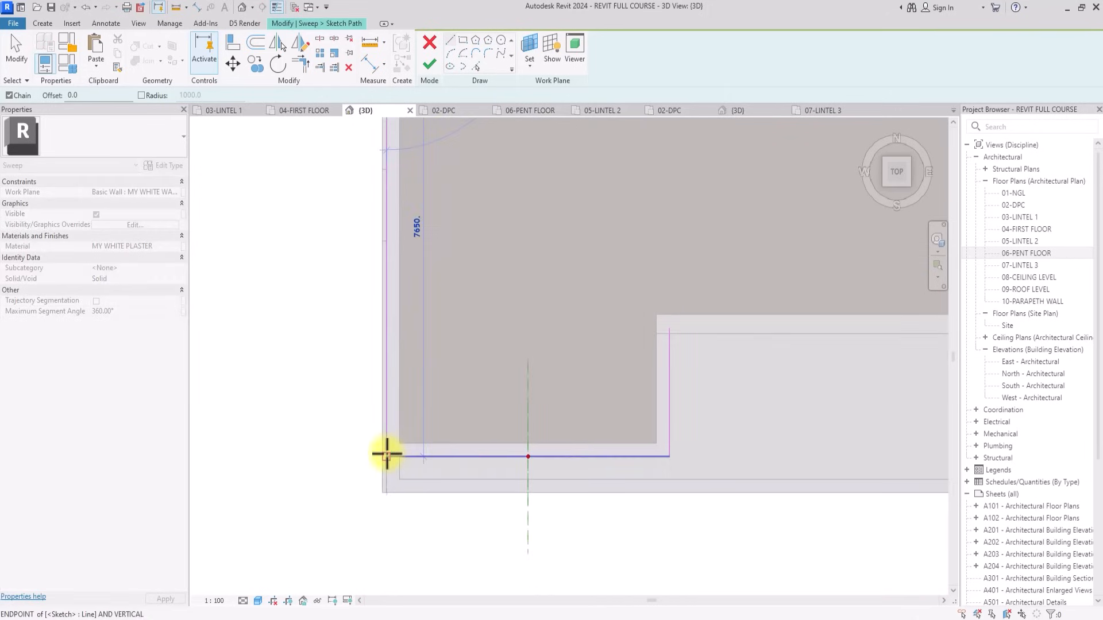
scroll(387, 454, down, 5)
key(Escape)
click(432, 60)
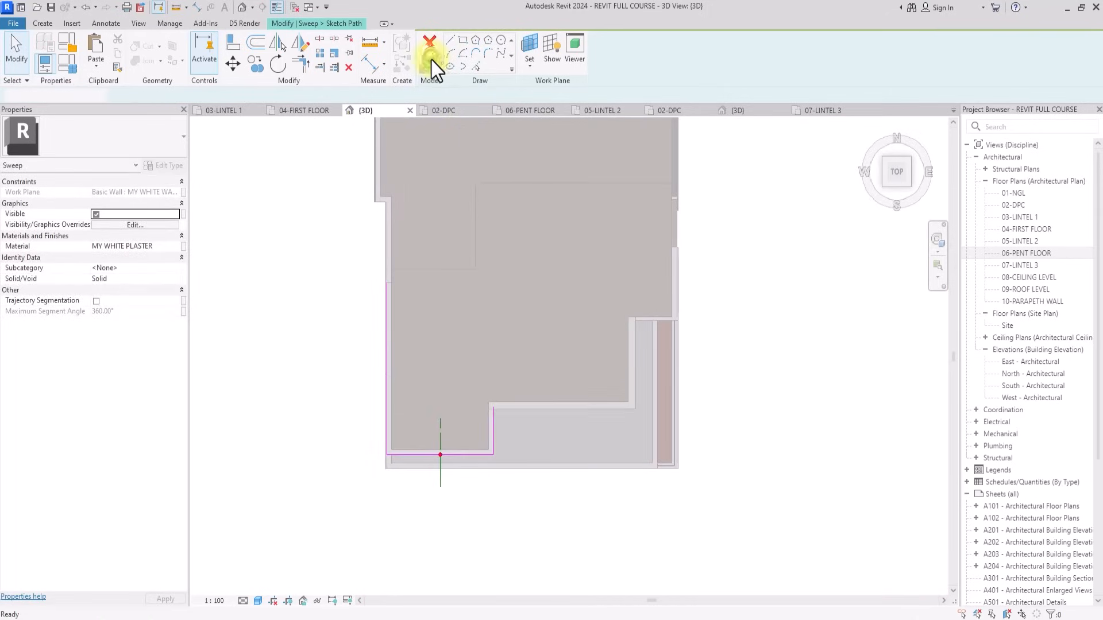
click(430, 63)
In the top view, copy the completed west coping sweep to the east side of the roof beside the white parapet.
click(875, 166)
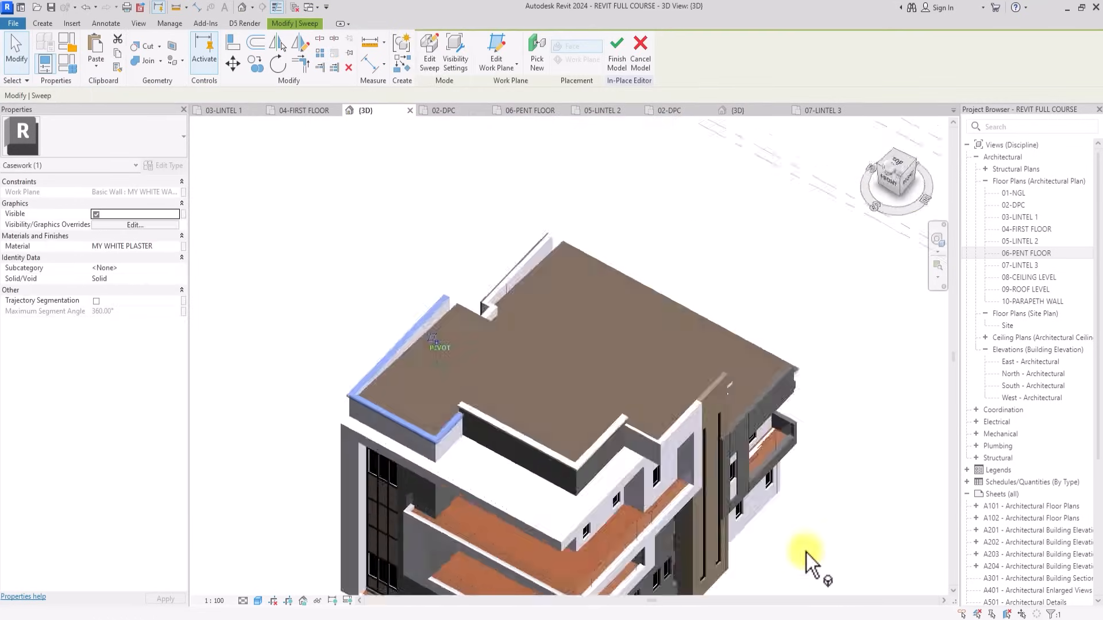
click(504, 288)
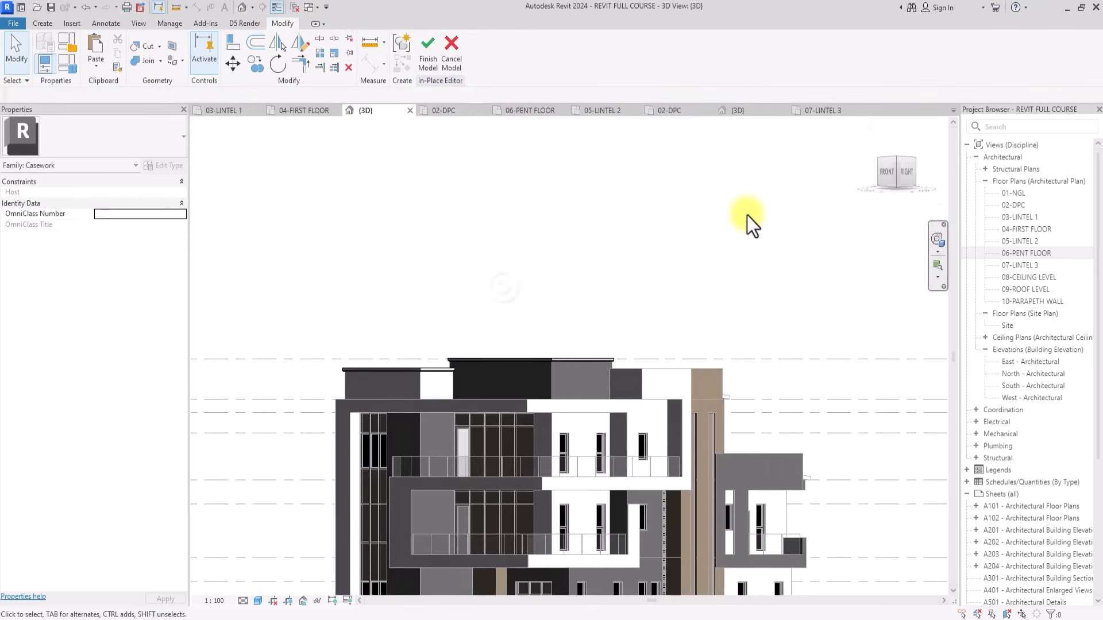
drag(895, 194, 851, 277)
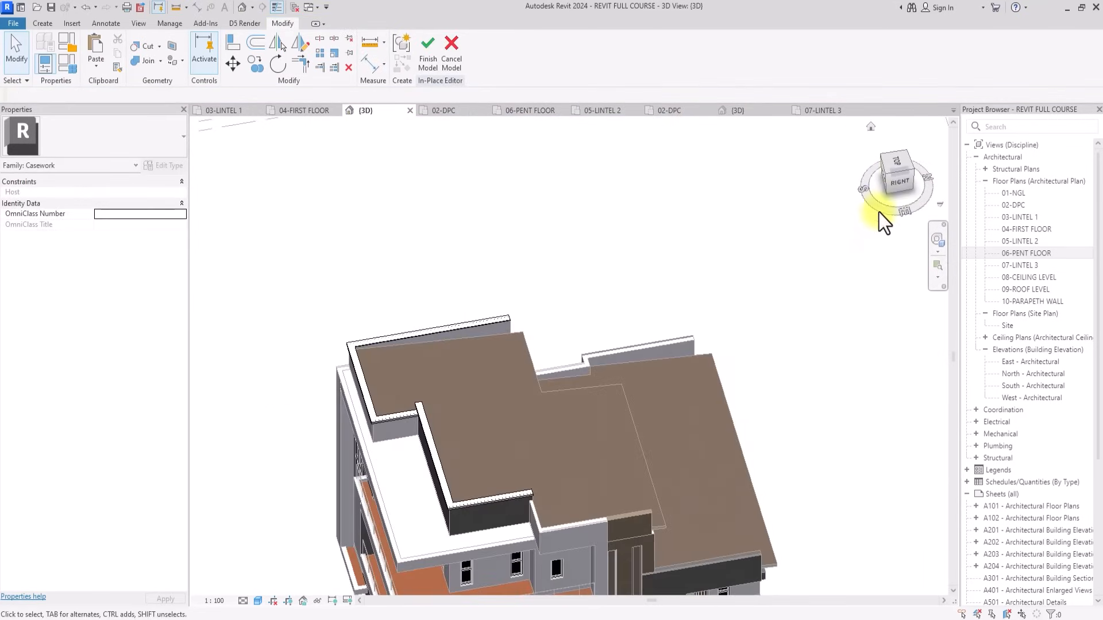
click(900, 165)
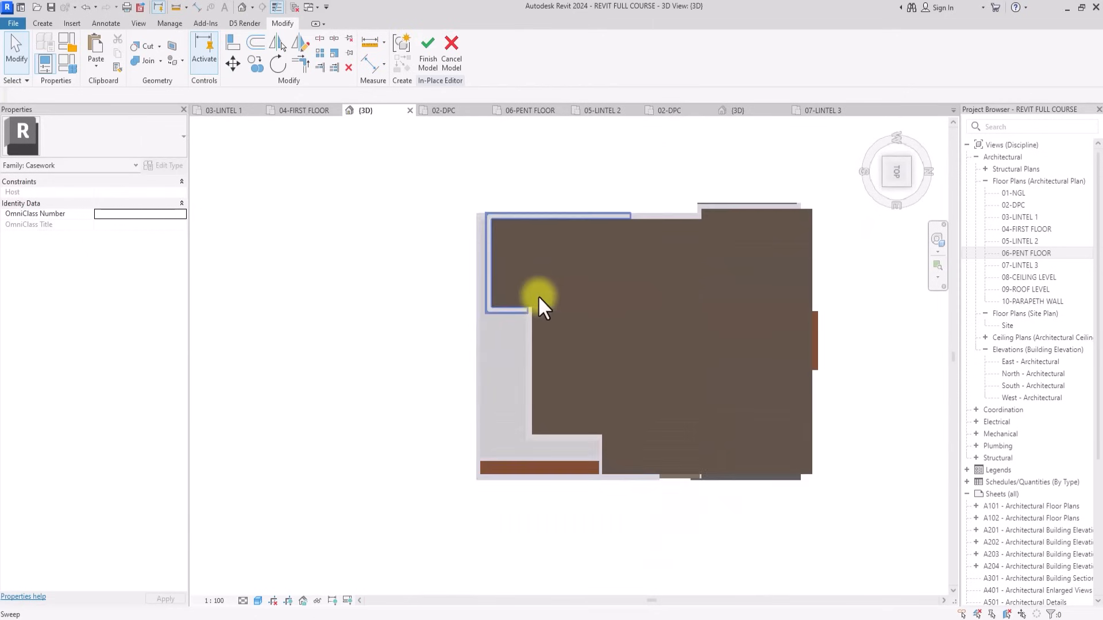
click(509, 308)
middle_drag(502, 301, 385, 271)
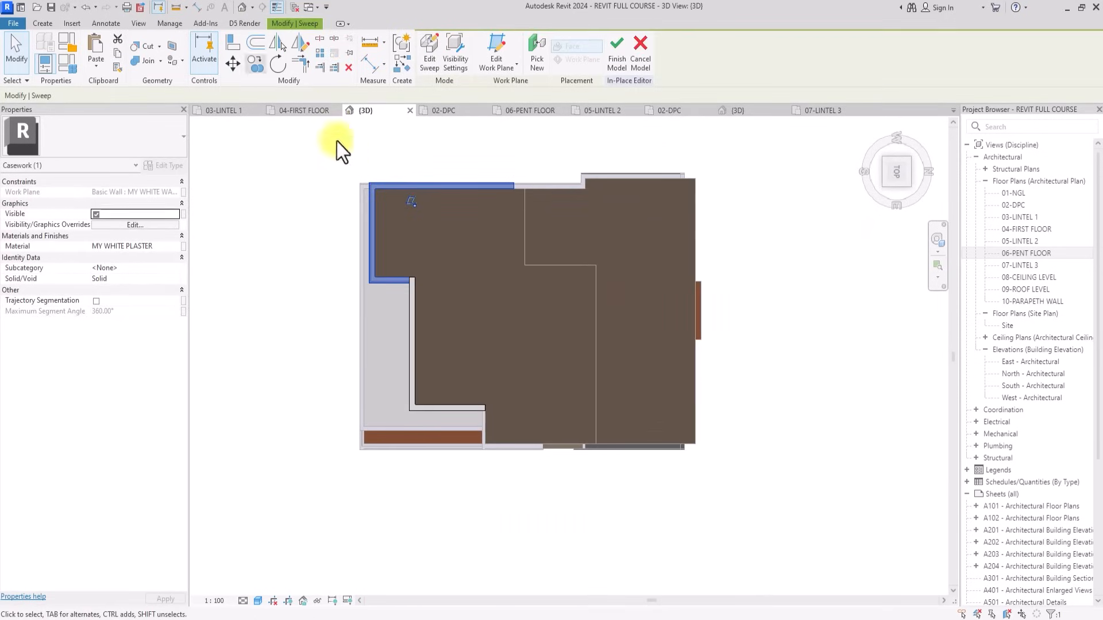
click(259, 66)
click(378, 275)
scroll(495, 432, up, 3)
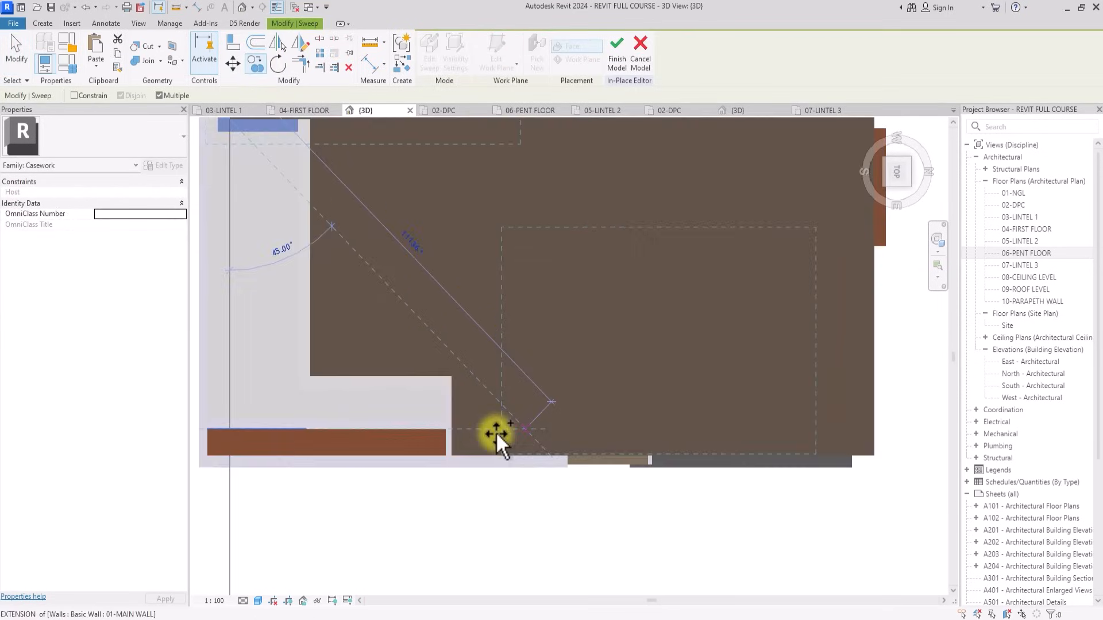
click(496, 432)
key(Escape)
key(Escape)
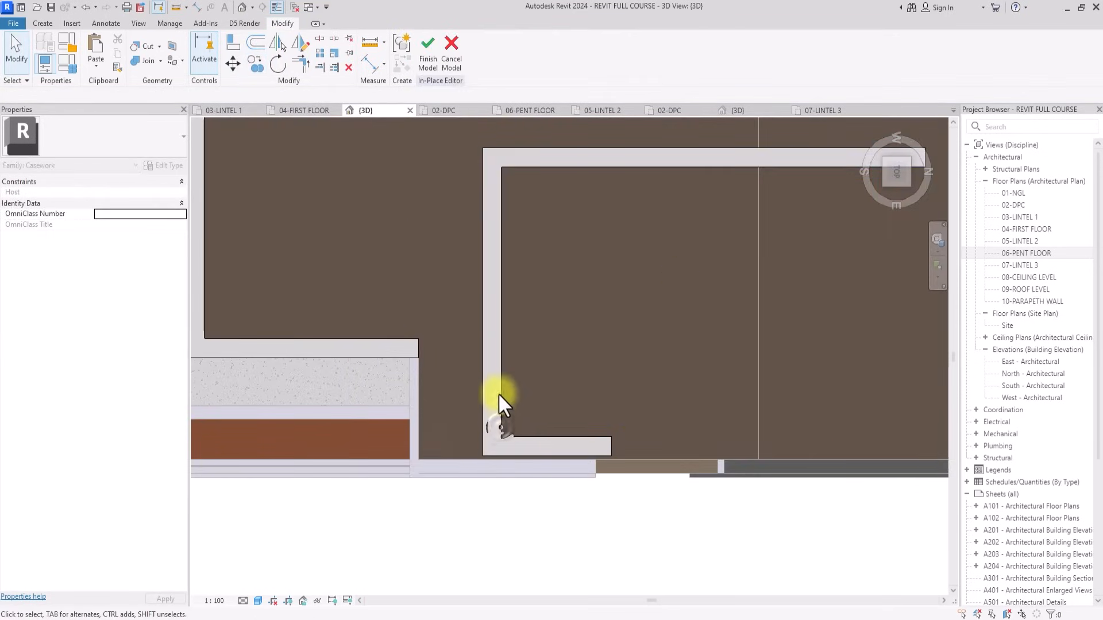
Edit the copied sweep's path and move its middle line onto the outer face of the east white return wall.
click(498, 232)
scroll(488, 207, down, 2)
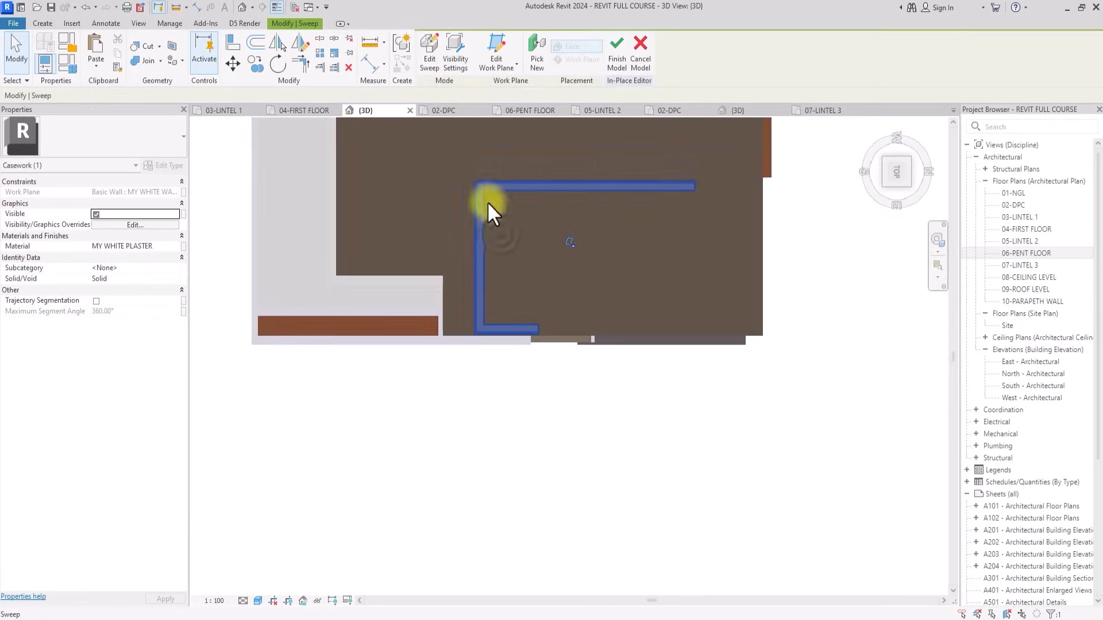
click(429, 54)
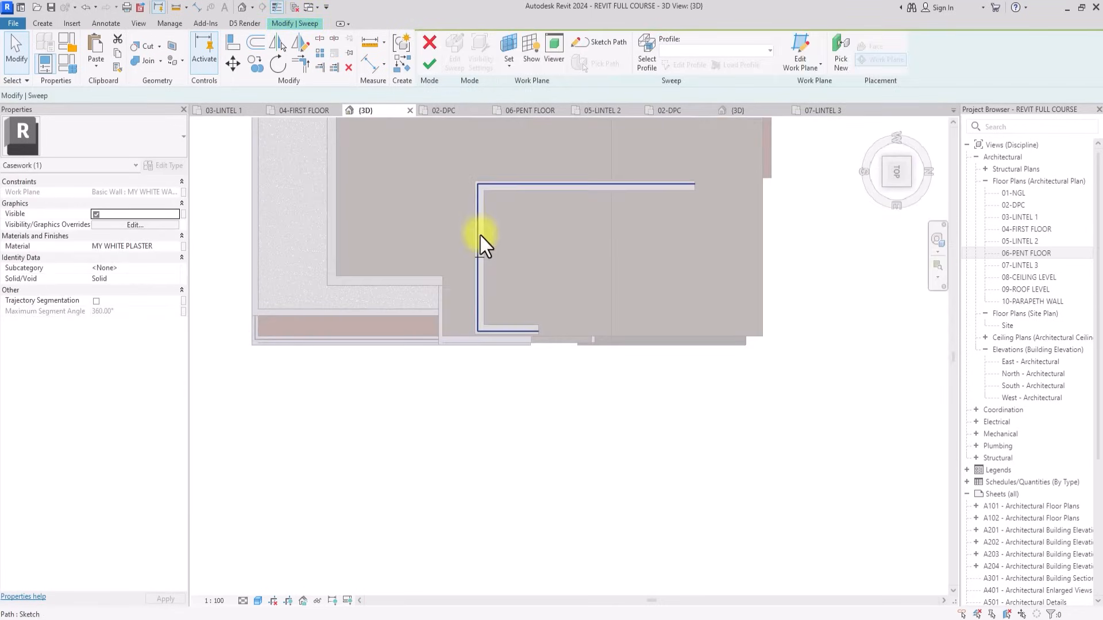
click(542, 41)
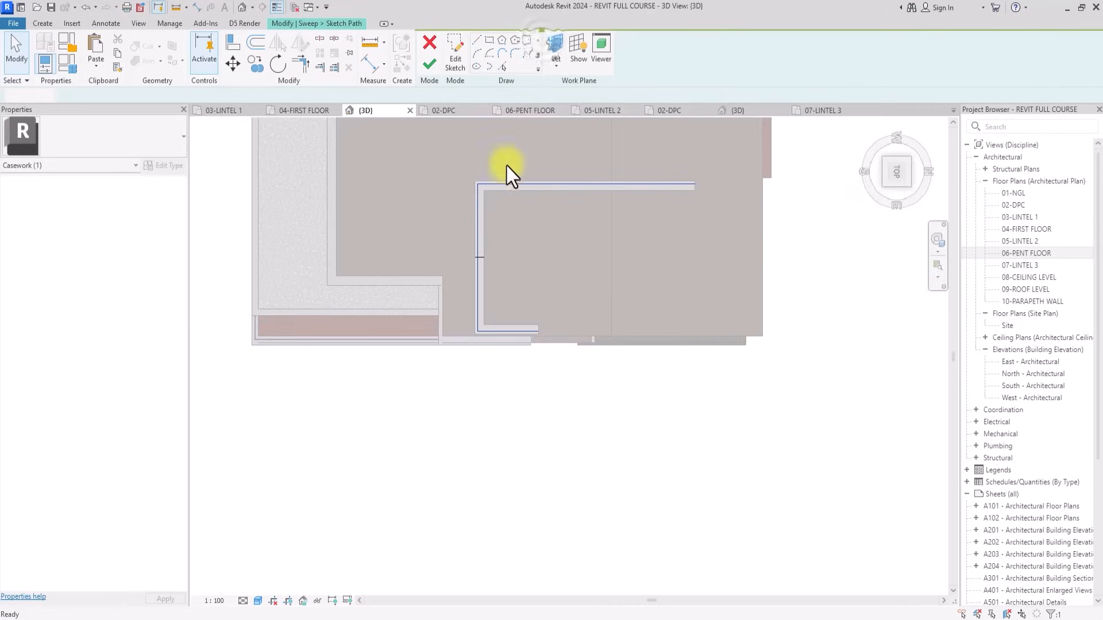
scroll(477, 299, up, 3)
drag(463, 316, 391, 323)
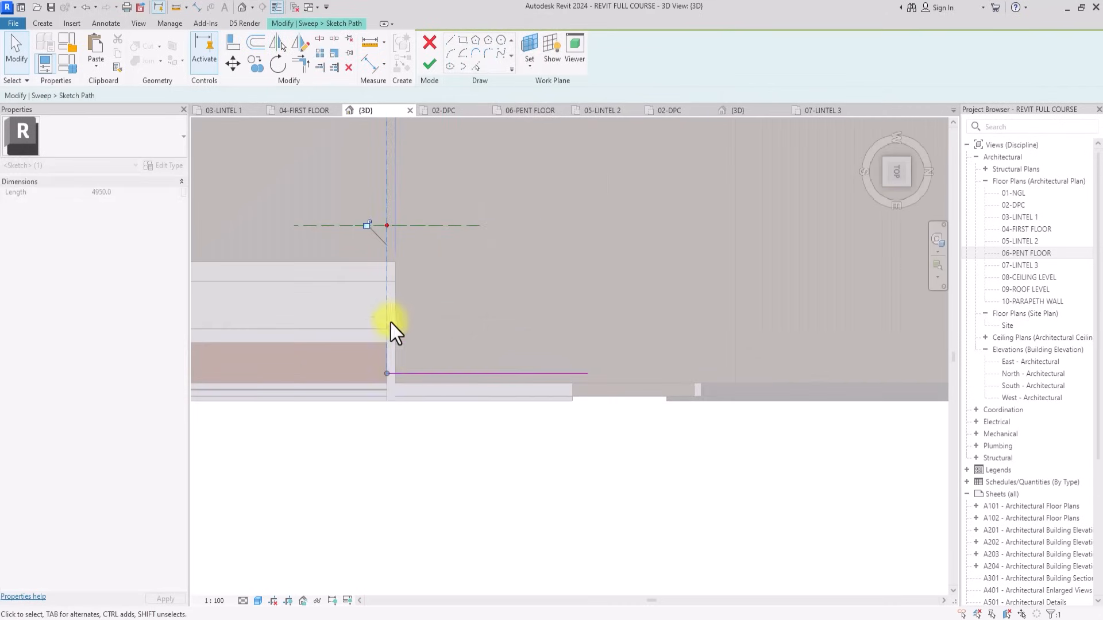
Move the path's short line onto the east parapet's outer edge and extend it to 5387.5 mm, reaching the far end of the brown wall.
click(413, 375)
scroll(601, 410, up, 2)
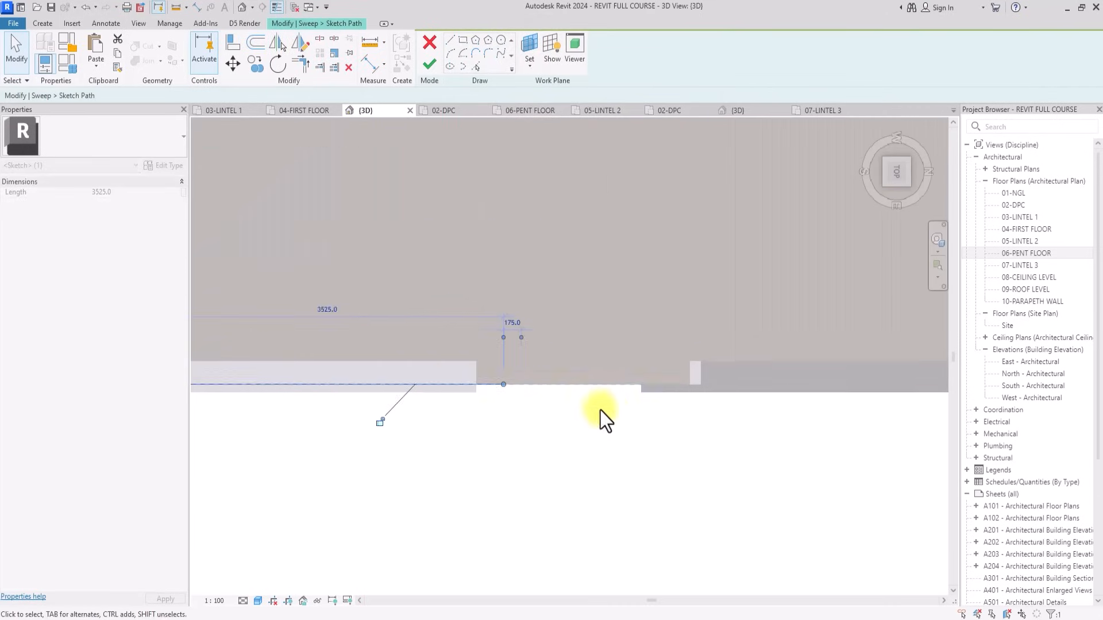
scroll(620, 407, up, 2)
click(433, 402)
click(411, 393)
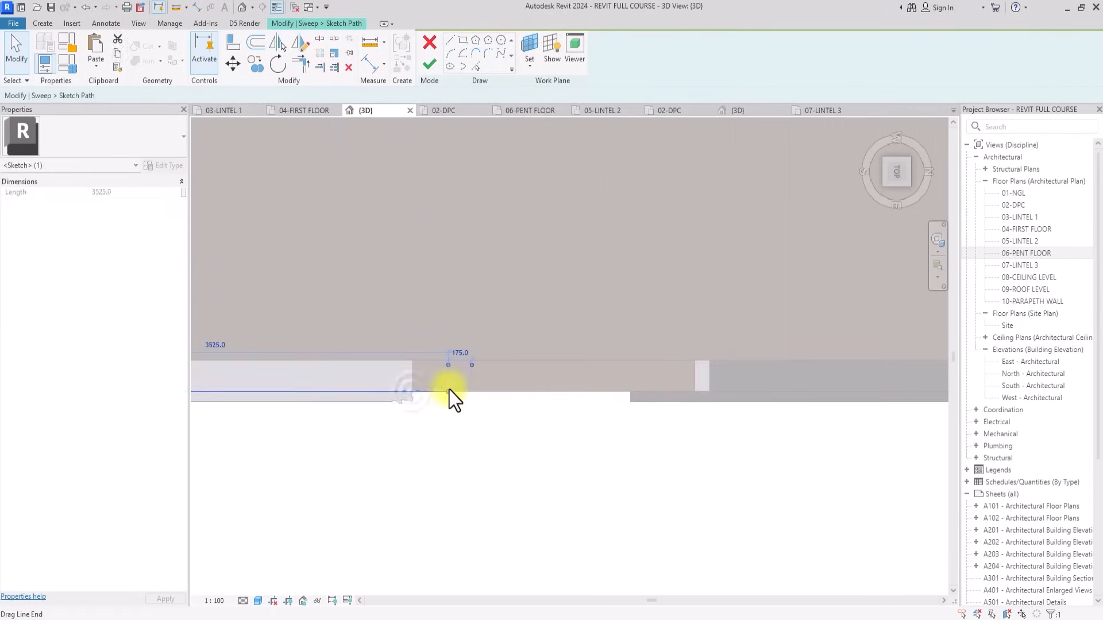
drag(449, 390, 694, 388)
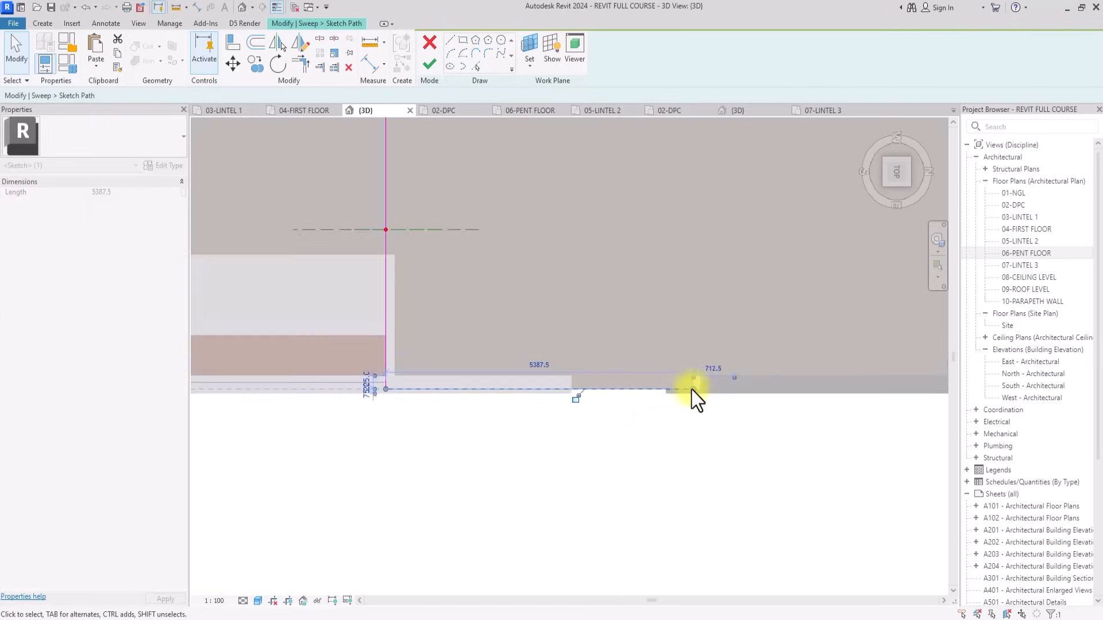
Shorten the return wall's path line to about 2025 mm, ending at the dark front parapet, and finish the east coping sweep.
scroll(694, 391, down, 3)
click(577, 394)
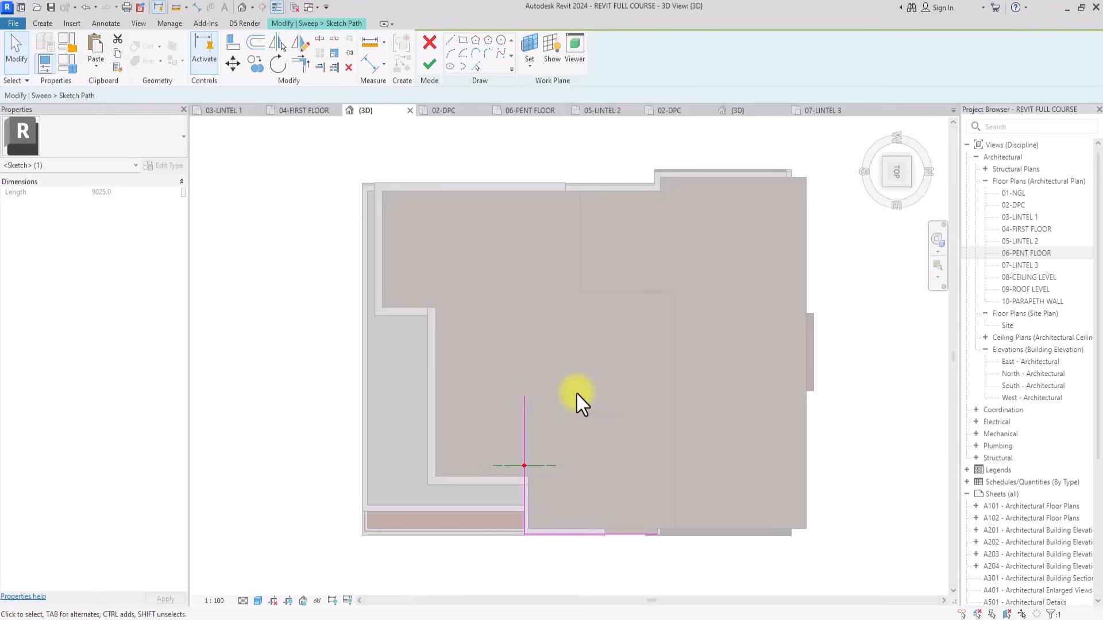
click(522, 418)
drag(521, 395, 524, 485)
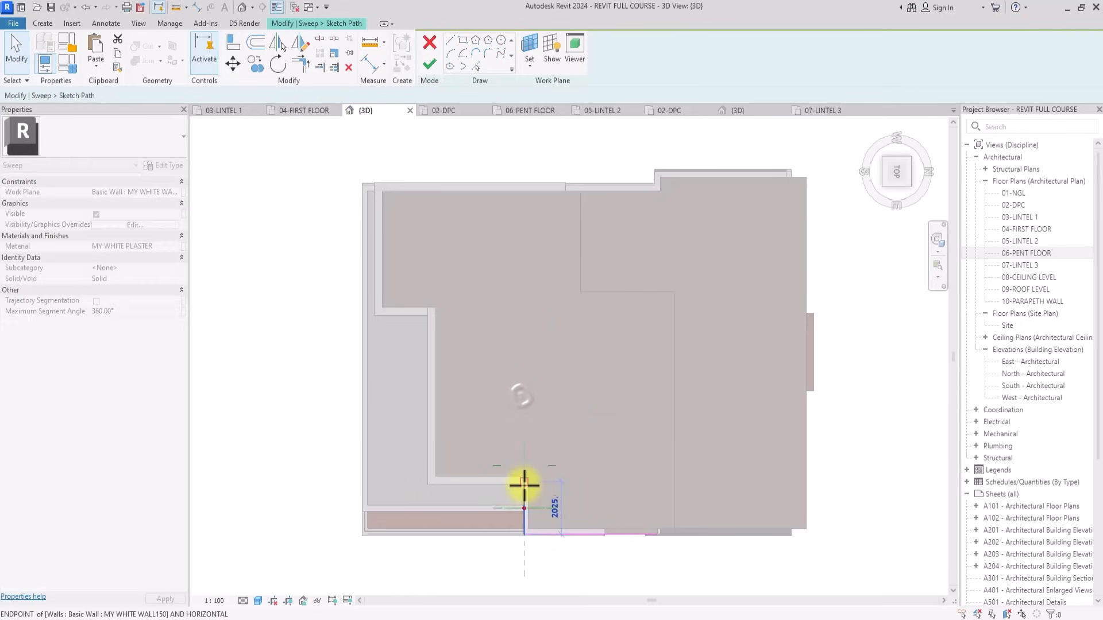
scroll(524, 485, up, 4)
click(684, 412)
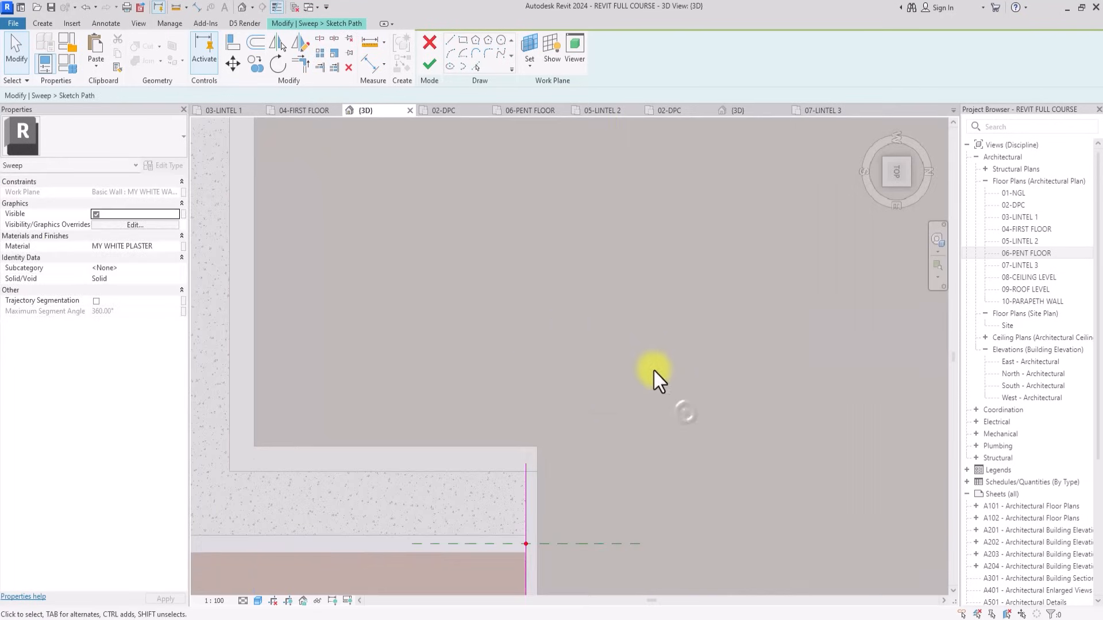
click(429, 65)
scroll(539, 453, down, 2)
click(545, 470)
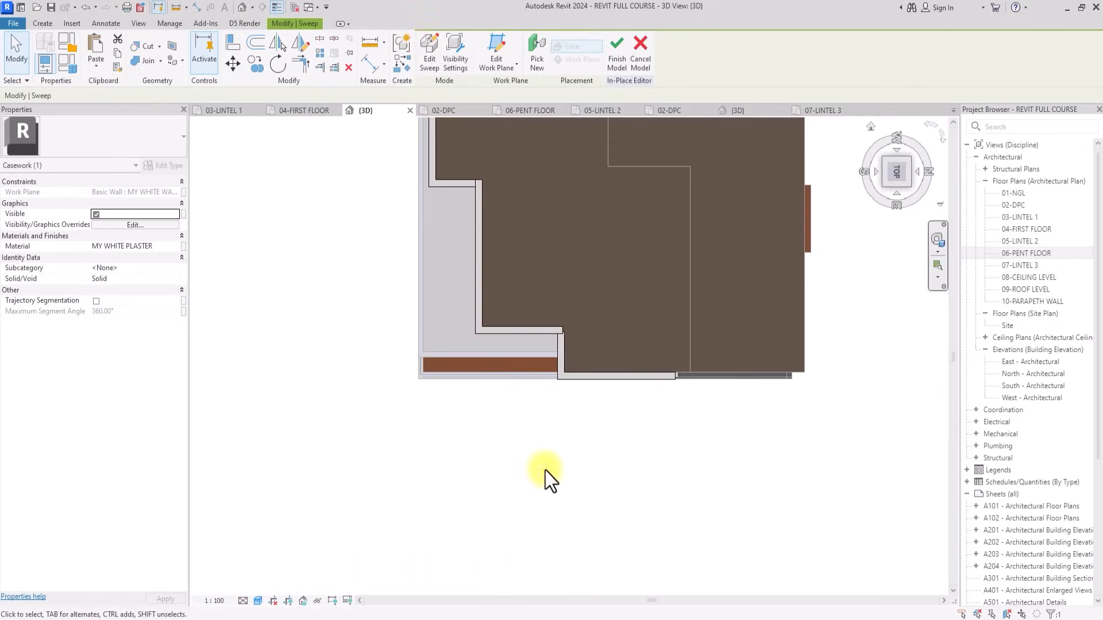
Inspect the parapet copings from the front, east and west sides of the building.
drag(895, 172, 284, 518)
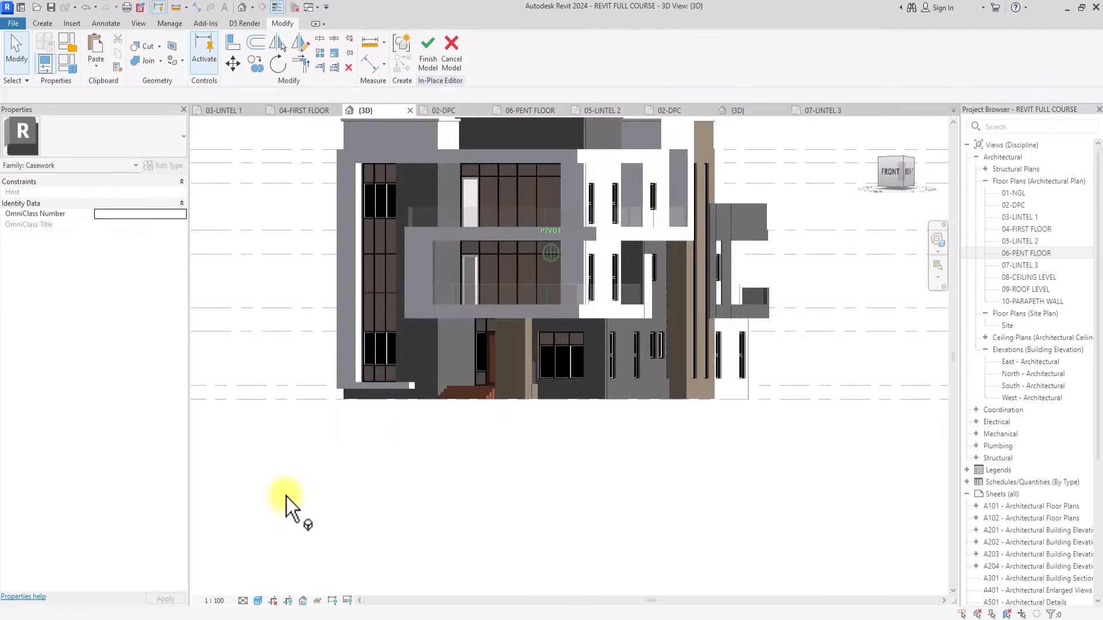
middle_drag(286, 498, 431, 448)
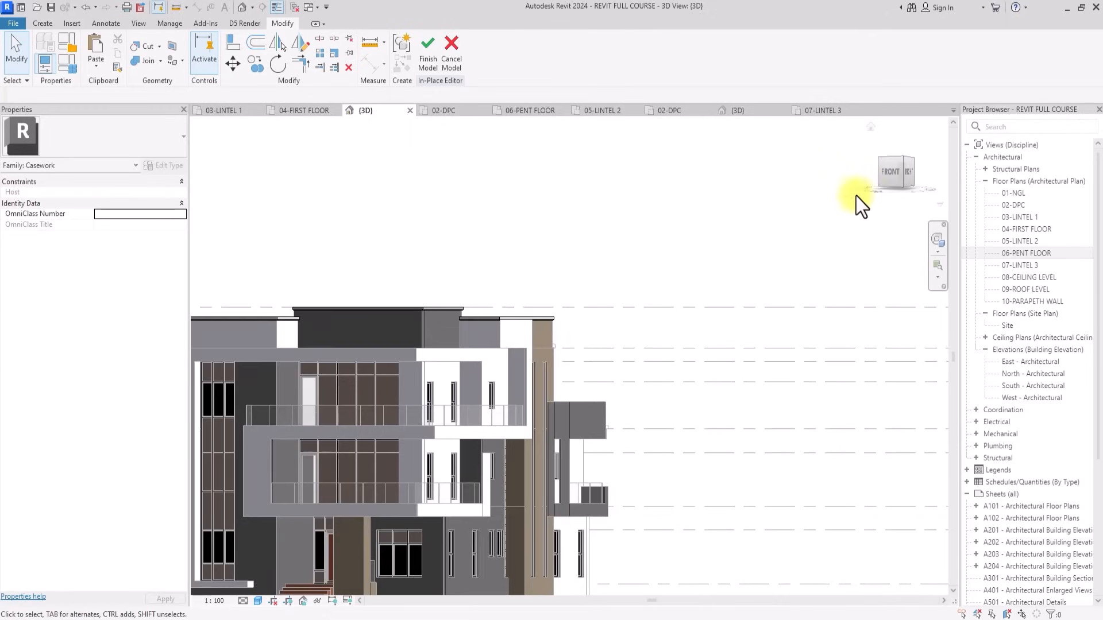
mouse_move(854, 202)
shift+middle_down()
mouse_move(819, 224)
mouse_move(602, 204)
shift+middle_up()
scroll(602, 205, down, 3)
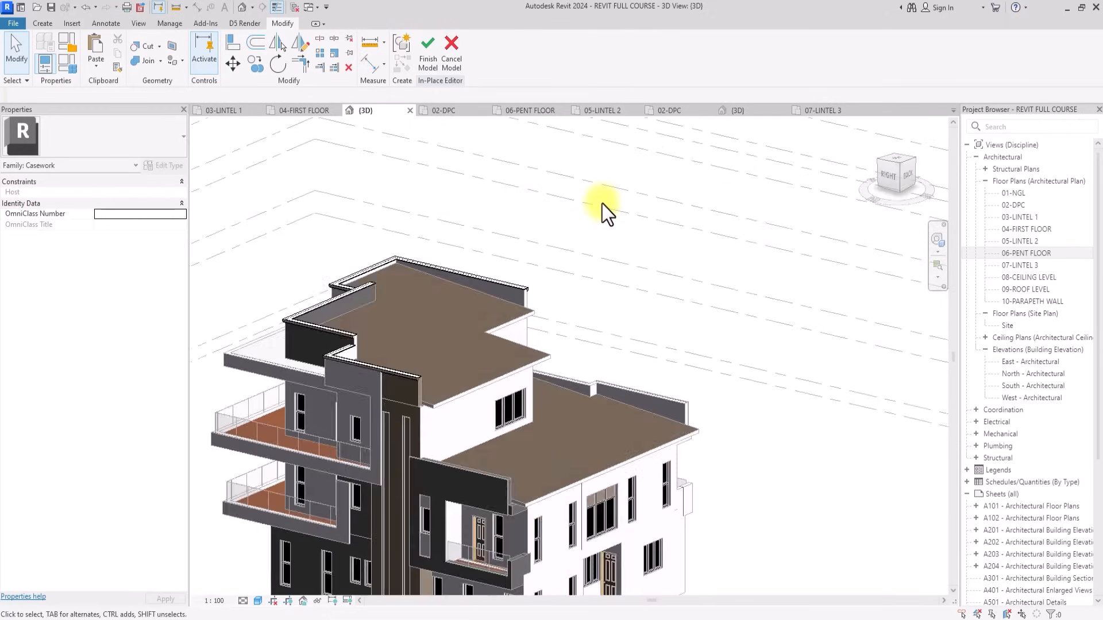
scroll(602, 205, up, 3)
scroll(604, 204, down, 3)
mouse_move(898, 181)
mouse_down()
mouse_move(603, 181)
mouse_move(546, 164)
mouse_move(567, 145)
mouse_move(471, 587)
mouse_move(391, 126)
mouse_move(336, 187)
mouse_up()
scroll(377, 416, up, 3)
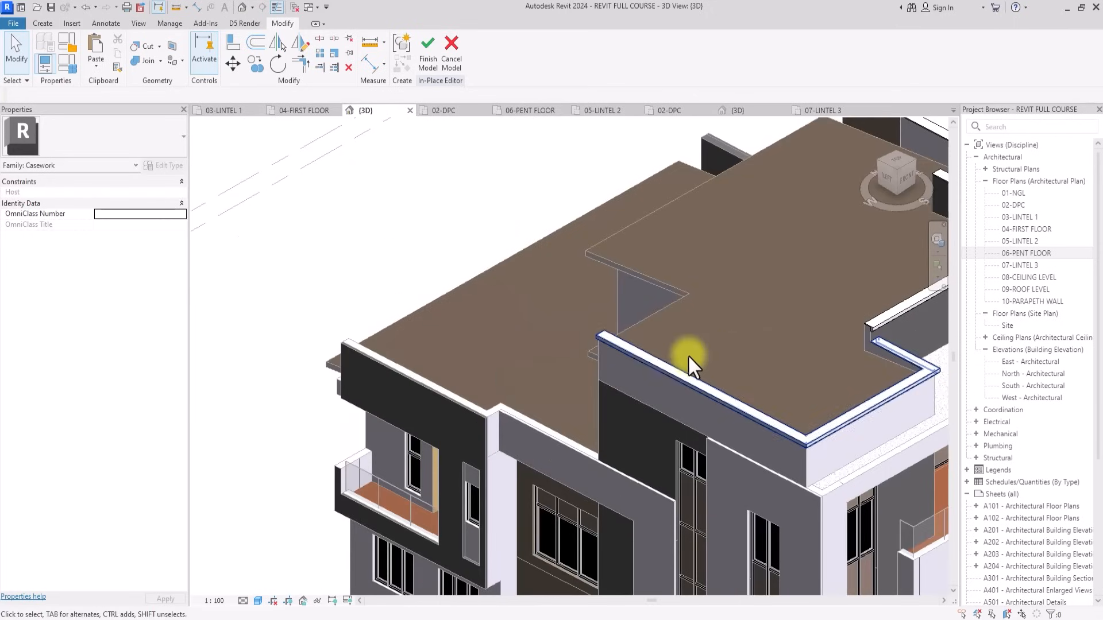
In the top view, copy the west coping sweep over to the lower rear roof on the building's west side.
click(650, 358)
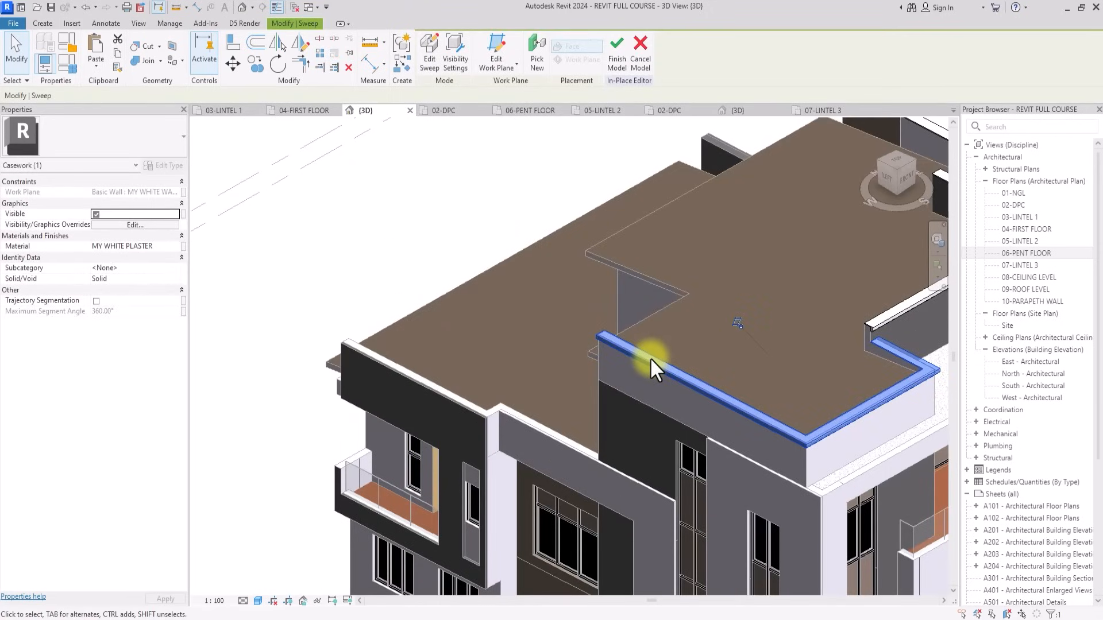
scroll(650, 358, down, 2)
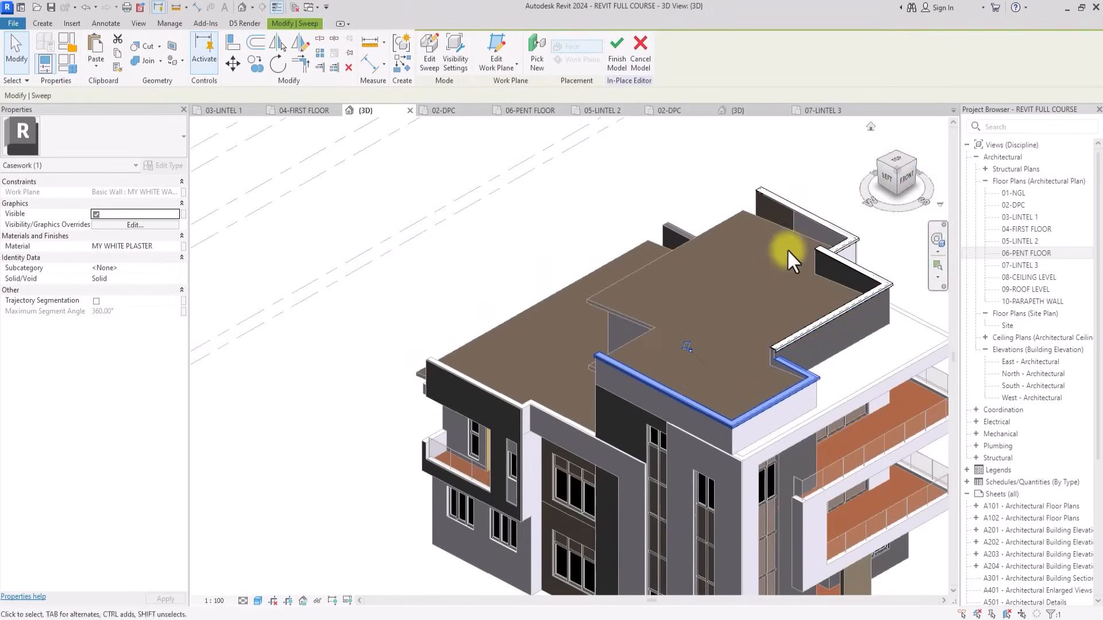
click(897, 161)
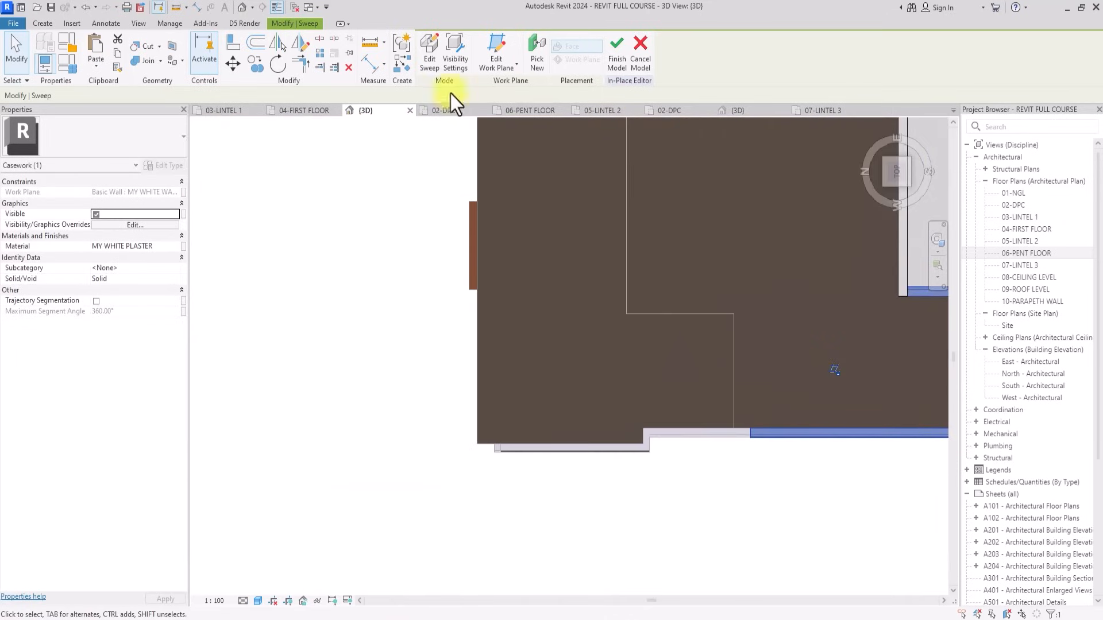
click(255, 63)
click(790, 434)
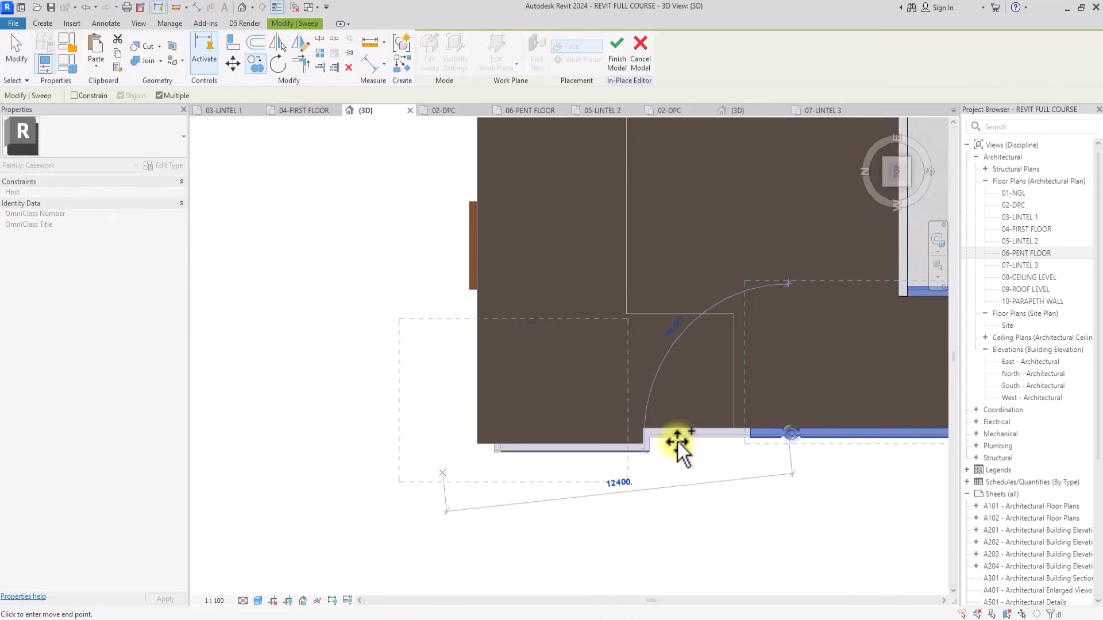
click(498, 417)
scroll(496, 419, down, 5)
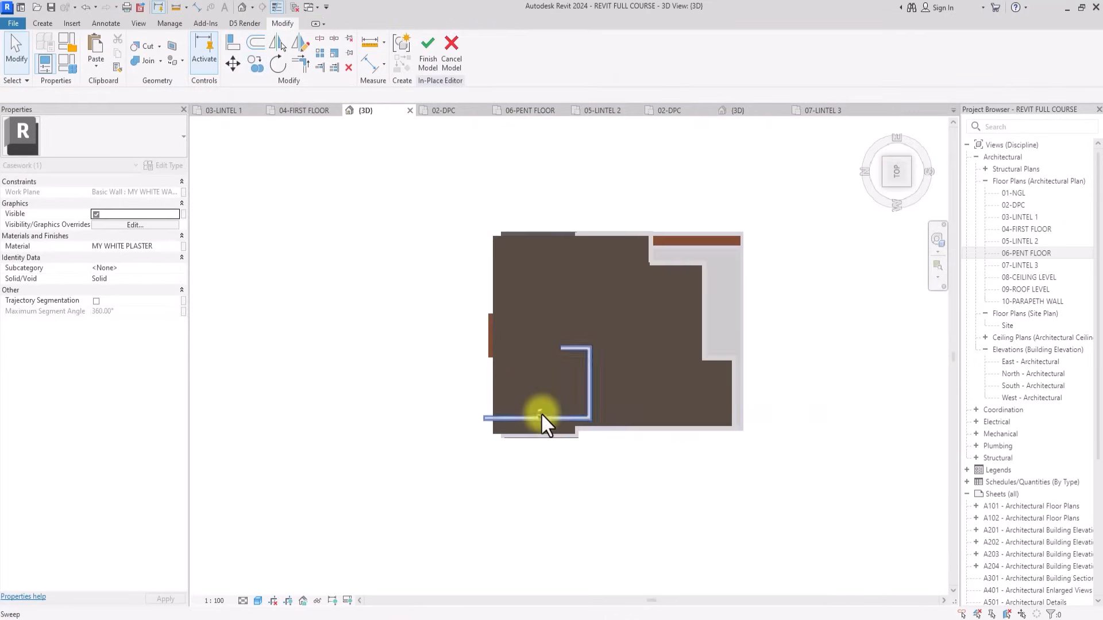
click(856, 205)
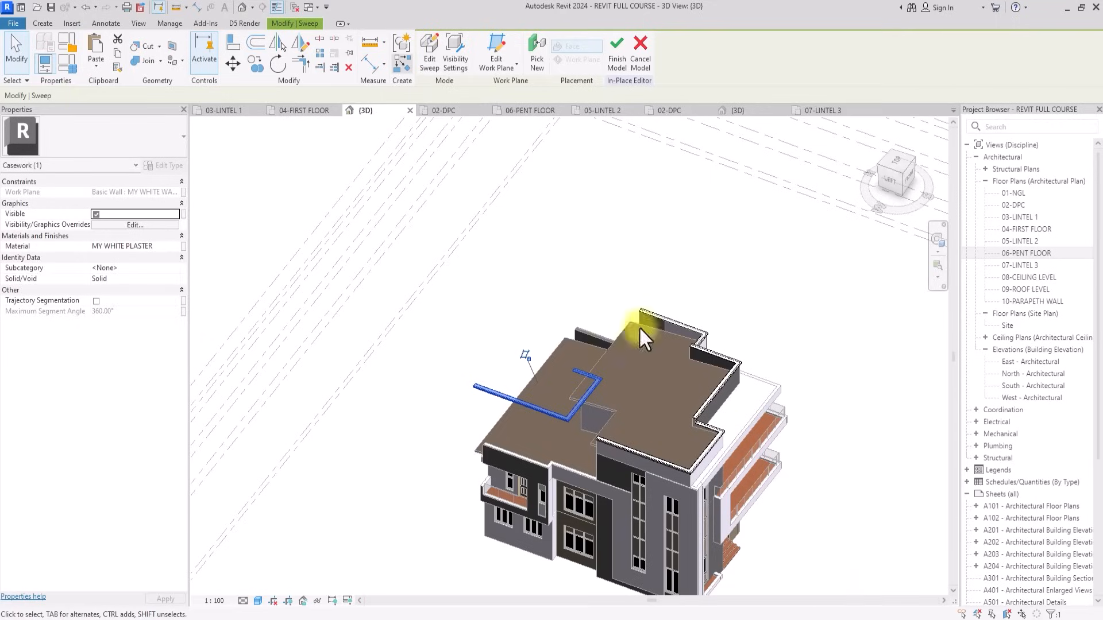
click(418, 61)
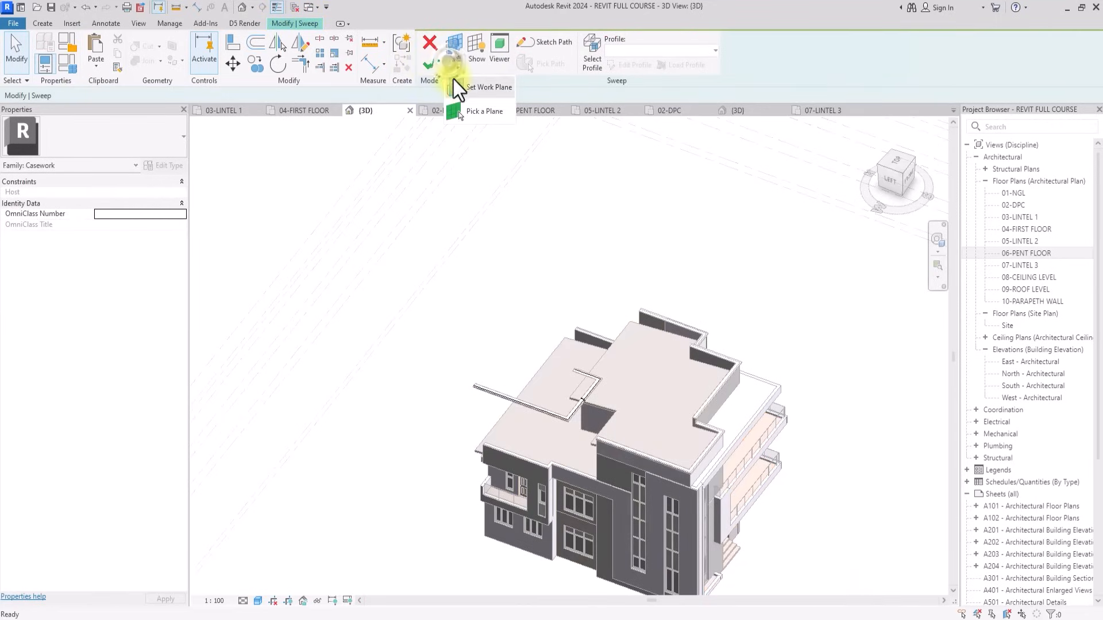
scroll(474, 114, up, 3)
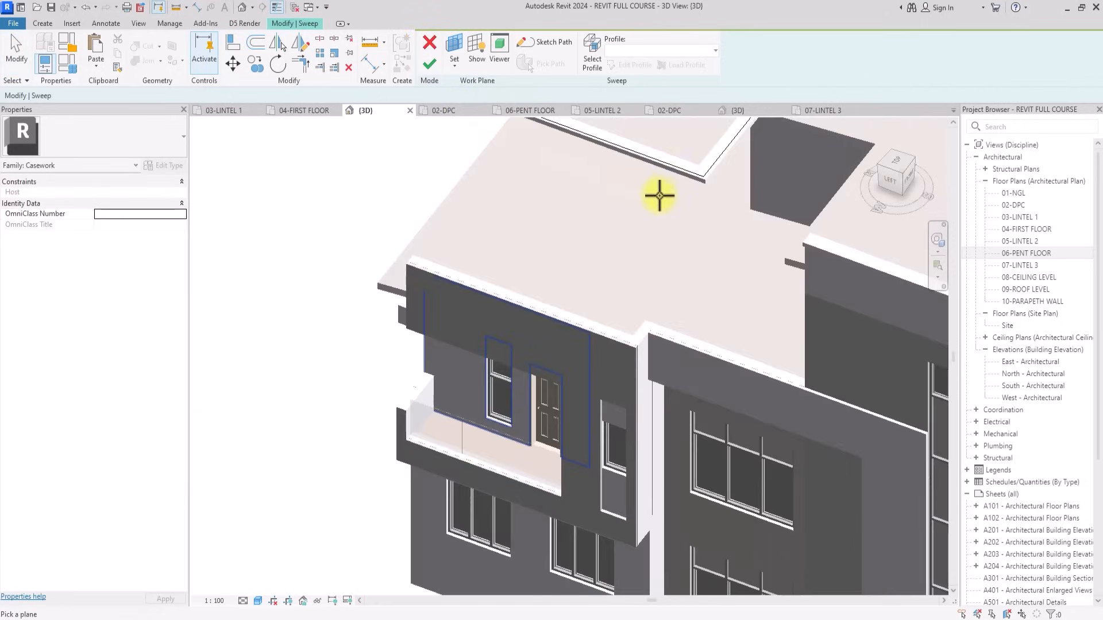
scroll(729, 227, up, 5)
key(l)
key(i)
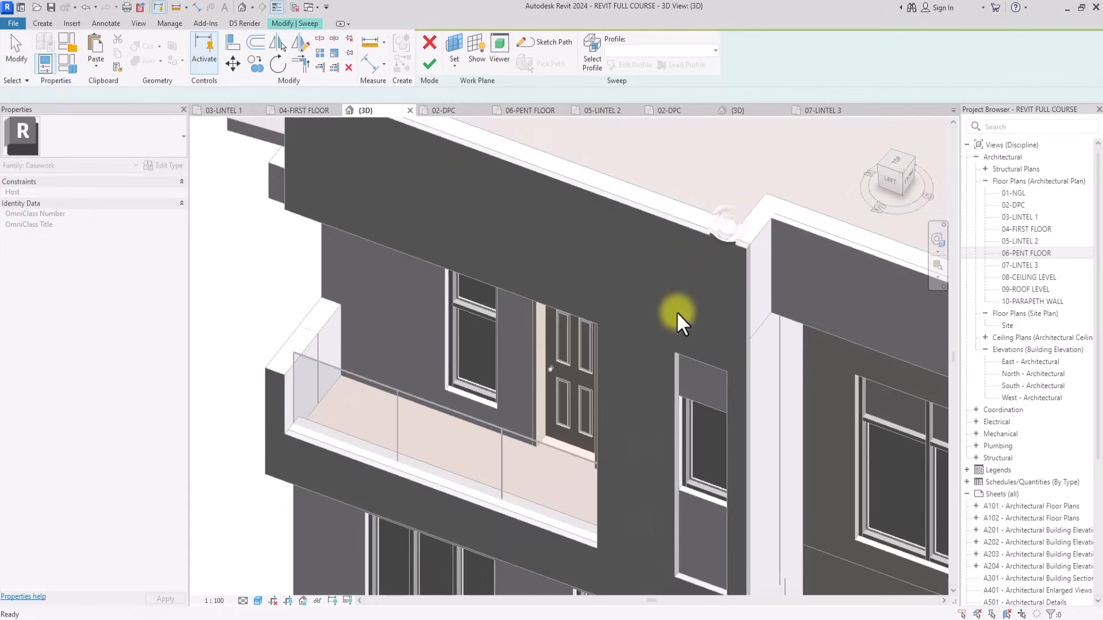
scroll(676, 313, down, 2)
middle_drag(677, 313, 629, 403)
scroll(629, 403, up, 1)
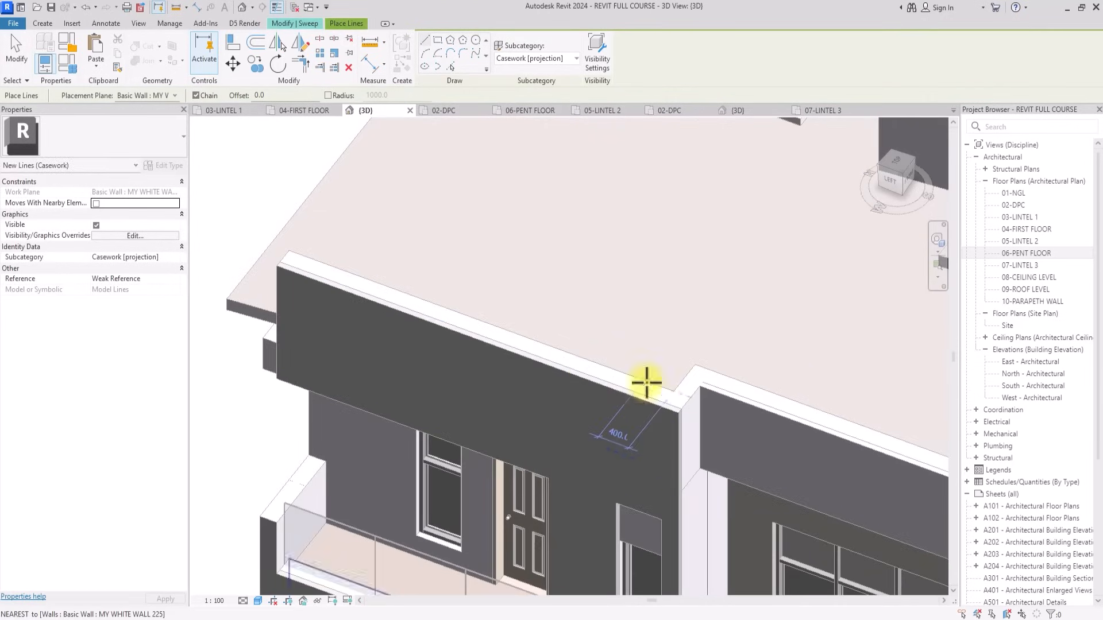
key(Escape)
click(423, 66)
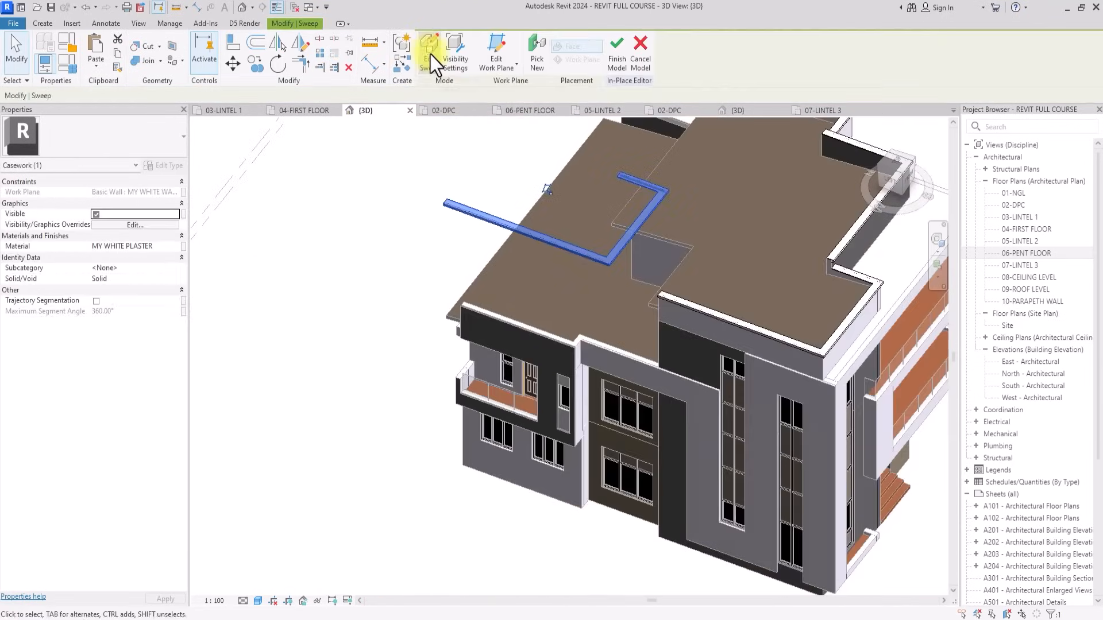
Reopen the copied sweep's path and set its work plane to the top face of the lower rear parapet.
click(431, 59)
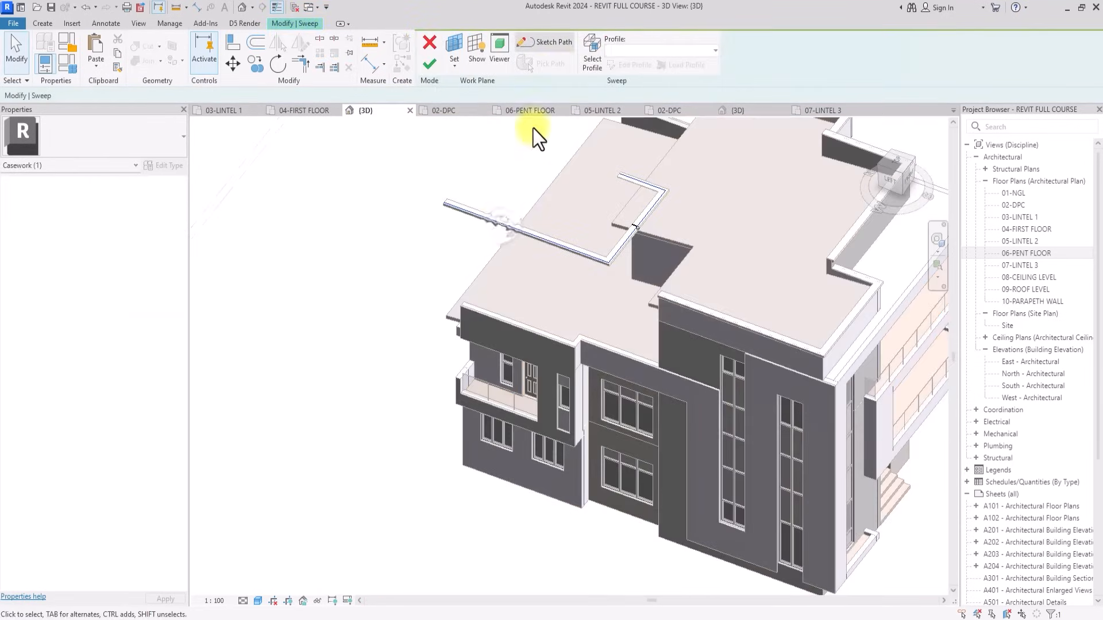
click(560, 41)
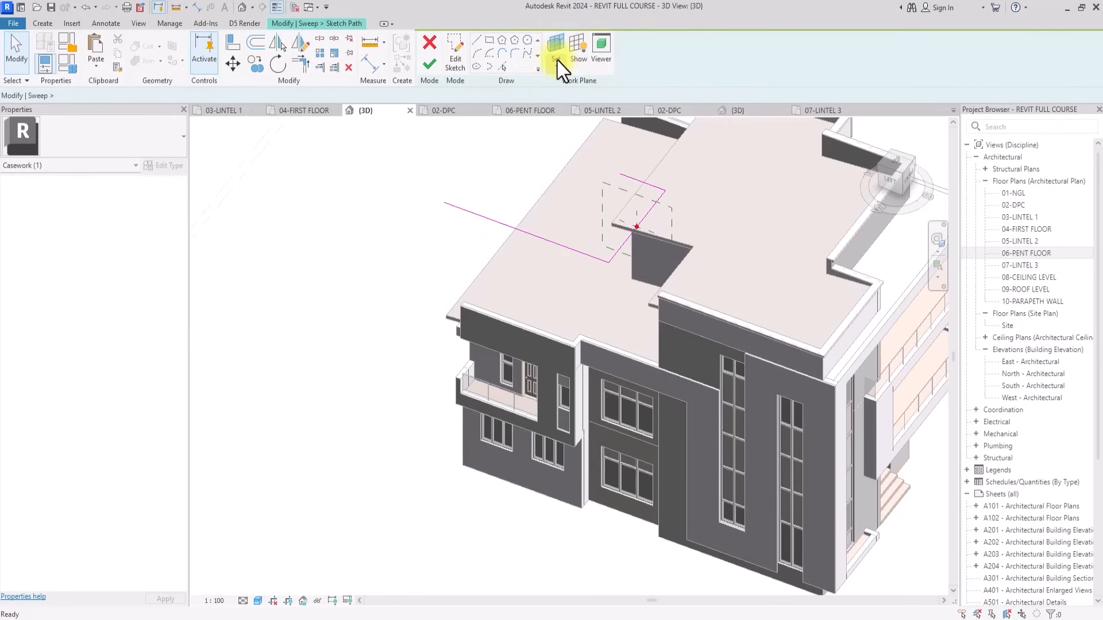
click(532, 60)
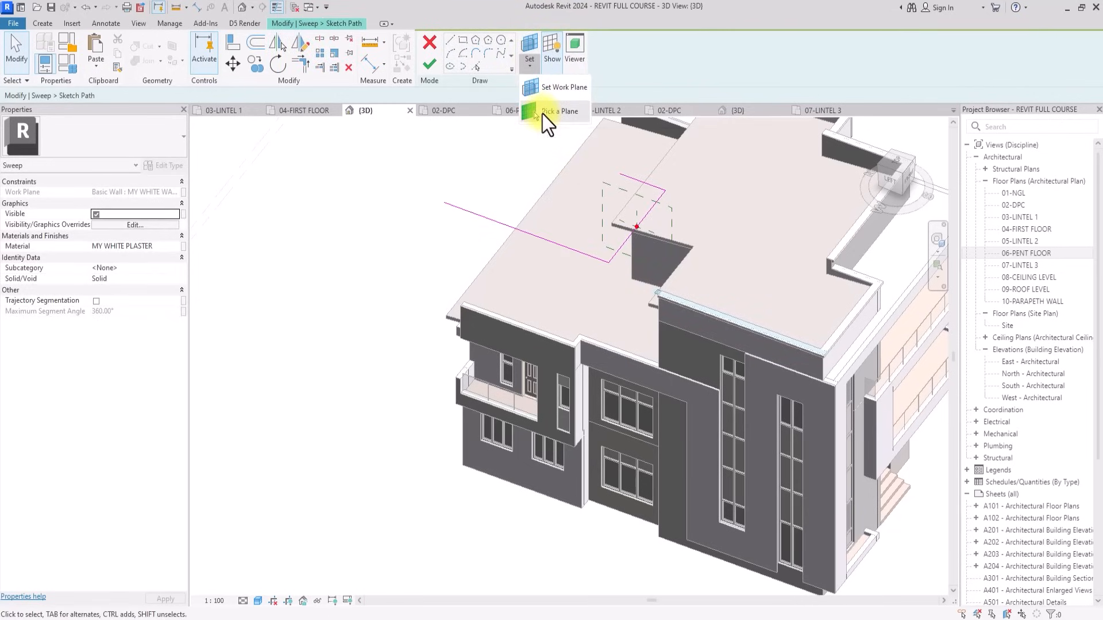
click(540, 112)
scroll(591, 323, up, 5)
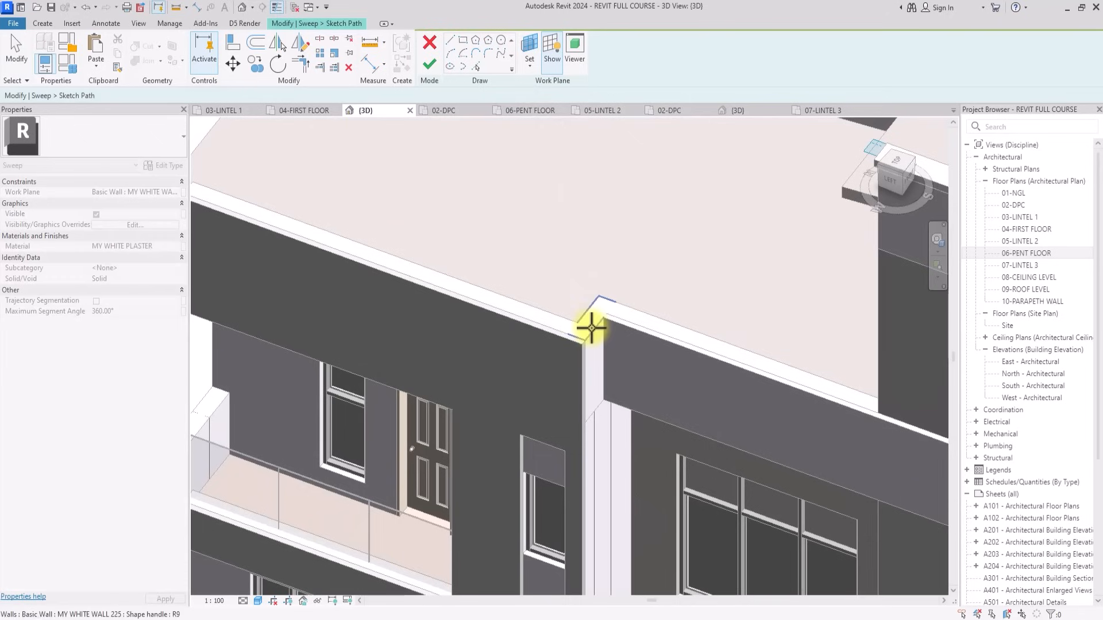
click(592, 330)
scroll(598, 323, down, 3)
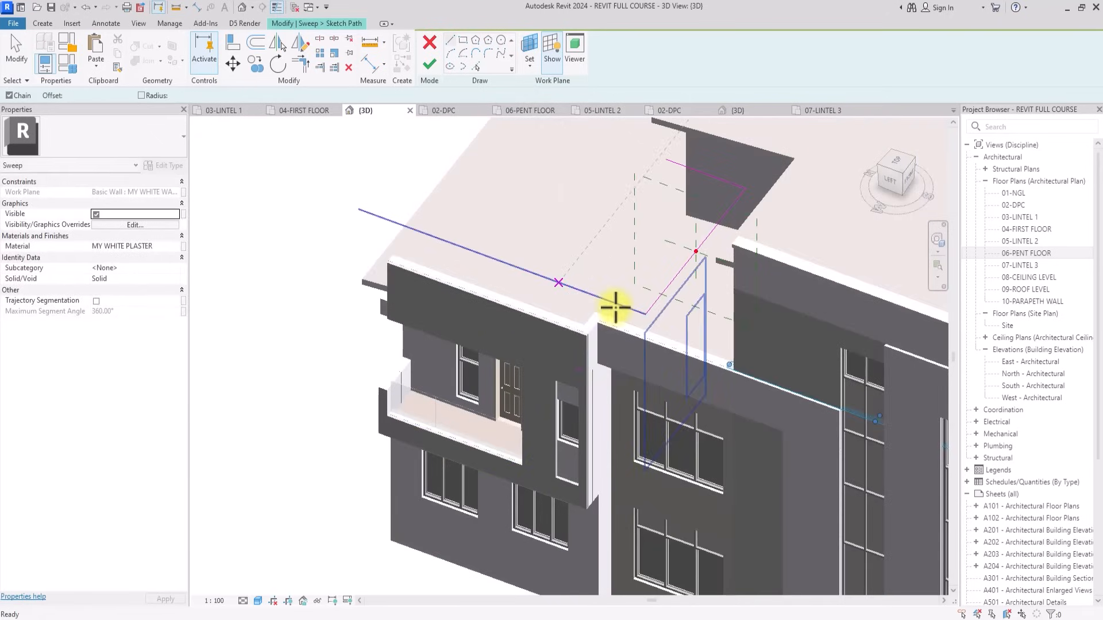
key(Escape)
click(615, 308)
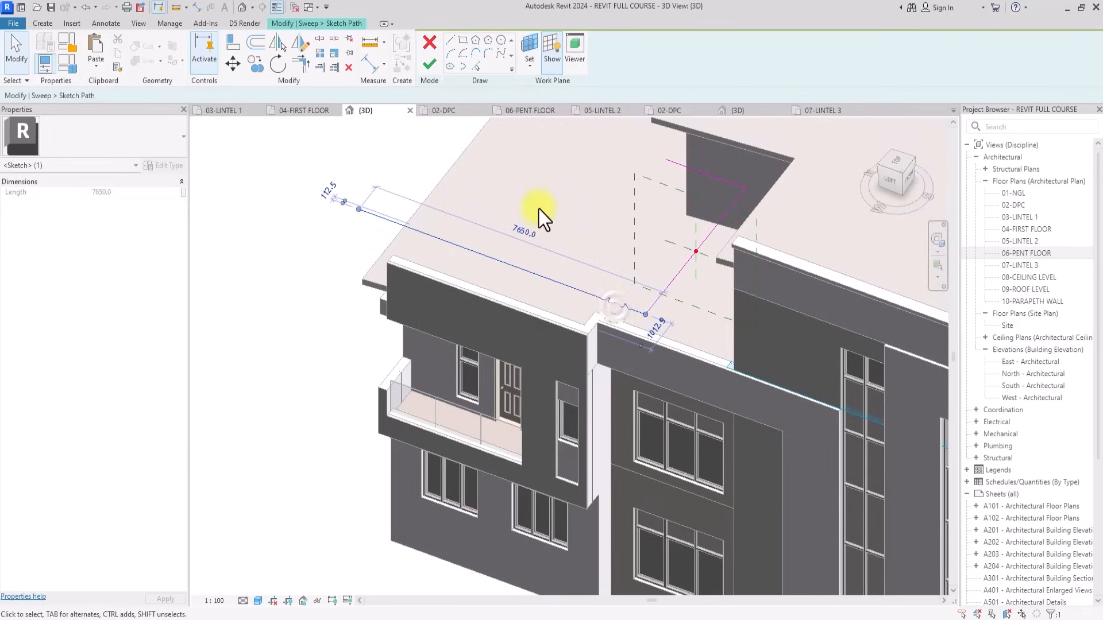
click(429, 64)
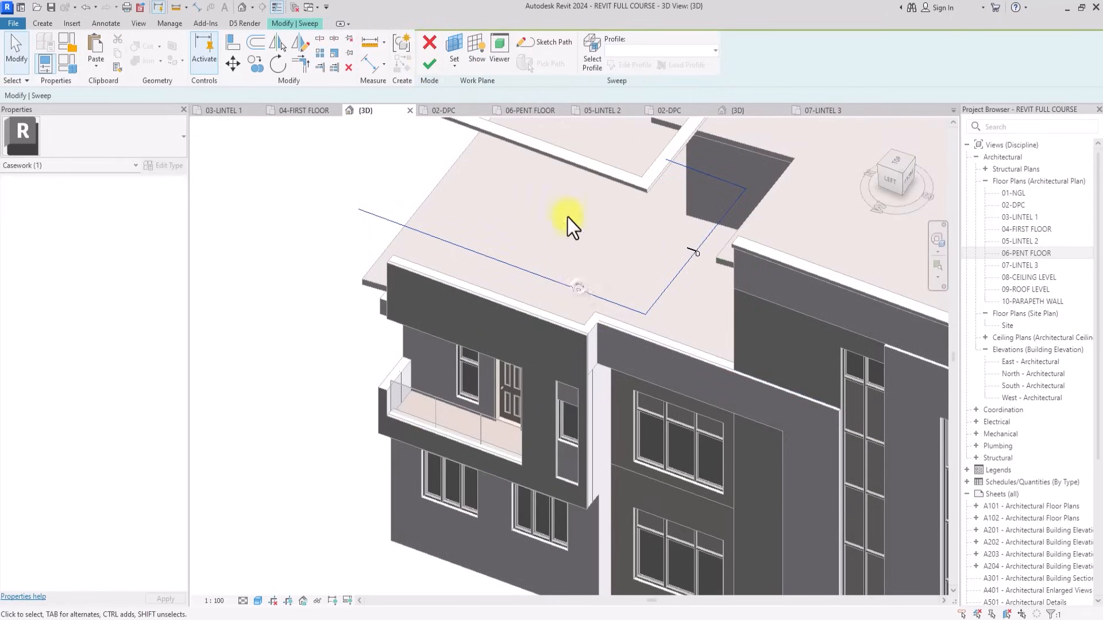
Reopen the path sketch in the top view and move its long line onto the outer edge of the dark parapet.
click(539, 43)
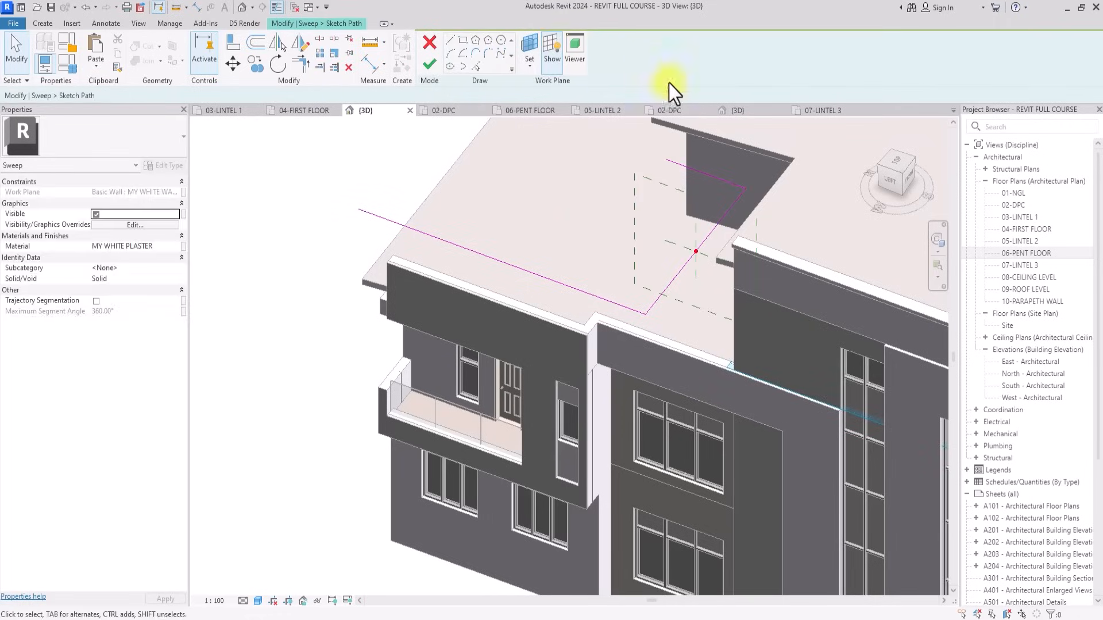
click(897, 157)
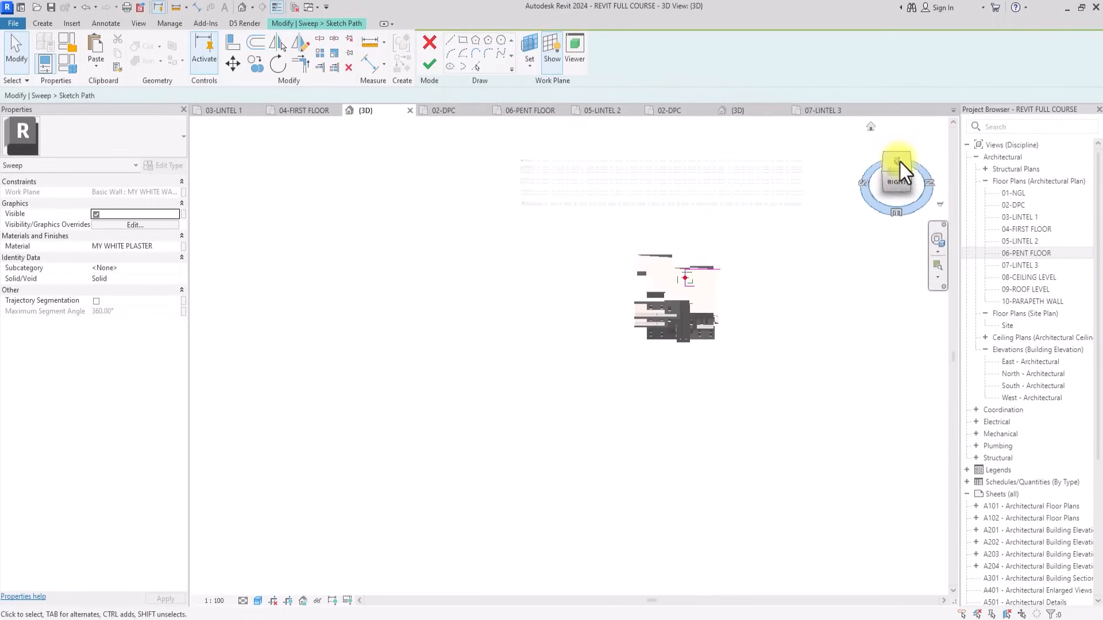
click(898, 161)
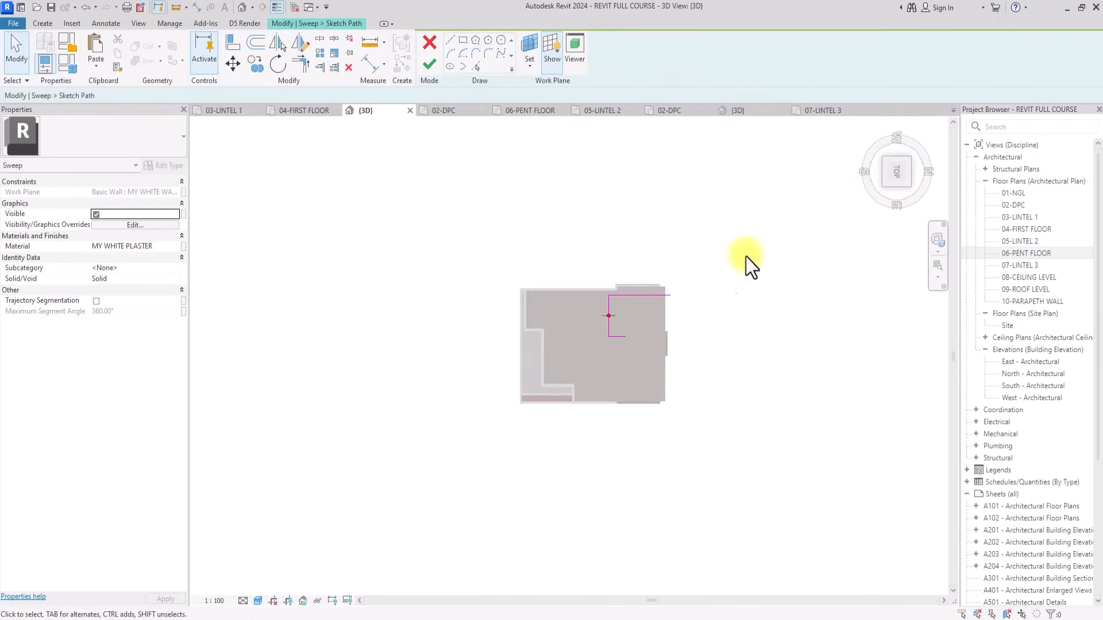
scroll(540, 373, up, 8)
mouse_move(536, 371)
mouse_down()
mouse_move(559, 278)
mouse_move(557, 294)
mouse_up()
scroll(543, 301, up, 2)
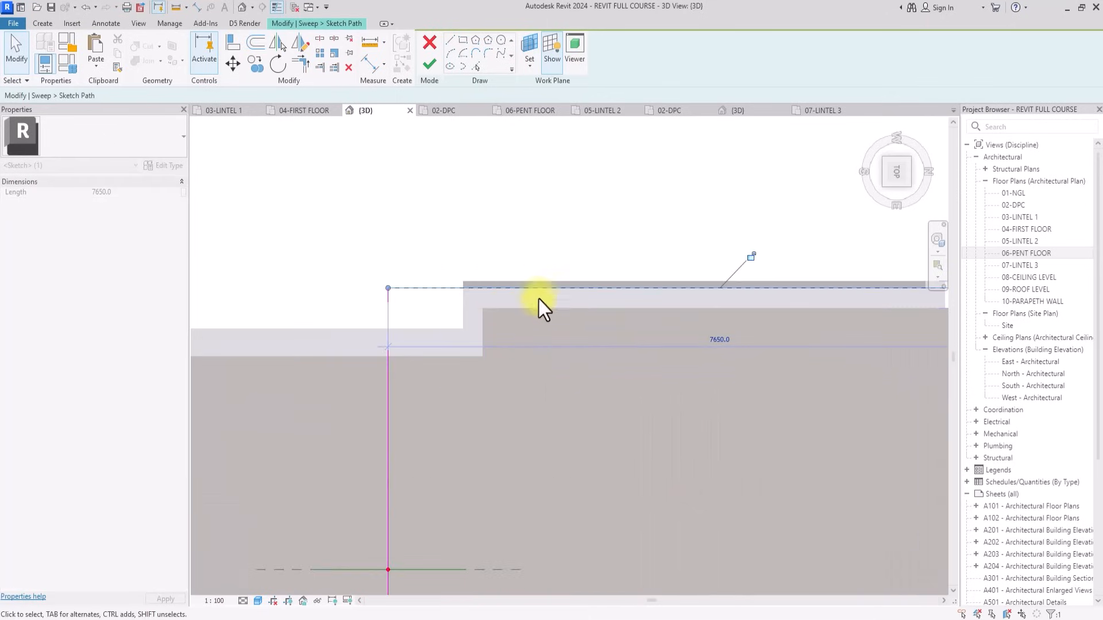
Move the path's connecting line to the dark parapet's corner and its short line onto the outer edge of the recessed parapet.
click(389, 317)
drag(402, 316, 460, 314)
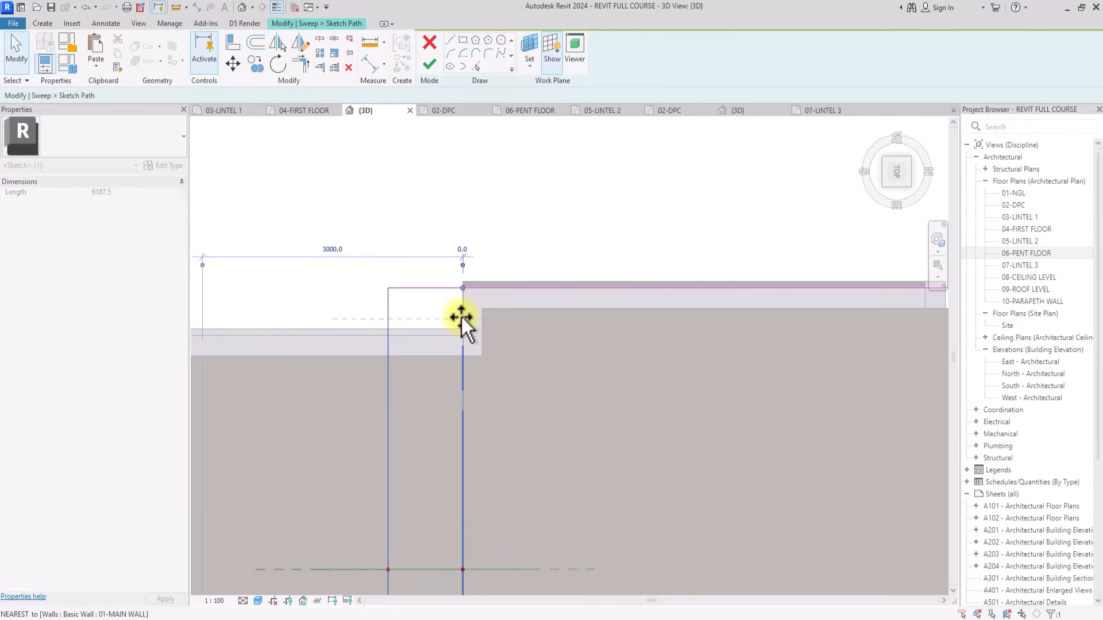
scroll(461, 317, down, 2)
middle_drag(460, 318, 463, 252)
drag(478, 473, 467, 255)
scroll(466, 255, up, 2)
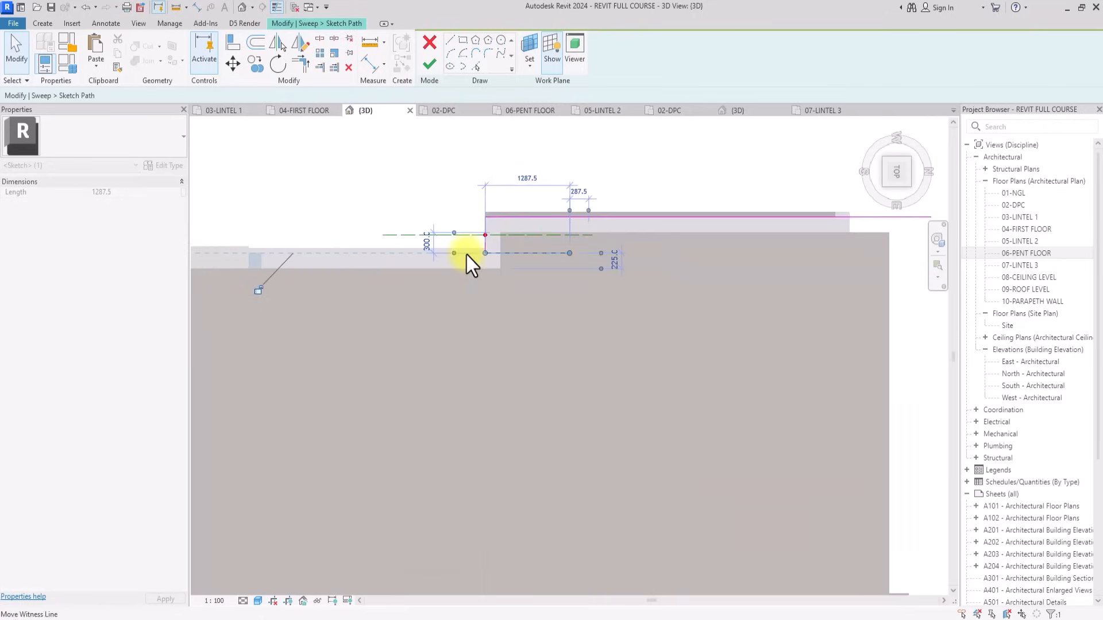
Extend the path's short line along the recessed parapet up to the adjoining wall edge, and finish the path and sweep.
middle_drag(467, 255, 561, 271)
drag(445, 245, 358, 267)
scroll(361, 275, up, 3)
click(370, 196)
scroll(370, 197, down, 2)
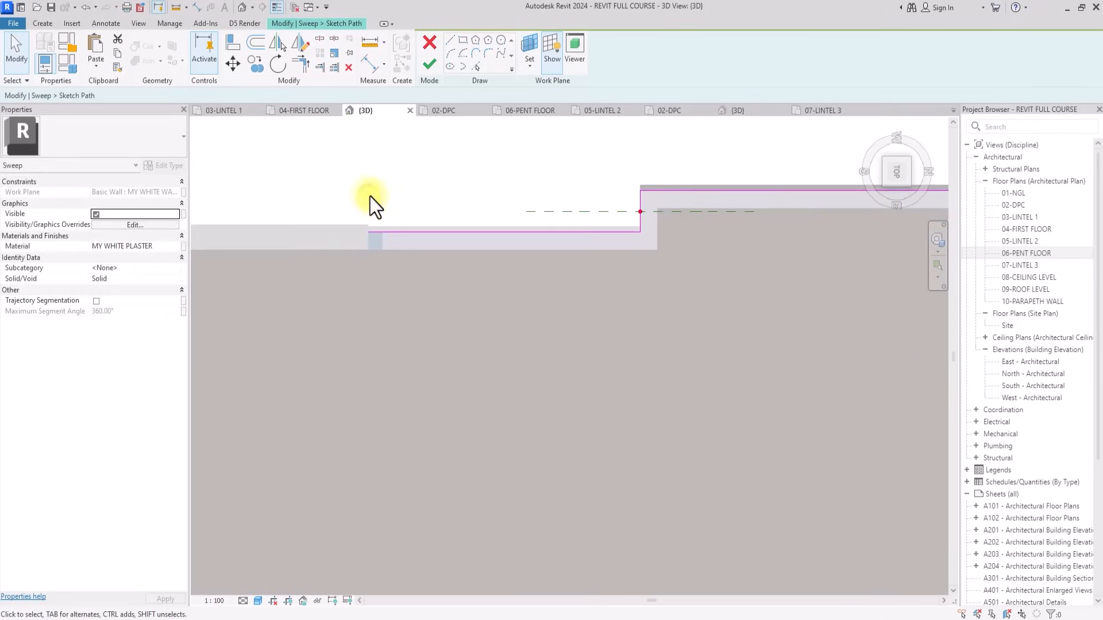
click(435, 64)
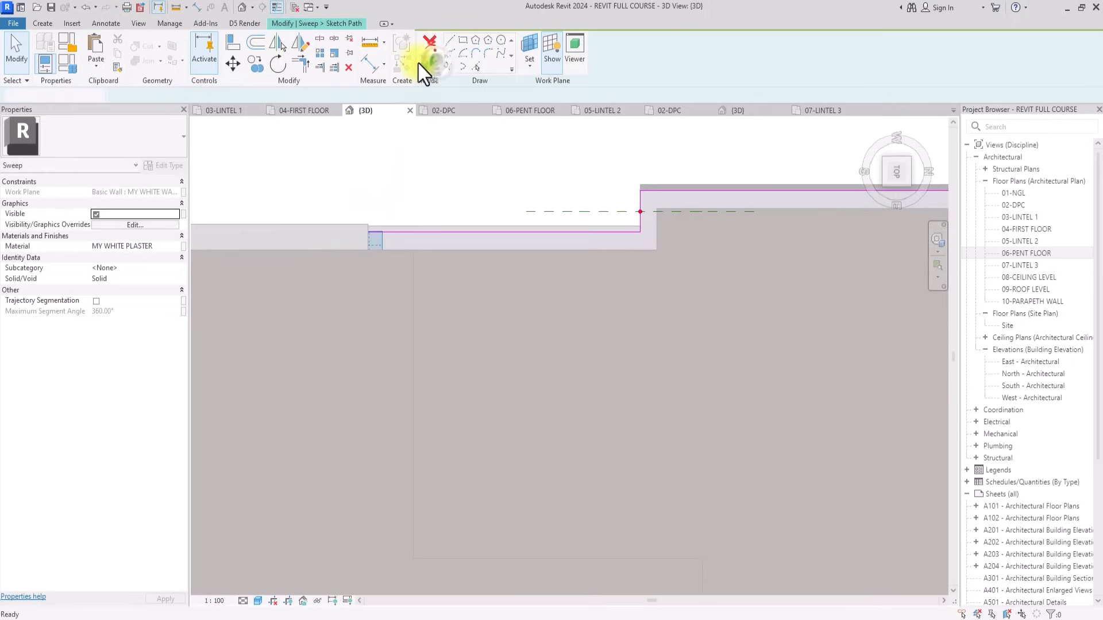
click(430, 65)
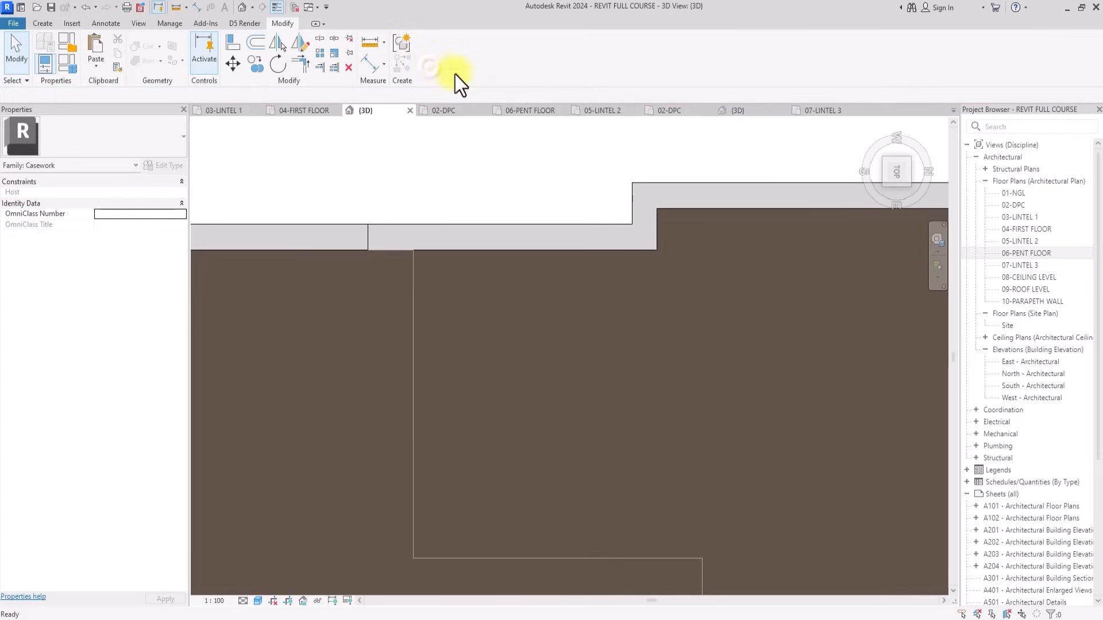
Edit the coping's path again and shorten its long line to the free end of the dark parapet.
drag(886, 177, 662, 588)
scroll(661, 584, down, 4)
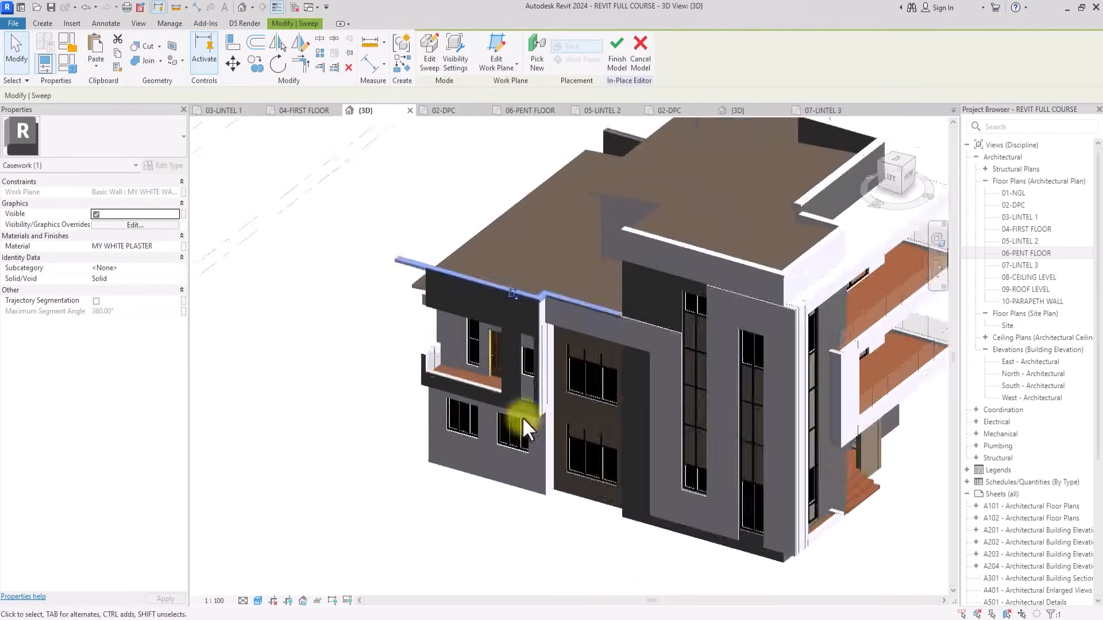
scroll(522, 417, up, 5)
key(Escape)
scroll(517, 282, up, 2)
click(539, 264)
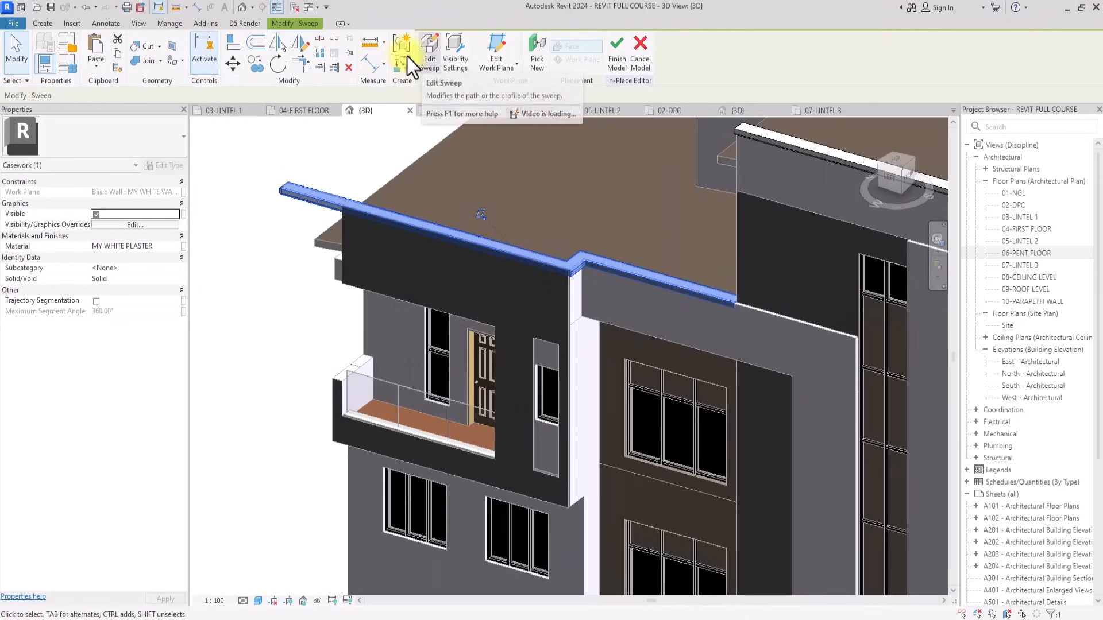
click(433, 59)
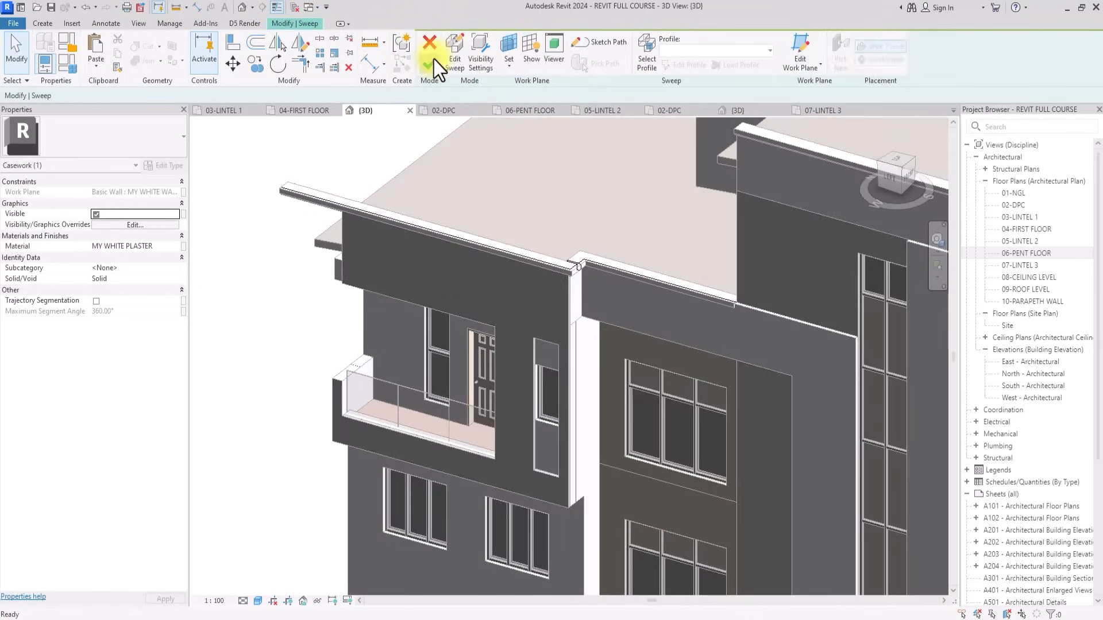
click(546, 45)
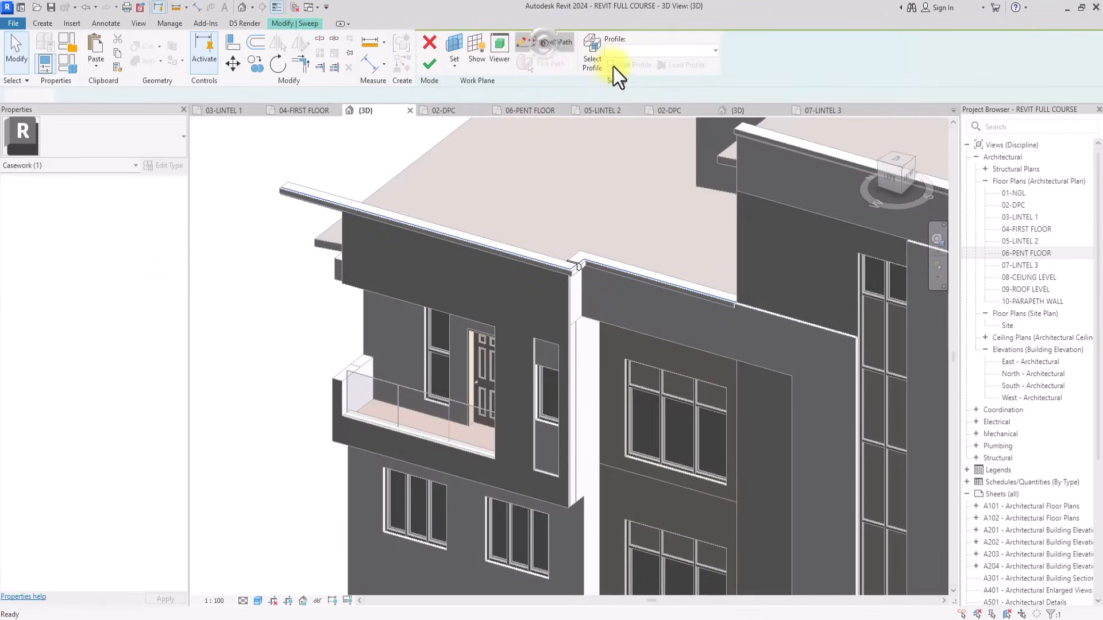
click(910, 168)
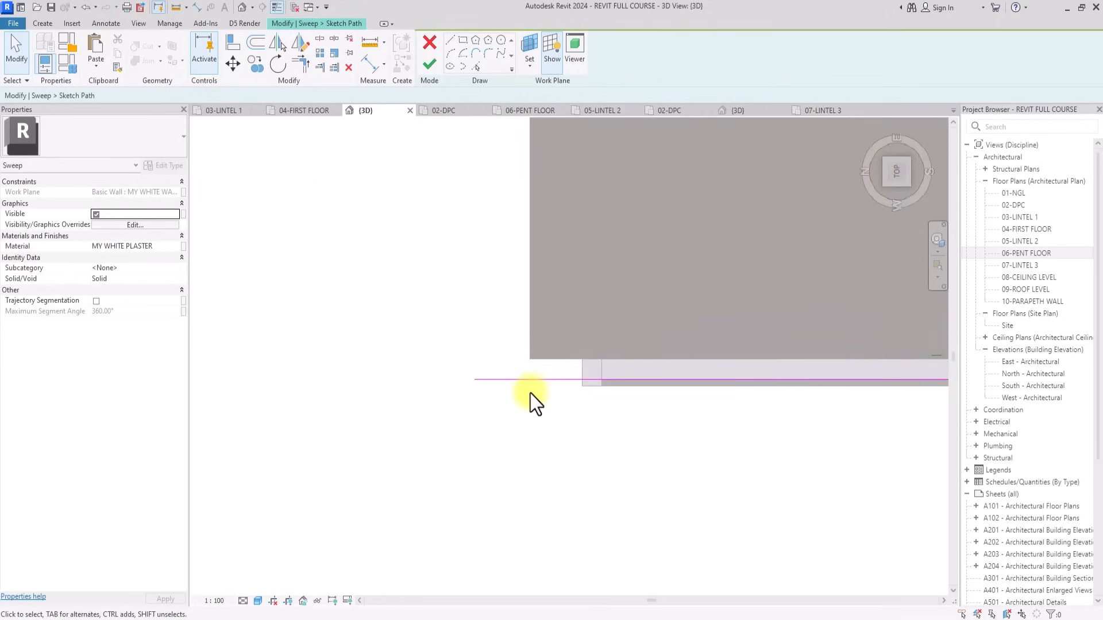
click(501, 380)
drag(563, 380, 597, 376)
click(566, 442)
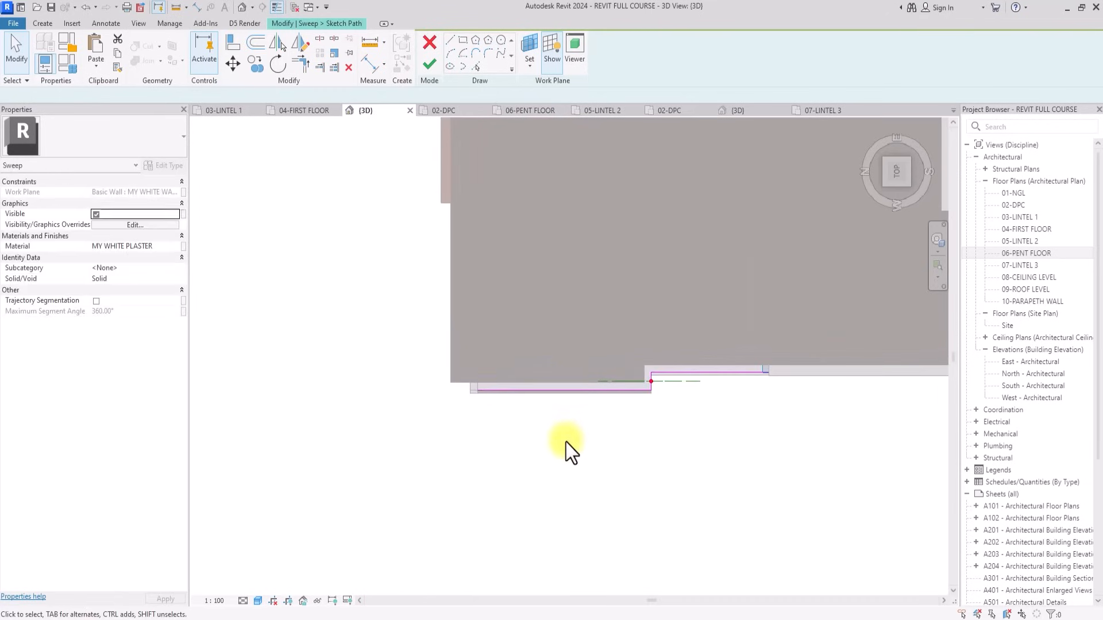
click(424, 72)
Open the sweep's profile sketch in the left view and delete the slanted line at its lower corner.
drag(881, 168, 884, 584)
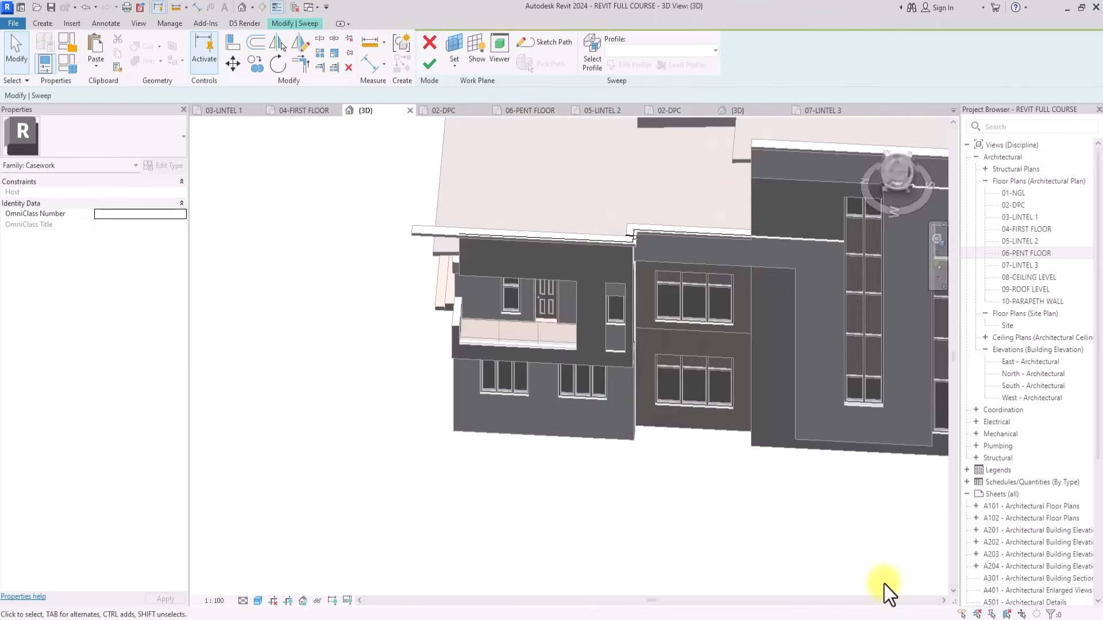
middle_drag(636, 238, 571, 291)
scroll(571, 291, up, 6)
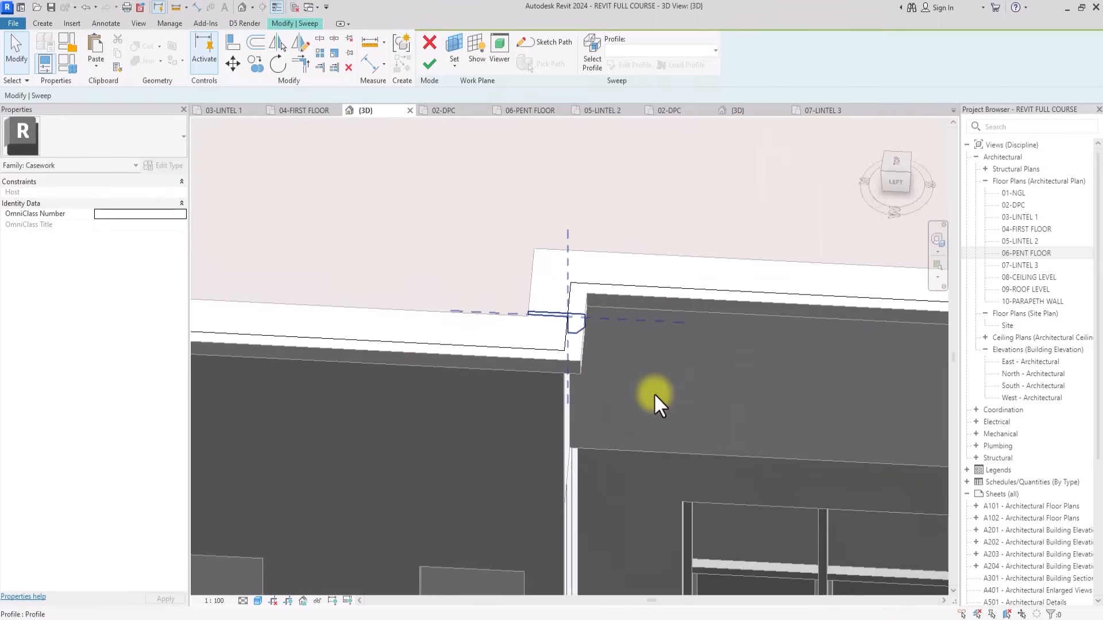
click(595, 56)
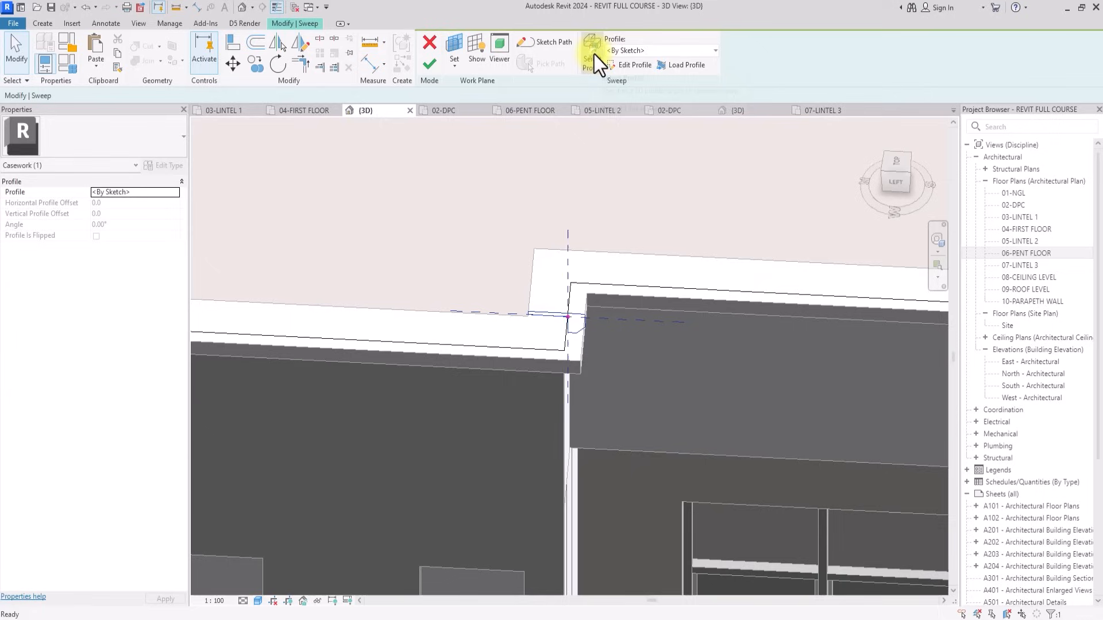
click(622, 67)
click(894, 181)
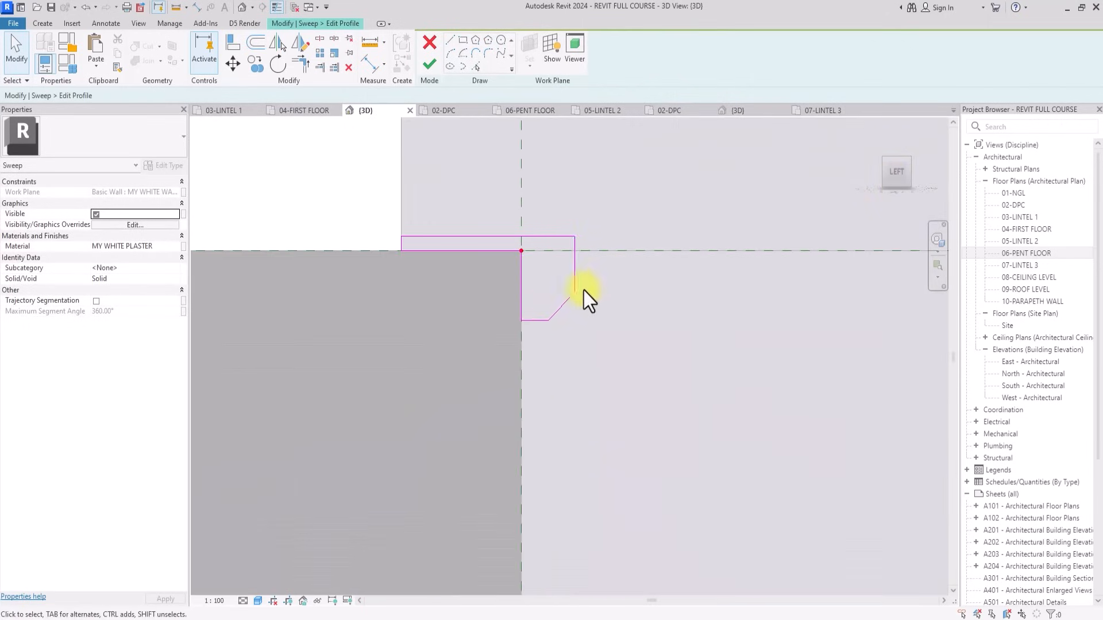
mouse_move(597, 282)
mouse_down()
mouse_move(554, 312)
mouse_move(534, 307)
mouse_move(532, 282)
mouse_up()
click(552, 312)
key(Delete)
Place the profile's lower lip line 25 mm below the parapet top and its outer vertical line 25 mm from the wall face.
click(483, 267)
text(2)
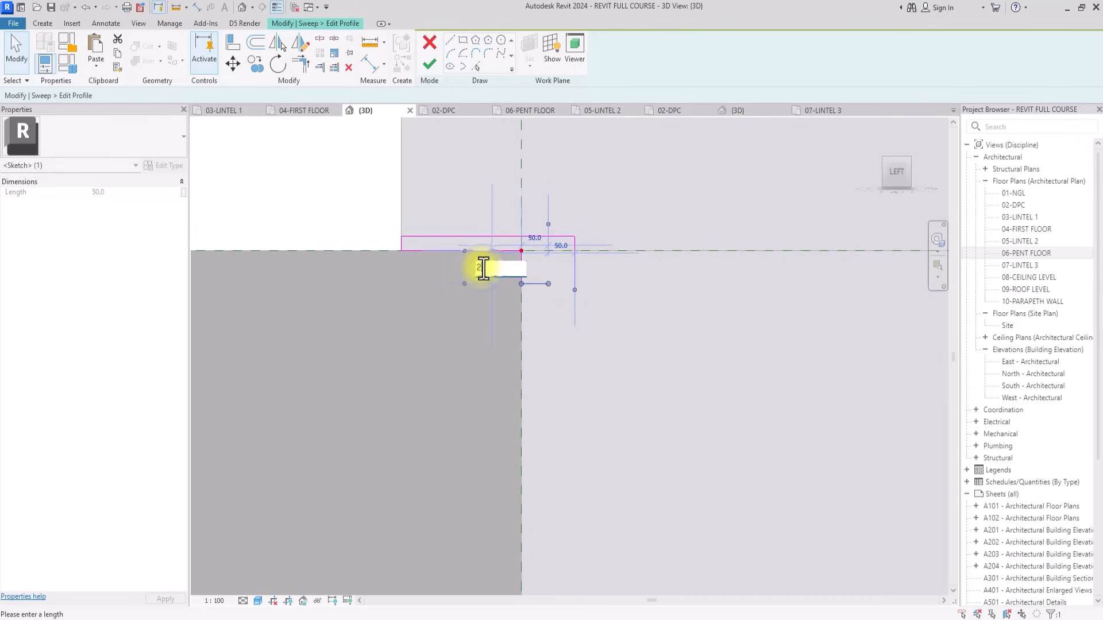
text(5)
key(Return)
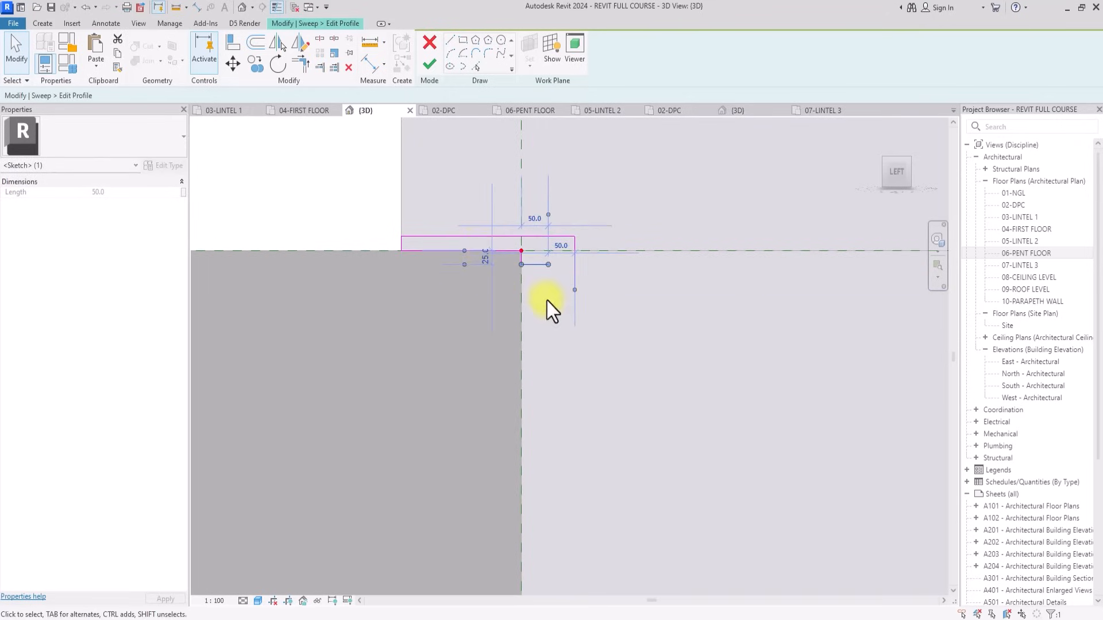
click(546, 299)
scroll(551, 295, up, 4)
drag(593, 245, 524, 243)
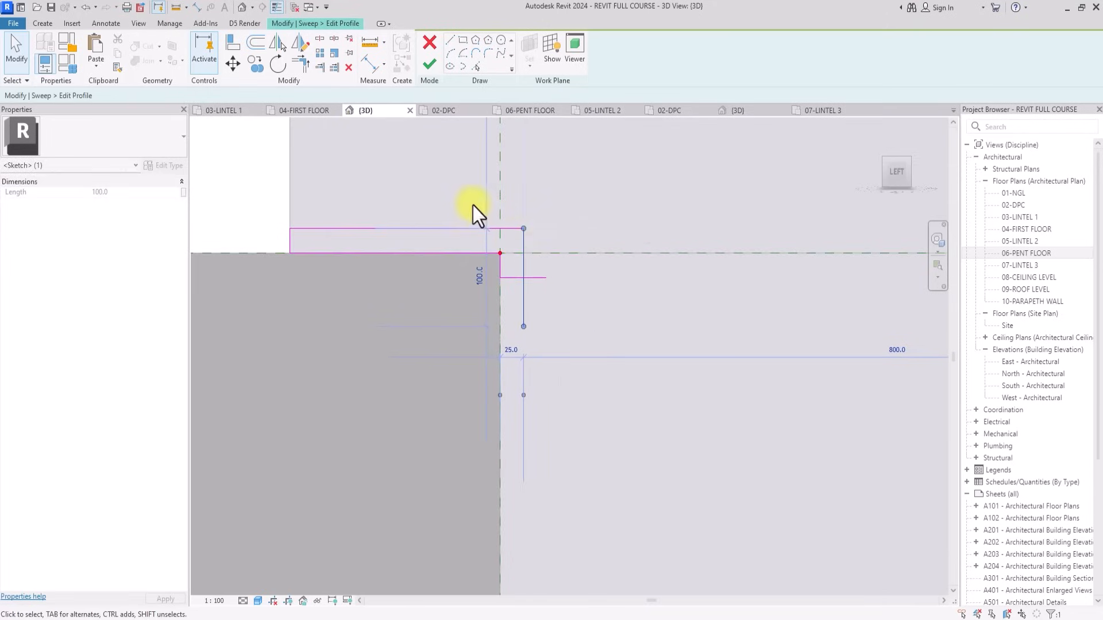
Trim the profile's outer vertical line and lower lip line to a closed corner, and finish the profile and sweep.
click(298, 70)
click(524, 266)
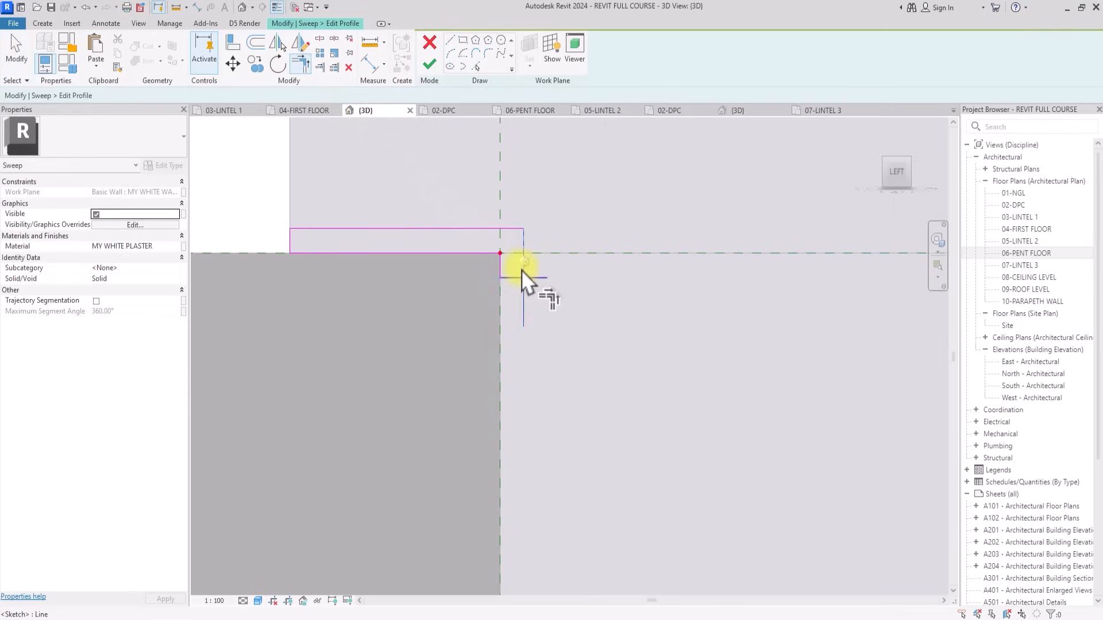
click(513, 278)
click(422, 67)
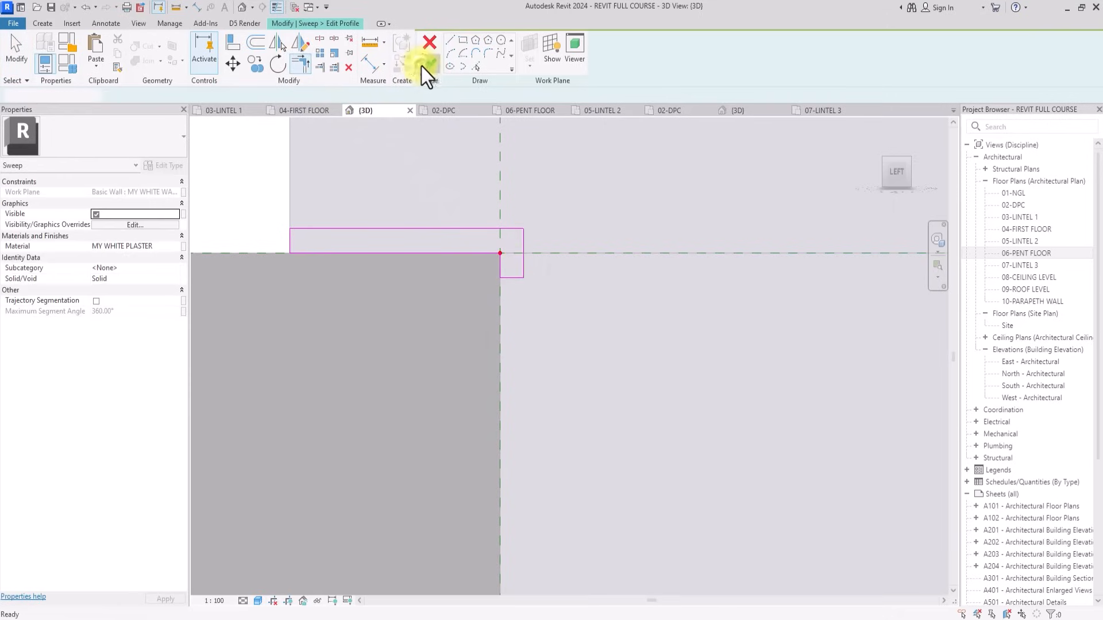
click(425, 64)
scroll(485, 272, down, 4)
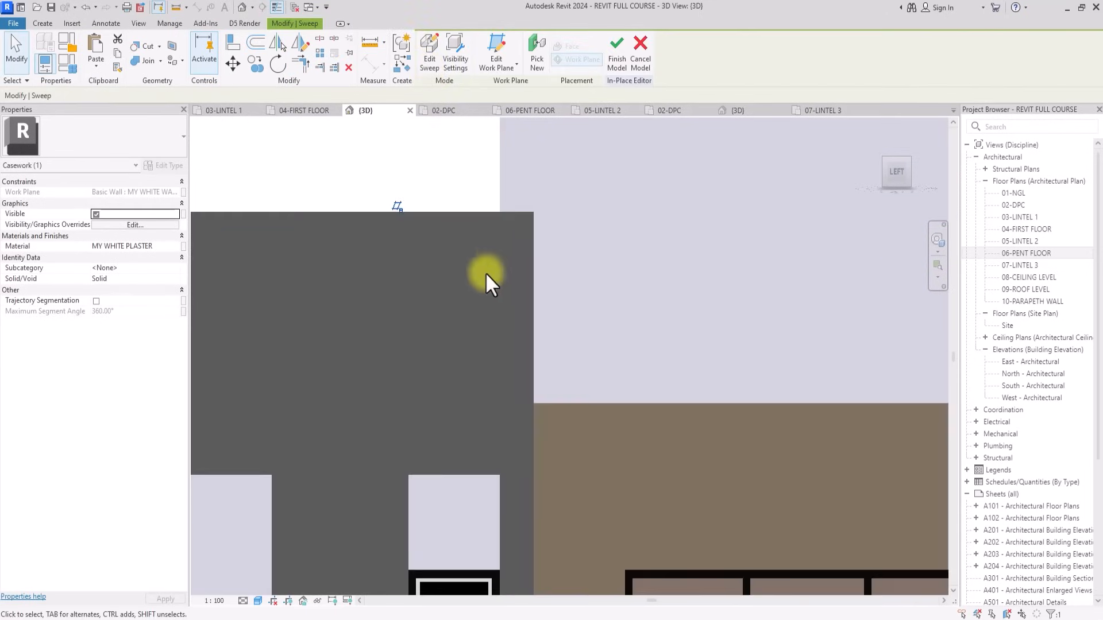
scroll(495, 302, up, 3)
scroll(495, 303, down, 3)
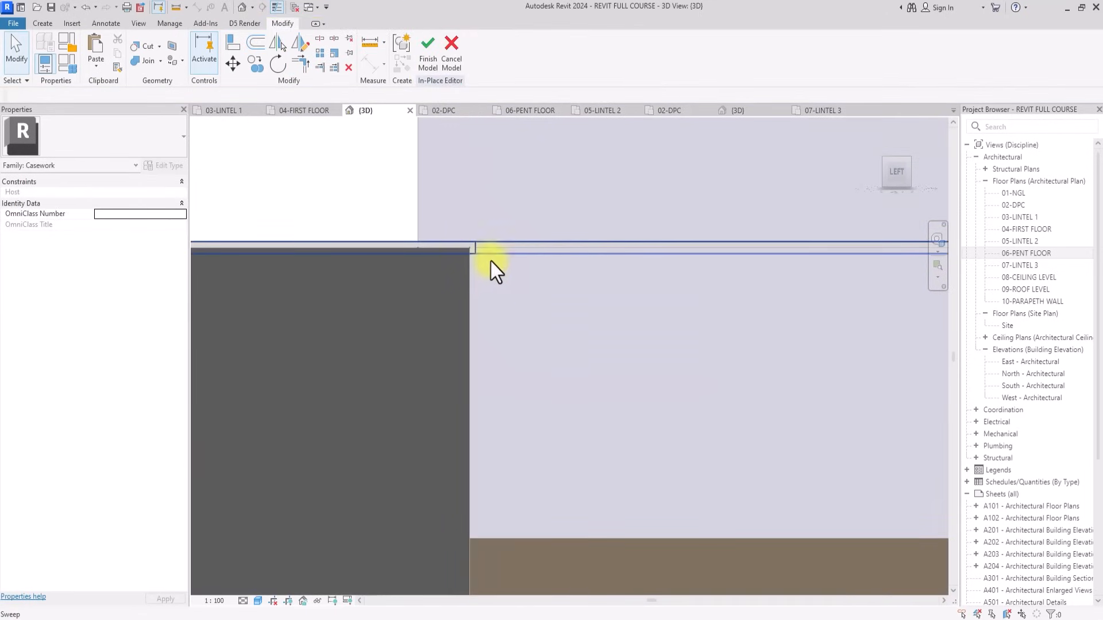
scroll(489, 253, down, 2)
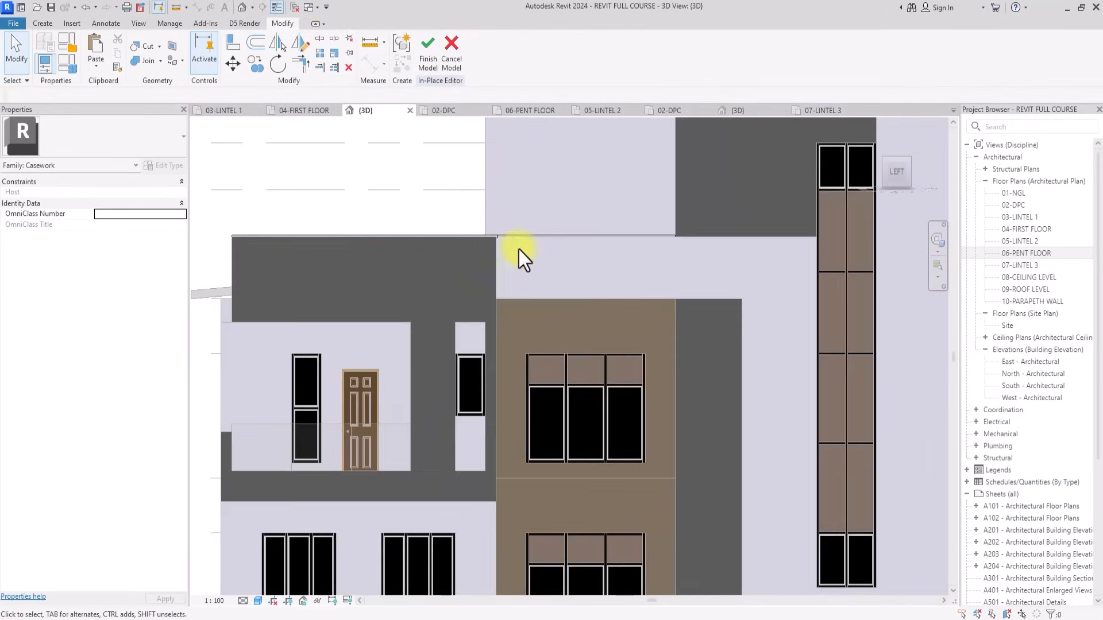
Copy the finished coping sweep in the top view to beside the dark parapet on the opposite side of the roof.
drag(894, 178, 580, 375)
click(741, 439)
scroll(722, 334, down, 5)
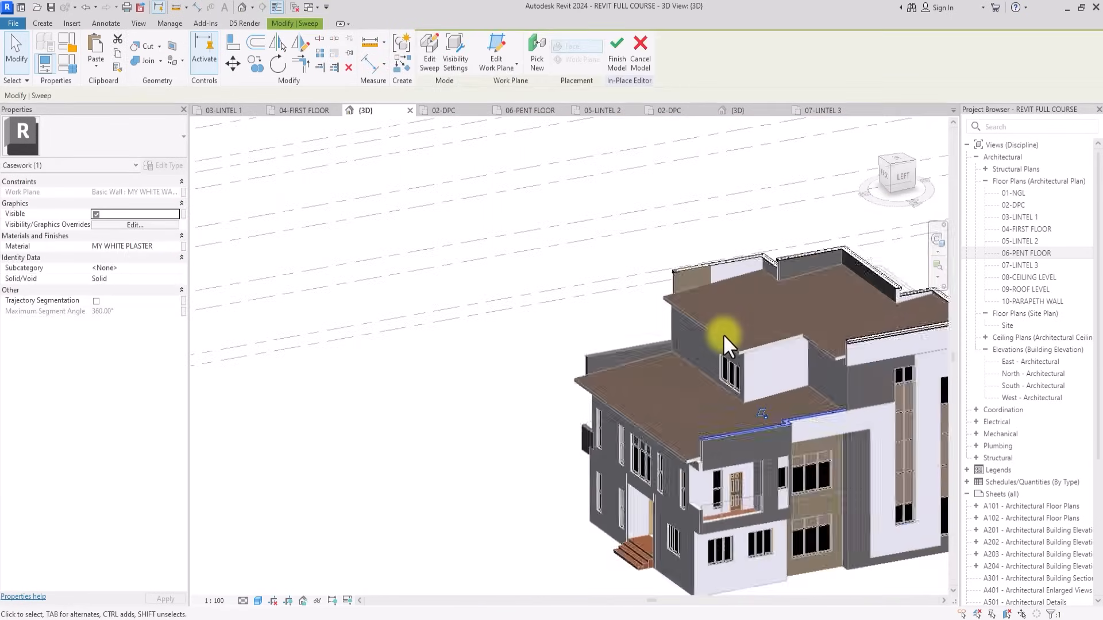
scroll(722, 334, up, 5)
scroll(722, 334, down, 4)
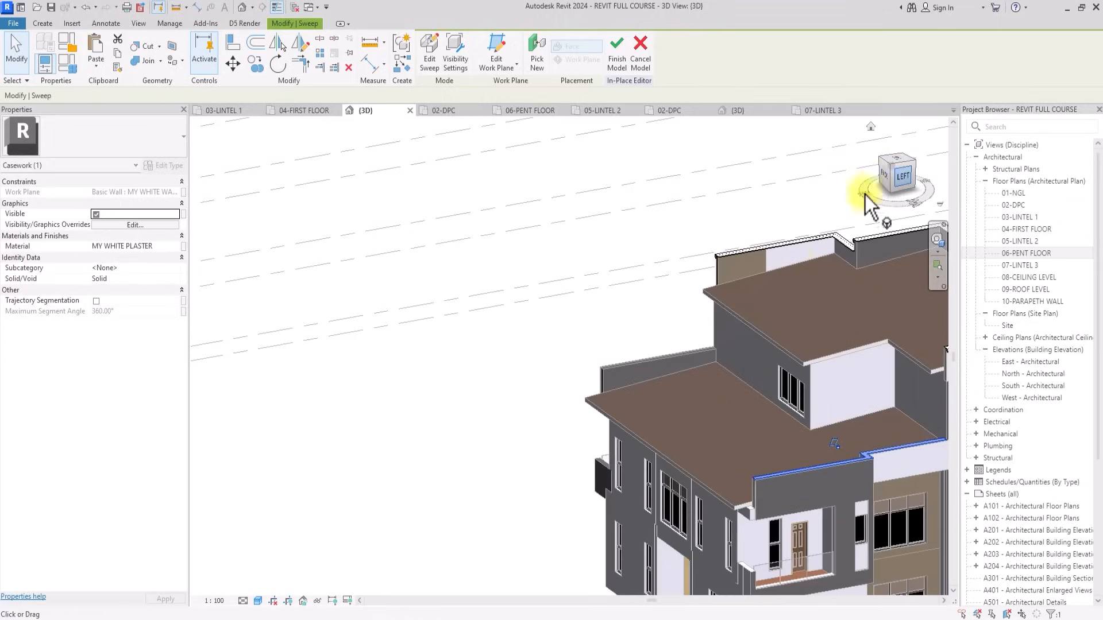
click(897, 161)
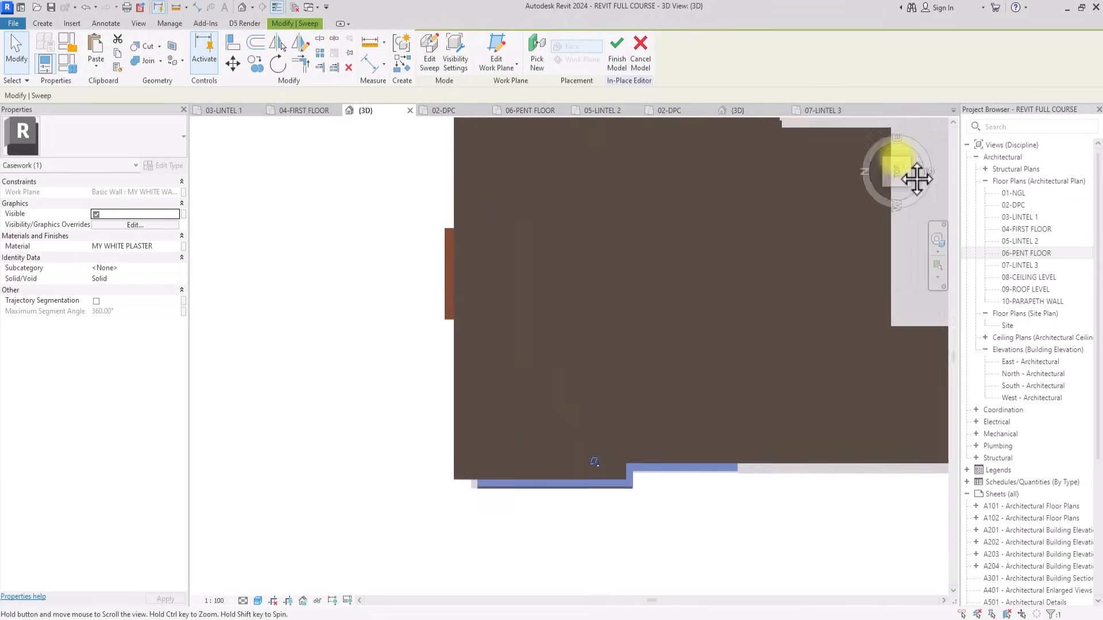
click(252, 71)
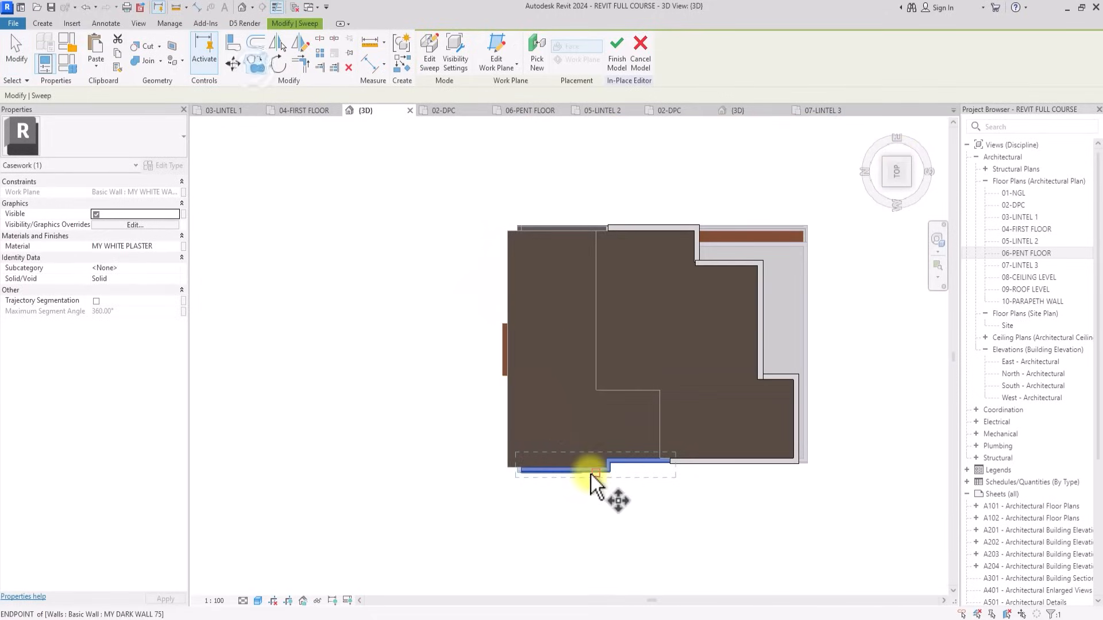
click(591, 475)
scroll(569, 293, up, 3)
middle_drag(568, 293, 563, 389)
scroll(497, 278, up, 3)
click(497, 250)
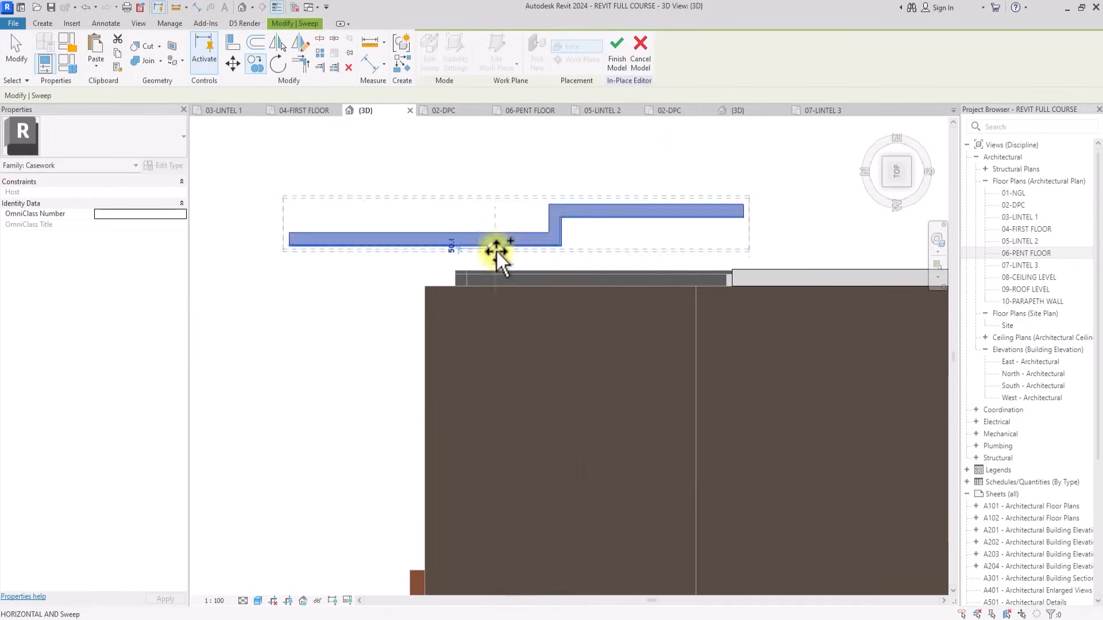
key(Escape)
key(Escape)
Edit the copied sweep's path, delete its jog and short segment, and move the long line onto the opposite dark parapet.
click(511, 244)
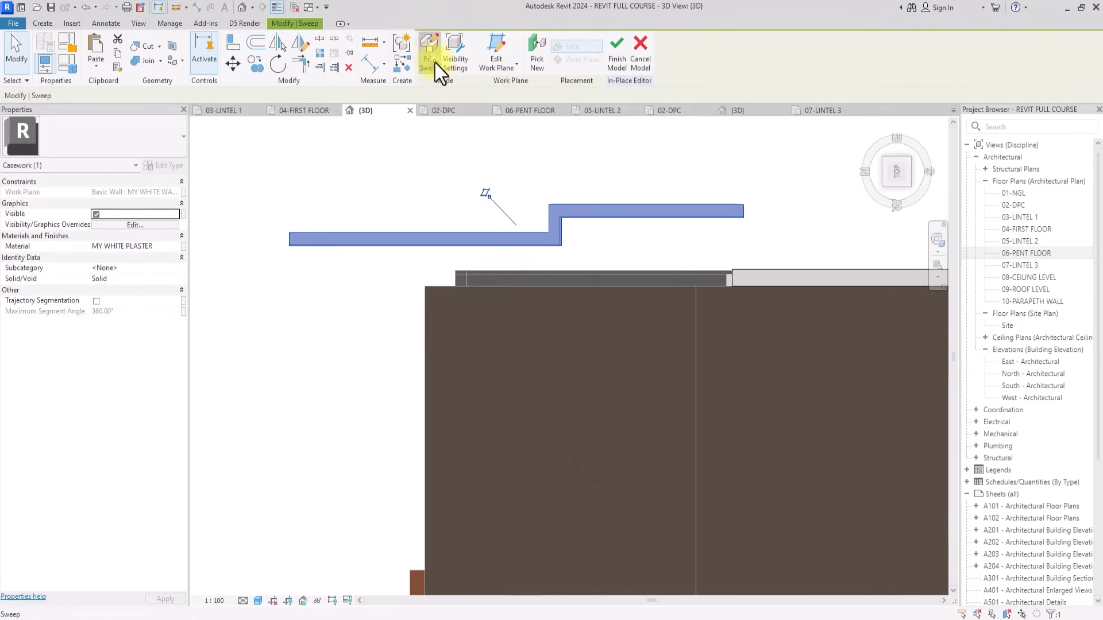
click(436, 60)
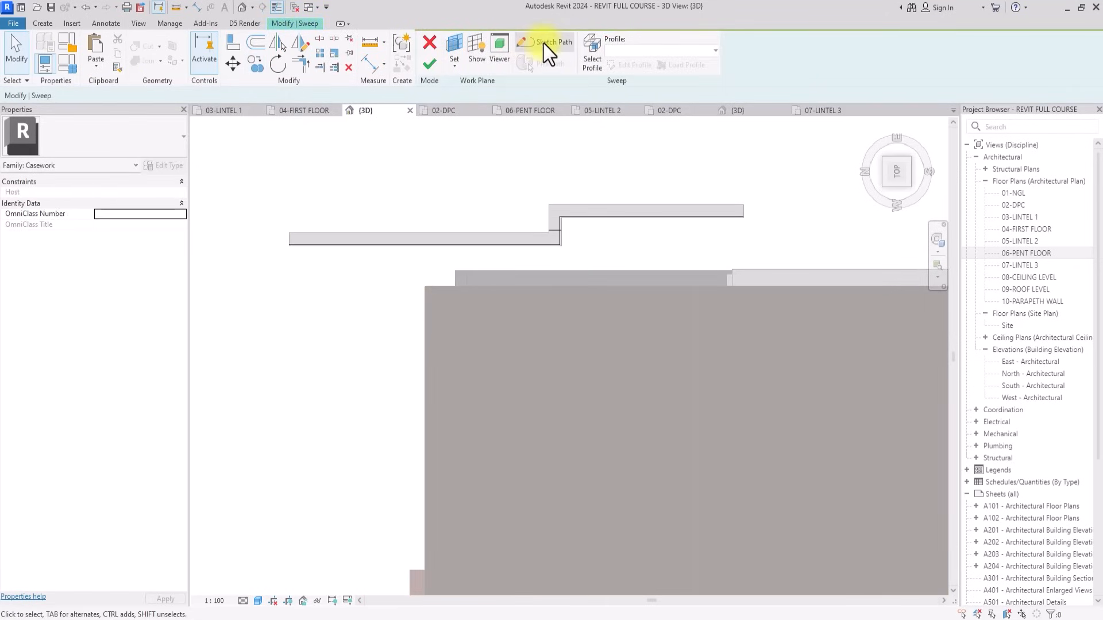
click(543, 44)
drag(806, 186, 532, 240)
key(Delete)
click(539, 274)
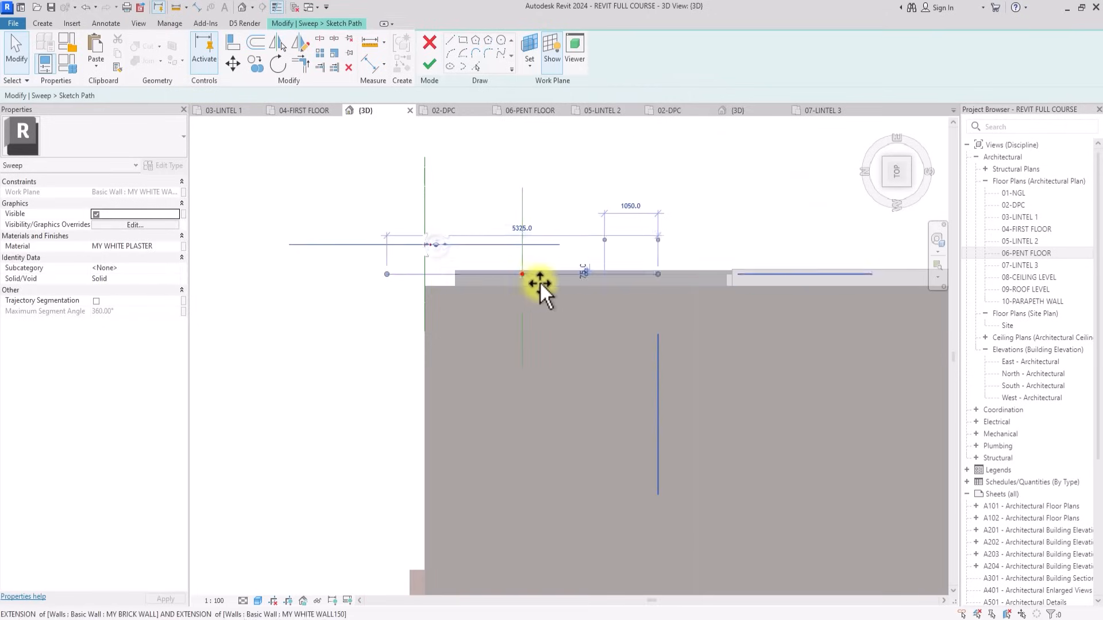
Extend the path line to the start of the adjoining white parapet, about 5437.5 mm long, and finish the path and sweep.
scroll(602, 270, up, 3)
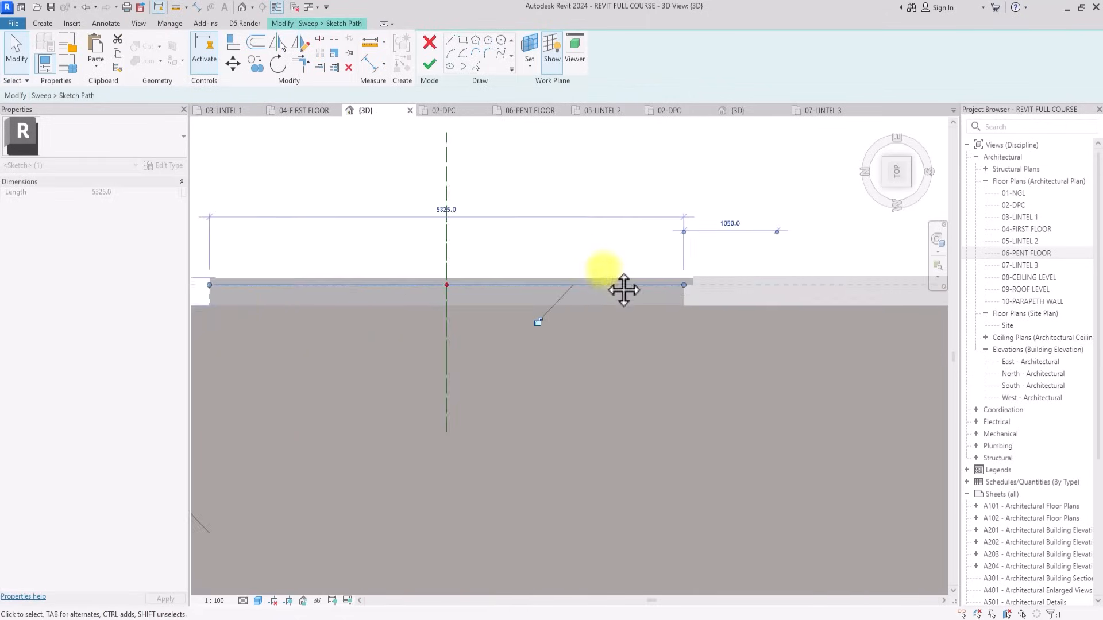
middle_drag(603, 271, 454, 276)
scroll(649, 233, up, 1)
click(668, 218)
click(515, 292)
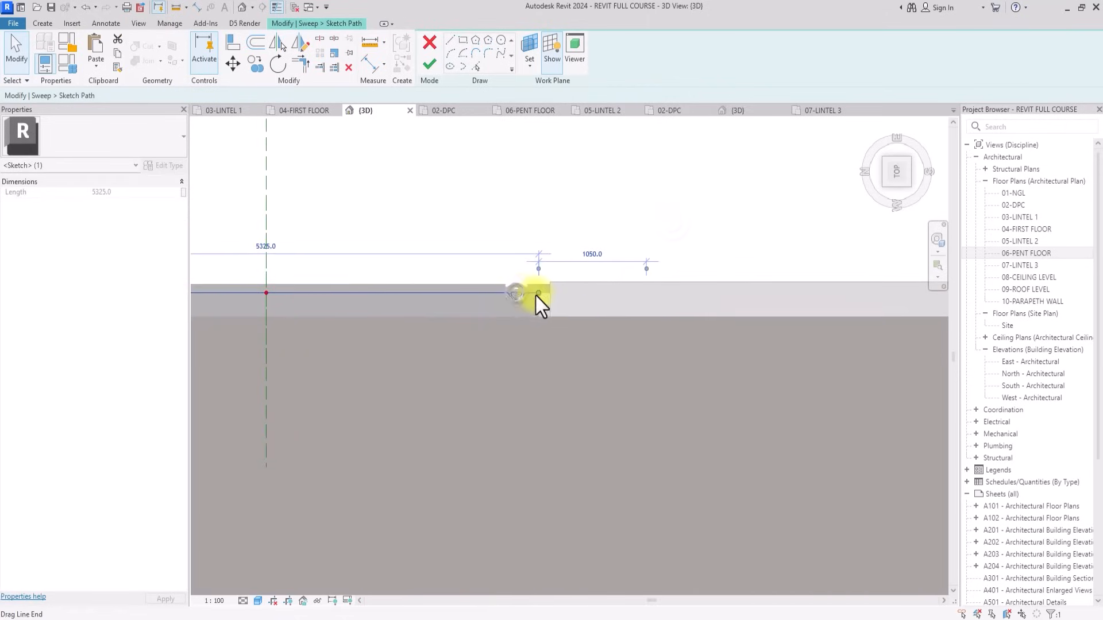
drag(538, 294, 554, 292)
scroll(525, 230, down, 3)
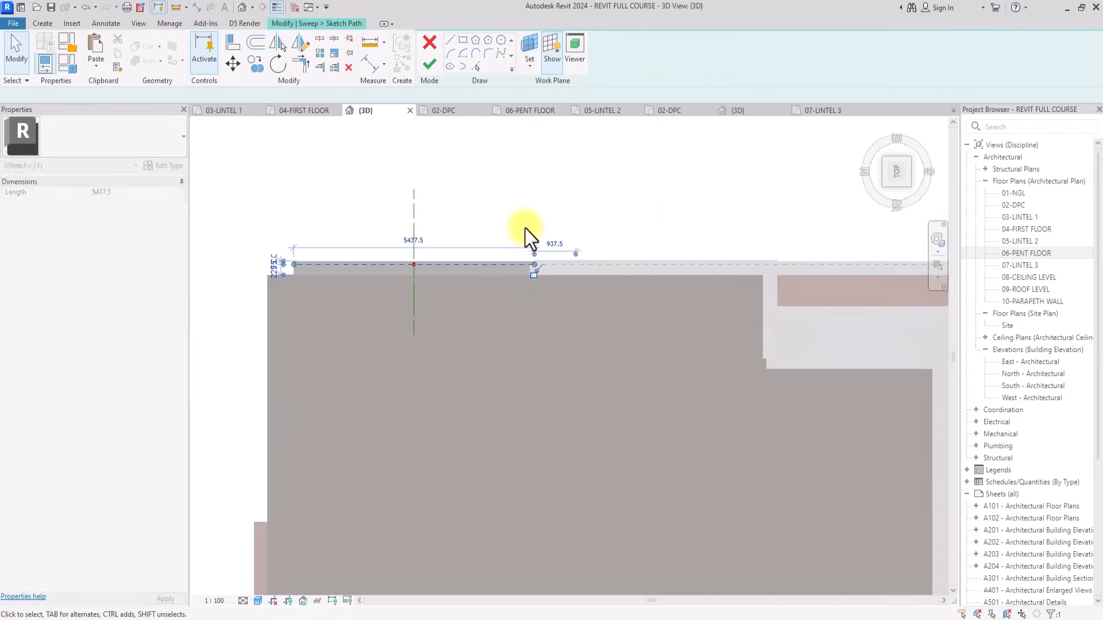
key(Escape)
click(426, 66)
click(425, 65)
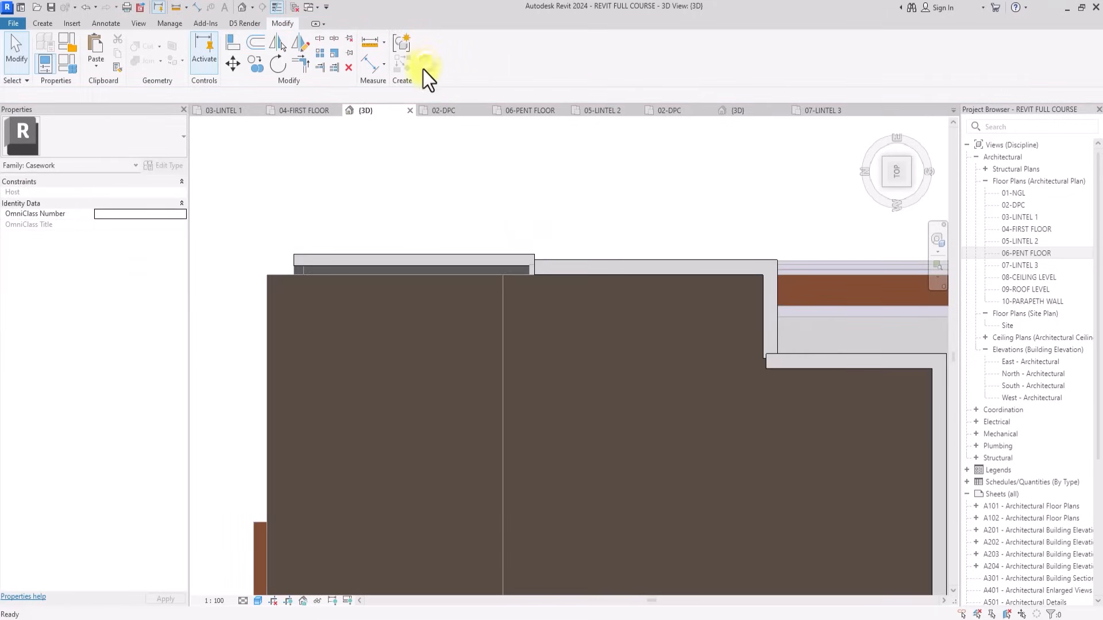
Reopen the copied coping sweep and edit its profile sketch in the back view.
click(357, 259)
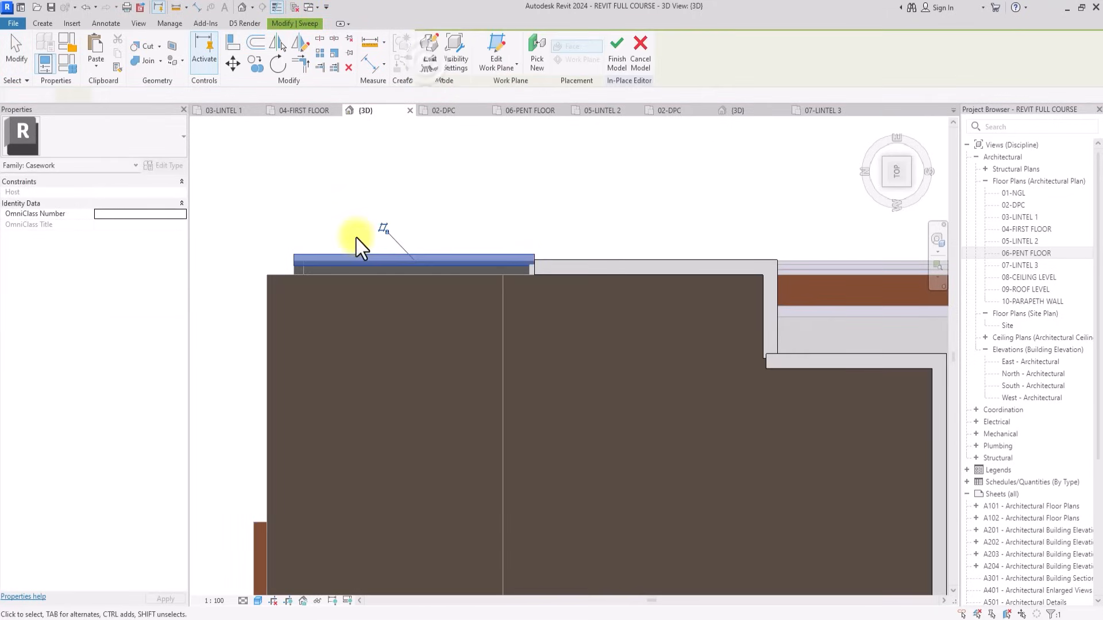
click(430, 67)
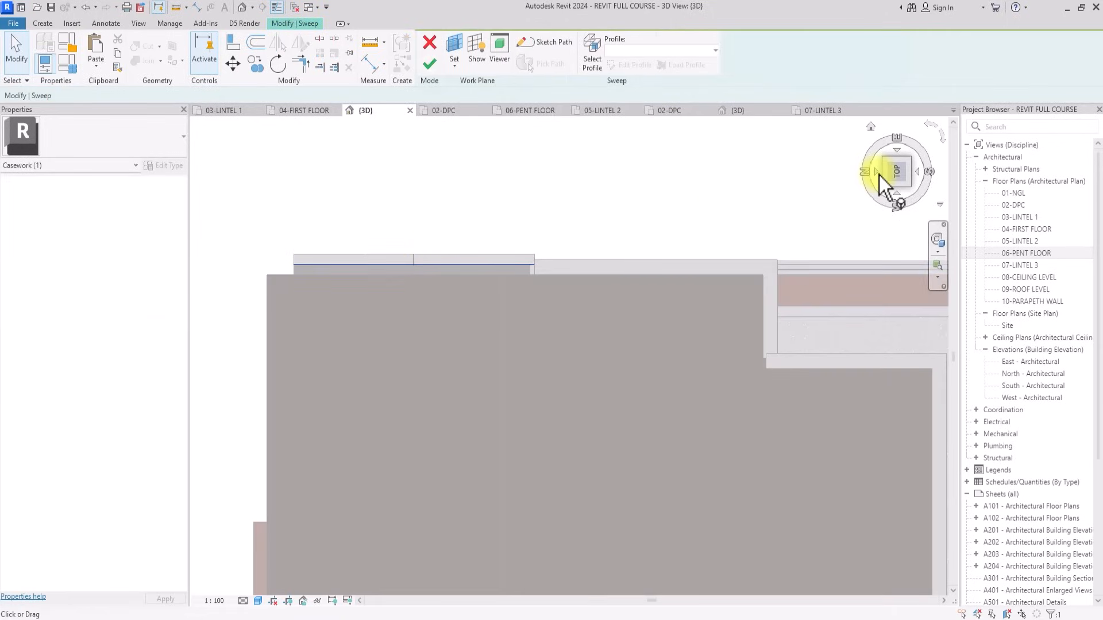
click(878, 173)
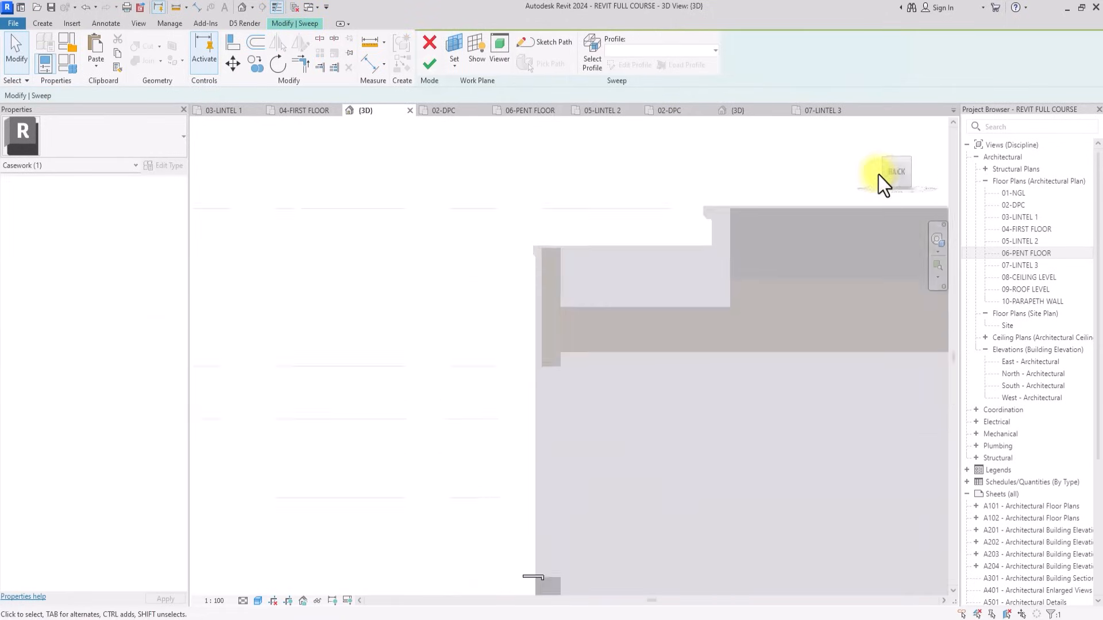
scroll(578, 370, up, 5)
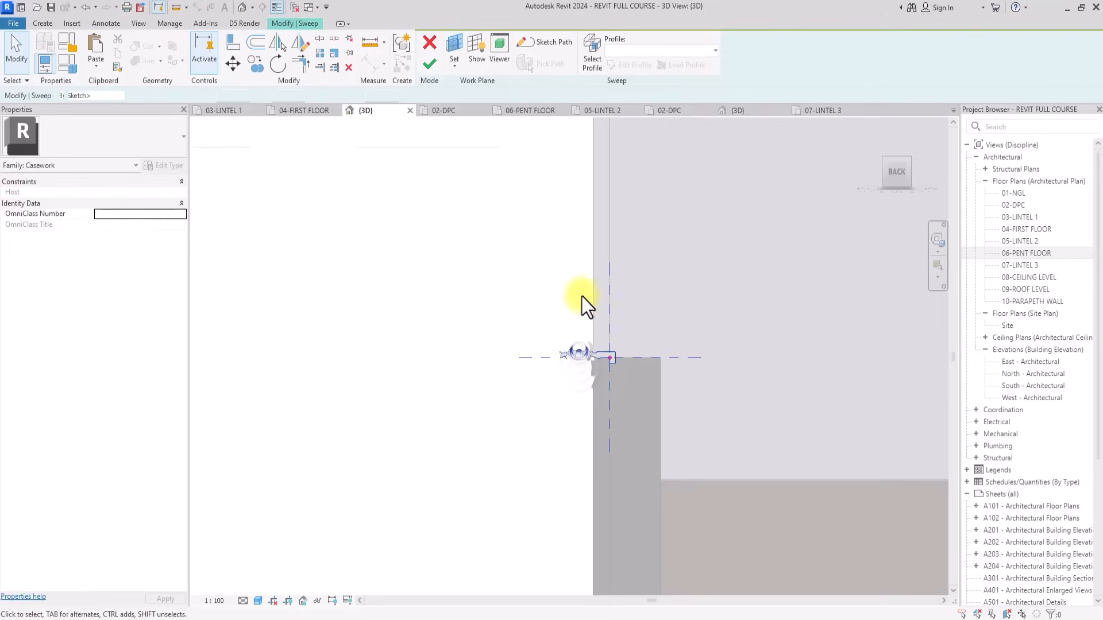
click(592, 58)
click(631, 64)
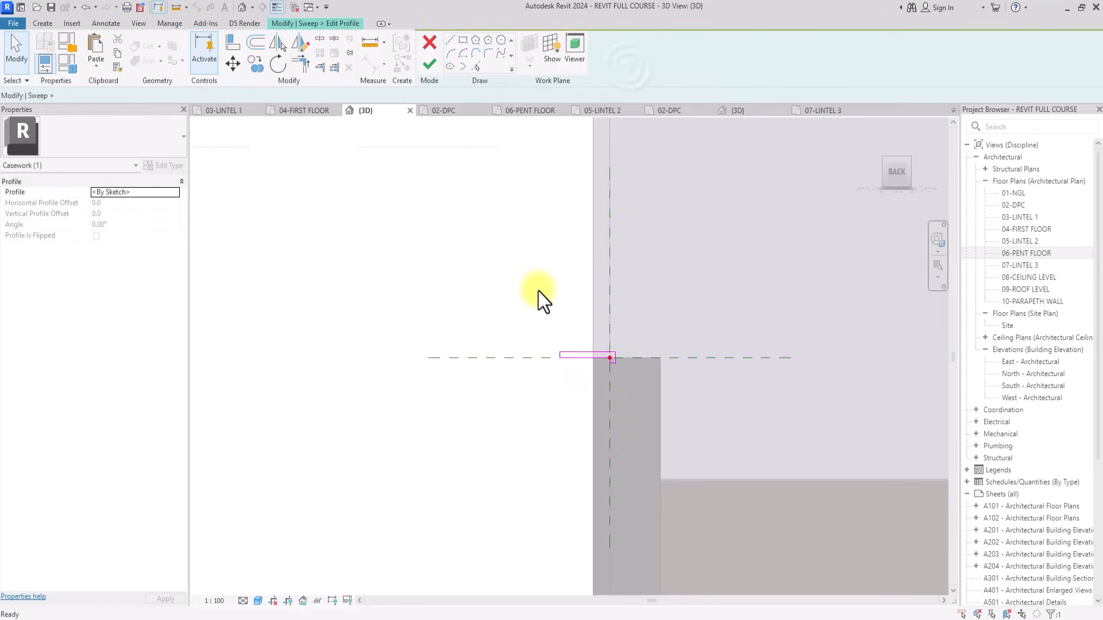
mouse_move(529, 300)
mouse_down()
mouse_move(577, 398)
mouse_move(677, 400)
mouse_up()
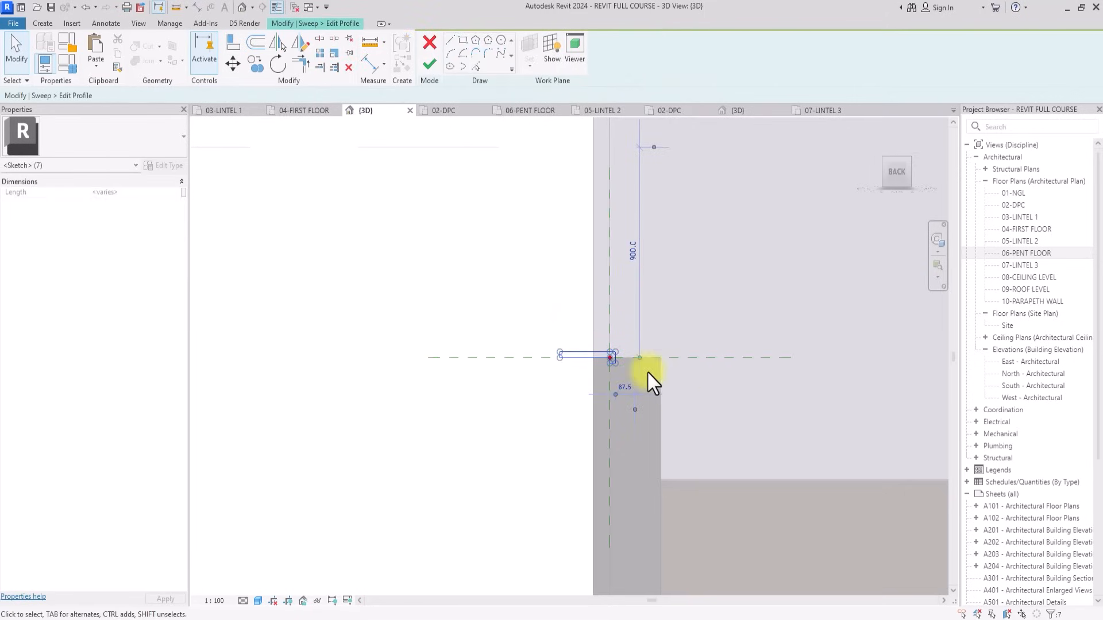
click(281, 47)
click(607, 292)
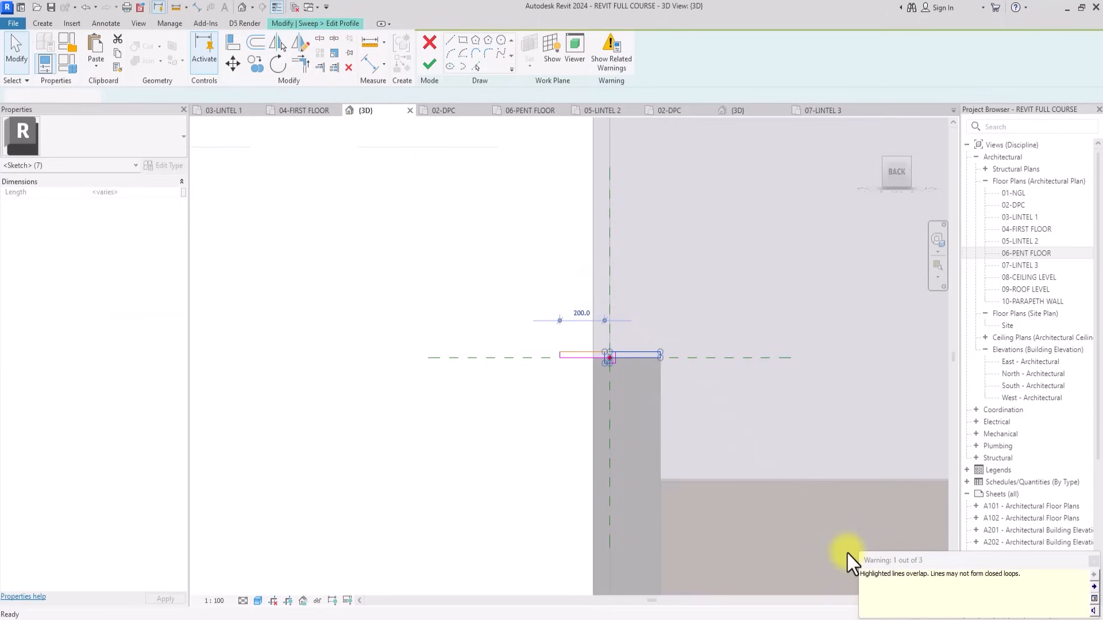
key(ctrl+z)
Mirror the whole profile about the vertical reference line without keeping a copy of the original.
drag(550, 277, 625, 428)
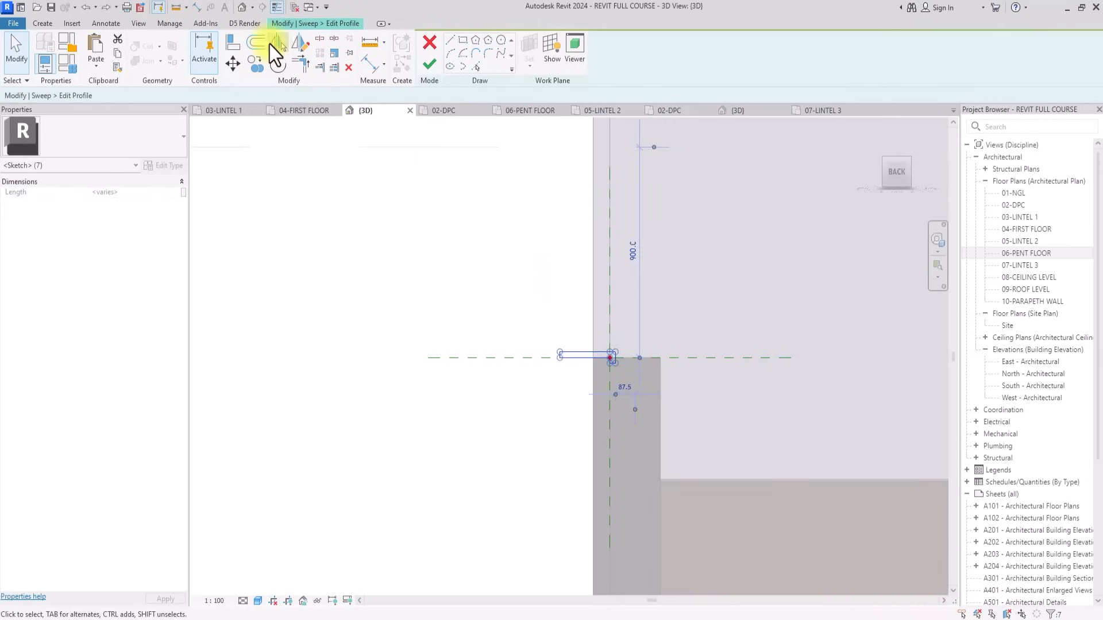
click(280, 44)
click(121, 96)
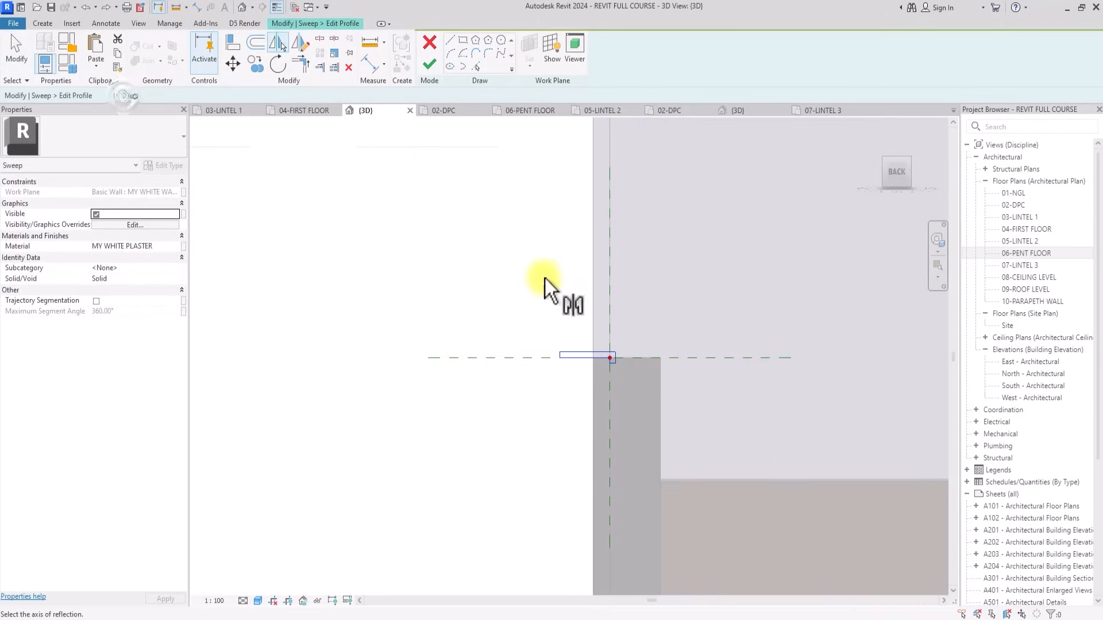
click(609, 308)
Move the mirrored profile so its inner lip corner sits on the parapet's outer top corner.
scroll(612, 308, up, 4)
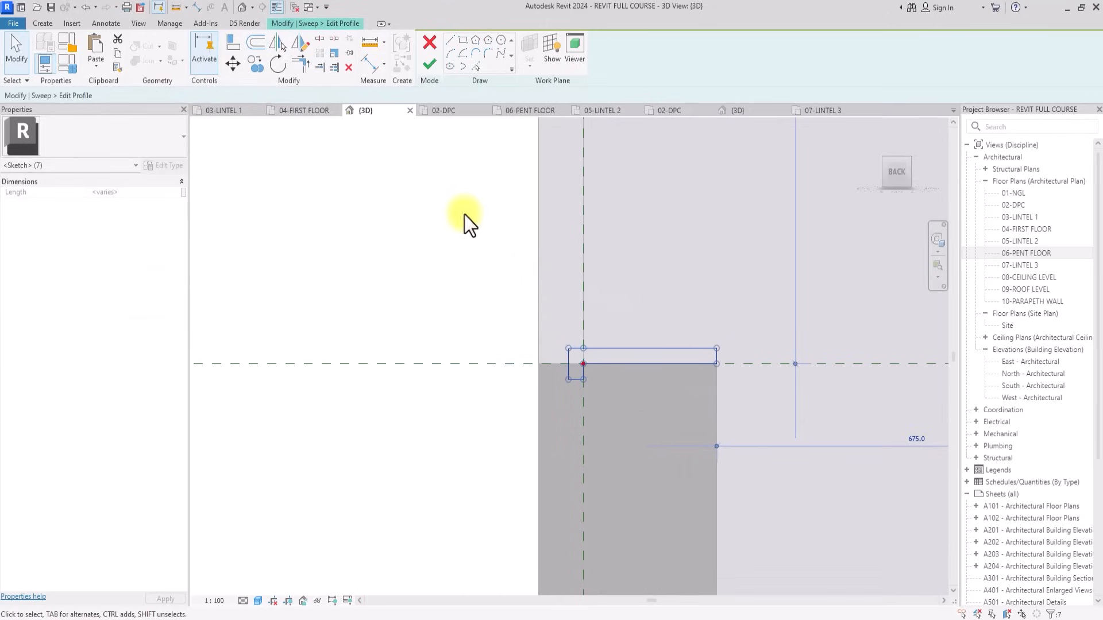
click(232, 64)
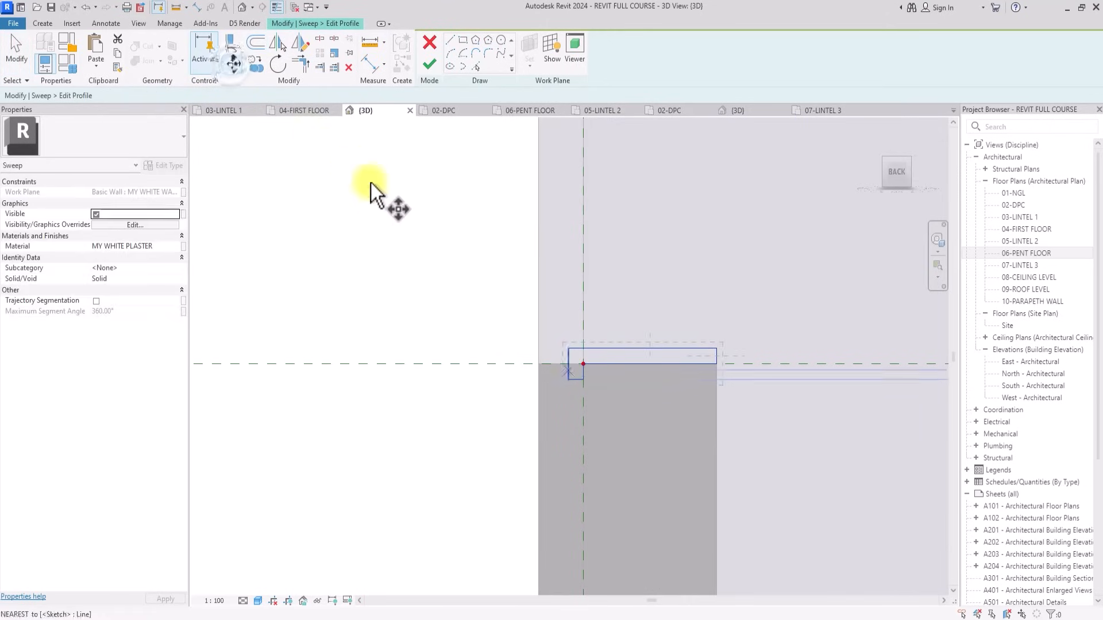
click(584, 363)
click(535, 363)
click(450, 430)
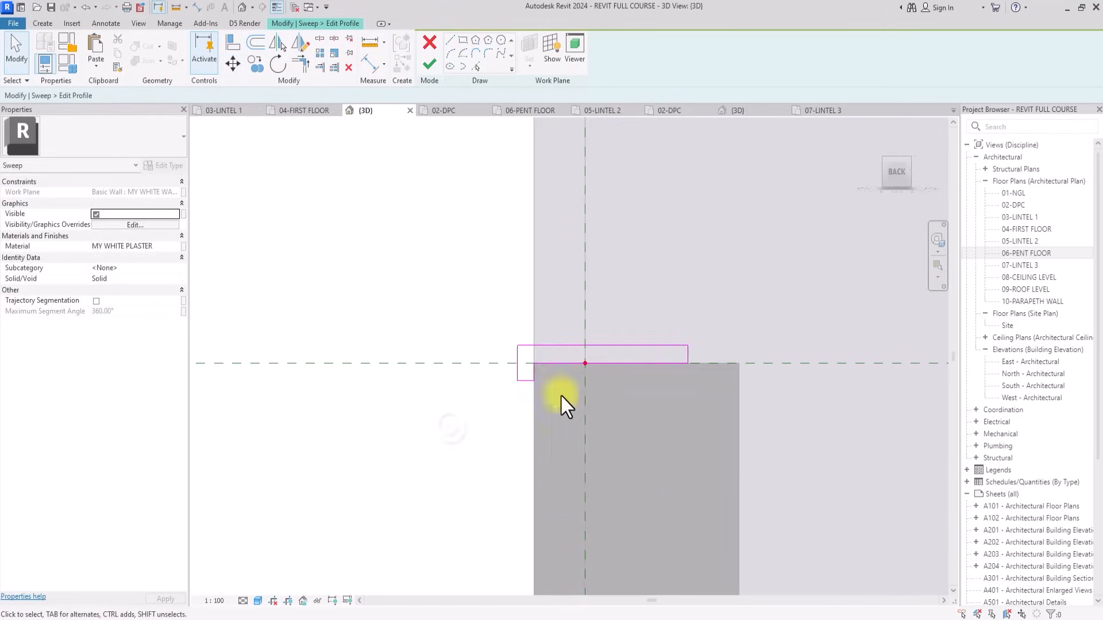
Stretch the profile's end line to the parapet's inner face, and finish the profile, the sweep and the in-place model.
drag(687, 357, 738, 357)
scroll(632, 226, down, 3)
click(632, 227)
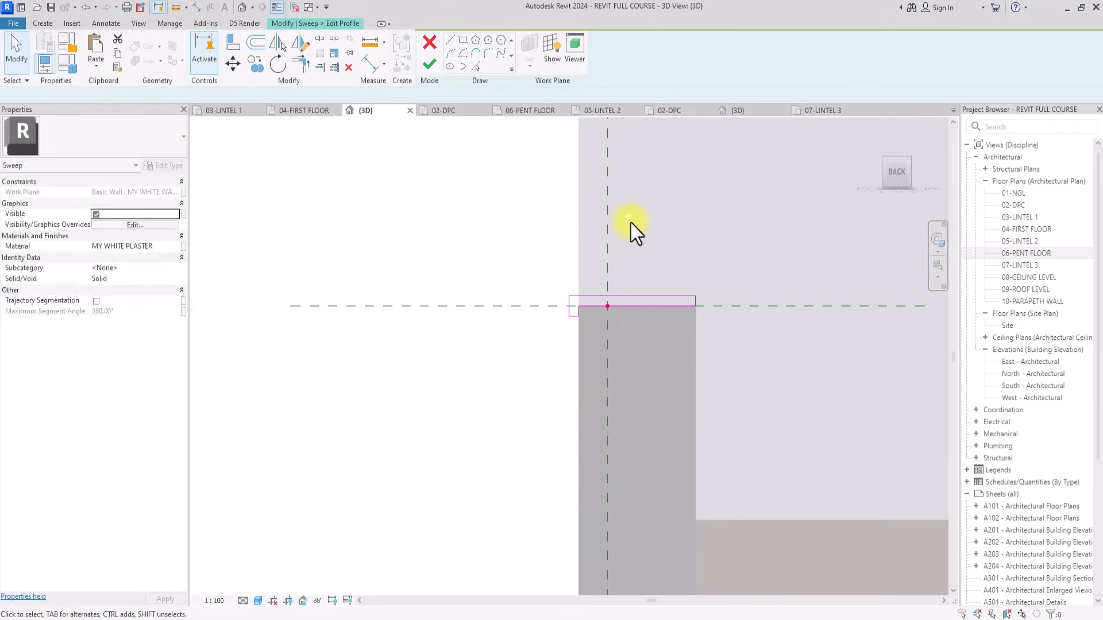
click(428, 65)
click(428, 65)
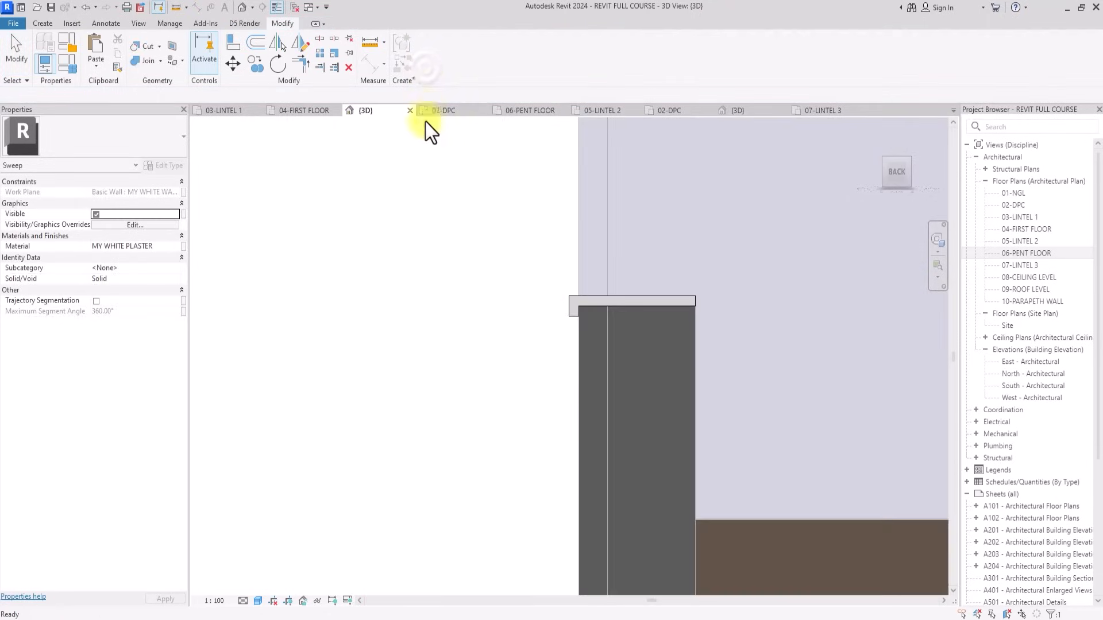
click(426, 290)
click(423, 63)
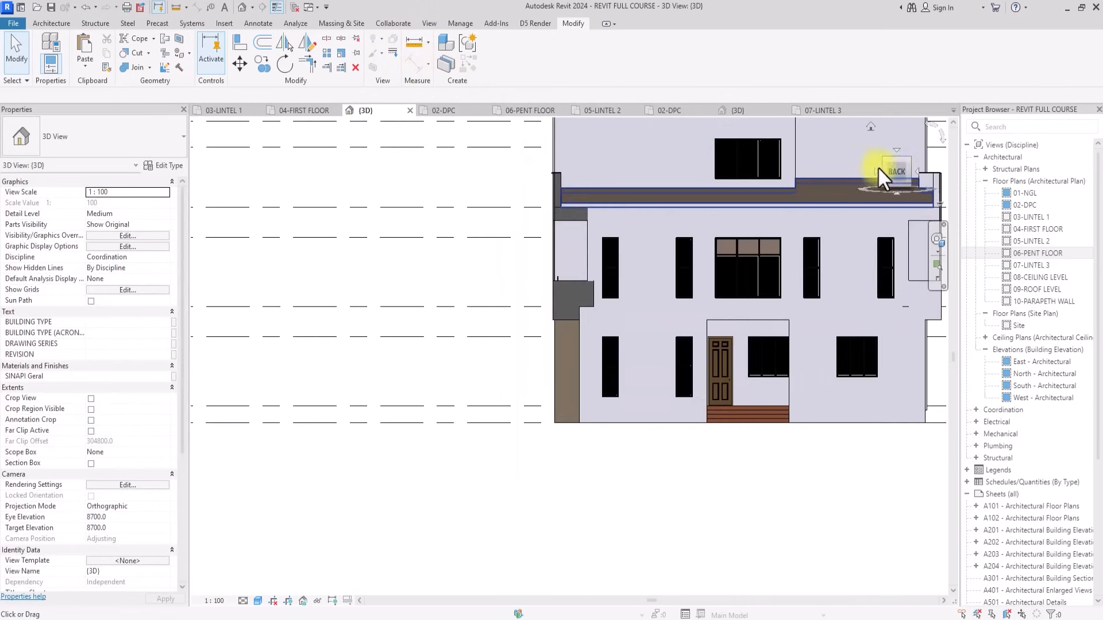
Orbit to the front balconies in the 3D view and open the 04-FIRST FLOOR plan.
click(879, 167)
mouse_move(222, 258)
shift+middle_down()
mouse_move(495, 238)
mouse_move(656, 212)
shift+middle_up()
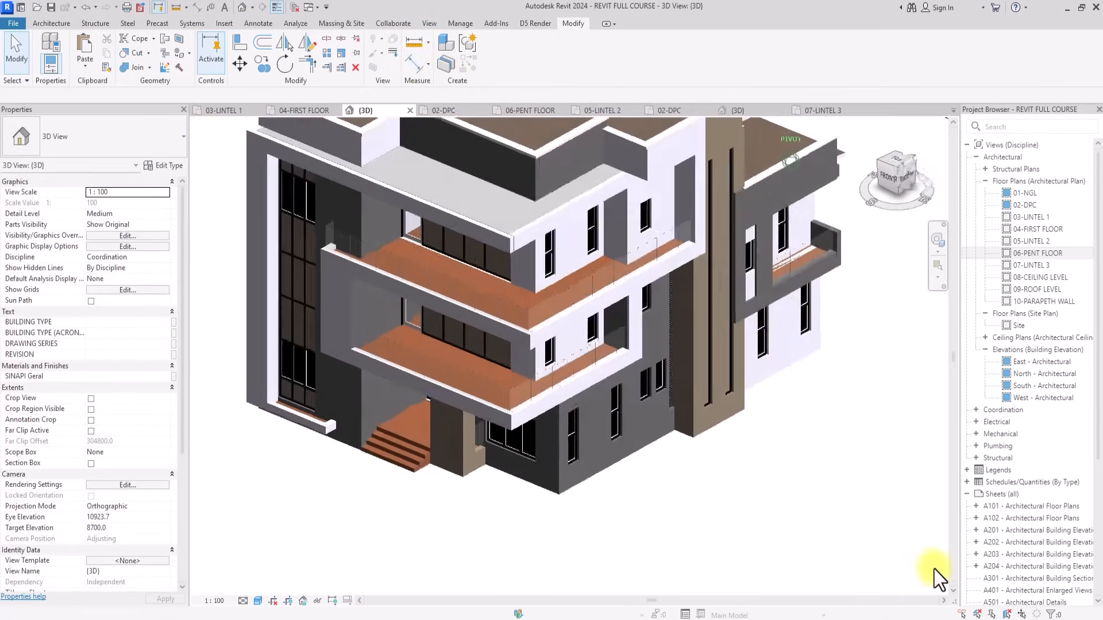
scroll(589, 388, up, 5)
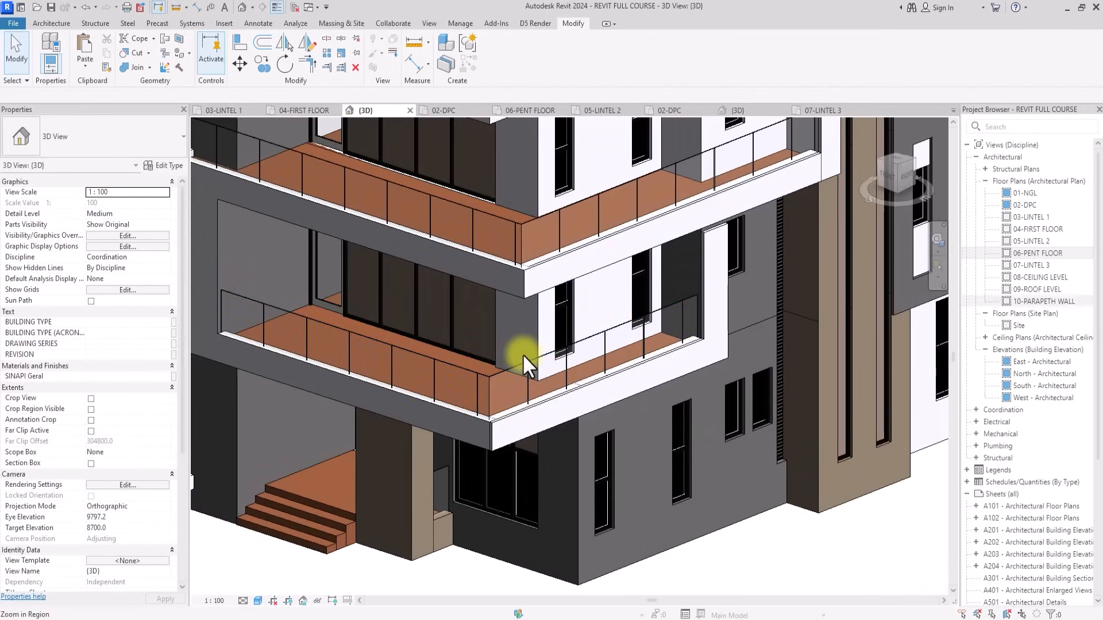
double_click(1032, 227)
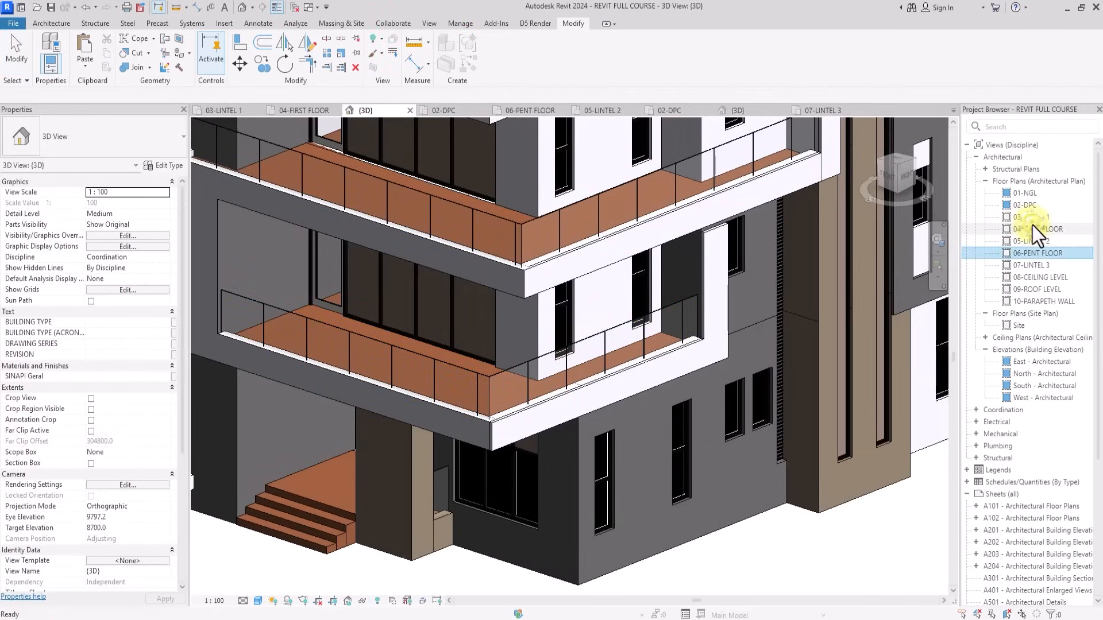
Start an in-place Casework model in the first floor plan near the front wall stub beside the balcony glazing, accepting the default name.
middle_drag(327, 458, 581, 231)
scroll(581, 231, down, 3)
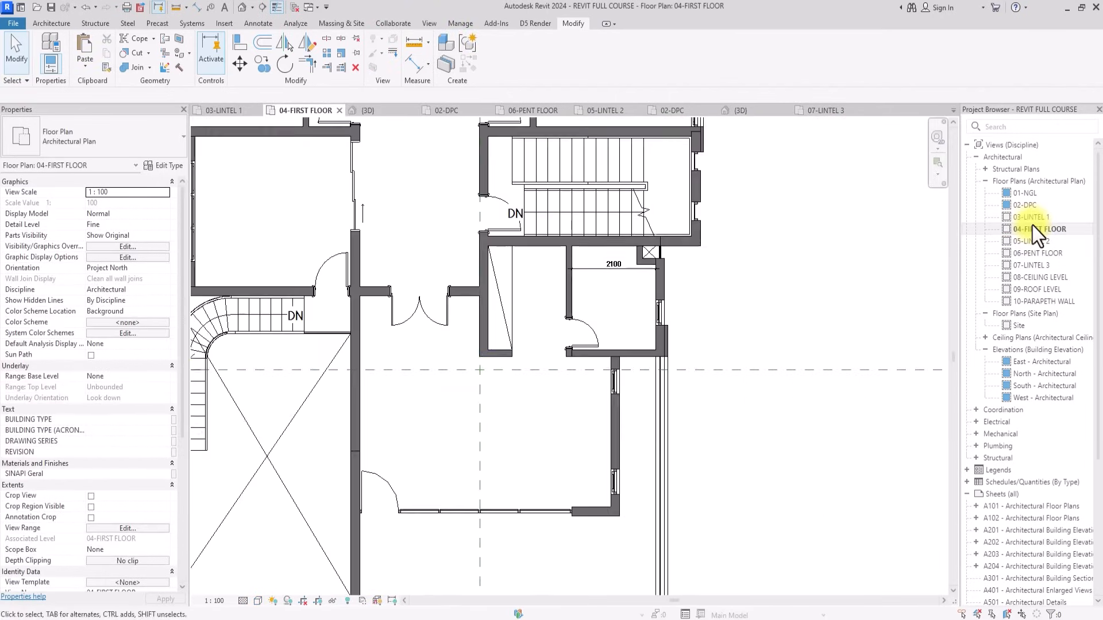
mouse_move(551, 356)
middle_down()
mouse_move(639, 192)
mouse_move(511, 222)
middle_up()
scroll(580, 363, up, 3)
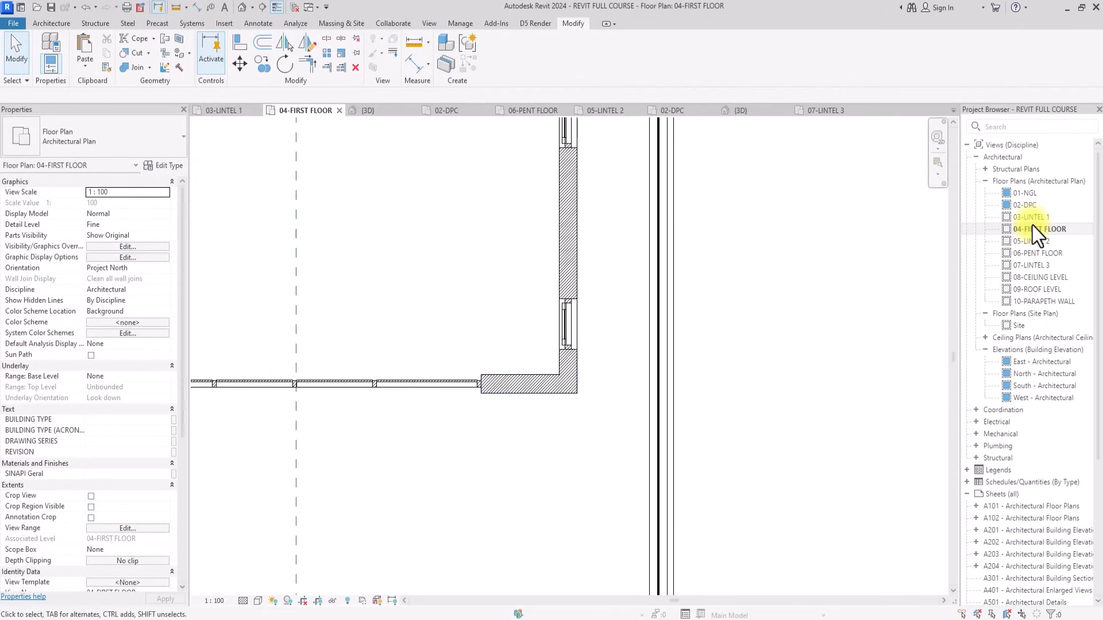
click(51, 22)
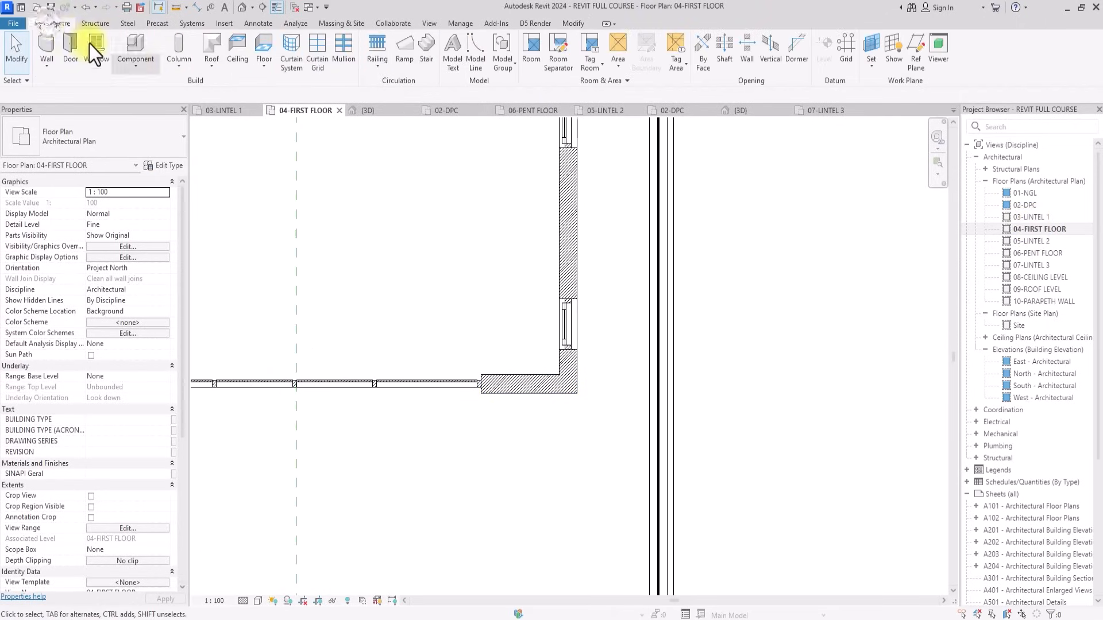
click(136, 66)
click(152, 115)
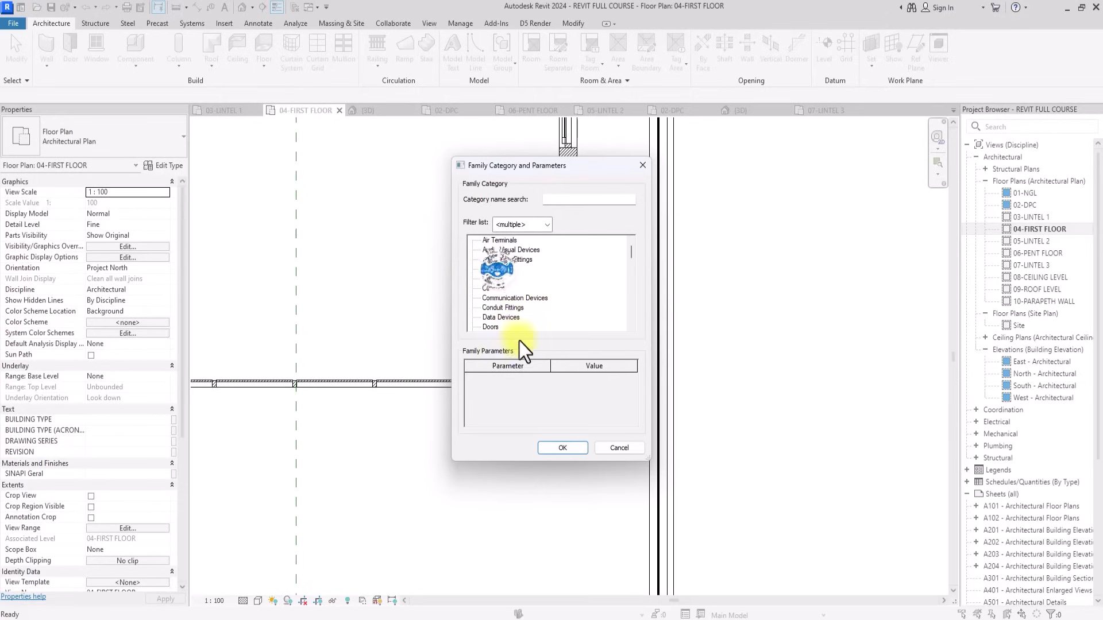
click(552, 447)
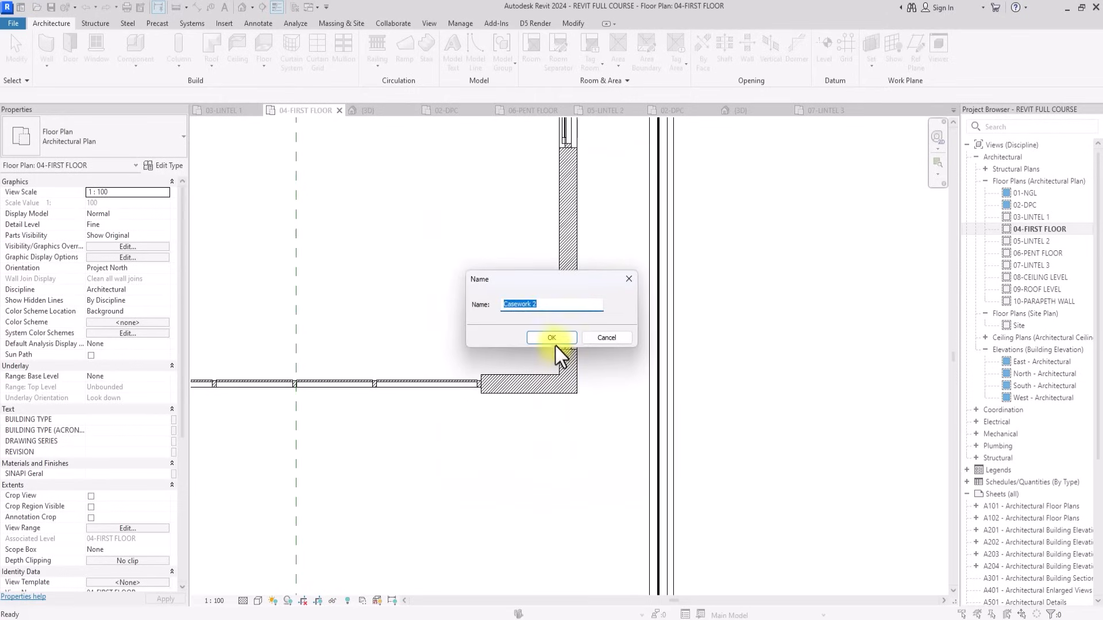
click(555, 342)
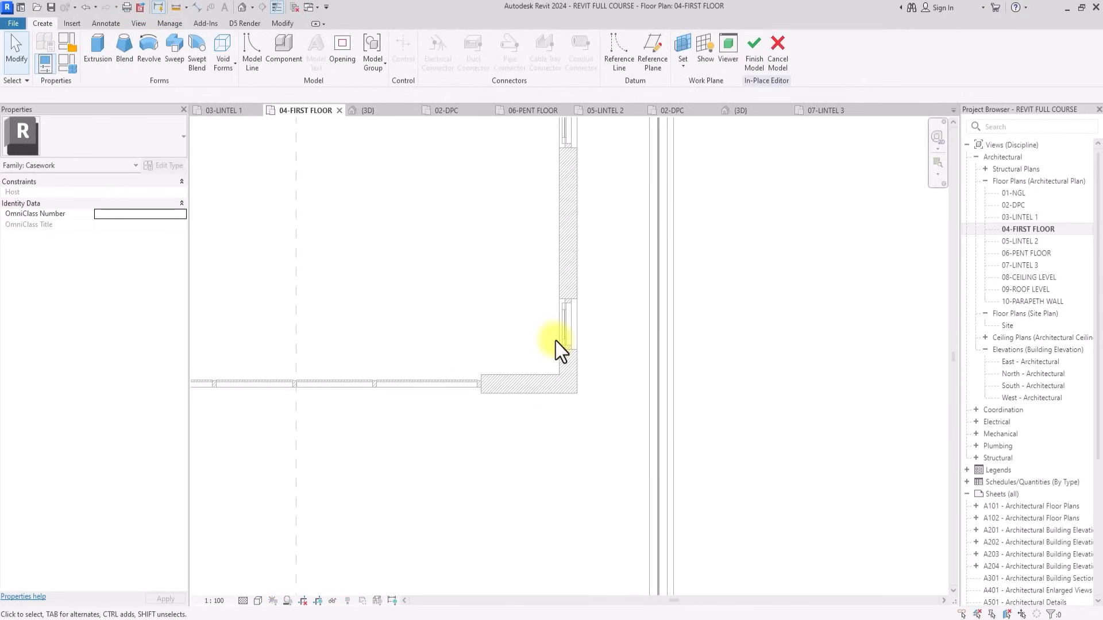
Start an extrusion and set its work plane to Level : 04-FIRST FLOOR.
click(95, 47)
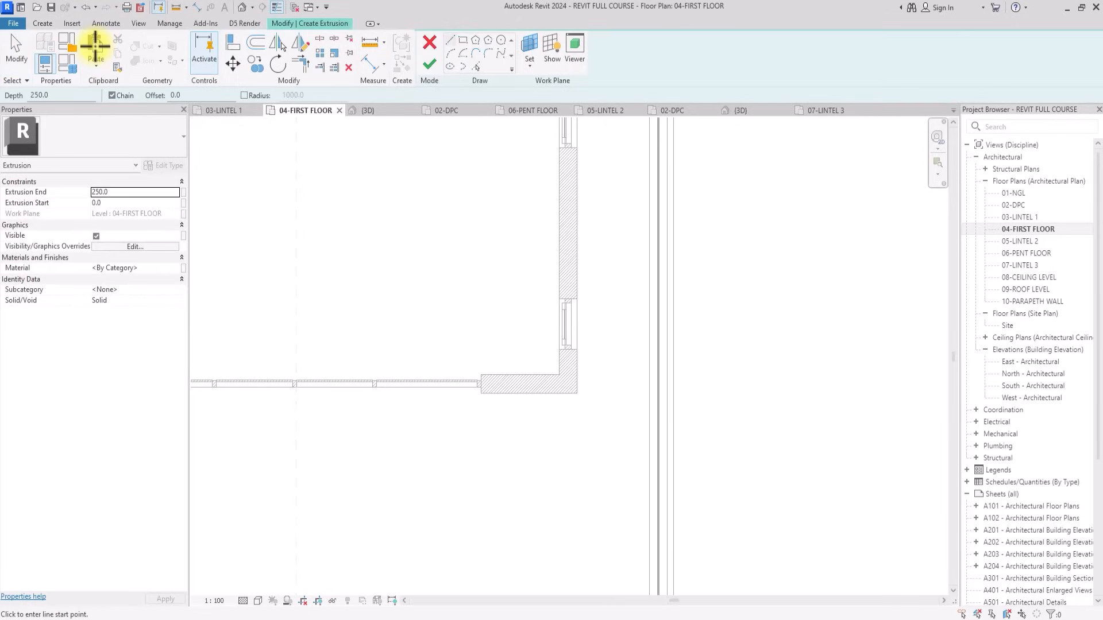
click(527, 67)
click(549, 90)
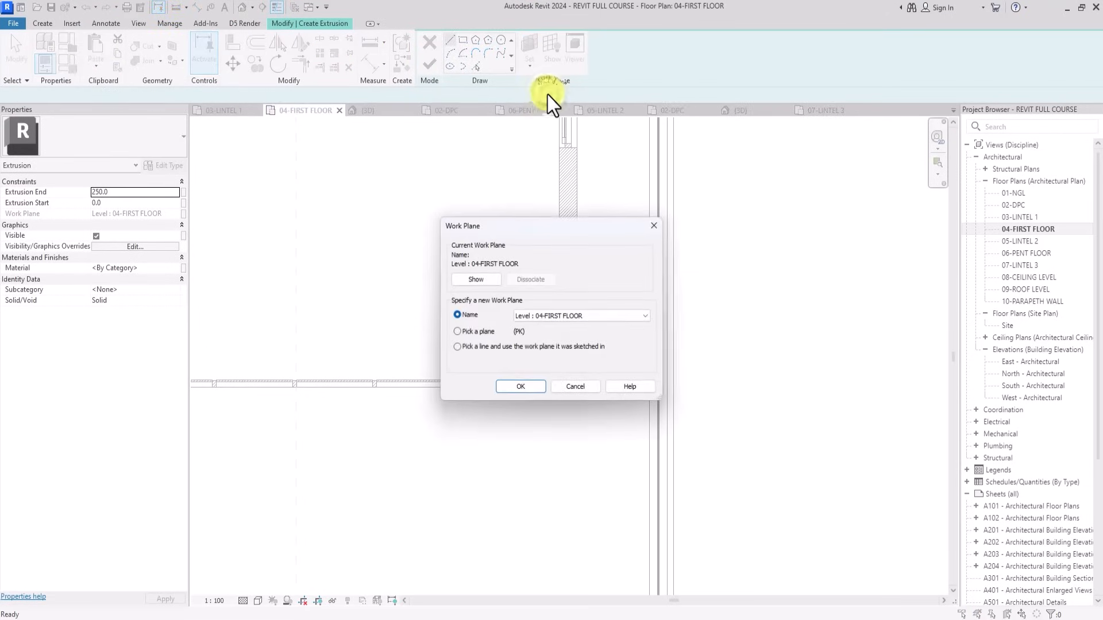
click(522, 388)
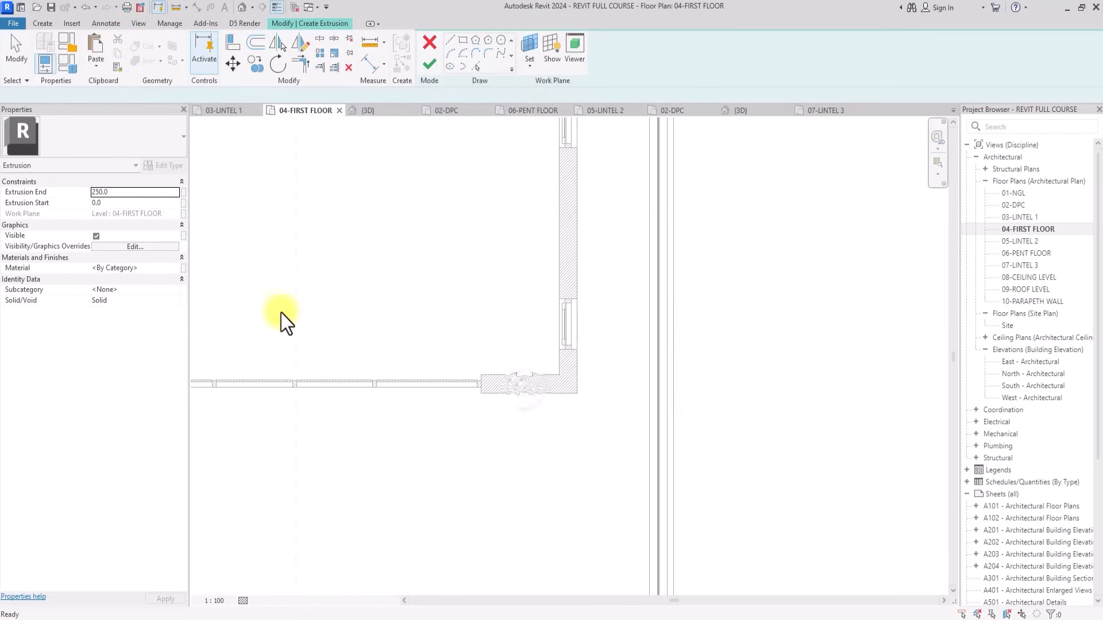
Assign the material 01-WOOD 1 to the extrusion.
click(153, 270)
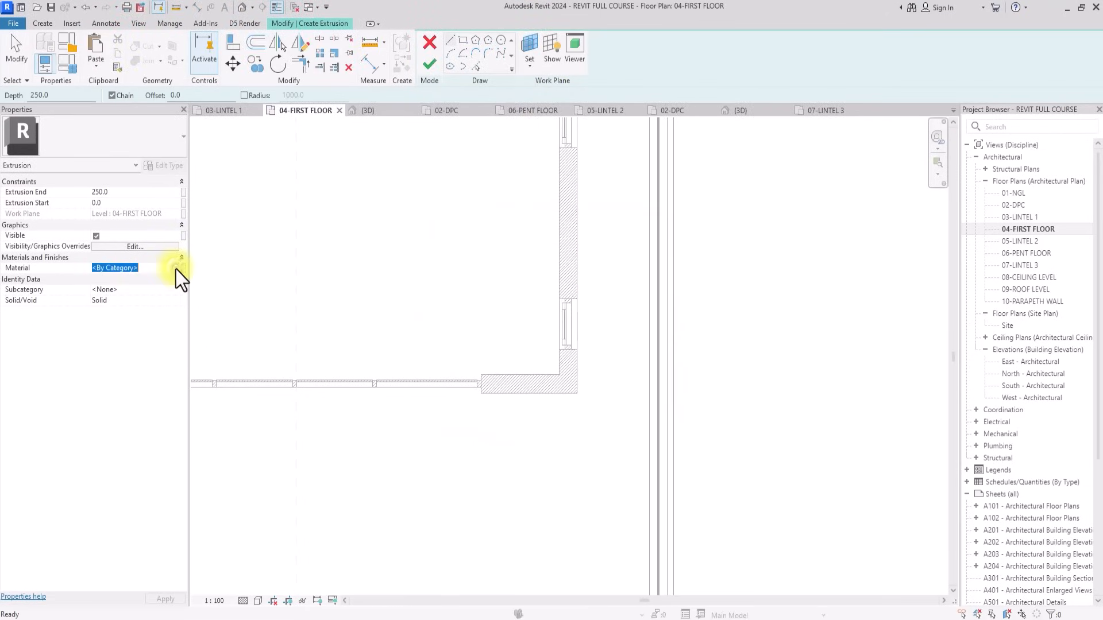
click(175, 269)
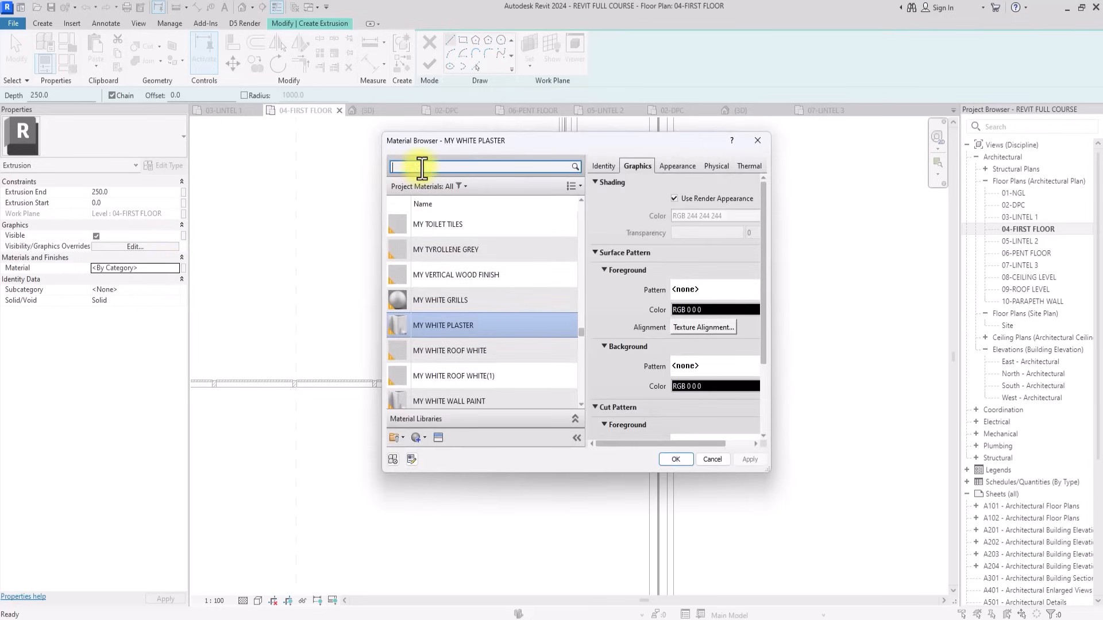
text(WOOD)
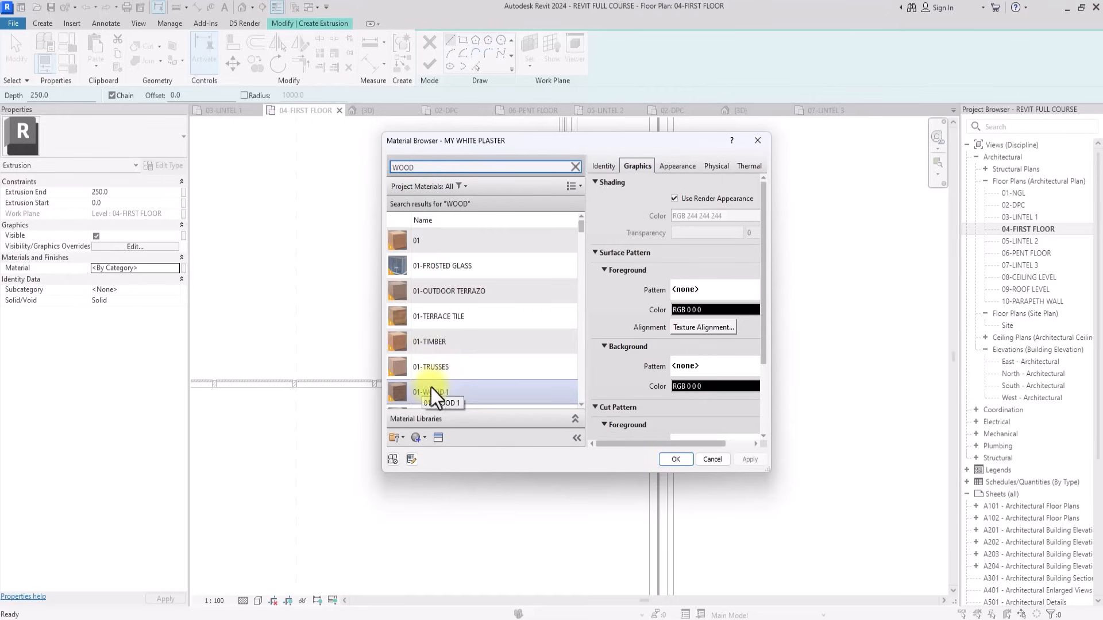
click(426, 394)
scroll(431, 397, down, 1)
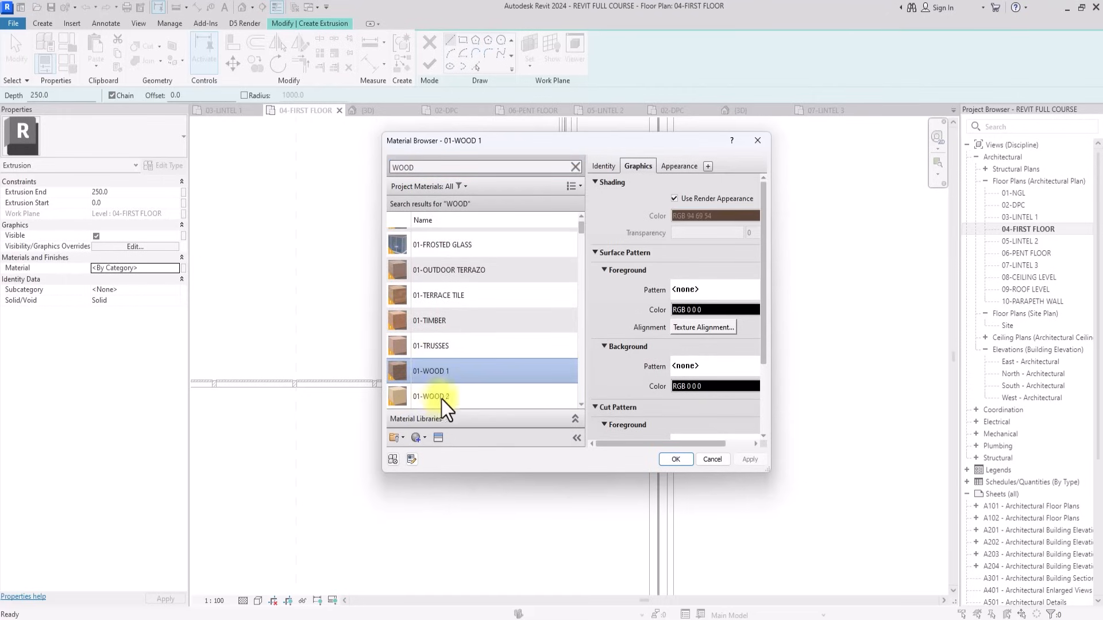
click(676, 459)
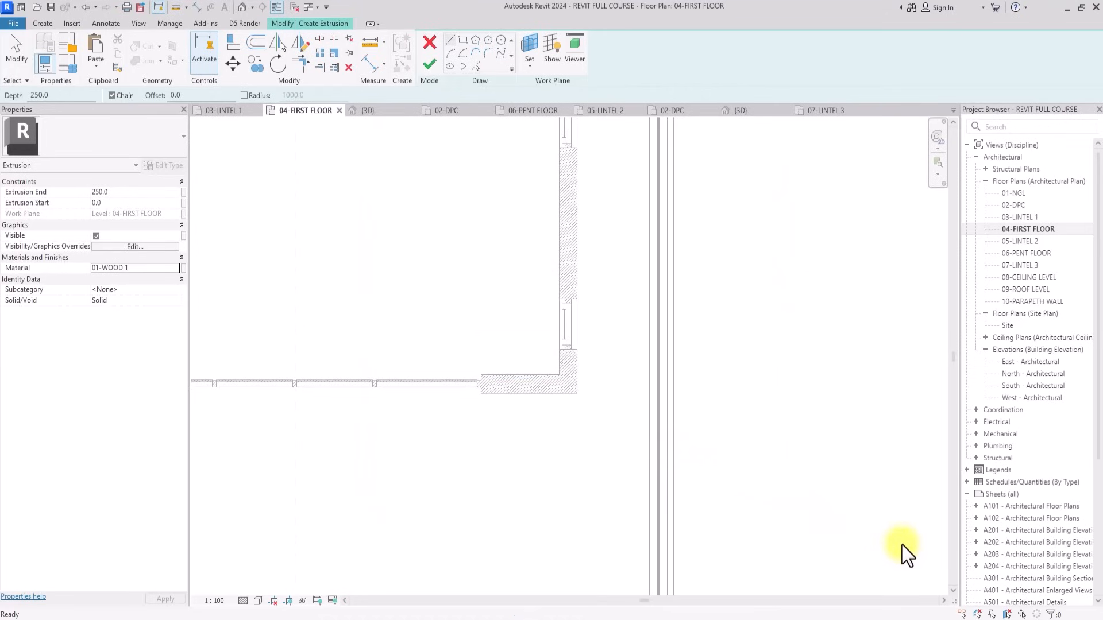
Set the extrusion end to 3600 mm.
scroll(392, 330, down, 1)
click(129, 191)
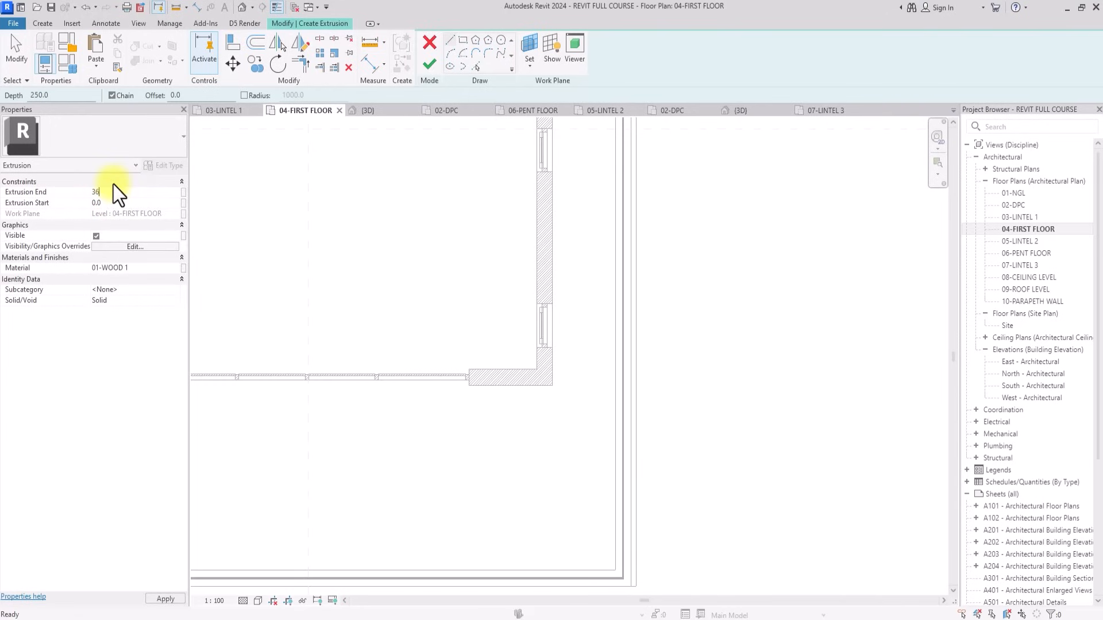
text(00.0)
key(Return)
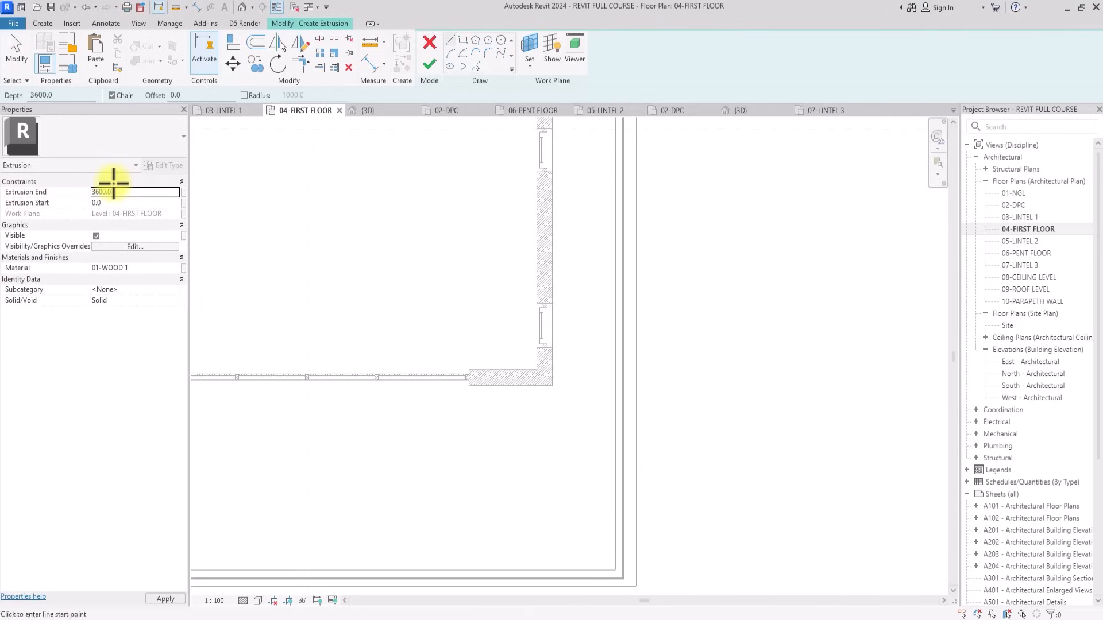
From the wall stub's outer corner beside the glazing, sketch a line 50 mm outward and one 75 mm parallel to the wall.
scroll(469, 399, up, 12)
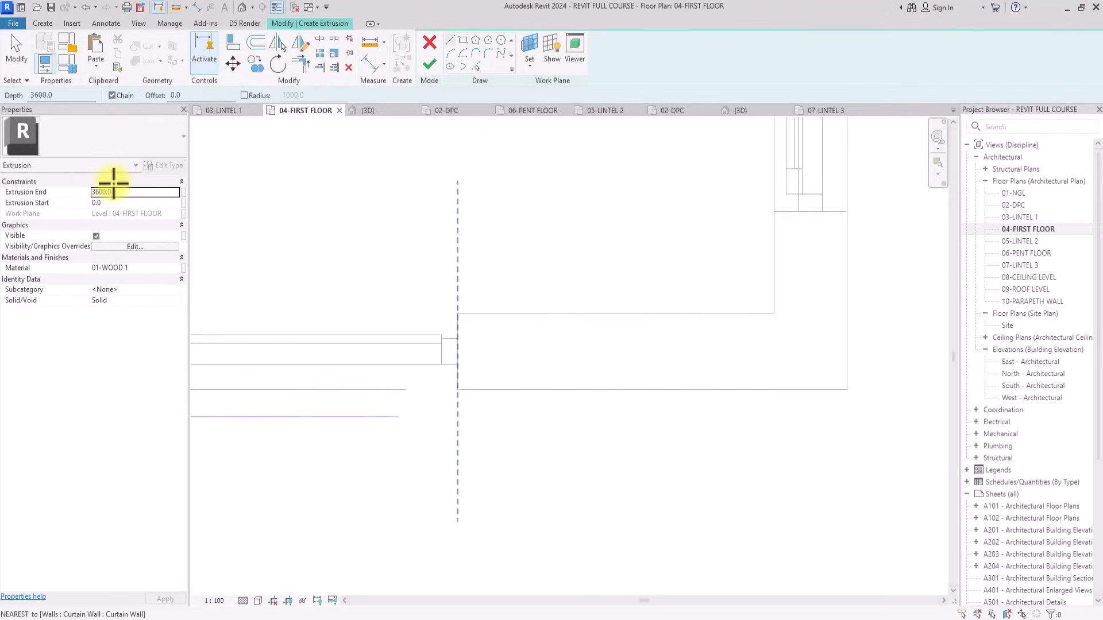
middle_drag(469, 402, 448, 350)
scroll(392, 302, up, 2)
click(436, 324)
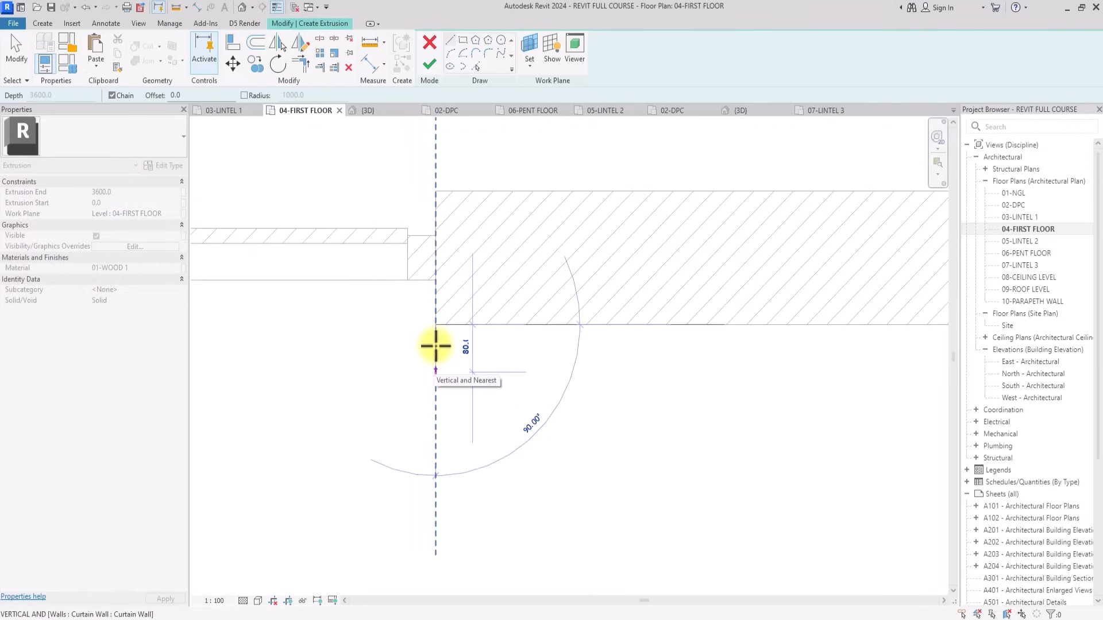
text(5)
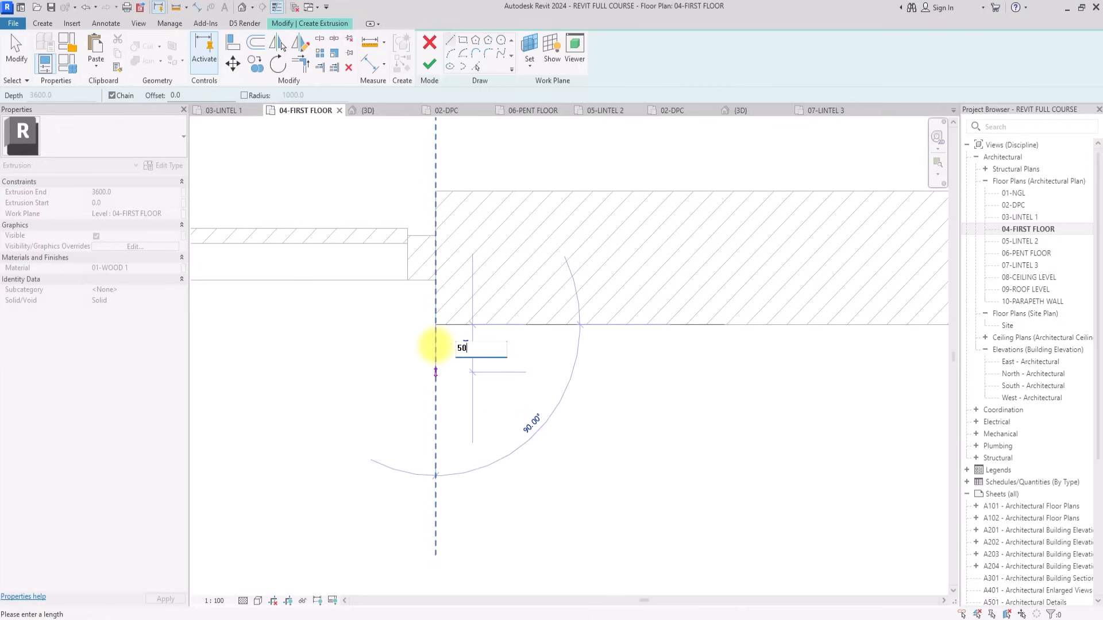
text(0)
key(Return)
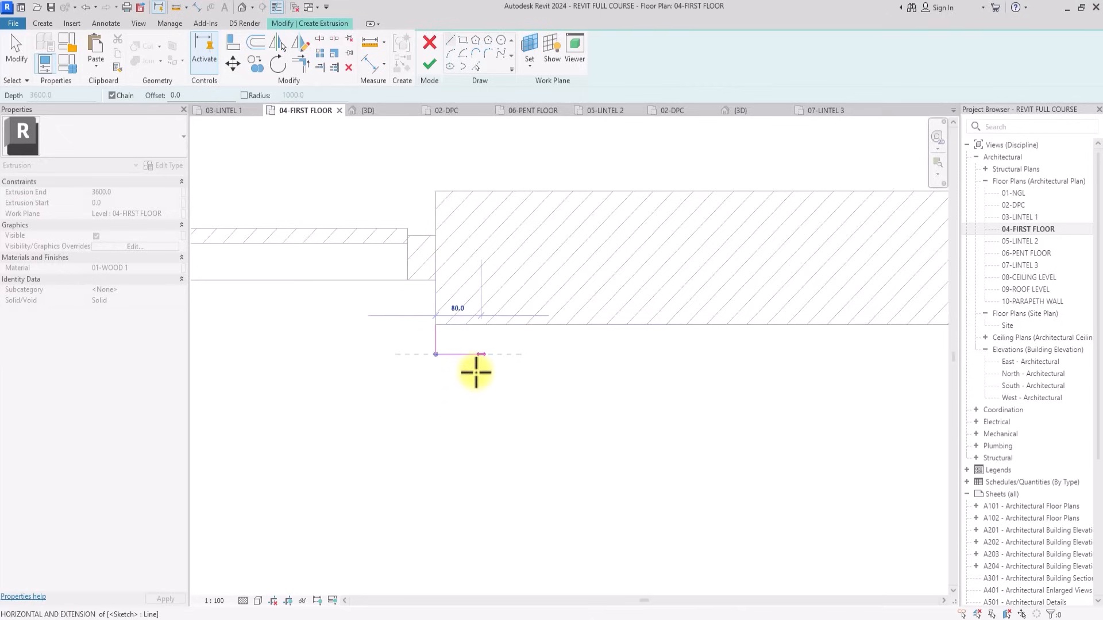
text(75)
key(Return)
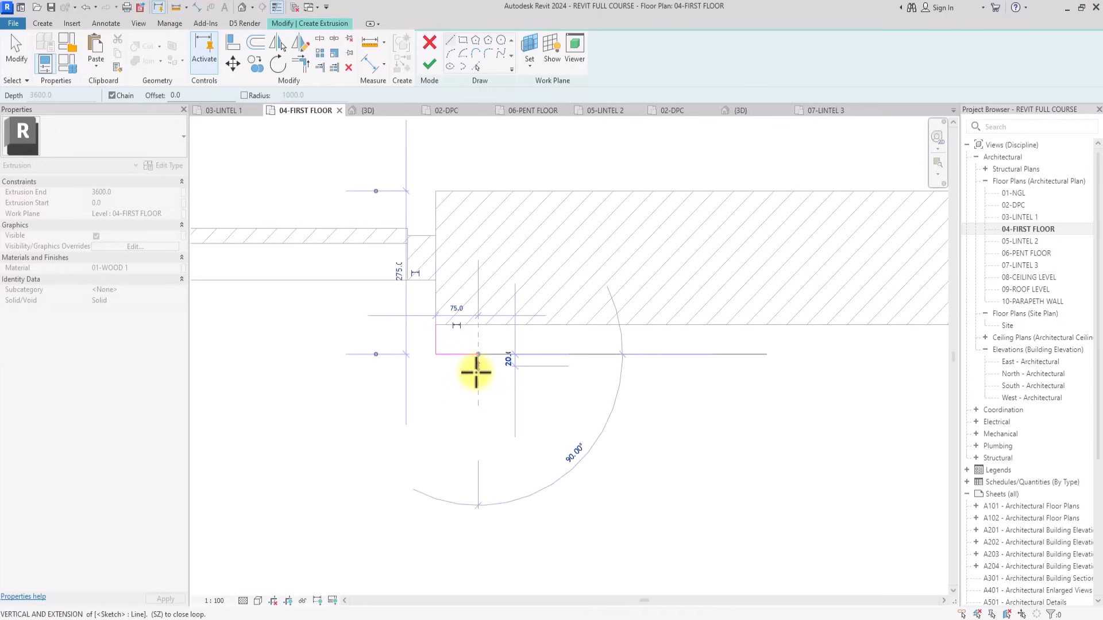
Continue the sketch back to the wall face and 50 mm along it, and end the line chain.
click(481, 325)
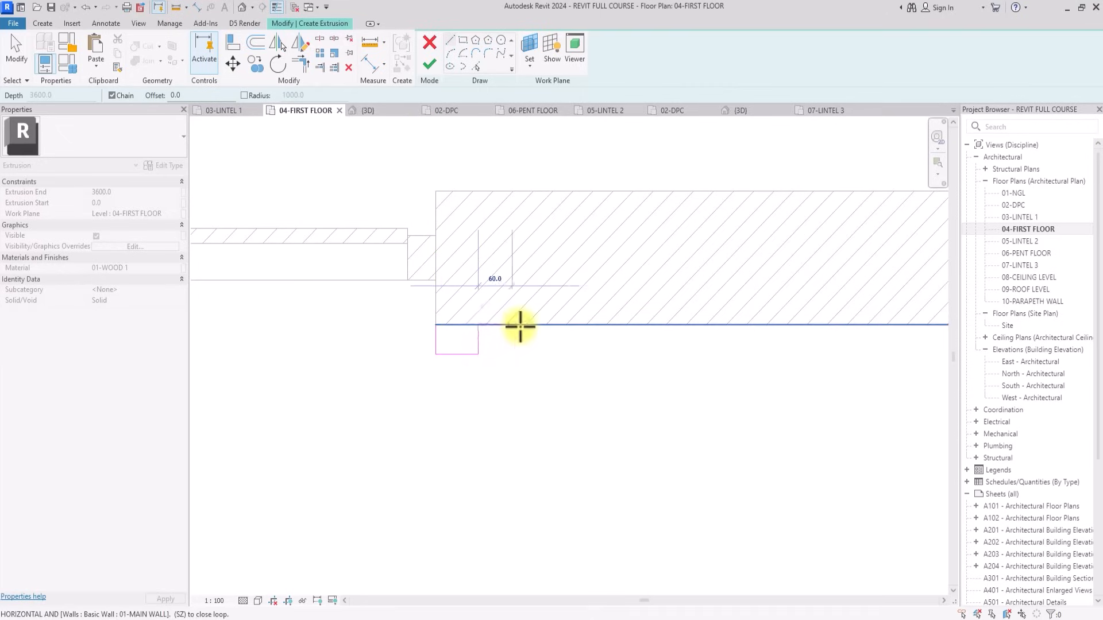
text(5)
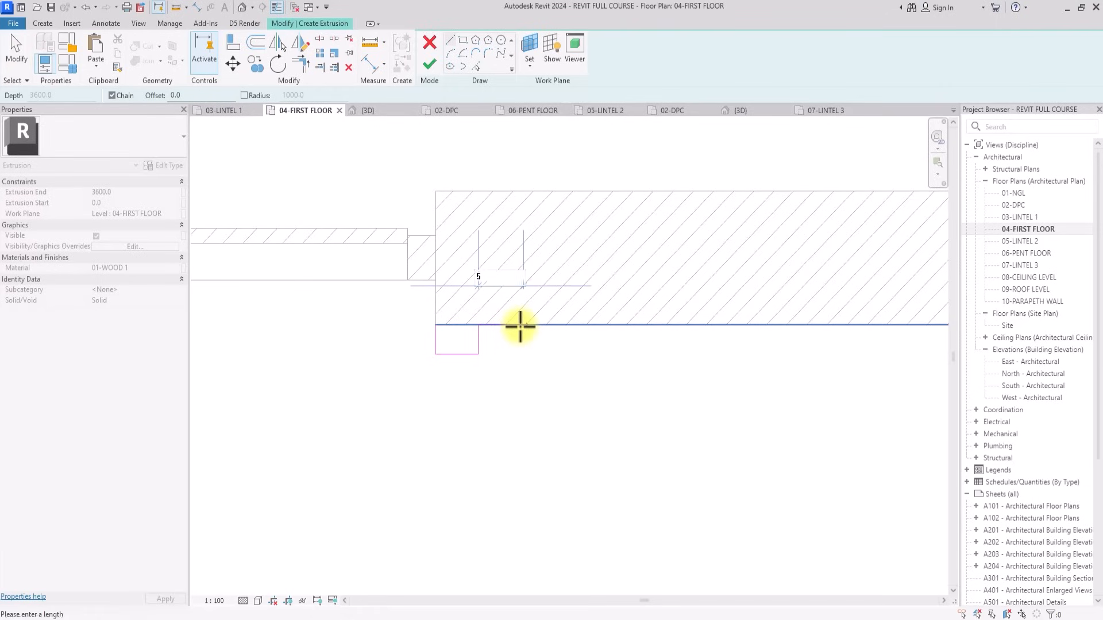
text(0)
key(Return)
scroll(519, 328, up, 2)
key(Escape)
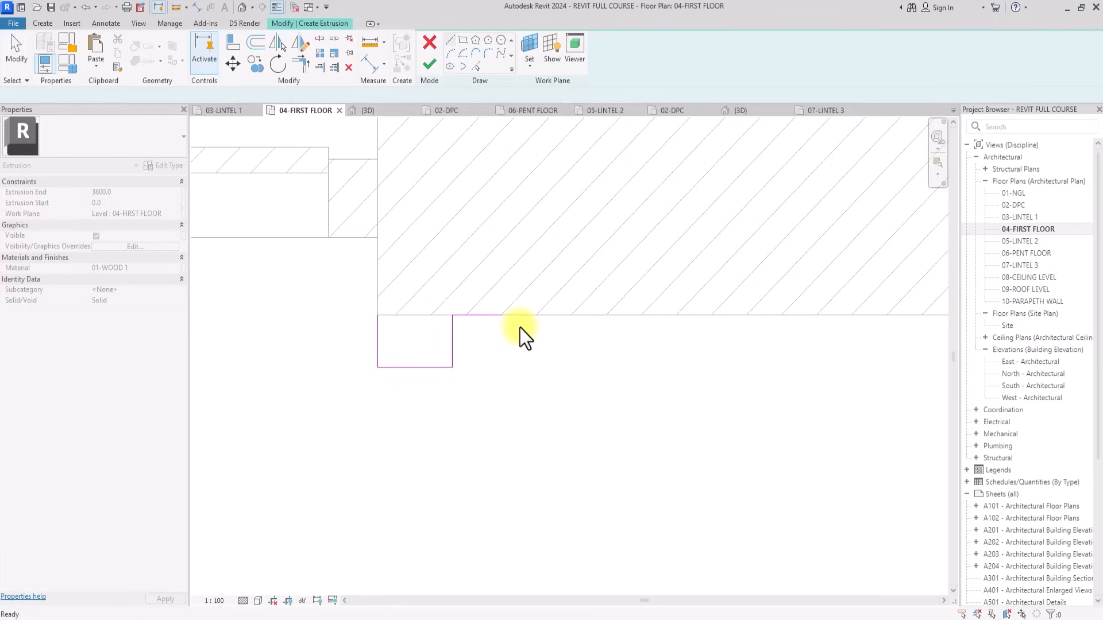
key(Escape)
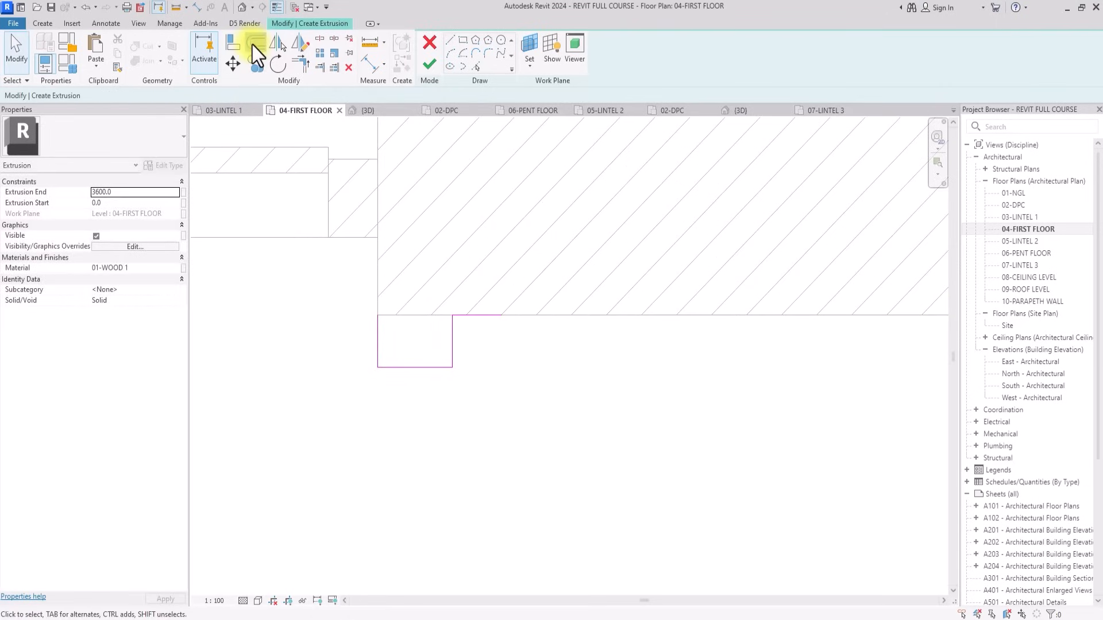
Offset the short line on the wall face 5 mm outward without keeping a copy.
click(255, 43)
drag(253, 94, 205, 99)
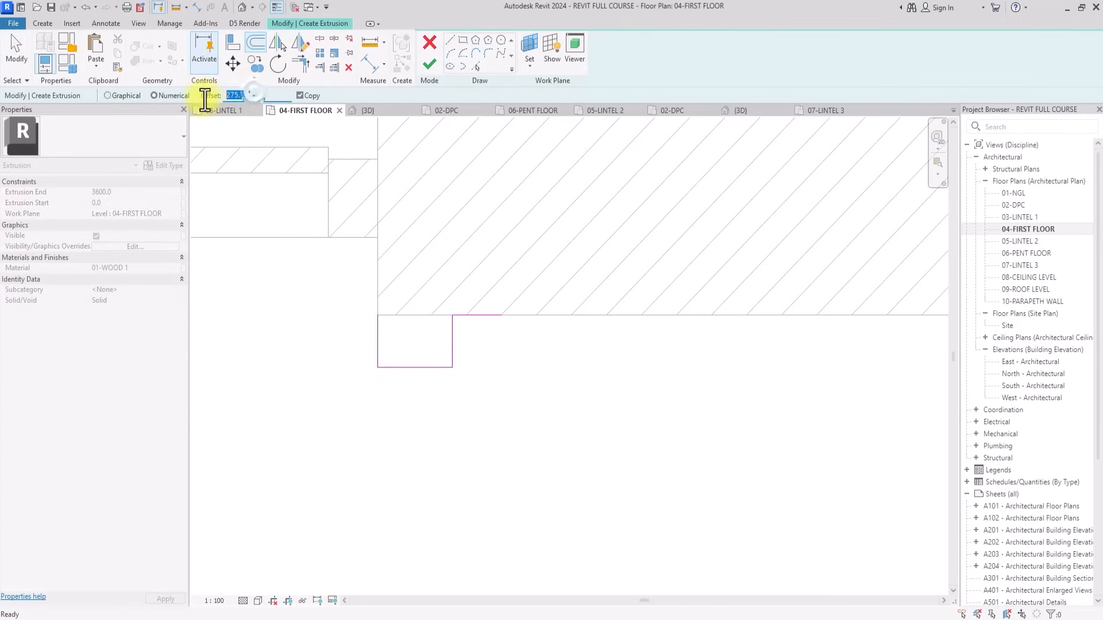
text(5)
click(299, 96)
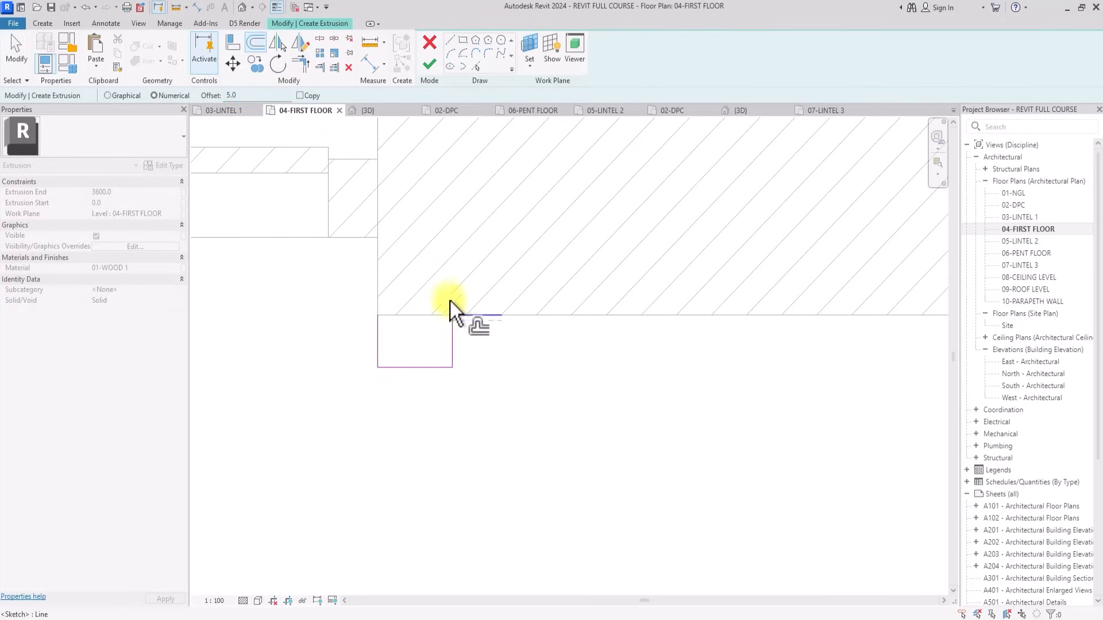
click(463, 319)
scroll(463, 318, up, 2)
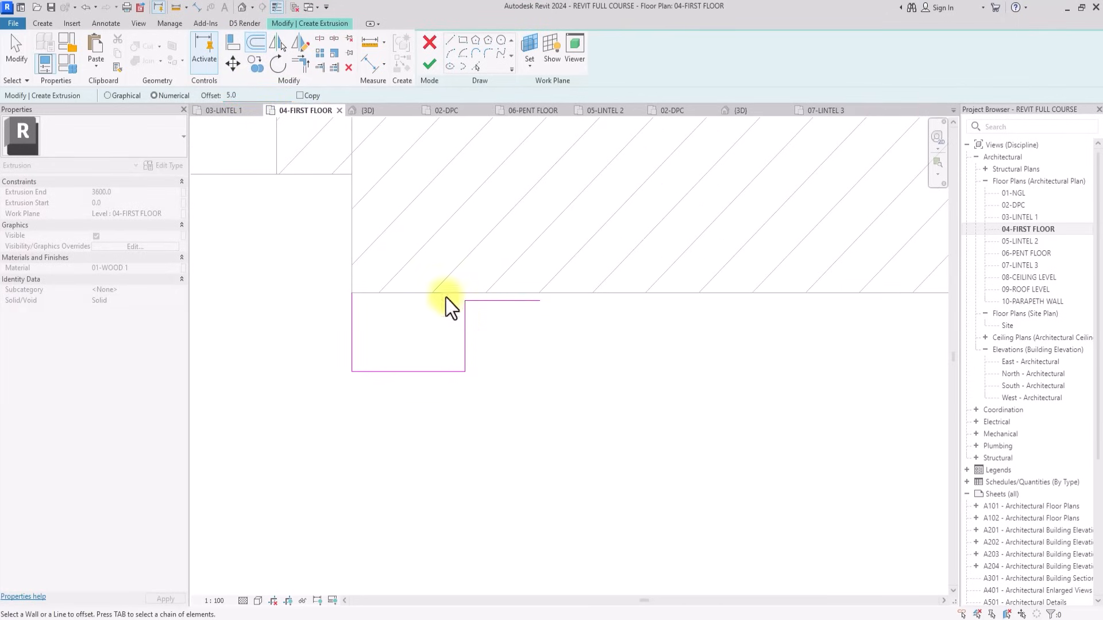
Offset copies of all four profile lines 5 mm inward to give the profile its thickness.
click(299, 95)
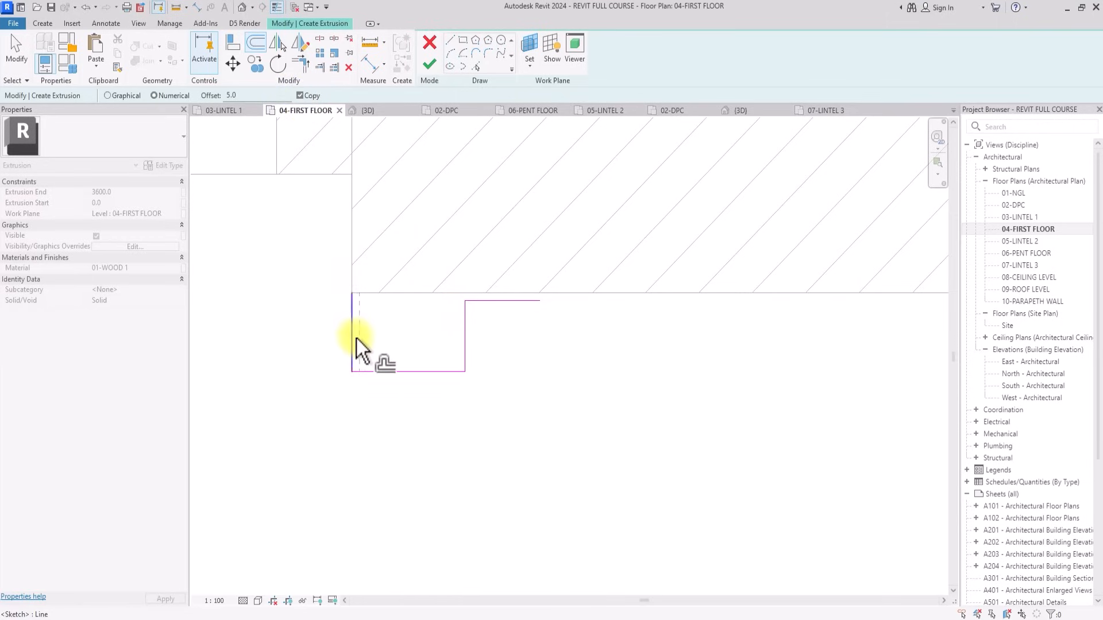
click(408, 371)
click(464, 334)
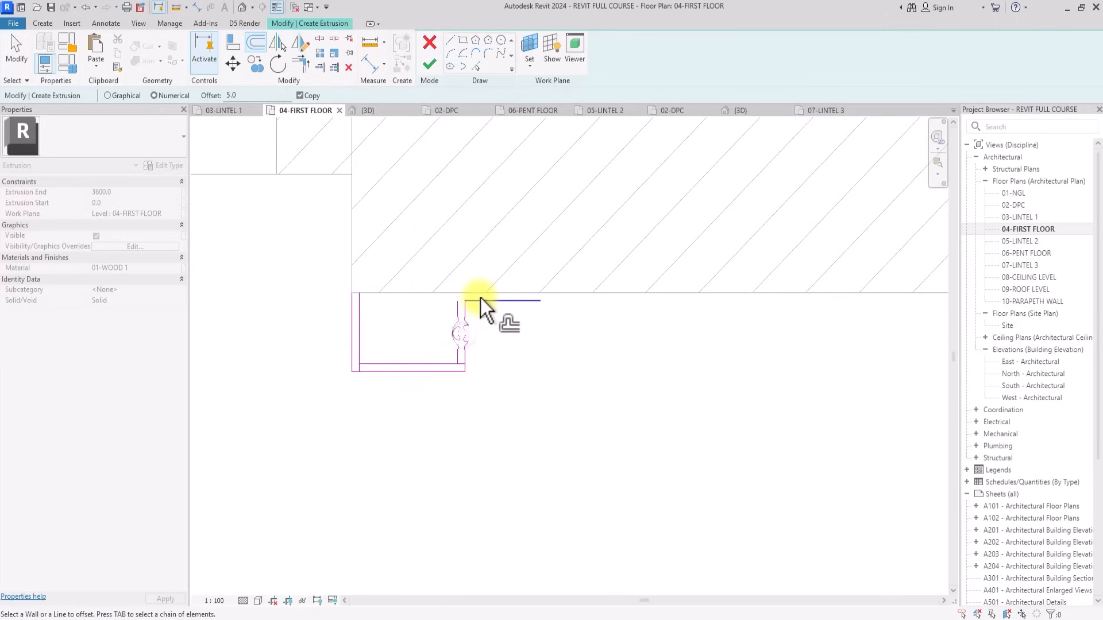
click(481, 298)
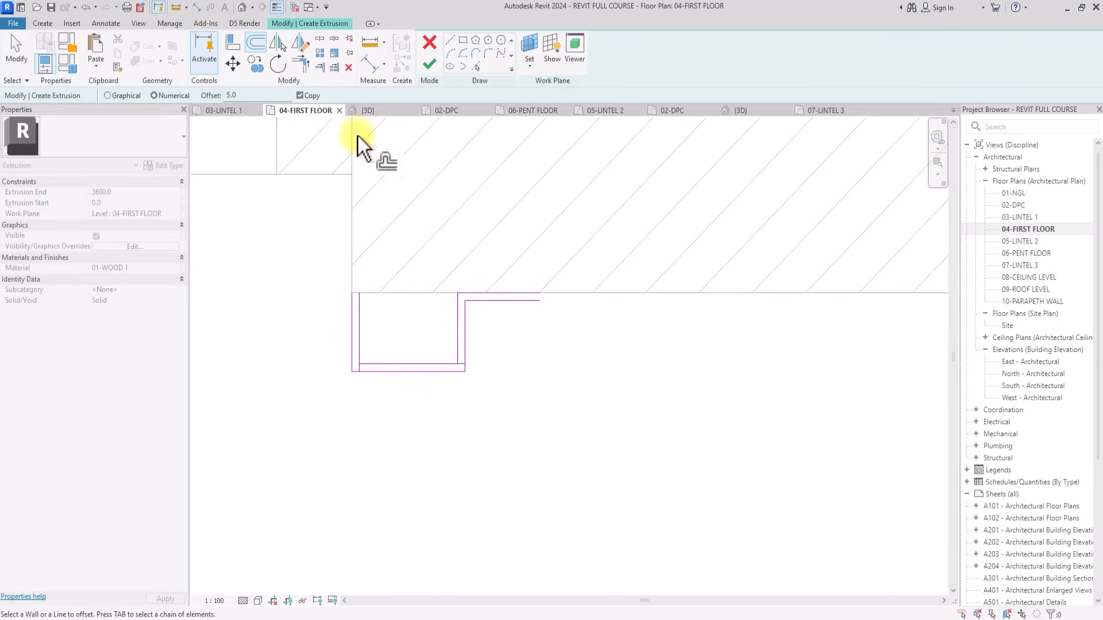
Trim the inner offset lines to clean corners at both ends of the 75 mm face.
click(300, 62)
click(374, 365)
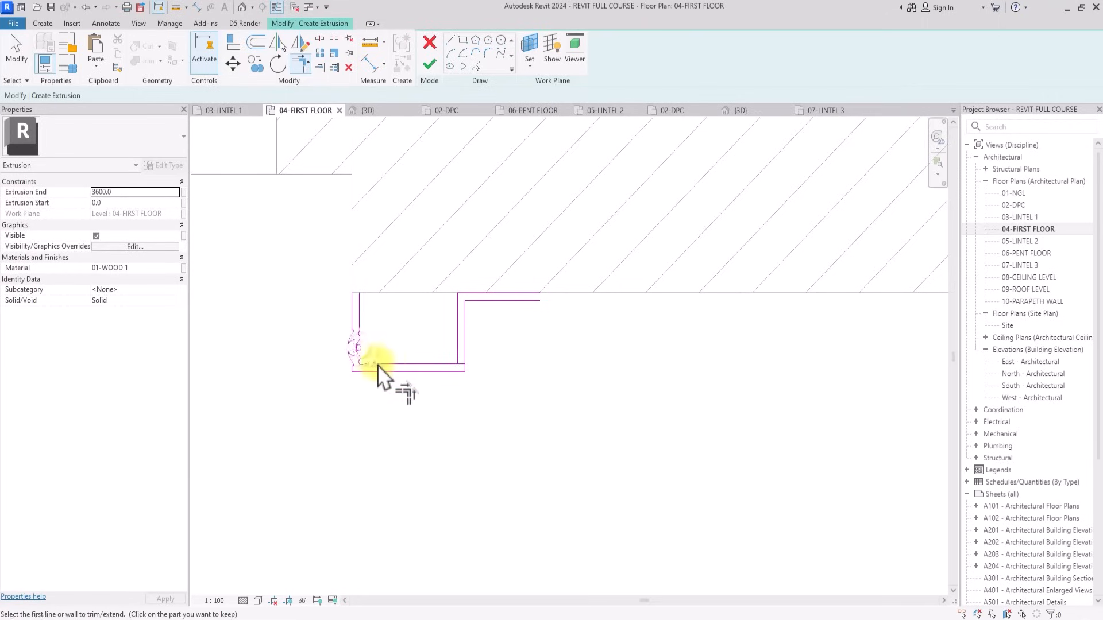
click(458, 346)
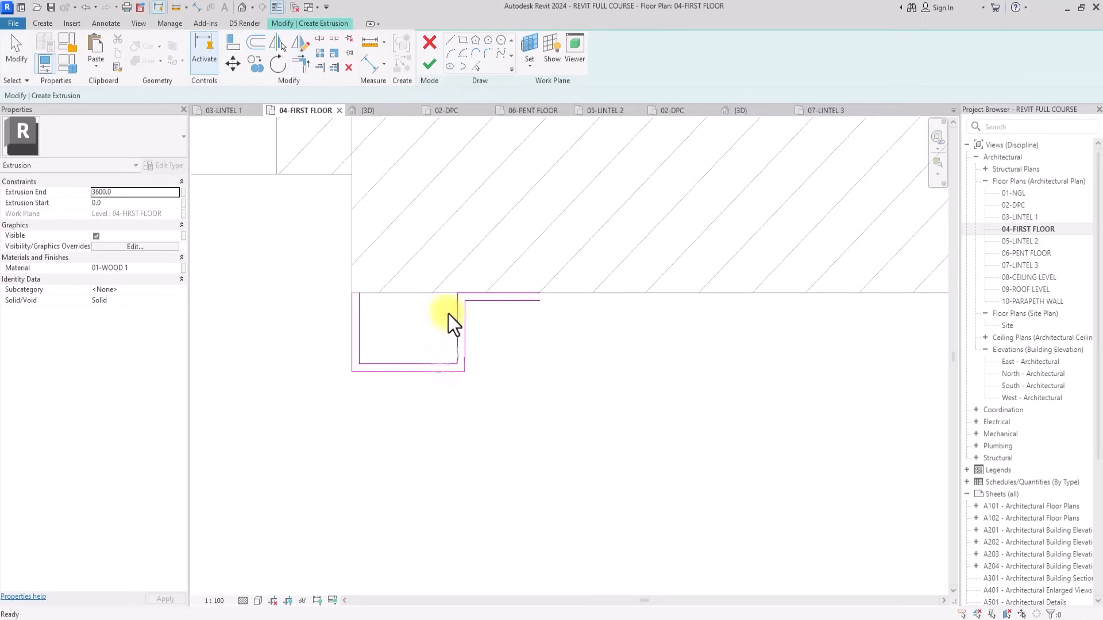
key(Escape)
Fillet the profile's outer corner at the wall-end side with a 5 mm radius arc.
click(488, 54)
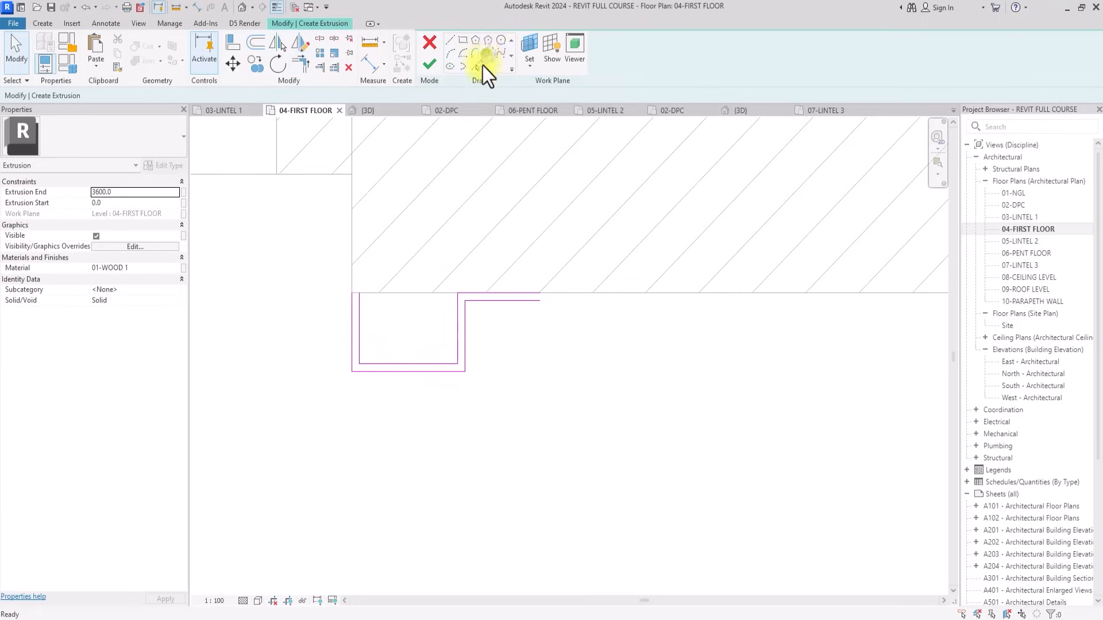
scroll(369, 348, up, 2)
click(368, 351)
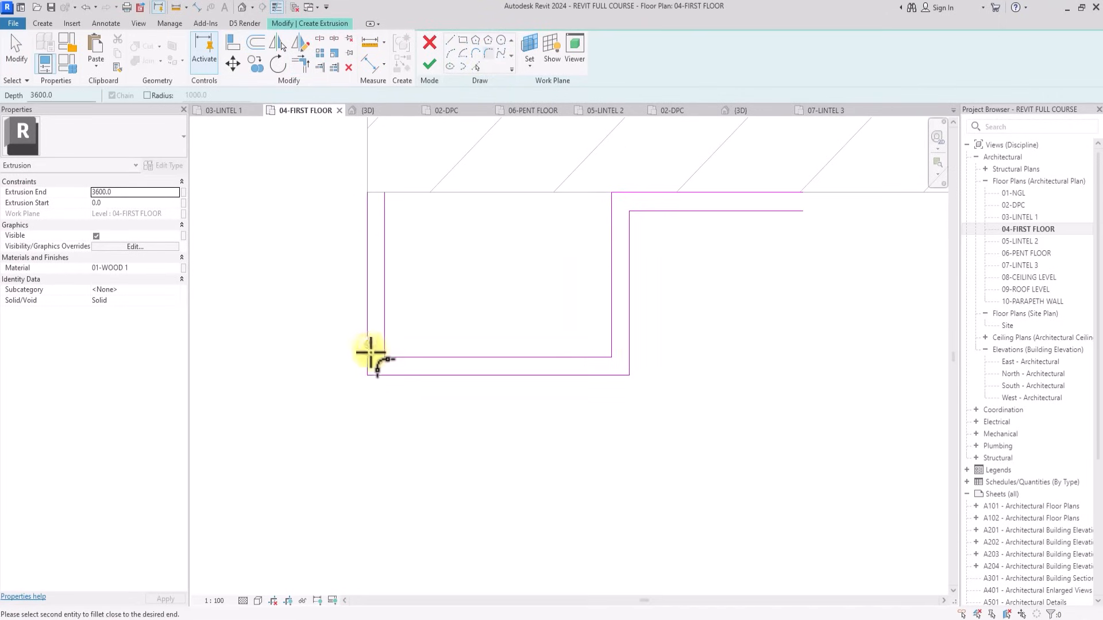
click(386, 374)
scroll(387, 376, up, 2)
click(375, 369)
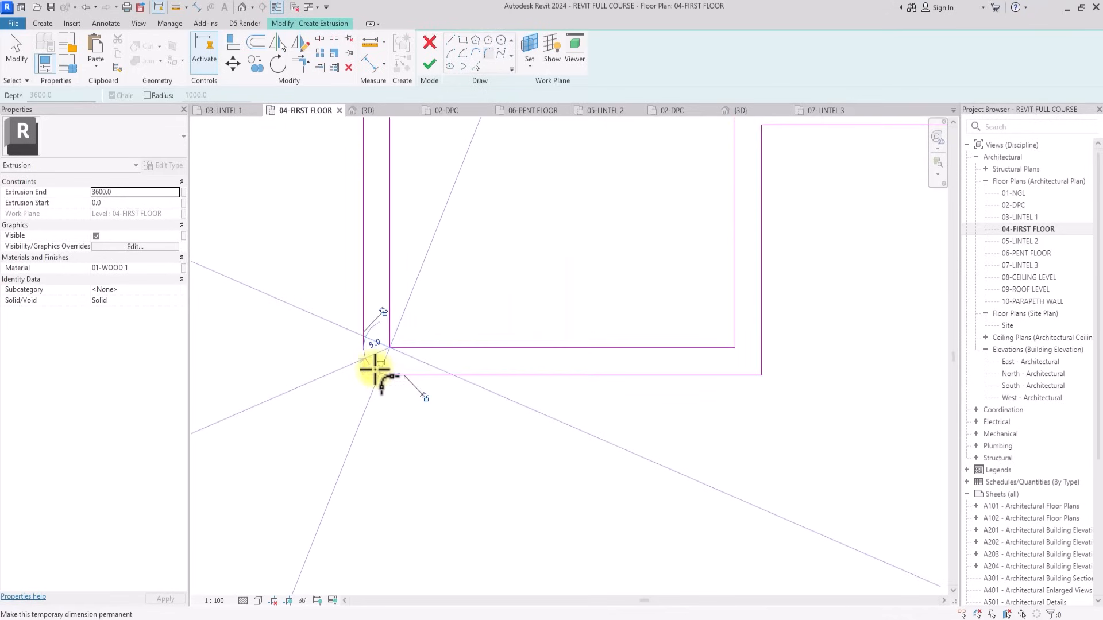
Round the other outer corner of the profile with a fillet arc of about 5 mm and finish the fillet command.
middle_drag(487, 368, 374, 379)
click(600, 386)
click(647, 370)
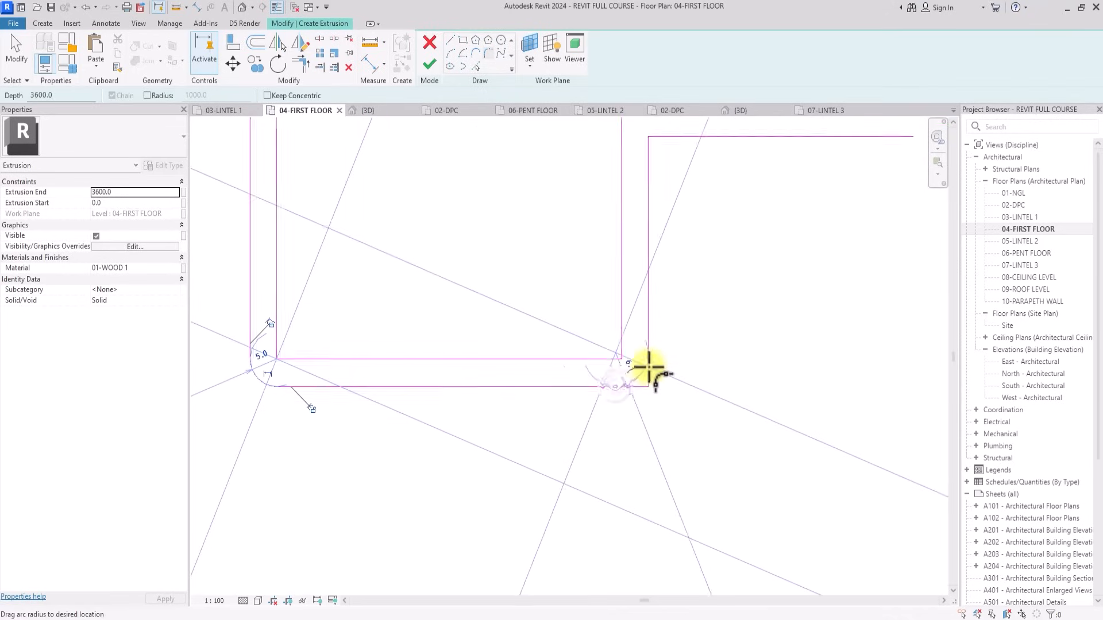
scroll(647, 371, up, 2)
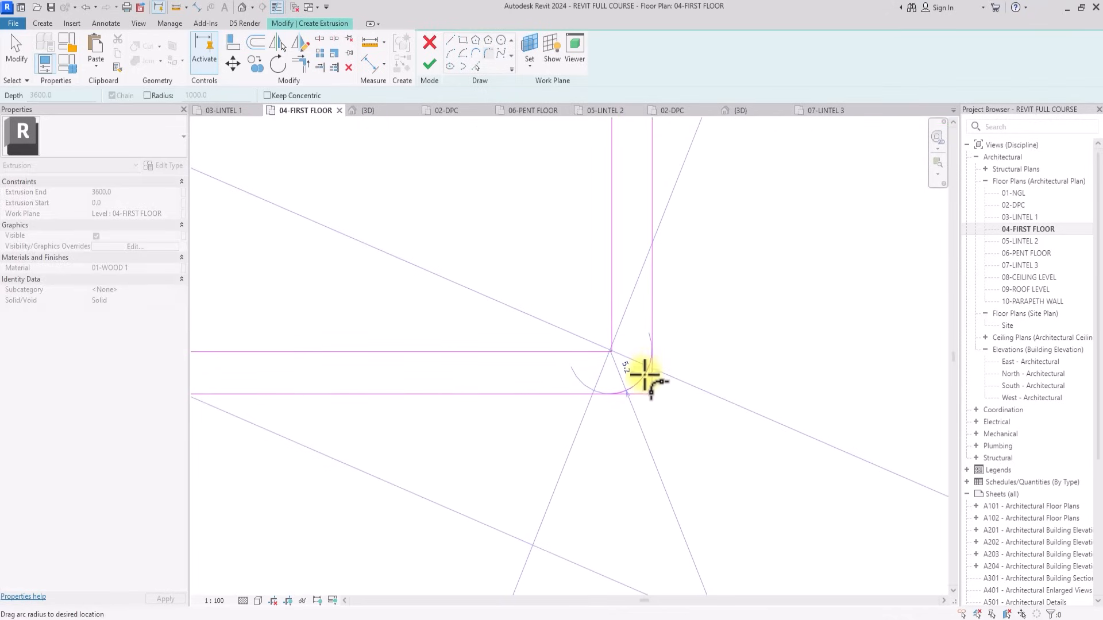
click(639, 382)
scroll(640, 382, down, 3)
key(Escape)
middle_drag(648, 343, 640, 384)
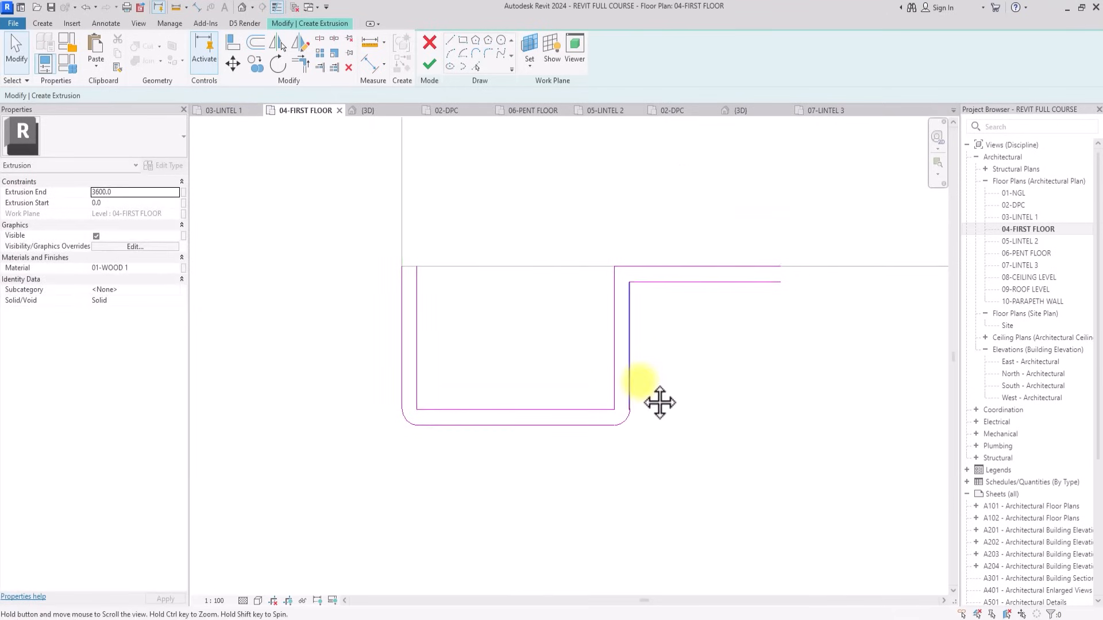
Shorten the outer 50 mm line along the wall face to 45 mm by pulling in its free end.
scroll(640, 384, down, 1)
click(655, 275)
scroll(655, 276, up, 5)
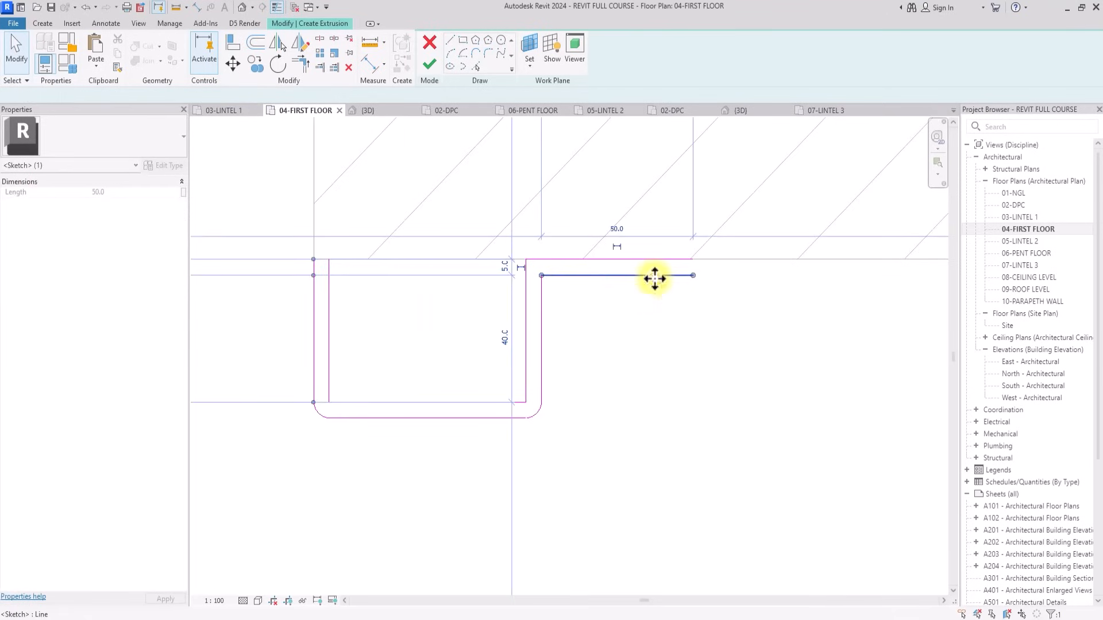
drag(651, 319, 628, 320)
scroll(627, 320, down, 5)
scroll(429, 347, up, 2)
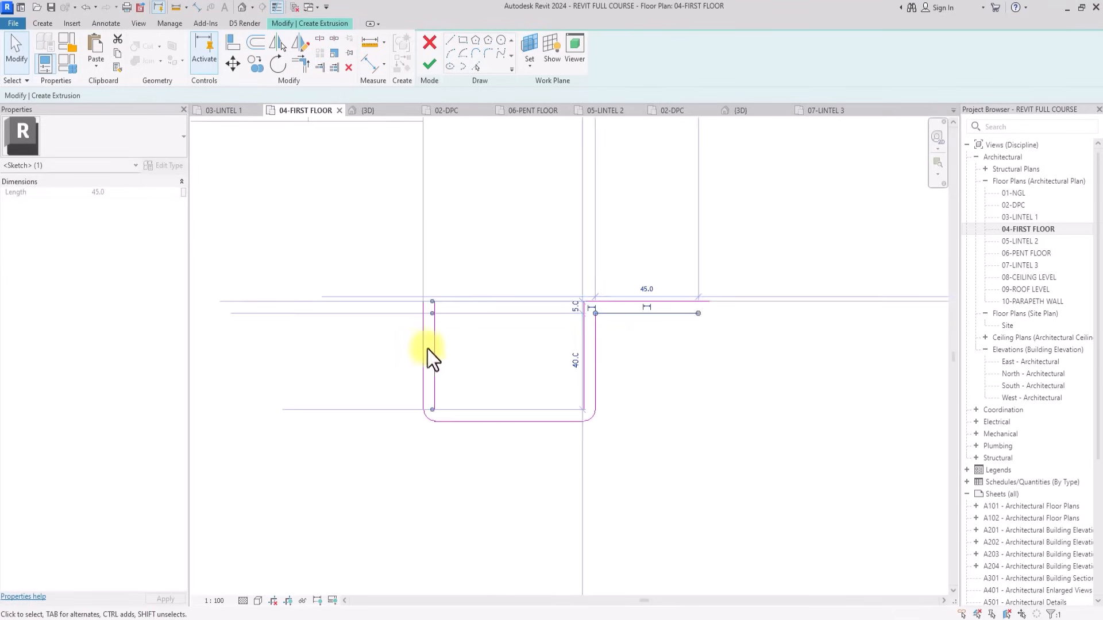
Shorten the outer line at the profile's starting end by pulling its wall-side endpoint away from the wall face.
click(408, 351)
click(422, 323)
scroll(422, 307, up, 2)
drag(423, 296, 419, 321)
scroll(692, 233, down, 5)
scroll(691, 233, up, 3)
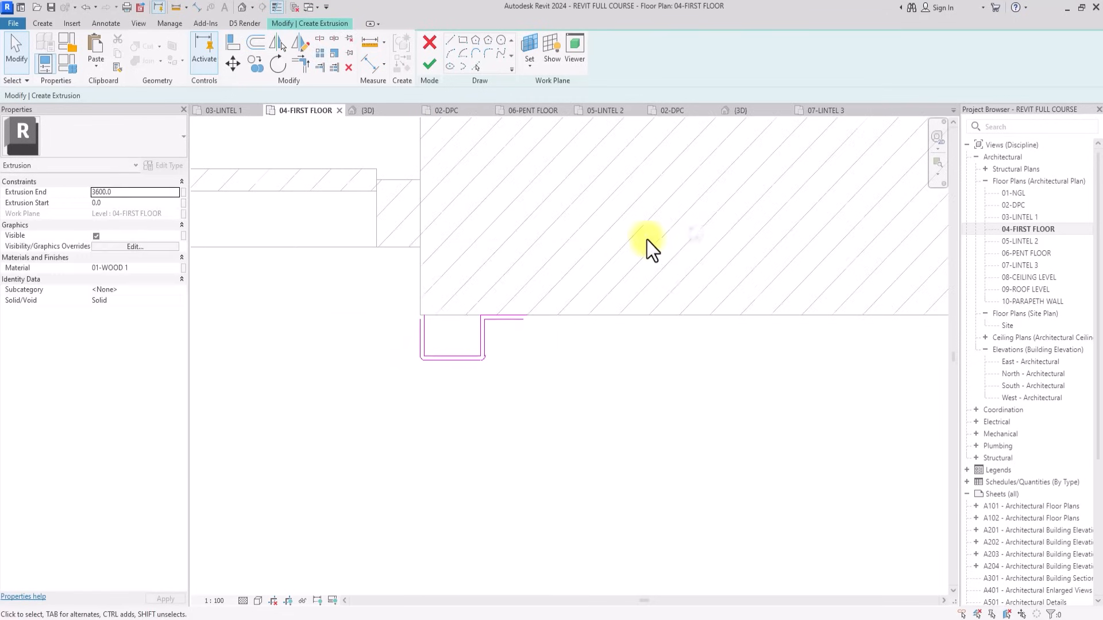
Copy the complete profile twice along the wall face, joining each copy to the end of the previous one.
mouse_move(649, 236)
mouse_down()
mouse_move(357, 424)
mouse_move(354, 414)
mouse_up()
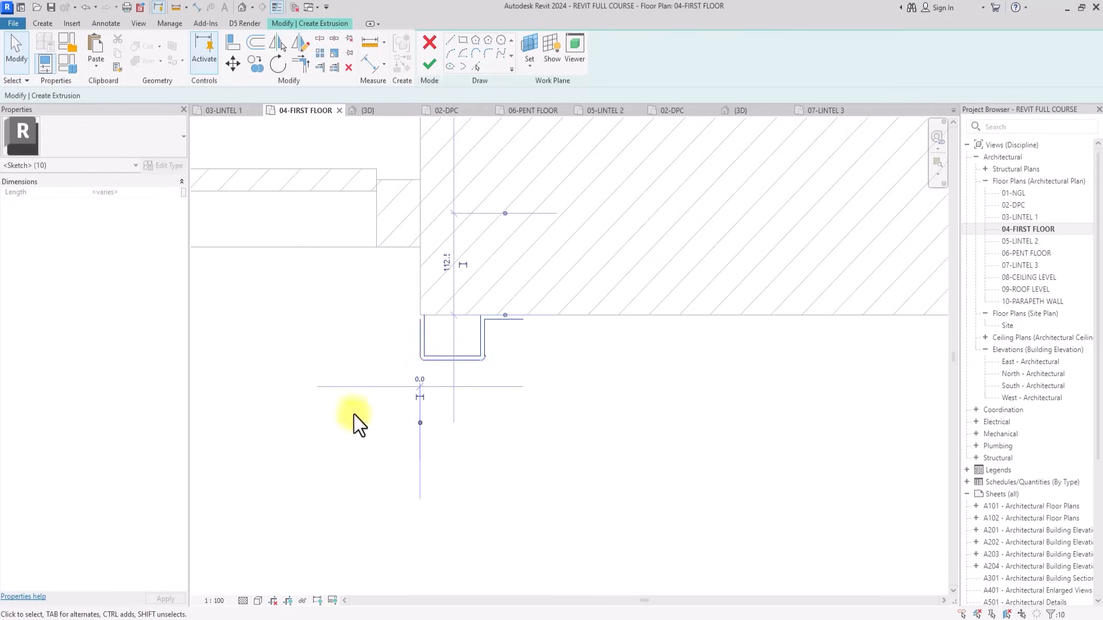
click(258, 66)
drag(420, 322, 522, 322)
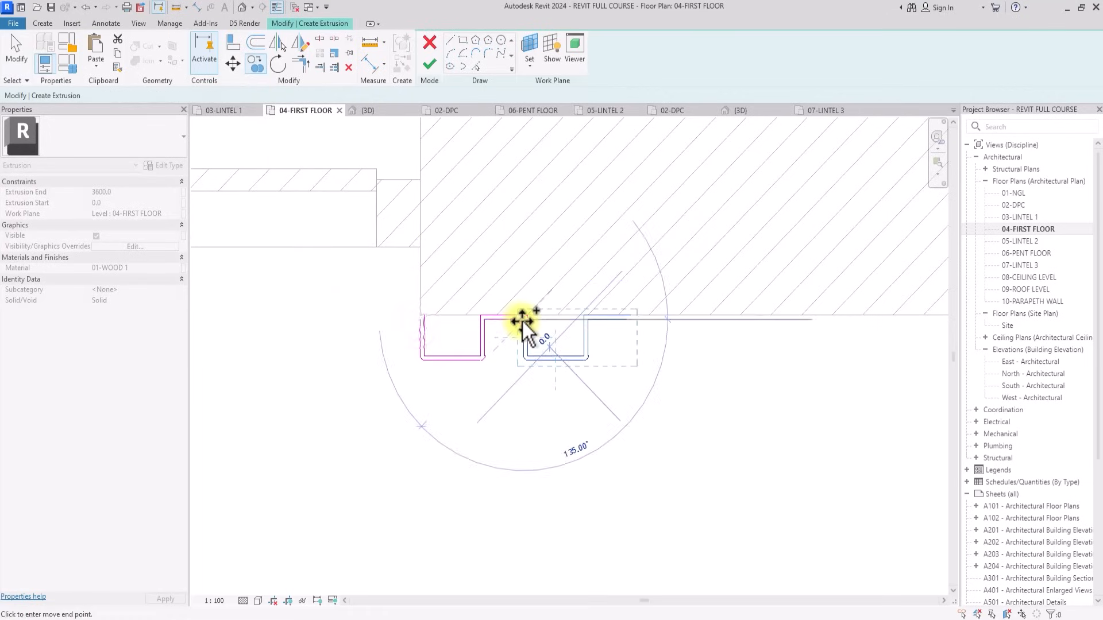
click(522, 322)
click(625, 318)
key(Escape)
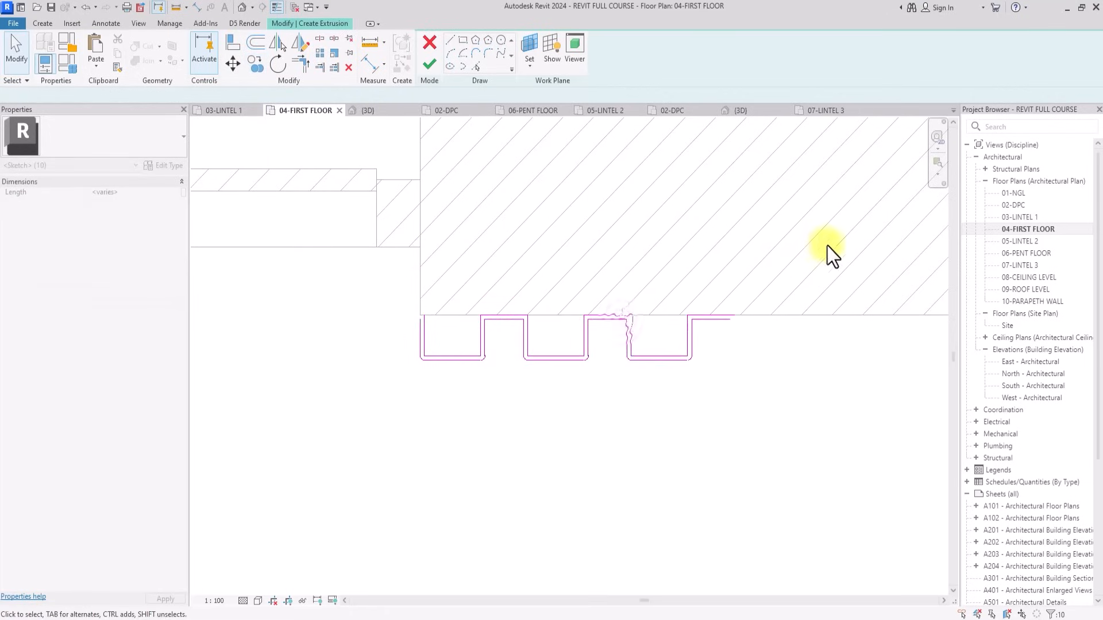
Copy the group of three profile repeats three more times end to end along the wall until it passes the corner.
mouse_move(827, 247)
mouse_down()
mouse_move(351, 449)
mouse_move(312, 414)
mouse_up()
click(253, 64)
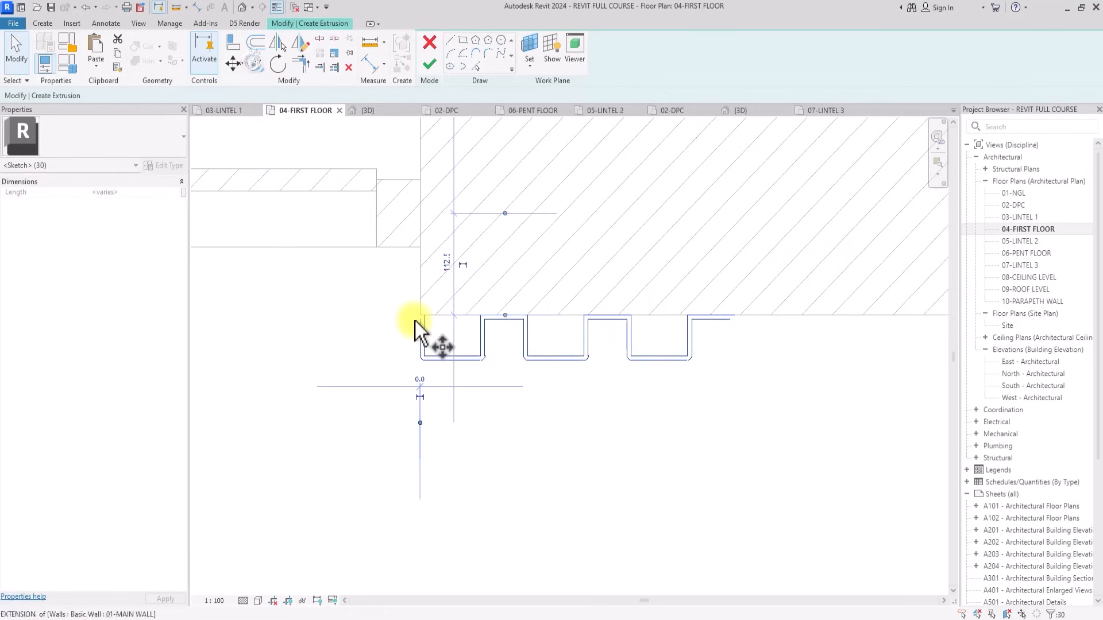
click(417, 322)
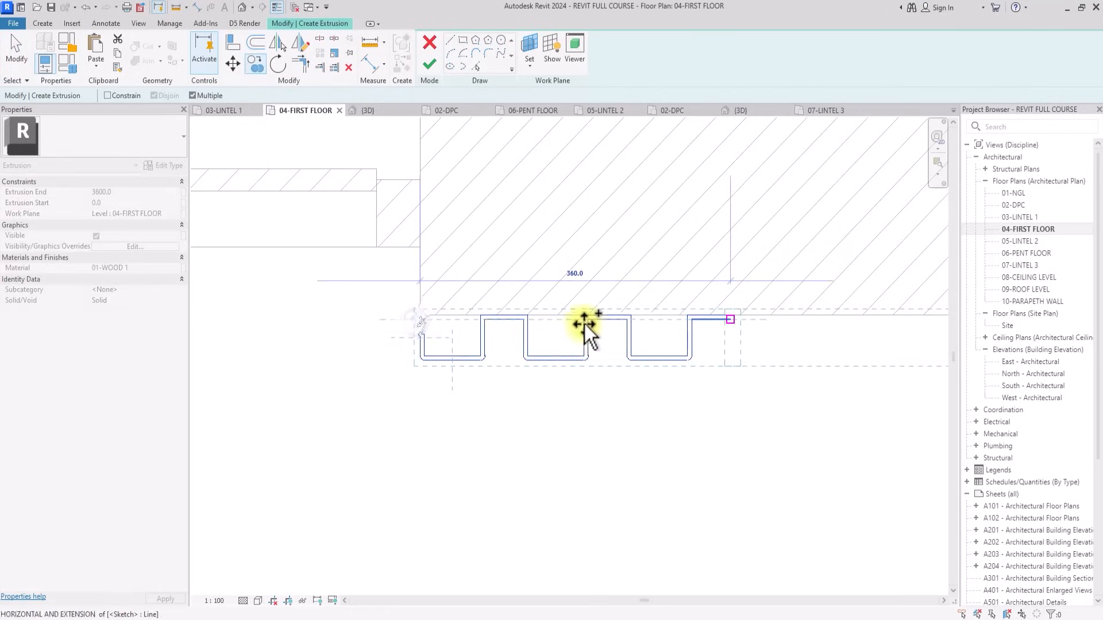
click(728, 325)
middle_drag(911, 263, 693, 332)
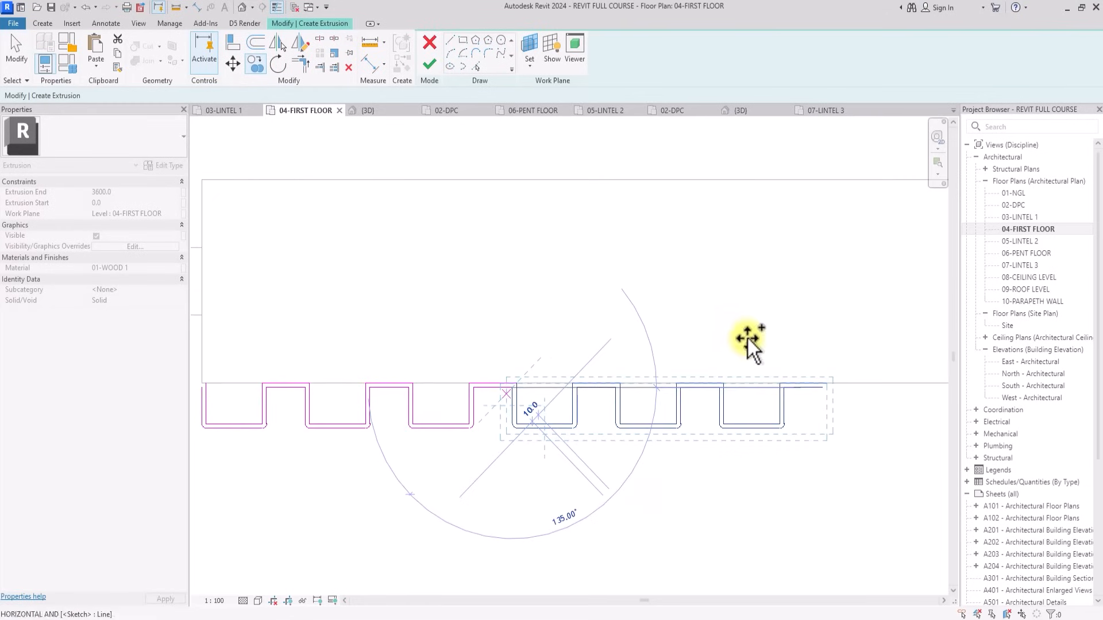
click(825, 391)
scroll(805, 395, down, 3)
middle_drag(806, 396, 487, 432)
scroll(639, 425, up, 3)
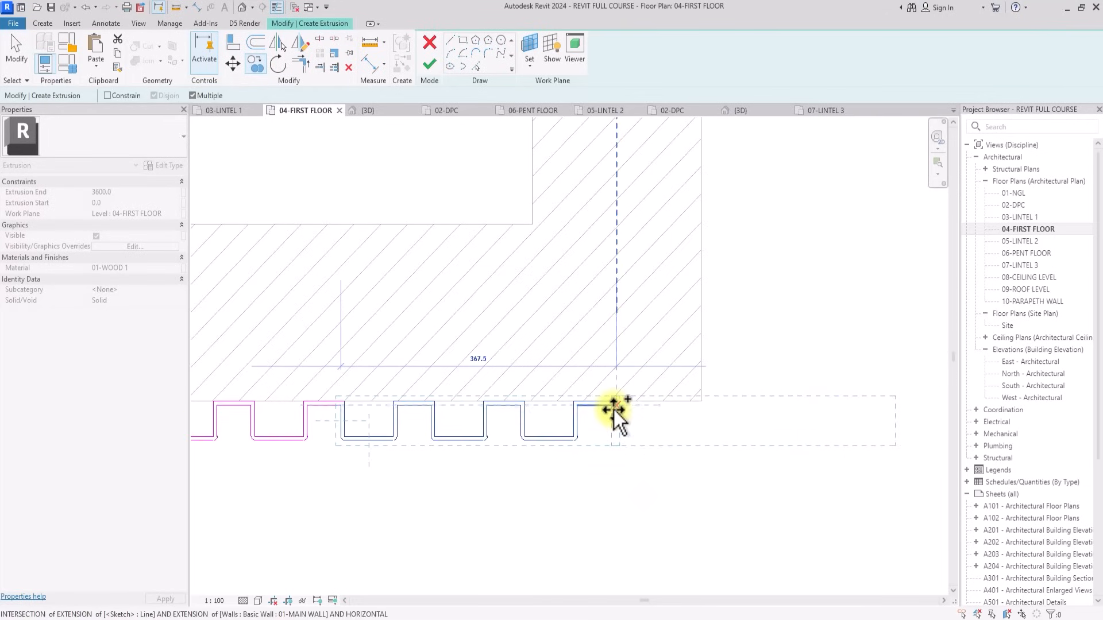
click(614, 409)
key(Escape)
Delete the surplus profile lines that extend past the wall corner.
middle_drag(622, 408, 782, 394)
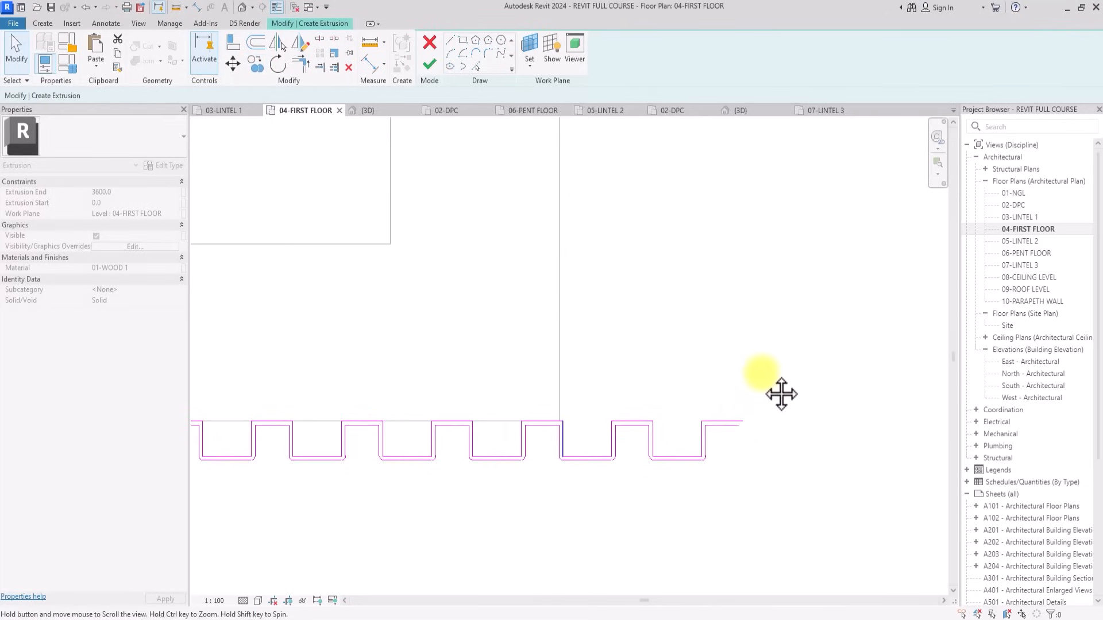
drag(808, 363, 569, 493)
key(Delete)
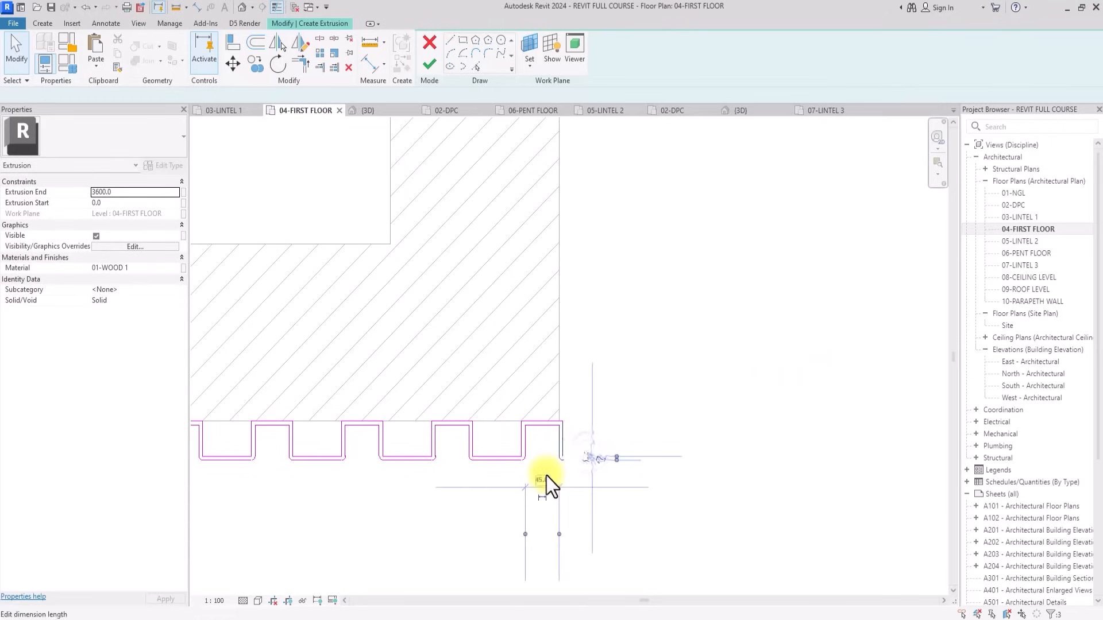
scroll(546, 477, down, 2)
scroll(686, 426, down, 2)
scroll(686, 425, up, 2)
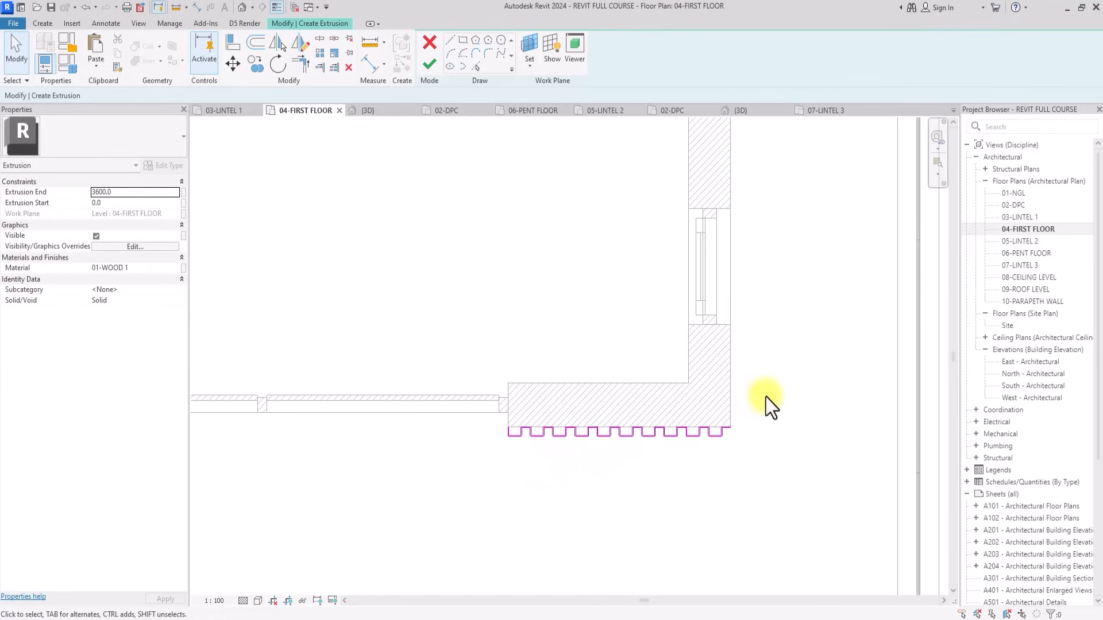
Try to mirror all the profile lines about a drawn diagonal axis from the wall's inner corner, without keeping a copy.
drag(451, 477, 450, 477)
click(305, 45)
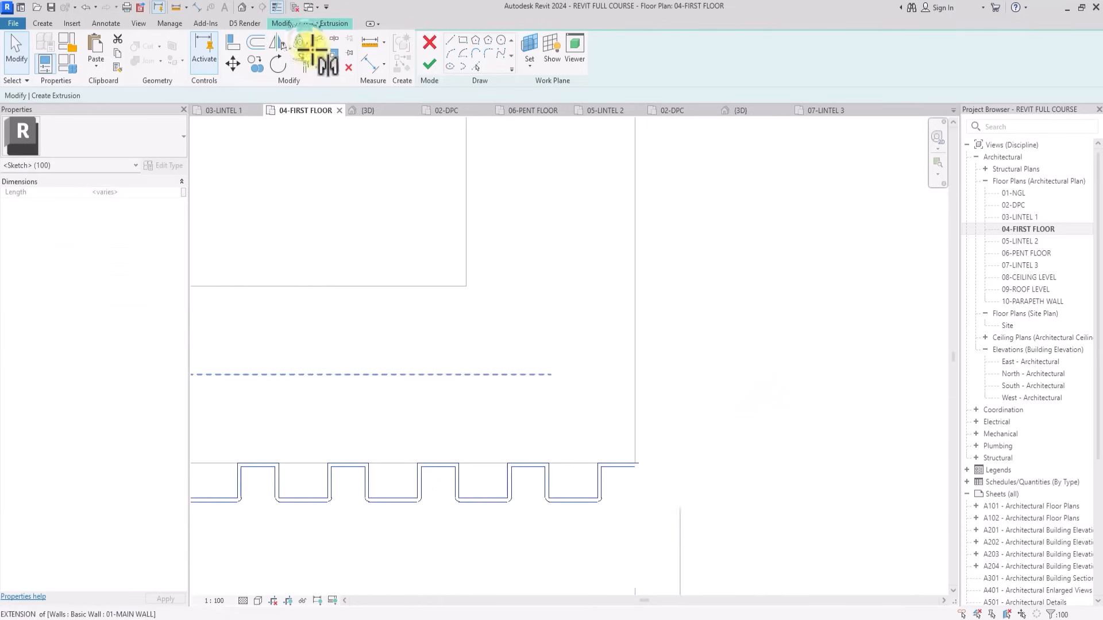
click(465, 285)
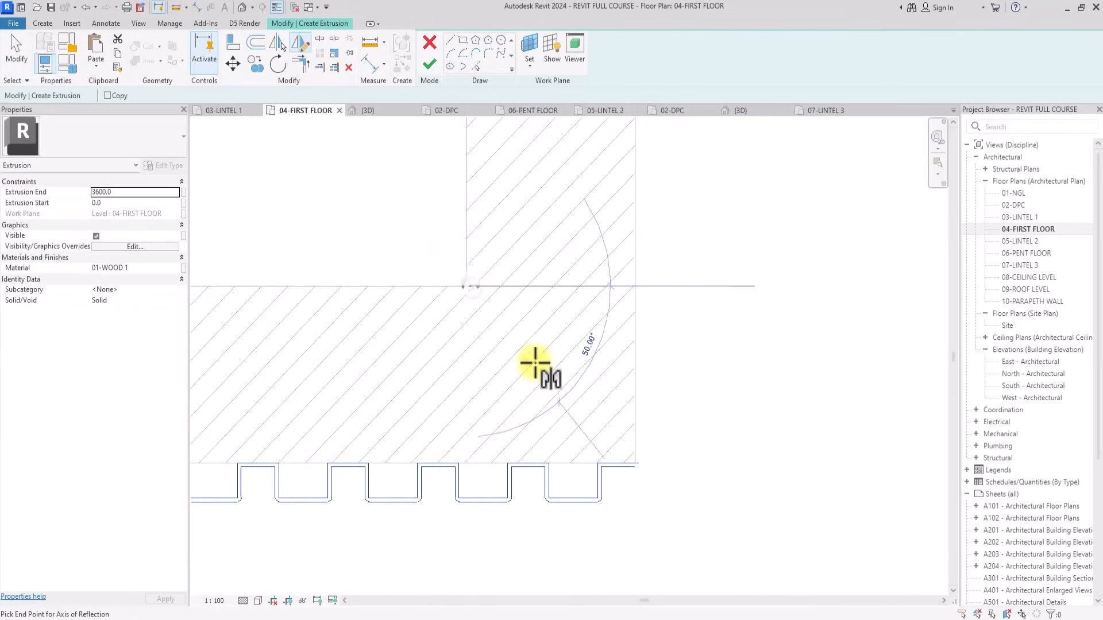
click(534, 363)
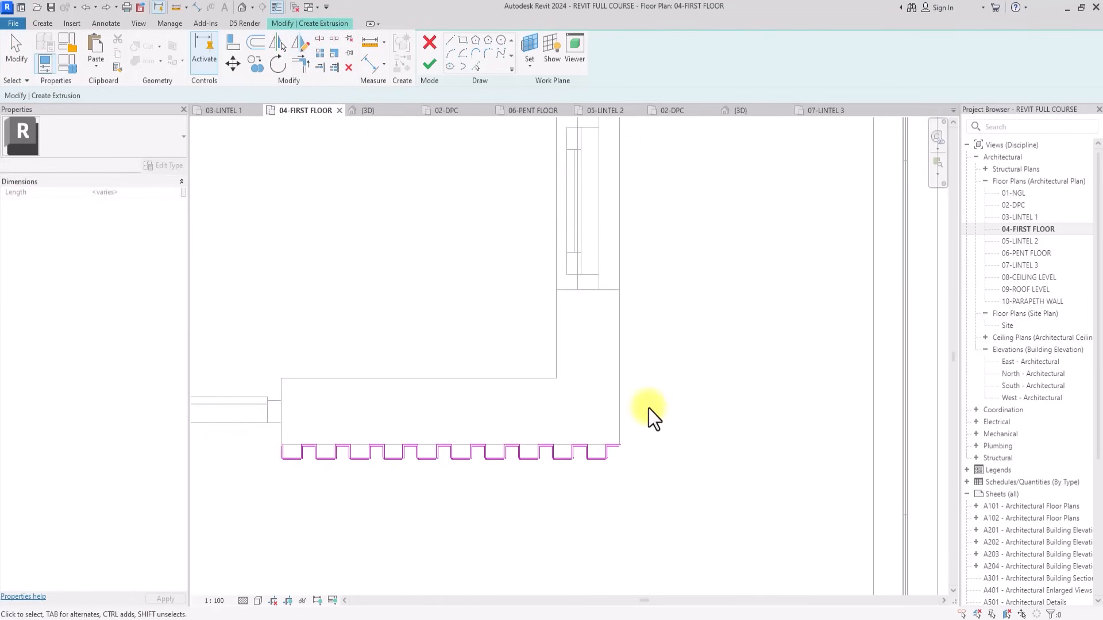
Mirror a copy of all the profile lines onto the adjoining side wall about the 45° axis through the wall corner.
mouse_move(647, 407)
mouse_down()
mouse_move(288, 508)
mouse_move(232, 489)
mouse_up()
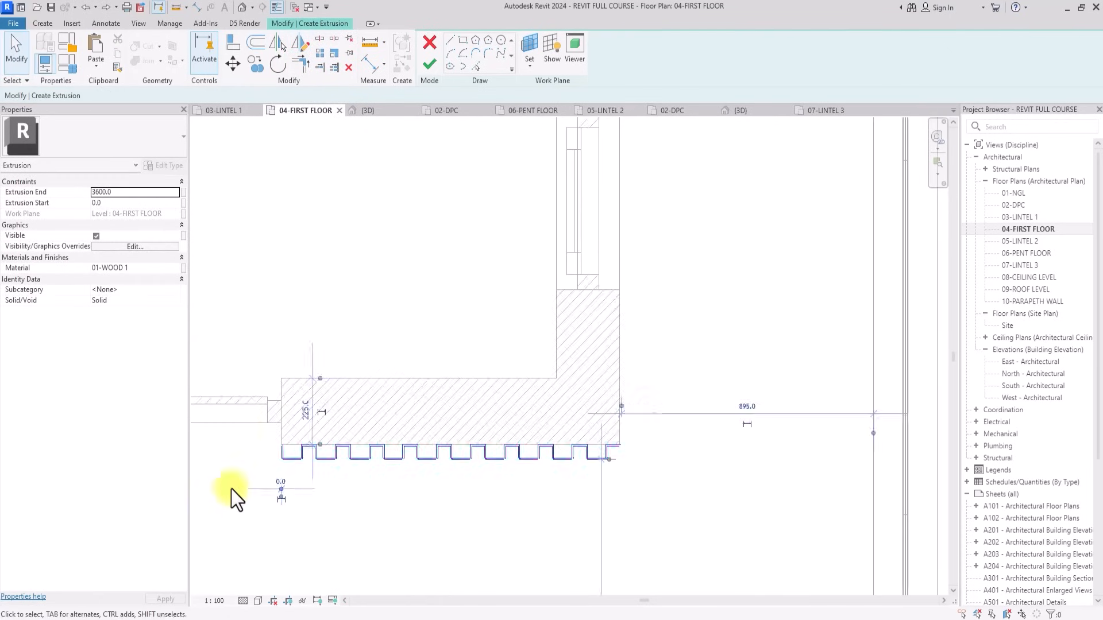
click(299, 46)
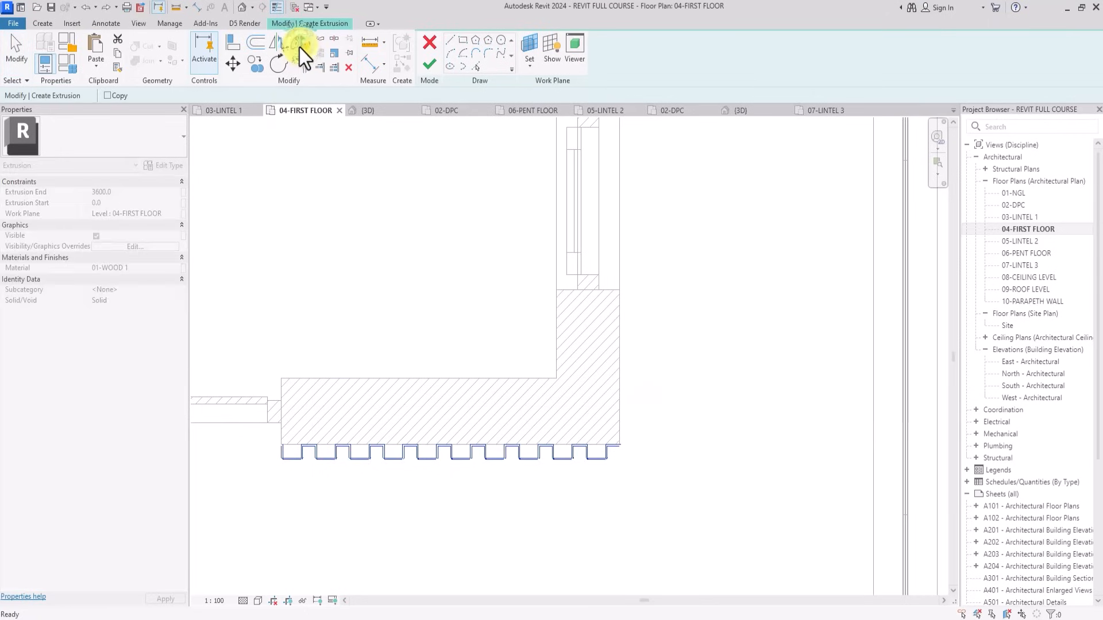
click(109, 96)
scroll(615, 437, up, 5)
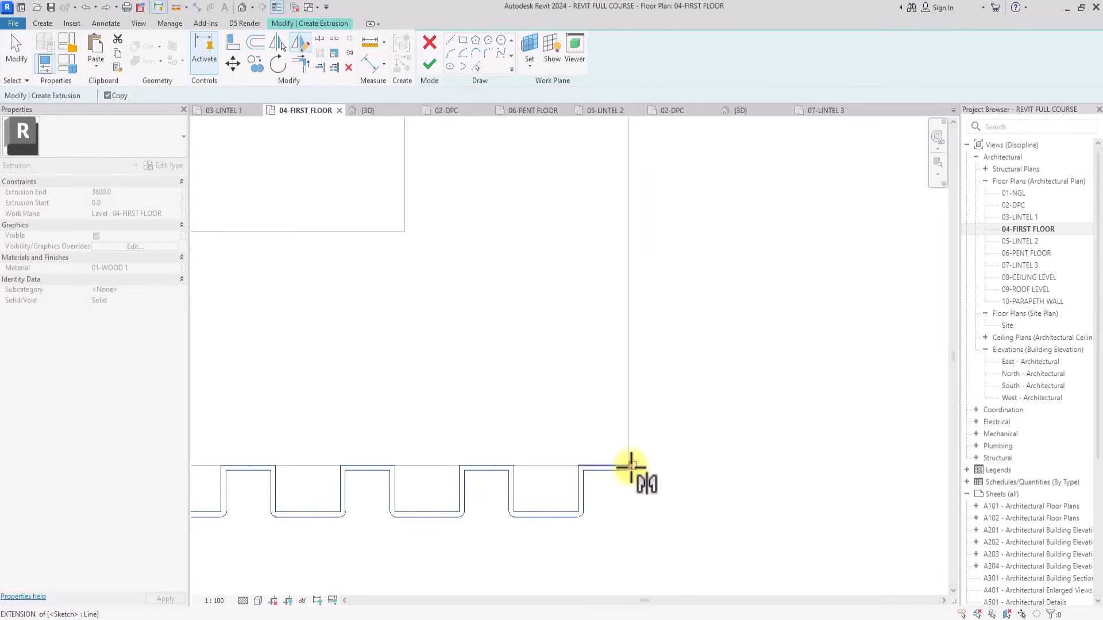
click(630, 467)
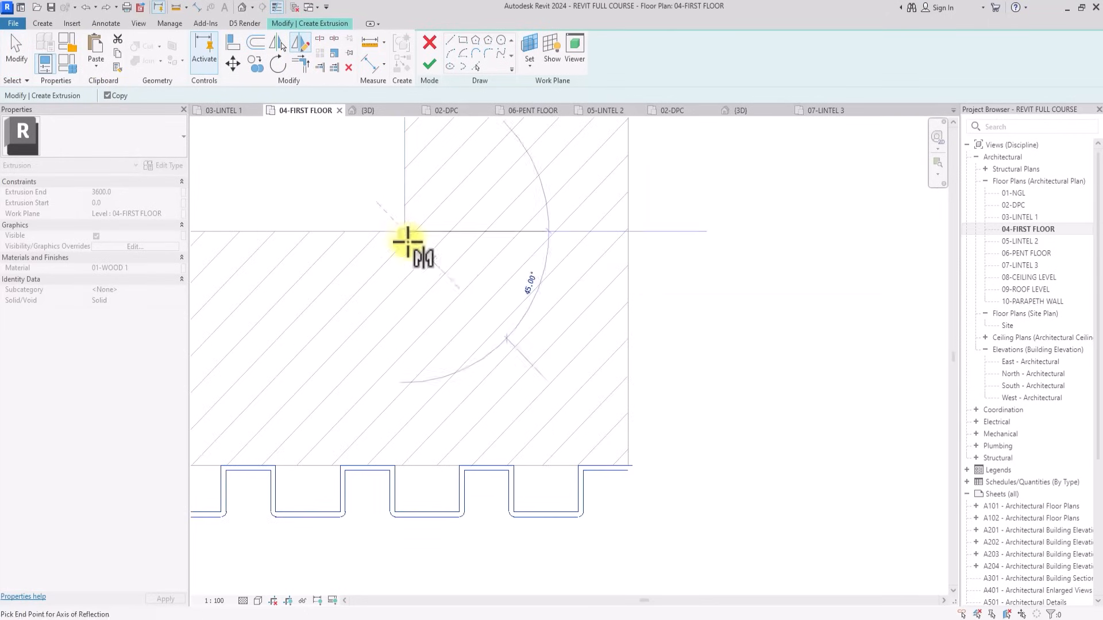
click(450, 281)
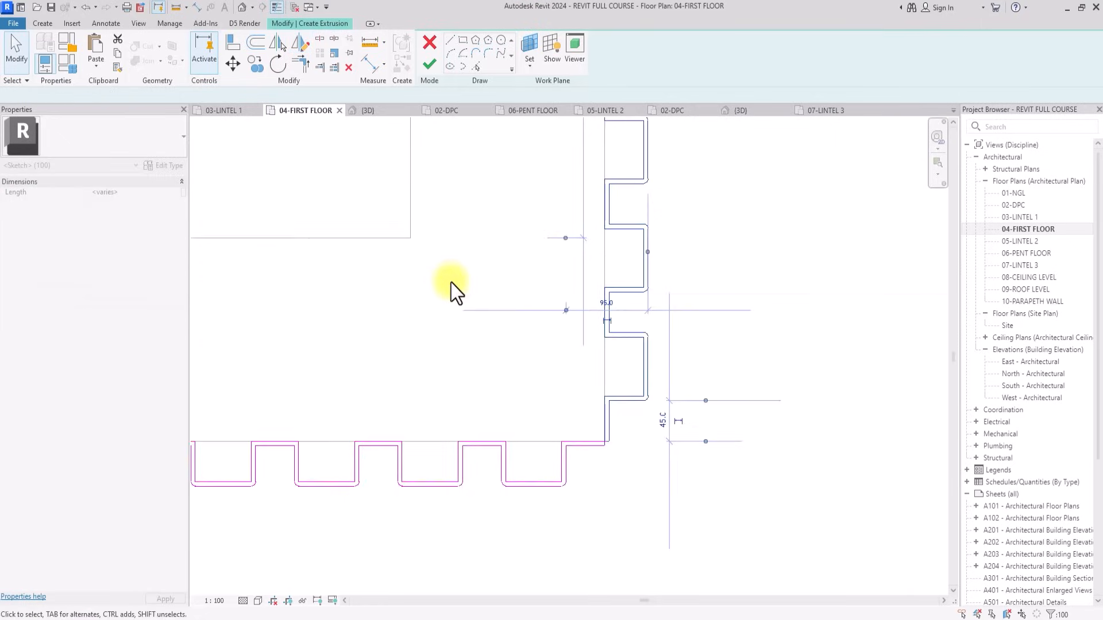
scroll(450, 282, down, 1)
click(451, 282)
Trim the outer lines of the two profile runs to a clean corner where they meet at the wall corner.
scroll(450, 282, up, 5)
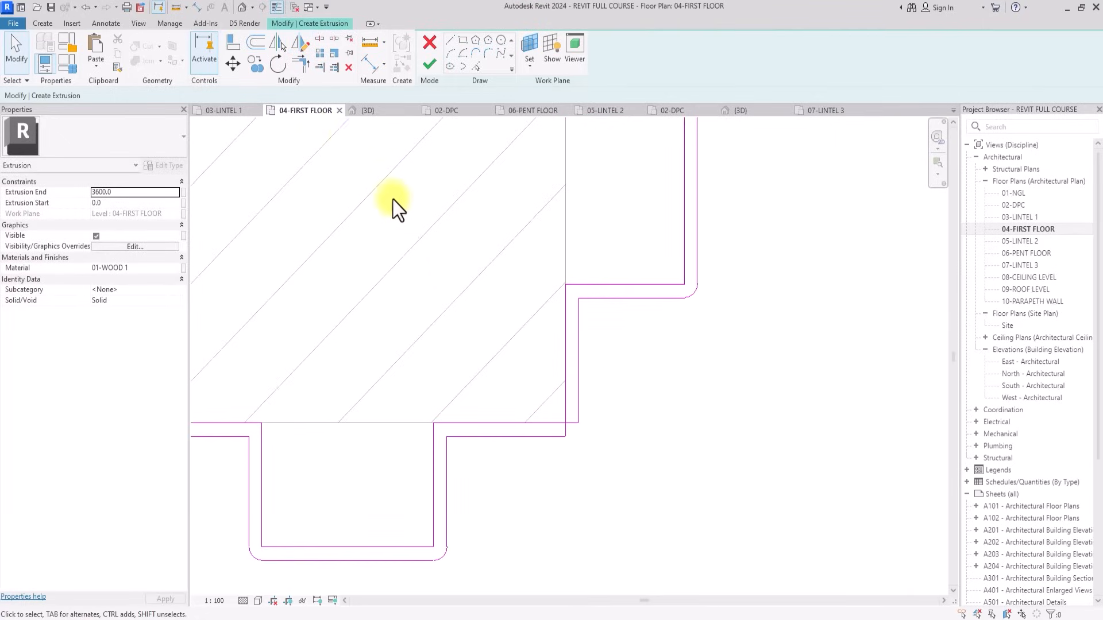
click(300, 64)
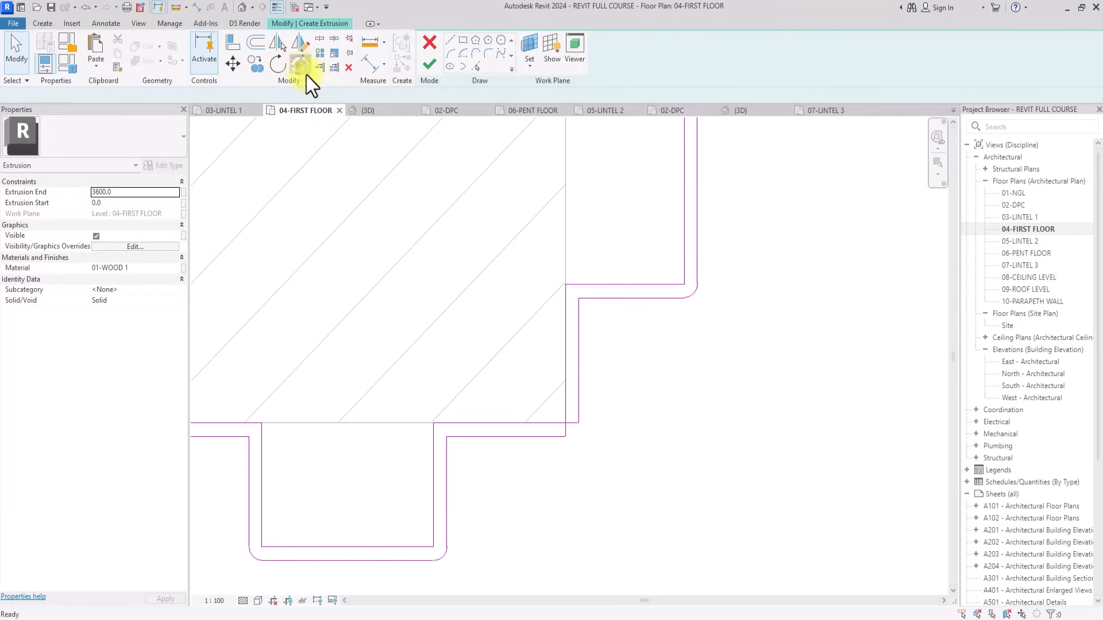
click(579, 405)
click(561, 437)
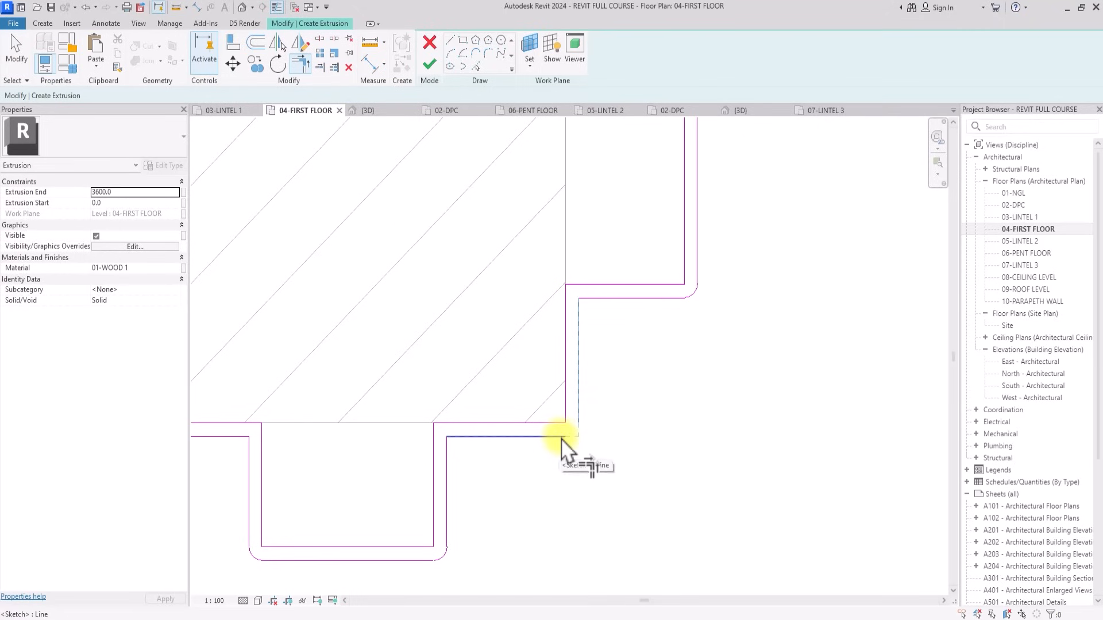
scroll(561, 438, down, 3)
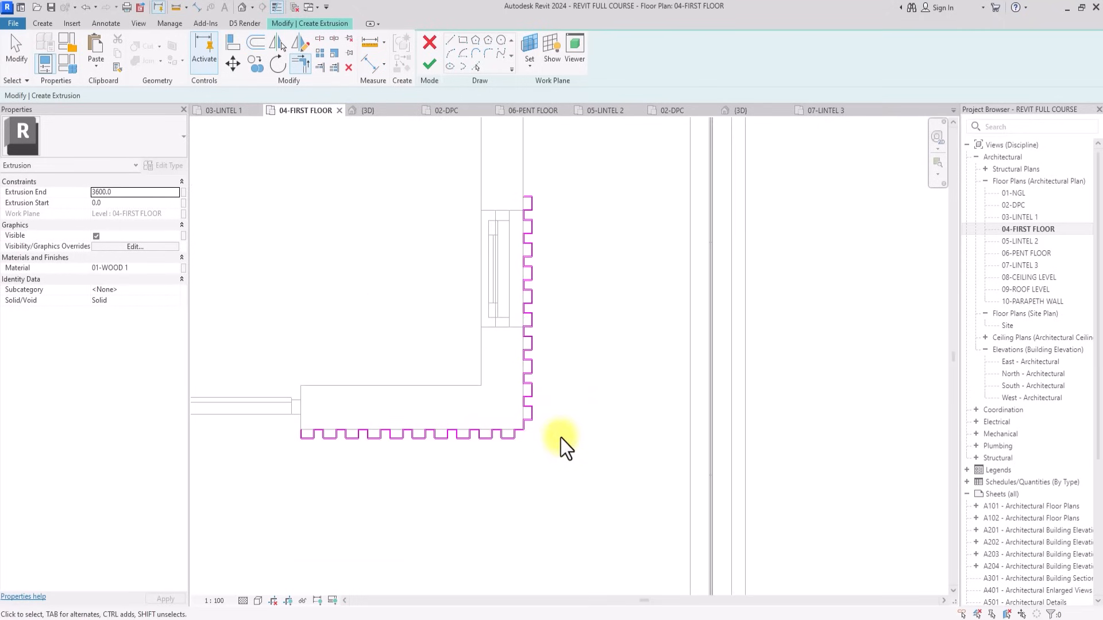
key(Escape)
key(Escape)
Copy the side wall's repeating profile lines upward with multiple copies enabled, joining the first copy to the end of the run.
mouse_move(561, 439)
middle_down()
mouse_move(576, 457)
mouse_move(566, 448)
middle_up()
scroll(565, 448, up, 1)
scroll(560, 439, up, 1)
scroll(529, 260, up, 1)
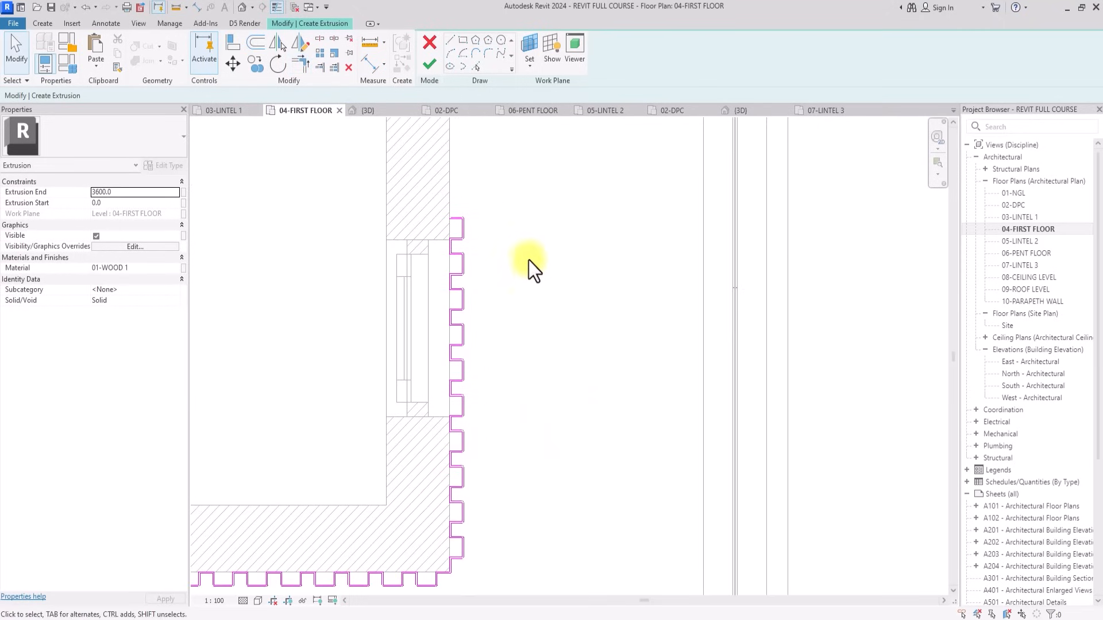
drag(514, 181, 415, 495)
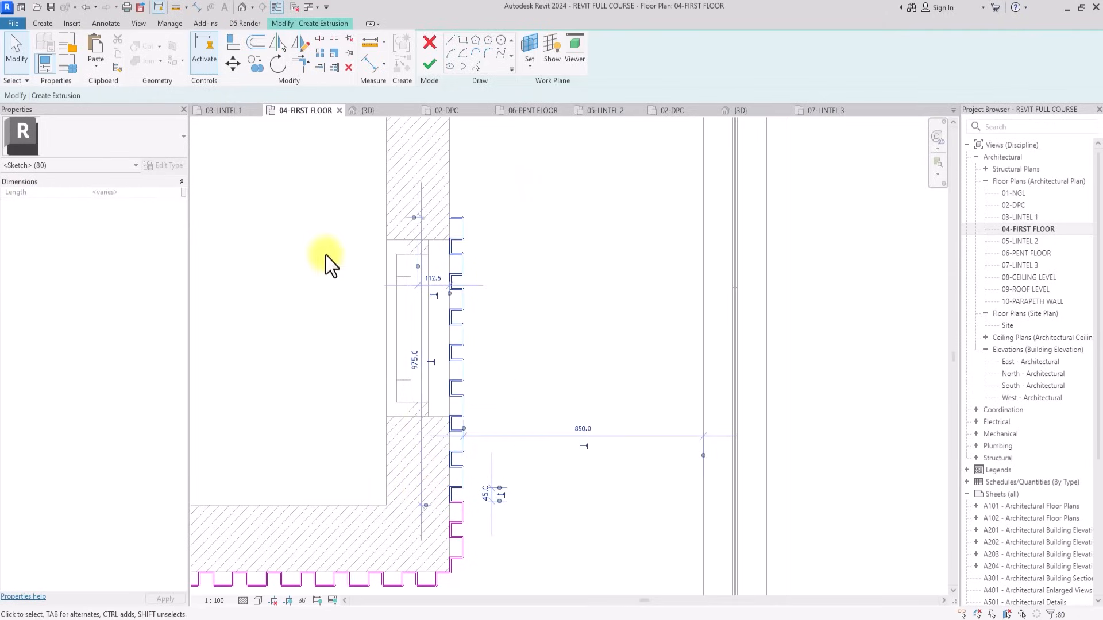
click(255, 63)
scroll(474, 476, up, 5)
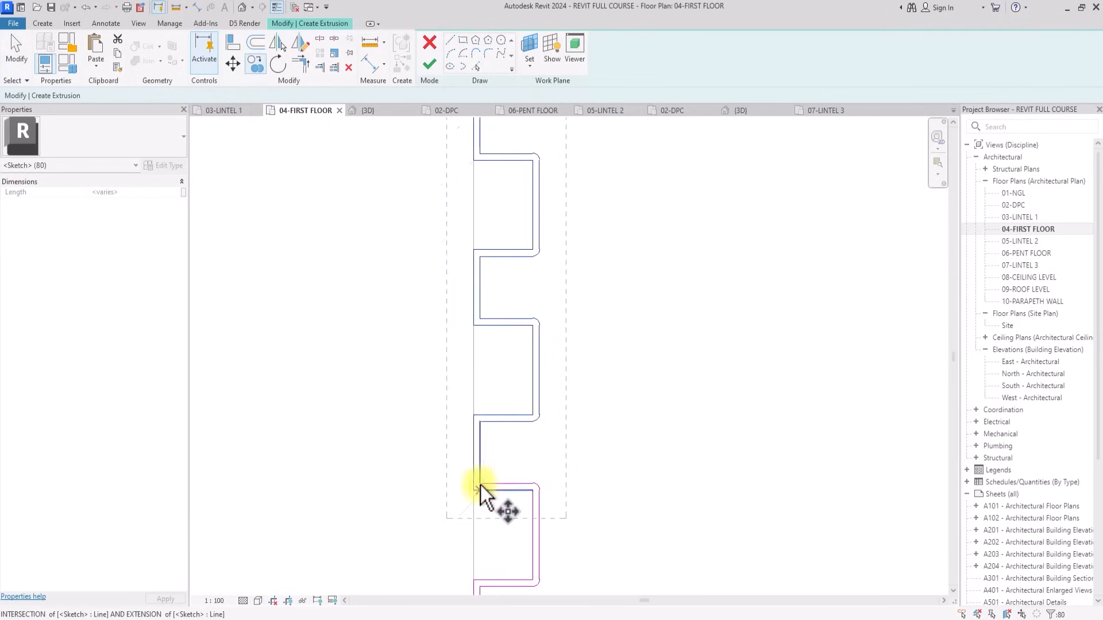
click(480, 485)
scroll(481, 485, down, 4)
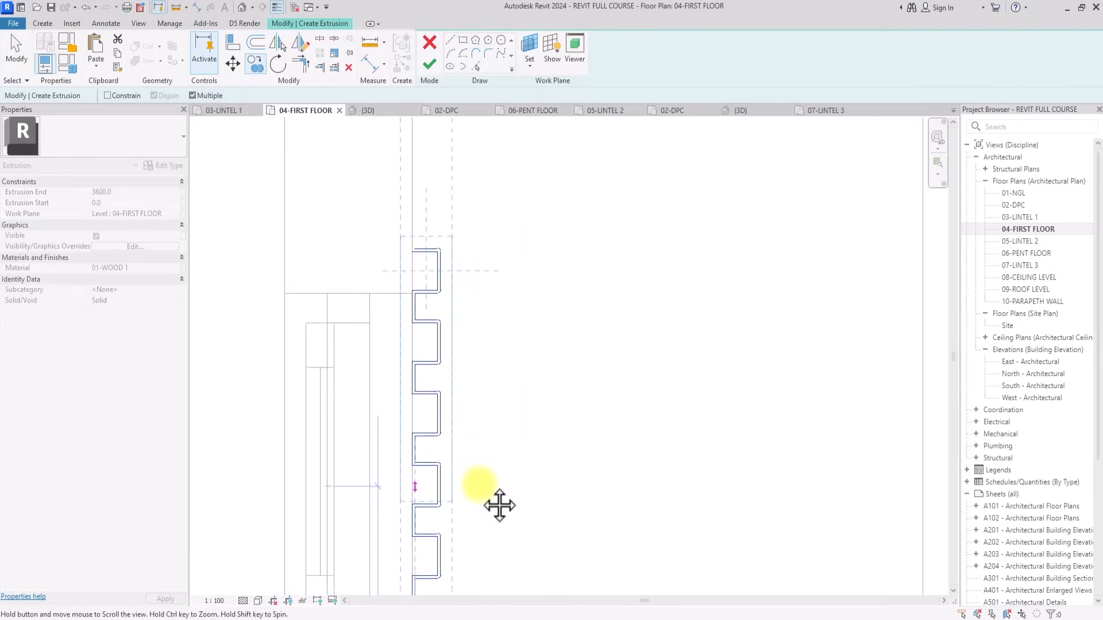
scroll(481, 485, up, 3)
click(401, 311)
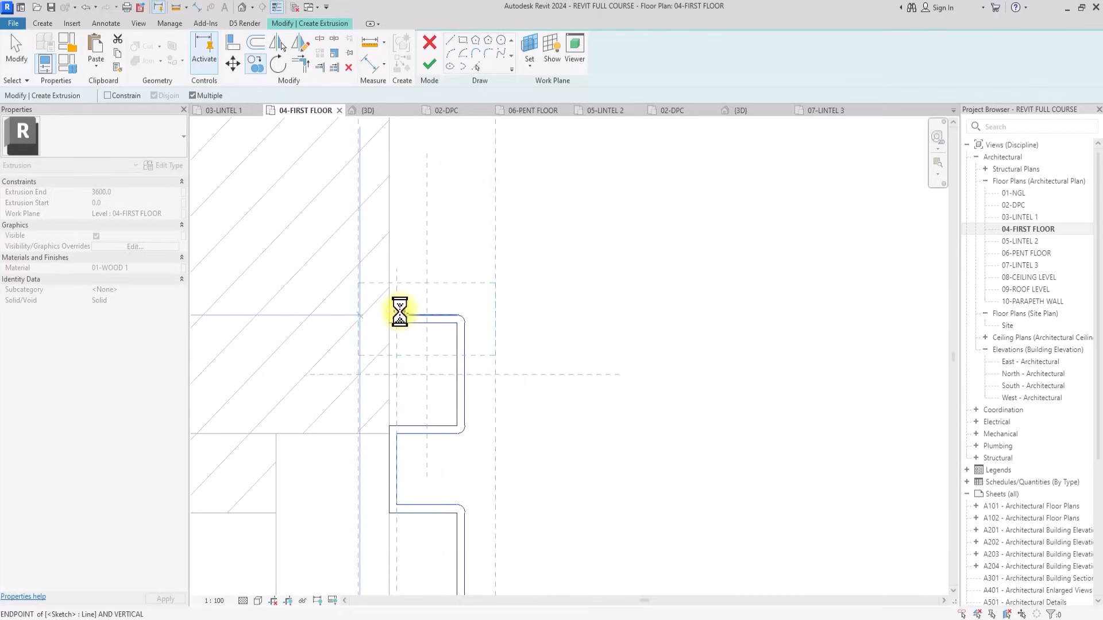
Place further end-to-end copies of the profile lines along the side wall until the run passes the crossing wall.
scroll(401, 311, down, 2)
scroll(418, 330, up, 4)
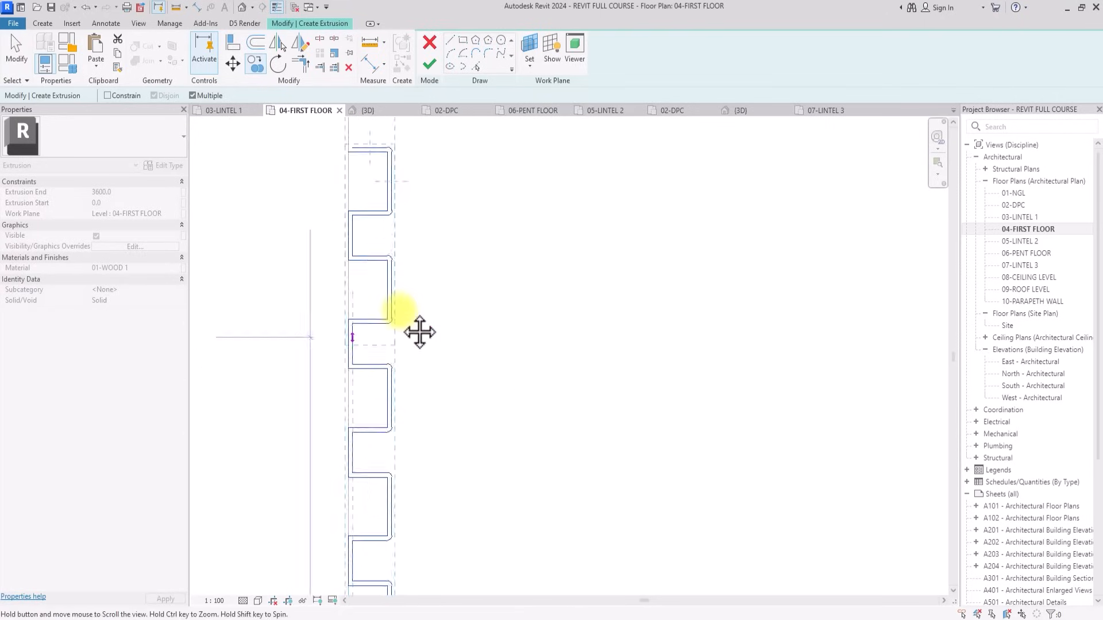
scroll(396, 325, down, 2)
click(354, 435)
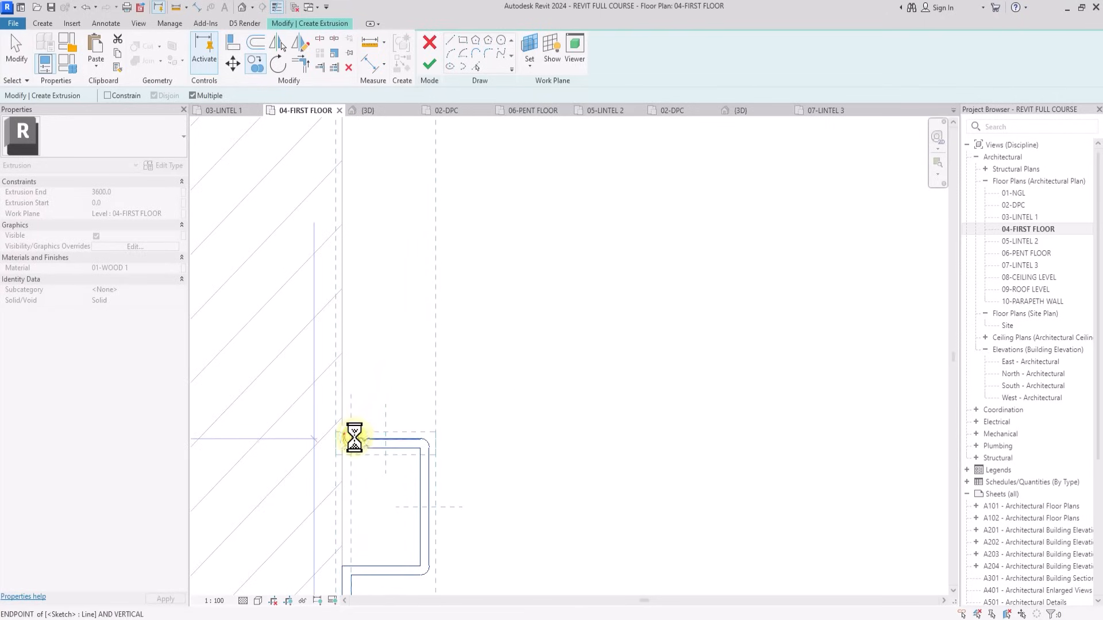
scroll(354, 435, down, 1)
scroll(354, 435, up, 4)
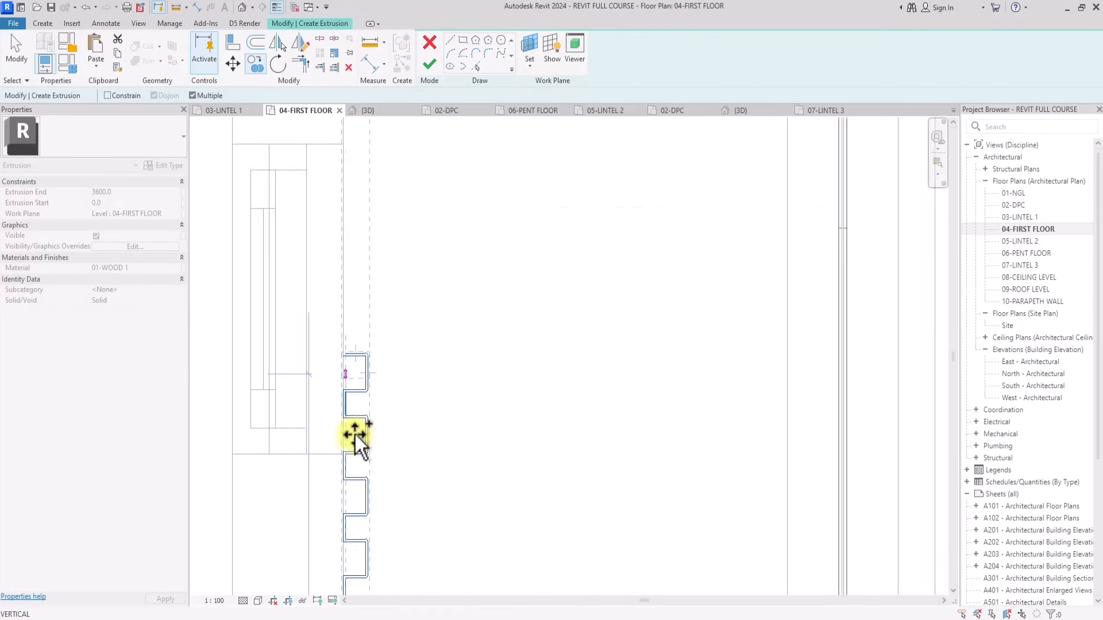
scroll(347, 340, down, 2)
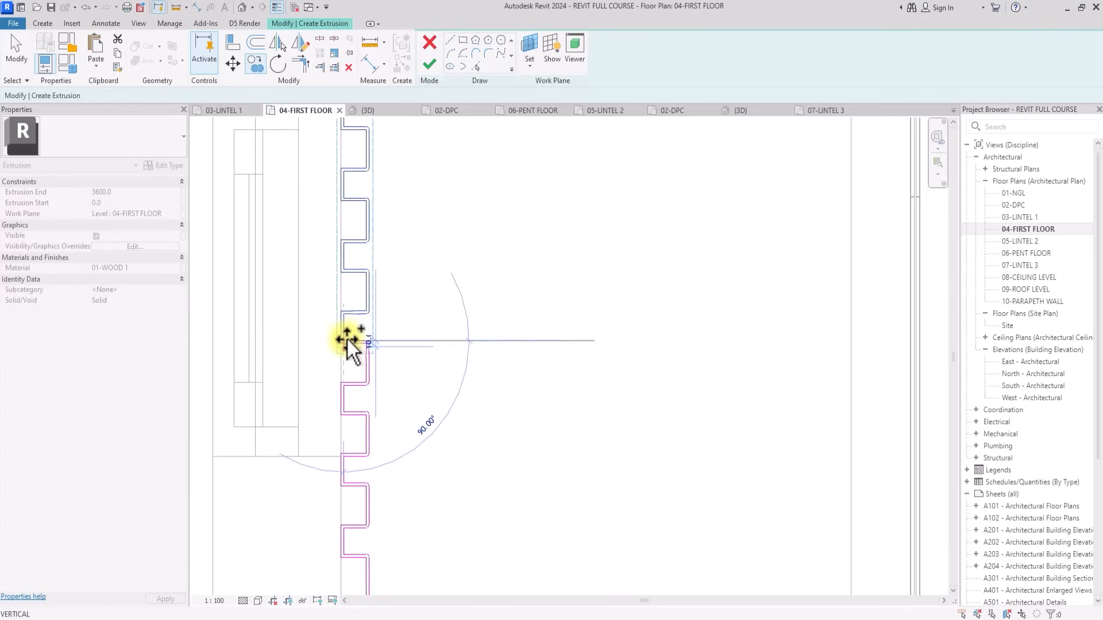
scroll(347, 340, up, 3)
key(Escape)
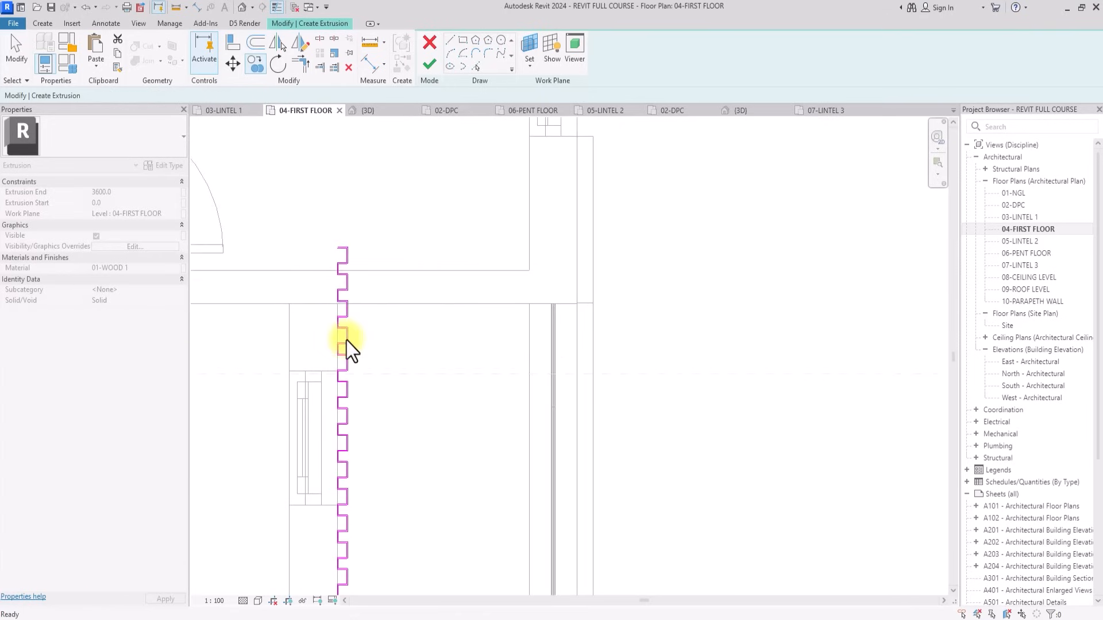
Delete the surplus profile lines that extend into and beyond the crossing wall.
scroll(346, 340, up, 4)
middle_drag(350, 336, 430, 264)
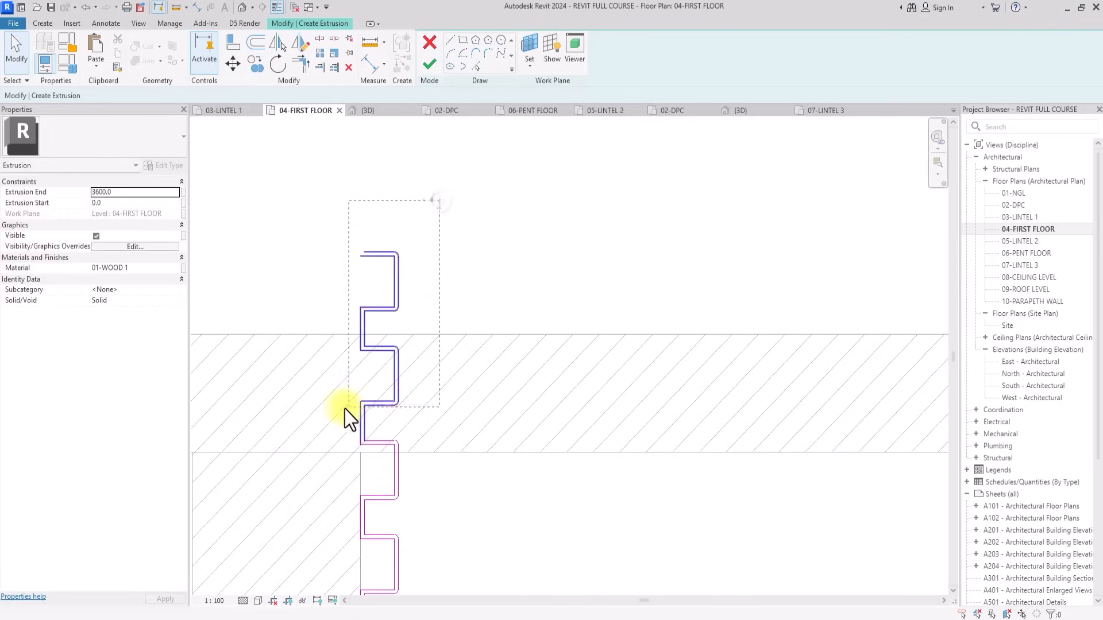
drag(332, 414, 361, 424)
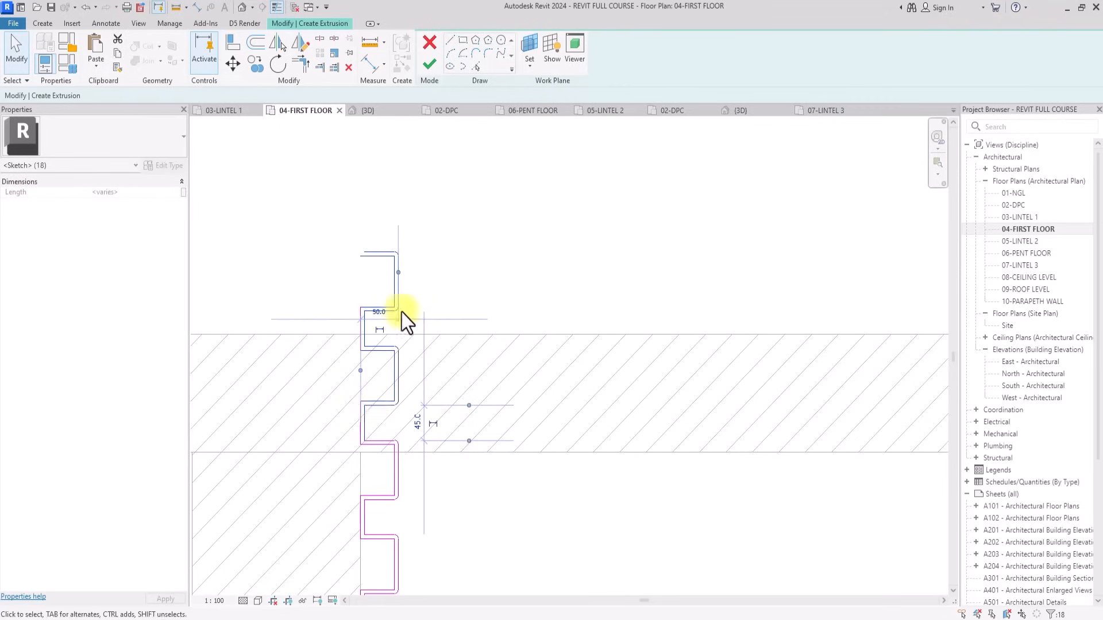
key(Delete)
drag(330, 349, 330, 349)
key(Delete)
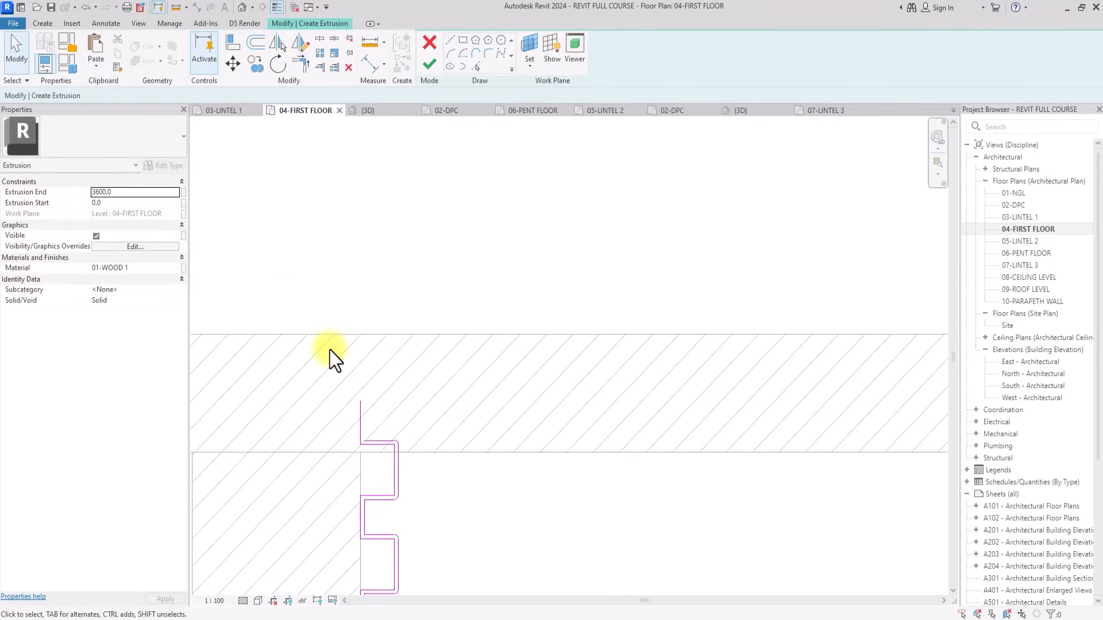
Trim the leftover vertical line and the outer horizontal line to close the profile's end at the crossing wall.
scroll(330, 348, up, 3)
scroll(327, 342, up, 2)
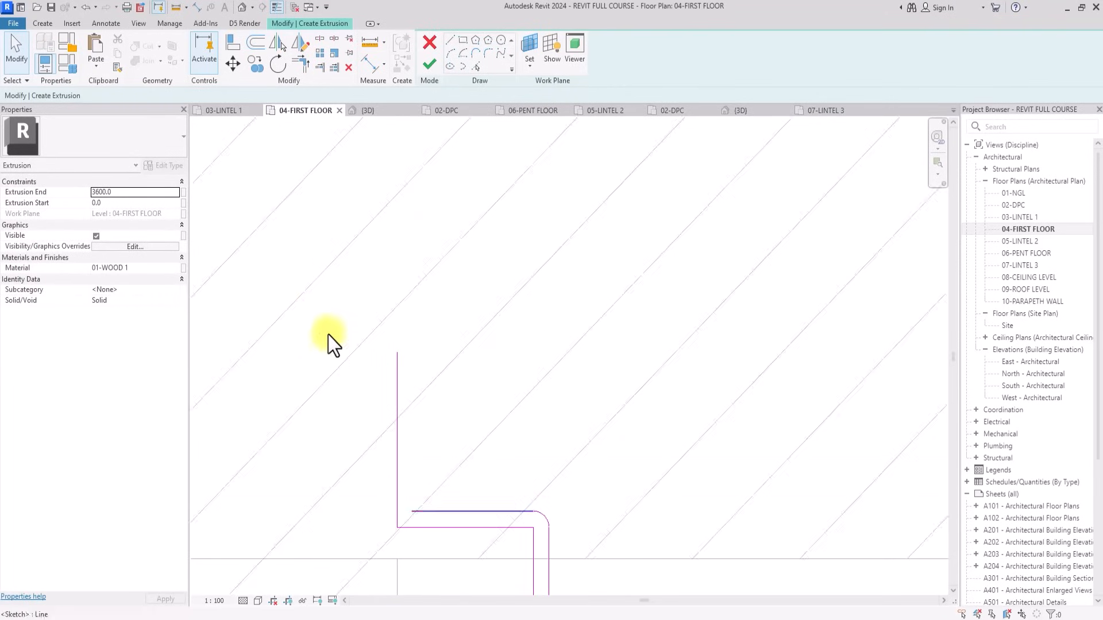
middle_drag(328, 342, 308, 135)
click(301, 67)
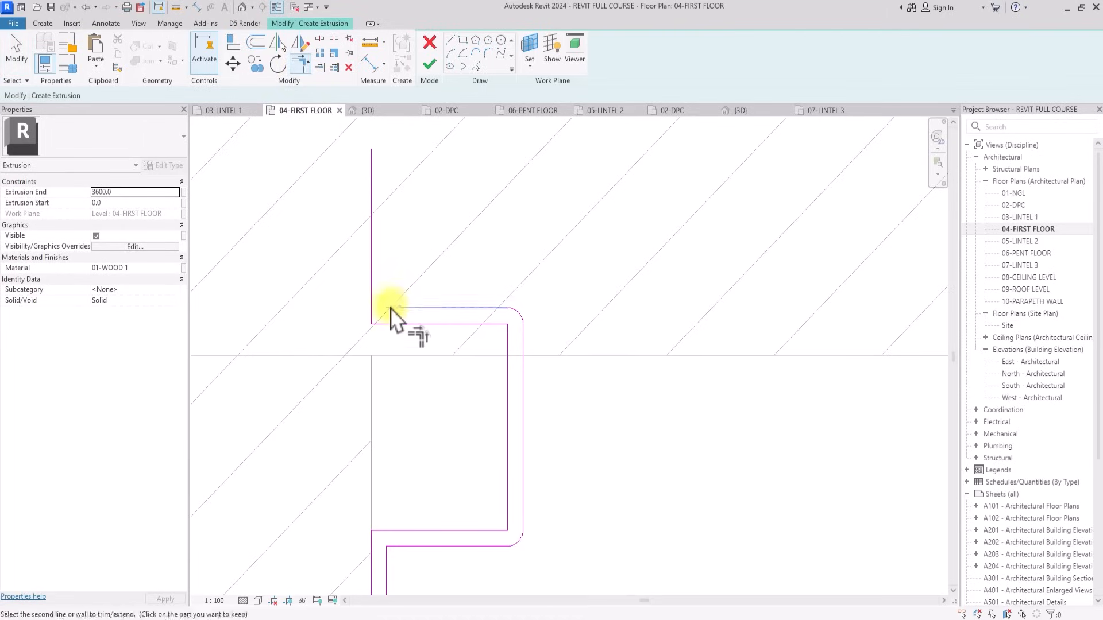
Close the profile's opposite end with a short line at the front wall's corner and trim the outer profile line to it.
scroll(375, 320, down, 4)
scroll(372, 313, down, 5)
middle_drag(372, 313, 557, 123)
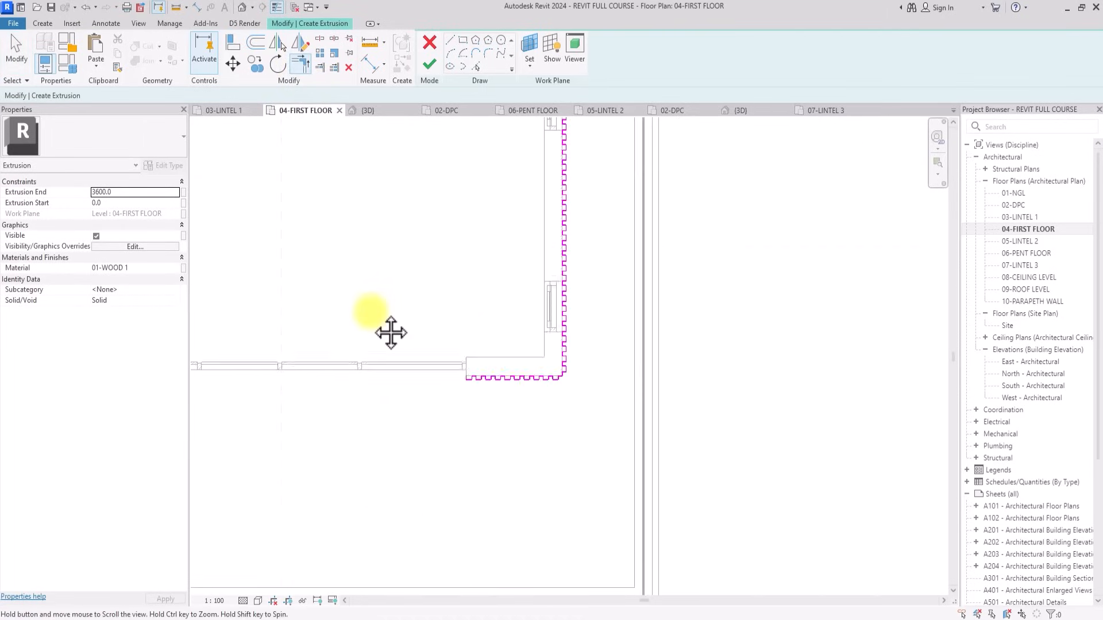
scroll(372, 313, up, 5)
scroll(372, 315, up, 5)
middle_drag(374, 314, 423, 140)
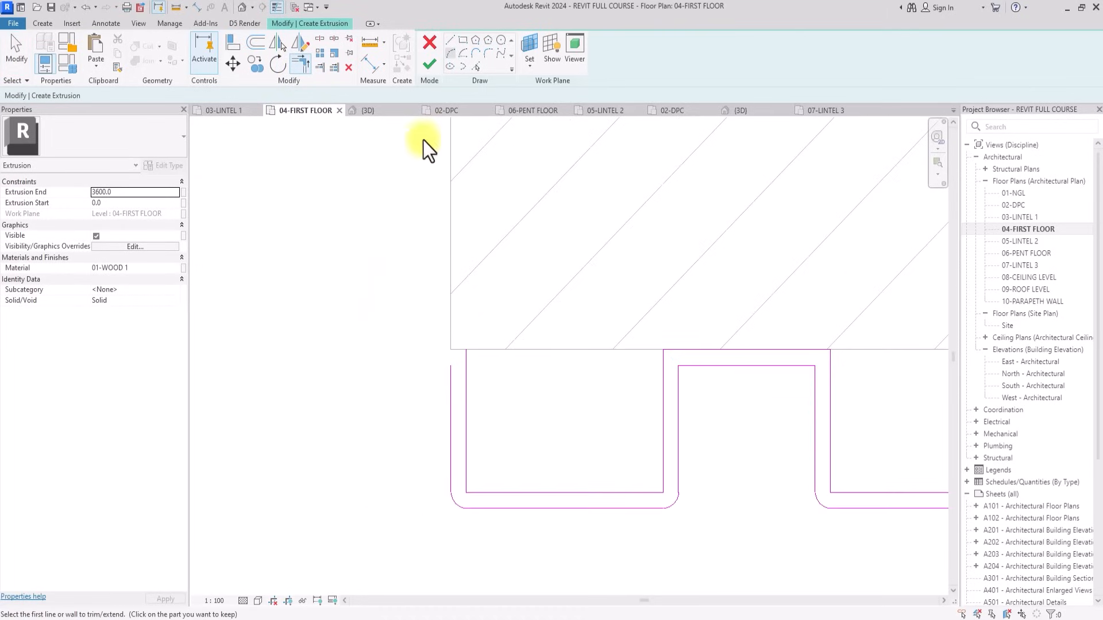
click(452, 41)
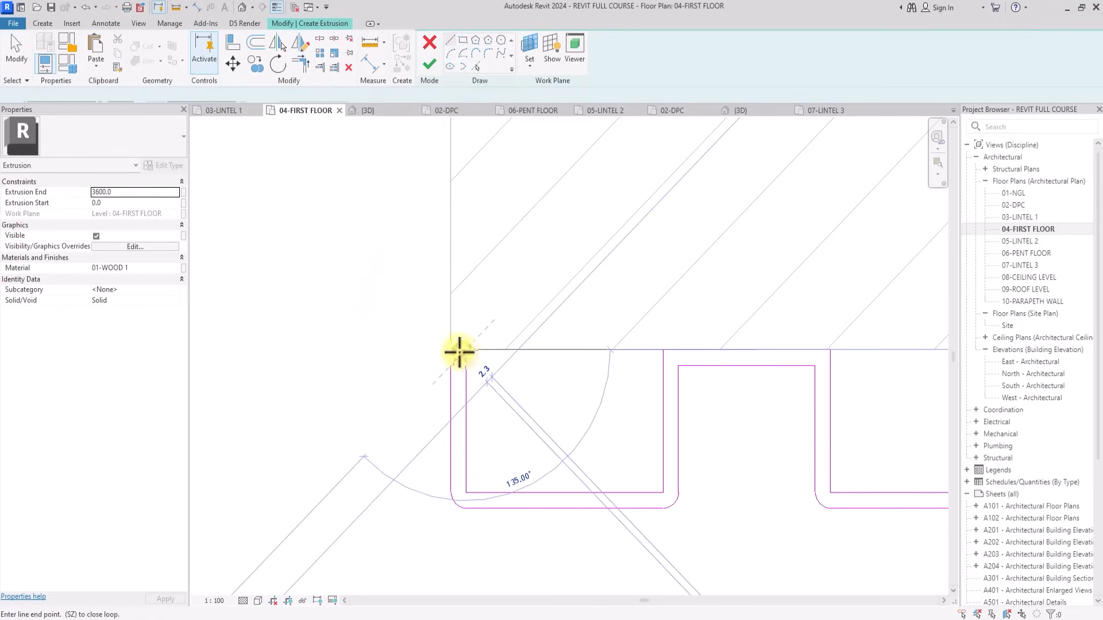
click(302, 64)
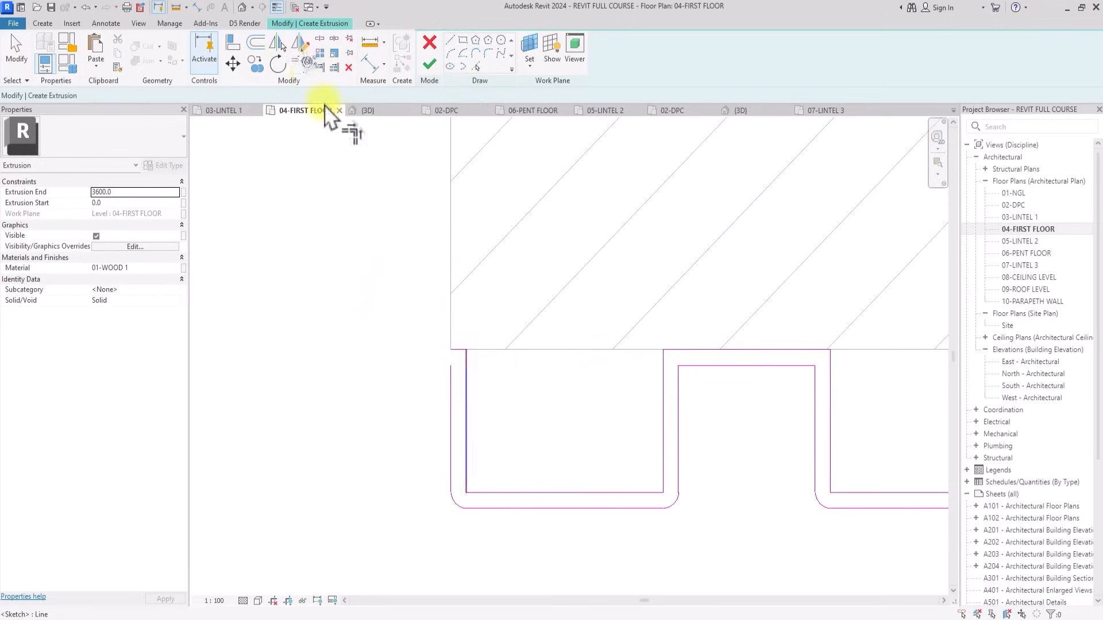
click(451, 373)
Move the four closing lines at the side wall end of the profile onto the crossing wall's face.
scroll(453, 352, down, 3)
mouse_move(453, 352)
middle_down()
mouse_move(474, 368)
mouse_move(459, 356)
middle_up()
scroll(438, 333, up, 8)
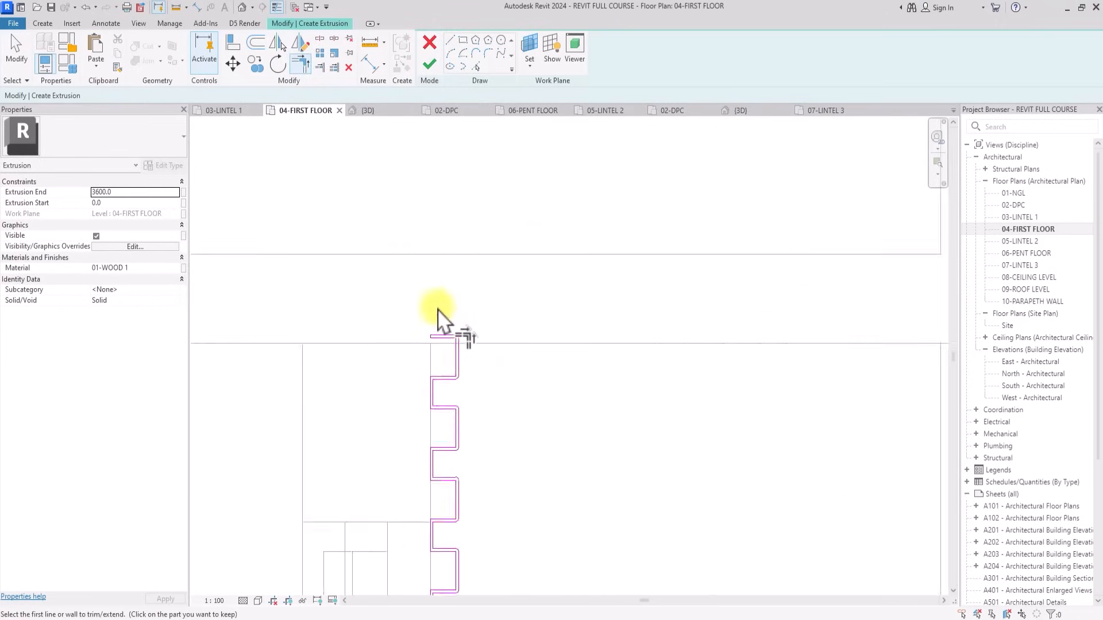
key(Escape)
key(Escape)
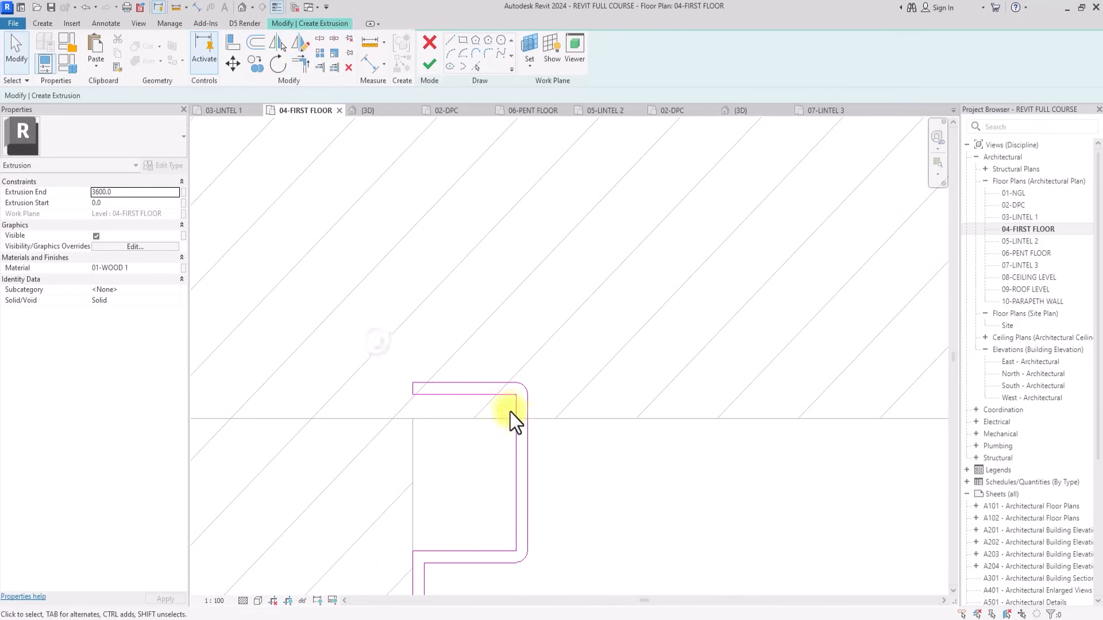
drag(401, 423, 534, 431)
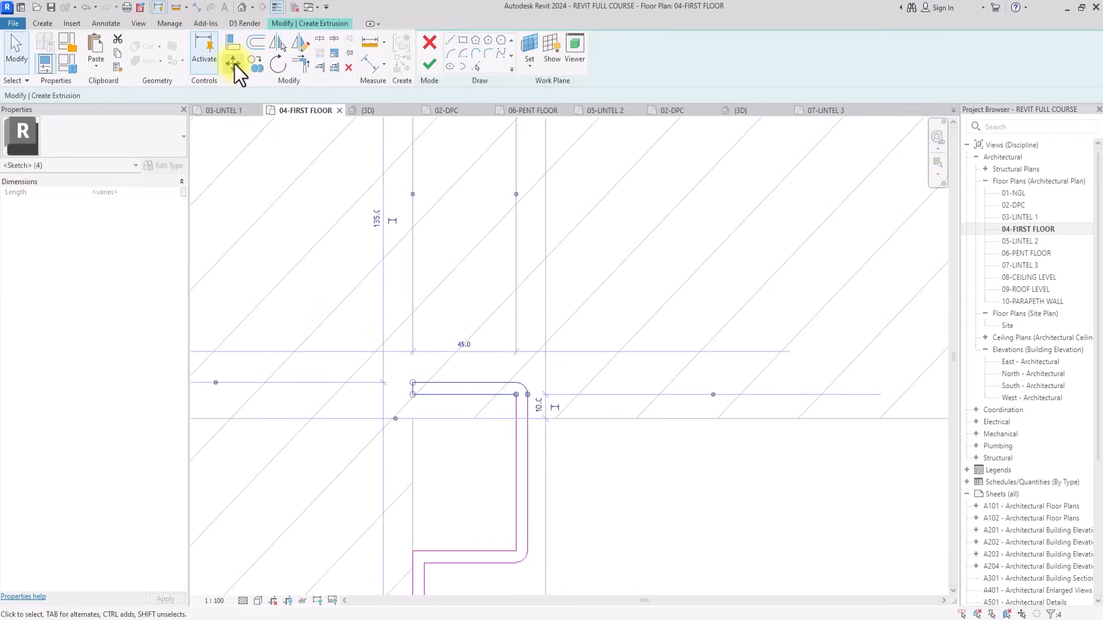
click(235, 64)
click(412, 382)
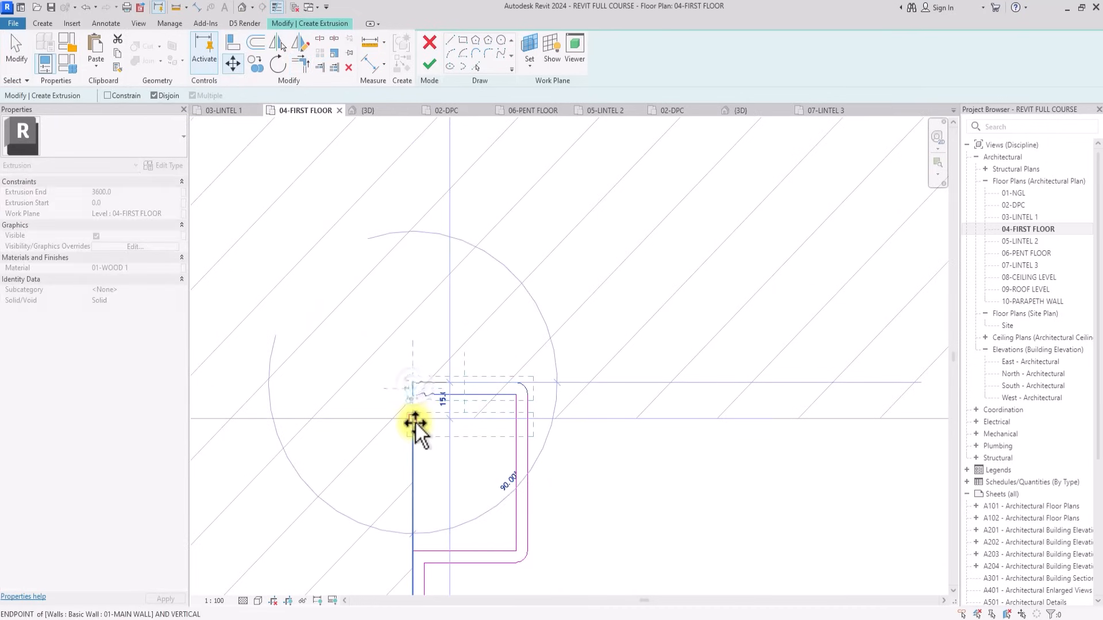
click(415, 424)
Trim the overshooting vertical lines to the moved end lines at the crossing wall and finish the extrusion sketch.
scroll(469, 320, up, 5)
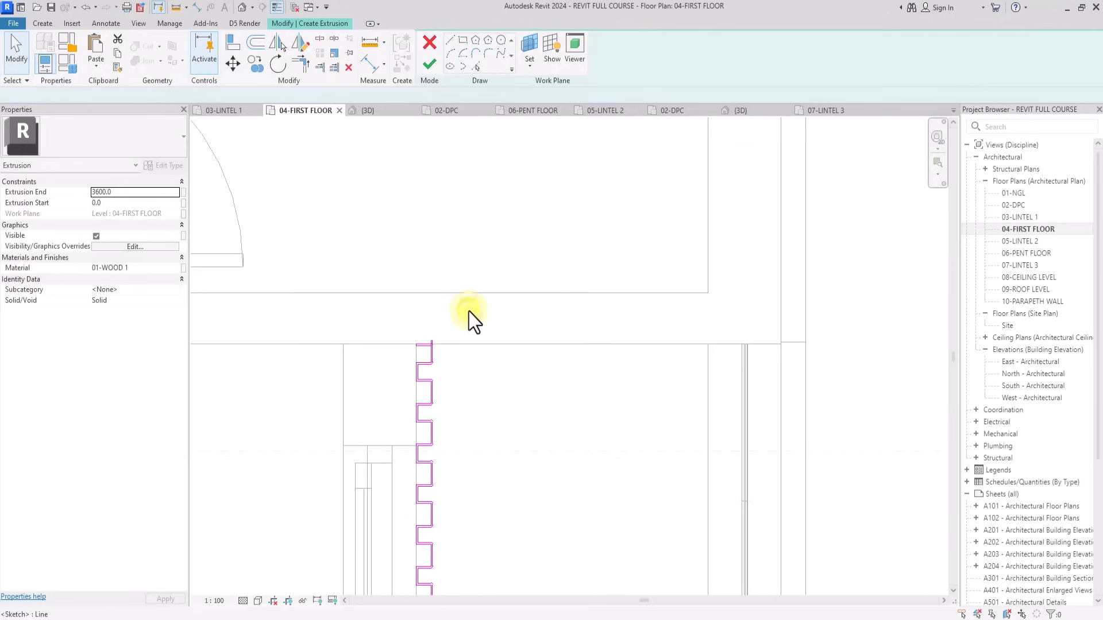
scroll(469, 320, up, 1)
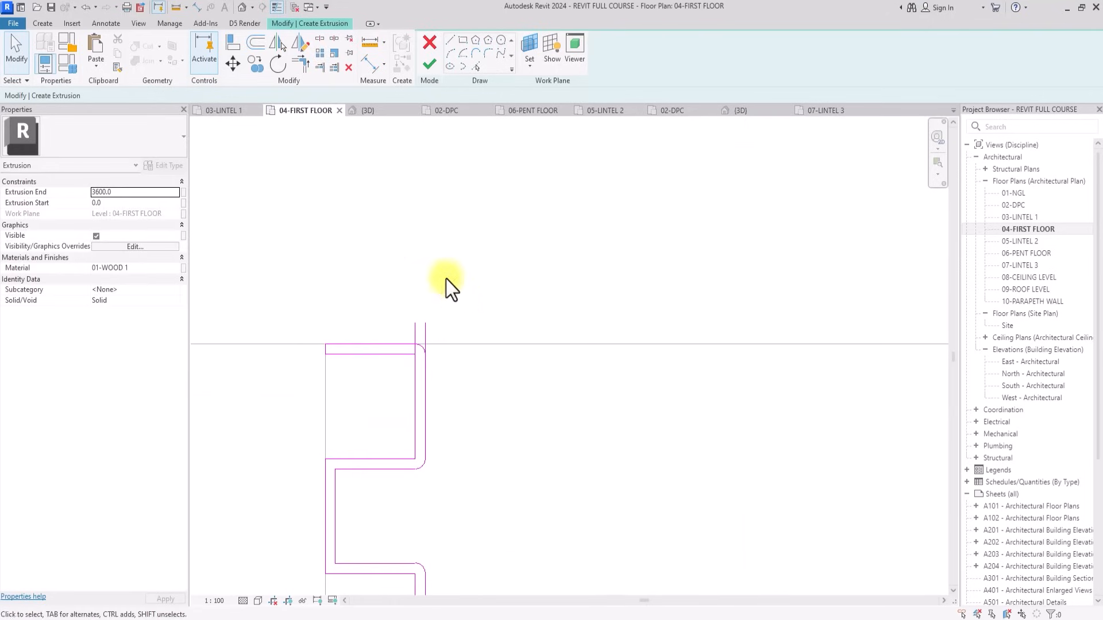
click(296, 64)
scroll(423, 385, up, 2)
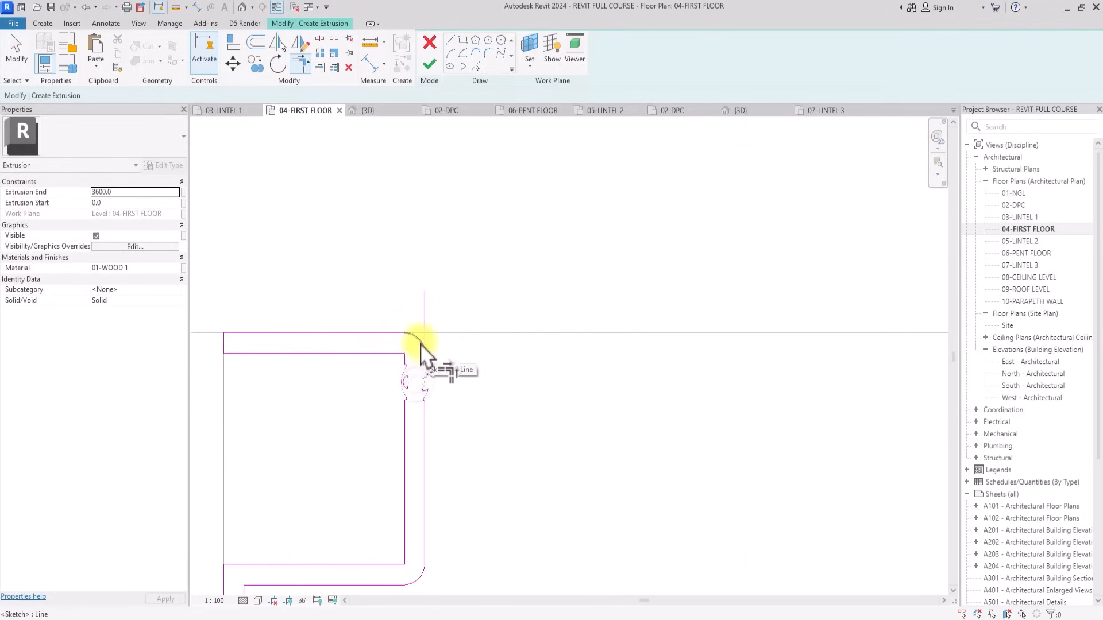
scroll(424, 383, down, 5)
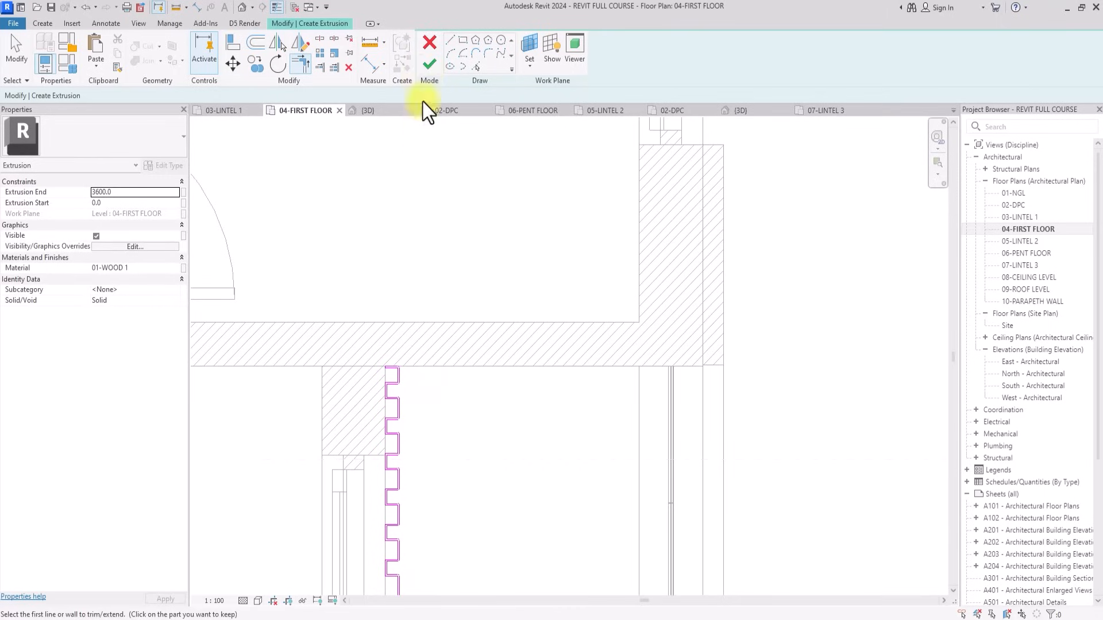
click(424, 70)
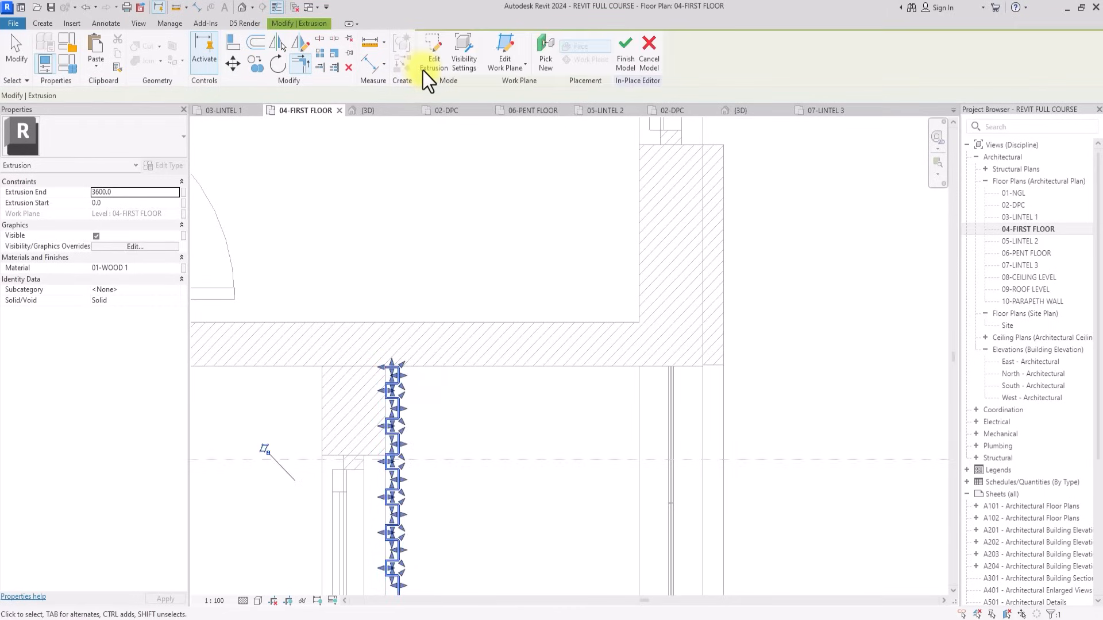
Reduce the cladding's Extrusion End value in the 3D view's front orientation and check the result from the right side.
scroll(423, 70, down, 5)
click(243, 10)
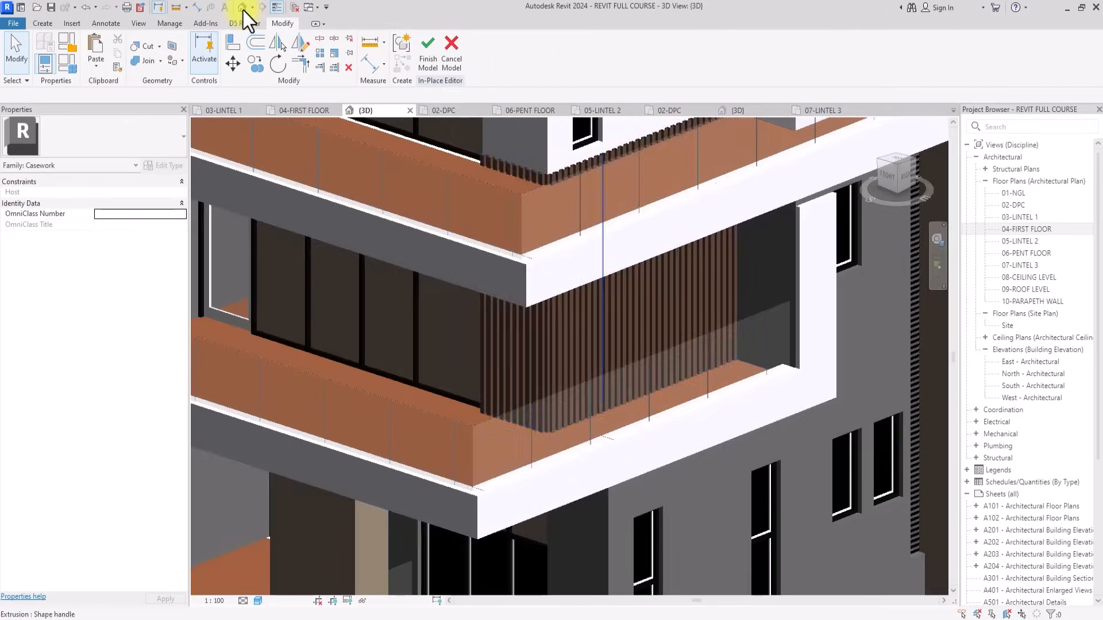
middle_drag(497, 160, 477, 216)
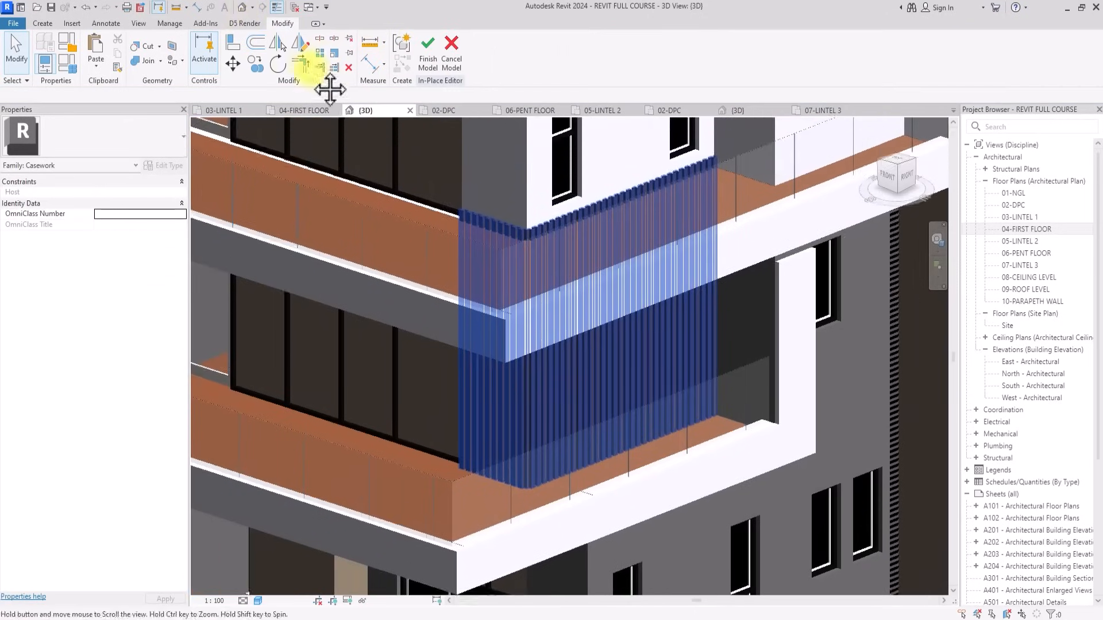
click(485, 223)
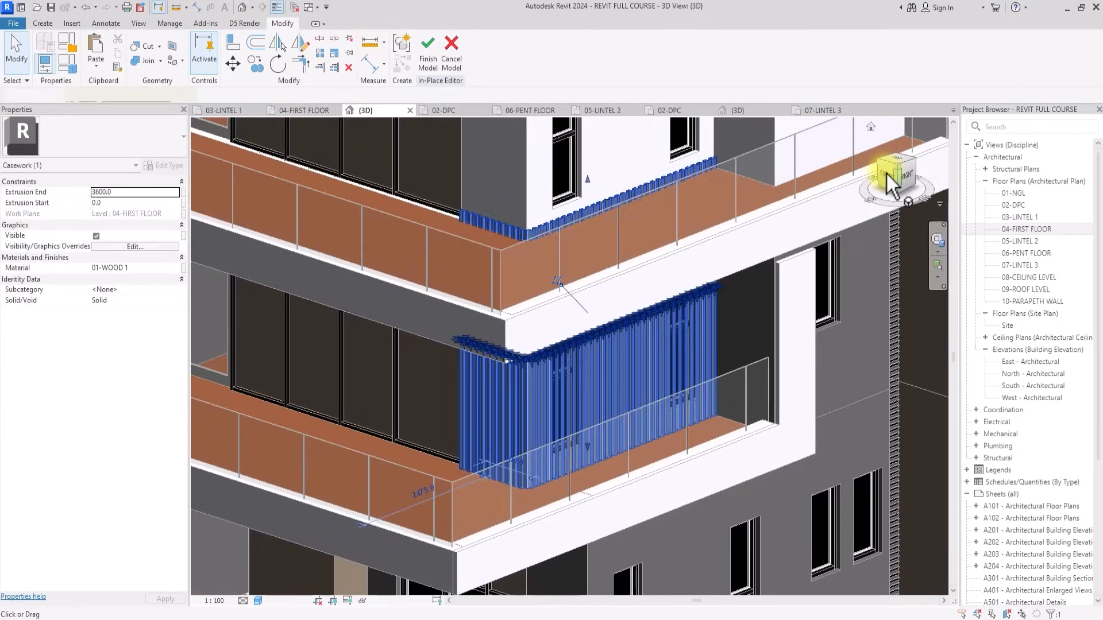
click(886, 171)
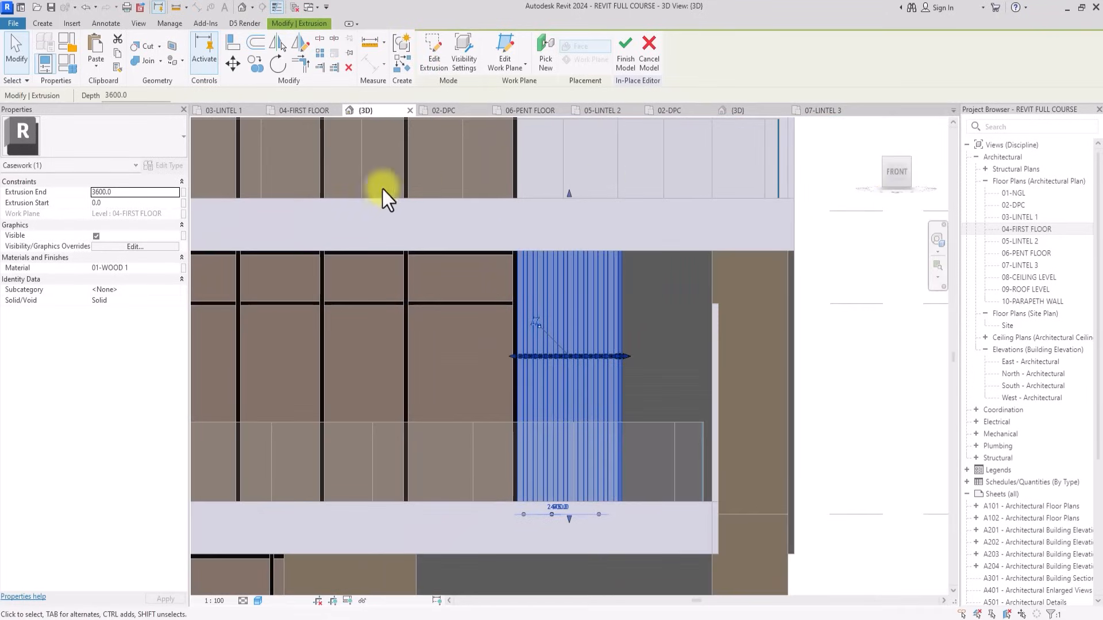
click(154, 195)
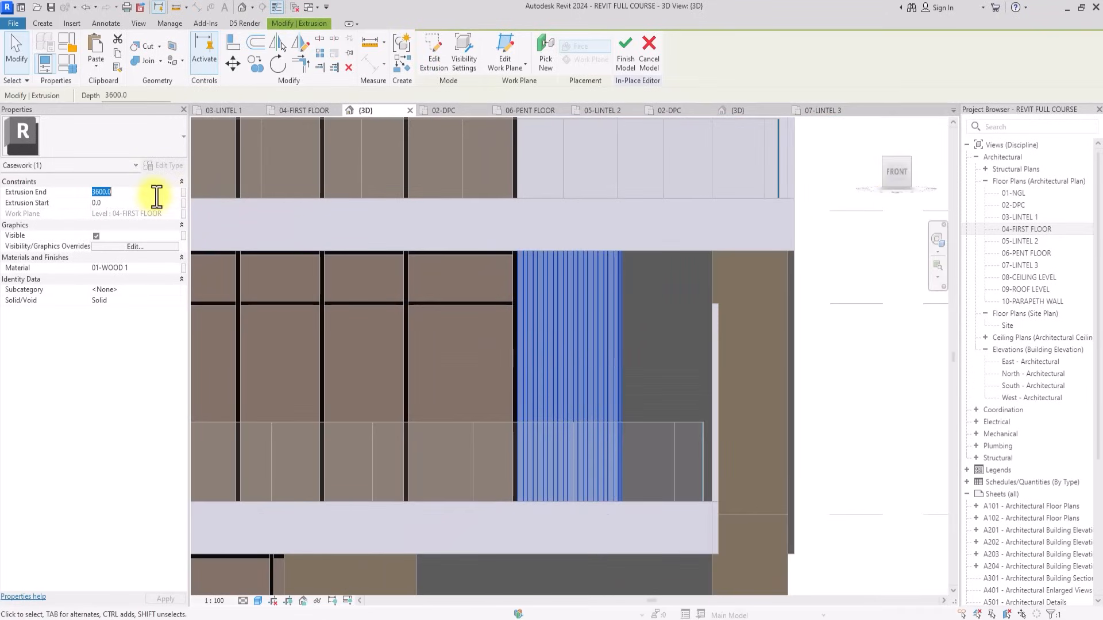
text(3)
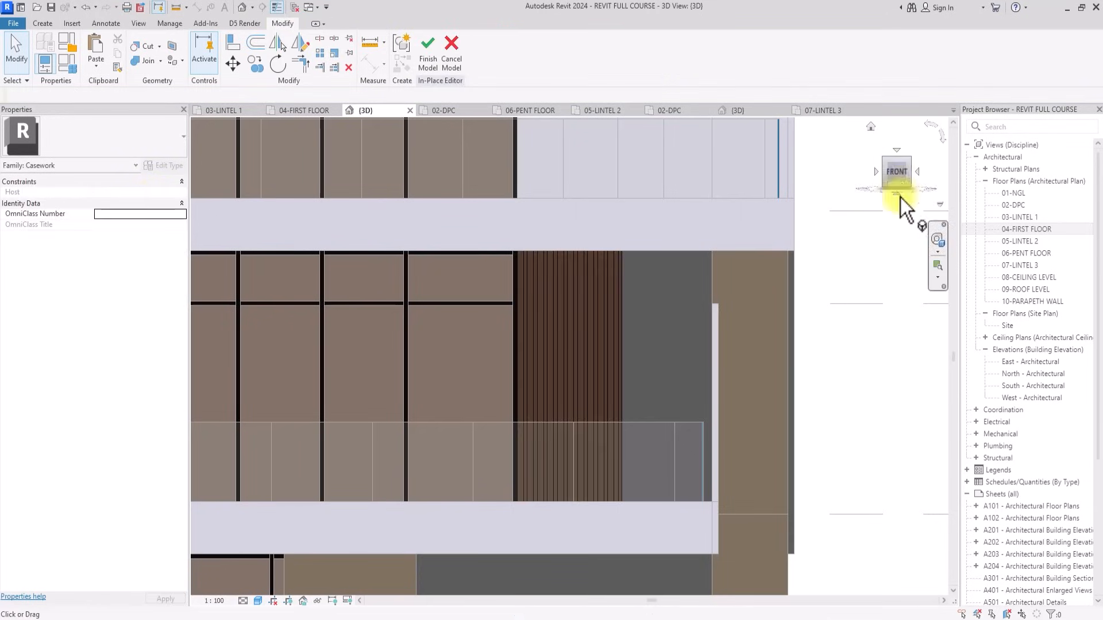
click(904, 189)
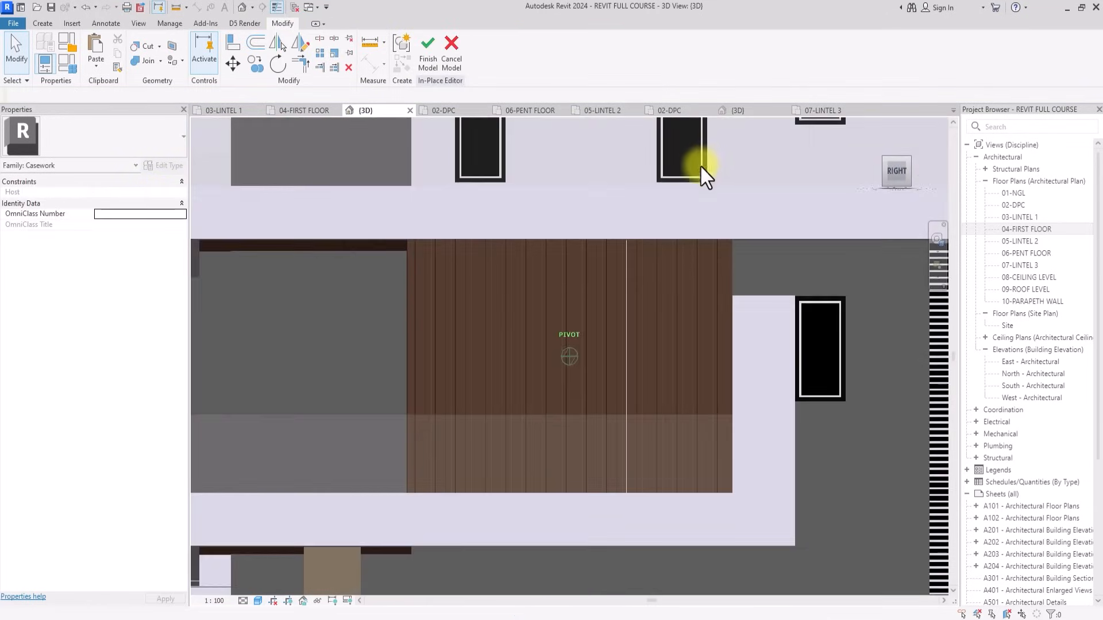
Start a void extrusion in the in-place cladding model and choose to pick a plane as its work plane.
shift+middle_drag(701, 167, 698, 178)
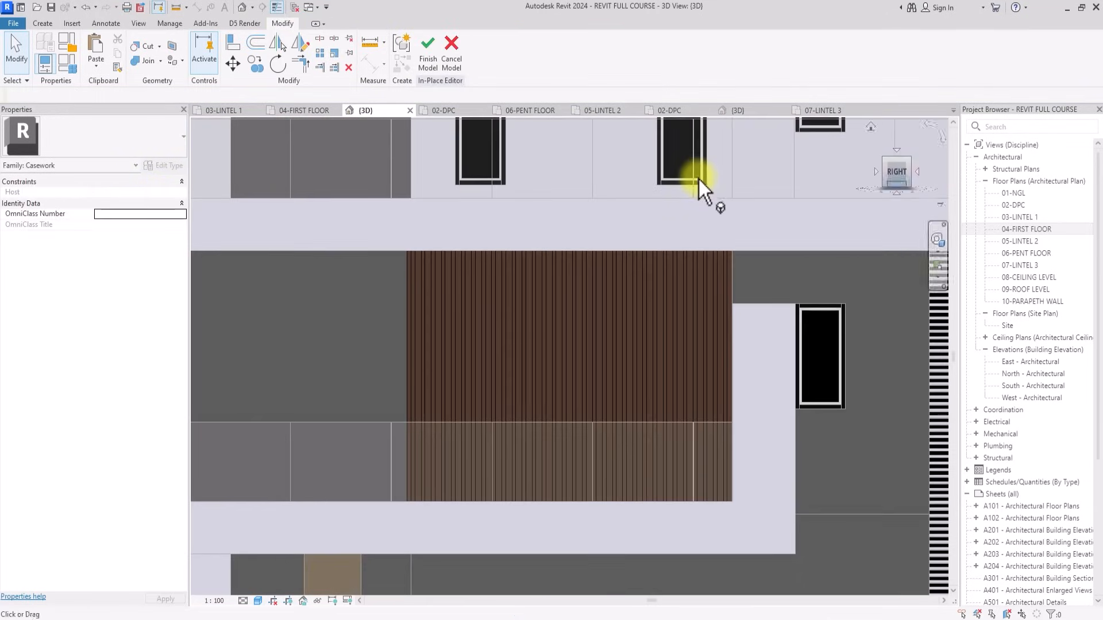
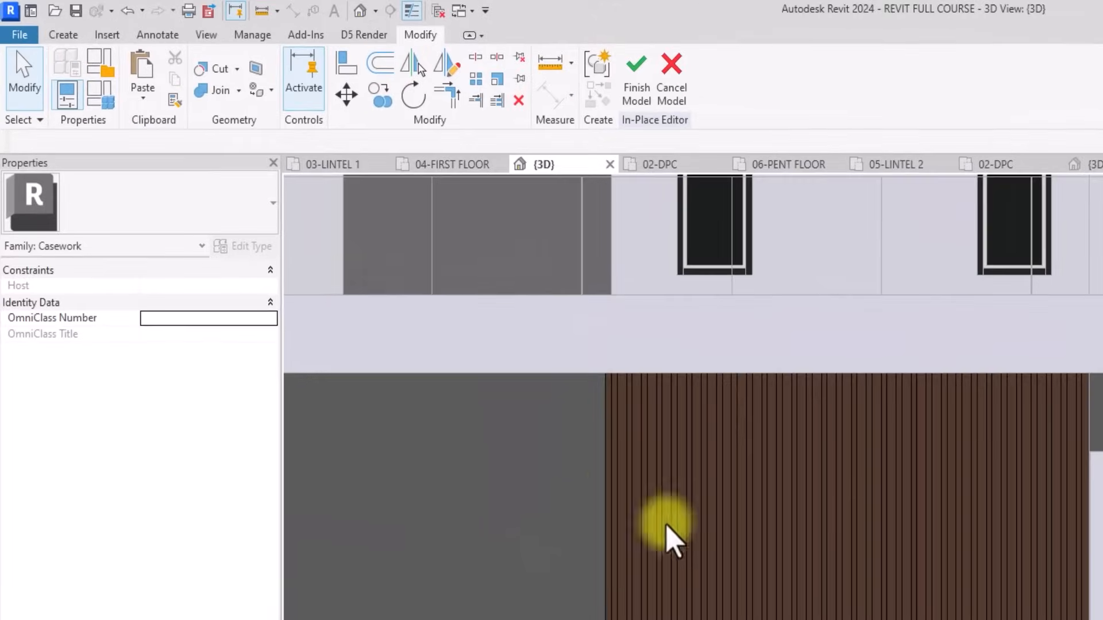
click(64, 35)
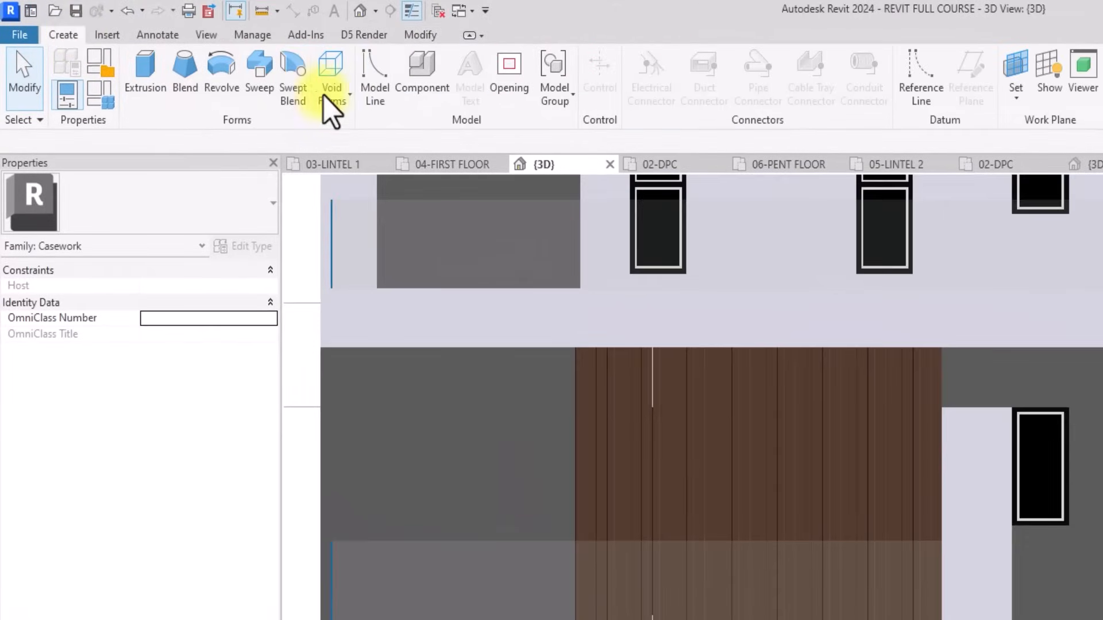
click(343, 102)
click(365, 124)
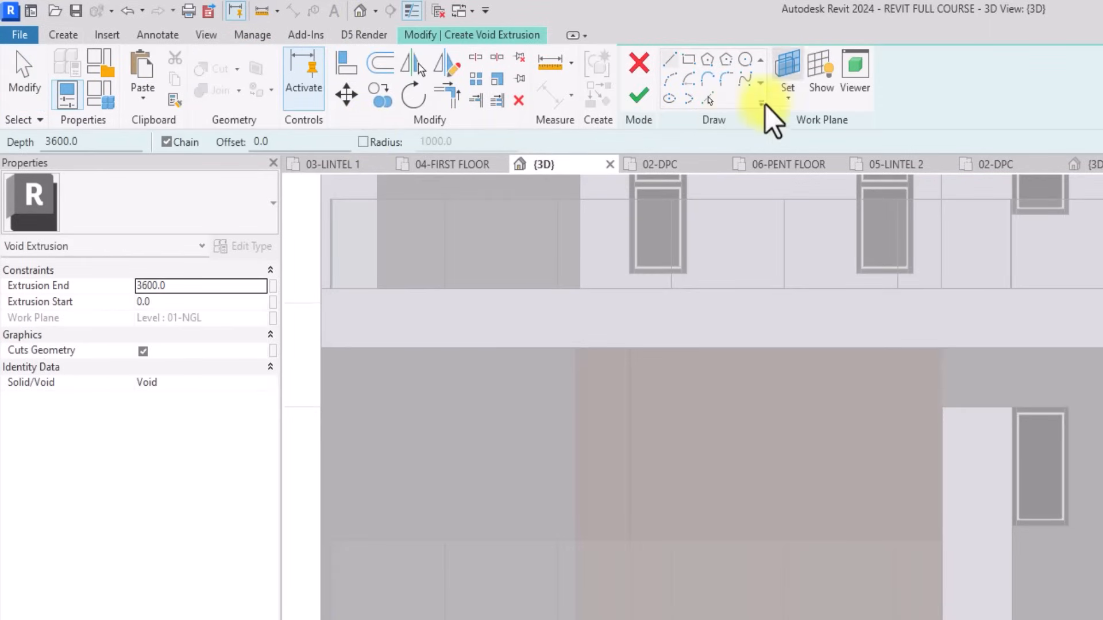
click(788, 97)
click(804, 133)
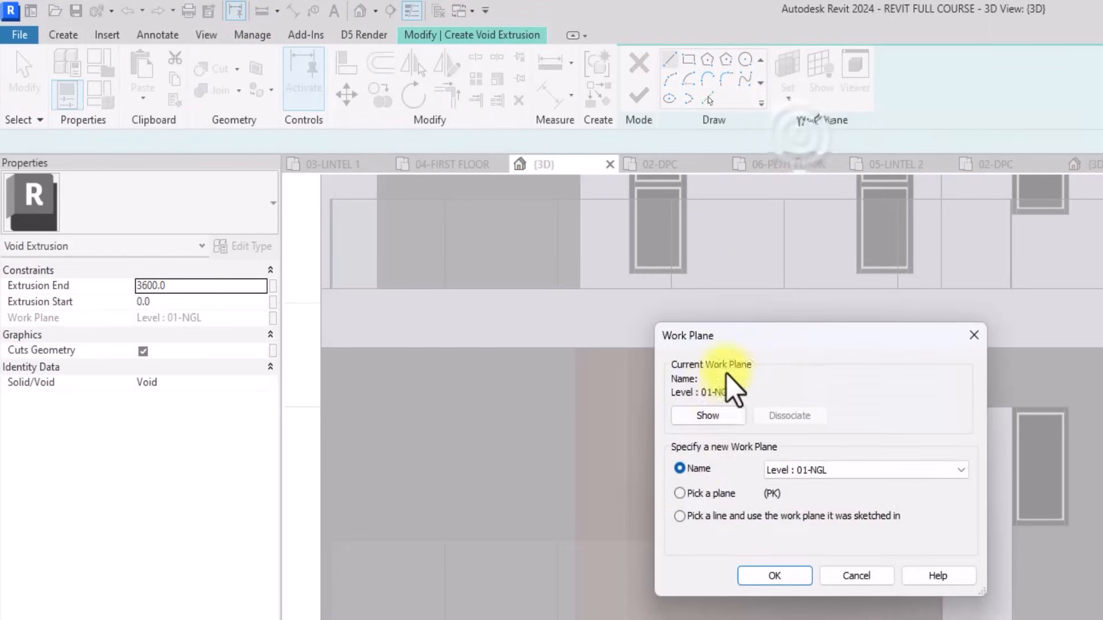
click(681, 493)
click(774, 575)
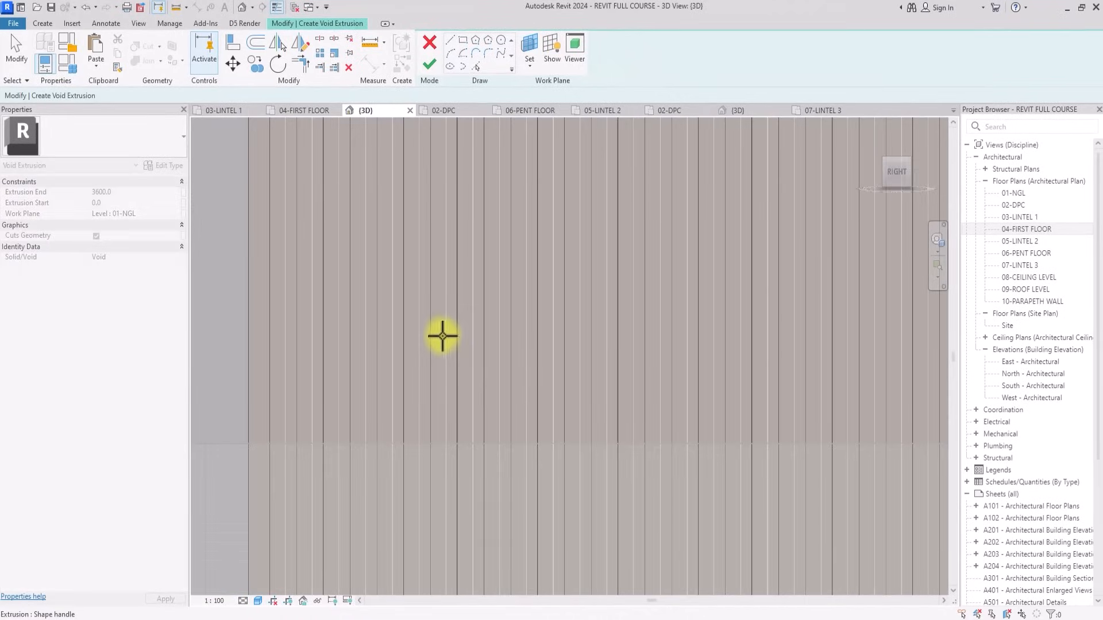
Set the void extrusion's work plane to the outer face of a projecting cladding slat.
middle_drag(442, 336, 463, 488)
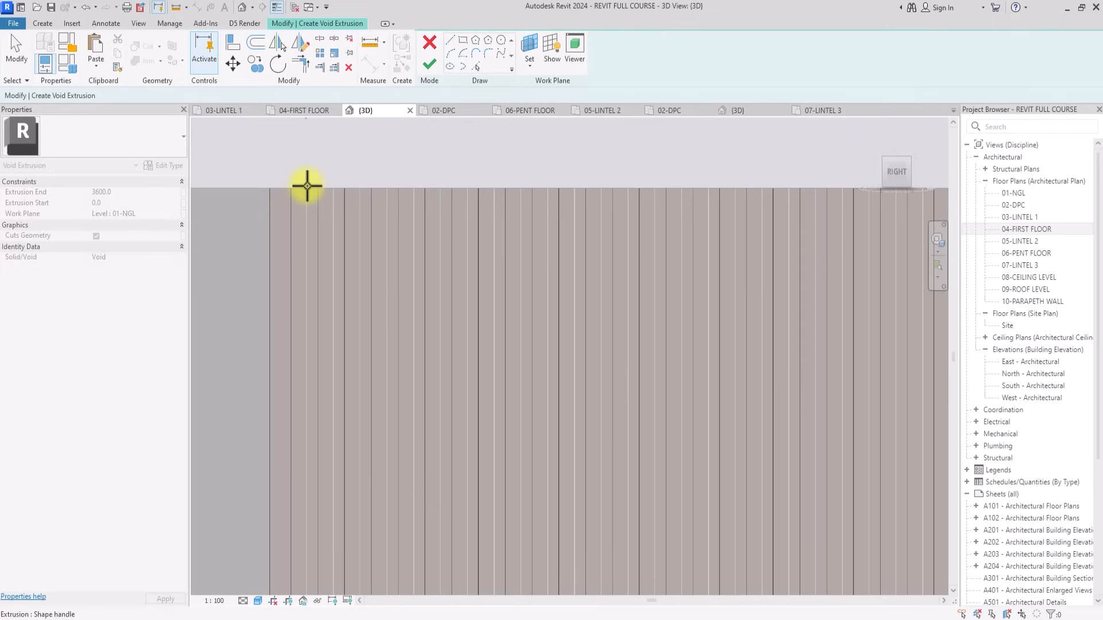
scroll(307, 185, down, 3)
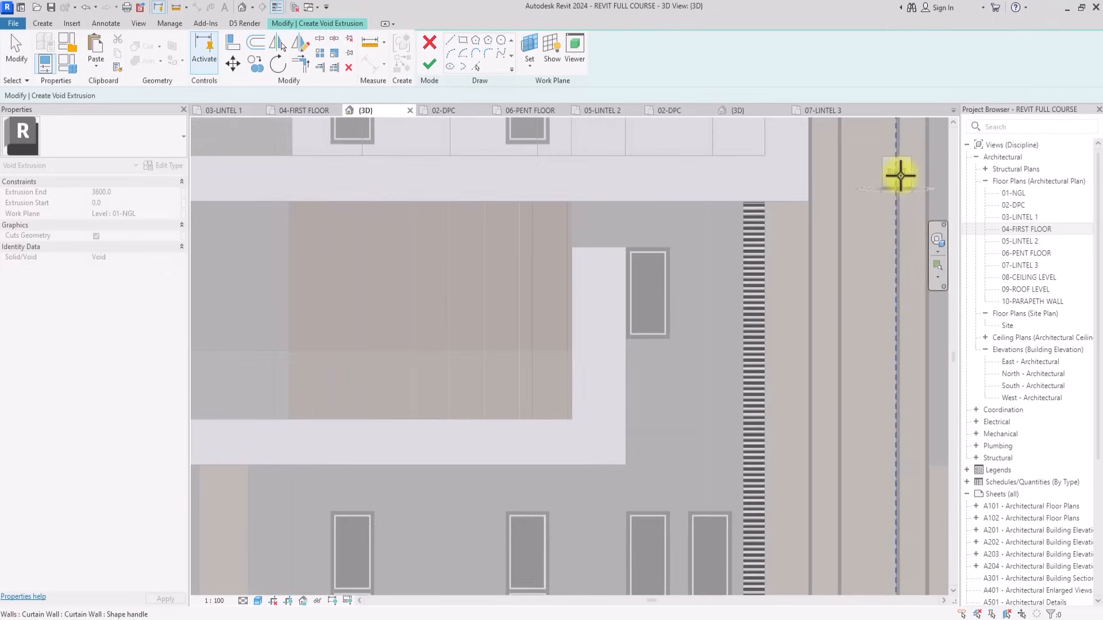
drag(900, 175, 948, 131)
scroll(425, 219, up, 3)
scroll(407, 222, up, 4)
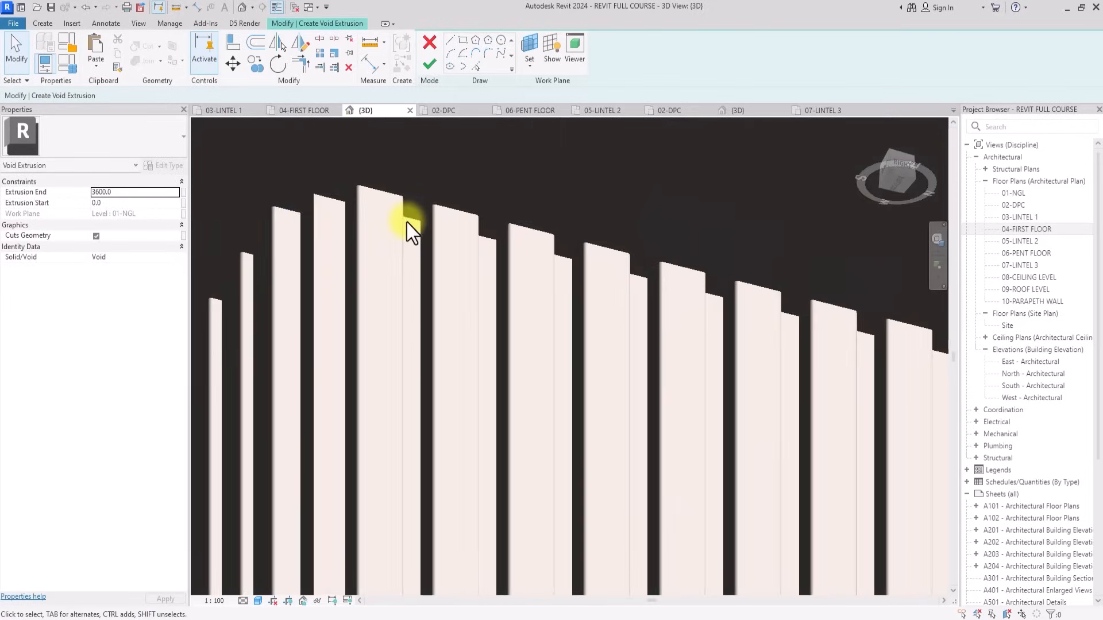
click(531, 67)
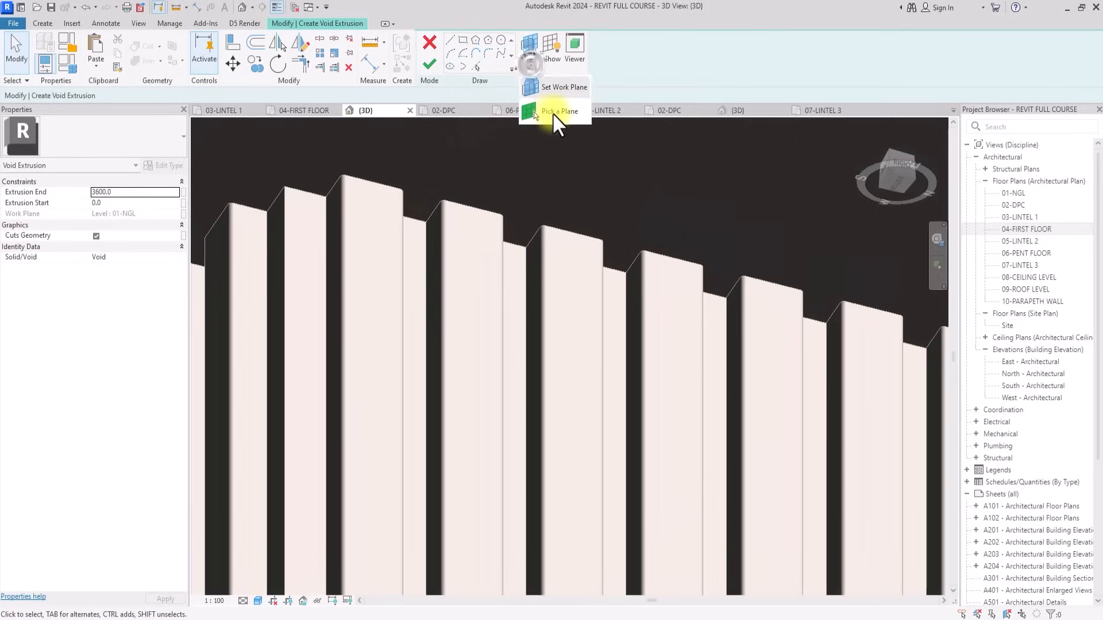
click(553, 113)
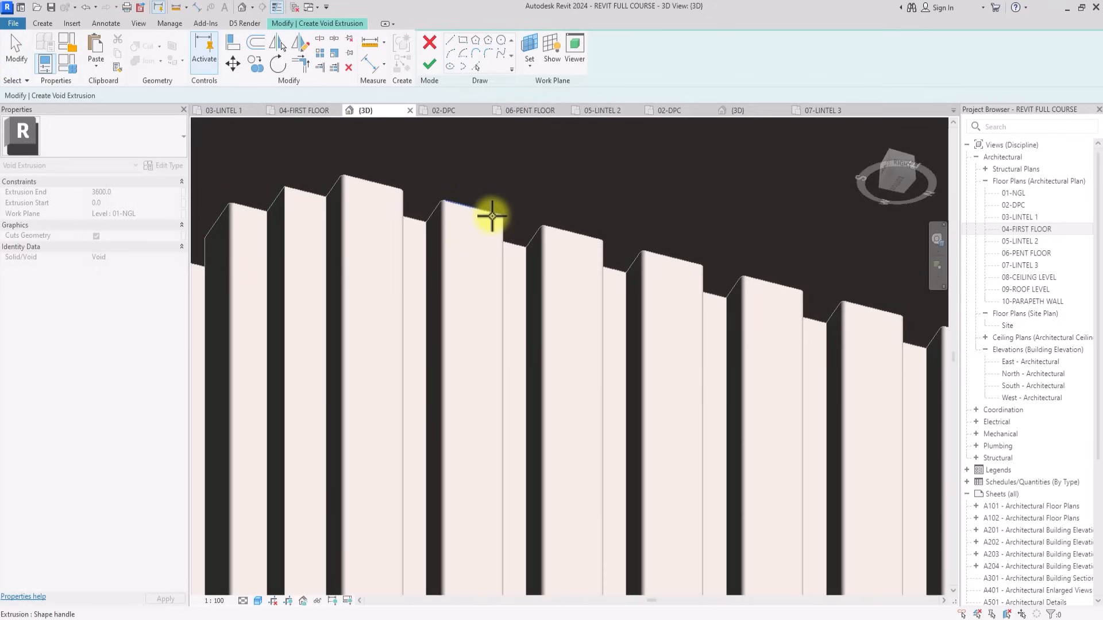
scroll(492, 217, up, 3)
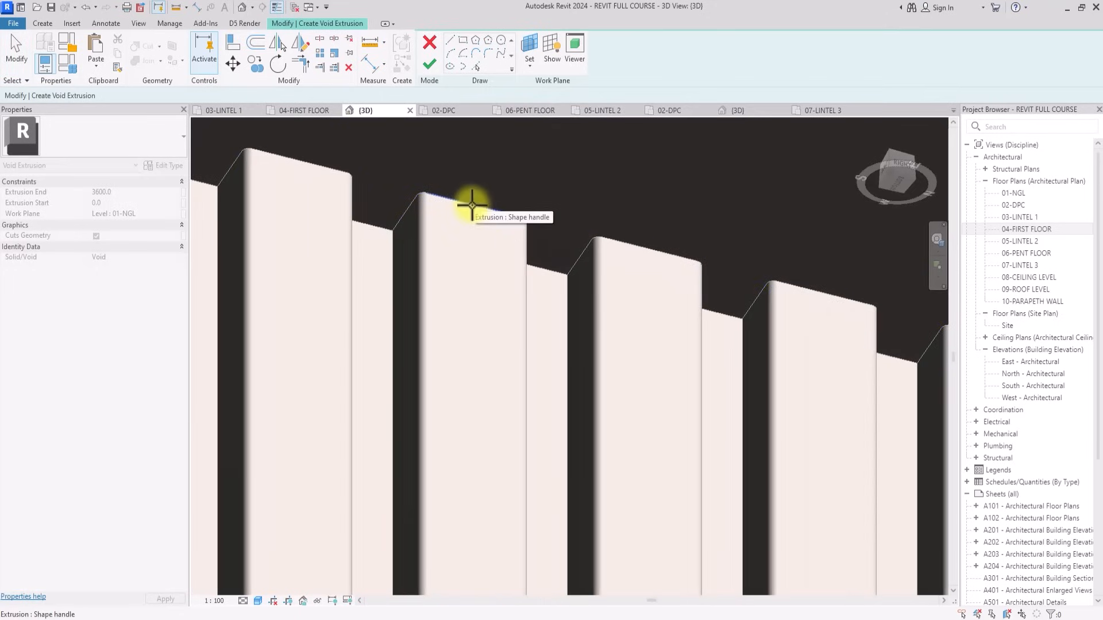
click(472, 205)
Begin a rectangular void profile over the first floor side cladding in the 3D view's right orientation.
scroll(471, 206, down, 8)
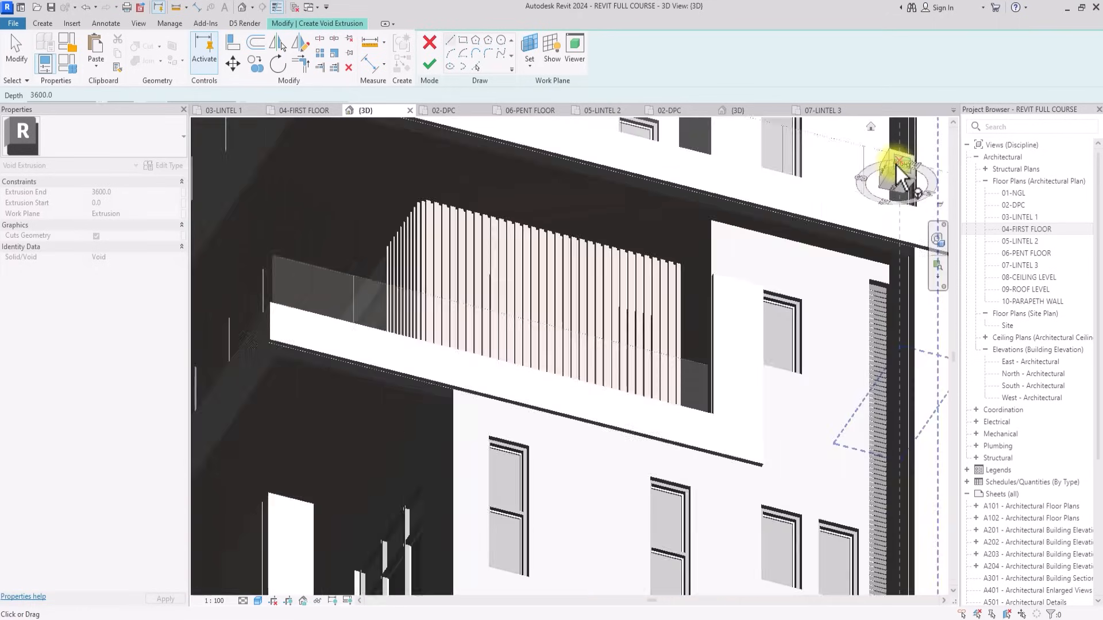
click(900, 177)
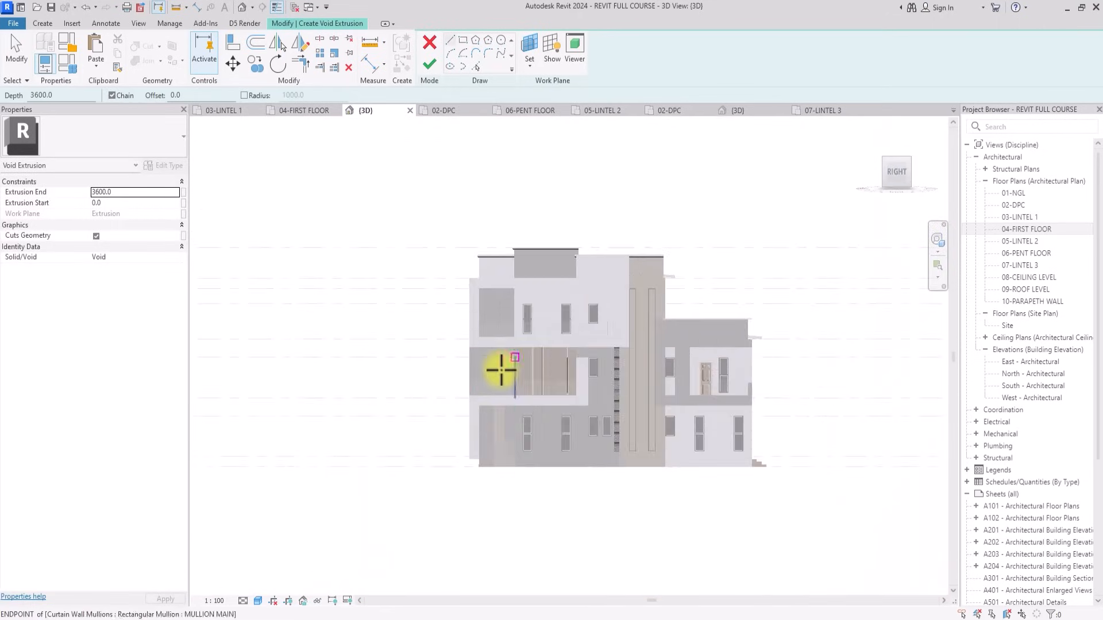
scroll(500, 369, up, 5)
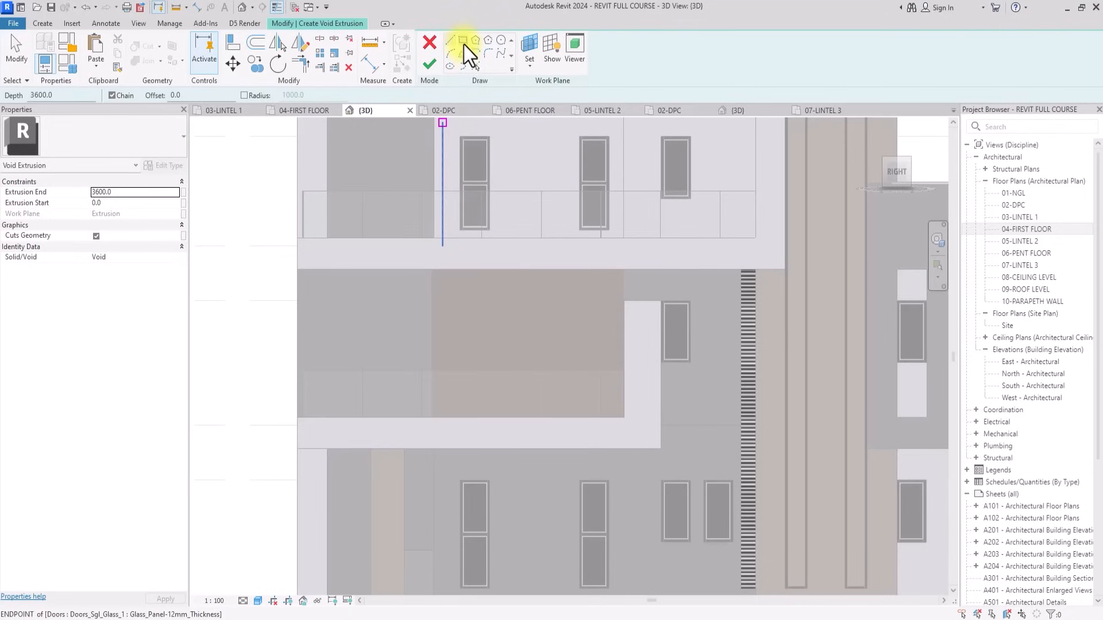
click(462, 40)
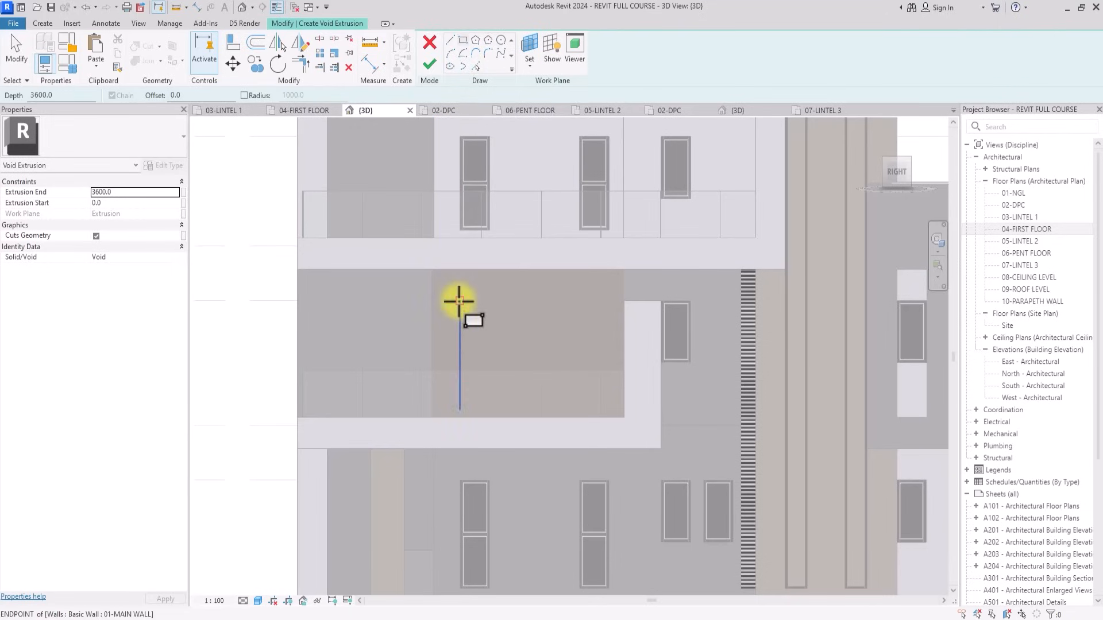
click(459, 301)
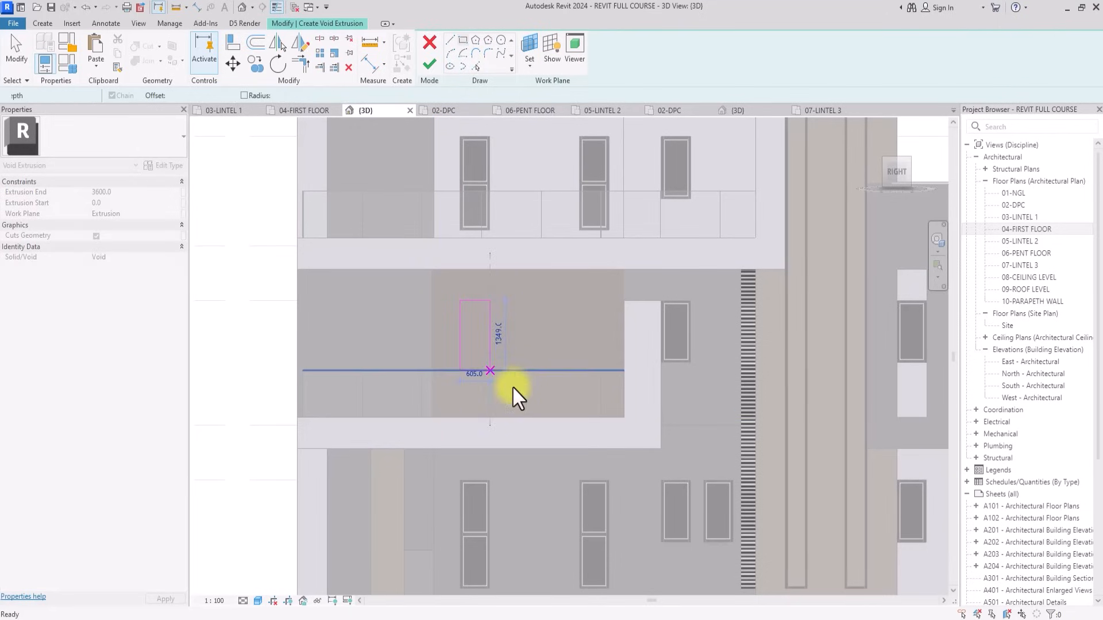
key(Escape)
scroll(506, 386, up, 3)
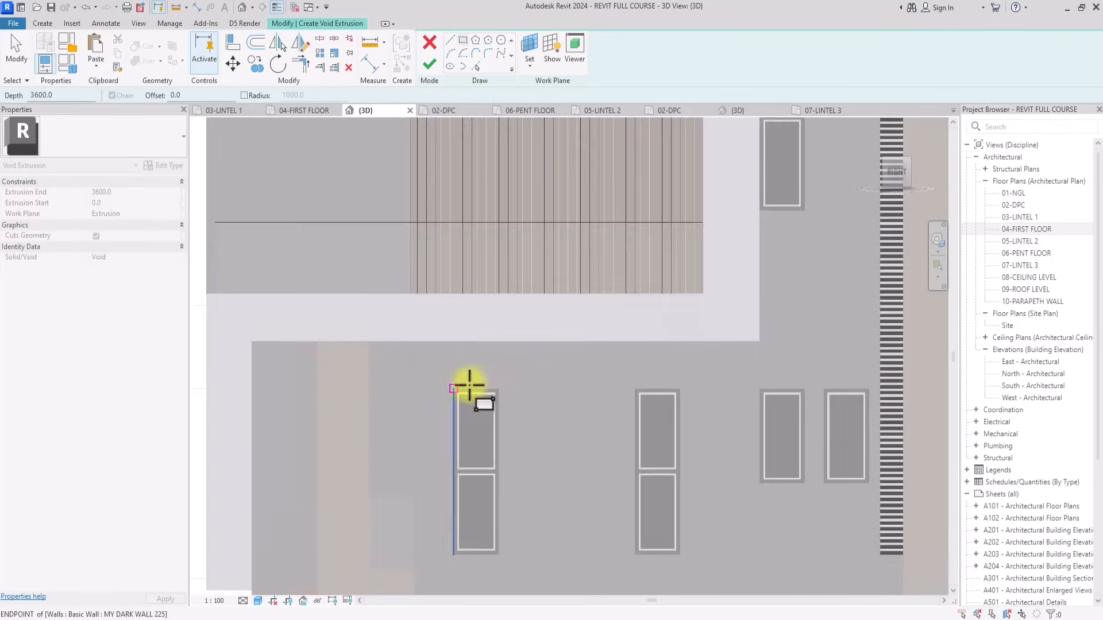
Sketch a 600 by 2100 mm void-extrusion rectangle around the first tall ground-floor window, corner to corner.
click(454, 389)
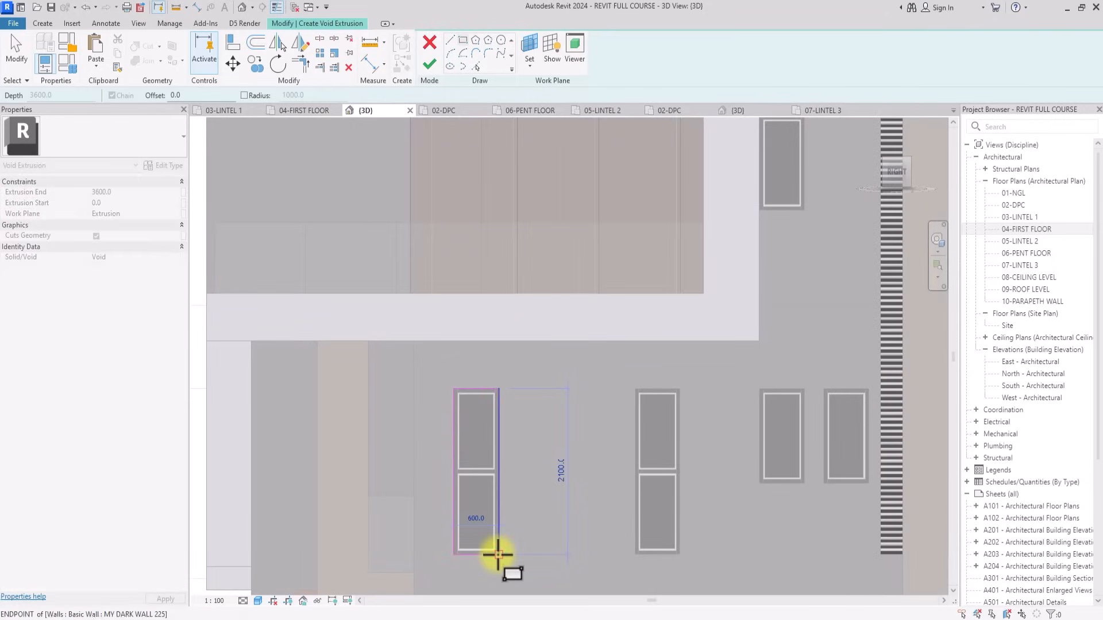
click(498, 554)
scroll(502, 528, down, 3)
key(Escape)
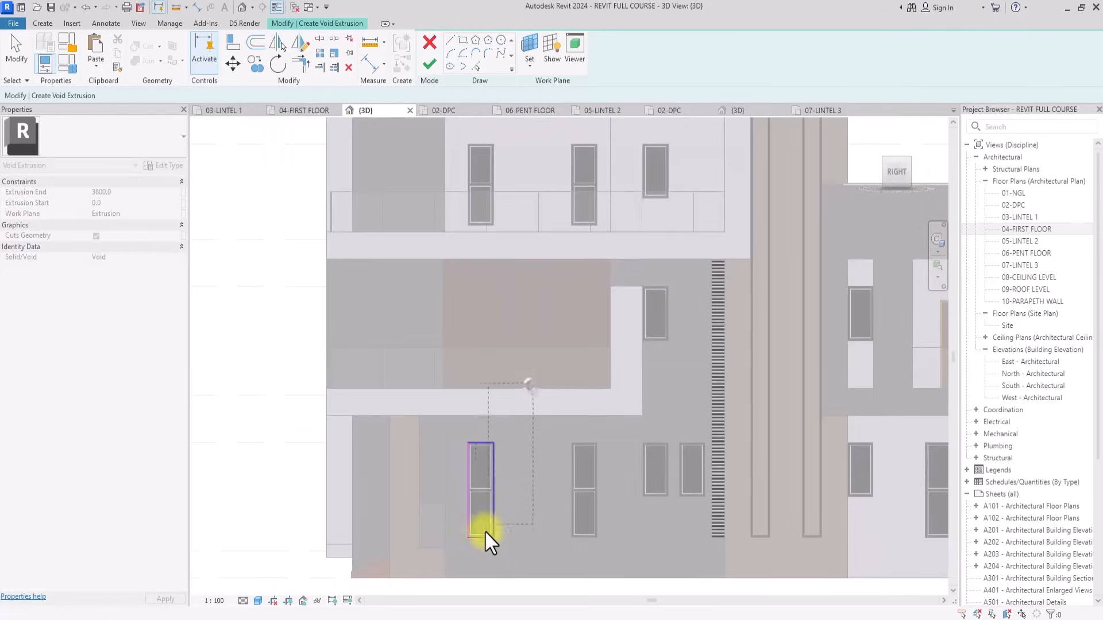
Move the window rectangle vertically 3450 mm, from the 02-DPC level to the 04-FIRST FLOOR level.
drag(452, 564, 452, 564)
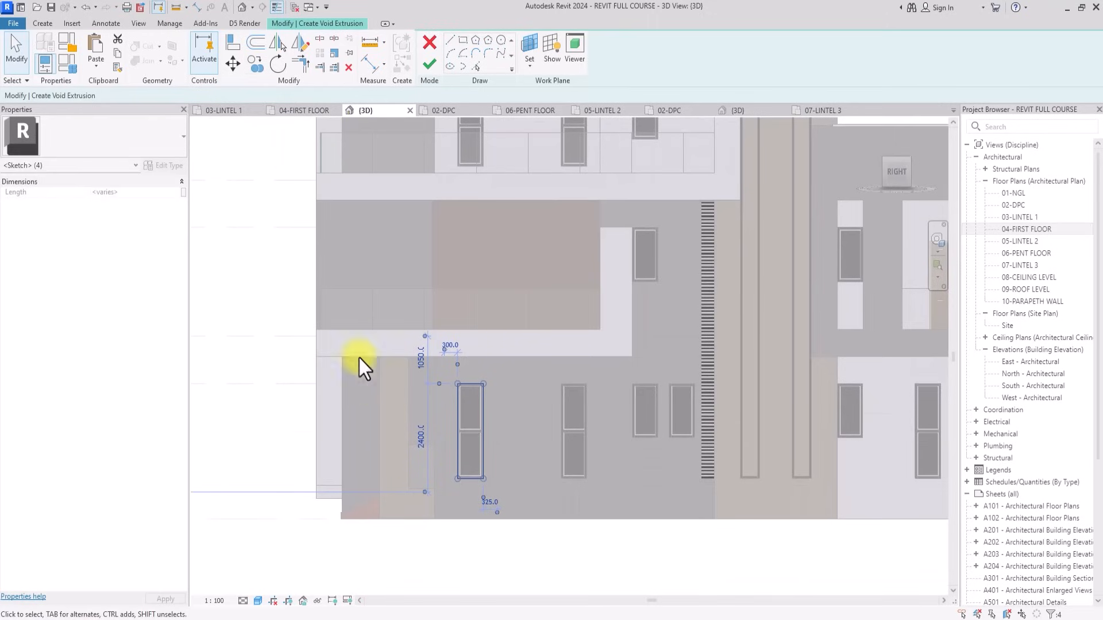
click(232, 64)
scroll(375, 495, up, 5)
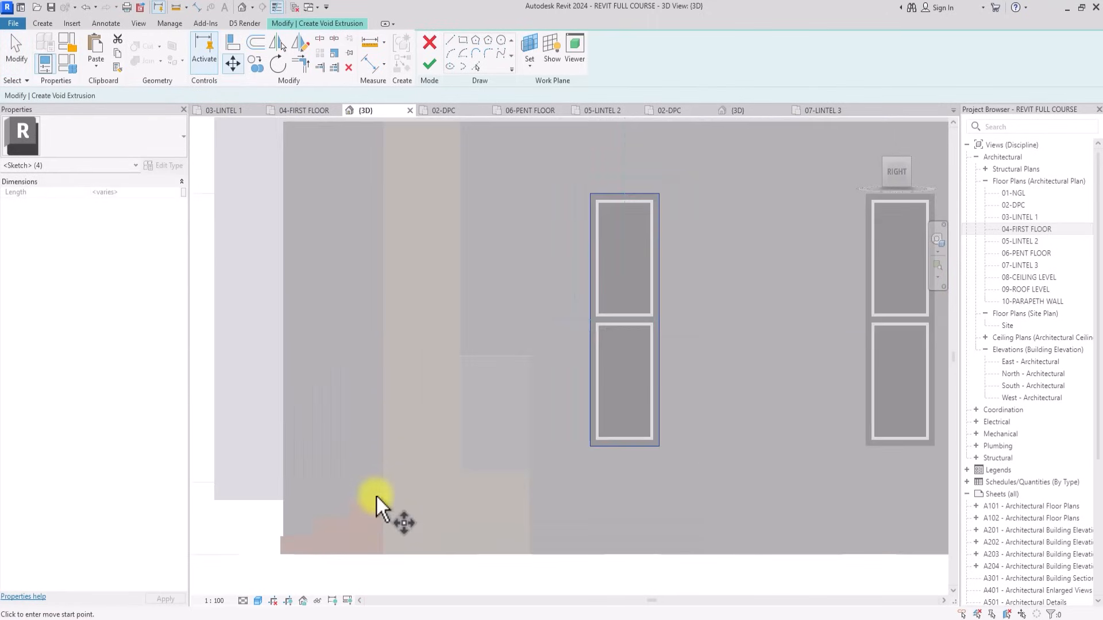
click(376, 495)
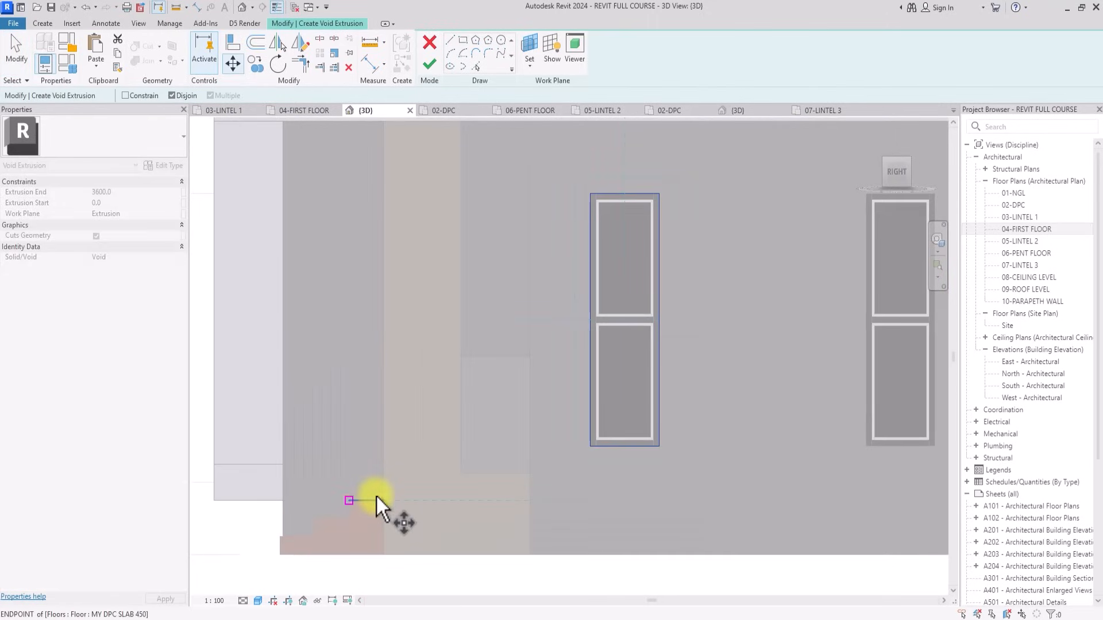
click(457, 479)
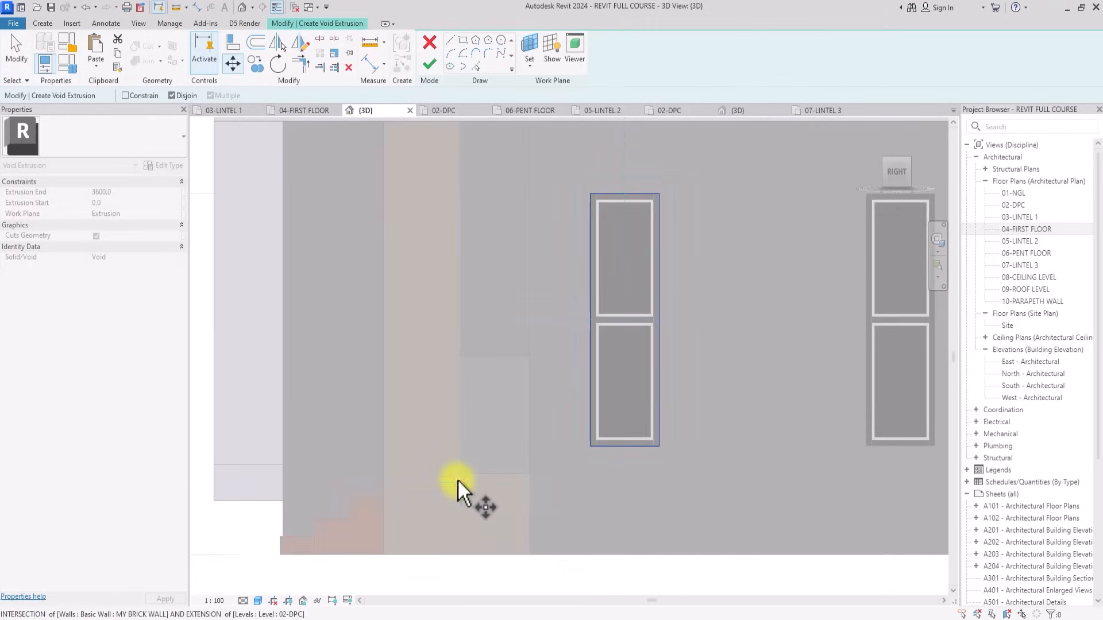
scroll(449, 427, down, 3)
scroll(447, 426, up, 1)
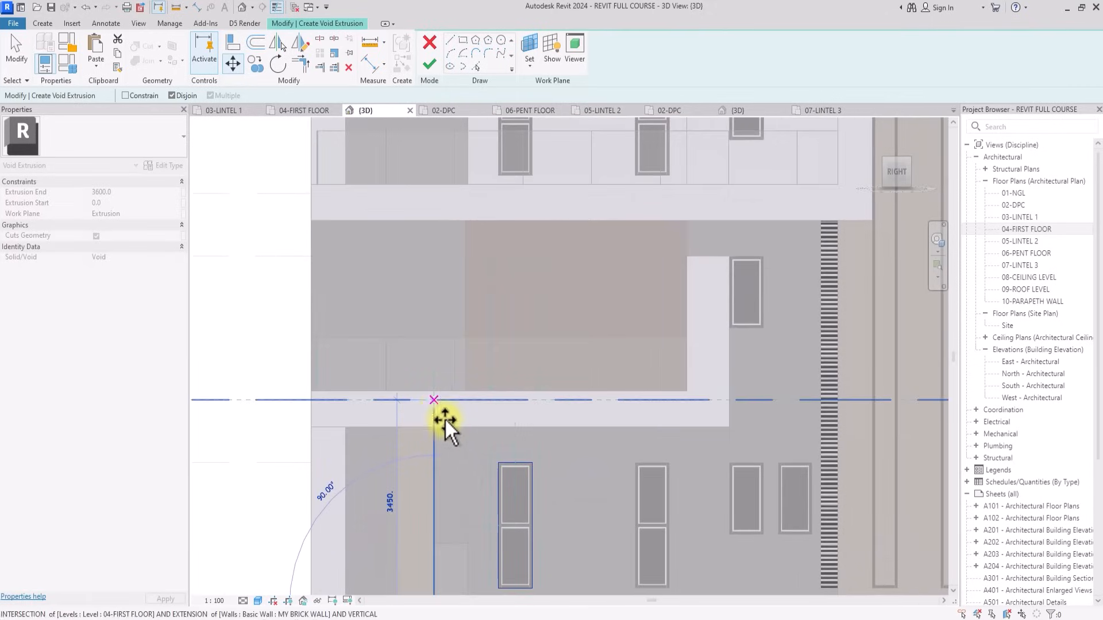
click(436, 401)
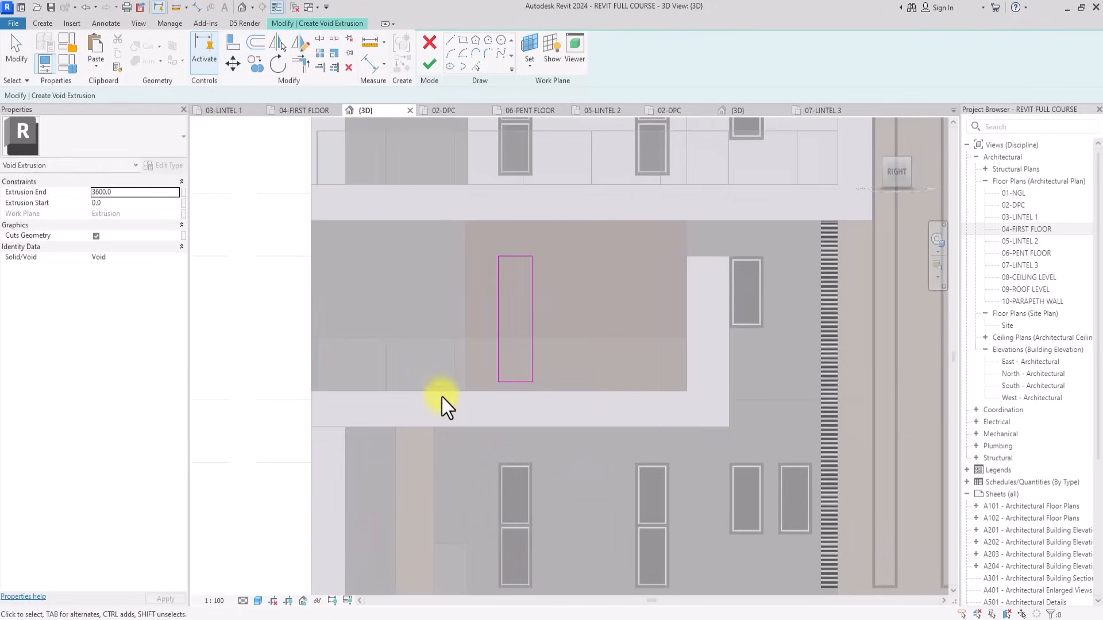
Move the first-floor rectangle 2400 mm horizontally, from the first ground-floor window's lower corner to the second tall window's matching corner.
scroll(540, 288, down, 2)
scroll(542, 285, up, 3)
drag(566, 258, 453, 444)
middle_drag(454, 443, 384, 149)
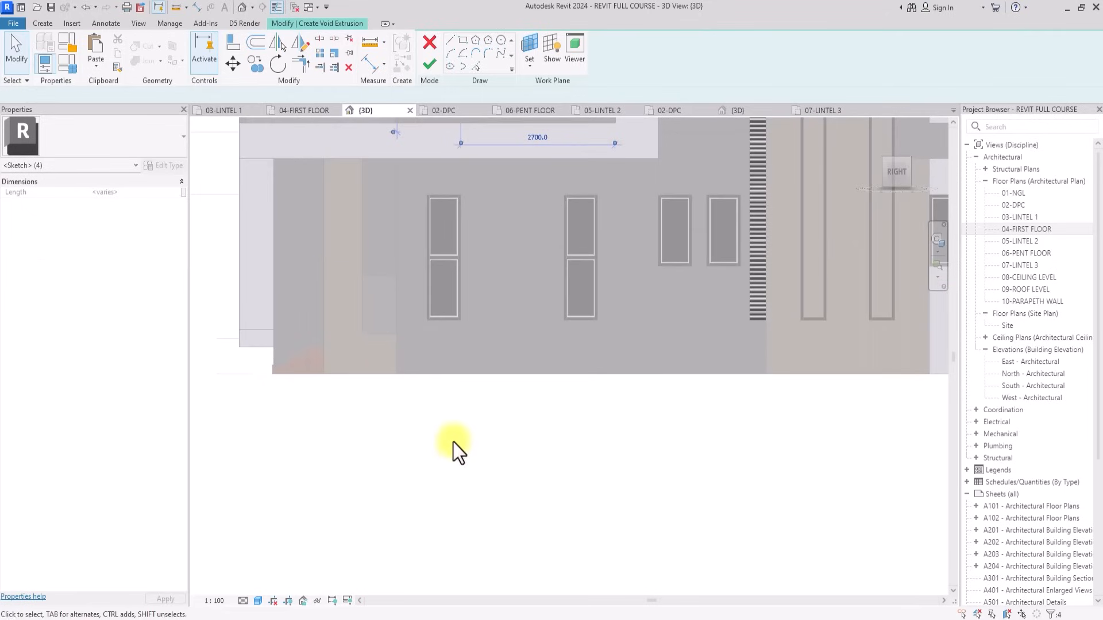
click(235, 64)
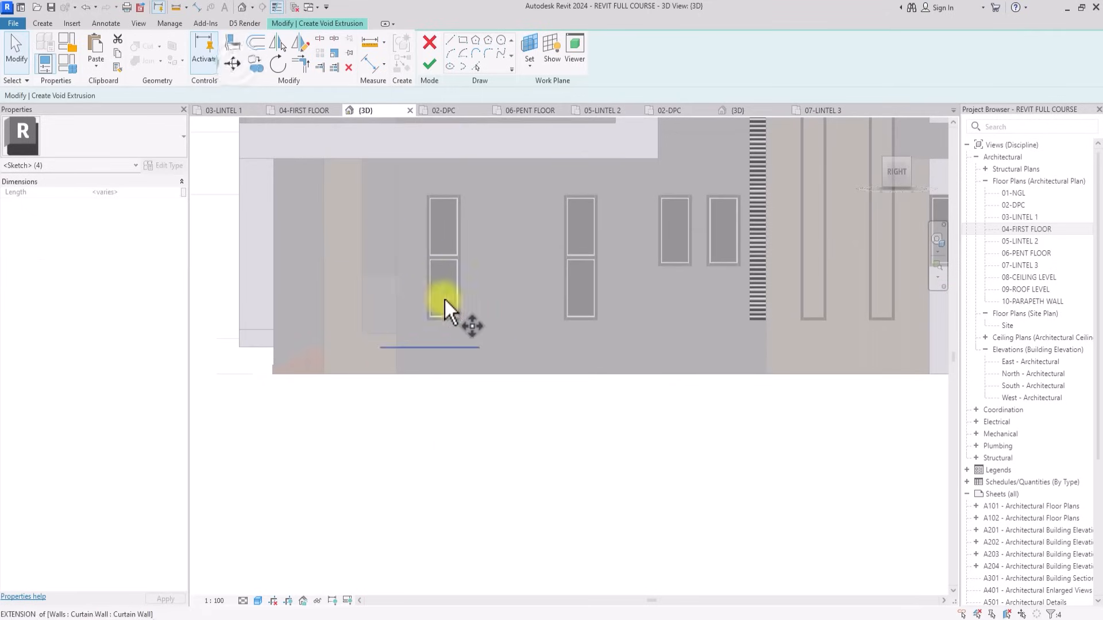
scroll(445, 298, up, 2)
click(449, 306)
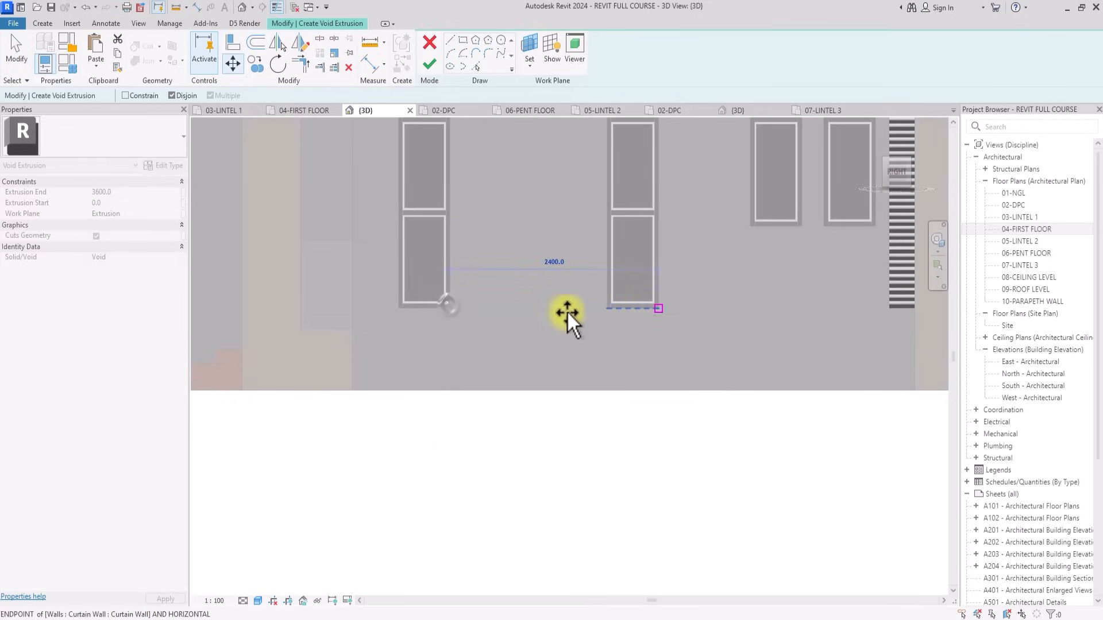
click(663, 312)
Copy the rectangle horizontally back to the first window's position, using the tall windows' lower corners as reference points.
middle_drag(663, 311, 618, 595)
scroll(663, 312, up, 1)
scroll(675, 327, down, 2)
middle_drag(666, 323, 376, 149)
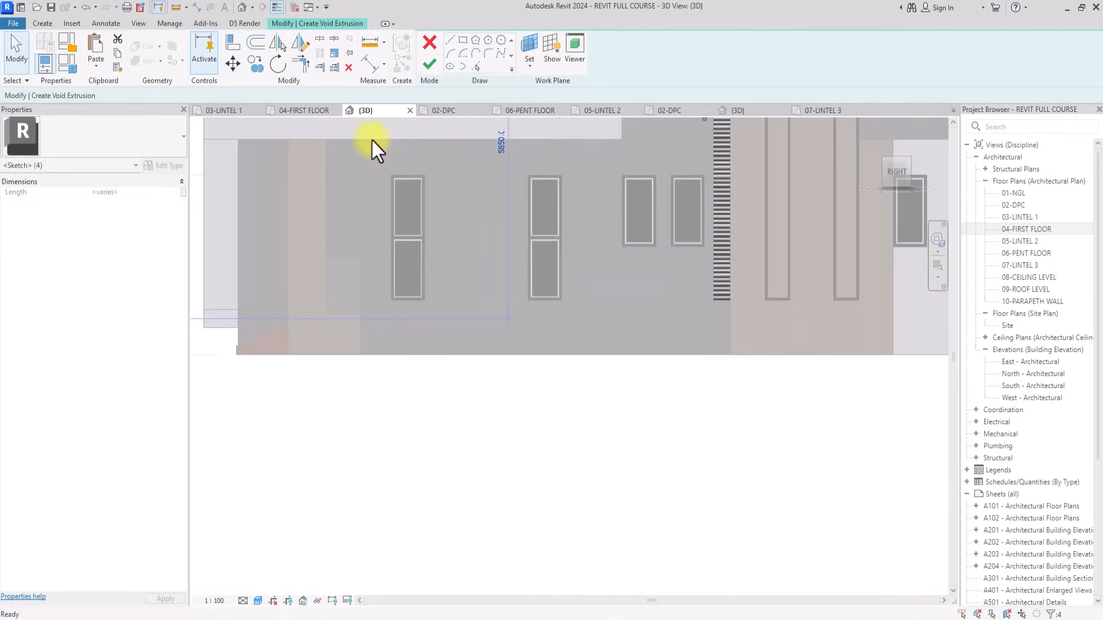
click(255, 66)
scroll(557, 302, up, 2)
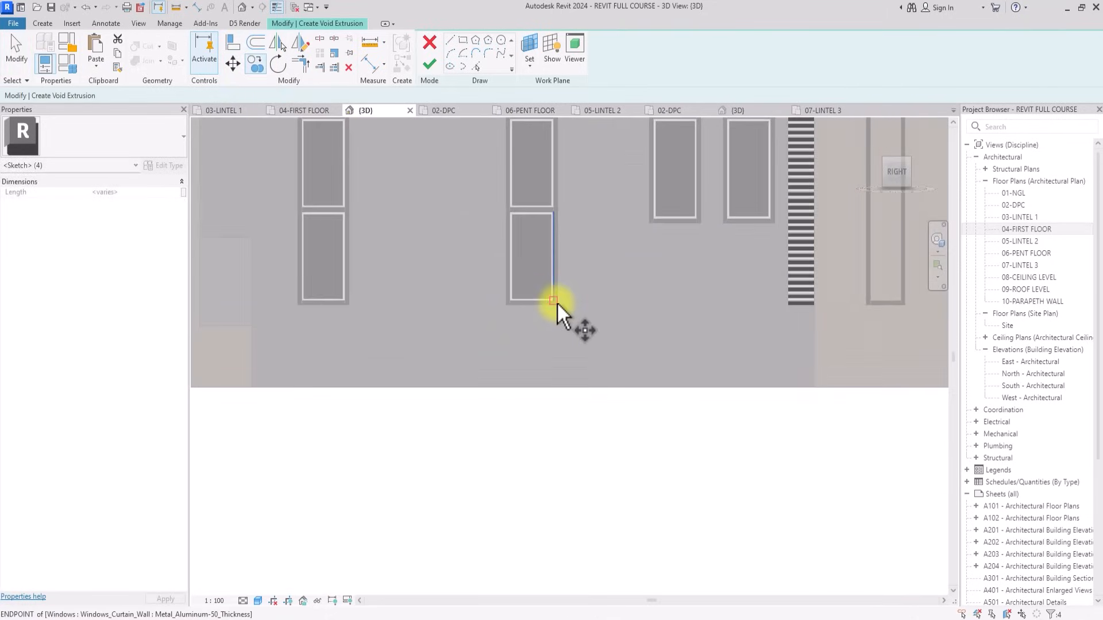
click(556, 302)
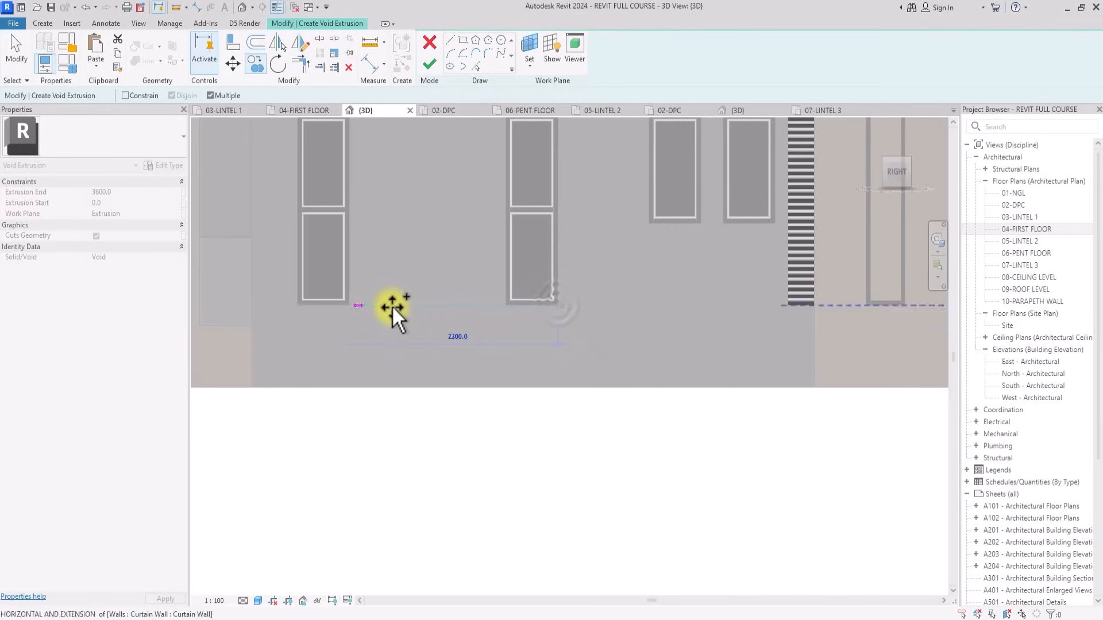
click(354, 306)
middle_drag(386, 189, 397, 598)
scroll(483, 230, down, 2)
key(Escape)
key(Escape)
middle_drag(507, 183, 482, 266)
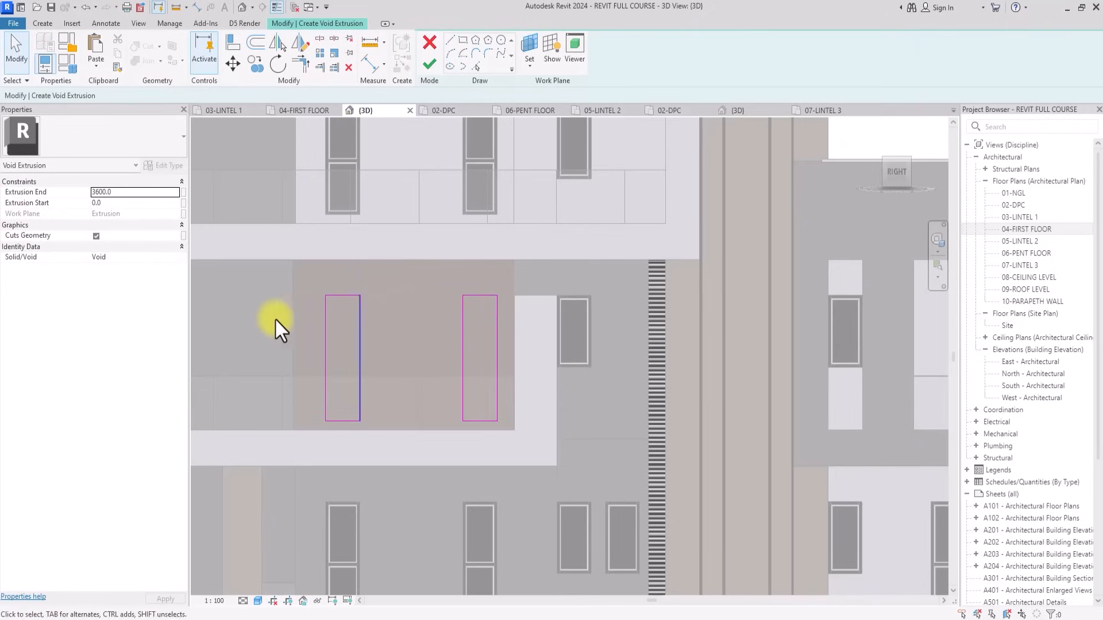
Offset both complete rectangle outlines outward by a numerical 100 mm, with Copy turned off.
middle_drag(396, 360, 494, 360)
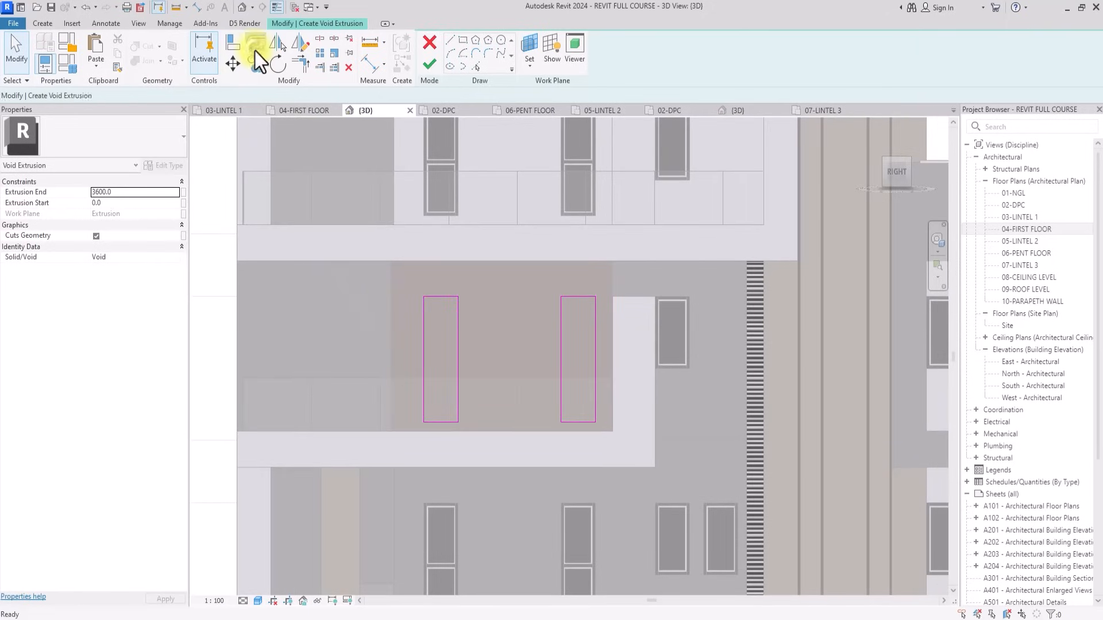
click(255, 43)
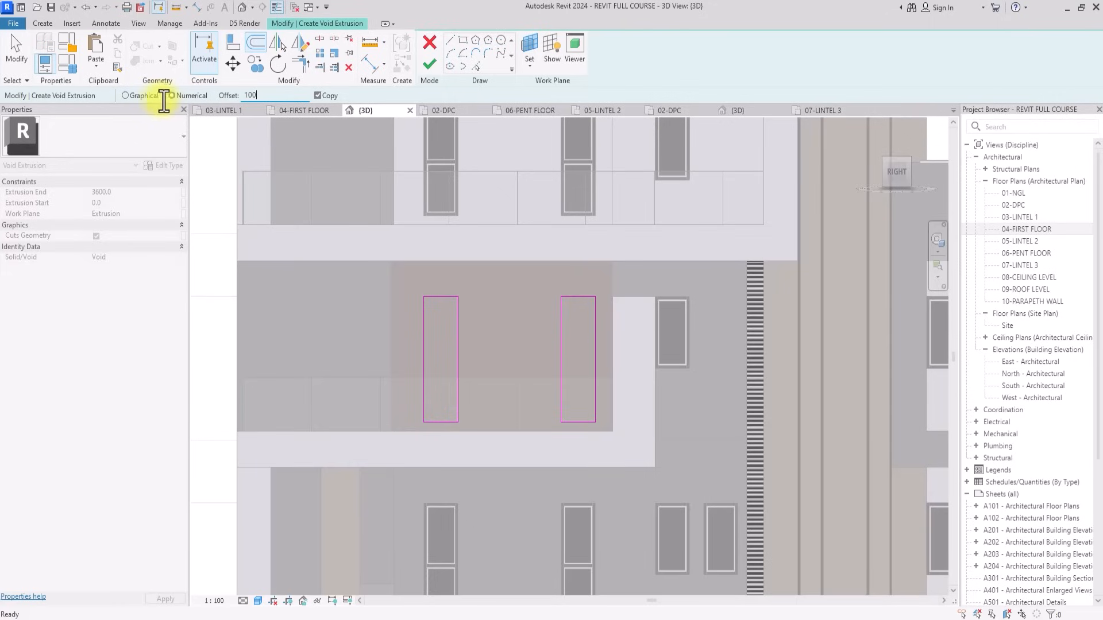
click(317, 96)
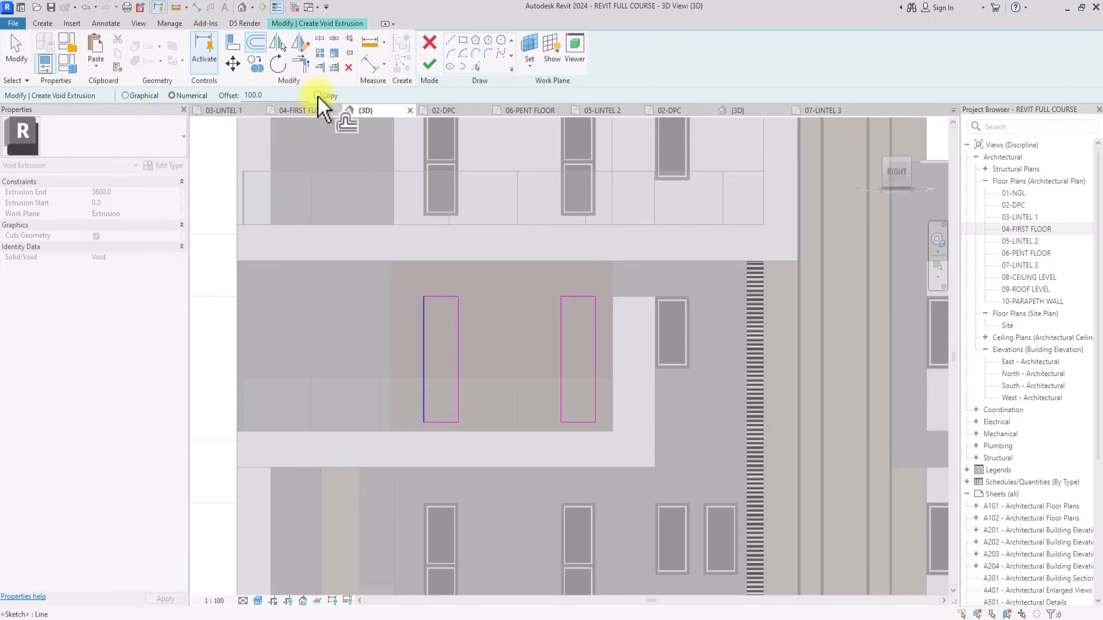
key(Tab)
click(421, 326)
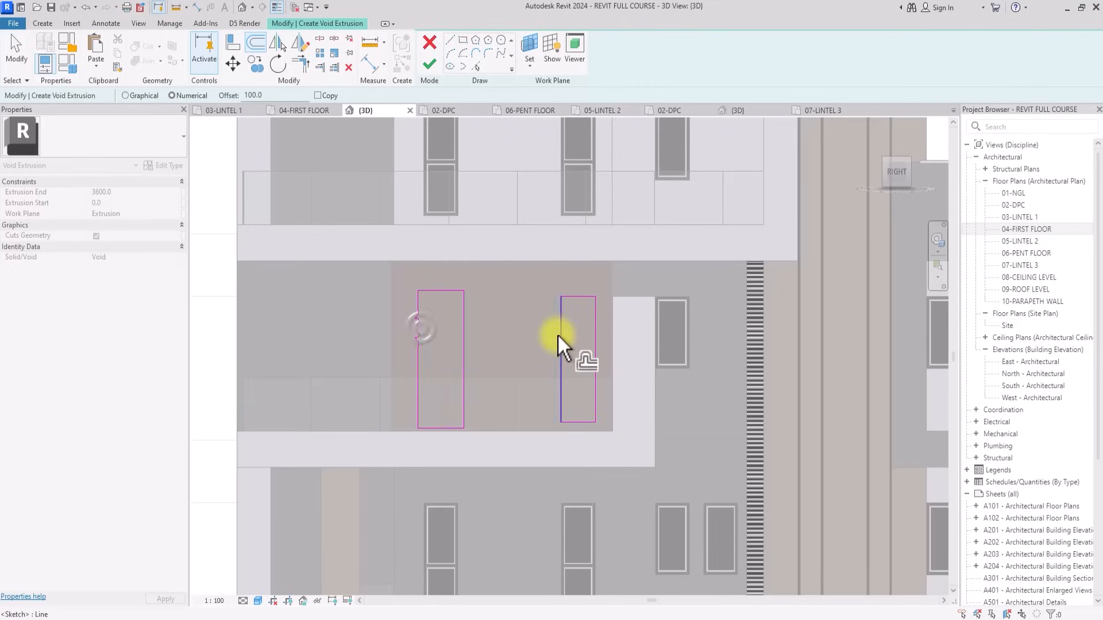
key(Tab)
click(558, 333)
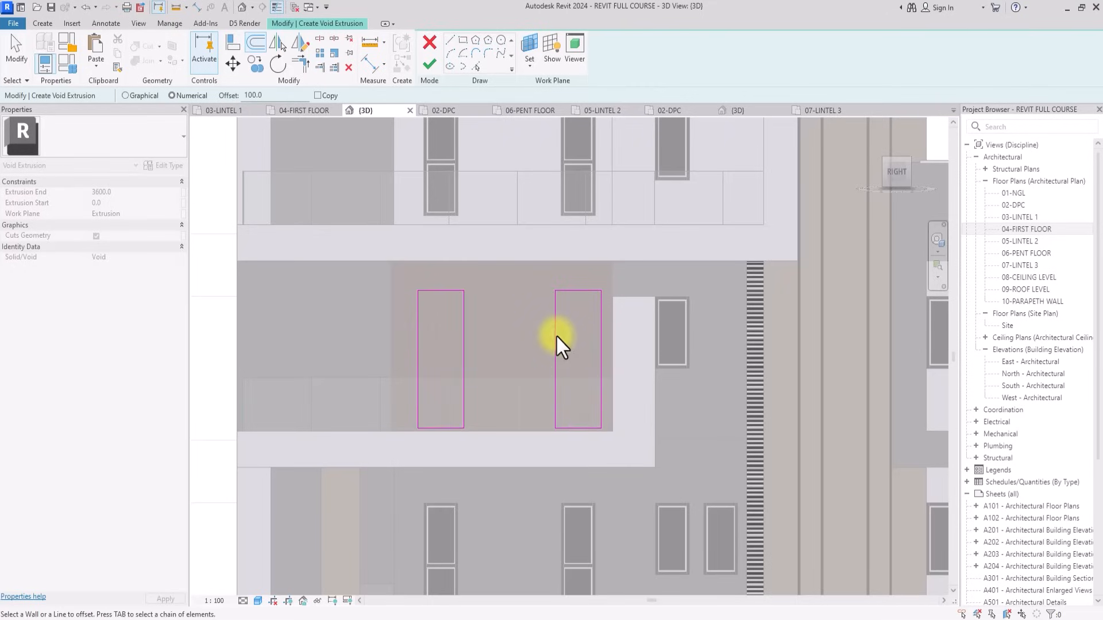
key(Escape)
Set the void's Extrusion End to 100 mm and finish the extrusion sketch.
click(129, 193)
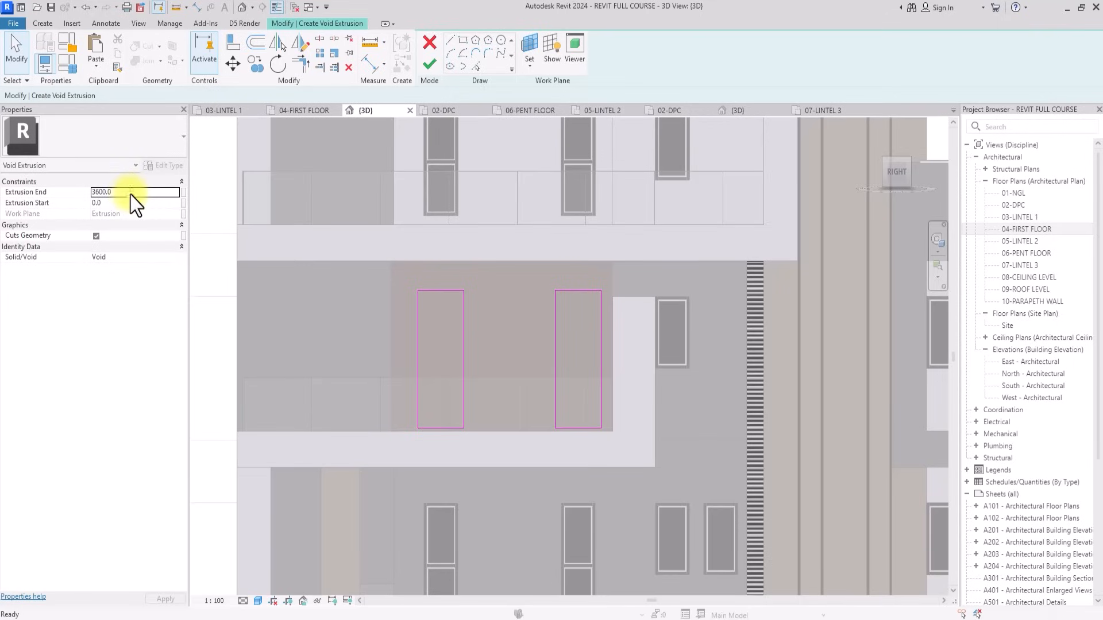
text(1)
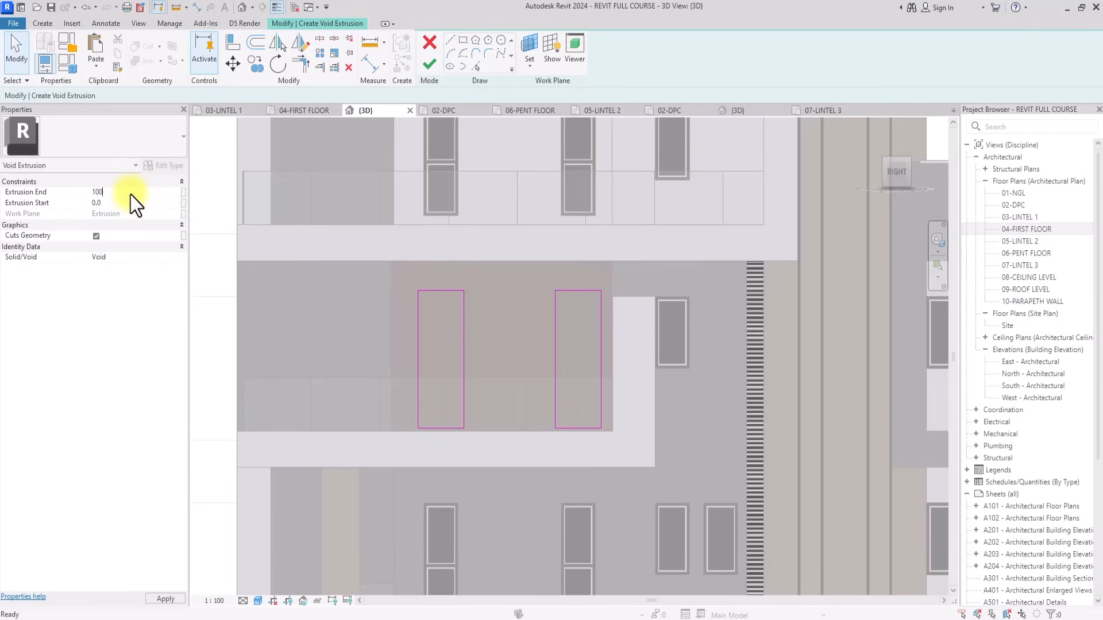
text(00)
click(426, 64)
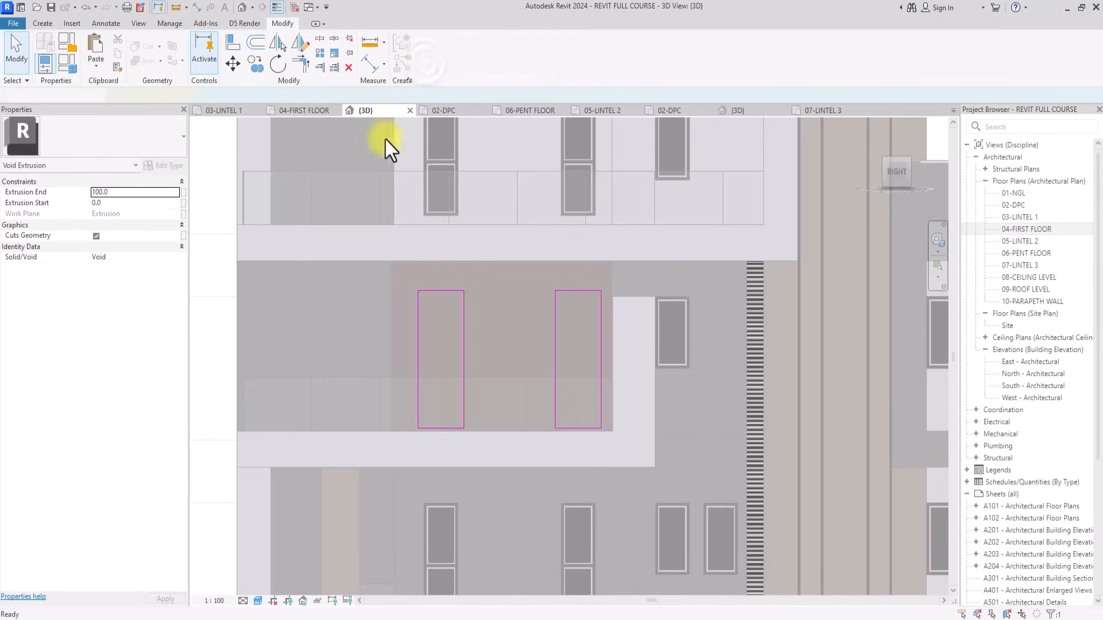
Check the window openings in the slatted cladding from an angled 3D view and finish the in-place model.
click(898, 167)
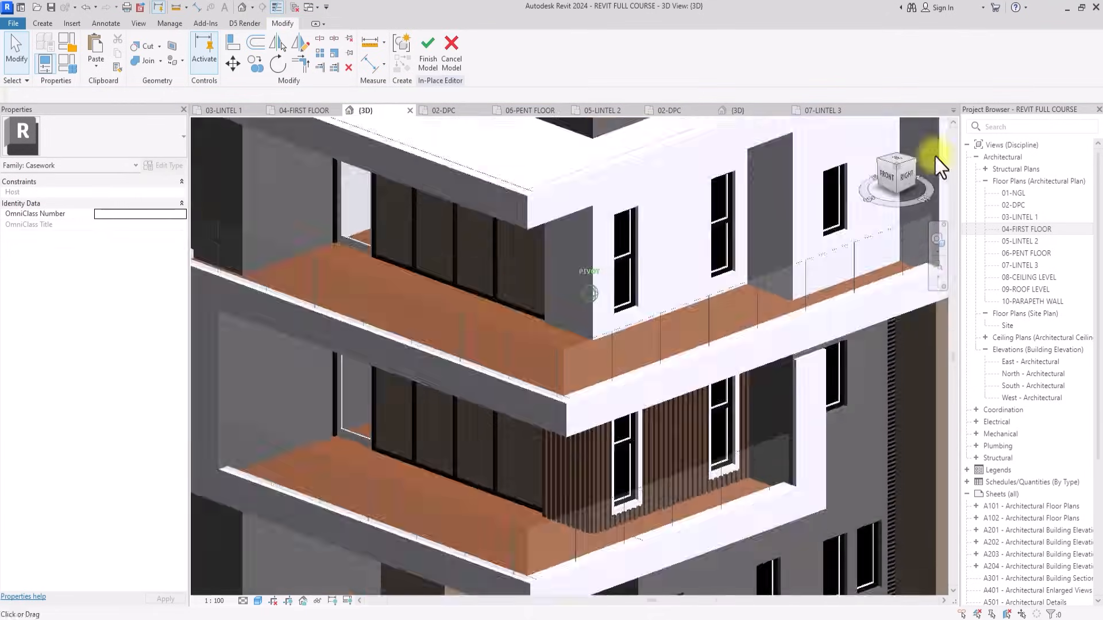
click(874, 165)
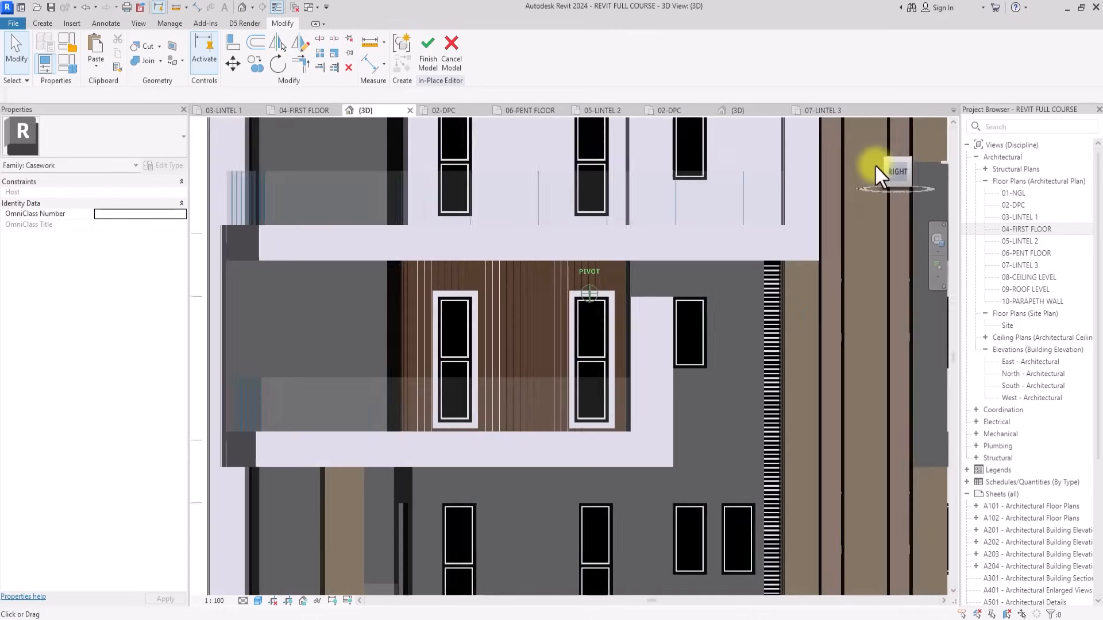
click(911, 200)
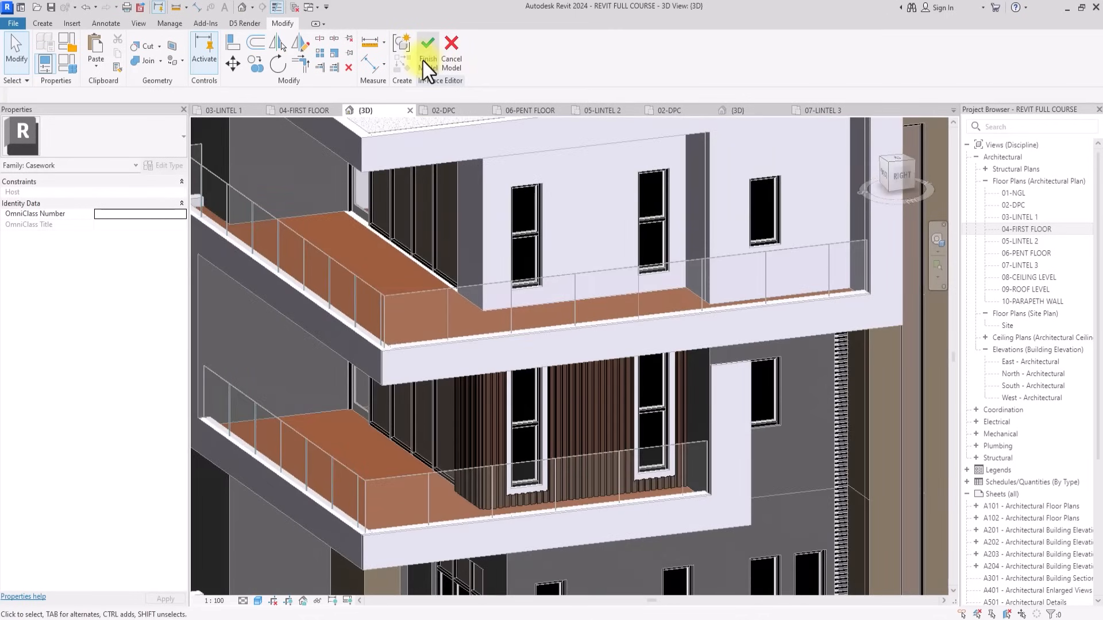
click(426, 62)
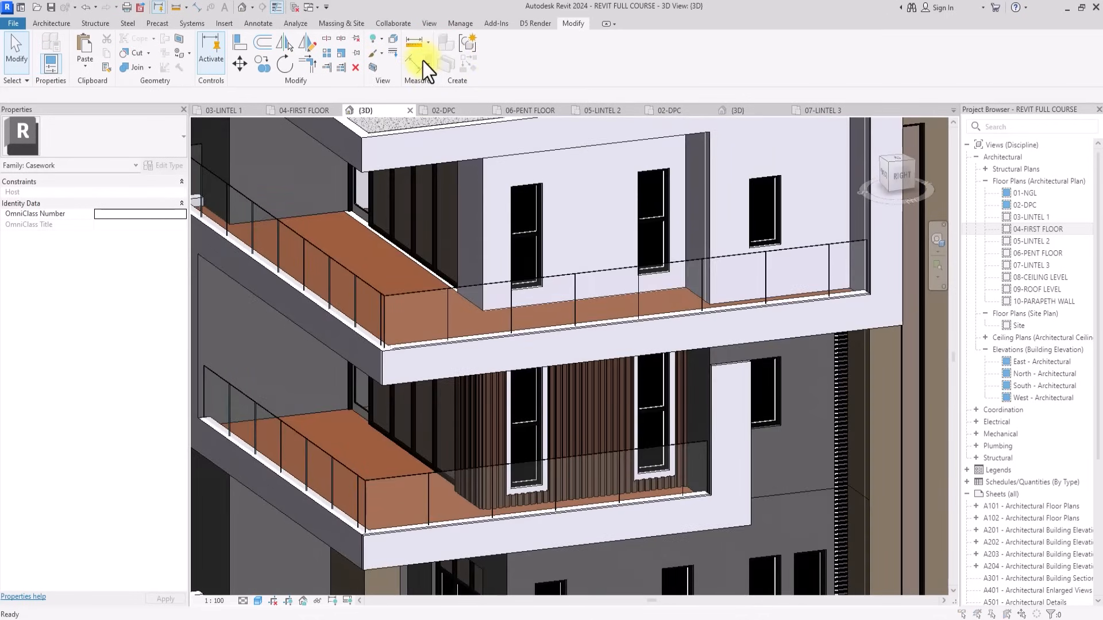
click(492, 285)
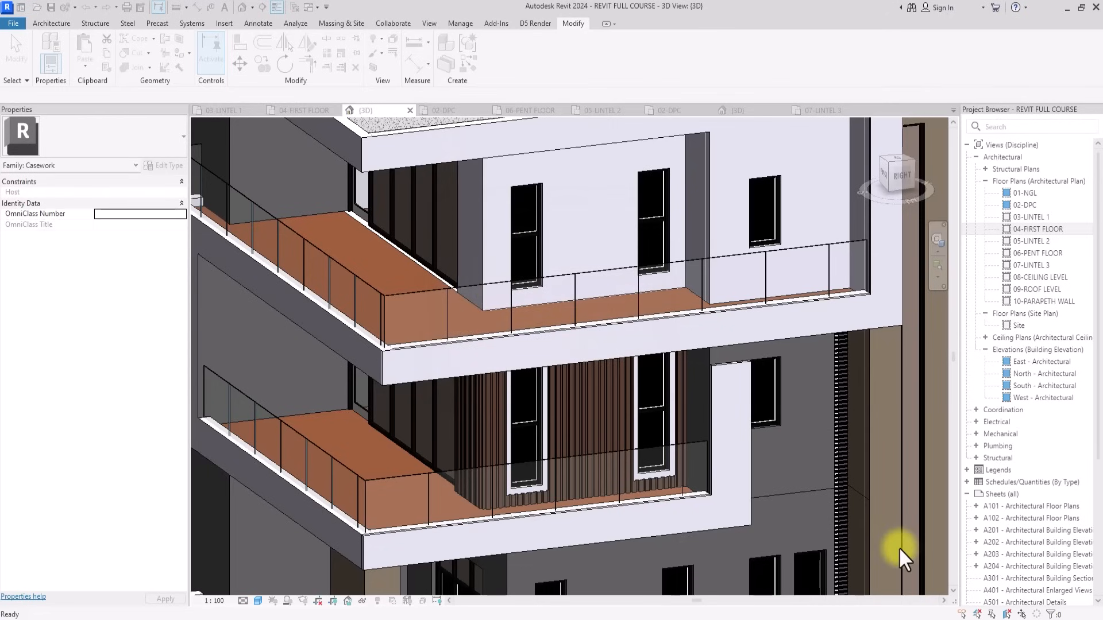
Copy the slatted casework cladding to the clipboard and paste it aligned to the 06-PENT FLOOR level.
scroll(899, 547, down, 3)
scroll(866, 537, up, 2)
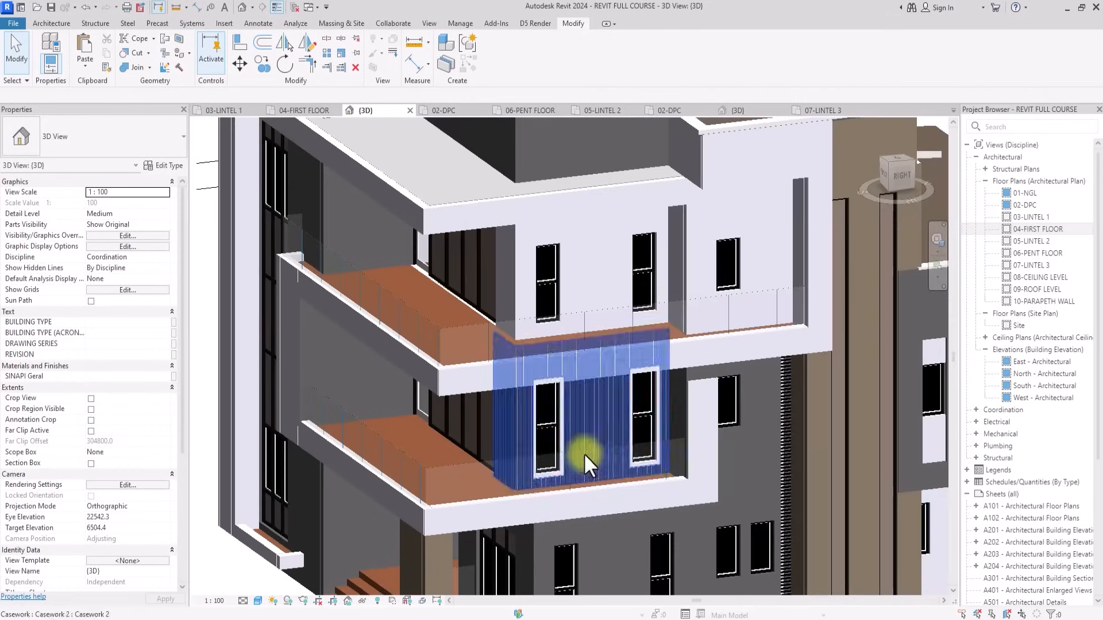
click(519, 433)
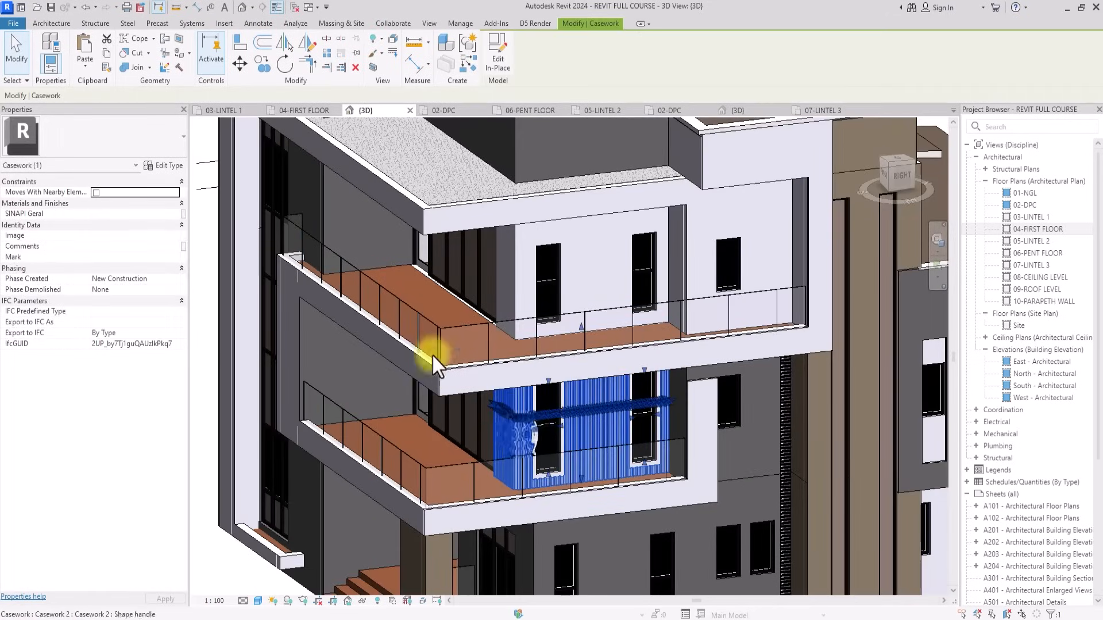
click(91, 64)
click(136, 113)
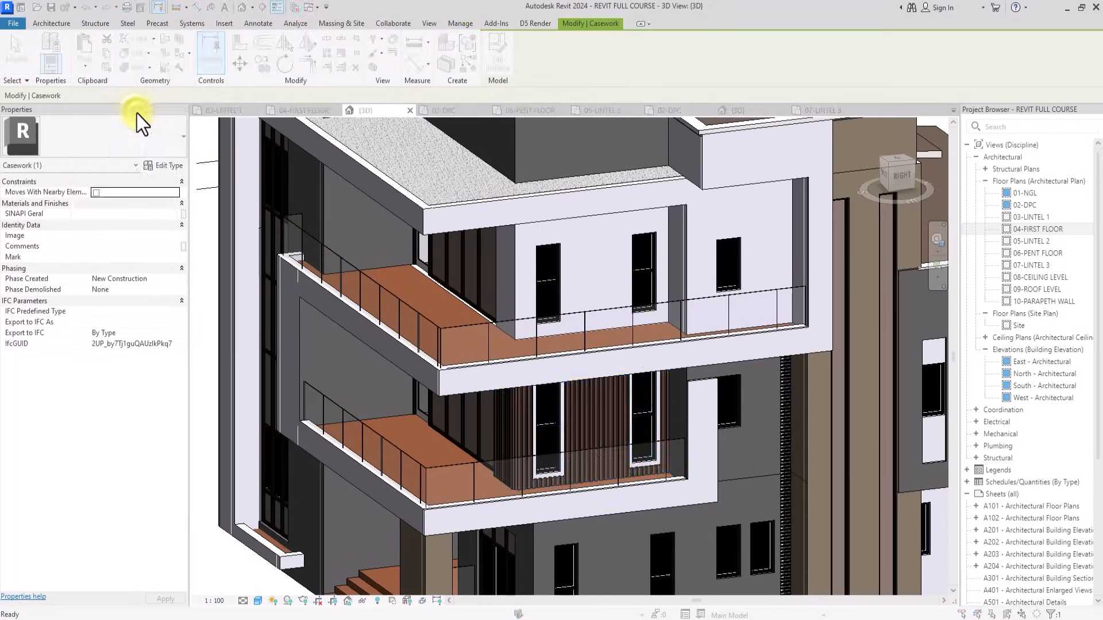
click(505, 280)
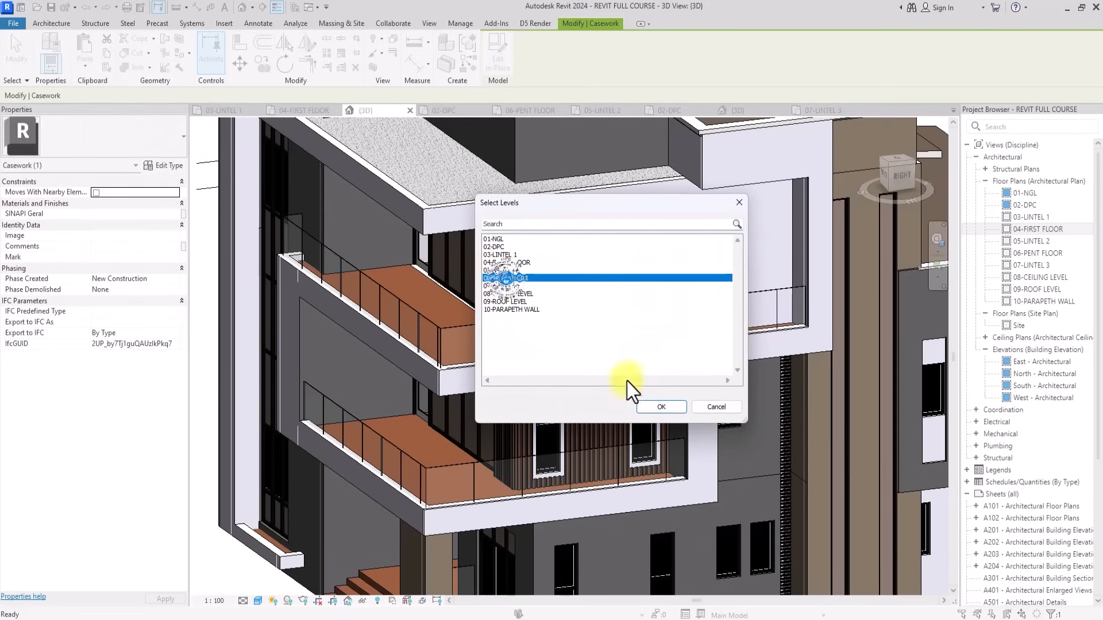
click(662, 408)
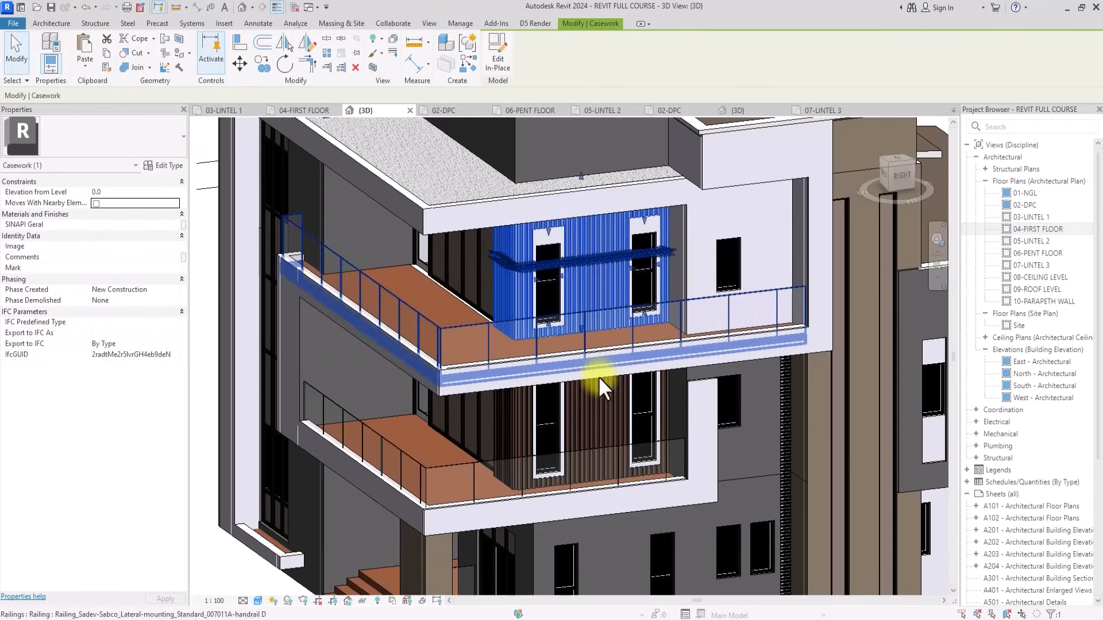
Select the pent-floor slatted cladding, face it squarely from the right side of the building, and open it for in-place editing.
key(Escape)
click(519, 271)
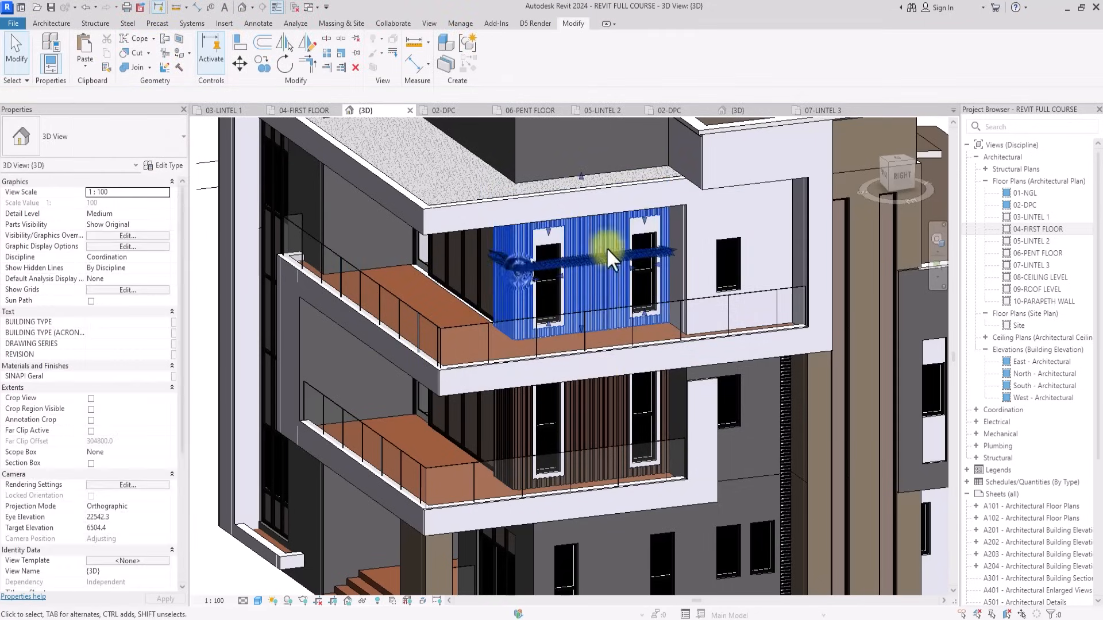
click(883, 170)
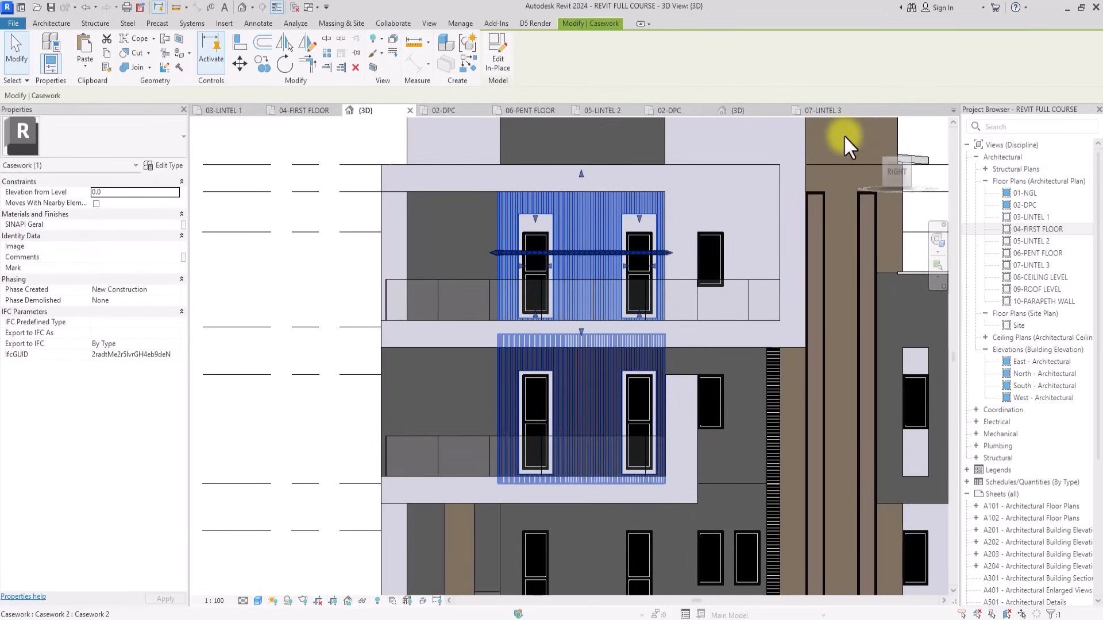
scroll(844, 137, up, 3)
scroll(845, 137, up, 1)
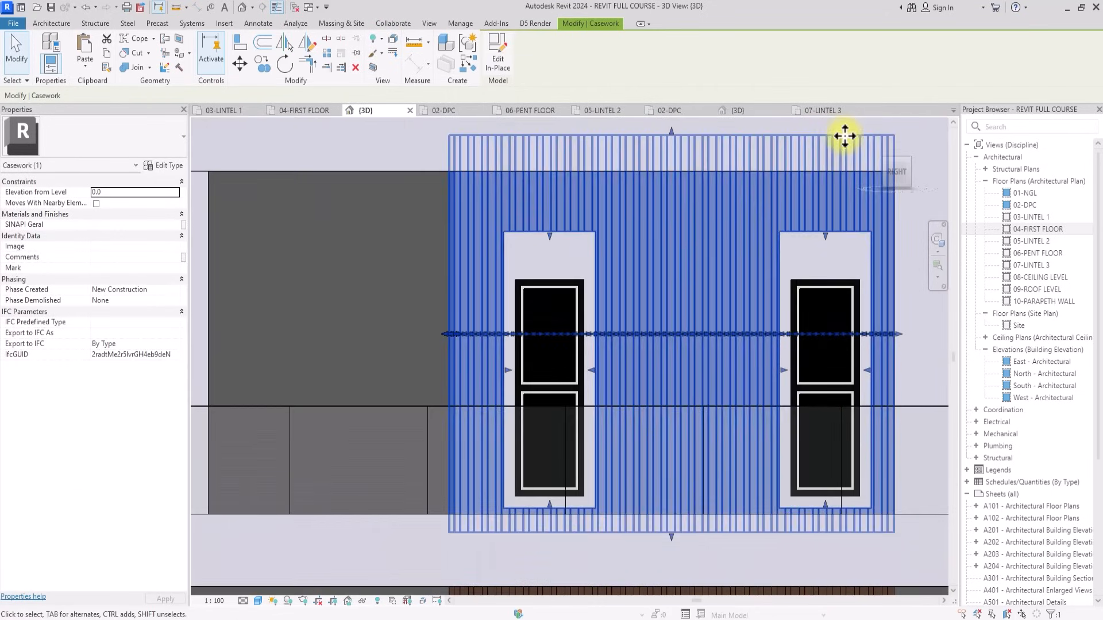
scroll(829, 133, down, 4)
click(499, 60)
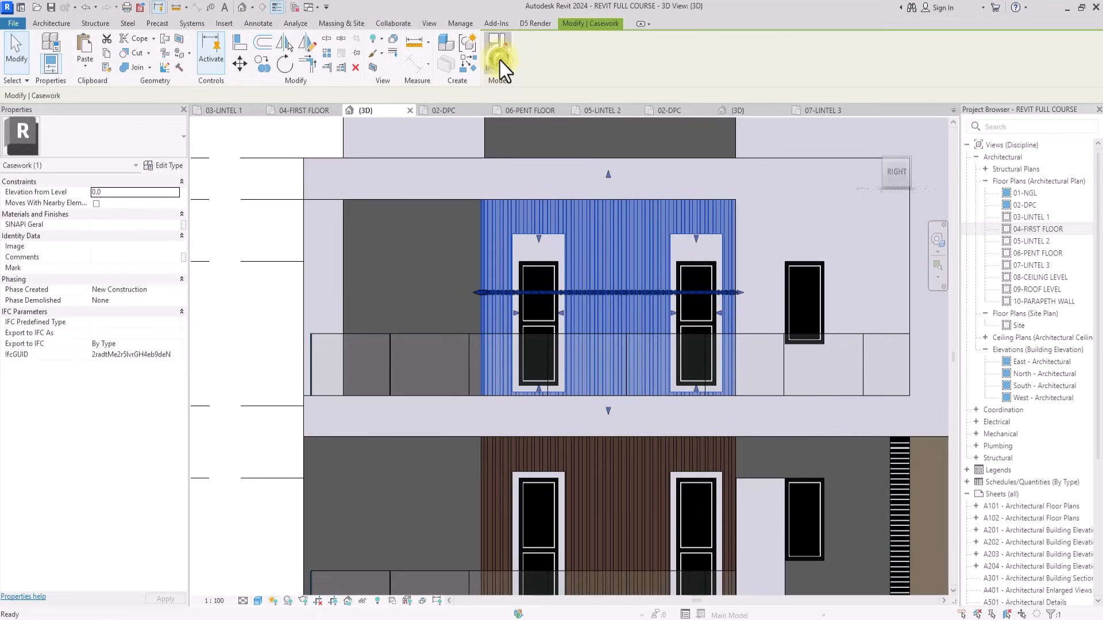
Change the Extrusion End of the pent-floor slat extrusion to fit the storey height.
scroll(523, 234, up, 2)
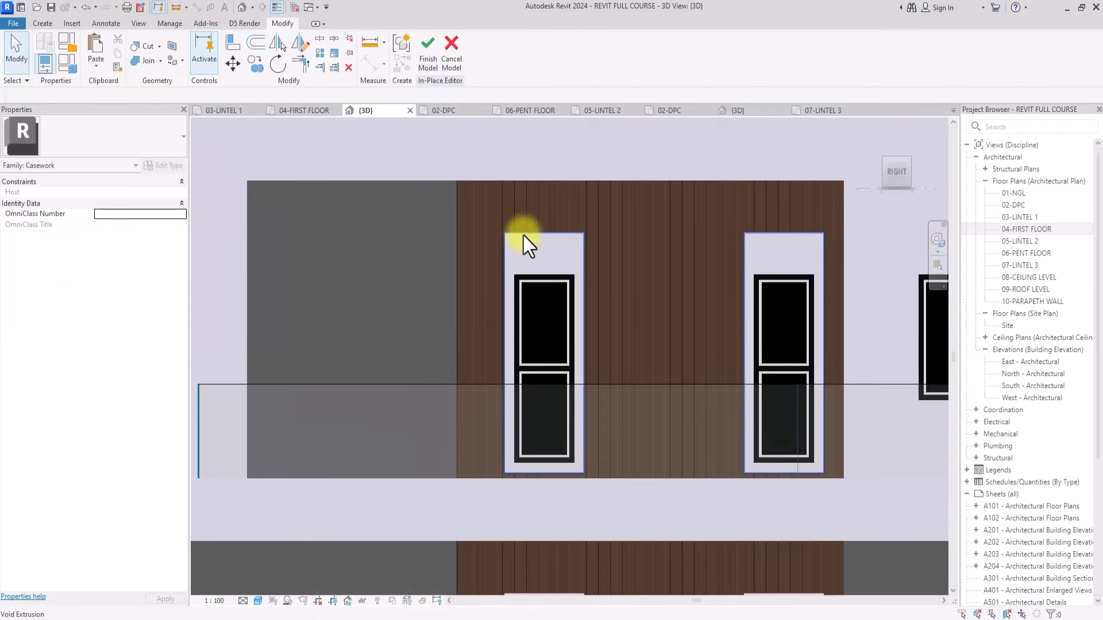
click(460, 201)
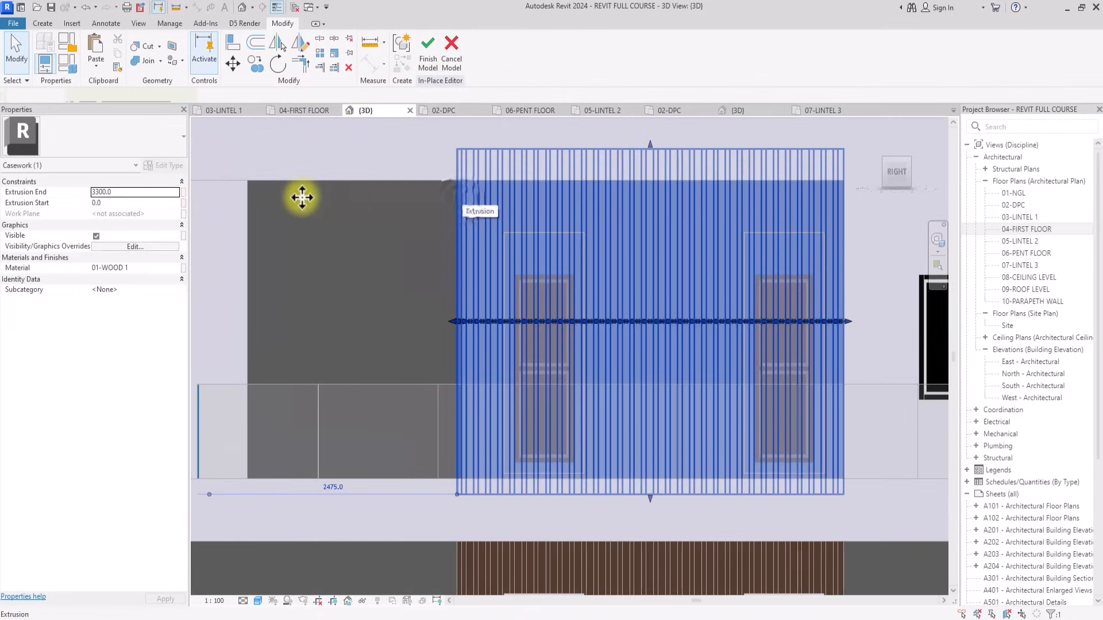
click(143, 194)
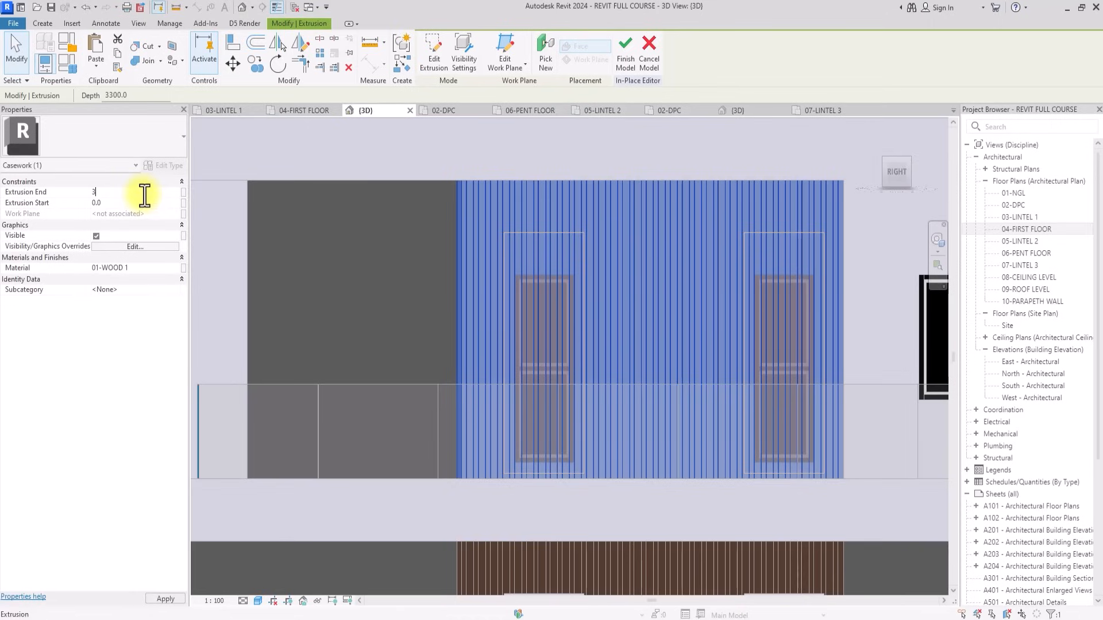
click(399, 269)
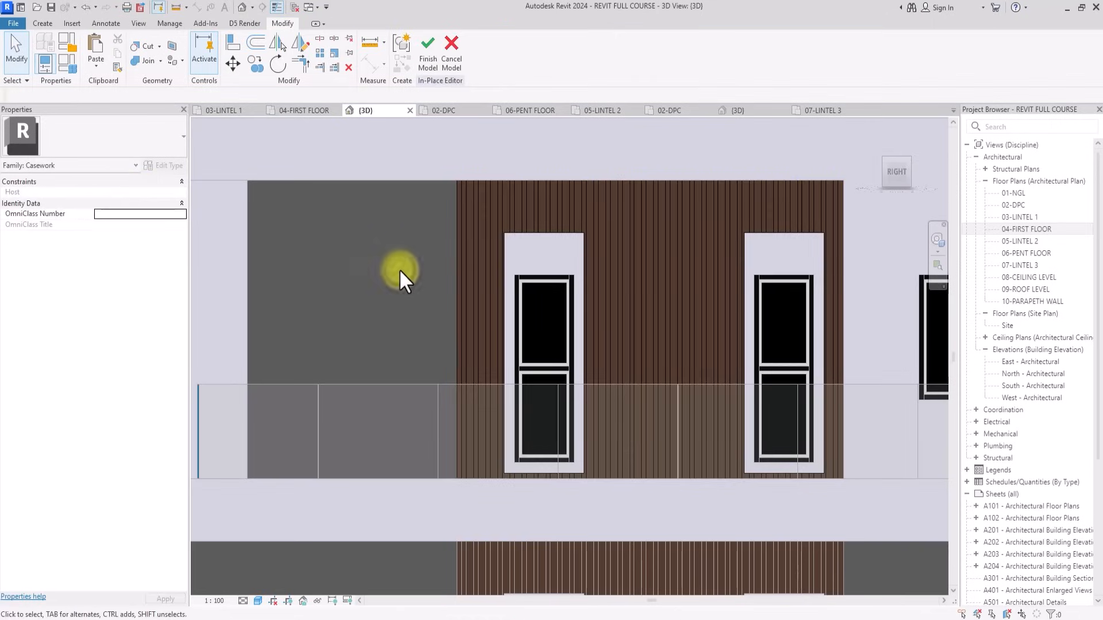
Edit the void extrusion's sketch and move the top lines of both window rectangles down by 300 mm.
click(542, 234)
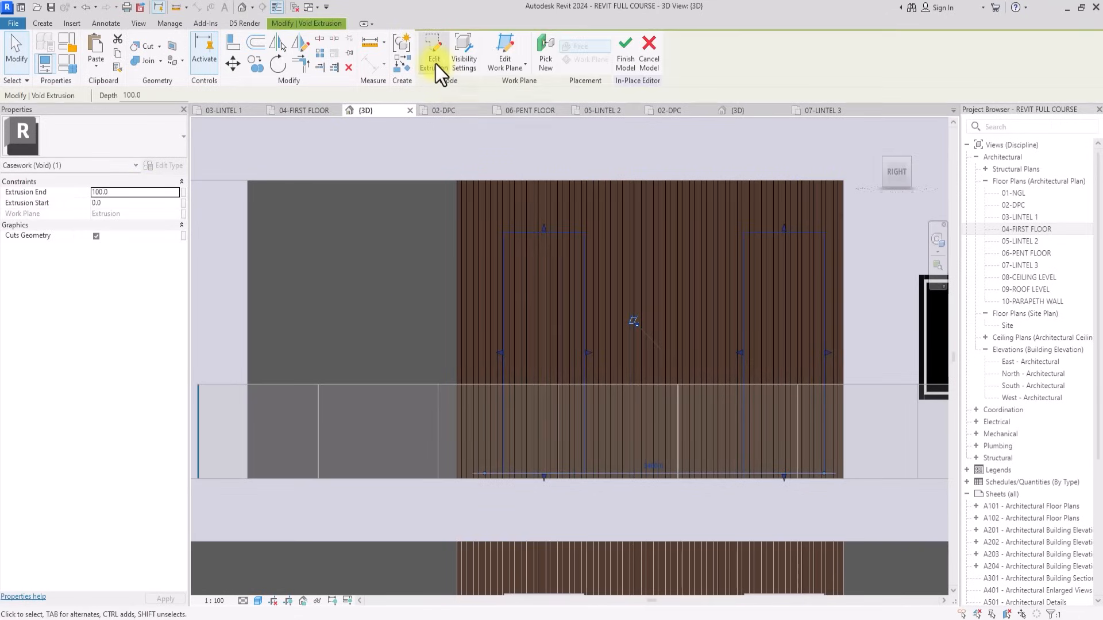
click(436, 64)
mouse_move(455, 209)
mouse_down()
mouse_move(729, 265)
mouse_move(920, 263)
mouse_up()
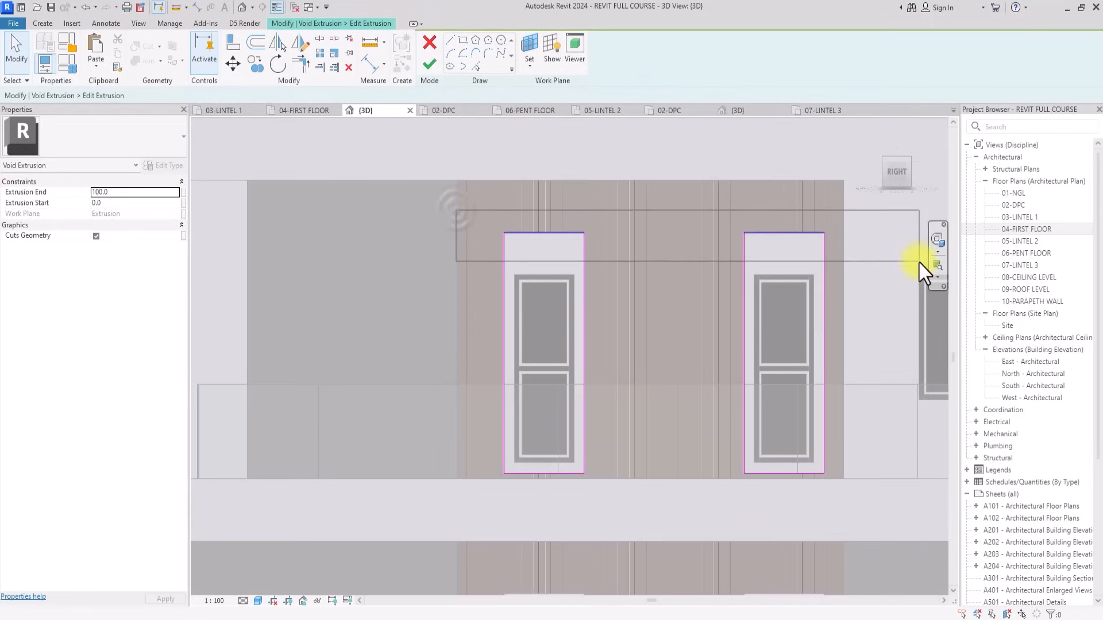
key(m)
key(v)
click(550, 236)
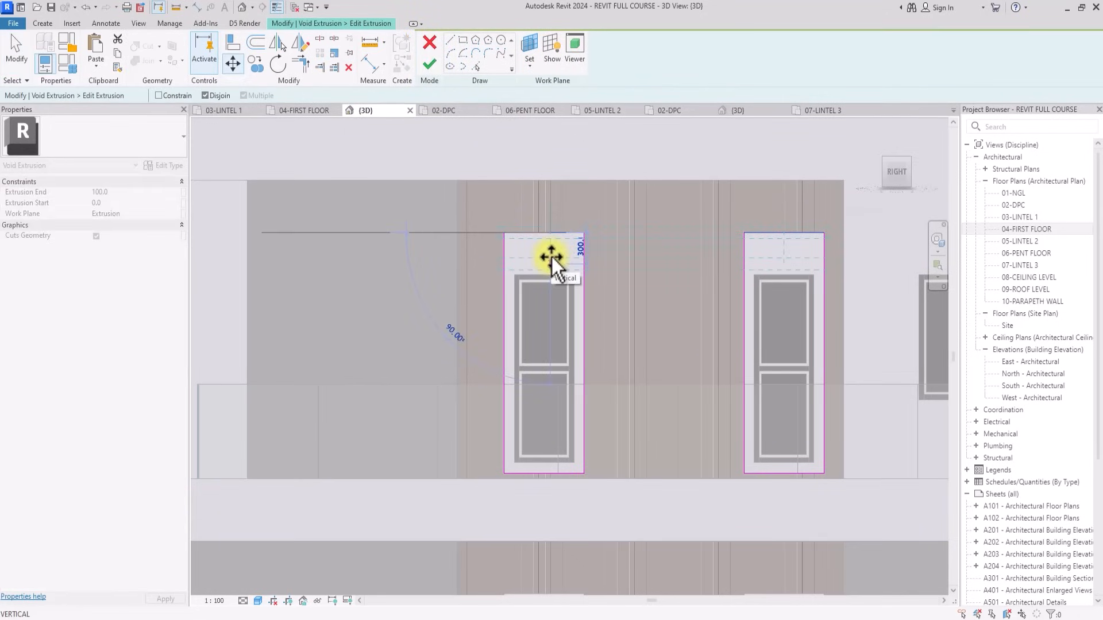
text(300)
key(Return)
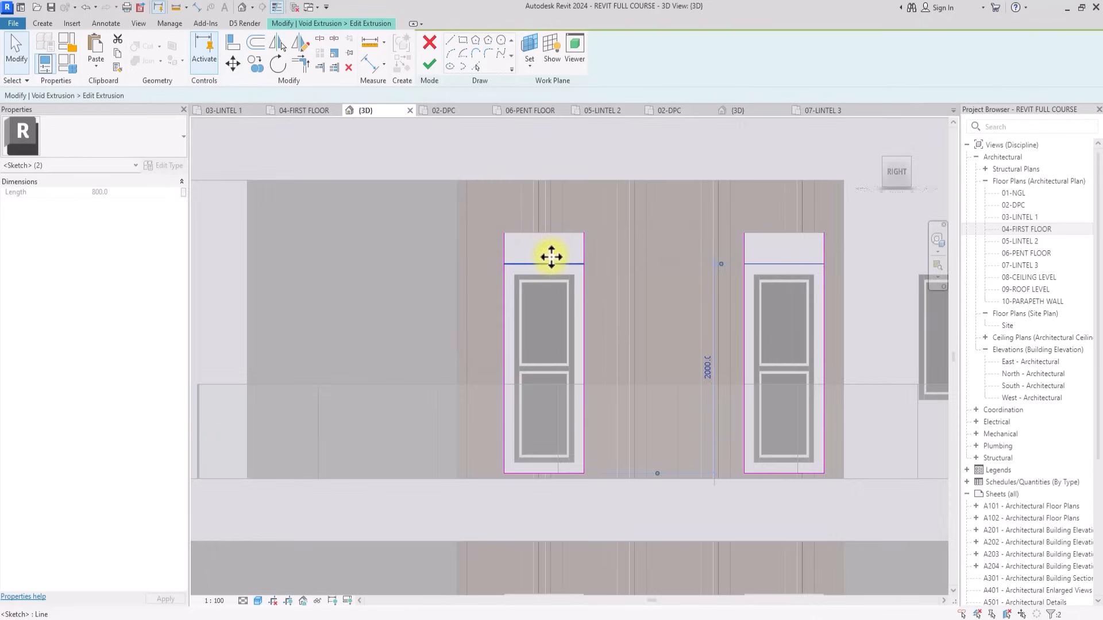
Trim the sides of both window rectangles to their lowered top lines, then finish the void sketch and the in-place model.
scroll(550, 255, down, 3)
key(Escape)
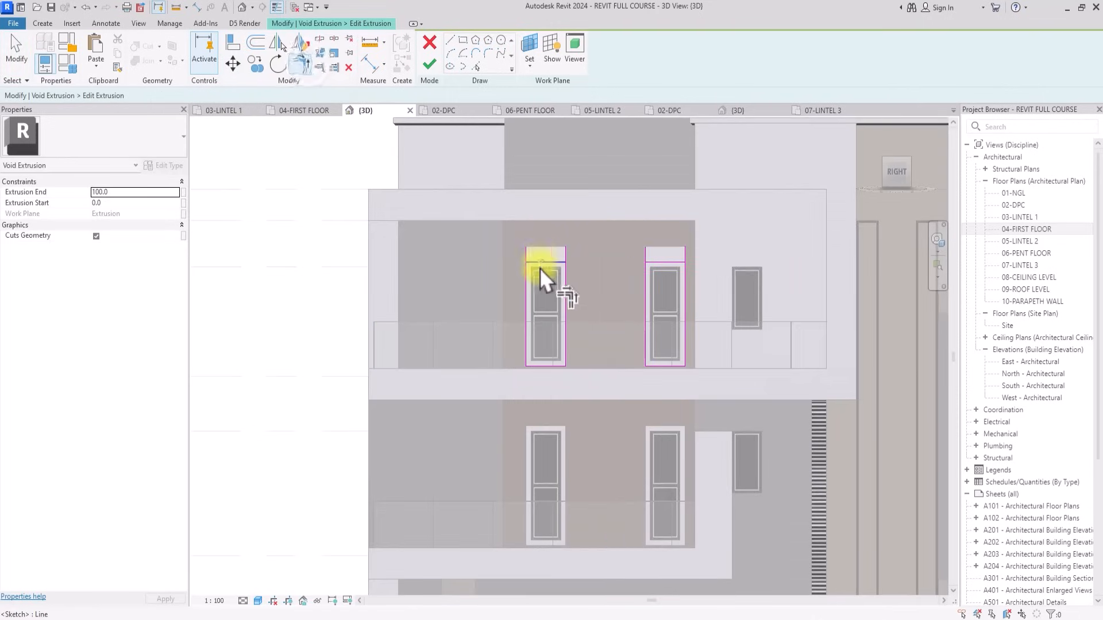
key(t)
key(r)
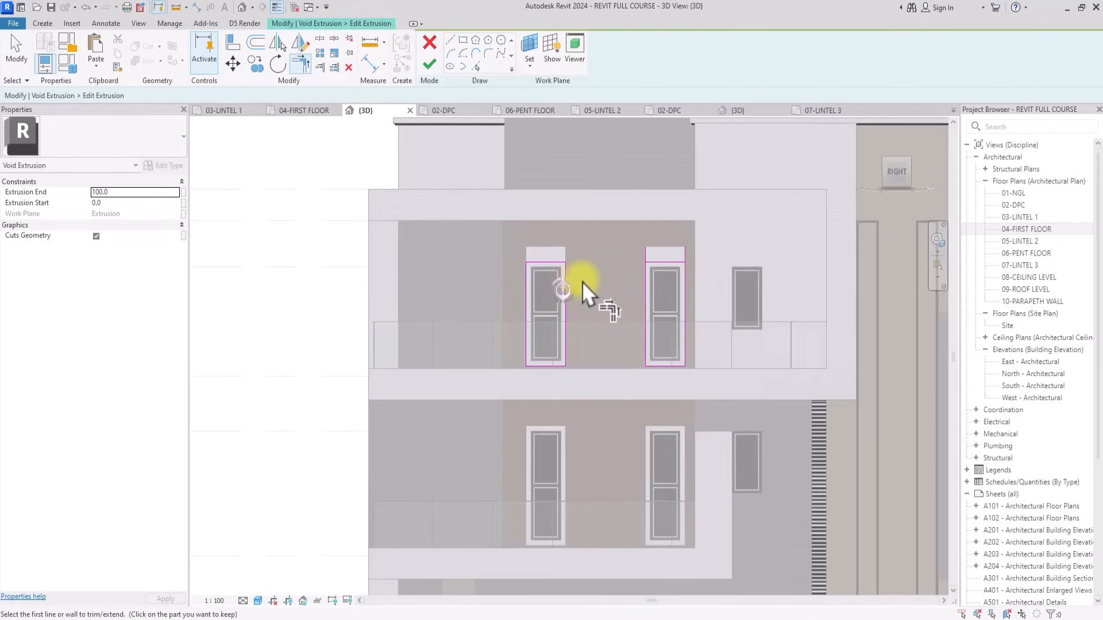
click(654, 260)
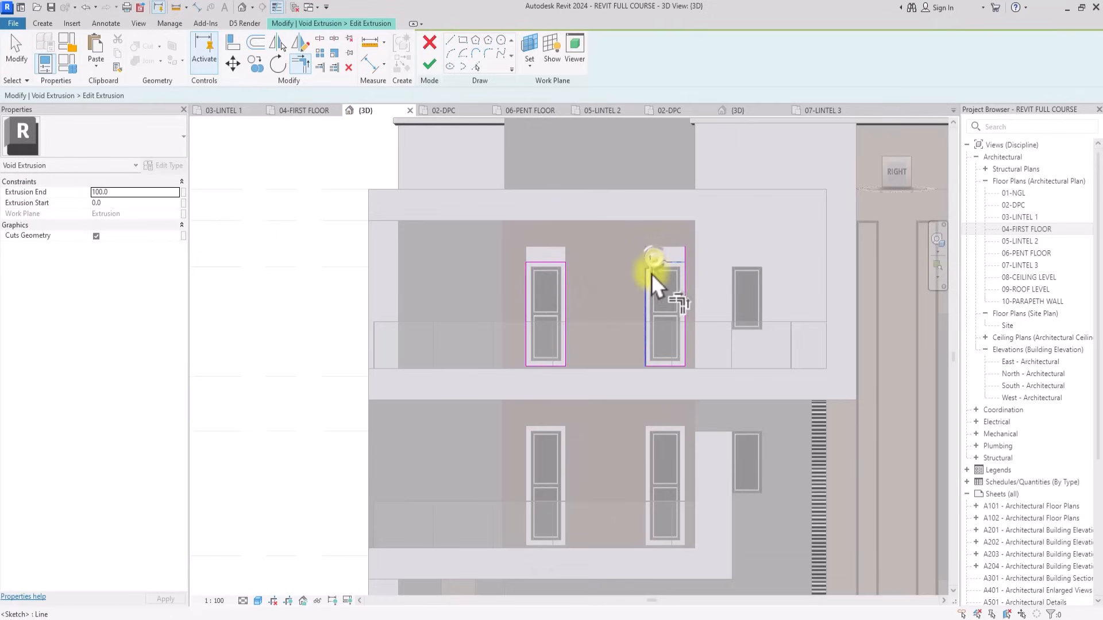
click(684, 285)
scroll(684, 285, down, 2)
key(Escape)
key(Escape)
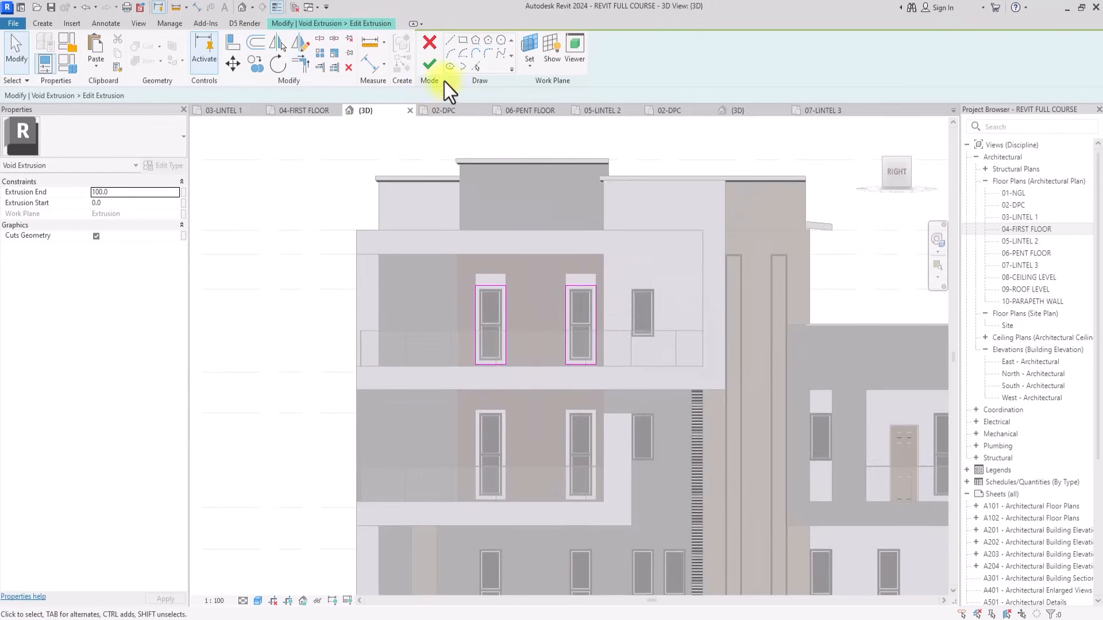
click(428, 67)
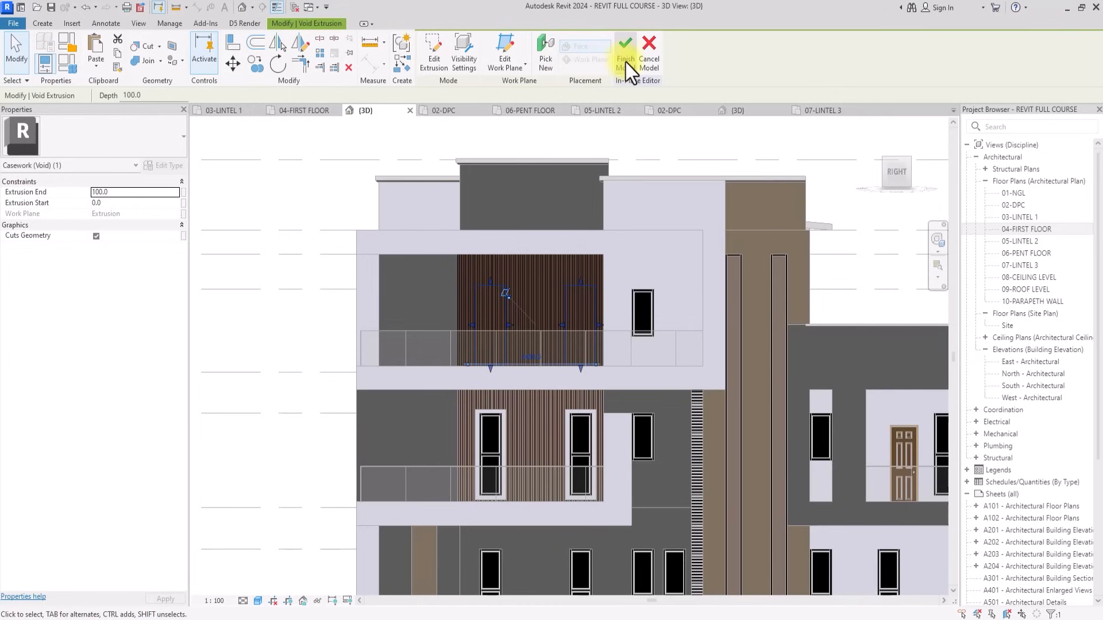
click(626, 57)
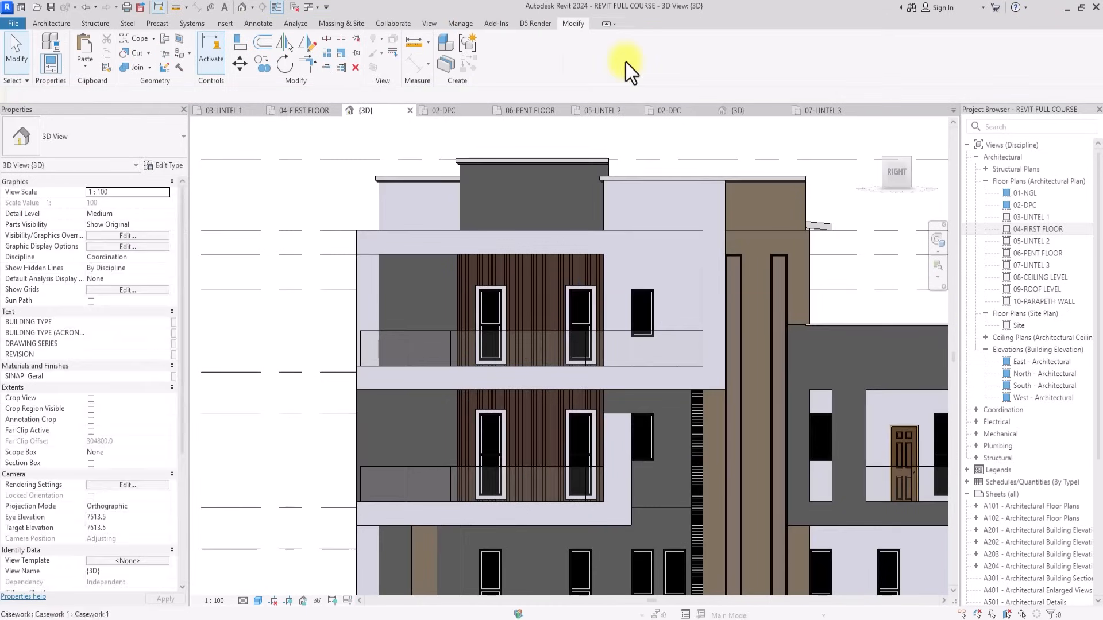
Examine the window openings in the slatted cladding on both balconies from an angled 3D view.
click(903, 172)
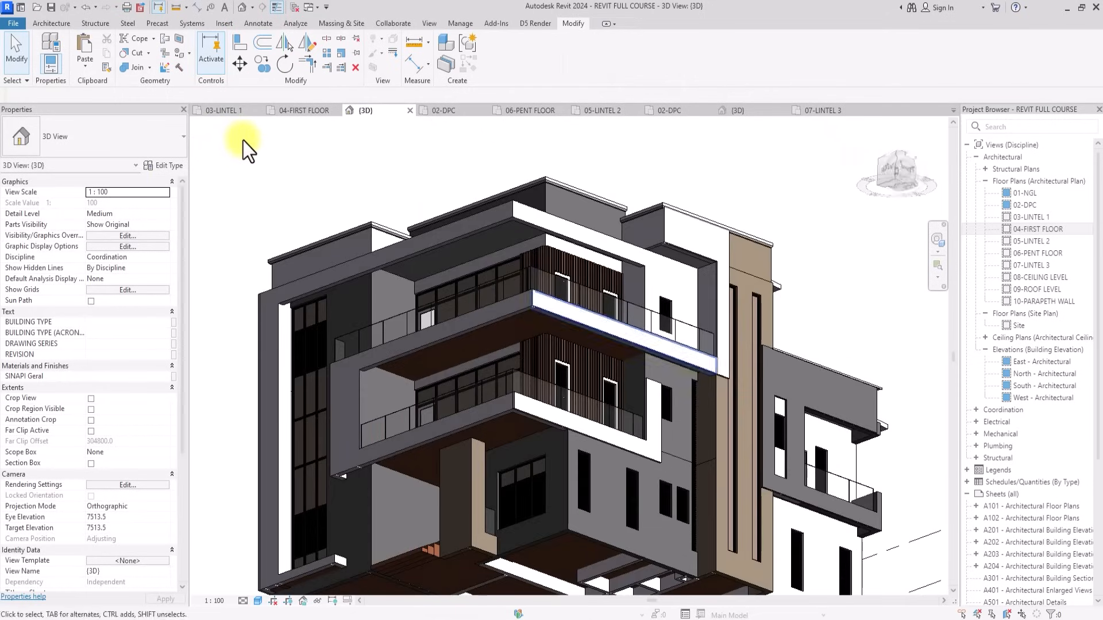
scroll(243, 140, up, 8)
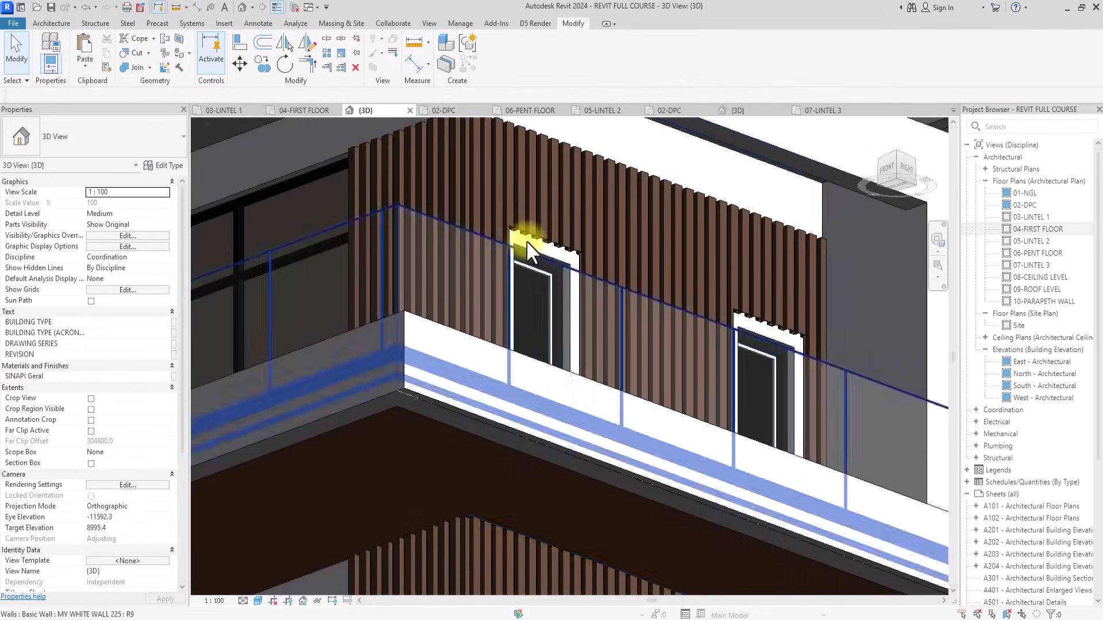
middle_drag(593, 289, 532, 243)
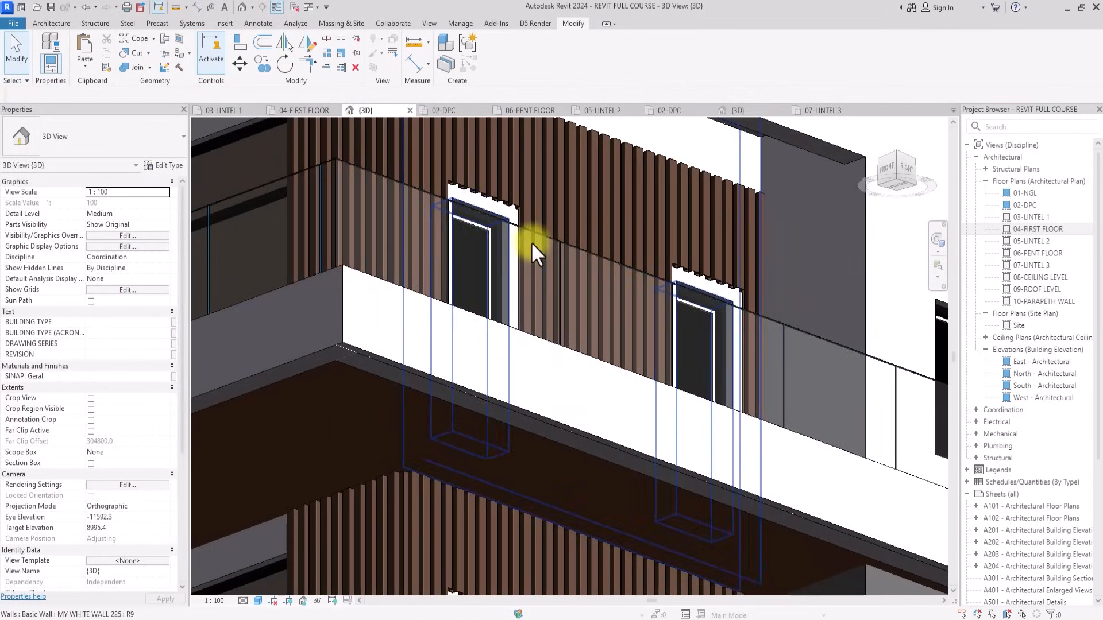
scroll(532, 243, down, 3)
middle_drag(574, 327, 532, 242)
scroll(532, 242, up, 4)
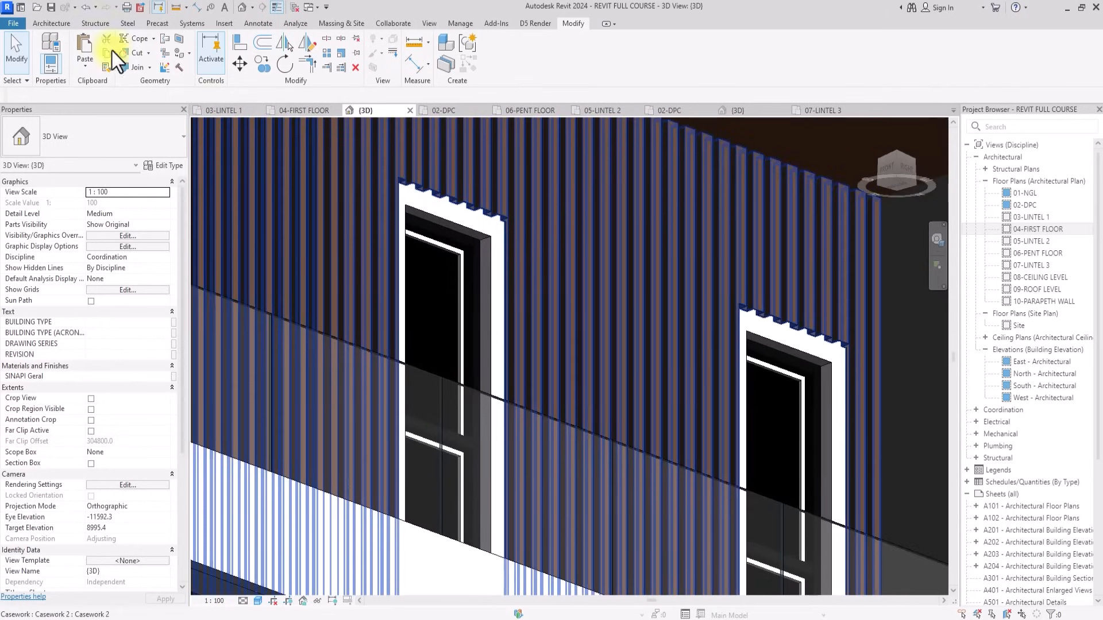
Create a new in-place component in the Casework category with the default name.
click(56, 24)
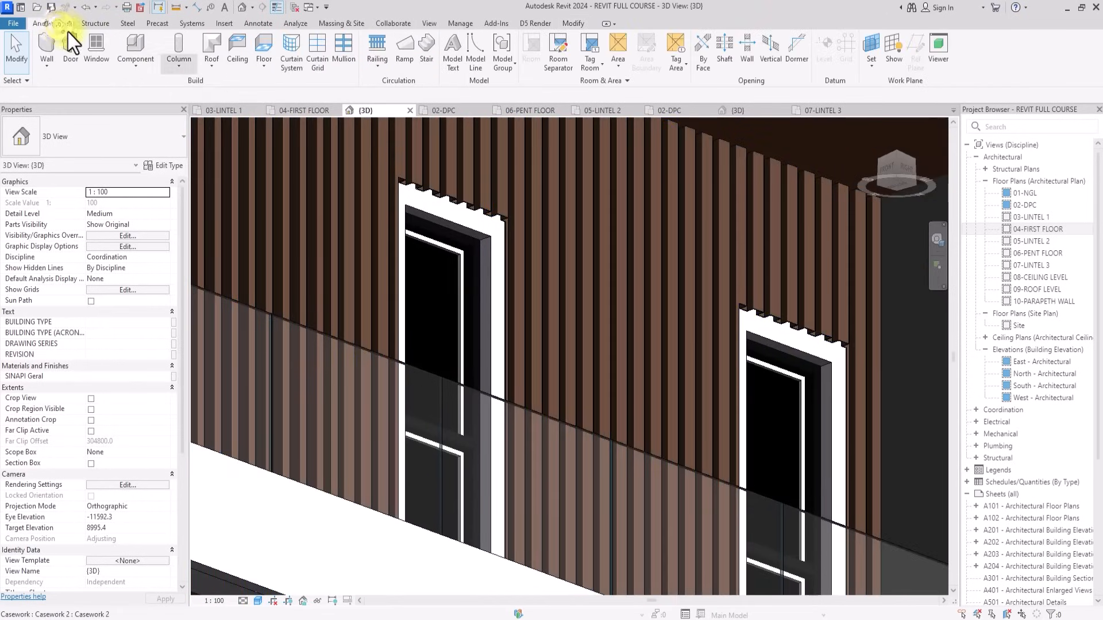
click(129, 67)
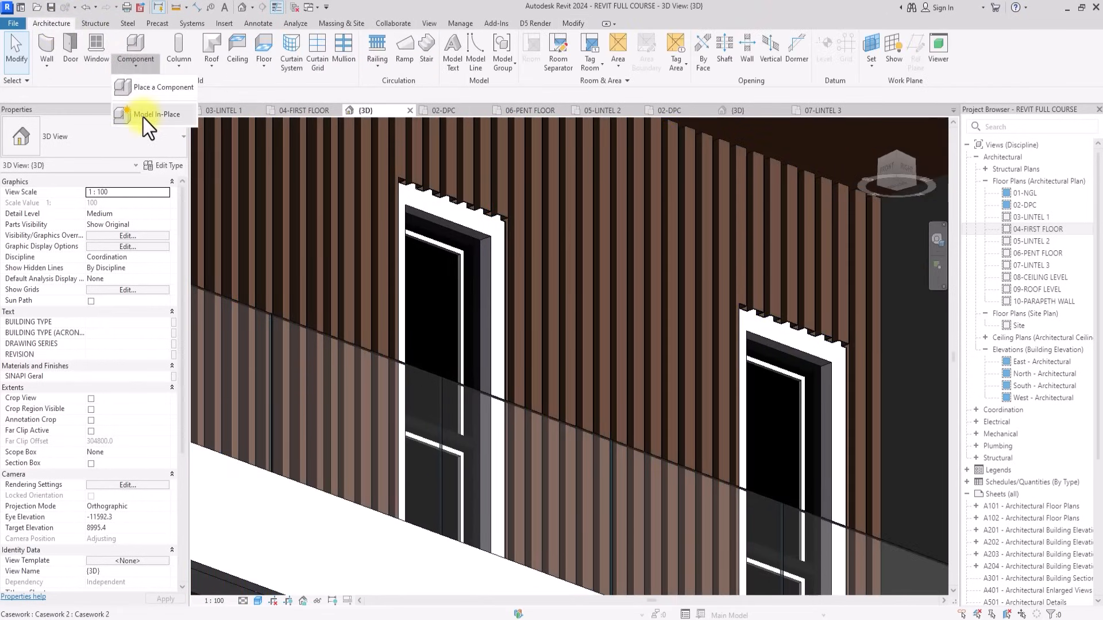
click(145, 115)
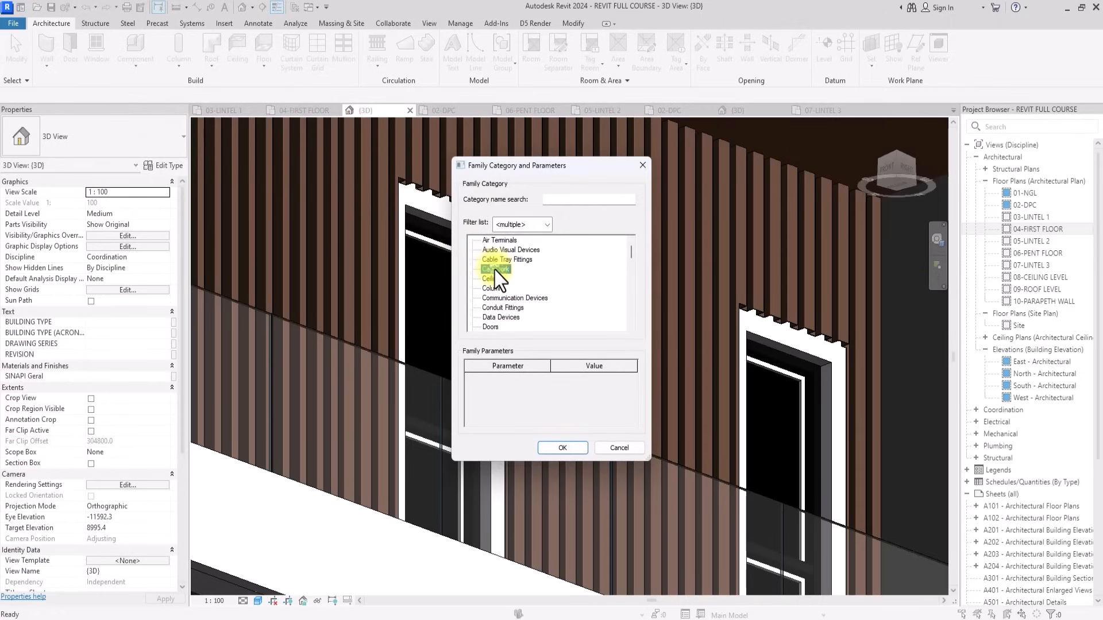
click(562, 447)
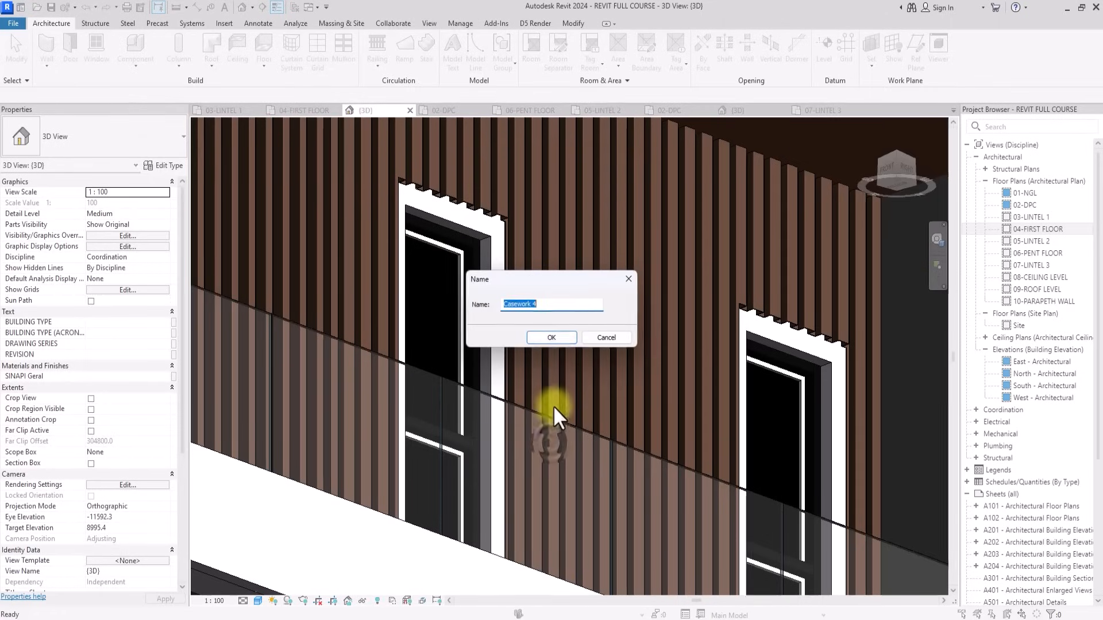
click(551, 337)
scroll(559, 335, down, 2)
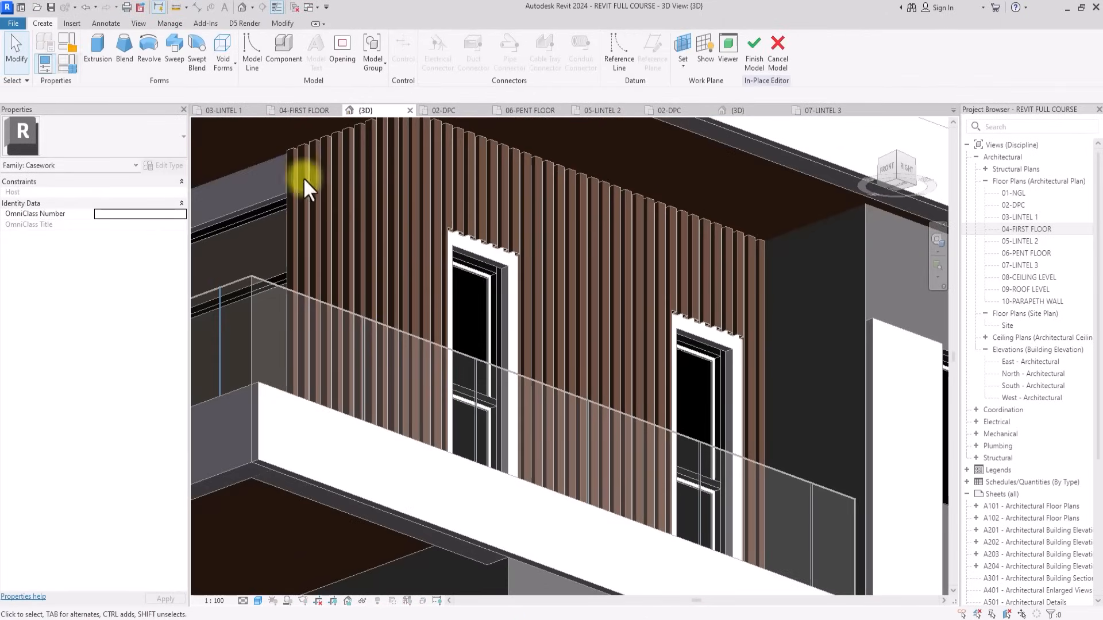
Start a solid extrusion and pick the main wall face around the first-floor balcony window as its work plane.
click(96, 50)
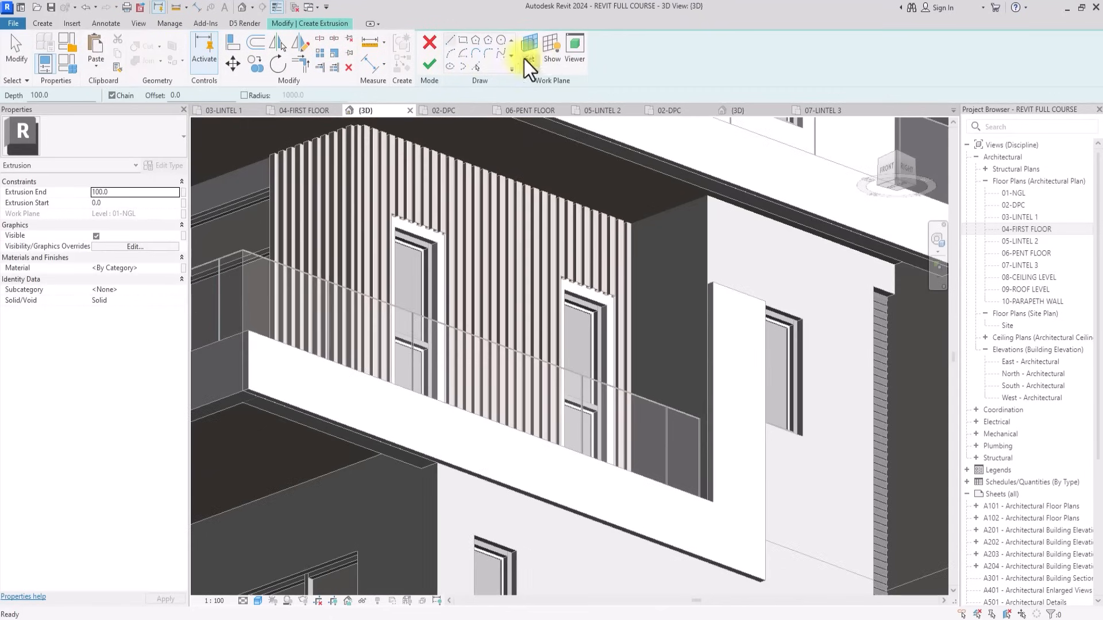
click(529, 59)
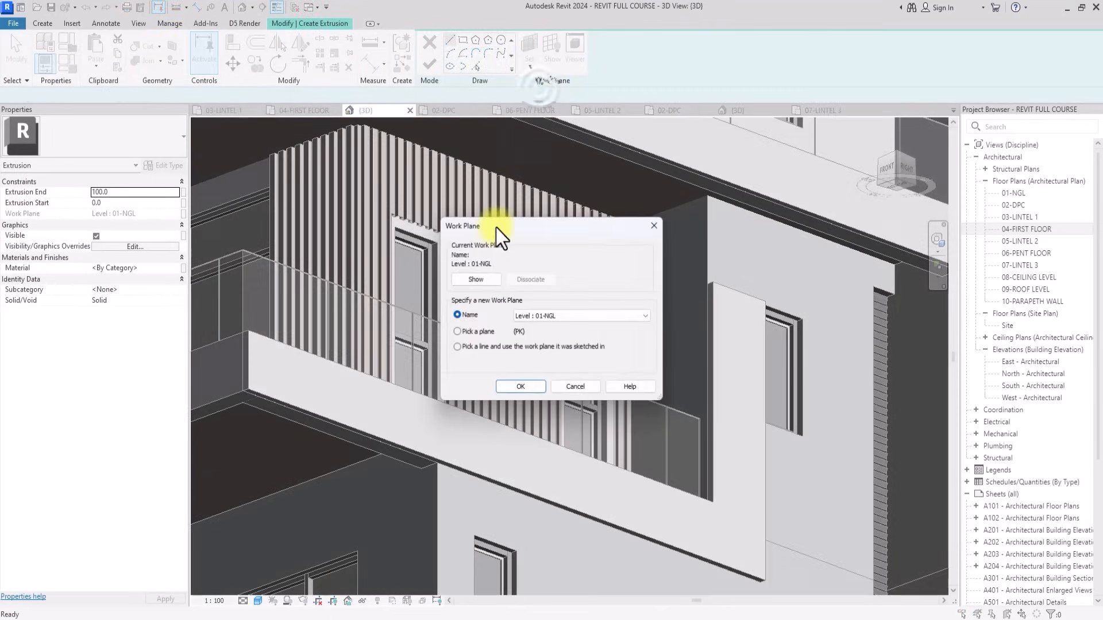
click(459, 332)
click(505, 386)
scroll(479, 354, up, 3)
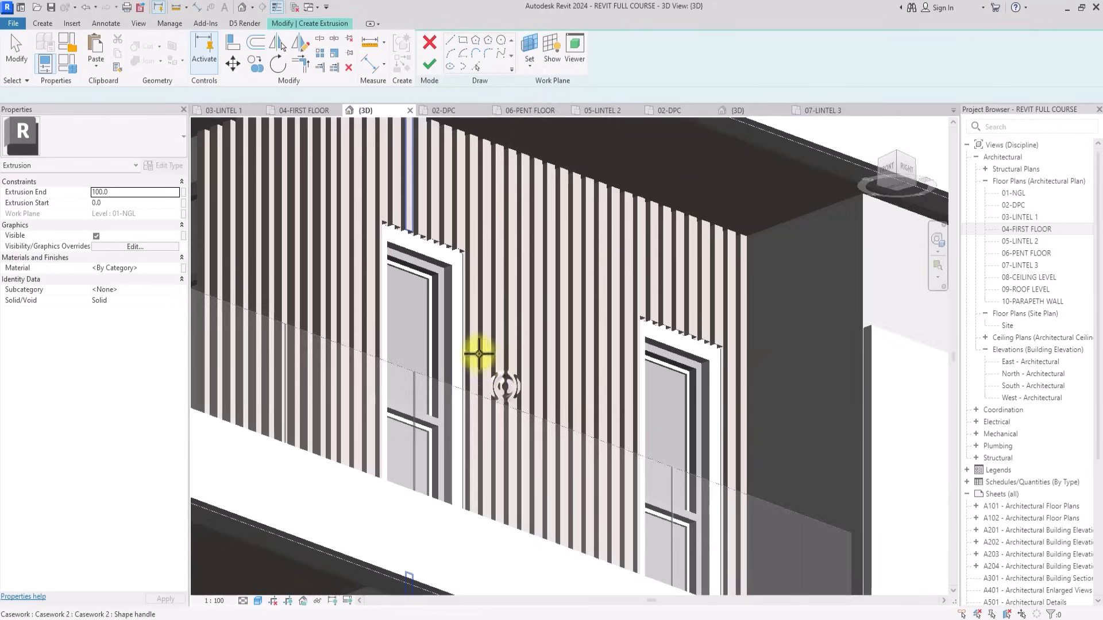
scroll(479, 354, up, 3)
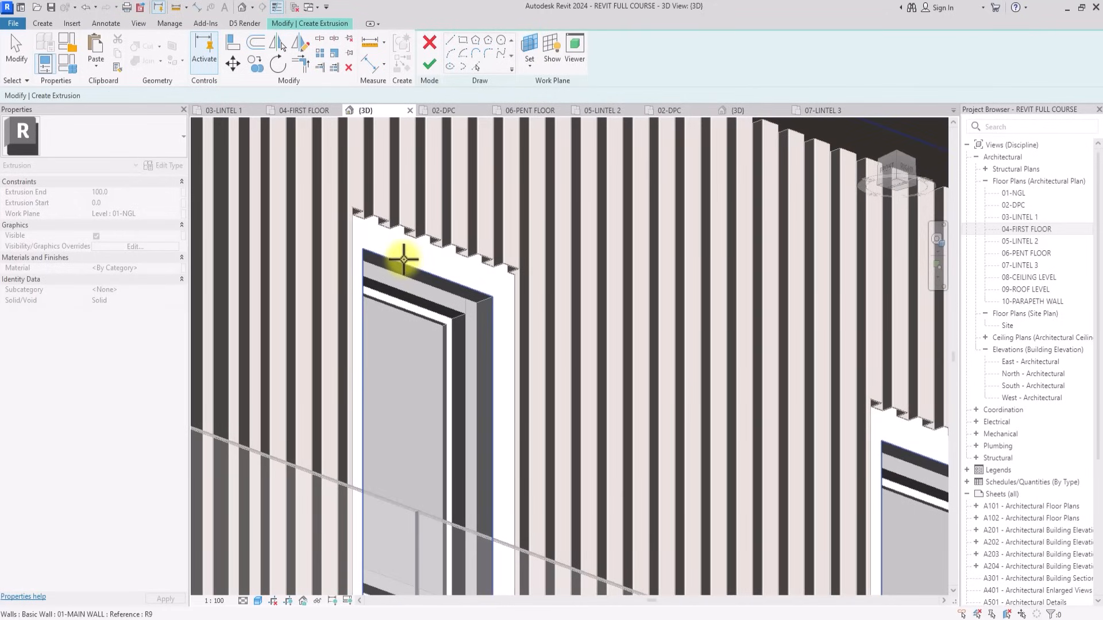
click(404, 260)
In the right-side view, pick the four wall-opening edges of the left first-floor balcony window as extrusion sketch lines.
scroll(403, 260, down, 5)
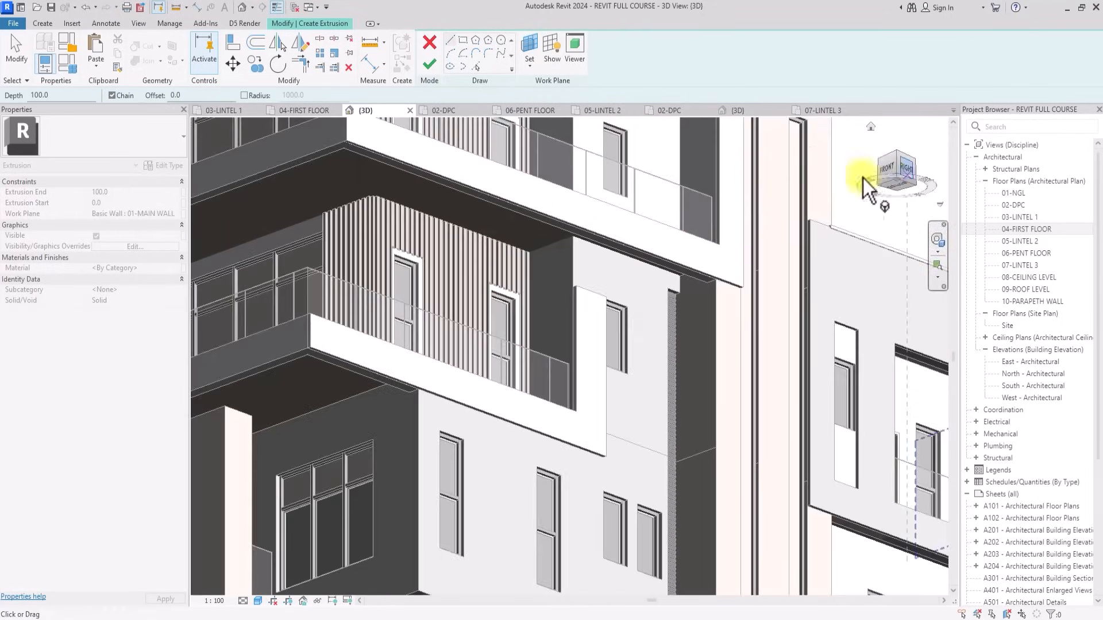
click(906, 170)
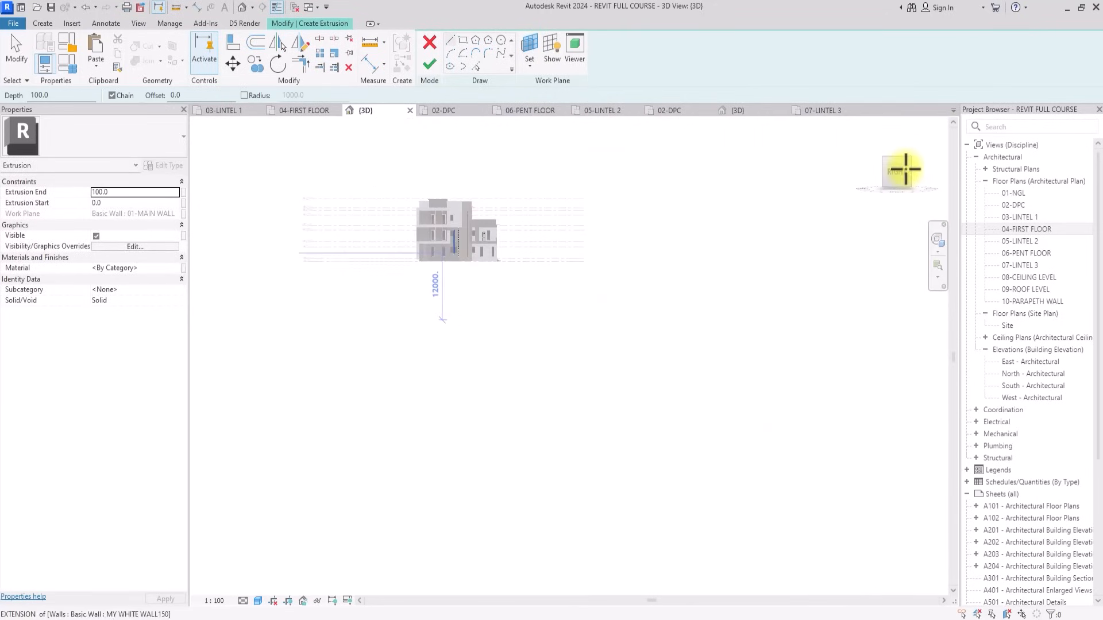
scroll(905, 170, up, 6)
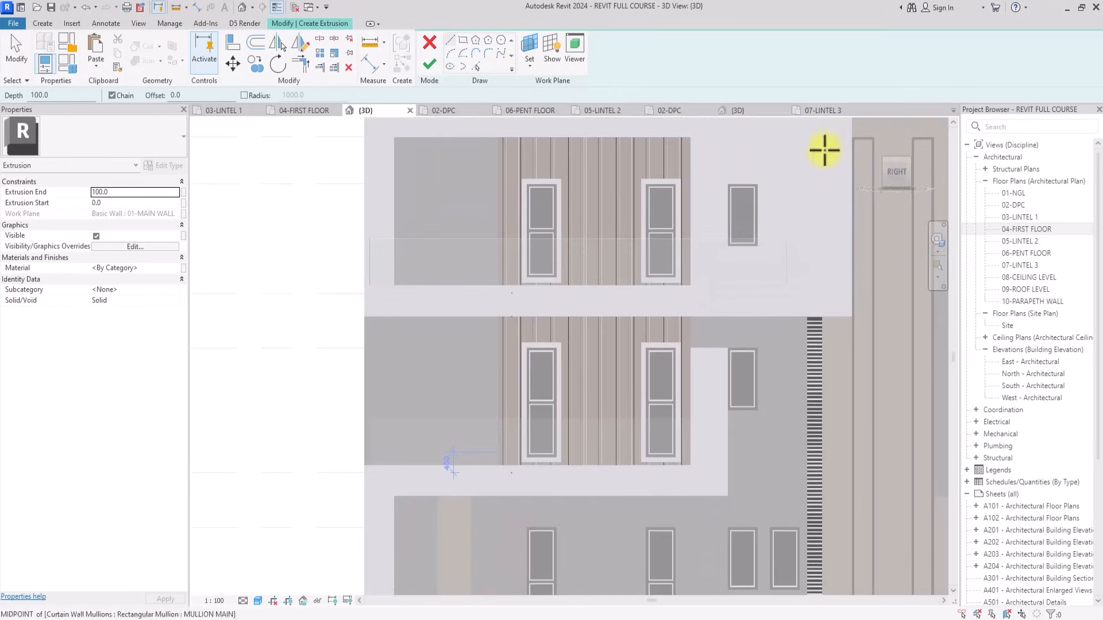
click(478, 67)
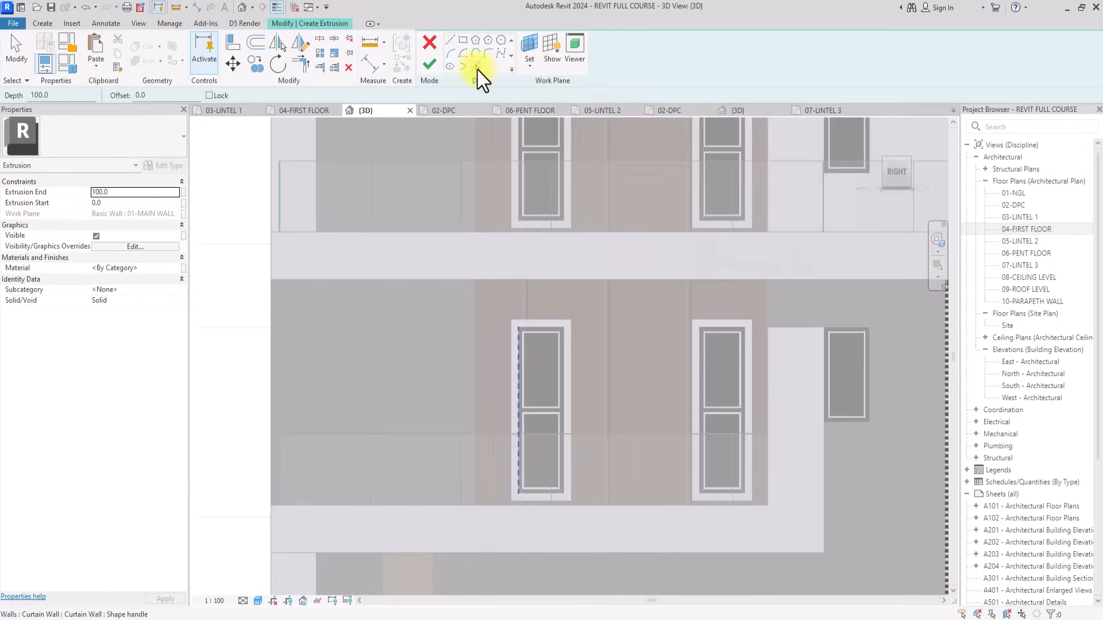
middle_drag(477, 70, 480, 123)
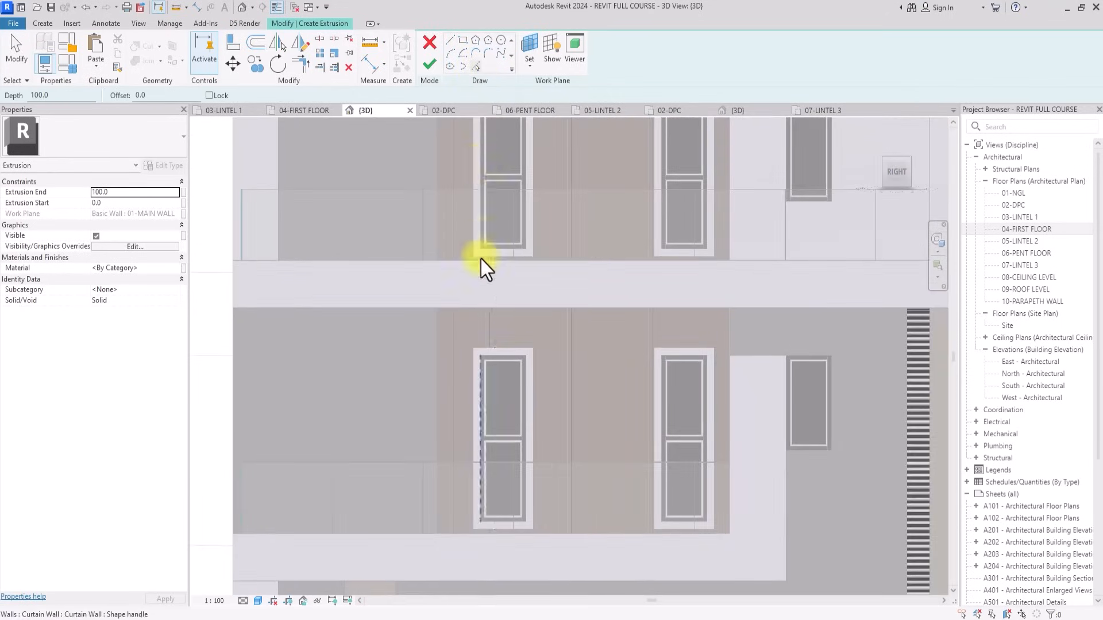
scroll(487, 362, up, 2)
click(481, 377)
click(509, 351)
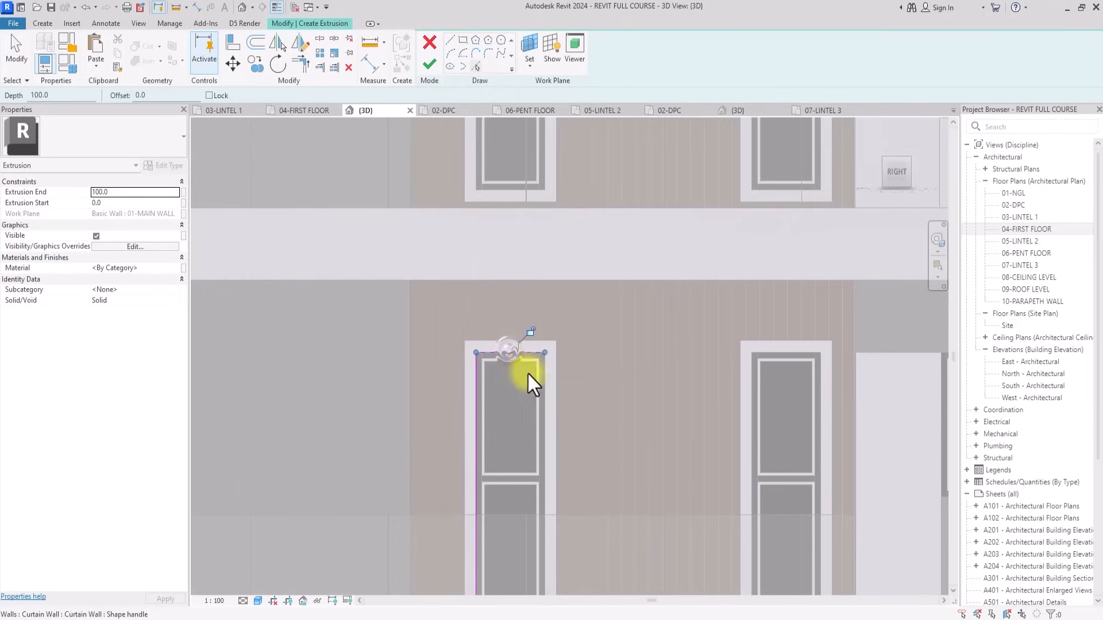
click(543, 392)
middle_drag(560, 603, 522, 426)
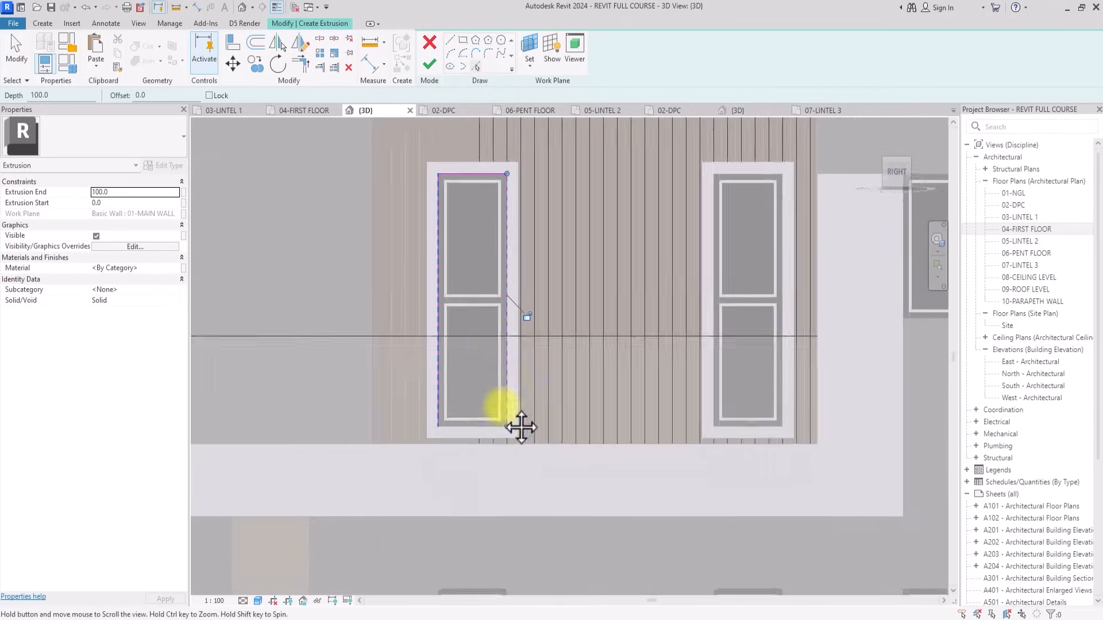
click(454, 427)
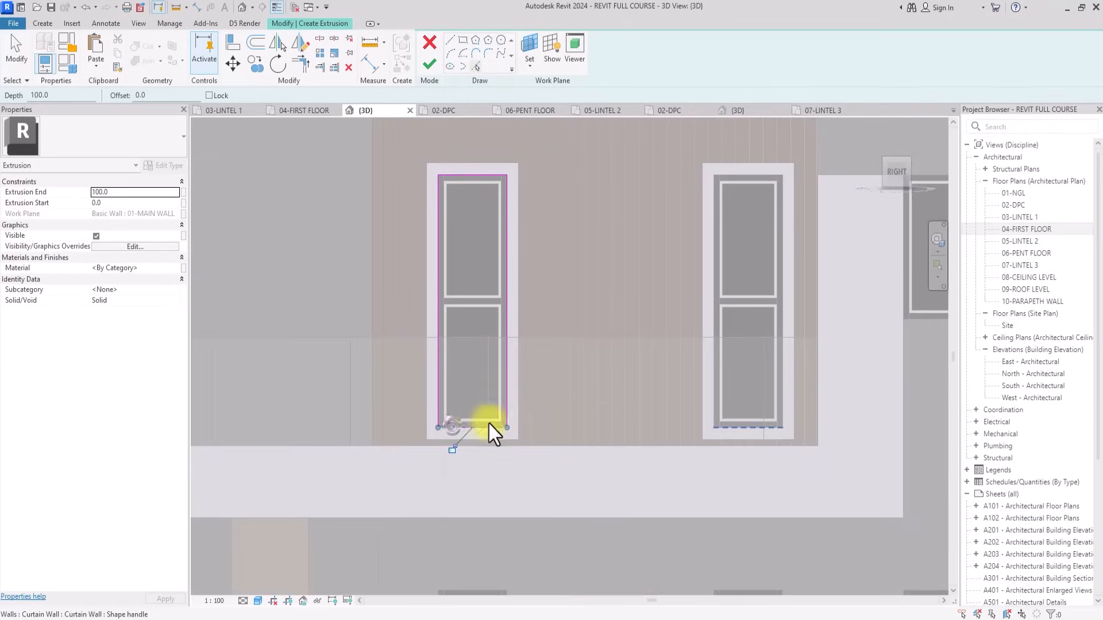
Pick the right first-floor balcony window's edges and the surrounding cladding cutout edges as inner and outer sketch loops.
click(714, 329)
click(750, 174)
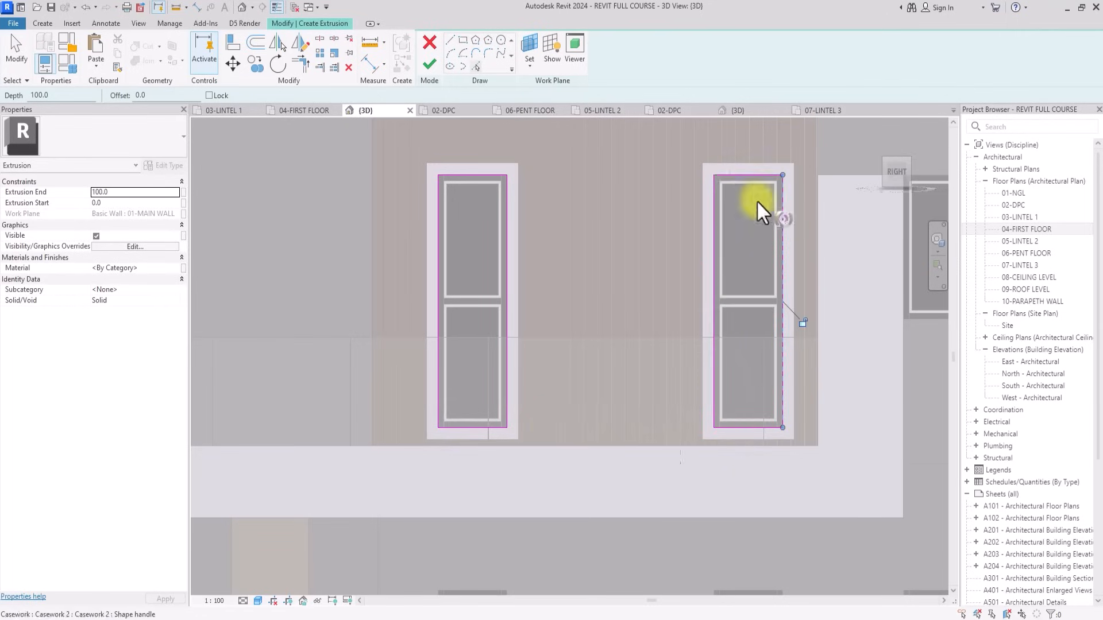
scroll(705, 167, up, 3)
click(726, 163)
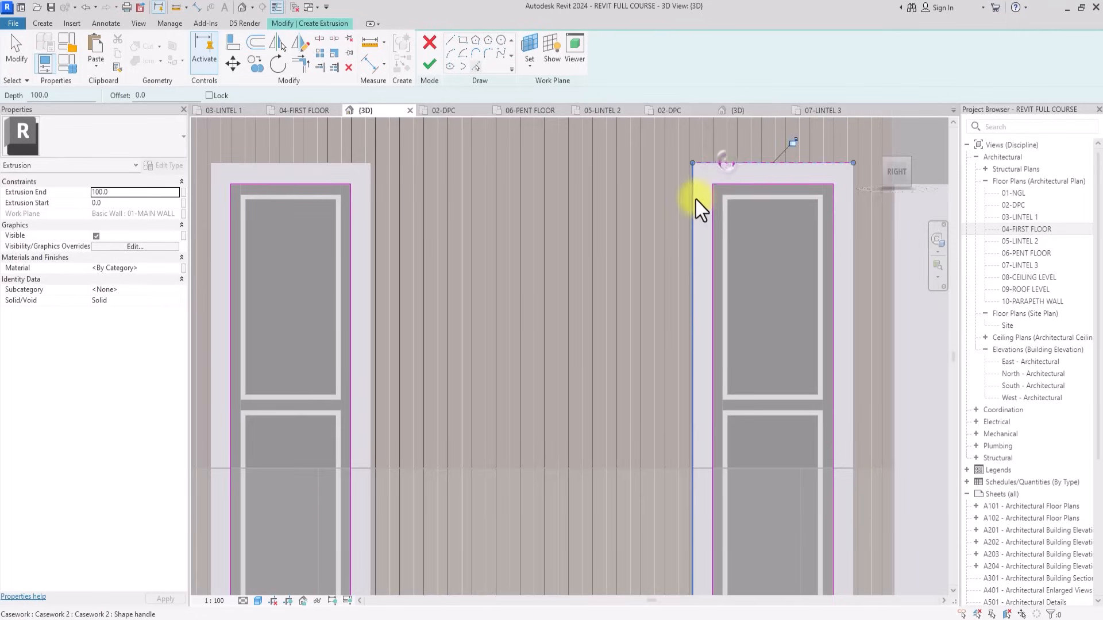
click(849, 214)
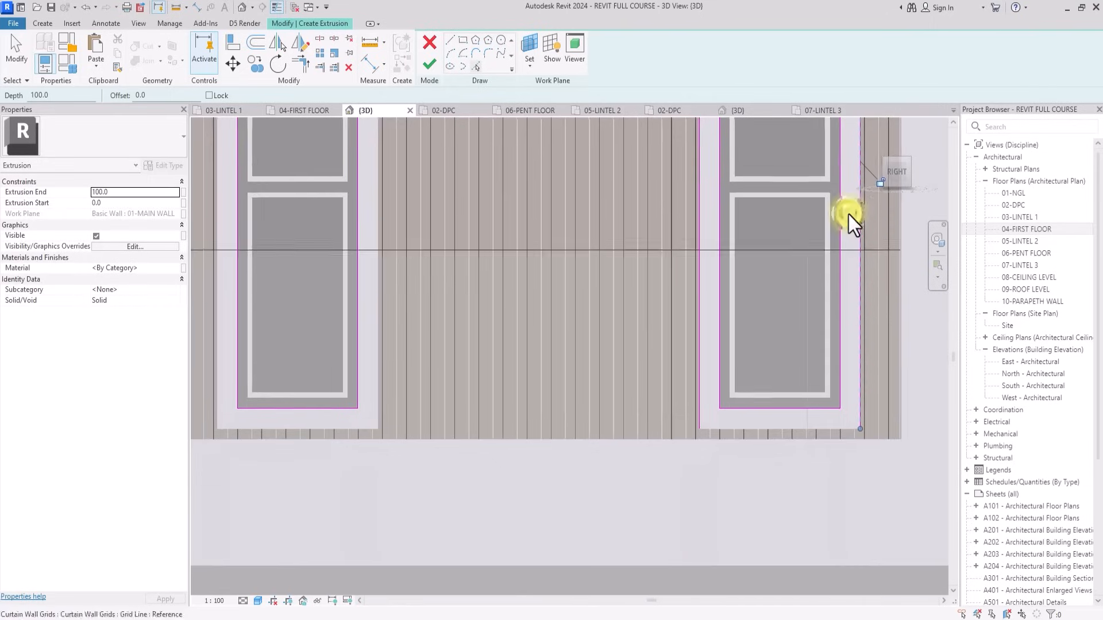
click(710, 430)
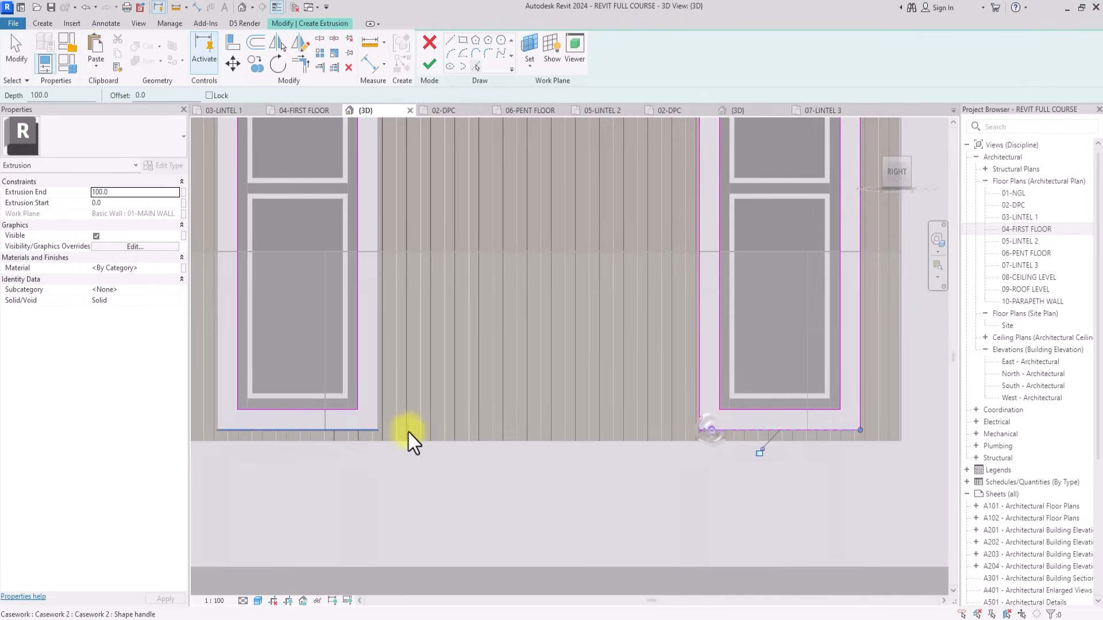
Pick the cladding cutout edges around the left first-floor balcony window as its outer sketch loop.
middle_drag(236, 424, 364, 279)
click(370, 213)
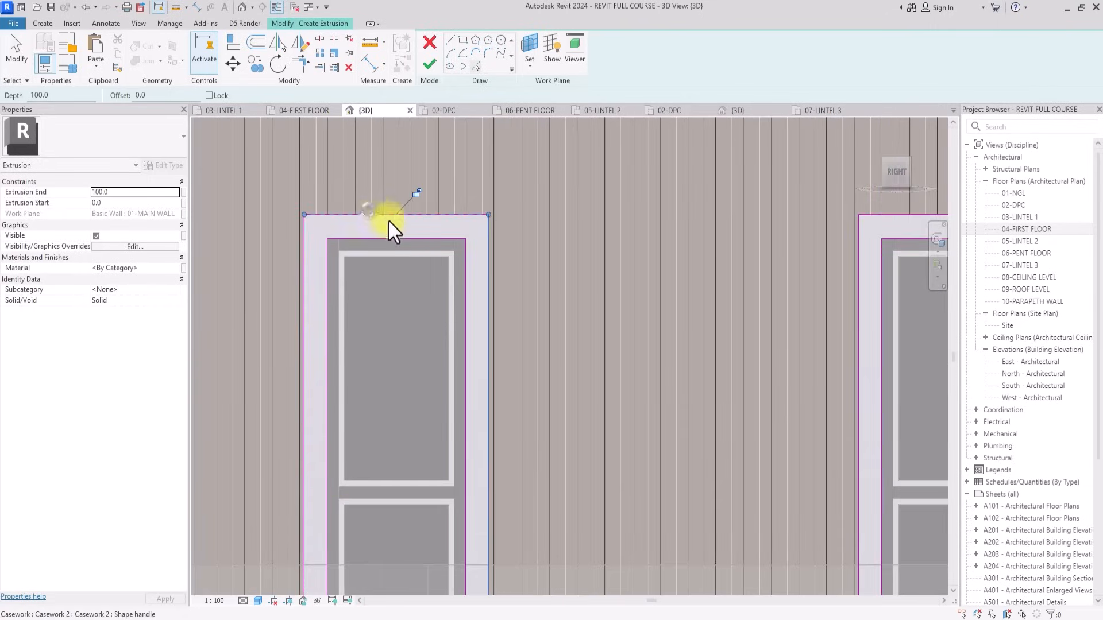
click(487, 250)
Pick the four edges of each of the two upper-floor balcony windows as inner sketch loops.
scroll(487, 251, down, 3)
middle_drag(507, 272, 435, 264)
click(332, 266)
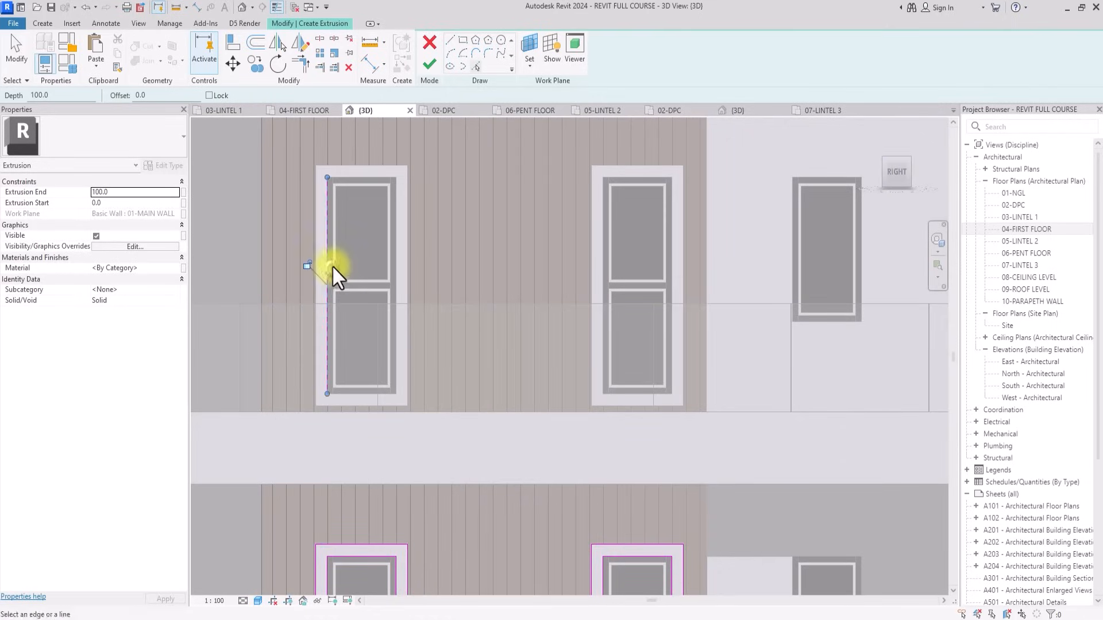
click(370, 178)
click(395, 218)
click(361, 395)
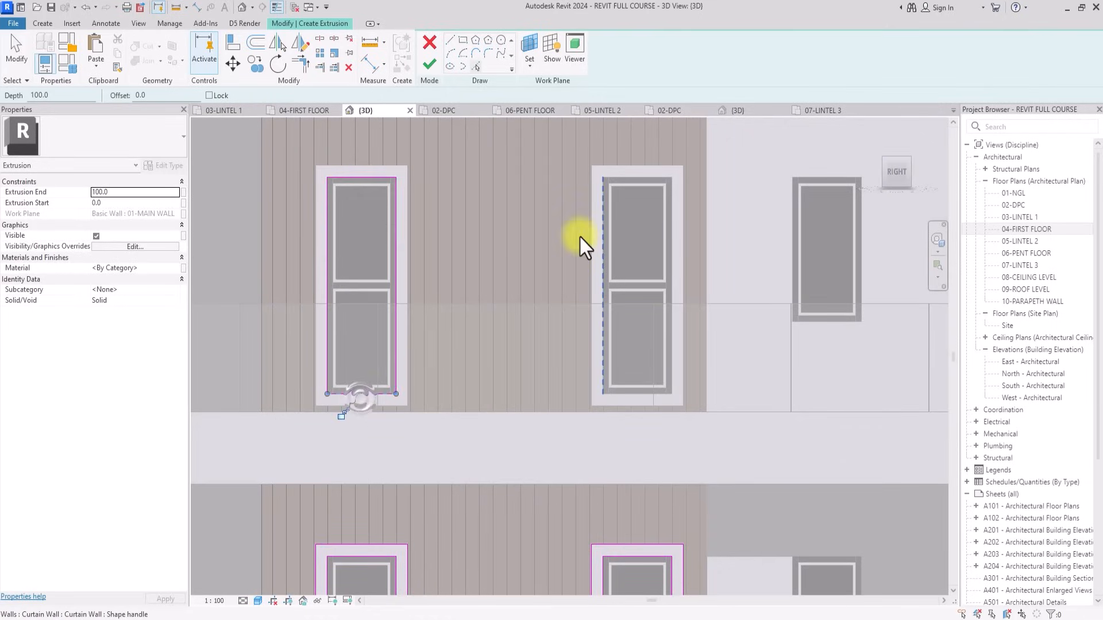
click(602, 219)
click(644, 180)
click(668, 226)
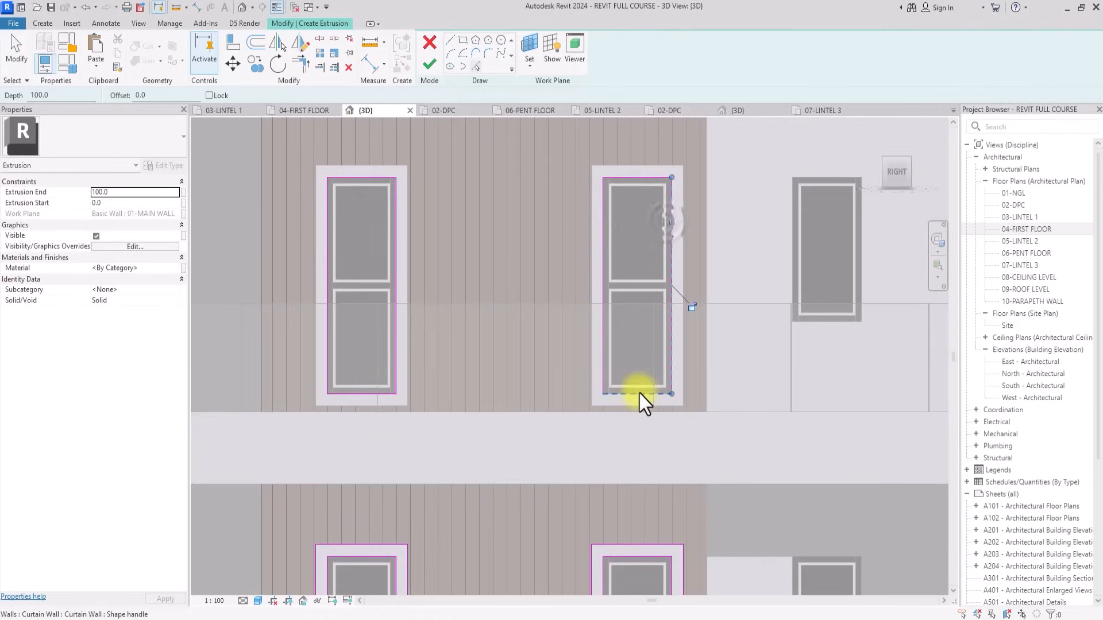
click(640, 394)
Pick the cladding cutout edges around the right upper-floor balcony window as its outer sketch loop.
scroll(685, 260, up, 3)
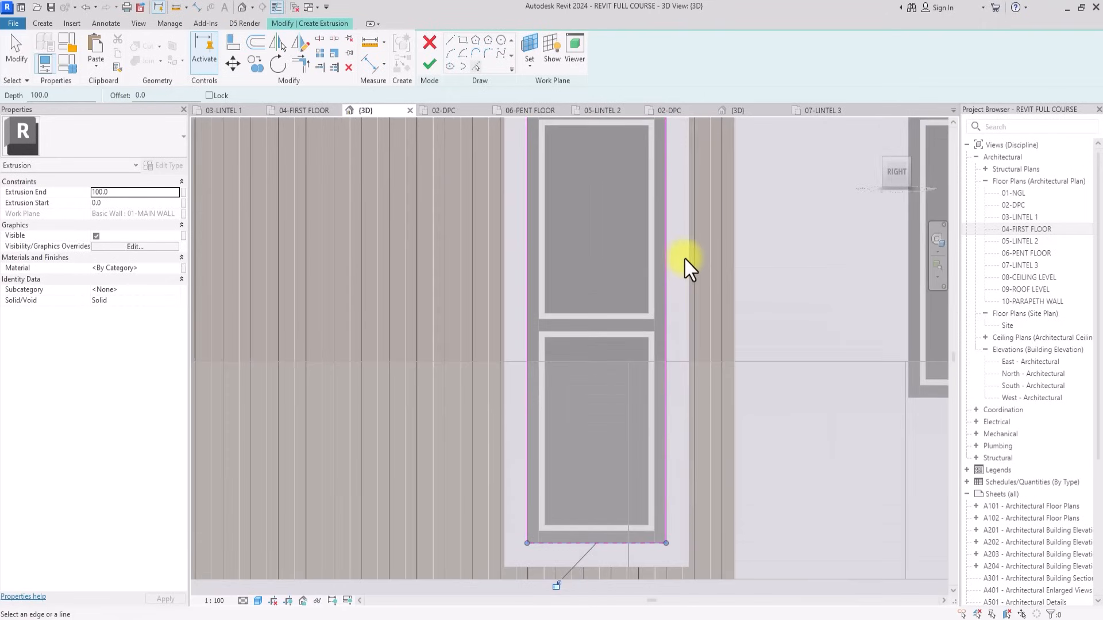
click(685, 260)
click(508, 287)
middle_drag(507, 287, 505, 458)
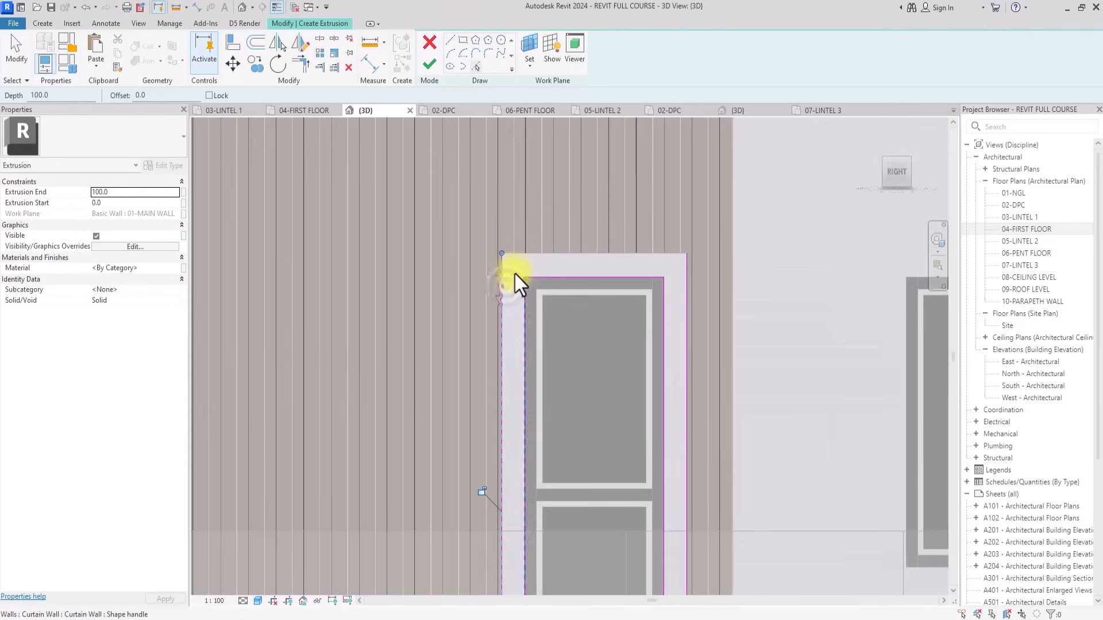
click(528, 252)
scroll(528, 253, down, 3)
middle_drag(532, 422, 526, 302)
scroll(526, 448, up, 2)
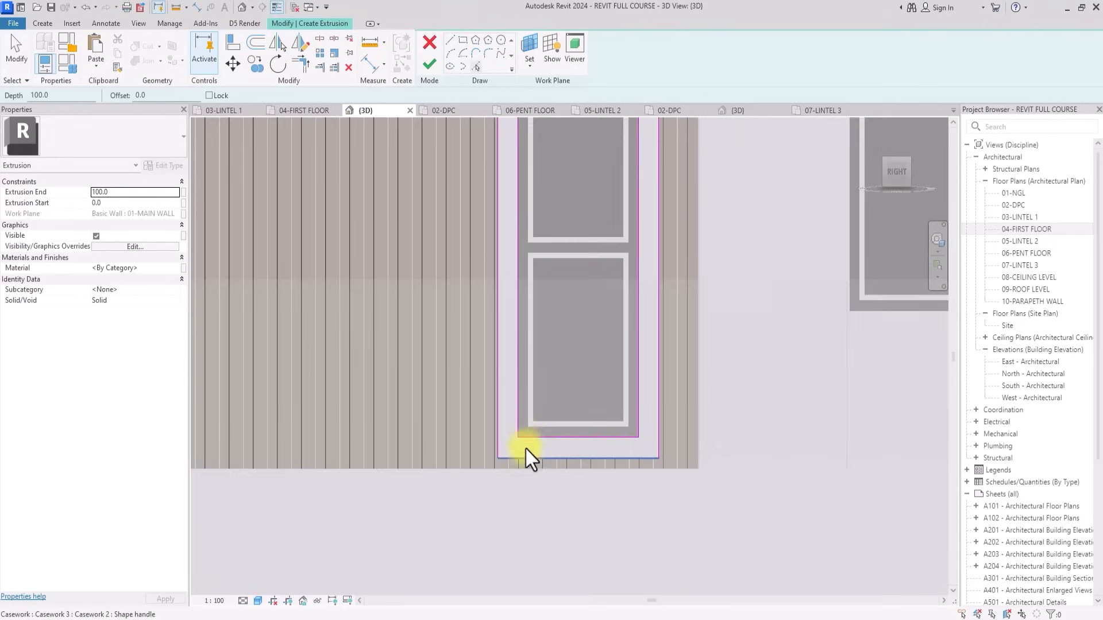
middle_drag(526, 457, 433, 455)
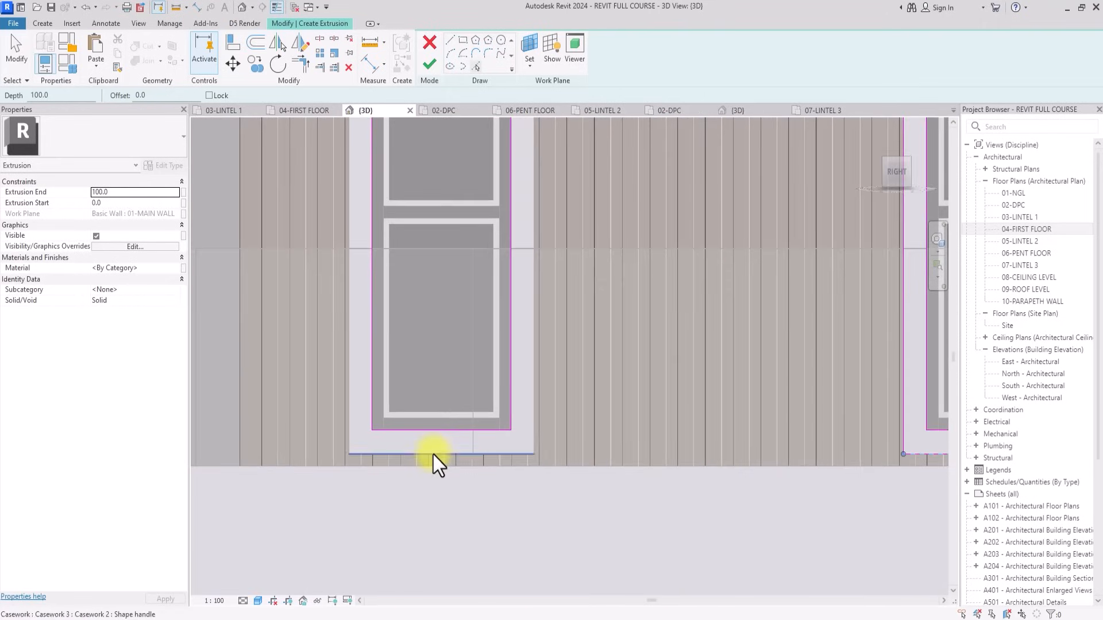
Pick the four cladding cutout edges around the left upper-floor balcony window as its outer sketch loop.
click(433, 455)
click(351, 386)
scroll(364, 379, down, 3)
scroll(381, 231, up, 3)
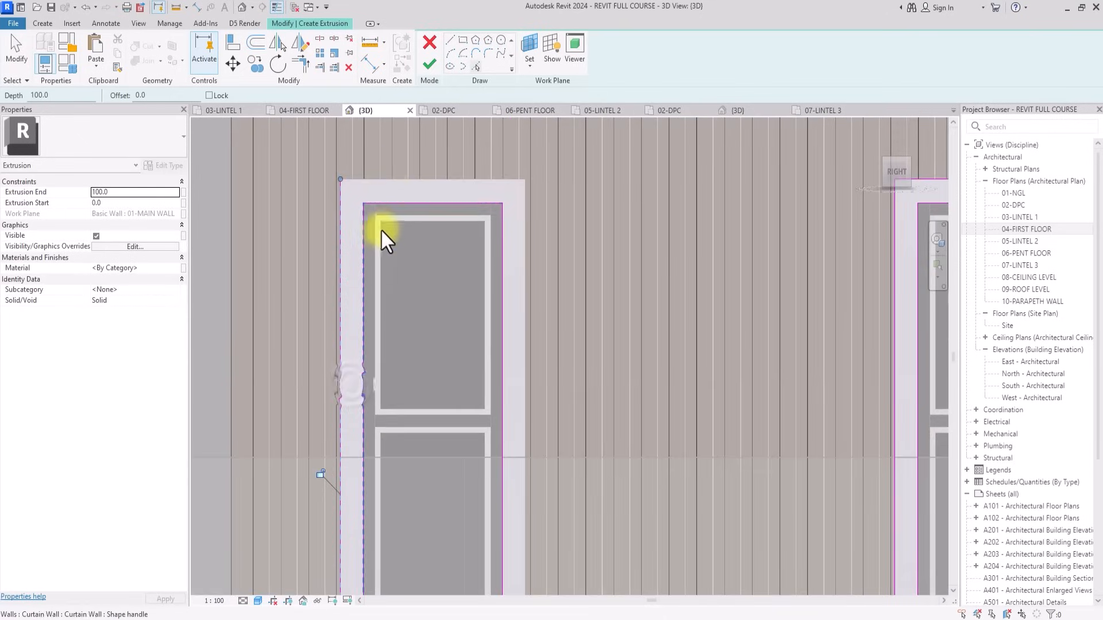
click(387, 180)
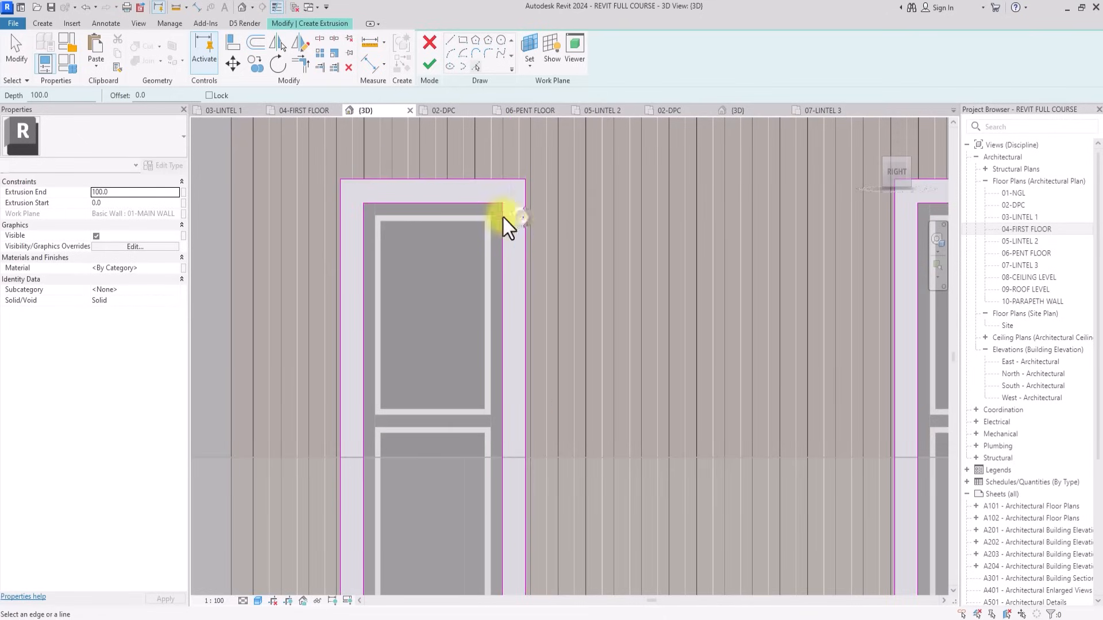
click(525, 221)
Set the extrusion end to 75 and assign the MY WHITE PLASTER material to the extrusion.
click(101, 192)
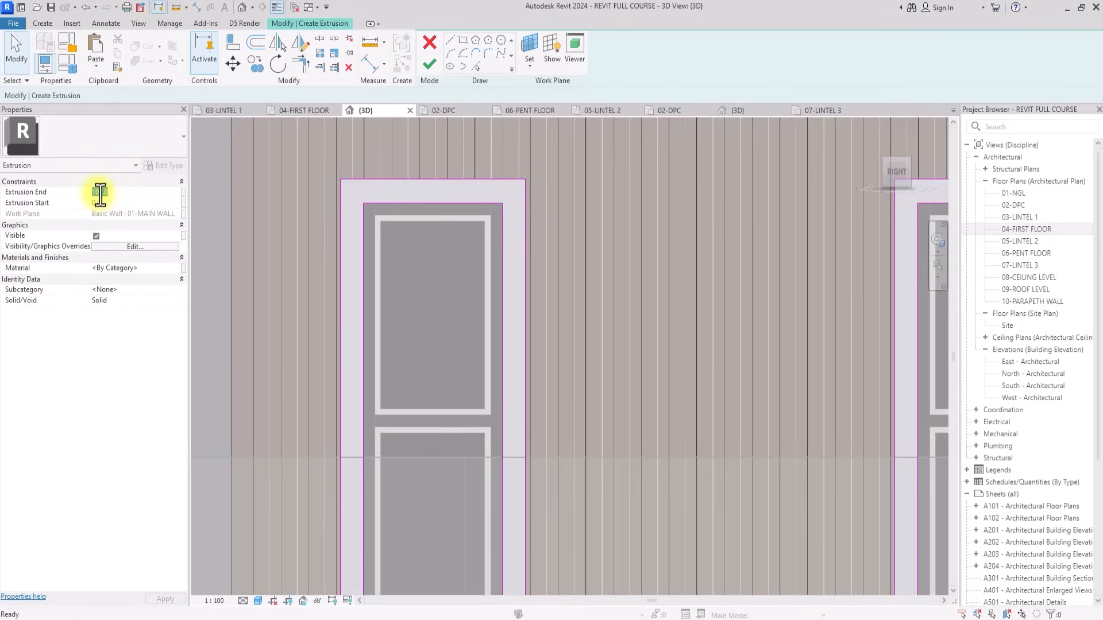
text(75)
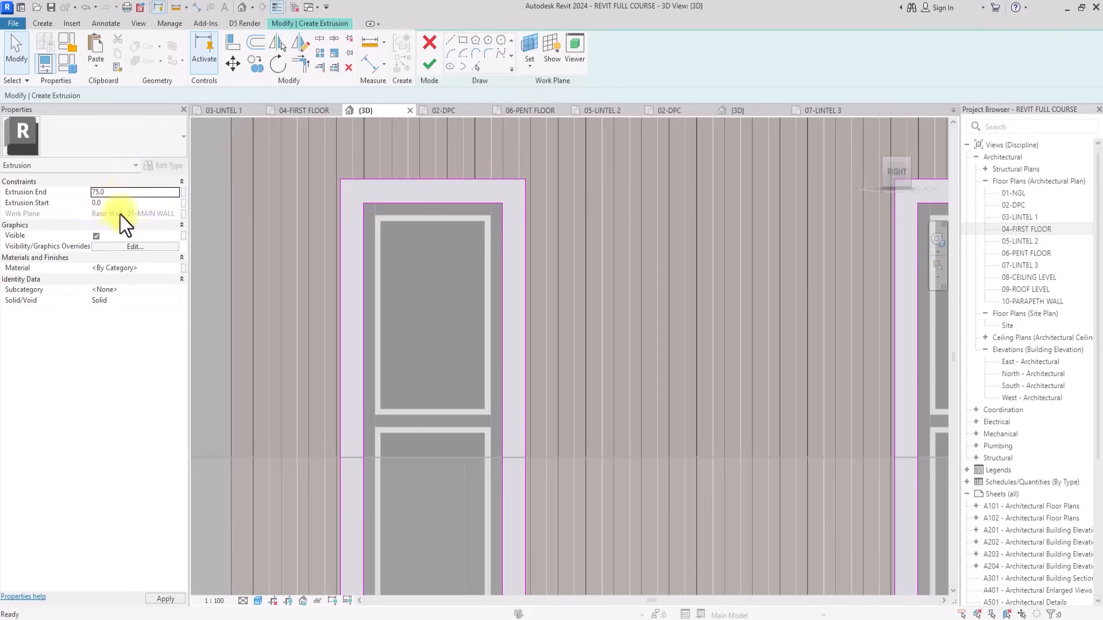
click(174, 258)
click(174, 259)
click(174, 270)
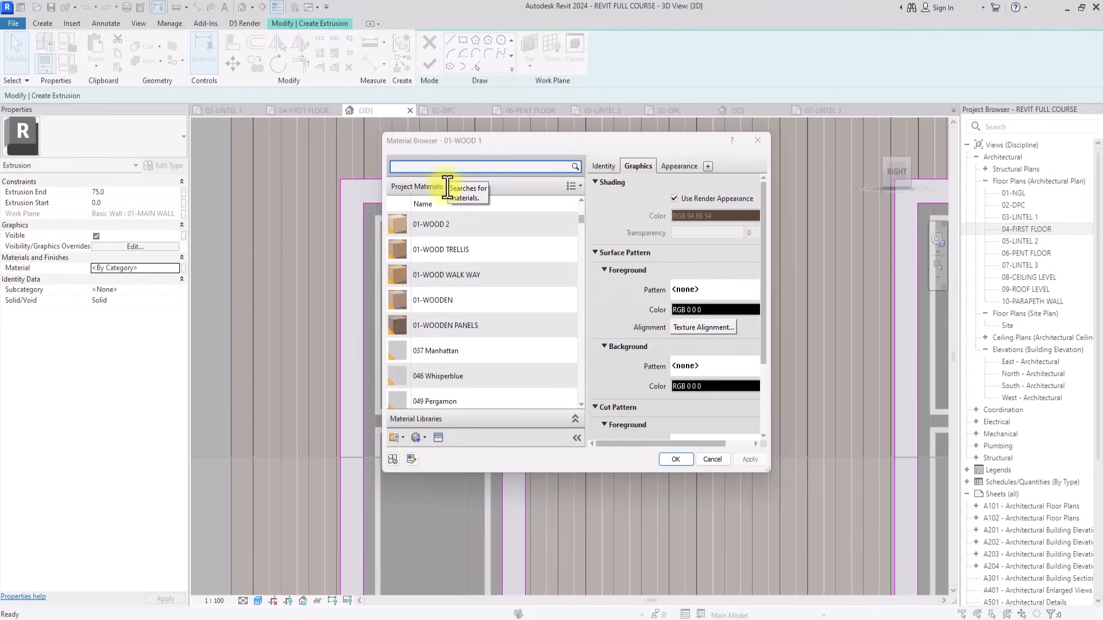
text(PLASTER)
key(Return)
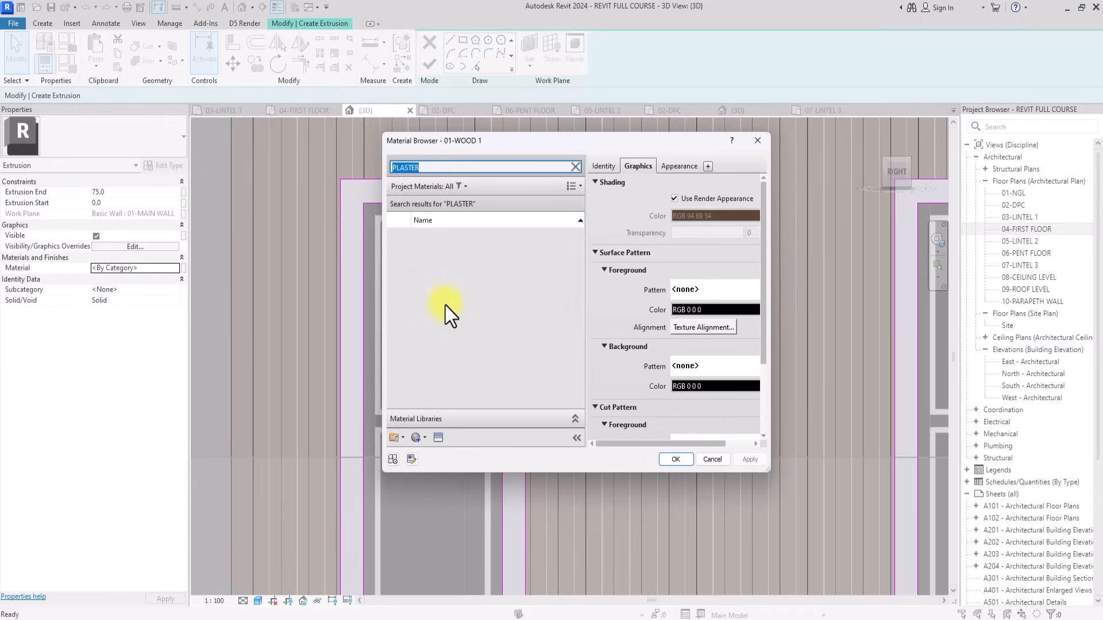
scroll(453, 319, down, 4)
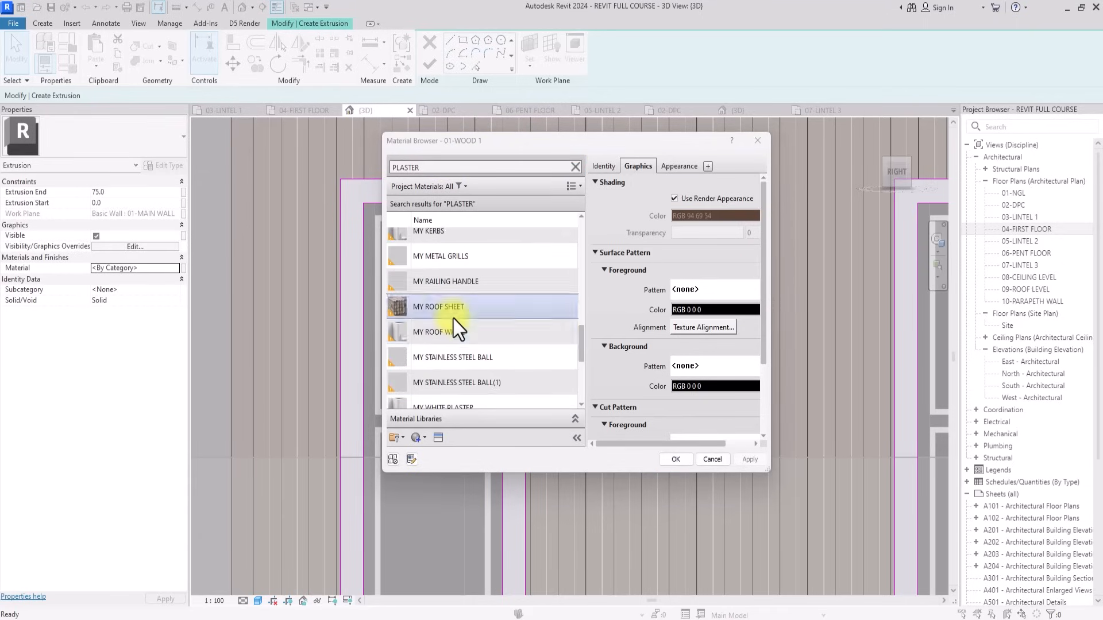
scroll(459, 316, down, 3)
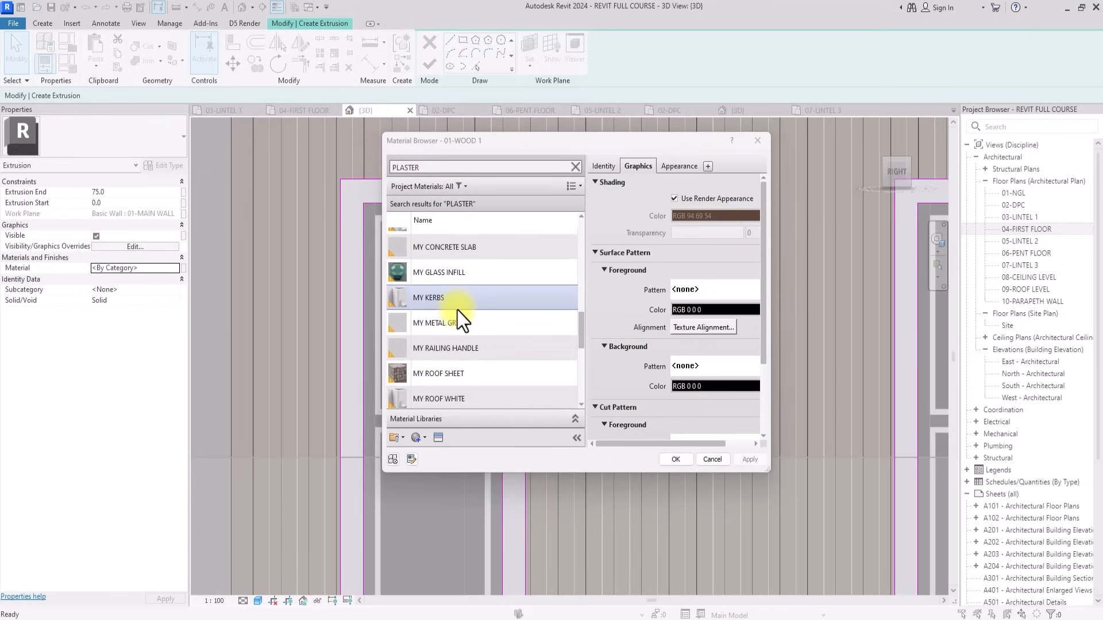
click(457, 341)
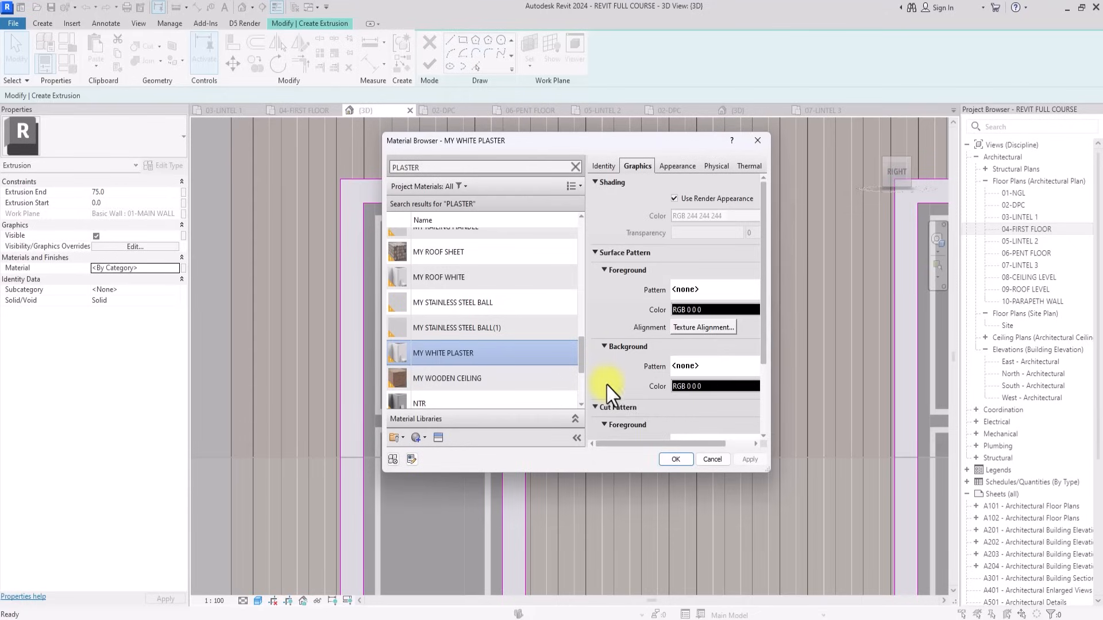
click(673, 459)
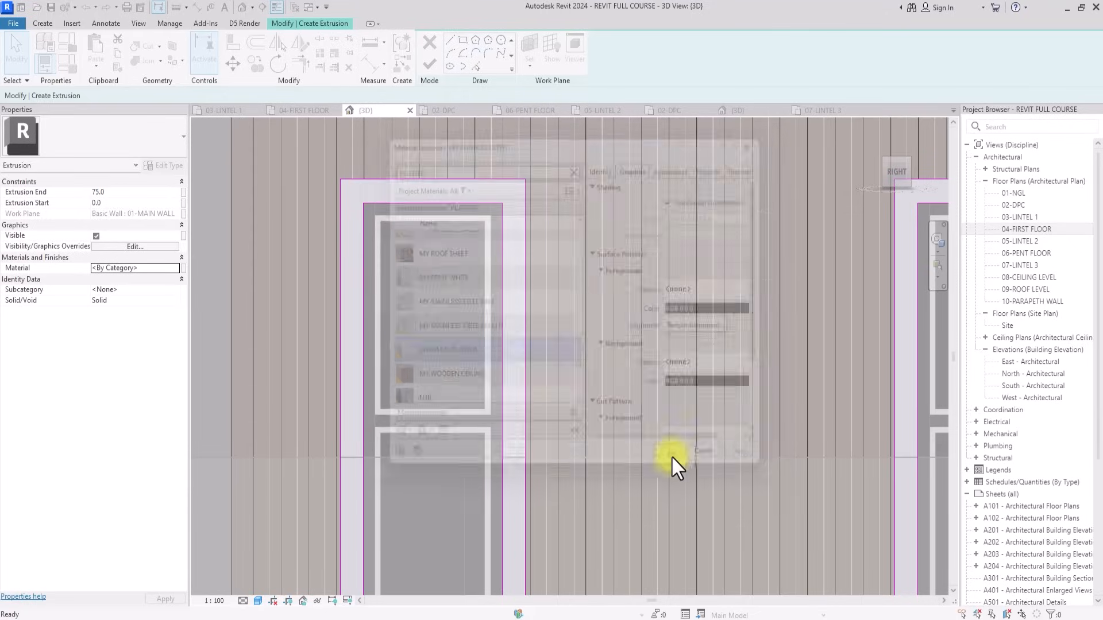
Finish the window-surround extrusion sketch and complete the in-place casework model.
click(430, 70)
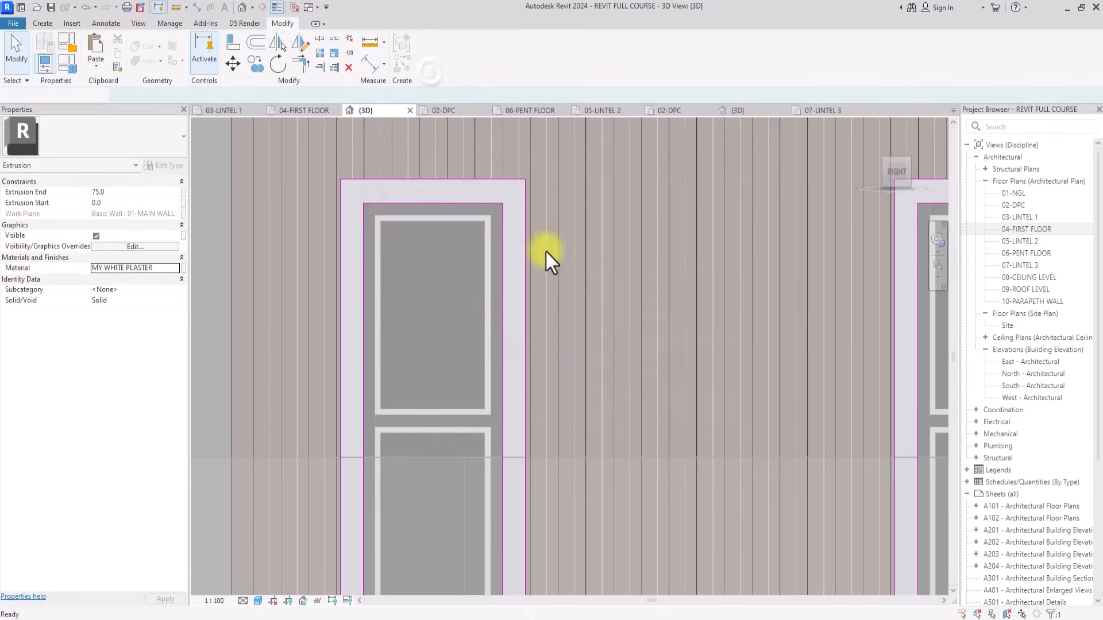
scroll(596, 329, down, 3)
scroll(597, 329, down, 4)
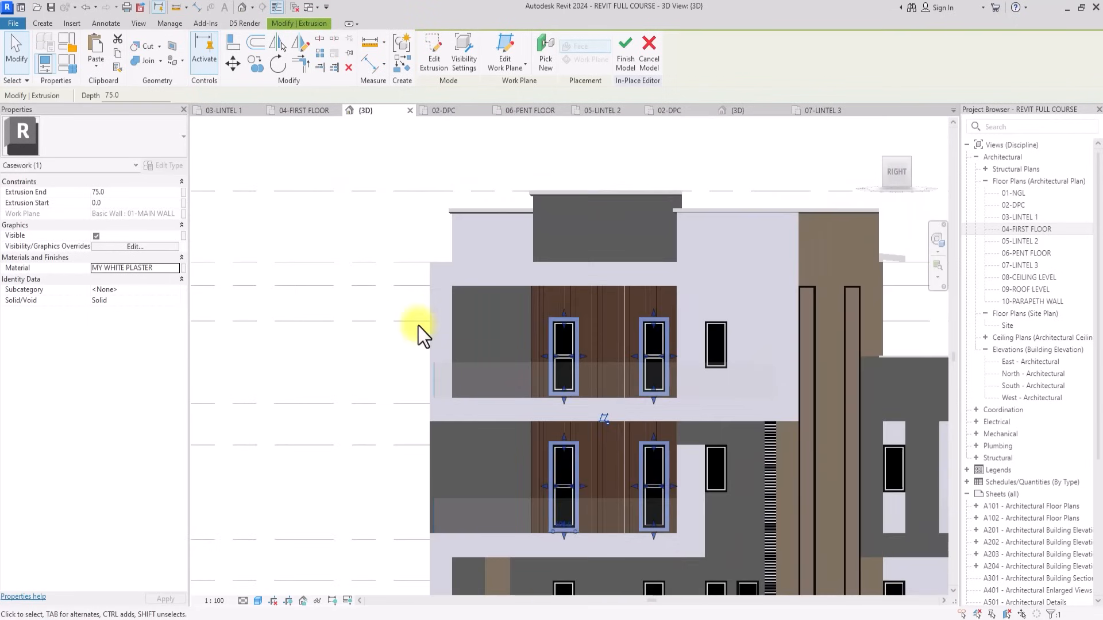
click(418, 326)
drag(887, 173, 927, 236)
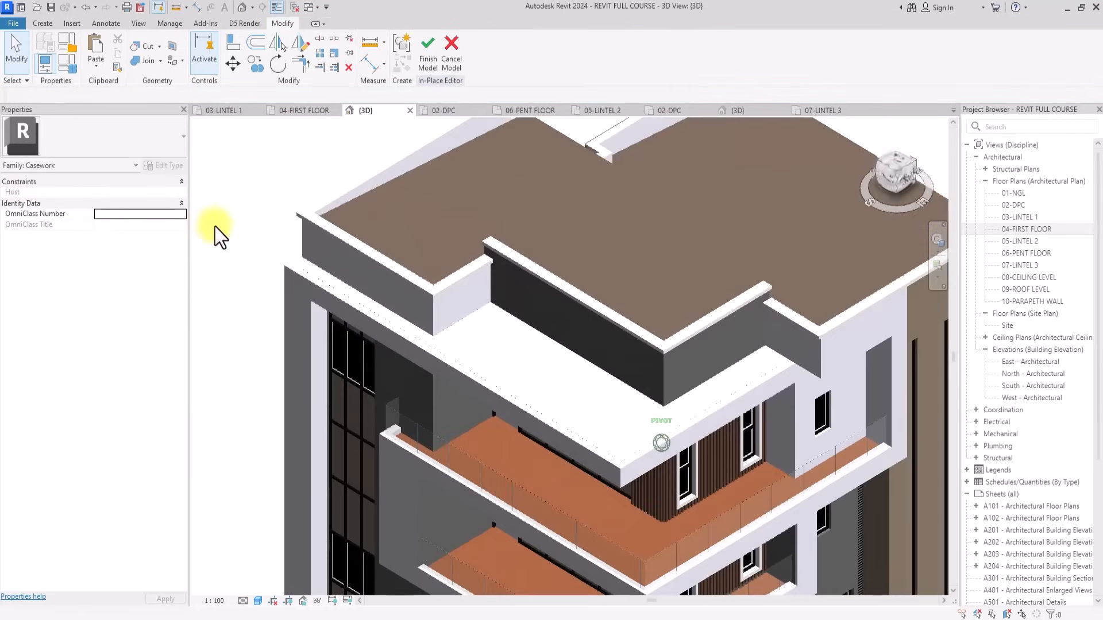
click(435, 55)
key(z)
key(f)
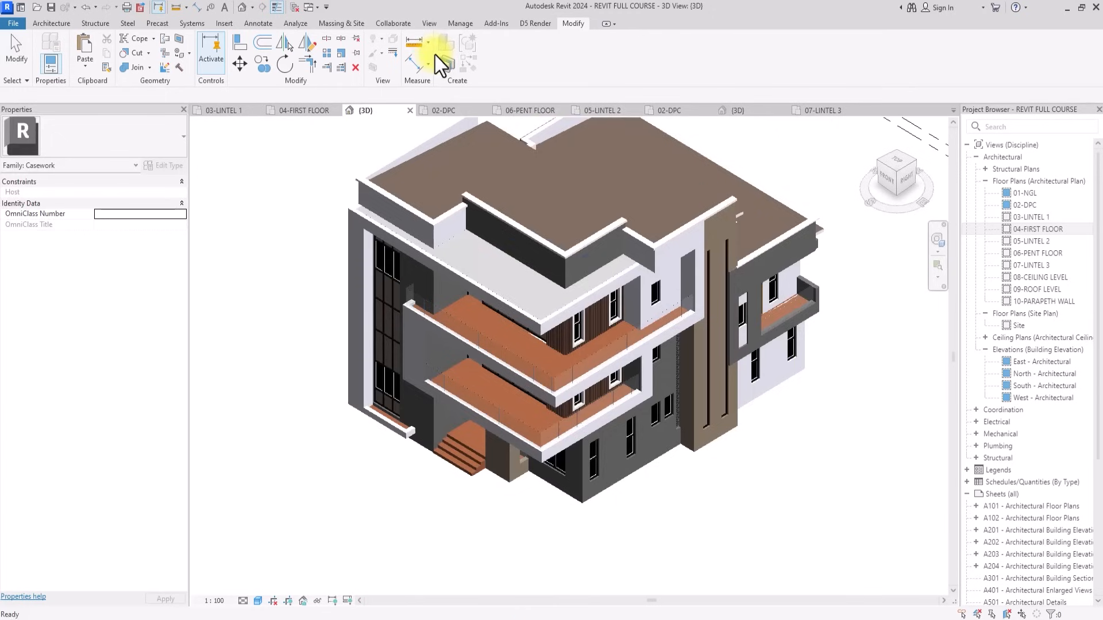
drag(897, 172, 903, 508)
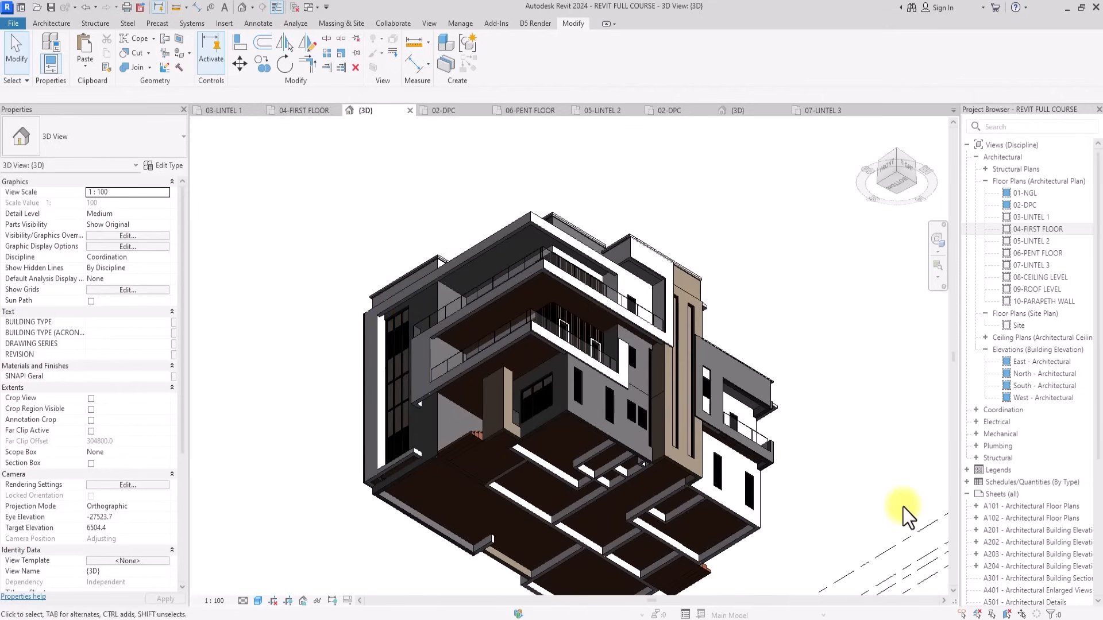
Start an in-place model in the Ceilings category and accept its default name.
click(64, 24)
click(146, 67)
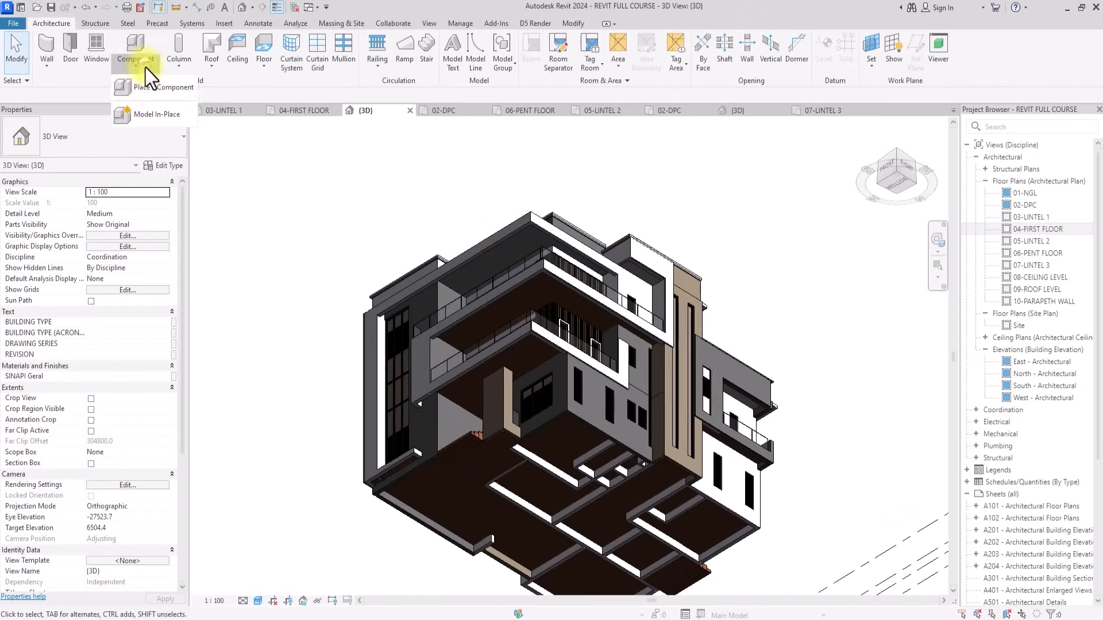
click(160, 114)
scroll(500, 273, down, 2)
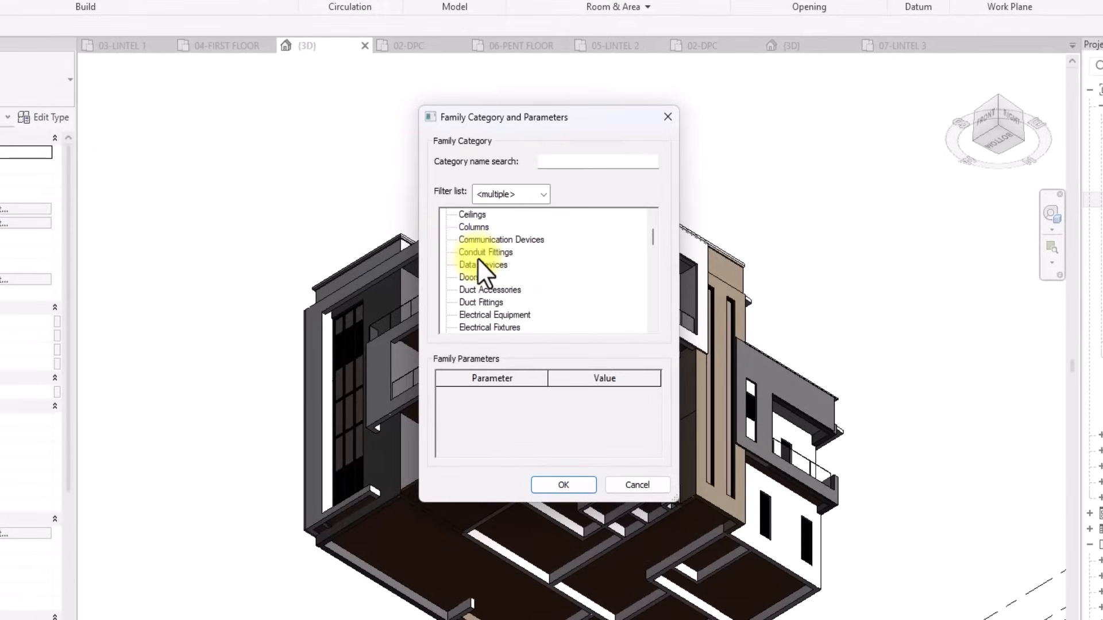
scroll(478, 257, down, 2)
scroll(477, 257, up, 3)
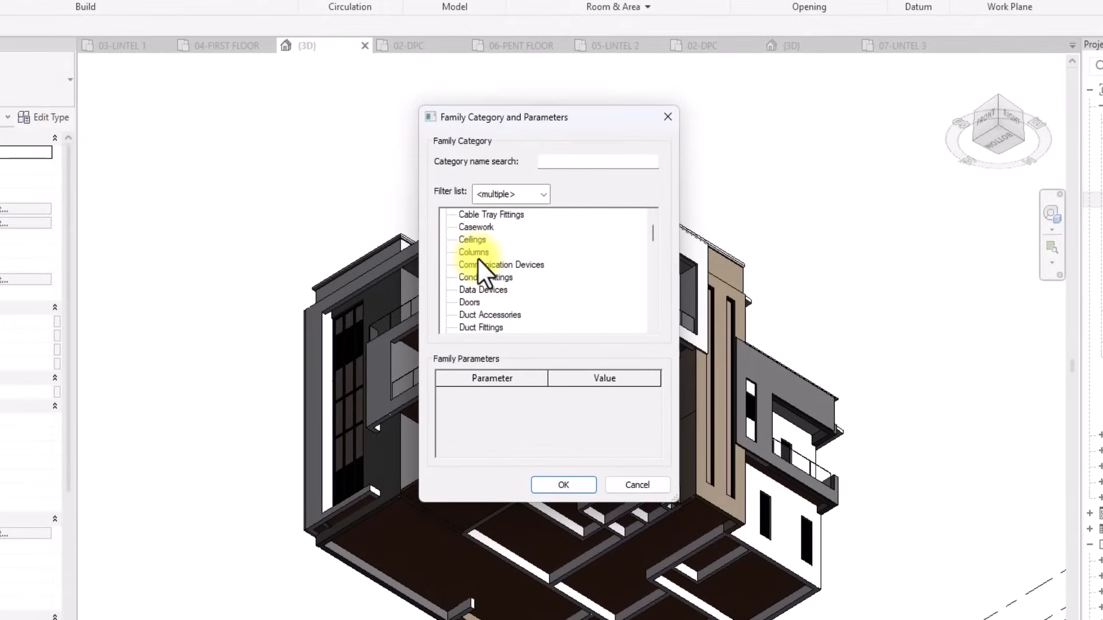
scroll(477, 258, up, 1)
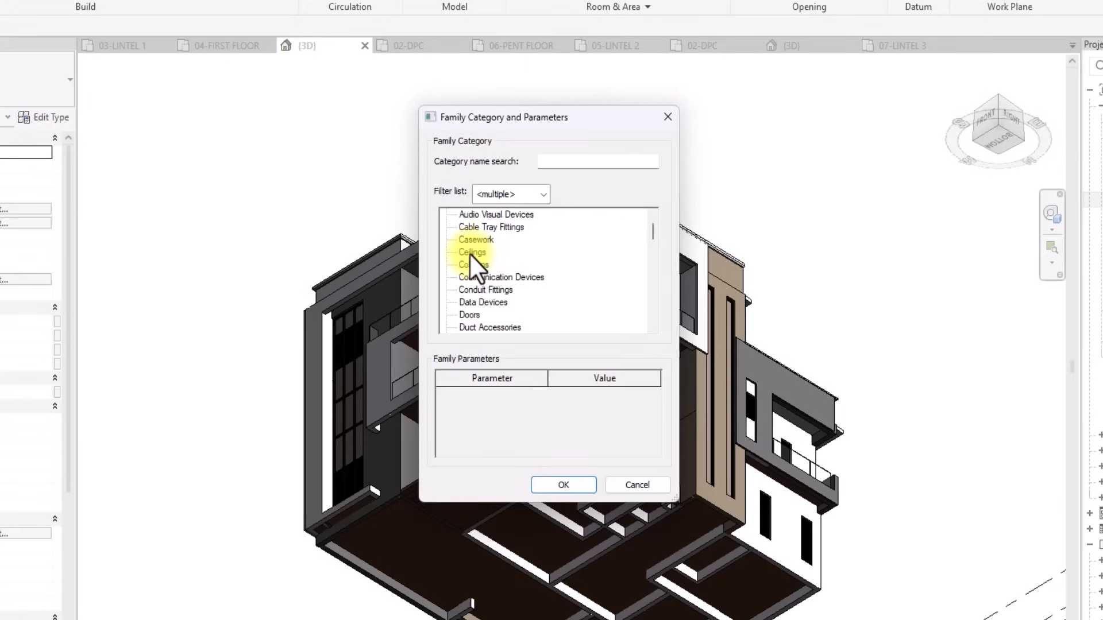
click(468, 253)
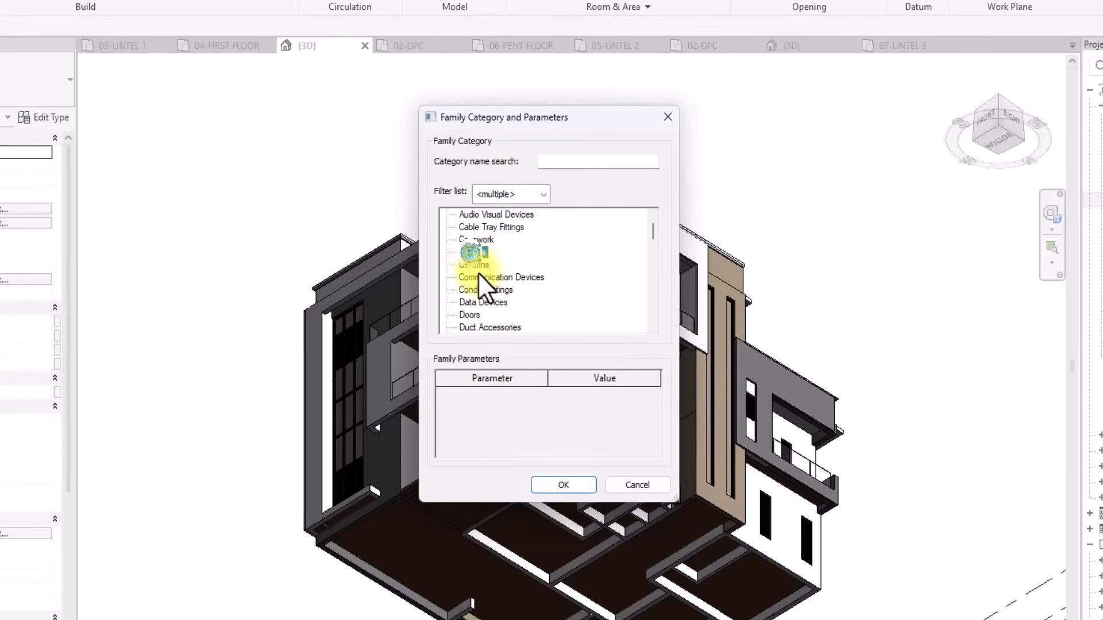
click(577, 488)
click(536, 341)
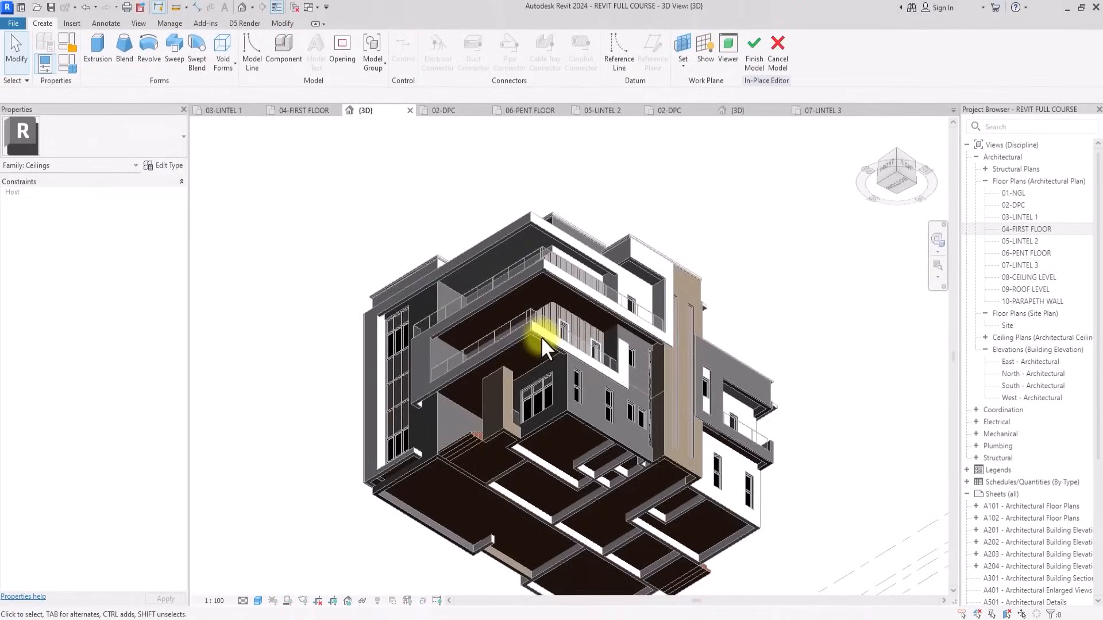
Start an extrusion and set its work plane to the underside of the white wall below the lower balcony.
scroll(541, 337, down, 2)
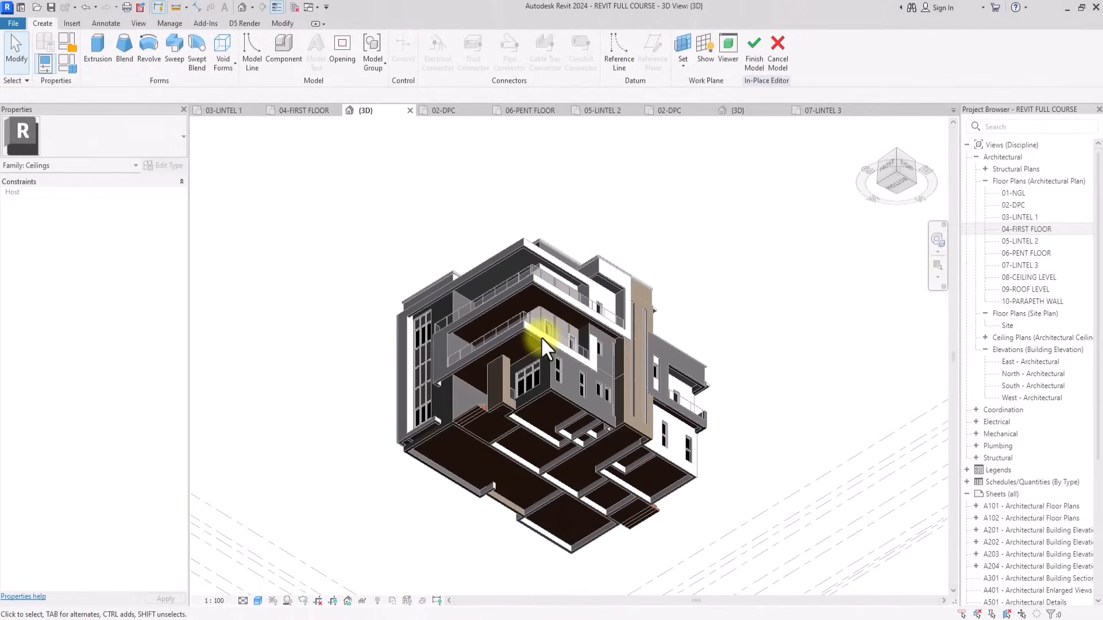
scroll(541, 337, up, 4)
scroll(542, 336, down, 3)
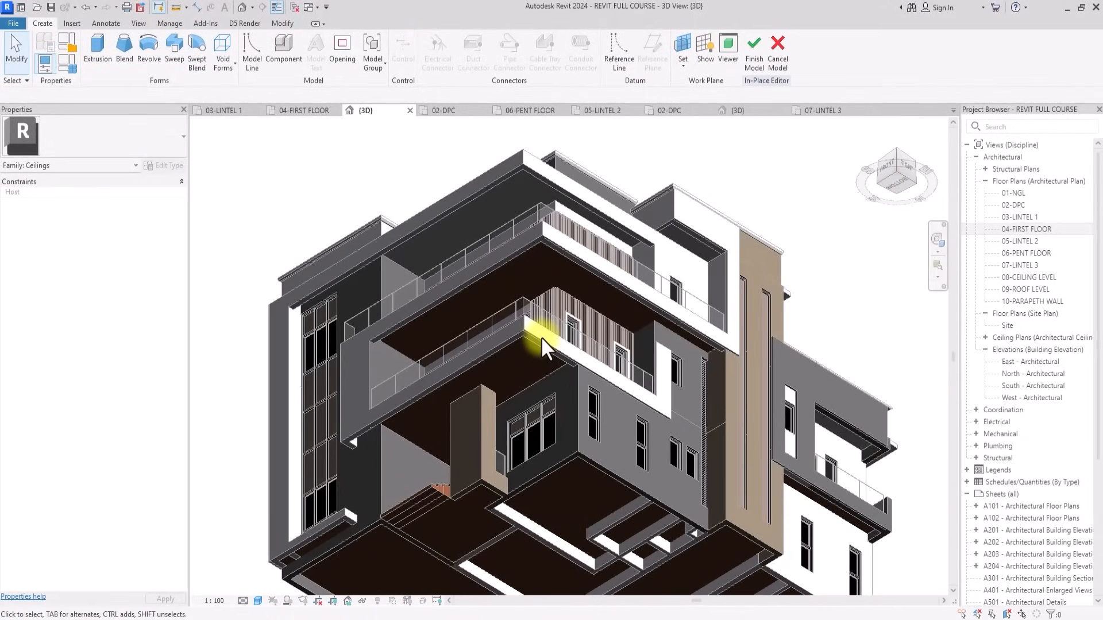
middle_drag(541, 336, 519, 362)
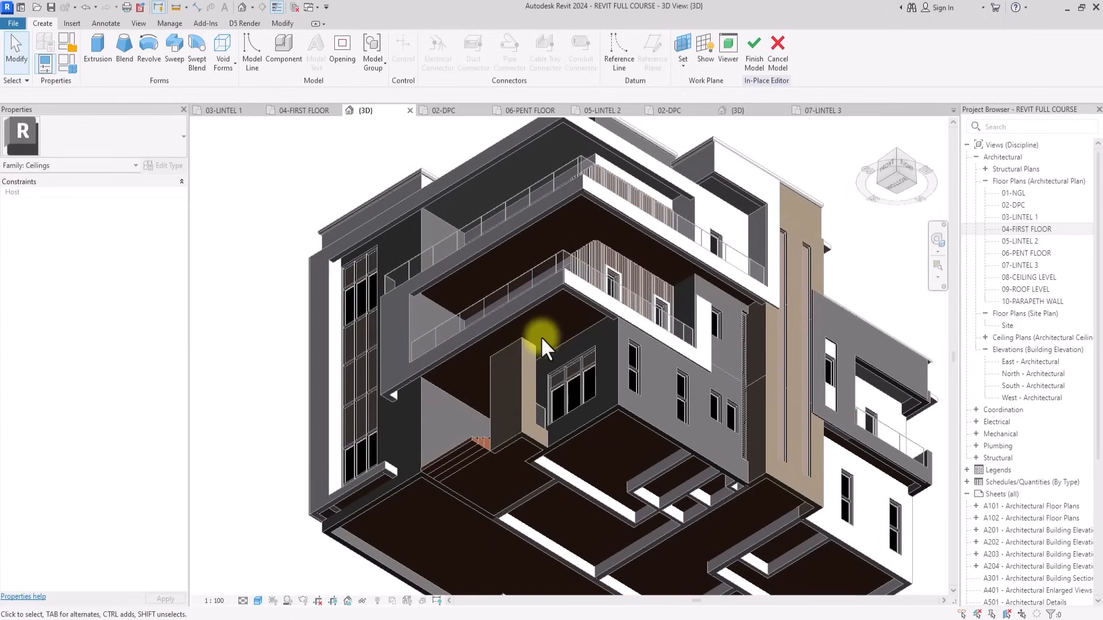
click(95, 51)
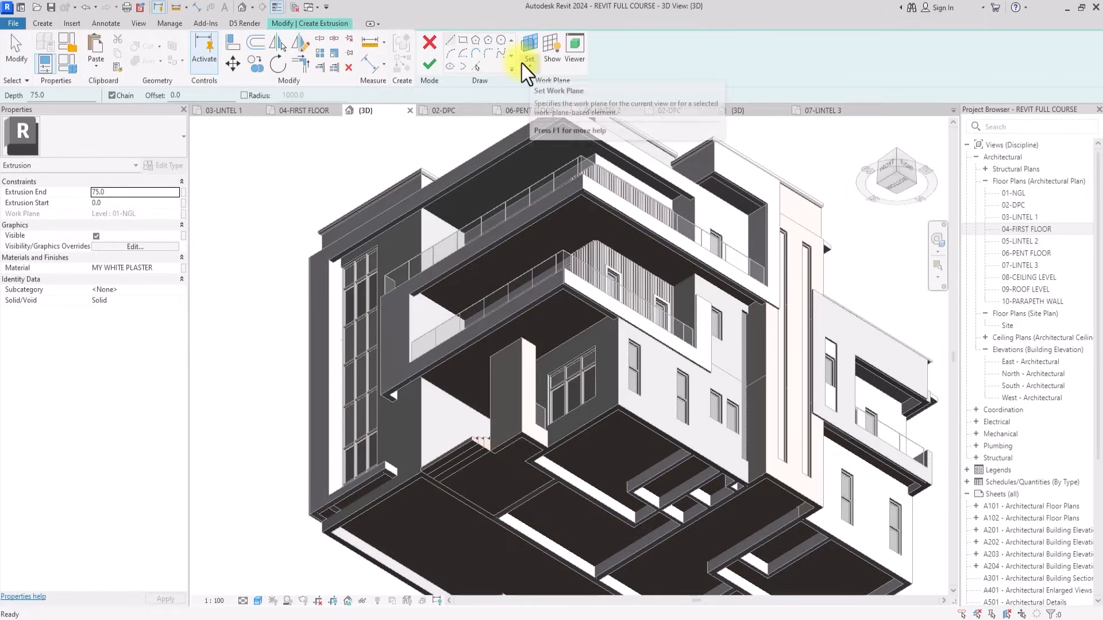
scroll(467, 247, up, 5)
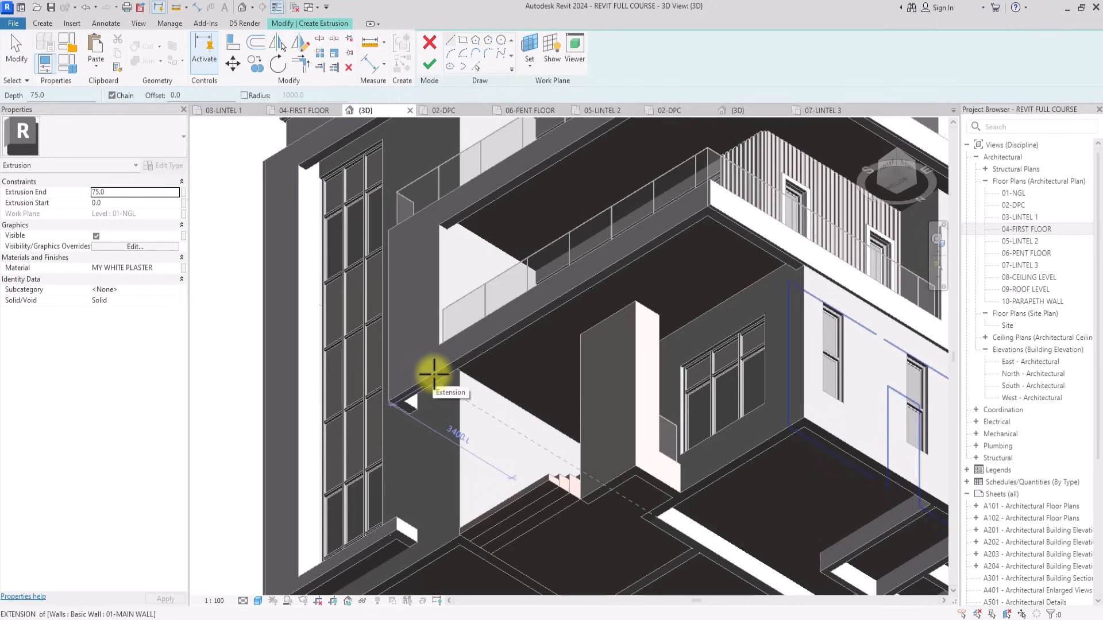
scroll(433, 375, down, 2)
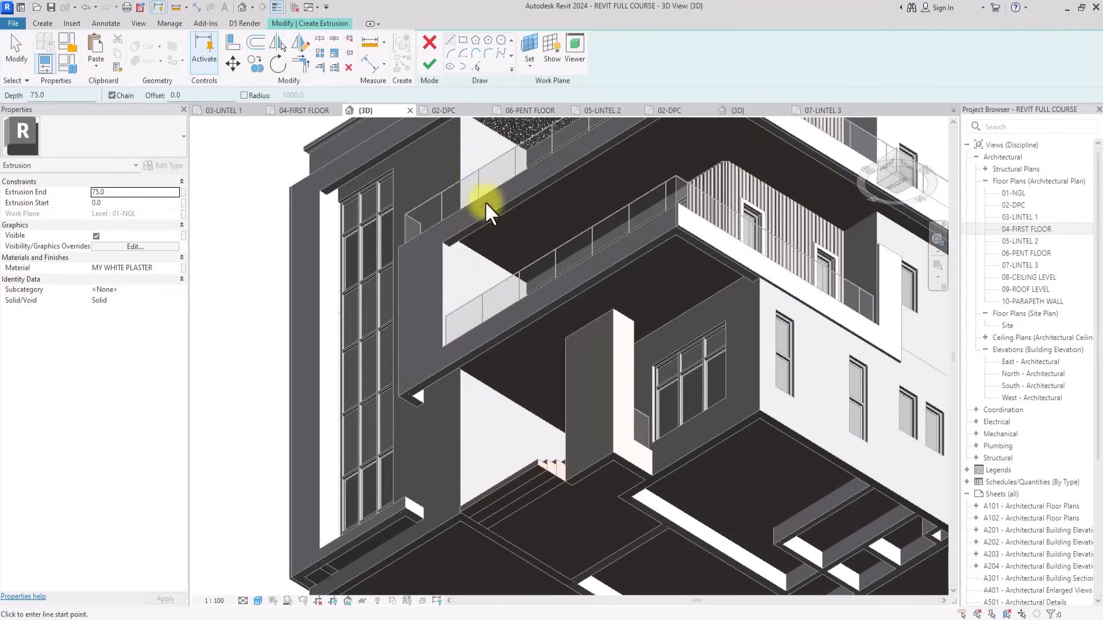
click(528, 69)
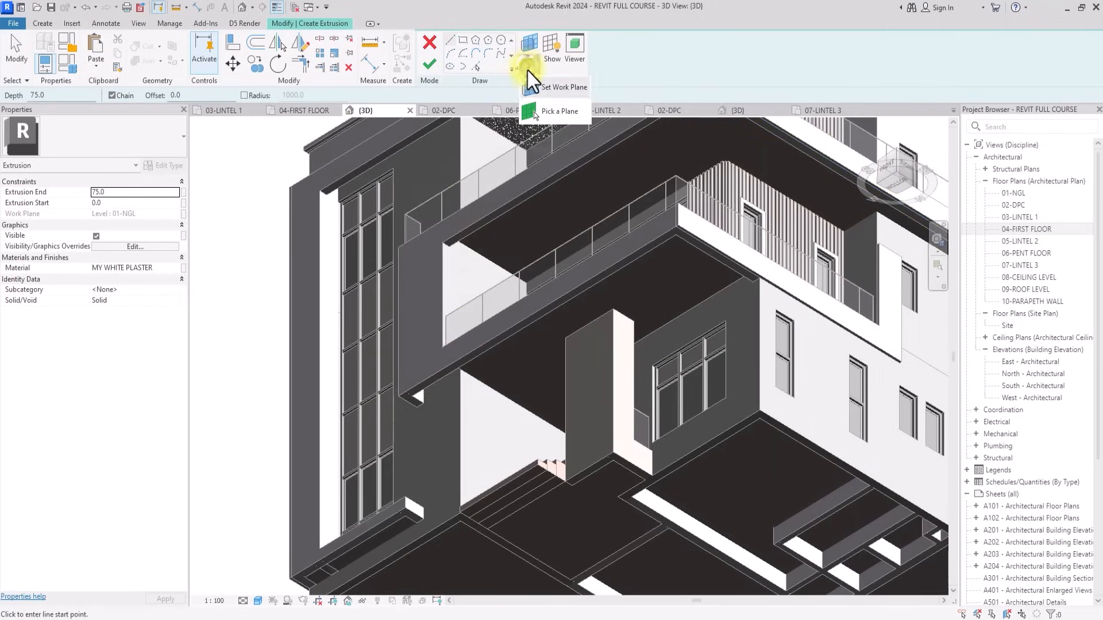
click(536, 113)
scroll(508, 236, up, 5)
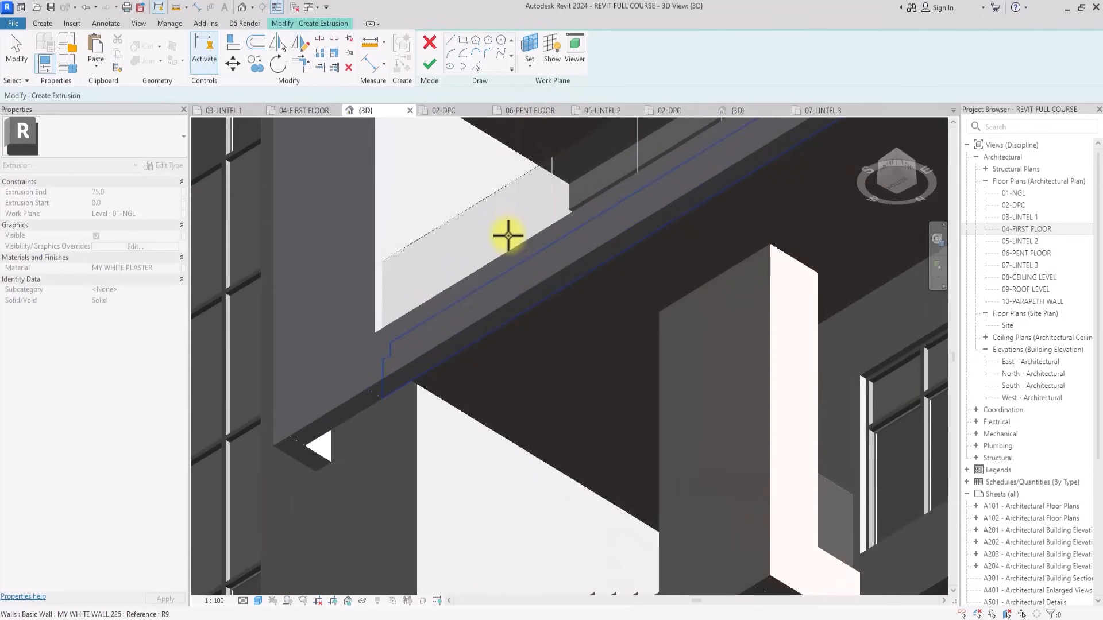
click(483, 325)
scroll(482, 328, down, 5)
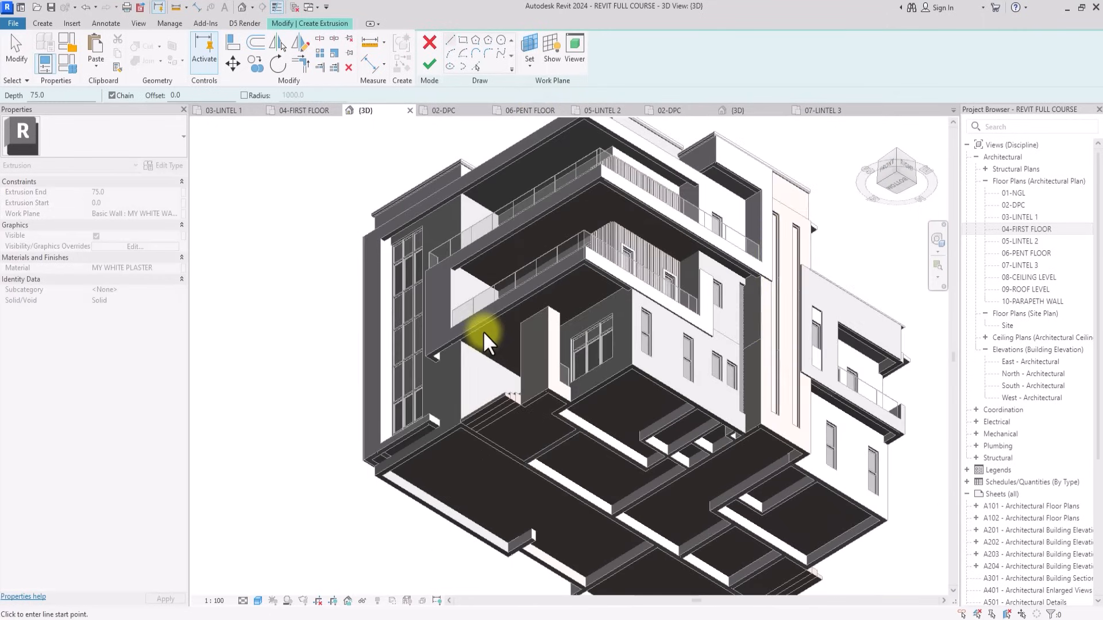
Set the extrusion end to -15 and assign the MY CEILING WHITE material to the extrusion.
double_click(118, 197)
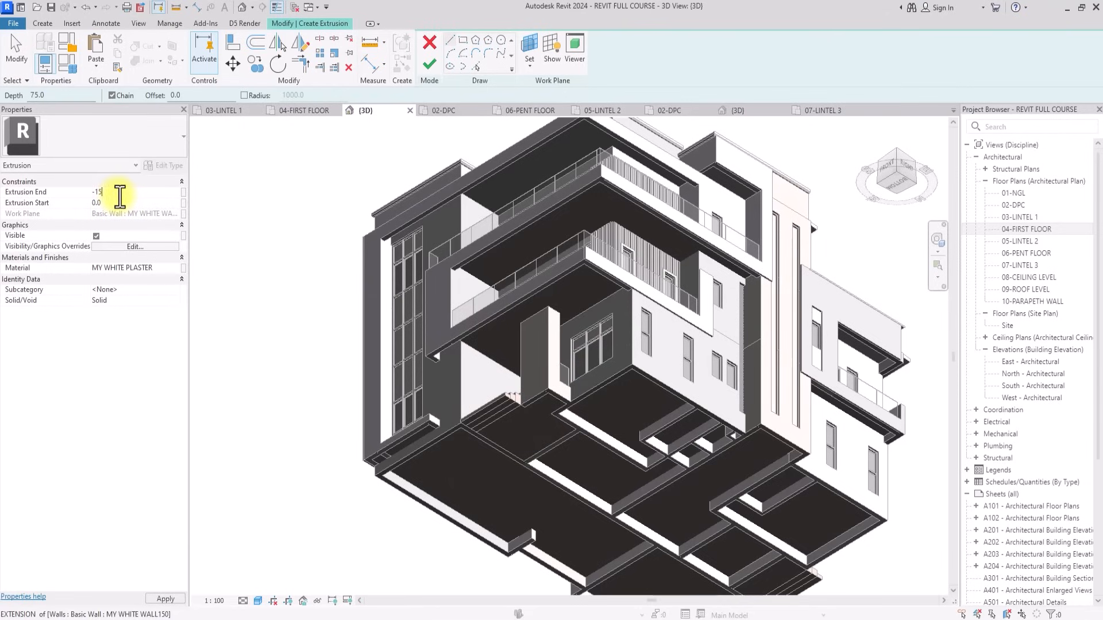
click(176, 270)
click(172, 270)
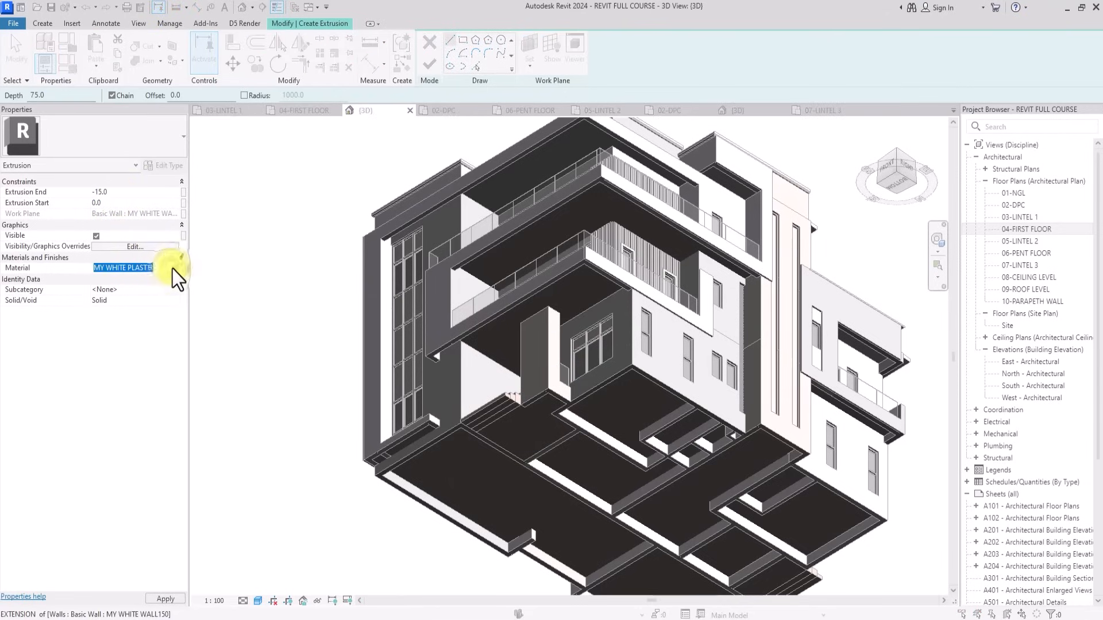
click(172, 269)
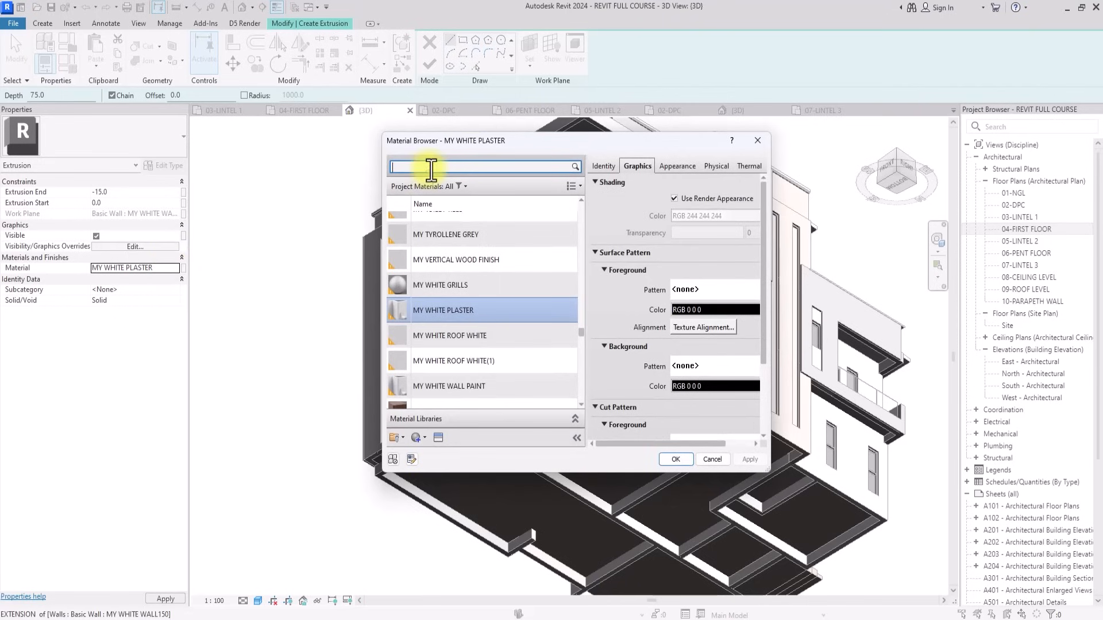
click(431, 168)
text(cEILING WHITE)
scroll(416, 304, down, 3)
click(438, 374)
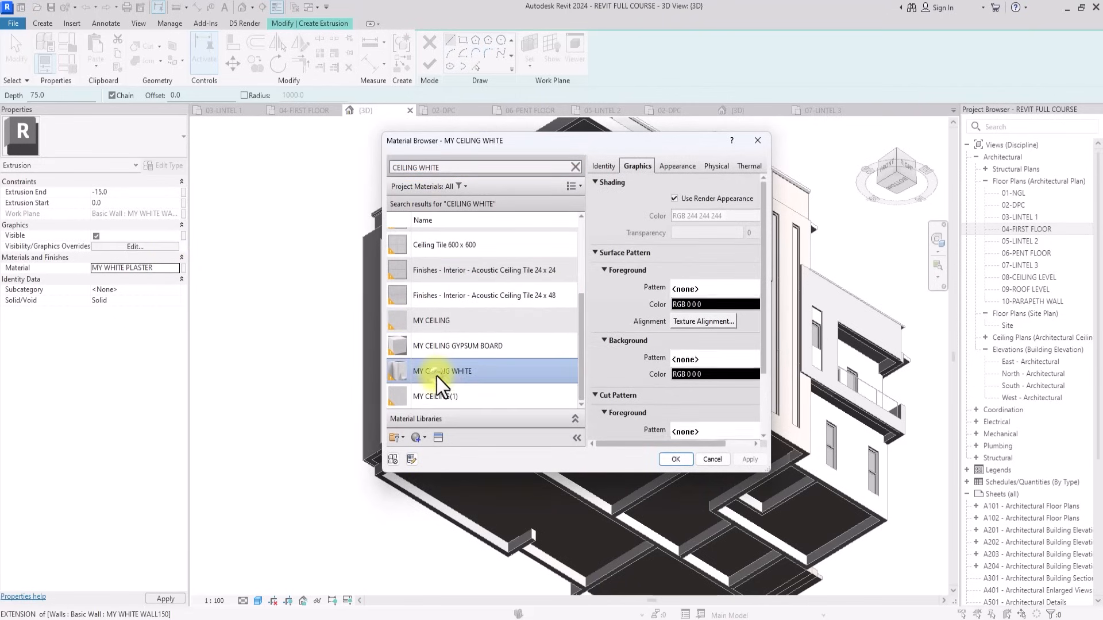
click(676, 459)
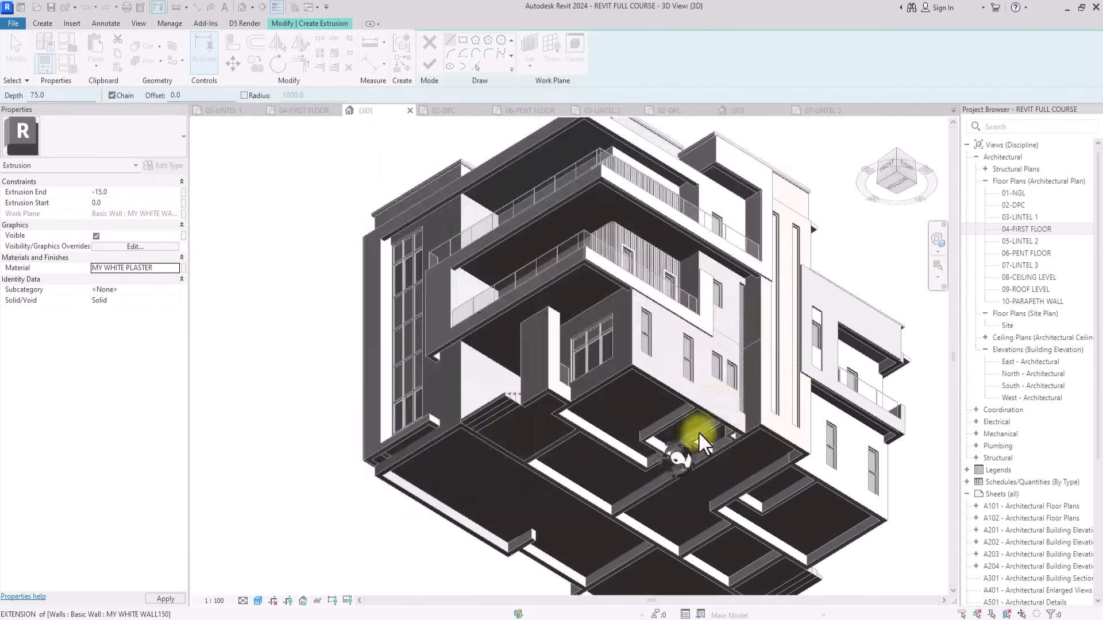
From the bottom view, pick the balcony wall edges along the porch's two open sides as ceiling sketch lines.
click(897, 185)
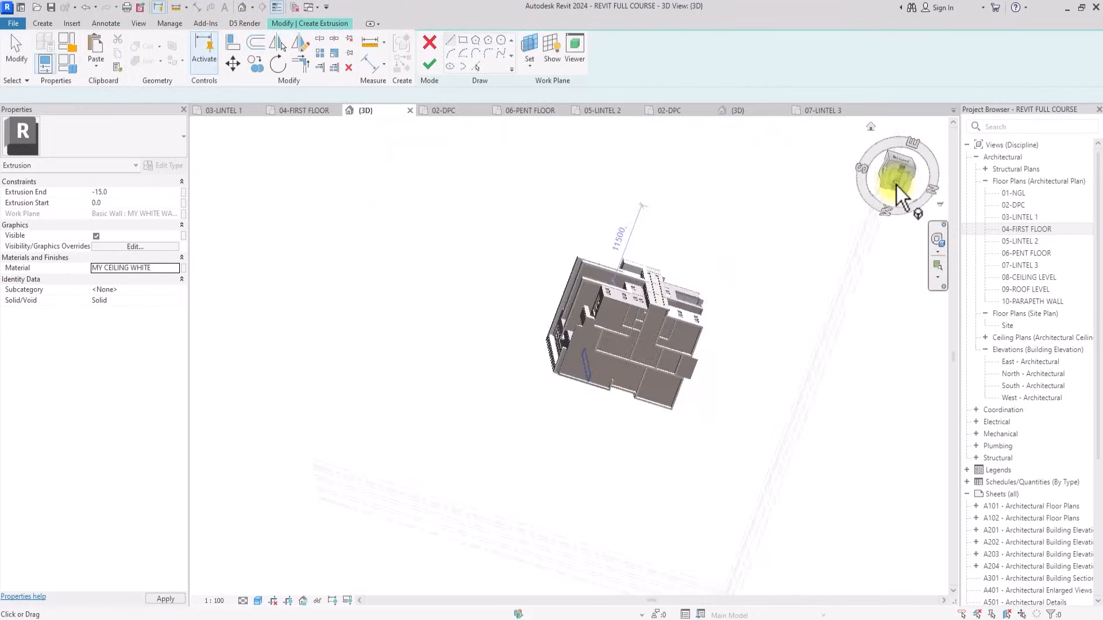
scroll(560, 298, up, 2)
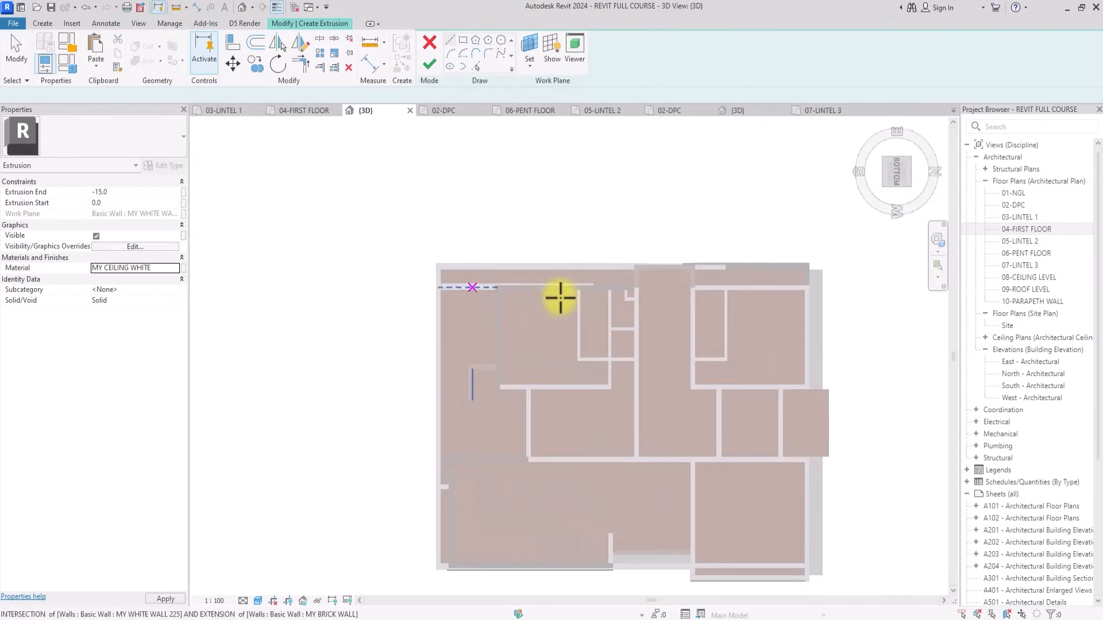
click(476, 67)
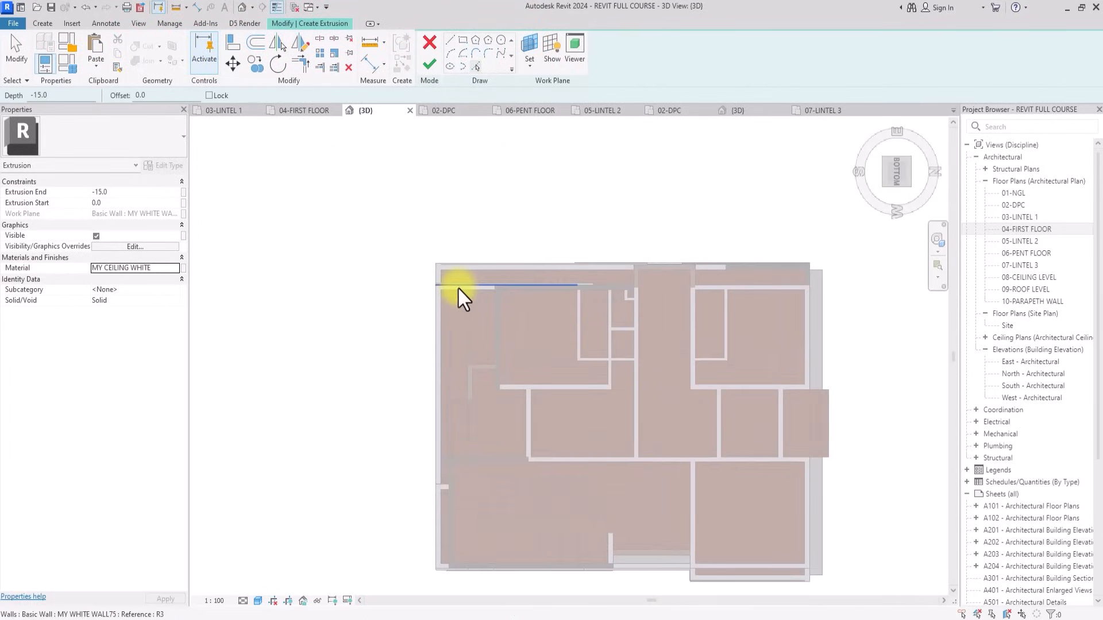
scroll(453, 291, up, 2)
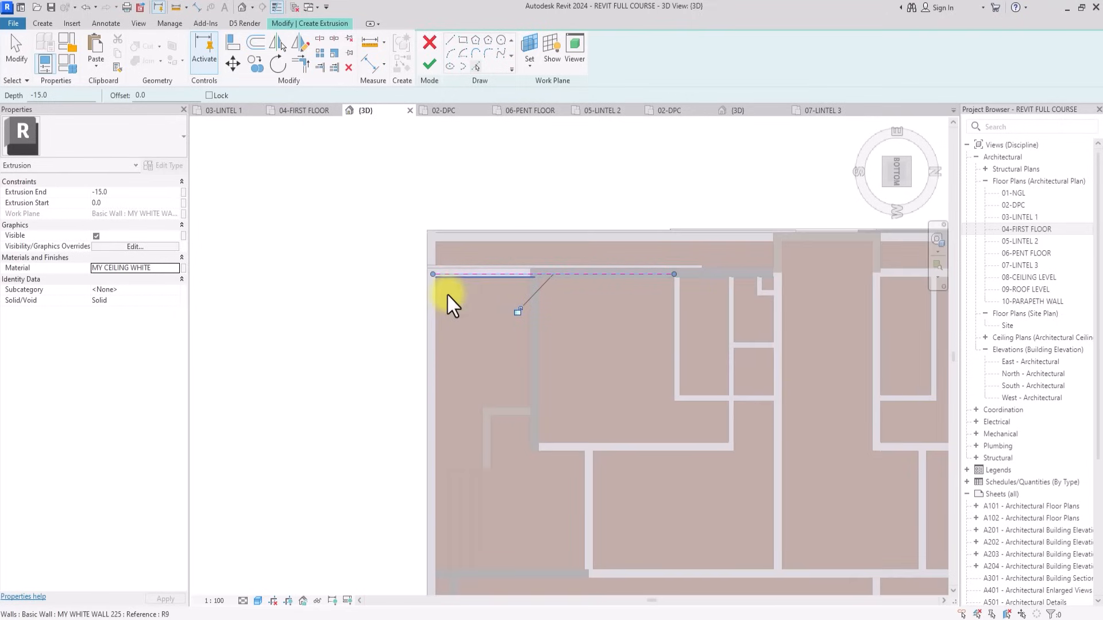
key(Escape)
scroll(446, 293, down, 2)
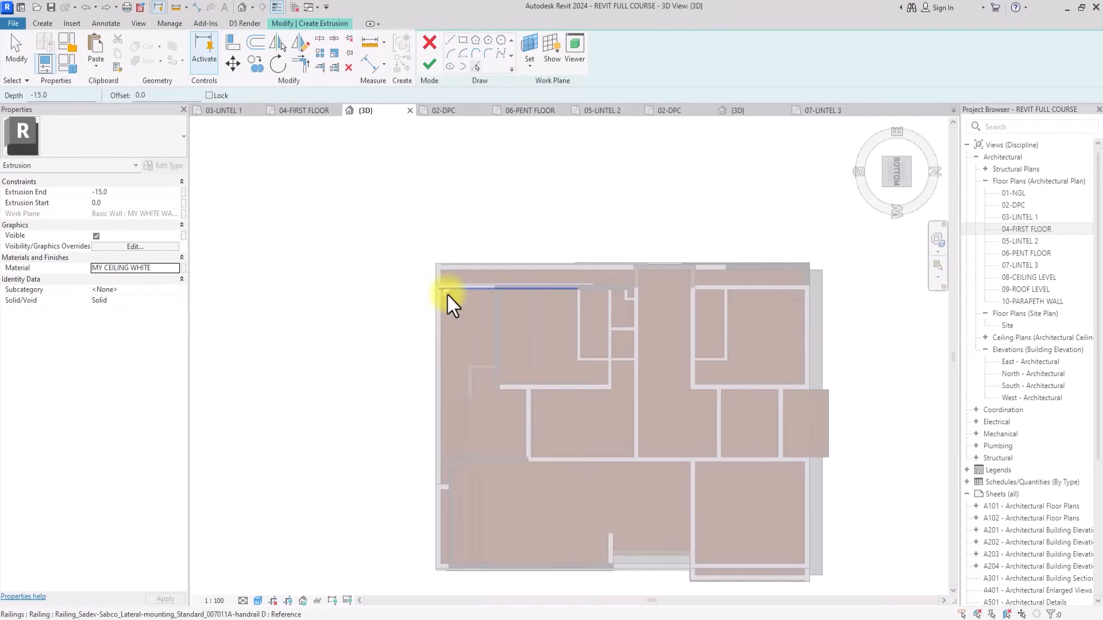
click(446, 293)
scroll(446, 330, up, 2)
click(446, 330)
middle_drag(484, 547, 476, 443)
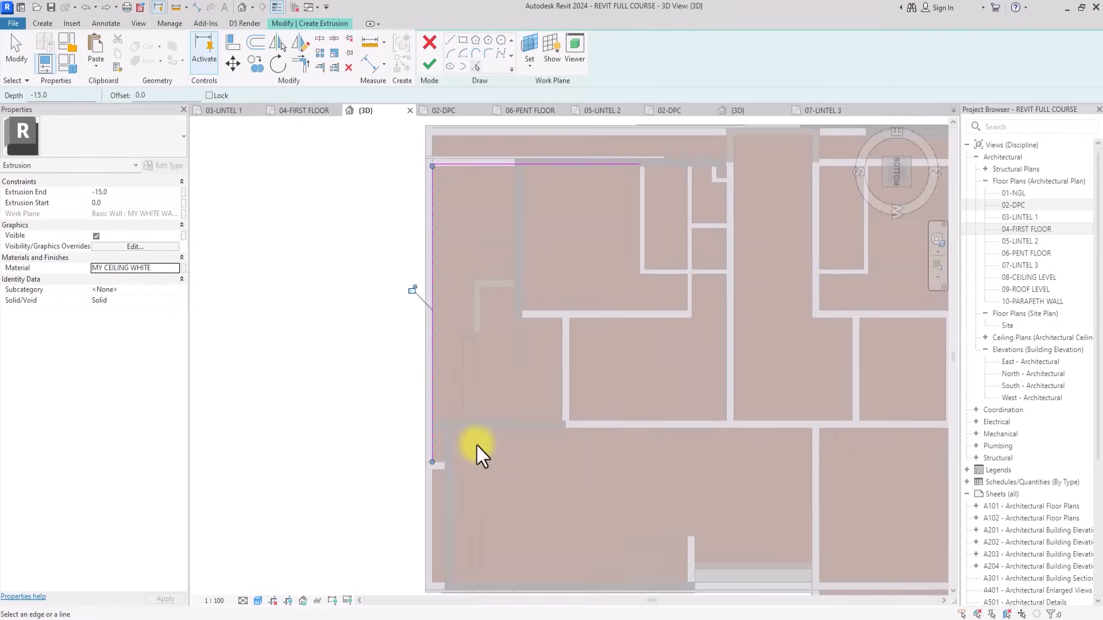
In the 02-DPC floor plan, draw ceiling boundary lines from the end of the picked front line to the main wall beside the entrance steps.
double_click(1022, 205)
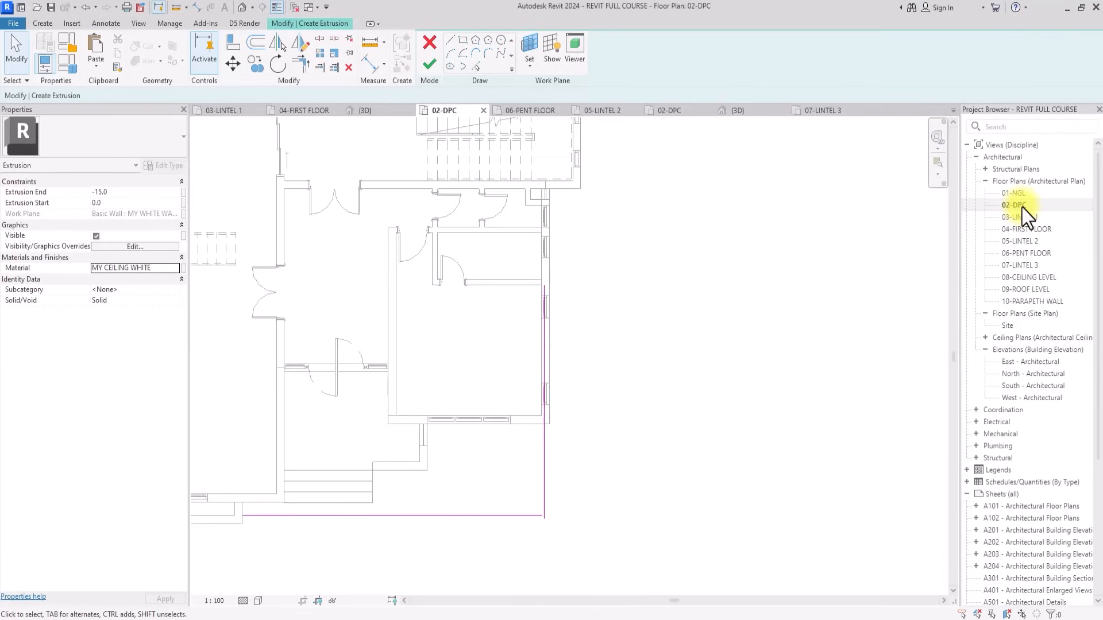
click(449, 43)
scroll(337, 478, up, 2)
click(330, 478)
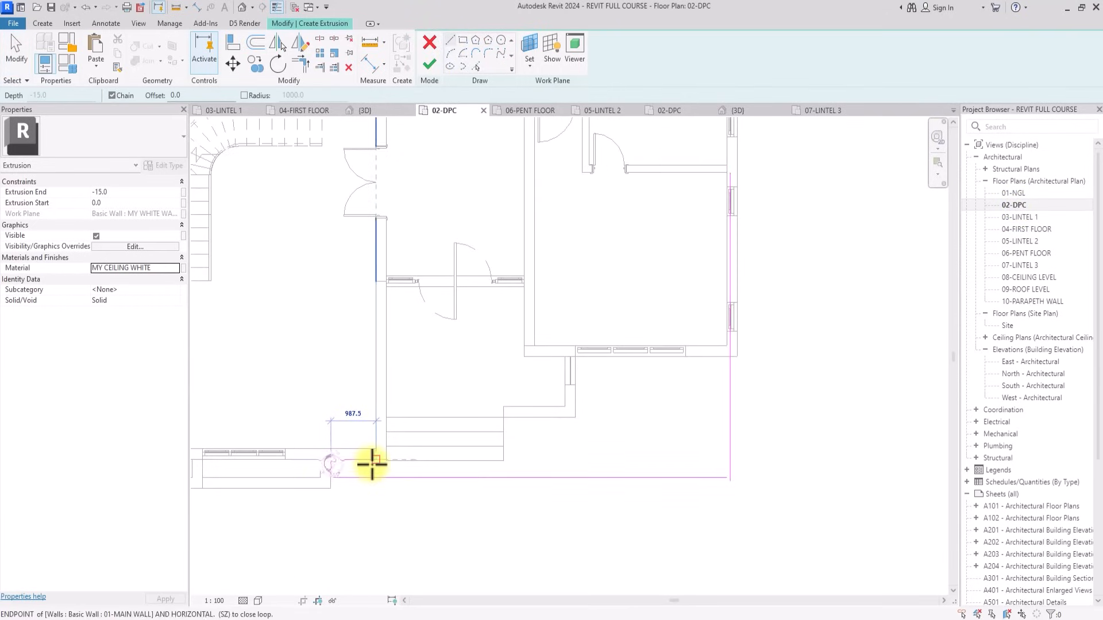
click(370, 460)
scroll(372, 464, up, 3)
click(390, 451)
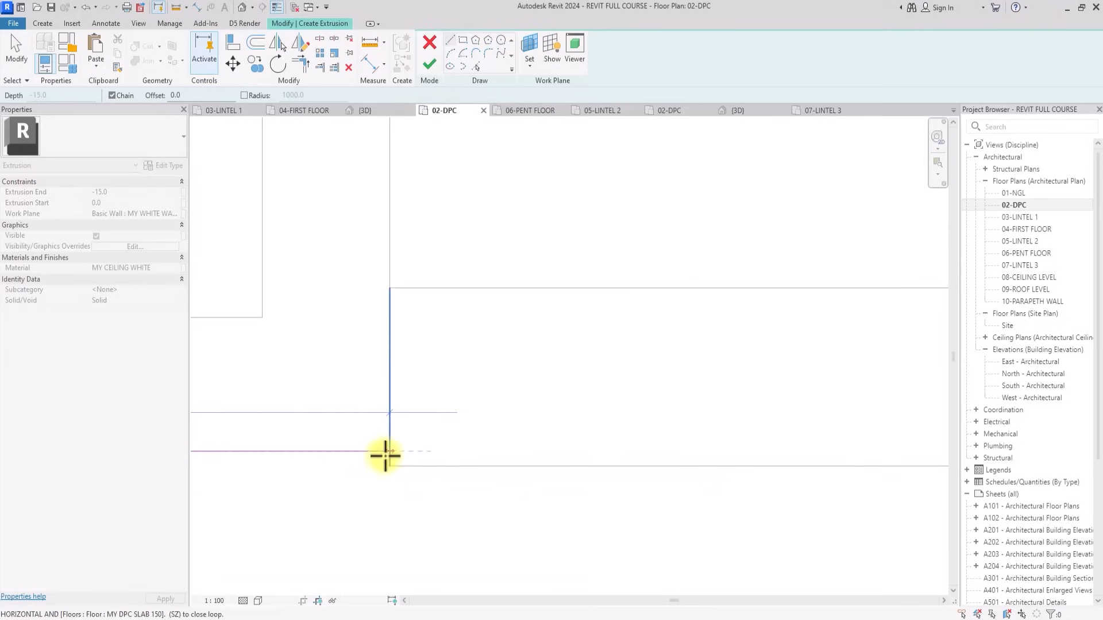
Continue the ceiling boundary along the main wall, entrance door wall and front window wall to the picked side line.
scroll(388, 451, down, 2)
middle_drag(379, 391, 343, 537)
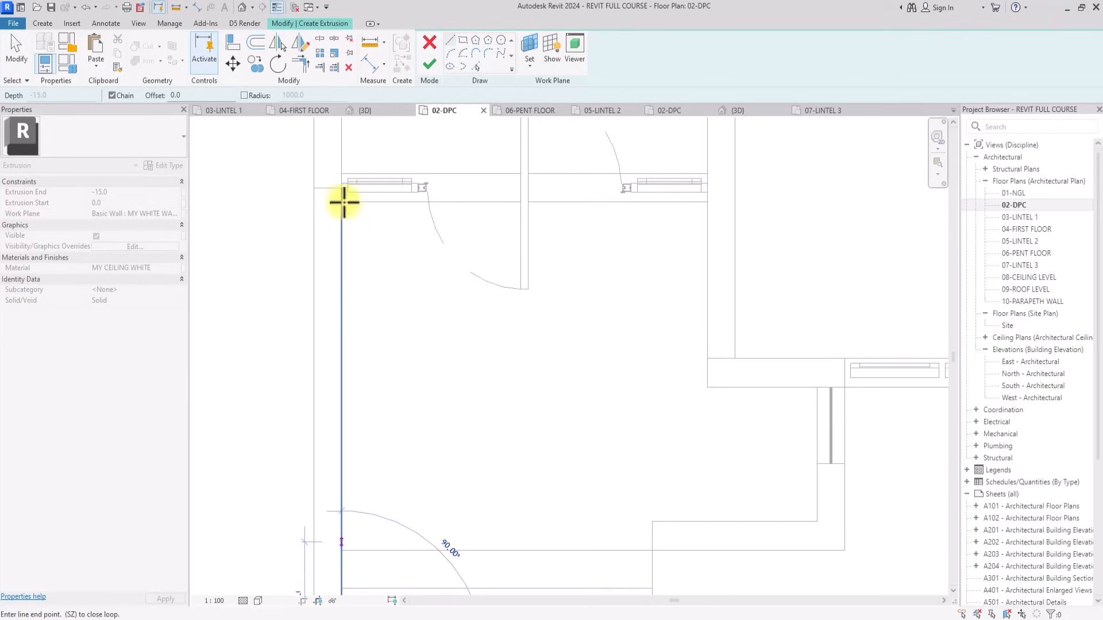
middle_drag(343, 202, 343, 188)
click(343, 188)
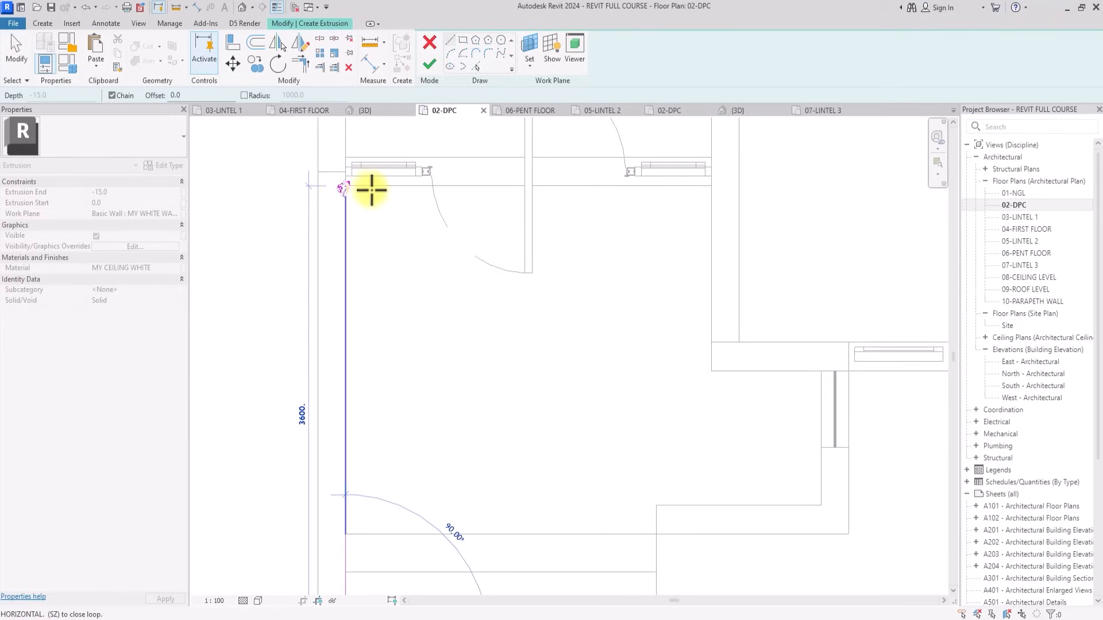
click(706, 186)
click(711, 369)
scroll(714, 373, down, 3)
scroll(714, 372, up, 5)
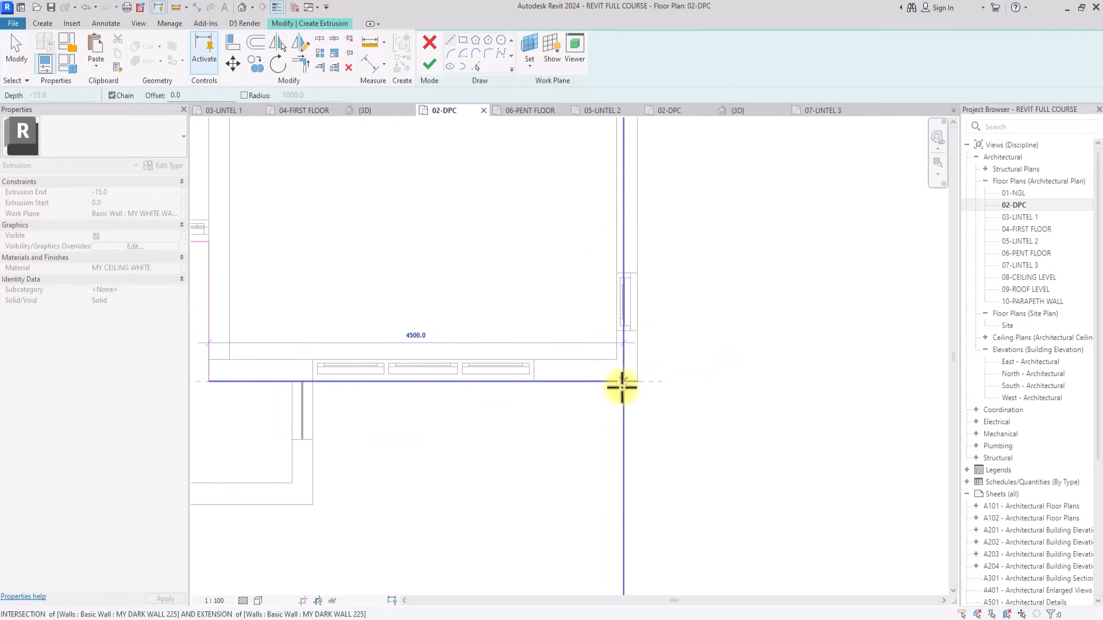
click(622, 385)
Trim the picked side line to the ceiling boundary at the front window wall.
scroll(620, 385, down, 3)
key(t)
key(r)
scroll(352, 328, down, 3)
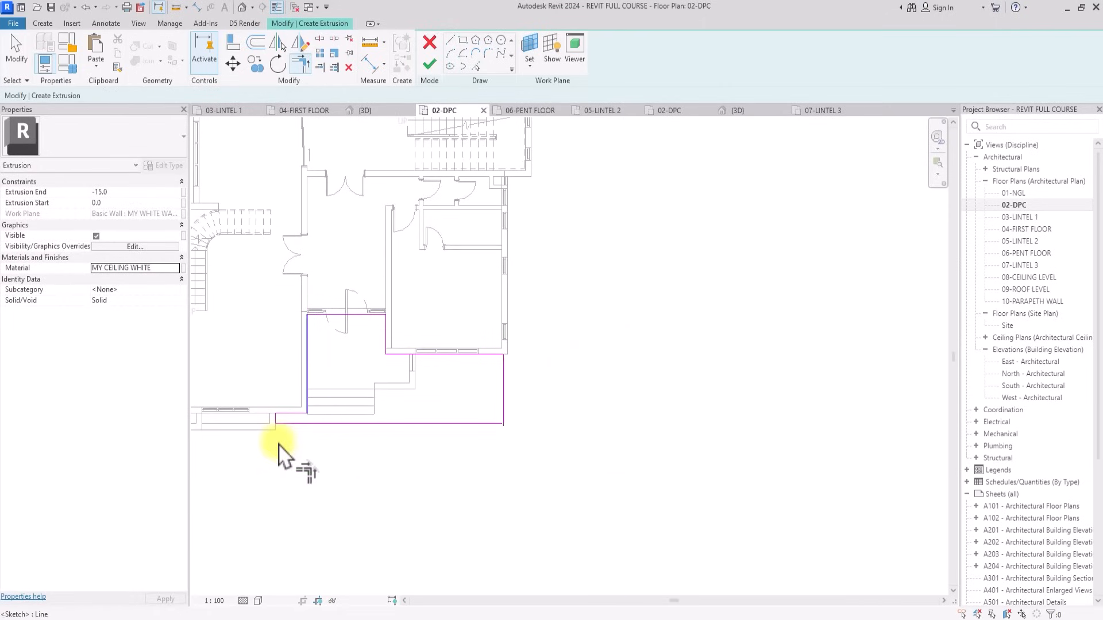
scroll(287, 391, up, 2)
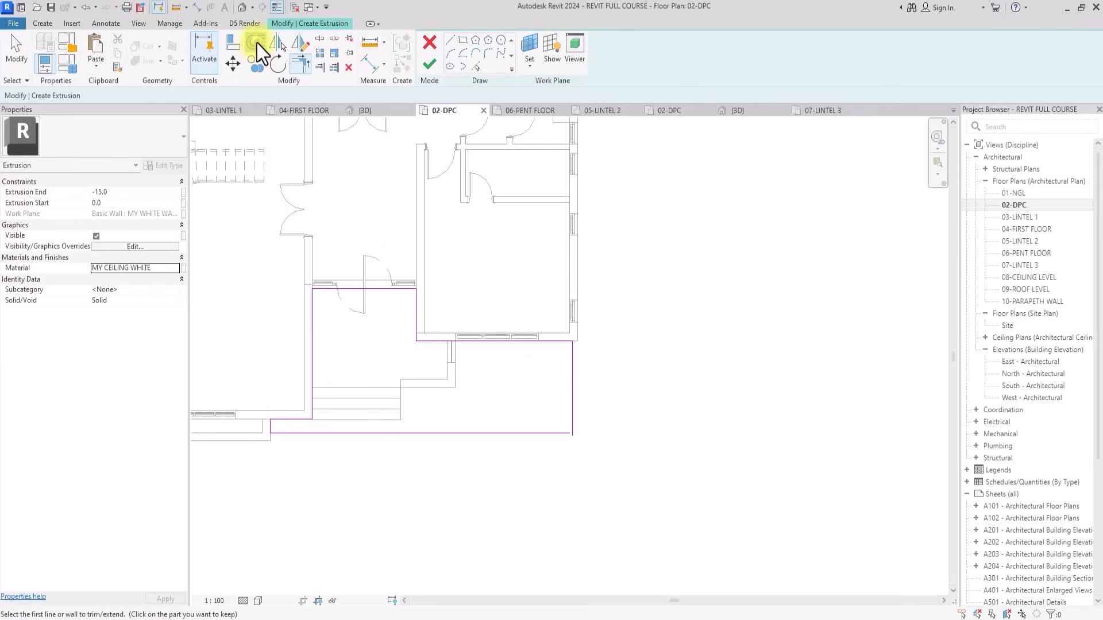
Offset copies of the main wall, front and side ceiling sketch lines 150 mm inward.
click(256, 42)
text(150)
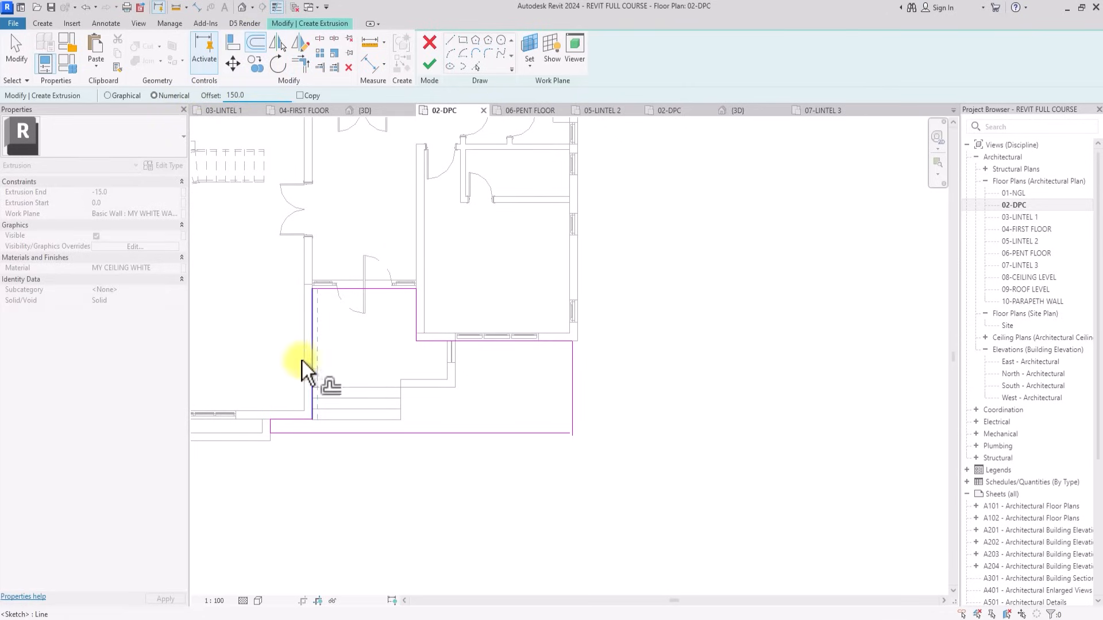
click(315, 393)
key(ctrl+z)
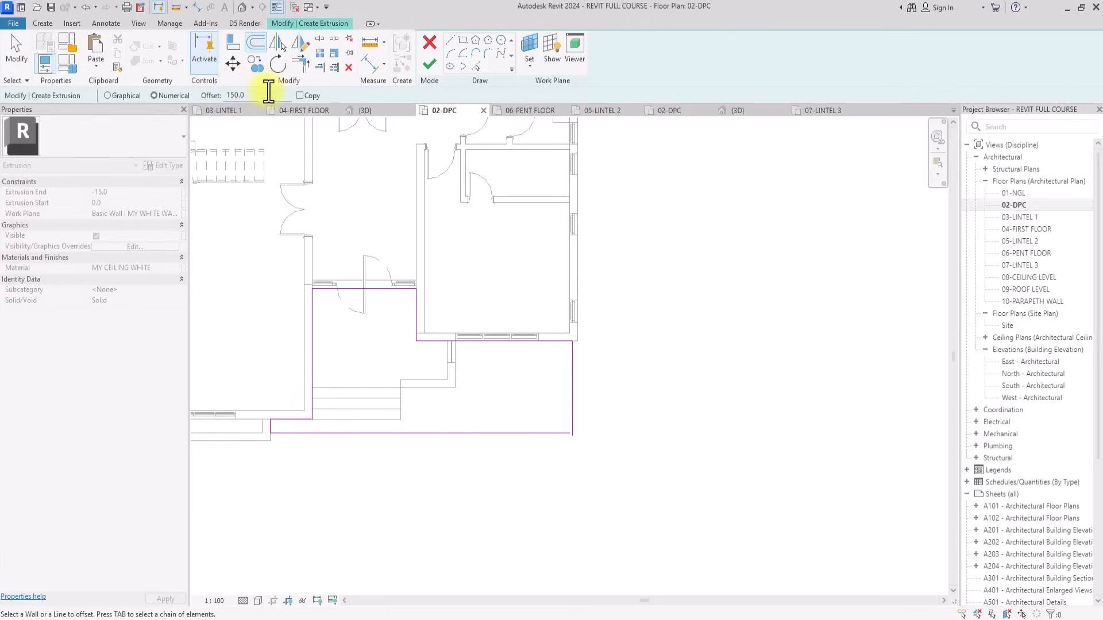
click(299, 95)
click(316, 363)
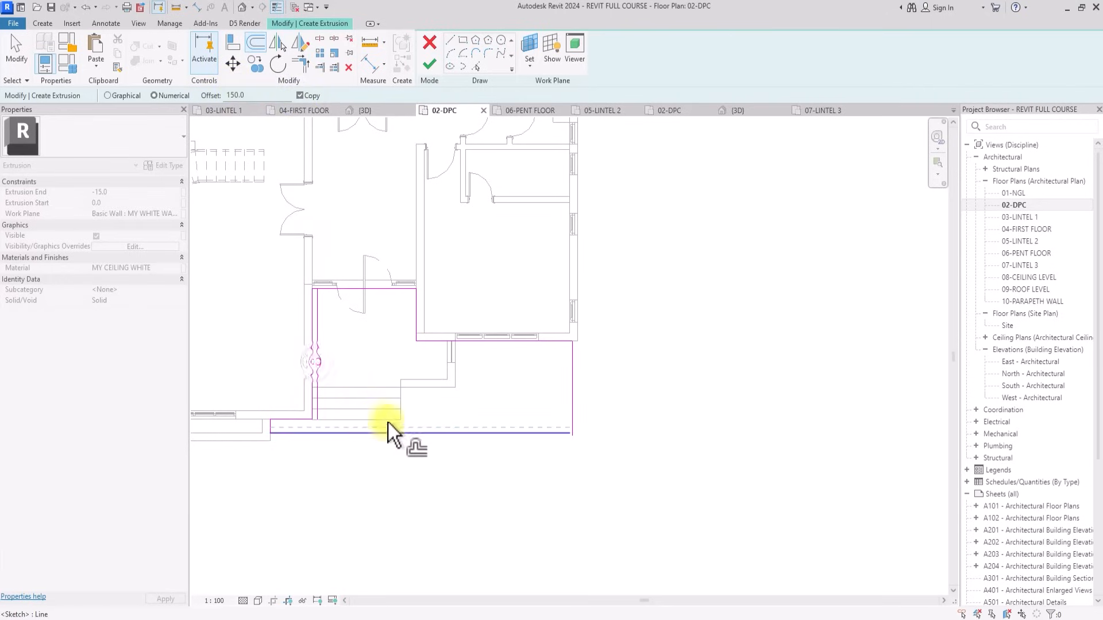
click(399, 429)
click(571, 391)
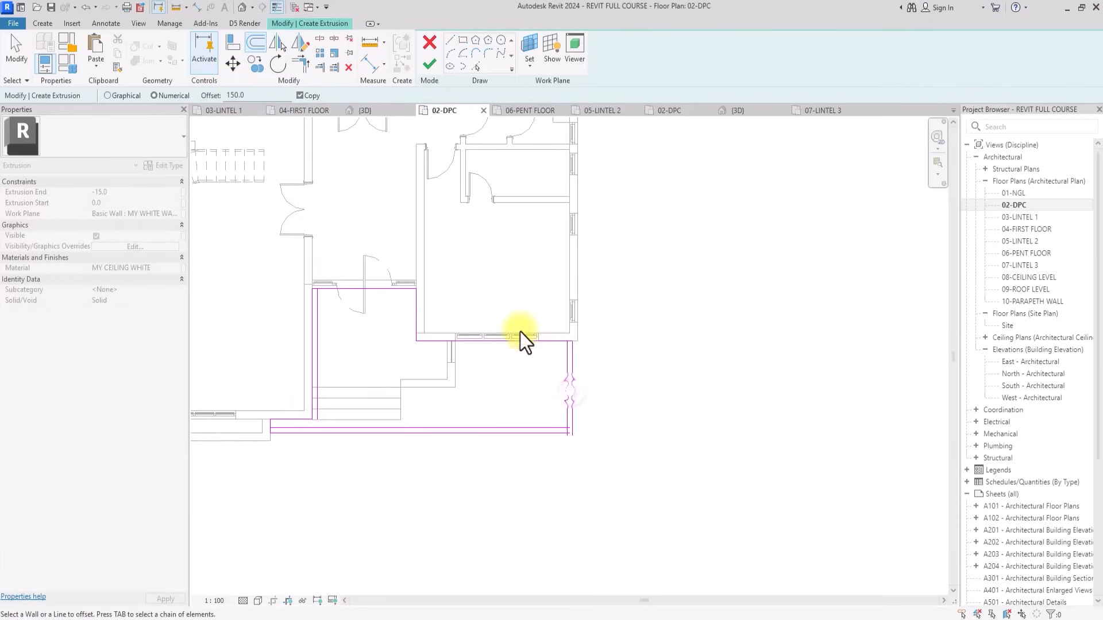
Trim the 150 mm offset lines into corners and close the outer boundary's front corner.
click(300, 65)
click(318, 402)
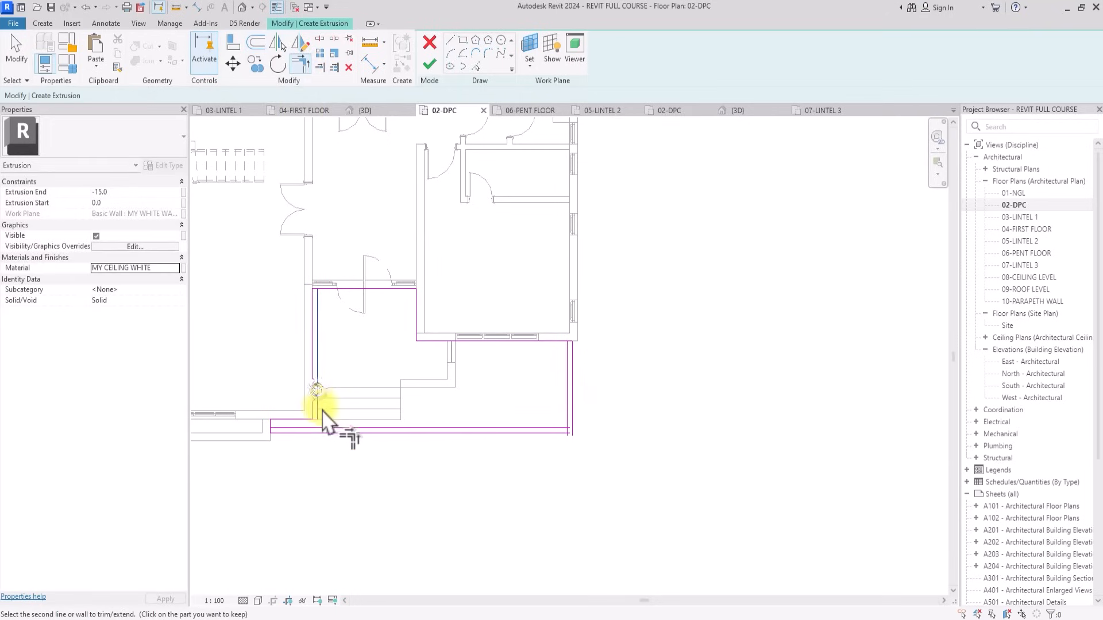
click(385, 429)
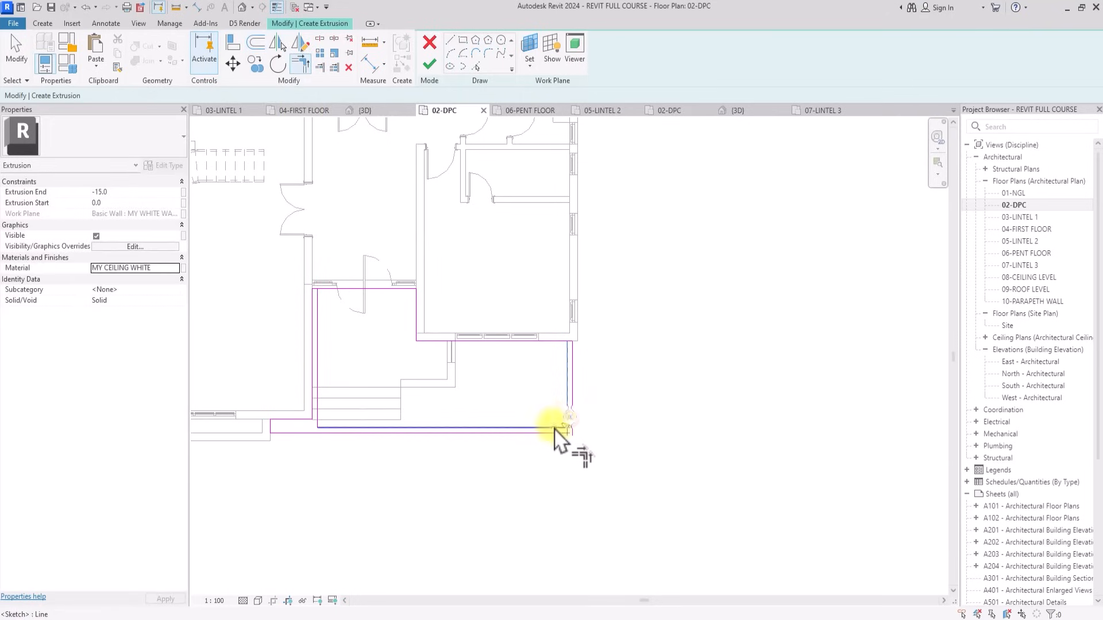
click(572, 419)
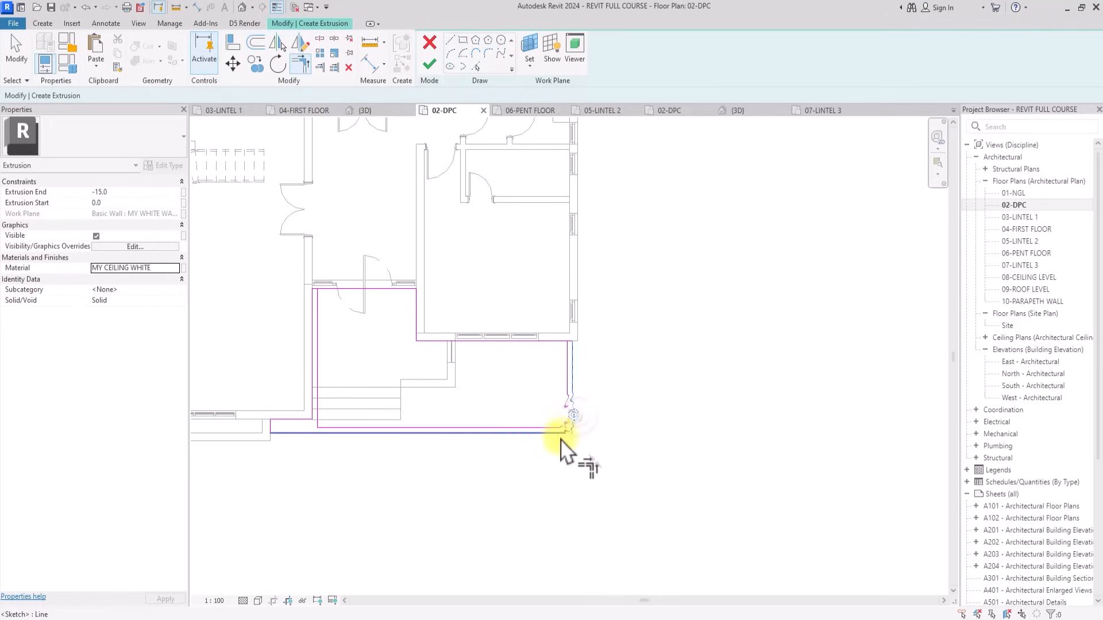
click(561, 439)
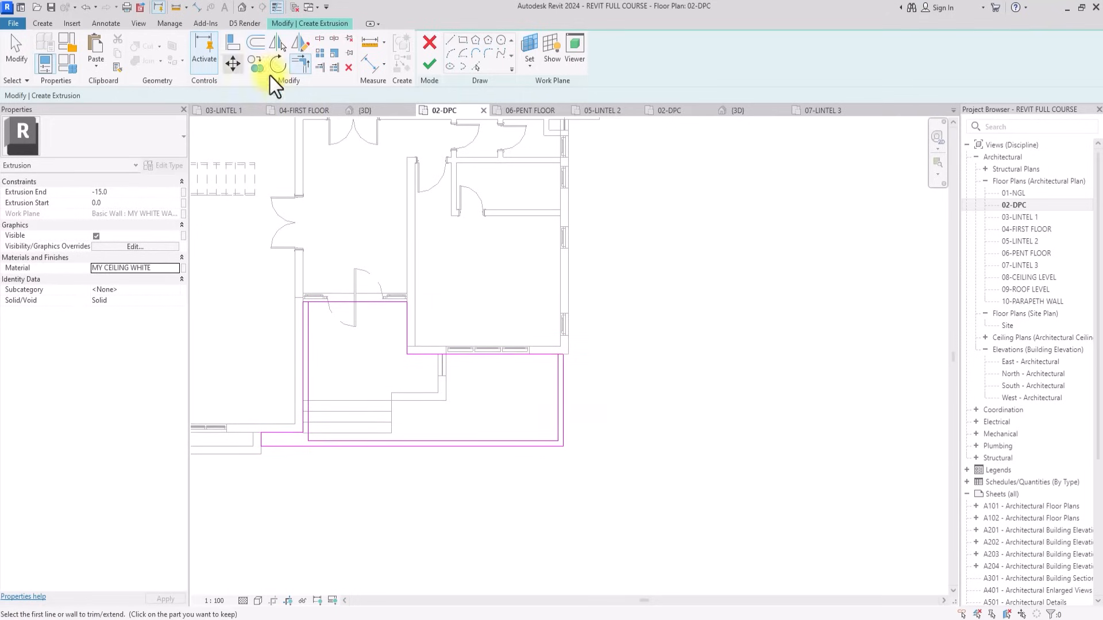
Offset copies of the three inner ceiling sketch lines a further 50 mm inward.
click(246, 46)
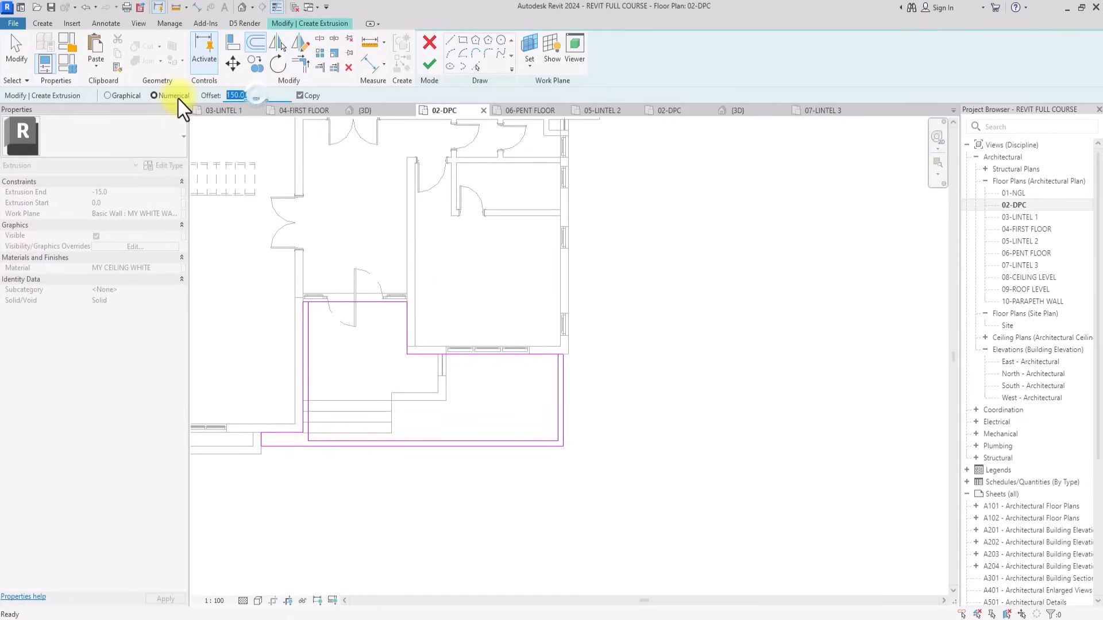
text(50)
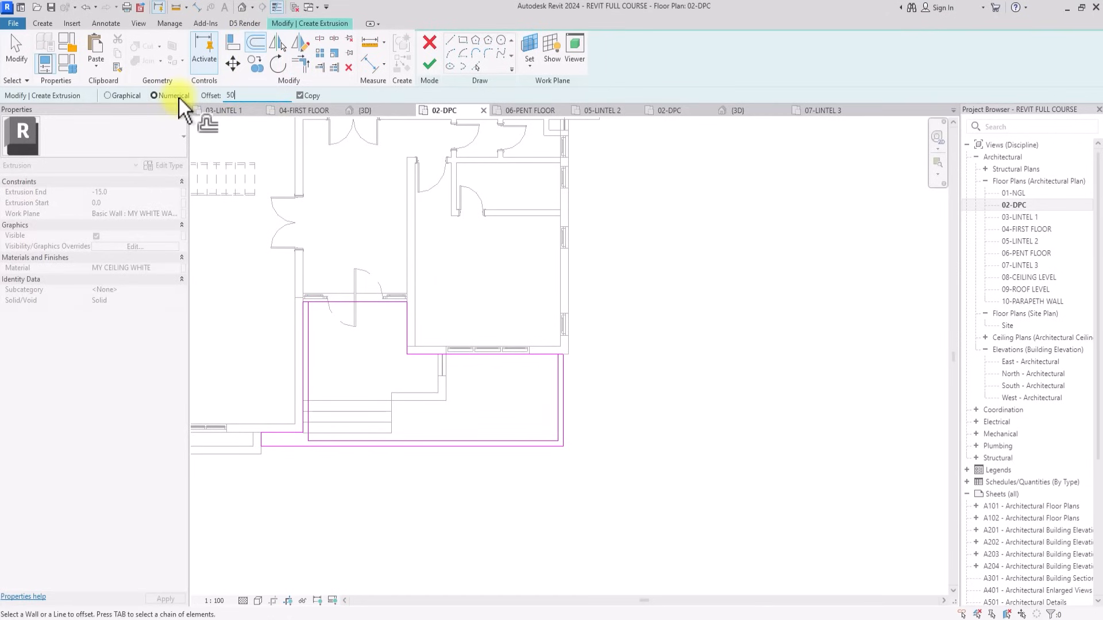
scroll(240, 261, up, 2)
click(302, 429)
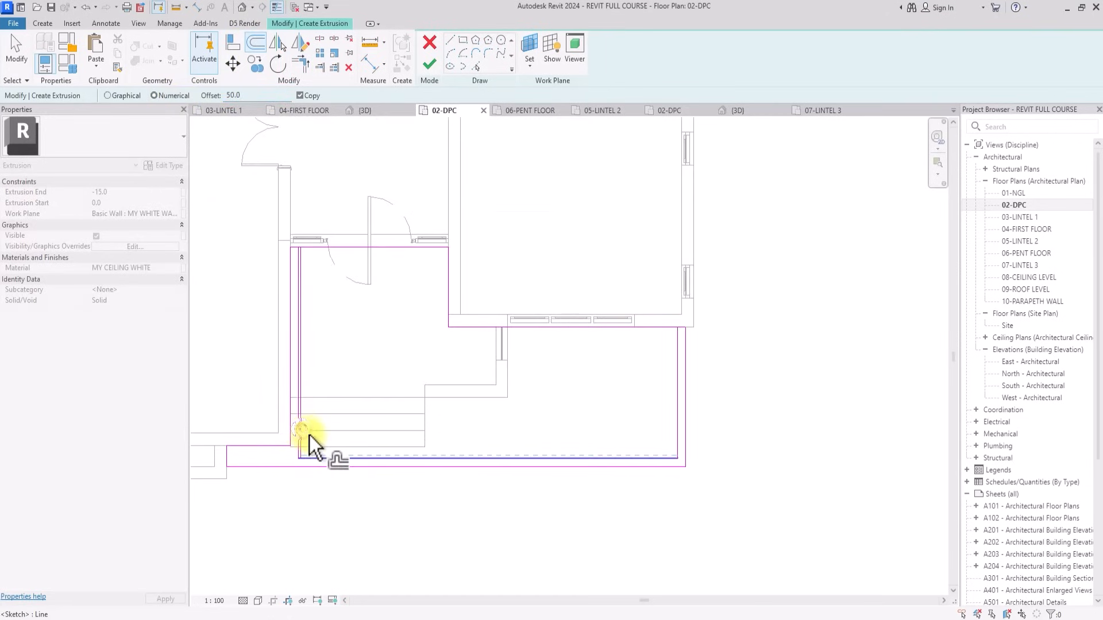
click(336, 456)
click(678, 394)
Split the ceiling boundary between the double offset lines at the door and window walls, and trim the lines at the window wall.
scroll(450, 167, up, 2)
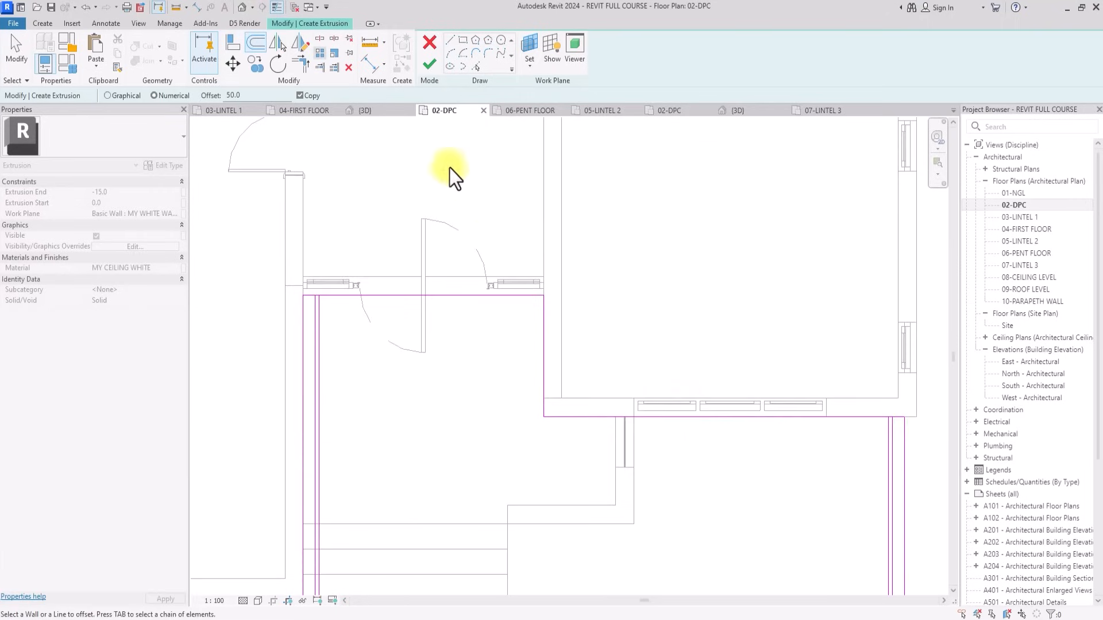
click(319, 39)
scroll(313, 294, up, 8)
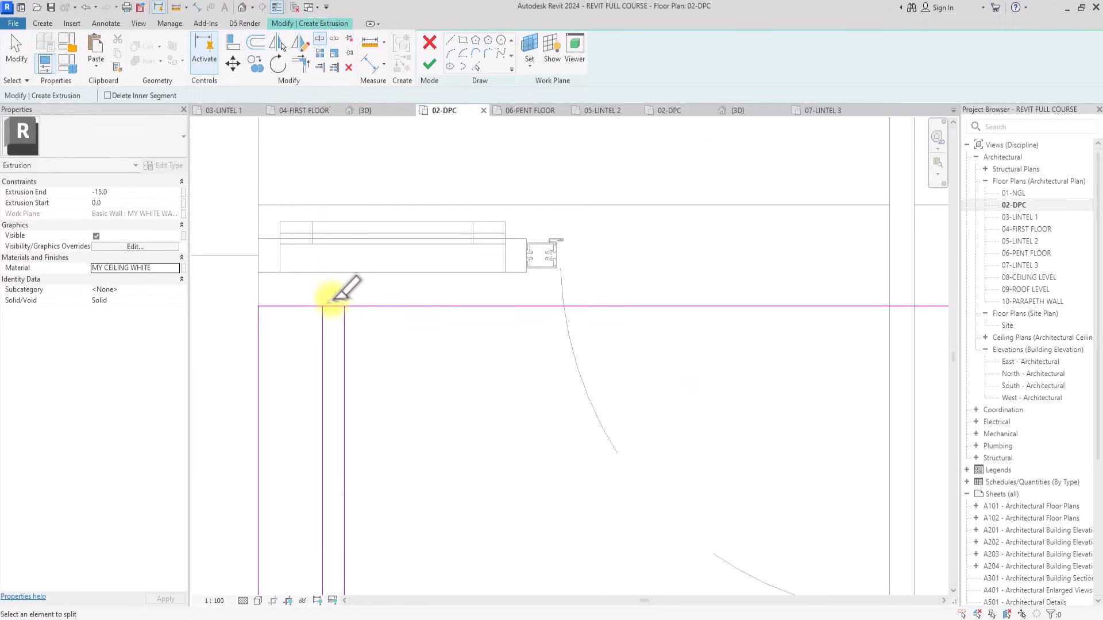
scroll(315, 296, down, 5)
scroll(320, 300, up, 8)
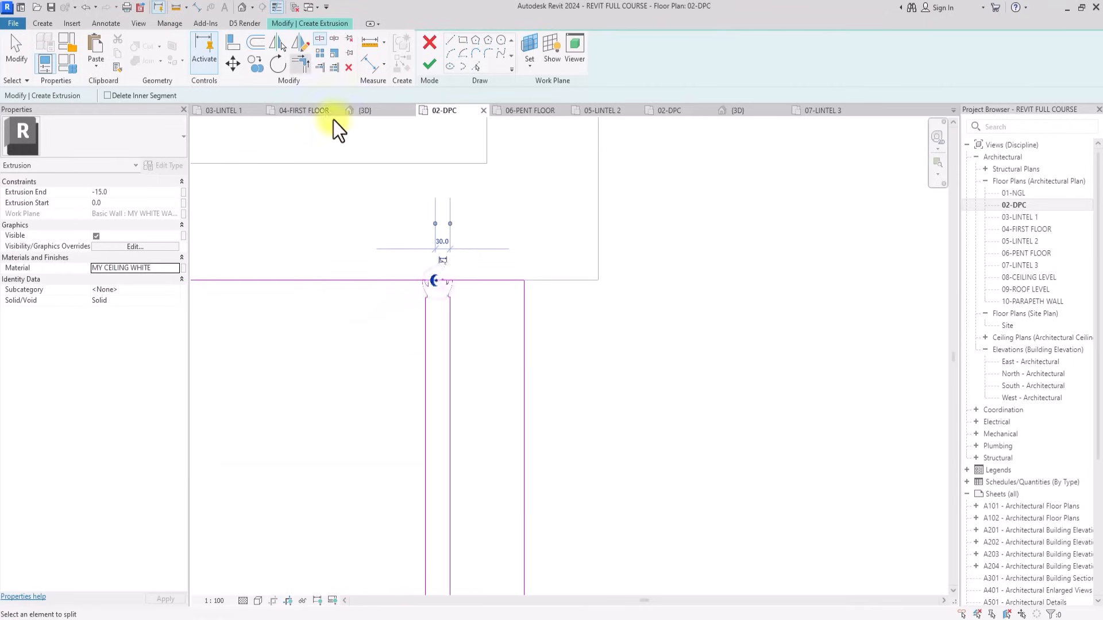
click(300, 63)
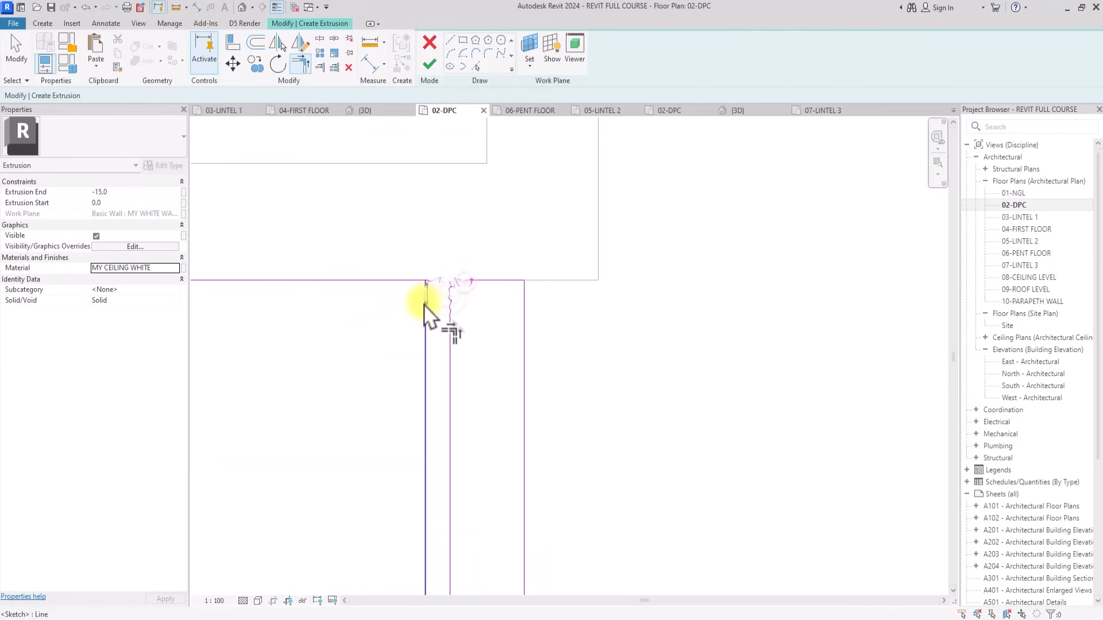
click(424, 305)
click(406, 280)
Trim the innermost offset lines into corners at the porch's outer corner and beside the entrance steps.
scroll(406, 280, down, 8)
scroll(382, 316, up, 4)
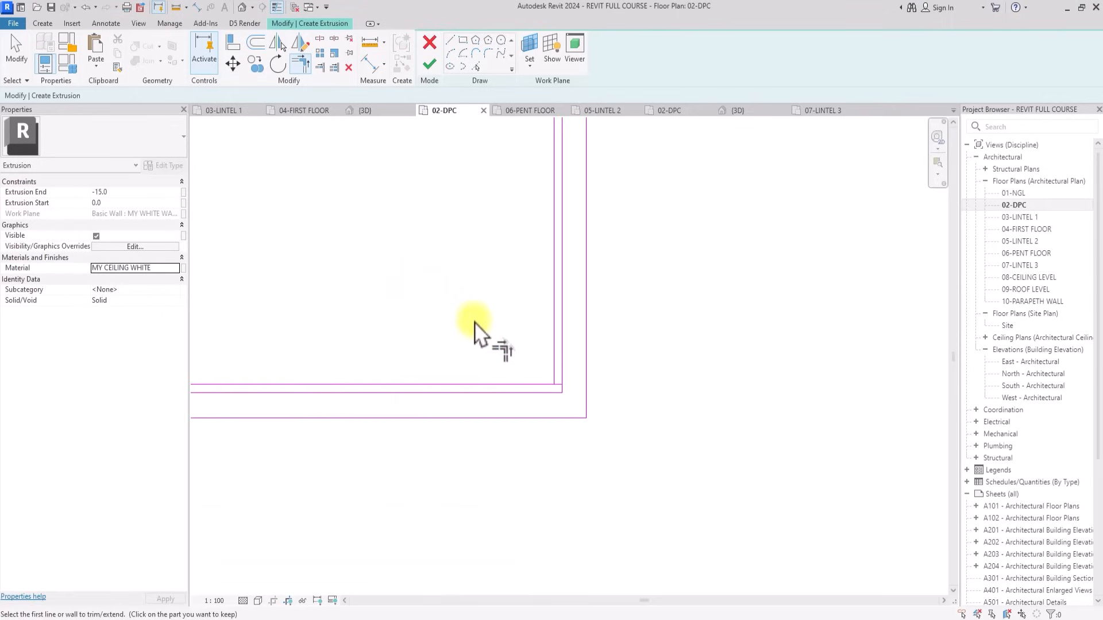
click(552, 368)
click(527, 386)
scroll(525, 387, down, 5)
scroll(282, 392, up, 6)
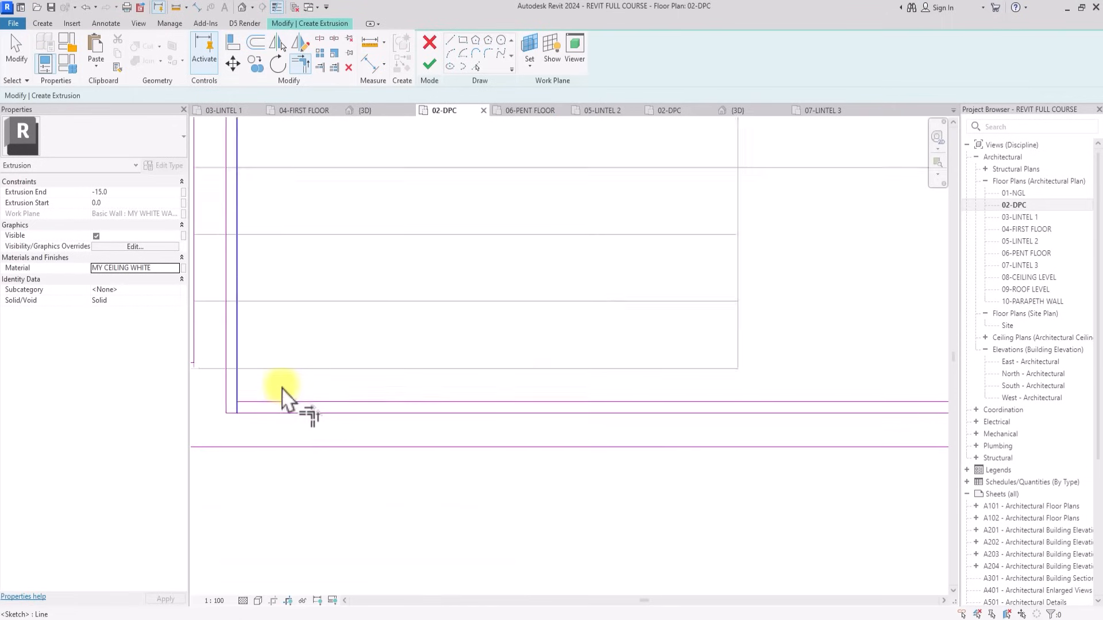
scroll(253, 384, up, 1)
click(241, 390)
click(258, 415)
Trim the innermost offset line to the entrance door wall boundary and finish the ceiling extrusion.
scroll(258, 418, down, 4)
middle_drag(215, 235, 258, 418)
middle_drag(268, 238, 281, 434)
scroll(281, 434, up, 2)
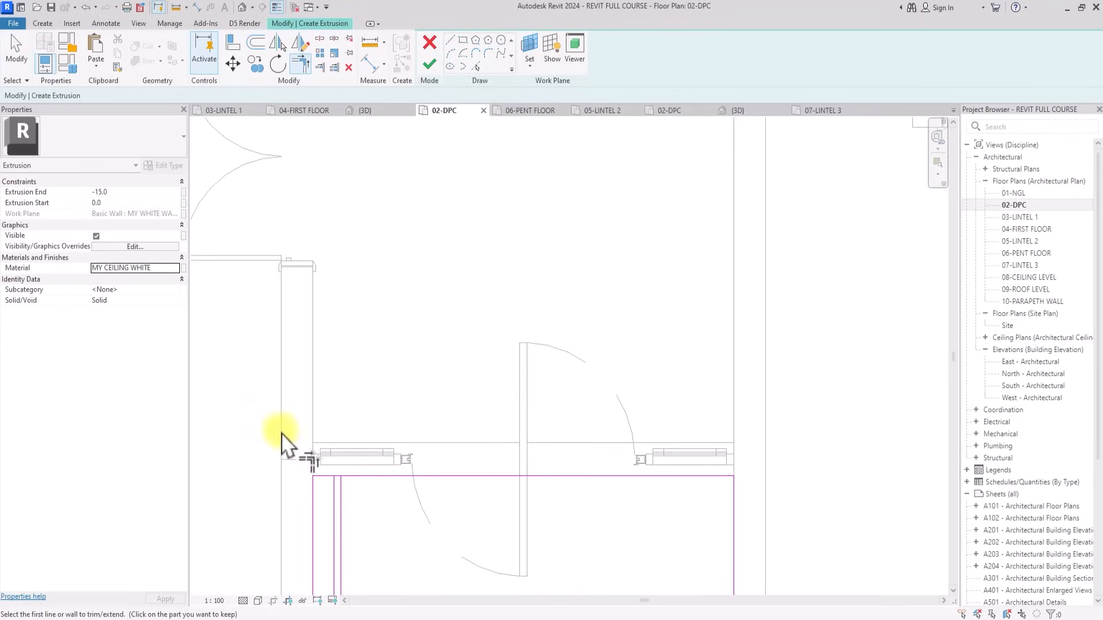
scroll(281, 432, up, 2)
click(360, 425)
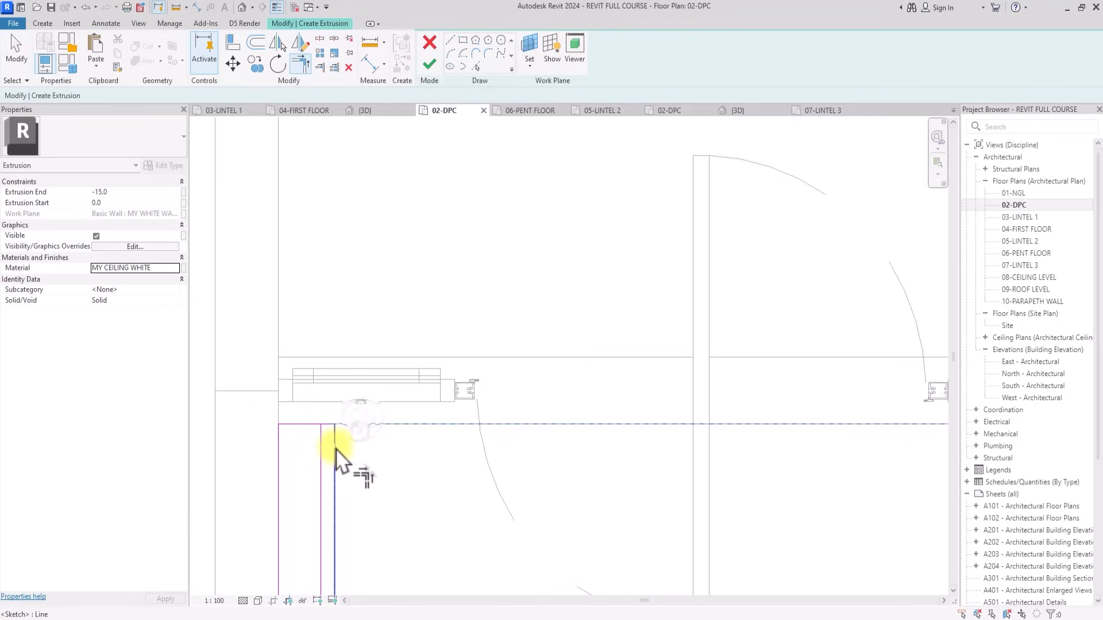
click(337, 449)
scroll(332, 347, down, 6)
click(425, 67)
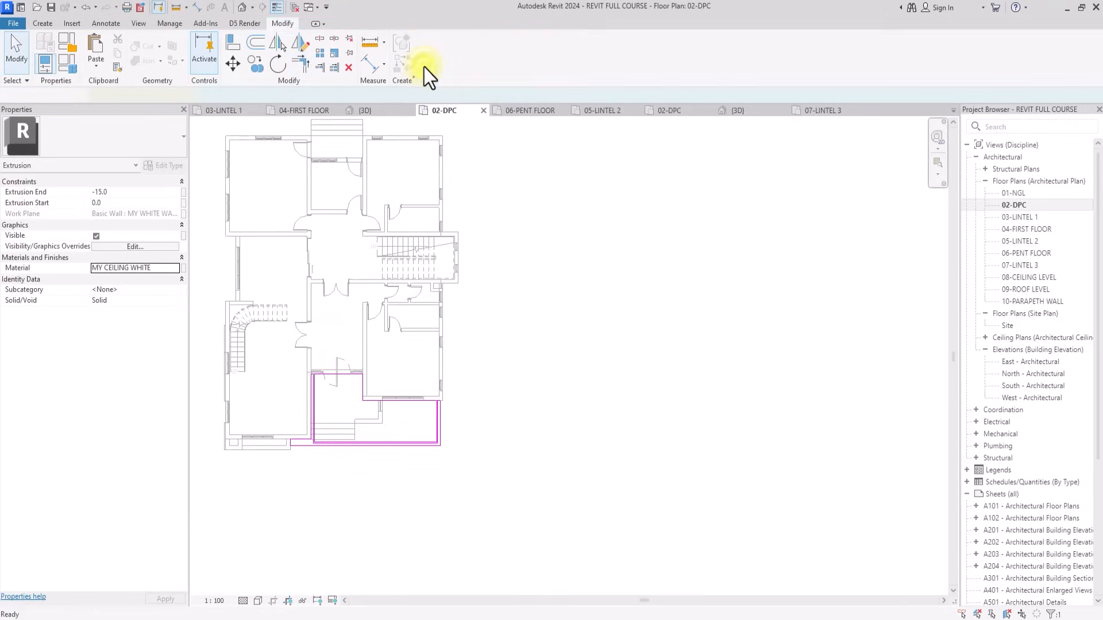
In the 3D bottom view, copy the porch ceiling extrusion to an empty spot outside the building.
click(240, 10)
click(884, 159)
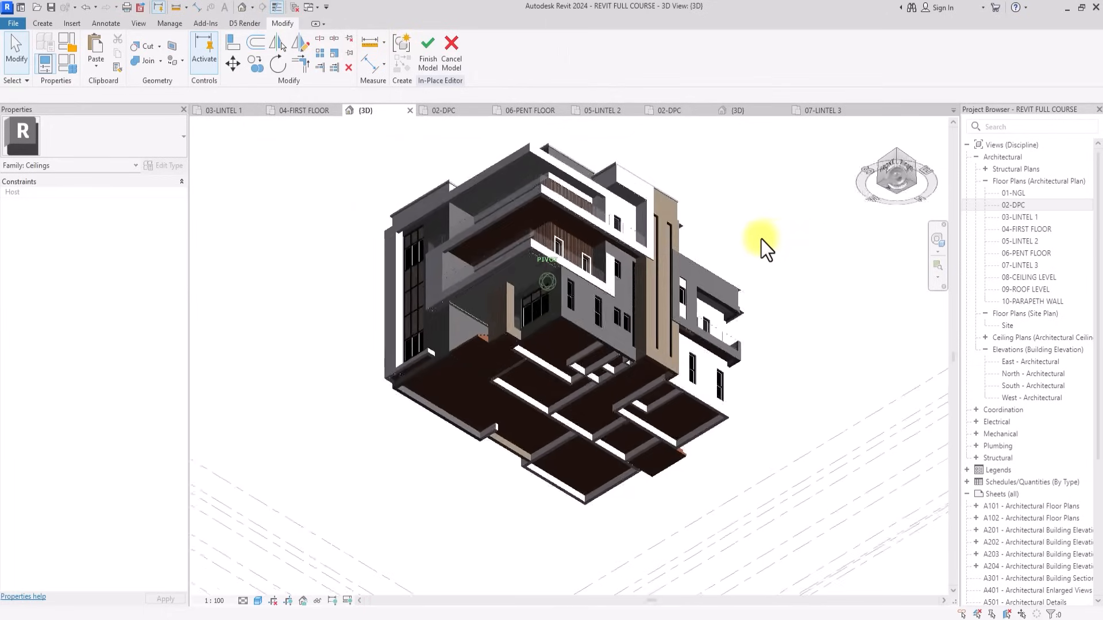
scroll(762, 239, up, 5)
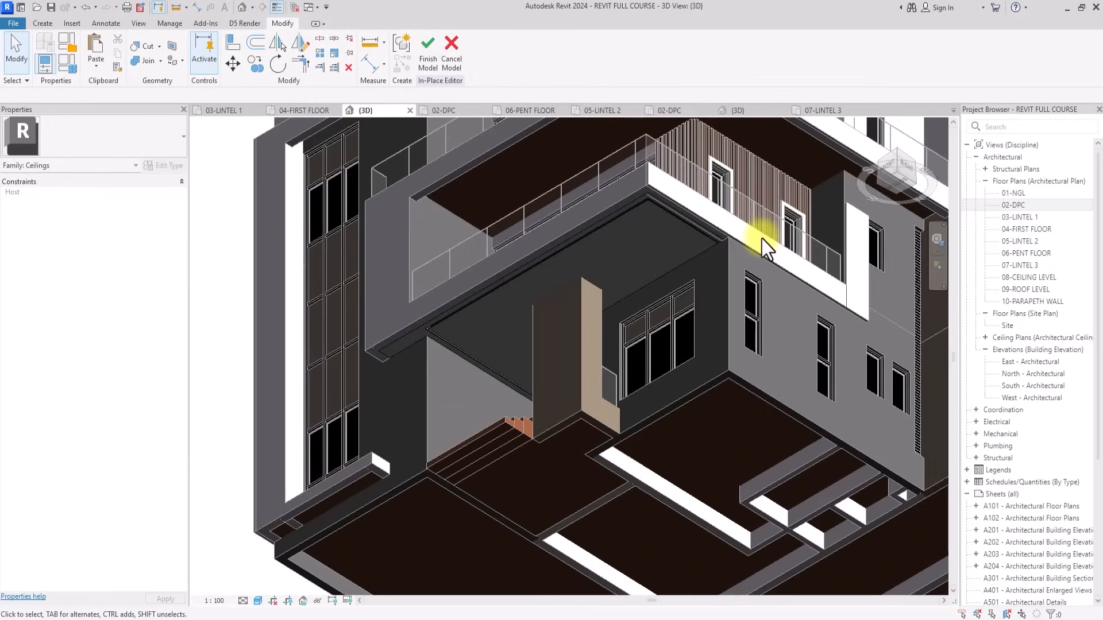
click(638, 210)
scroll(636, 212, down, 3)
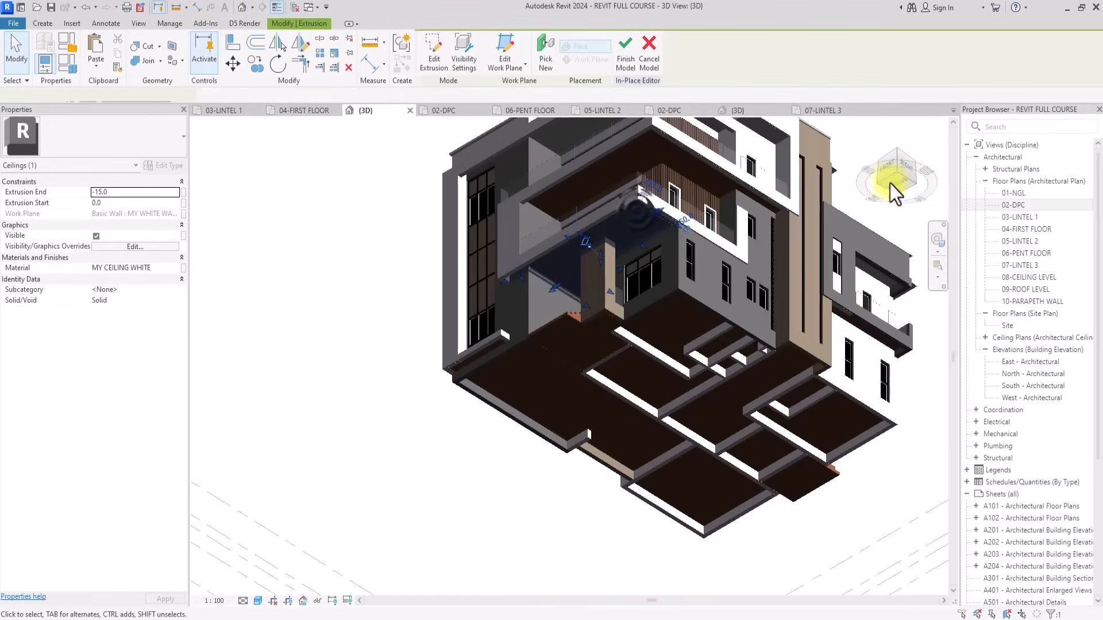
click(898, 181)
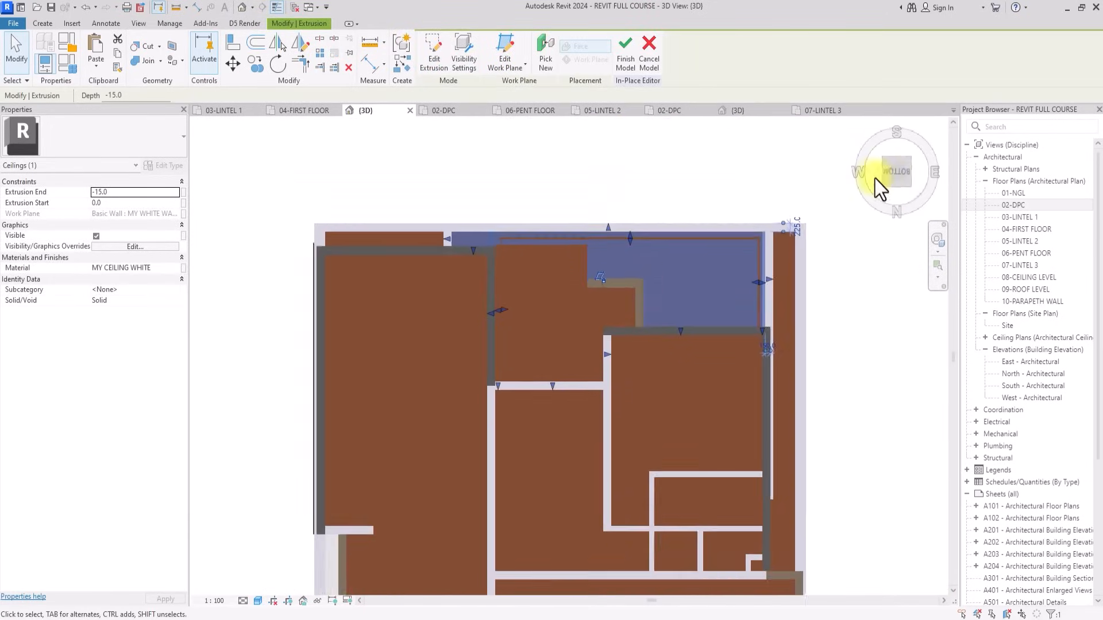
click(256, 62)
click(570, 303)
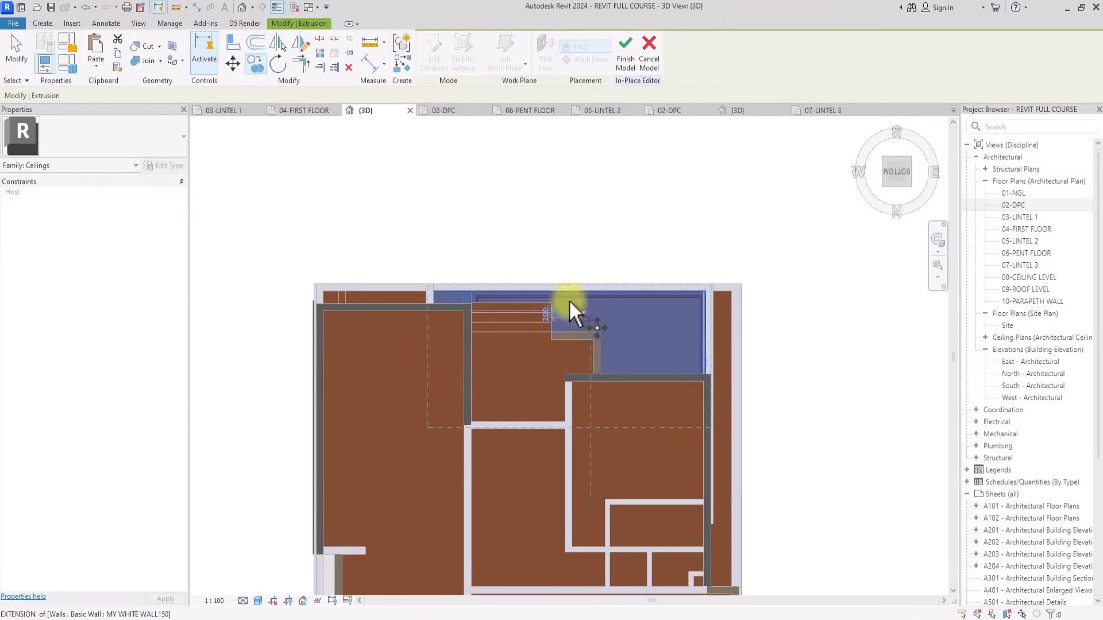
click(350, 176)
key(Escape)
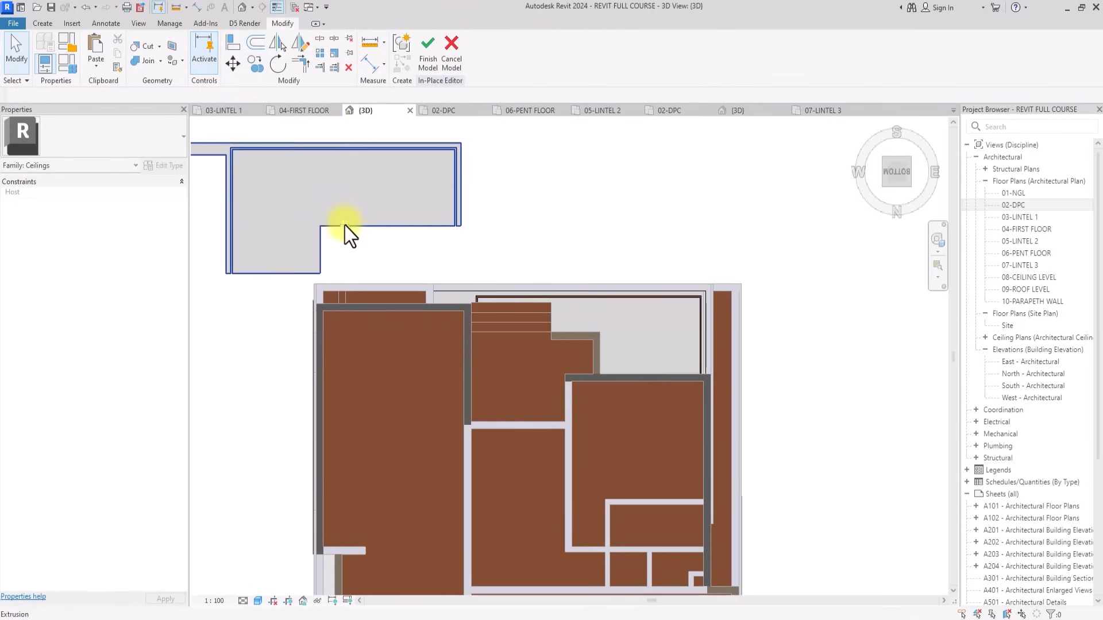
Pick the underside of the white wall projection beneath the tall front window as the copied ceiling's new work plane.
click(345, 226)
middle_drag(312, 190, 343, 223)
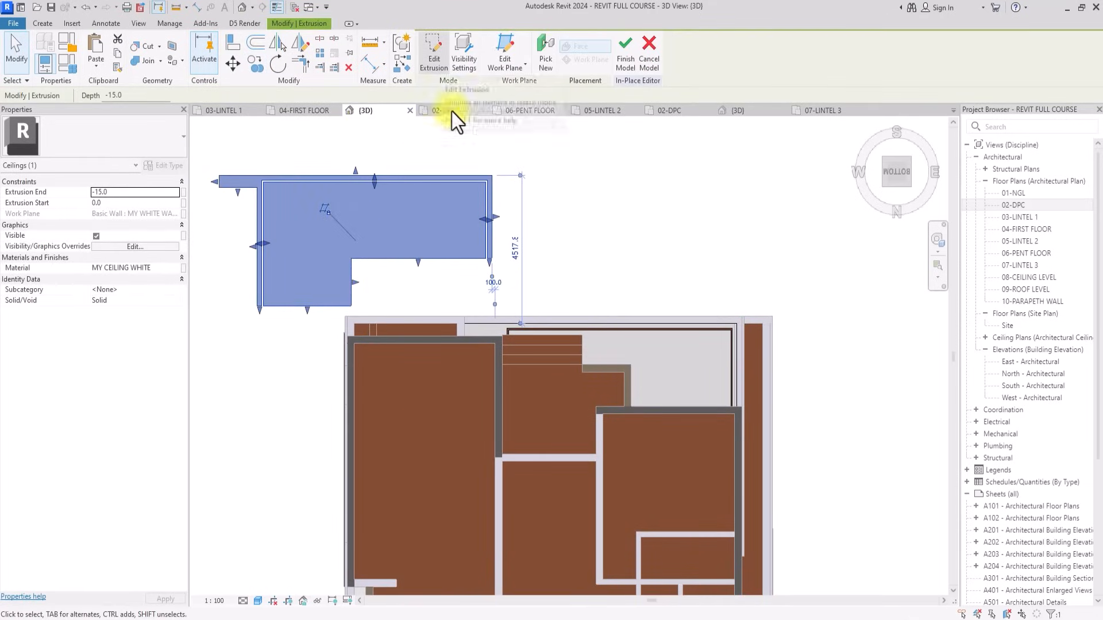
click(494, 66)
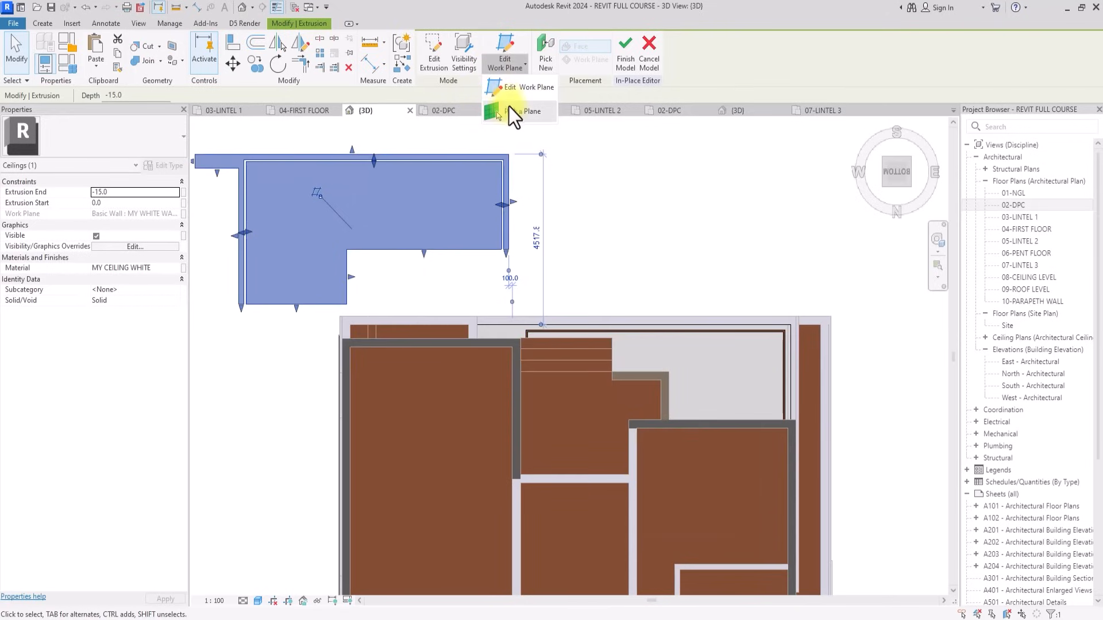
click(496, 111)
scroll(372, 308, up, 3)
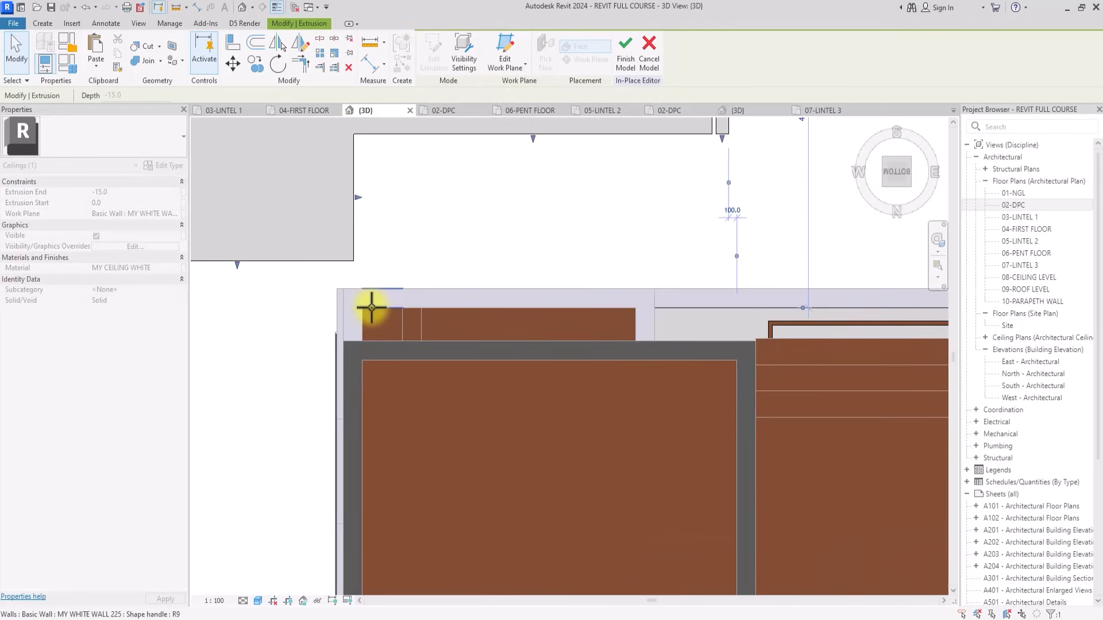
click(372, 308)
scroll(371, 311, down, 5)
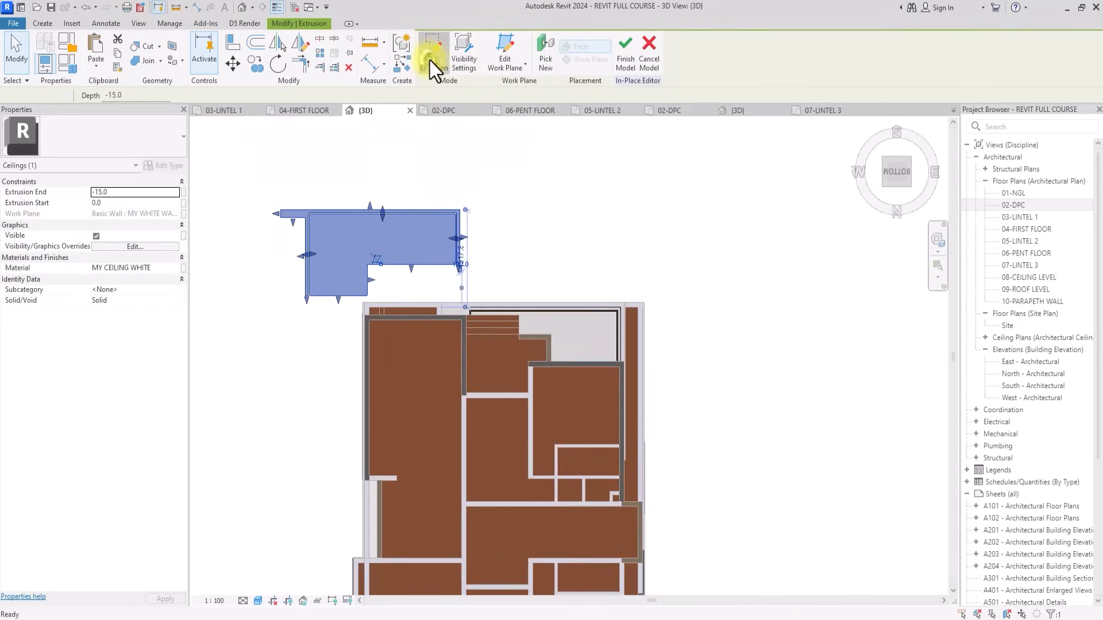
Edit the copied ceiling's extrusion sketch and delete all its lines.
click(430, 60)
mouse_move(547, 191)
mouse_down()
mouse_move(284, 287)
mouse_move(222, 368)
mouse_up()
key(Delete)
Draw a rectangle filling the recess under the front window's wall projection and finish the extrusion.
scroll(225, 364, up, 3)
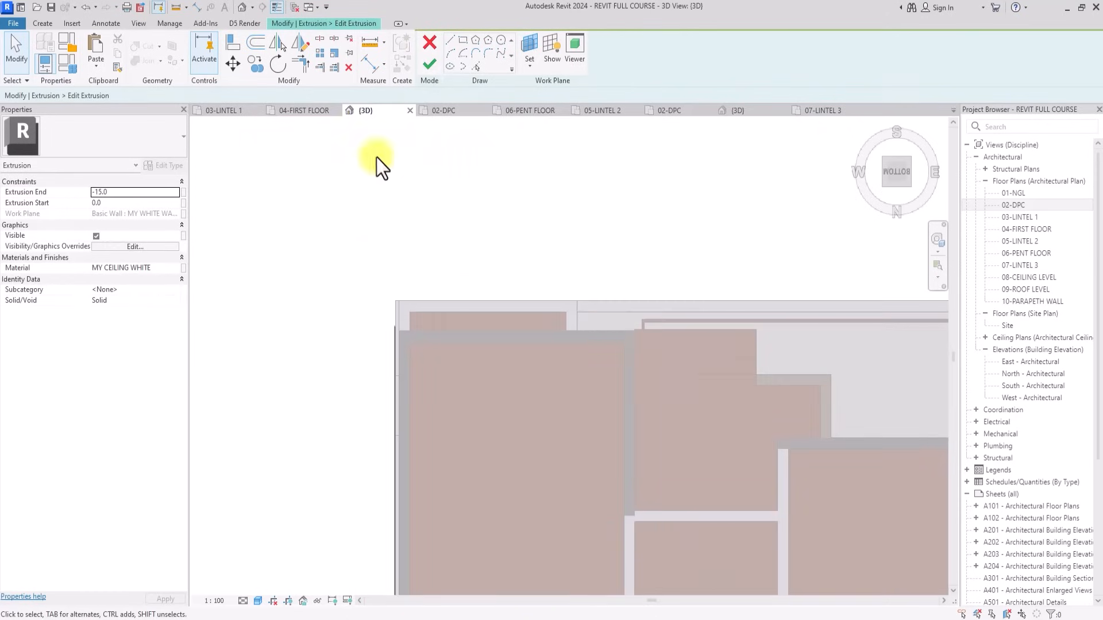
click(463, 39)
scroll(419, 234, up, 3)
middle_drag(406, 288, 469, 335)
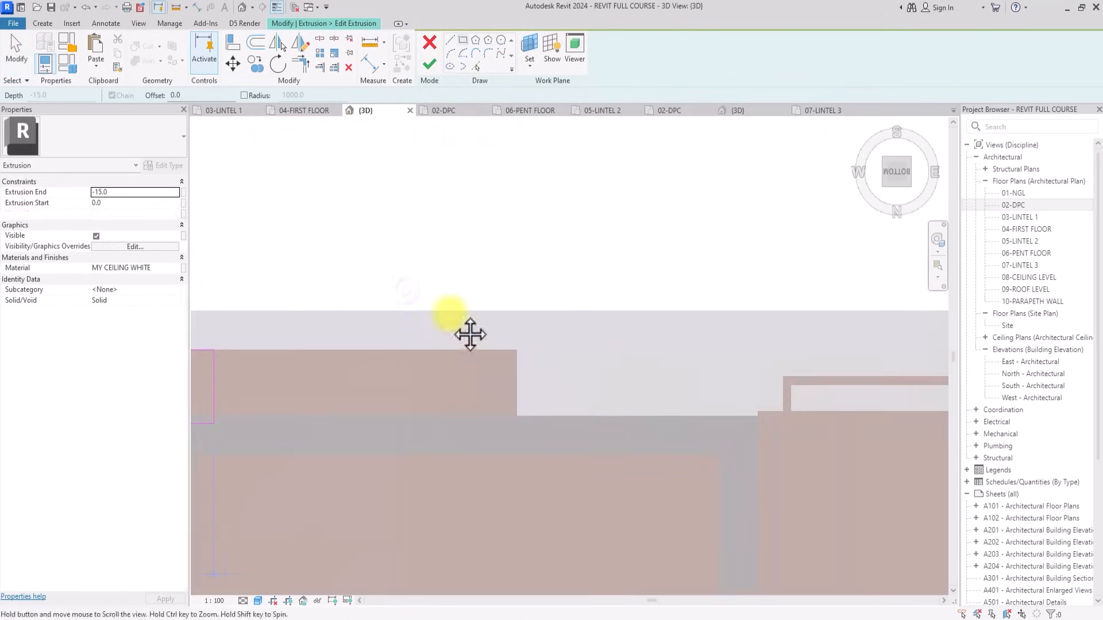
click(512, 409)
scroll(512, 409, down, 2)
key(Escape)
key(Escape)
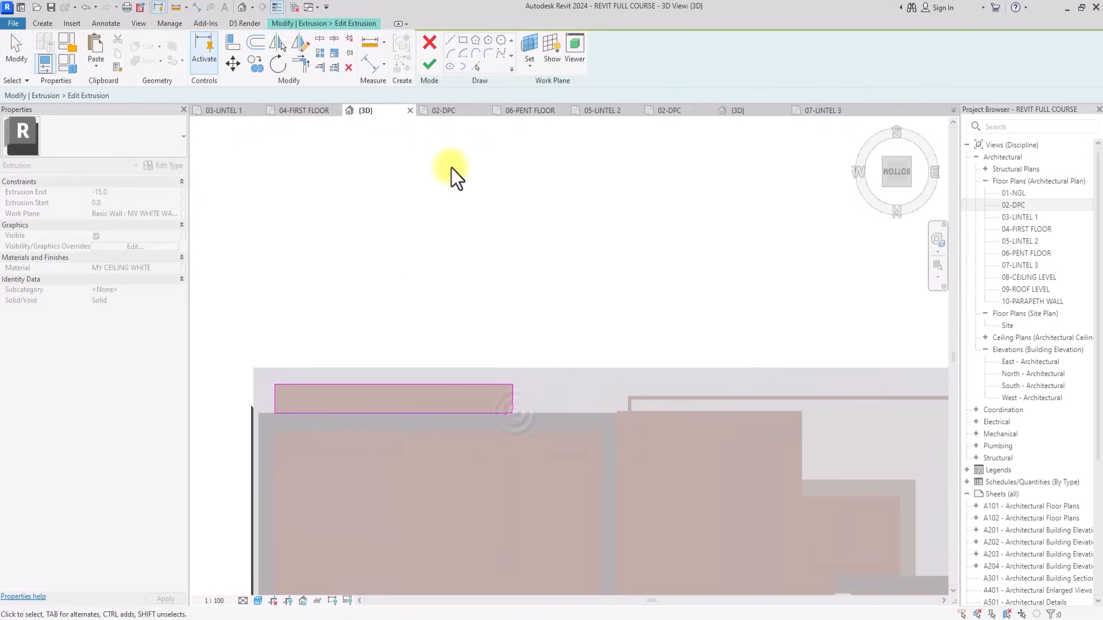
click(429, 64)
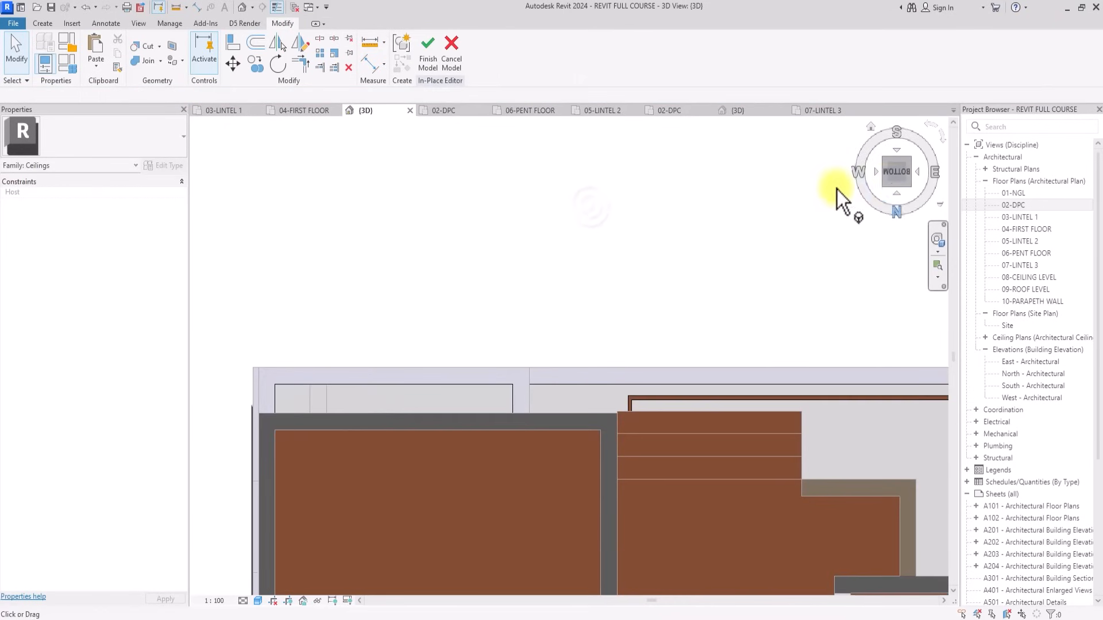
Examine the new ceiling beneath the front window's wall projection from below and check its extrusion end setting.
click(906, 214)
mouse_move(201, 239)
middle_down()
mouse_move(222, 246)
mouse_move(209, 239)
middle_up()
click(338, 419)
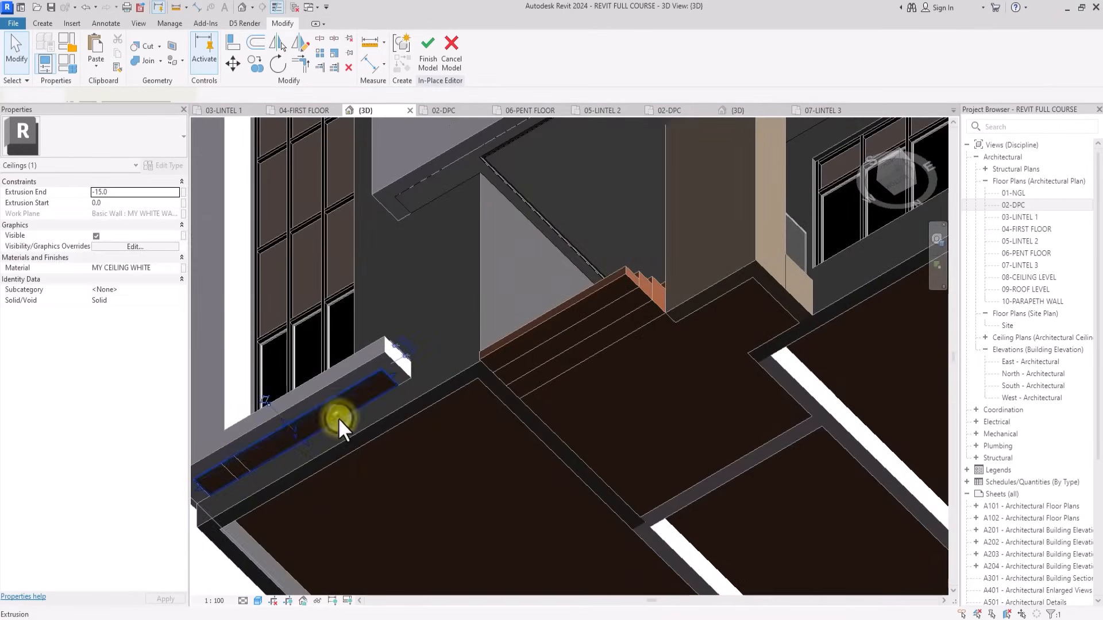
scroll(338, 418, up, 3)
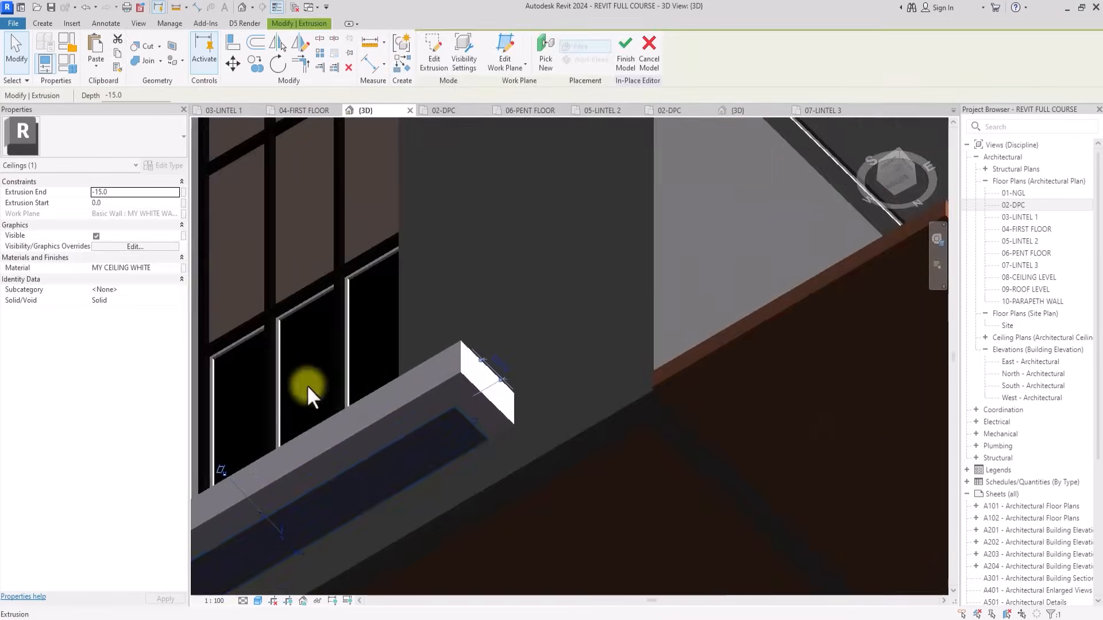
click(98, 194)
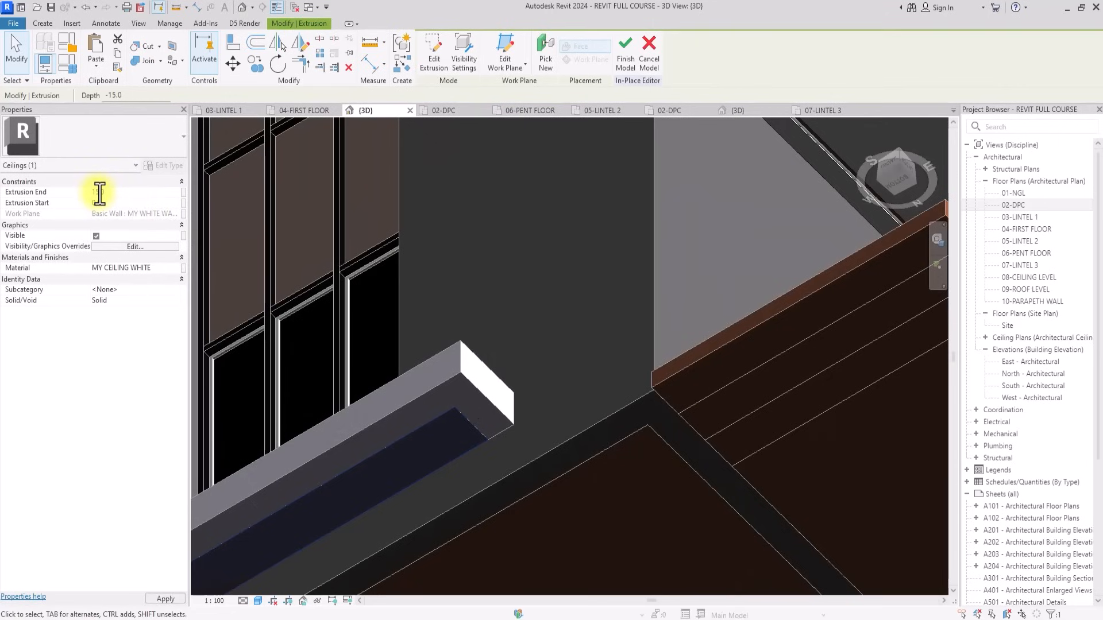
click(539, 287)
scroll(561, 321, down, 5)
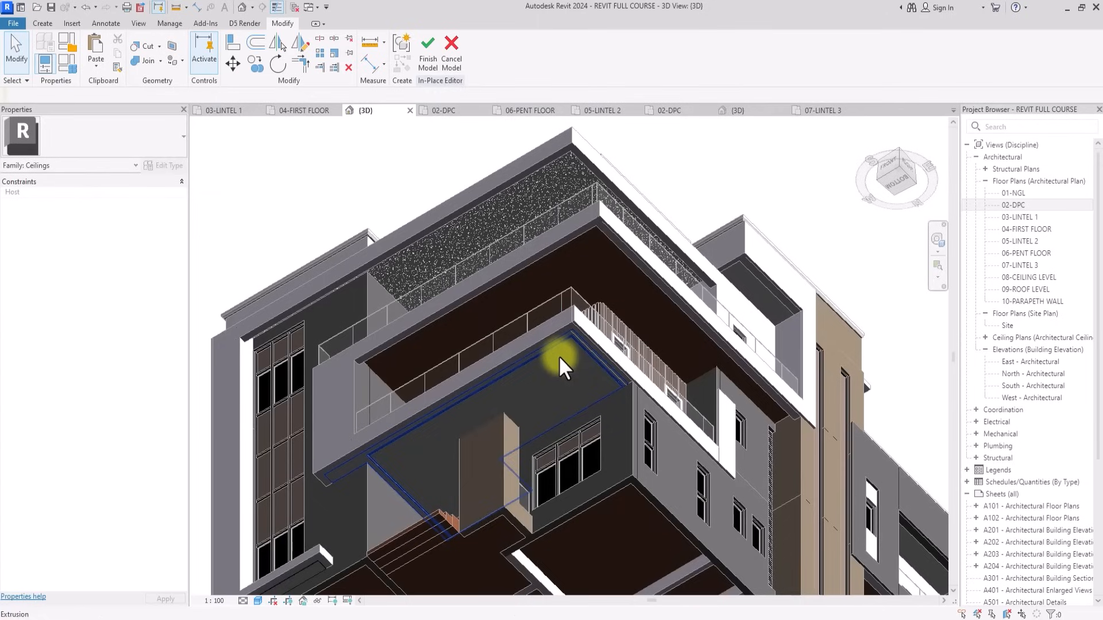
scroll(560, 358, down, 1)
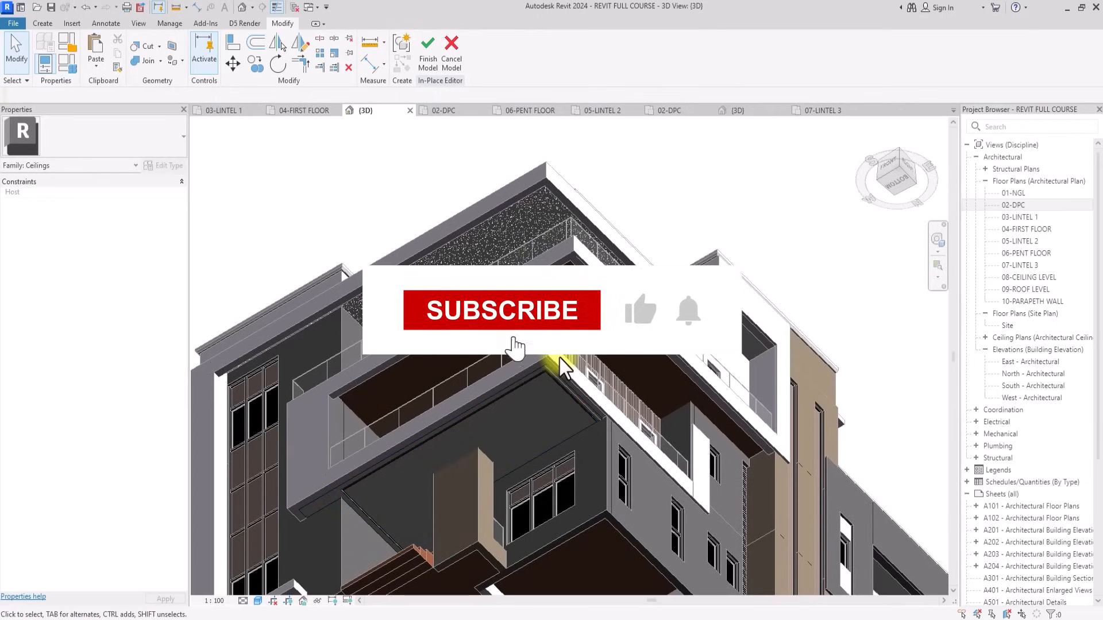
Copy the porch ceiling extrusion upward to a free spot in front of the upper balcony.
click(556, 378)
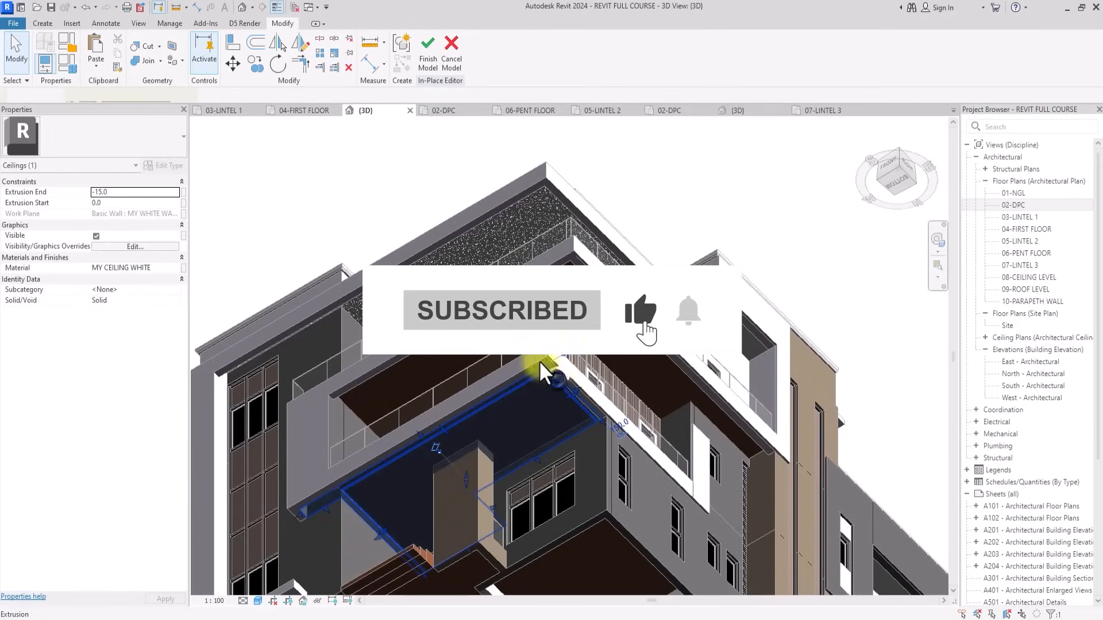
click(256, 65)
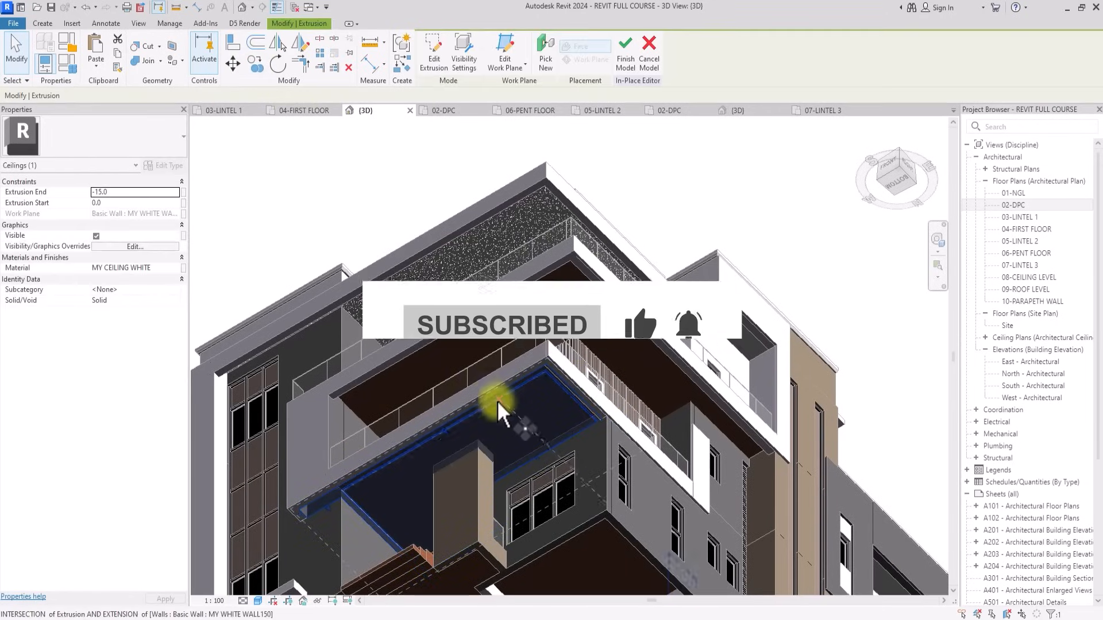
click(508, 388)
click(554, 280)
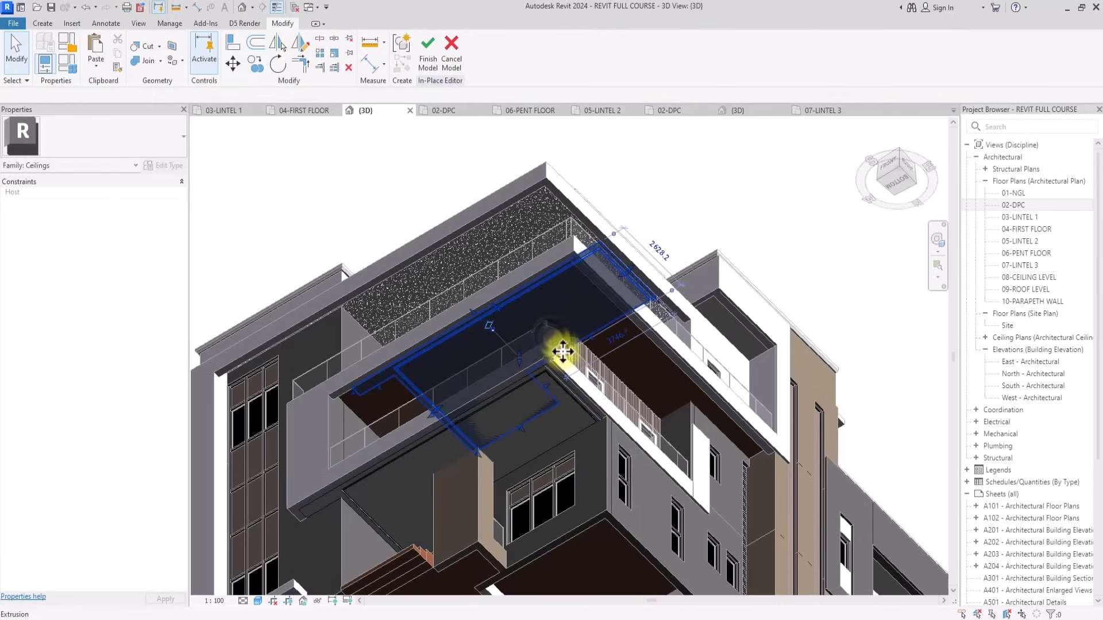
scroll(562, 353, up, 2)
scroll(562, 353, down, 2)
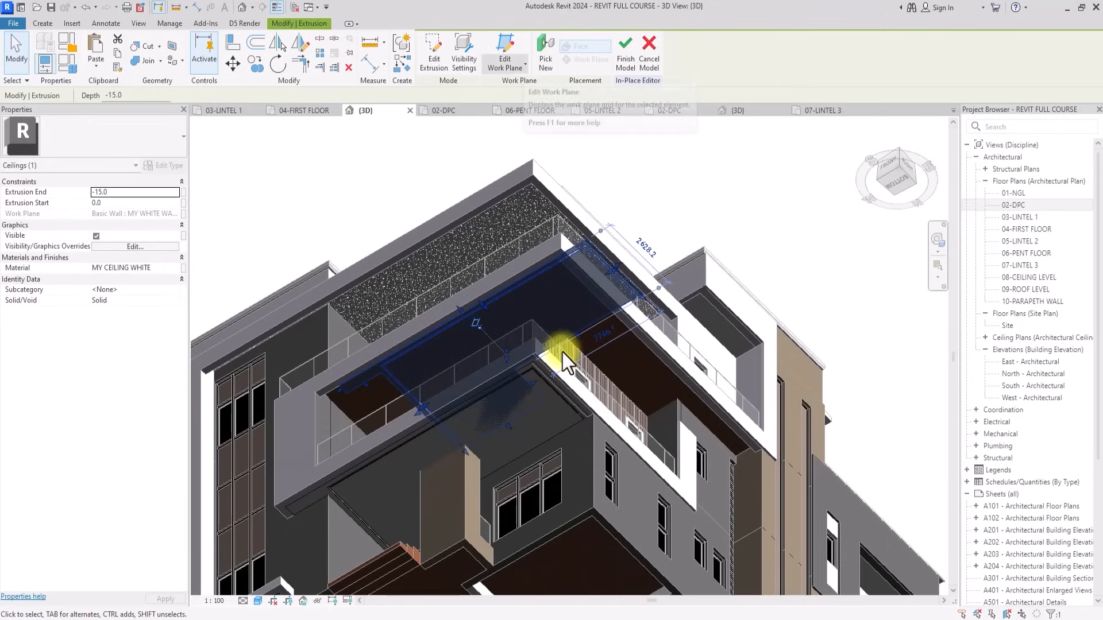
Pick the underside of the upper balcony's white wall as the copied ceiling's new work plane.
click(545, 69)
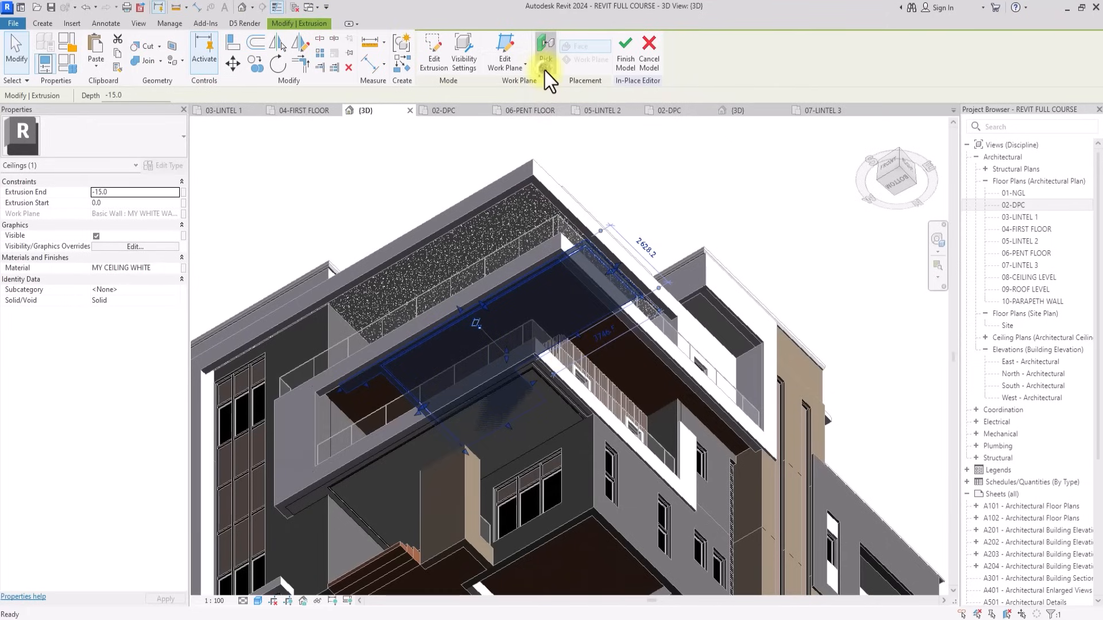
key(Escape)
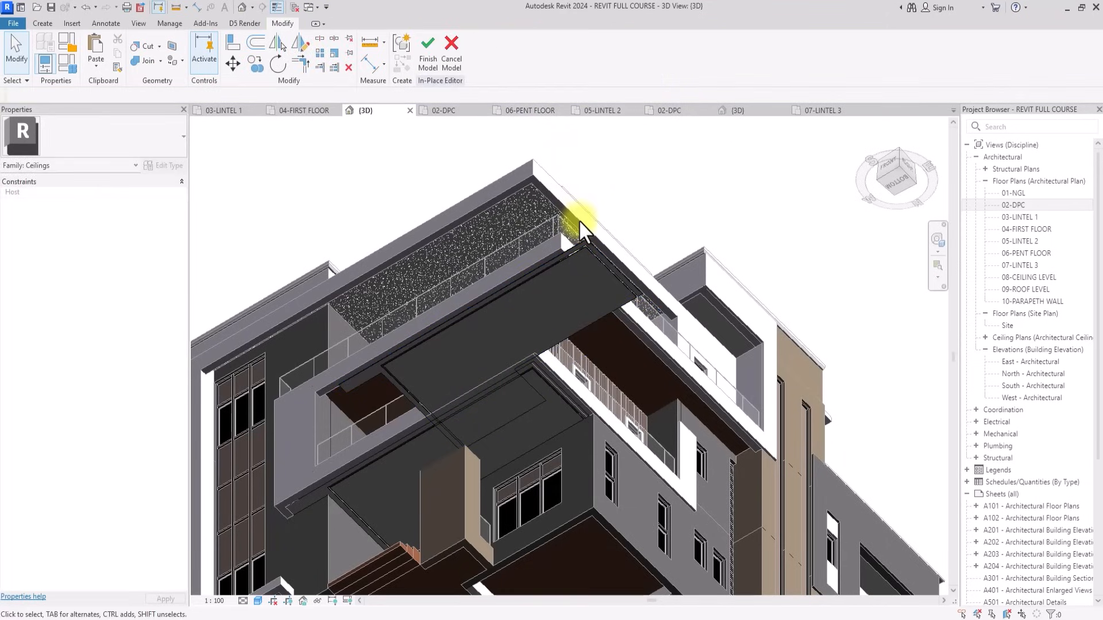
click(574, 287)
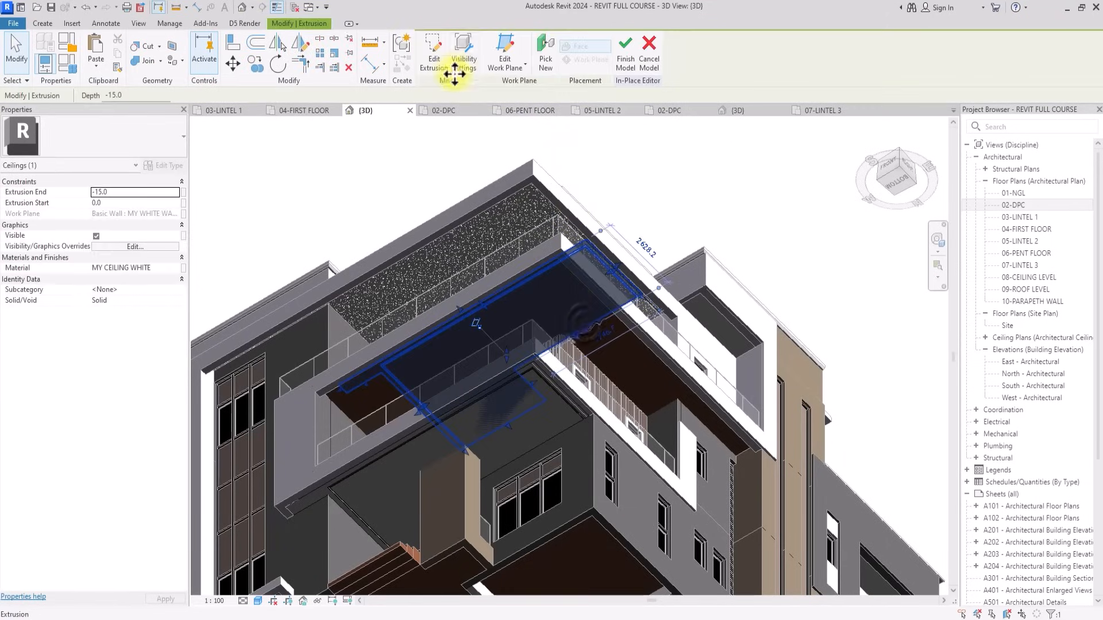
click(506, 65)
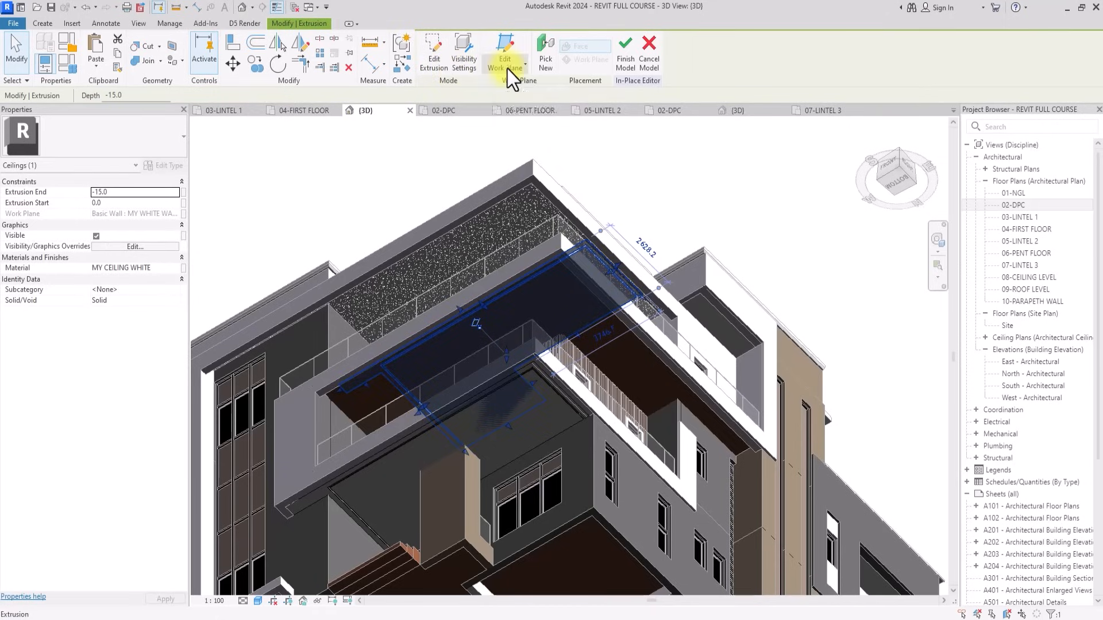
click(513, 115)
scroll(652, 338, up, 5)
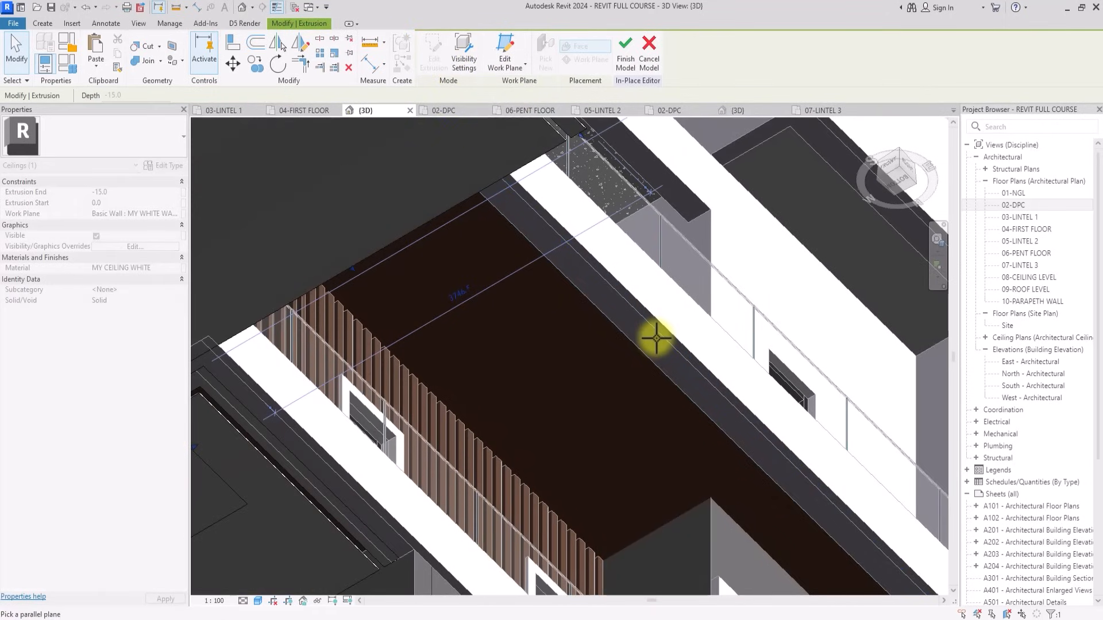
click(656, 337)
scroll(658, 339, down, 6)
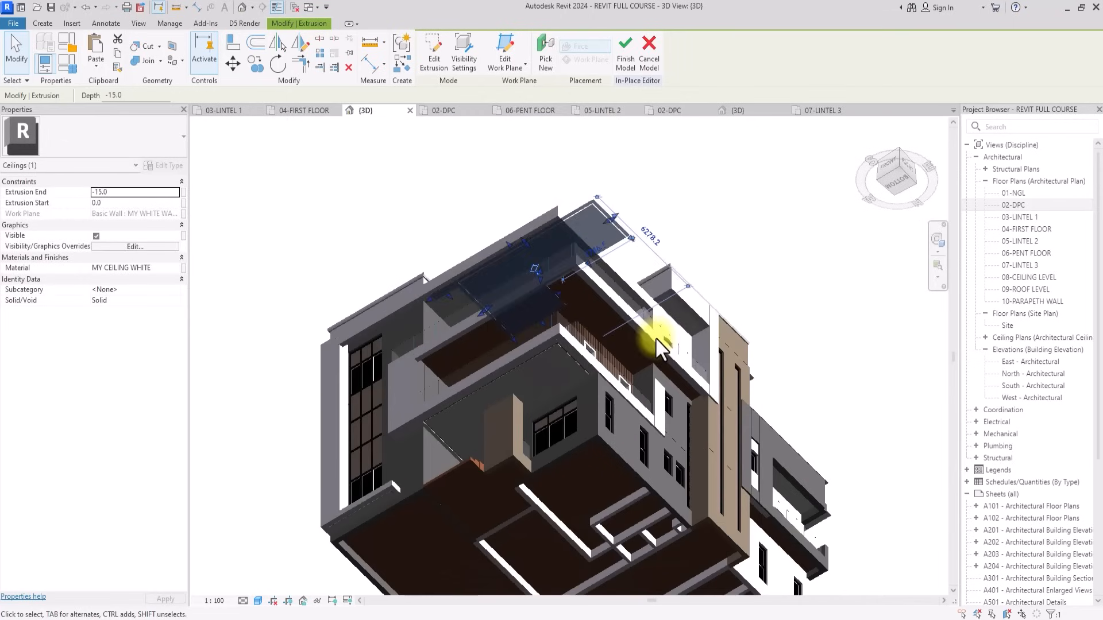
Edit the copied ceiling's extrusion sketch in the 04-FIRST FLOOR plan and delete all its existing lines.
click(551, 294)
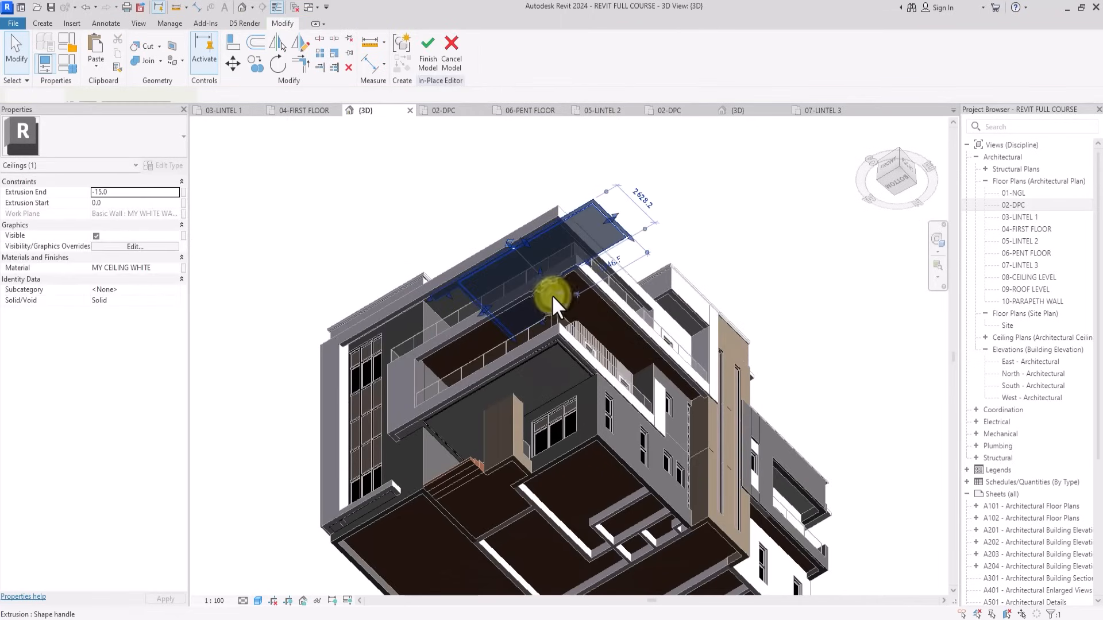
click(435, 81)
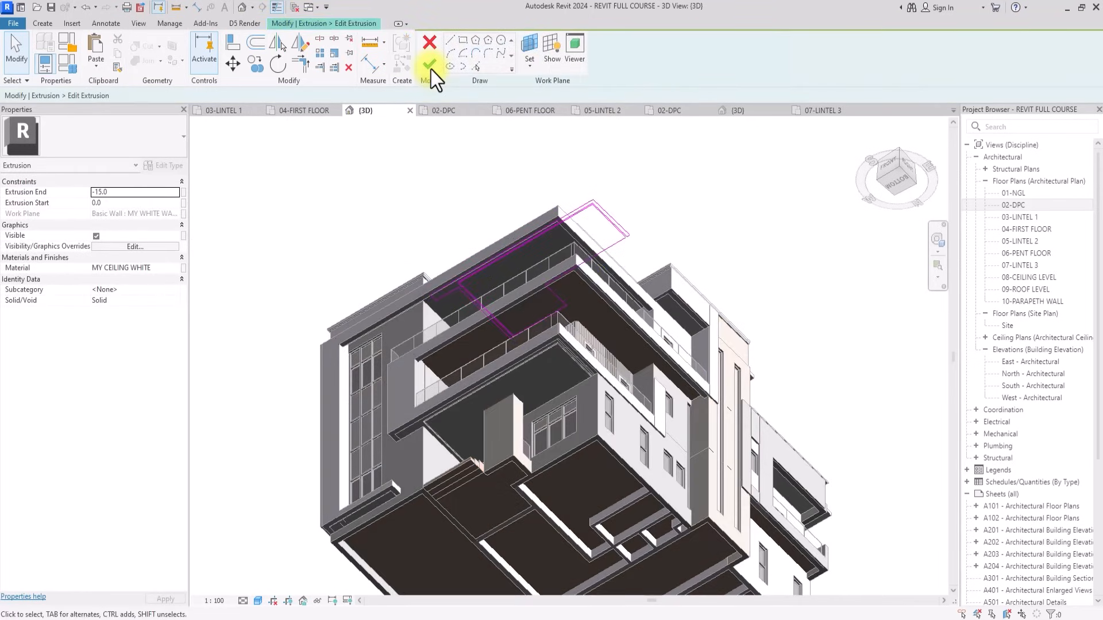
double_click(1022, 228)
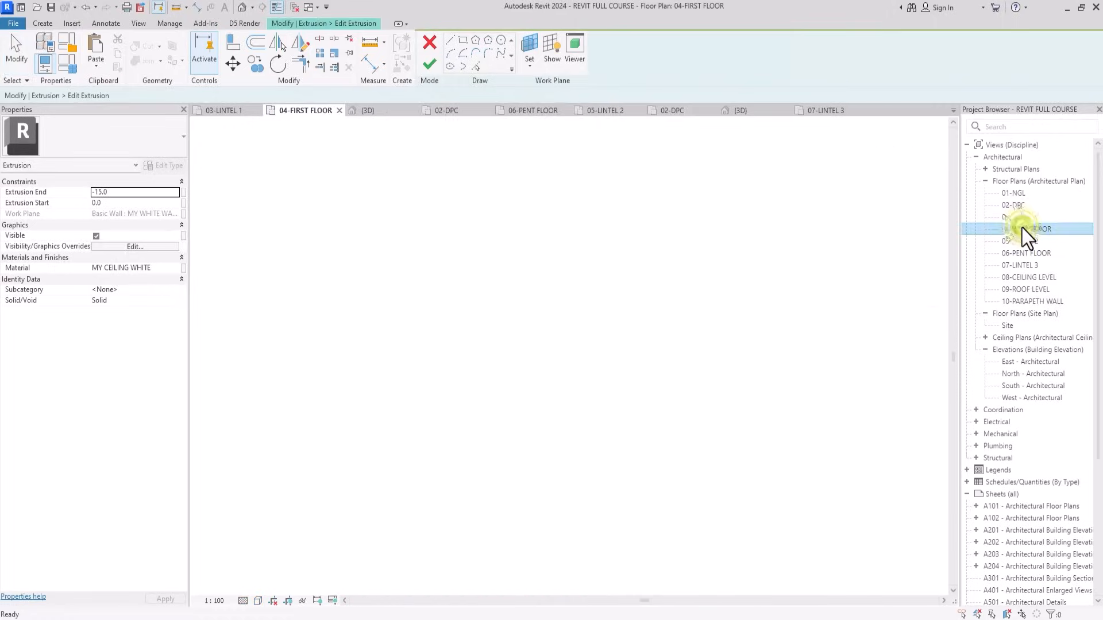
mouse_move(460, 301)
mouse_down()
mouse_move(275, 438)
mouse_move(190, 449)
mouse_up()
key(Escape)
Sketch lines from the building wall across the balcony's far end and along the side parapet's inner face to the front corner.
scroll(195, 429, up, 2)
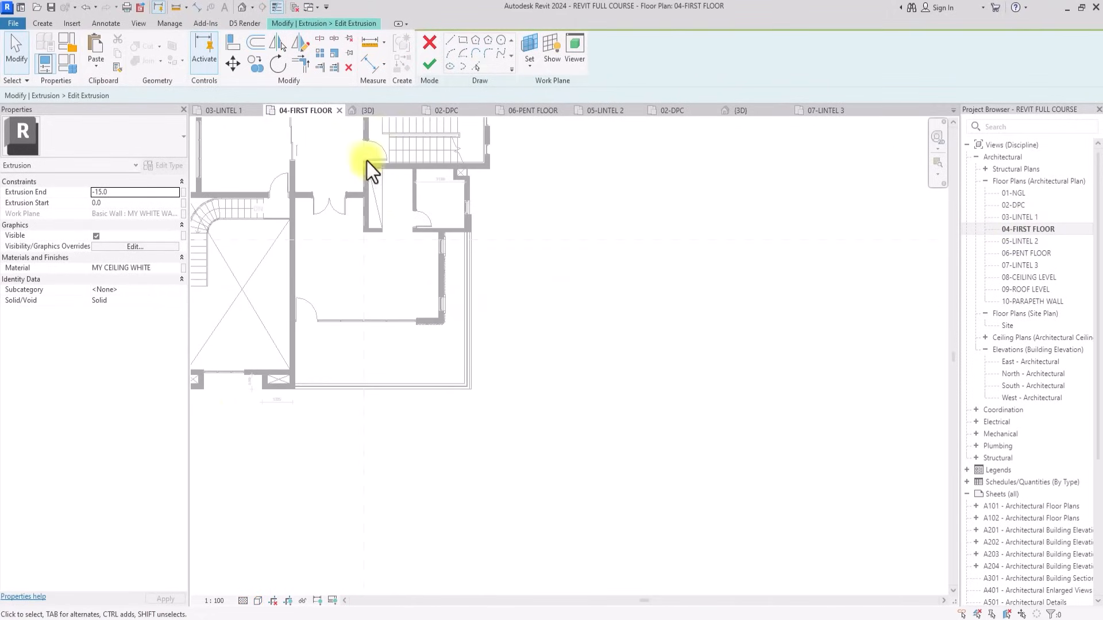
click(450, 41)
scroll(458, 143, up, 5)
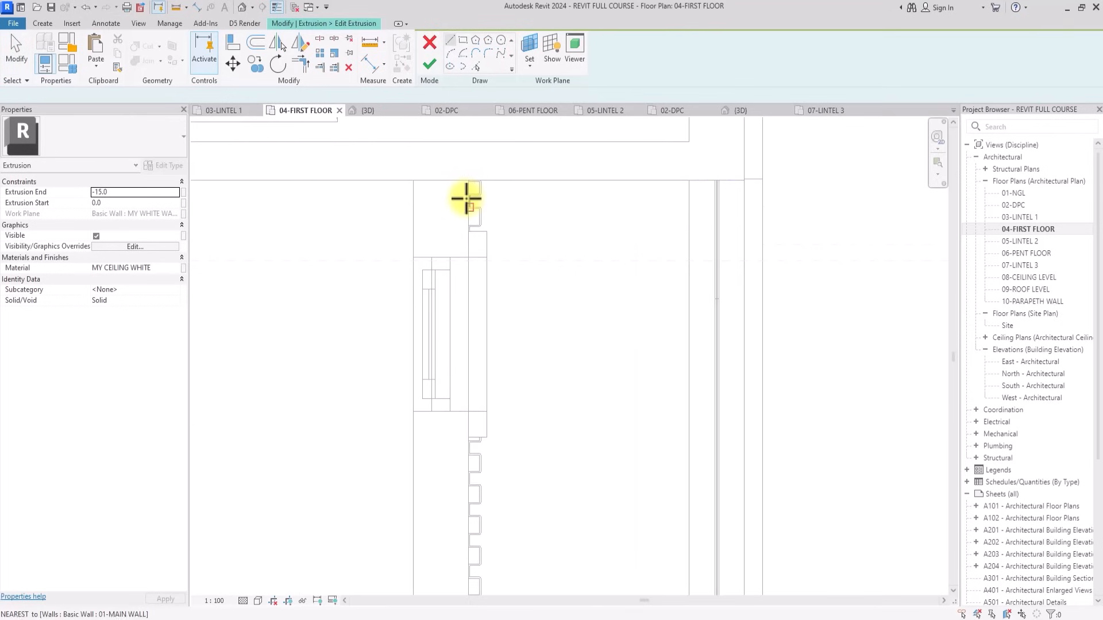
scroll(466, 195, up, 3)
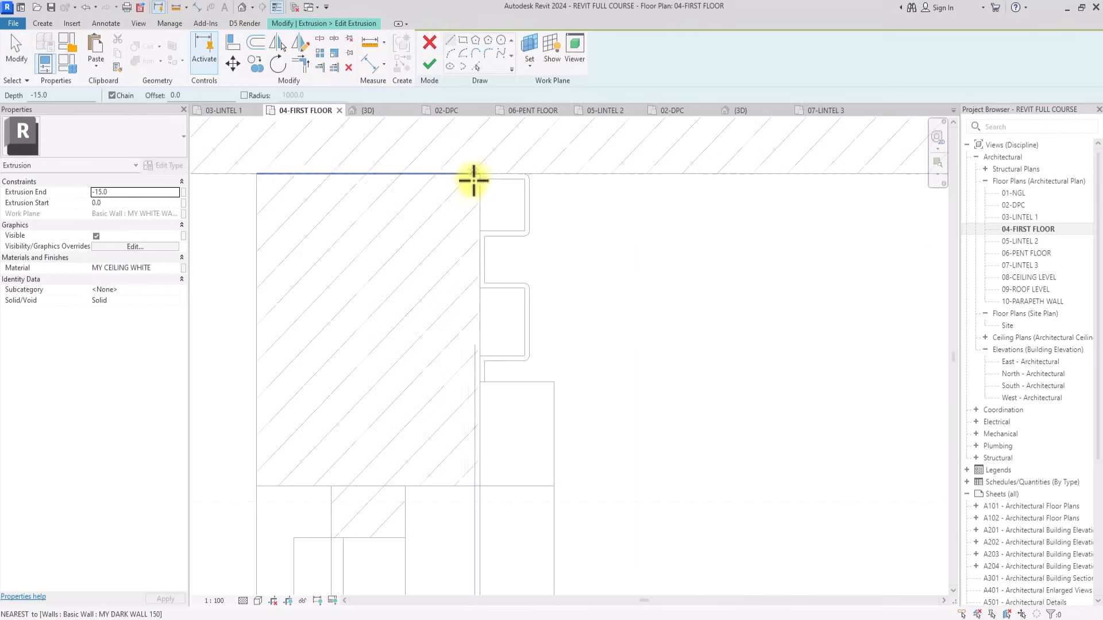
click(475, 177)
scroll(476, 177, down, 2)
middle_drag(609, 187, 456, 194)
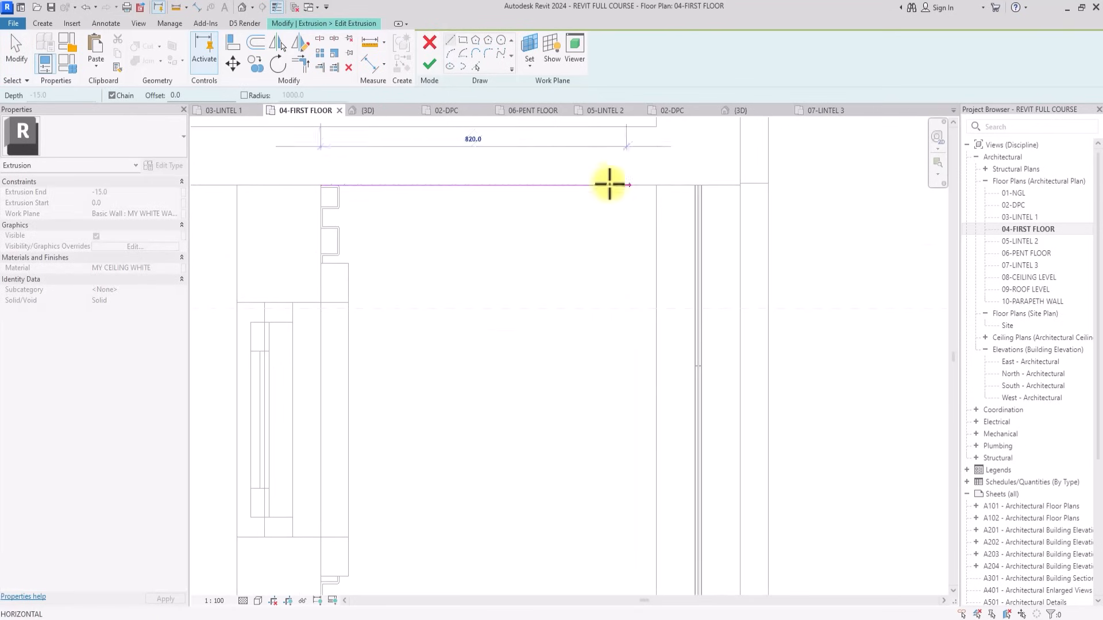
click(655, 185)
scroll(655, 187, down, 3)
scroll(614, 538, down, 3)
middle_drag(613, 538, 675, 207)
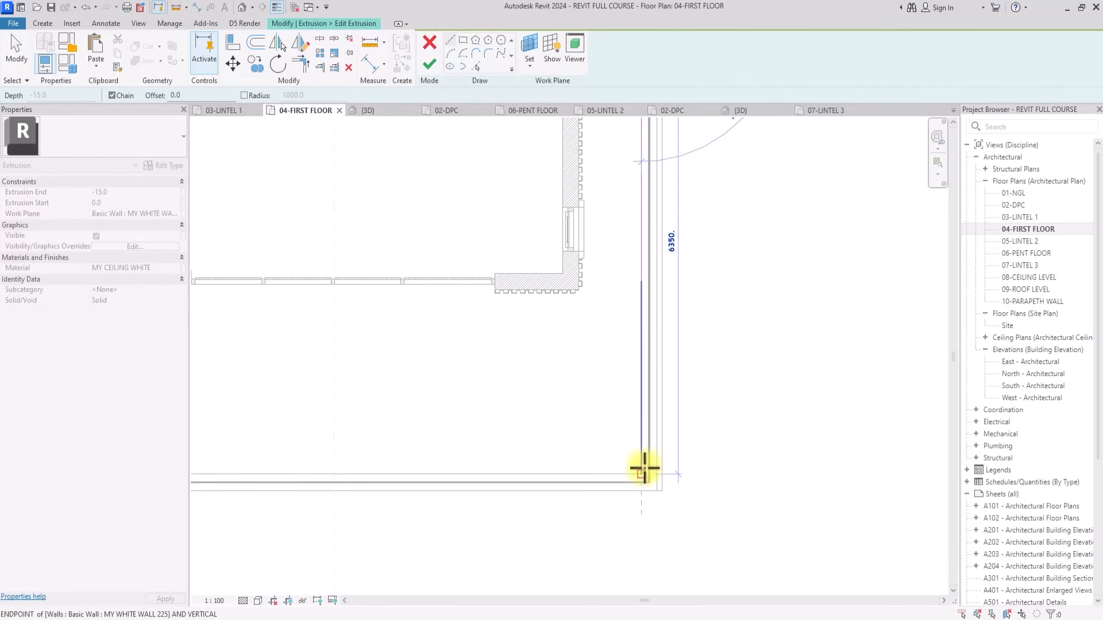
click(643, 475)
Continue the sketch along the front parapet's inner face to the stair hall wall and about 2525 mm back along that wall.
middle_drag(201, 476, 638, 478)
scroll(570, 477, up, 3)
click(569, 475)
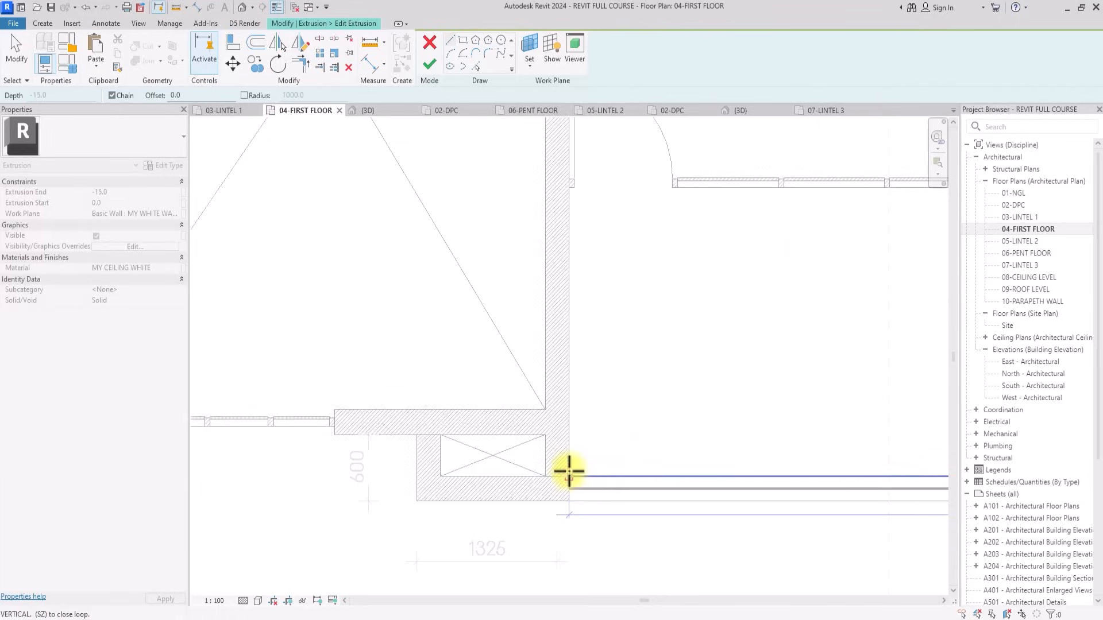
middle_drag(629, 333, 588, 492)
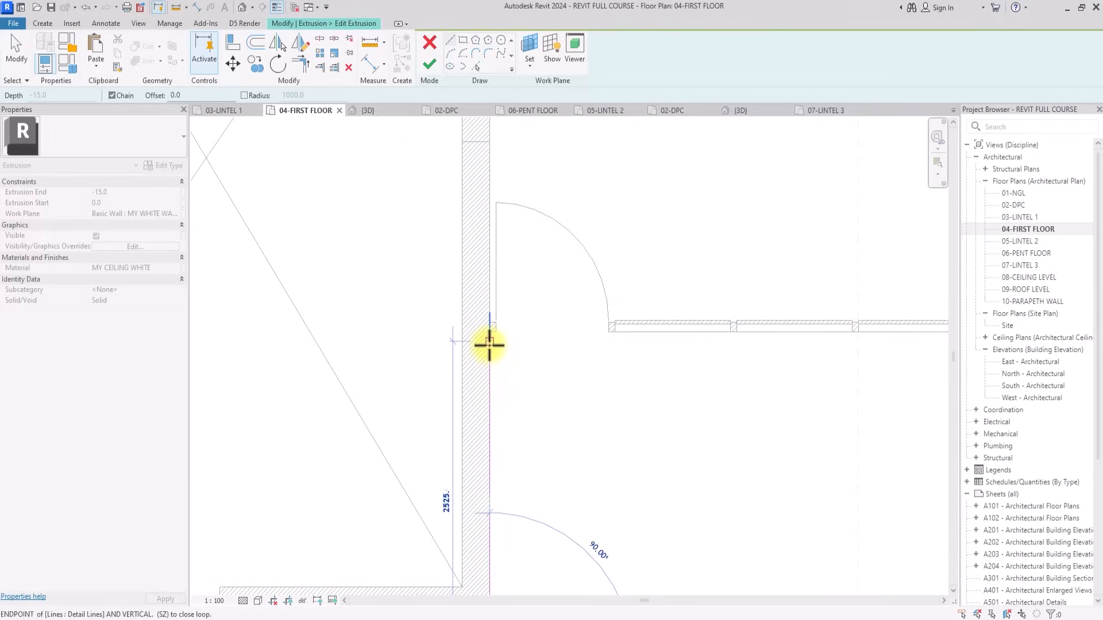
click(488, 346)
Sketch a line along the outer face of the room's side wall from the balcony's far end to the building corner.
scroll(488, 347, down, 2)
scroll(488, 347, down, 1)
middle_drag(488, 346, 244, 456)
scroll(591, 250, up, 7)
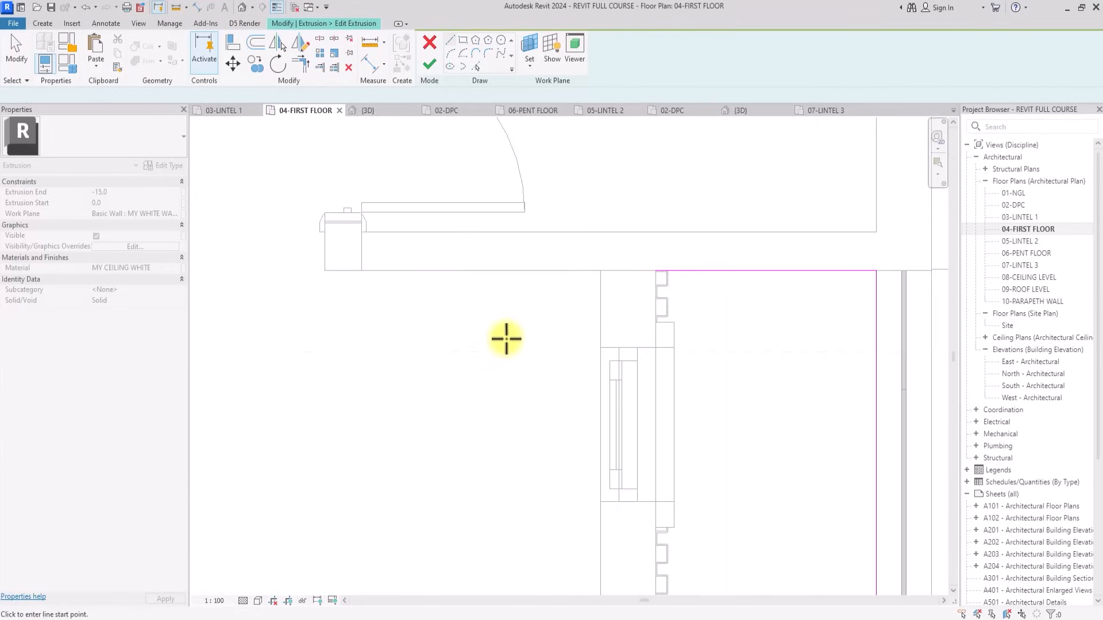
click(659, 279)
middle_drag(666, 516, 670, 306)
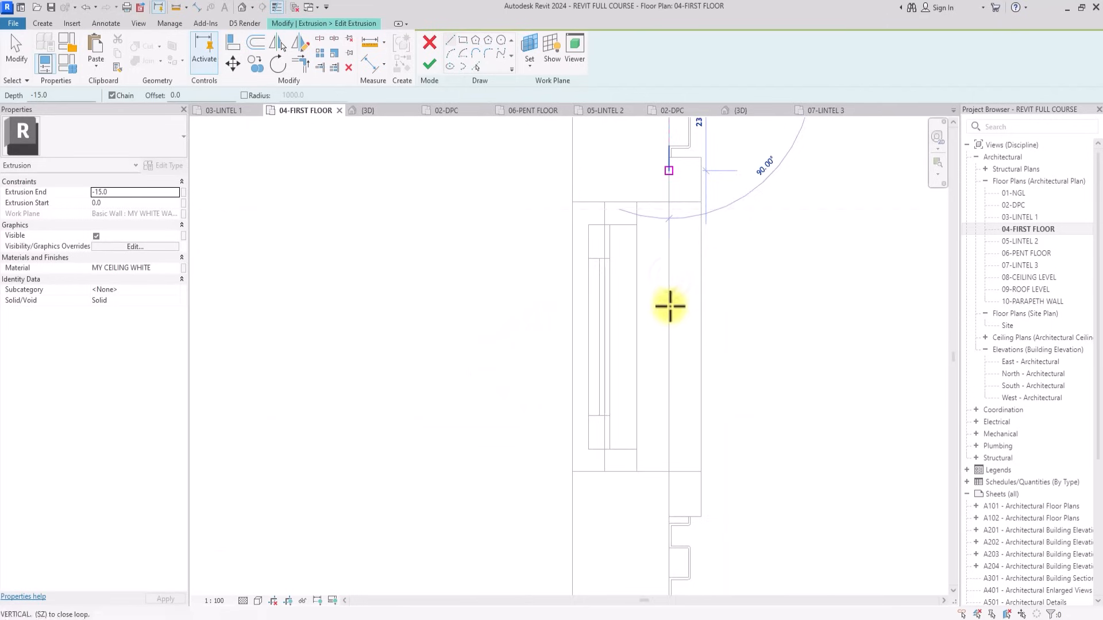
scroll(670, 306, down, 4)
middle_drag(667, 574, 656, 167)
scroll(653, 450, up, 8)
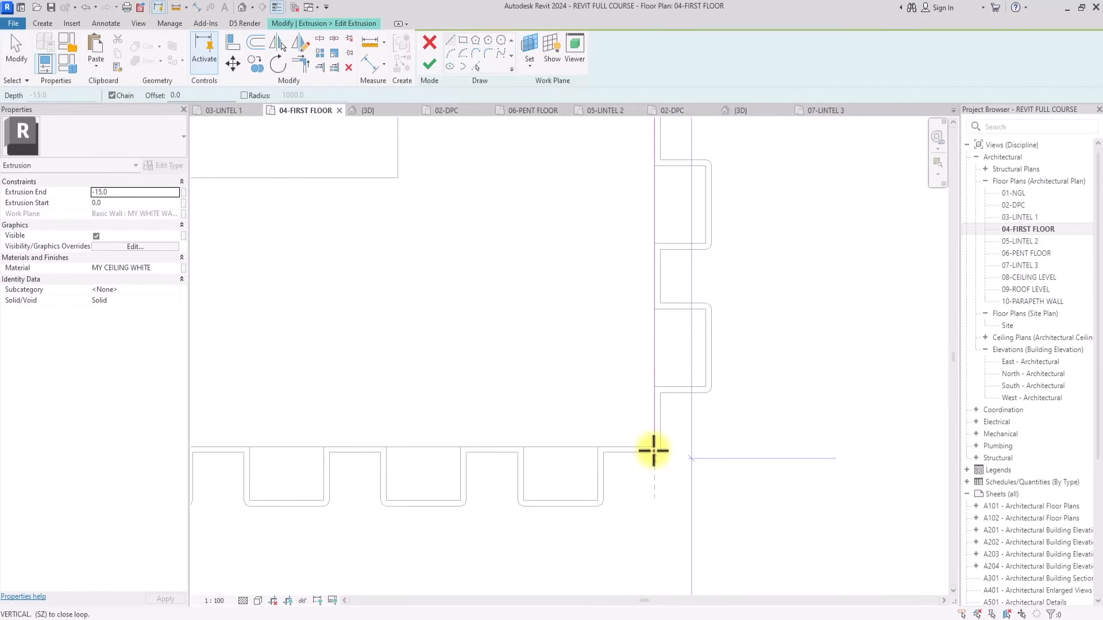
click(654, 451)
Close the L-shaped ceiling outline with a line about 6525 mm long from the building corner to the stair hall wall.
scroll(653, 450, down, 7)
middle_drag(431, 446, 772, 434)
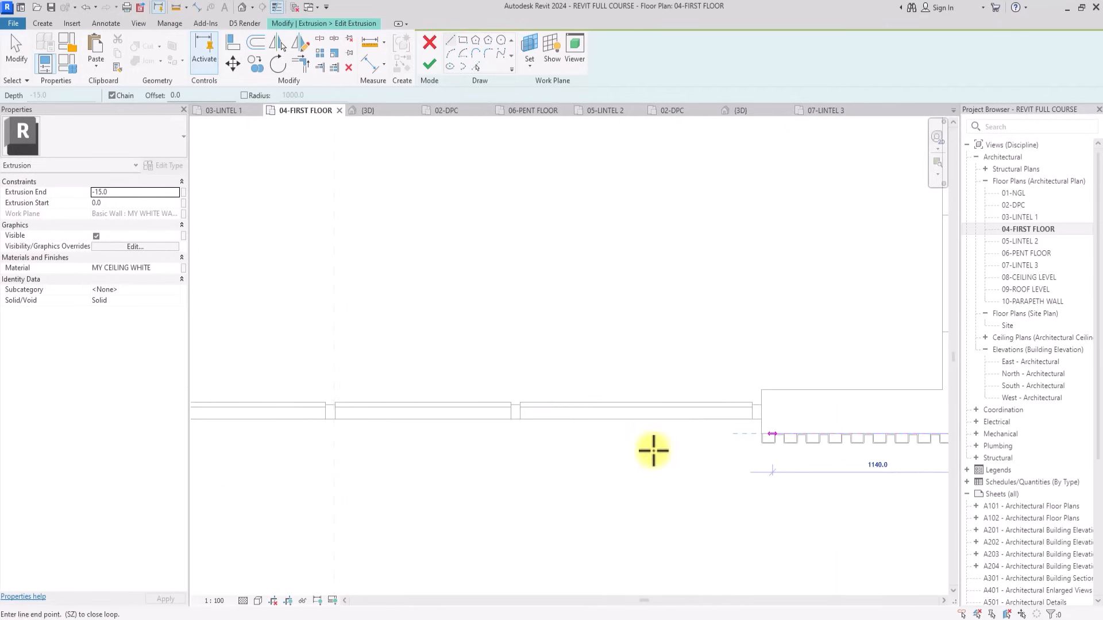
middle_drag(313, 435, 716, 435)
middle_drag(247, 435, 645, 423)
scroll(554, 422, down, 3)
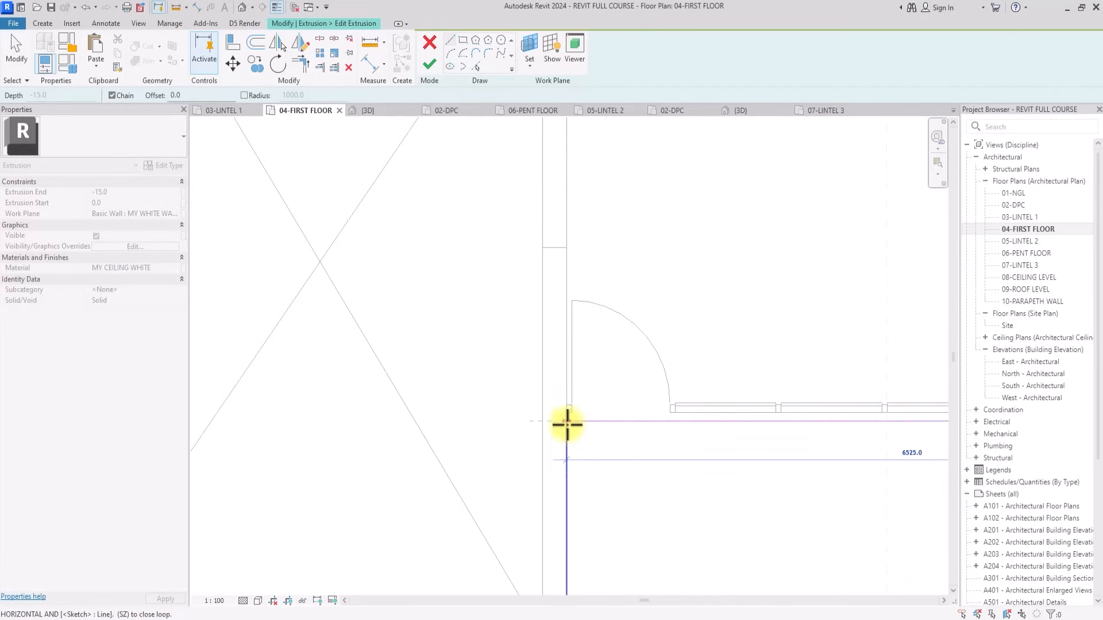
click(567, 423)
key(Escape)
scroll(567, 426, down, 5)
scroll(567, 426, up, 3)
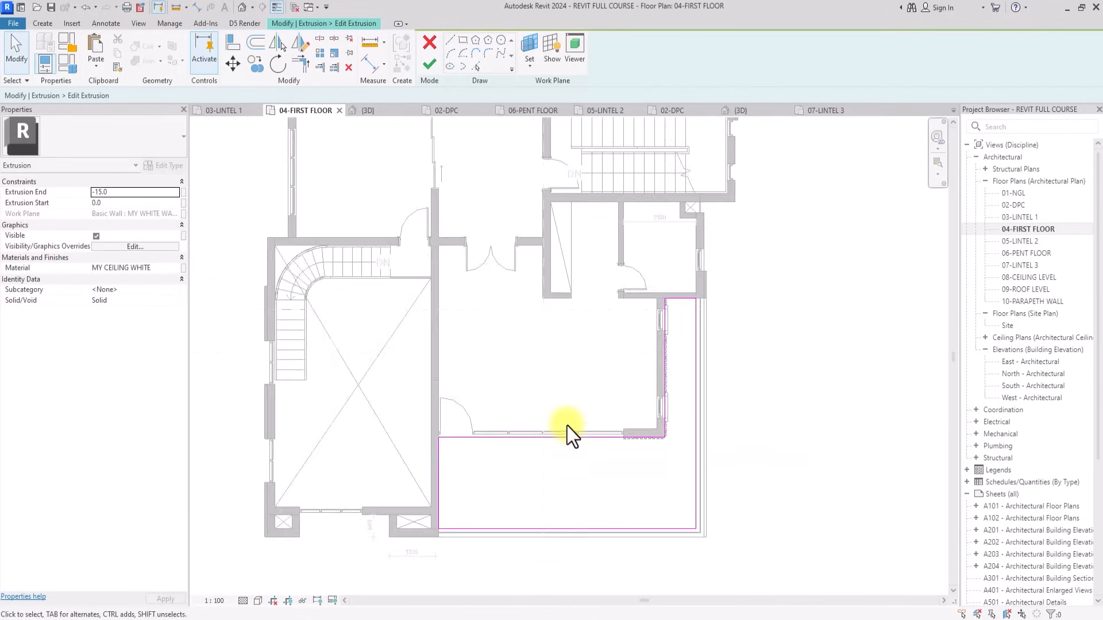
scroll(567, 426, up, 3)
mouse_move(567, 426)
middle_down()
mouse_move(548, 355)
mouse_move(536, 381)
mouse_move(533, 367)
middle_up()
scroll(567, 426, down, 3)
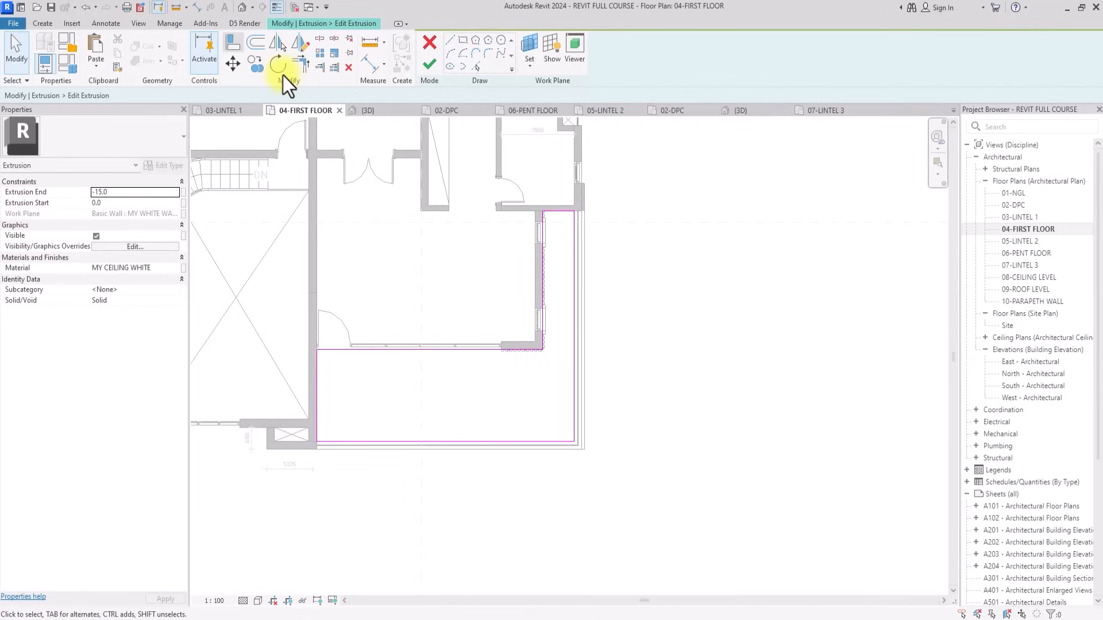
Offset copies of the ceiling outline's stair hall wall line, front parapet line and side parapet line 150 mm inward.
click(256, 42)
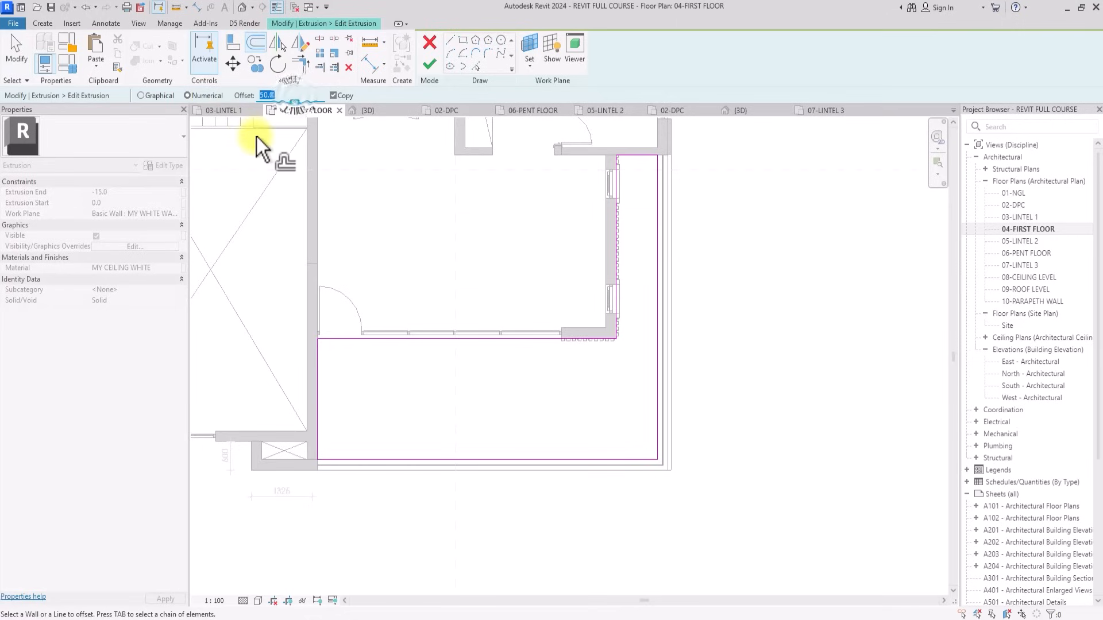
text(150.0)
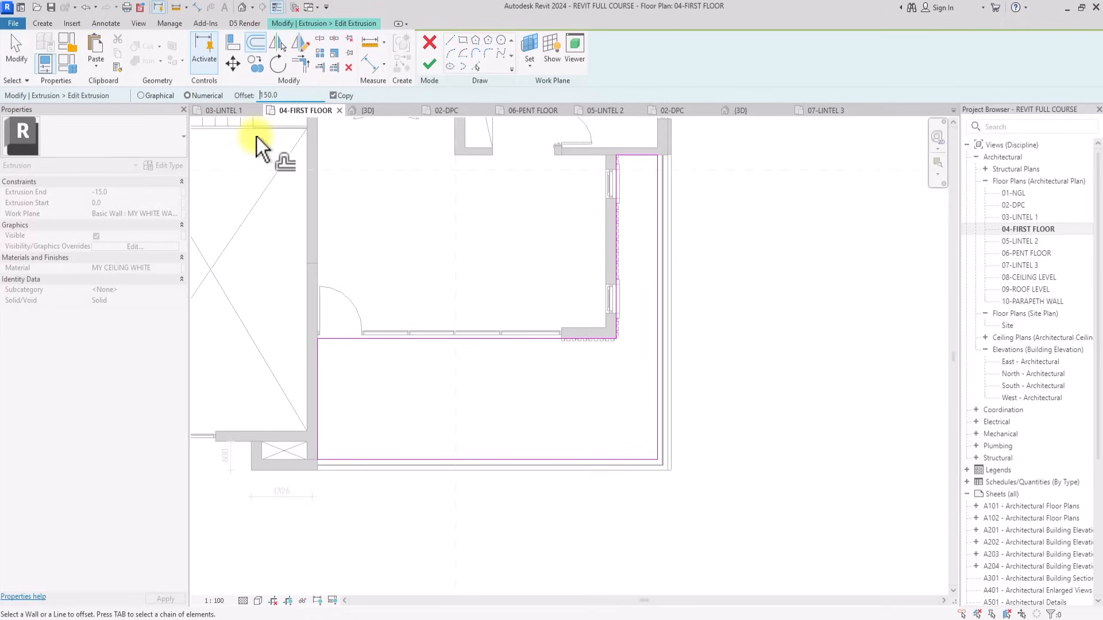
scroll(270, 172, down, 1)
click(320, 362)
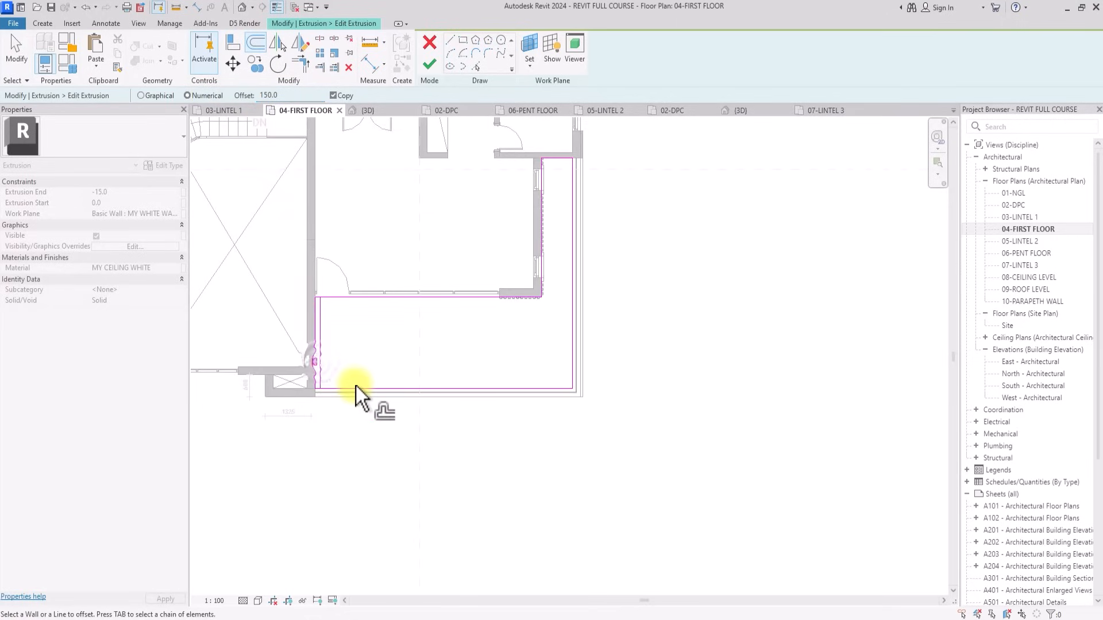
click(357, 386)
click(567, 254)
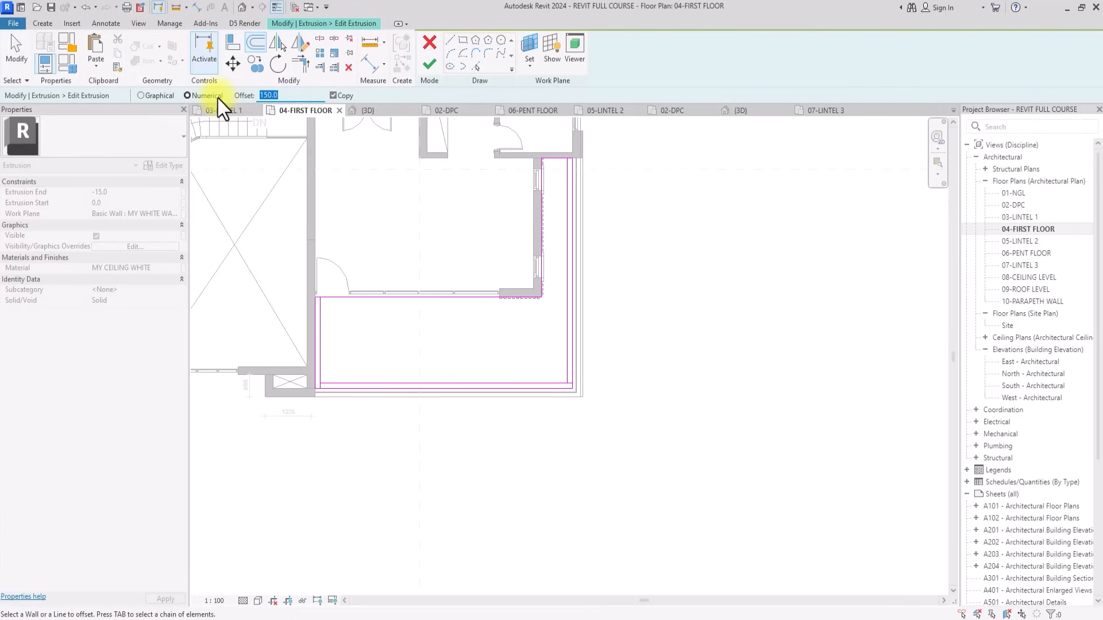
Offset the three inner lines a further 50 mm inward to form the shadow groove's second edge.
scroll(313, 311, up, 3)
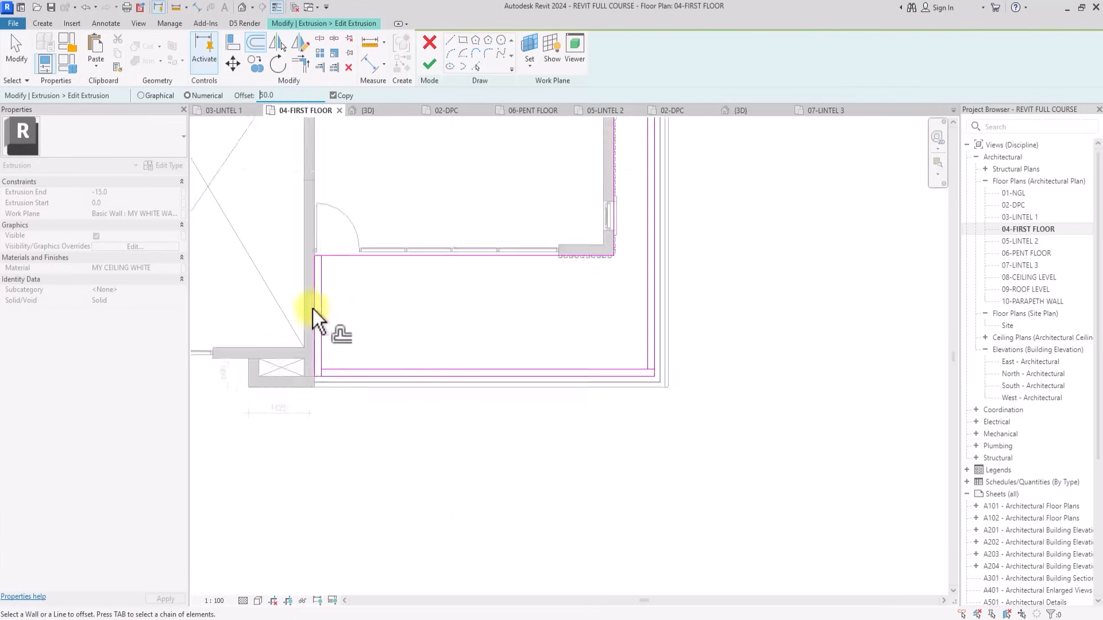
click(325, 340)
click(326, 340)
middle_drag(344, 368, 611, 387)
click(606, 380)
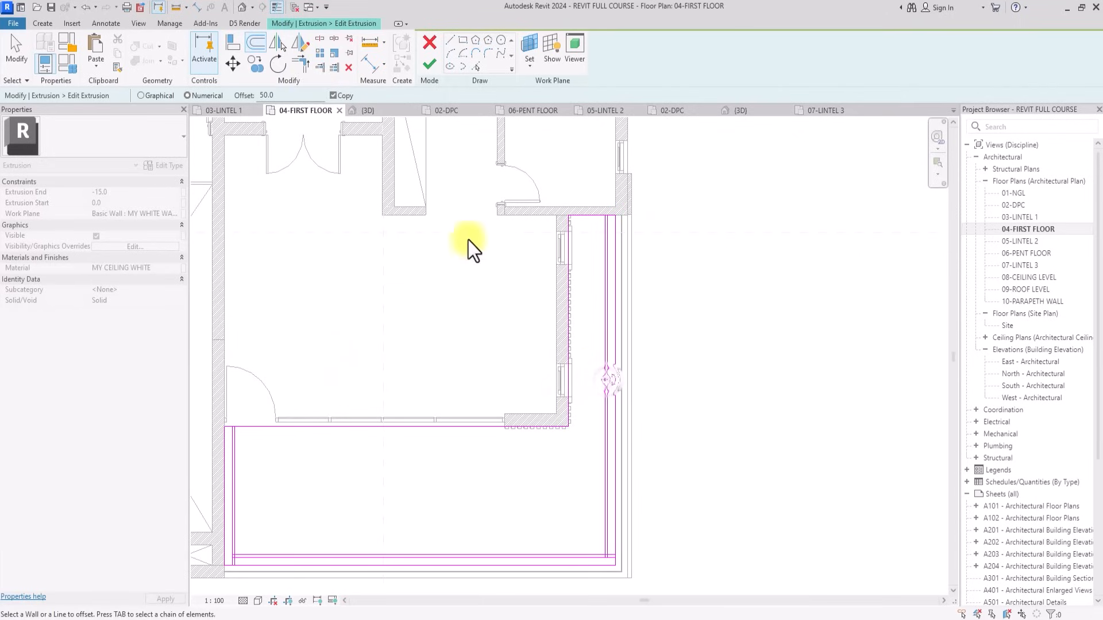
Trim the groove's offset lines into clean corners at the front parapet corner and at the stair hall wall.
click(301, 64)
scroll(575, 506, up, 4)
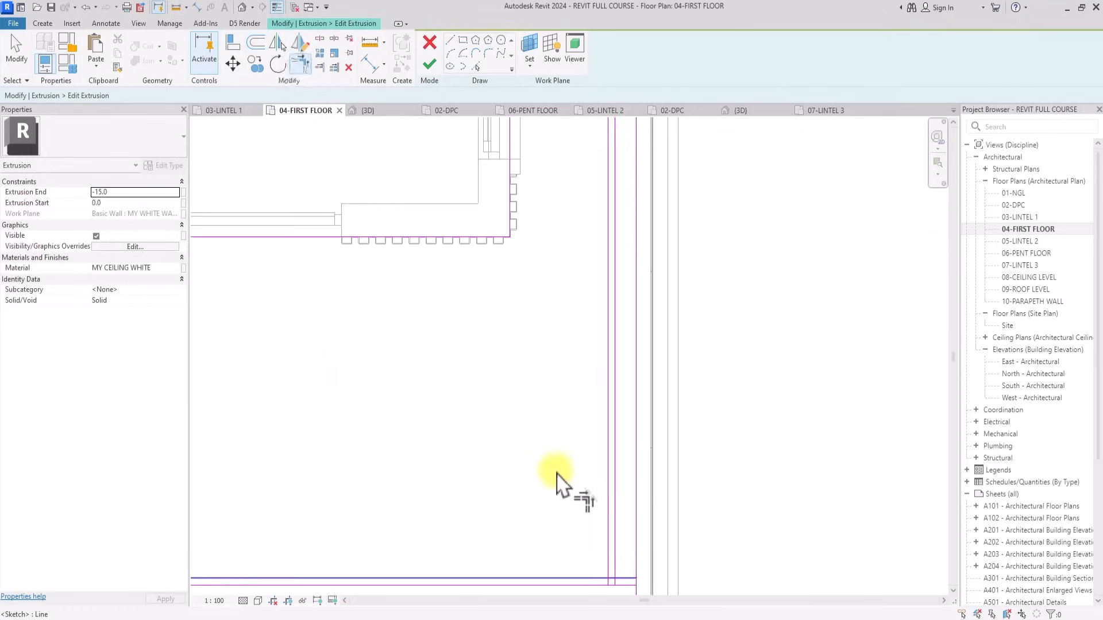
click(615, 583)
middle_drag(614, 583, 592, 471)
click(588, 459)
scroll(583, 465, down, 3)
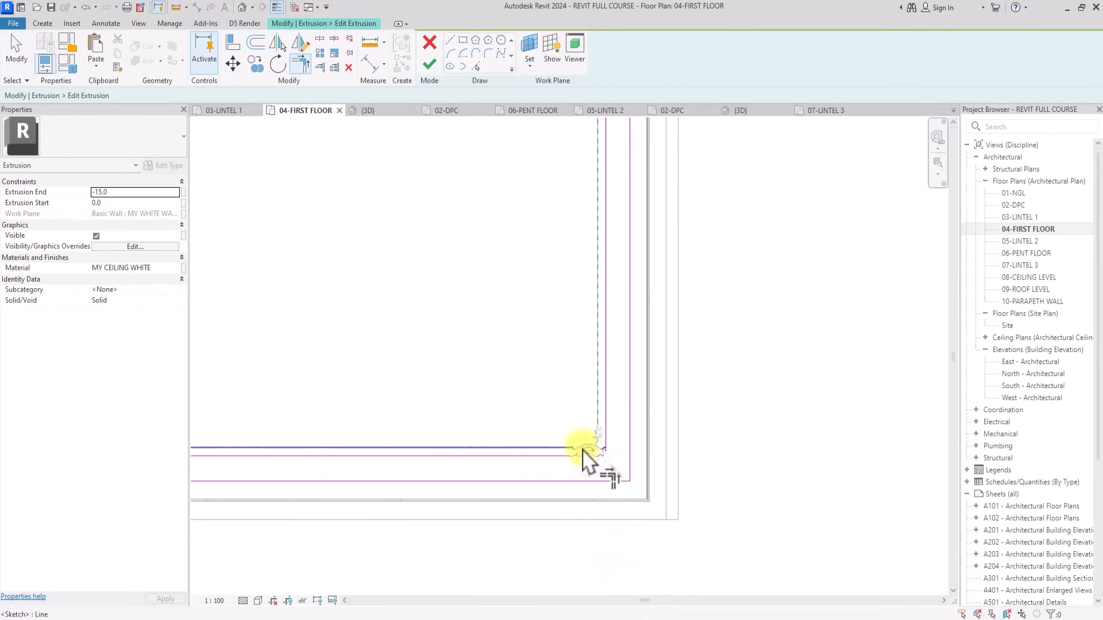
scroll(546, 487, up, 4)
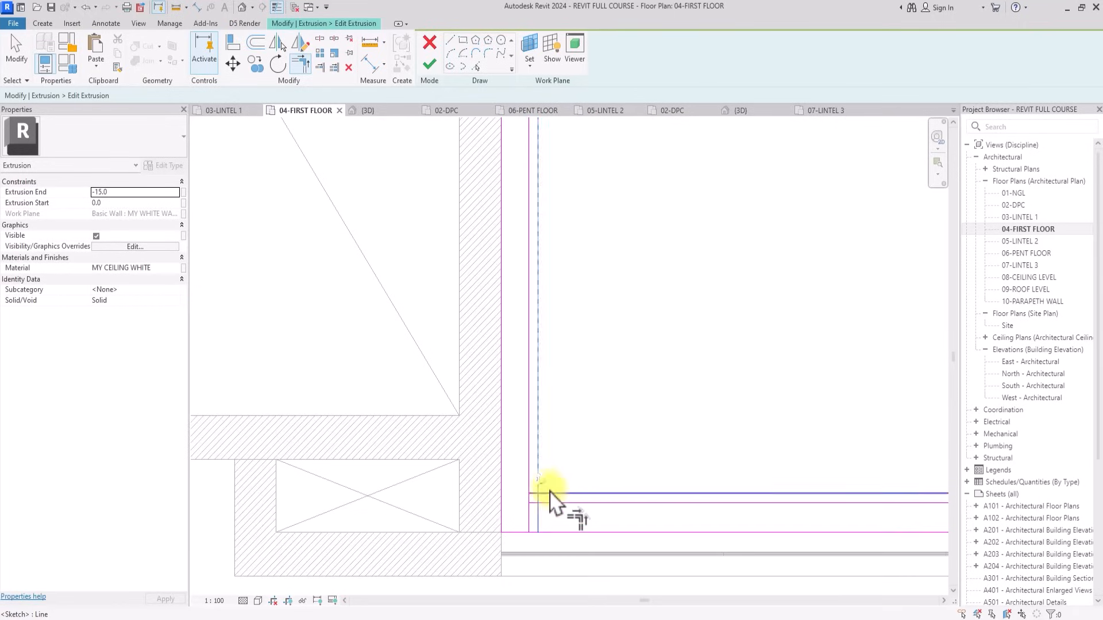
click(539, 503)
middle_drag(652, 183, 534, 498)
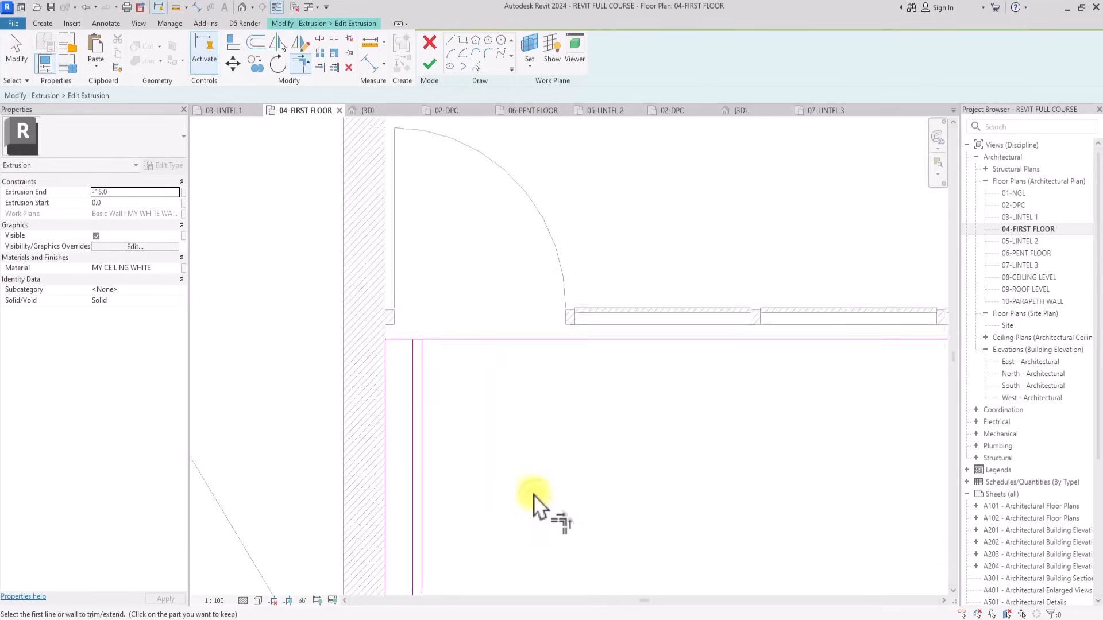
Split the outline between the two groove lines at the stair hall wall and at the balcony's far end.
scroll(408, 276, up, 1)
click(320, 39)
scroll(411, 333, up, 3)
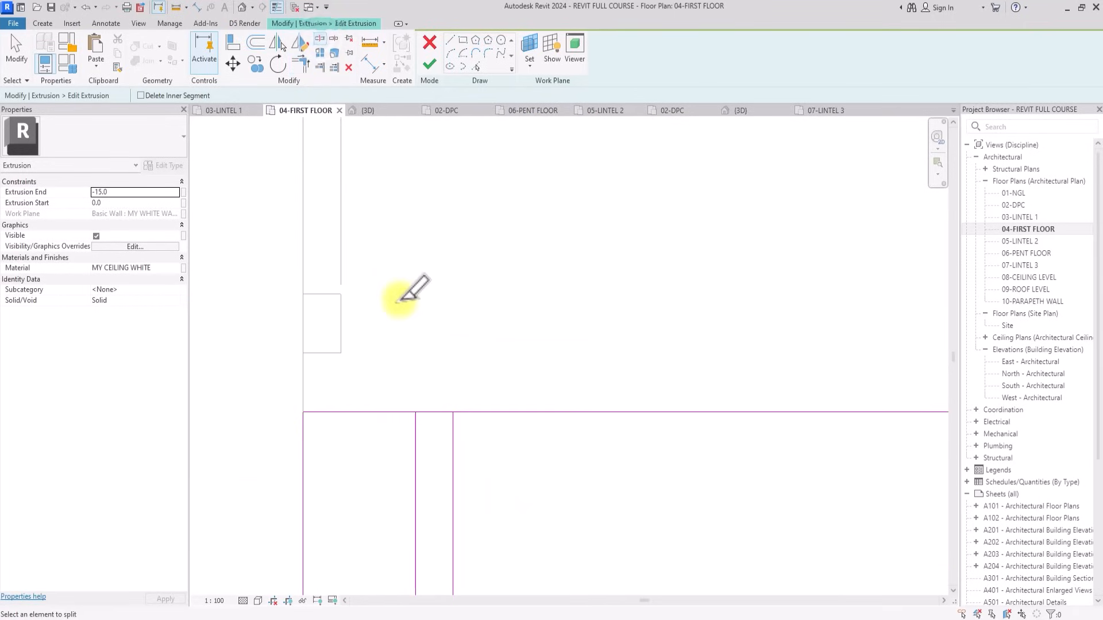
scroll(431, 412, down, 3)
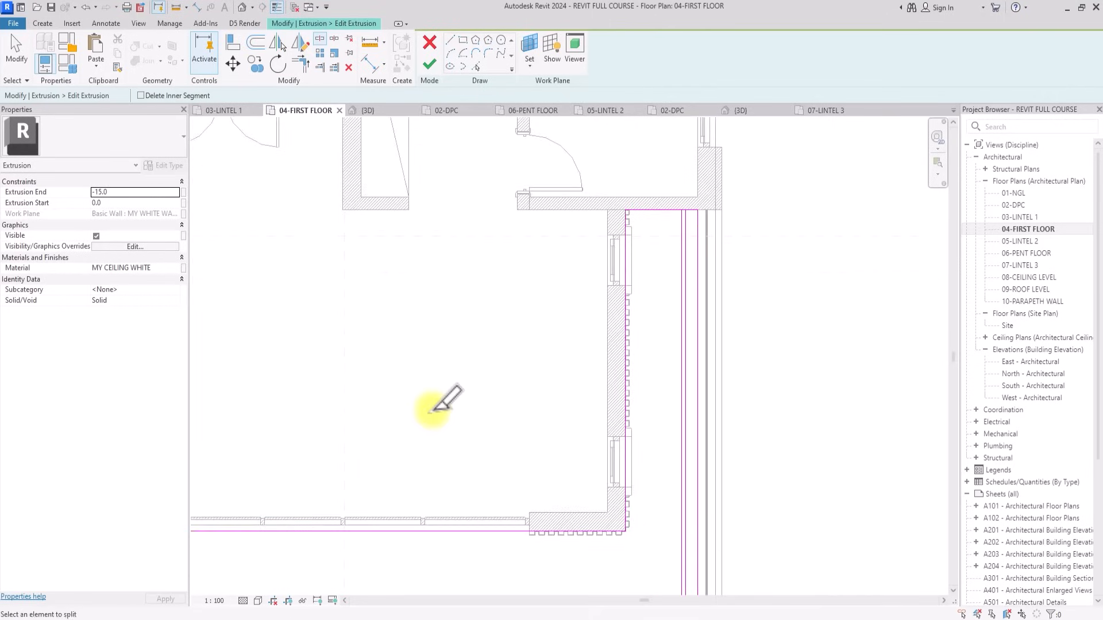
scroll(438, 401, up, 3)
scroll(741, 244, up, 2)
click(768, 264)
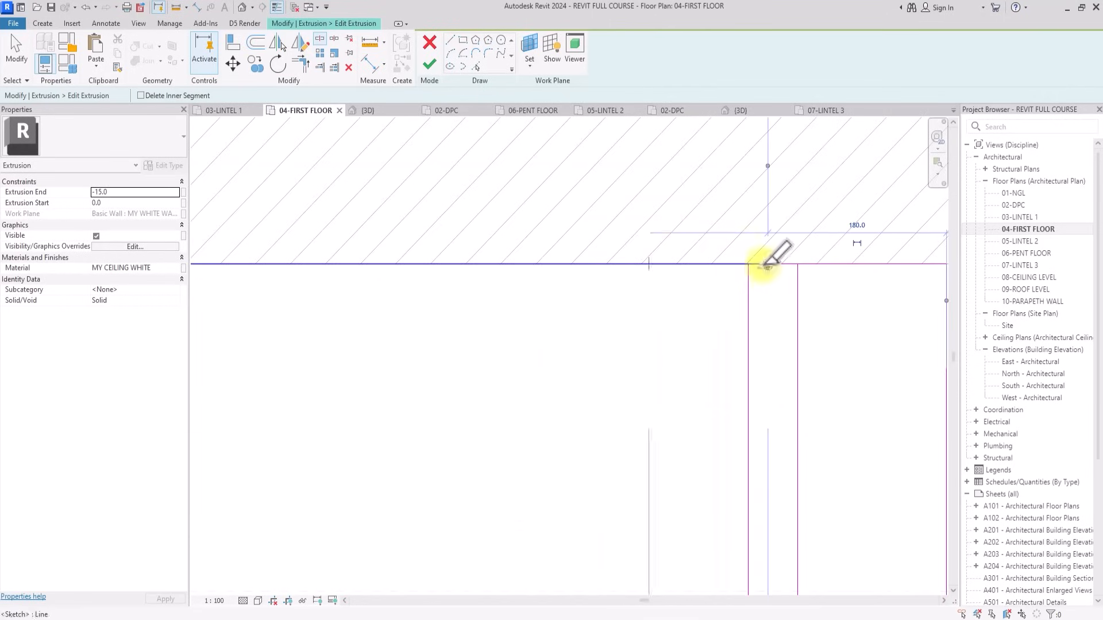
Trim the split outline segments to the groove lines at both ends and finish the ceiling sketch.
click(320, 67)
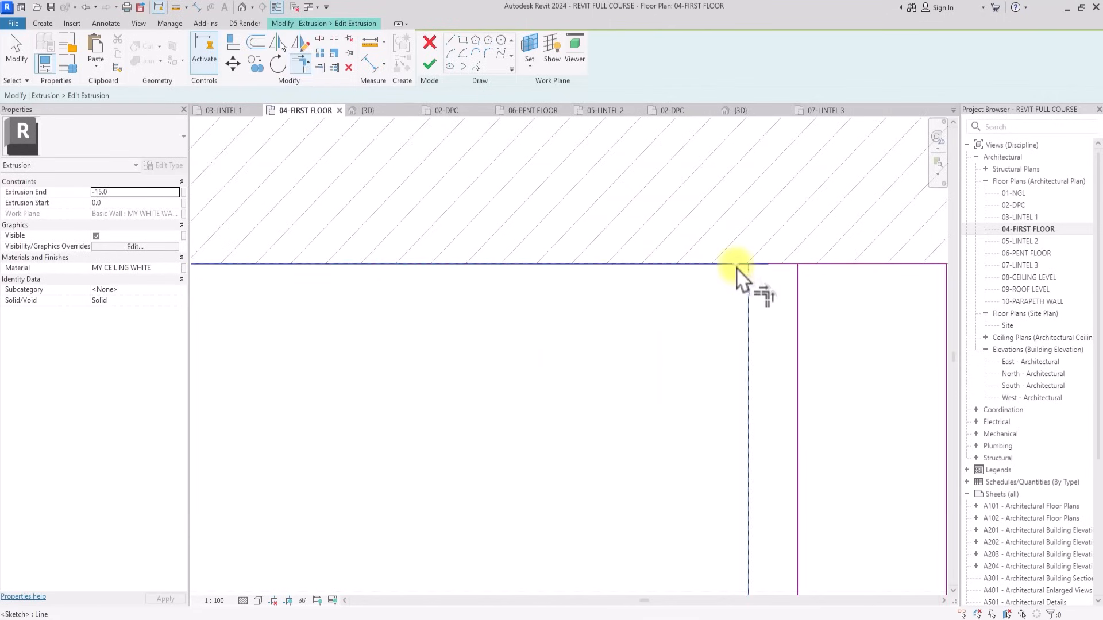
click(807, 265)
scroll(812, 278, down, 3)
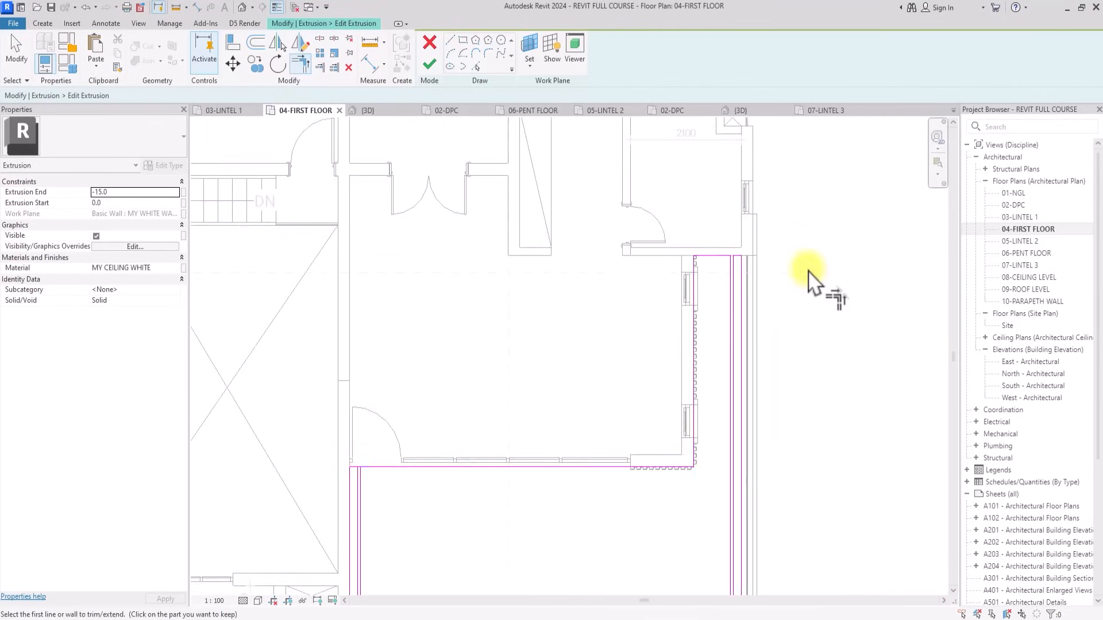
scroll(763, 301, up, 3)
scroll(500, 352, up, 2)
click(480, 345)
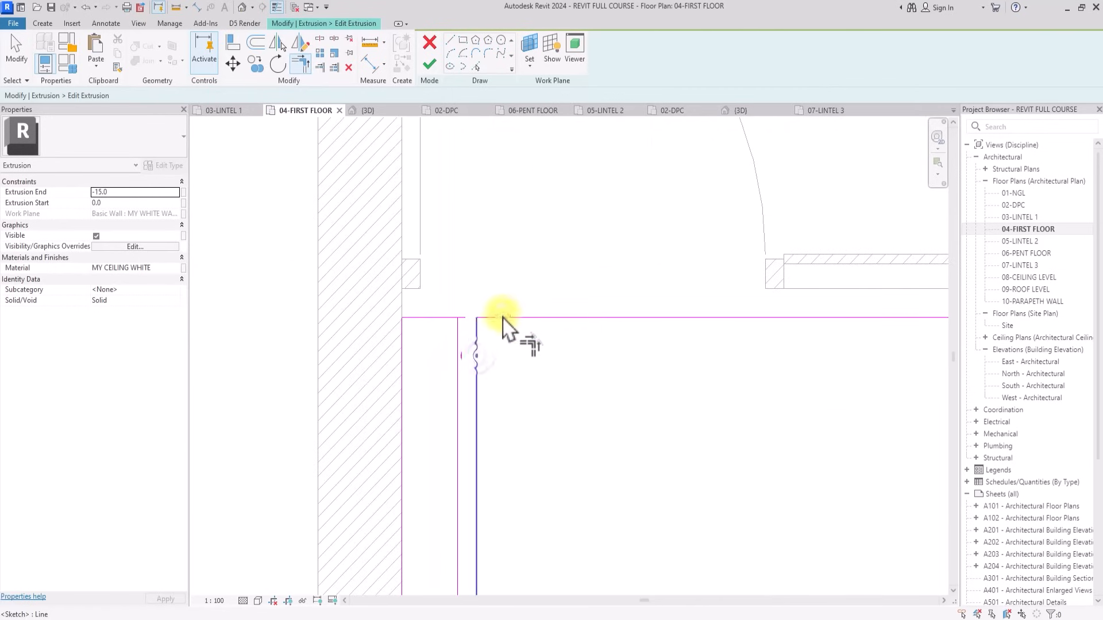
scroll(450, 335, down, 2)
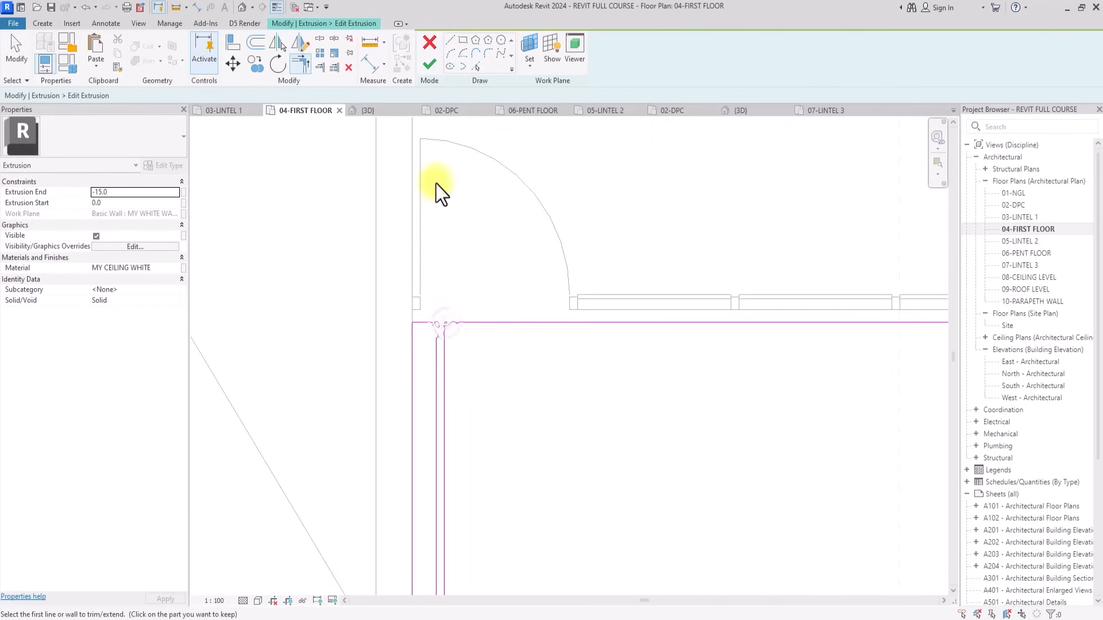
click(429, 66)
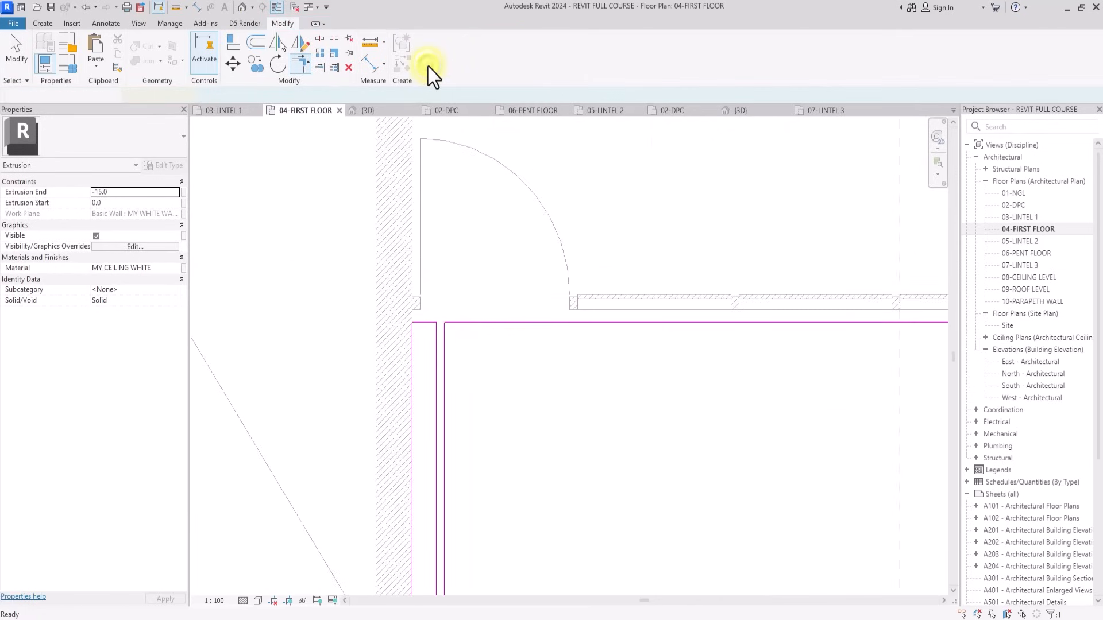
Reopen the balcony ceiling extrusion's sketch for editing in the 3D view and look at it straight from below.
click(244, 13)
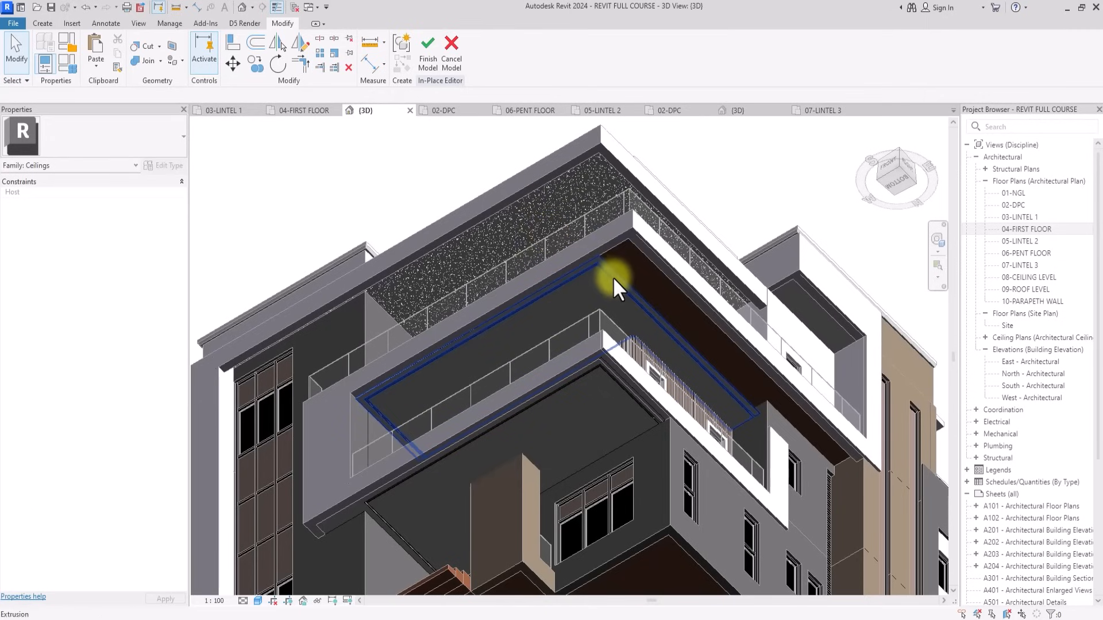
click(616, 280)
scroll(616, 279, up, 3)
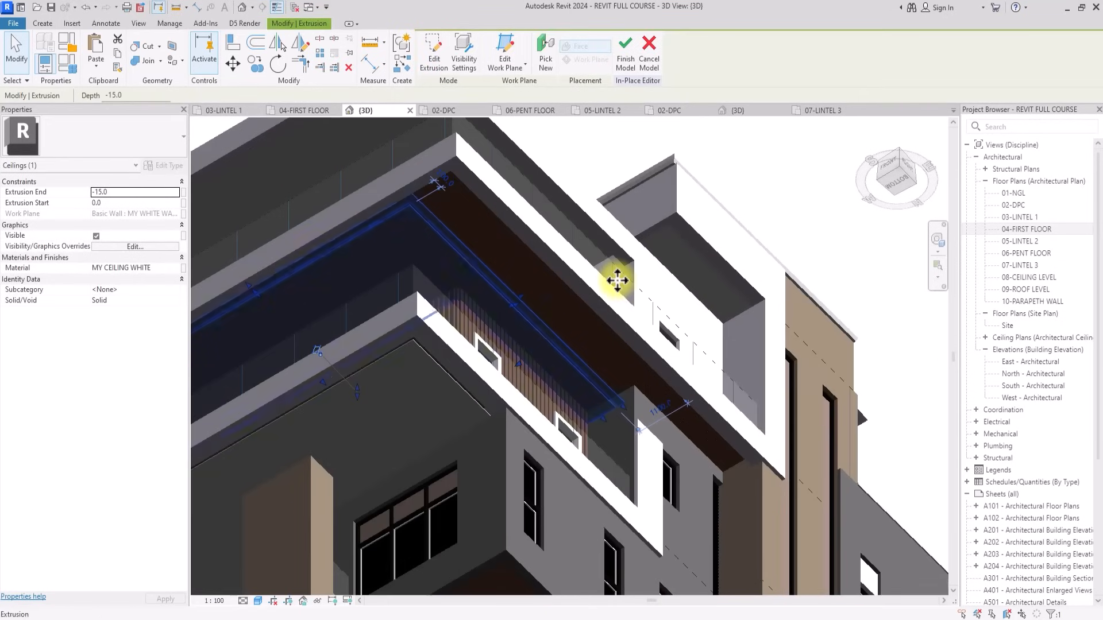
scroll(617, 280, down, 1)
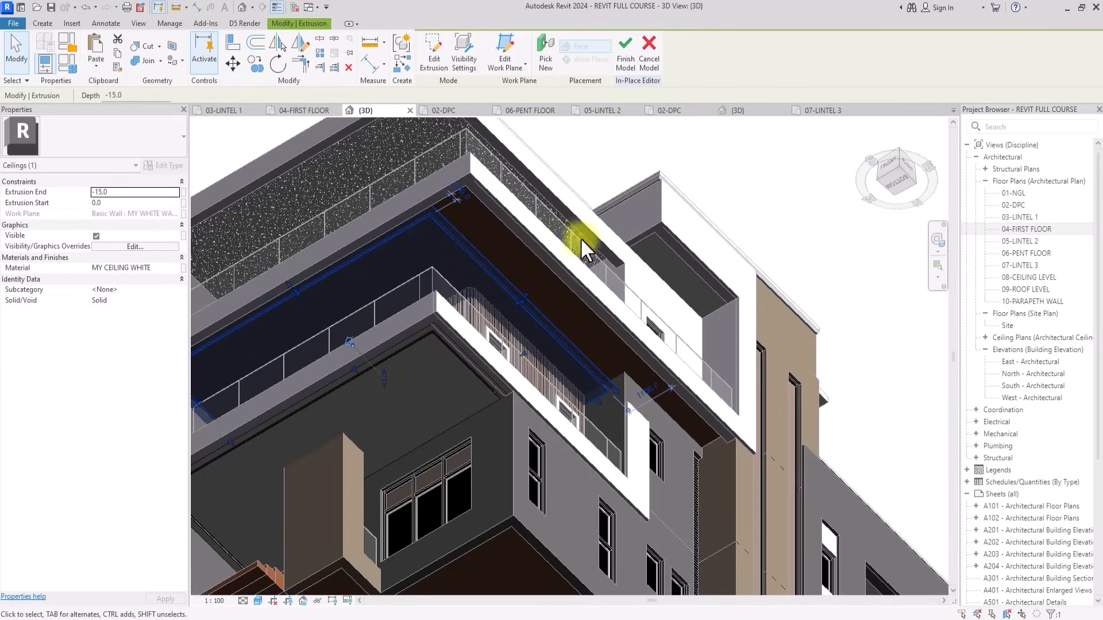
click(426, 58)
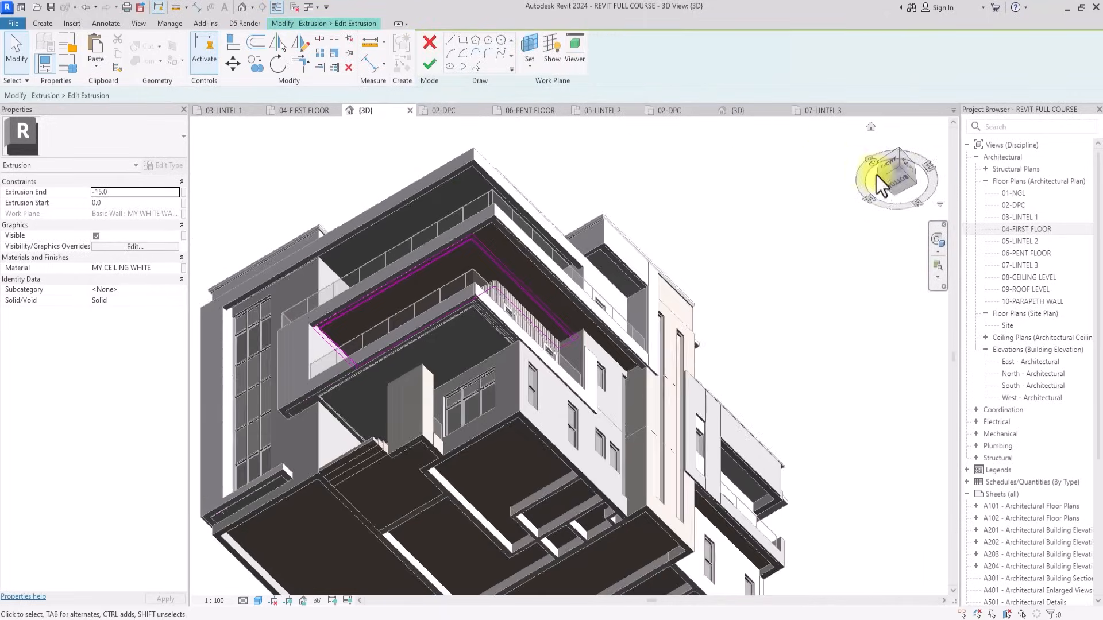
click(901, 181)
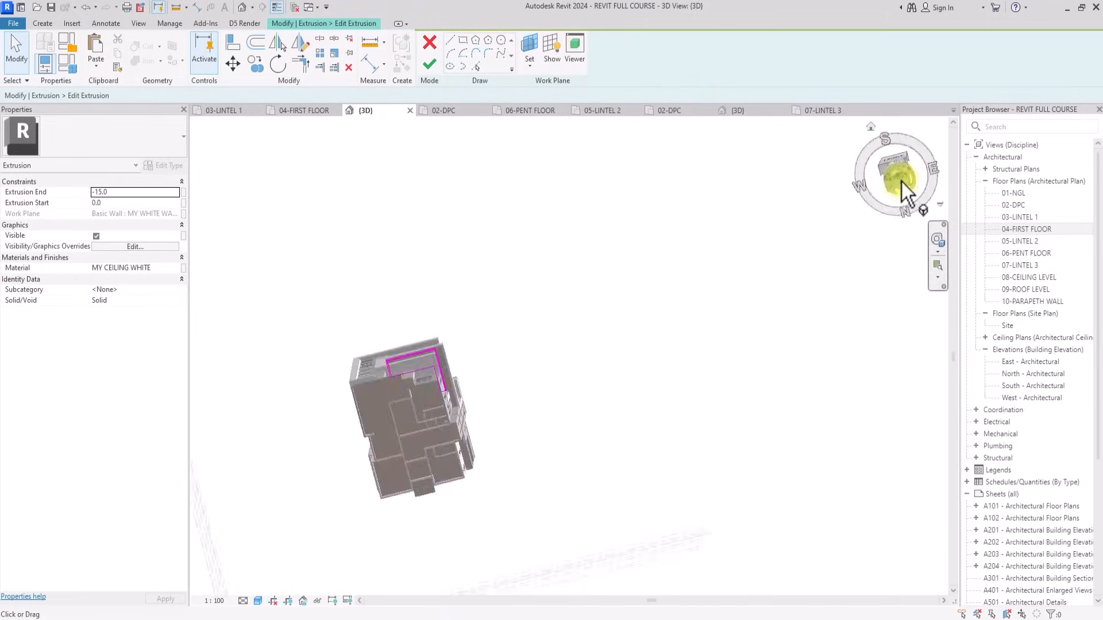
Move the side parapet and groove lines with their end lines outward to the inner face of the outer side parapet.
scroll(387, 351, up, 6)
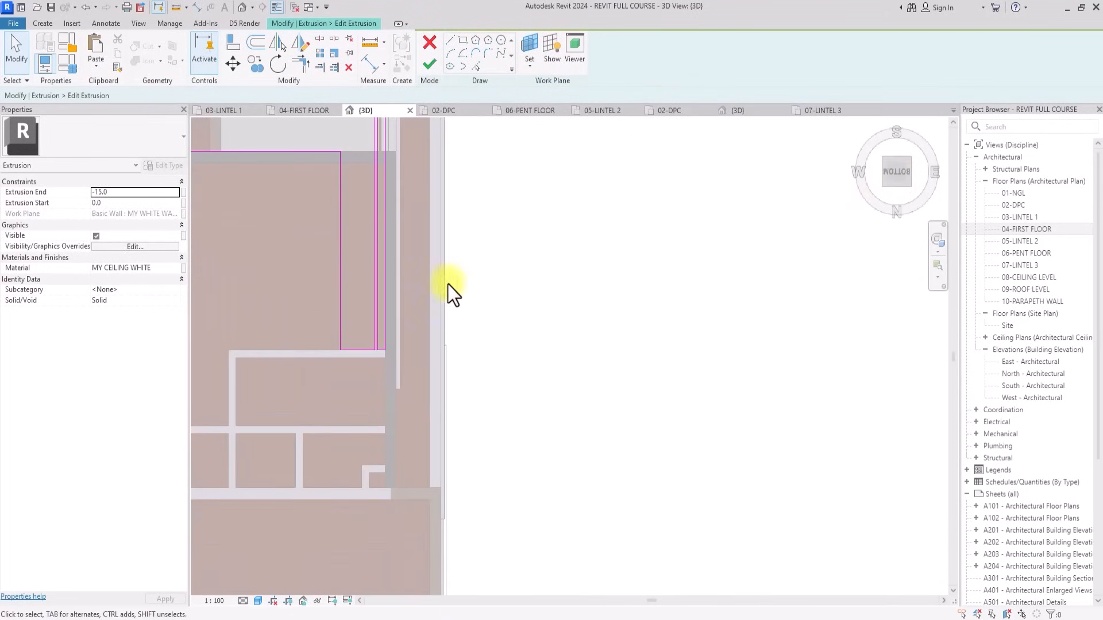
drag(358, 381, 360, 384)
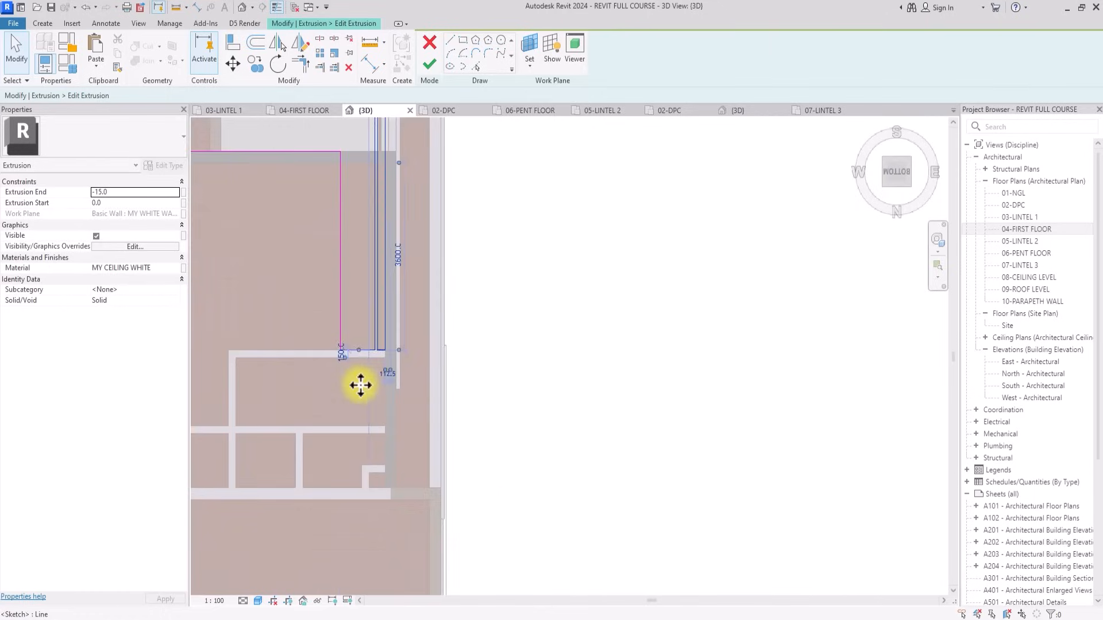
middle_drag(359, 385, 334, 511)
scroll(357, 384, down, 2)
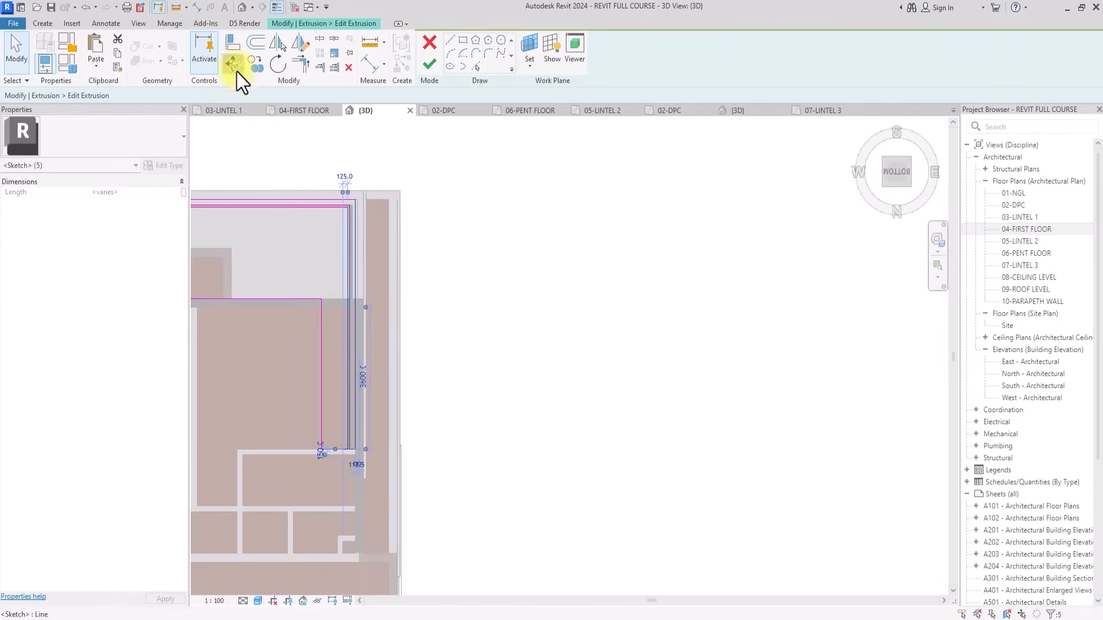
click(237, 72)
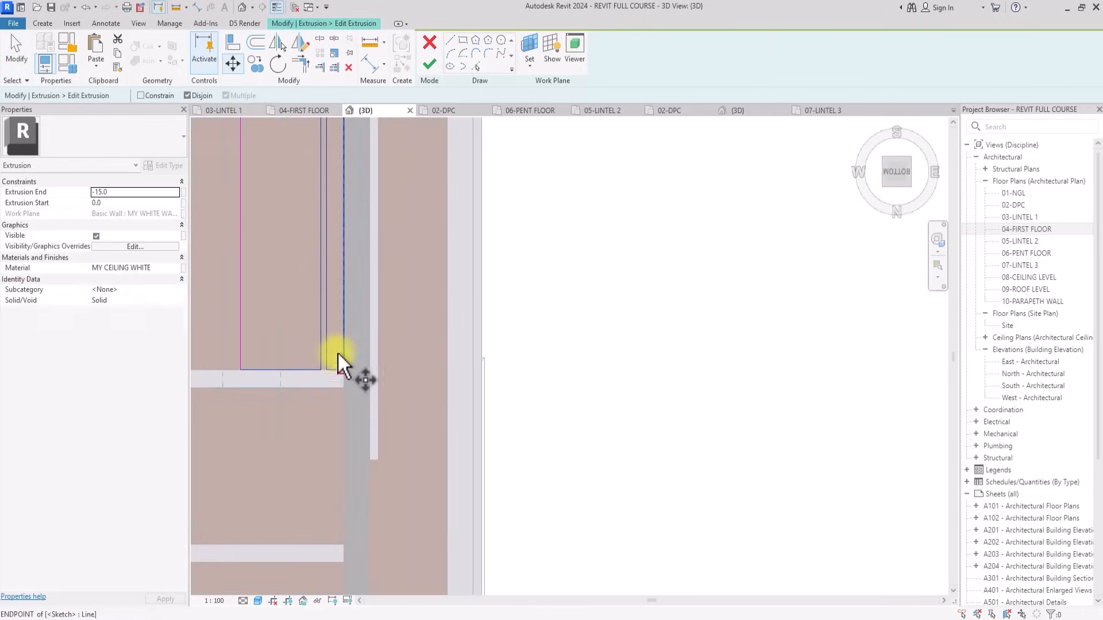
click(343, 370)
click(432, 371)
click(448, 370)
scroll(448, 370, down, 2)
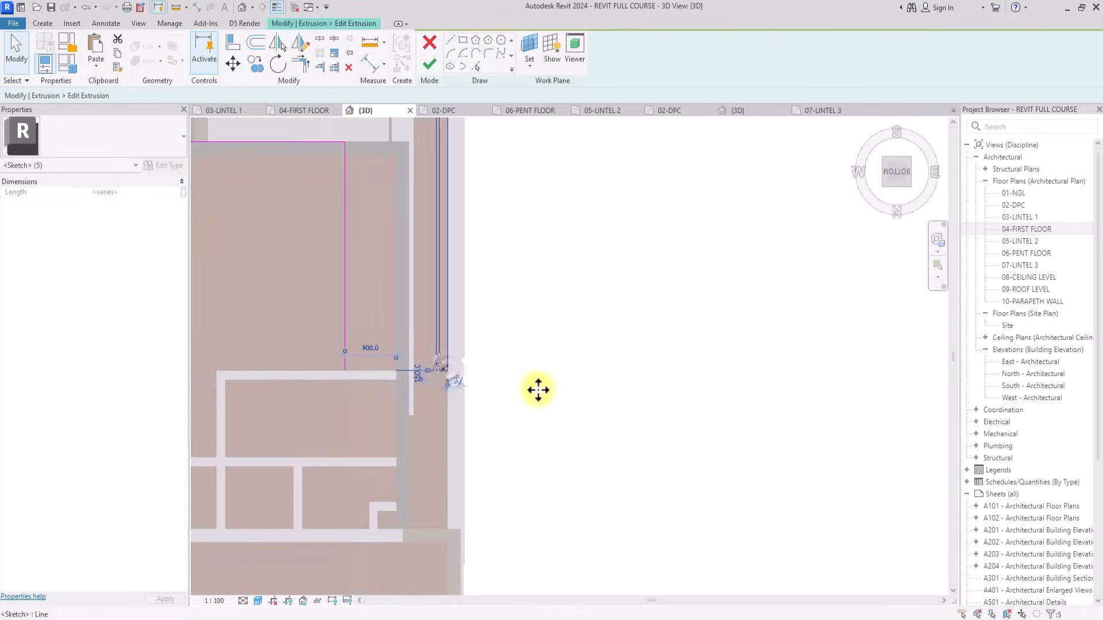
Lengthen the side ceiling and groove strip about 2500 mm by moving both short end lines to the projecting wall.
drag(413, 371, 411, 530)
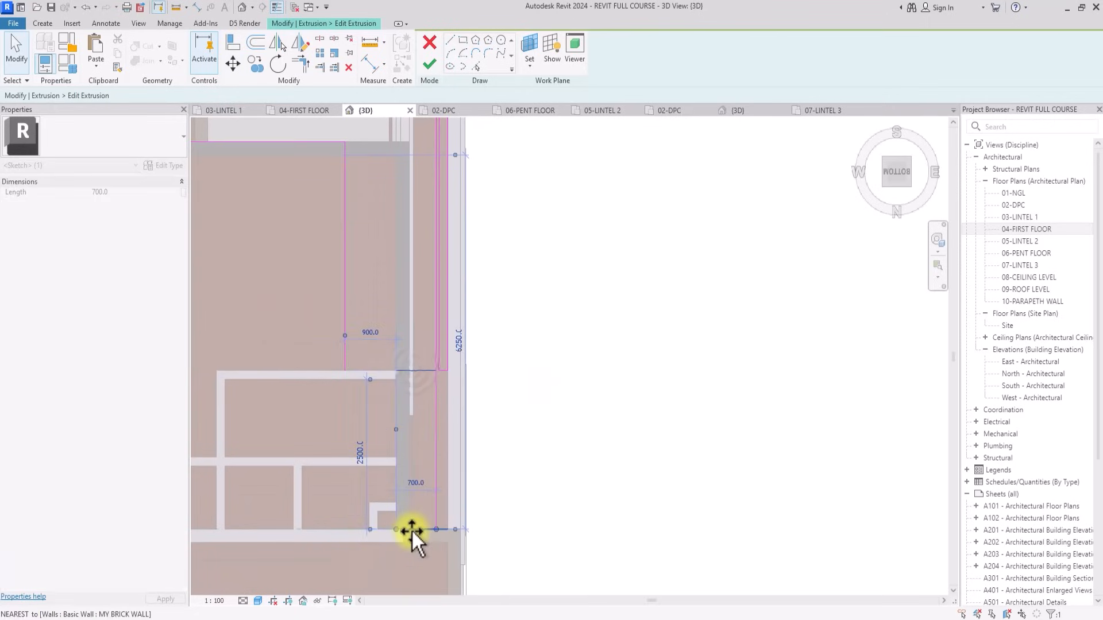
scroll(411, 530, up, 2)
middle_drag(411, 530, 416, 476)
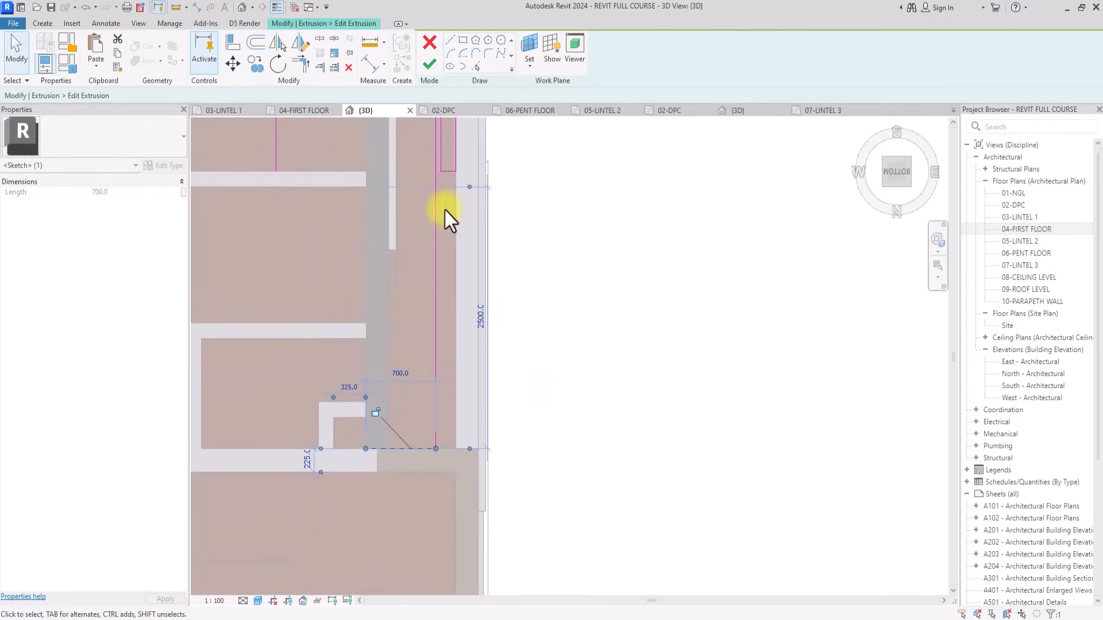
drag(448, 172, 450, 454)
scroll(450, 454, down, 2)
middle_drag(450, 454, 470, 474)
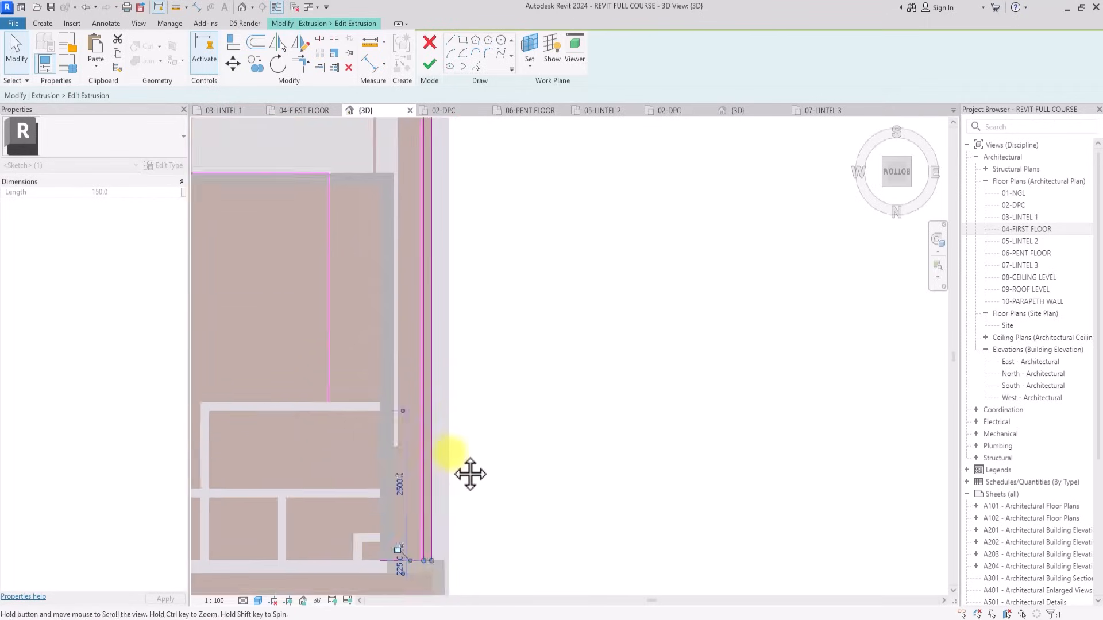
scroll(451, 455, down, 2)
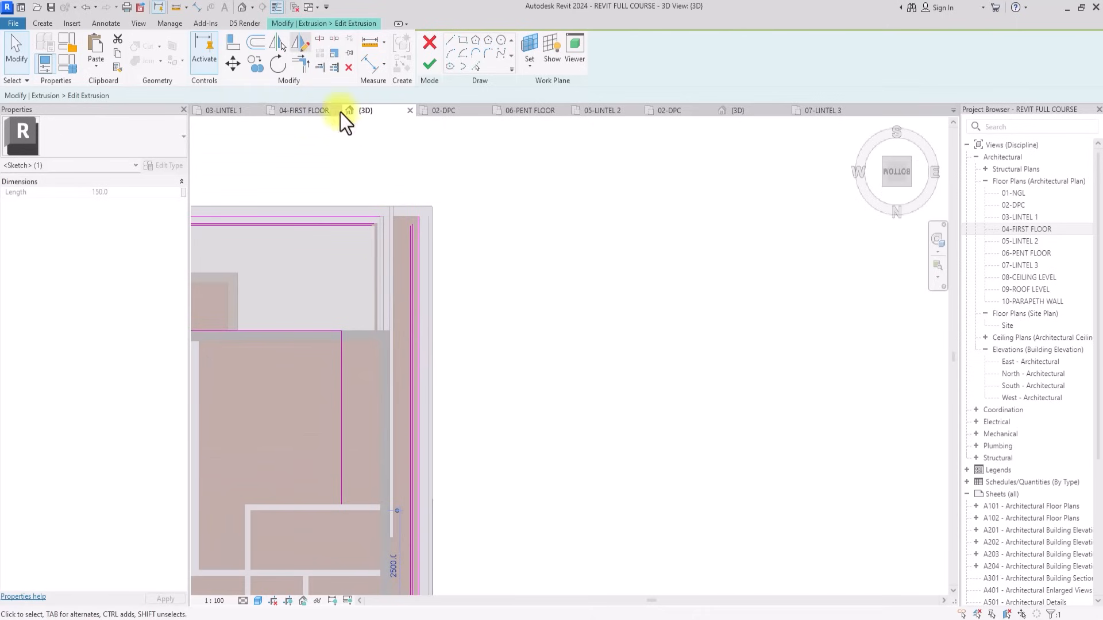
Sketch lines from the inner outline's open end to the side wall's outer face and about 2650 mm along it.
click(317, 40)
click(450, 41)
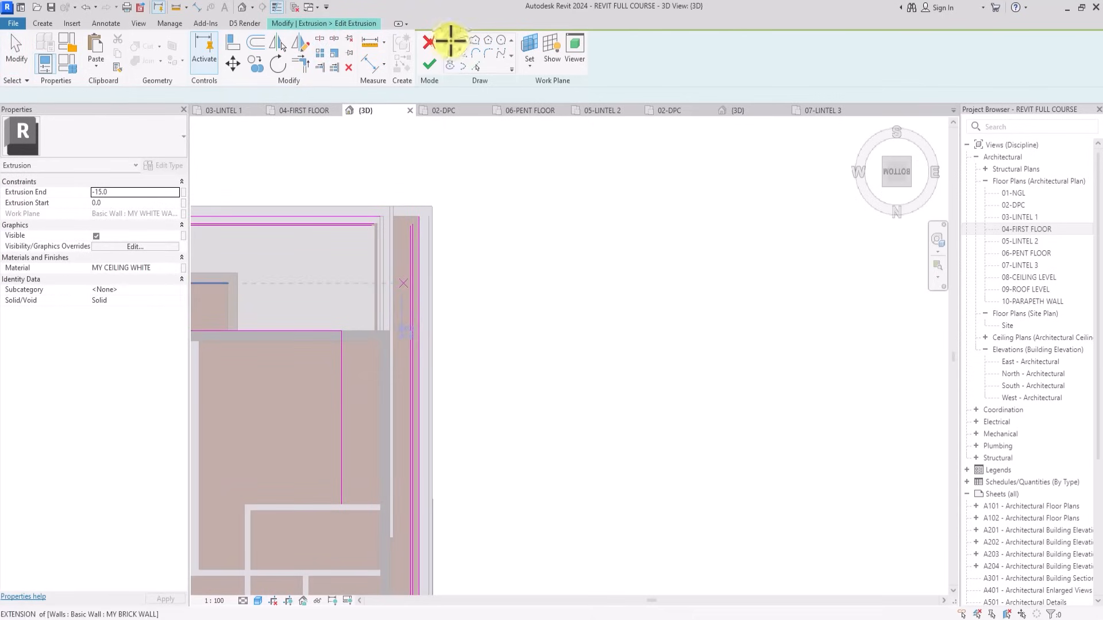
click(341, 505)
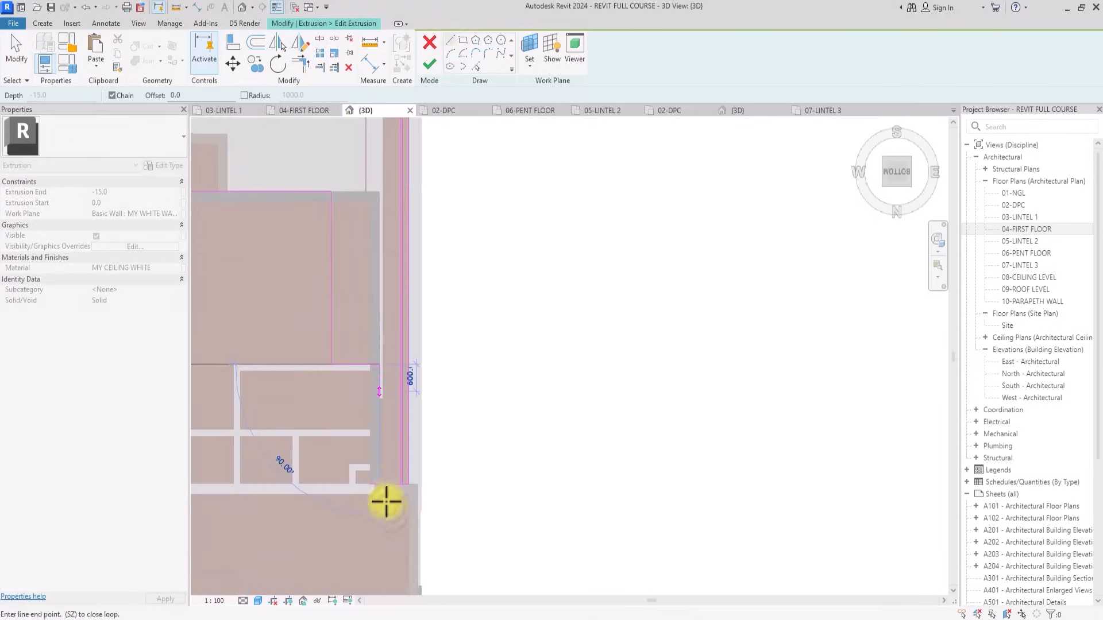
click(378, 485)
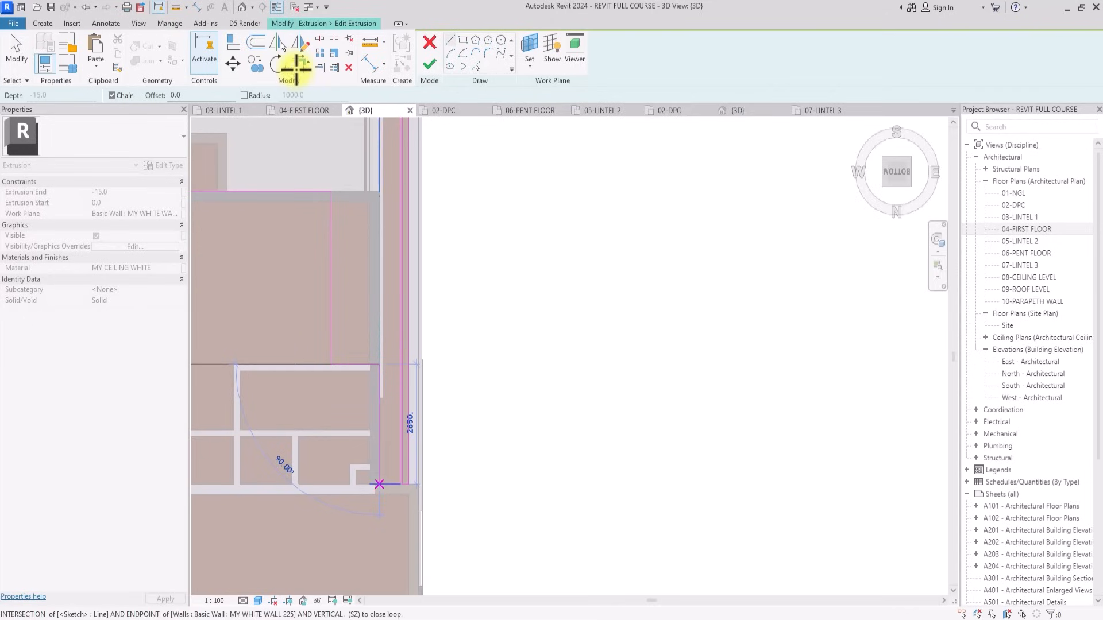
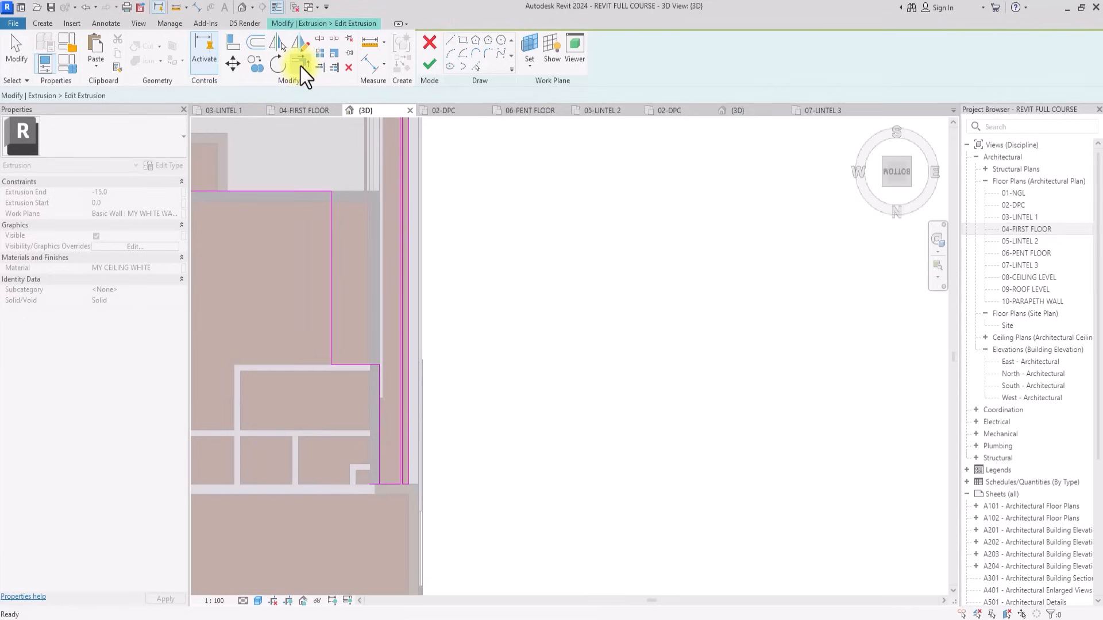
Trim the balcony ceiling's front and side outline and groove lines into clean corners, then finish the extrusion sketch.
click(300, 65)
click(387, 484)
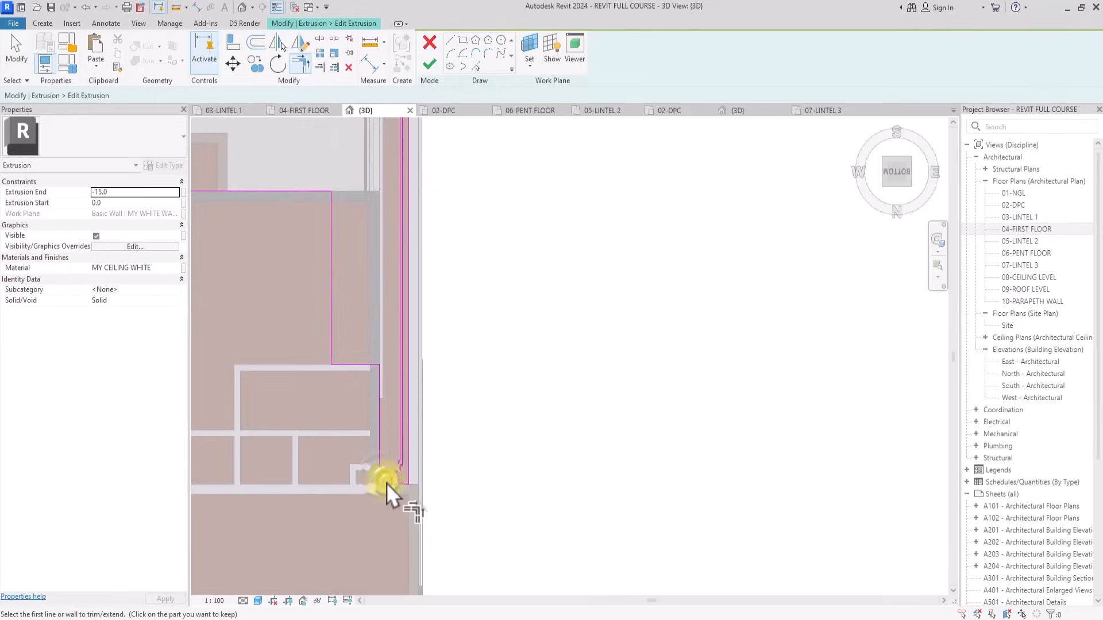
scroll(387, 484, up, 5)
click(301, 347)
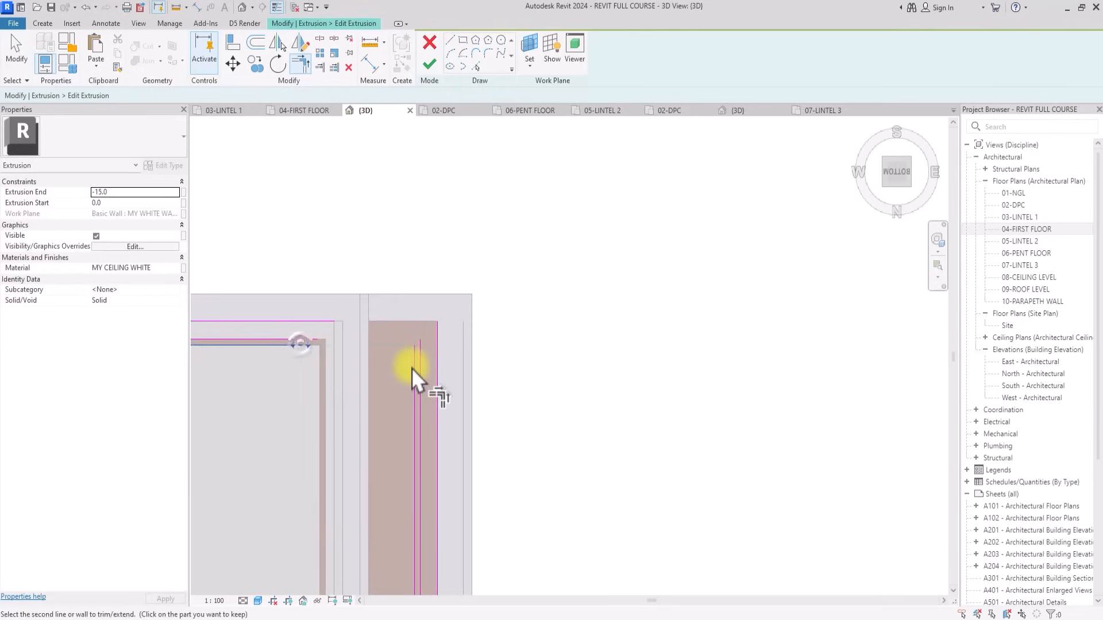
click(412, 367)
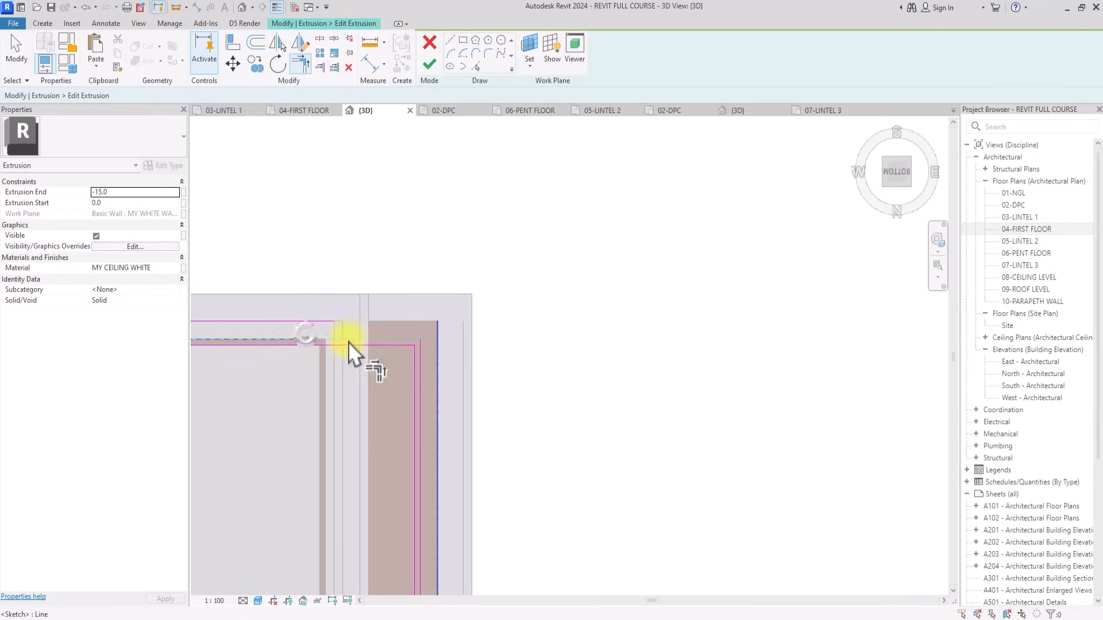
click(436, 343)
click(340, 322)
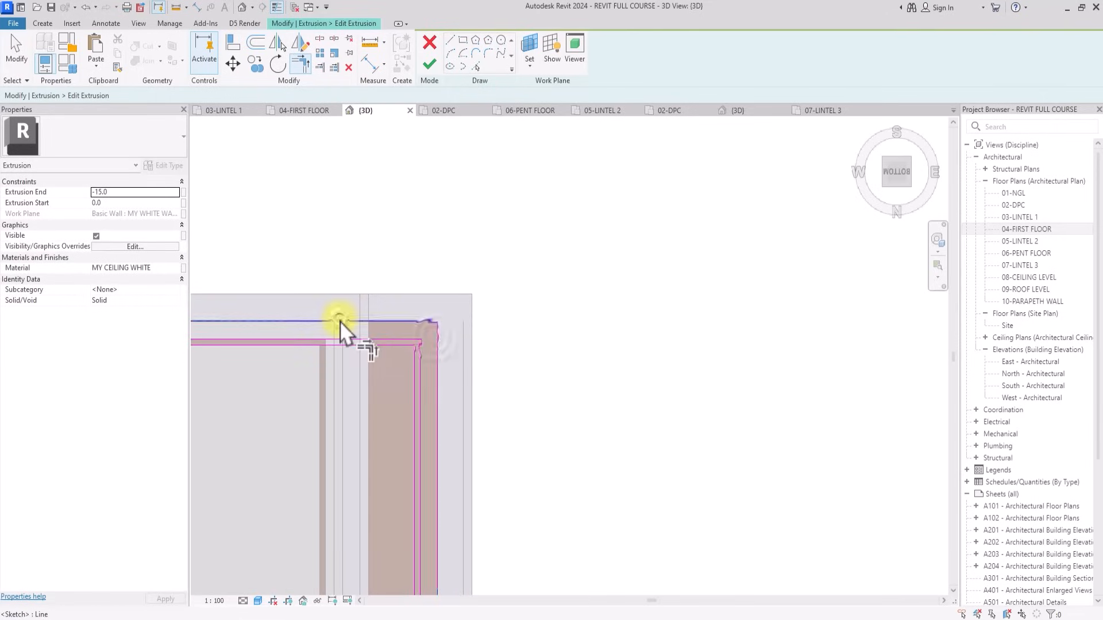
scroll(340, 321, down, 4)
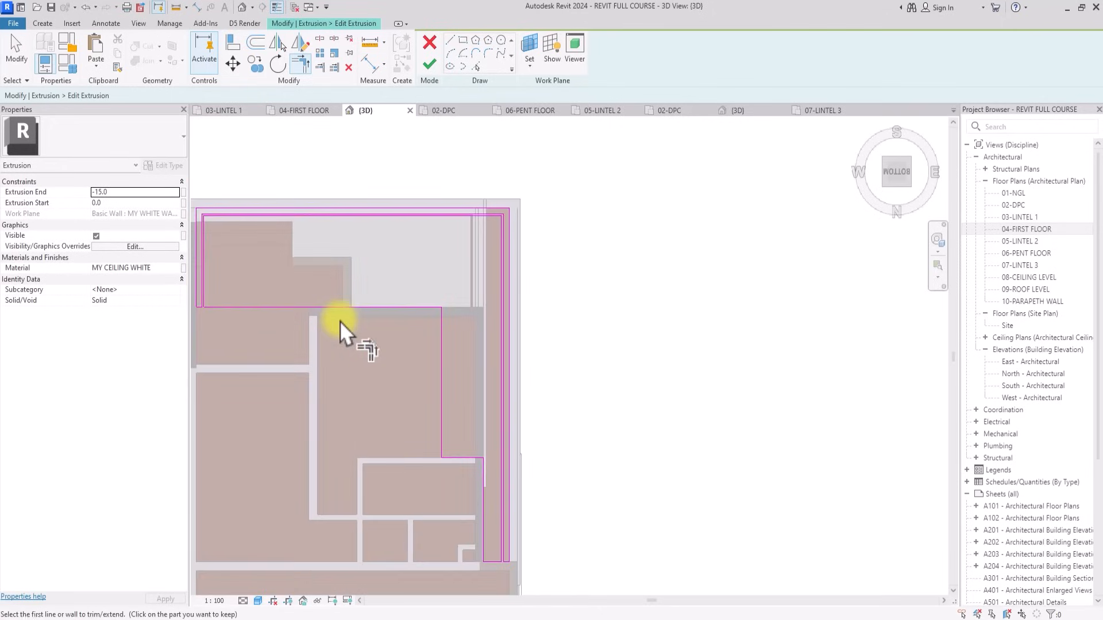
click(428, 64)
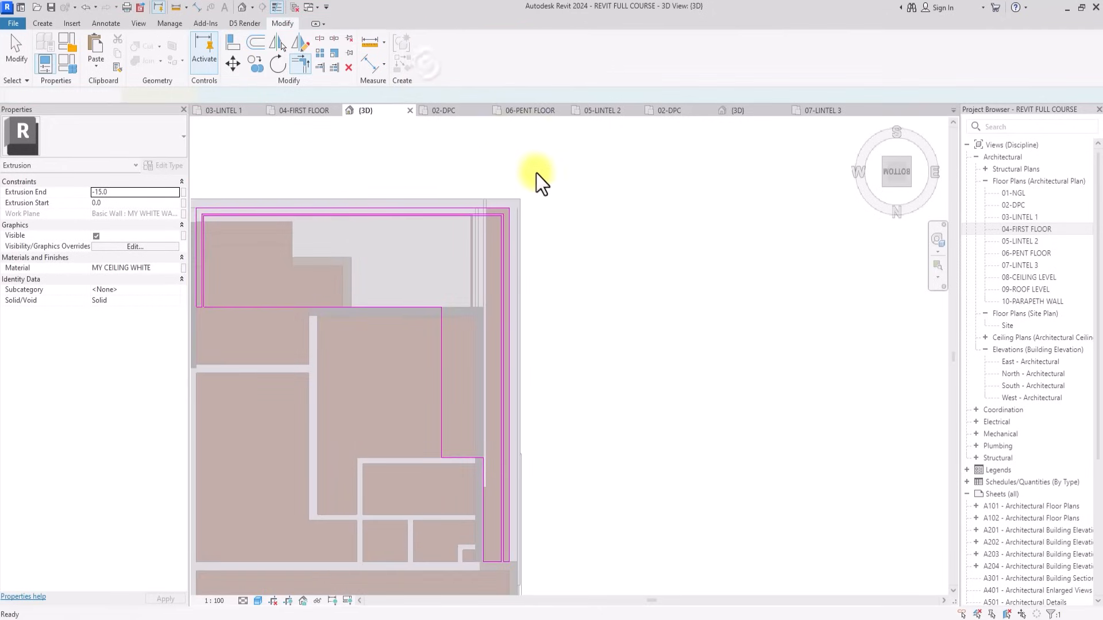
Reopen the entrance porch ceiling extrusion's sketch for editing and look at it straight from below.
mouse_move(897, 175)
mouse_down()
mouse_move(947, 237)
mouse_move(232, 258)
mouse_up()
middle_drag(232, 257, 254, 279)
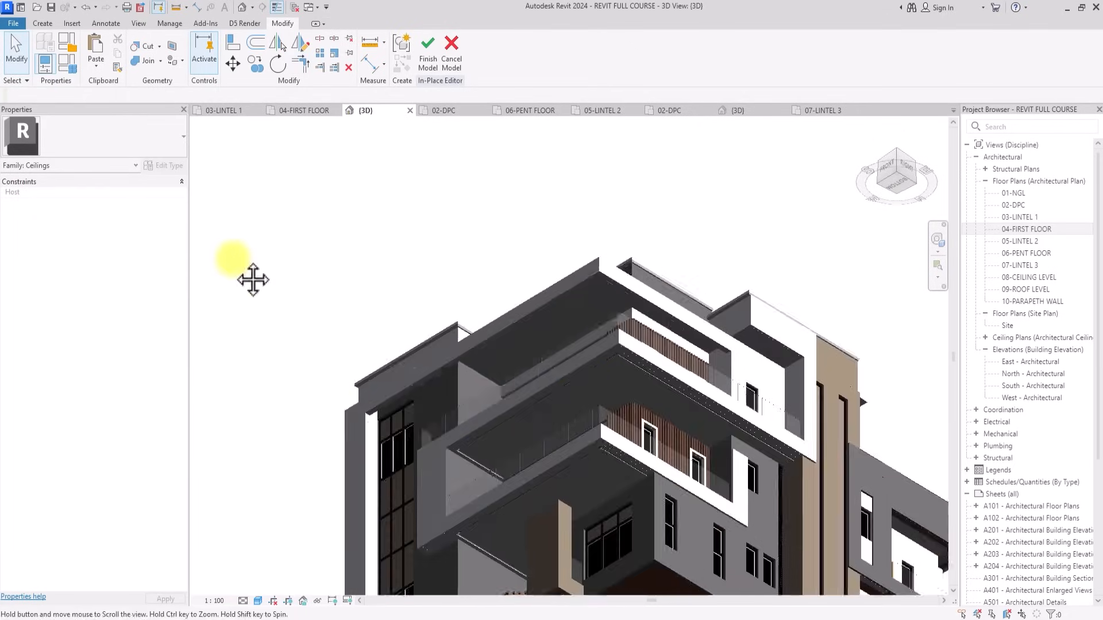
scroll(253, 280, down, 2)
scroll(253, 280, up, 4)
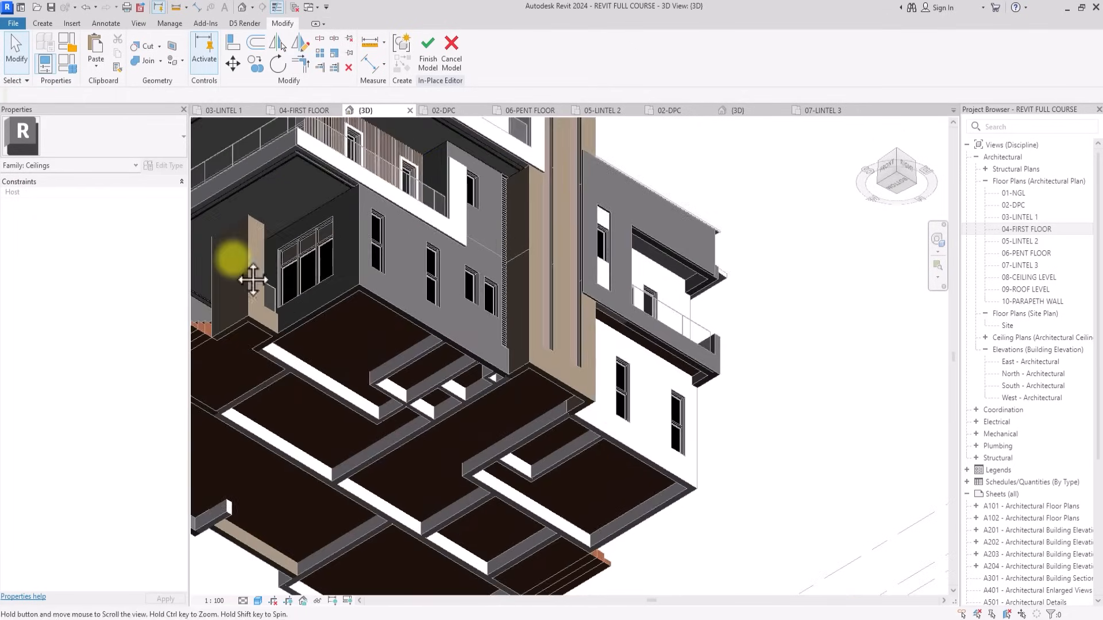
scroll(364, 283, down, 3)
scroll(576, 298, up, 4)
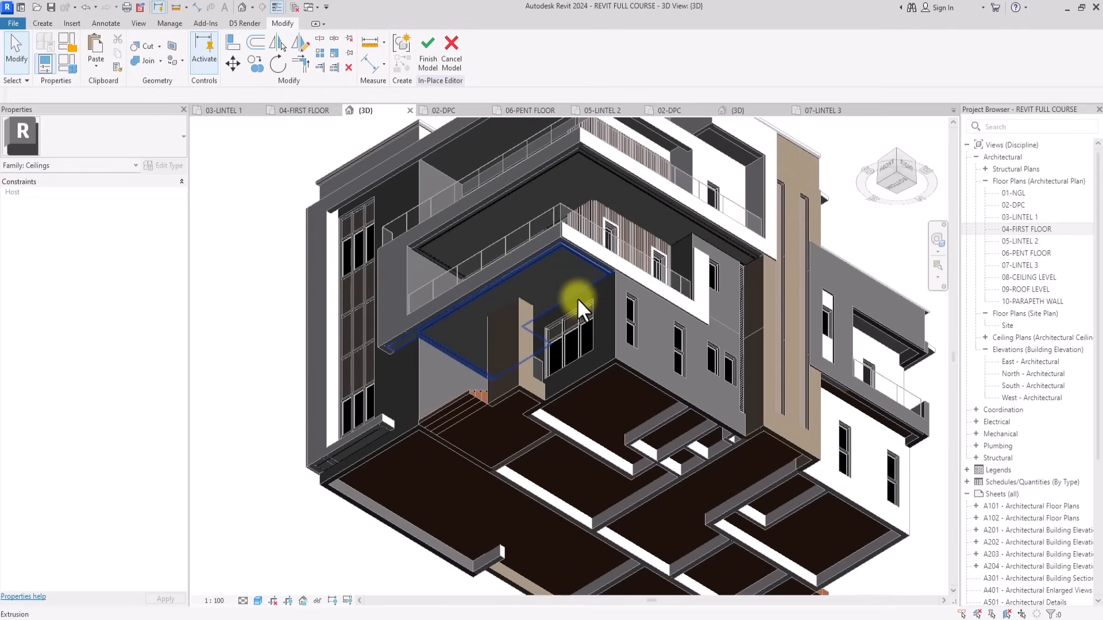
click(577, 298)
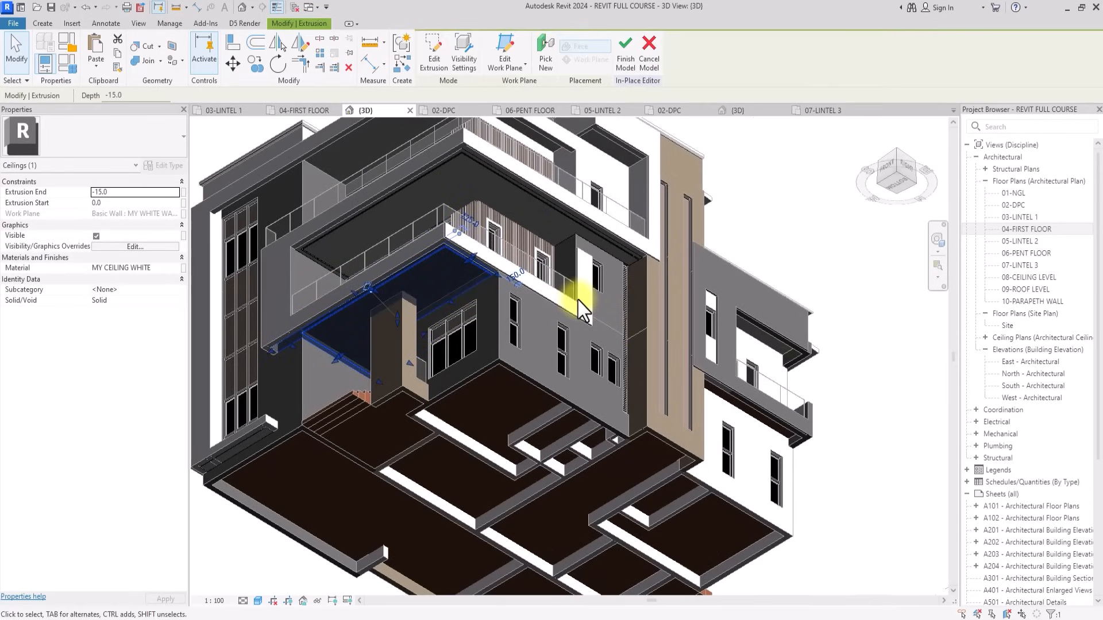
click(436, 54)
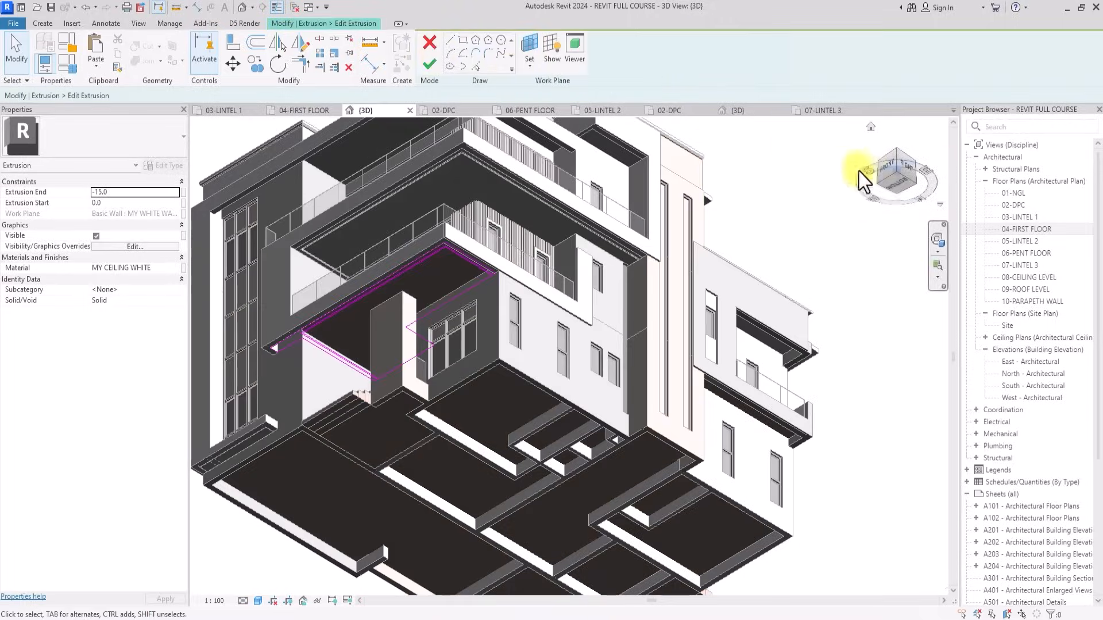
click(900, 182)
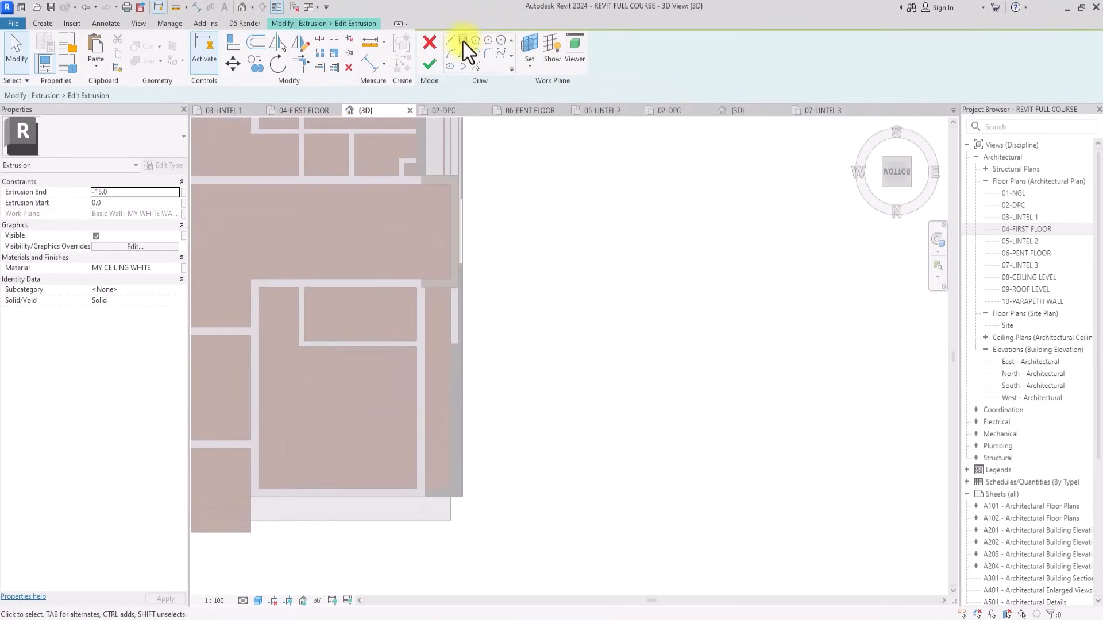
Sketch a rectangle filling the narrow soffit strip along the rear east side, between the house wall and the outer wall.
click(463, 41)
scroll(449, 270, up, 3)
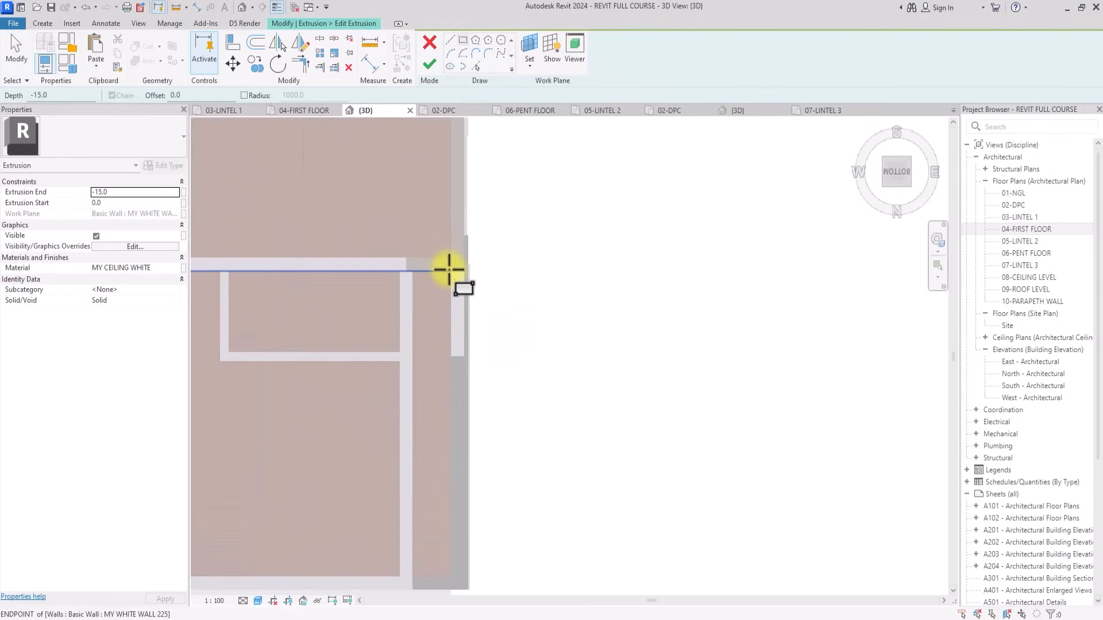
click(449, 270)
middle_drag(438, 503, 436, 406)
scroll(436, 407, up, 1)
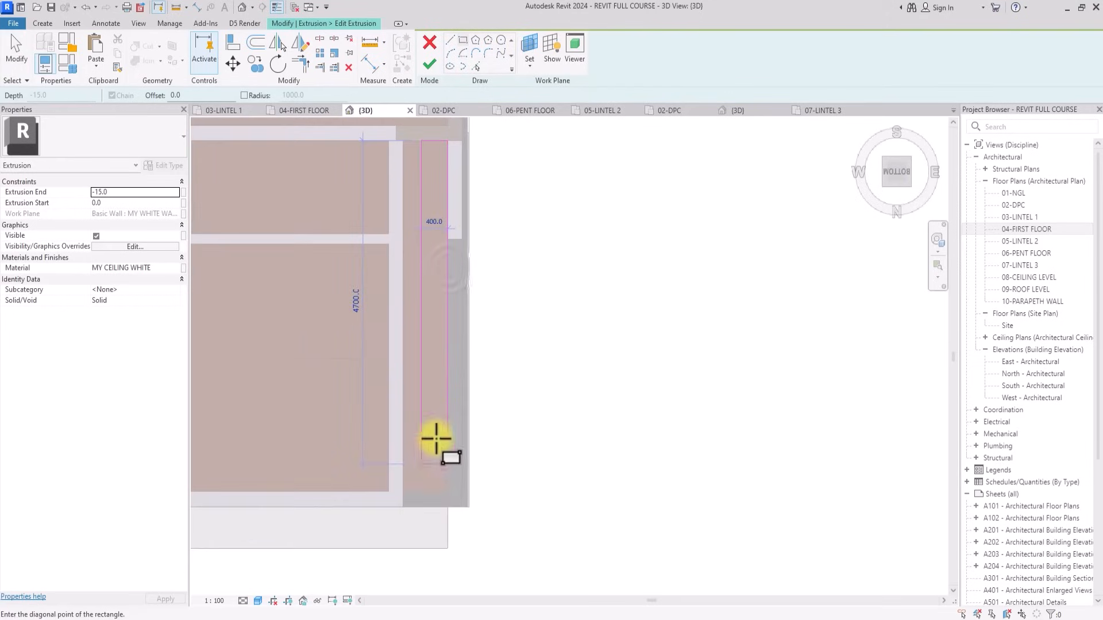
click(407, 489)
Sketch a matching rectangle in the narrow soffit strip on the rear west side and finish the porch ceiling sketch.
scroll(407, 489, down, 4)
middle_drag(406, 488, 791, 466)
scroll(407, 487, up, 1)
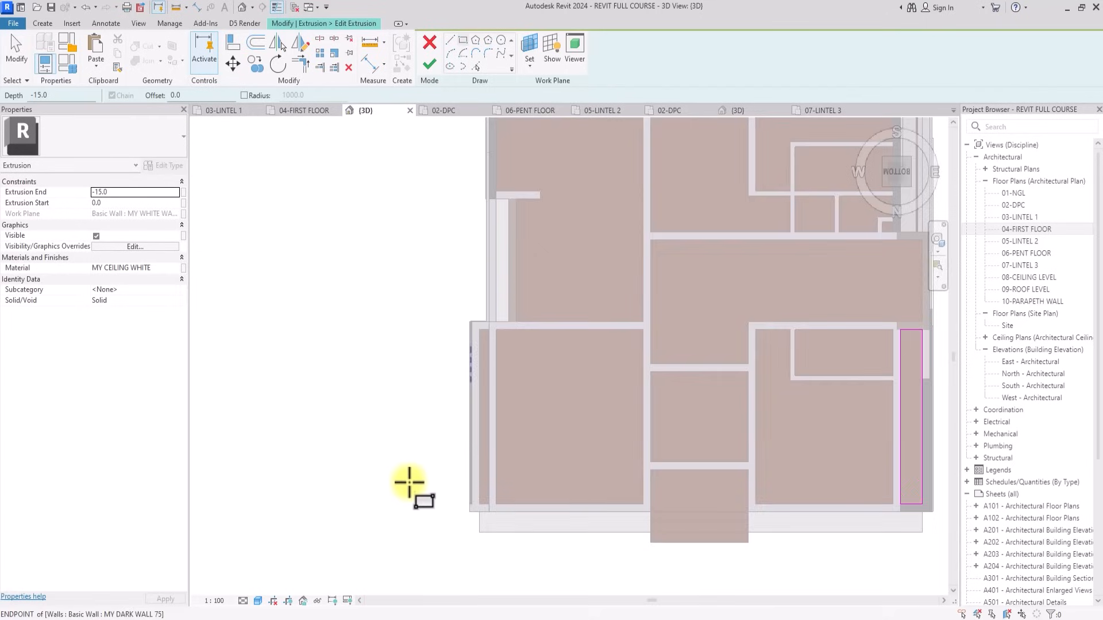
scroll(431, 453, up, 2)
click(497, 303)
middle_drag(507, 506, 499, 336)
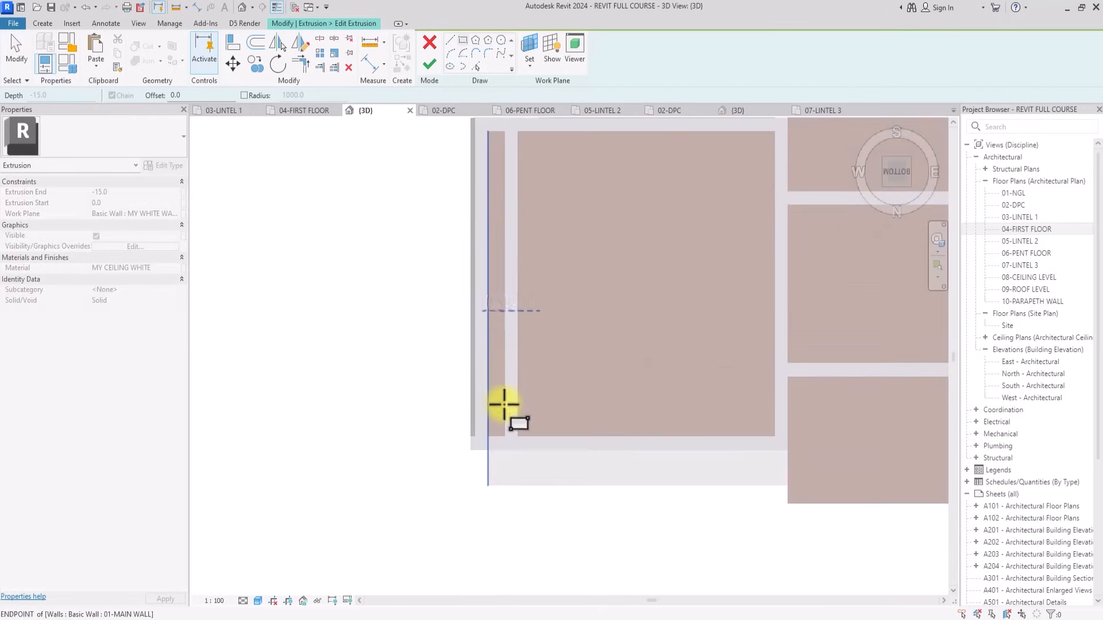
click(505, 433)
scroll(505, 433, down, 5)
key(Escape)
key(Escape)
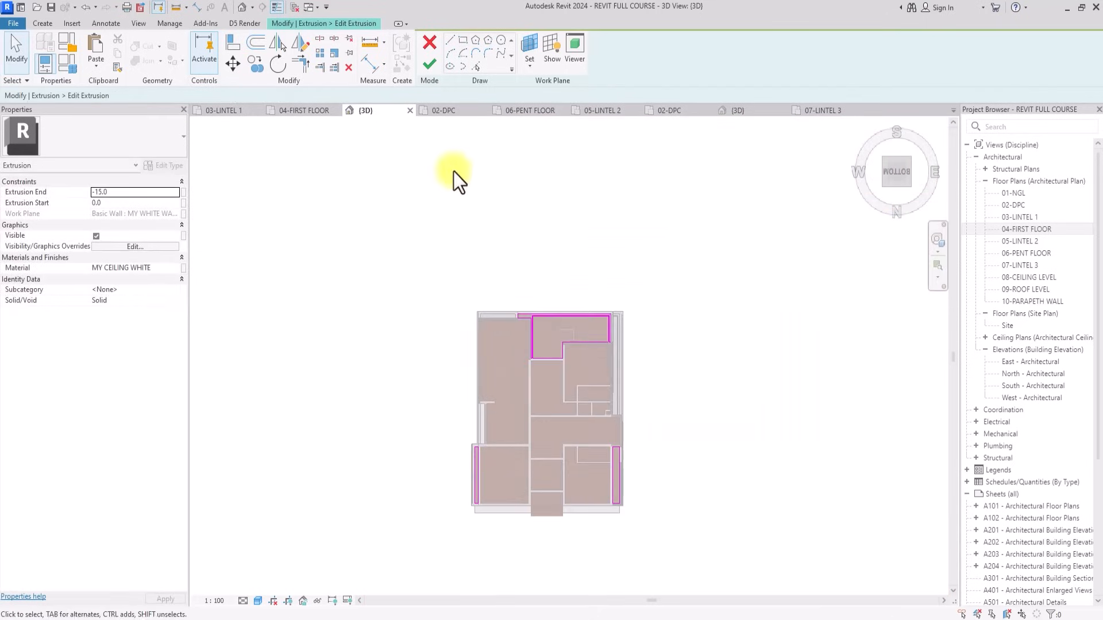
click(430, 63)
Reopen the large balcony ceiling extrusion's sketch for editing and show it in the 04-FIRST FLOOR plan.
mouse_move(892, 177)
mouse_down()
mouse_move(209, 278)
mouse_move(284, 347)
mouse_up()
scroll(284, 347, up, 5)
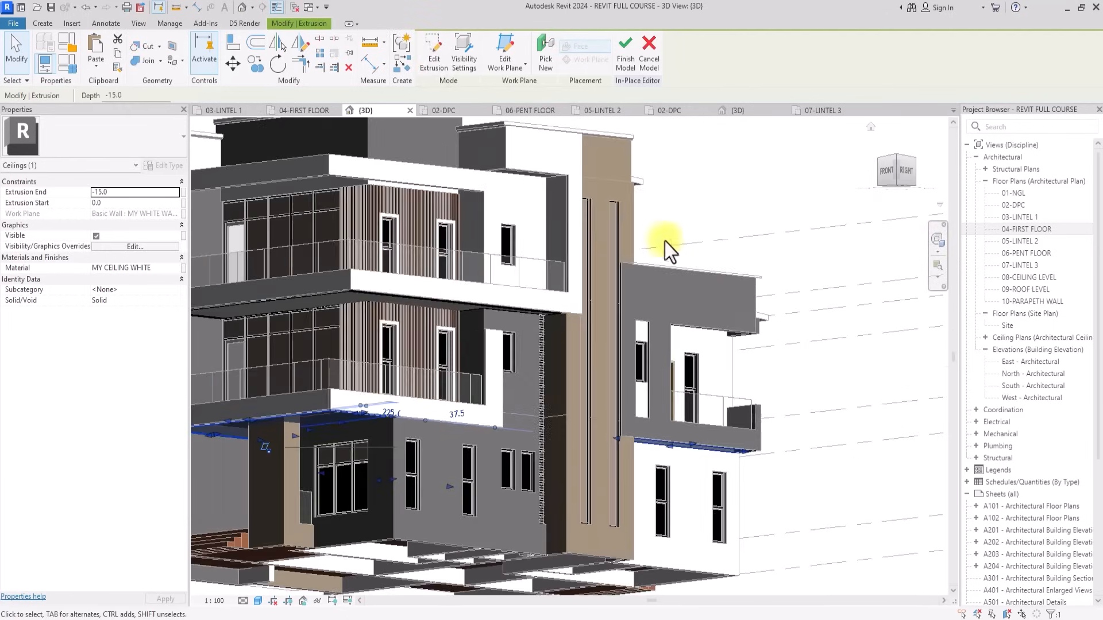
drag(901, 177, 553, 209)
scroll(389, 267, up, 3)
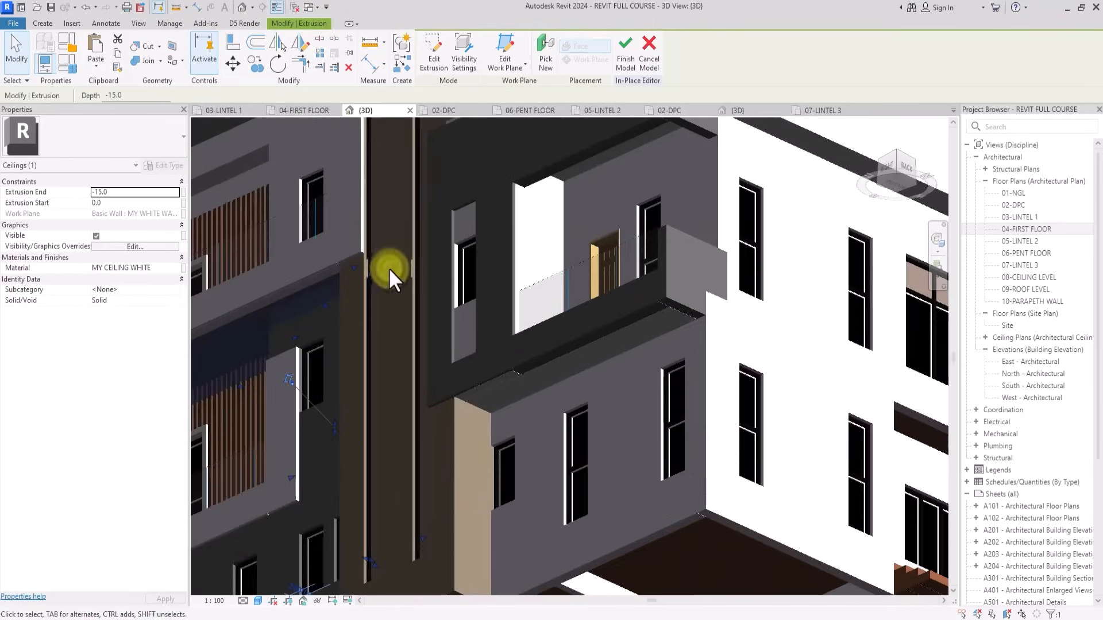
scroll(449, 243, down, 4)
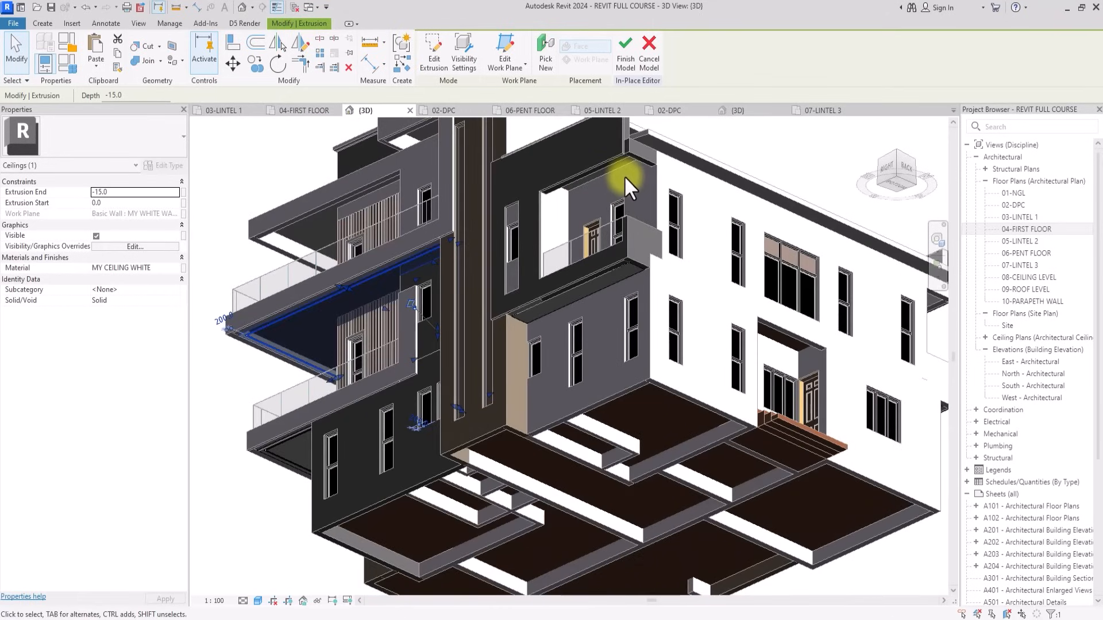
click(437, 60)
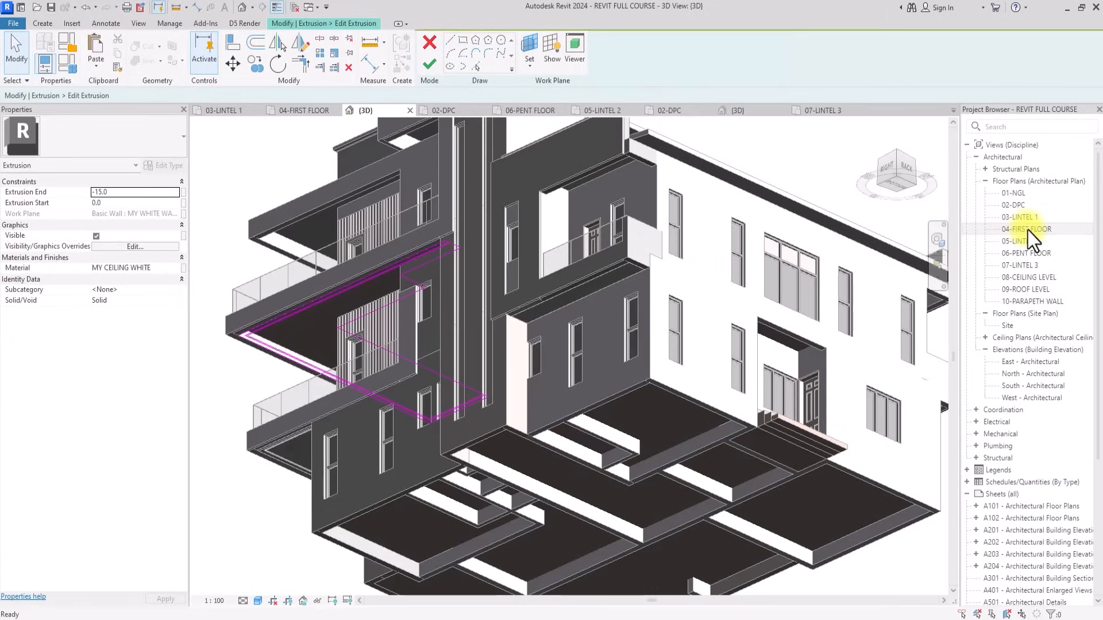
click(1028, 230)
double_click(1028, 229)
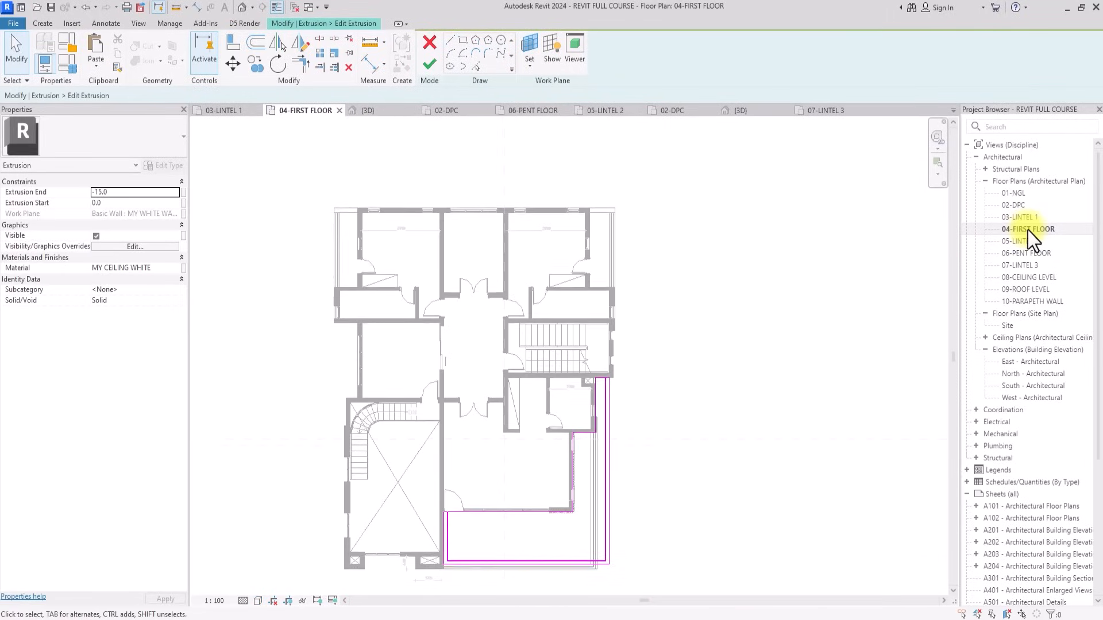
Sketch a rectangle over the rear east bedroom's side balcony, from the bedroom wall to the parapet's inner face.
click(465, 38)
scroll(560, 209, up, 4)
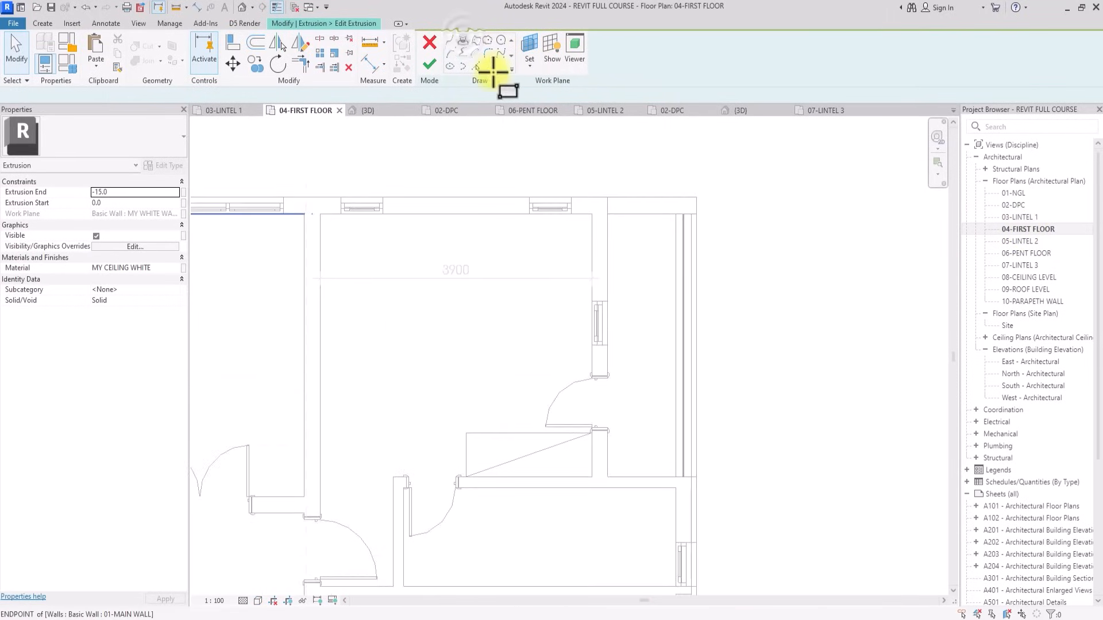
click(609, 214)
scroll(635, 275, down, 2)
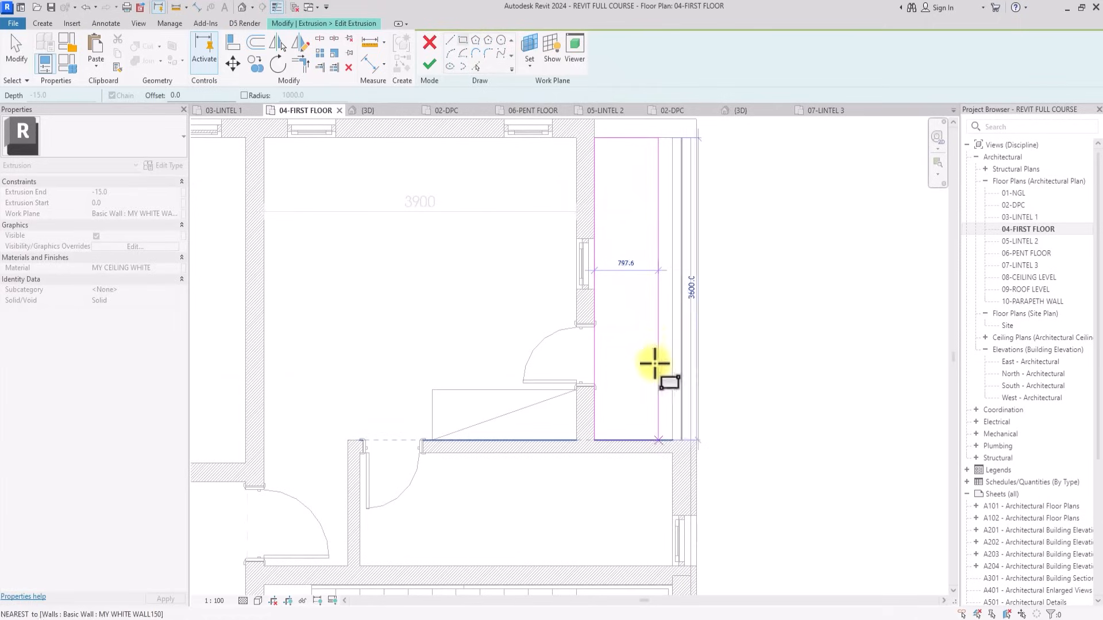
click(688, 516)
scroll(664, 436, down, 2)
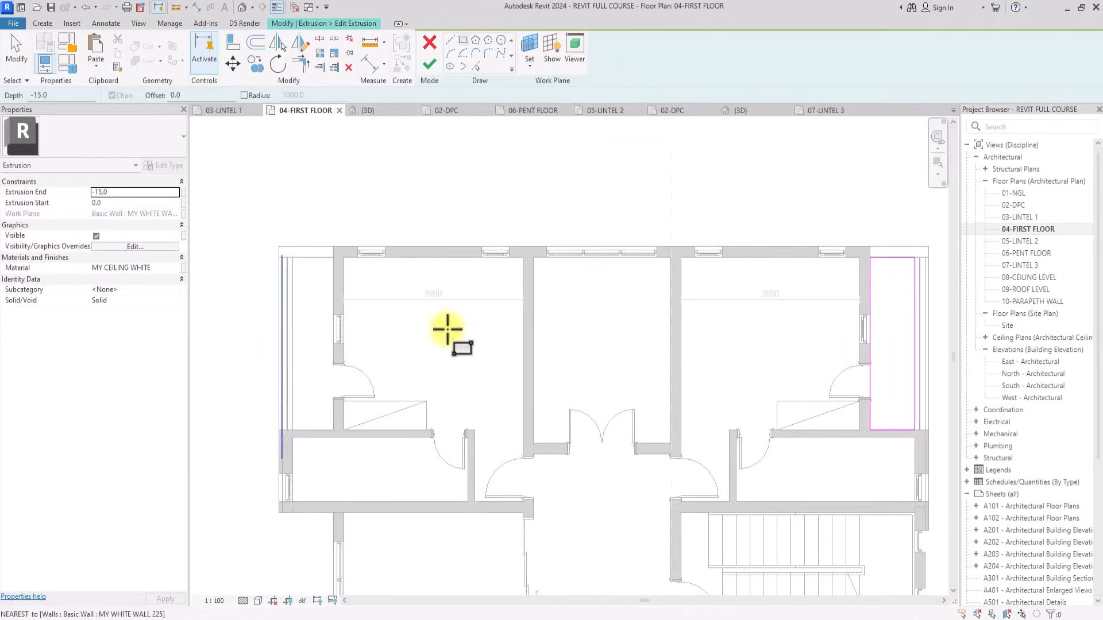
Sketch a rectangle over the rear west bedroom's side balcony and finish the balcony ceiling sketch.
scroll(296, 254, up, 2)
click(296, 254)
click(363, 483)
scroll(352, 485, down, 3)
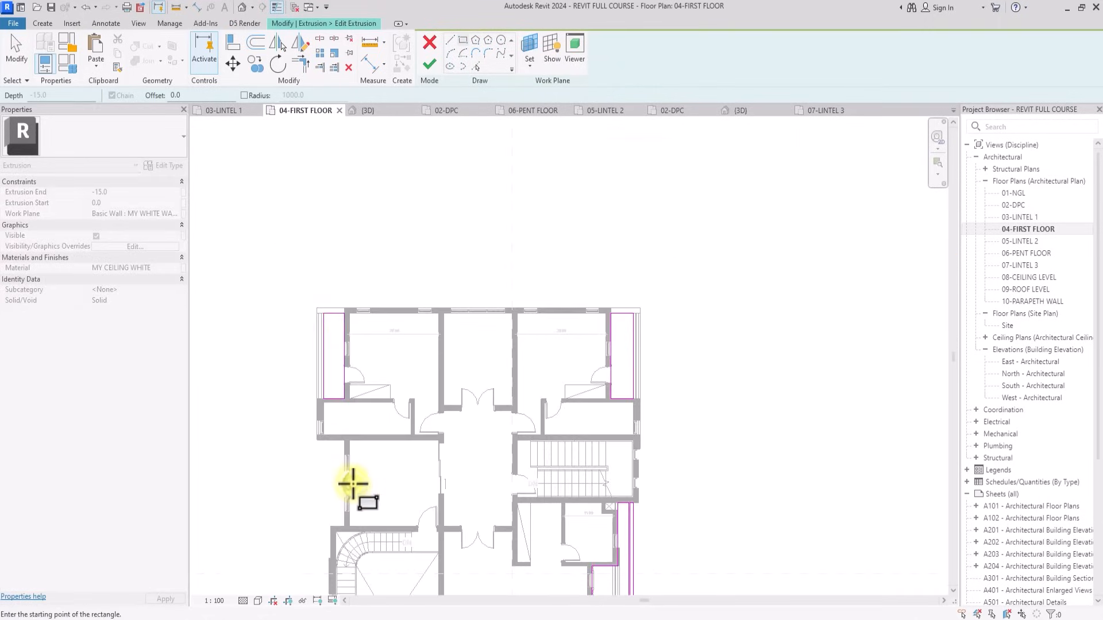
key(Escape)
scroll(360, 451, down, 3)
click(426, 63)
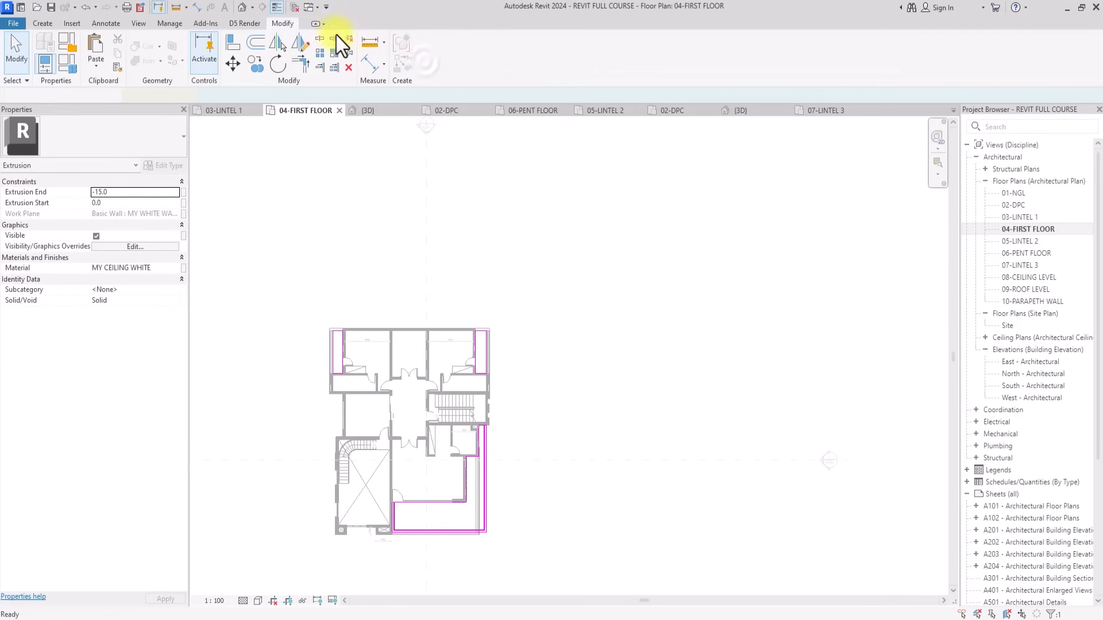
Return to the 3D view and inspect the balcony ceilings and the top balcony's roof from below and above.
click(244, 7)
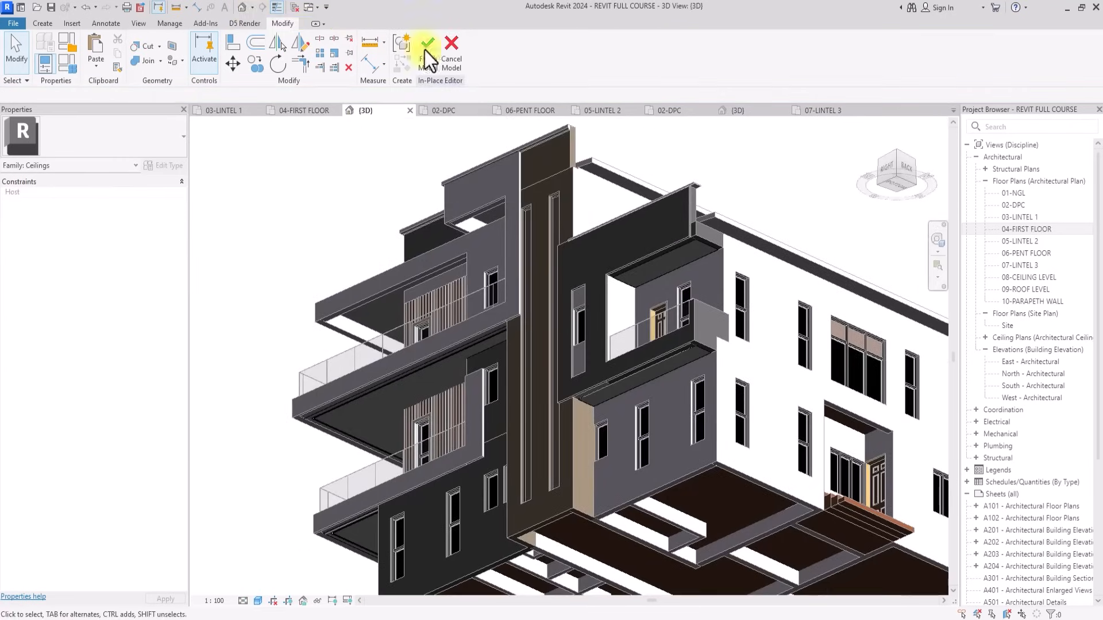
mouse_move(866, 160)
mouse_down()
mouse_move(284, 157)
mouse_move(369, 167)
mouse_move(361, 160)
mouse_up()
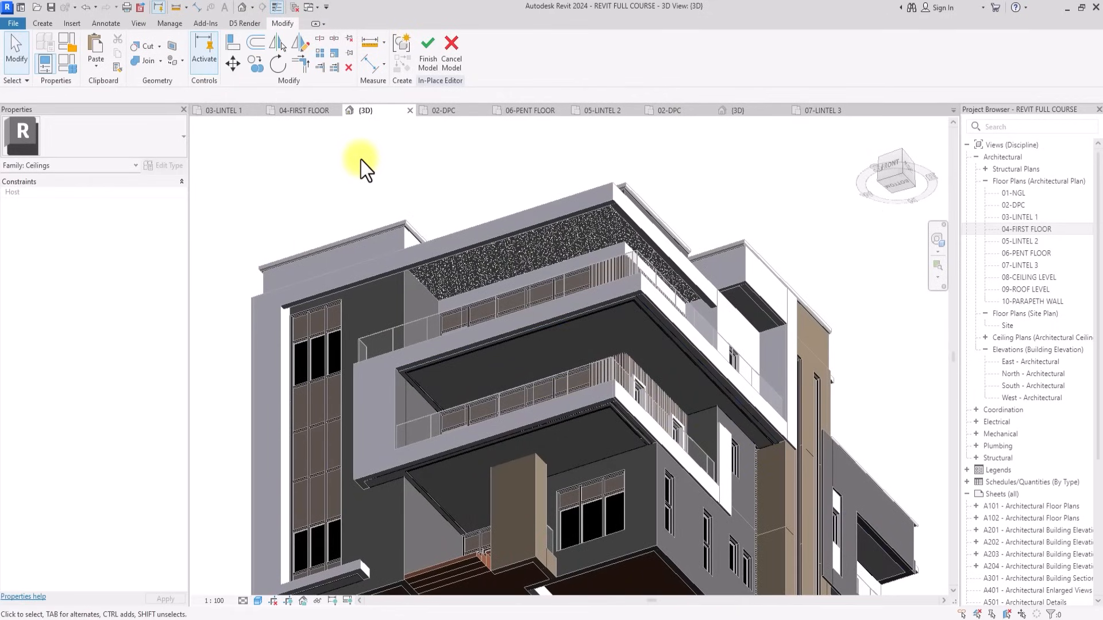
scroll(628, 165, down, 1)
mouse_move(891, 173)
mouse_down()
mouse_move(863, 267)
mouse_move(815, 322)
mouse_up()
scroll(814, 323, up, 2)
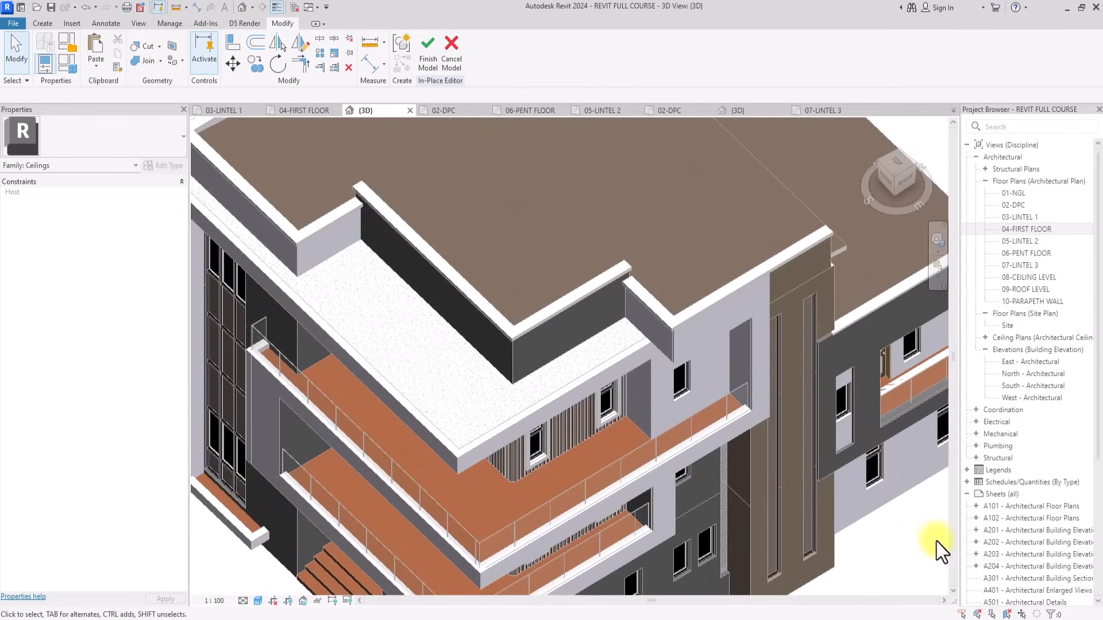
click(896, 181)
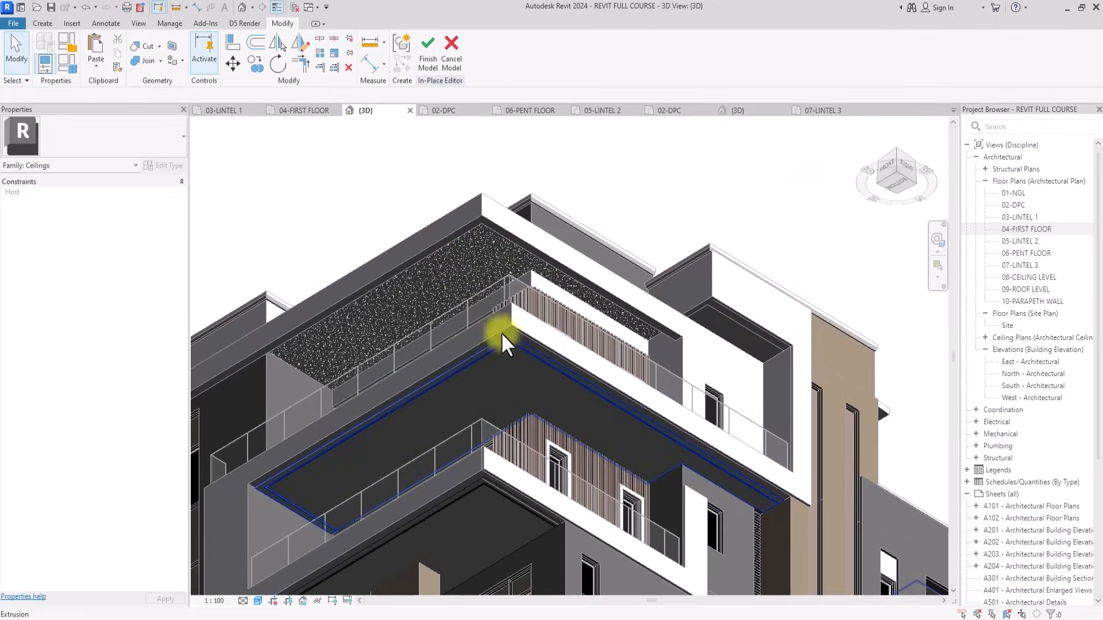
Copy the first-floor balcony ceiling extrusion together with its rear balcony parts, placing the copy above the building's roof.
click(543, 354)
scroll(544, 353, down, 2)
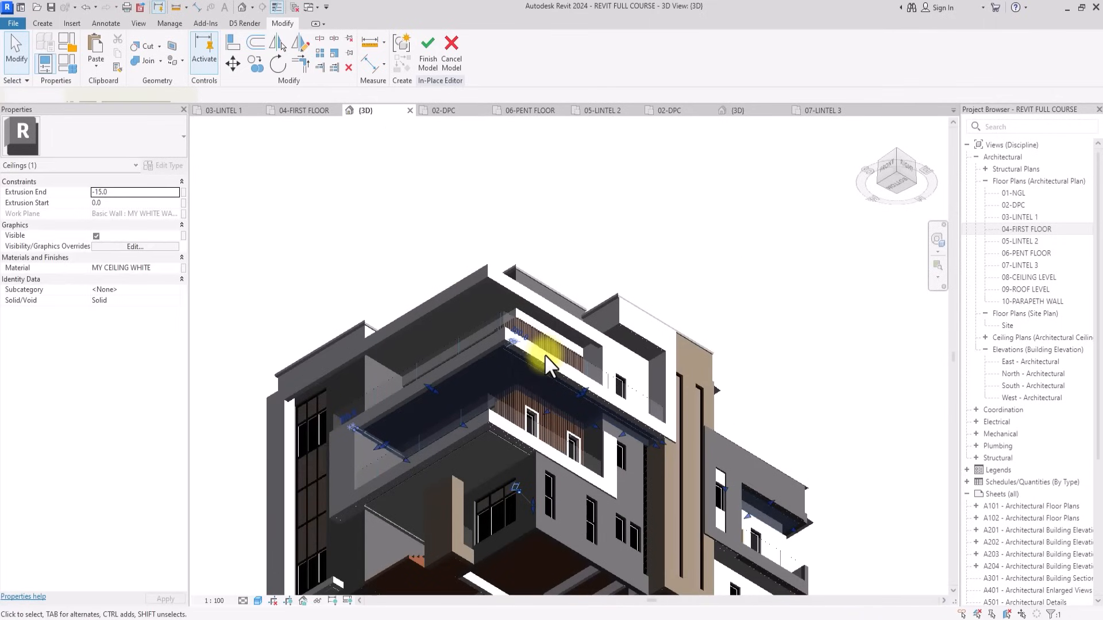
middle_drag(543, 353, 612, 332)
click(255, 63)
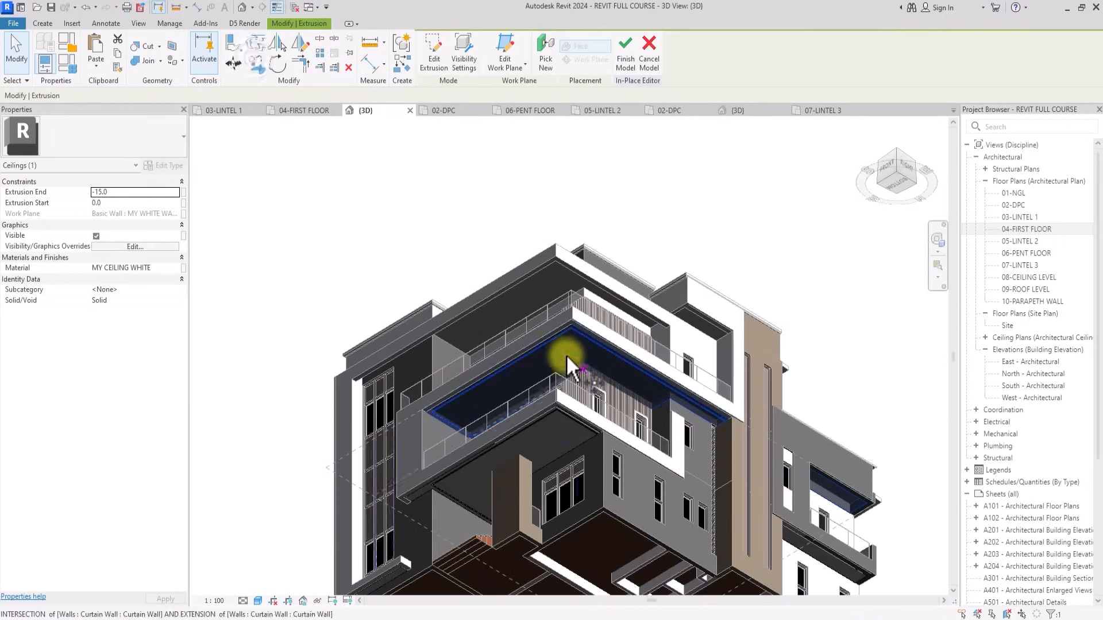
click(564, 346)
click(478, 202)
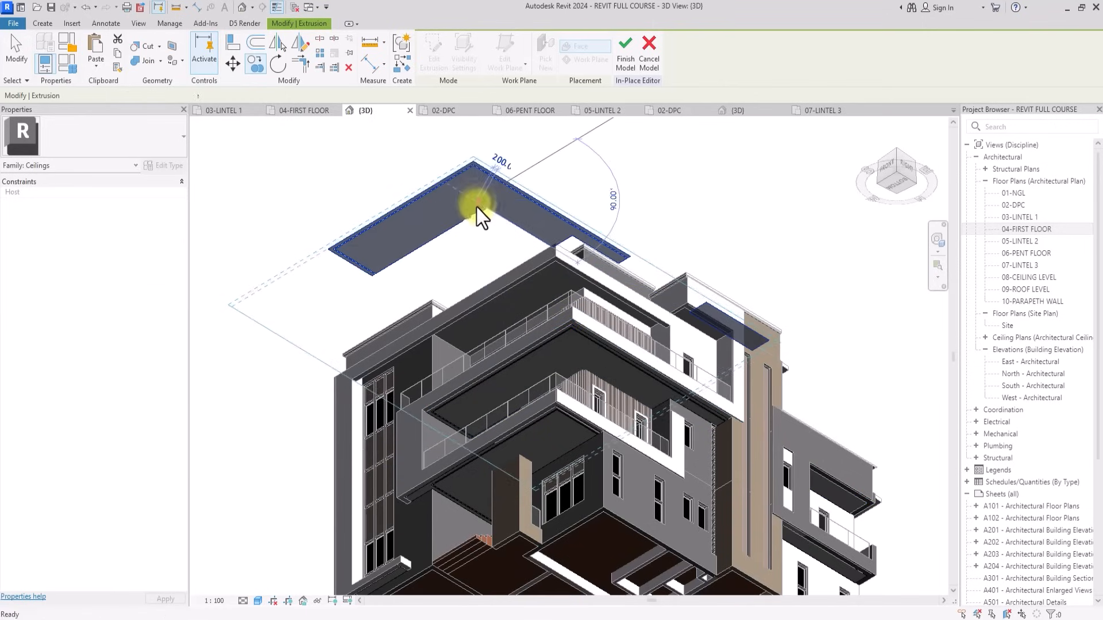
Set the copied ceiling's work plane to the underside of the top balcony's roof edge by picking a plane.
scroll(476, 206, up, 2)
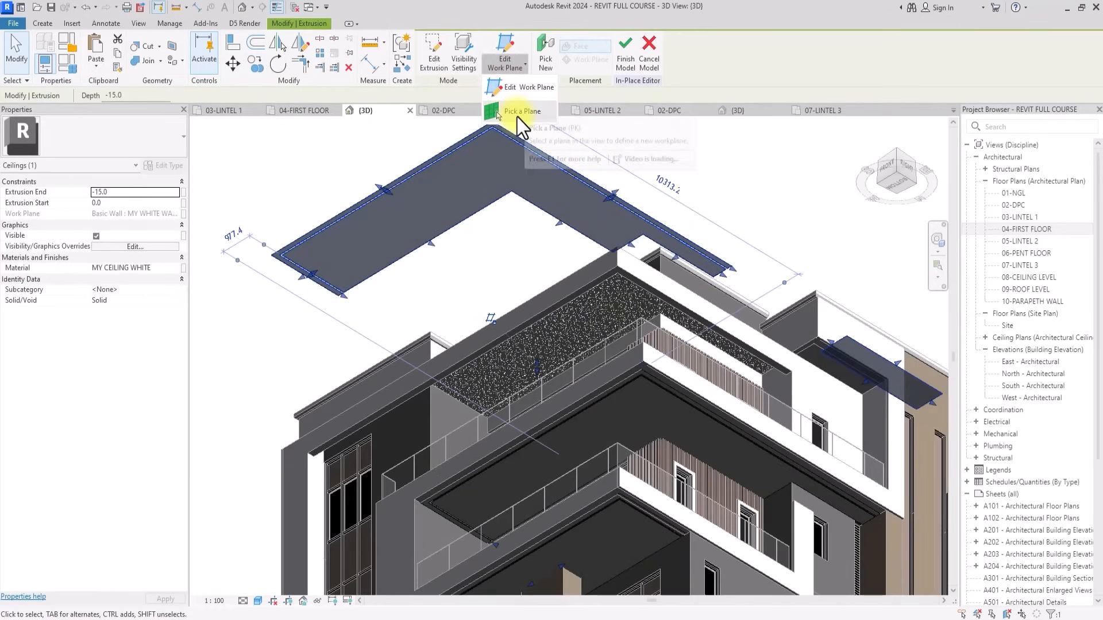
click(517, 116)
scroll(454, 372, up, 3)
scroll(454, 372, up, 2)
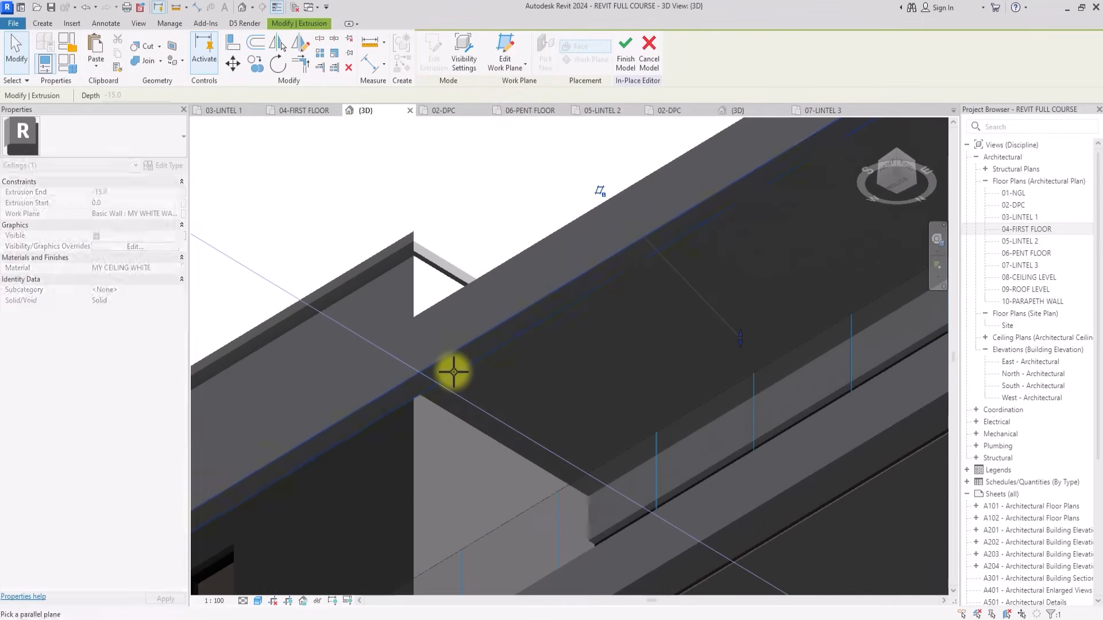
click(453, 372)
scroll(453, 372, down, 6)
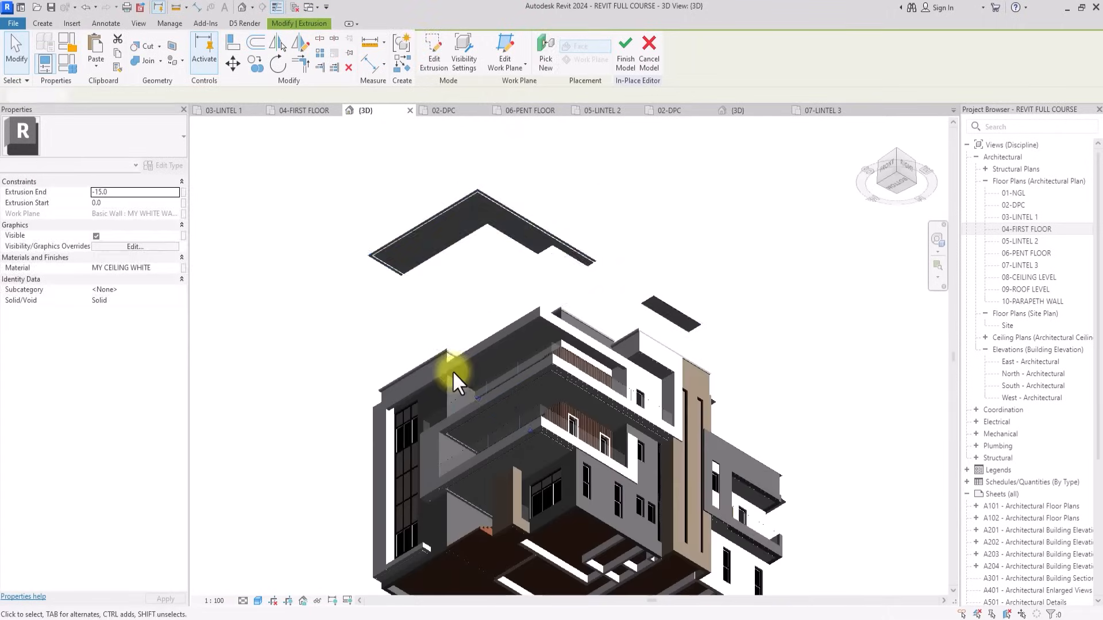
Edit the copied ceiling extrusion's sketch and delete all of its existing lines.
click(482, 234)
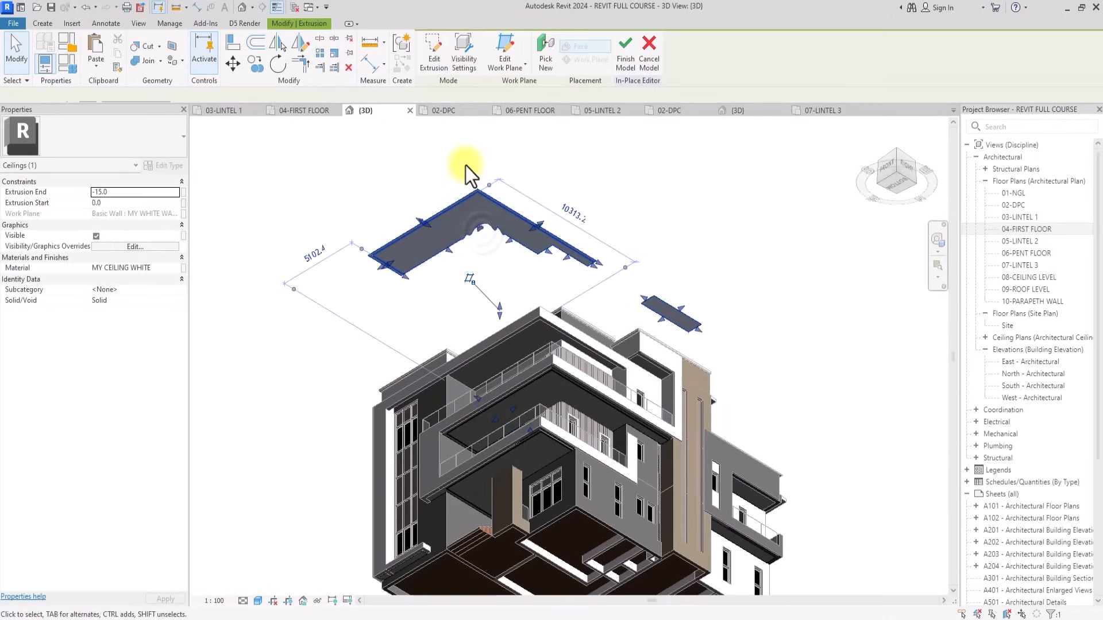
click(437, 52)
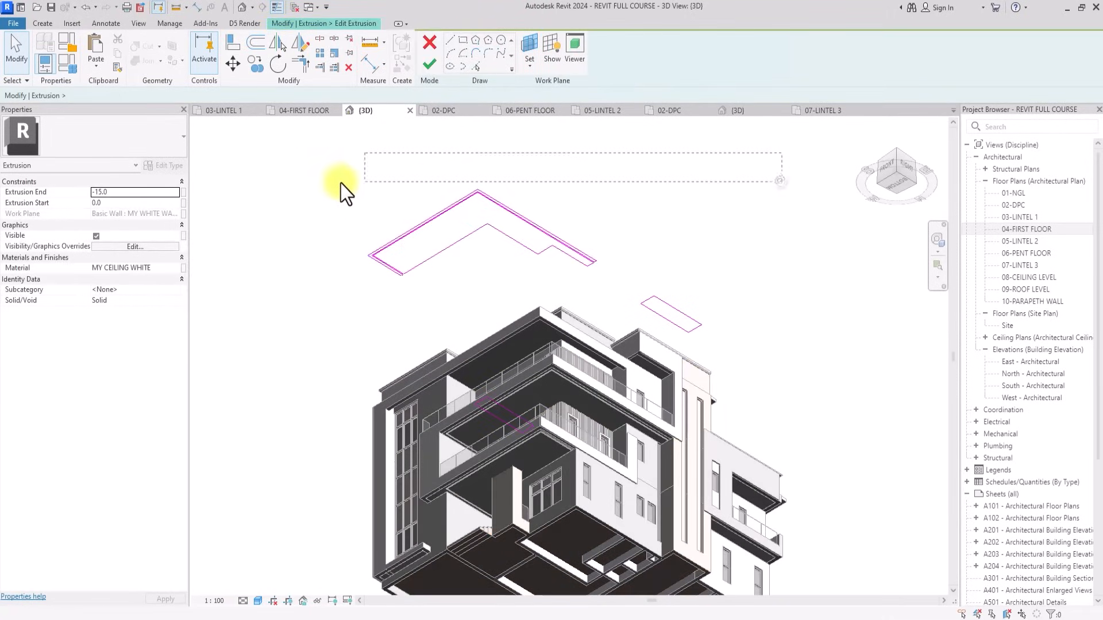
drag(340, 183, 211, 512)
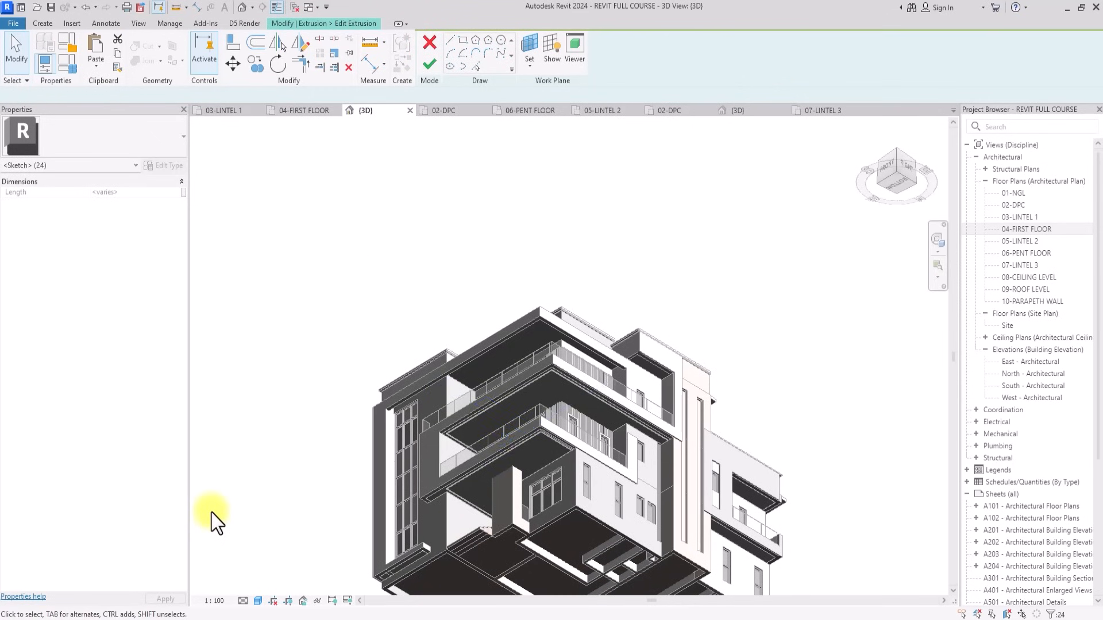
click(211, 513)
scroll(213, 508, up, 2)
scroll(390, 214, up, 2)
Pick the inner edges of the top roof's two outer fascia walls and the balcony's side wall edge as sketch lines.
click(478, 67)
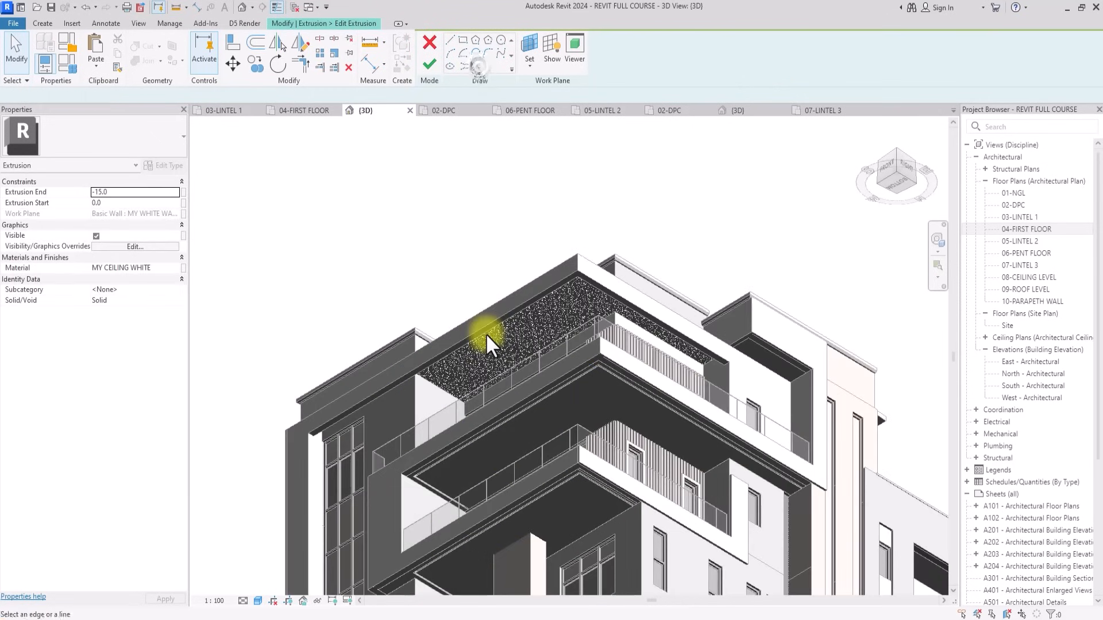
scroll(485, 334, up, 3)
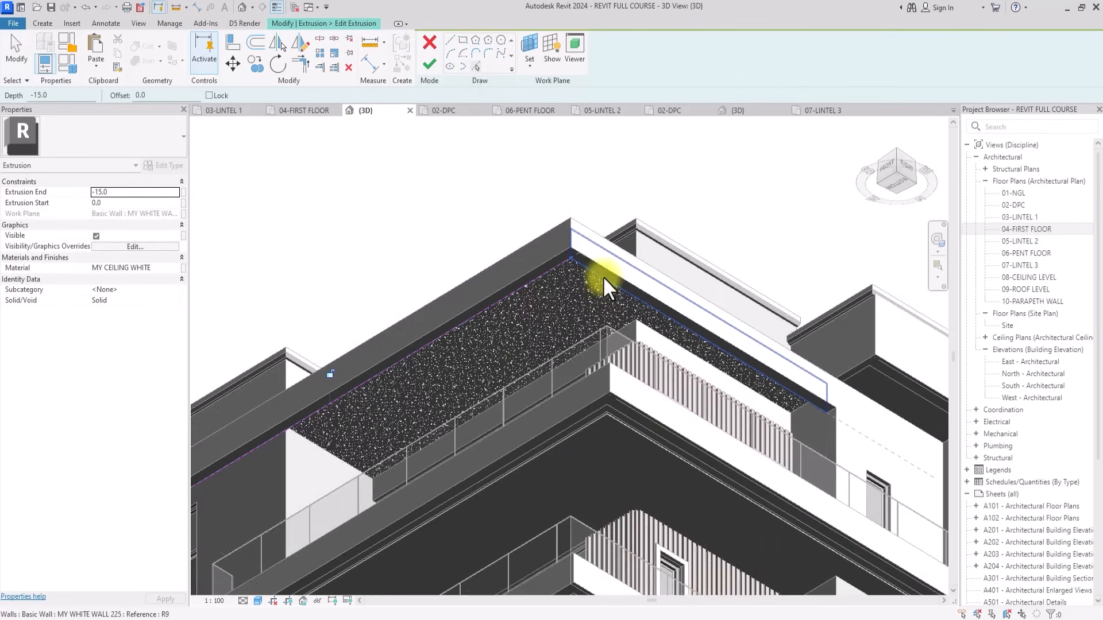
click(603, 277)
scroll(603, 277, down, 2)
scroll(446, 382, up, 2)
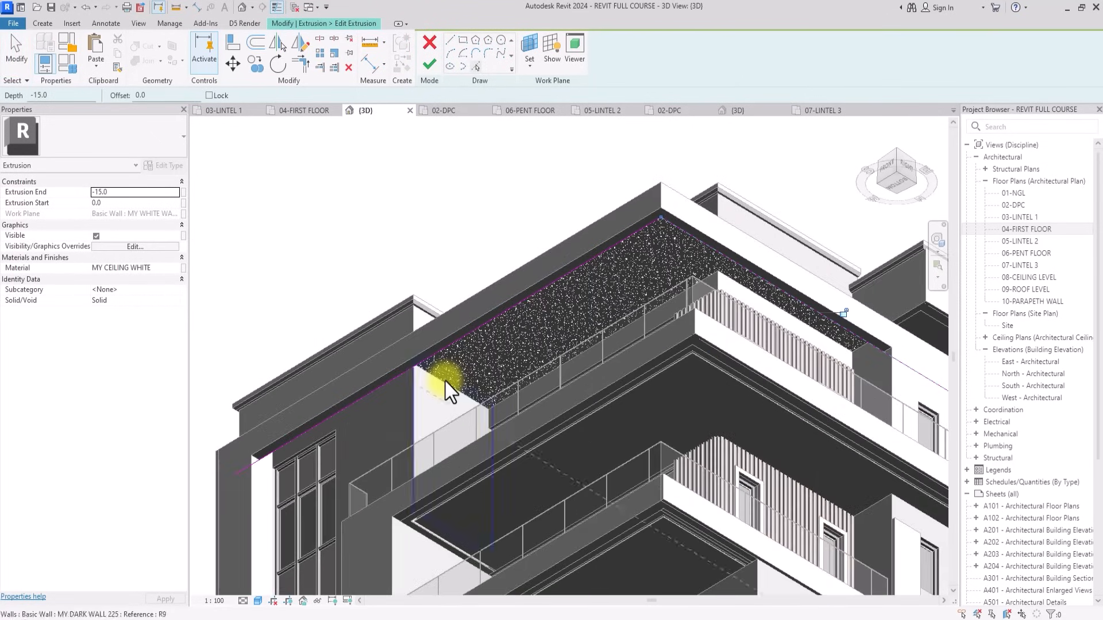
click(446, 381)
scroll(443, 379, up, 2)
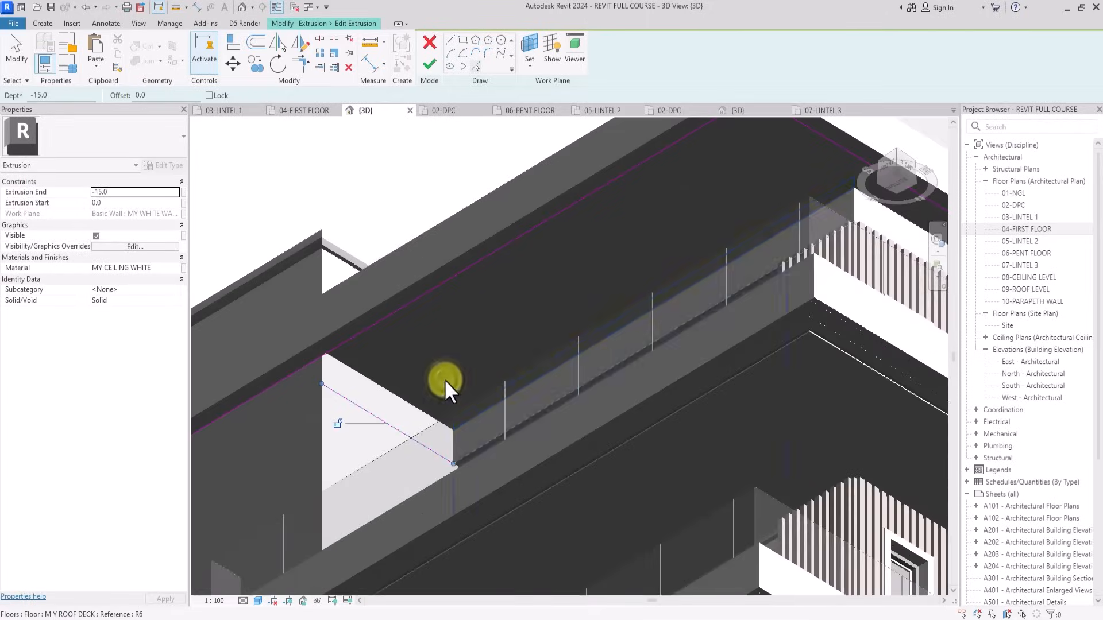
scroll(443, 379, down, 2)
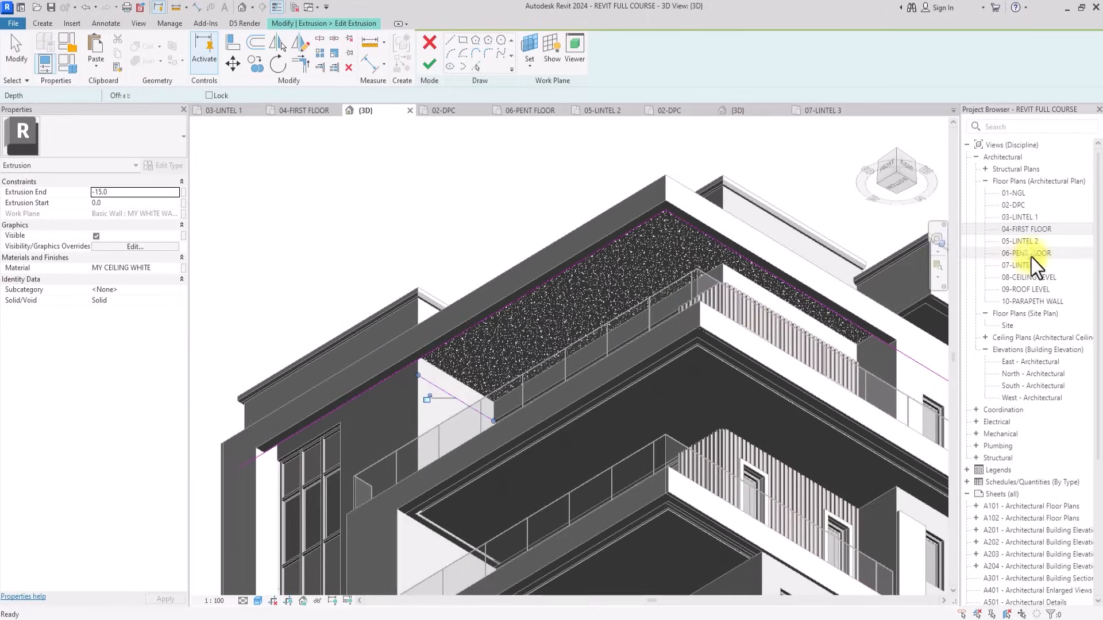
In the 06-PENT FLOOR plan, sketch a line along the balcony's glazed wall to the outer corner of the slatted wall.
double_click(1032, 256)
scroll(517, 331, down, 1)
middle_drag(517, 330, 548, 292)
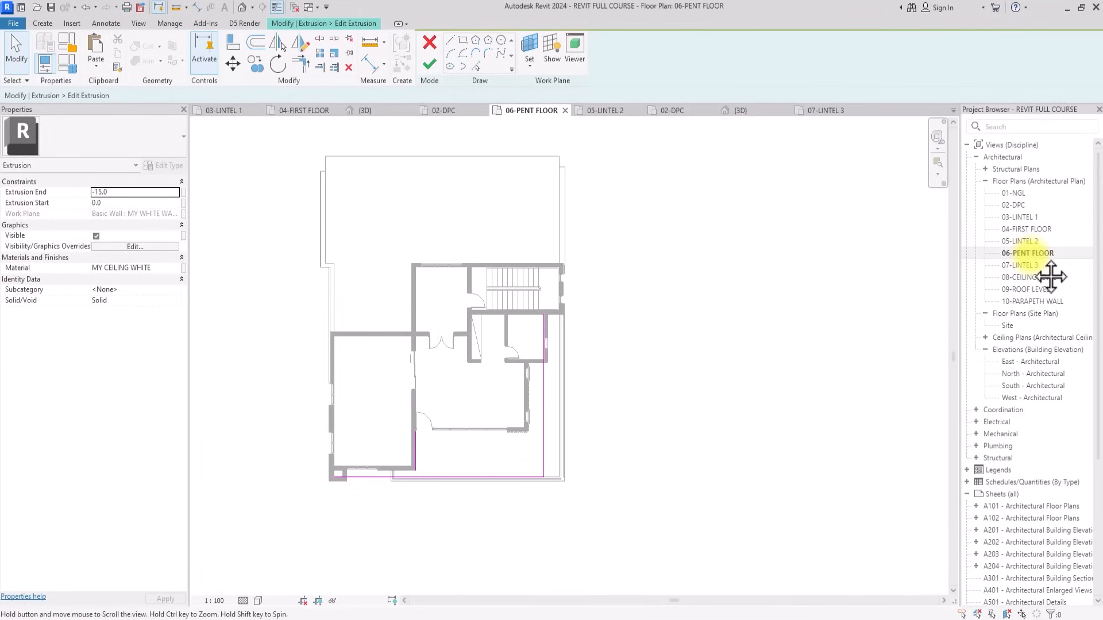
scroll(523, 393, up, 2)
click(450, 40)
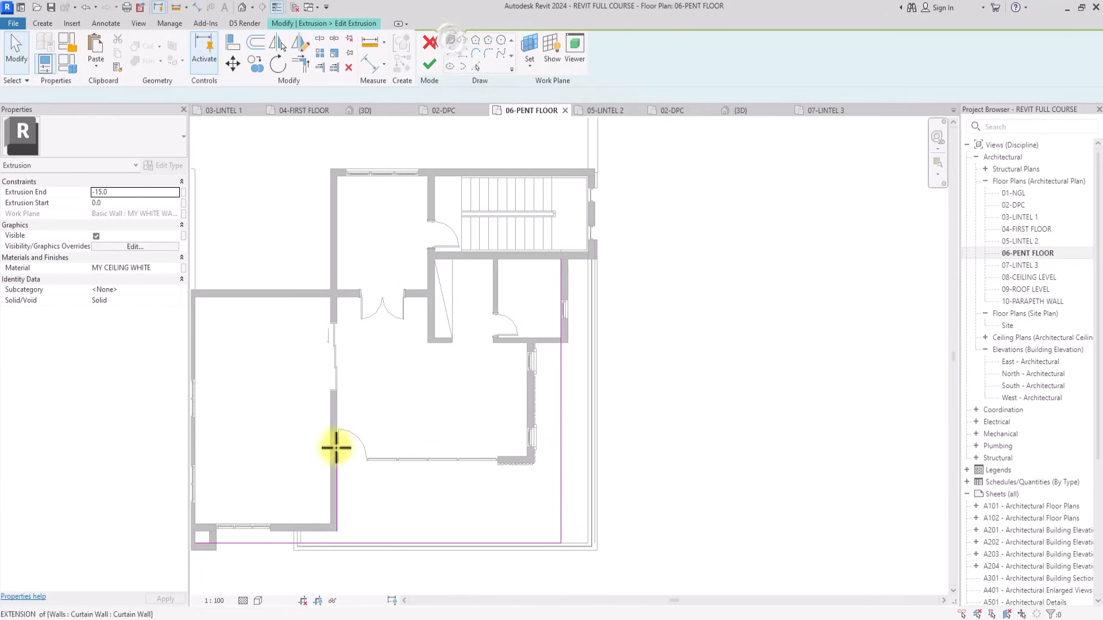
scroll(332, 454, up, 2)
scroll(561, 460, down, 3)
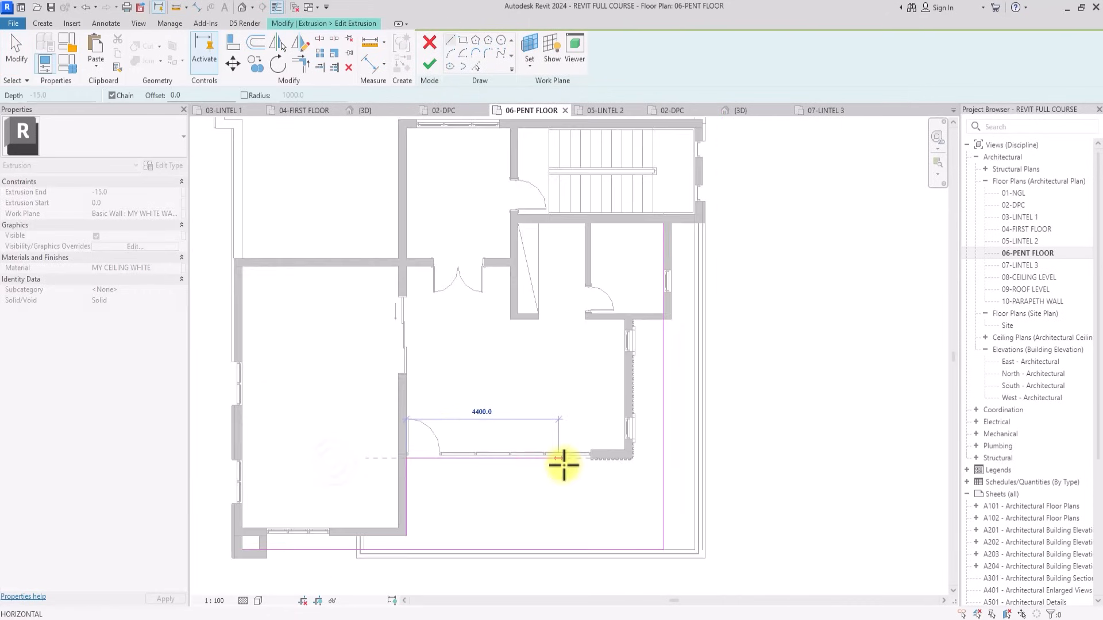
scroll(597, 460, up, 1)
scroll(640, 458, up, 4)
scroll(642, 460, up, 6)
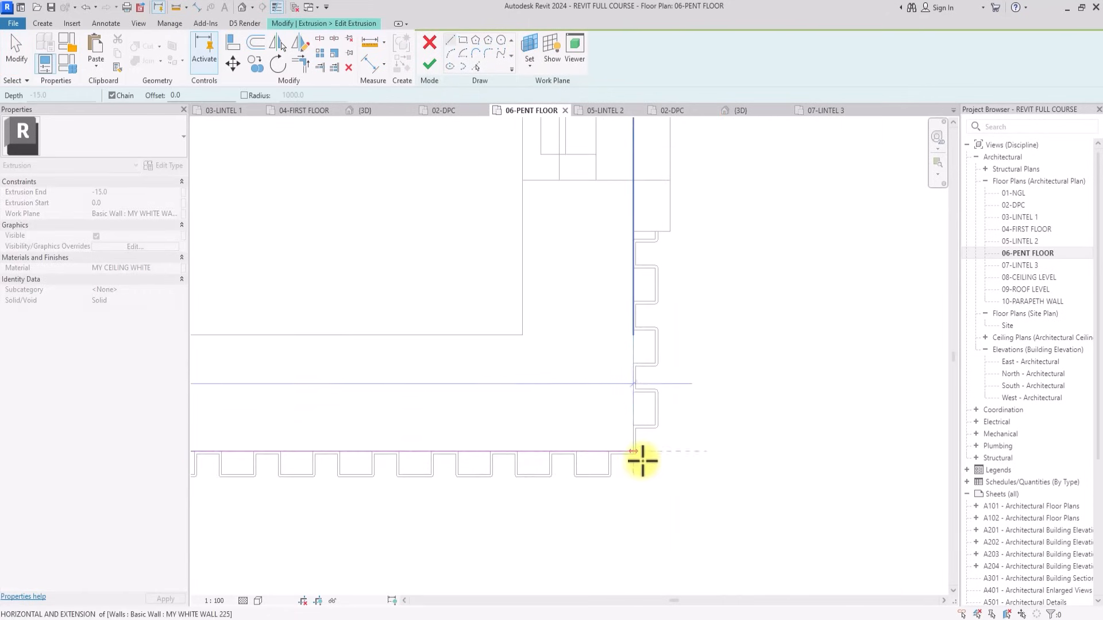
click(633, 445)
Continue the outline up the slatted wall, across 900 mm to the outer sketch line, and trim that corner.
scroll(631, 422, down, 3)
scroll(632, 443, down, 3)
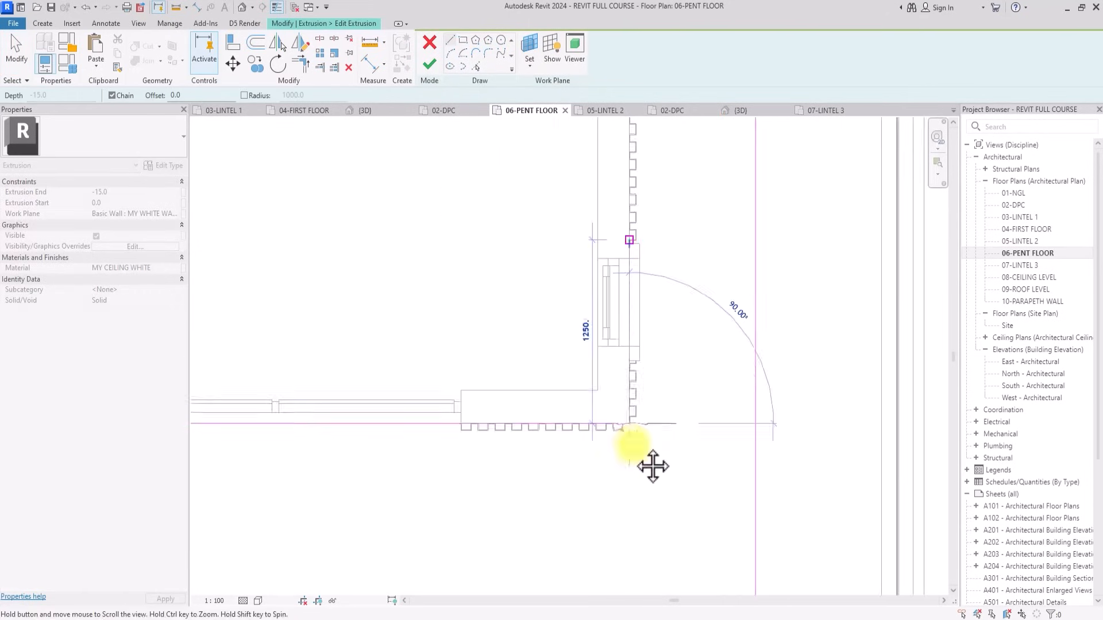
middle_drag(652, 201, 633, 446)
scroll(570, 310, down, 3)
middle_drag(639, 305, 632, 446)
scroll(602, 401, up, 2)
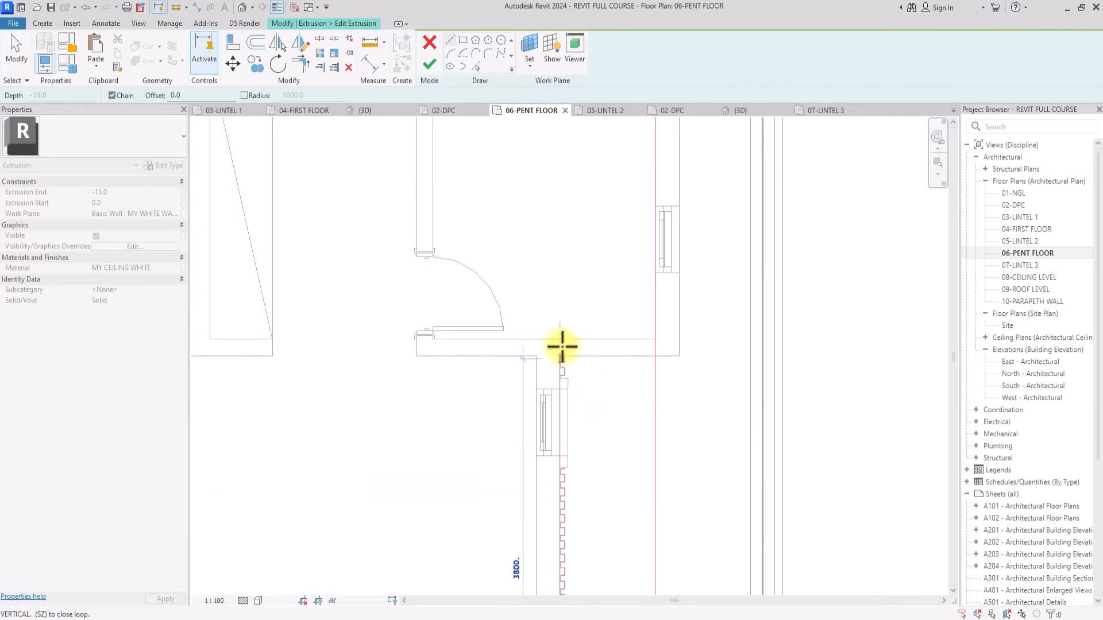
scroll(561, 346, up, 2)
scroll(561, 346, up, 2)
click(561, 346)
scroll(561, 347, down, 4)
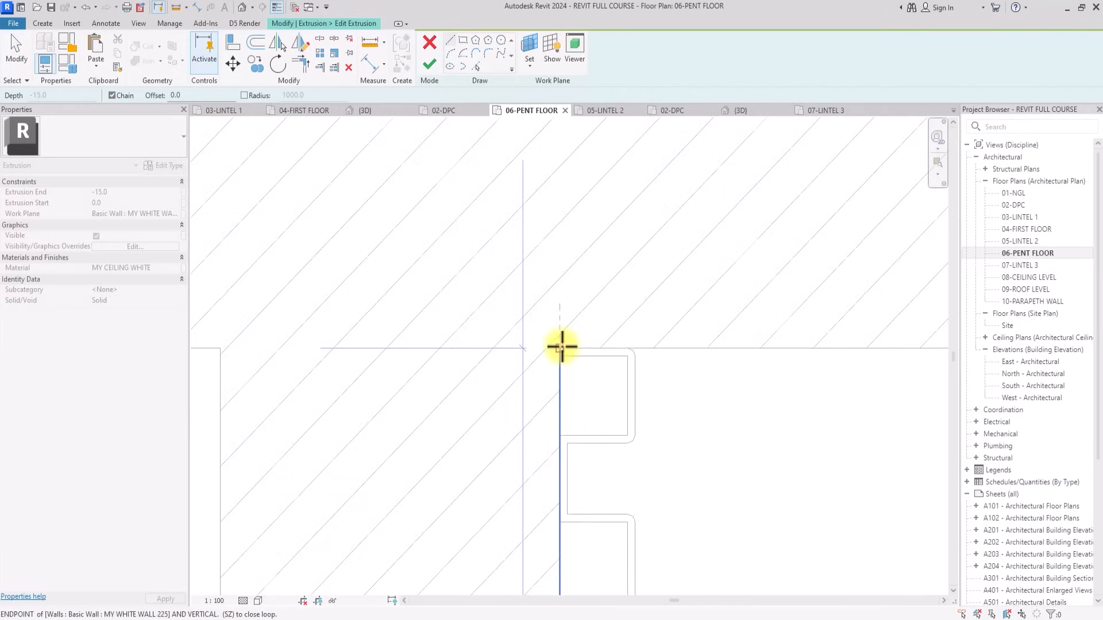
scroll(581, 347, up, 2)
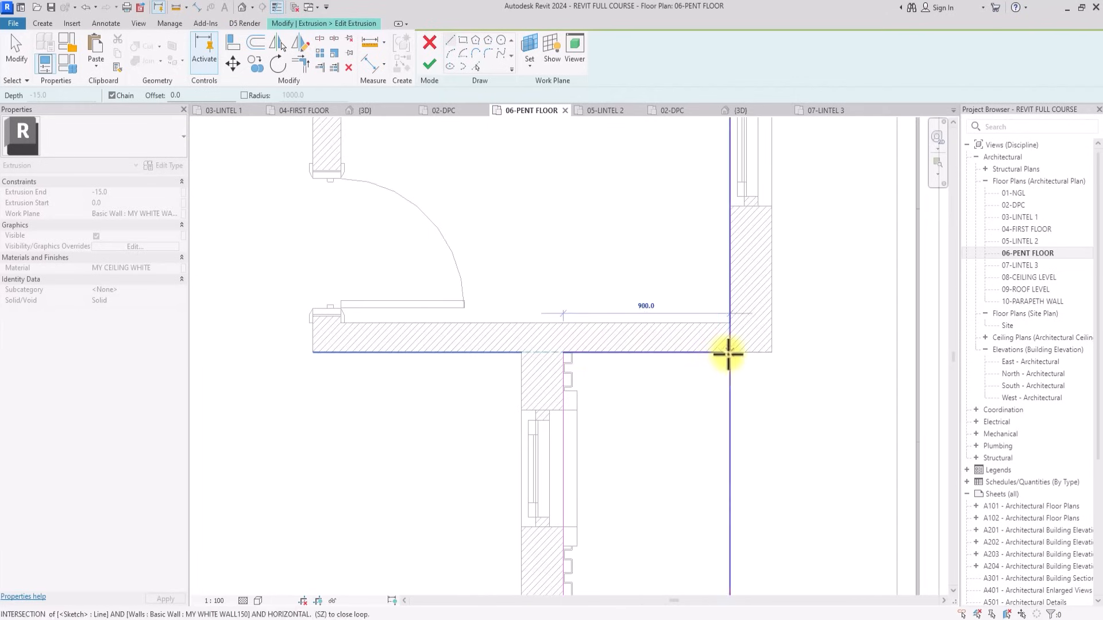
click(729, 352)
scroll(635, 291, down, 5)
click(299, 62)
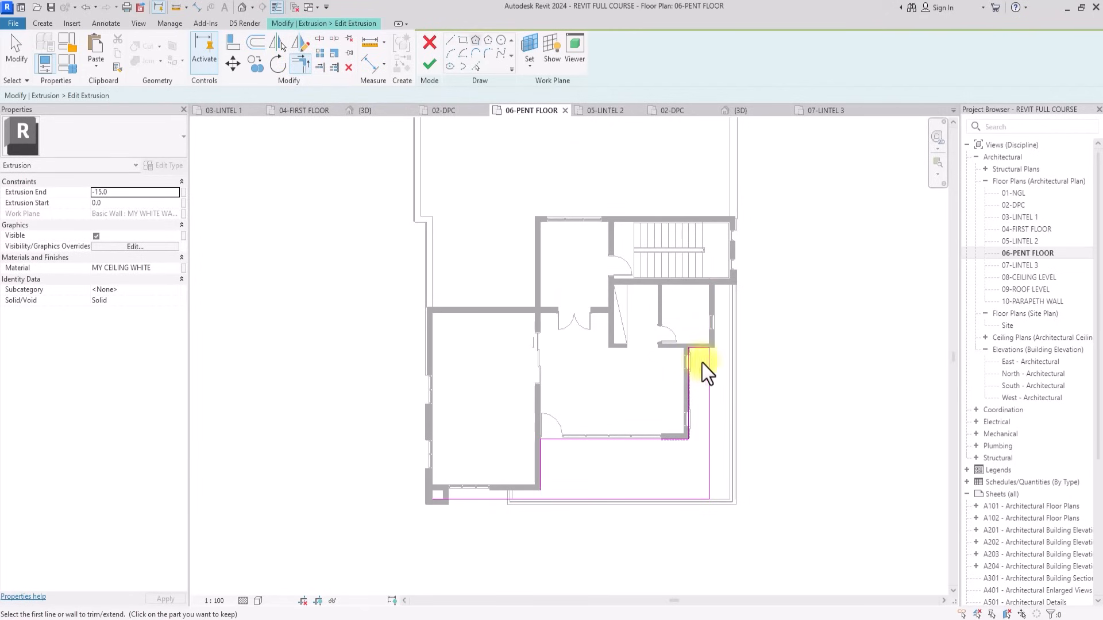
Sketch the outline from the front corner column along the windowed wall to the balcony's side wall, and trim the overlapping line ends.
click(450, 40)
scroll(439, 500, up, 4)
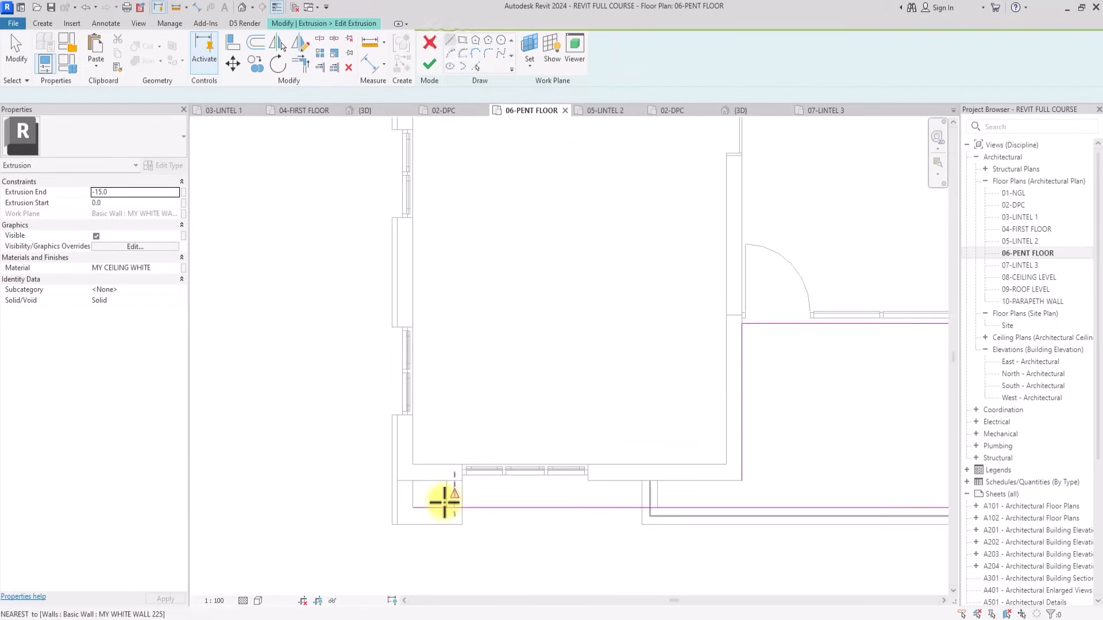
click(464, 512)
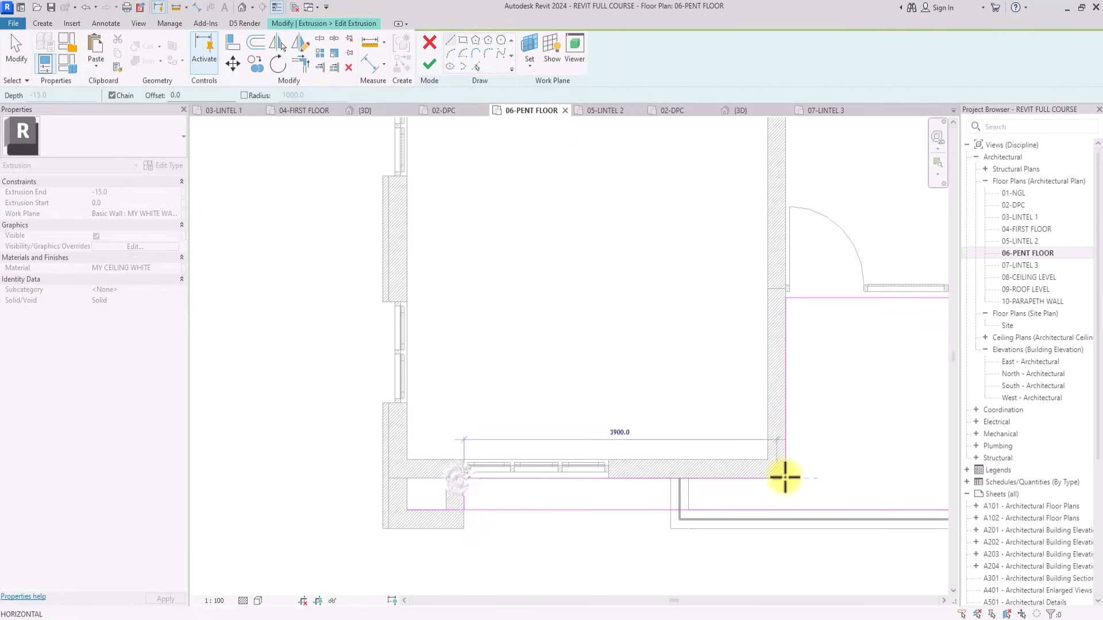
click(783, 477)
key(Escape)
key(Escape)
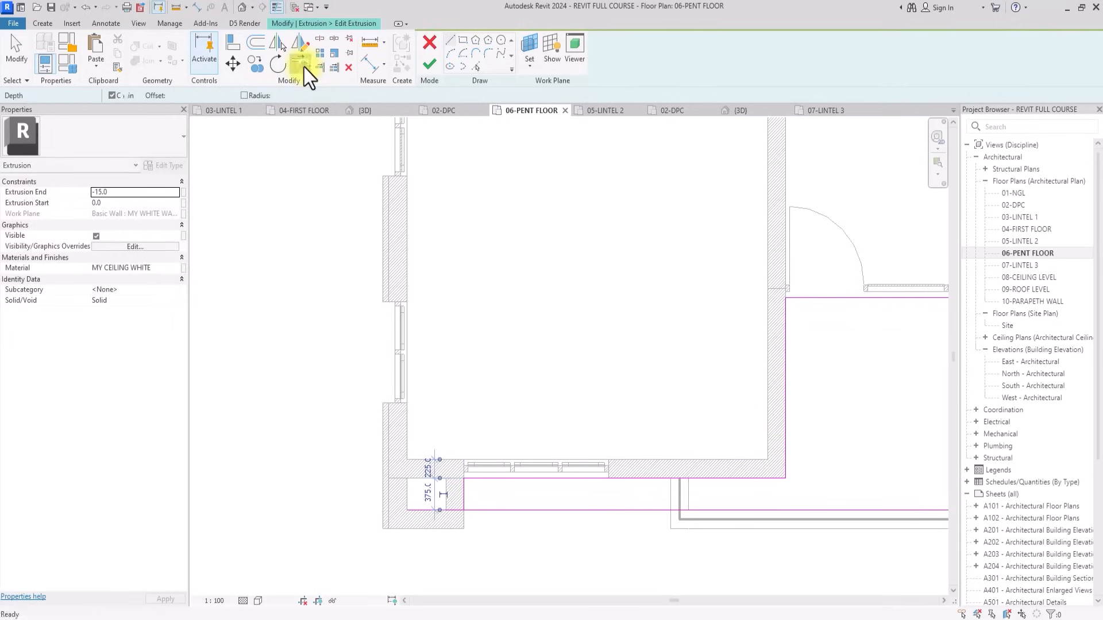
click(300, 62)
scroll(517, 459, down, 3)
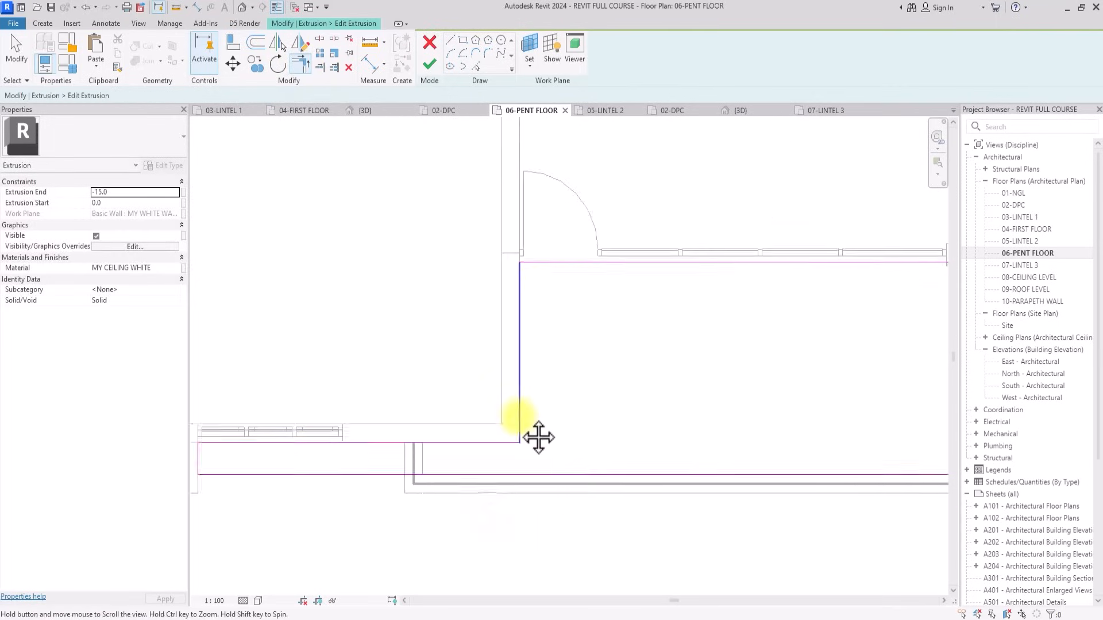
scroll(519, 428, down, 2)
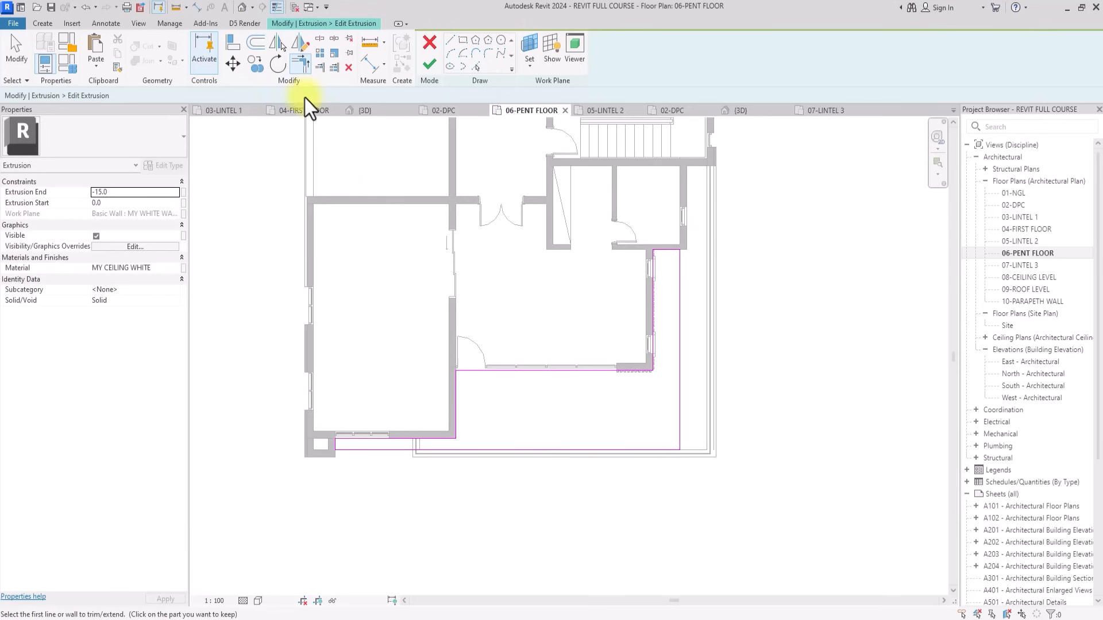
Return to the 3D view and inspect the top ceiling outline from below, from above and in top view.
click(242, 5)
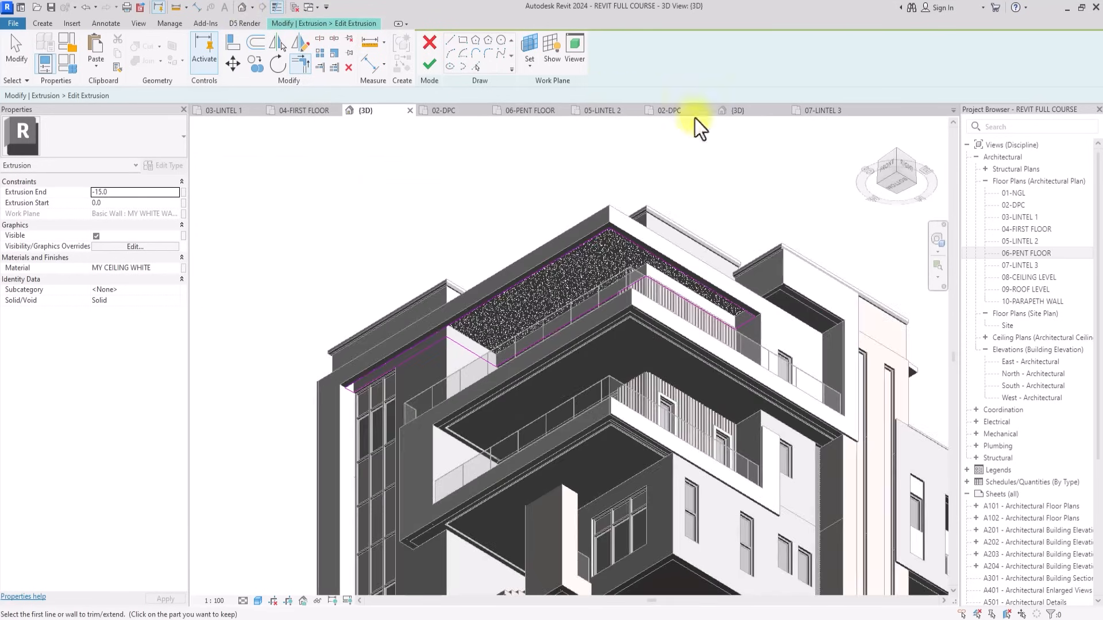
mouse_move(877, 163)
mouse_down()
mouse_move(879, 238)
mouse_move(872, 134)
mouse_up()
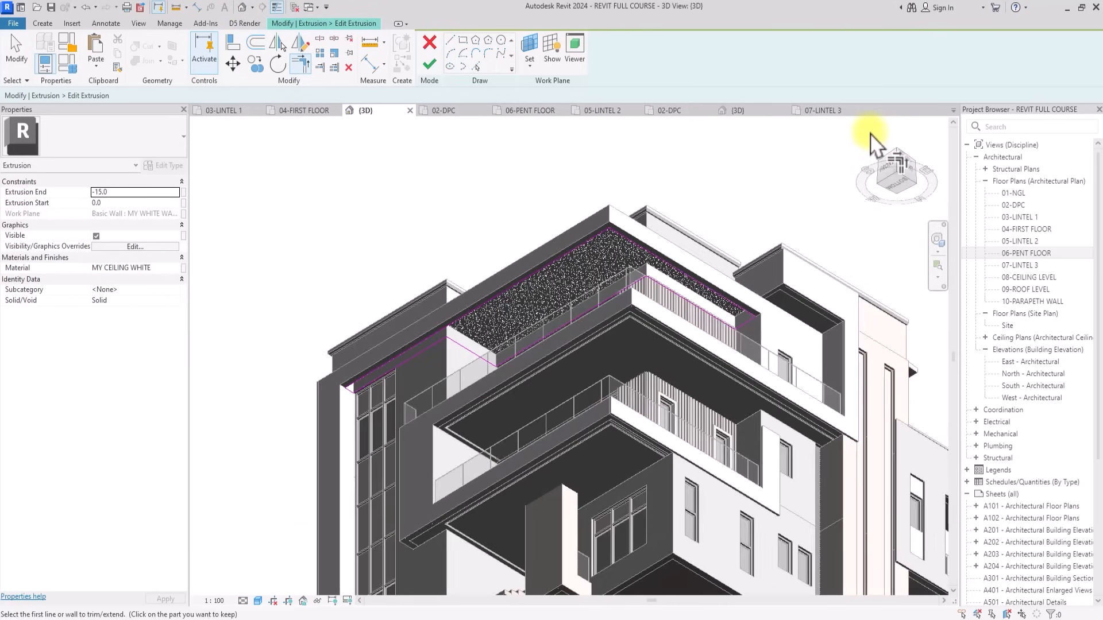
scroll(871, 141, up, 3)
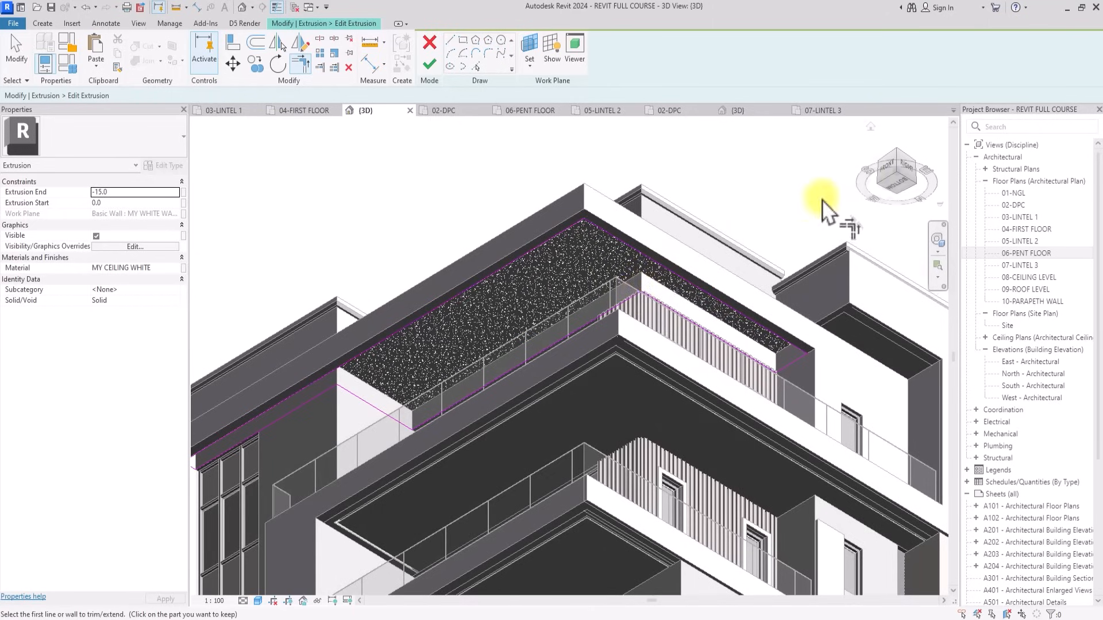
drag(884, 162, 908, 323)
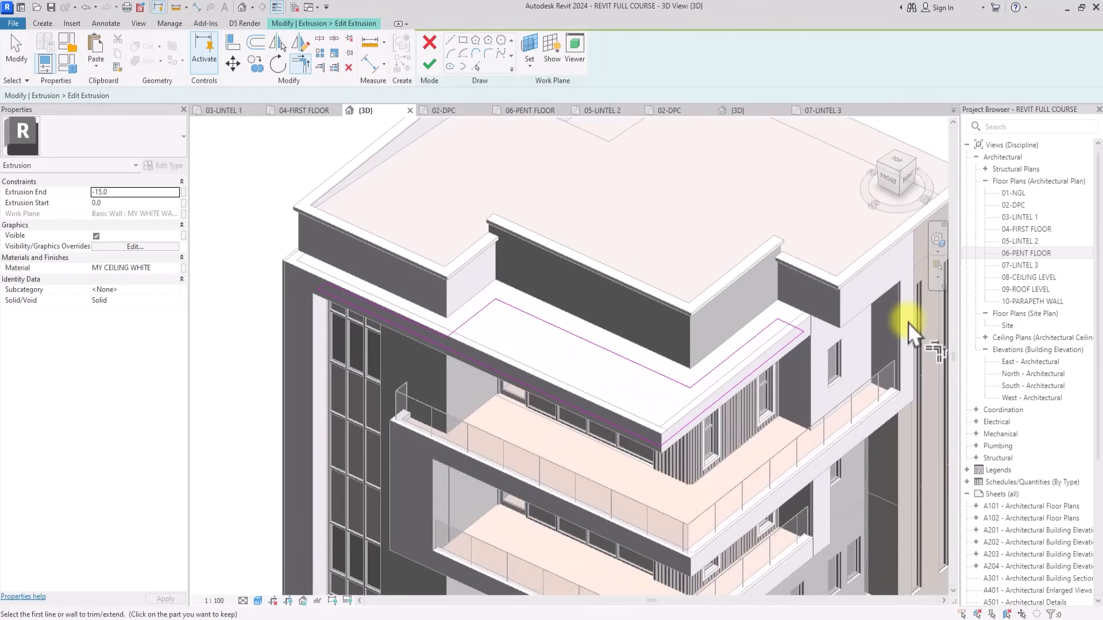
drag(896, 160, 899, 164)
click(897, 161)
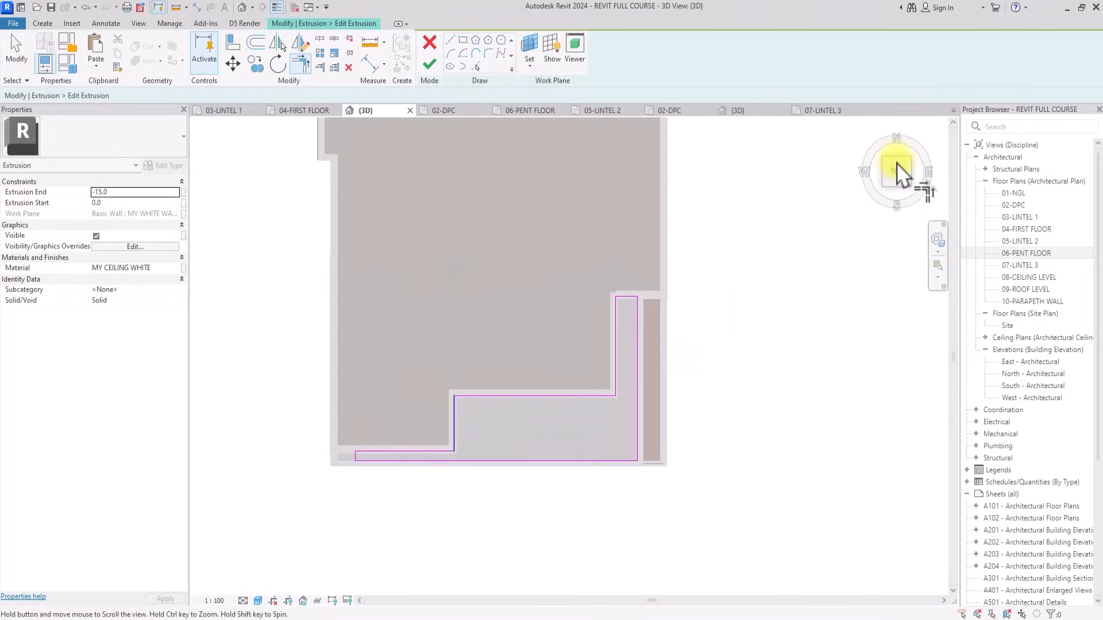
key(Escape)
middle_drag(505, 314, 408, 320)
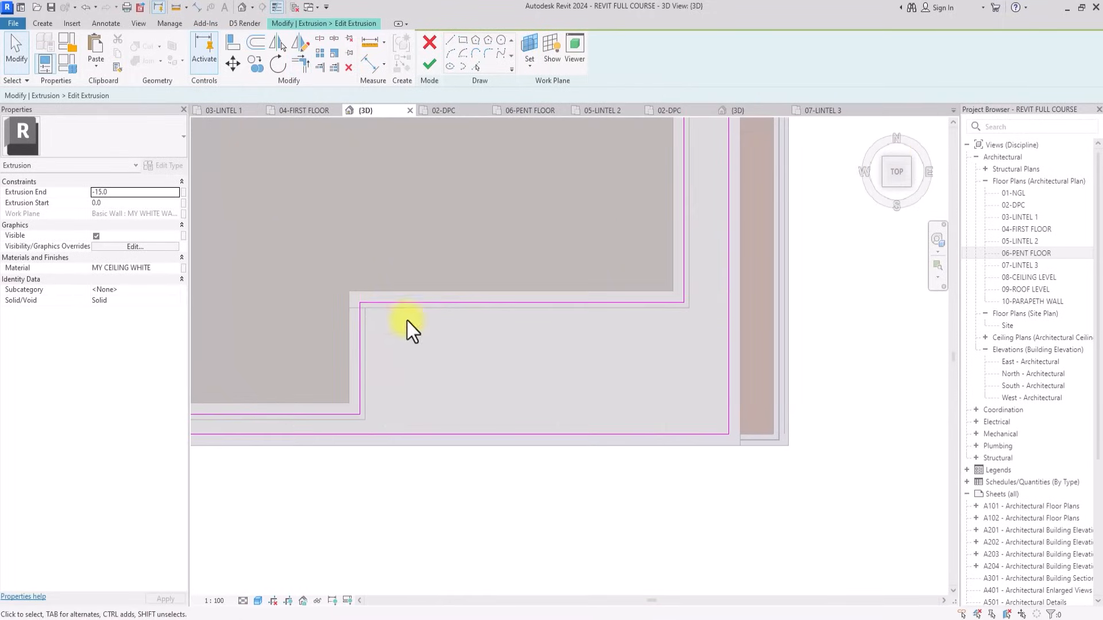
Offset the balcony ceiling's side, back and front sketch lines 300 mm inward, with a parallel line 600 mm beyond the side offset.
click(255, 45)
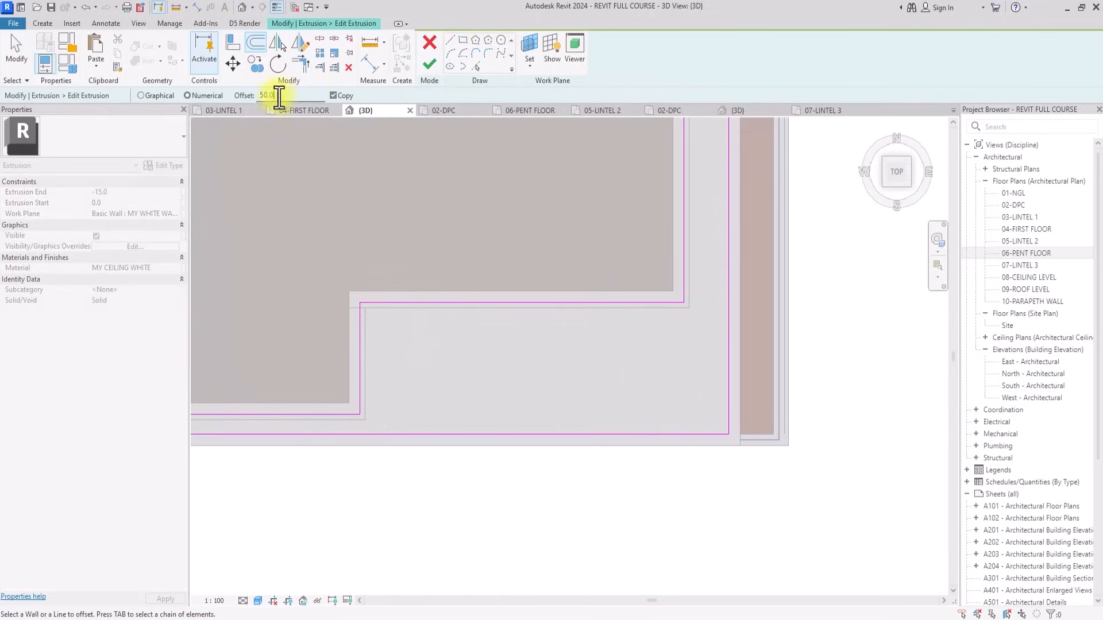
text(300)
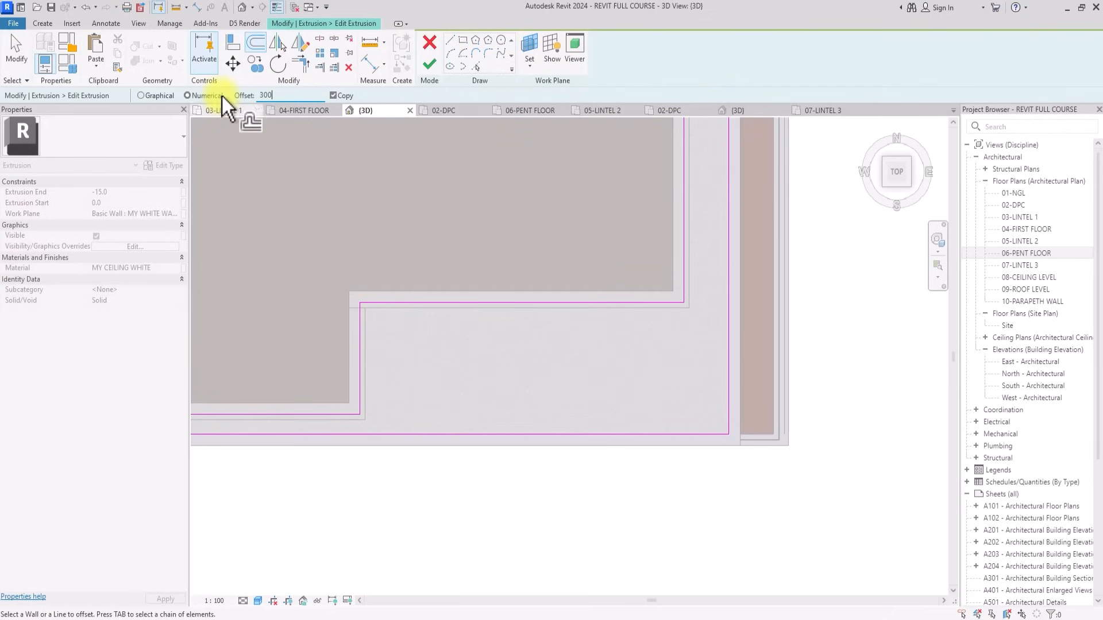
click(363, 363)
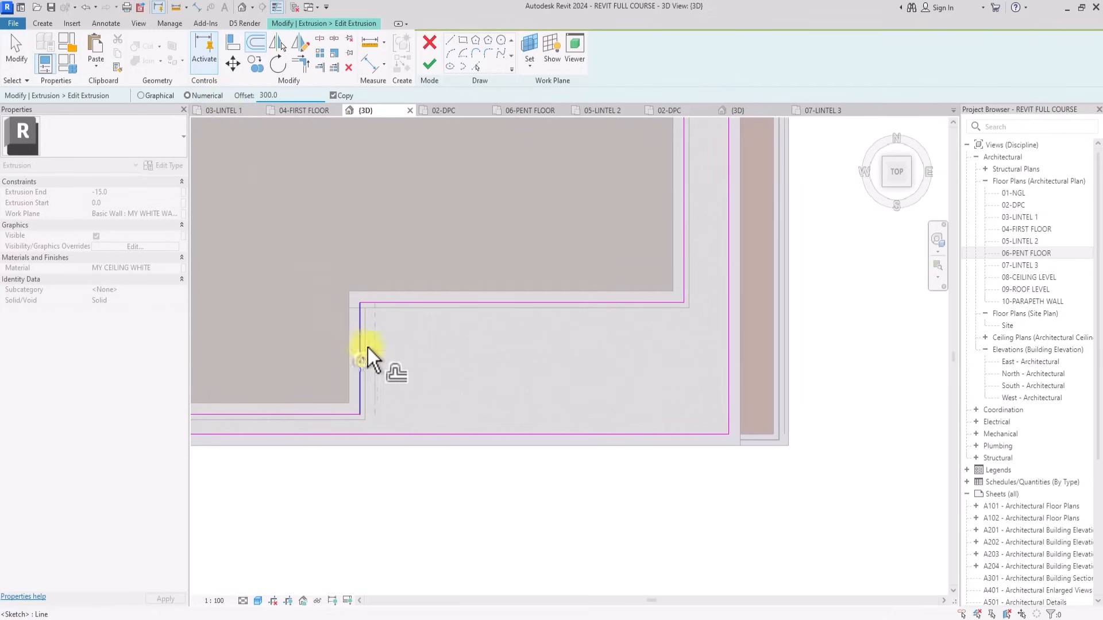
click(402, 308)
click(394, 430)
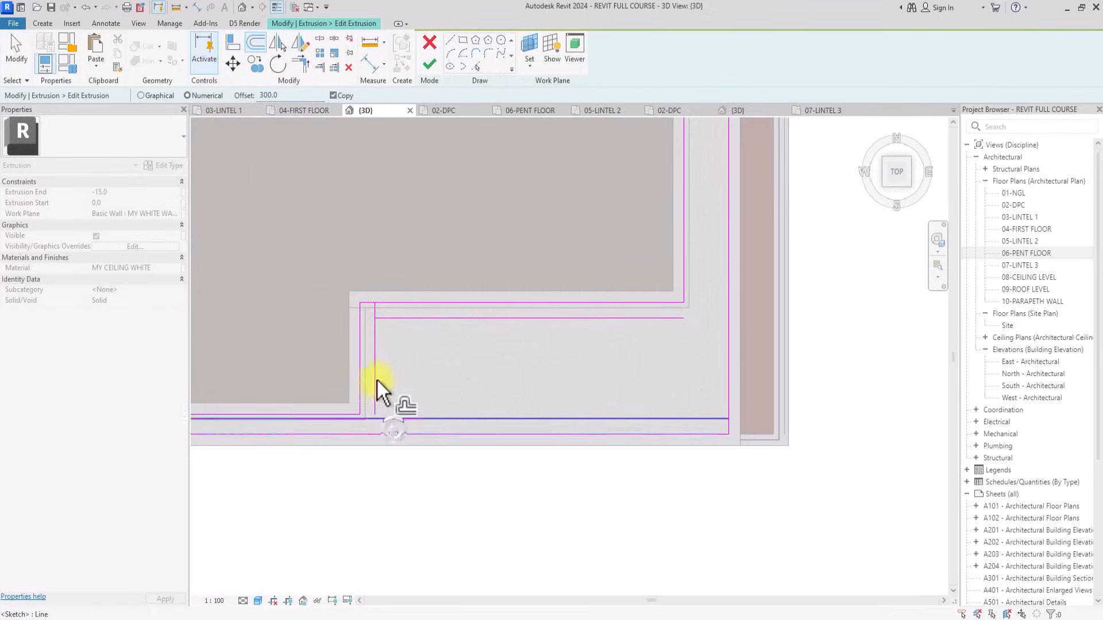
click(376, 381)
click(334, 96)
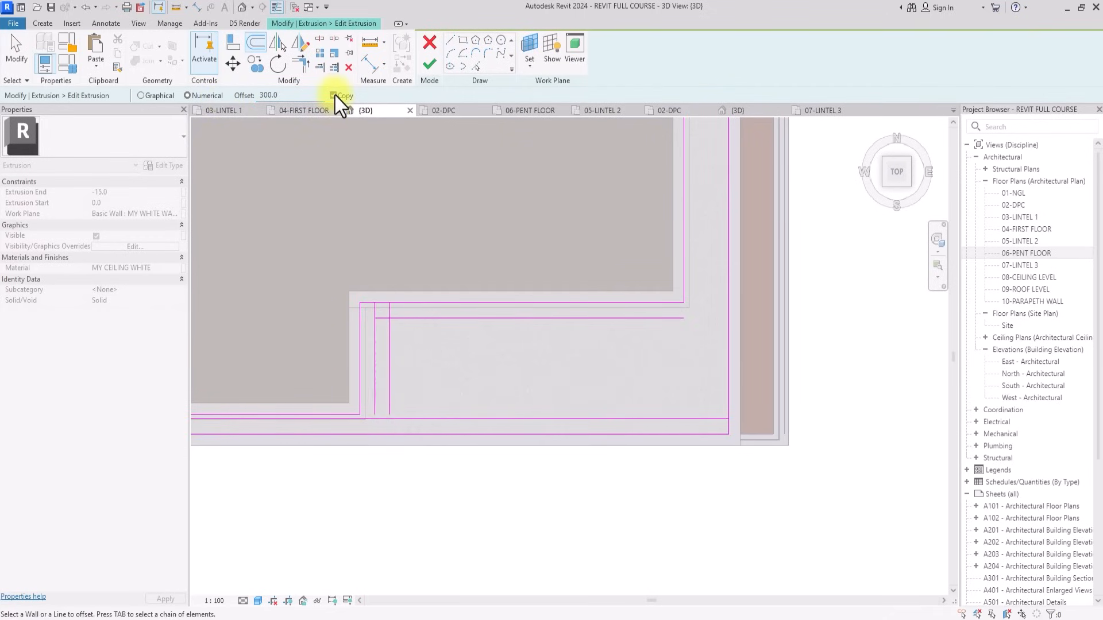
click(395, 384)
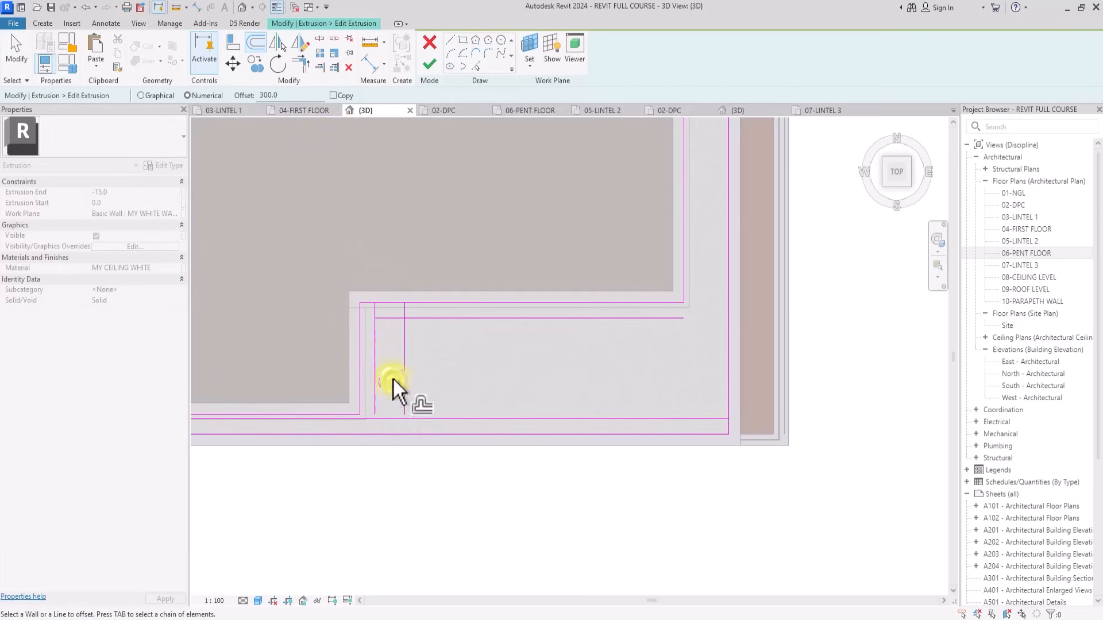
Trim the offset lines into a closed rectangular cut-out beside the balcony's side wall.
click(299, 65)
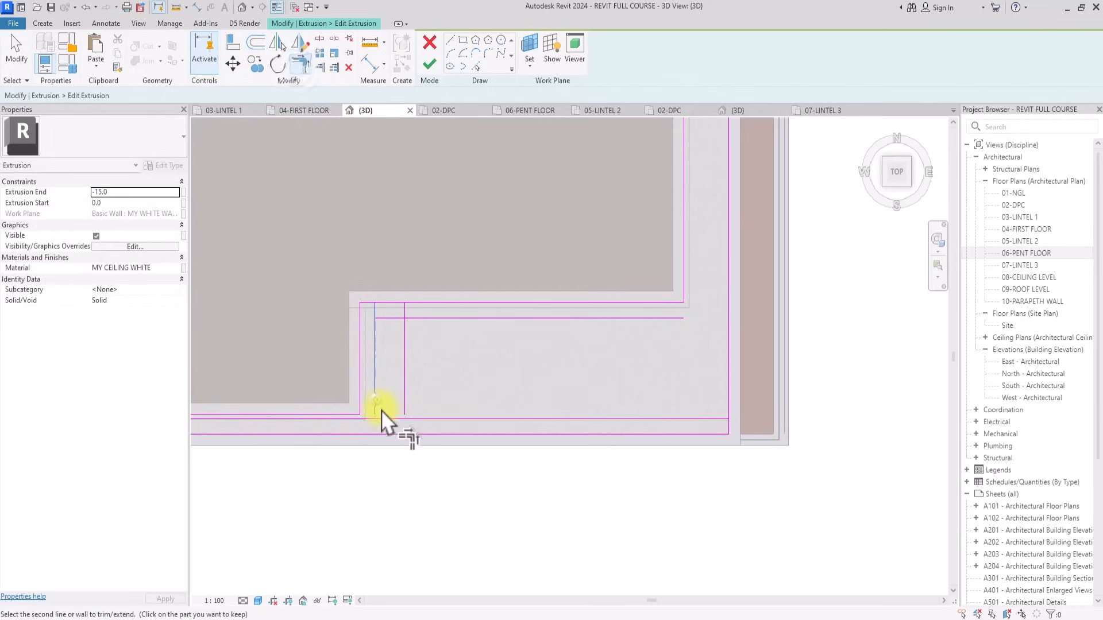
click(406, 403)
click(399, 418)
click(406, 340)
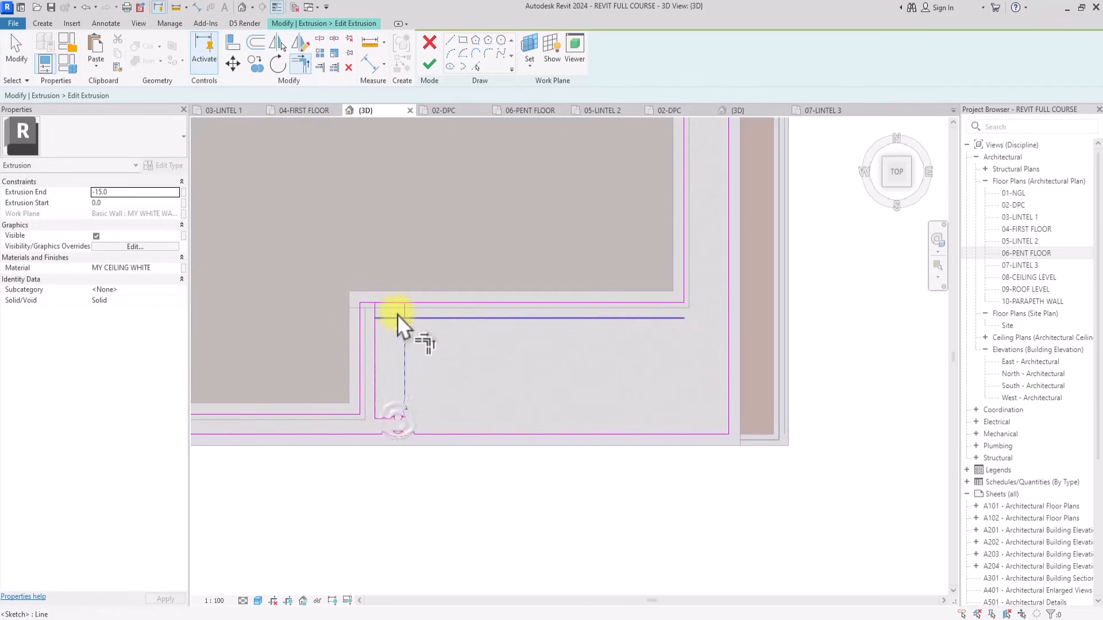
click(397, 316)
click(376, 334)
click(387, 318)
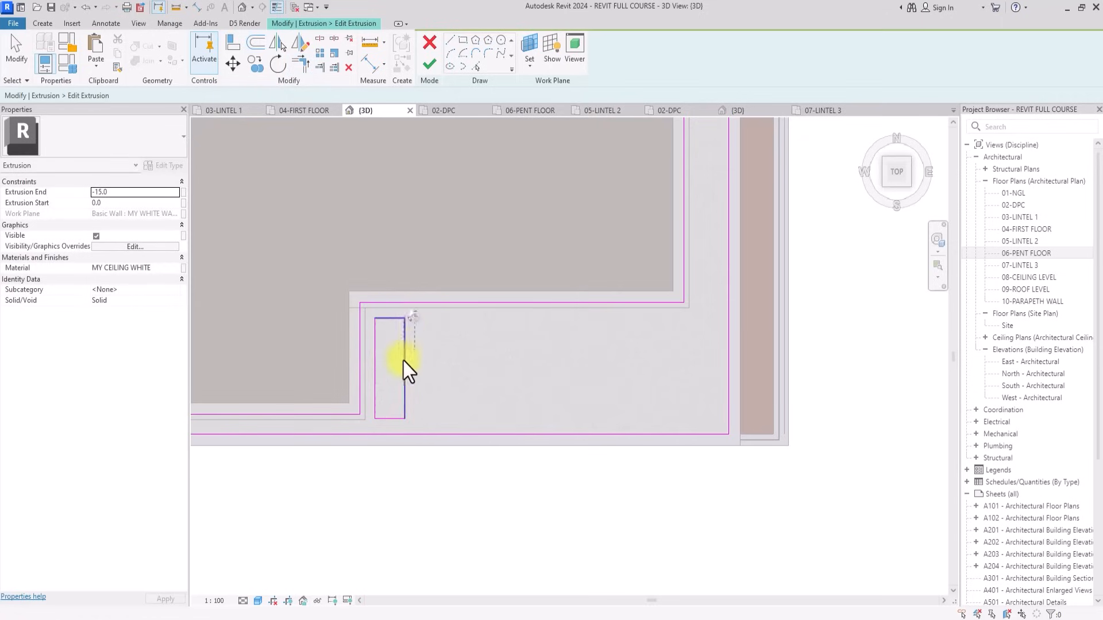
Copy the rectangular cut-out six times at 900 mm spacing along the front balcony ceiling and finish the extrusion sketch.
drag(377, 428, 371, 428)
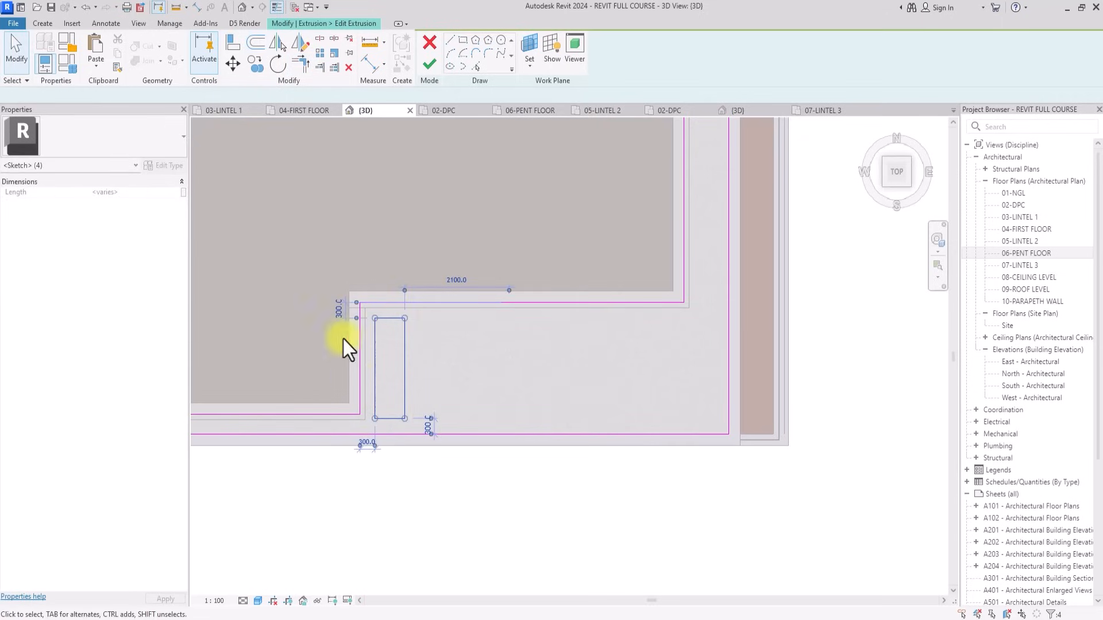
click(258, 64)
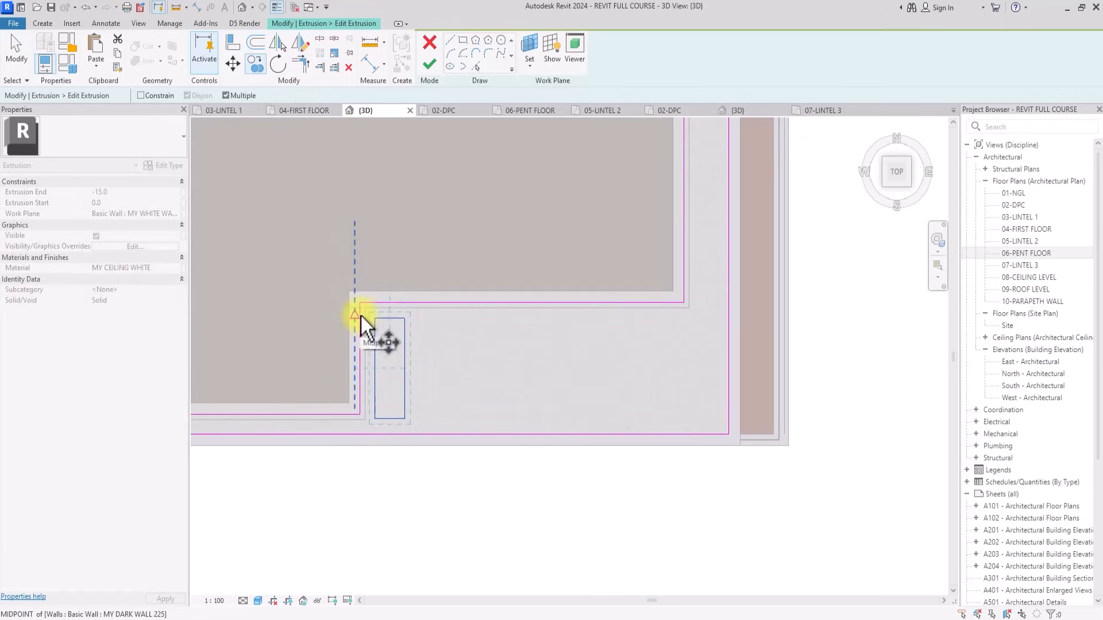
click(360, 314)
scroll(360, 313, up, 2)
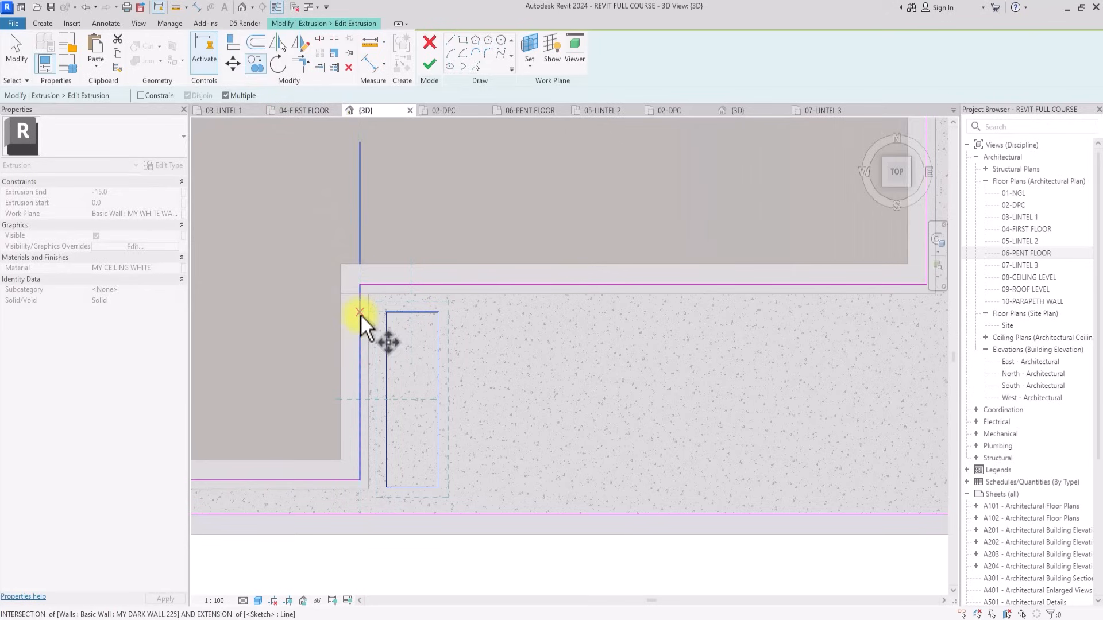
click(437, 313)
click(515, 312)
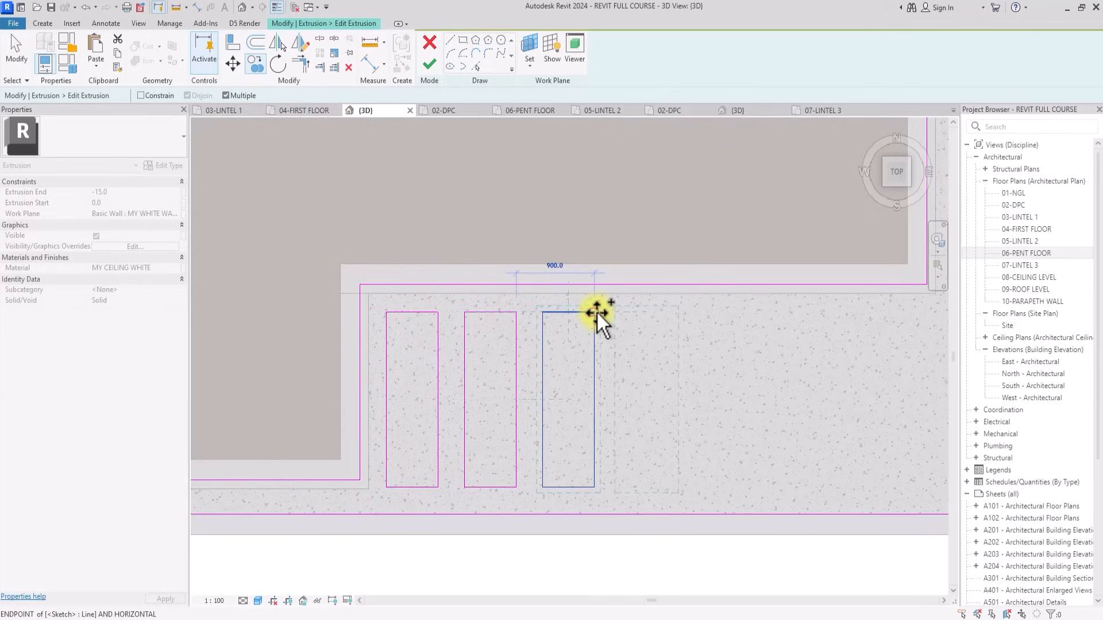
click(596, 311)
click(674, 314)
middle_drag(755, 313, 535, 312)
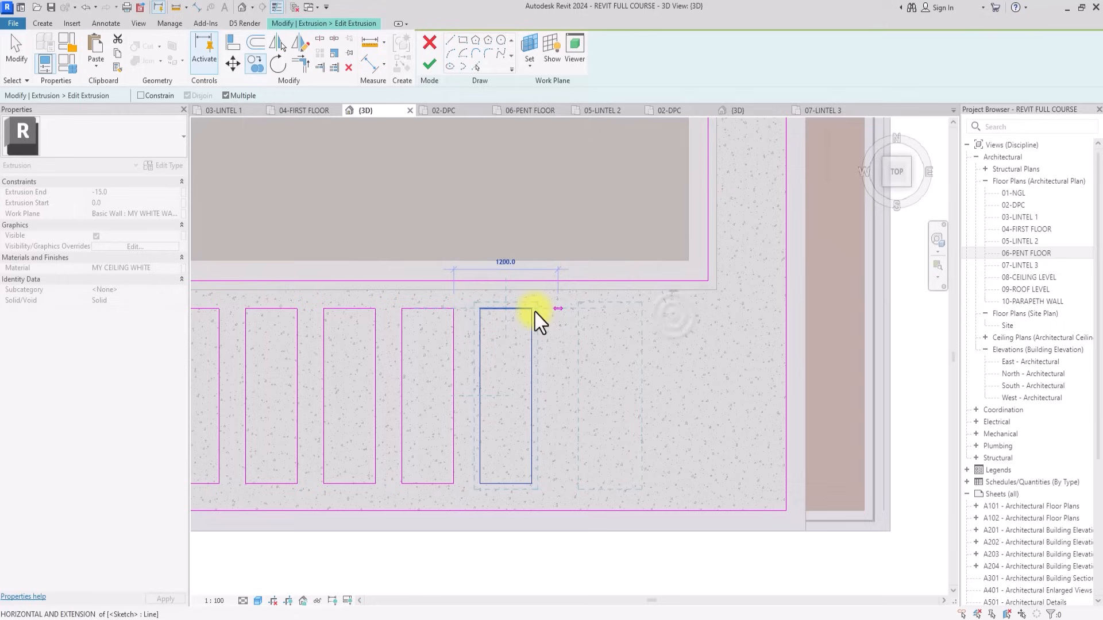
click(535, 309)
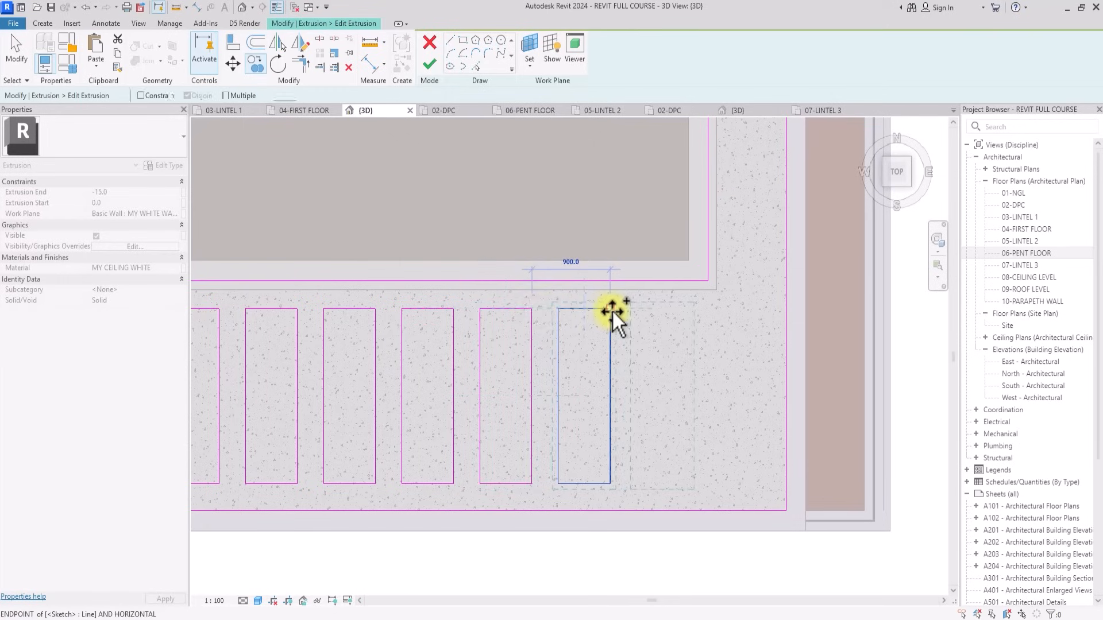
click(612, 309)
click(687, 309)
key(Escape)
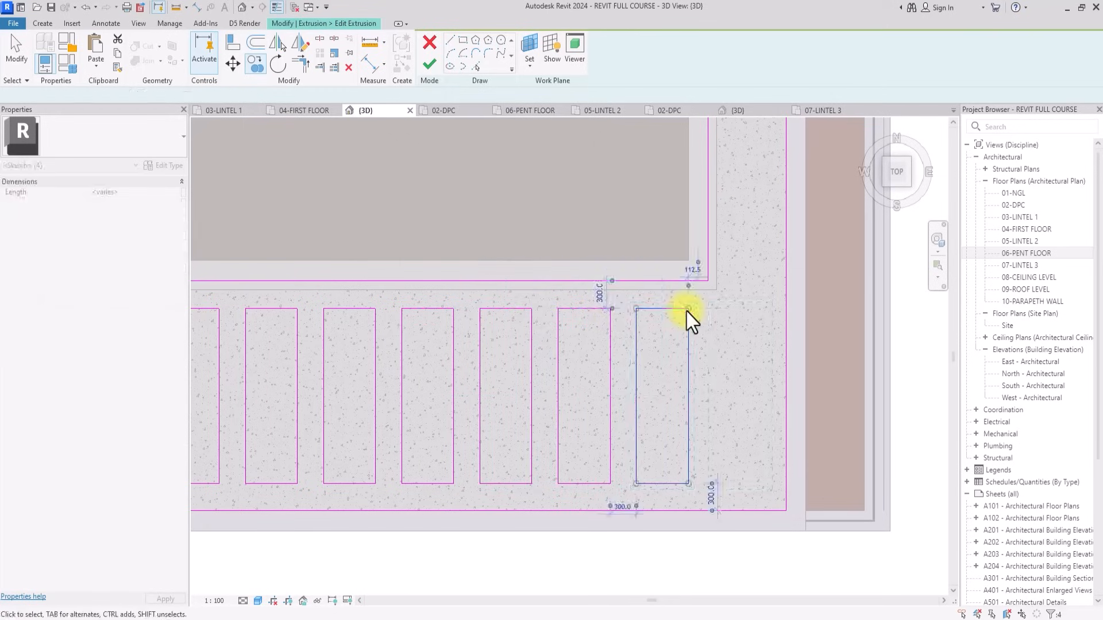
key(Escape)
scroll(687, 312, down, 3)
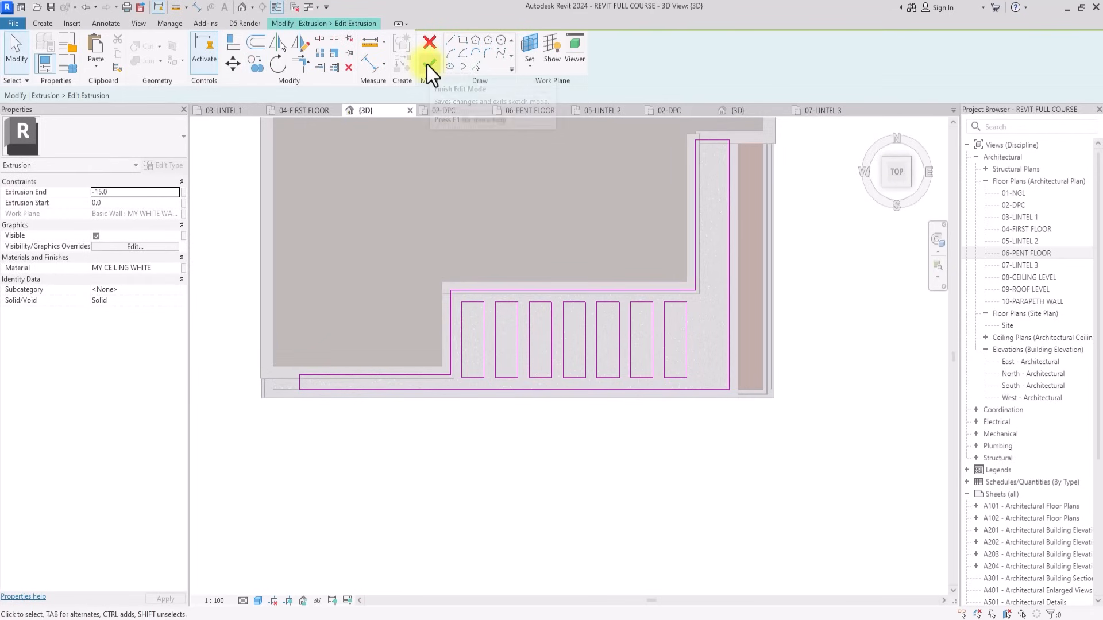
click(429, 63)
Orbit from above to below the building and examine the row of cut-outs in the top ceiling.
click(653, 440)
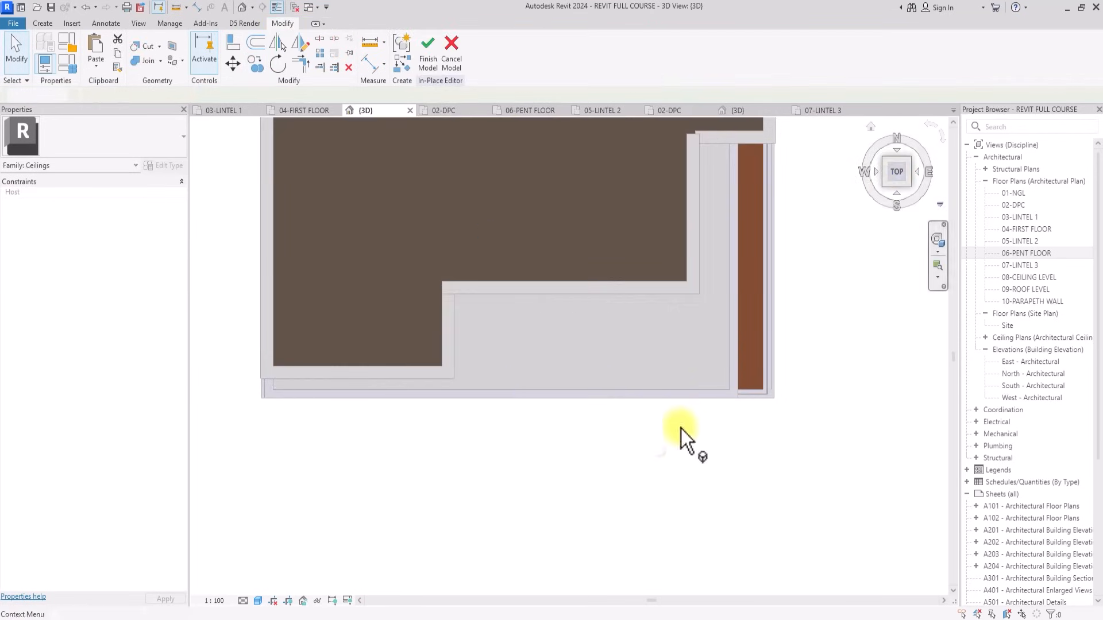
click(908, 183)
middle_drag(780, 556, 889, 230)
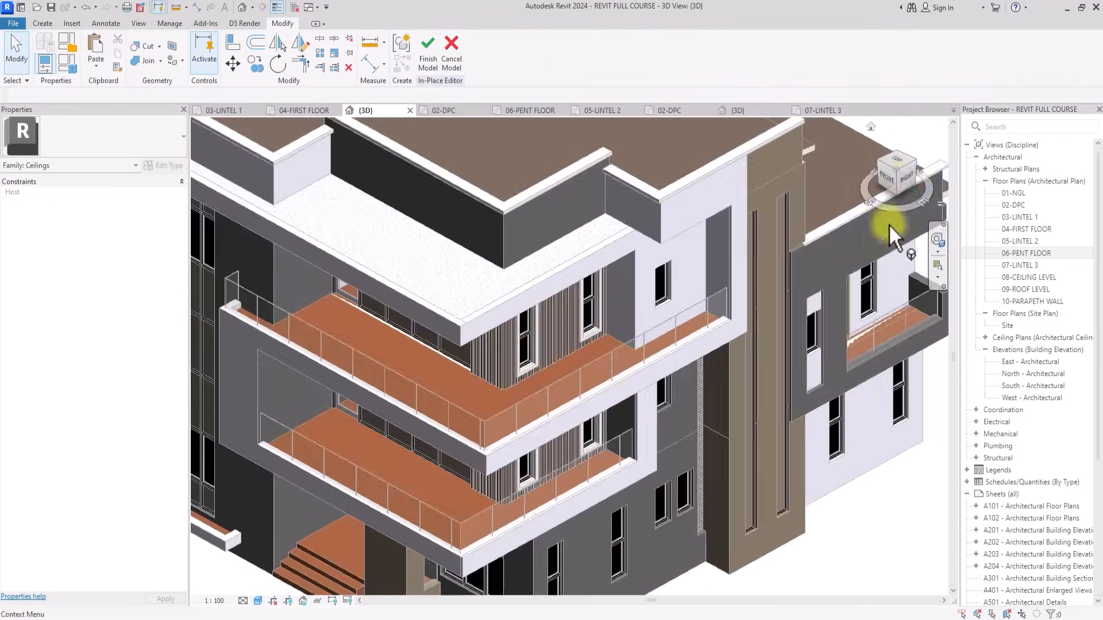
drag(902, 161, 459, 319)
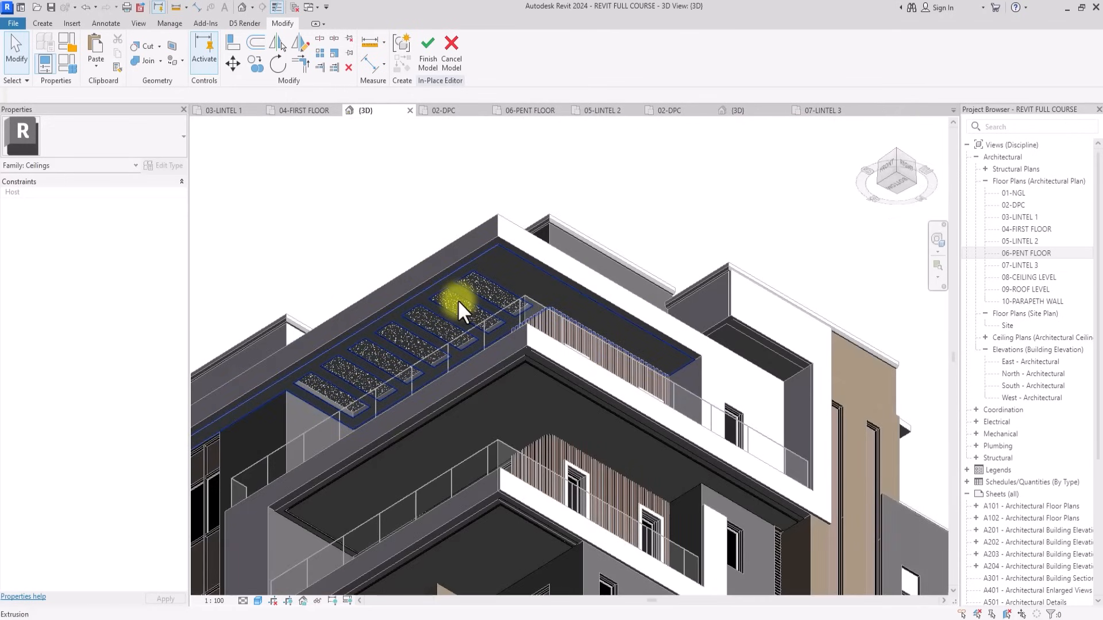
middle_drag(458, 300, 592, 220)
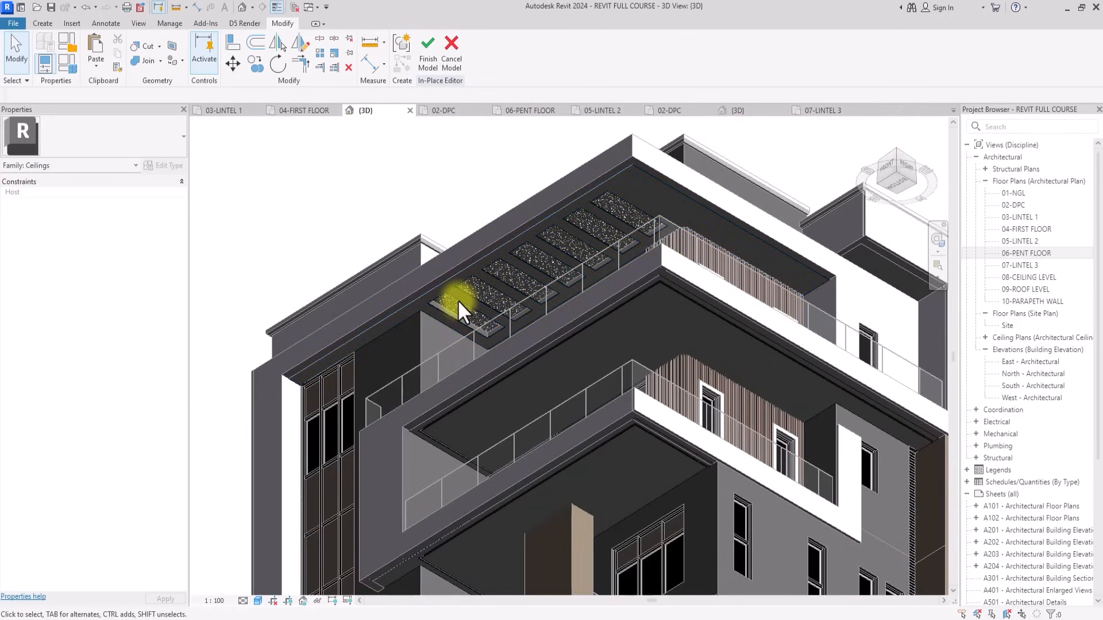
scroll(457, 300, down, 2)
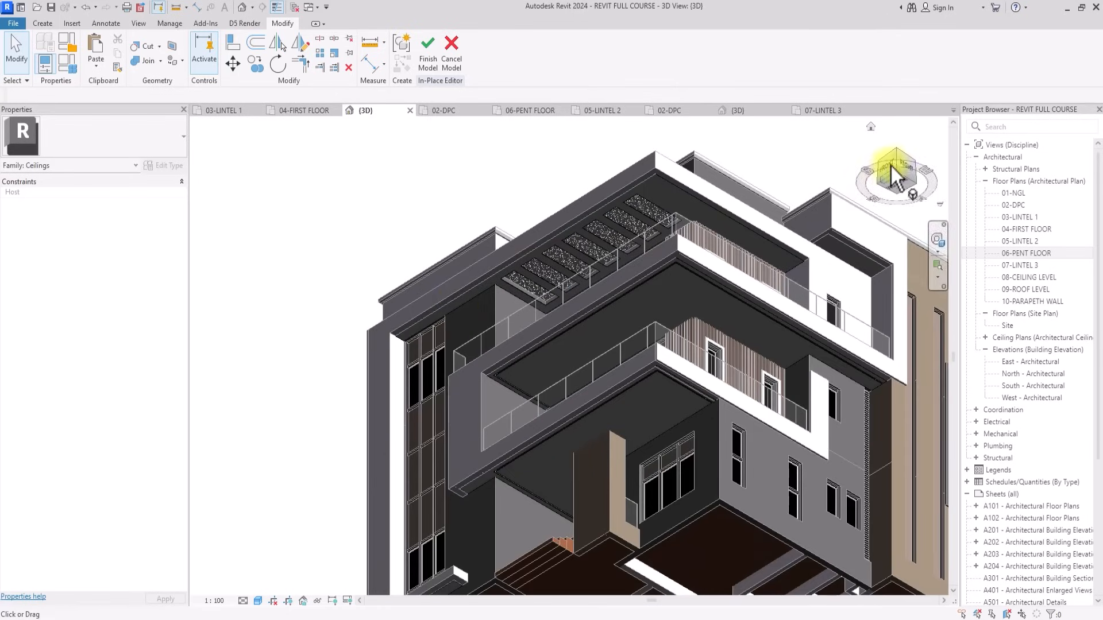
drag(893, 166, 878, 144)
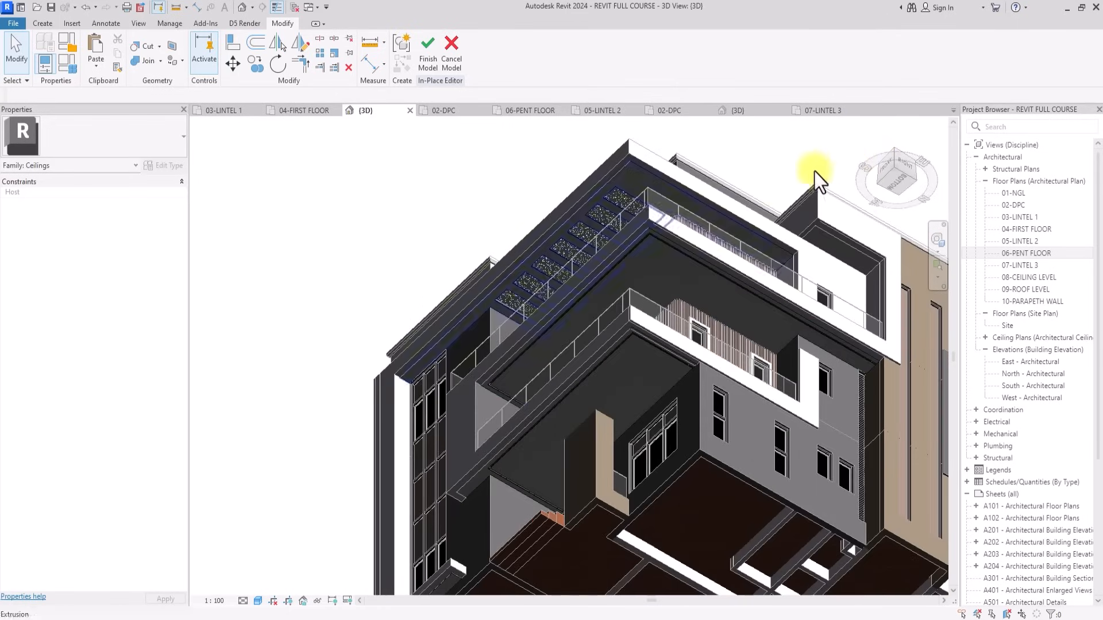
Copy the top ceiling extrusion to the open space beside the roof.
click(722, 209)
scroll(723, 211, up, 2)
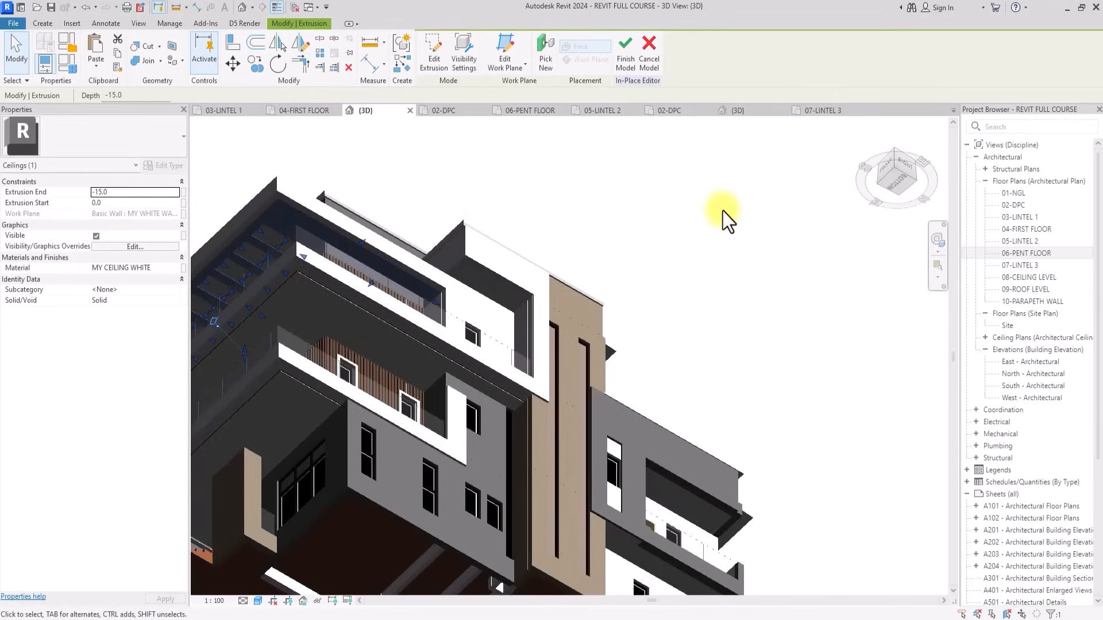
middle_drag(722, 210, 770, 183)
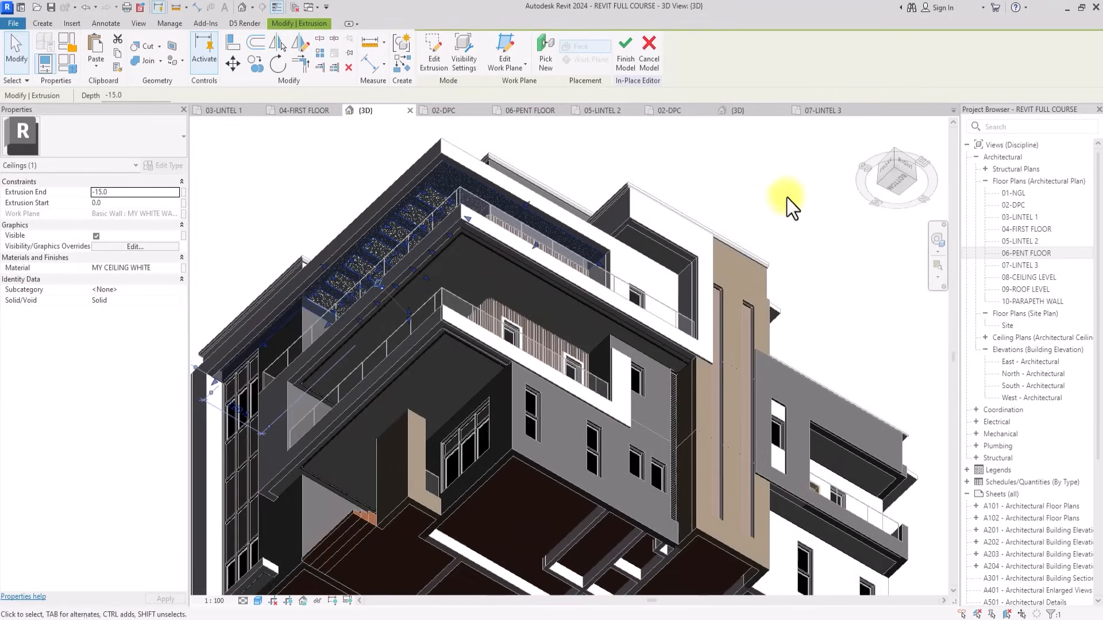
click(877, 172)
mouse_move(505, 192)
middle_down()
mouse_move(553, 212)
mouse_move(538, 198)
mouse_move(553, 212)
mouse_move(373, 175)
mouse_move(389, 193)
mouse_move(373, 184)
middle_up()
click(896, 181)
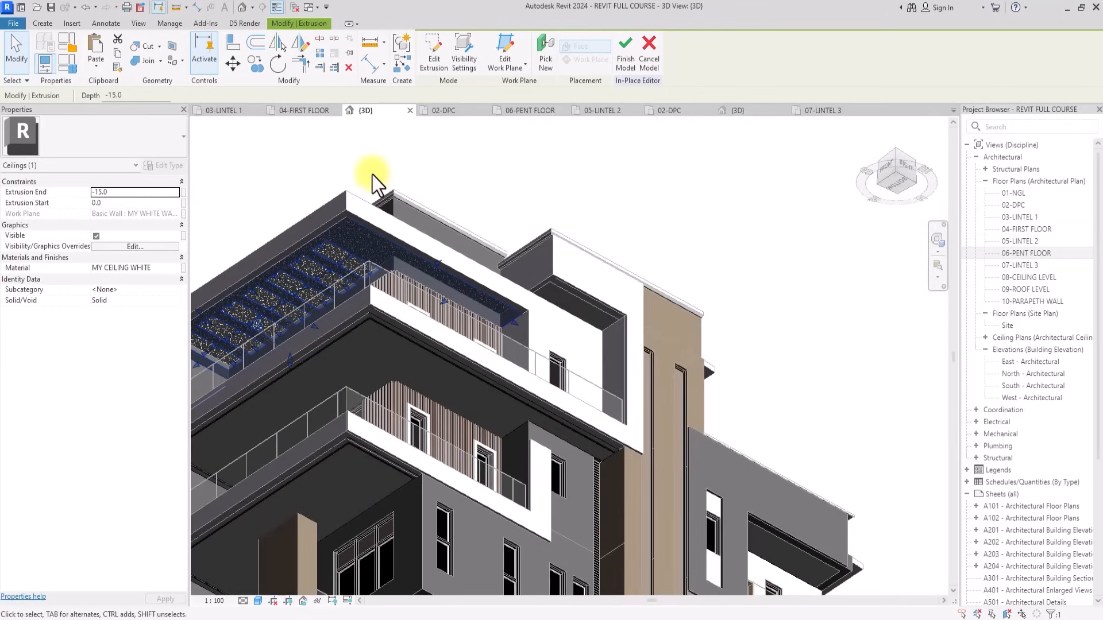
click(254, 63)
click(429, 268)
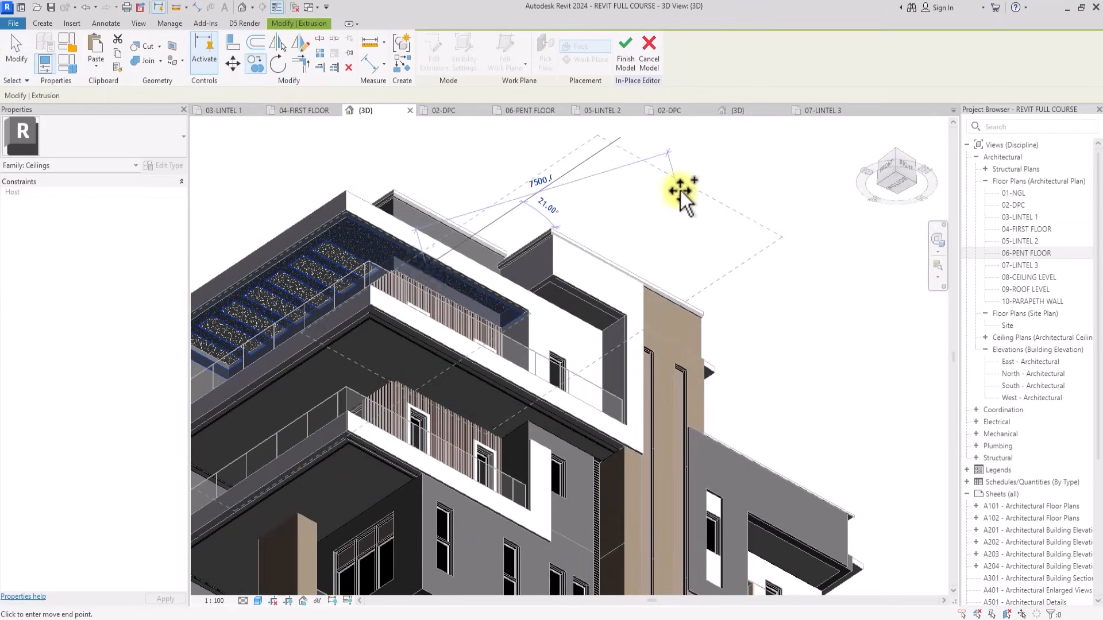
click(680, 191)
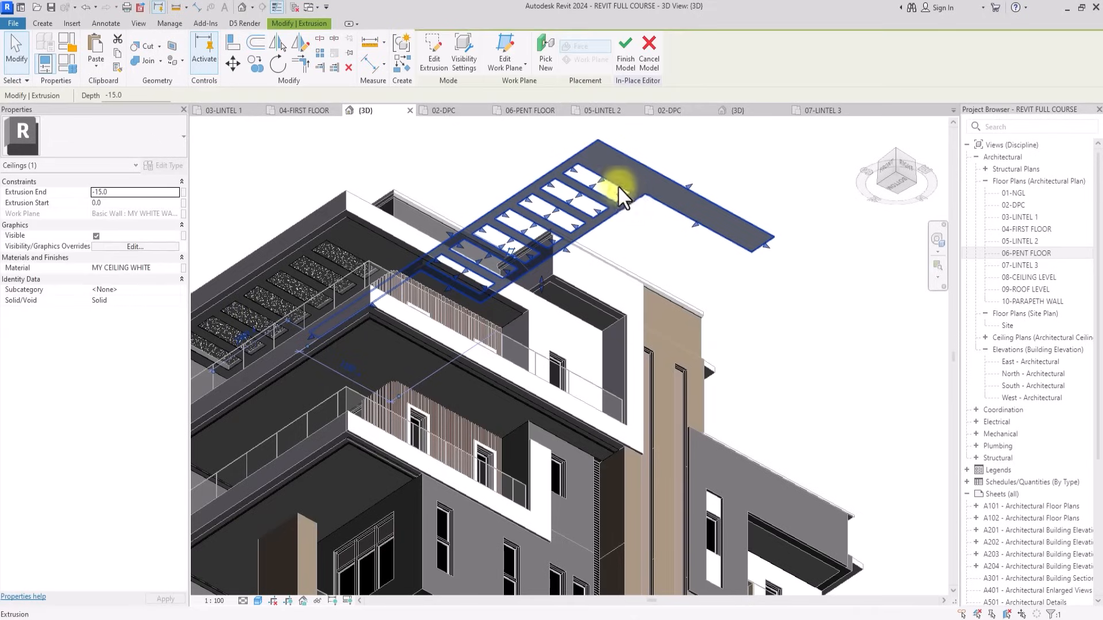
Set the copied extrusion's work plane to the underside of the white frame over the side window recess.
click(501, 71)
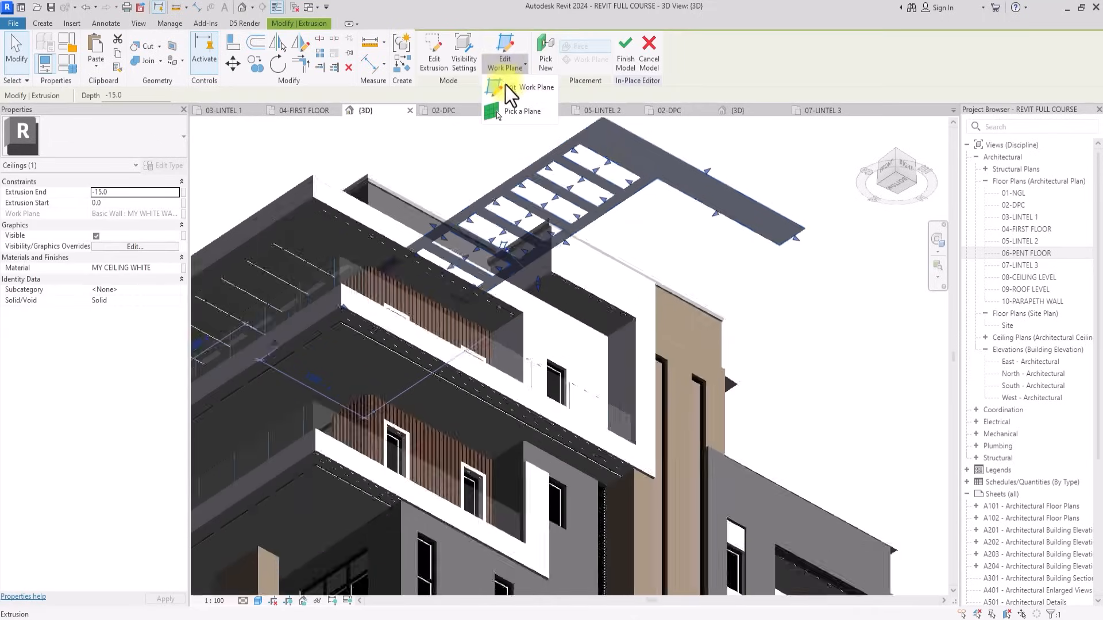
click(517, 113)
scroll(585, 285, up, 3)
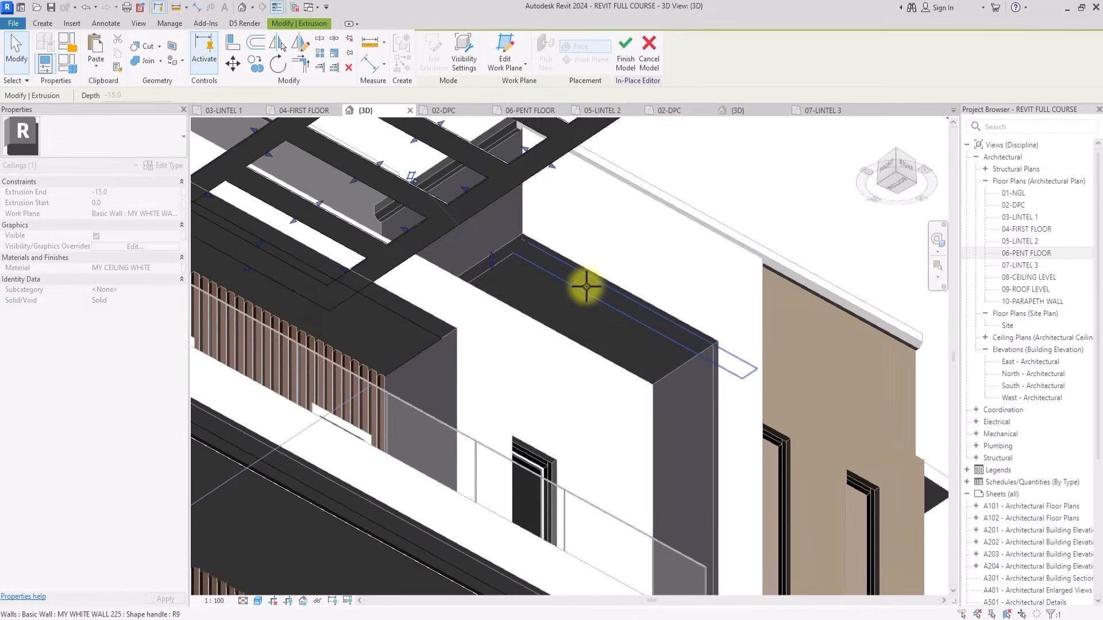
click(585, 285)
Open the copied extrusion's sketch for editing and delete all of its existing lines.
scroll(586, 282, down, 5)
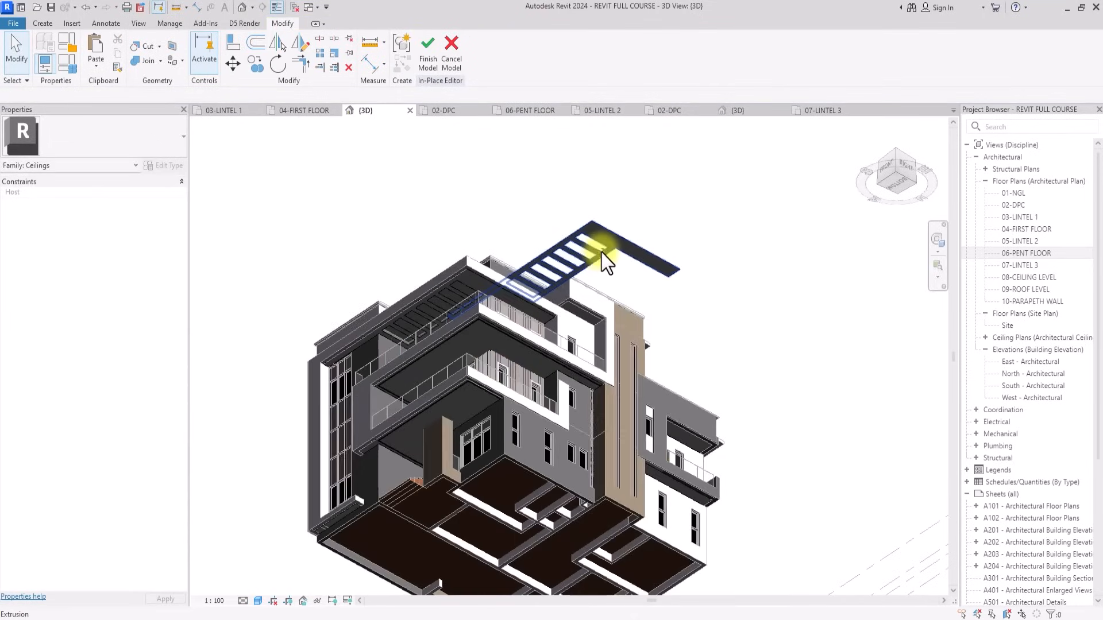
click(583, 233)
click(432, 63)
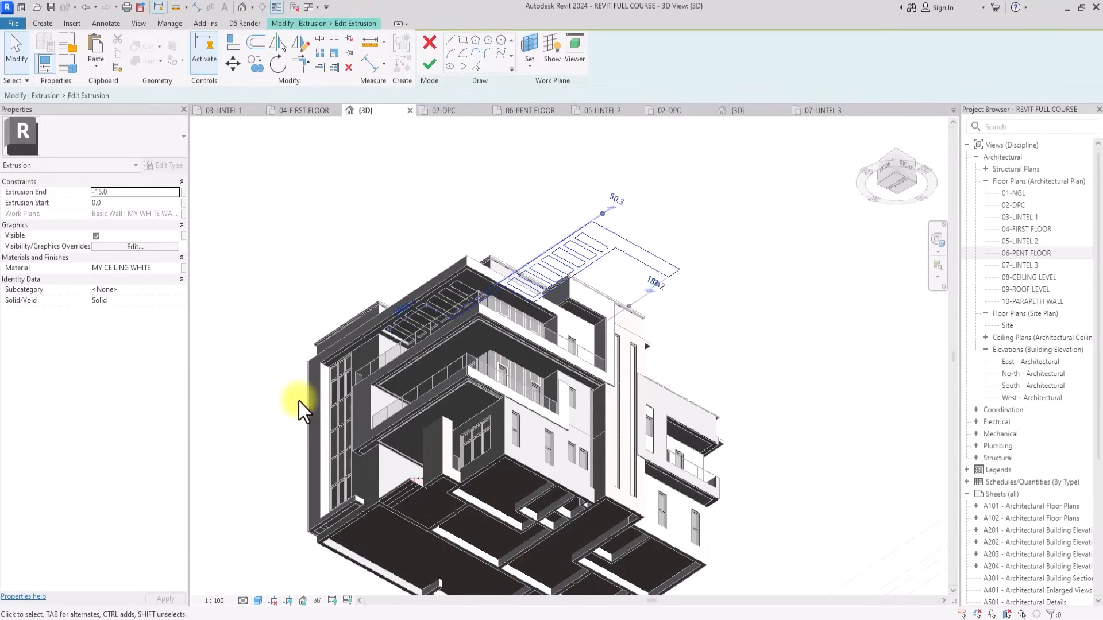
scroll(319, 408, up, 5)
middle_drag(320, 414, 420, 186)
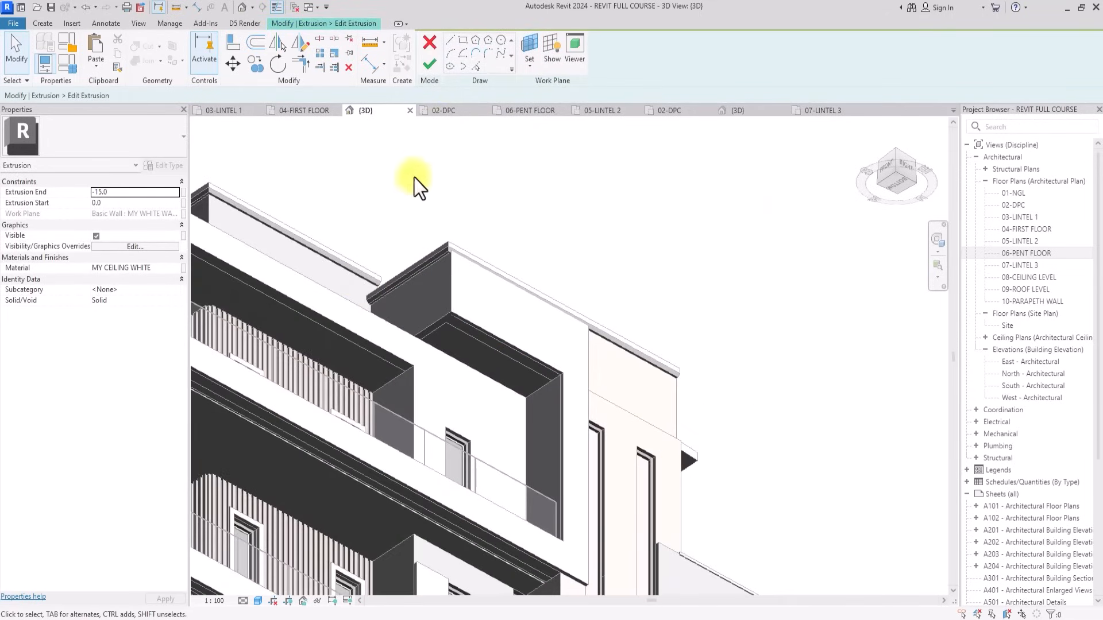
Sketch the copied ceiling's outline from the edges of the side recess, trim its corners and finish the sketch.
click(475, 65)
scroll(465, 174, up, 4)
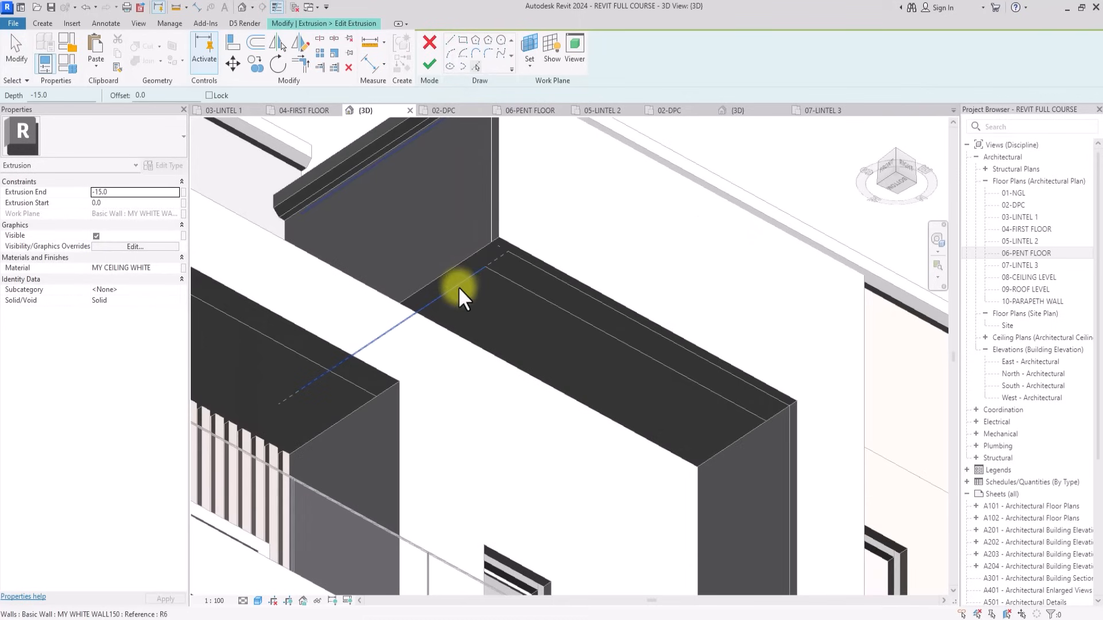
click(538, 298)
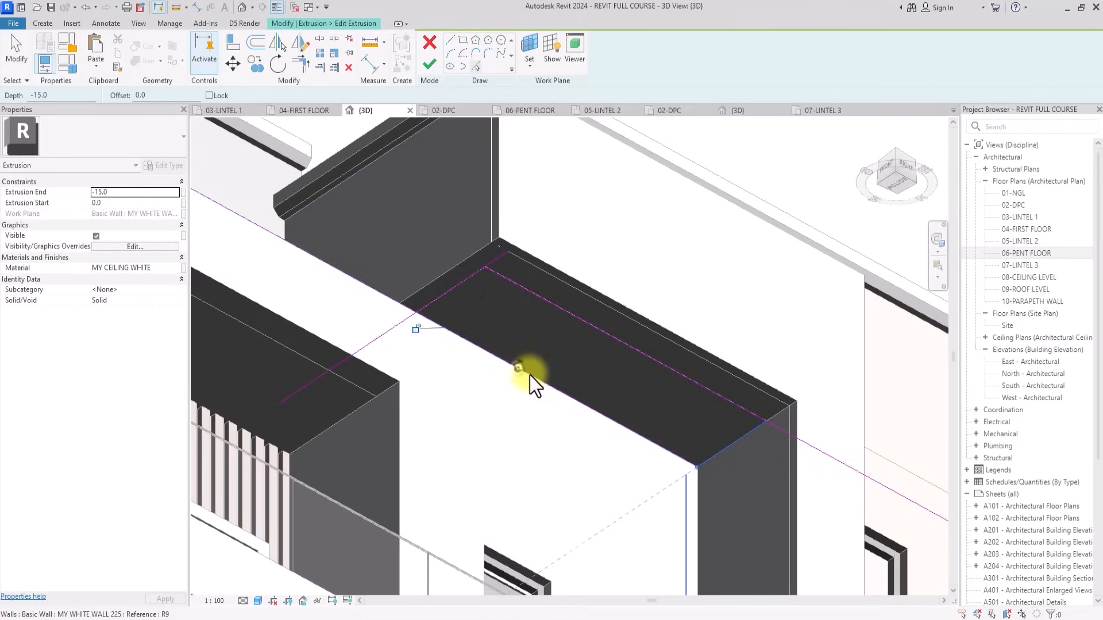
click(733, 449)
scroll(733, 449, down, 2)
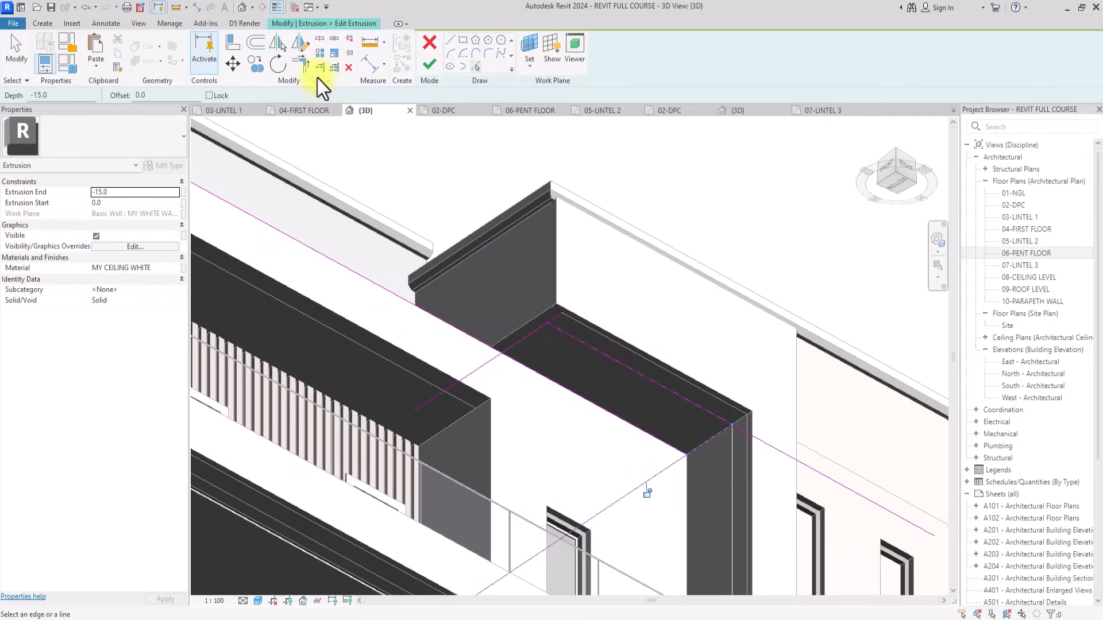
click(299, 63)
scroll(670, 442, down, 3)
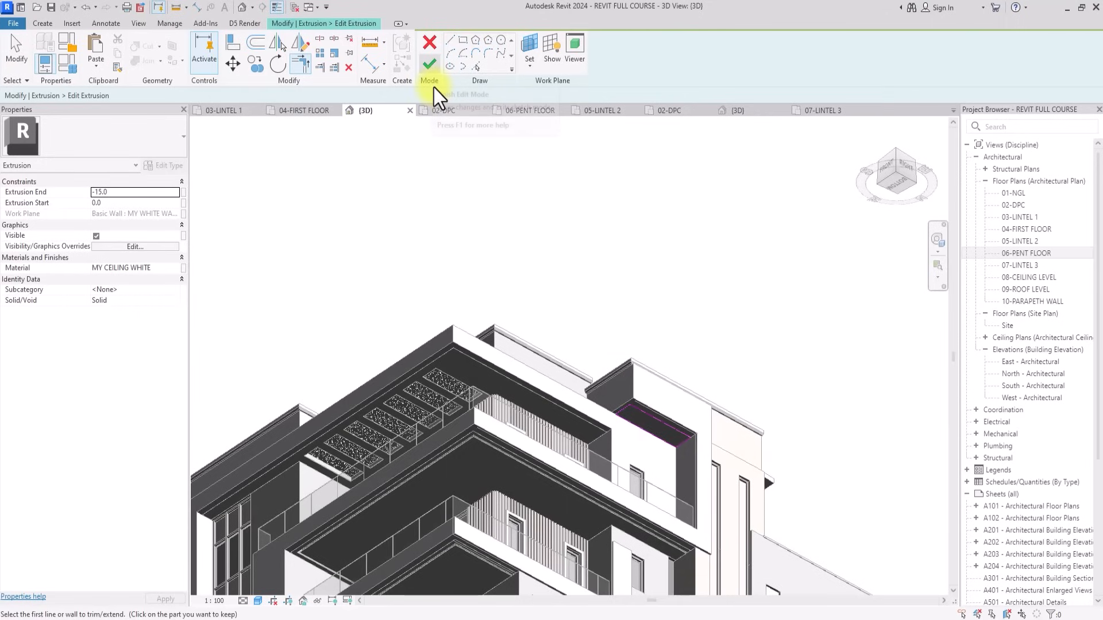
click(430, 68)
Copy the recess ceiling extrusion to the open space beside the frame over the brick-wall windows on the building's other side.
mouse_move(800, 217)
shift+middle_down()
mouse_move(250, 321)
mouse_move(446, 211)
mouse_move(463, 212)
mouse_move(446, 206)
shift+middle_up()
scroll(444, 206, up, 4)
scroll(443, 206, down, 4)
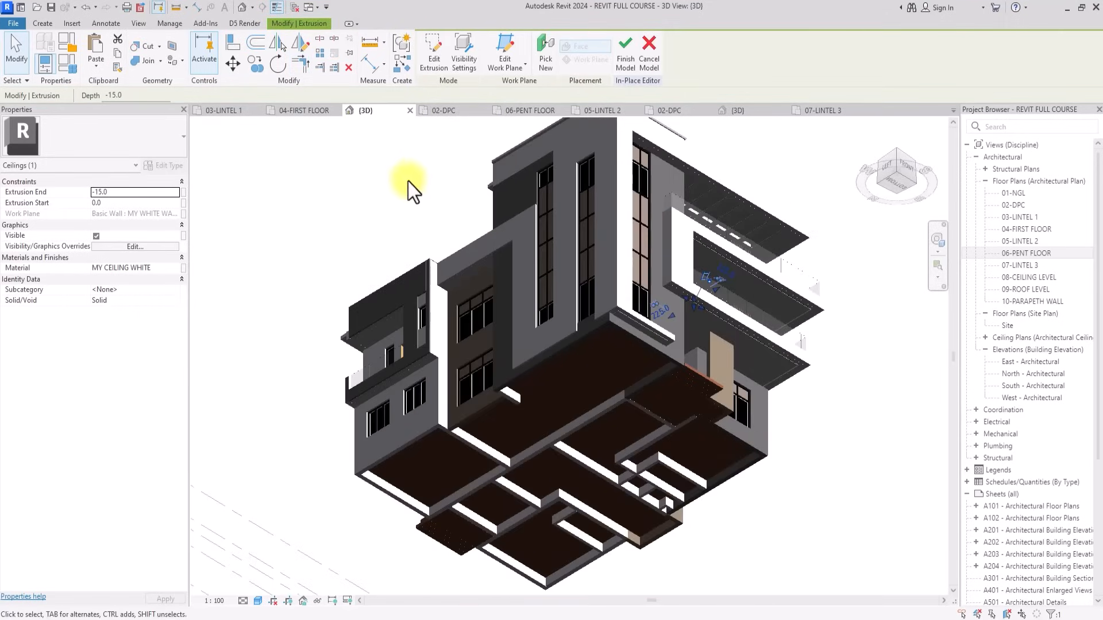
click(253, 67)
click(709, 291)
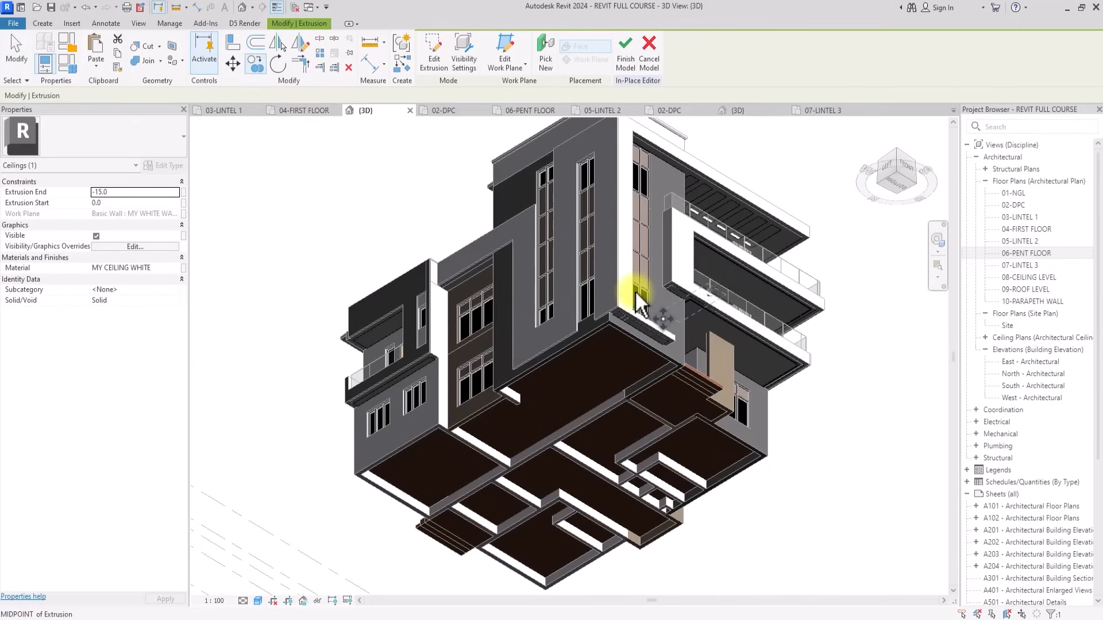
click(432, 237)
scroll(431, 236, up, 4)
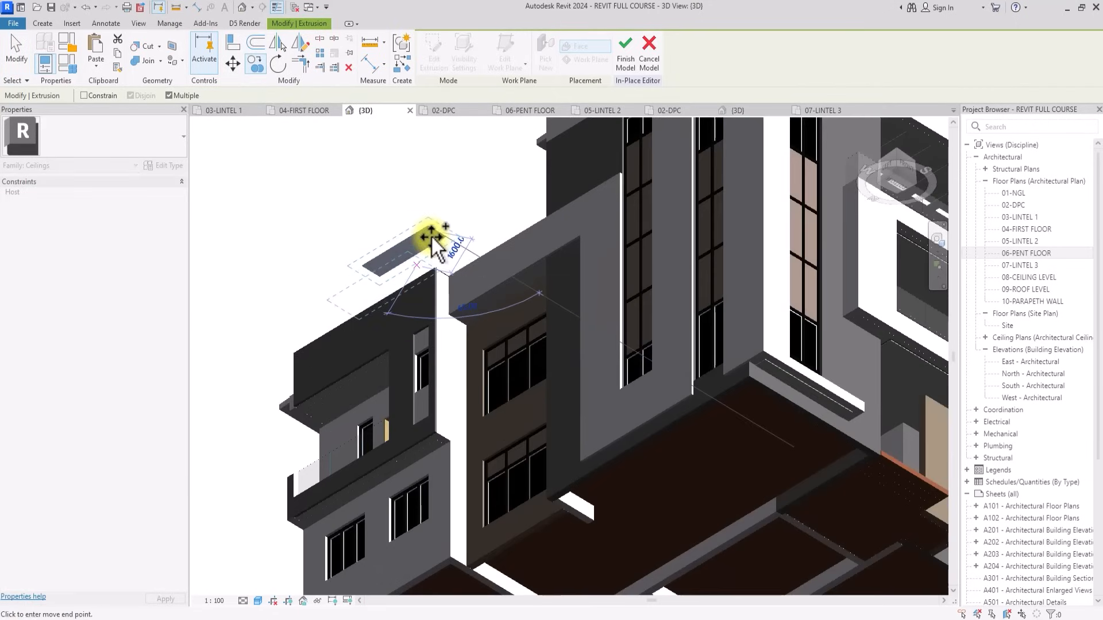
key(Escape)
Set the new copy's work plane to the underside of the wall frame above the brick-wall windows.
click(418, 256)
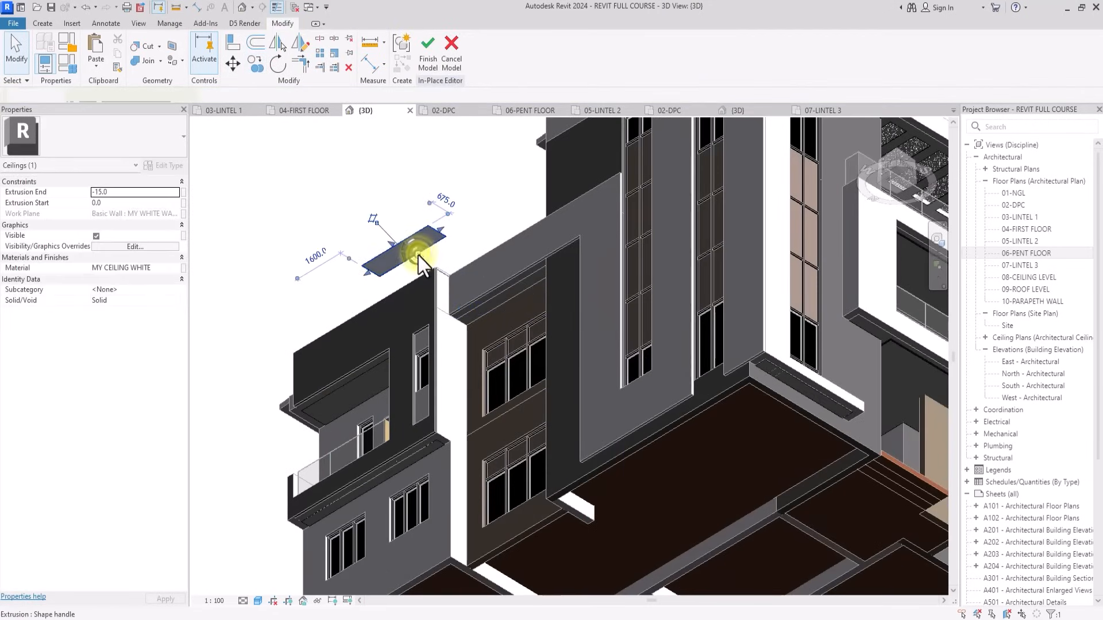
middle_drag(452, 220, 418, 256)
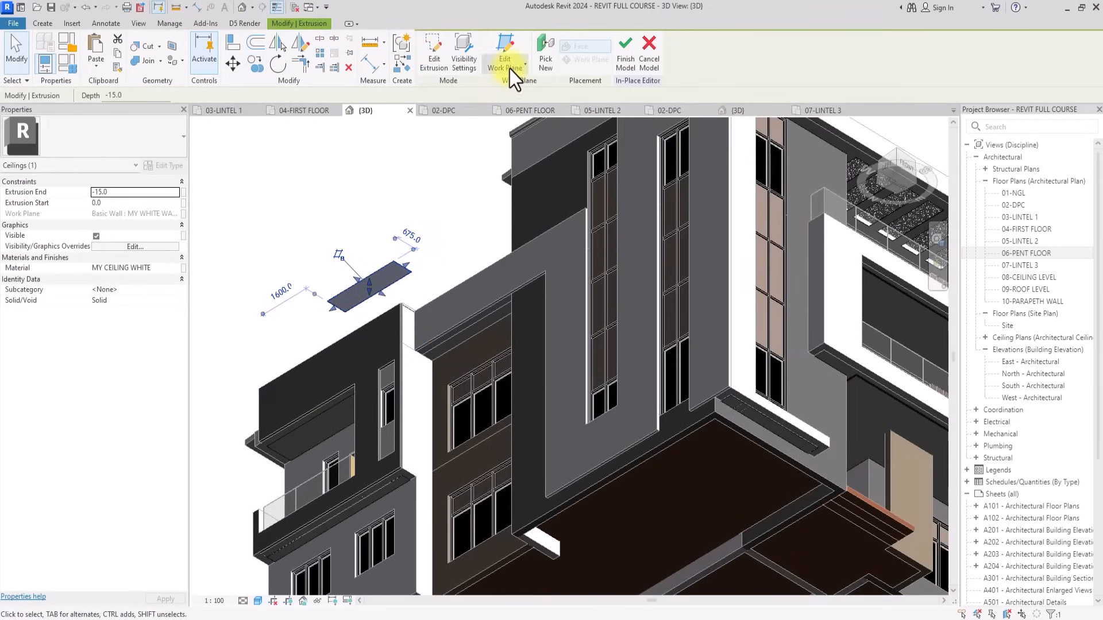
click(543, 58)
scroll(431, 305, up, 5)
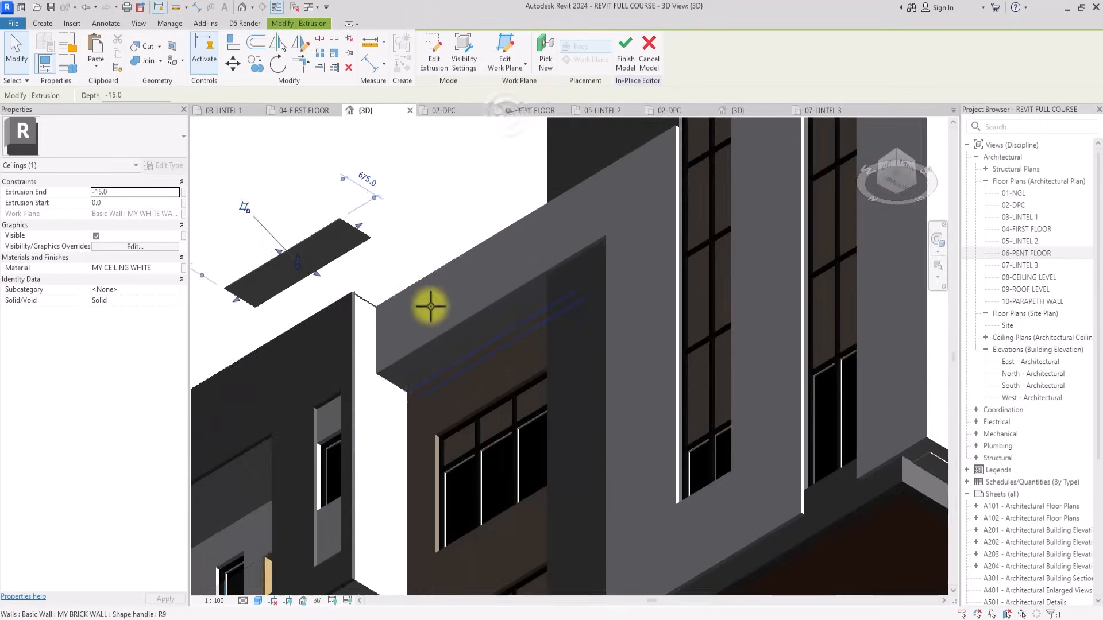
click(412, 352)
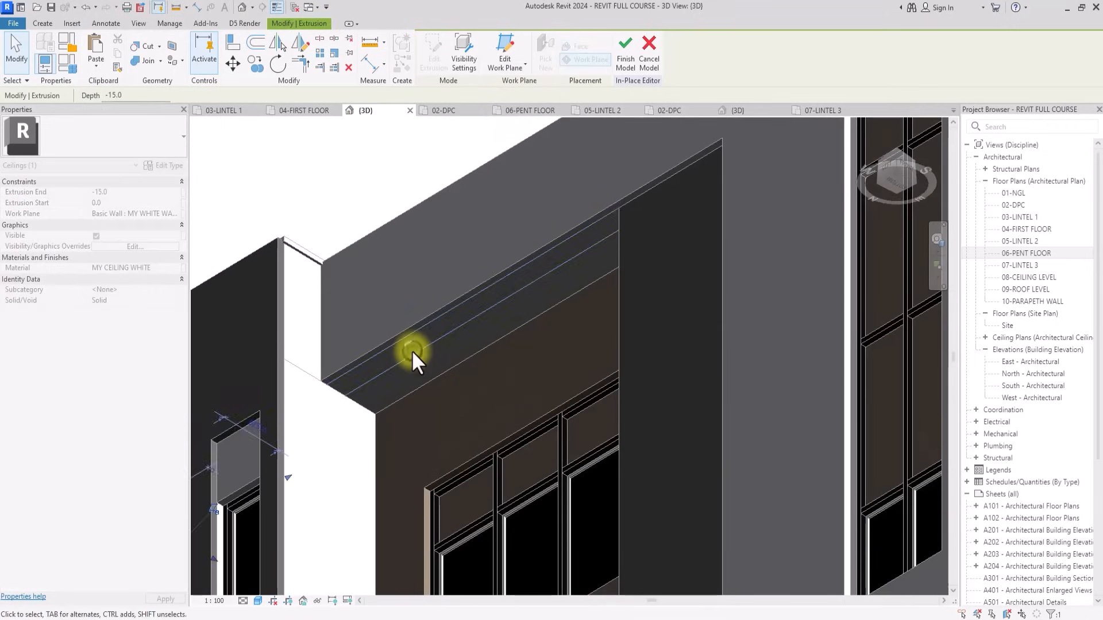
scroll(412, 351, down, 8)
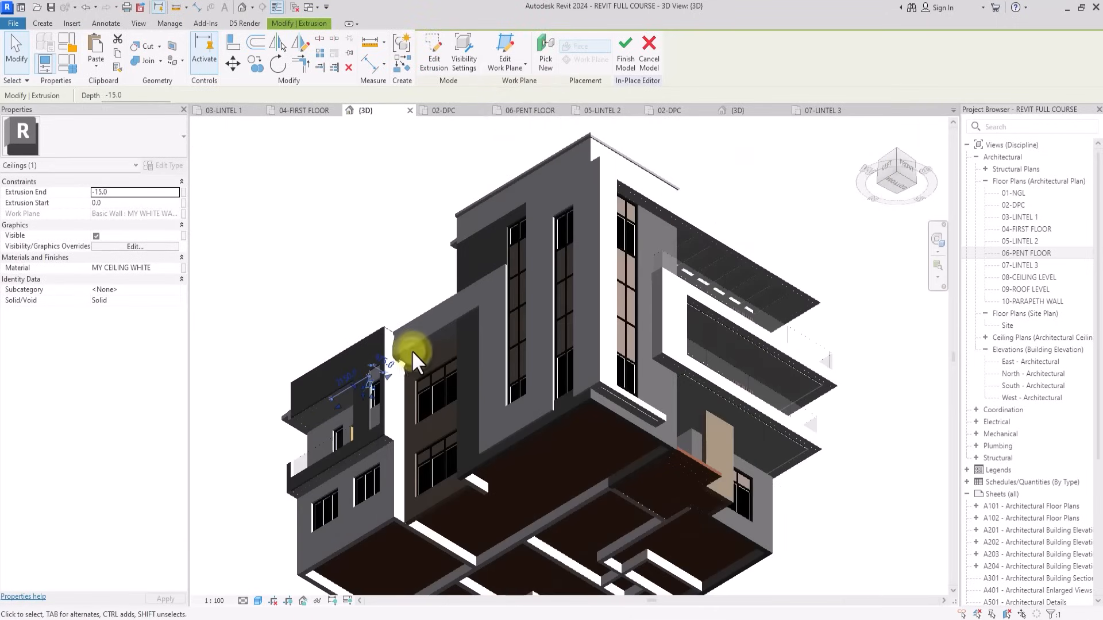
Open the new copy's sketch for editing and delete all four of its lines.
click(429, 60)
drag(454, 267, 218, 494)
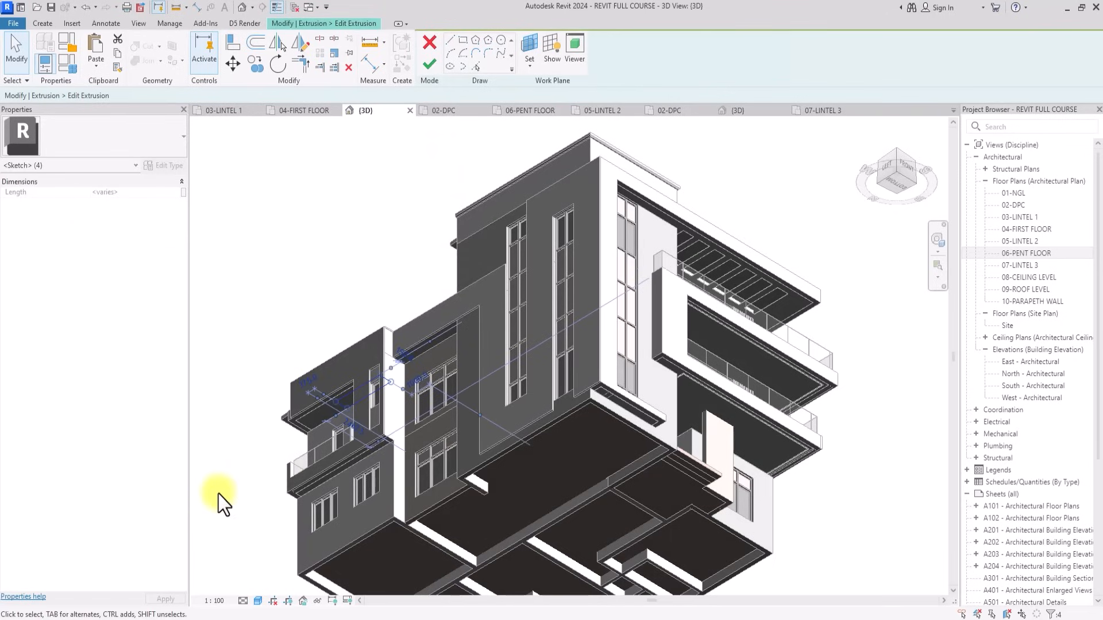
key(Delete)
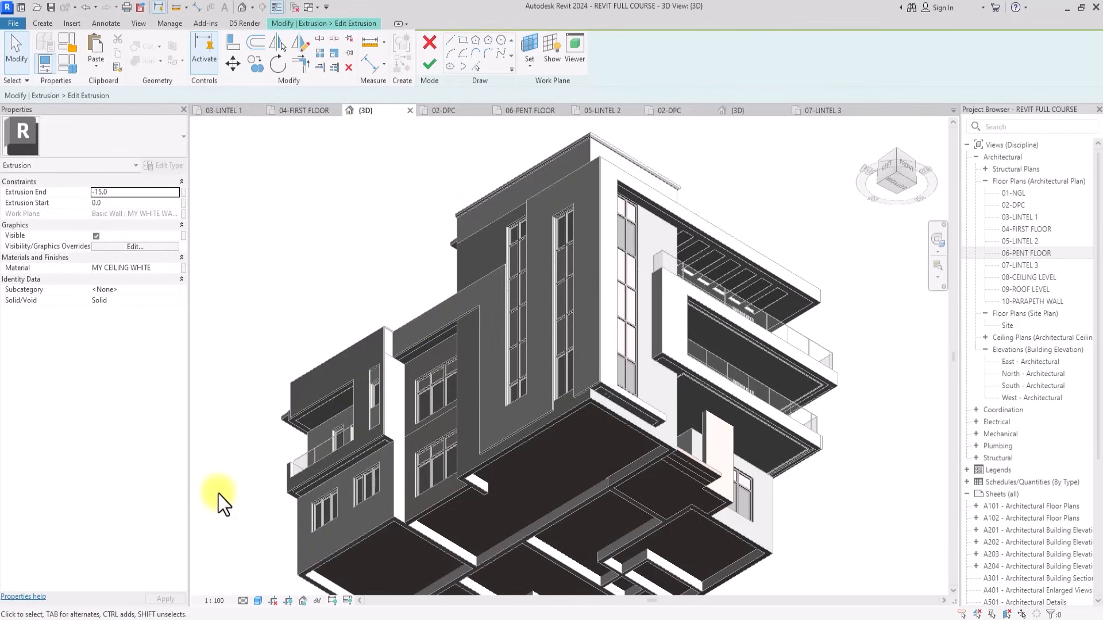
Add sketch lines from the edges bounding the soffit above the brick-wall windows.
scroll(218, 494, up, 5)
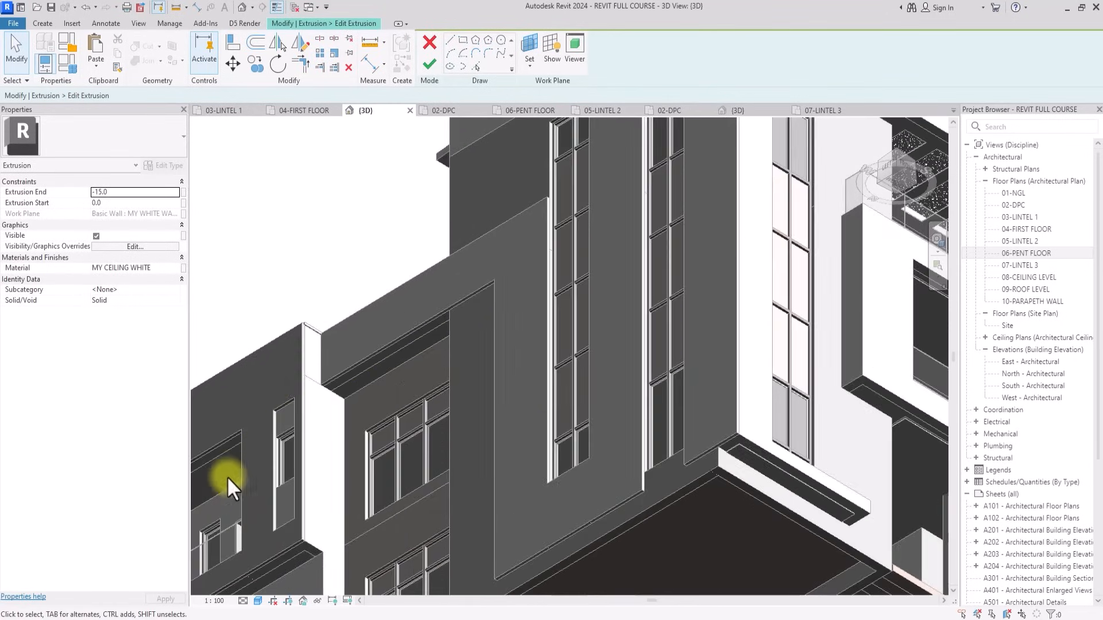
click(477, 67)
scroll(383, 334, up, 3)
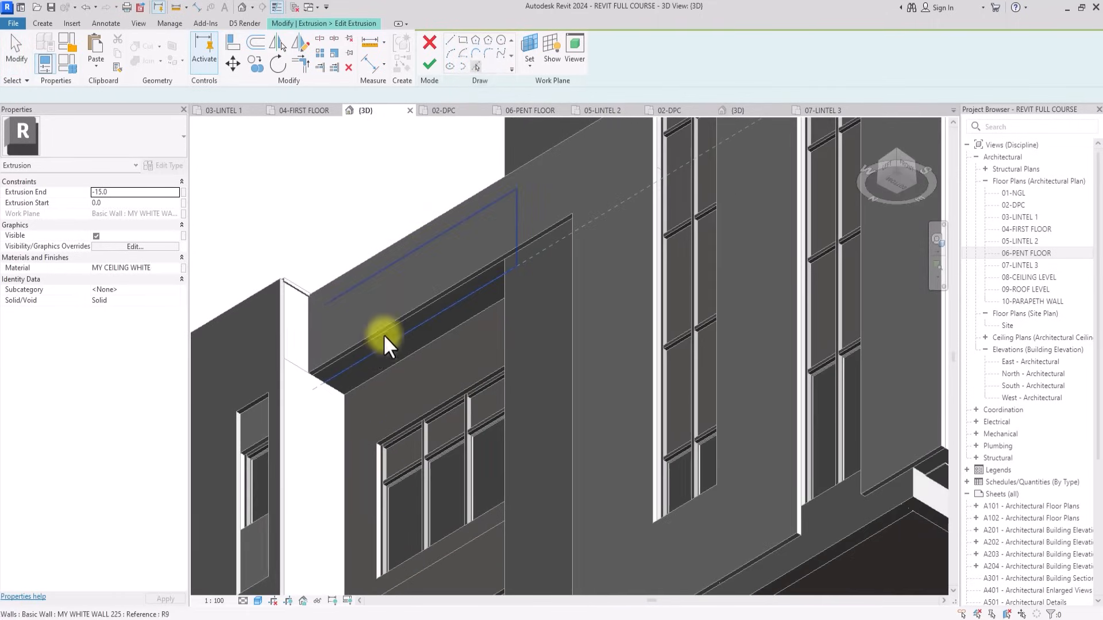
scroll(367, 380, up, 1)
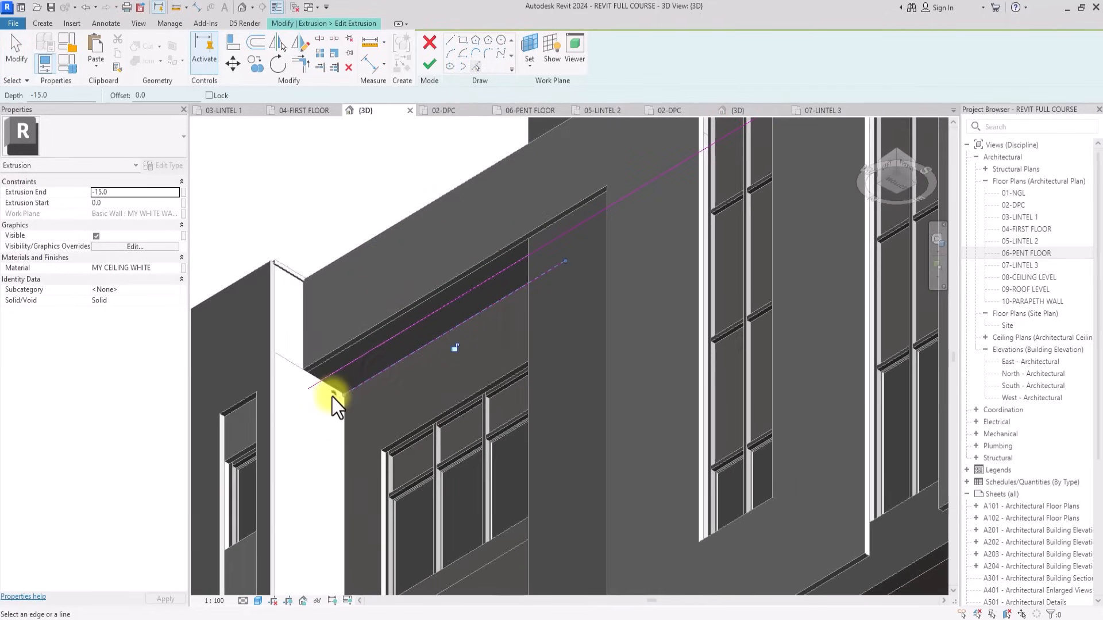
scroll(332, 386, down, 6)
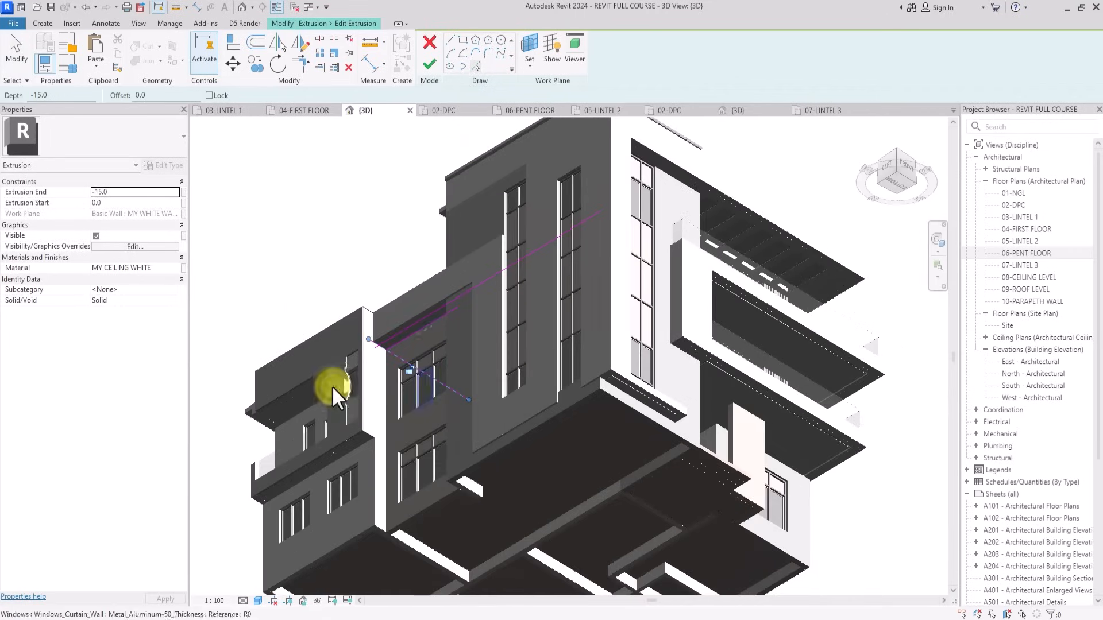
scroll(402, 420, up, 6)
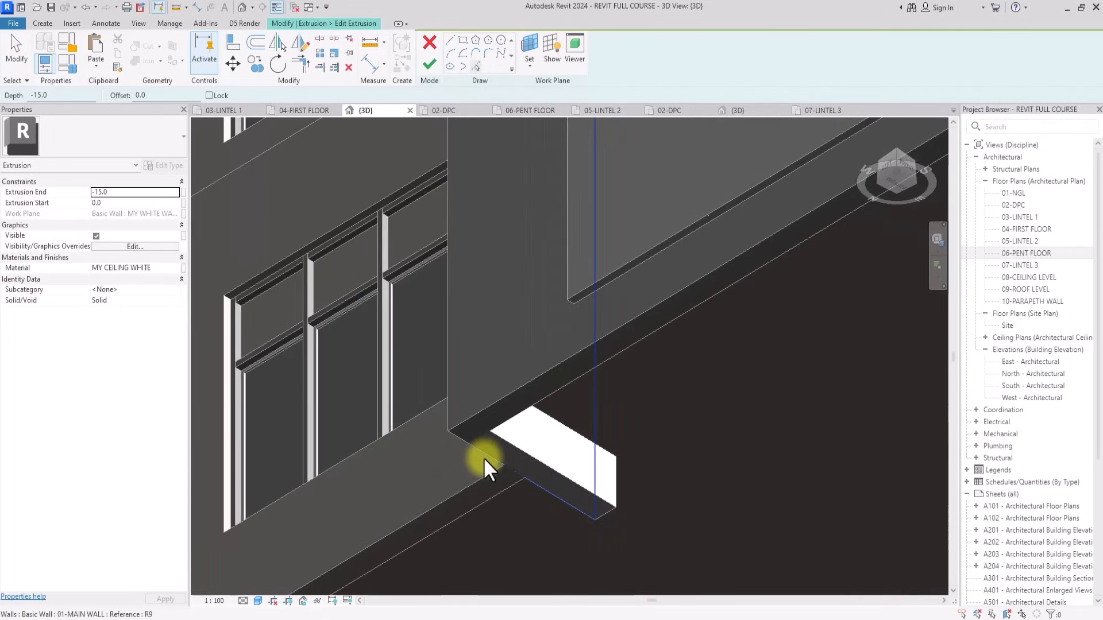
scroll(484, 457, down, 3)
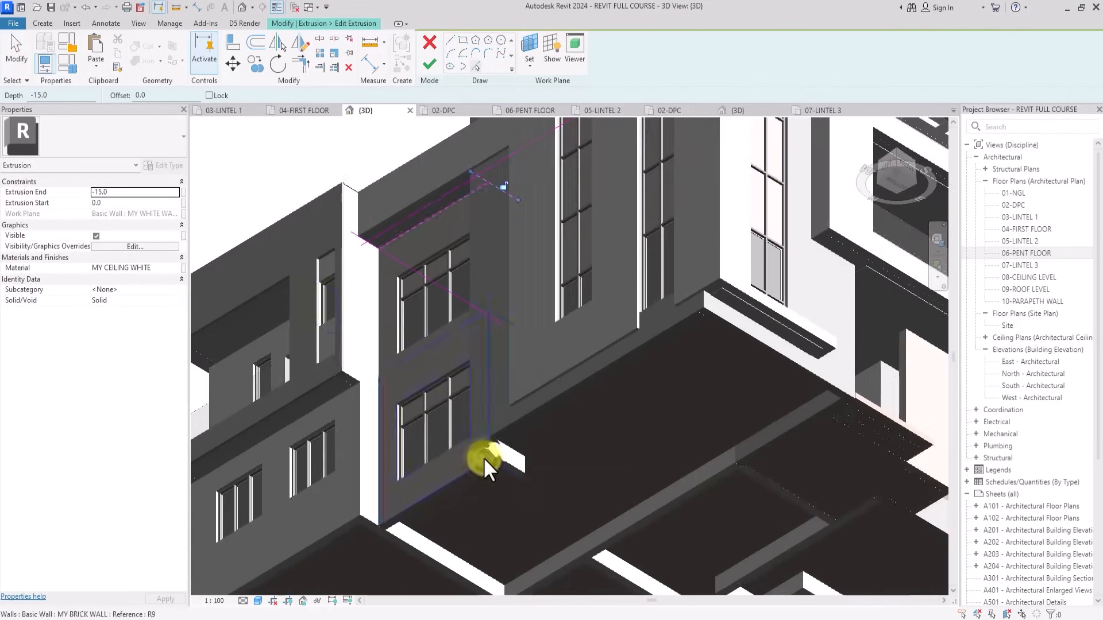
Trim the soffit sketch lines to corners to form a closed outline and finish the extrusion's sketch.
click(301, 64)
scroll(353, 177, up, 3)
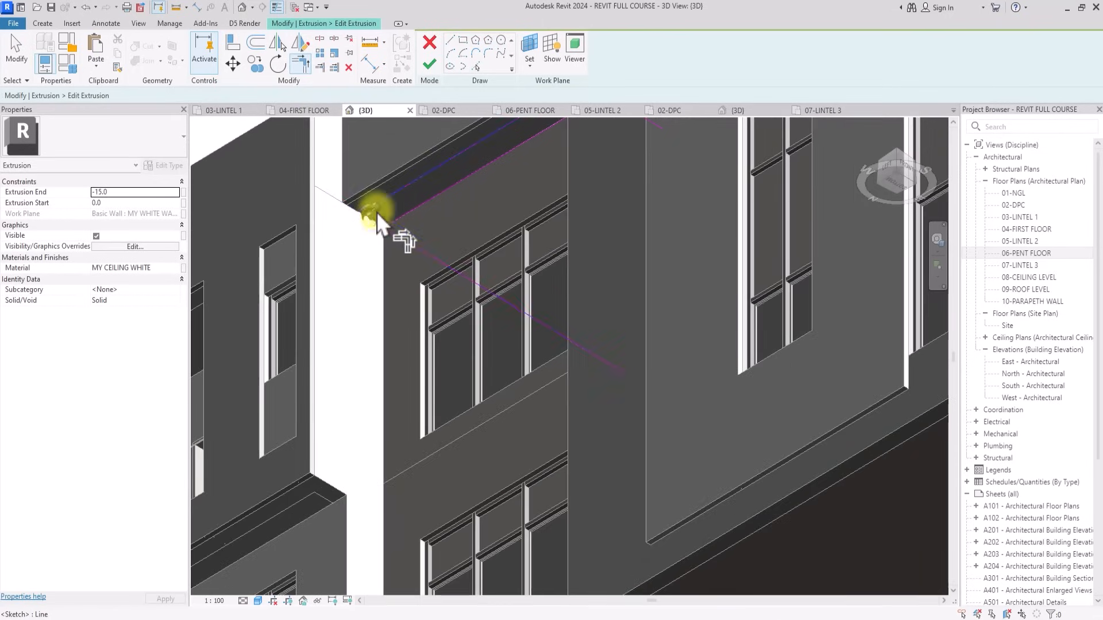
scroll(401, 224, up, 4)
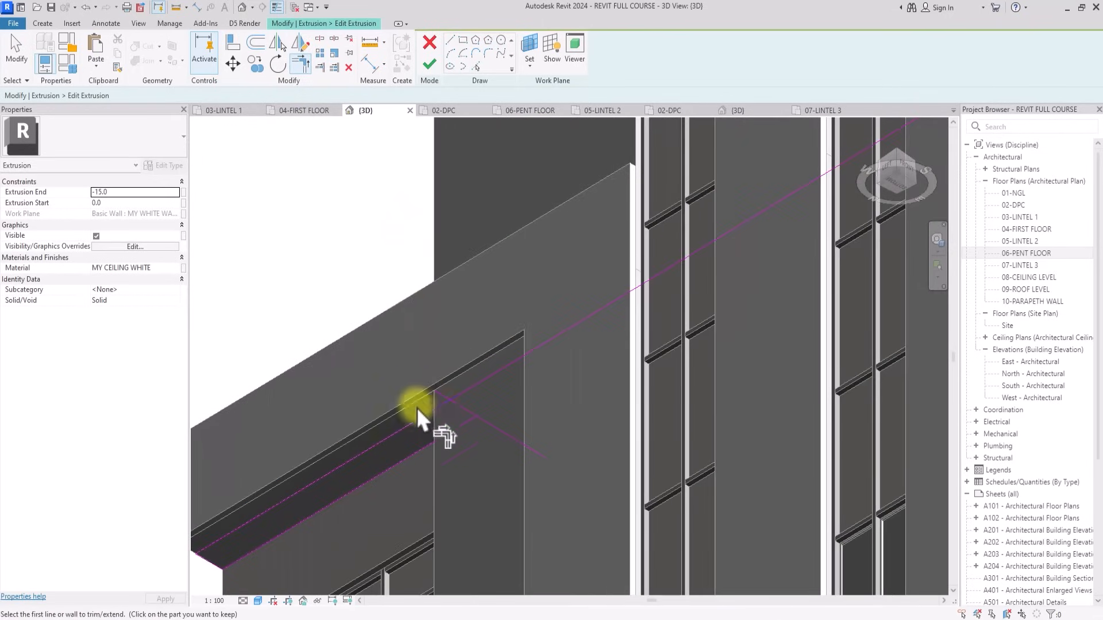
click(466, 410)
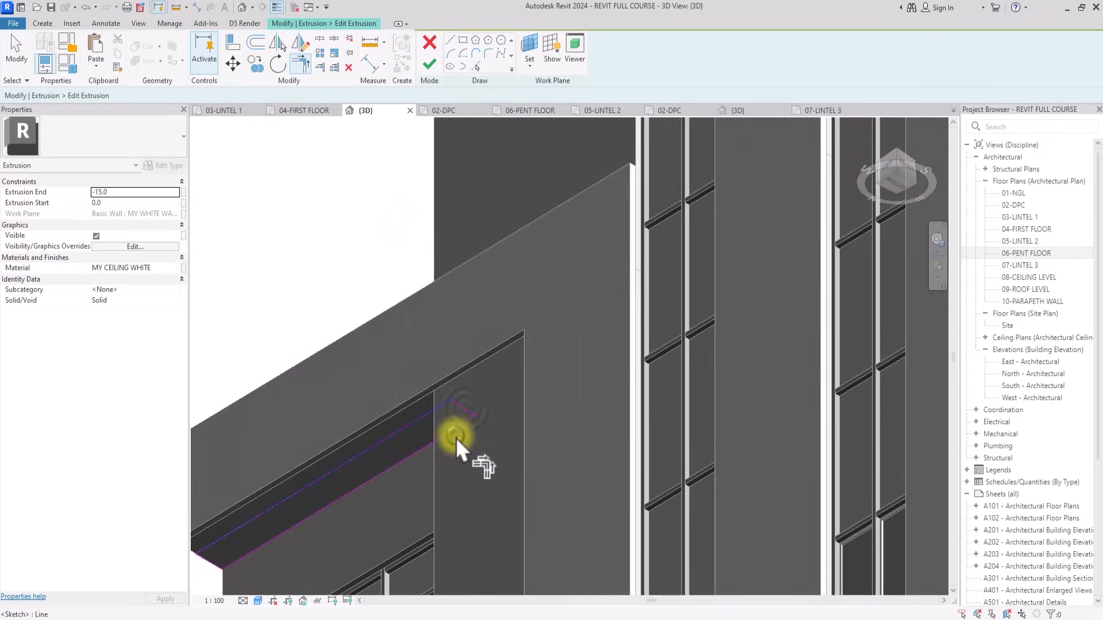
scroll(456, 437, down, 10)
click(431, 64)
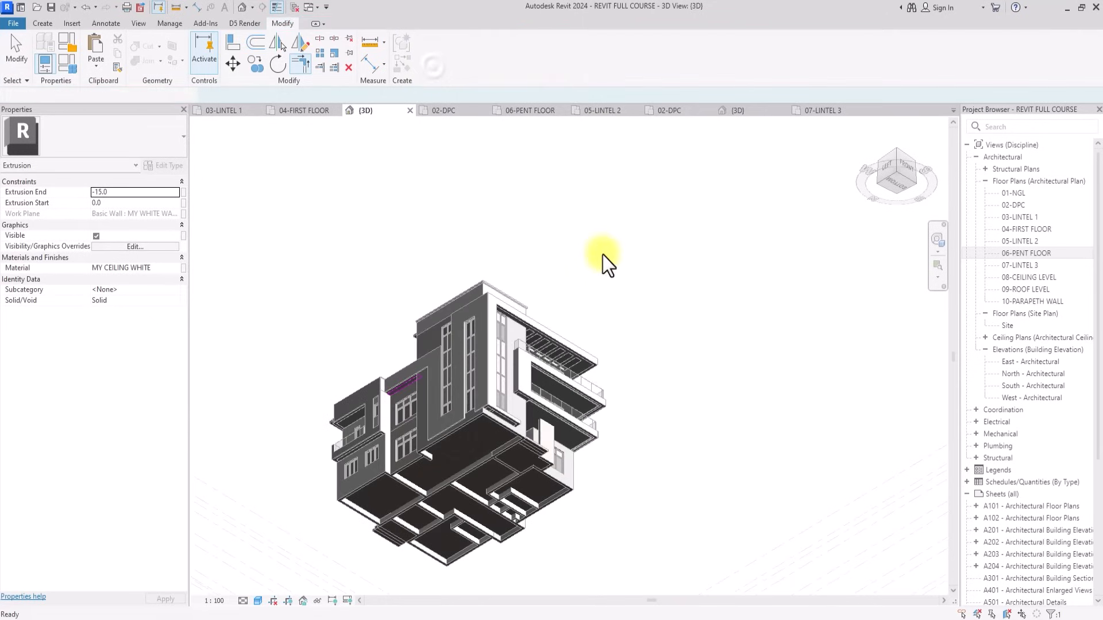
Check the front ceilings from below and the roof from above, and finish the in-place ceiling model.
drag(888, 165, 733, 184)
scroll(552, 293, up, 5)
scroll(413, 361, up, 1)
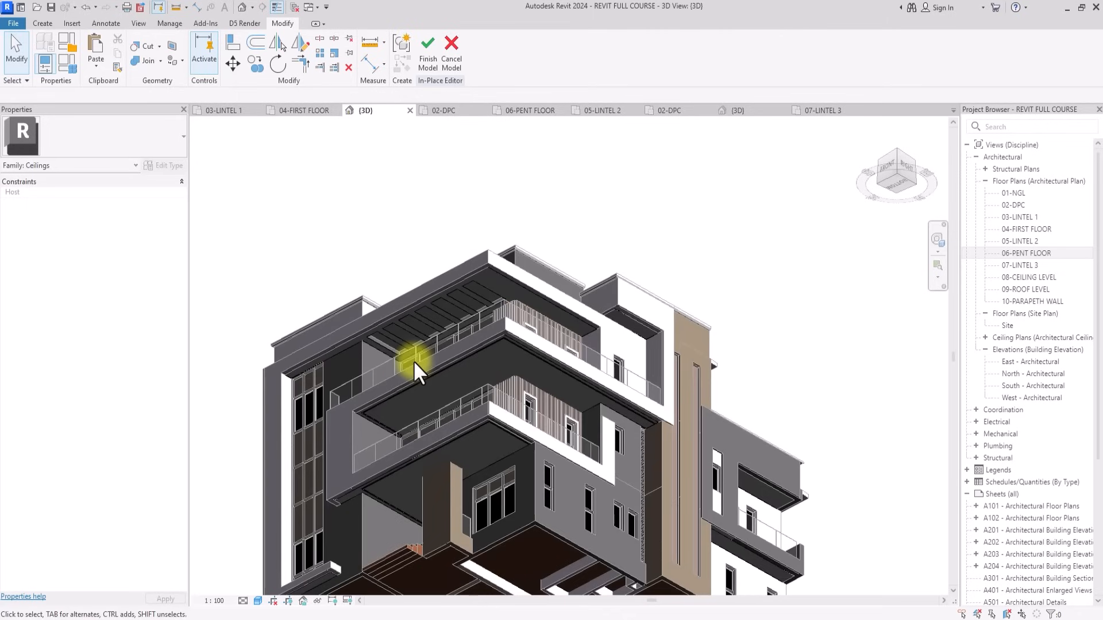
scroll(413, 360, up, 3)
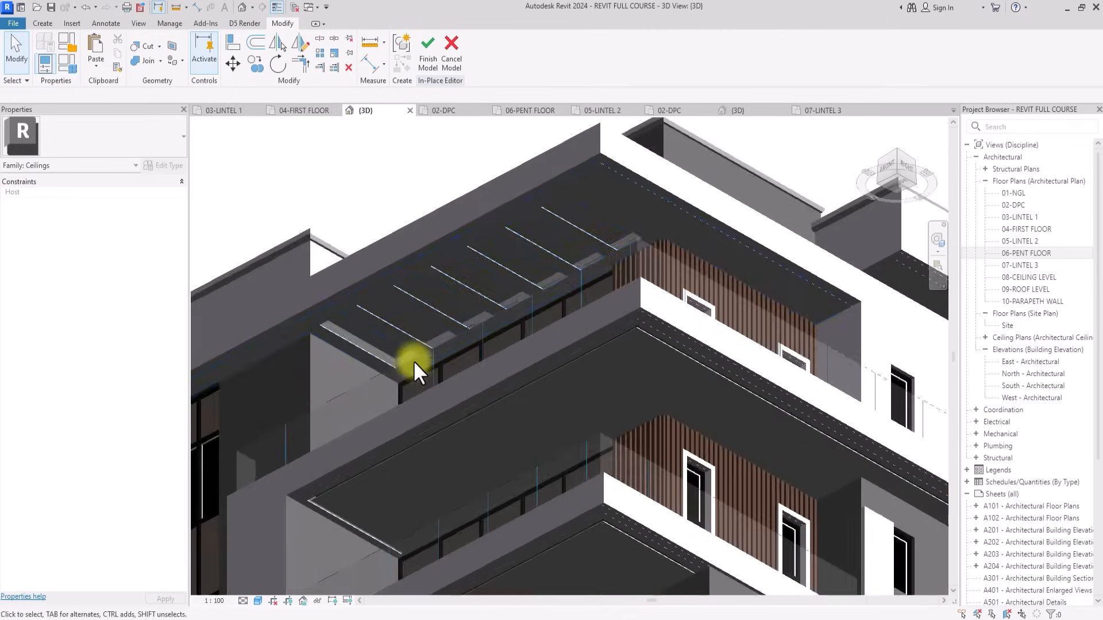
scroll(414, 361, down, 6)
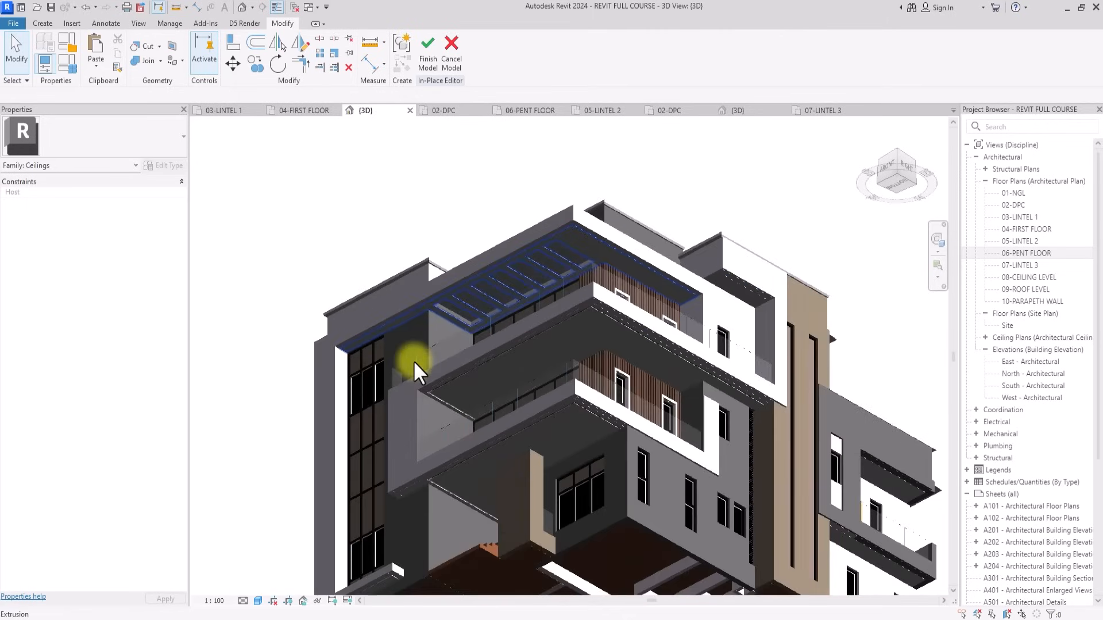
scroll(525, 315, up, 3)
drag(873, 175, 898, 313)
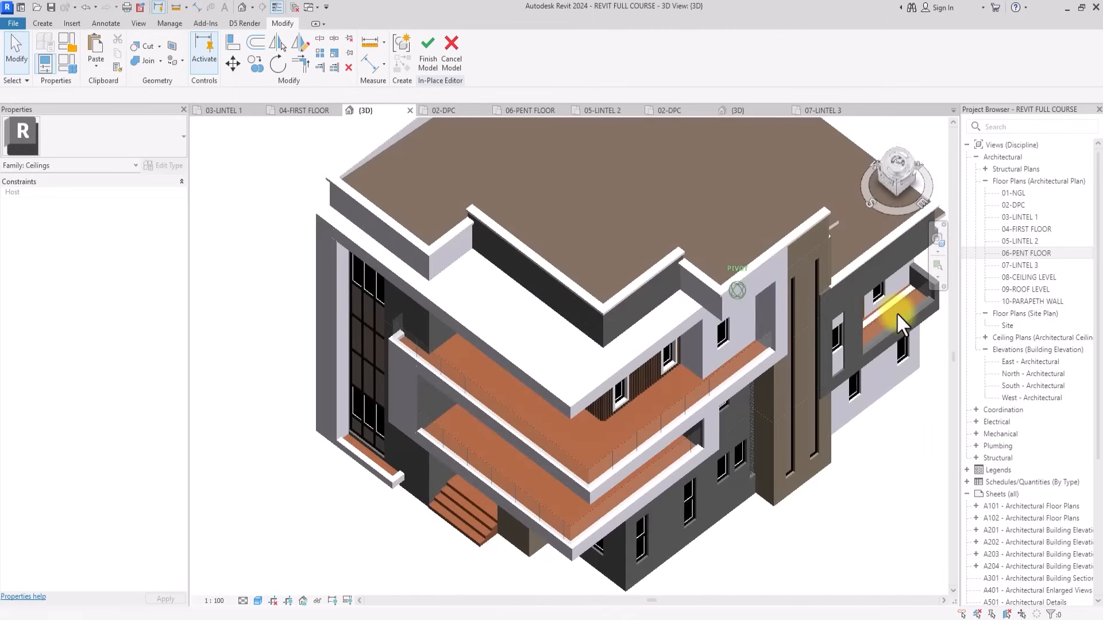
click(433, 54)
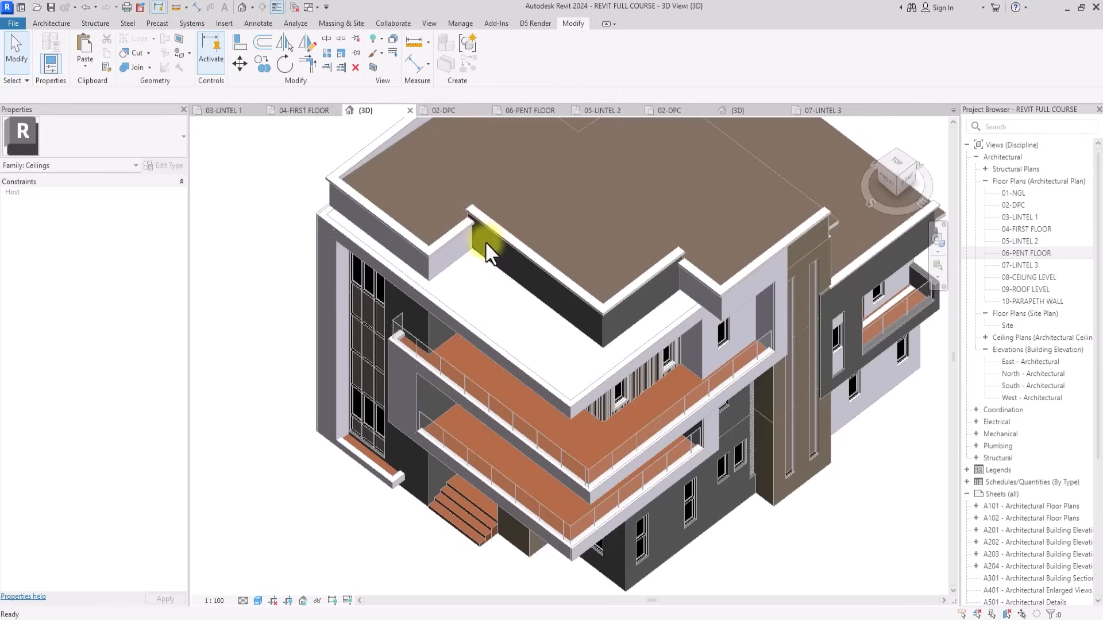
Open the boundary of the roof deck floor over the slotted ceiling for editing, seen from the top.
click(503, 274)
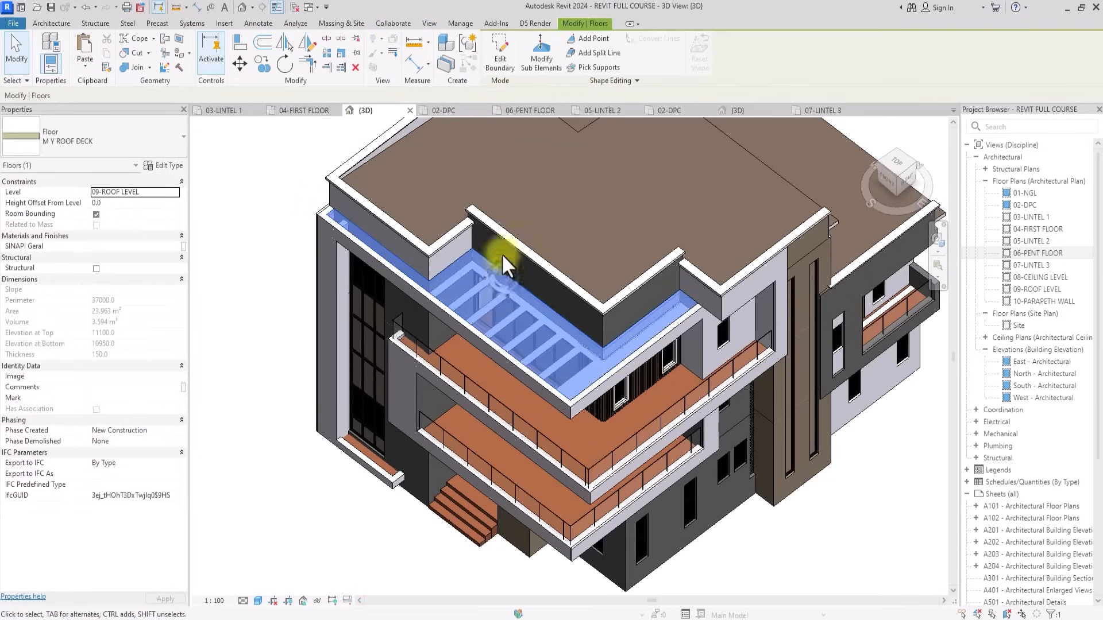
click(494, 57)
click(898, 167)
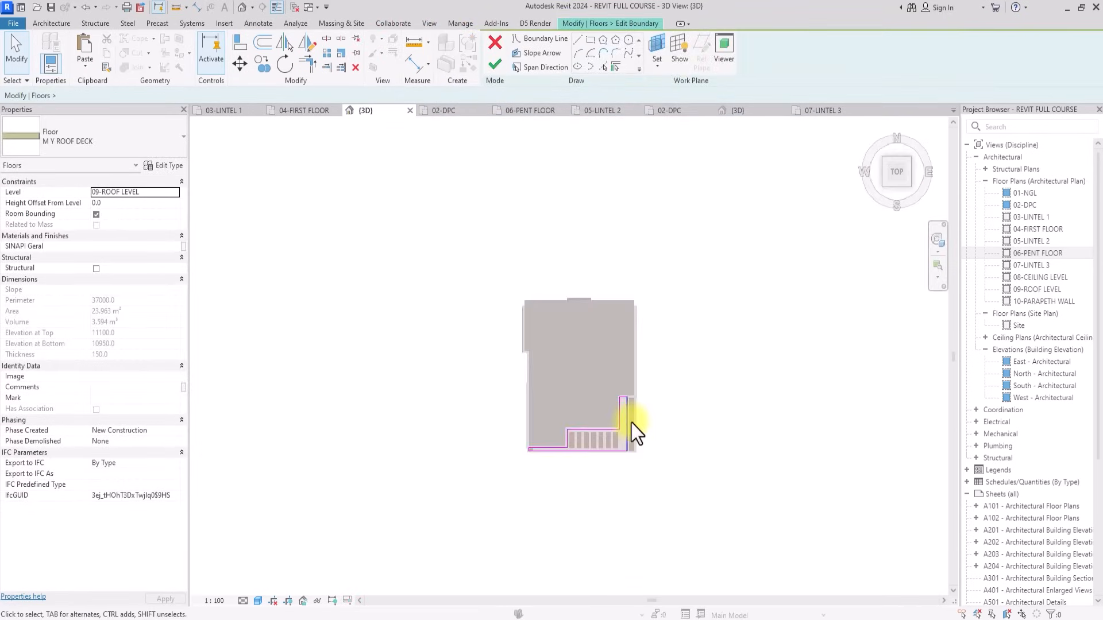
scroll(633, 430, up, 5)
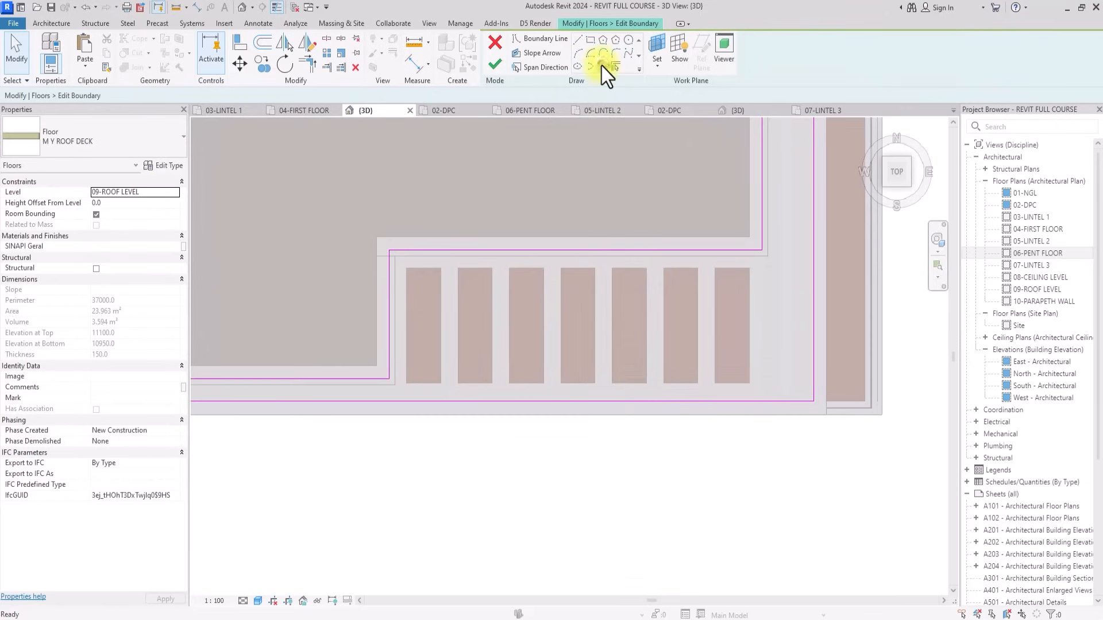
Add boundary lines to the roof deck from the four edges of the westernmost ceiling cut-out.
click(601, 66)
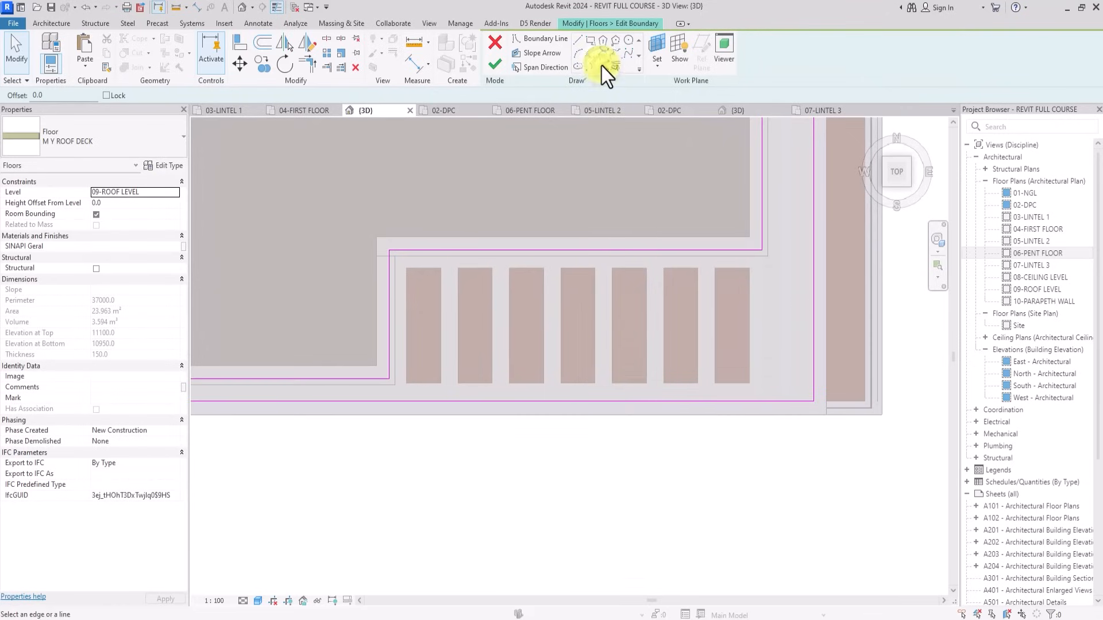
click(424, 382)
click(408, 316)
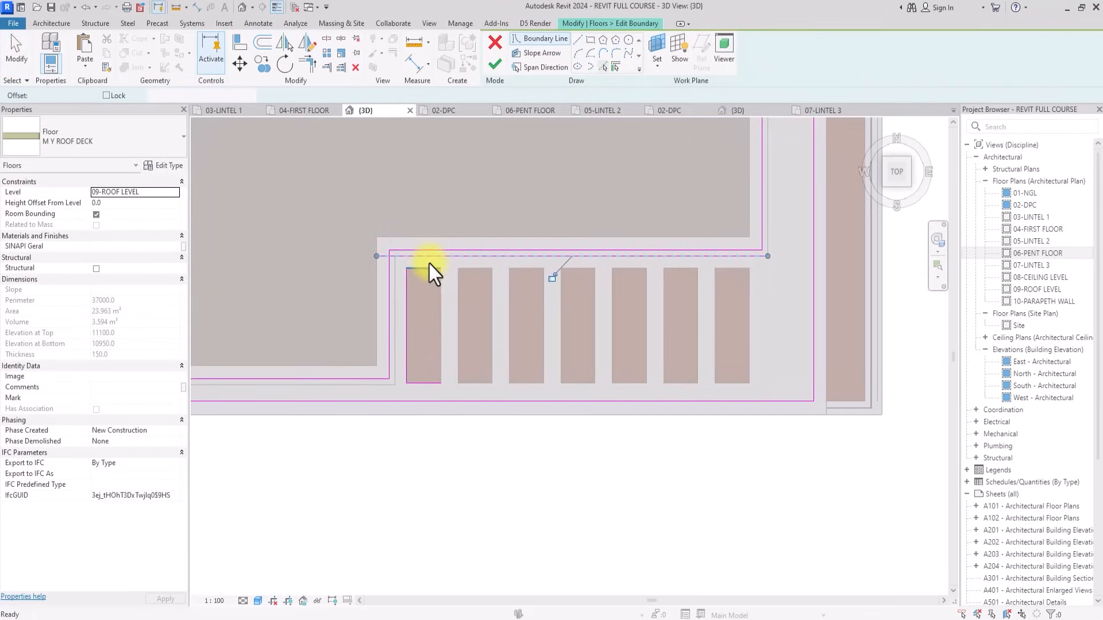
click(423, 266)
scroll(424, 267, up, 2)
click(448, 309)
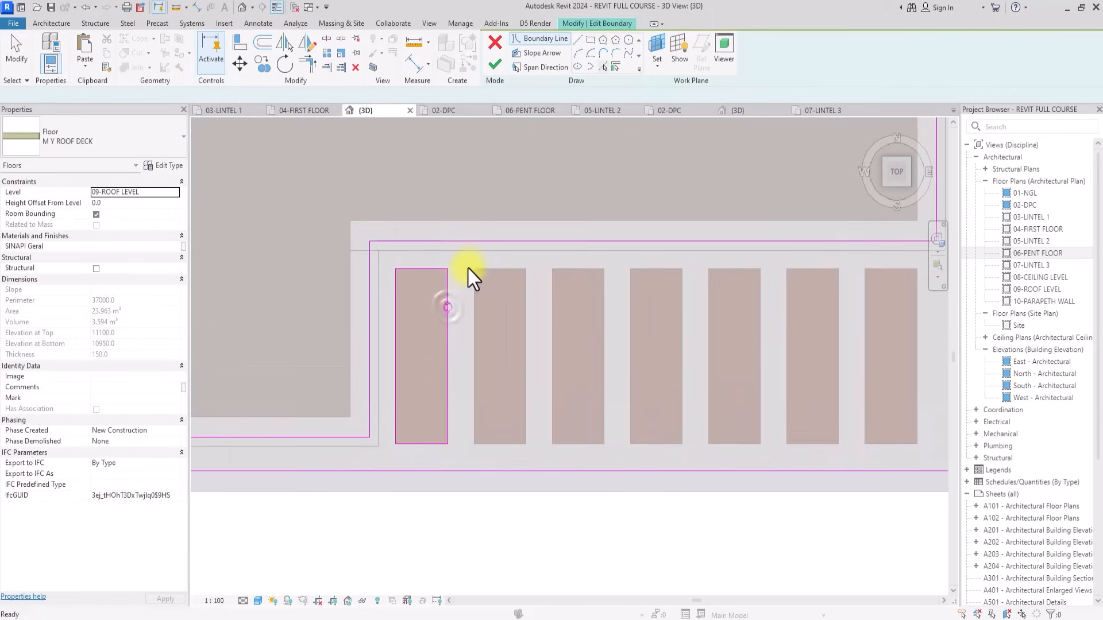
Copy the westernmost rectangular opening outline onto each of the six other ceiling cut-outs, matching their corners.
drag(469, 262, 388, 460)
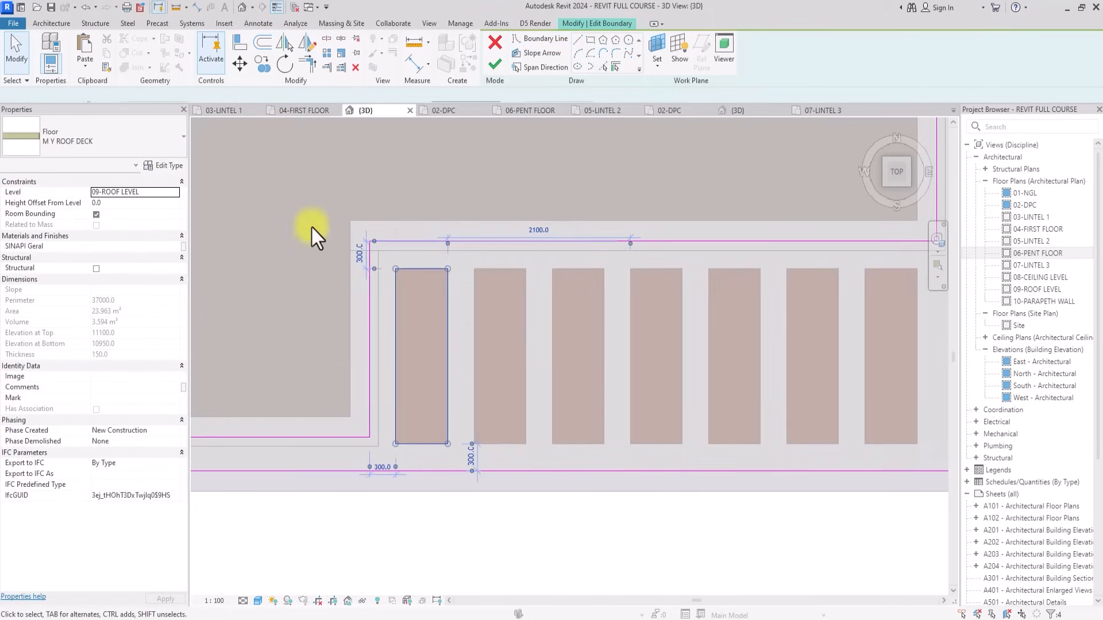
click(263, 64)
click(448, 444)
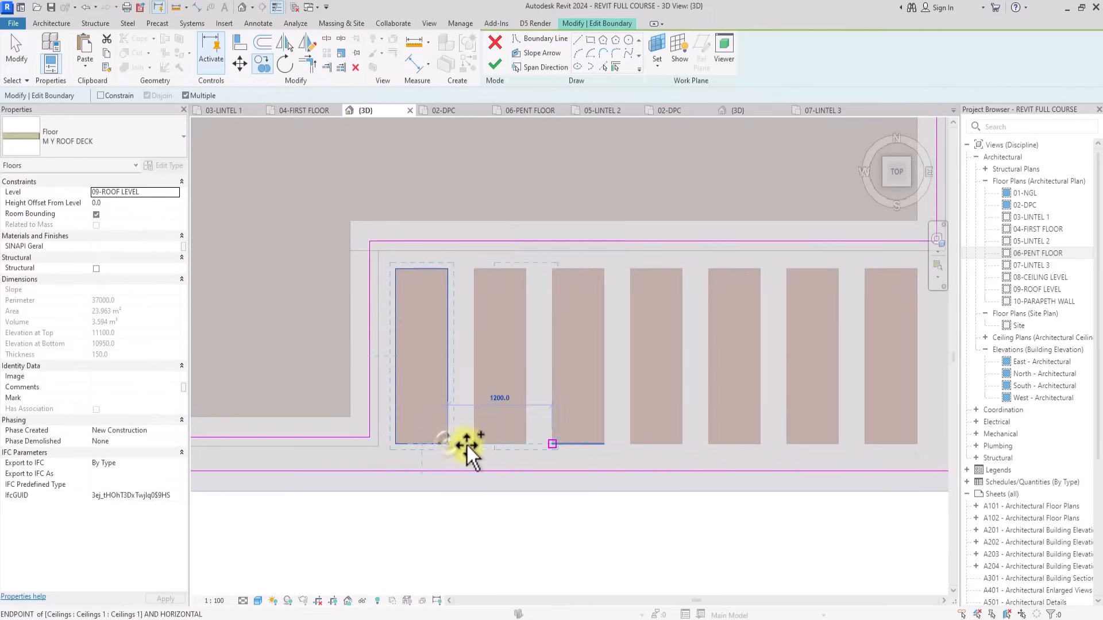
click(526, 444)
click(605, 444)
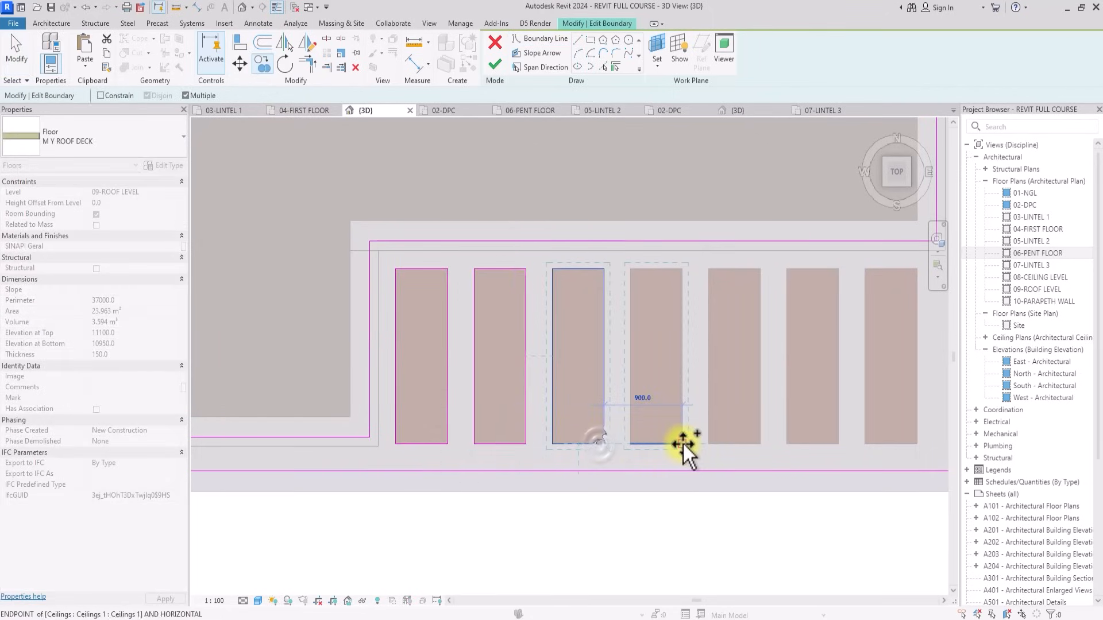
middle_drag(656, 444, 540, 446)
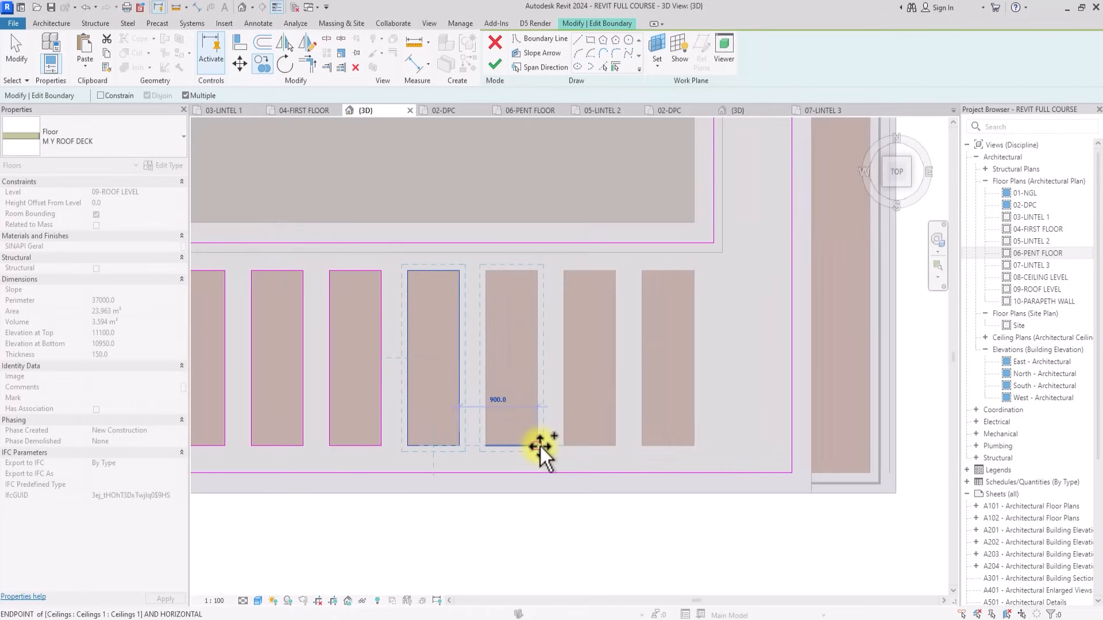
click(539, 444)
click(616, 446)
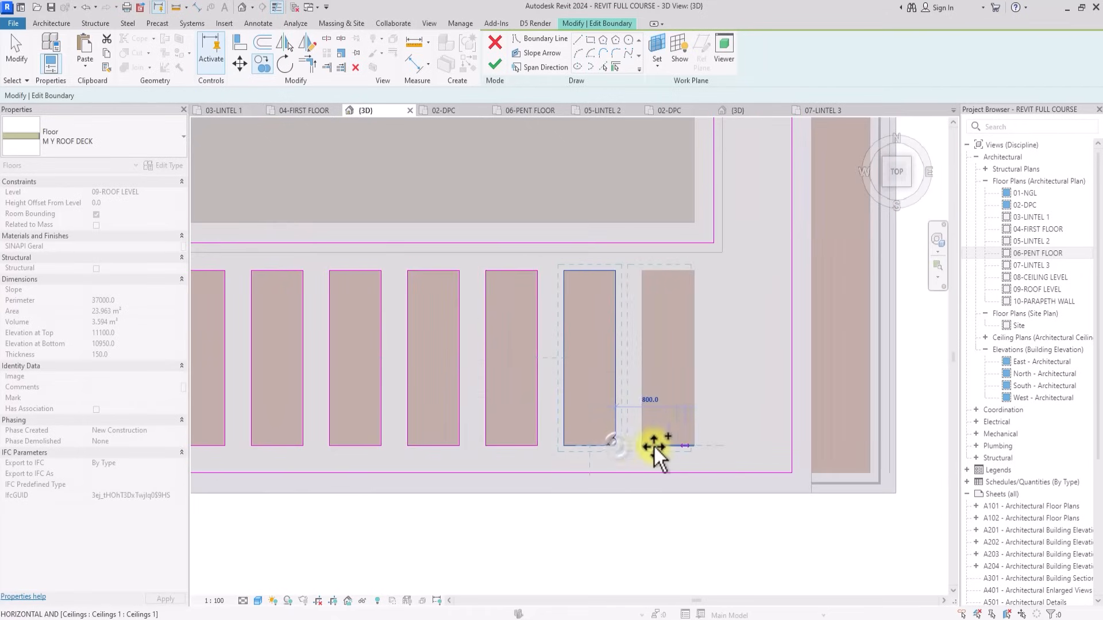
click(690, 444)
key(Escape)
Finish the roof deck's boundary edit with all seven openings.
scroll(637, 342, down, 5)
click(493, 62)
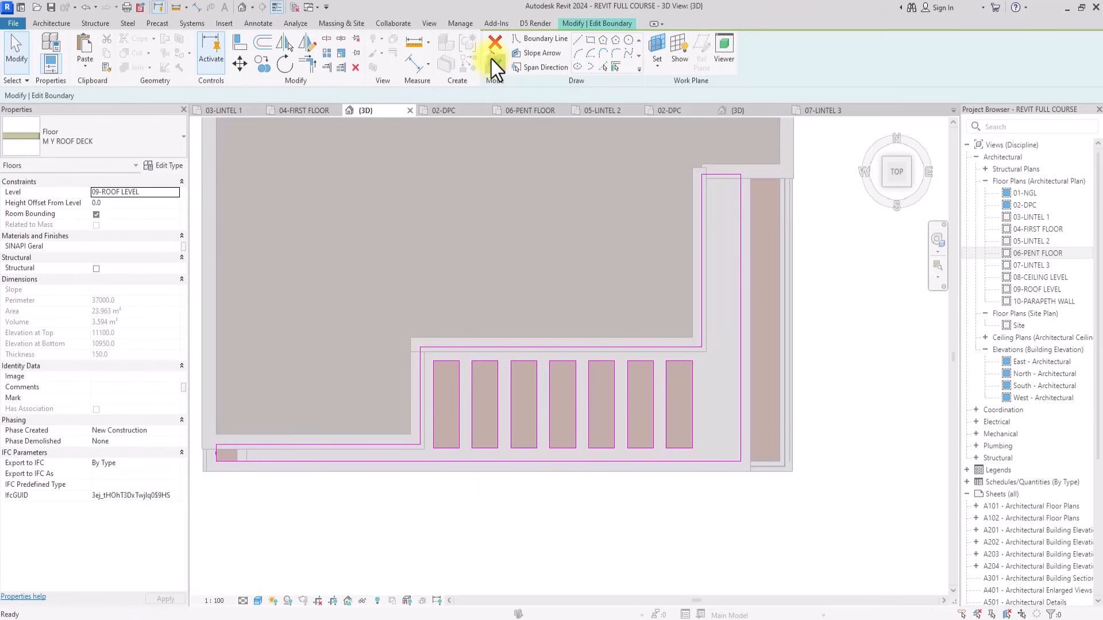
click(650, 319)
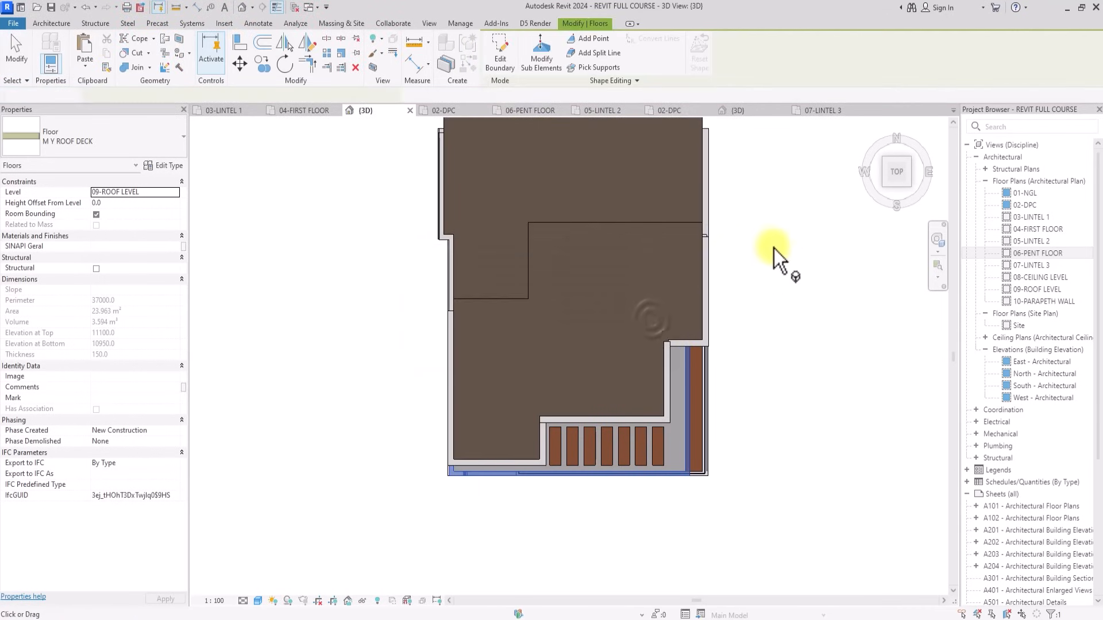
Examine the roof deck openings above the slotted ceiling from both front corners, up close and from further out.
click(902, 172)
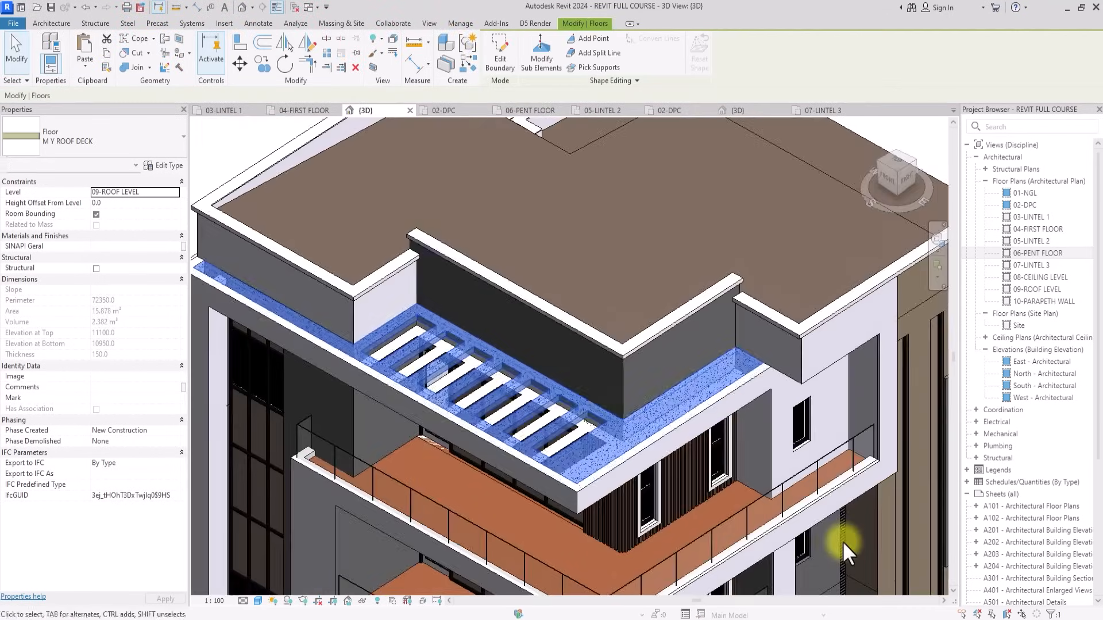
scroll(842, 541, up, 5)
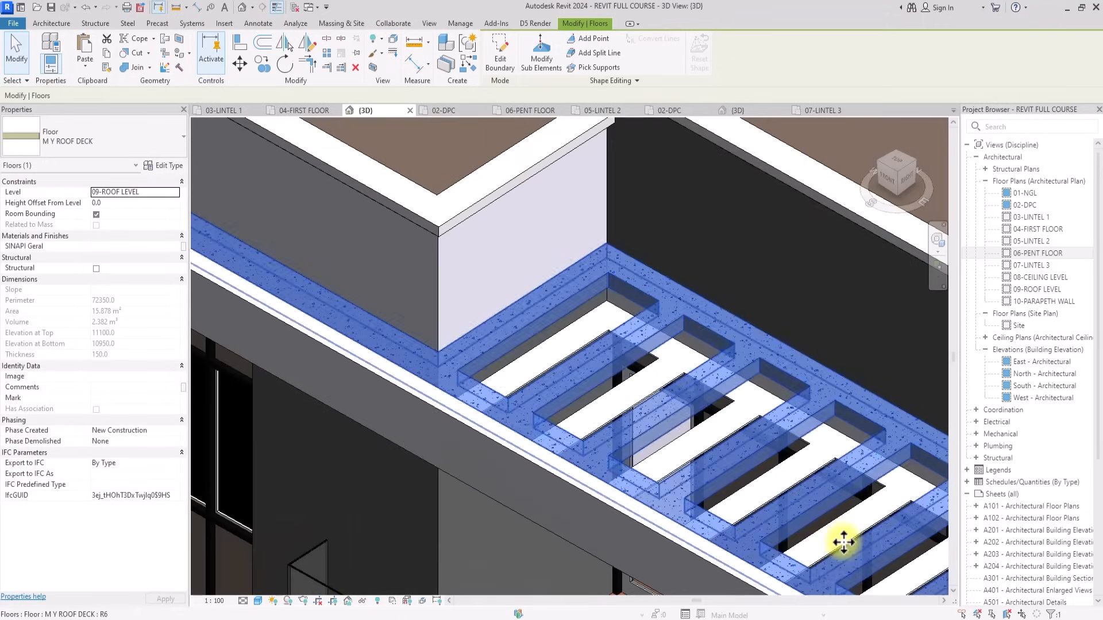
scroll(842, 541, down, 5)
mouse_move(891, 177)
mouse_down()
mouse_move(299, 188)
mouse_move(319, 182)
mouse_up()
scroll(319, 183, down, 4)
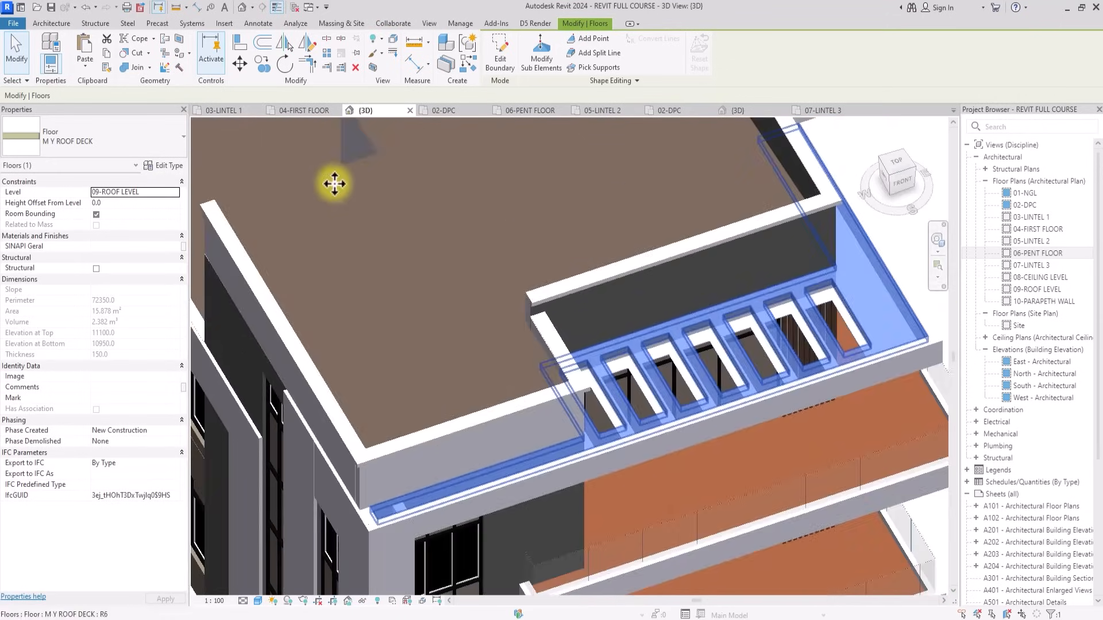
drag(887, 192, 649, 192)
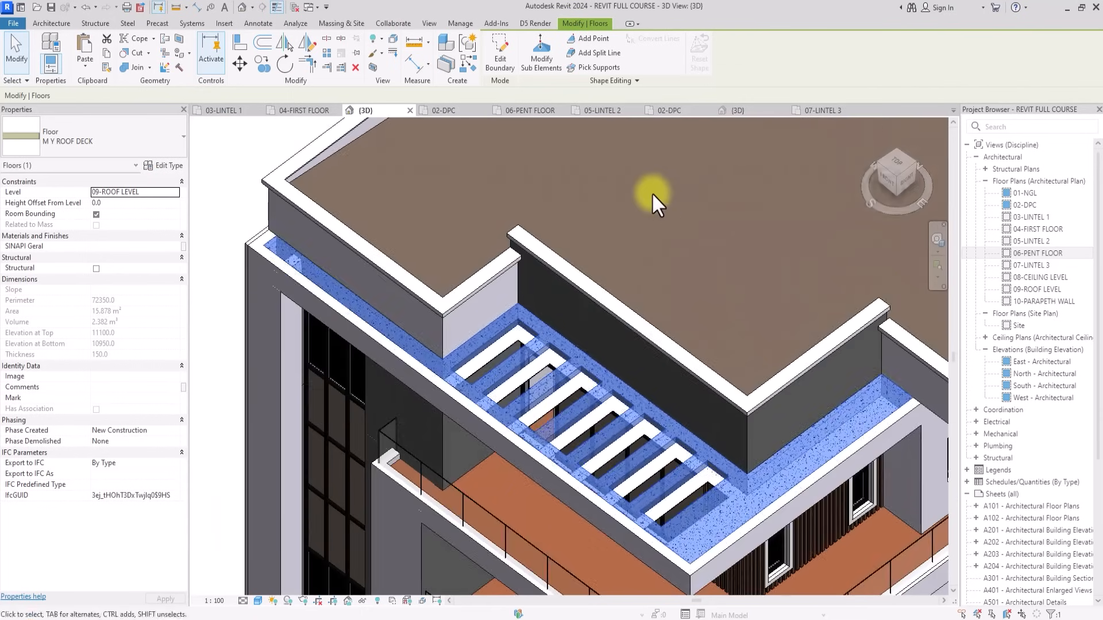
scroll(650, 193, up, 5)
scroll(609, 190, up, 2)
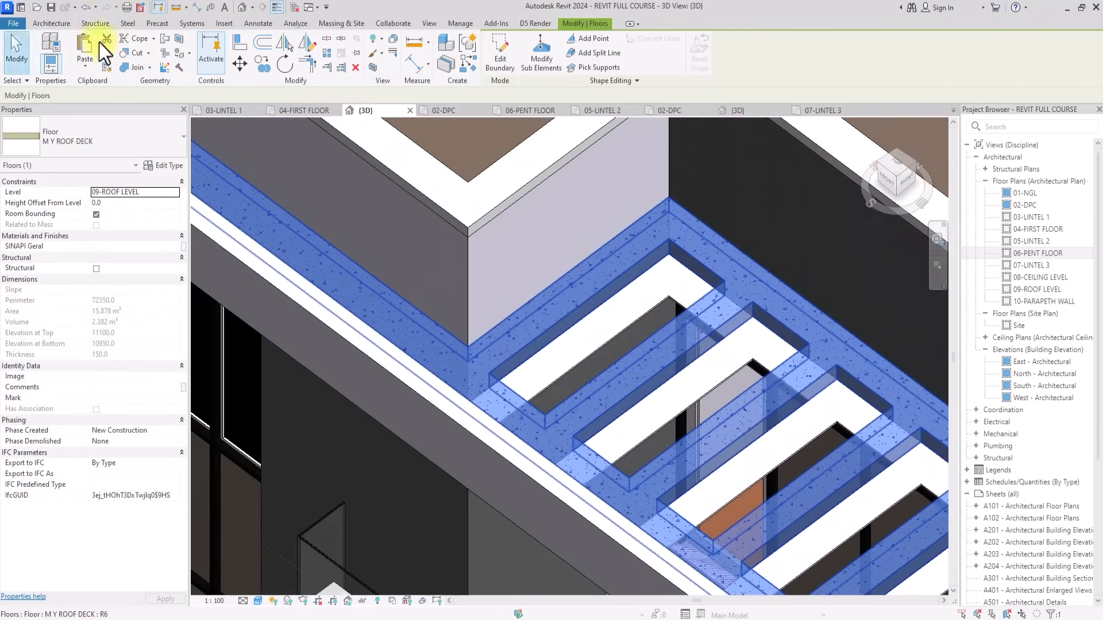
Start a new in-place model component for the slotted roof area.
click(49, 25)
click(140, 71)
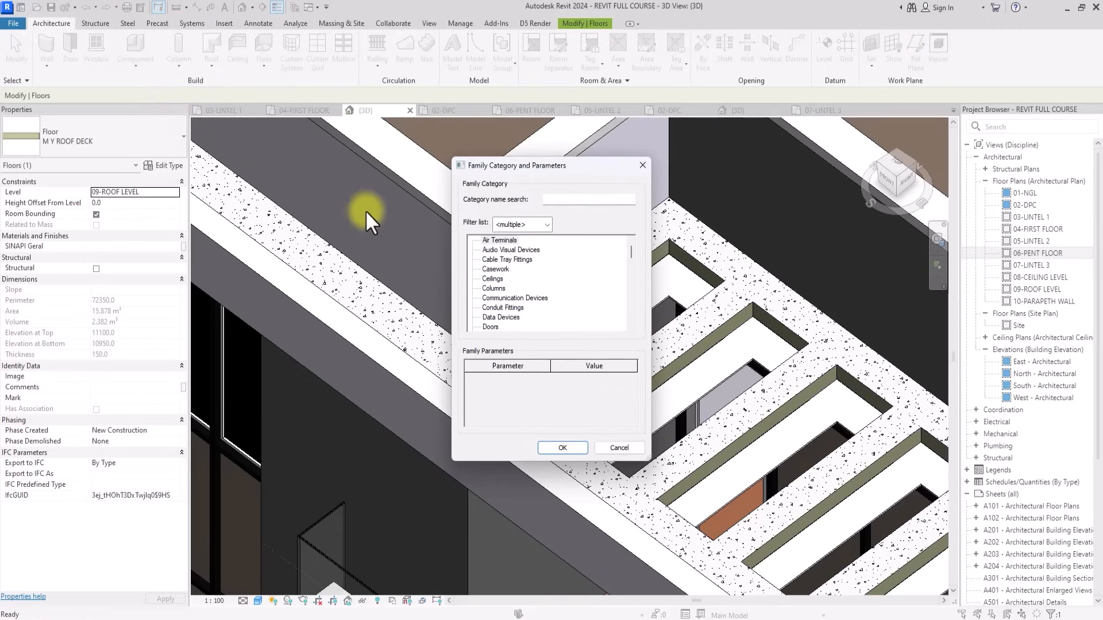
Start an in-place model in the Casework family category, accepting the proposed name.
click(493, 269)
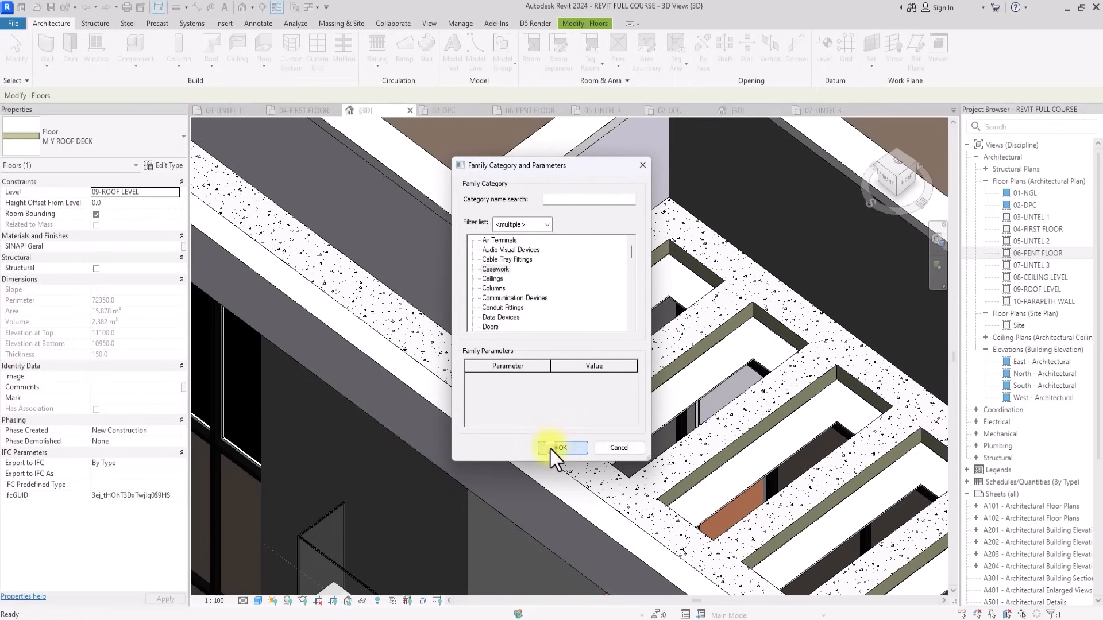
click(557, 449)
click(543, 334)
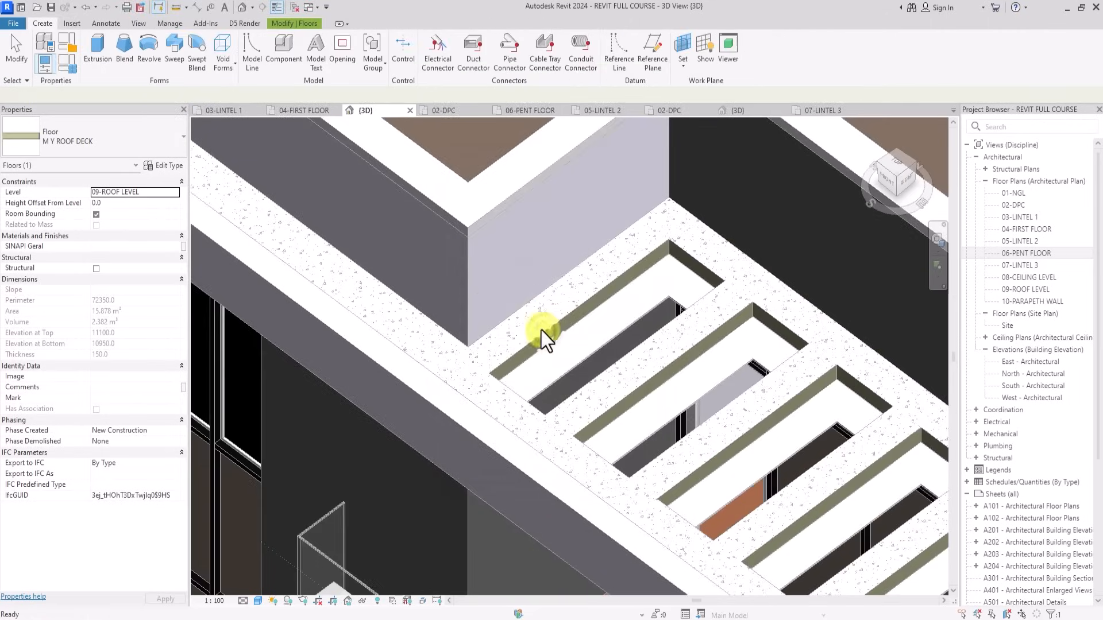
Start a sweep with a sketched path and pick the roof deck floor's top face as its work plane.
click(173, 56)
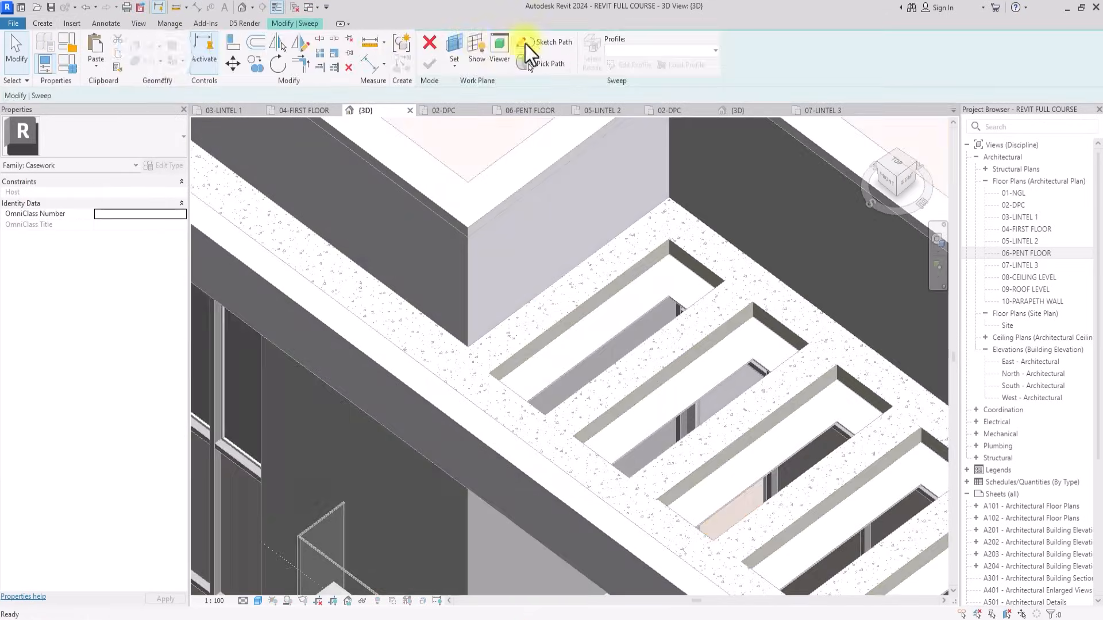
click(537, 42)
click(529, 57)
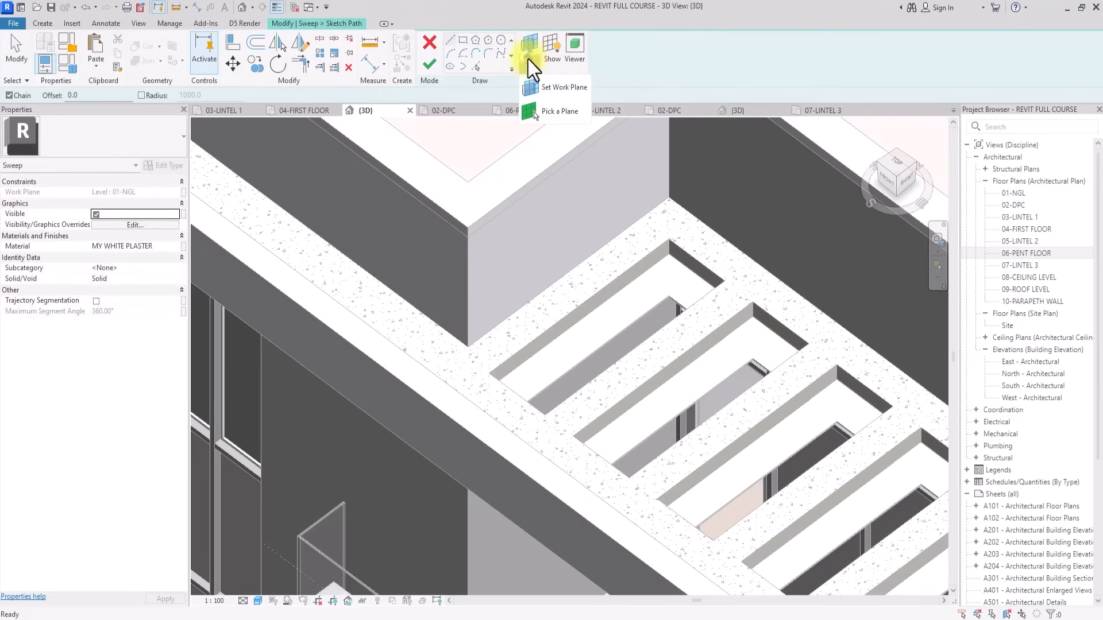
click(543, 89)
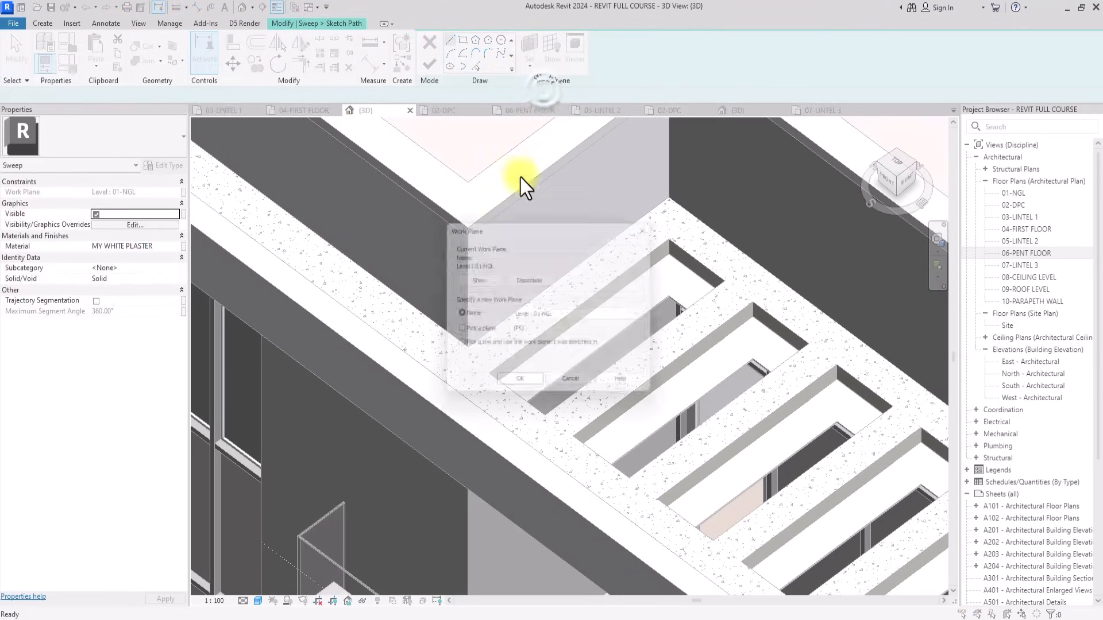
click(480, 333)
click(521, 385)
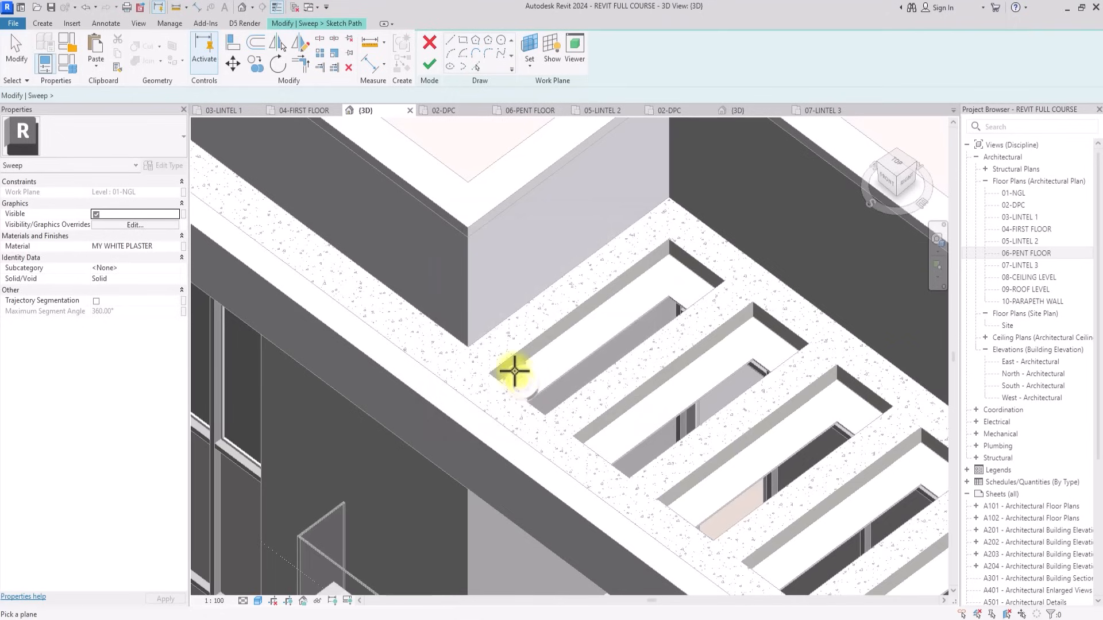
click(505, 337)
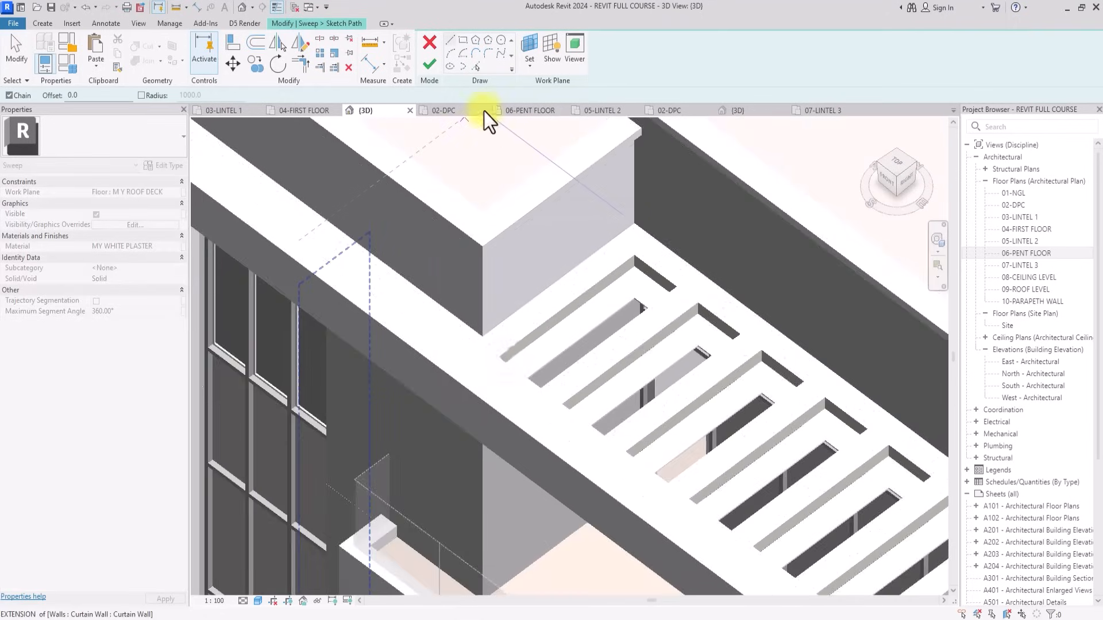
Define the sweep path by picking the four edges of the first slot opening in the roof deck, and finish the path.
click(476, 68)
click(532, 335)
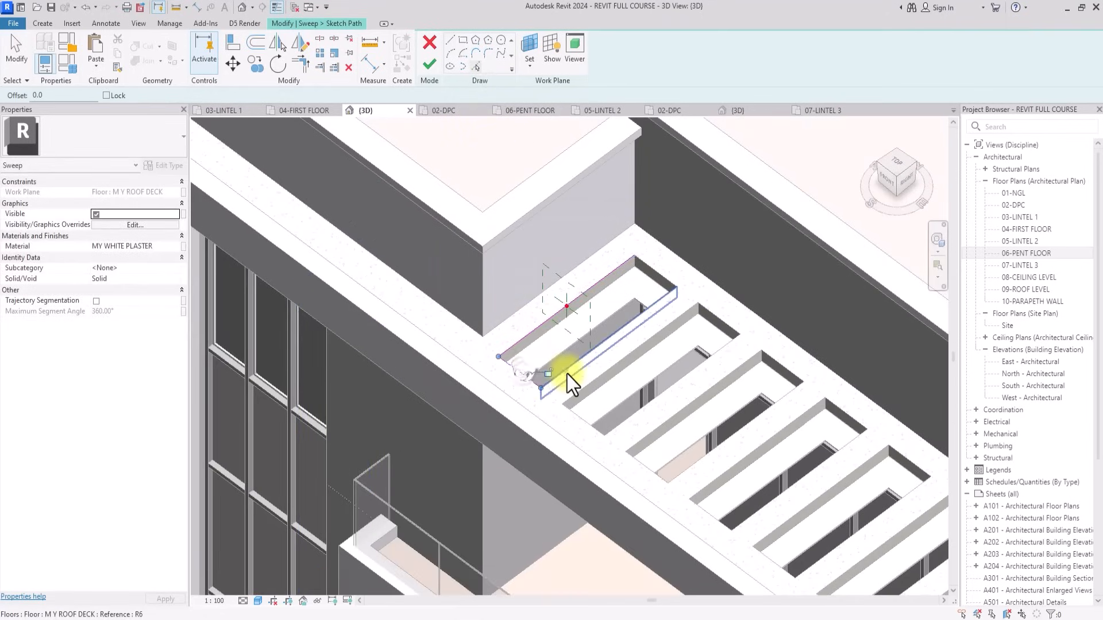
scroll(652, 279, up, 3)
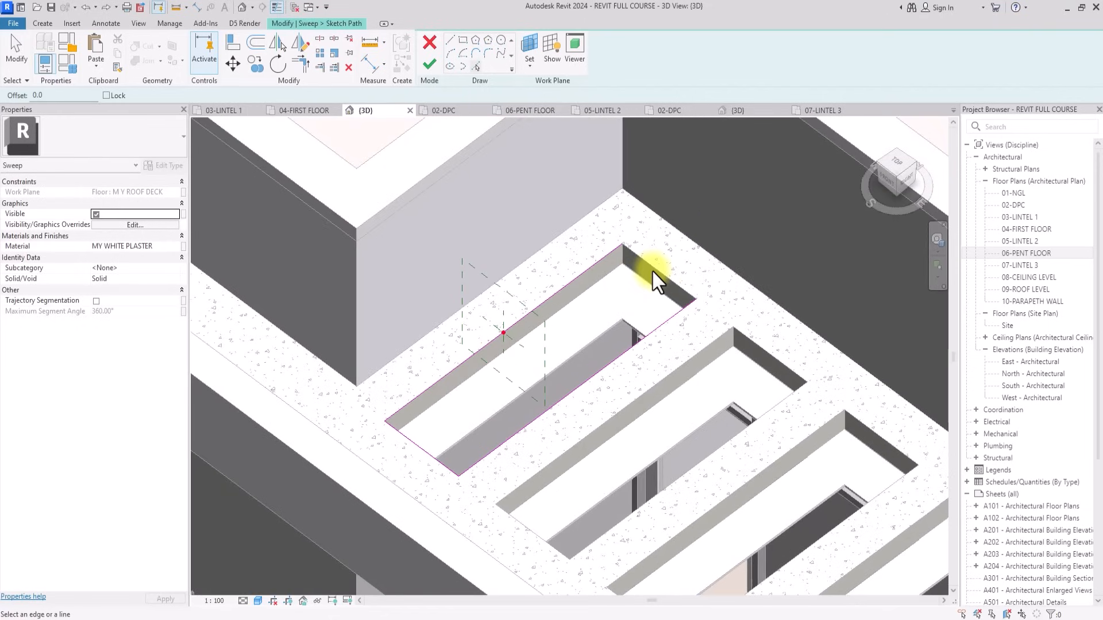
scroll(652, 275, up, 2)
click(643, 263)
scroll(642, 261, down, 4)
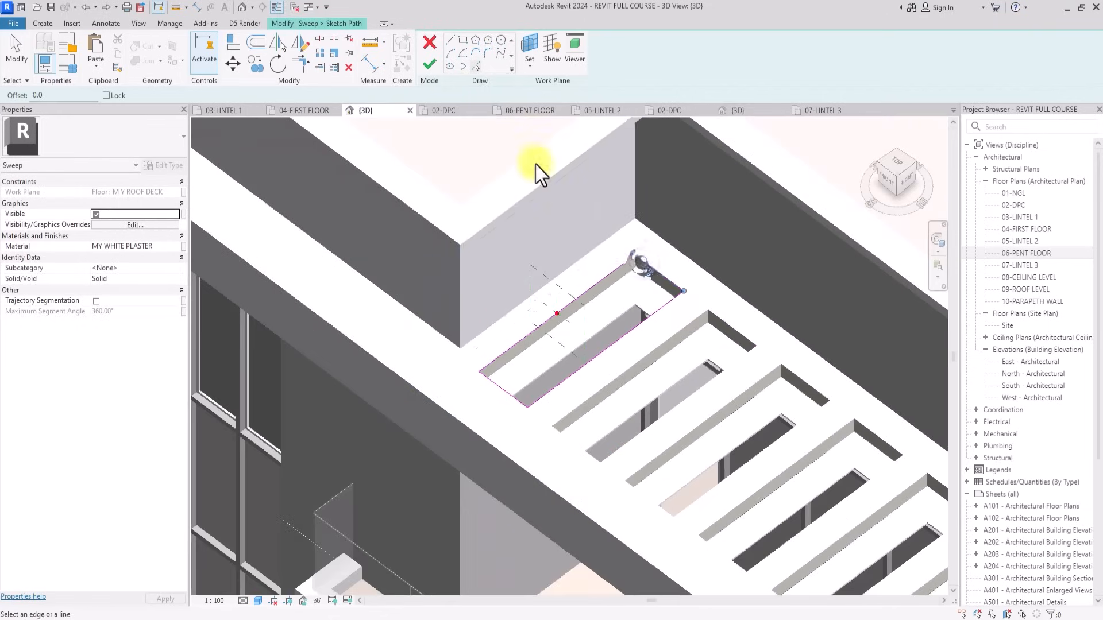
click(429, 66)
Sketch a closed rectangular sweep profile 60 mm wide and 600 mm deep, from the path point at roof level down to ceiling level.
click(884, 178)
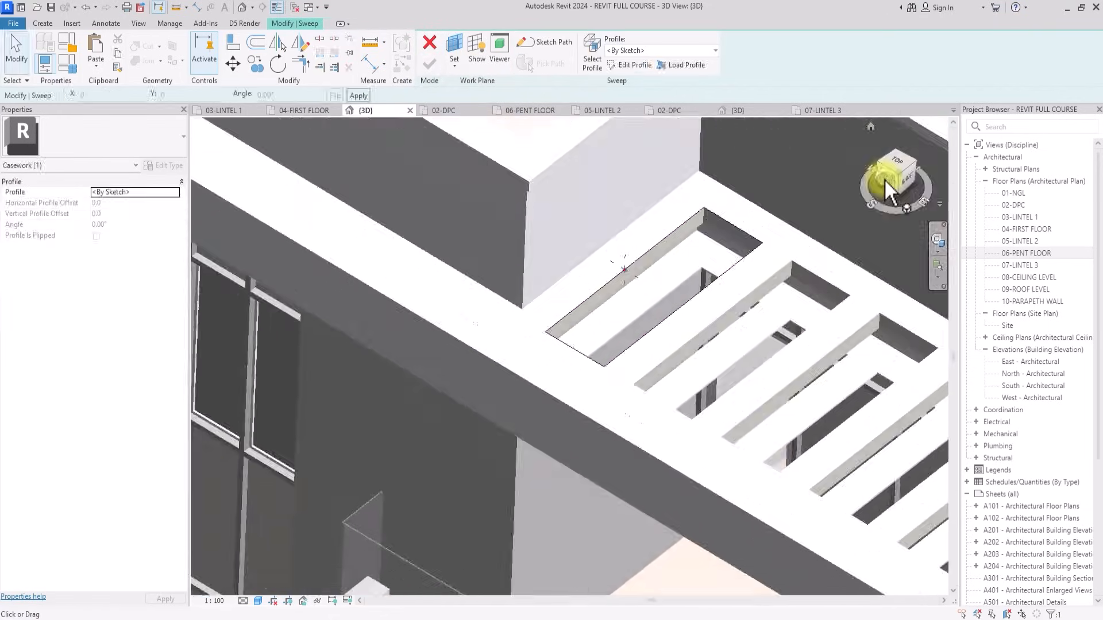
click(626, 65)
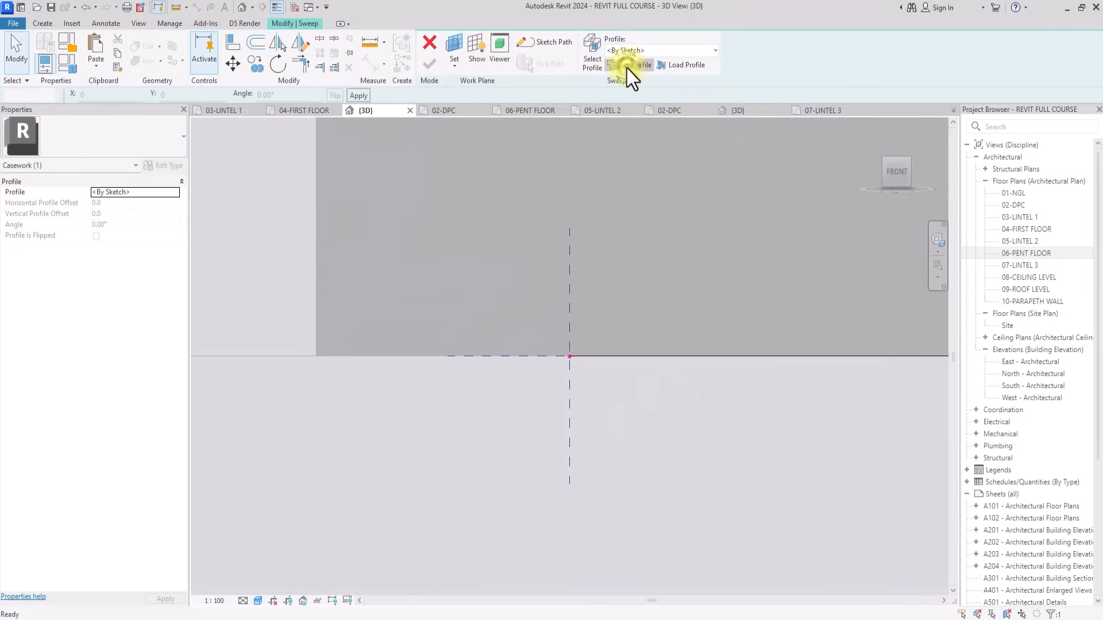
middle_drag(647, 87, 628, 67)
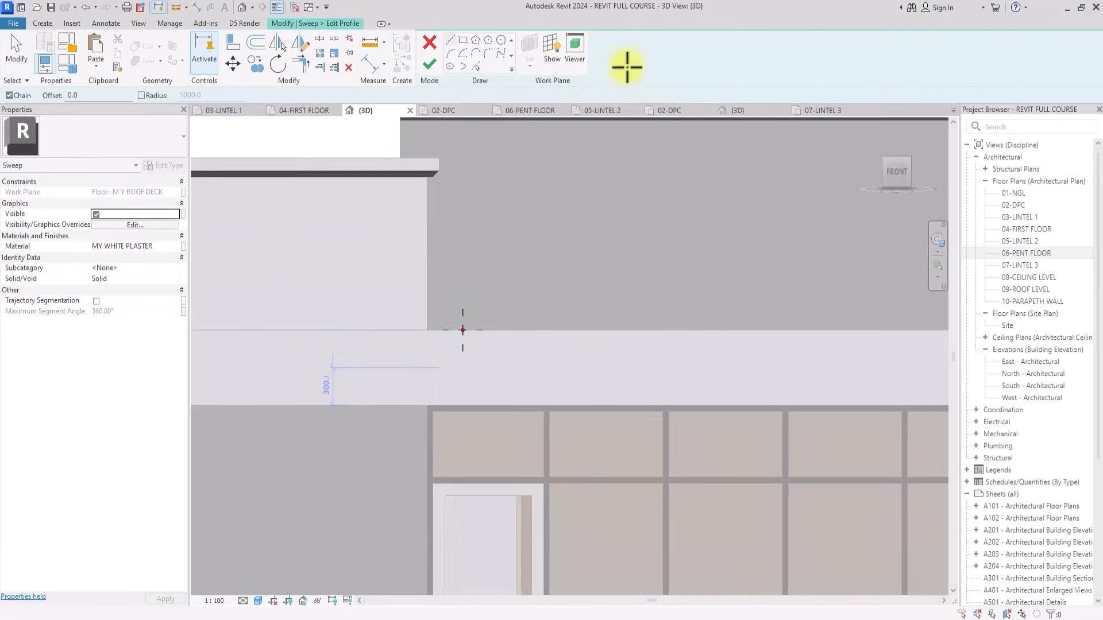
scroll(542, 192, up, 2)
click(462, 312)
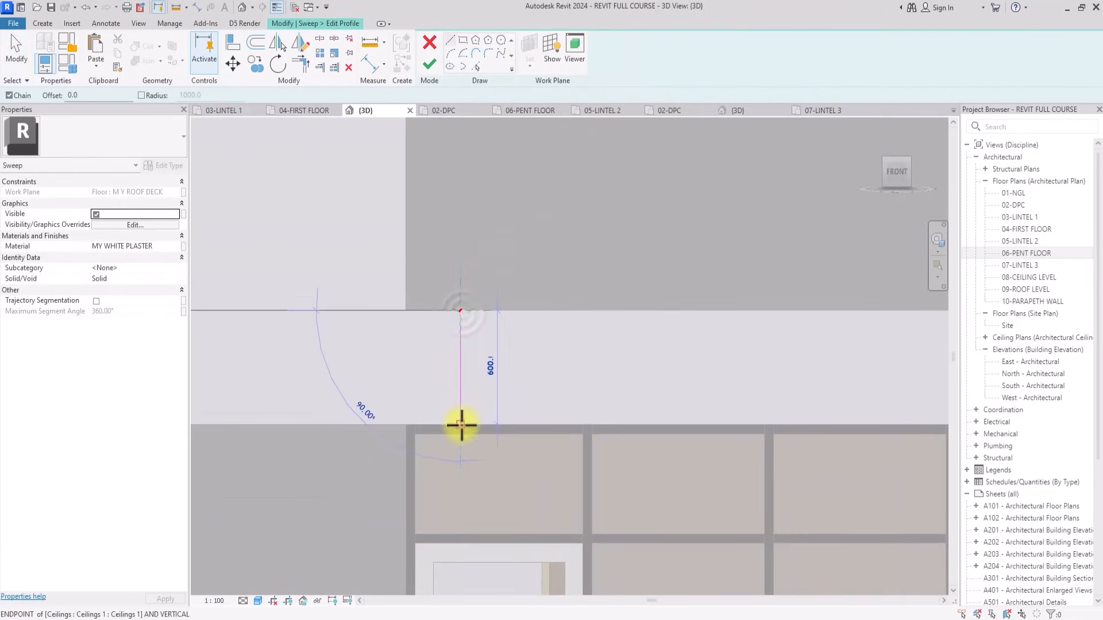
click(460, 424)
scroll(460, 423, up, 2)
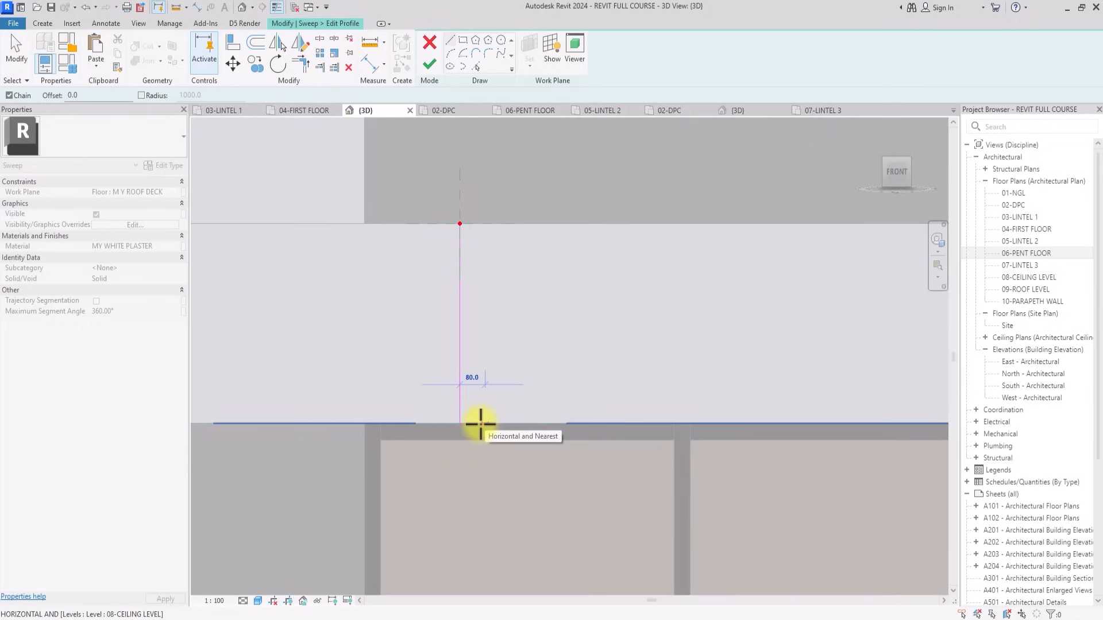
text(60)
key(Return)
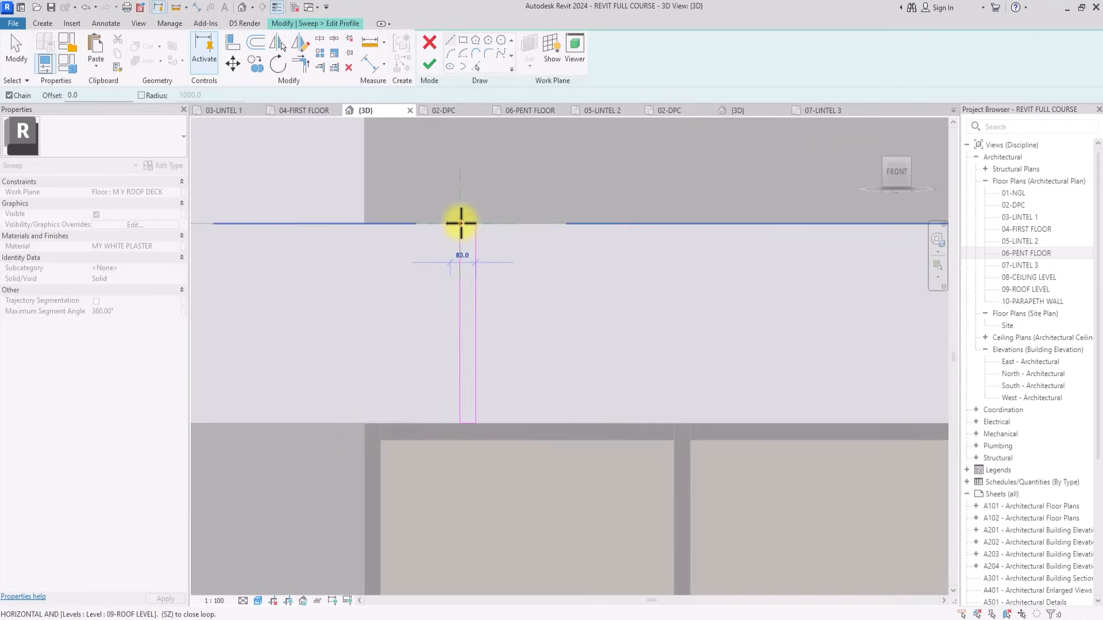
click(460, 224)
key(Escape)
key(Escape)
Duplicate the 01-MARBLE WALL material with its assets and name the copy 01-TRELLIS CASING.
click(170, 246)
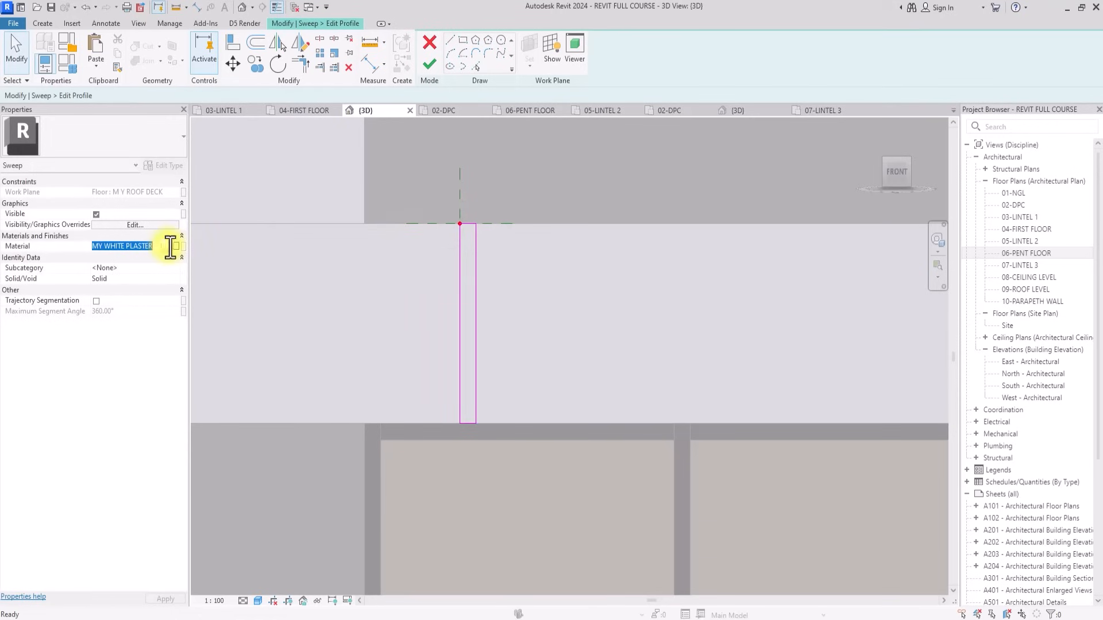
click(174, 247)
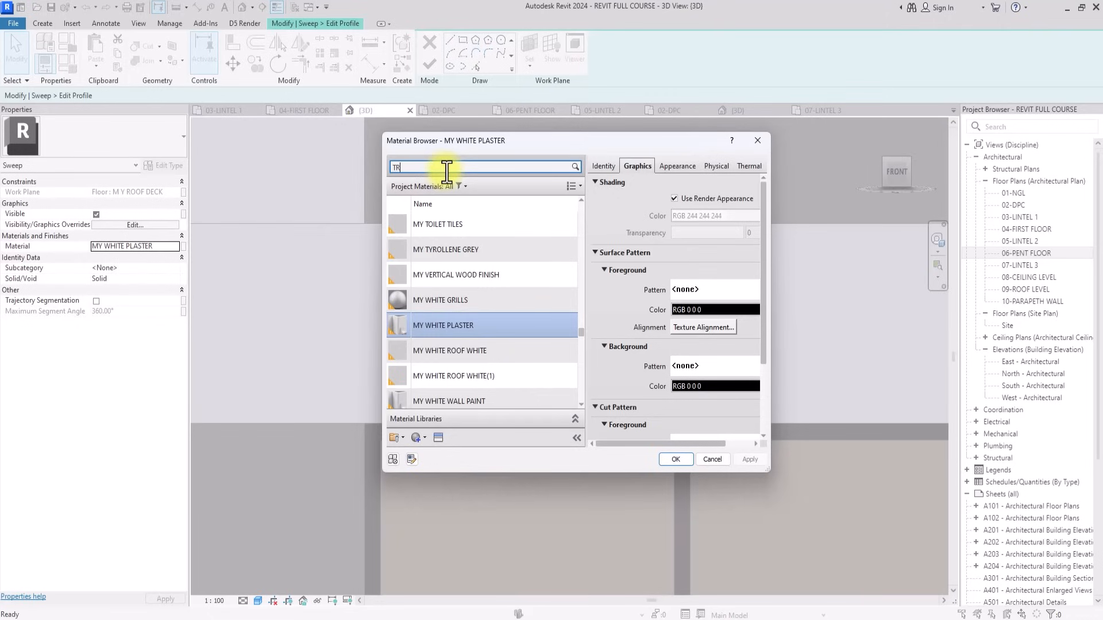
scroll(422, 323, down, 5)
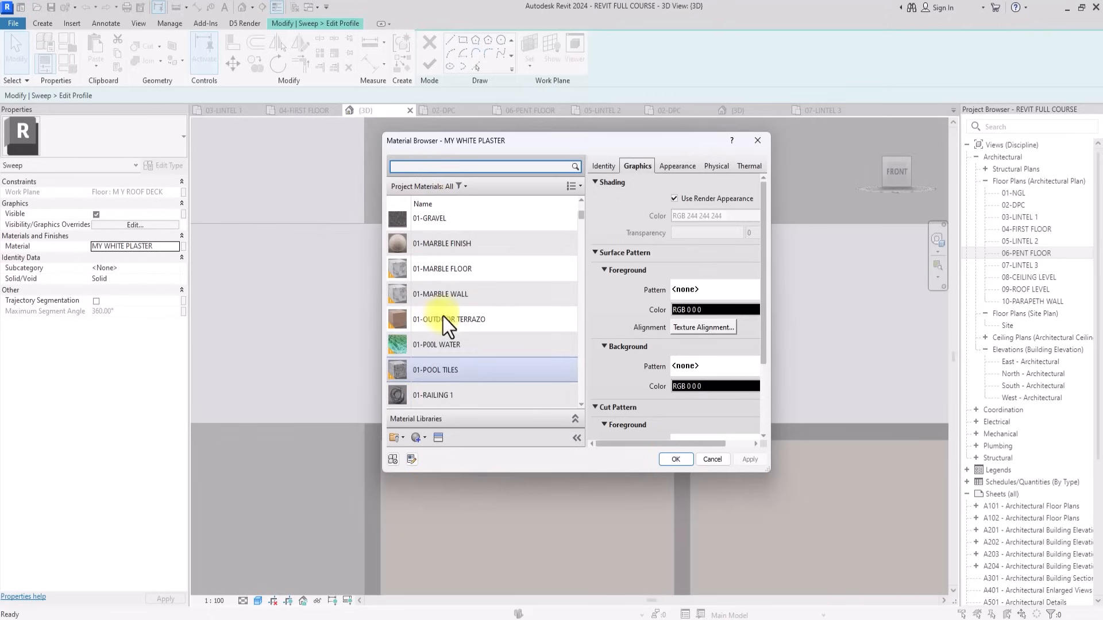
click(490, 302)
right_click(491, 302)
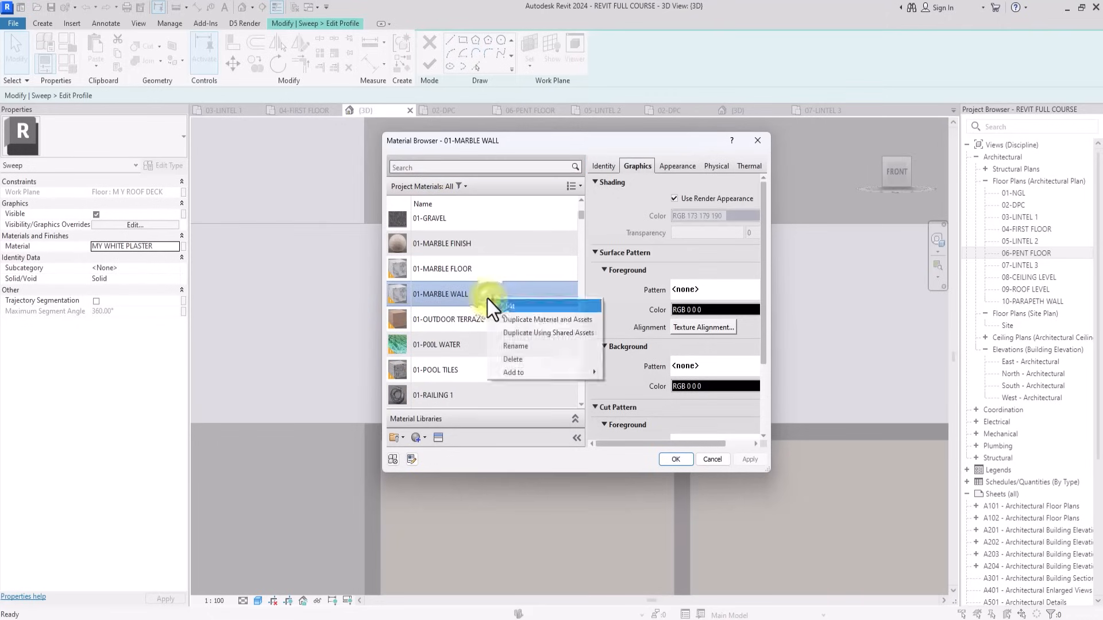
click(523, 323)
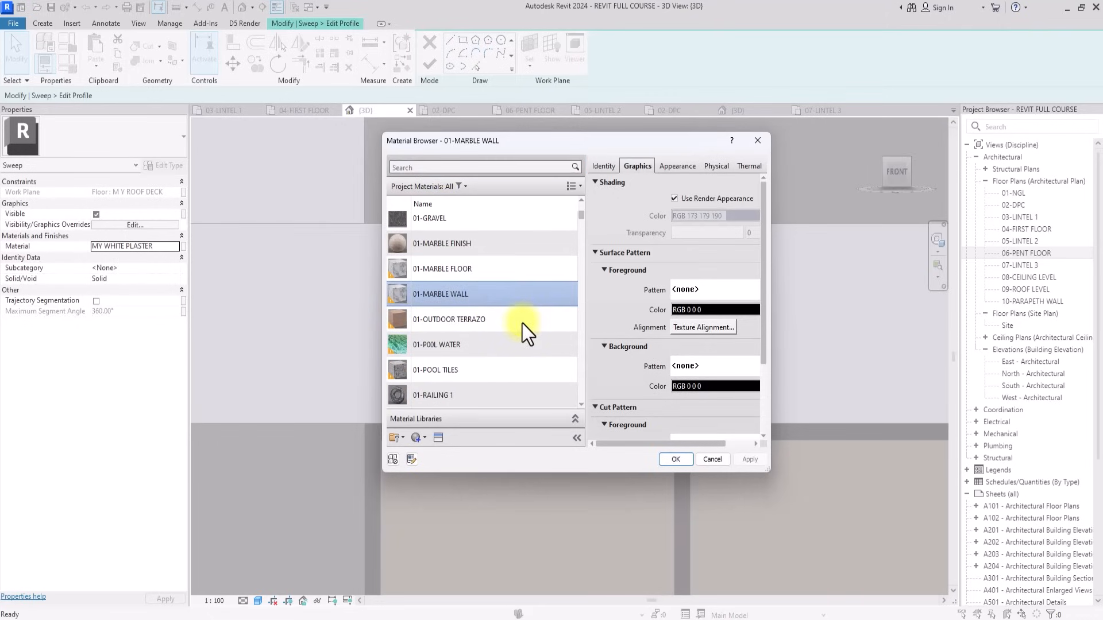
key(BackSpace)
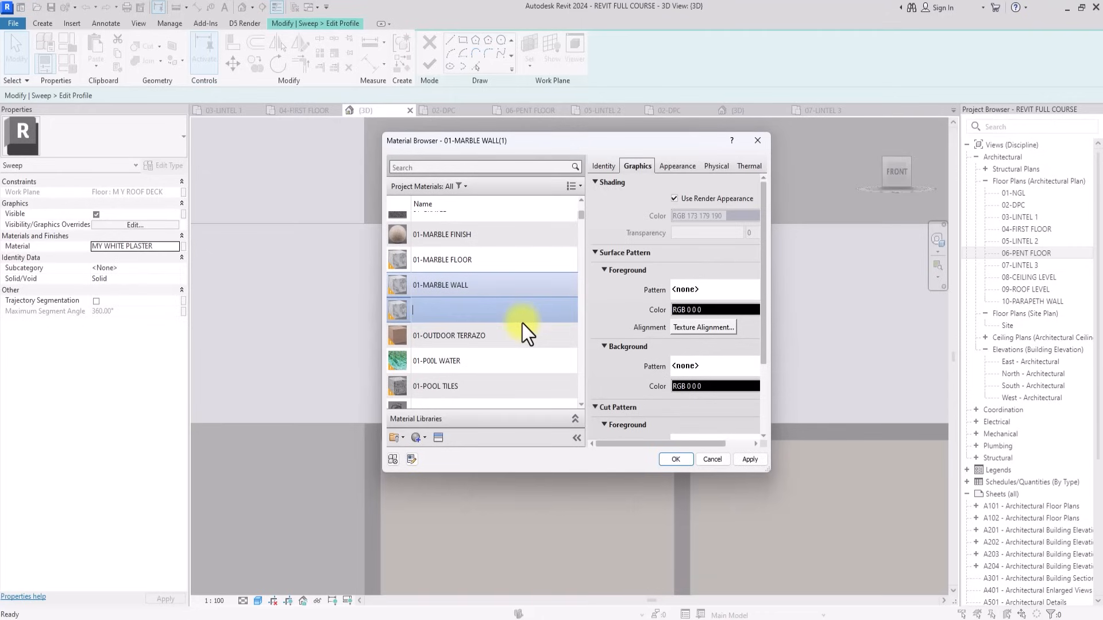
text(01-TRELLIS CASING)
Replace the 01-TRELLIS CASING appearance with the White asset from the Wall Paint library and assign the material to the sweep.
click(438, 437)
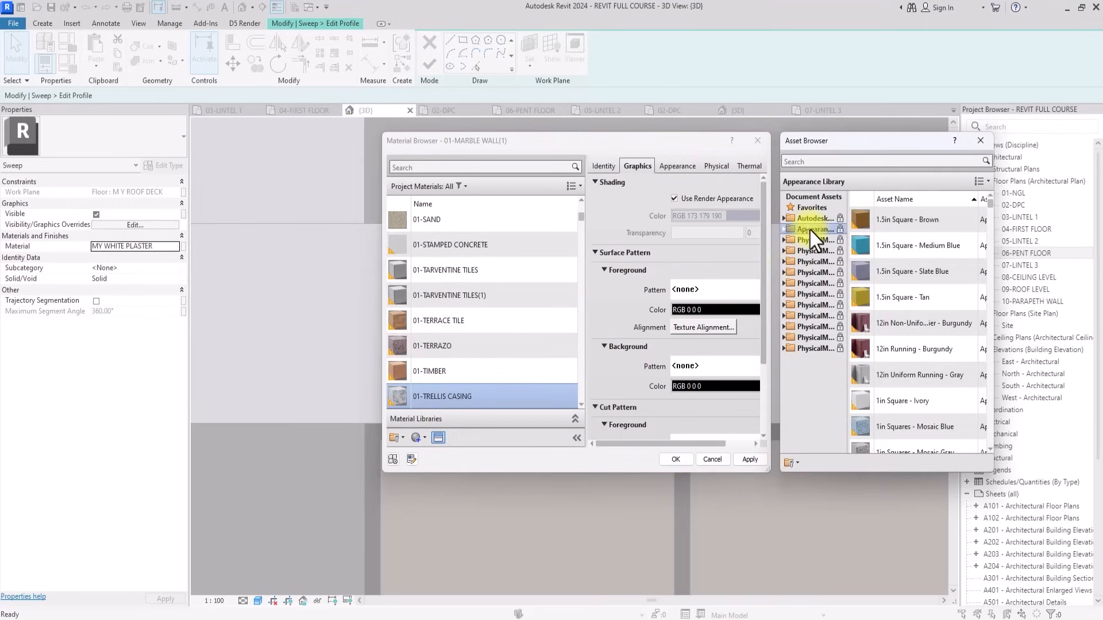
double_click(811, 230)
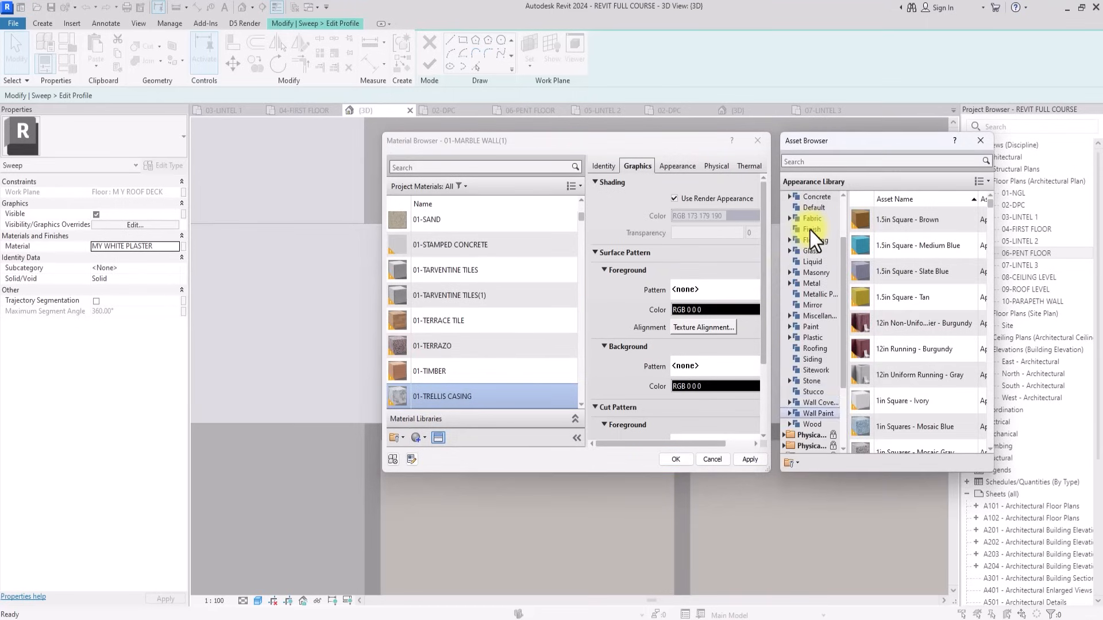
key(Up)
key(Up)
double_click(816, 412)
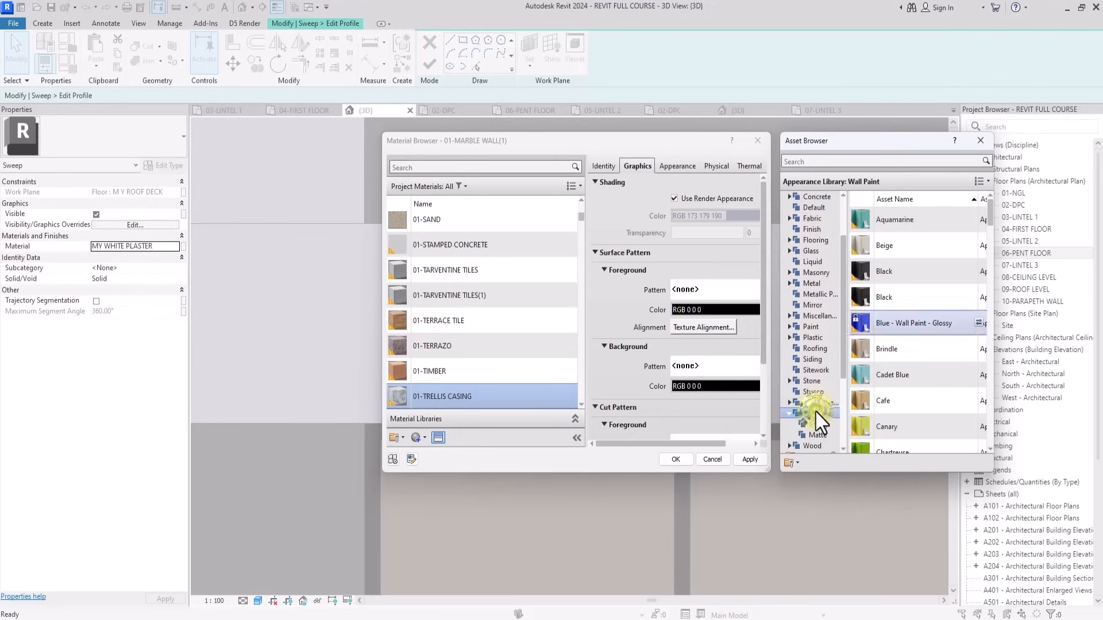
scroll(860, 397, down, 3)
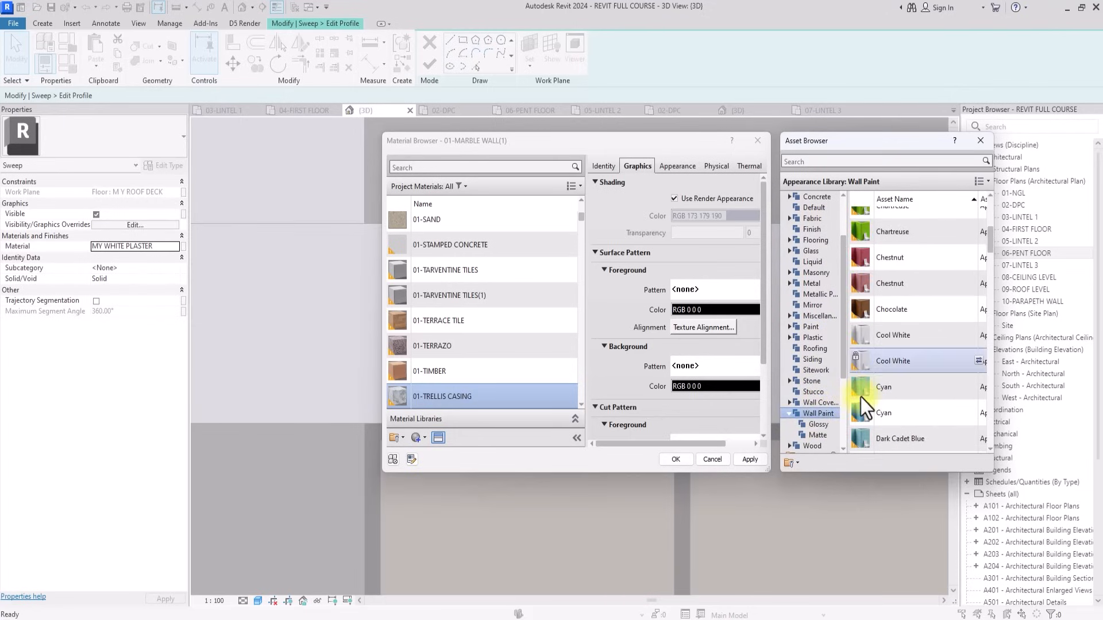
click(978, 361)
scroll(926, 428, down, 5)
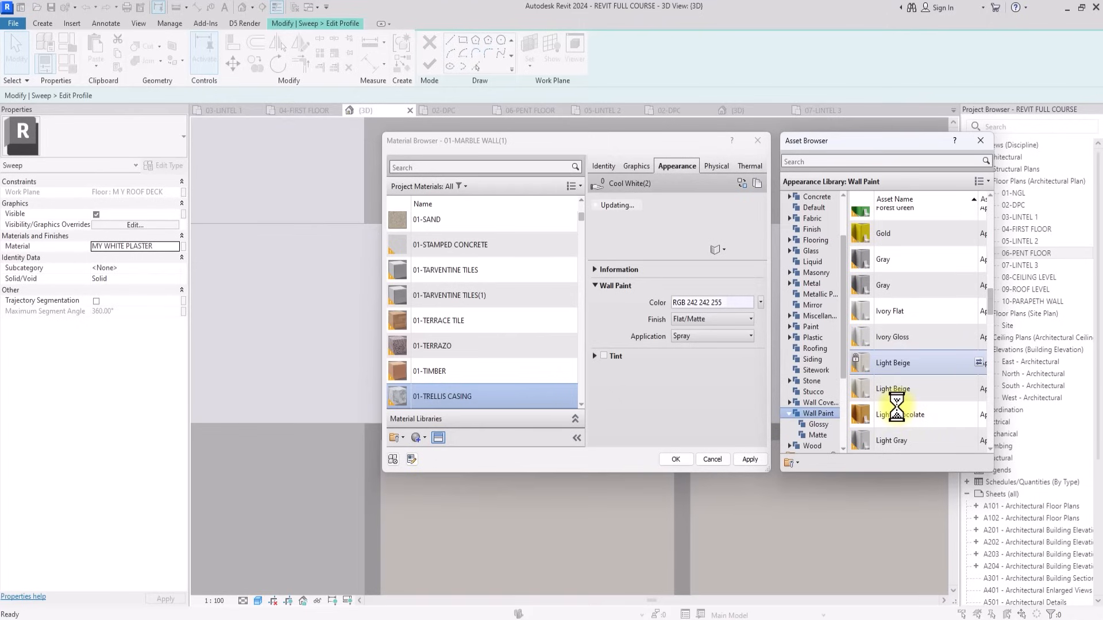
scroll(897, 408, down, 10)
double_click(869, 422)
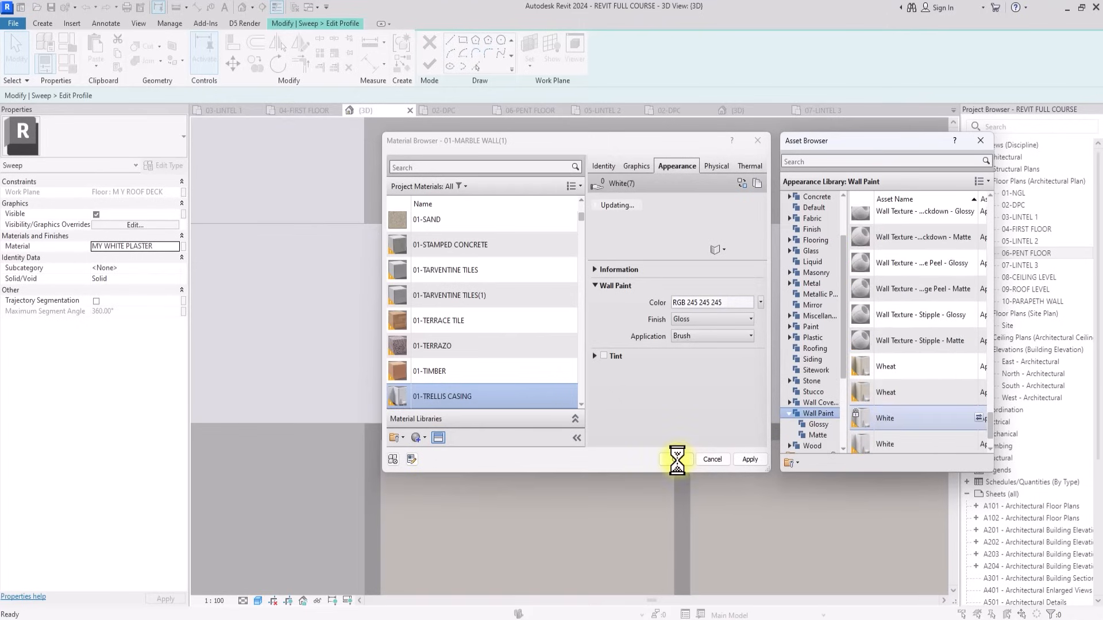
click(676, 460)
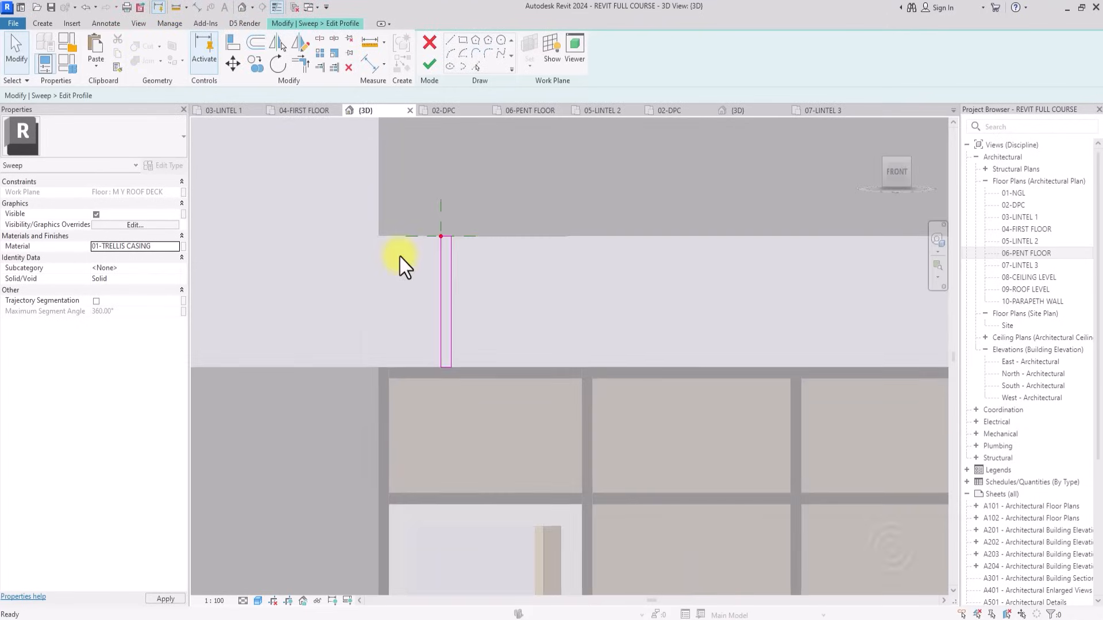
Finish the profile and the sweep to create the casing around the first roof opening.
click(427, 67)
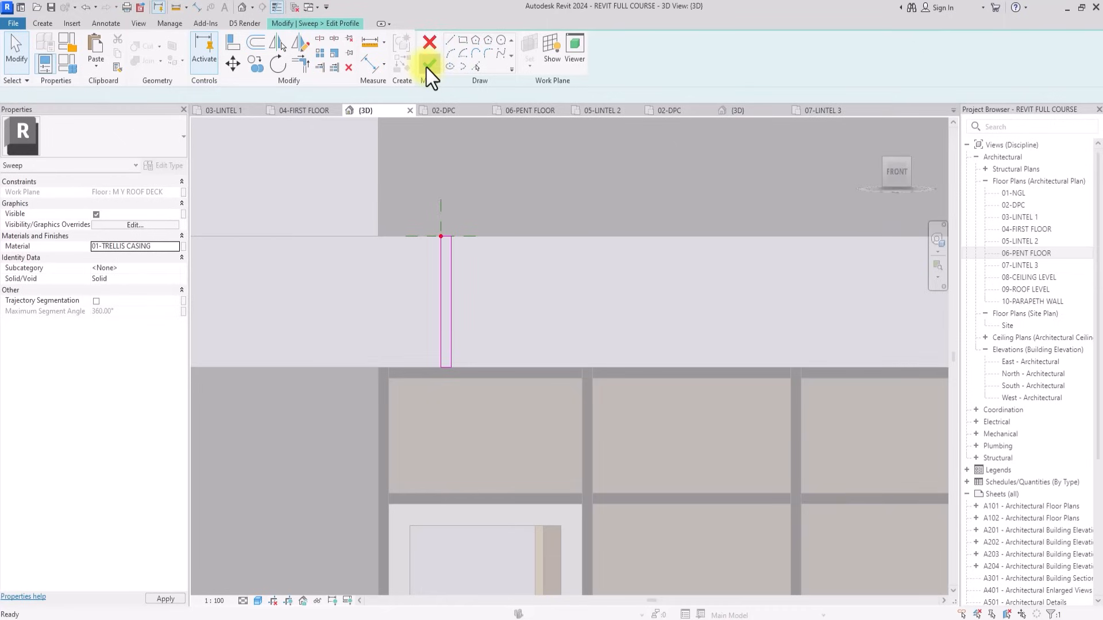
click(427, 64)
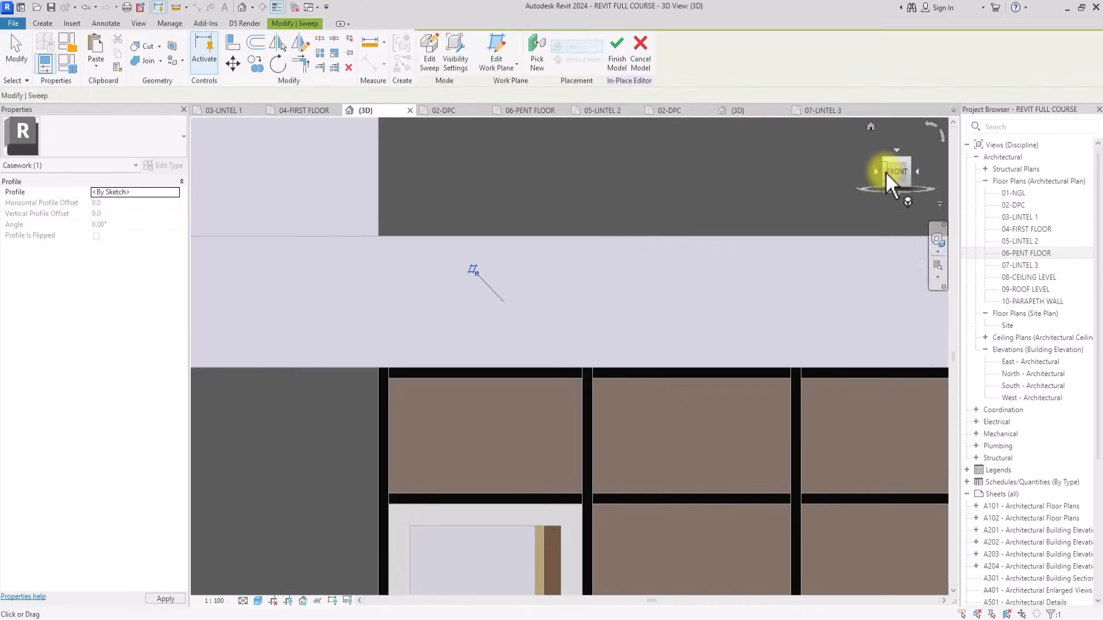
drag(884, 171, 836, 256)
click(661, 247)
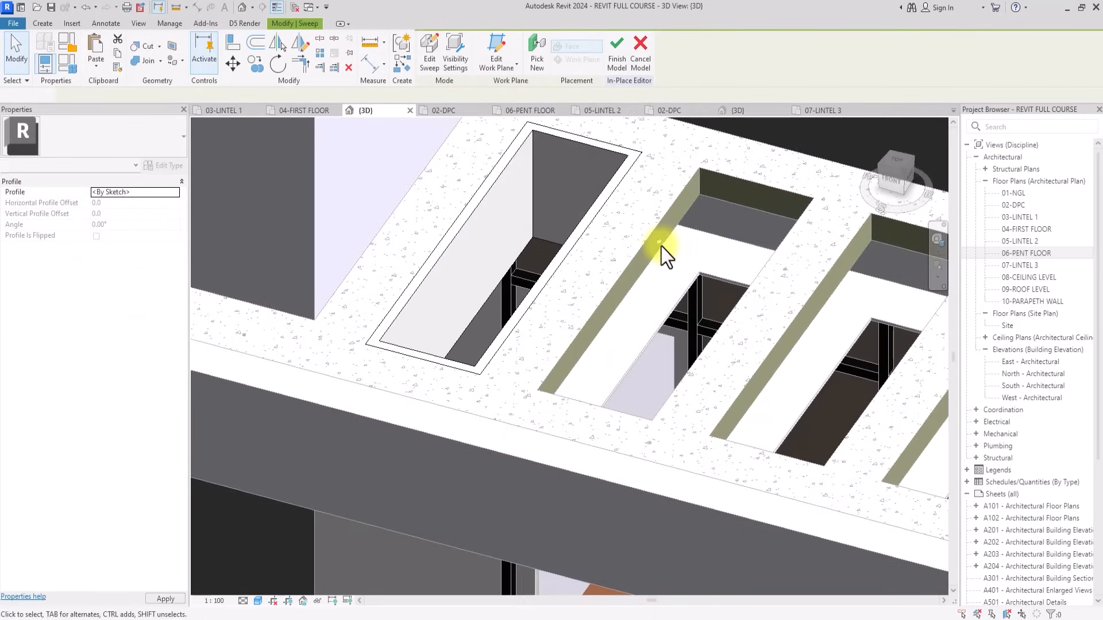
middle_drag(661, 247, 692, 300)
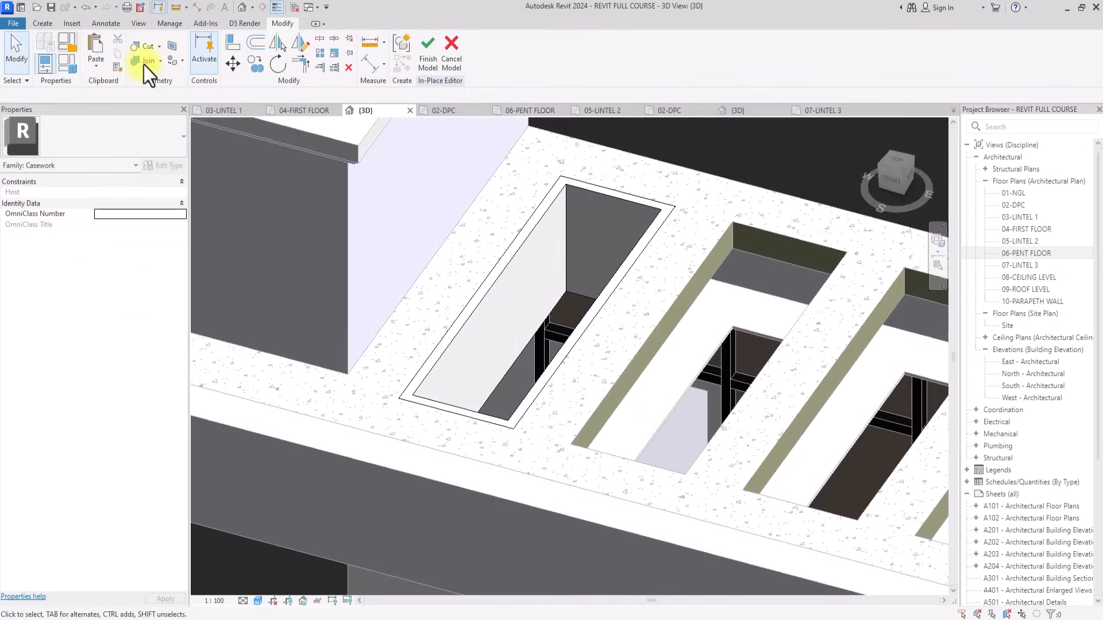
Start an extrusion in the casework model and set its work plane to the top face of the casing sweep.
click(42, 25)
click(98, 46)
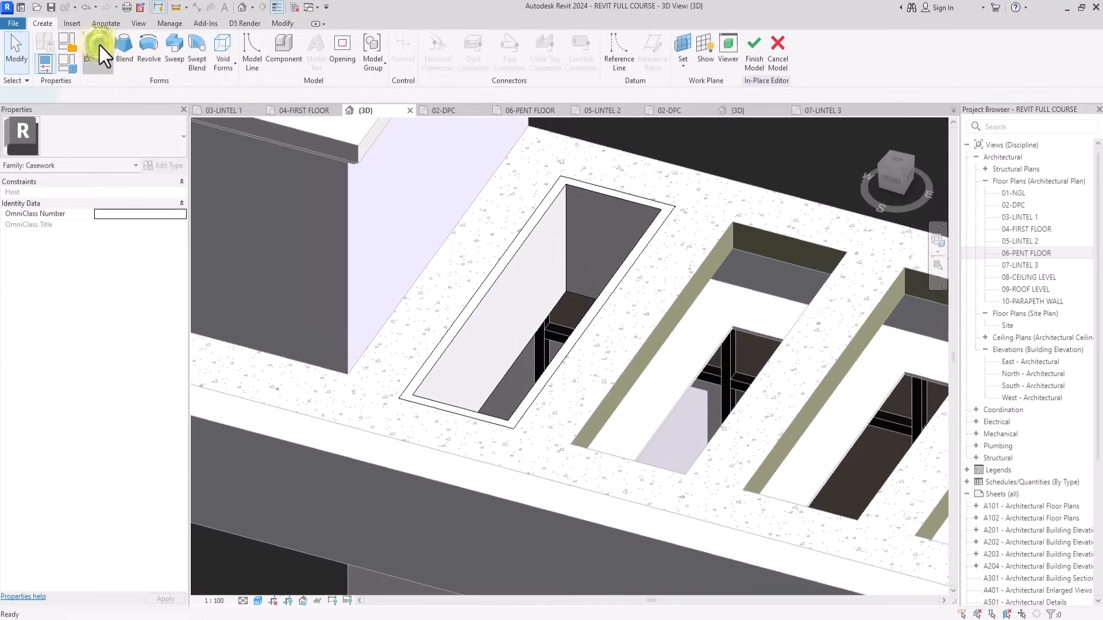
click(531, 61)
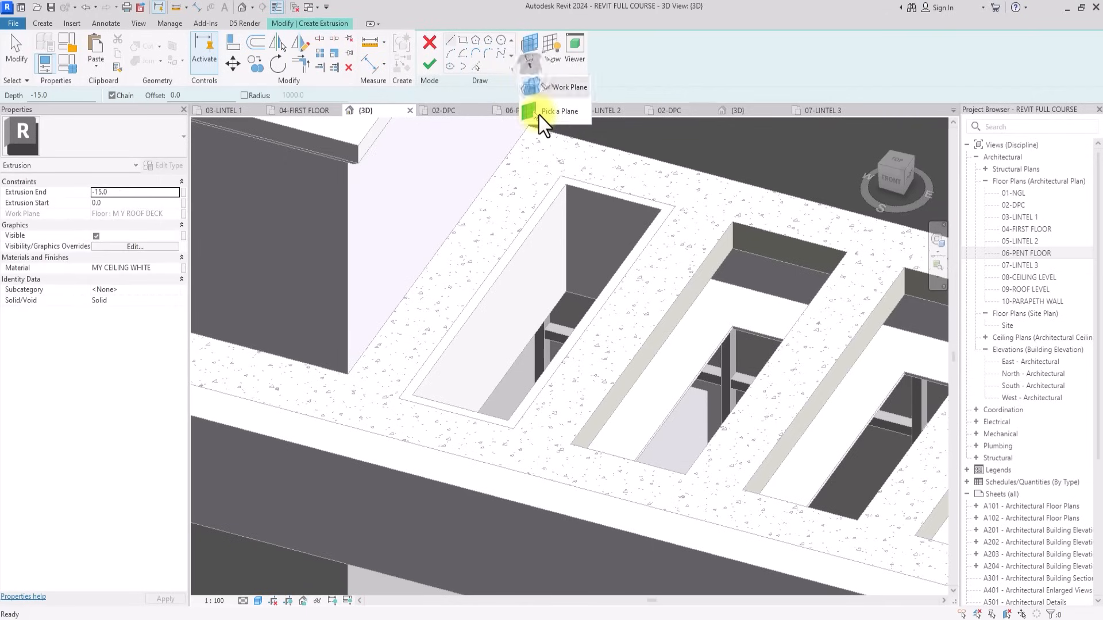
click(543, 115)
scroll(506, 267, up, 4)
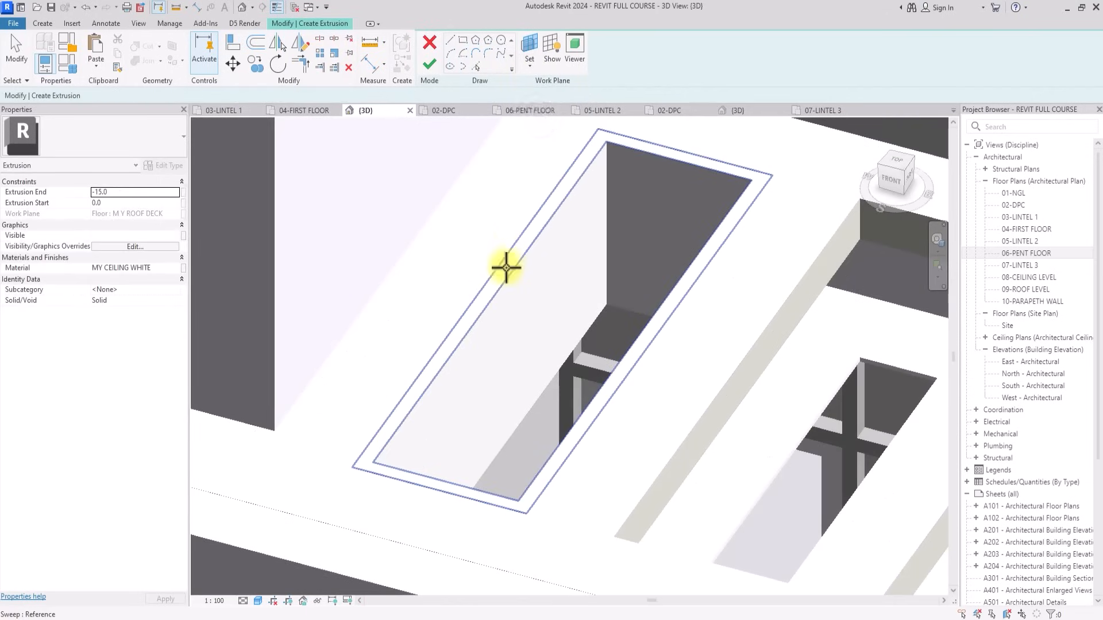
click(506, 267)
Outline the extrusion by picking the four inner edges of the casing around the first roof opening.
click(477, 68)
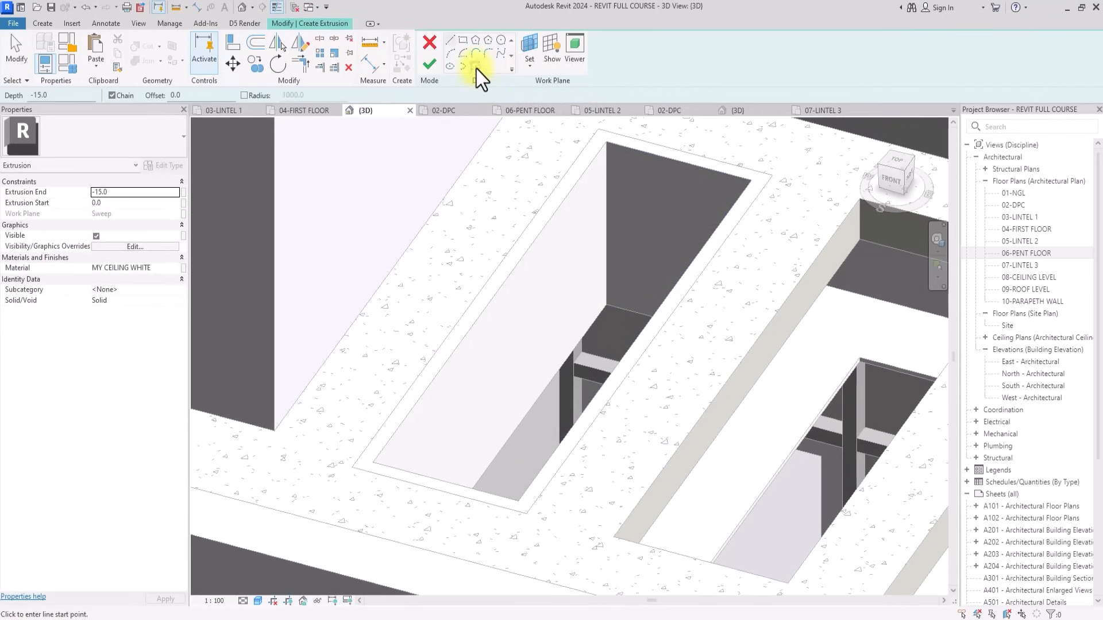
click(534, 230)
click(640, 157)
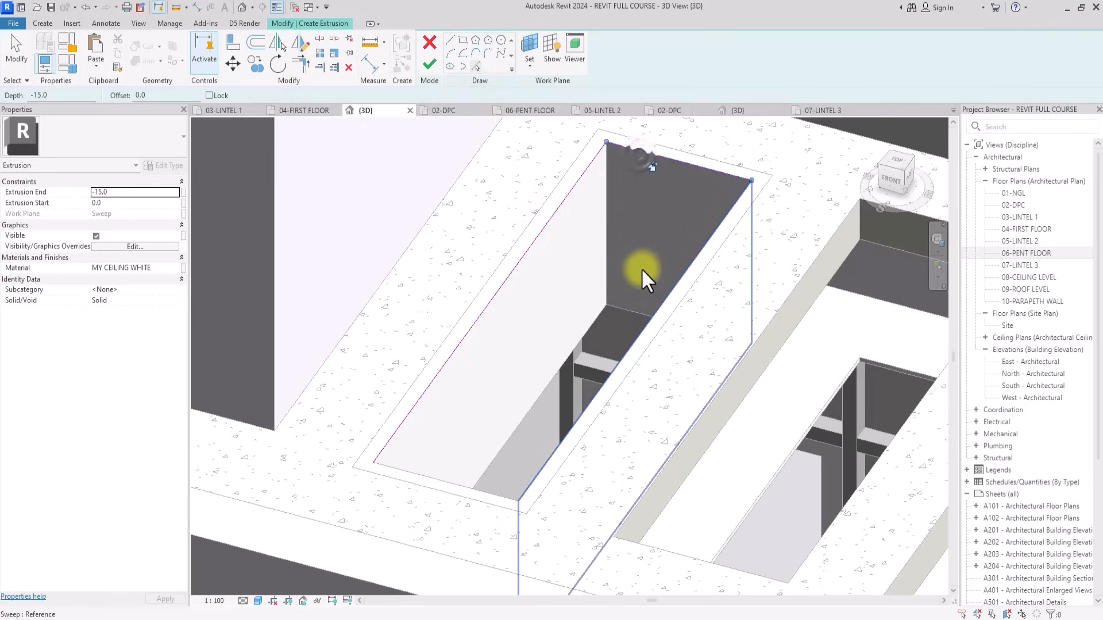
click(632, 343)
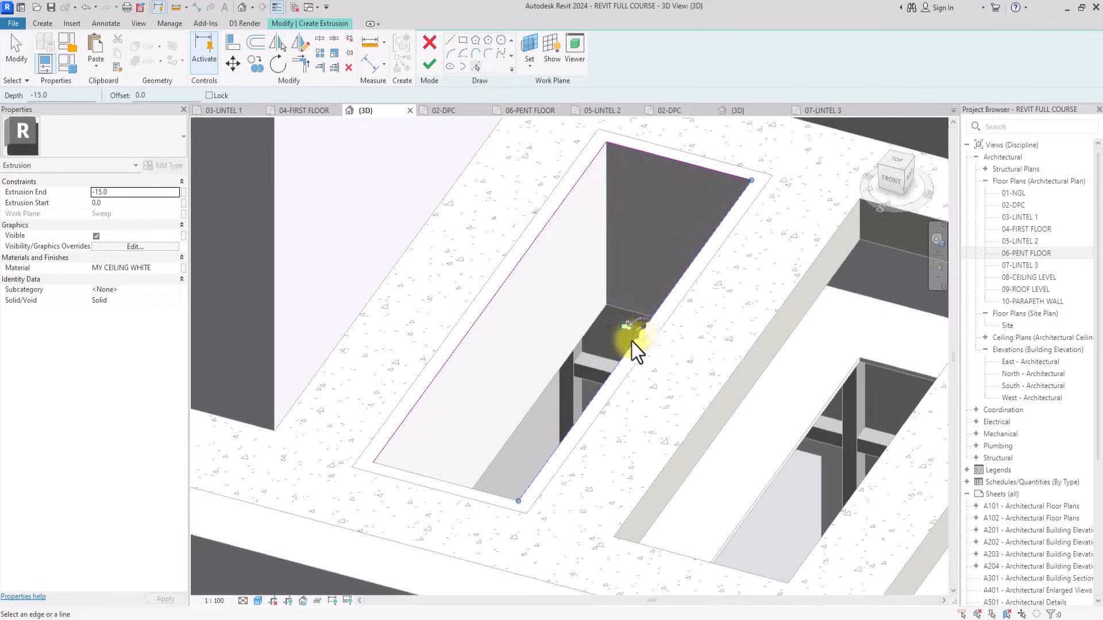
click(413, 472)
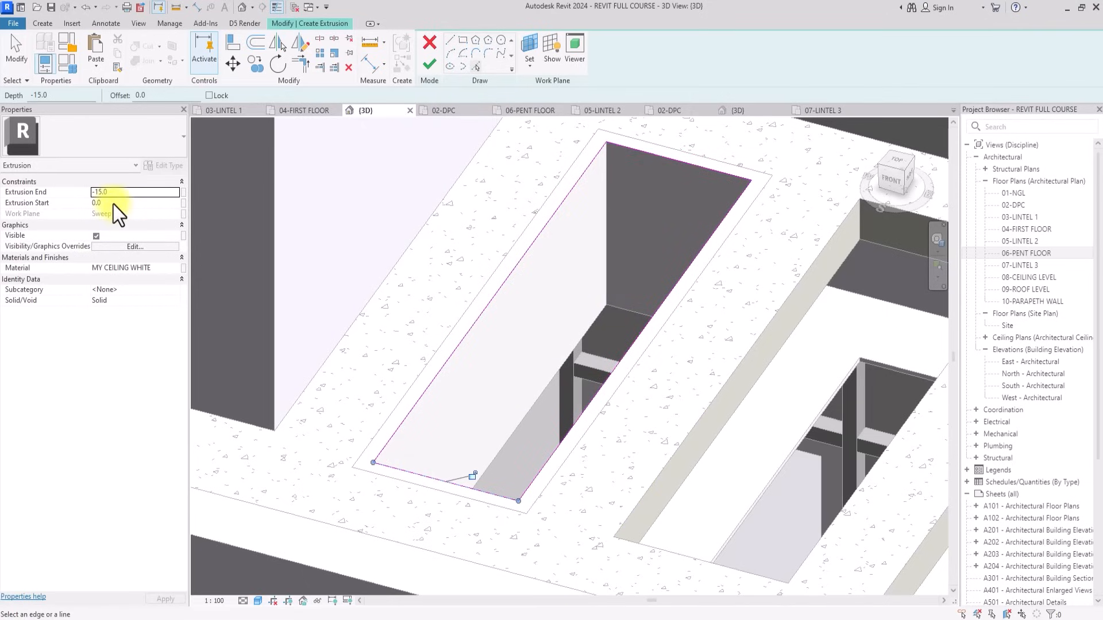
Assign the 01-FROSTED GLASS material to the extrusion, and finish both the extrusion and the in-place casework model.
click(176, 271)
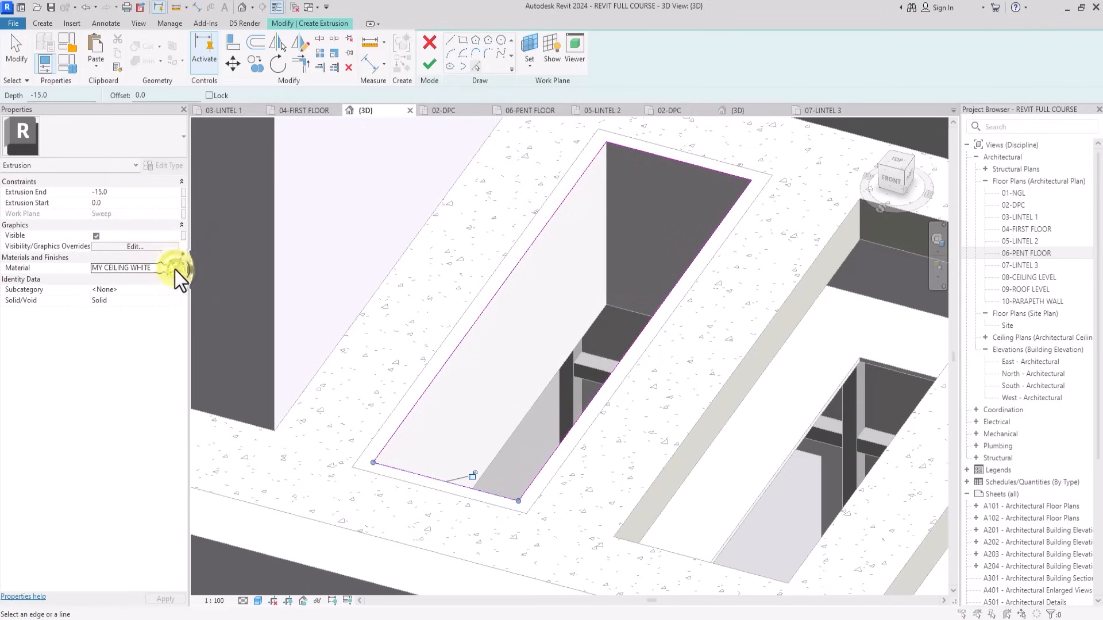
click(174, 270)
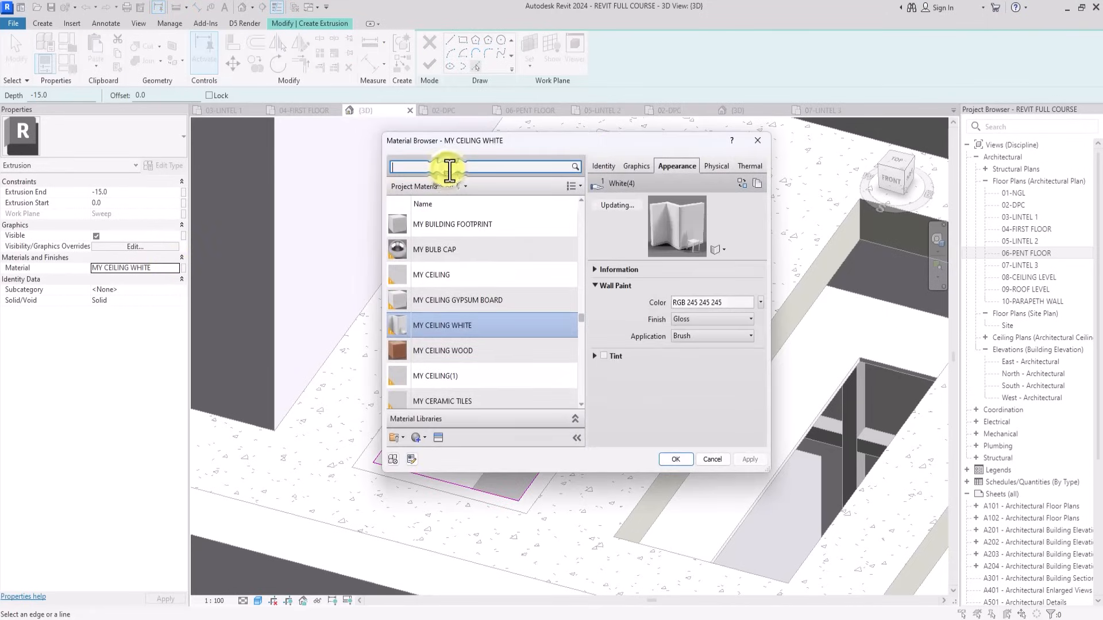
text(FROSTED GLAS)
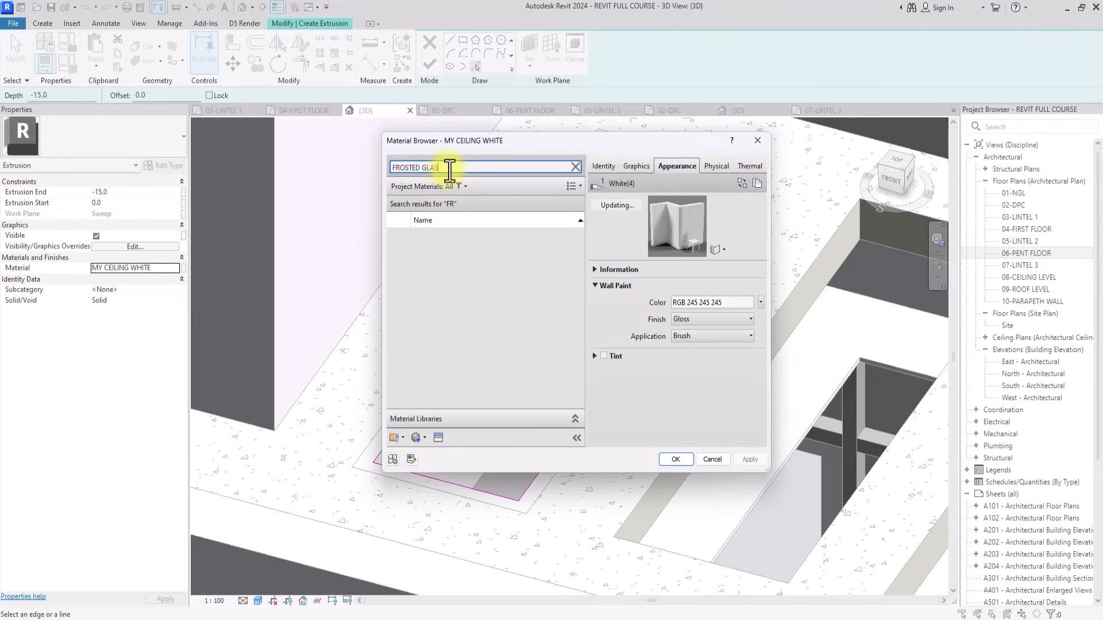
text(S)
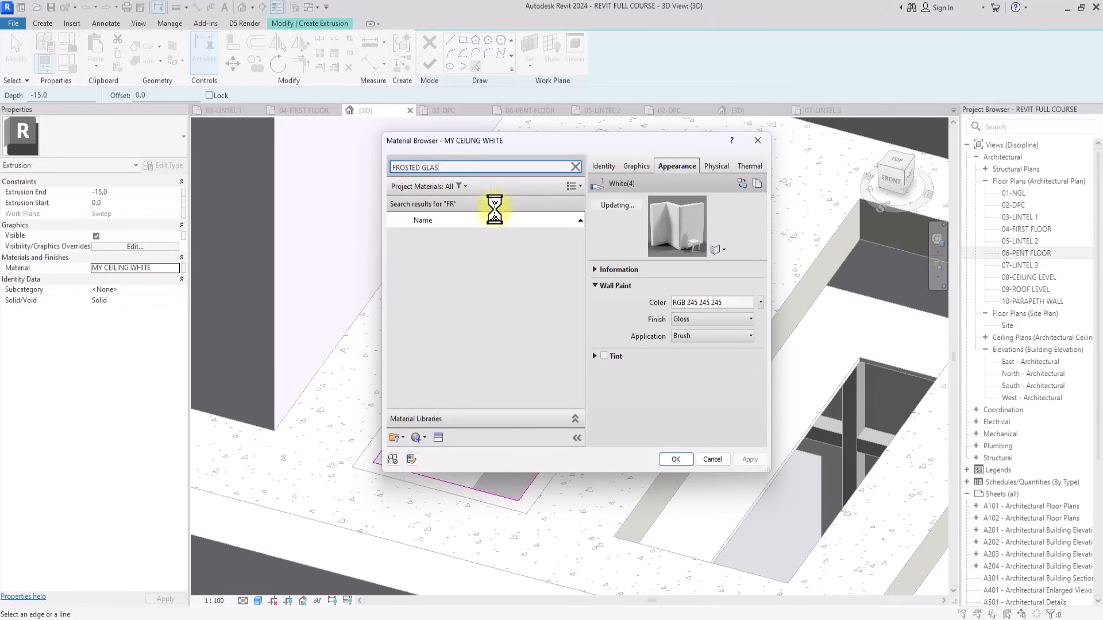
click(481, 251)
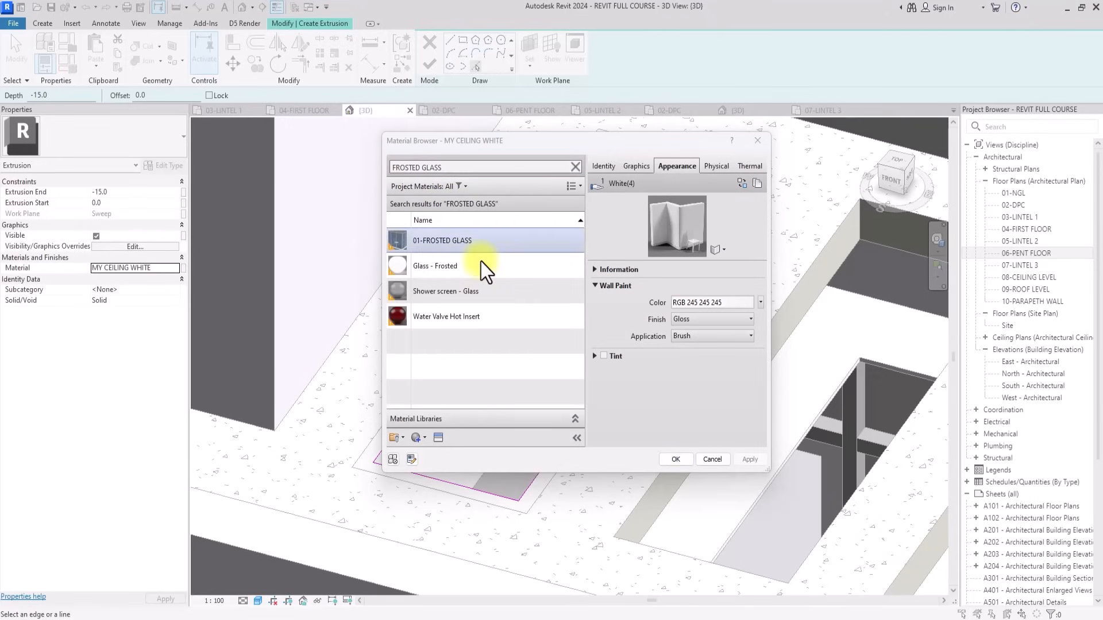
click(420, 248)
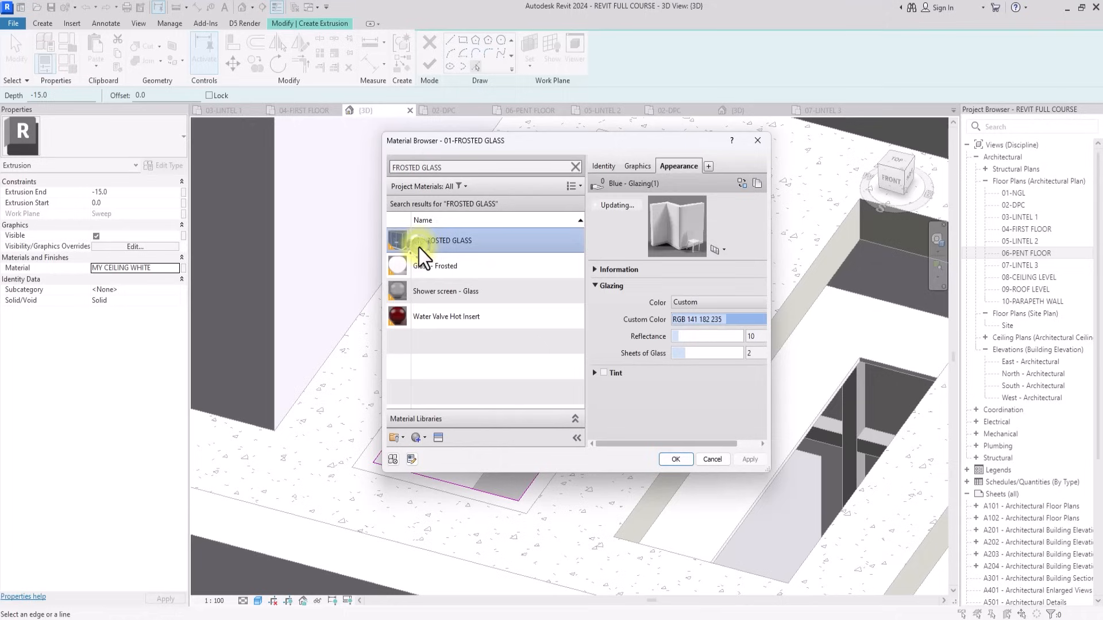
click(674, 459)
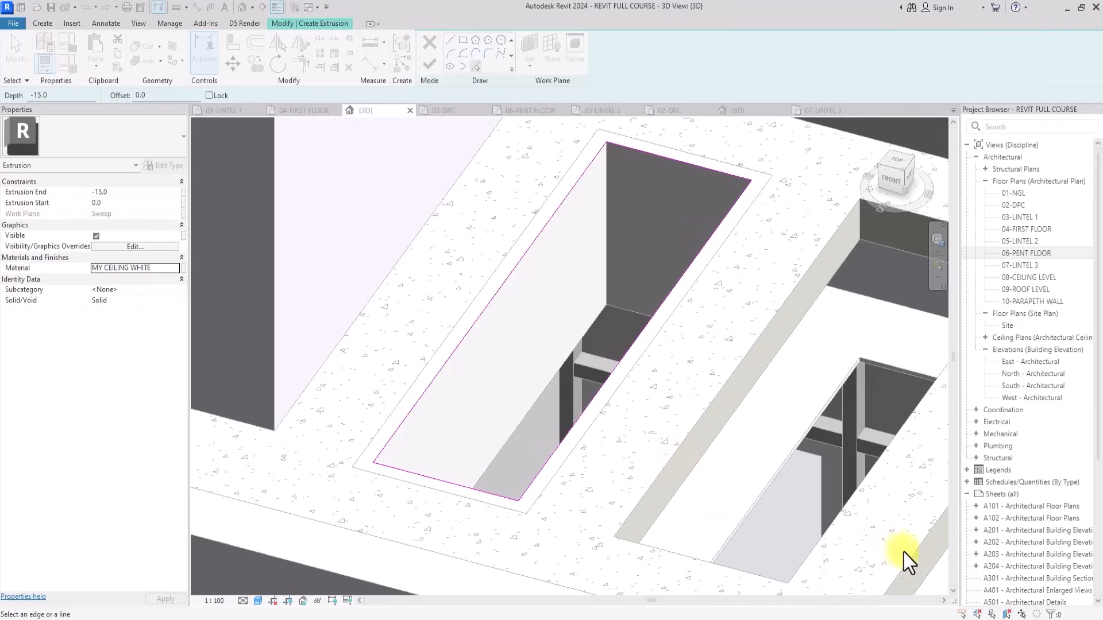
click(430, 65)
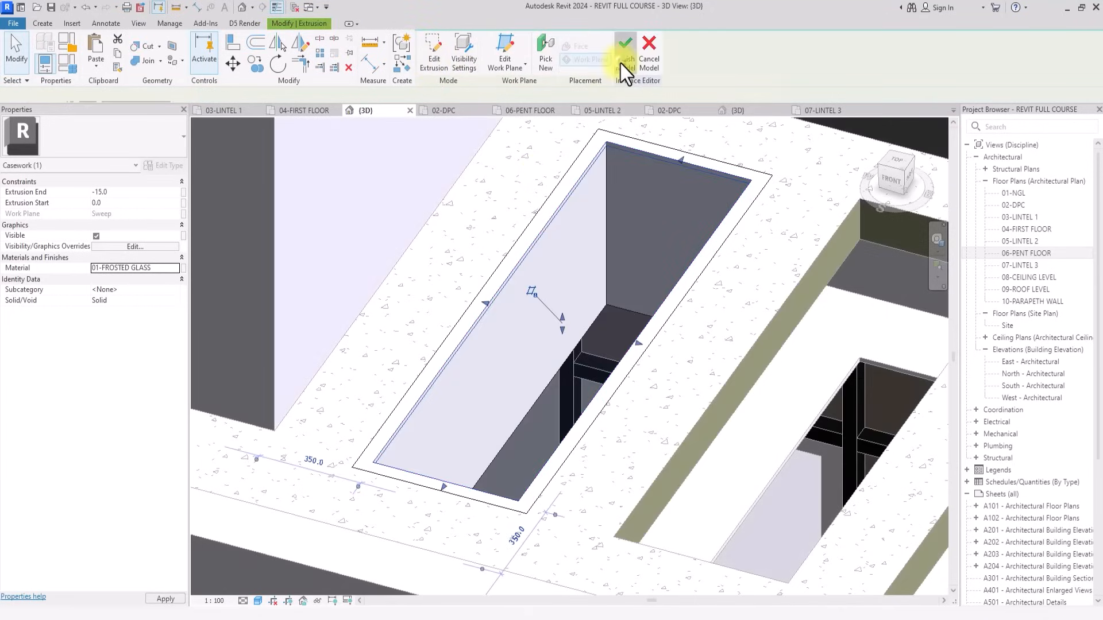
click(625, 64)
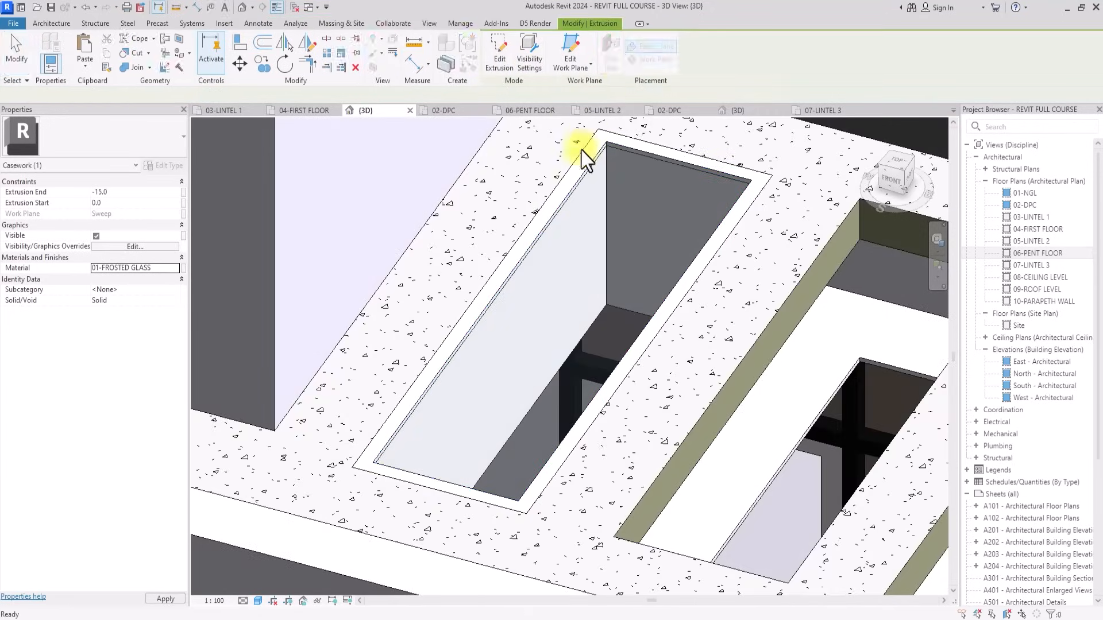
Copy the glazed trellis casing from its outer corner onto each of the six remaining slot openings in the roof deck.
shift+middle_drag(550, 218, 550, 218)
click(550, 218)
scroll(672, 195, down, 3)
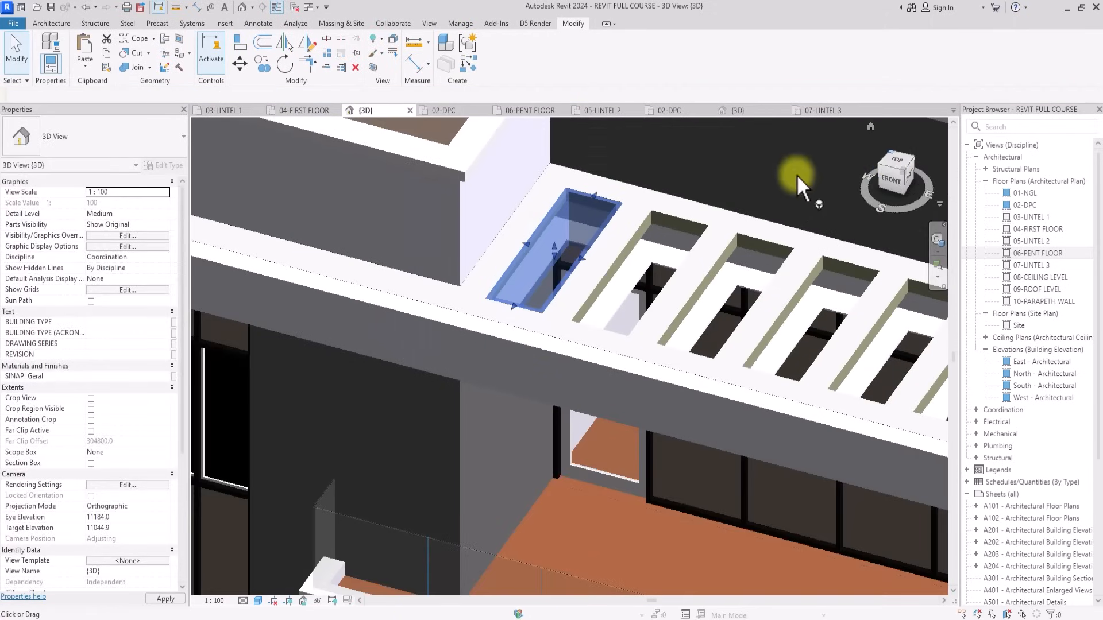
click(897, 156)
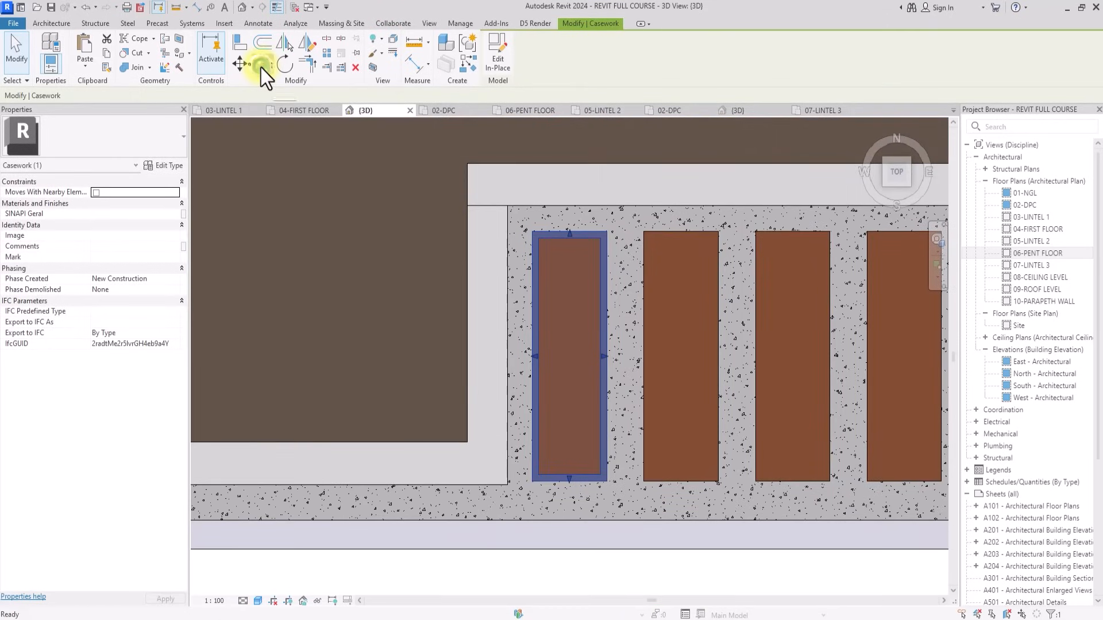
click(262, 64)
click(607, 481)
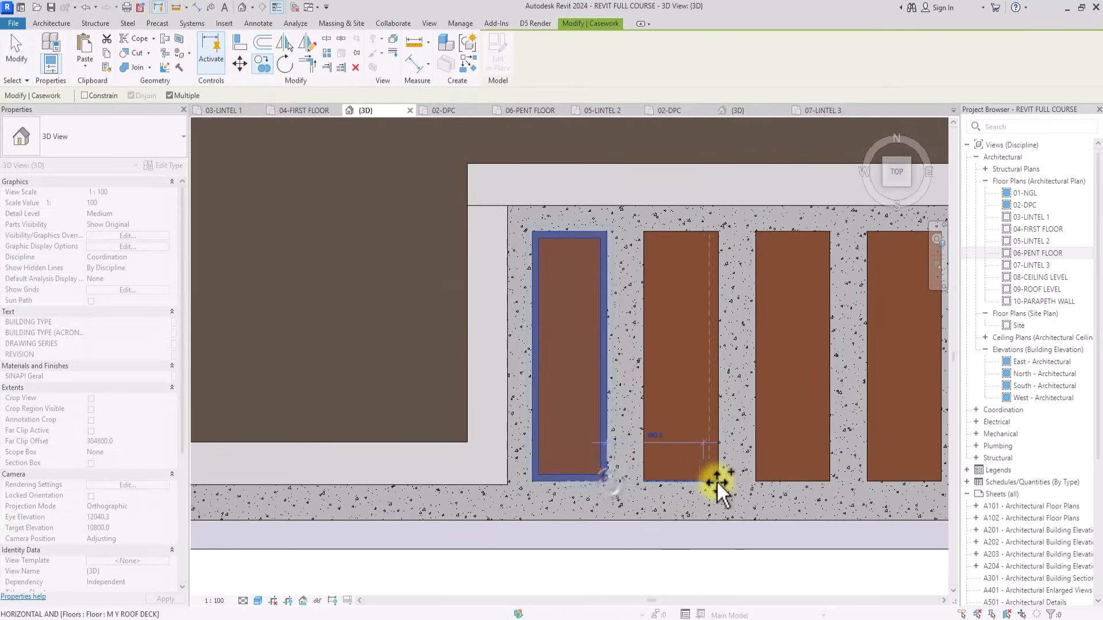
middle_drag(722, 481, 553, 463)
click(555, 463)
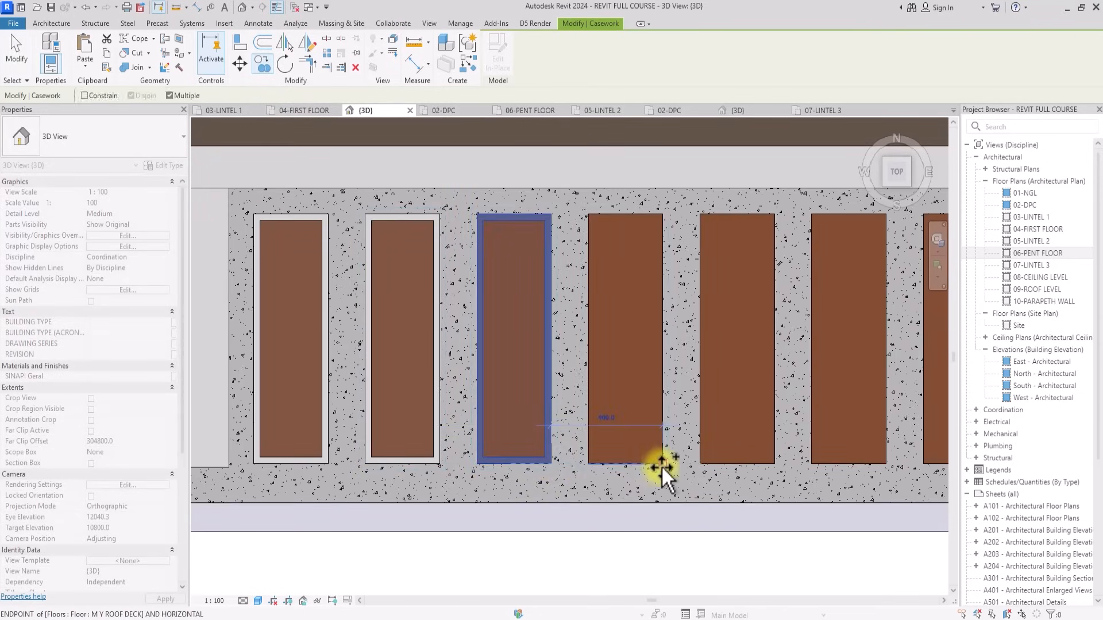
click(663, 465)
middle_drag(770, 467, 569, 466)
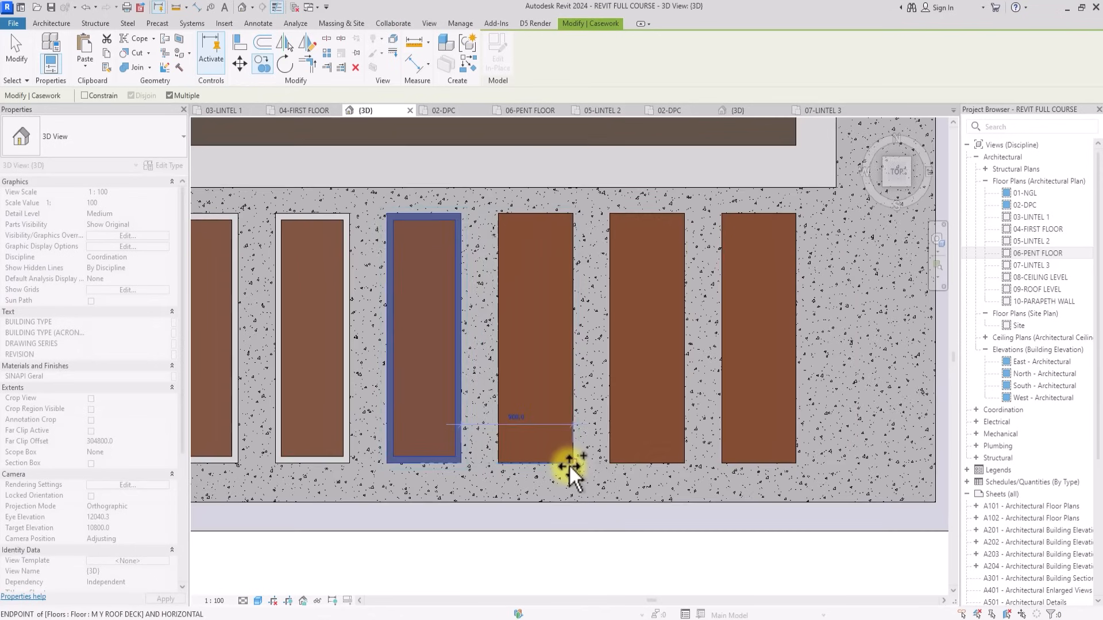
click(569, 464)
click(693, 465)
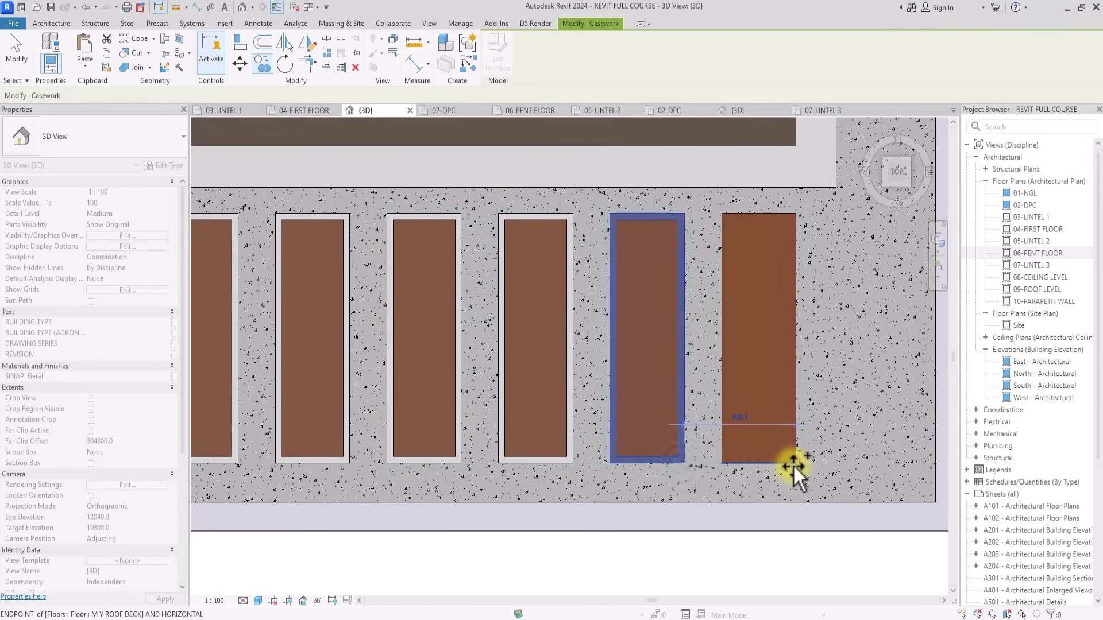
click(795, 464)
scroll(794, 467, down, 5)
key(Escape)
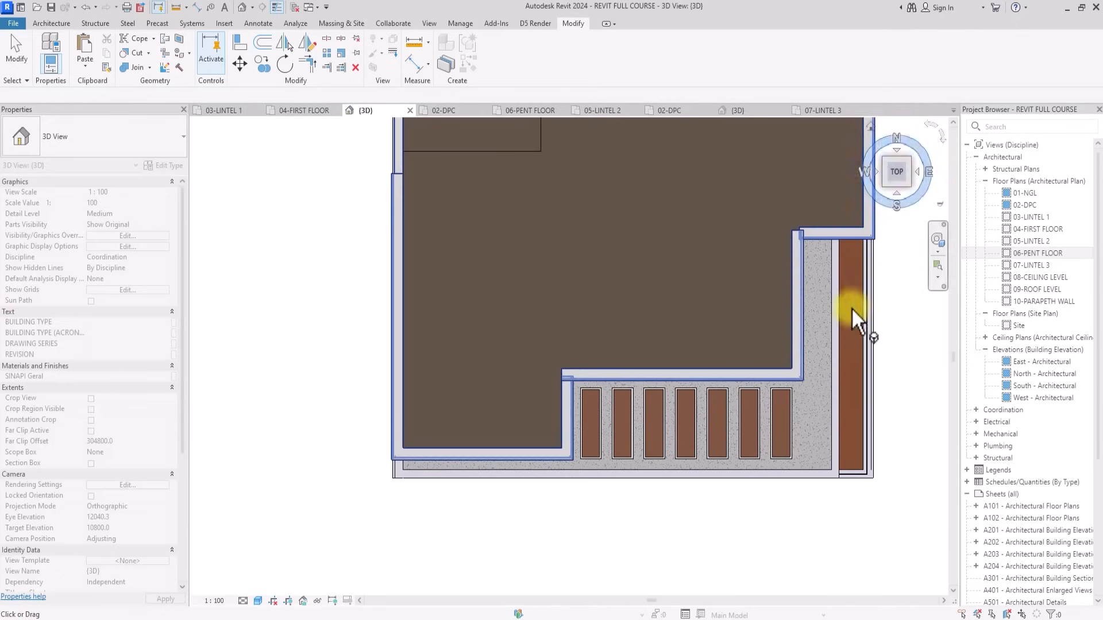
Open the in-place ceiling model under the balconies and roof overhangs for editing, from a view of the building's underside.
click(890, 173)
shift+middle_drag(806, 478, 810, 440)
scroll(809, 440, down, 4)
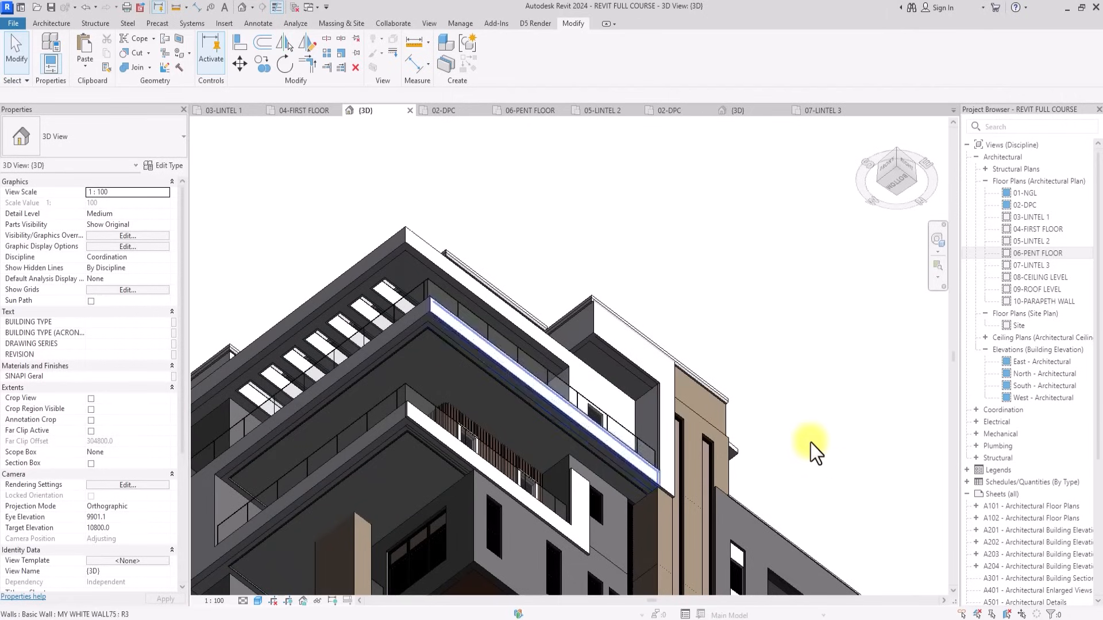
scroll(810, 440, up, 8)
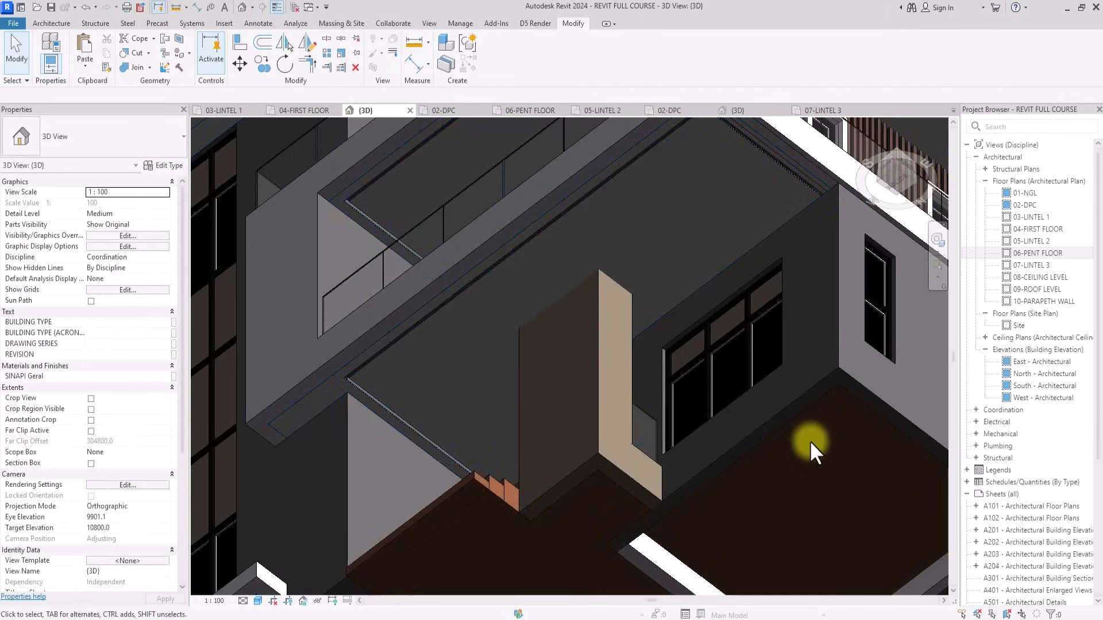
middle_drag(810, 440, 830, 461)
scroll(810, 440, down, 5)
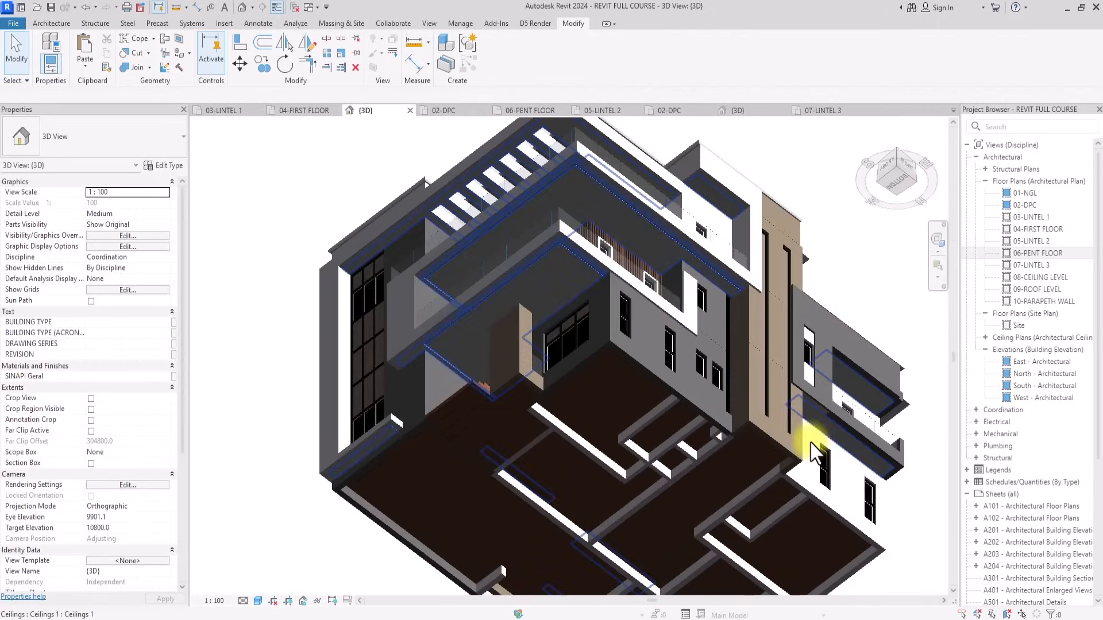
middle_drag(716, 344, 659, 400)
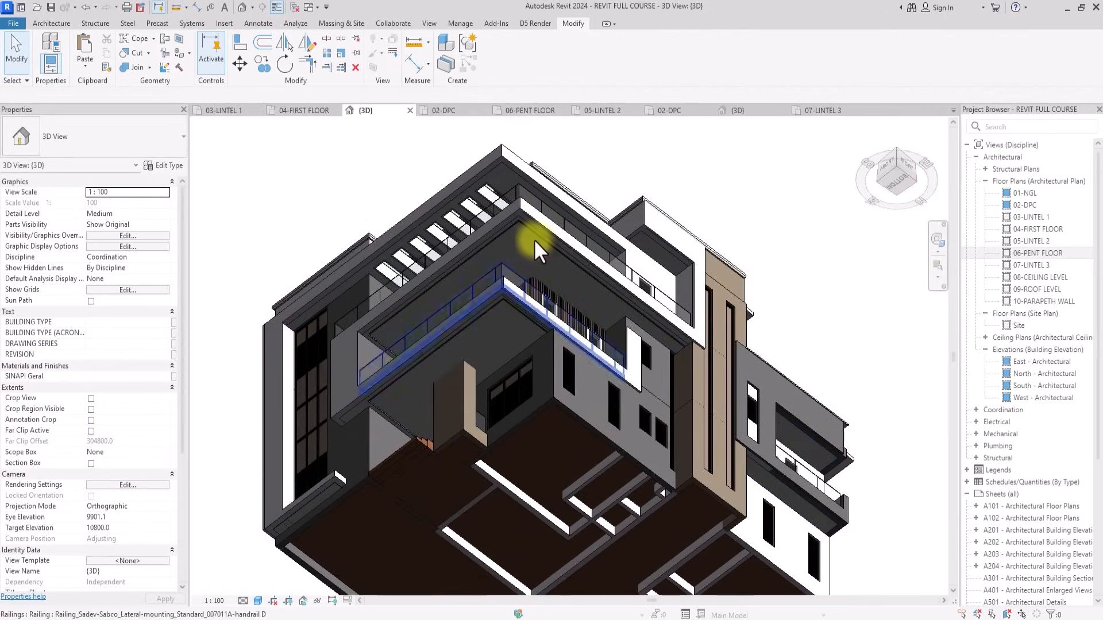
click(533, 238)
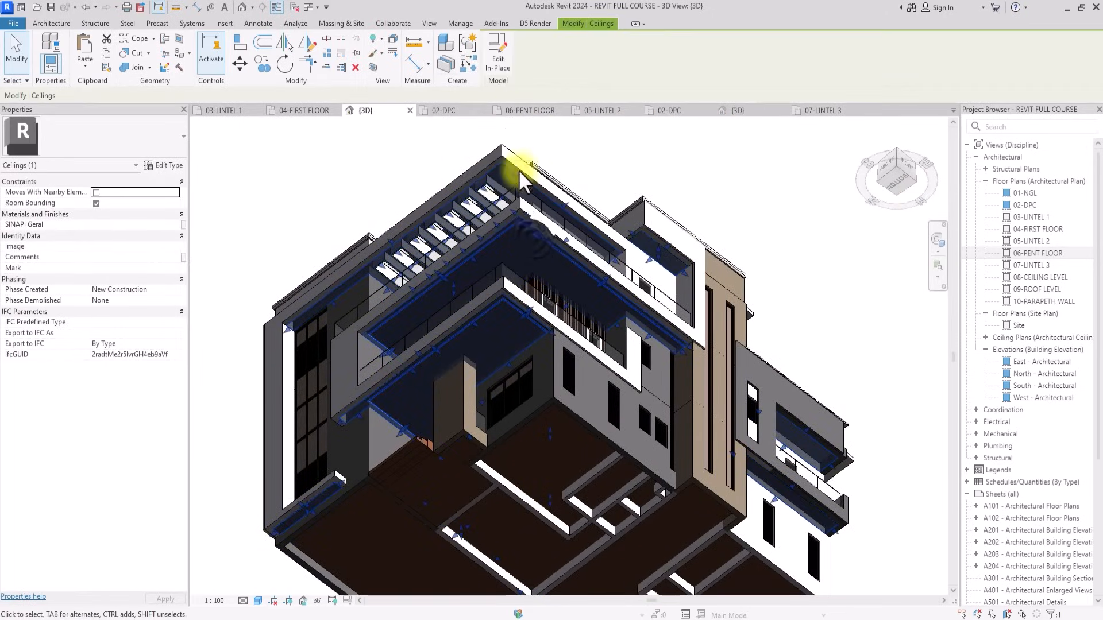
click(498, 68)
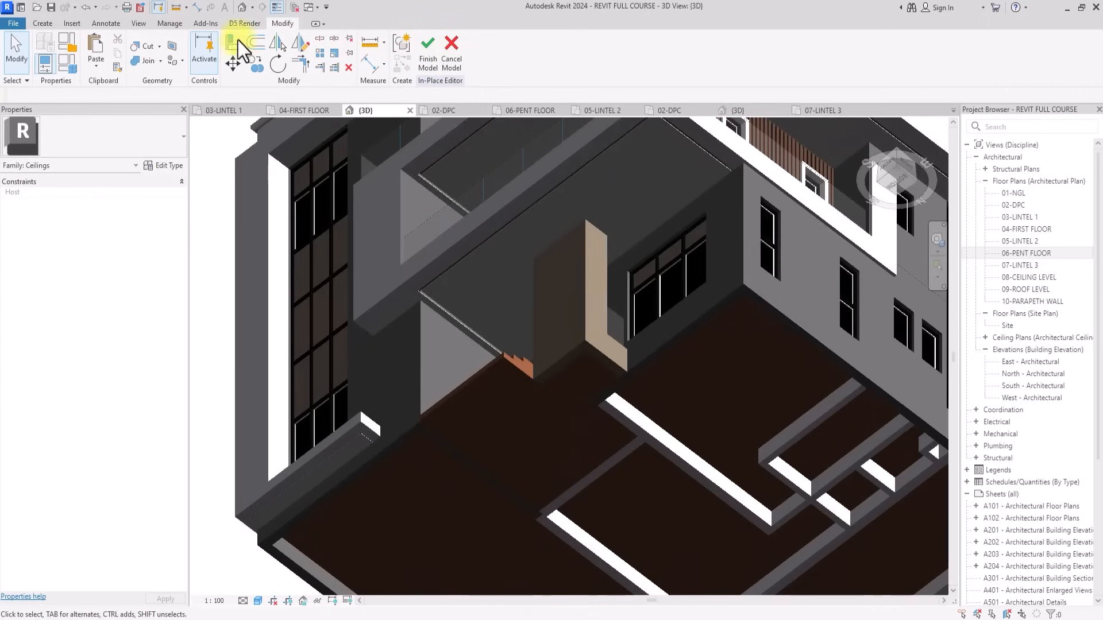
Start an extrusion in the ceiling model and pick the underside of the existing lower ceiling as its work plane.
click(46, 24)
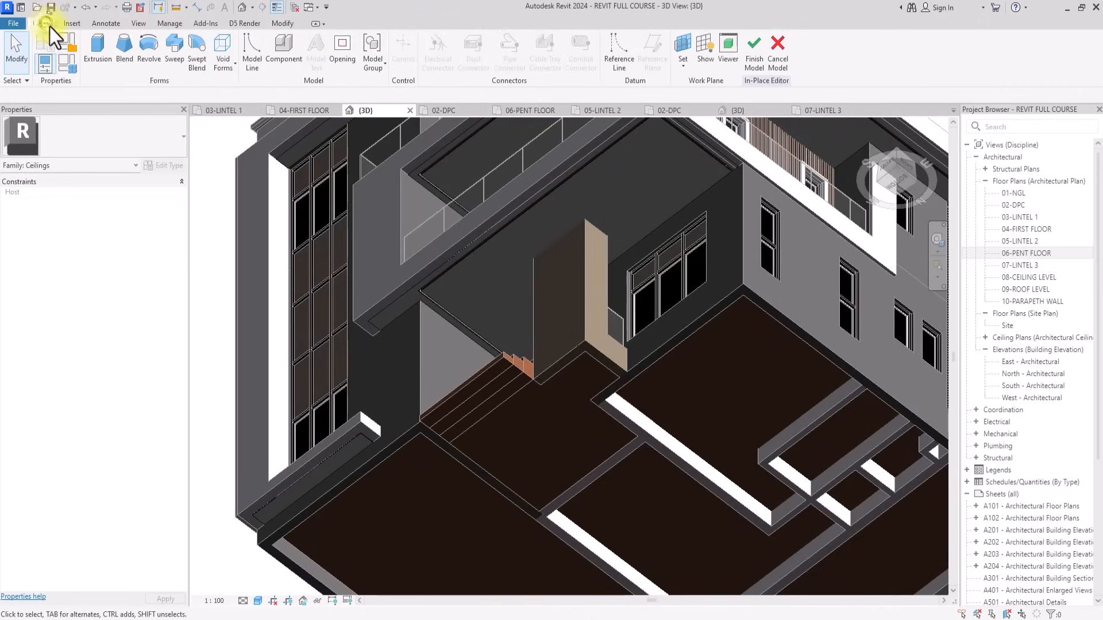
click(98, 60)
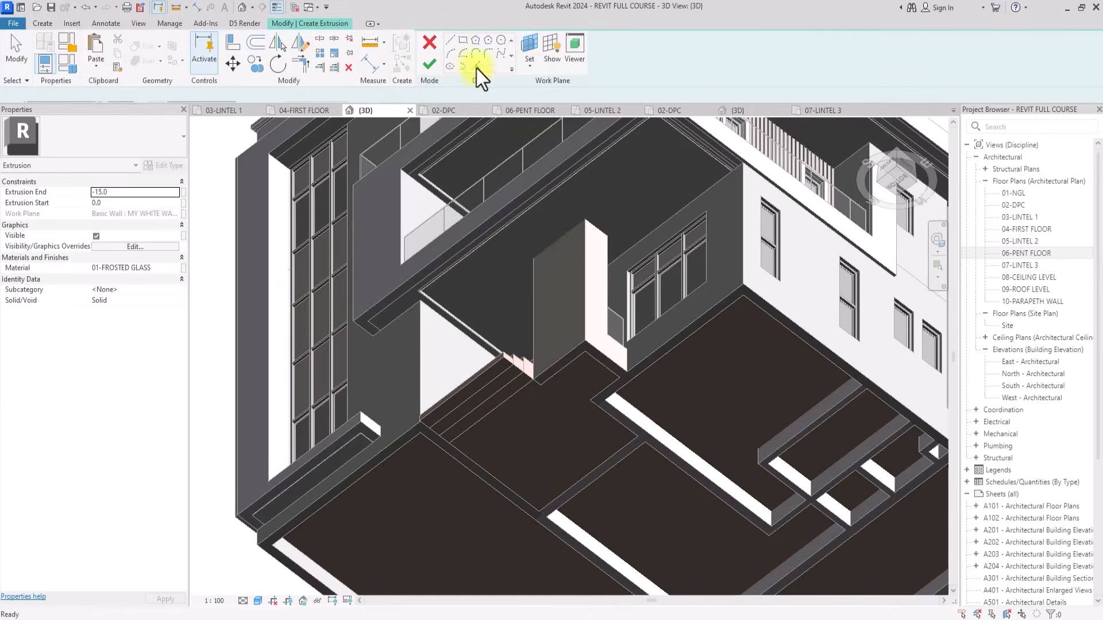
click(529, 53)
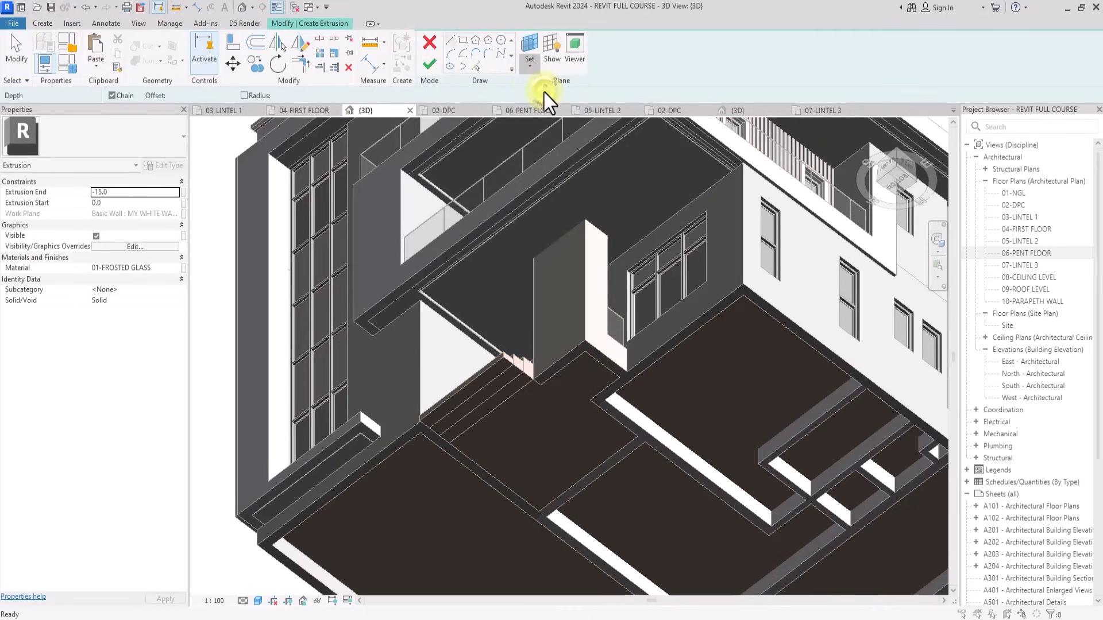
click(466, 332)
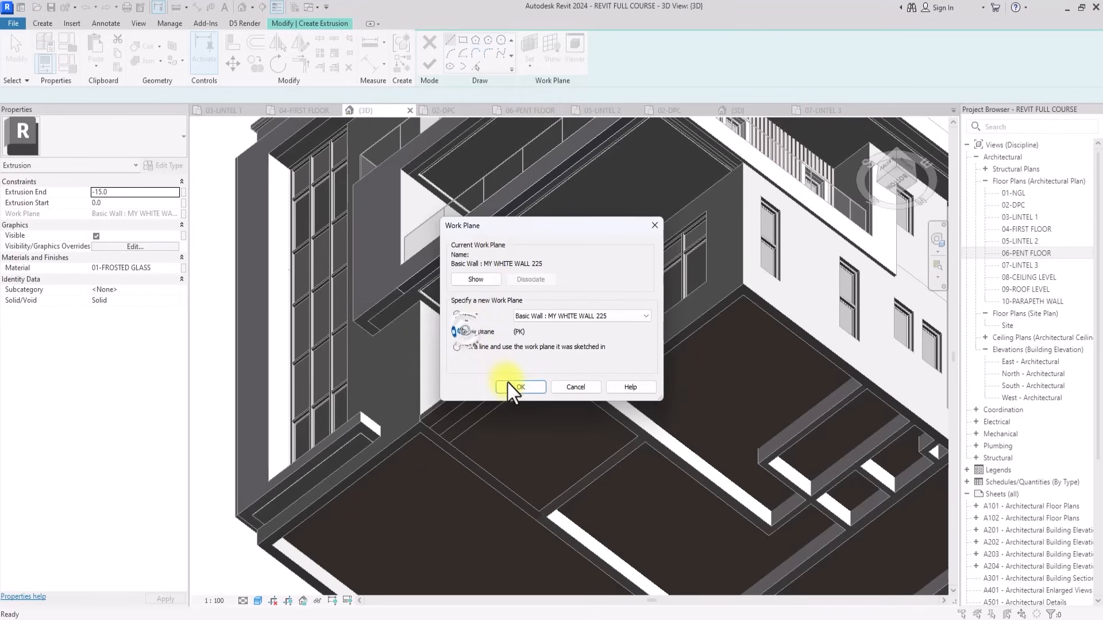
click(510, 386)
scroll(431, 295, up, 4)
click(431, 295)
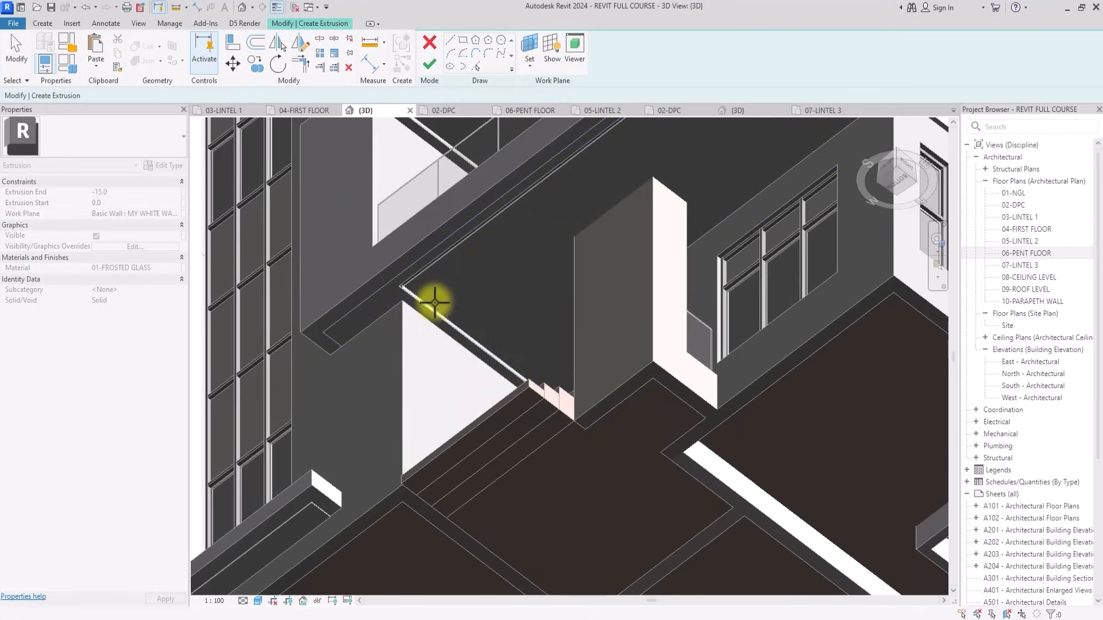
scroll(433, 302, down, 3)
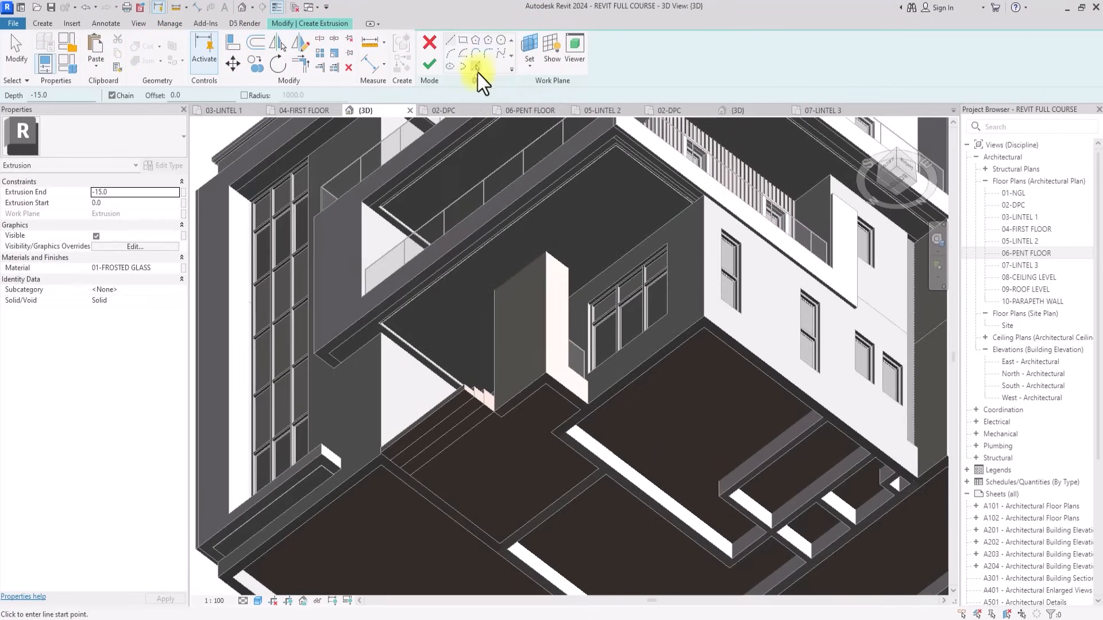
Trace the edges of the narrow recess around the lower ceiling's perimeter as the extrusion profile by picking them with Pick Lines.
click(478, 70)
scroll(417, 356, up, 3)
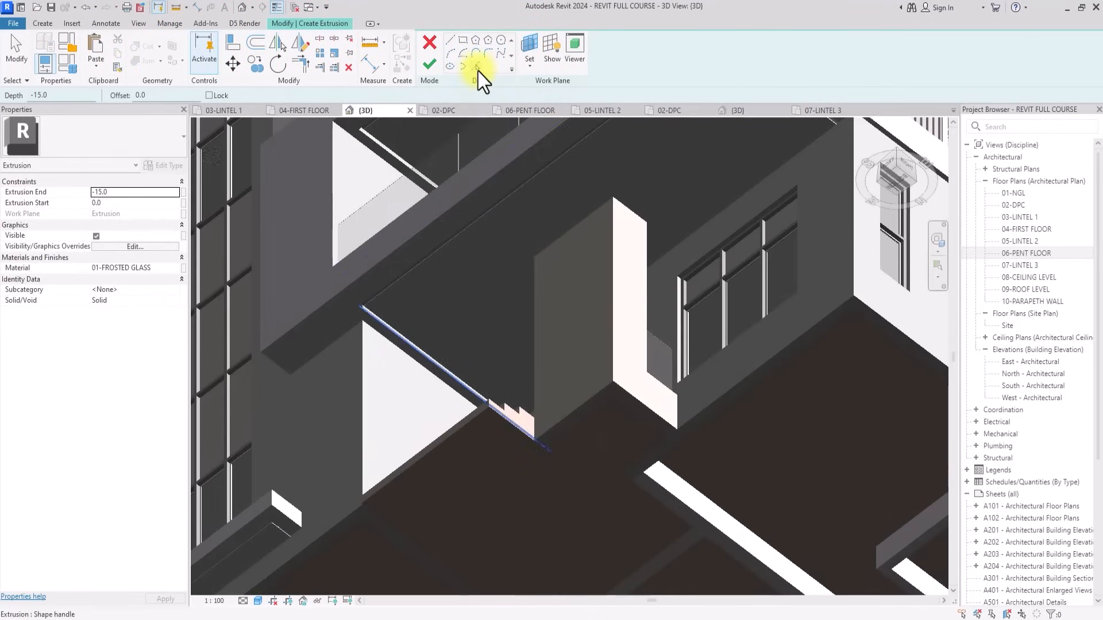
scroll(364, 316, up, 3)
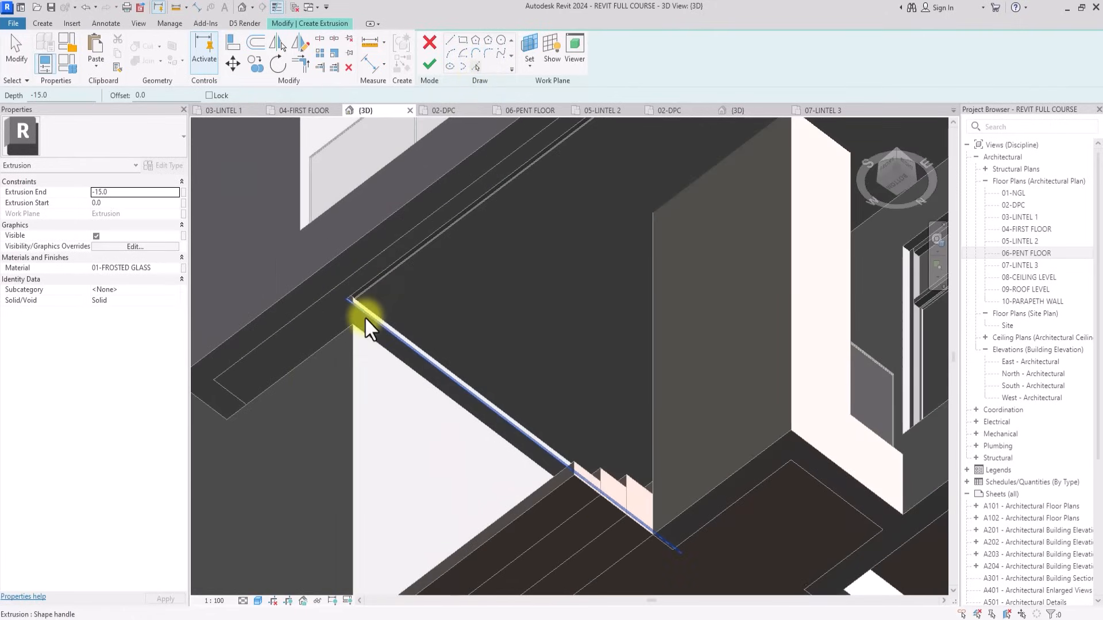
click(382, 279)
scroll(382, 280, down, 3)
scroll(396, 281, up, 3)
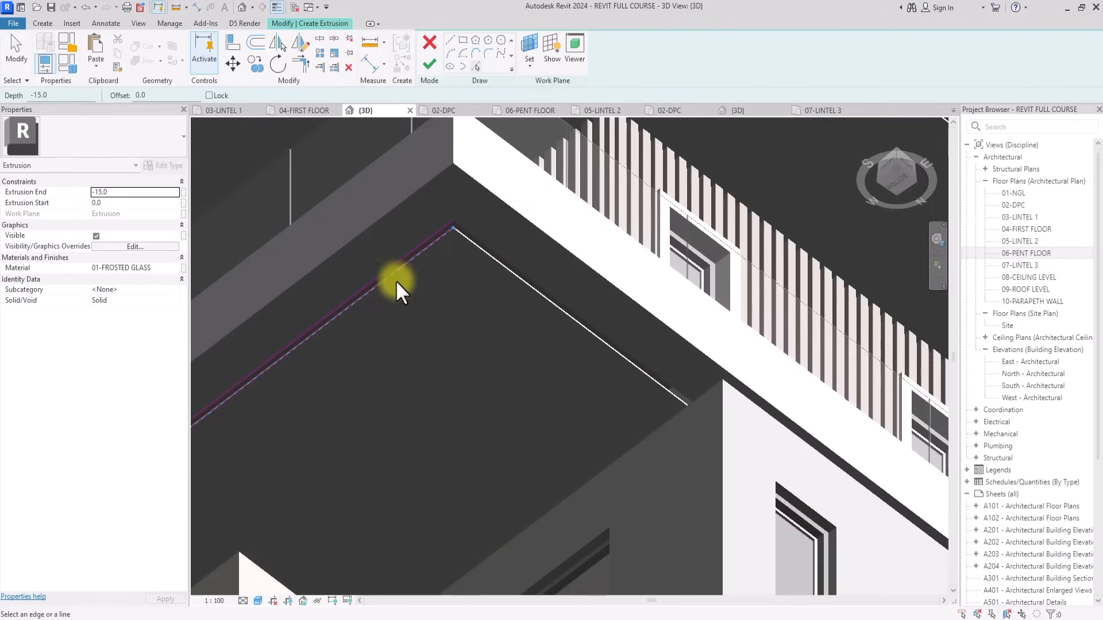
click(518, 280)
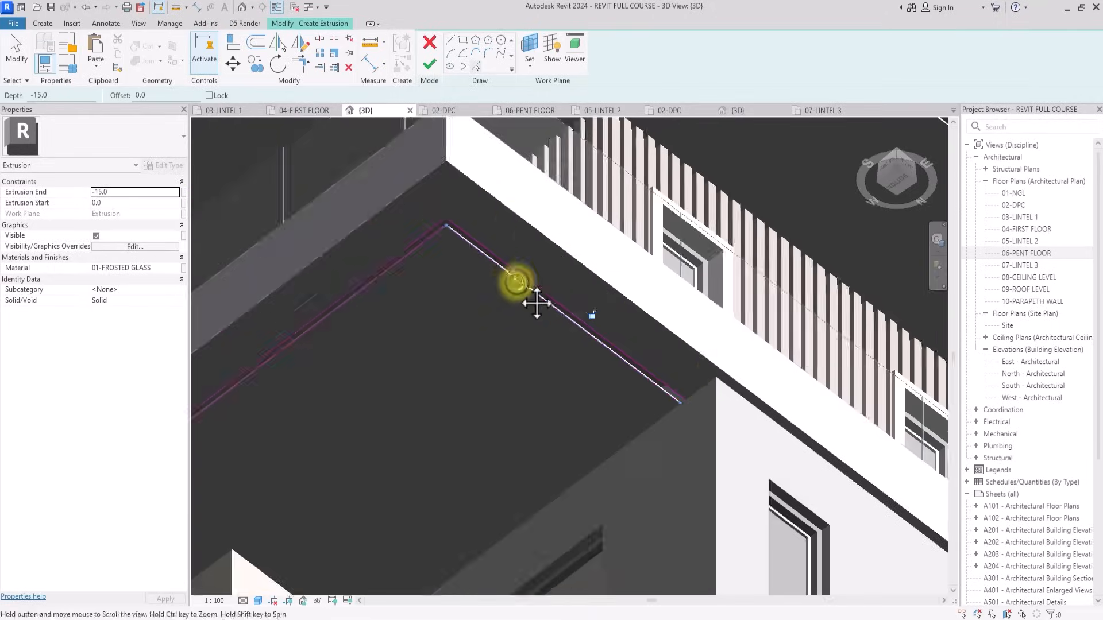
Close both open ends of the lower ceiling's strip profile with short straight lines, and leave the Line tool.
scroll(513, 267, up, 4)
click(451, 40)
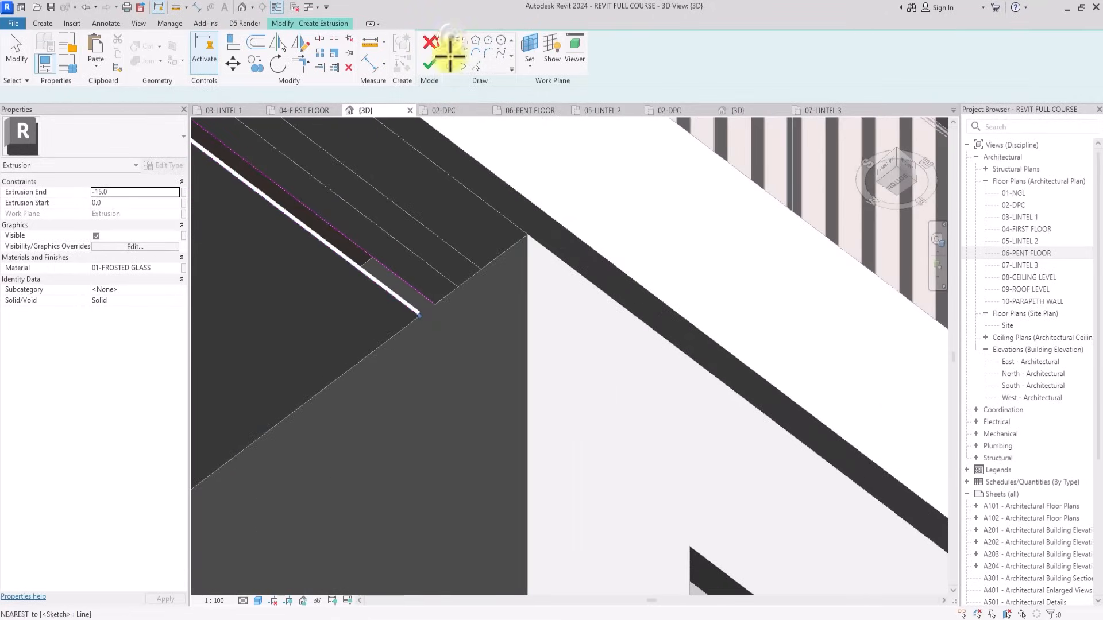
scroll(423, 273, up, 3)
click(415, 343)
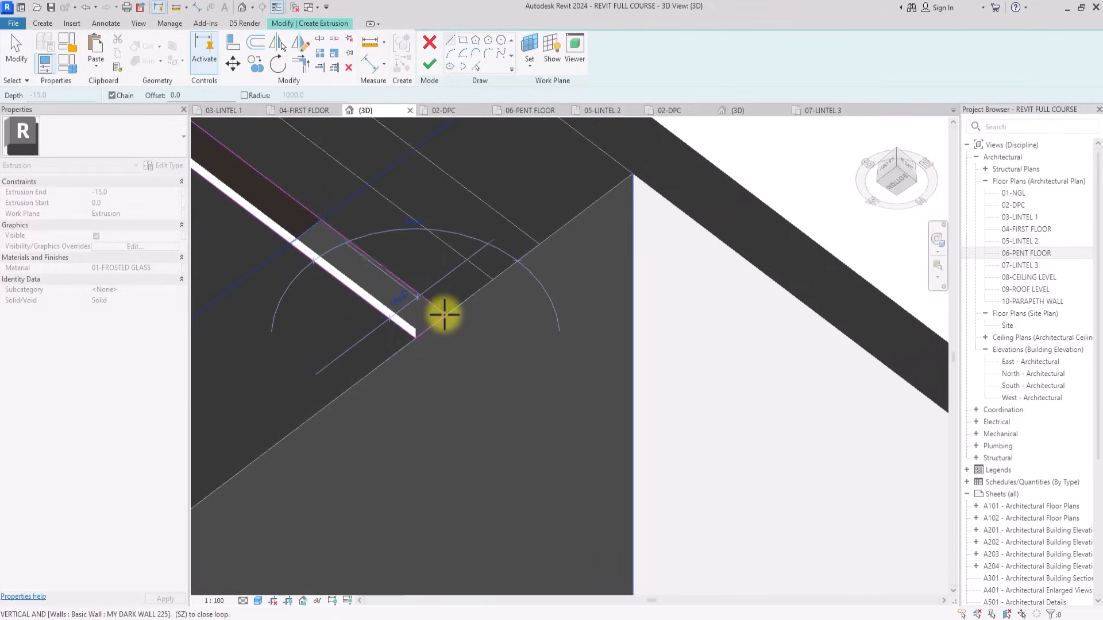
click(445, 315)
scroll(444, 314, down, 3)
scroll(445, 315, up, 5)
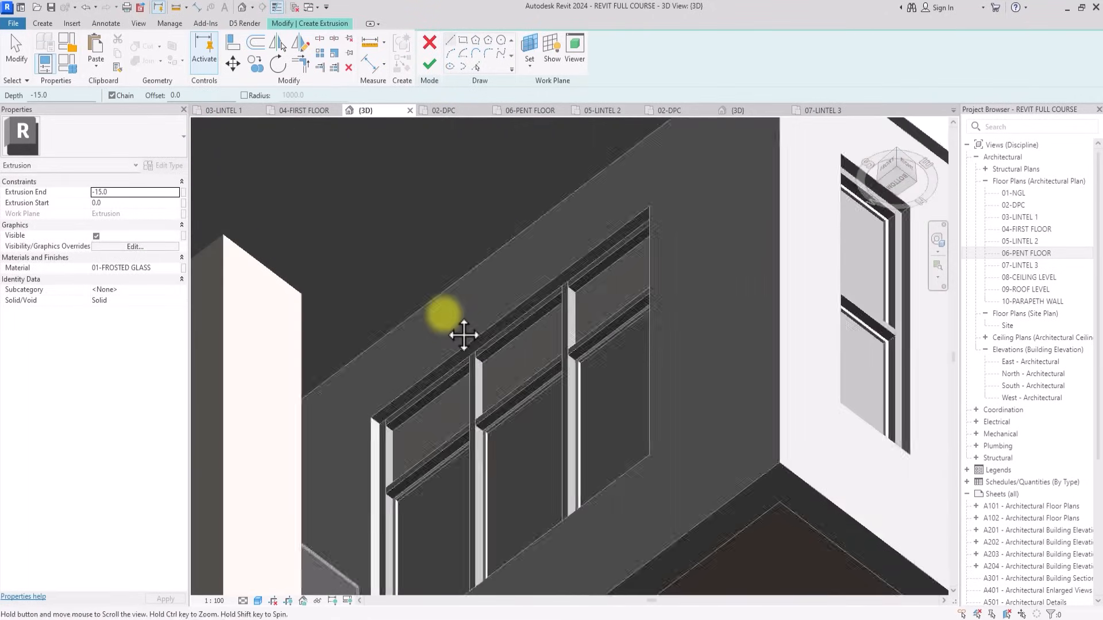
scroll(454, 304, up, 3)
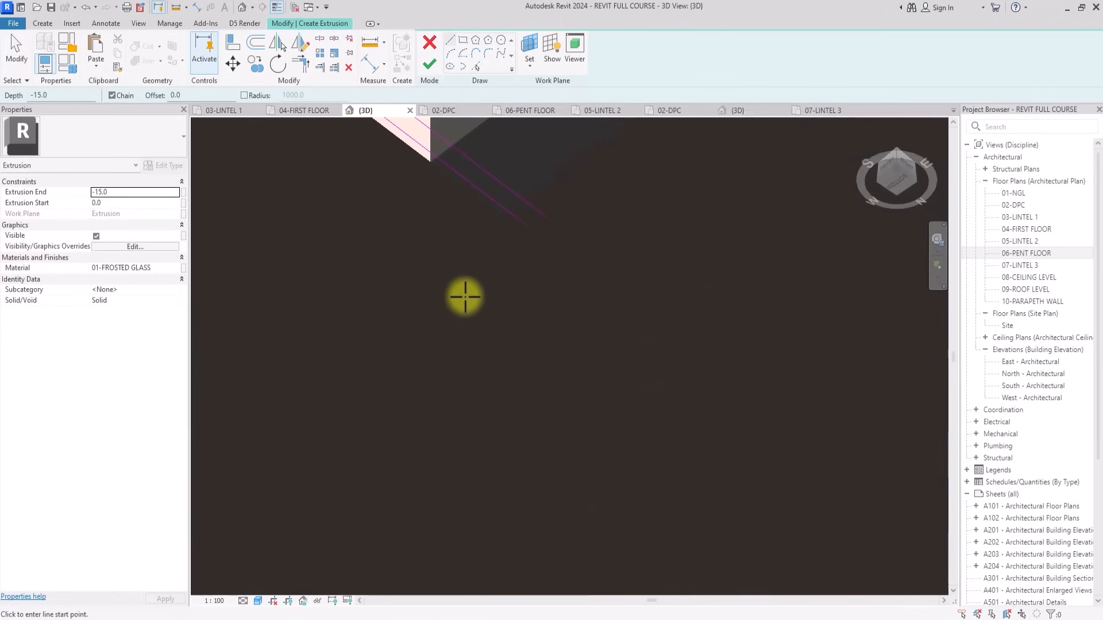
click(552, 218)
scroll(576, 200, up, 5)
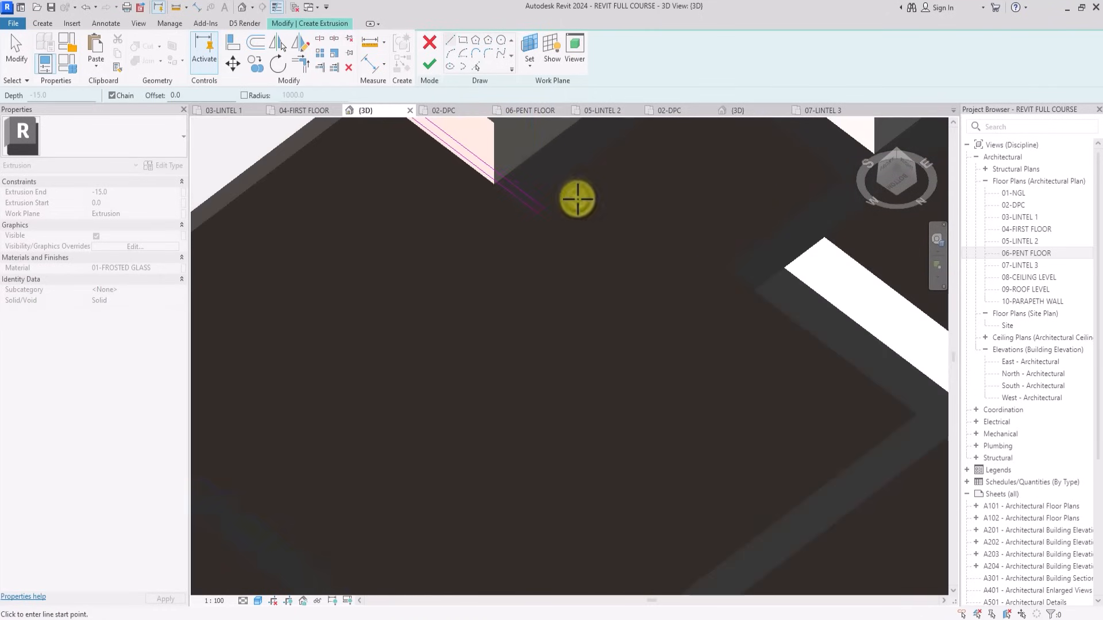
key(Escape)
key(Escape)
middle_drag(576, 199, 597, 220)
scroll(597, 220, down, 3)
scroll(597, 219, up, 2)
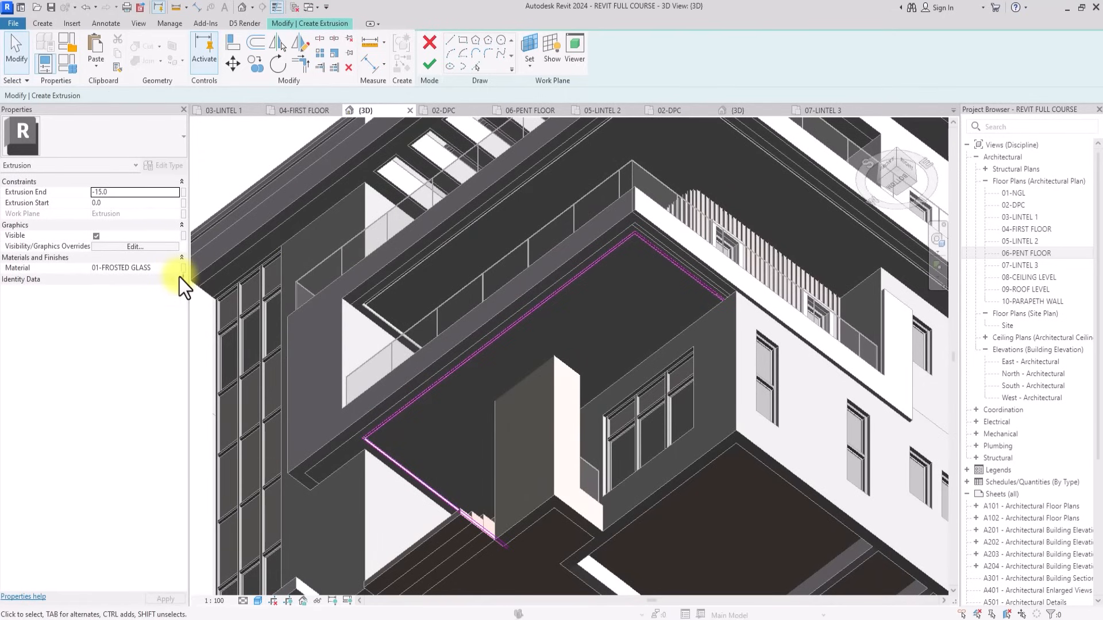
Search the material browser for ILLUMINOUS and assign MY ILLUMINOUS GOLD to the lower ceiling's strip extrusion.
click(174, 271)
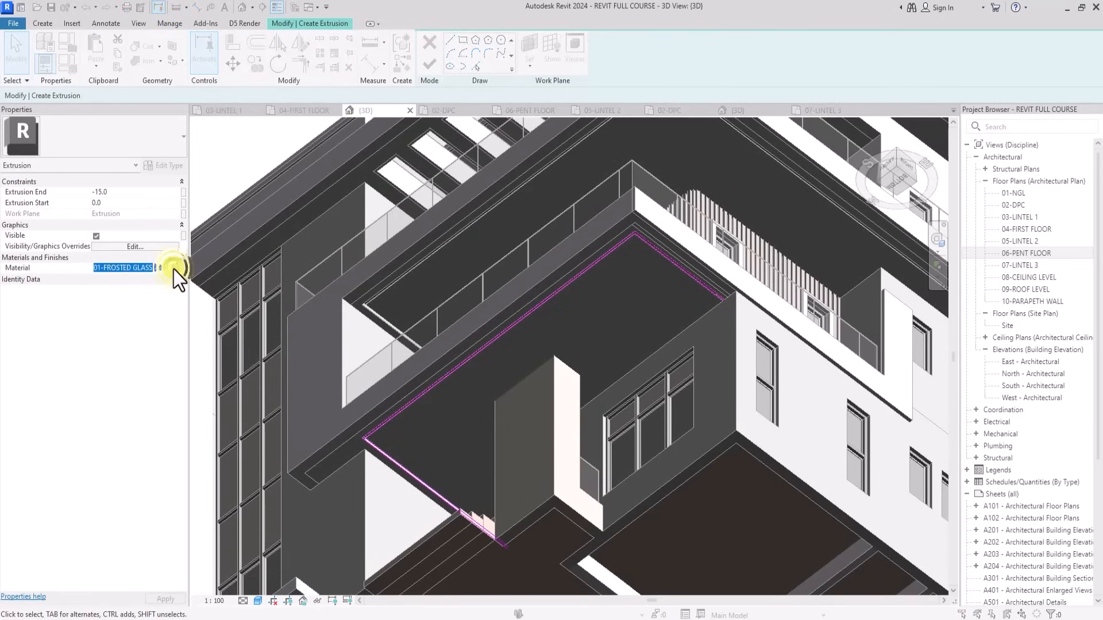
click(179, 269)
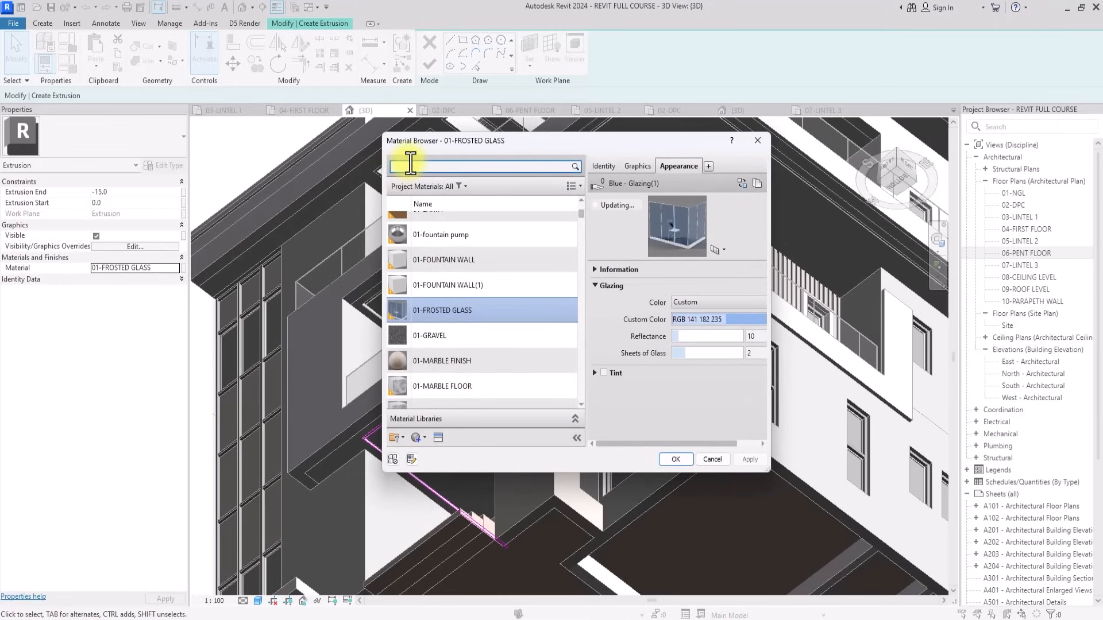
text(ILLUMINOUS)
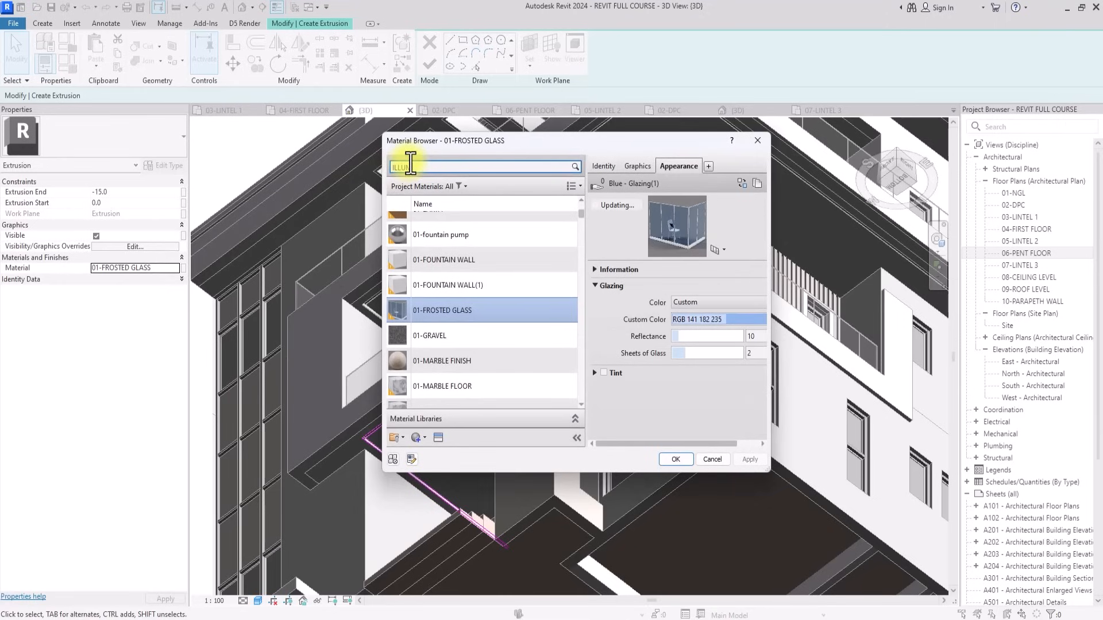
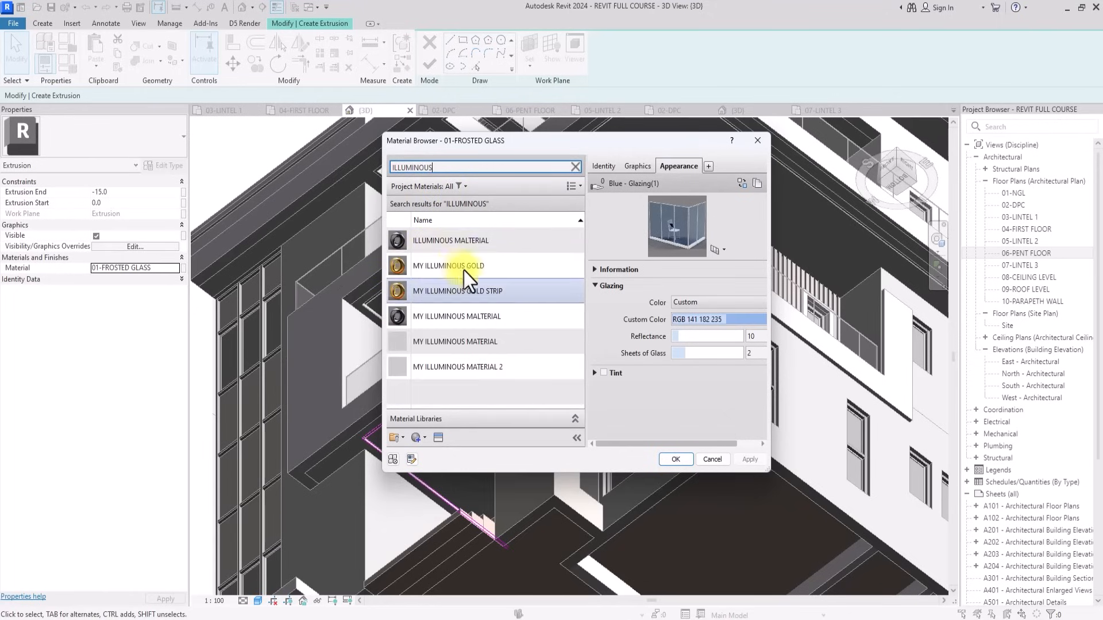
click(464, 268)
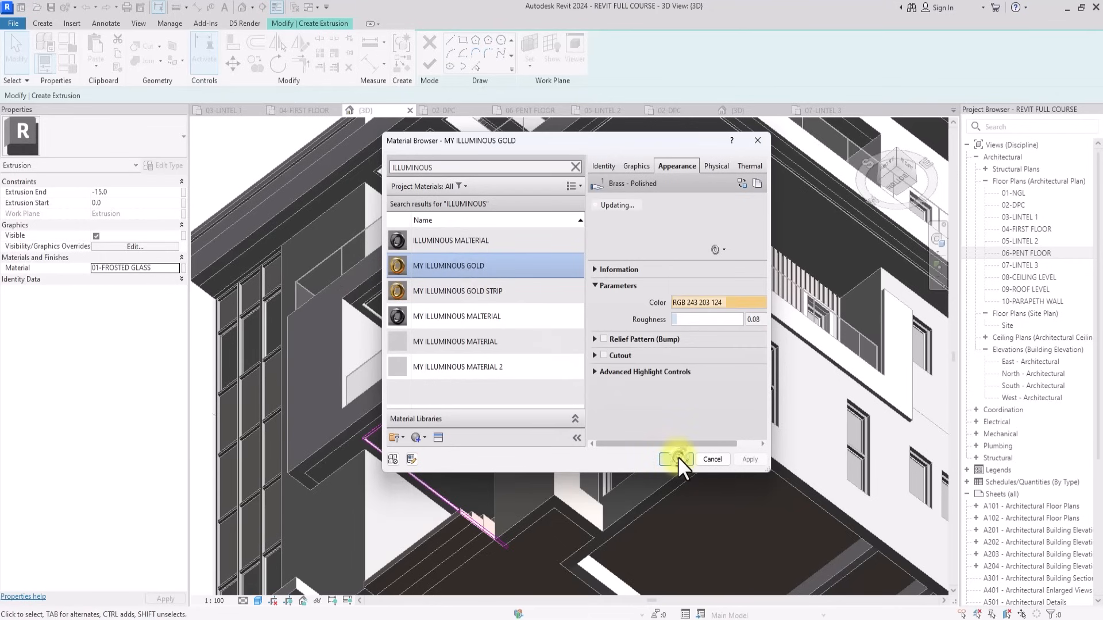
click(677, 459)
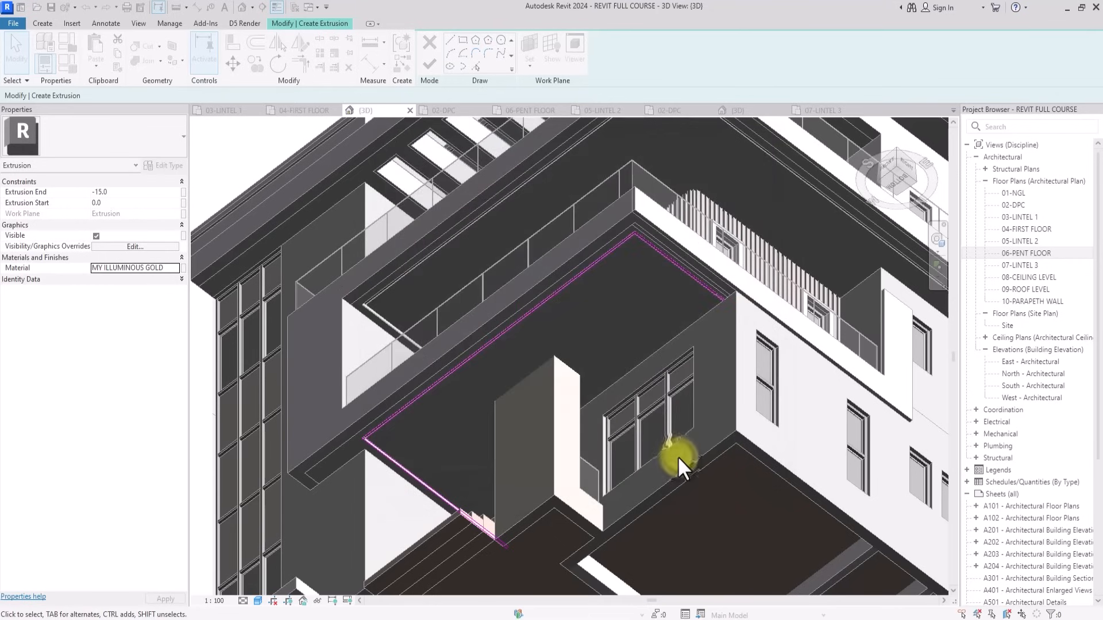
Set the strip's extrusion start to -5, finish the extrusion, and clear the selection.
click(122, 205)
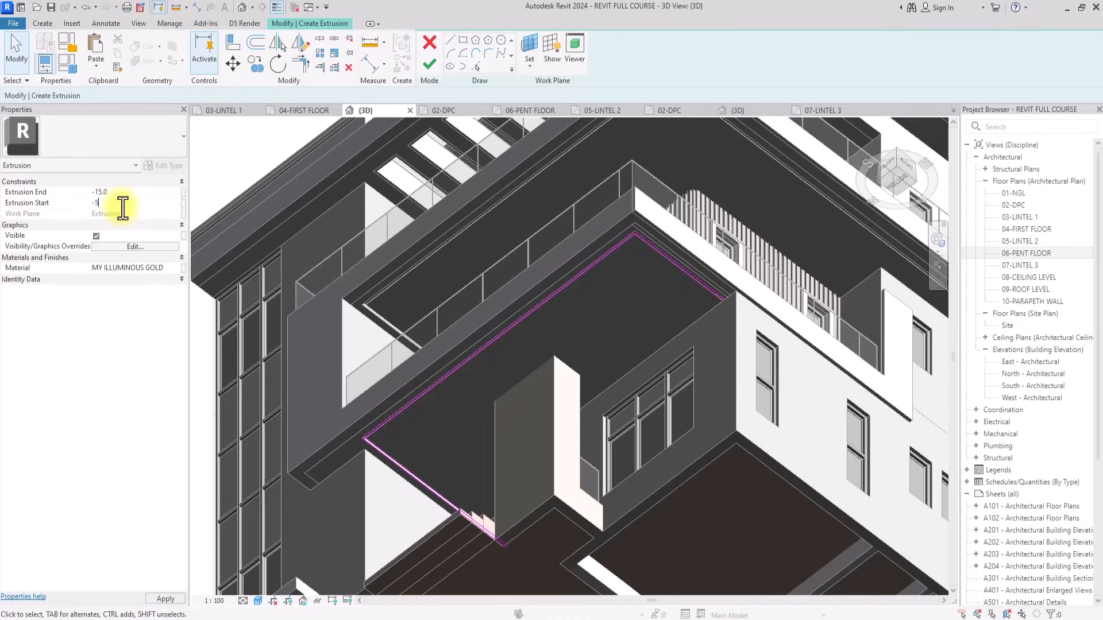
text(-5)
click(429, 66)
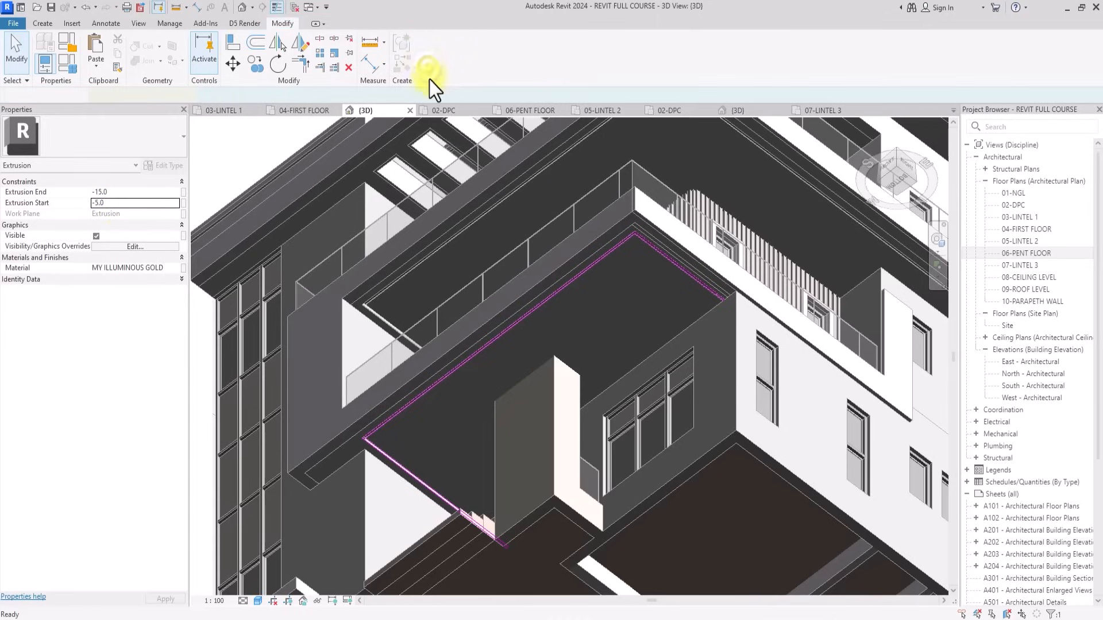
click(440, 154)
Copy the gold strip from its outer corner on the lower ceiling up to the ceiling of the balcony above.
scroll(431, 172, up, 5)
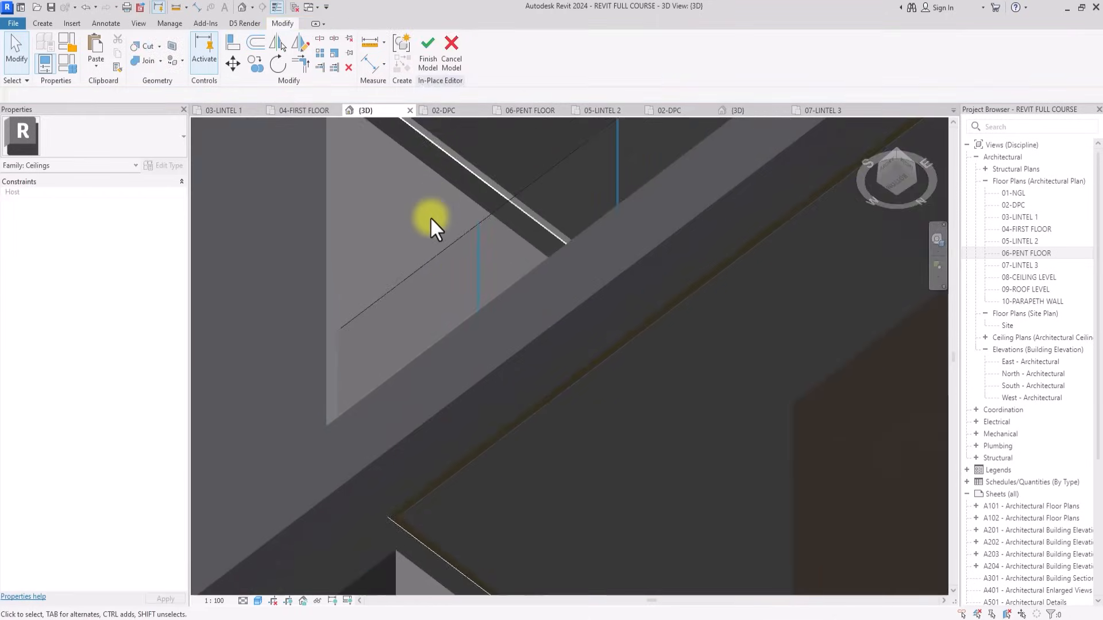
scroll(398, 492, up, 2)
click(393, 522)
scroll(393, 522, down, 5)
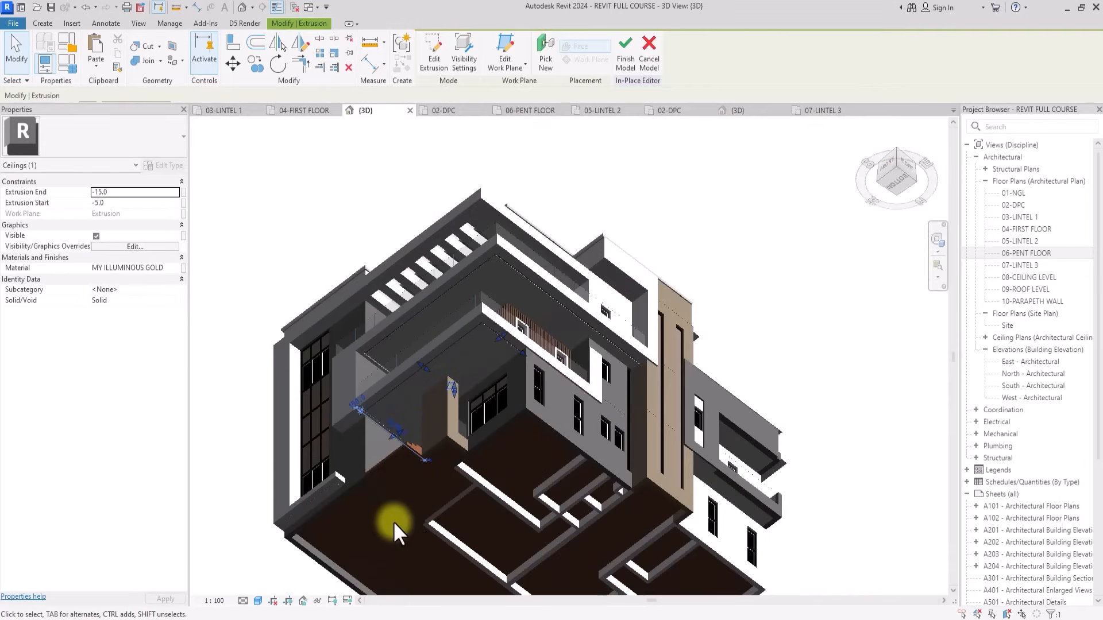
click(258, 66)
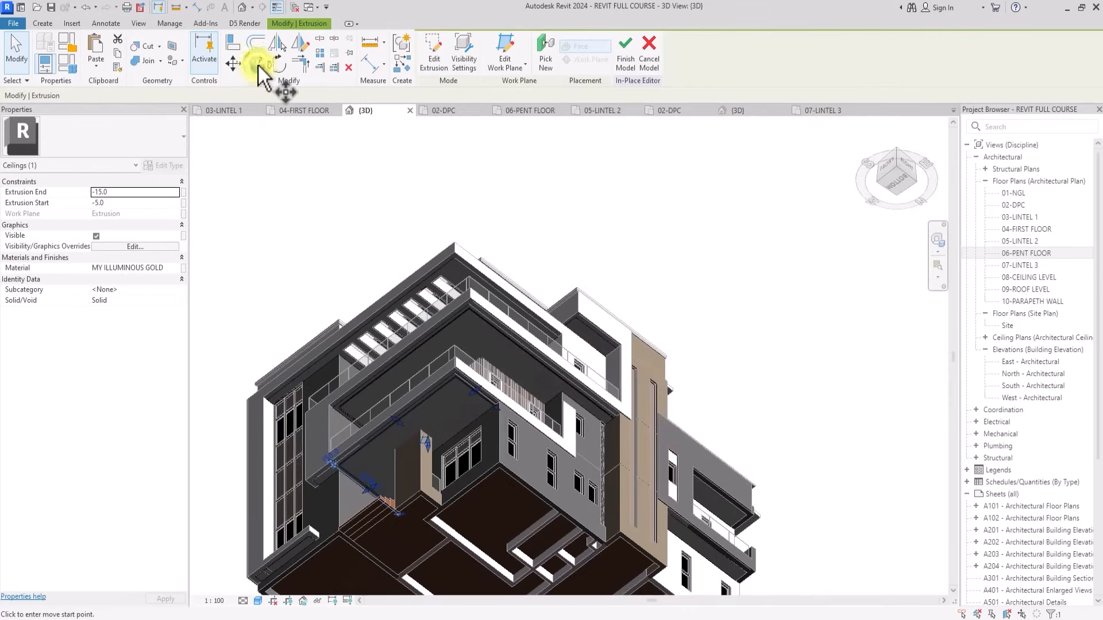
scroll(318, 444, up, 3)
scroll(357, 483, up, 1)
click(365, 494)
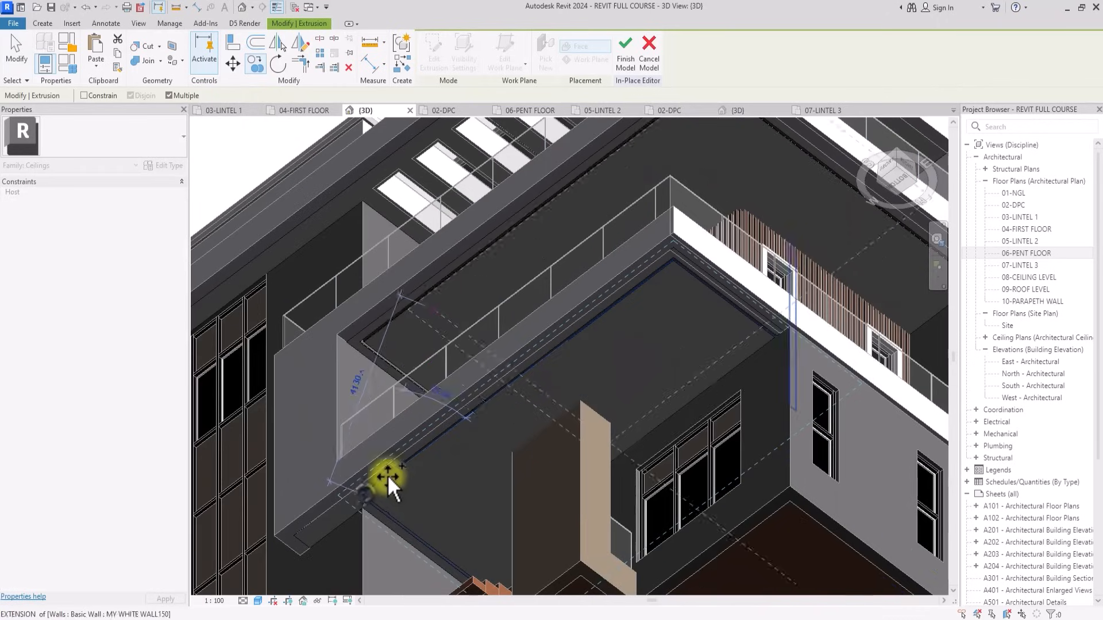
middle_drag(477, 253, 359, 438)
click(354, 433)
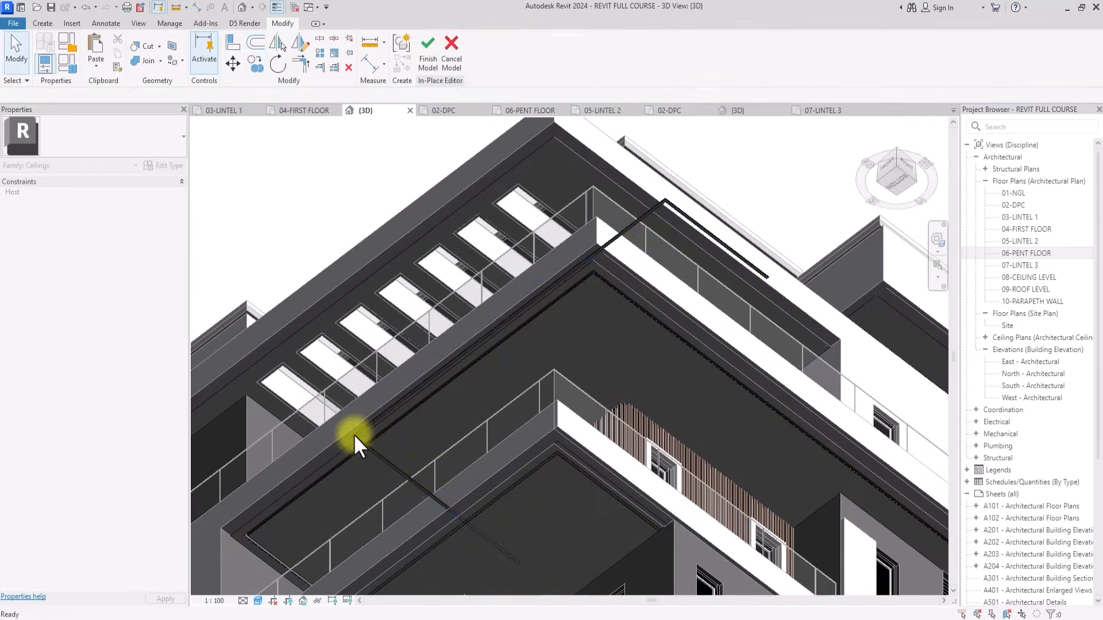
Open the copied gold strip's sketch for editing and pick the underside of the upper balcony ceiling as its work plane.
scroll(354, 433, up, 3)
click(415, 375)
scroll(416, 362, down, 3)
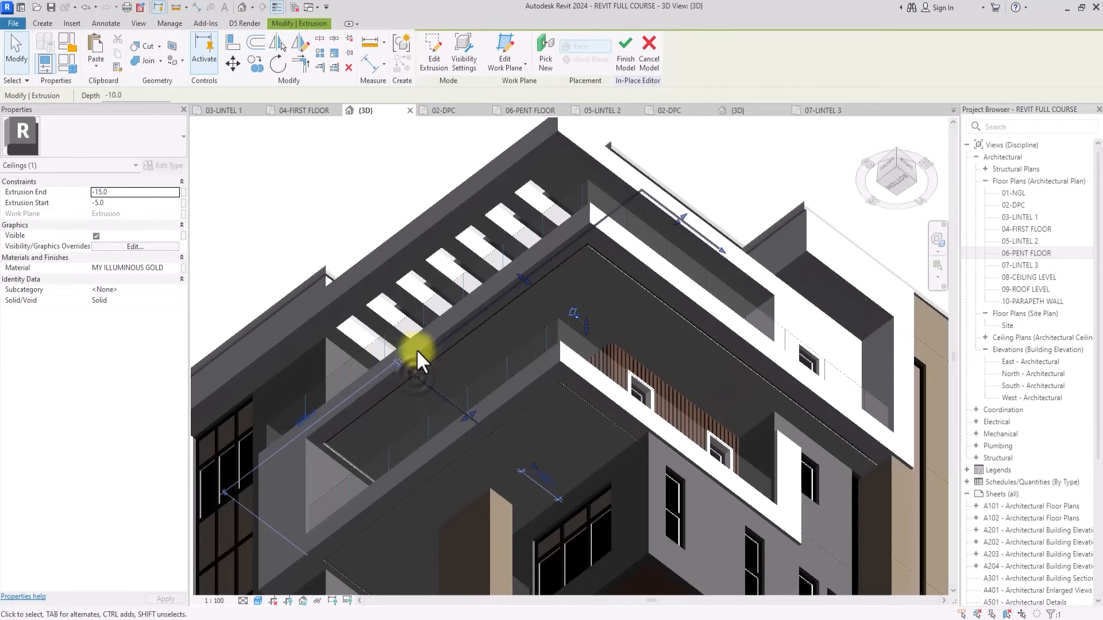
click(432, 60)
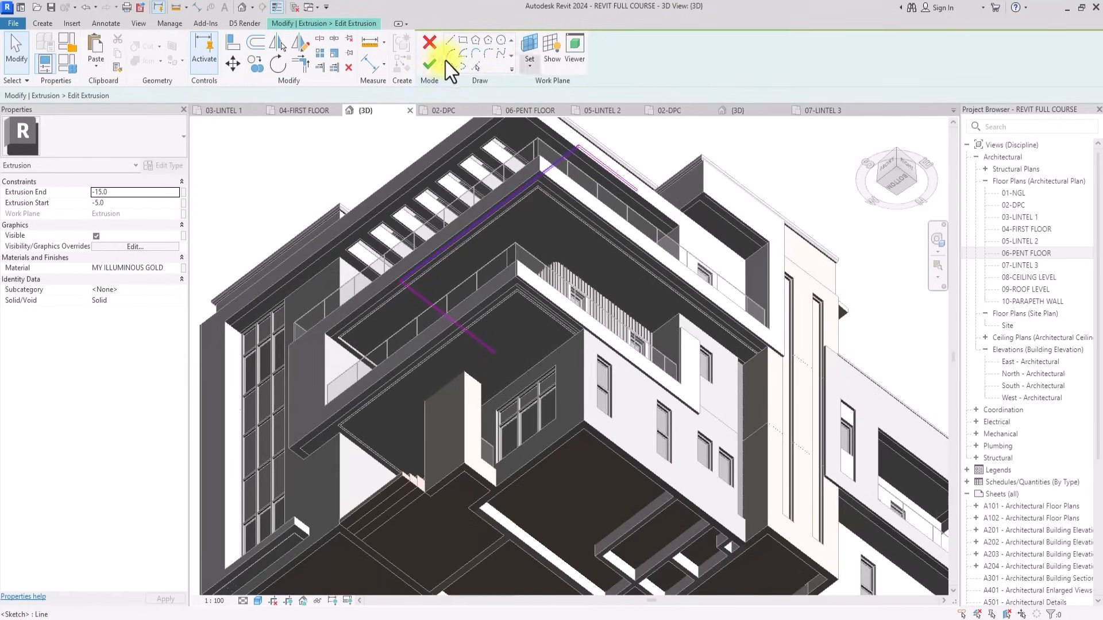
click(528, 66)
click(543, 114)
scroll(537, 197, up, 5)
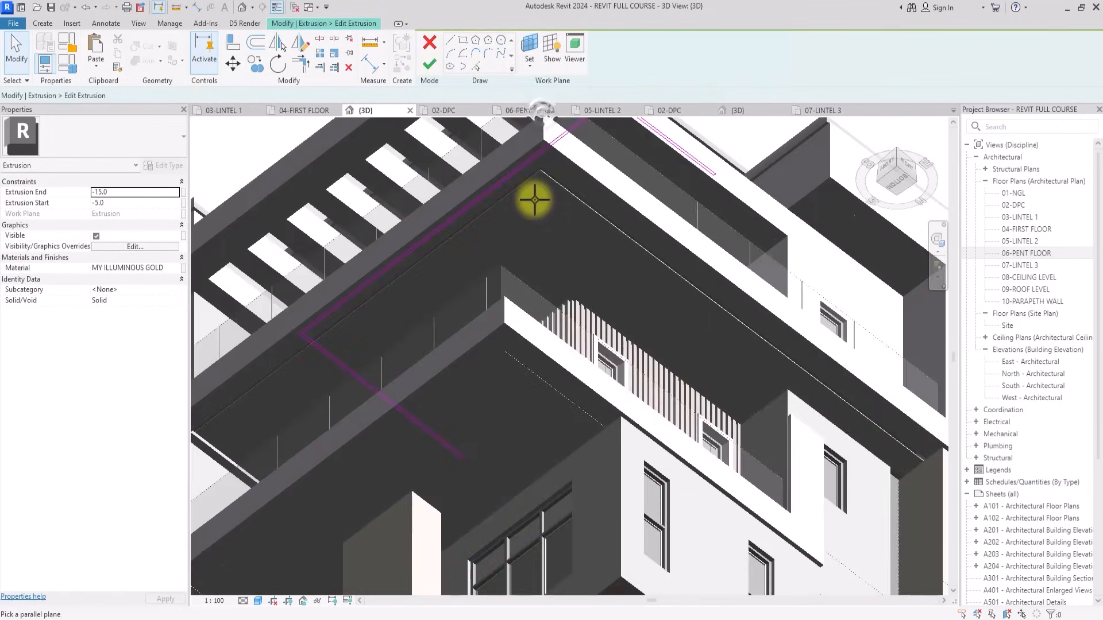
Delete all sketch lines of the copied strip's old profile.
scroll(554, 164, down, 8)
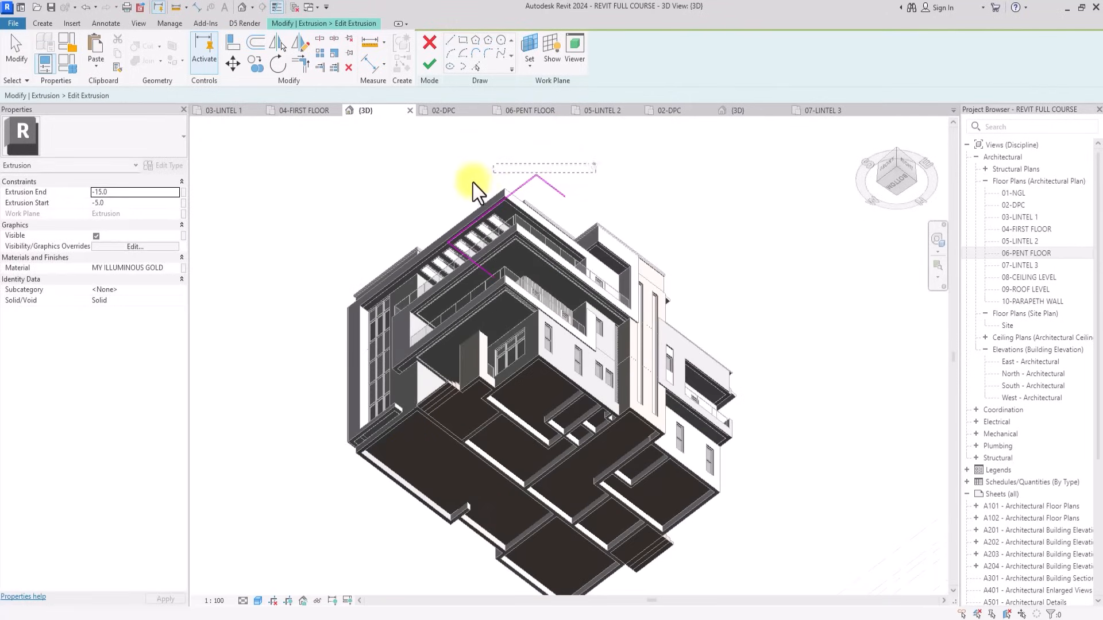
click(411, 325)
key(Escape)
Trace the recess edges along the upper balcony ceiling's two outer sides as the copied strip's new profile, using Pick Lines.
scroll(425, 319, up, 6)
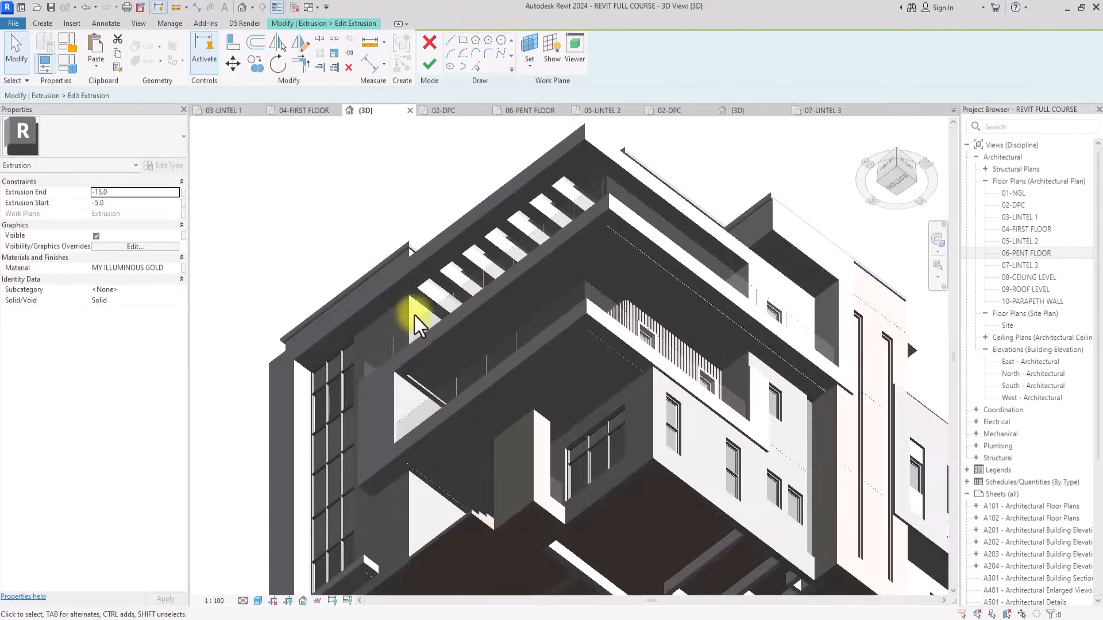
click(475, 66)
scroll(432, 393, up, 5)
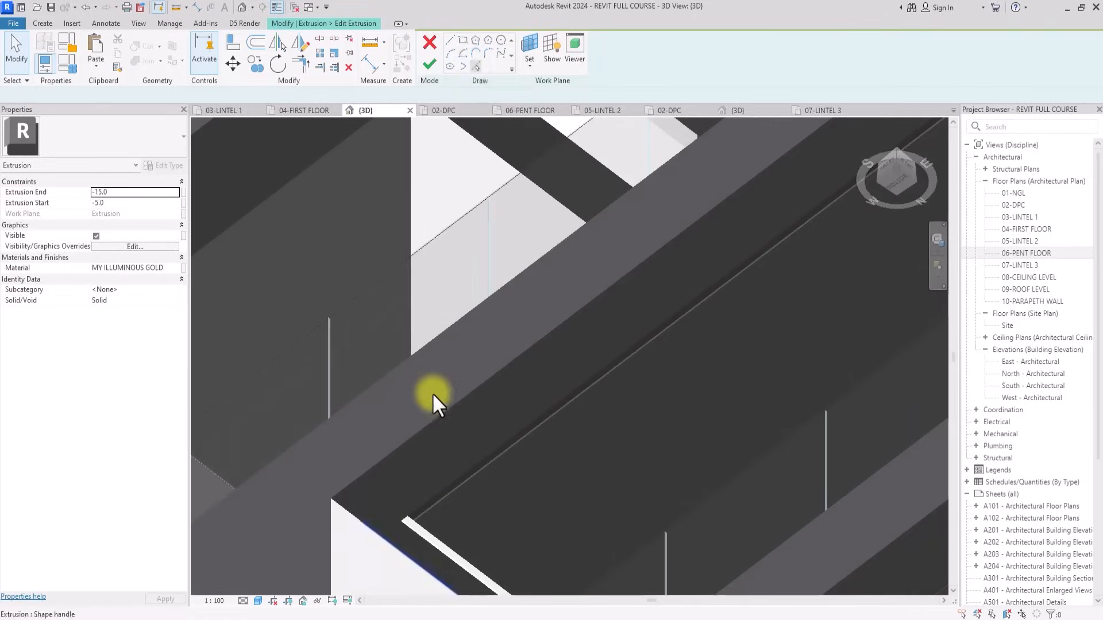
click(435, 512)
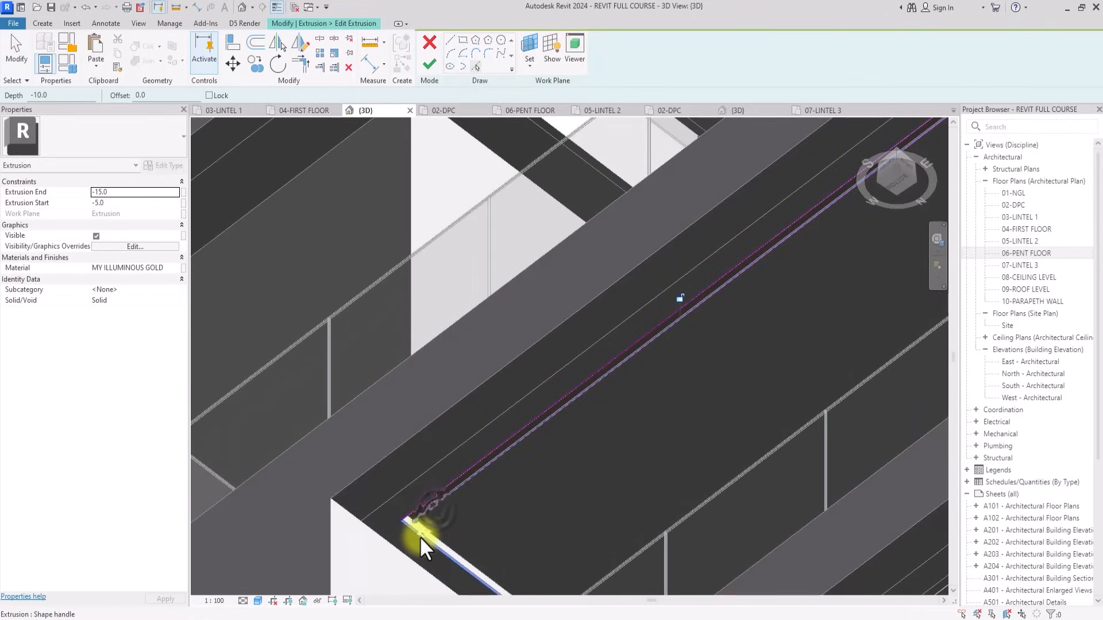
scroll(435, 537, down, 3)
scroll(434, 534, down, 4)
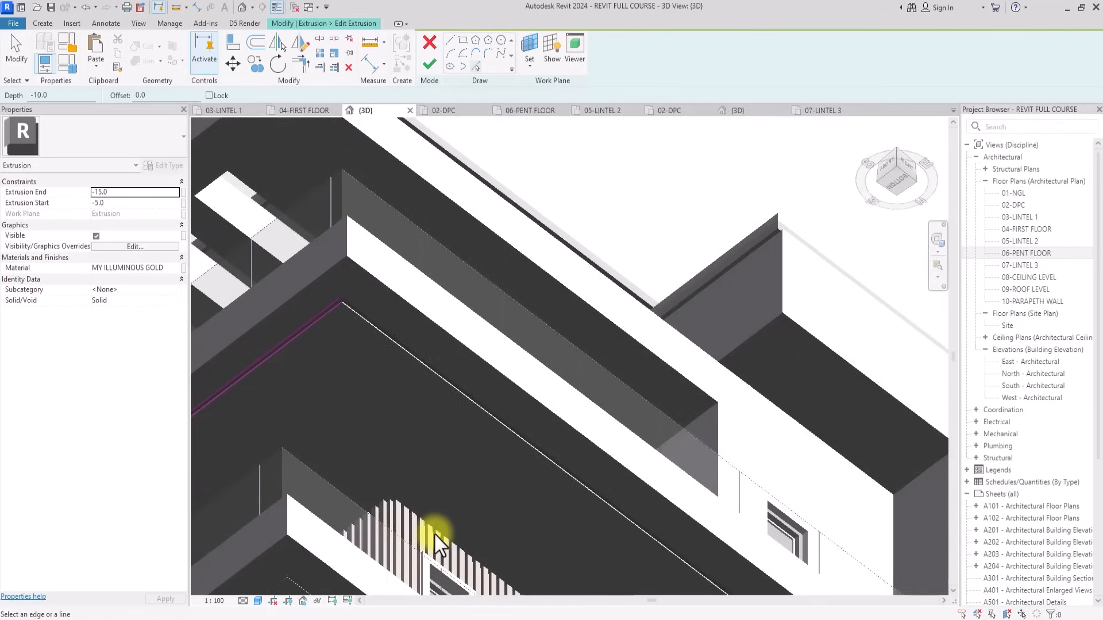
scroll(420, 367, up, 8)
click(412, 258)
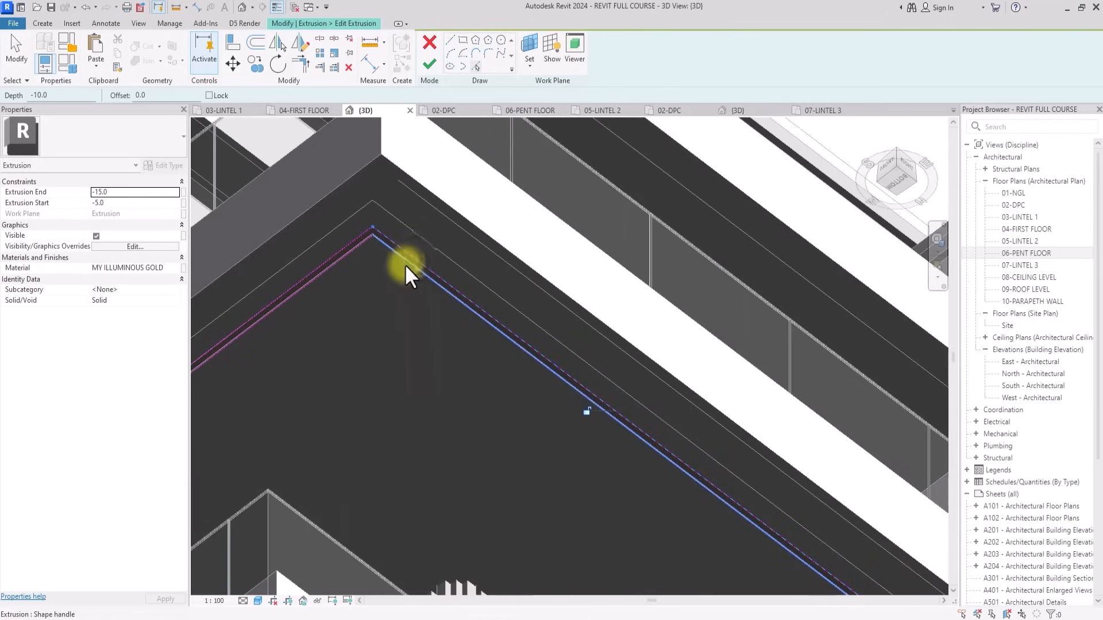
scroll(405, 264, down, 4)
mouse_move(398, 348)
middle_down()
mouse_move(405, 264)
mouse_move(425, 287)
mouse_move(427, 163)
middle_up()
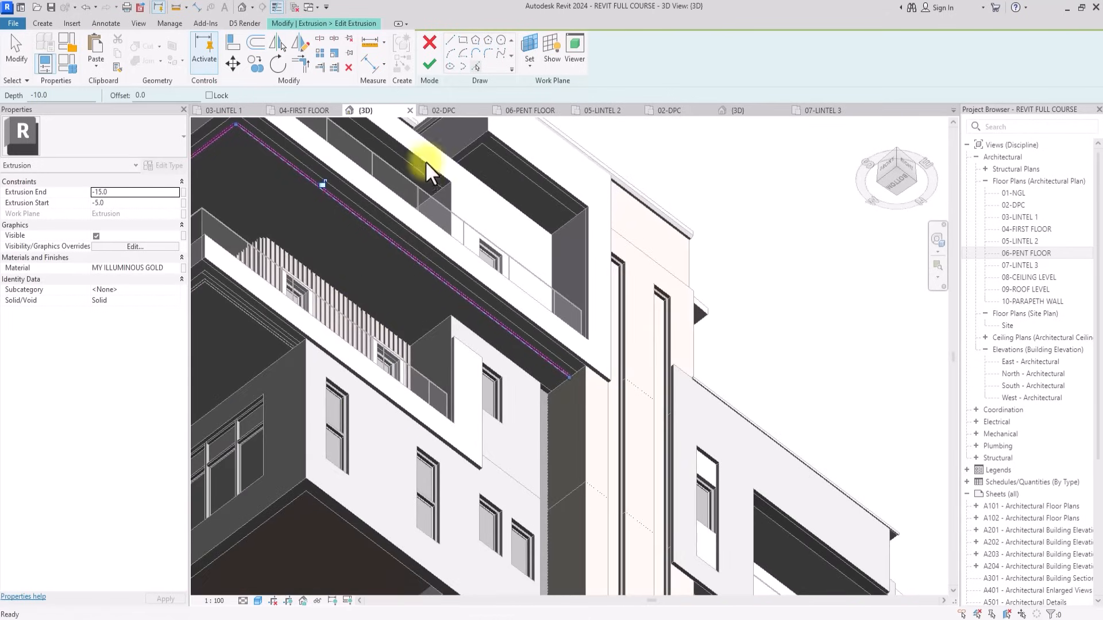
Close both open ends of the upper balcony's gold strip profile with short connecting sketch lines.
click(451, 40)
scroll(550, 393, up, 6)
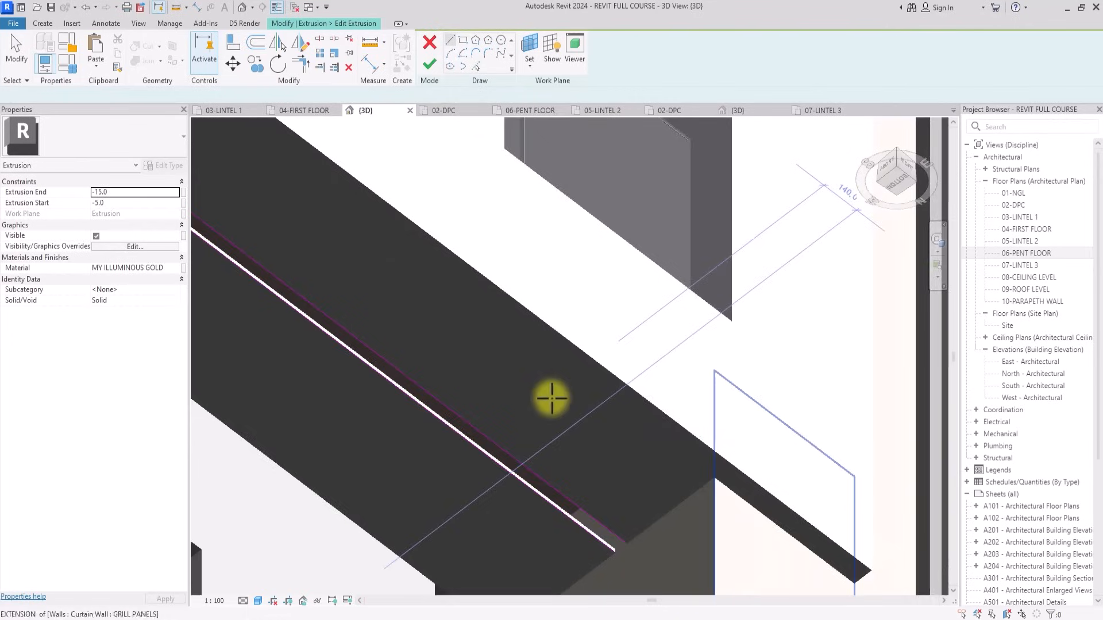
scroll(567, 453, up, 2)
click(567, 452)
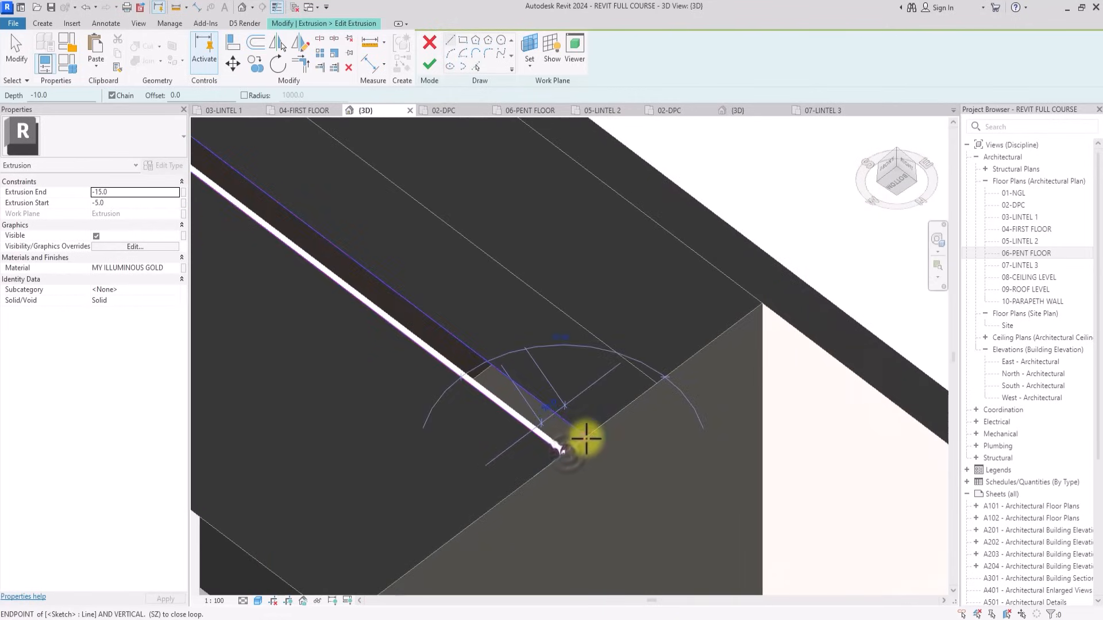
scroll(586, 439, down, 6)
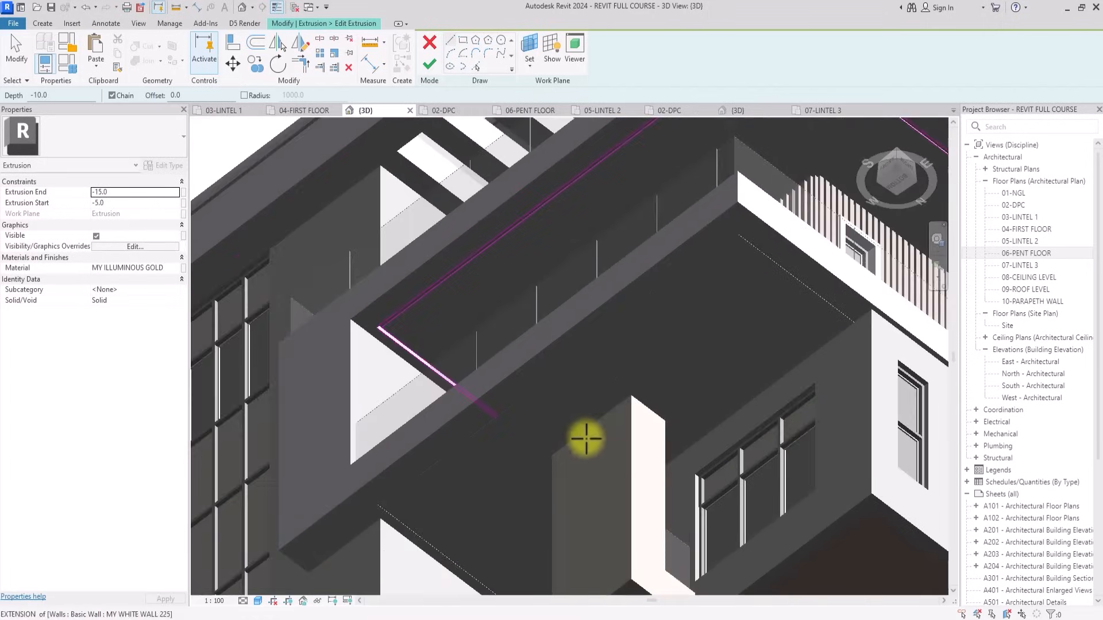
scroll(421, 460, up, 4)
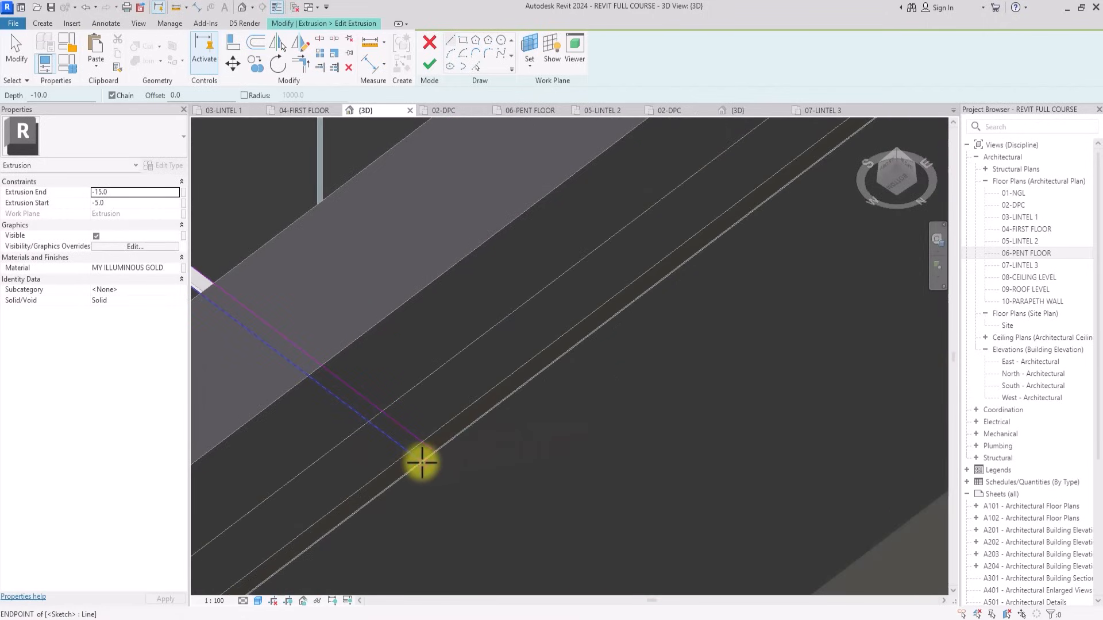
click(423, 463)
click(437, 450)
key(Escape)
scroll(436, 449, down, 8)
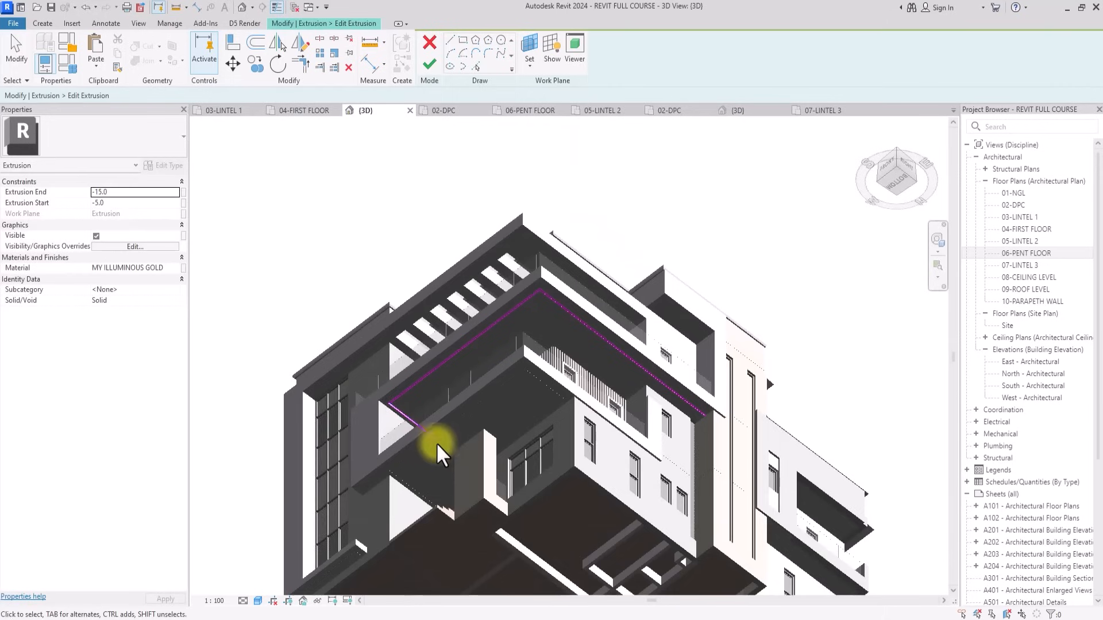
Finish the gold strip's extrusion sketch and complete the in-place ceiling model.
click(430, 64)
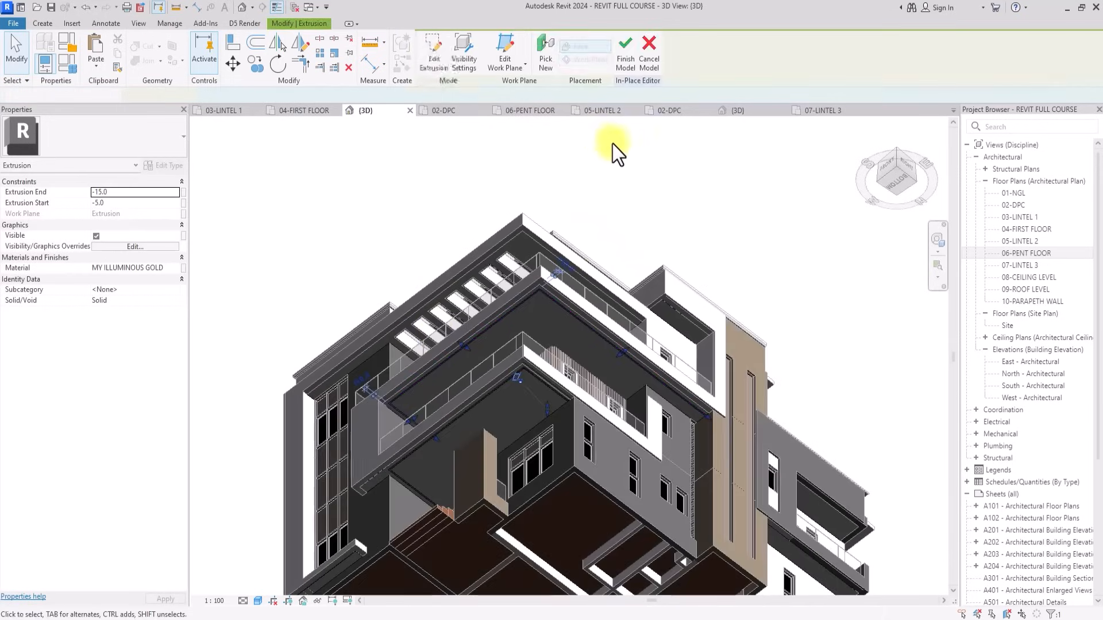
scroll(649, 159, down, 2)
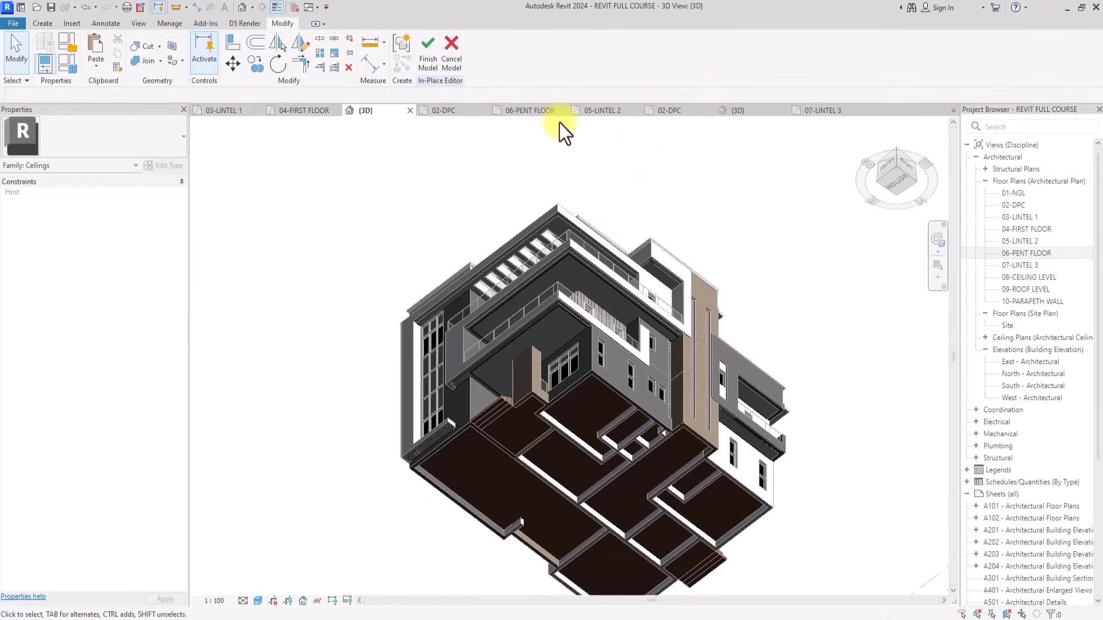
click(426, 63)
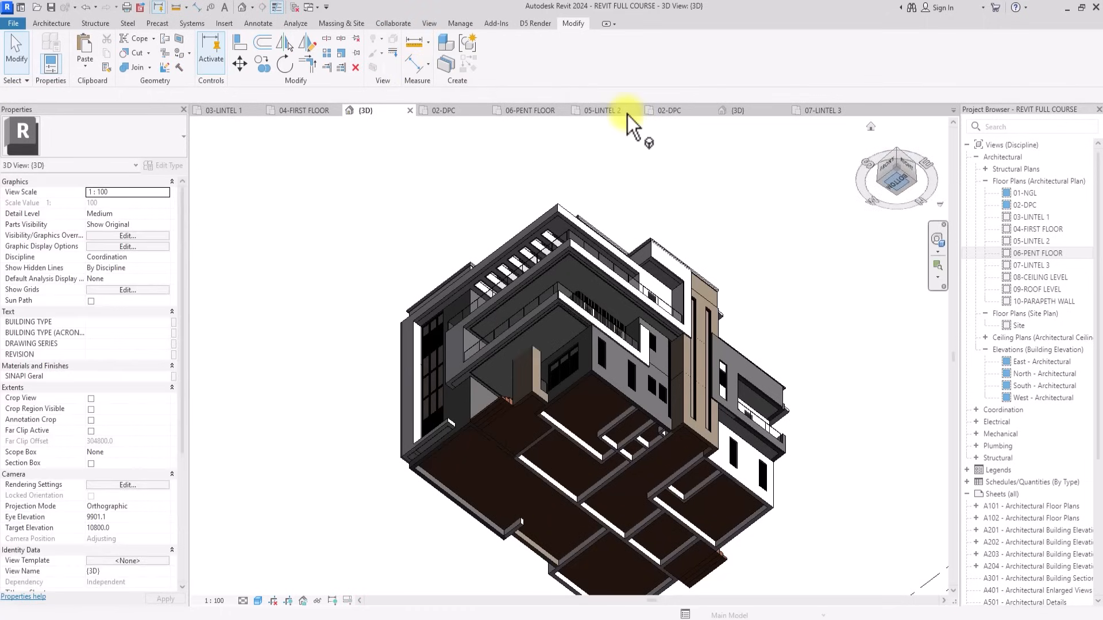
Examine the completed building and its balconies in 3D from below, the front and an elevated front angle.
mouse_move(881, 173)
mouse_down()
mouse_move(896, 348)
mouse_move(915, 368)
mouse_move(275, 298)
mouse_move(326, 301)
mouse_move(186, 331)
mouse_move(3, 253)
mouse_move(44, 291)
mouse_up()
click(906, 163)
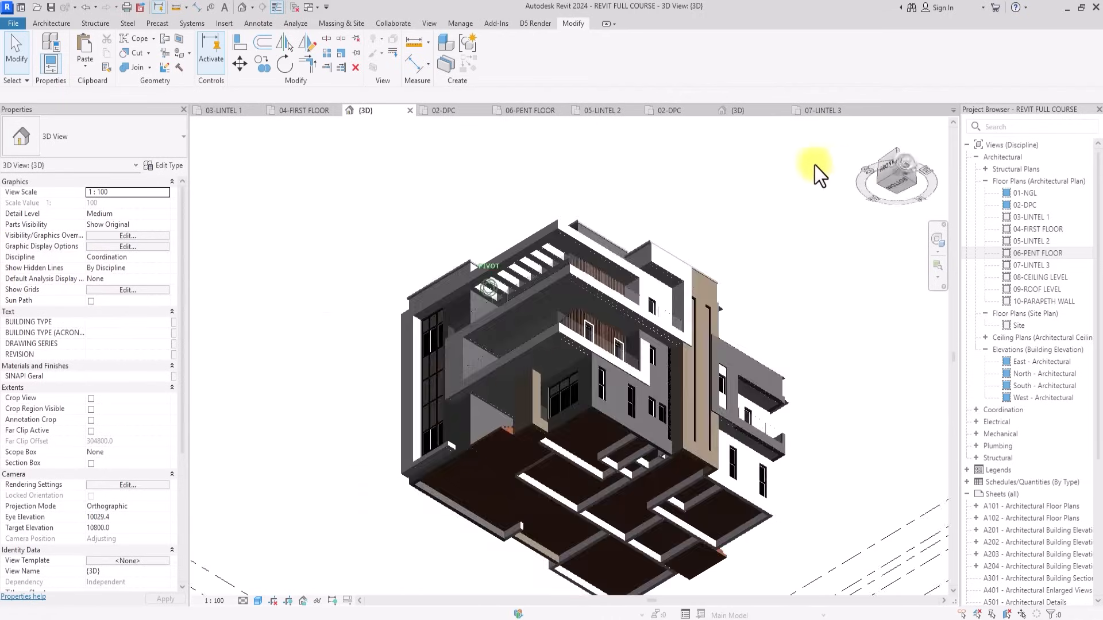
drag(806, 240, 208, 226)
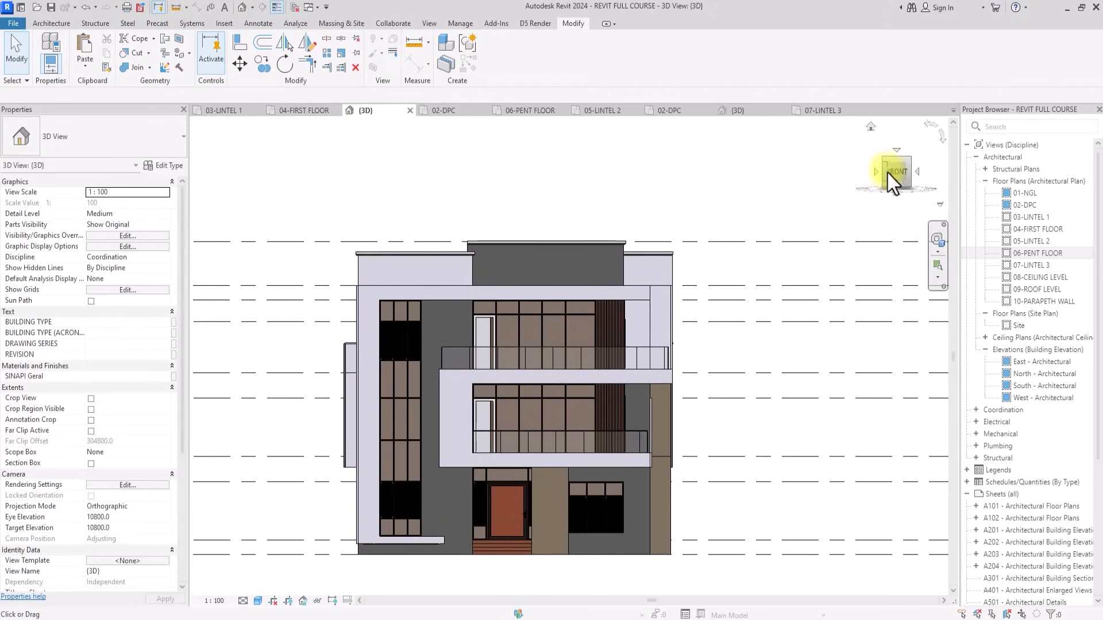
drag(887, 173, 943, 215)
scroll(944, 215, up, 3)
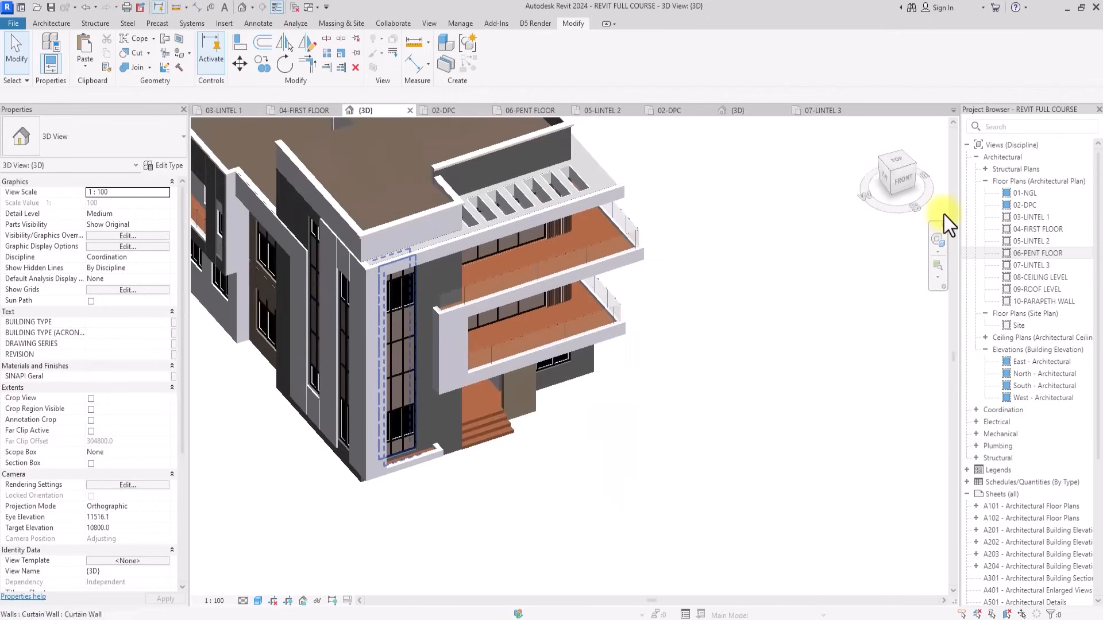
scroll(943, 215, up, 5)
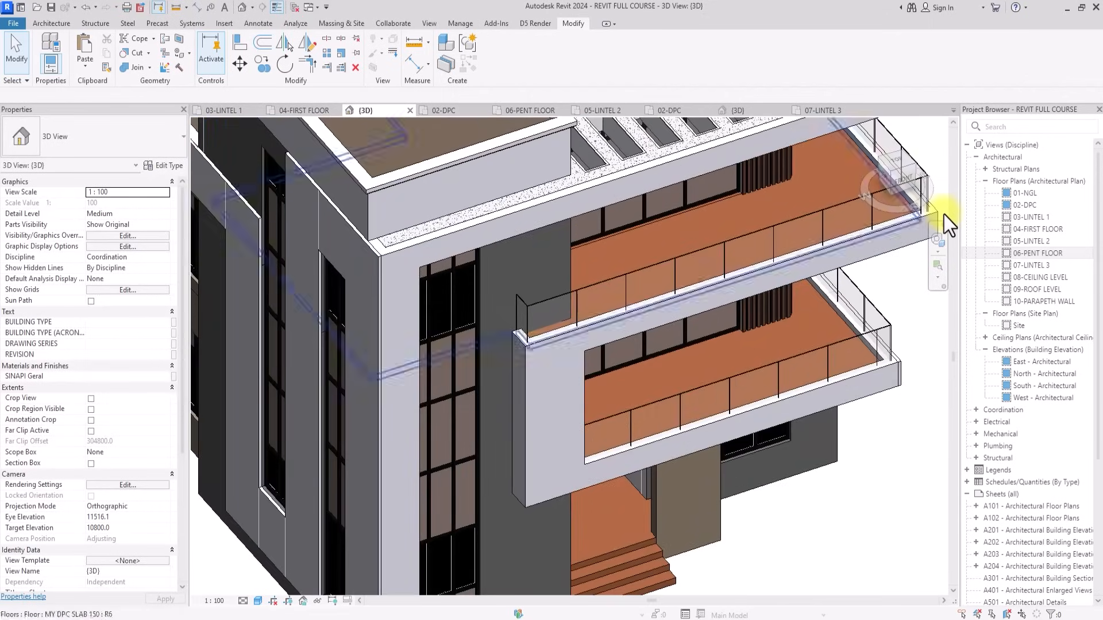
Open the 02-DPC floor plan and move the lower end of the thin detail line to the outer wall corner at the building's front left.
double_click(1025, 205)
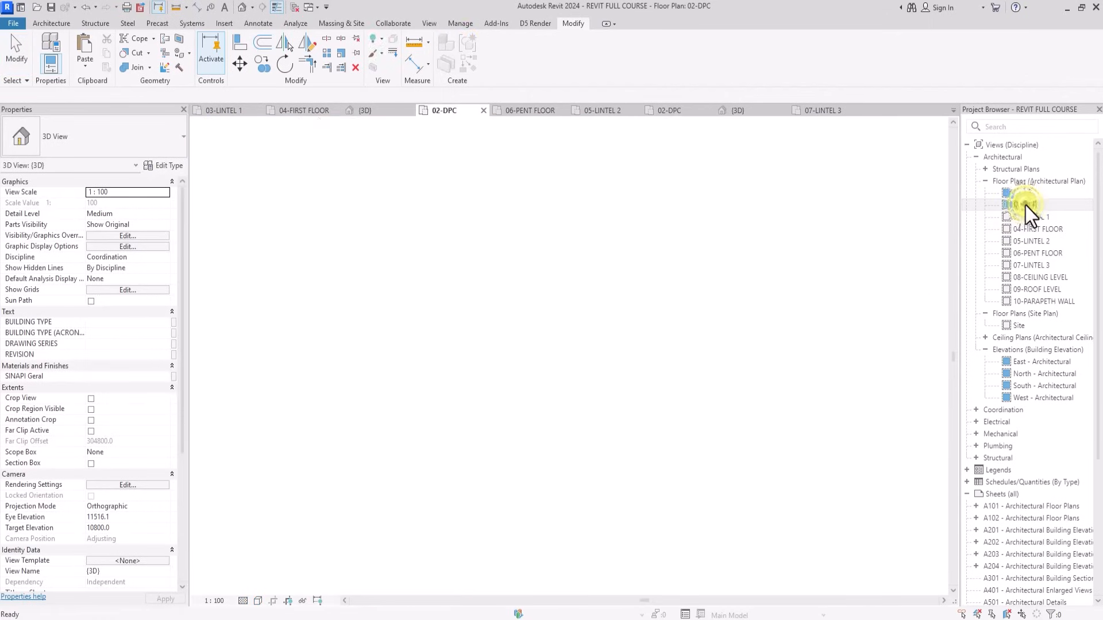
scroll(231, 449, up, 8)
middle_drag(361, 444, 499, 417)
click(401, 415)
drag(373, 426, 333, 447)
click(337, 497)
click(338, 420)
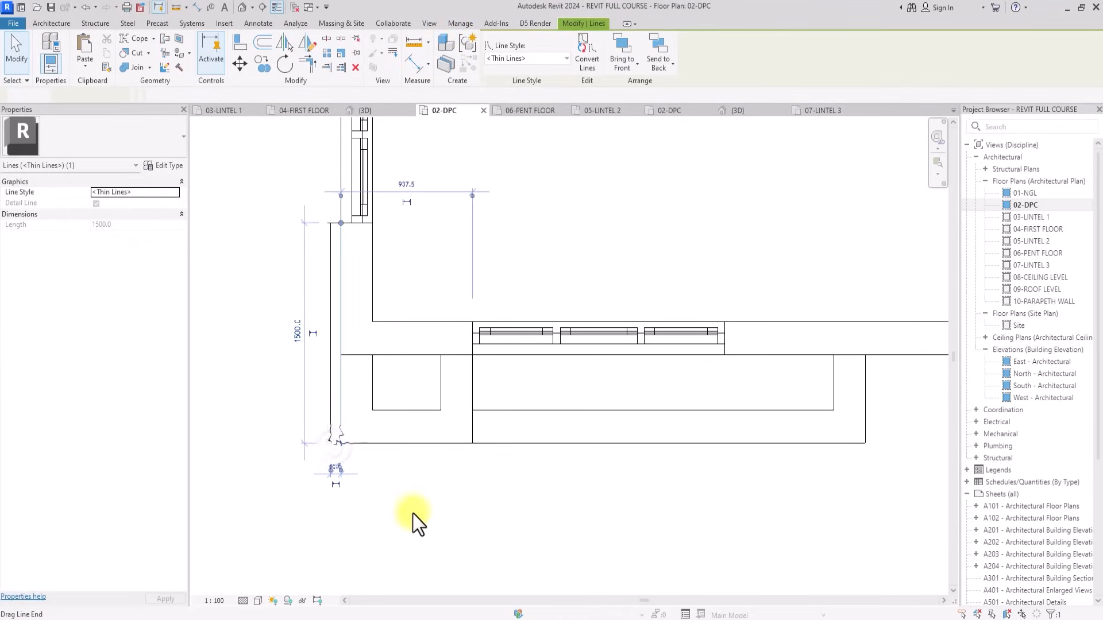
click(427, 526)
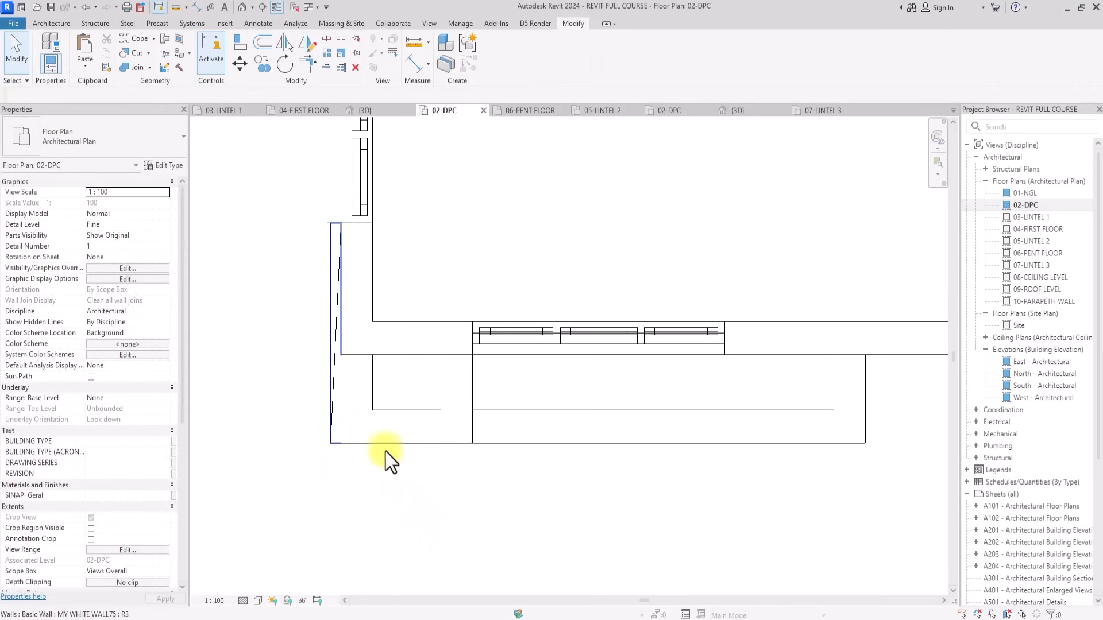
click(337, 366)
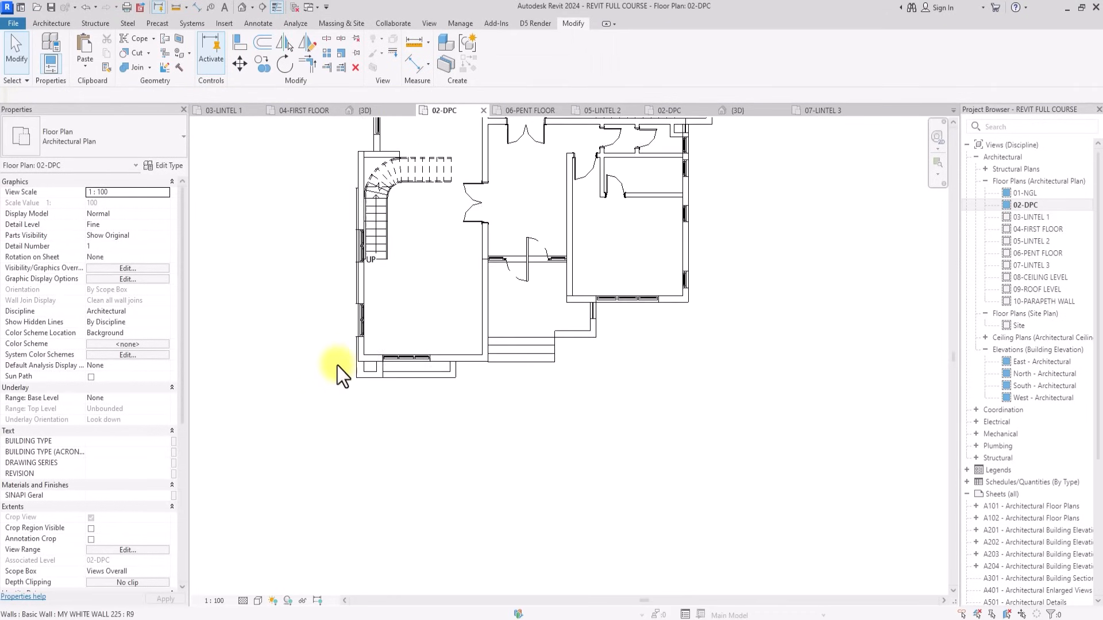
Start the Grid command in the 02-DPC plan and save the project.
scroll(336, 367, down, 3)
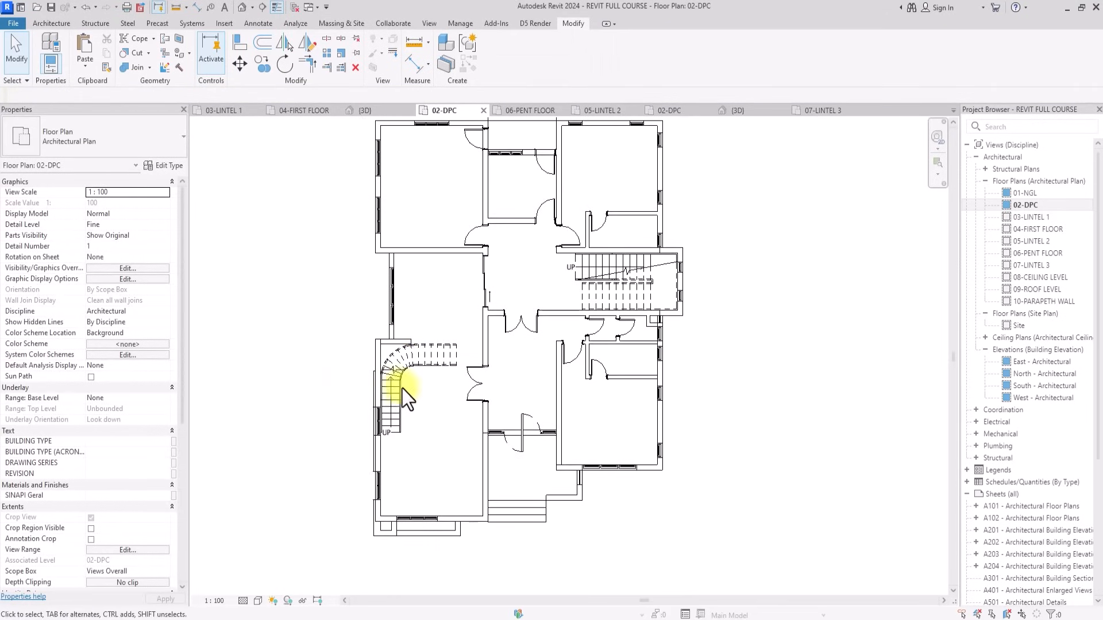
scroll(402, 389, down, 2)
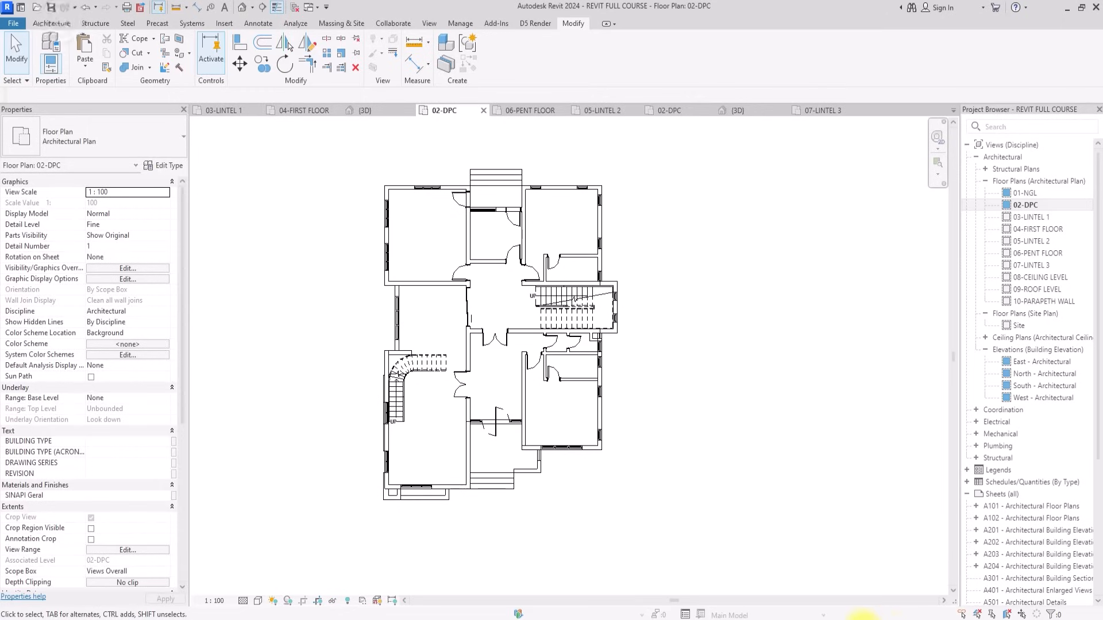
scroll(825, 609, down, 2)
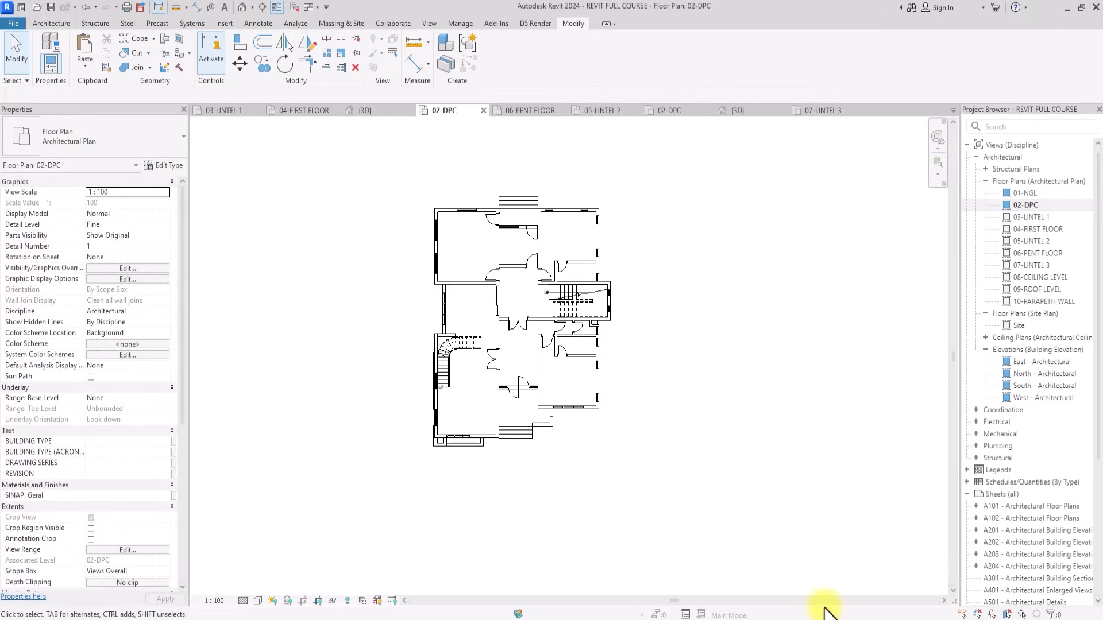
scroll(650, 287, down, 2)
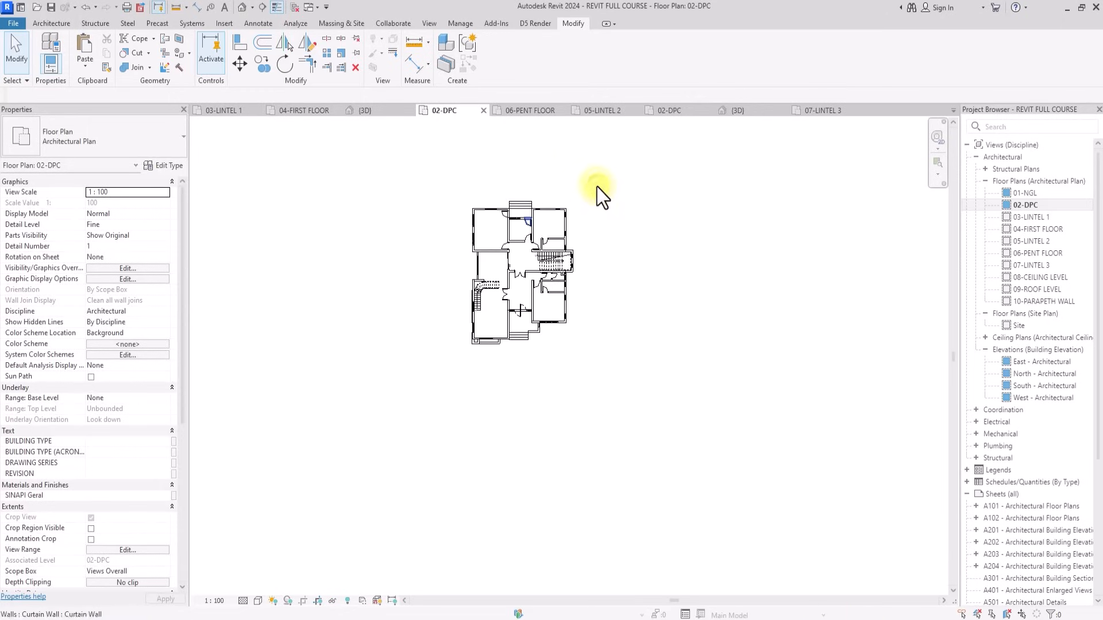
middle_drag(597, 187, 512, 163)
click(51, 23)
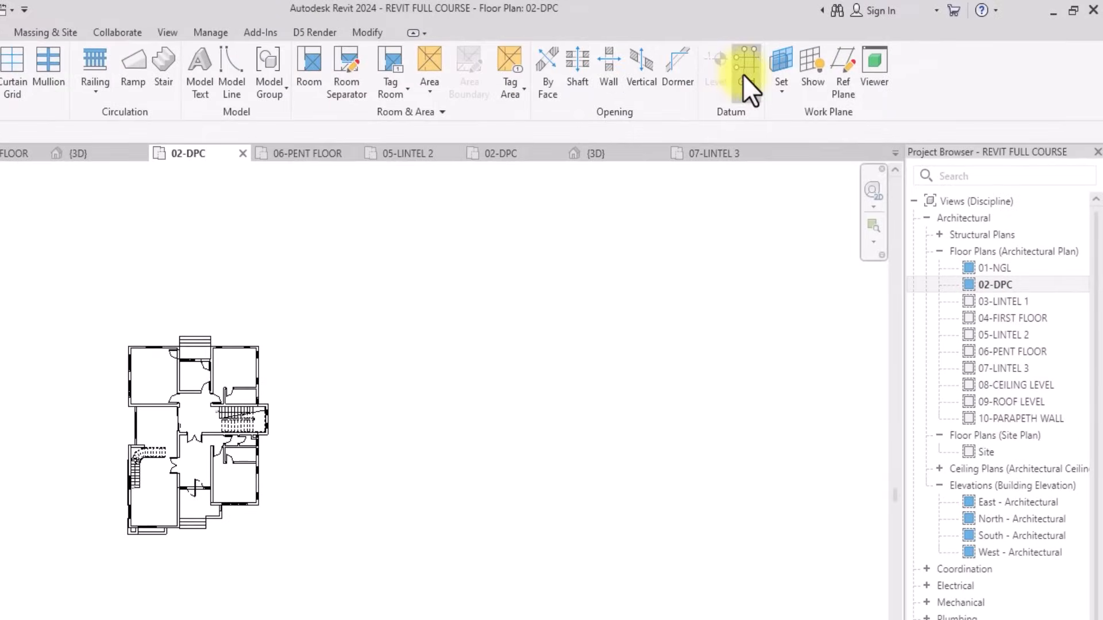
click(745, 73)
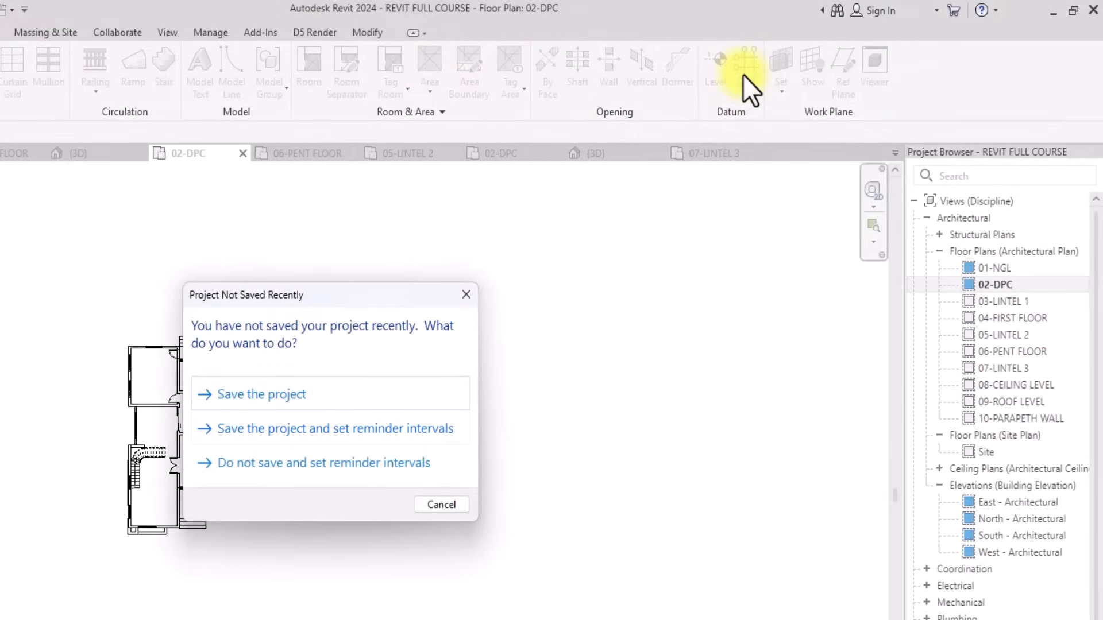
click(241, 396)
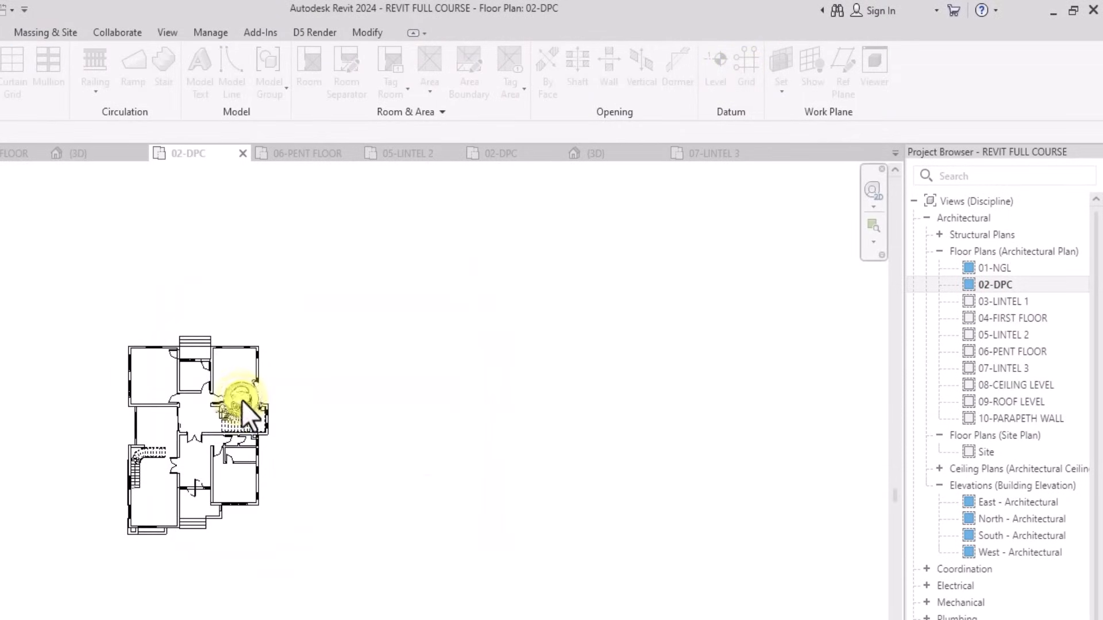
Draw a vertical grid line from the plan's upper-left wall corner down past the front of the building.
scroll(359, 258, up, 5)
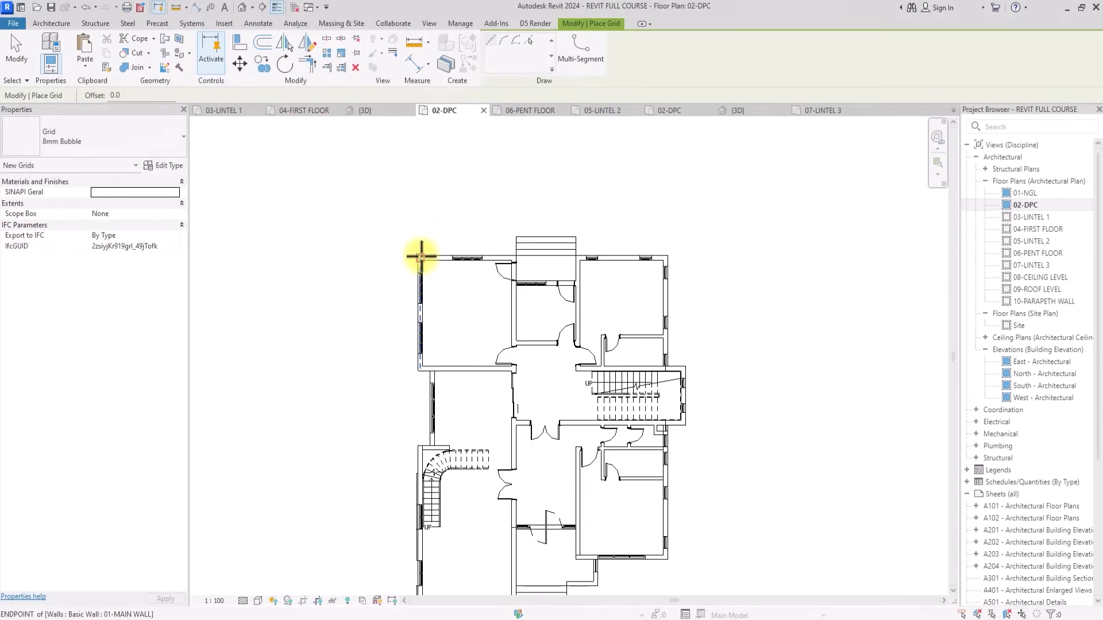
click(421, 257)
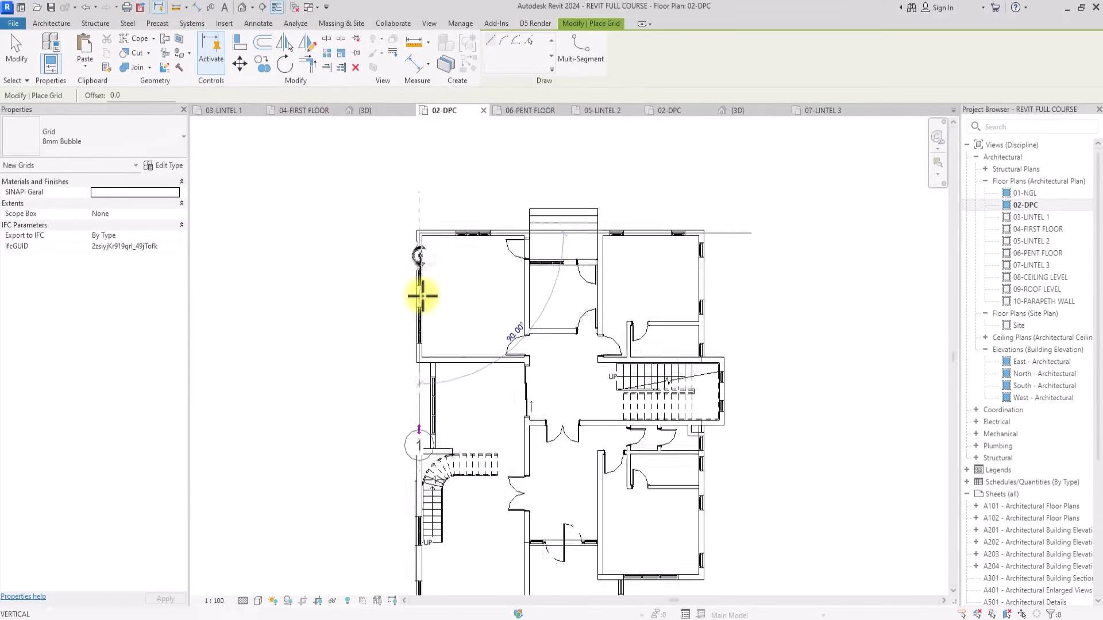
scroll(424, 291, down, 3)
scroll(389, 434, down, 2)
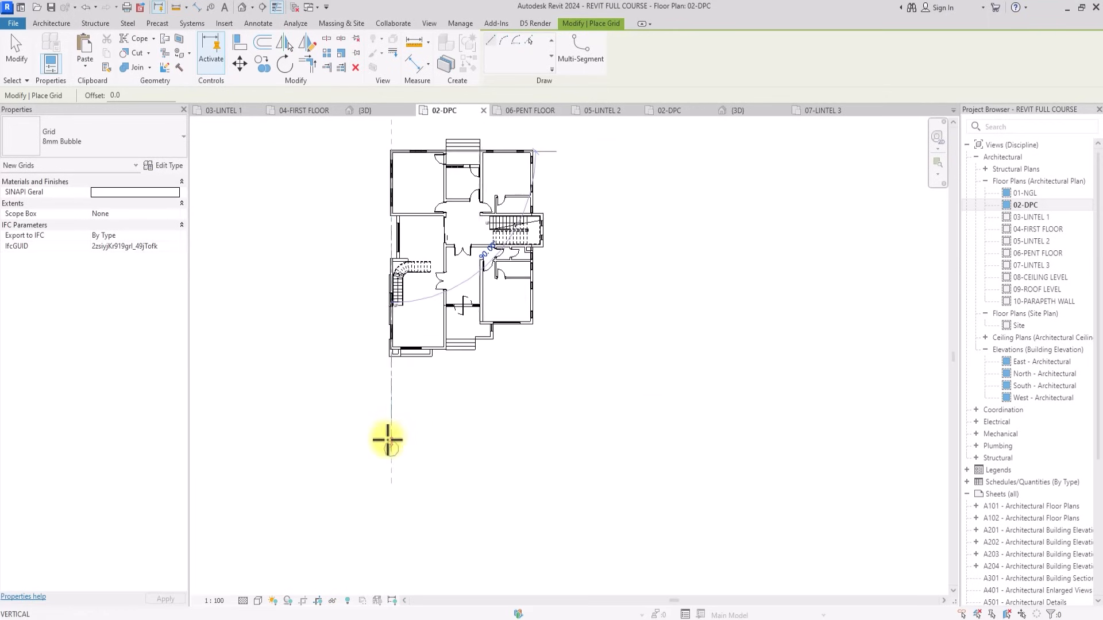
click(389, 440)
Draw a second vertical grid line from the recessed left wall section, ending level with the first grid's bubble.
scroll(386, 310, up, 5)
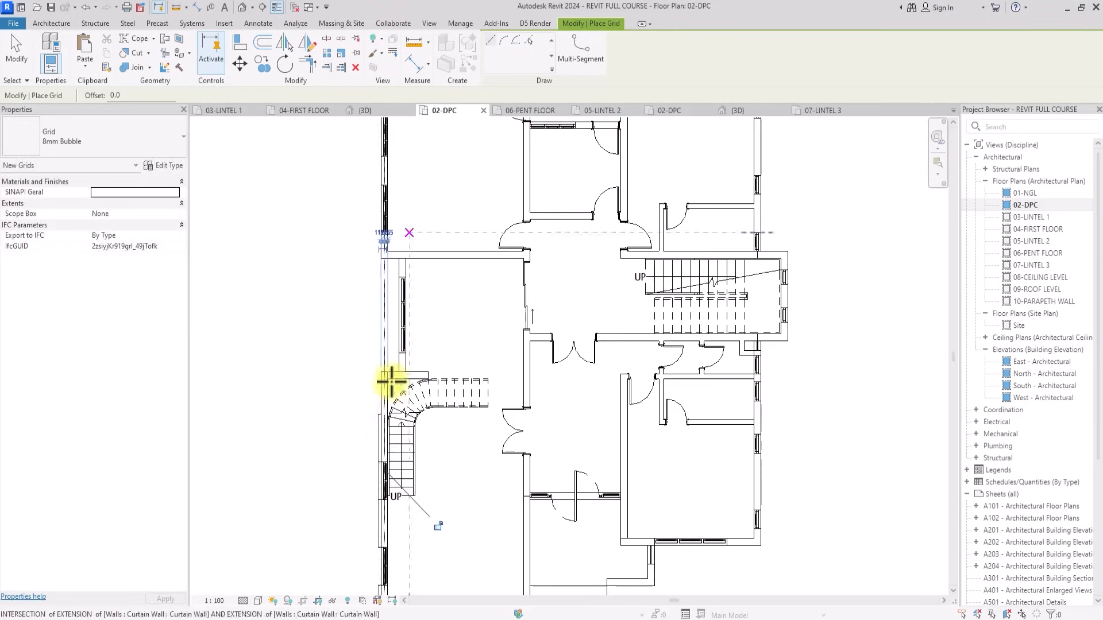
click(399, 263)
scroll(396, 283, down, 4)
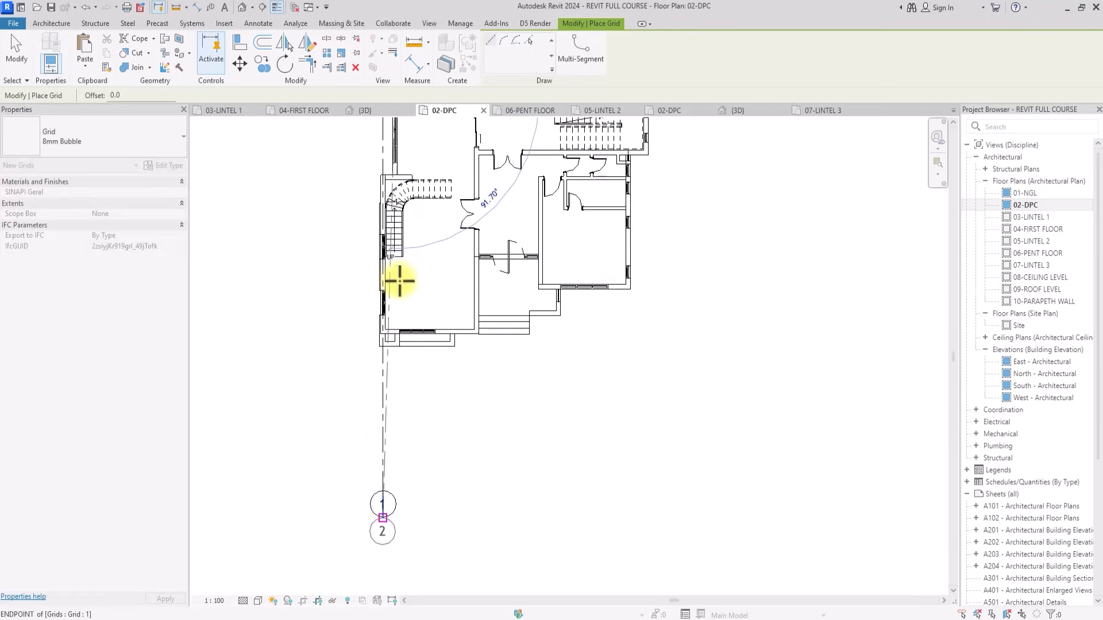
click(396, 494)
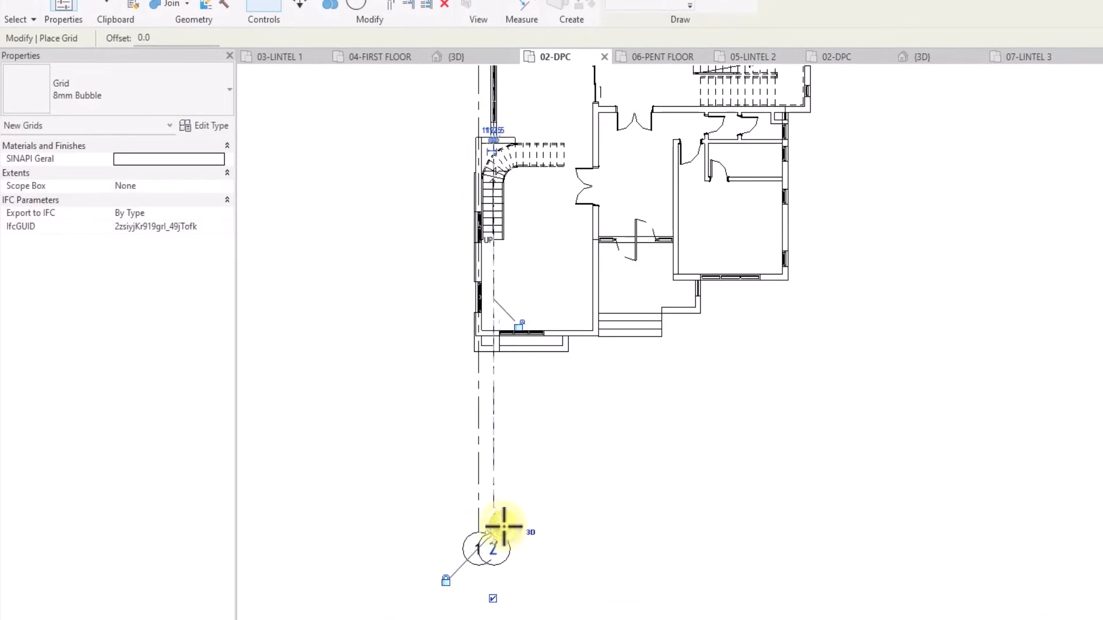
key(Escape)
key(Escape)
Try the 8mm Bubble Custom Gap type on grid 1, and set it to 6.5mm Bubble.
click(477, 494)
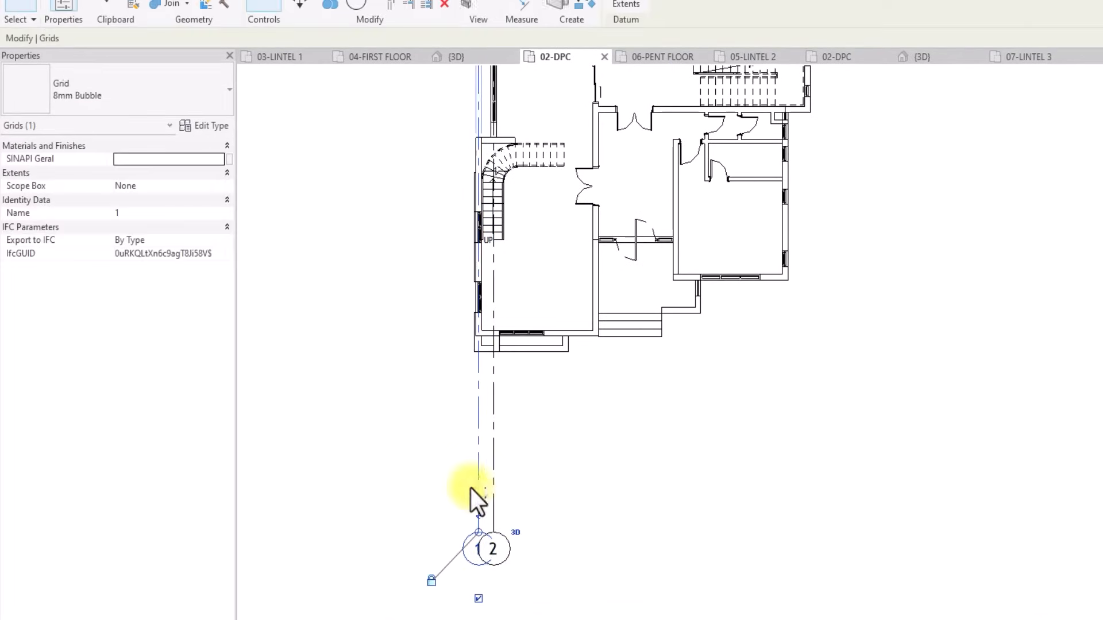
click(127, 99)
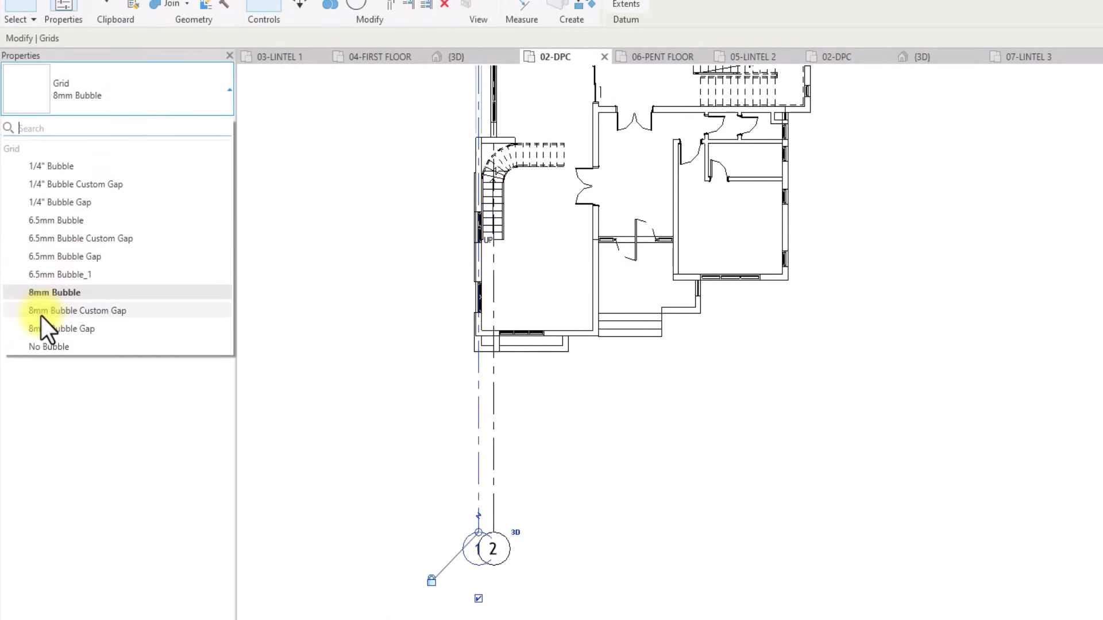
click(40, 315)
click(136, 99)
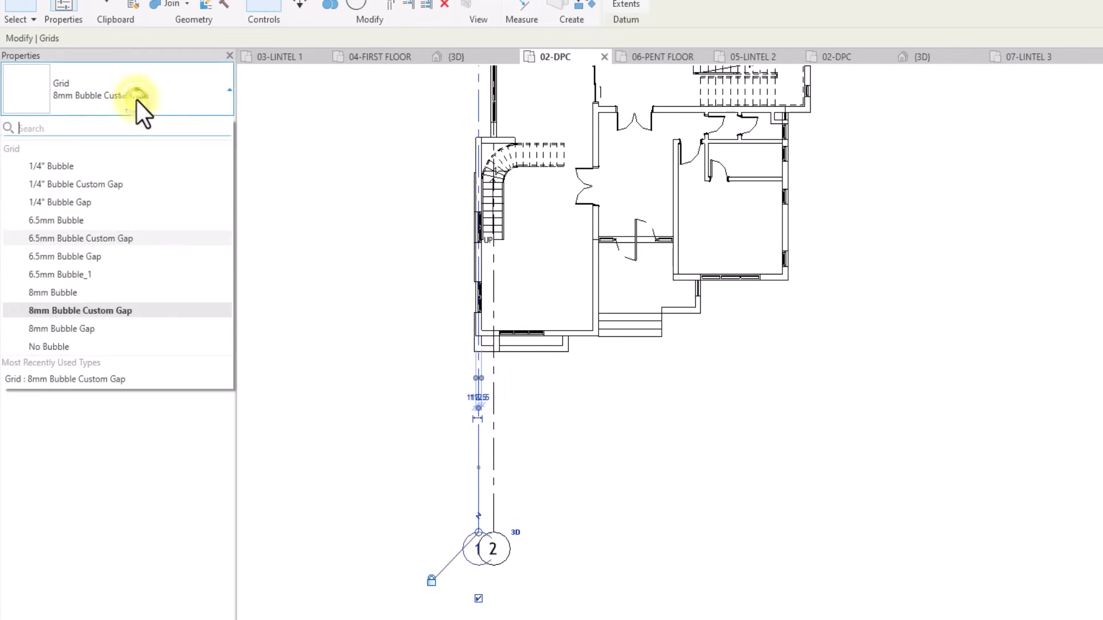
click(58, 220)
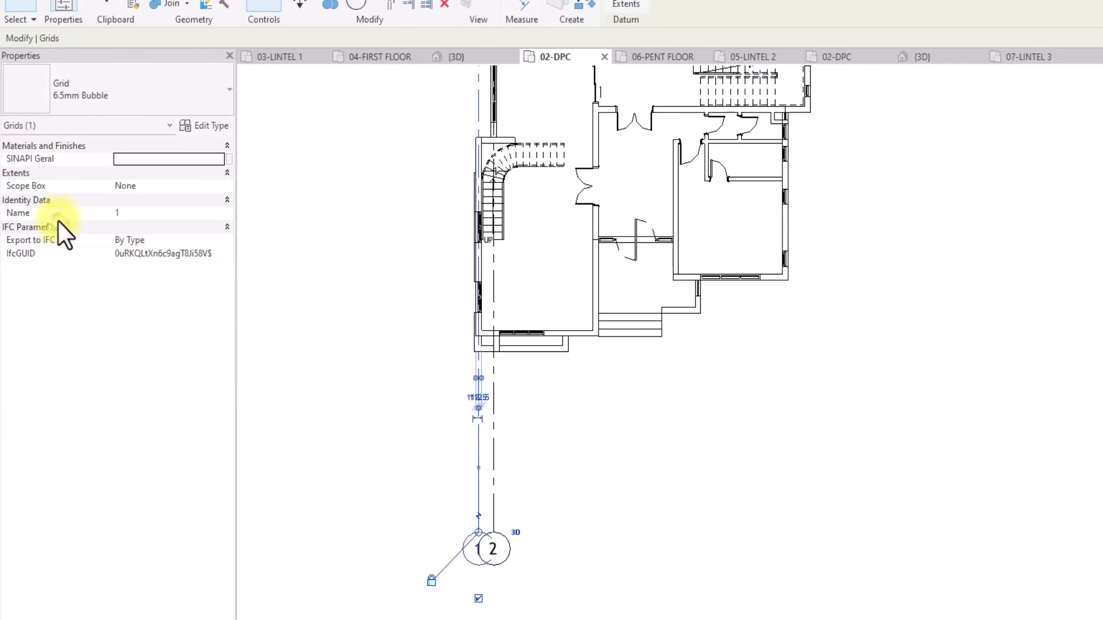
click(555, 481)
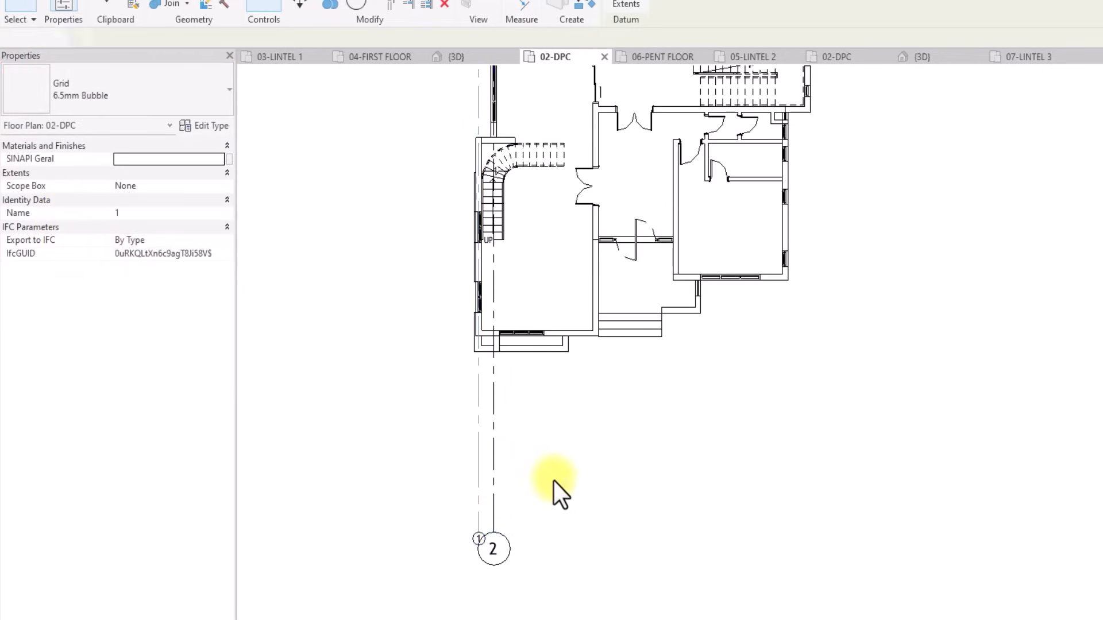
Change grid 2 to the 6.5mm Bubble type.
click(492, 479)
click(131, 100)
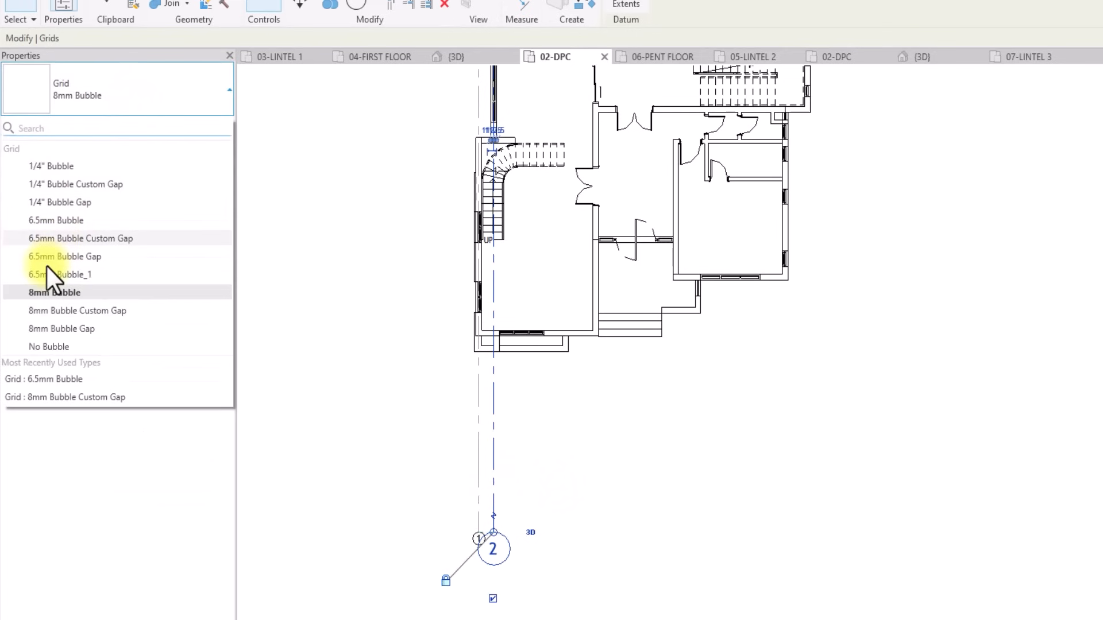
click(50, 224)
click(599, 431)
Using the 6.5mm Bubble type, draw a vertical grid line through the wall left of the plan's upper entrance steps, down past the building.
middle_drag(639, 315, 599, 430)
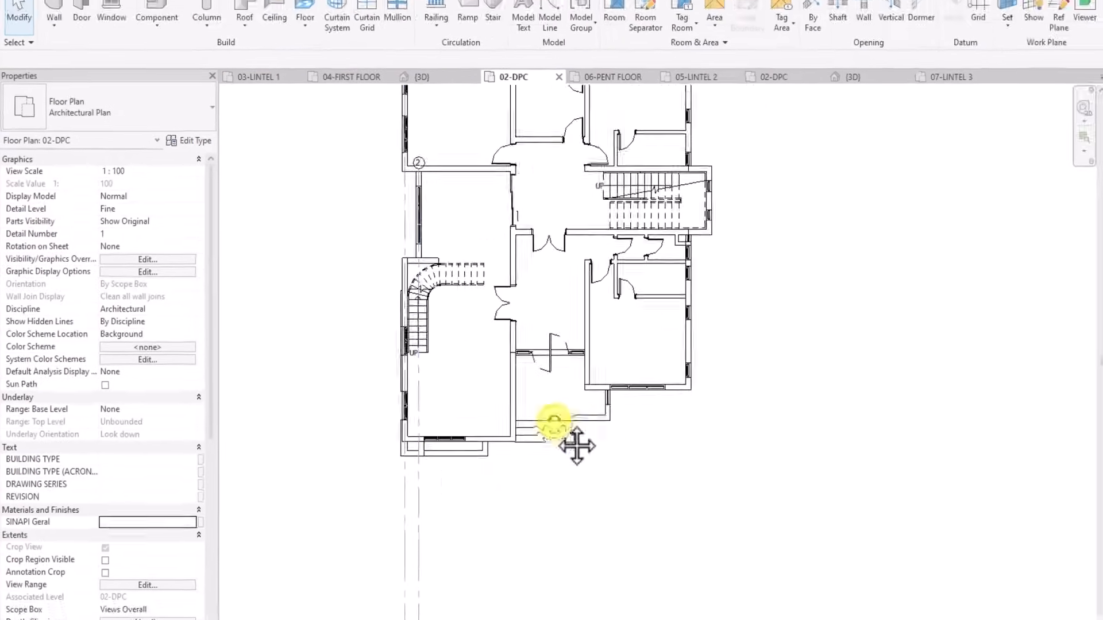
scroll(577, 445, down, 3)
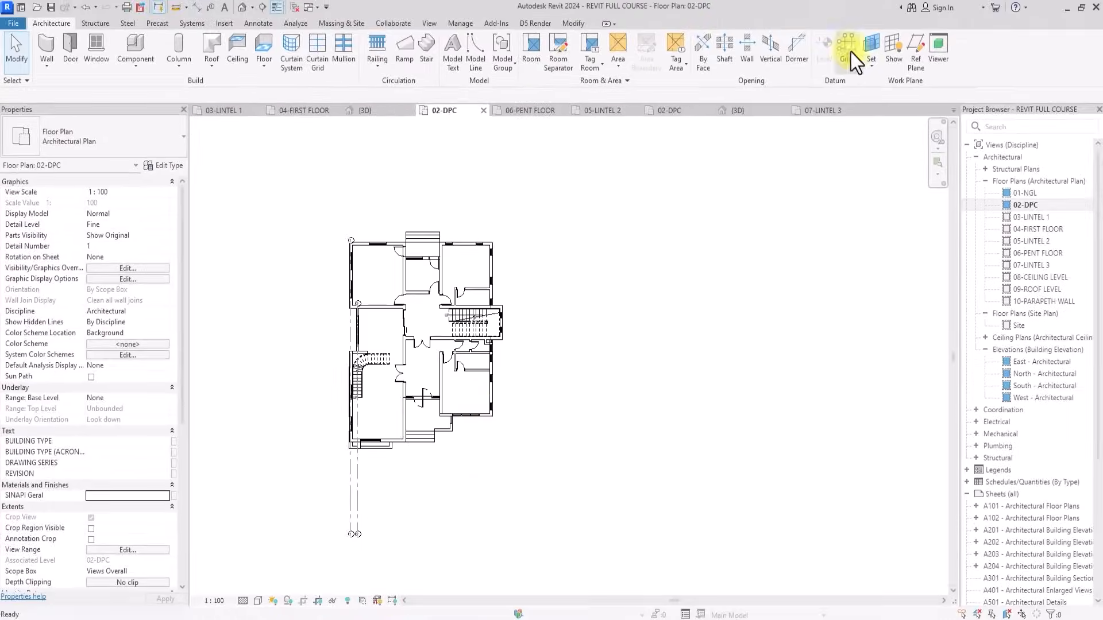
click(847, 50)
click(114, 143)
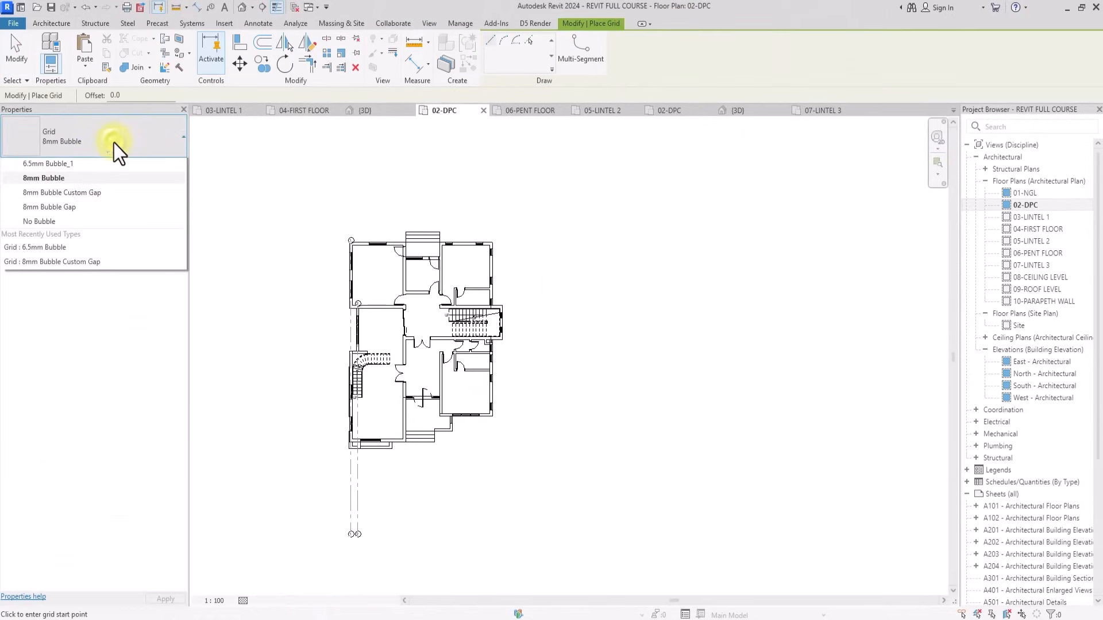
click(61, 245)
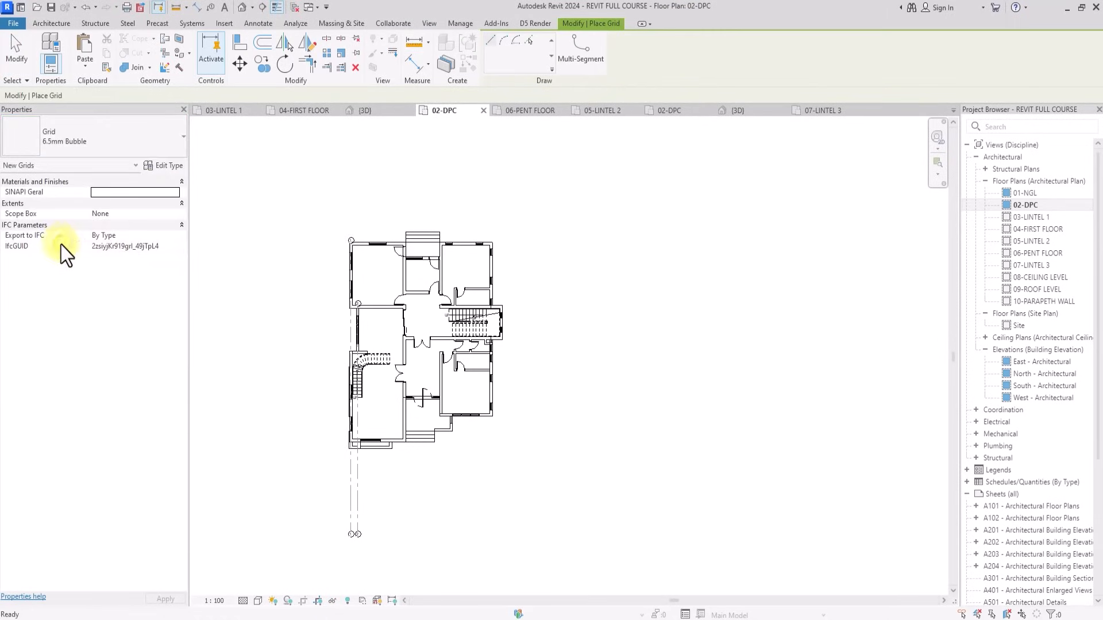
scroll(259, 239, up, 5)
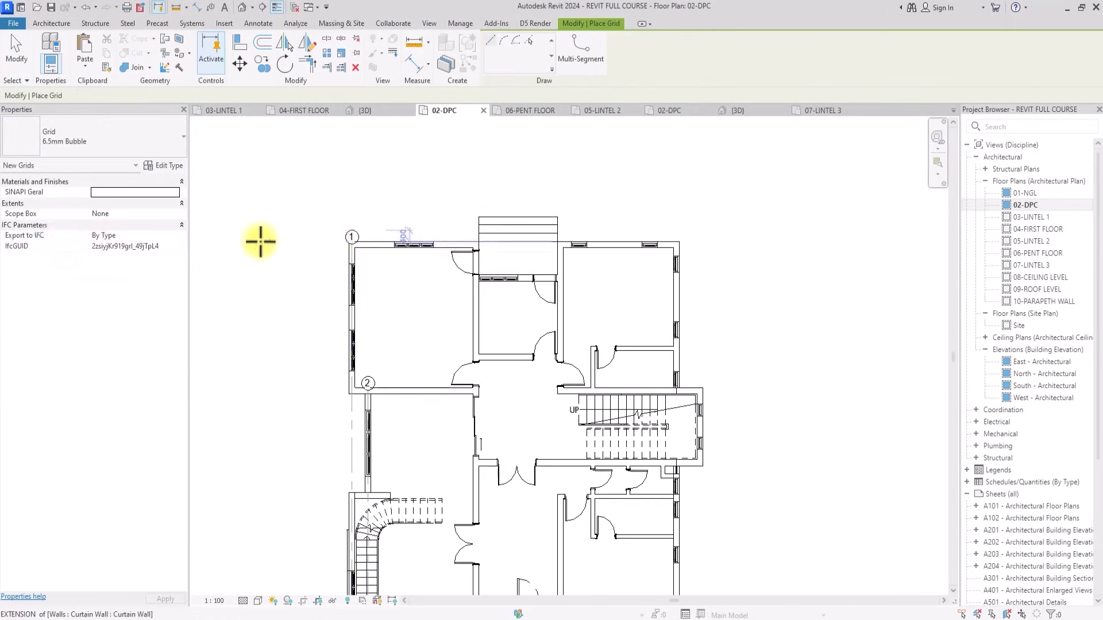
click(476, 238)
scroll(481, 260, down, 4)
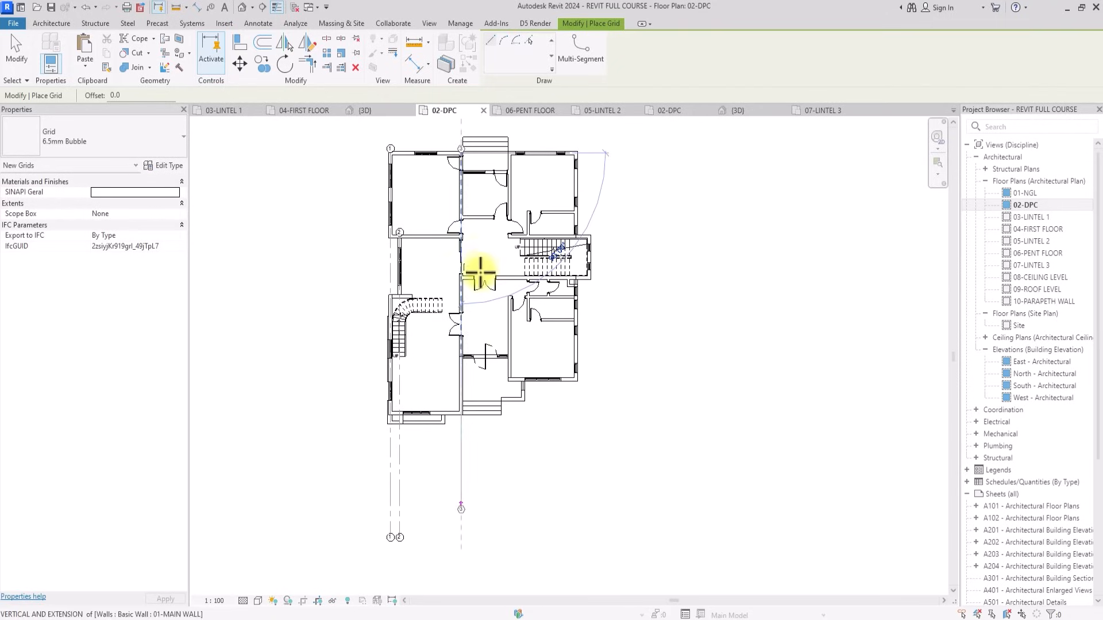
click(452, 533)
Draw a vertical grid line through the wall right of the upper entrance steps, ending level with the other grids' lower bubbles.
scroll(450, 525, up, 6)
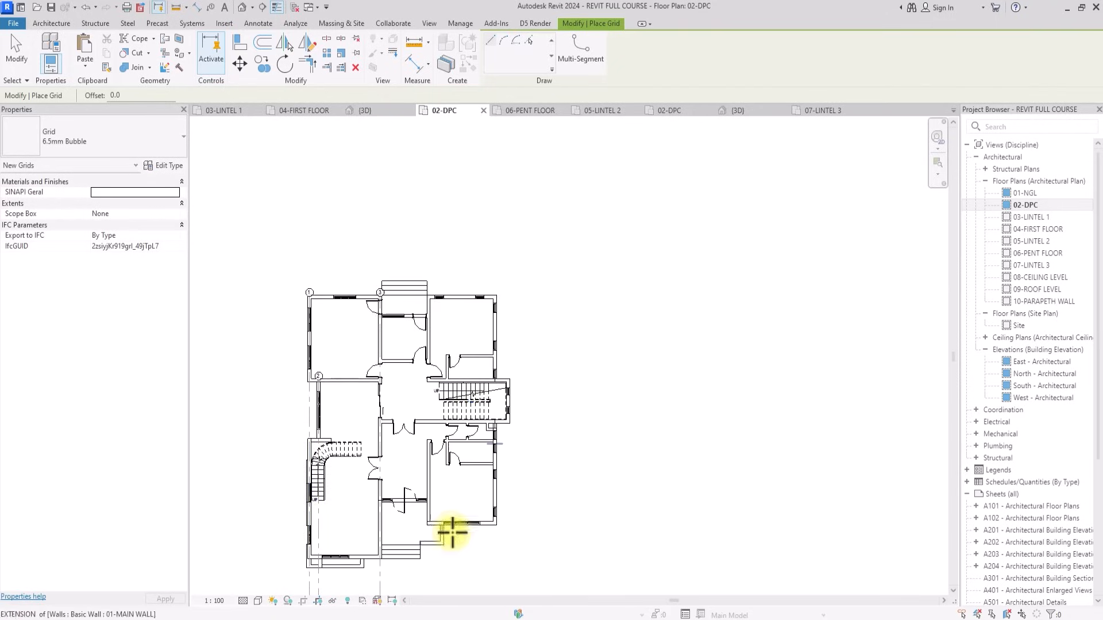
click(430, 315)
scroll(427, 313, down, 5)
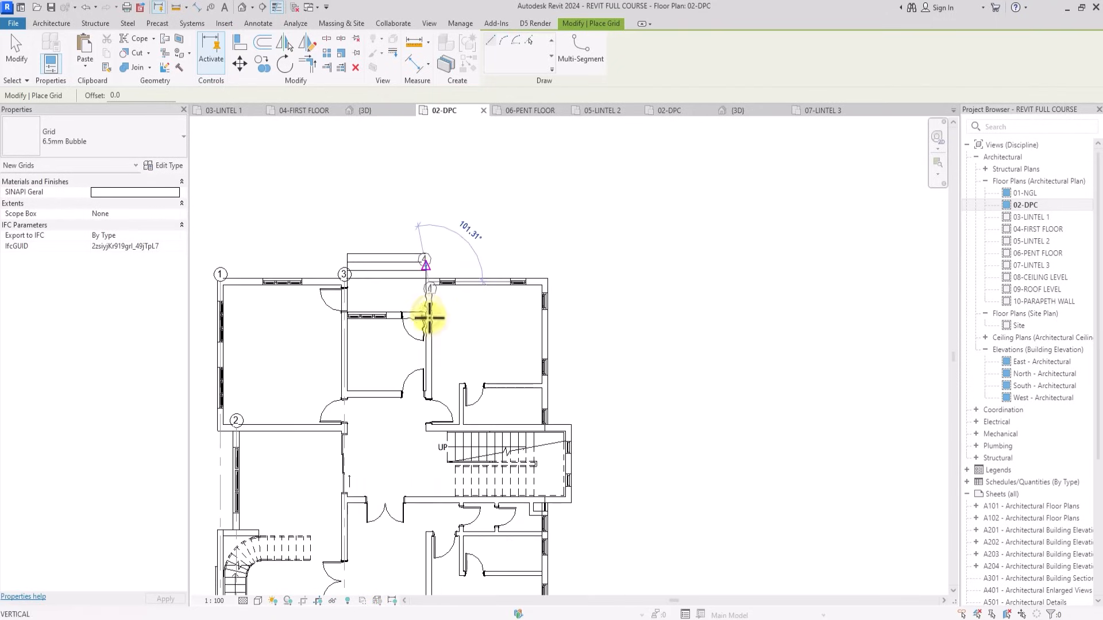
click(416, 404)
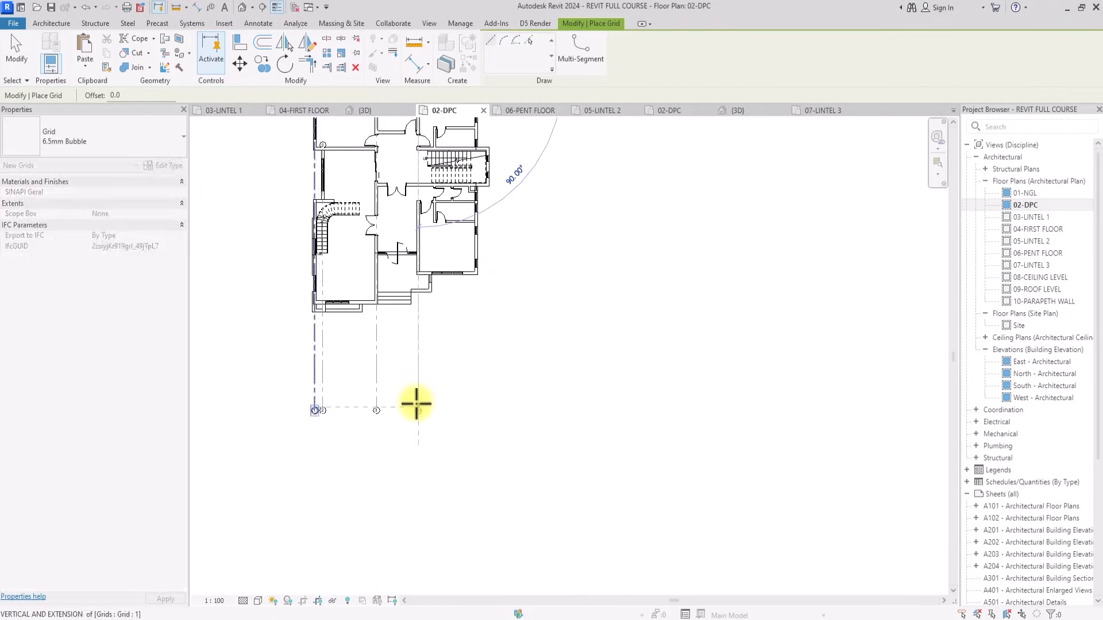
Draw a vertical grid line from the plan's upper-right wall corner down to the level of the existing lower bubbles.
scroll(430, 239, up, 5)
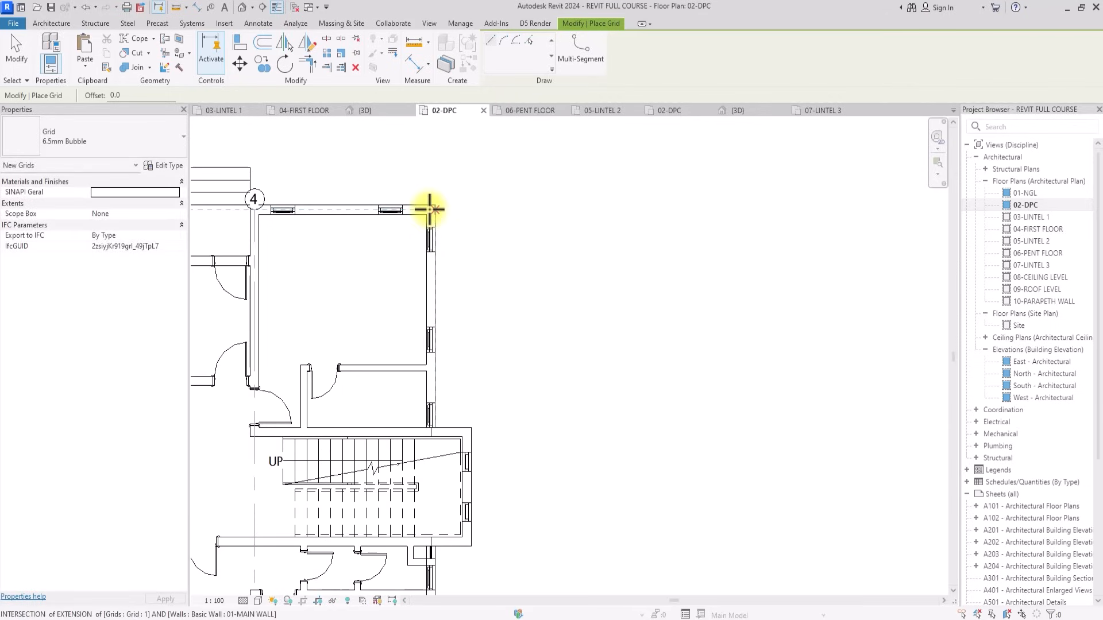
click(430, 210)
scroll(431, 229, down, 5)
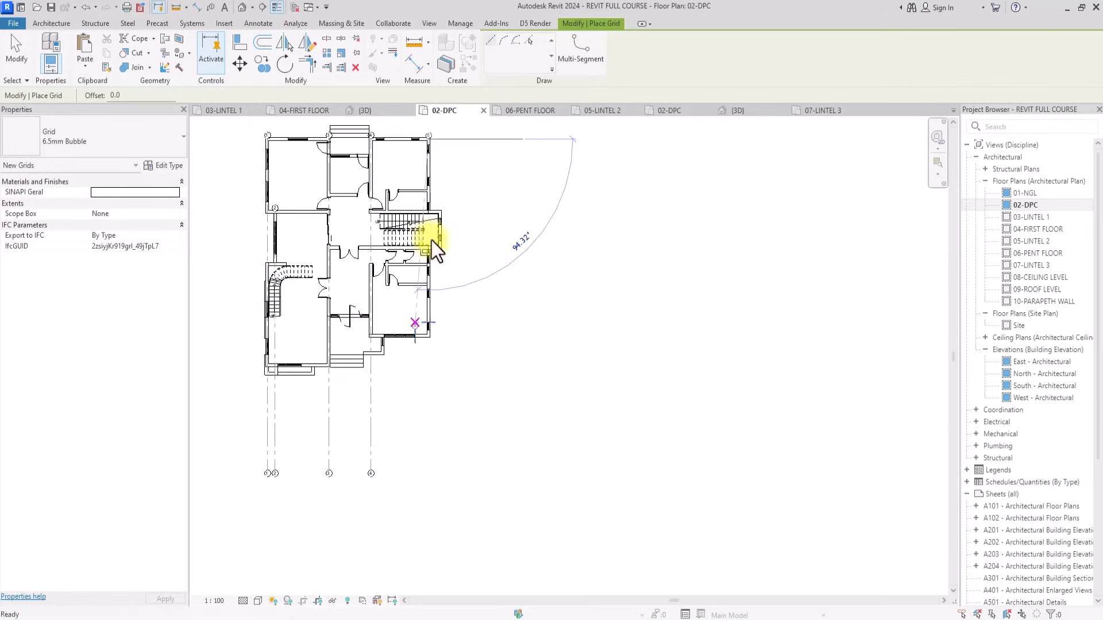
click(431, 465)
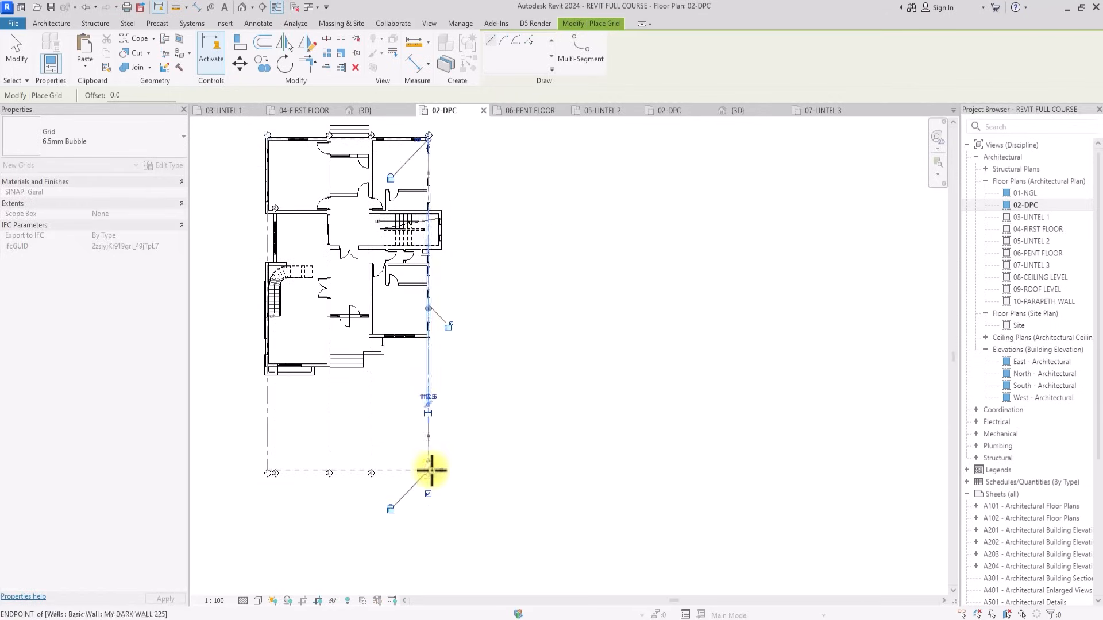
Draw a vertical grid line along the projecting stairwell's outer wall, level with the lower bubbles, and finish placing grids.
scroll(431, 470, up, 3)
click(430, 470)
scroll(428, 462, up, 4)
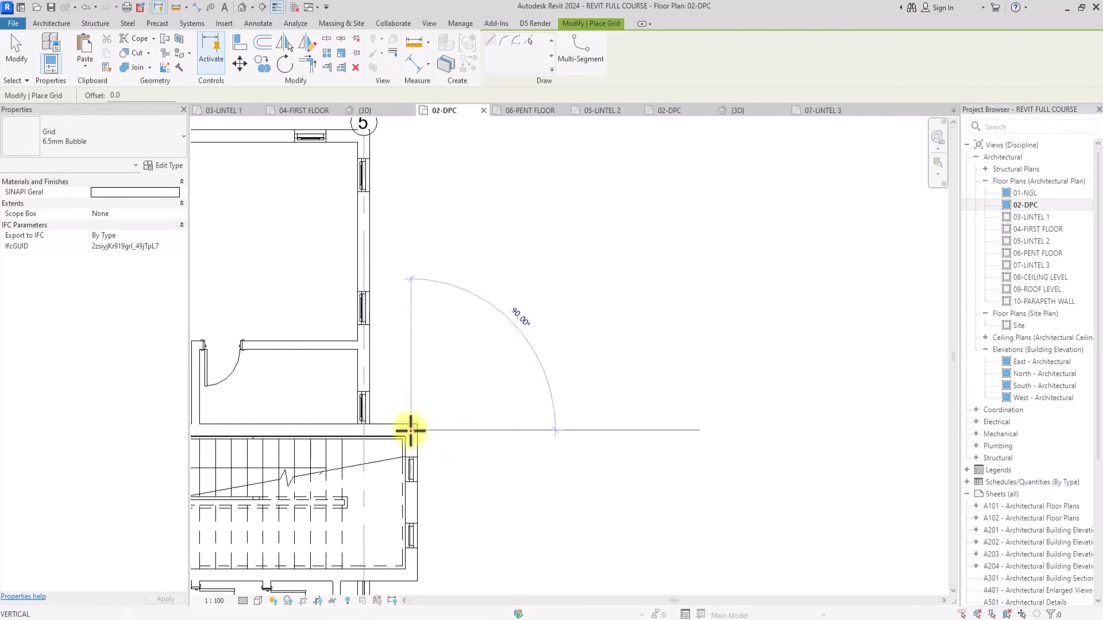
scroll(411, 430, down, 6)
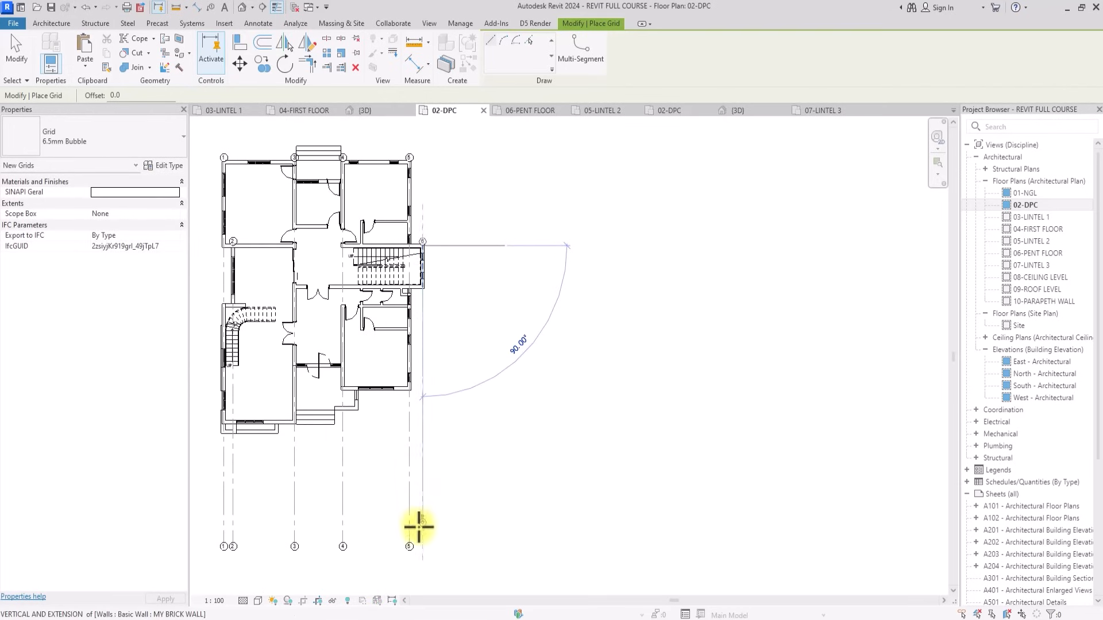
click(419, 526)
key(Escape)
key(Escape)
Pull the vertical grids' lower ends closer to the building and raise the upper ends of grids 2 and 6 level with the others.
middle_drag(420, 543, 449, 562)
click(447, 526)
scroll(446, 546, up, 3)
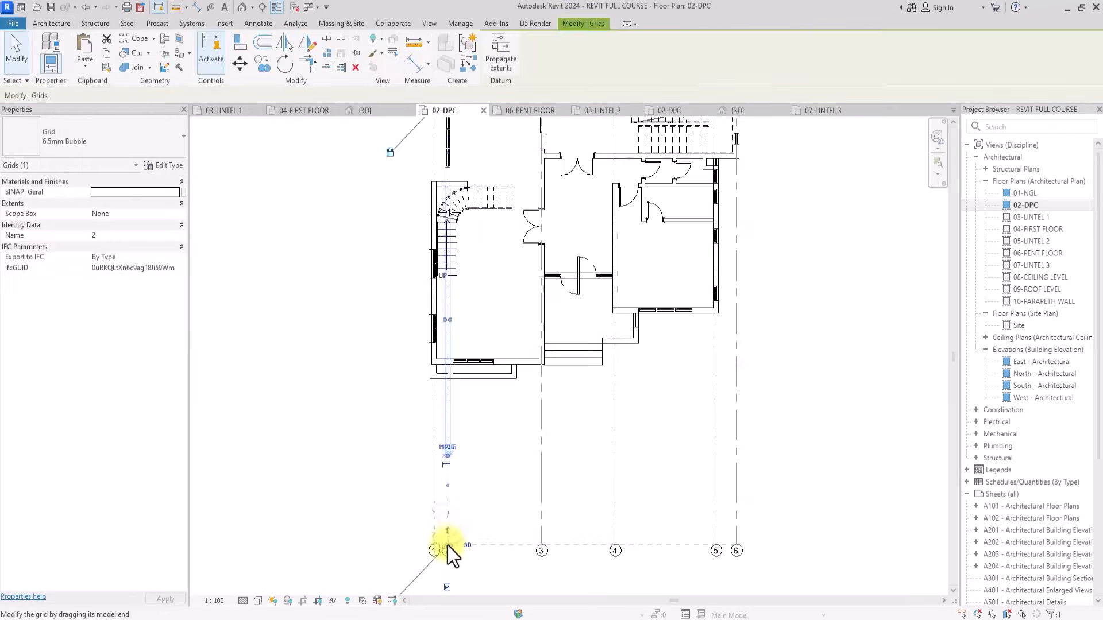
drag(447, 546, 451, 430)
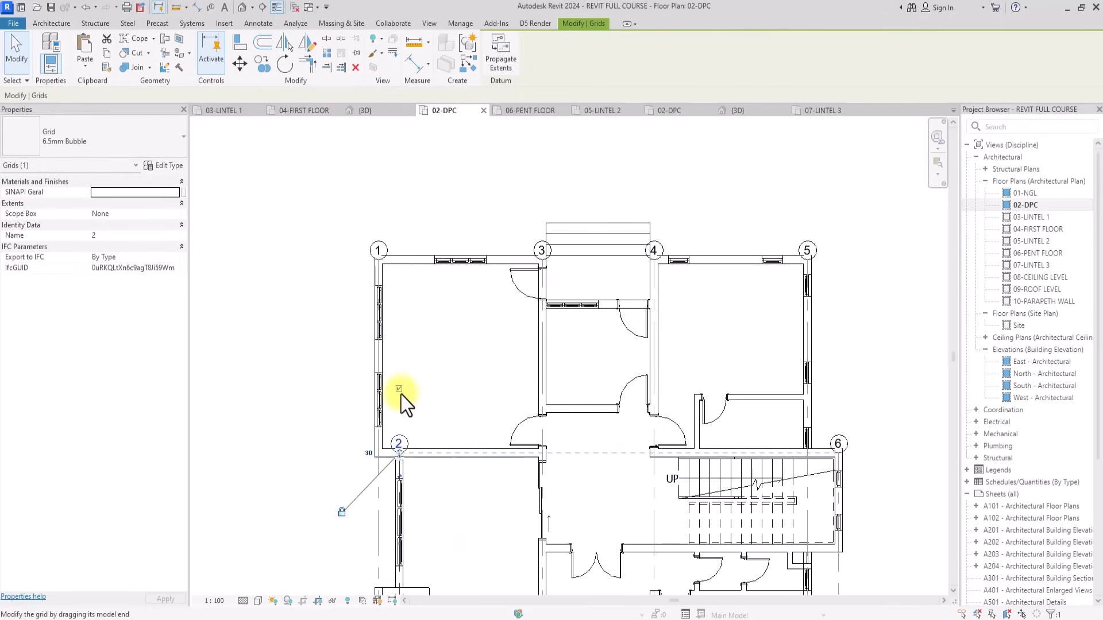
drag(400, 402, 401, 256)
click(459, 196)
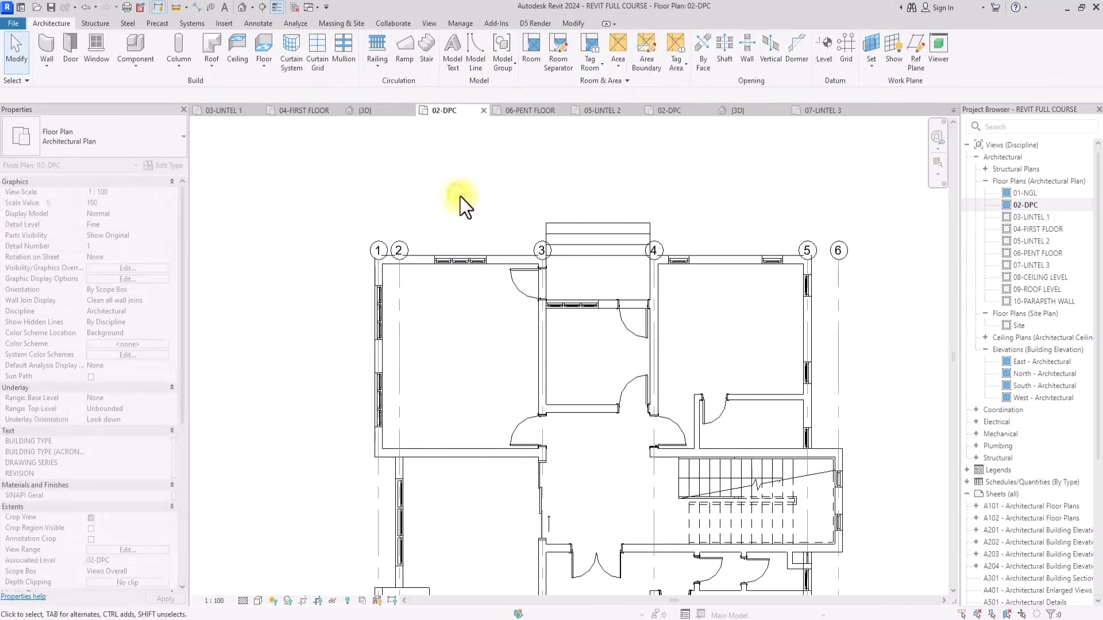
Extend the aligned upper ends of the vertical grids well beyond the entrance steps by moving grid 5's upper end.
click(809, 244)
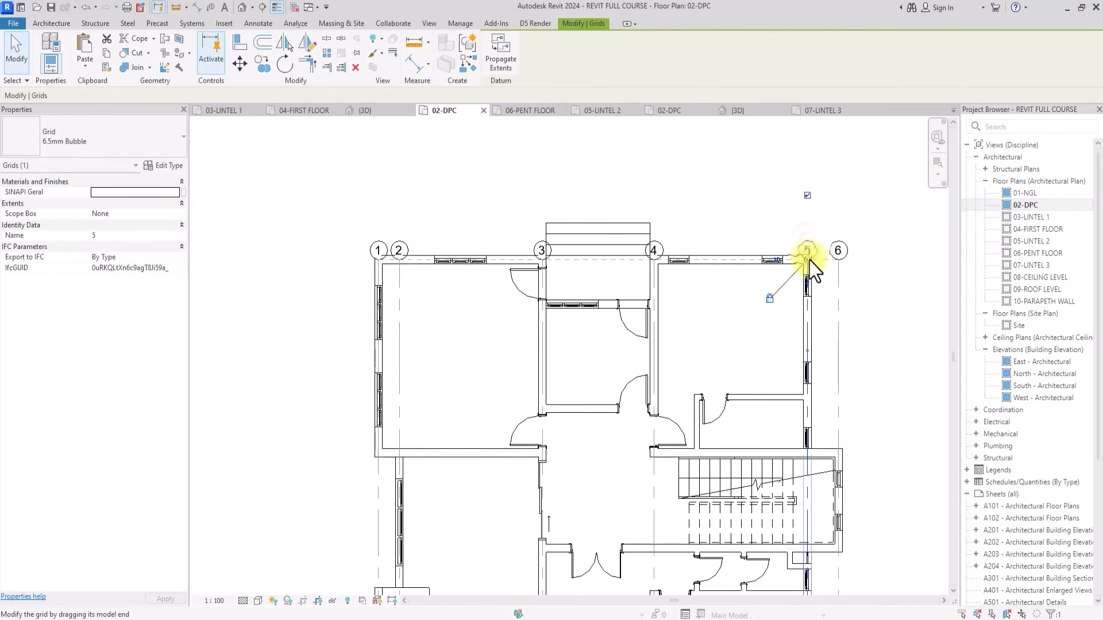
drag(809, 260, 809, 145)
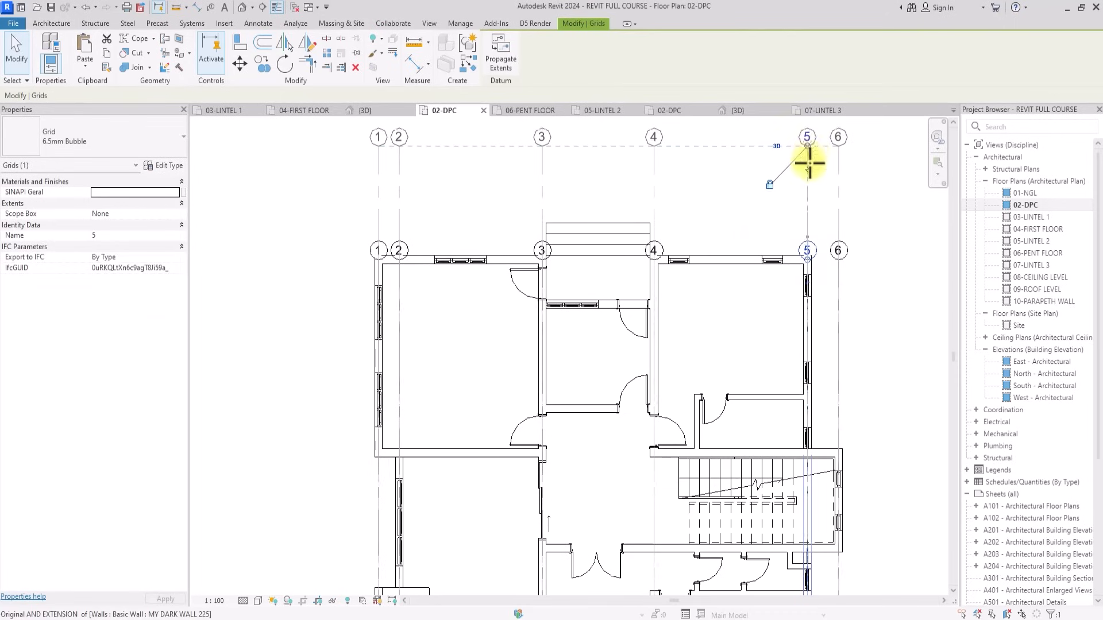
scroll(805, 286, down, 5)
click(805, 311)
Draw a horizontal grid line along the plan's uppermost outer wall, extending past the building on both sides.
scroll(804, 311, up, 3)
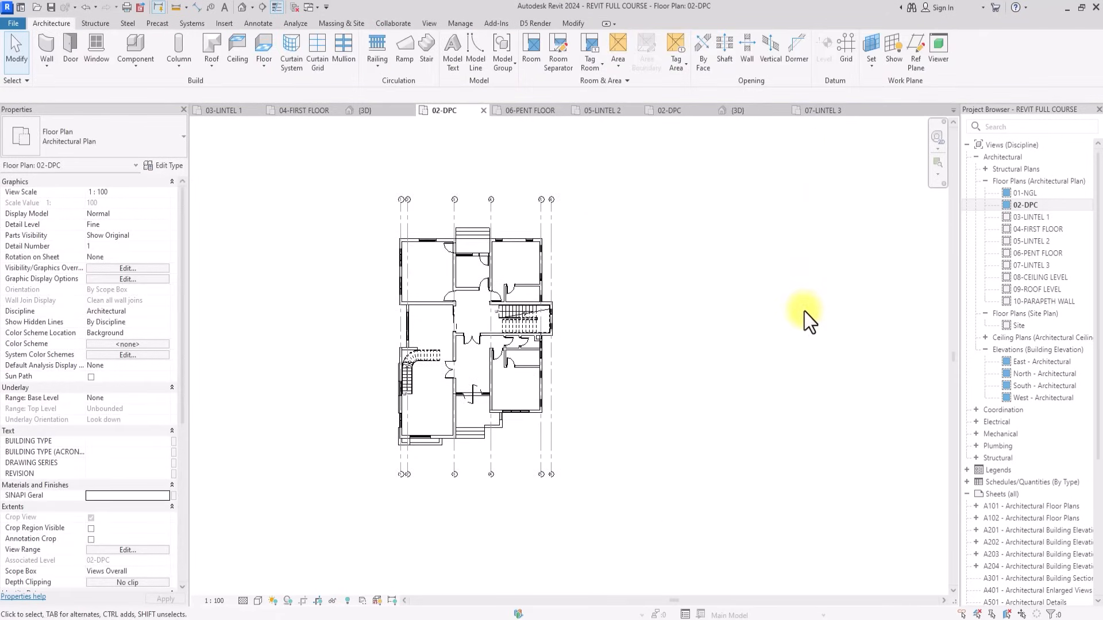
click(841, 53)
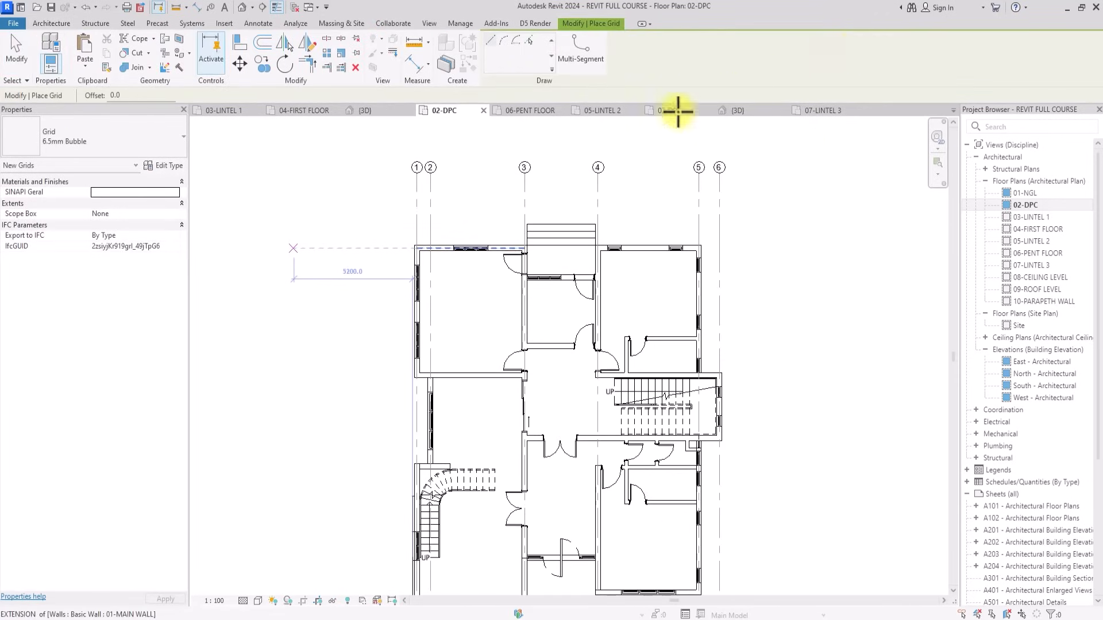
click(312, 248)
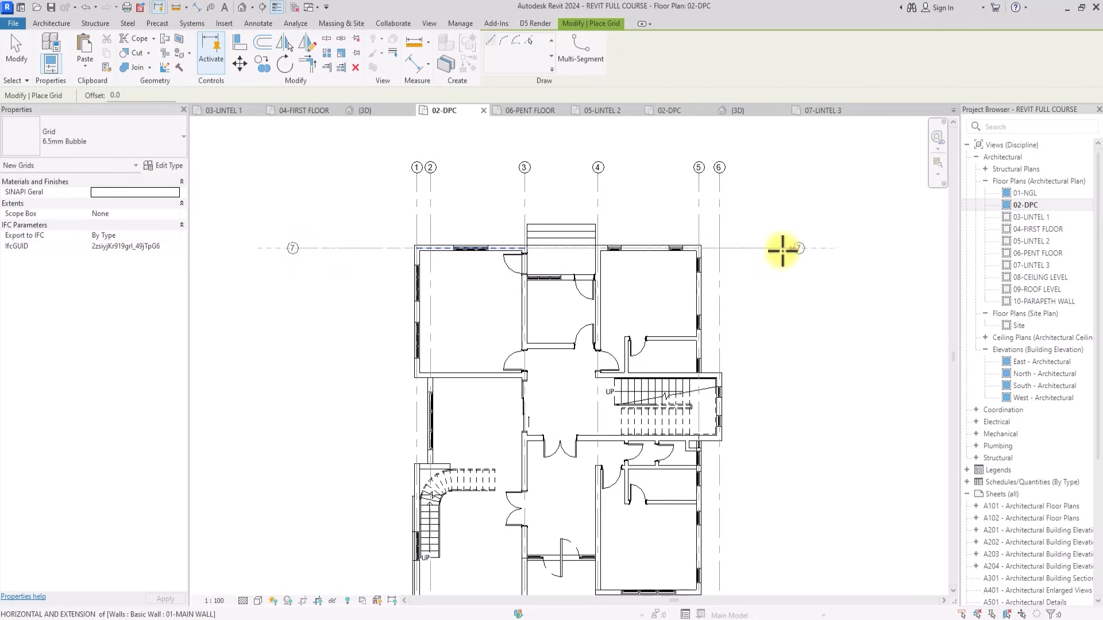
click(808, 250)
Rename the new horizontal grid as A.
scroll(815, 250, up, 3)
key(Escape)
double_click(818, 249)
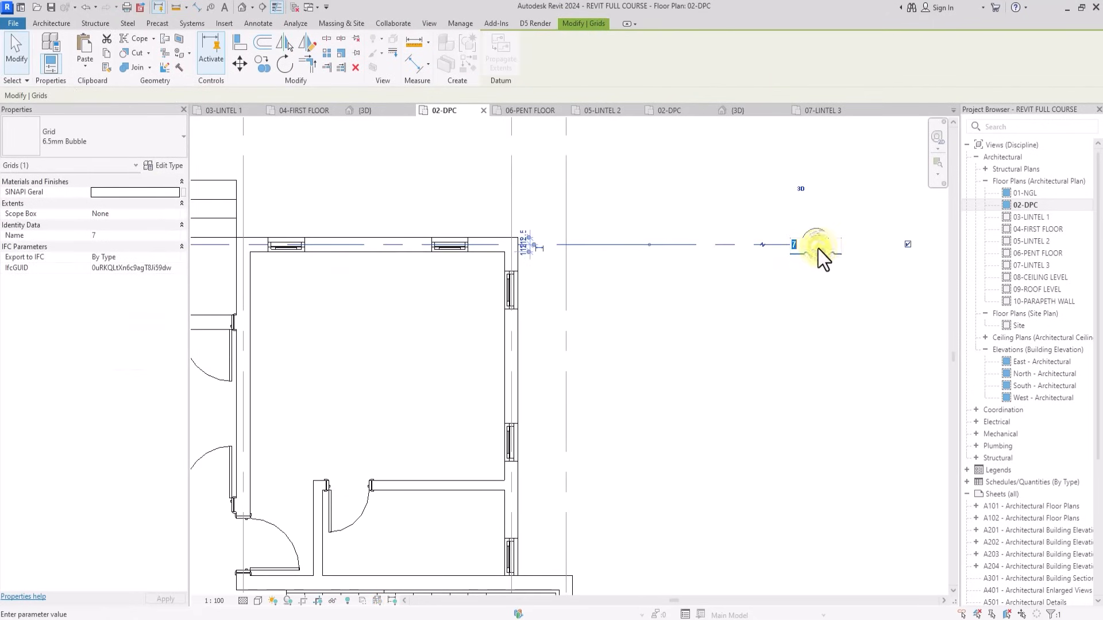
text(A)
click(781, 380)
scroll(731, 376, down, 3)
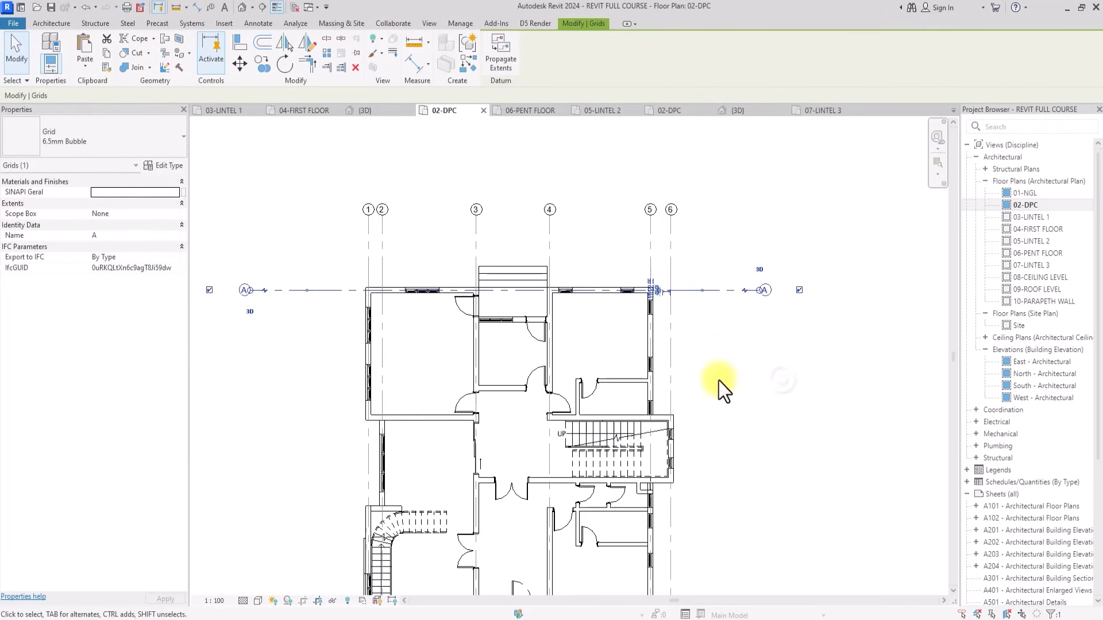
click(719, 380)
Draw a horizontal grid line from grid 3 along the recessed upper entrance wall, ending level with grid A's right bubble.
scroll(720, 380, down, 2)
click(844, 47)
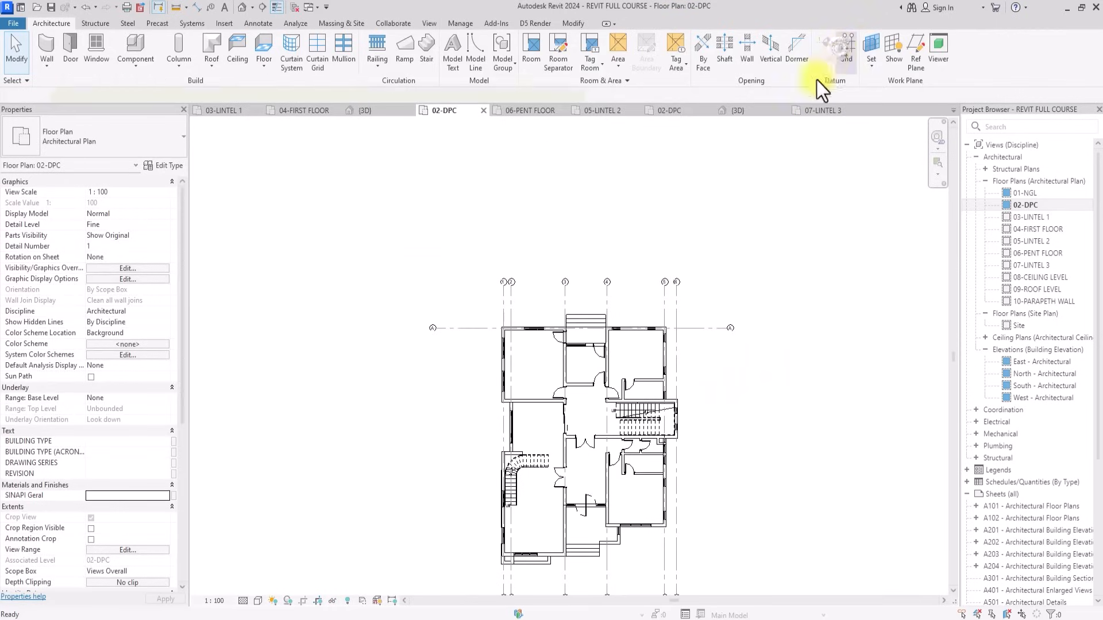
scroll(653, 303, up, 5)
click(645, 314)
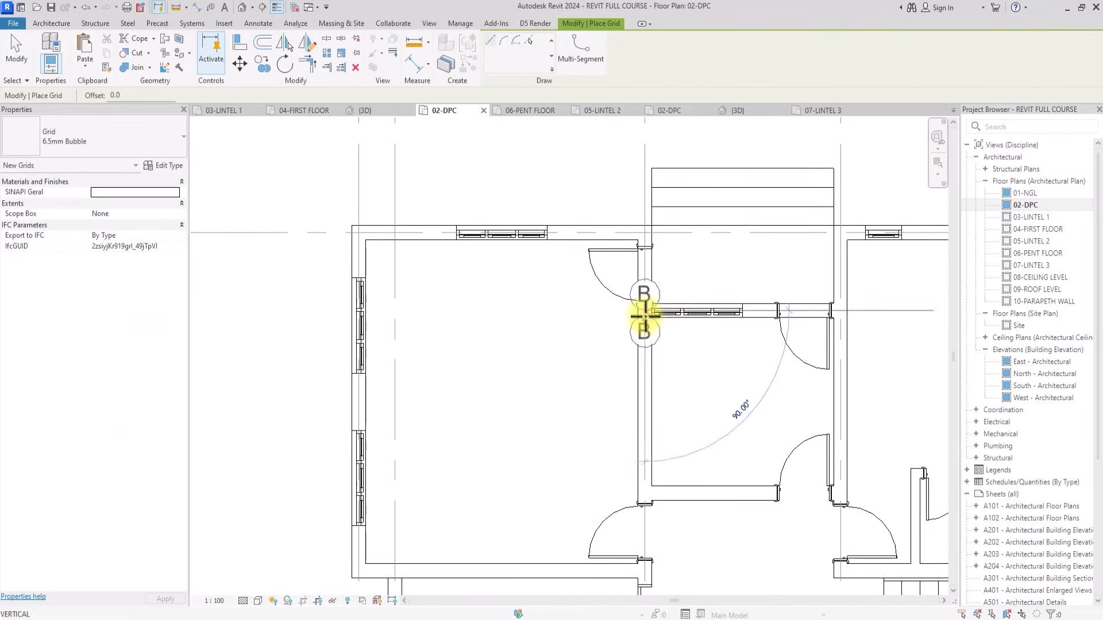
scroll(644, 311, down, 4)
click(788, 314)
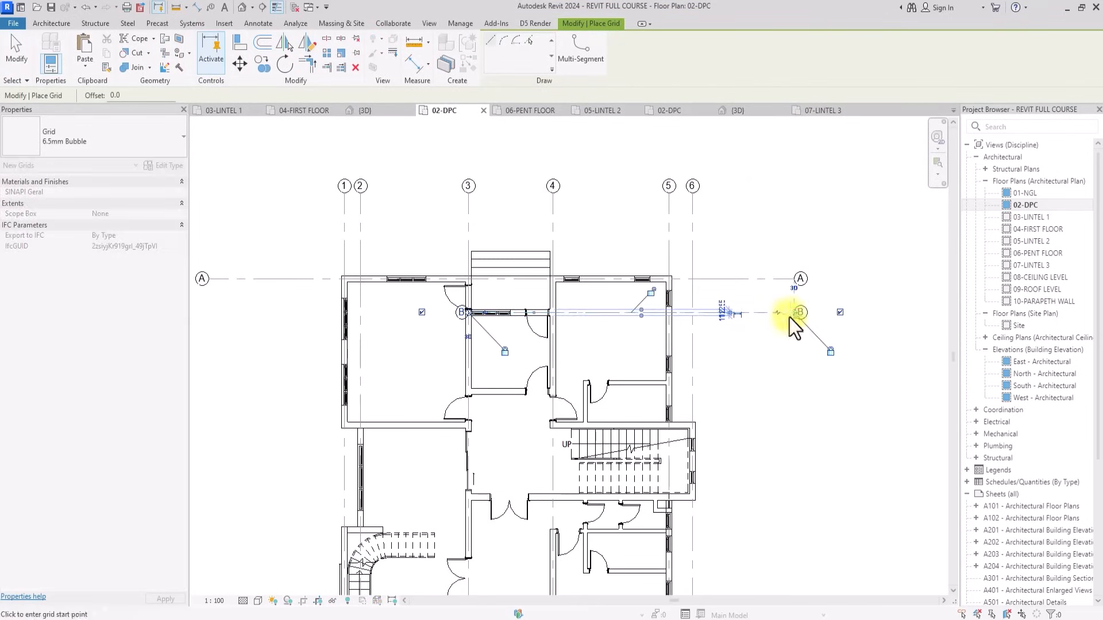
Draw a horizontal grid line from grid 1 along the stairwell's upper wall, ending level with the right-hand bubbles.
scroll(340, 423, up, 5)
click(343, 426)
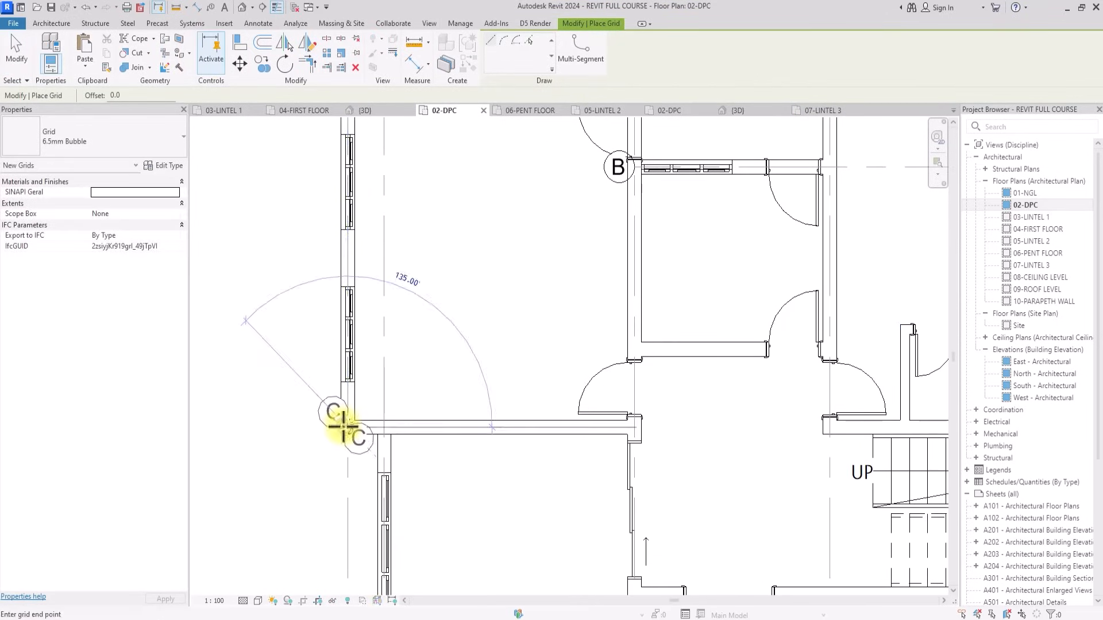
scroll(337, 423, down, 5)
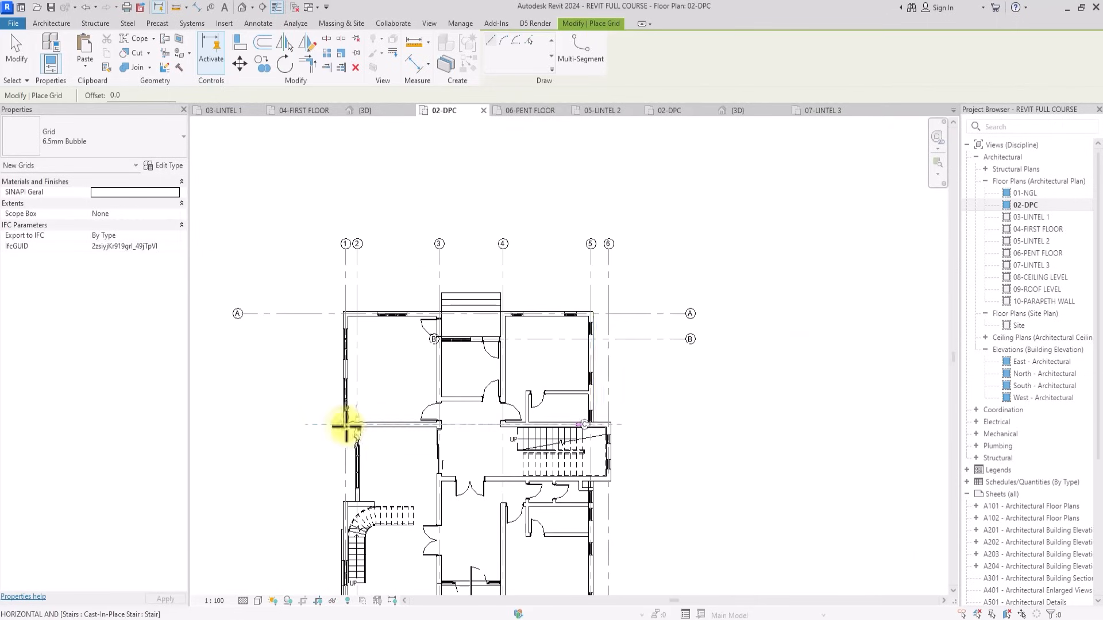
click(681, 425)
Draw a horizontal grid line from grid 3 along the stairwell's lower wall, ending level with the right-hand bubbles.
scroll(536, 386, up, 5)
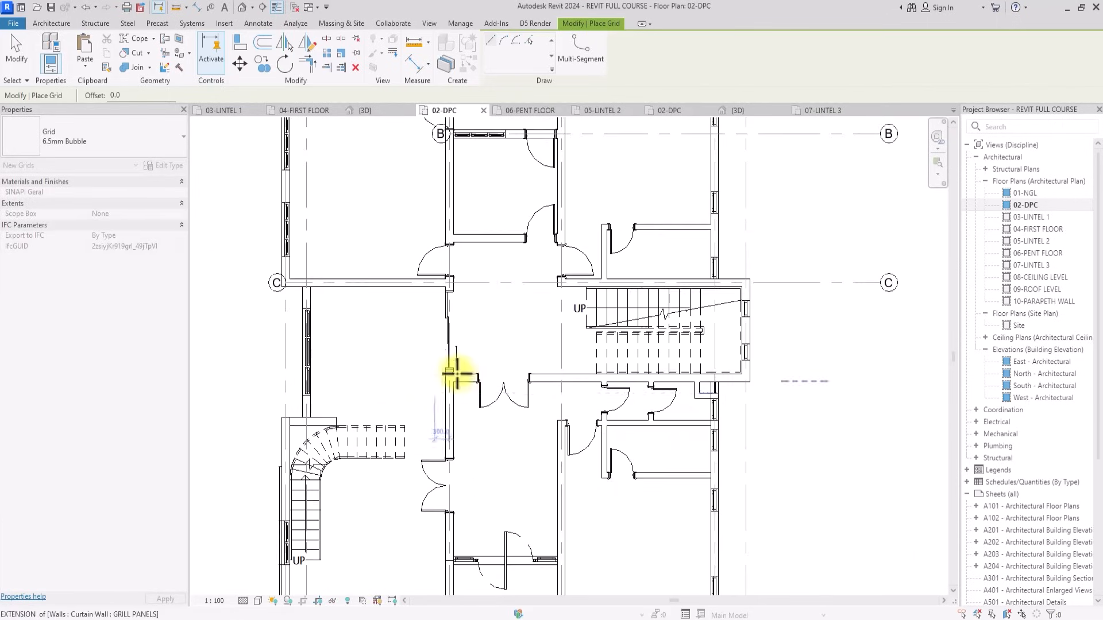
scroll(456, 373, up, 3)
click(457, 374)
scroll(457, 373, down, 4)
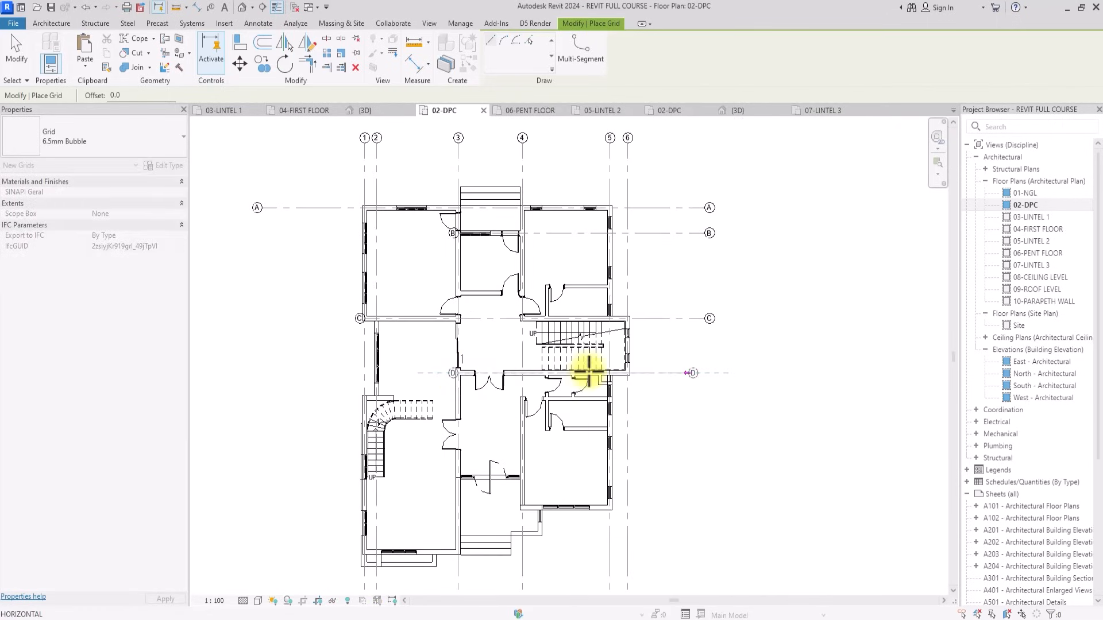
click(701, 372)
Draw a horizontal grid line from grid 1 along the short wall above the curved stair, ending level with the right-hand bubbles.
scroll(340, 386, up, 4)
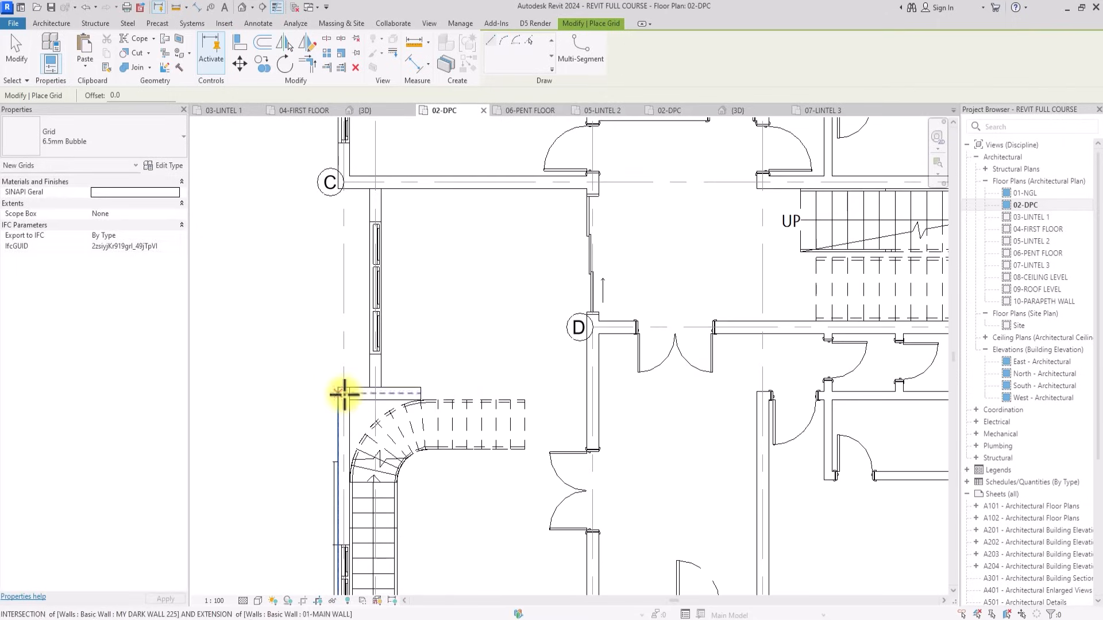
scroll(343, 393, down, 4)
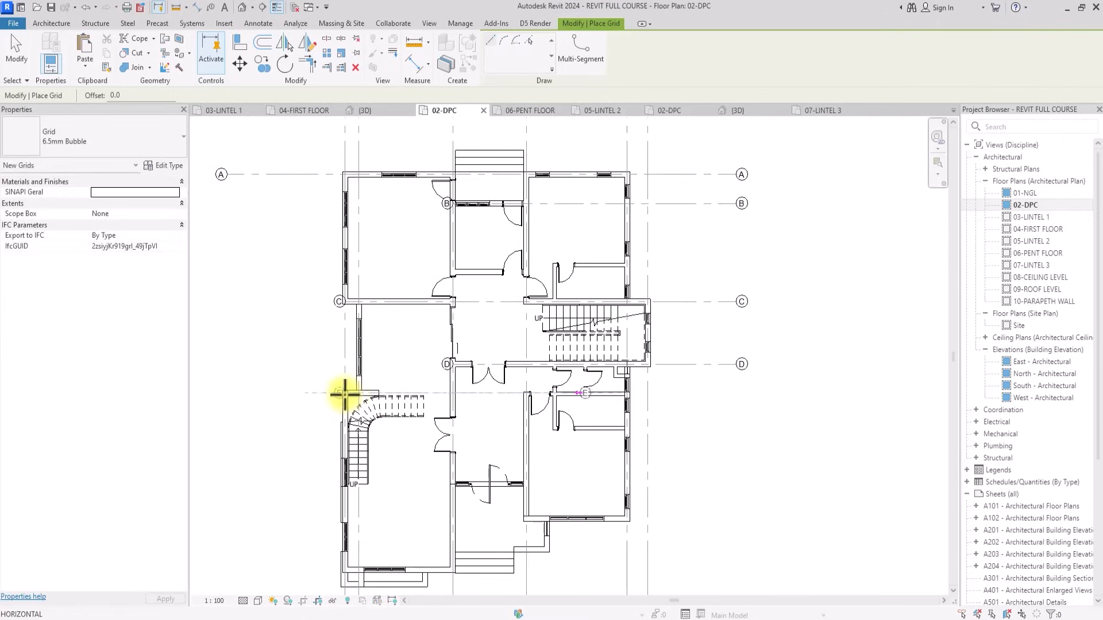
click(728, 402)
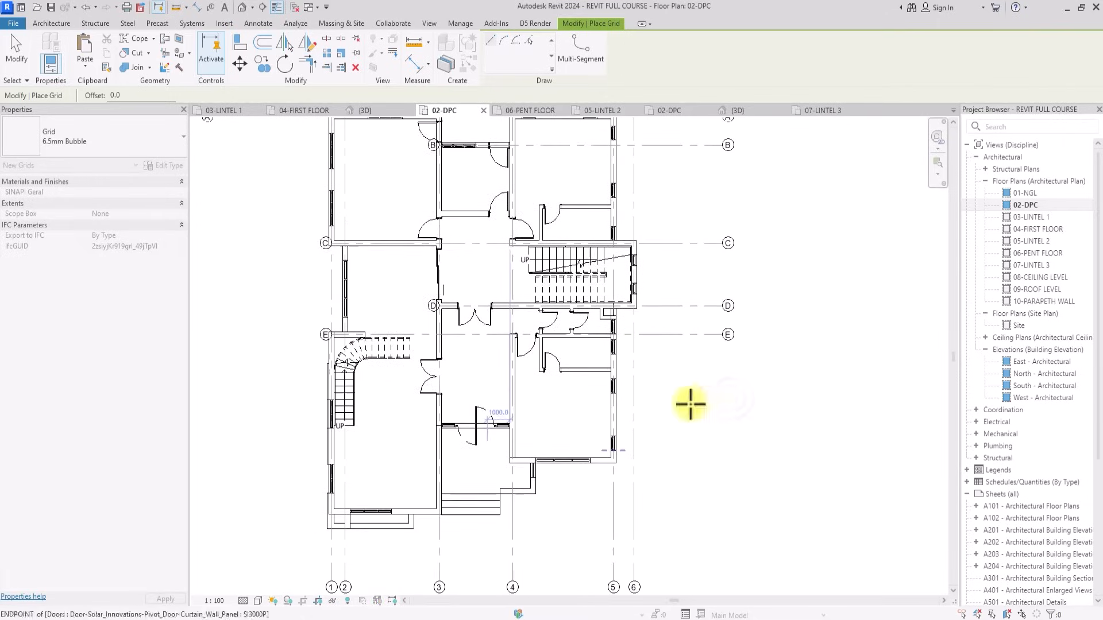
Draw a horizontal grid line from grid 3 along the lower entrance's curtain wall, ending level with the right-hand bubbles.
scroll(517, 413, up, 6)
click(503, 409)
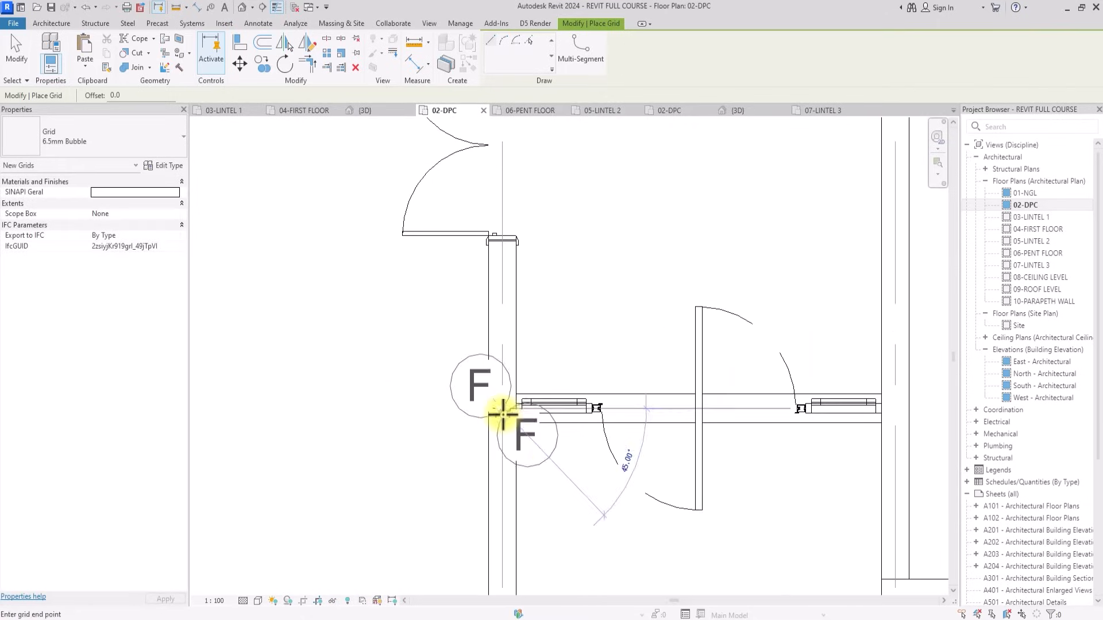
scroll(504, 413, down, 6)
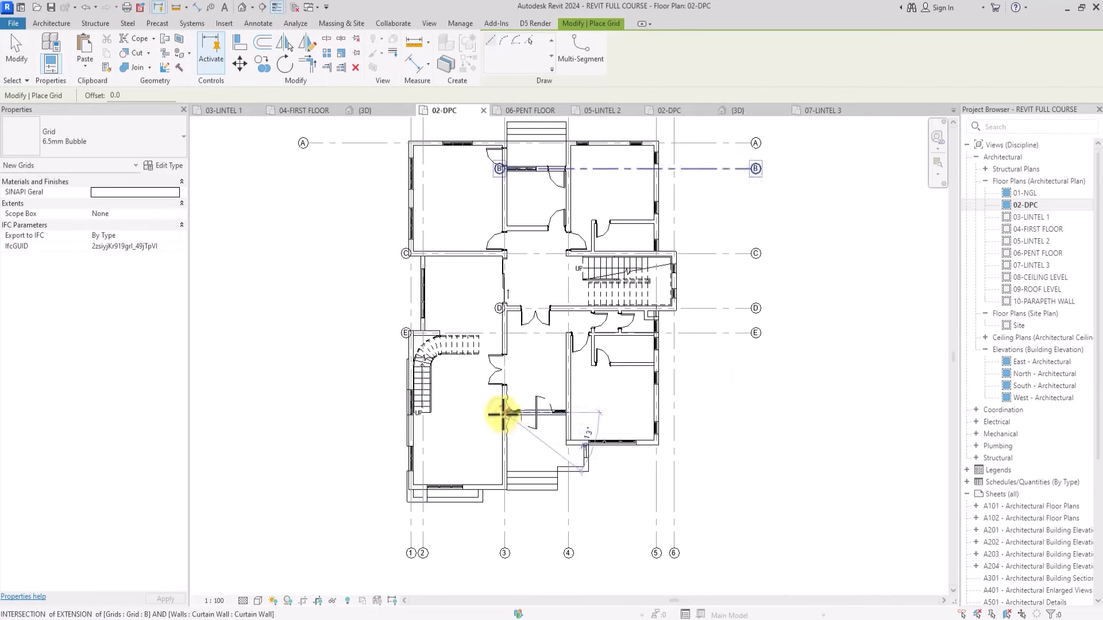
click(750, 409)
Draw a horizontal grid line from grid 4 along the lower-right room's bottom wall, ending level with the right-hand bubbles.
scroll(586, 430, up, 4)
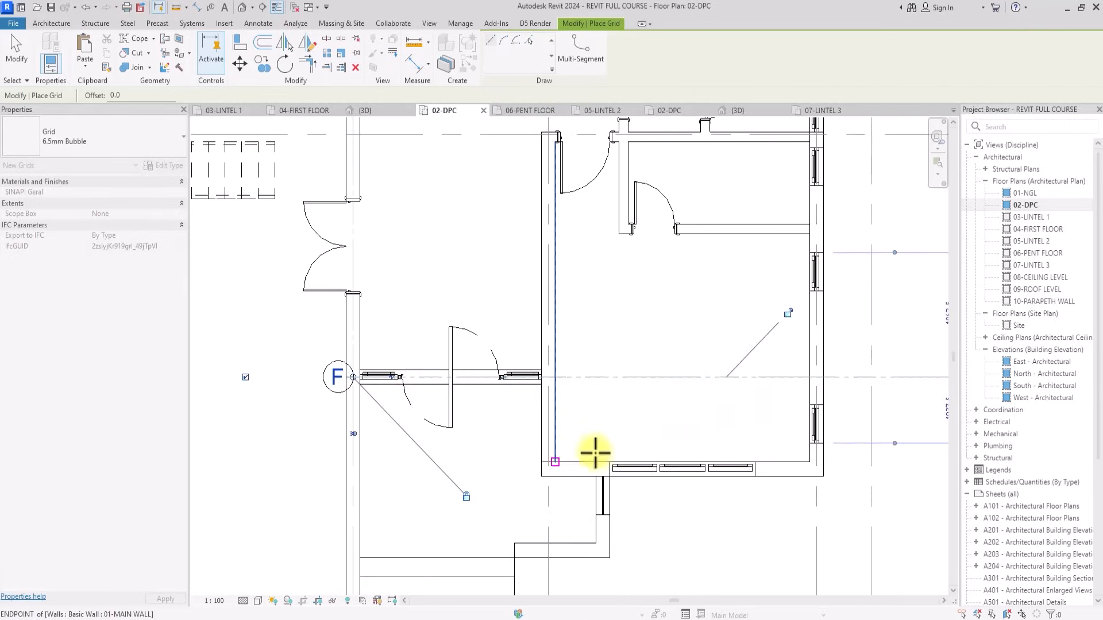
click(546, 466)
scroll(548, 468, down, 2)
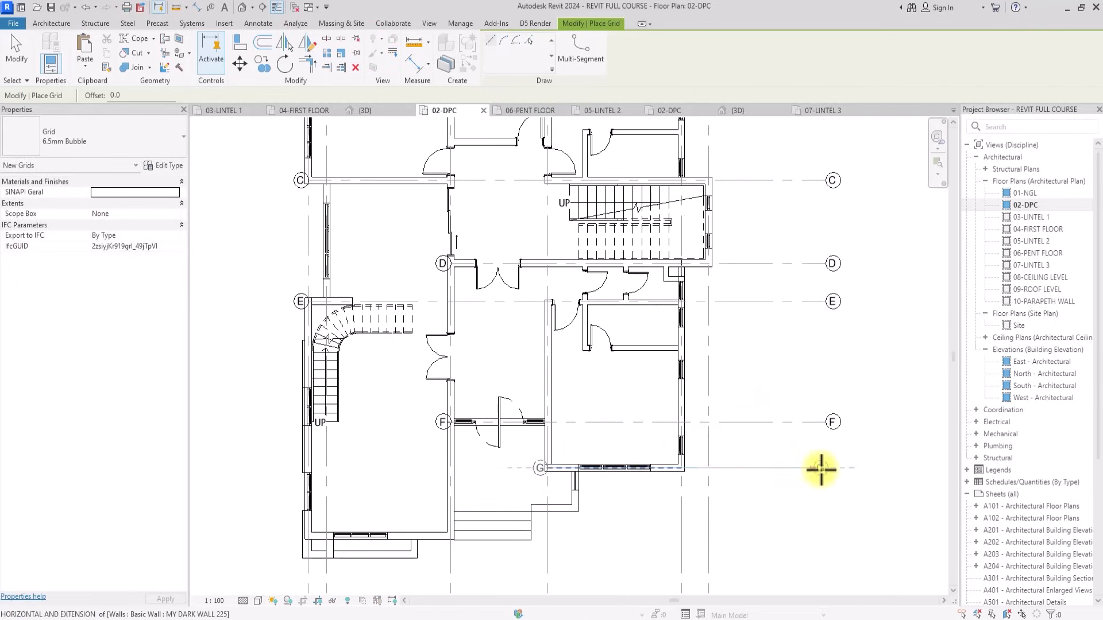
Draw a horizontal grid line from the corner of the lower entrance steps along the porch's short lower wall, ending level with the right-hand bubbles.
scroll(508, 515, up, 3)
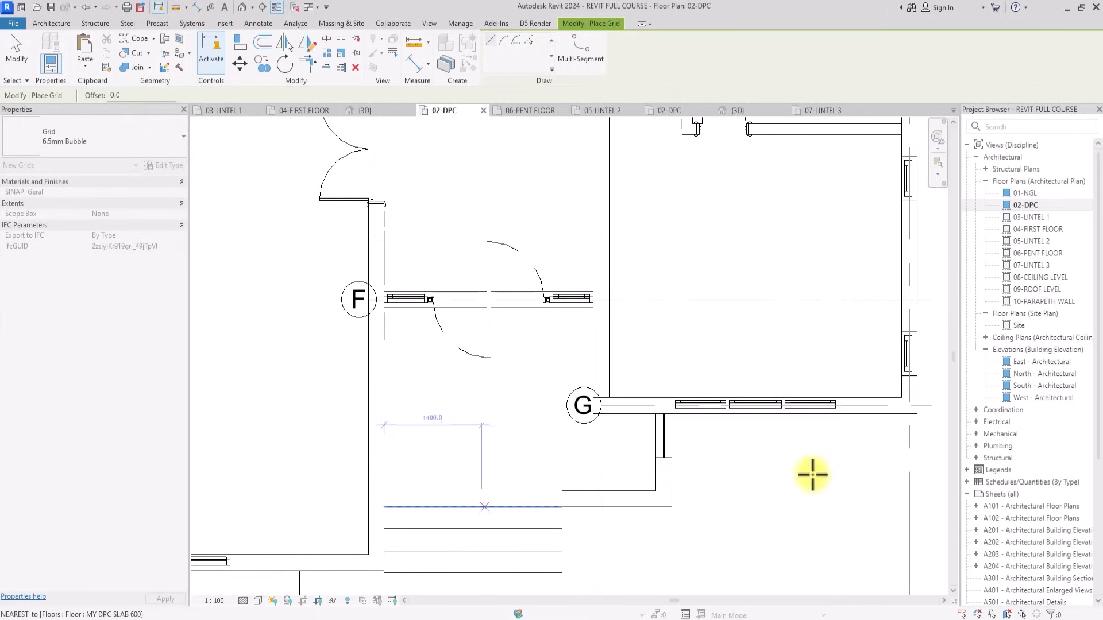
click(566, 499)
scroll(567, 499, down, 3)
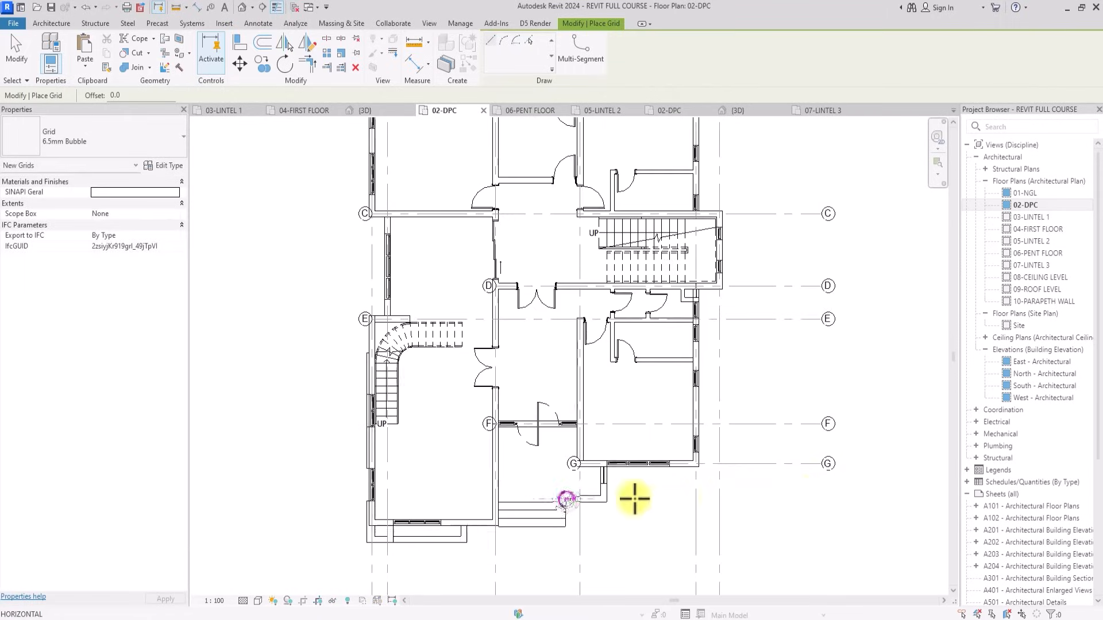
click(817, 498)
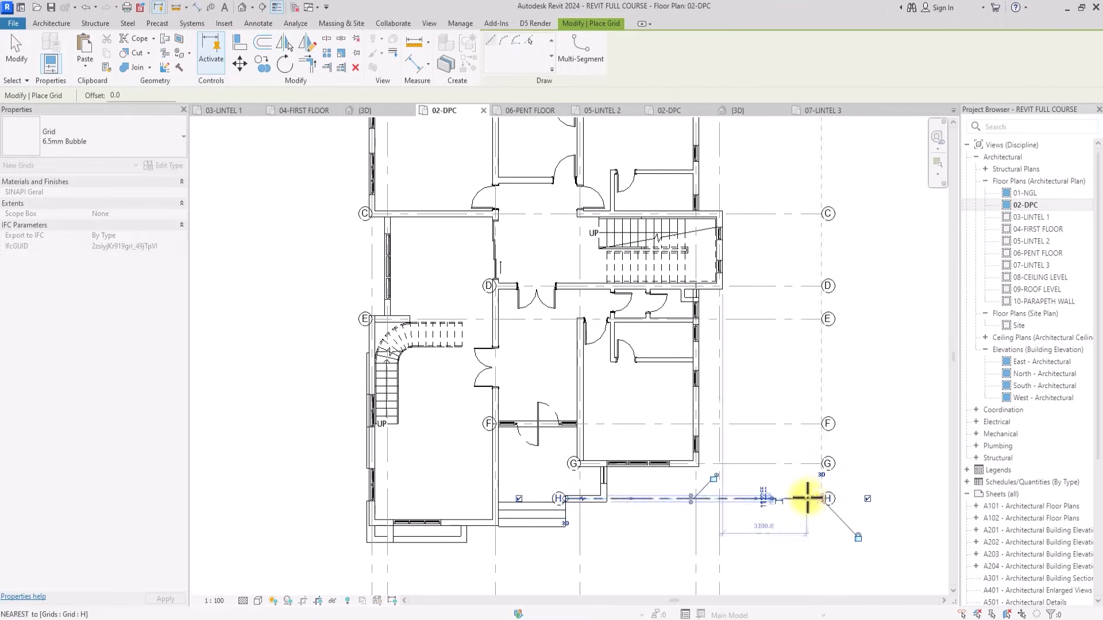
Draw a horizontal grid line from grid 1 along the large lower-left room's bottom wall, ending level with the right-hand bubbles, and finish grid placement.
scroll(367, 523, up, 4)
click(347, 531)
scroll(347, 531, down, 4)
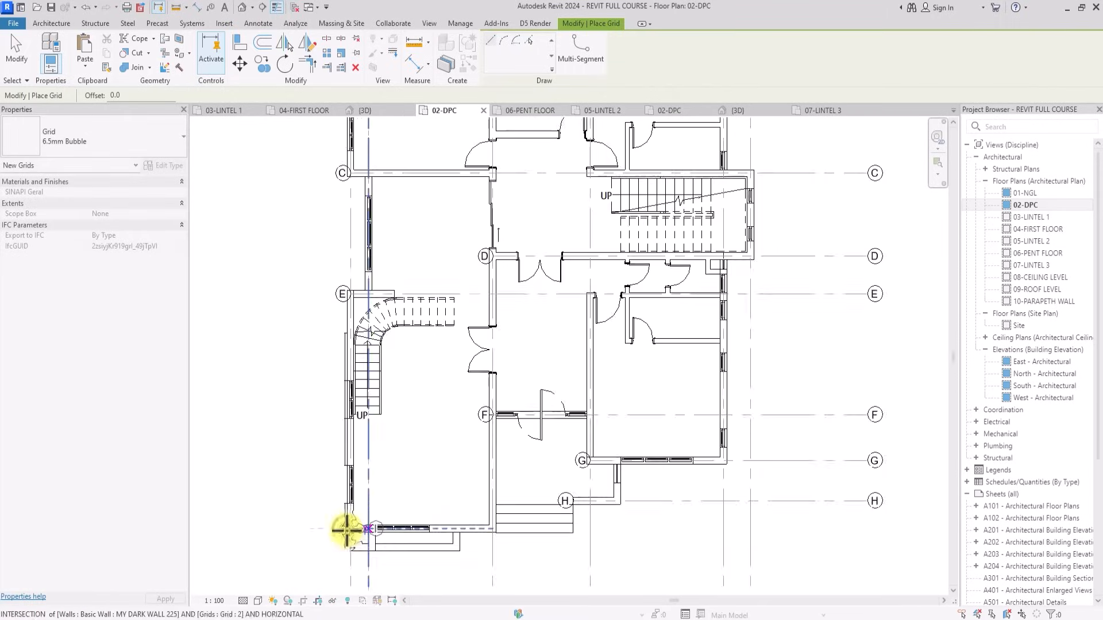
click(862, 529)
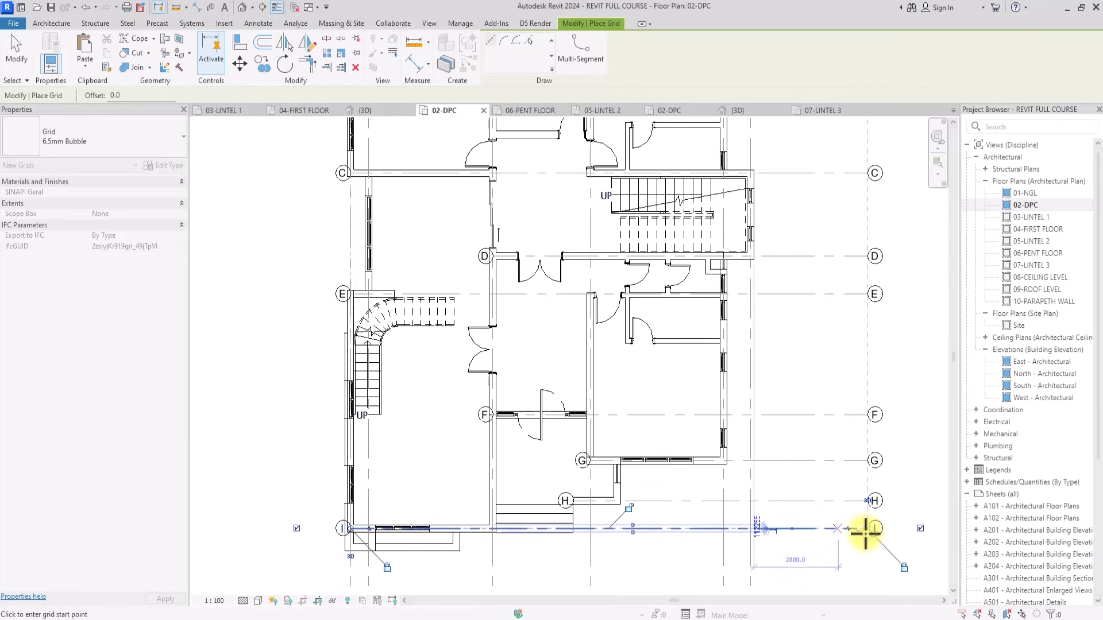
scroll(851, 529, down, 3)
key(Escape)
key(Escape)
Extend the left end of grid I outward, clear of the building, nearly level with grid A's left bubble.
click(718, 524)
scroll(714, 524, up, 1)
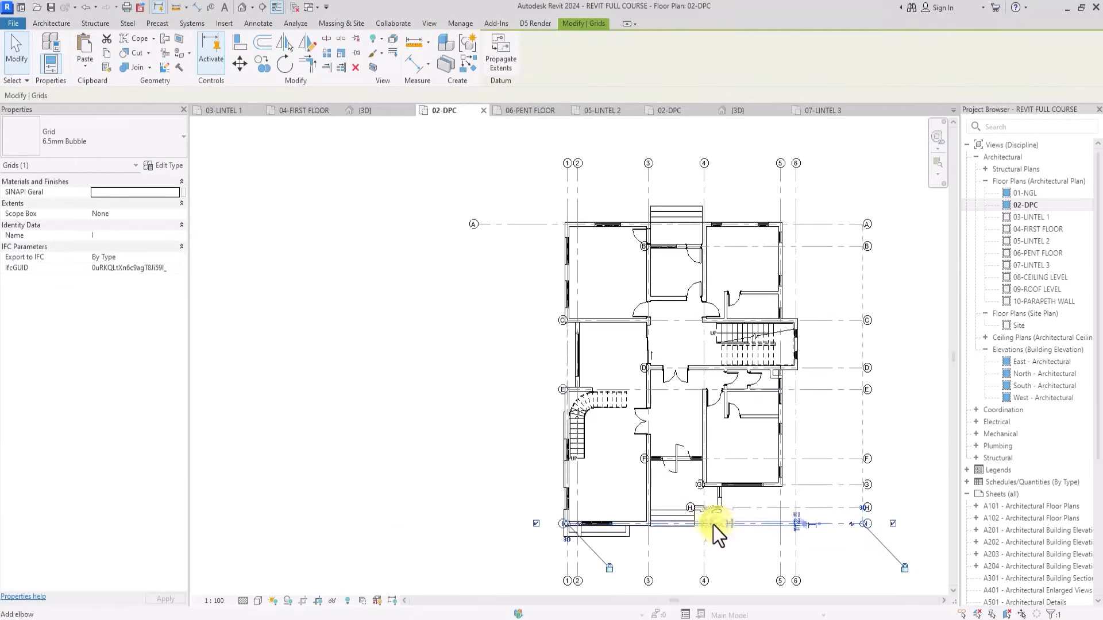
scroll(603, 524, up, 1)
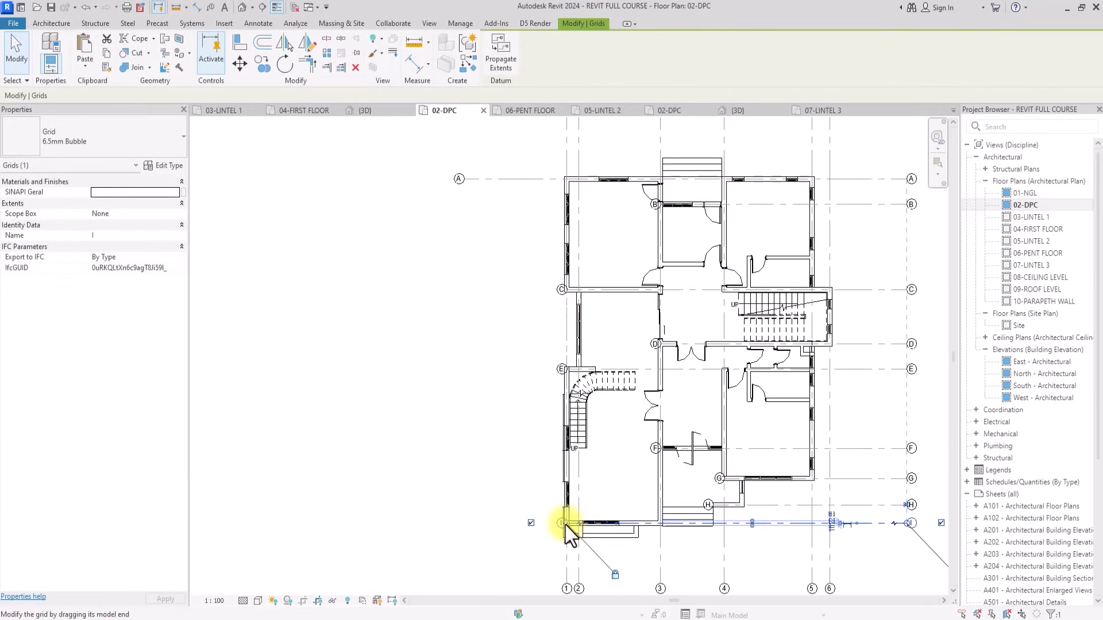
drag(566, 525, 471, 526)
scroll(466, 448, down, 2)
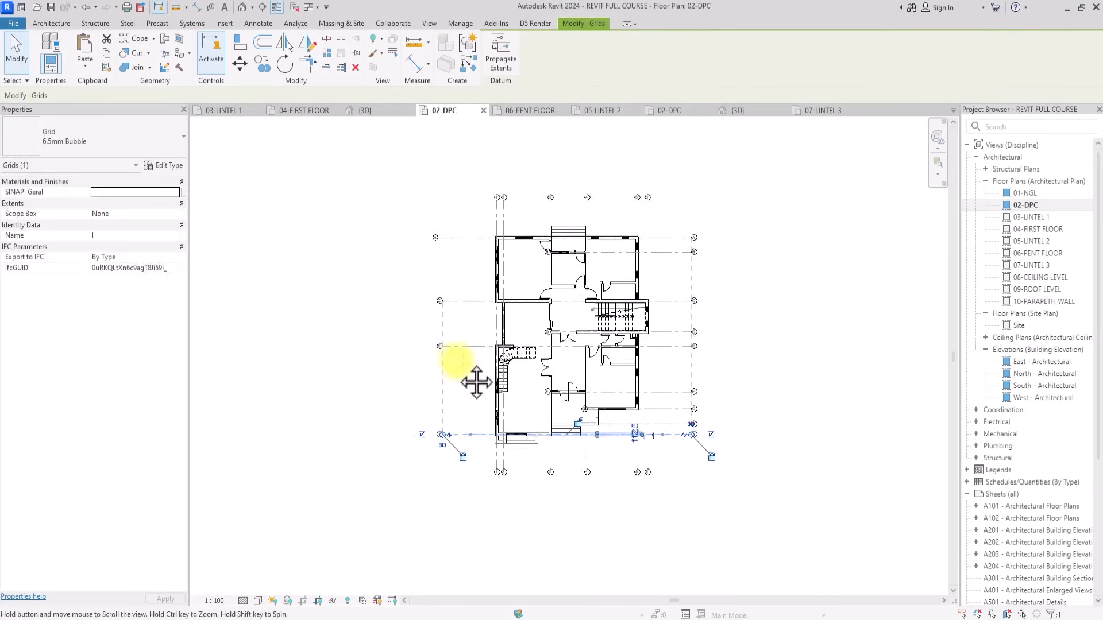
Align the left end of grid A with the left bubbles of grids C, E and I.
click(438, 234)
click(434, 235)
drag(434, 235, 443, 234)
Extend the left end of grid B out to align with the left-hand column of bubbles.
click(770, 261)
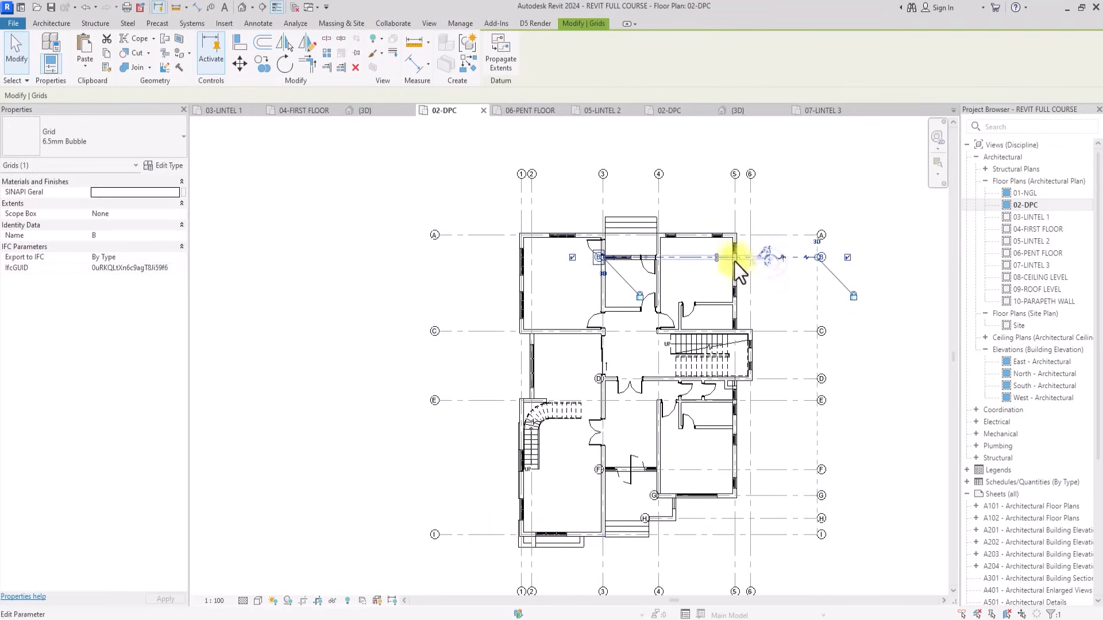
scroll(597, 256, up, 2)
drag(481, 267, 359, 261)
scroll(360, 261, down, 2)
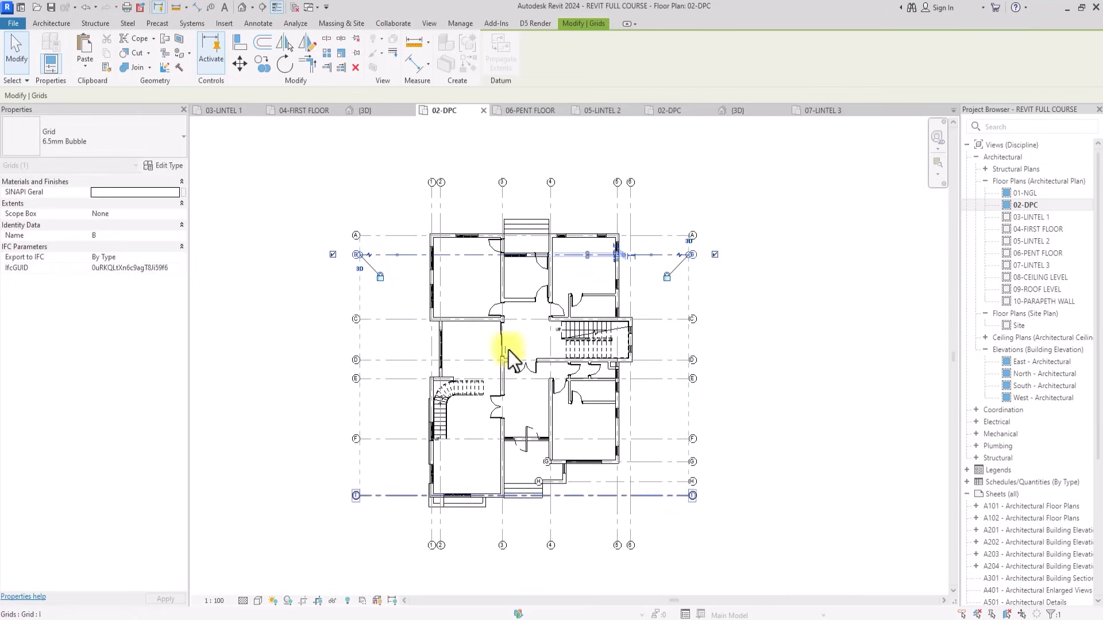
Extend the left ends of grids G and H out to align with the left-hand column of bubbles.
scroll(670, 446, up, 2)
click(670, 443)
middle_drag(671, 447, 726, 441)
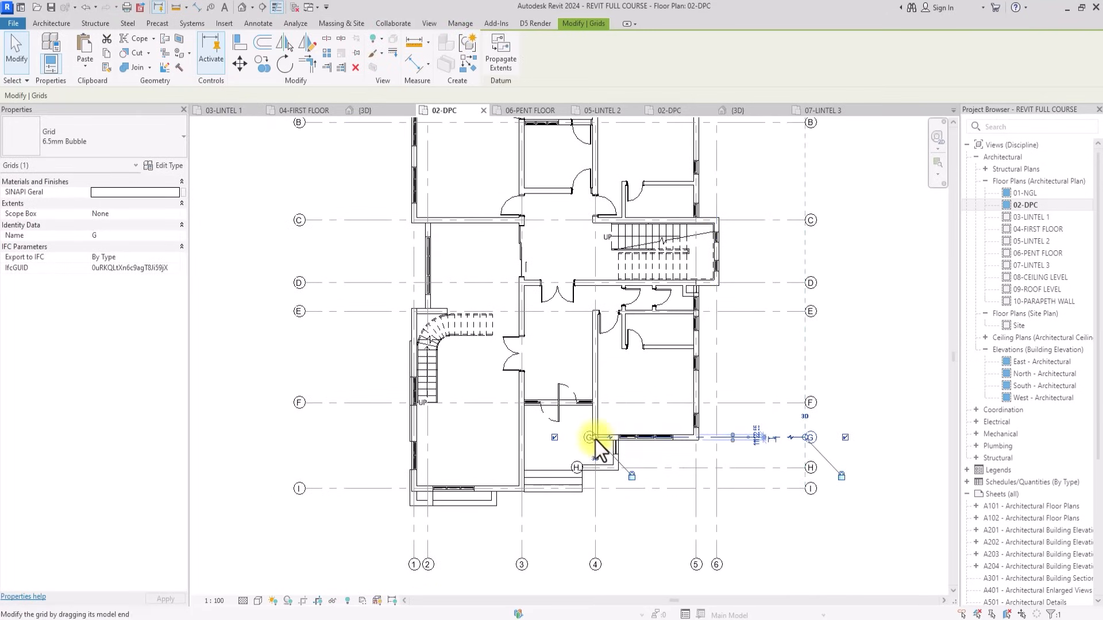
drag(595, 438, 300, 434)
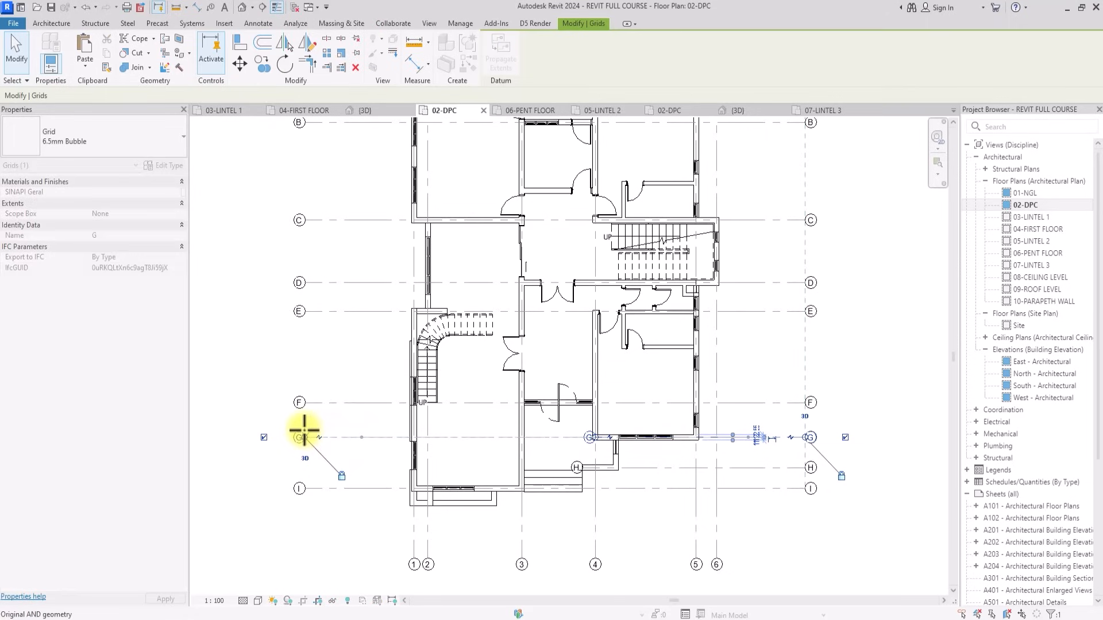
click(642, 466)
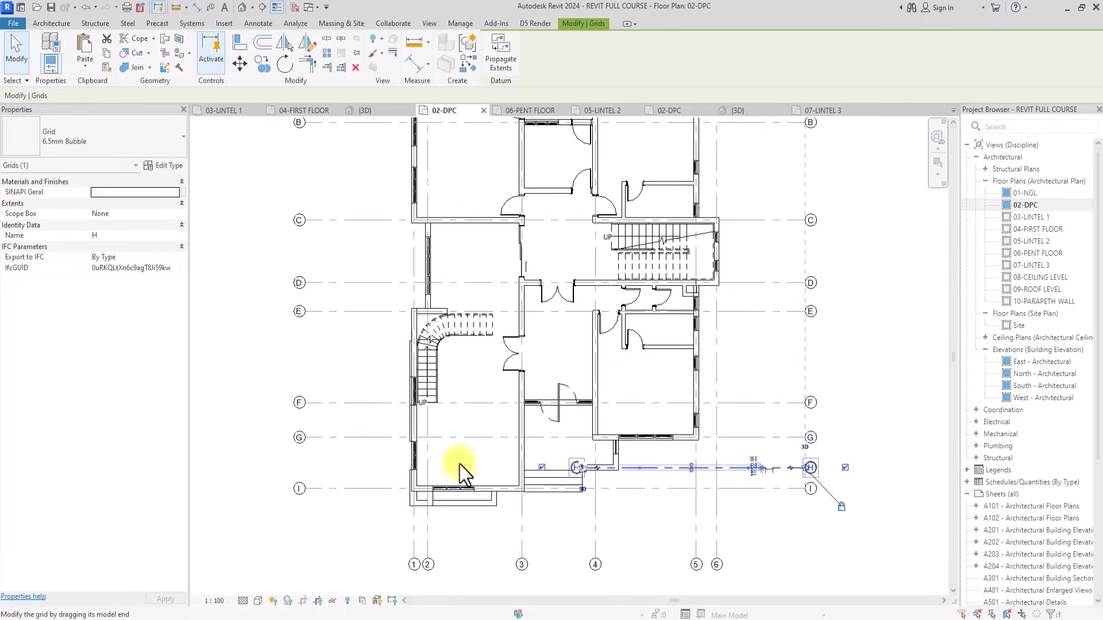
drag(460, 473, 301, 465)
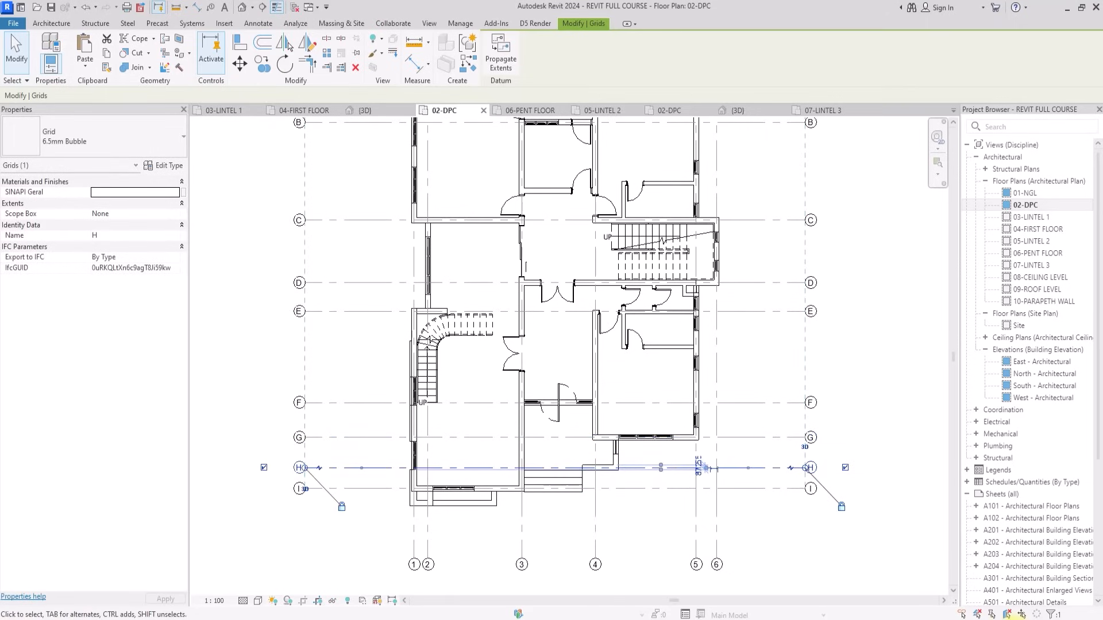
scroll(671, 383, down, 2)
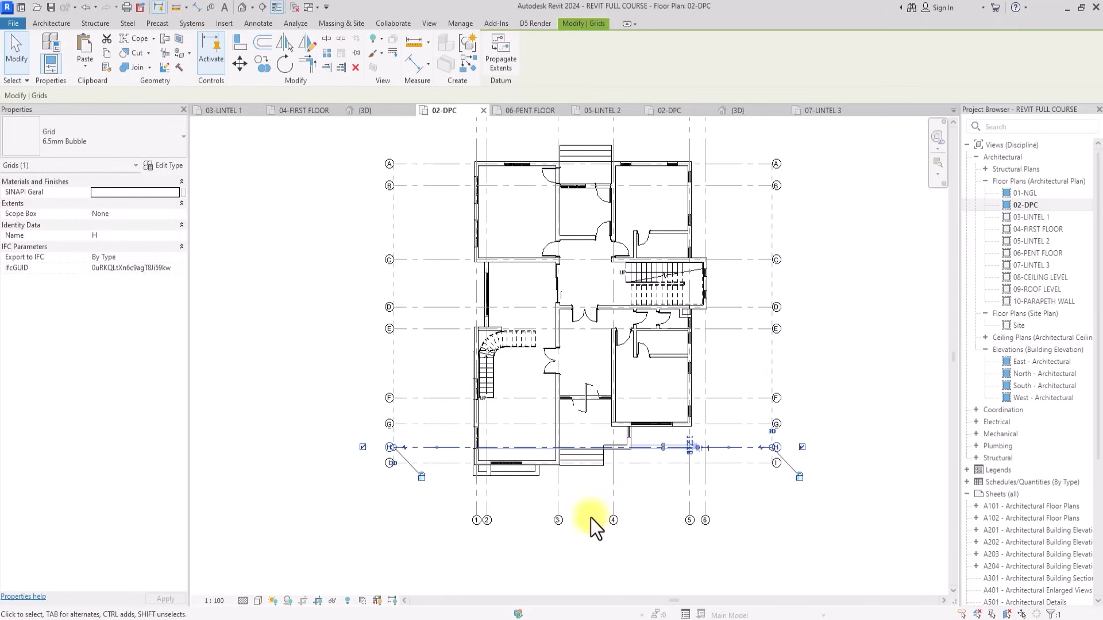
middle_drag(707, 281, 661, 374)
click(715, 244)
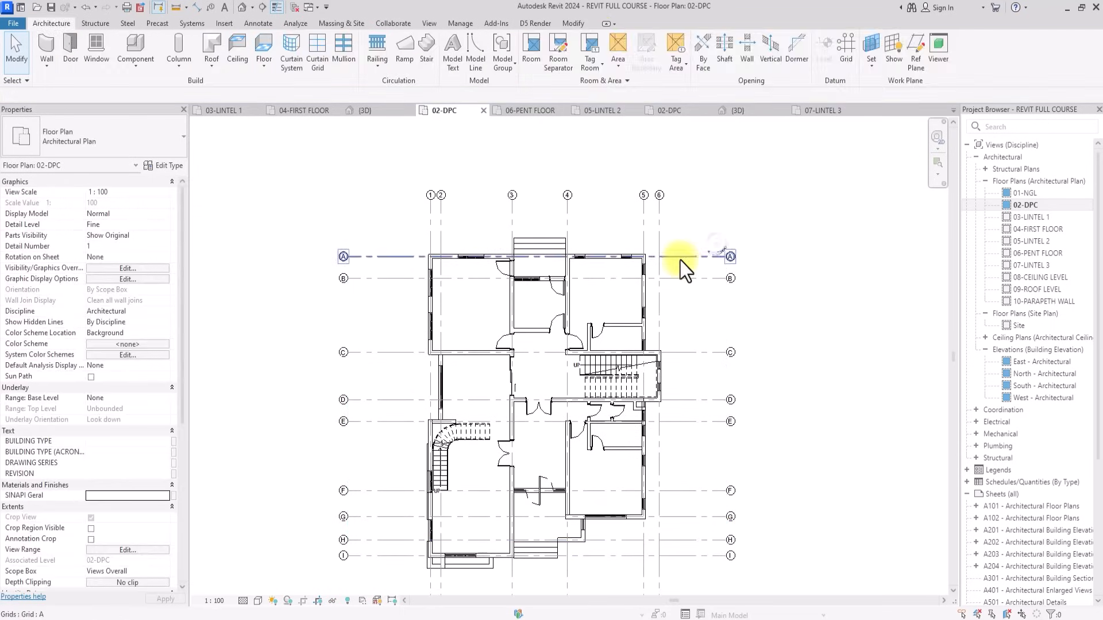
Override the grid category's graphics in this view to halftone.
click(680, 260)
right_click(680, 260)
mouse_move(719, 329)
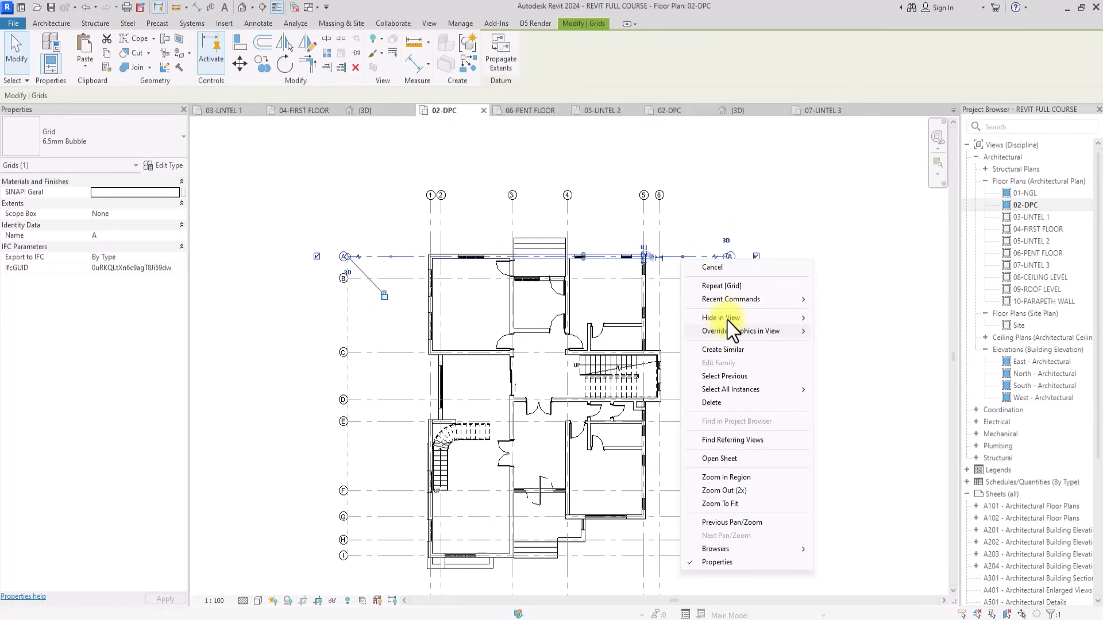
click(860, 349)
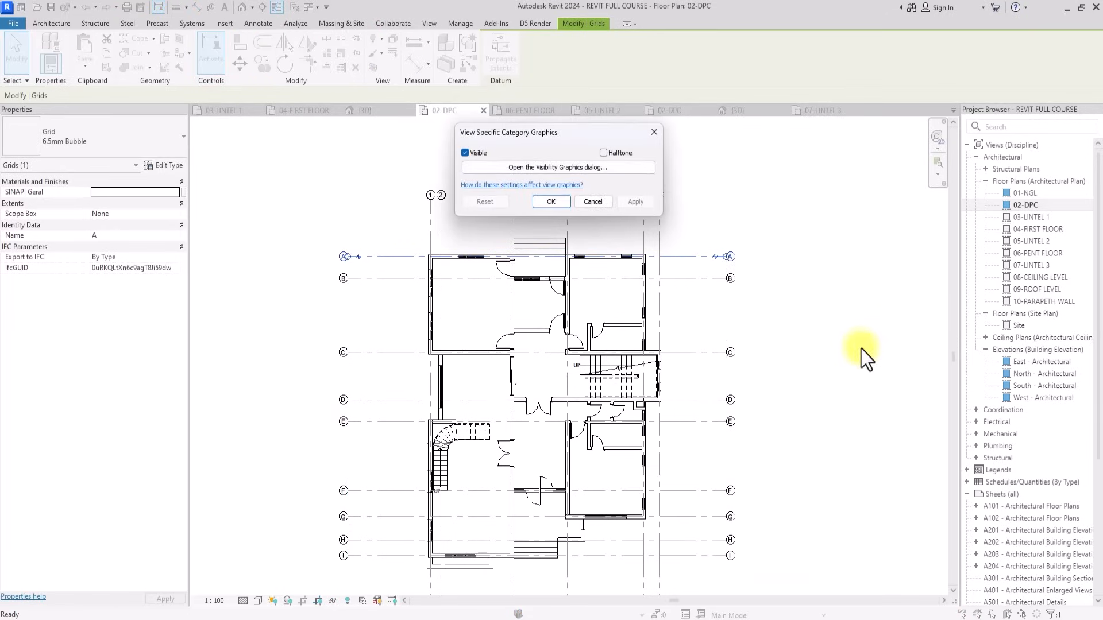
click(604, 153)
click(550, 202)
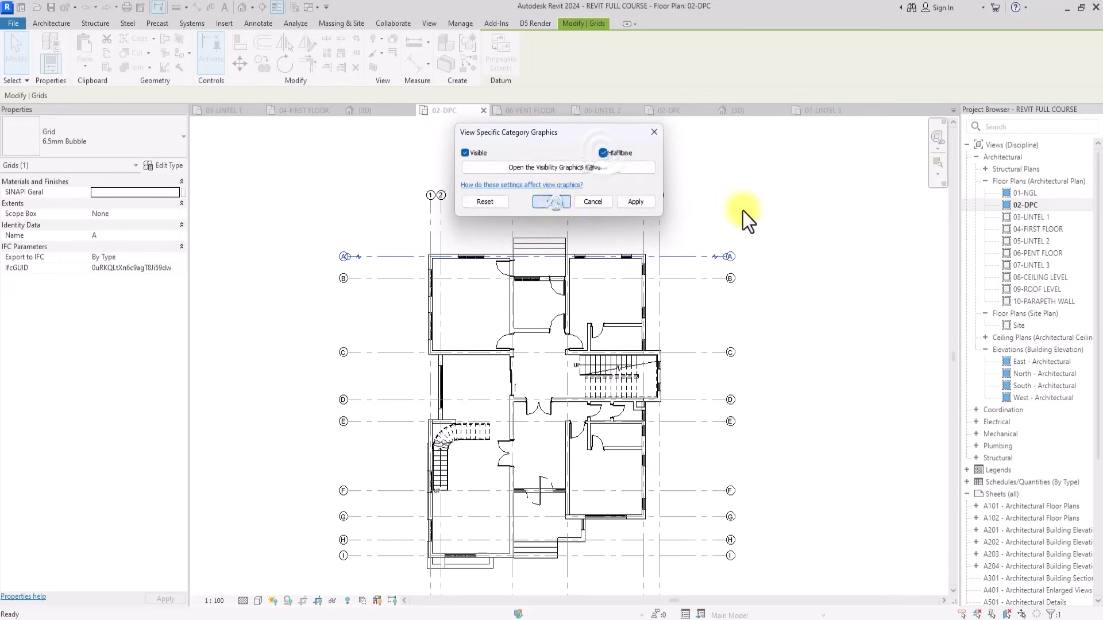
click(742, 211)
middle_drag(742, 212, 740, 120)
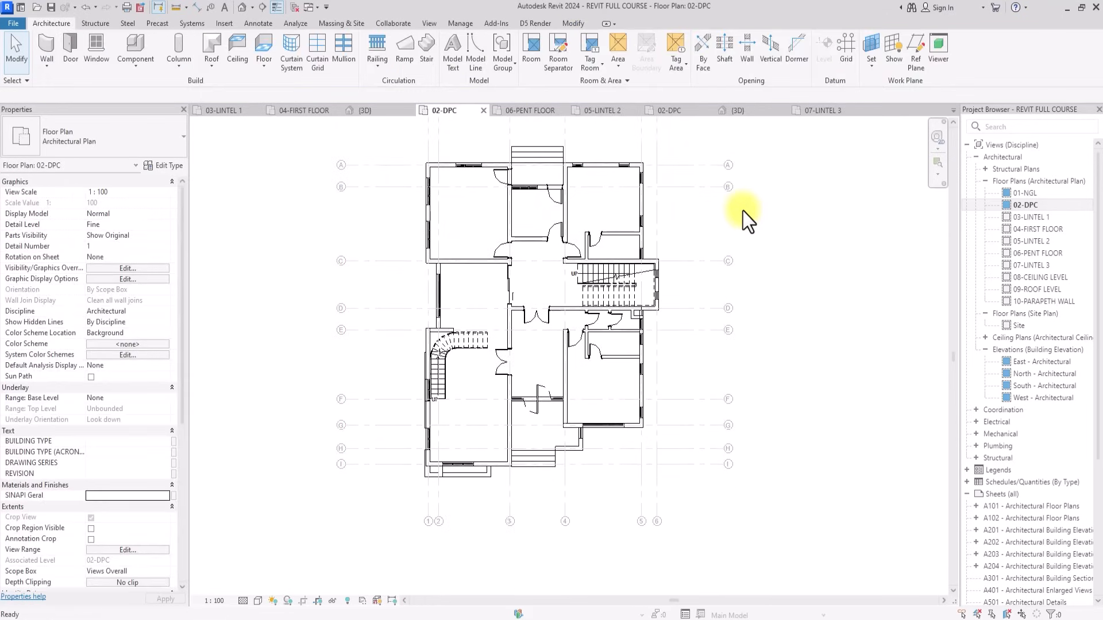
Draw a room separation line from the upper corner of the short wall above the curved stair straight across to the wall on grid 3.
scroll(743, 212, up, 3)
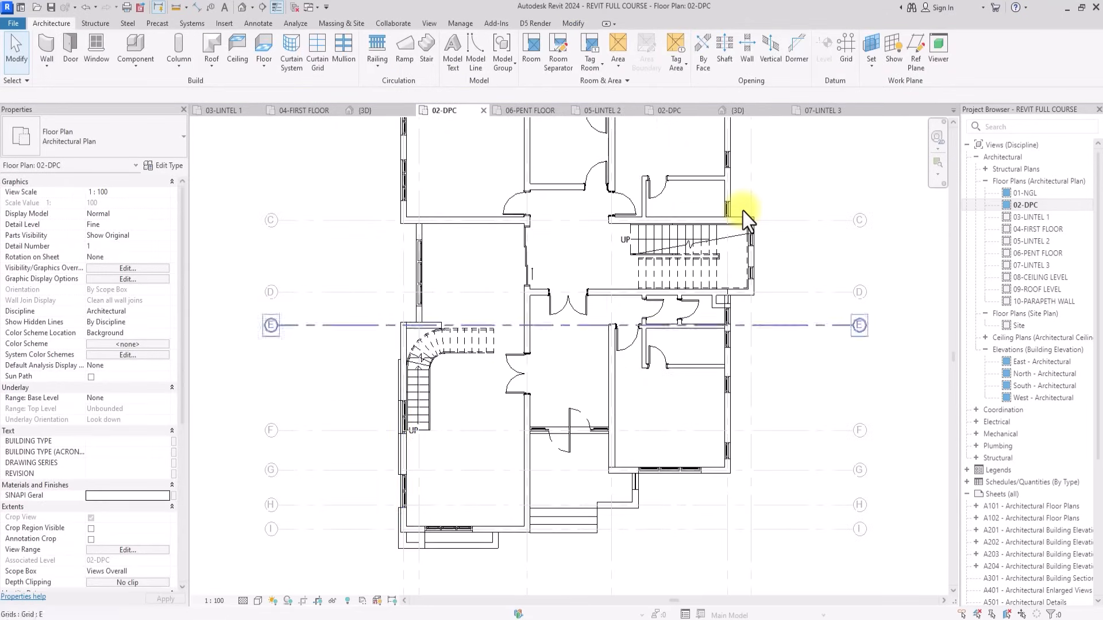
middle_drag(743, 216, 737, 182)
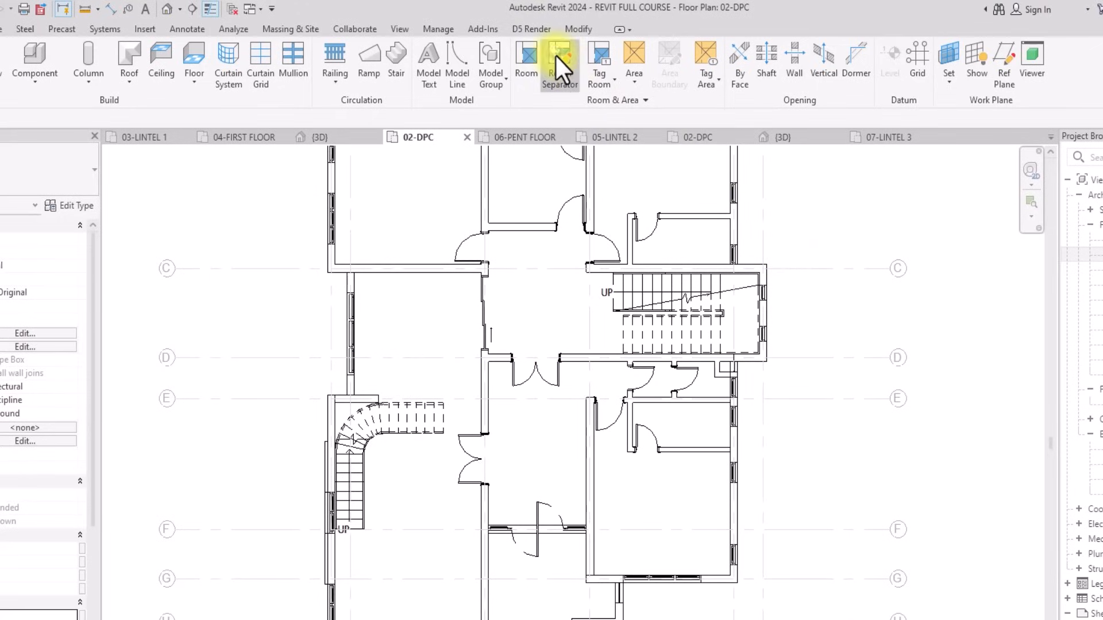
click(554, 54)
scroll(379, 382, up, 3)
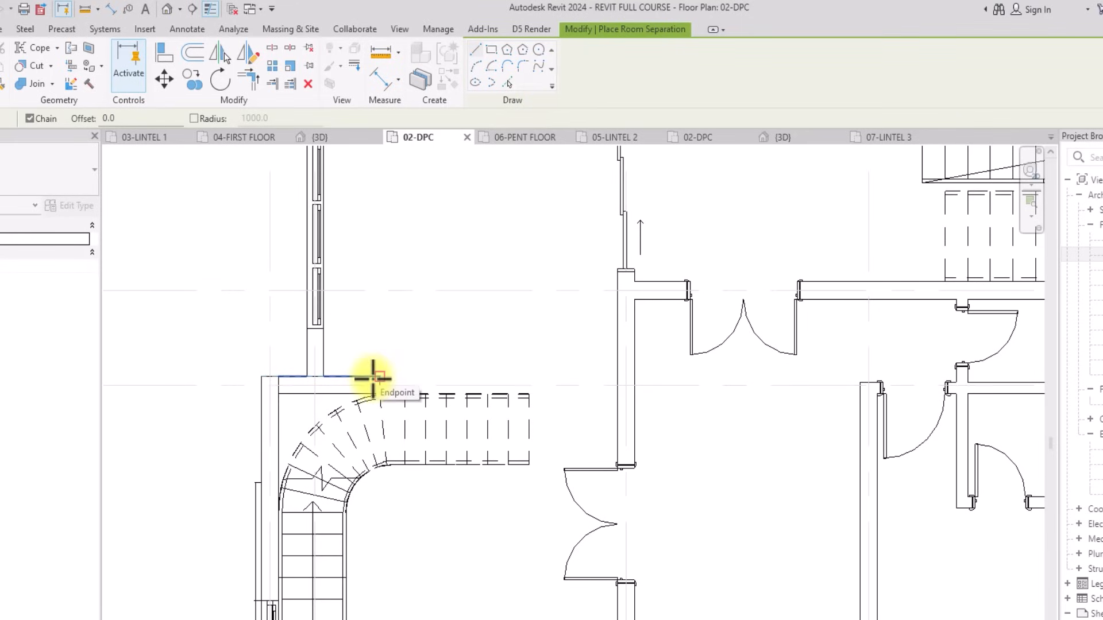
scroll(374, 378, down, 2)
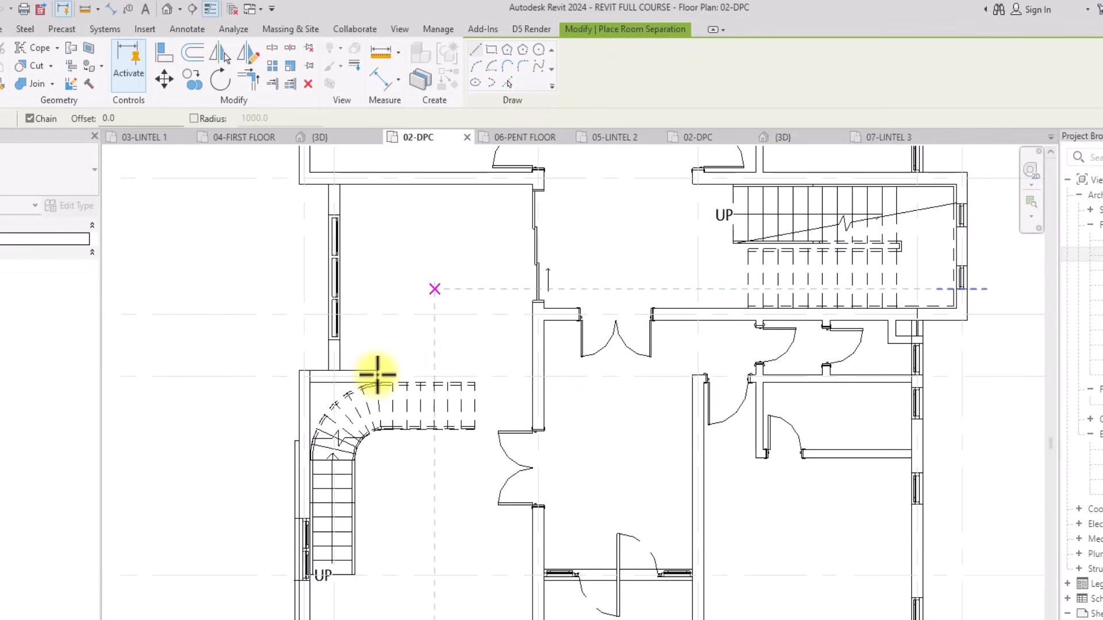
scroll(379, 373, up, 2)
click(380, 372)
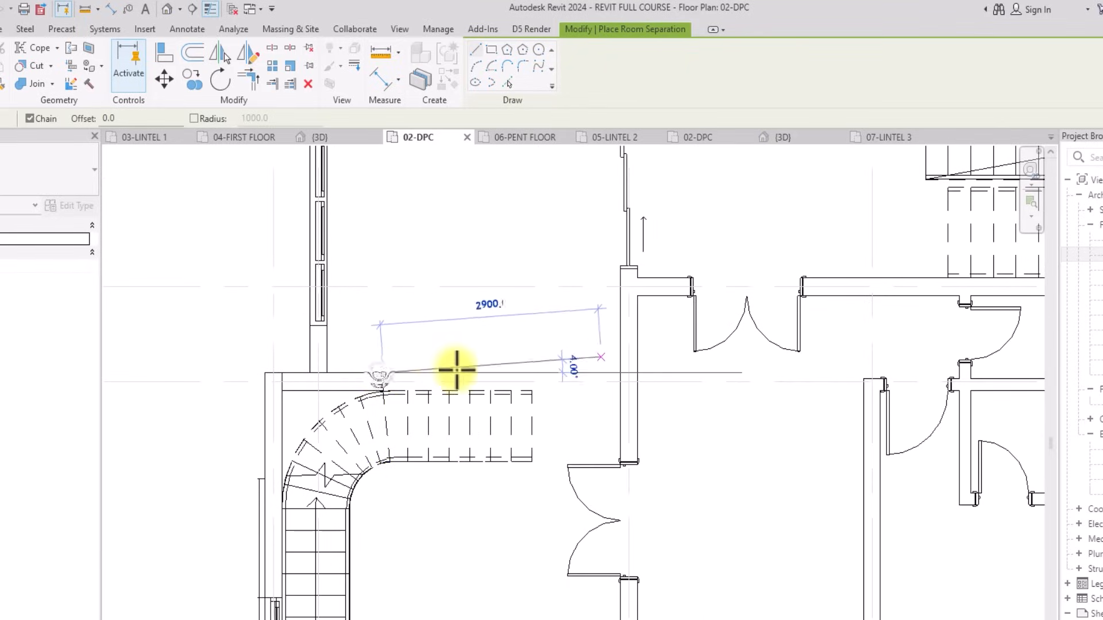
click(619, 371)
Draw a second room separation line from the short wall's lower corner across to the wall on grid 3, 3100 mm long.
scroll(396, 394, up, 2)
scroll(397, 395, up, 5)
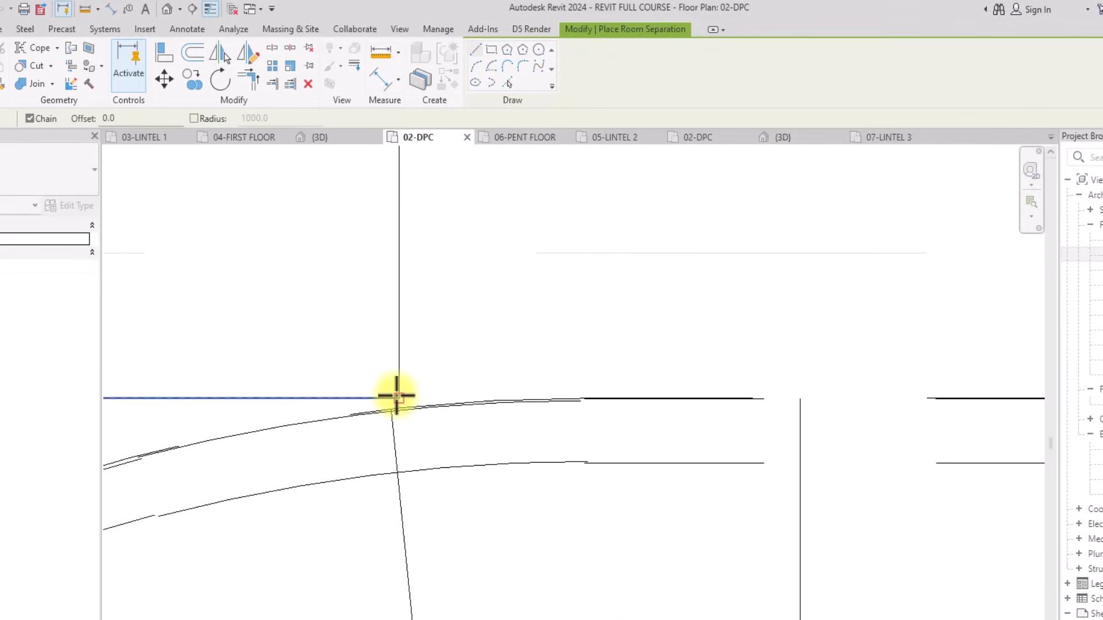
click(397, 395)
scroll(701, 362, down, 5)
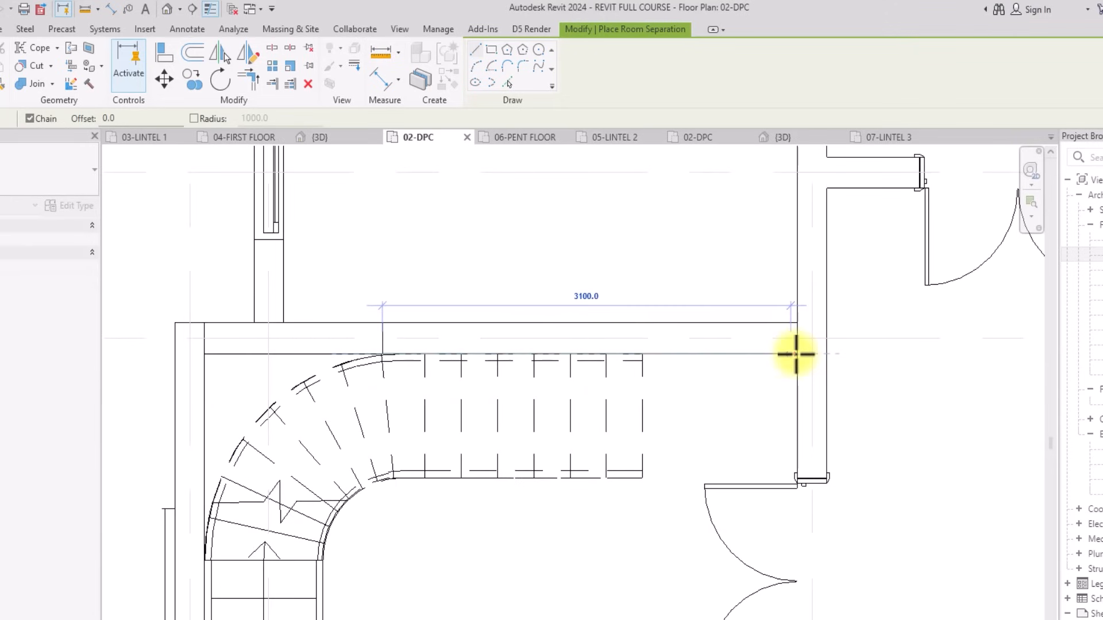
Draw a room separation line along the top edge of the lower entrance steps, from the porch corner to the wall on grid 3.
scroll(796, 354, down, 5)
scroll(685, 384, up, 6)
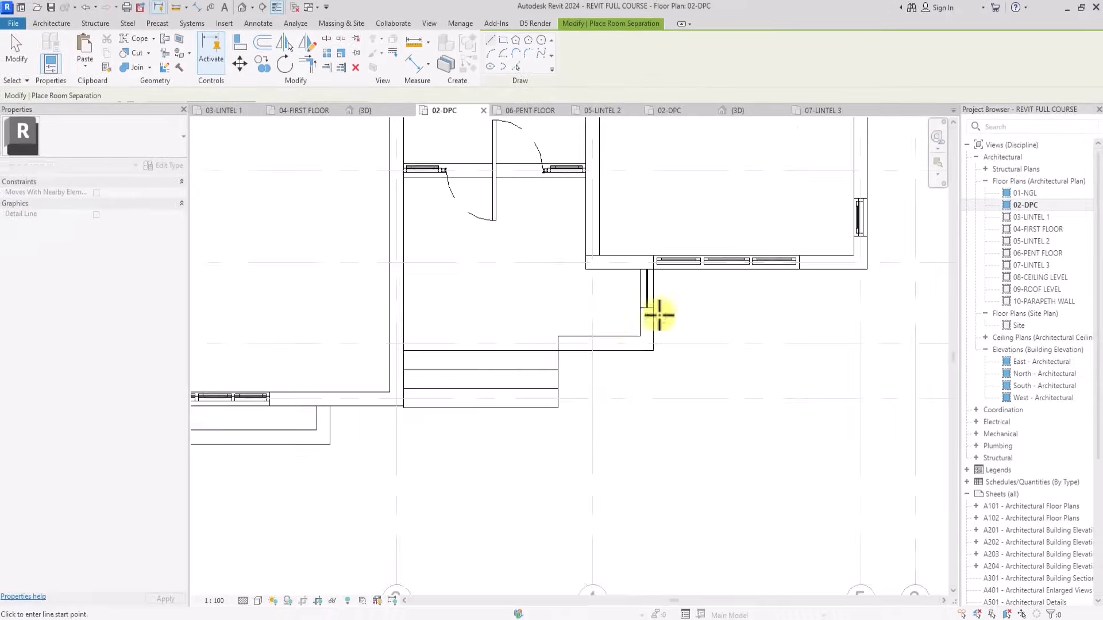
click(556, 347)
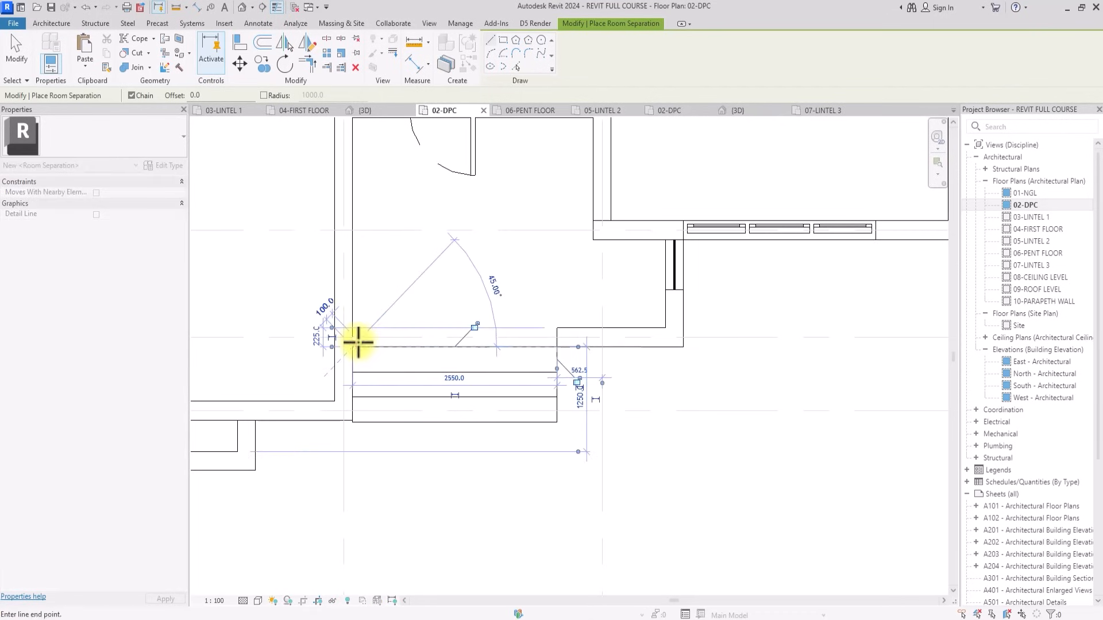
Draw a 3000 mm room separation line across the upper entrance opening on grid A, along the steps' edge between the two walls.
scroll(357, 344, down, 3)
scroll(357, 344, down, 3)
scroll(357, 340, up, 6)
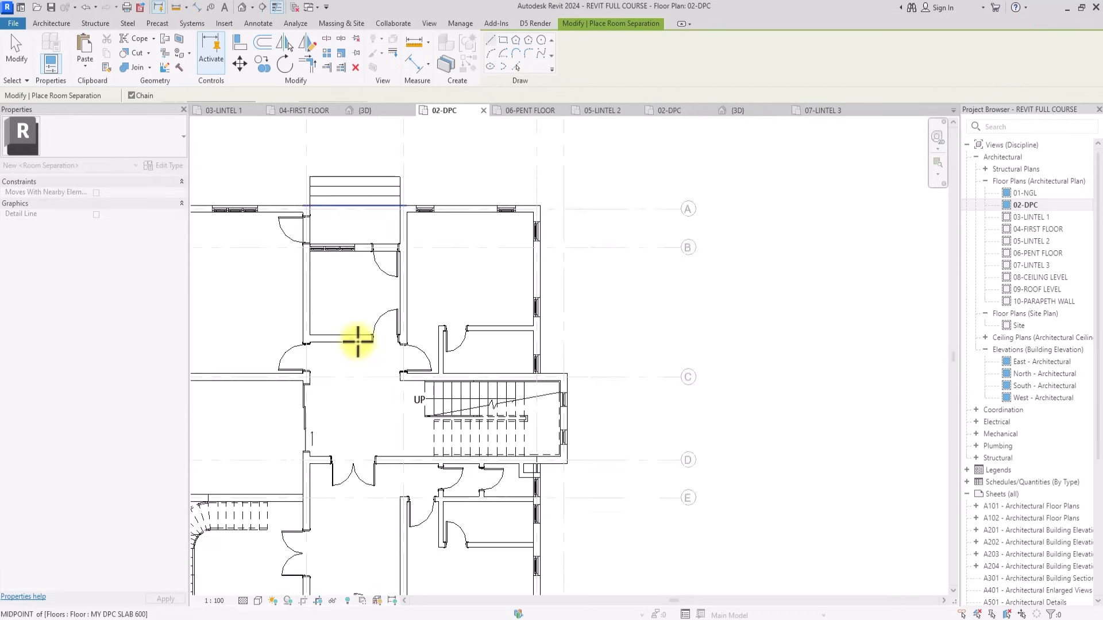
click(266, 210)
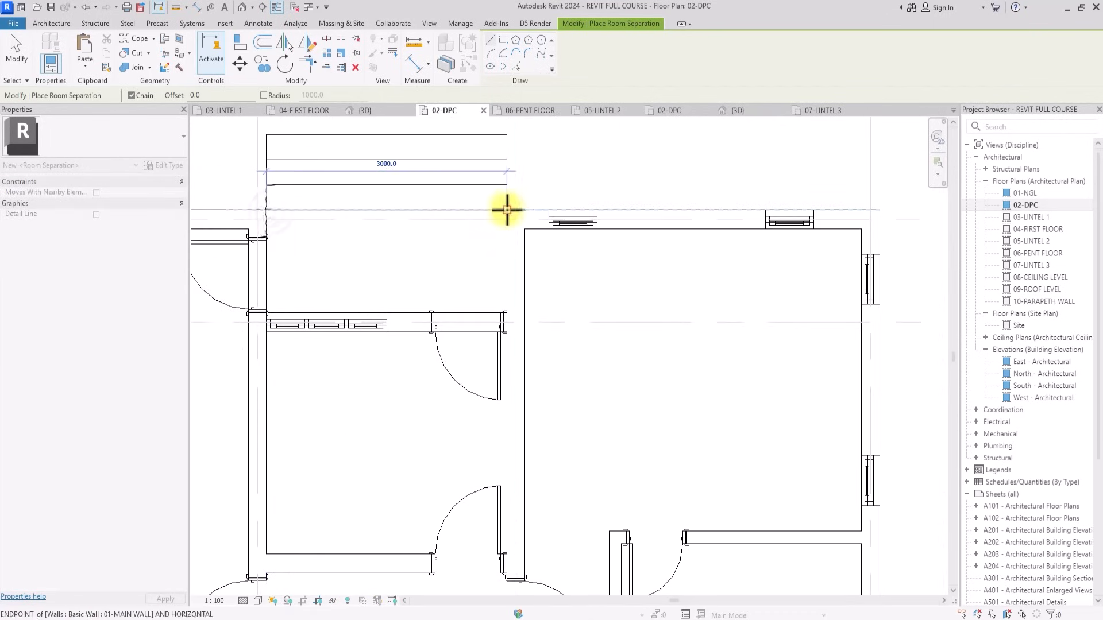
key(Escape)
Draw a vertical room separation line across the straight stair's opening, from the wall end near grid C down to the wall on grid D.
middle_drag(517, 435, 508, 217)
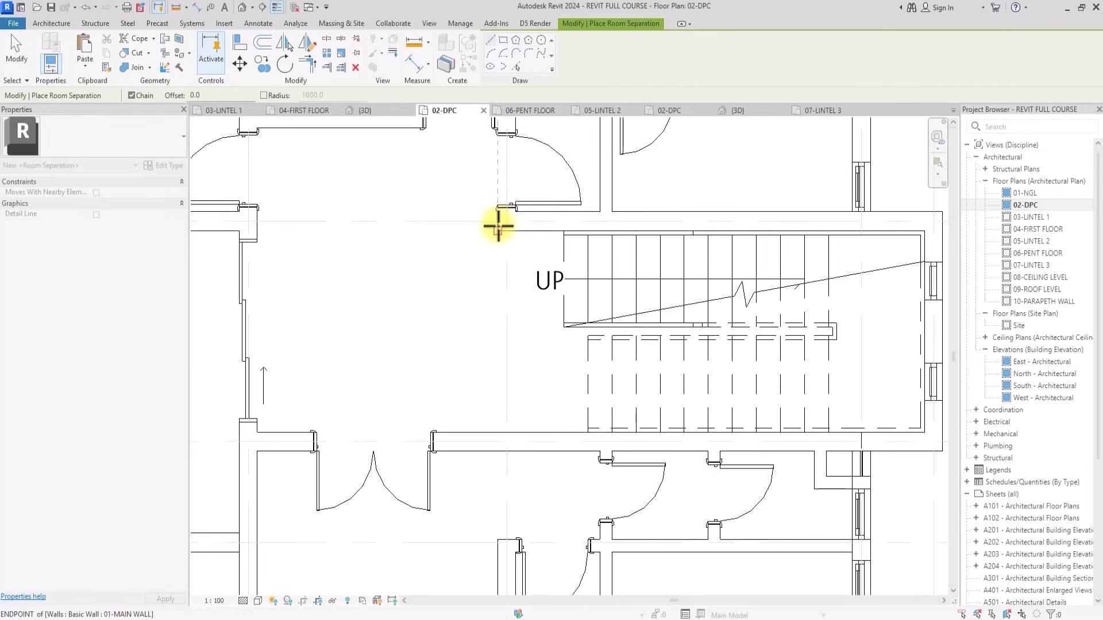
click(498, 228)
click(494, 436)
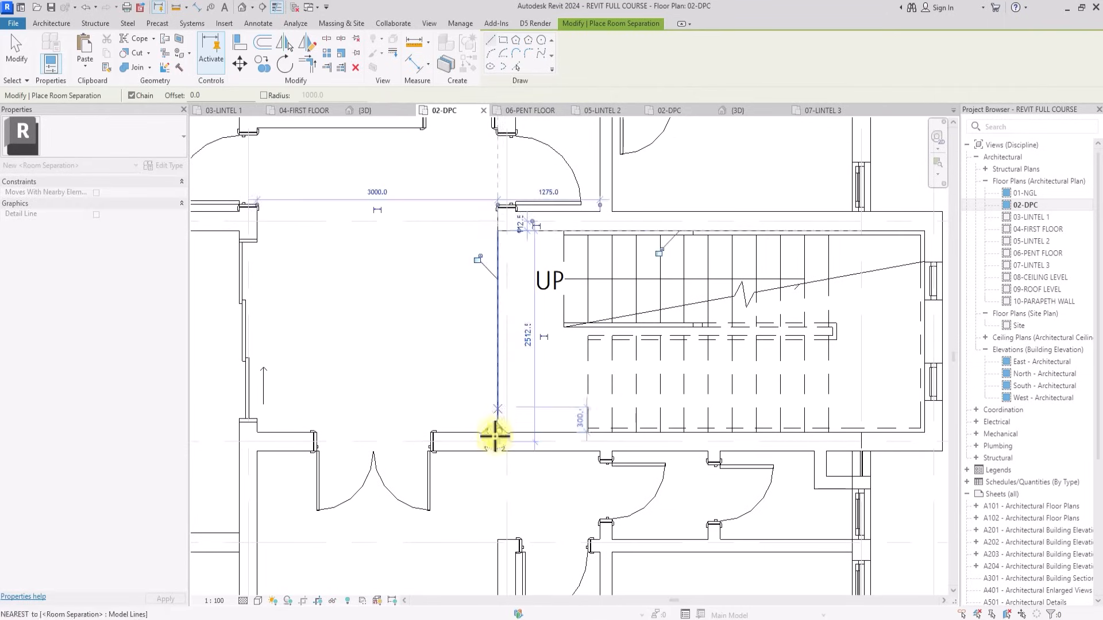
key(Escape)
Draw a second vertical room separation line on the stair side of grid 4, from the wall above grid C down to the grid D wall.
scroll(494, 436, up, 3)
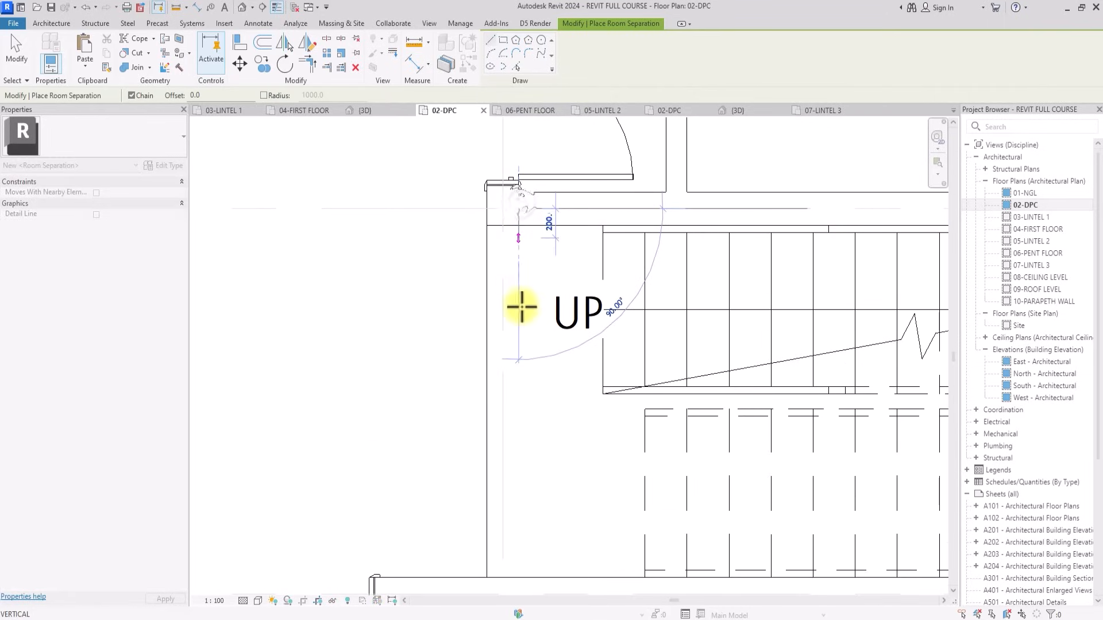
scroll(536, 517, up, 2)
middle_drag(527, 503, 476, 585)
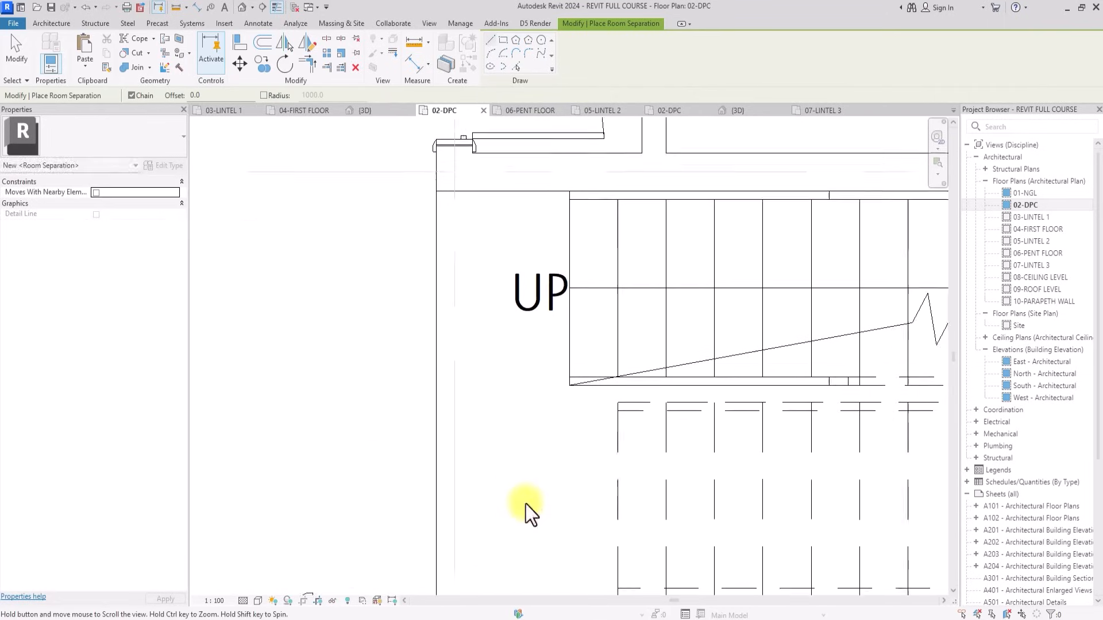
middle_drag(531, 334, 527, 504)
scroll(492, 284, up, 1)
click(467, 132)
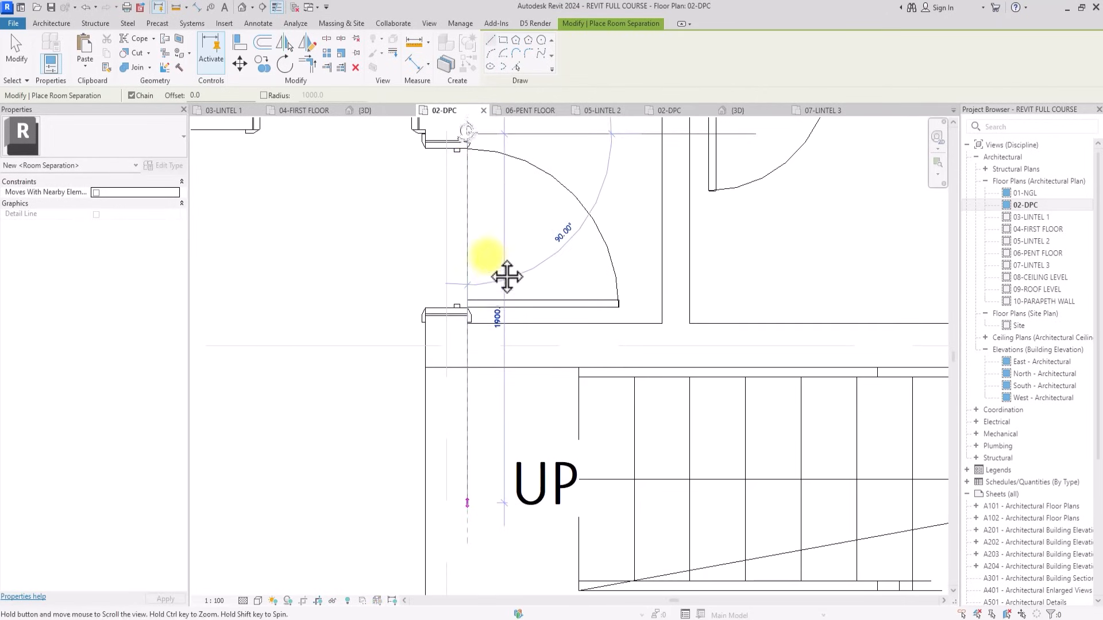
scroll(494, 276, down, 2)
click(469, 424)
key(Escape)
key(Escape)
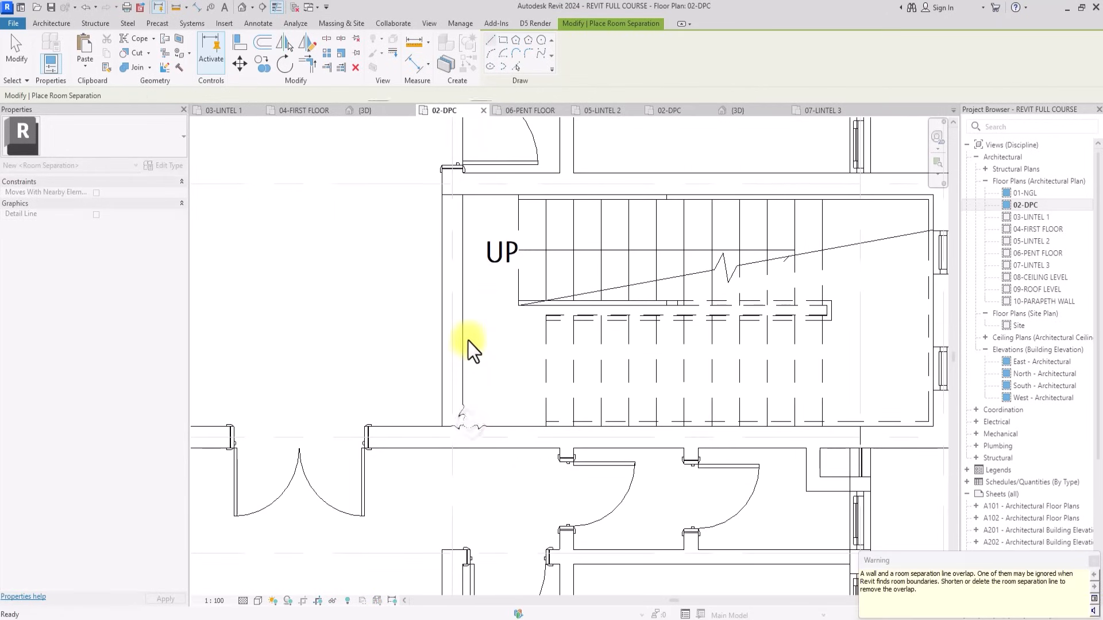
Shorten the second stair-opening separation line to 2400 mm by moving its upper end to the inner face of the grid C wall.
click(466, 295)
middle_drag(475, 157, 467, 291)
drag(454, 214, 456, 327)
scroll(455, 328, down, 3)
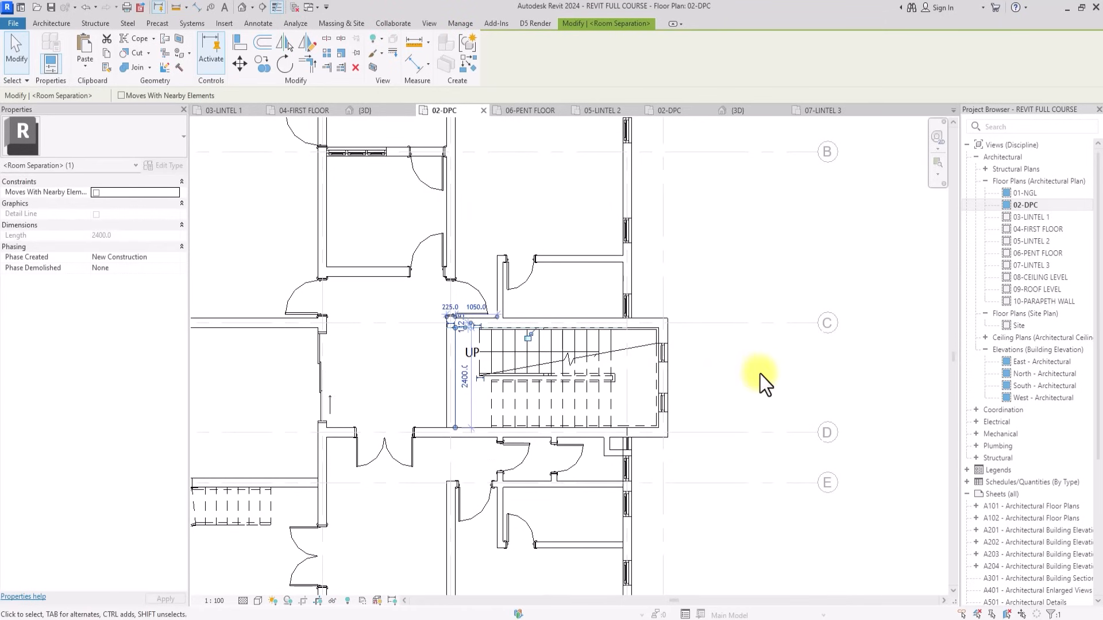
click(760, 373)
Hide the room separation line category in this floor plan view.
middle_drag(621, 429, 750, 371)
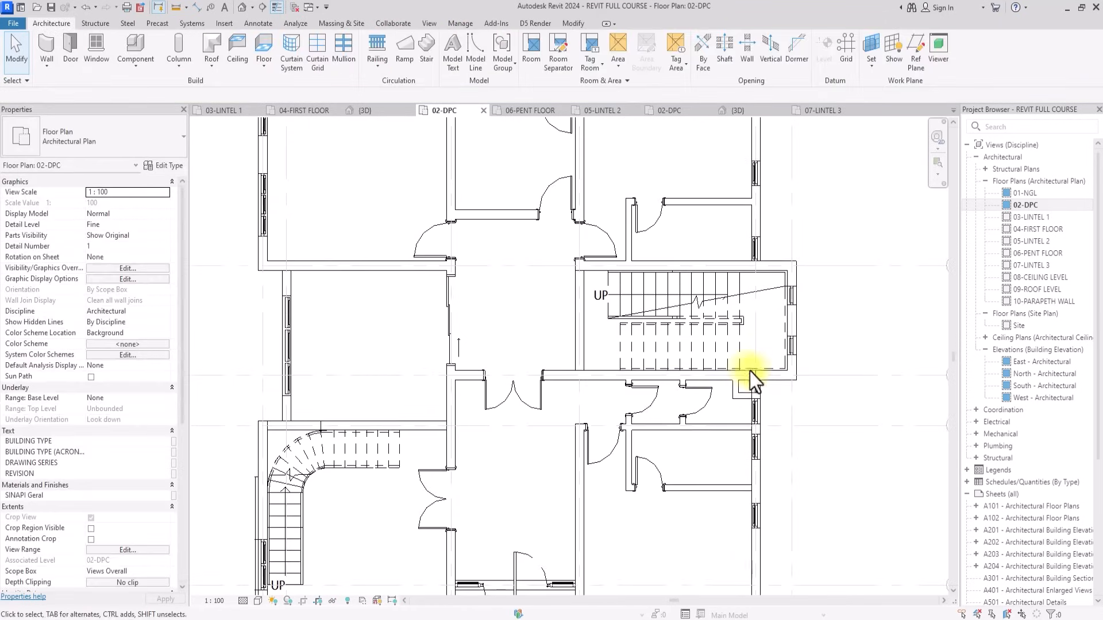
click(574, 316)
right_click(575, 316)
scroll(575, 315, up, 2)
right_click(576, 316)
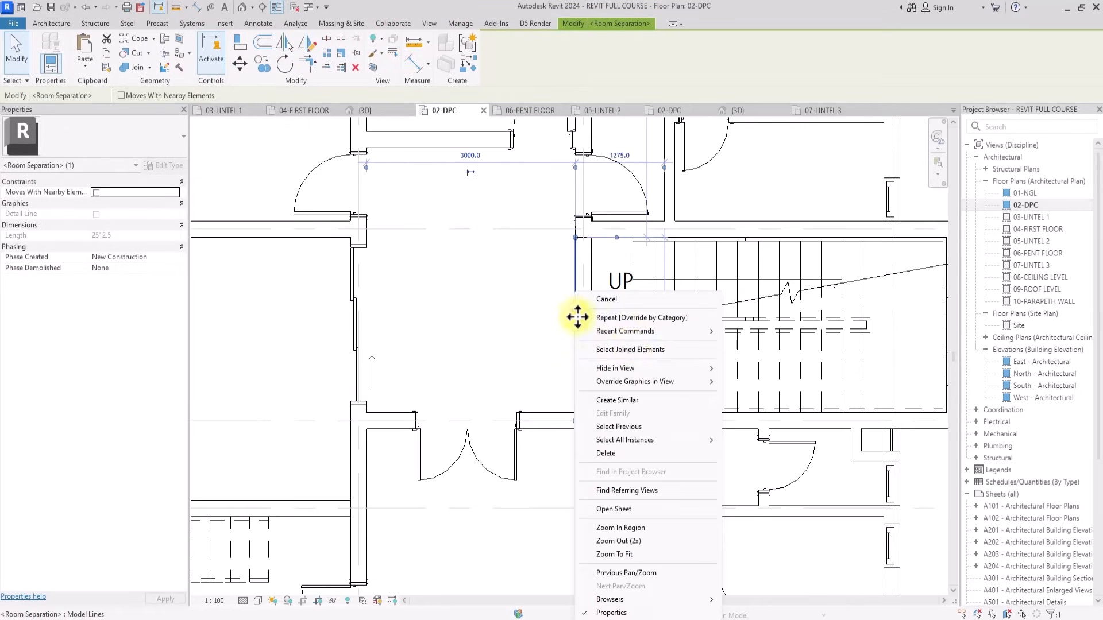
mouse_move(643, 366)
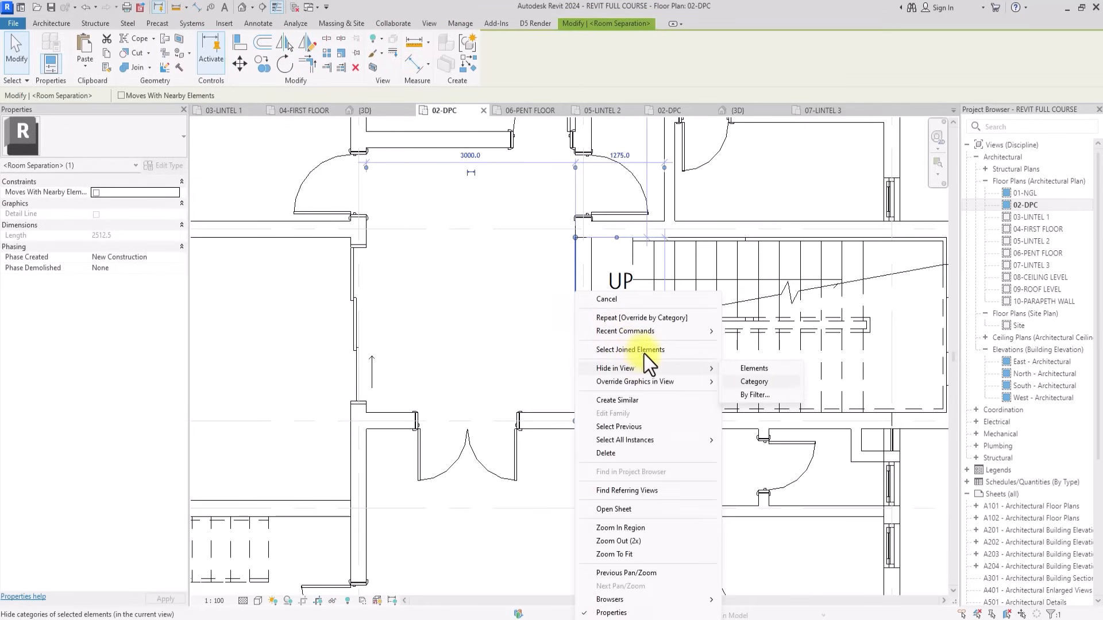
click(760, 384)
scroll(760, 384, down, 5)
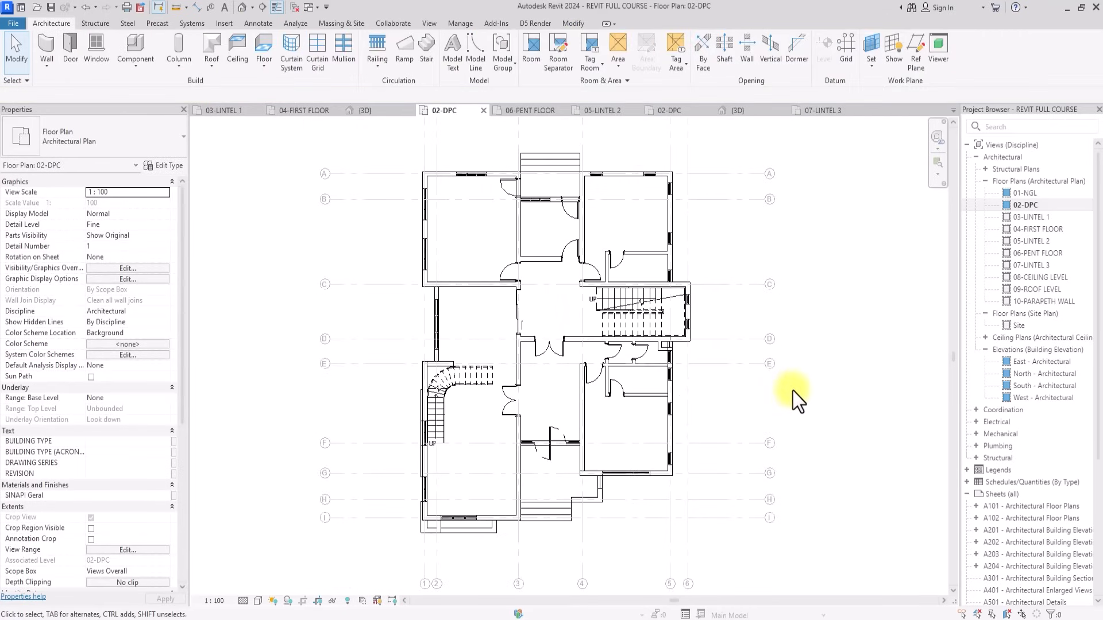
middle_drag(770, 392, 715, 393)
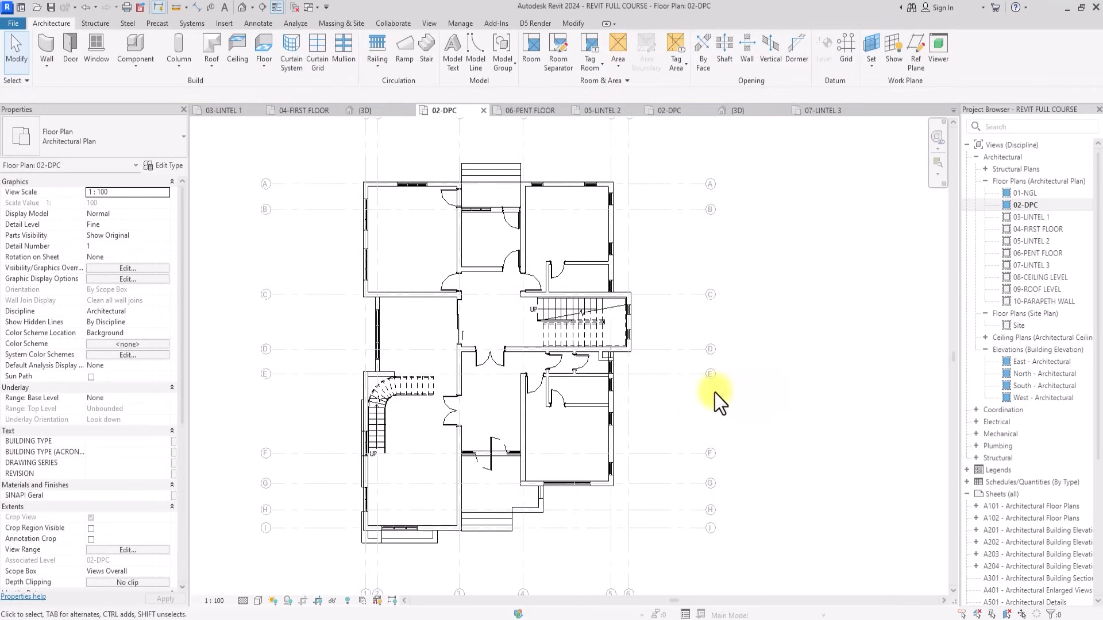
Draw a detail line in the Overhead style from the upper corner of the short wall above the curved stair to the wall on grid 3.
scroll(714, 393, up, 2)
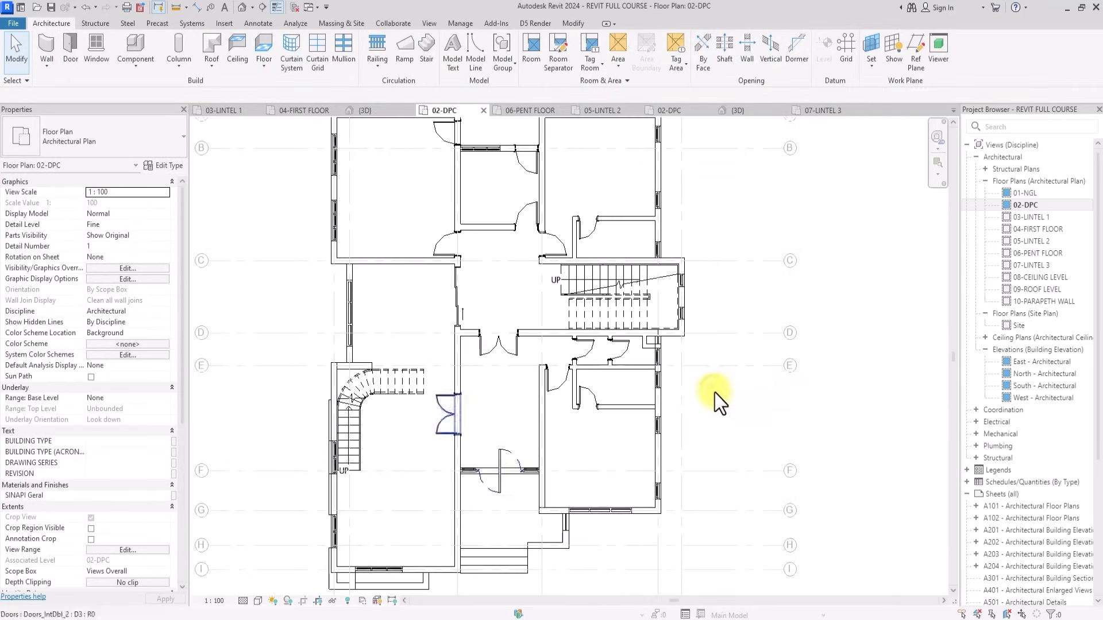
click(260, 24)
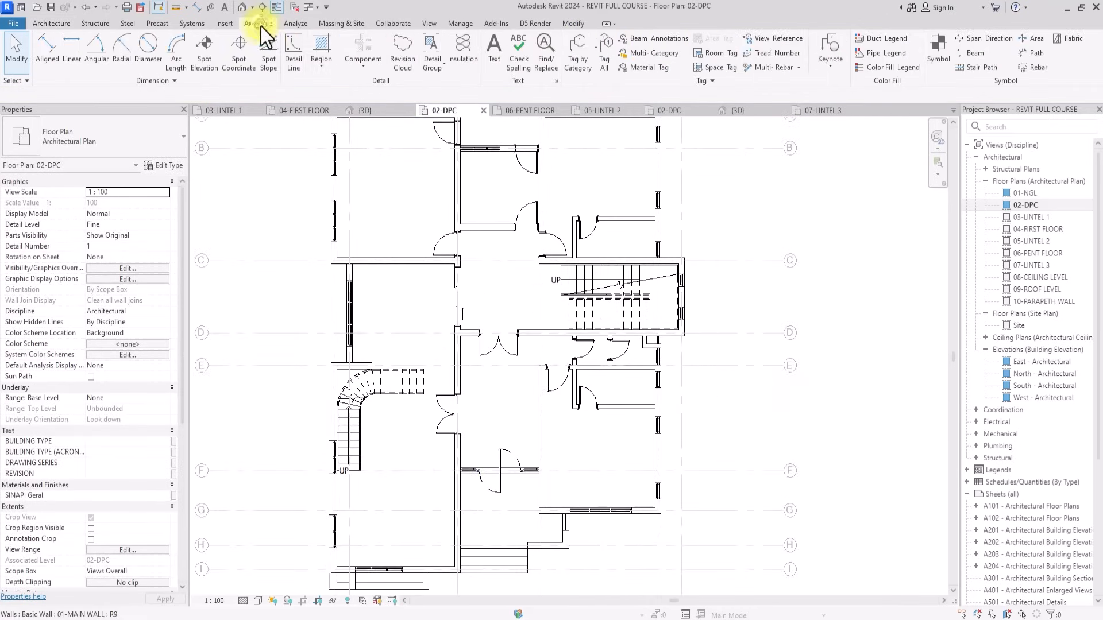
click(296, 52)
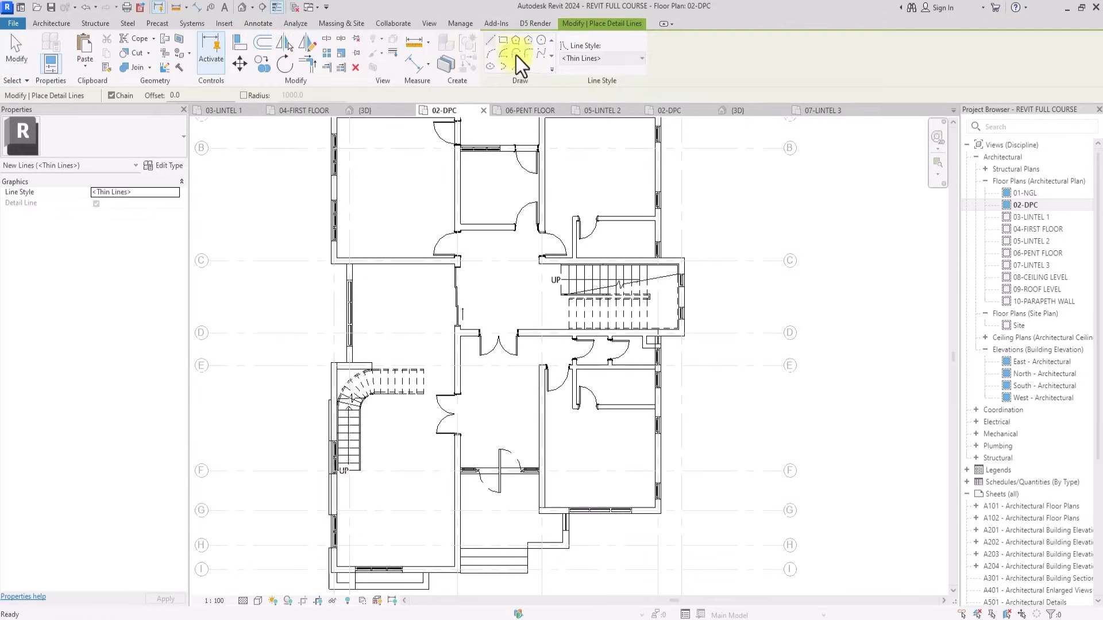
click(571, 58)
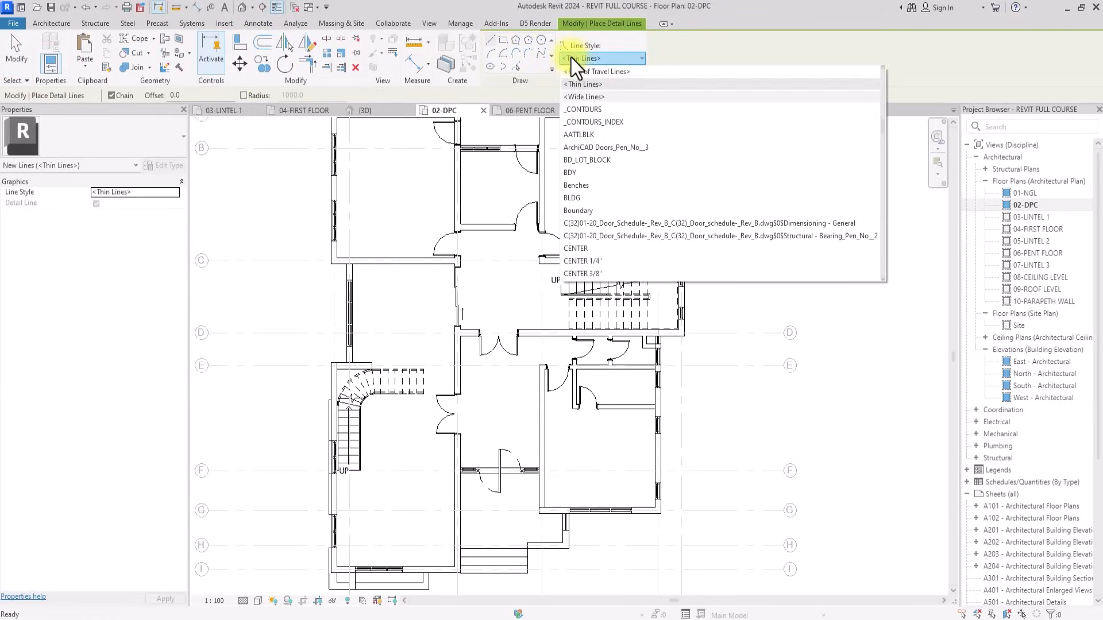
scroll(575, 92, up, 2)
scroll(345, 364, up, 5)
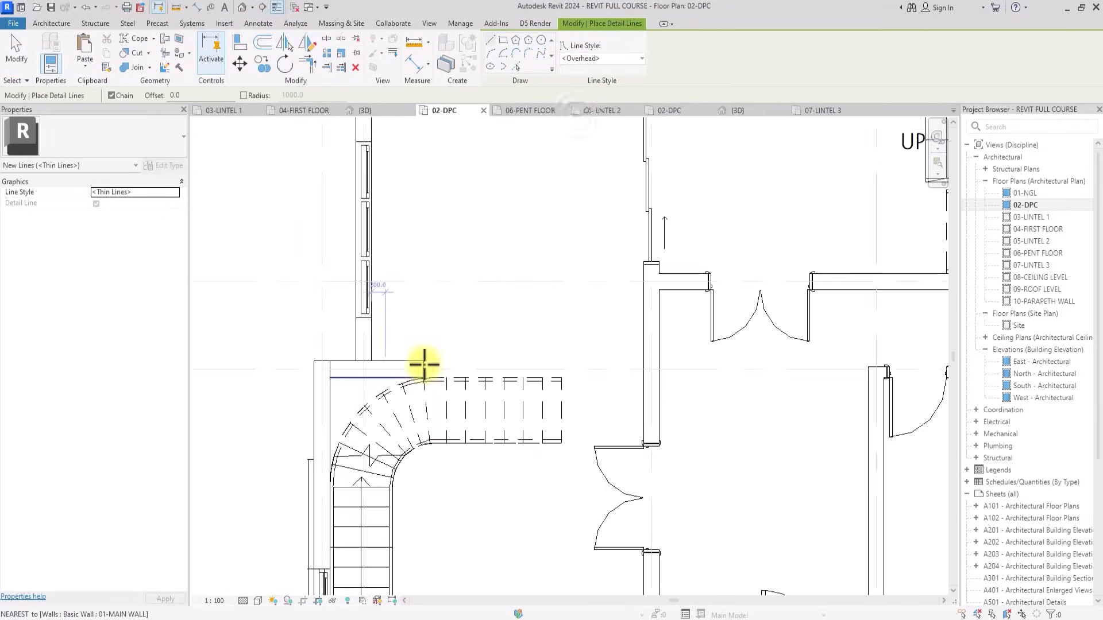
click(423, 362)
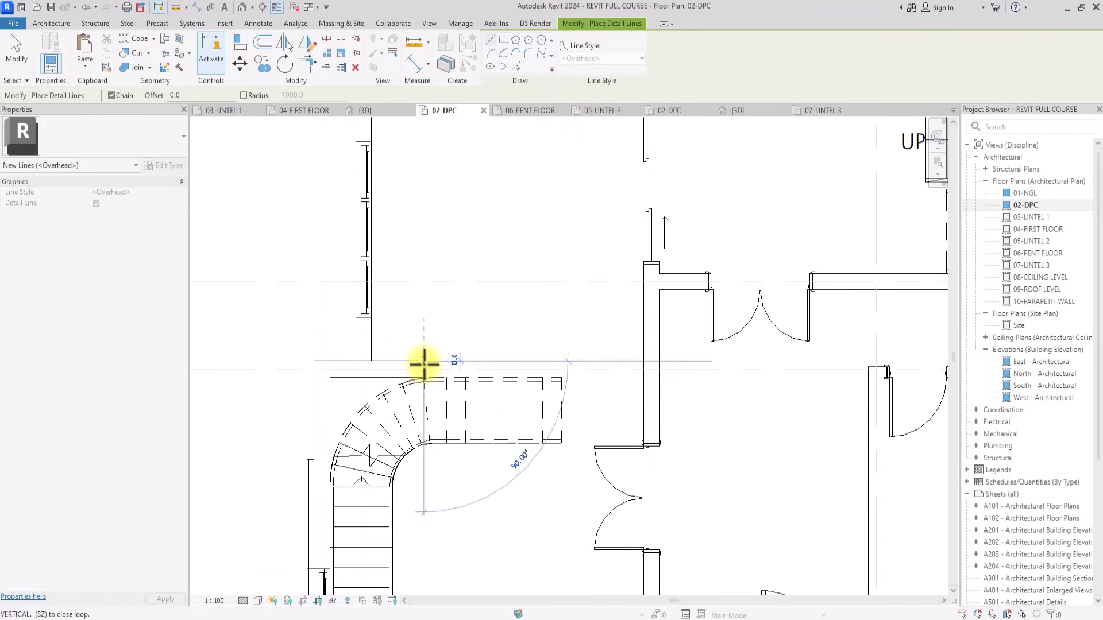
click(636, 362)
Draw a parallel 3150 mm Overhead detail line from the short wall's lower corner across to the wall on grid 3.
scroll(556, 362, up, 7)
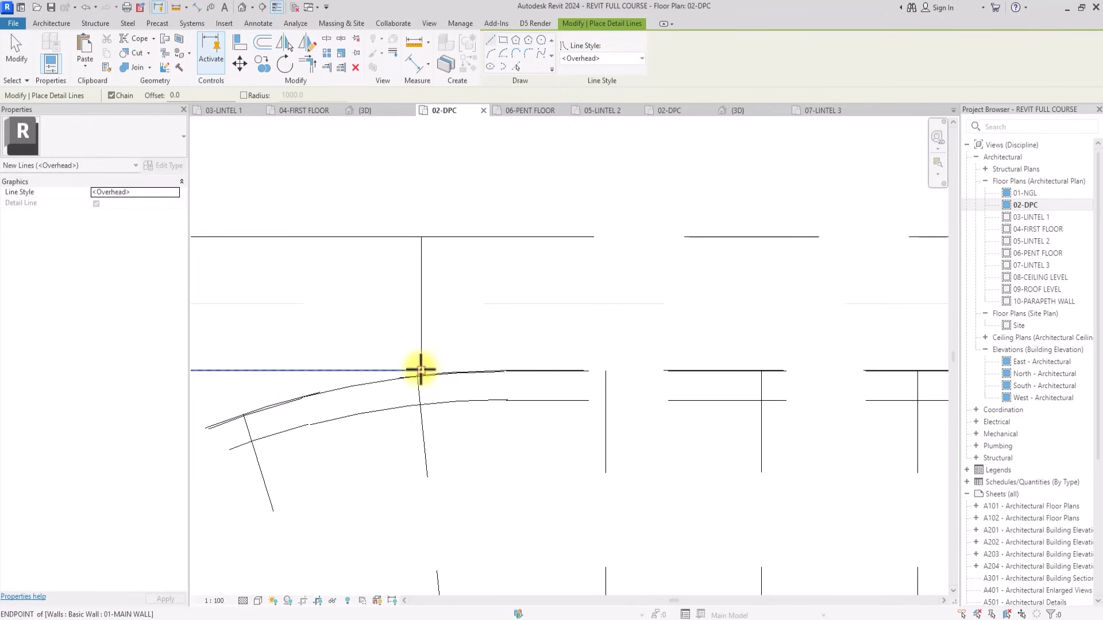
click(420, 370)
scroll(418, 370, down, 6)
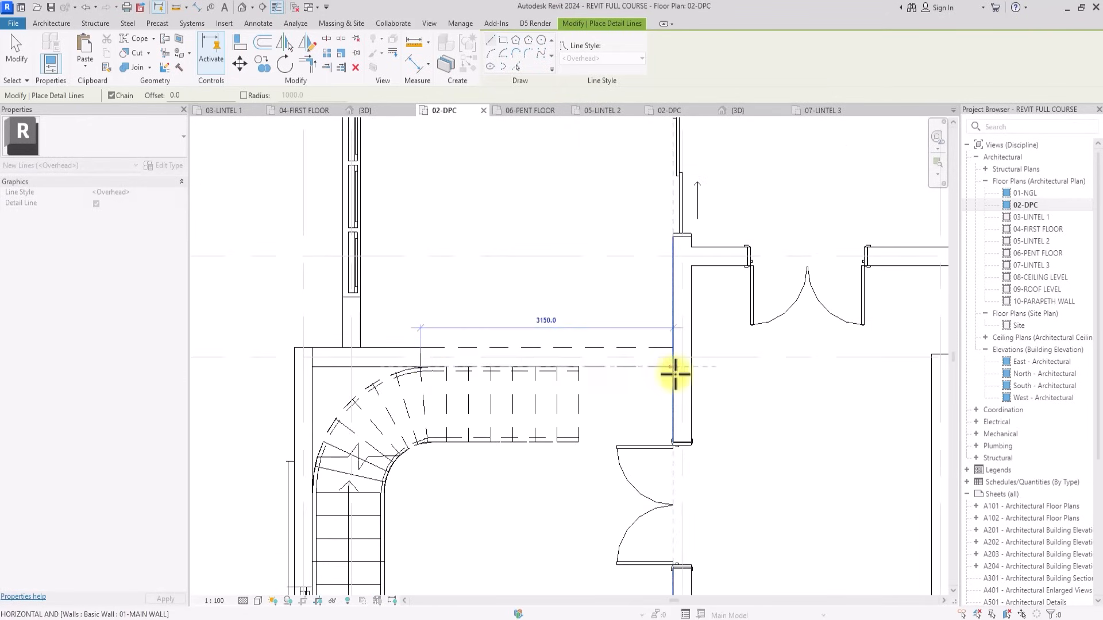
click(674, 374)
Draw two parallel vertical Overhead detail lines across the straight stair's opening at grid 4, on both wall faces, down to the grid D wall.
scroll(689, 374, down, 5)
scroll(665, 360, up, 4)
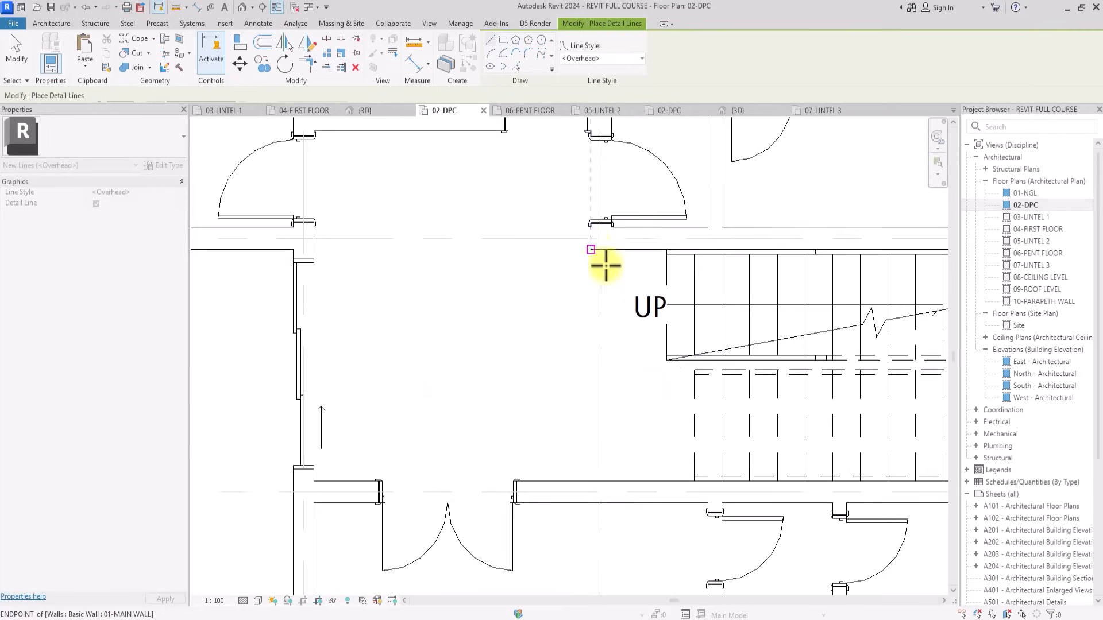
click(591, 249)
click(590, 479)
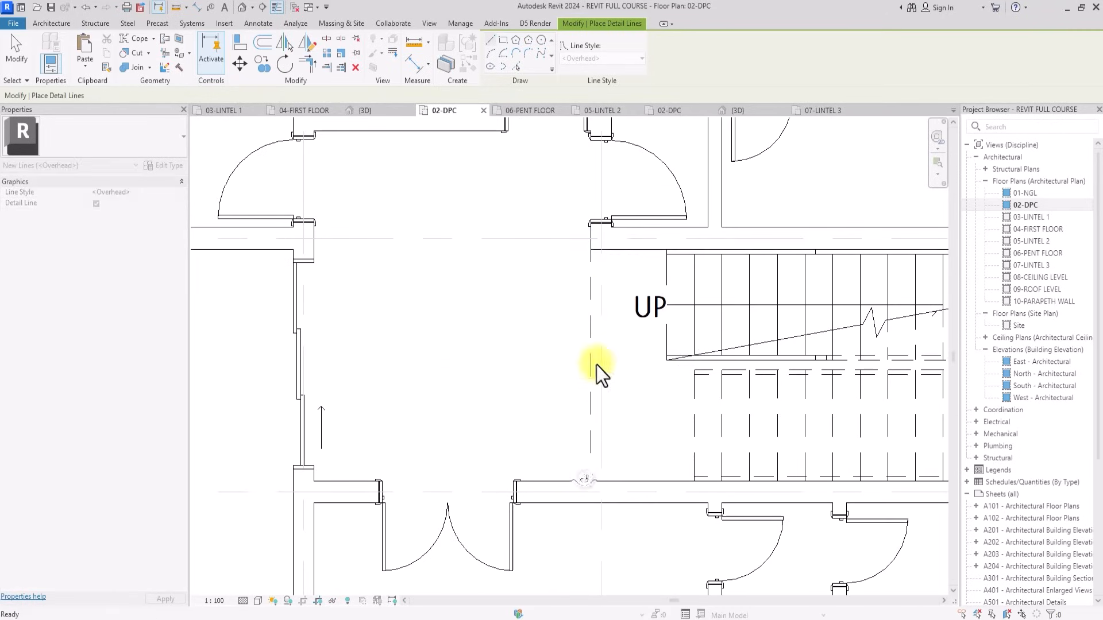
scroll(609, 229, up, 2)
click(610, 215)
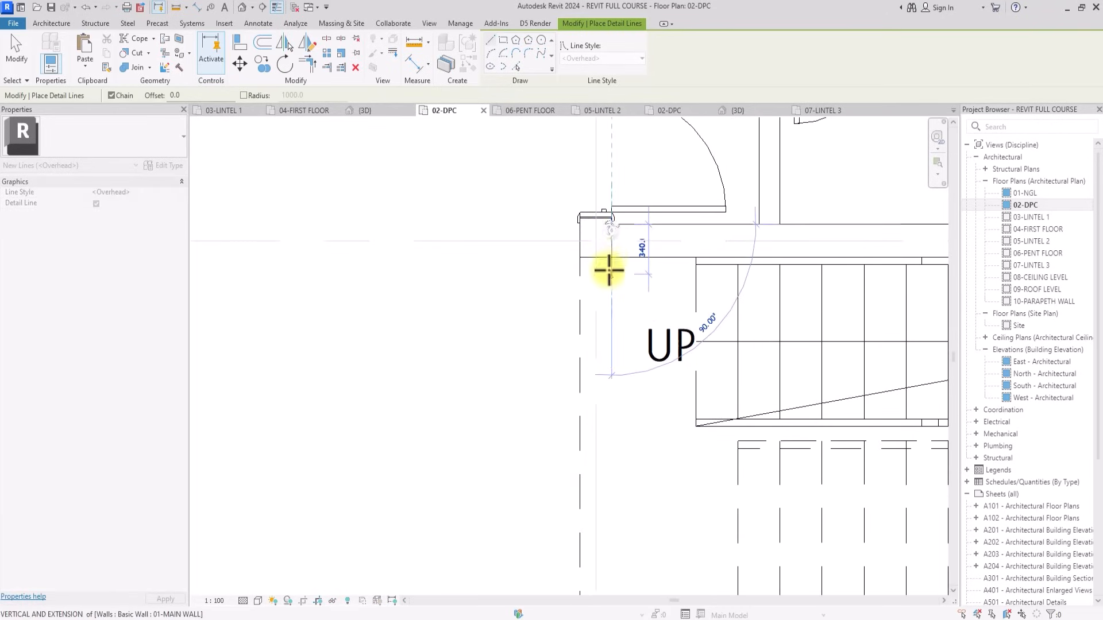
scroll(613, 457, down, 3)
click(613, 456)
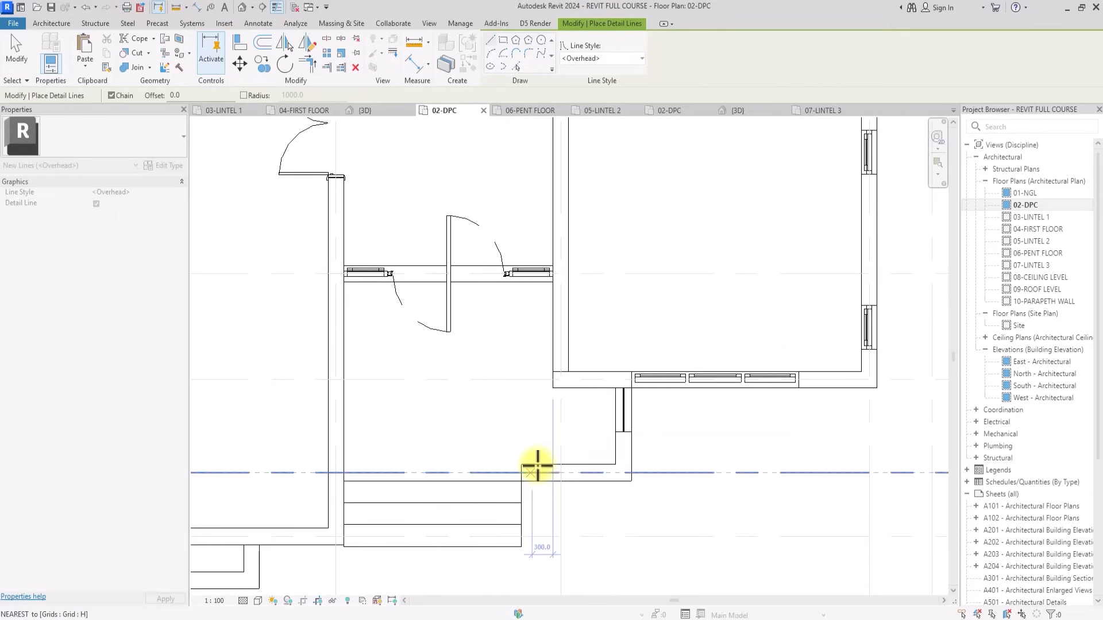
Draw an Overhead detail line across the lower porch, from the inner corner of the brick wall to the wall on grid 3.
click(521, 465)
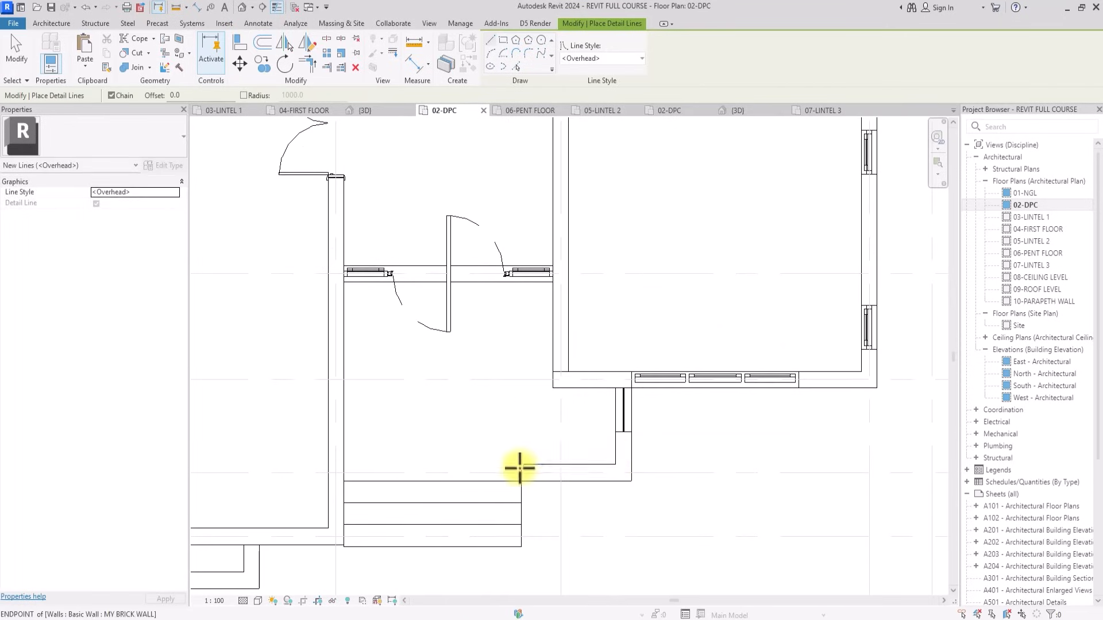
click(343, 459)
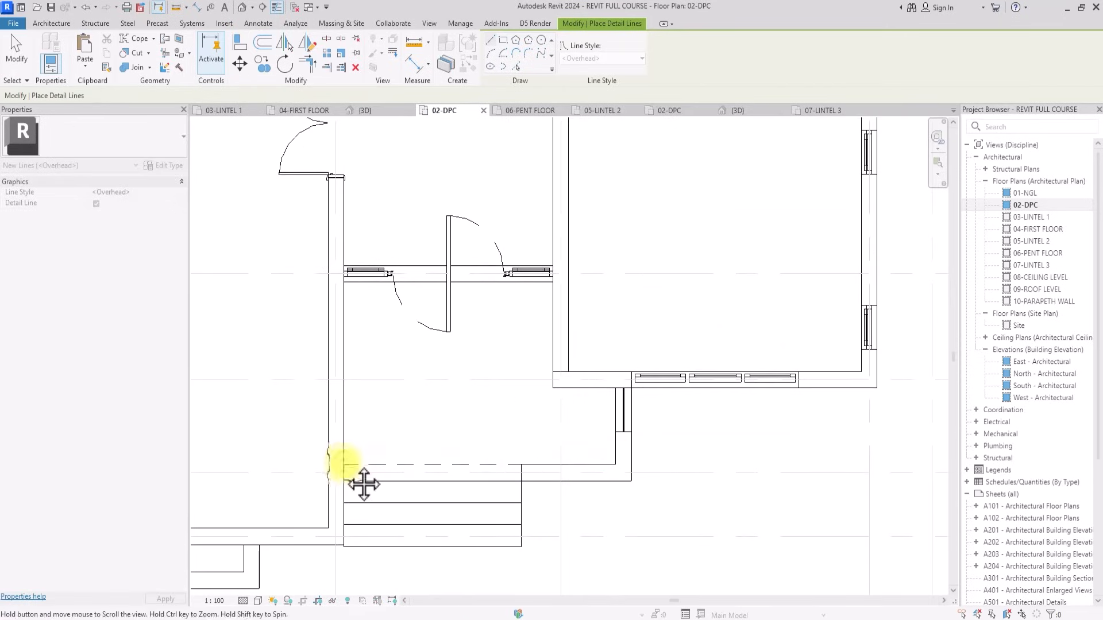
scroll(364, 482, down, 4)
Draw an Overhead detail line across the upper porch below grid A and shorten it to 3000 mm, ending at the porch face of the grid 4 wall.
scroll(443, 364, up, 5)
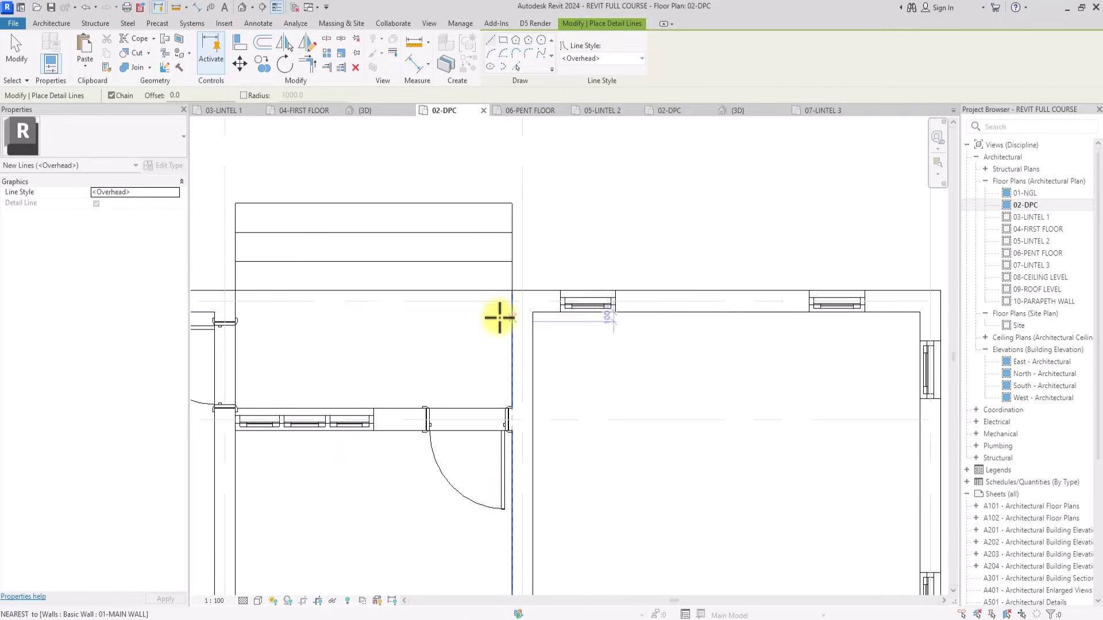
click(532, 311)
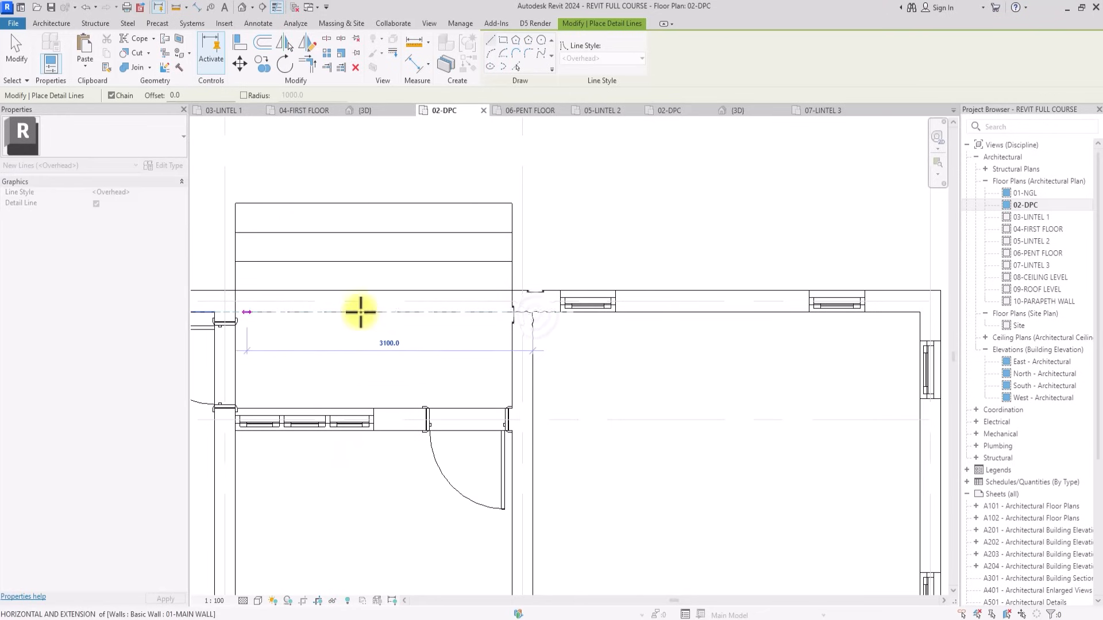
click(238, 311)
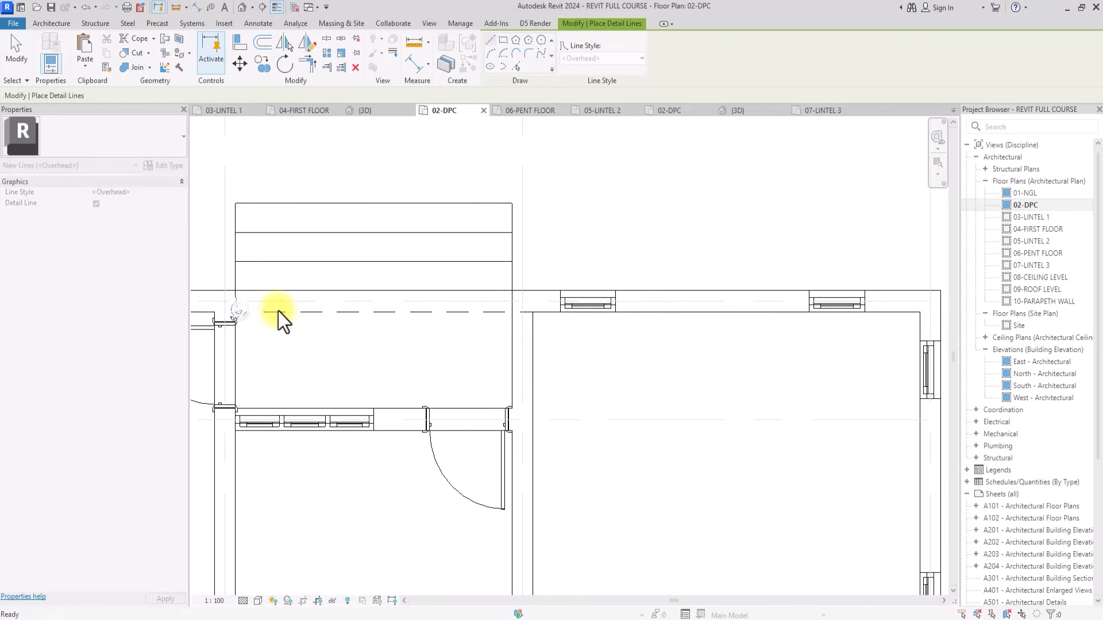
click(513, 313)
drag(532, 312, 512, 312)
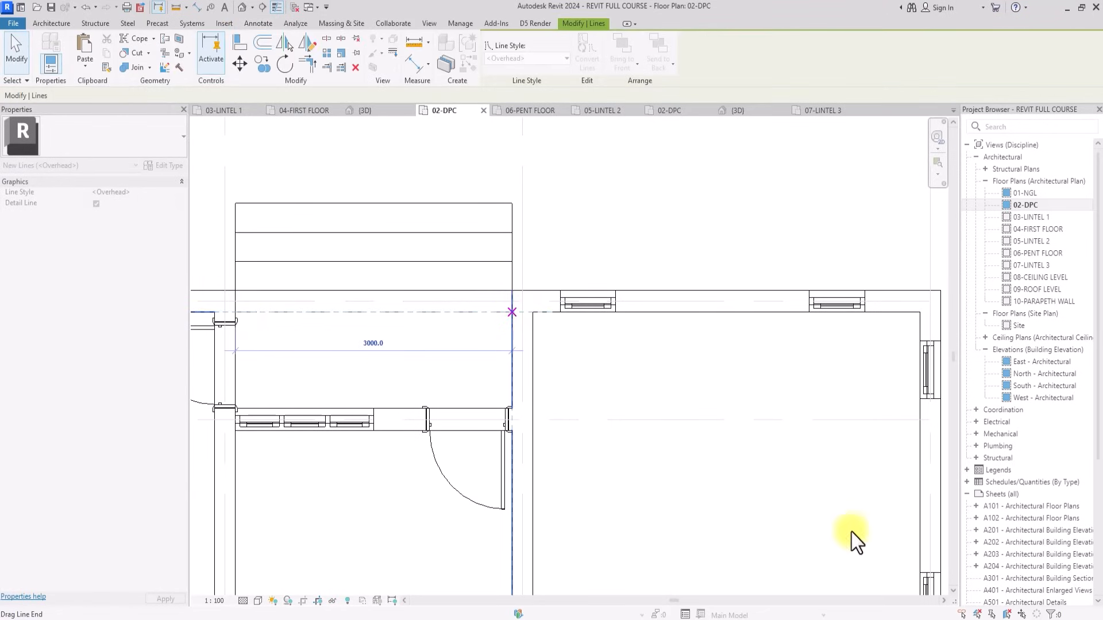
scroll(579, 342, down, 10)
scroll(781, 343, up, 4)
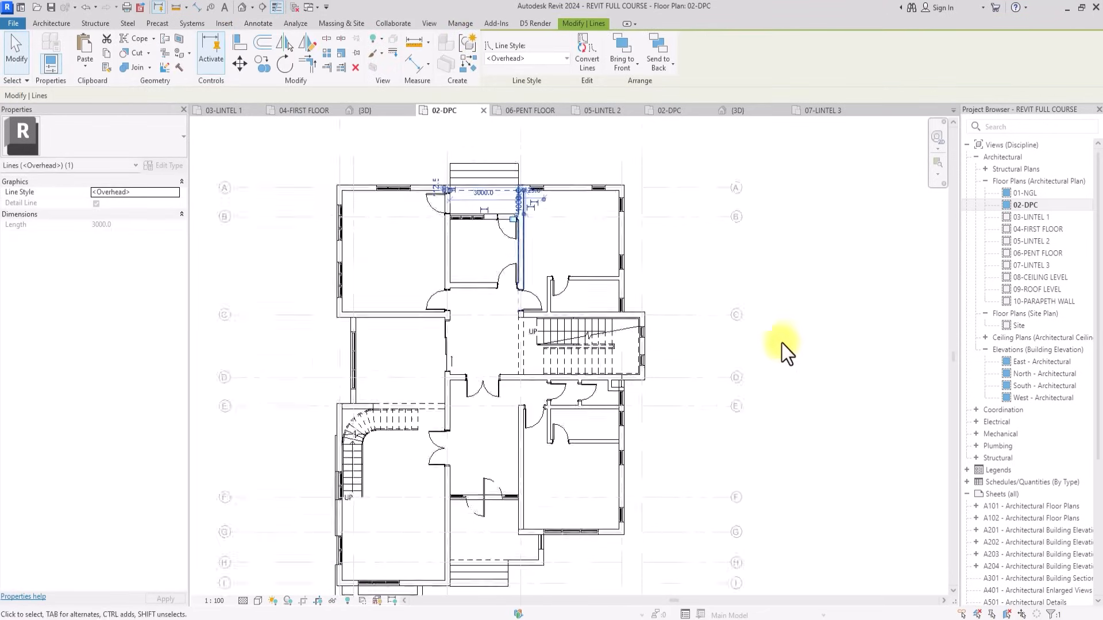
click(701, 242)
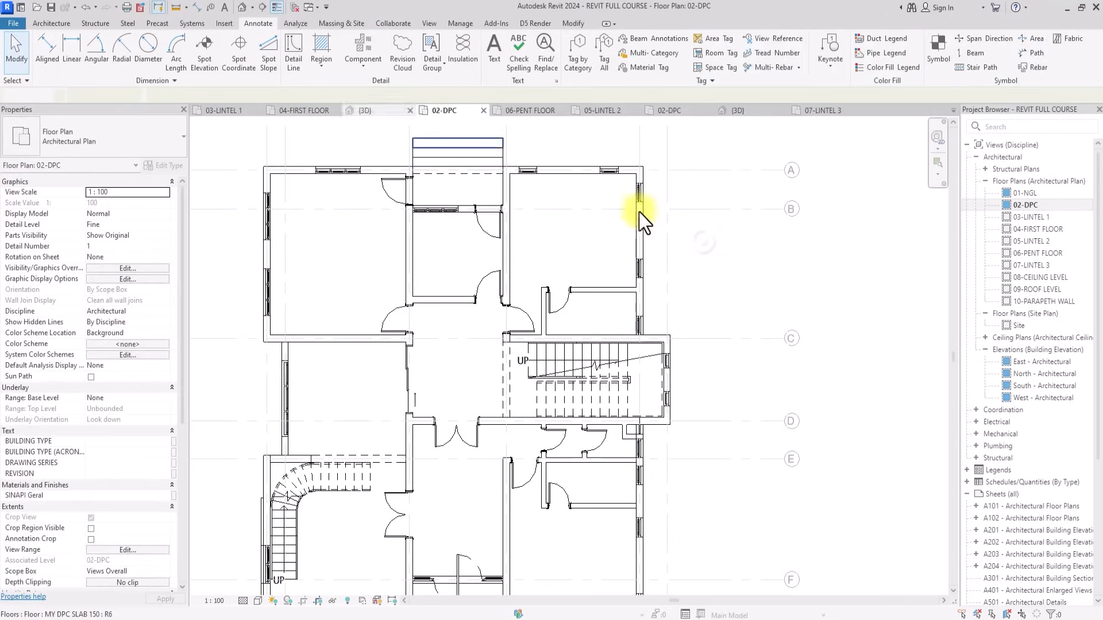
Draw a wardrobe outline of 1800 by 600 mm with Thin Lines detail lines in the bedroom above grid C, against the grid 5 wall.
click(295, 50)
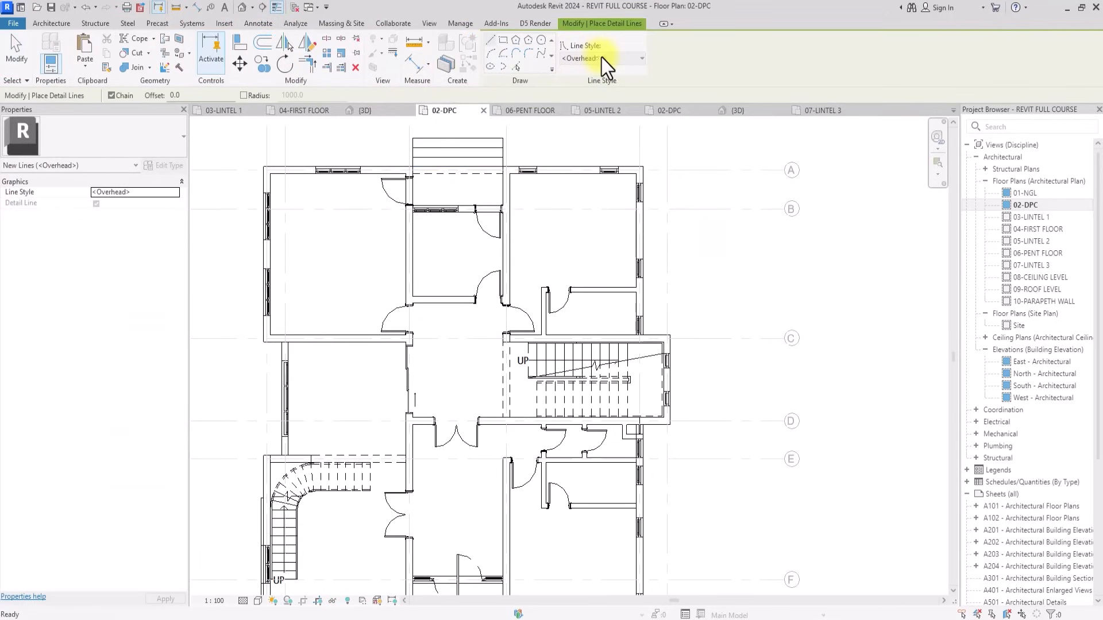
click(601, 58)
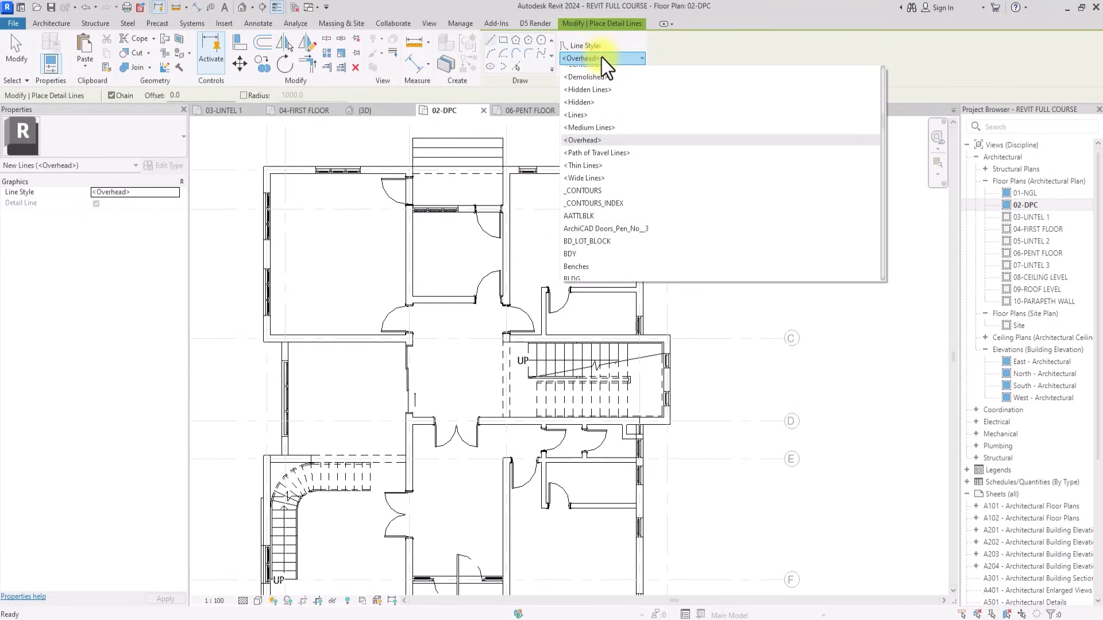
click(582, 166)
scroll(574, 258, up, 4)
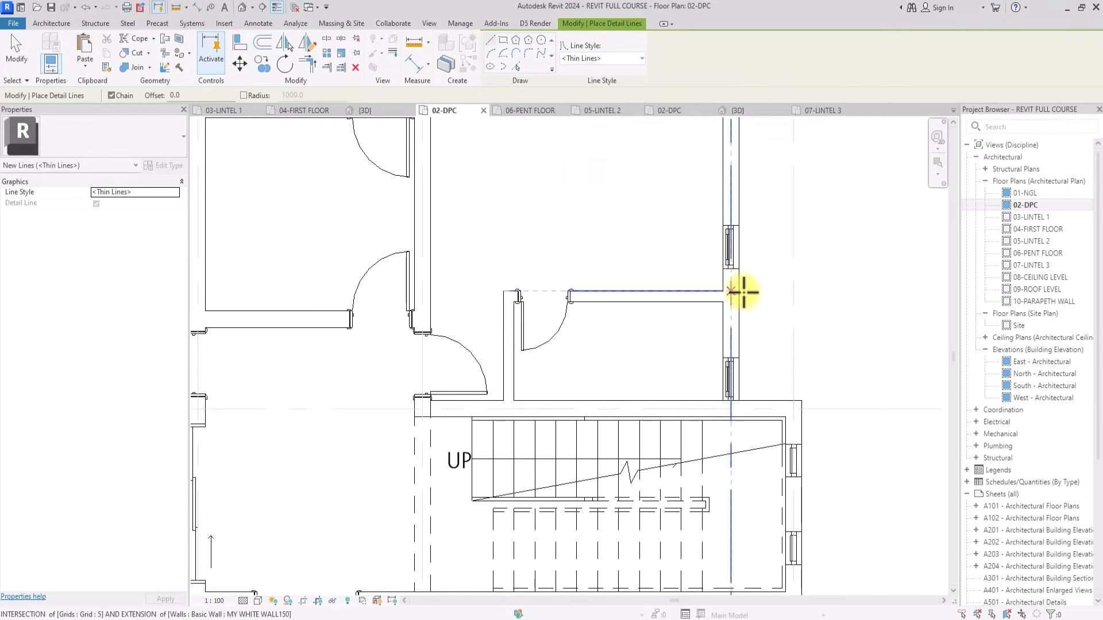
click(724, 291)
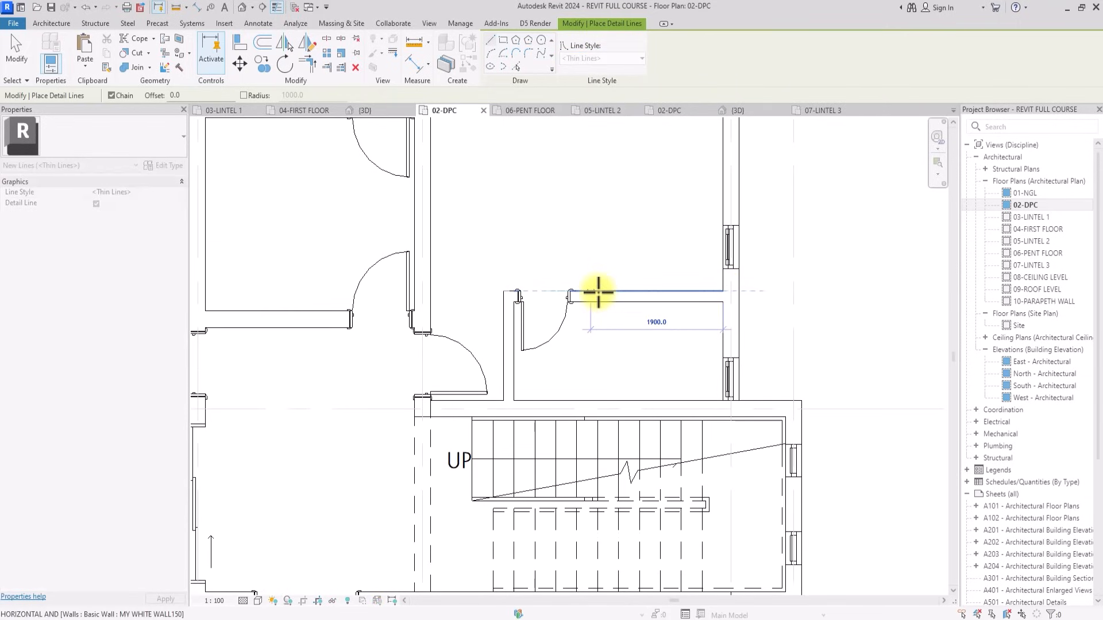
click(598, 291)
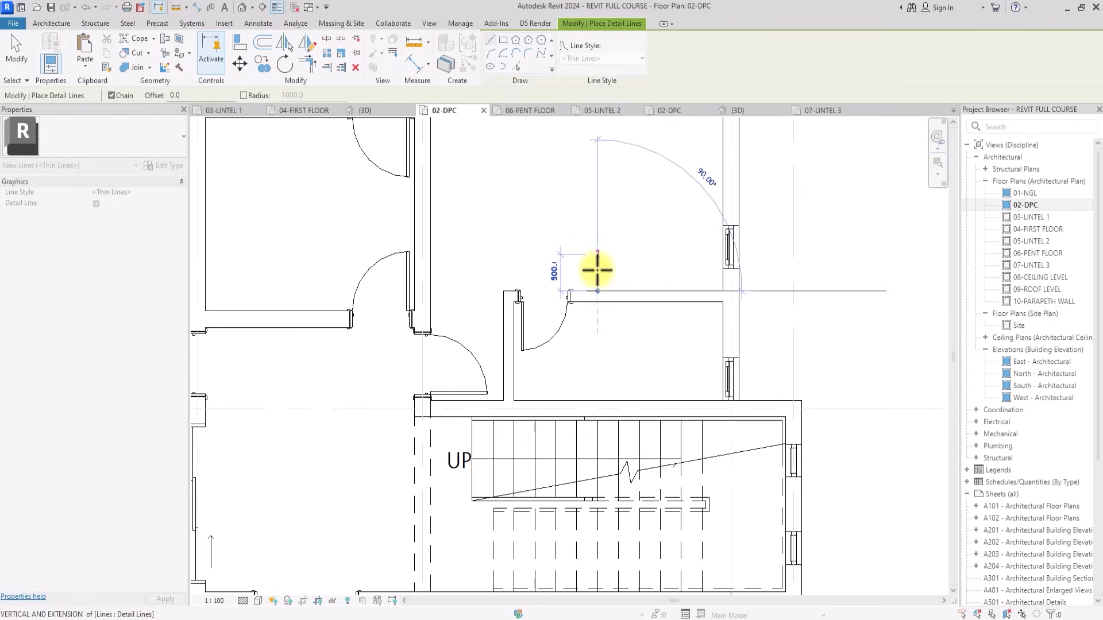
click(598, 249)
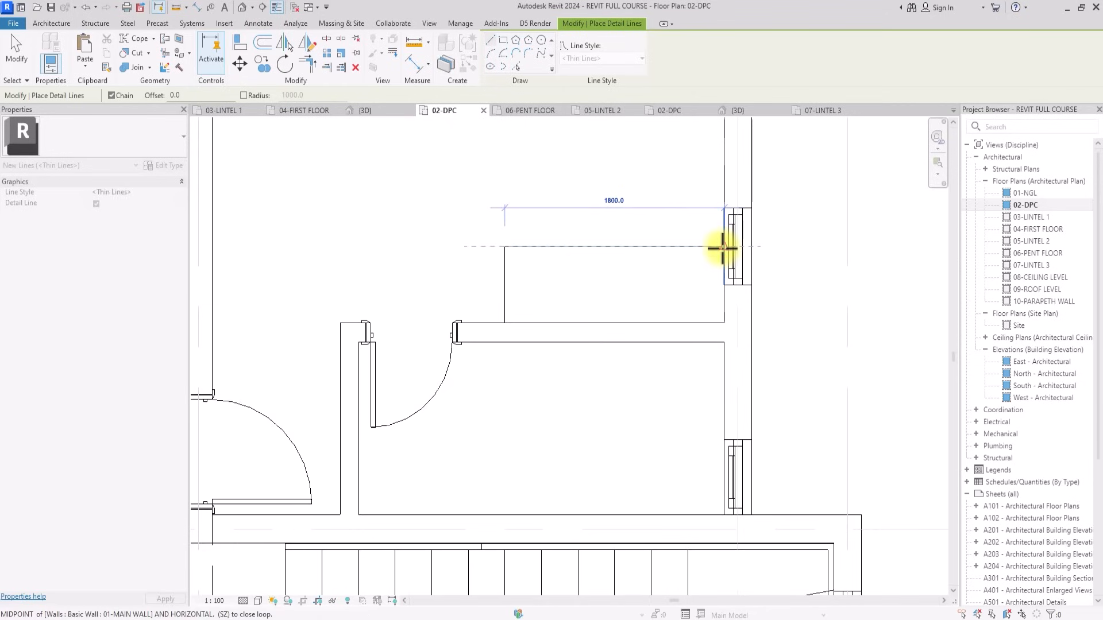
scroll(723, 248, up, 3)
click(723, 246)
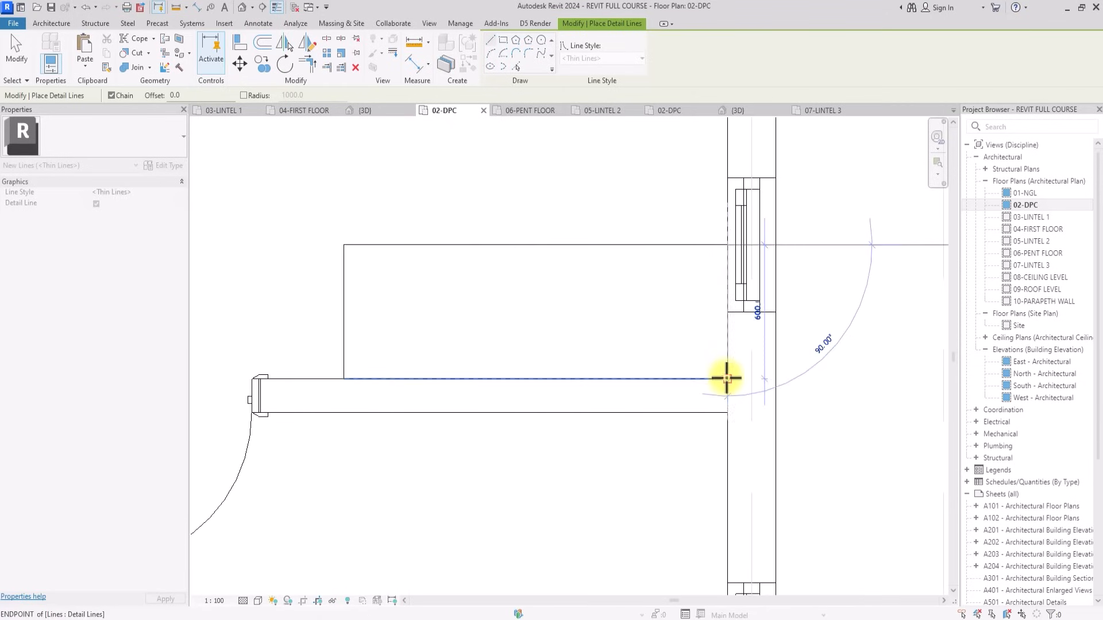
Draw a diagonal Thin Lines detail line across the upper bedroom's wardrobe, from its outer corner to the wall corner.
key(Escape)
click(344, 246)
click(712, 370)
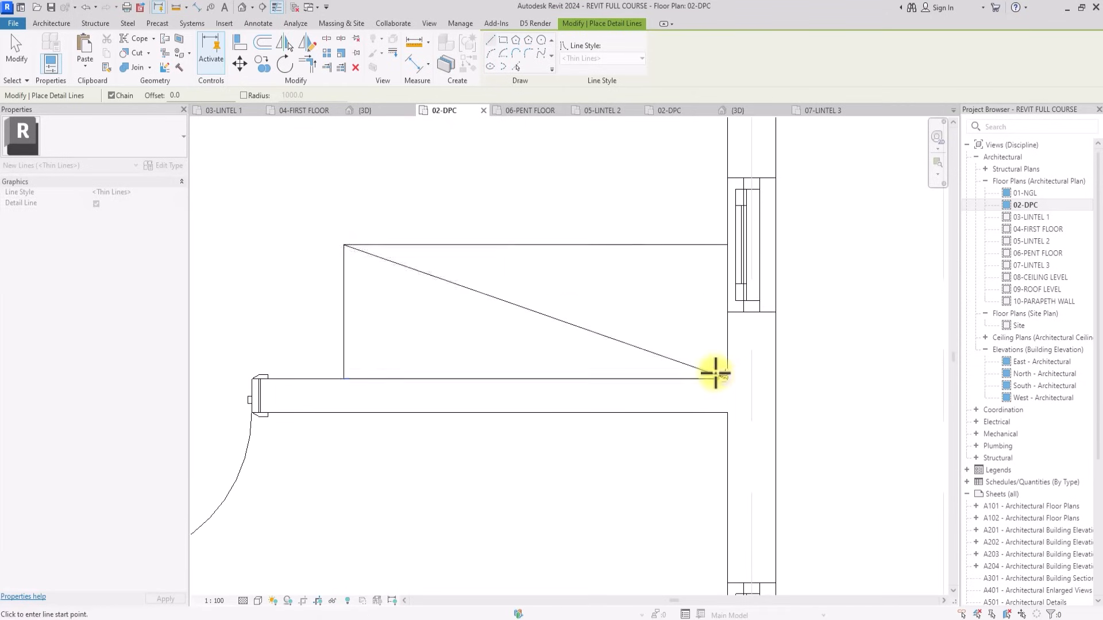
Draw a matching 1800 mm wide wardrobe outline in Thin Lines in the bedroom below grid E, against the grid 5 wall.
scroll(714, 372, down, 5)
scroll(715, 374, up, 4)
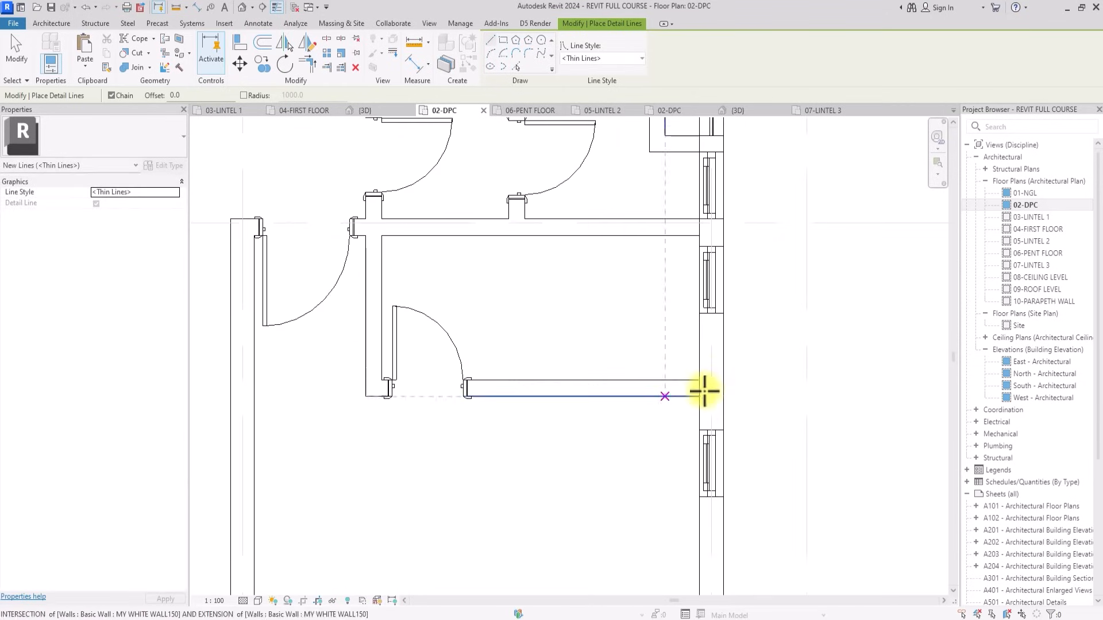
click(700, 396)
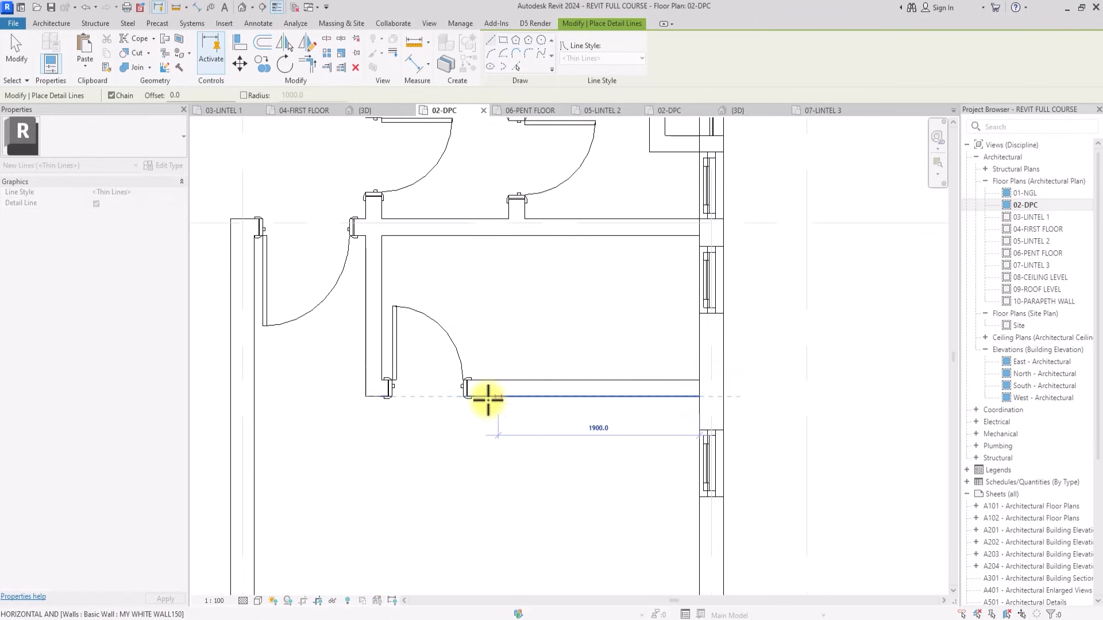
scroll(488, 398, down, 4)
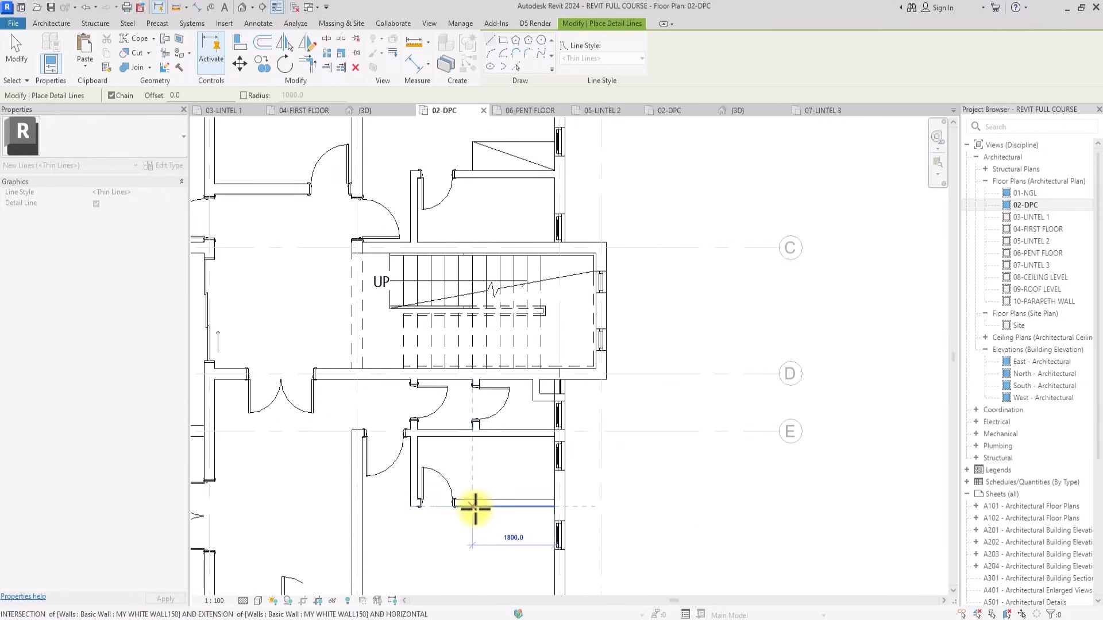
click(471, 507)
scroll(472, 539, up, 3)
scroll(473, 540, up, 1)
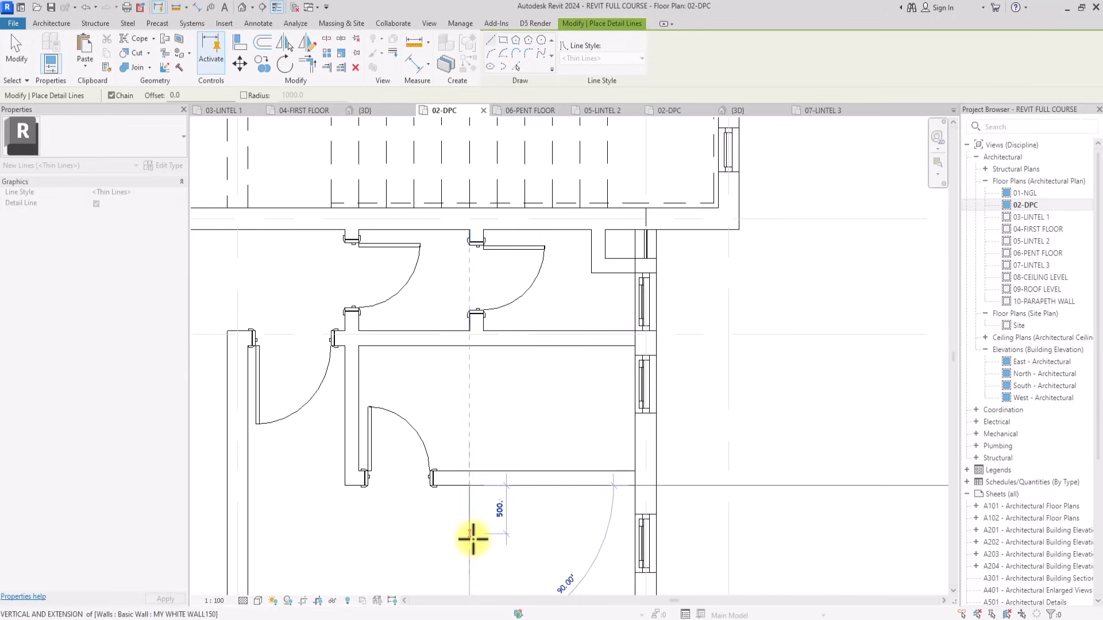
click(473, 542)
scroll(633, 547, up, 2)
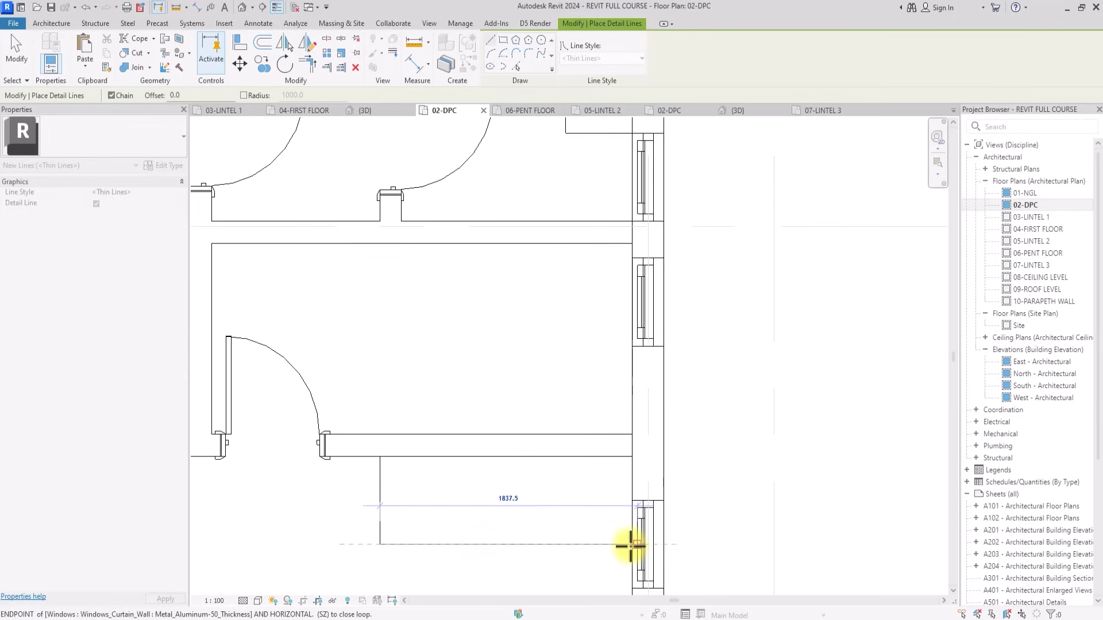
key(Escape)
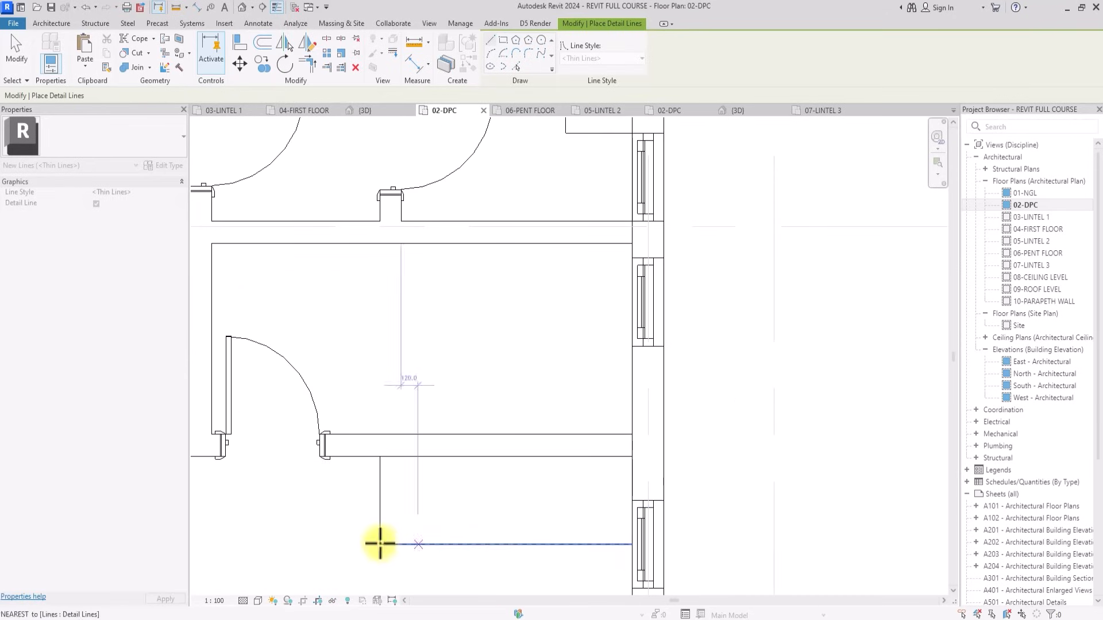
Draw the diagonal detail line across the lower bedroom's wardrobe, from its outer corner to the wall corner.
click(379, 544)
click(631, 457)
key(Escape)
key(Escape)
scroll(633, 461, down, 3)
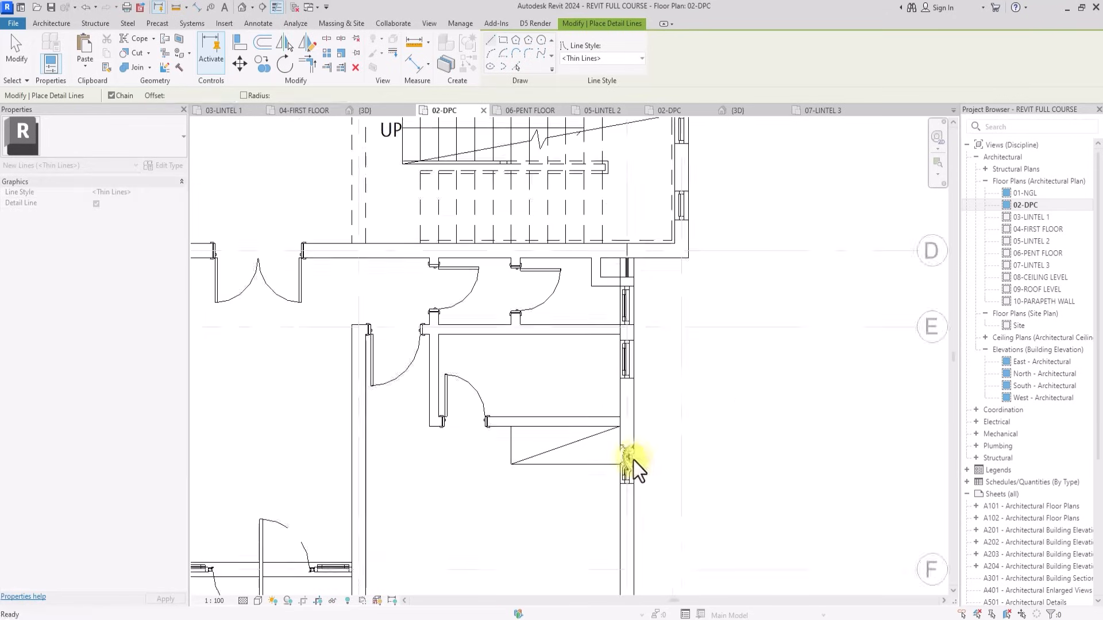
Move the grid 5 window beside the lower wardrobe down so that its upper end aligns with the wardrobe's front edge.
scroll(628, 467, up, 2)
click(628, 467)
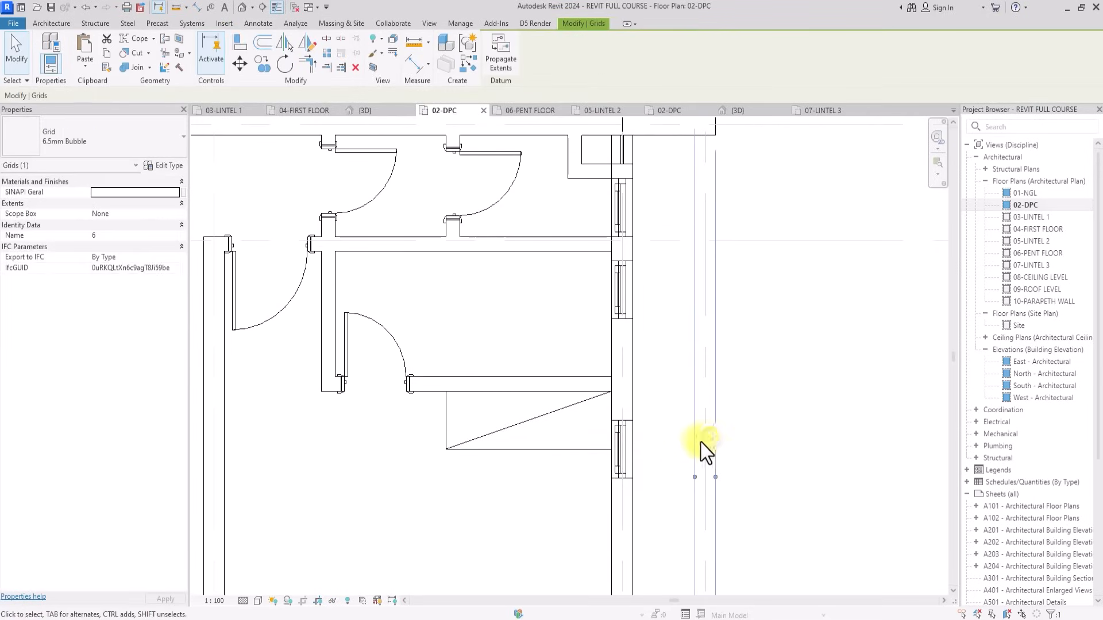
key(Escape)
click(619, 461)
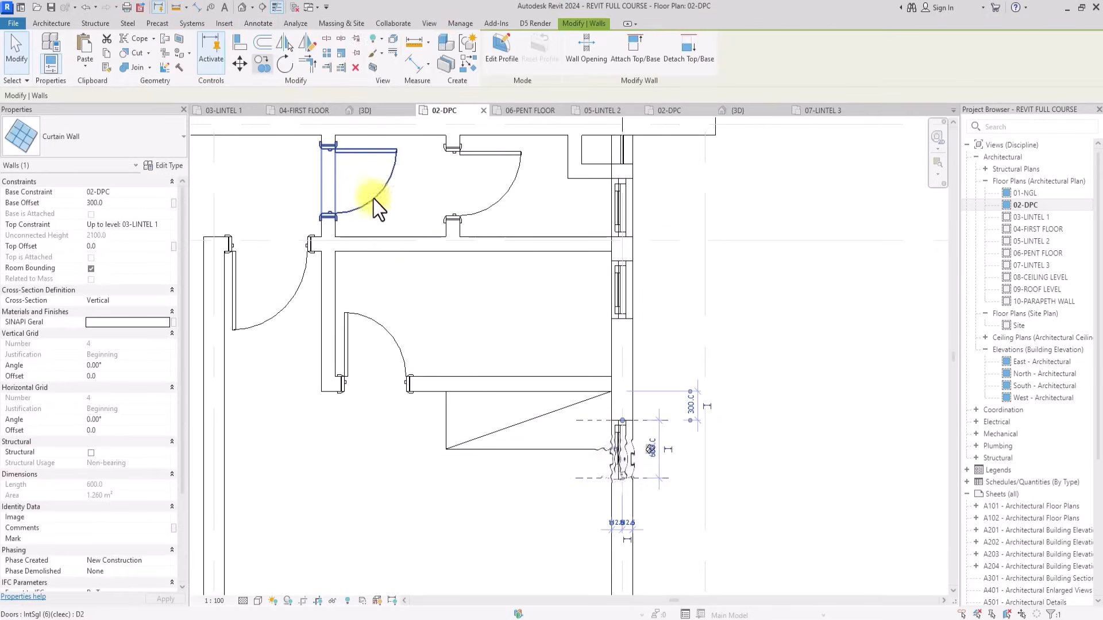
click(247, 64)
scroll(609, 415, up, 3)
click(609, 416)
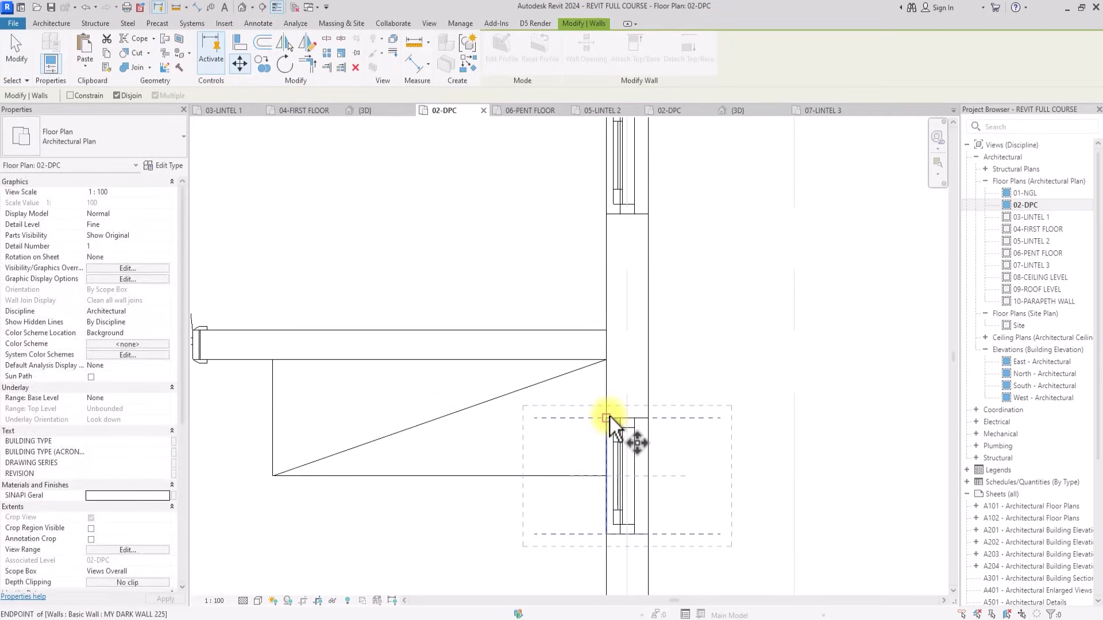
click(606, 477)
scroll(607, 476, down, 5)
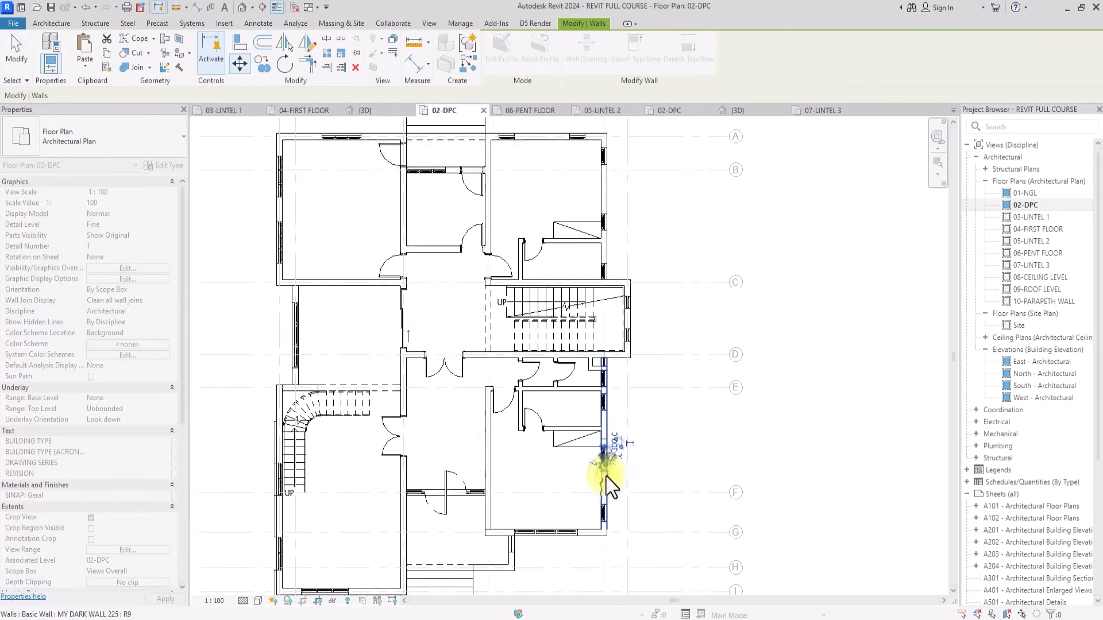
key(Escape)
Move the grid 5 window beside the upper wardrobe up so that its lower end aligns with the wardrobe's front edge.
mouse_move(638, 156)
middle_down()
mouse_move(574, 395)
mouse_move(606, 477)
middle_up()
scroll(606, 476, up, 2)
scroll(584, 459, up, 4)
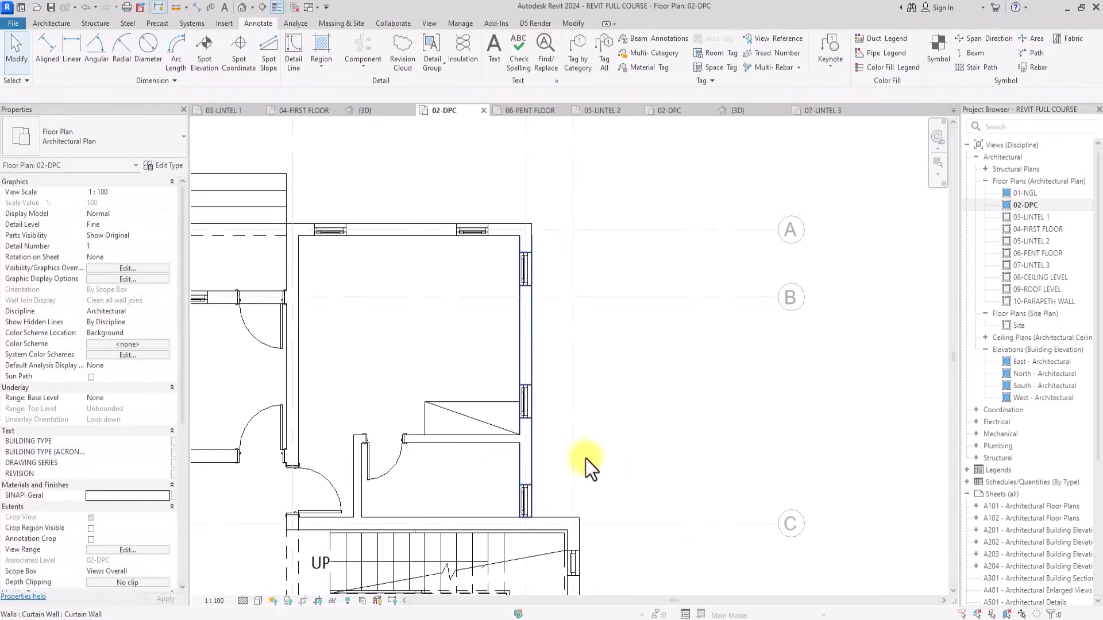
click(525, 407)
click(240, 64)
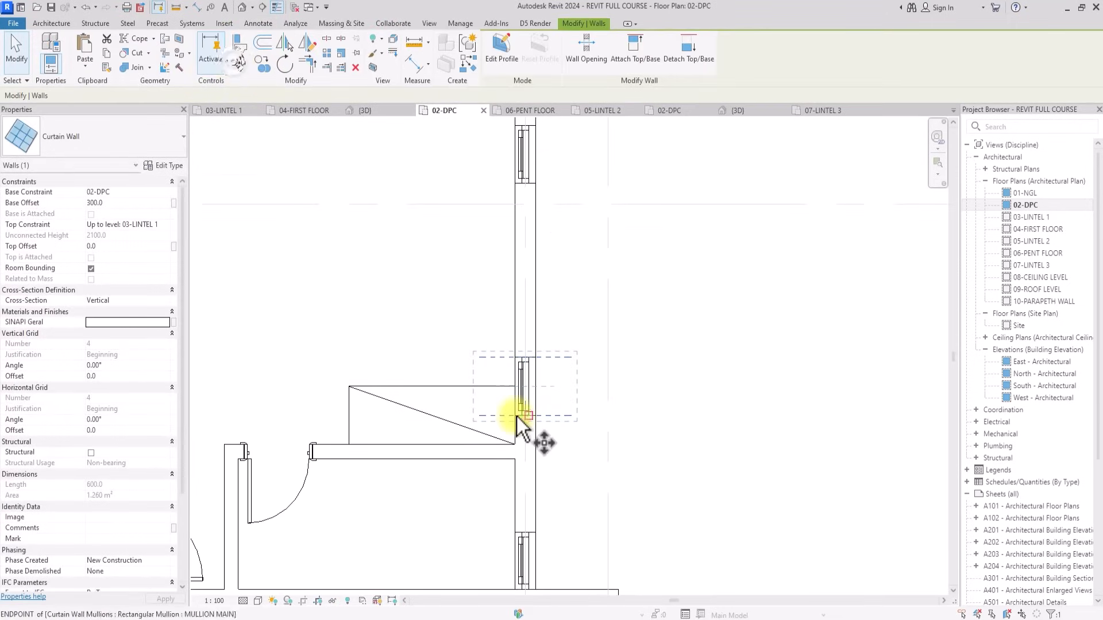
click(517, 413)
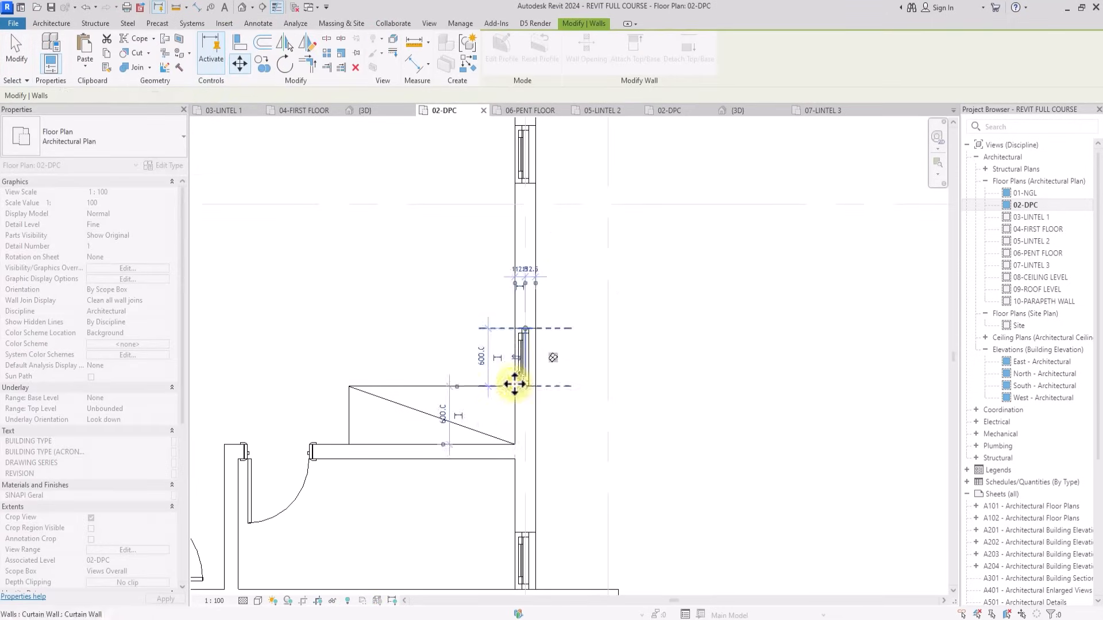
click(515, 385)
key(Escape)
Delete the leftover short thin line across the grid 5 wall beside the lower wardrobe.
scroll(514, 385, down, 4)
scroll(534, 392, up, 4)
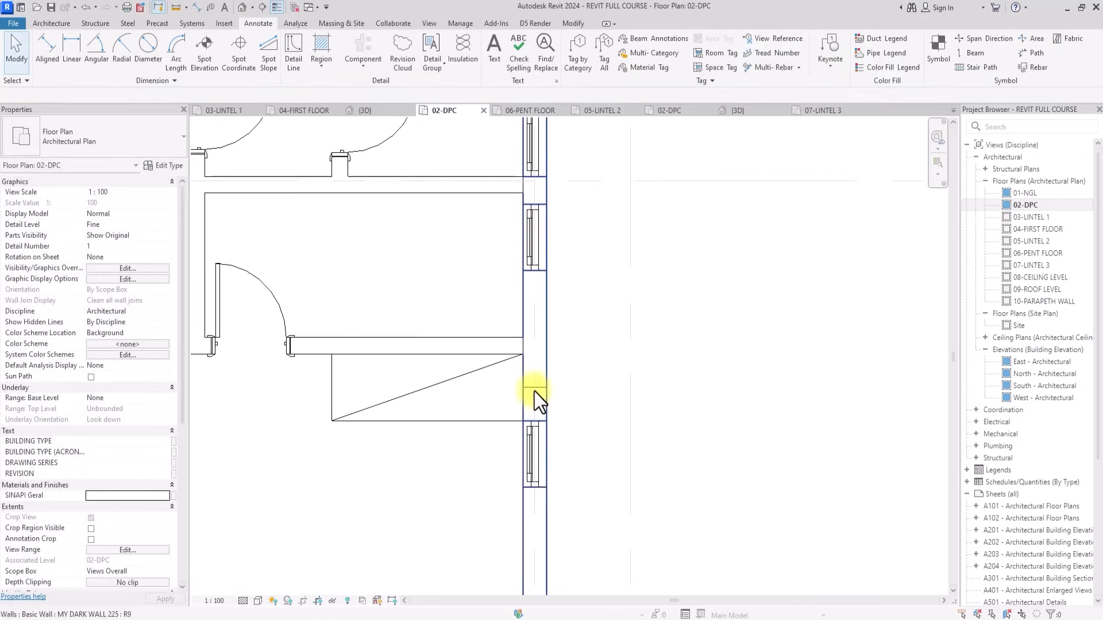
click(535, 392)
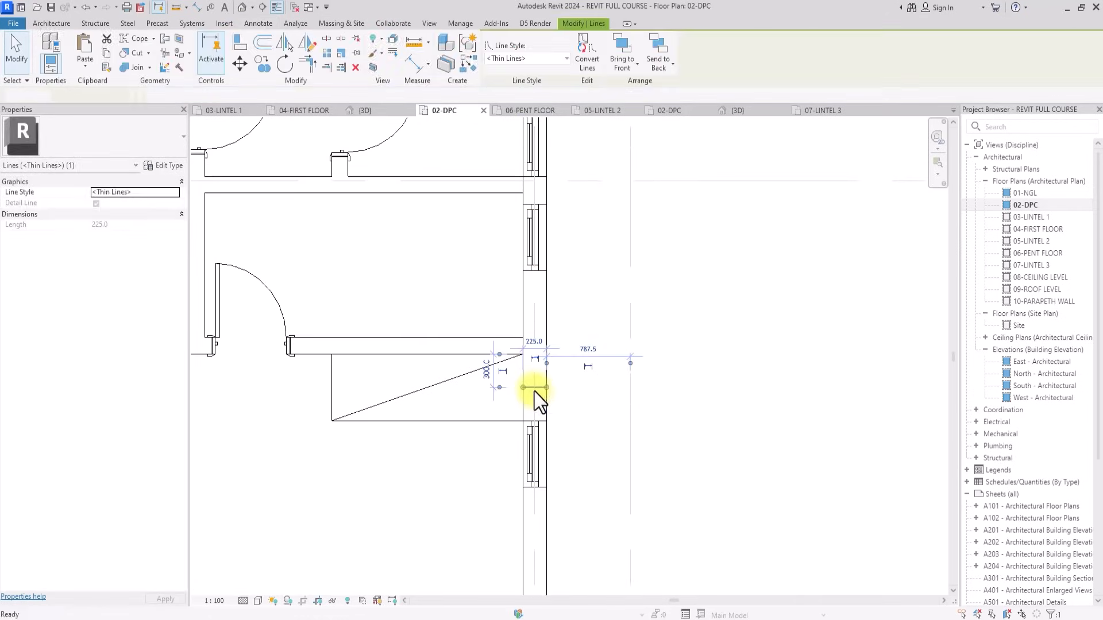
click(612, 434)
scroll(554, 241, down, 5)
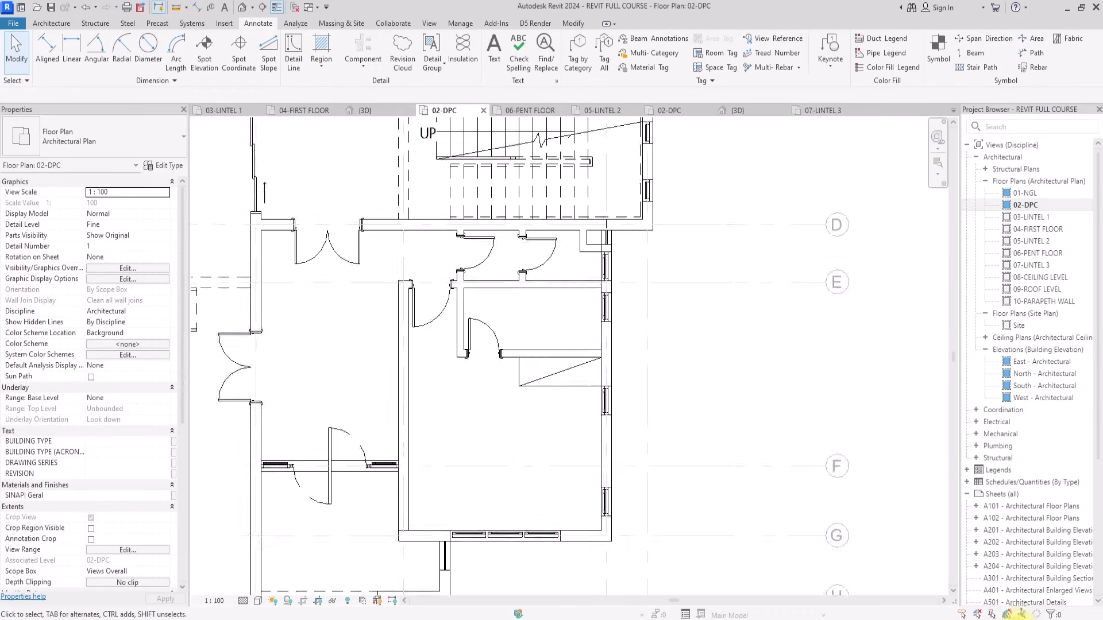
Start placing rooms with the Room Tag With Area tag type and adjust the room limits to resolve the error.
middle_drag(555, 241, 563, 302)
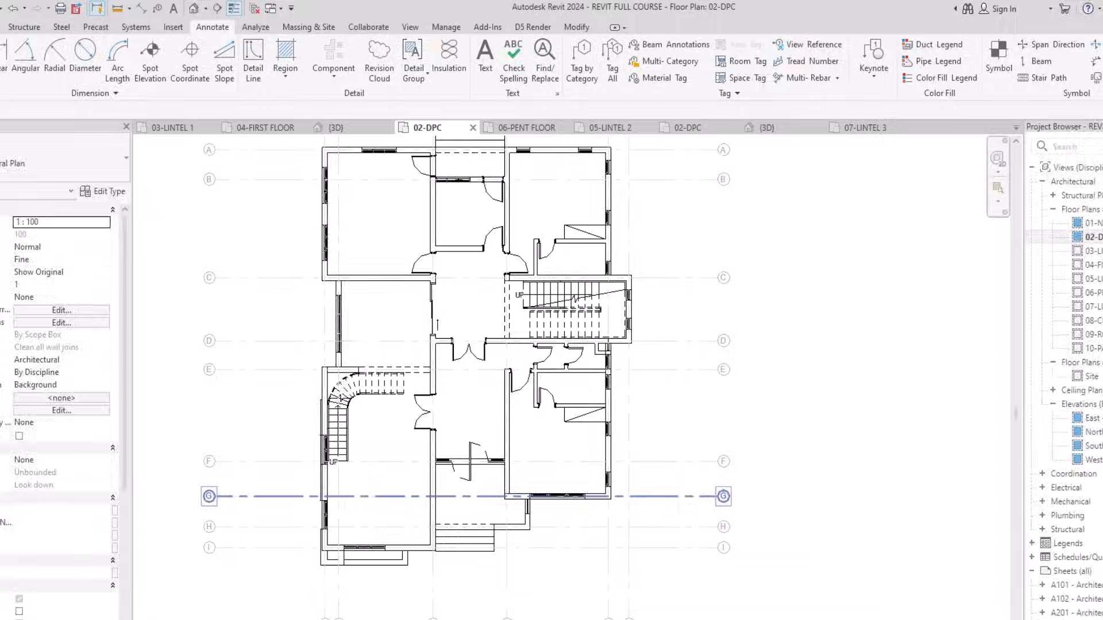
click(51, 24)
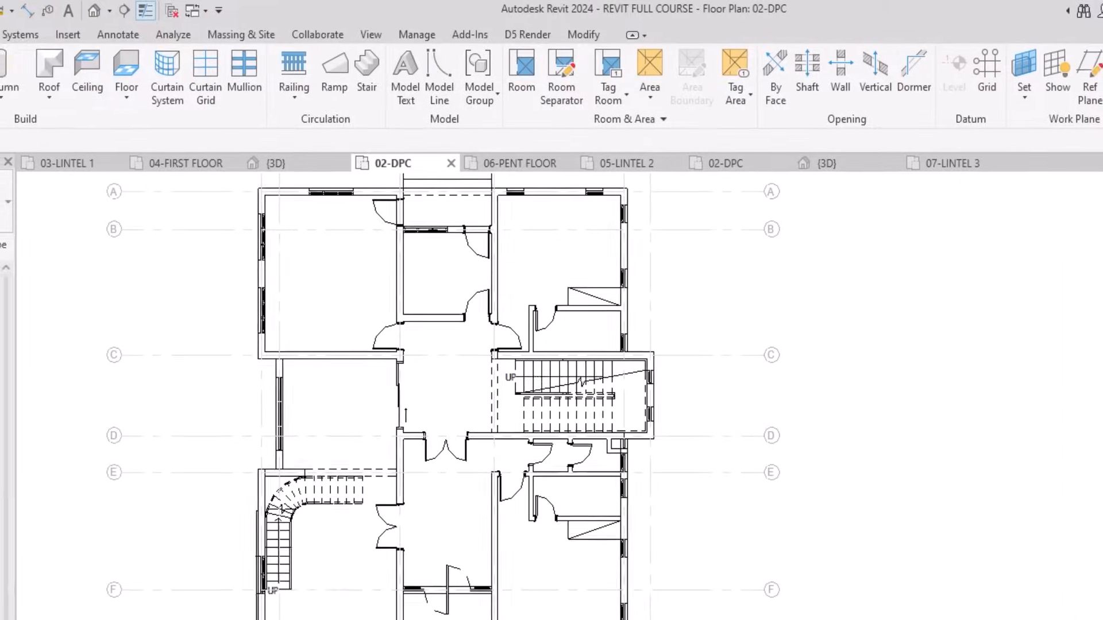
click(520, 72)
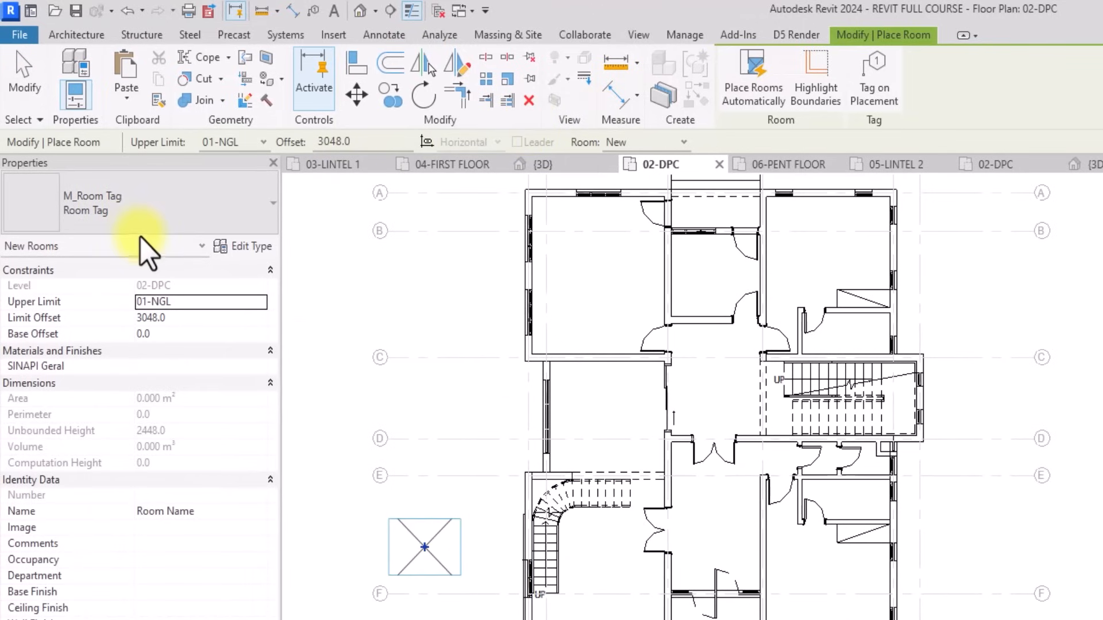
click(117, 211)
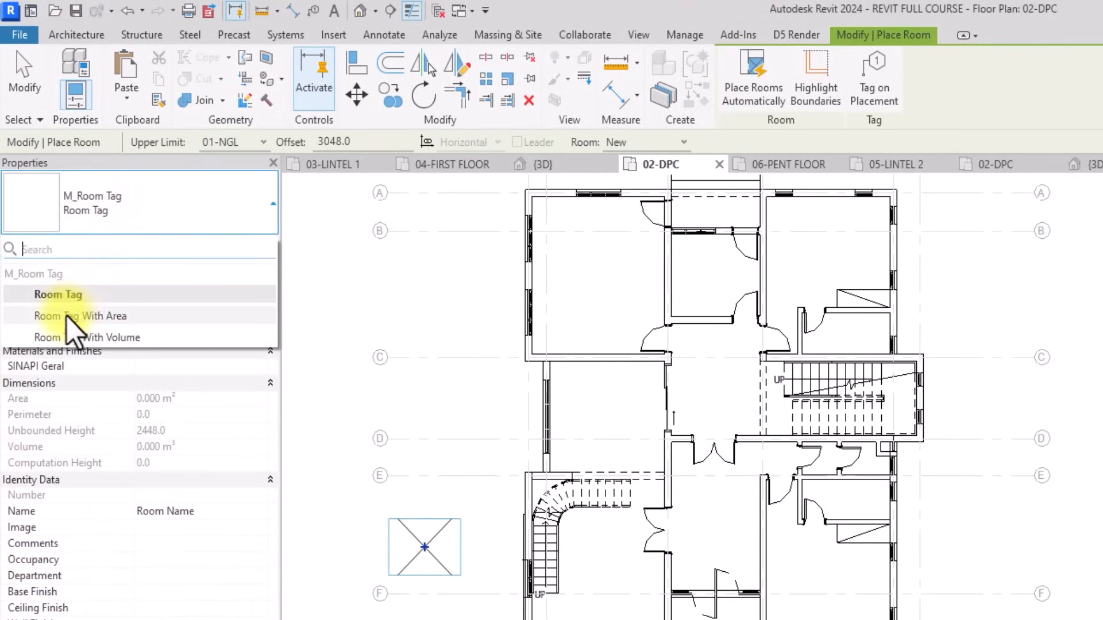
click(68, 294)
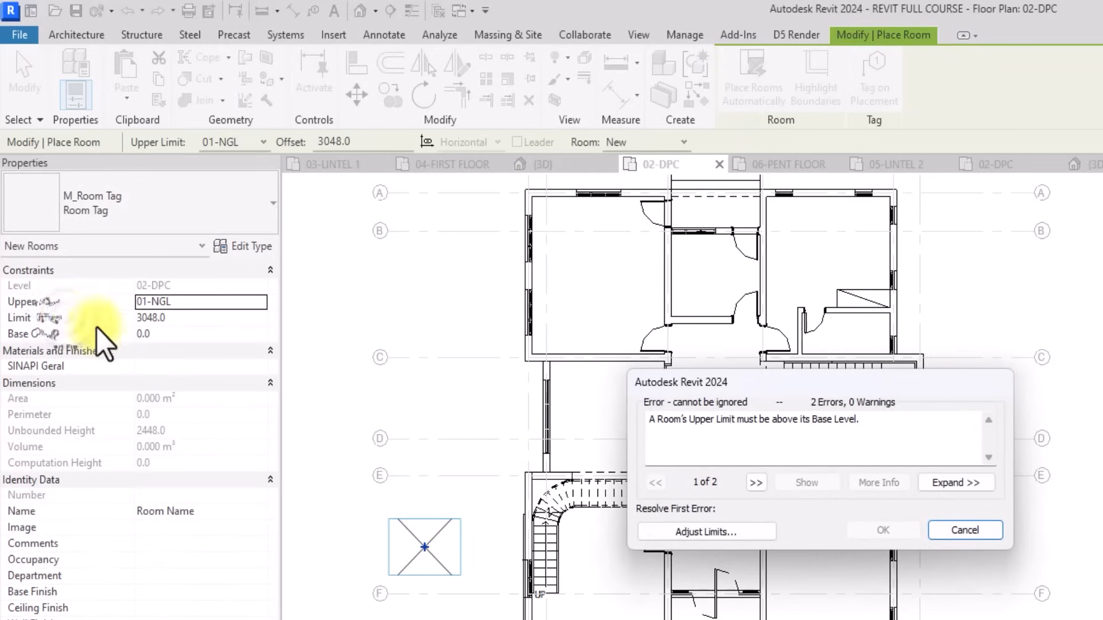
click(706, 532)
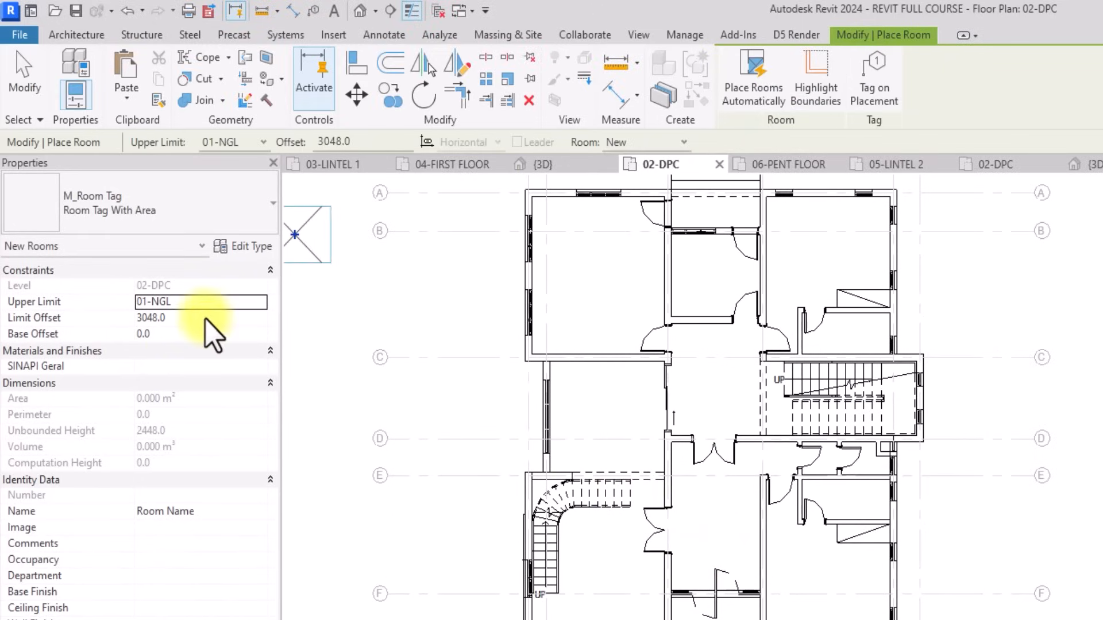
Set the new rooms' upper limit to 04-FIRST FLOOR with a 0.0 limit offset, resolving the error by adjusting the limits.
click(259, 303)
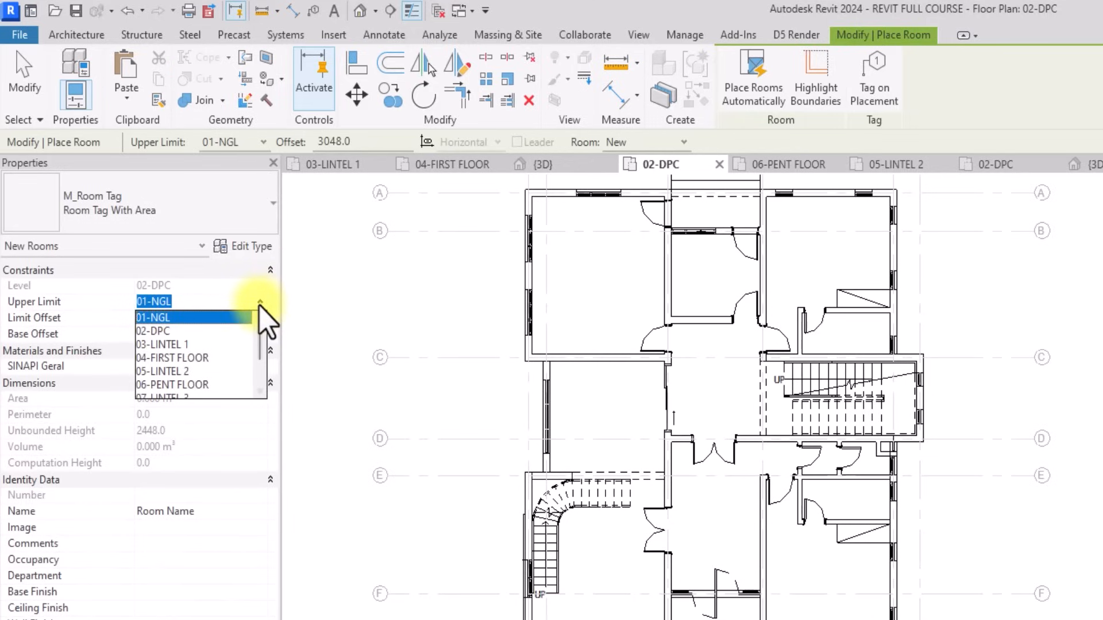
click(173, 357)
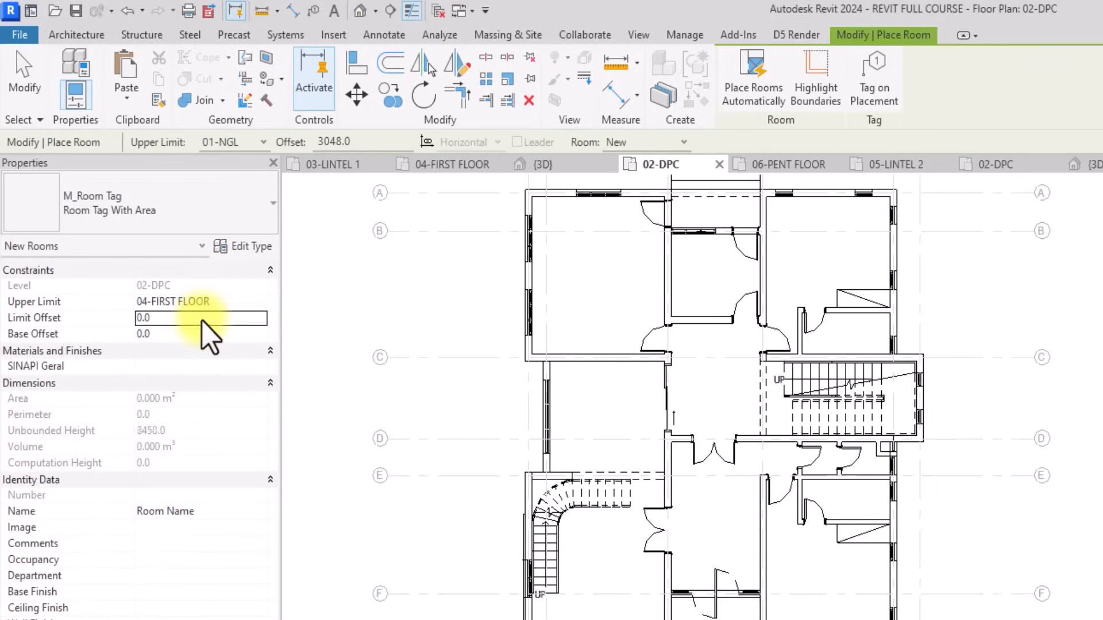
key(Return)
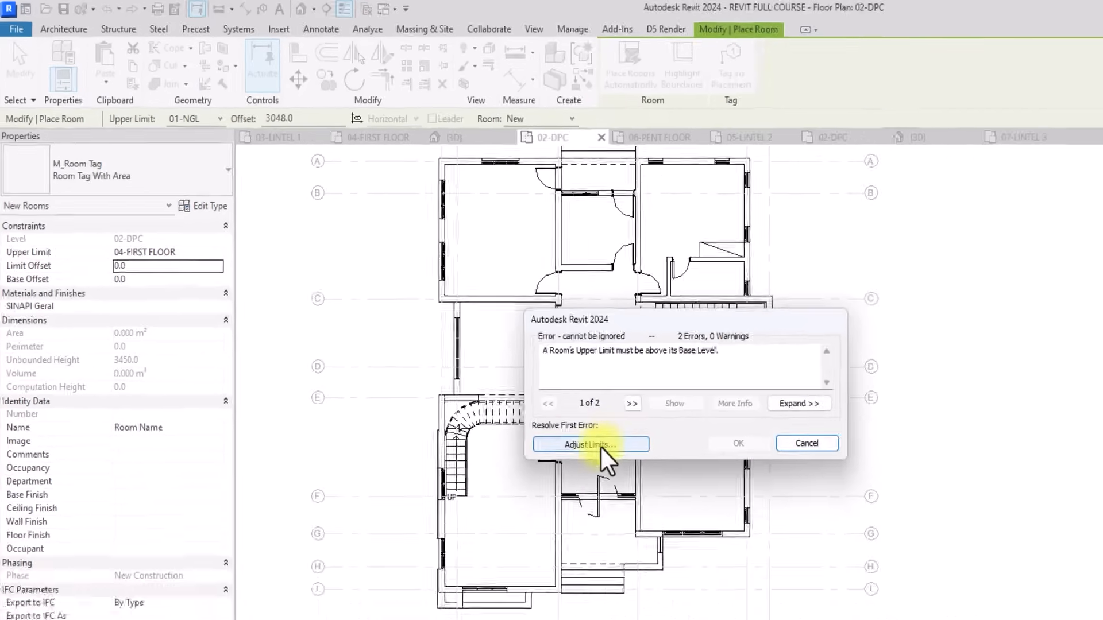
click(723, 530)
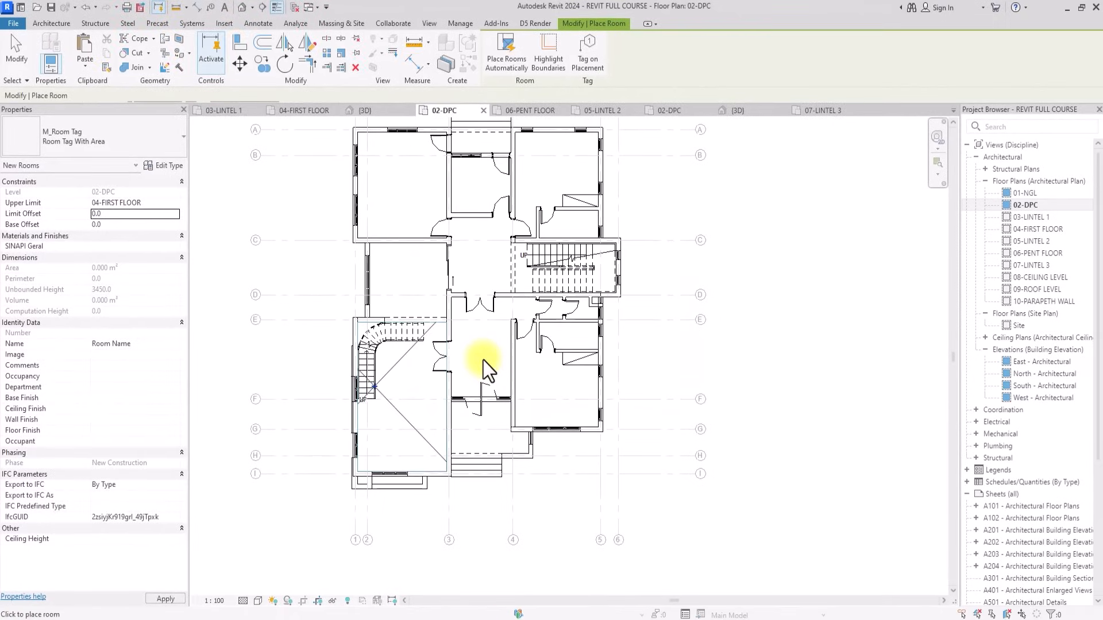
Place a room in the space with the curved staircase beside the grid 3 wall and end room placement.
scroll(484, 361, up, 3)
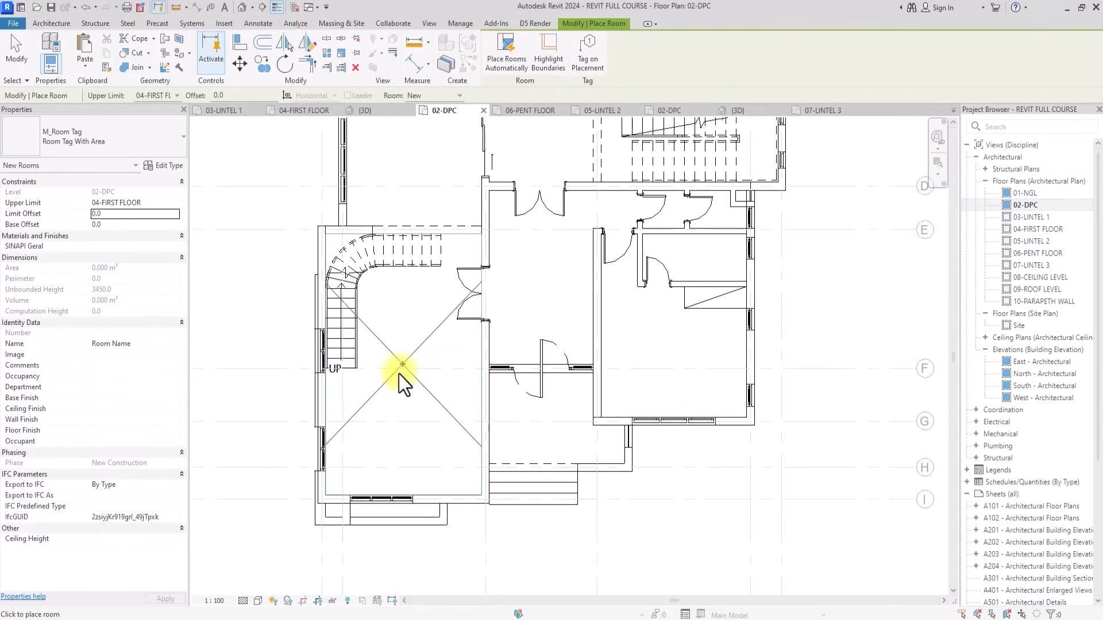
click(398, 374)
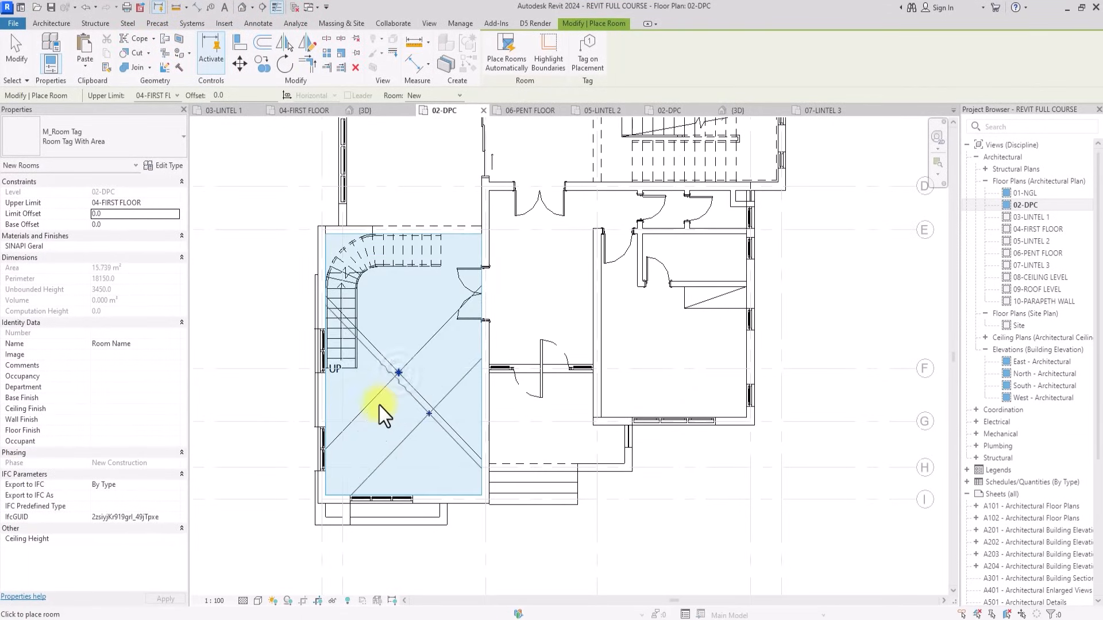
key(Escape)
key(Escape)
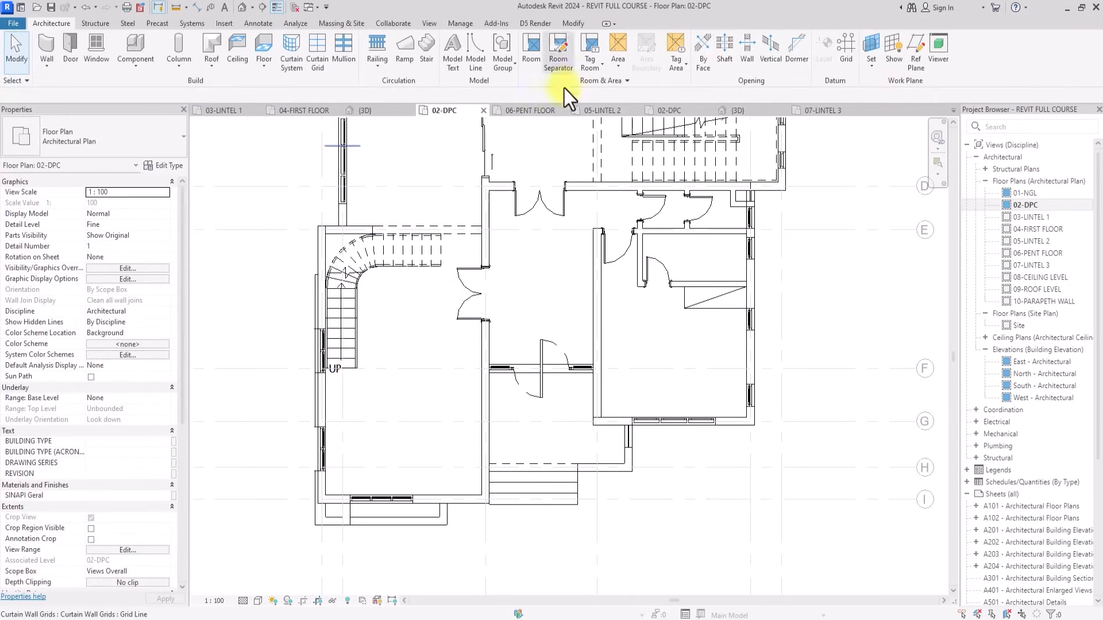
Tag the room containing the curved staircase, placing the tag near the middle of the space.
click(591, 45)
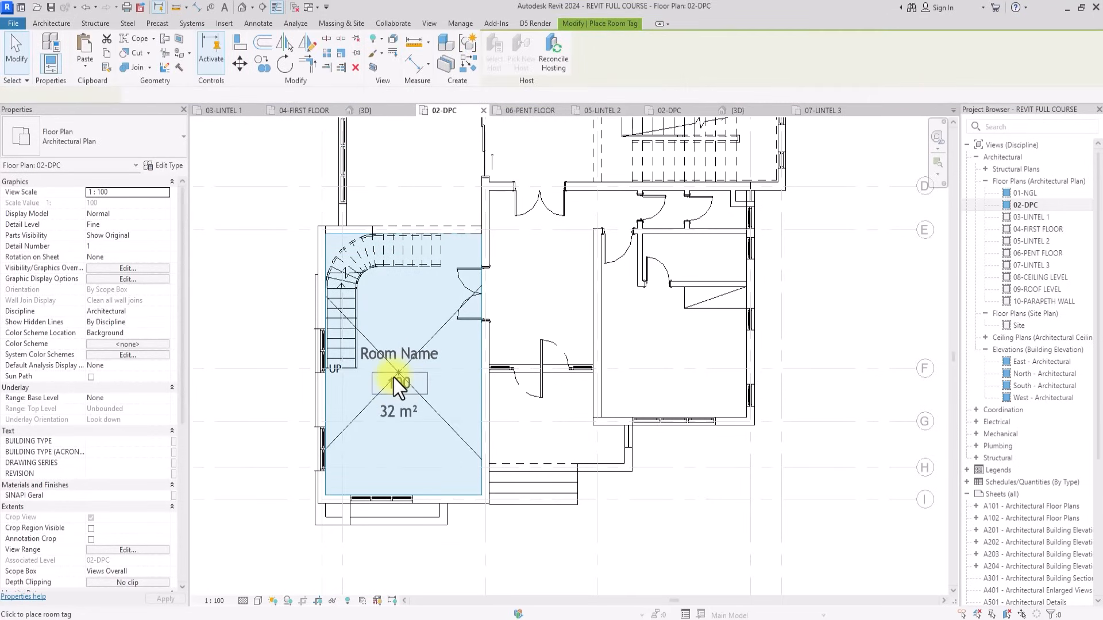
scroll(403, 377, up, 2)
click(409, 377)
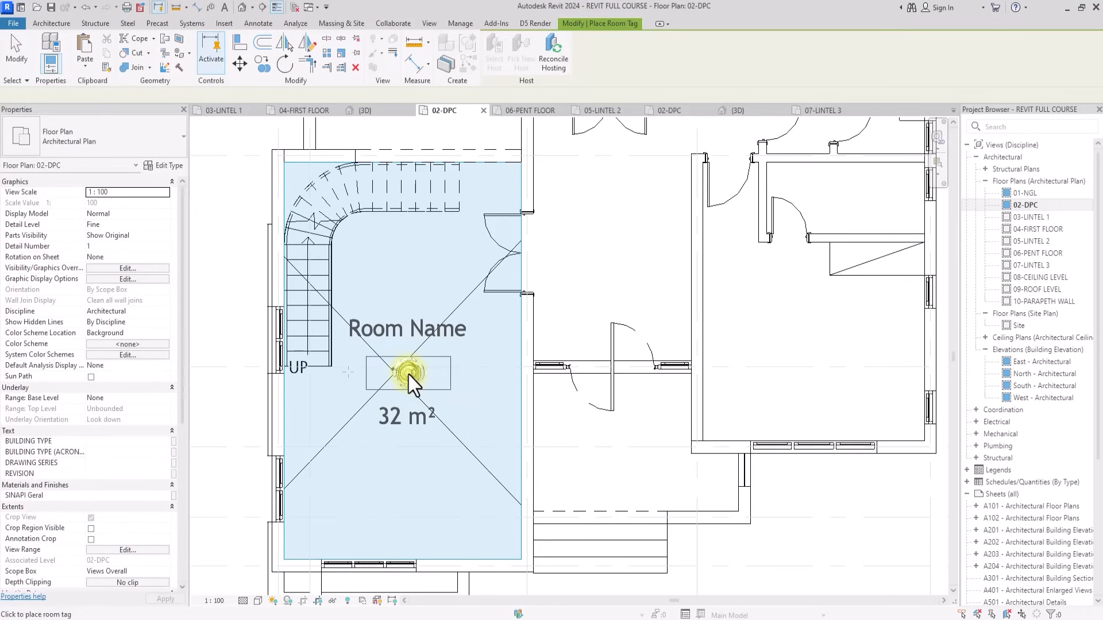
key(Escape)
scroll(409, 380, down, 2)
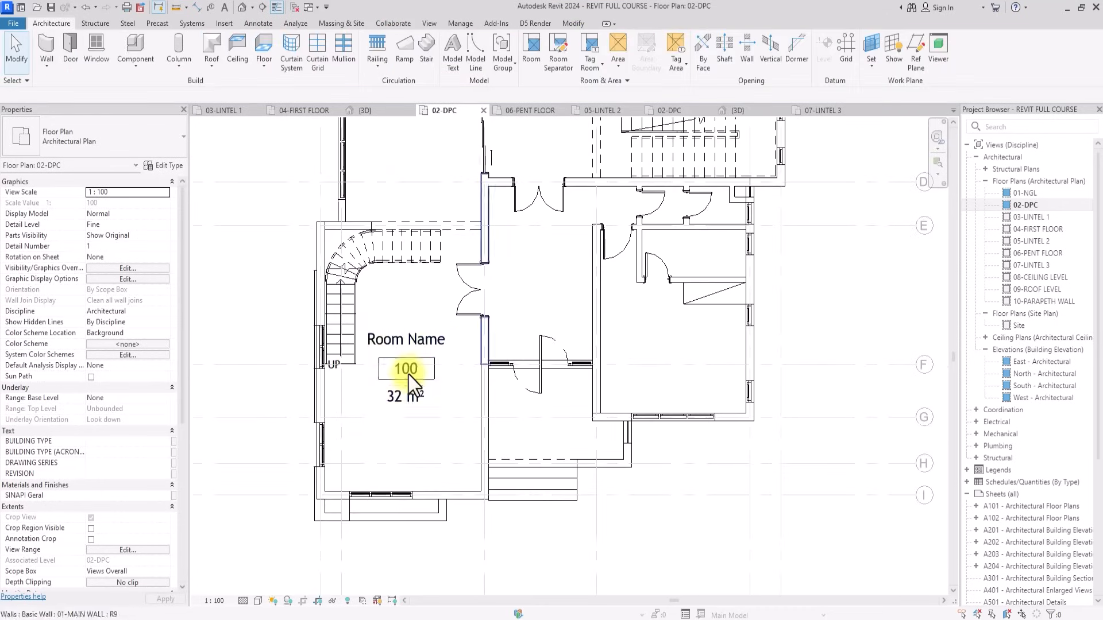
scroll(410, 380, up, 2)
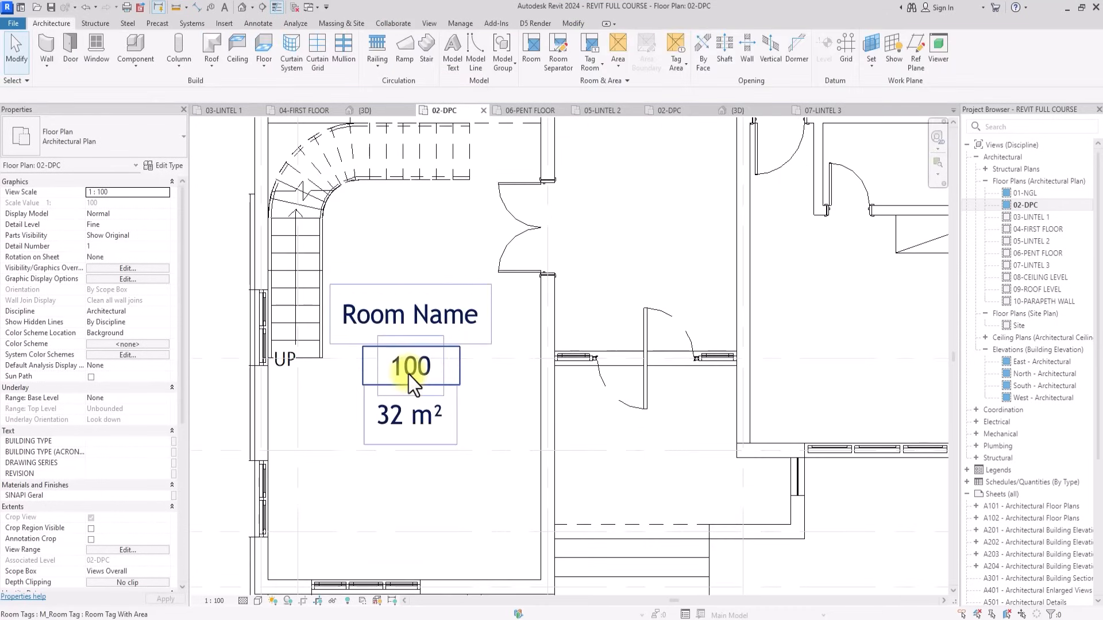
scroll(409, 377, down, 2)
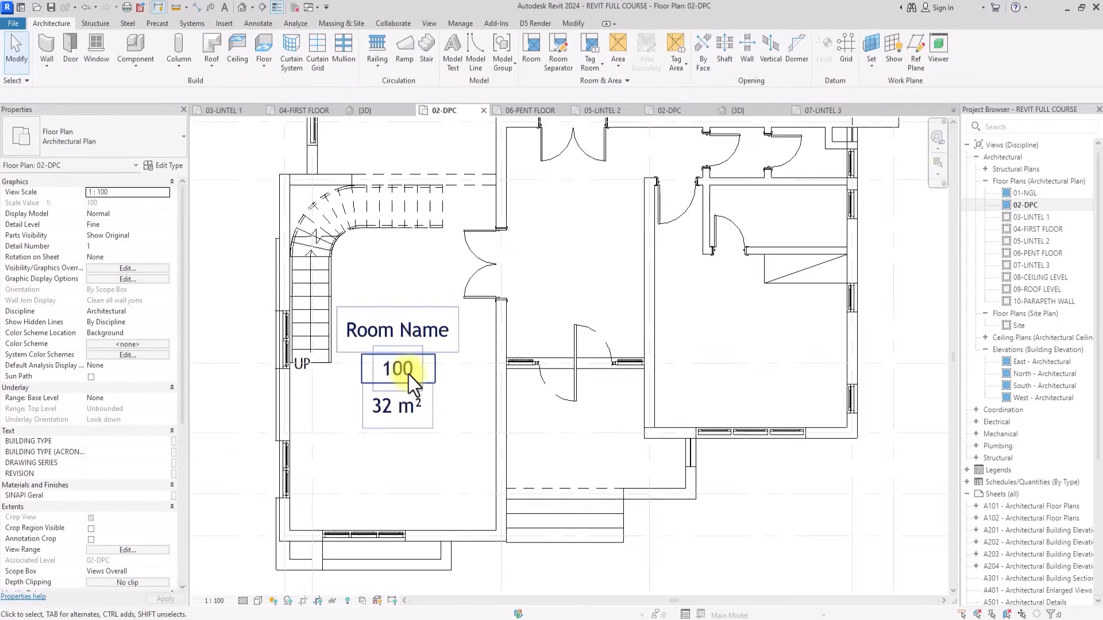
Open the placed room tag's family for editing and delete its room number label.
click(371, 391)
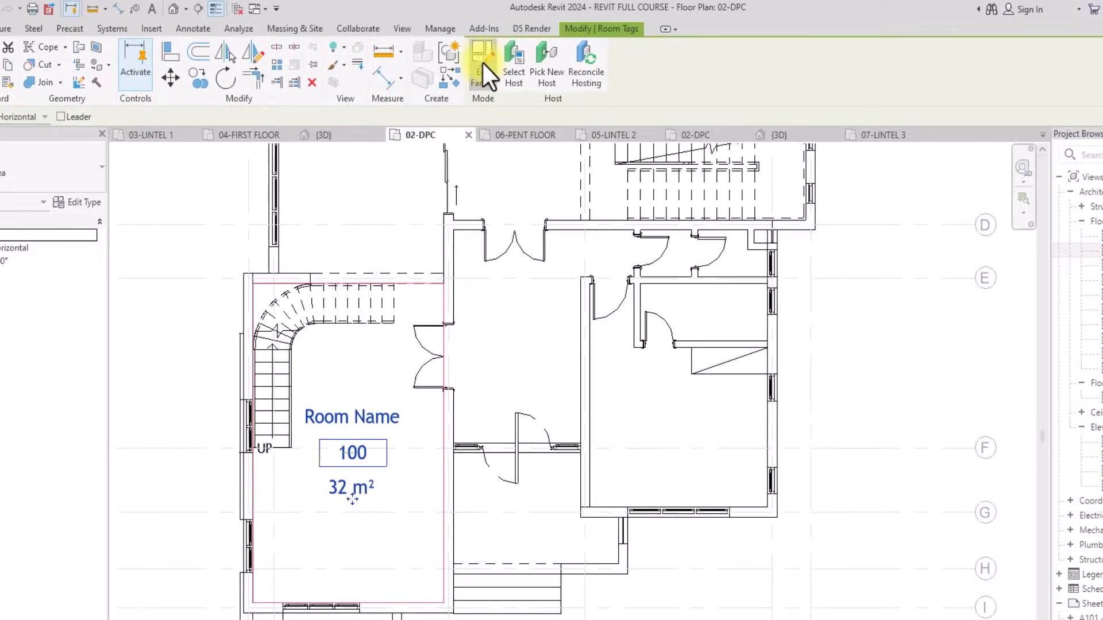
click(483, 64)
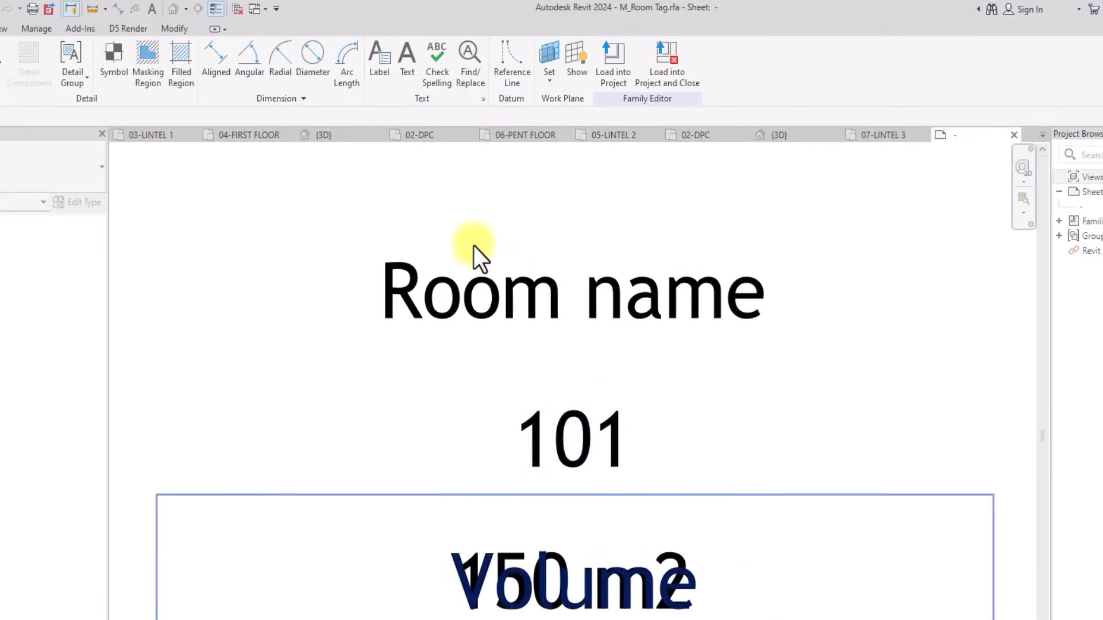
scroll(540, 397, up, 2)
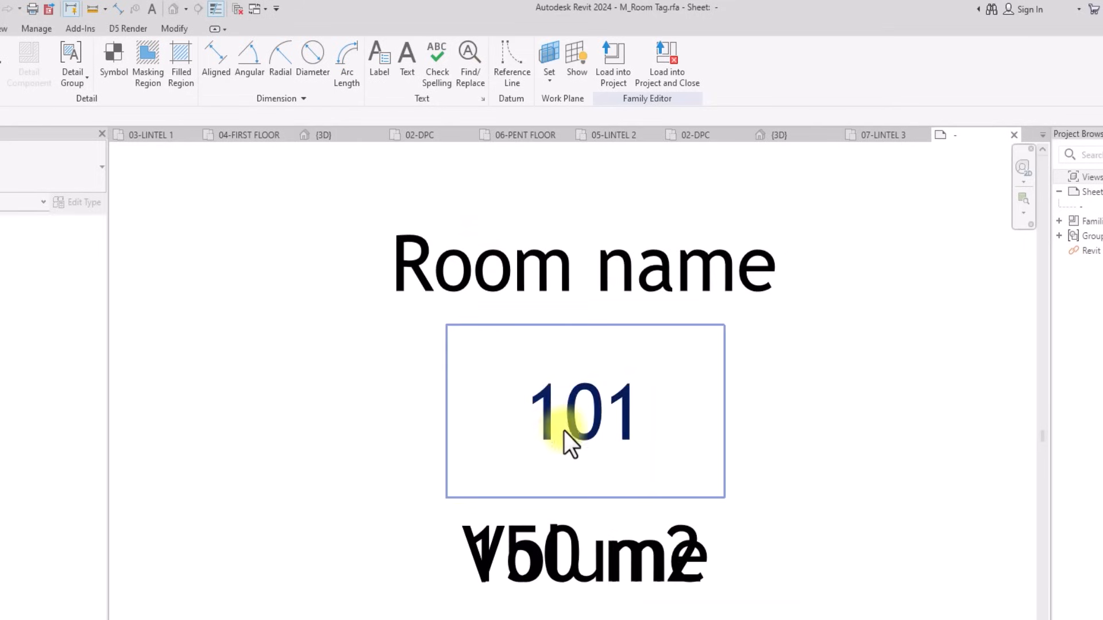
click(567, 437)
key(Delete)
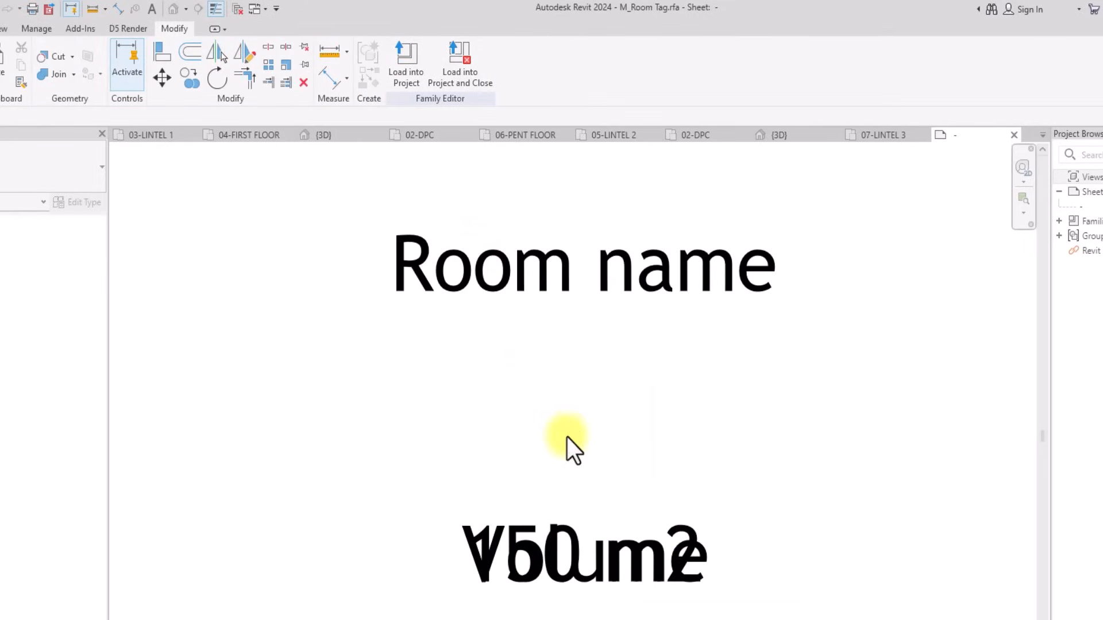
Set the room name label's type to the Bebas Neue font with a text size of 2.5 mm.
click(547, 290)
scroll(544, 271, down, 3)
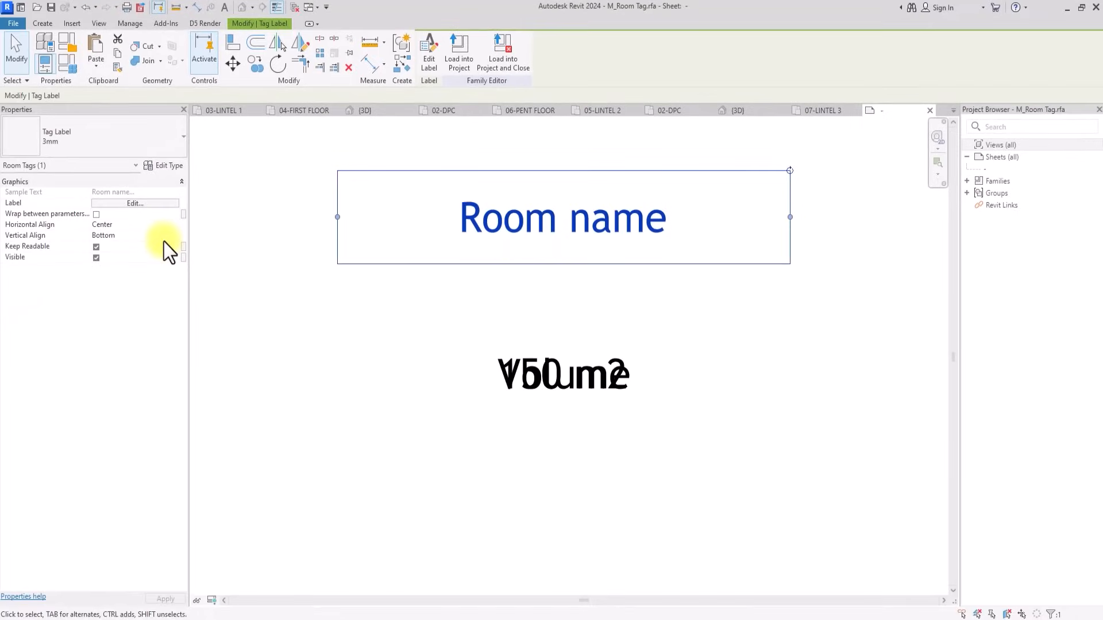
click(168, 169)
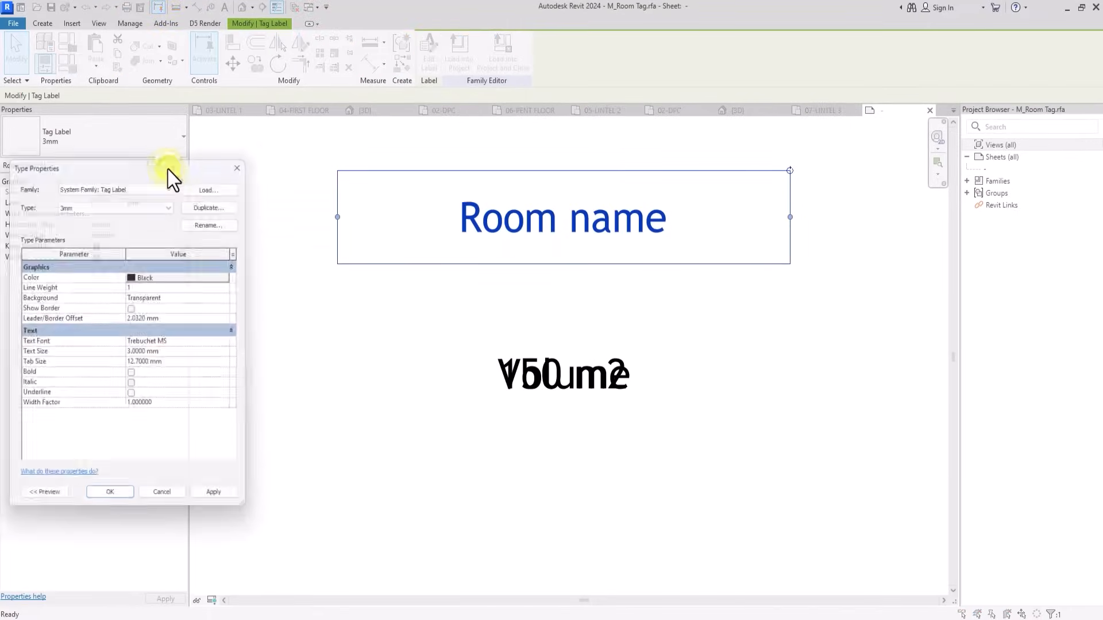
click(243, 158)
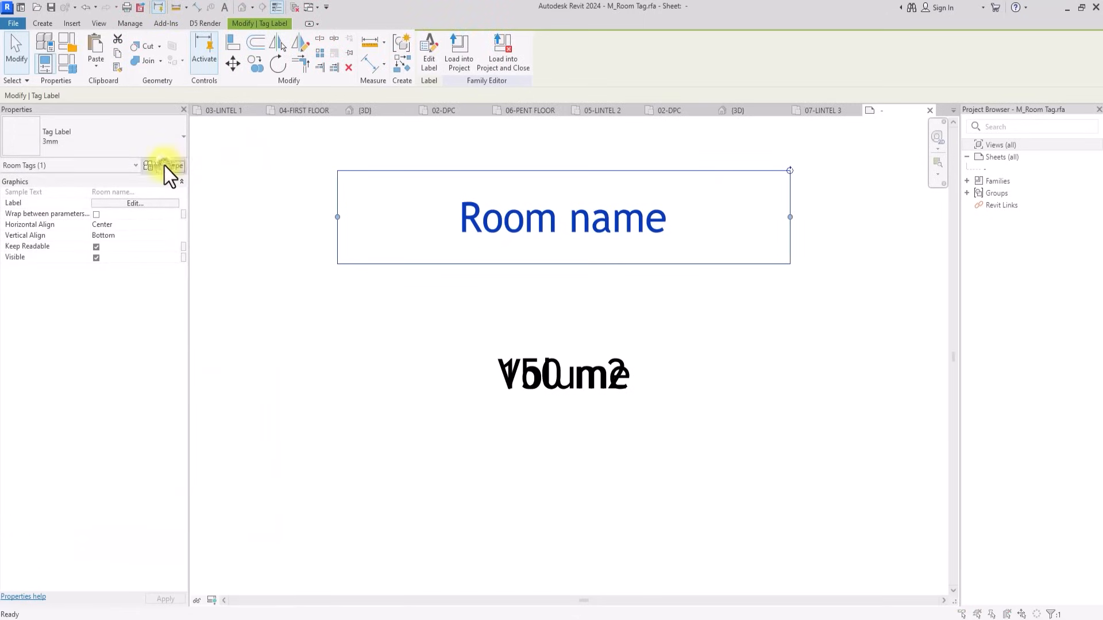
click(165, 166)
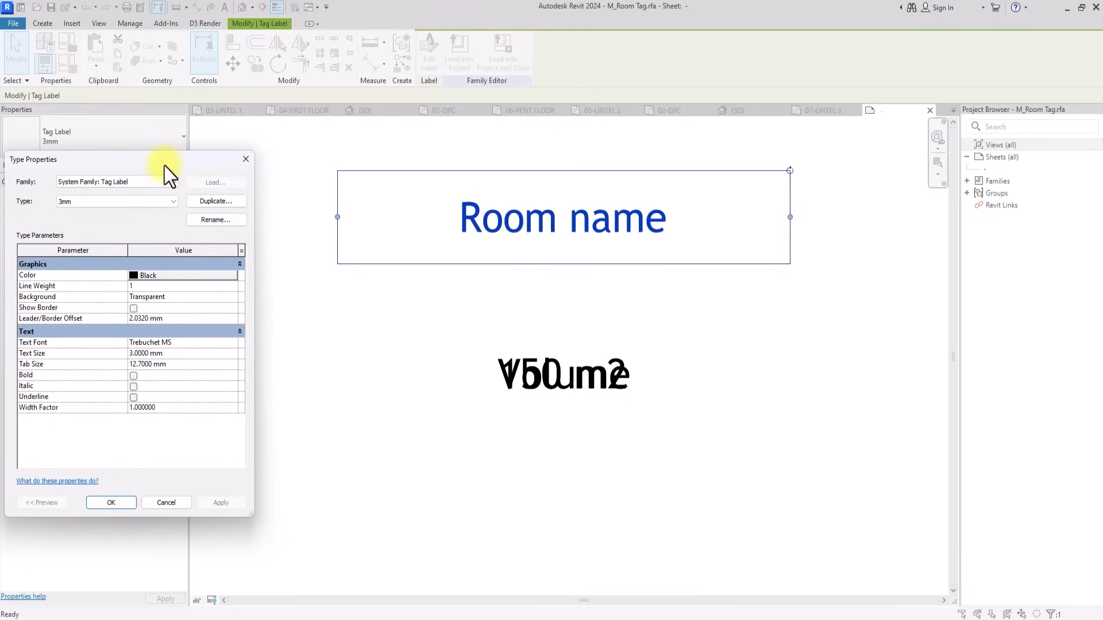
click(228, 347)
text(Beb)
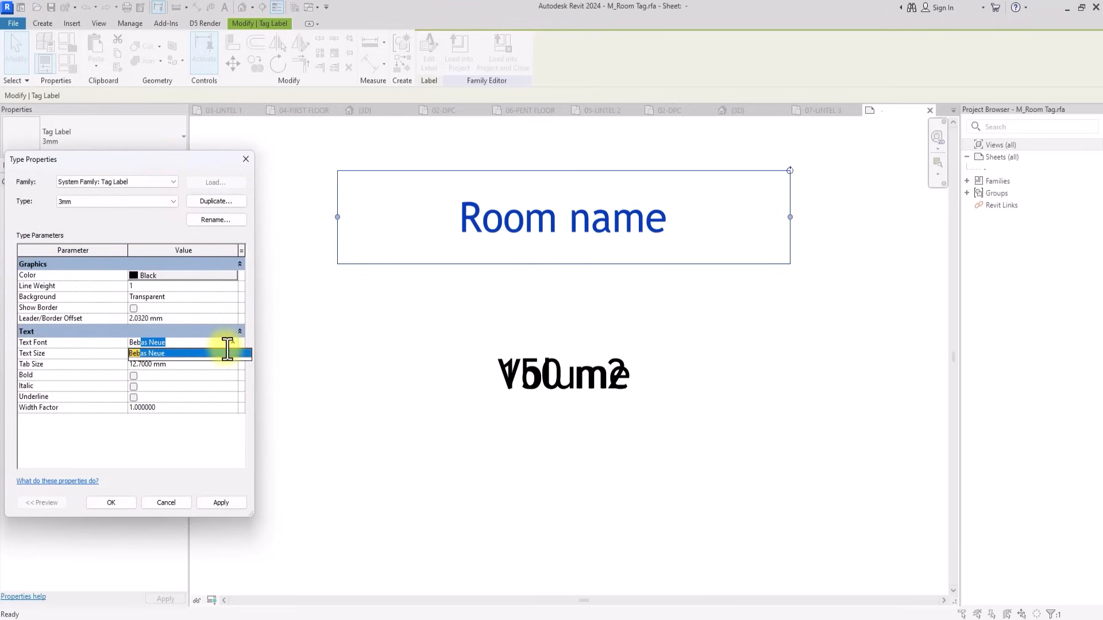
text(as)
click(229, 354)
click(198, 353)
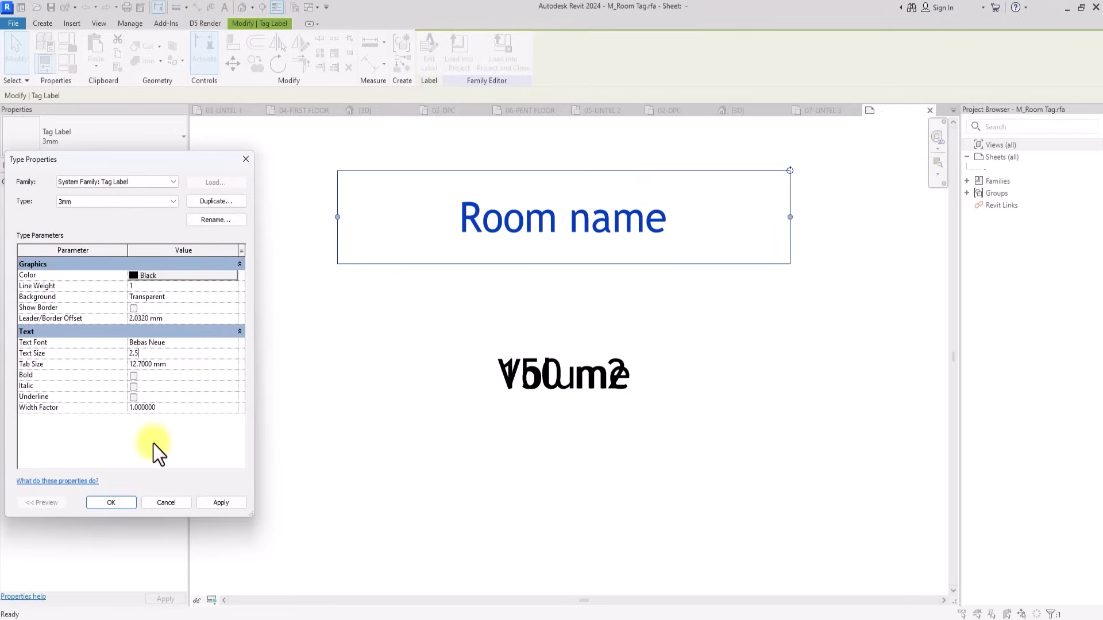
click(125, 502)
click(452, 470)
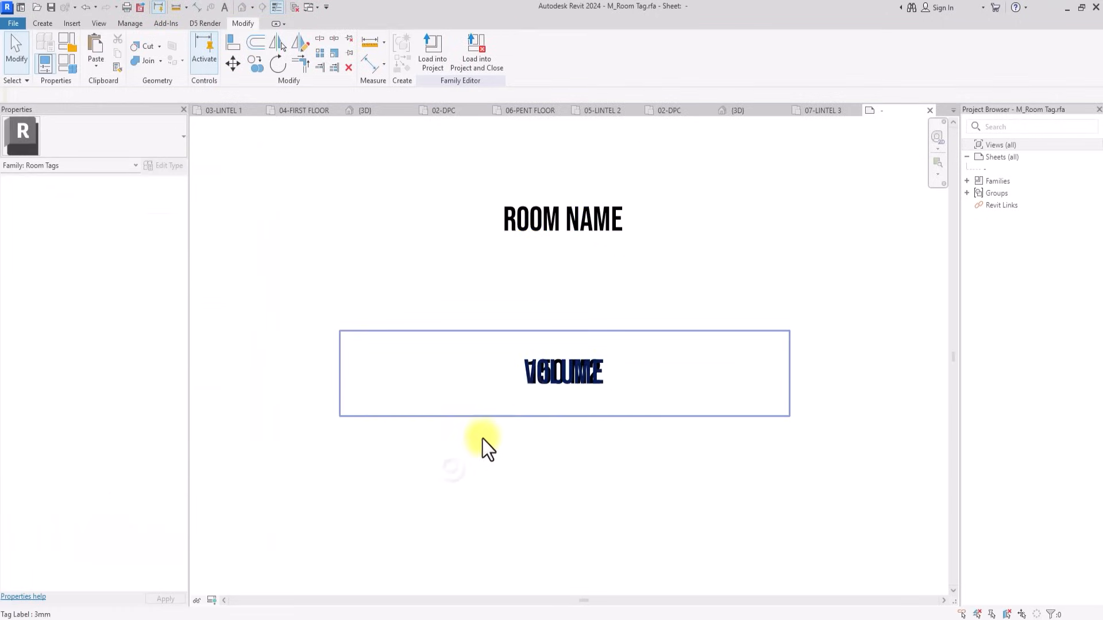
Delete the Volume label that overlaps the area label in the room tag family.
click(562, 371)
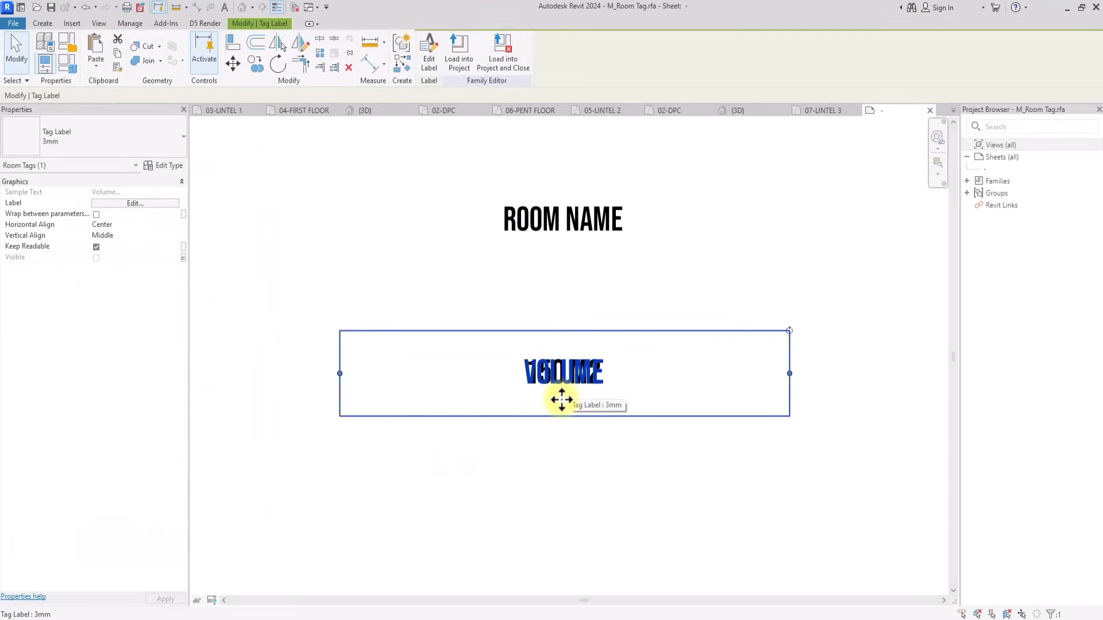
drag(561, 400, 563, 354)
key(Delete)
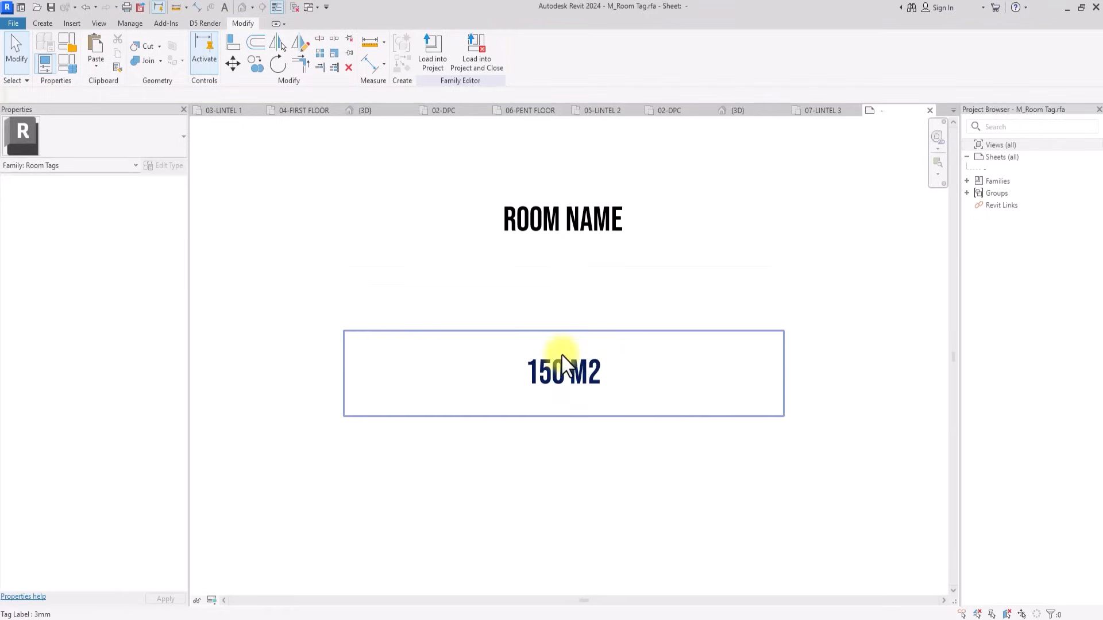
Move the area label straight up so that it sits just beneath the room name label.
click(555, 392)
ctrl+drag(555, 395, 554, 289)
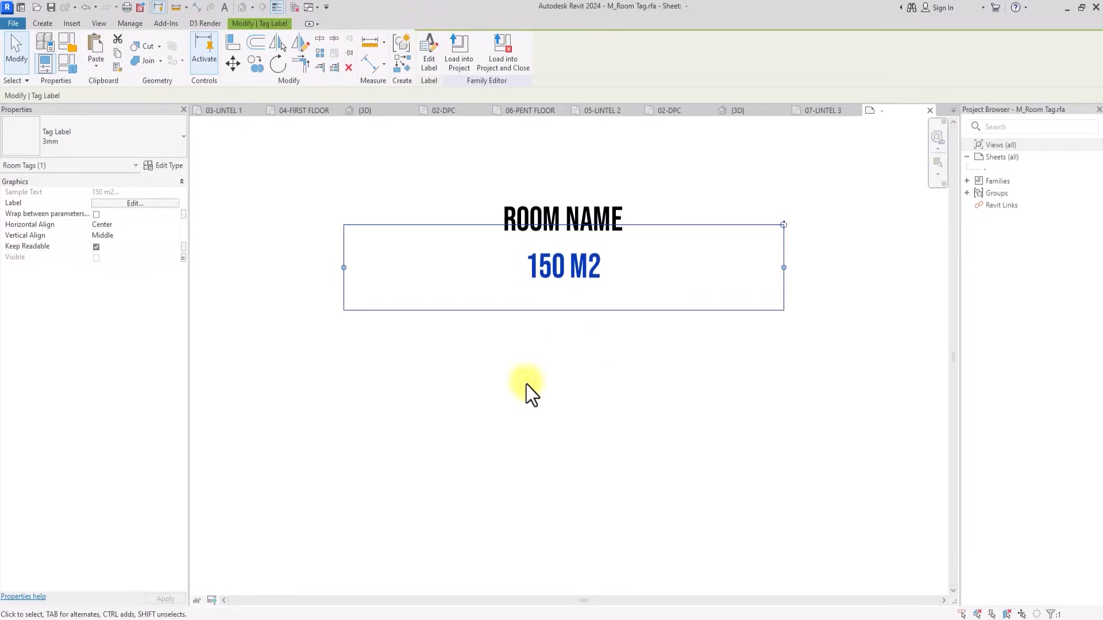
click(526, 382)
Duplicate the area label's type as 3mm 2 and set its text size to 1.5 mm.
click(549, 294)
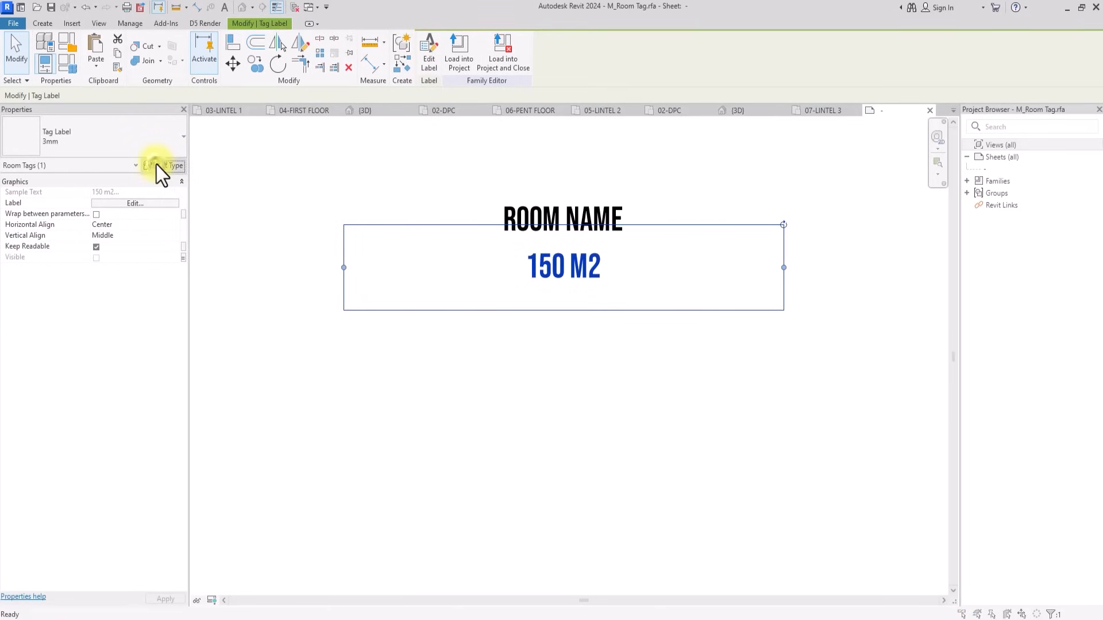
click(158, 165)
click(213, 202)
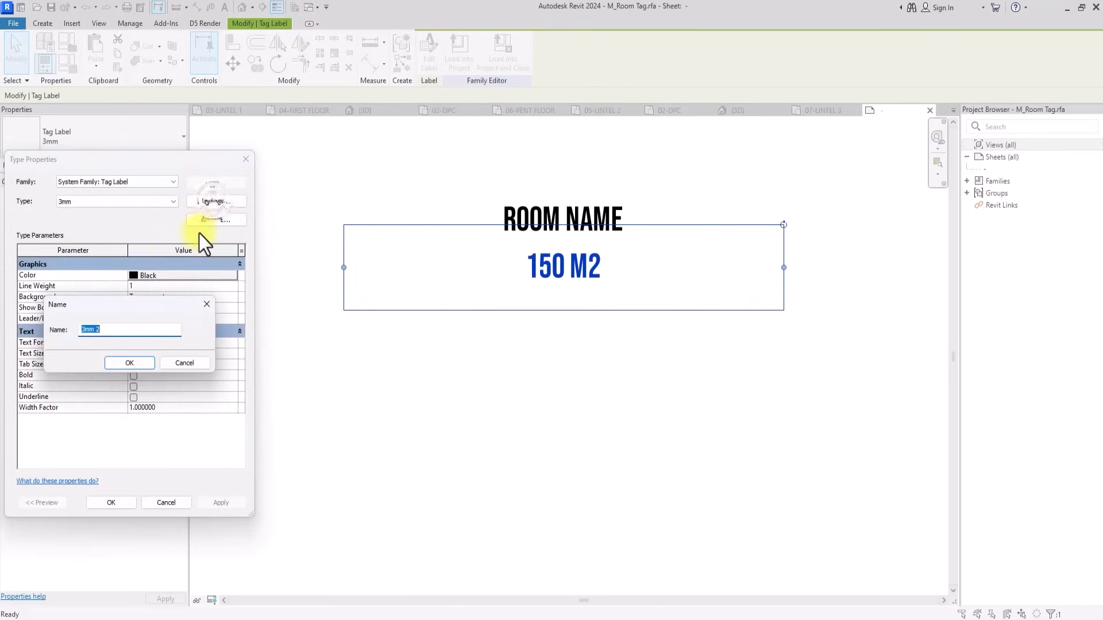
click(139, 368)
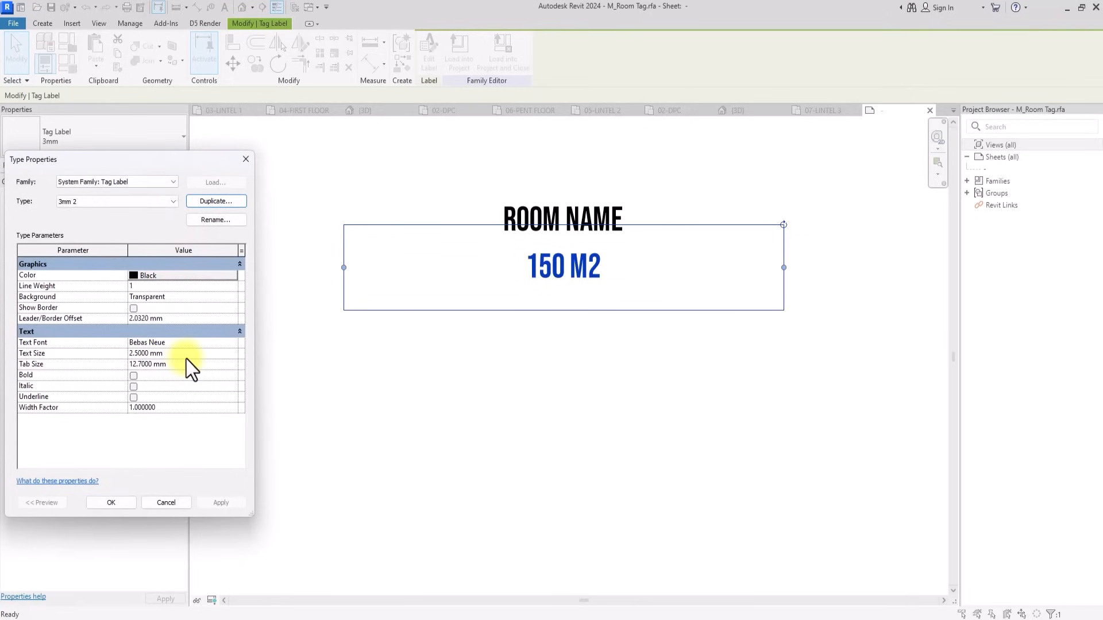
click(187, 356)
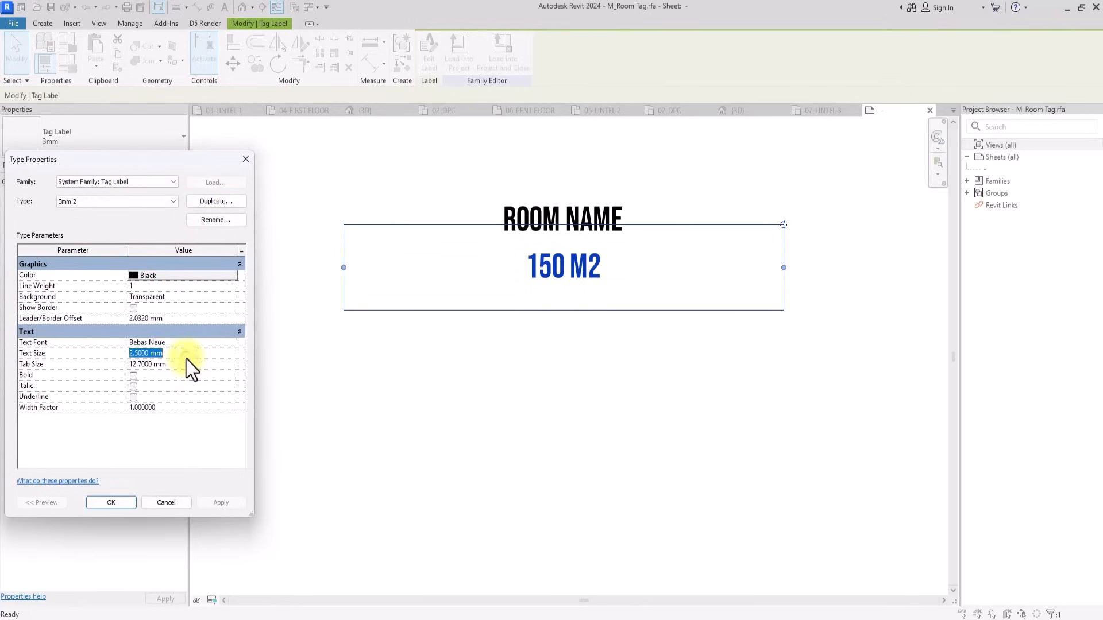
text(1.5)
Change the area label type's color to red and apply the type changes.
click(144, 275)
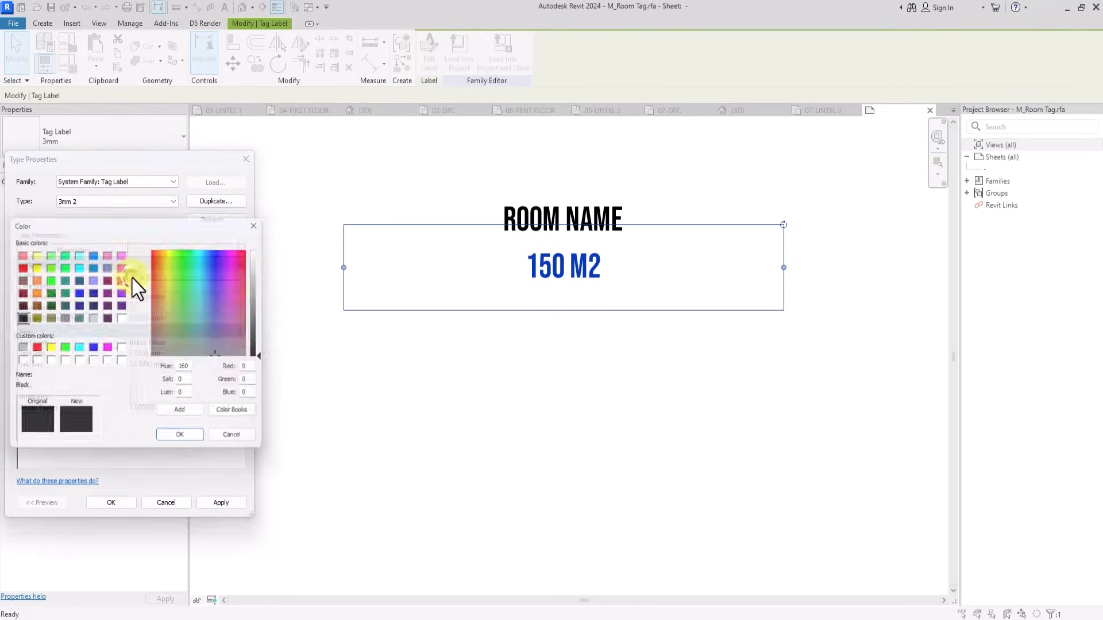
drag(157, 301, 155, 248)
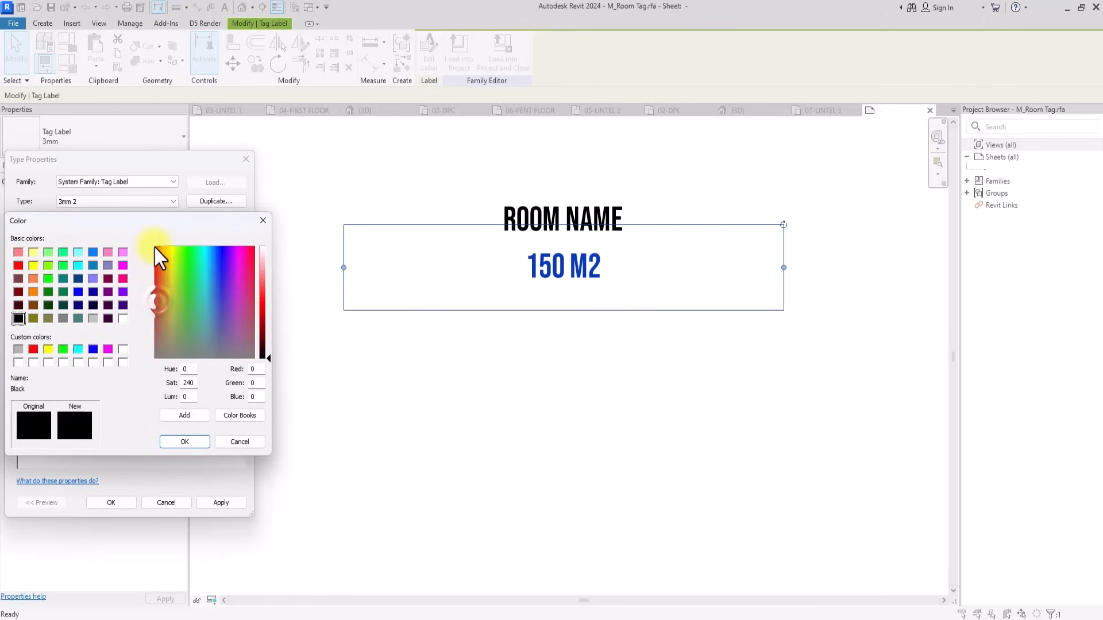
click(191, 442)
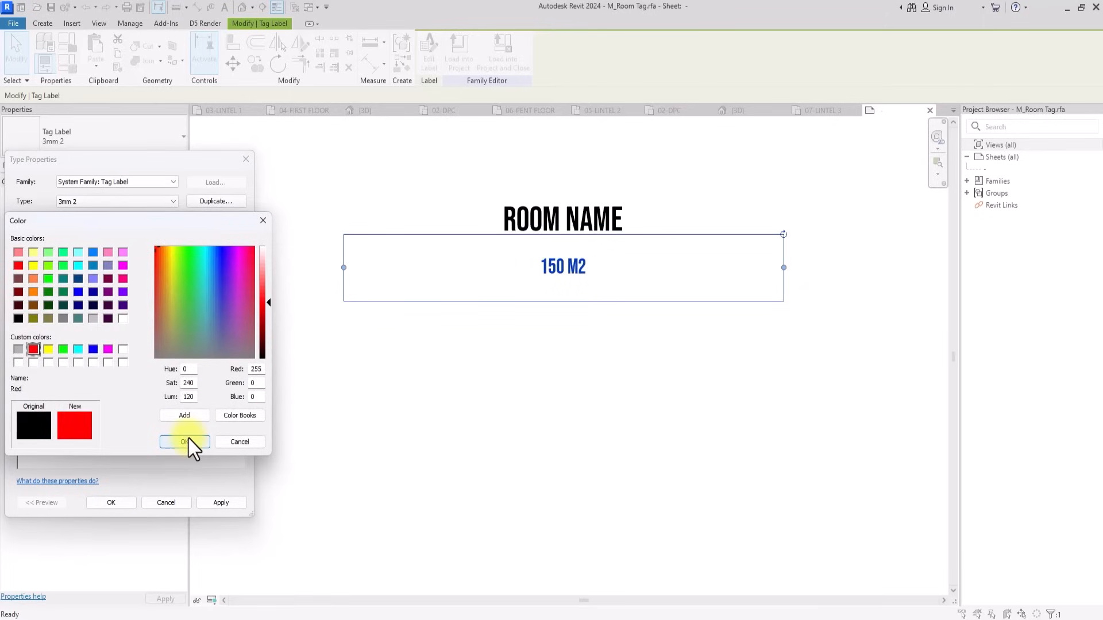
click(188, 443)
click(214, 505)
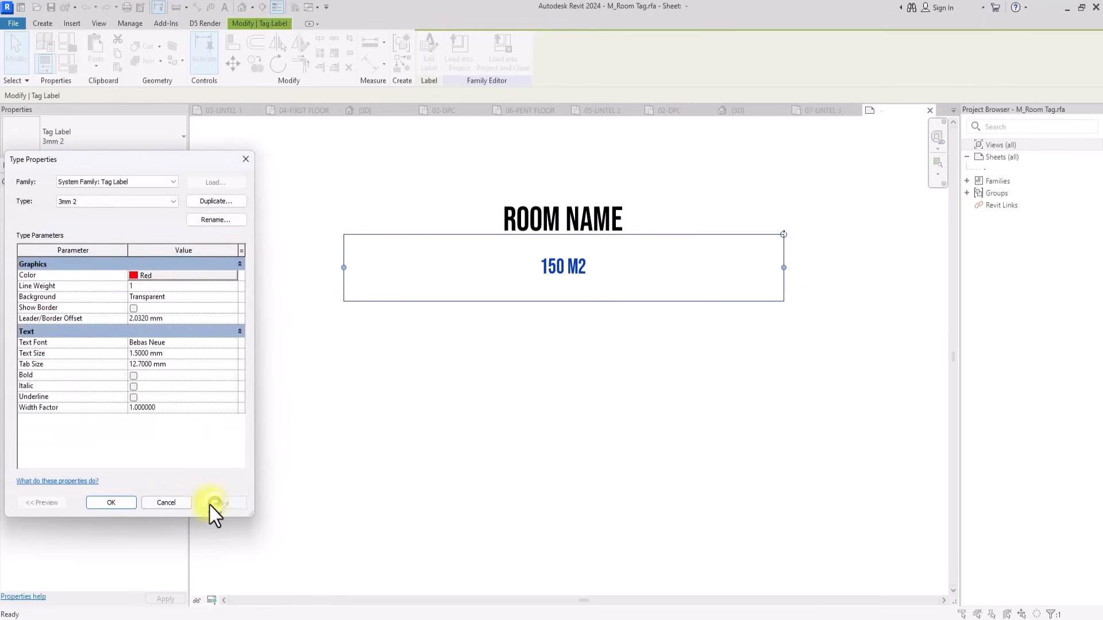
click(114, 504)
click(487, 367)
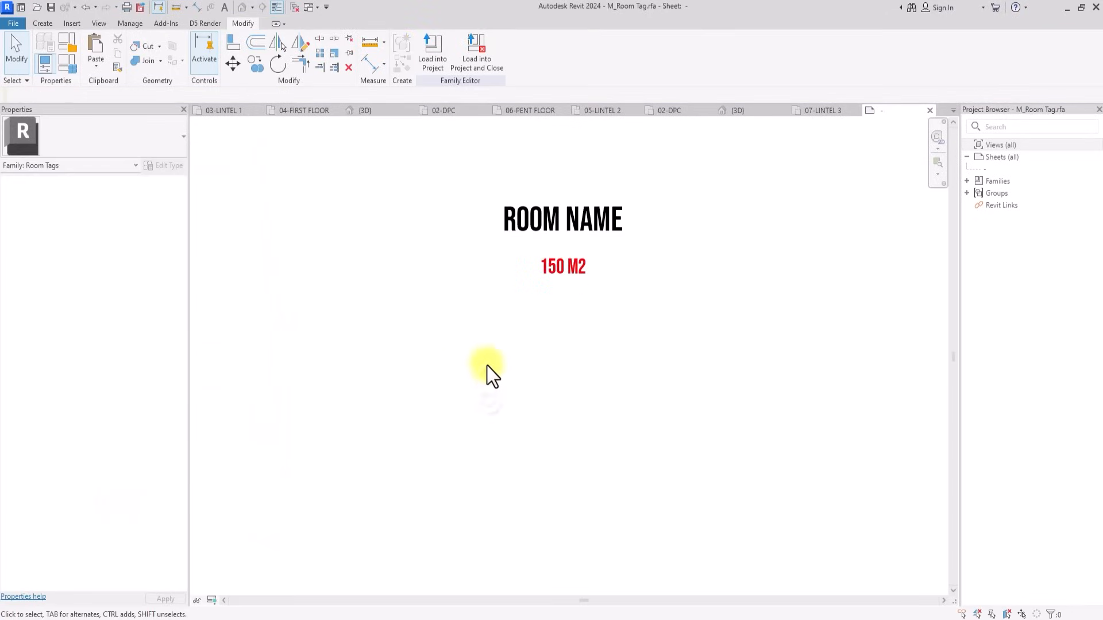
Load the edited room tag family into REVIT FULL CROUSE.rvt and close it without saving the family file.
click(469, 60)
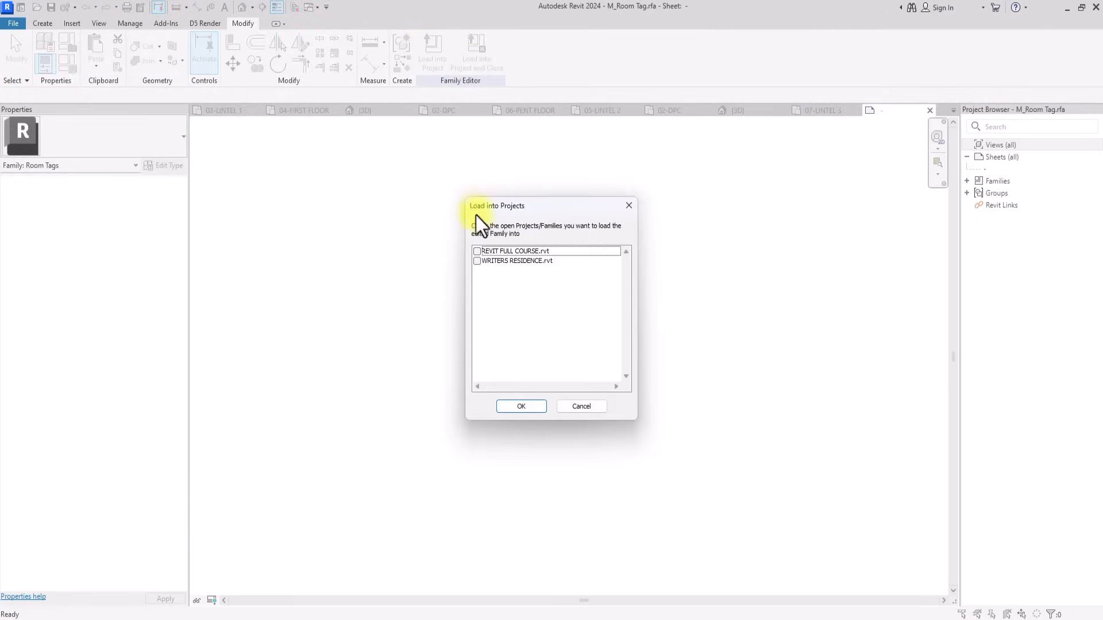
click(477, 251)
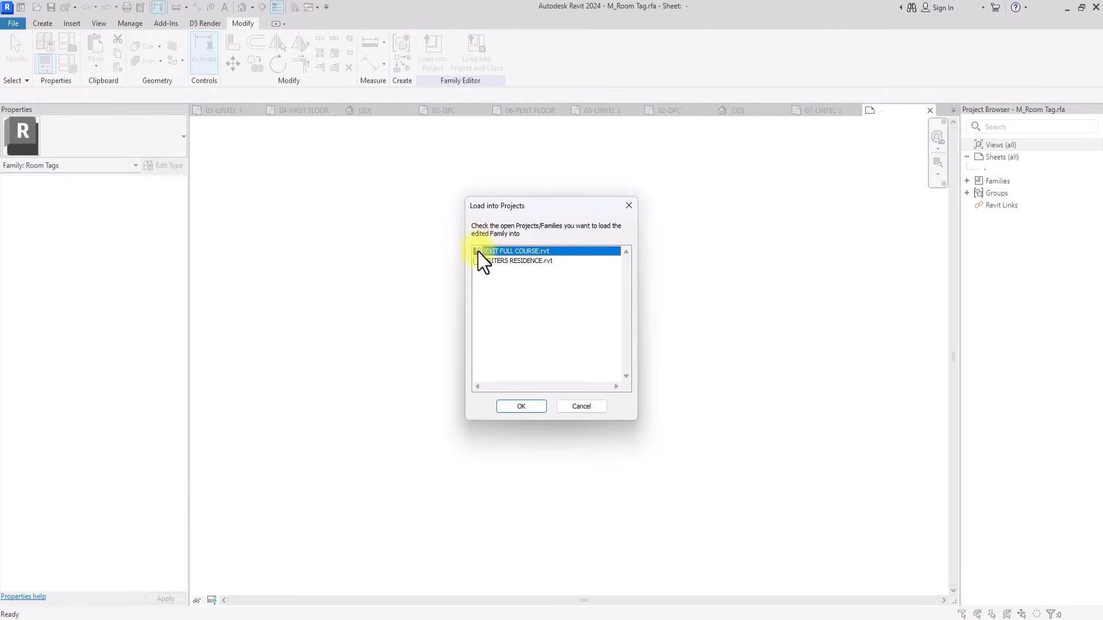
click(516, 408)
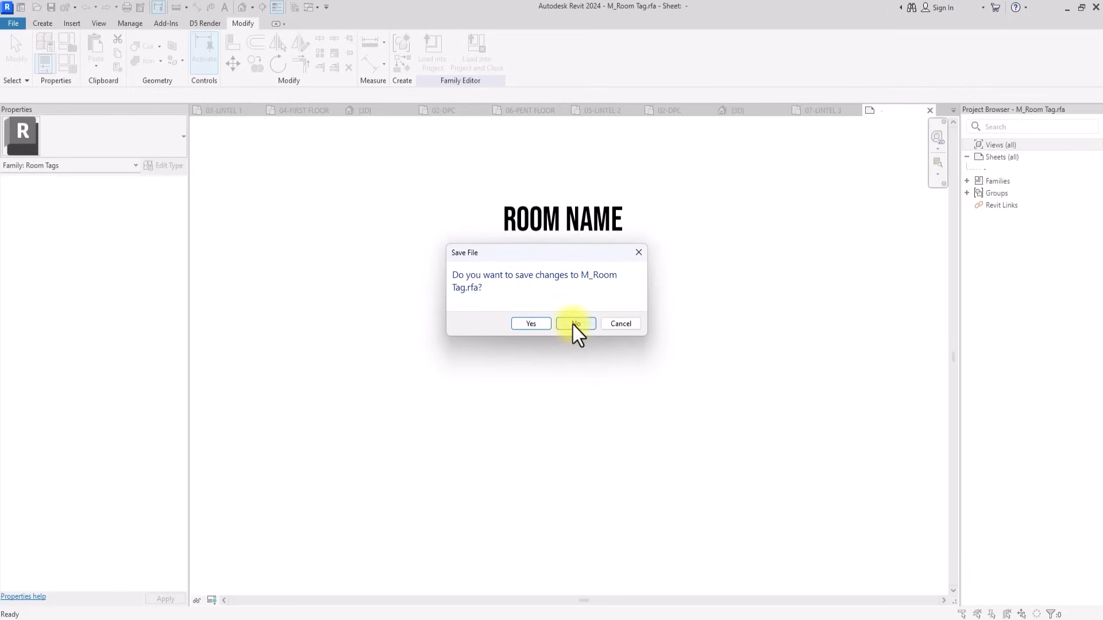
click(574, 324)
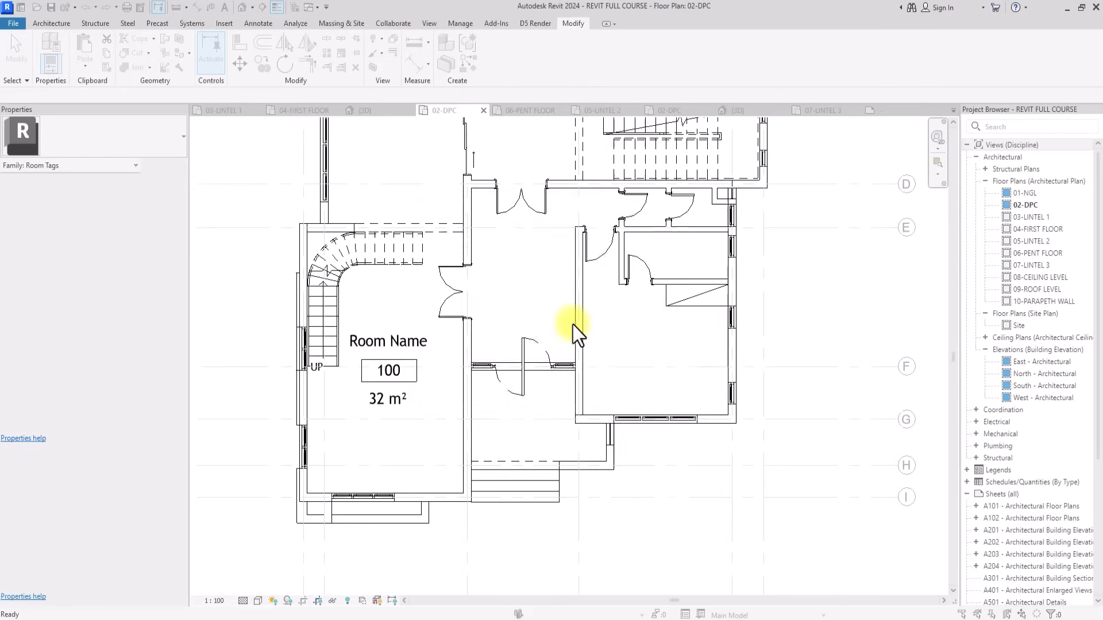
Confirm overwriting the project's existing room tag family, and reopen the placed tag's family for editing.
click(498, 308)
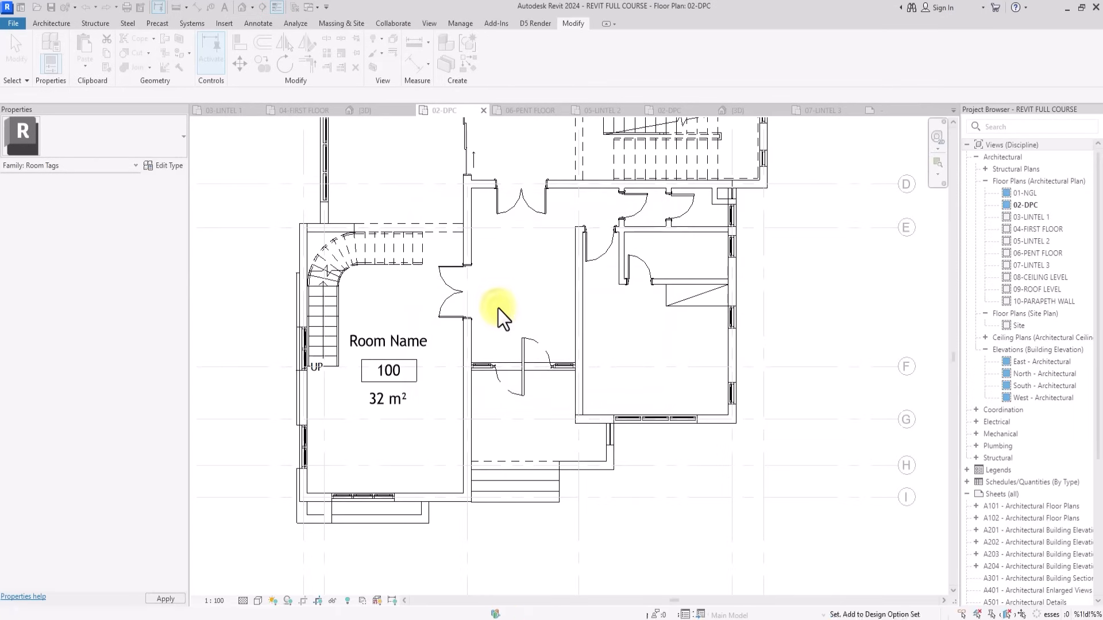
scroll(461, 329, up, 3)
scroll(460, 330, up, 2)
click(461, 329)
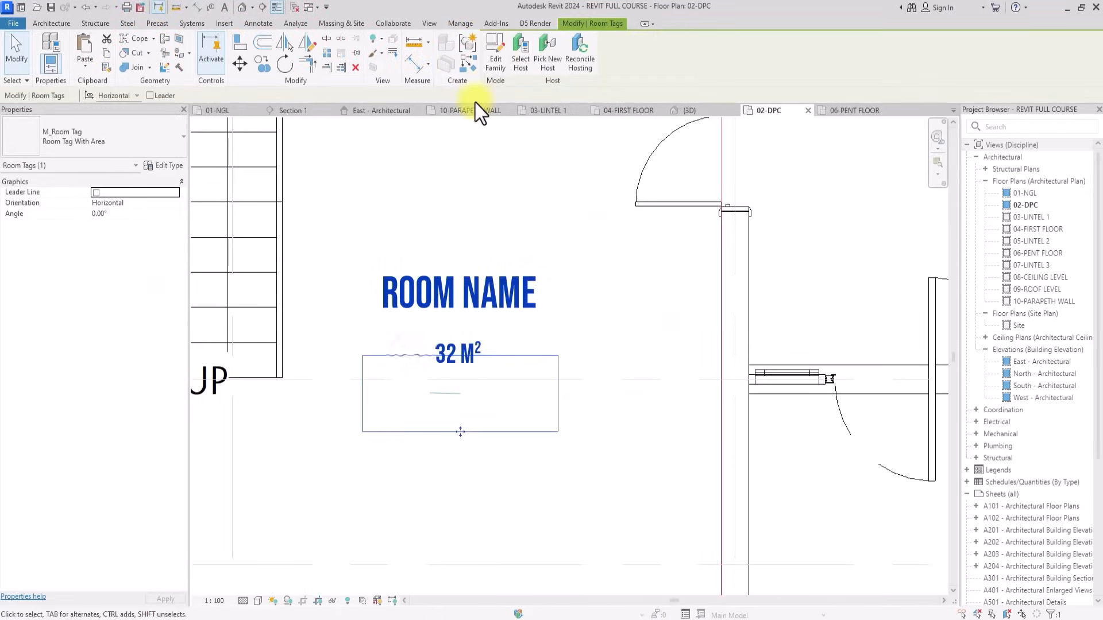
click(497, 59)
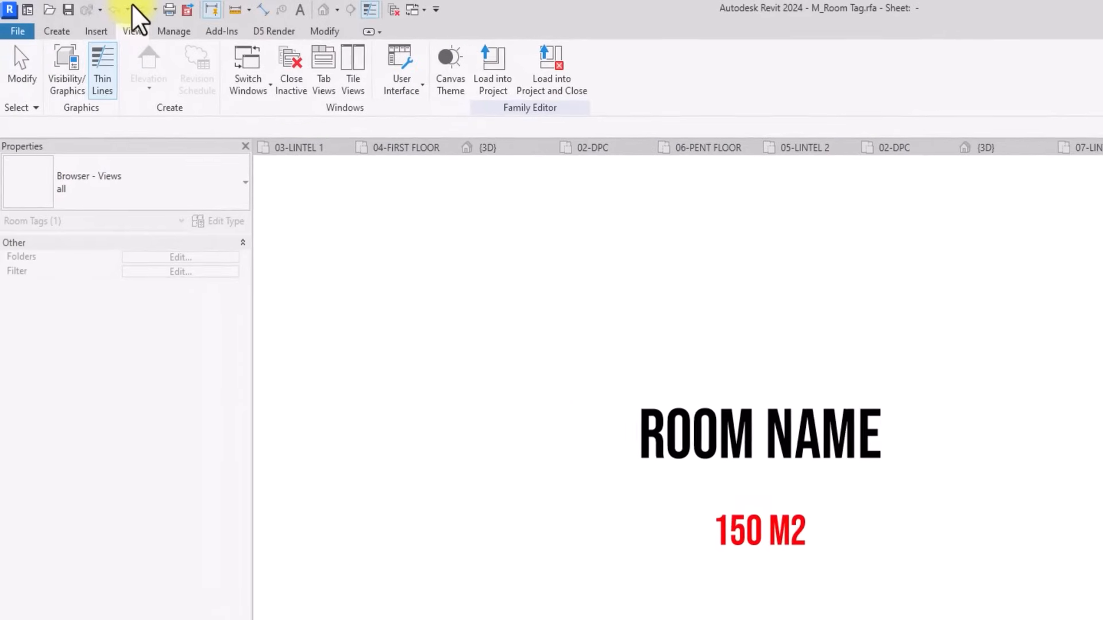
Turn on the display of annotation categories in the room tag family's sheet view.
click(64, 81)
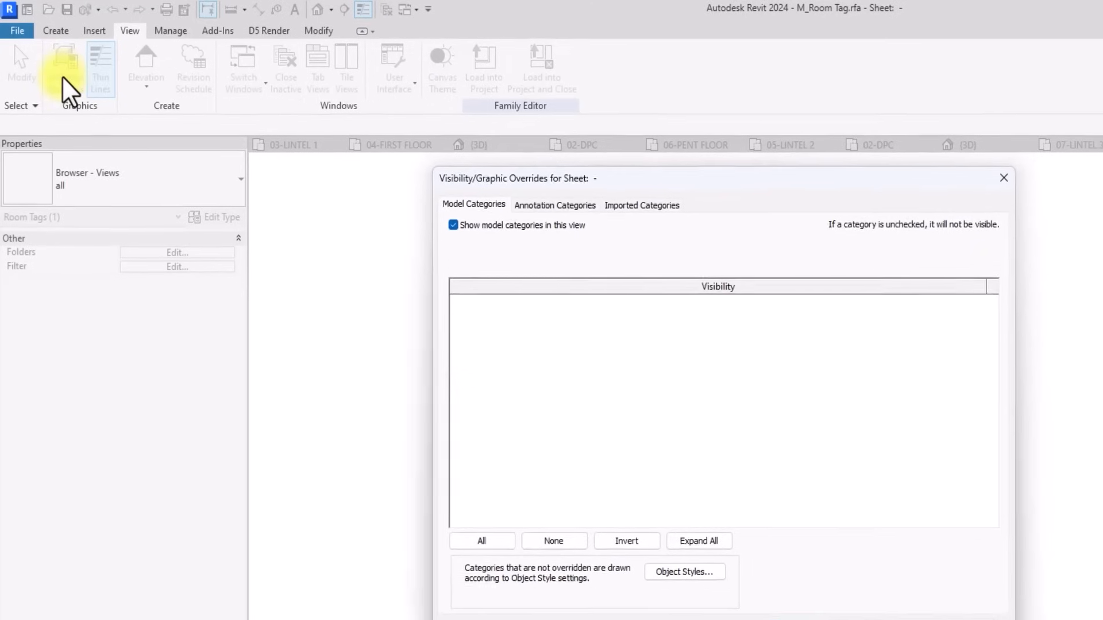
click(566, 210)
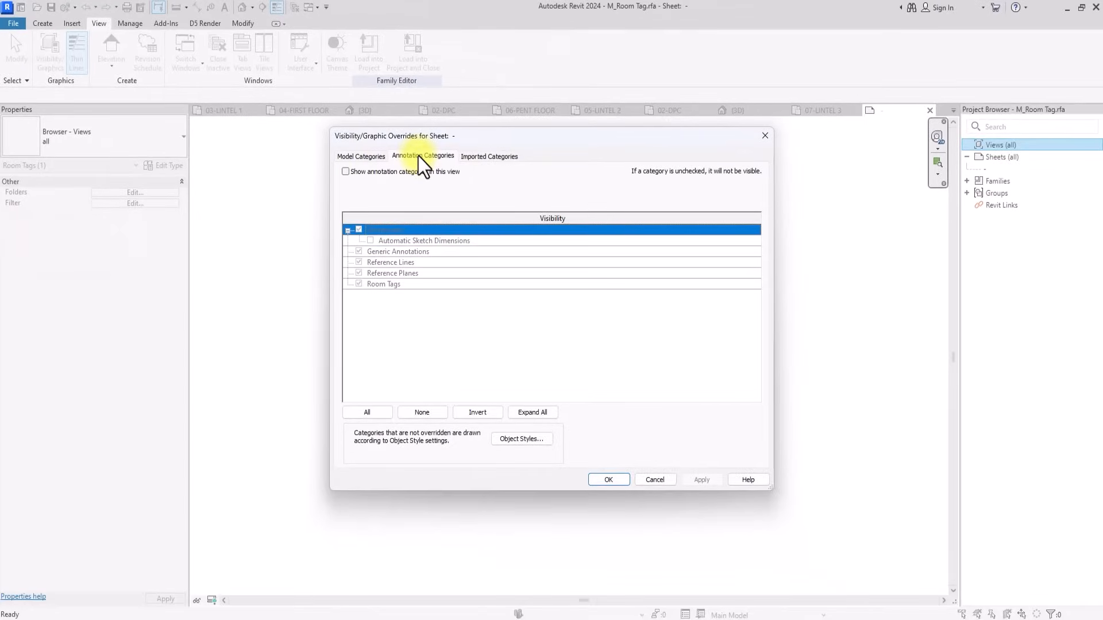
click(345, 171)
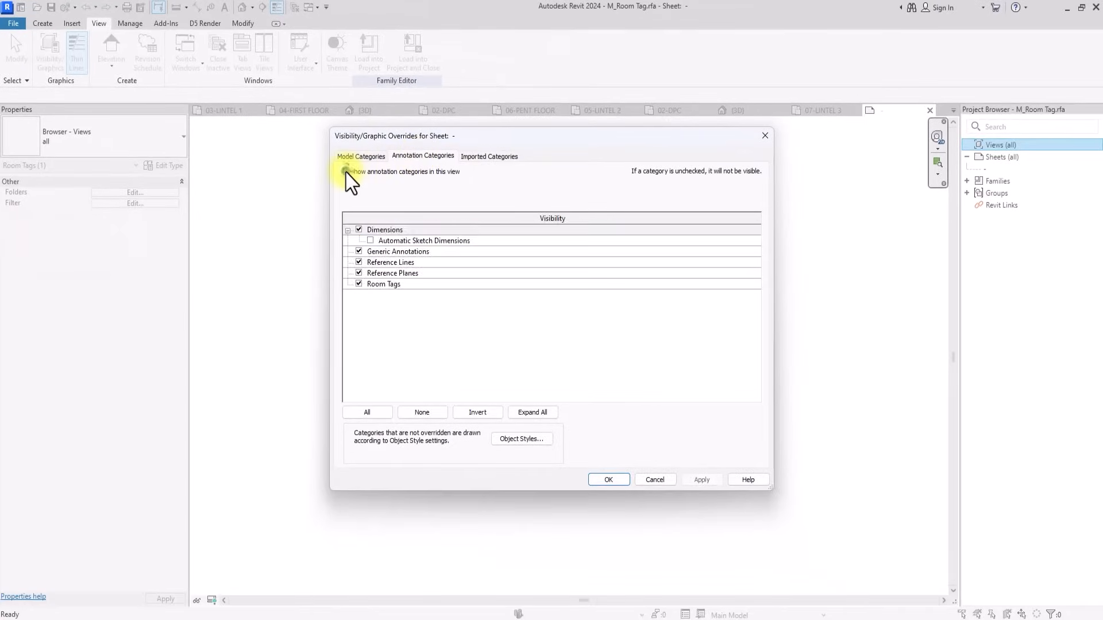
click(608, 479)
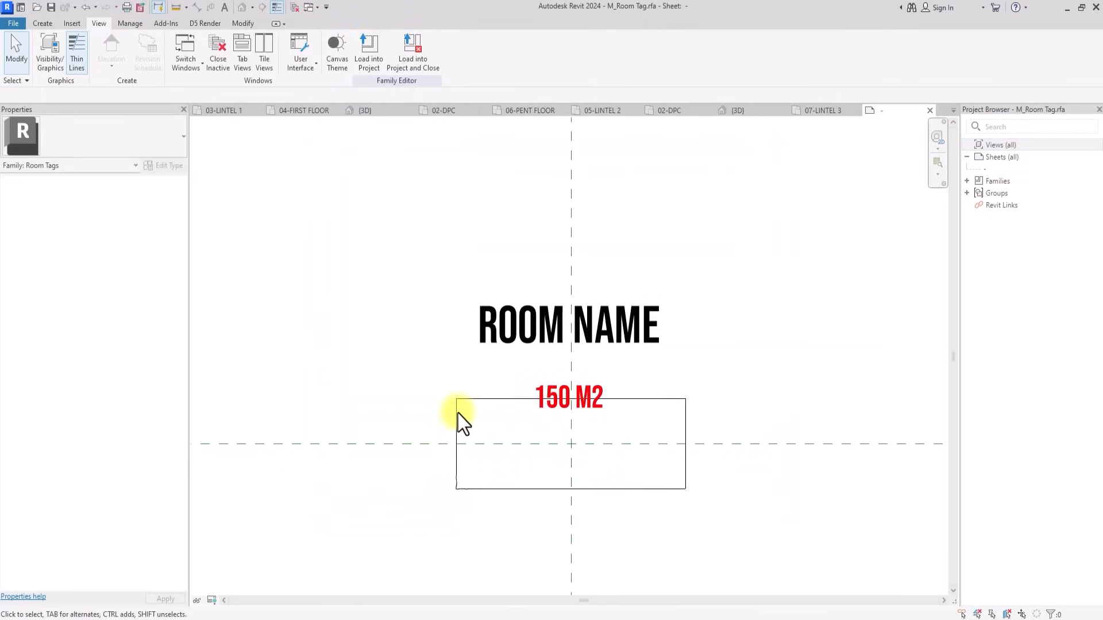
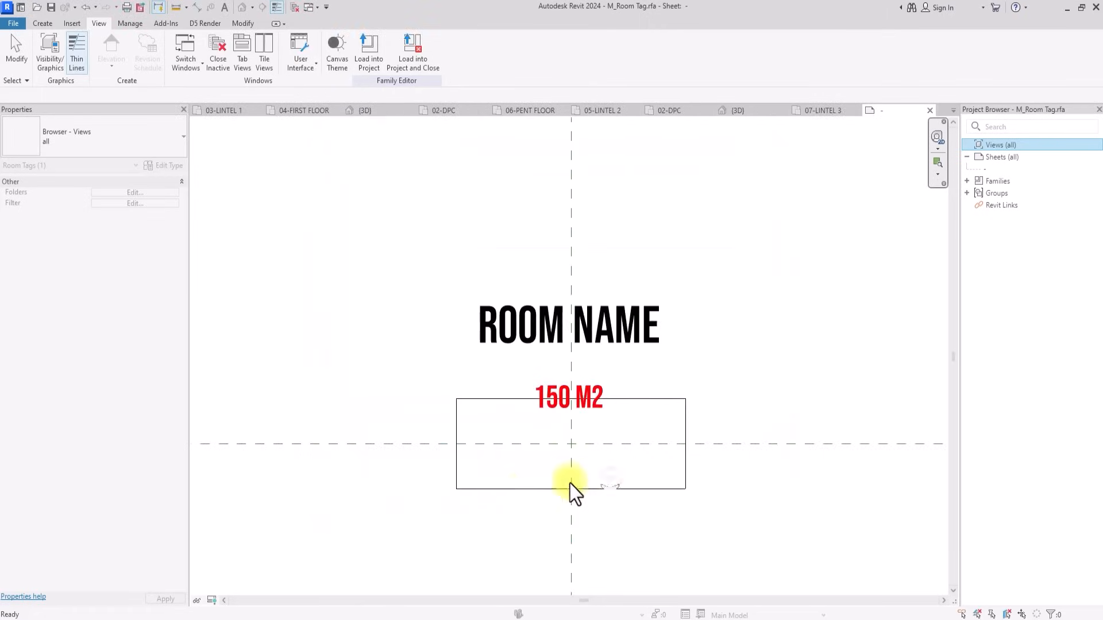
Delete the four-line rectangle around the former room number from the tag family.
key(Tab)
click(458, 437)
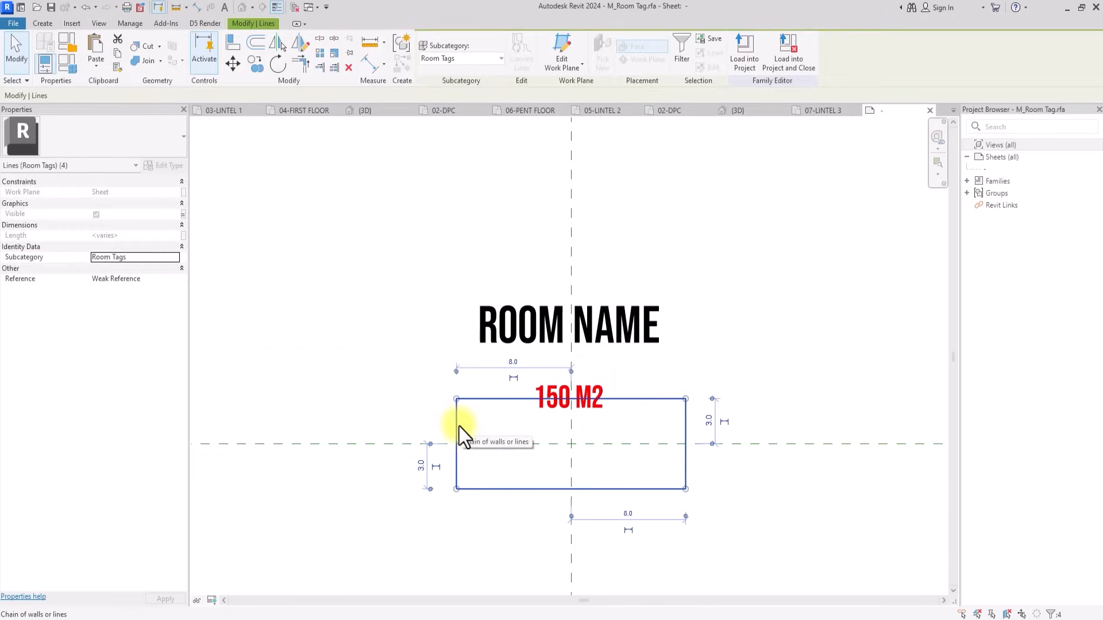
key(Delete)
drag(435, 270, 505, 366)
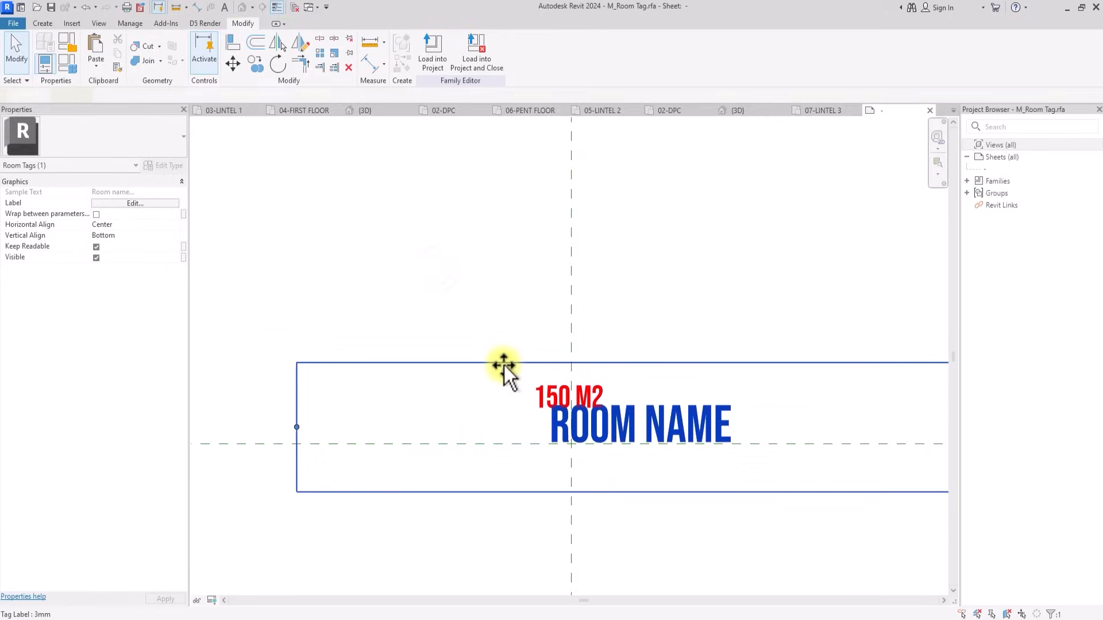
key(ctrl+z)
scroll(503, 368, down, 2)
drag(314, 249, 682, 467)
drag(760, 204, 363, 396)
click(374, 203)
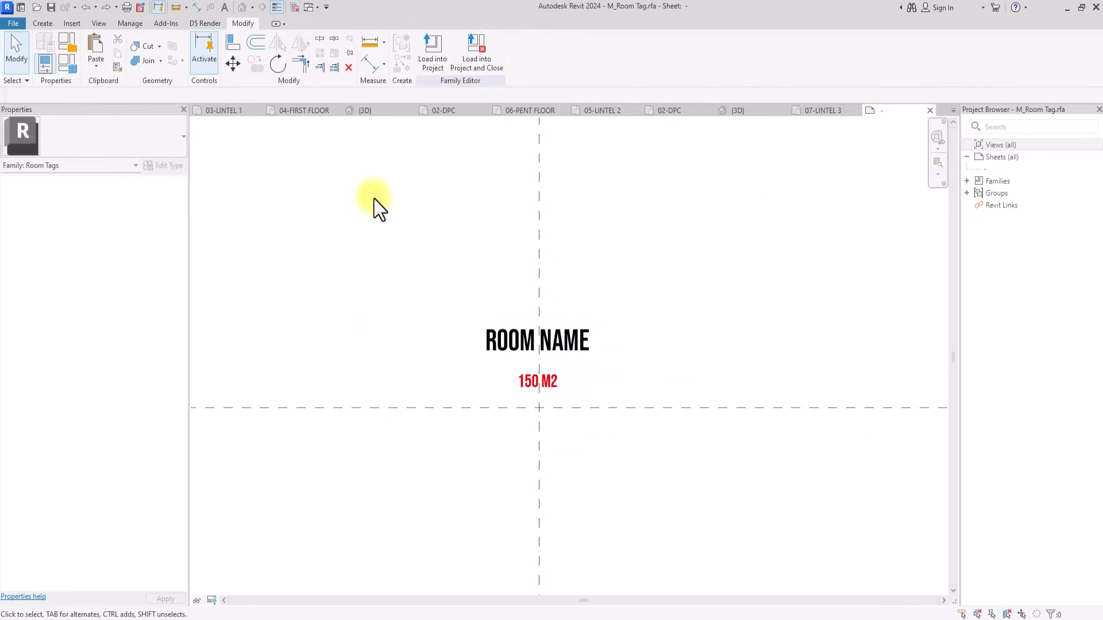
Move the room name and area labels together straight down so they are centred on the reference plane intersection.
drag(260, 217, 816, 545)
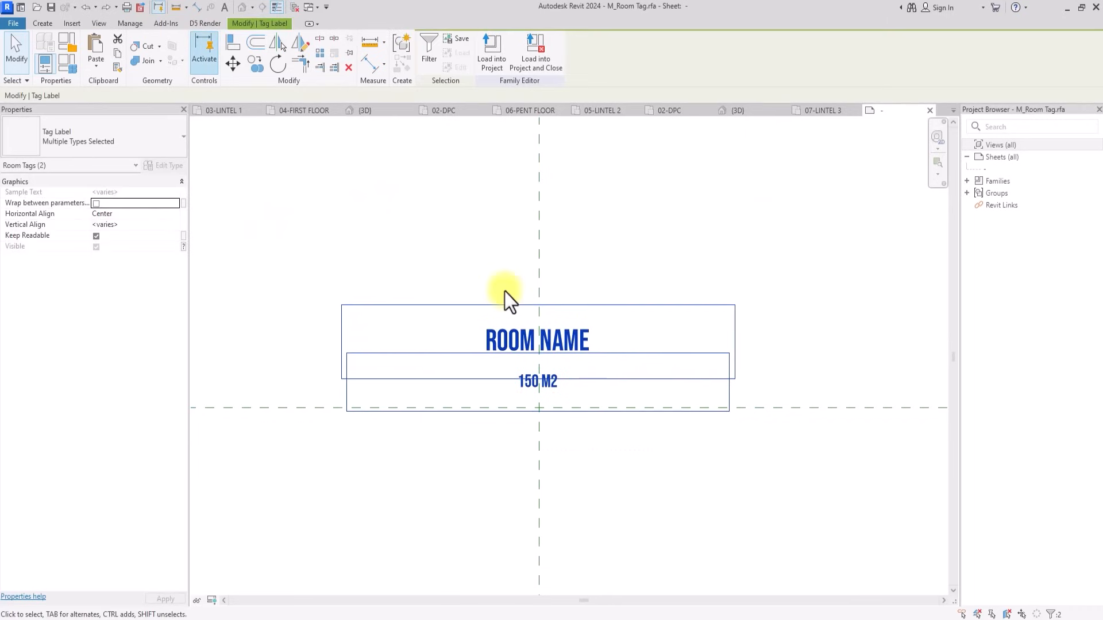
click(233, 69)
scroll(546, 357, up, 3)
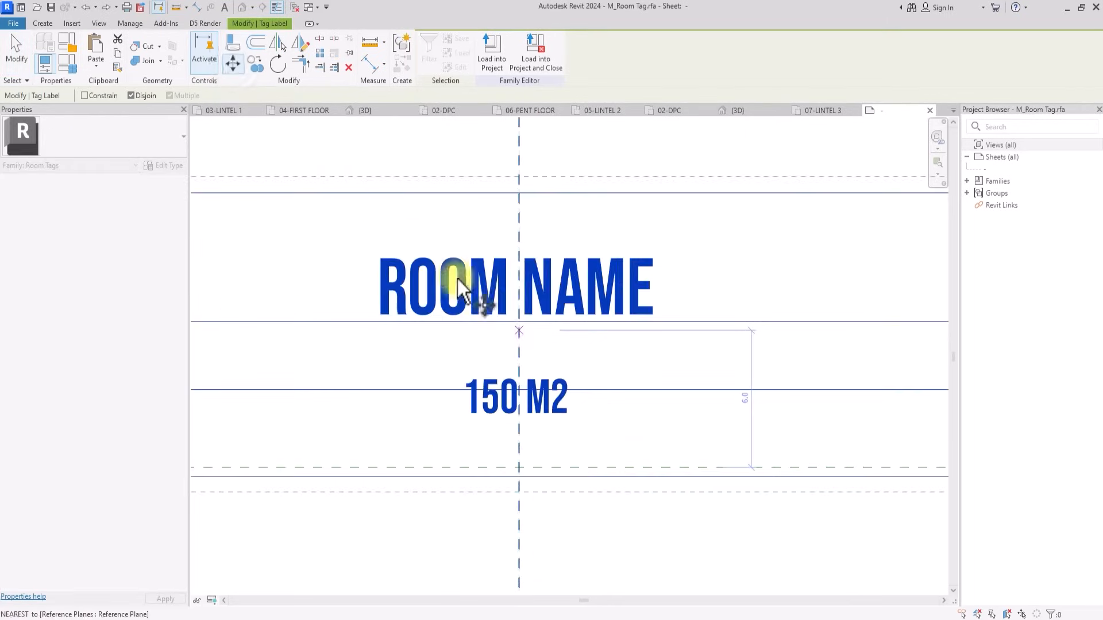
click(519, 333)
click(516, 464)
scroll(566, 333, down, 5)
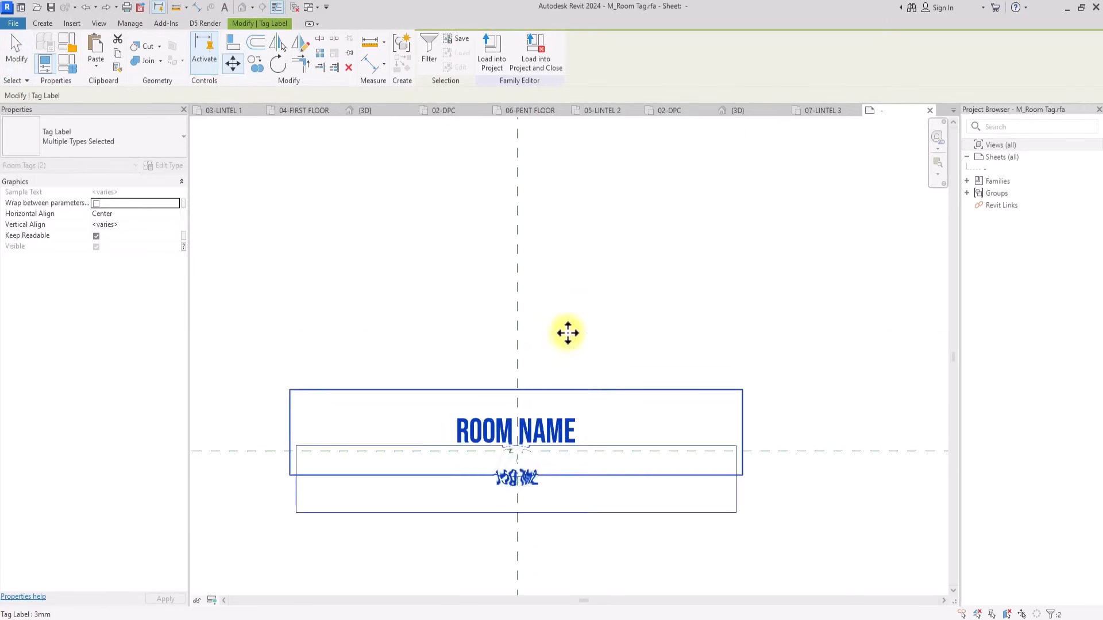
click(578, 305)
Load the tag family into REVIT FULL COURSE.rvt, closing it unsaved and overwriting the existing version and its parameter values.
click(481, 53)
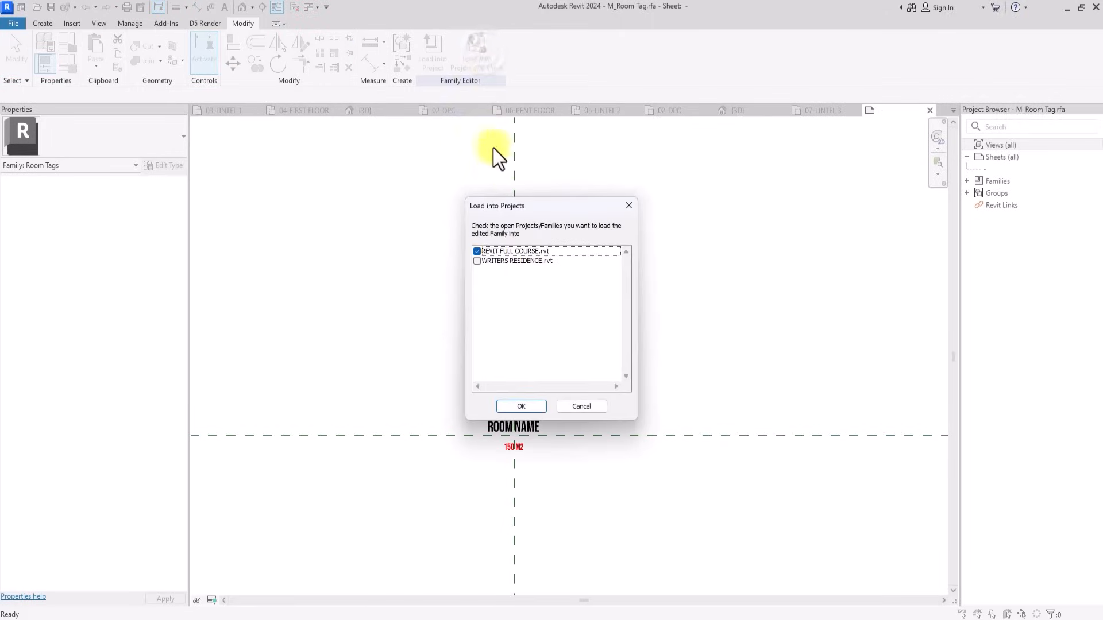
click(519, 406)
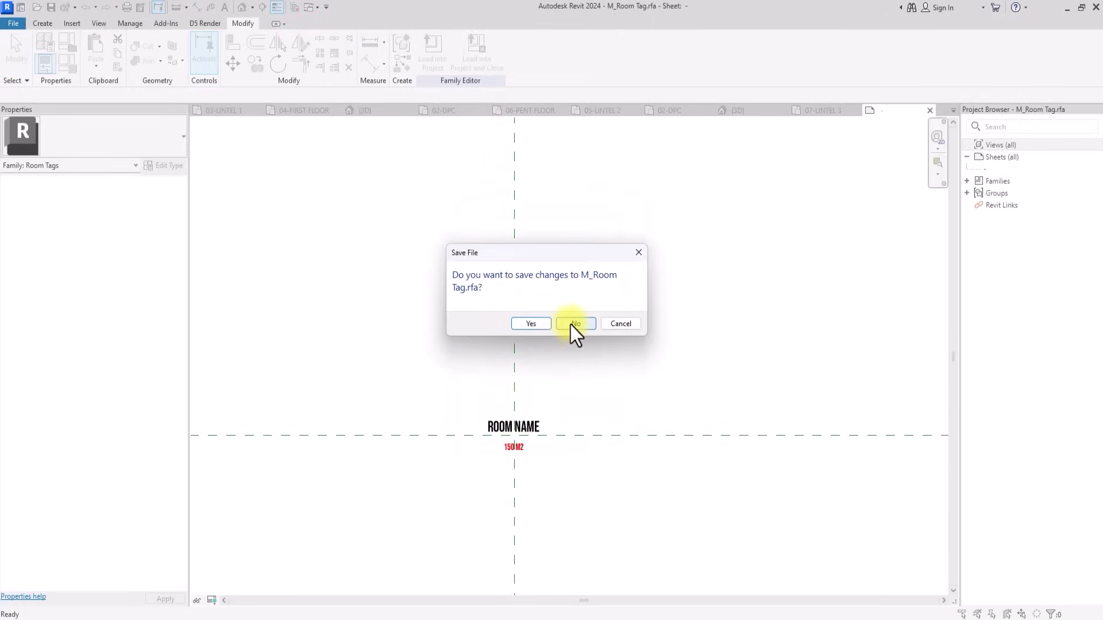
click(572, 324)
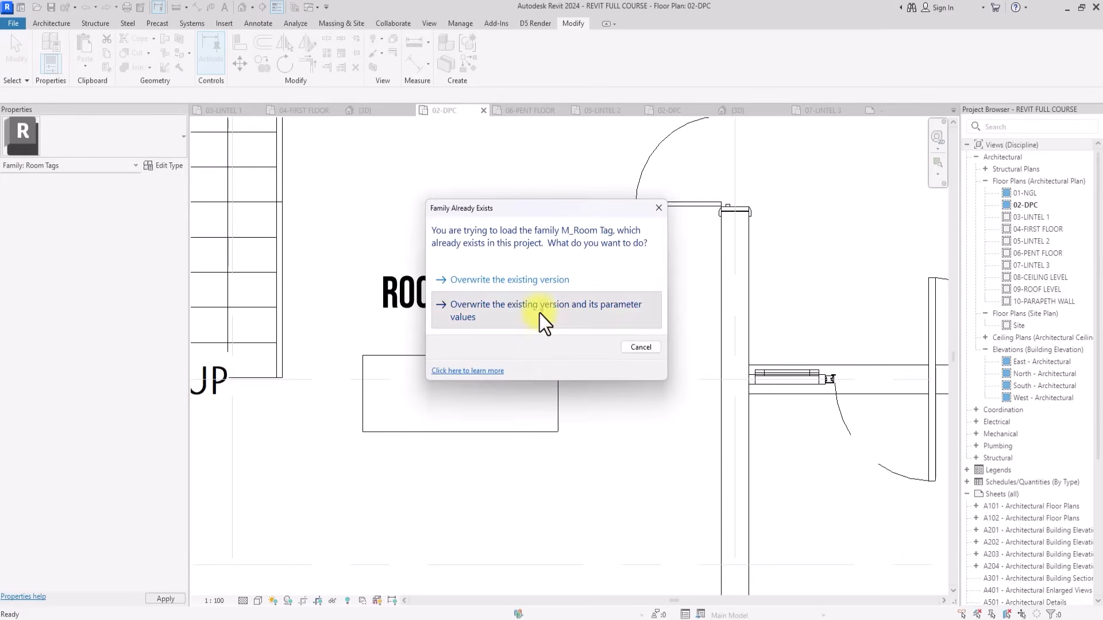
click(540, 314)
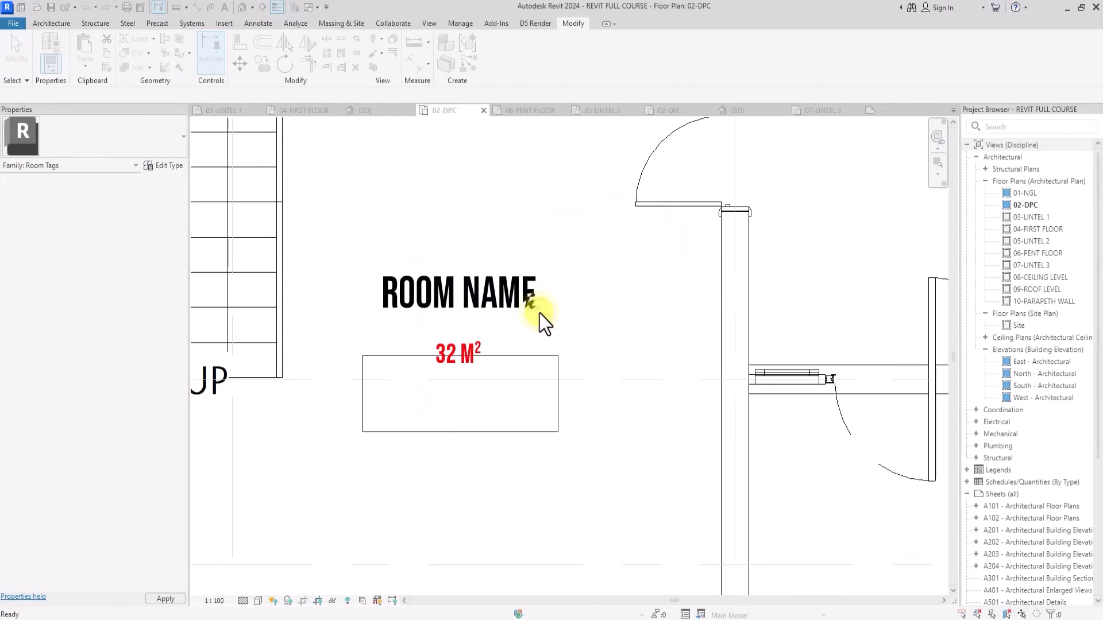
Examine the reloaded room tag in the stair room and its fit within the 02-DPC floor plan.
scroll(540, 314, down, 2)
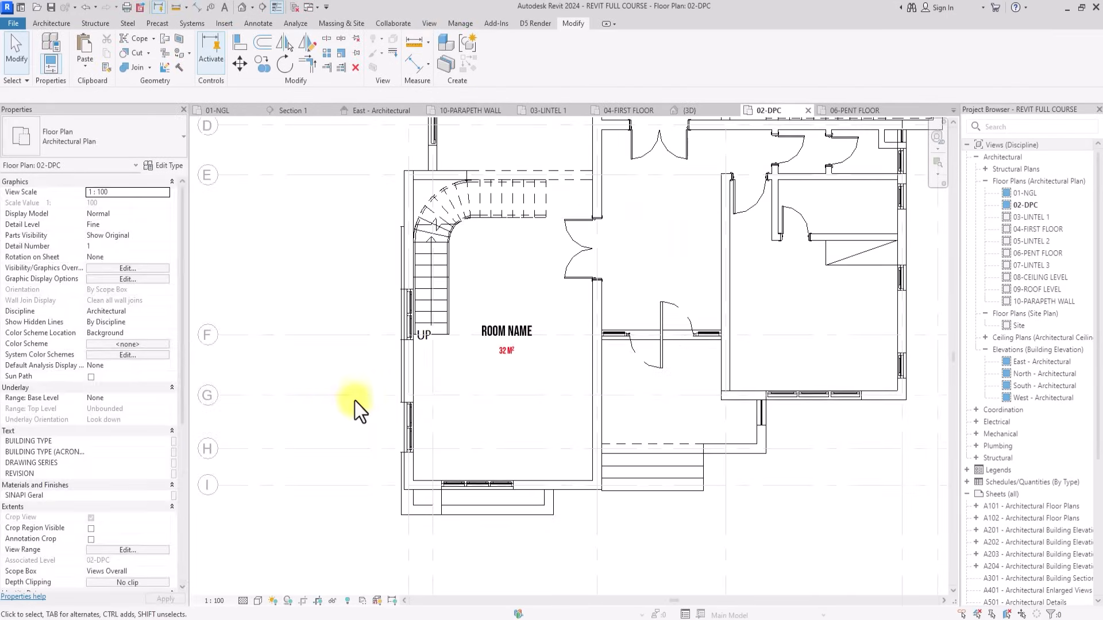
scroll(332, 412, up, 3)
scroll(339, 419, up, 1)
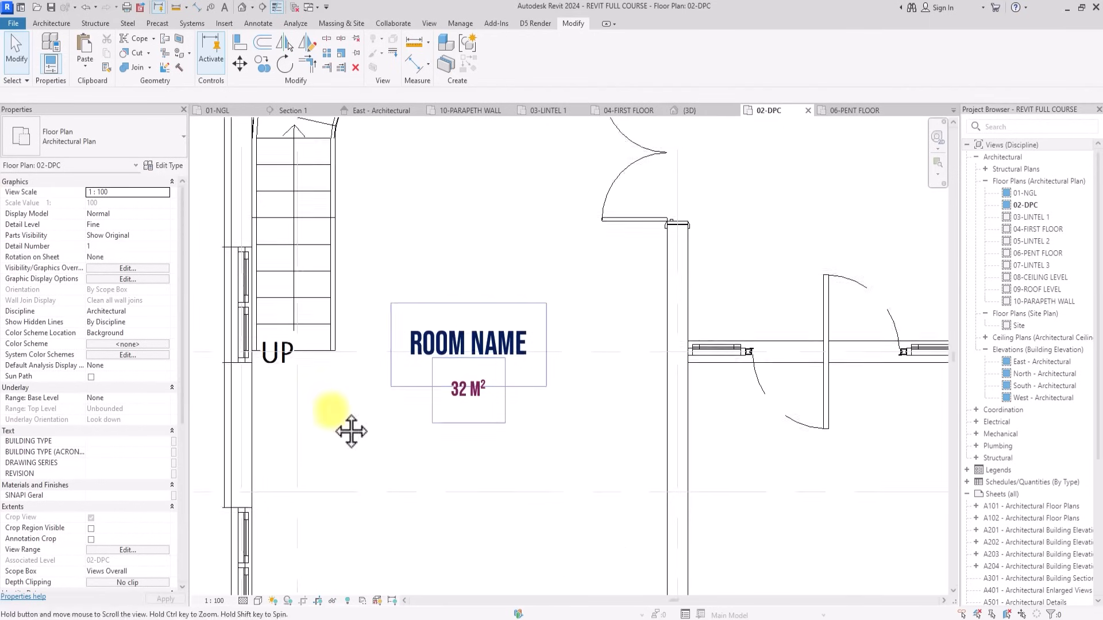
scroll(336, 416, down, 3)
scroll(344, 421, up, 1)
scroll(348, 422, down, 2)
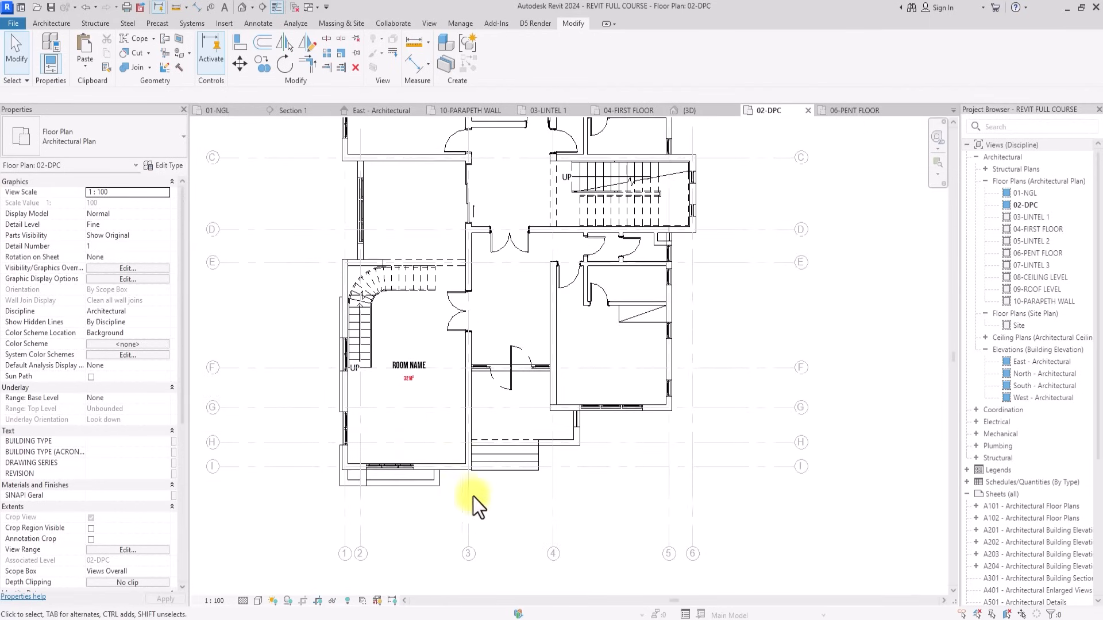
middle_drag(512, 529, 534, 599)
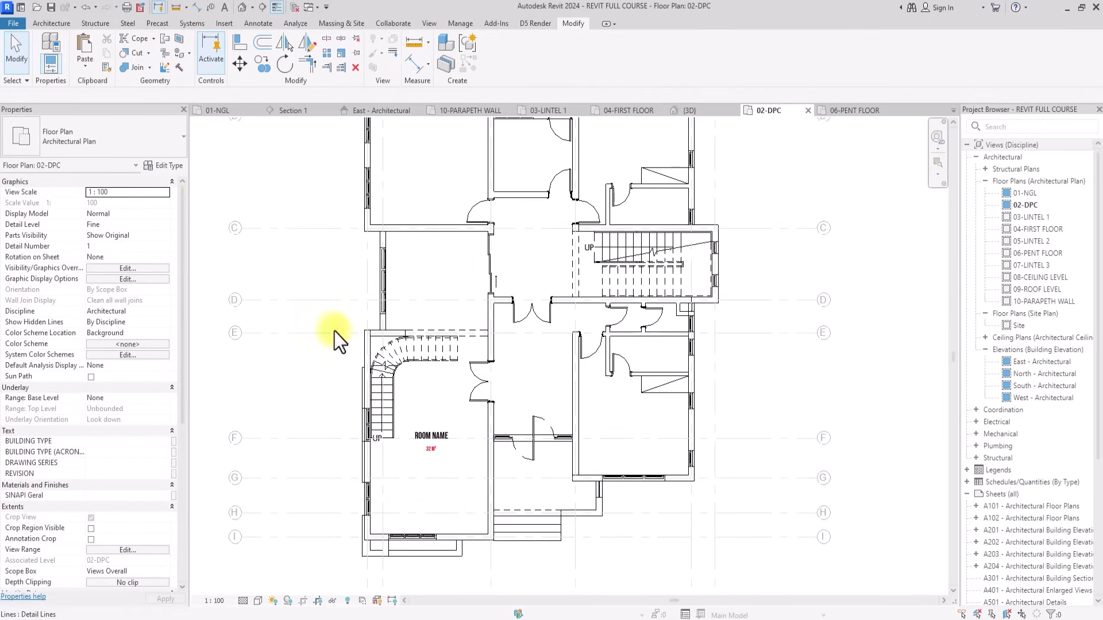
Place rooms in the entrance porch, the hall behind it, and the large room between grids 4 and 5 above grid G.
click(59, 28)
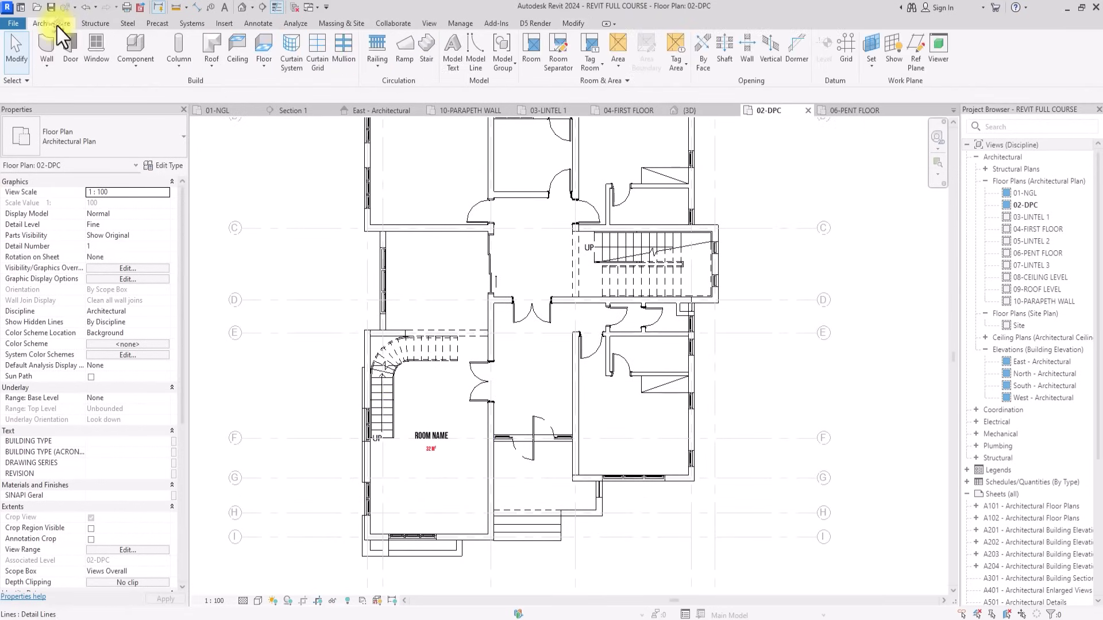
click(529, 47)
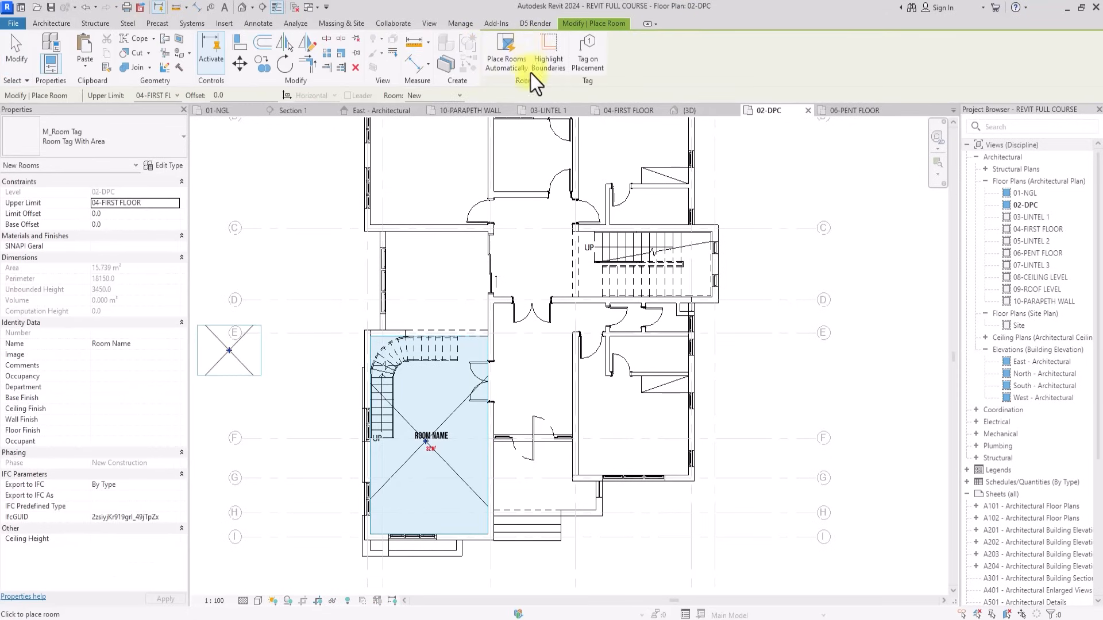
click(534, 480)
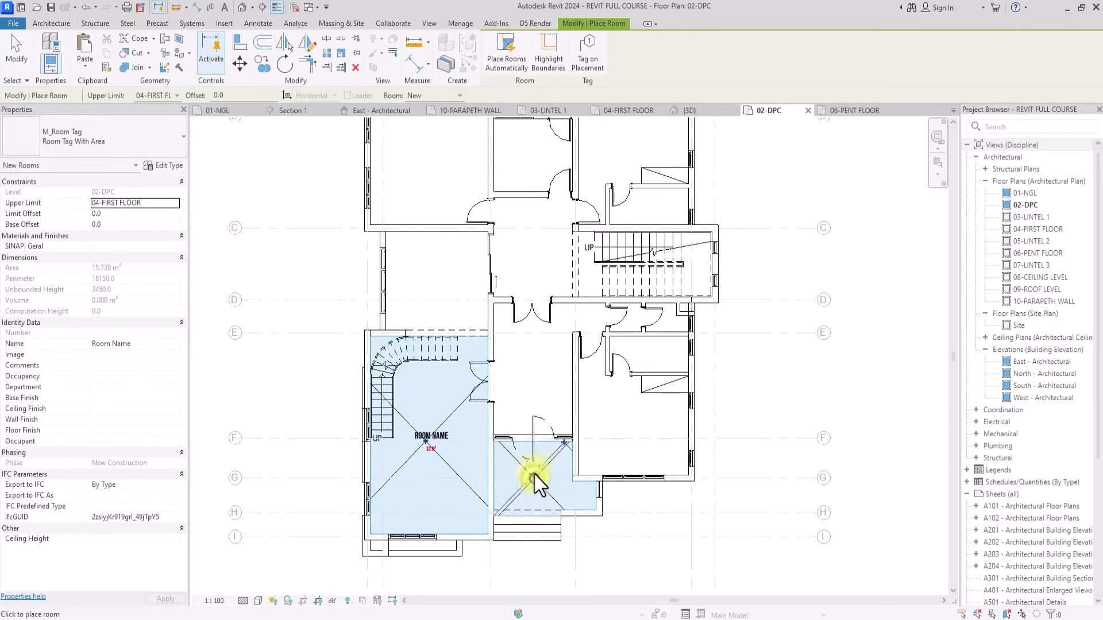
click(539, 367)
click(643, 424)
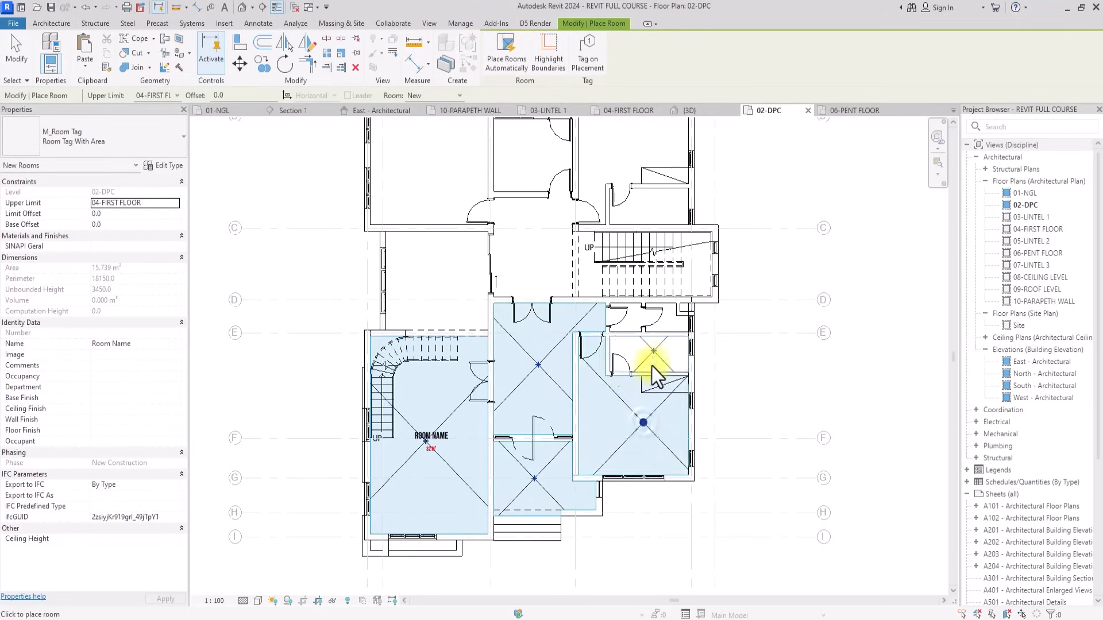
Place rooms in the bathroom, the two small compartments above it, and the staircase between grids C and D.
click(623, 323)
scroll(623, 322, up, 3)
click(620, 324)
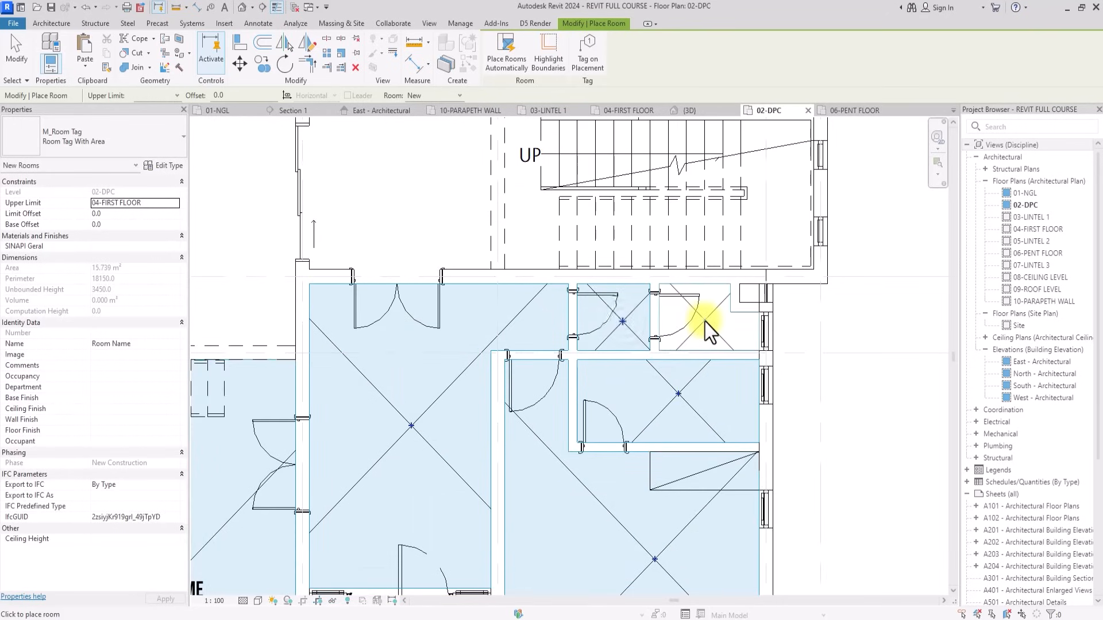
click(705, 321)
scroll(699, 308, down, 3)
click(681, 266)
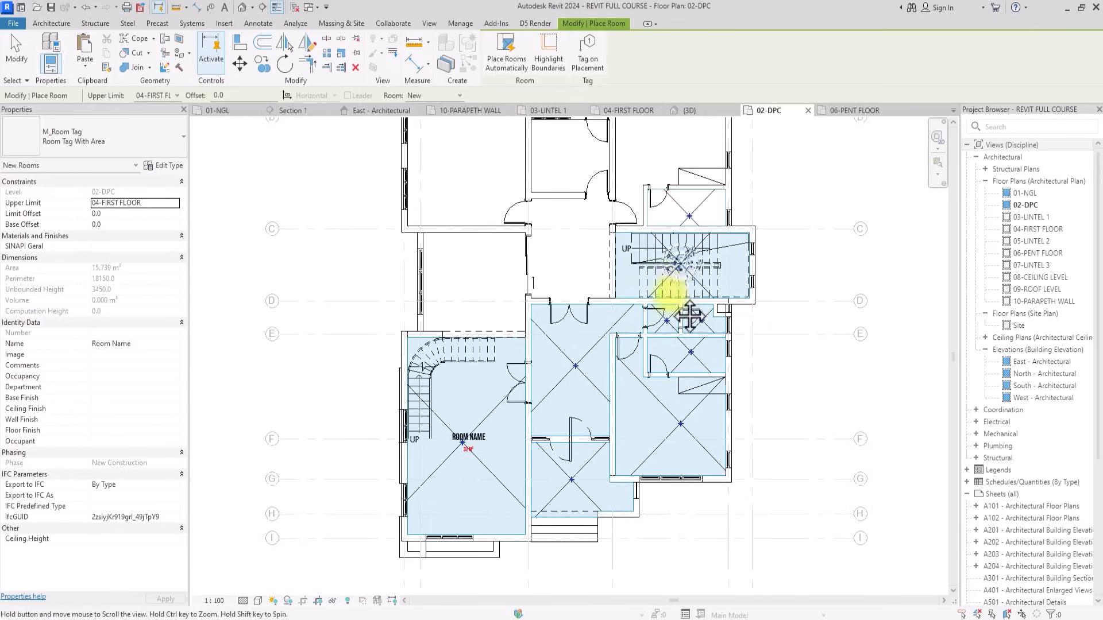
Place rooms in the remaining enclosed spaces between grids A and E, including the rear porch and central lobby.
middle_drag(689, 316, 636, 528)
click(620, 351)
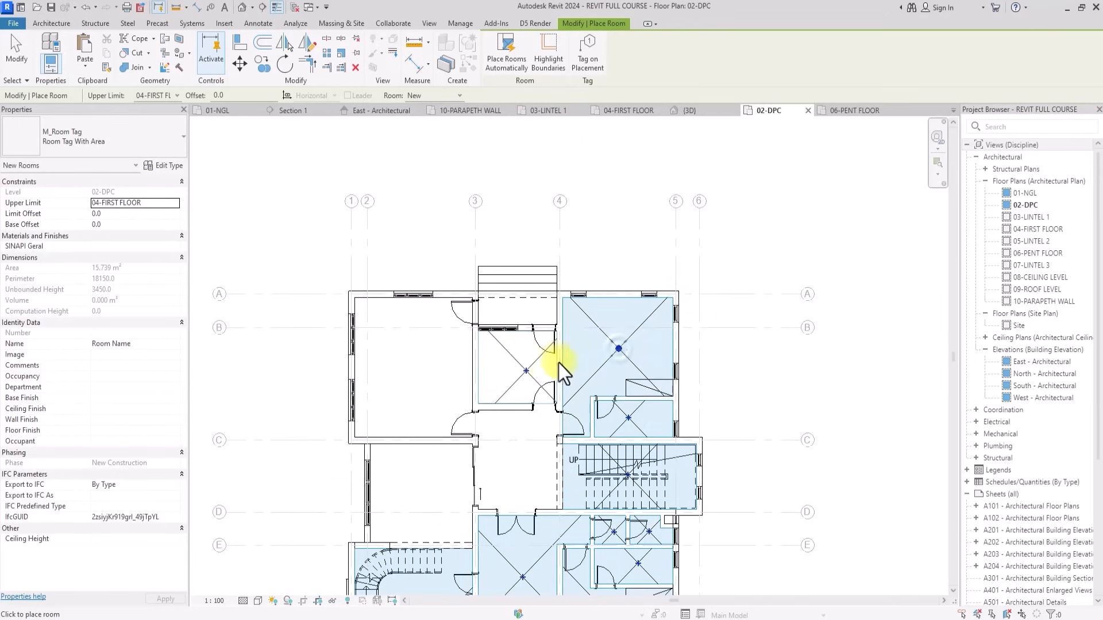
click(523, 371)
click(518, 309)
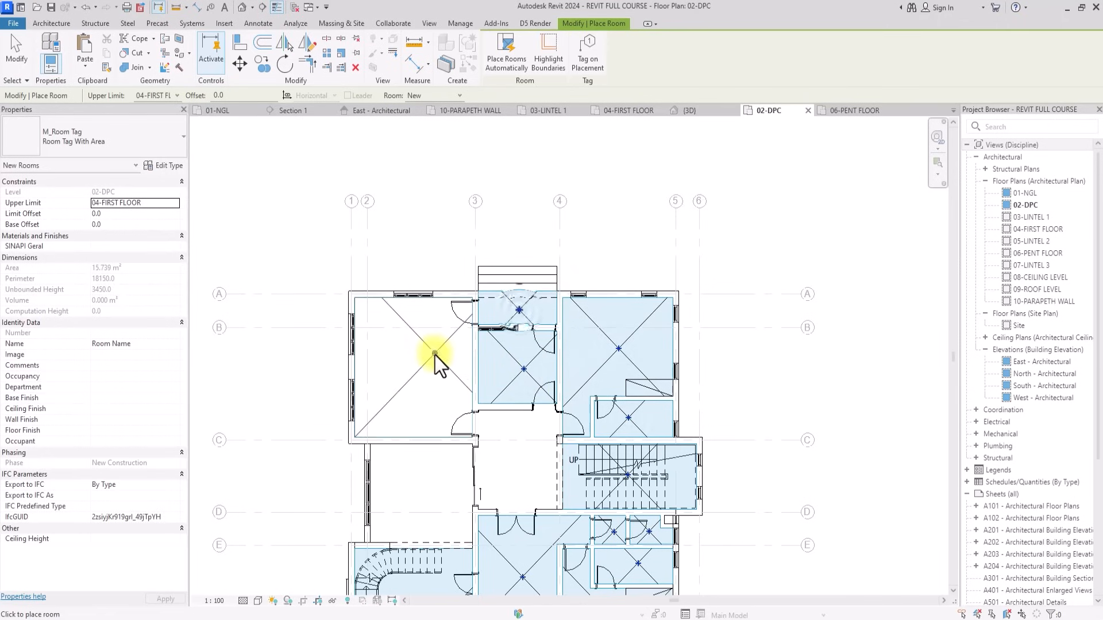
click(435, 357)
click(509, 452)
middle_drag(436, 514, 479, 410)
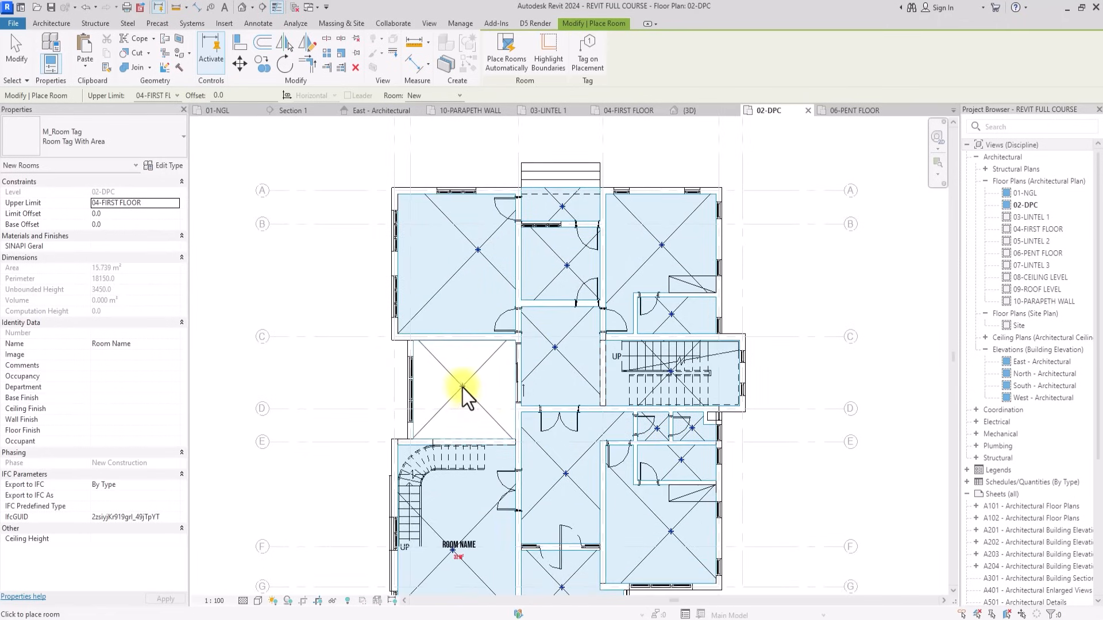
click(463, 386)
mouse_move(472, 481)
middle_down()
mouse_move(481, 376)
mouse_move(461, 419)
middle_up()
key(Escape)
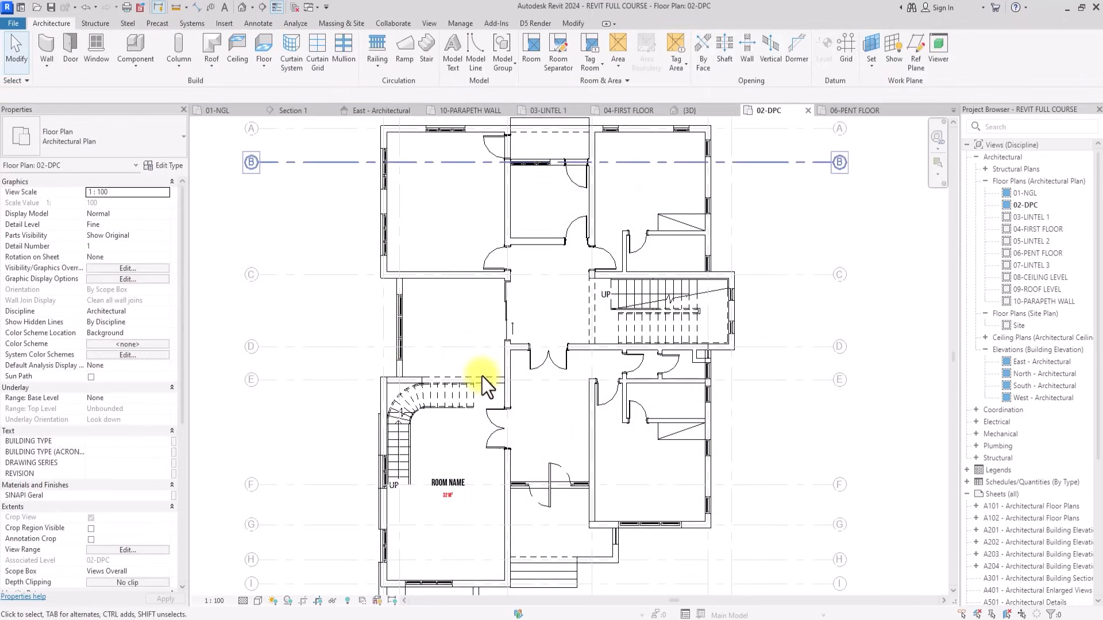
Tag the remaining rooms across the floor plan with the M_Room Tag type Room Tag With Area.
click(588, 42)
click(86, 139)
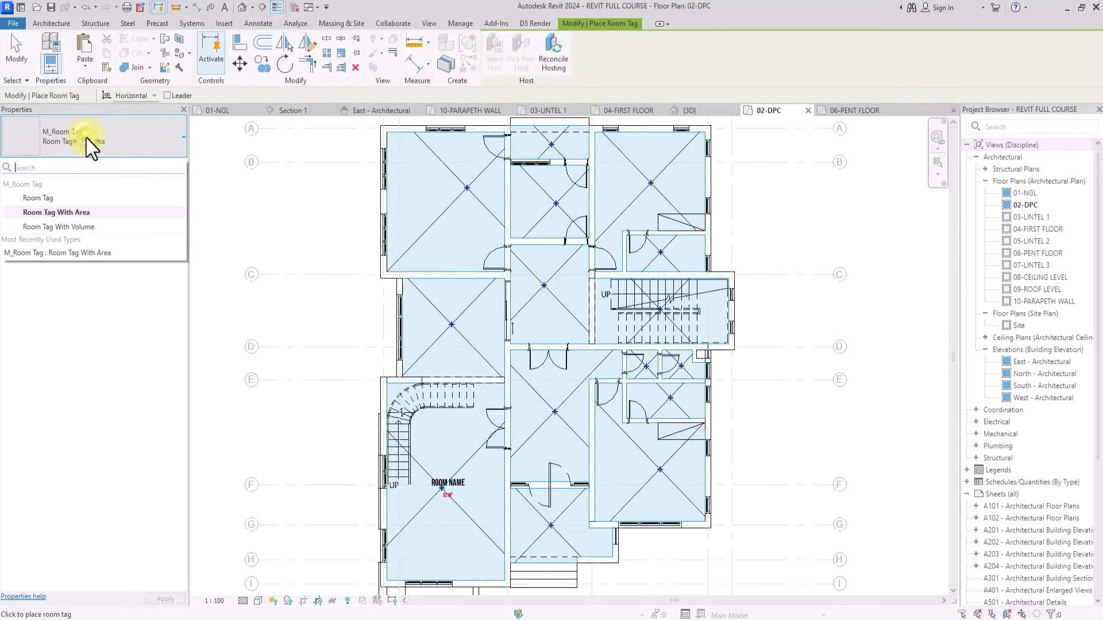
click(69, 212)
click(448, 323)
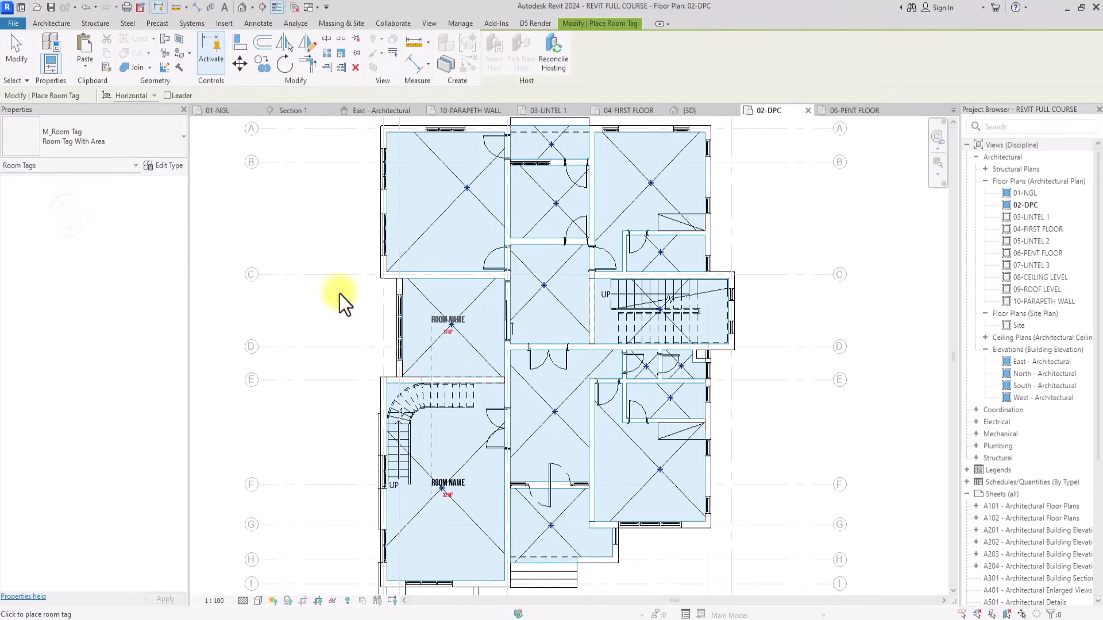
scroll(452, 326, up, 1)
click(567, 423)
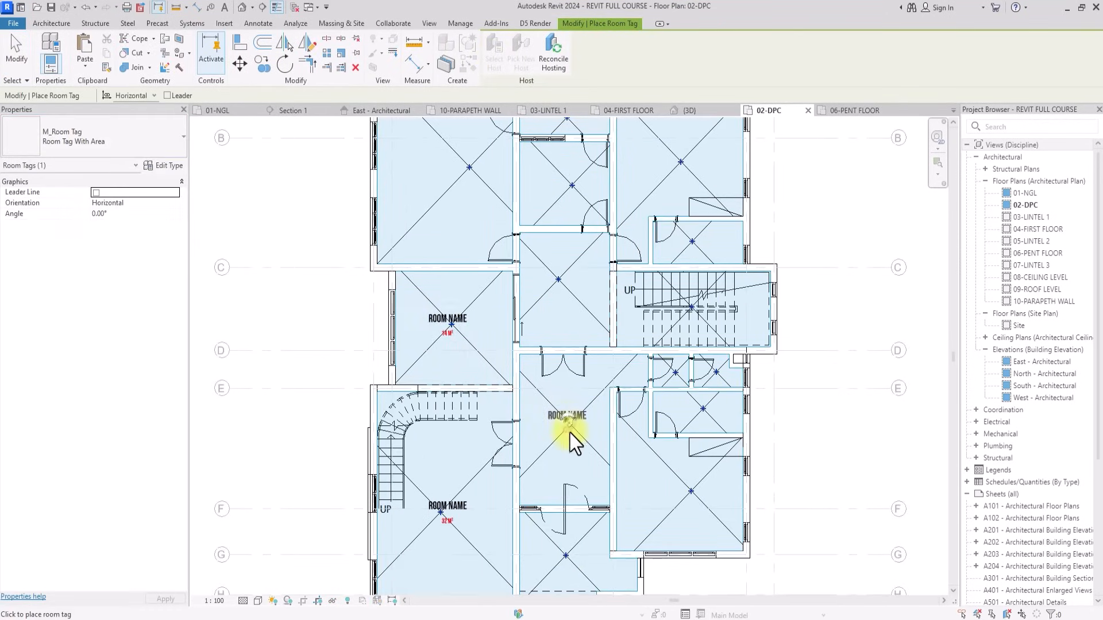
click(564, 553)
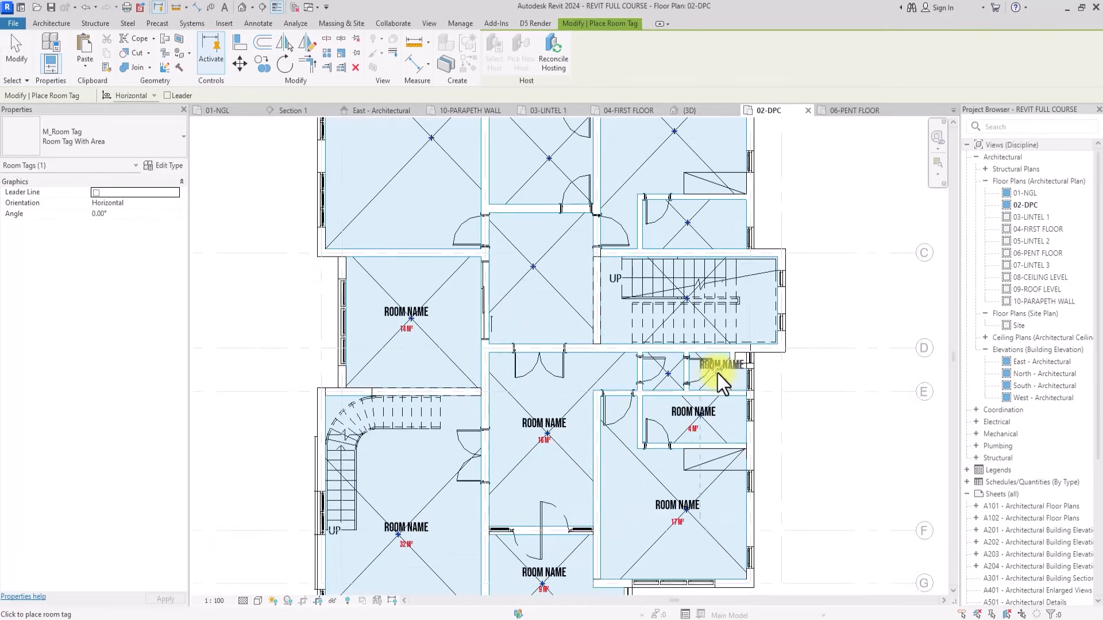
scroll(588, 356, down, 2)
key(Escape)
key(Escape)
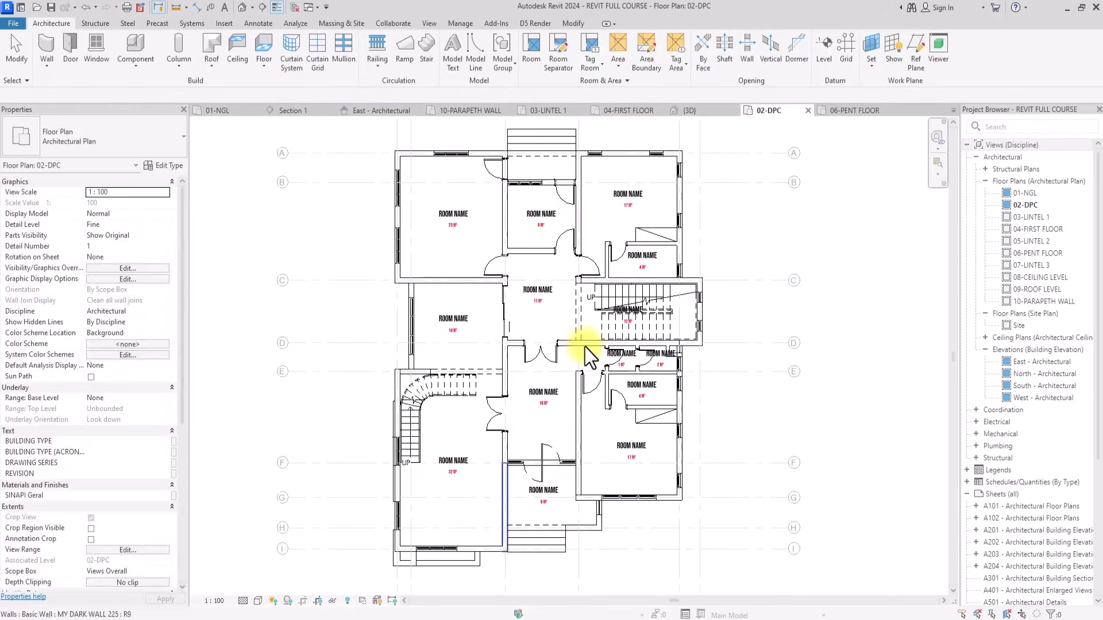
Rename the room containing the curved stair as Living Room through its room tag.
scroll(585, 347, up, 3)
scroll(464, 368, up, 2)
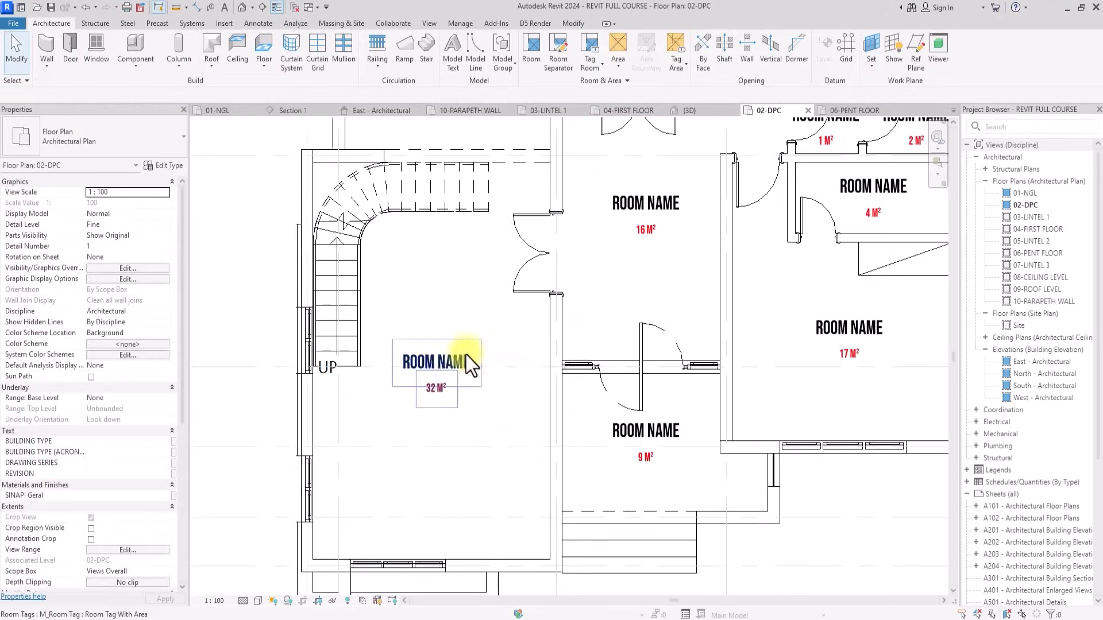
click(436, 357)
click(437, 357)
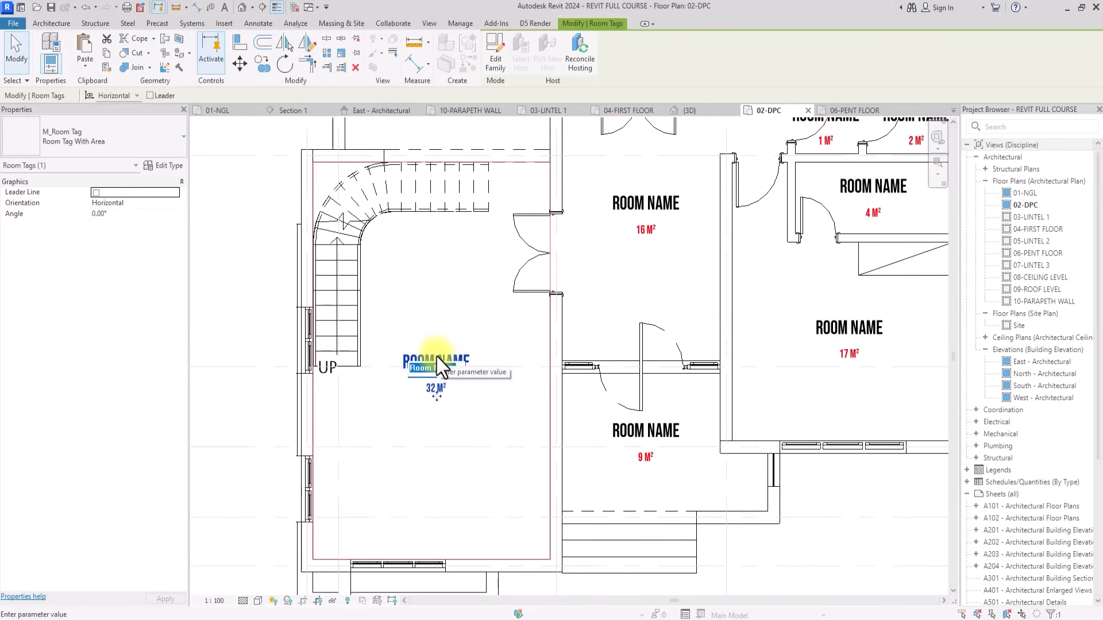
key(Escape)
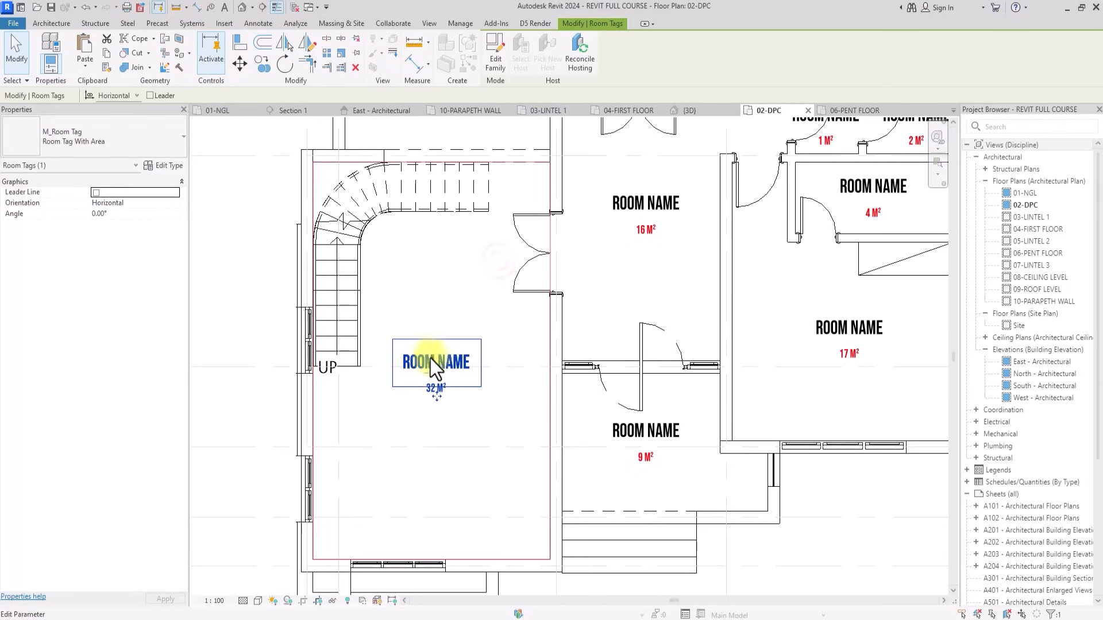
click(437, 362)
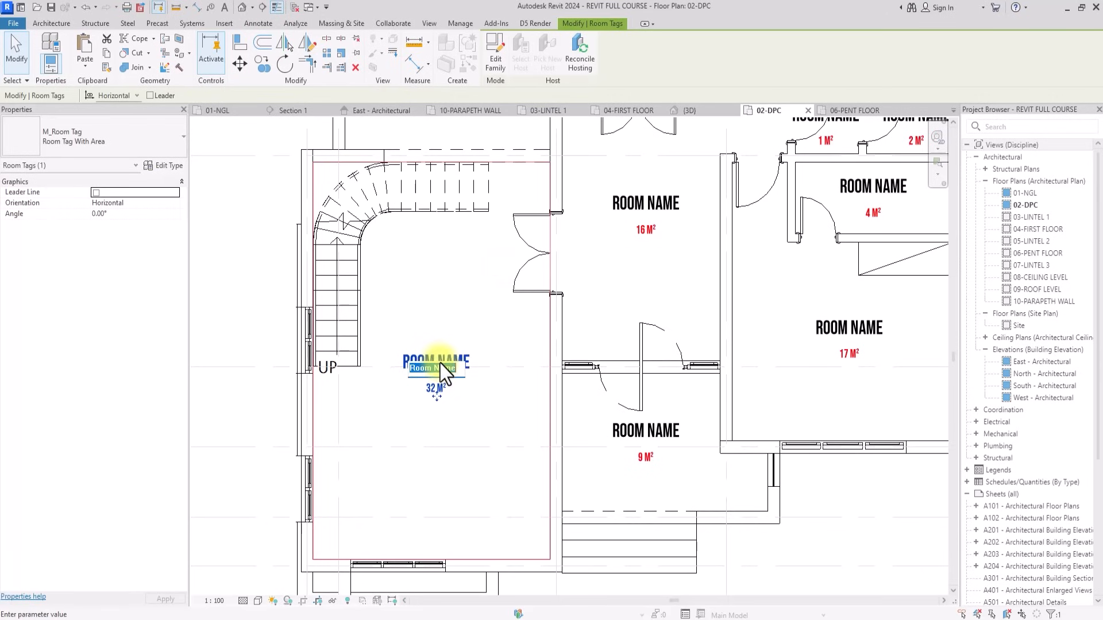
text(Living Roo)
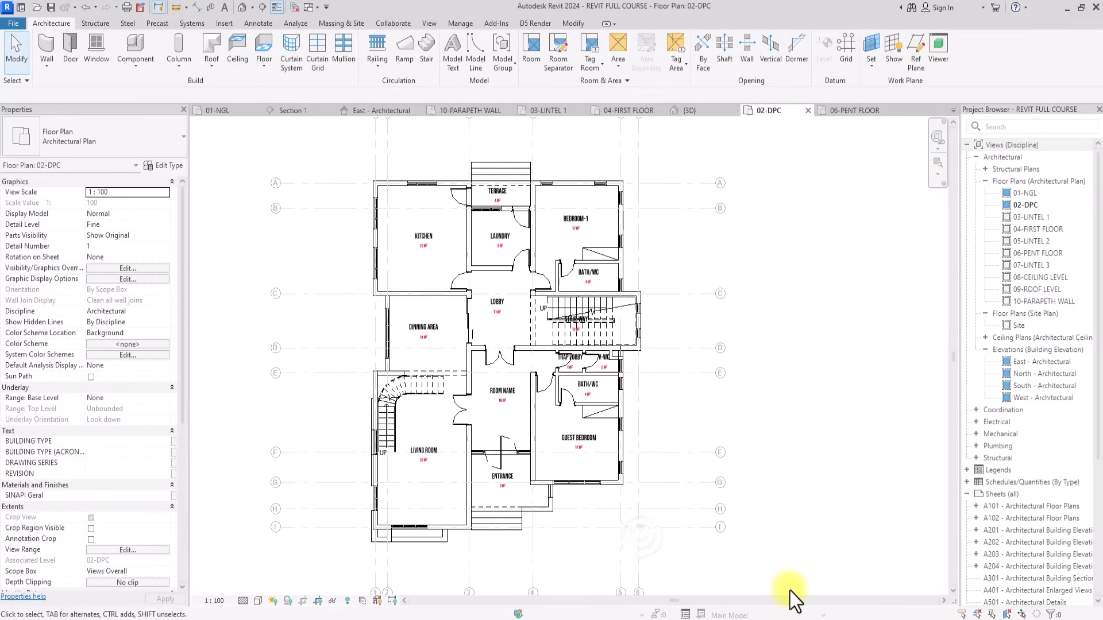
Place a Rug component, 3000 by 2000 mm, in the living room below the room tag with its long side running vertically.
key(z)
key(f)
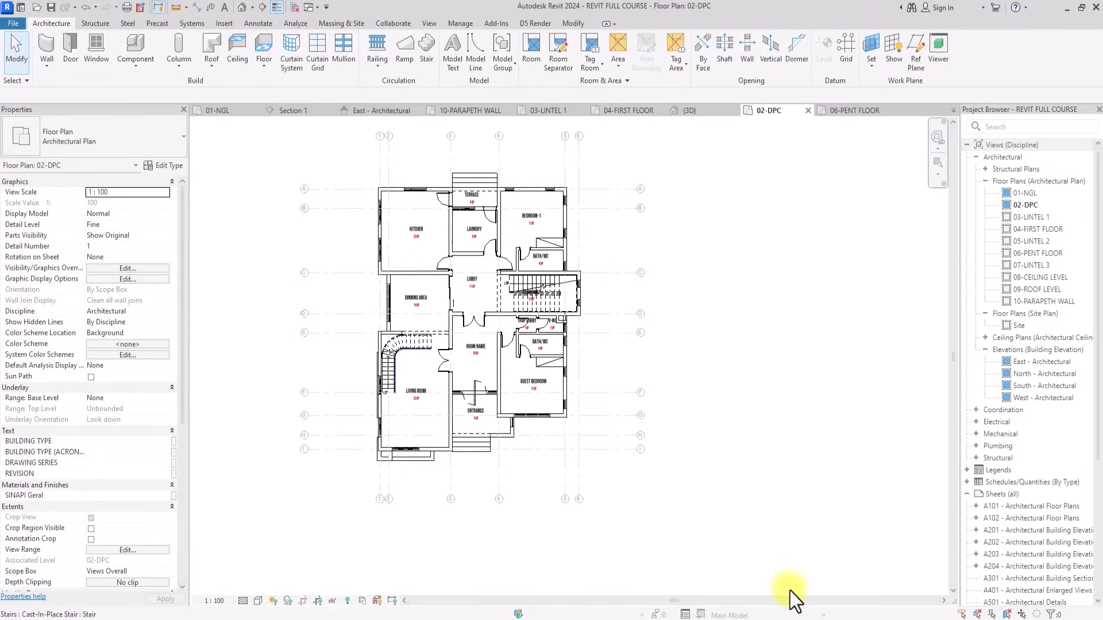
scroll(403, 337, up, 3)
scroll(425, 359, down, 3)
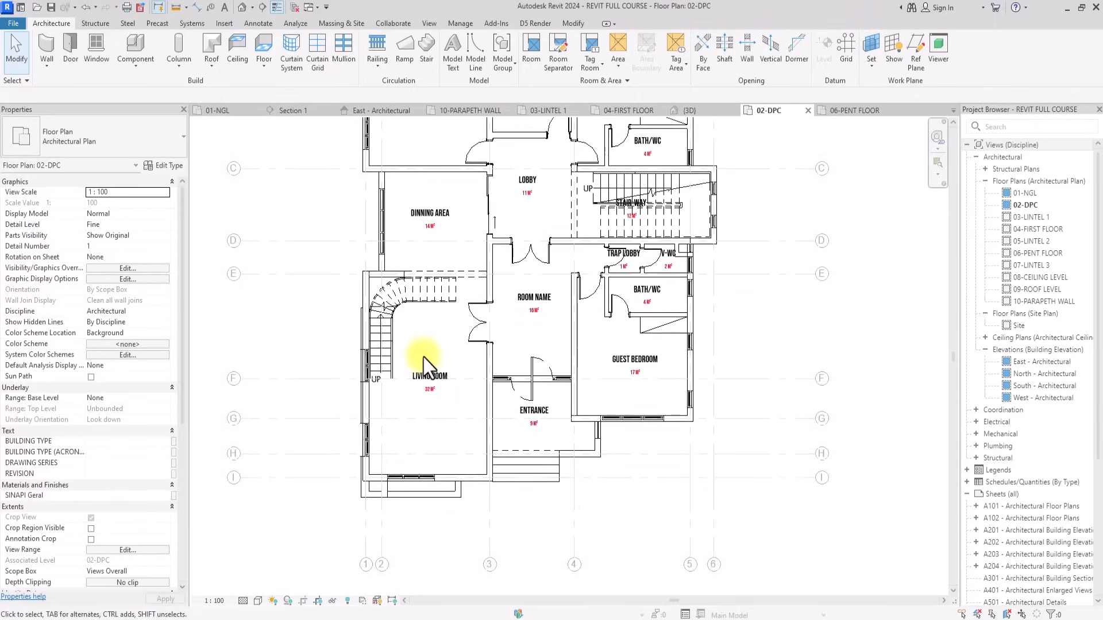
click(136, 43)
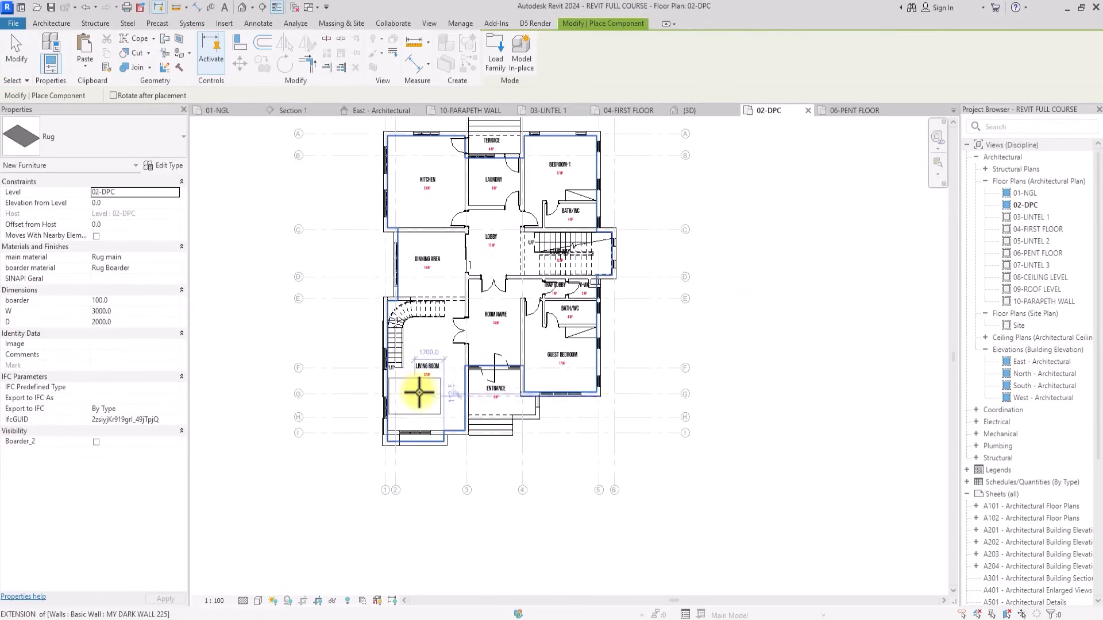
scroll(420, 393, up, 4)
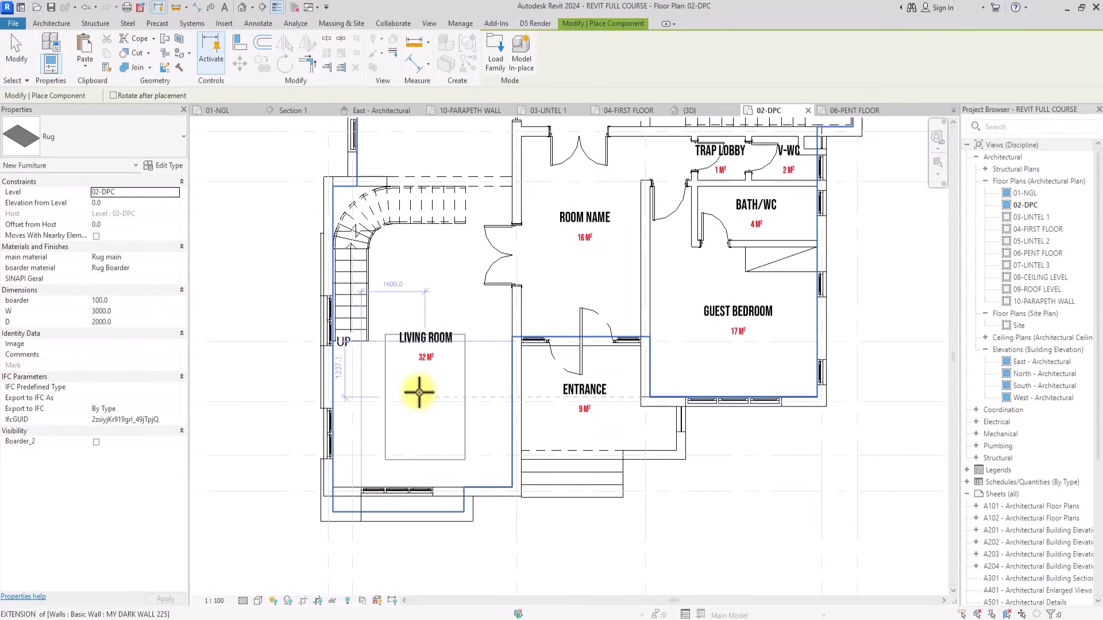
click(419, 393)
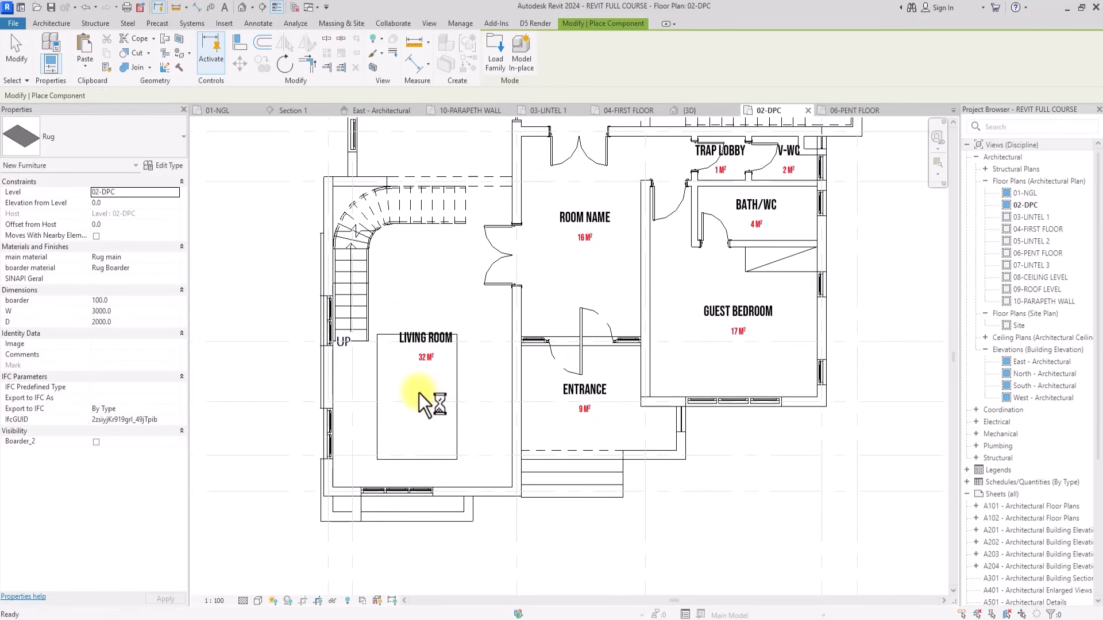
key(Escape)
Nudge the living room rug slightly towards the wall shared with the entrance.
click(454, 378)
click(546, 553)
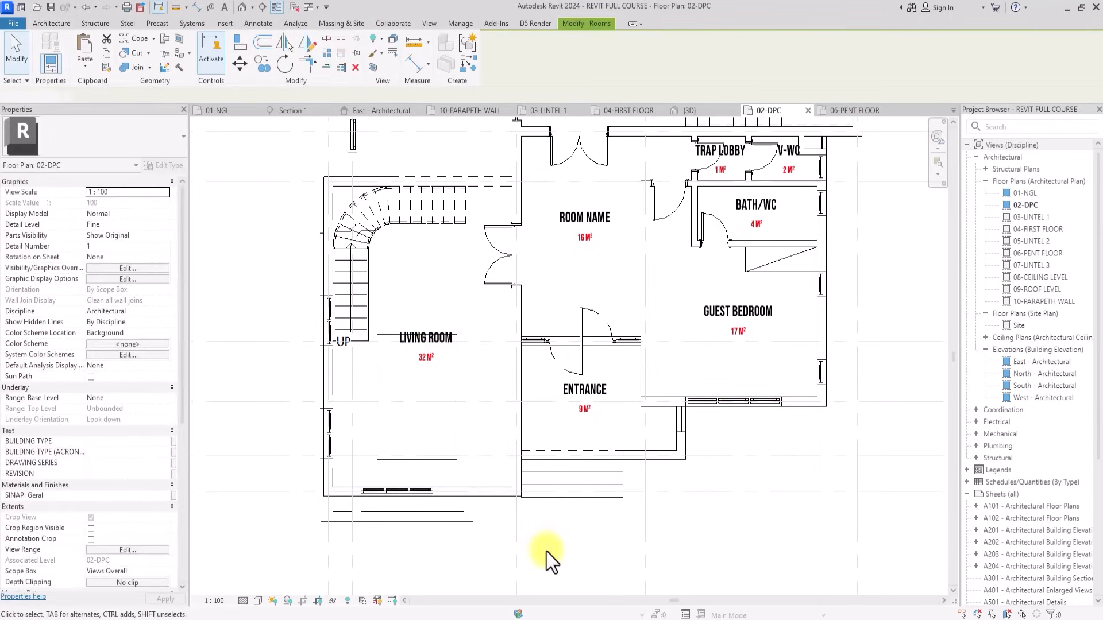
click(460, 398)
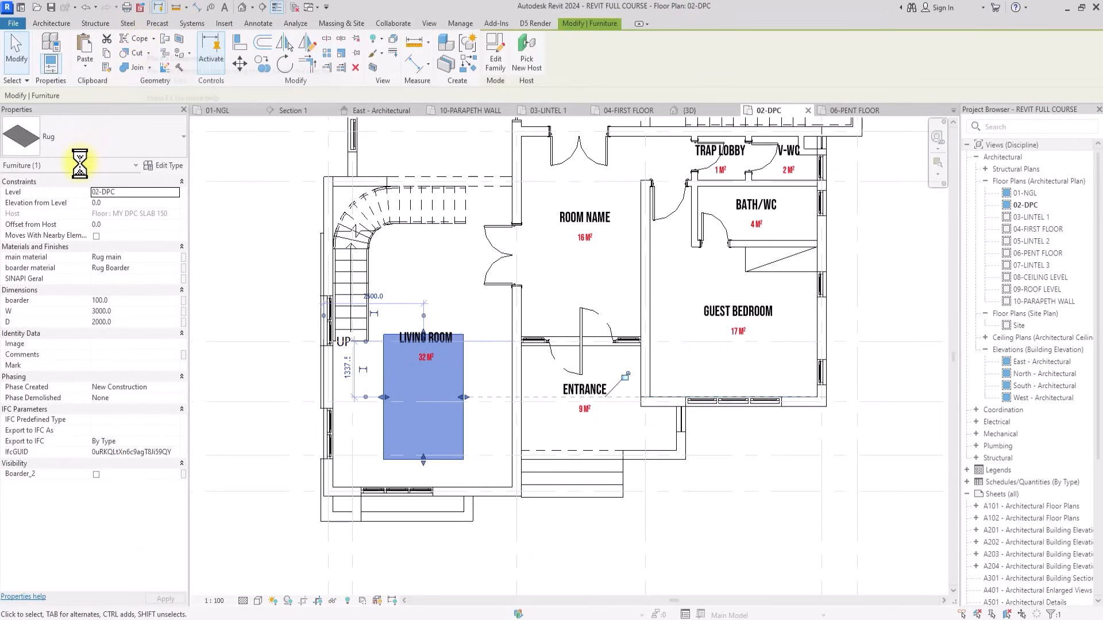
key(Escape)
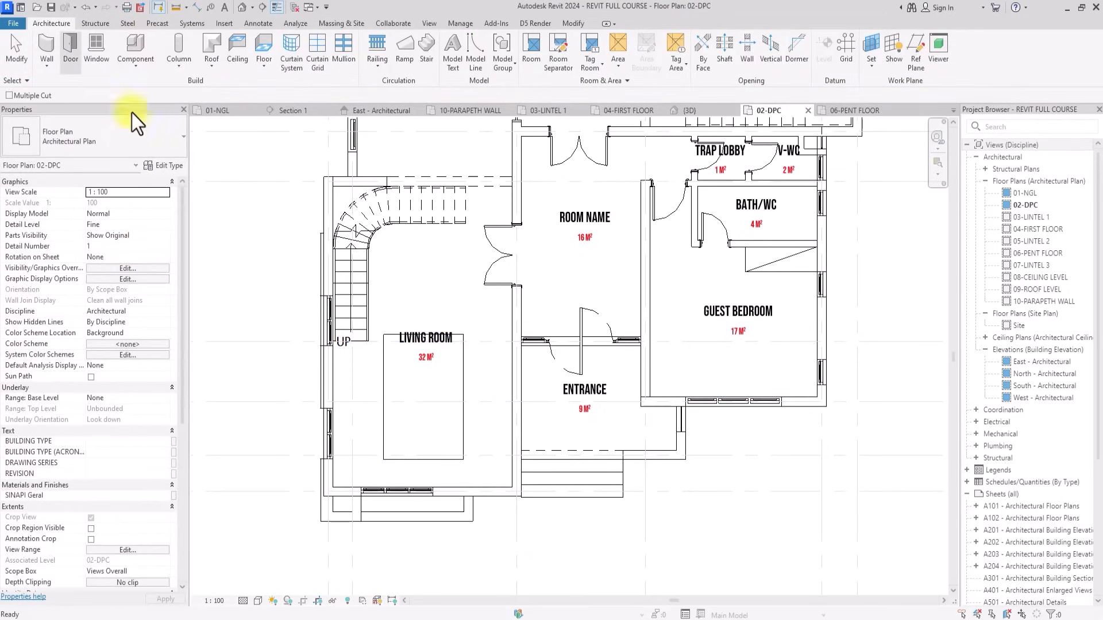
Place two couch_4554(cleec) couches of type 3 lugares 3 facing each other at opposite ends of the living room rug.
click(130, 43)
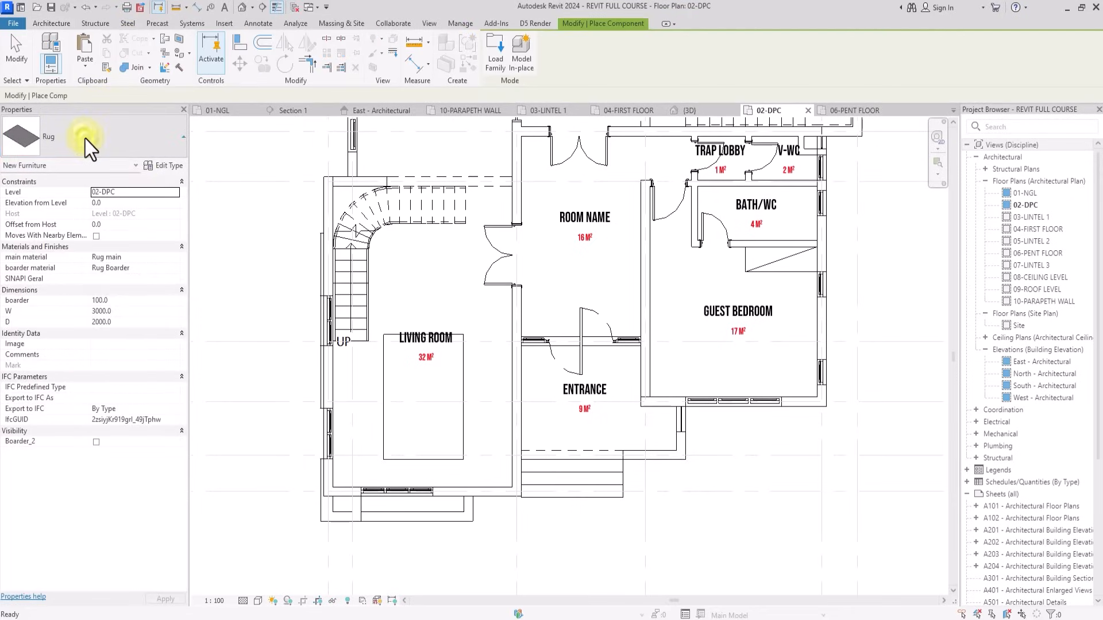
click(85, 139)
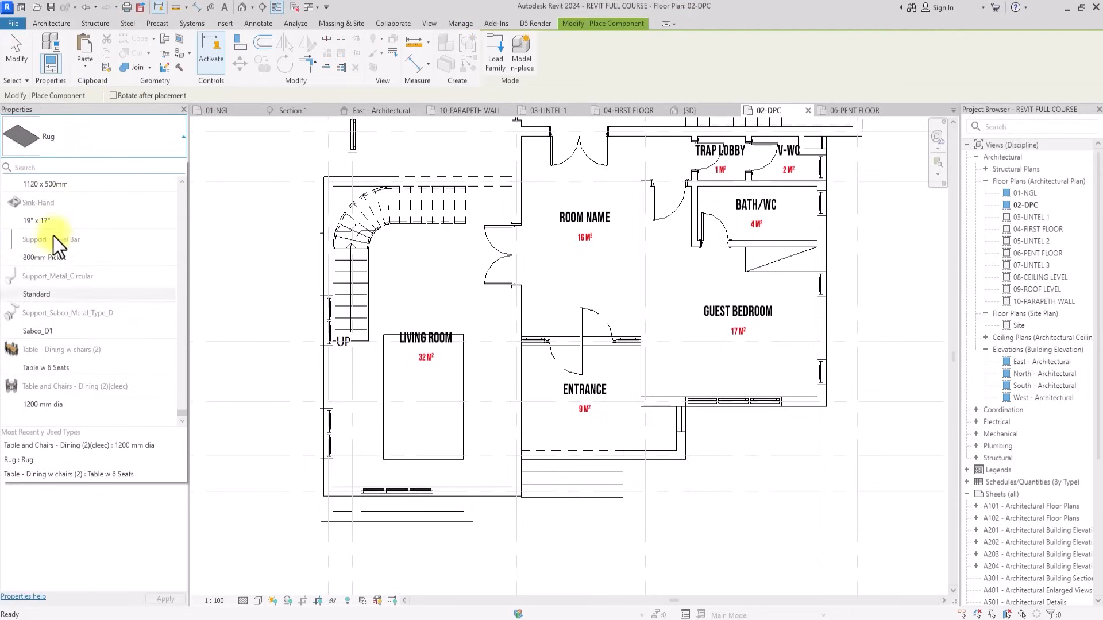
scroll(35, 270, up, 15)
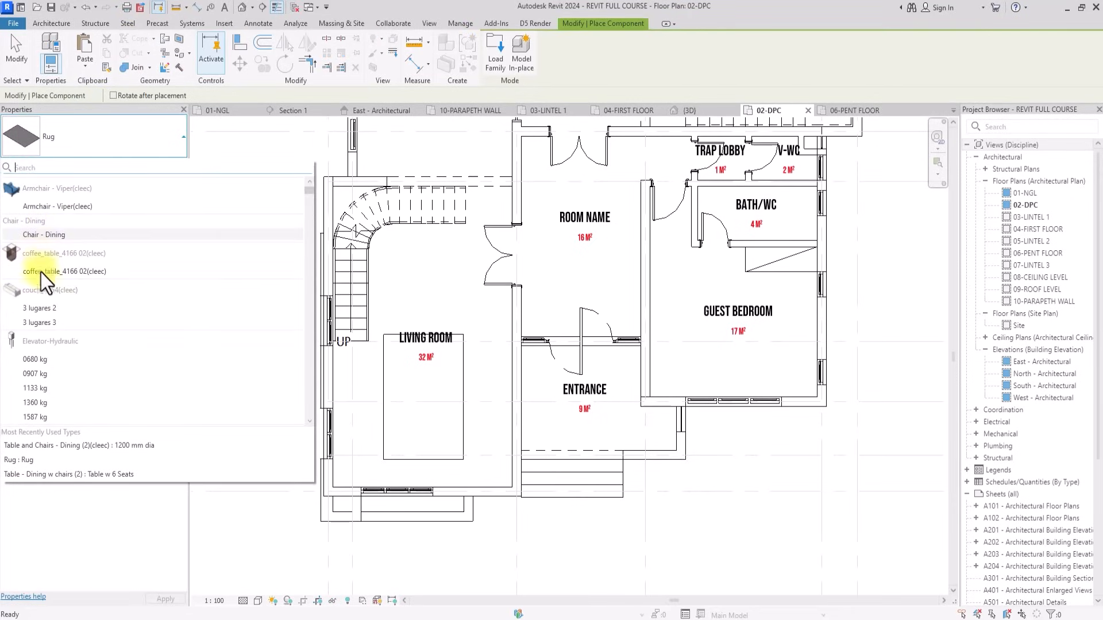
click(44, 326)
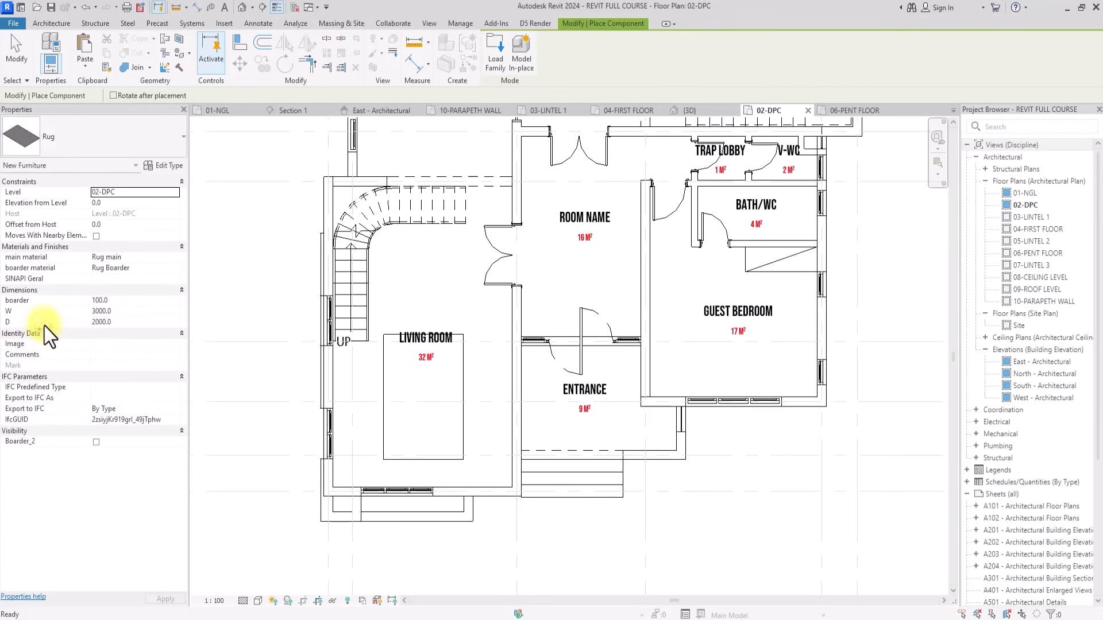
click(438, 313)
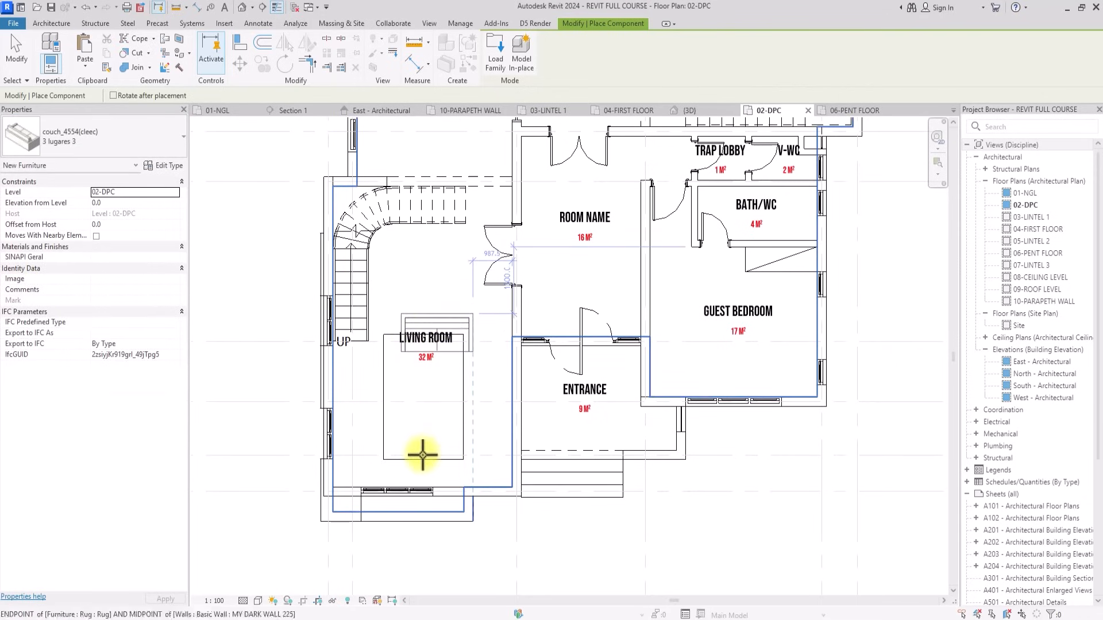
key(space)
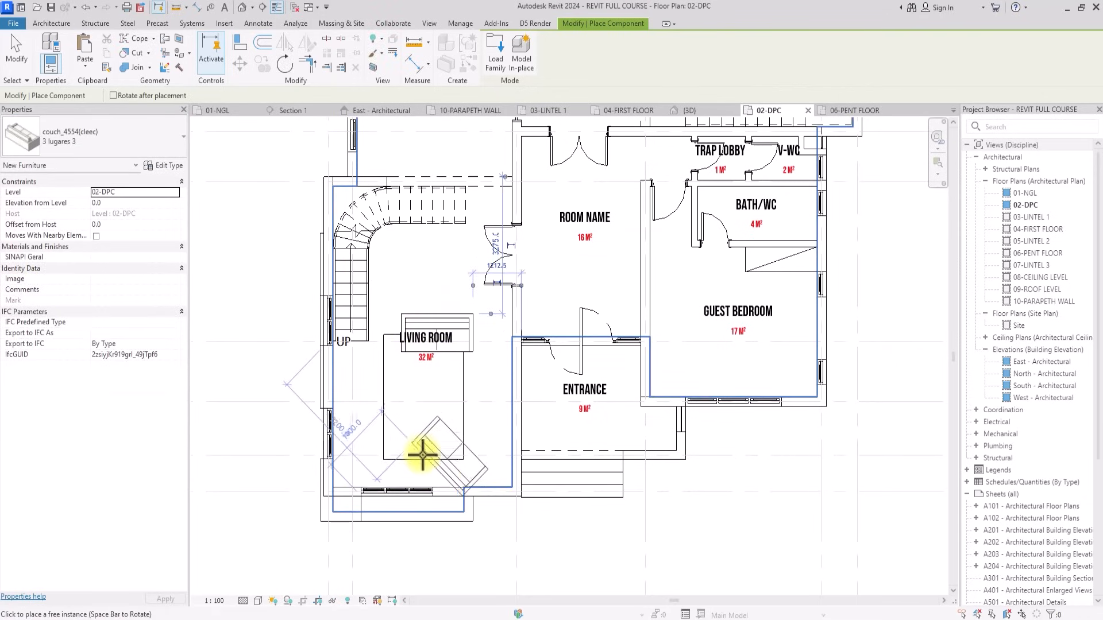
key(space)
click(434, 466)
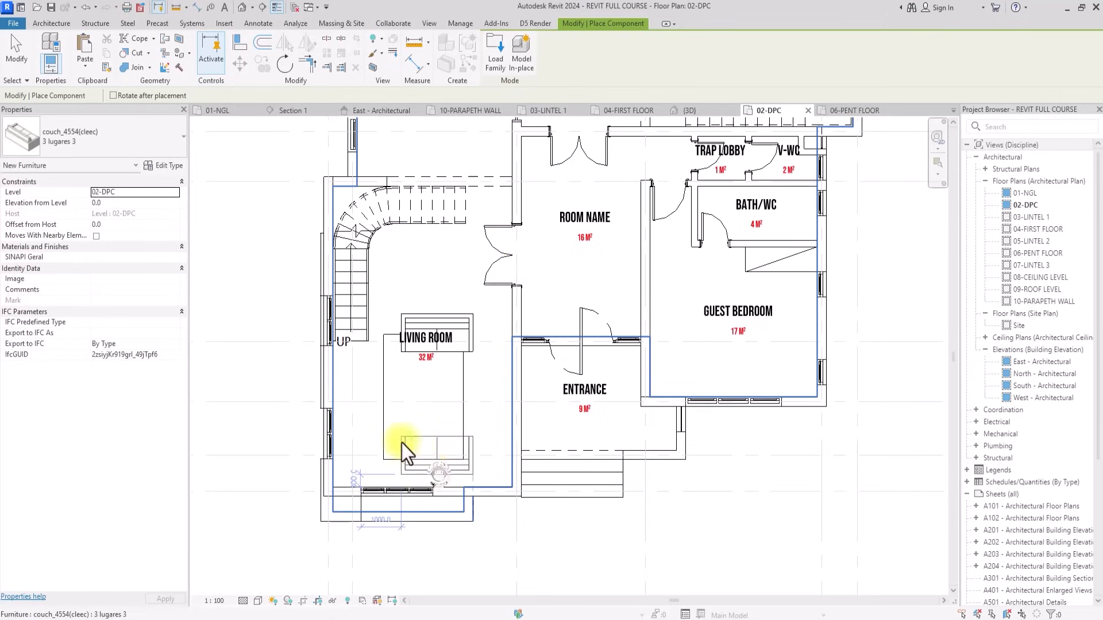
Place Entertainment_Center_18172, rotated to face the living room, against the wall shared with the entrance.
click(72, 147)
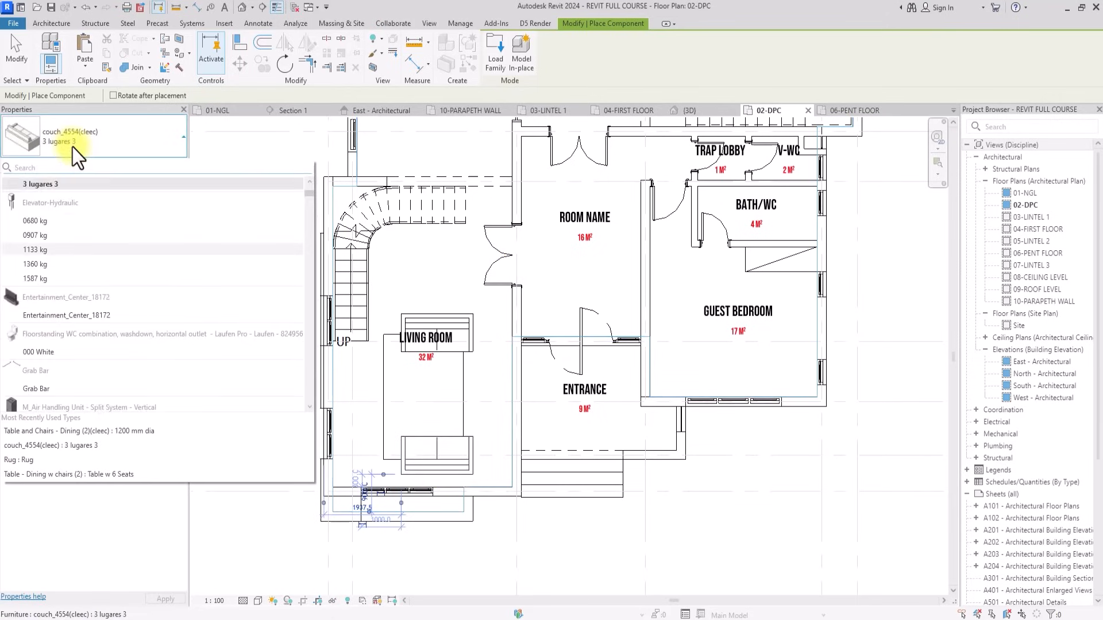
scroll(51, 348, down, 1)
scroll(50, 348, up, 4)
scroll(51, 348, down, 2)
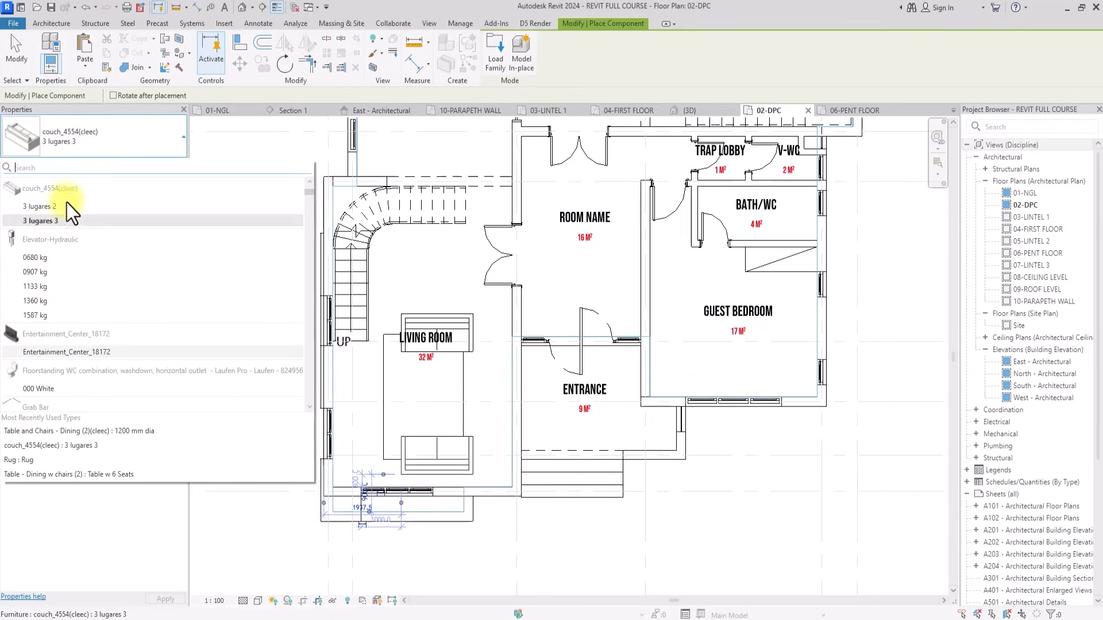
click(51, 351)
scroll(505, 406, up, 2)
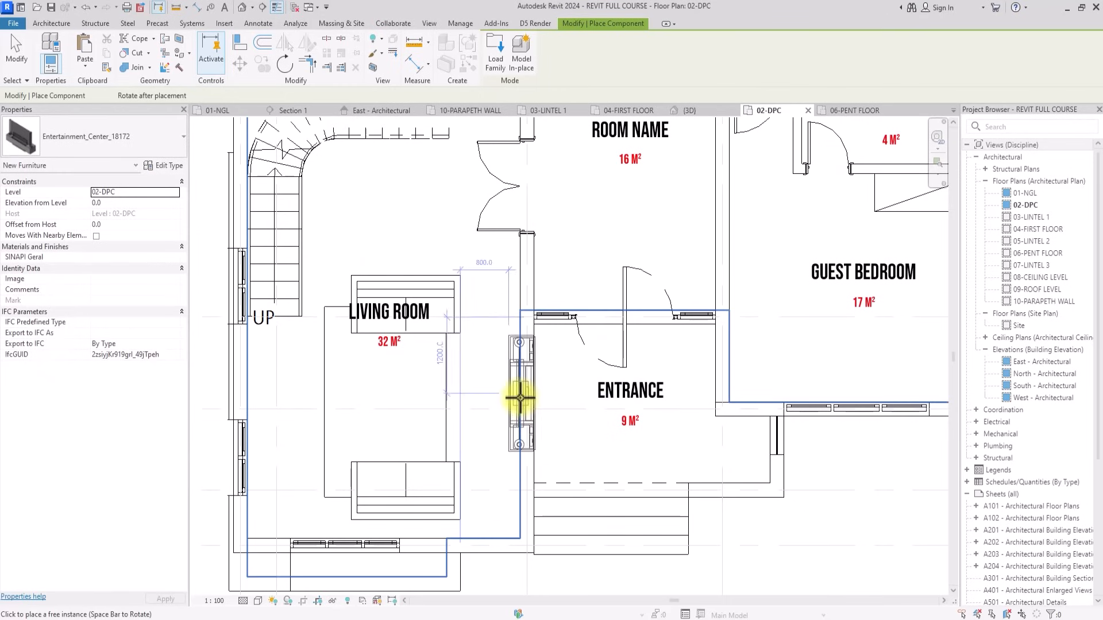
key(space)
key(space)
click(520, 398)
scroll(520, 397, down, 1)
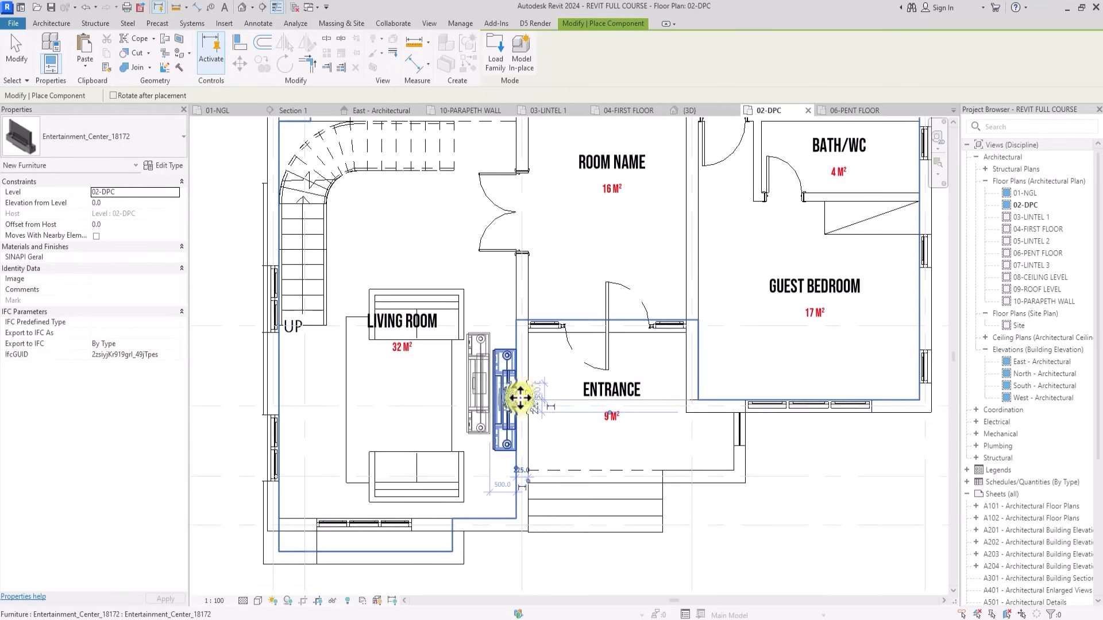
Place a second Entertainment_Center_18172 in the unnamed room above the entrance, against the guest bedroom wall.
scroll(520, 397, down, 2)
middle_drag(521, 398, 539, 419)
scroll(577, 354, up, 1)
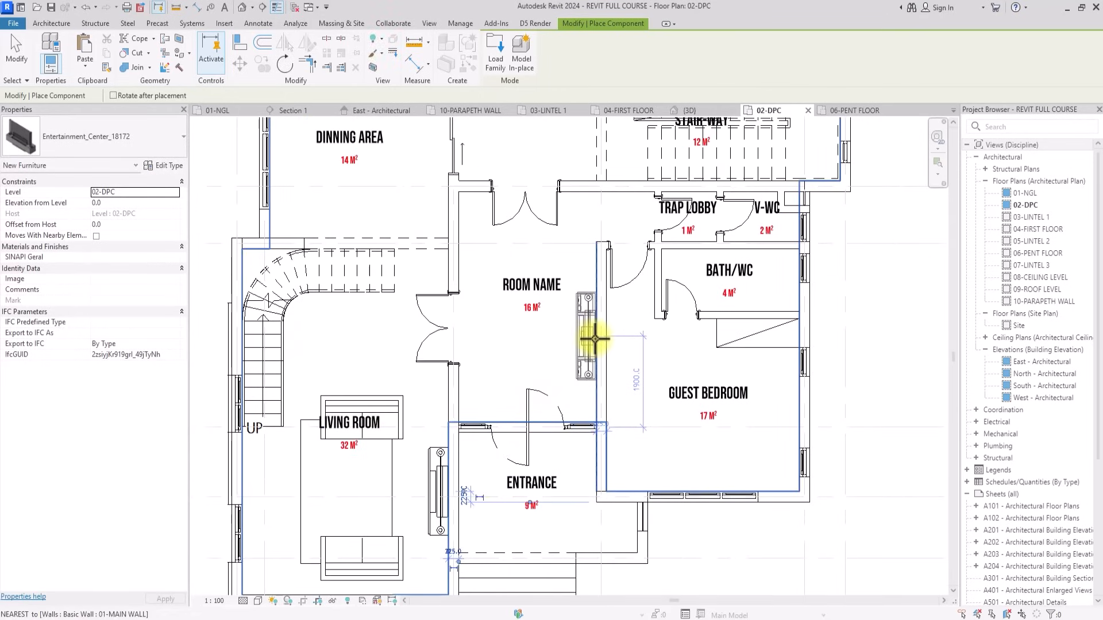
click(595, 339)
scroll(584, 319, down, 2)
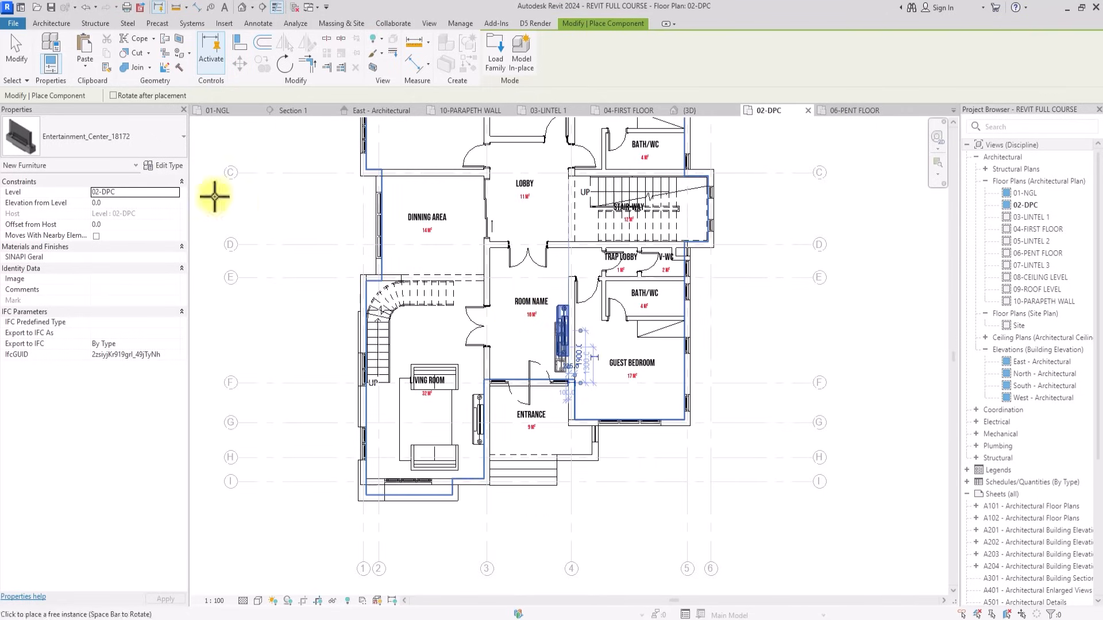
Place coffee_table_4166 02(cleec) in the guest bedroom, just beside its room tag.
scroll(214, 197, up, 2)
click(95, 154)
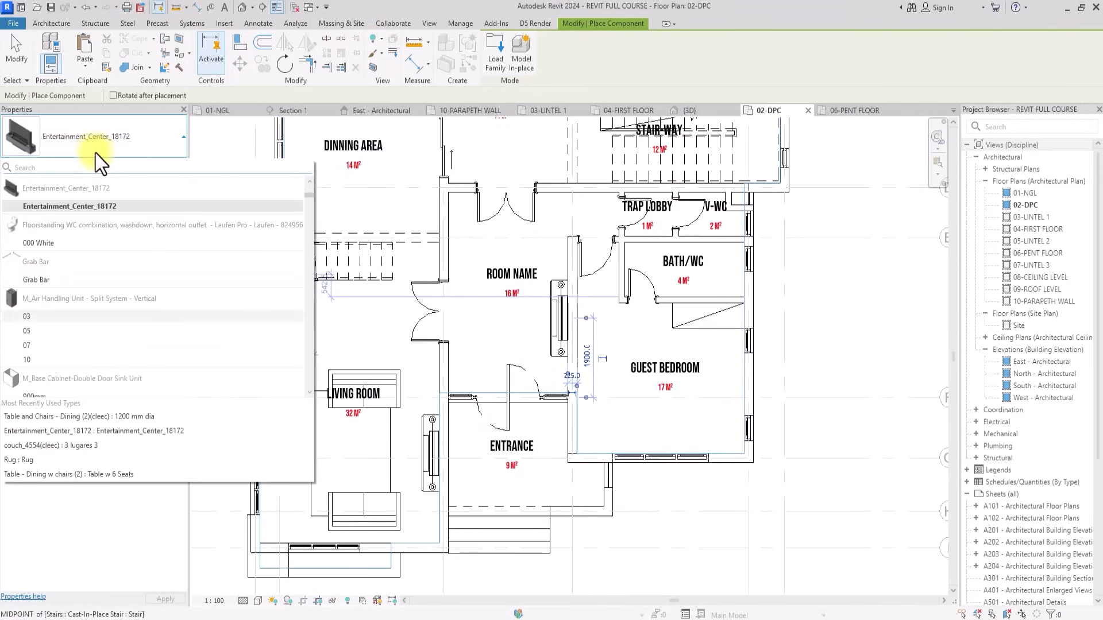
scroll(80, 305, up, 3)
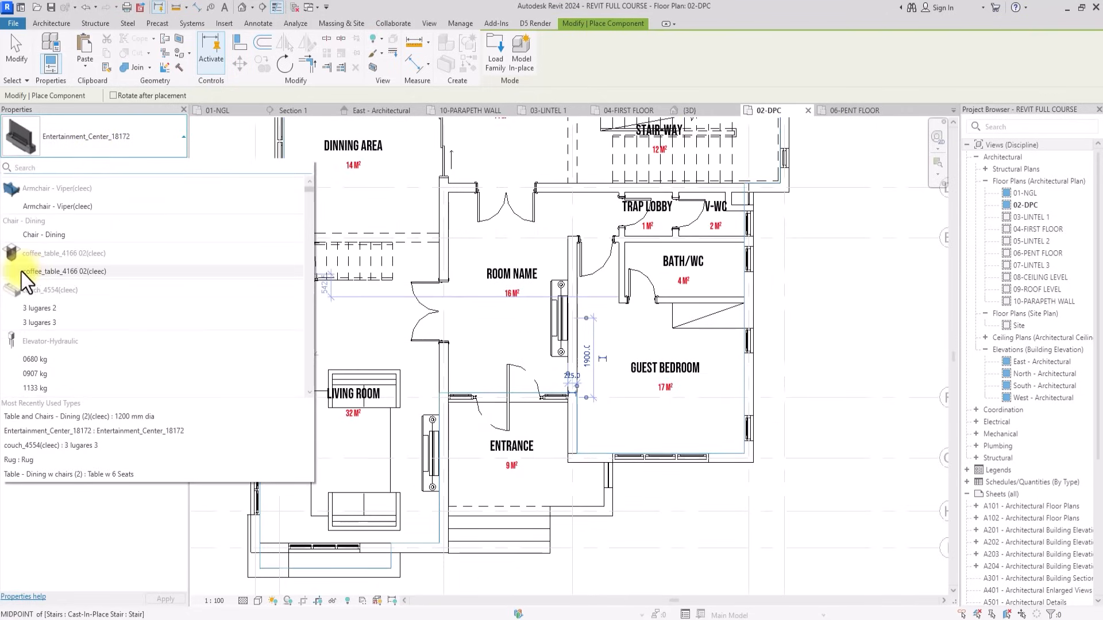
click(22, 271)
scroll(590, 452, down, 2)
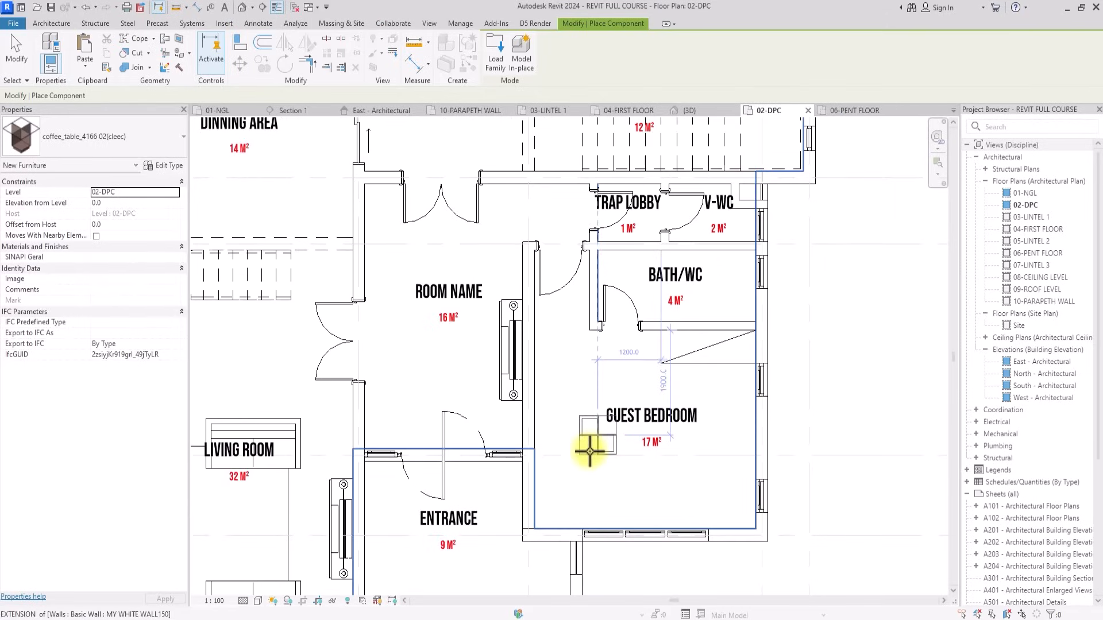
click(599, 452)
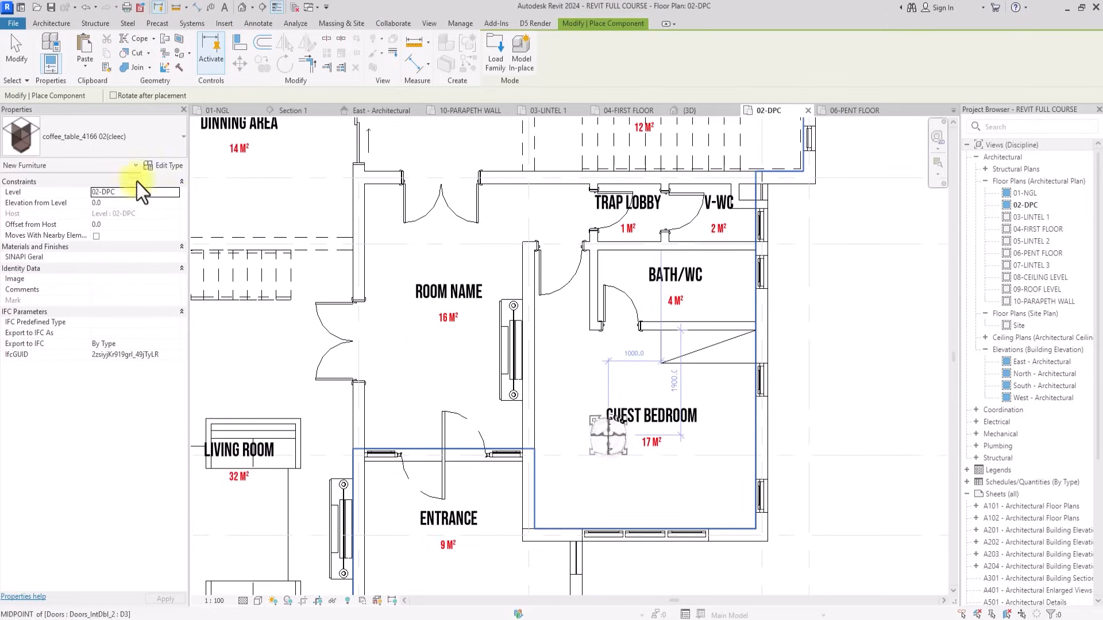
Place the Laufen Pro 824956 floorstanding WC, type 000 White, on the exterior wall of the BATH/WC beside the guest bedroom.
click(34, 126)
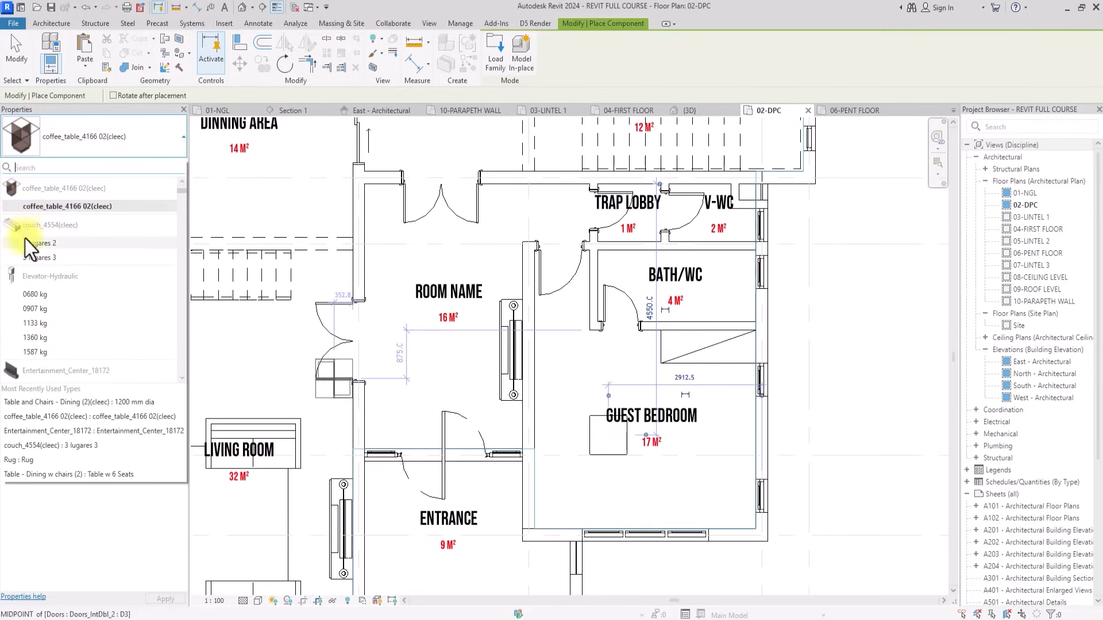
scroll(20, 289, down, 2)
scroll(21, 289, up, 2)
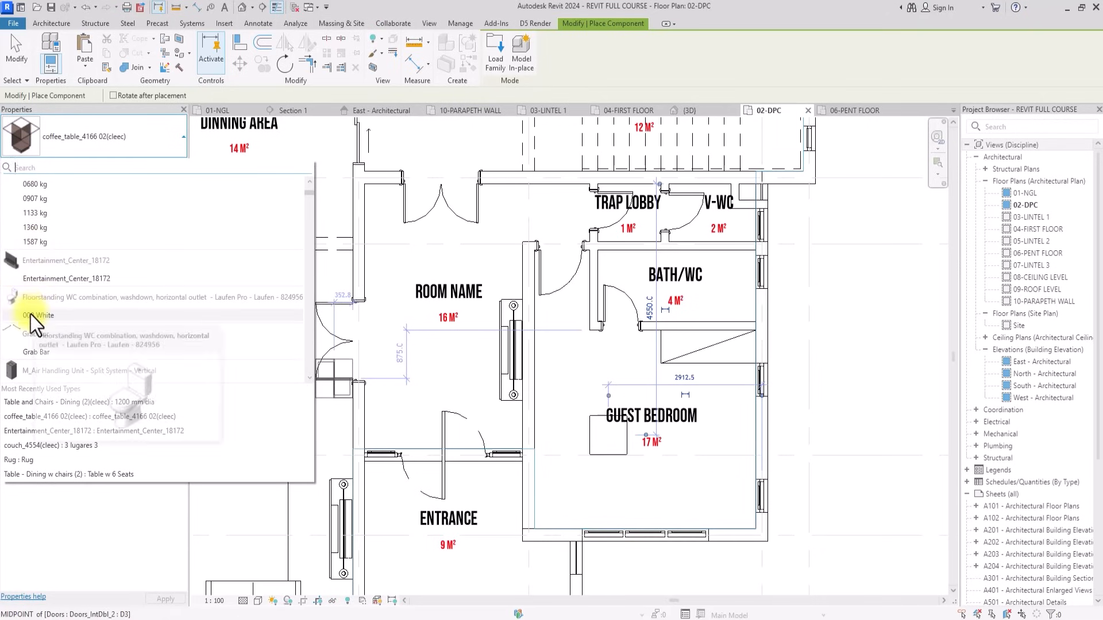
click(30, 315)
scroll(727, 297, up, 2)
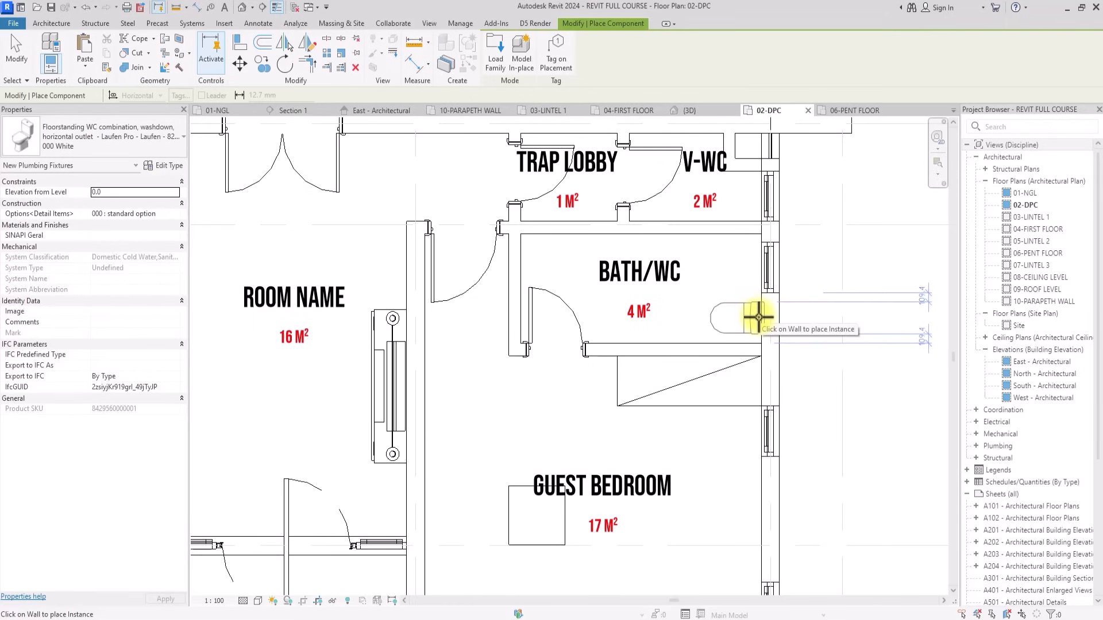
click(758, 317)
Place the same floorstanding WC on the exterior walls of the V-WC and the BATH/WC adjoining BEDROOM-1.
scroll(763, 337, up, 2)
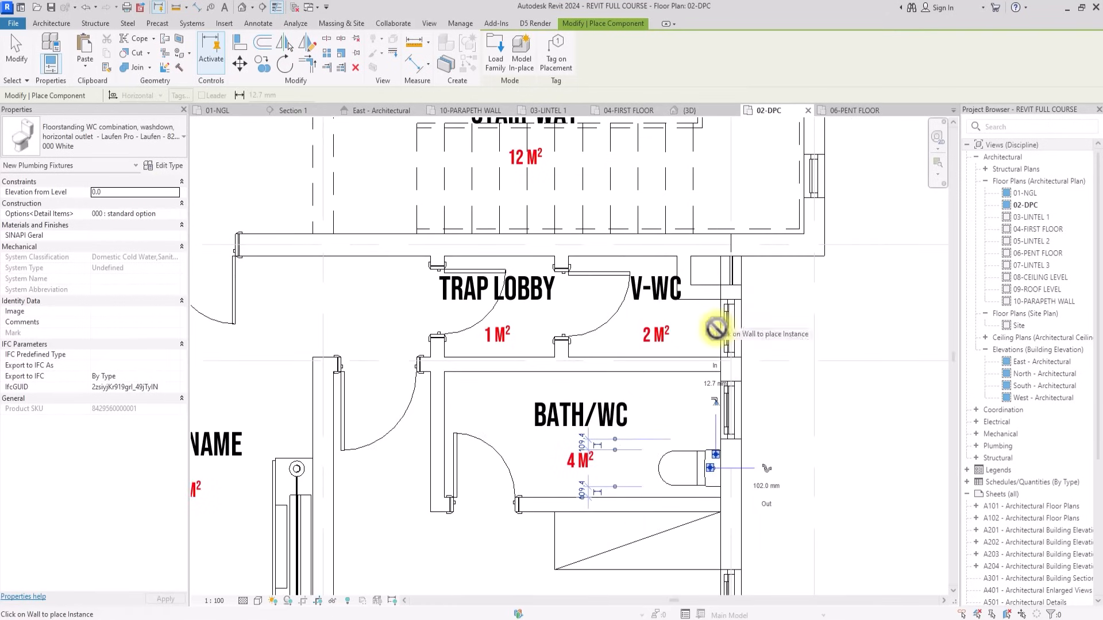
scroll(717, 328, down, 3)
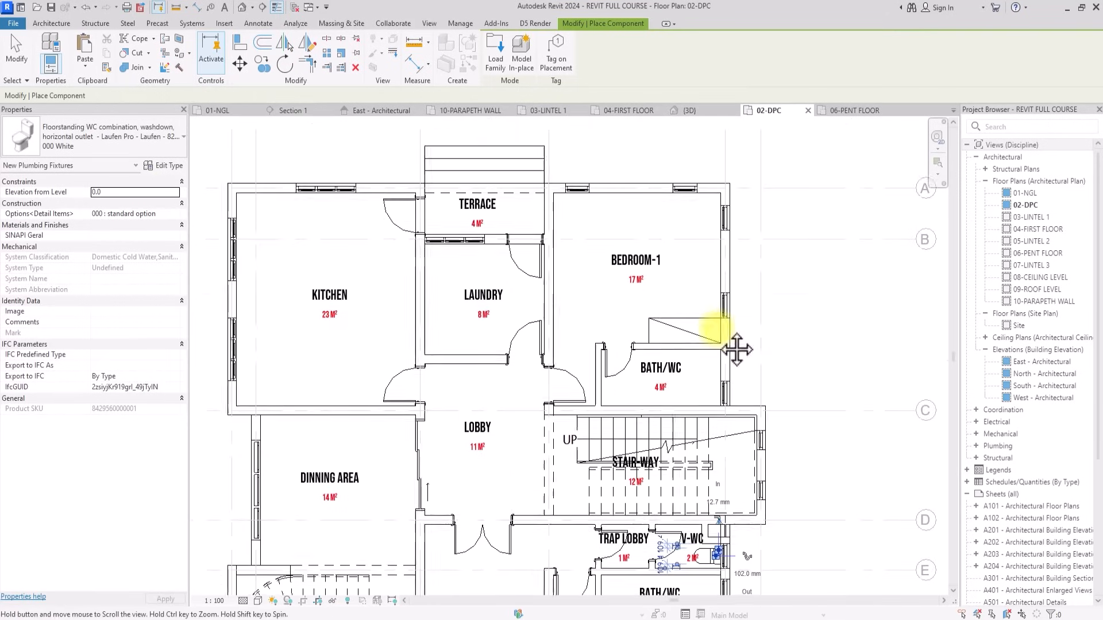
scroll(729, 359, up, 3)
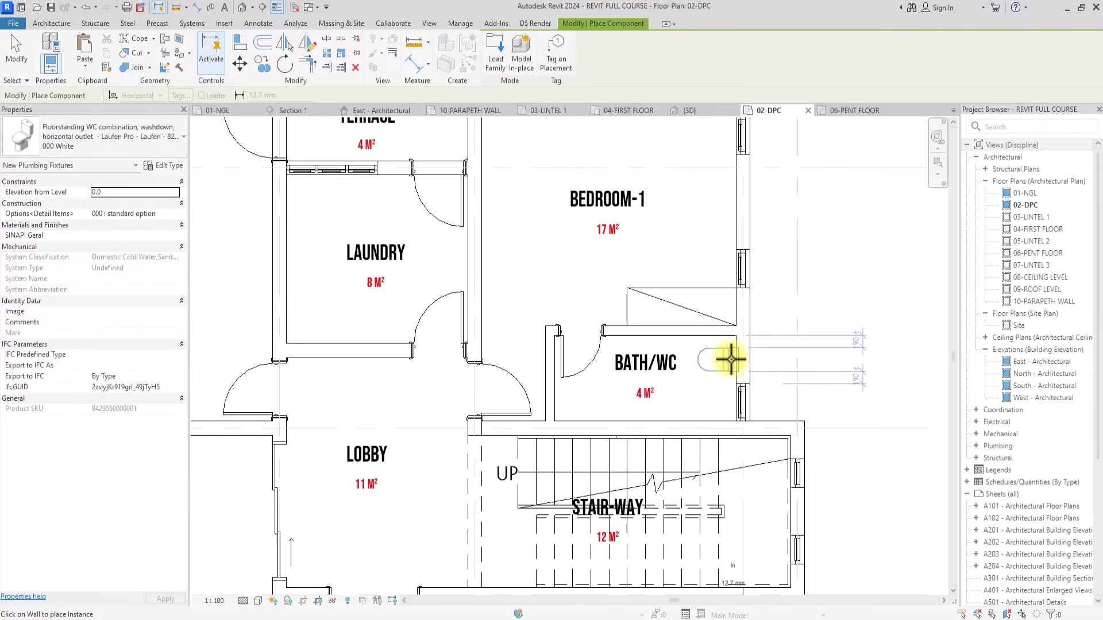
scroll(729, 359, down, 3)
scroll(709, 333, up, 2)
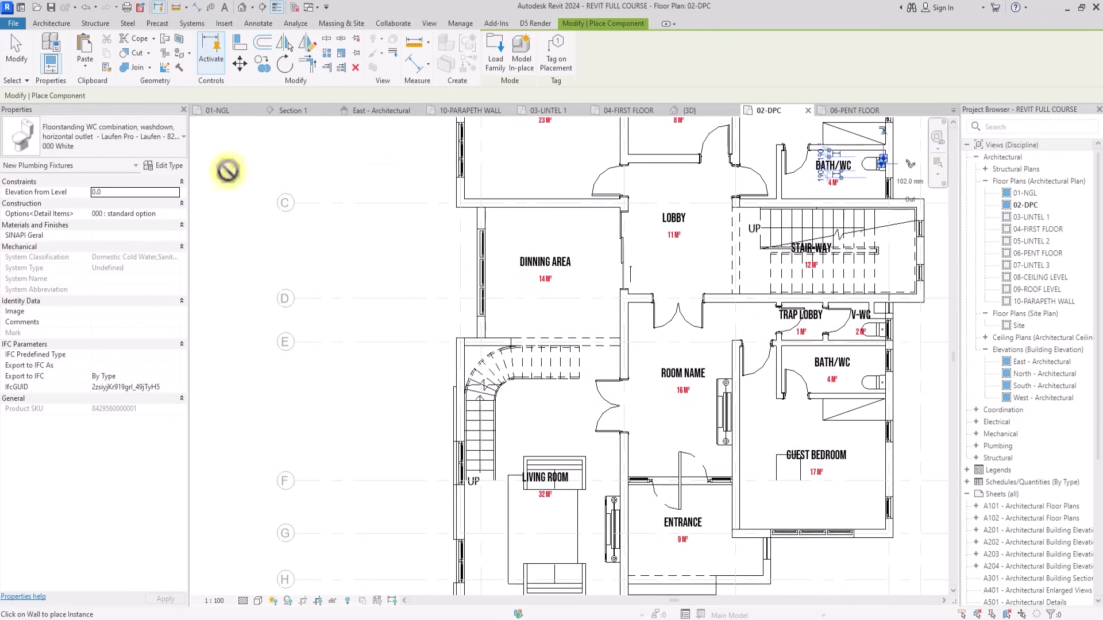
Open the list of loaded component types and browse past the Grab Bar and air handling unit families.
click(133, 137)
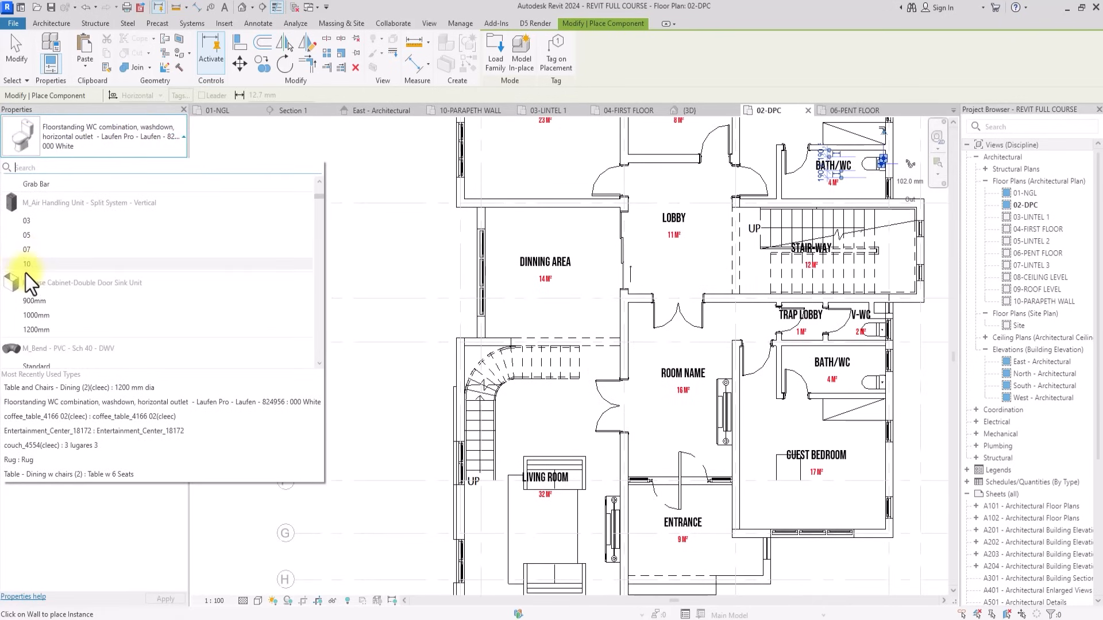
Choose the Sink-Hand 19" x 17" type as the component to place.
scroll(25, 273, down, 5)
scroll(25, 273, down, 8)
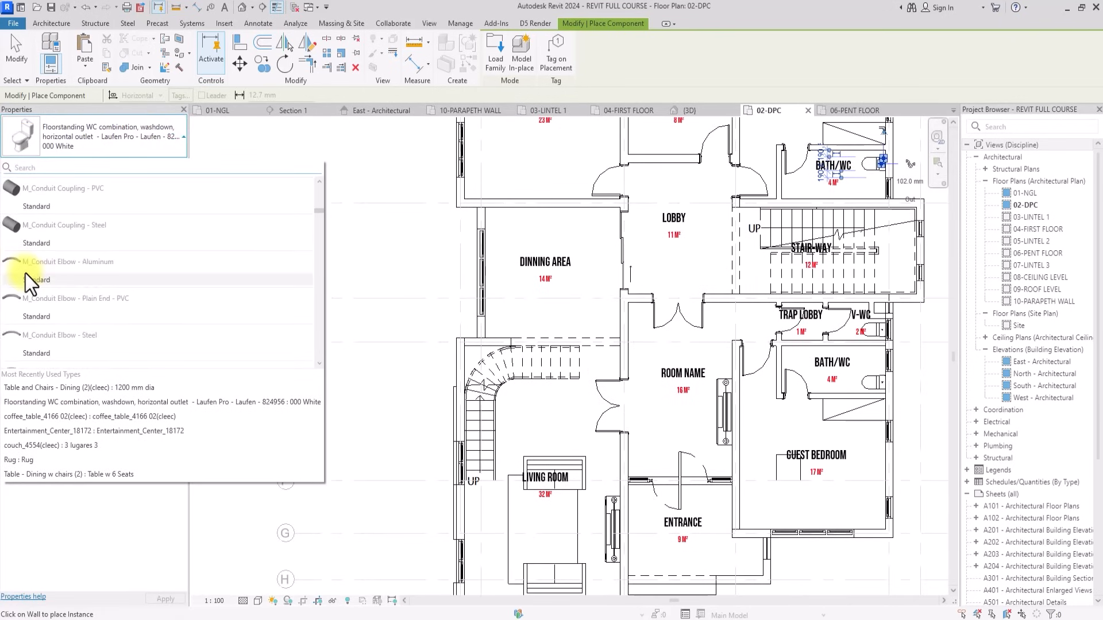
scroll(25, 273, down, 3)
click(25, 273)
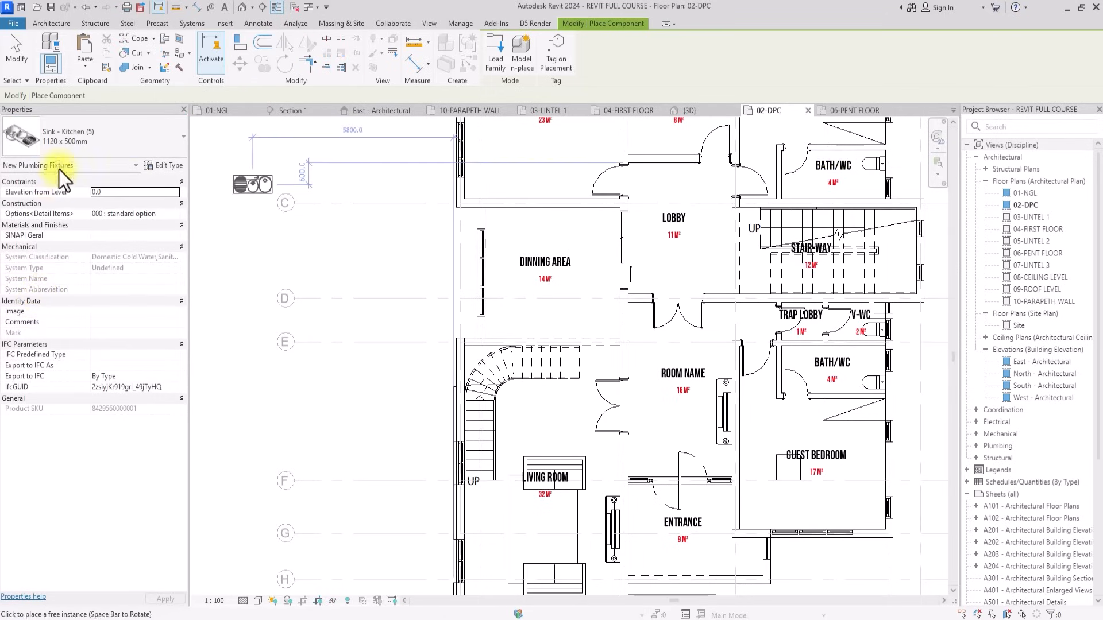
click(64, 135)
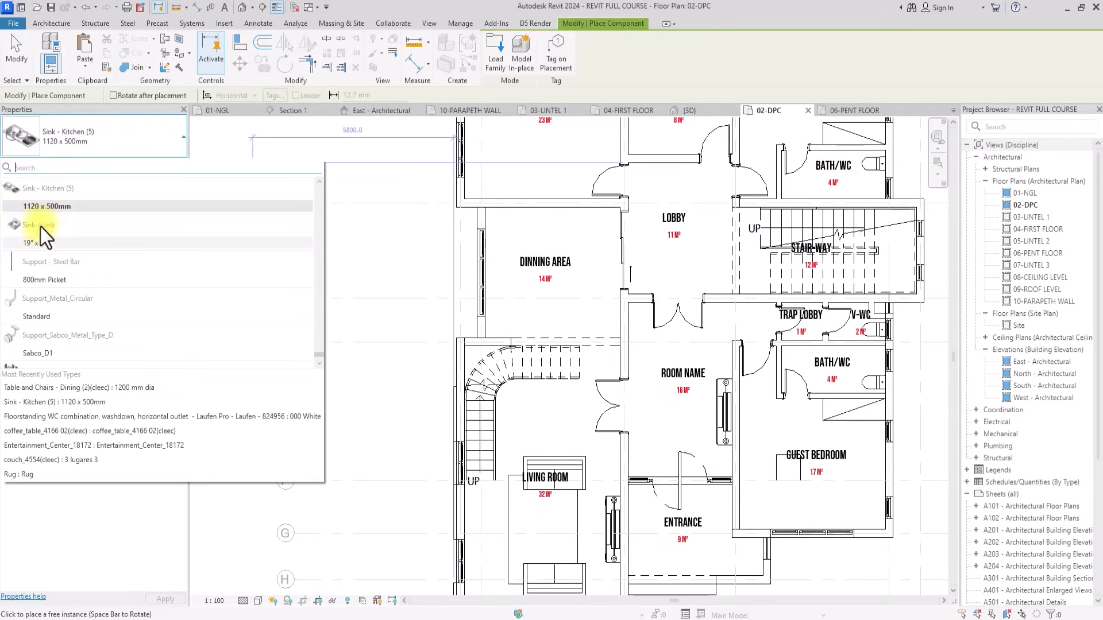
click(37, 241)
Place a hand sink in the guest bedroom's BATH/WC against the wall shared with the trap lobby.
scroll(822, 362, up, 4)
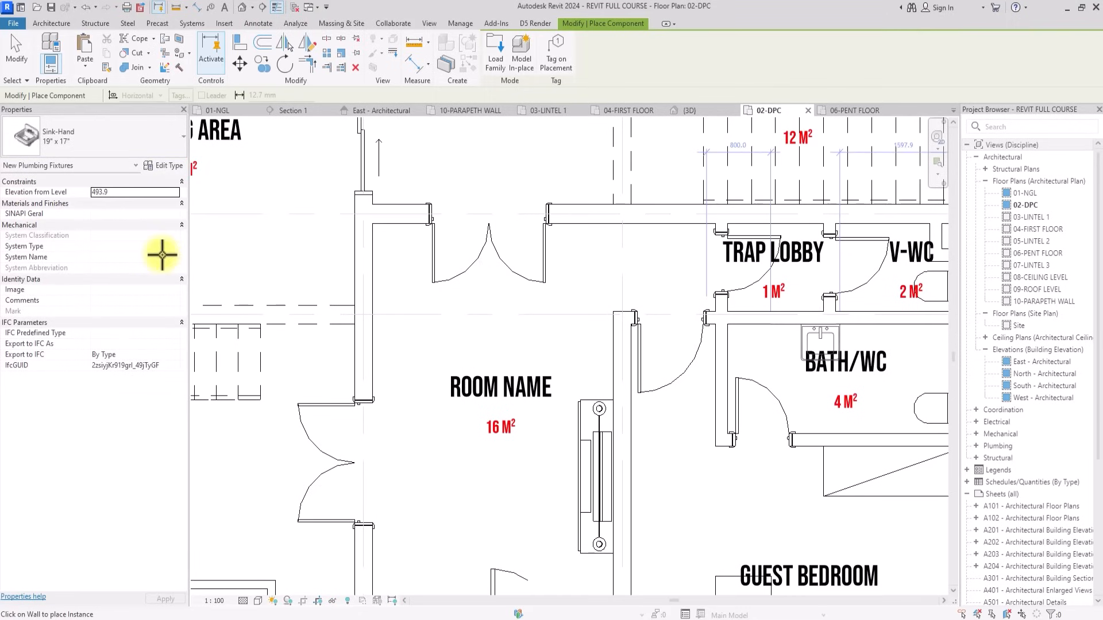
click(777, 327)
scroll(778, 322, down, 3)
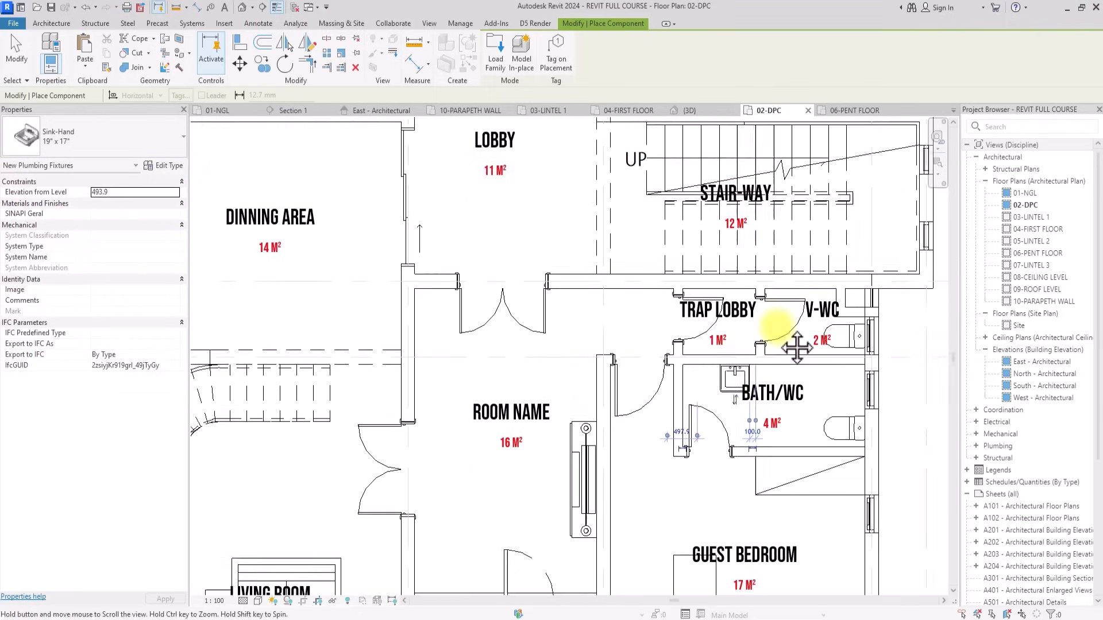
Place a hand sink in Bedroom-1's BATH/WC against the bedroom-side wall, between the door and the WC.
scroll(775, 325, up, 3)
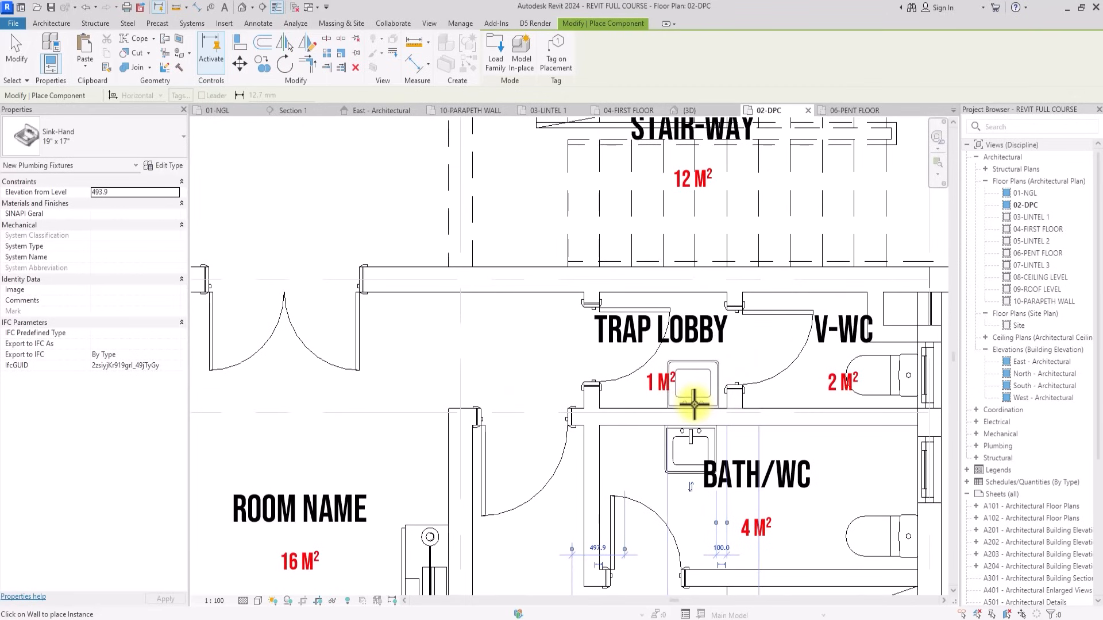
scroll(695, 405, down, 3)
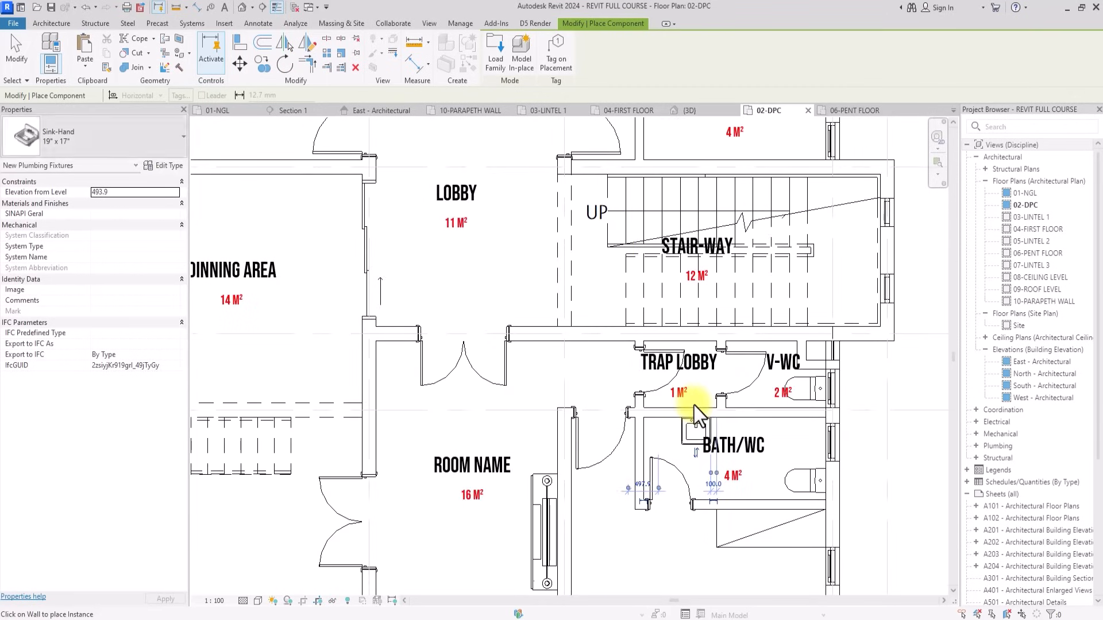
ctrl+scroll(698, 411, up, 6)
scroll(732, 407, up, 3)
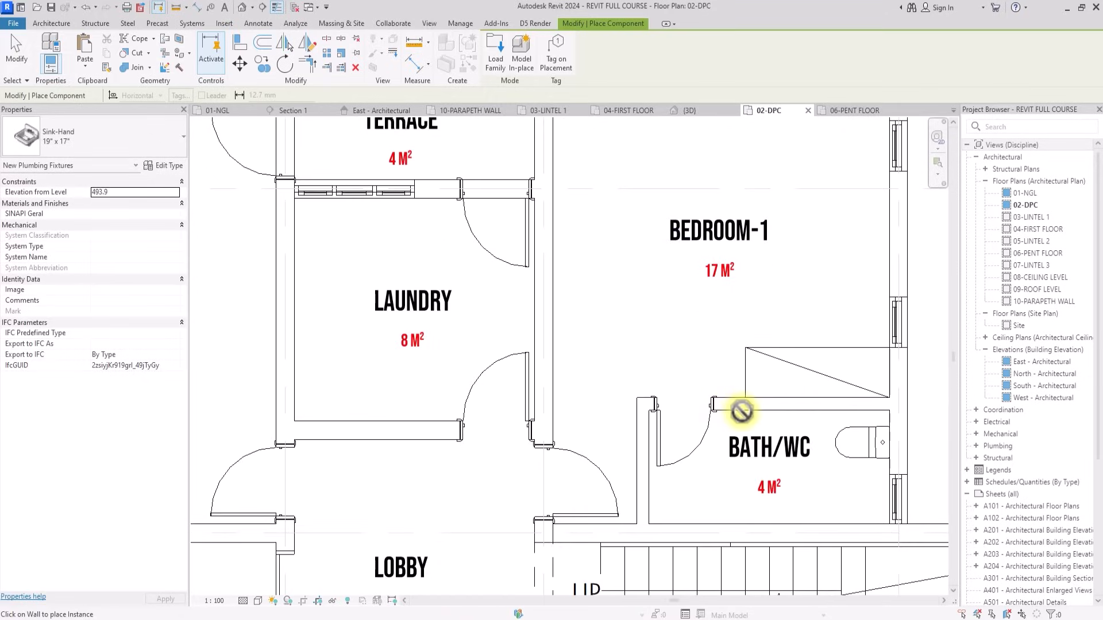
click(743, 412)
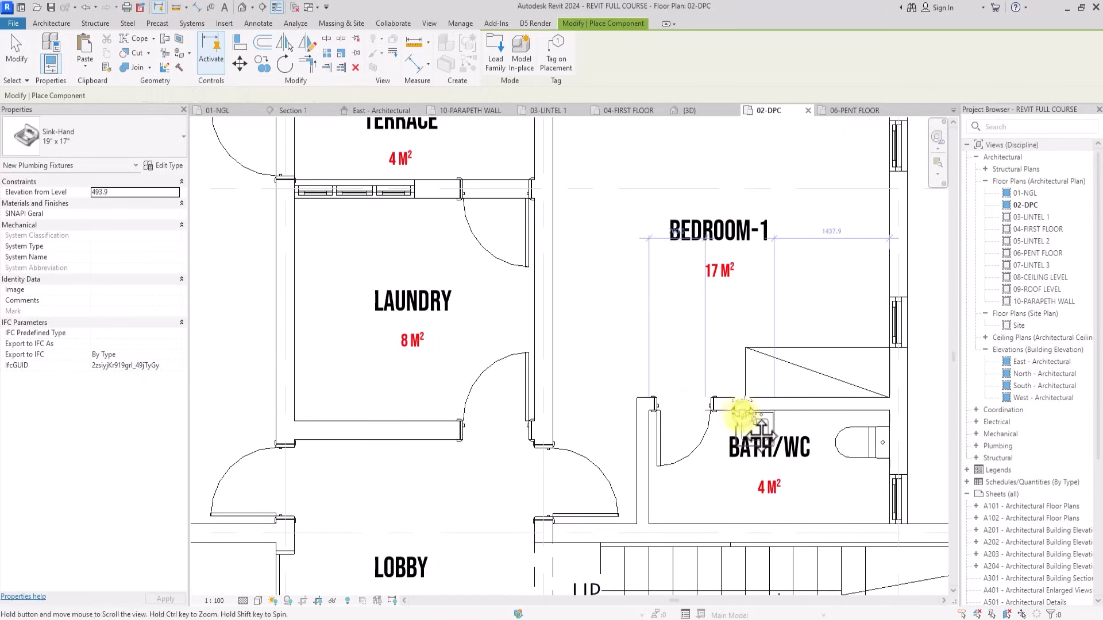
Place a hand sink in the guest bedroom's BATH/WC against the bedroom-side wall, just beside the door.
scroll(743, 412, down, 3)
middle_drag(742, 412, 717, 350)
scroll(682, 484, up, 5)
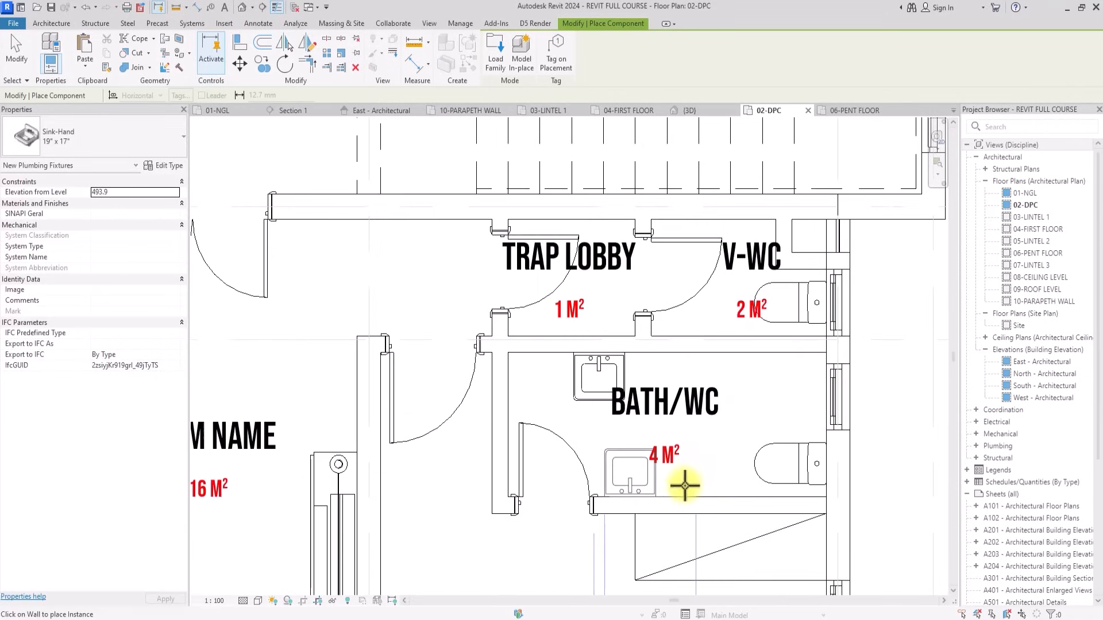
click(673, 501)
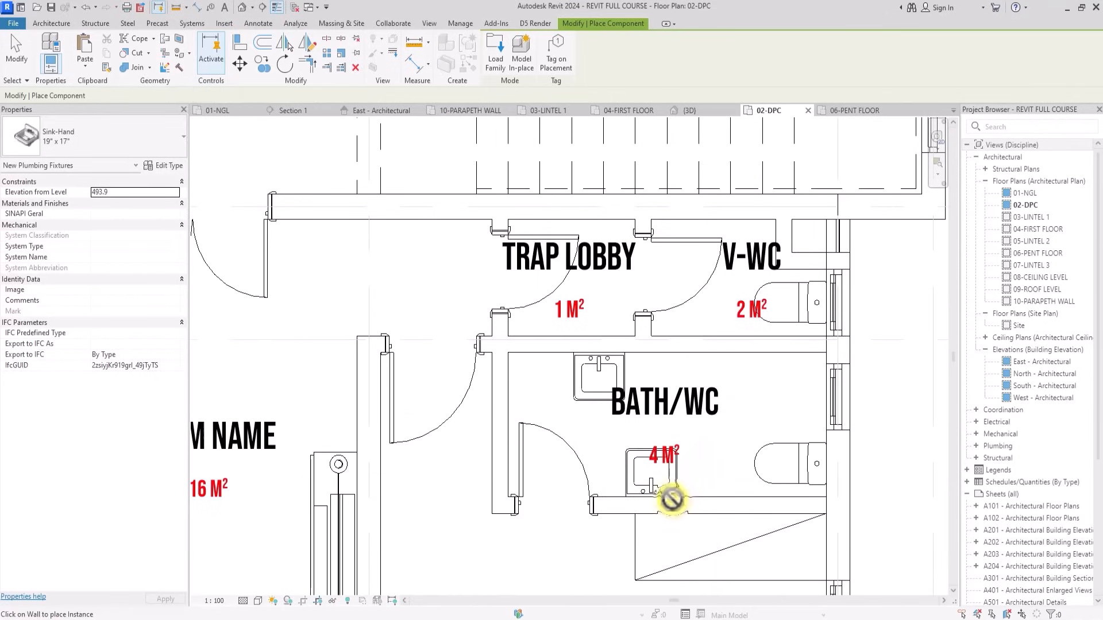
Delete the guest BATH/WC hand sink that stands against the trap lobby wall.
key(Escape)
click(599, 399)
scroll(596, 397, down, 1)
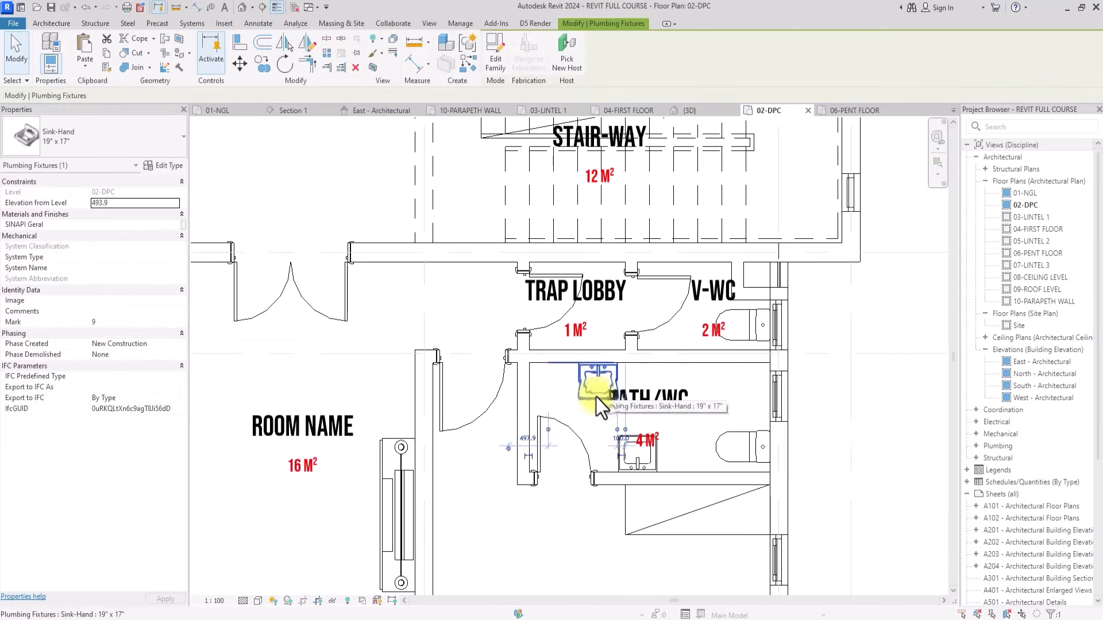
key(Delete)
Place a Table - Dining w chairs (2) component of type Table w 6 Seats in the middle of the dining area.
scroll(595, 396, down, 3)
middle_drag(363, 506, 482, 420)
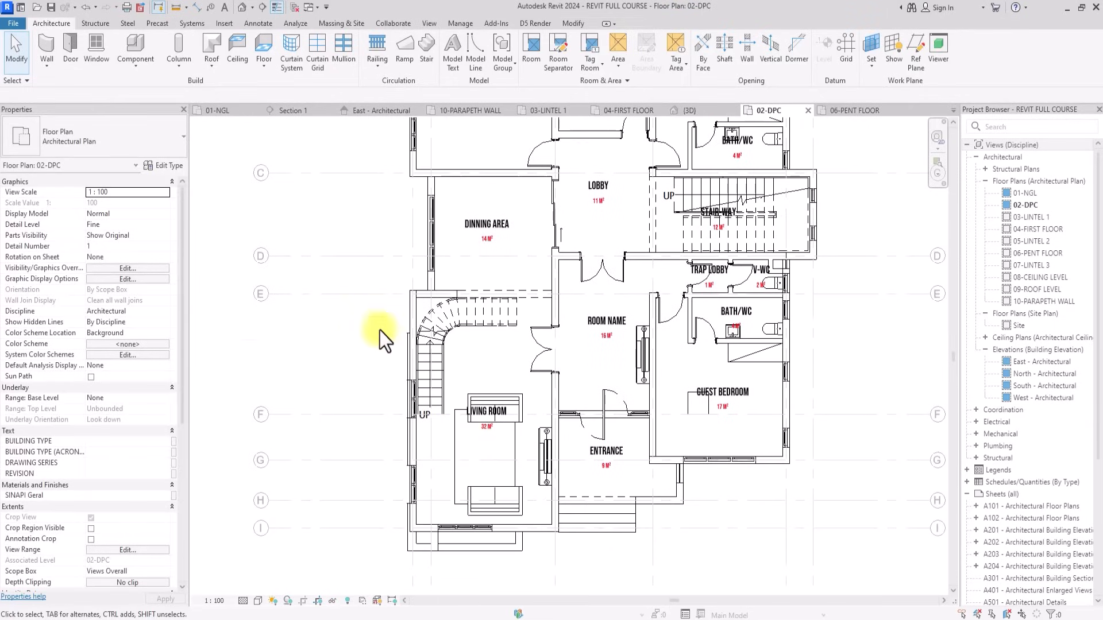
click(143, 49)
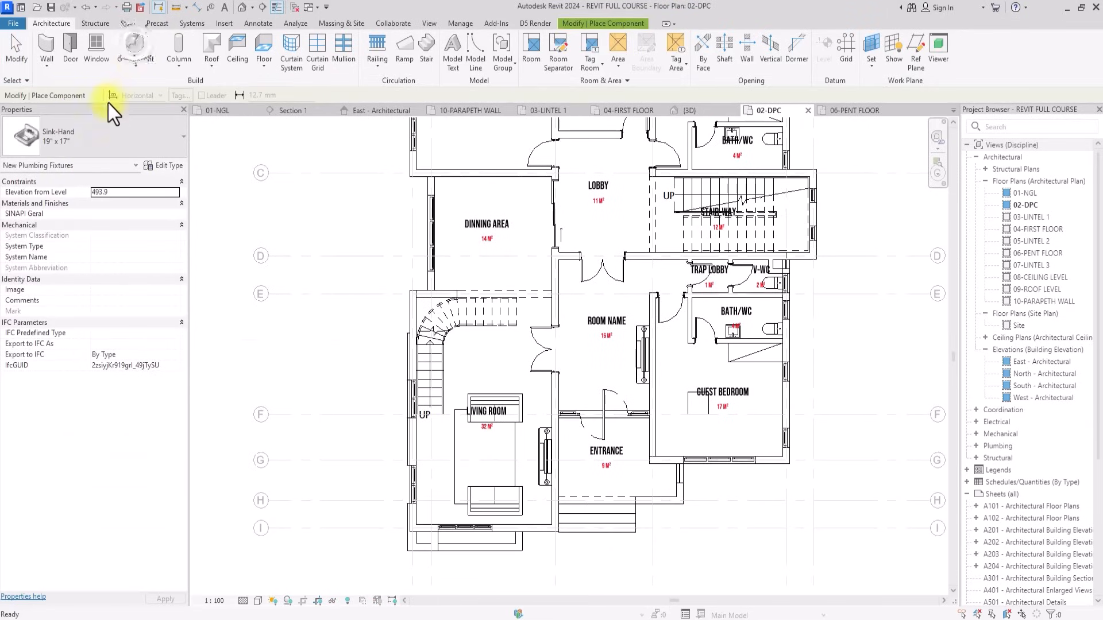
click(95, 135)
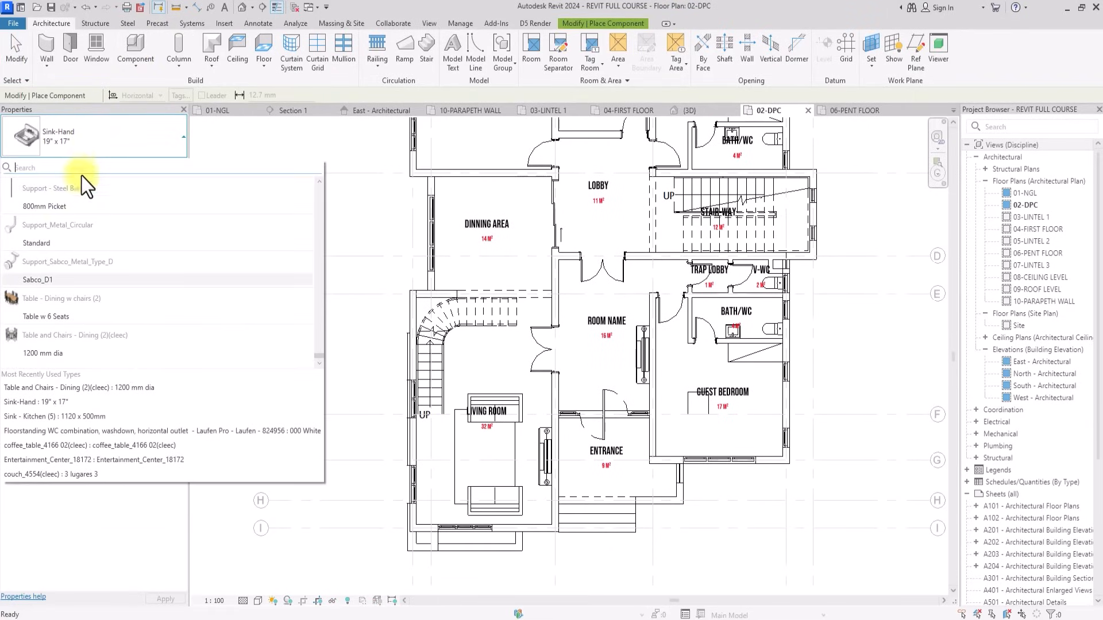
click(41, 316)
scroll(356, 241, up, 1)
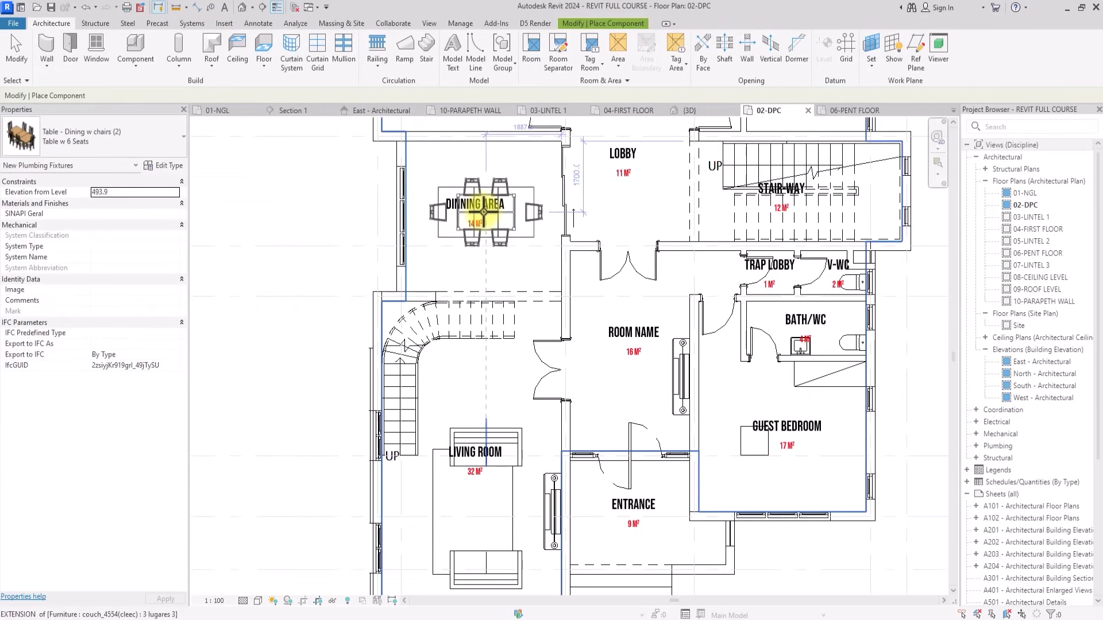
middle_drag(468, 209, 420, 357)
scroll(399, 340, down, 4)
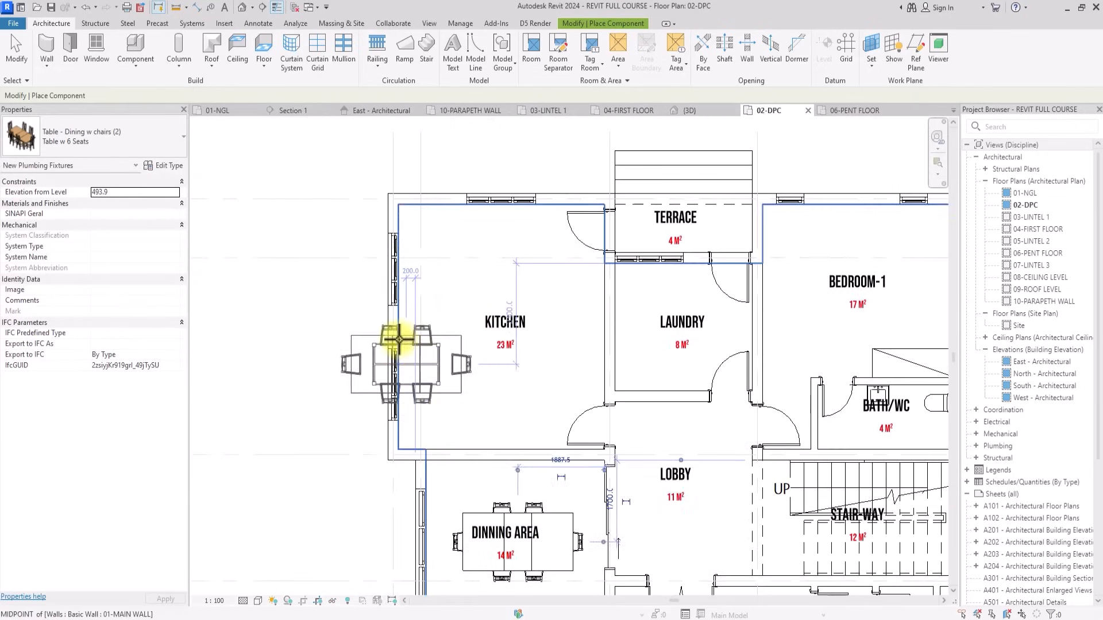
key(Escape)
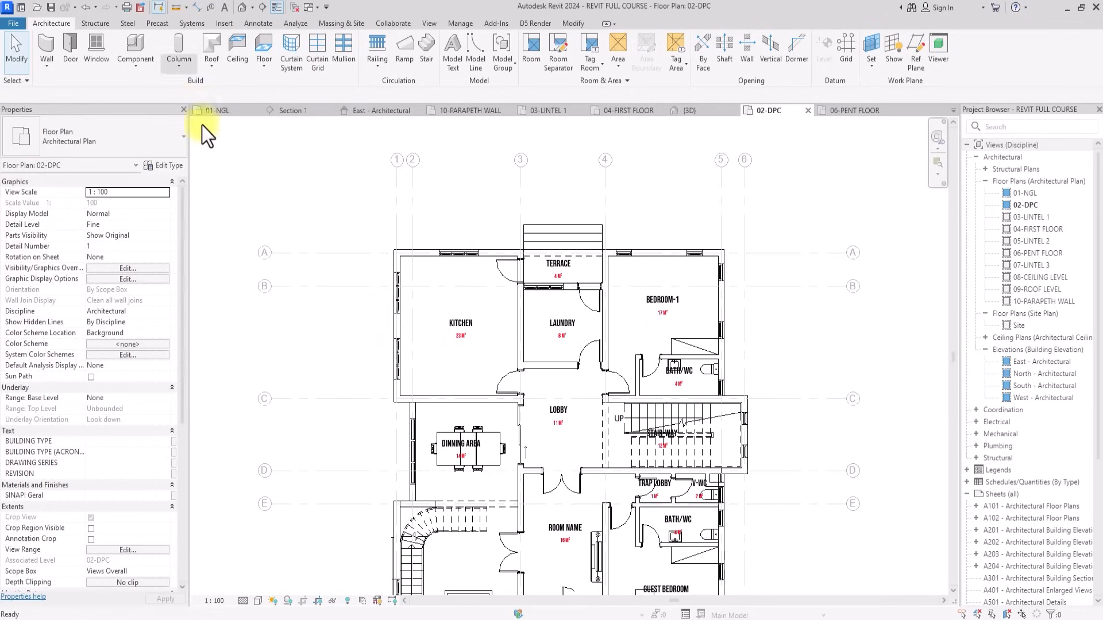
Create an in-place model in the Casework category, accepting the default name.
click(147, 67)
click(167, 118)
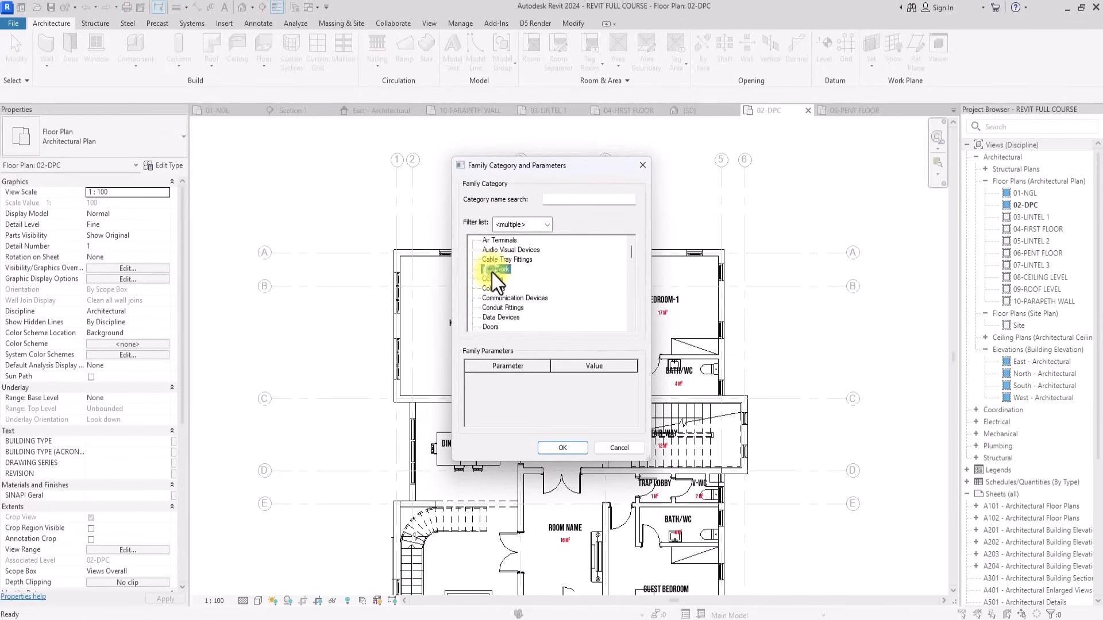
click(559, 448)
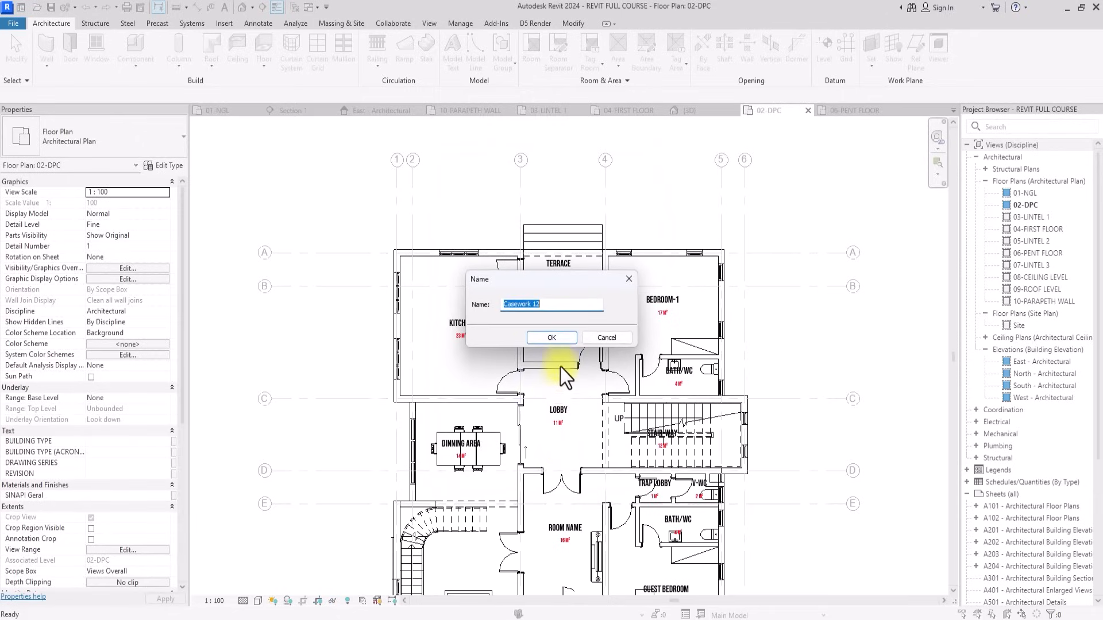
click(551, 338)
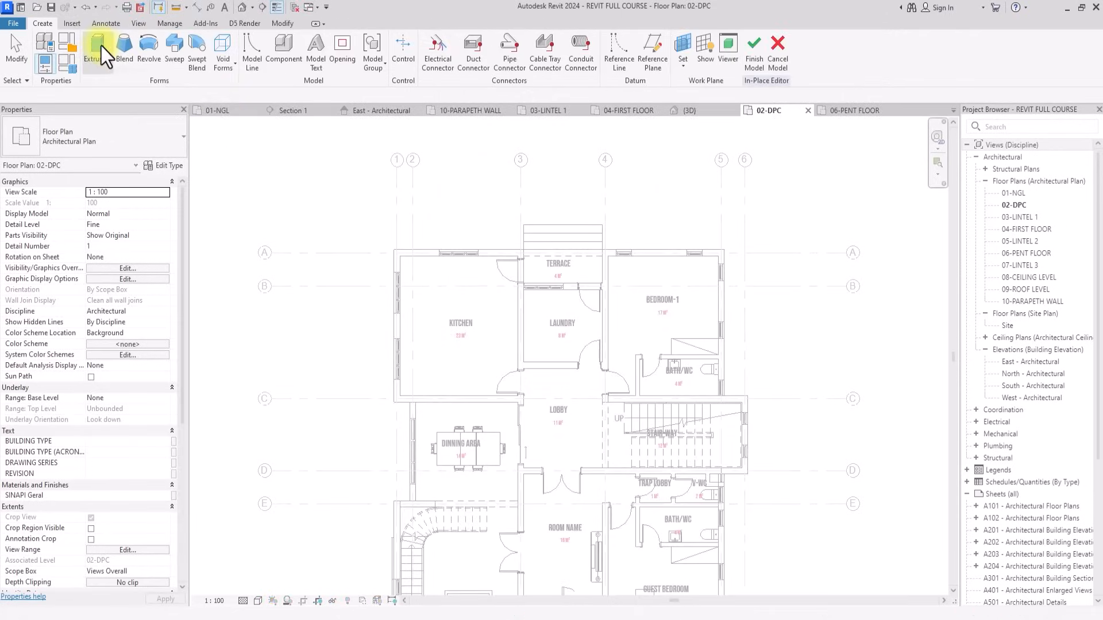
Start an extrusion and sketch its outer lines along three kitchen walls: 3300 mm on the terrace side, the full outer wall, and 3300 mm on the dining side.
click(100, 46)
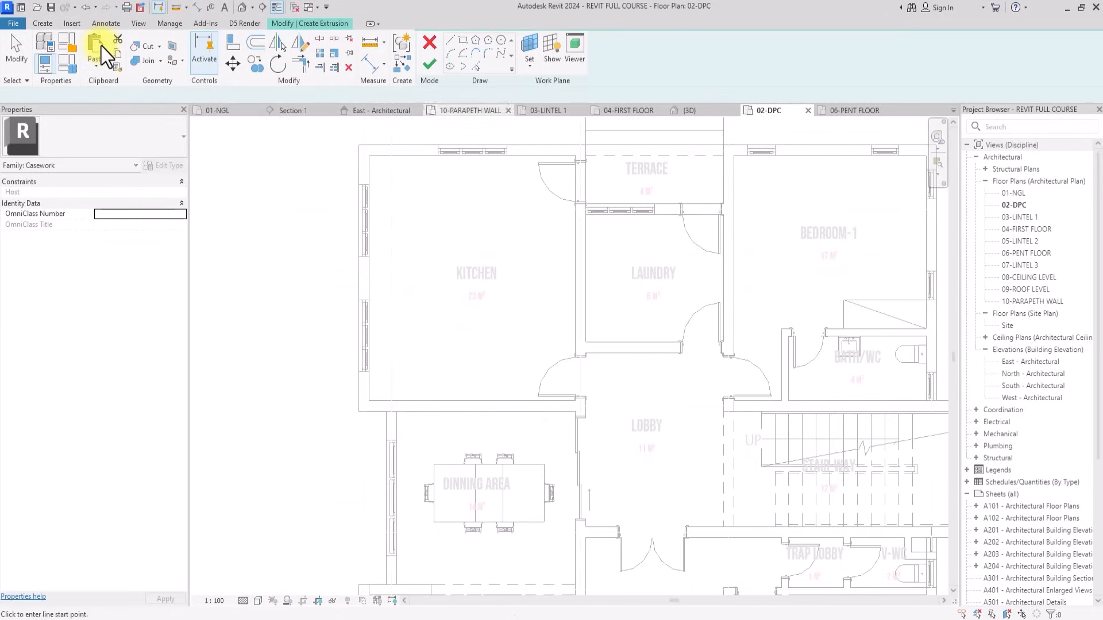
scroll(520, 148, up, 2)
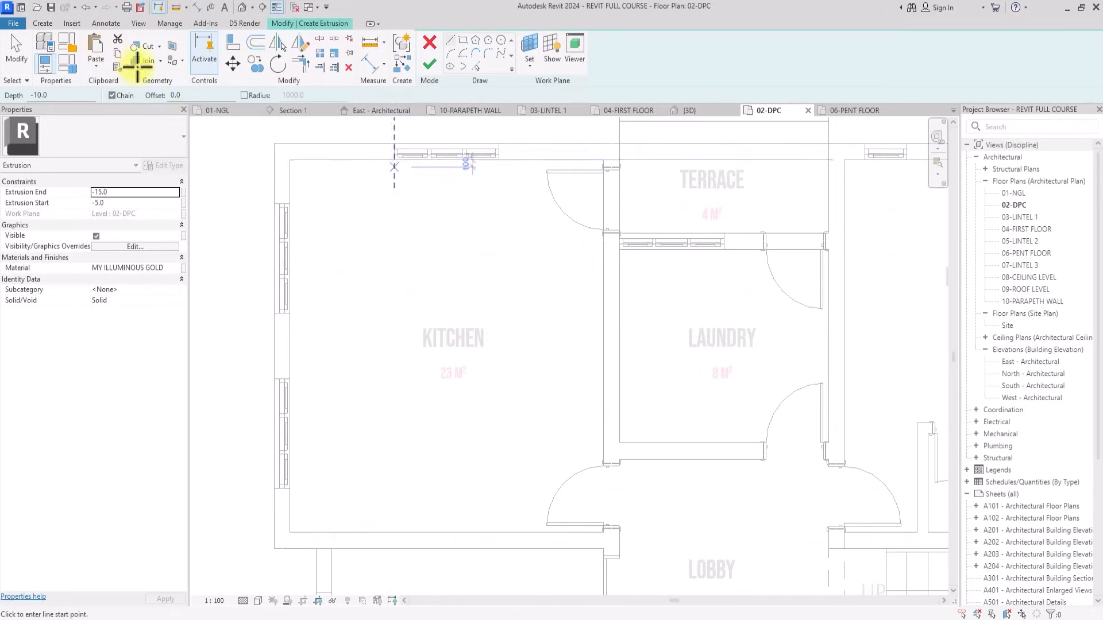
click(290, 163)
middle_drag(521, 164, 522, 422)
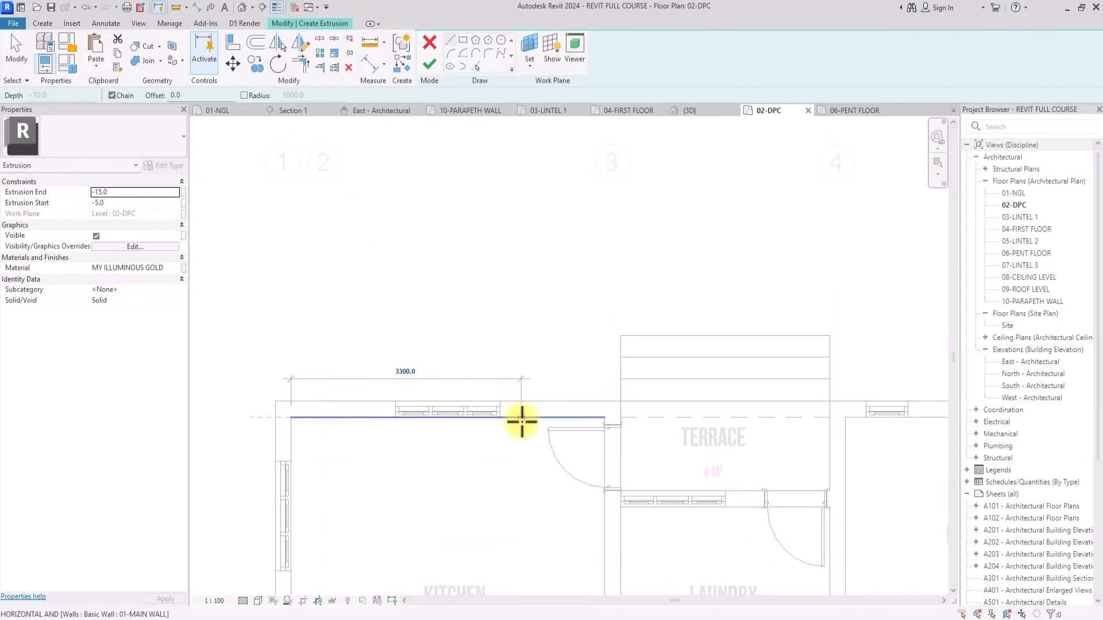
click(521, 422)
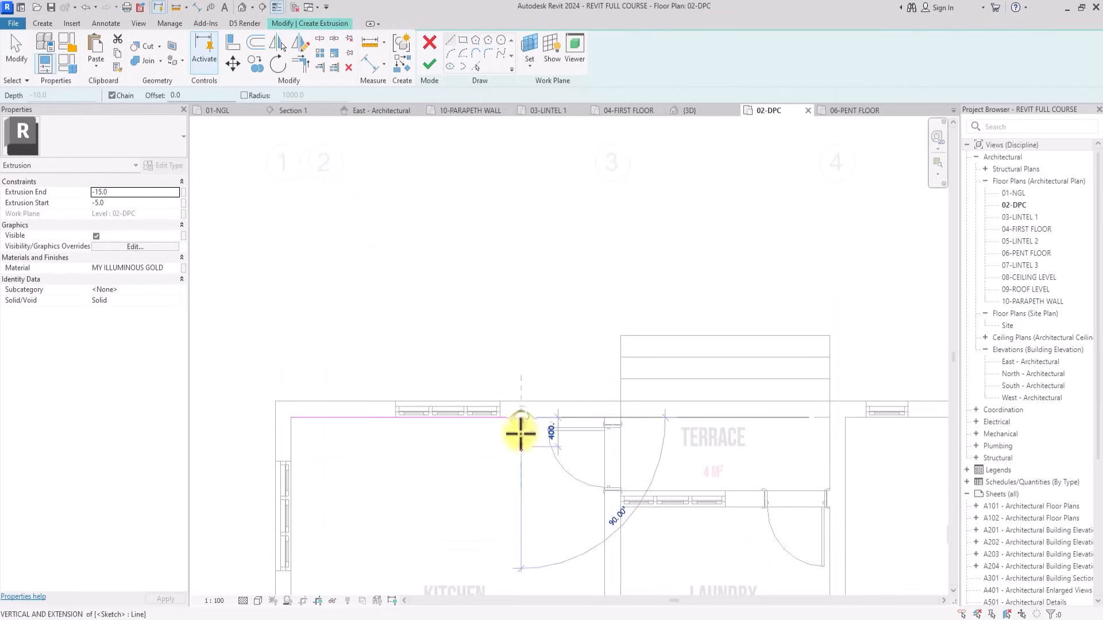
click(290, 418)
middle_drag(317, 480, 331, 223)
click(311, 544)
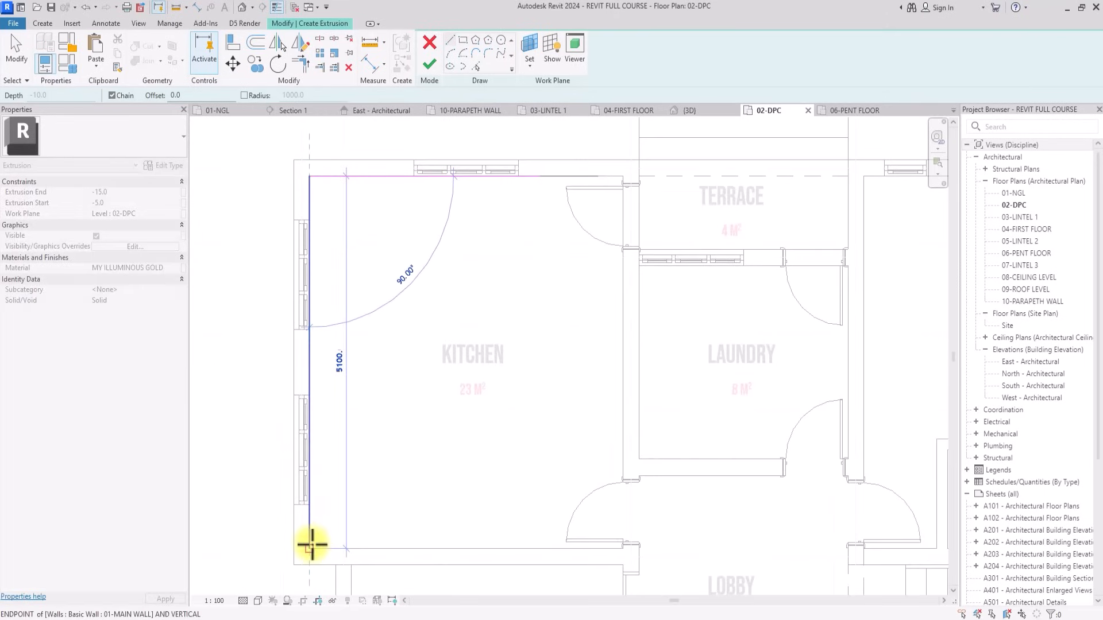
click(542, 550)
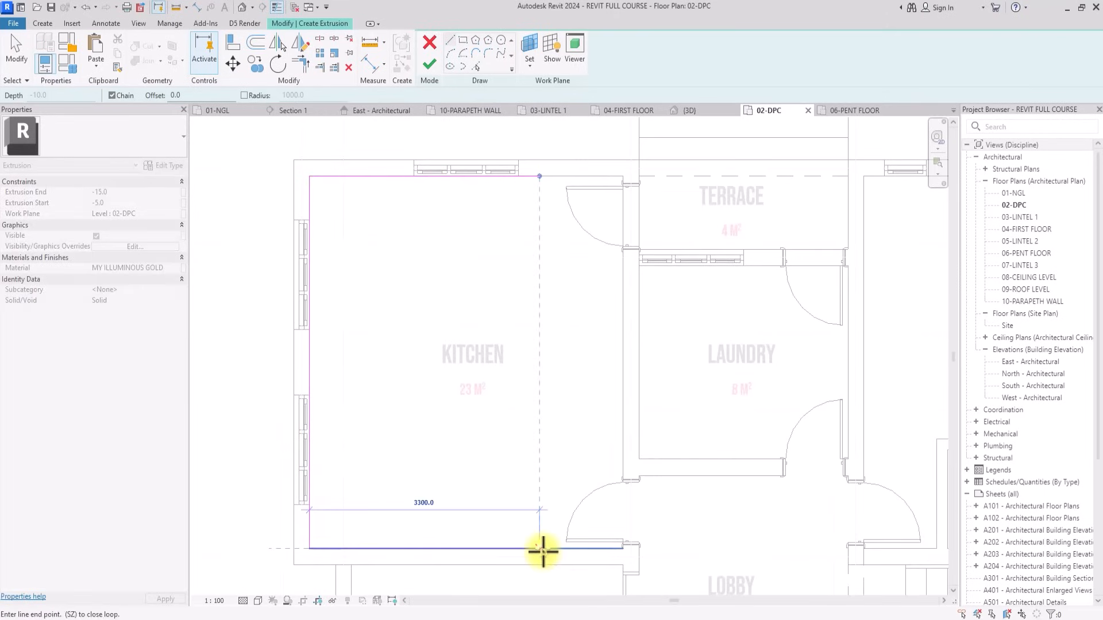
Offset copies of the three kitchen wall lines 600 mm into the room.
click(256, 41)
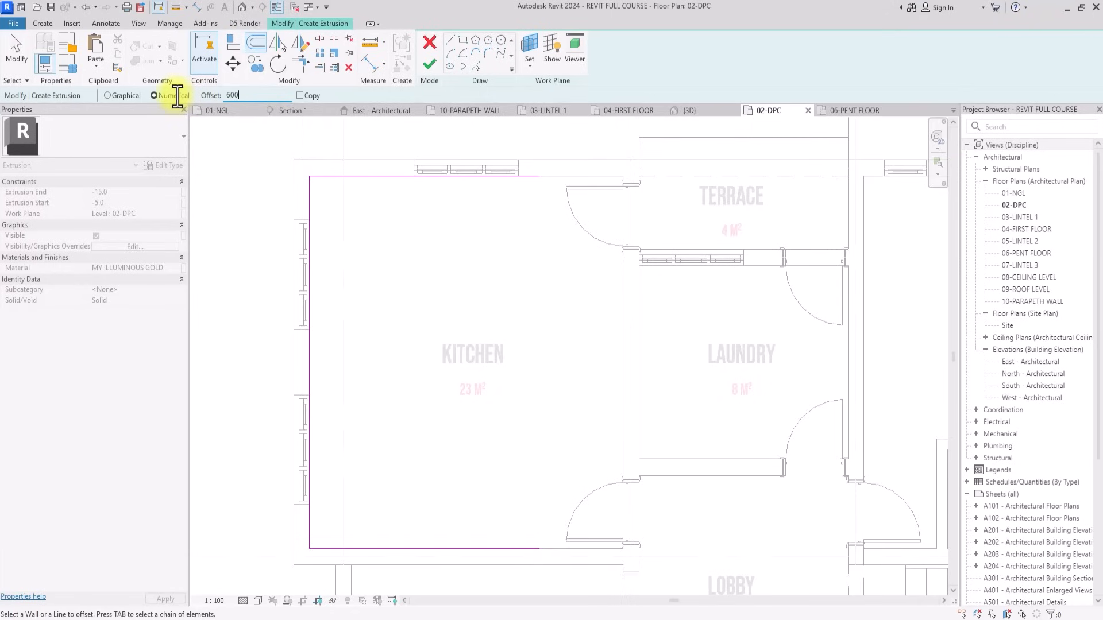
text(600)
click(299, 95)
scroll(374, 298, down, 1)
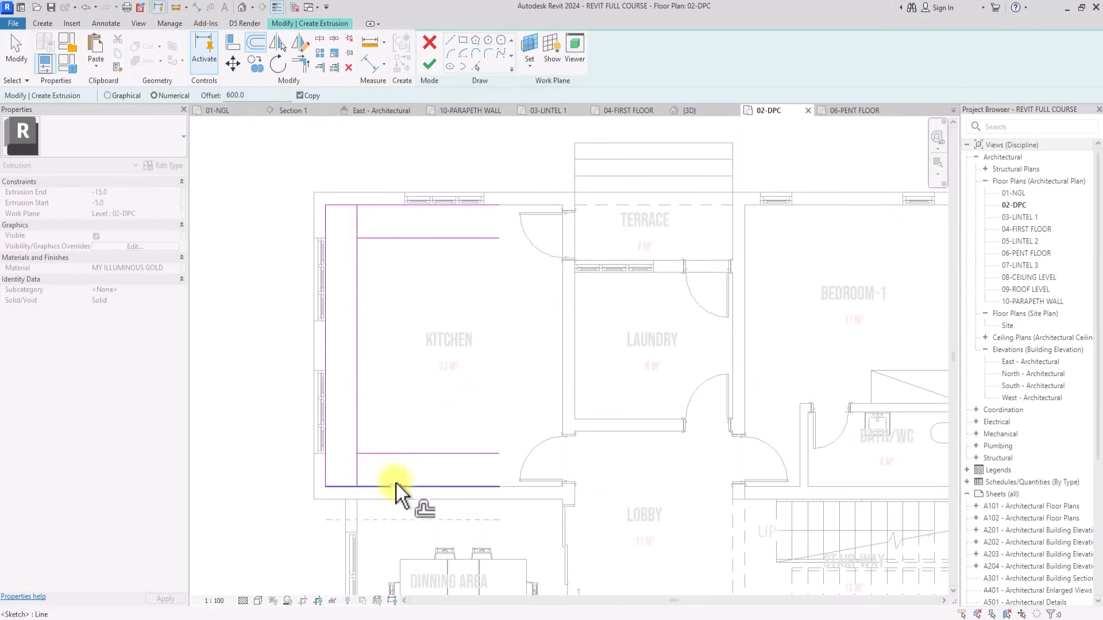
Close both open ends of the kitchen counter outline with short lines joining the outer and offset lines.
click(451, 40)
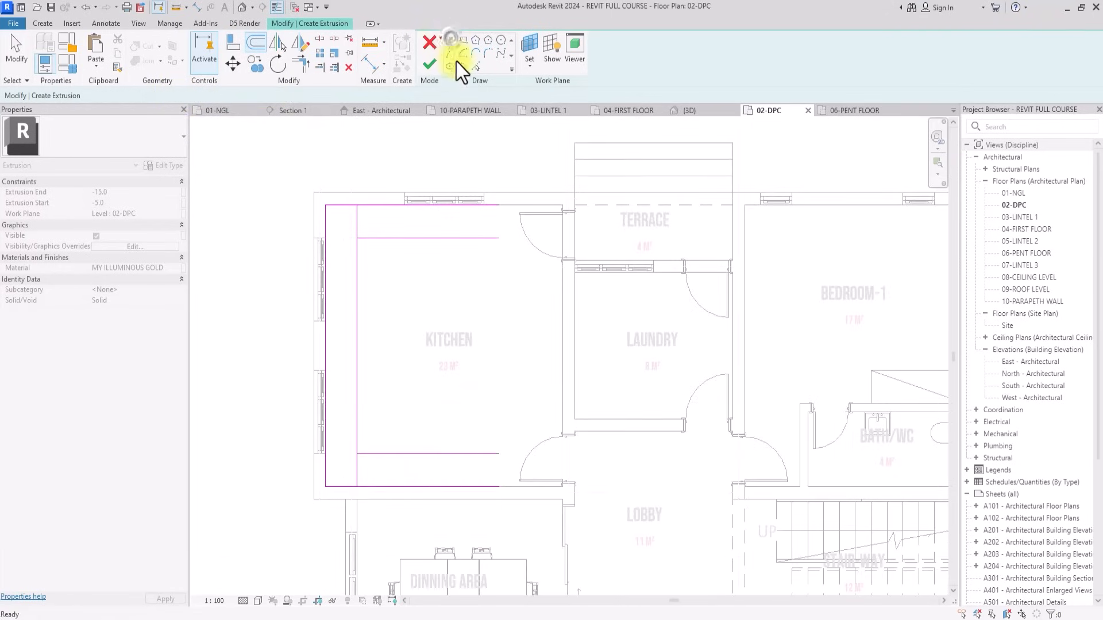
click(501, 237)
click(500, 205)
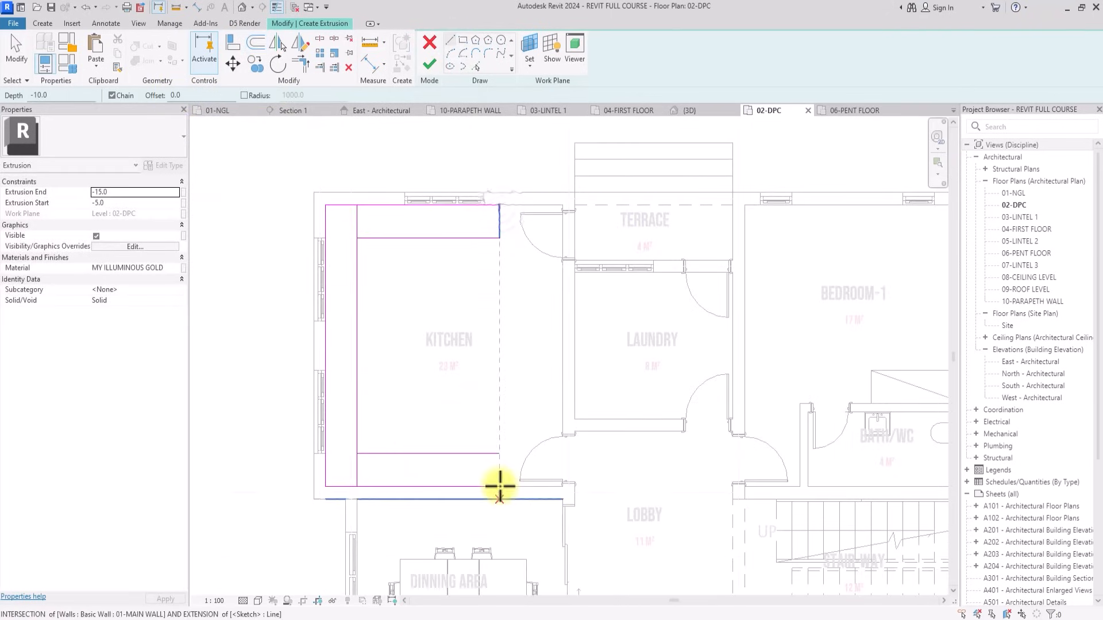
click(499, 487)
click(500, 454)
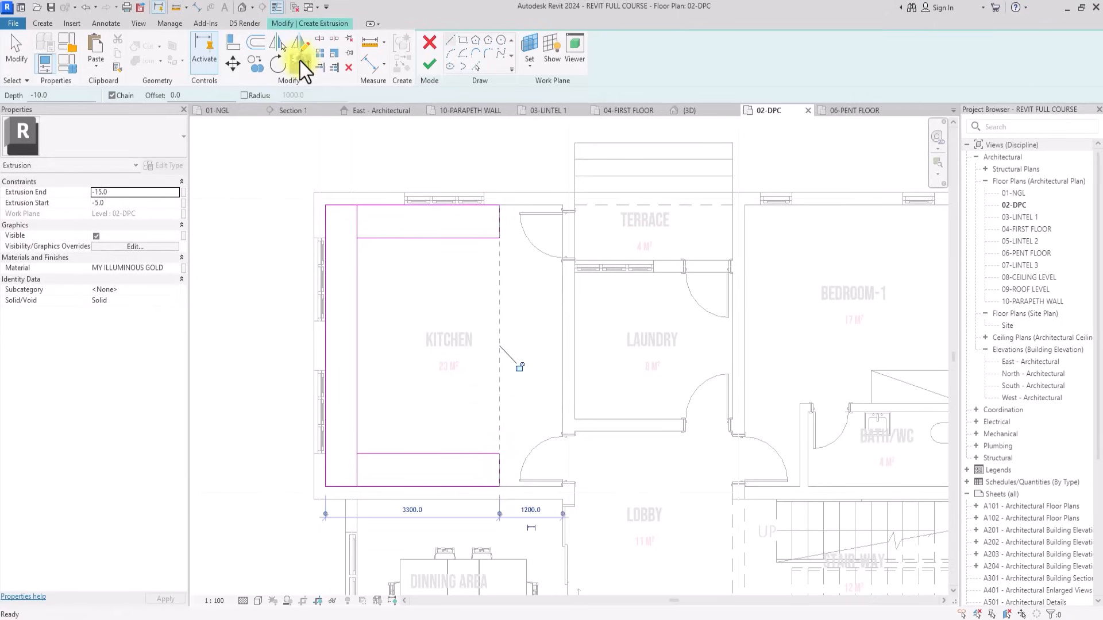
Trim the offset lines to clean inner corners so the counter sketch forms one closed U-shaped outline.
click(300, 61)
click(357, 264)
click(374, 237)
click(357, 395)
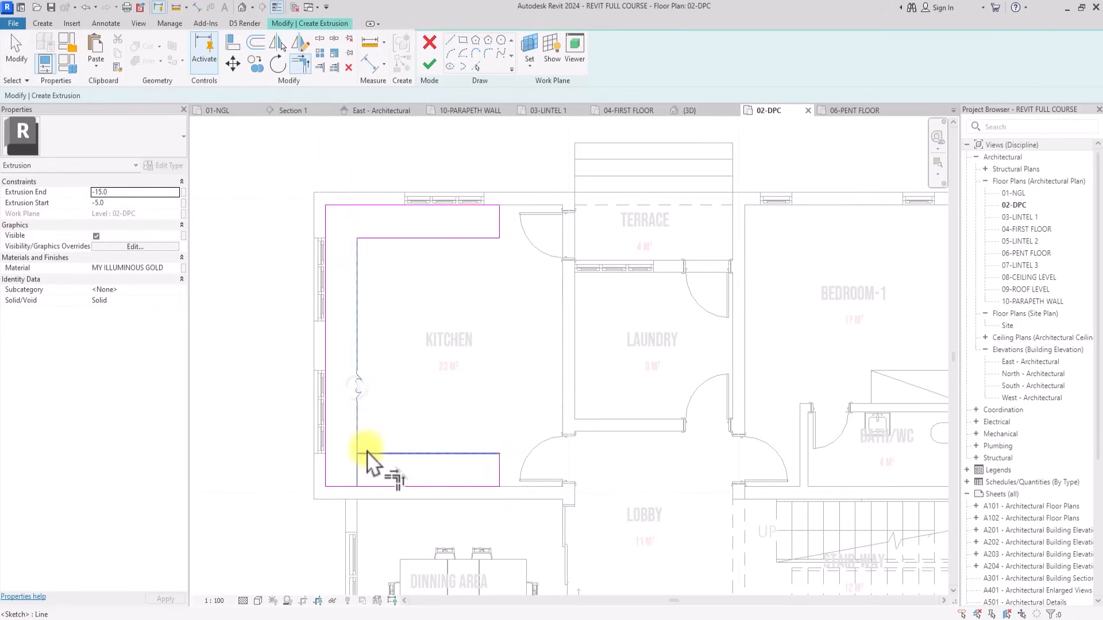
click(367, 454)
scroll(364, 373, down, 5)
key(Escape)
key(Escape)
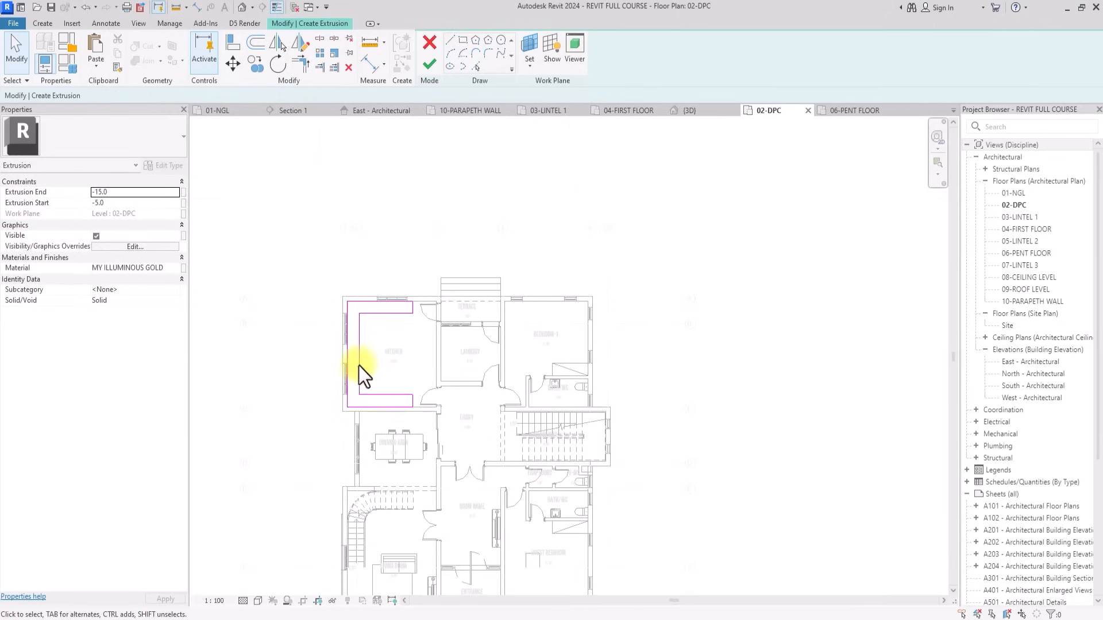
Set the counter's extrusion start to 0 and its extrusion end to 600.
click(127, 202)
click(133, 190)
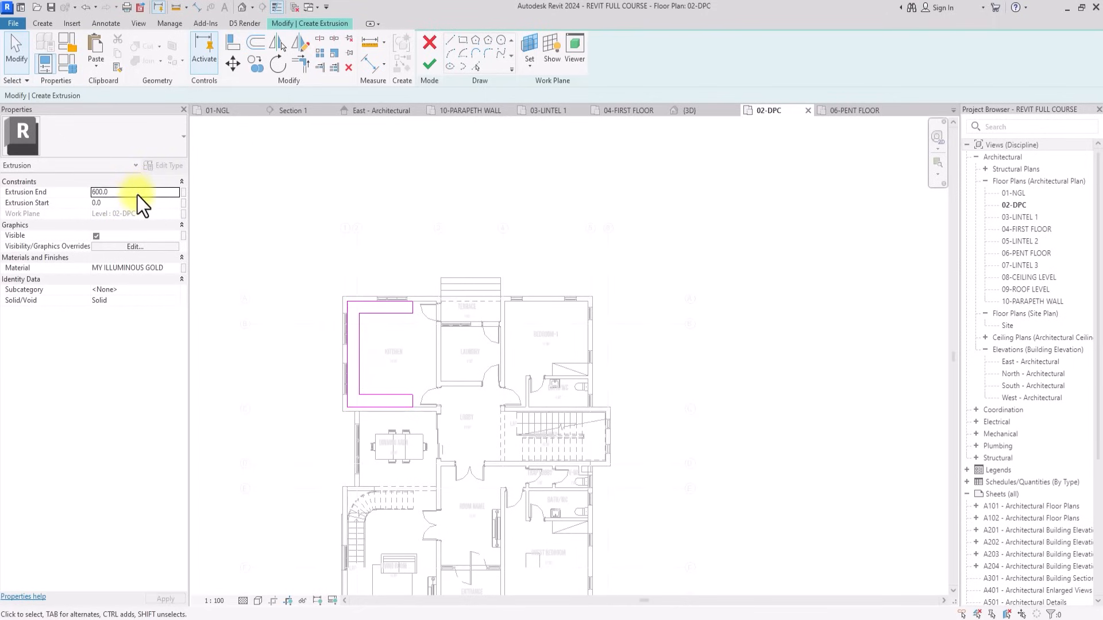
Set the kitchen counter's extrusion end to 900 and assign it the MY KITCHEN CABINET material.
click(143, 197)
text(900)
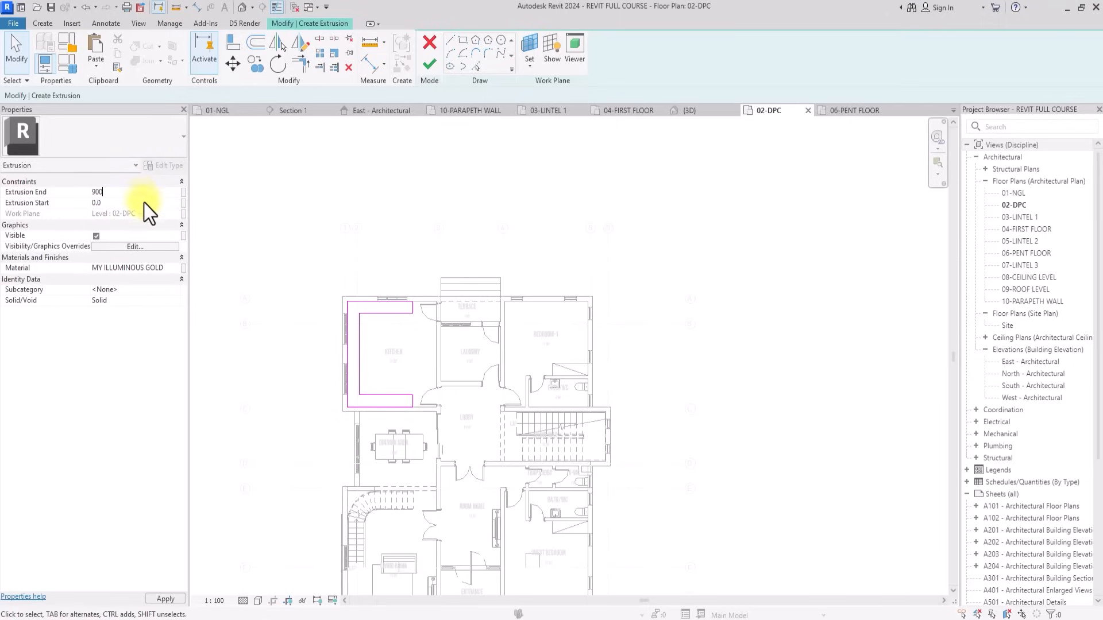
click(174, 267)
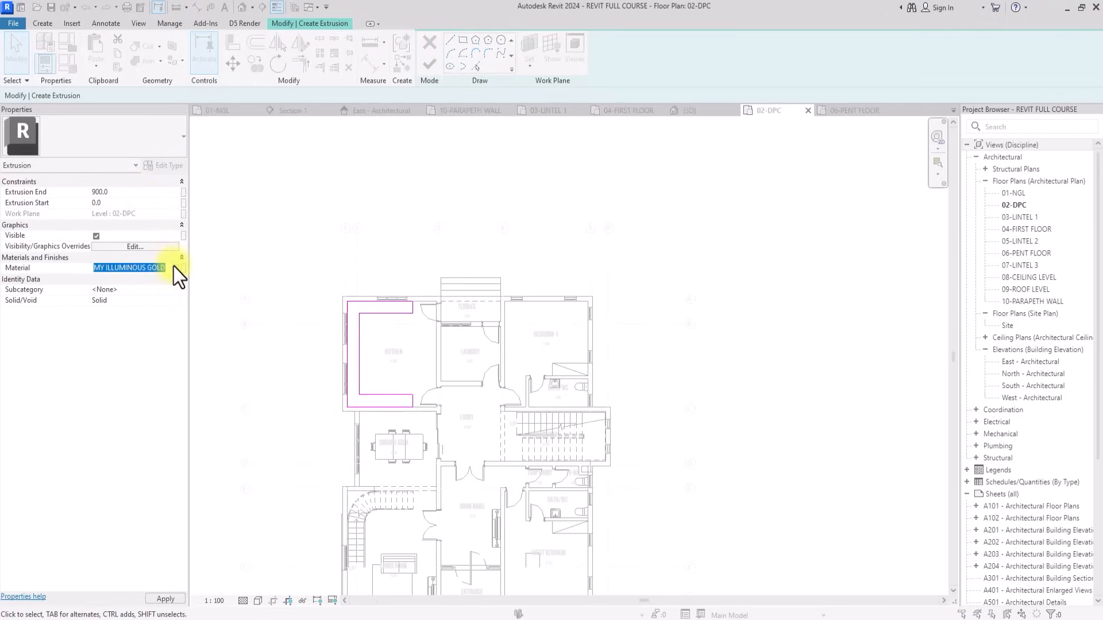
click(175, 267)
text(Kl)
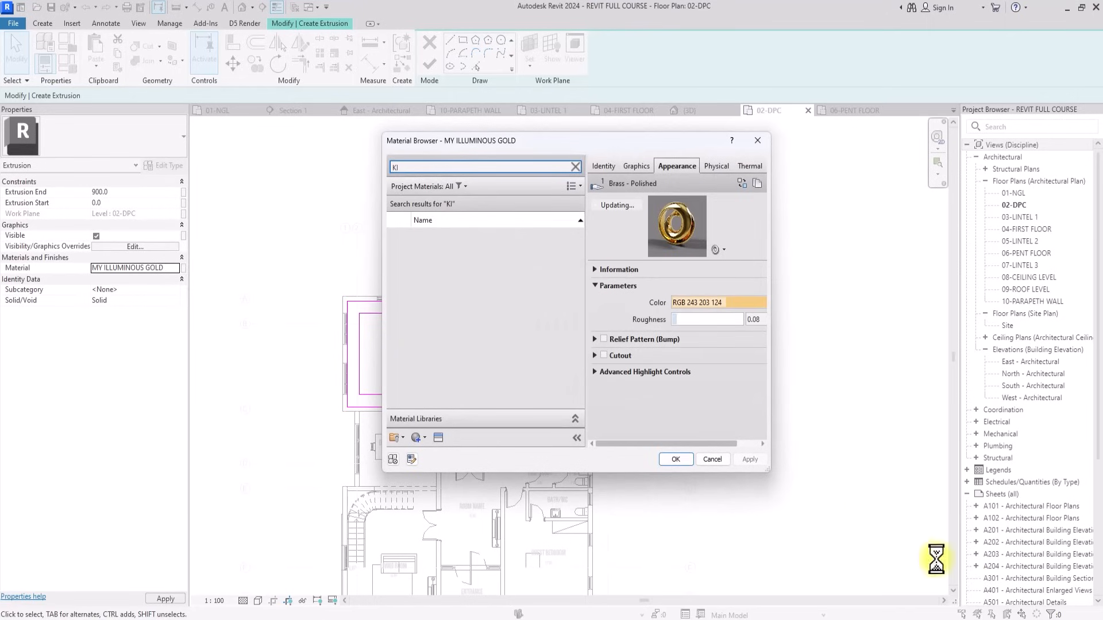
text(TCHEN)
click(442, 242)
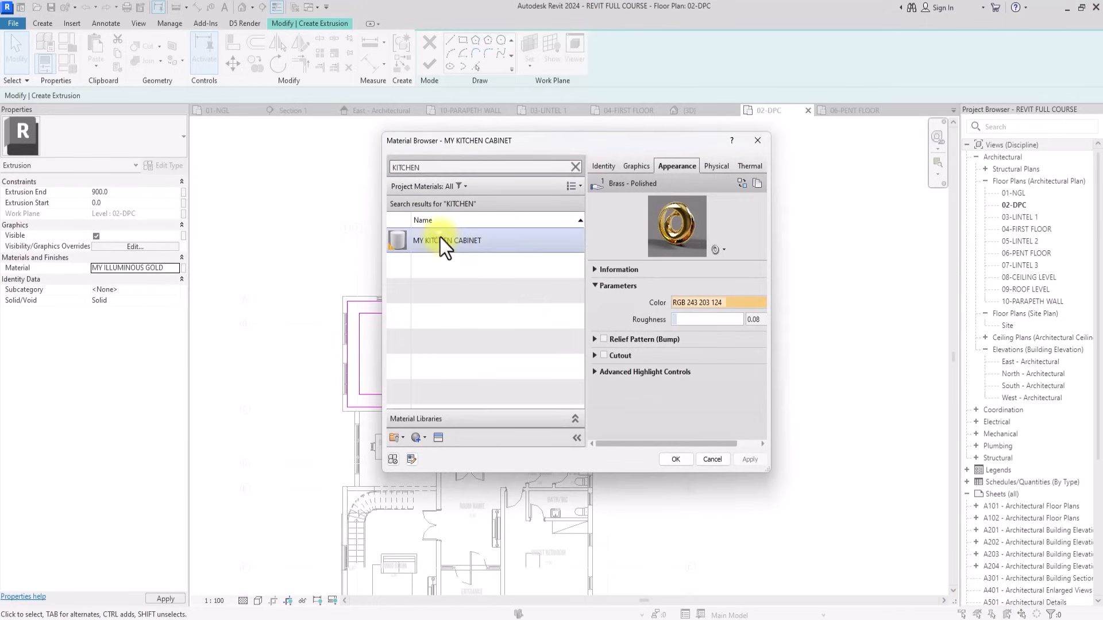
click(673, 459)
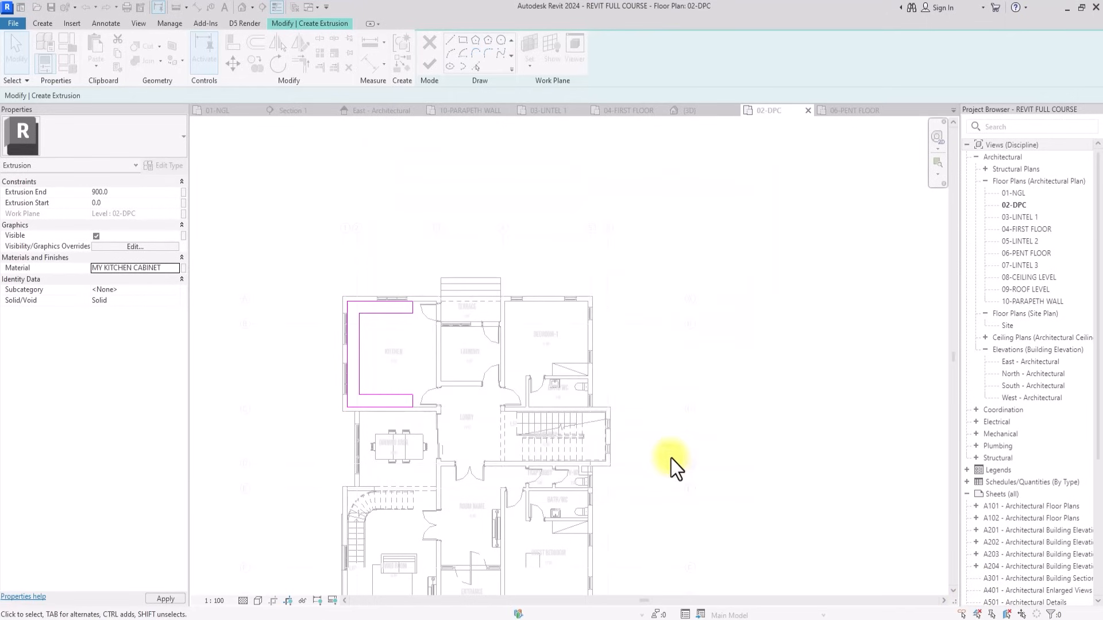
Finish the counter's extrusion sketch and complete the in-place casework model.
click(432, 66)
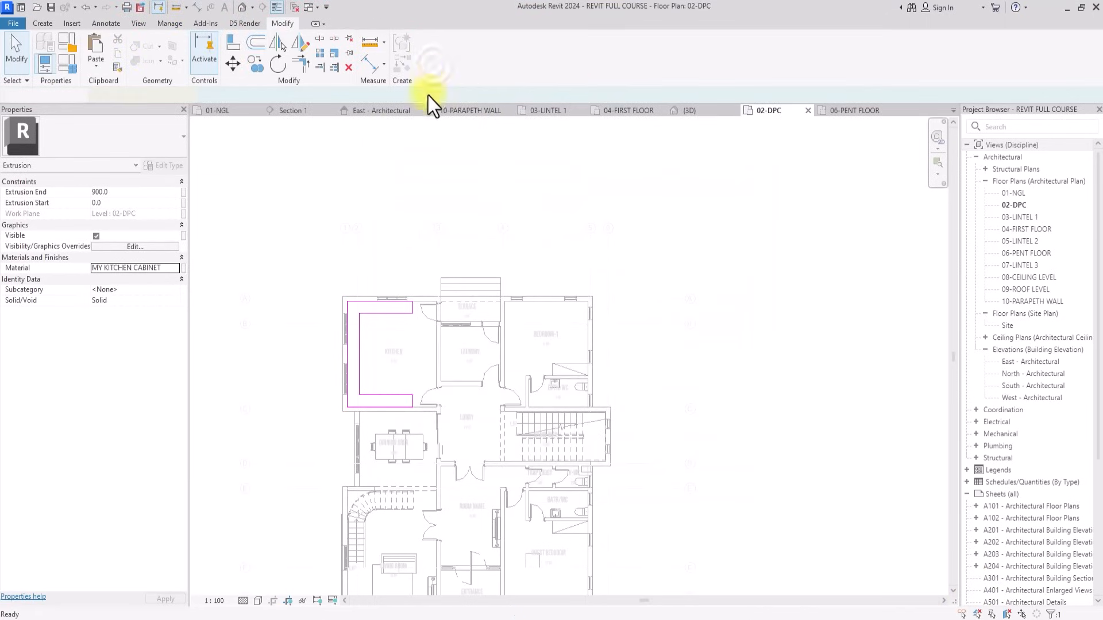
click(407, 220)
middle_drag(426, 229, 556, 161)
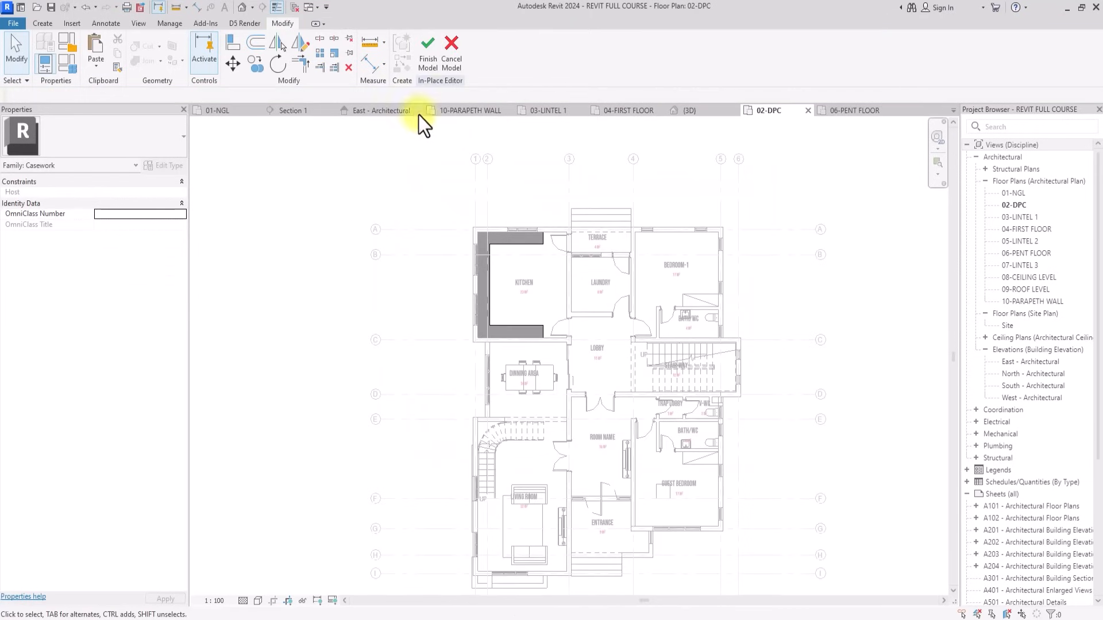
click(426, 60)
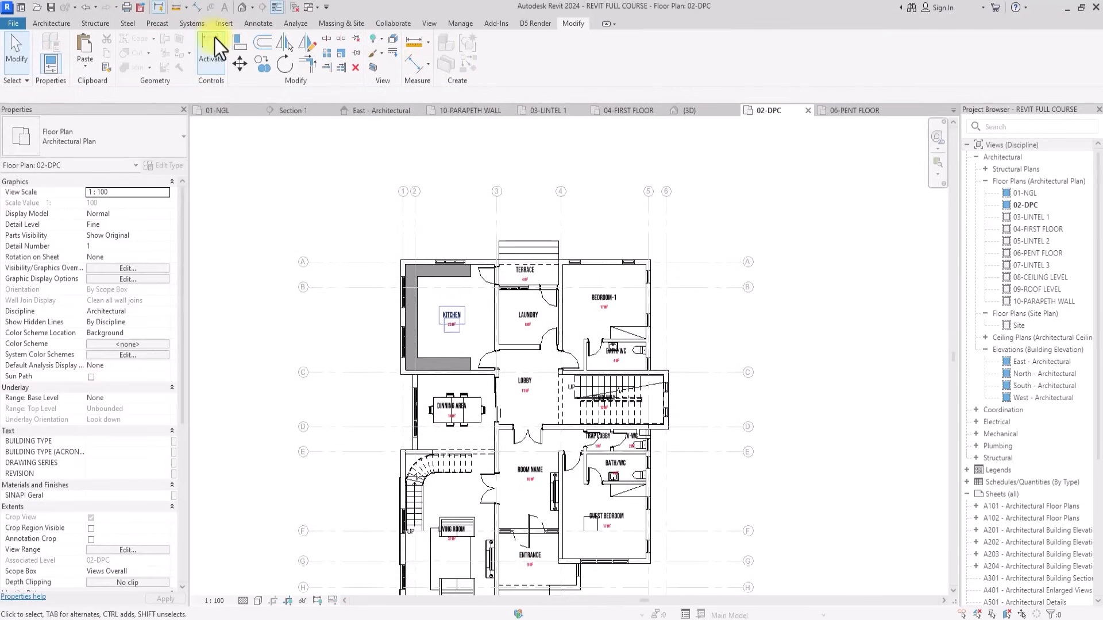
Prepare a Rug component for placement with its D dimension at 1500 and W at 2100.
click(45, 22)
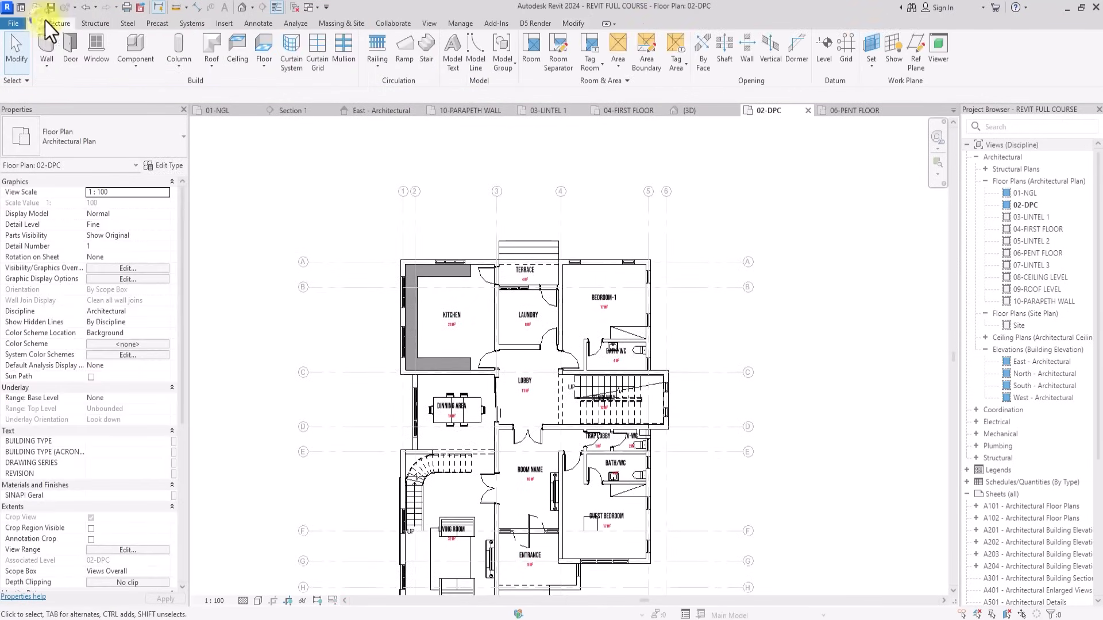
click(138, 42)
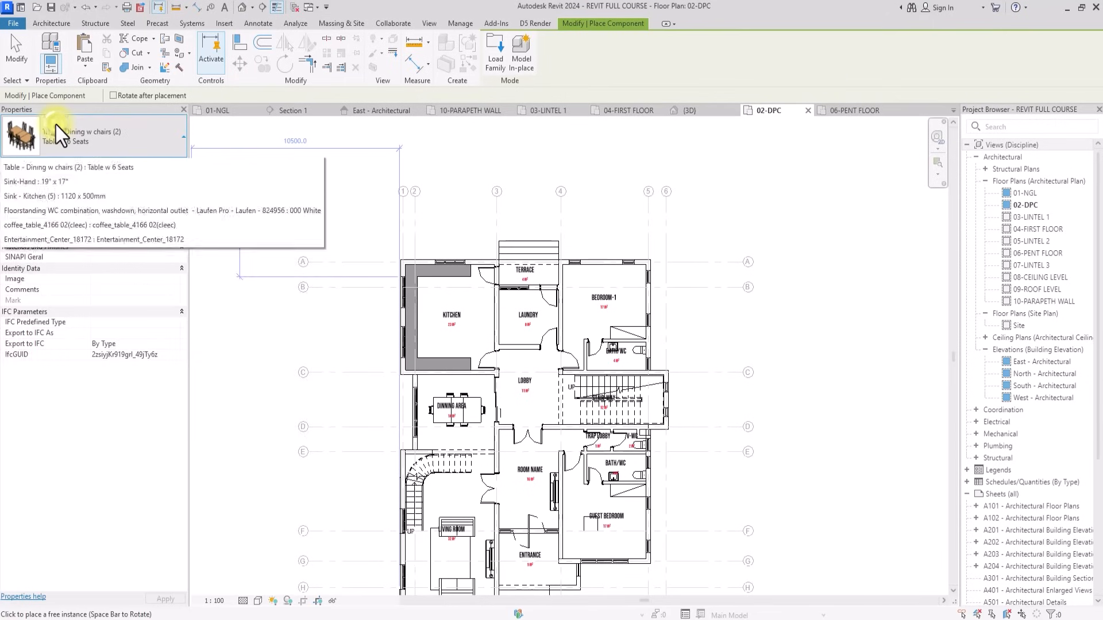
click(56, 125)
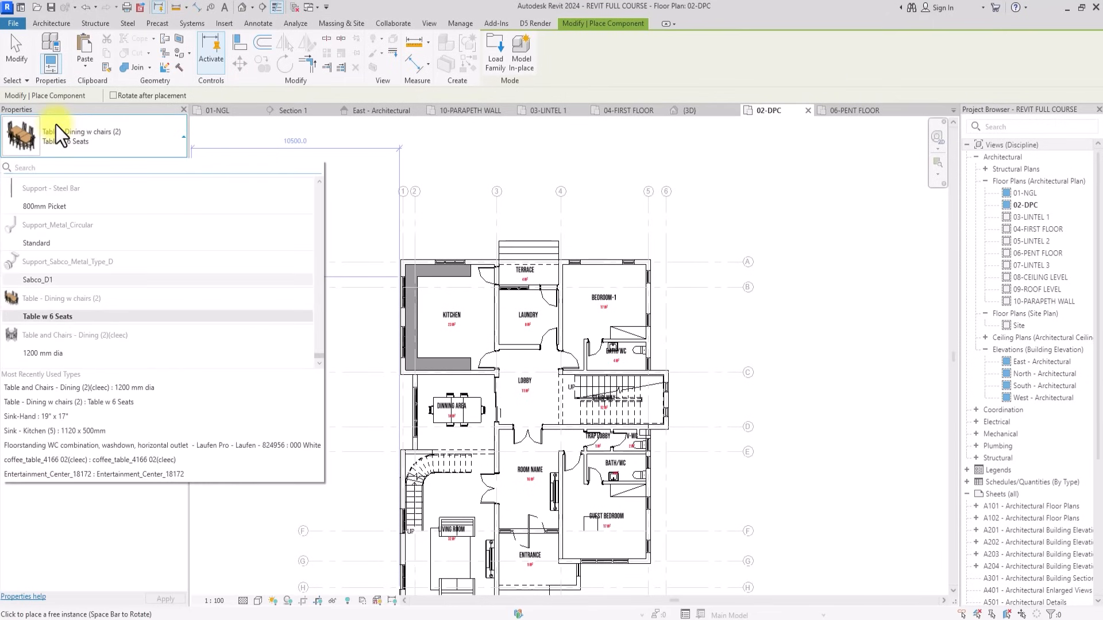
scroll(56, 126, up, 3)
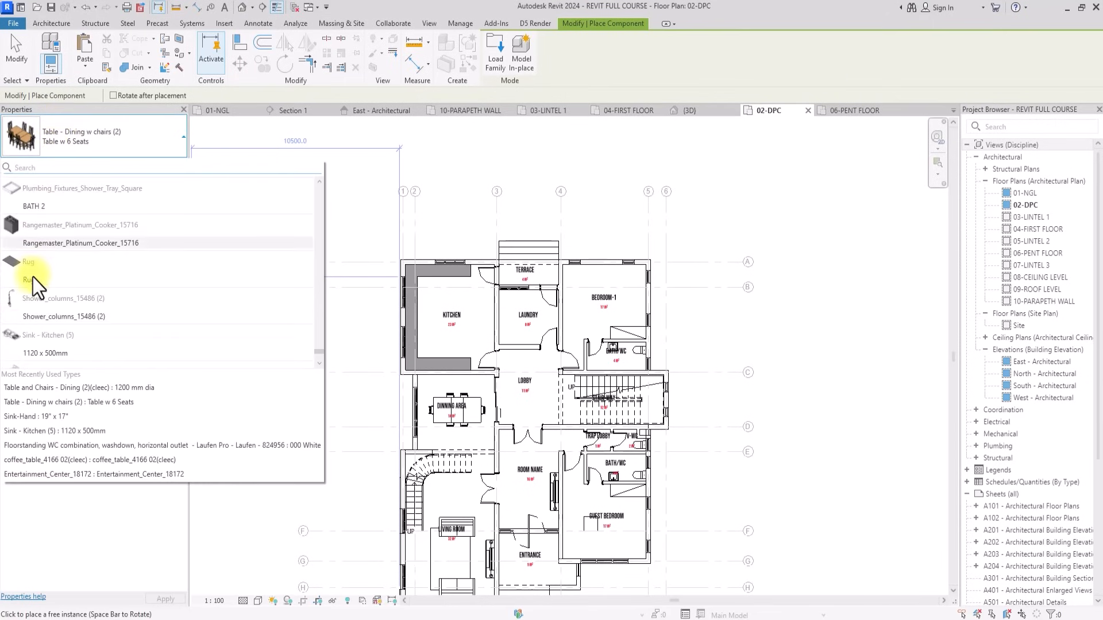
click(32, 279)
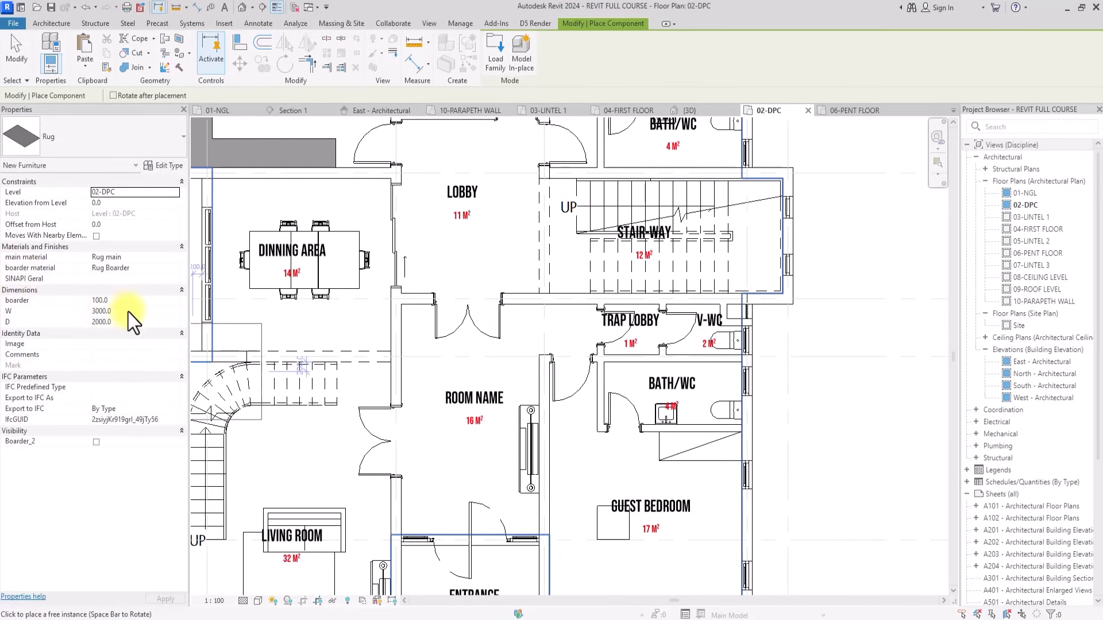
click(128, 312)
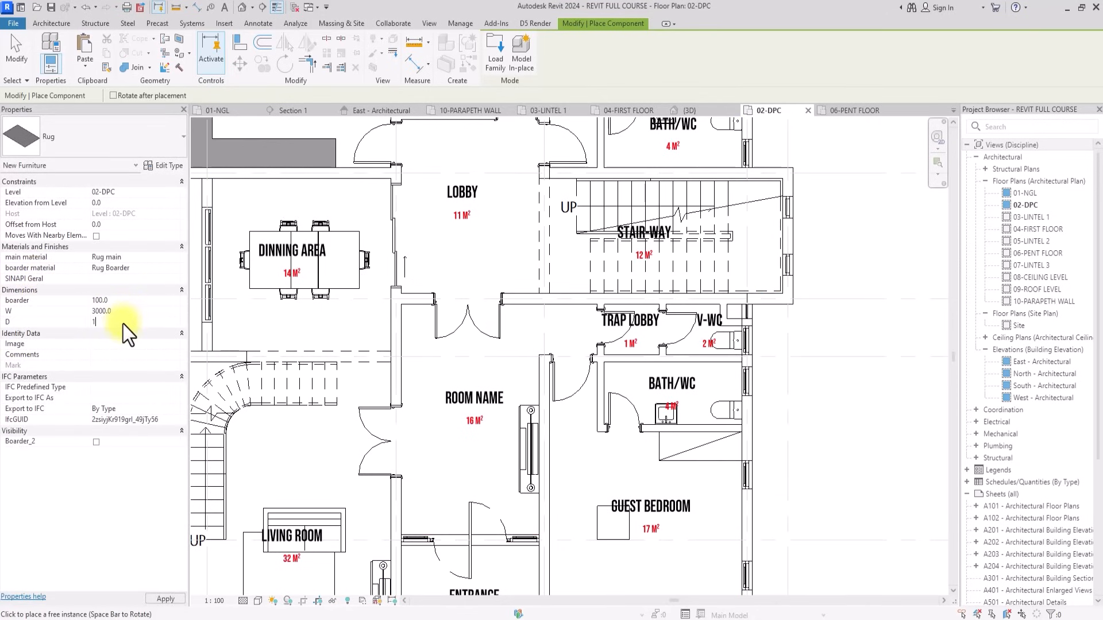
click(133, 311)
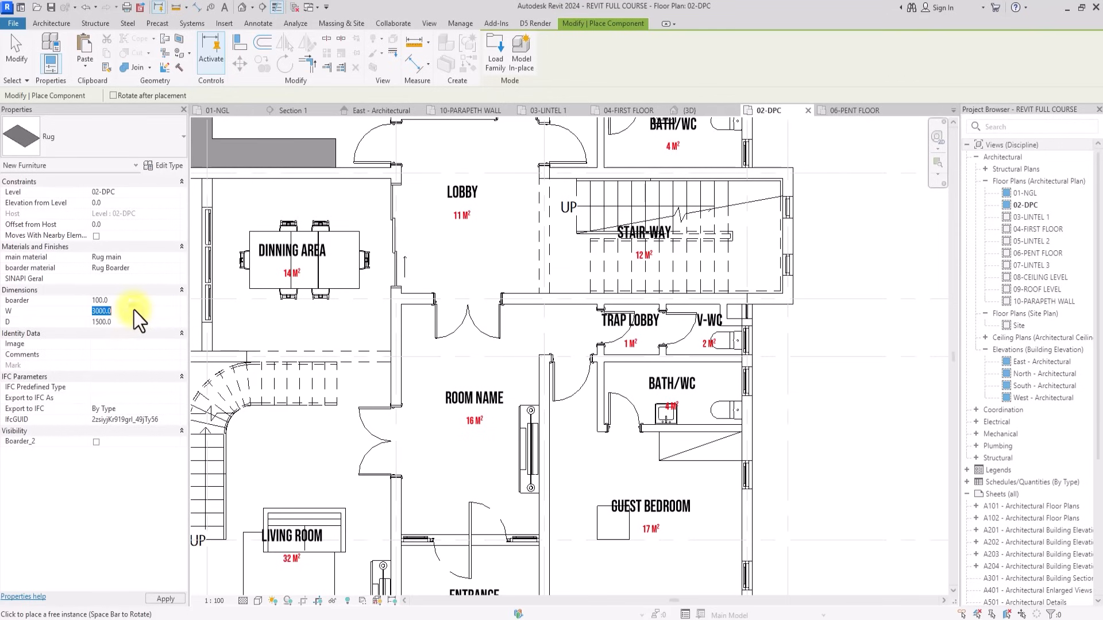
text(2100)
key(Return)
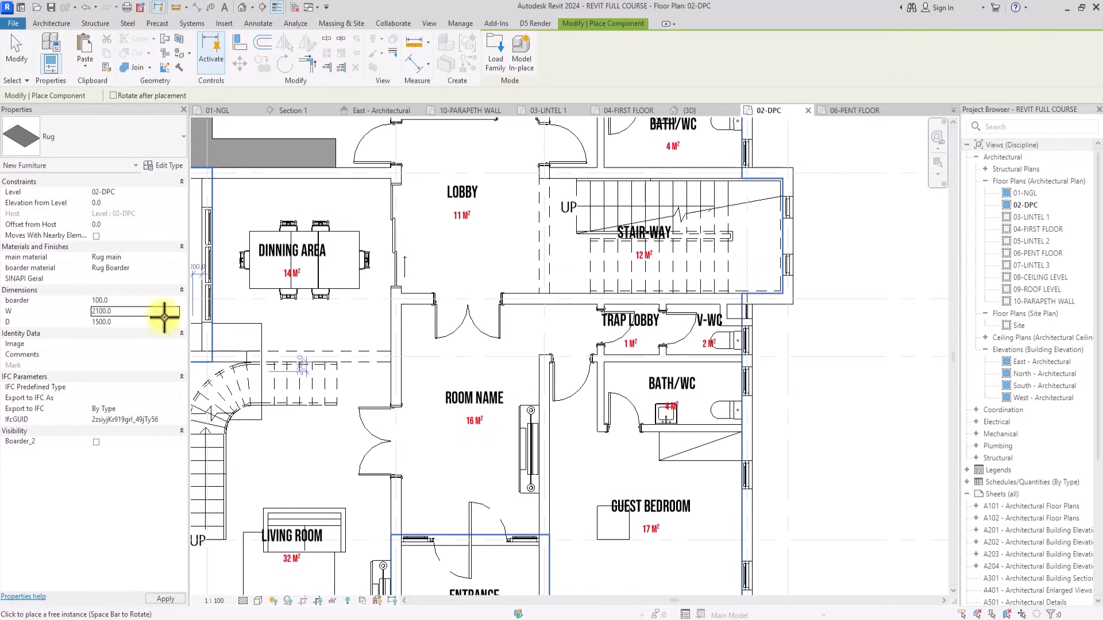
Place the rug in the Guest Bedroom, rotated so its long side runs vertically in the plan.
middle_drag(558, 428, 516, 344)
key(space)
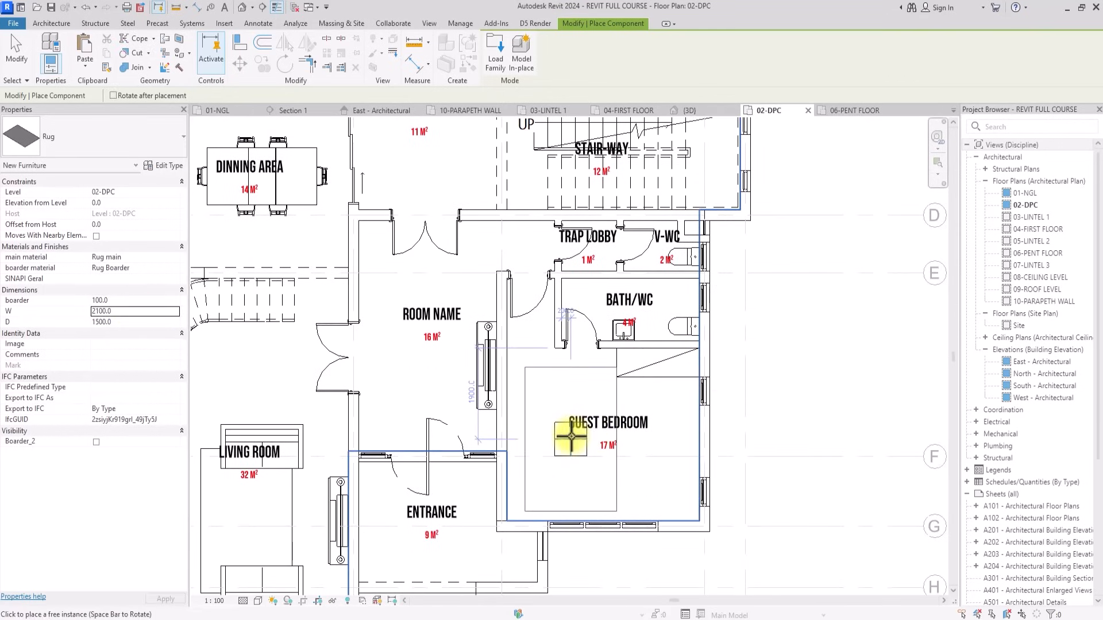
click(570, 438)
Place a Shower_columns_15486 (2) fixture against the upper wall of the Guest Bedroom's Bath/WC.
click(106, 134)
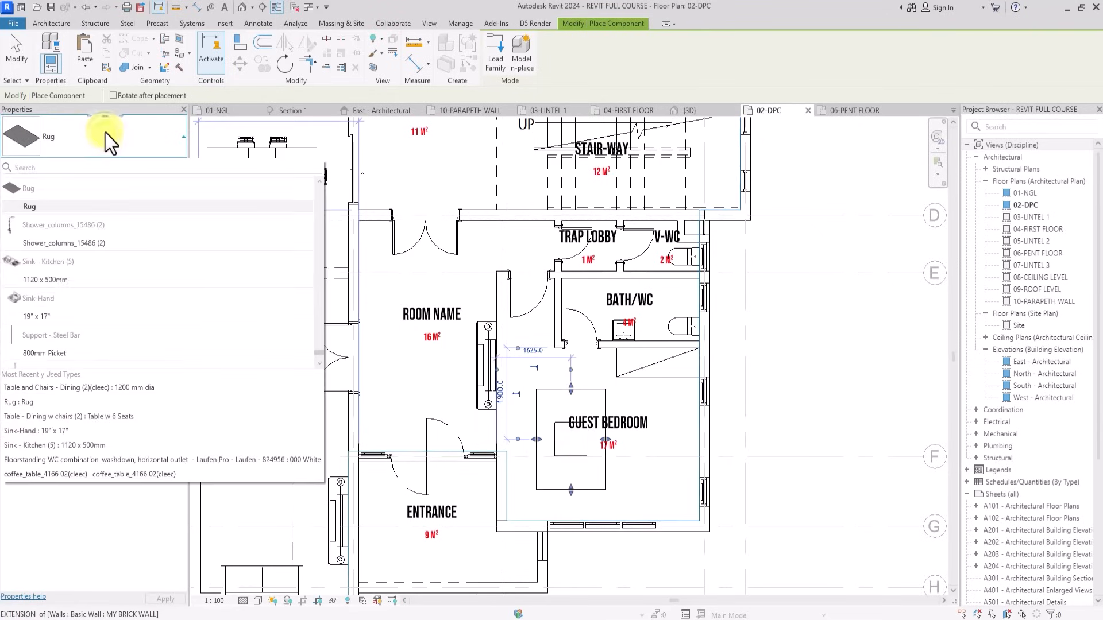
scroll(105, 133, down, 2)
scroll(105, 132, up, 5)
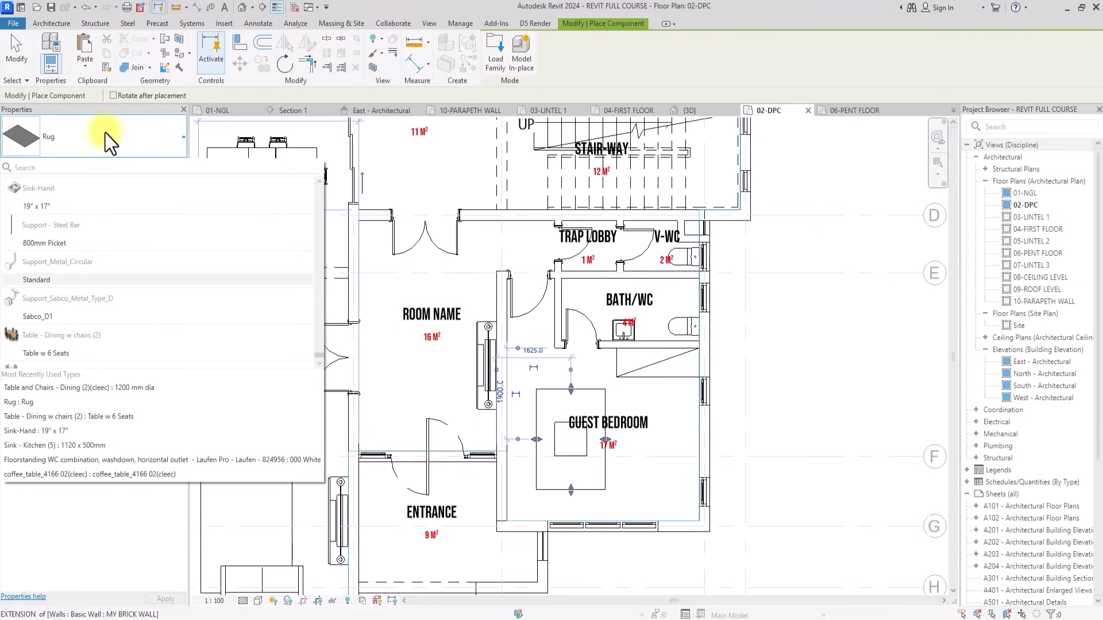
click(36, 244)
scroll(660, 275, up, 2)
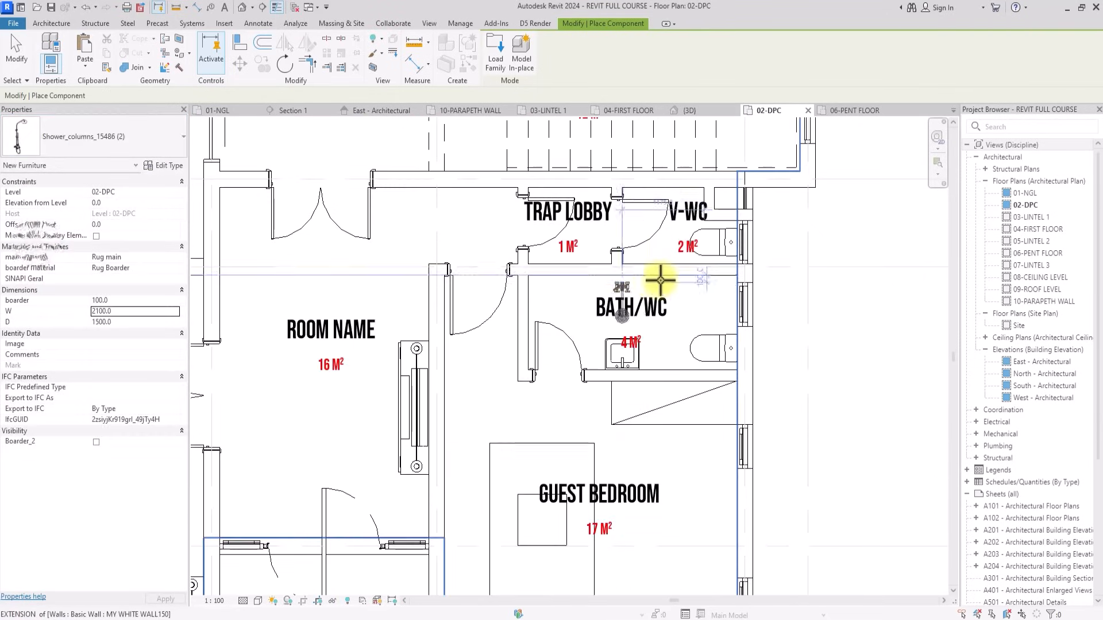
Place another shower column on the lower wall of Bedroom-1's Bath/WC, rotated to face into the room.
ctrl+scroll(661, 278, up, 5)
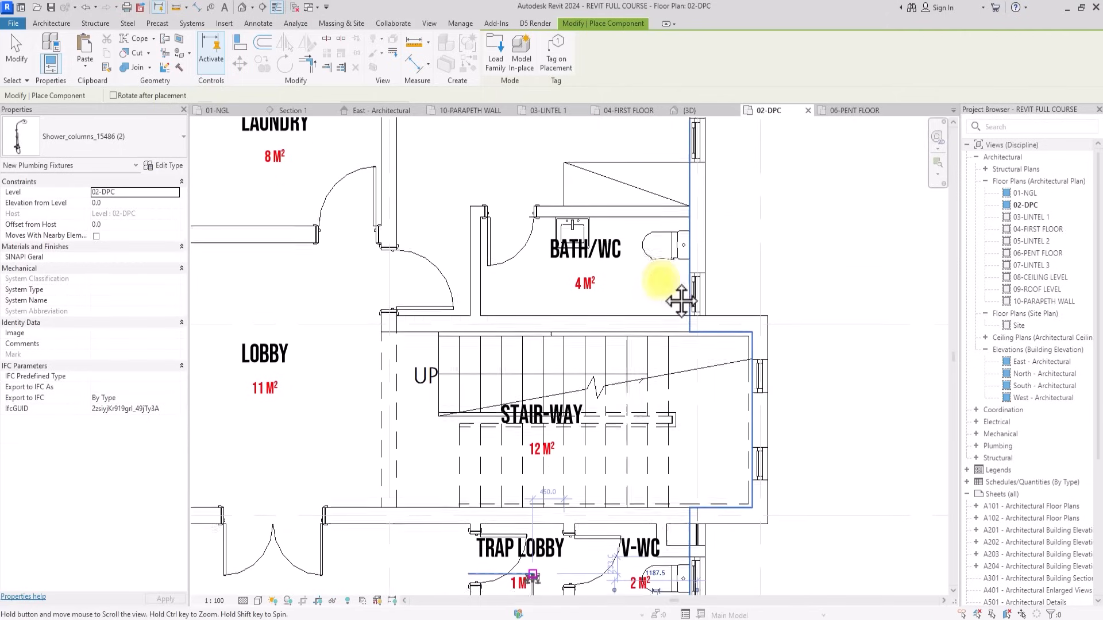
scroll(600, 379, up, 1)
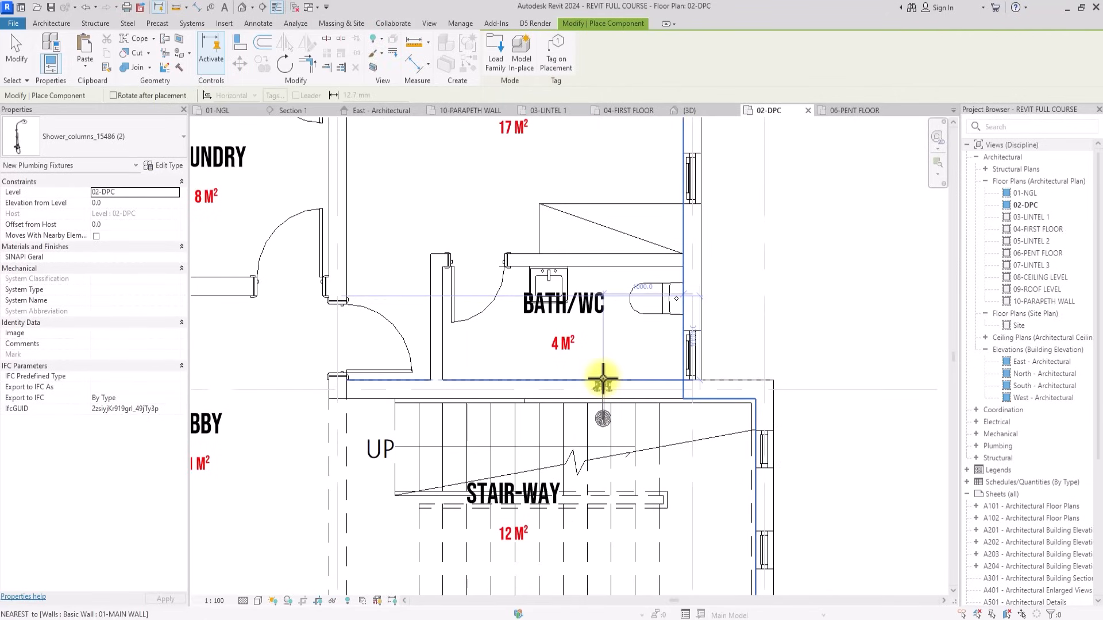
key(space)
key(space)
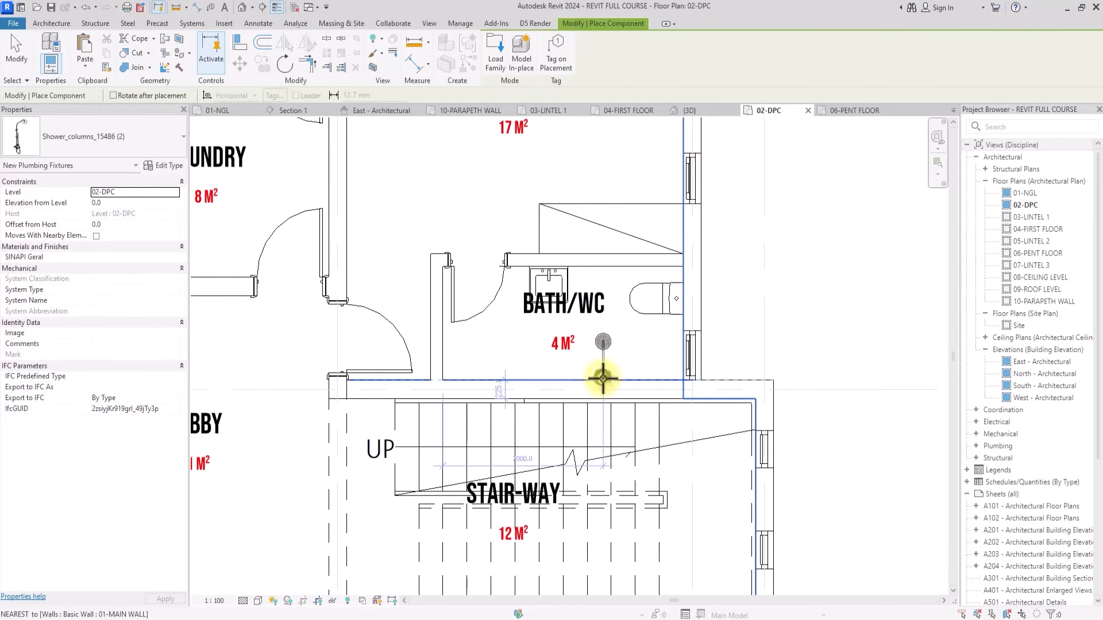
click(603, 379)
scroll(574, 368, down, 4)
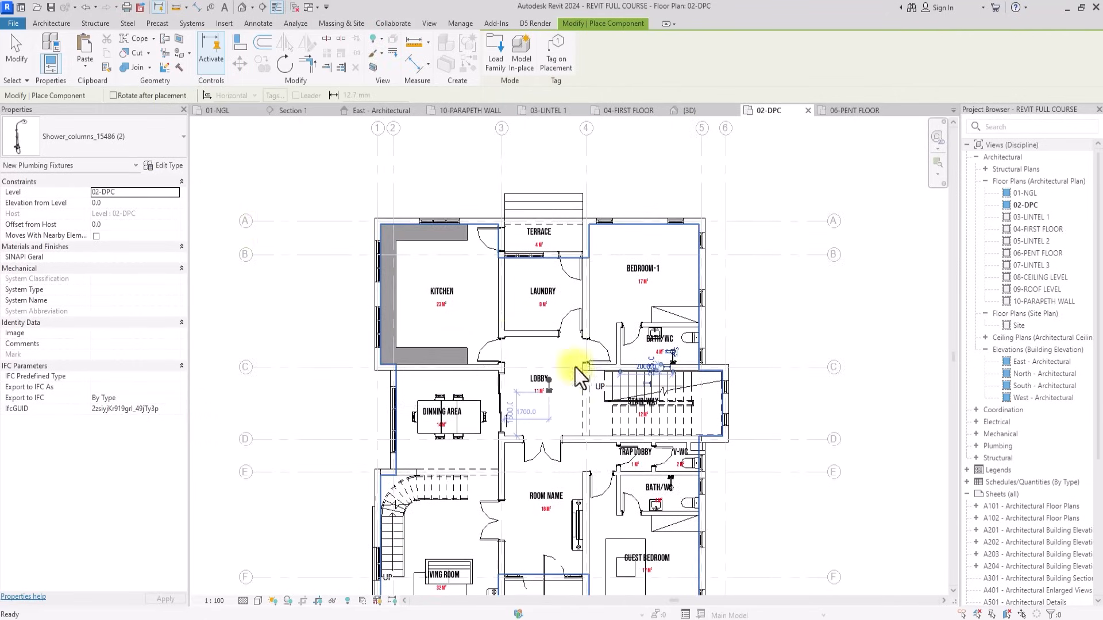
Place a Rangemaster_Platinum_Cooker_15716 on the kitchen counter between the two west windows, rotated to face the room.
click(33, 132)
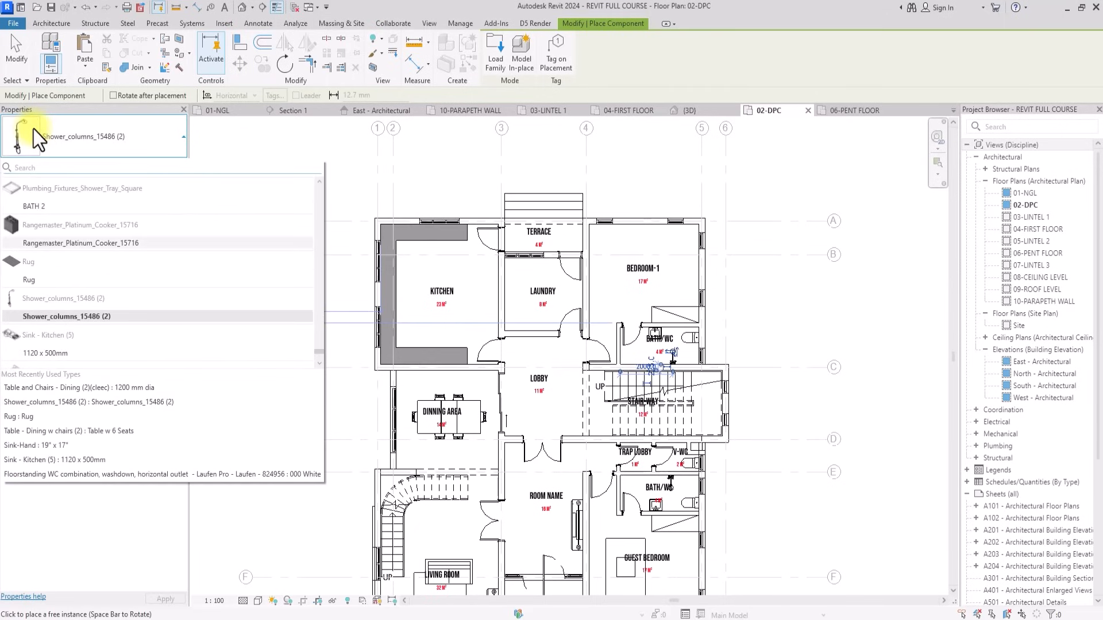
click(43, 348)
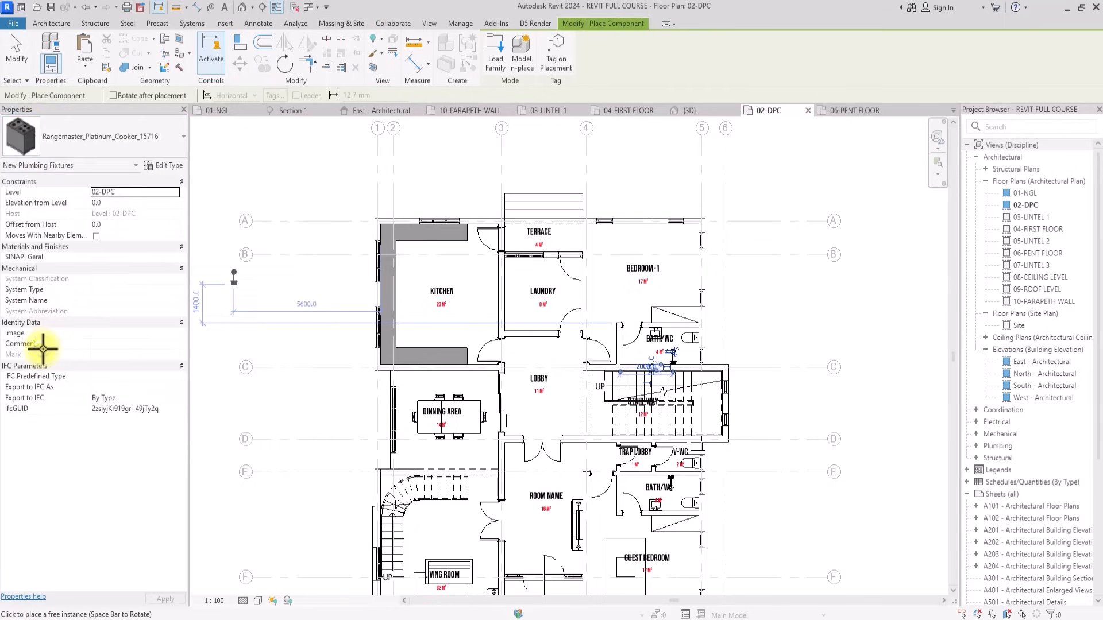
scroll(254, 340, up, 2)
scroll(382, 332, up, 3)
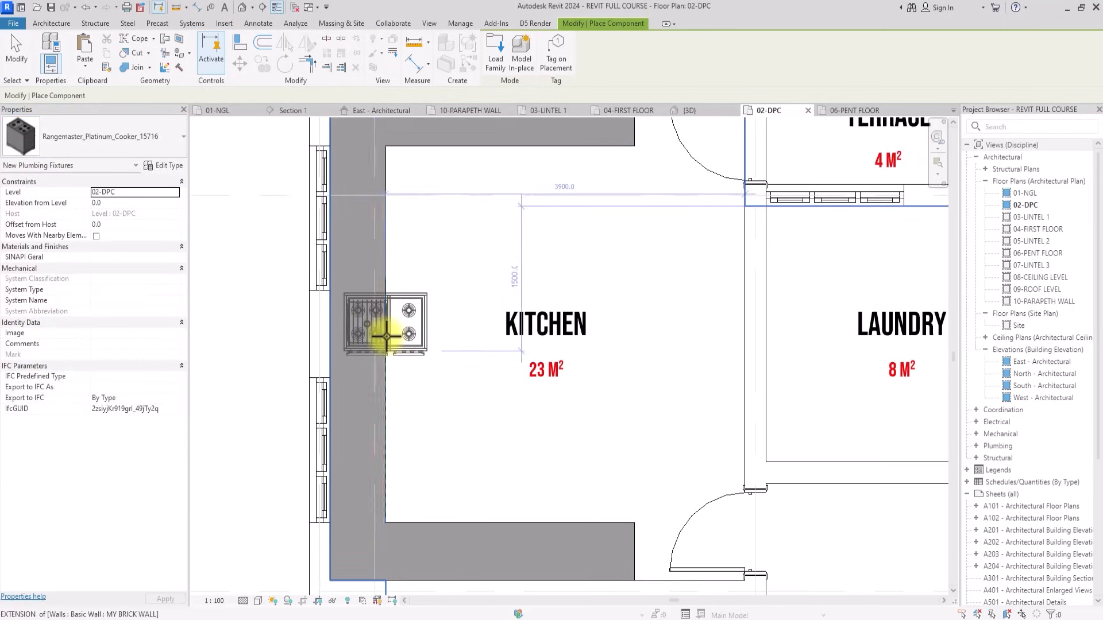
key(space)
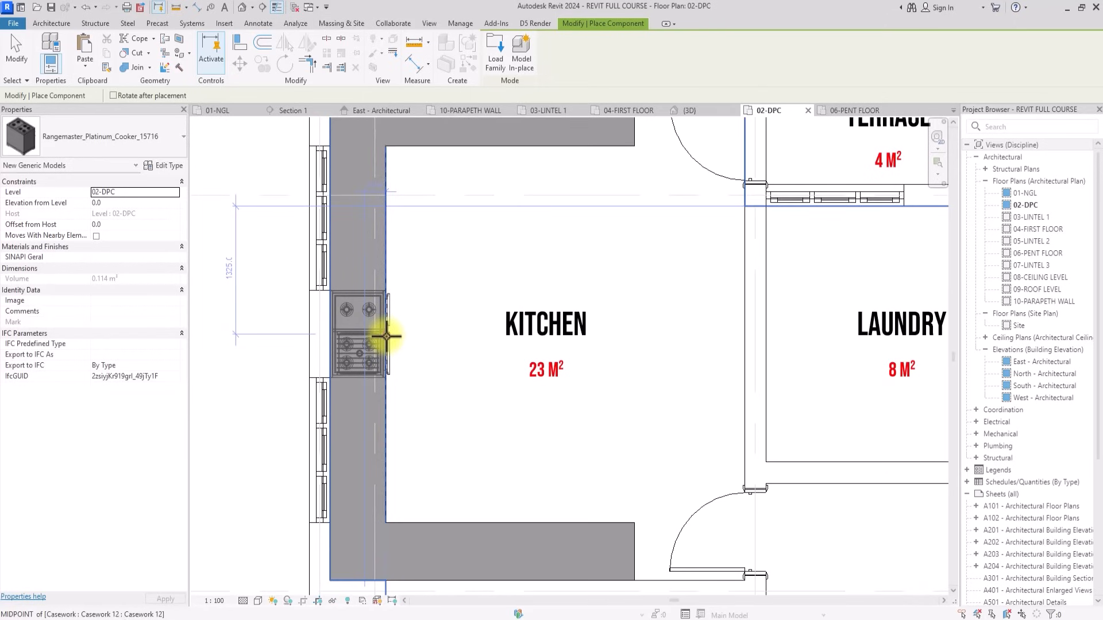
click(386, 336)
scroll(387, 339, down, 2)
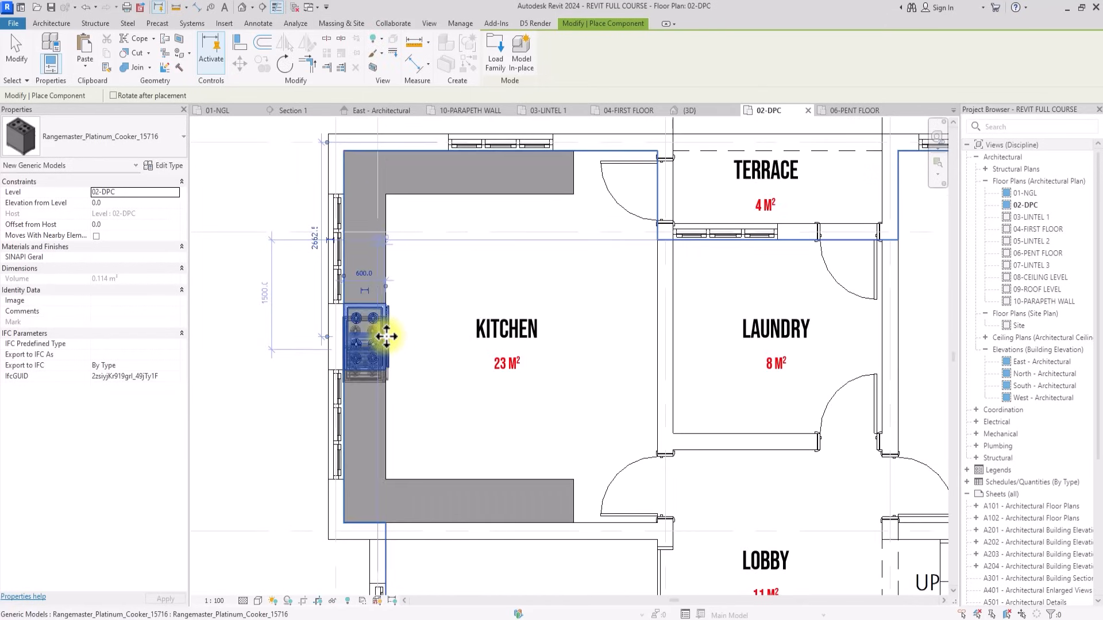
scroll(236, 234, down, 2)
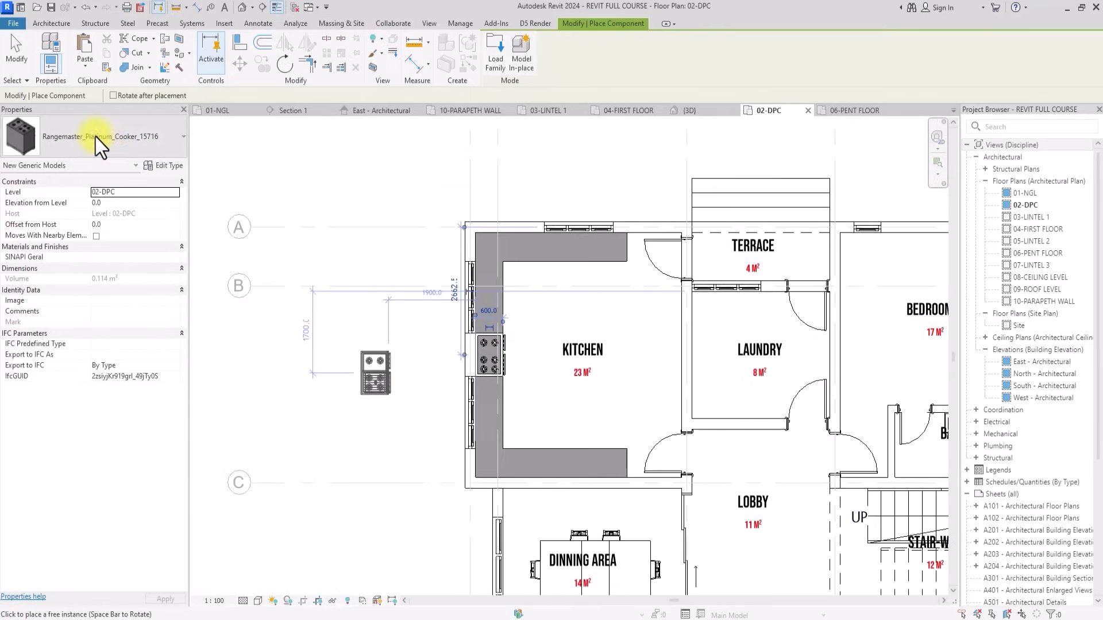
Place a Sink - Kitchen (5) 1120 x 500mm on the kitchen counter below the north window, at 750 elevation from level.
click(95, 136)
scroll(96, 136, up, 1)
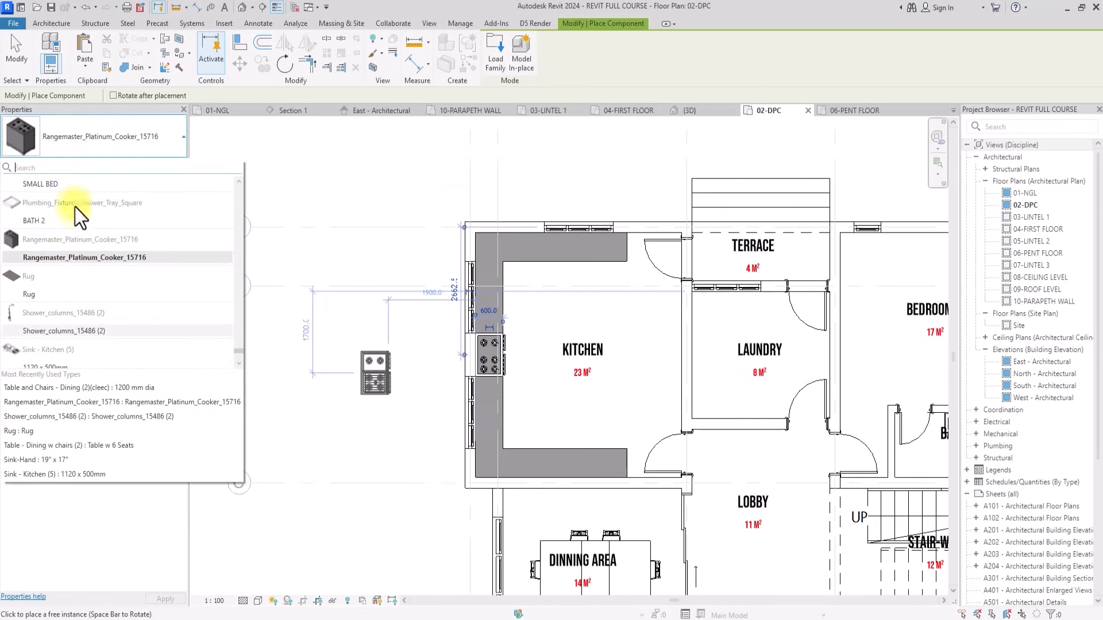
scroll(45, 299, down, 1)
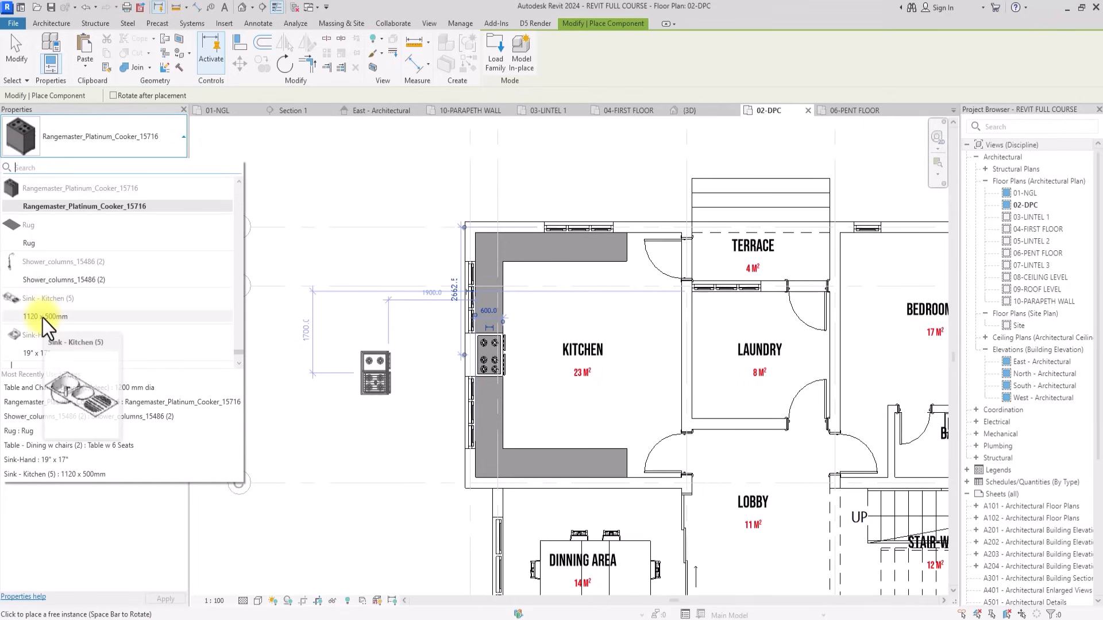
click(43, 316)
click(140, 204)
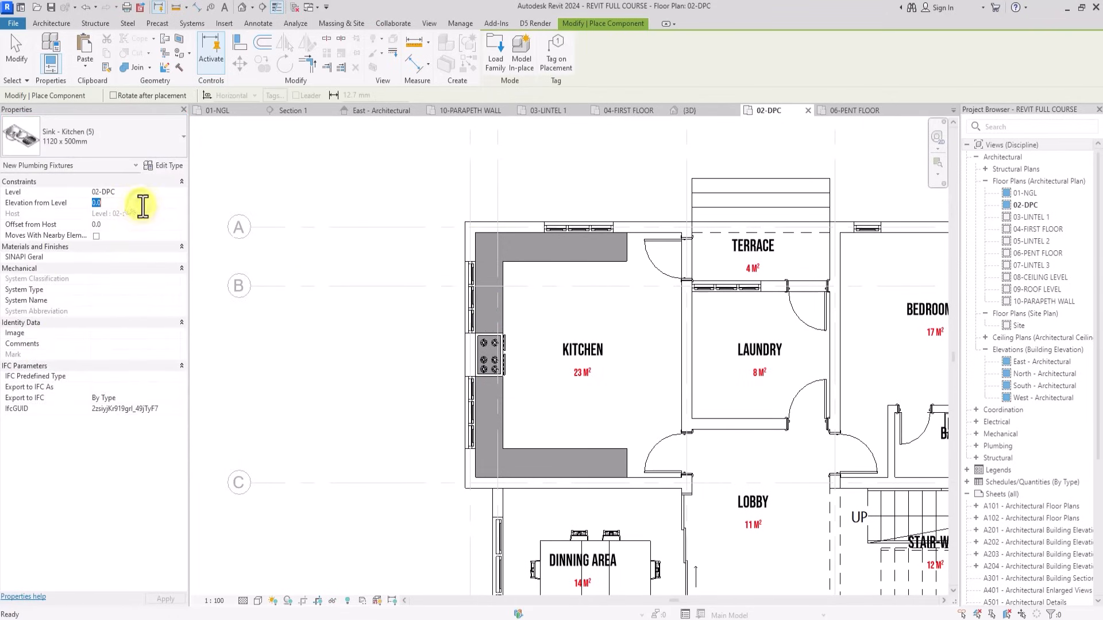
text(750)
key(Return)
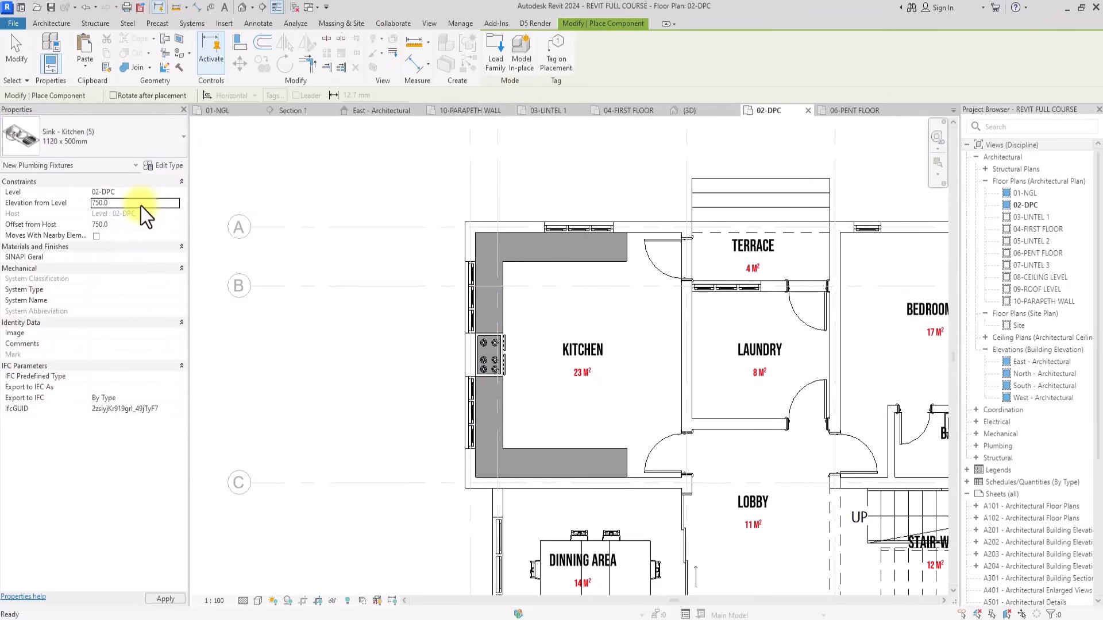
scroll(579, 232, up, 2)
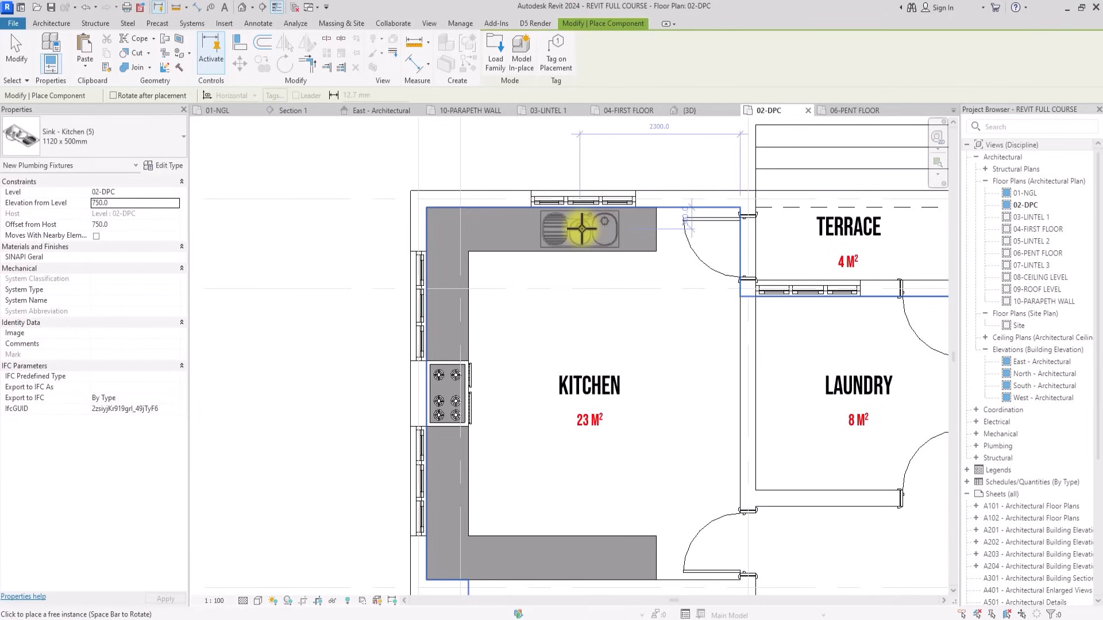
click(582, 228)
key(Escape)
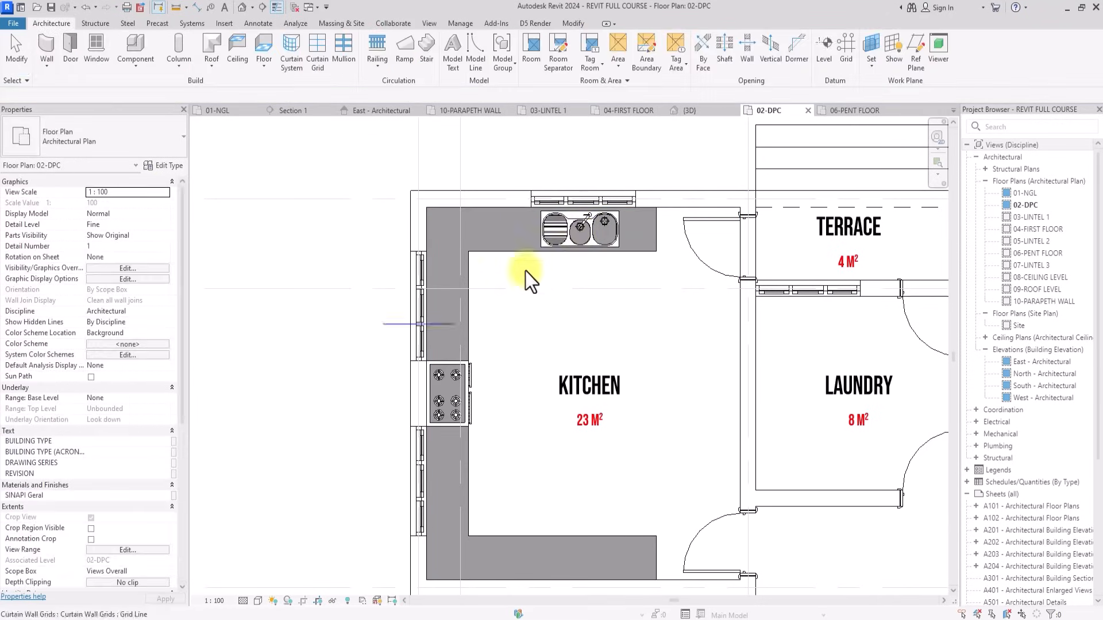
Edit the in-place kitchen counter's extrusion sketch, adding picked lines along the upper and lower edges of the cooker.
click(467, 315)
click(497, 64)
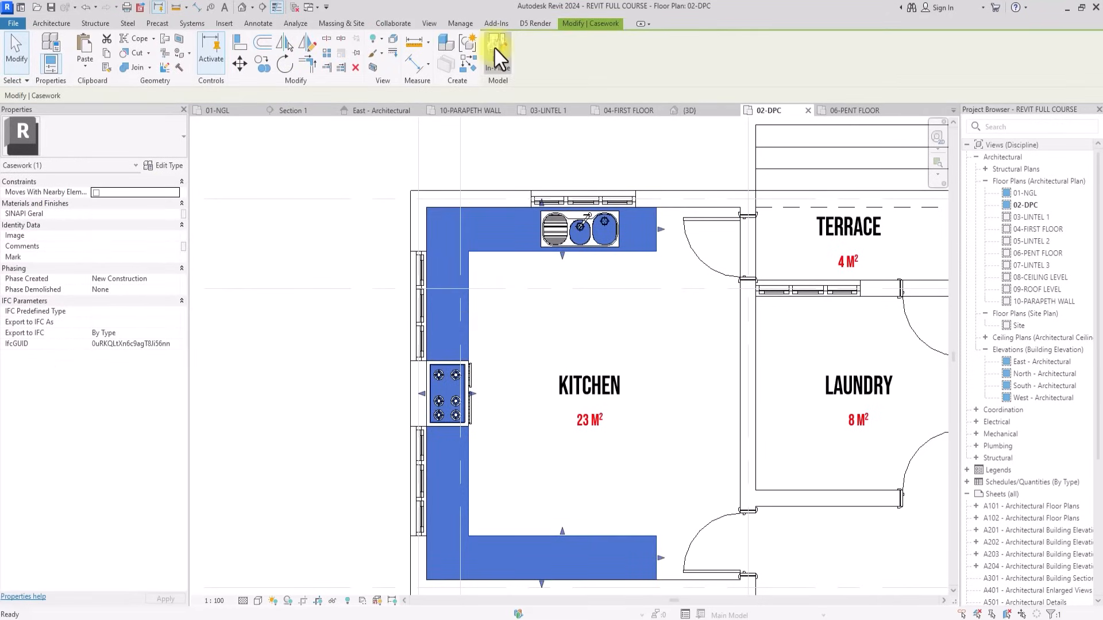
click(466, 444)
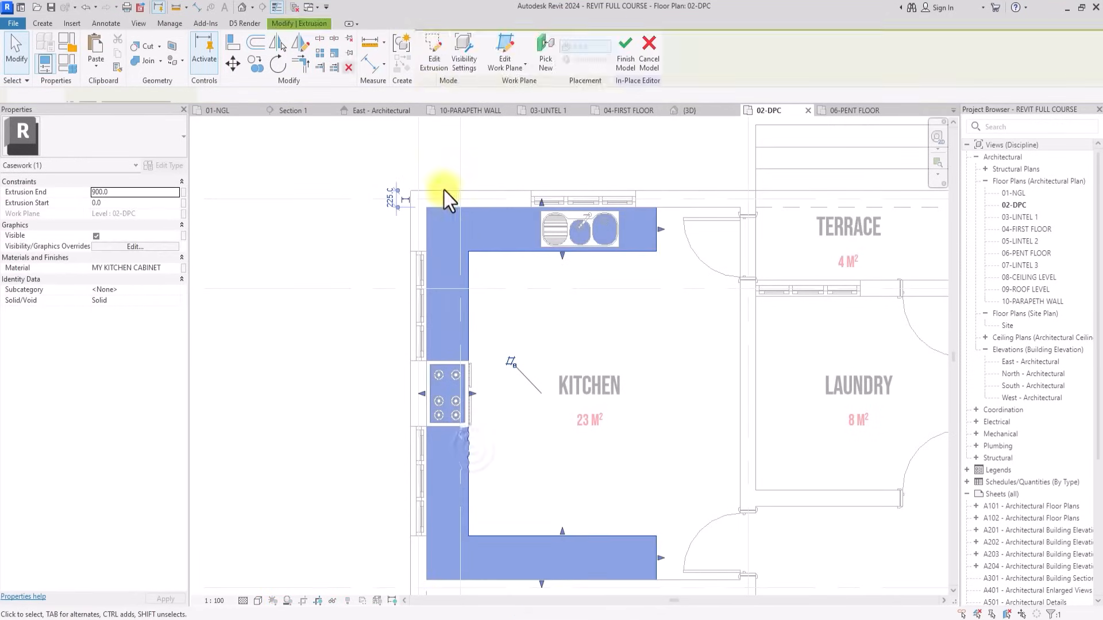
click(430, 61)
scroll(445, 394, up, 3)
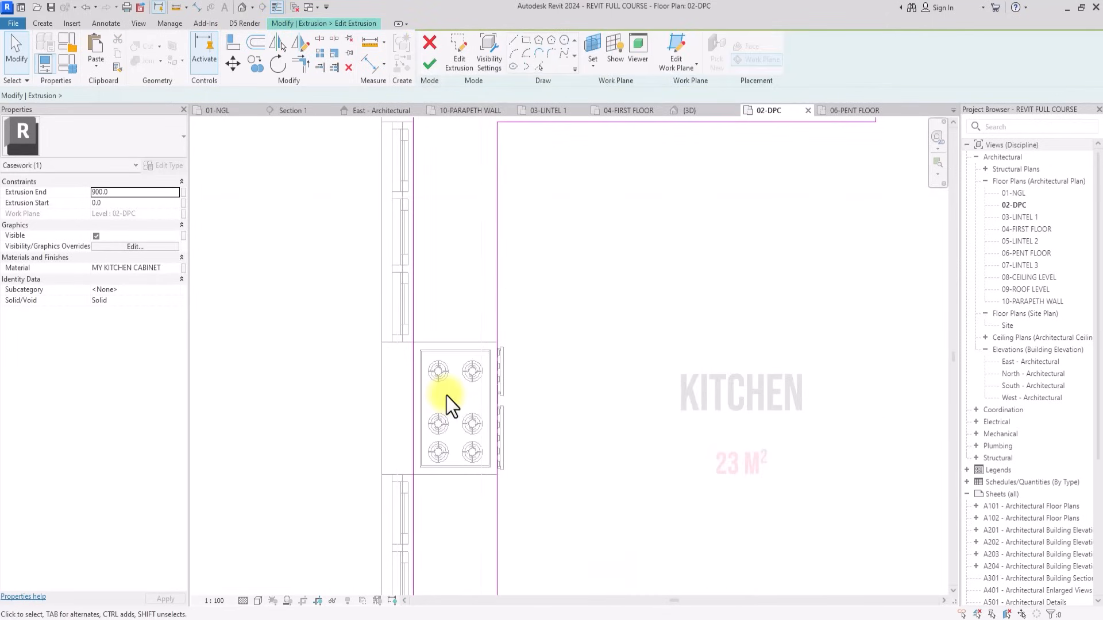
click(475, 67)
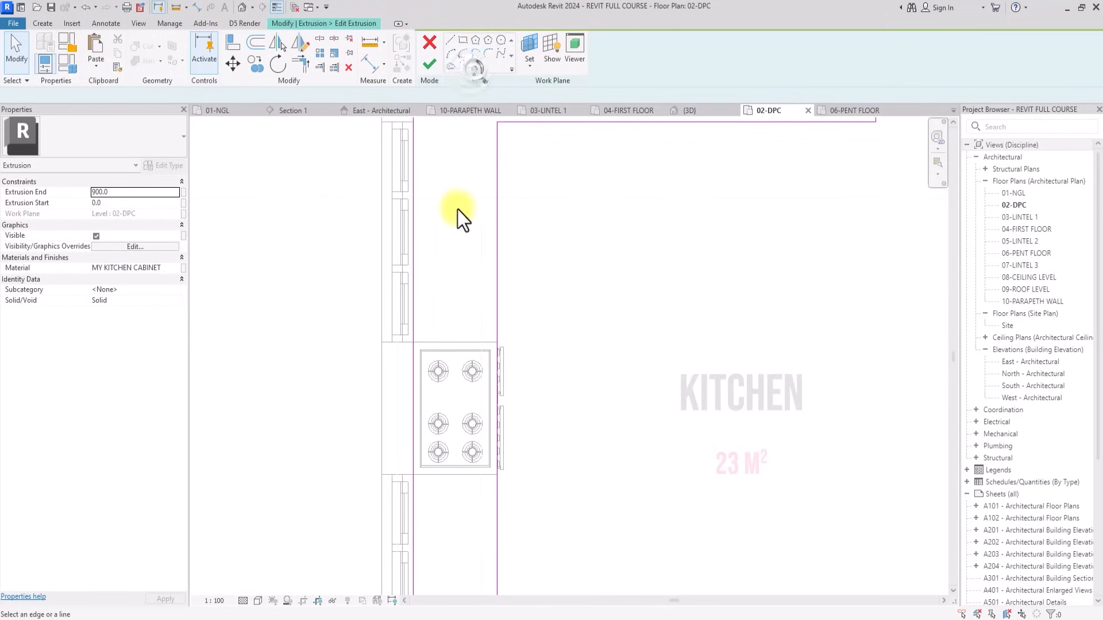
click(441, 343)
click(440, 480)
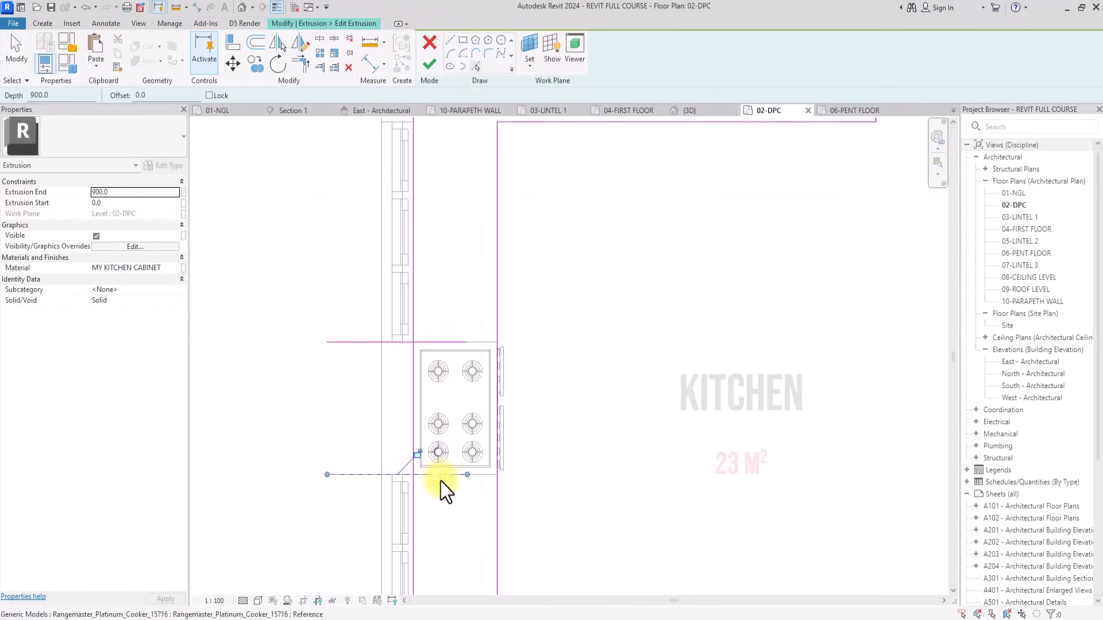
Split and trim the counter sketch to leave a gap at the cooker, and finish the extrusion and in-place model.
scroll(432, 433, down, 3)
click(313, 41)
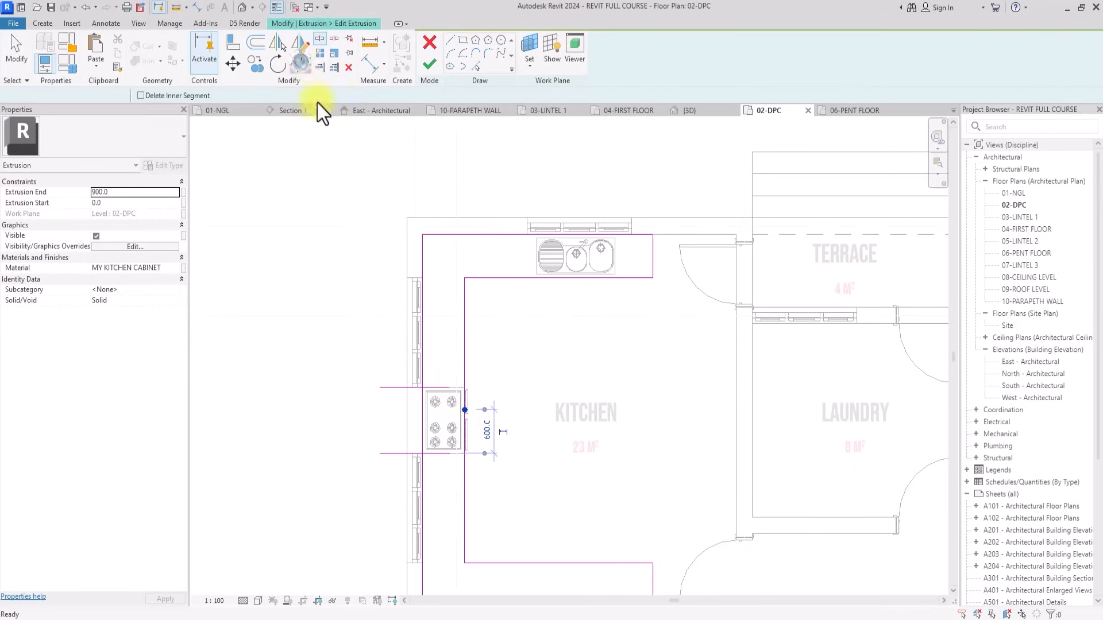
key(t)
key(r)
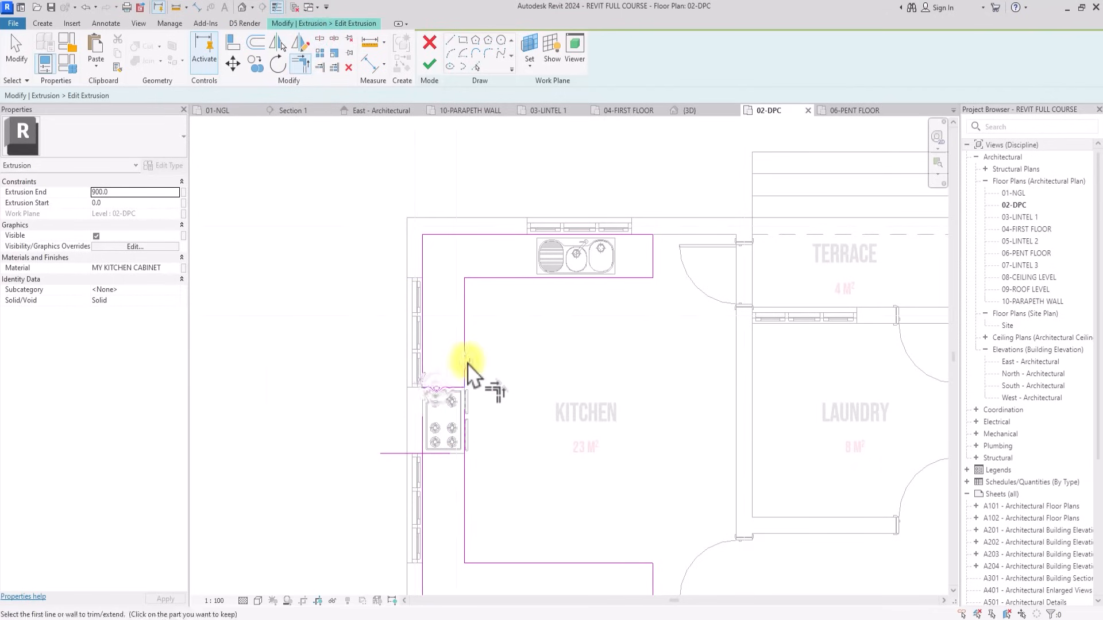
click(457, 455)
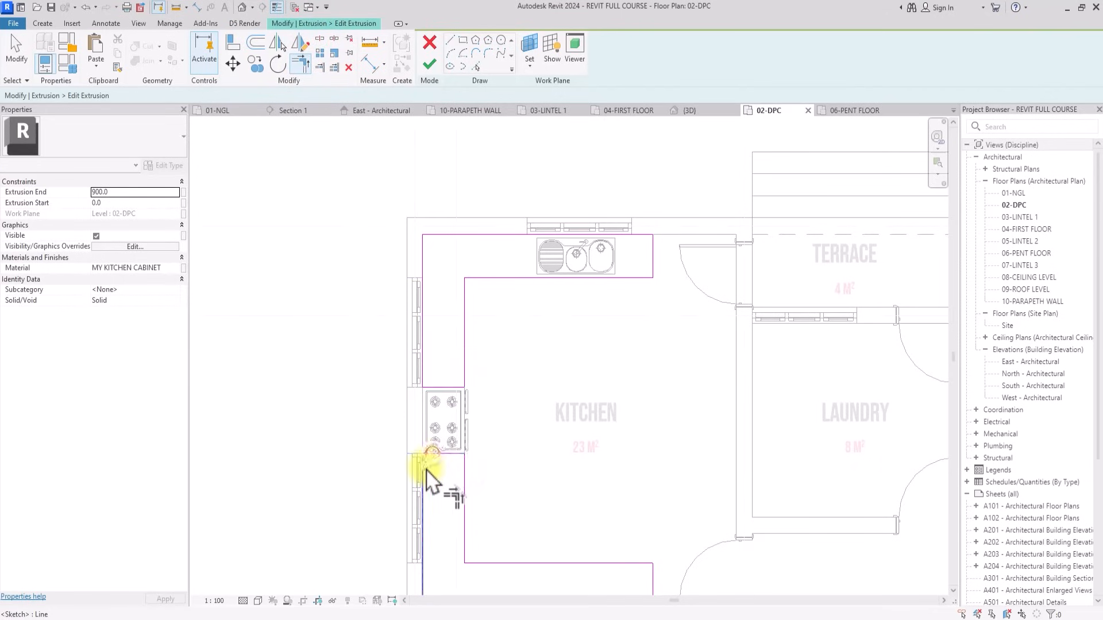
scroll(432, 477, down, 4)
click(429, 64)
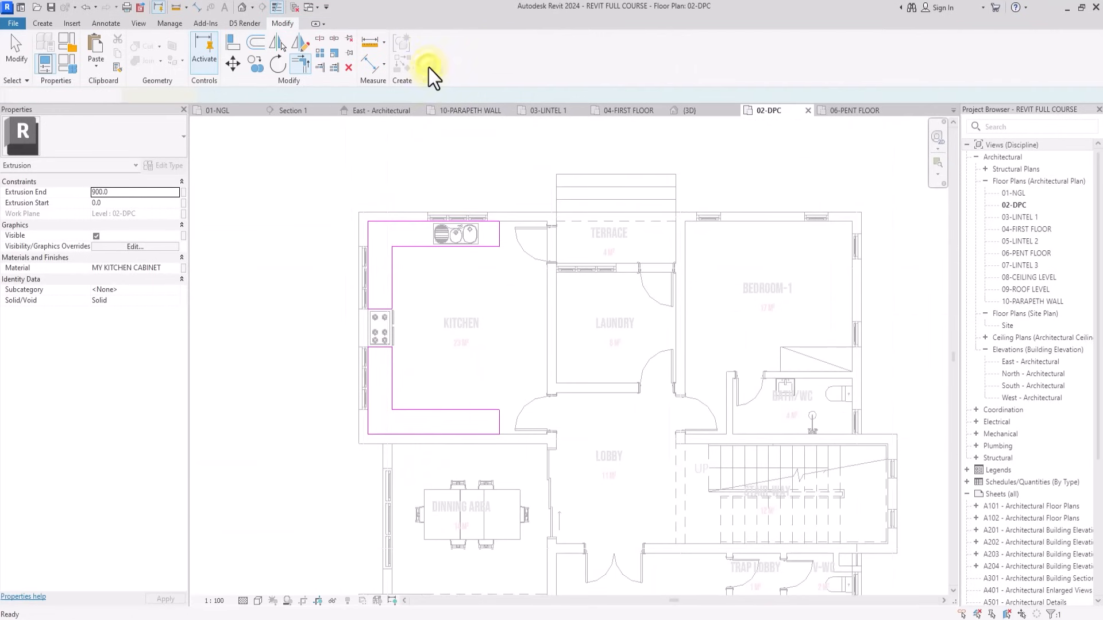
scroll(484, 248, down, 2)
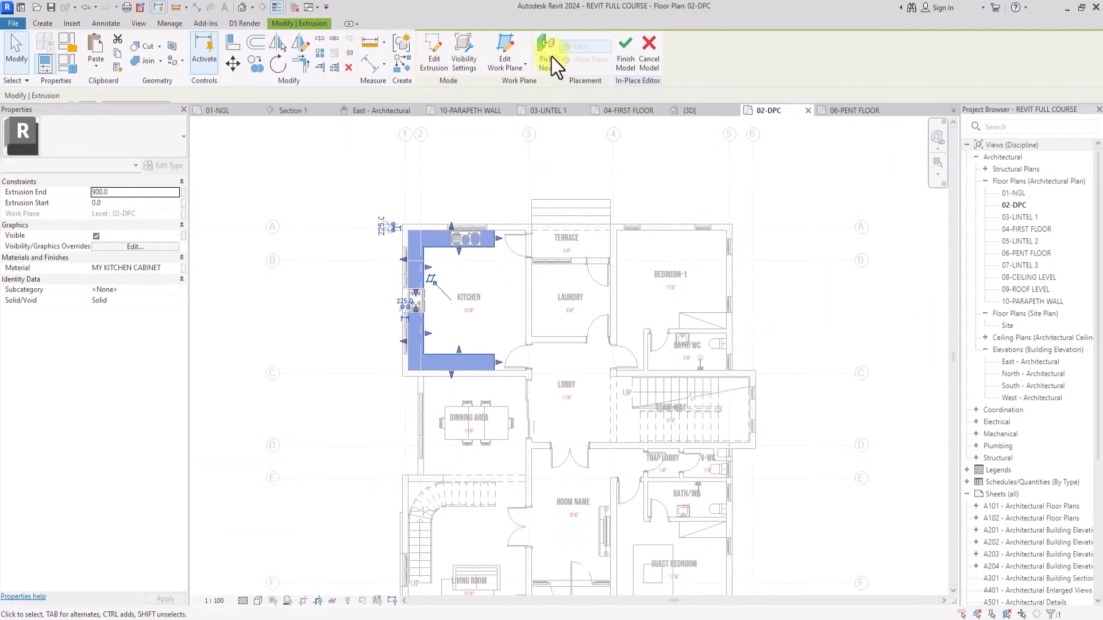
click(636, 56)
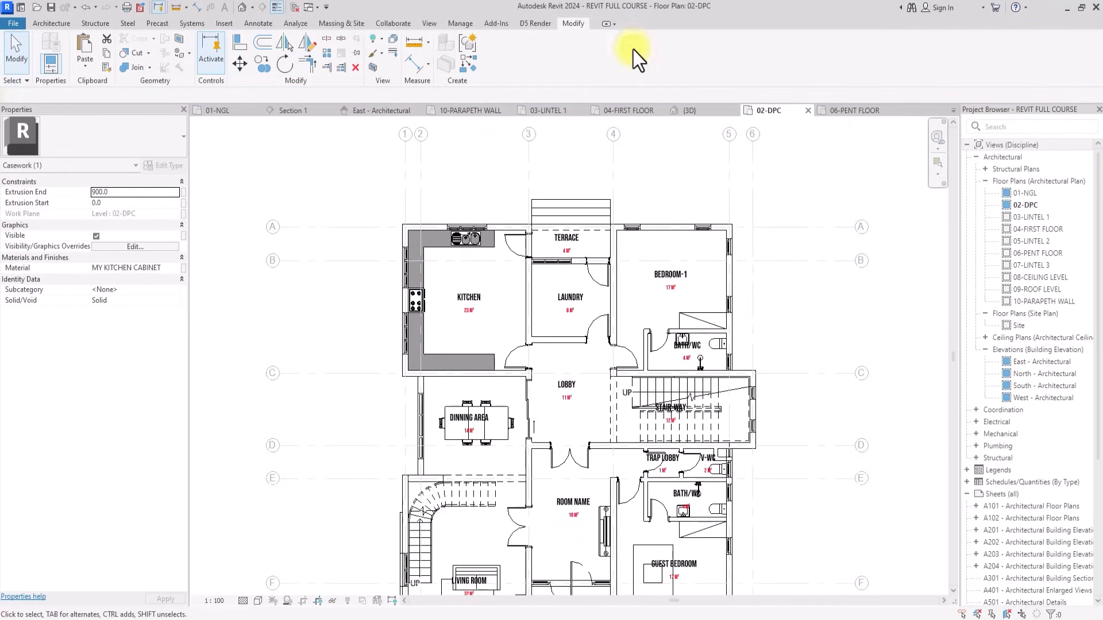
Place a Plumbing_Fixtures_Shower_Tray_Square BATH 2, rotated lengthwise, in the upper-right corner of the Guest Bedroom's Bath/WC.
click(60, 26)
click(136, 47)
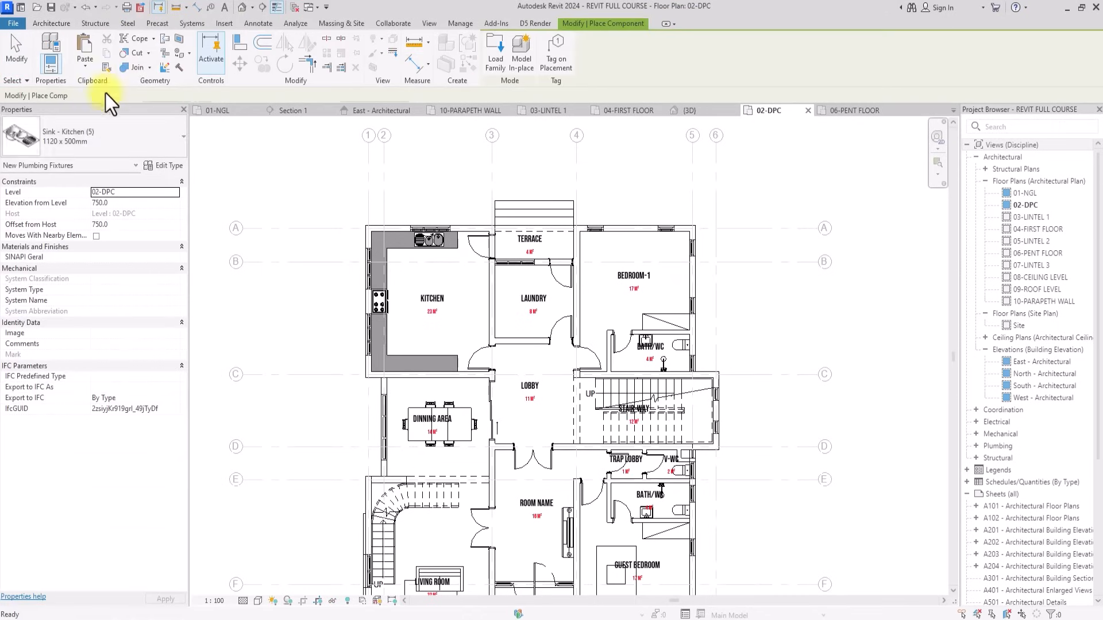
click(67, 147)
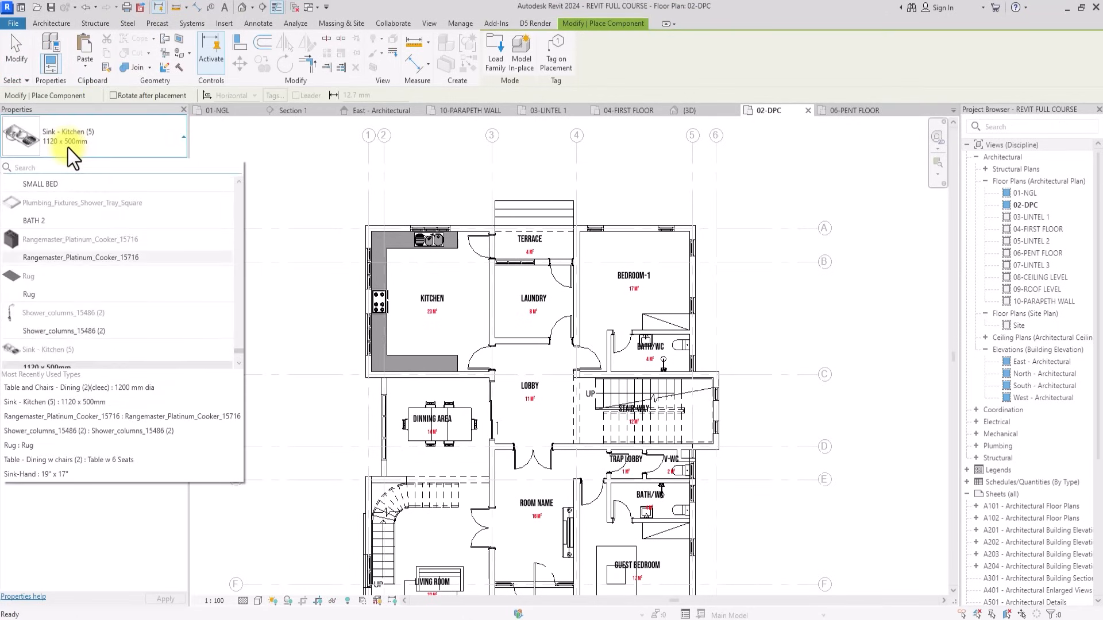
scroll(65, 160, up, 2)
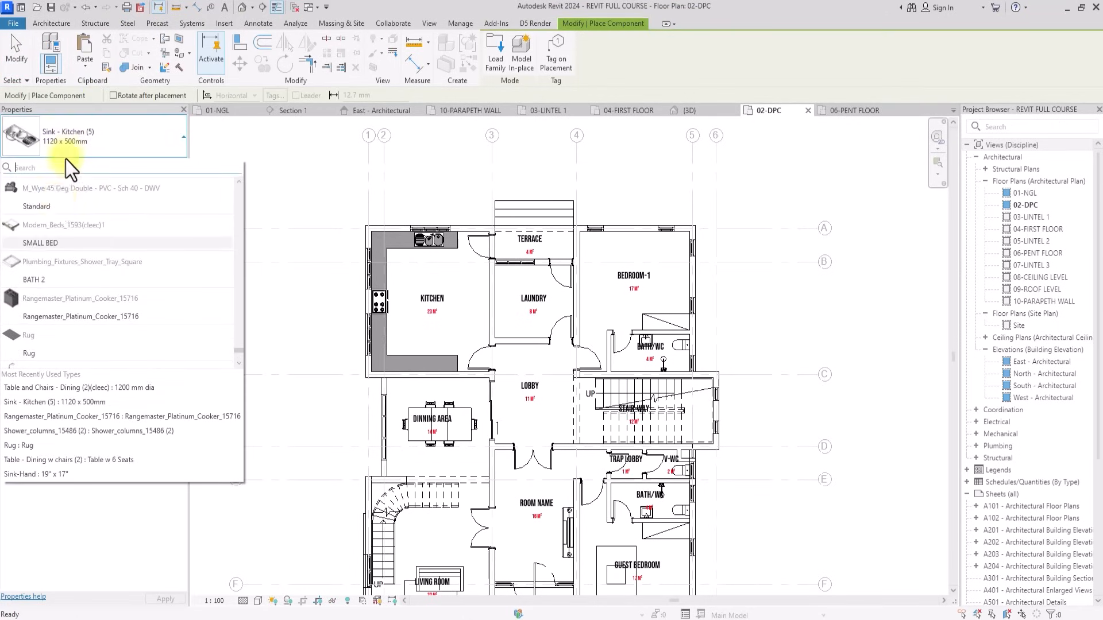
click(42, 281)
scroll(643, 423, up, 8)
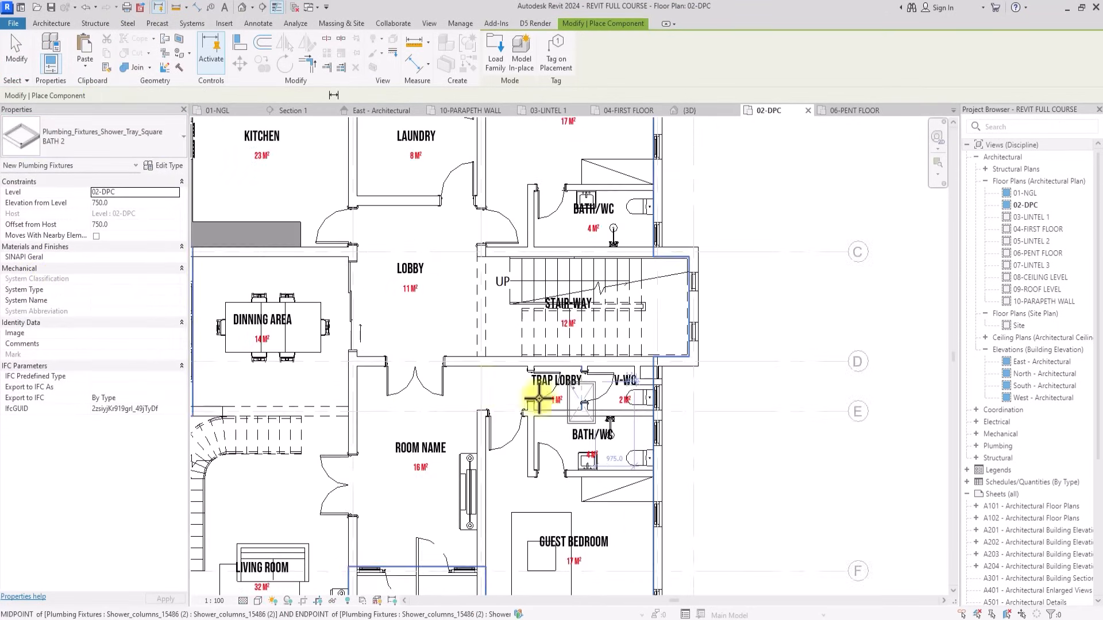
key(space)
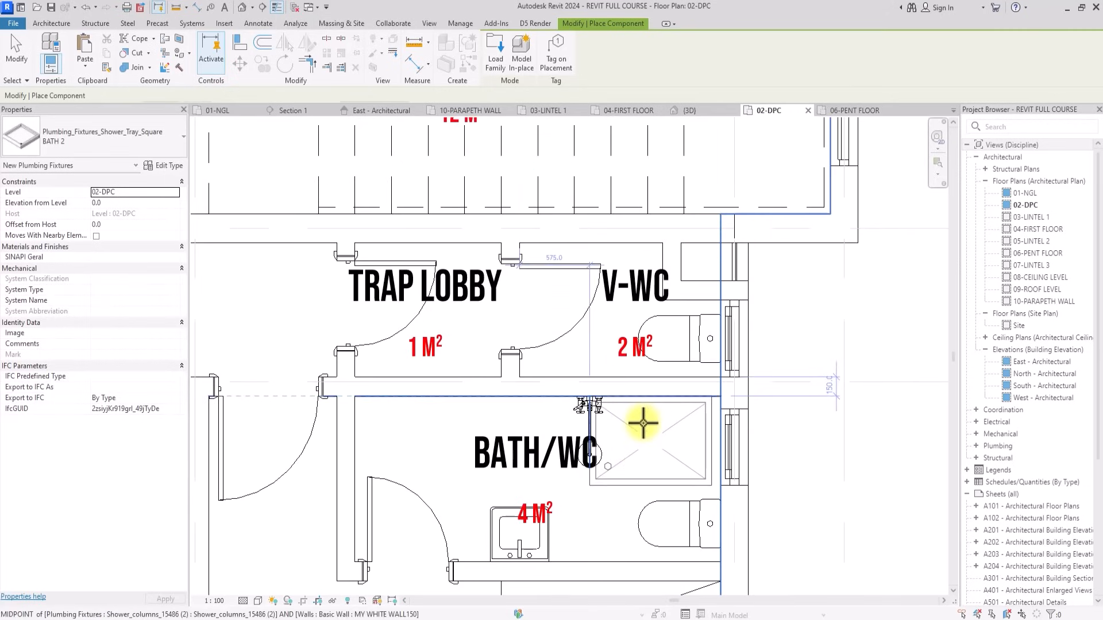
click(660, 441)
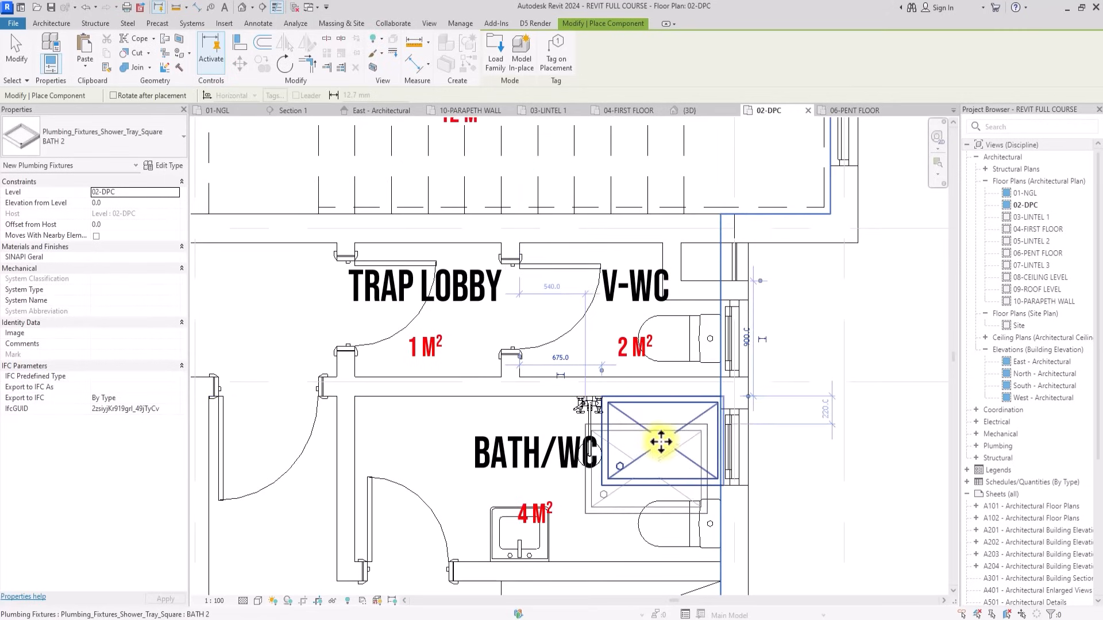
key(Escape)
key(Escape)
Move the Guest Bedroom's shower tray along the wall so it sits centred under the shower column.
click(644, 477)
drag(644, 477, 568, 480)
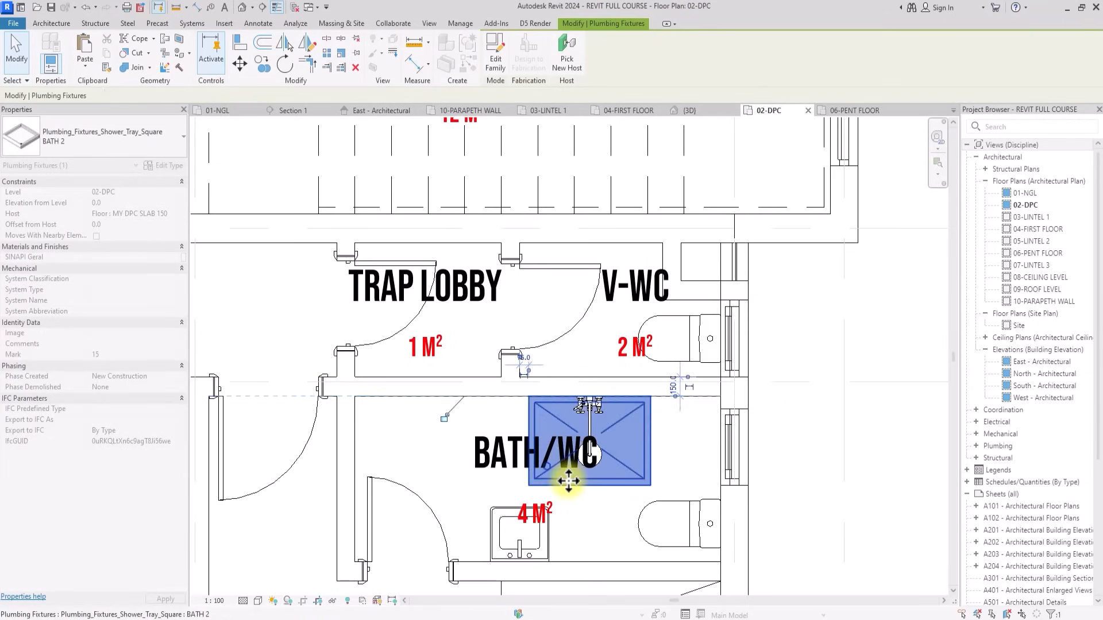
scroll(568, 481, down, 6)
middle_drag(610, 341, 569, 481)
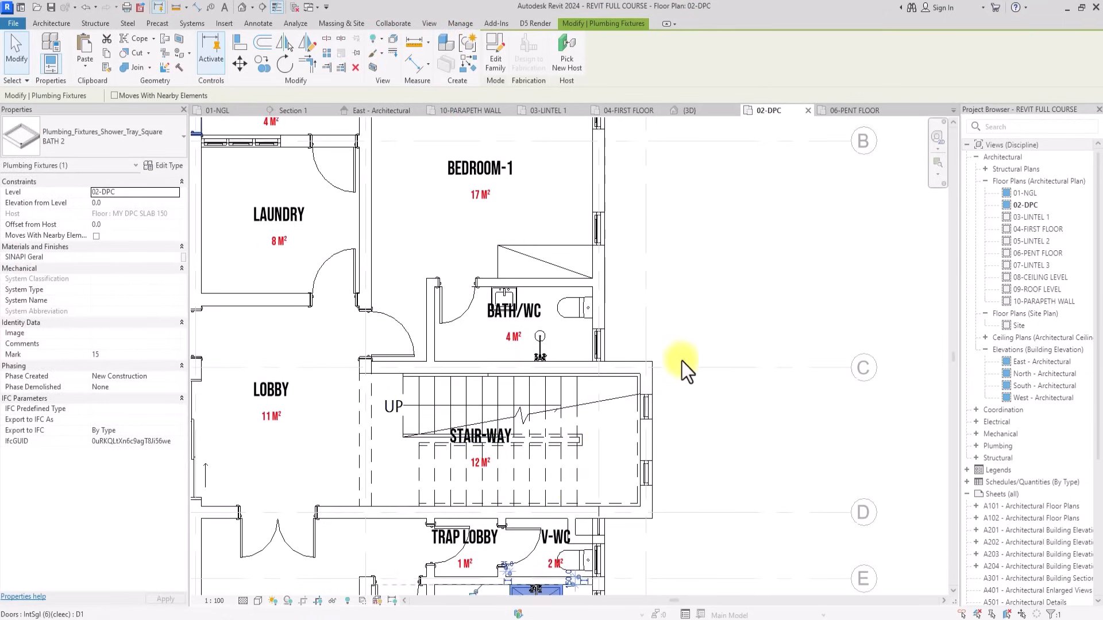
click(742, 298)
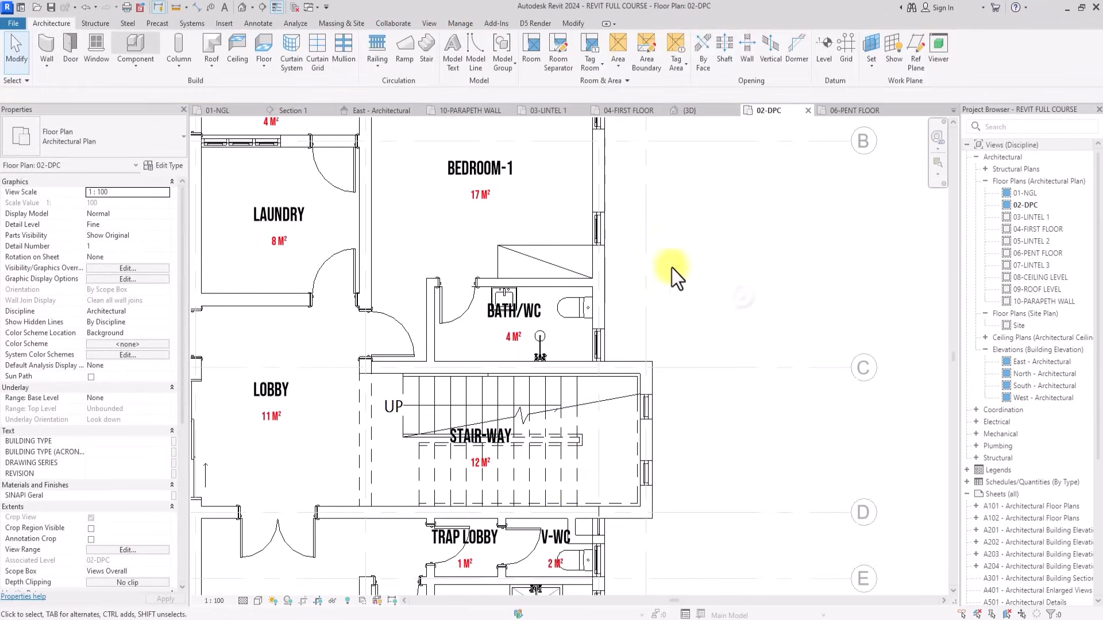
Place another BATH 2 shower tray in Bedroom-1's Bath/WC, rotated lengthwise along the lower wall under the shower column.
click(137, 47)
scroll(538, 352, up, 2)
key(space)
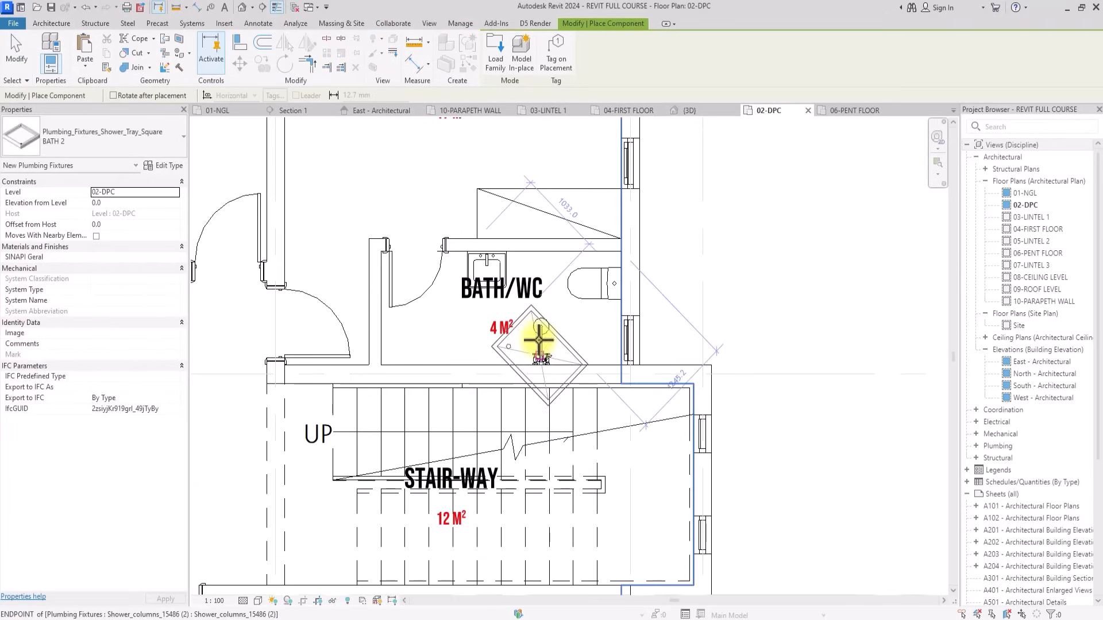
click(540, 341)
scroll(468, 269, down, 2)
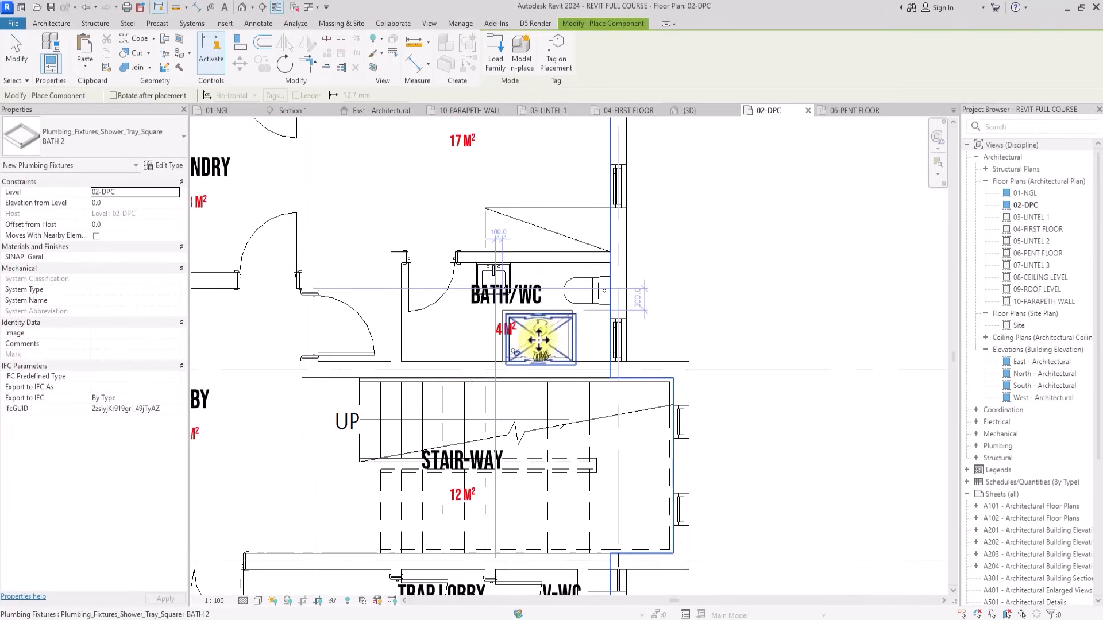
scroll(468, 384, down, 4)
key(Escape)
key(Escape)
scroll(413, 450, up, 3)
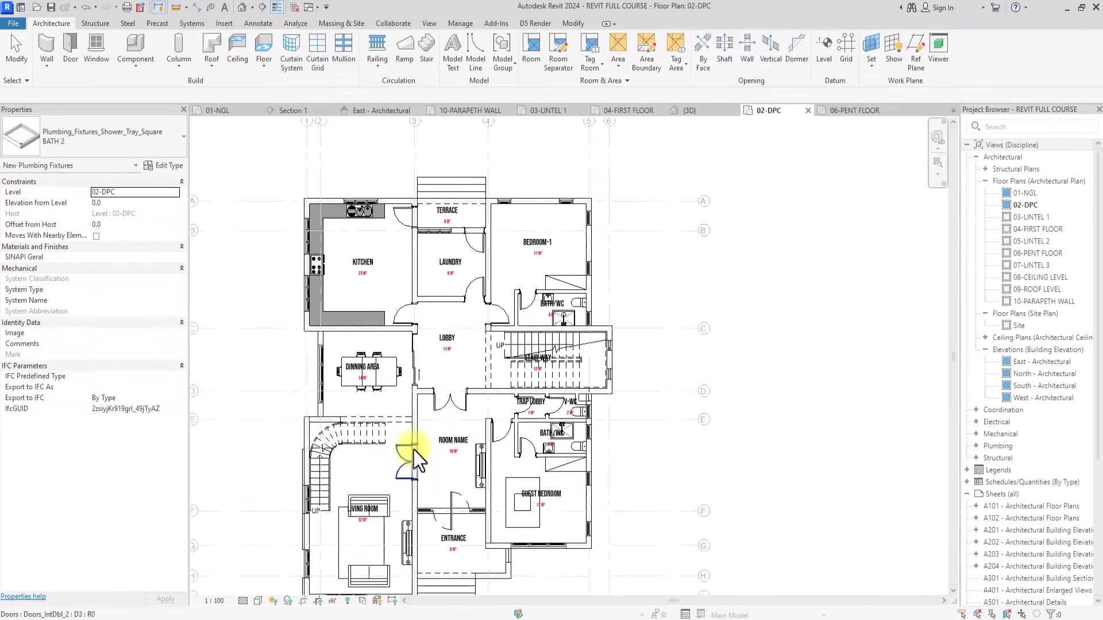
key(Escape)
Place a Modern_Beds_1593(cleec)1 SMALL BED in the Guest Bedroom, rotated with its headboard against the east wall.
click(142, 41)
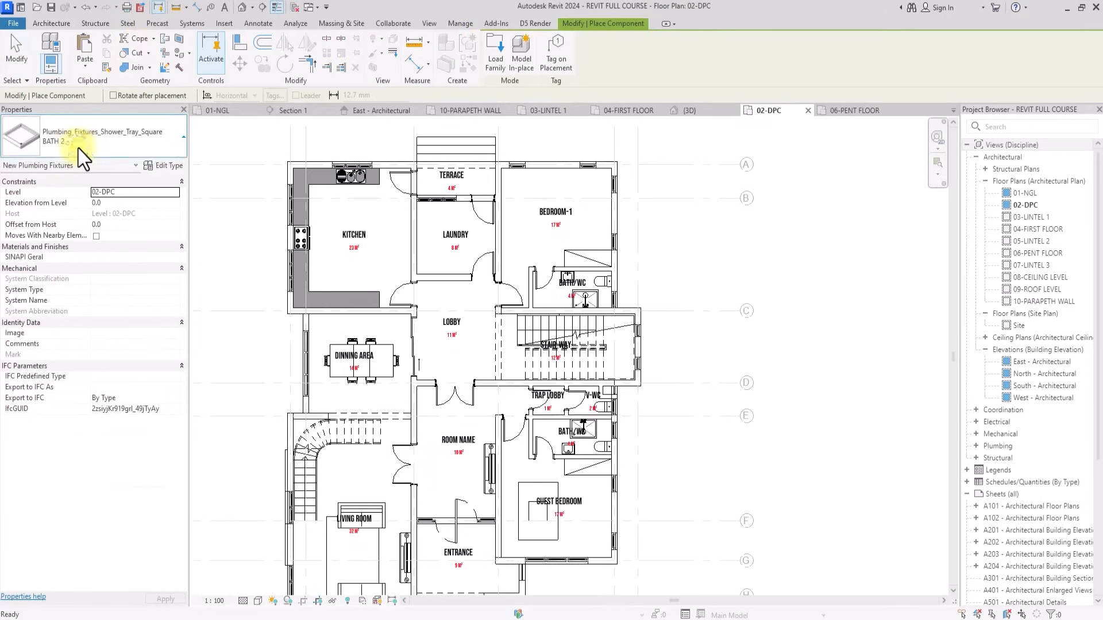
click(78, 148)
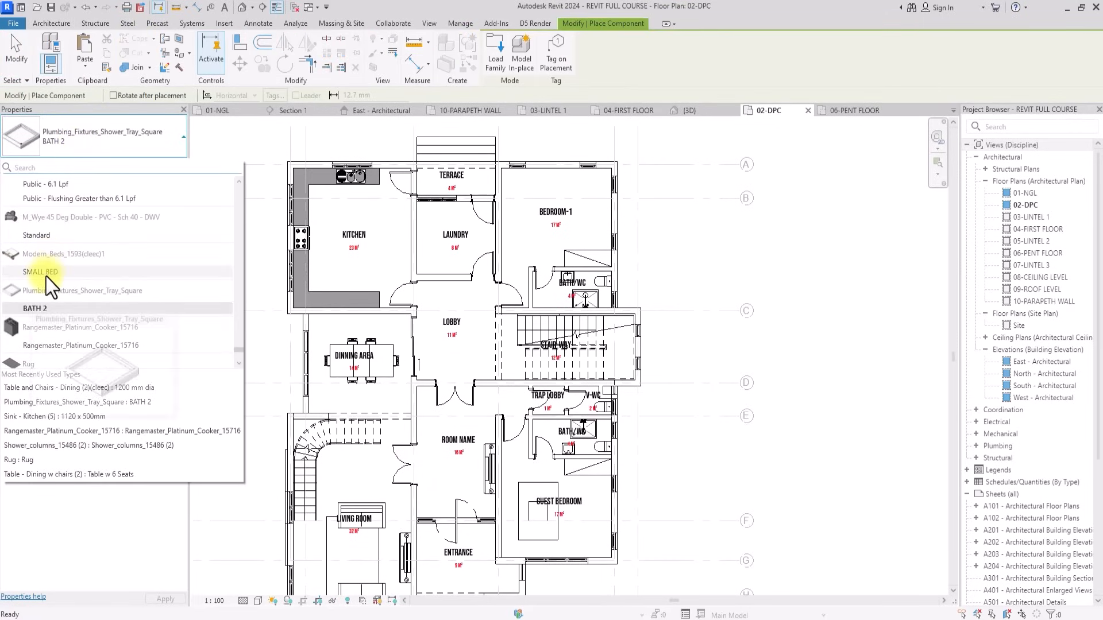
click(46, 276)
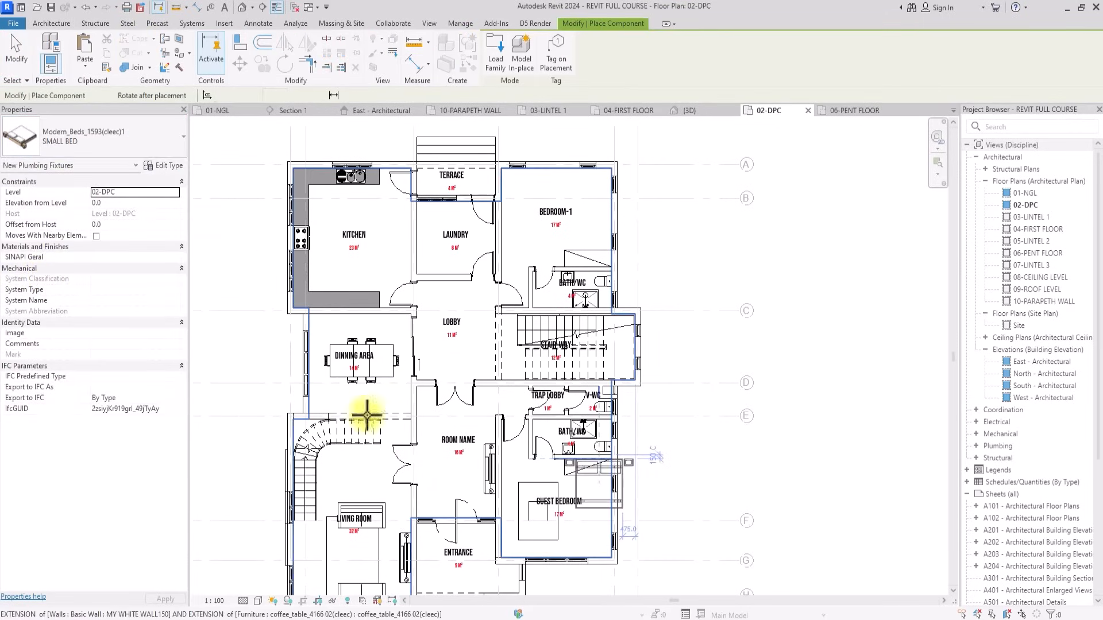
scroll(603, 460, up, 3)
key(space)
key(space)
key(space)
key(space)
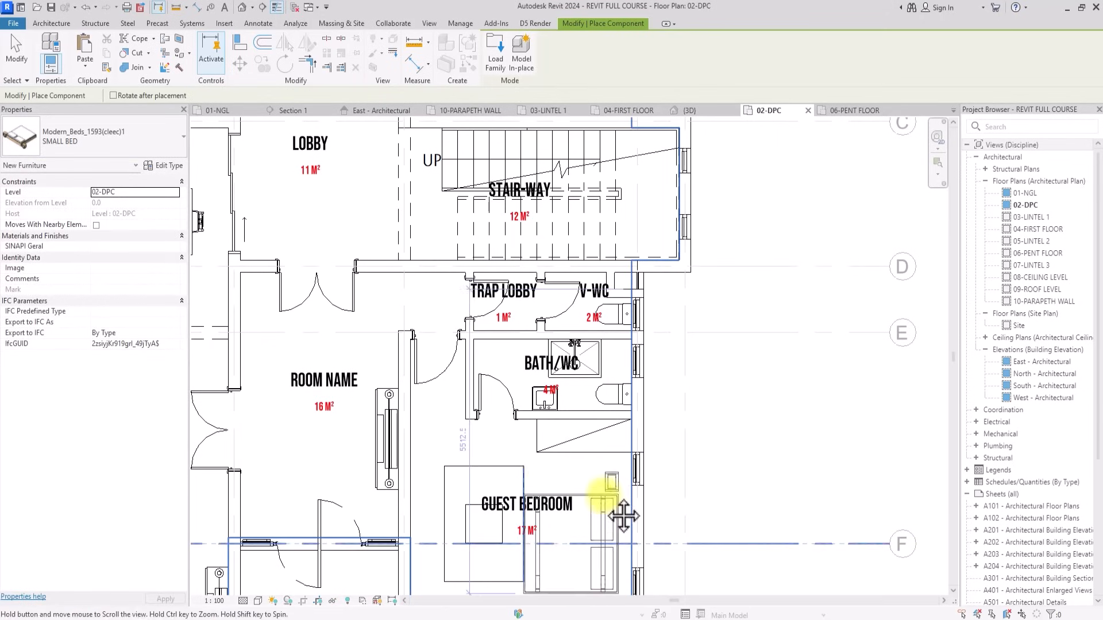
middle_drag(599, 508, 578, 409)
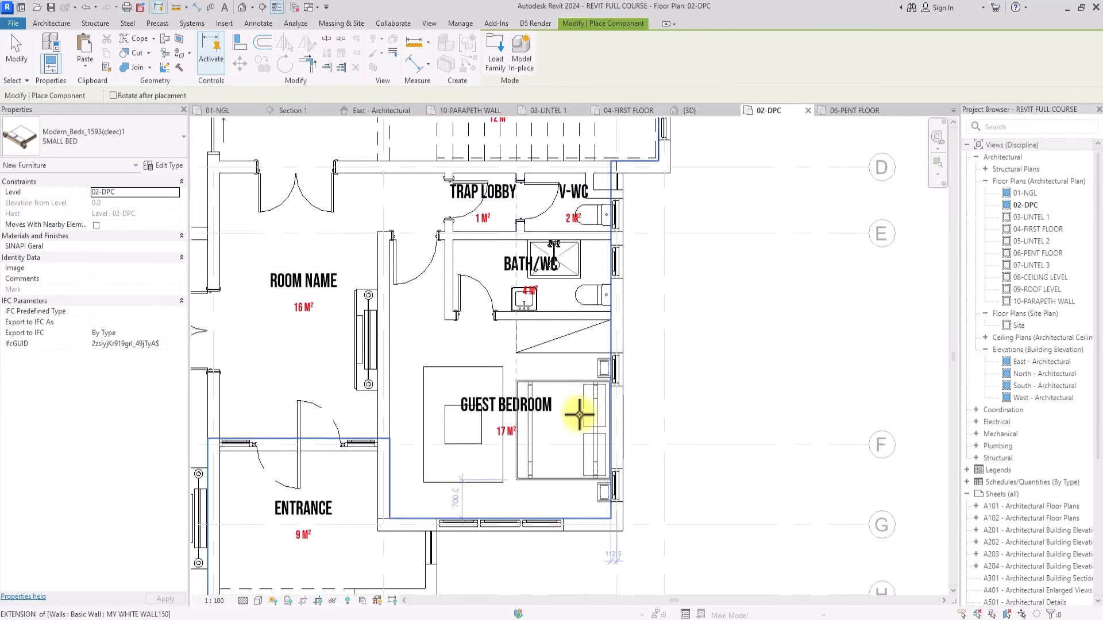
click(579, 413)
scroll(586, 415, down, 4)
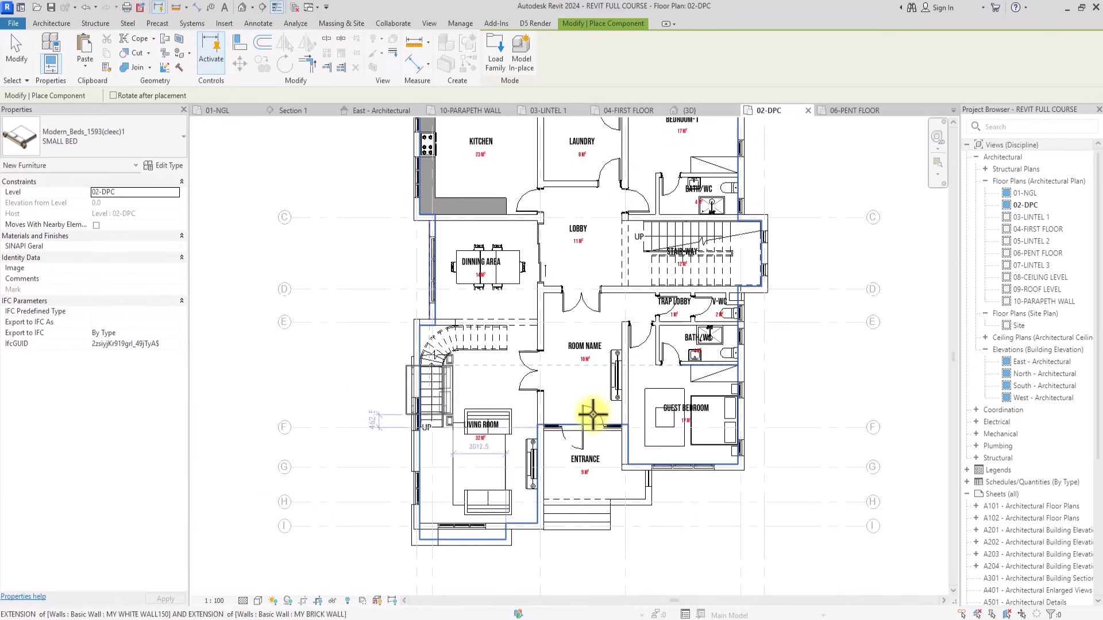
Place a coffee_table_4166 02(cleec) on the Living Room rug, midway between the two facing sofas.
click(92, 146)
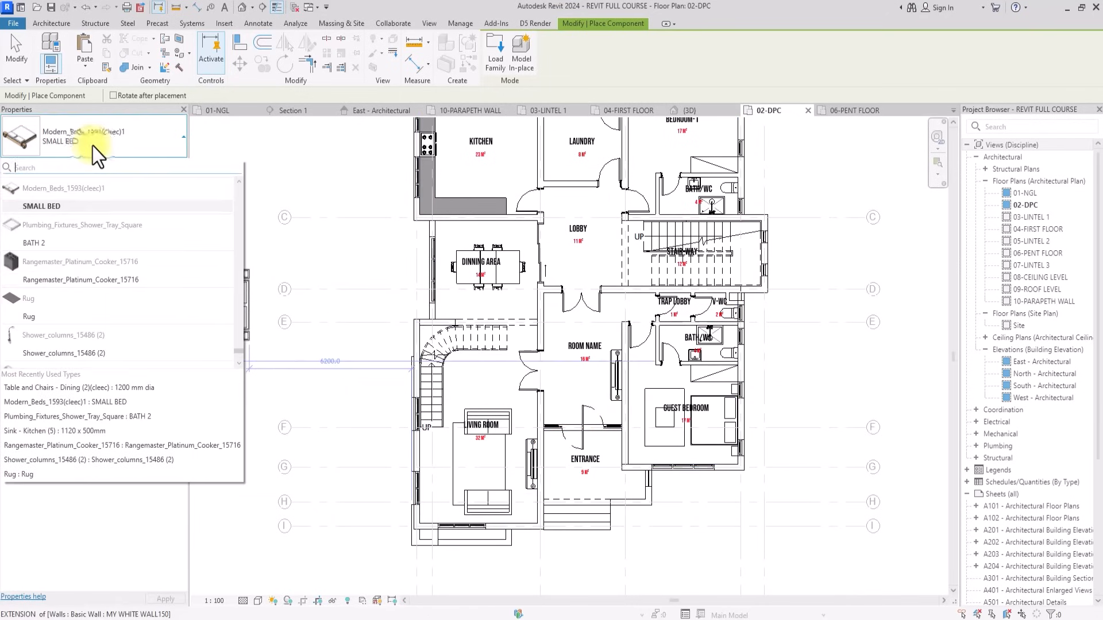
scroll(64, 205, up, 3)
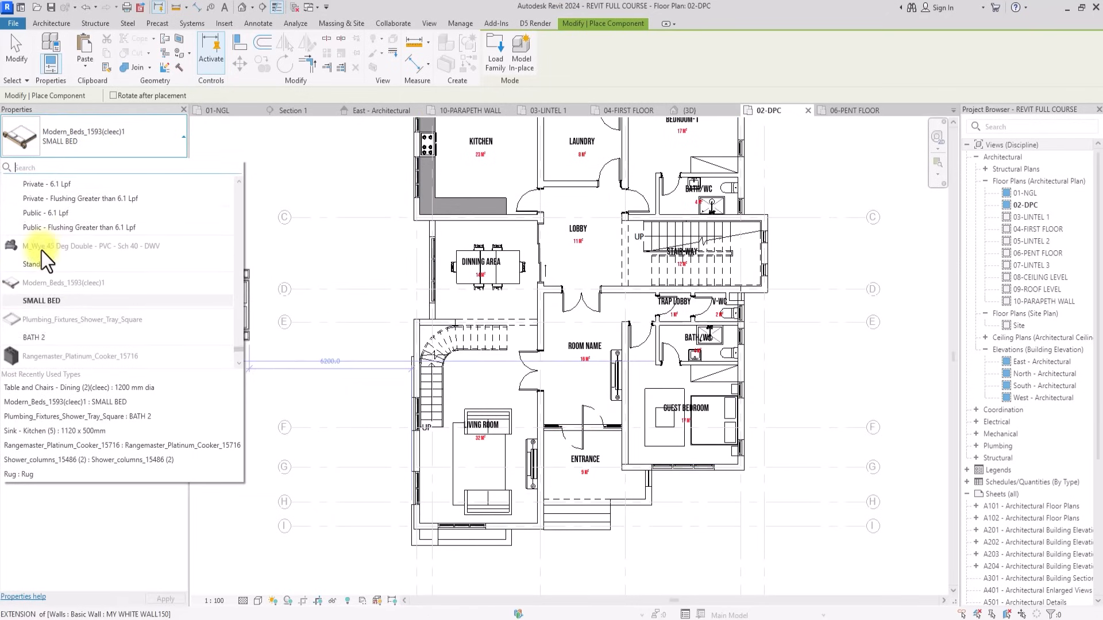
scroll(42, 250, up, 10)
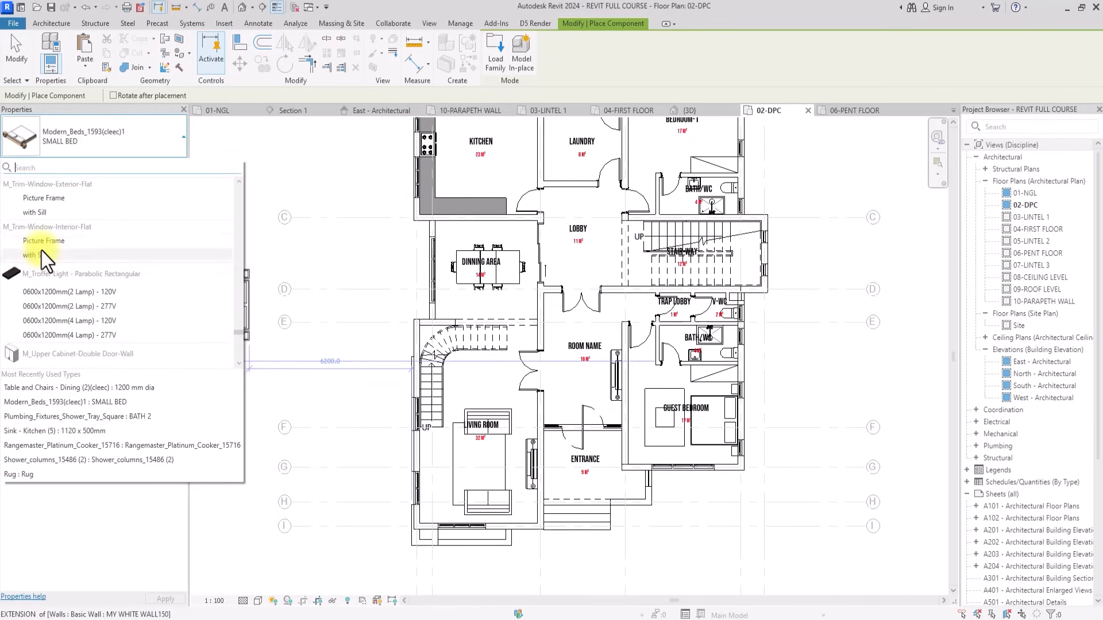
scroll(42, 251, up, 8)
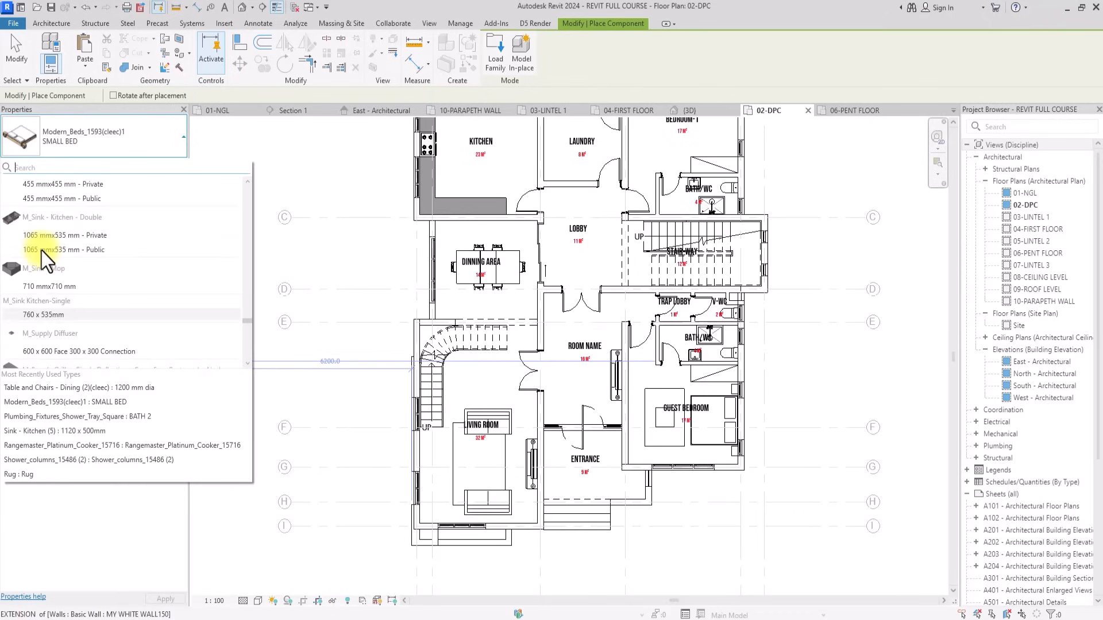
scroll(41, 251, up, 10)
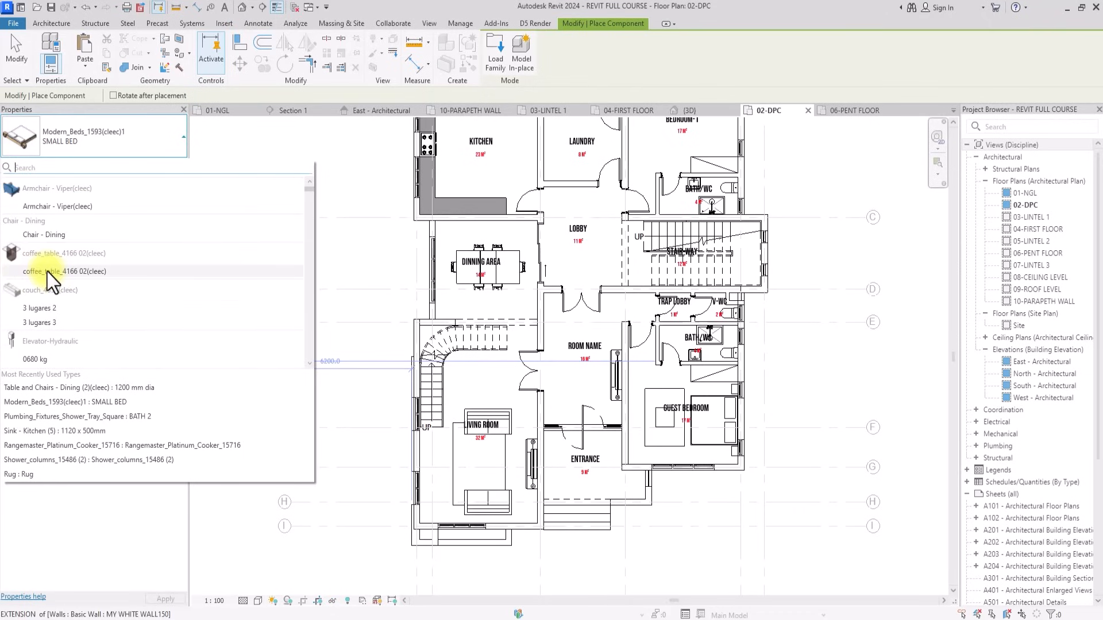
click(34, 274)
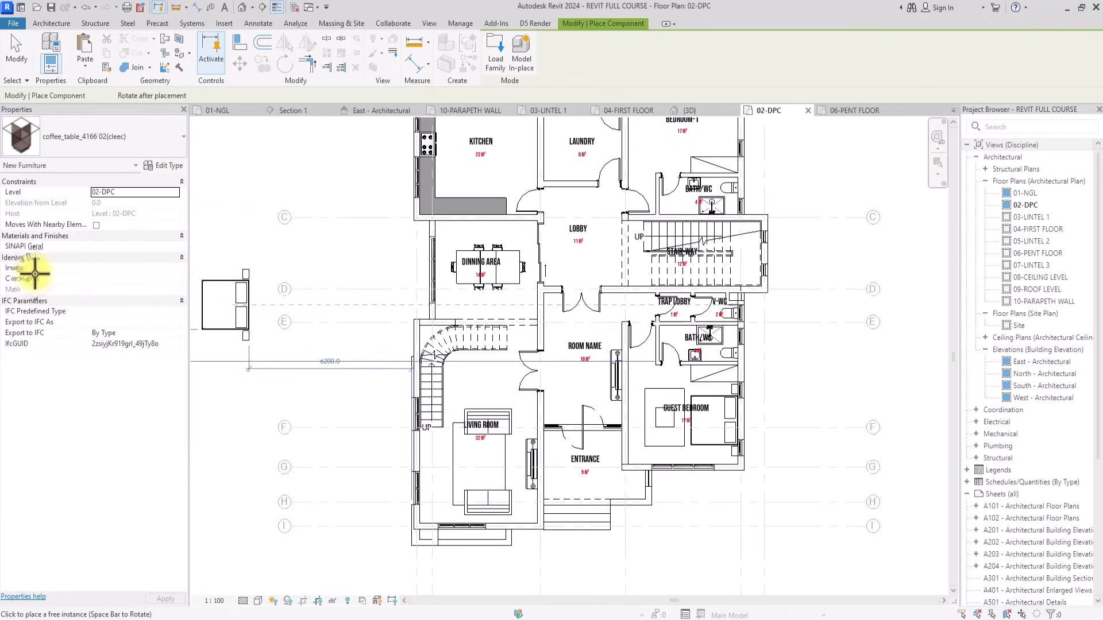
scroll(618, 443, up, 3)
scroll(380, 483, up, 2)
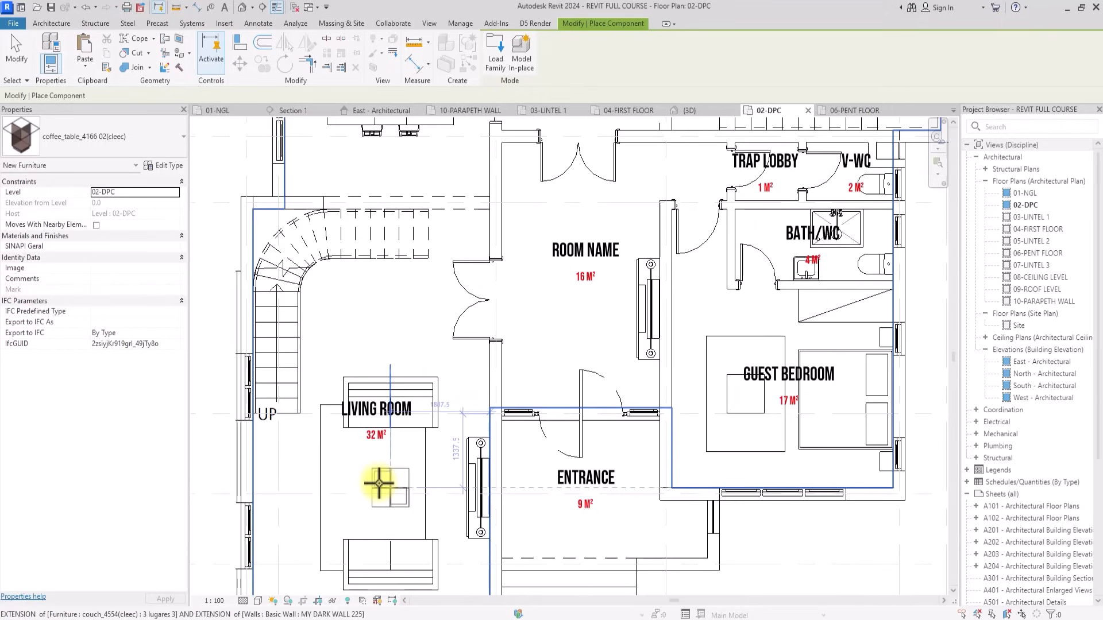
scroll(379, 483, down, 4)
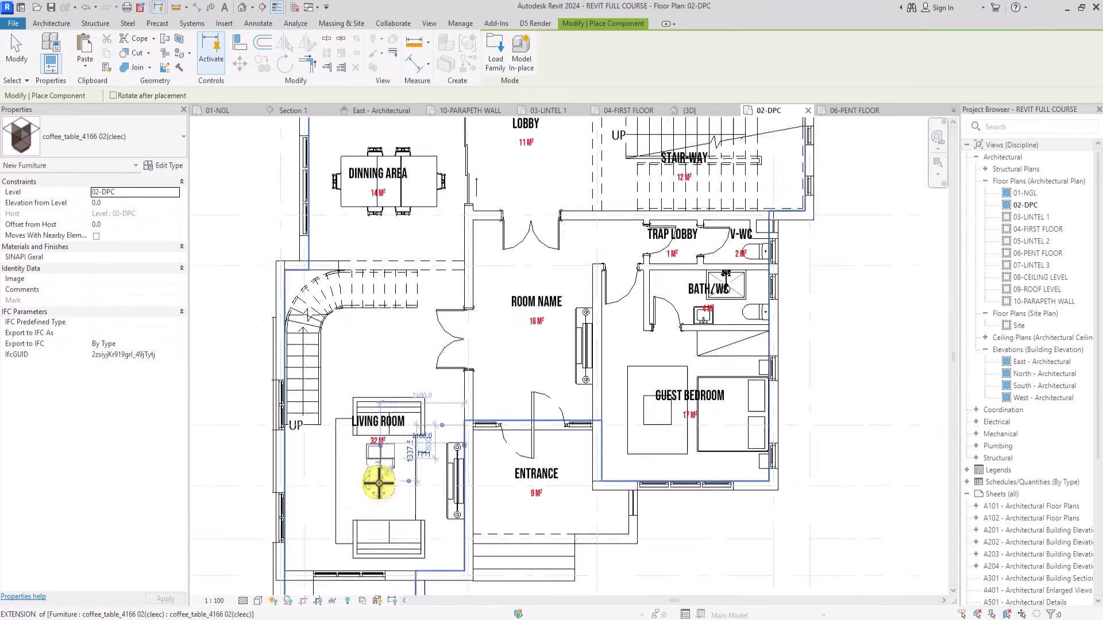
middle_drag(405, 363, 379, 485)
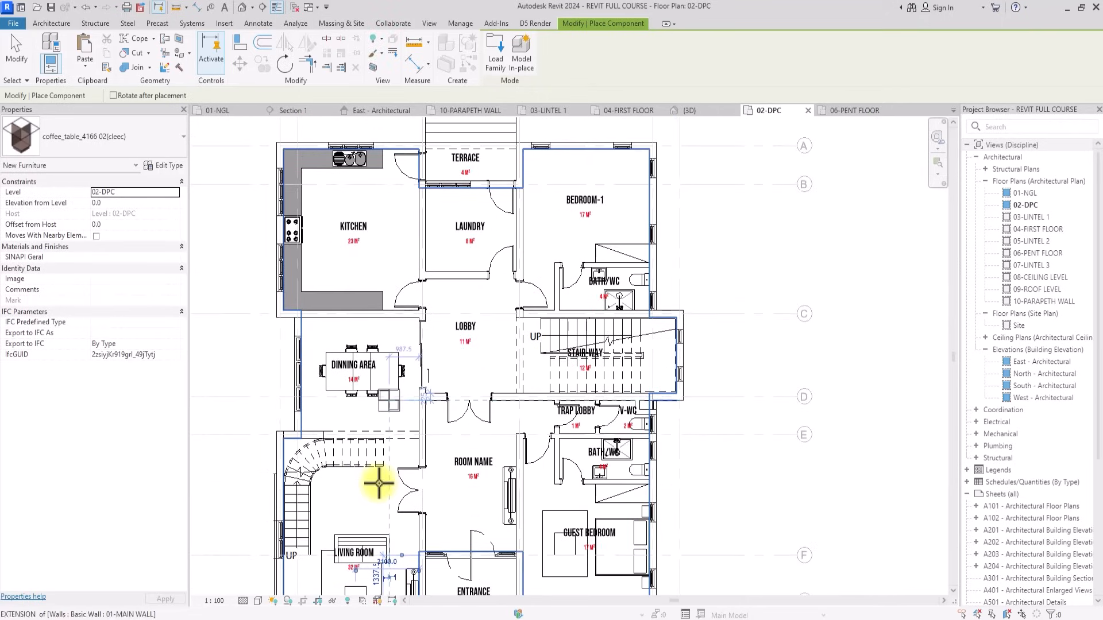
click(60, 153)
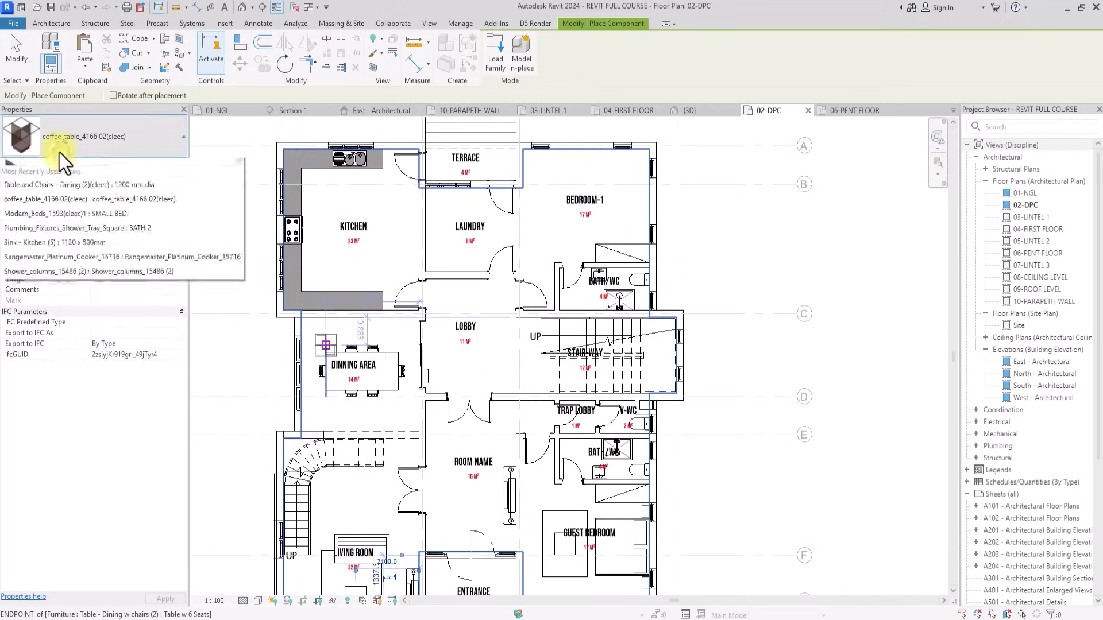
scroll(53, 219, up, 1)
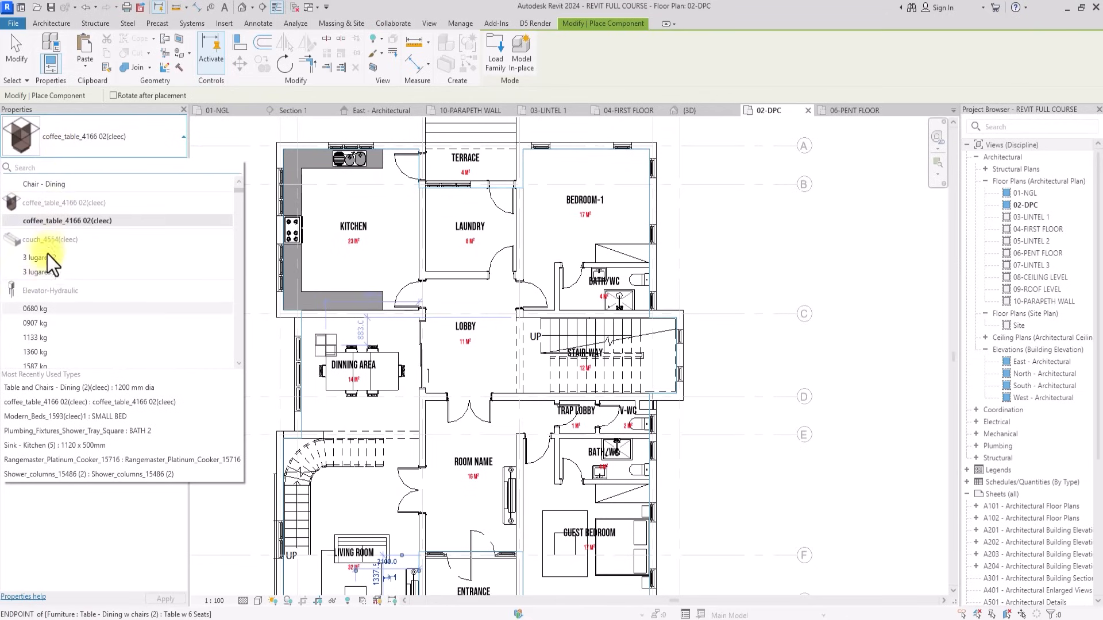
click(40, 272)
ctrl+scroll(315, 512, down, 3)
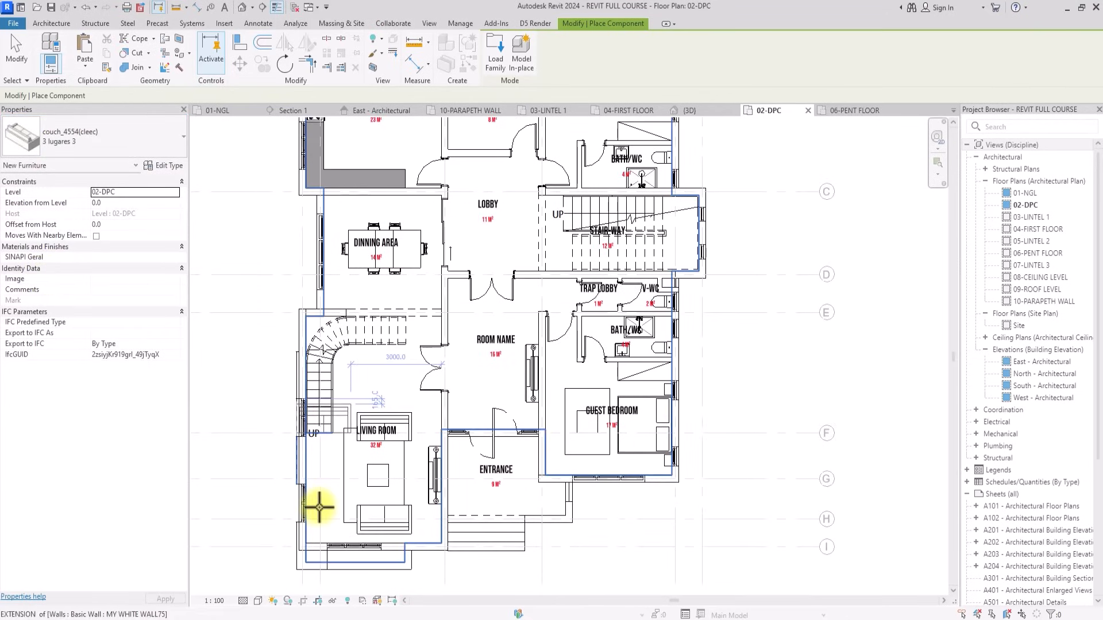
Place a couch_4554(cleec) 3 lugares 2 on the west side of the Living Room rug, rotated to face the TV unit.
click(98, 130)
scroll(54, 218, up, 1)
click(54, 218)
scroll(327, 488, up, 2)
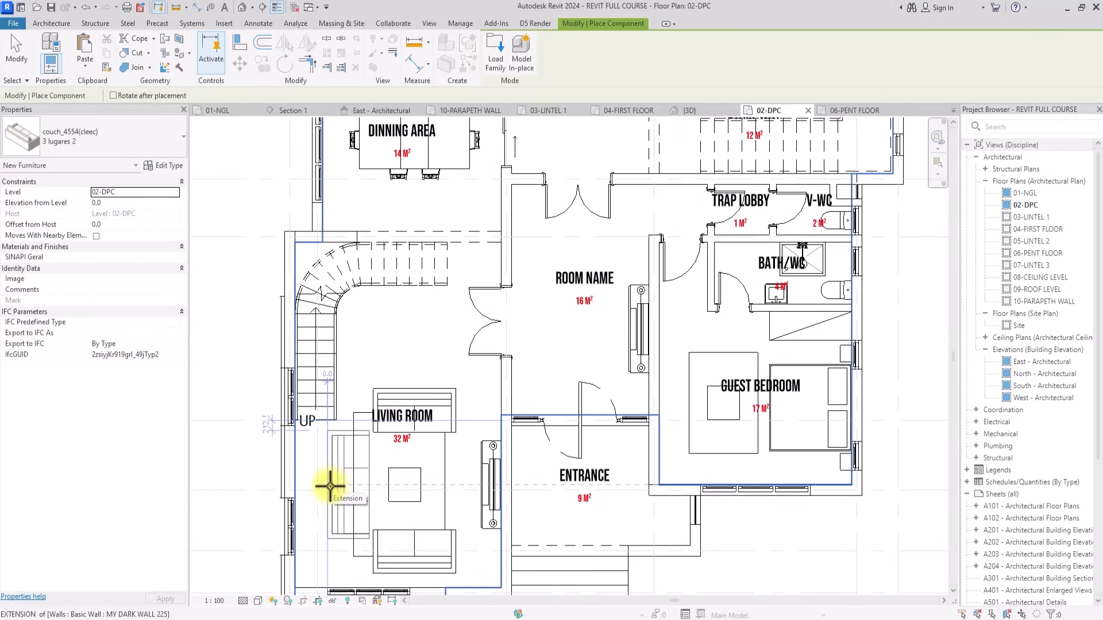
click(331, 487)
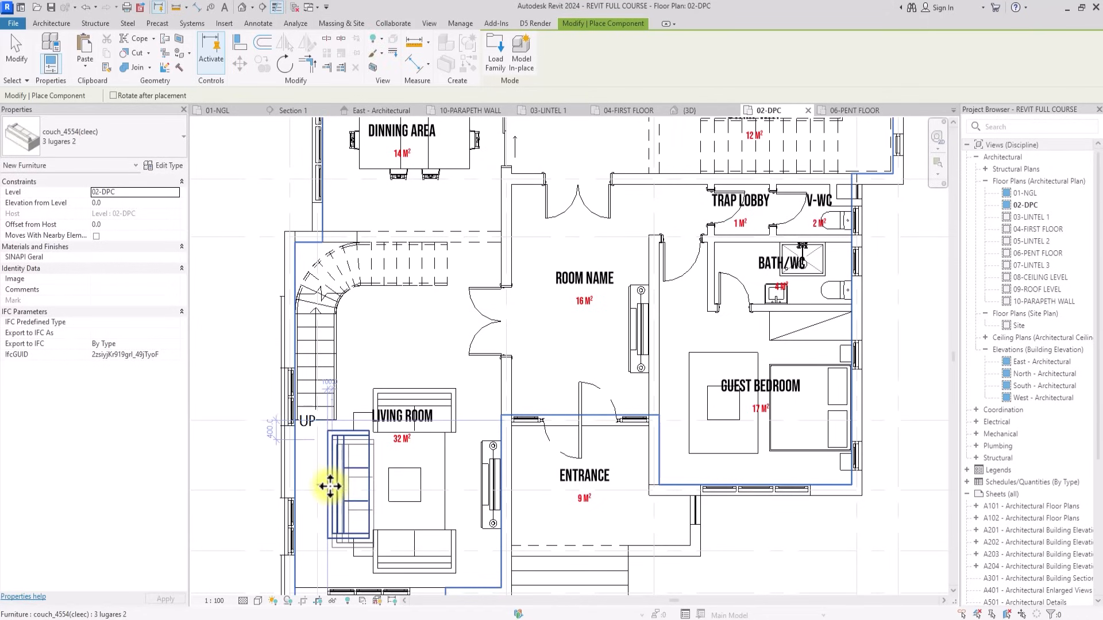
key(Escape)
key(Escape)
Shift the Living Room's south sofa, coffee table and rug east, closer to the TV unit.
scroll(357, 506, up, 4)
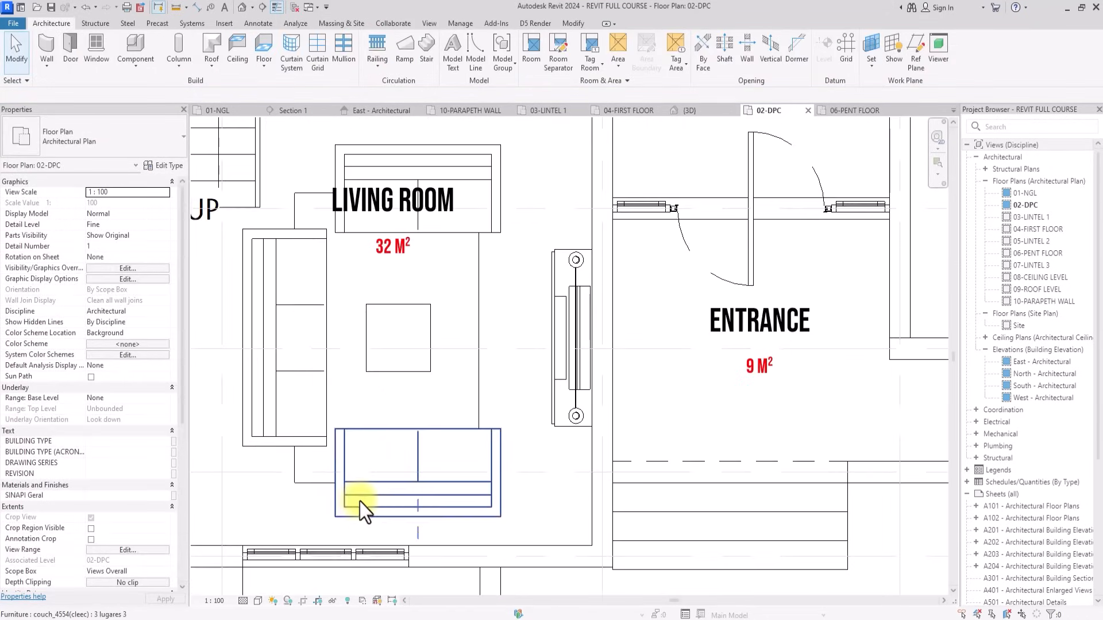
drag(360, 502, 420, 522)
drag(389, 369, 435, 369)
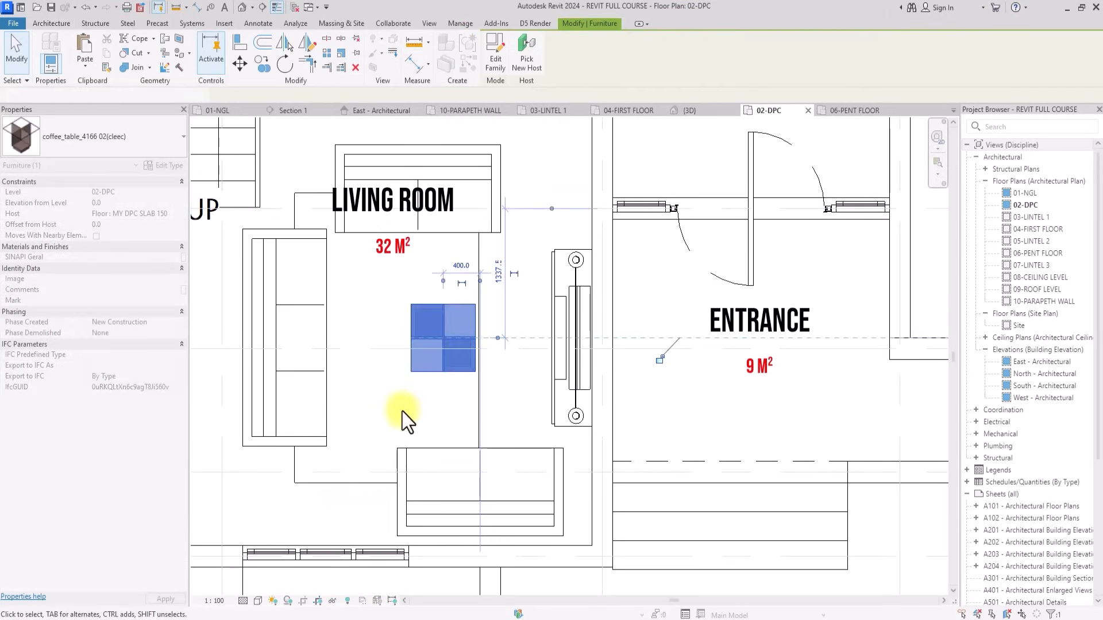
click(428, 413)
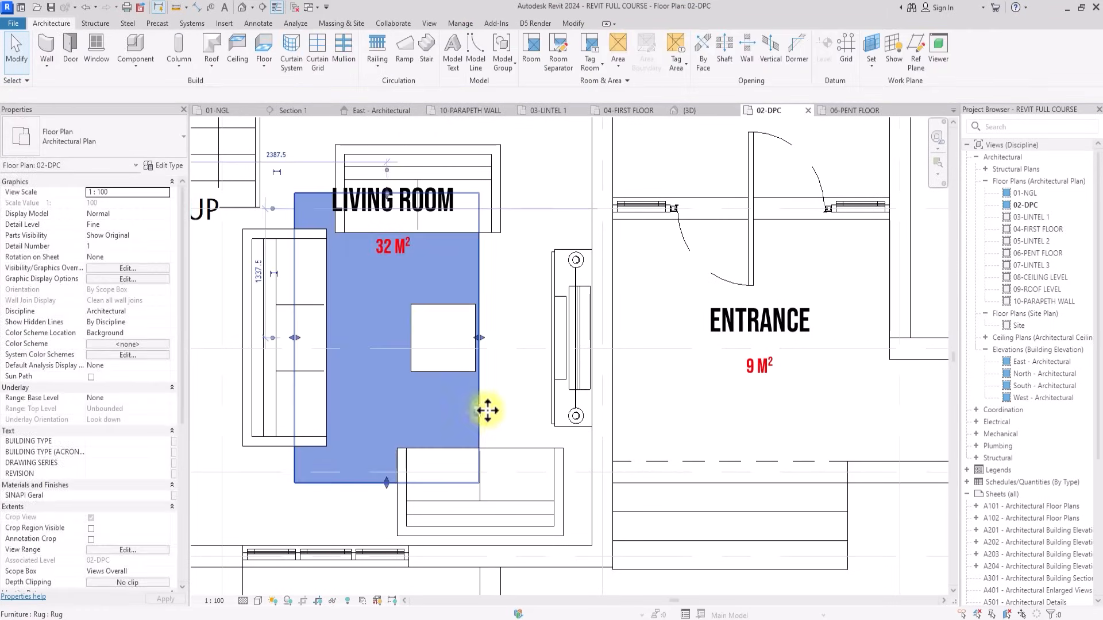
drag(487, 410, 520, 421)
Align the Living Room's north and south sofas with each other around the rug and pull the west sofa in toward the coffee table.
drag(529, 487, 476, 487)
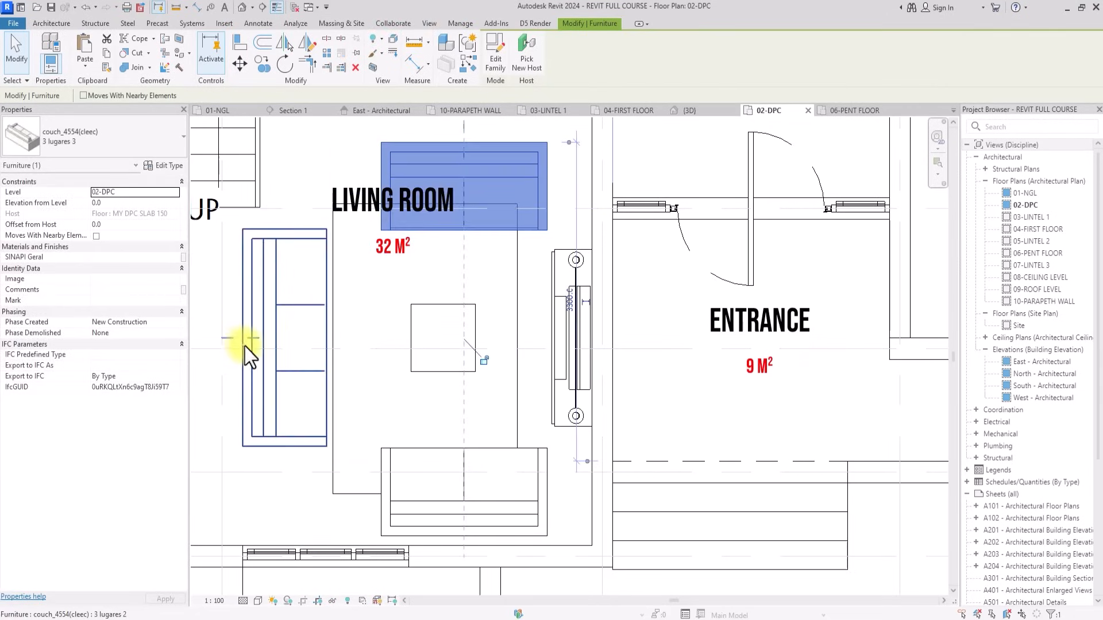
drag(245, 346, 289, 342)
scroll(288, 342, down, 5)
scroll(289, 343, up, 1)
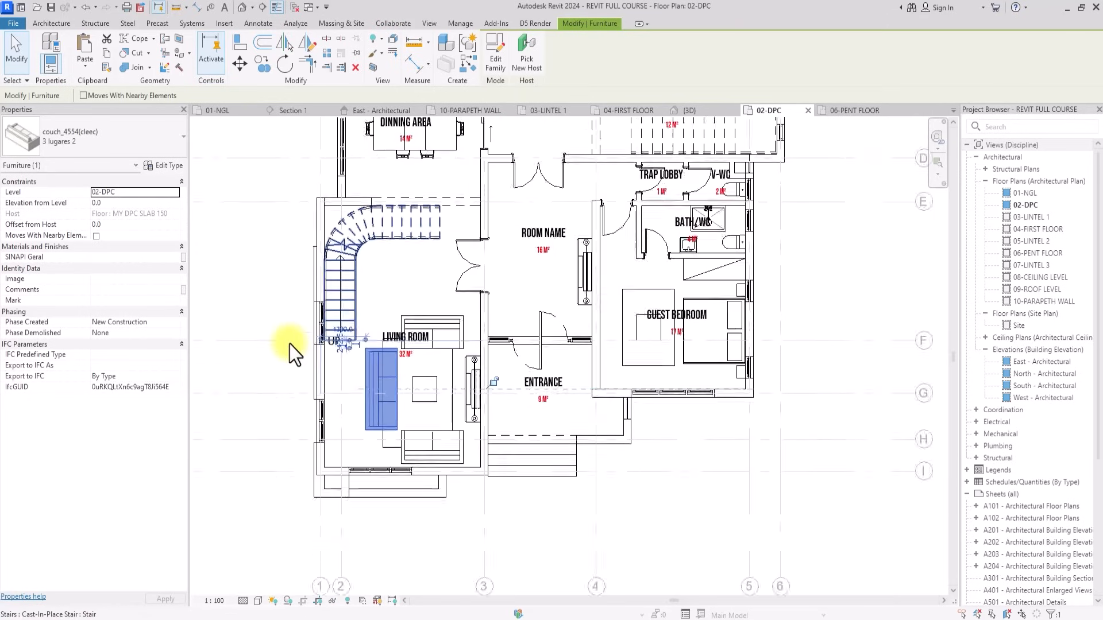
scroll(289, 343, down, 4)
scroll(266, 333, up, 1)
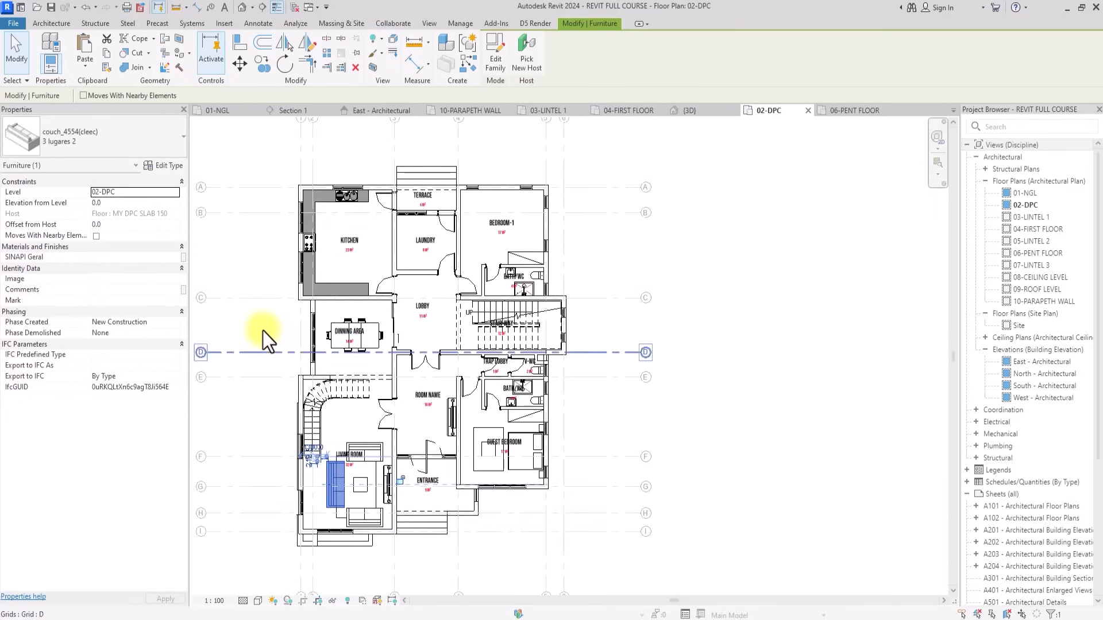
key(Escape)
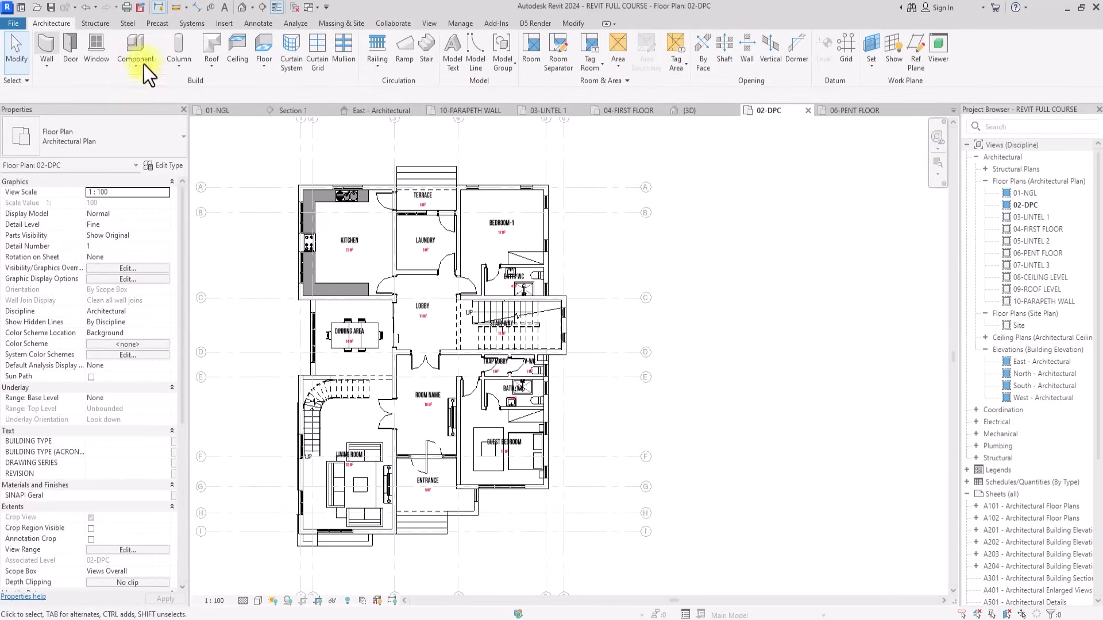
Place two Armchair - Viper(cleec) side by side against the west wall of ROOM NAME, north of its Living Room door.
click(133, 42)
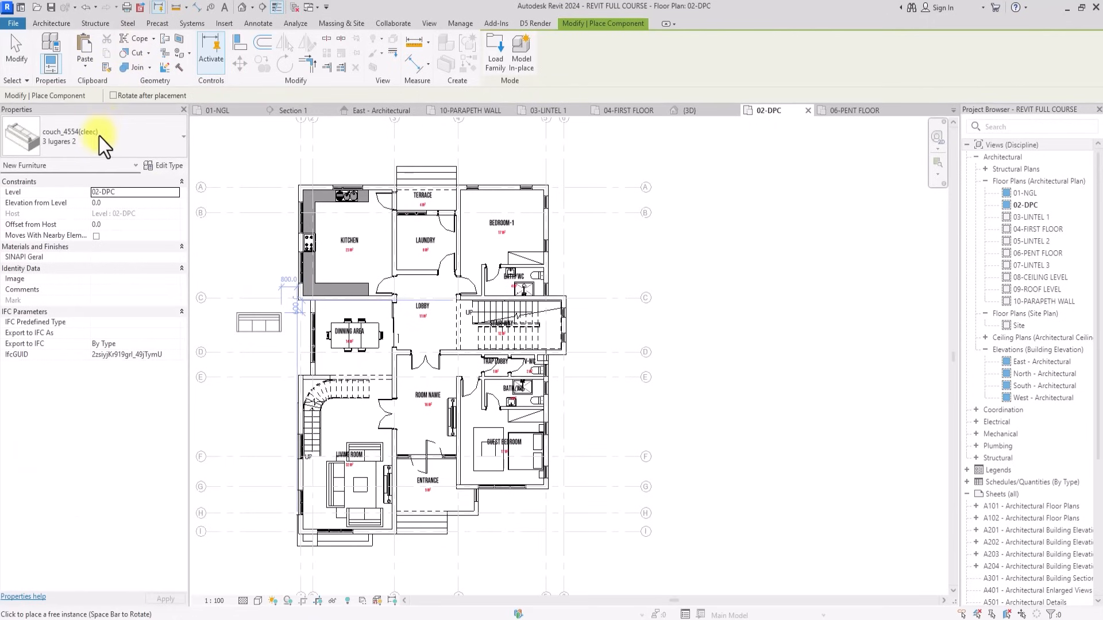
click(99, 136)
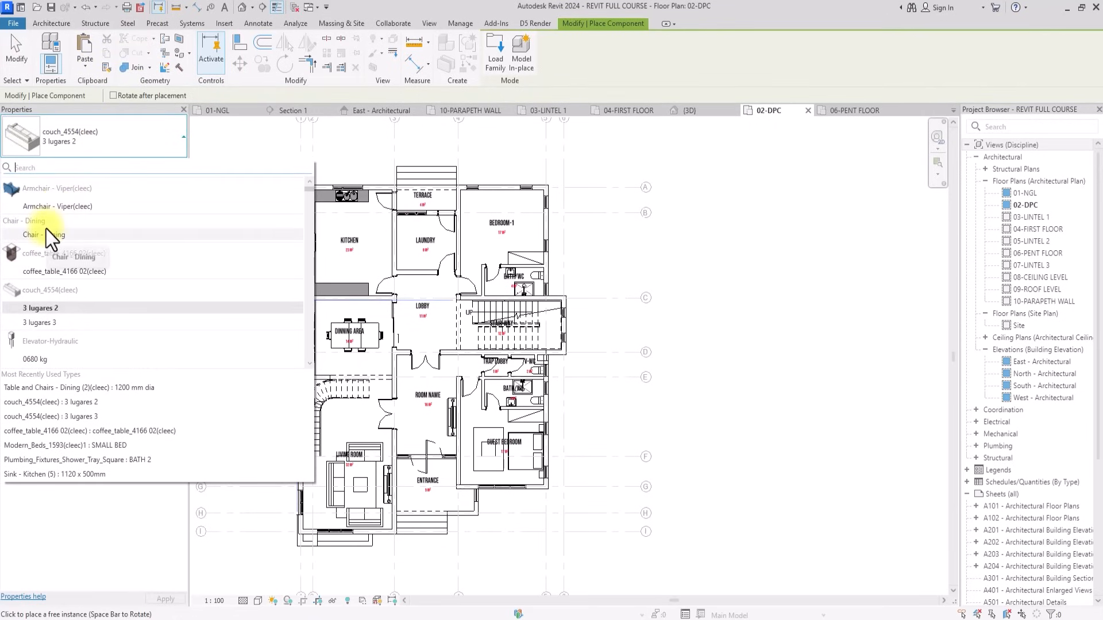
click(46, 207)
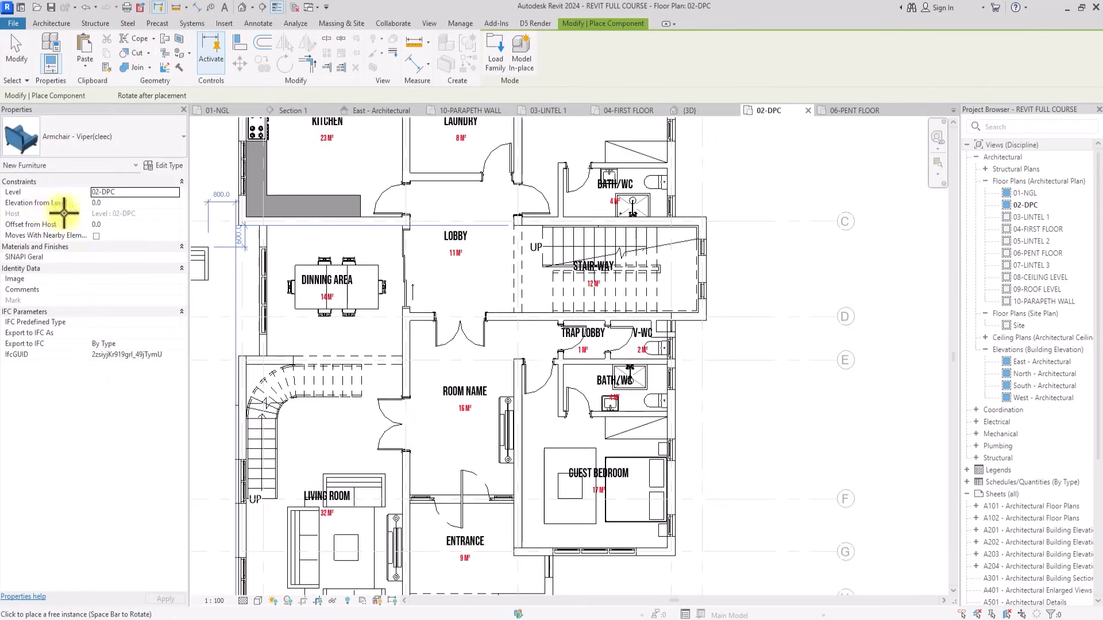
scroll(409, 385, up, 3)
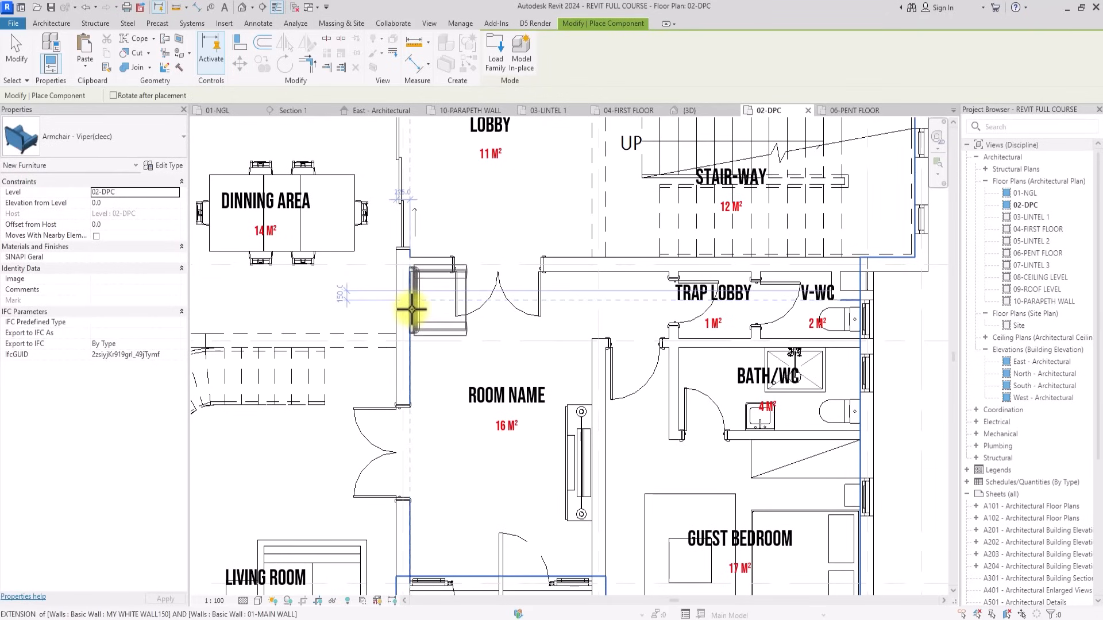
click(412, 374)
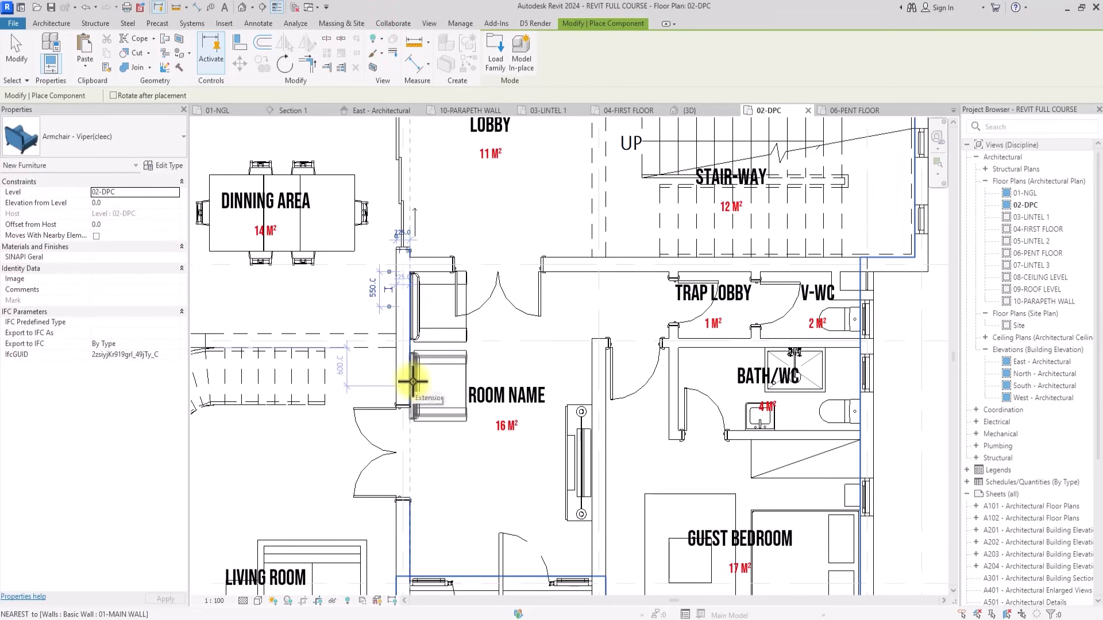
click(452, 349)
key(Escape)
key(Escape)
Move the double door between the Lobby and ROOM NAME 450 mm east along its wall, away from the armchairs.
click(520, 304)
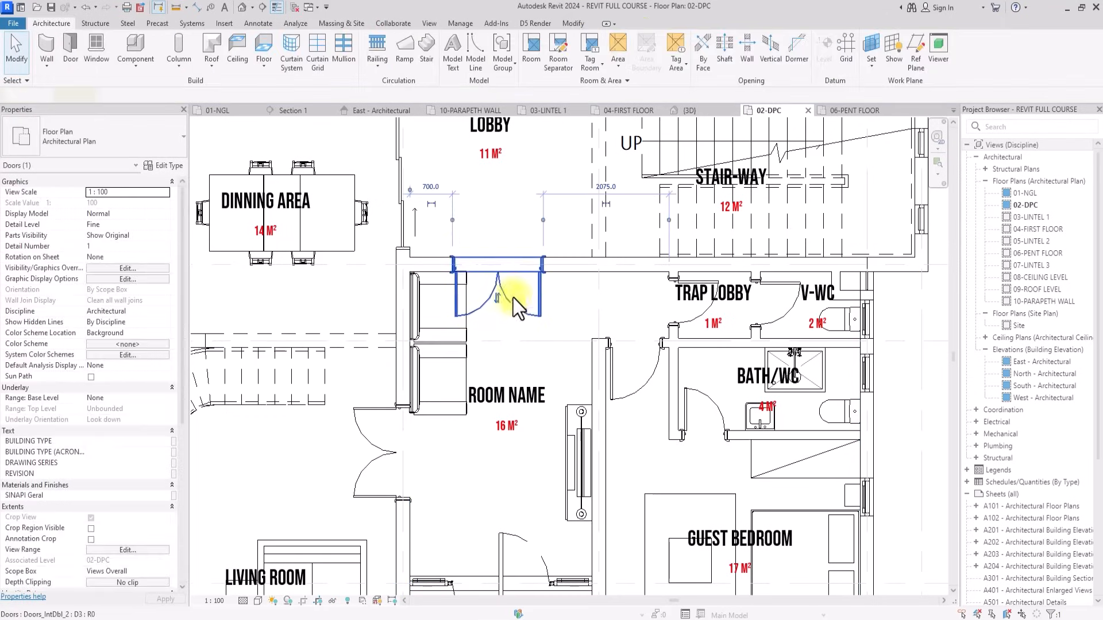
click(243, 65)
scroll(546, 285, up, 5)
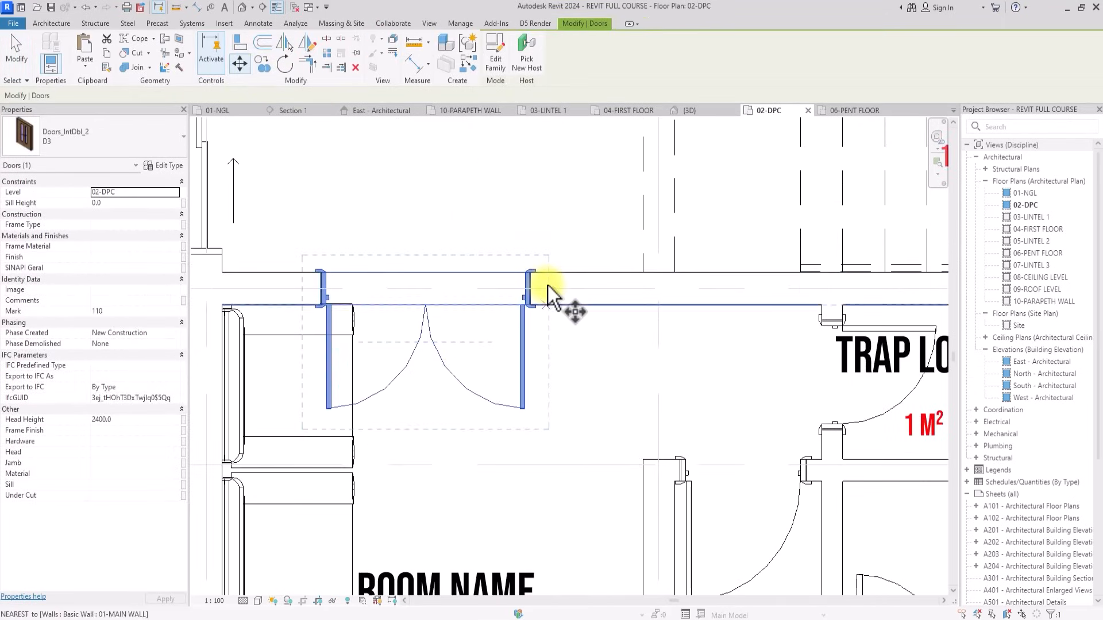
click(547, 288)
scroll(540, 301, down, 3)
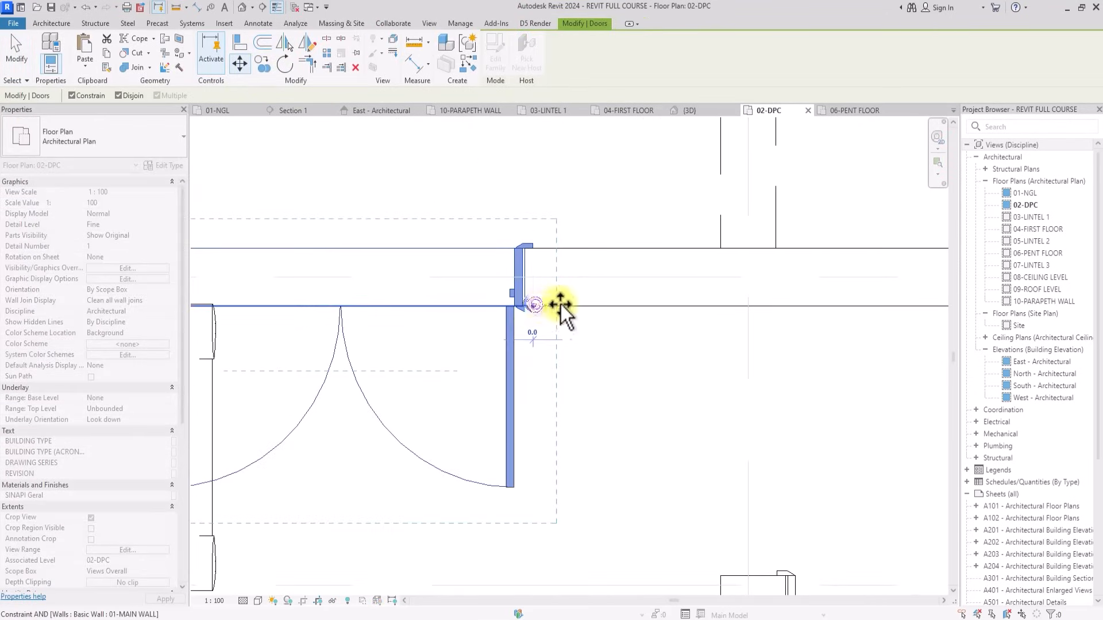
text(450)
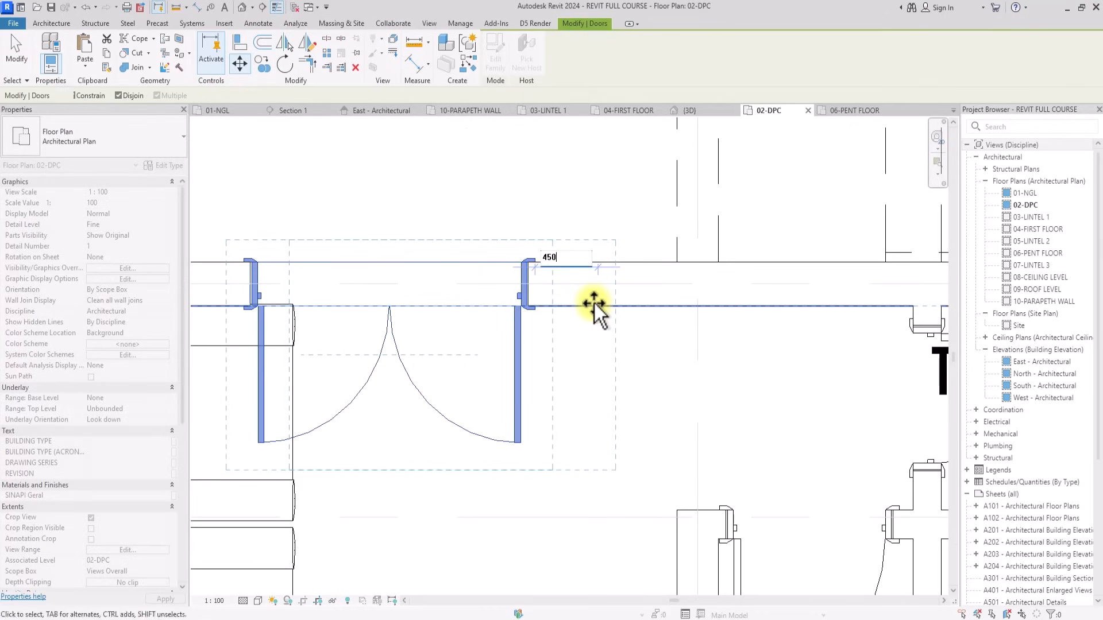
key(Return)
scroll(576, 314, down, 3)
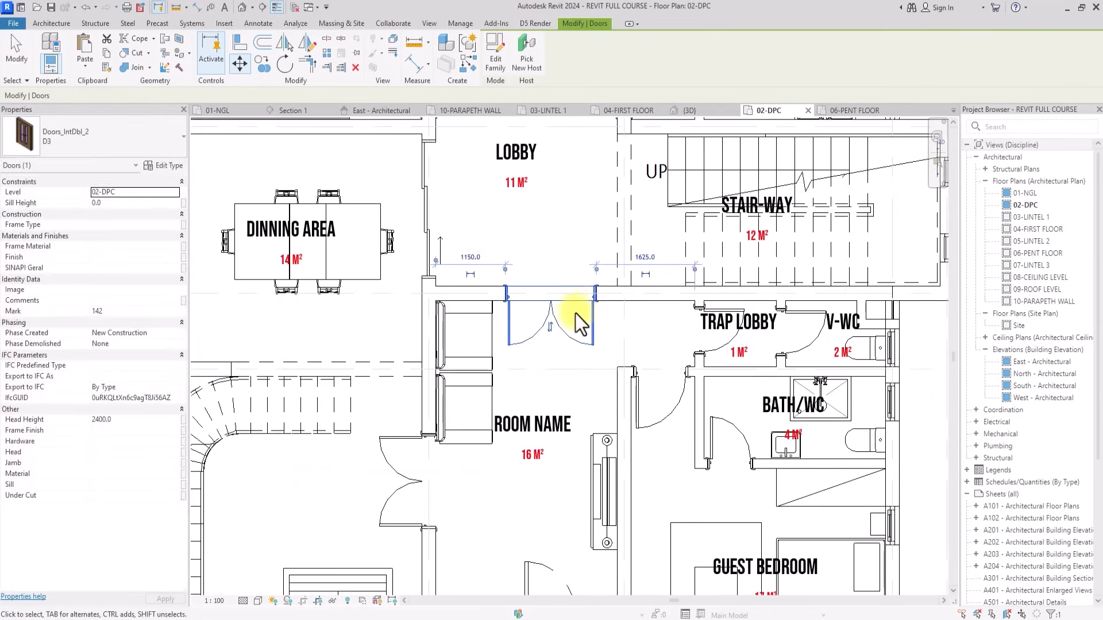
Move the double door between the Living Room and ROOM NAME 300 mm south along its wall, clear of the armchairs.
scroll(415, 395, up, 3)
click(414, 395)
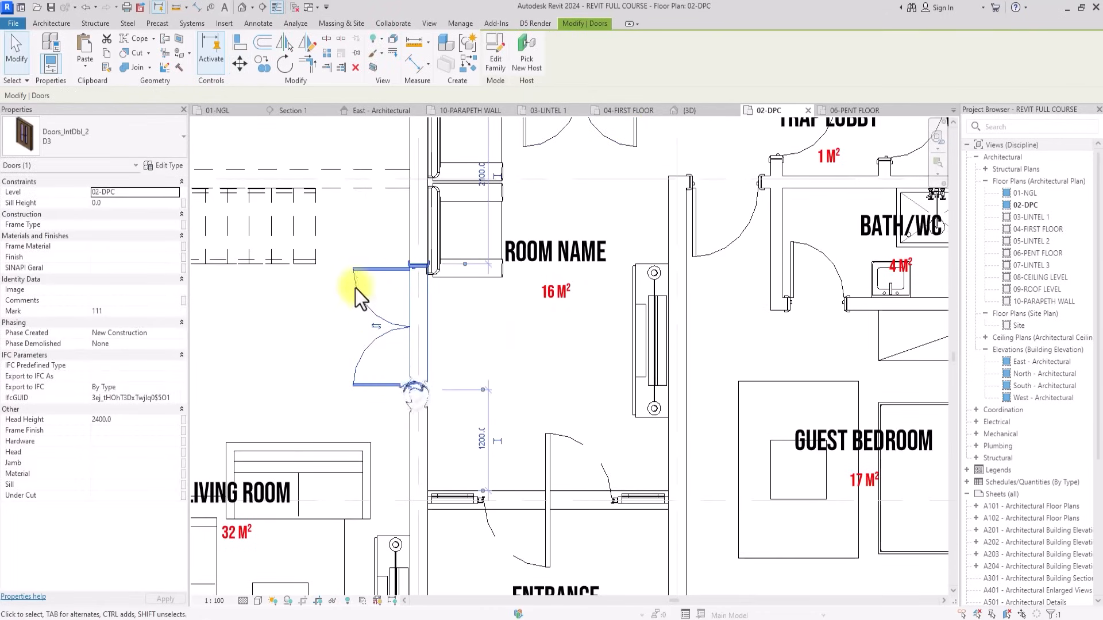
click(234, 70)
scroll(270, 104, up, 3)
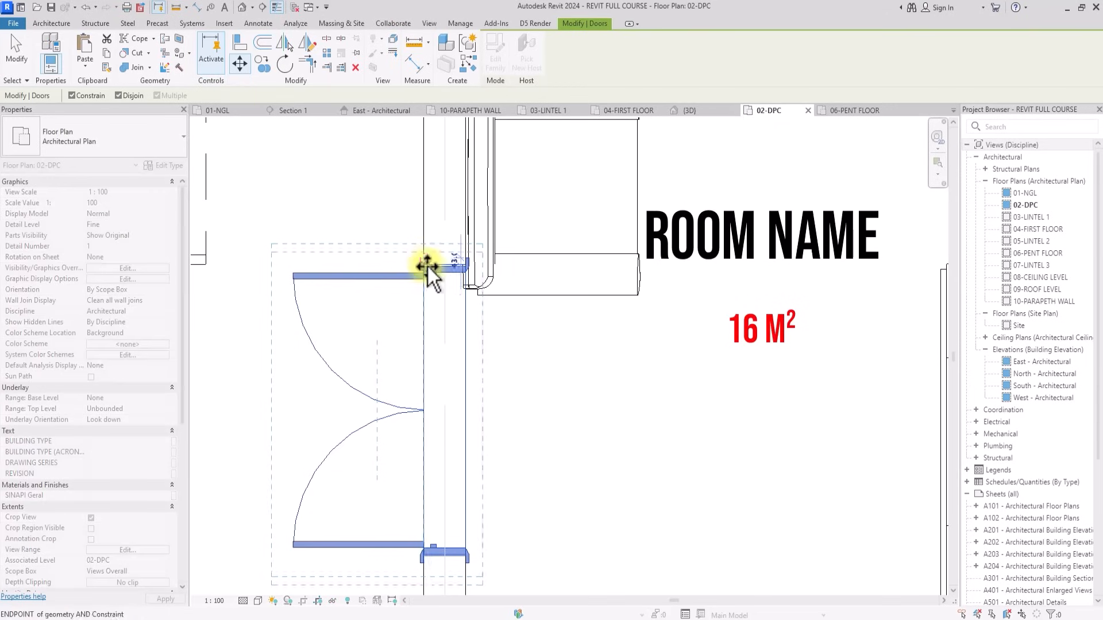
click(426, 311)
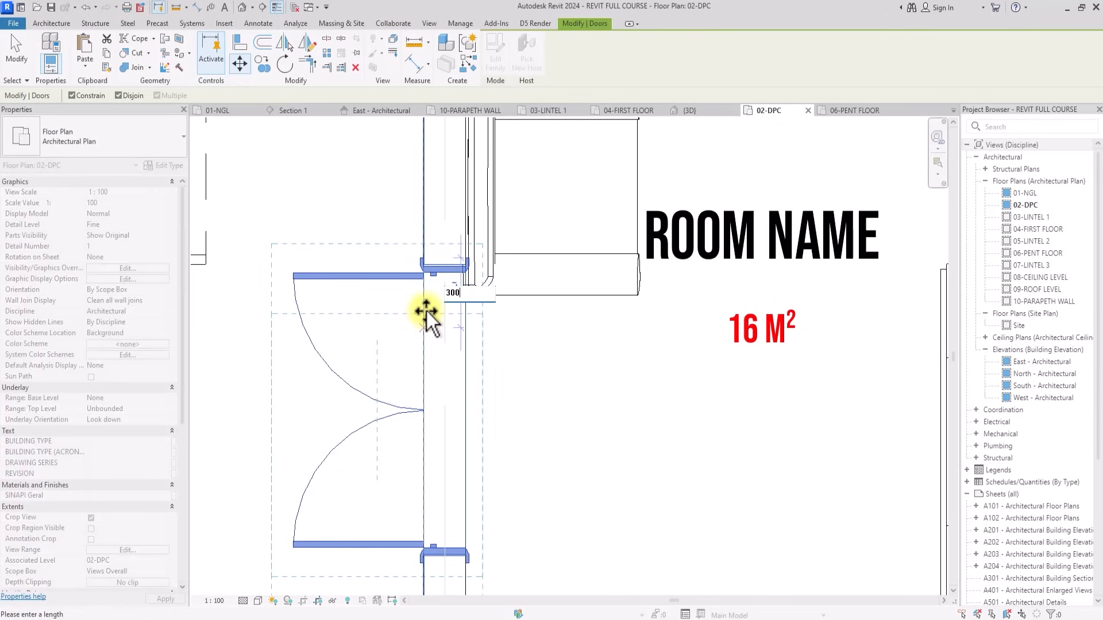
text(300)
key(Return)
scroll(426, 311, down, 2)
scroll(426, 311, down, 3)
Rename the ROOM NAME room between the Lobby and the Entrance as FOYER.
click(529, 301)
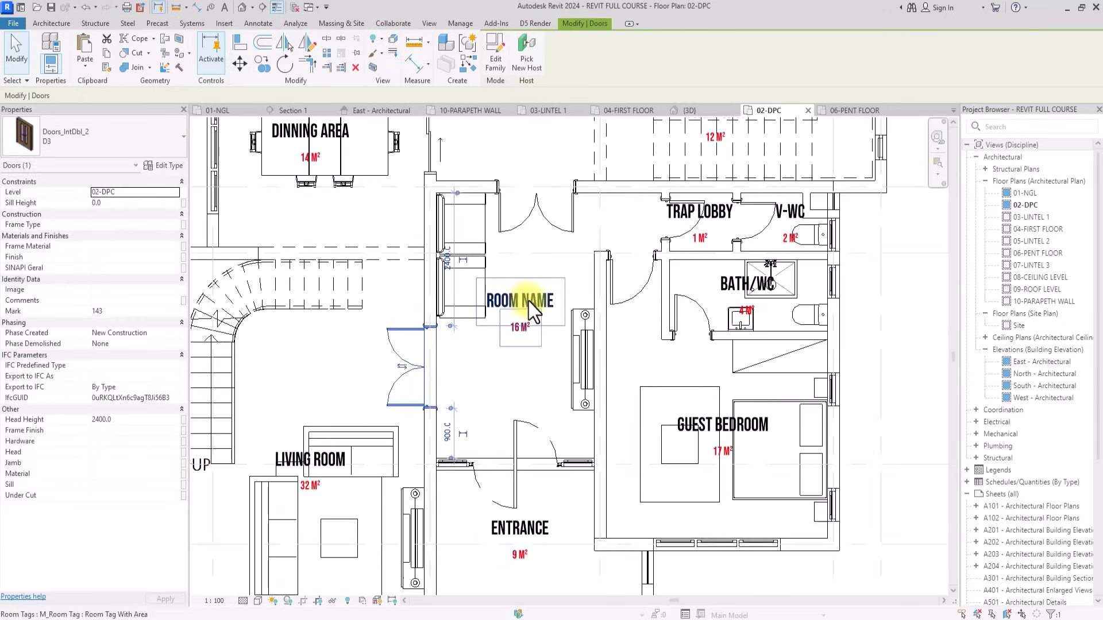
click(528, 299)
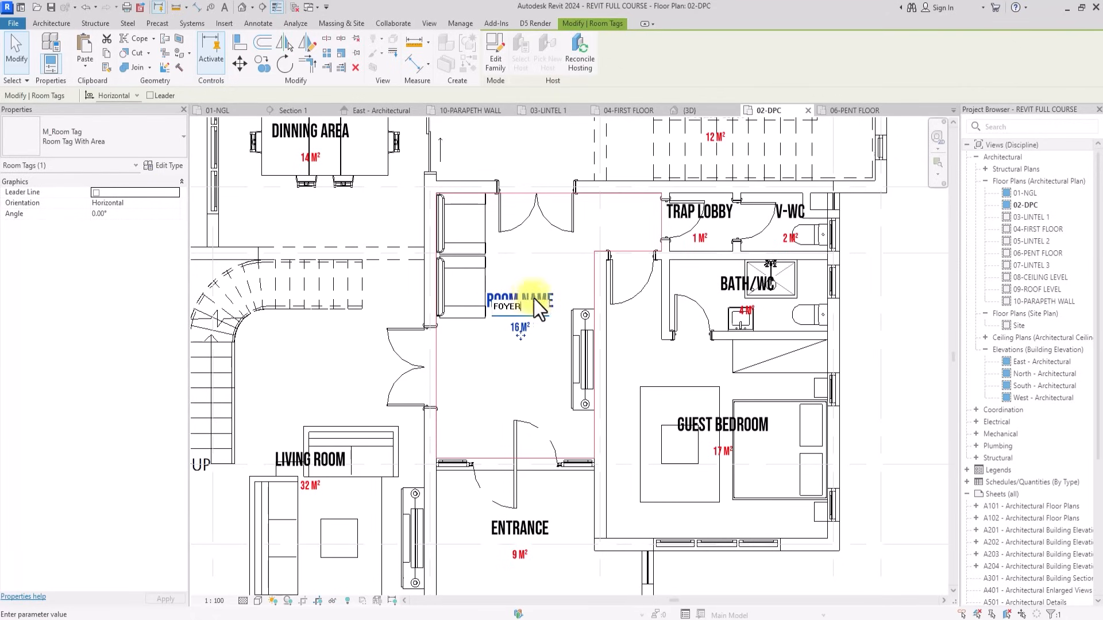
key(Return)
Copy the Guest Bedroom's bed with nightstands, rug and coffee table into BEDROOM-1 against its east wall.
scroll(765, 298, down, 3)
scroll(802, 298, up, 2)
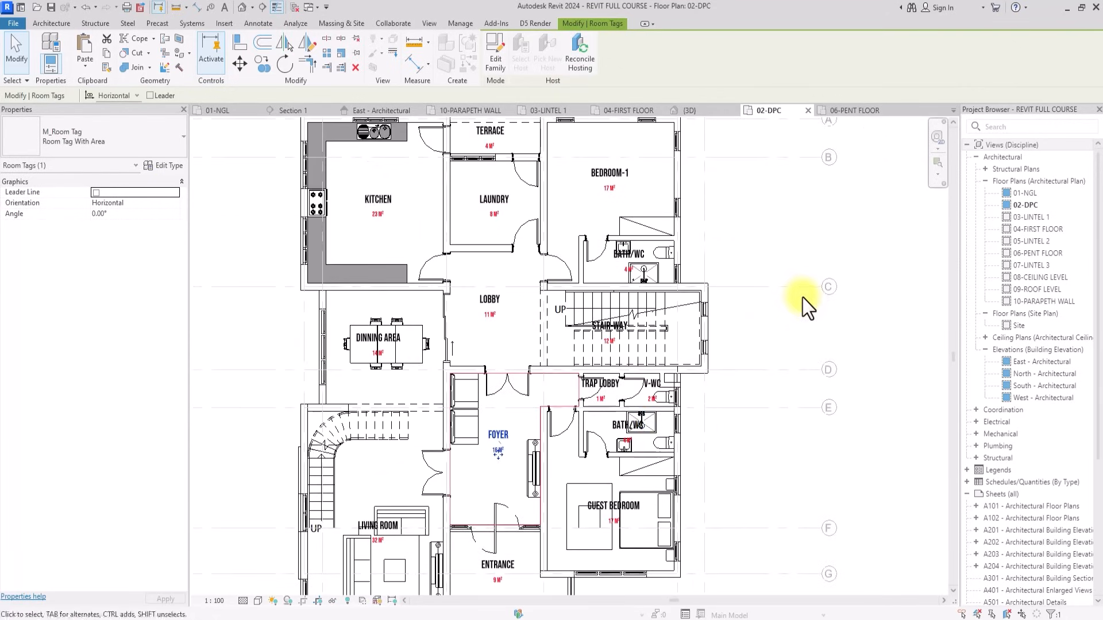
middle_drag(802, 297, 807, 380)
middle_drag(802, 298, 746, 143)
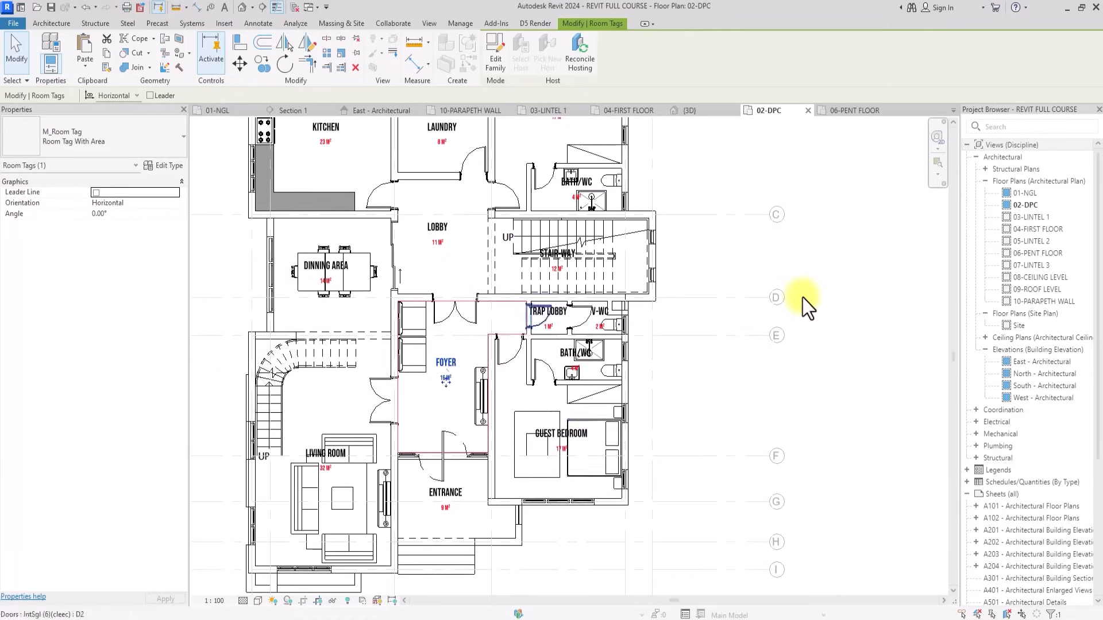
middle_drag(802, 298, 759, 402)
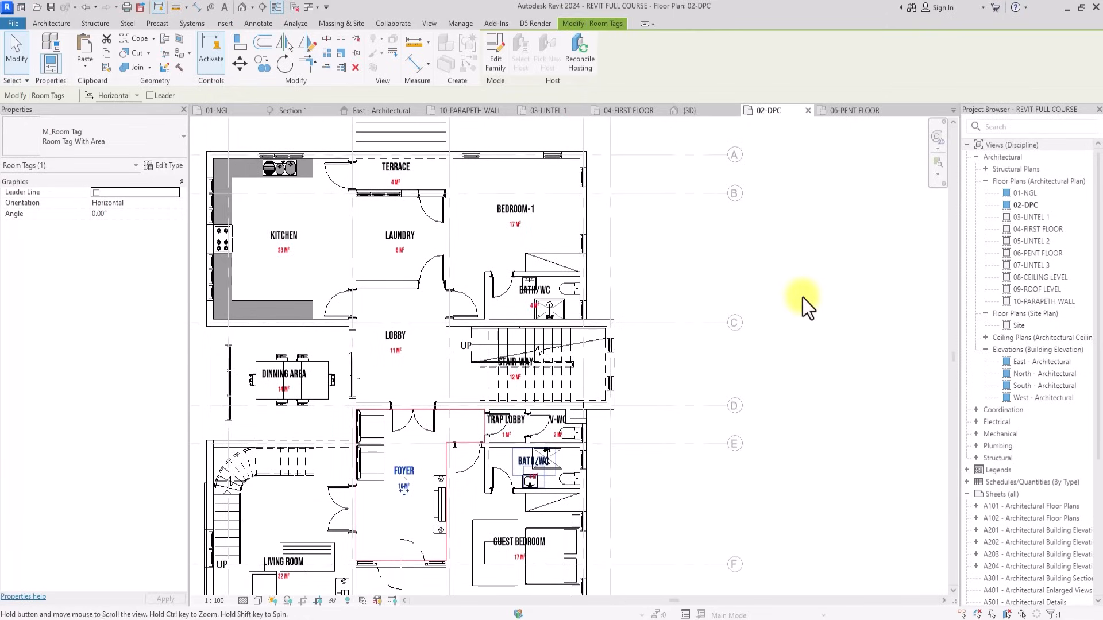
scroll(802, 298, up, 2)
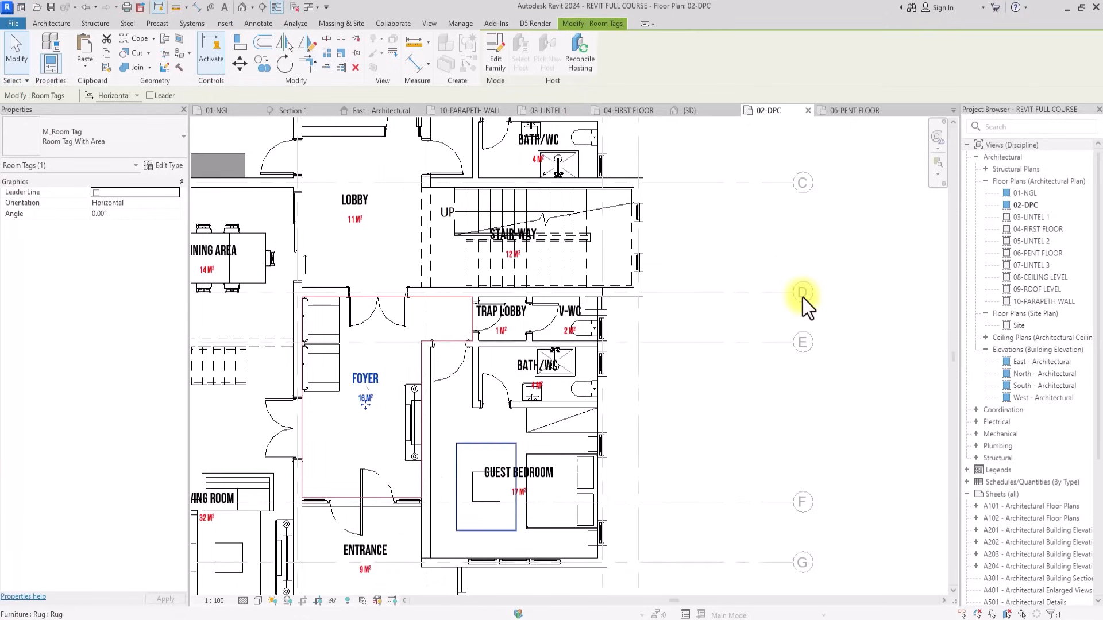
middle_drag(802, 298, 781, 317)
click(464, 504)
click(523, 548)
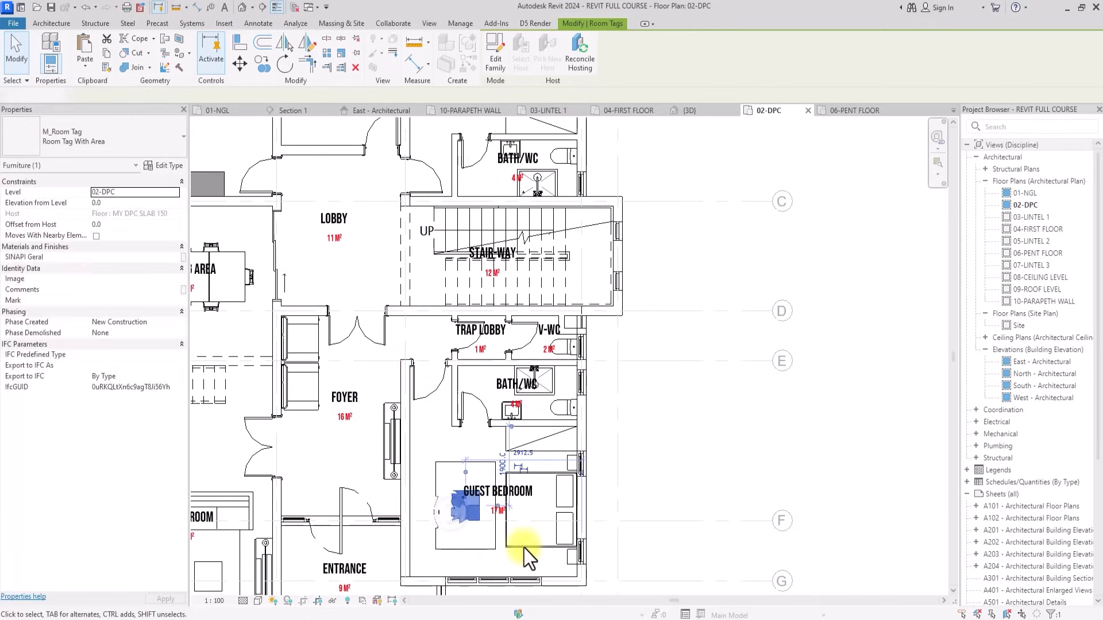
ctrl+click(447, 549)
ctrl+click(448, 548)
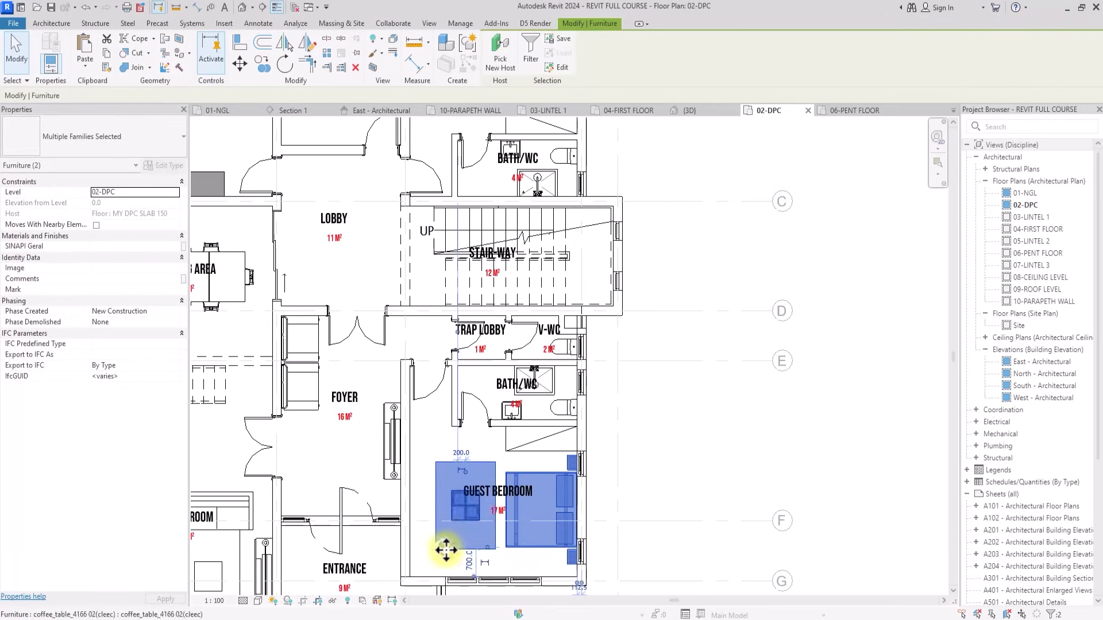
click(257, 70)
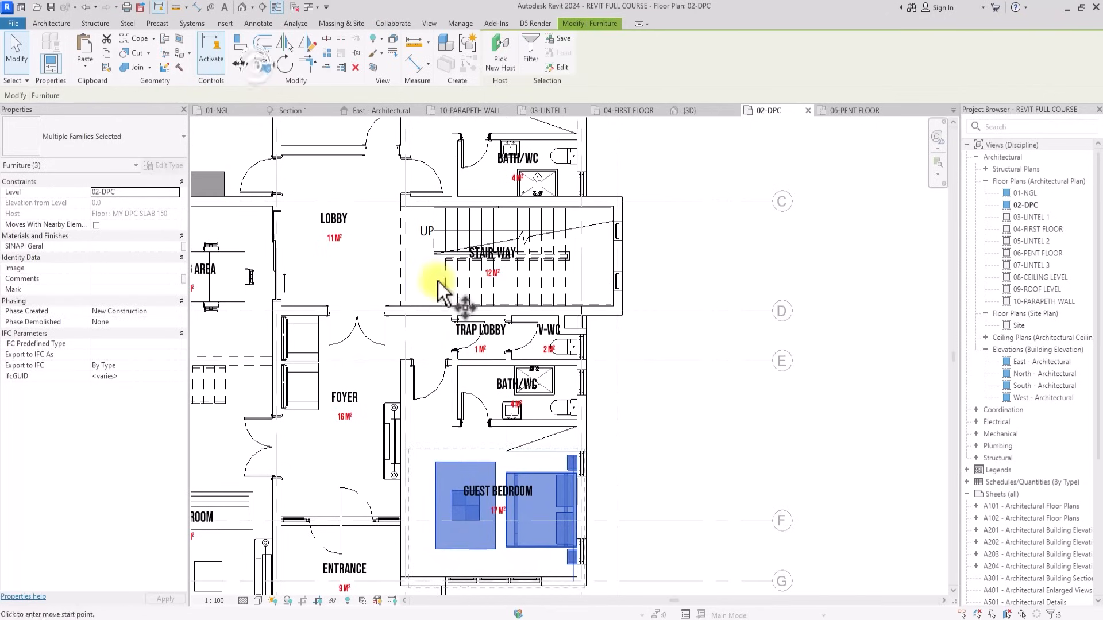
scroll(581, 450, up, 5)
click(581, 450)
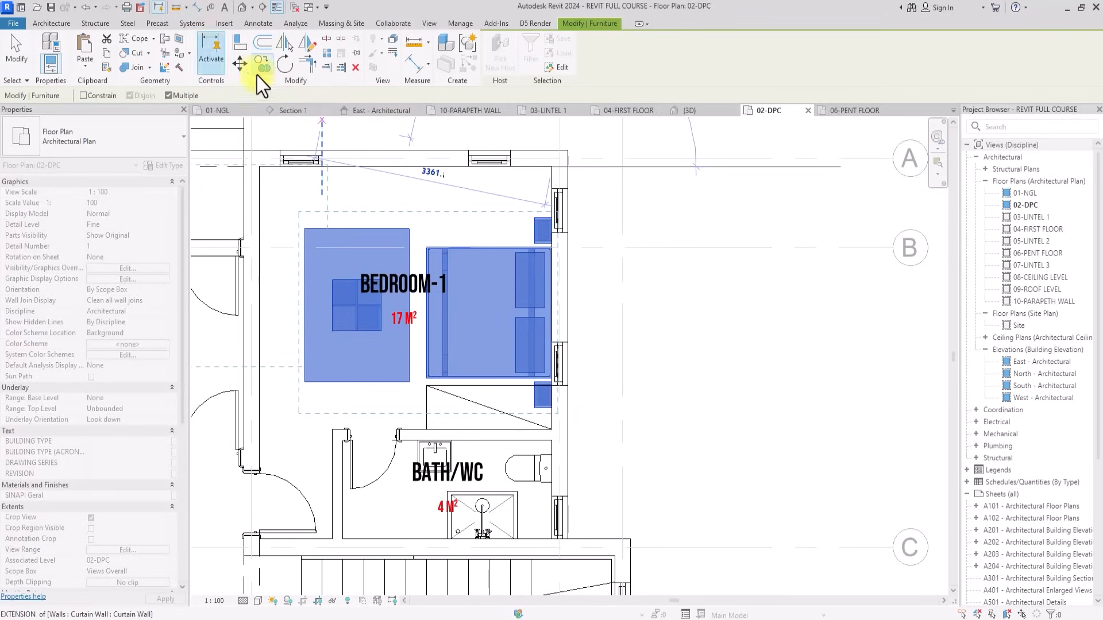
Move the copied bedroom furniture north along BEDROOM-1's east wall, closer to the north wall.
click(240, 64)
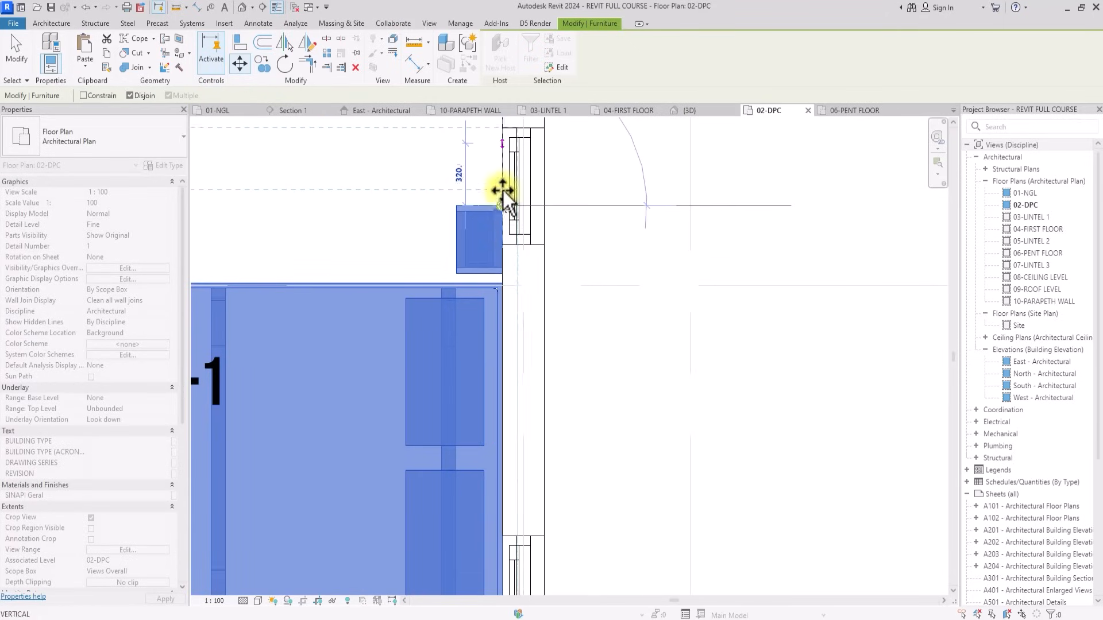
click(505, 122)
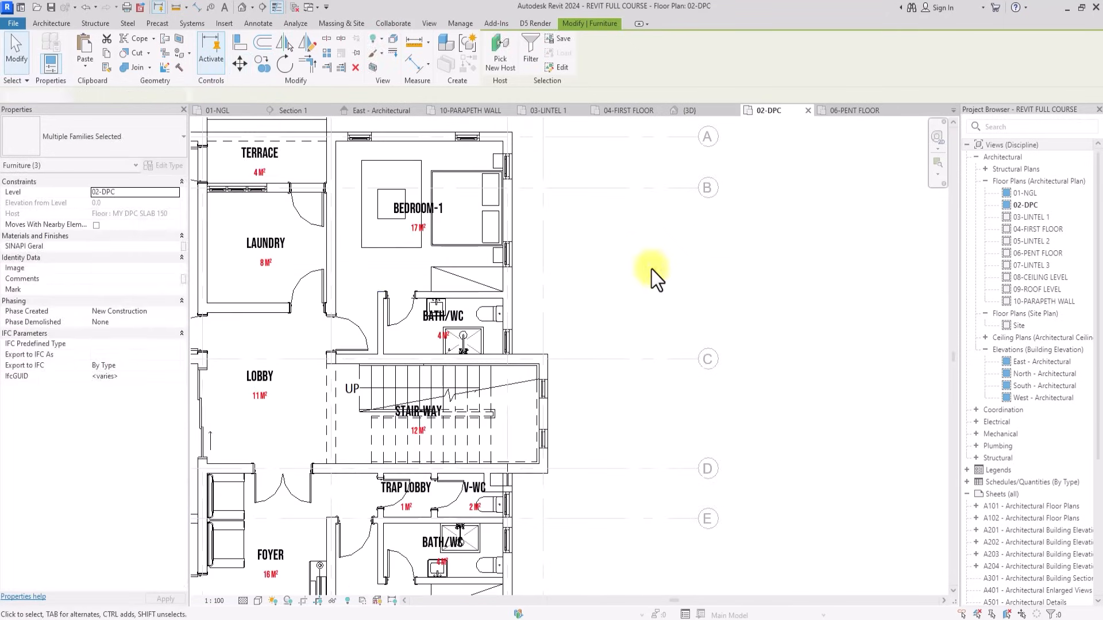
key(Escape)
Place two 1200mm M_Base Cabinet-Double Door Sink Unit components in the Laundry, one on the south wall and one on the west wall.
scroll(652, 270, down, 4)
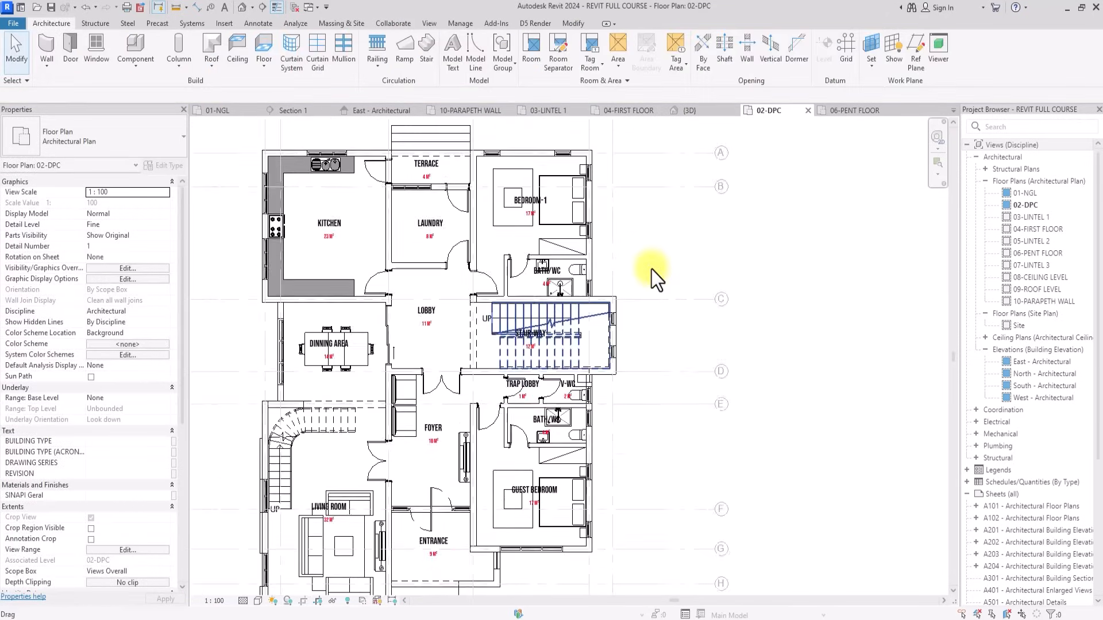
mouse_move(651, 270)
middle_down()
mouse_move(671, 291)
mouse_move(651, 270)
middle_up()
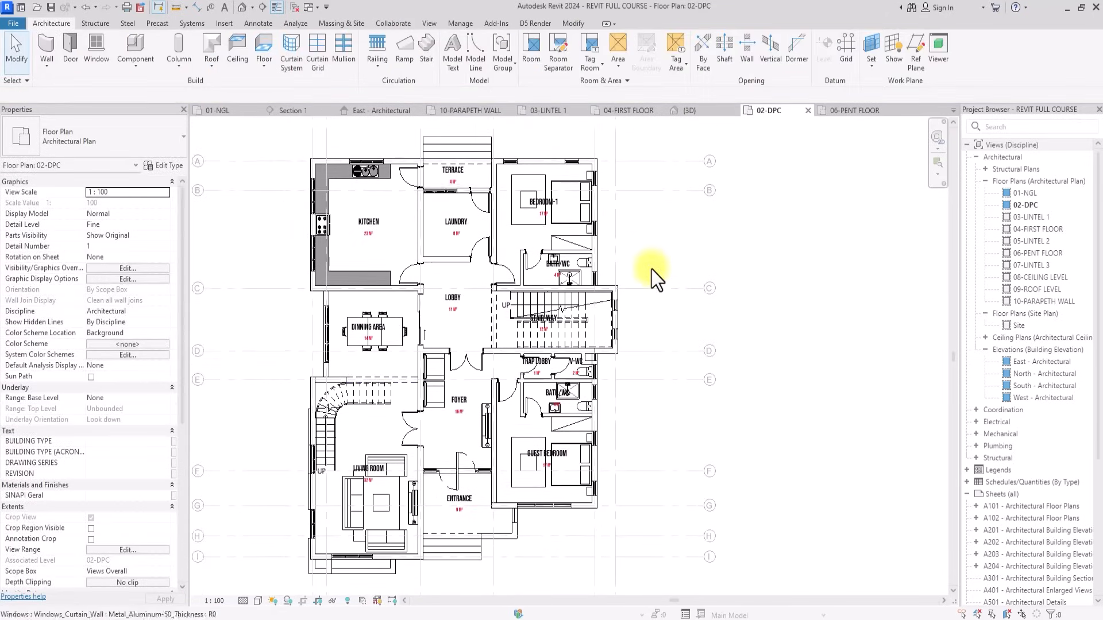
scroll(652, 270, up, 4)
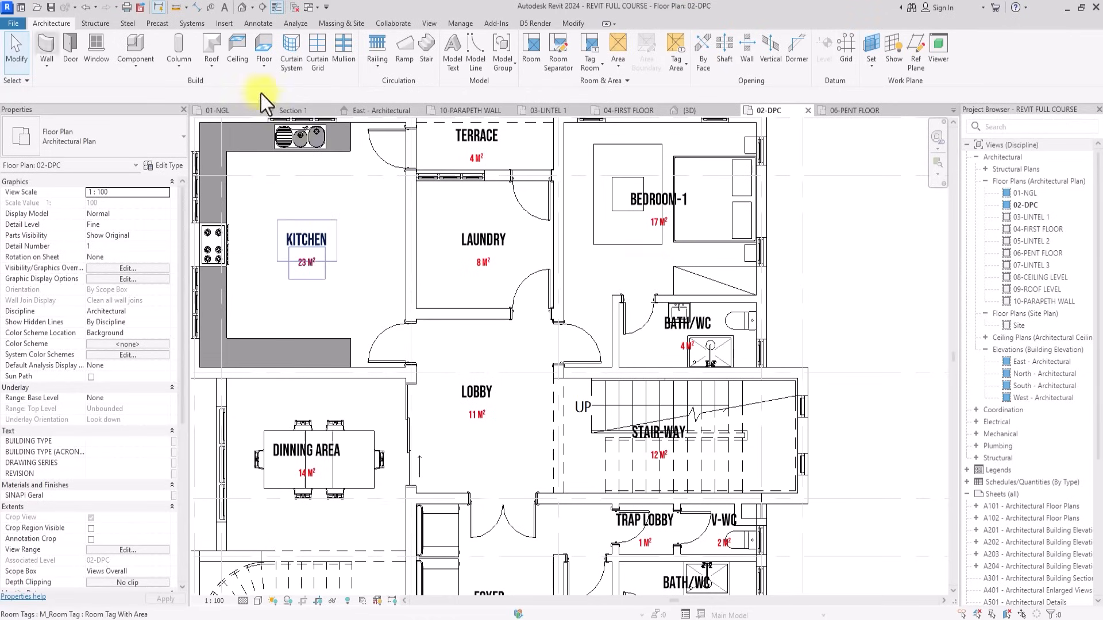
click(126, 68)
click(74, 139)
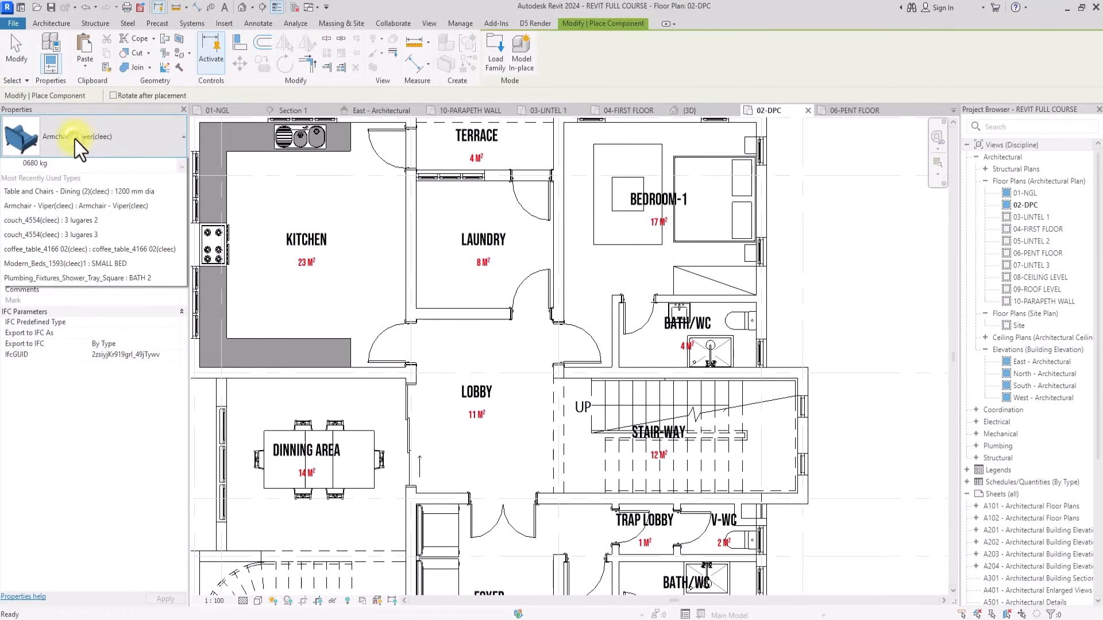
scroll(26, 242, down, 10)
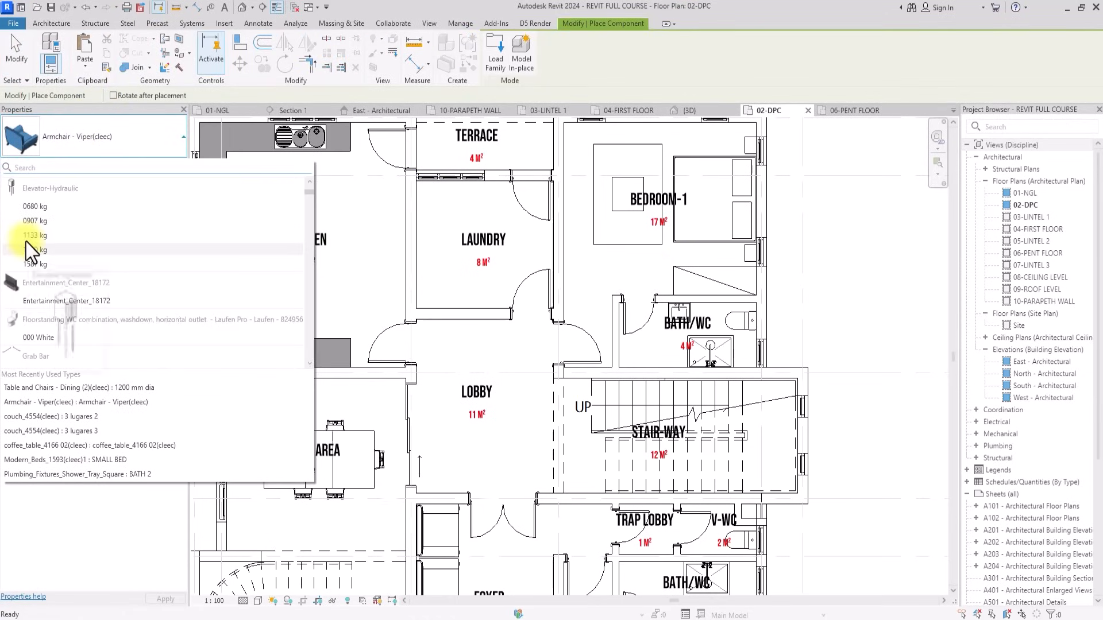
scroll(26, 249, up, 2)
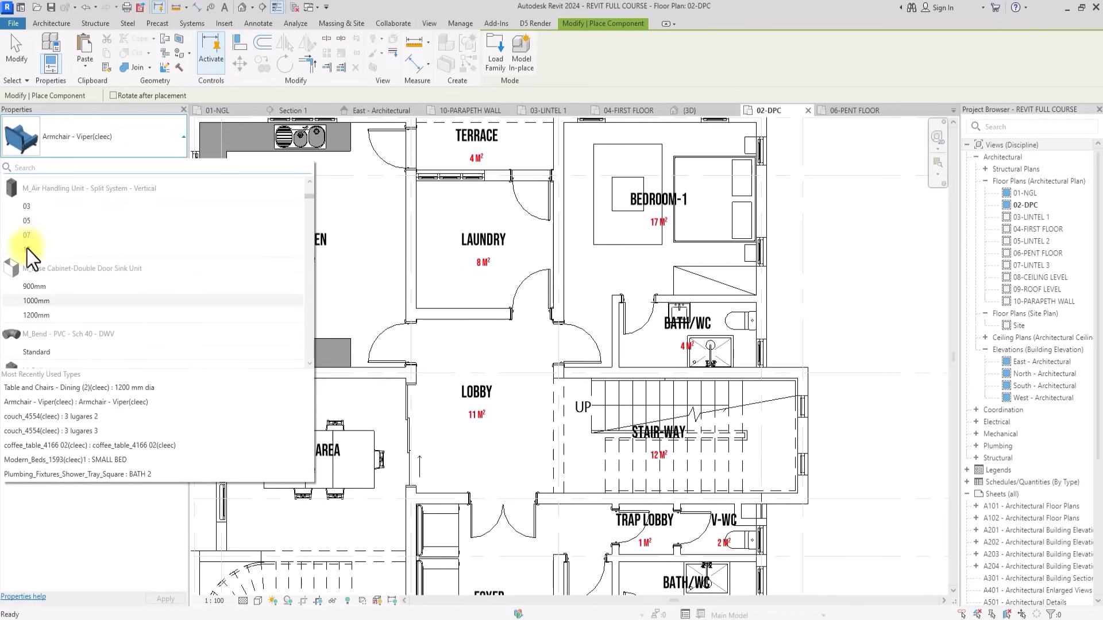
click(36, 315)
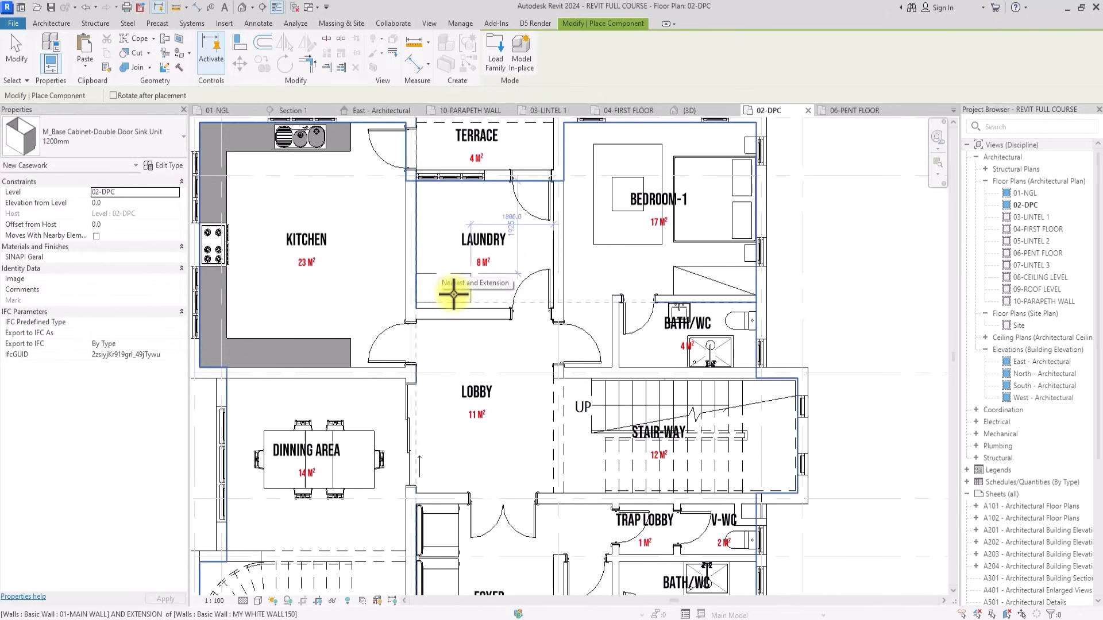
key(space)
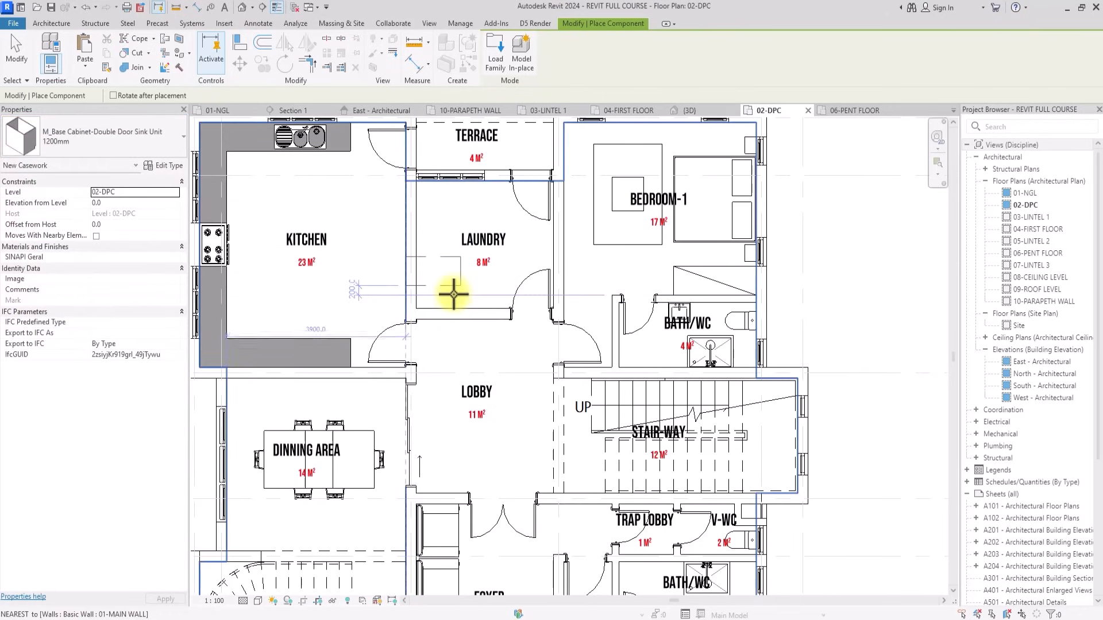
key(space)
click(448, 308)
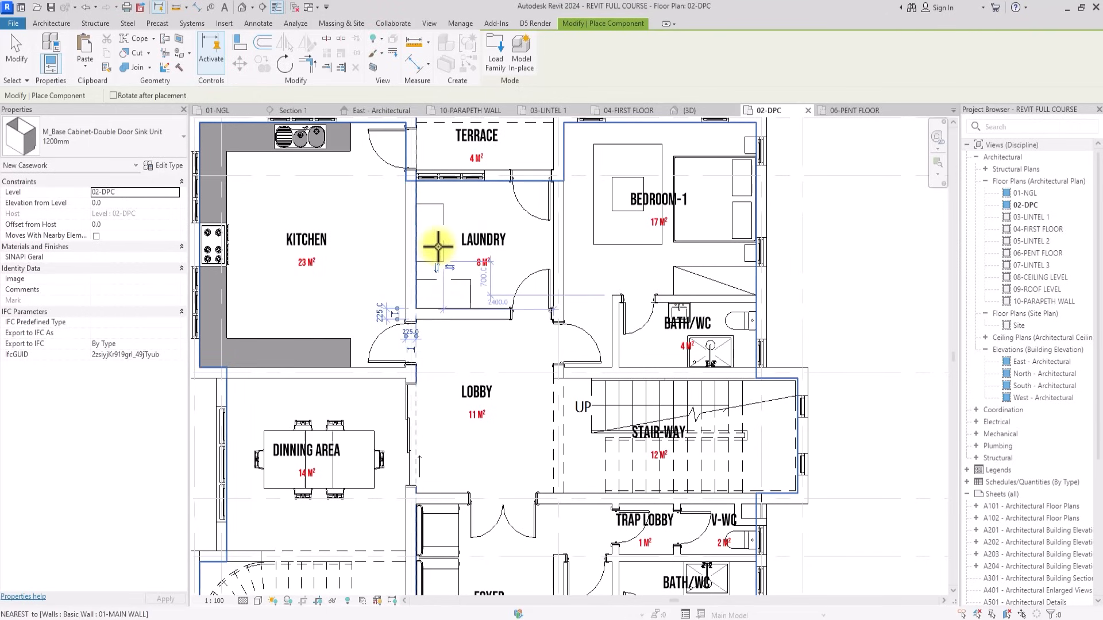
key(Escape)
key(Escape)
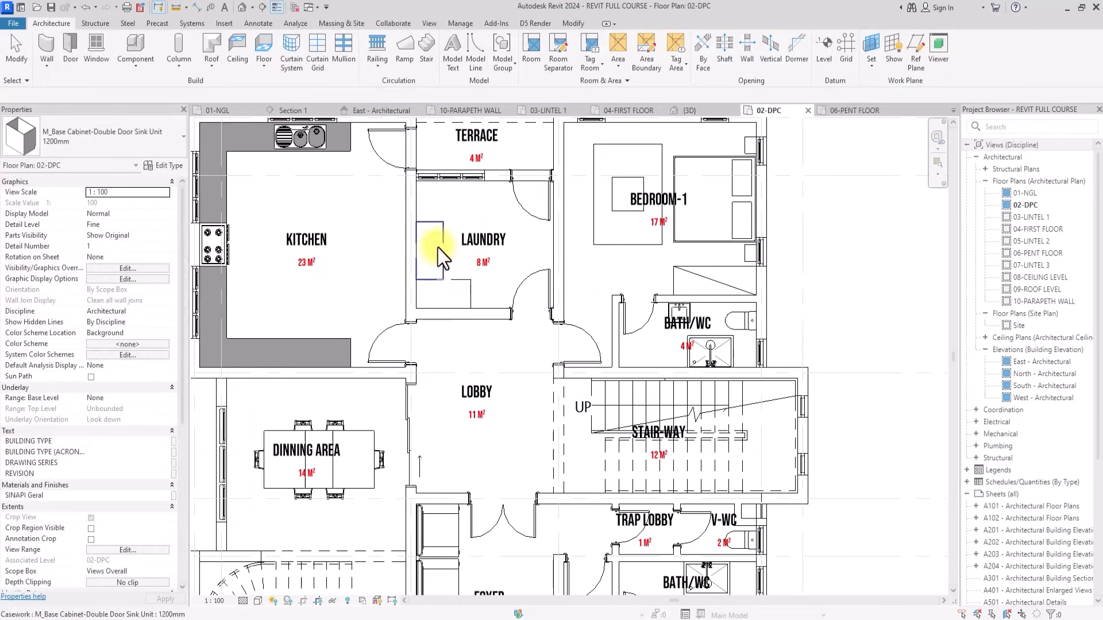
Override the Furniture category's graphics in the 02-DPC view to halftone, using the Living Room's west sofa.
scroll(437, 247, down, 4)
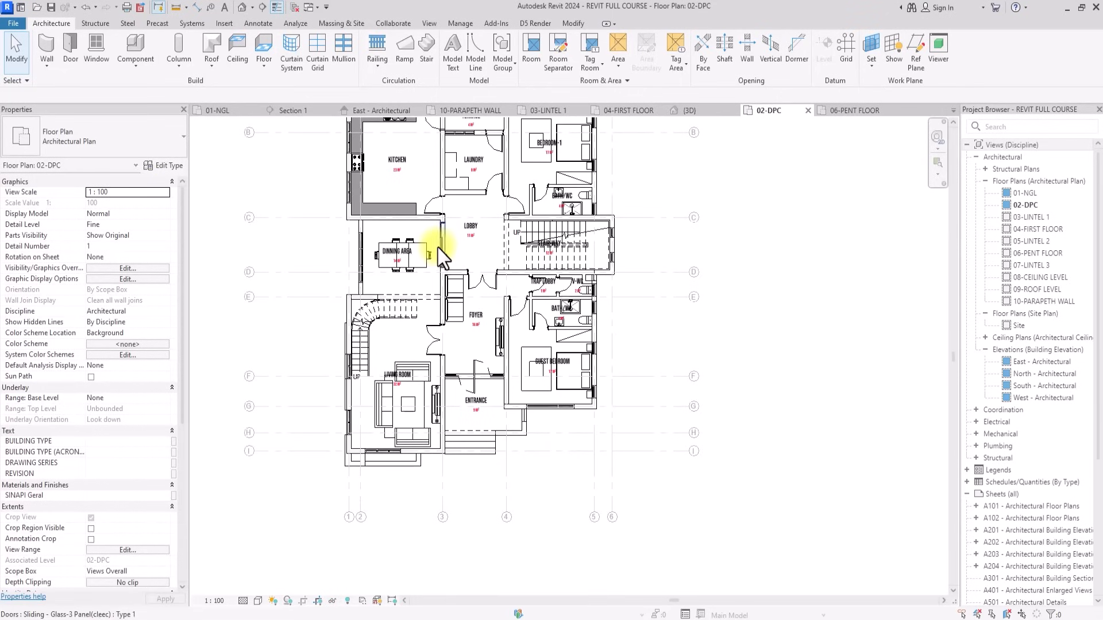
middle_drag(438, 247, 427, 339)
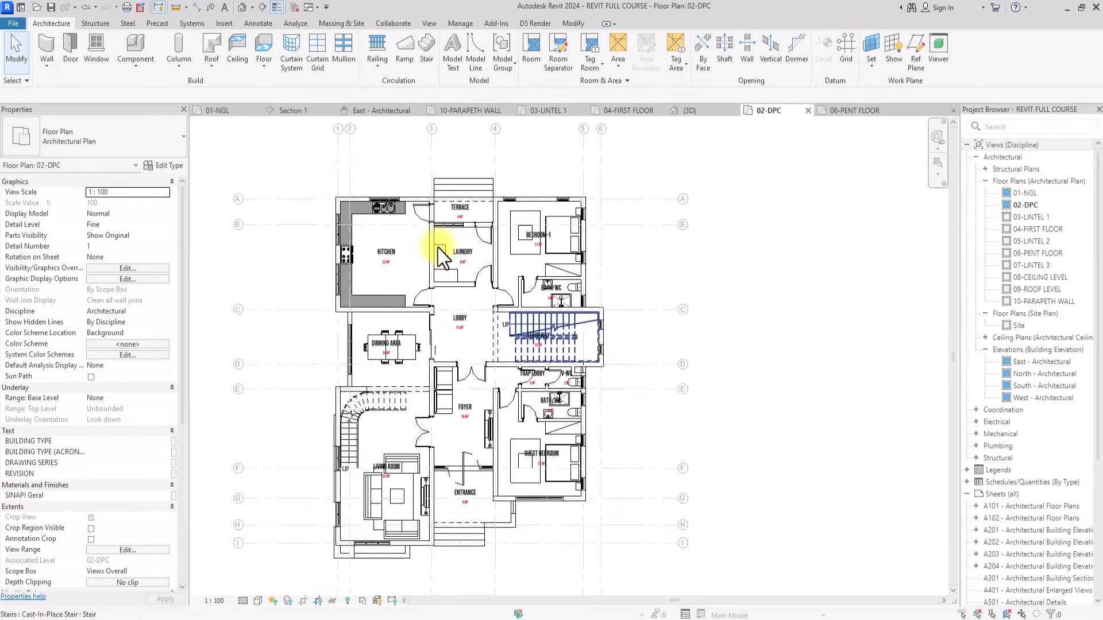
scroll(437, 247, up, 3)
middle_drag(336, 520, 449, 458)
scroll(418, 370, down, 4)
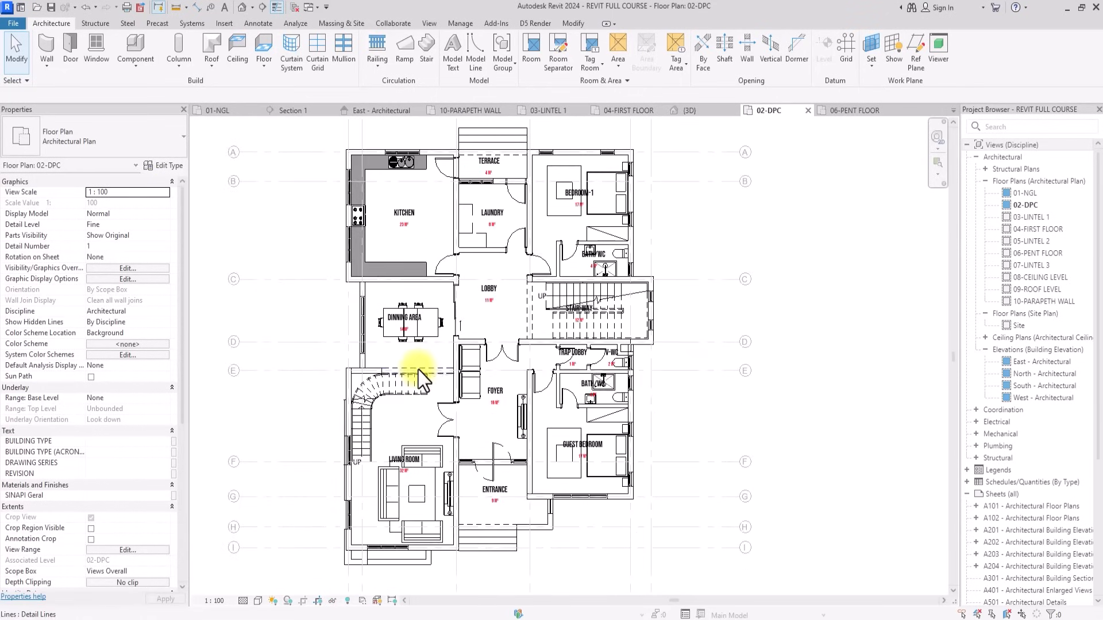
scroll(419, 370, up, 3)
scroll(418, 370, down, 2)
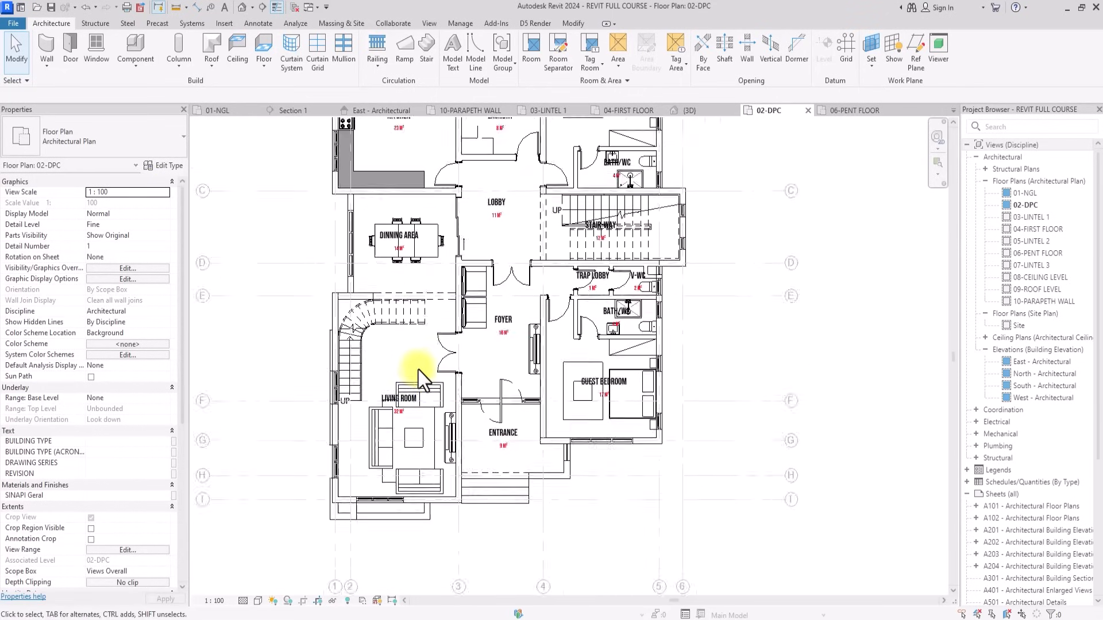
scroll(418, 370, up, 5)
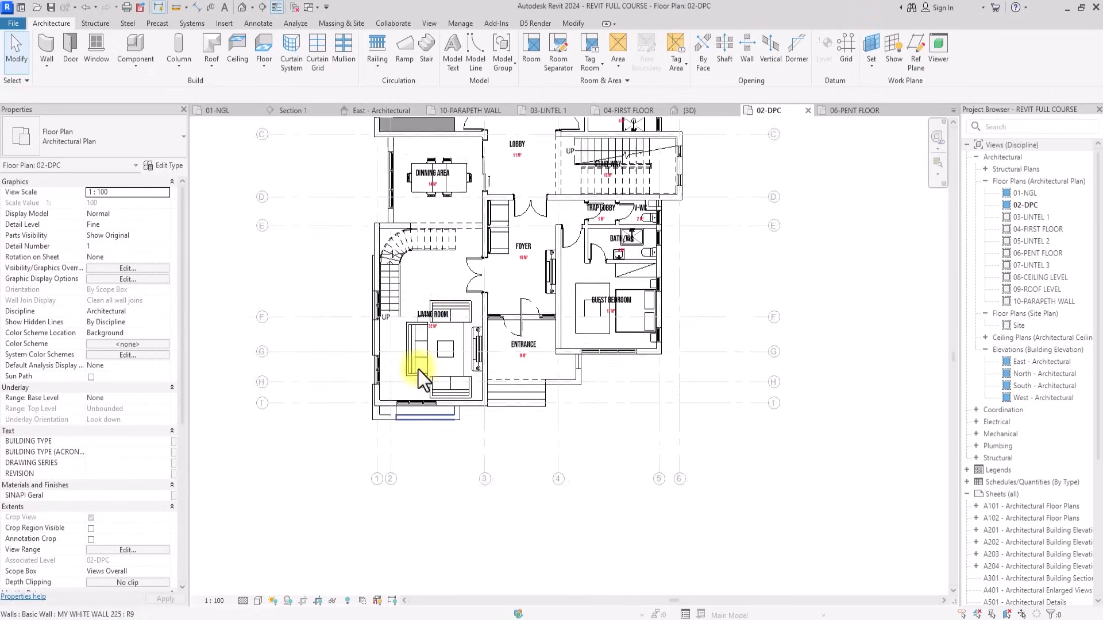
click(404, 327)
right_click(404, 330)
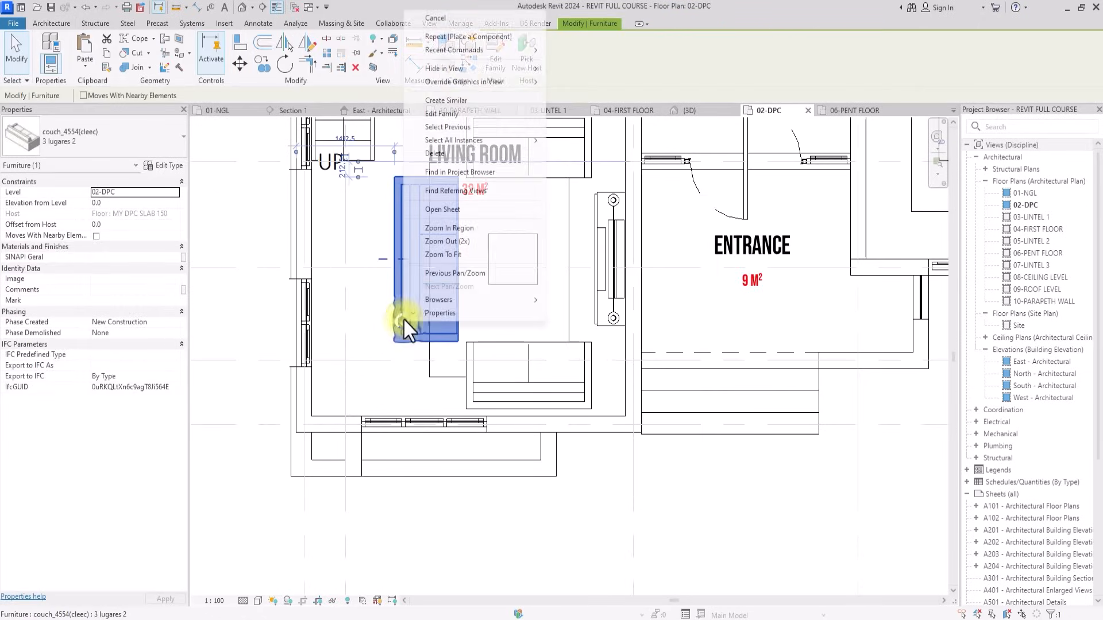
mouse_move(466, 81)
click(583, 95)
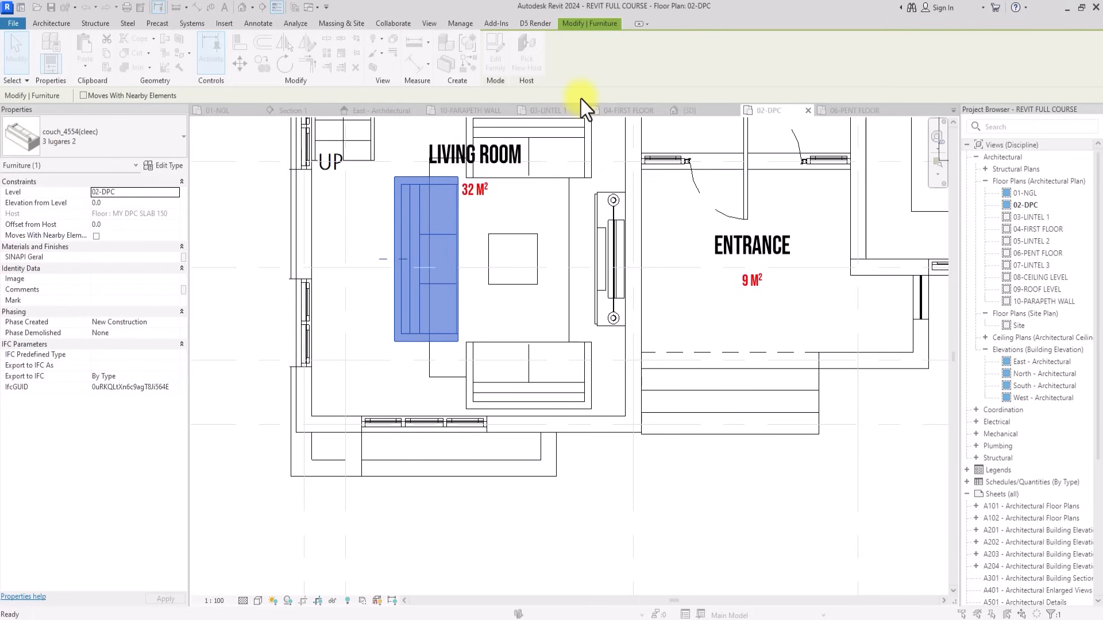
click(603, 152)
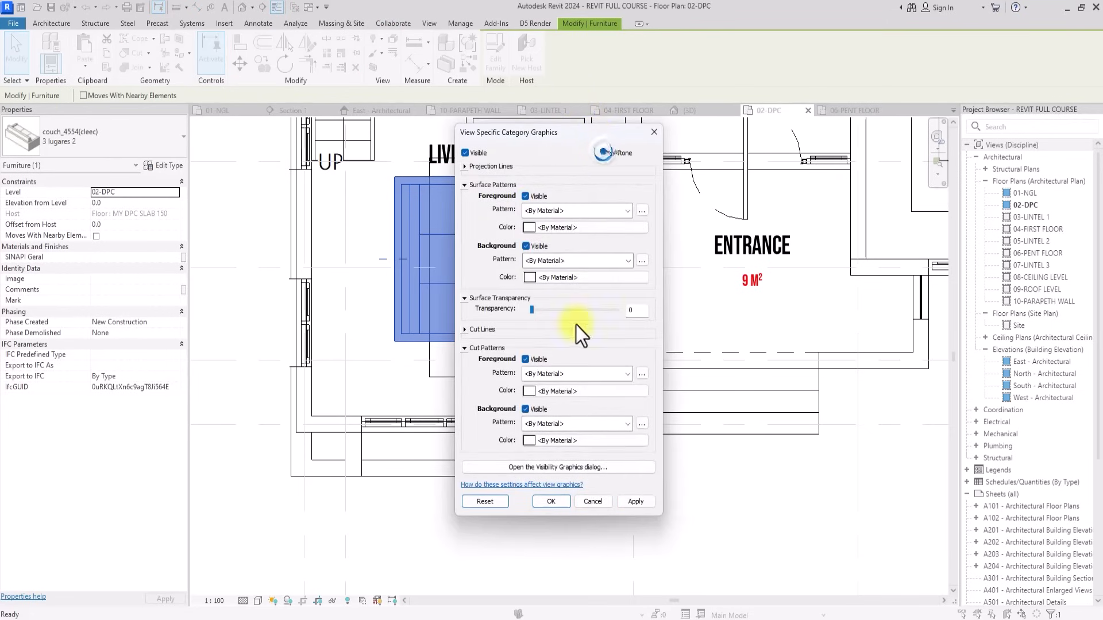
click(549, 503)
Override the Plumbing Fixtures category's graphics in this view to halftone, using the shower tray in the Guest Bedroom's BATH/WC.
scroll(547, 506, down, 2)
scroll(566, 523, down, 1)
scroll(546, 510, up, 6)
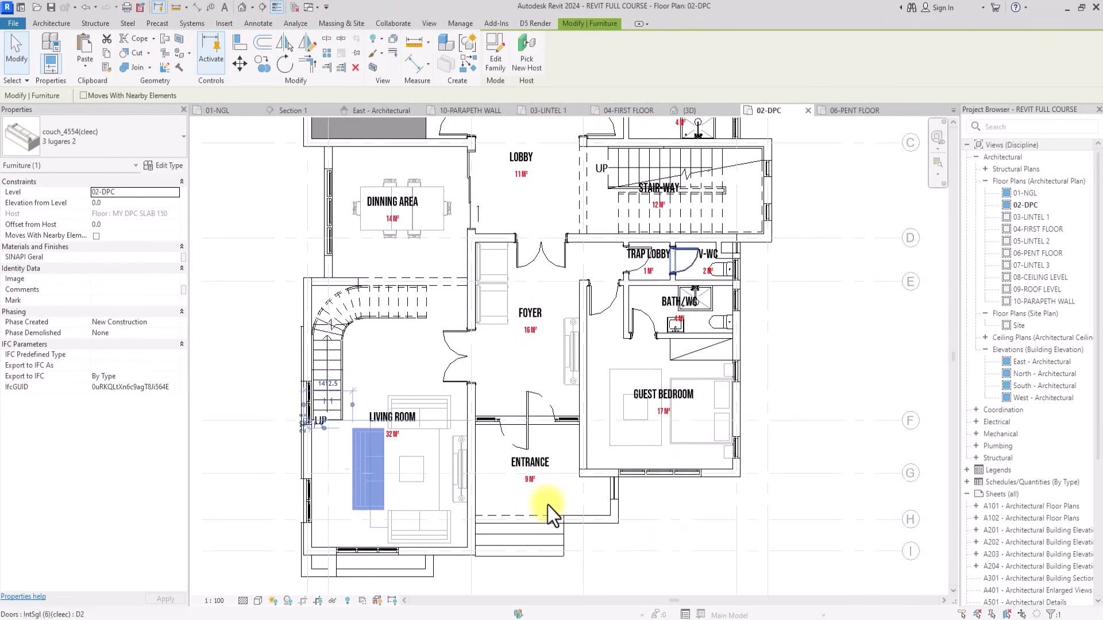
click(725, 322)
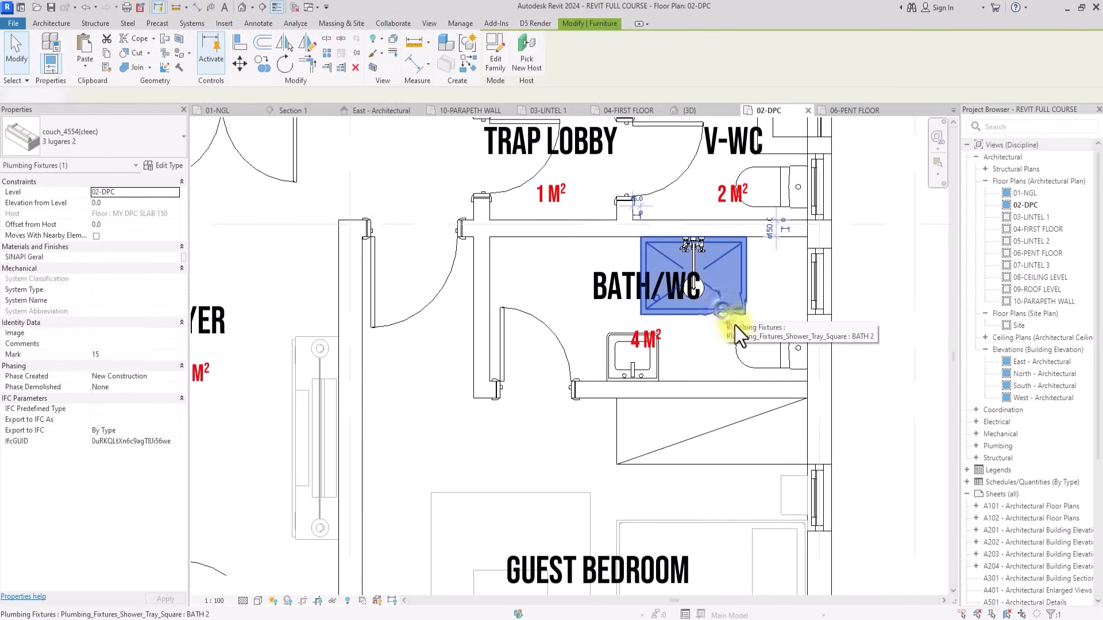
right_click(727, 324)
mouse_move(782, 380)
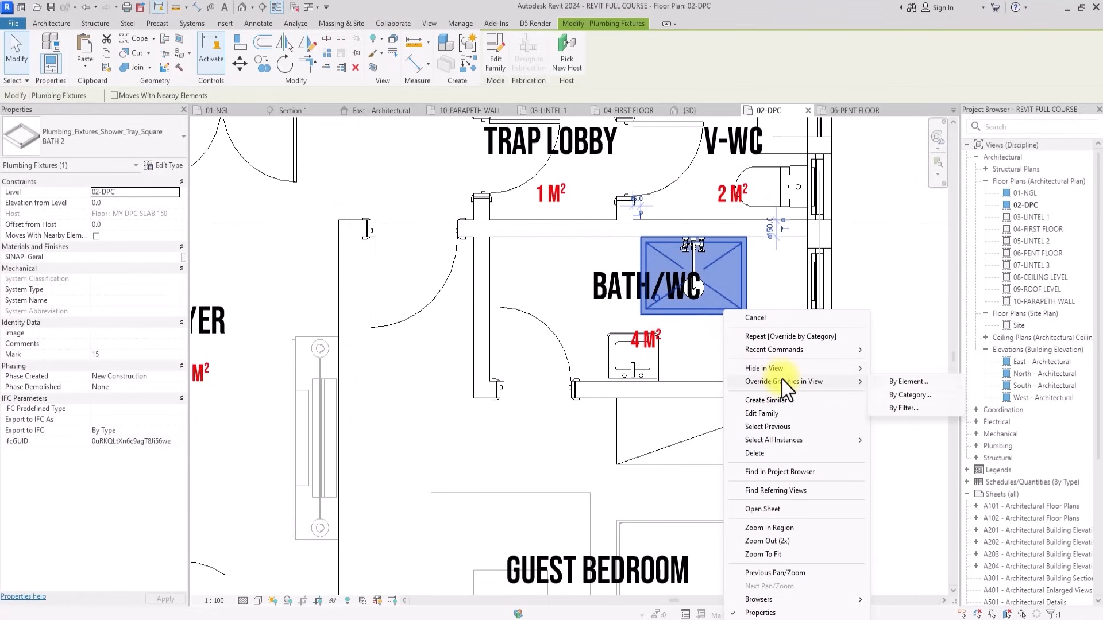
click(883, 395)
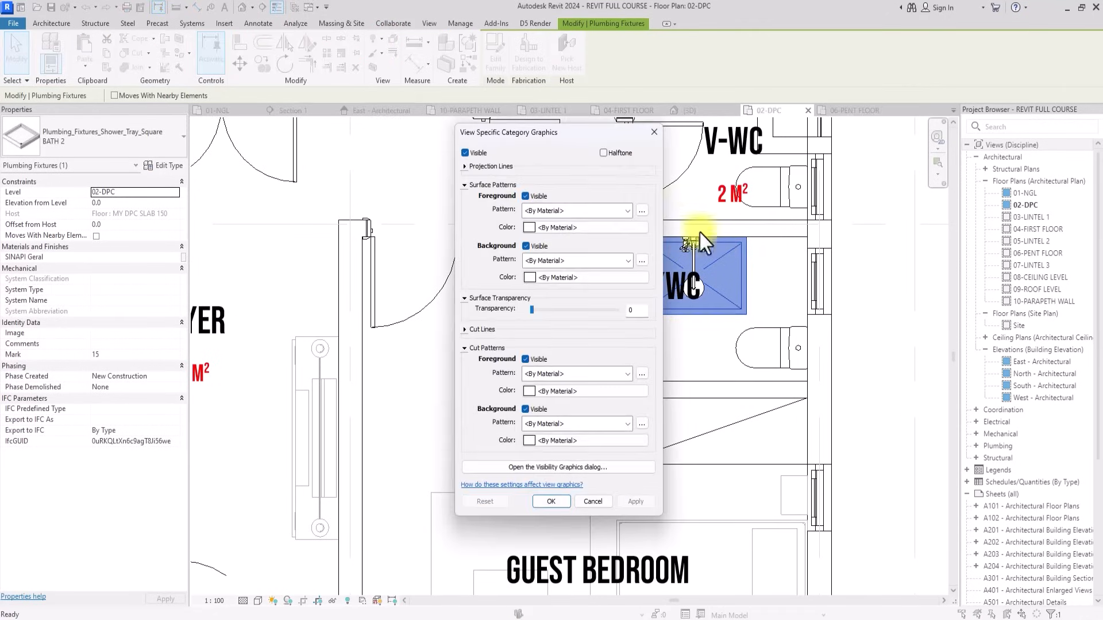
click(602, 153)
click(553, 503)
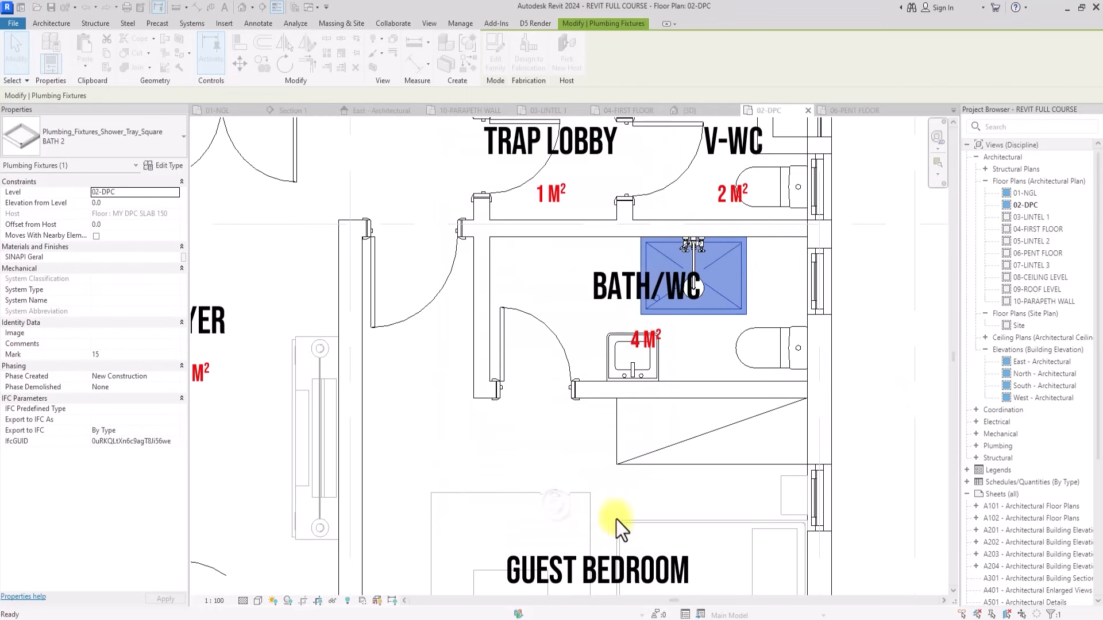
Override the Walls category's cut pattern foreground in the 02-DPC view with a solid fill.
key(z)
key(f)
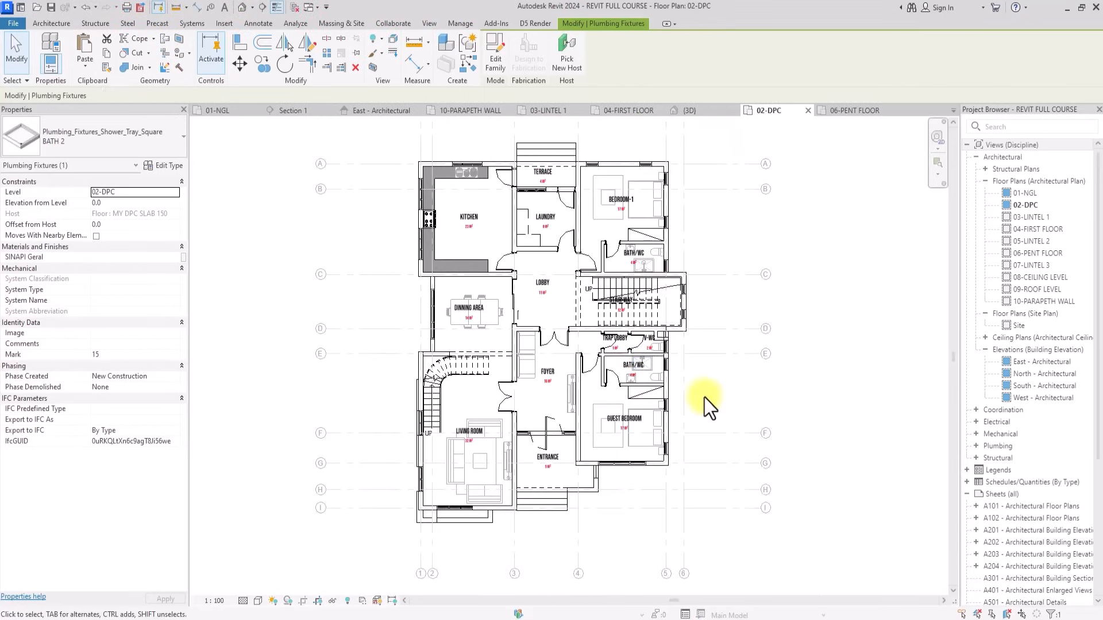
click(705, 397)
scroll(485, 412, up, 3)
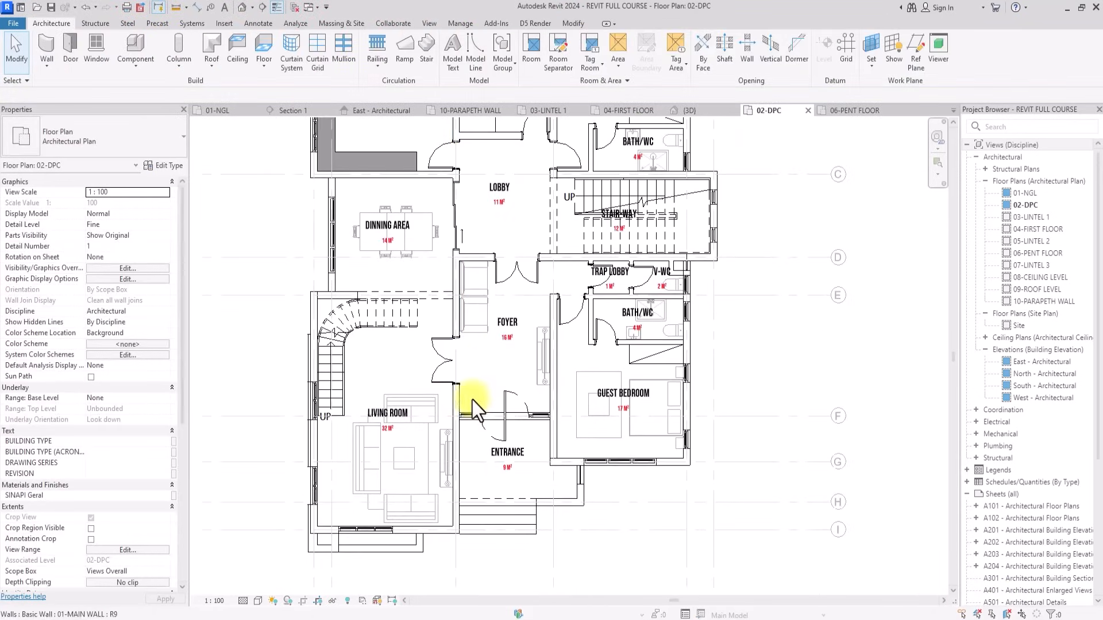
scroll(472, 409, down, 2)
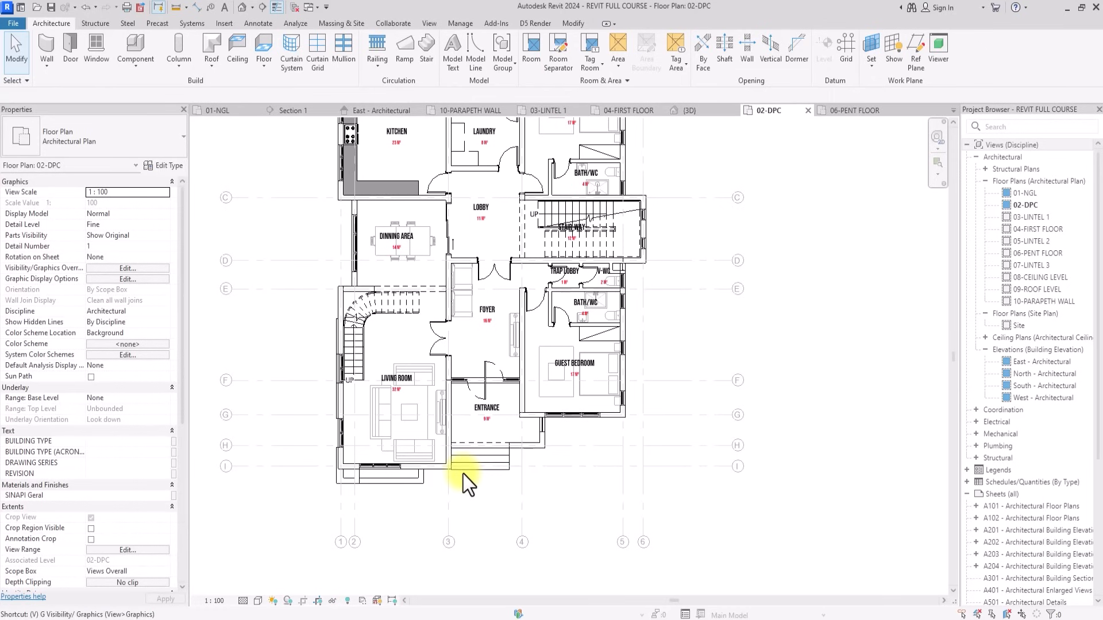
key(v)
key(v)
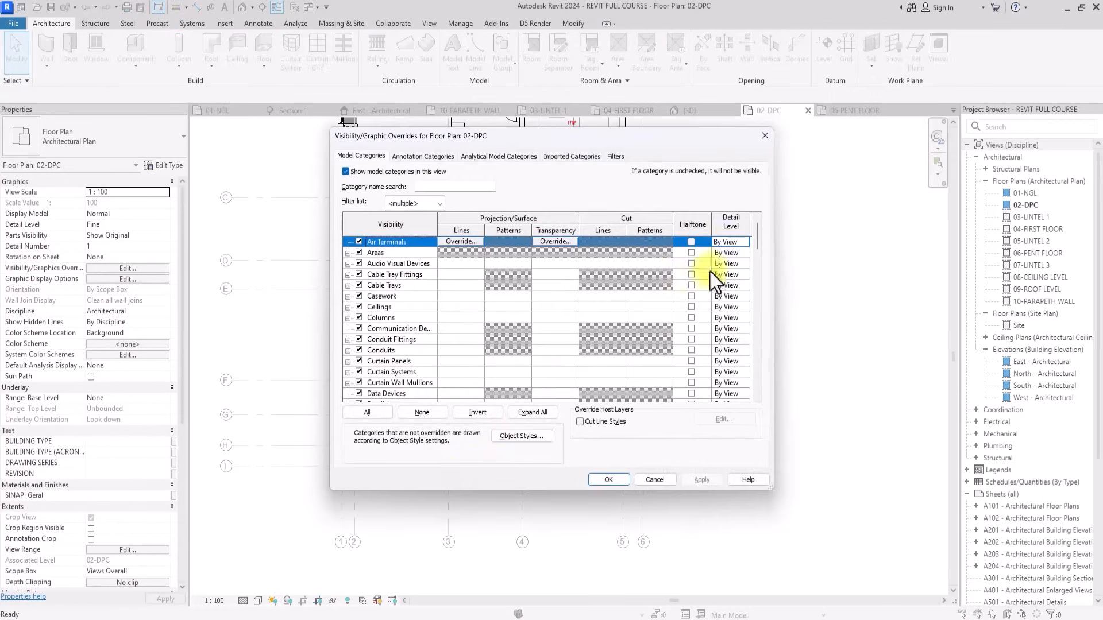
drag(754, 244, 747, 387)
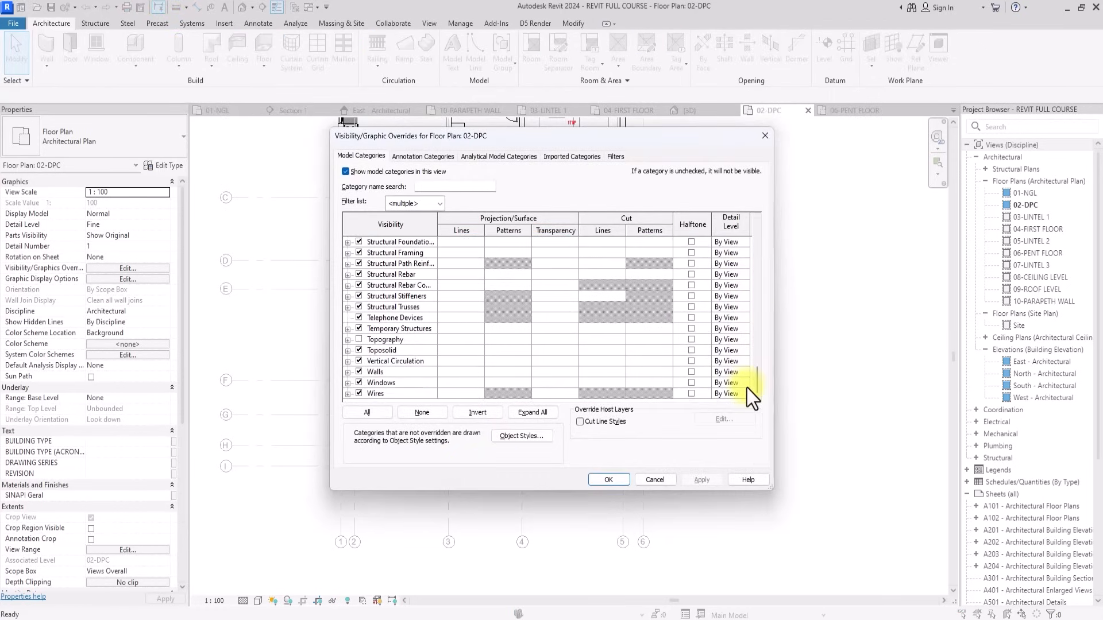
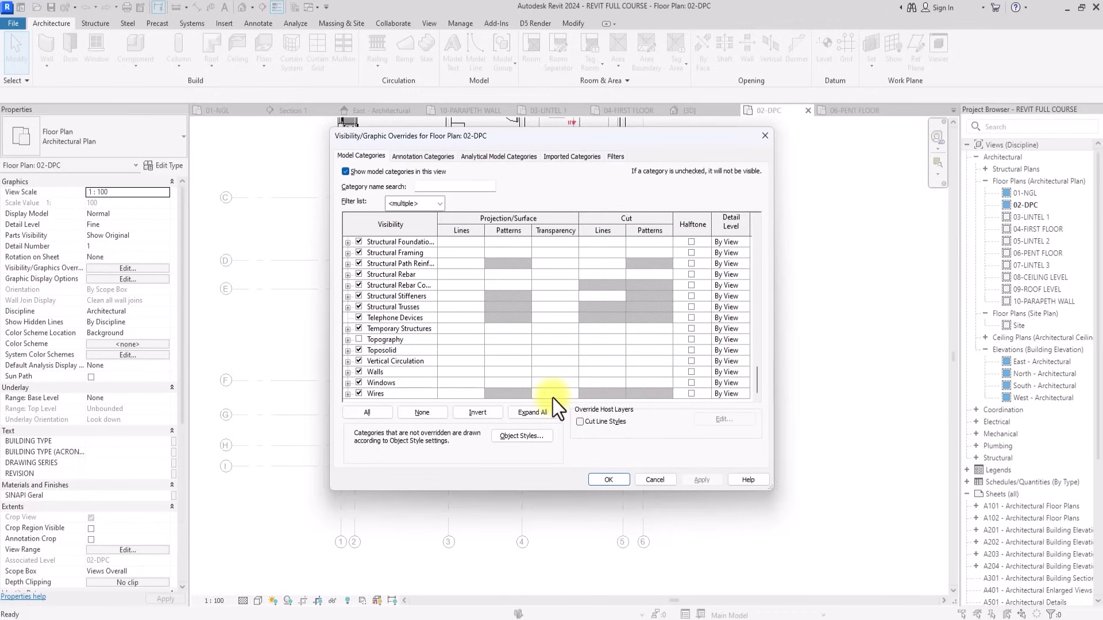
click(647, 372)
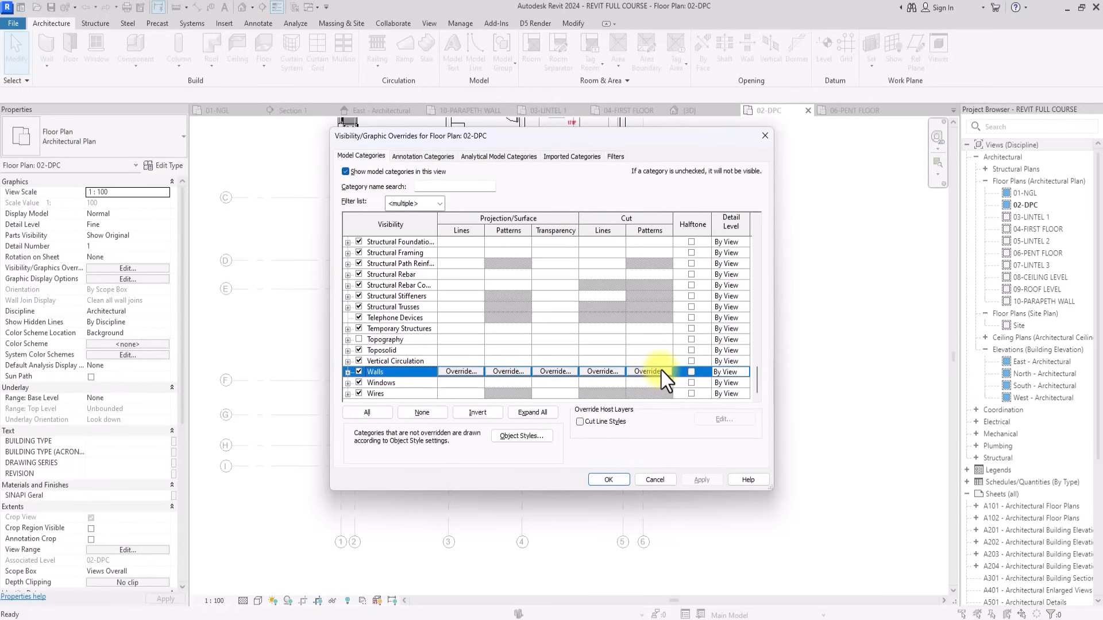
click(660, 371)
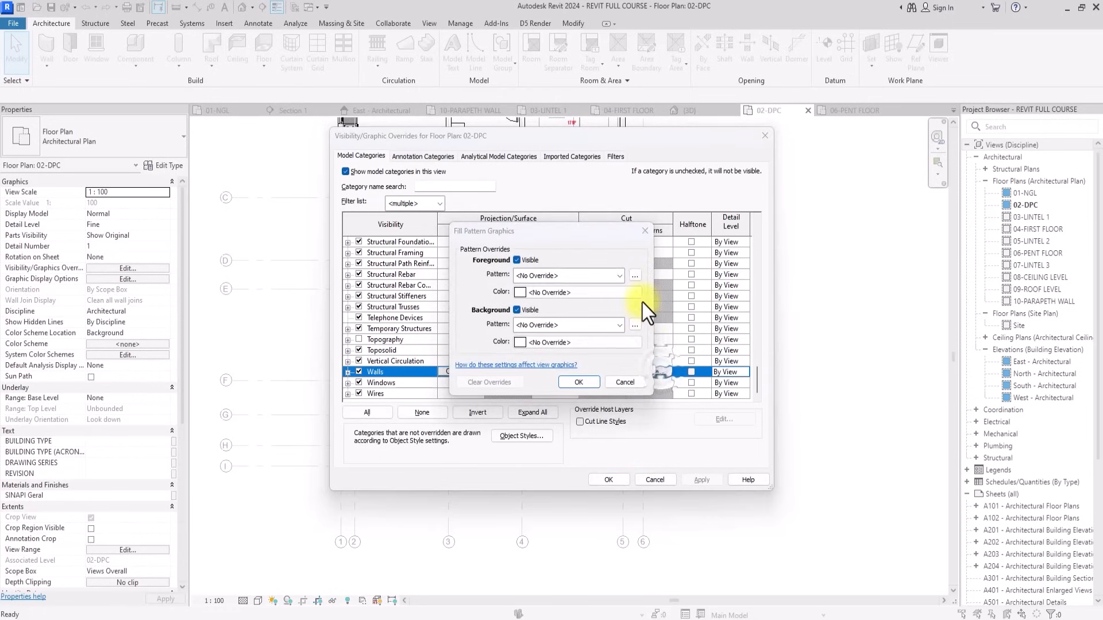
click(635, 278)
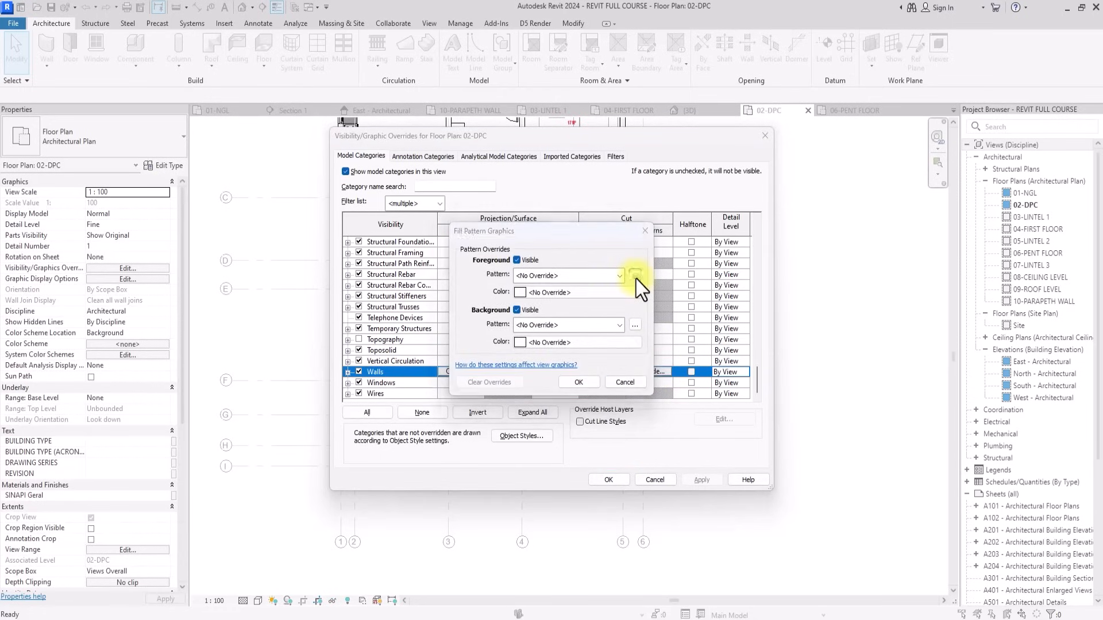
click(573, 294)
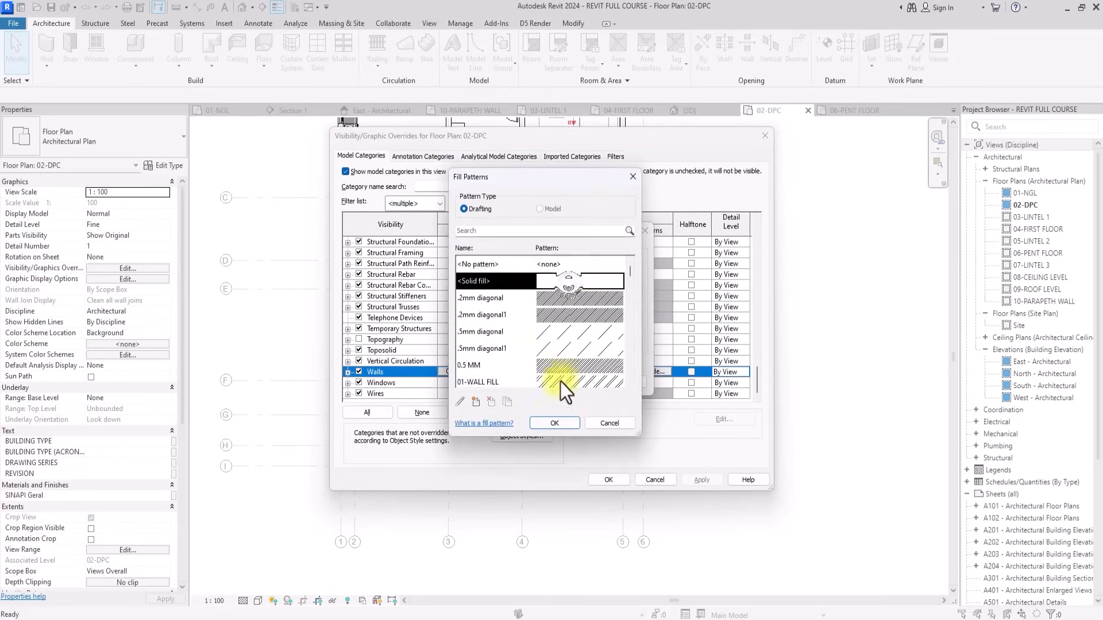
click(555, 423)
Set the walls' cut fill color to dark gray RGB 083-083-083 and apply the override to the view.
click(526, 296)
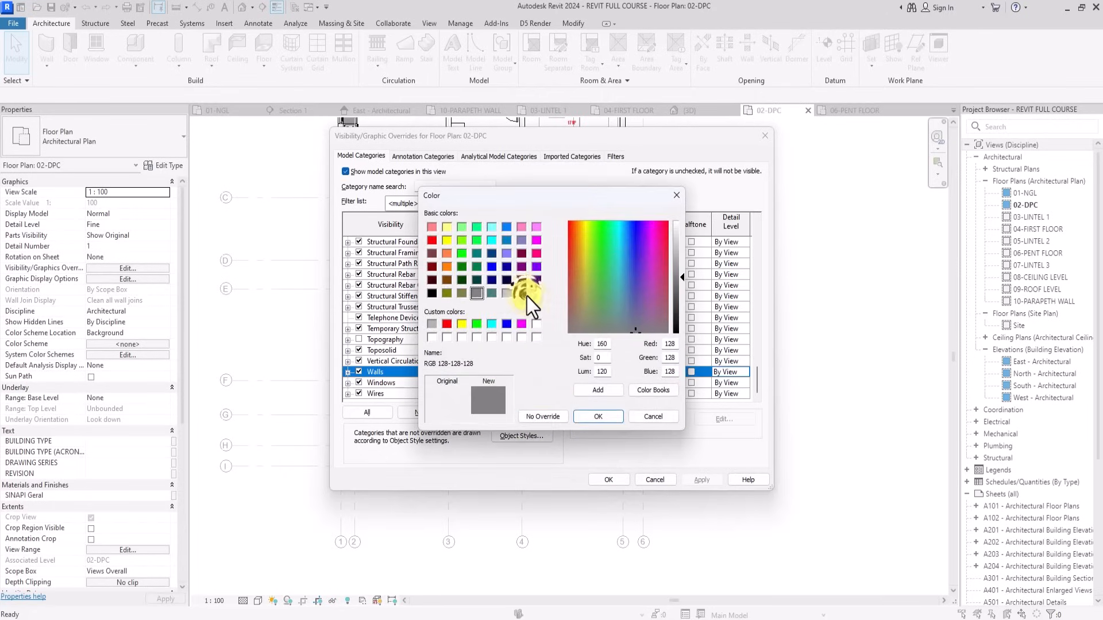
click(675, 296)
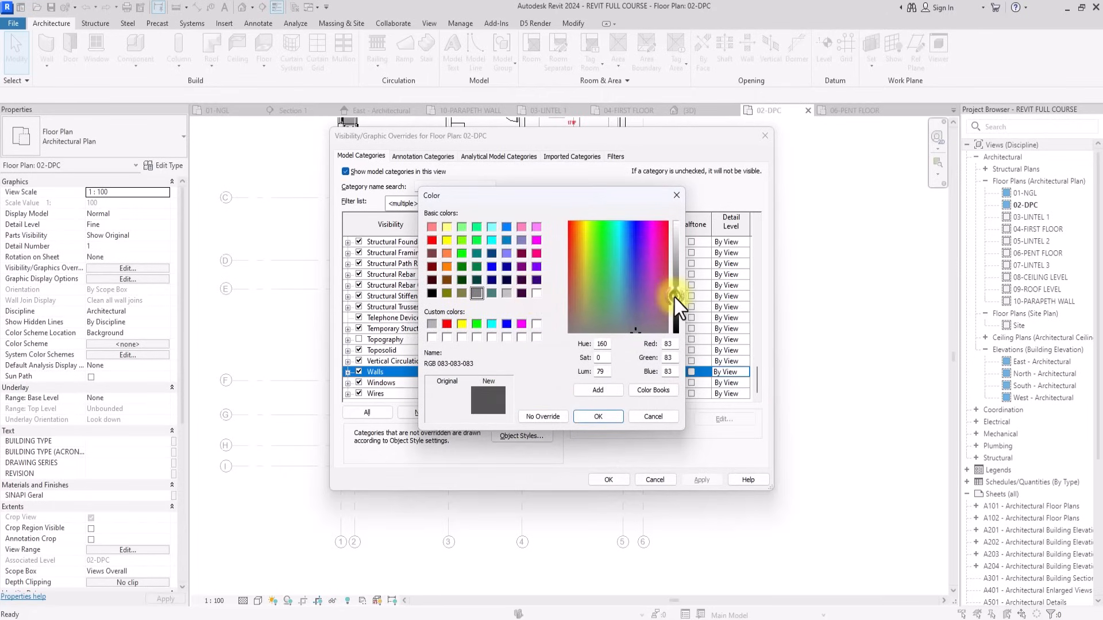
click(612, 415)
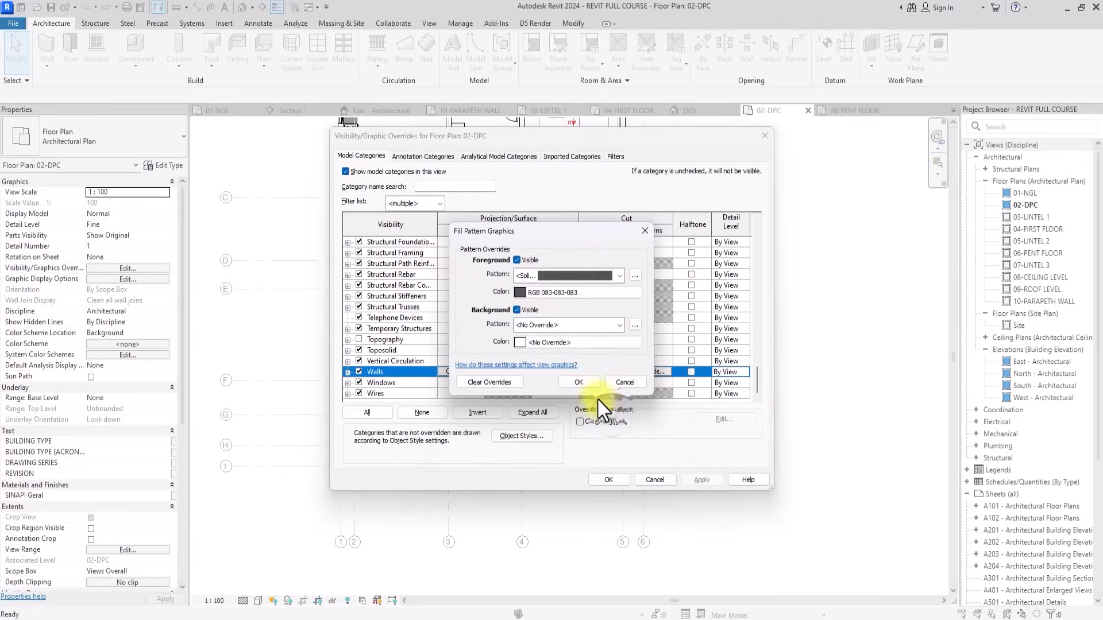
click(580, 383)
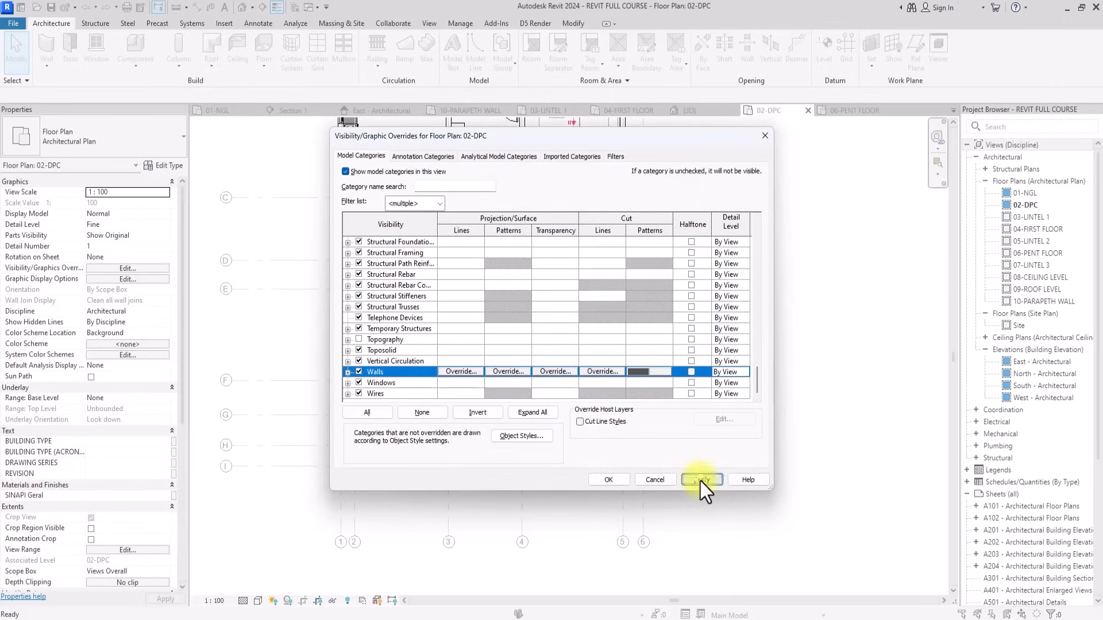
click(700, 480)
click(607, 480)
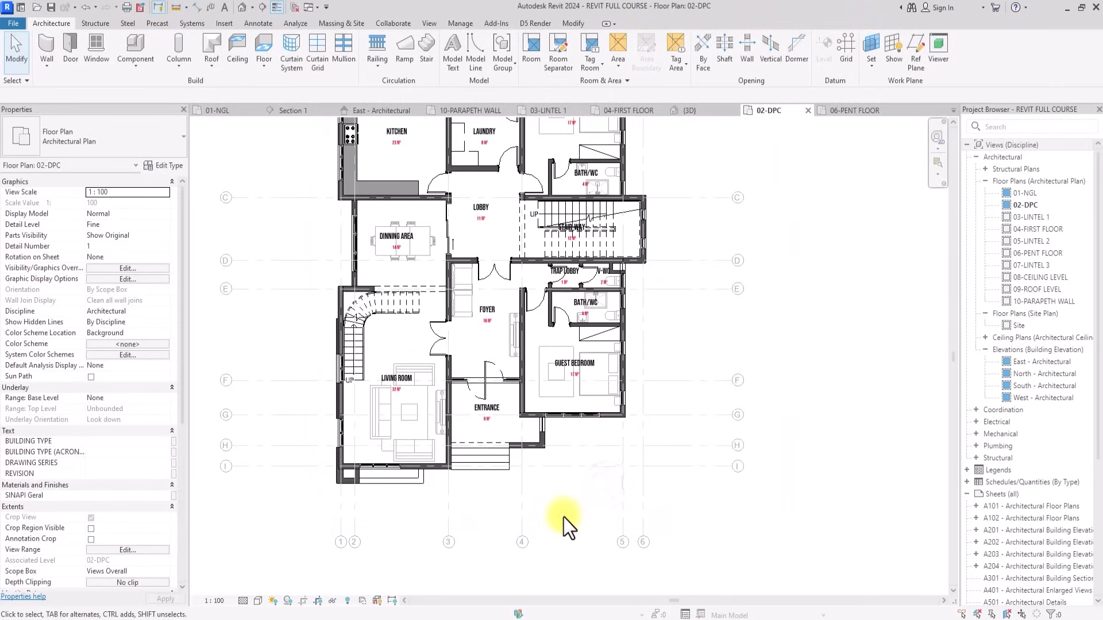
Examine the wall fill and the halftone furniture across the 02-DPC floor plan.
scroll(564, 518, up, 3)
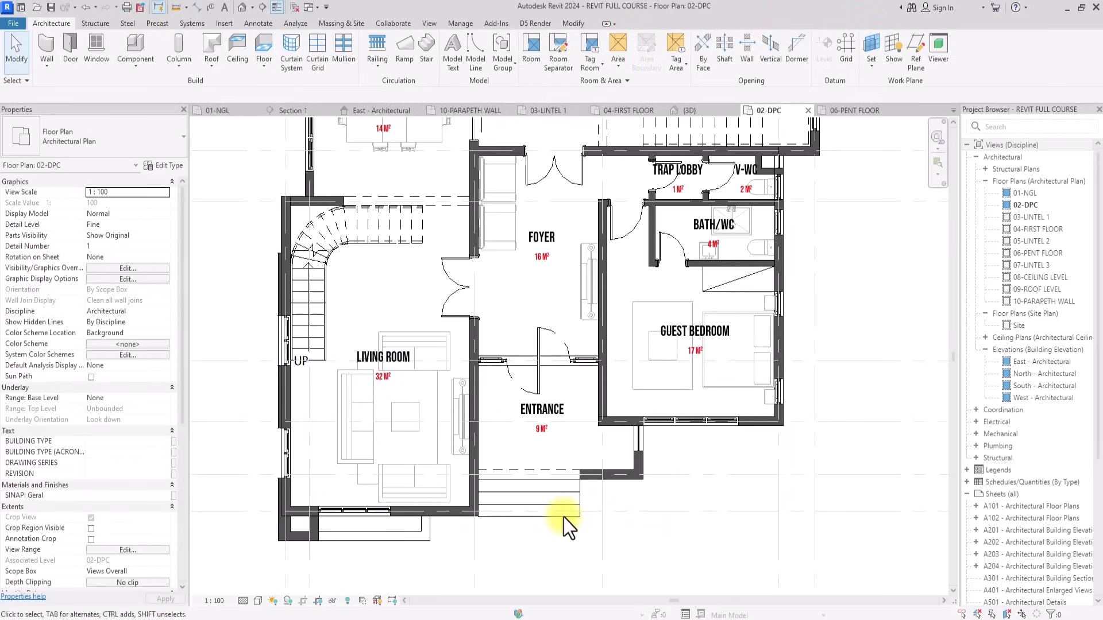
scroll(564, 518, up, 3)
scroll(563, 518, down, 3)
scroll(564, 523, up, 2)
middle_drag(564, 522, 529, 505)
scroll(563, 522, down, 4)
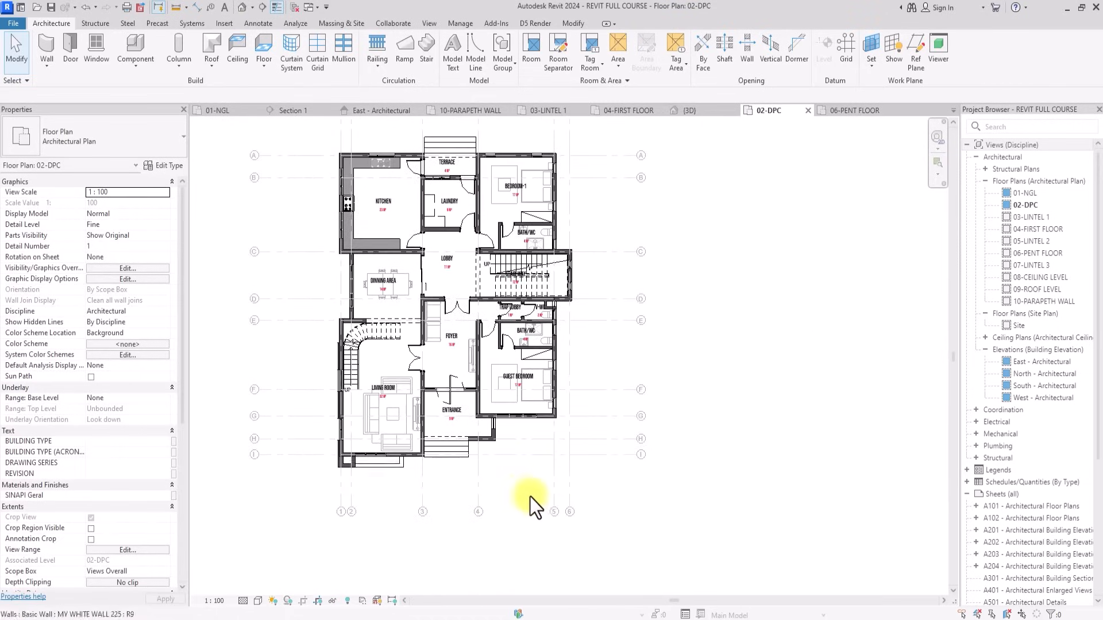
scroll(408, 425, up, 3)
scroll(407, 424, down, 3)
middle_drag(462, 373, 524, 431)
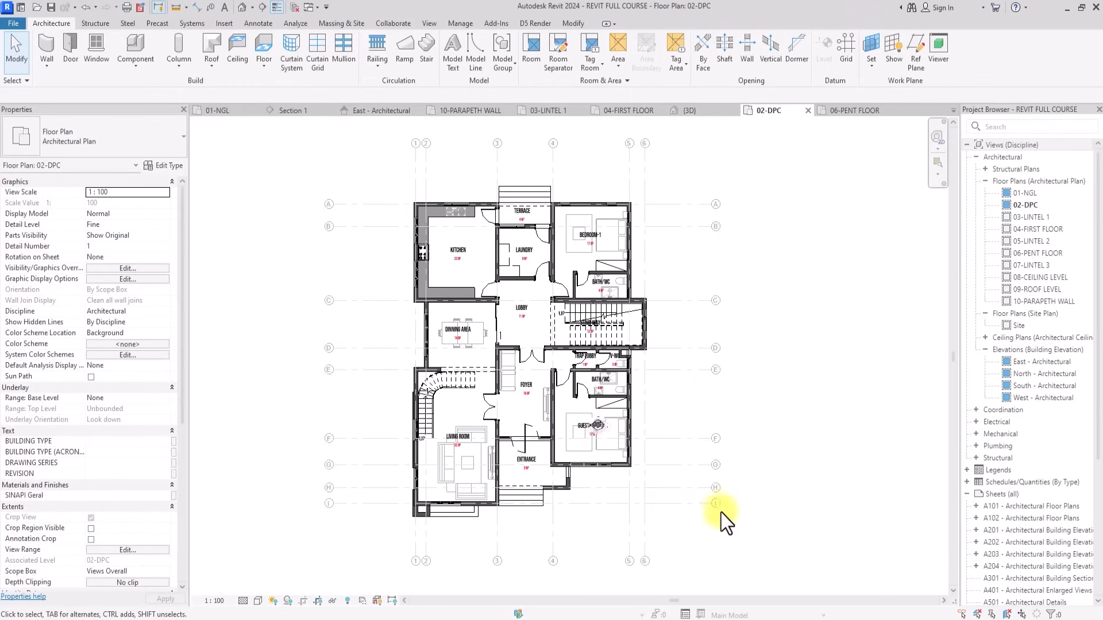
click(598, 431)
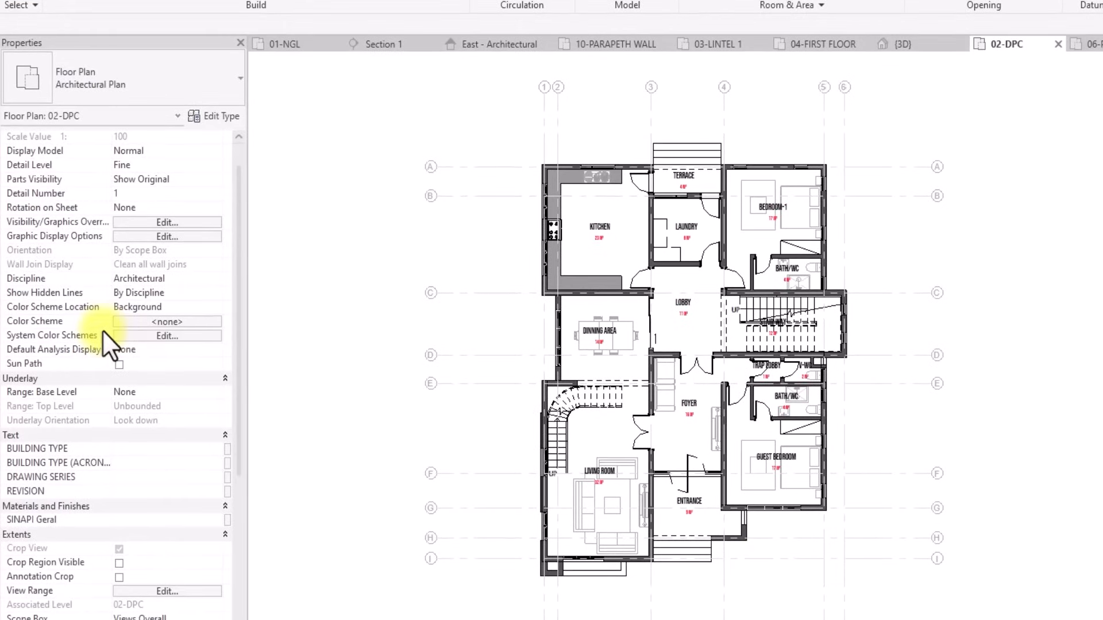
Open the 02-DPC view's color scheme settings and select the By Room Name scheme of the Rooms category.
click(161, 322)
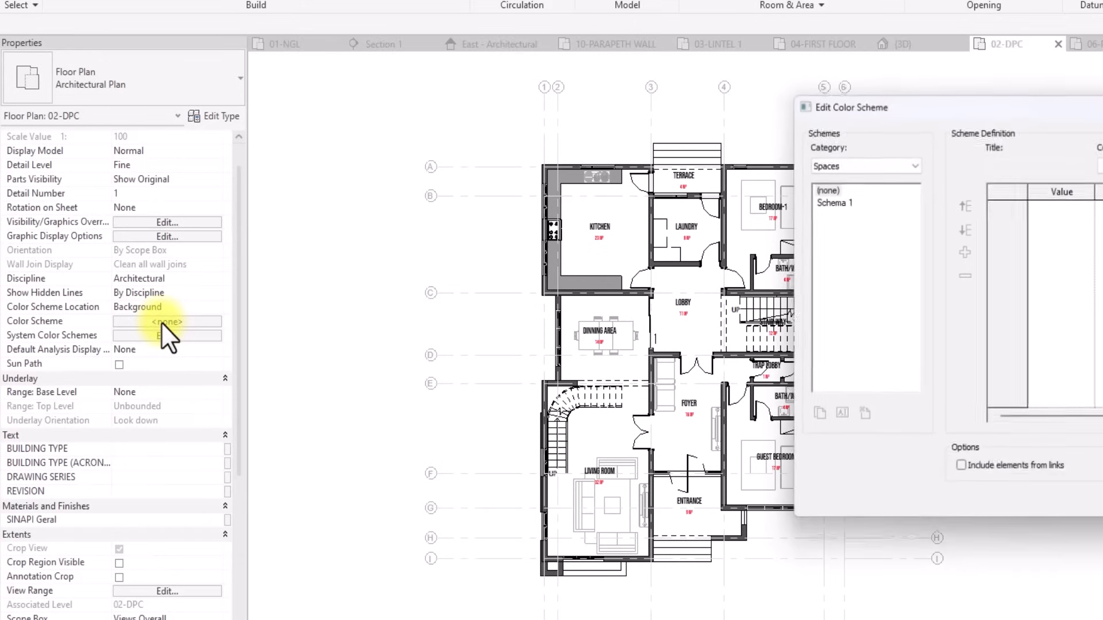
drag(986, 107, 732, 99)
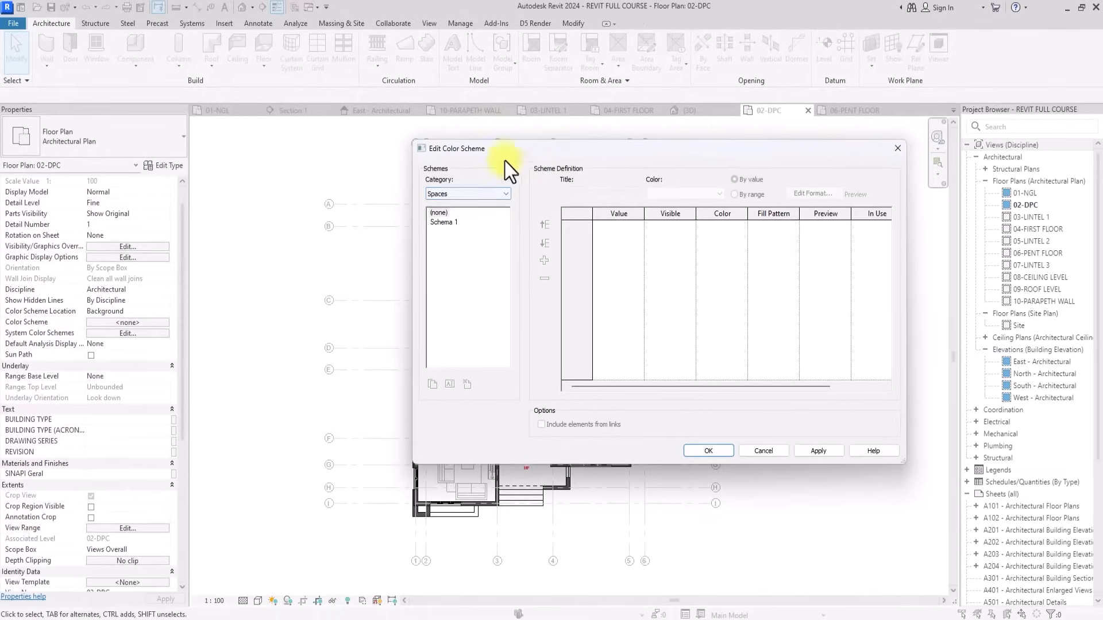
click(464, 195)
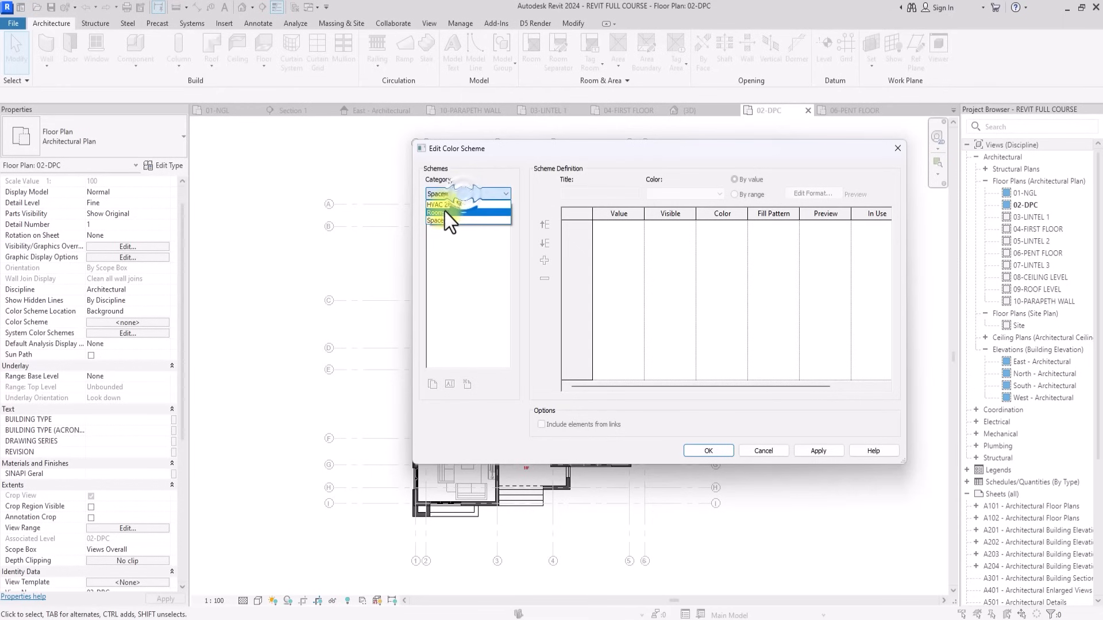
click(444, 211)
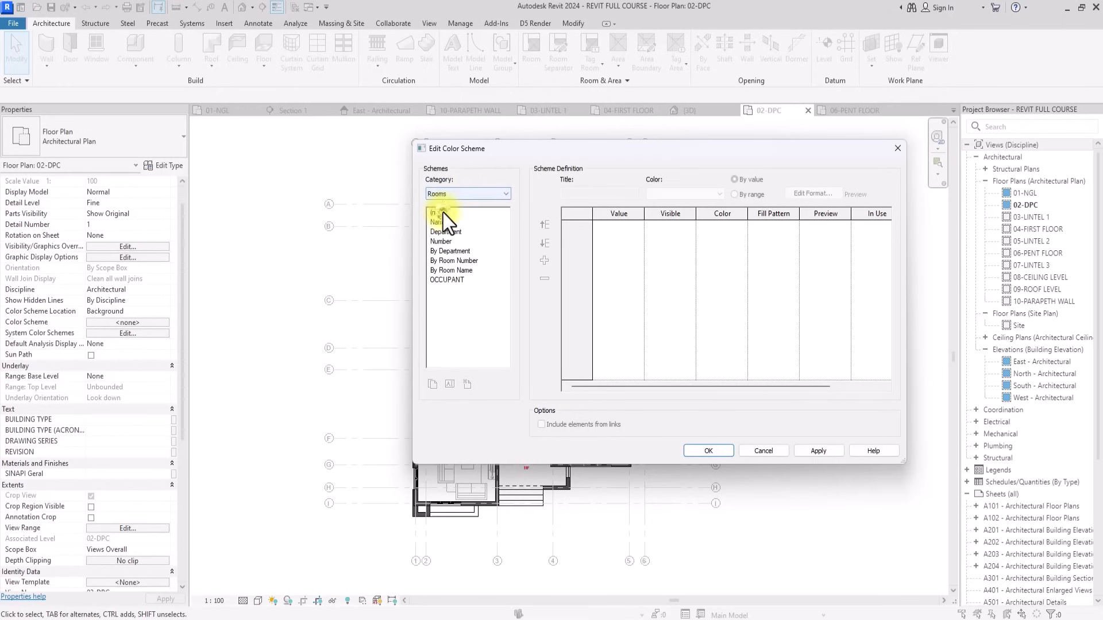
click(444, 269)
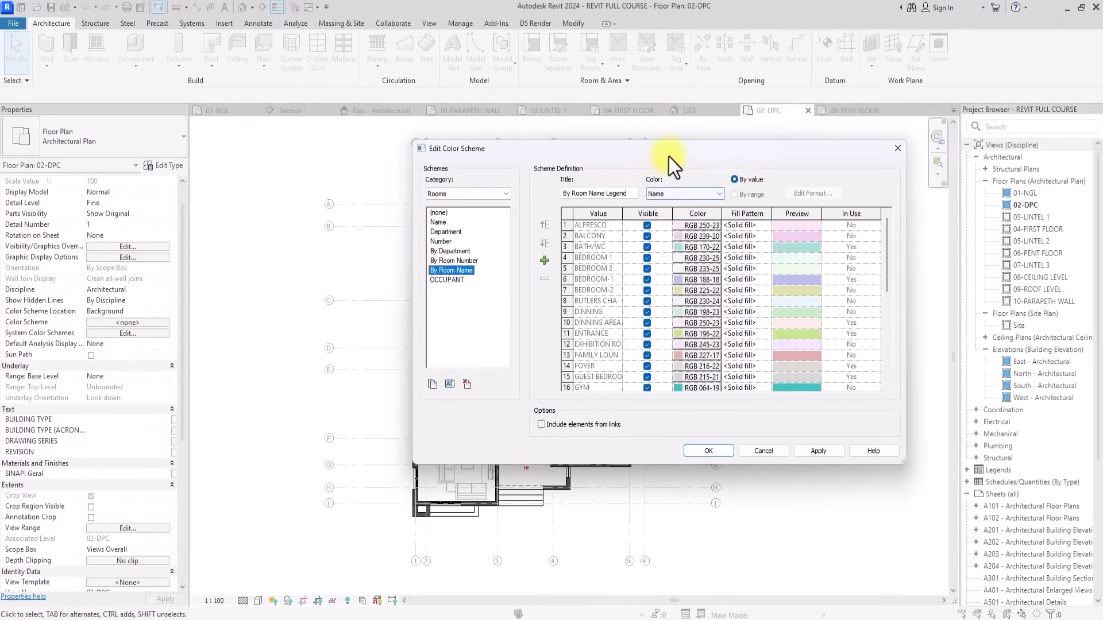
drag(669, 157, 563, 165)
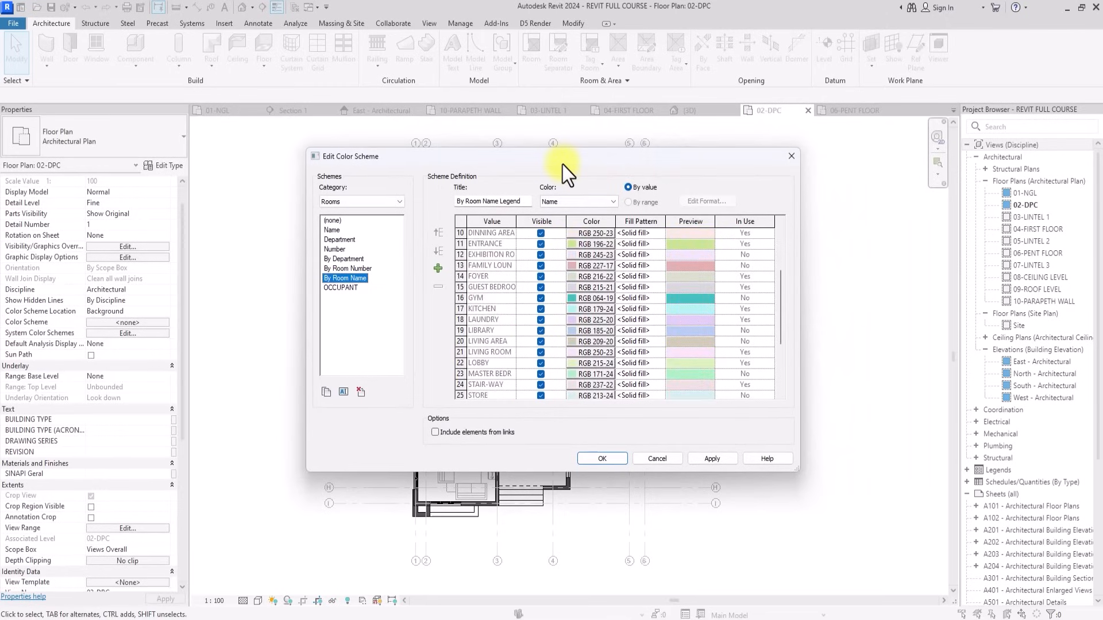
Lighten the scheme colors of BALCONY to RGB 245-226-245 and of the family lounge to RGB 242-217-217.
click(575, 244)
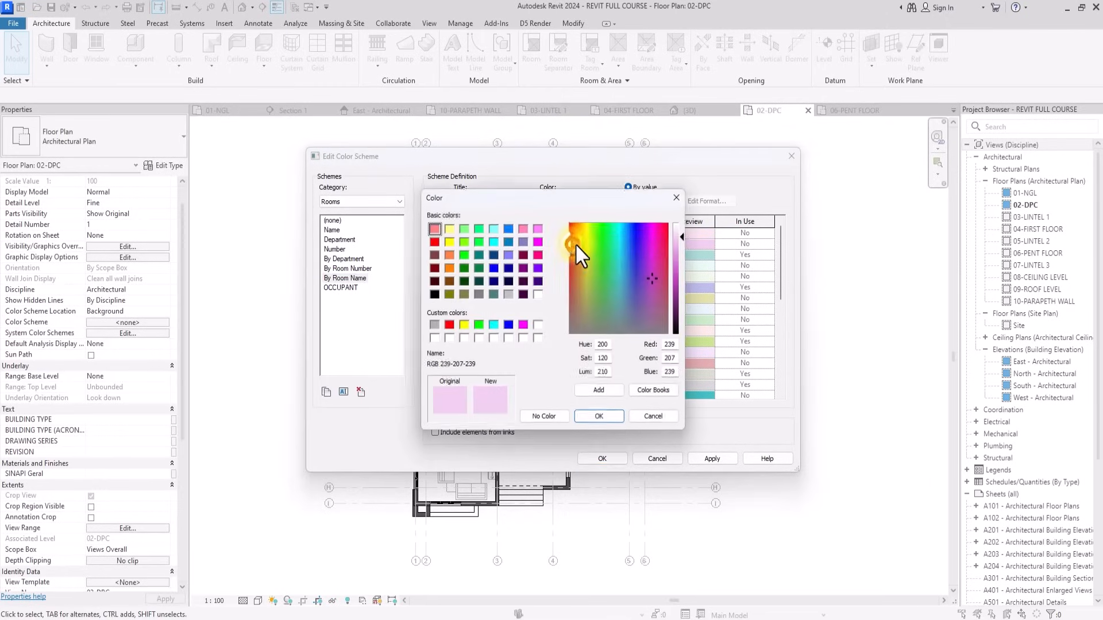
click(679, 236)
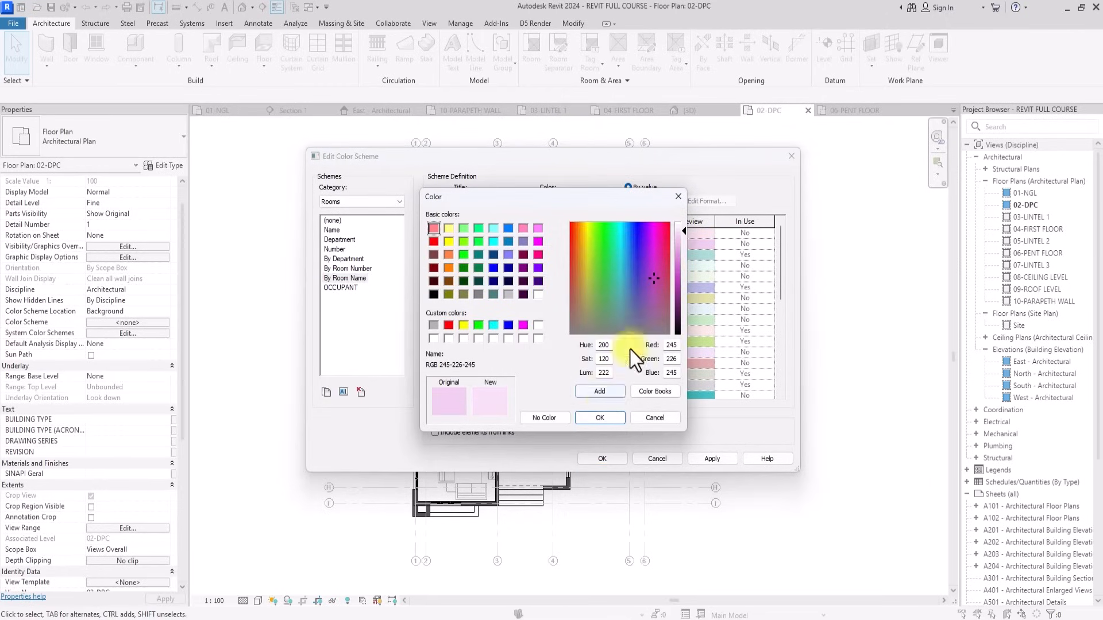
click(601, 417)
click(572, 363)
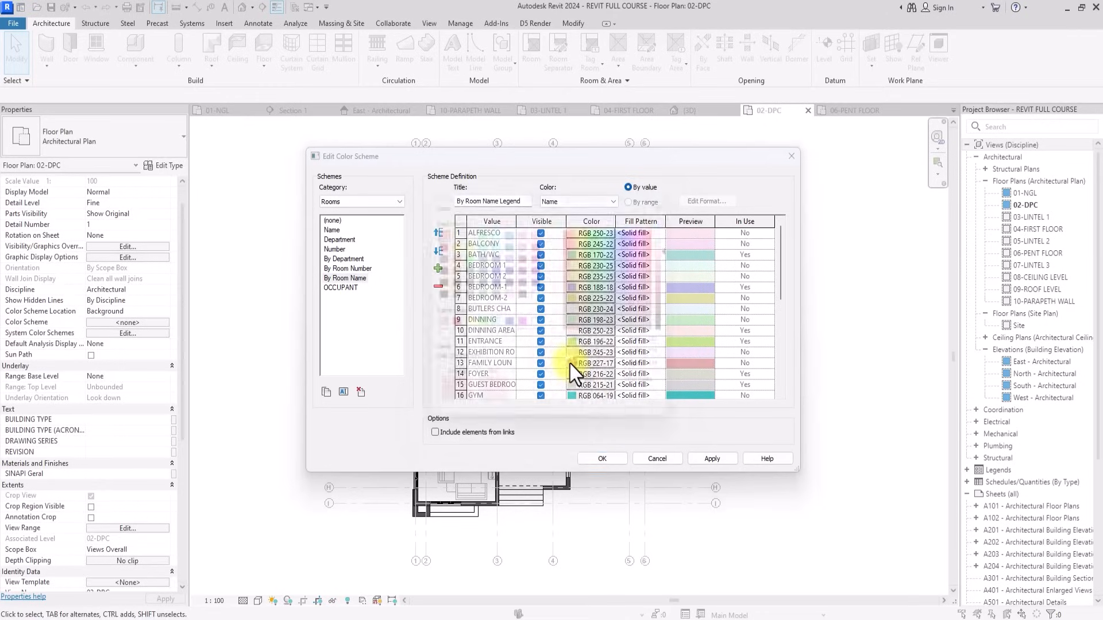
click(679, 236)
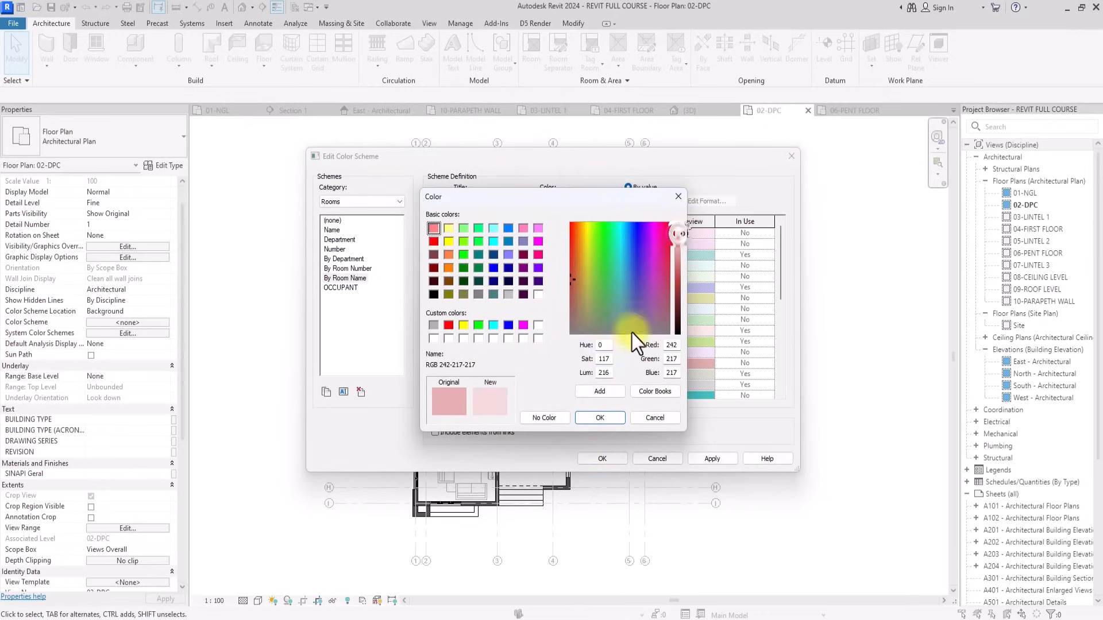
click(592, 420)
Lighten the scheme colors of GYM to RGB 207-239-239 and of TERRACE to RGB 210-228-247.
scroll(570, 370, down, 1)
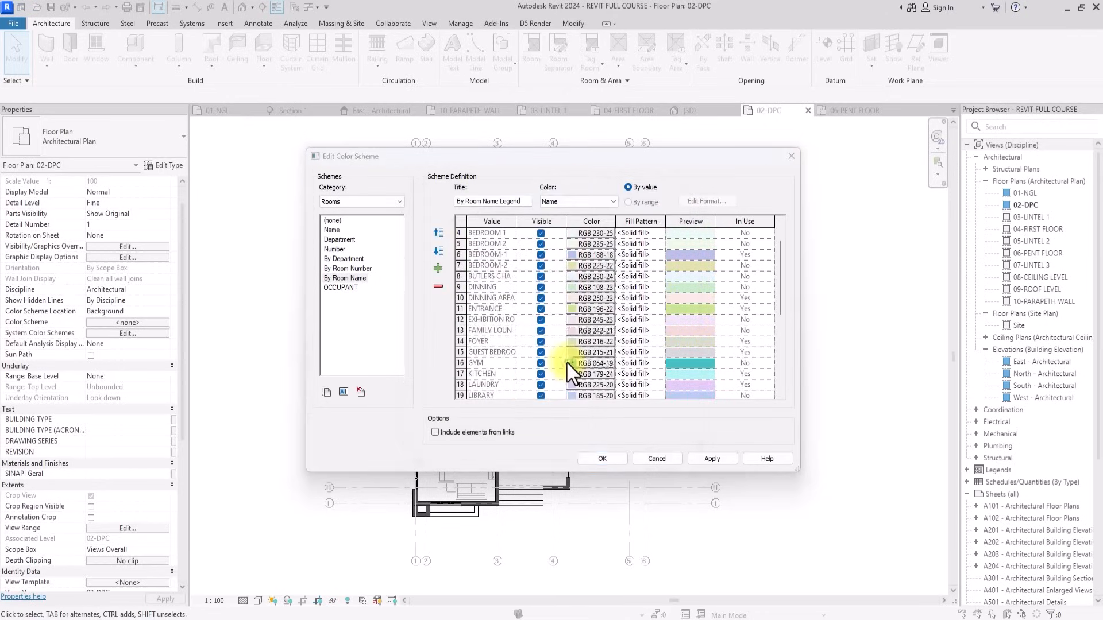
click(569, 363)
click(679, 239)
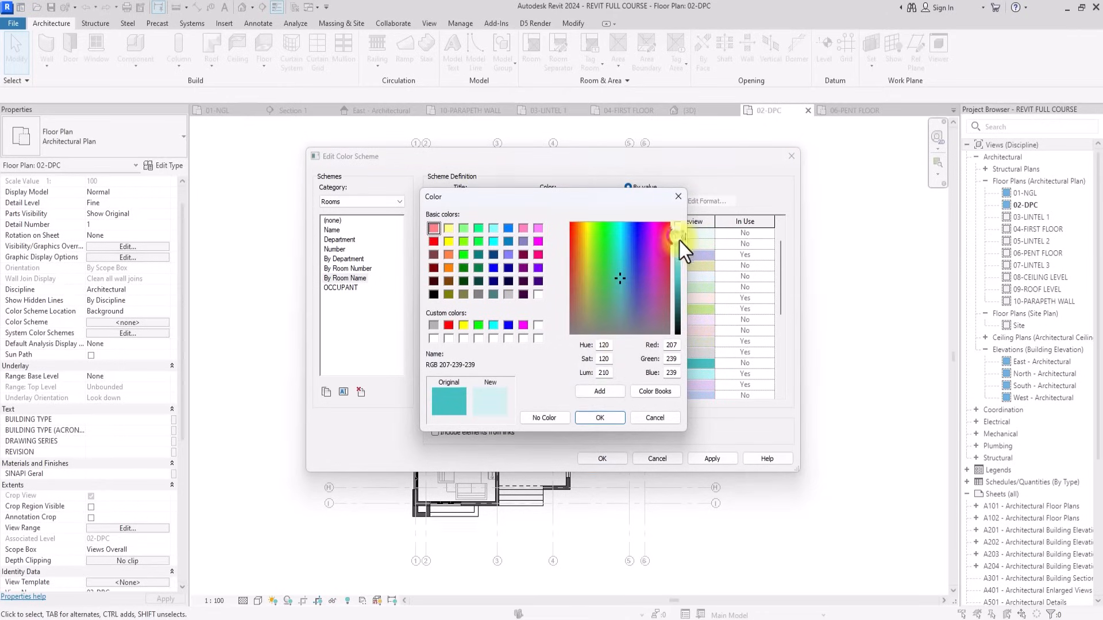
click(598, 418)
scroll(558, 374, down, 1)
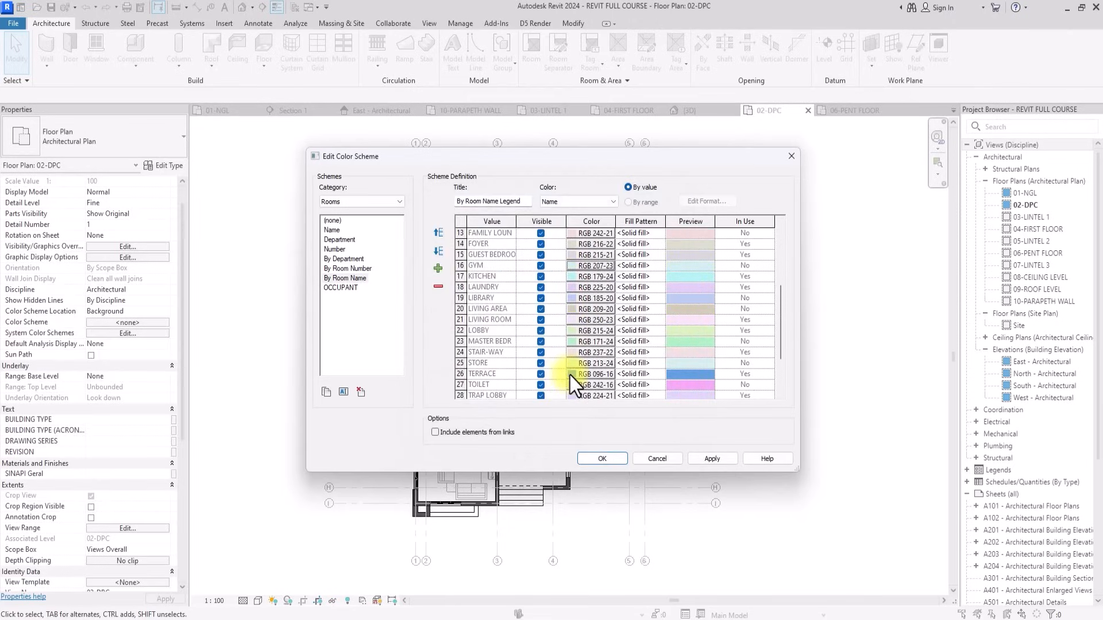
click(569, 374)
click(676, 235)
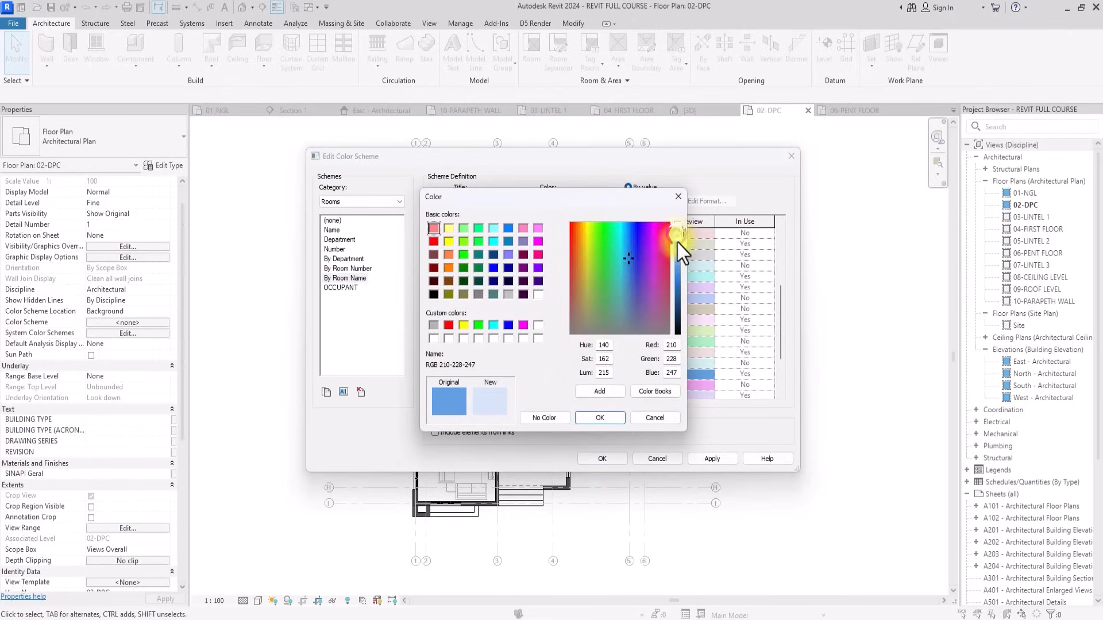
click(591, 419)
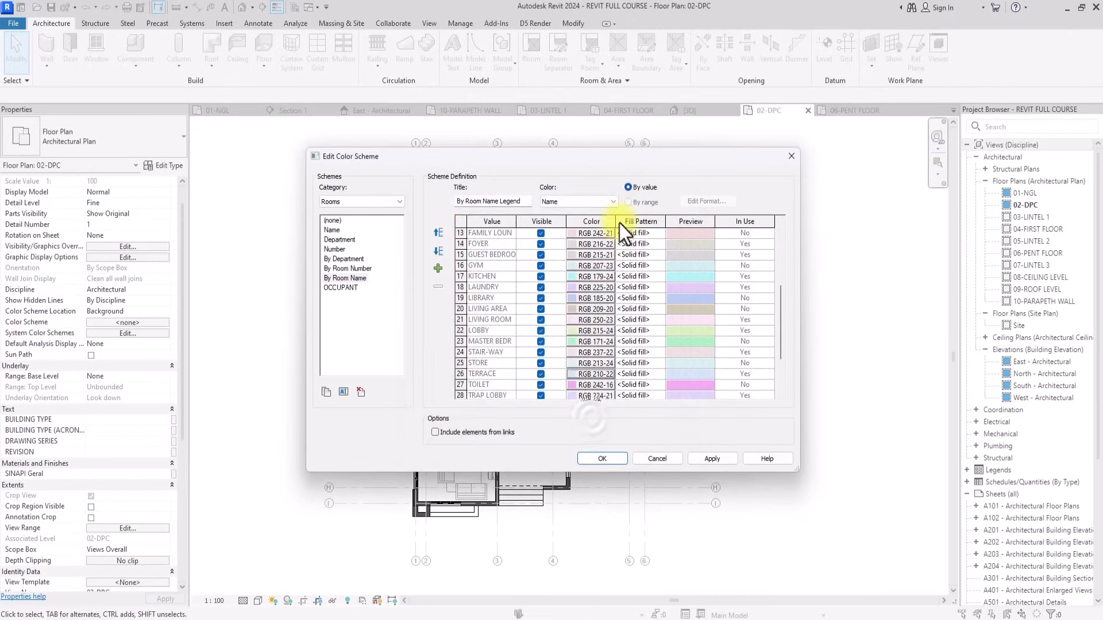
Regenerate the By Room Name scheme's color entries by value from the room names.
click(627, 188)
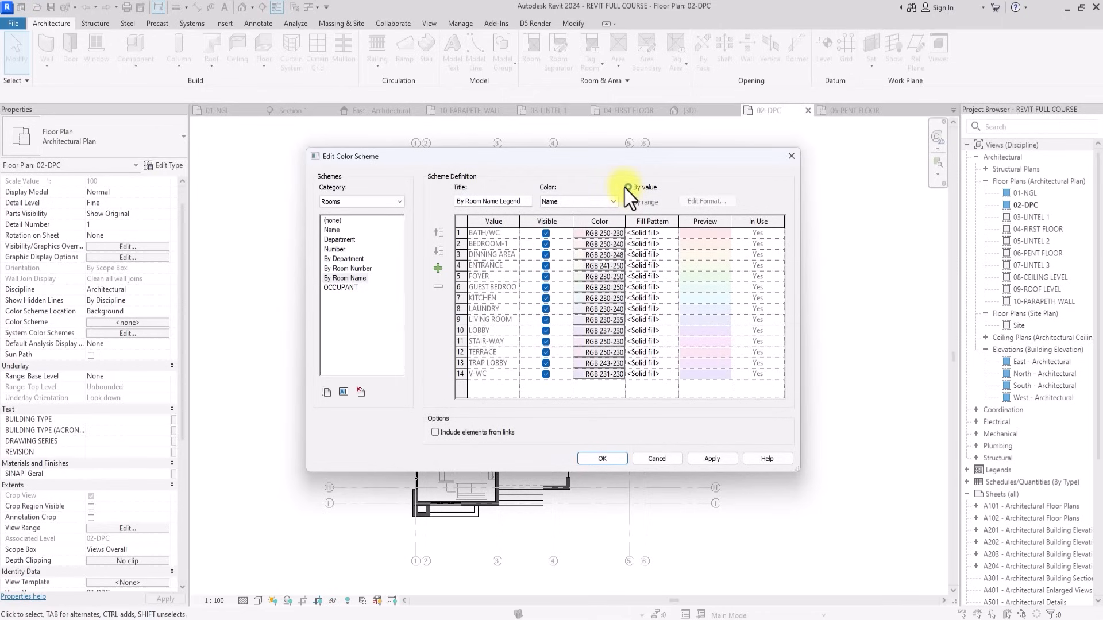
Apply the By Room Name color scheme to the 02-DPC view and check the room fills across the floor plan.
click(699, 462)
click(598, 460)
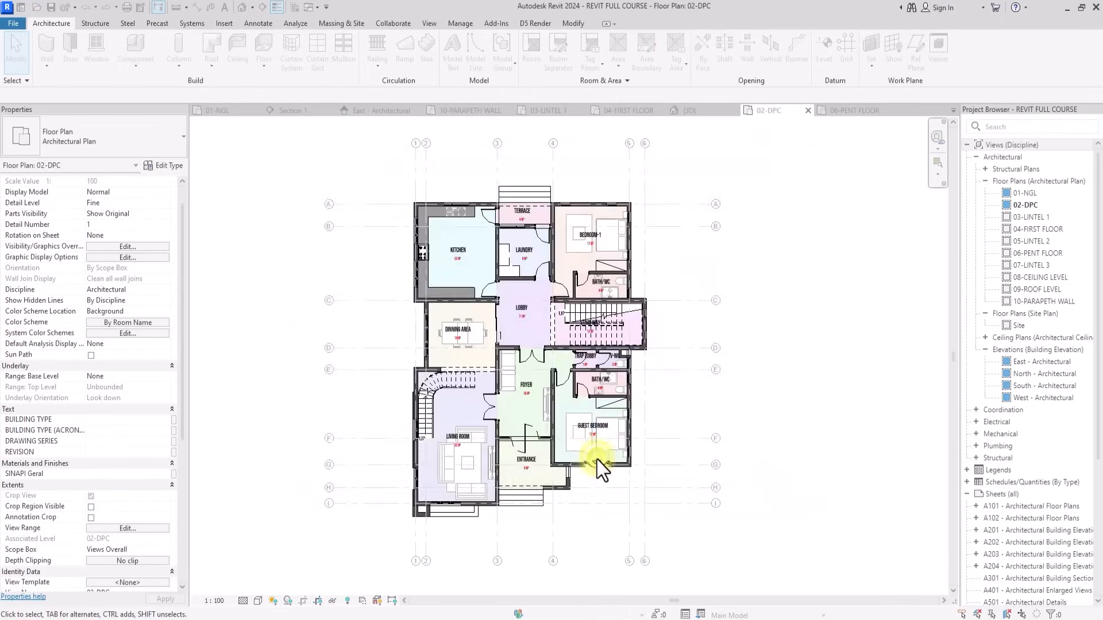
scroll(598, 459, up, 2)
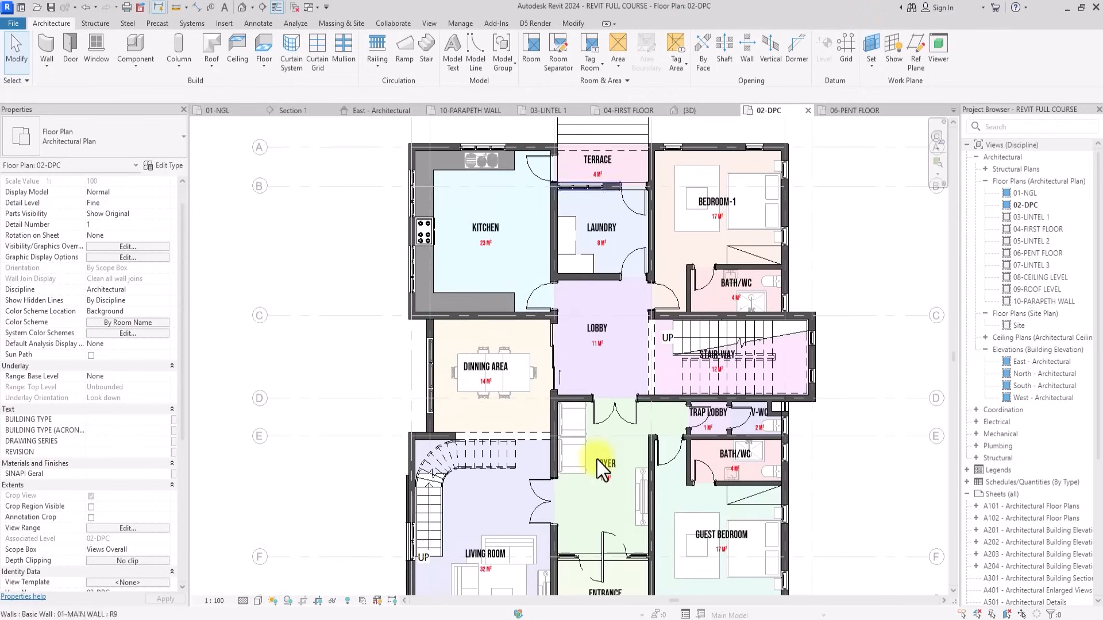
scroll(597, 460, down, 2)
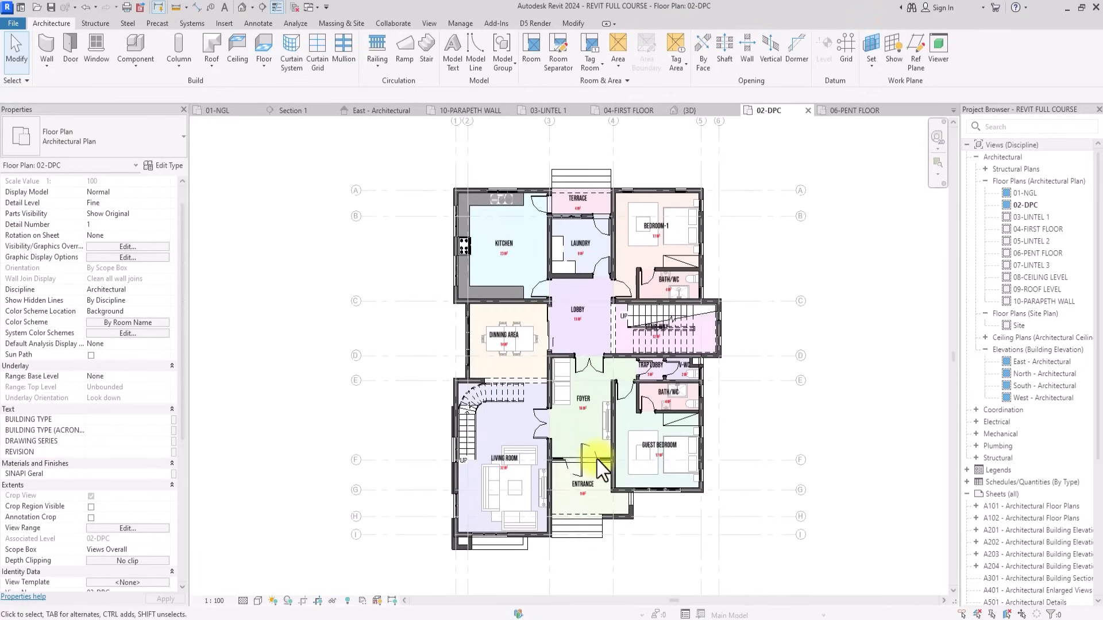
middle_drag(598, 459, 490, 478)
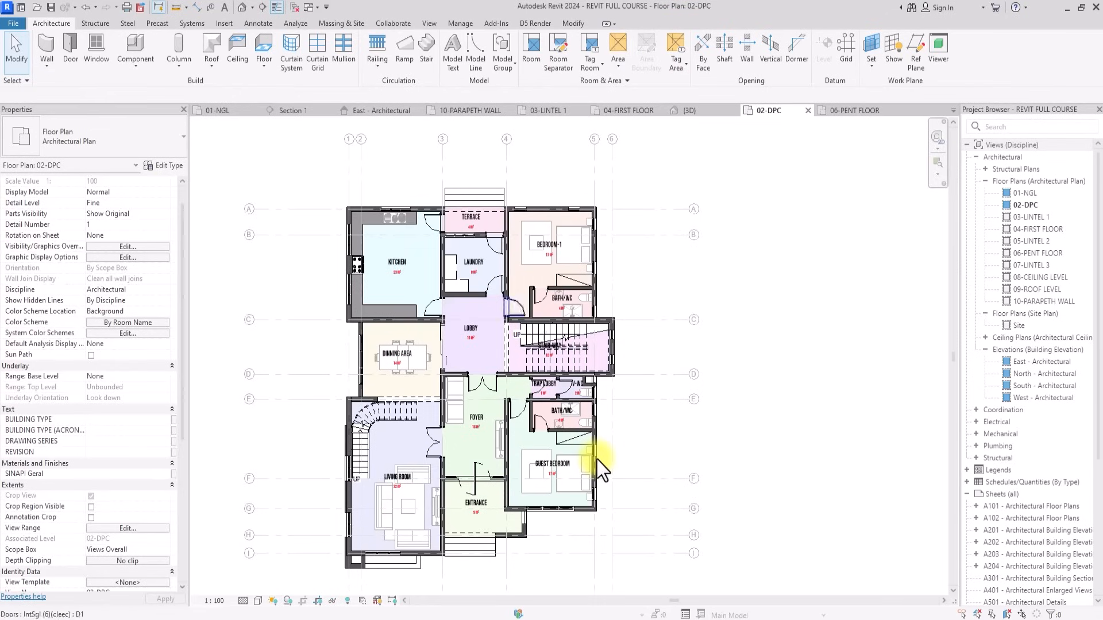
middle_drag(597, 460, 678, 446)
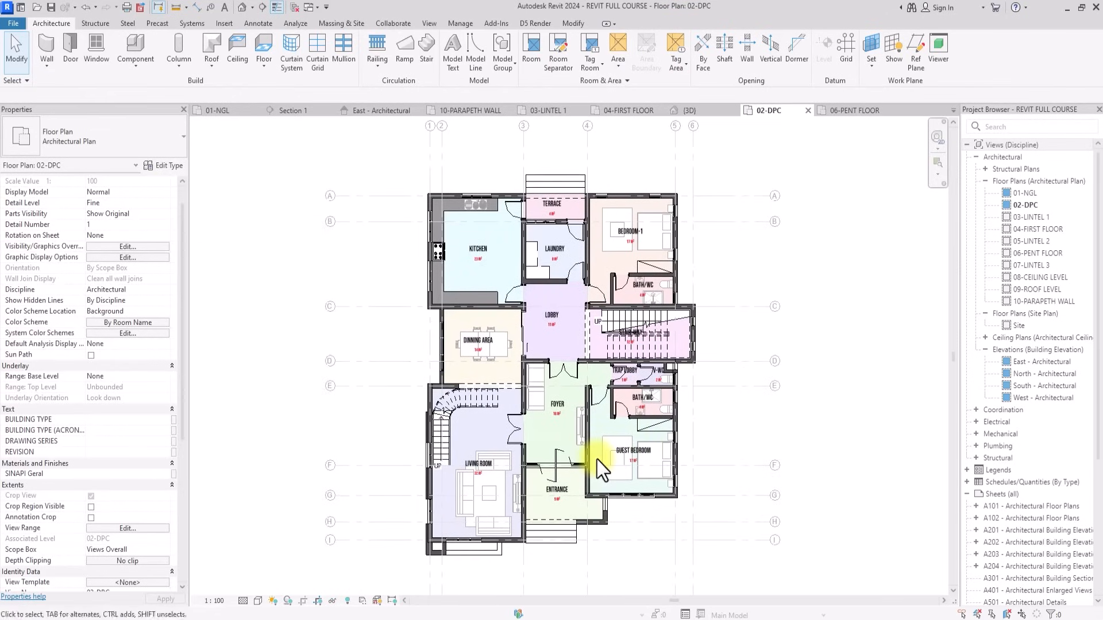
scroll(597, 460, up, 2)
scroll(595, 460, down, 1)
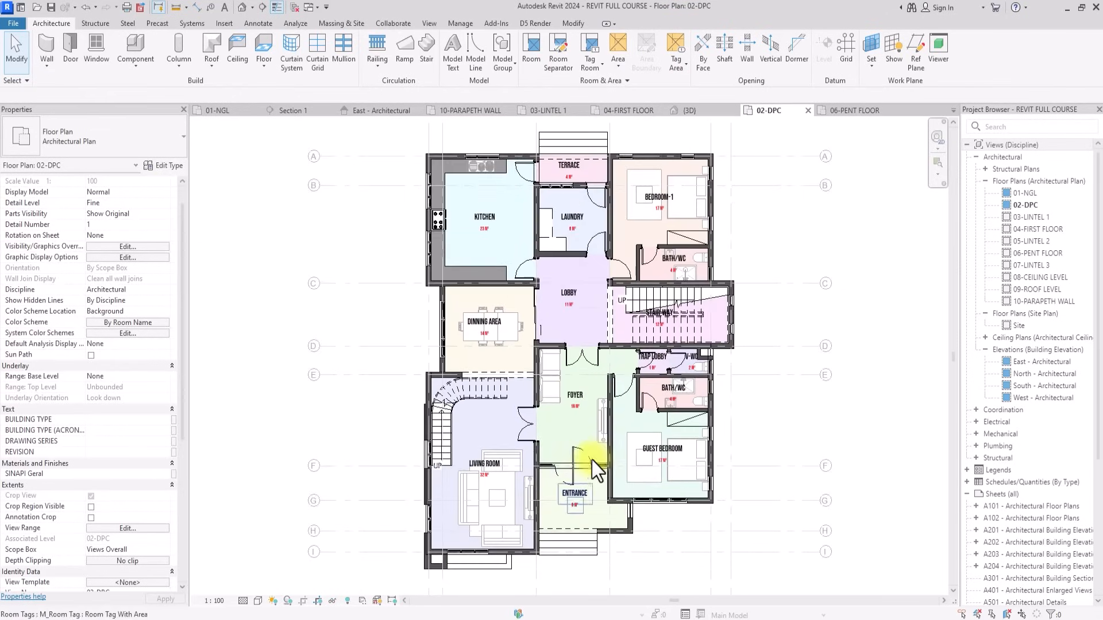
middle_drag(592, 460, 491, 491)
scroll(433, 479, down, 3)
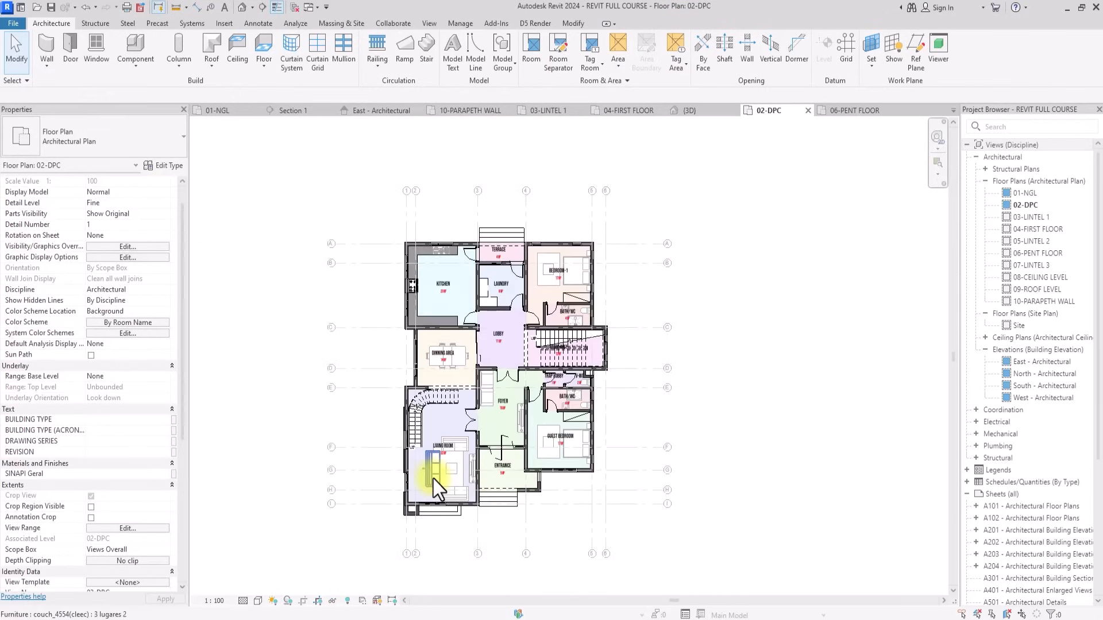
Draw two crossing diagonal detail lines in thin line style across the small shaft outside the living room's lower corner, dismissing the save reminder.
scroll(433, 479, up, 5)
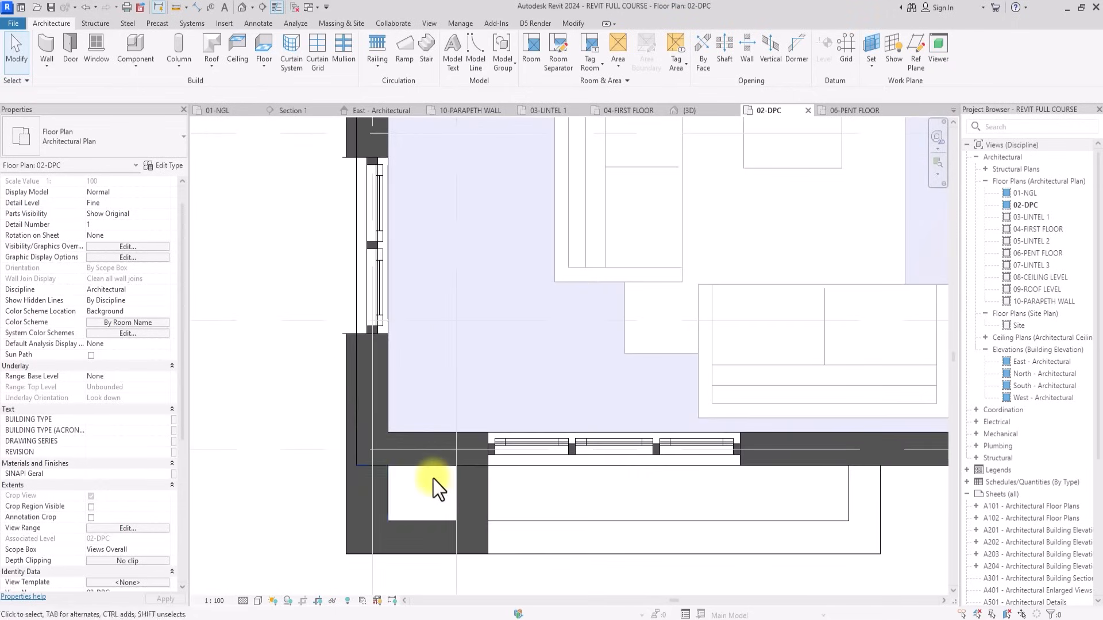
click(258, 23)
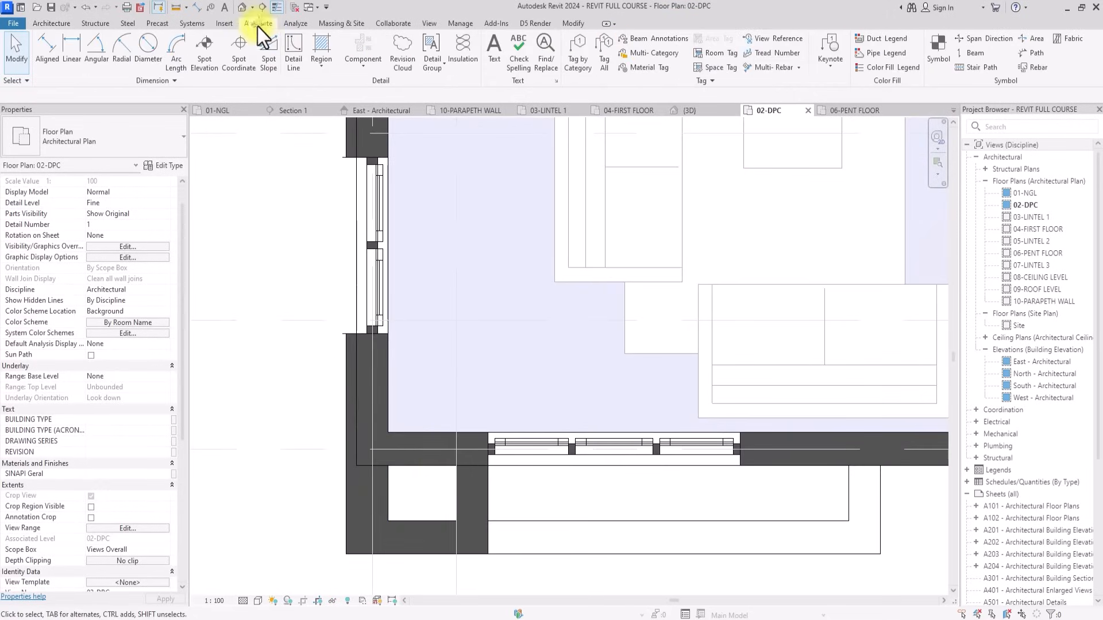
click(294, 52)
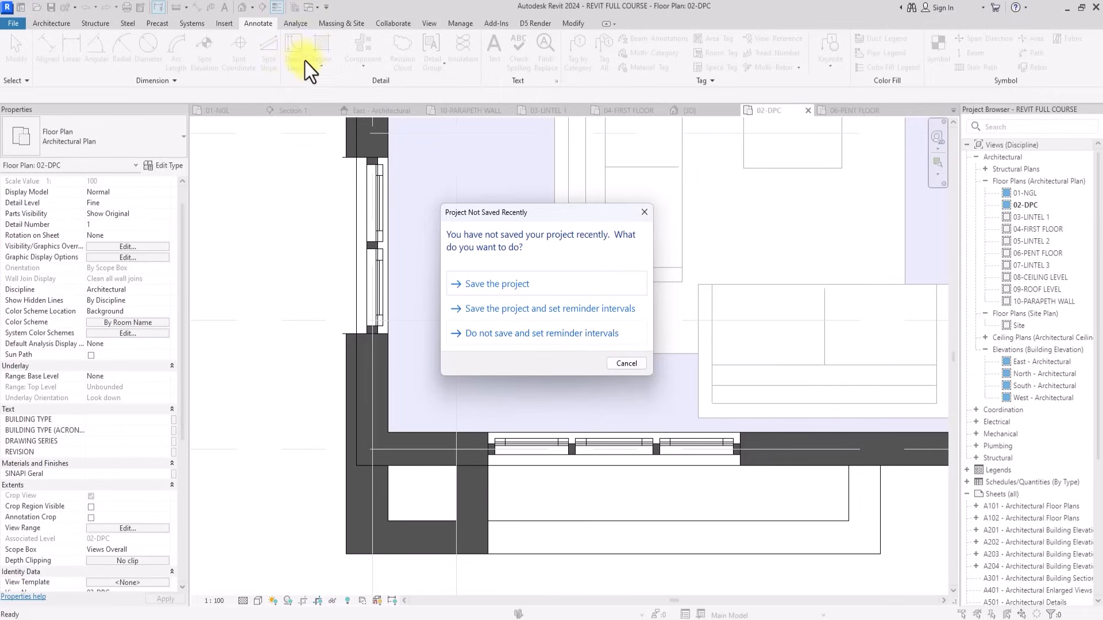
click(623, 363)
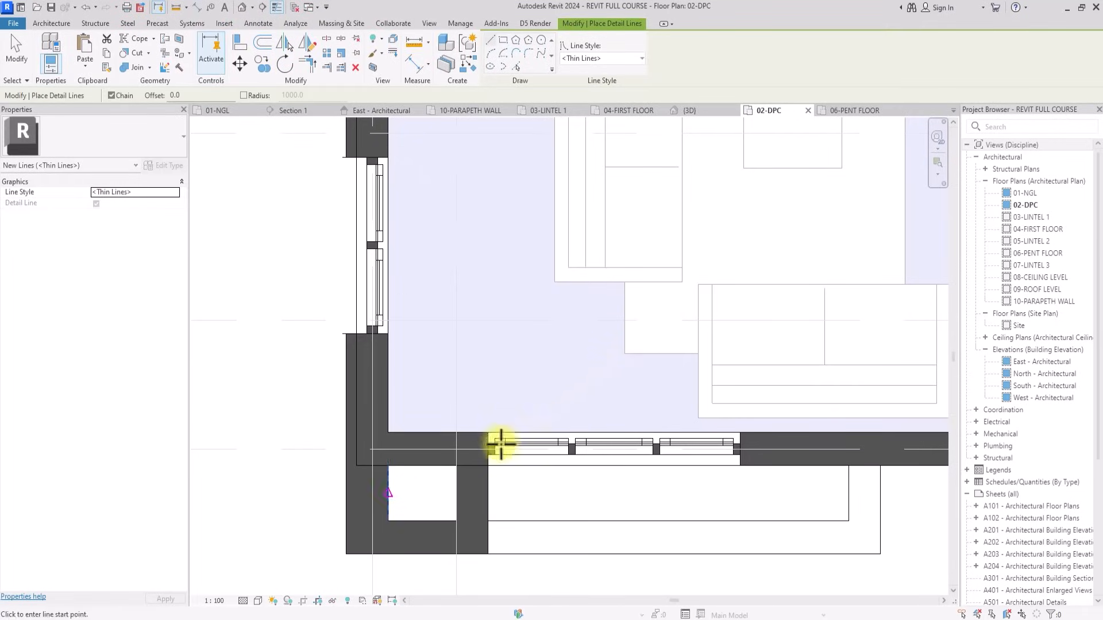
click(389, 520)
click(453, 466)
key(Escape)
key(Escape)
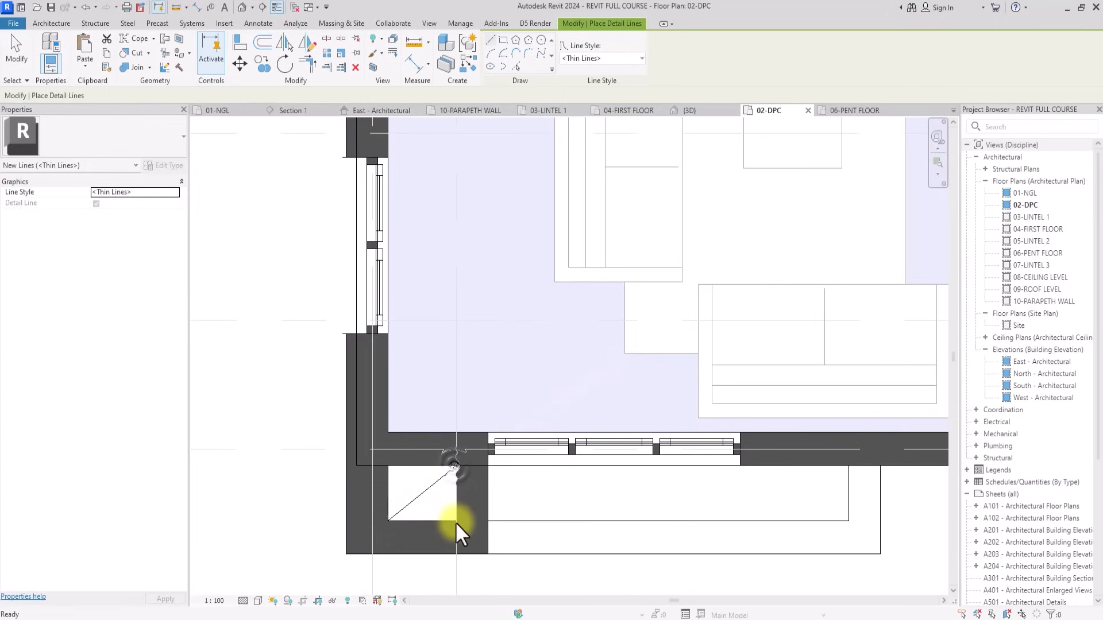
click(456, 521)
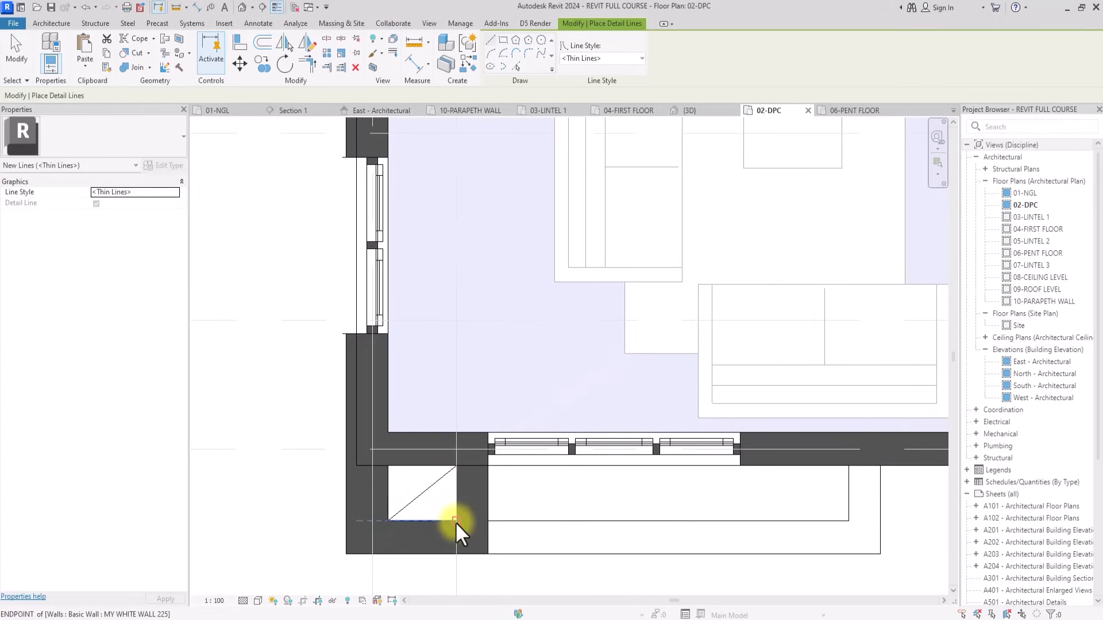
click(391, 466)
Draw two crossing diagonal detail lines from corner to corner of the small shaft beside the V-WC.
scroll(390, 466, down, 5)
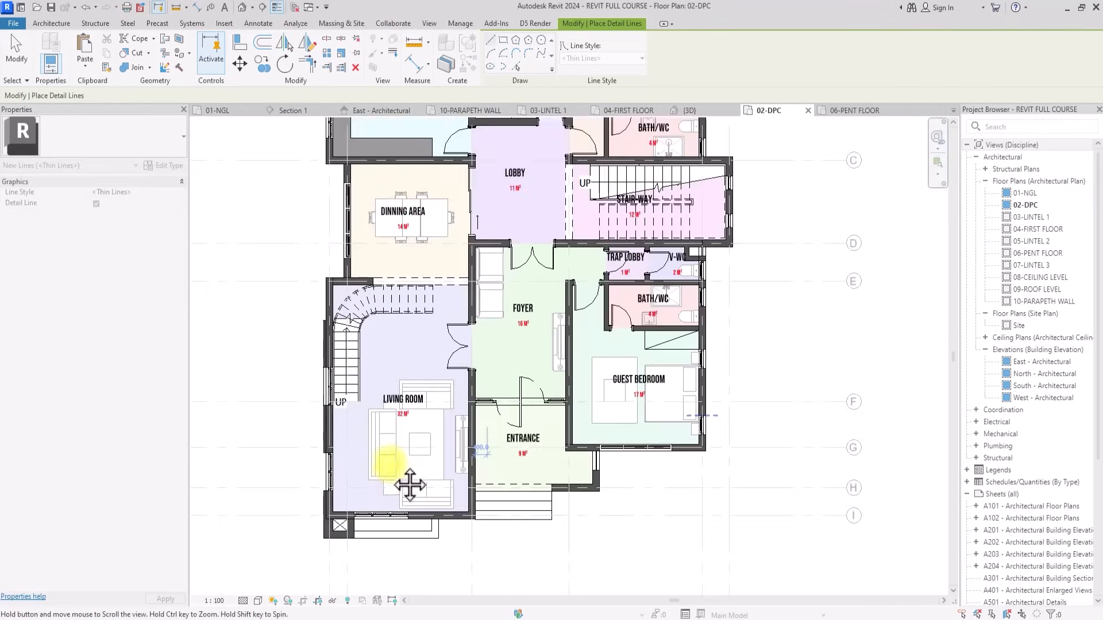
middle_drag(410, 485, 386, 450)
scroll(387, 457, up, 8)
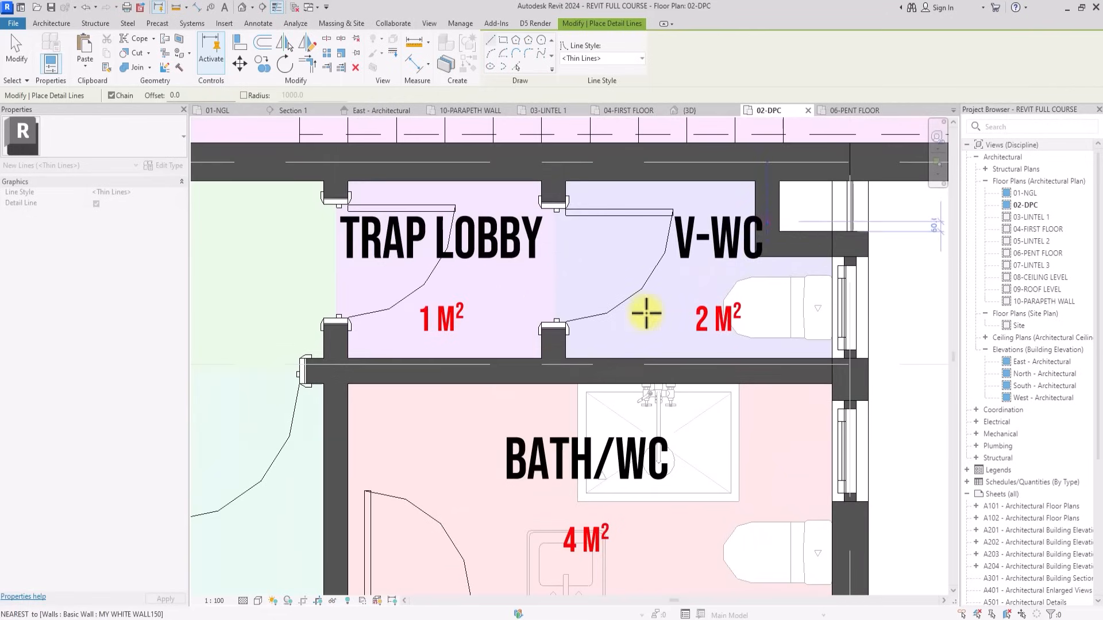
click(779, 232)
scroll(834, 183, up, 1)
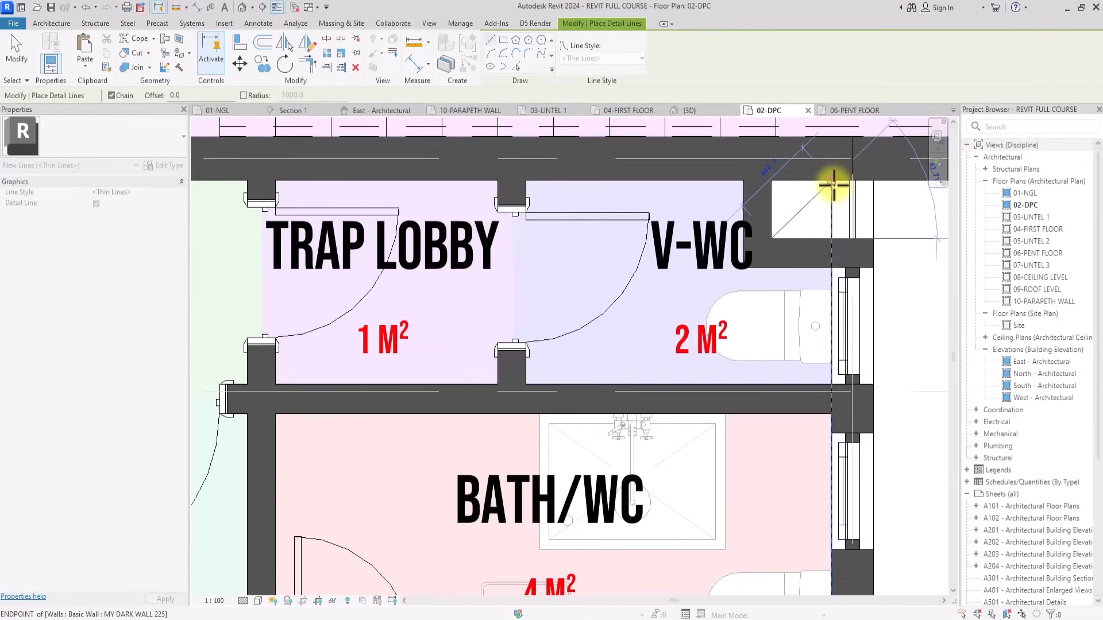
click(834, 184)
key(Escape)
click(831, 238)
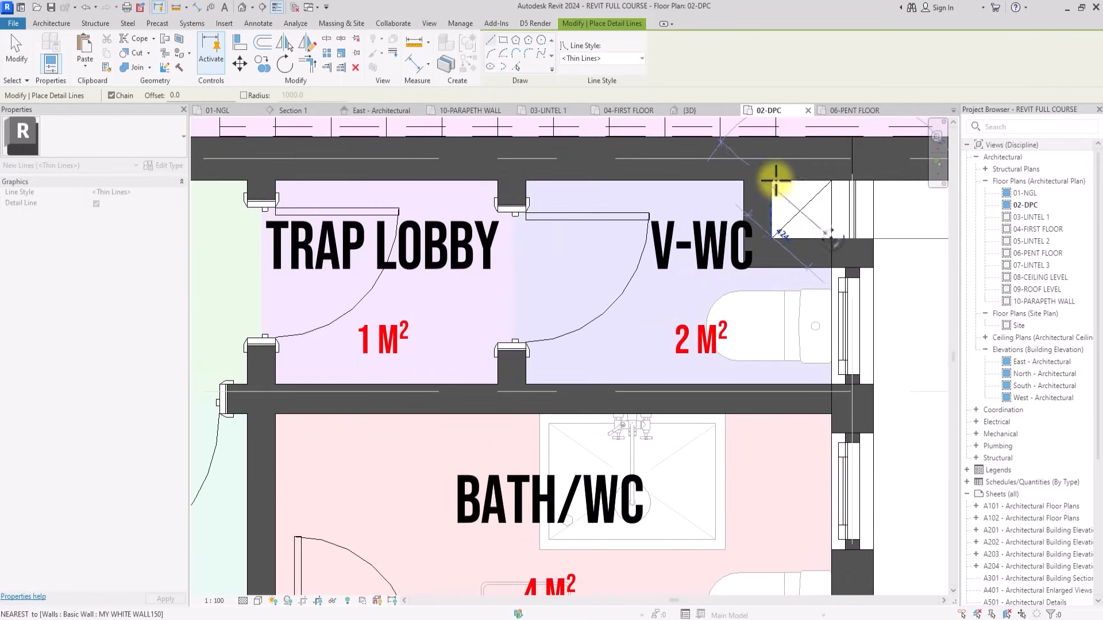
scroll(776, 181, up, 2)
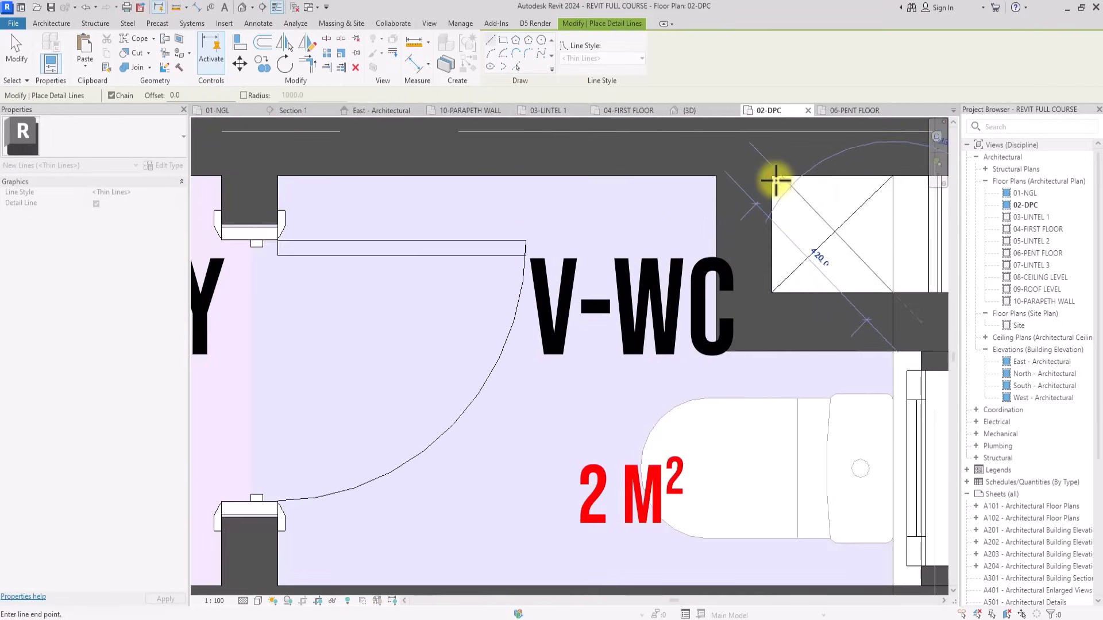
Open the 02-DPC view's graphic display options, try the Shaded style, return to Hidden Line and enable smooth lines with anti-aliasing.
scroll(775, 180, down, 6)
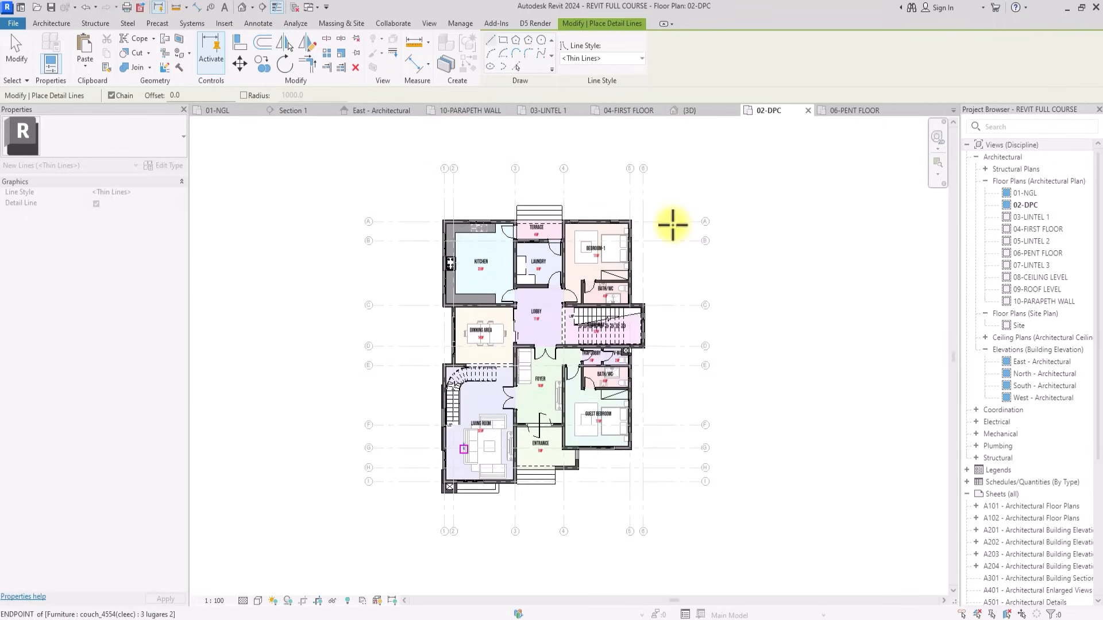
scroll(443, 354, up, 2)
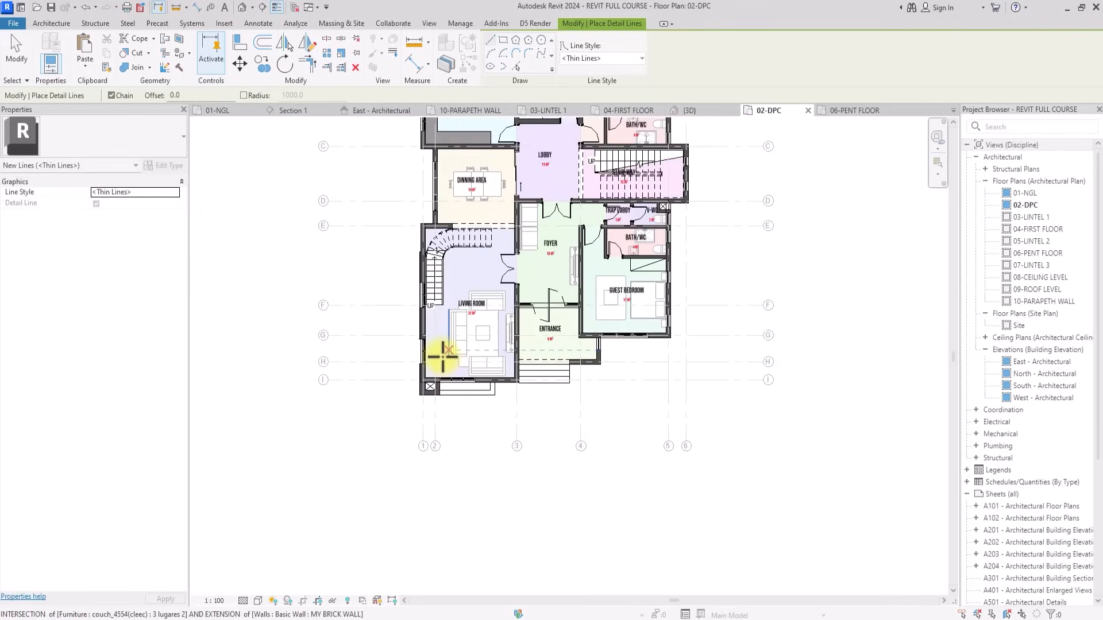
key(g)
key(d)
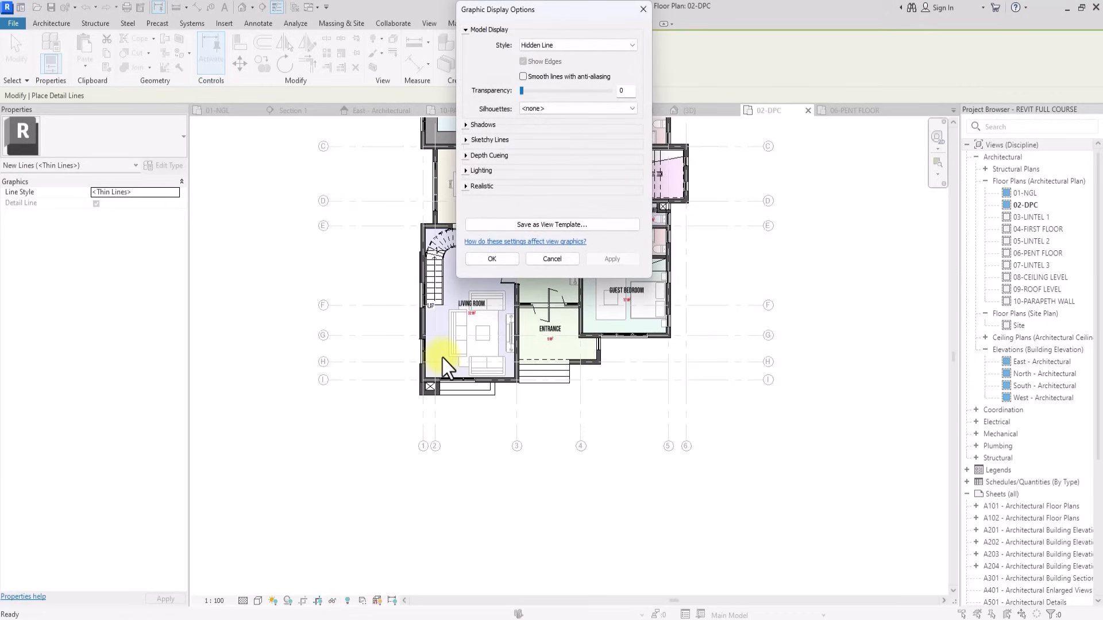
drag(556, 11, 535, 106)
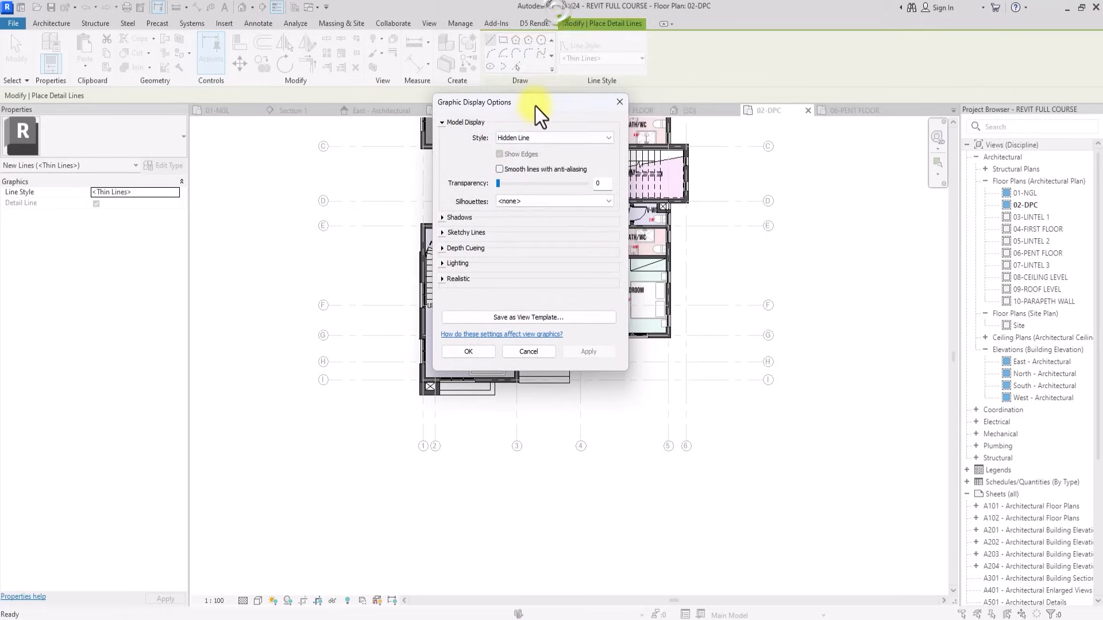
click(555, 138)
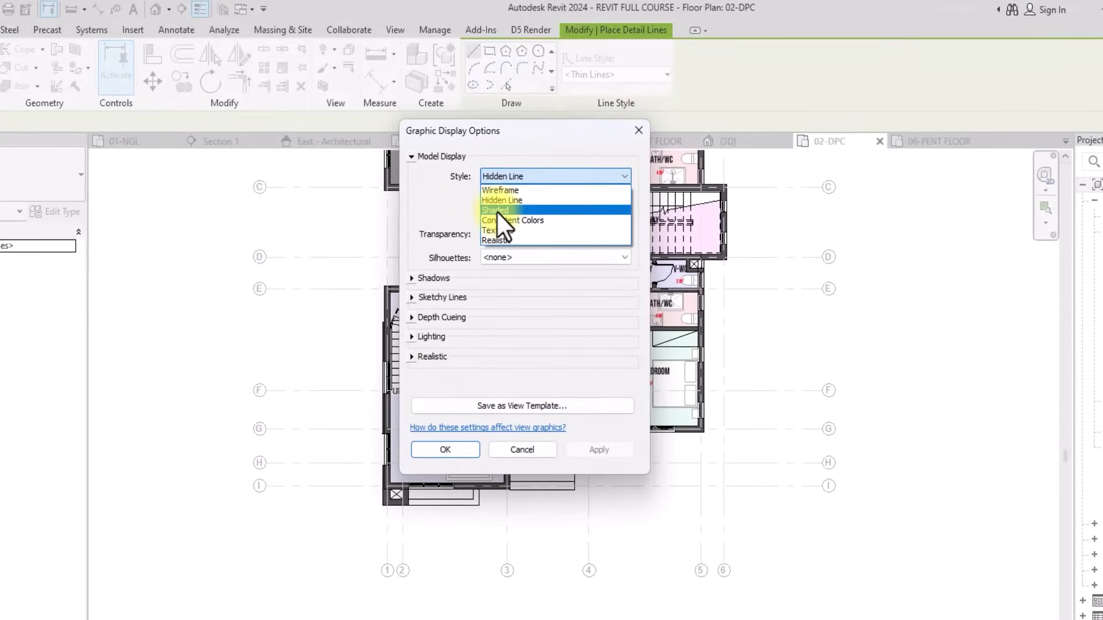
click(496, 211)
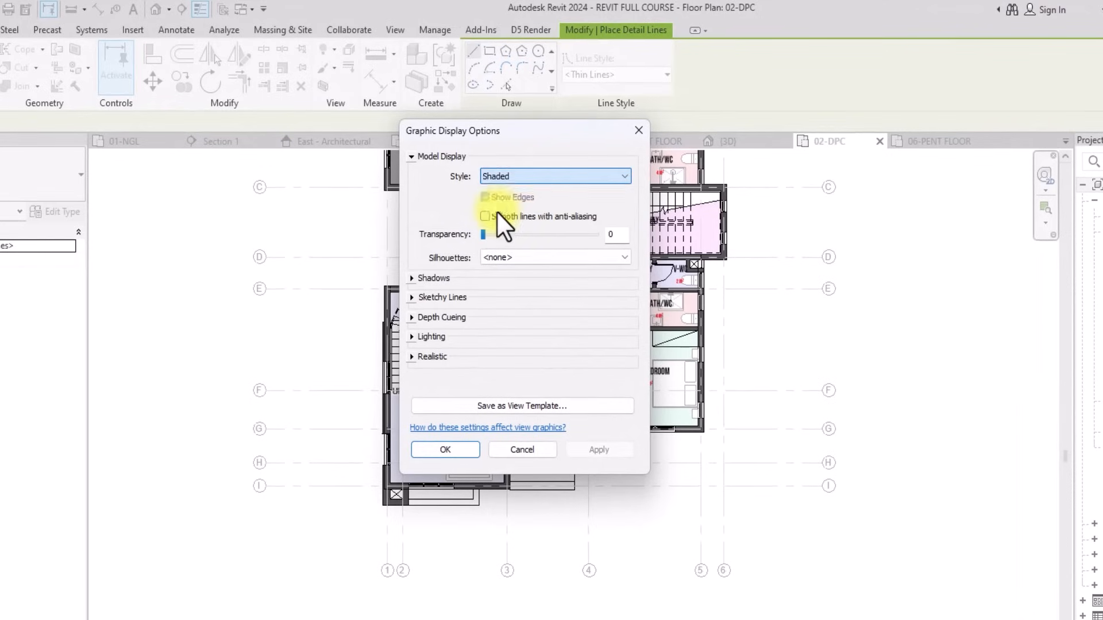
click(557, 180)
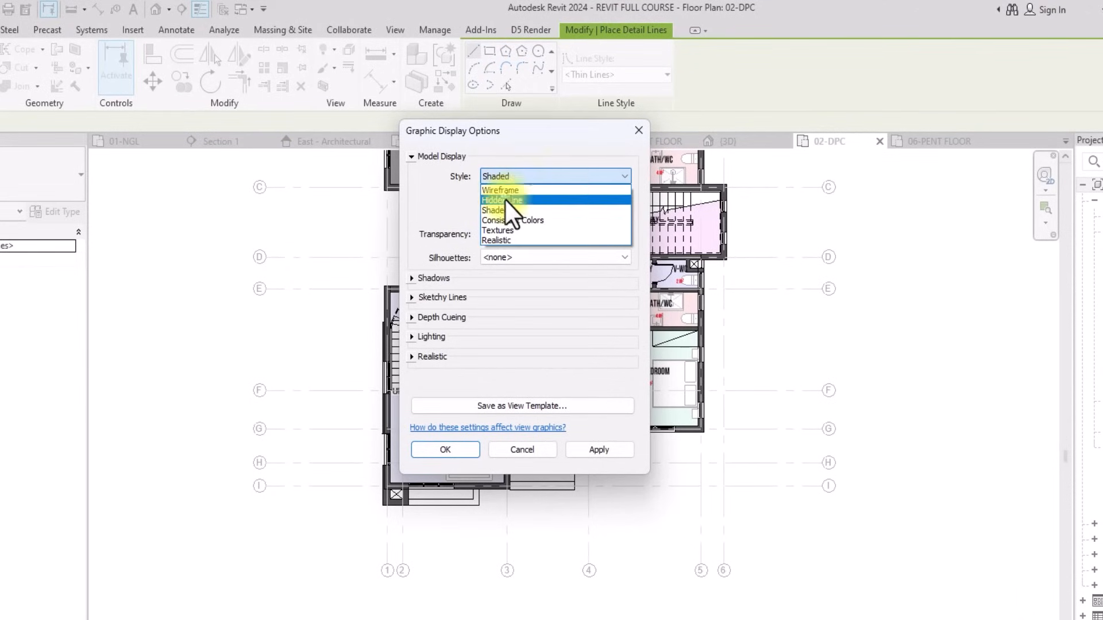
click(504, 199)
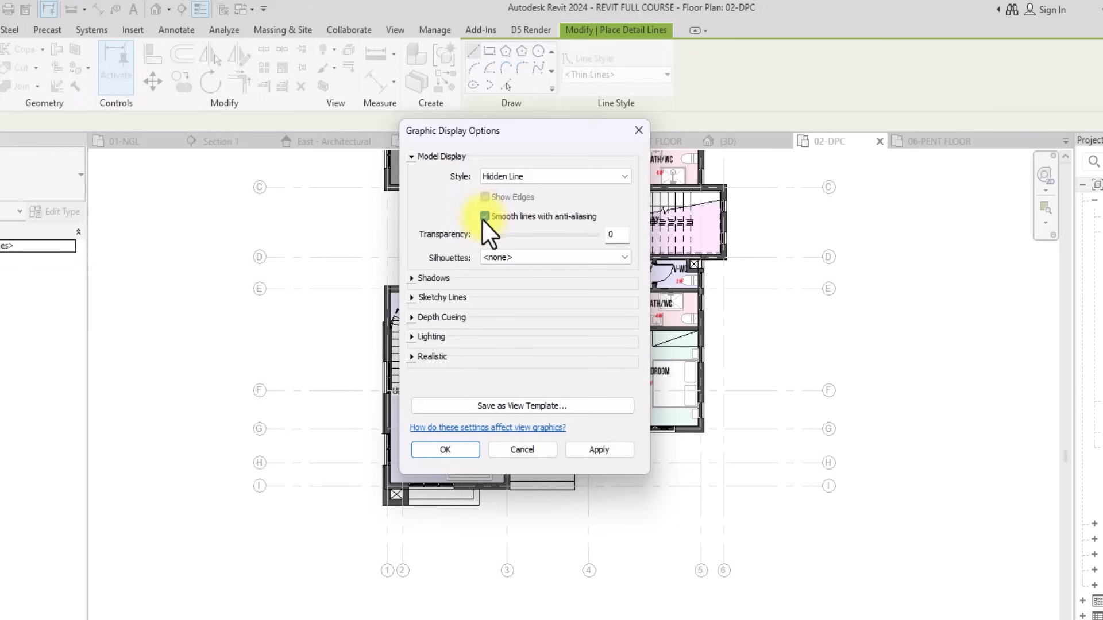
Enable cast shadows and ambient shadows in the view's graphic display options.
click(411, 280)
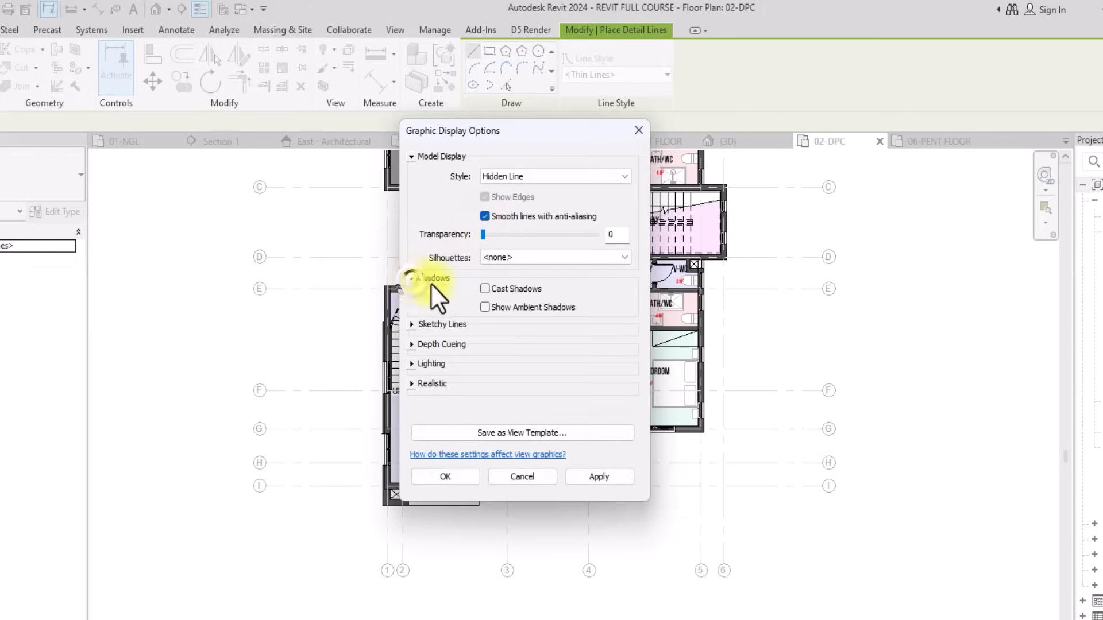
click(484, 289)
click(484, 307)
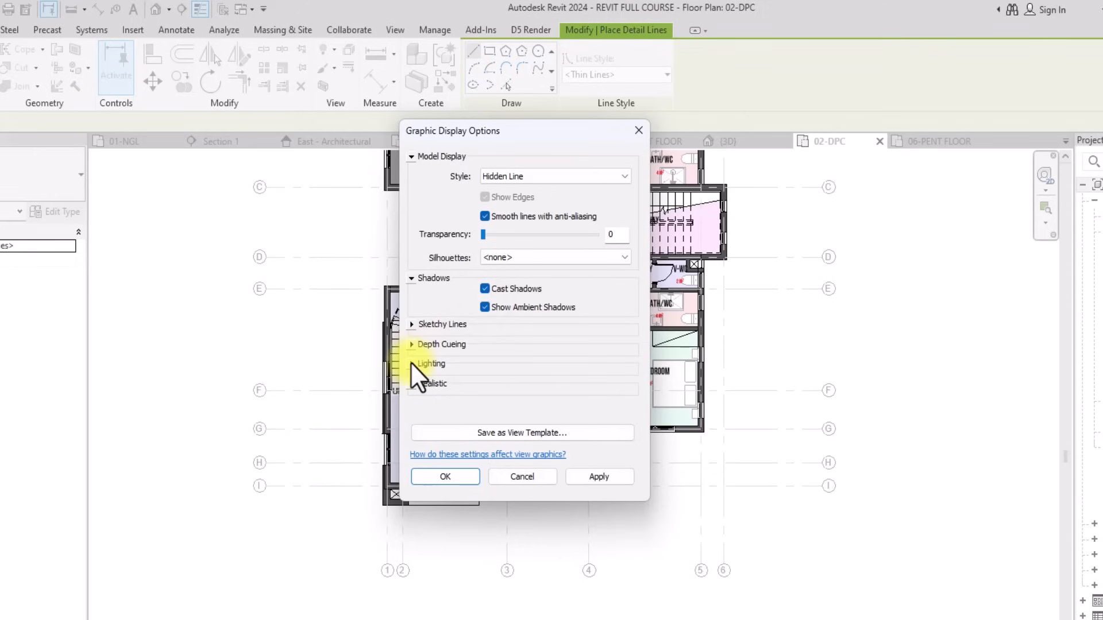
Set the view's sun setting to the lighting preset Sunlight from Top Right.
click(411, 363)
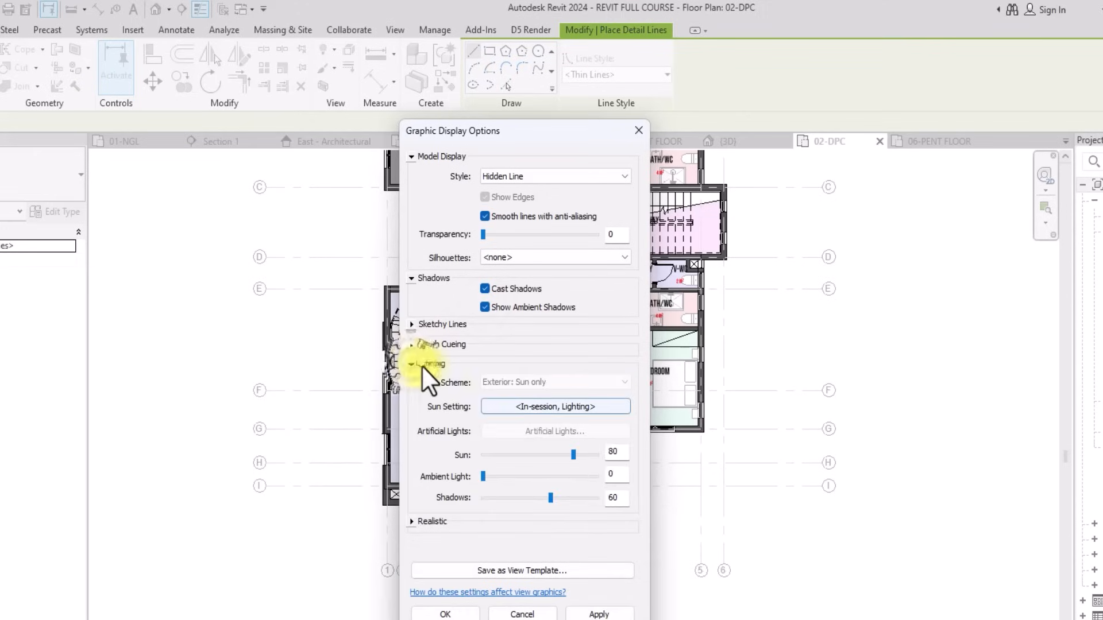
click(551, 405)
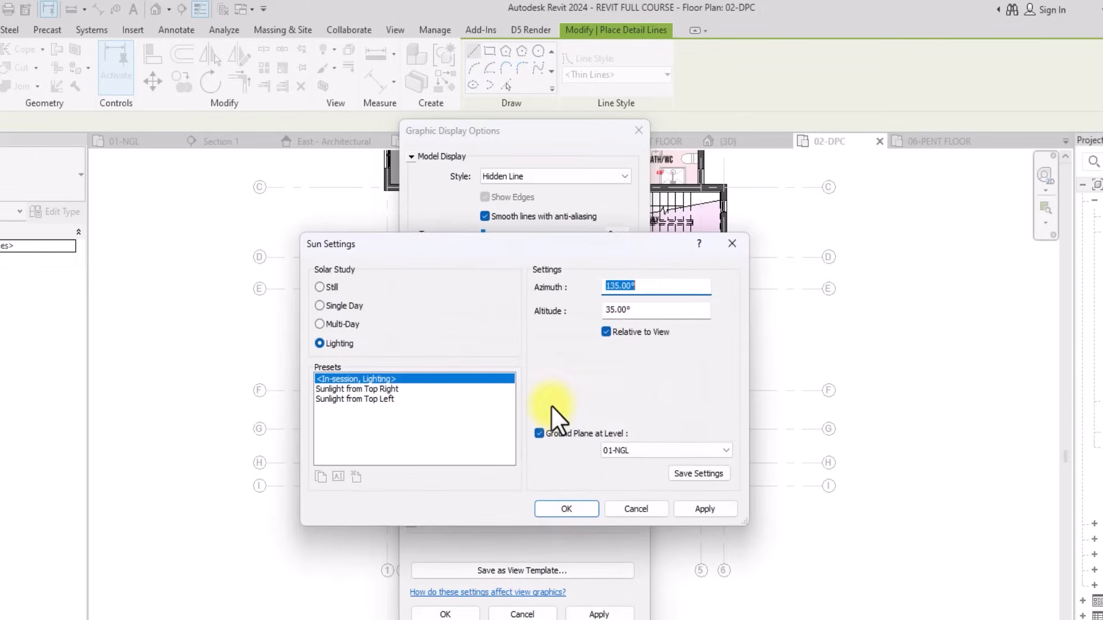
click(350, 388)
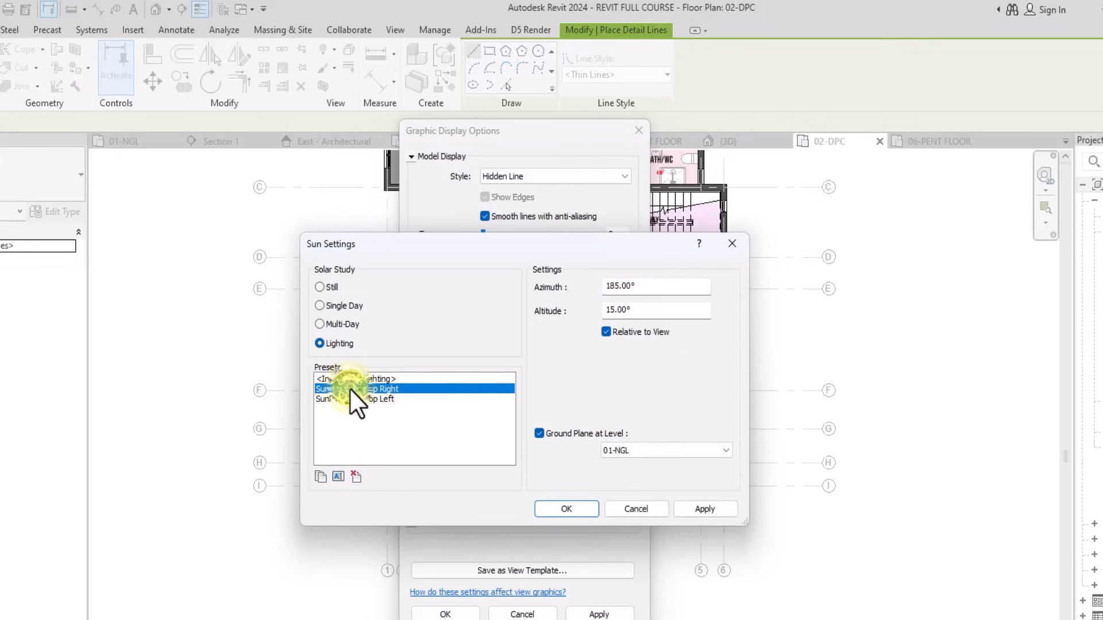
click(566, 509)
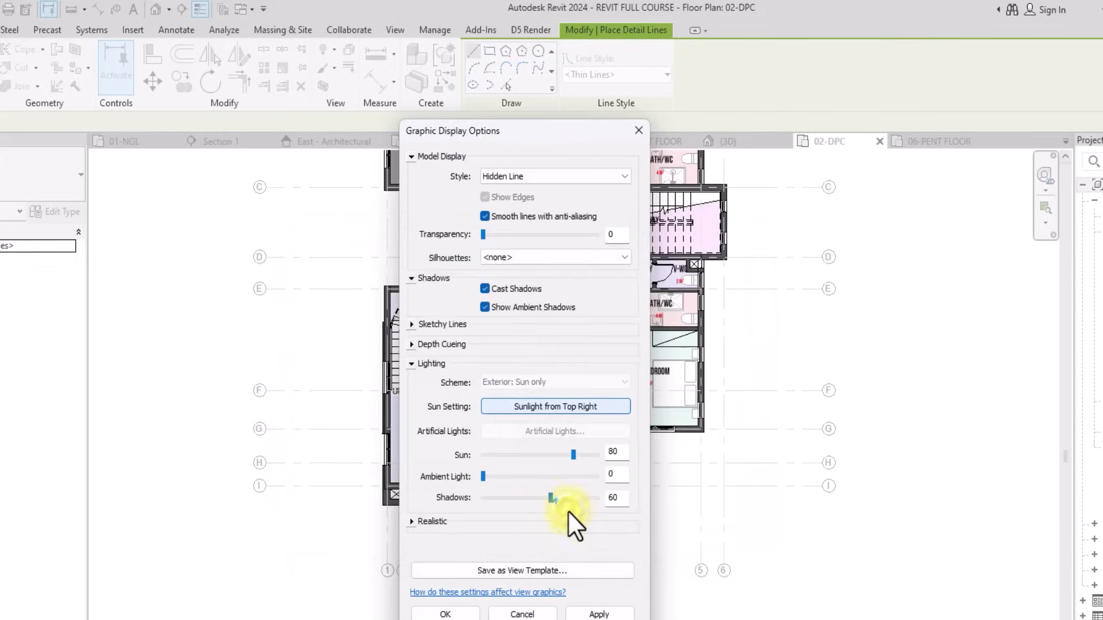
Set the lighting intensities to sun 100, ambient light 40 and shadows 5, and apply them to the view.
drag(573, 454, 586, 460)
click(512, 477)
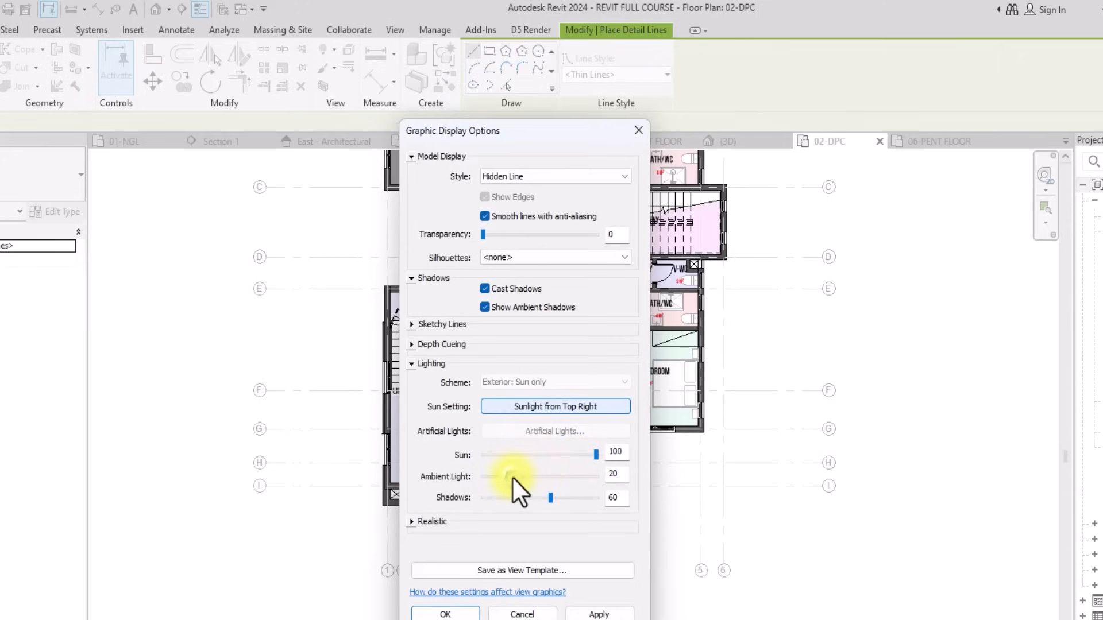
click(520, 479)
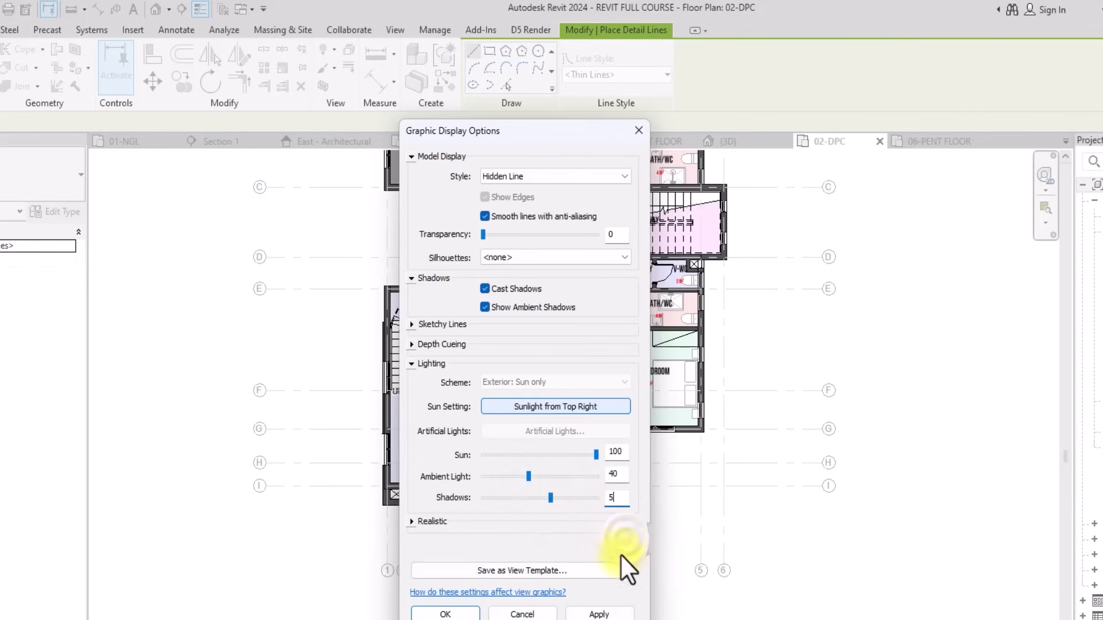
click(599, 612)
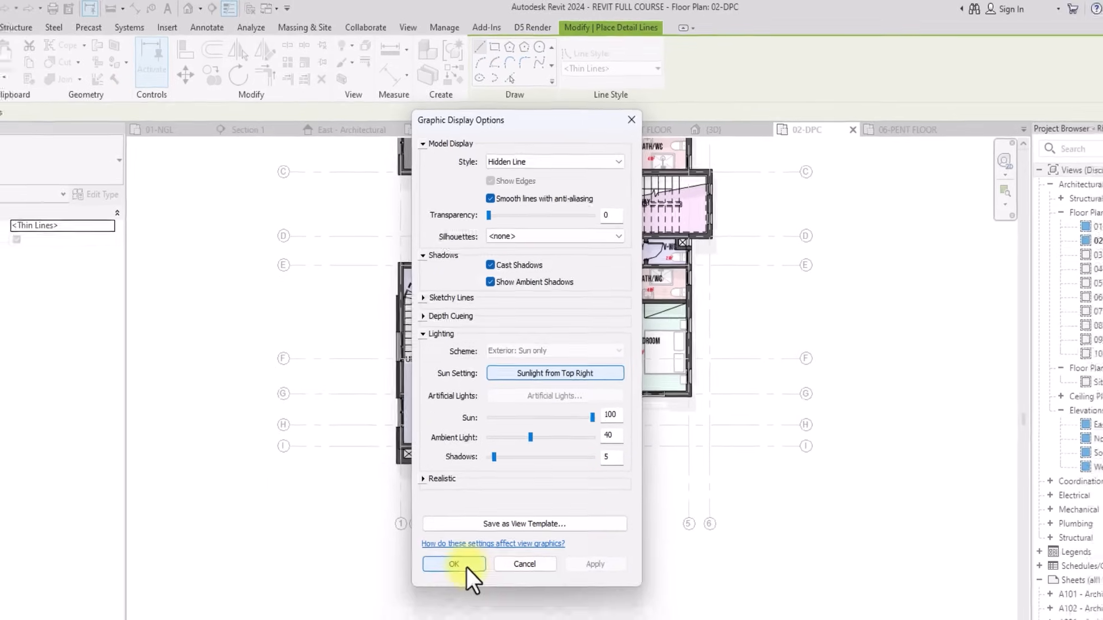
Accept the graphic display options for the 02-DPC view.
click(466, 567)
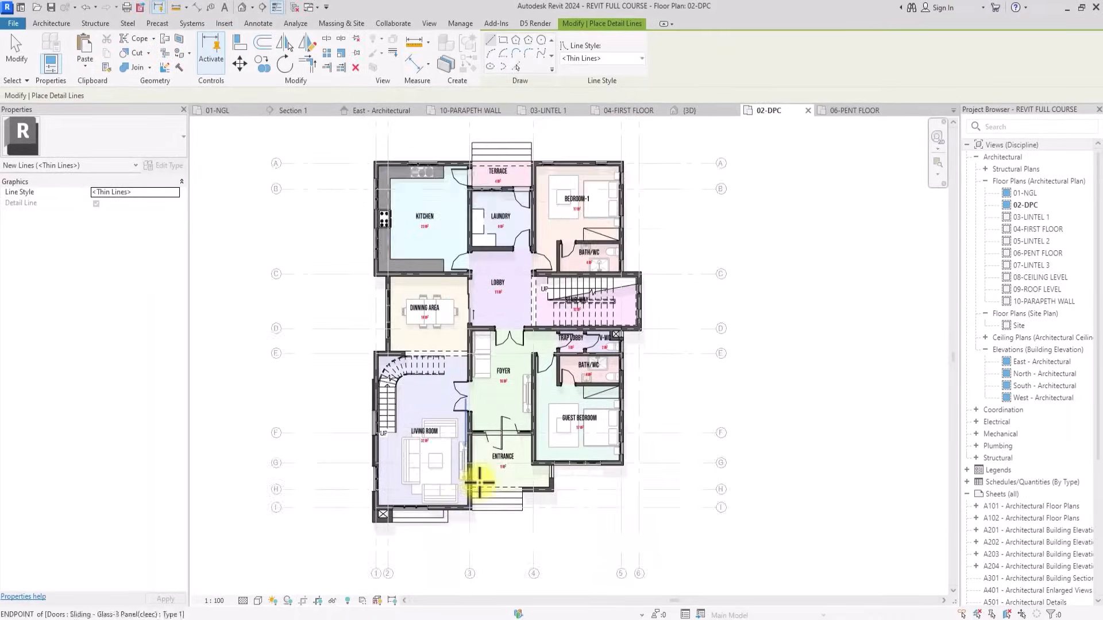
scroll(479, 484, down, 3)
scroll(479, 484, up, 2)
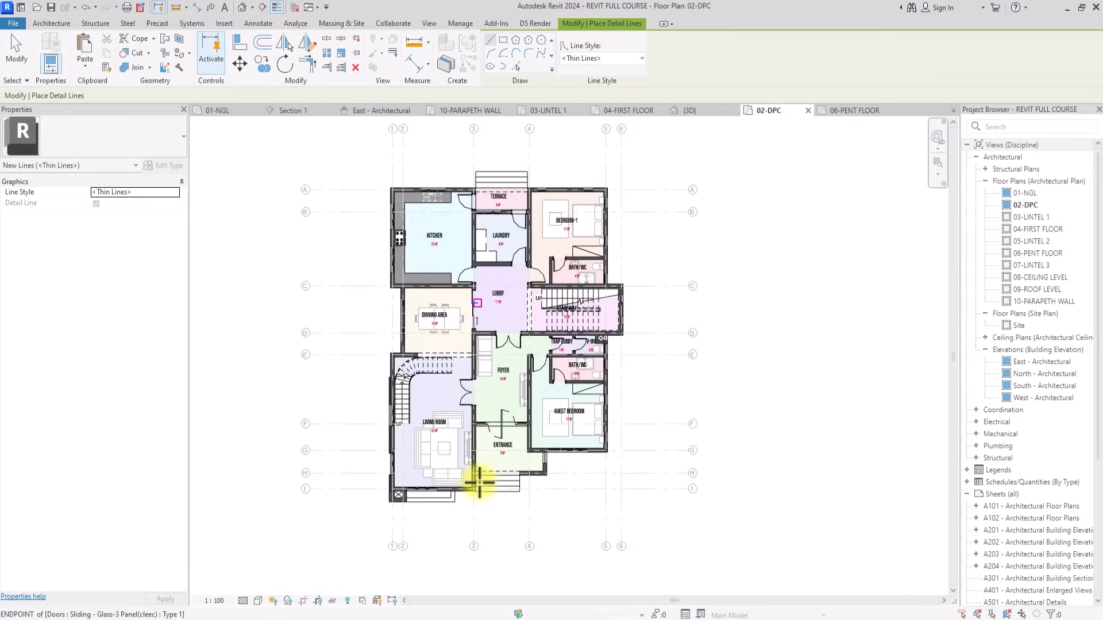
scroll(528, 400, down, 3)
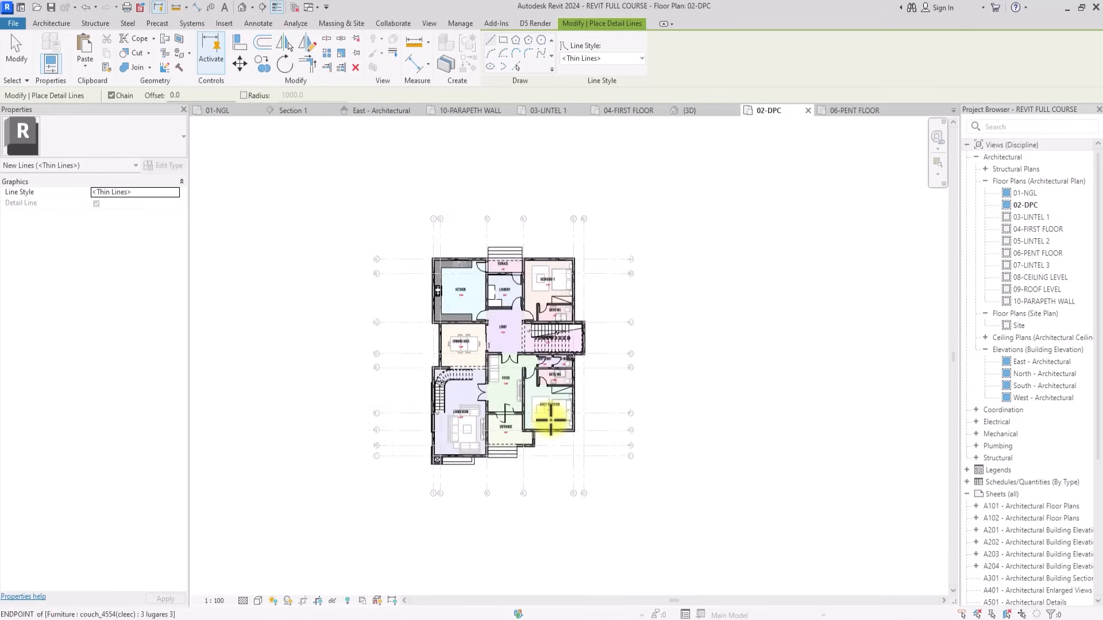
scroll(517, 412, up, 1)
scroll(529, 387, up, 1)
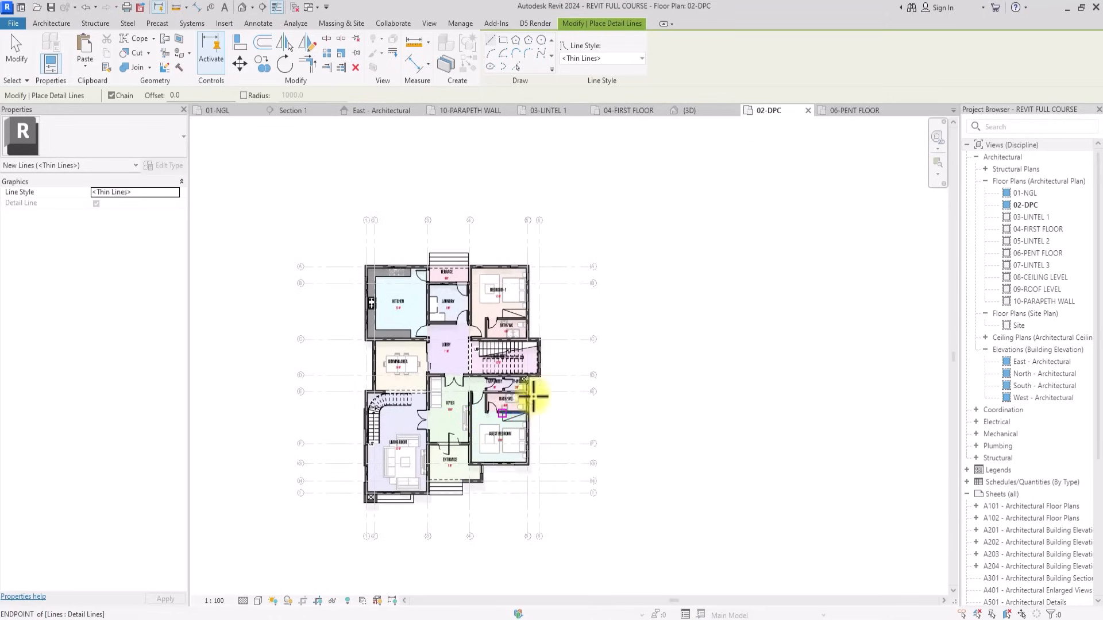
Place a color fill legend for the room-name scheme to the right of the 02-DPC floor plan.
click(258, 23)
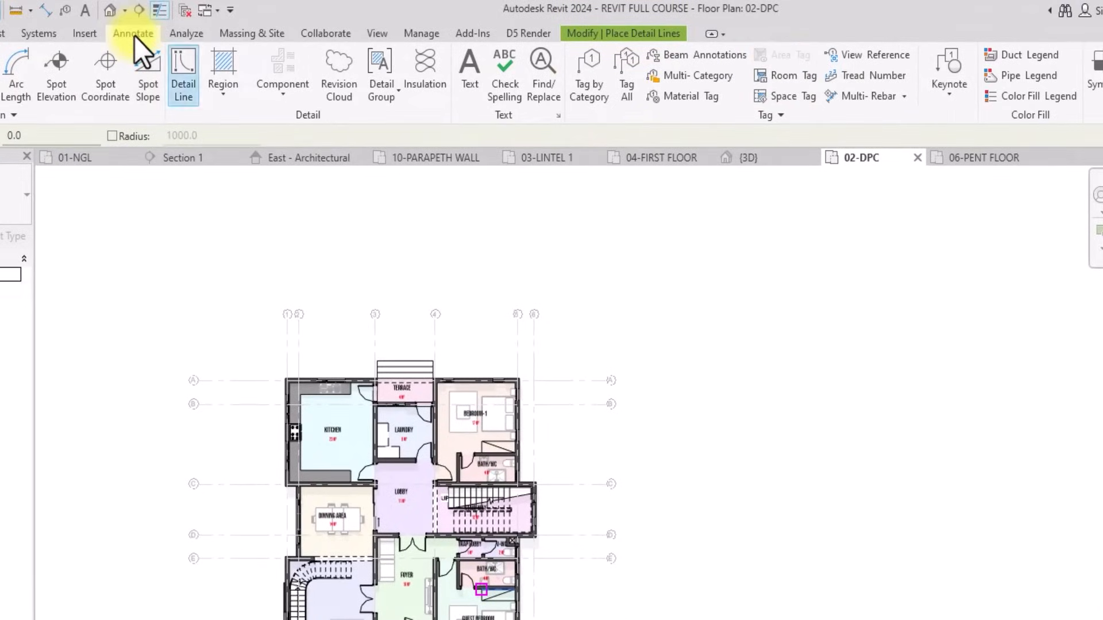
click(1028, 99)
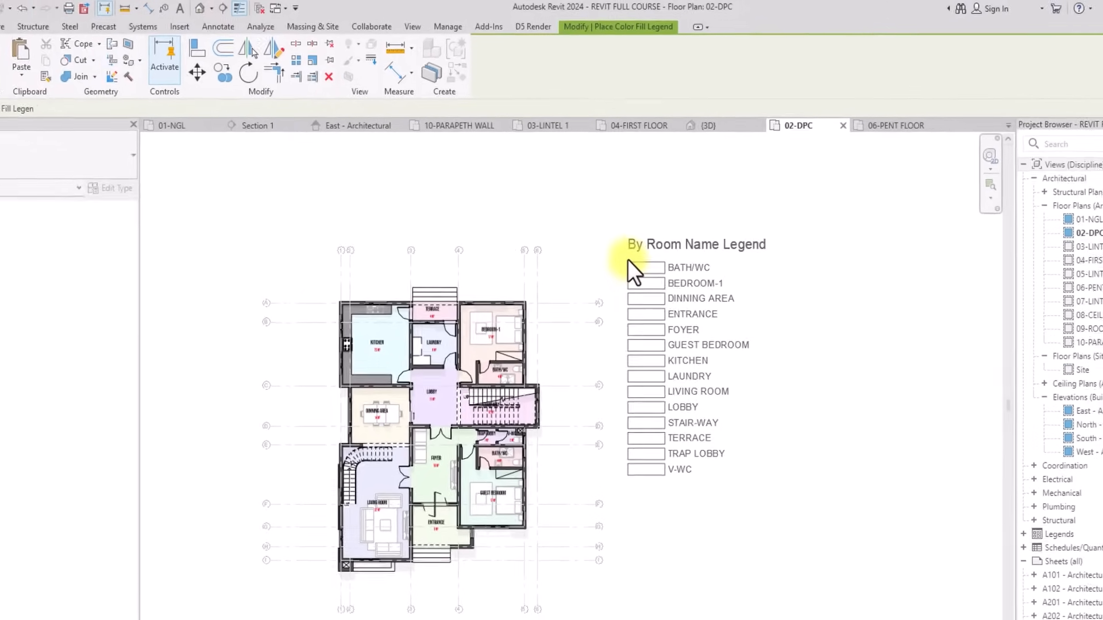
click(627, 259)
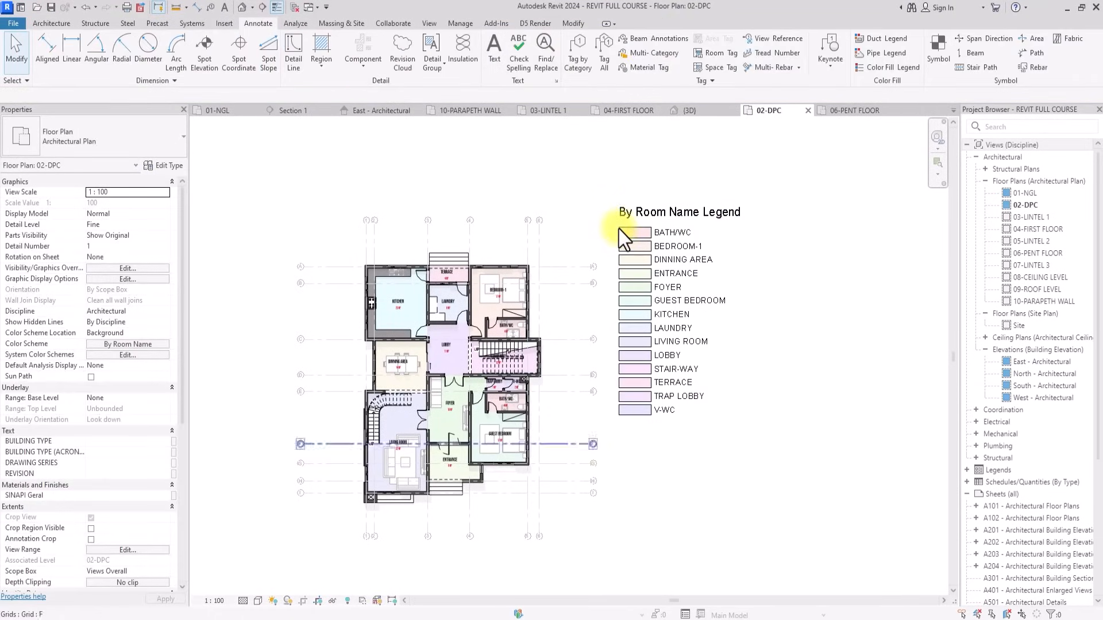
scroll(938, 549, down, 1)
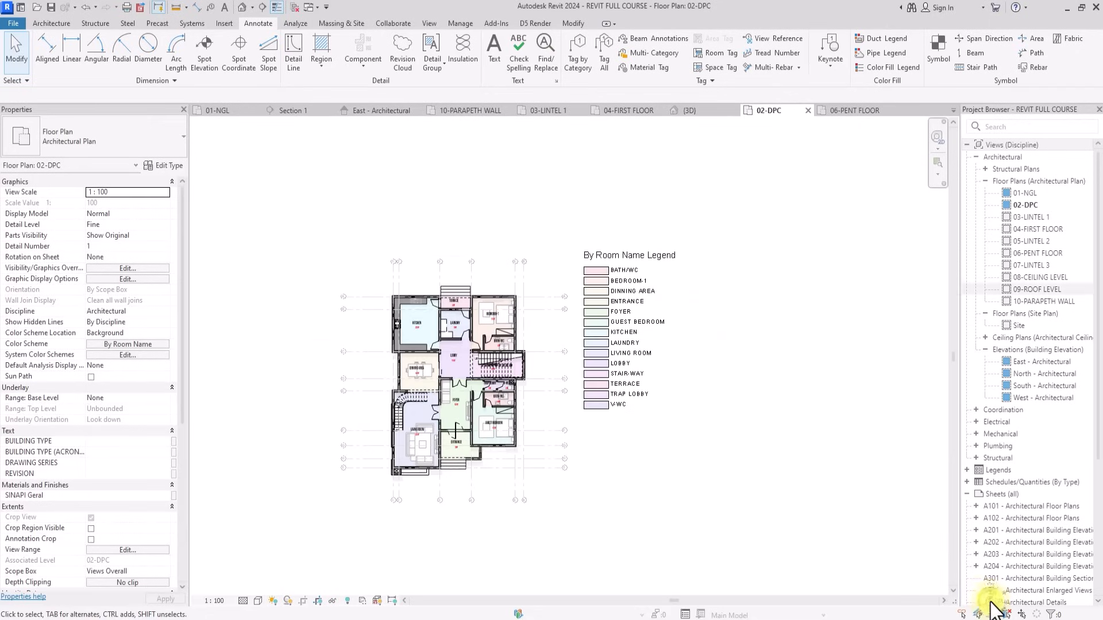
scroll(992, 602, down, 3)
scroll(992, 609, up, 3)
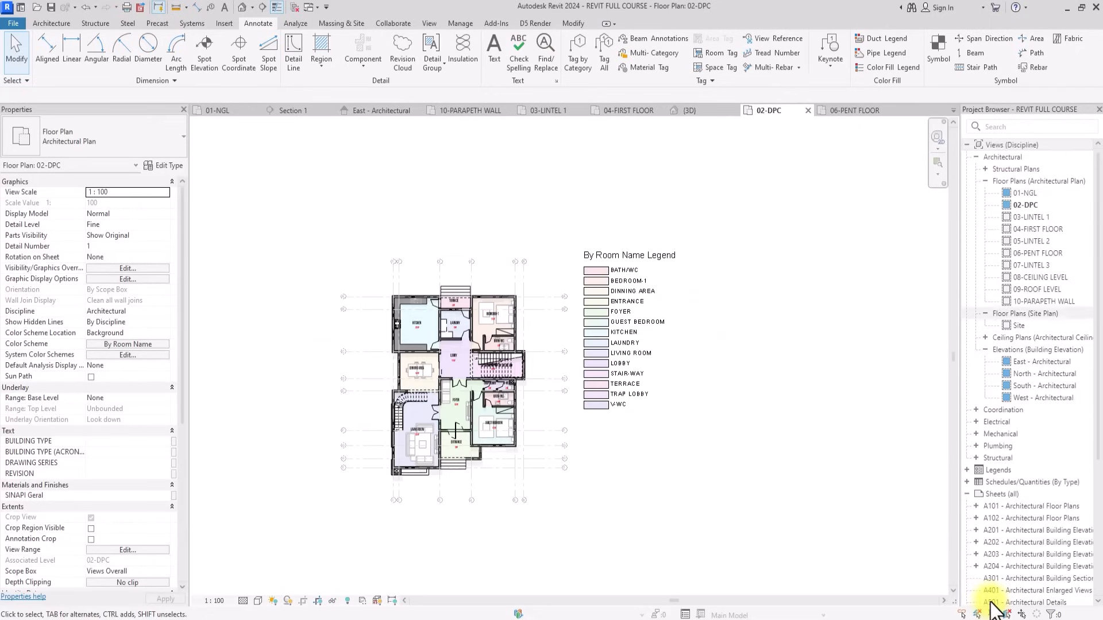
scroll(499, 455, down, 2)
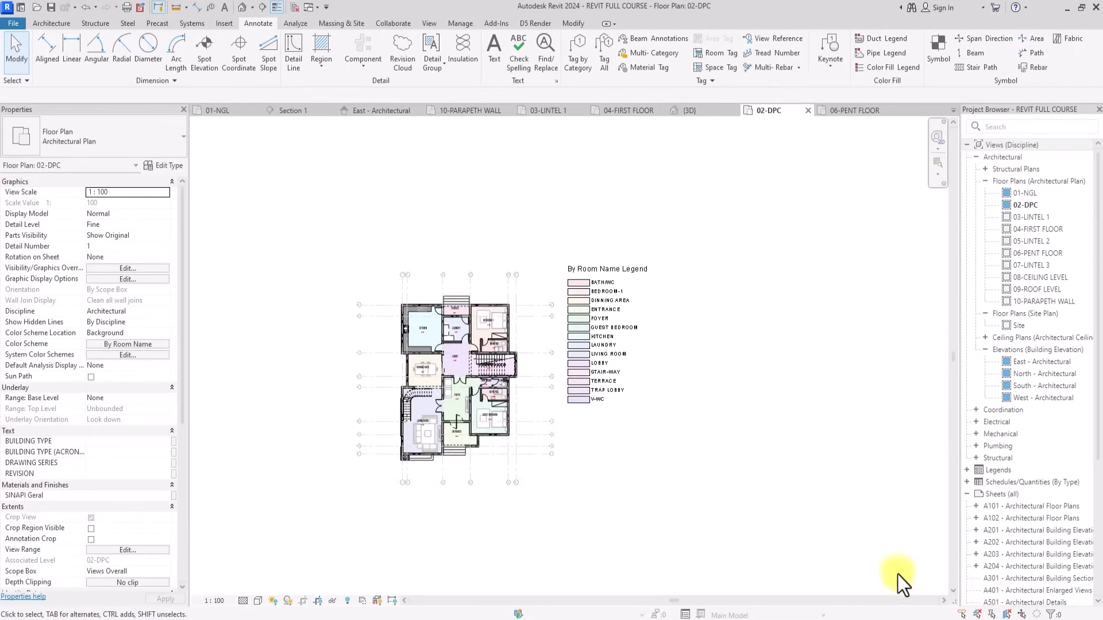
scroll(453, 442, down, 1)
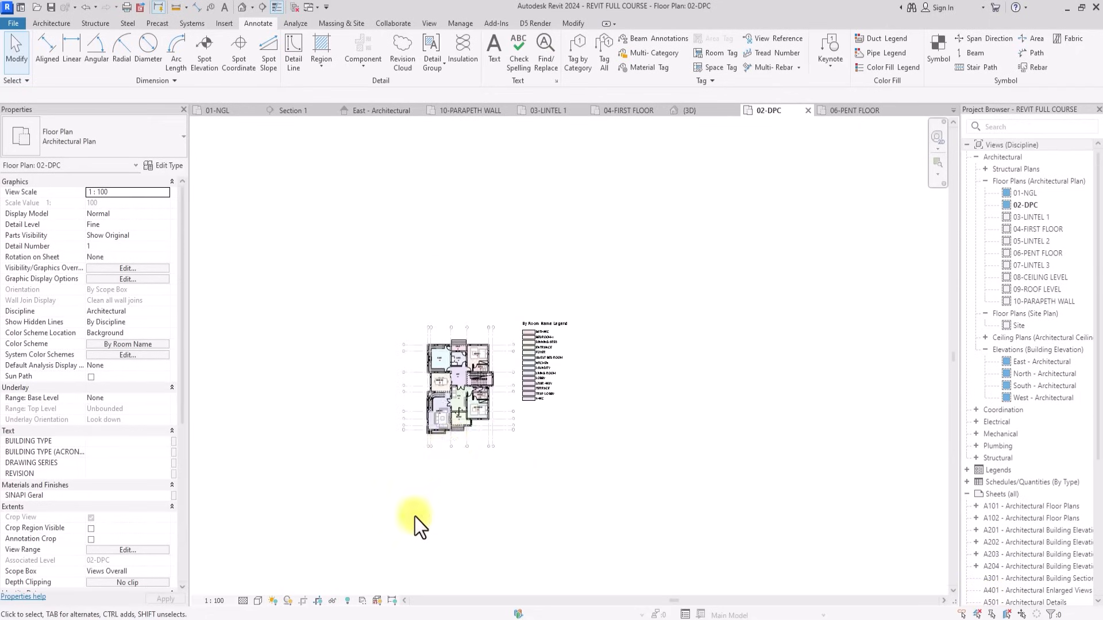
scroll(405, 509, down, 1)
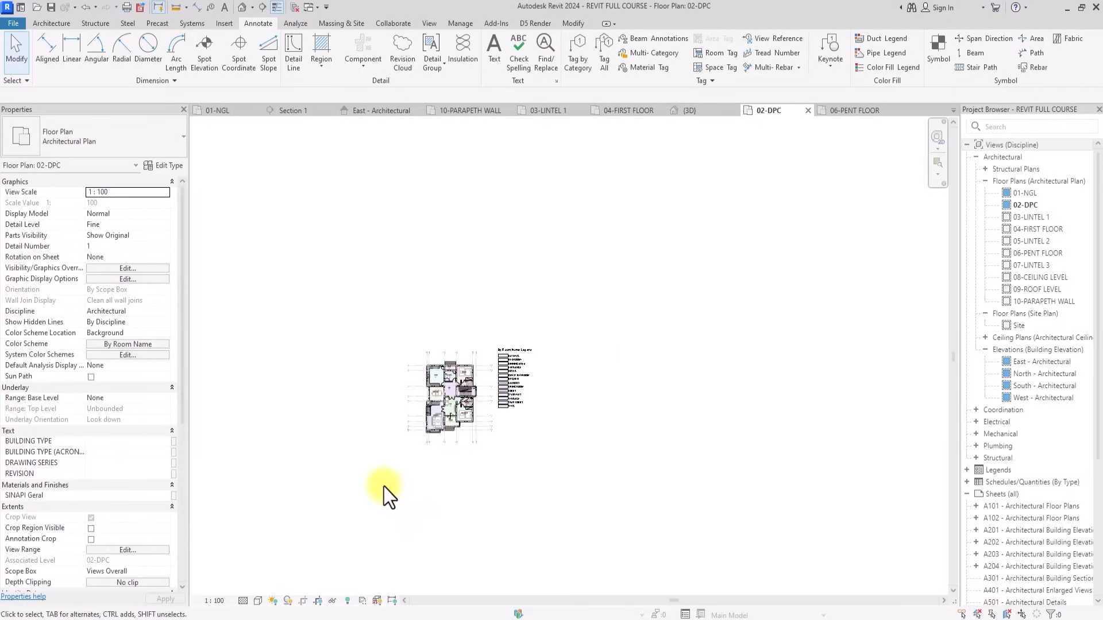
scroll(498, 399, up, 5)
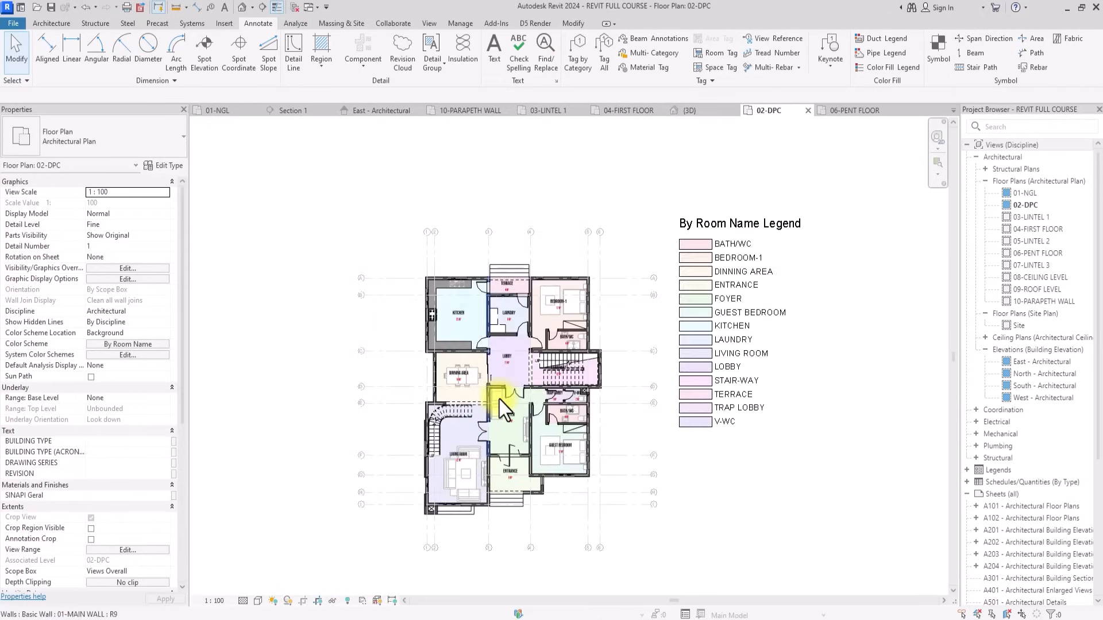
scroll(445, 411, down, 2)
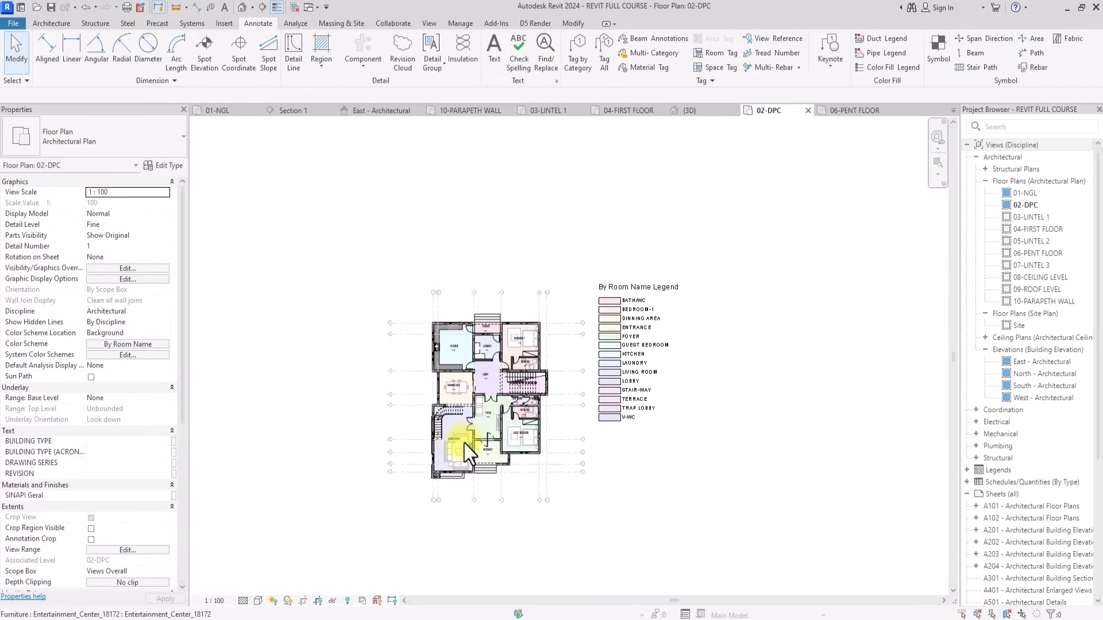
Place a perspective camera with a 600 offset from 02-DPC, its eye beyond the plan's lower-right corner and its target past the upper-left corner.
middle_drag(464, 442, 483, 246)
scroll(475, 304, down, 1)
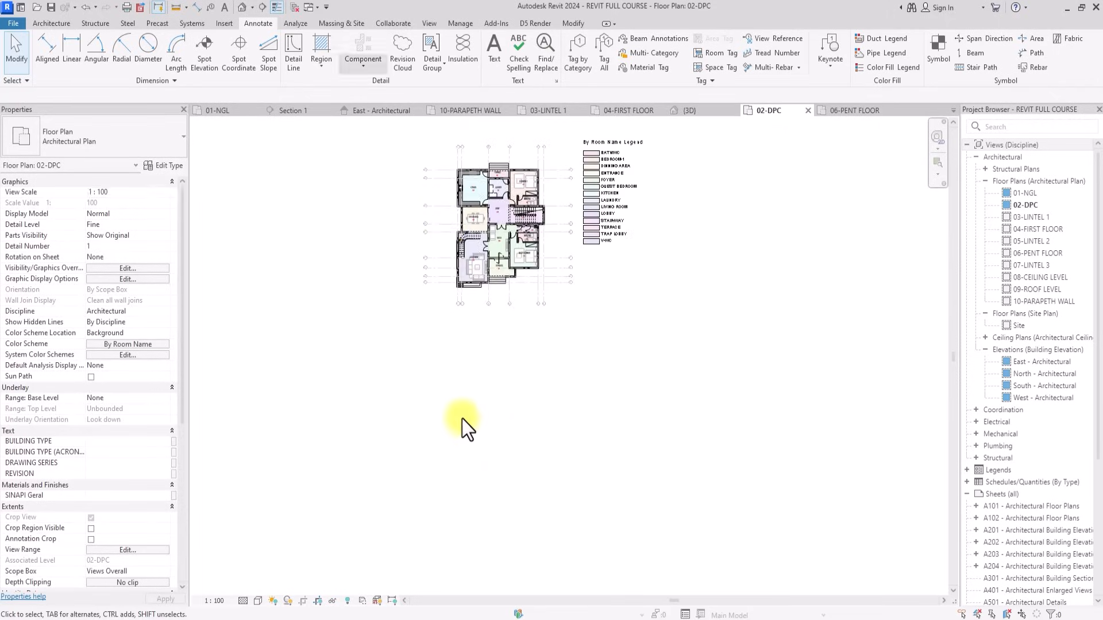
click(429, 24)
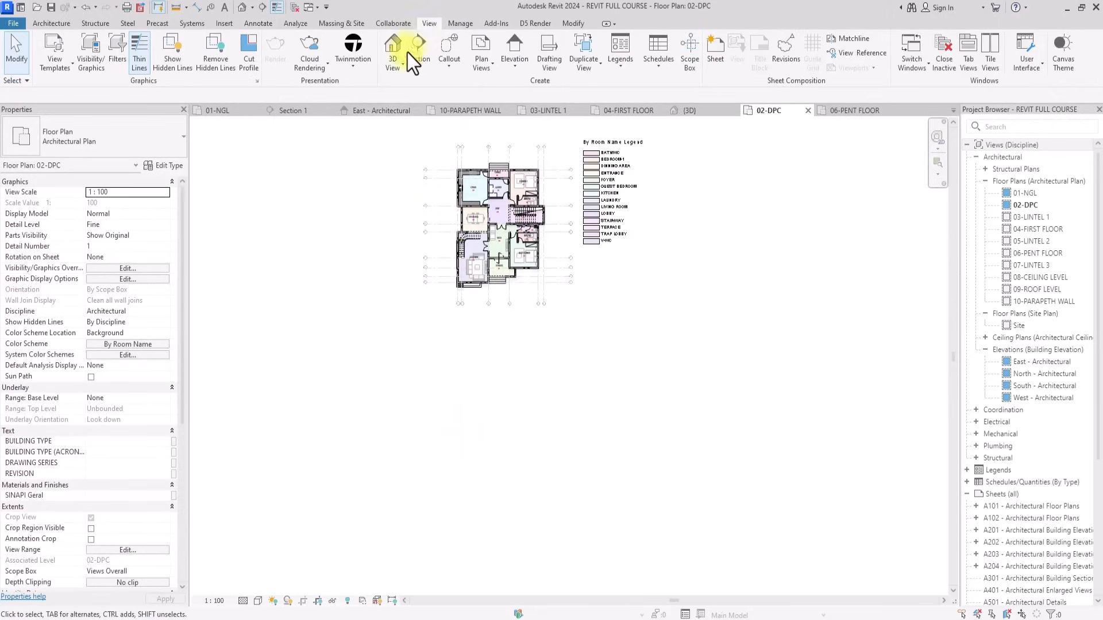
click(394, 70)
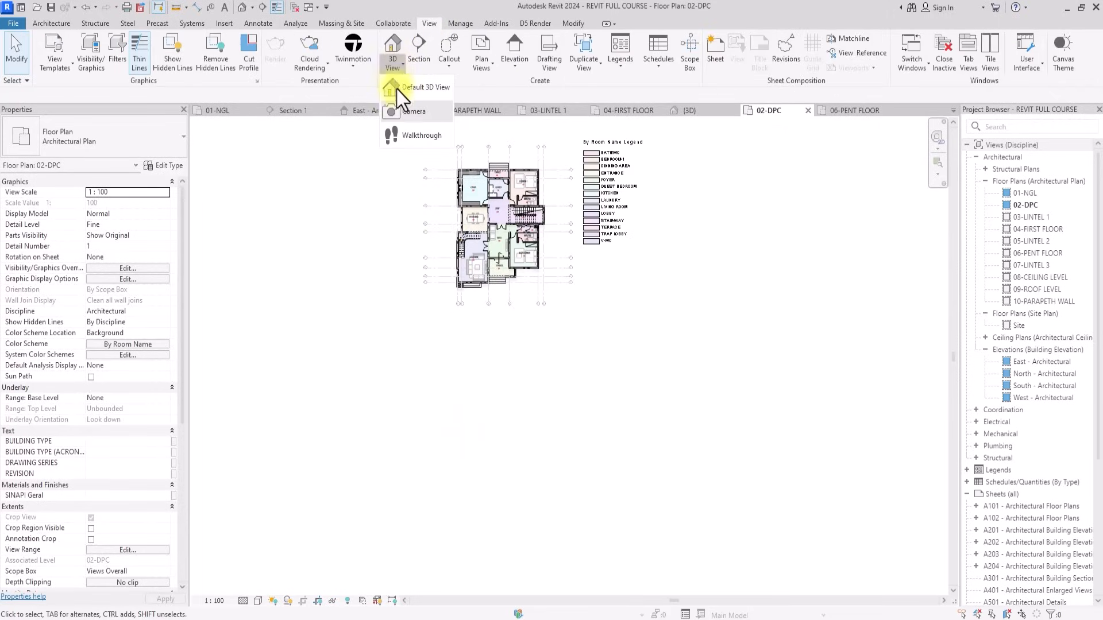
click(409, 111)
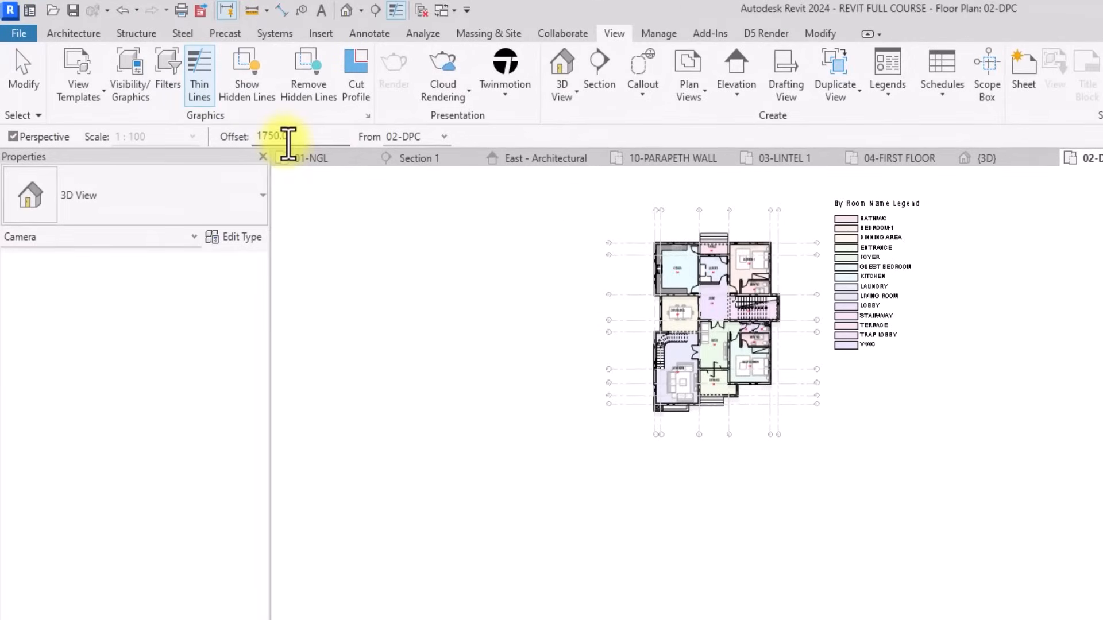
drag(292, 140, 207, 140)
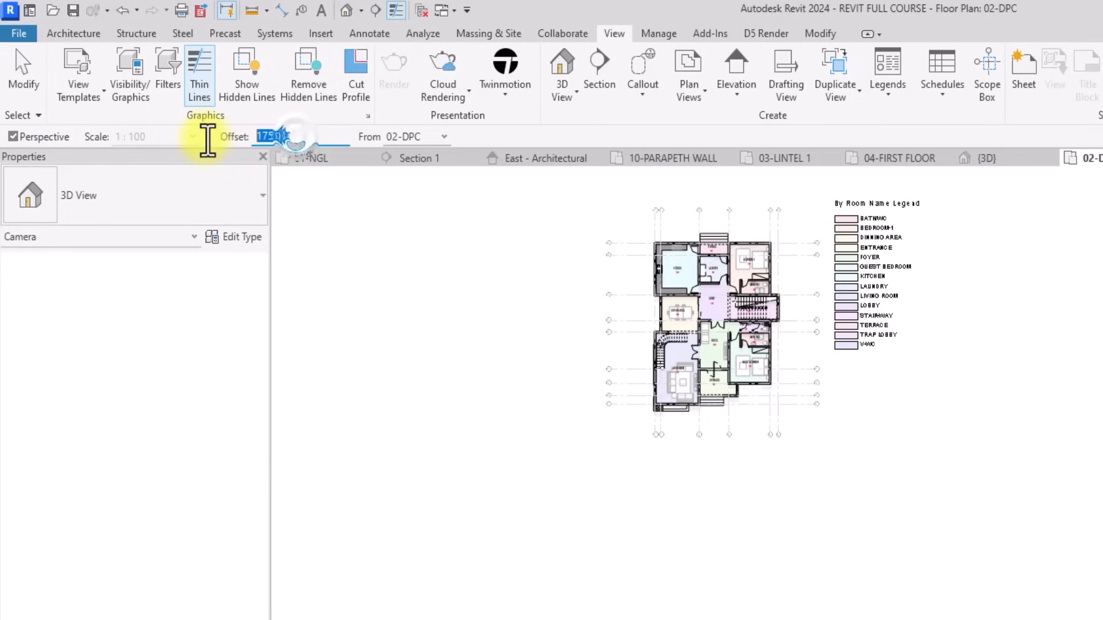
text(600.0)
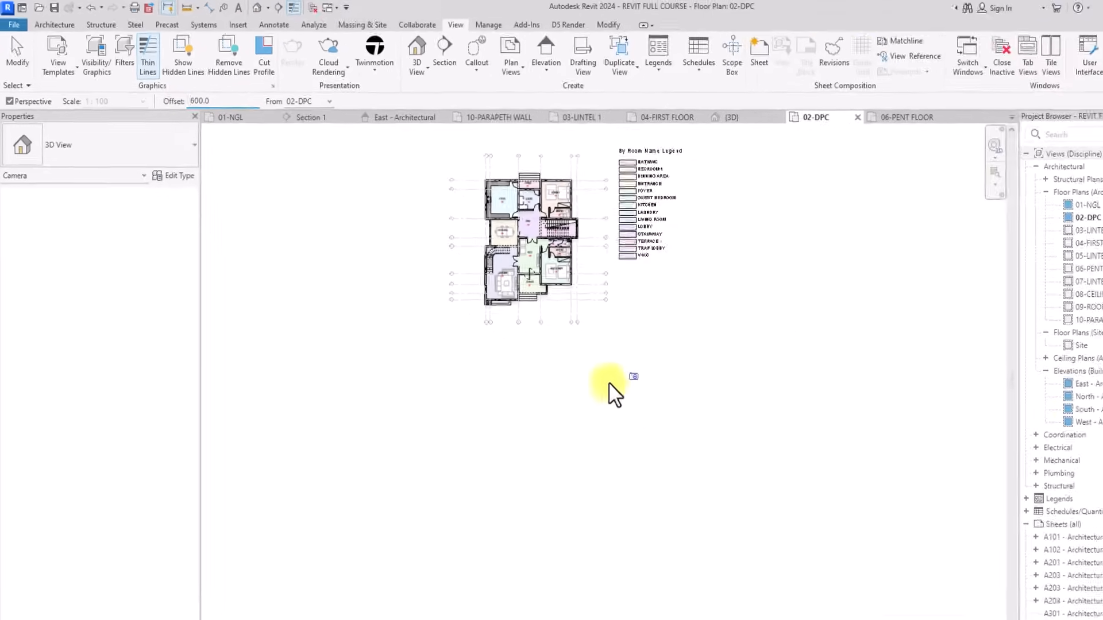
middle_drag(574, 361, 541, 423)
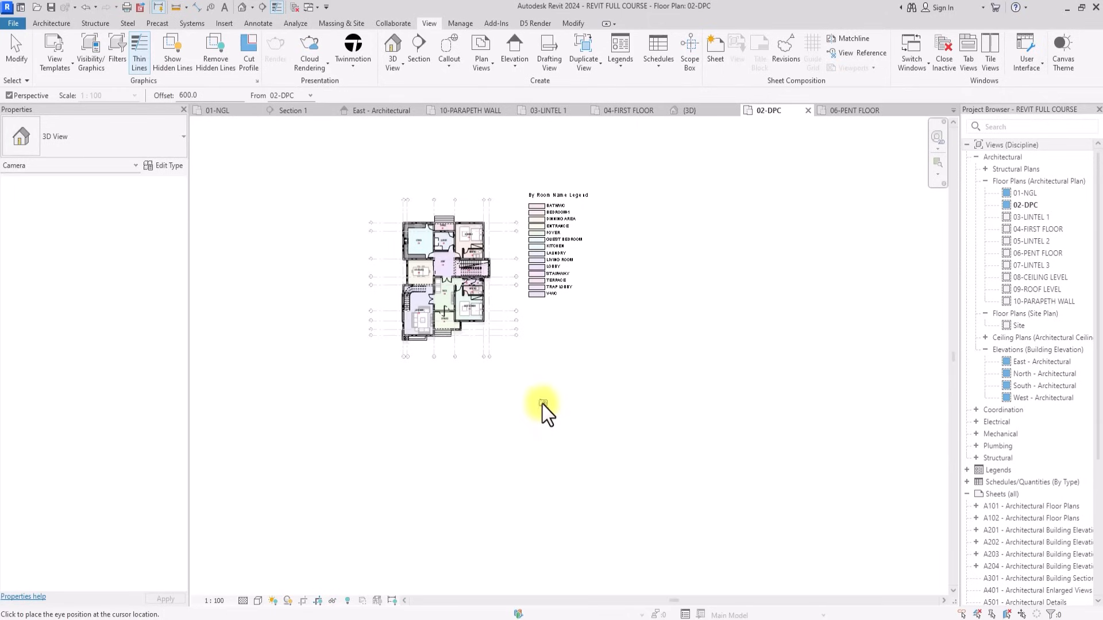
click(542, 402)
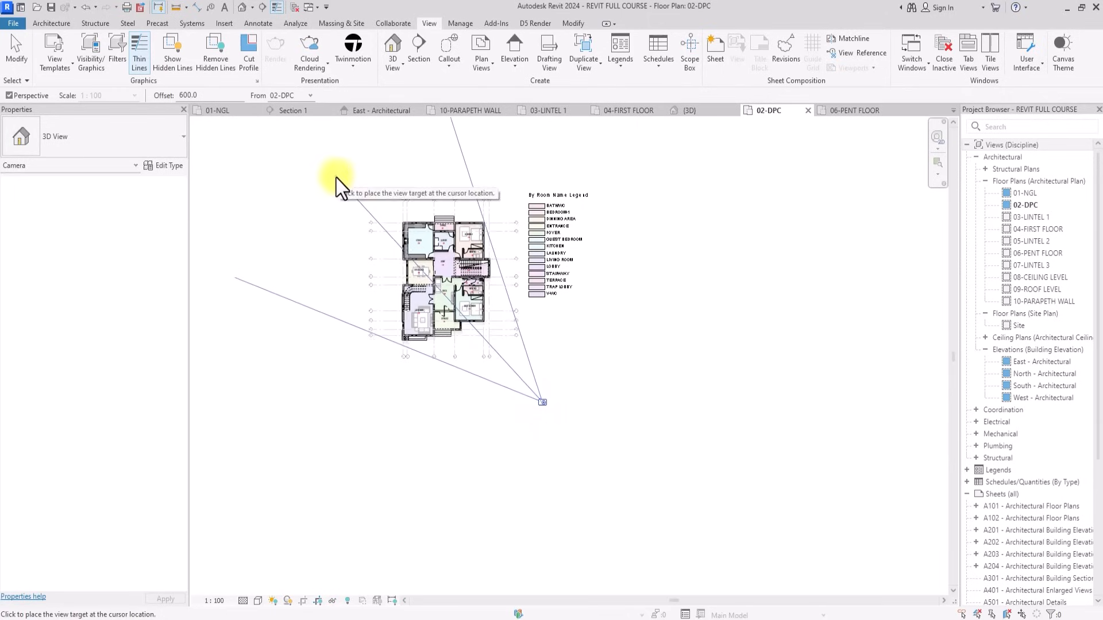
click(321, 166)
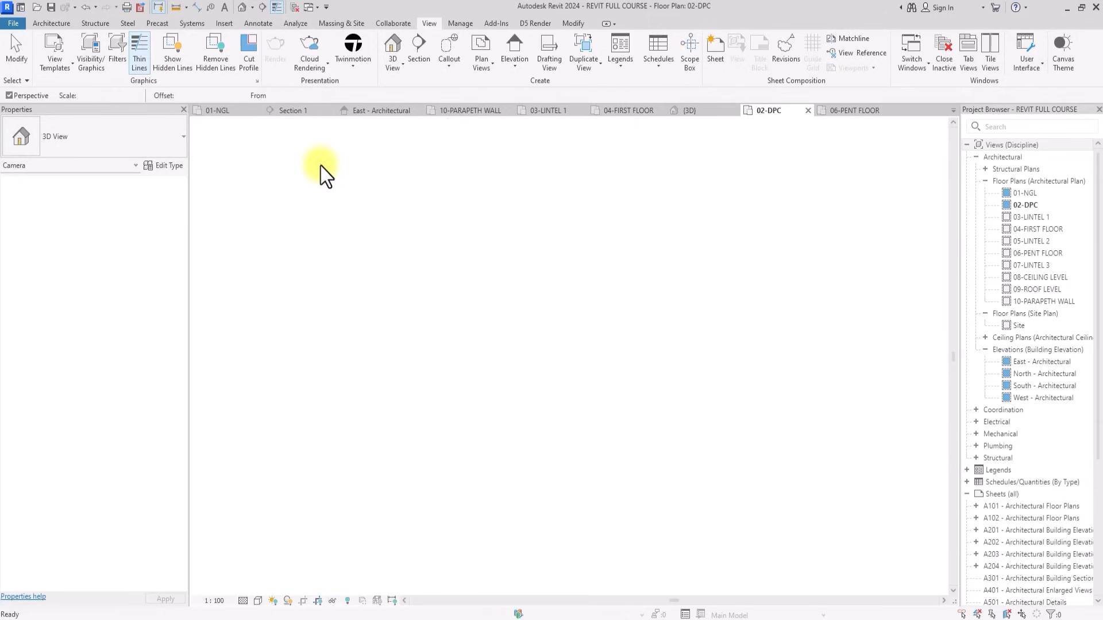
Enlarge the new camera view's crop region vertically to frame the full height of the building.
scroll(320, 167, down, 6)
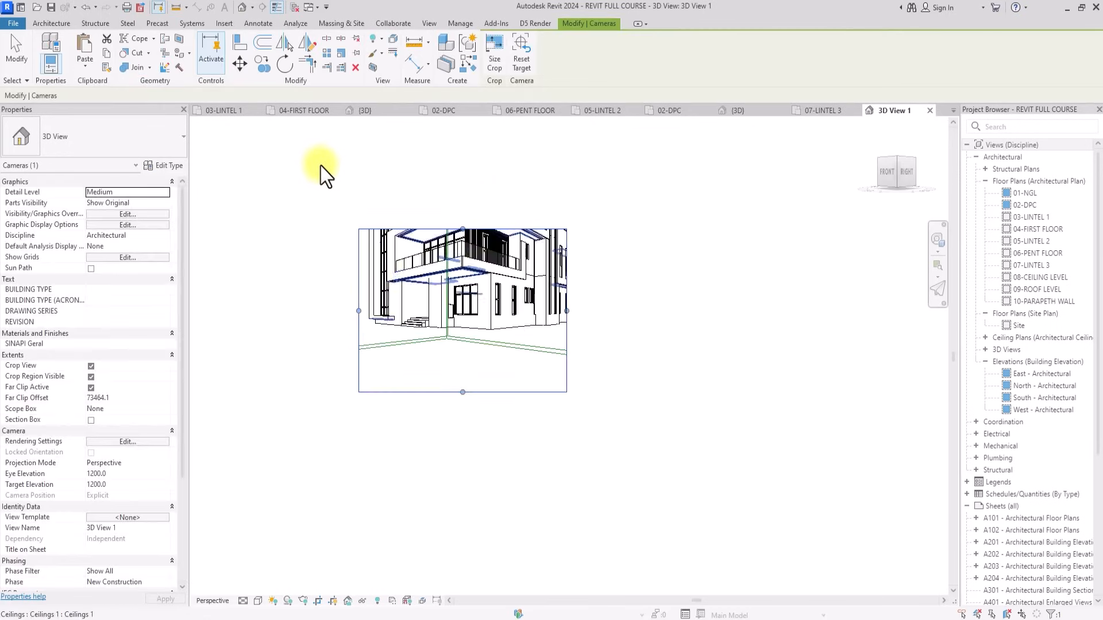
drag(451, 240, 431, 290)
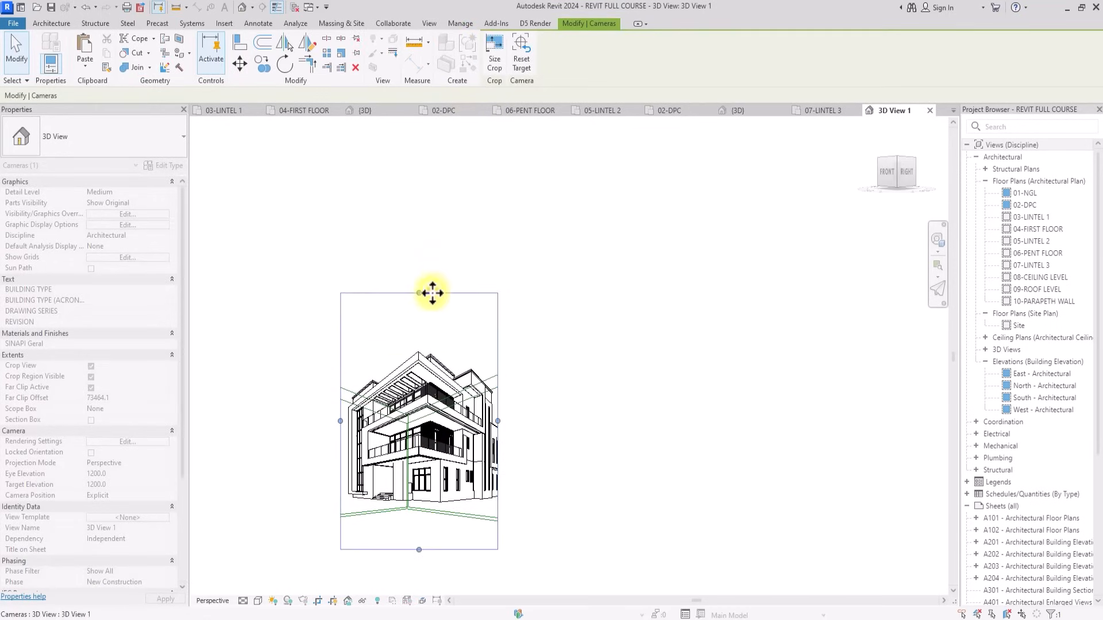
scroll(432, 294, up, 2)
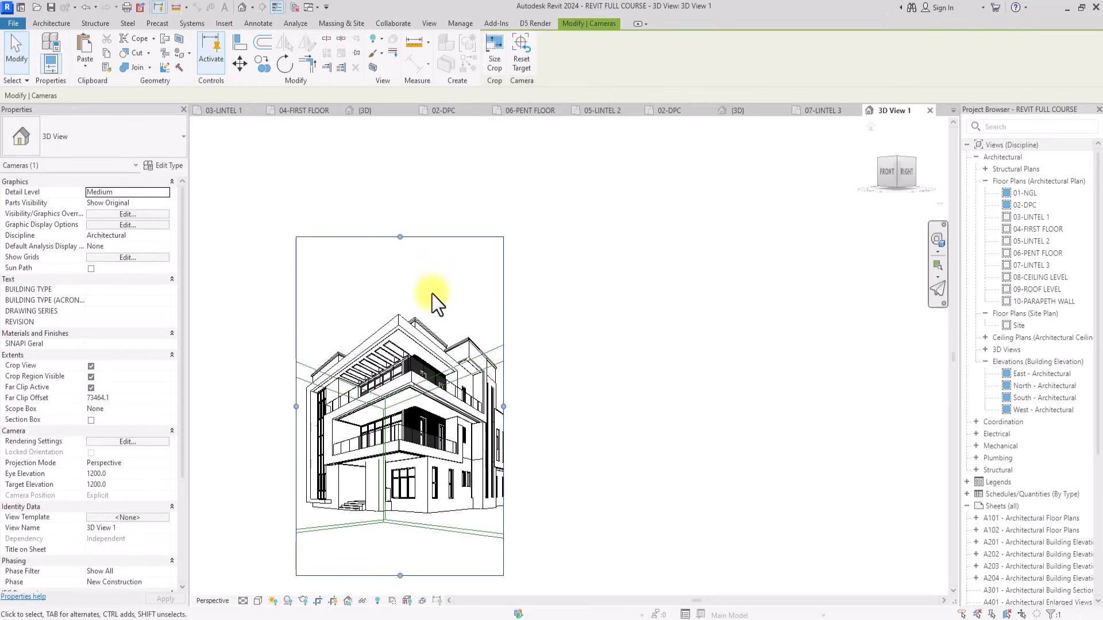
Move the camera's eye point diagonally farther from the building in the 02-DPC plan and reopen 3D View 1.
double_click(1022, 205)
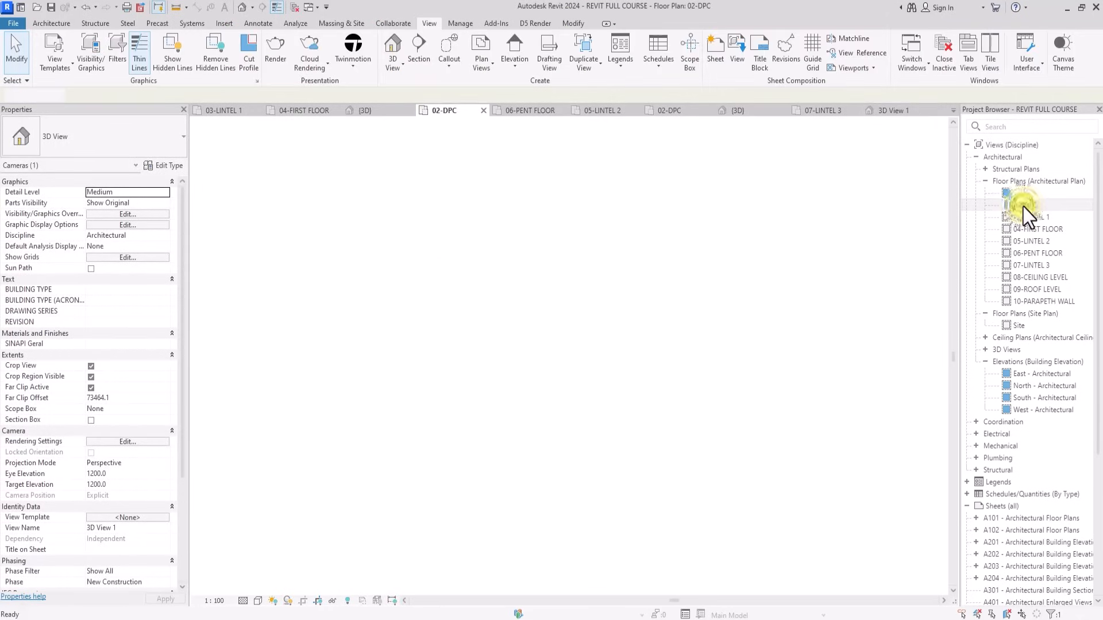
drag(536, 397, 561, 422)
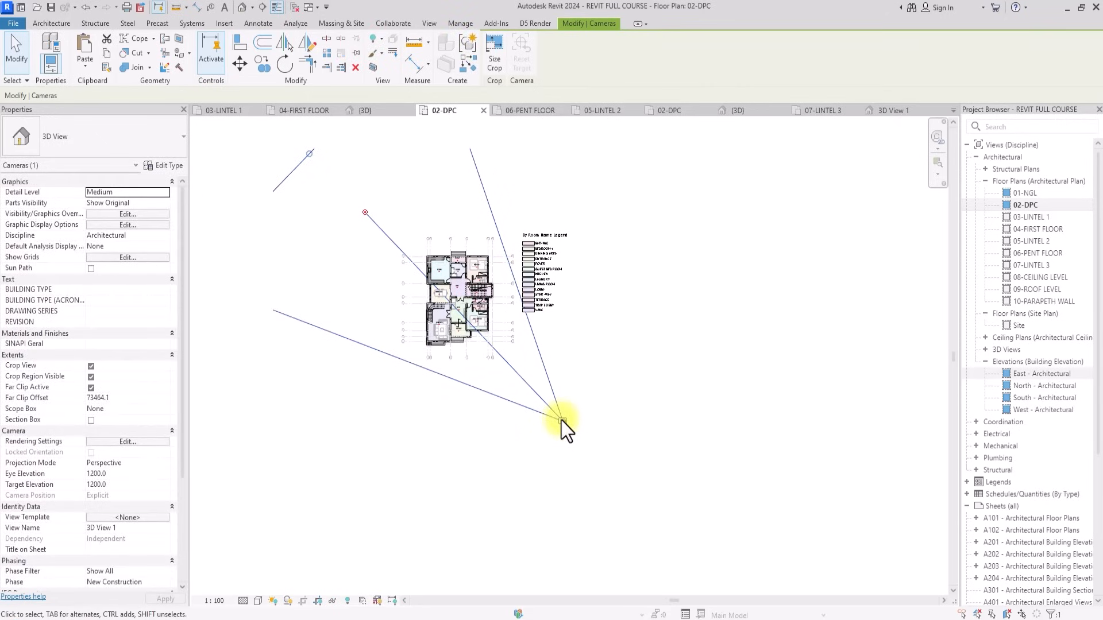
click(985, 352)
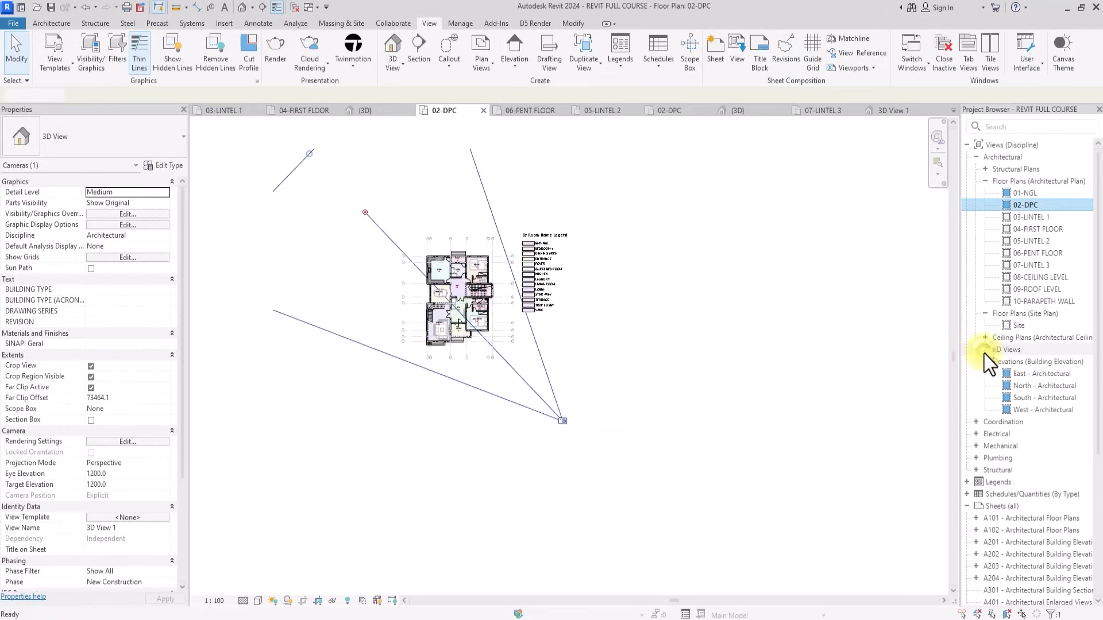
double_click(1024, 363)
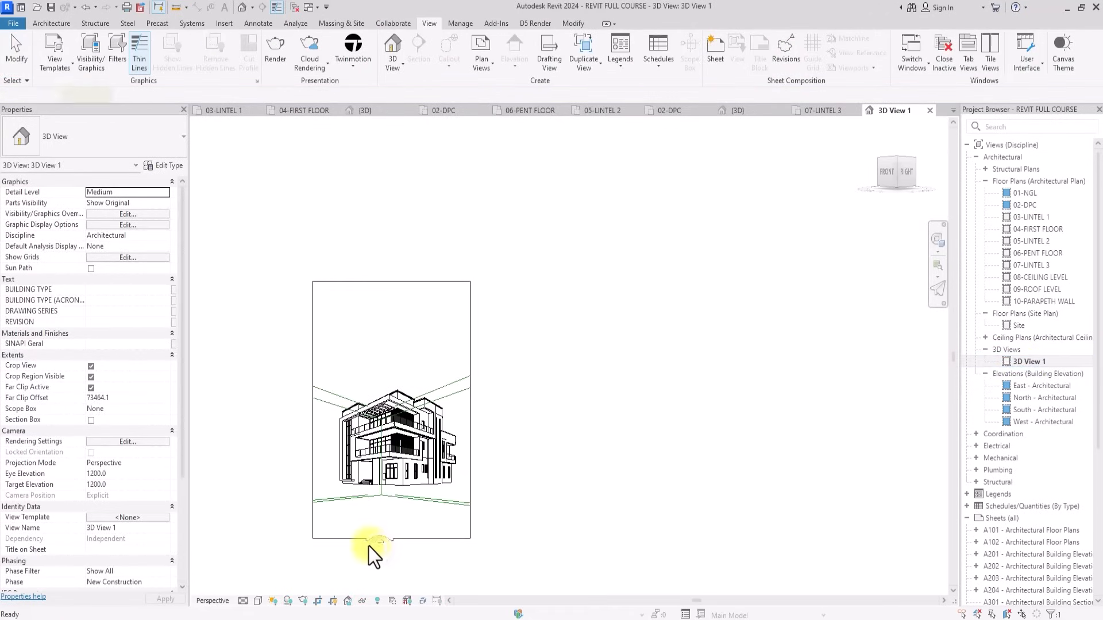
Tighten the bottom and top edges of 3D View 1's crop region around the building.
scroll(368, 547, up, 3)
click(402, 540)
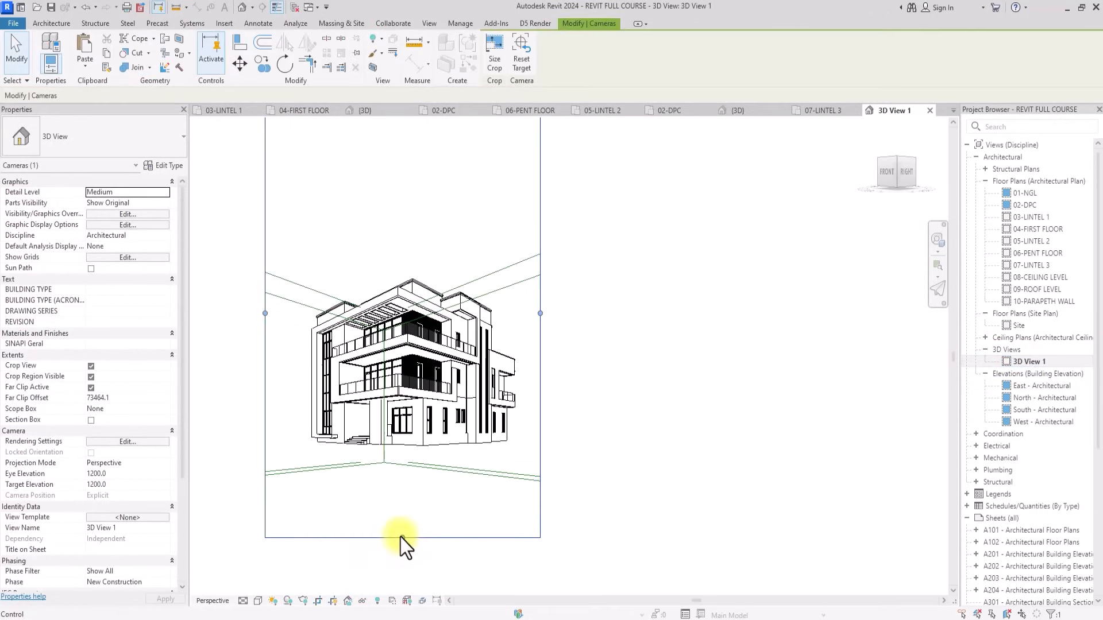
drag(404, 463, 404, 463)
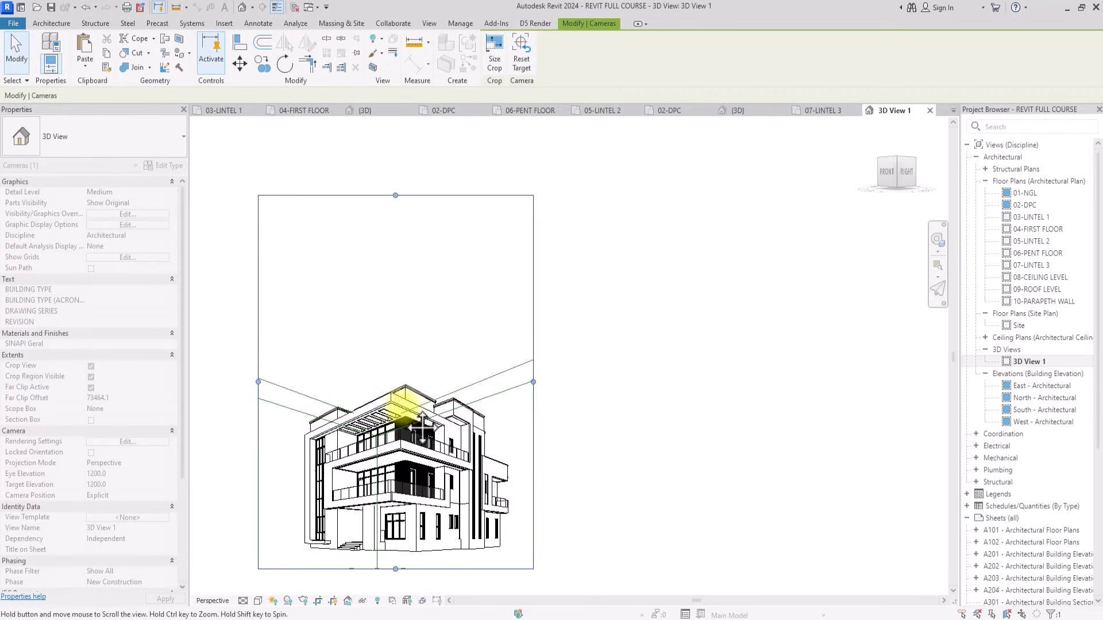
drag(394, 264, 388, 345)
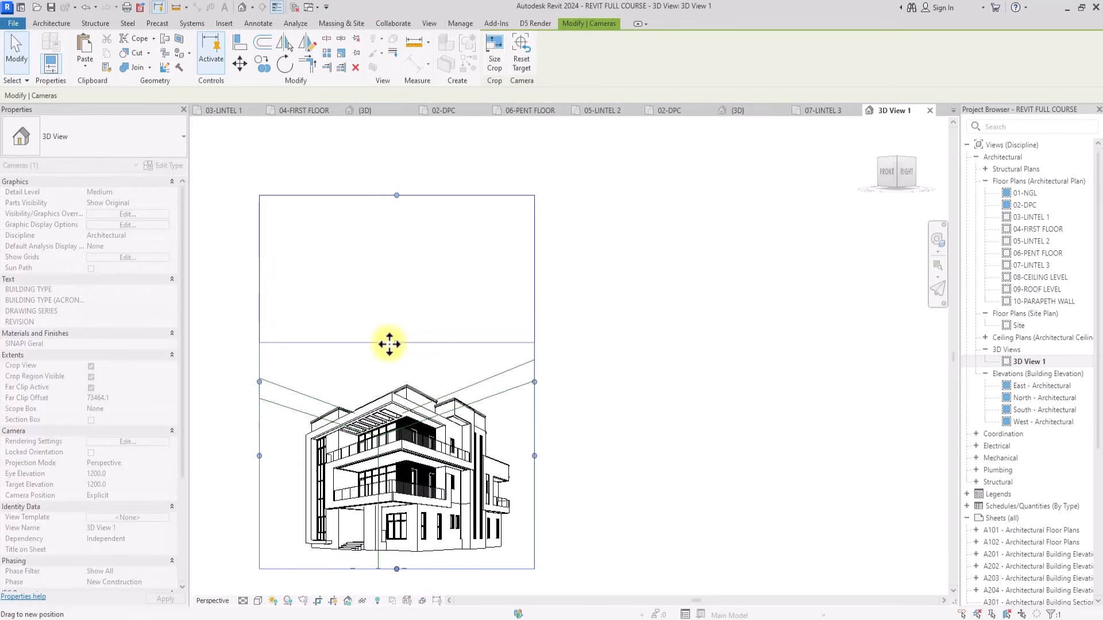
middle_drag(388, 346, 394, 342)
scroll(326, 456, up, 2)
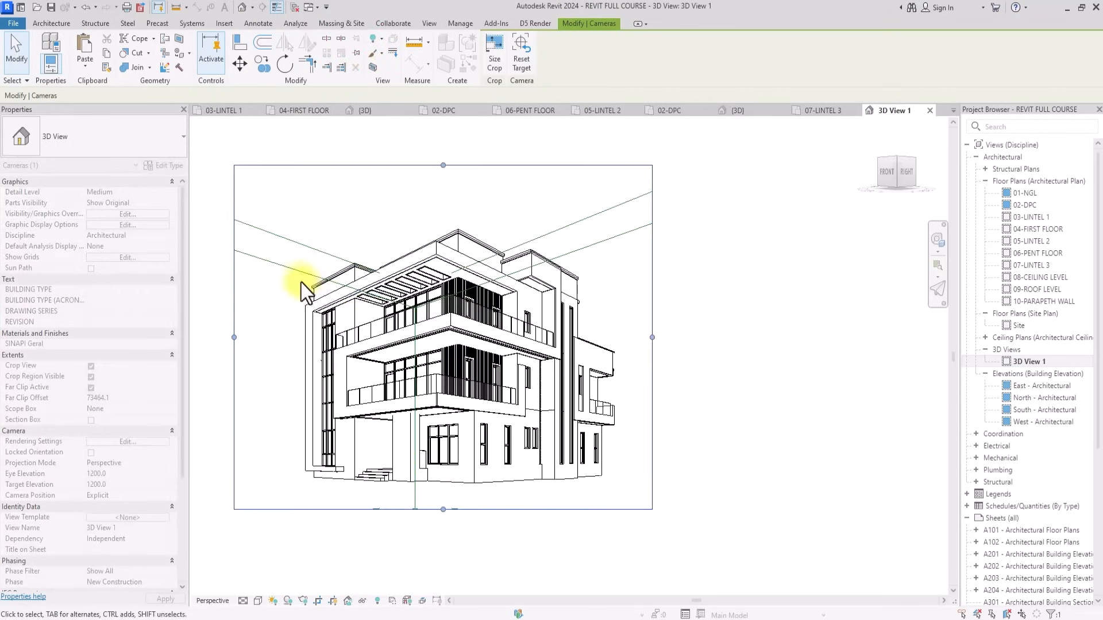
Hide the Grids and Levels scope box and the Views Overall scope box in 3D View 1.
click(283, 270)
right_click(283, 270)
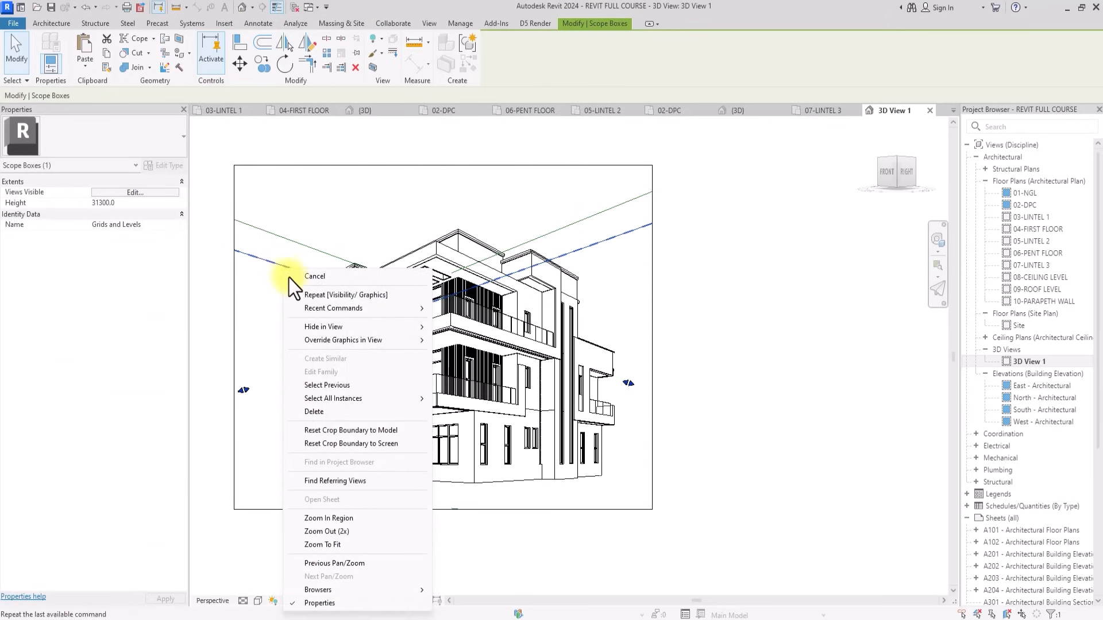
mouse_move(335, 332)
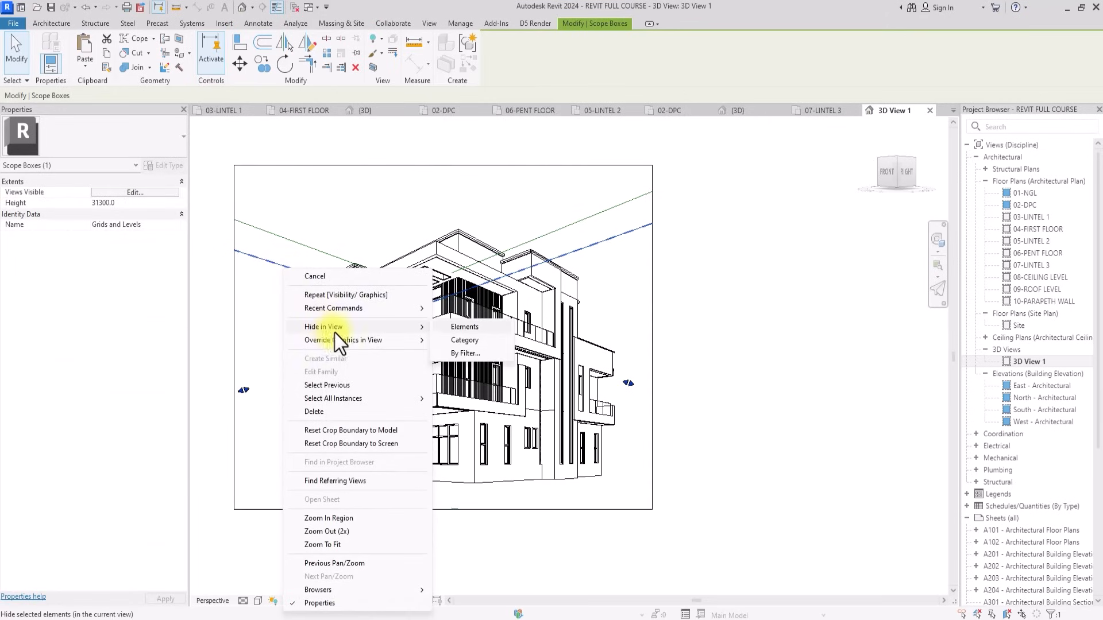
click(457, 327)
click(313, 253)
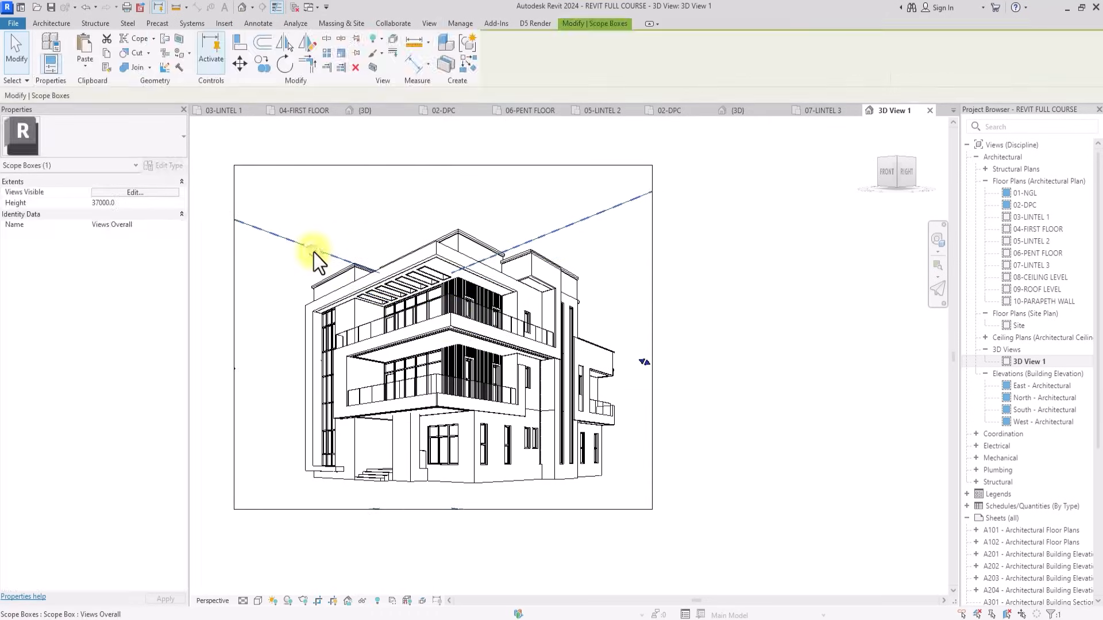
right_click(314, 253)
mouse_move(363, 313)
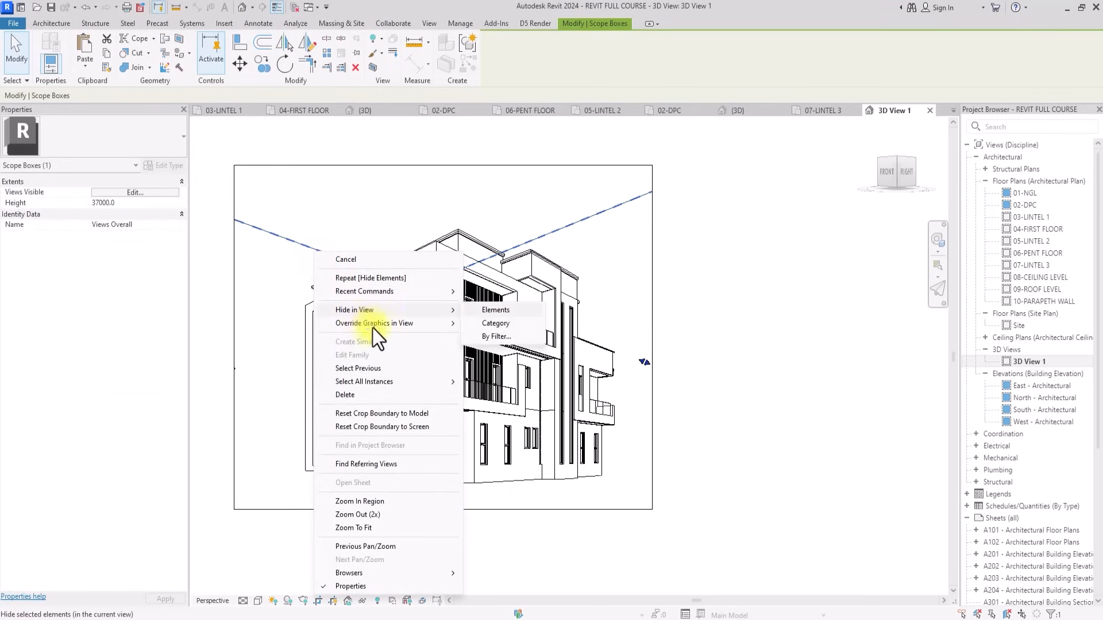
click(495, 310)
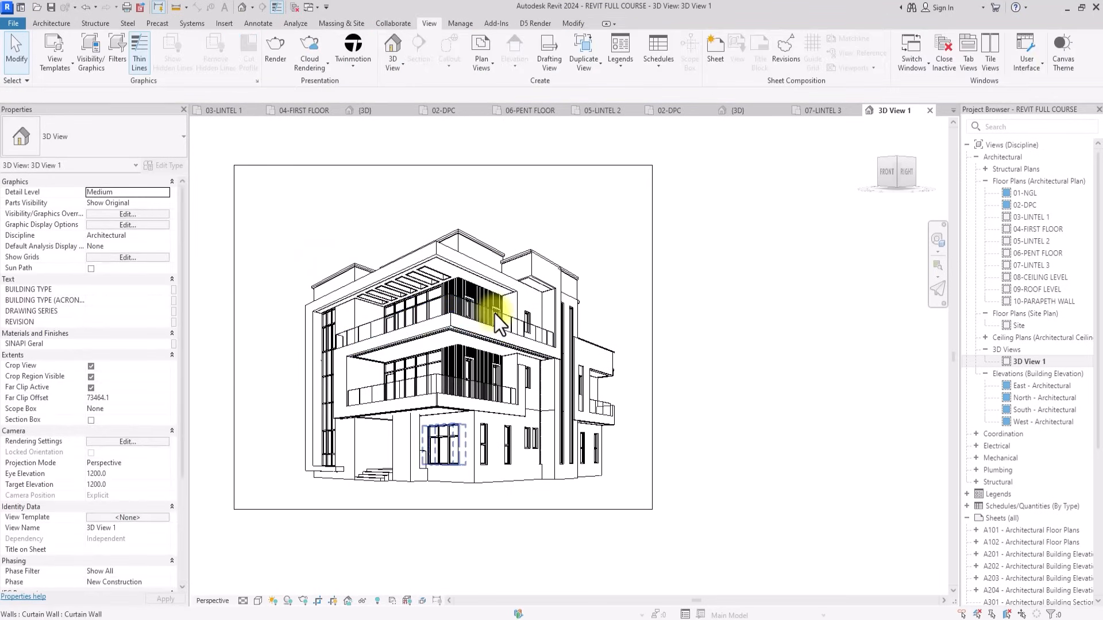
Move the bottom and top edges of 3D View 1's crop region downward, and hide the crop region.
click(430, 509)
drag(438, 510, 441, 528)
drag(443, 165, 448, 207)
click(729, 281)
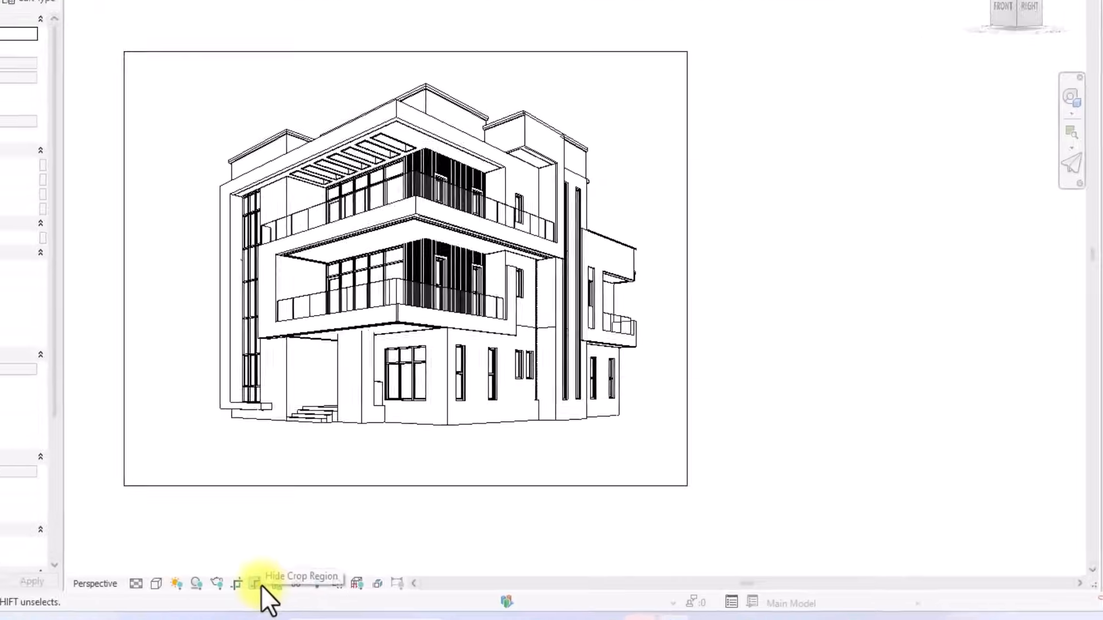
click(256, 584)
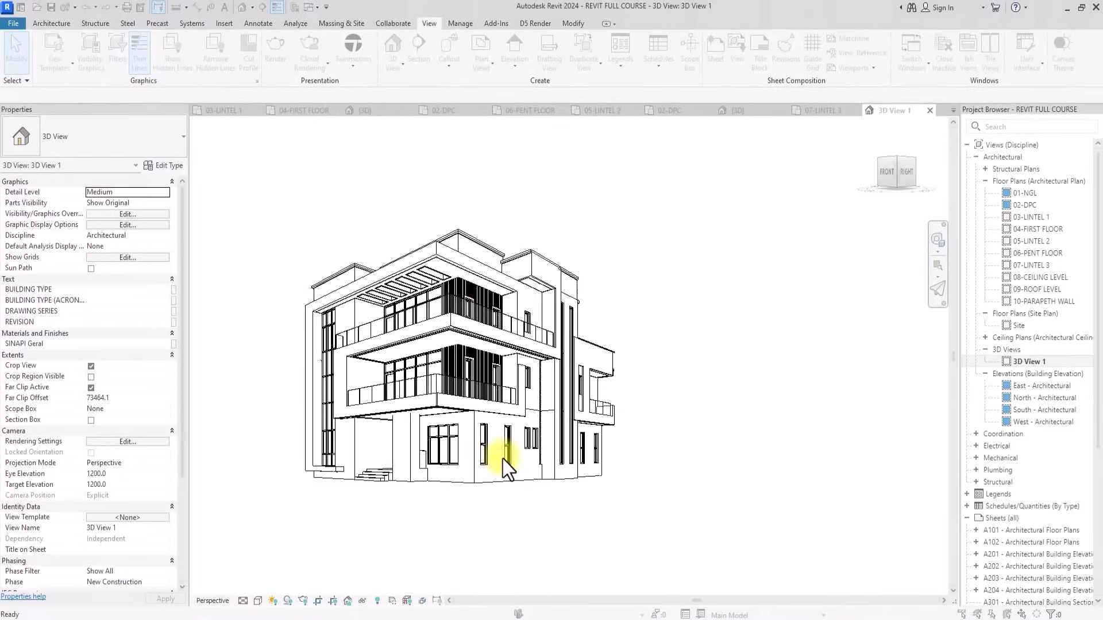
Set the camera view's graphic display to Shaded with anti-aliased smooth lines, cast shadows and ambient shadows.
key(g)
key(d)
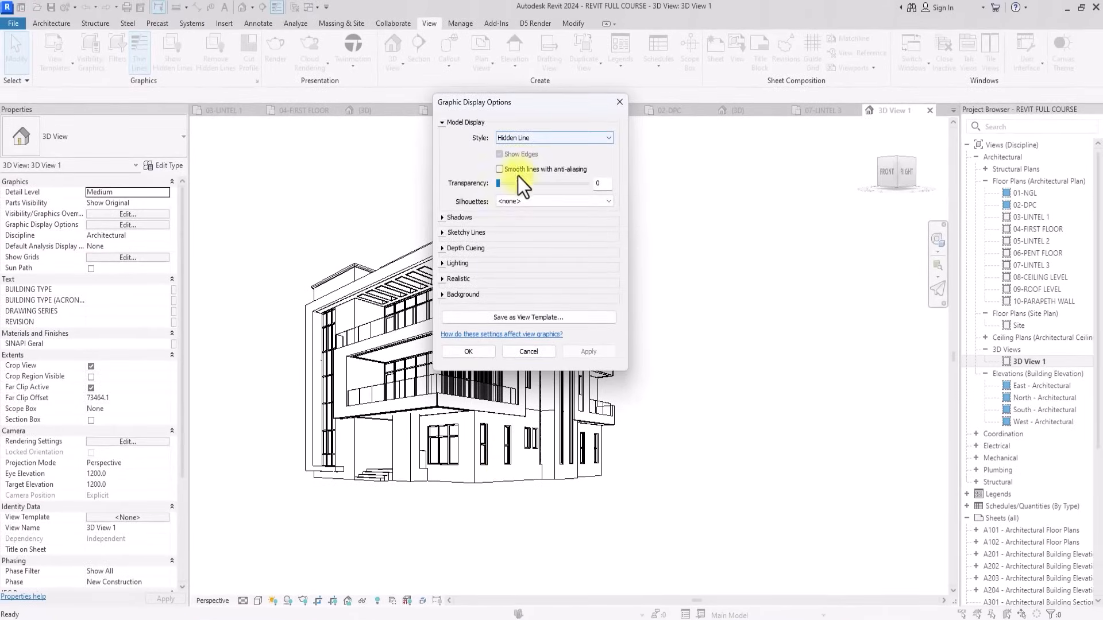
click(519, 139)
click(509, 163)
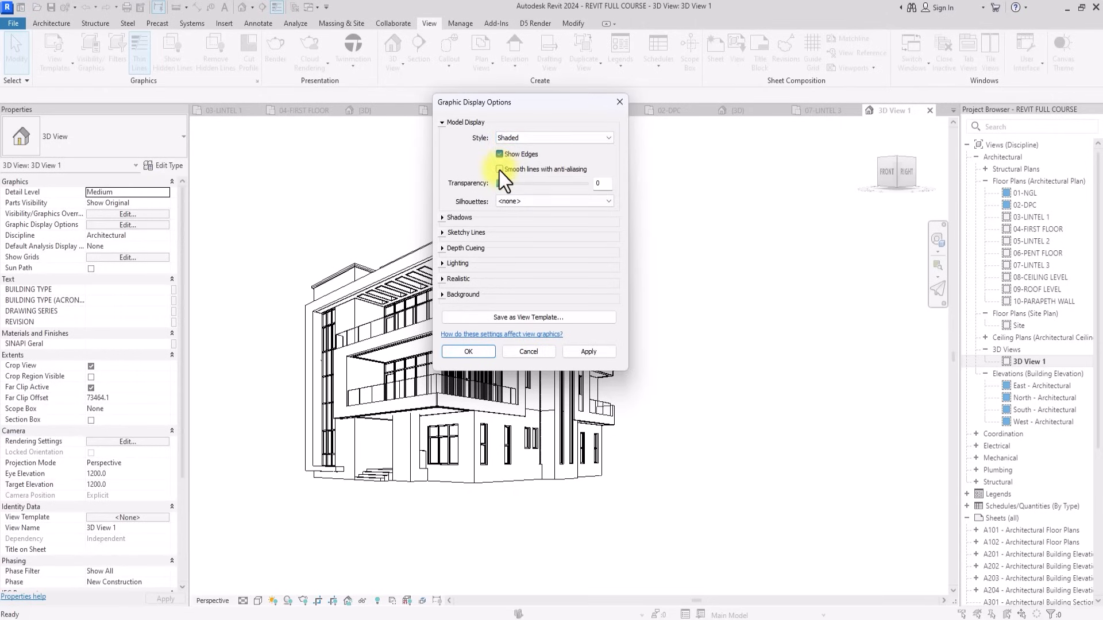
click(499, 169)
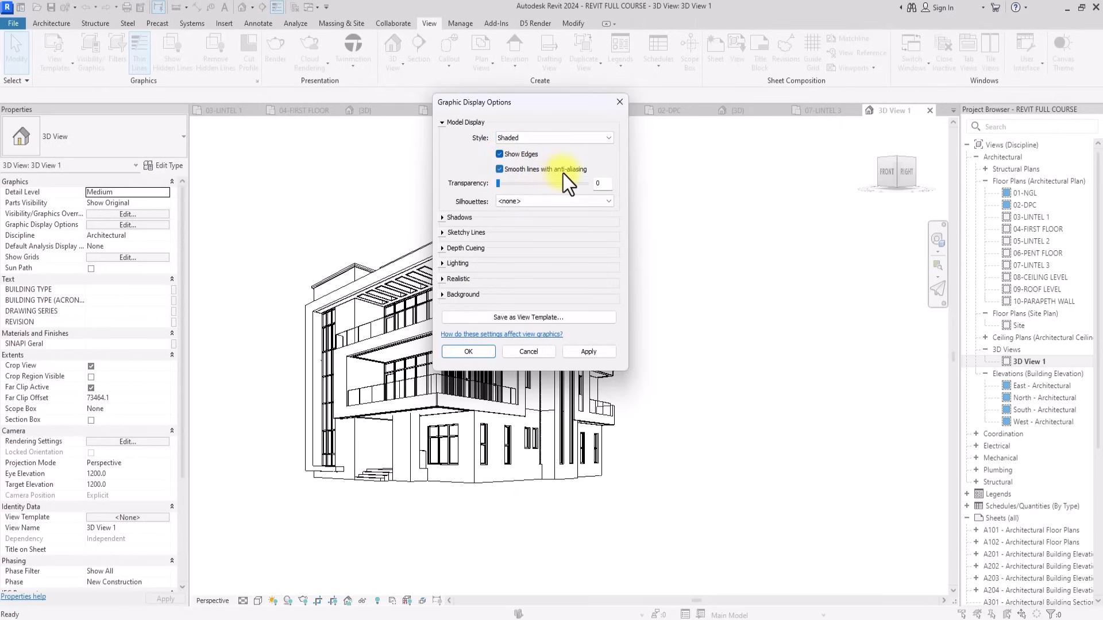
click(443, 218)
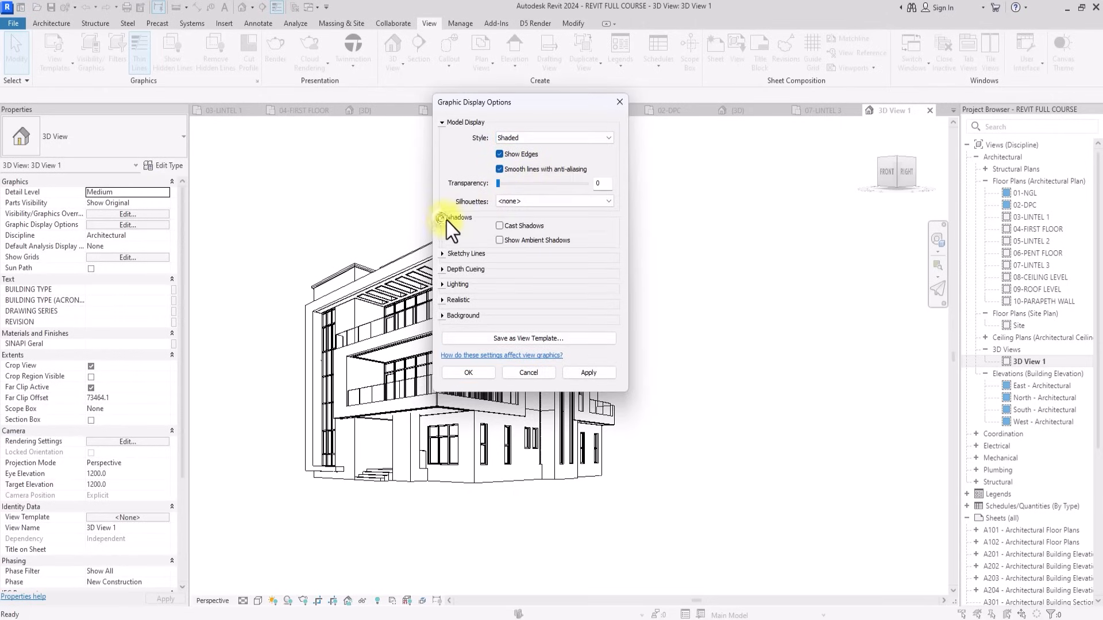
click(500, 226)
click(498, 241)
Set the view's lighting to sun 90, ambient light 20 and shadows 10.
click(442, 284)
click(543, 356)
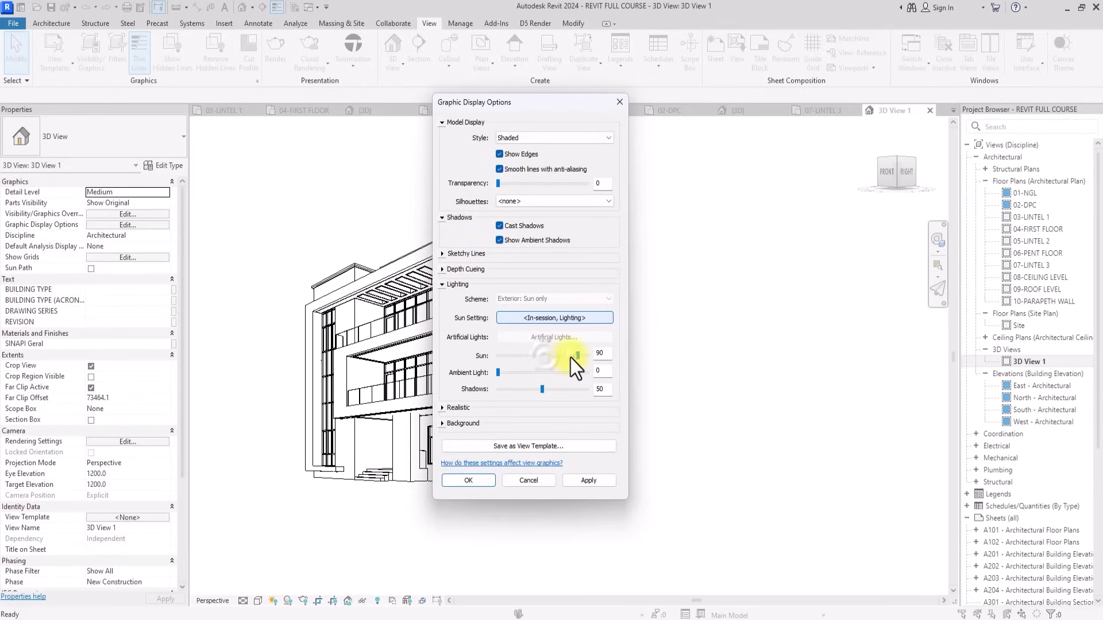
click(522, 374)
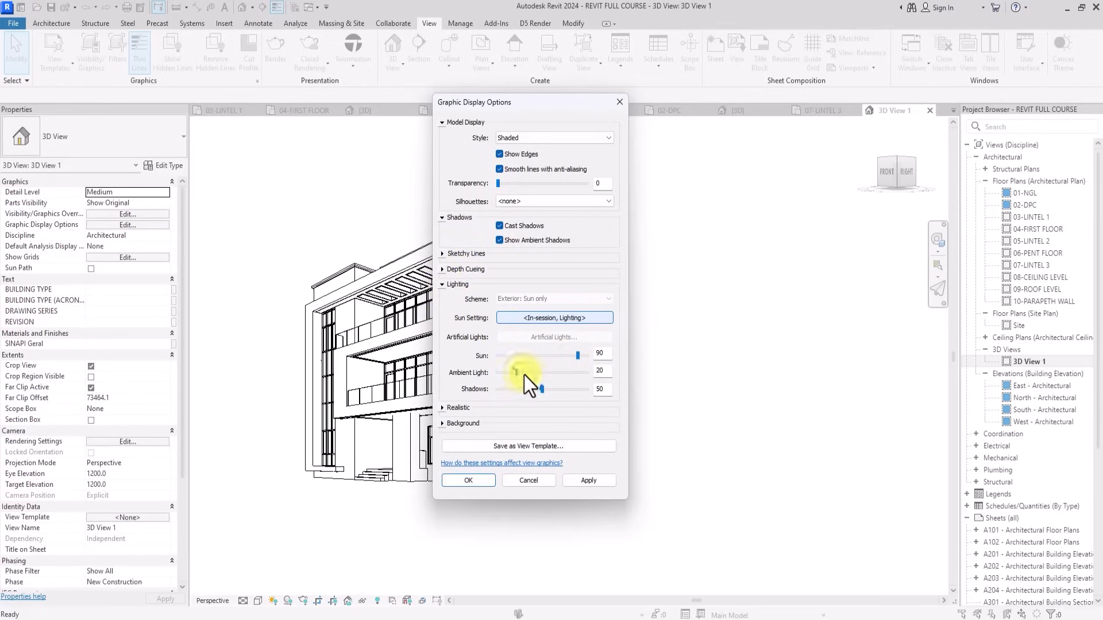
double_click(598, 389)
text(10)
Switch the sun settings to a Still solar study and shift its time of day to the morning.
click(555, 319)
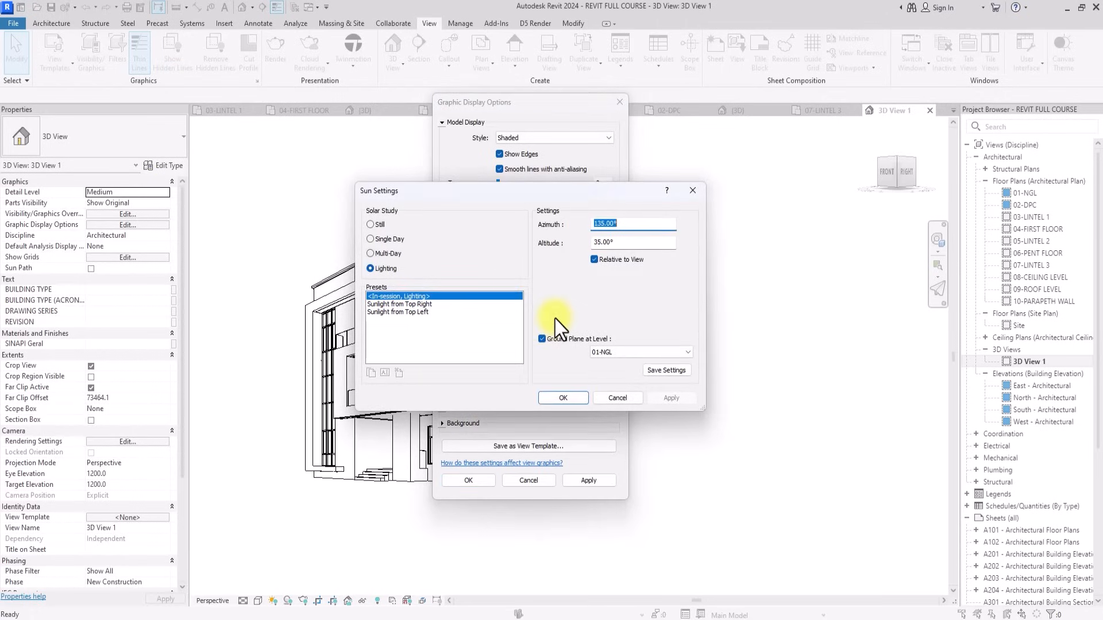
click(370, 225)
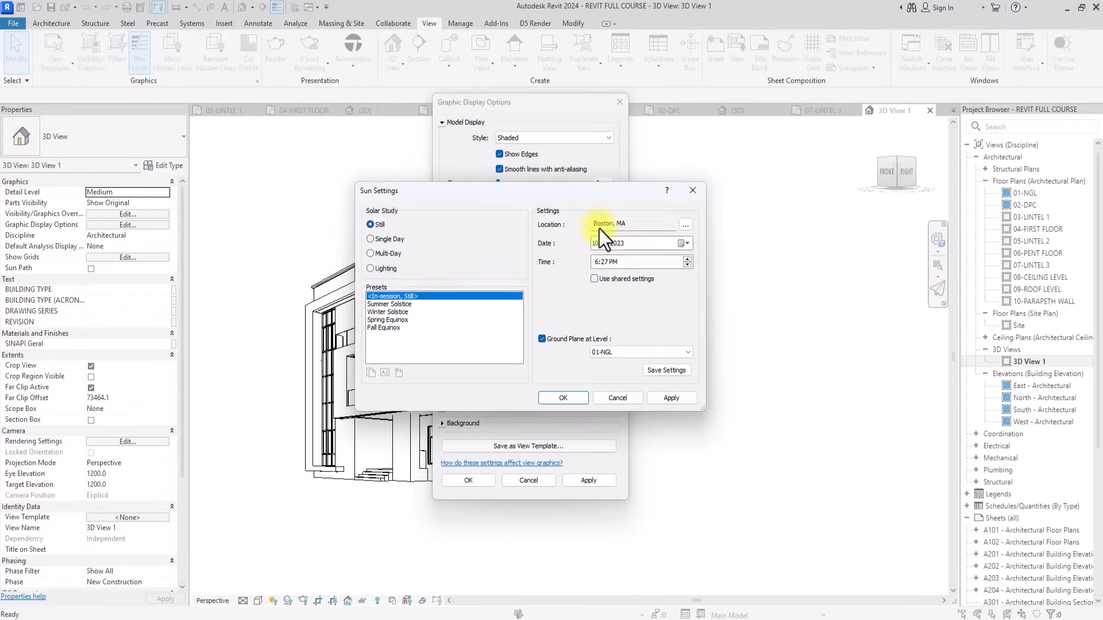
click(687, 266)
click(687, 266)
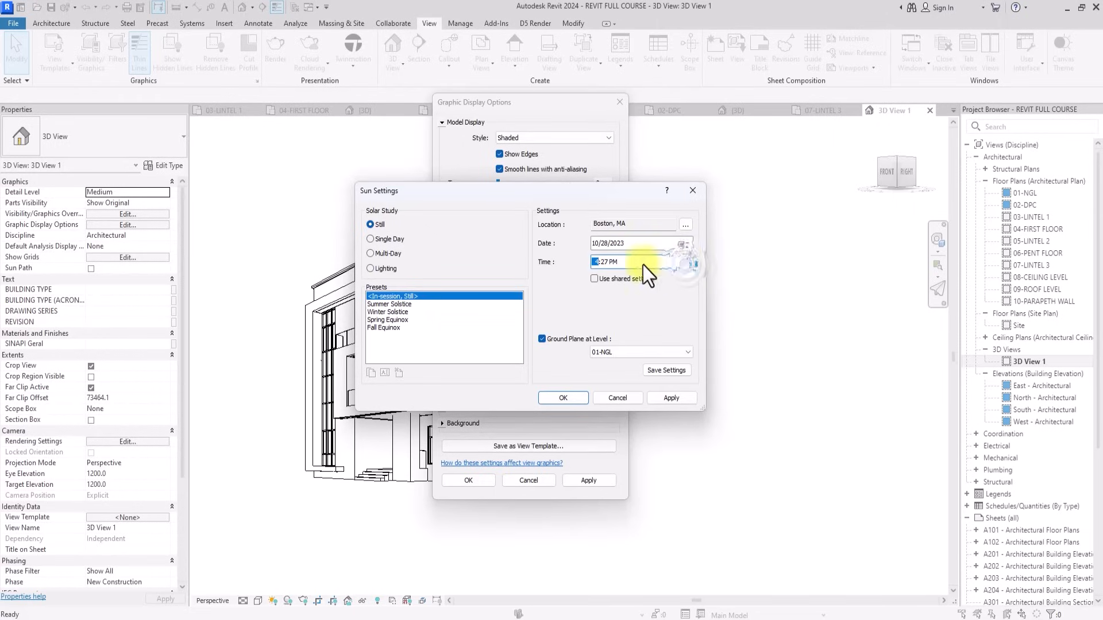
click(613, 262)
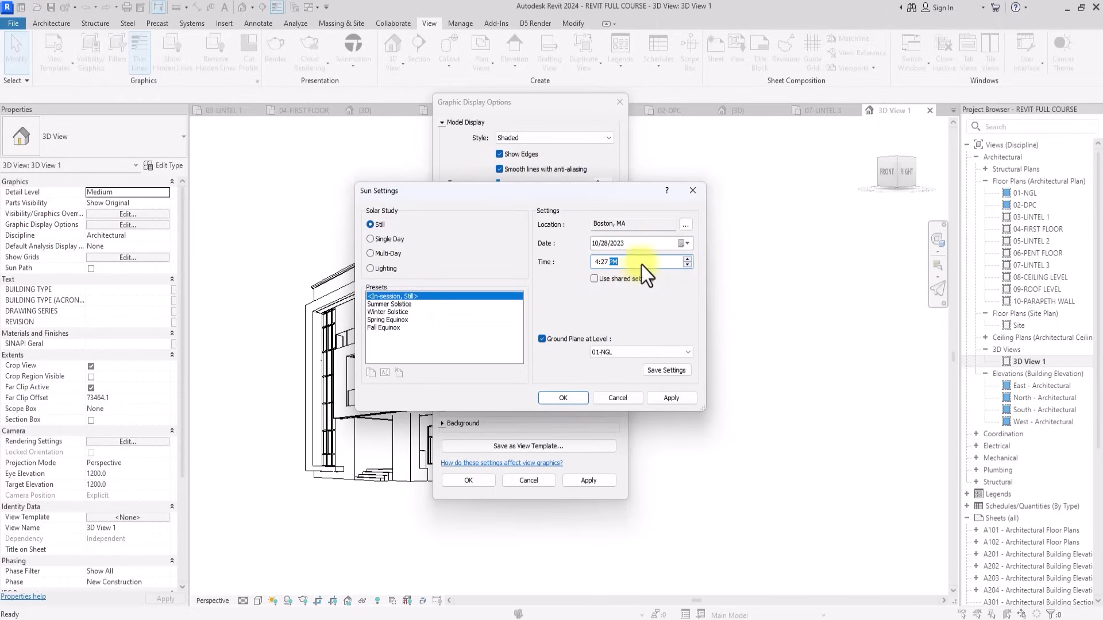
click(686, 267)
click(598, 263)
click(685, 261)
click(686, 259)
click(685, 259)
click(666, 395)
click(578, 400)
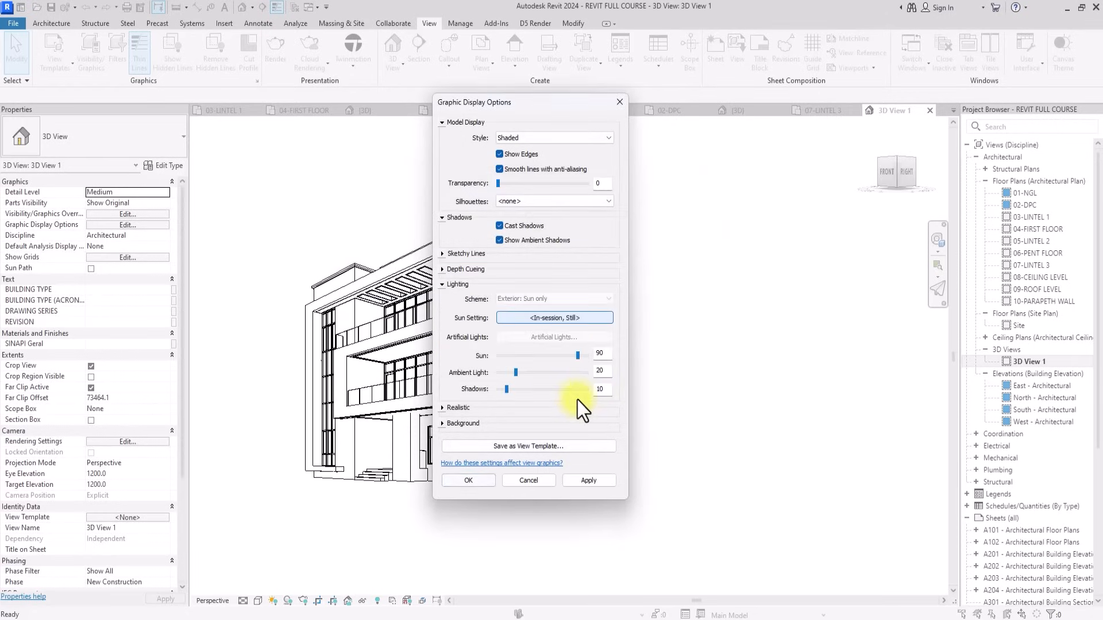
Give the view a Gradient background with sky color RGB 217-232-232 and apply the graphic display options.
click(443, 424)
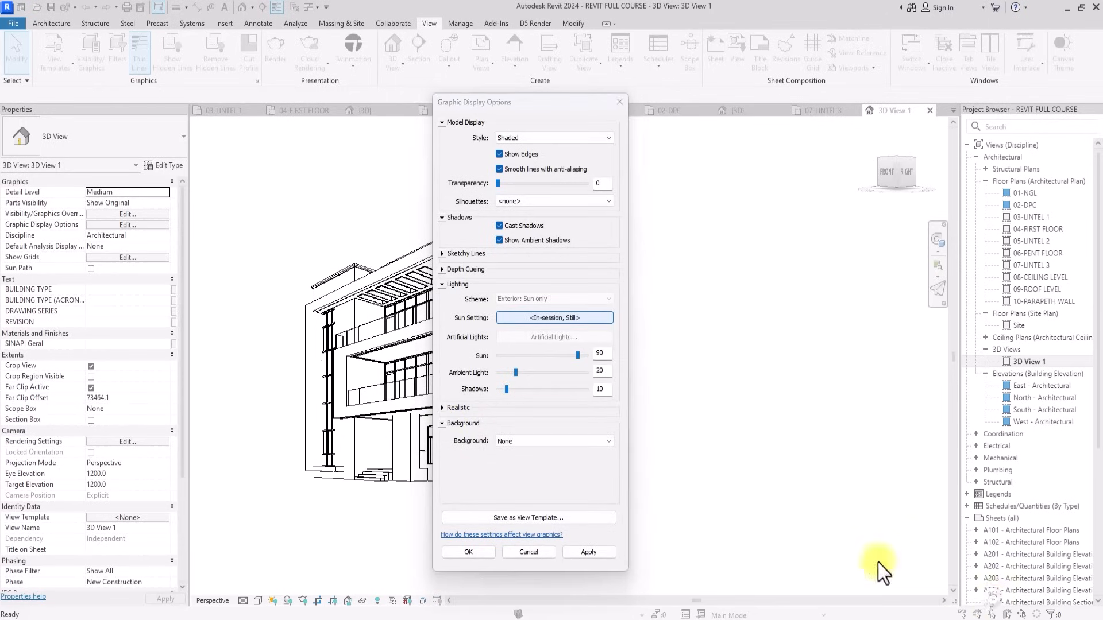
click(513, 444)
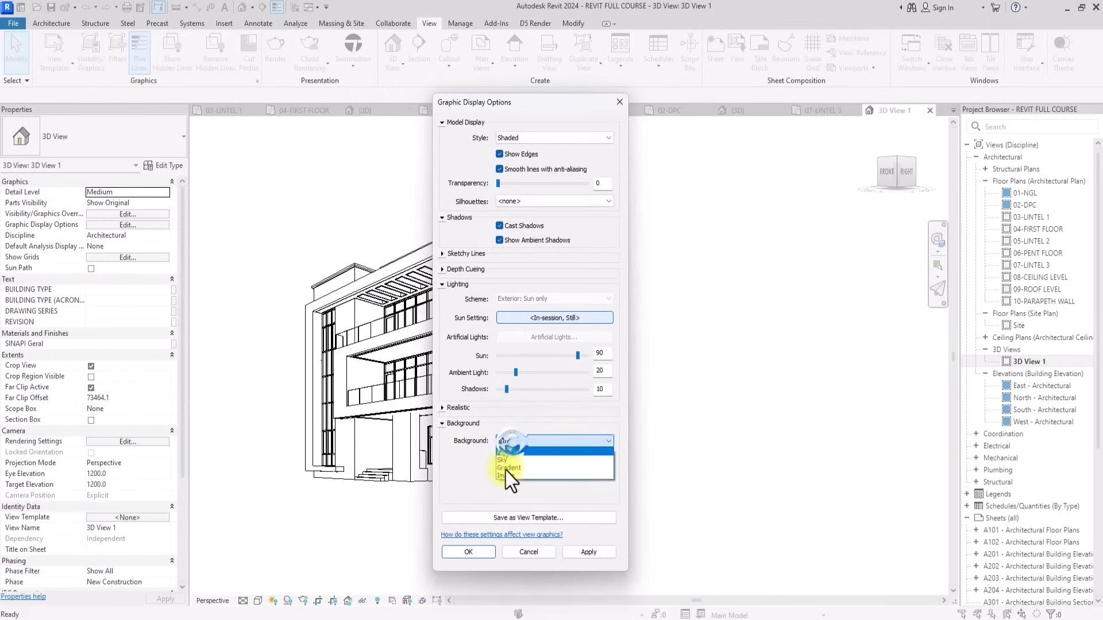
click(507, 468)
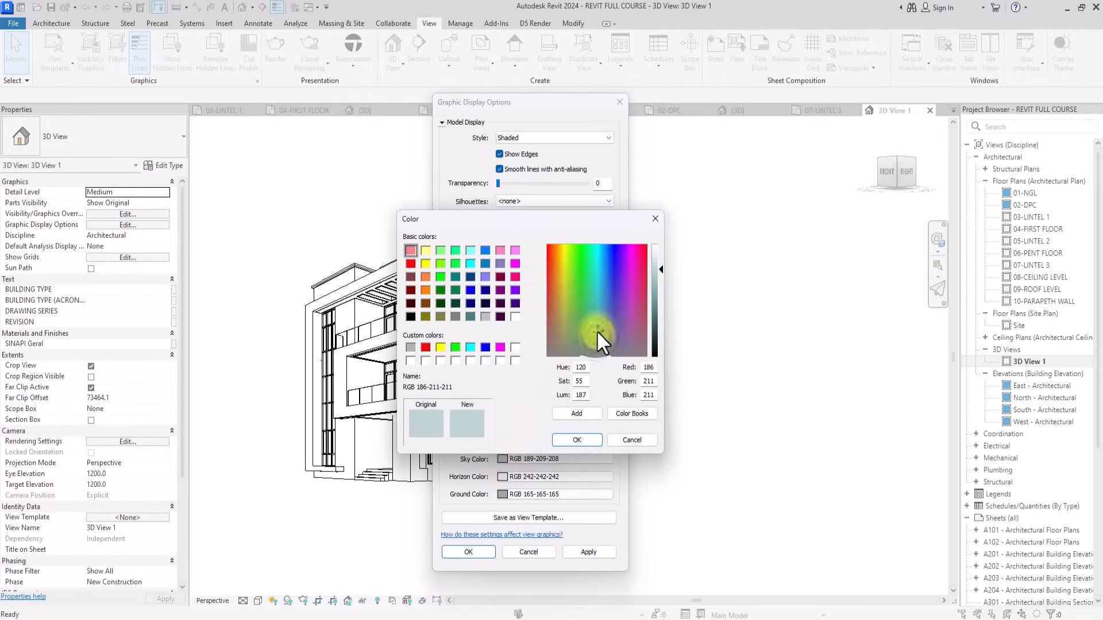
click(653, 259)
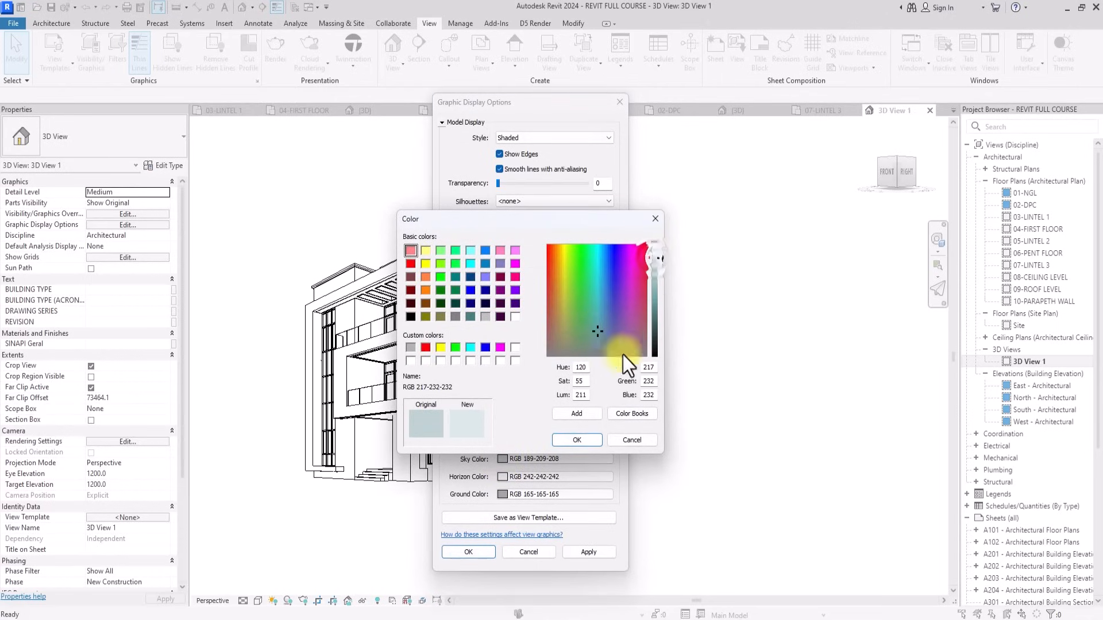
click(587, 441)
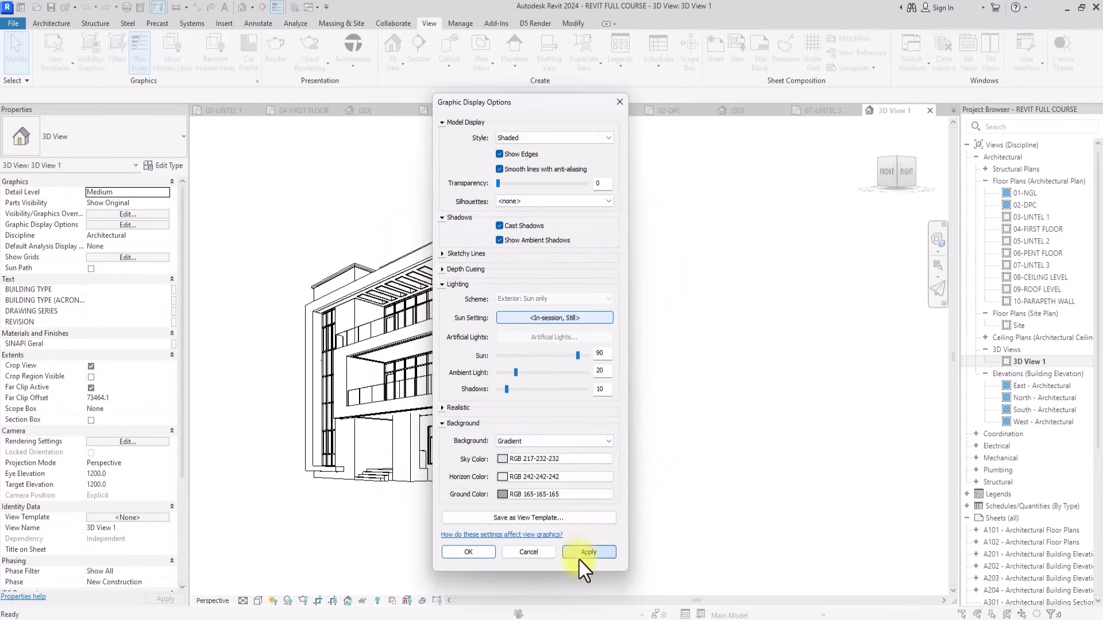
click(580, 555)
click(471, 555)
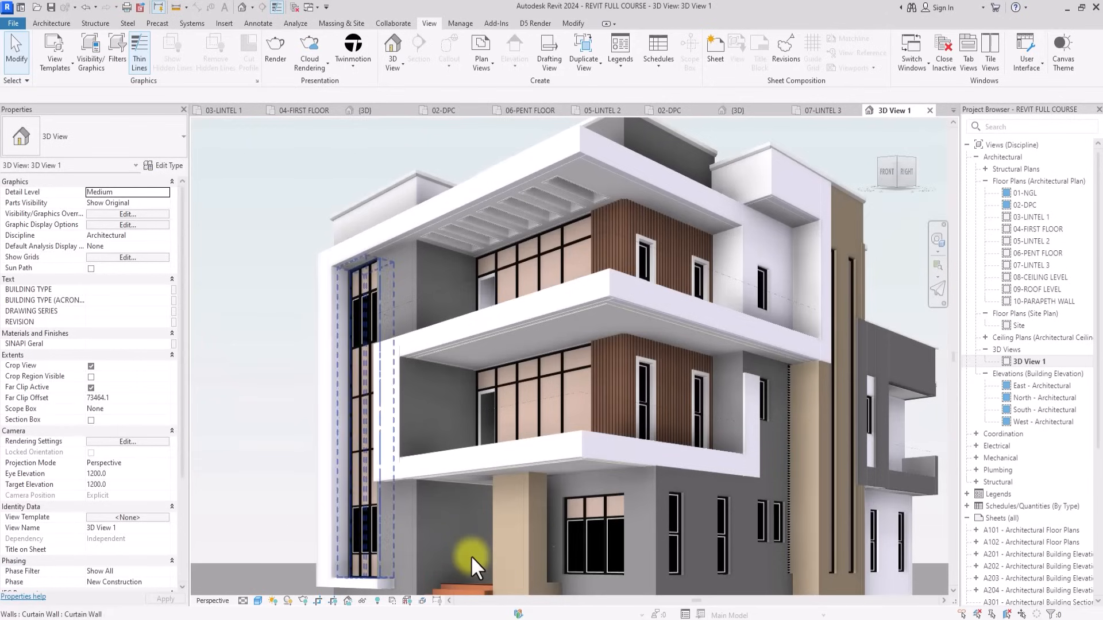
key(z)
key(f)
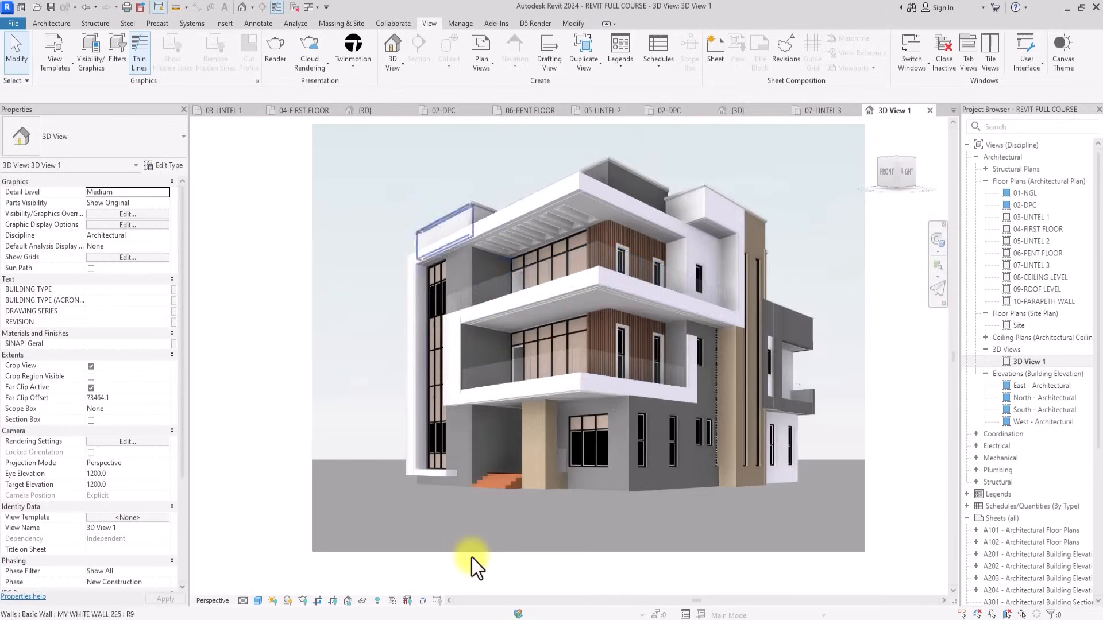
scroll(487, 411, down, 3)
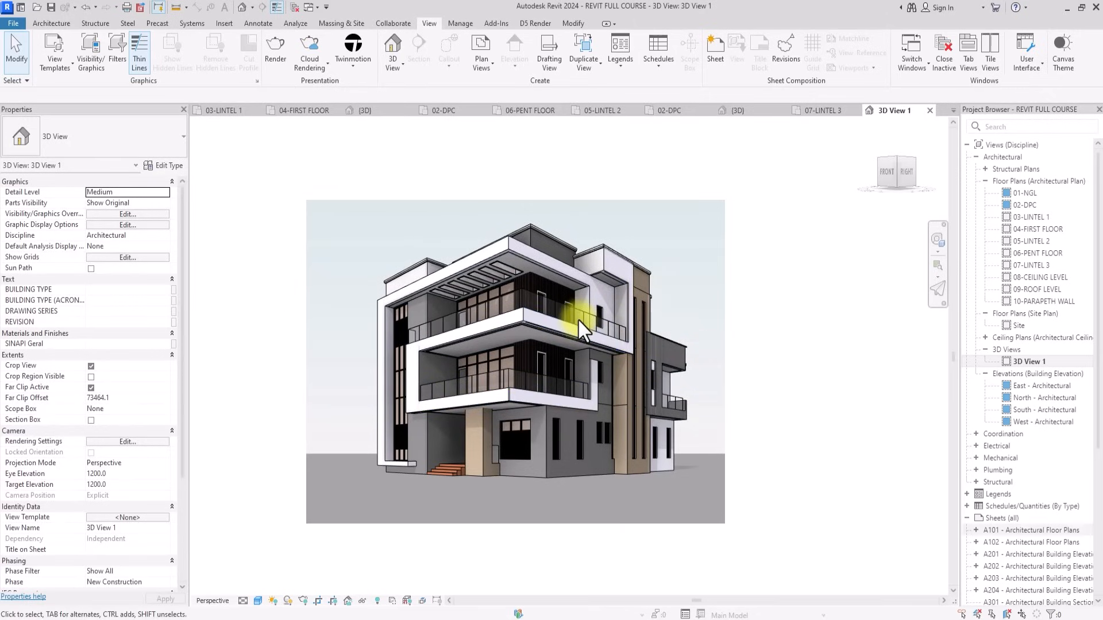
Expand the project's sheet list and open sheet A102 - Architectural Floor Plans to inspect its layout.
scroll(1027, 338, down, 3)
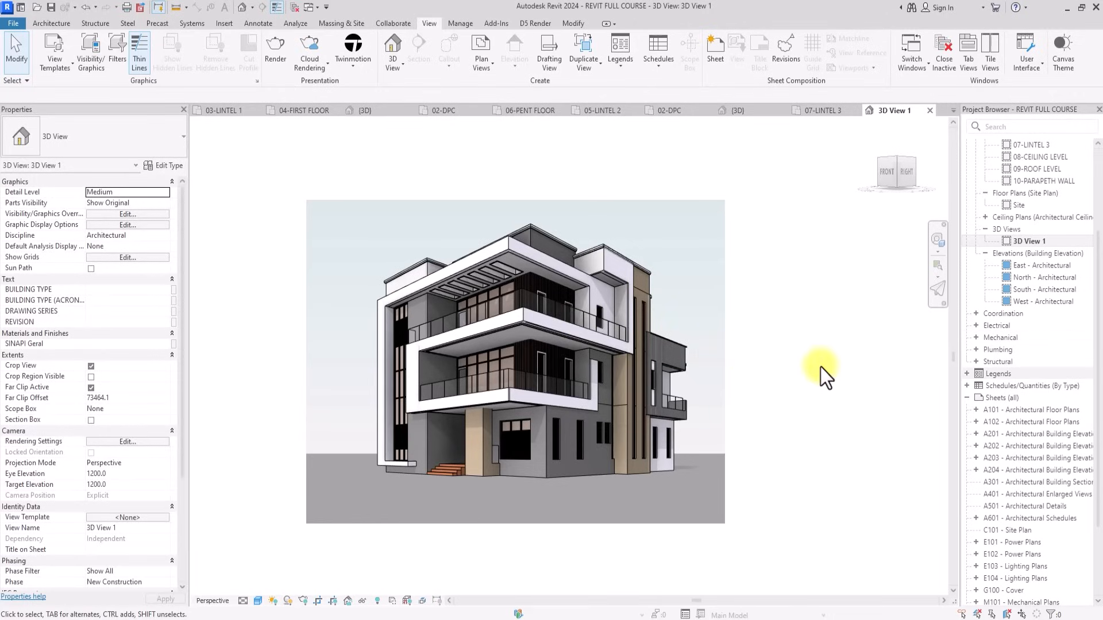
click(979, 399)
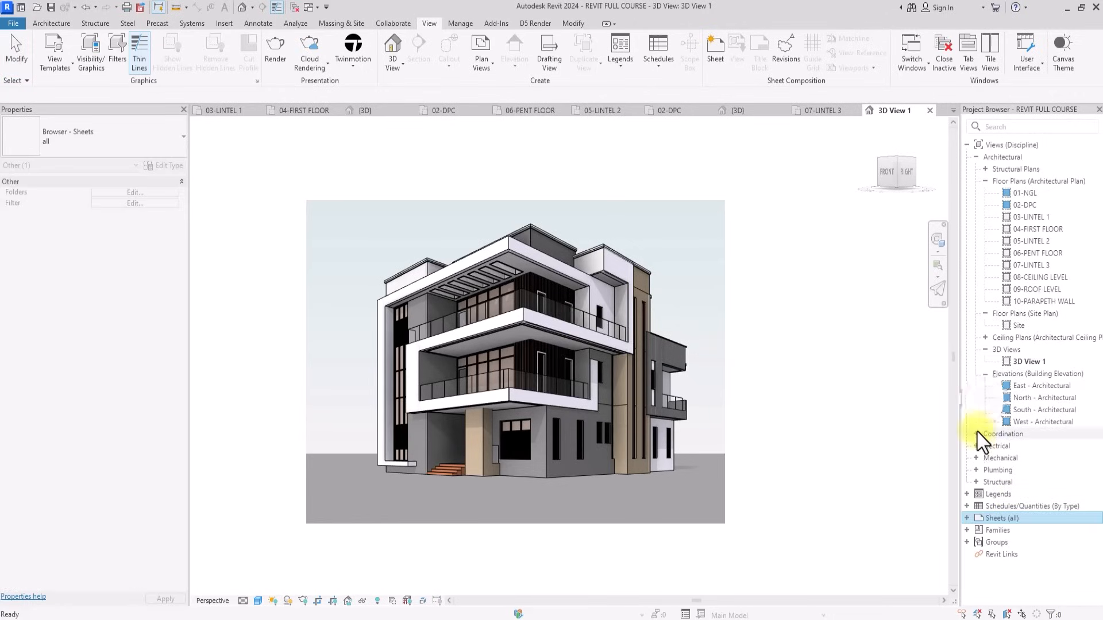
scroll(963, 519, down, 5)
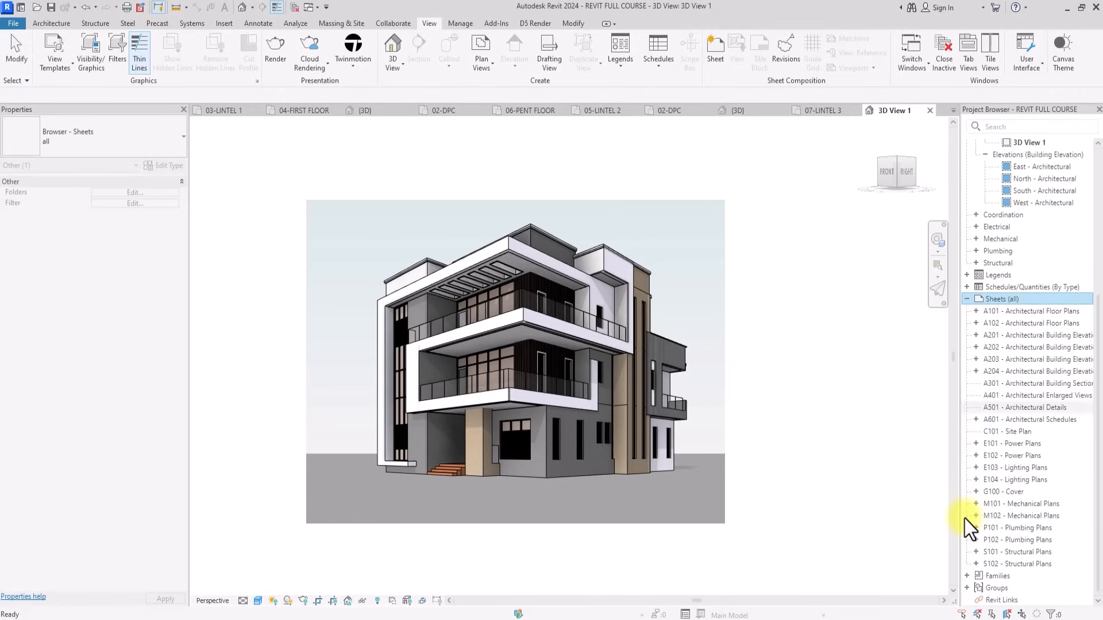
double_click(1016, 324)
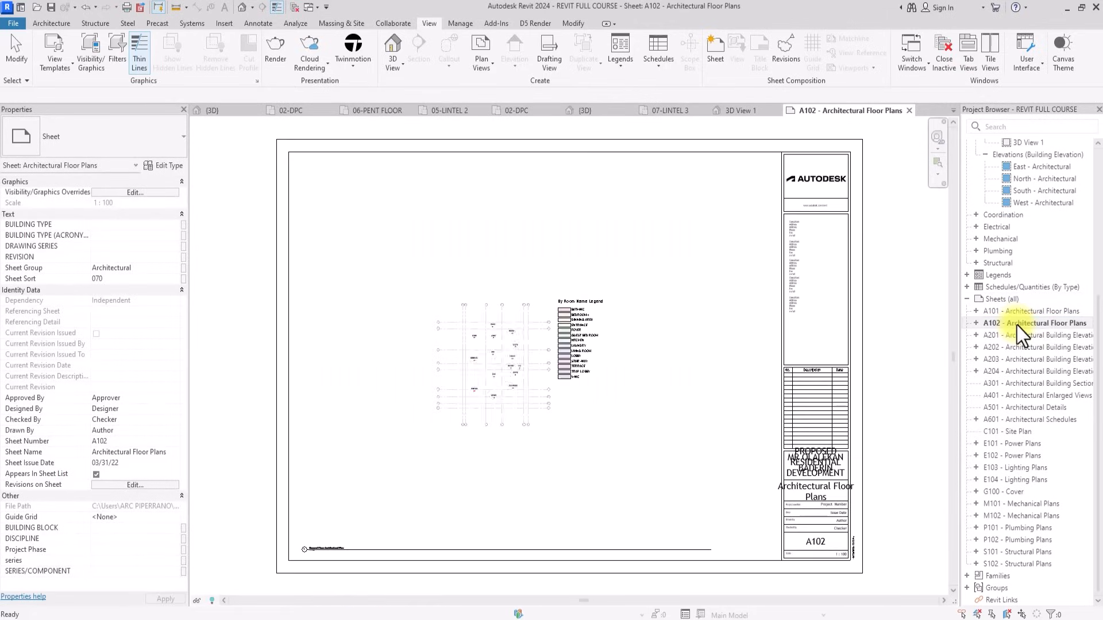
Delete all existing sheets from A101 - Architectural Floor Plans through S102 - Structural Plans.
click(968, 299)
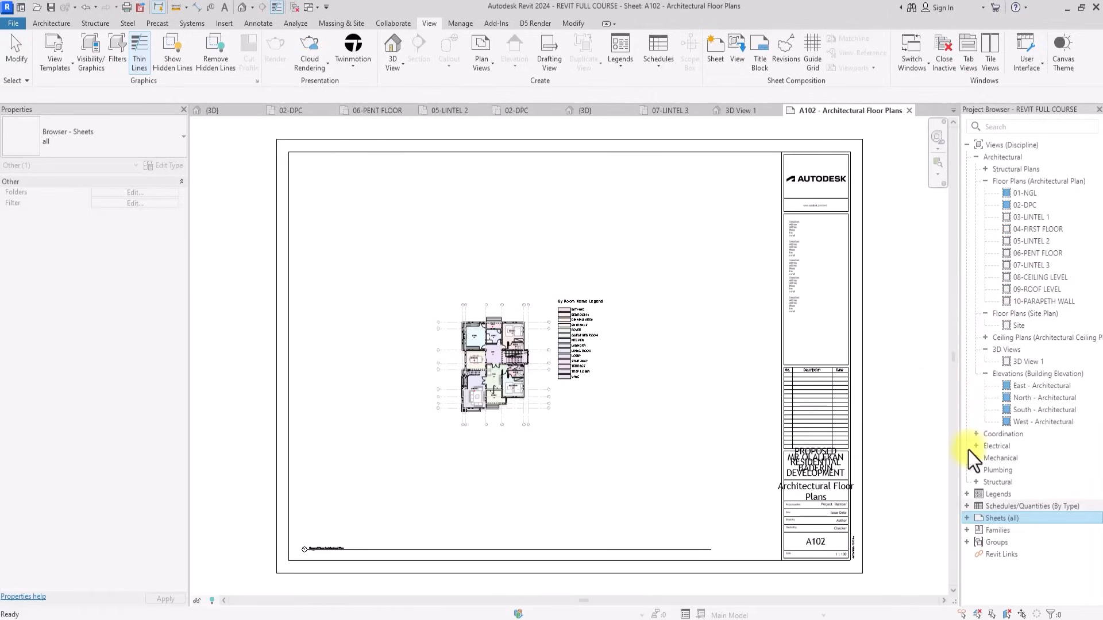
click(967, 517)
scroll(987, 369, down, 2)
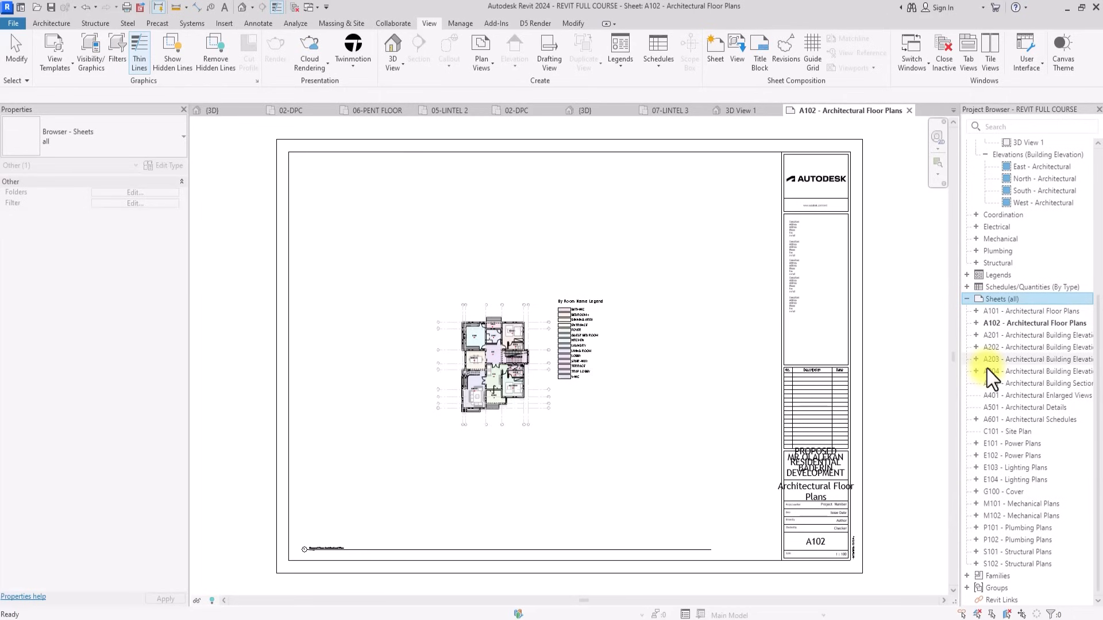
click(998, 312)
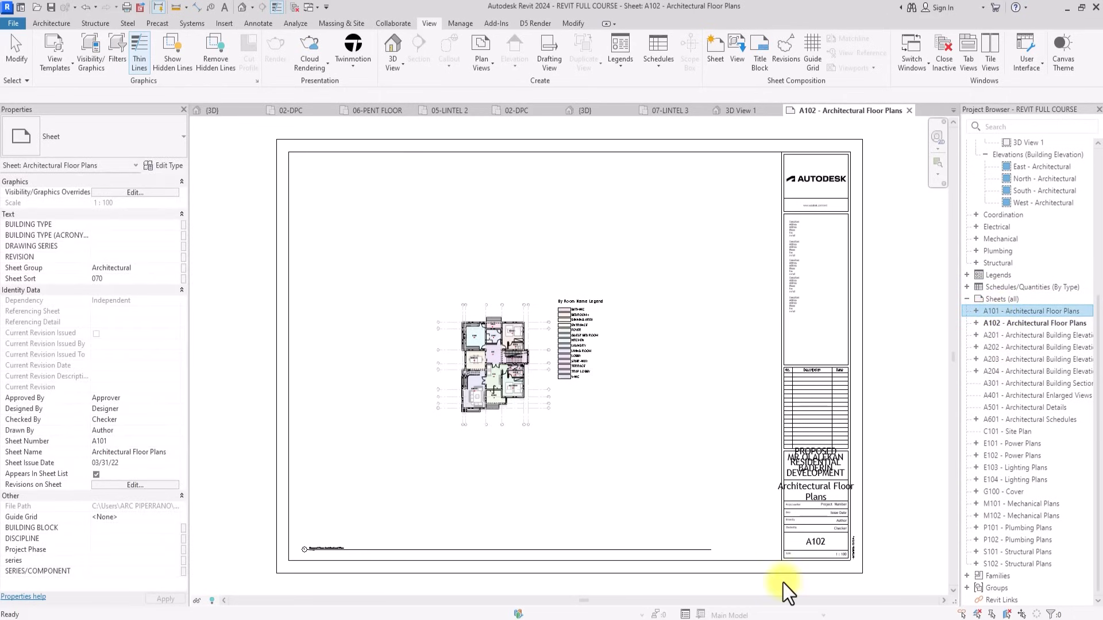
shift+click(997, 562)
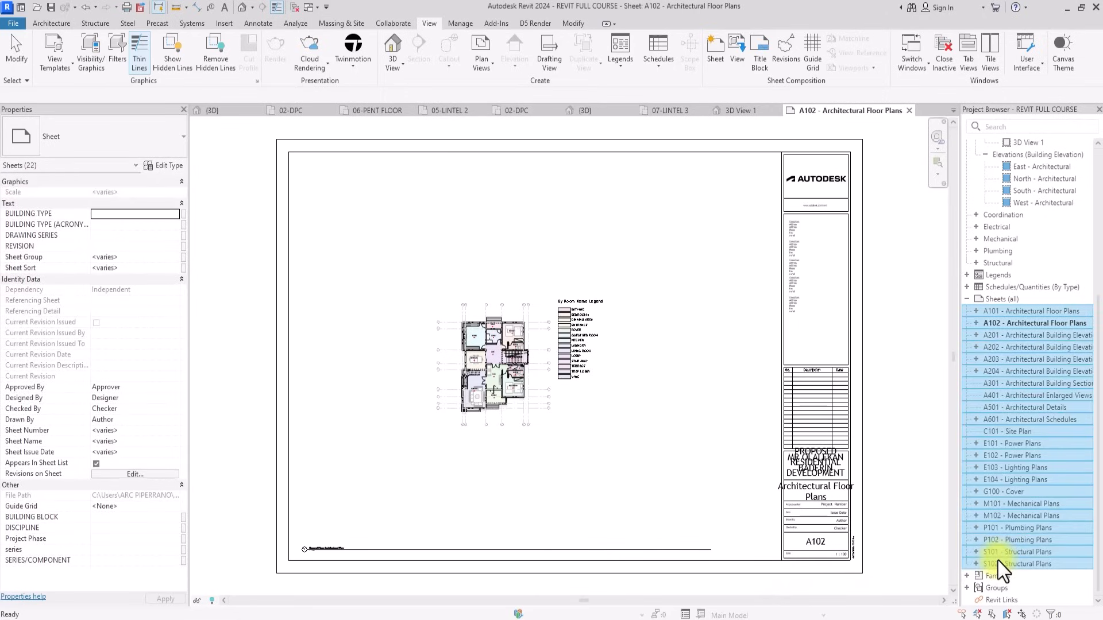
key(Delete)
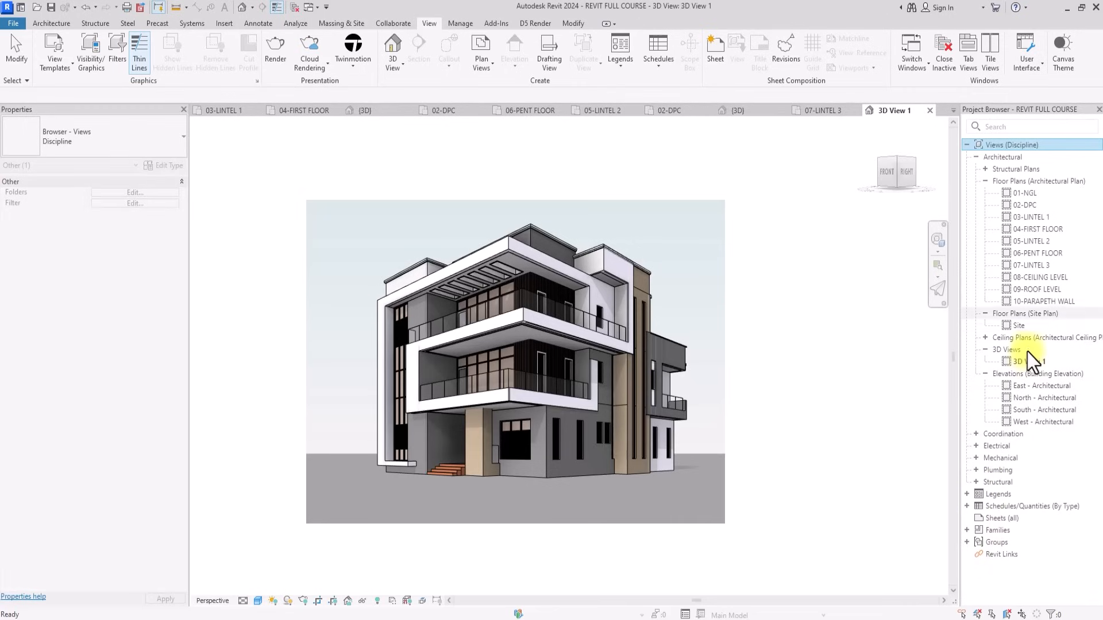
Start a new sheet and browse to the Titleblocks folder in the revit component library to load a title block.
right_click(987, 518)
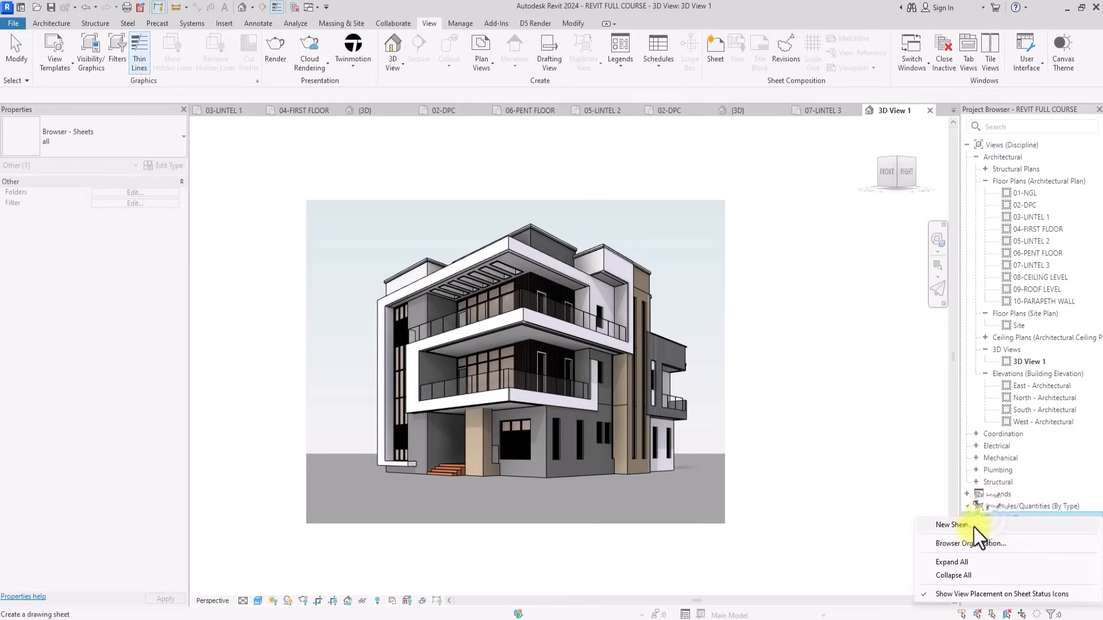
click(973, 528)
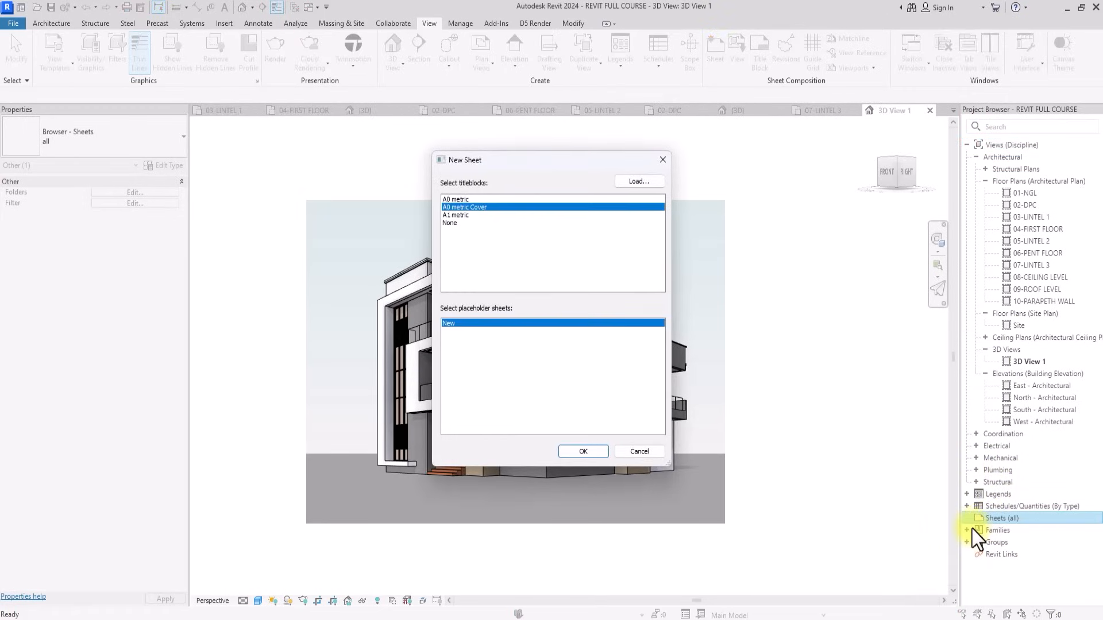
click(631, 181)
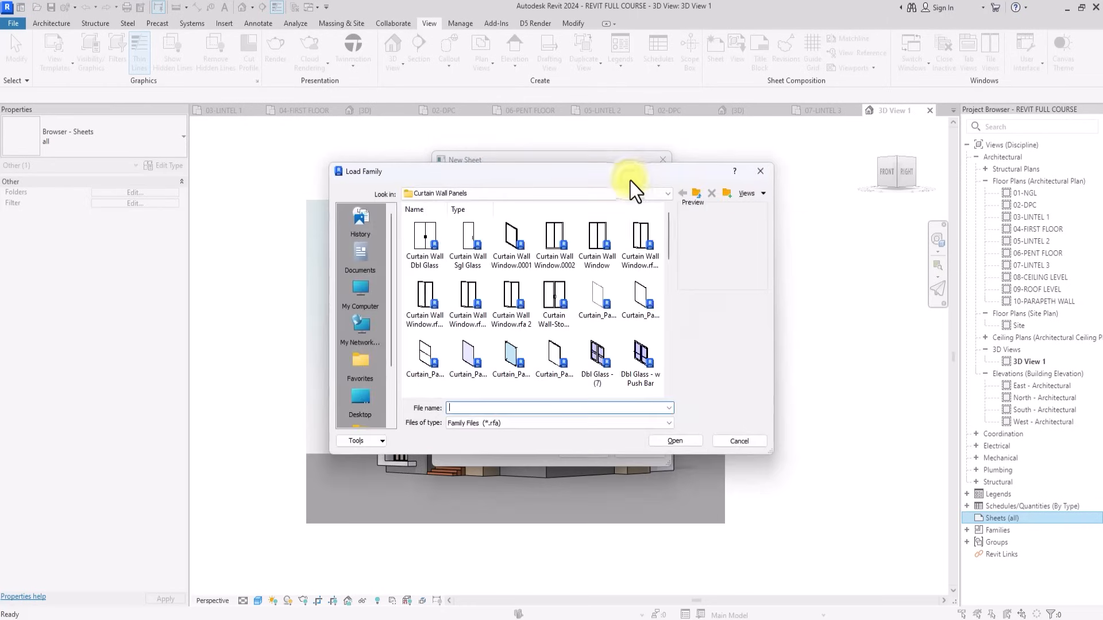
click(697, 195)
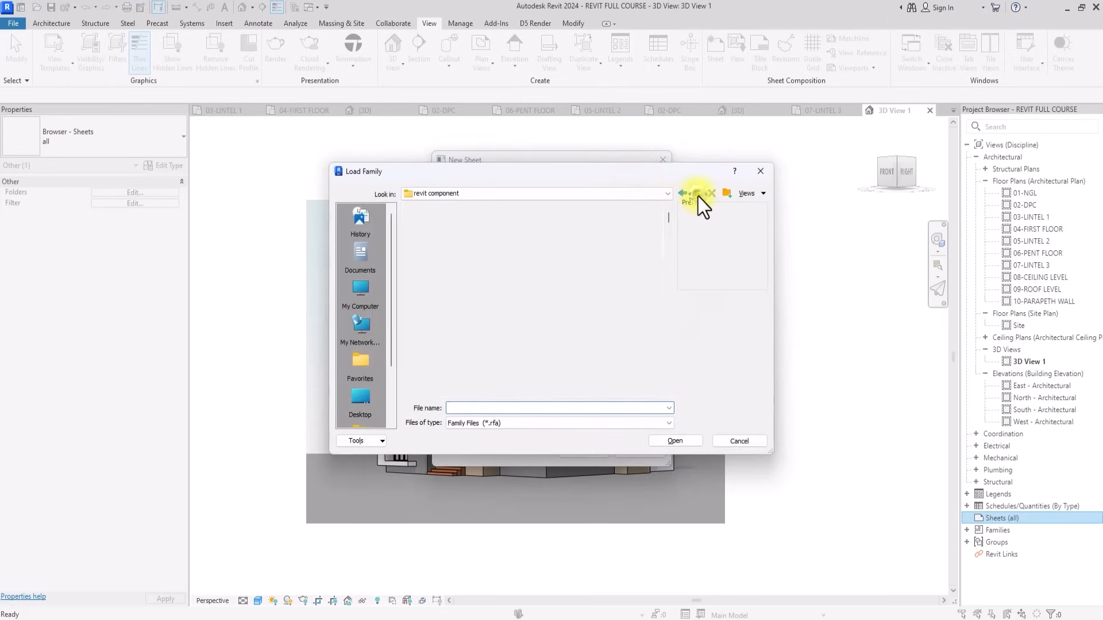
scroll(468, 298, down, 2)
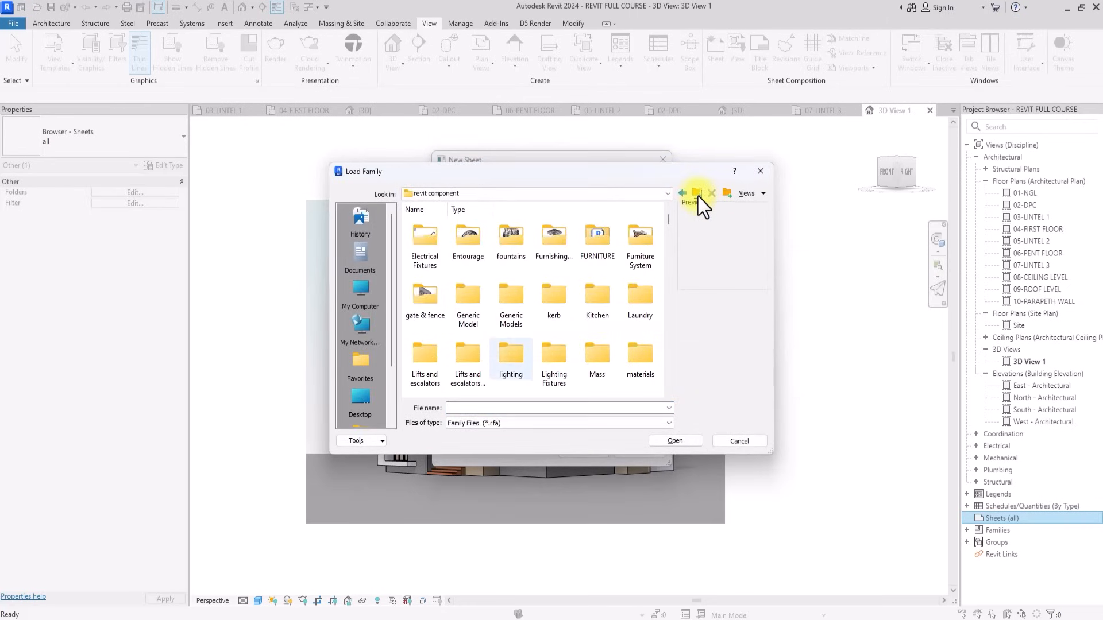
scroll(553, 305, down, 2)
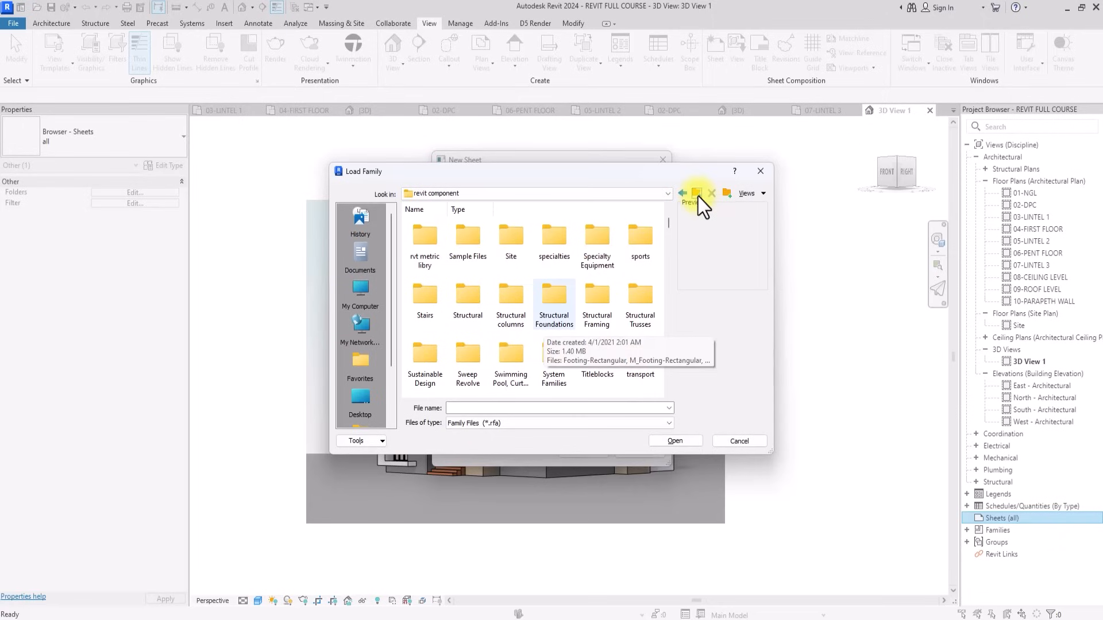
scroll(546, 319, down, 1)
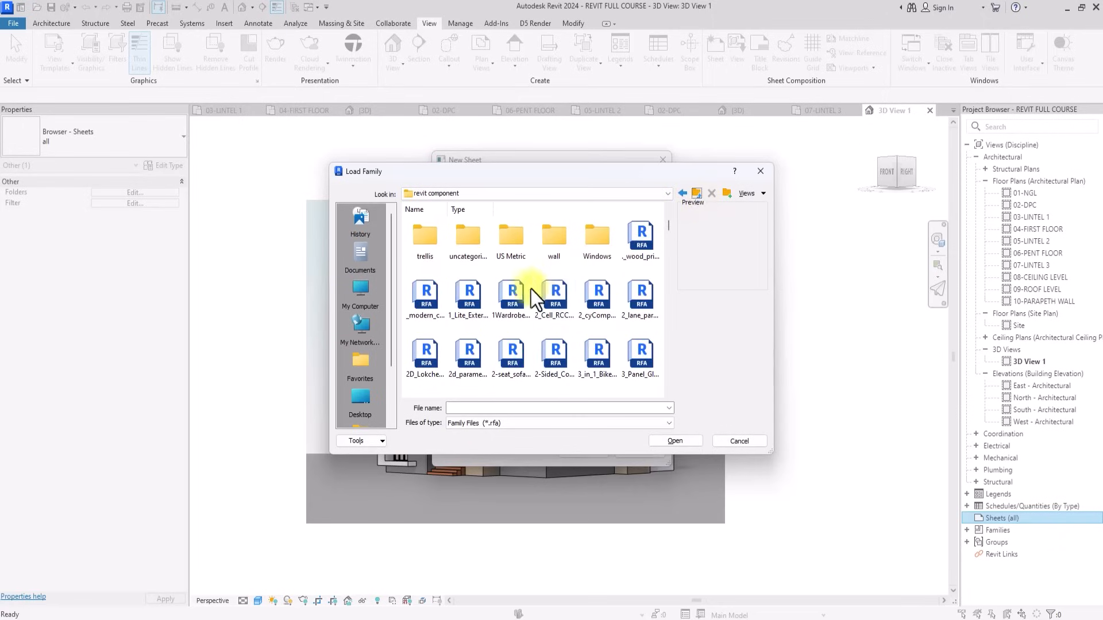
scroll(531, 290, up, 1)
double_click(598, 355)
scroll(505, 275, down, 1)
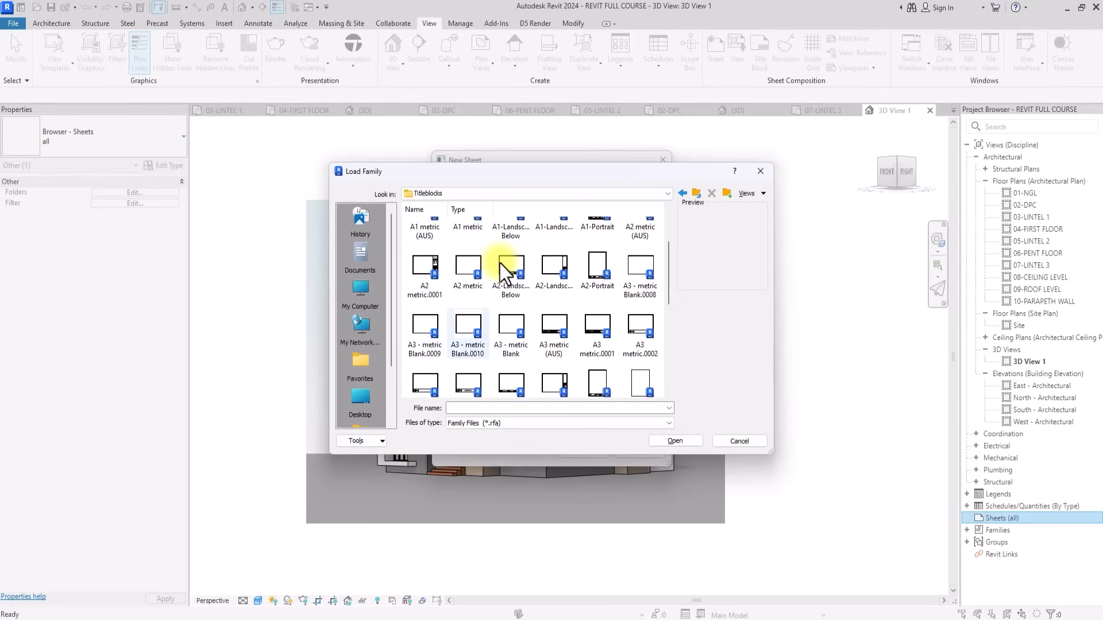
Load the A3 - metric Blank title block family and create the new sheet with it.
click(507, 331)
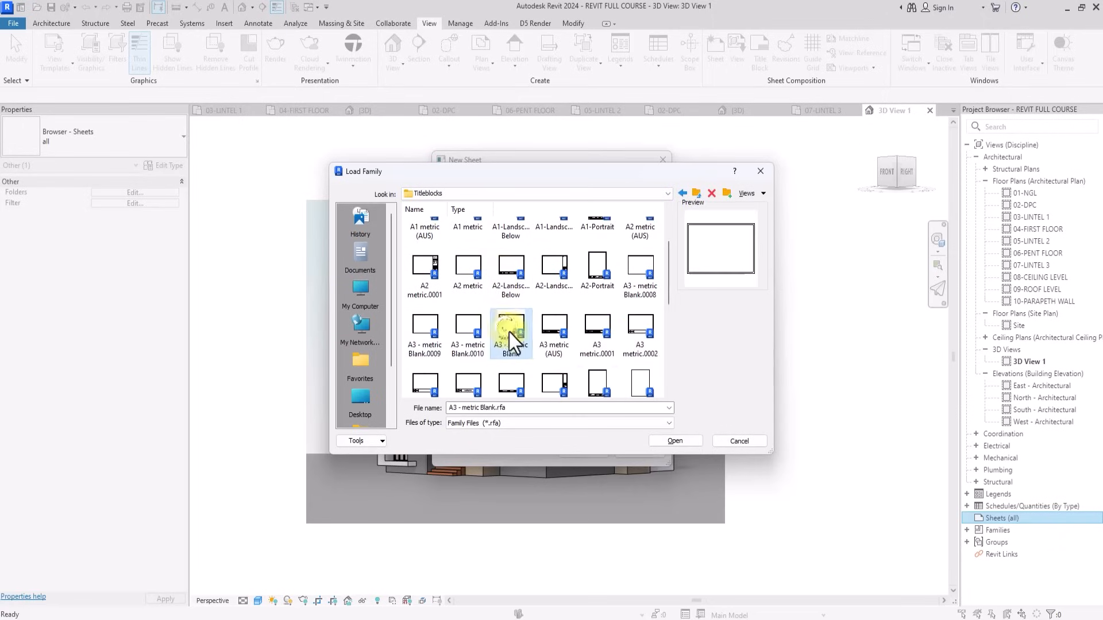
click(681, 443)
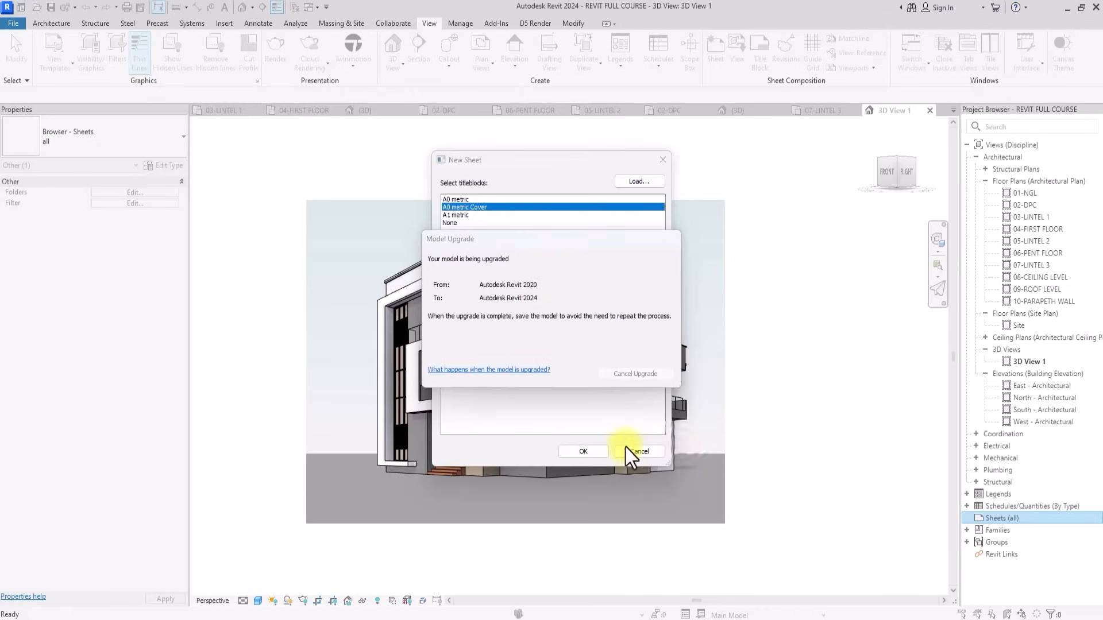
click(581, 452)
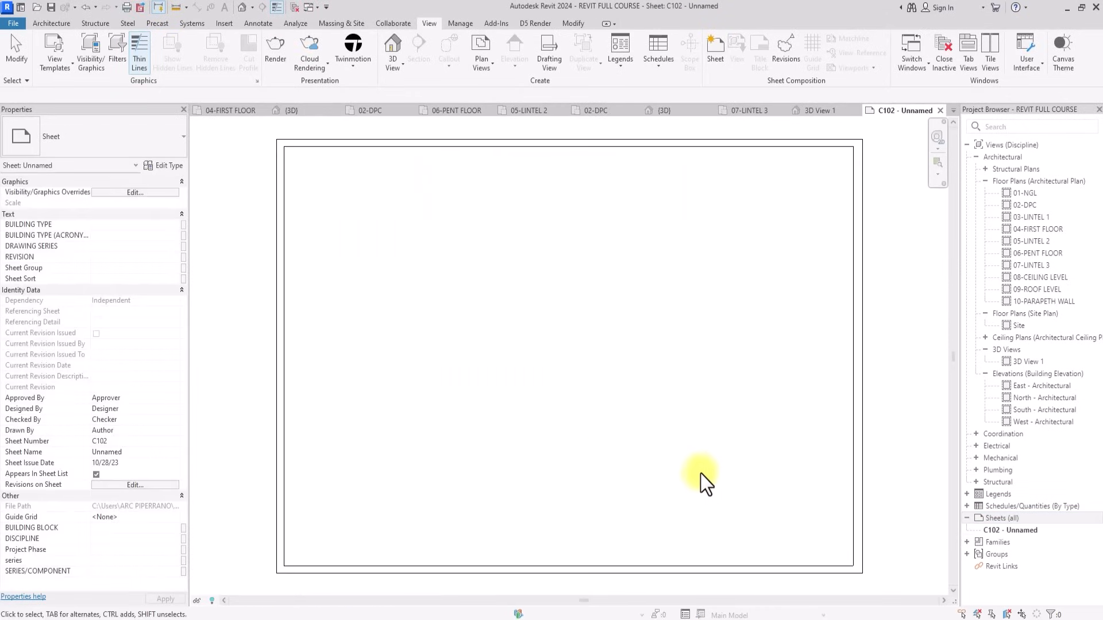
Change the new sheet's number to A001.
right_click(994, 532)
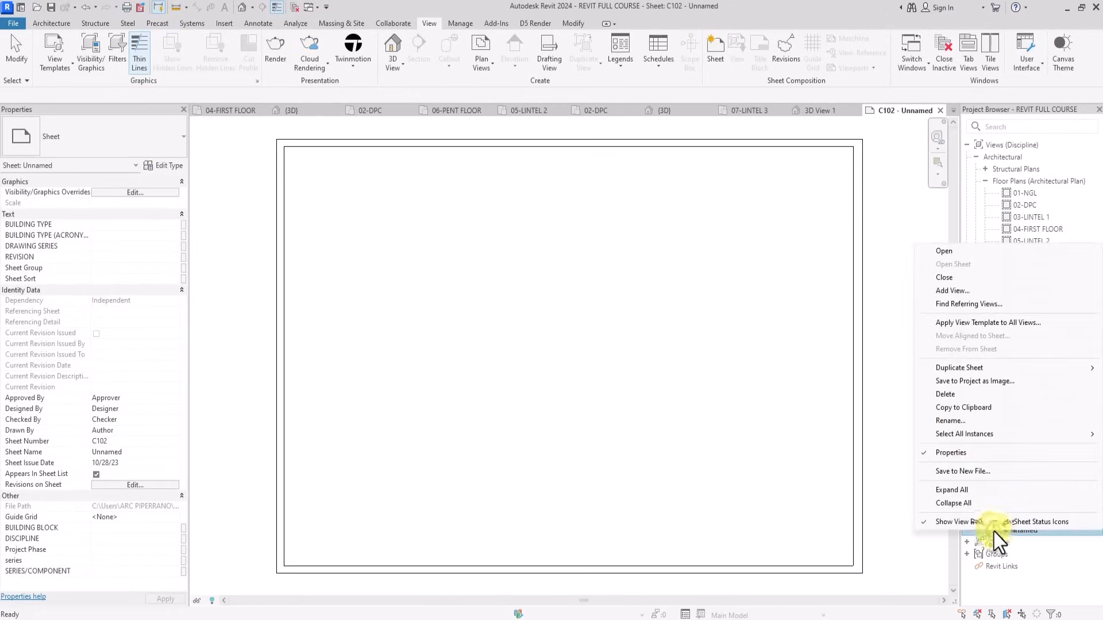
click(955, 421)
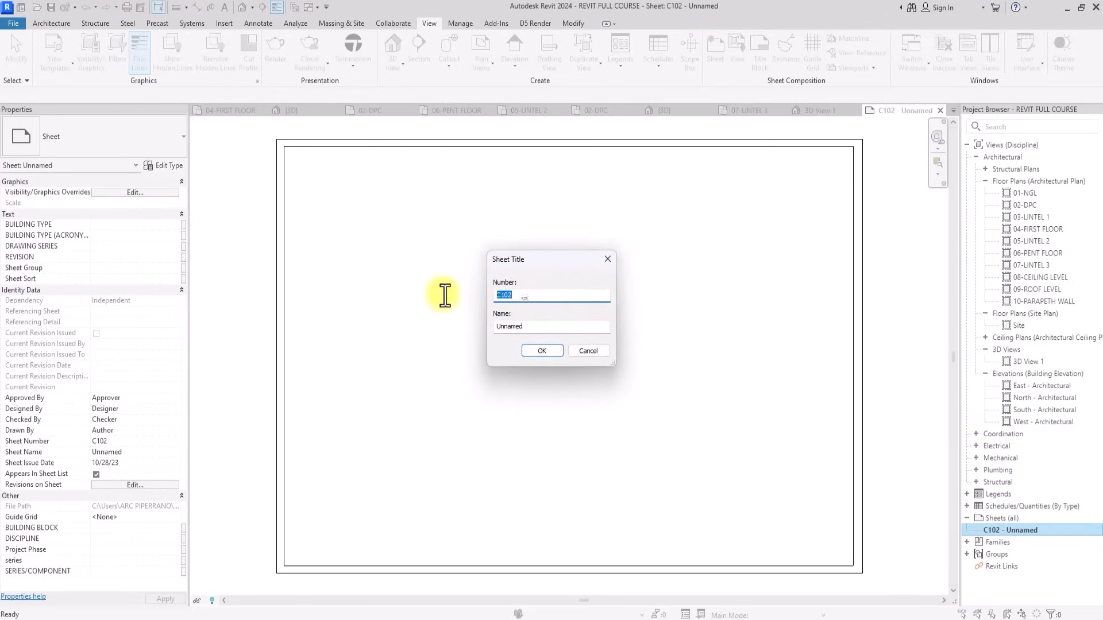
text(A001)
click(550, 352)
Create a second sheet with the A3 - metric Blank title block.
click(1004, 519)
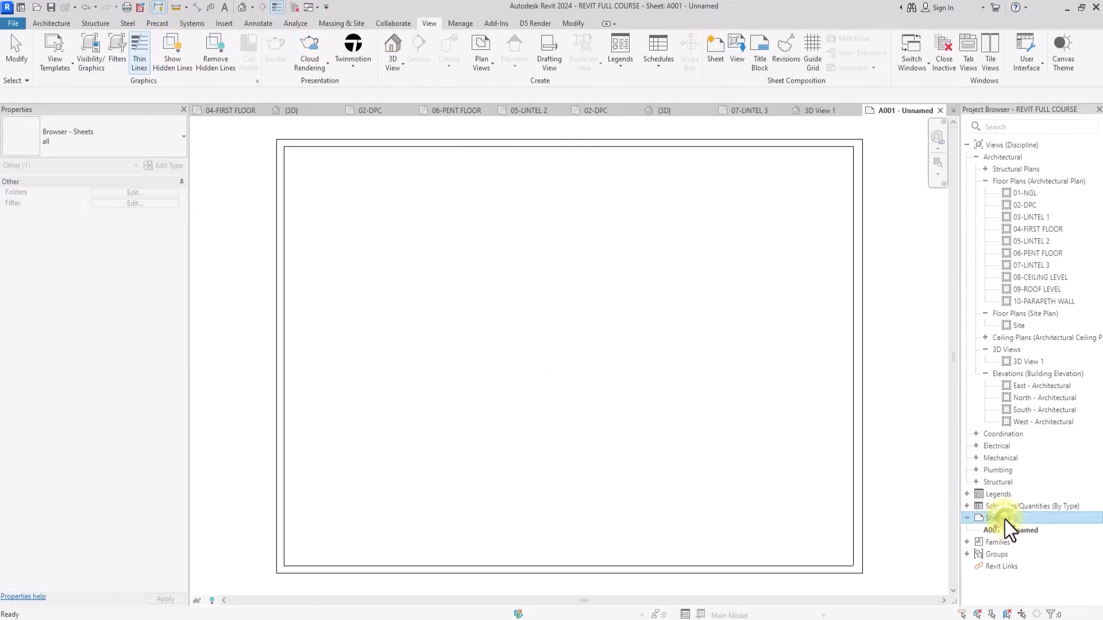
right_click(1005, 520)
click(983, 528)
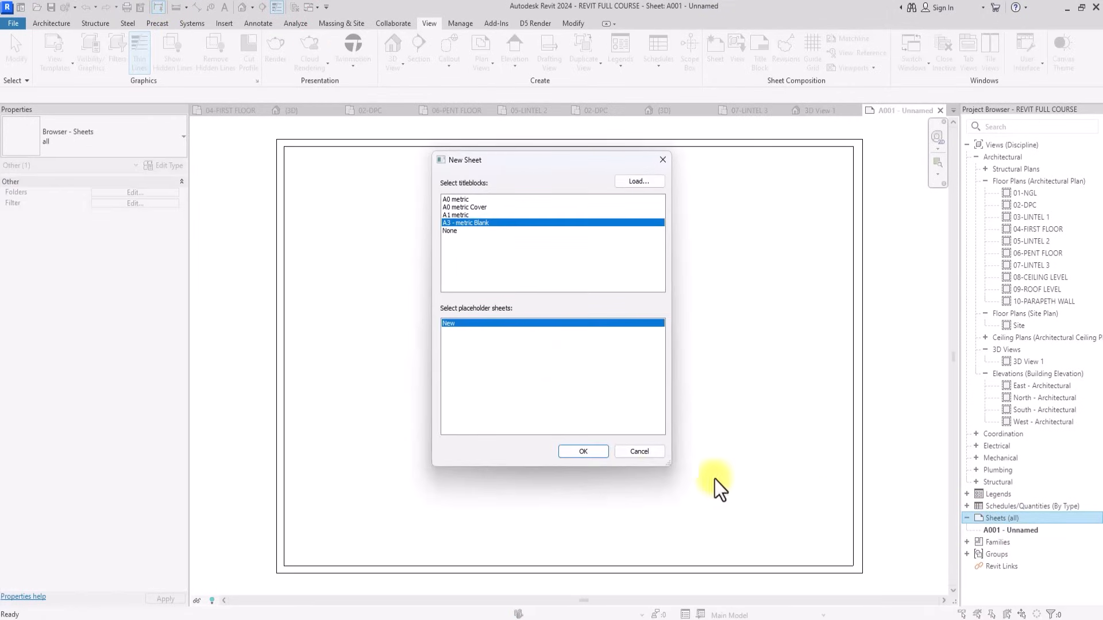
click(583, 452)
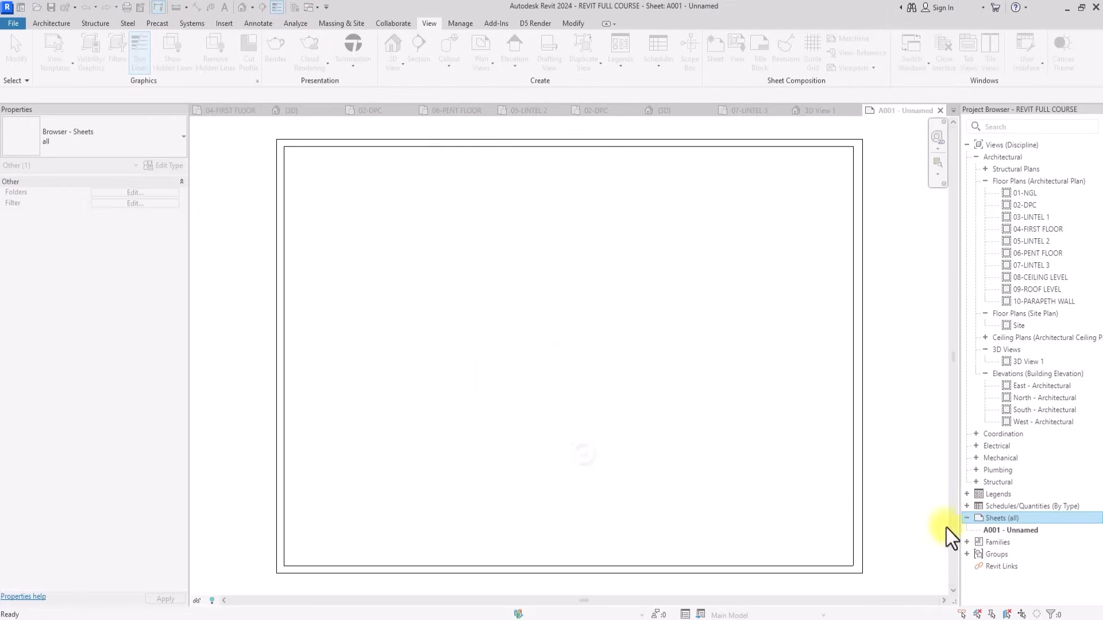
Open sheet A001.
double_click(992, 531)
click(992, 532)
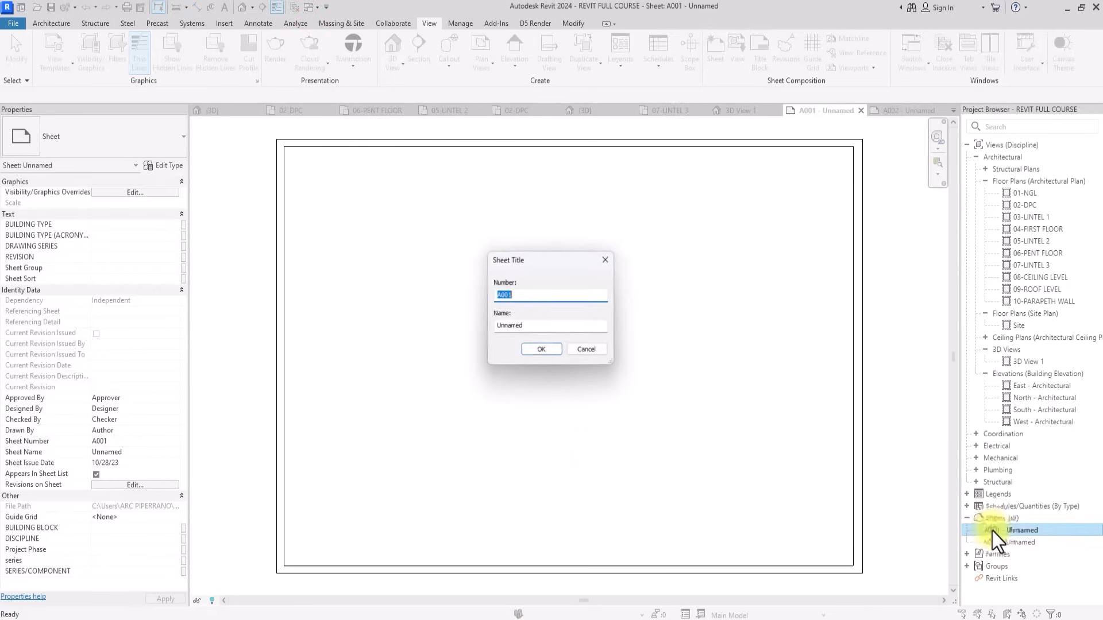
click(537, 349)
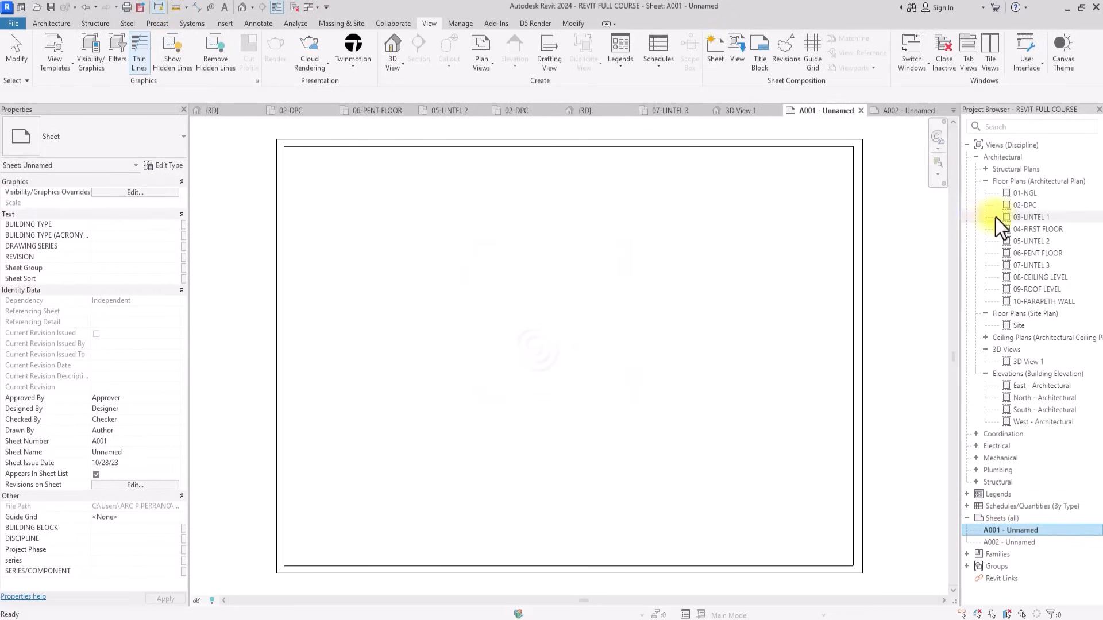
Rename the 02-DPC floor plan view to 02-GROUND FLOOR PLAN without renaming the corresponding level and views.
click(1021, 206)
right_click(1022, 208)
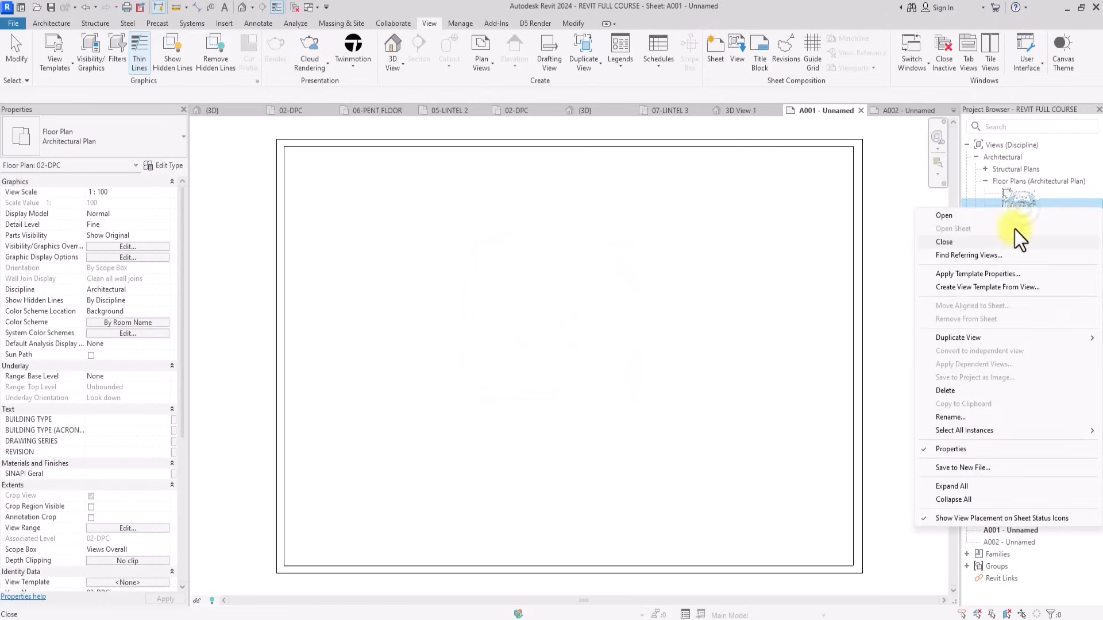
click(949, 417)
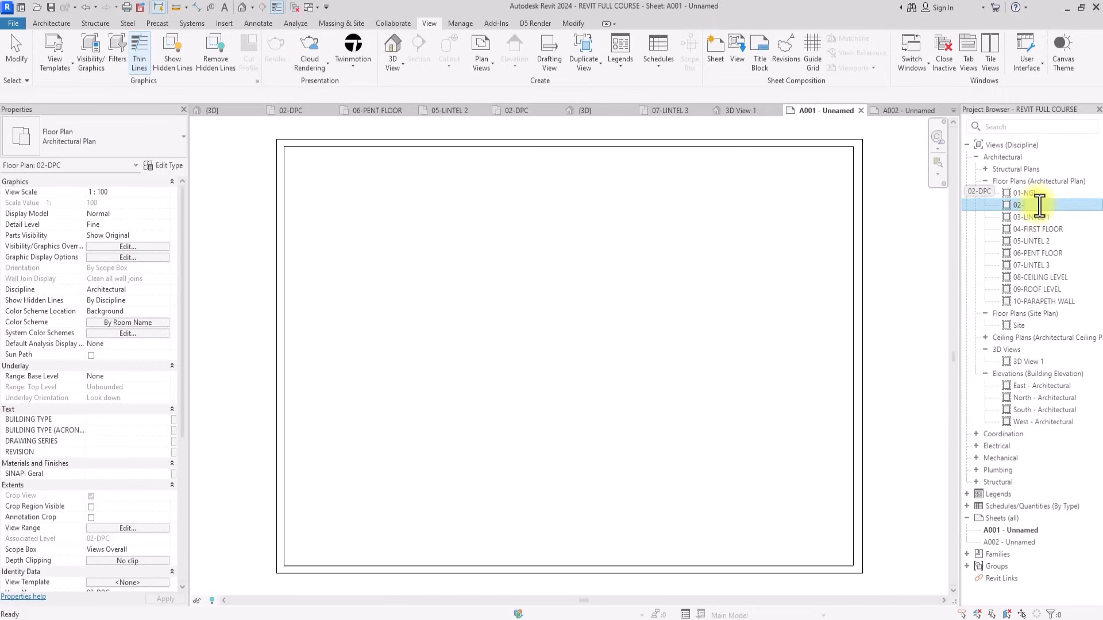
text(G)
text(ROUND FLOOR PLAN)
click(810, 217)
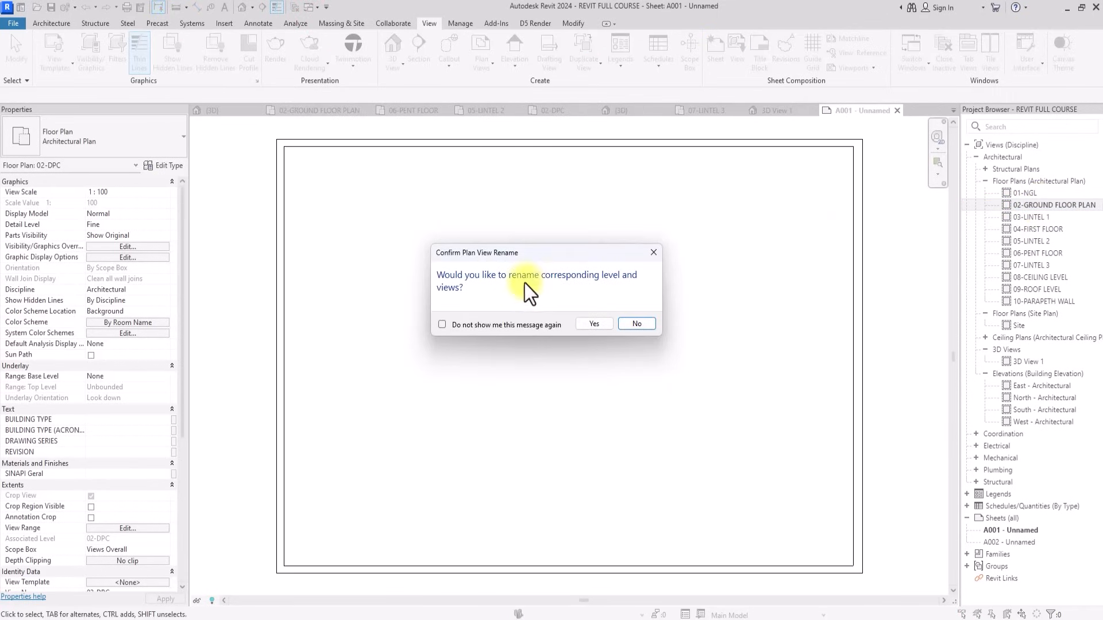
click(636, 324)
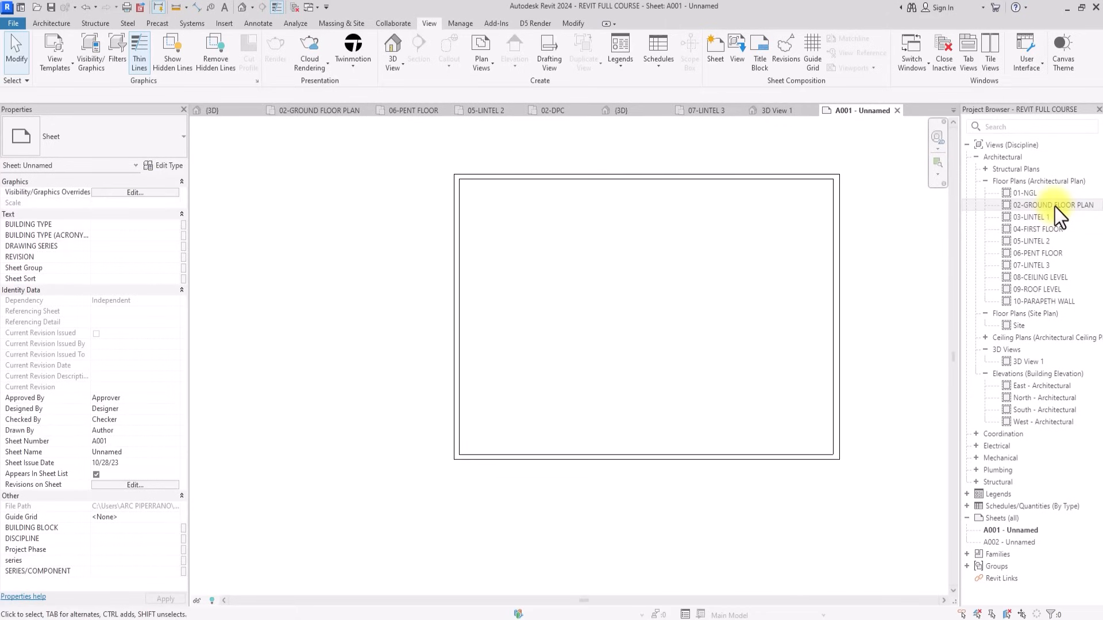
Place the 02-GROUND FLOOR PLAN view on sheet A001 and position the plan and its room legend inside the title block border.
mouse_move(1055, 207)
mouse_down()
mouse_move(968, 291)
mouse_move(630, 315)
mouse_move(1055, 207)
mouse_up()
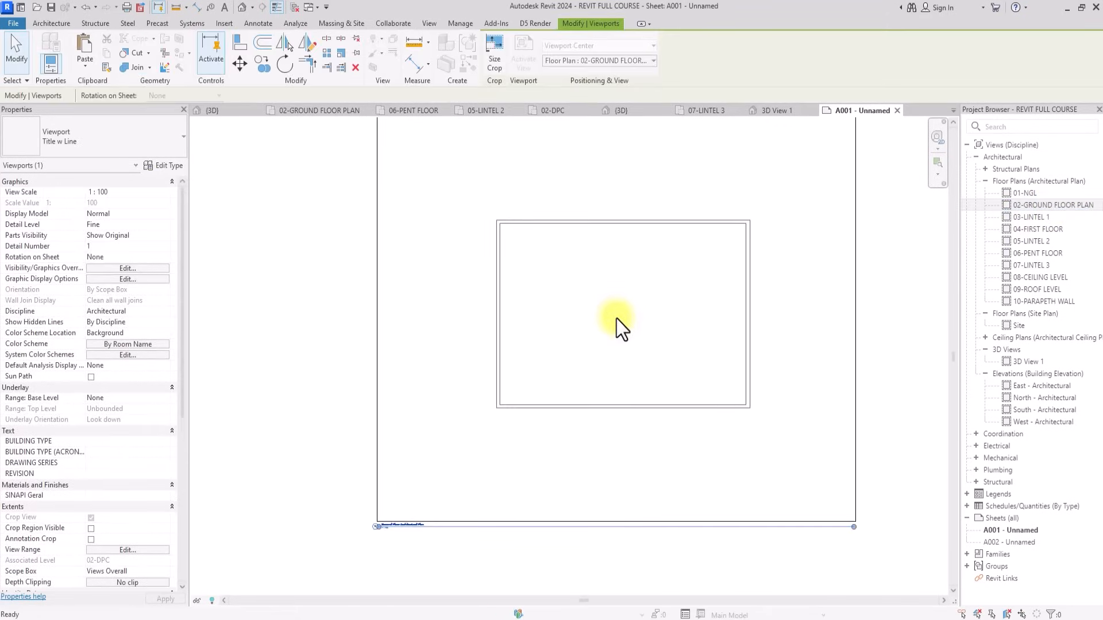
click(616, 319)
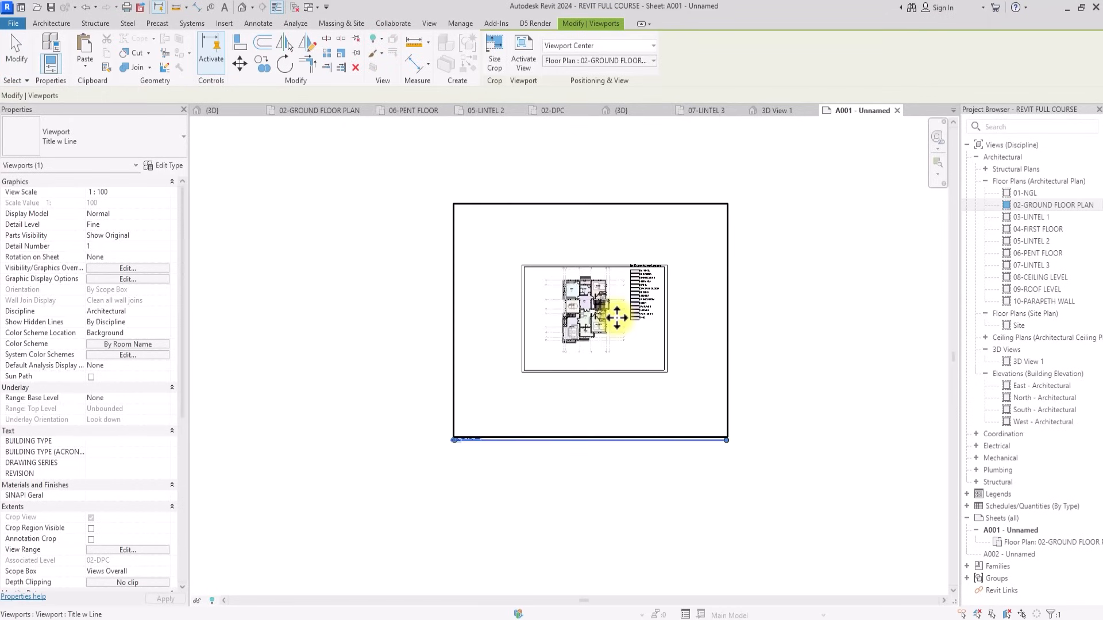
scroll(615, 317, up, 2)
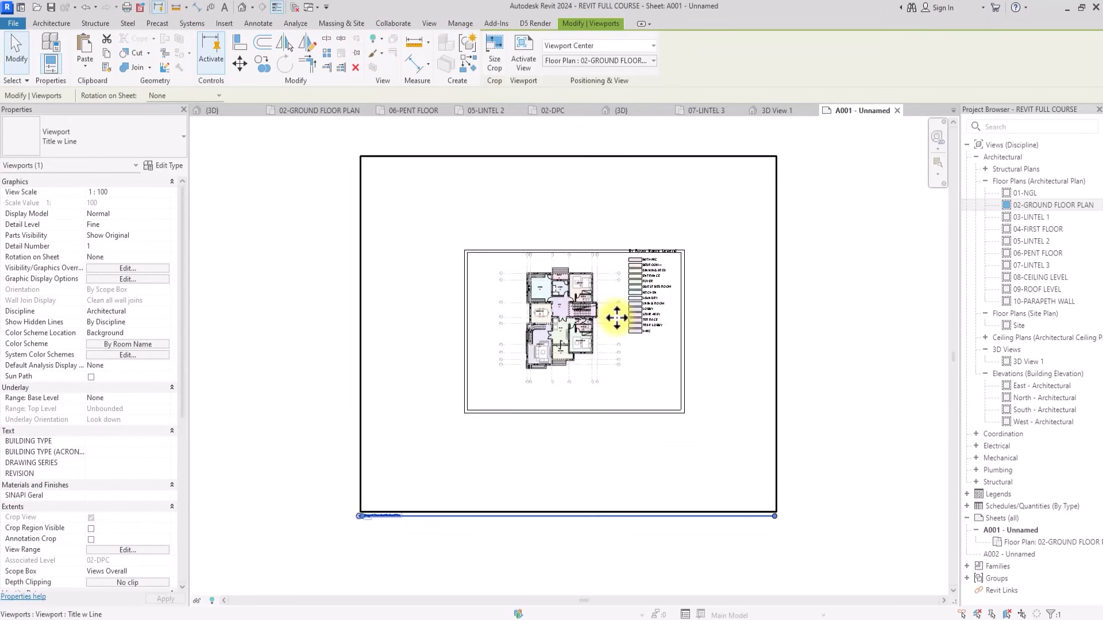
scroll(615, 318, down, 2)
scroll(581, 313, up, 3)
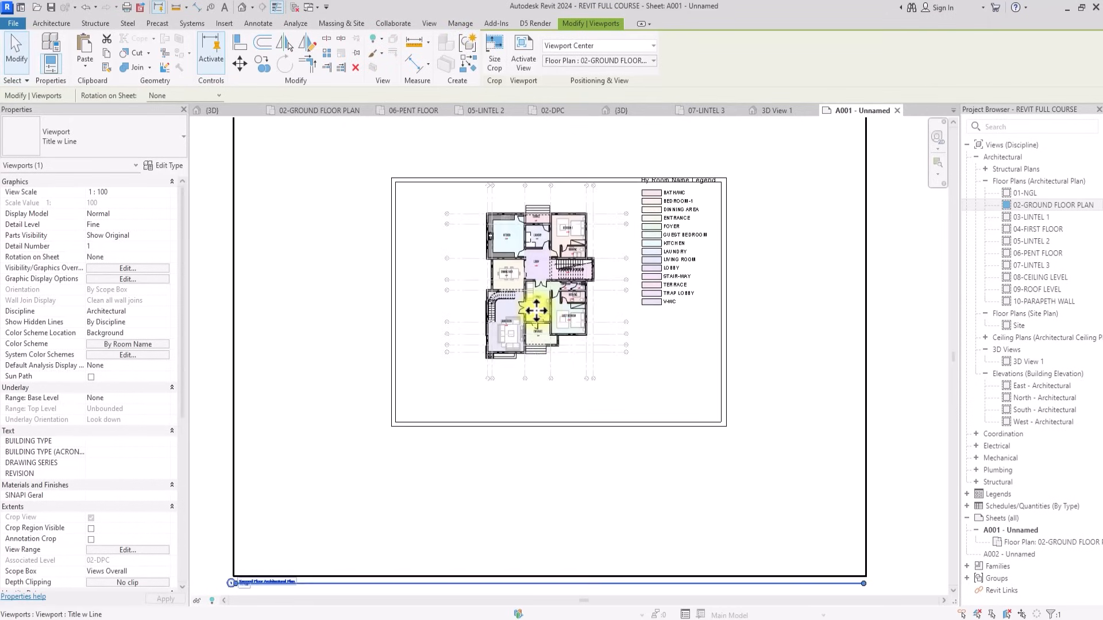
drag(536, 311, 514, 370)
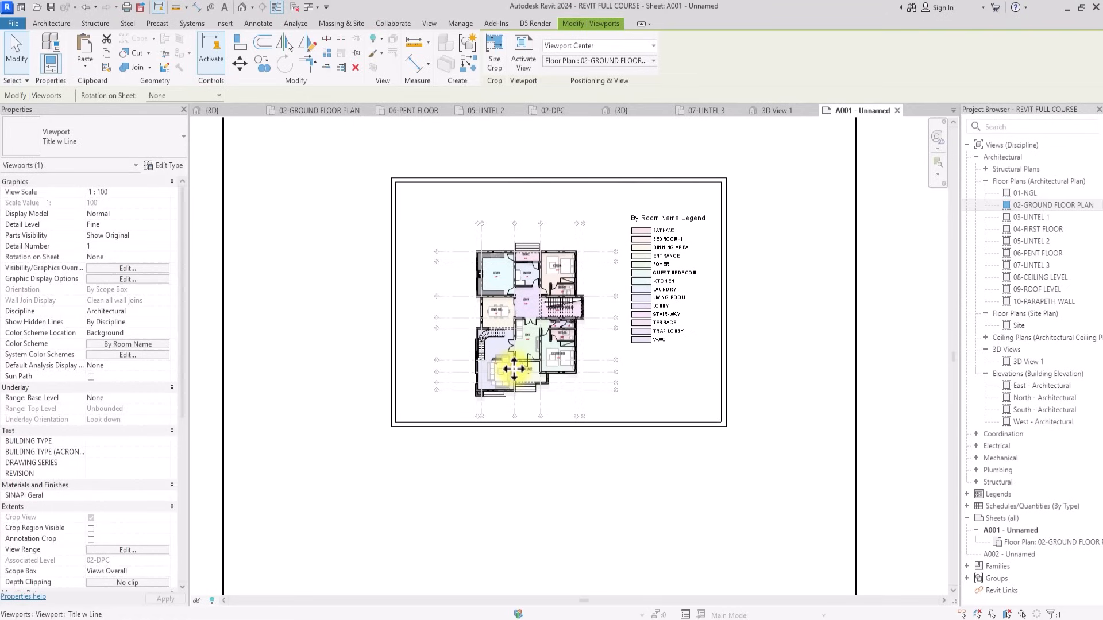
key(Up)
key(Up)
key(Up)
key(Up)
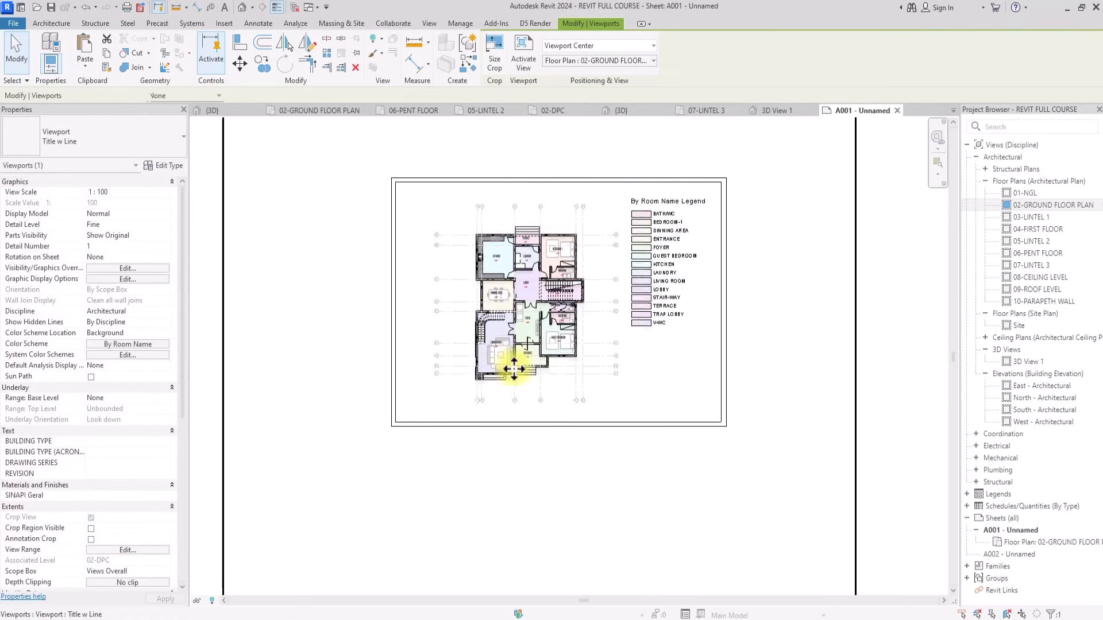
scroll(514, 369, down, 2)
click(780, 284)
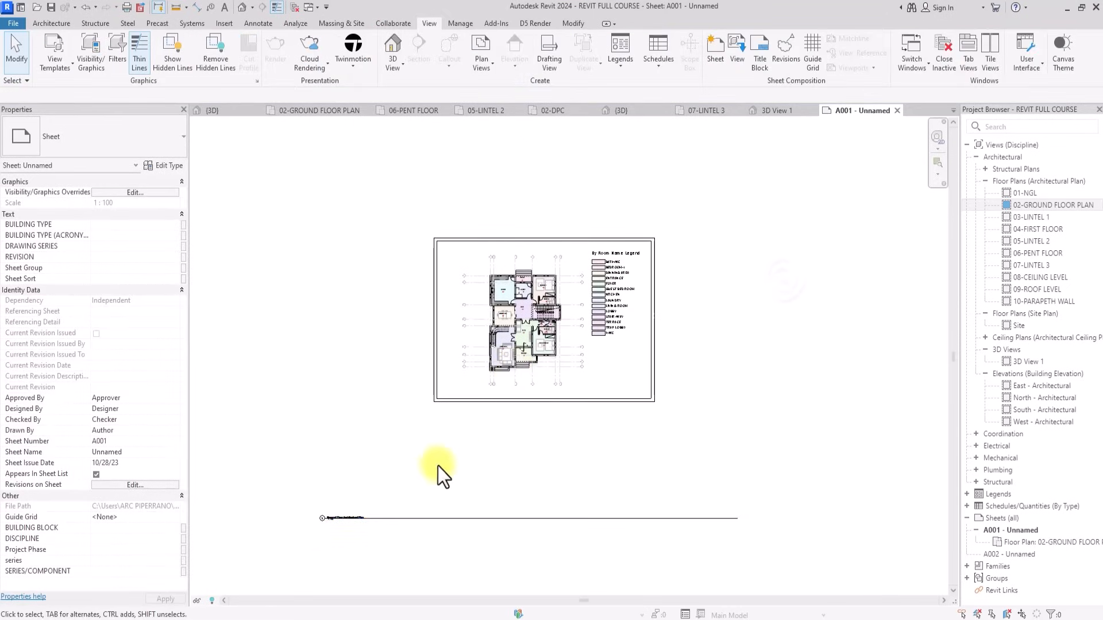
Move the ground floor view title into the lower-left corner of the sheet border and shorten its line to the title text's length.
click(340, 519)
scroll(340, 519, up, 2)
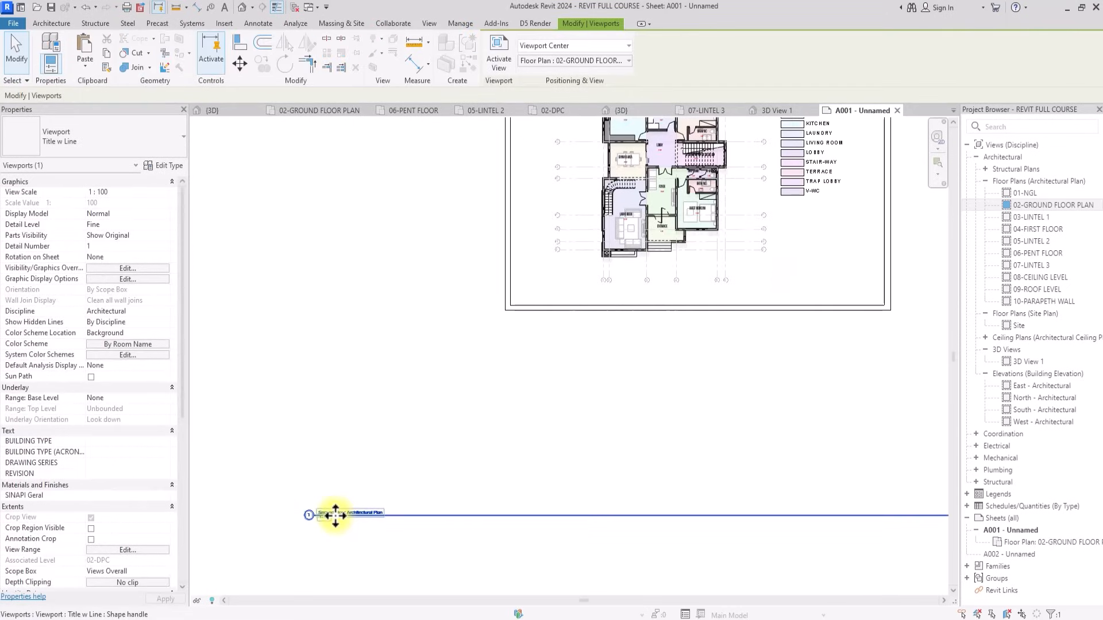
mouse_move(336, 515)
mouse_down()
mouse_move(502, 364)
mouse_move(520, 320)
mouse_move(544, 298)
mouse_up()
scroll(552, 296, down, 3)
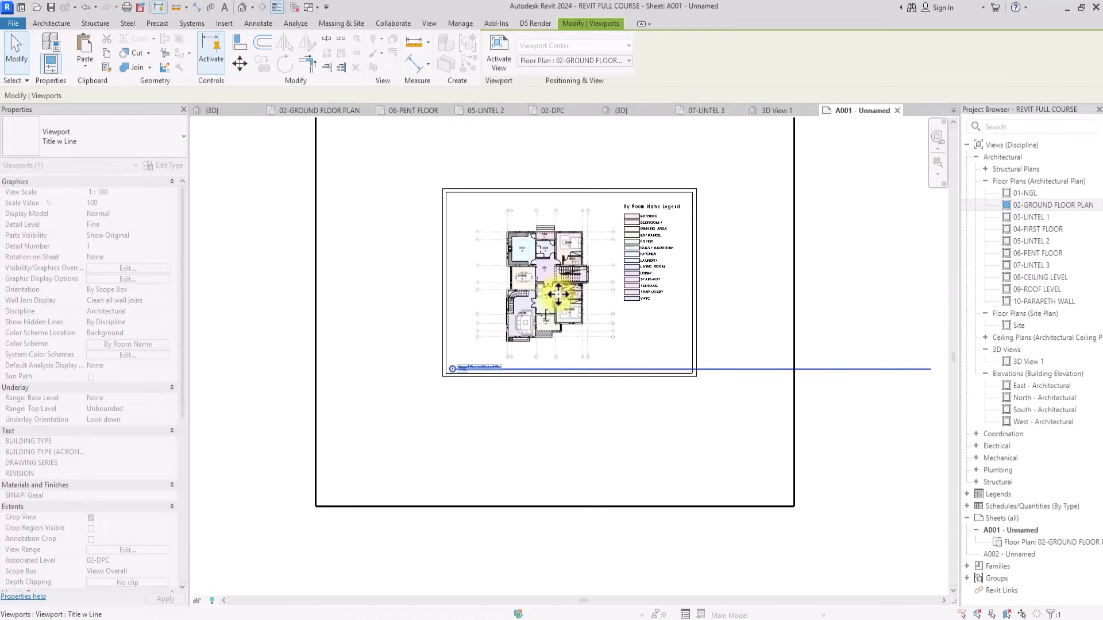
middle_drag(579, 300, 541, 308)
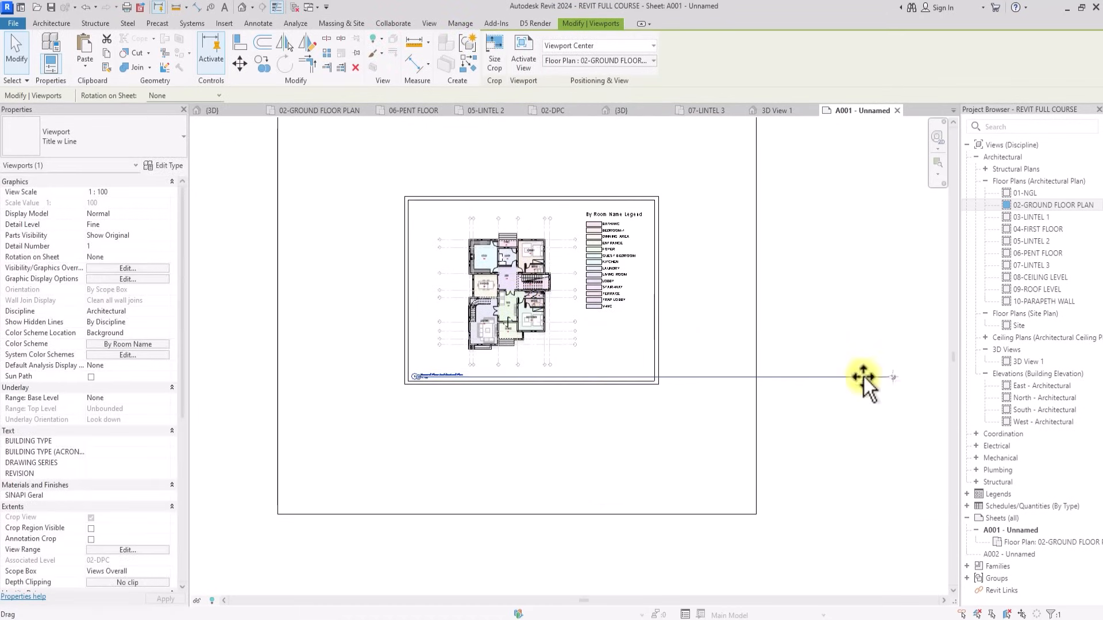
drag(864, 376, 466, 382)
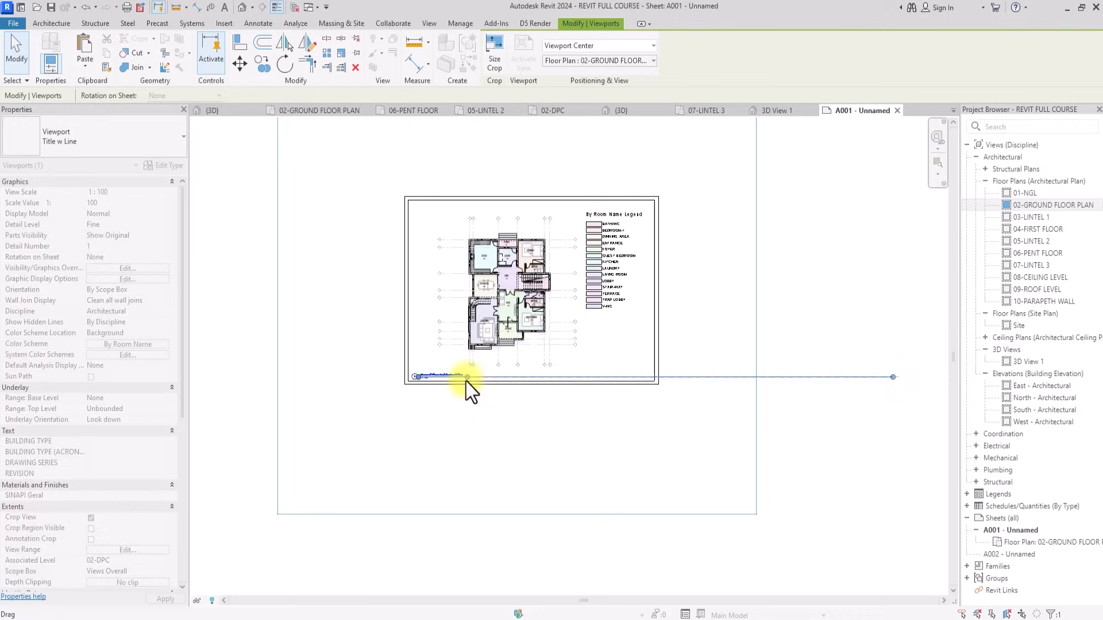
click(835, 305)
Open sheet A002.
click(997, 555)
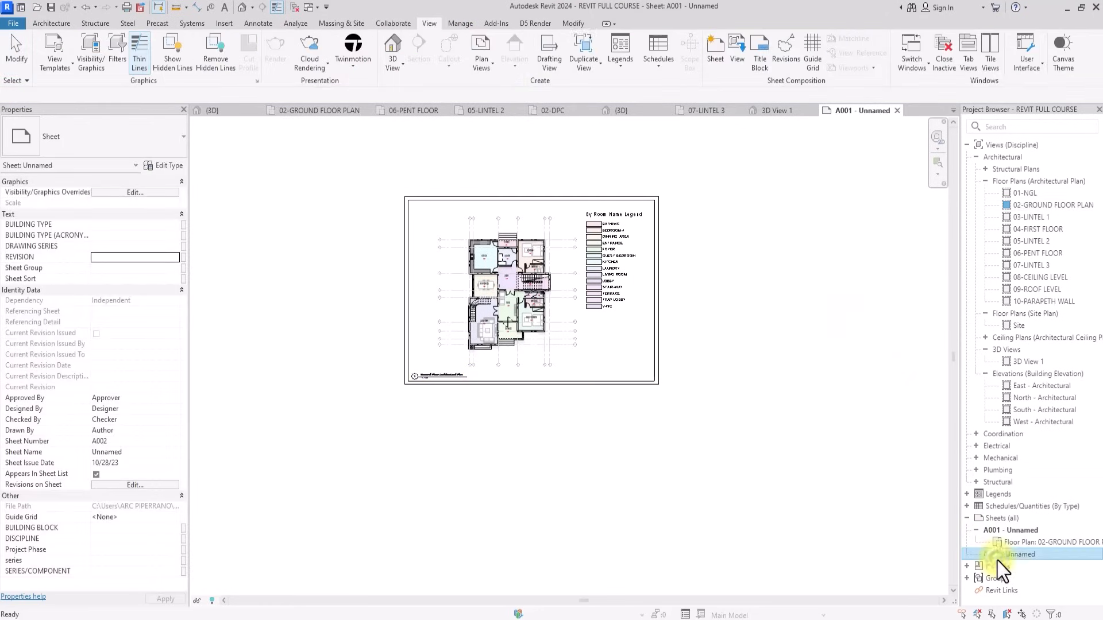
double_click(998, 556)
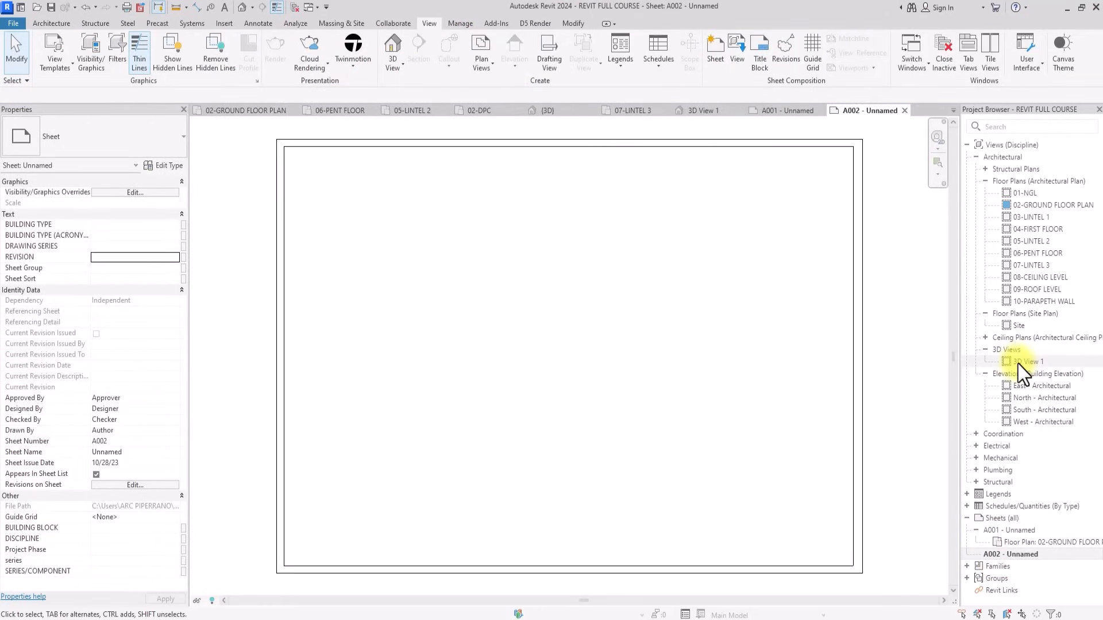
Place 3D View 1 on sheet A002 and resize its crop to 350 mm wide using Scale (locked proportions).
drag(1025, 361, 563, 305)
scroll(563, 305, down, 2)
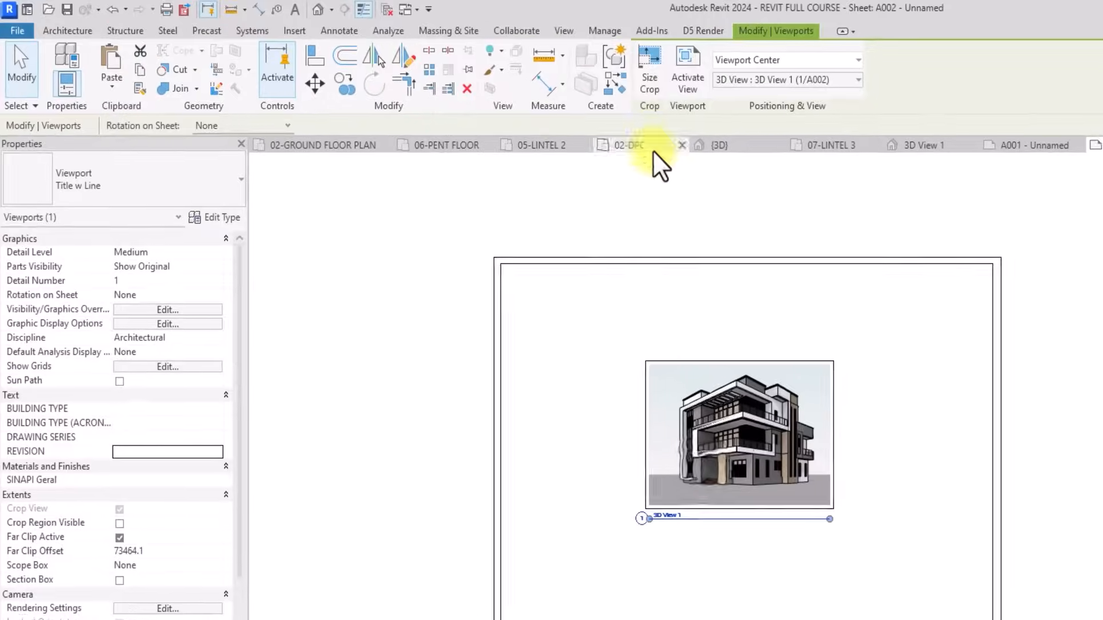
click(652, 87)
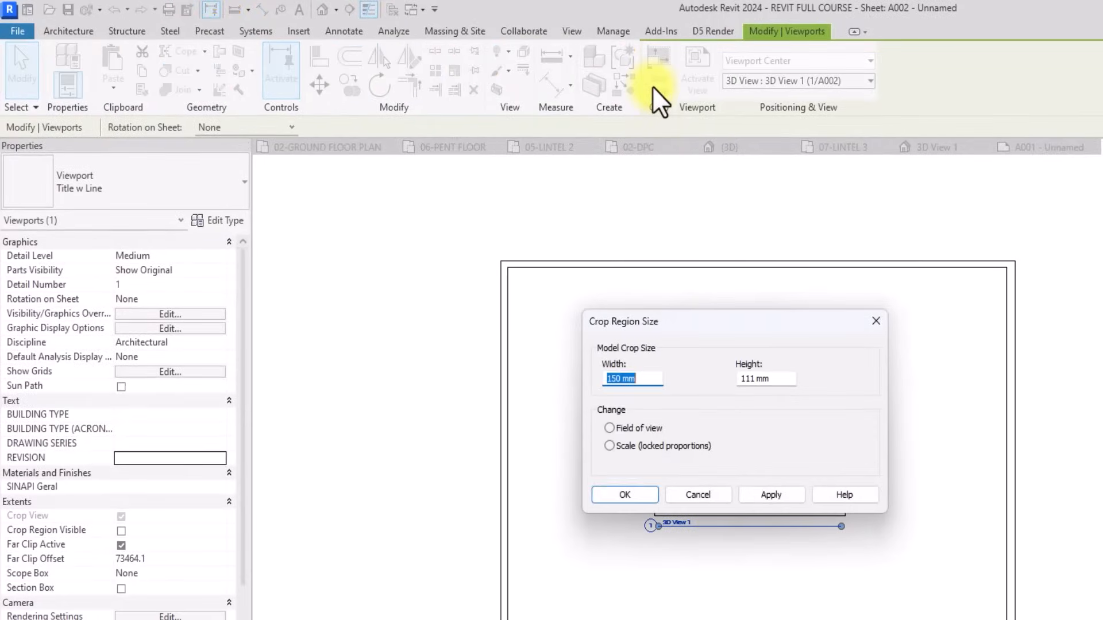
click(608, 446)
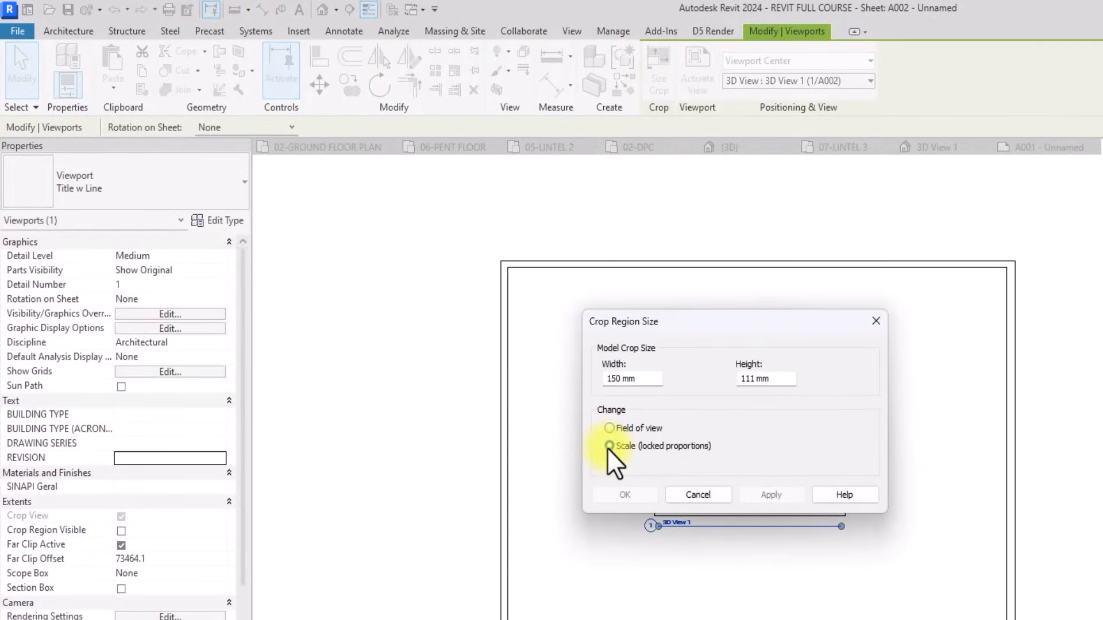
drag(645, 379, 585, 380)
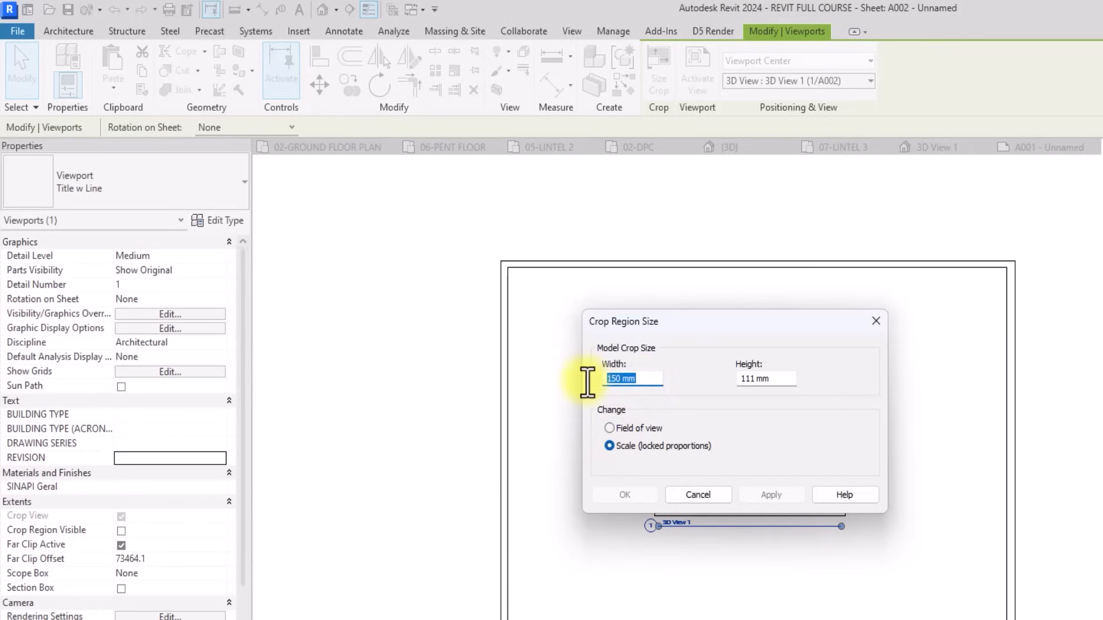
text(35)
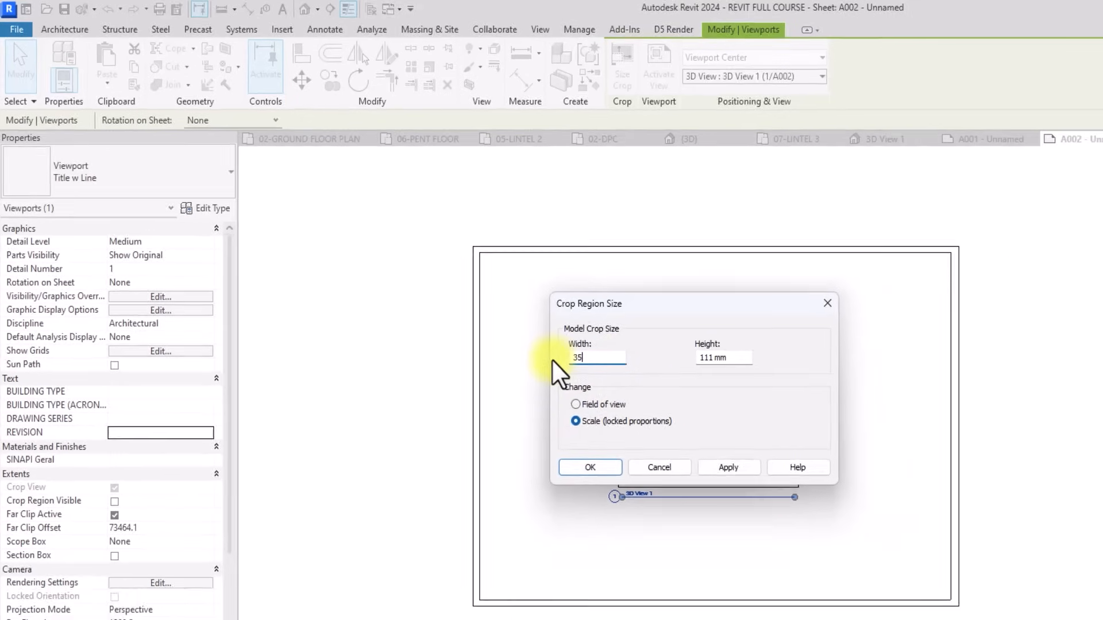
text(0)
click(701, 468)
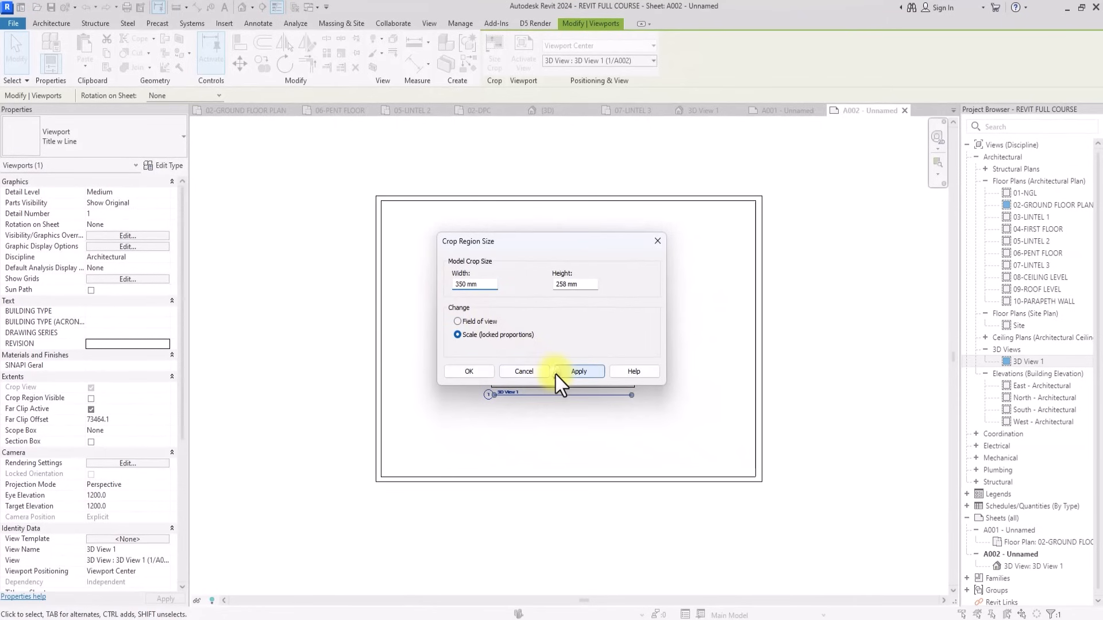
click(560, 379)
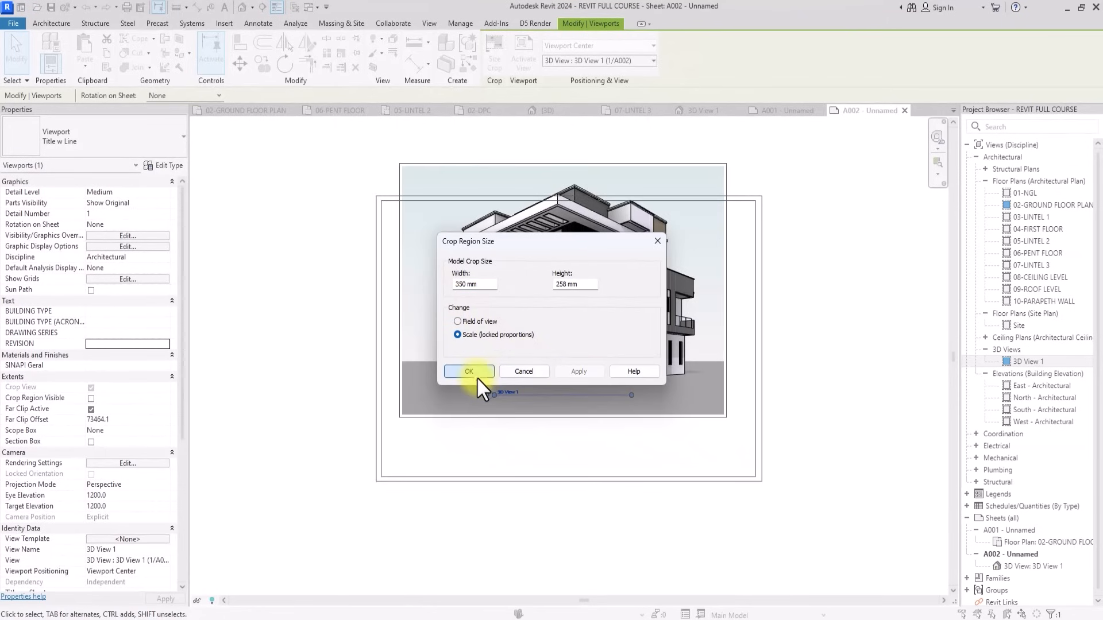
click(477, 376)
Move the 3D View 1 viewport down so the image fits inside the sheet A002 border.
click(337, 416)
drag(513, 376, 513, 426)
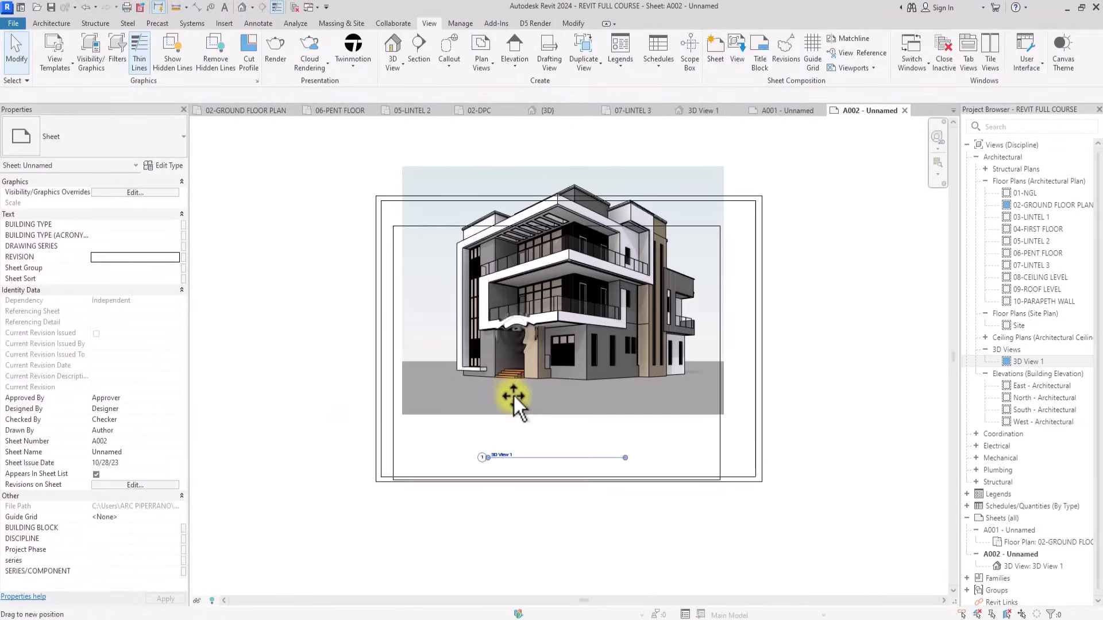
click(294, 498)
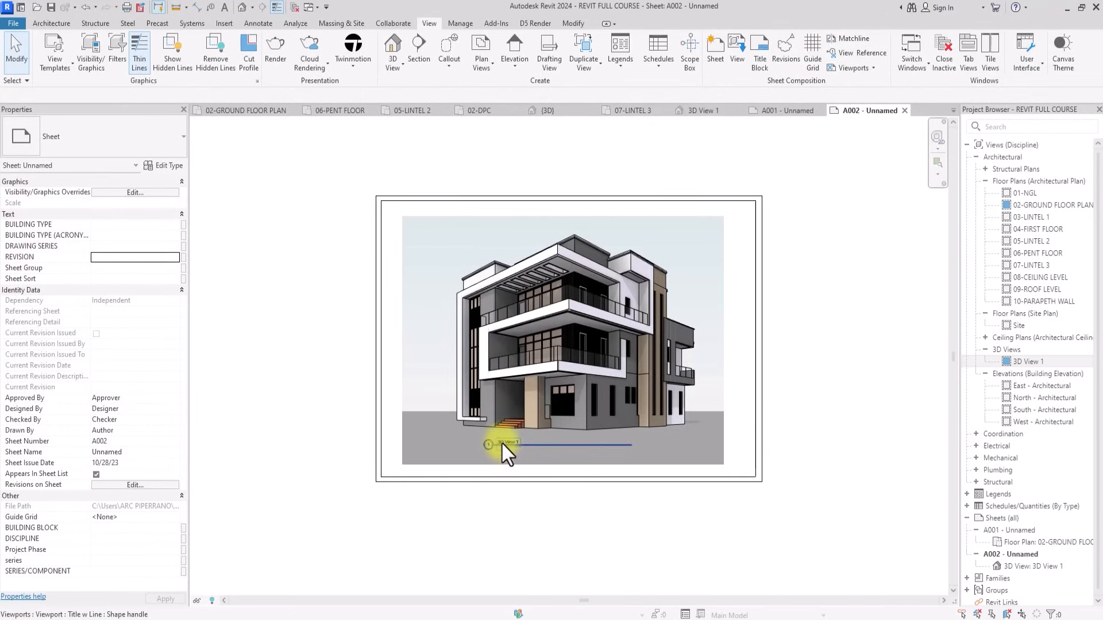
Move the 3D View 1 title into the lower-left corner of the sheet border and shorten its line to the title text's length.
drag(502, 443, 401, 471)
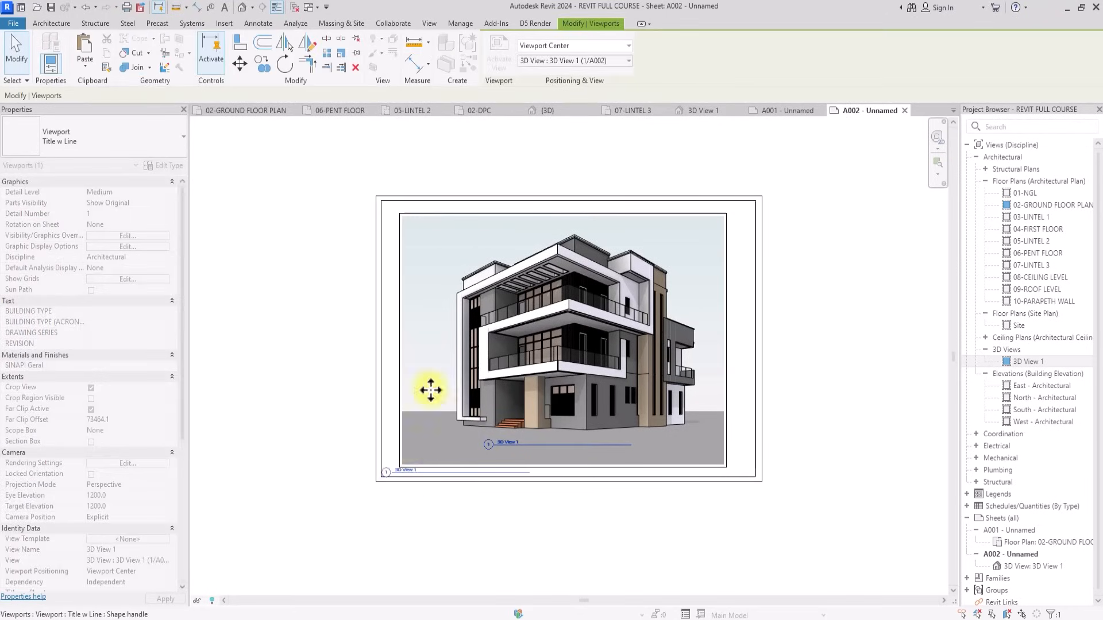
drag(525, 473, 420, 472)
click(749, 393)
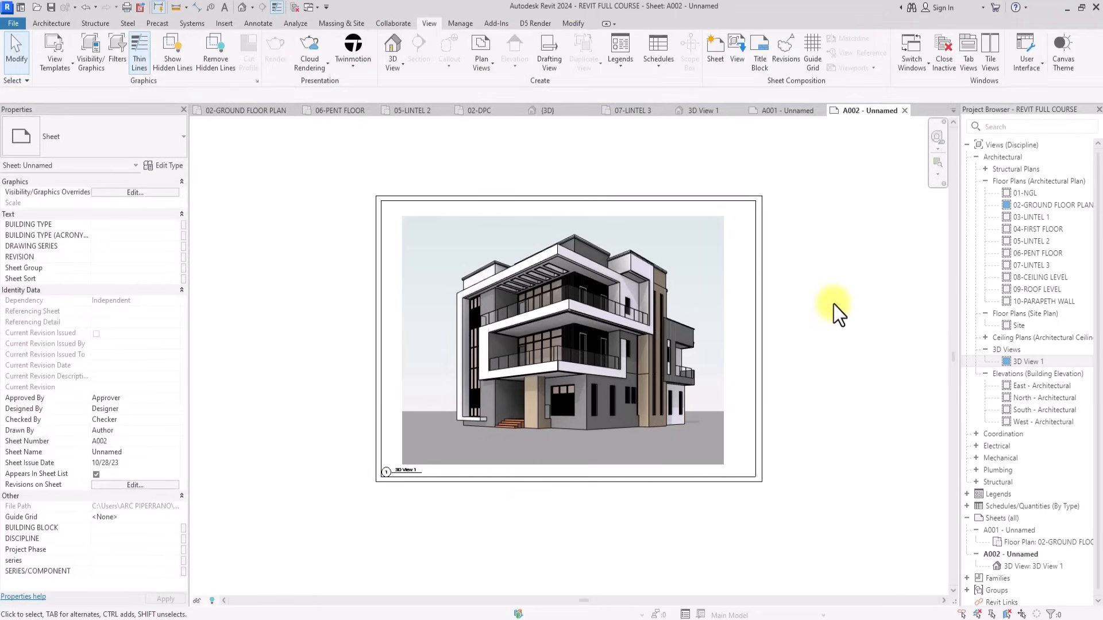
Collapse the A001 and A002 sheet entries in the project browser.
click(967, 555)
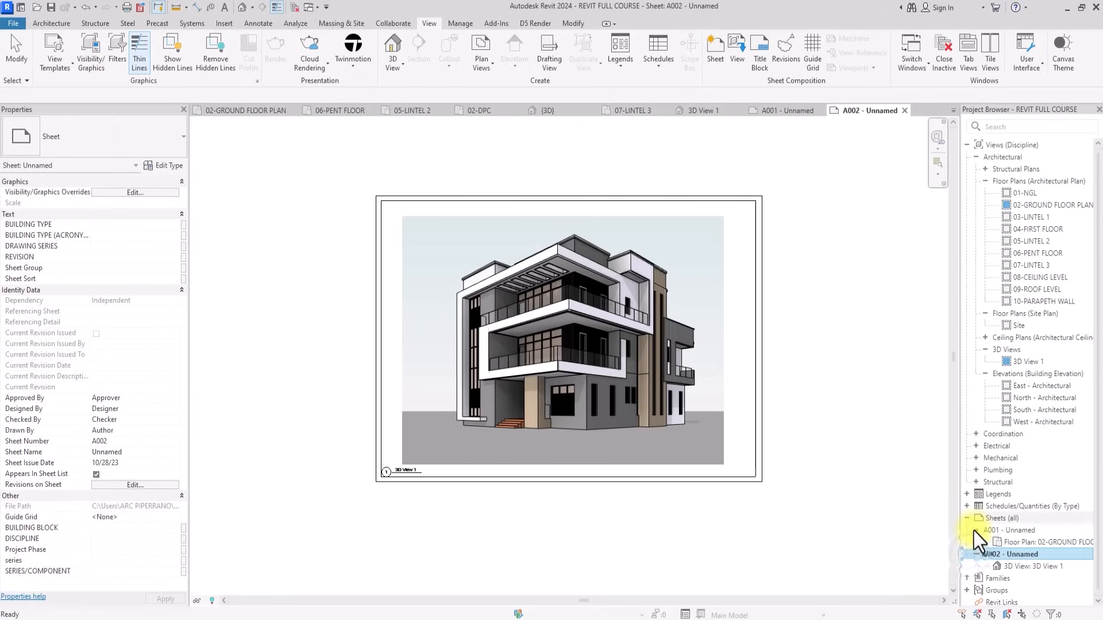
click(975, 530)
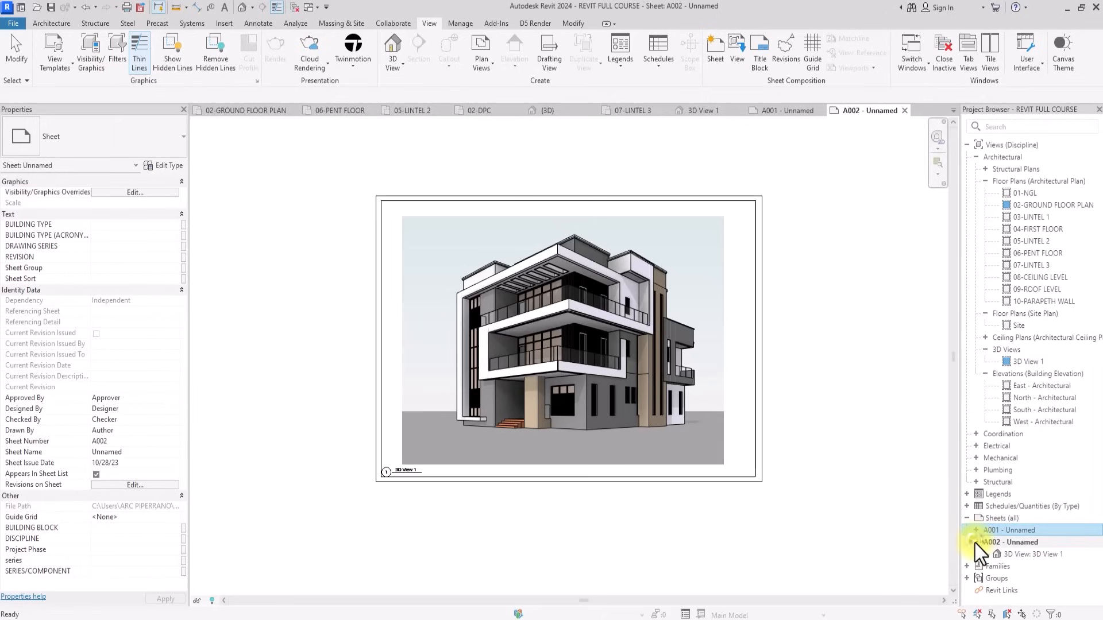
click(975, 542)
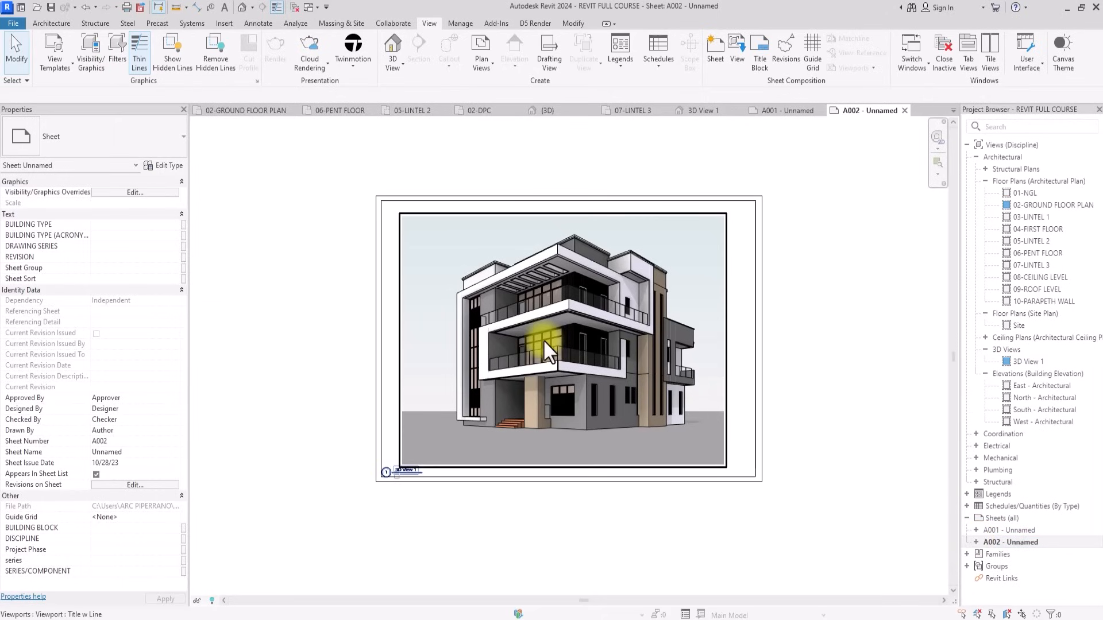
Set up printing of selected views/sheets combined into a single file, and filter the selection list to show only sheets.
key(ctrl+p)
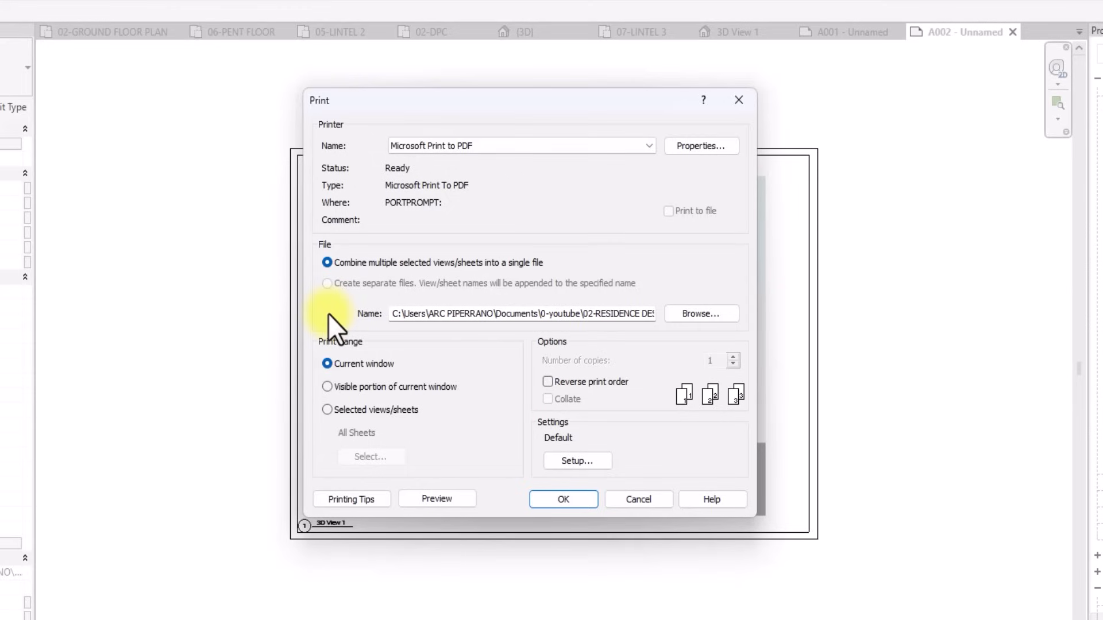
click(326, 408)
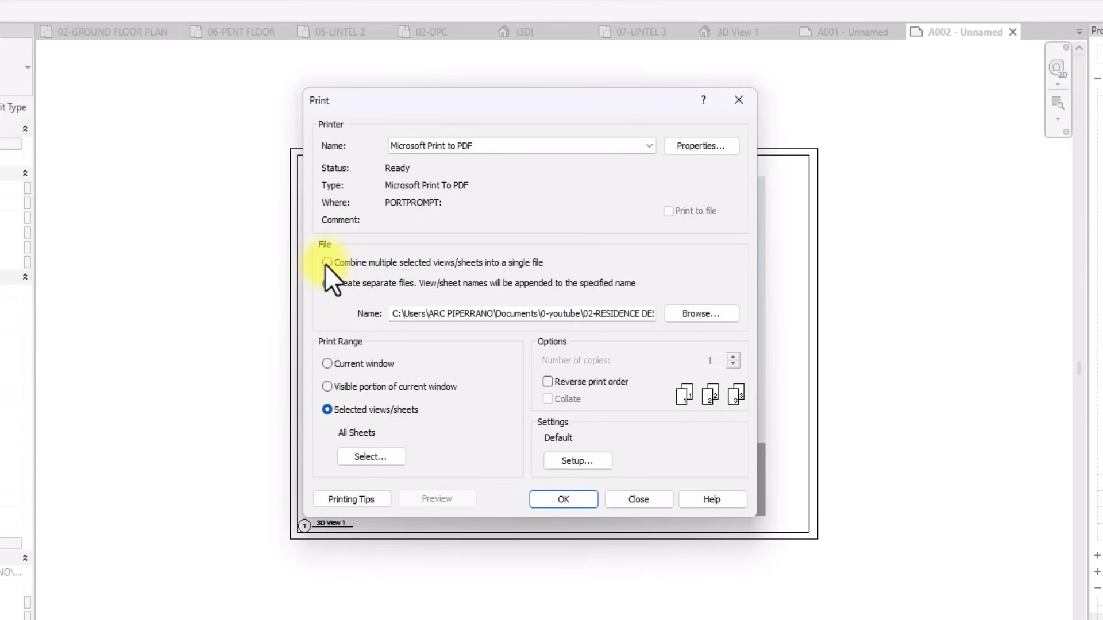
click(363, 458)
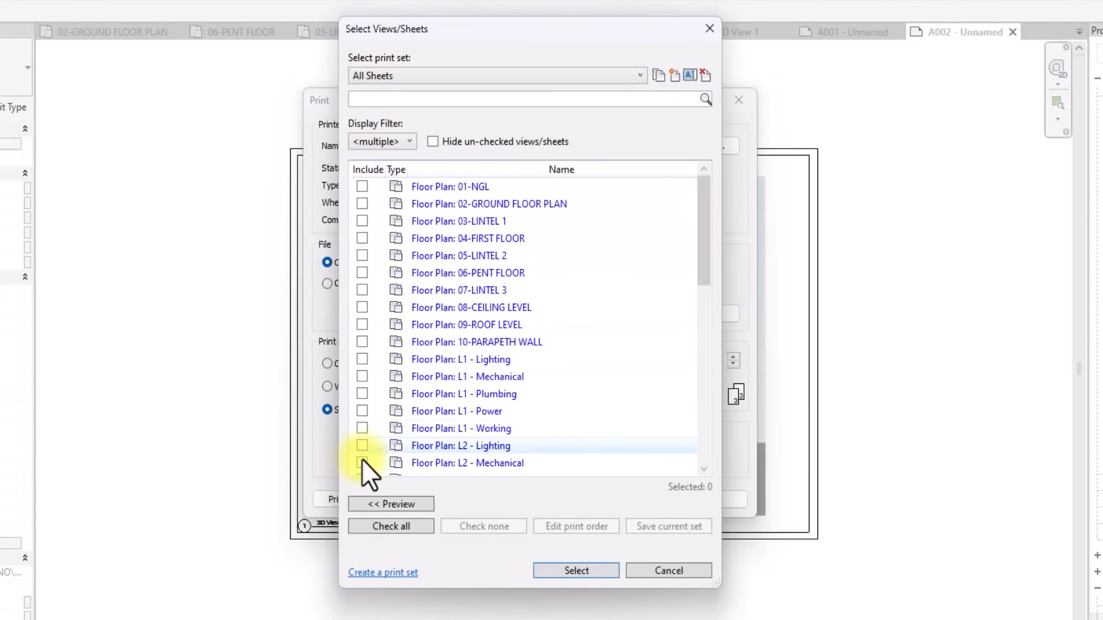
click(388, 140)
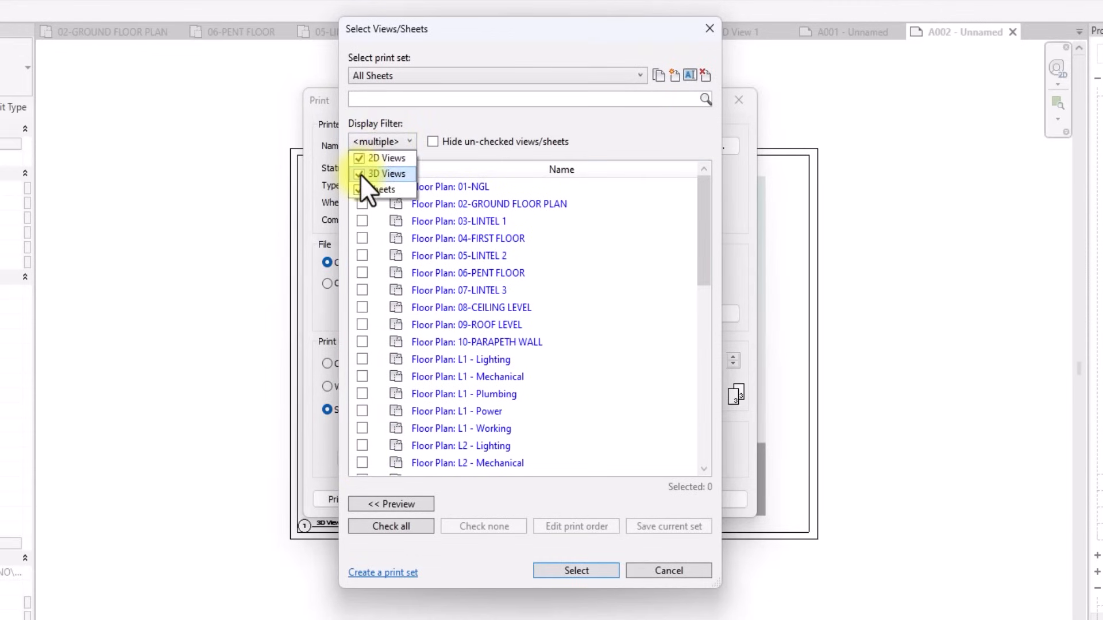
click(361, 173)
click(360, 159)
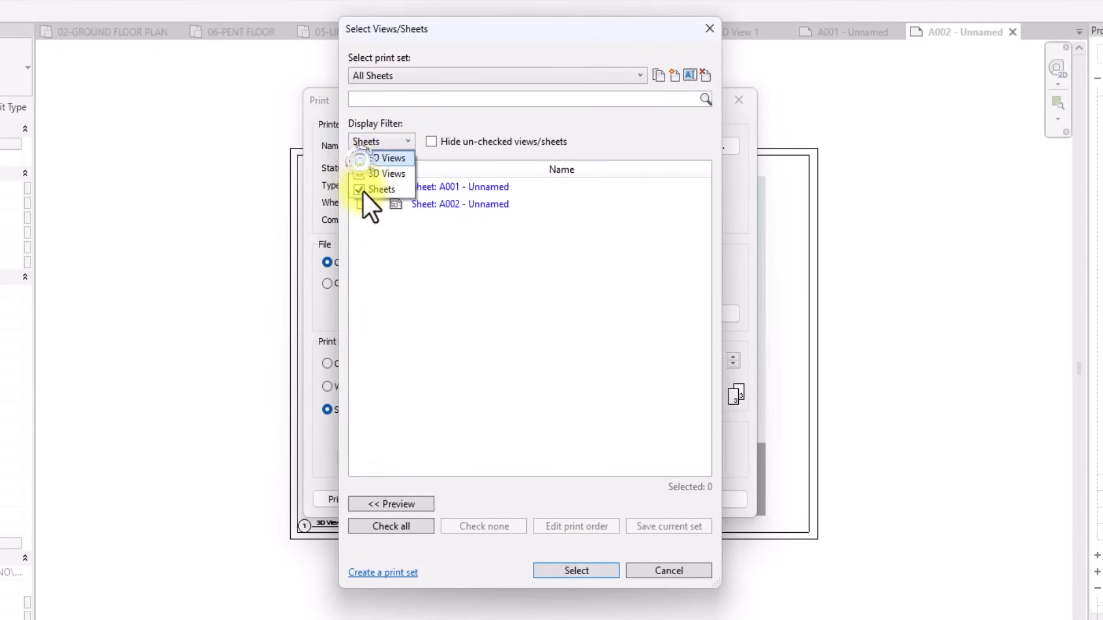
click(362, 190)
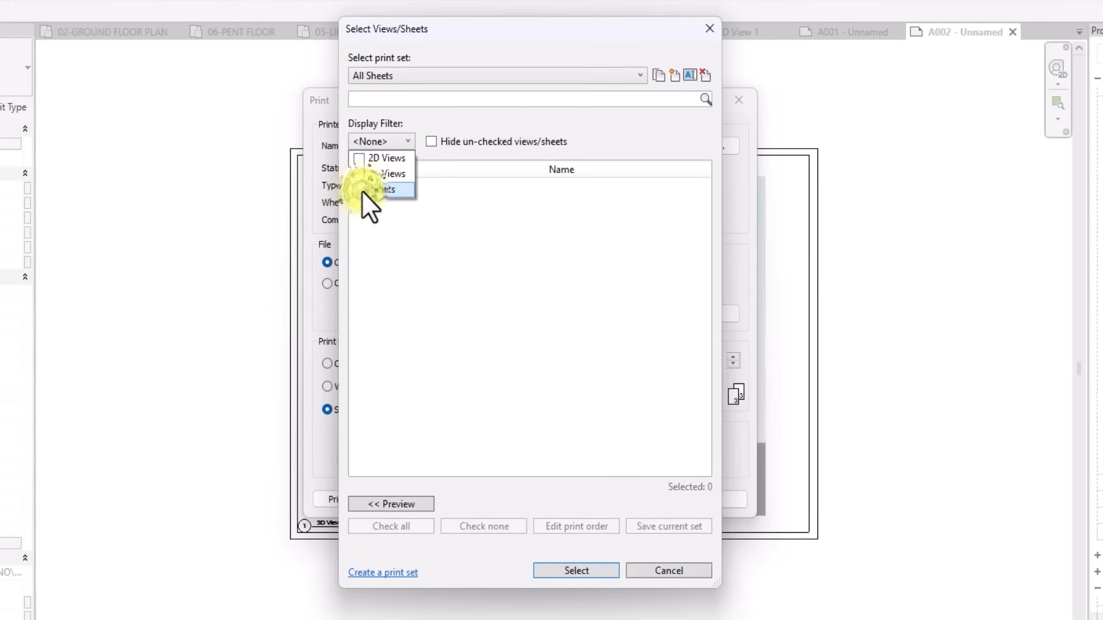
click(361, 190)
click(401, 240)
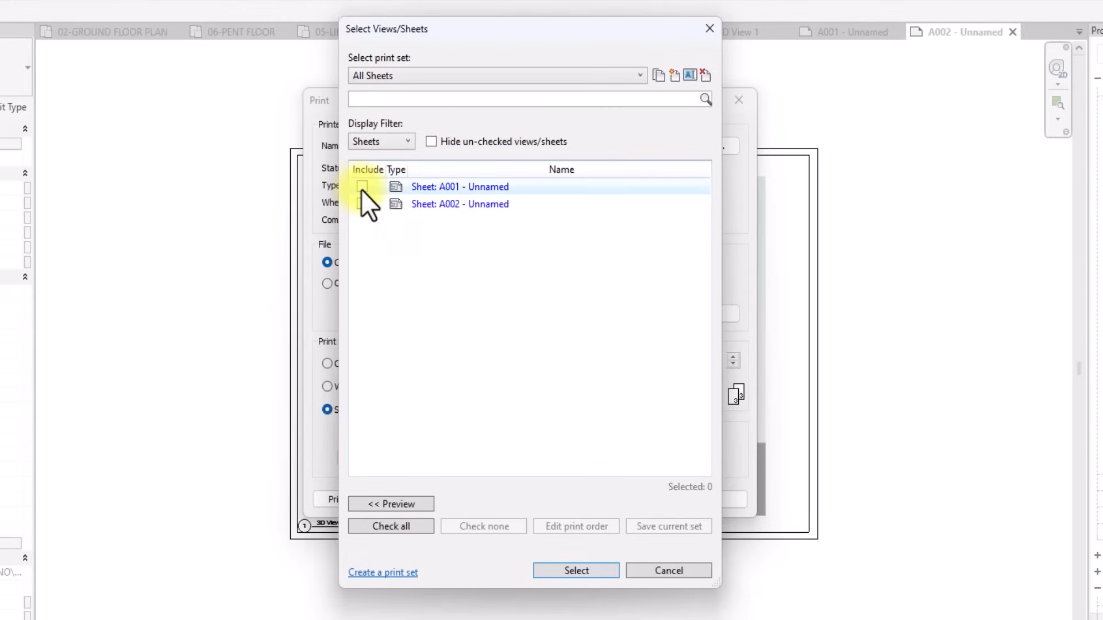
Include sheets A001 and A002 in the print selection without saving the settings for future sessions.
click(362, 187)
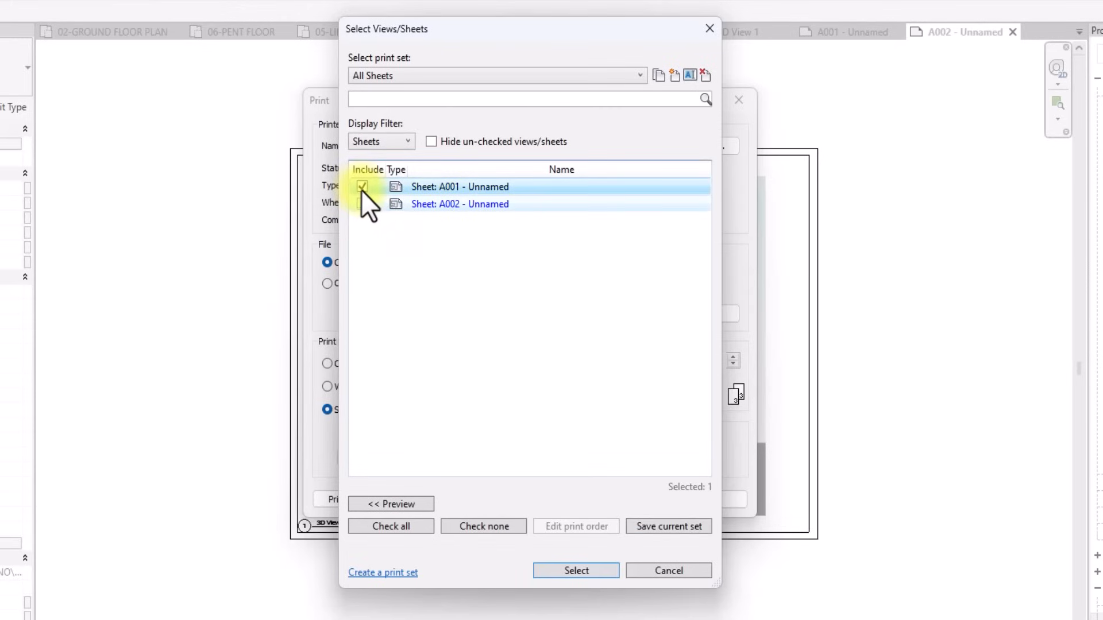
click(362, 203)
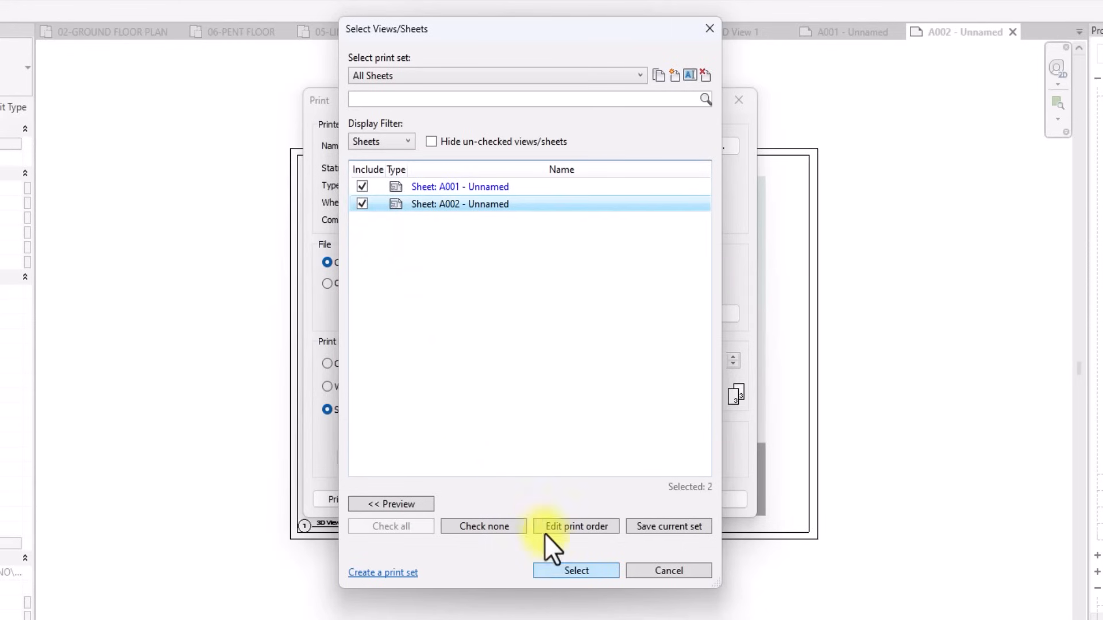
click(563, 570)
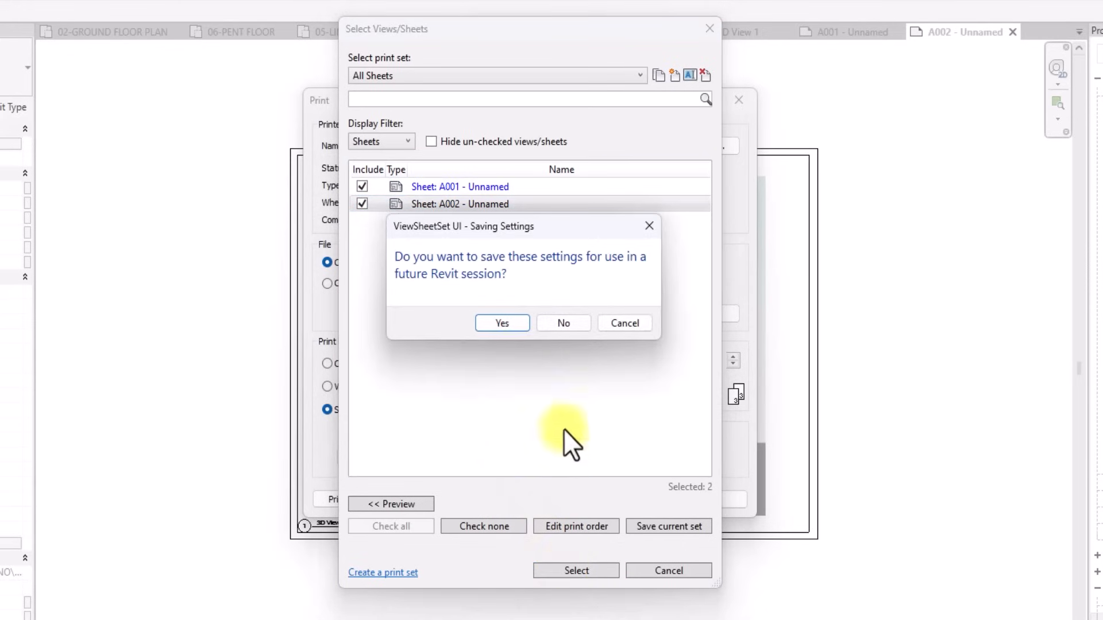
click(563, 323)
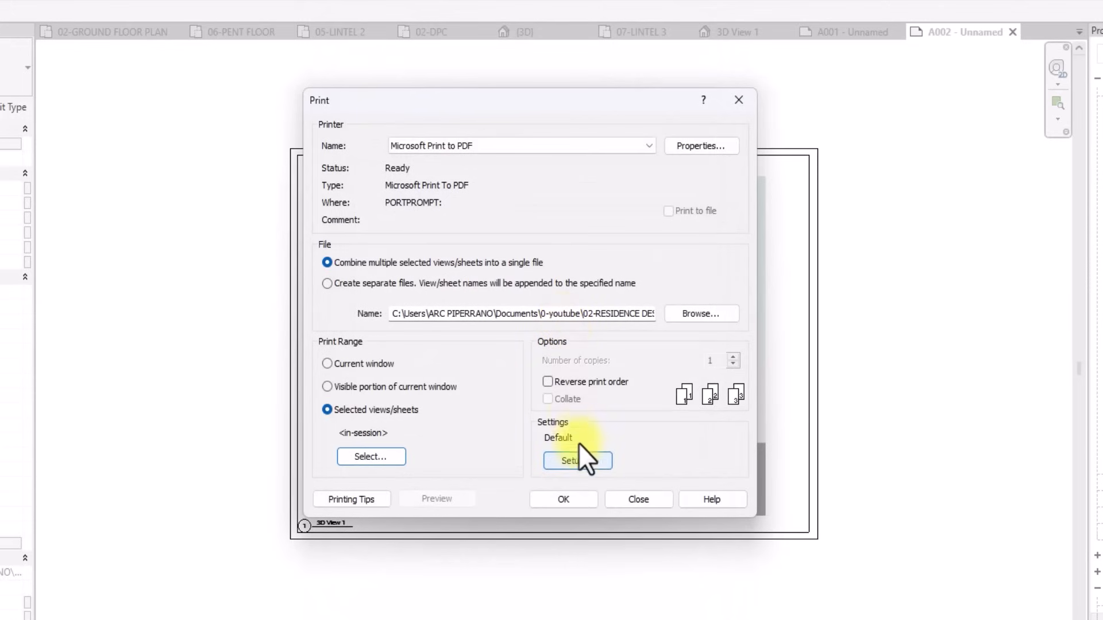
Configure the print setup for A3 paper, placement offset from corner with no margin, and 100% zoom.
click(579, 460)
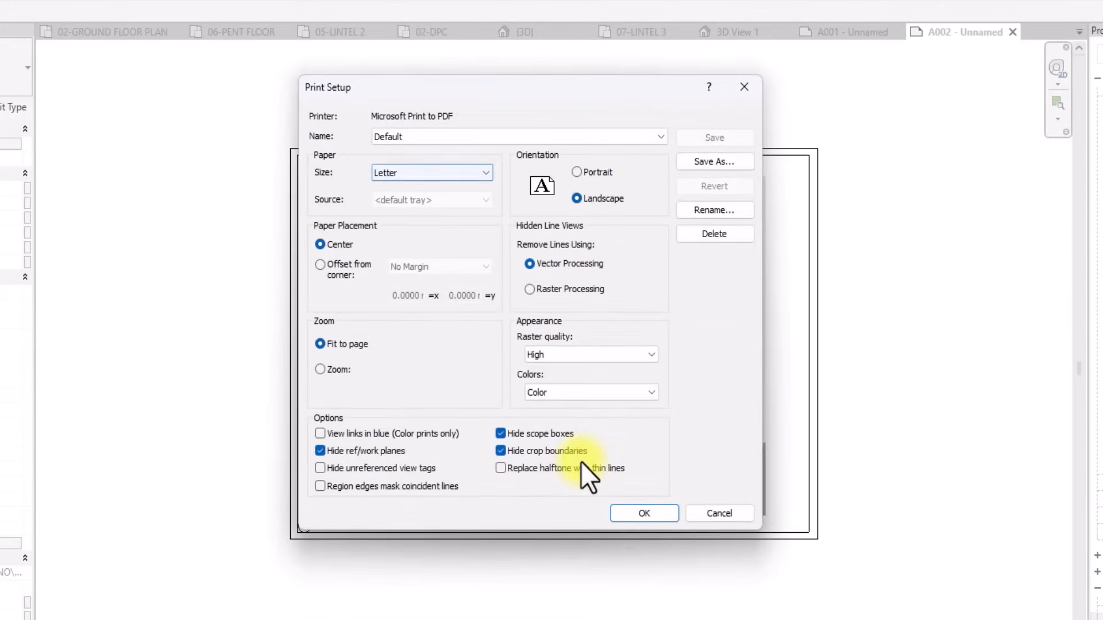
click(443, 177)
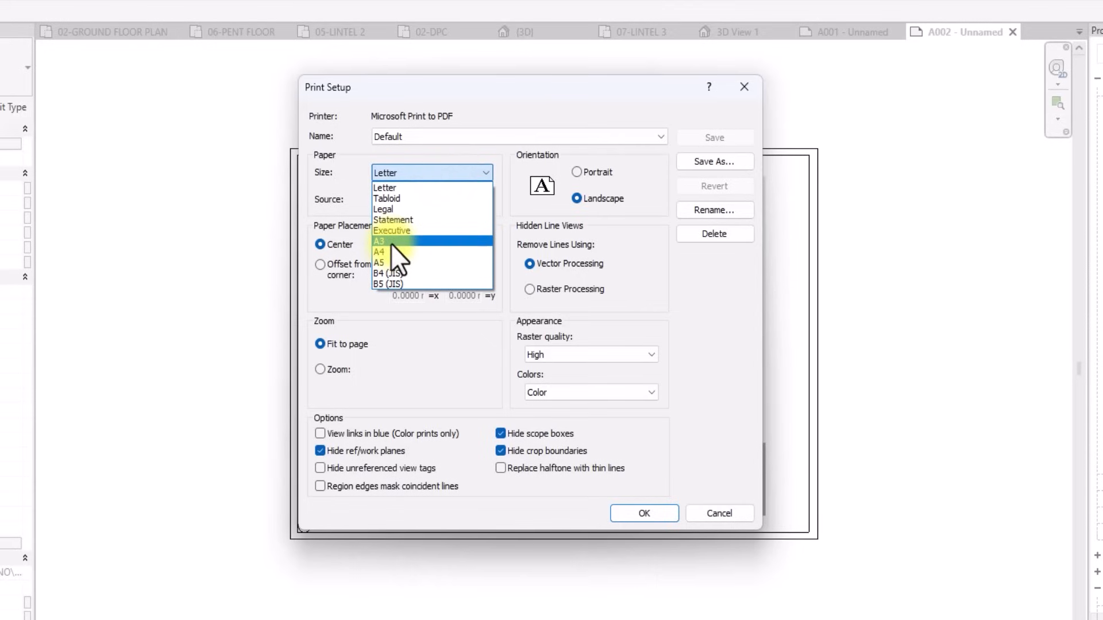
click(390, 242)
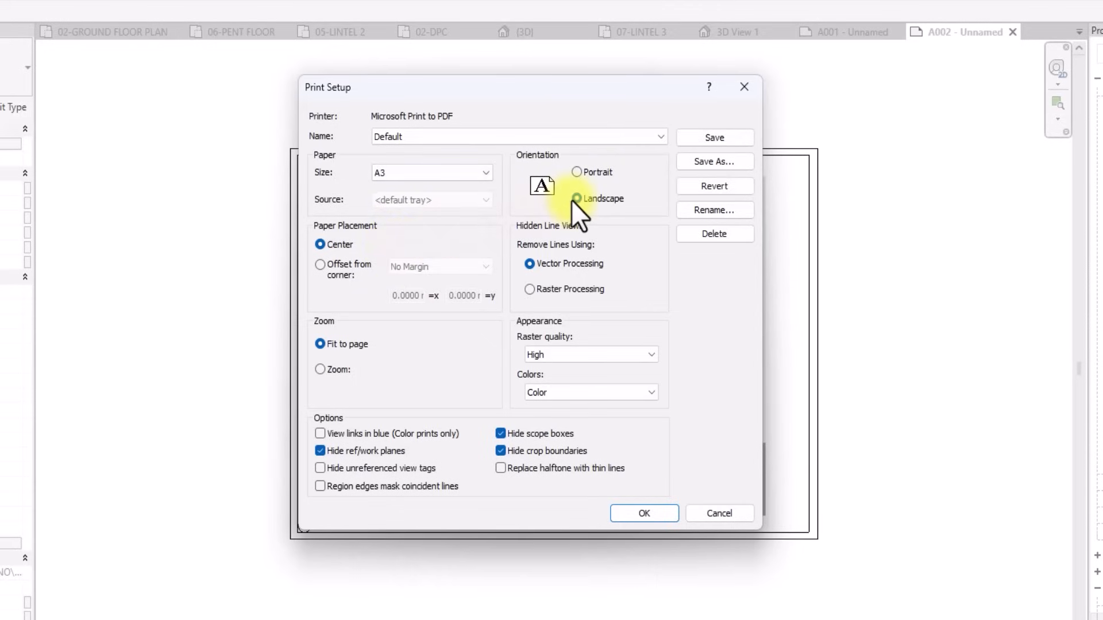
click(317, 370)
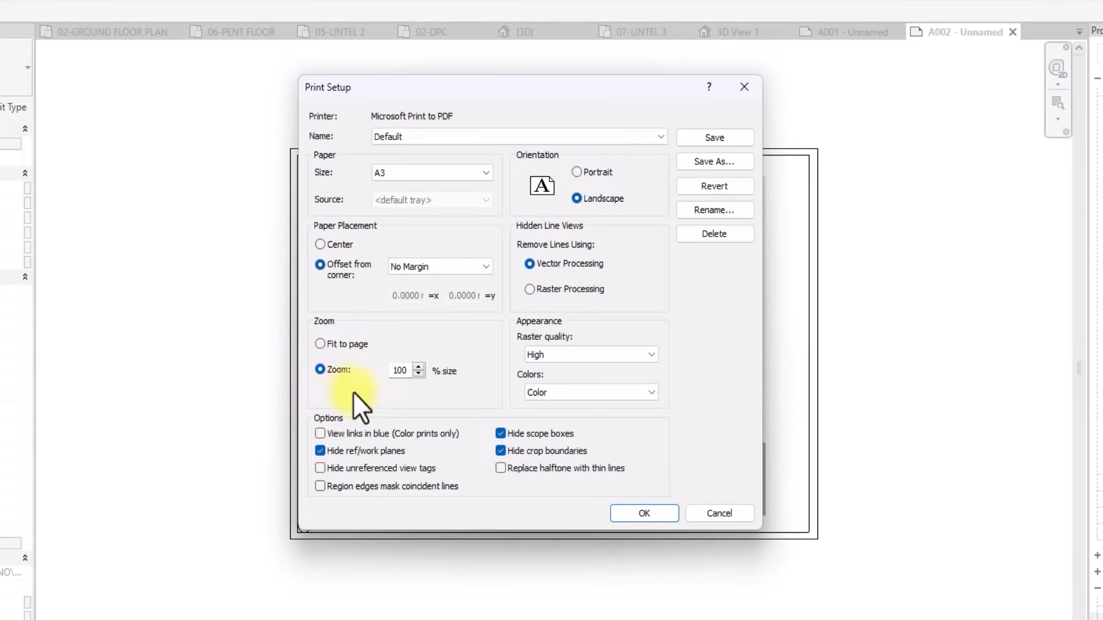
click(642, 511)
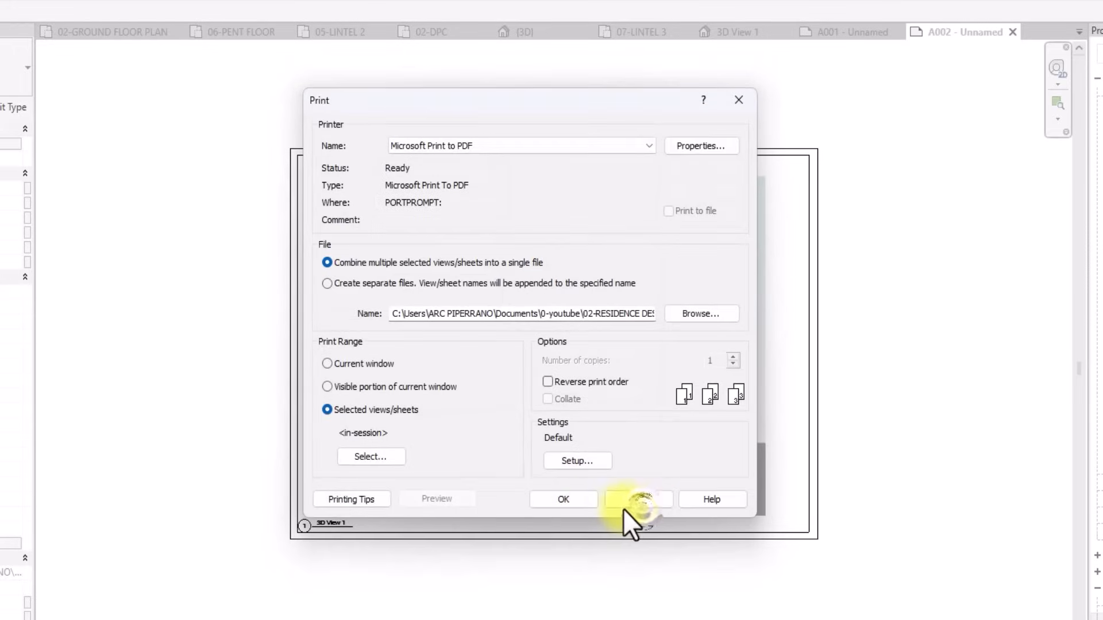
Print the sheets to a PDF named "revit full course" in the 02-RESIDENCE DESIGN REVIT FULL COURSE folder.
click(556, 502)
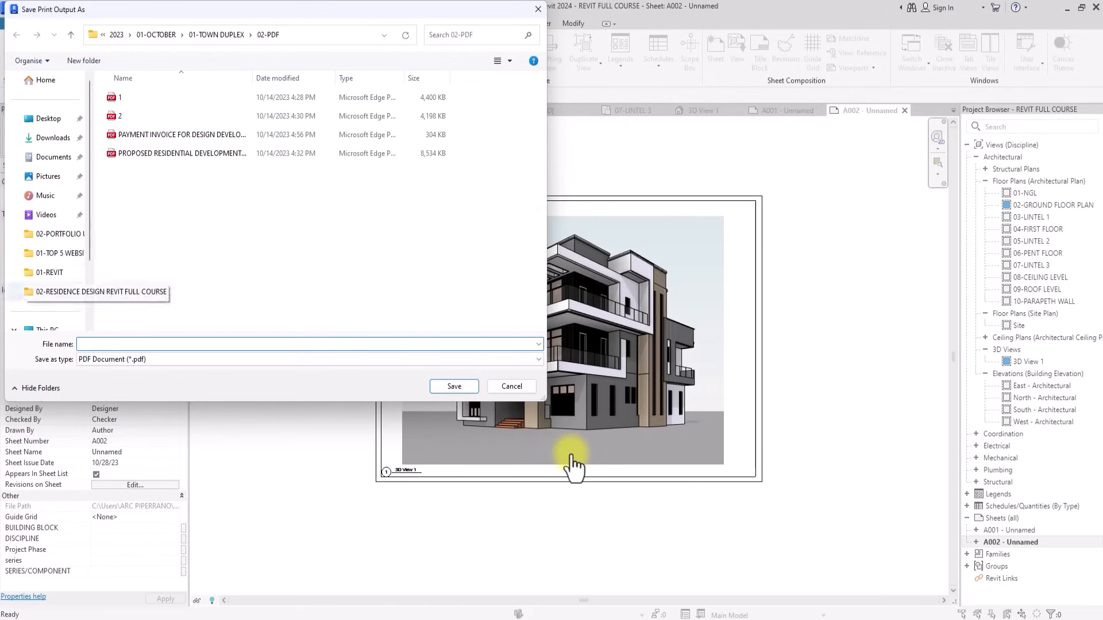
click(44, 163)
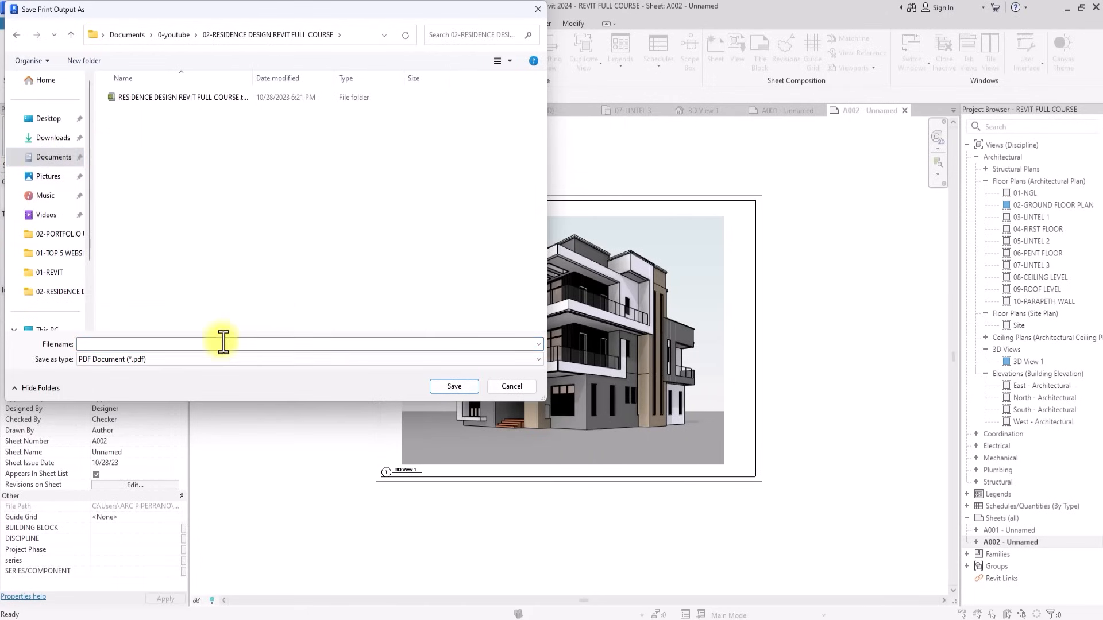
click(224, 343)
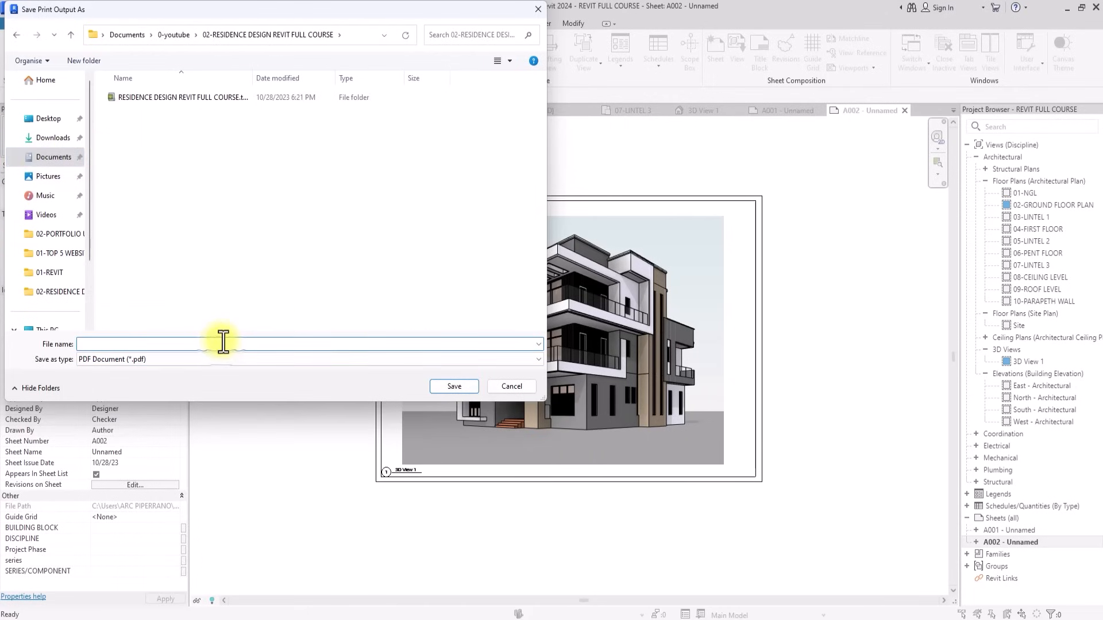
text(revit full course)
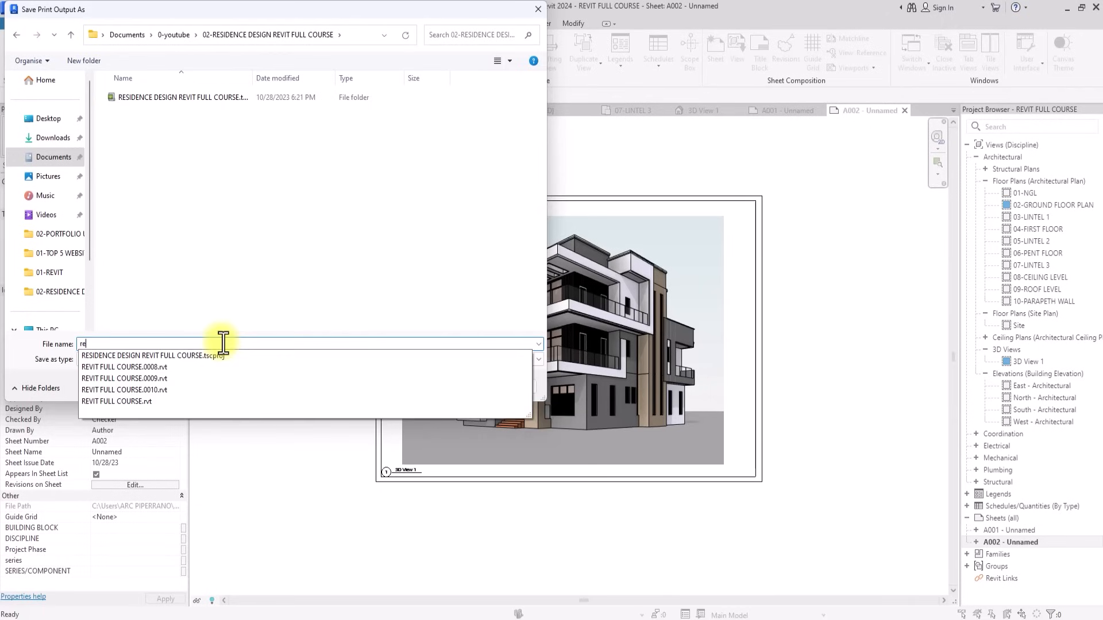
click(348, 239)
click(454, 386)
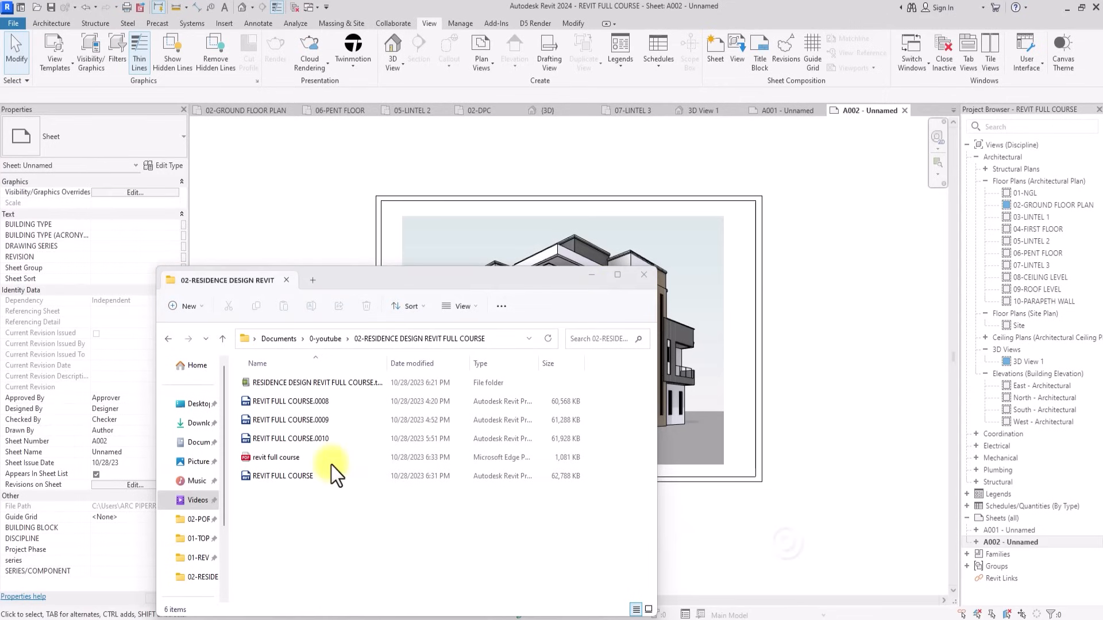
Open the "revit full course" PDF in Microsoft Edge and examine the floor plan and 3D view pages.
double_click(286, 457)
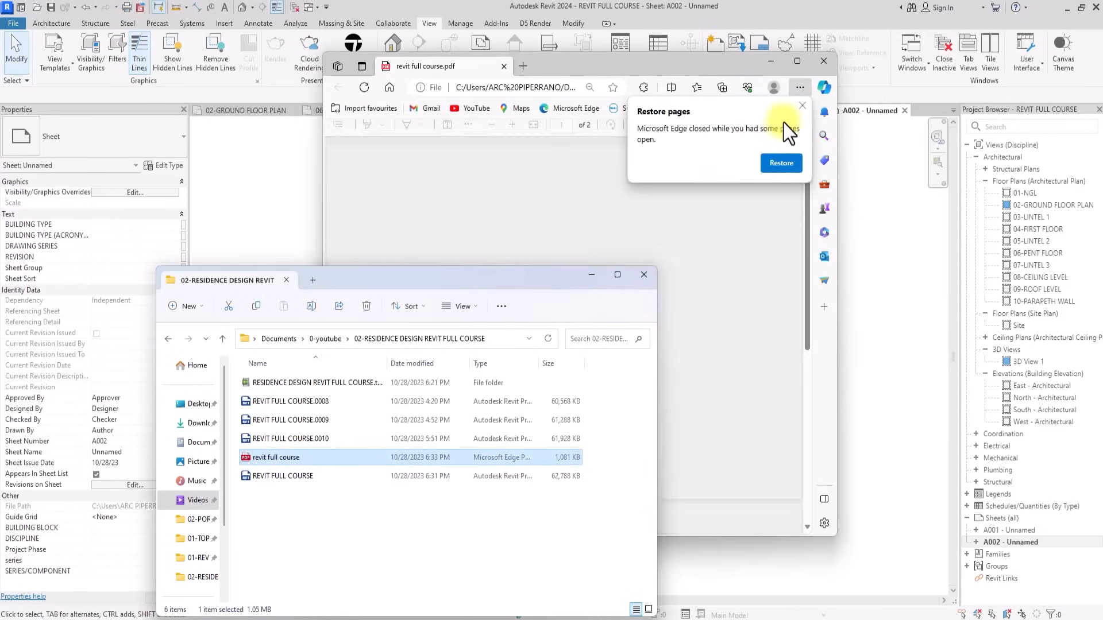
click(802, 106)
click(799, 63)
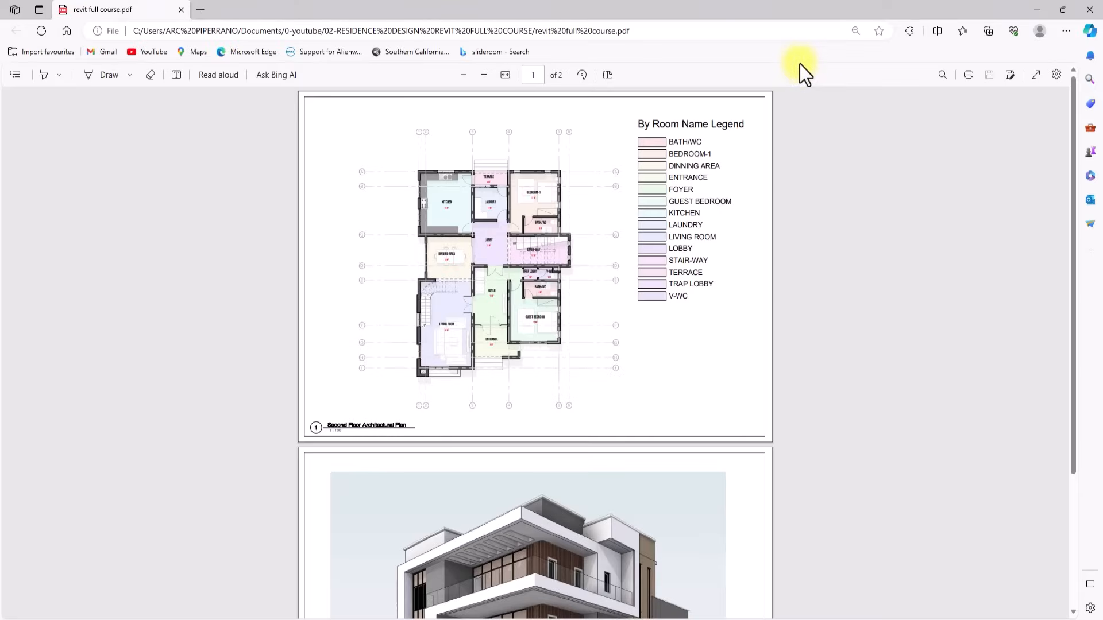
scroll(492, 224, down, 3)
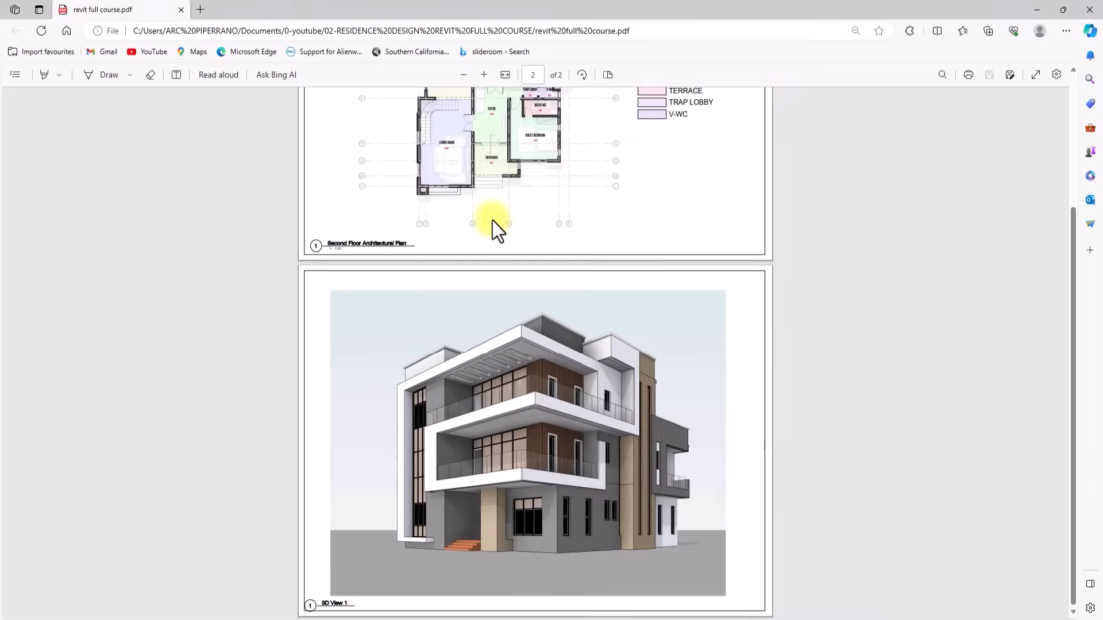
scroll(492, 221, up, 3)
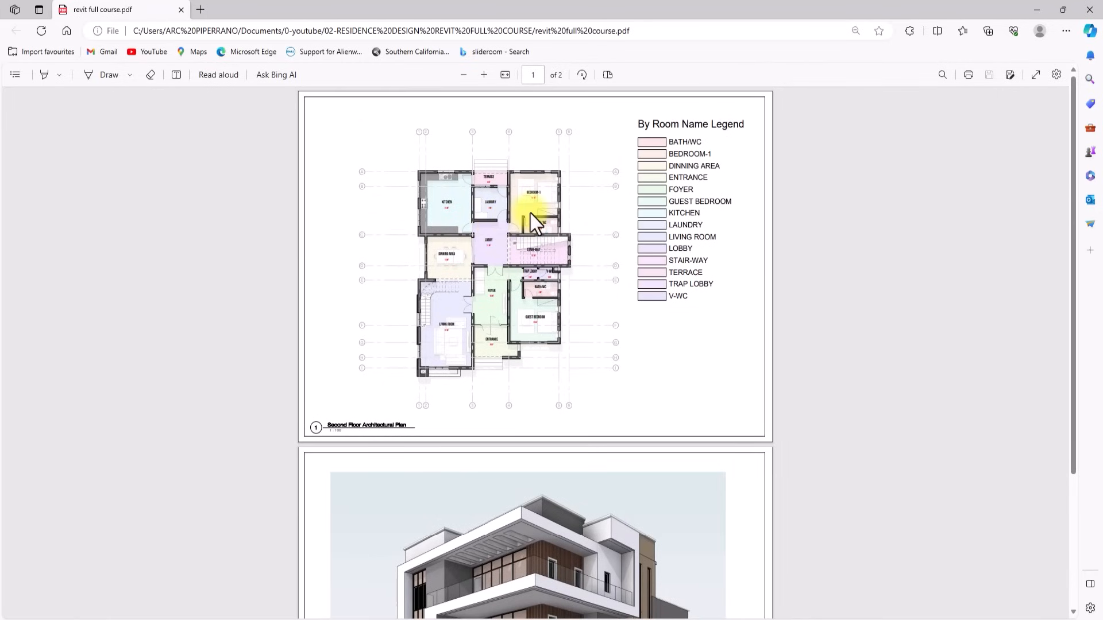
scroll(530, 216, down, 3)
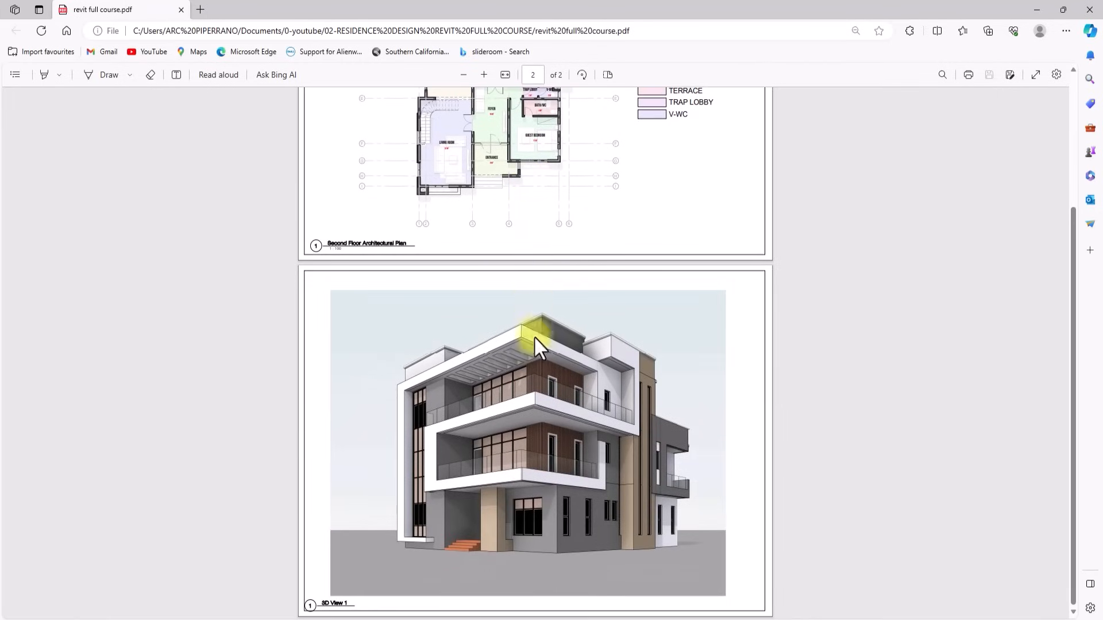